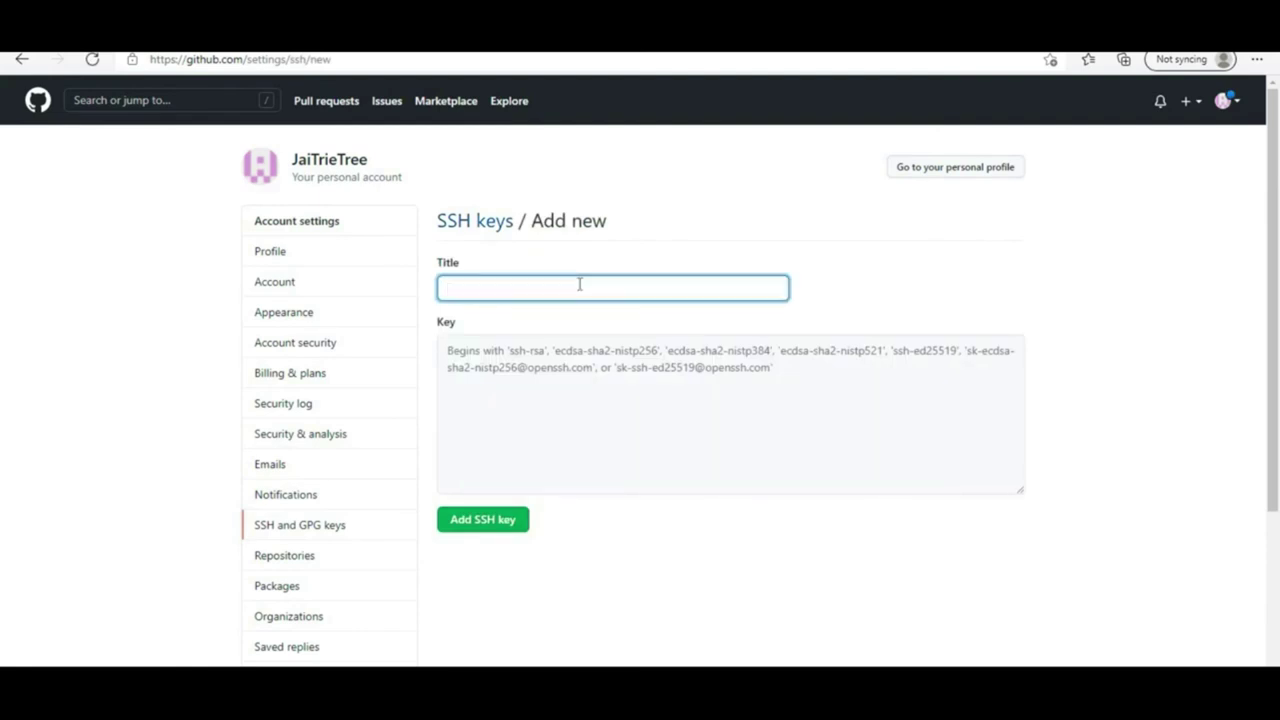
- Add a GitHub SSH key titled 'jenkins' with the pasted ssh-rsa public key
type("jenkins")
left_click(563, 371)
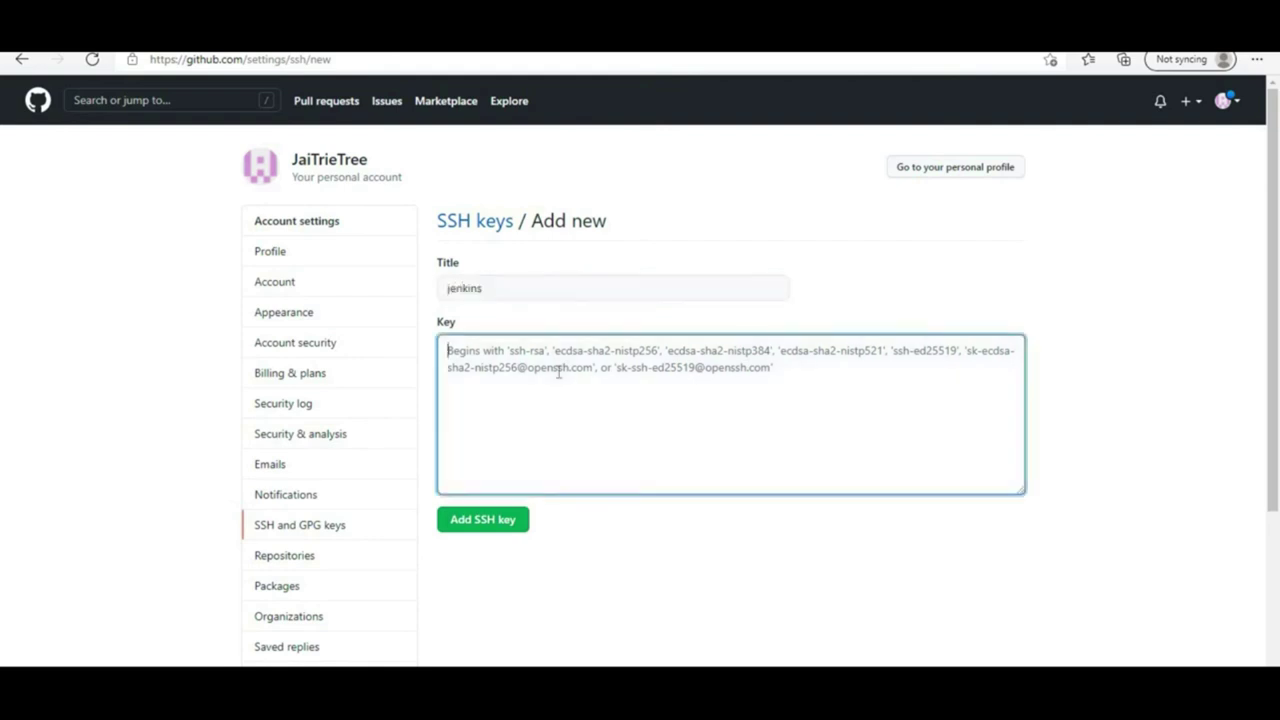
key("ctrl+v")
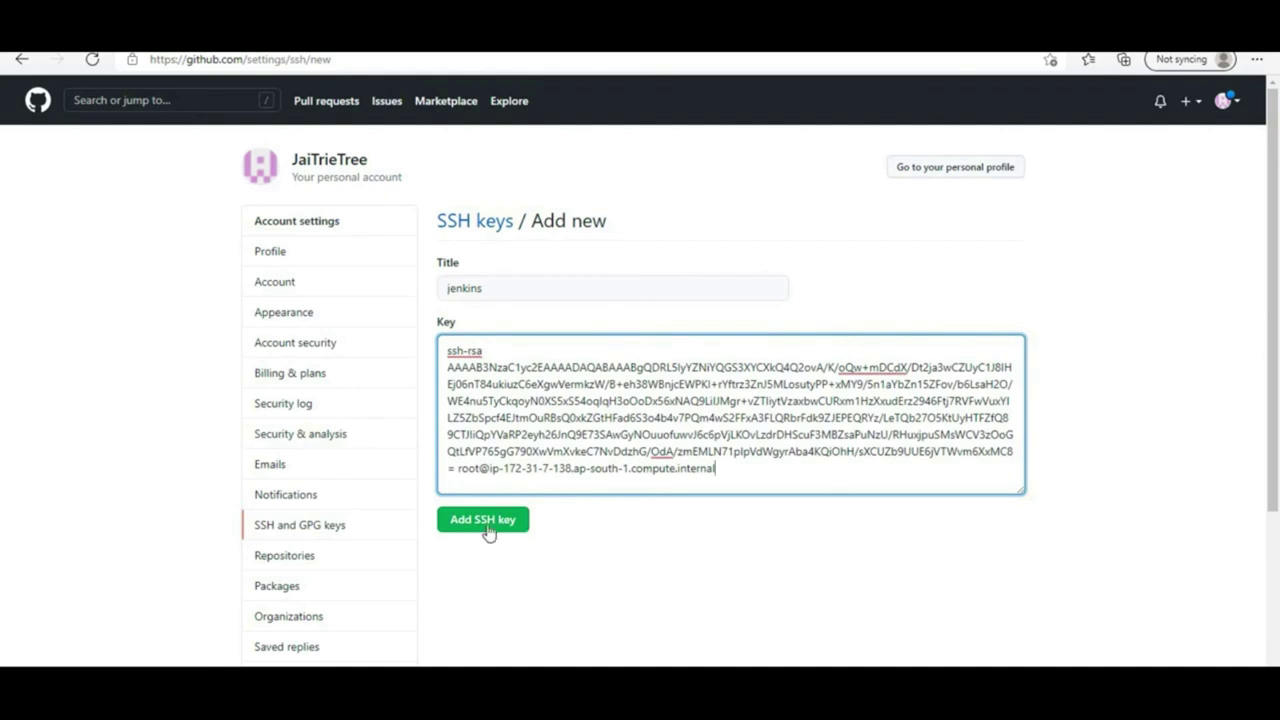
left_click(489, 529)
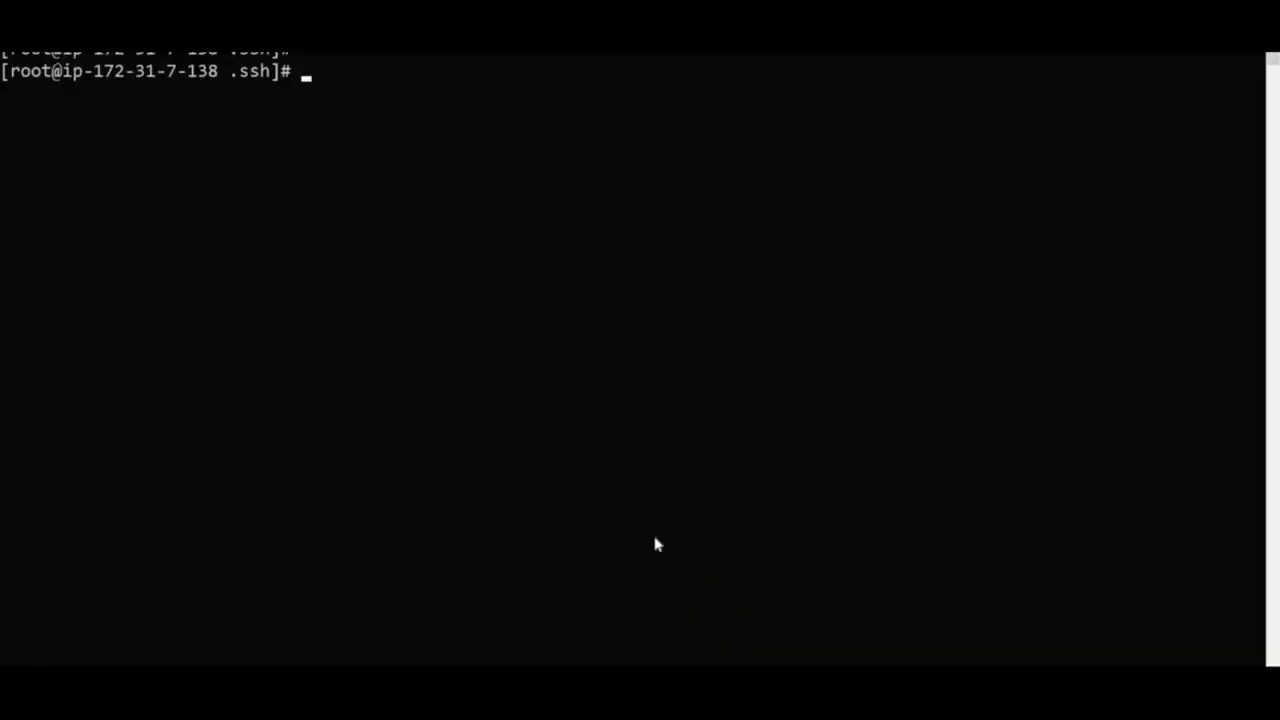
- Run 'df -h' to check disk usage, then start 'ping localhost'
key("Return")
key("Return")
key("Return")
key("Return")
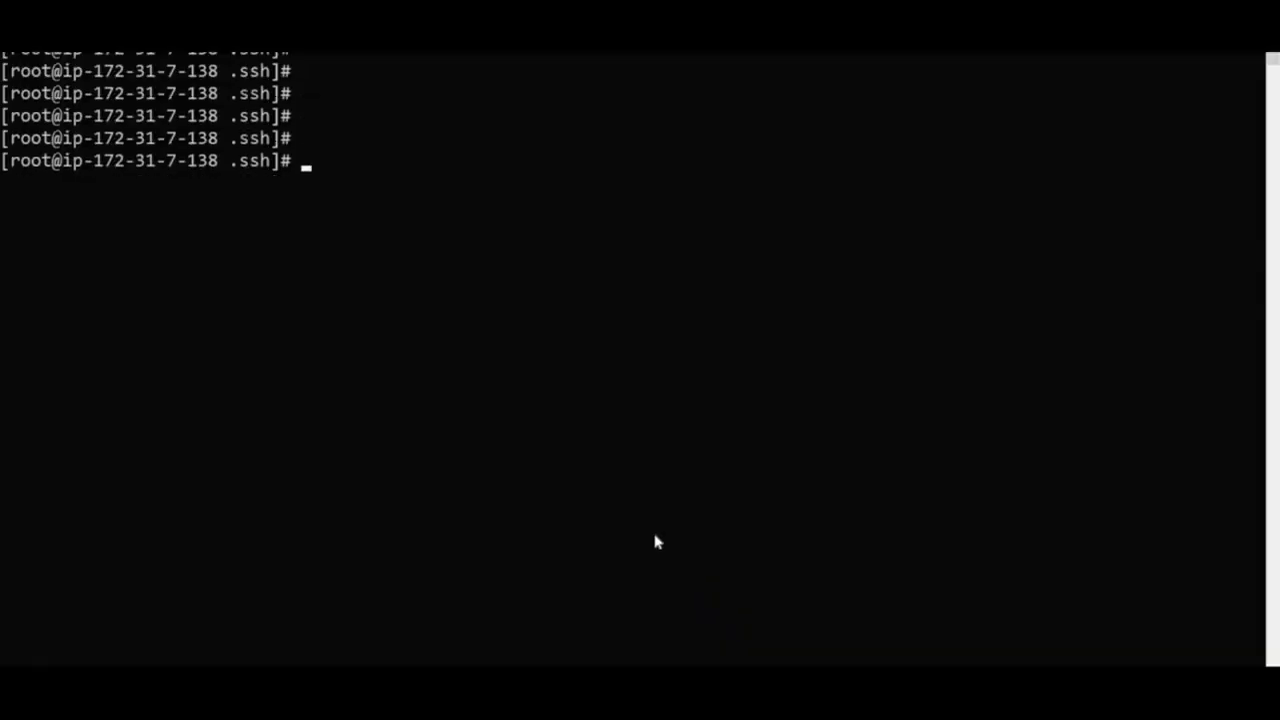
type("df -h")
key("Return")
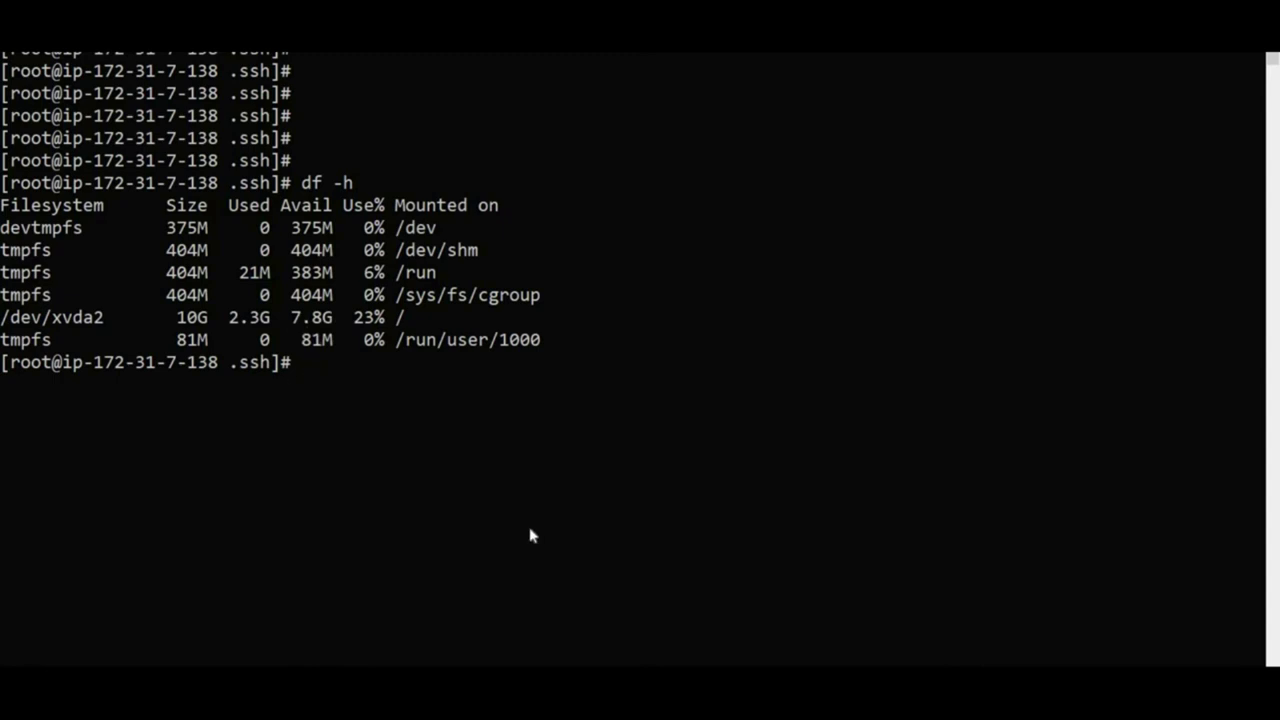
type("ping localhos")
type("t")
key("Return")
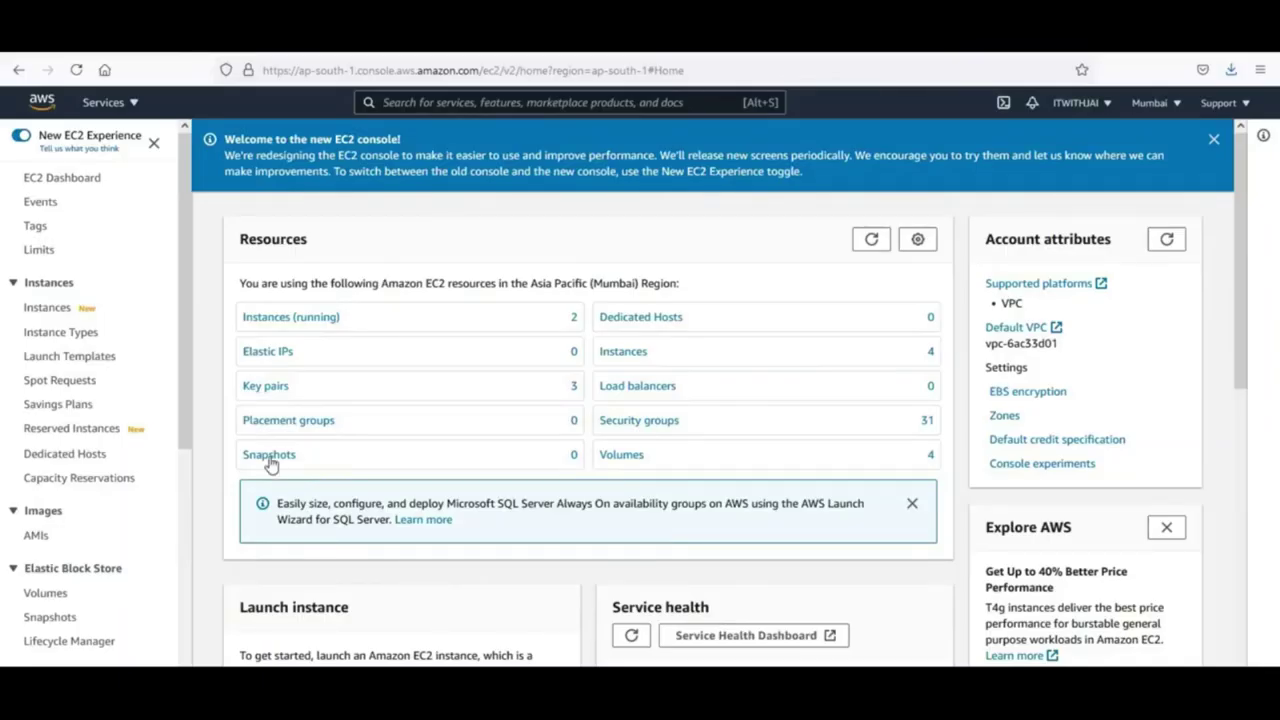
- Create a 20 GiB gp2 EBS volume in ap-south-1b from the Volumes list
left_click(46, 310)
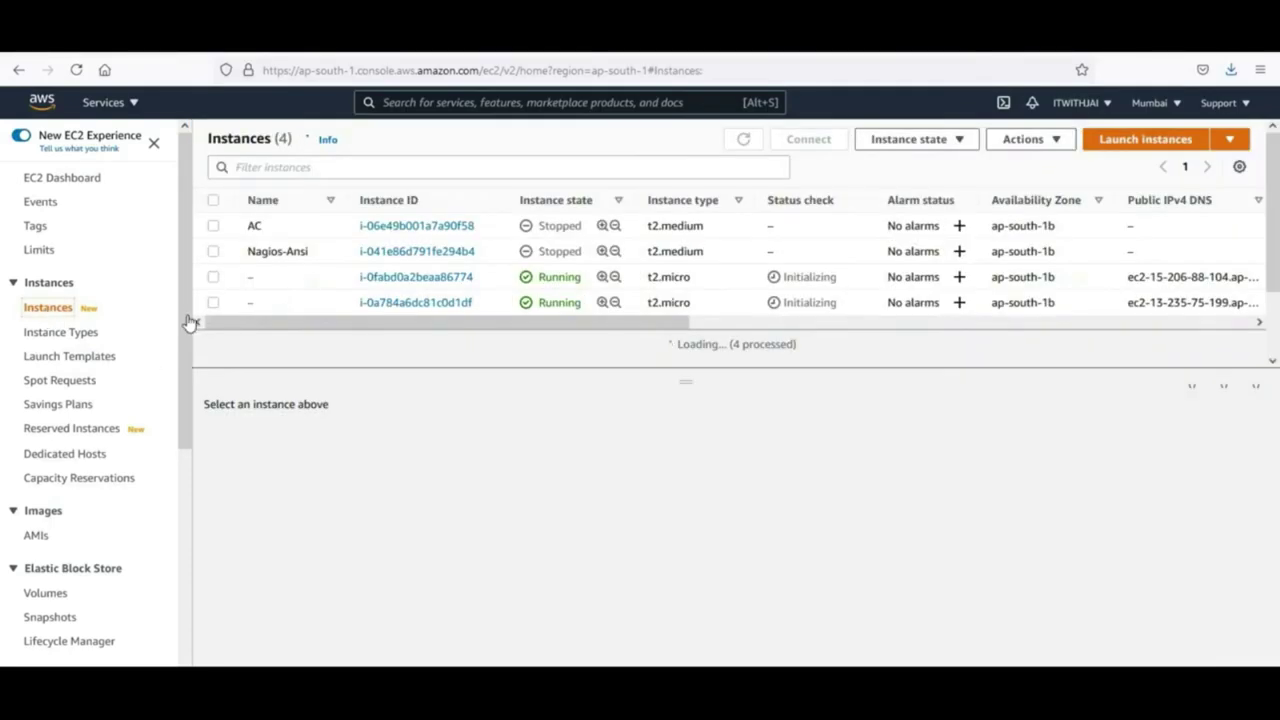
left_click_drag(187, 323, 190, 391)
left_click(46, 490)
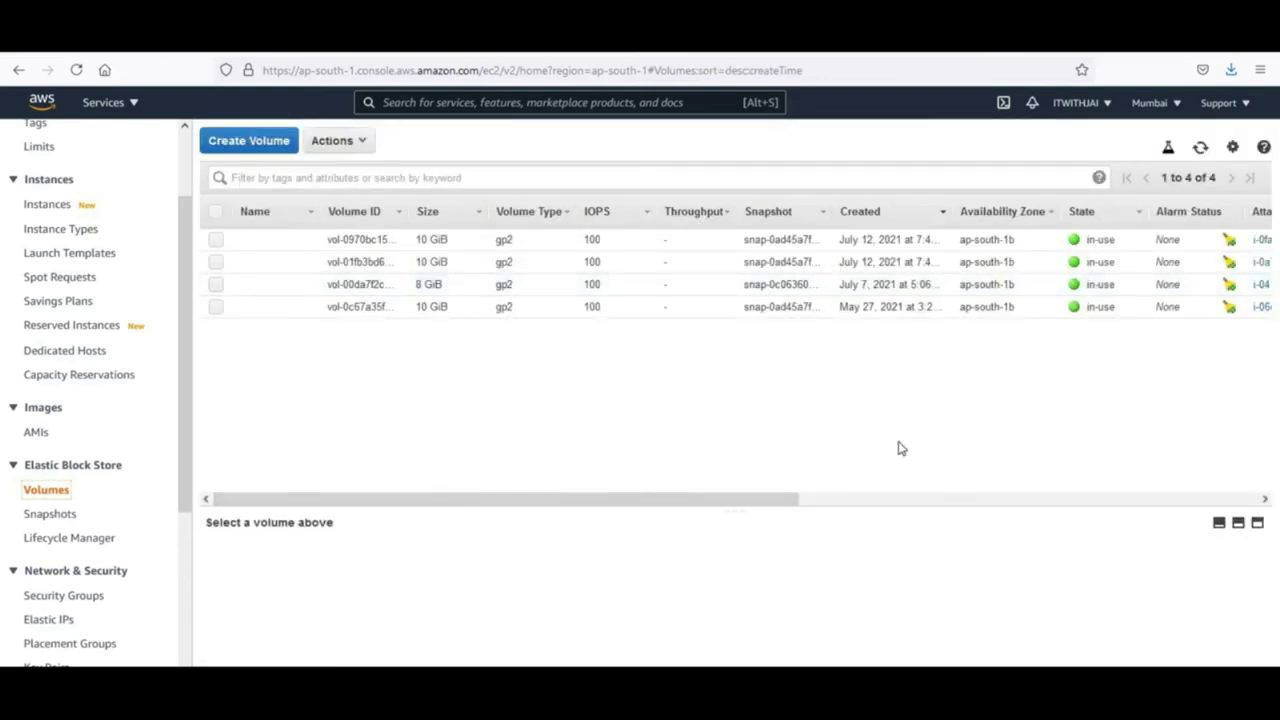
left_click(276, 155)
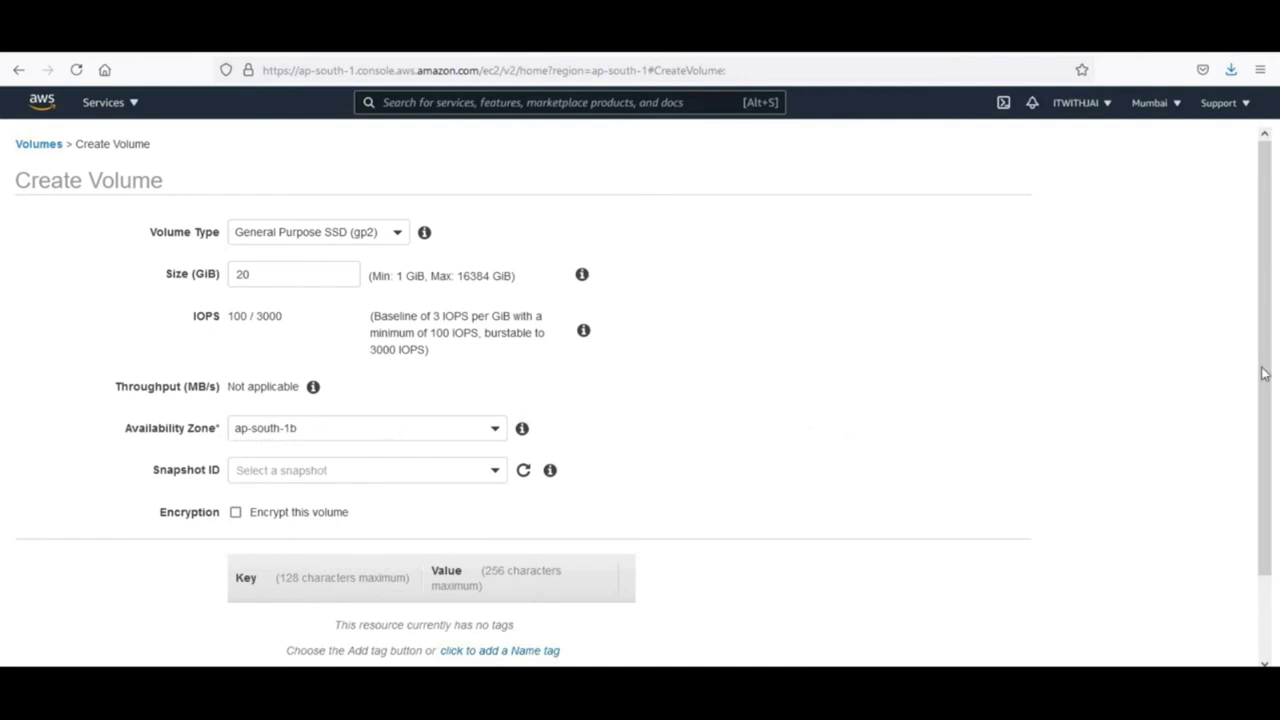
left_click_drag(1263, 371, 1262, 491)
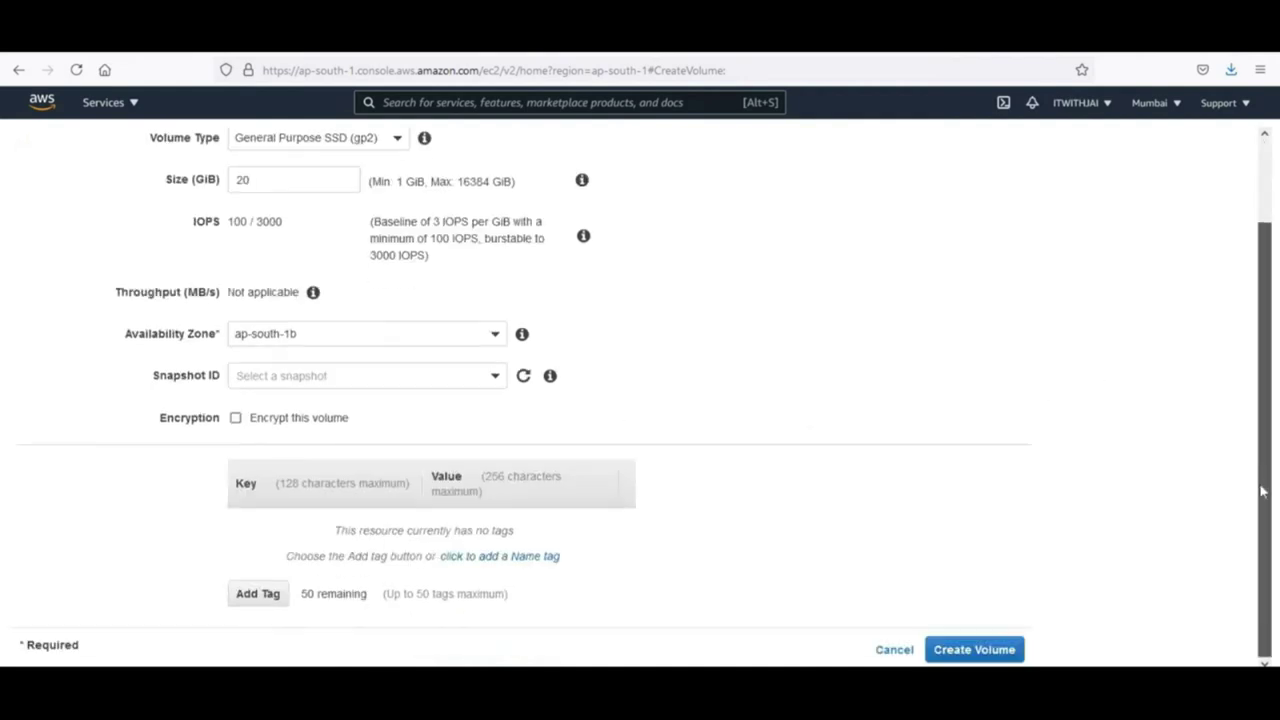
left_click(952, 651)
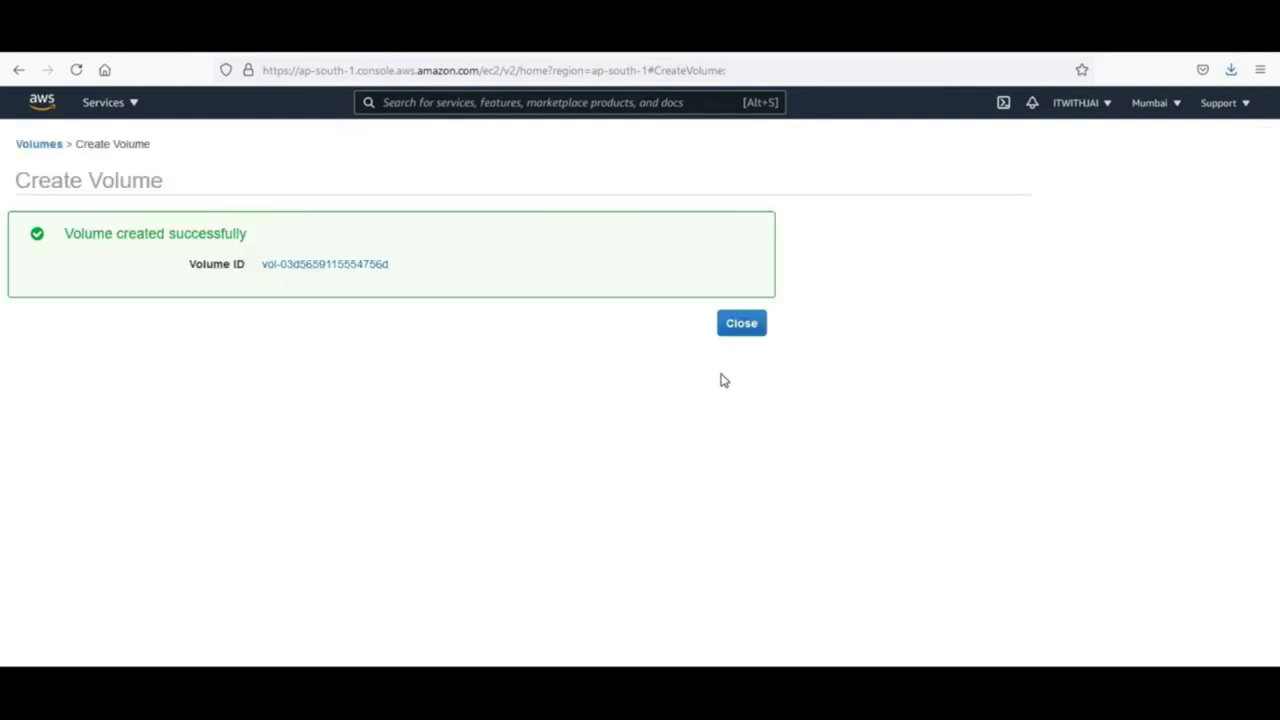
left_click(741, 325)
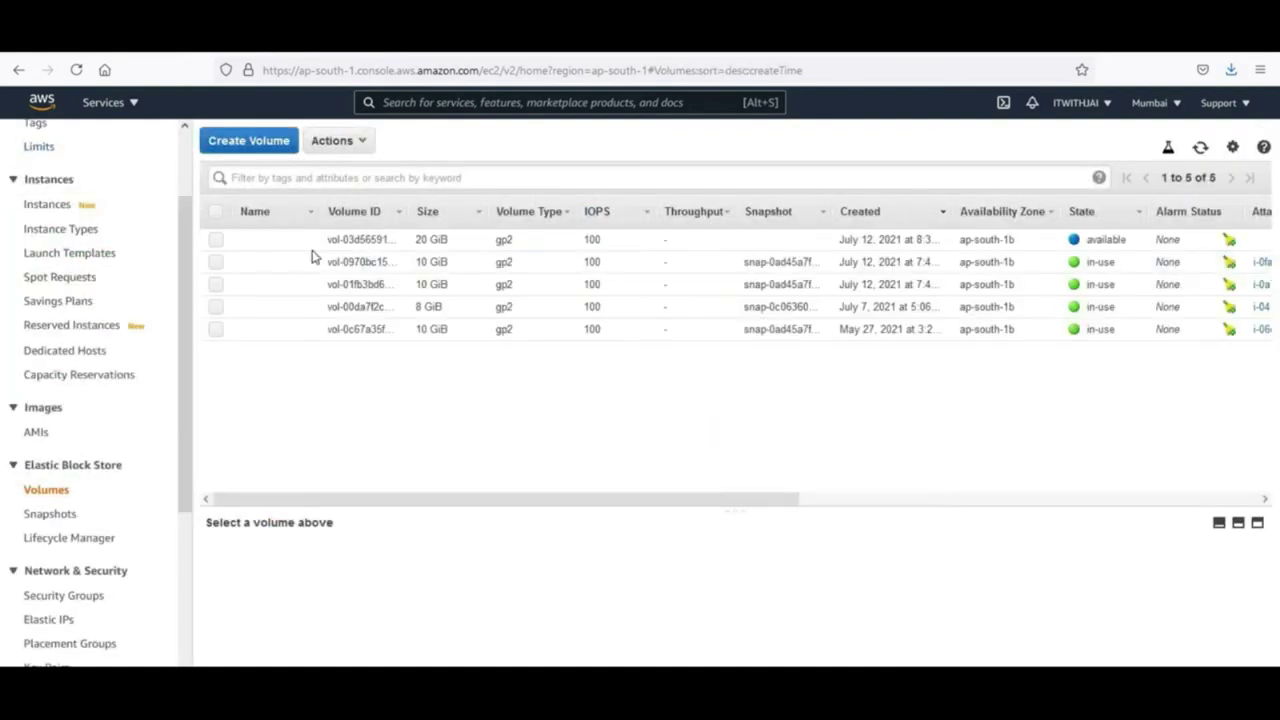
- Attach the 20 GiB volume to the running instance as /dev/sdf
left_click(215, 241)
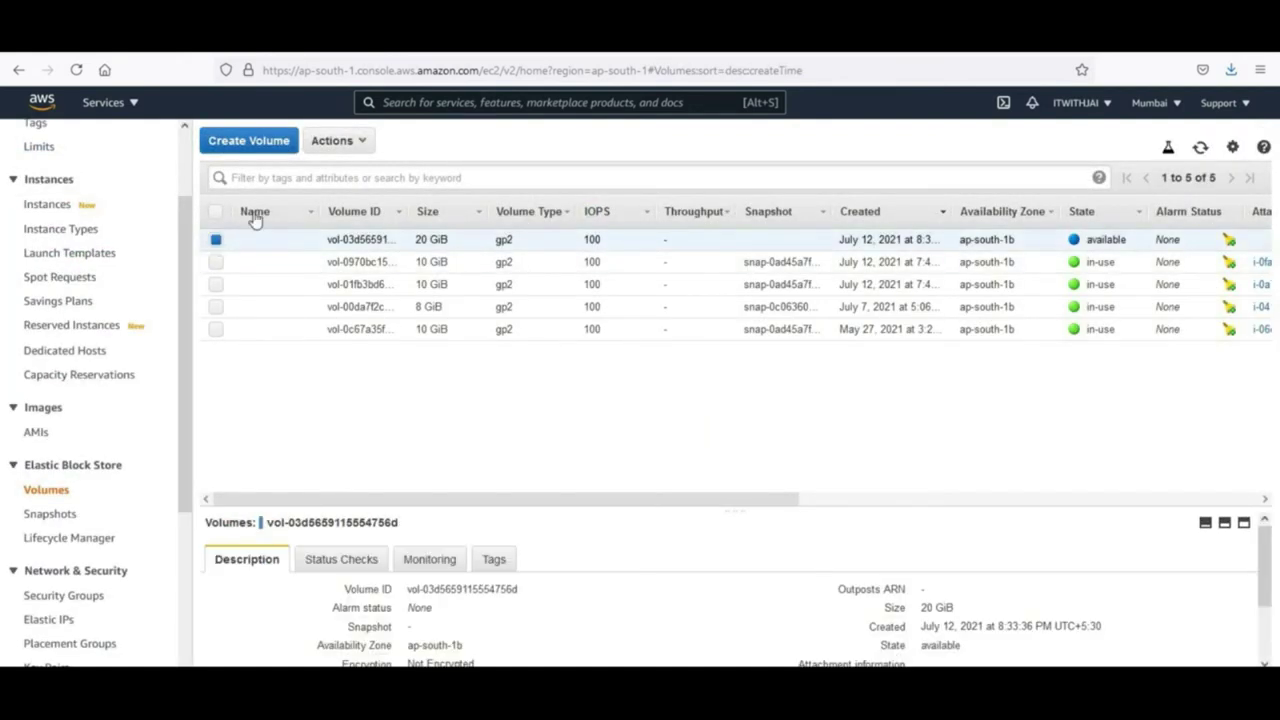
left_click(359, 146)
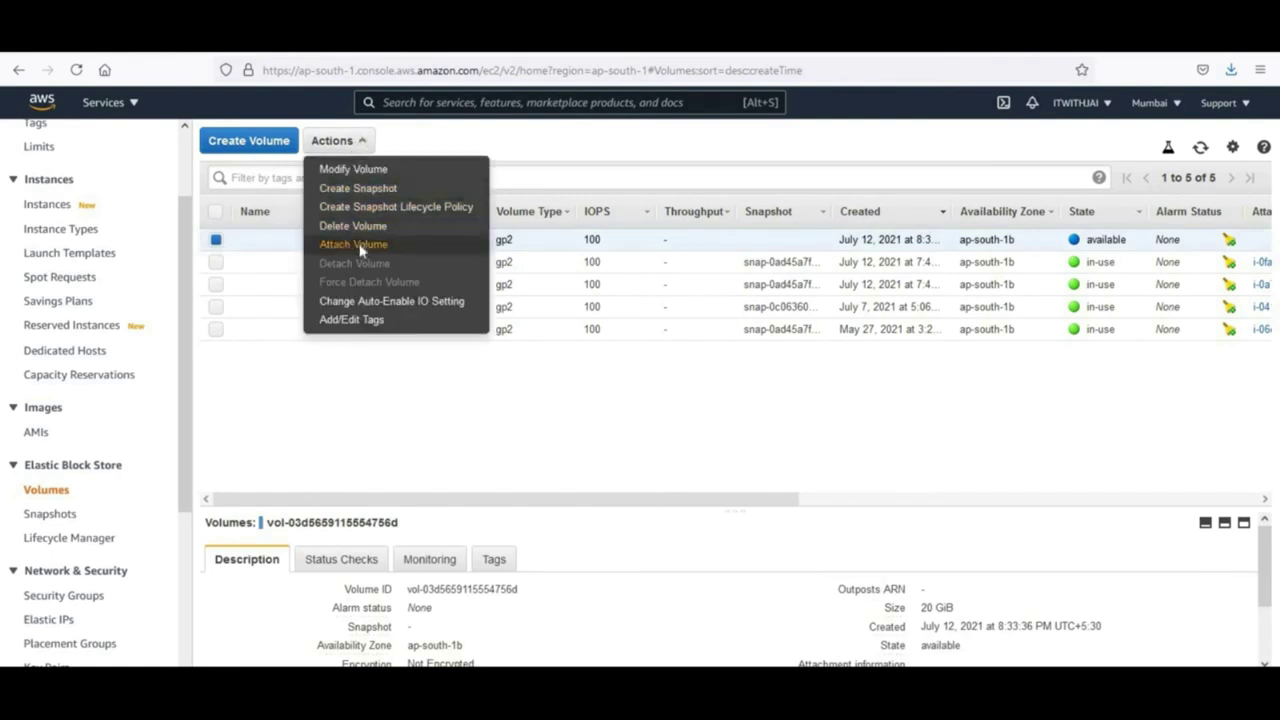
left_click(358, 246)
left_click(762, 393)
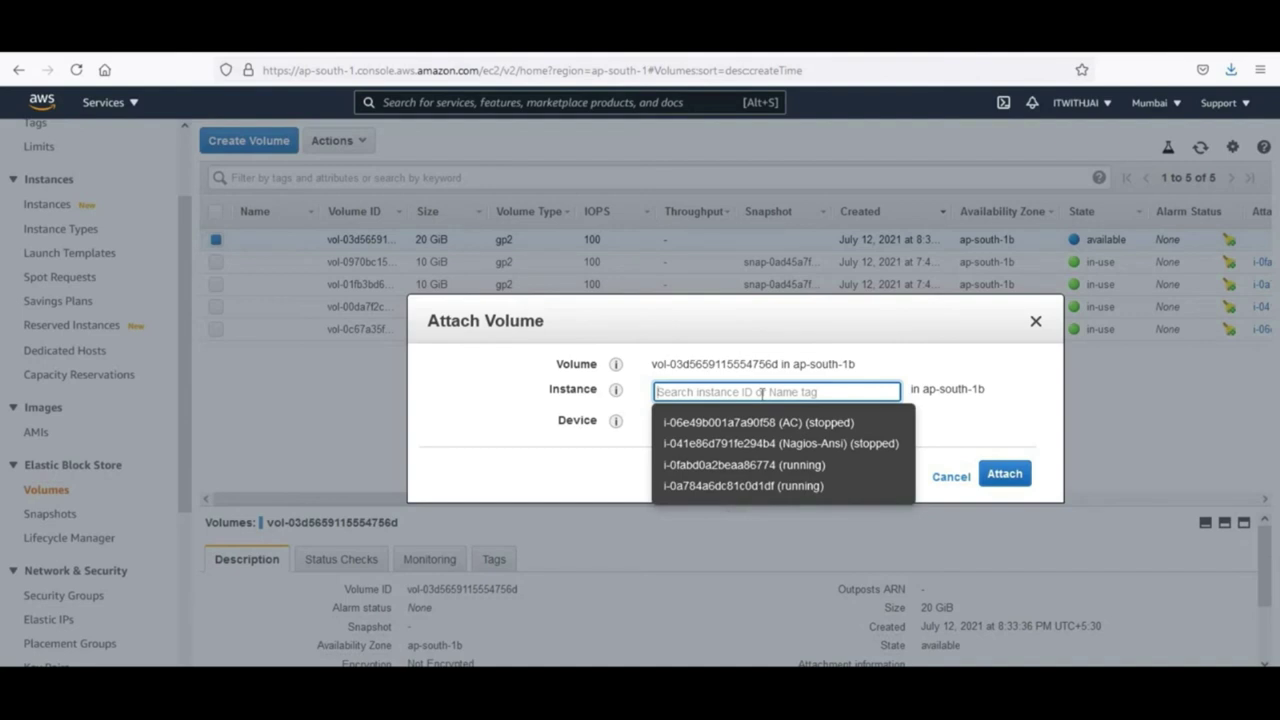
type("i-0a784a6dc81c0d1df")
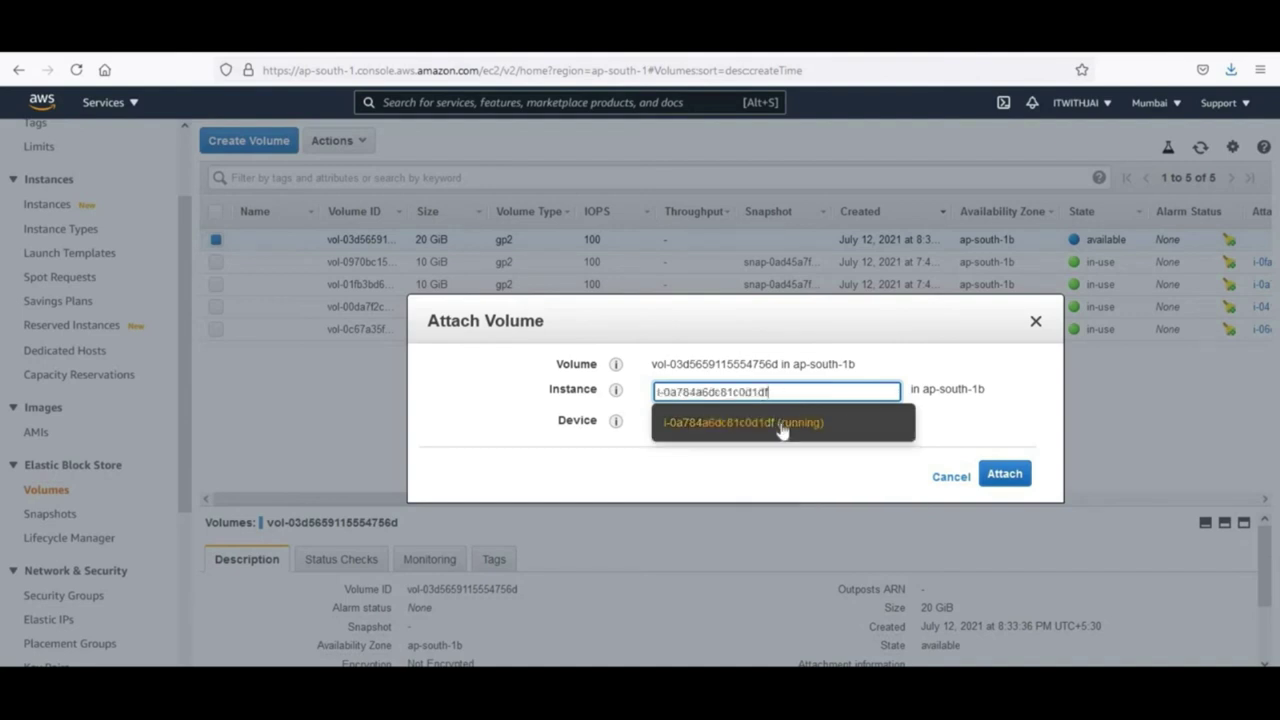
left_click(782, 426)
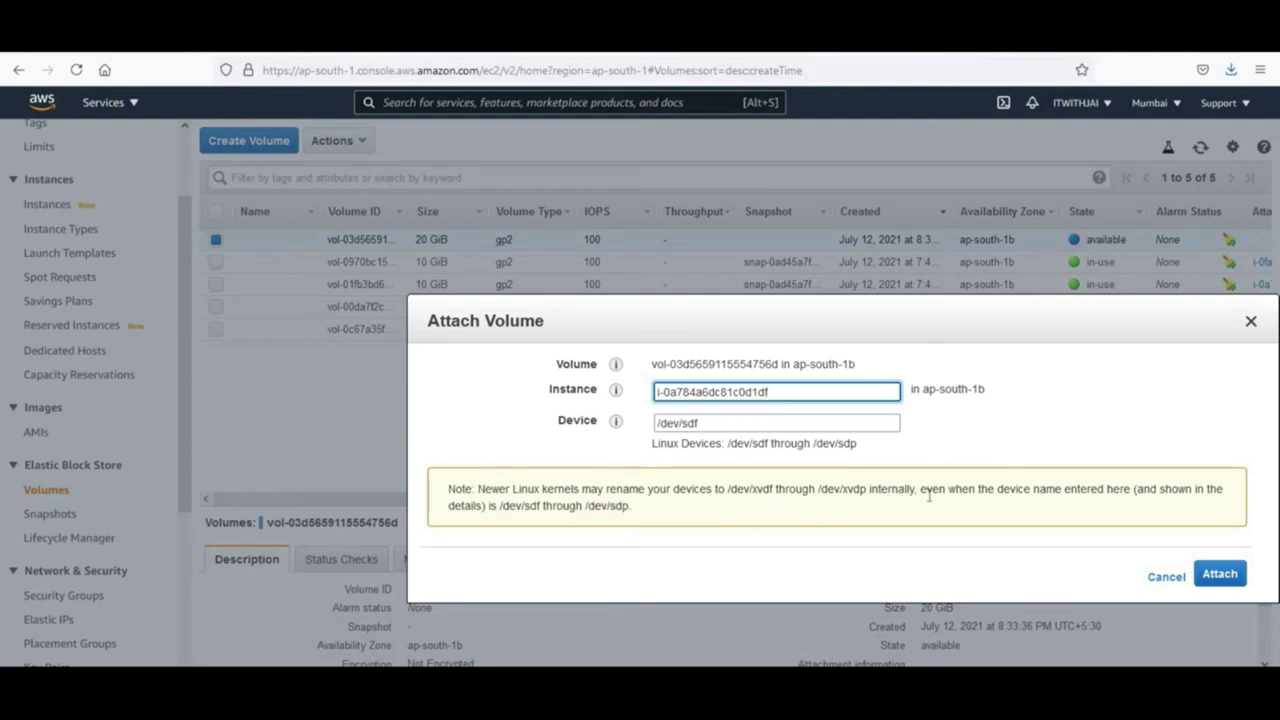
left_click(1217, 575)
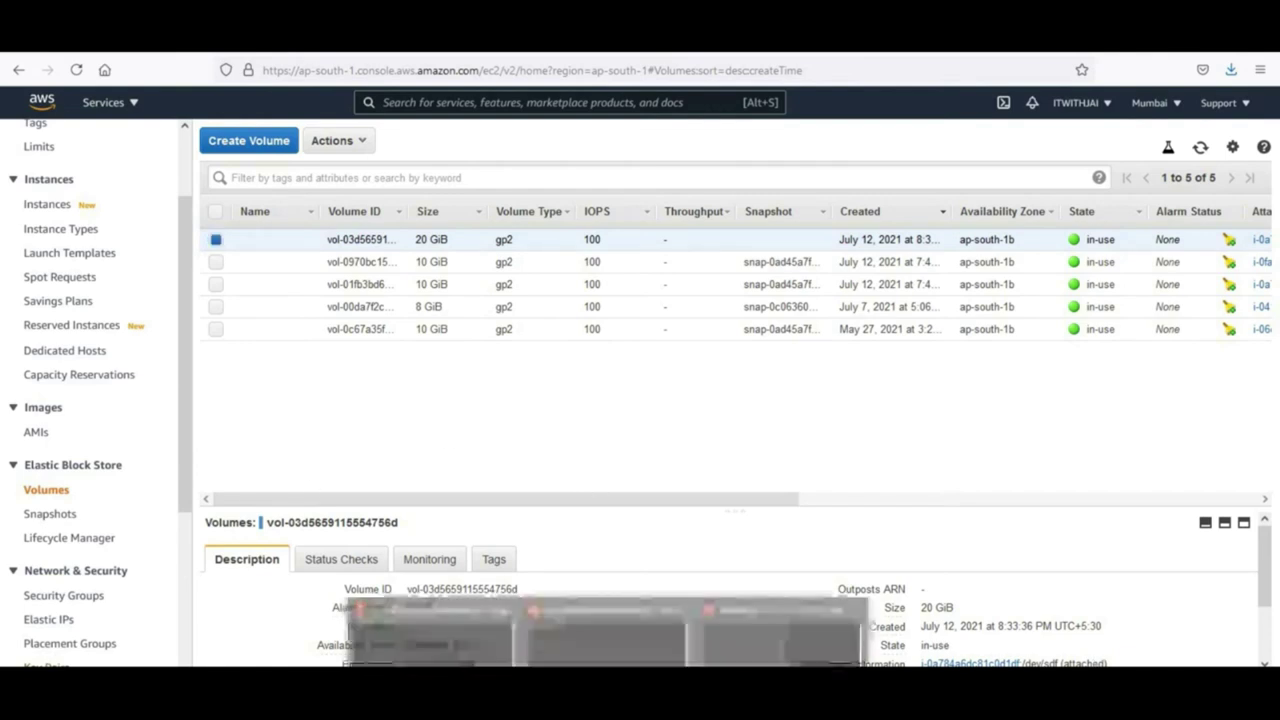
left_click(745, 655)
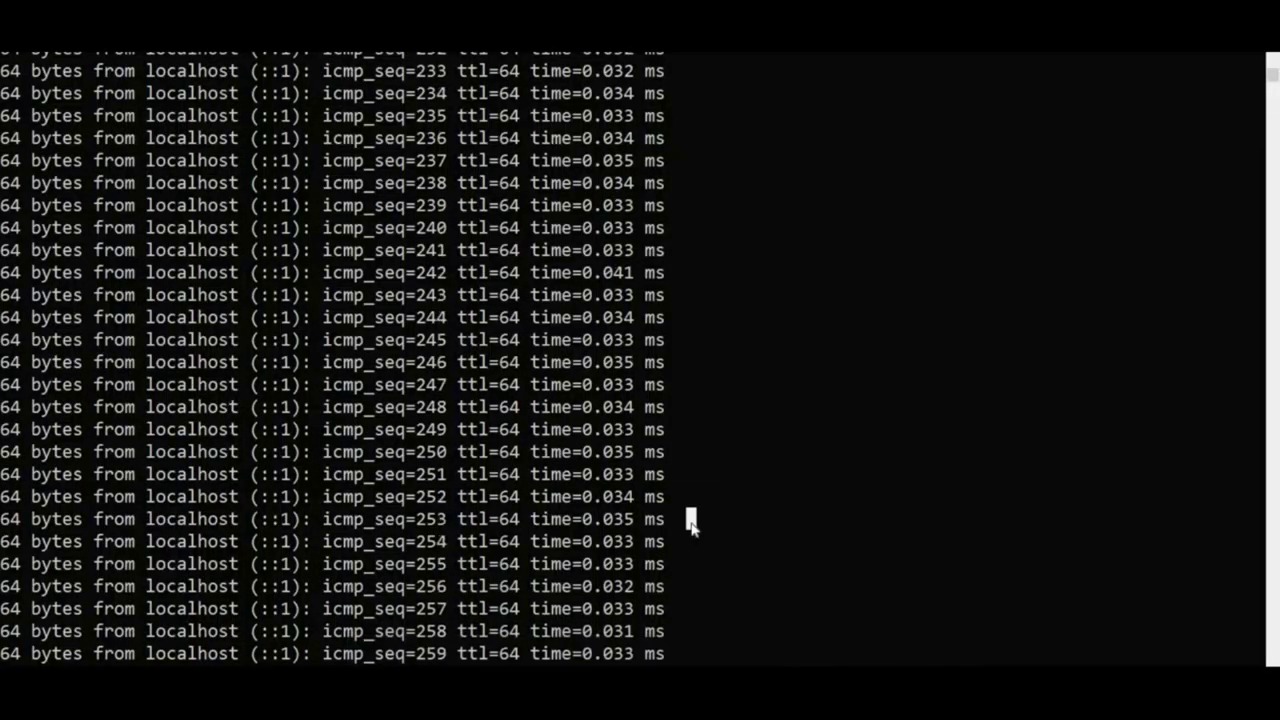
- Stop the ping, run 'fdisk -l' to find the 20 GiB /dev/xvdf disk, and list mkfs. commands
type("clear64 bytes from localhost (::1): icmp_seq=261 ttl=64 time=0.033 ms")
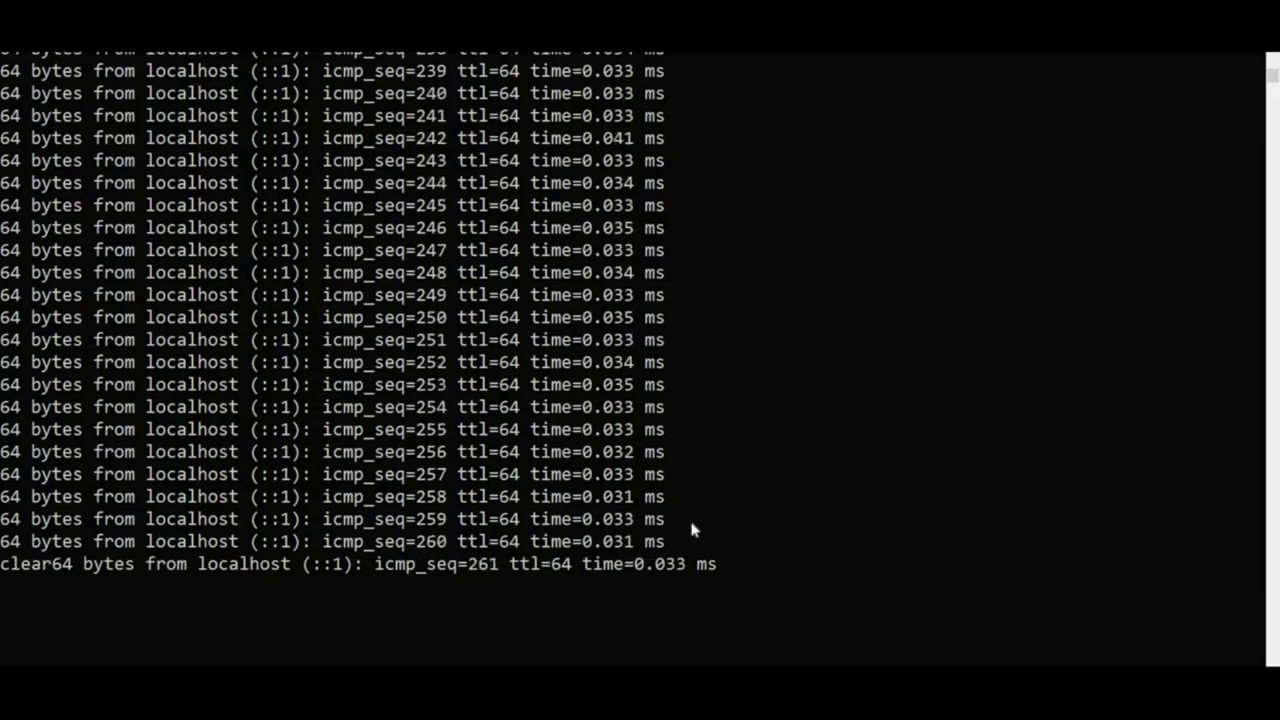
key("Return")
key("Return")
key("Return")
key("Return")
key("ctrl+c")
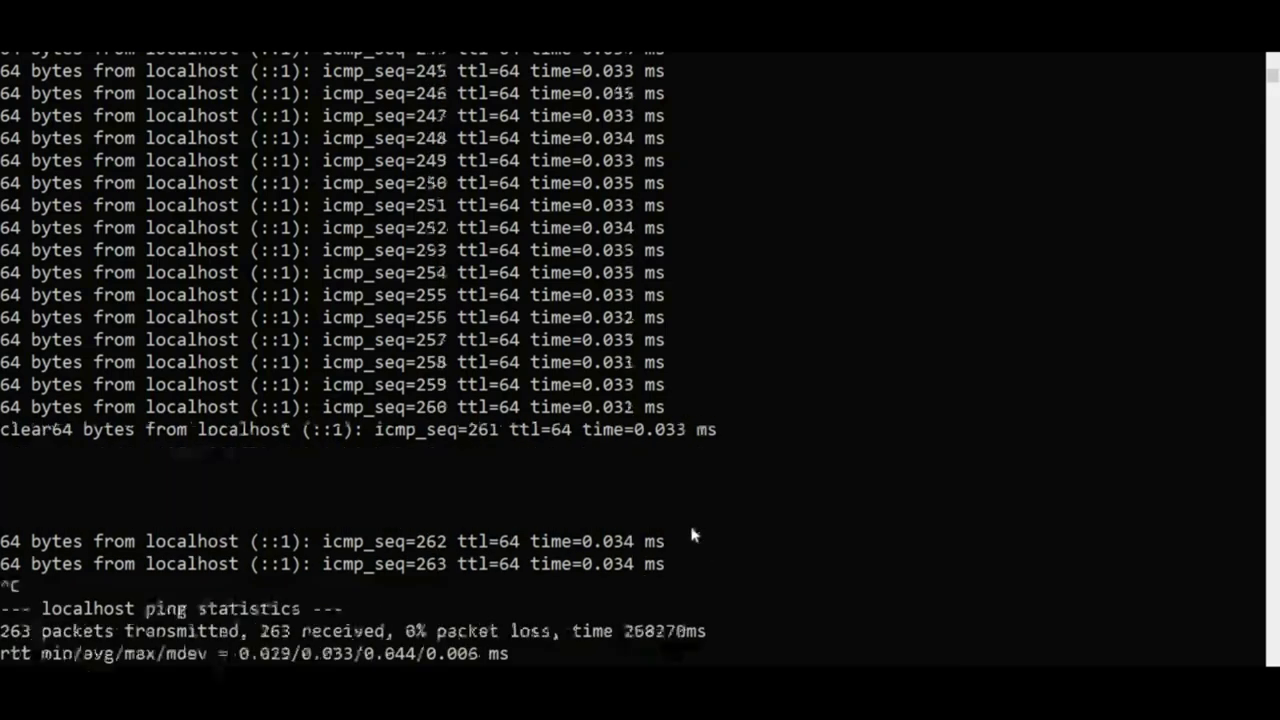
key("Return")
key("Return")
type("fdisk -l")
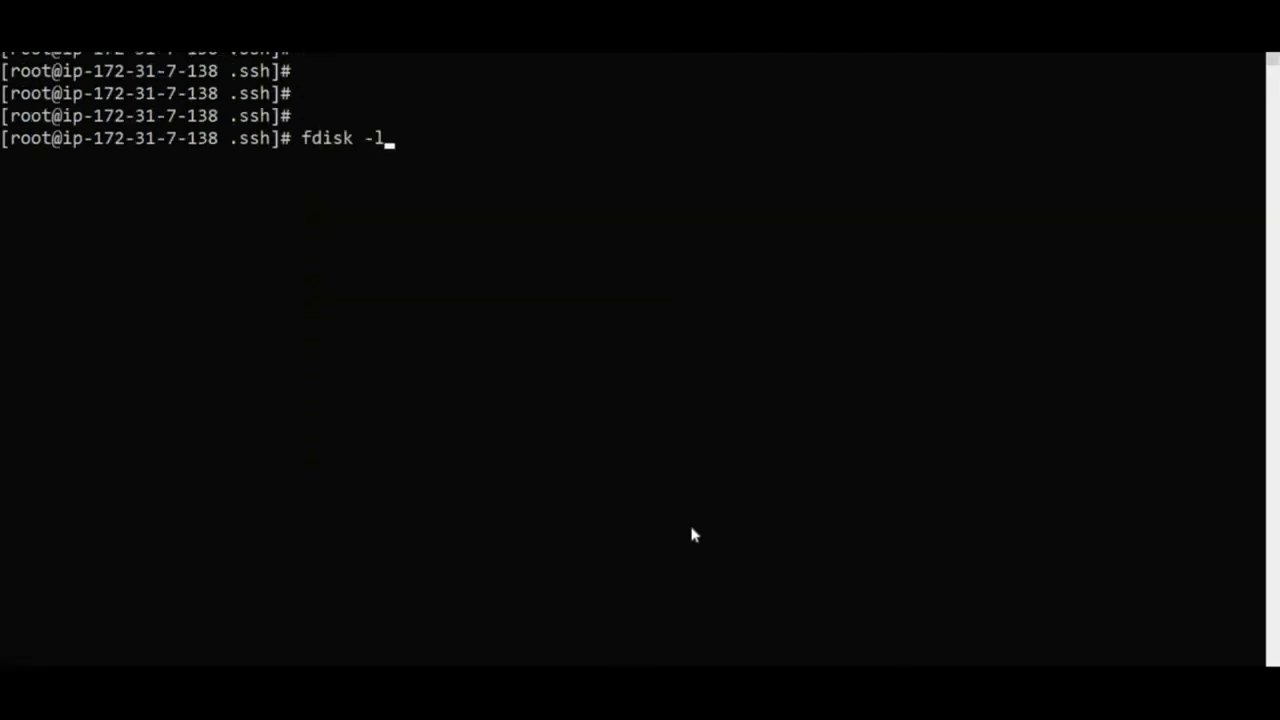
key("Return")
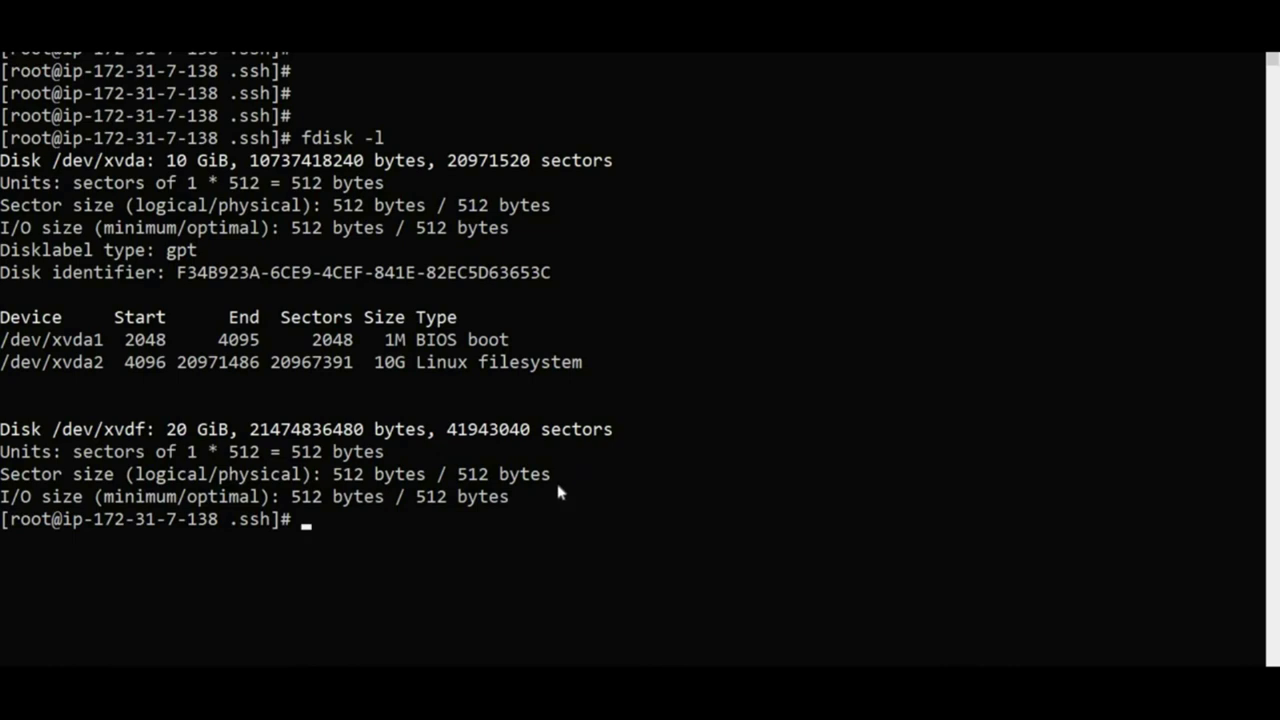
type("mkfs.")
key("Tab")
key("Tab")
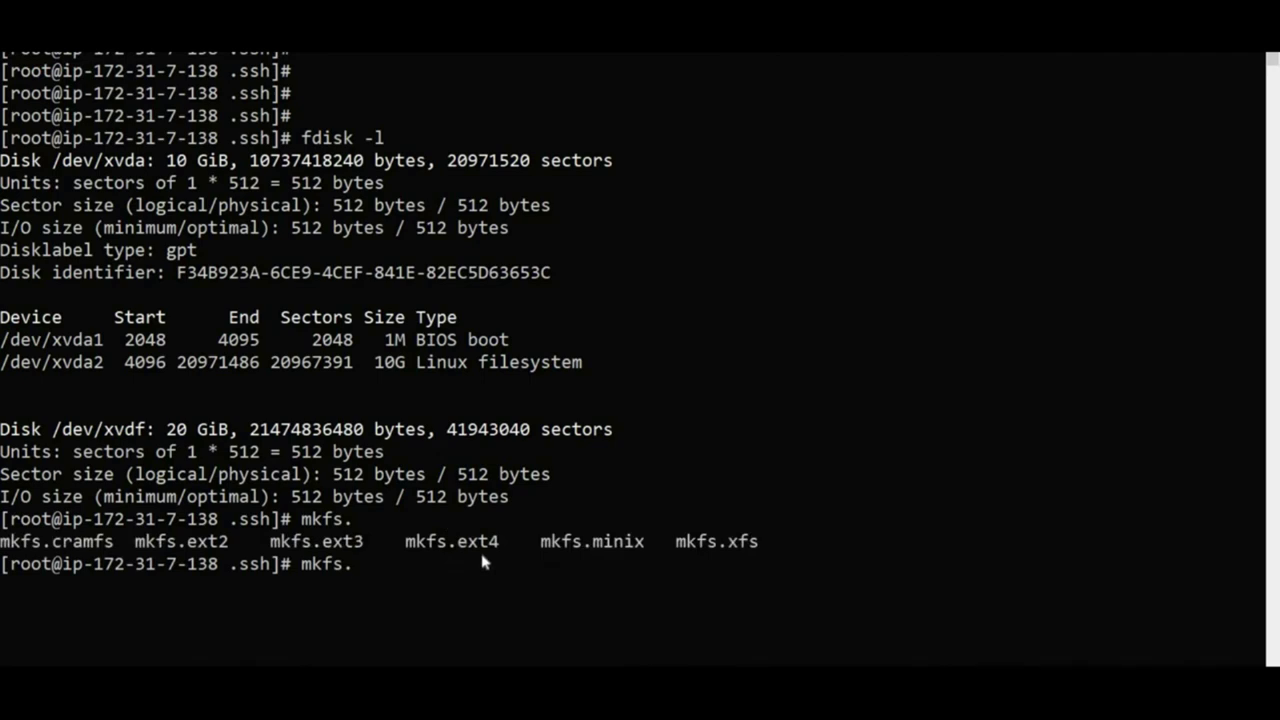
- Format /dev/xvdf as ext4 with 'mkfs.ext4 /dev/xvdf'
type("r")
key("BackSpace")
type("ext4")
double_click(96, 430)
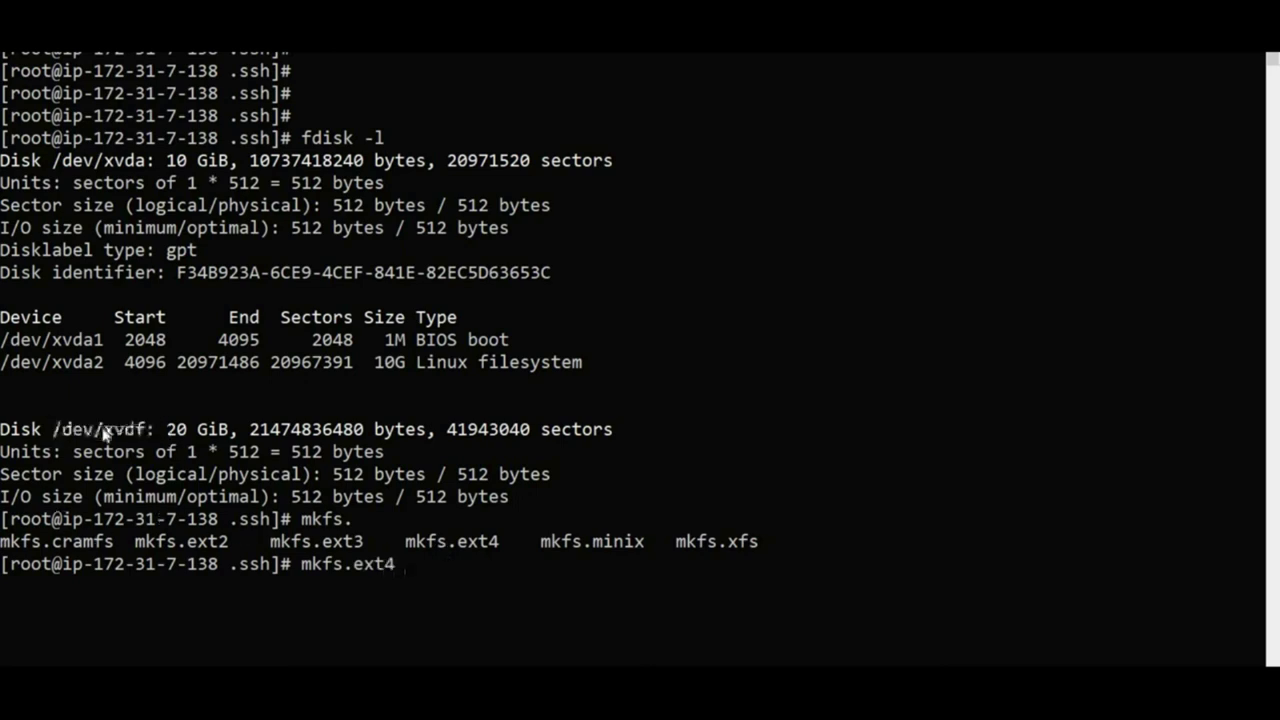
right_click(103, 432)
key("BackSpace")
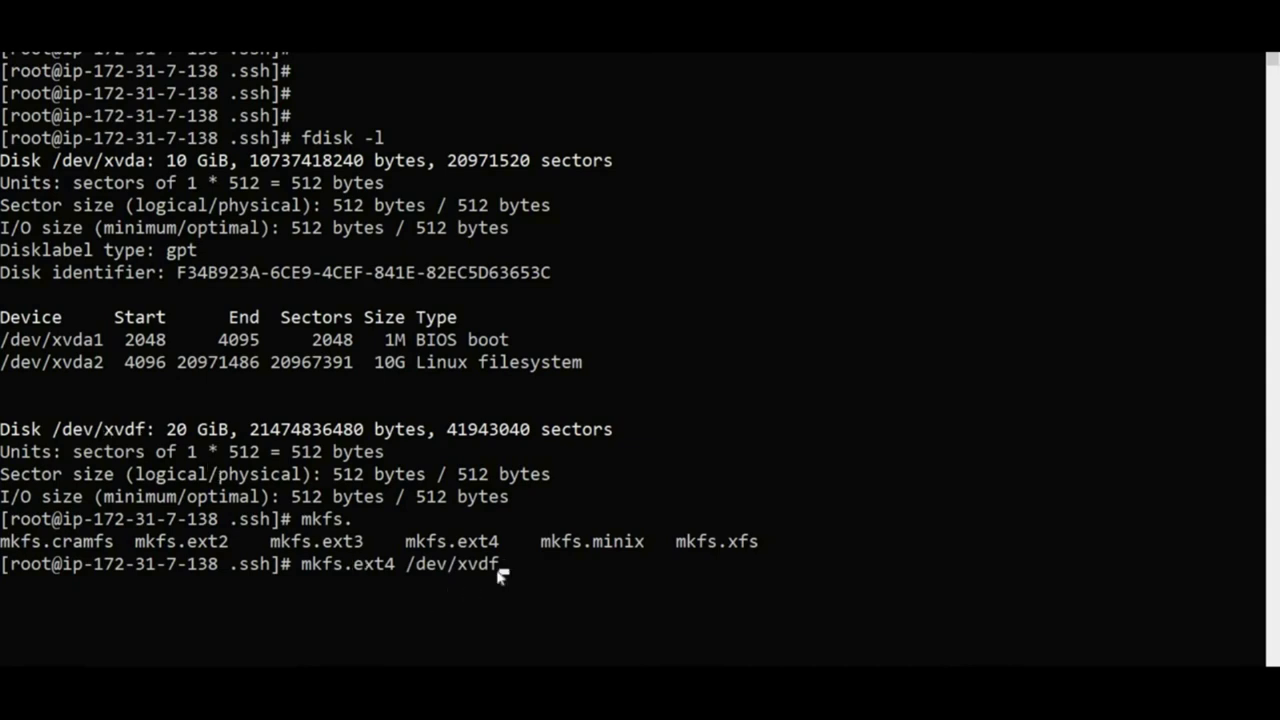
key("Return")
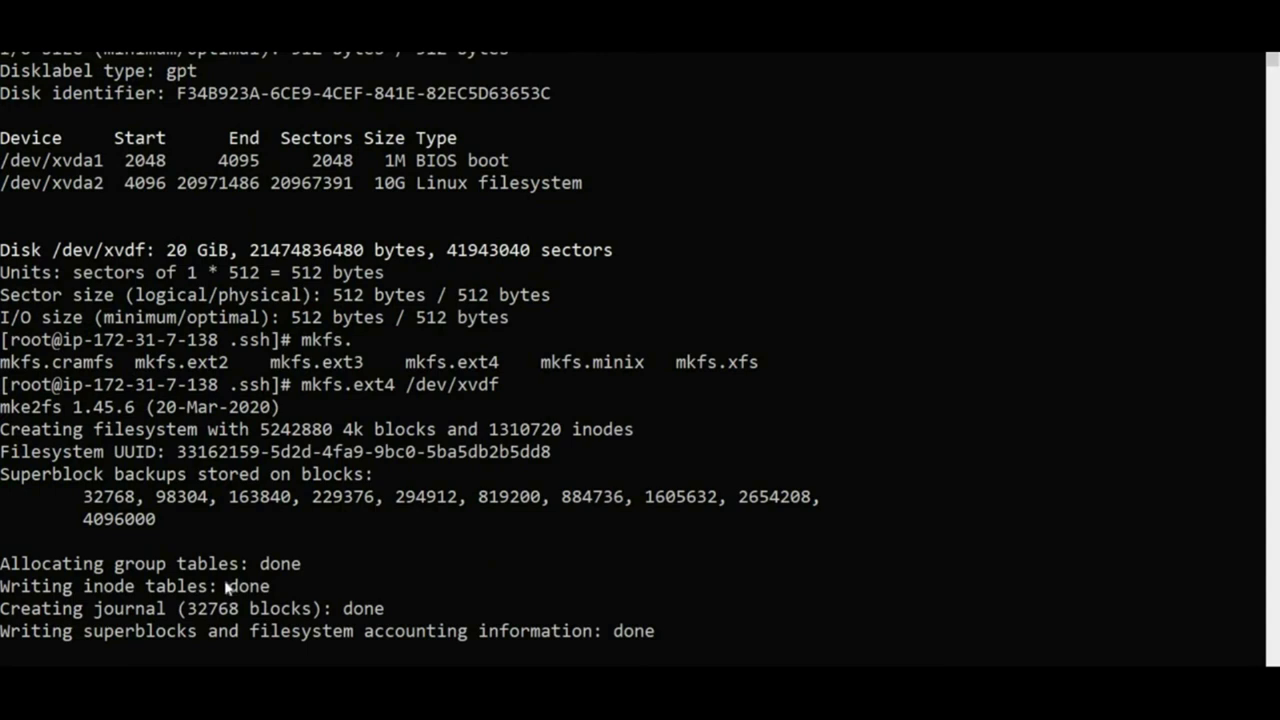
- Clear the screen and type 'mkdir -p /var/lib/jtr' for the mount directory
key("ctrl+l")
key("Return")
key("Return")
key("Return")
key("Return")
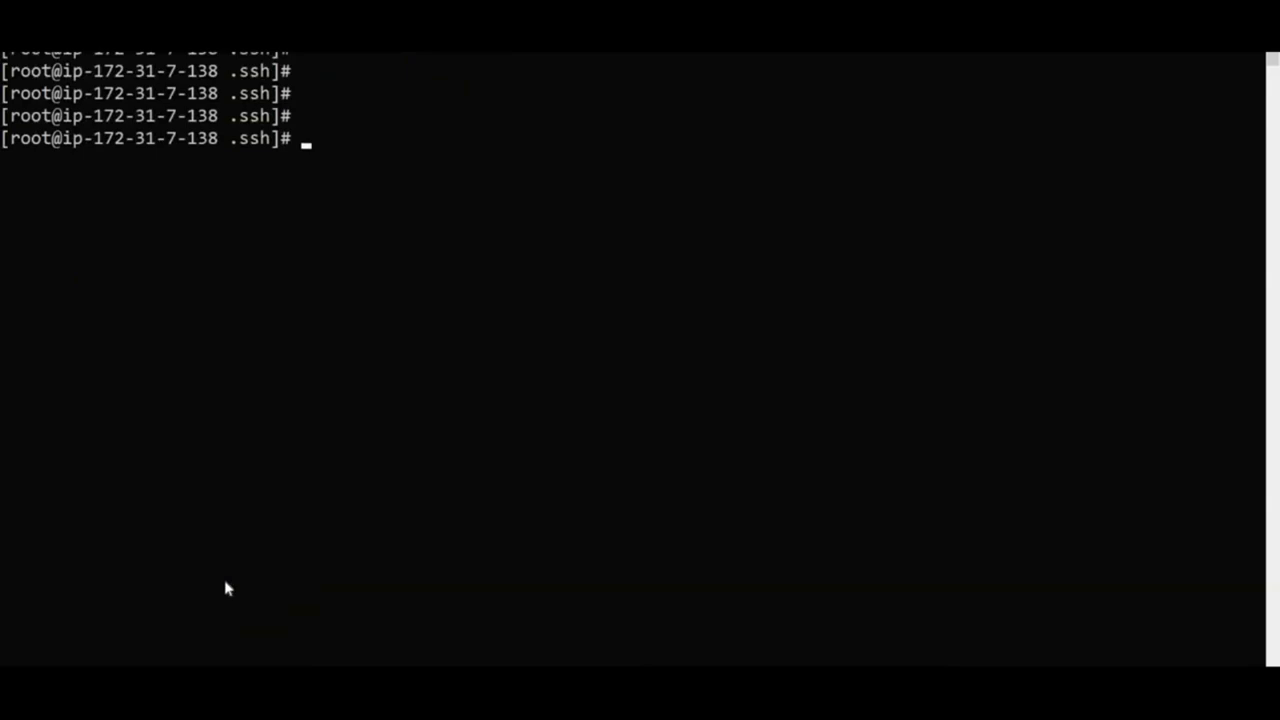
type("mkdir /")
key("BackSpace")
type("-p /var/lib/jtr")
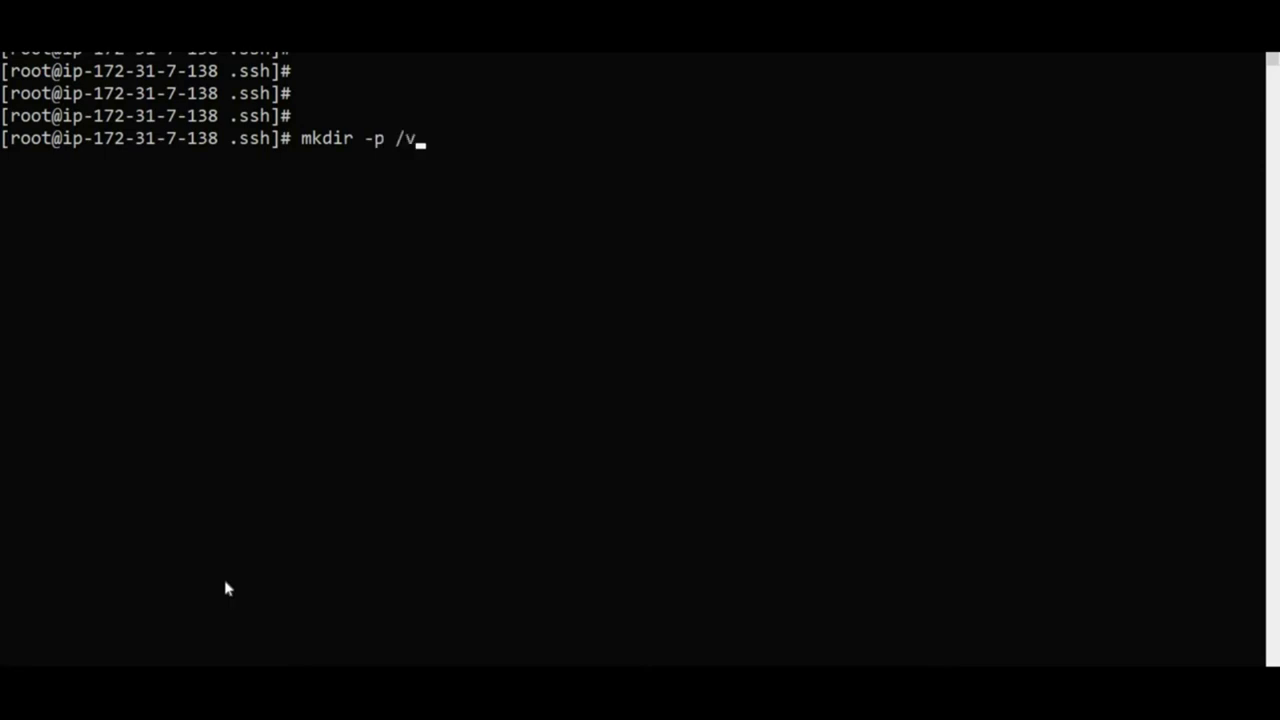
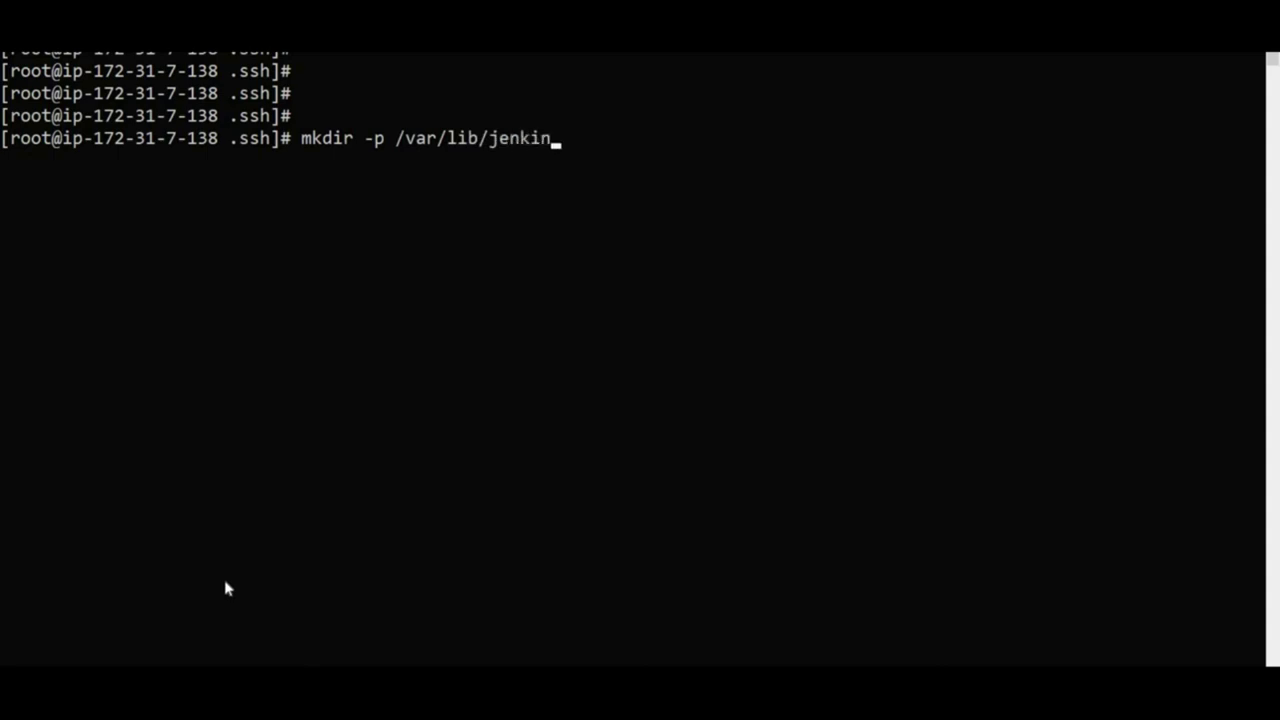
- Create /var/lib/jenkins and add '/dev/xvdf /var/lib/jenkins ext4 defaults 0 0' to /etc/fstab
type("s")
key("Return")
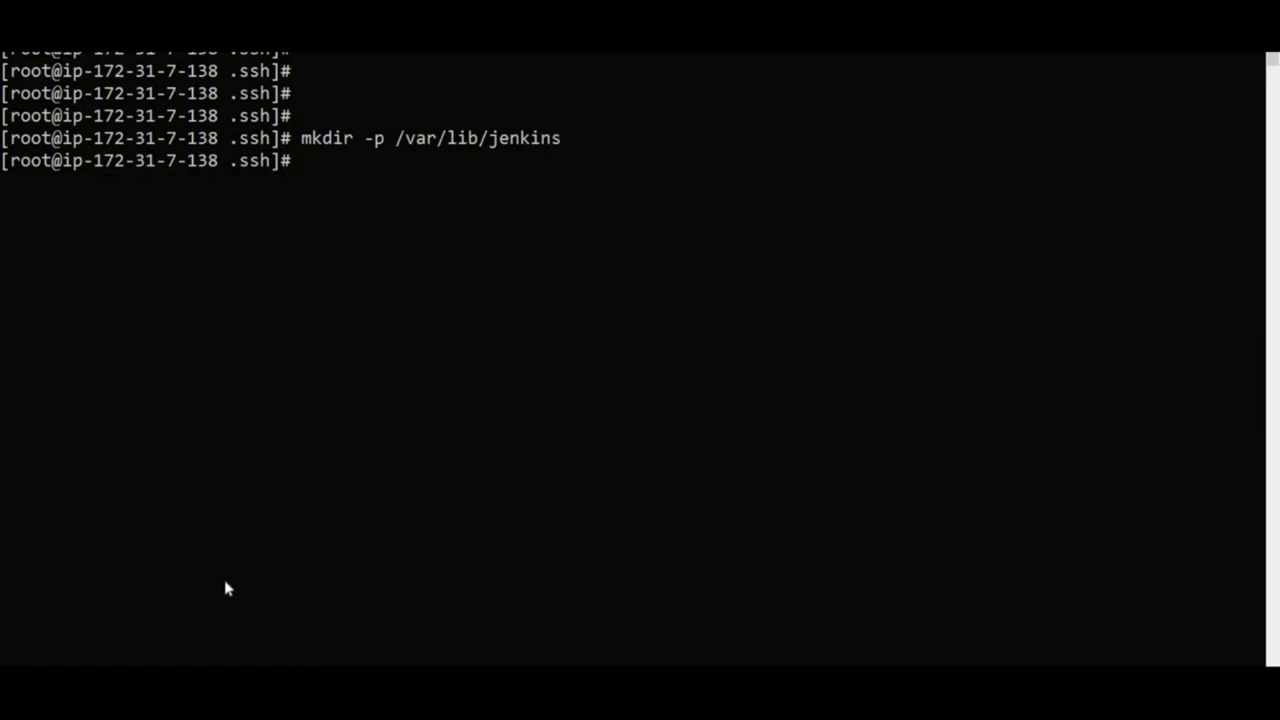
type("vi /etc/fs")
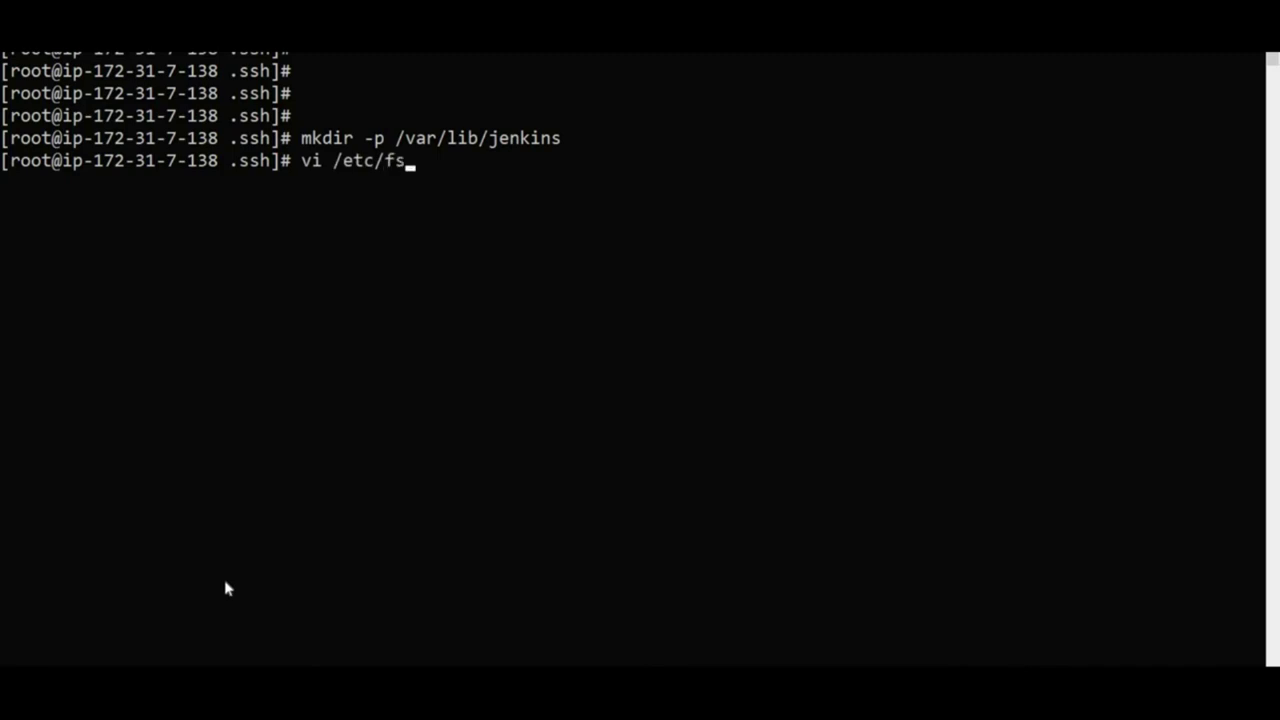
type("tab")
key("Return")
key("Down")
key("Down")
key("Down")
key("Down")
key("Down")
key("Down")
key("Down")
key("Down")
key("Down")
key("Down")
key("Down")
key("A")
key("Return")
type("/dev/")
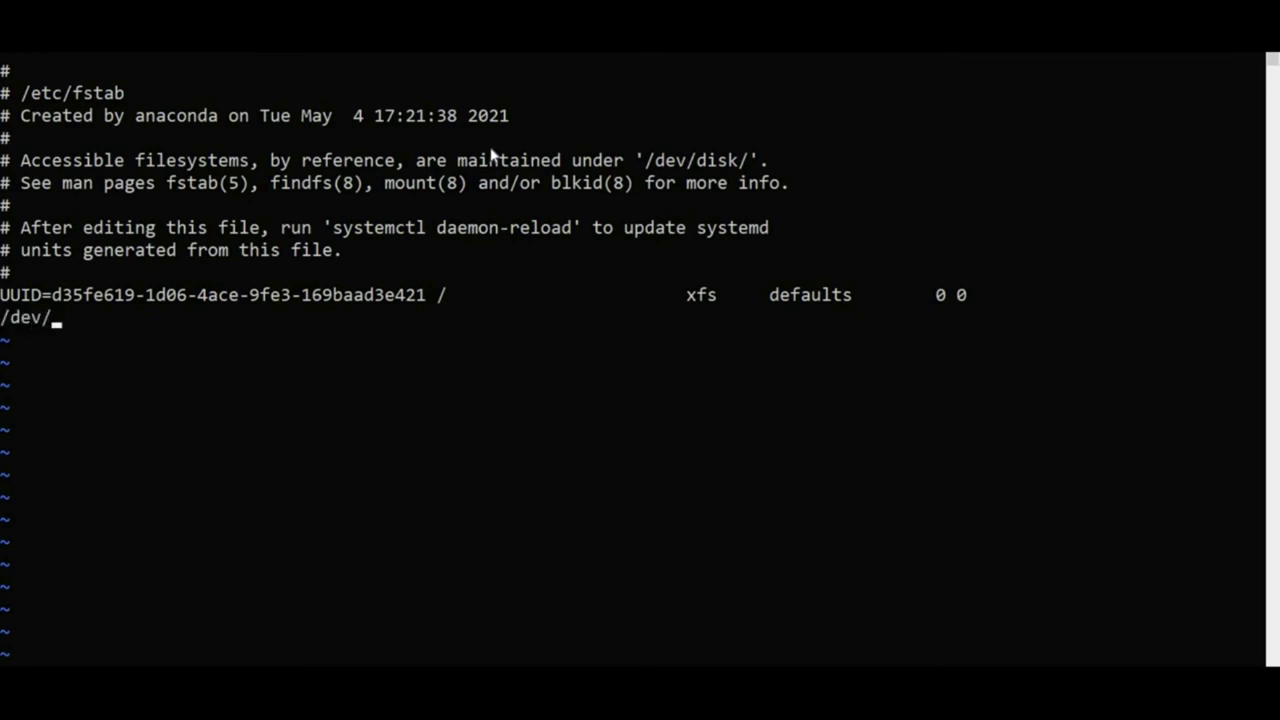
type("xvdf")
type("/var/lib/jenkins ext4")
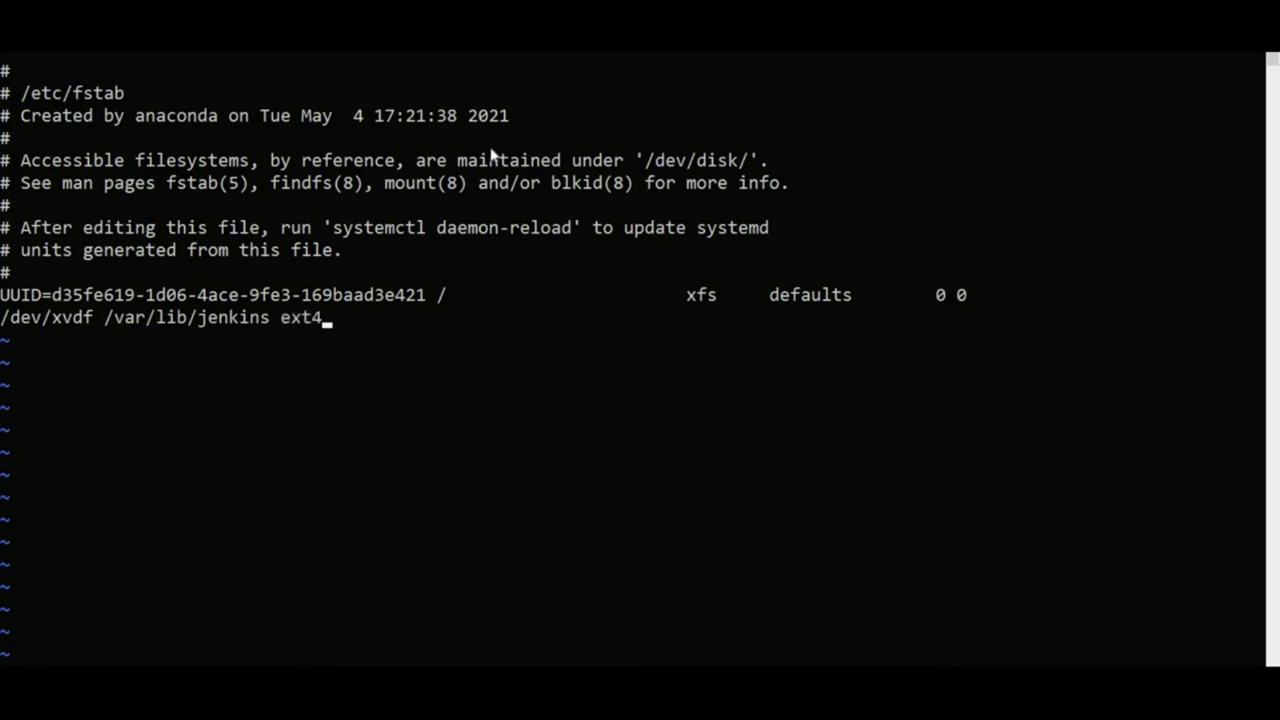
type(" defaults 0 0")
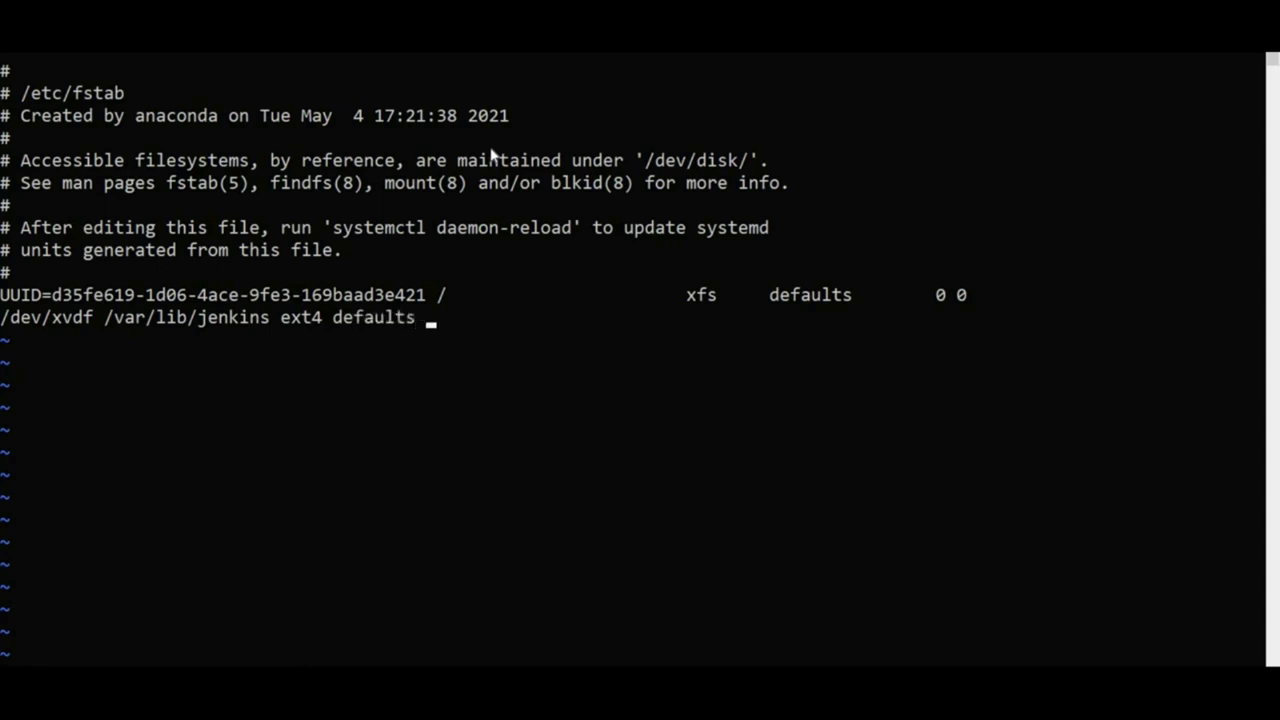
key("Escape")
type(":wq")
key("Return")
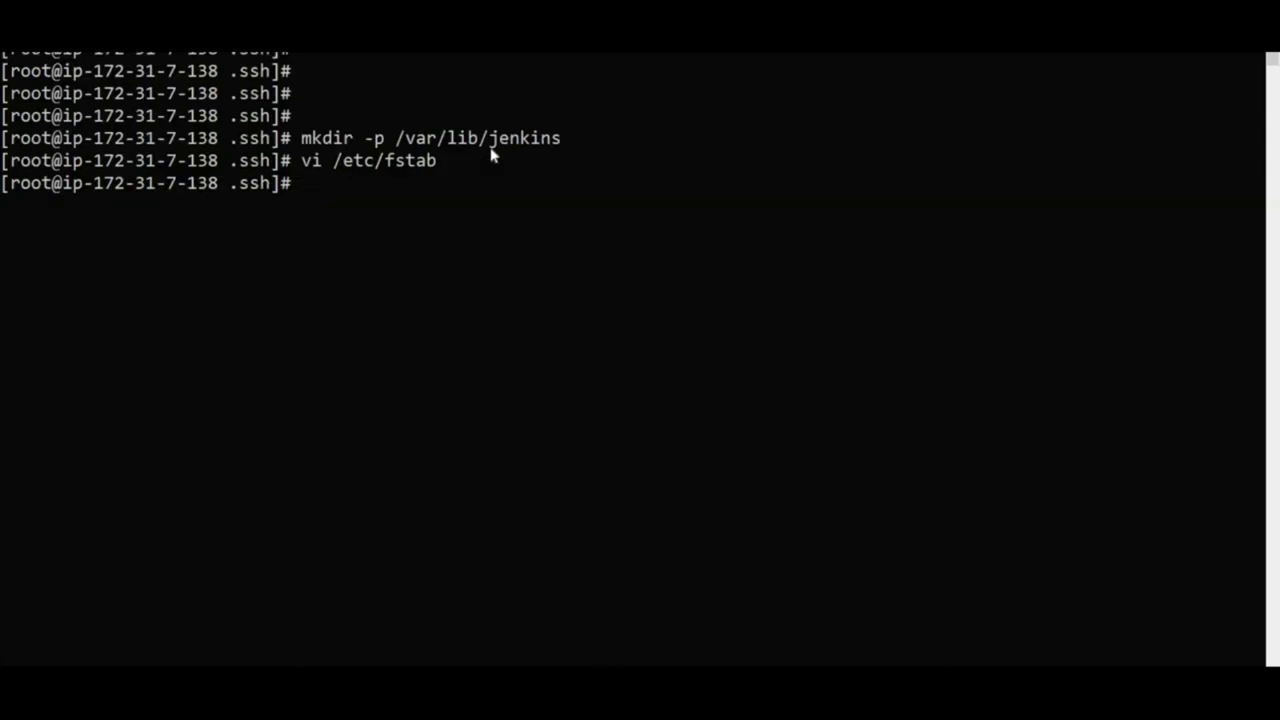
- Mount /var/lib/jenkins and confirm the 20G /dev/xvdf in the df -h listing
type("mount /var/lib/jenkins")
key("Return")
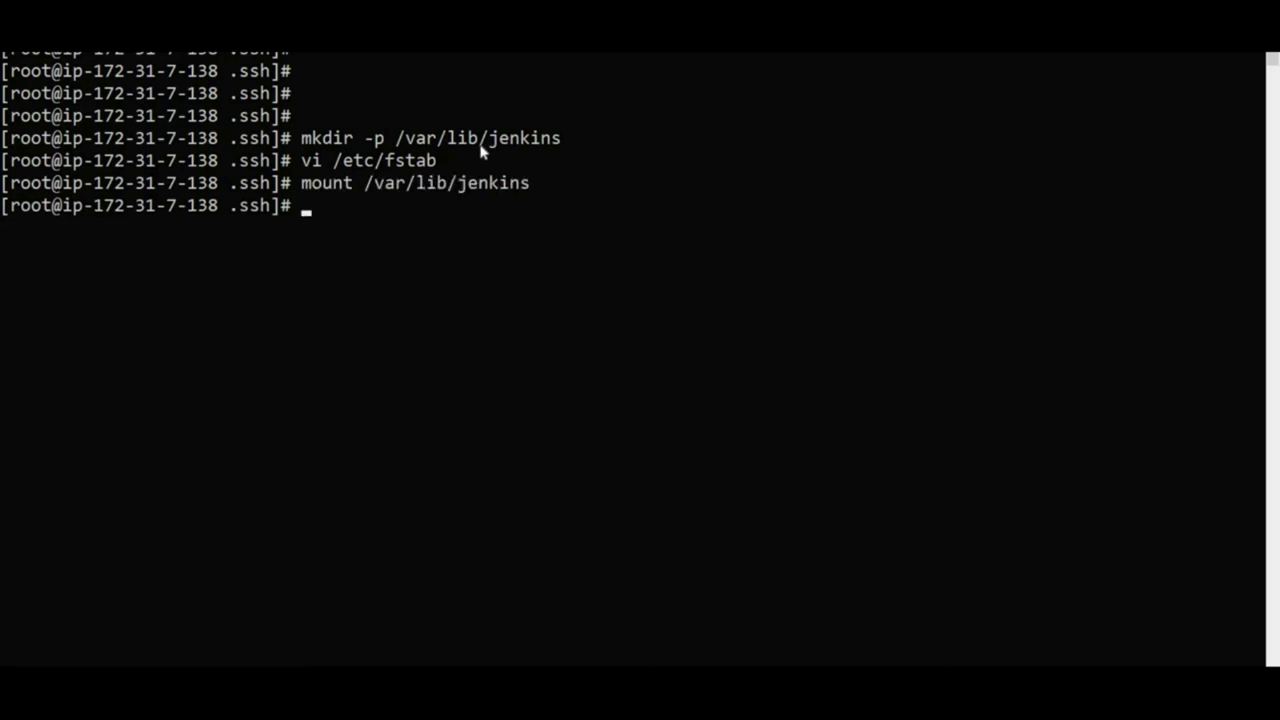
type("df -h")
key("Return")
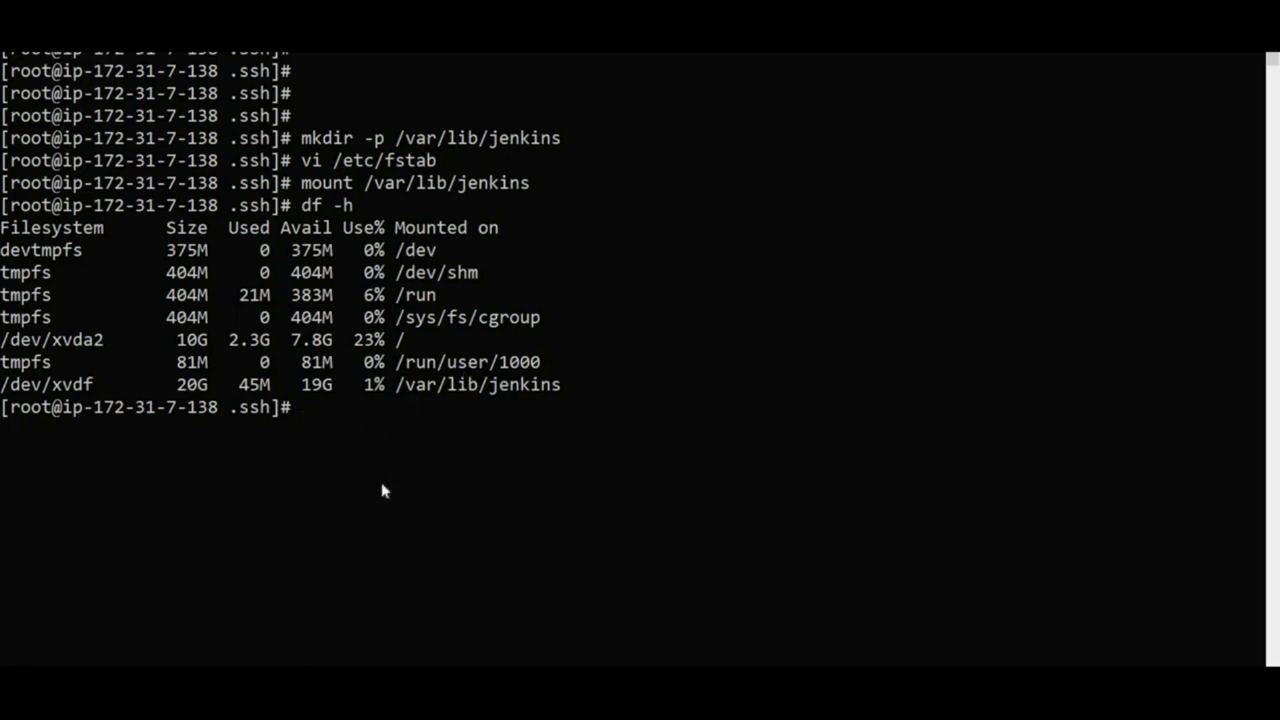
- Change into /var/lib/jenkins and list it, showing only lost+found
double_click(474, 388)
key("ctrl+c")
type("cd")
right_click(474, 388)
key("Return")
type("ls")
key("Return")
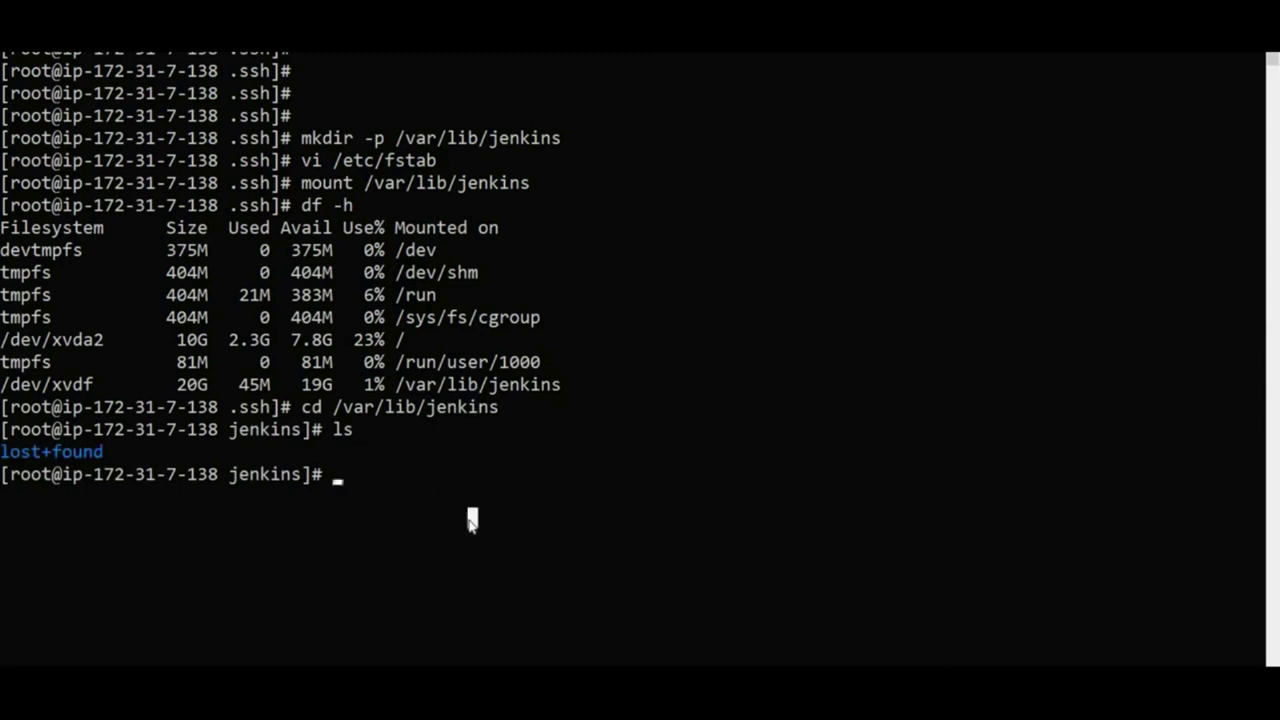
- Install java-1.8.0-openjdk with yum -y, then clear the screen once it completes
type("yum o")
key("BackSpace")
type("-y in")
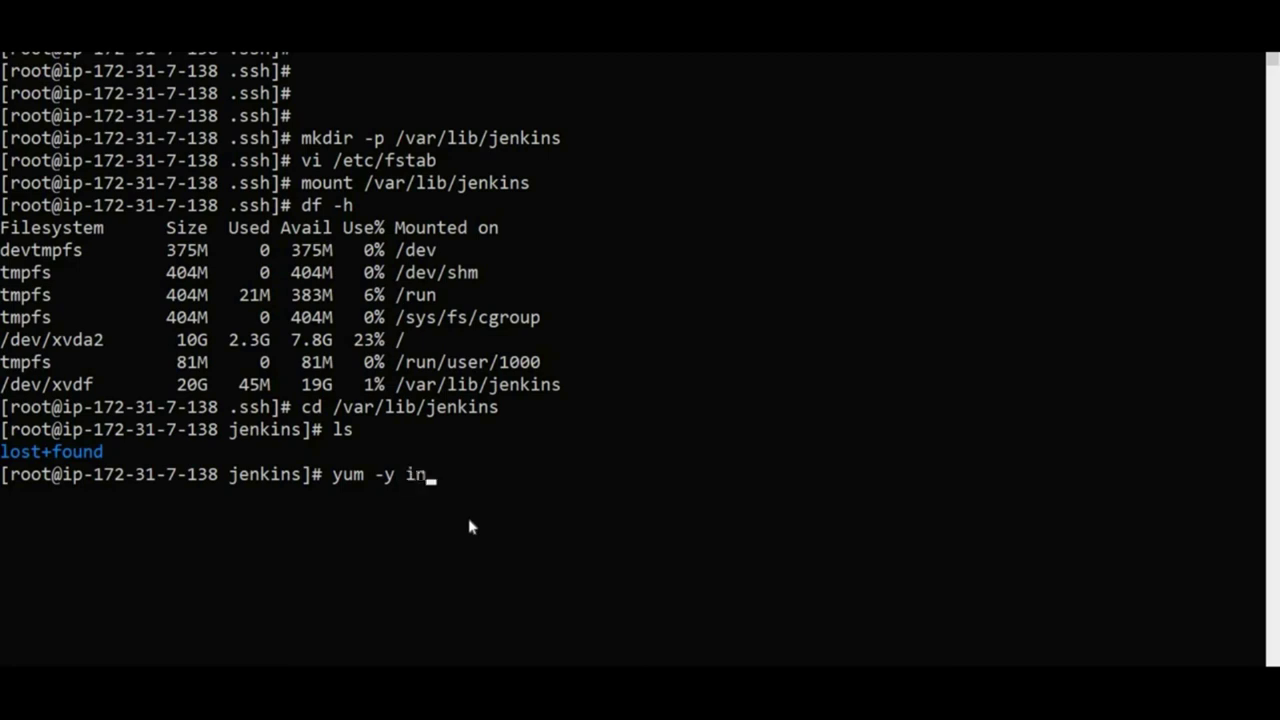
type("stall java")
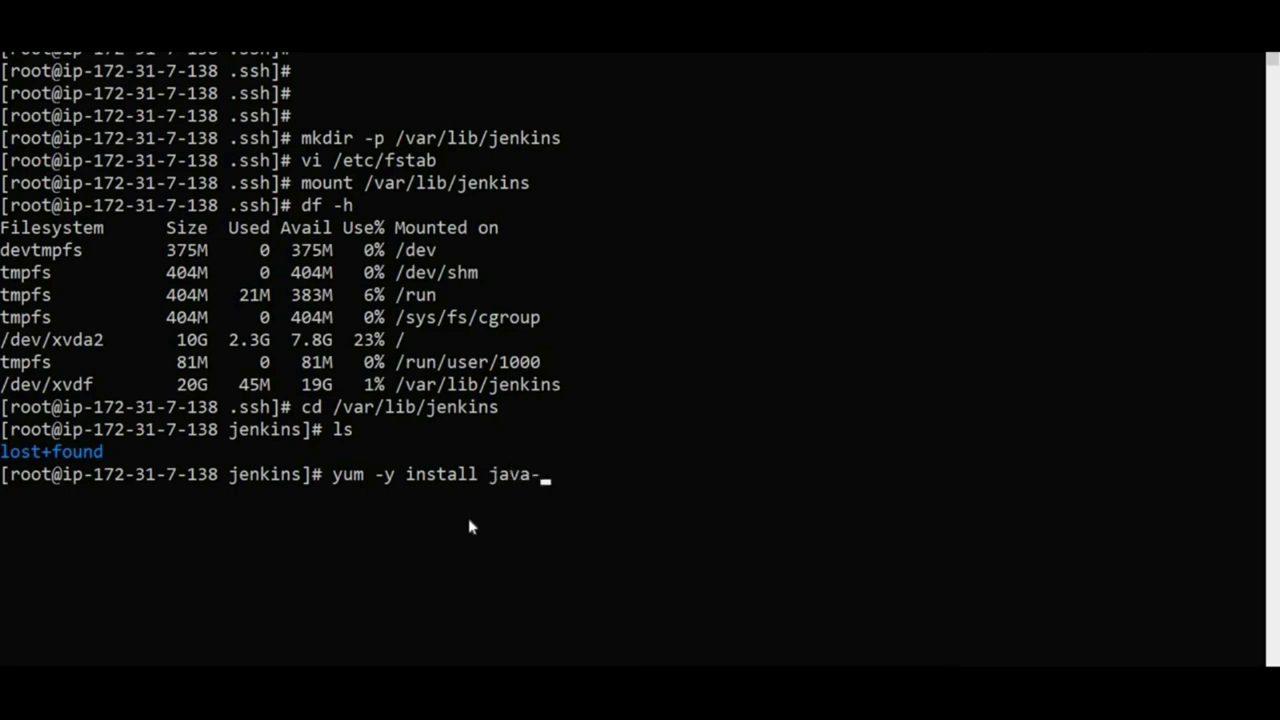
type("-1.8.0-openjdk")
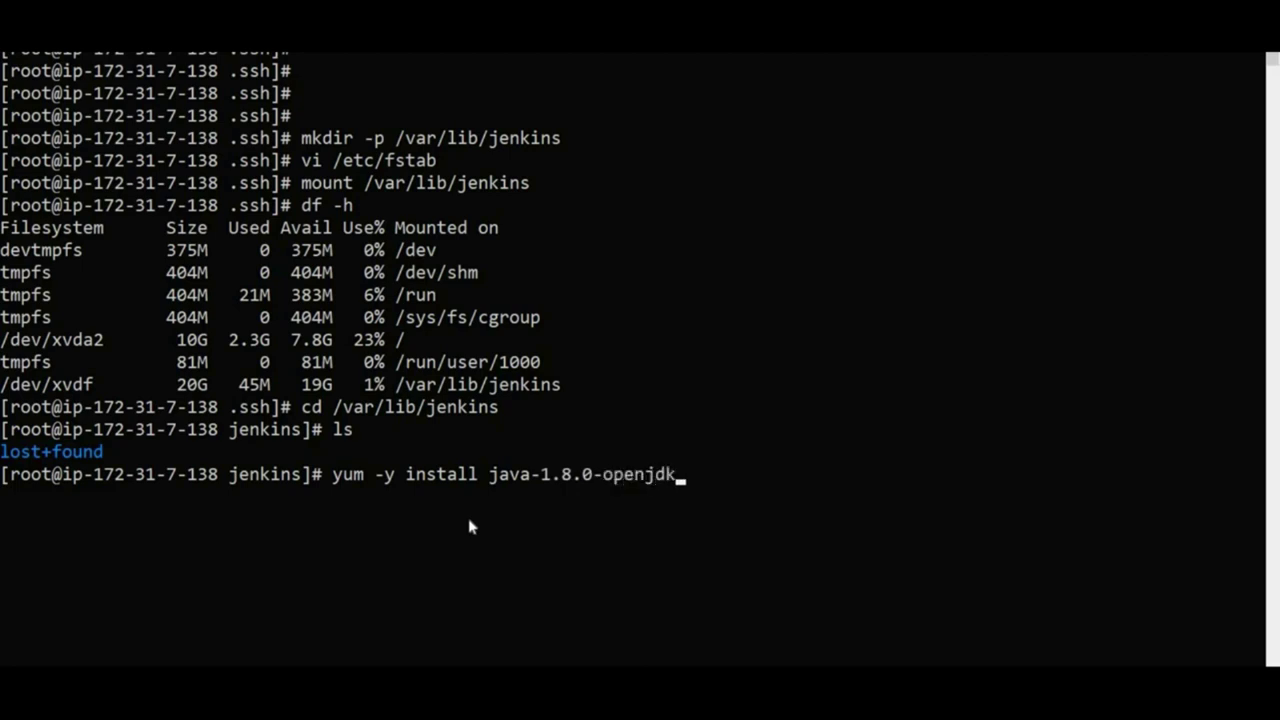
key("Return")
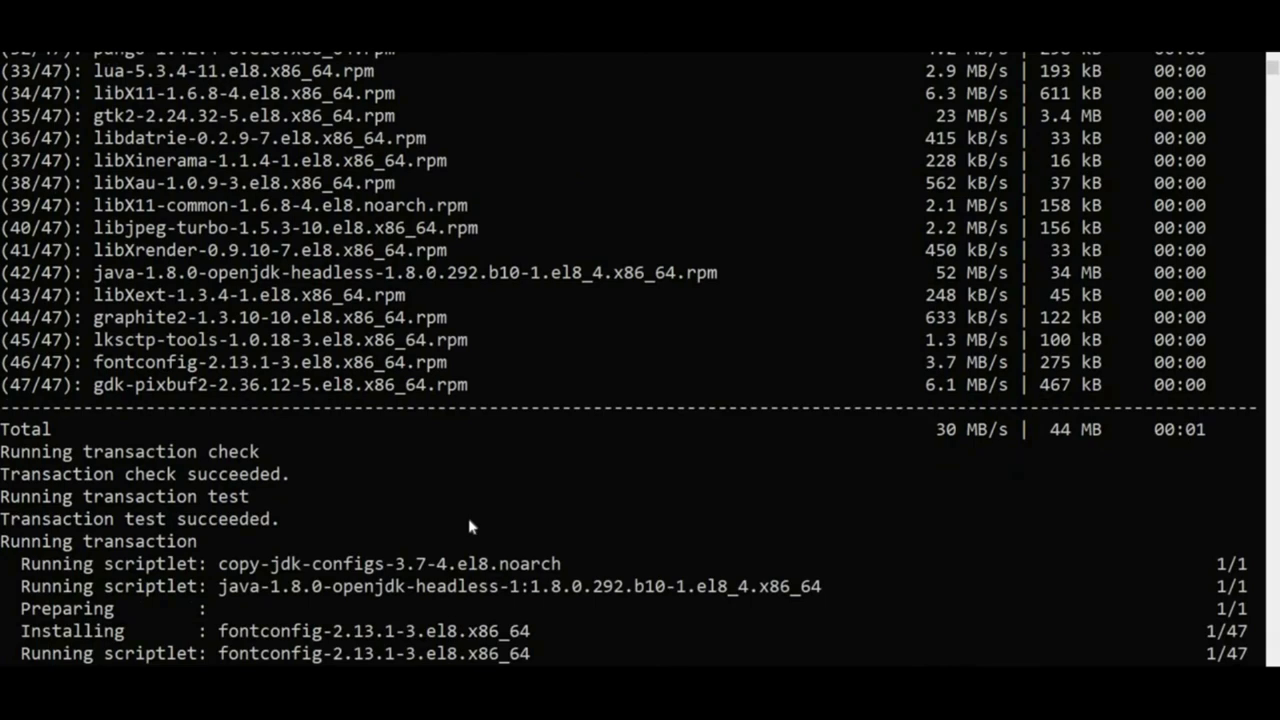
key("Return")
key("Return")
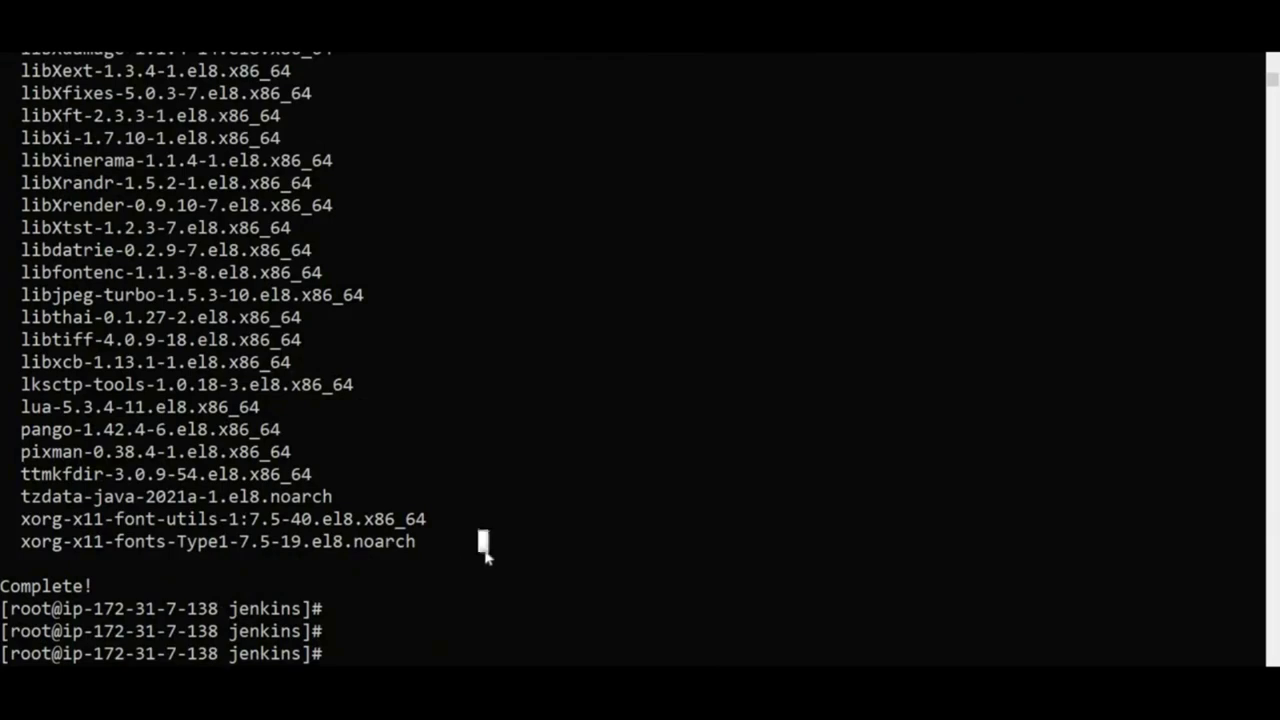
key("ctrl+l")
key("Return")
key("Return")
key("Return")
key("Return")
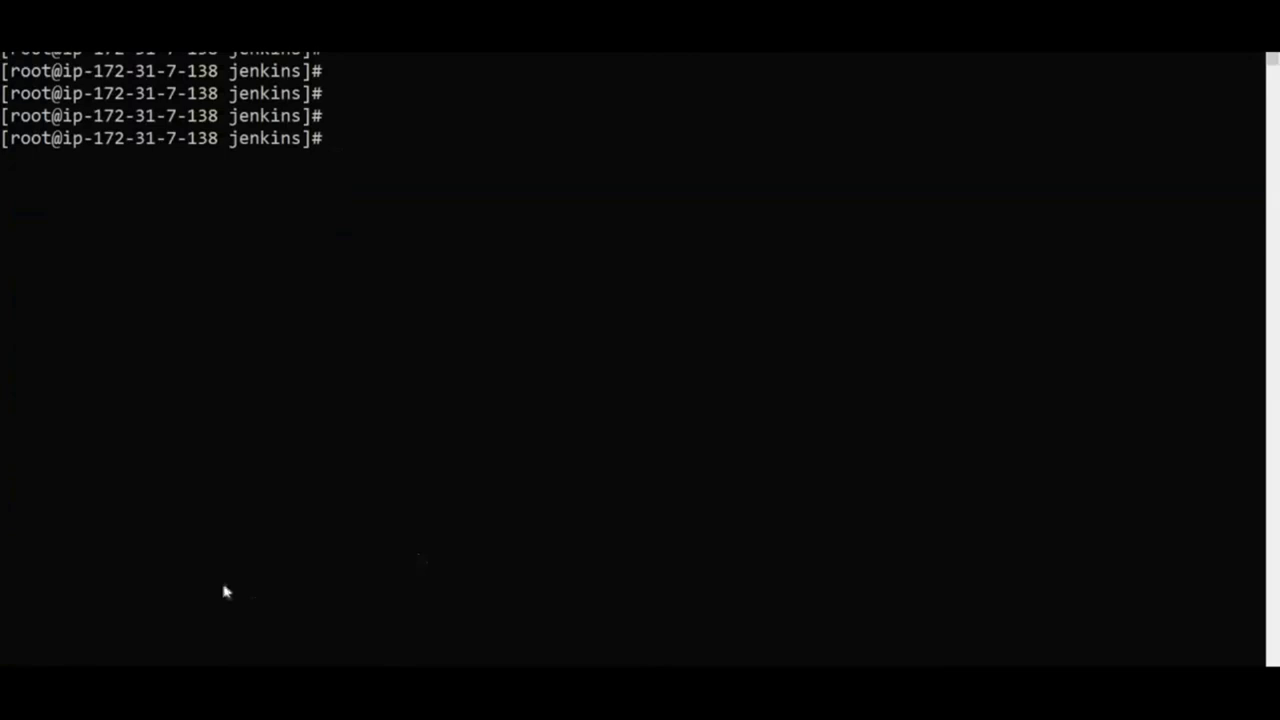
type("ping localh")
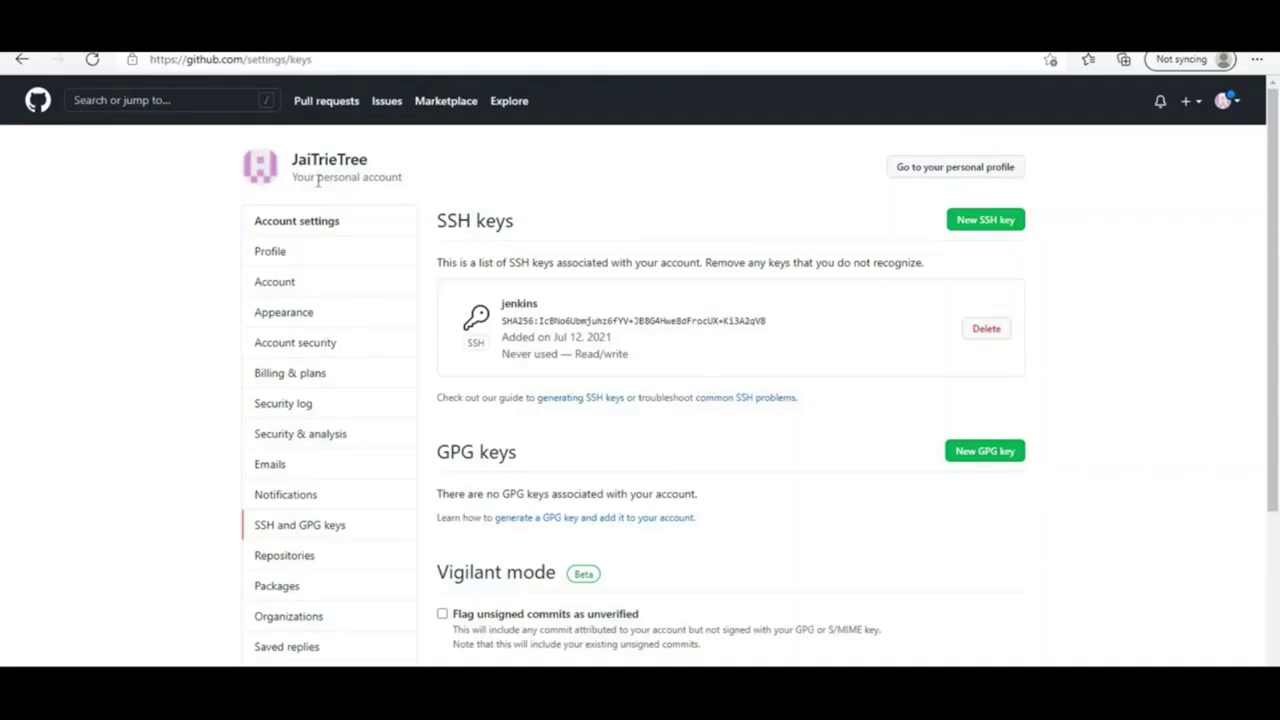
- Search the web for 'jenkins download' and open the Jenkins download page
key("ctrl+t")
type("jenkins")
key("Down")
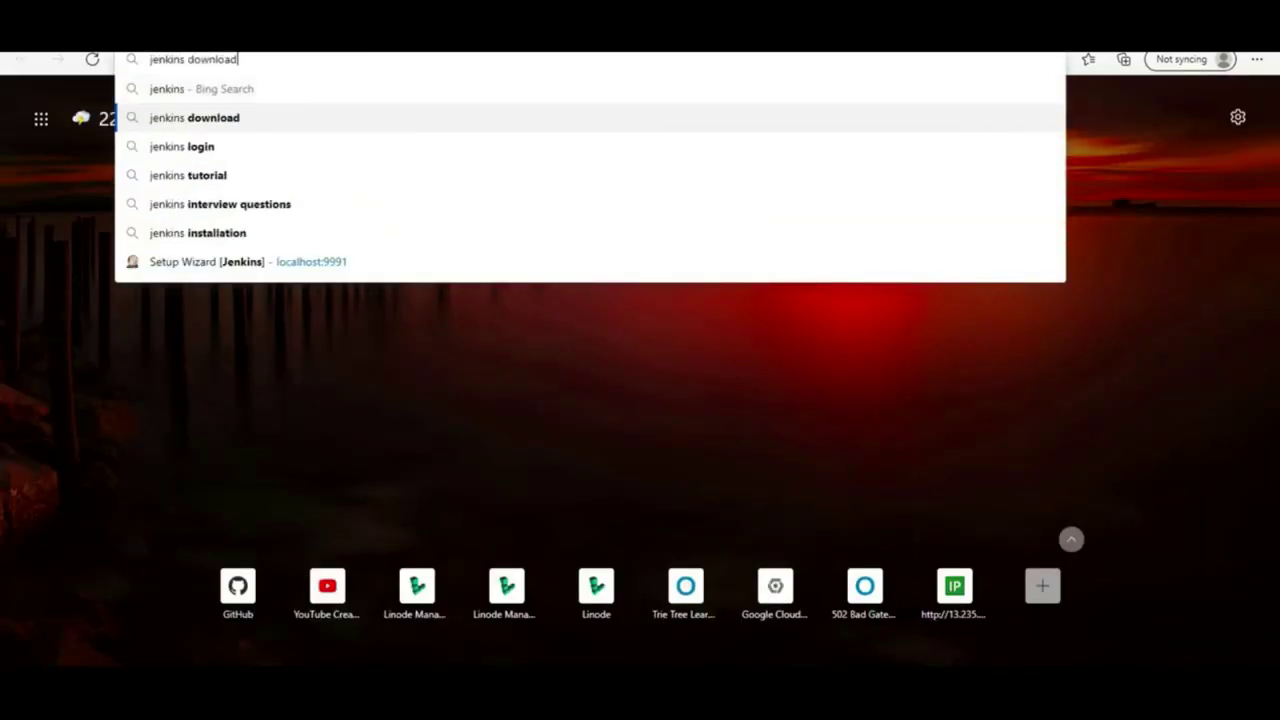
key("Return")
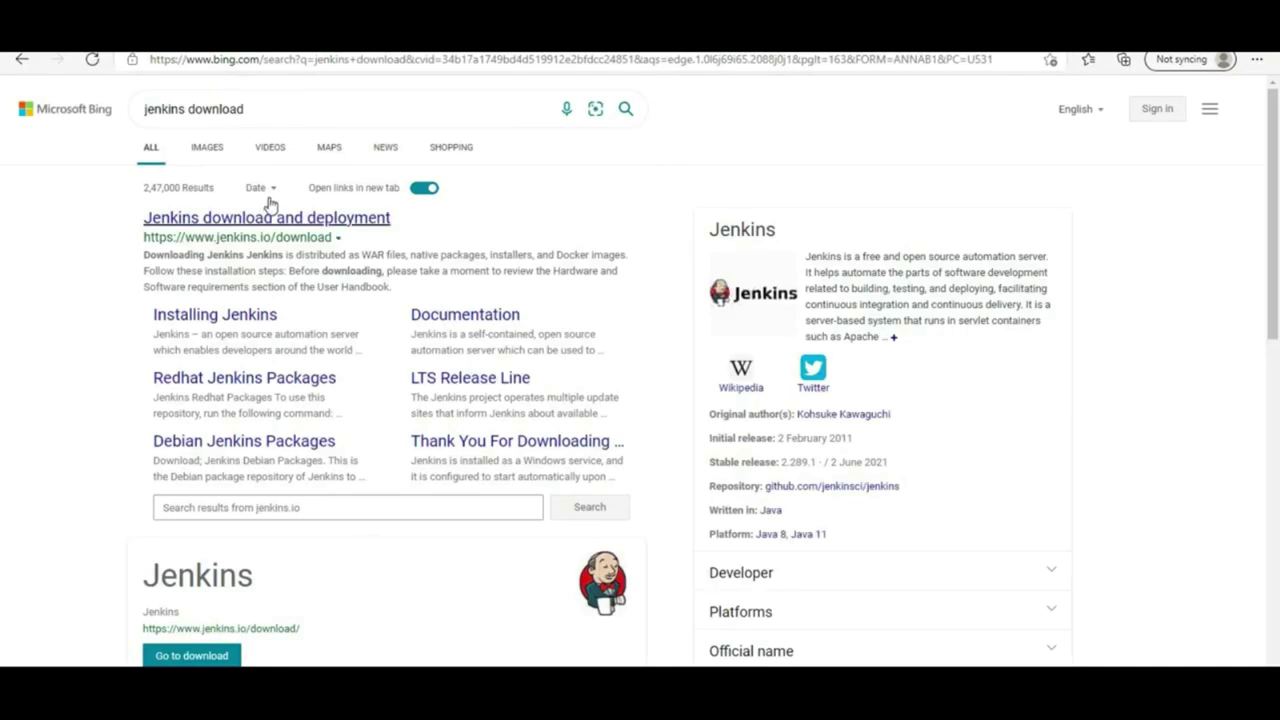
left_click(265, 217)
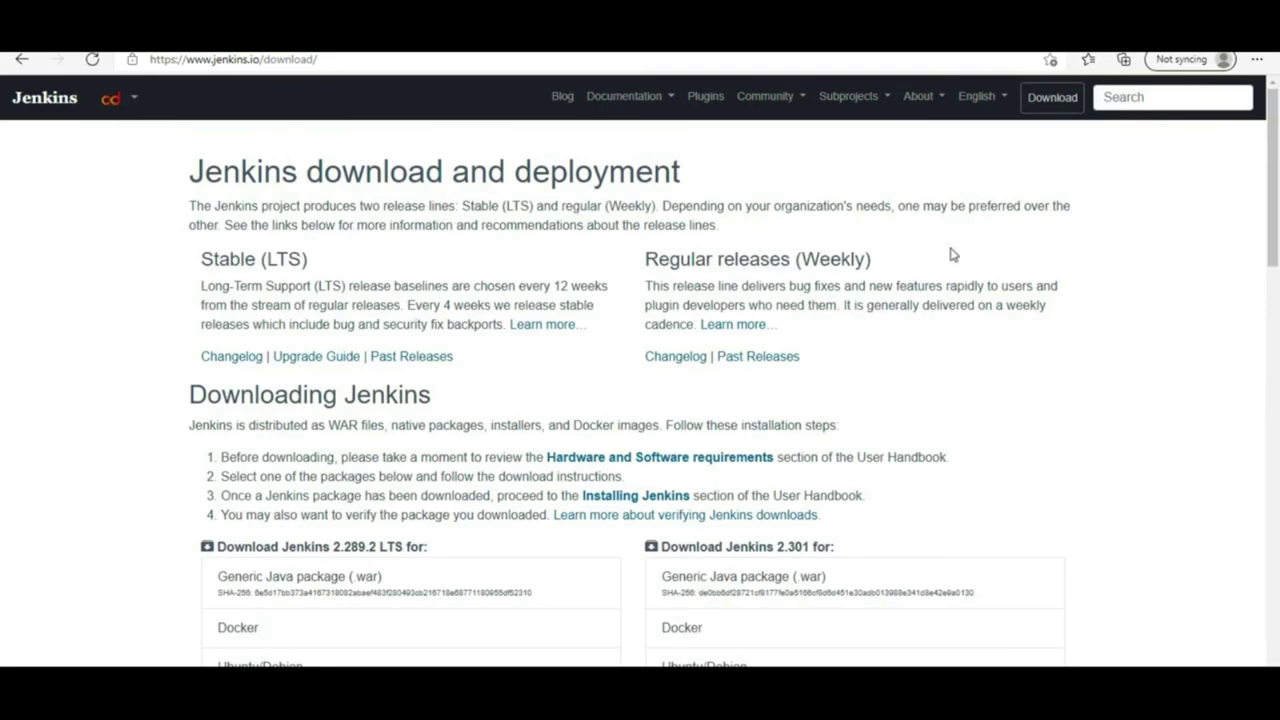
left_click_drag(1273, 235, 1273, 339)
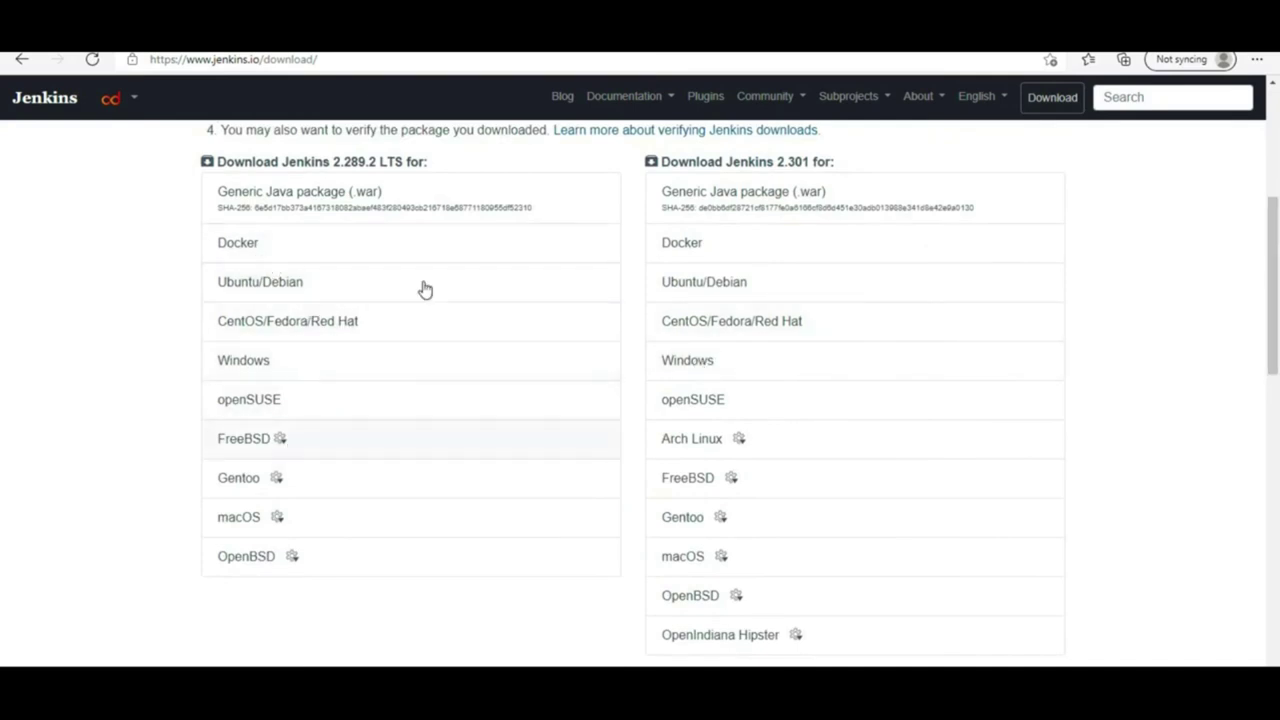
left_click_drag(1268, 334, 1277, 382)
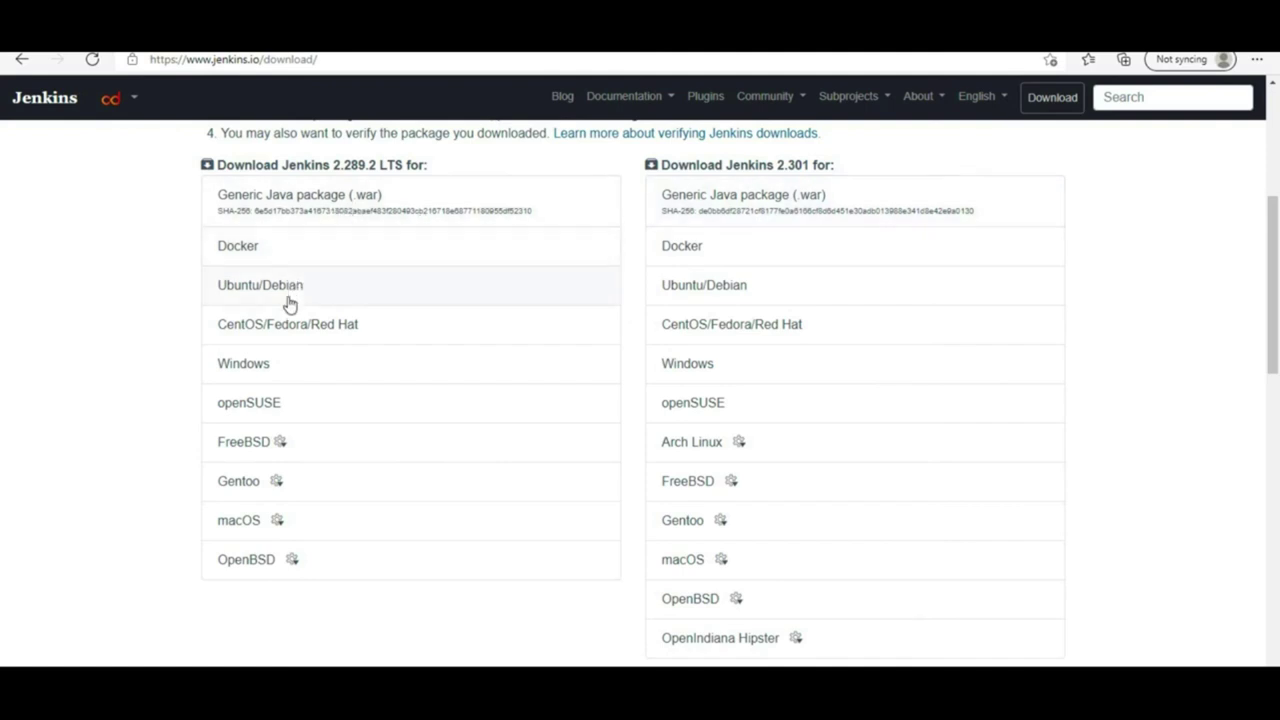
- Open the Red Hat LTS packages, select the wget repo command, and stop the terminal ping
left_click(288, 331)
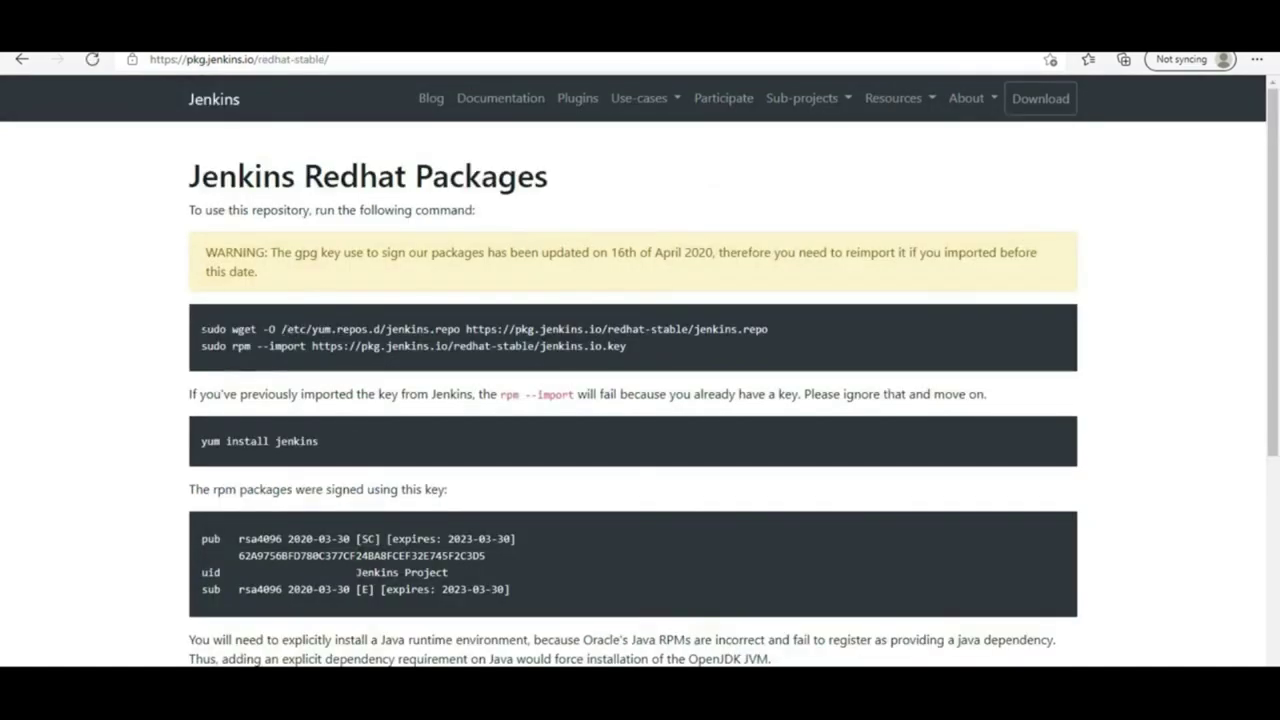
left_click_drag(201, 328, 352, 328)
left_click(248, 345)
left_click_drag(232, 328, 796, 338)
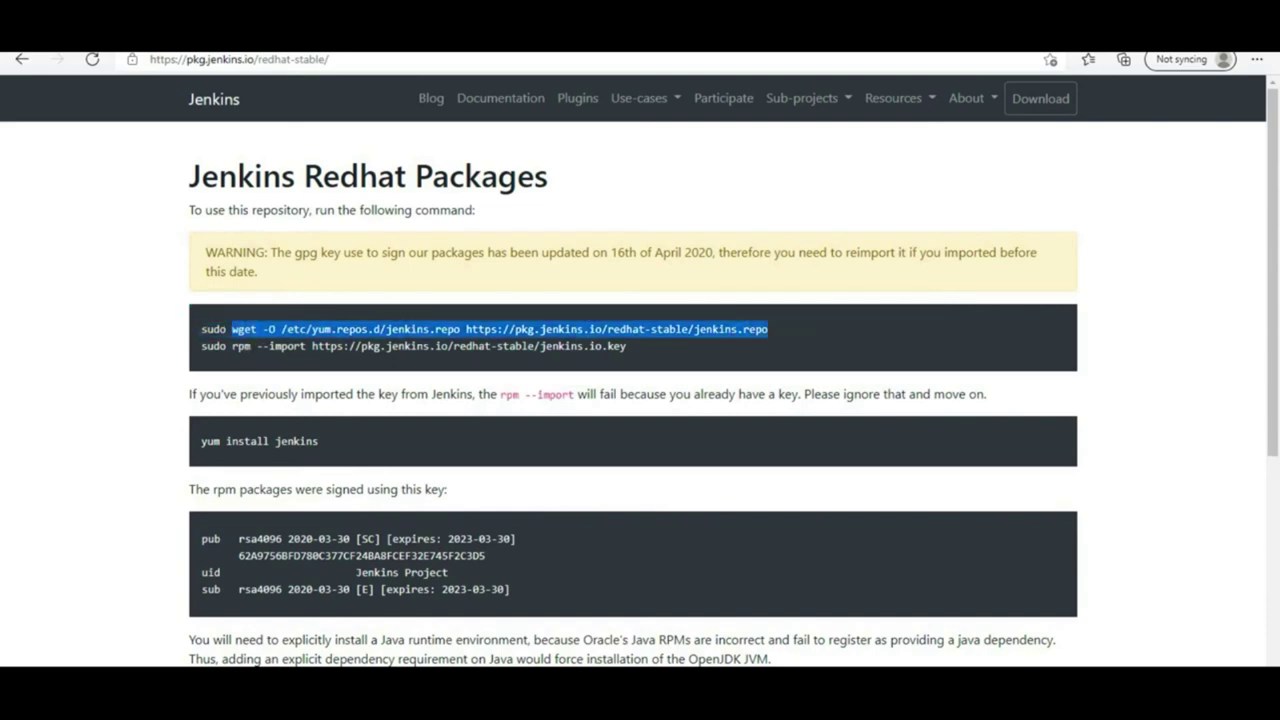
left_click(770, 625)
key("ctrl+c")
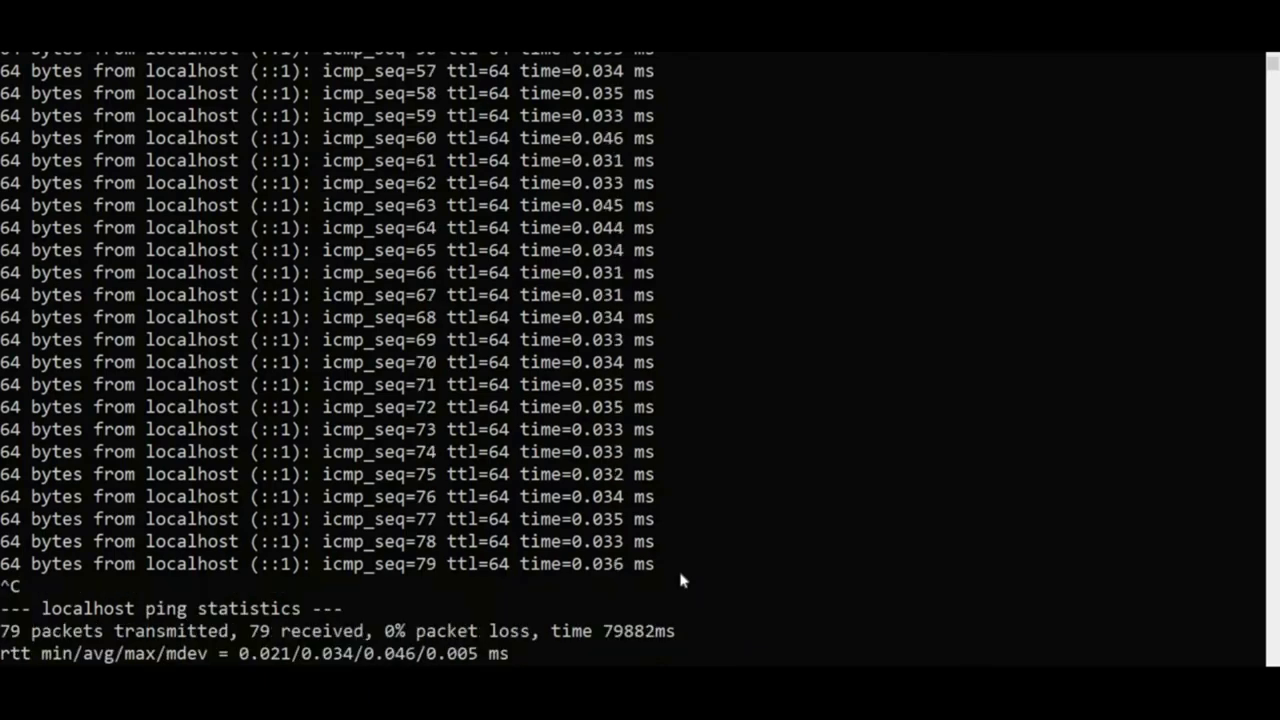
- Clear the screen and run the pasted wget command to fetch jenkins.repo
key("ctrl+l")
key("Return")
key("Return")
right_click(678, 580)
key("Return")
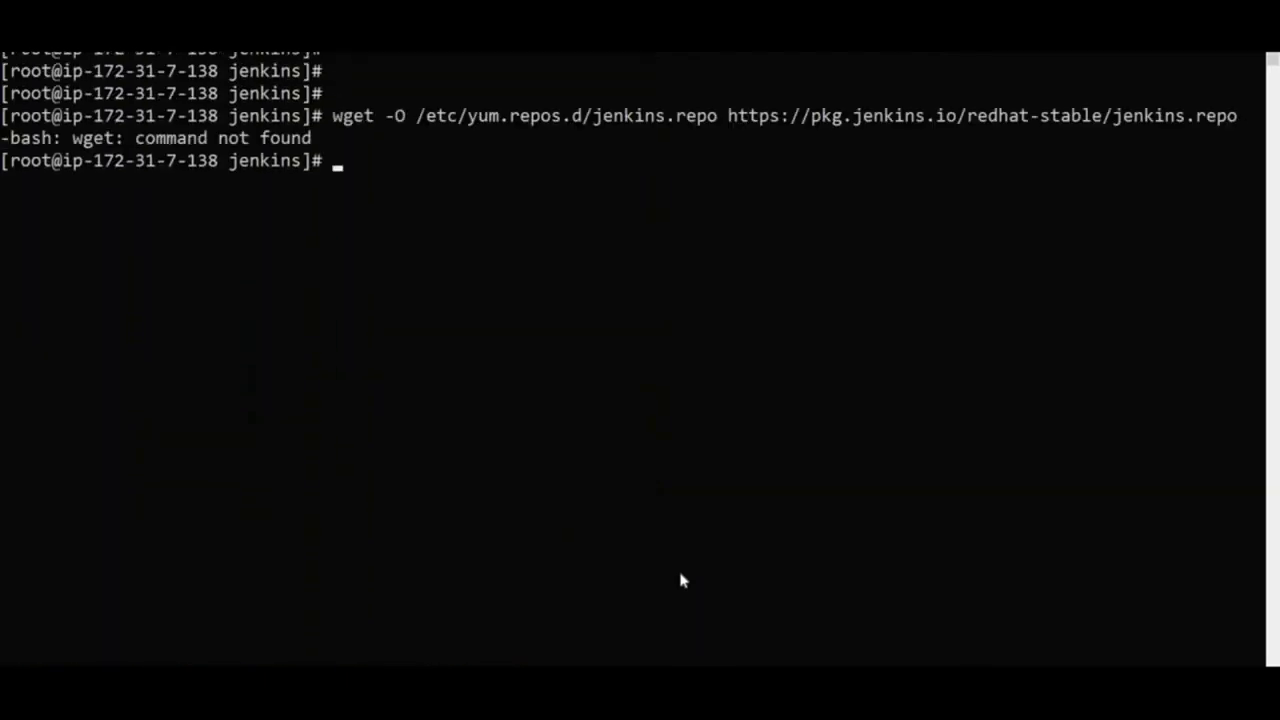
- Install the wget package with yum, confirming with y
type("yum instalkl")
key("BackSpace")
key("BackSpace")
key("BackSpace")
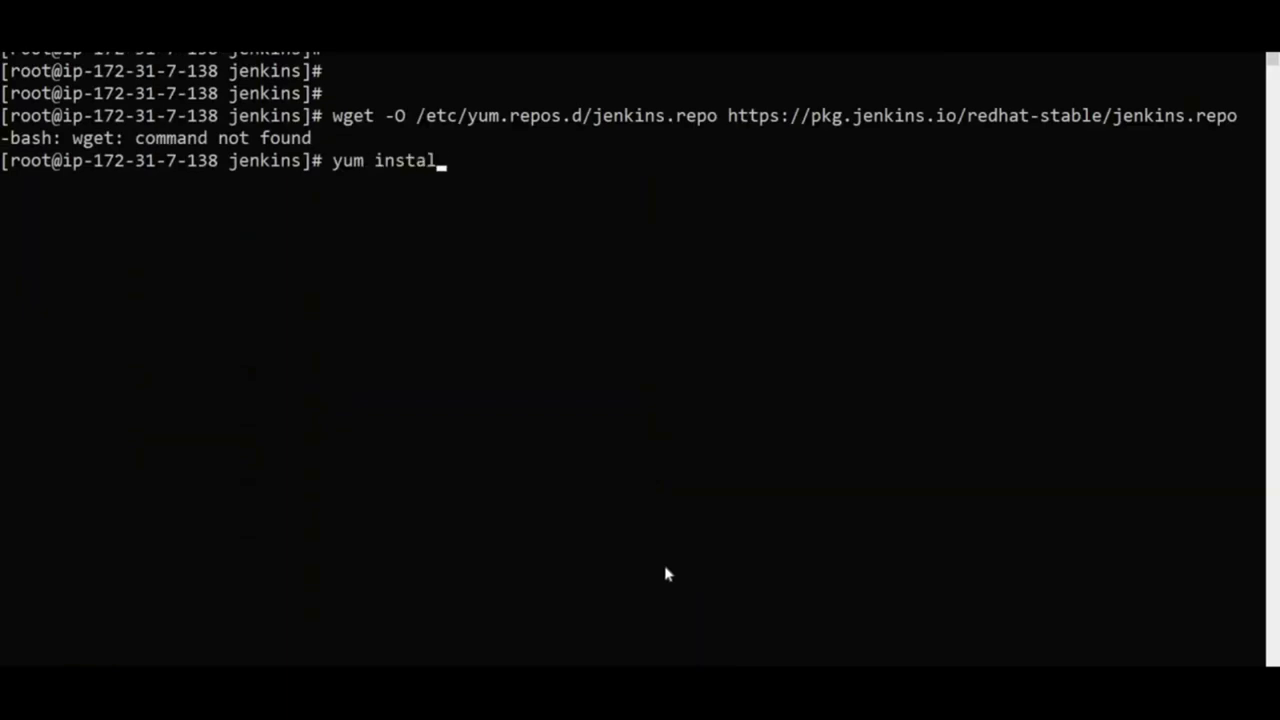
type("ll wget")
key("Return")
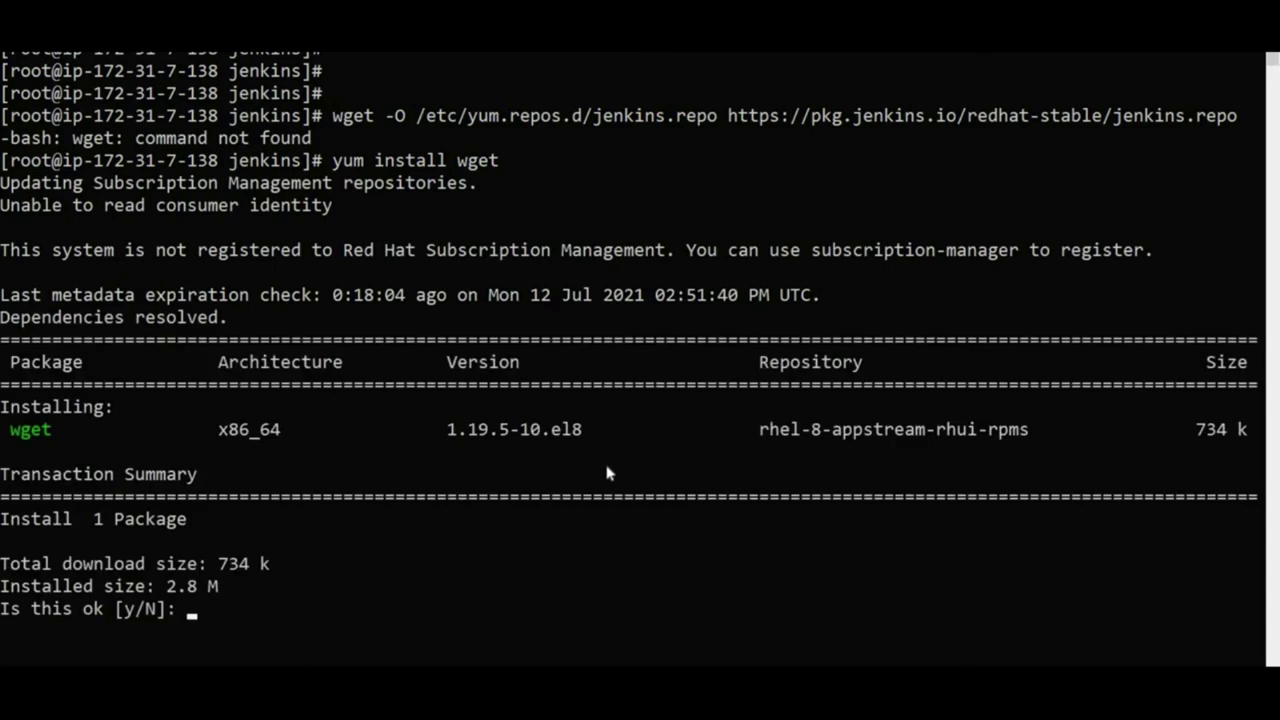
type("y")
key("Return")
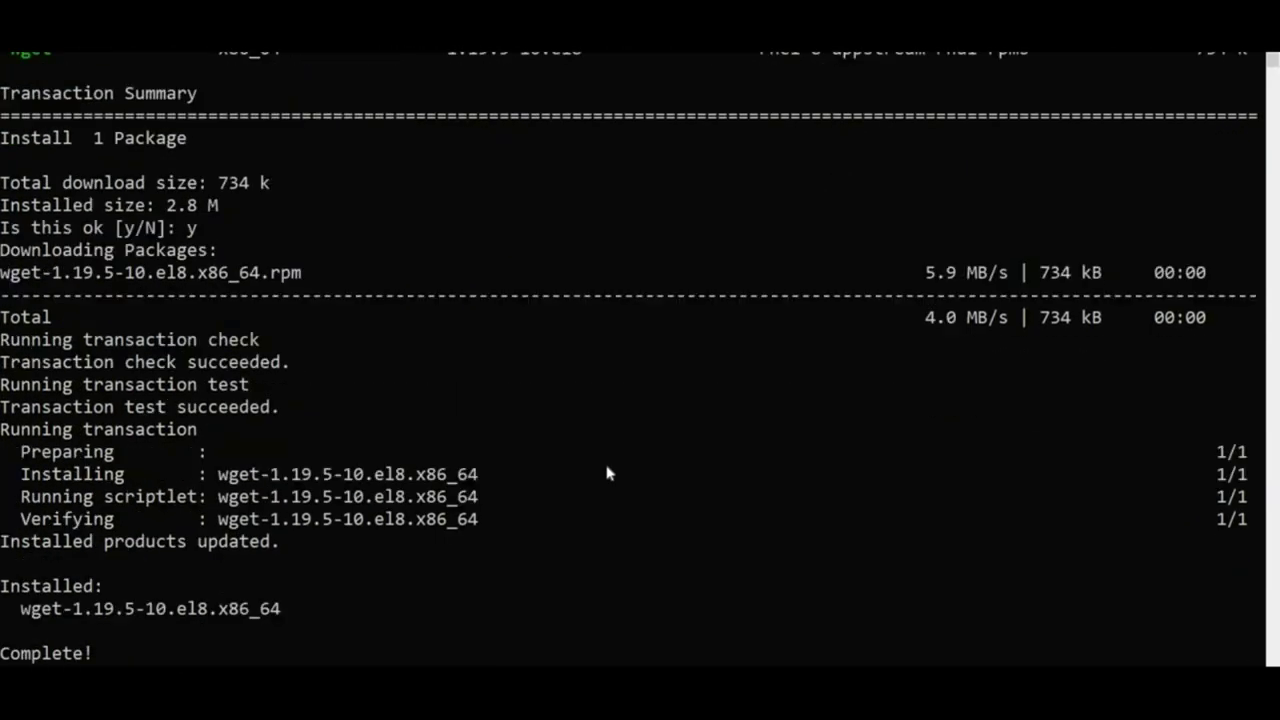
- Re-run the wget command to save jenkins.repo
key("ctrl+l")
key("Return")
key("Return")
key("Up")
key("Up")
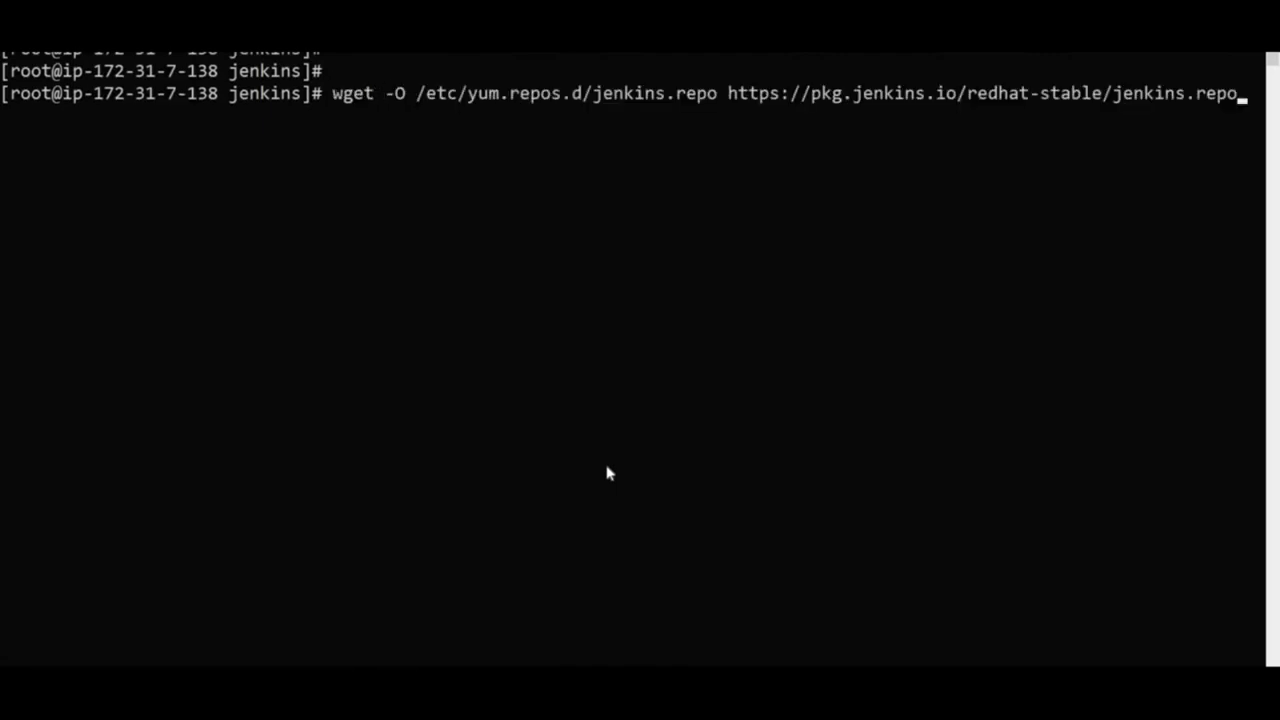
key("Return")
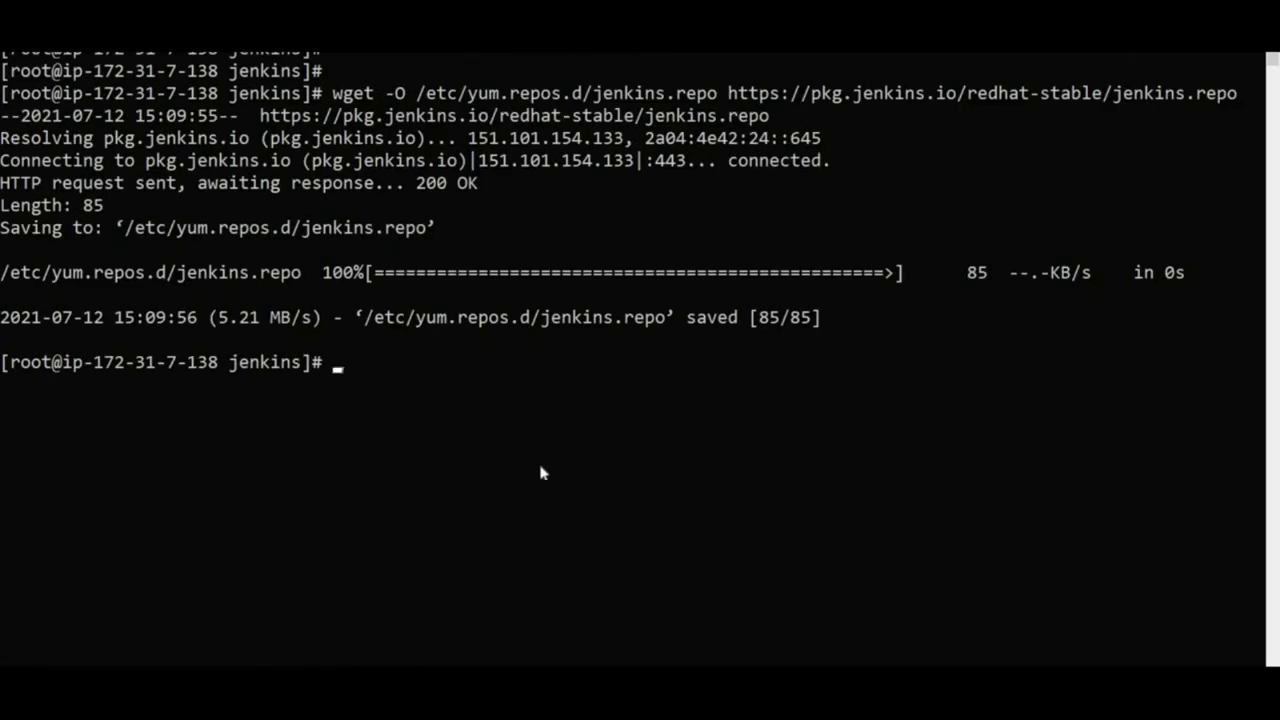
- Copy the rpm --import command from the Jenkins page and run it to import the key
key("alt+Tab")
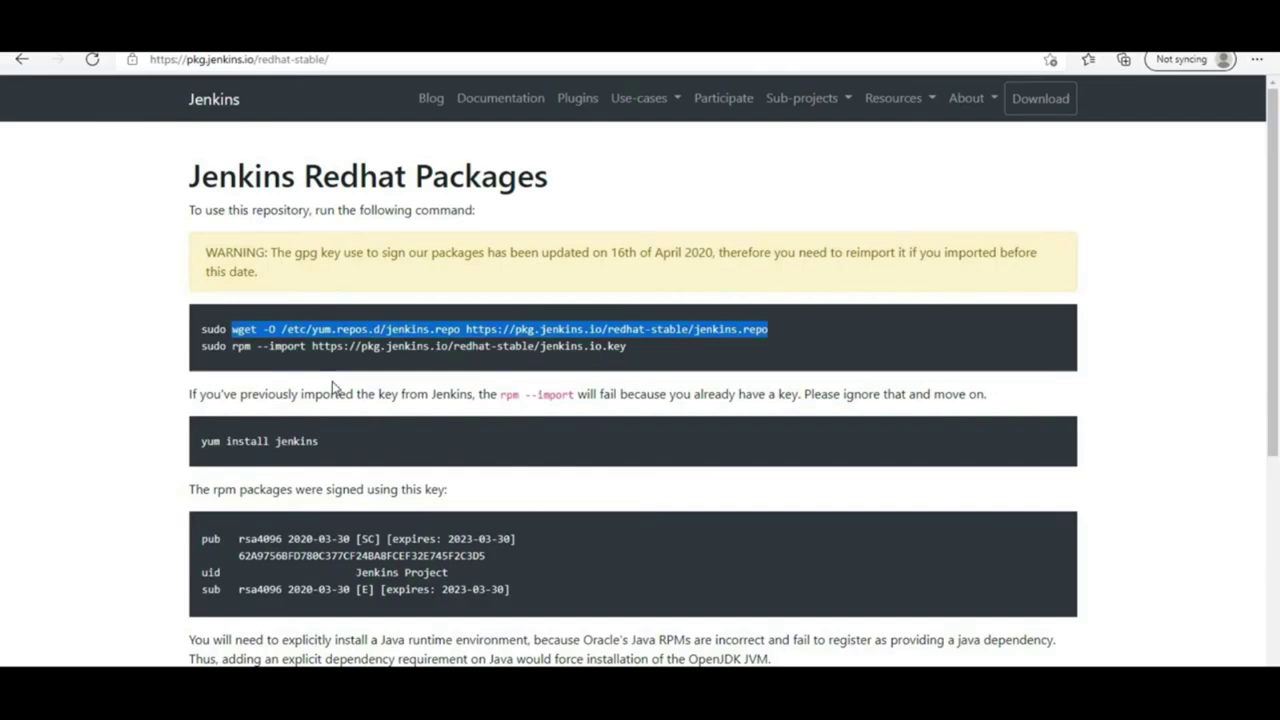
left_click_drag(232, 346, 632, 358)
key("ctrl+c")
key("alt+Tab")
right_click(632, 360)
key("Return")
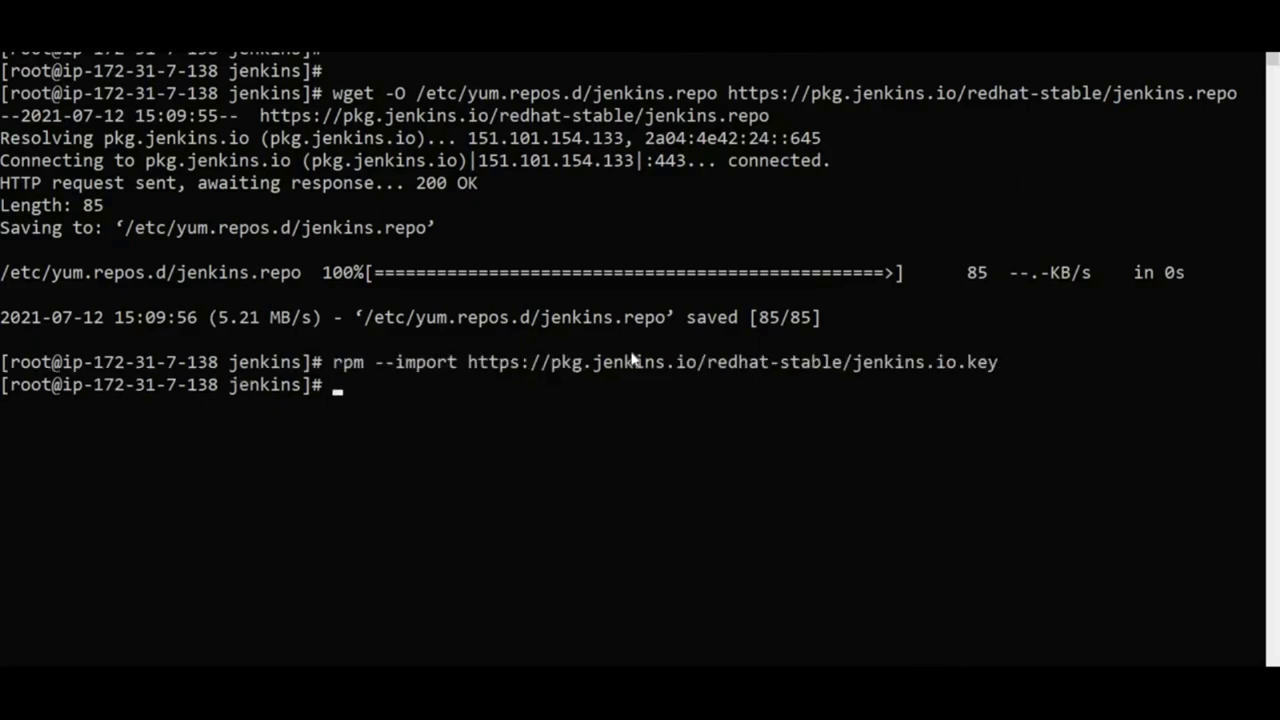
- Copy 'yum install jenkins' from the Jenkins page and paste it at the prompt
key("alt+Tab")
triple_click(241, 440)
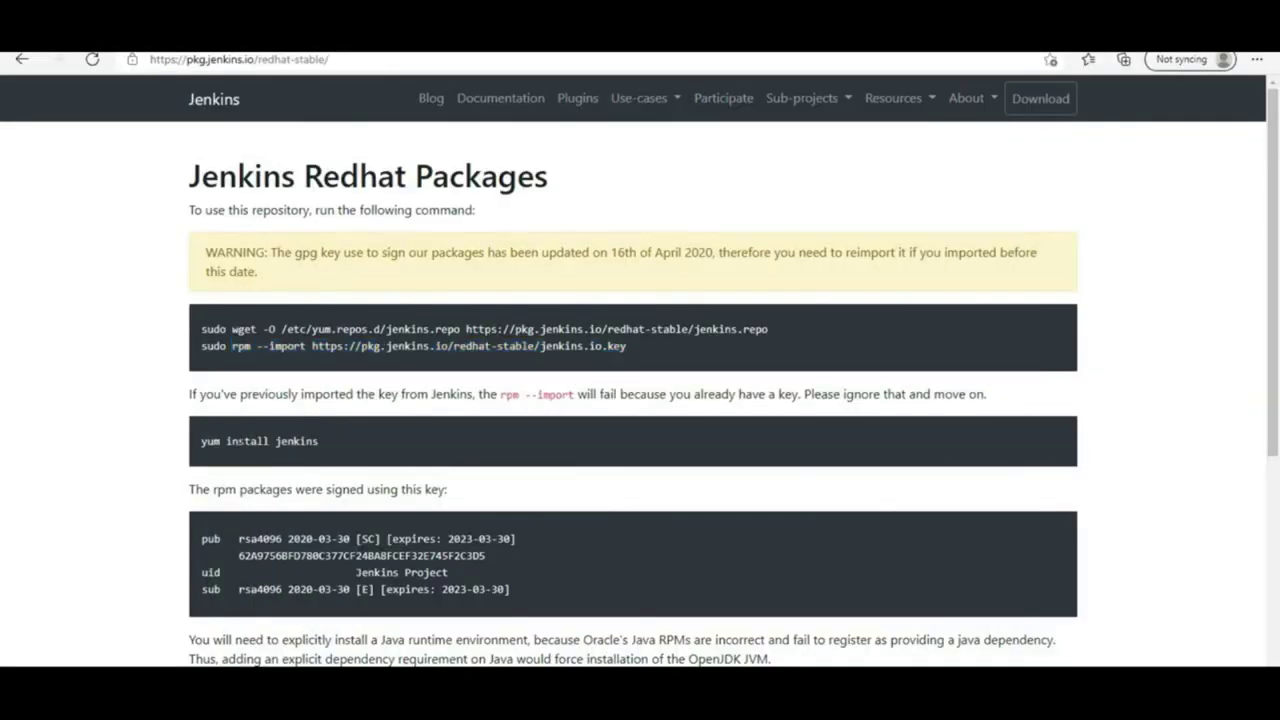
key("ctrl+c")
key("alt+Tab")
right_click(306, 446)
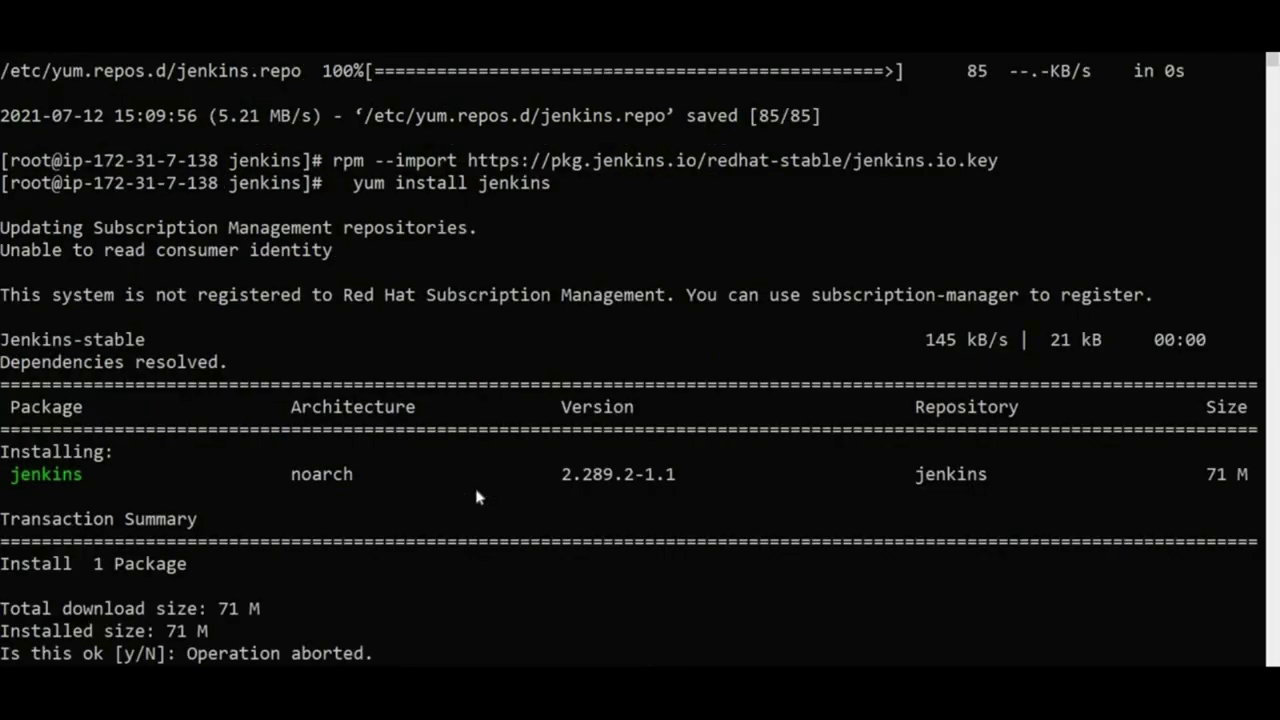
- Install Jenkins 2.289.2 with yum install jenkins, answering y
right_click(476, 497)
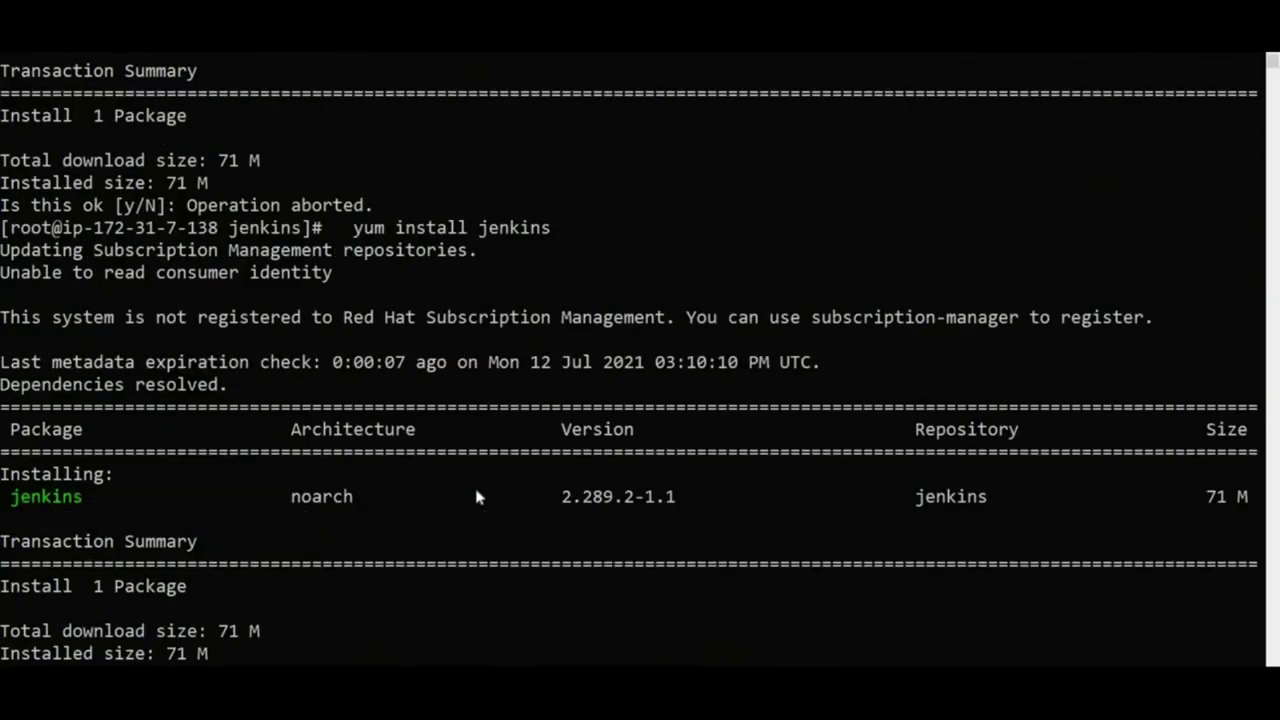
type("y")
key("Return")
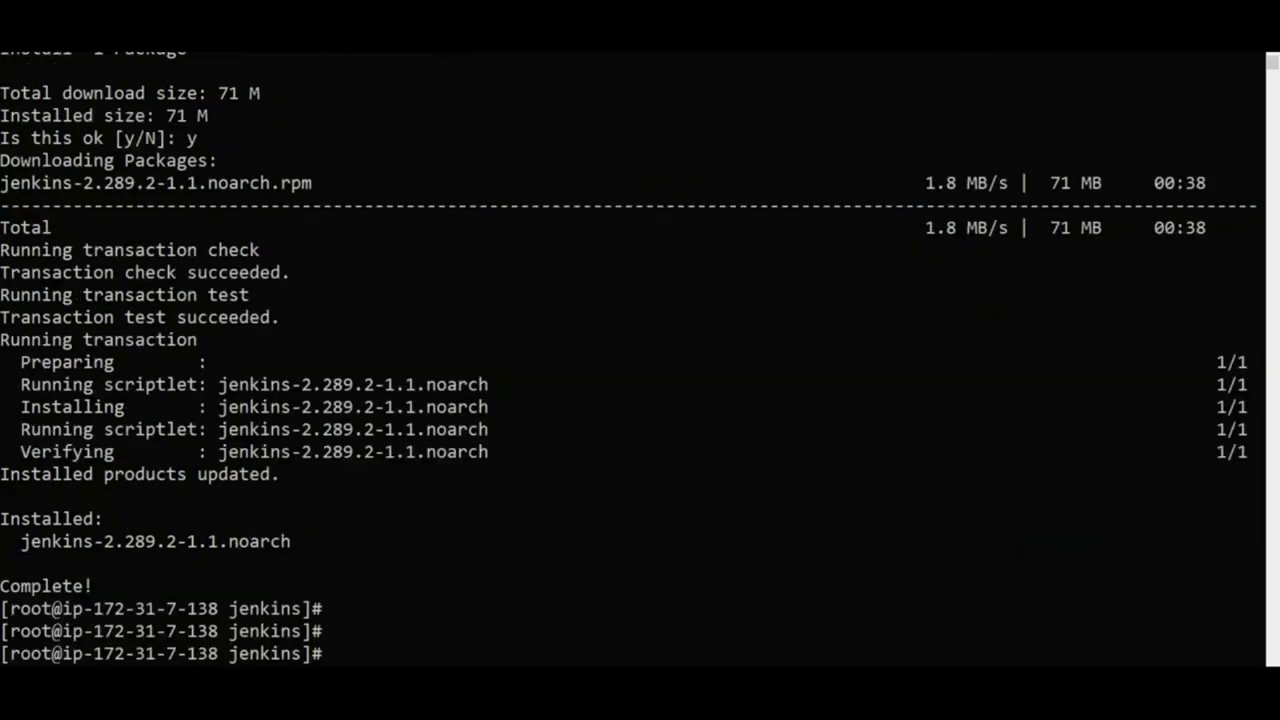
key("ctrl+l")
- Run ls -ld /var/lib/jenkins/ to confirm it is owned by the jenkins user and group
type("-l")
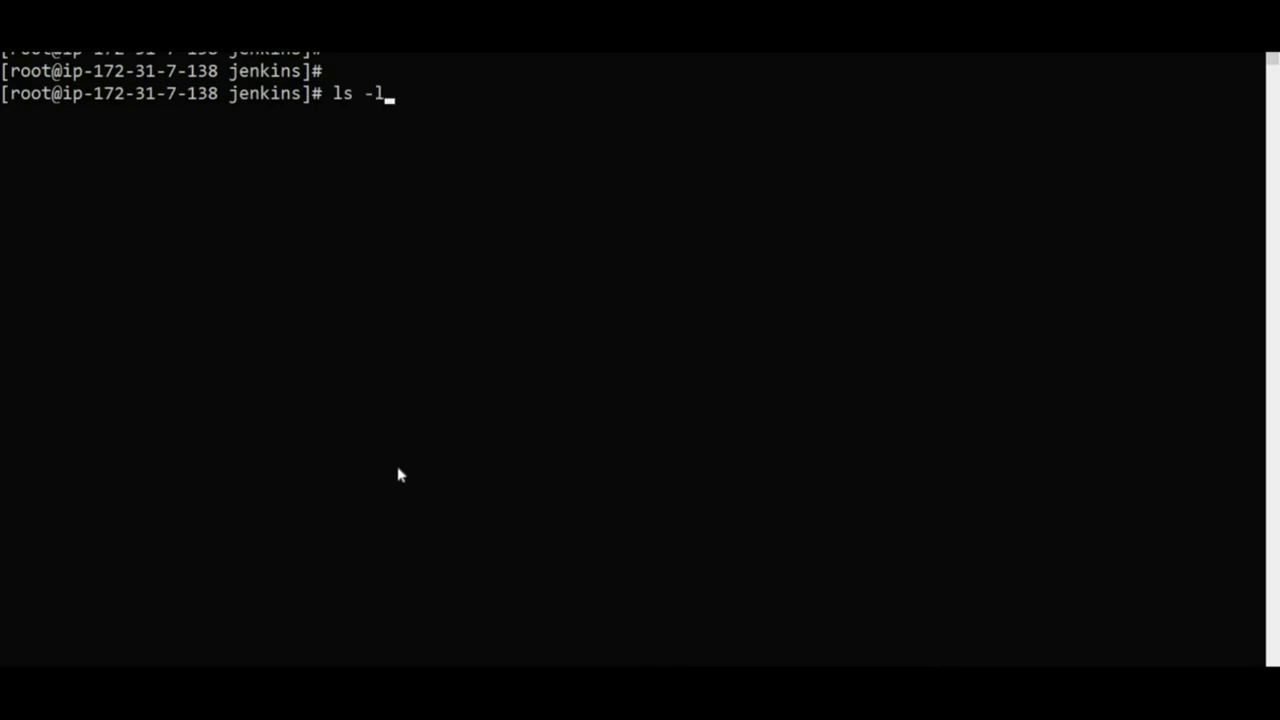
type("d /var/lib/jenkins/")
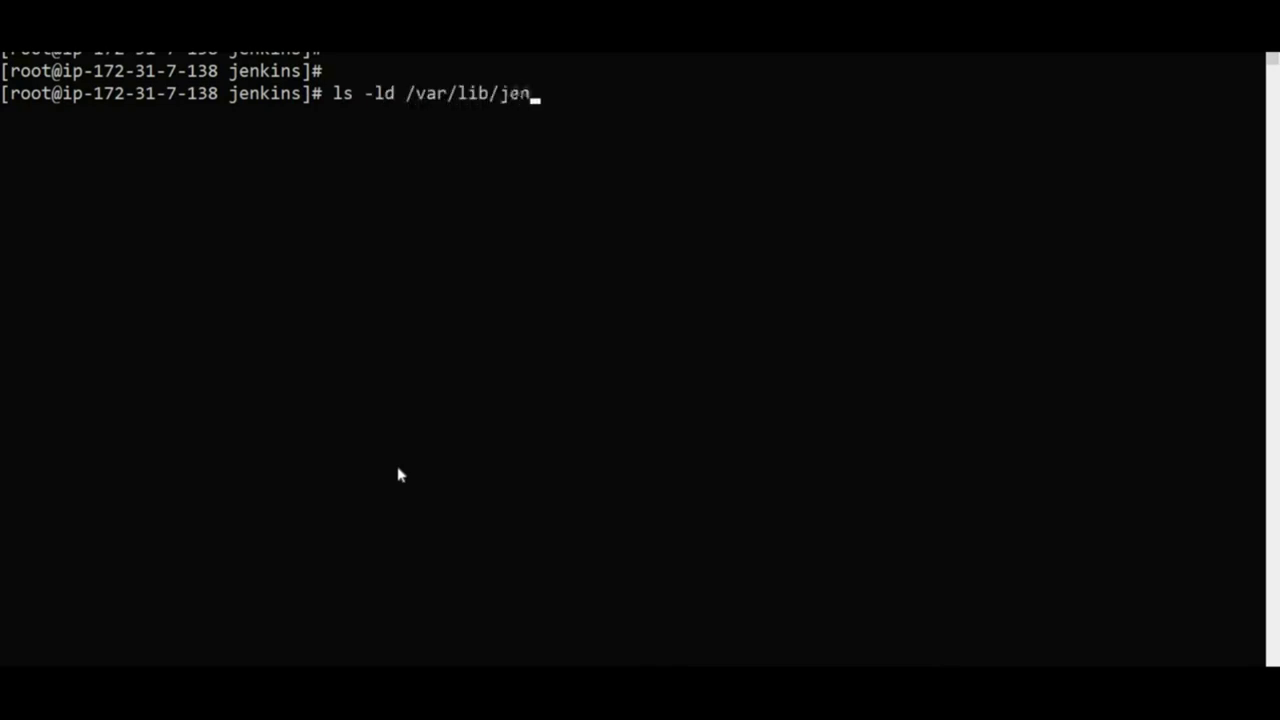
key("Return")
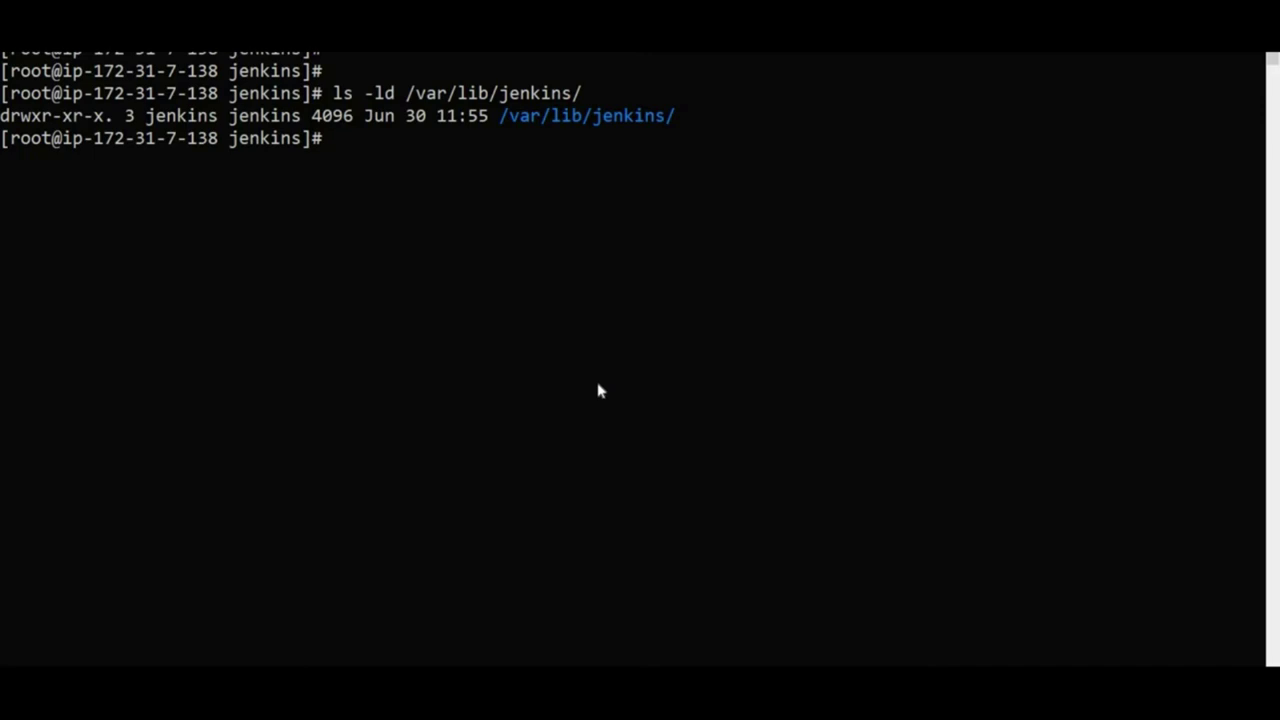
type("systemctl ")
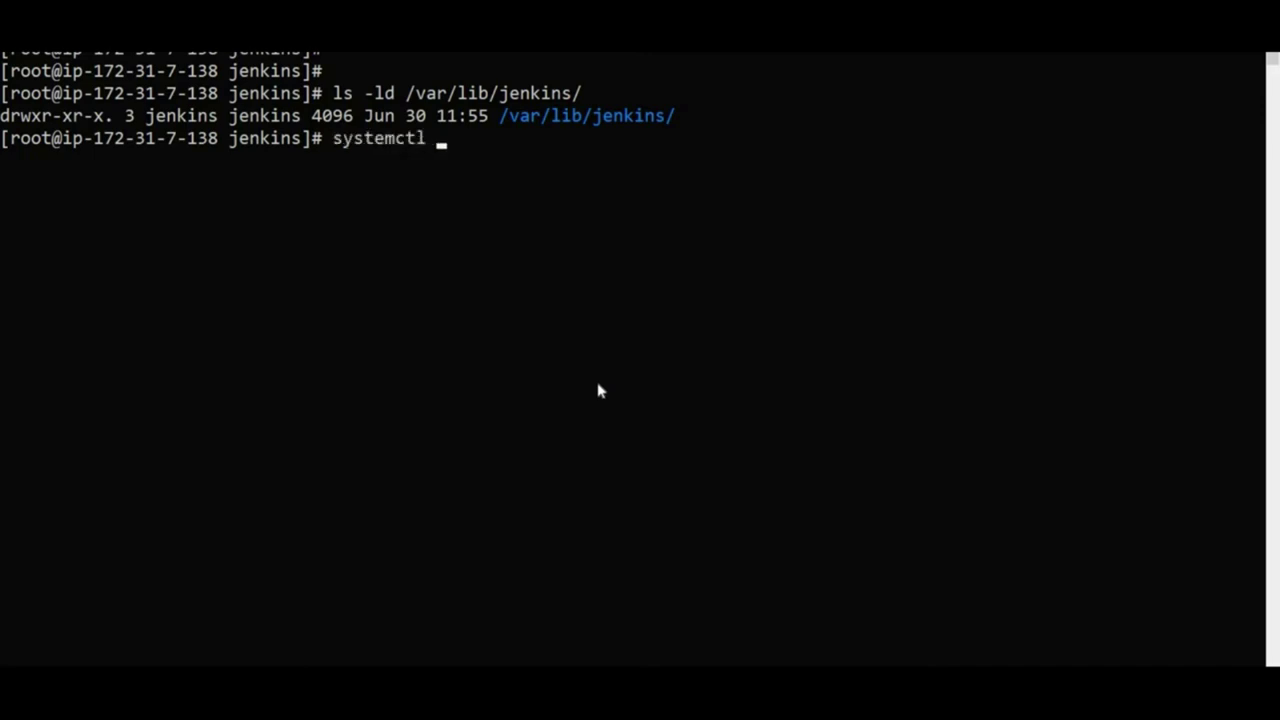
type("start jenkins")
- Start the Jenkins service and check that systemctl status jenkins shows it active
key("Return")
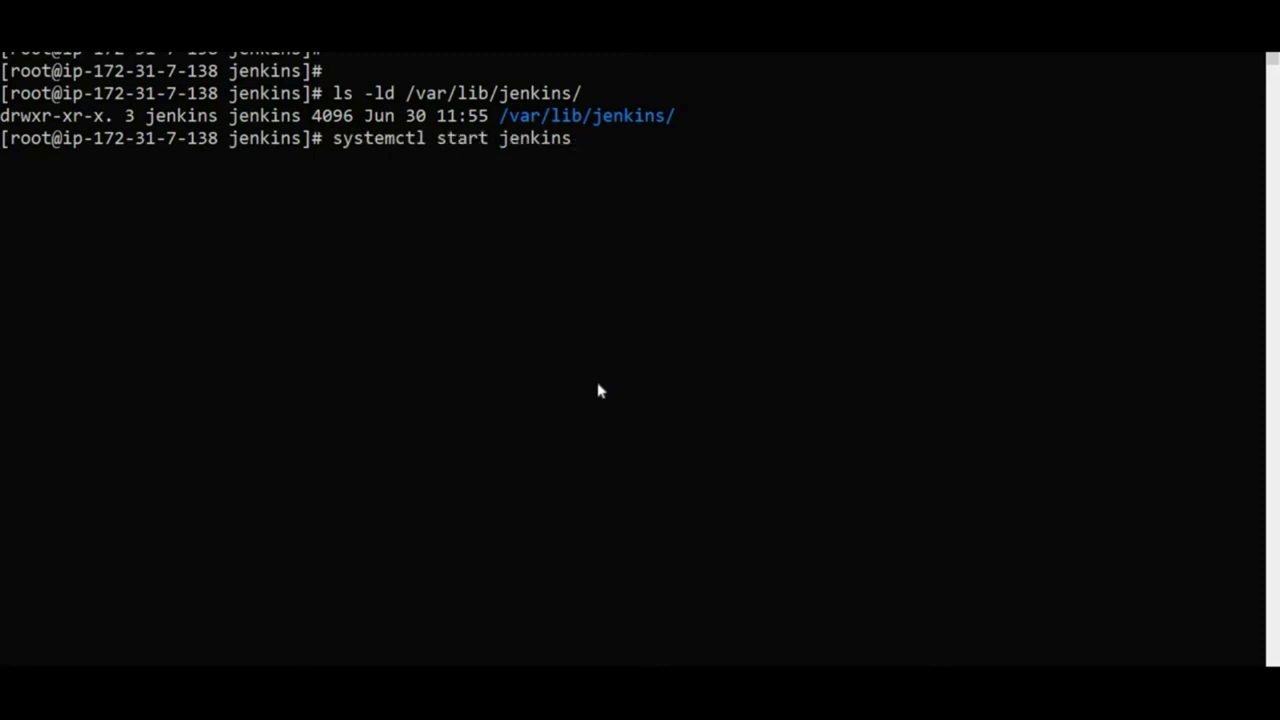
key("Return")
key("Return")
key("Up")
key("Left")
key("Left")
key("Left")
key("Left")
key("Left")
key("Left")
key("Left")
key("Left")
key("BackSpace")
key("BackSpace")
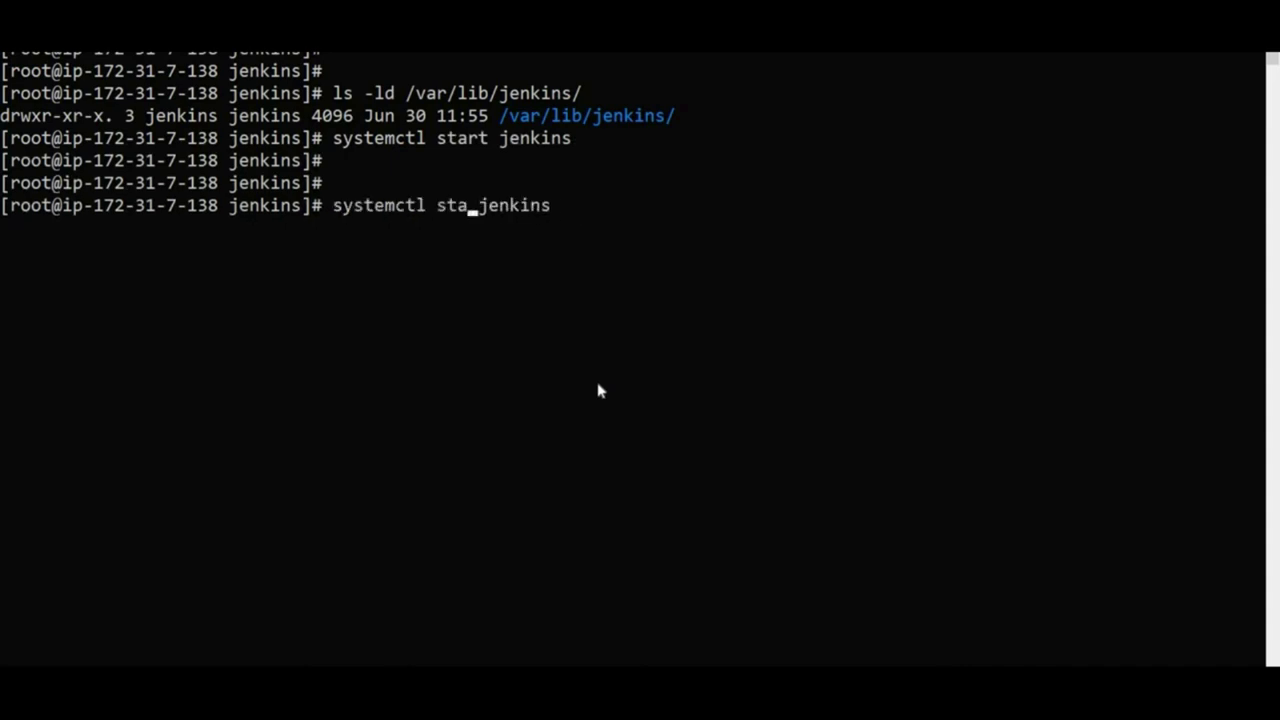
type("tus")
key("Return")
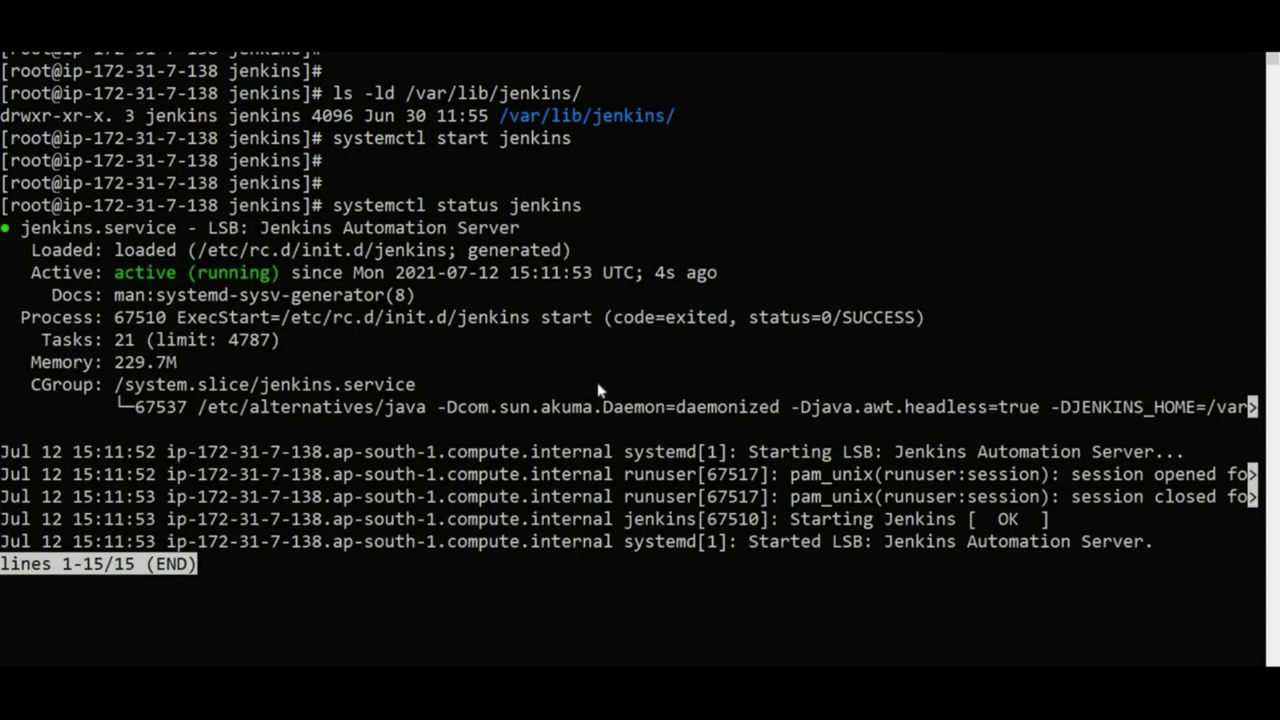
key("q")
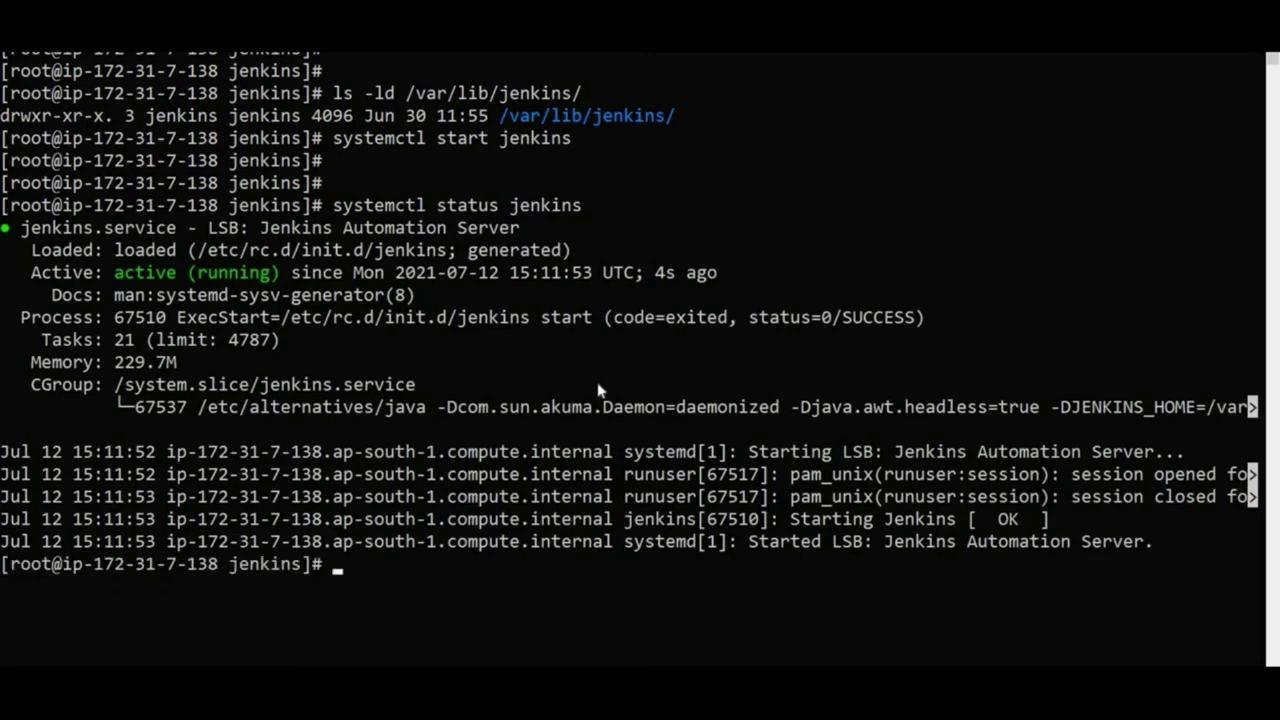
- Run ps -ef | grep -i jenkins to confirm the java process on port 8080
type("ps - ef |")
key("Left")
key("Left")
key("Left")
key("Left")
key("BackSpace")
key("Right")
key("Right")
key("Right")
key("Right")
type("grep -i jenkins")
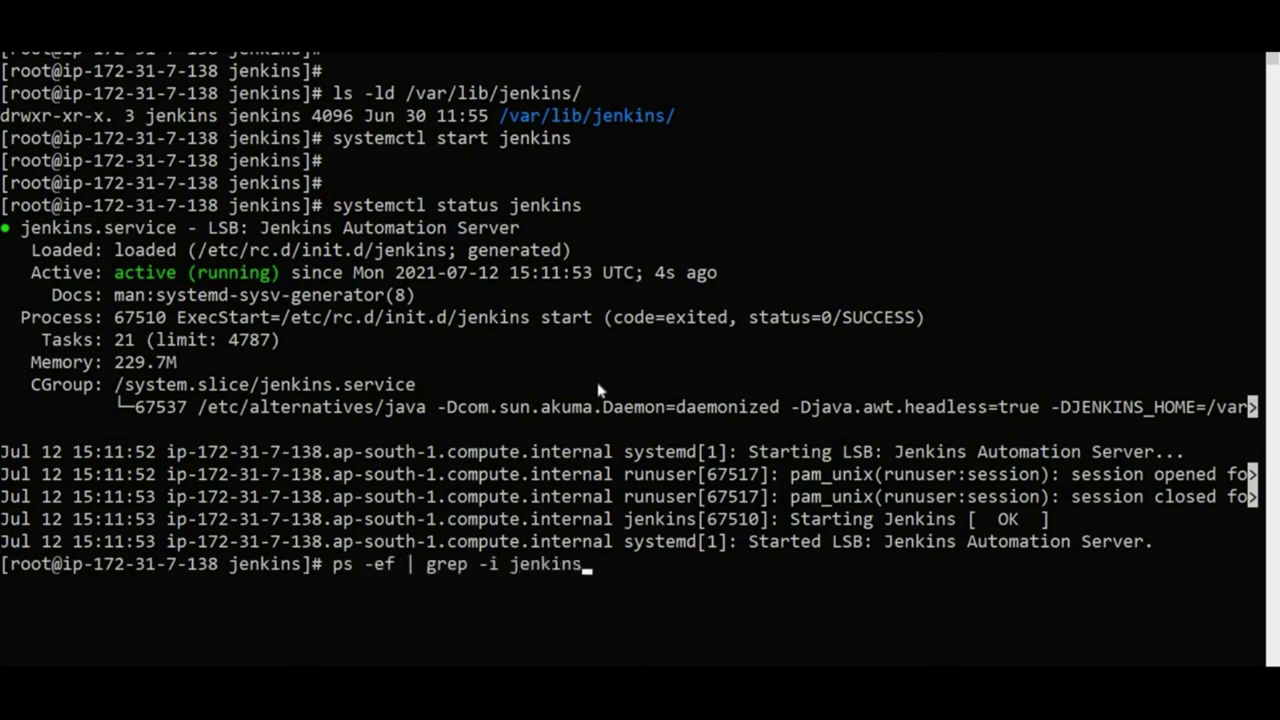
key("Return")
key("Return")
key("Return")
key("Return")
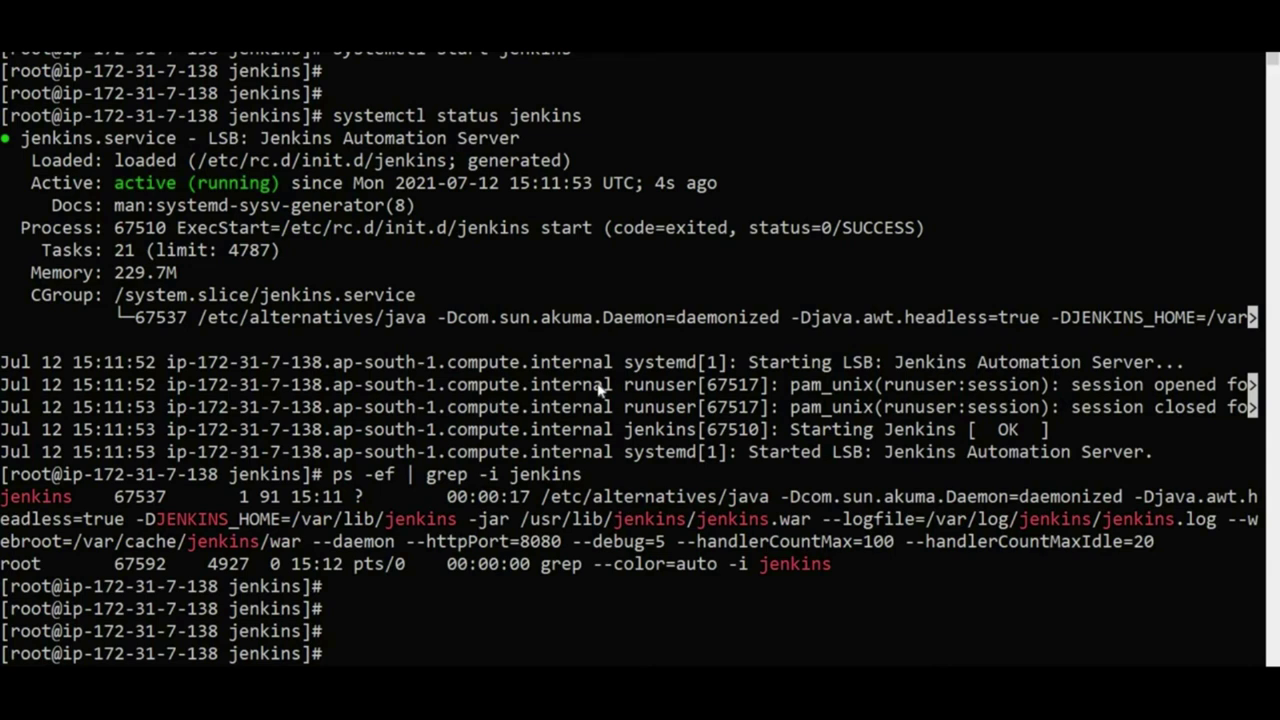
key("ctrl+l")
type("ls -")
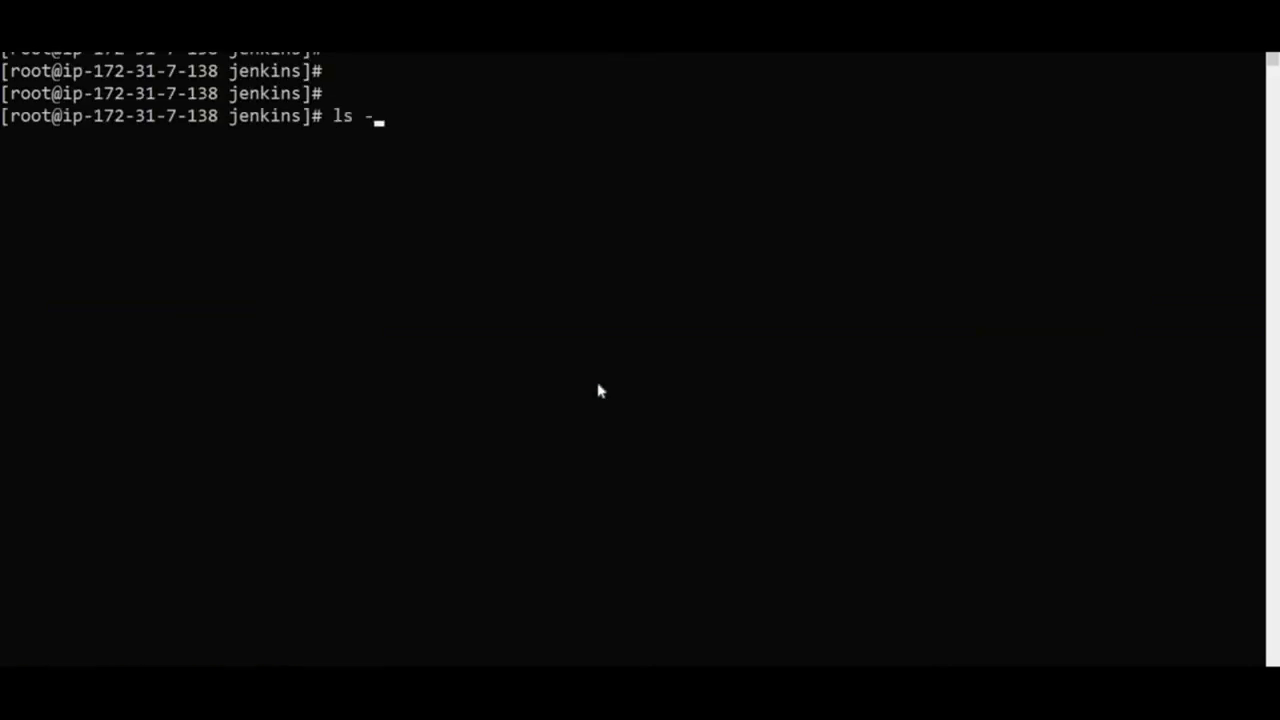
type("l /var/lib/")
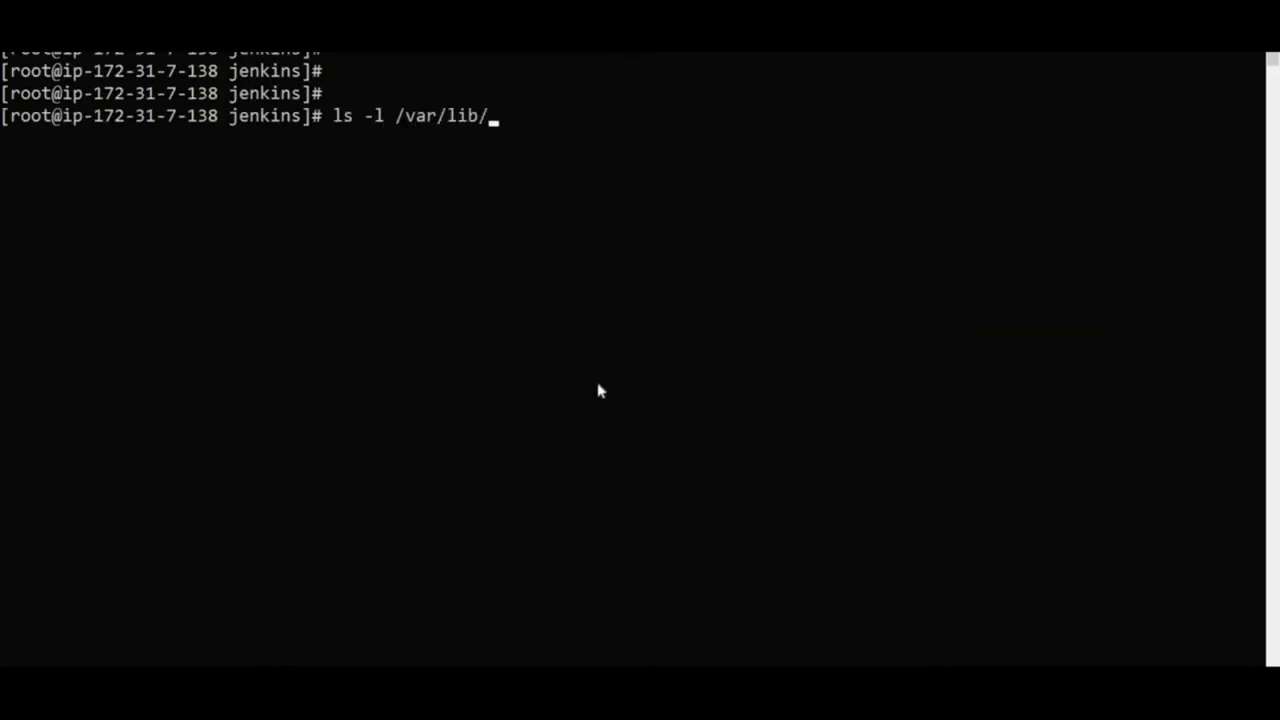
type("jenkins/")
- List /var/lib/jenkins and run netstat -ntlp, highlighting java listening on port 8080
key("Return")
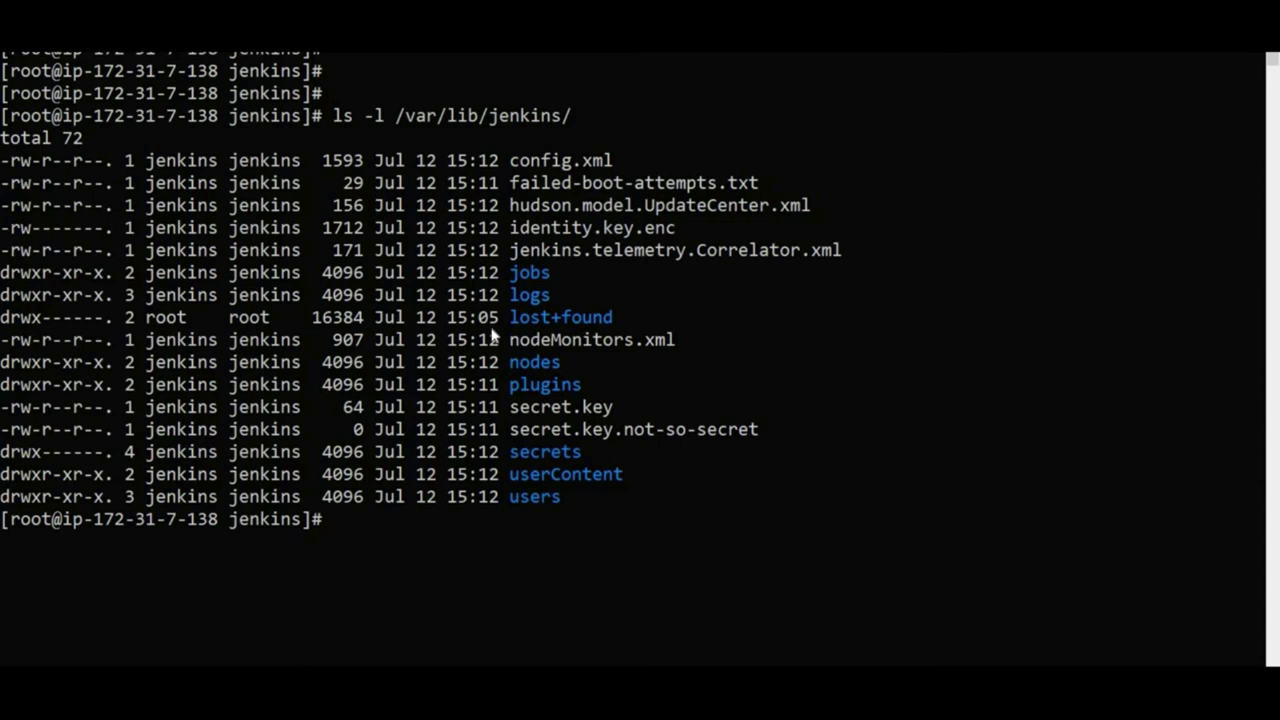
type("netstat")
type("-ntlp")
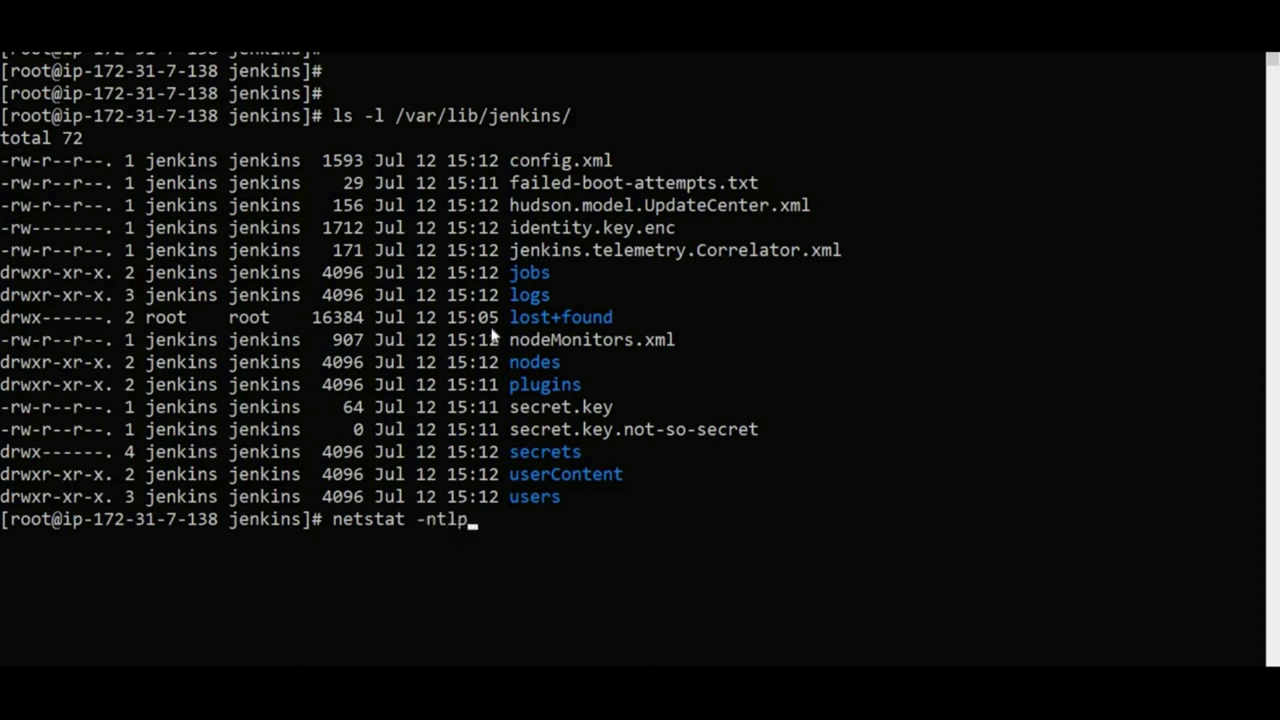
key("Return")
key("Return")
key("Return")
key("Return")
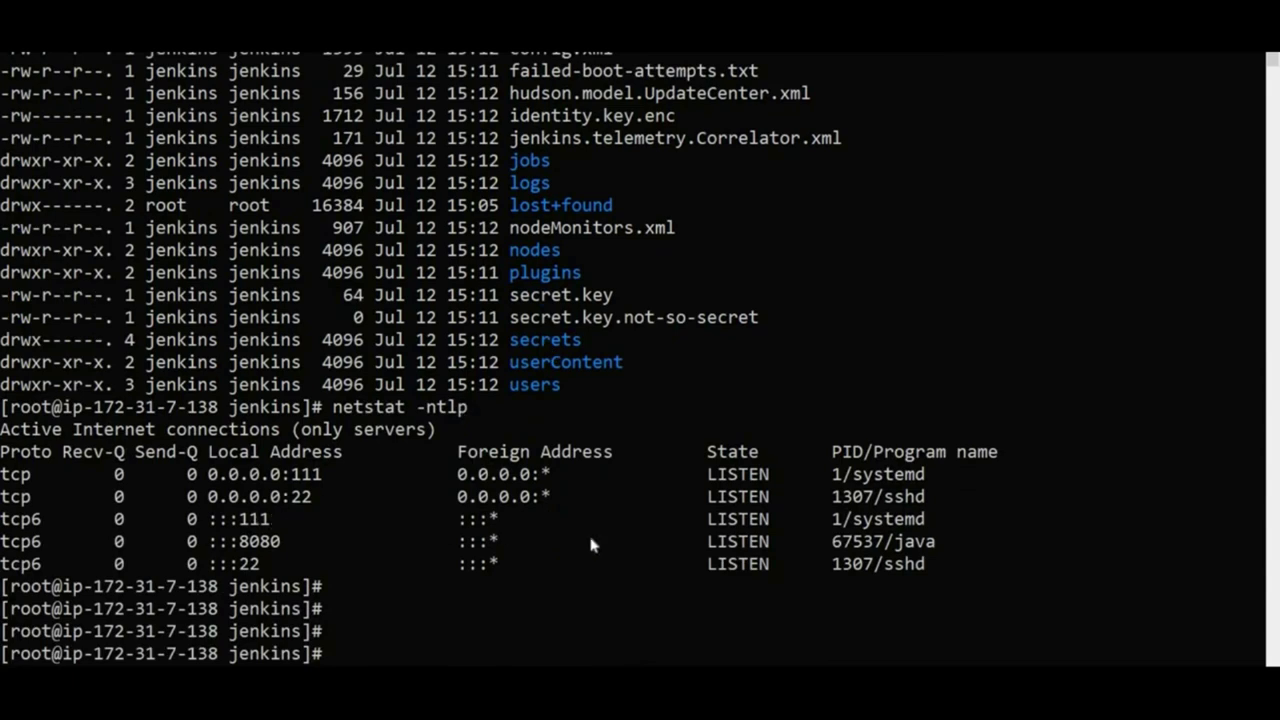
double_click(262, 542)
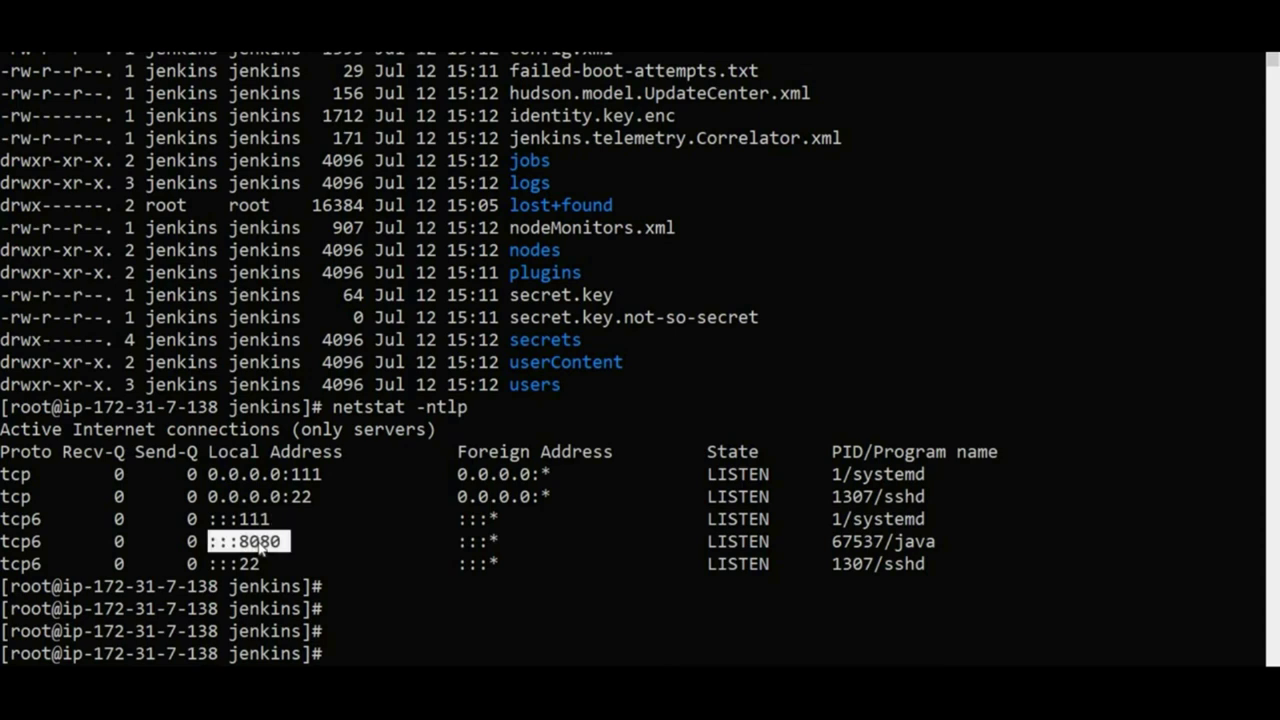
left_click(257, 541)
left_click_drag(239, 541, 284, 541)
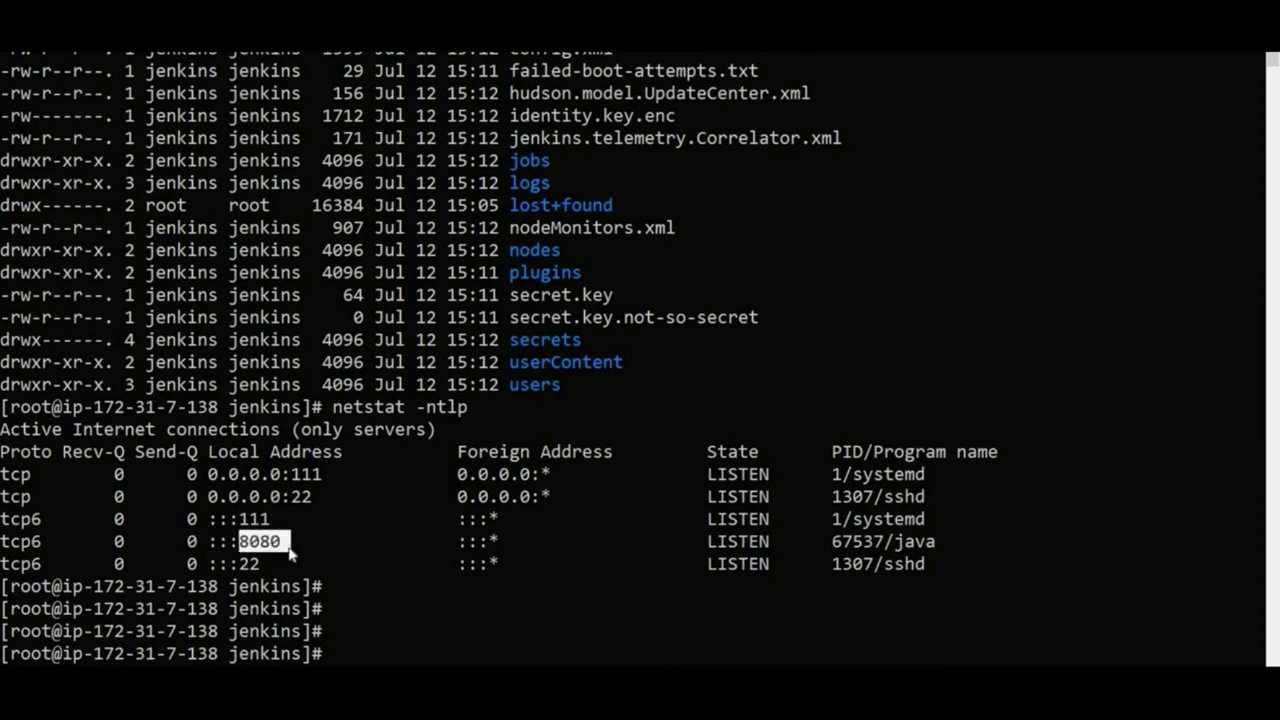
left_click(278, 541)
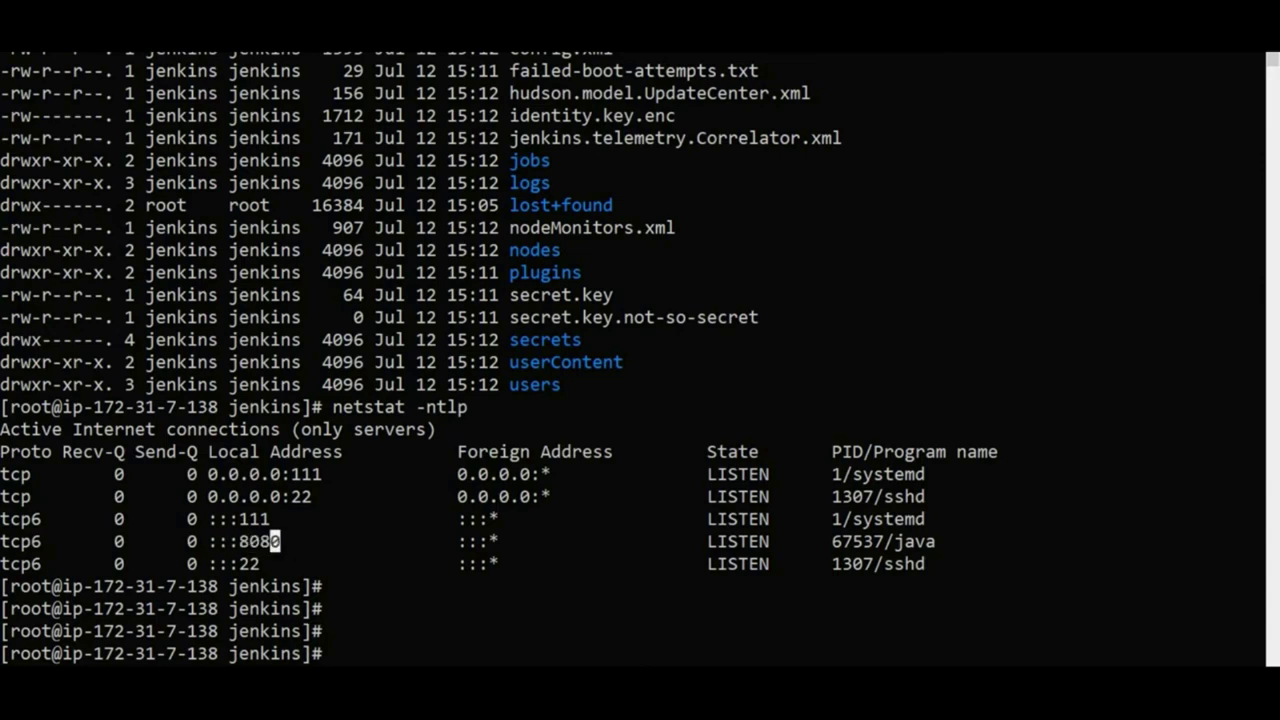
key("alt+Tab")
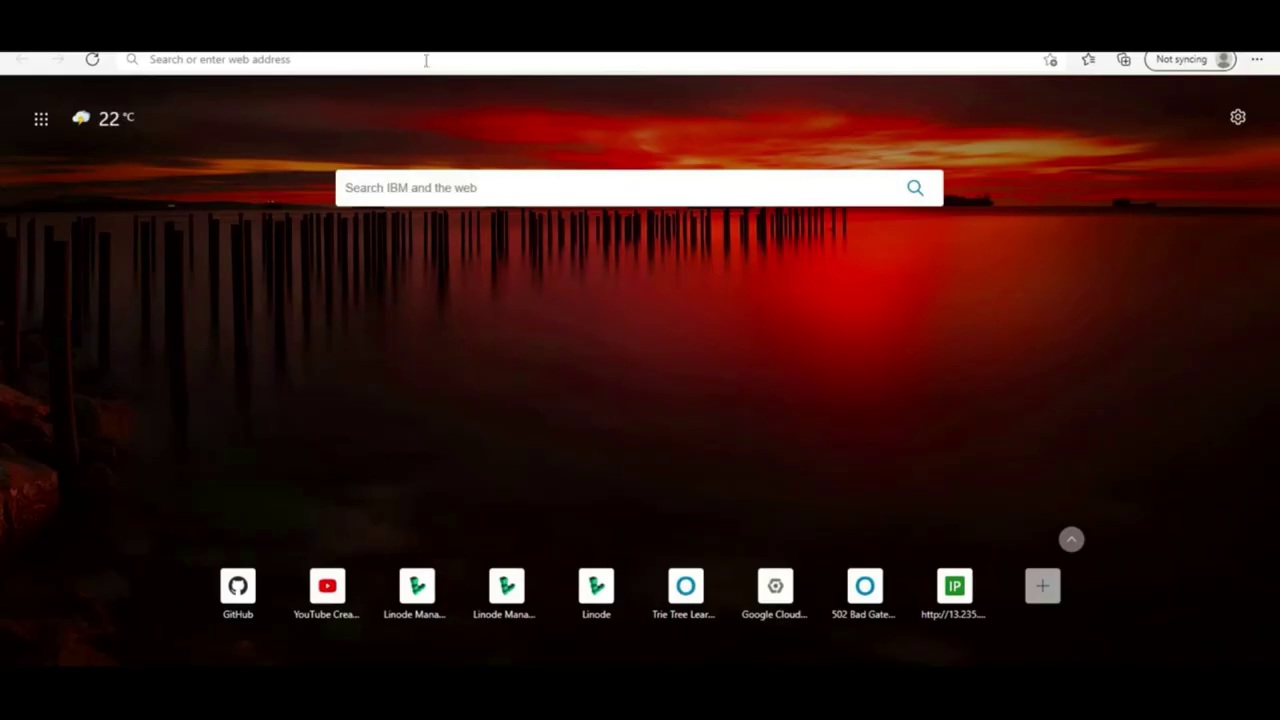
- Browse to the server's IP on port 8080 to reach the Unlock Jenkins page
left_click(425, 60)
key("ctrl+v")
type(":8080")
key("Return")
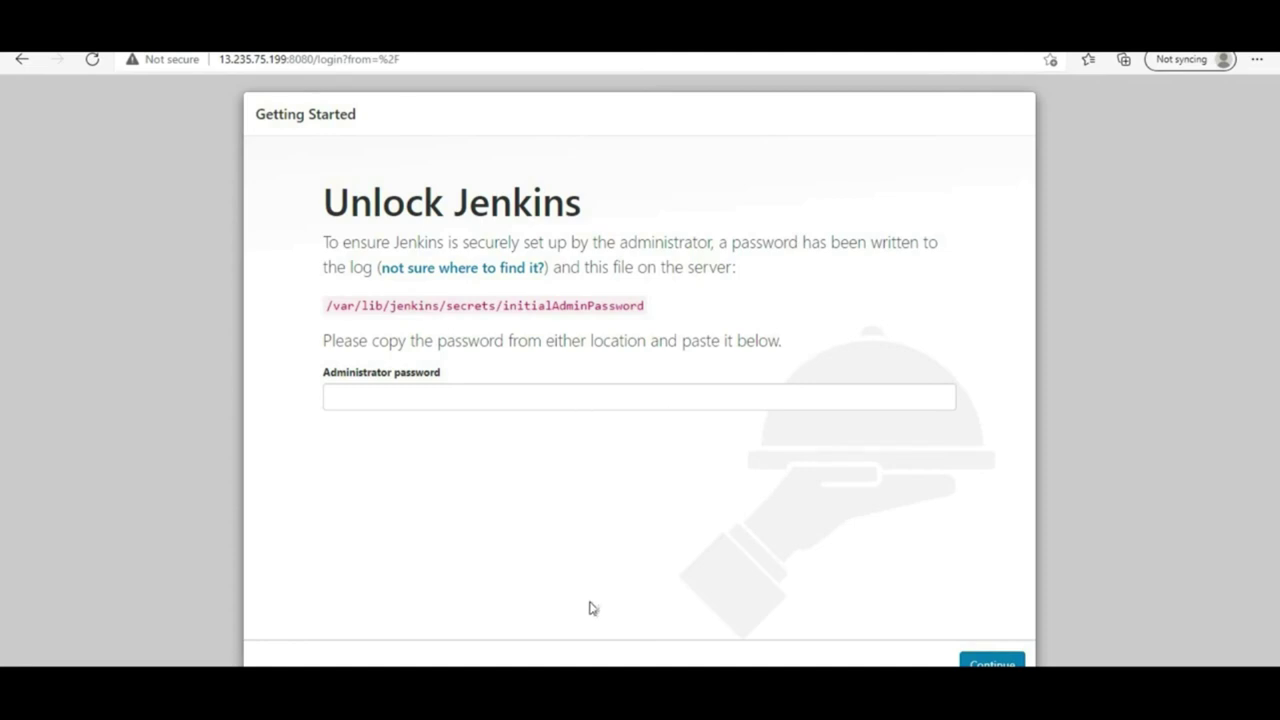
mouse_move(568, 666)
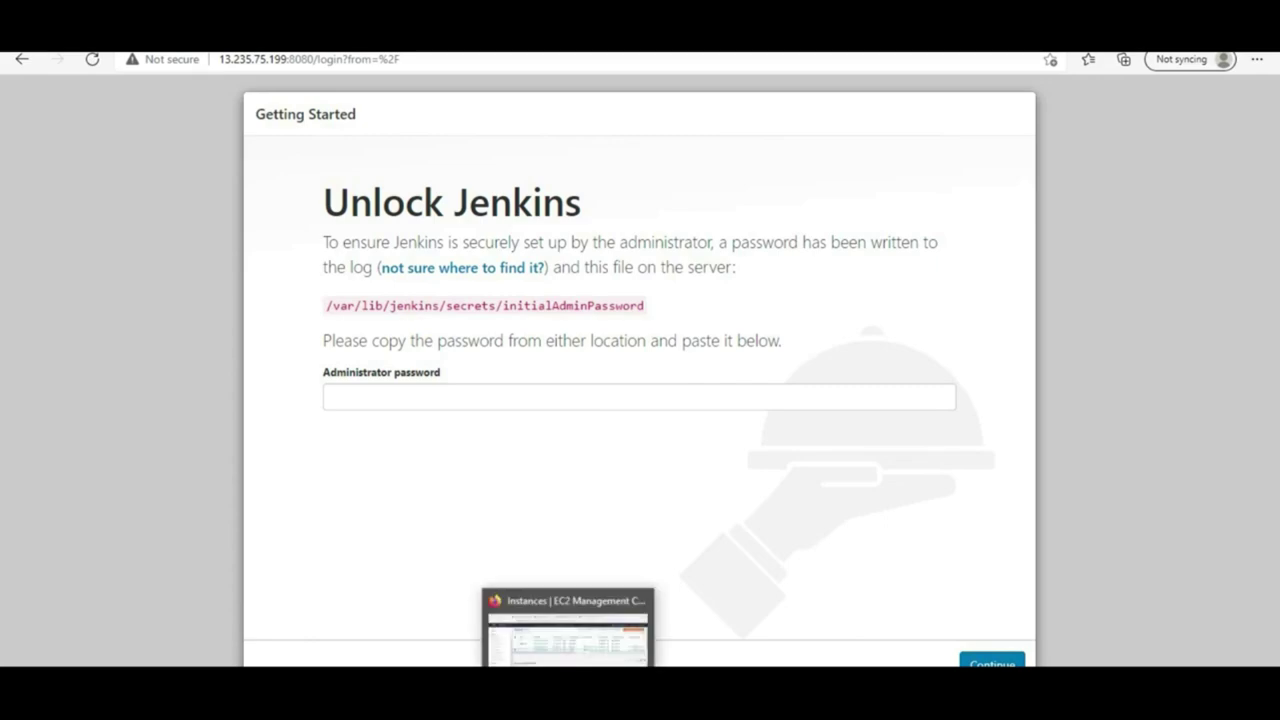
left_click(566, 628)
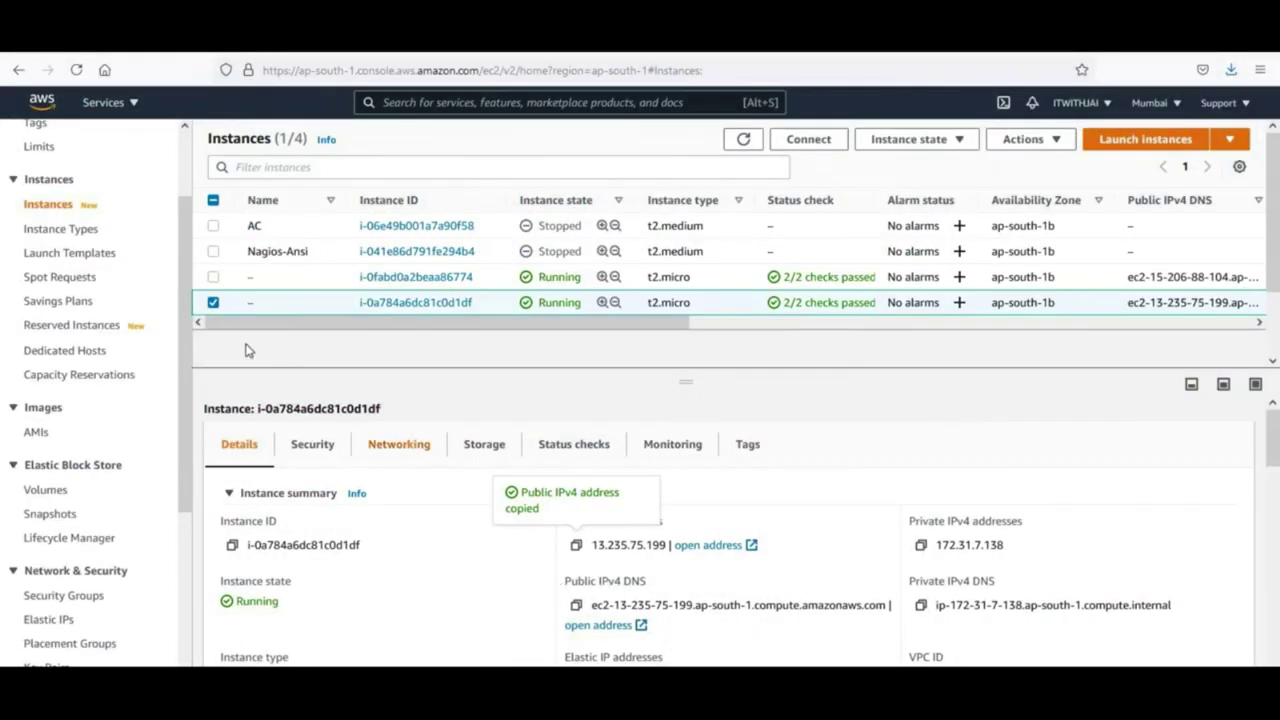
- Uncheck the Jenkins instance in EC2 and begin a yum command on the second server
left_click(213, 303)
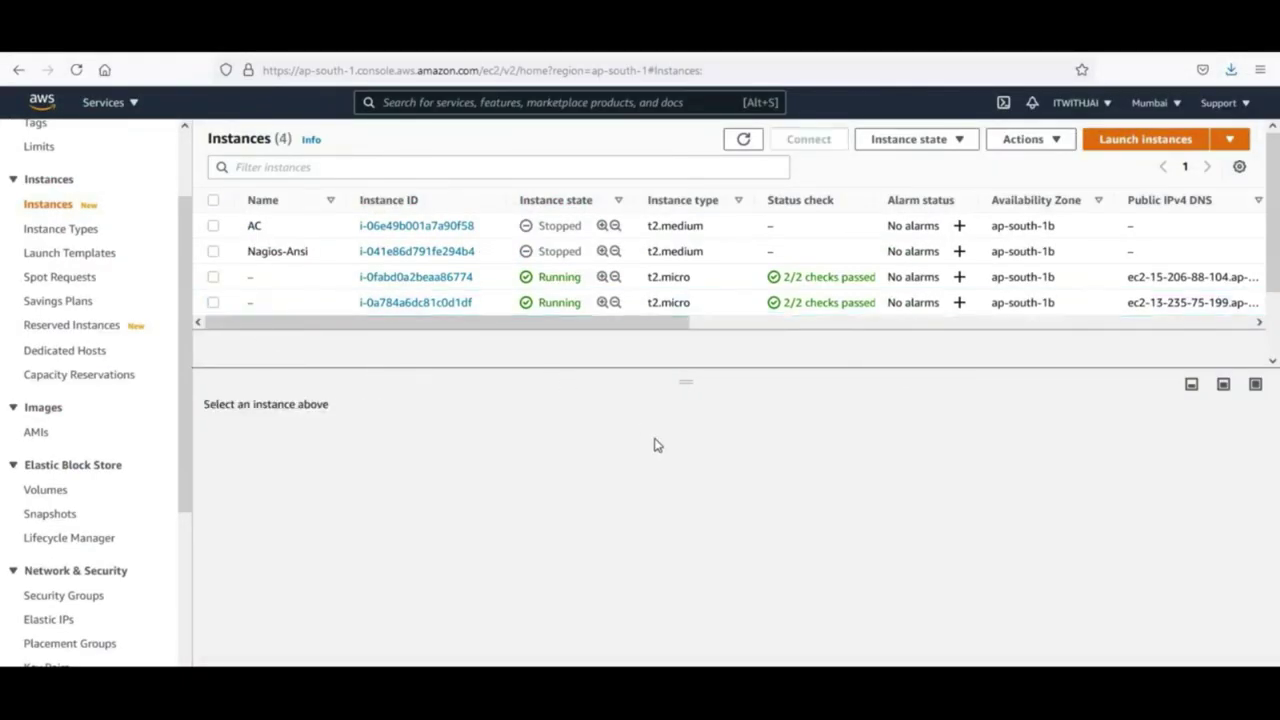
key("alt+Tab")
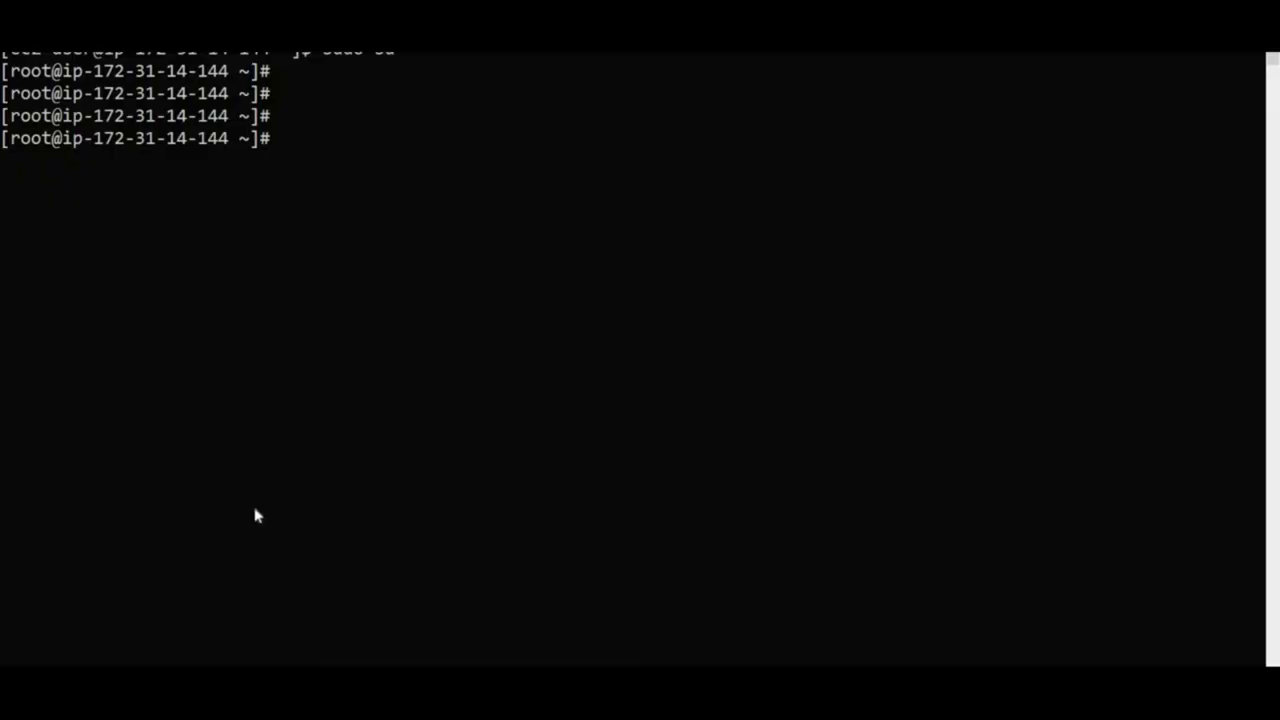
left_click(315, 417)
type("yu")
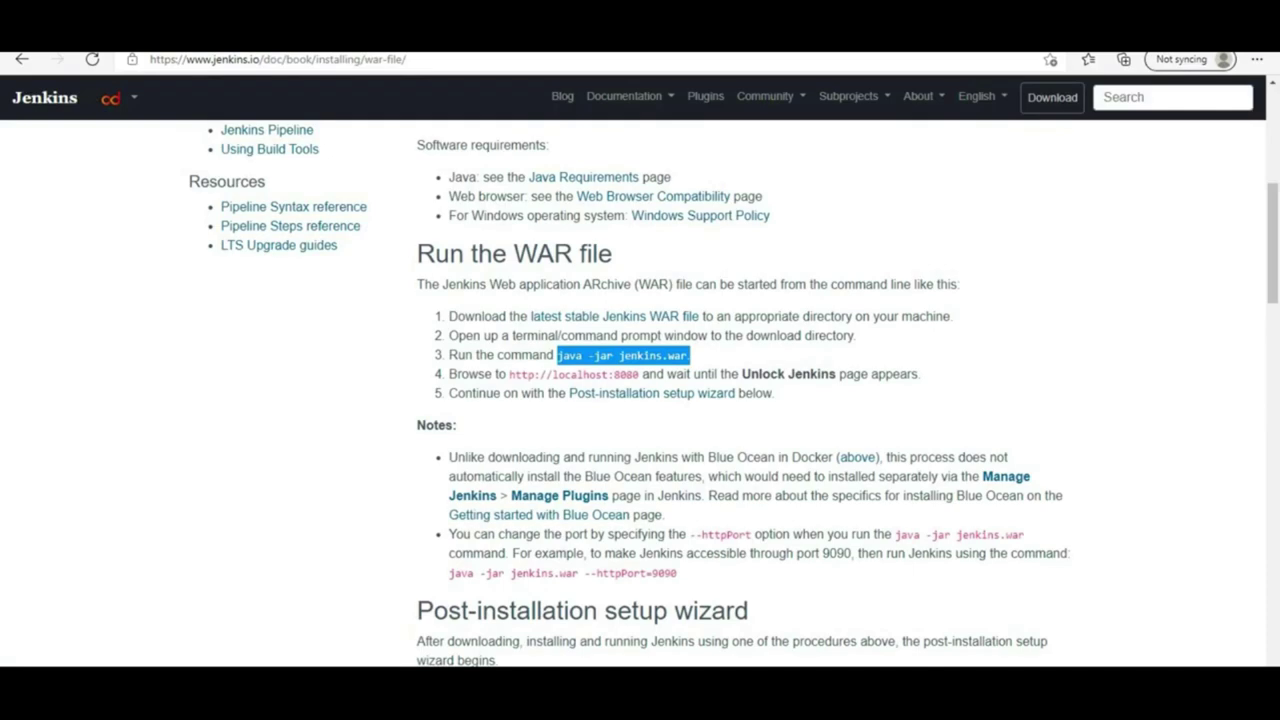
- Copy the 2.289.2 LTS Generic Java package (.war) download link from the Jenkins download page
left_click(22, 59)
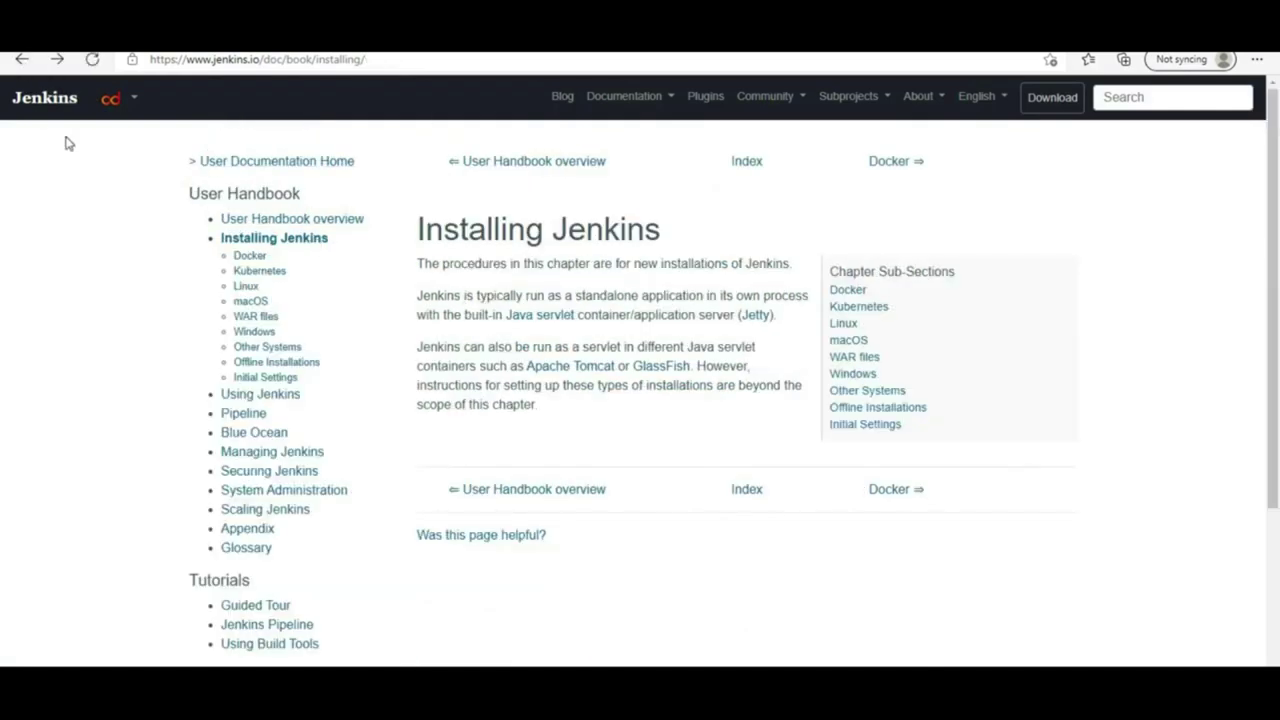
left_click(22, 60)
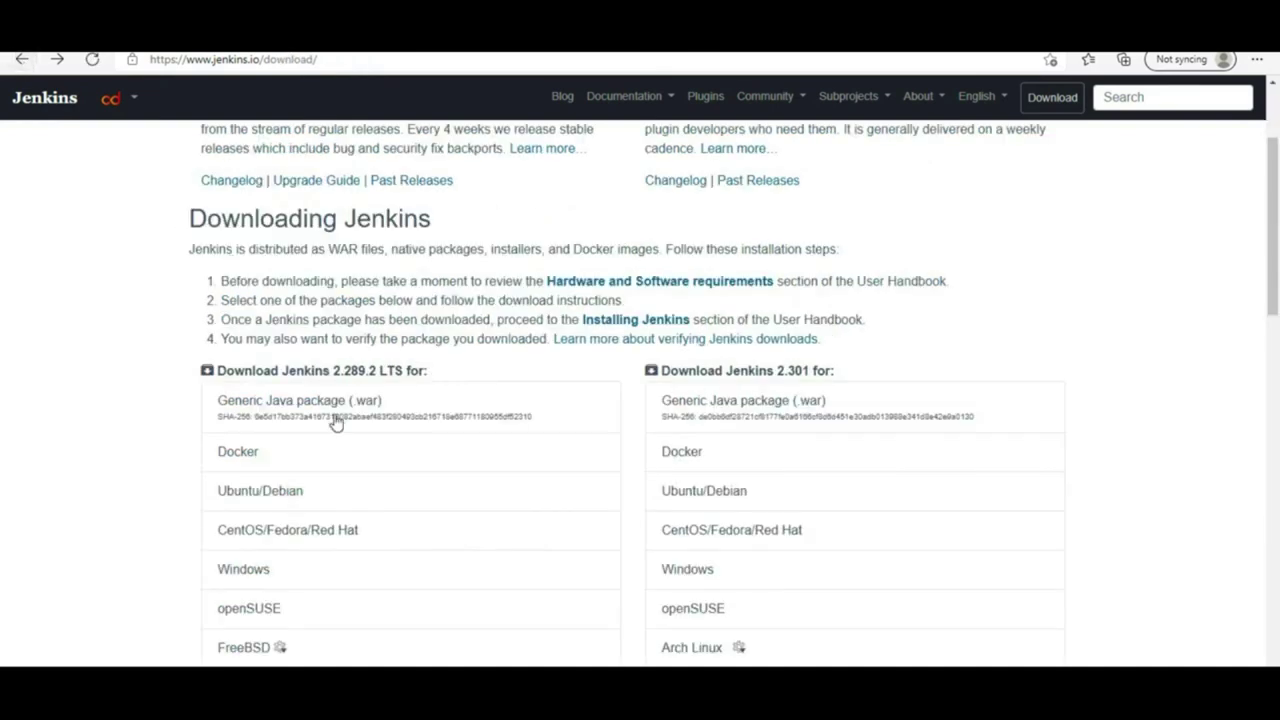
right_click(322, 400)
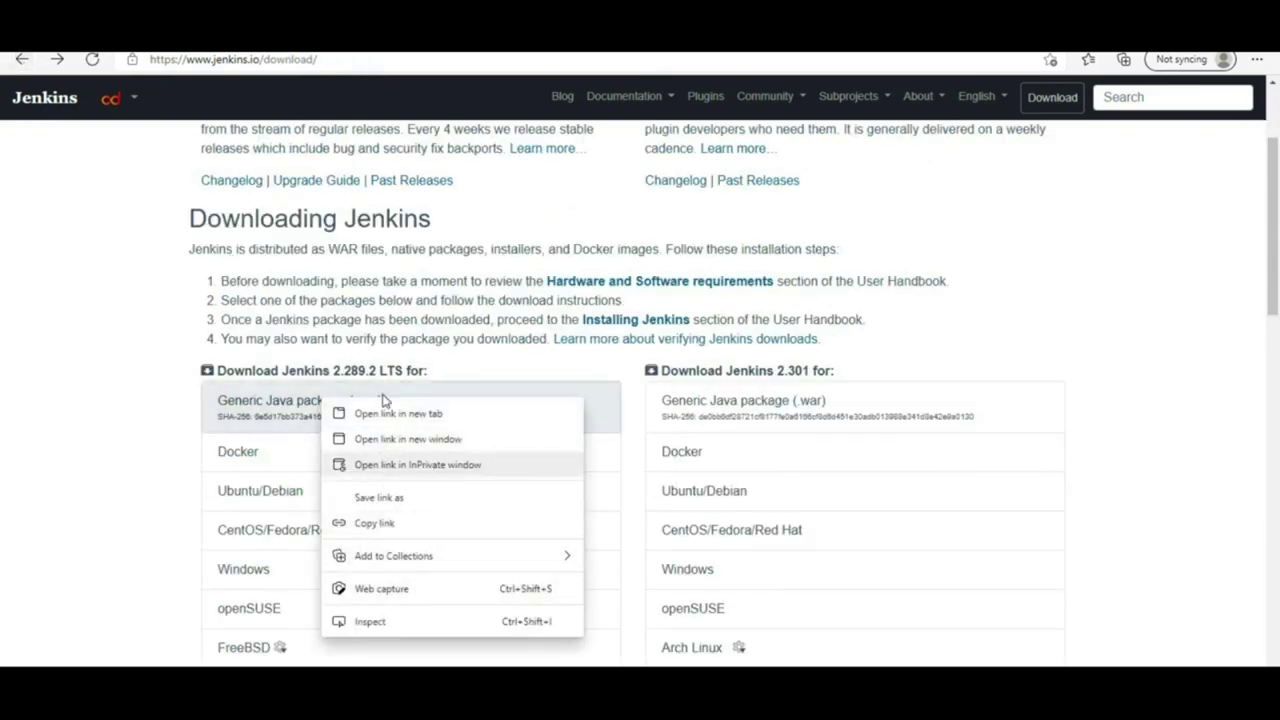
left_click(376, 523)
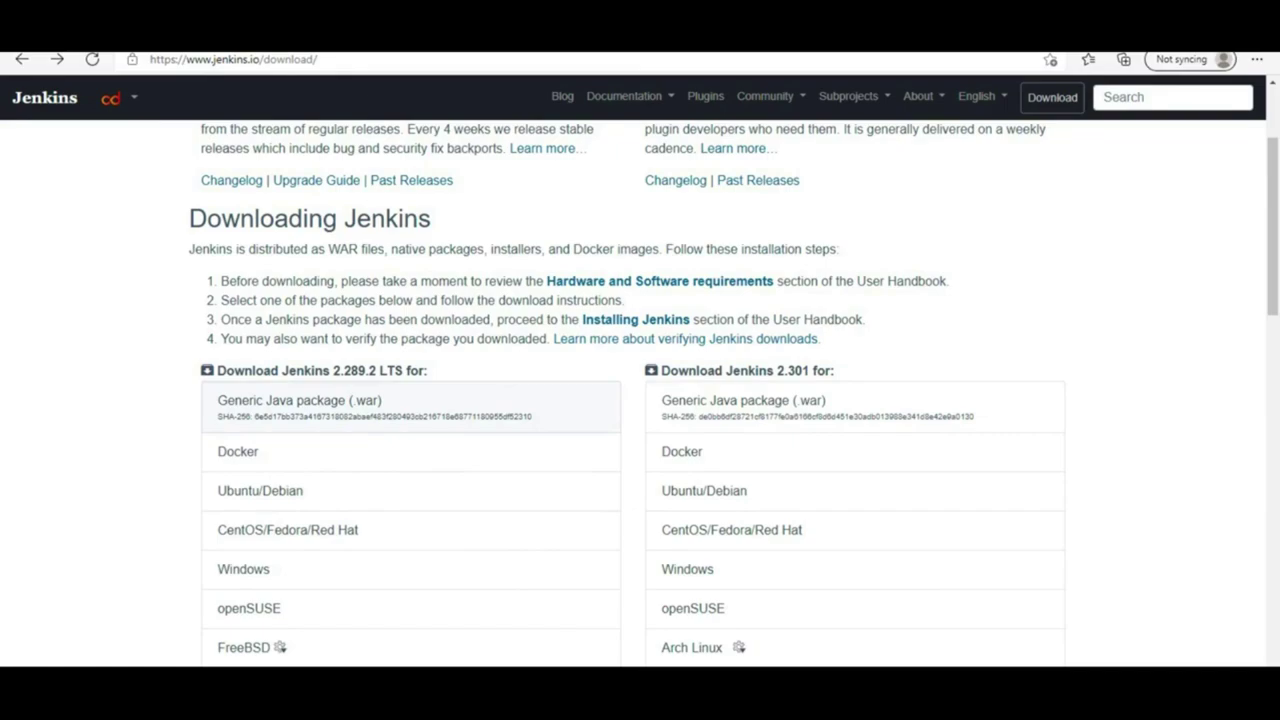
- Download jenkins.war onto the server with wget and the copied link
left_click(765, 628)
type("wget")
right_click(659, 463)
key("Return")
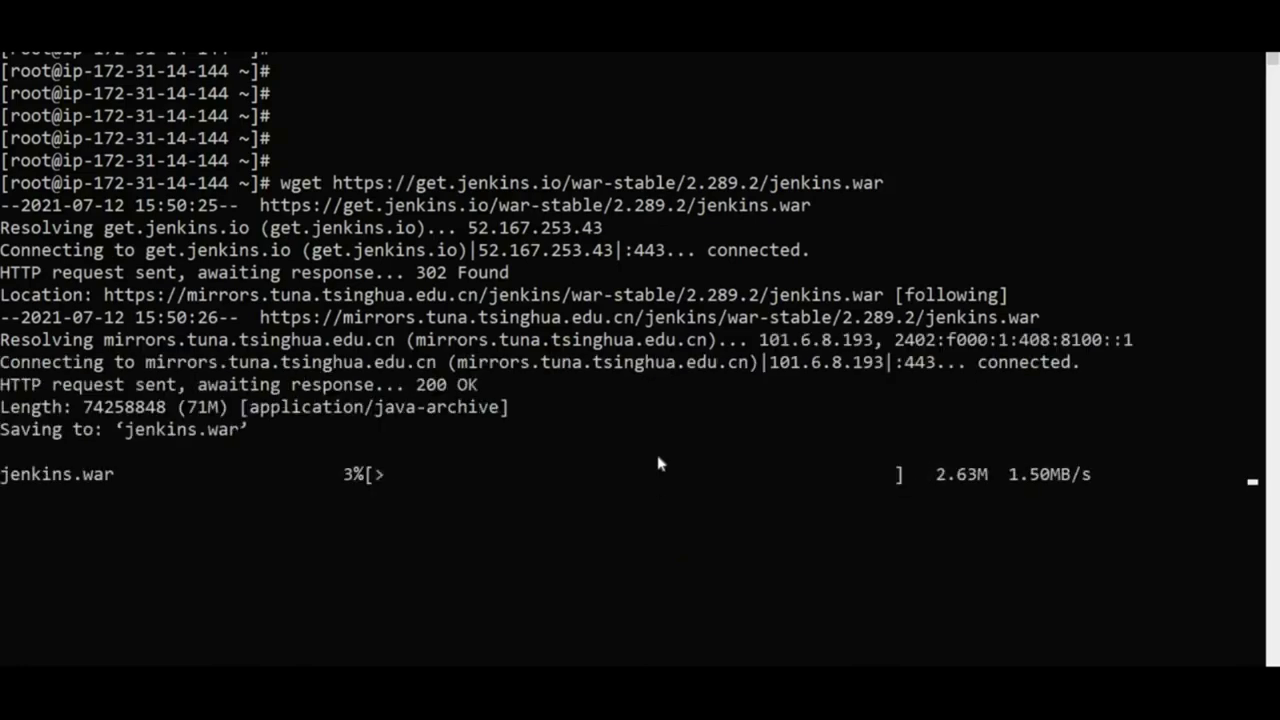
key("alt+Tab")
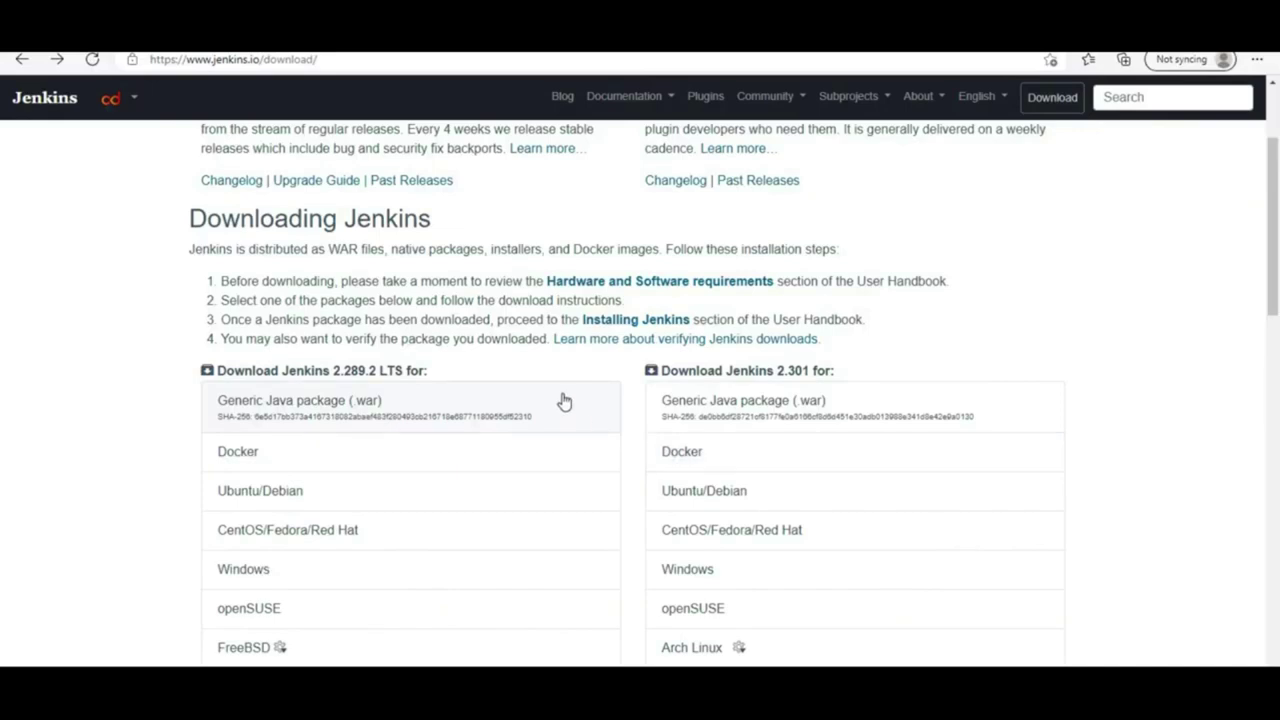
- Locate the java -jar jenkins.war command under Run the WAR file in the WAR files docs
left_click(636, 320)
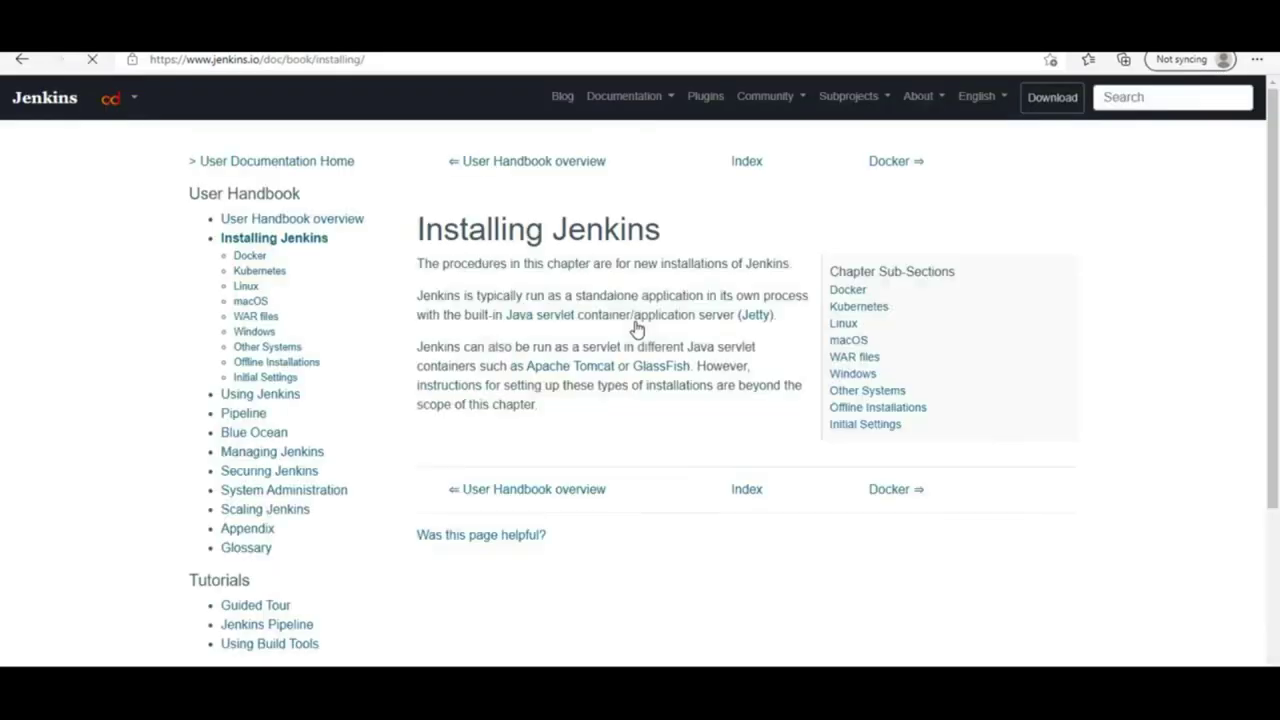
left_click(256, 317)
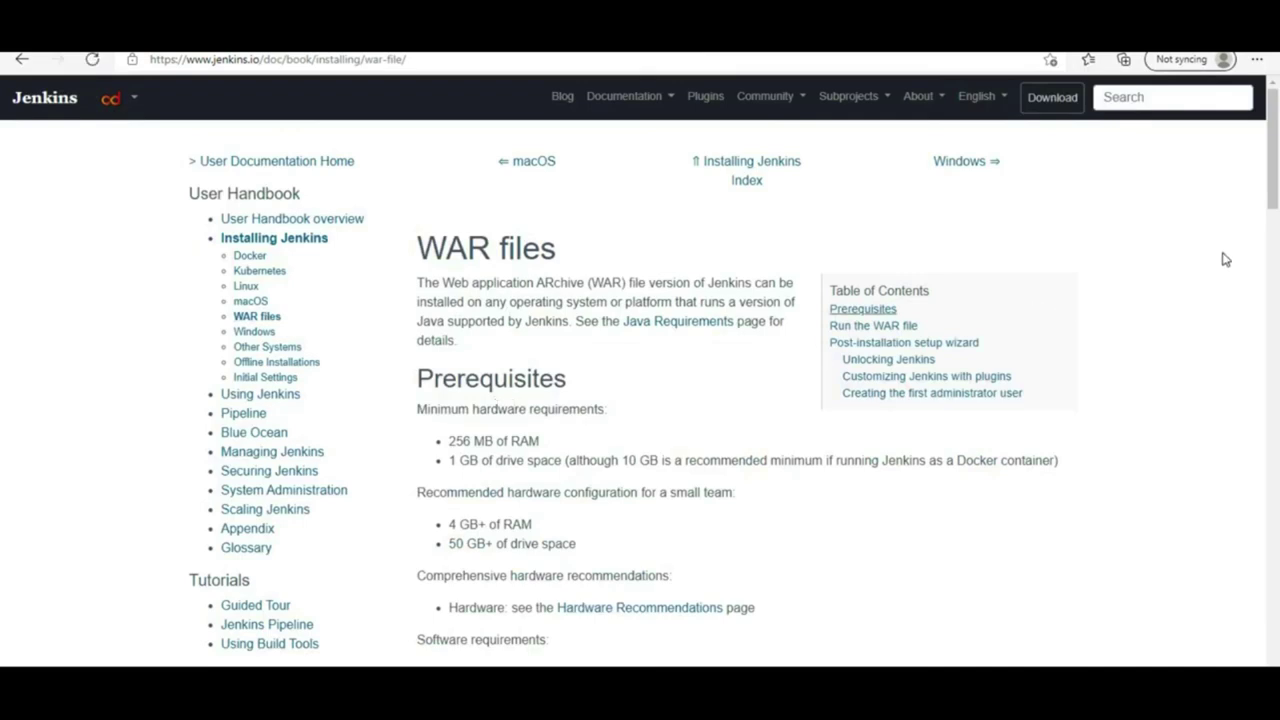
scroll(940, 320, "down", 5)
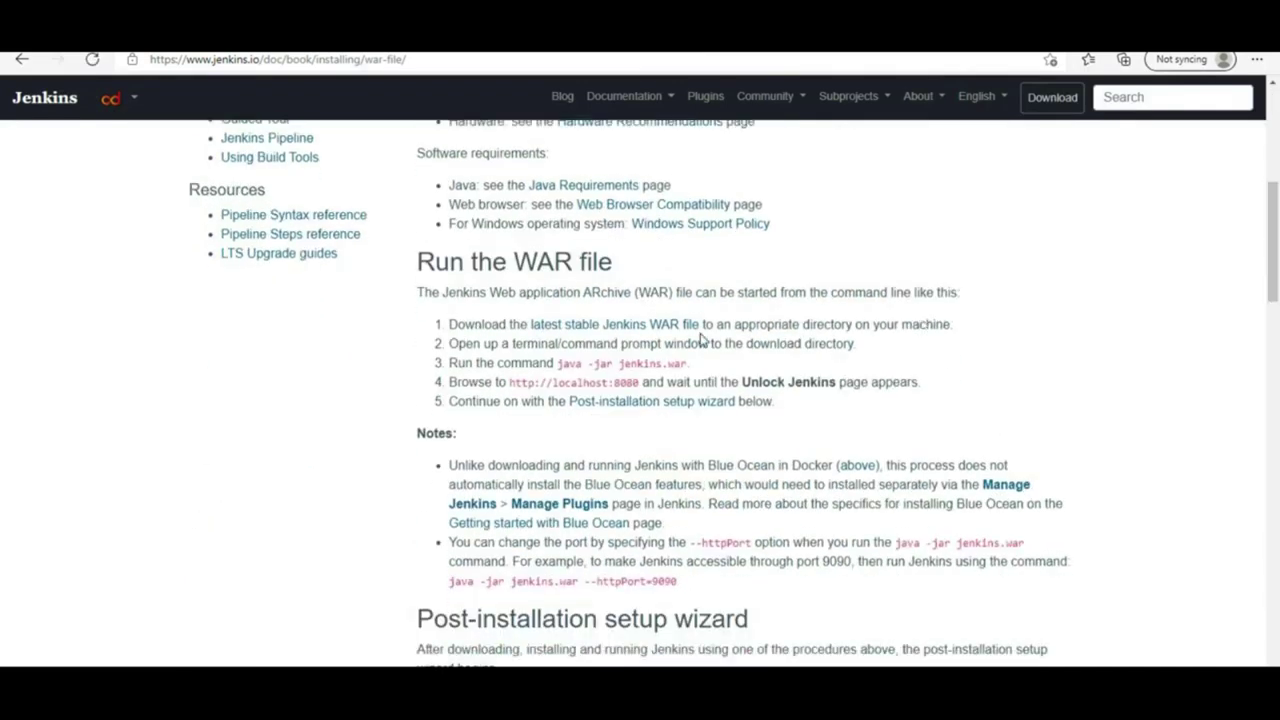
left_click_drag(558, 364, 714, 371)
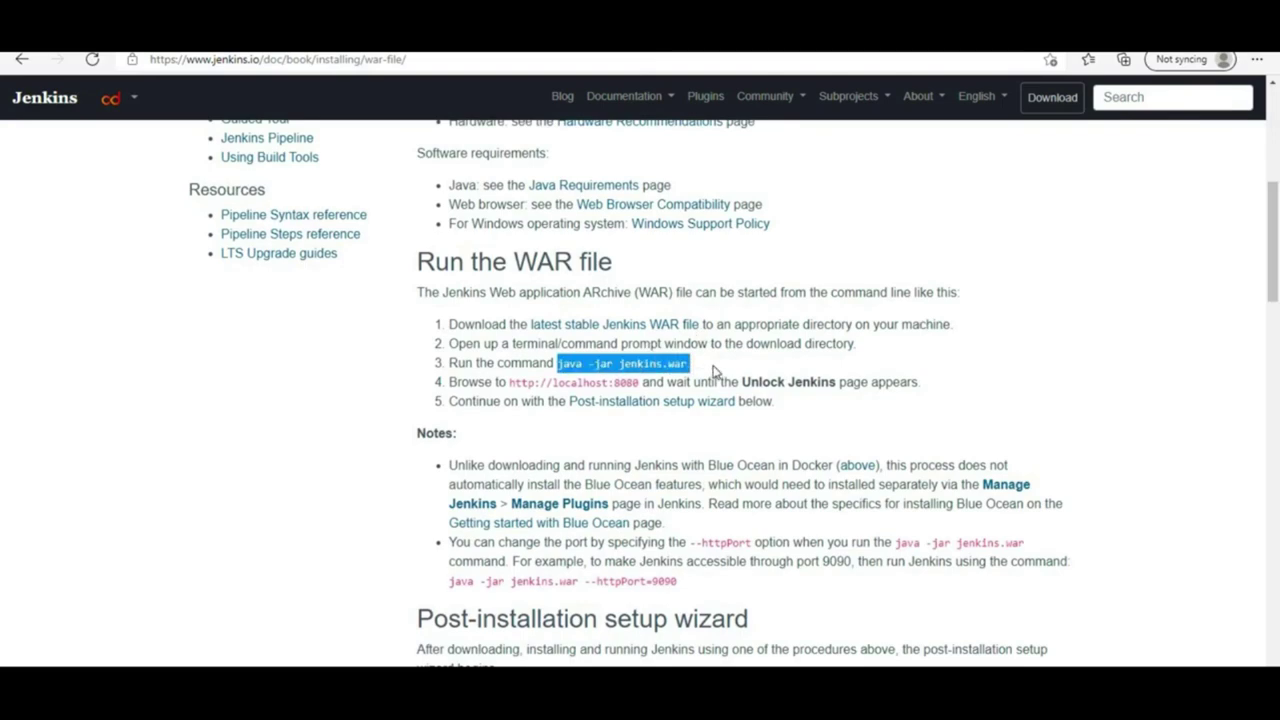
key("alt+Tab")
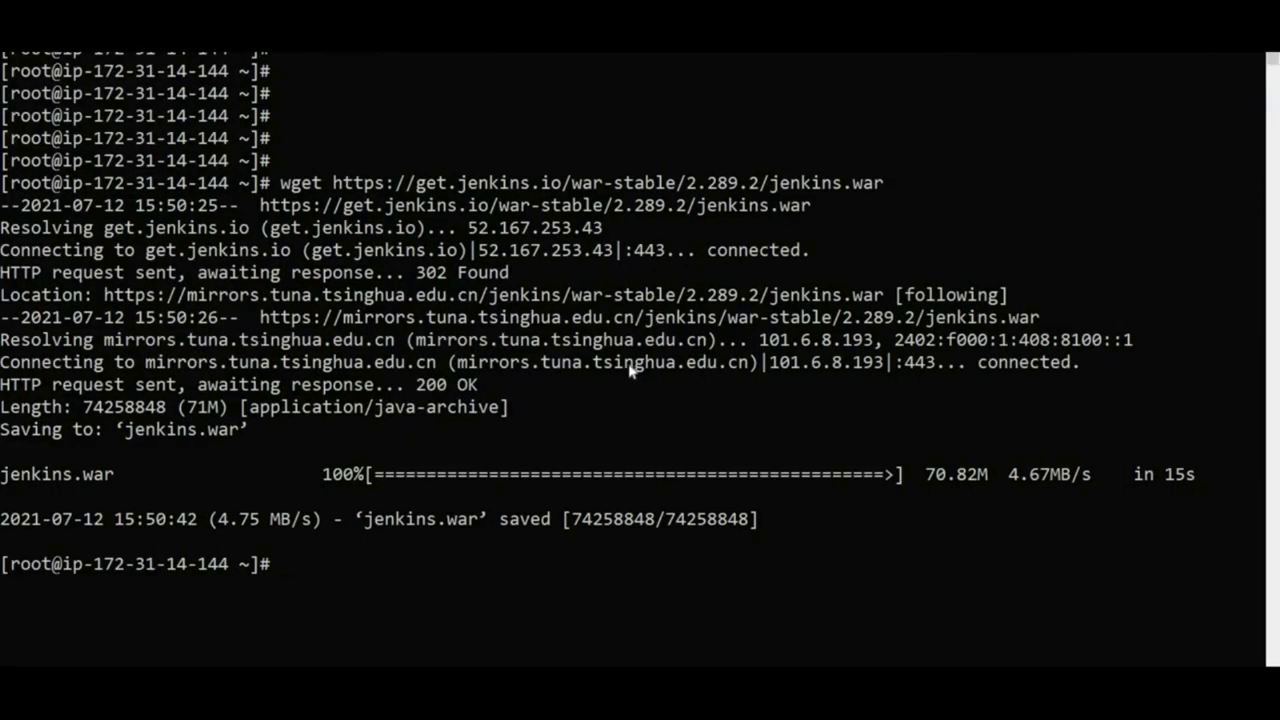
- Confirm jenkins.war is present with ls -lrt, then launch Jenkins with java -jar jenkins.war
type("ls -lrt")
key("Return")
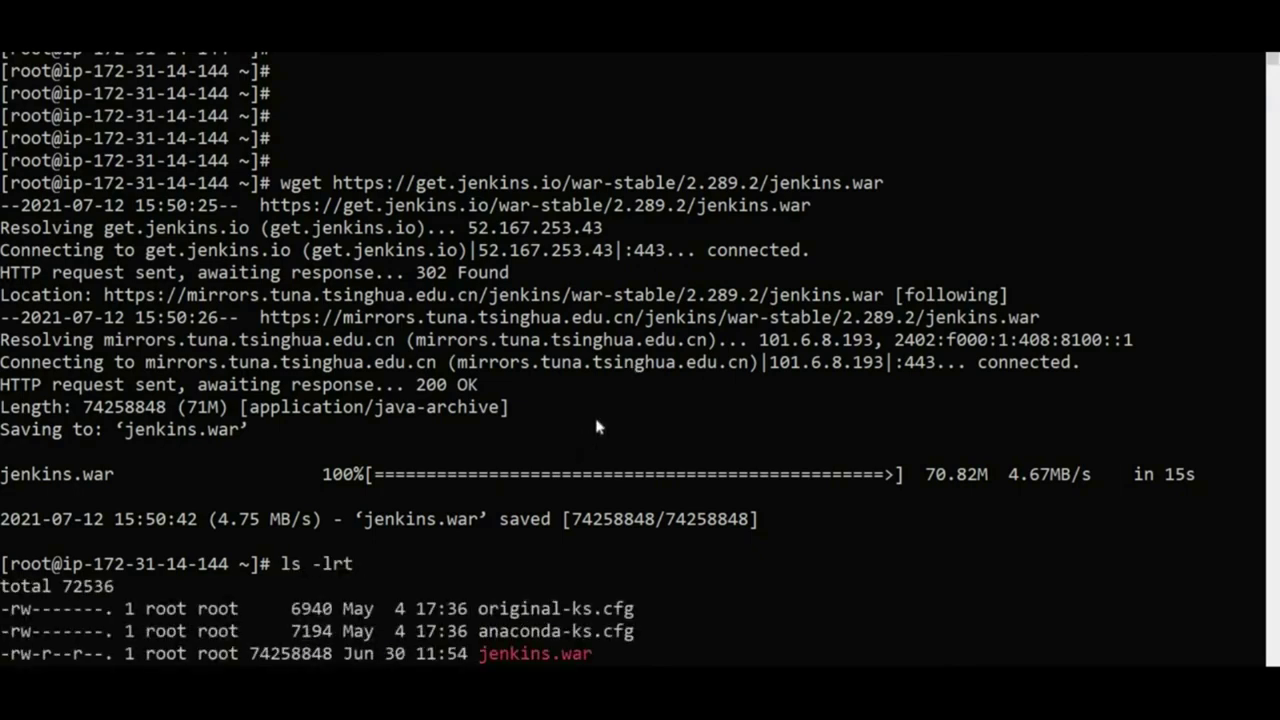
key("ctrl+l")
type("java -jar jenkins.war")
key("Return")
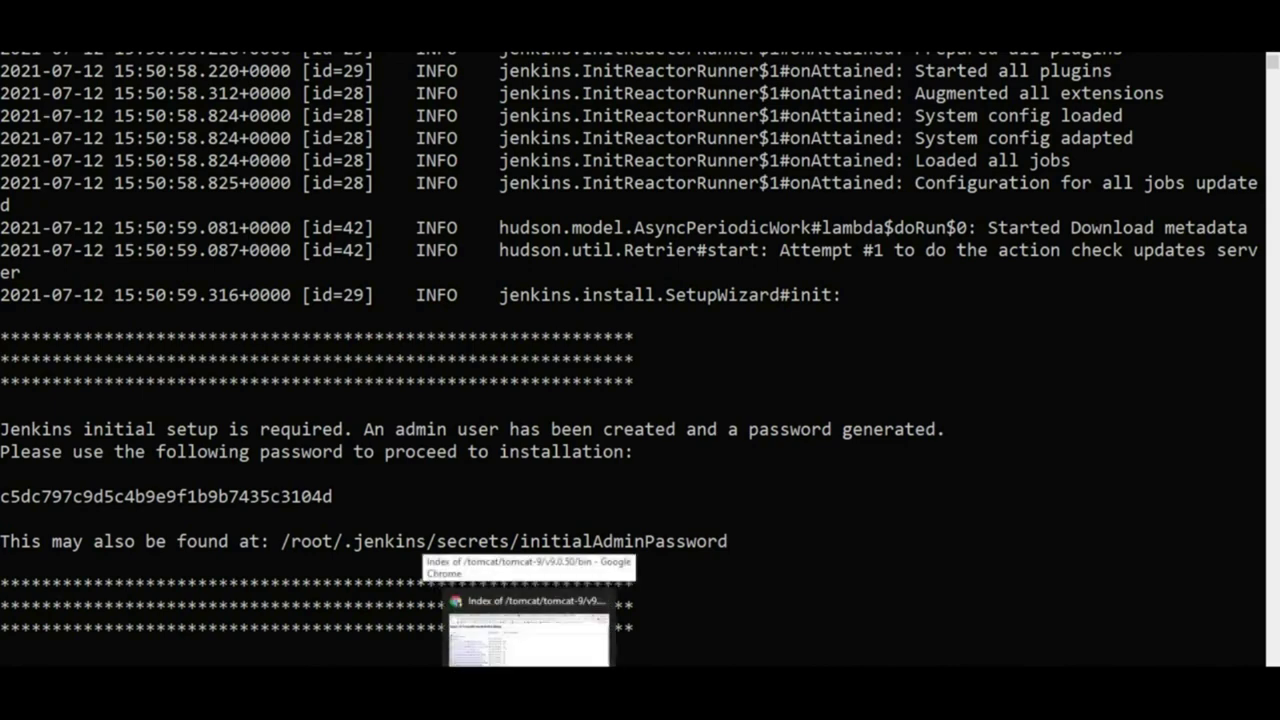
left_click(560, 635)
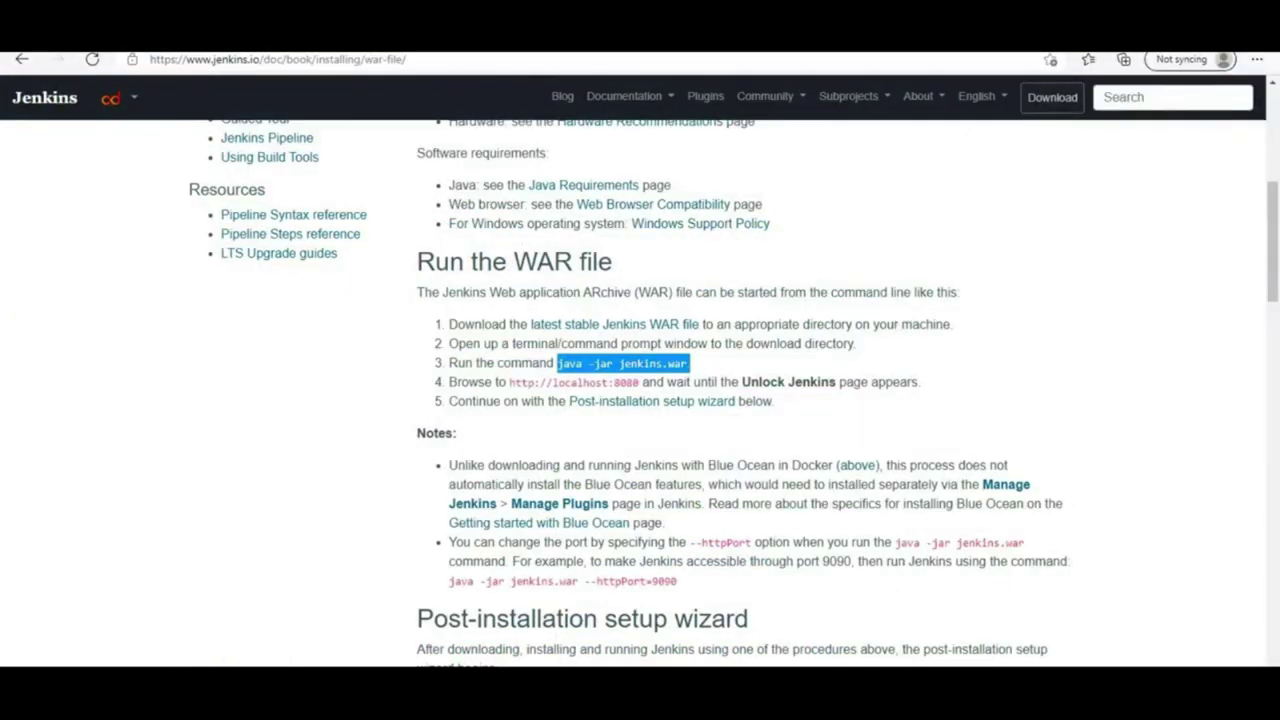
- Load Jenkins at 15.206.88.104:8080 in a new browser tab
key("ctrl+t")
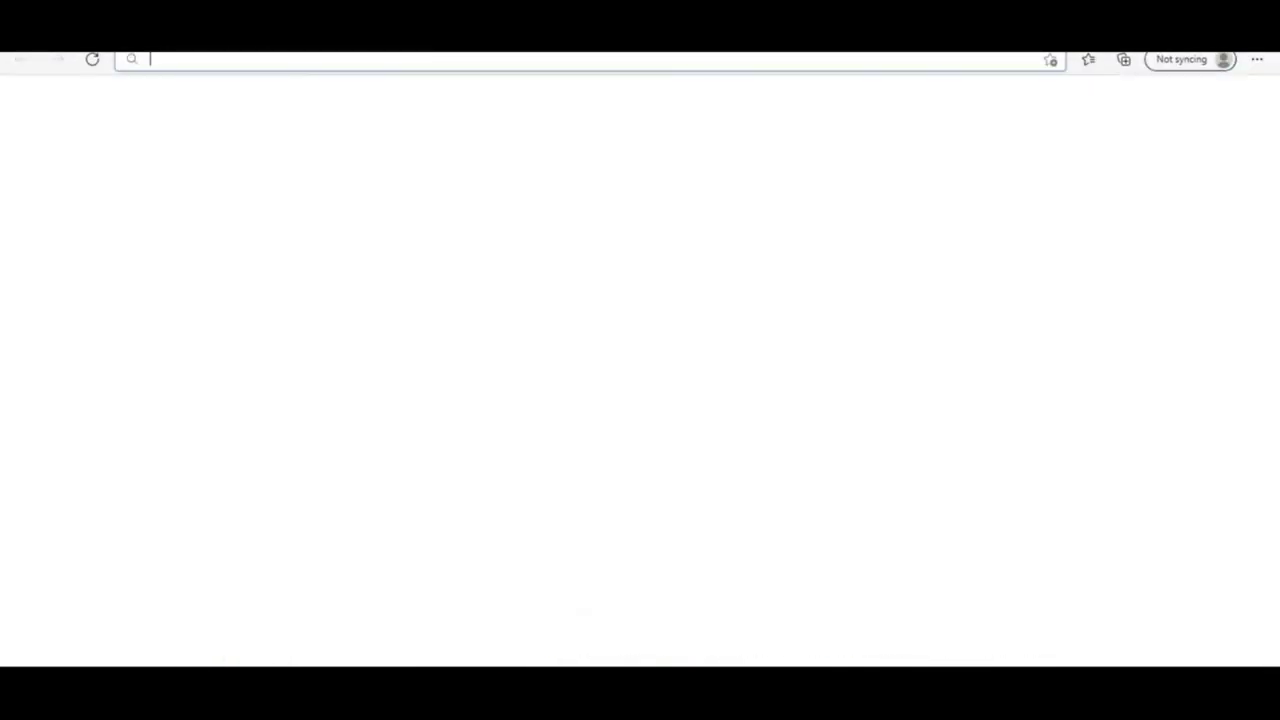
key("ctrl+v")
type(":8080")
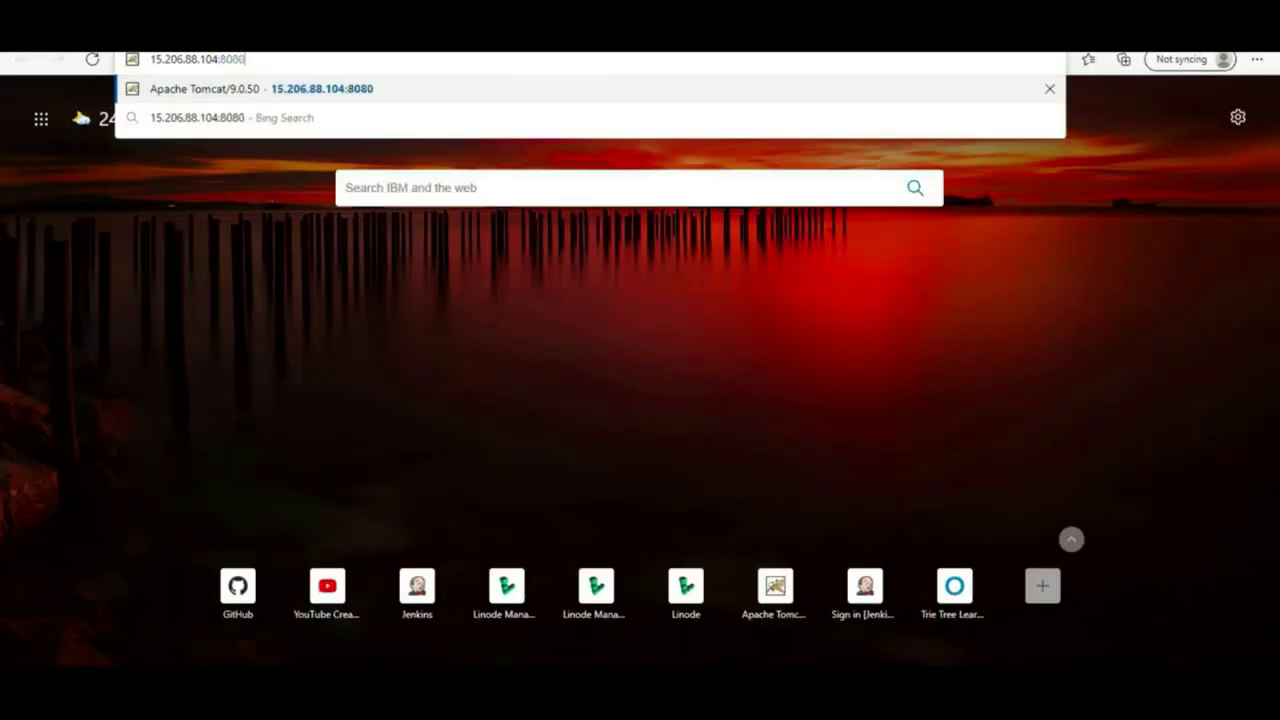
key("Return")
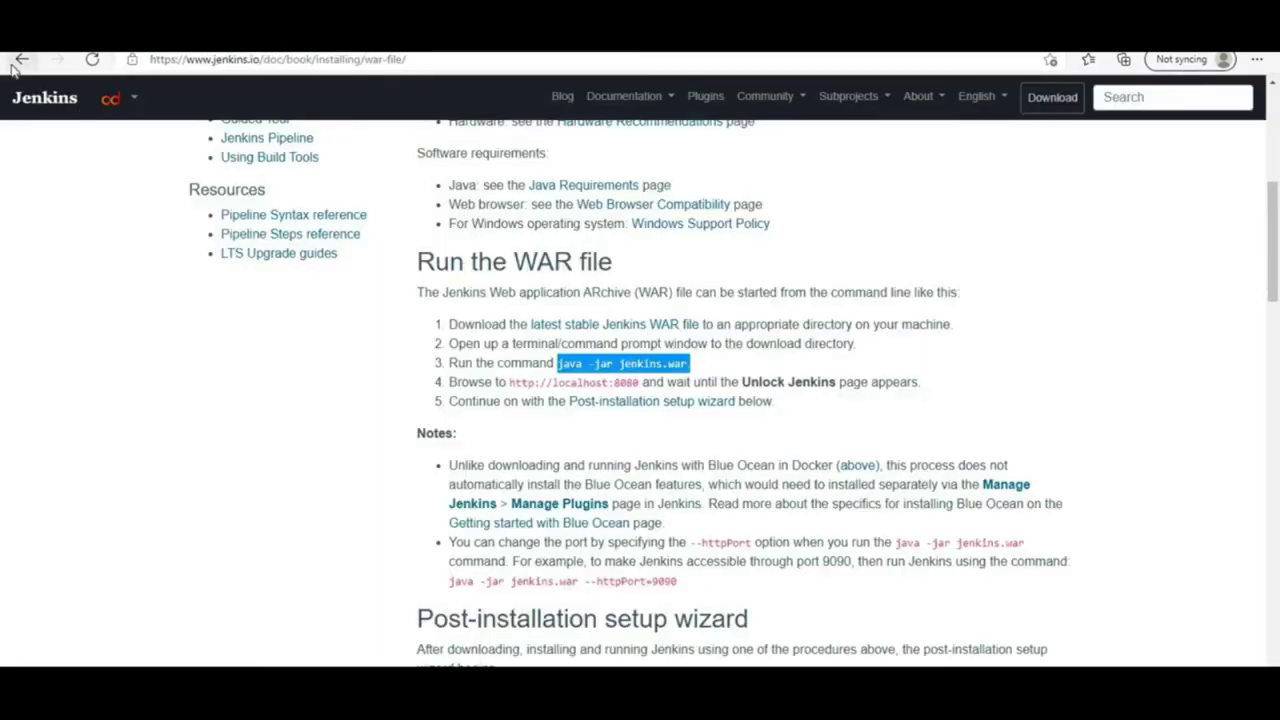
- Return to the Jenkins download page and open the Docker Hub jenkins/jenkins page for 2.289.2 LTS
left_click(20, 60)
left_click(18, 62)
left_click(18, 62)
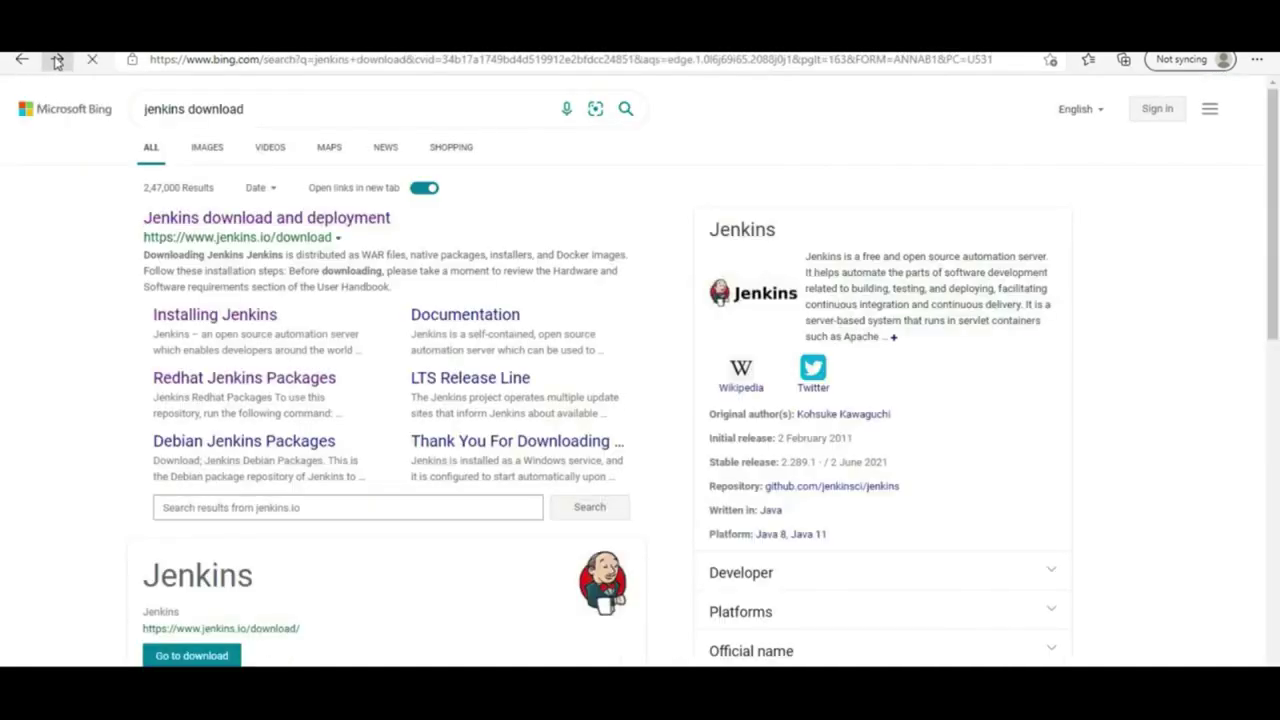
left_click(57, 59)
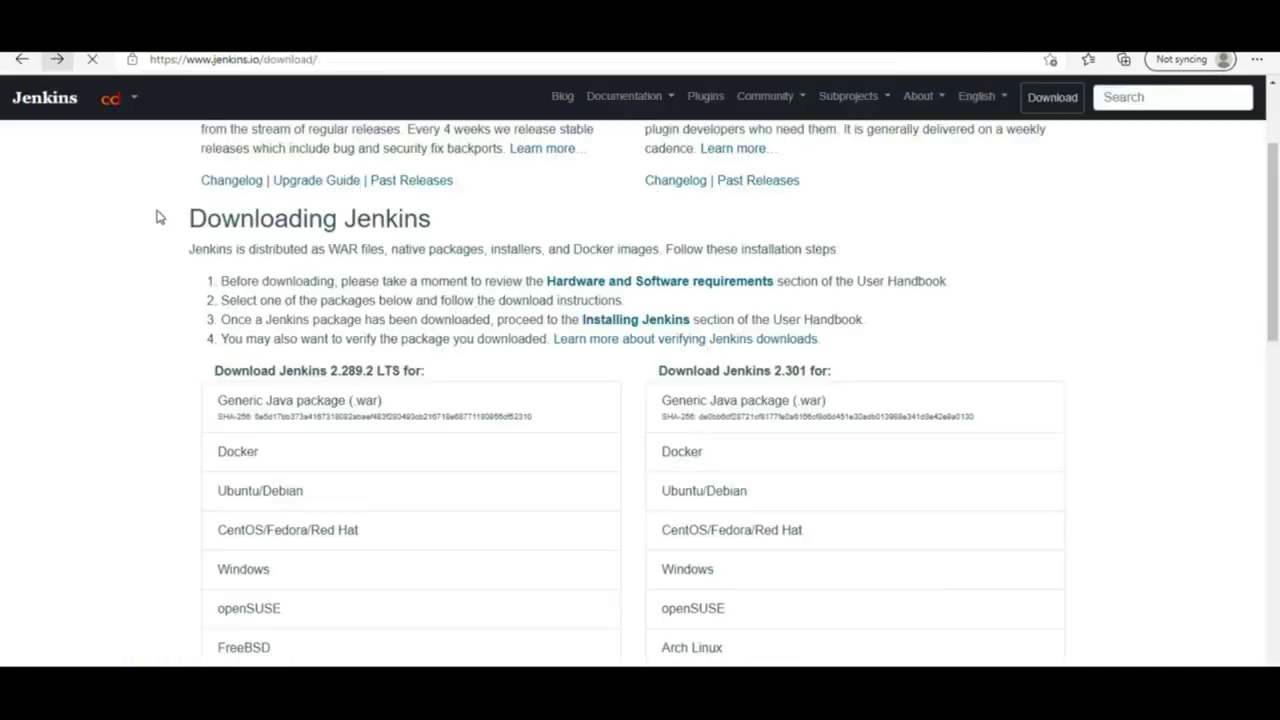
left_click(246, 469)
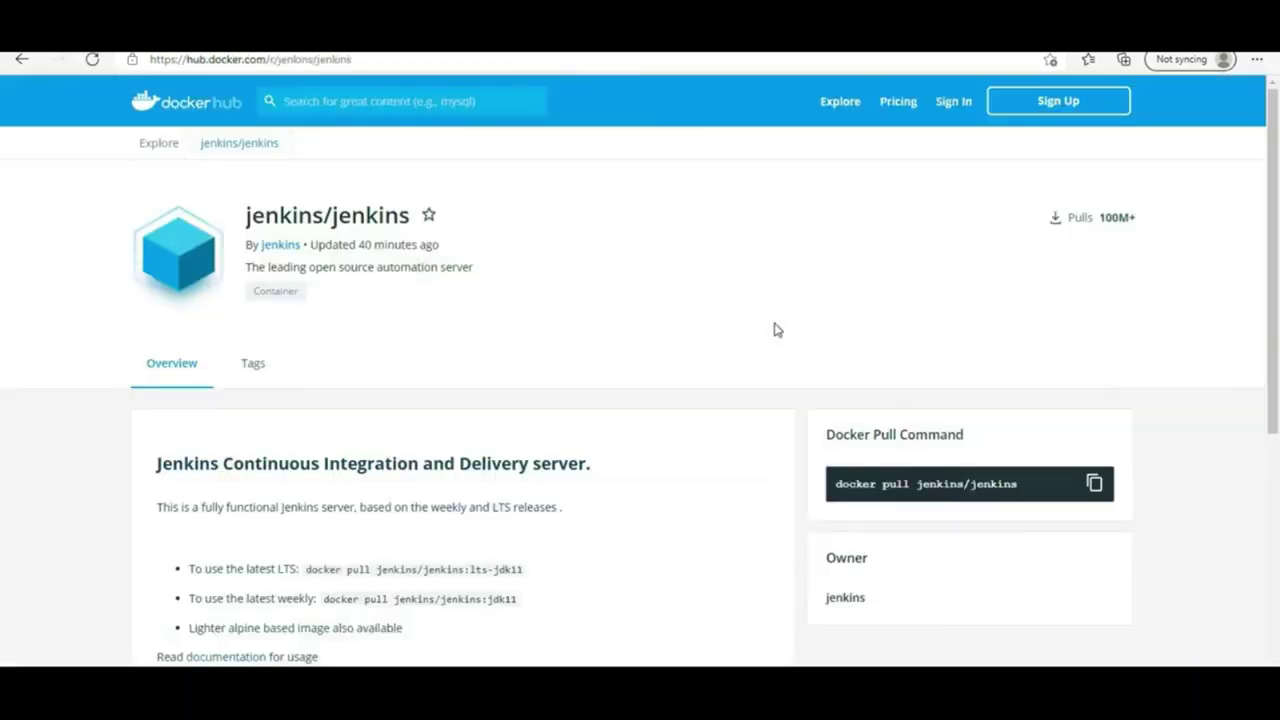
left_click_drag(1277, 265, 1277, 440)
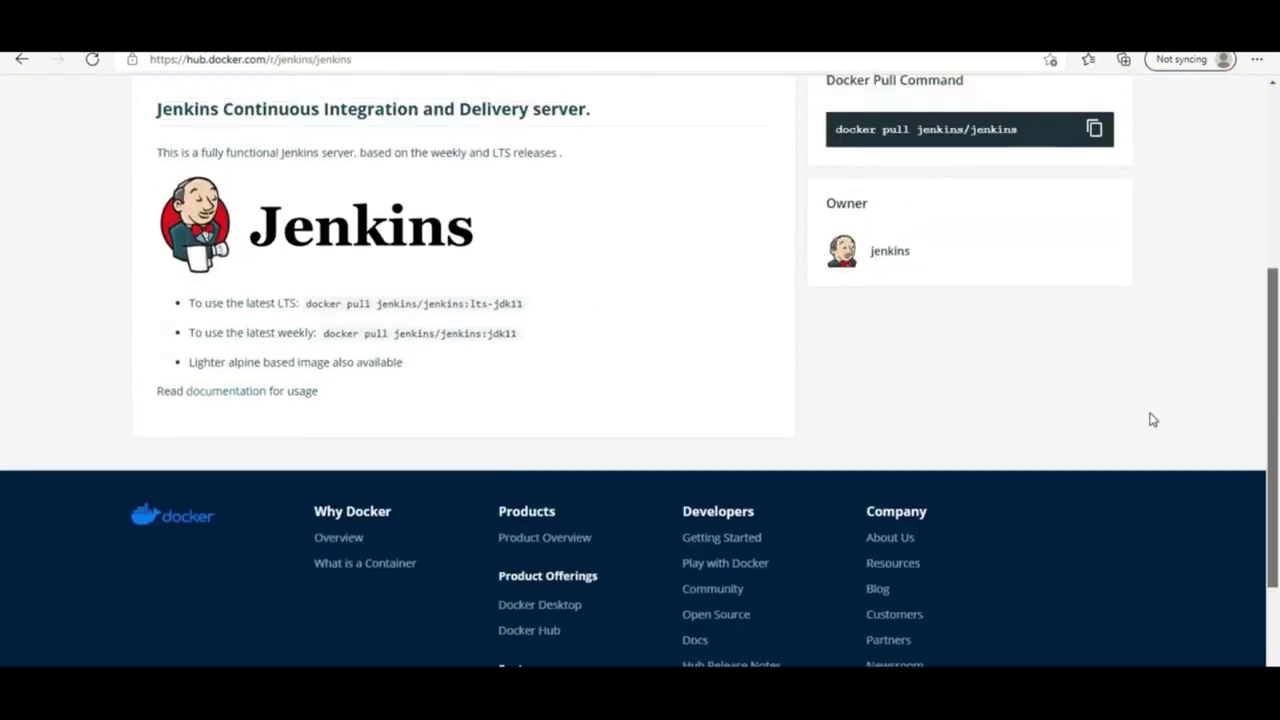
- Open the jenkins/jenkins documentation in a new tab and find the jenkins/jenkins:lts docker run examples
right_click(238, 400)
left_click(275, 410)
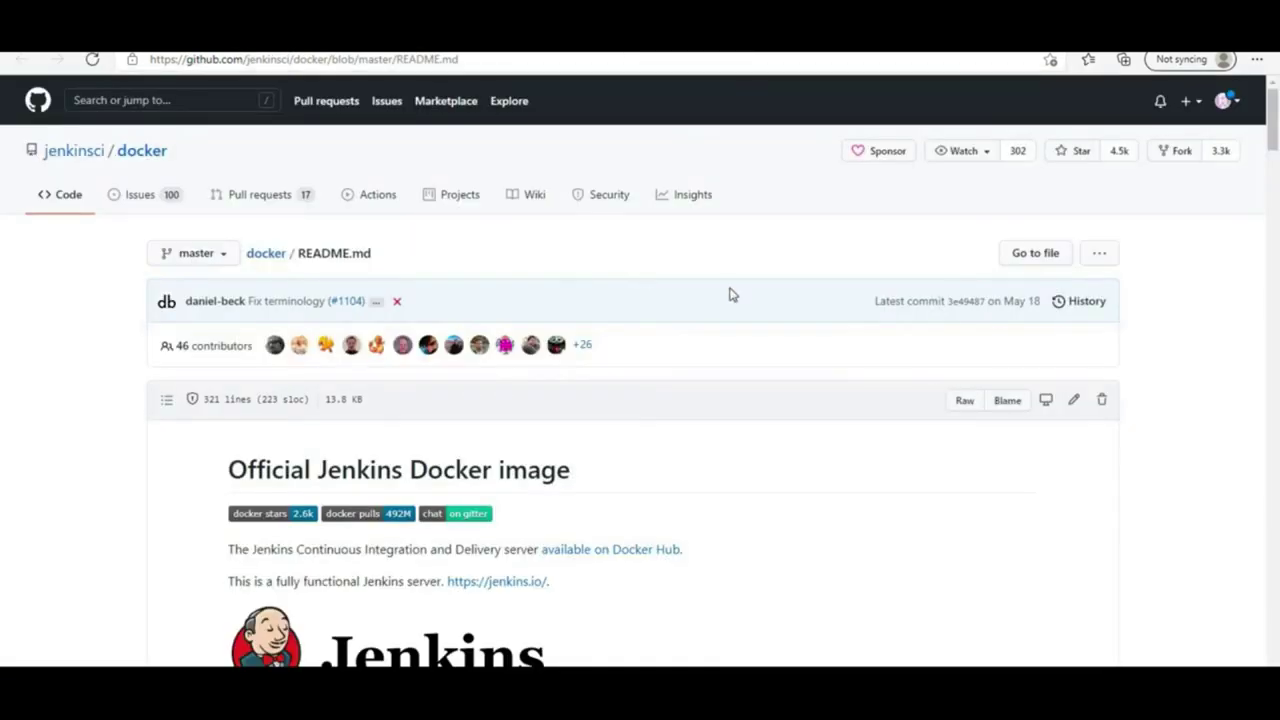
left_click_drag(1276, 115, 1266, 412)
left_click_drag(1262, 366, 1231, 189)
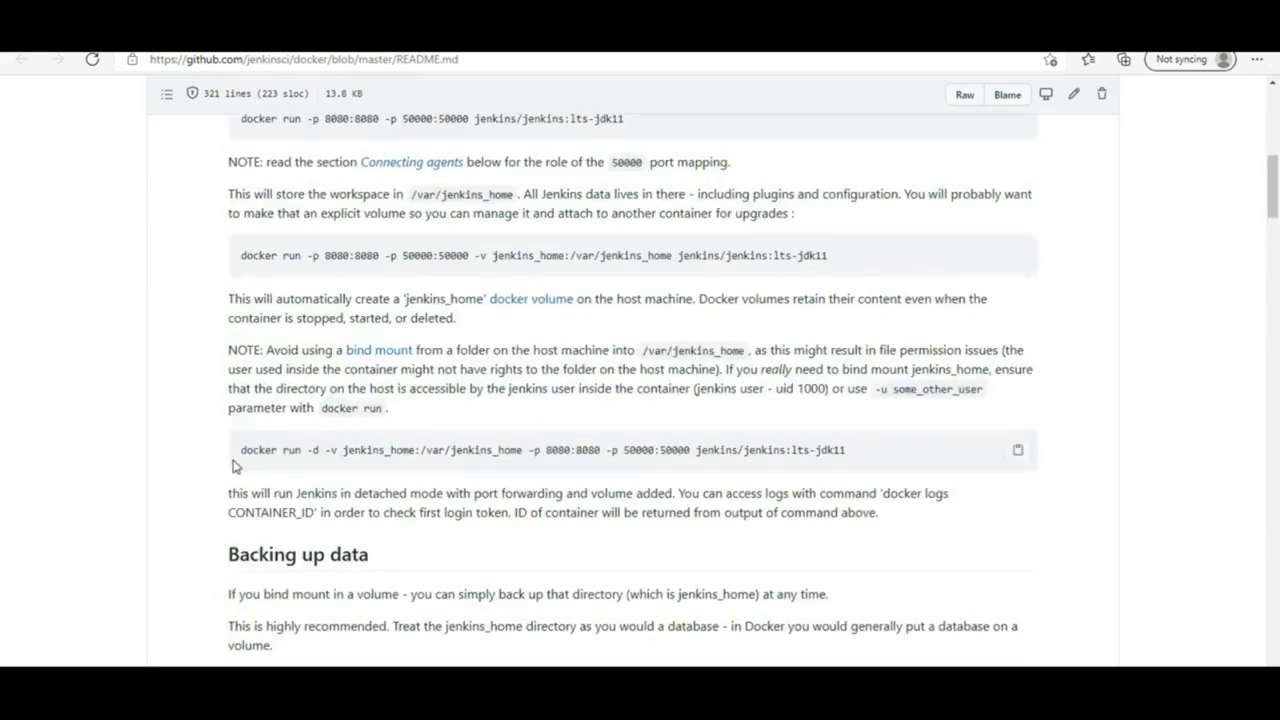
mouse_move(496, 471)
left_click_drag(810, 450, 690, 451)
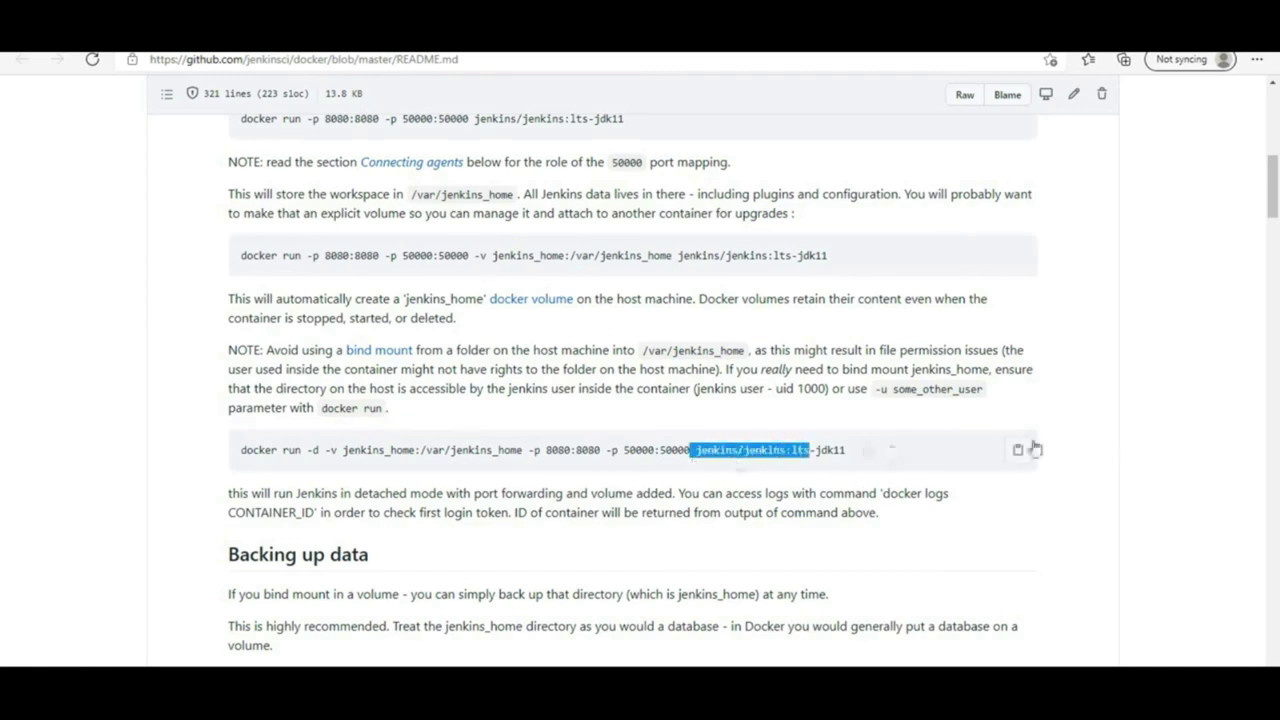
- Bring up Docker docs' Install Docker Engine on CentOS page
left_click(1176, 459)
scroll(855, 377, "down", 1)
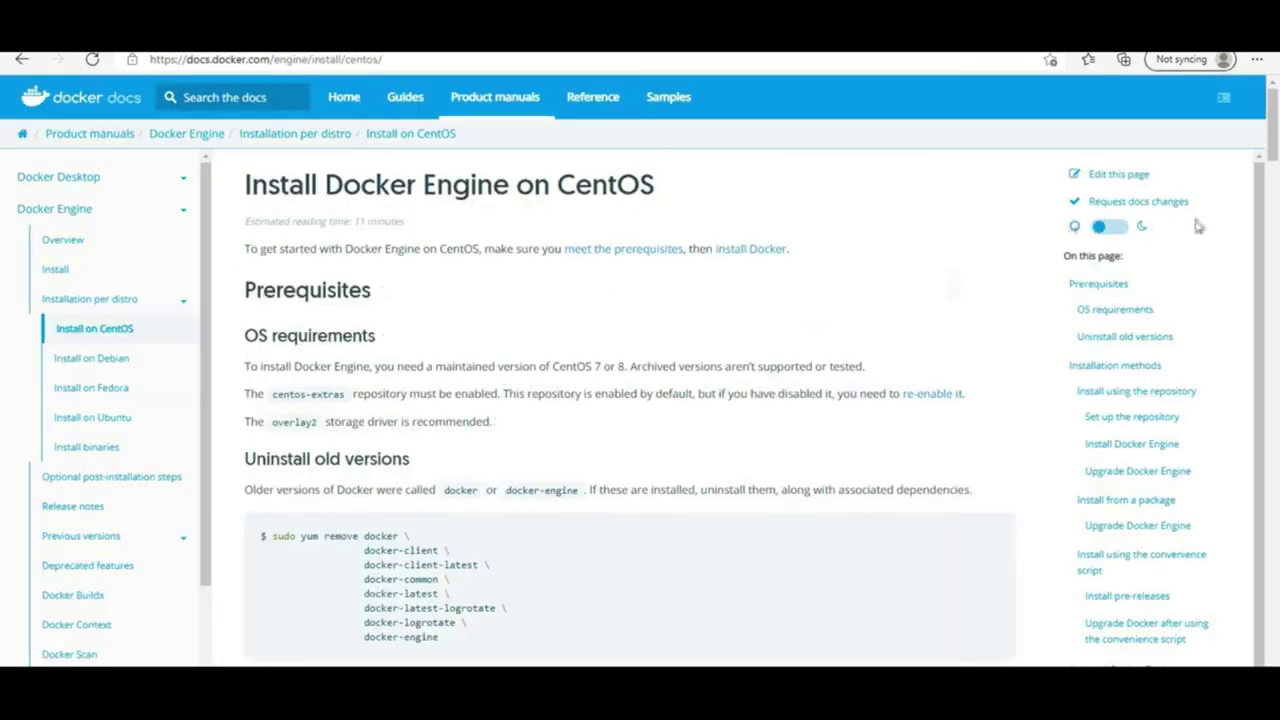
left_click(1268, 228)
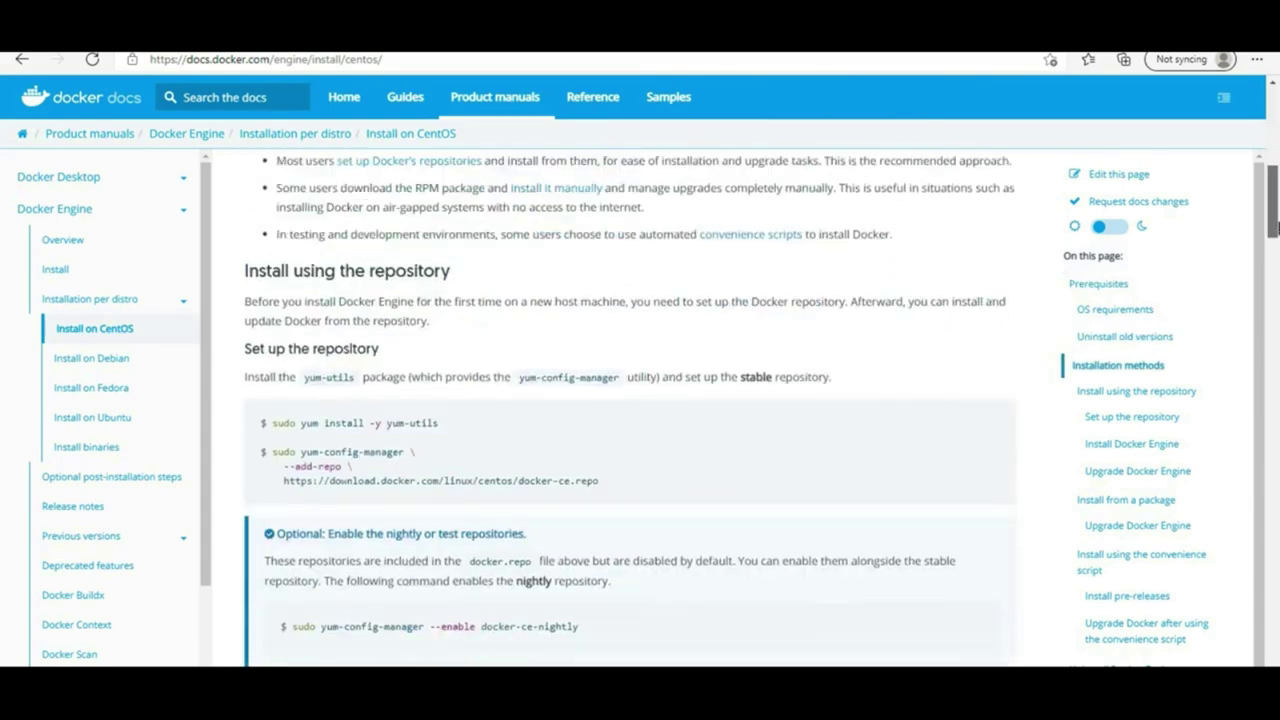
- Stop the running Jenkins server and install yum-utils on the server
key("alt+Tab")
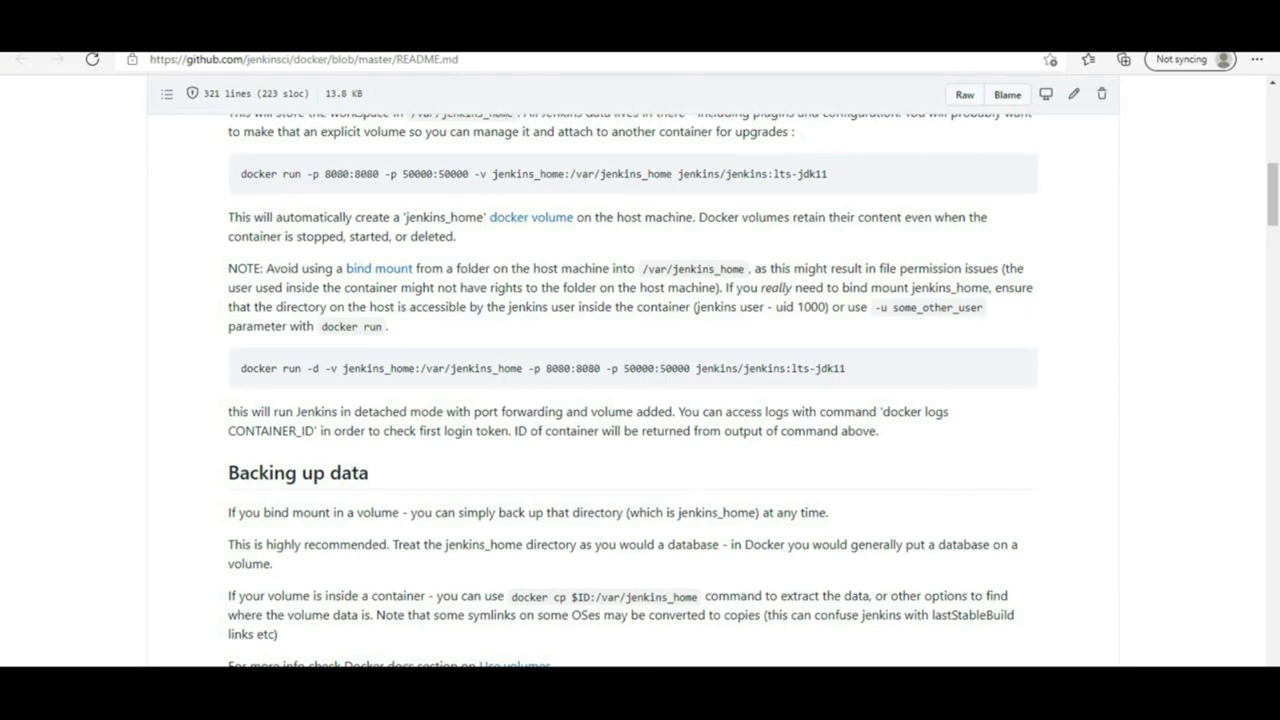
key("alt+Tab")
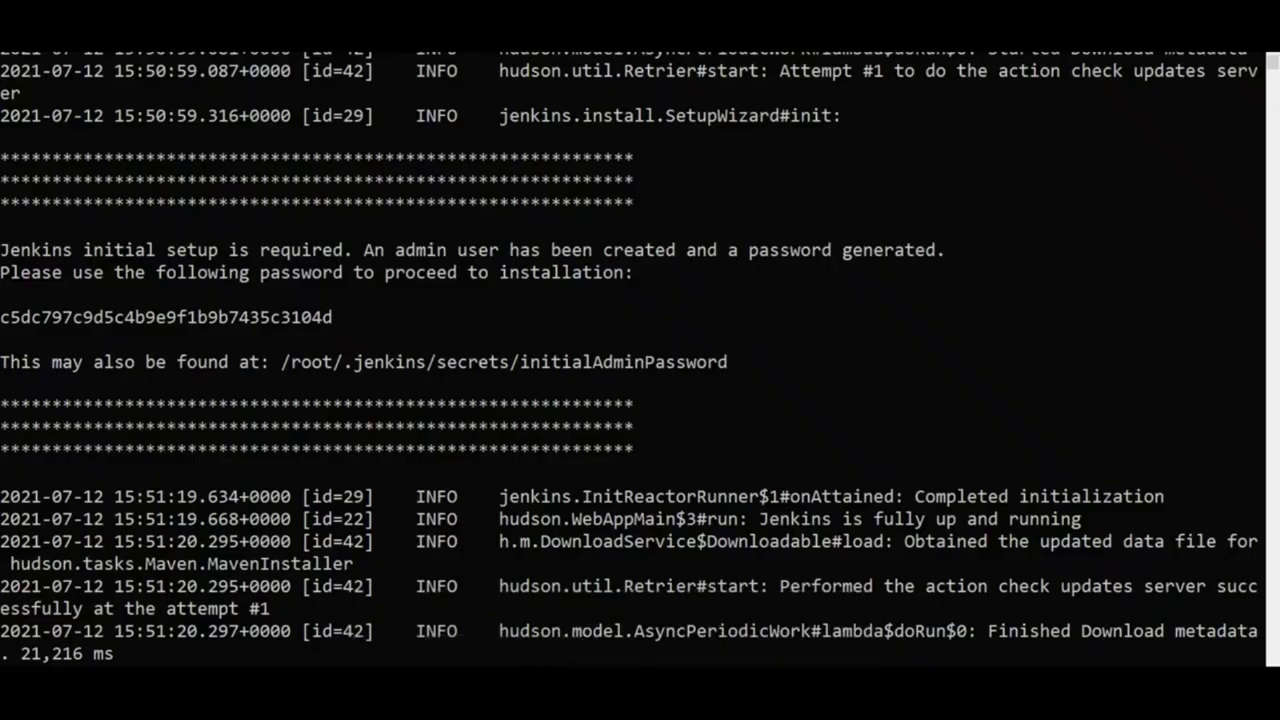
key("ctrl+c")
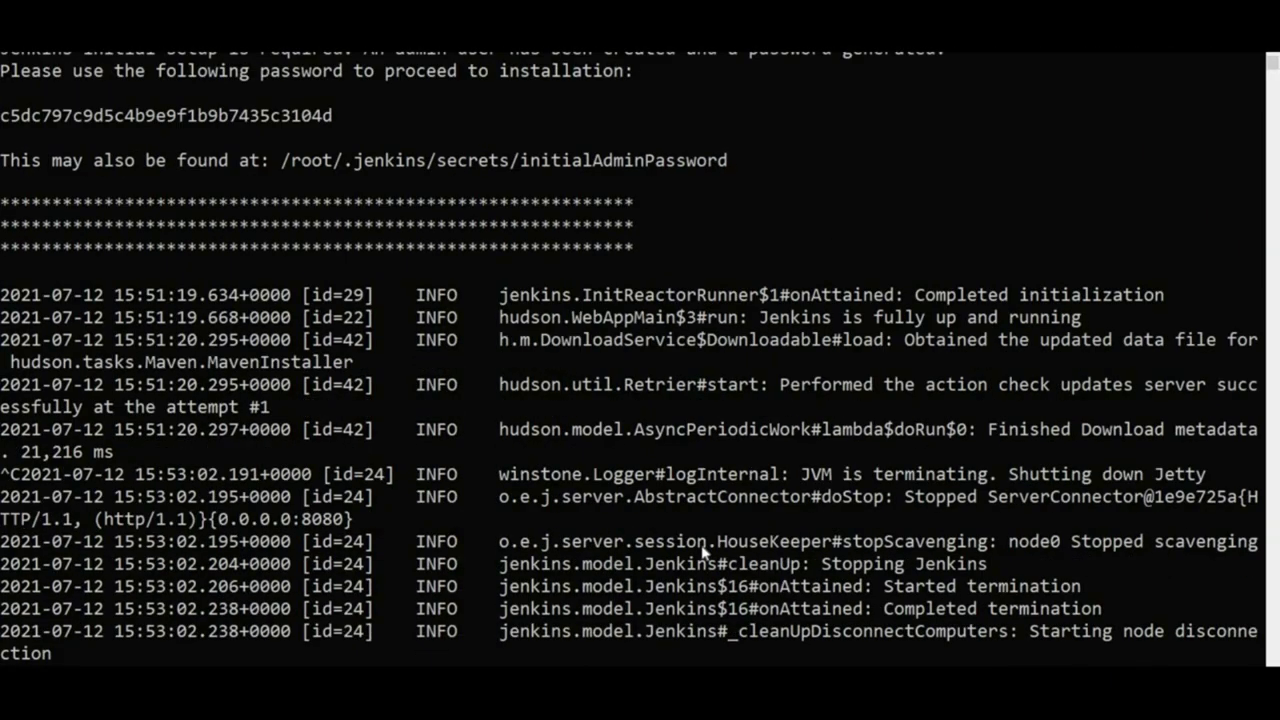
key("Return")
key("Return")
key("Return")
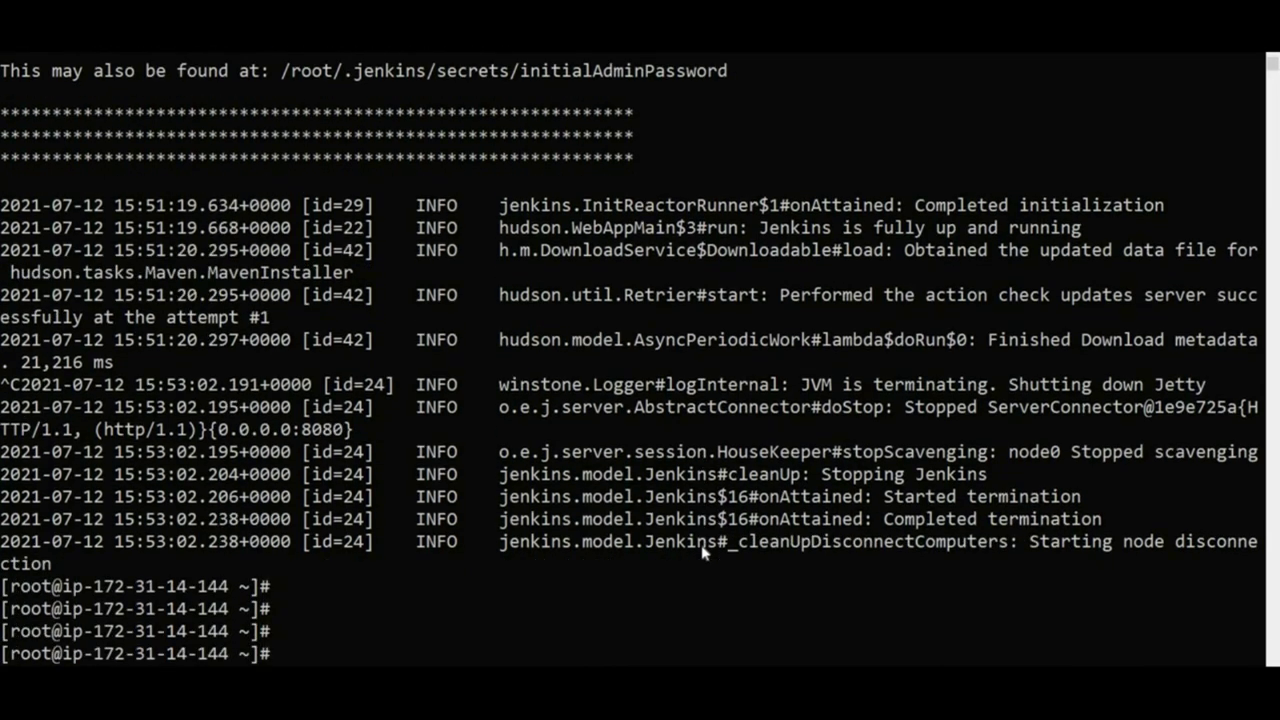
scroll(703, 552, "down", 8)
key("Return")
key("ctrl+v")
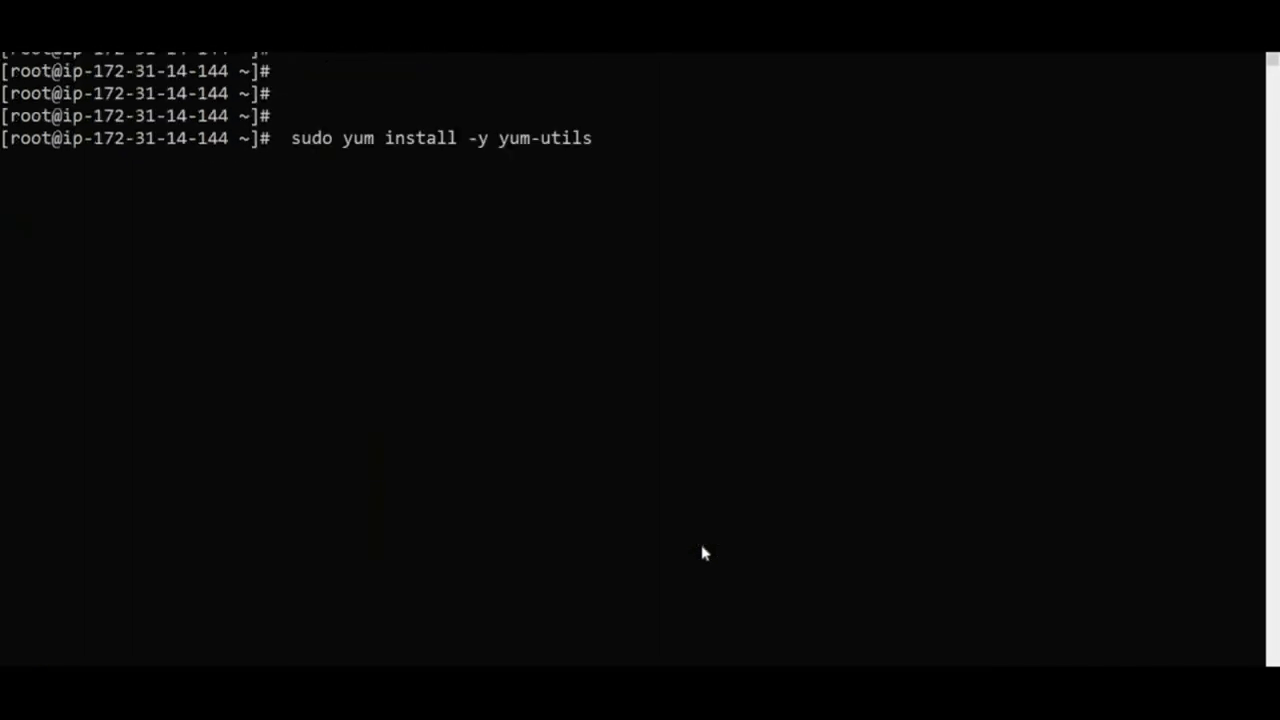
key("Return")
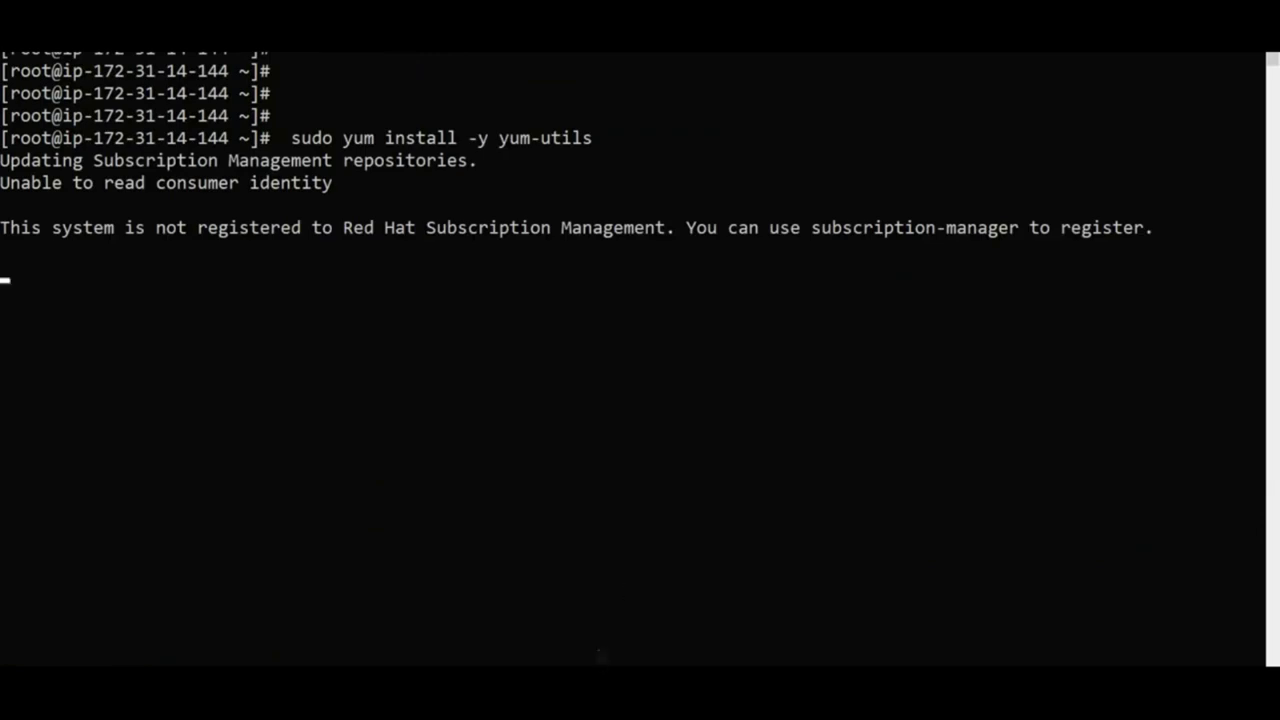
- Add the docker-ce repository on the server with the yum-config-manager --add-repo command
mouse_move(529, 690)
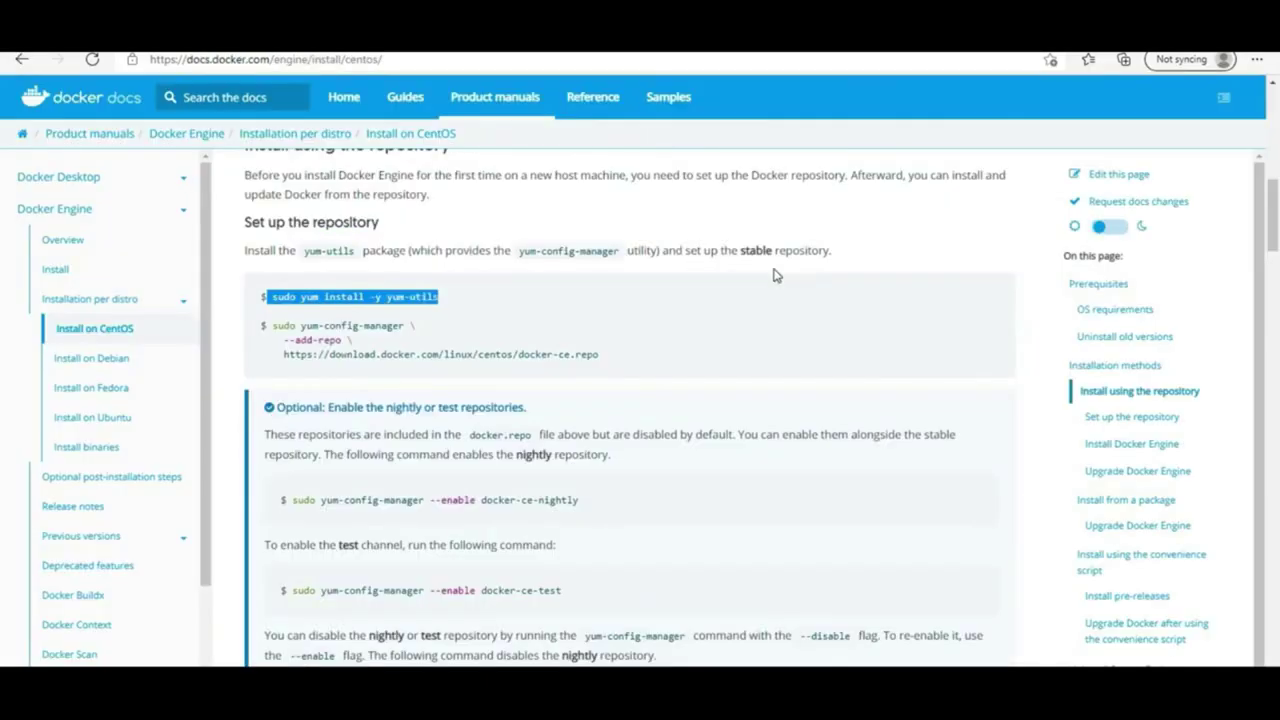
left_click_drag(272, 333, 622, 367)
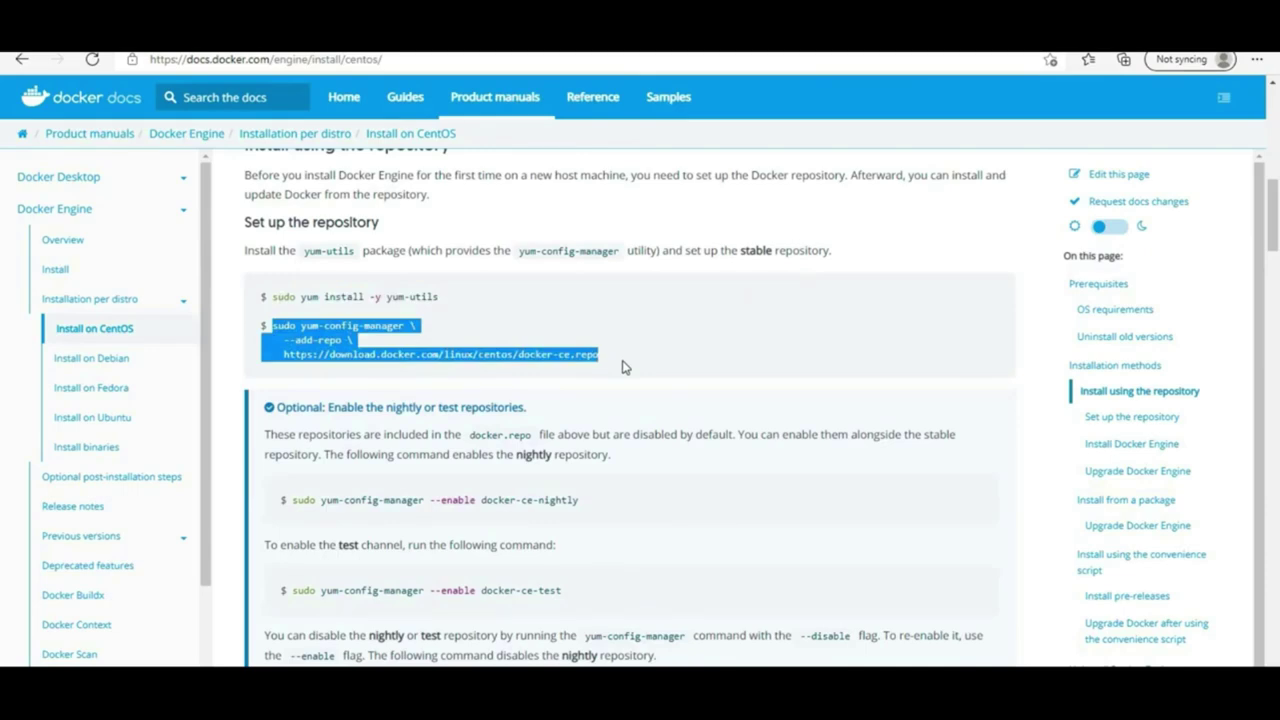
left_click(708, 366)
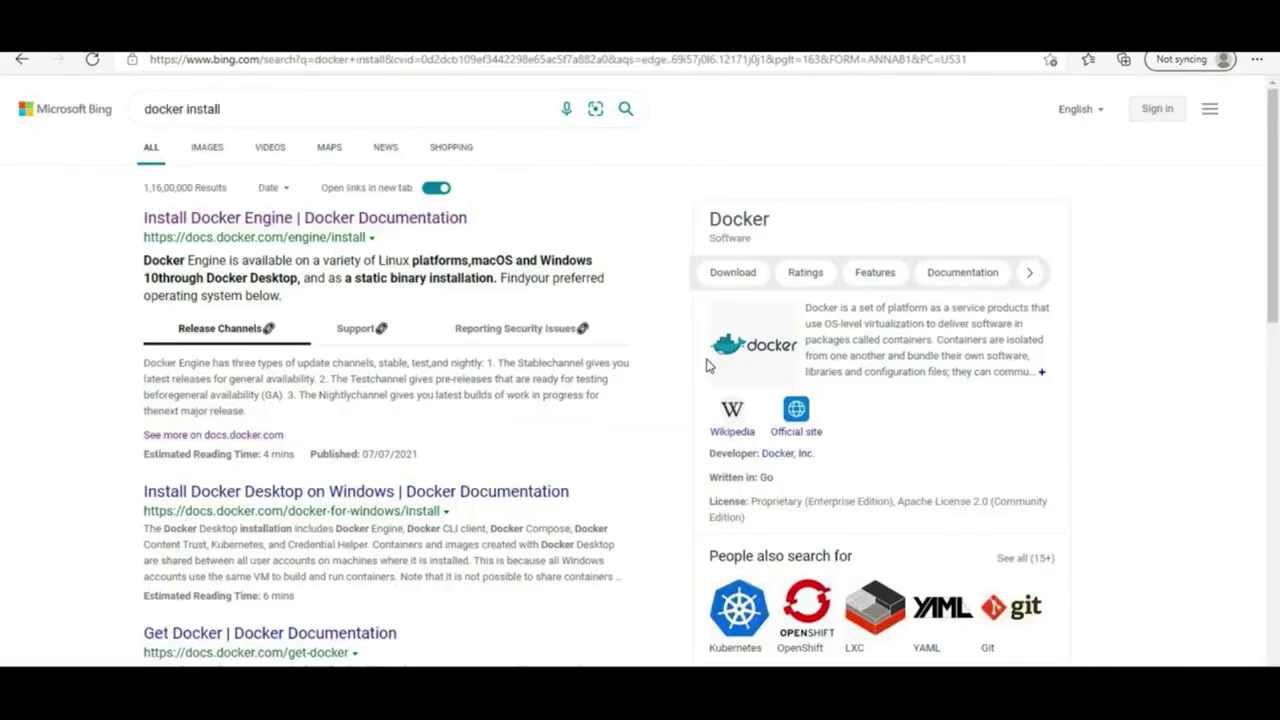
key("alt+Tab")
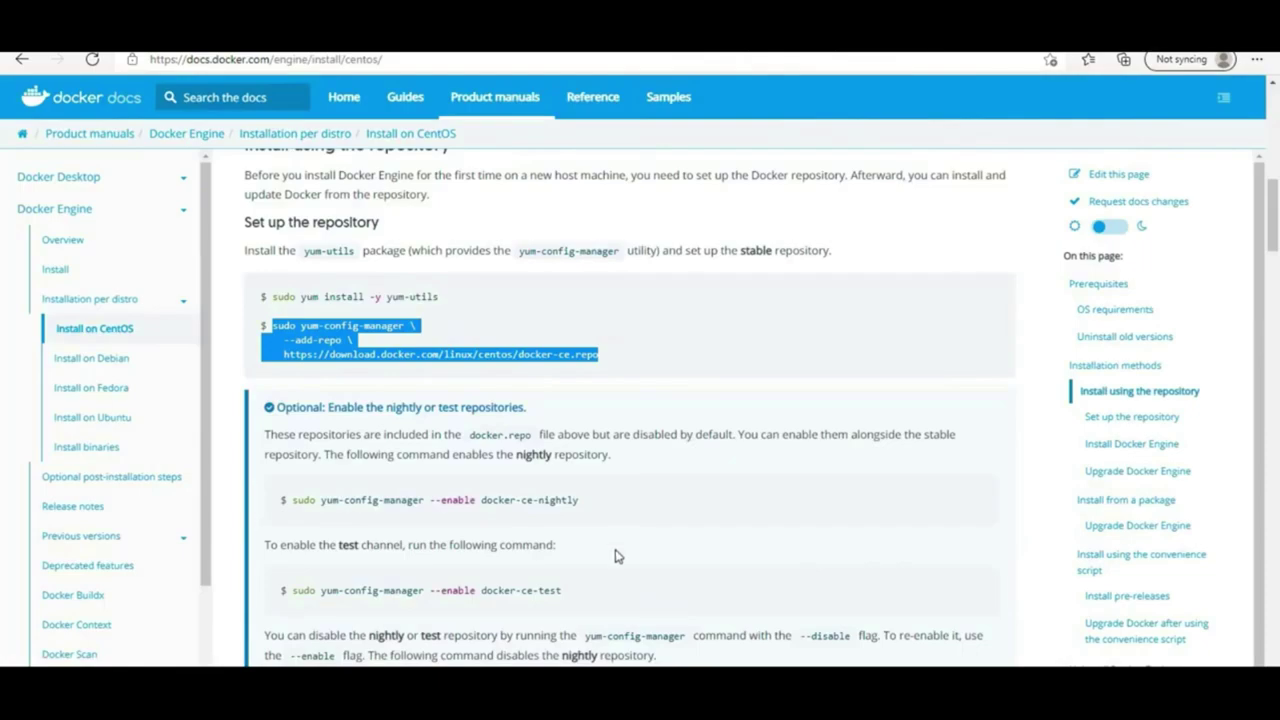
key("ctrl+c")
left_click(730, 630)
right_click(729, 469)
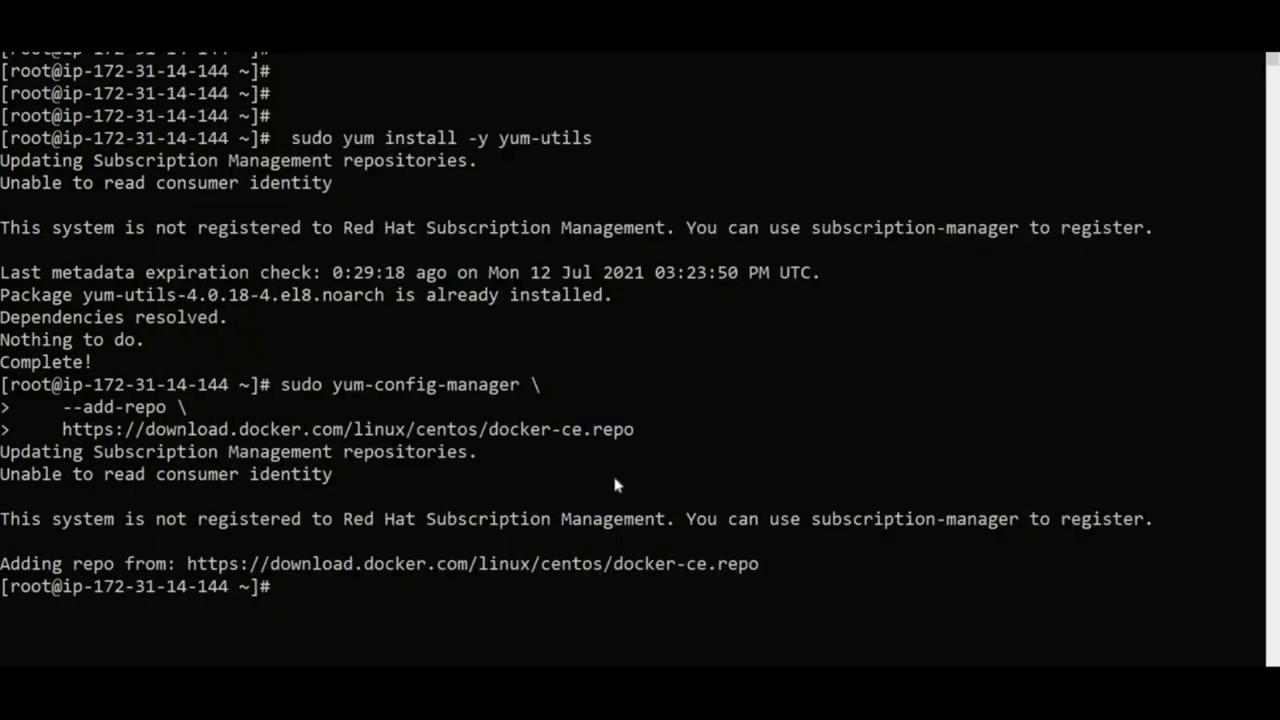
- Select the Docker Engine install command in the CentOS guide
key("alt+Tab")
left_click_drag(1277, 213, 1277, 291)
left_click_drag(306, 252, 641, 270)
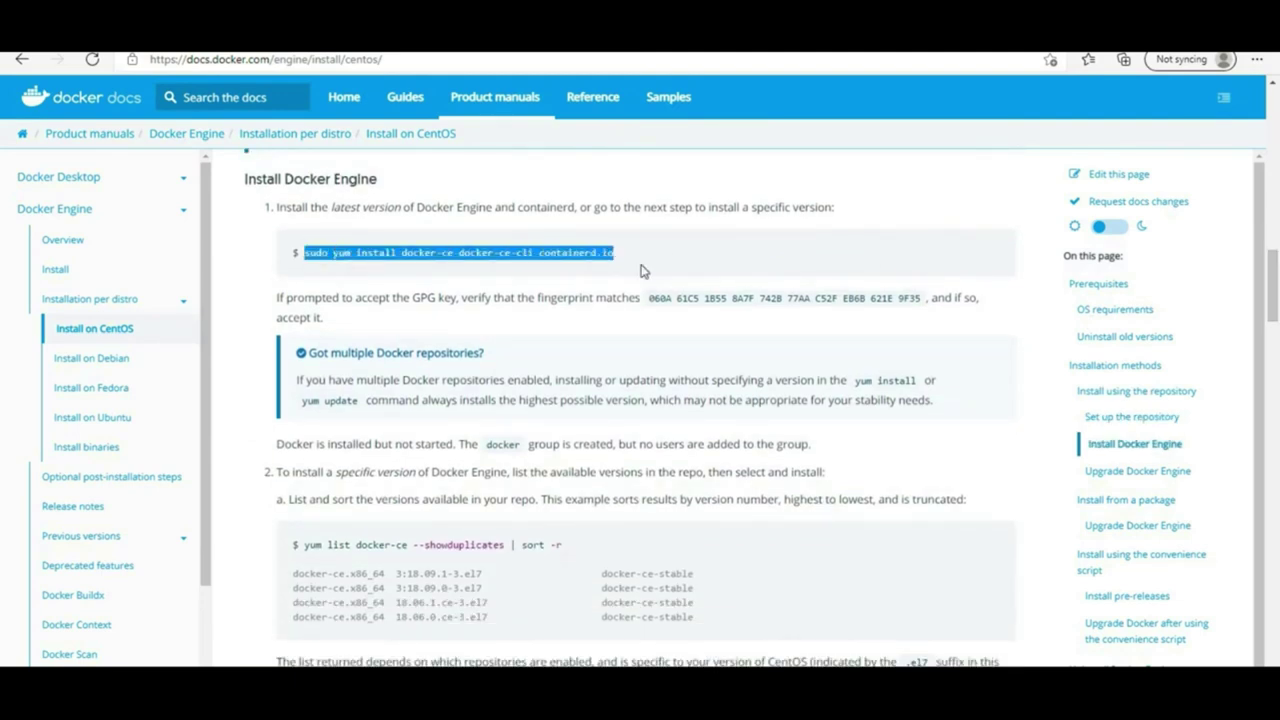
- Run sudo yum install docker-ce docker-ce-cli containerd.io on the server
key("alt+Tab")
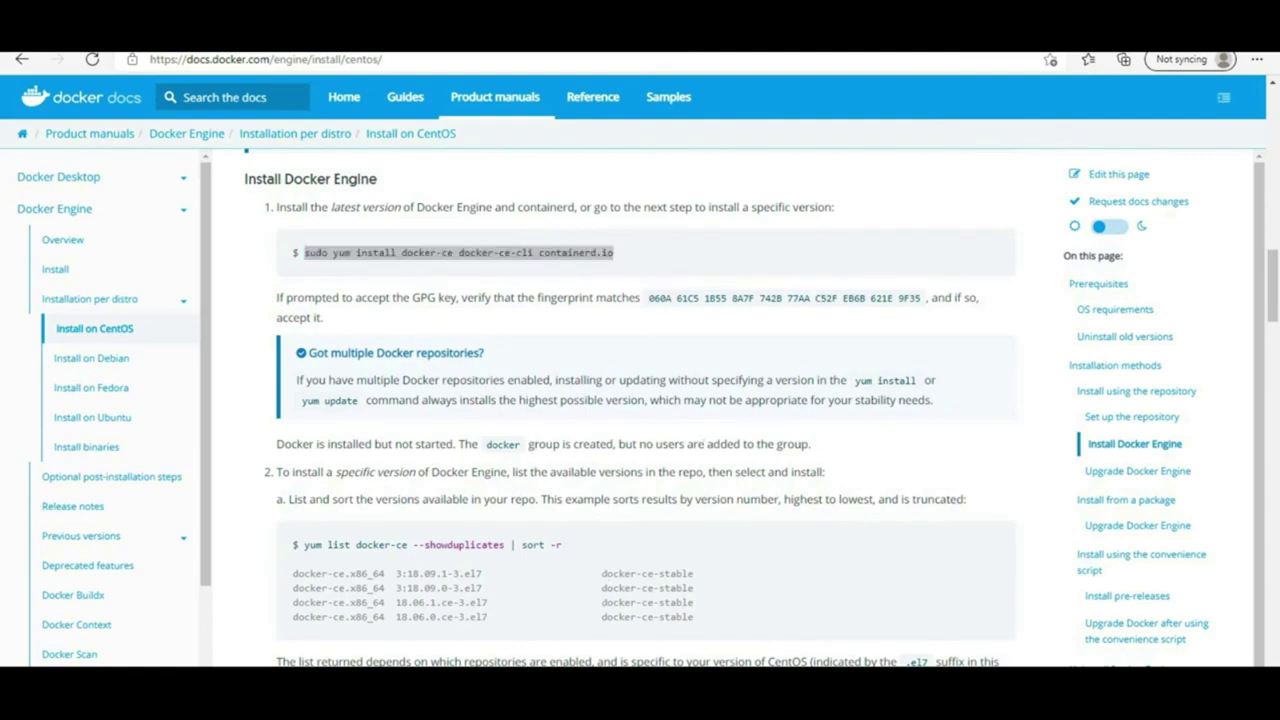
right_click(737, 461)
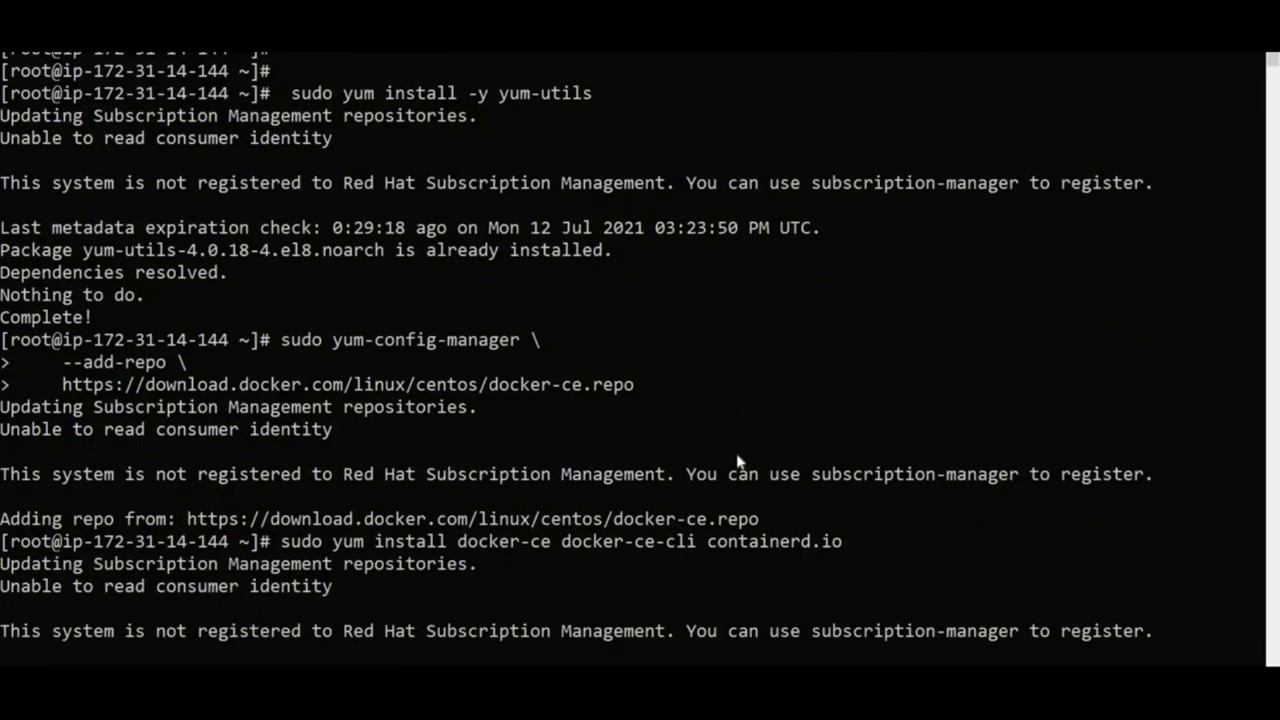
key("alt+Tab")
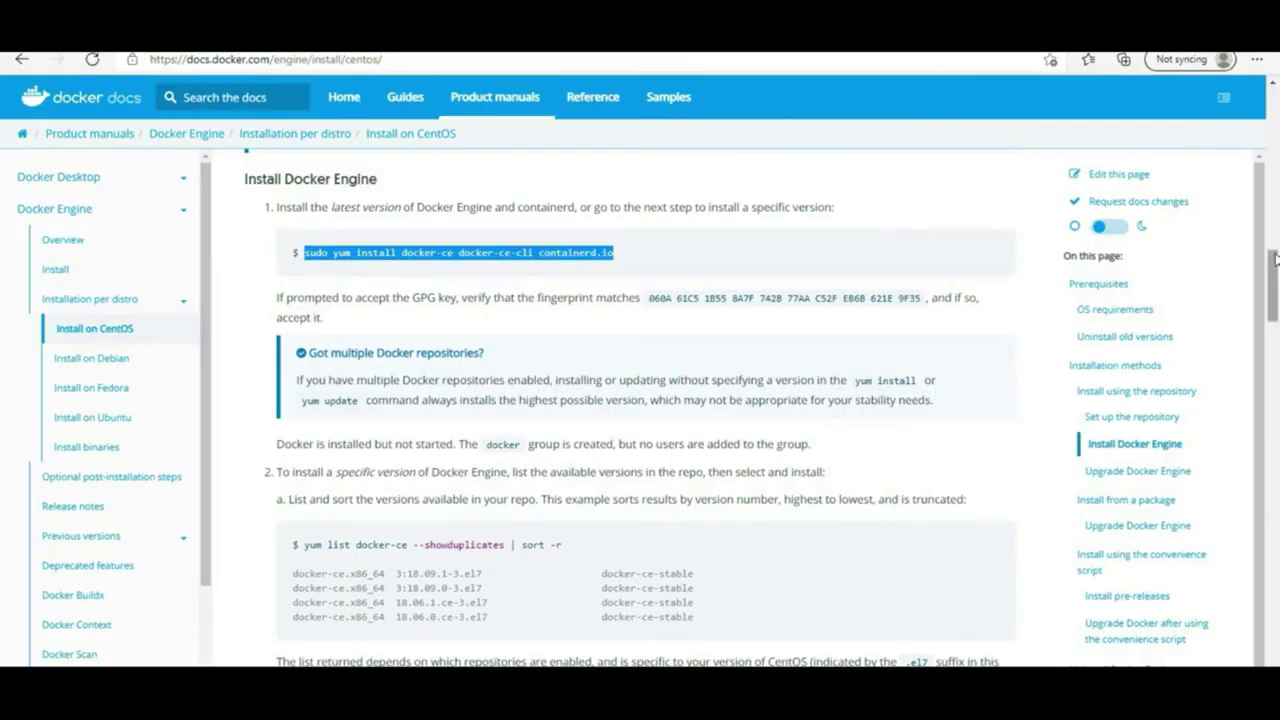
- Copy sudo systemctl start docker from the docs to the server prompt
left_click_drag(1272, 285, 1272, 342)
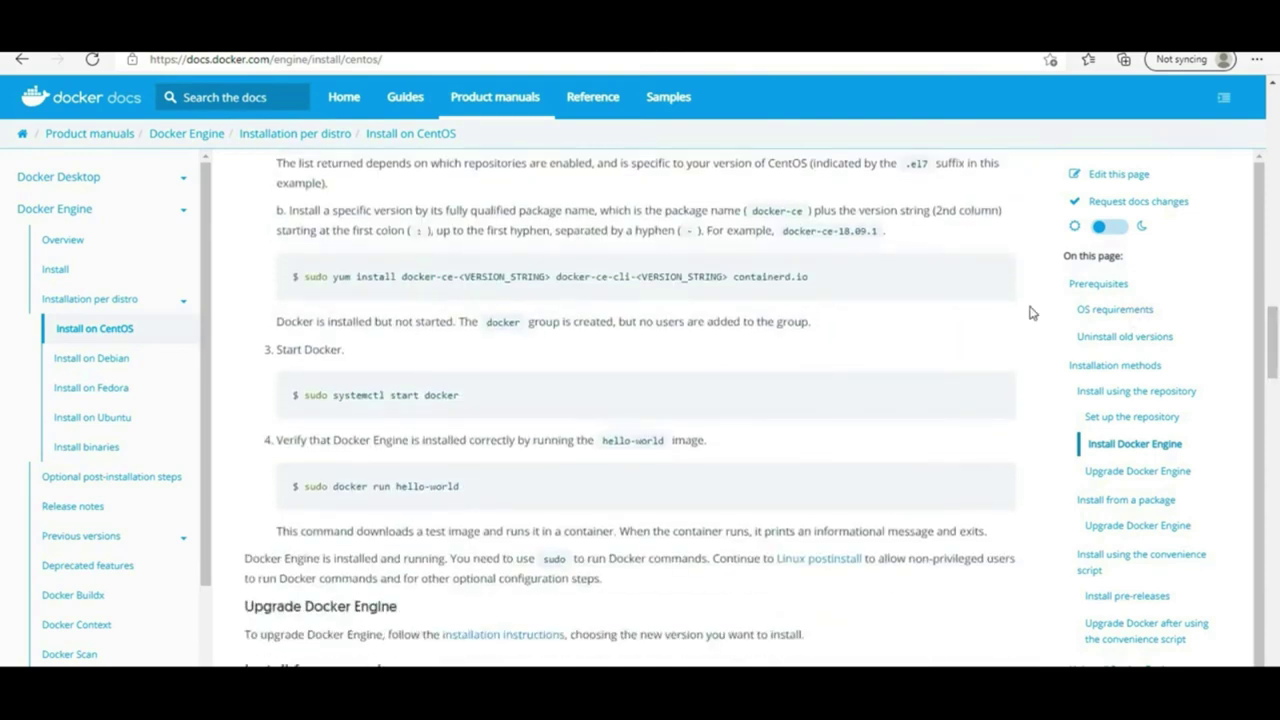
triple_click(489, 404)
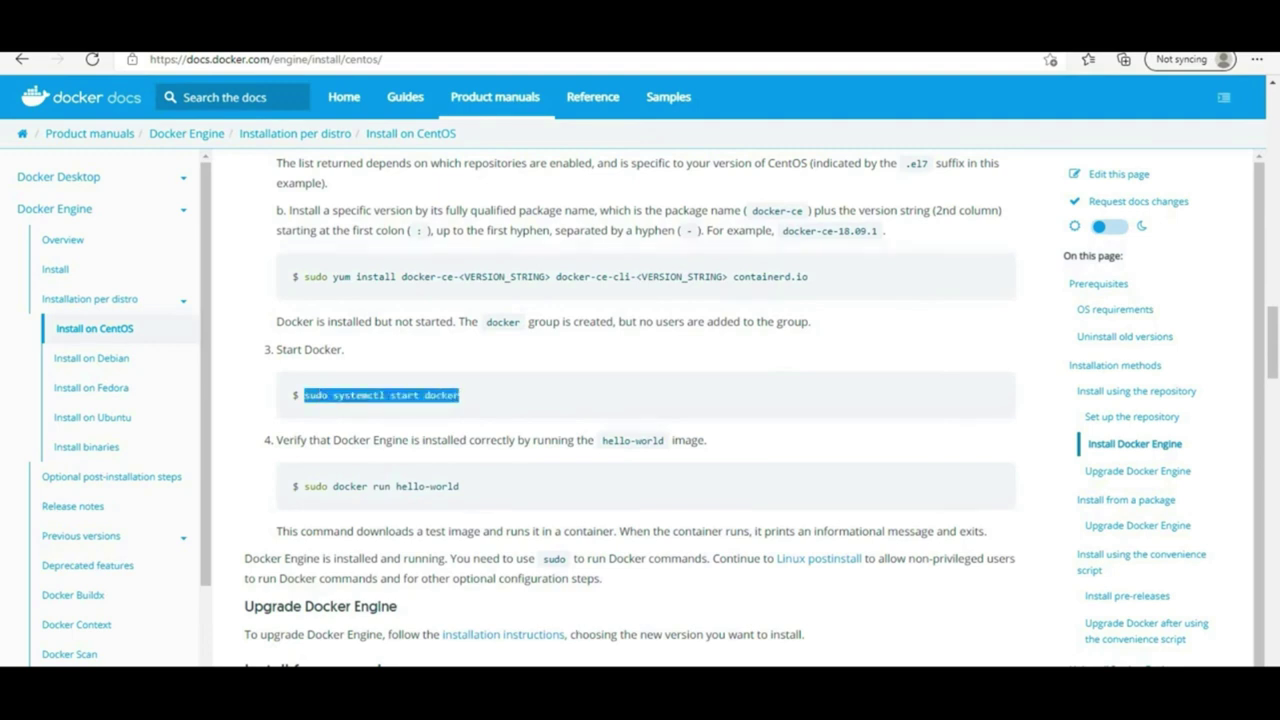
left_click(780, 630)
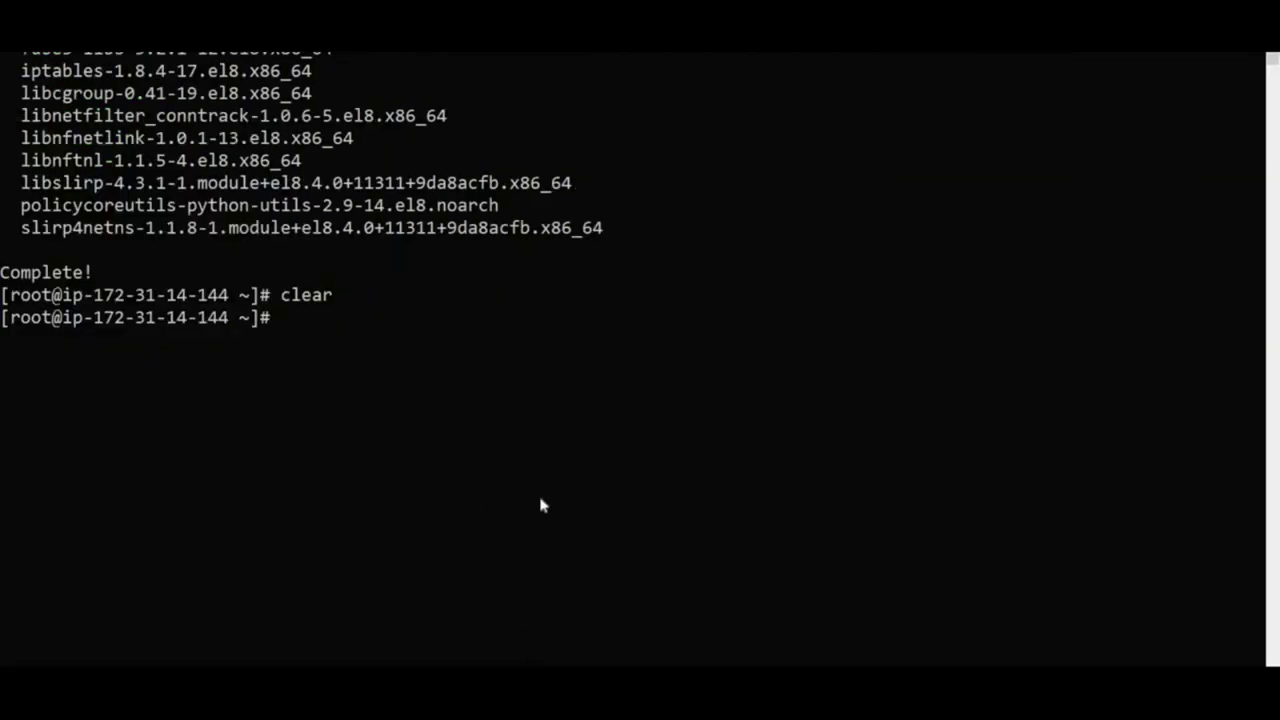
right_click(540, 505)
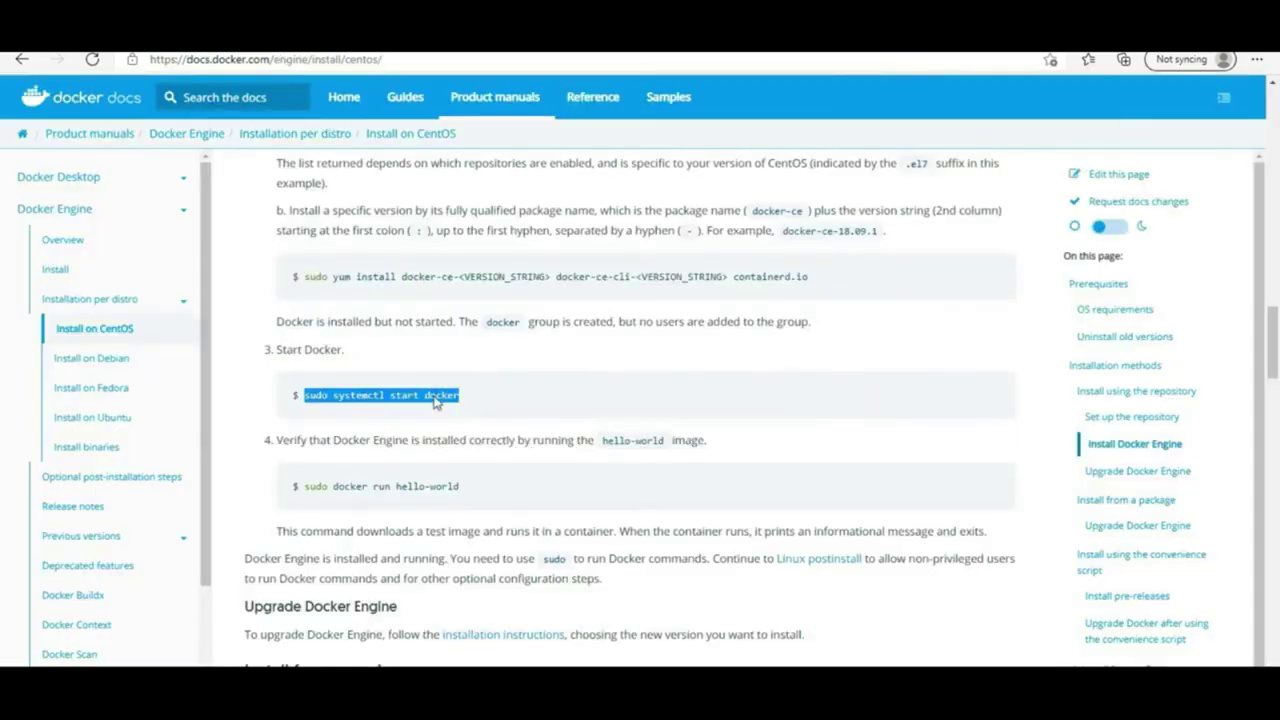
- Run sudo systemctl start docker in the server shell
right_click(435, 400)
left_click(468, 408)
key("alt+Tab")
key("alt+Tab")
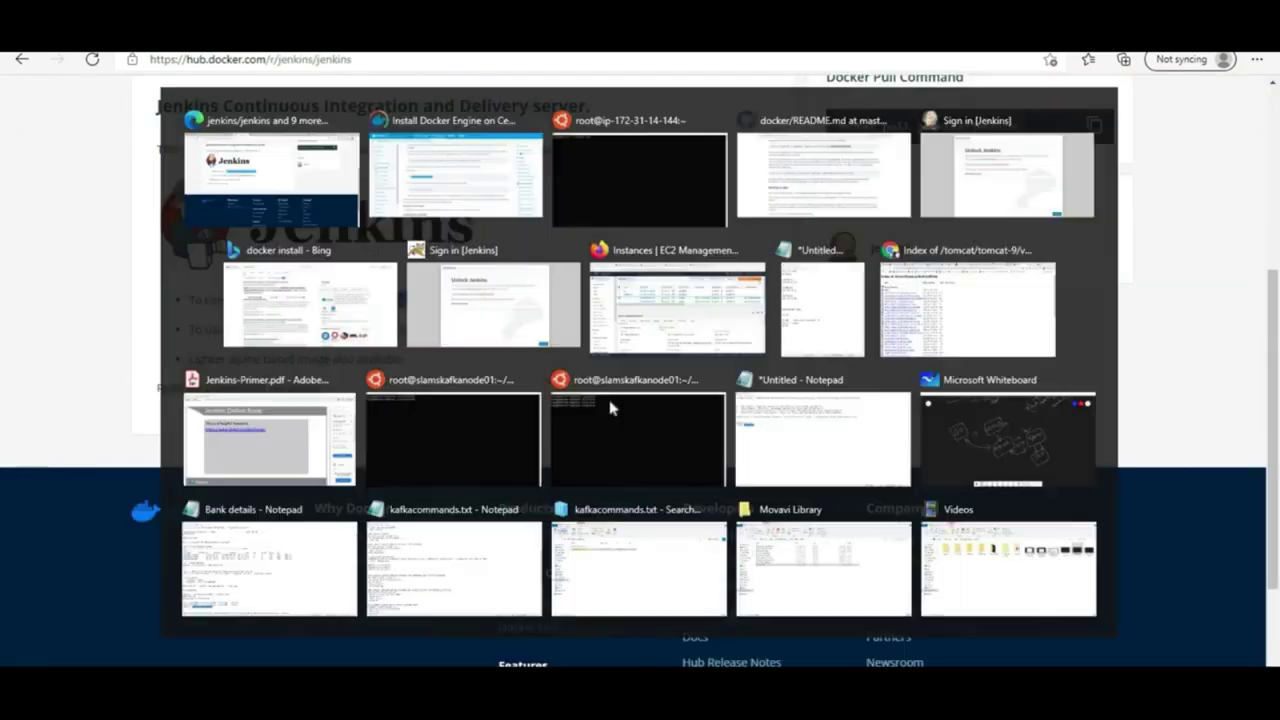
key("alt+Tab")
right_click(688, 494)
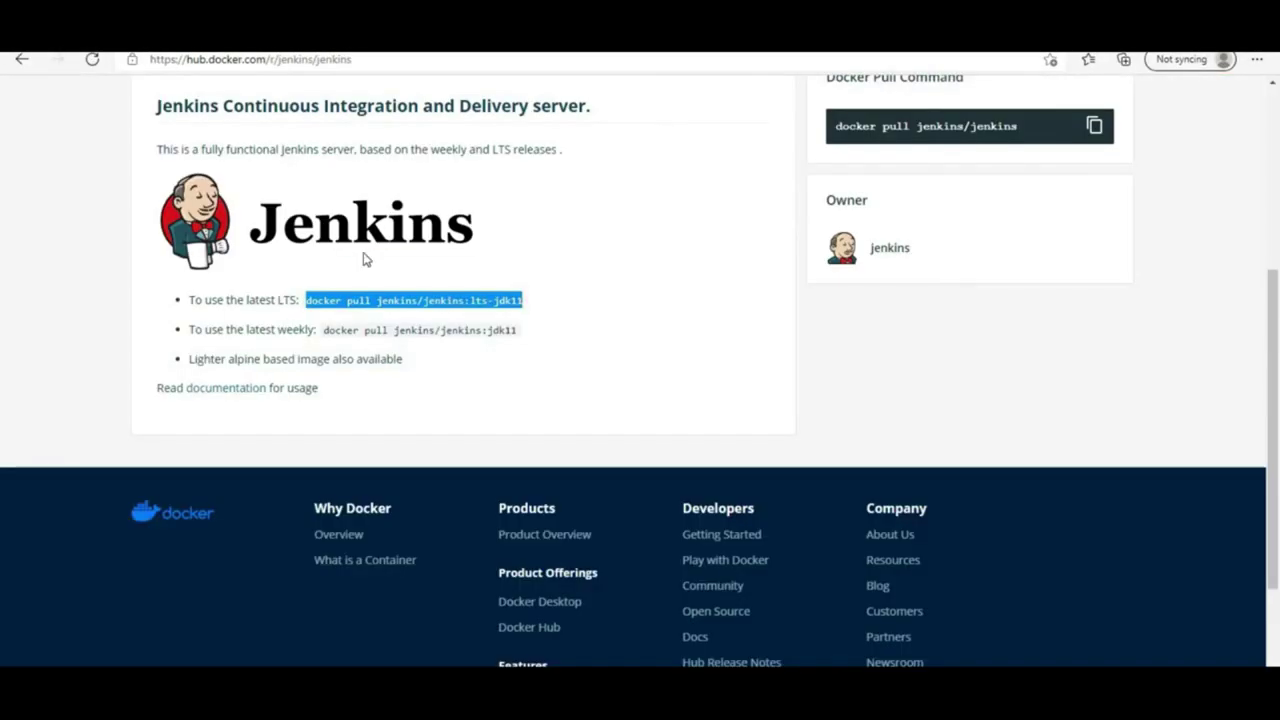
- Put docker pull jenkins/jenkins:lts-jdk11 from Docker Hub at the server prompt
right_click(478, 306)
left_click(501, 318)
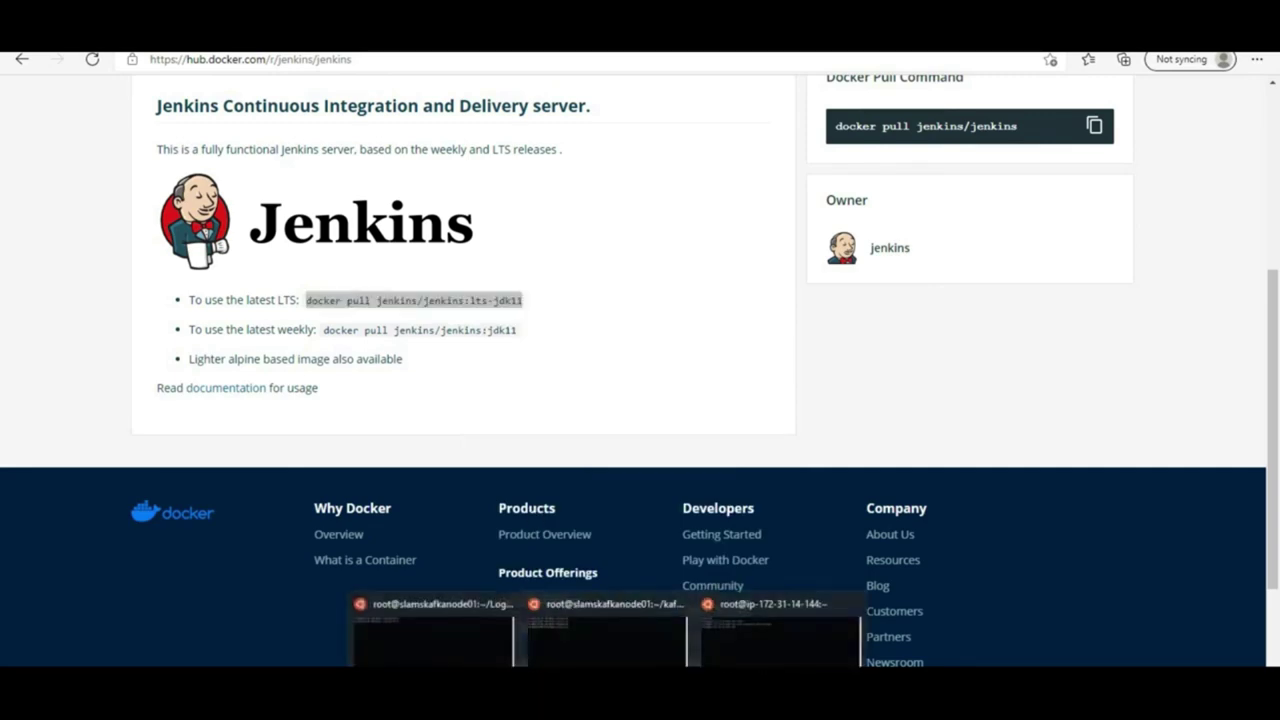
left_click(781, 629)
right_click(665, 430)
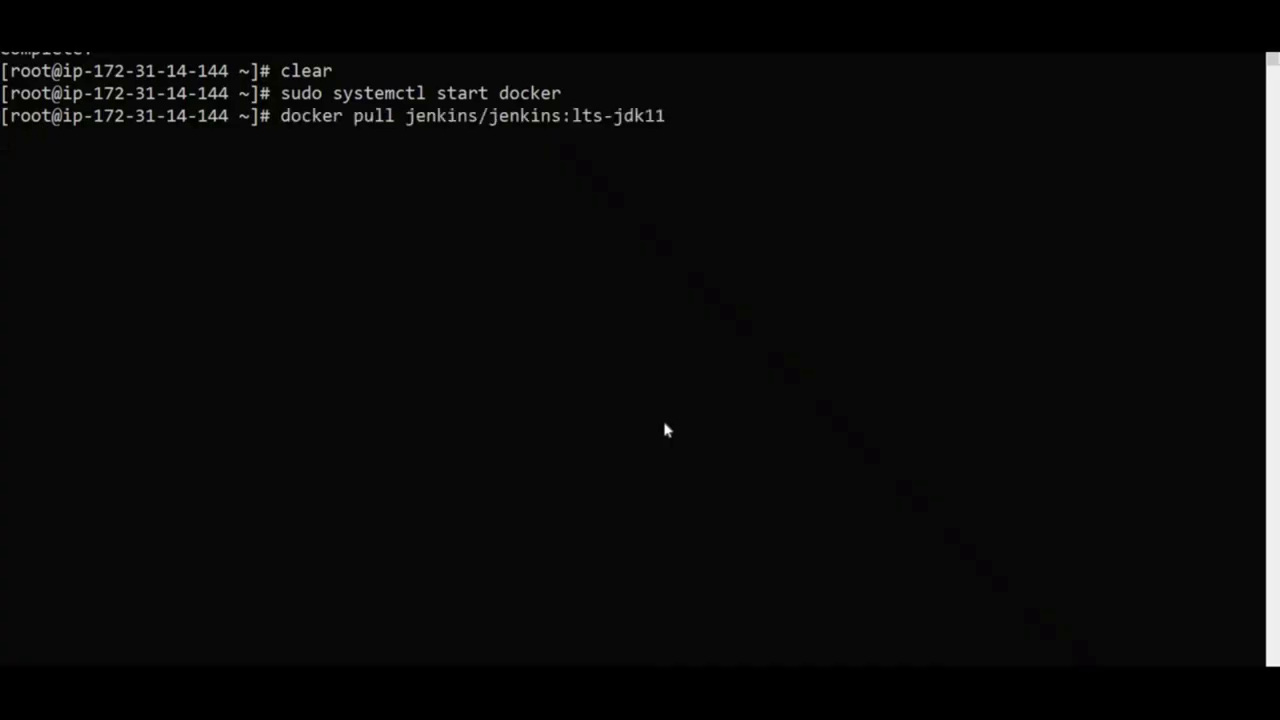
- Pull jenkins/jenkins:lts-jdk11 and verify the 684MB image with docker images
key("Return")
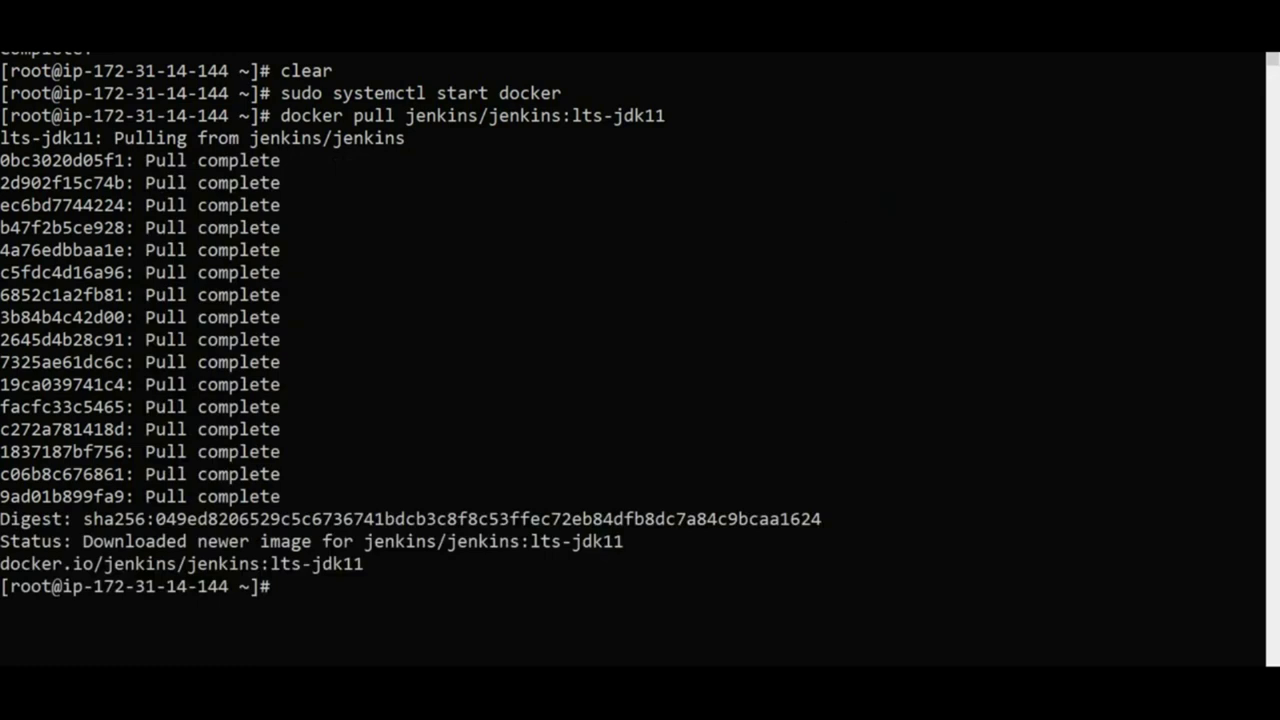
type("dockerimages")
key("Return")
key("Up")
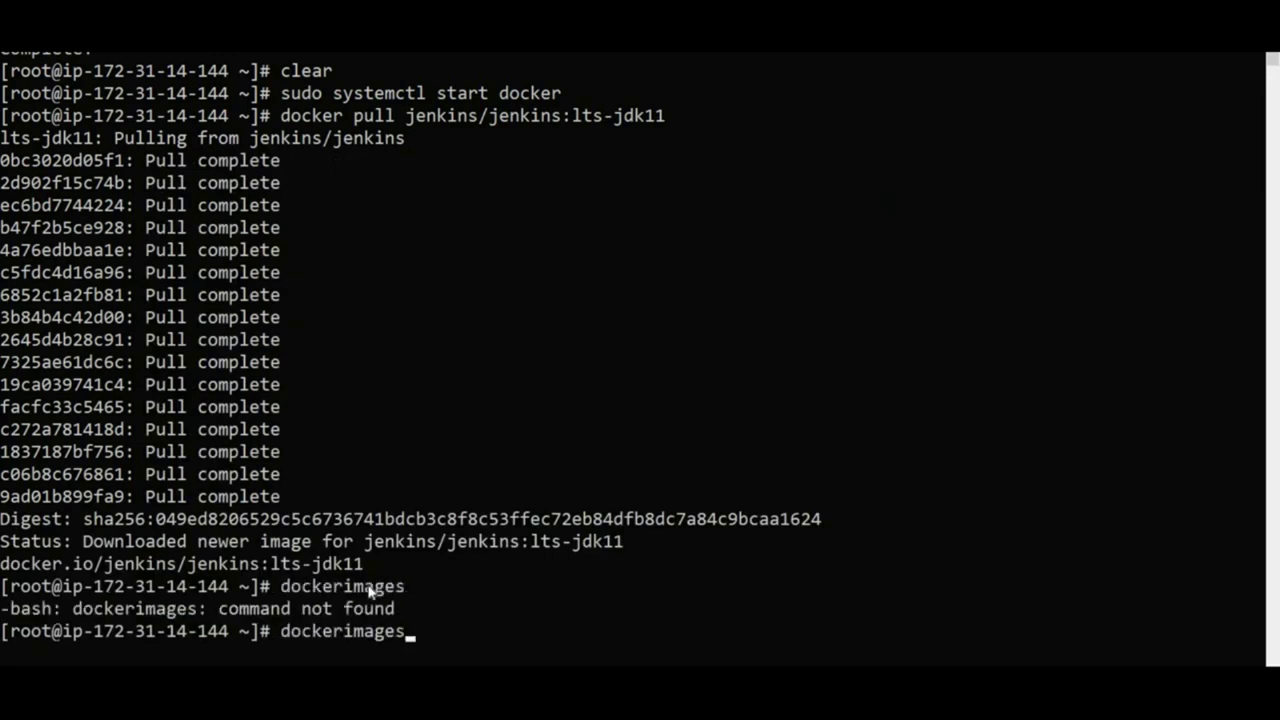
key("Left")
key("Left")
key("Left")
key("Return")
key("Return")
key("Return")
key("Return")
key("Return")
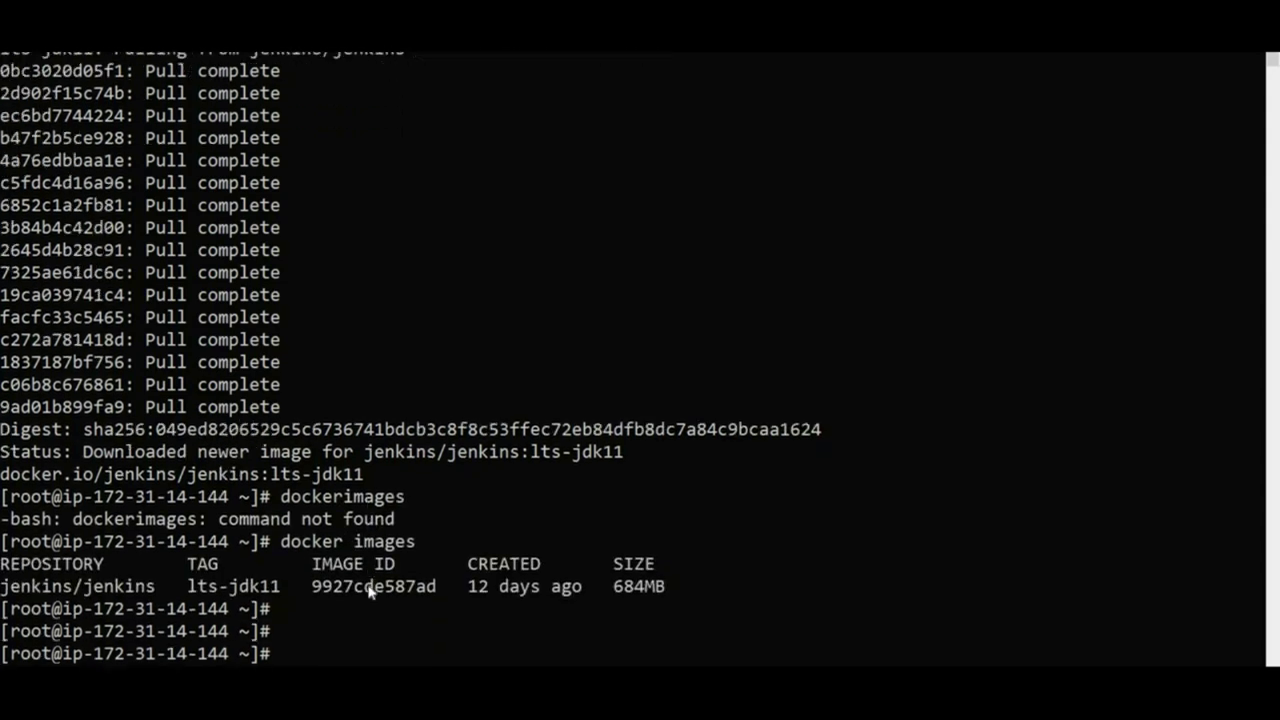
key("ctrl+l")
key("Return")
key("Return")
key("Return")
key("Return")
key("alt+Tab")
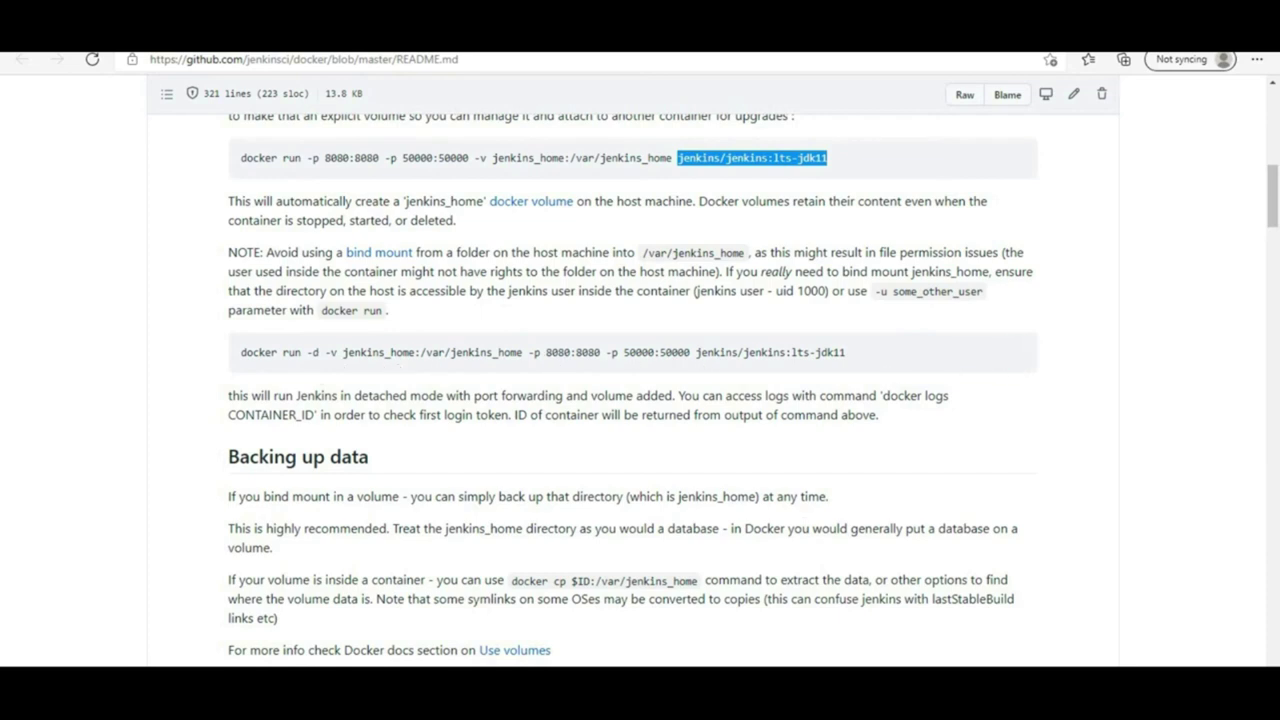
- Run Jenkins detached with the jenkins_home volume on ports 8080 and 50000, then check docker ps
left_click(780, 628)
right_click(680, 523)
key("Return")
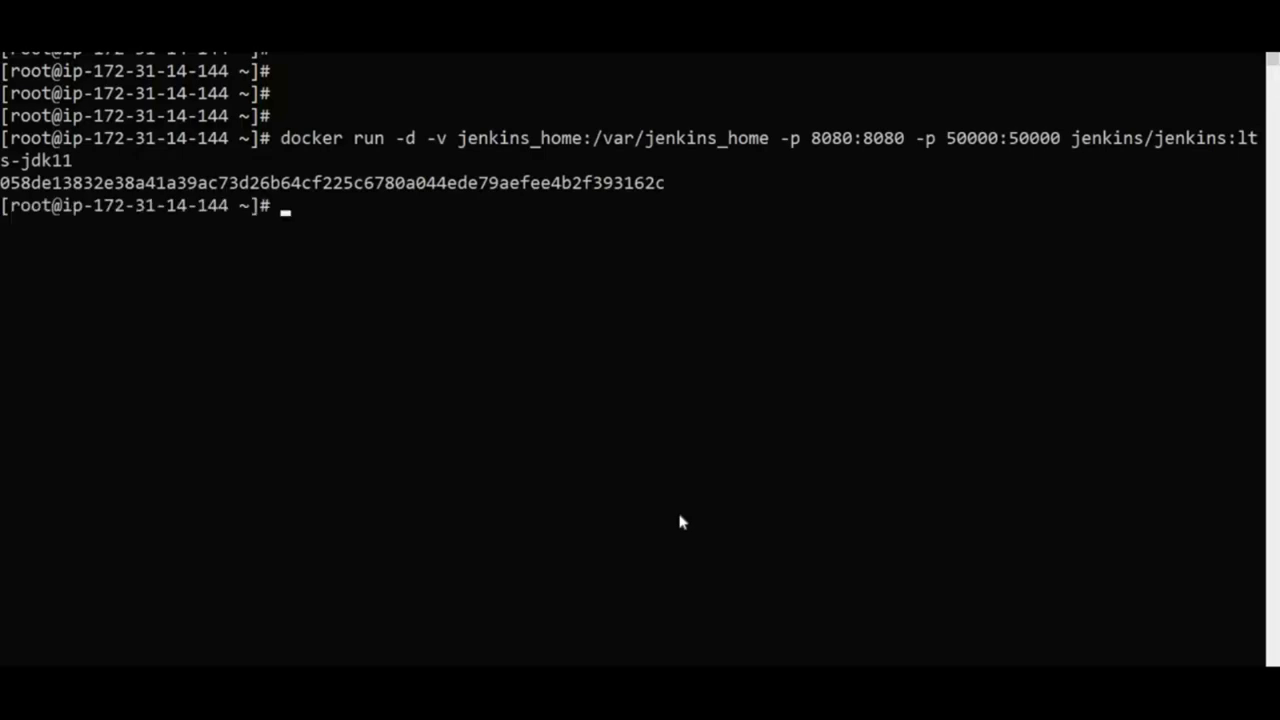
type("docker ps")
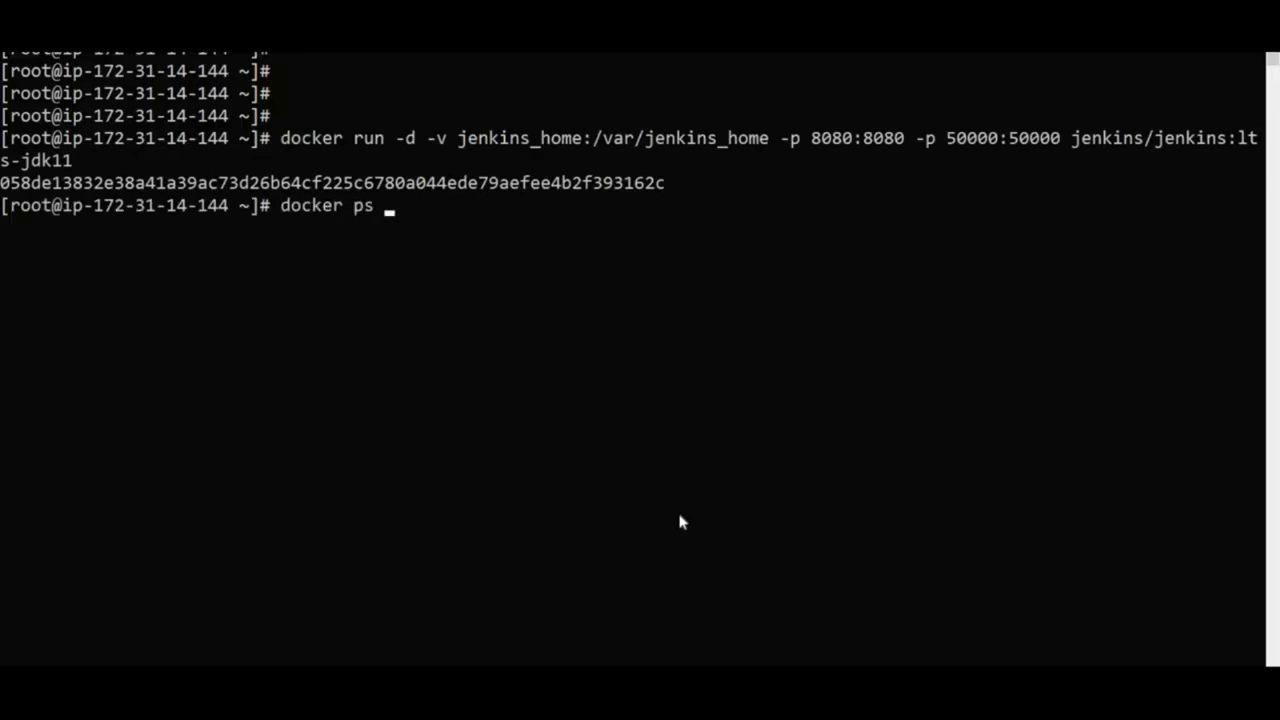
key("Return")
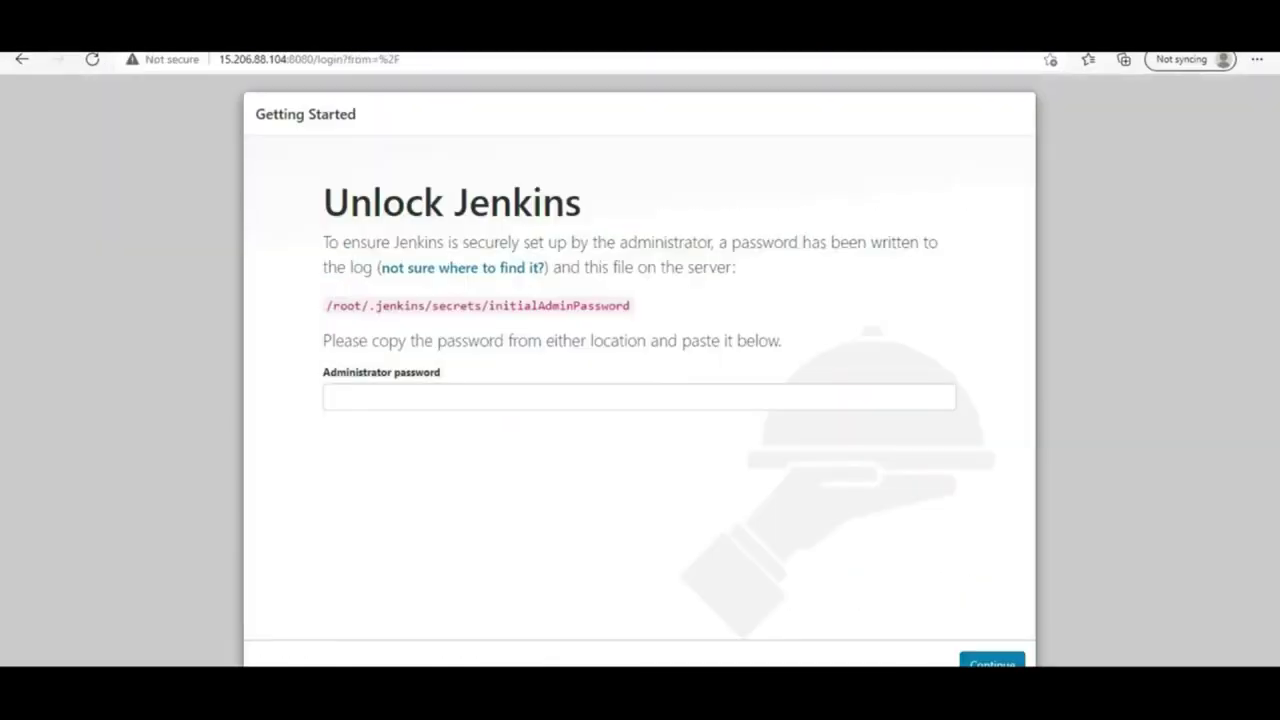
- Load Jenkins at the server IP on port 8080 in a new browser tab
key("ctrl+t")
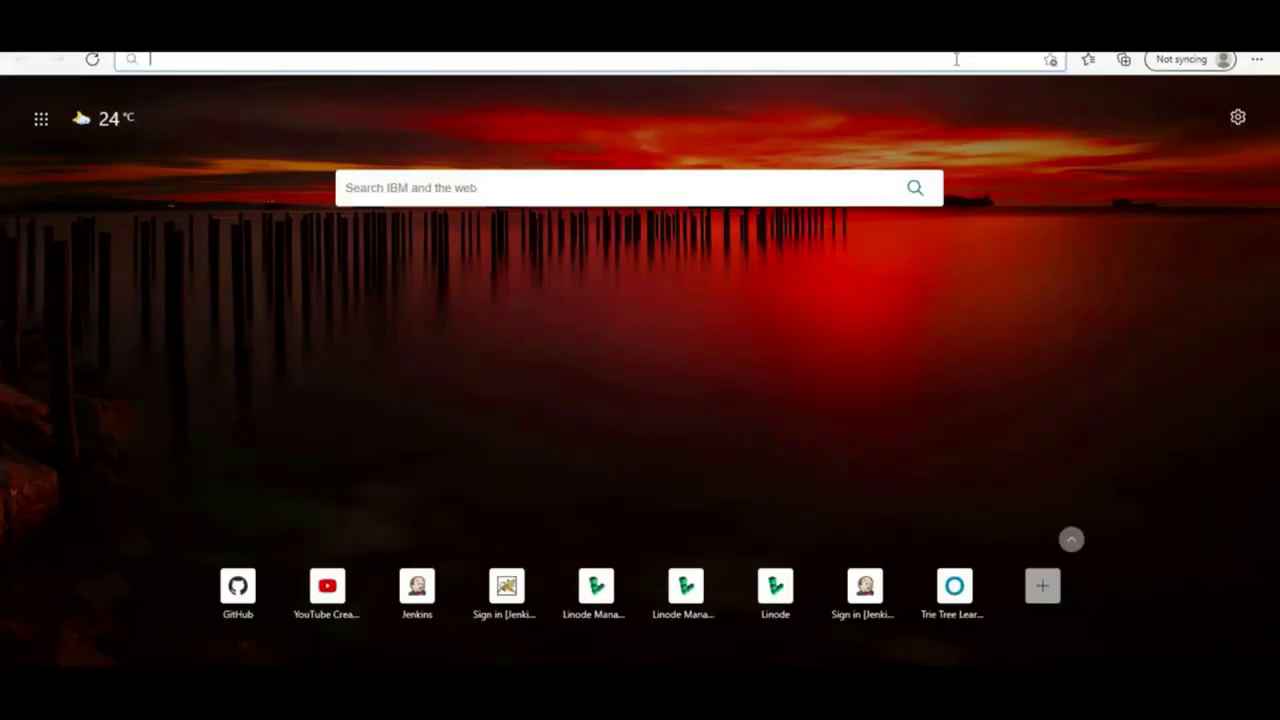
key("ctrl+v")
type(":8080")
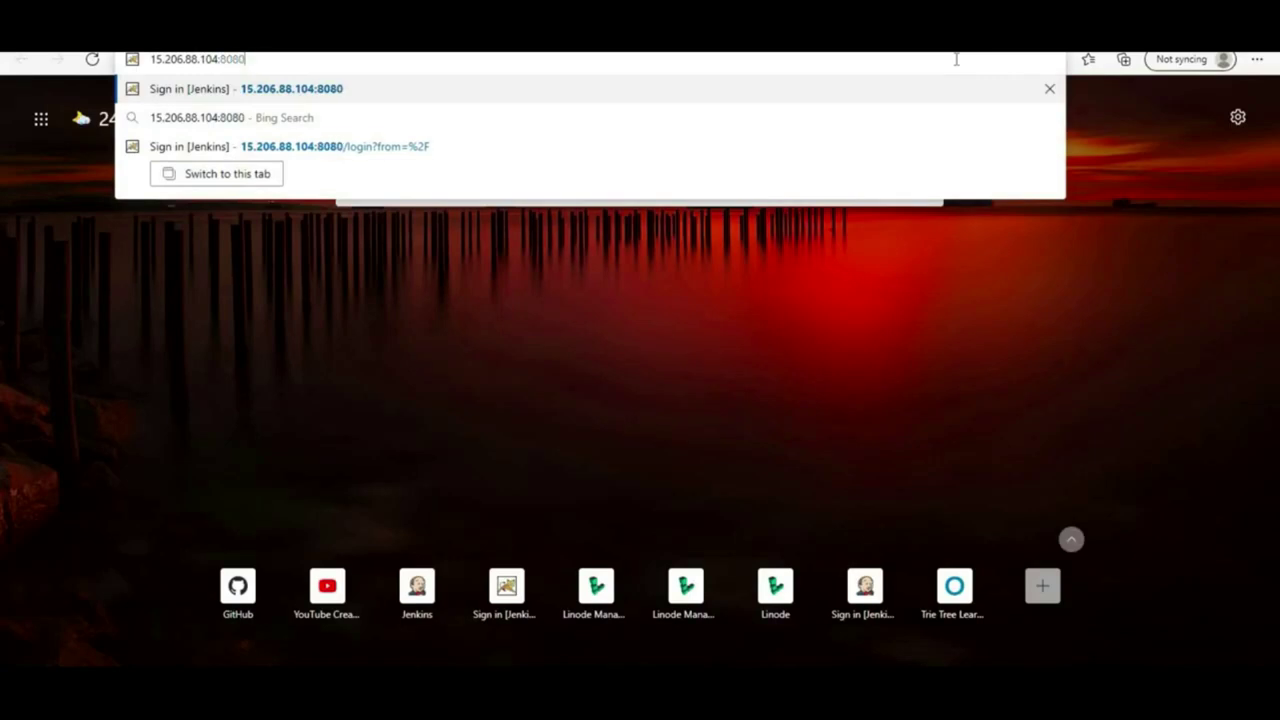
key("Return")
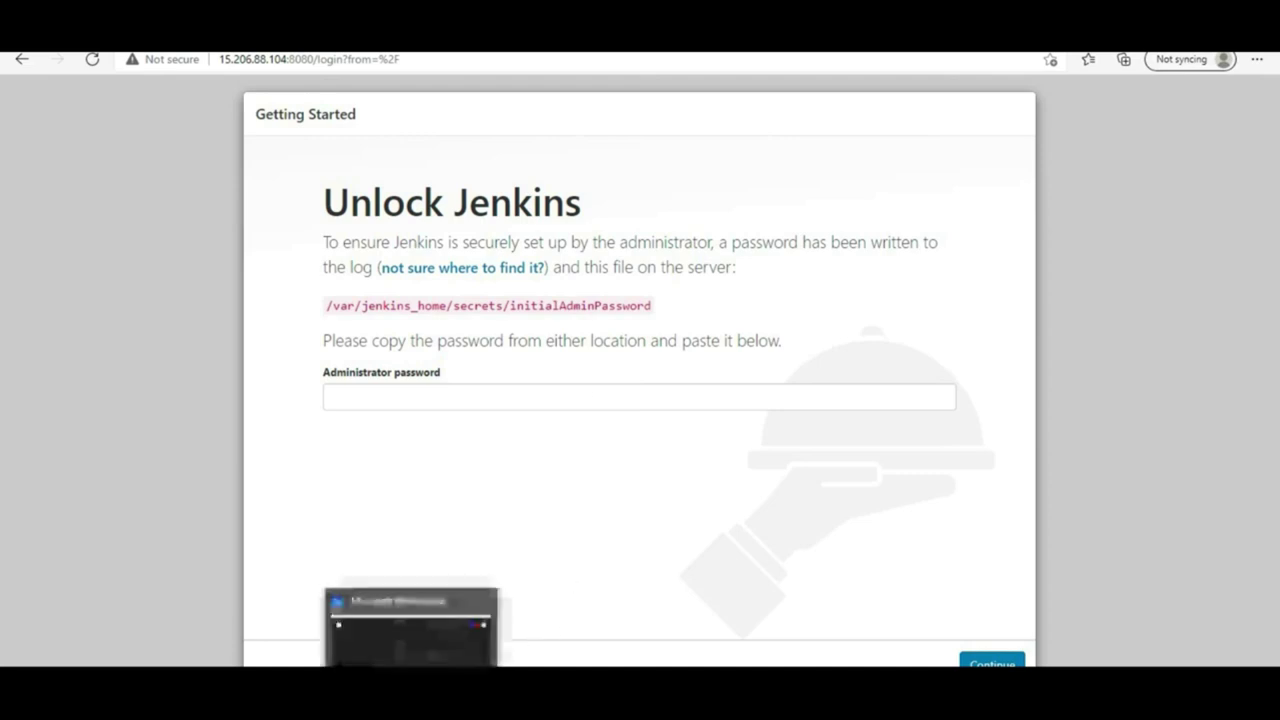
left_click(440, 645)
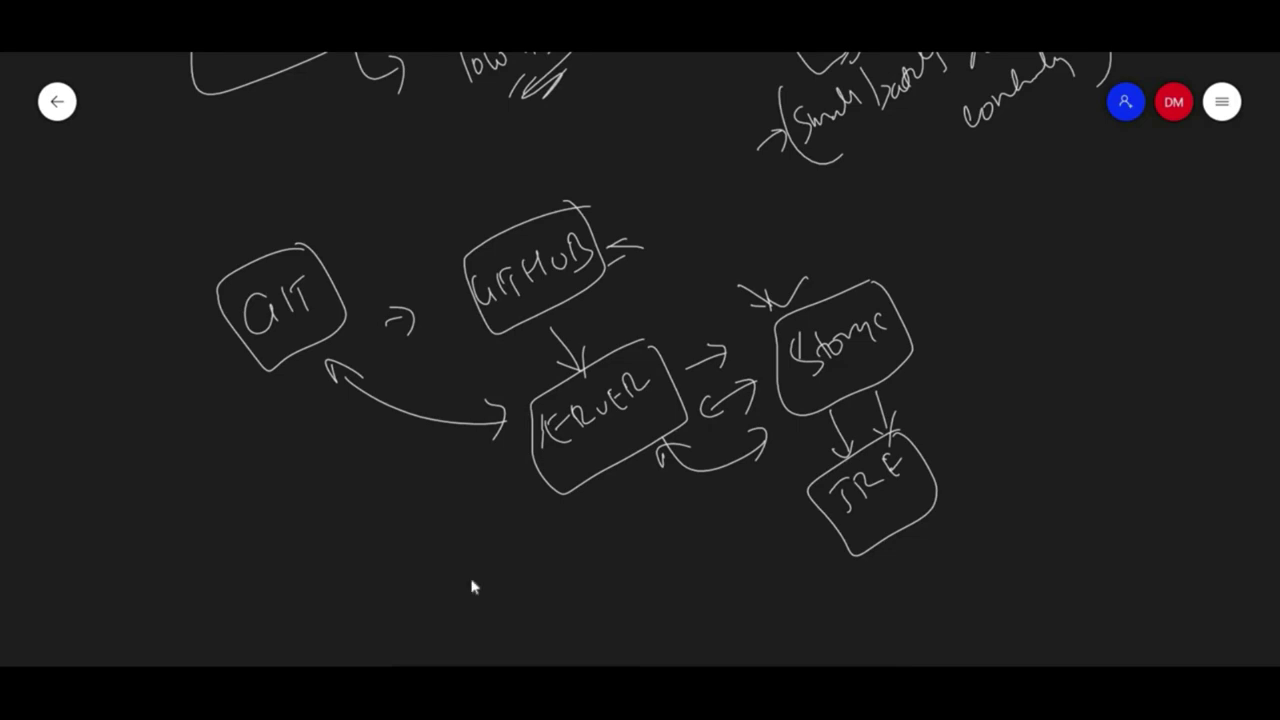
scroll(491, 577, "up", 10)
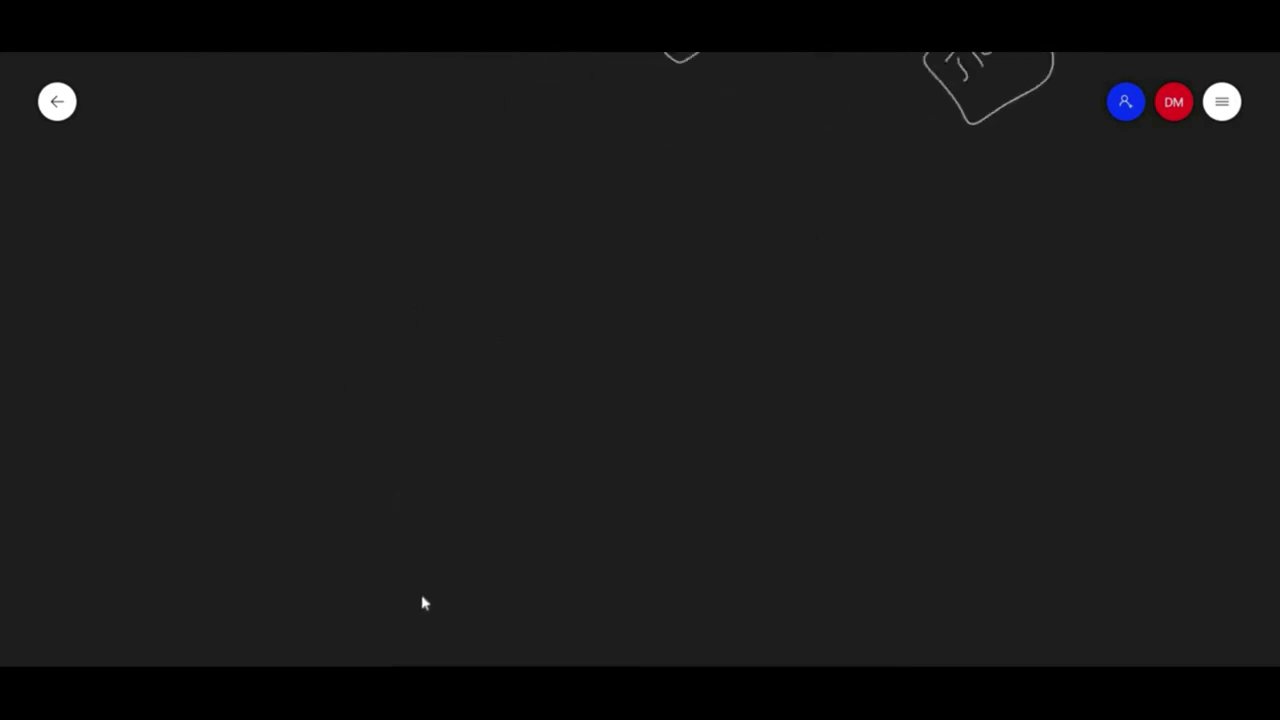
scroll(640, 360, "up", 1)
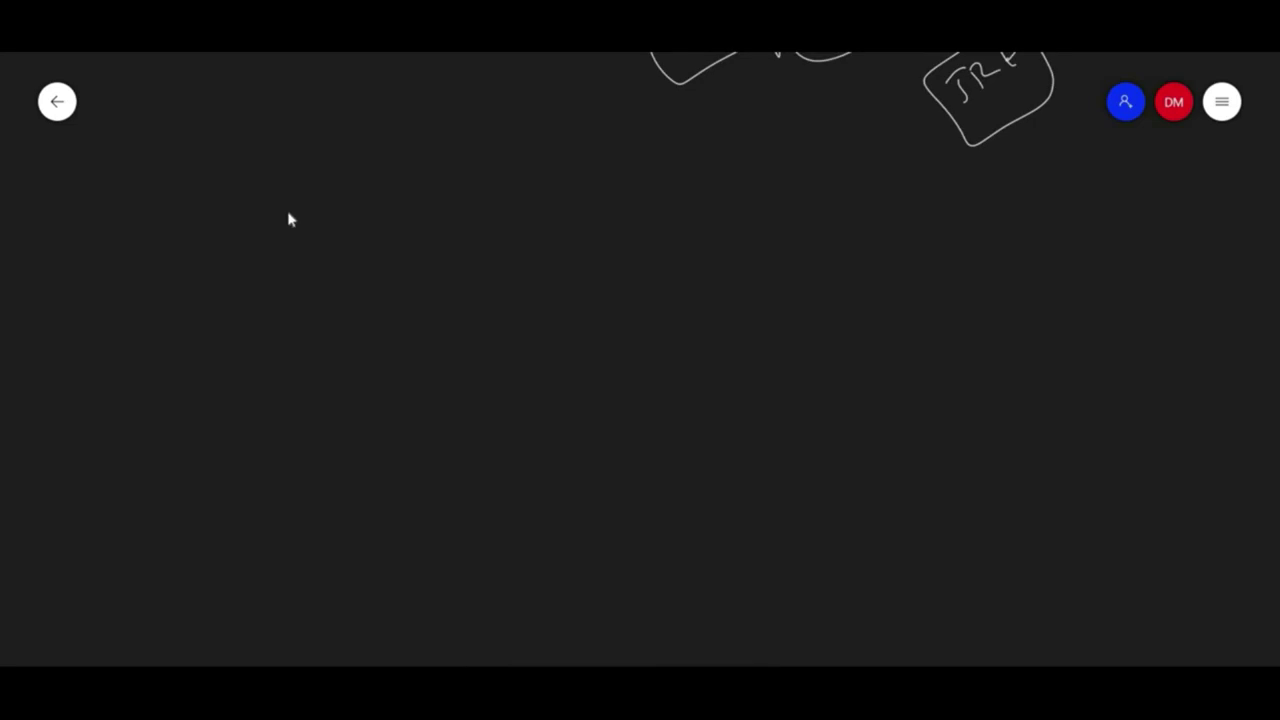
mouse_move(286, 245)
left_mouse_down()
mouse_move(354, 266)
mouse_move(429, 240)
mouse_move(420, 283)
mouse_move(289, 303)
left_mouse_up()
mouse_move(199, 234)
left_mouse_down()
mouse_move(205, 285)
mouse_move(240, 271)
mouse_move(280, 284)
left_mouse_up()
left_click_drag(276, 232, 278, 284)
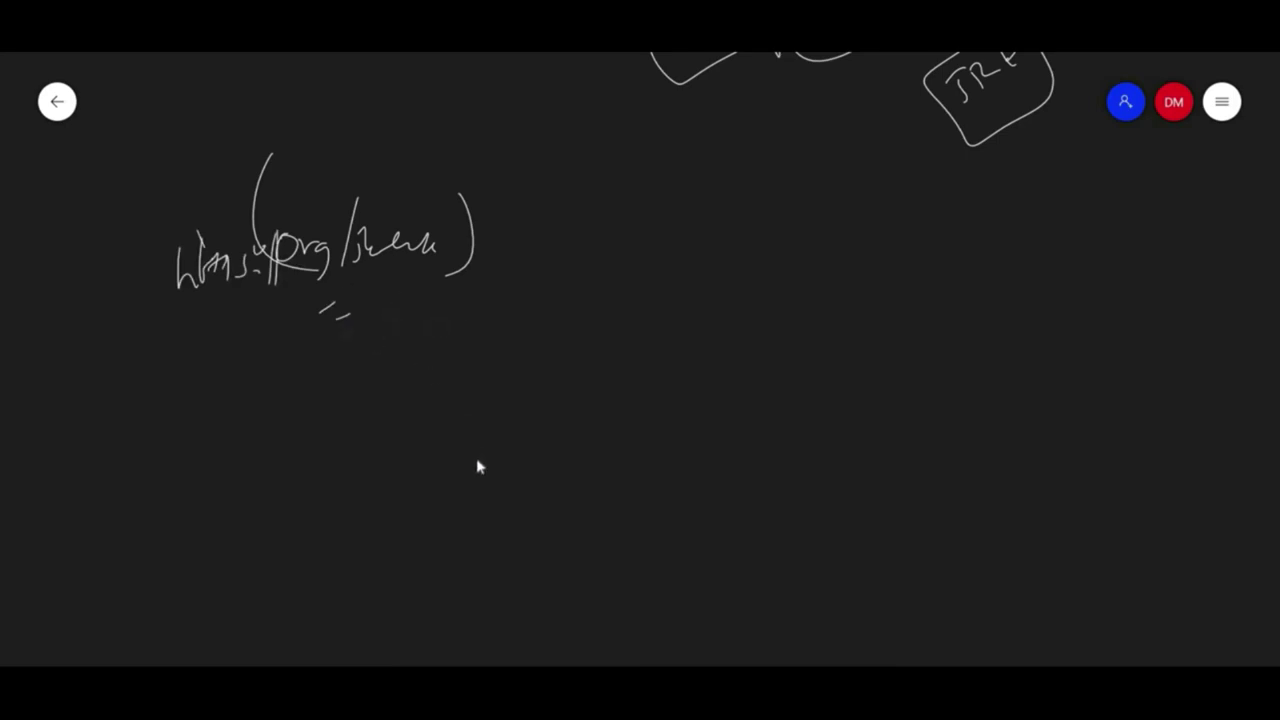
- Draw user A as a triangle with a request arrow pointing to 'nginx'
mouse_move(500, 457)
left_mouse_down()
mouse_move(471, 503)
mouse_move(497, 440)
left_mouse_up()
mouse_move(425, 462)
left_mouse_down()
mouse_move(471, 480)
mouse_move(496, 468)
left_mouse_up()
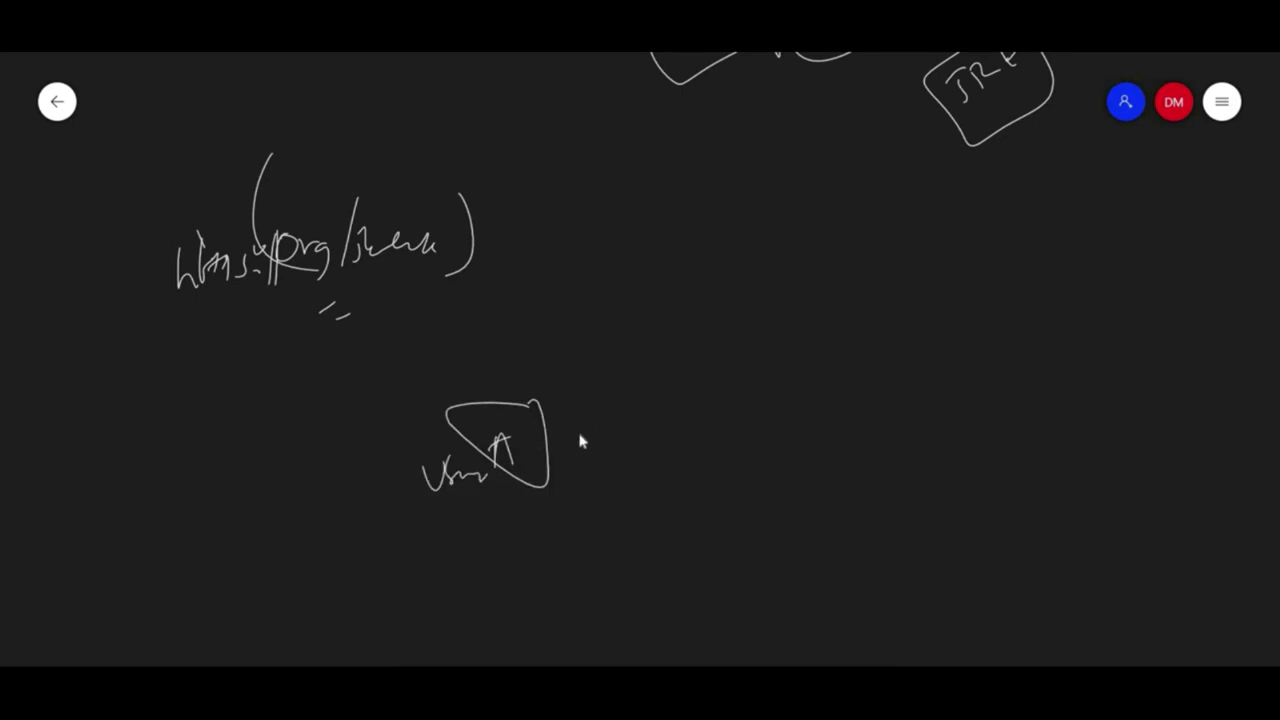
left_click_drag(578, 438, 750, 391)
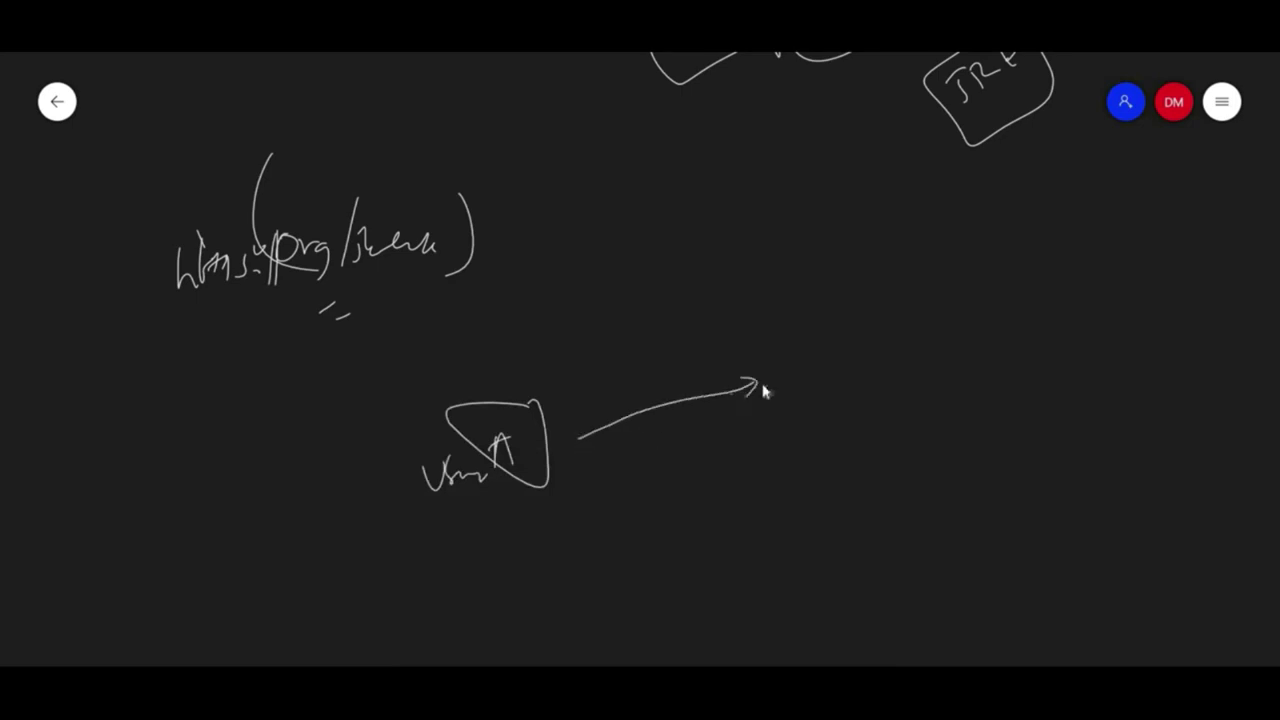
mouse_move(776, 376)
left_mouse_down()
mouse_move(791, 372)
mouse_move(811, 398)
left_mouse_up()
left_click_drag(821, 352, 840, 369)
mouse_move(846, 341)
left_mouse_down()
mouse_move(865, 366)
mouse_move(847, 366)
left_mouse_up()
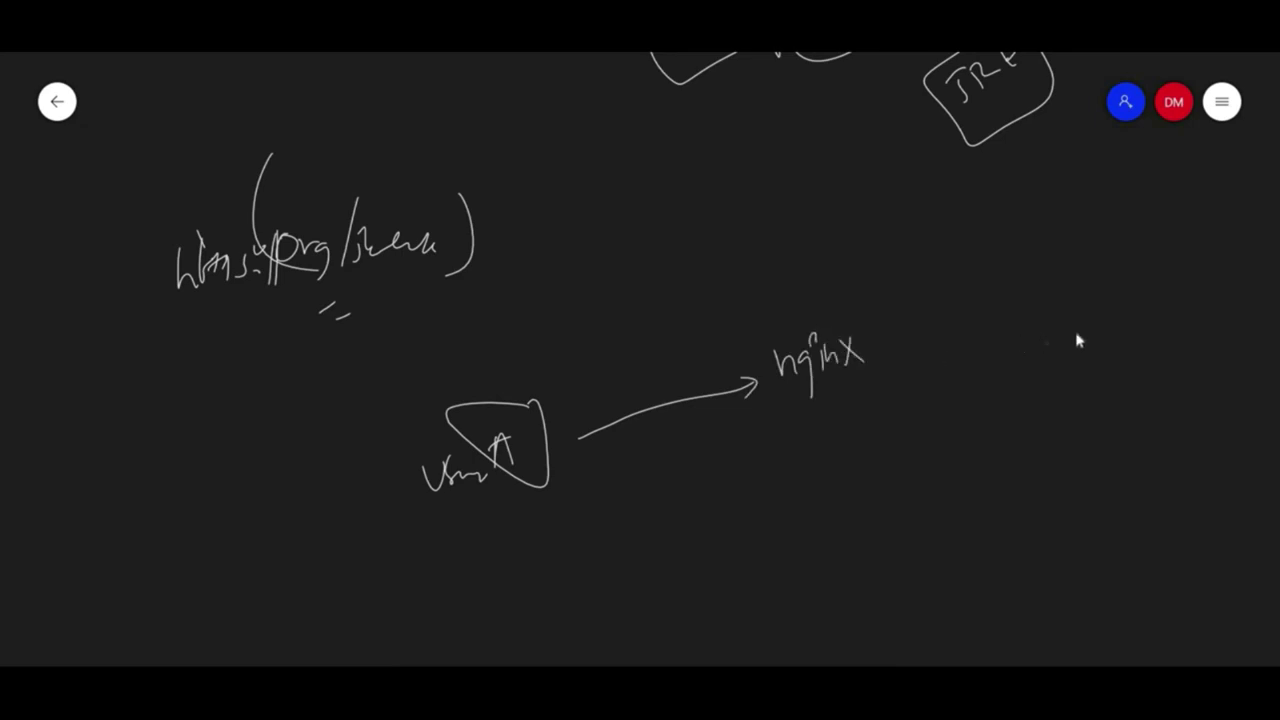
- Draw a server box labelled 8080 to the right of nginx
left_click_drag(1066, 312, 1022, 394)
left_click_drag(1088, 378, 1070, 310)
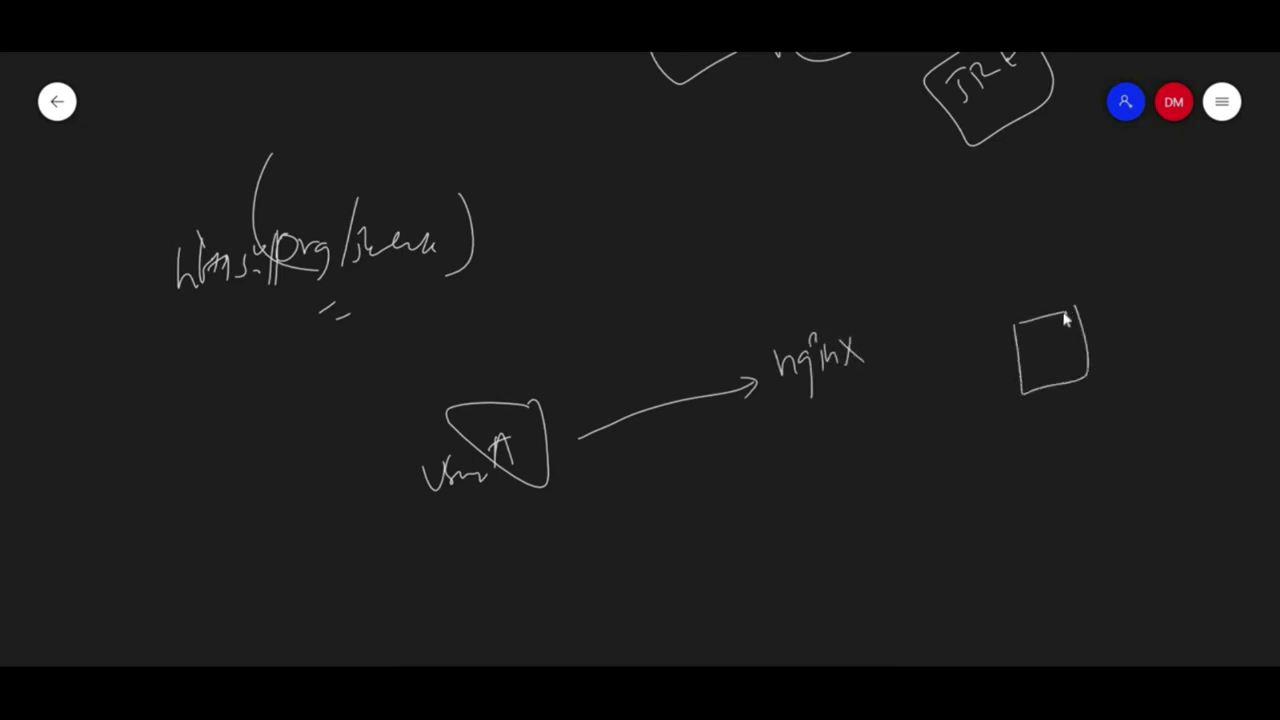
left_click_drag(1022, 276, 1022, 296)
mouse_move(1040, 278)
left_mouse_down()
mouse_move(1042, 292)
mouse_move(1072, 294)
left_mouse_up()
mouse_move(1004, 330)
left_mouse_down()
mouse_move(1104, 226)
mouse_move(1066, 220)
left_mouse_up()
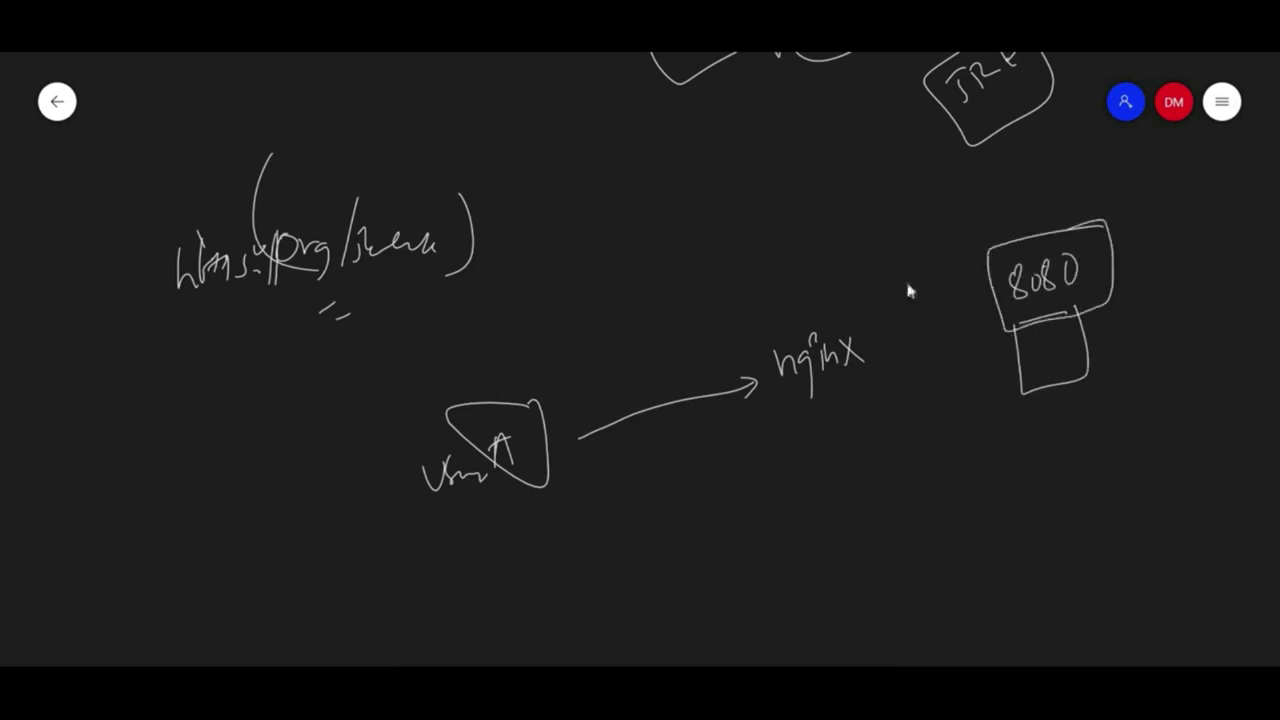
- Box nginx, label it Port 80 reverse proxy, and add arrows between user, nginx and 8080
mouse_move(845, 313)
left_mouse_down()
mouse_move(751, 400)
mouse_move(866, 329)
mouse_move(858, 308)
left_mouse_up()
mouse_move(752, 450)
left_mouse_down()
mouse_move(803, 460)
mouse_move(820, 449)
mouse_move(800, 489)
mouse_move(857, 477)
mouse_move(786, 537)
left_mouse_up()
left_click_drag(811, 394, 816, 408)
mouse_move(762, 313)
left_mouse_down()
mouse_move(751, 298)
mouse_move(822, 272)
left_mouse_up()
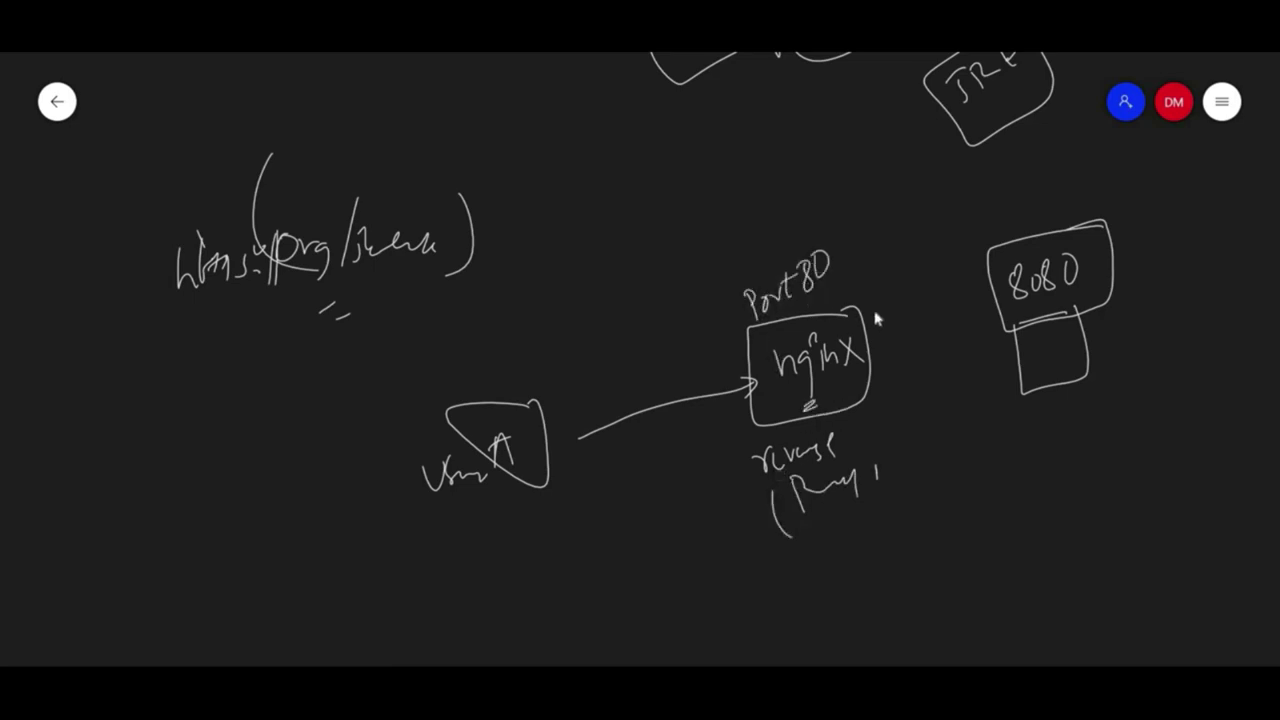
left_click_drag(872, 324, 960, 300)
mouse_move(986, 328)
left_mouse_down()
mouse_move(905, 352)
mouse_move(930, 360)
left_mouse_up()
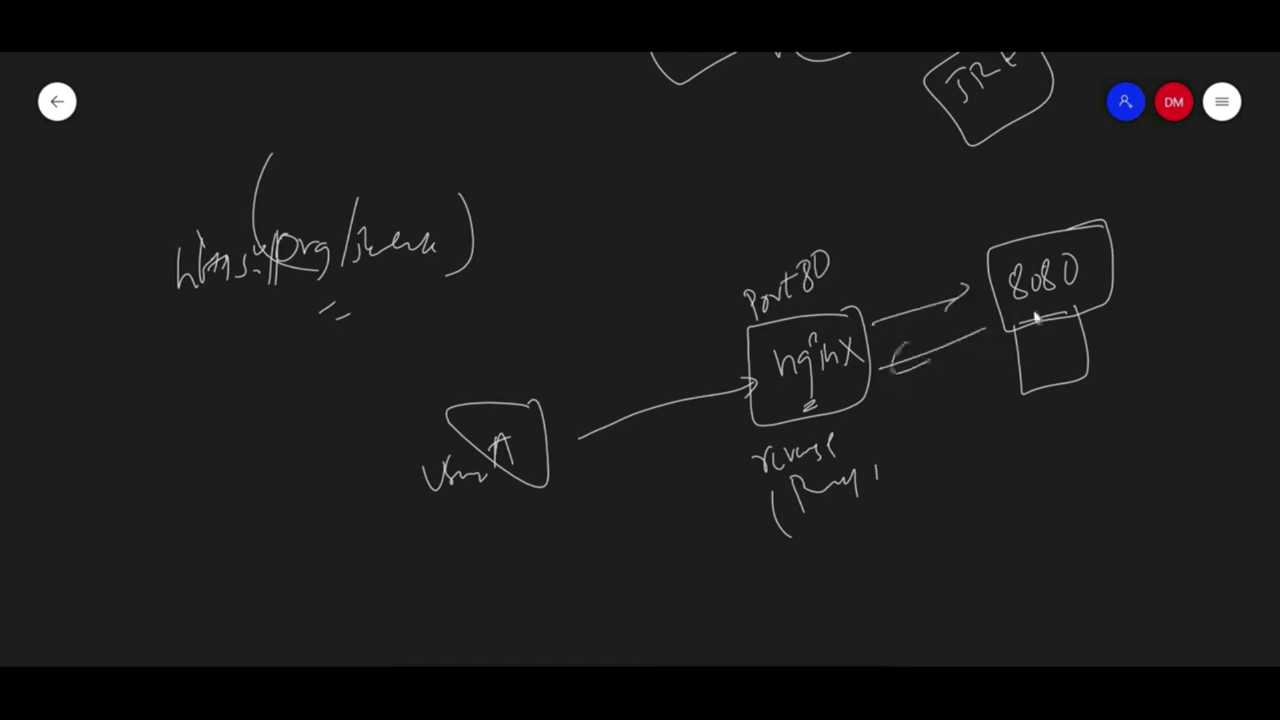
left_click_drag(580, 392, 702, 362)
left_click_drag(676, 354, 690, 380)
left_click_drag(596, 444, 686, 428)
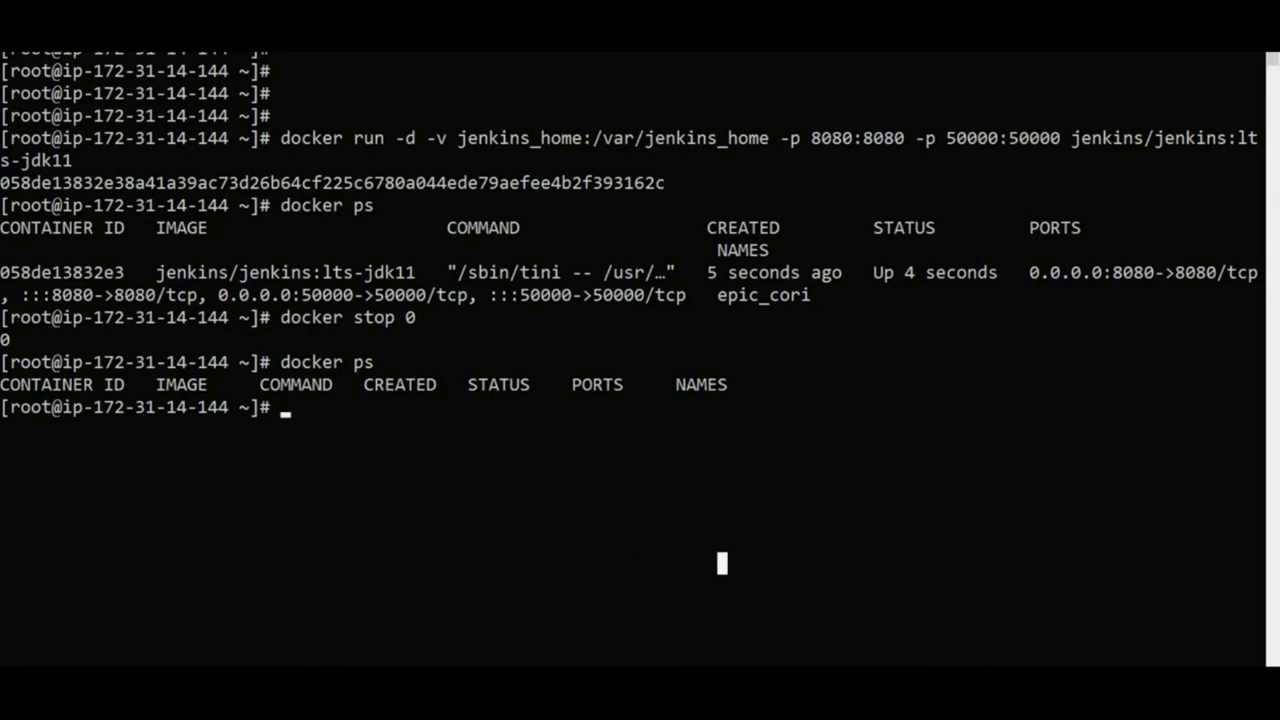
- Bring the Edge window showing the Fedora EPEL wiki page to the front
left_click(686, 612)
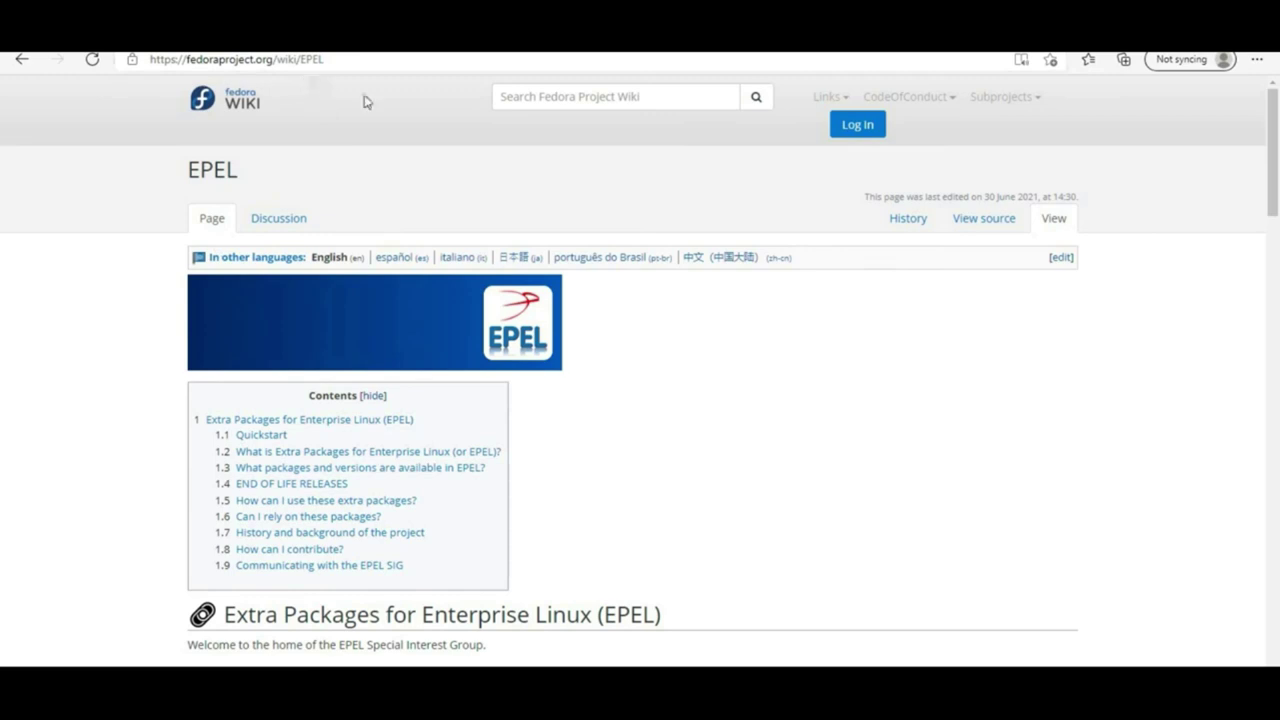
- Scroll to the EPEL install commands for RHEL/CentOS, then return to the server terminal
left_click_drag(1277, 203, 1273, 340)
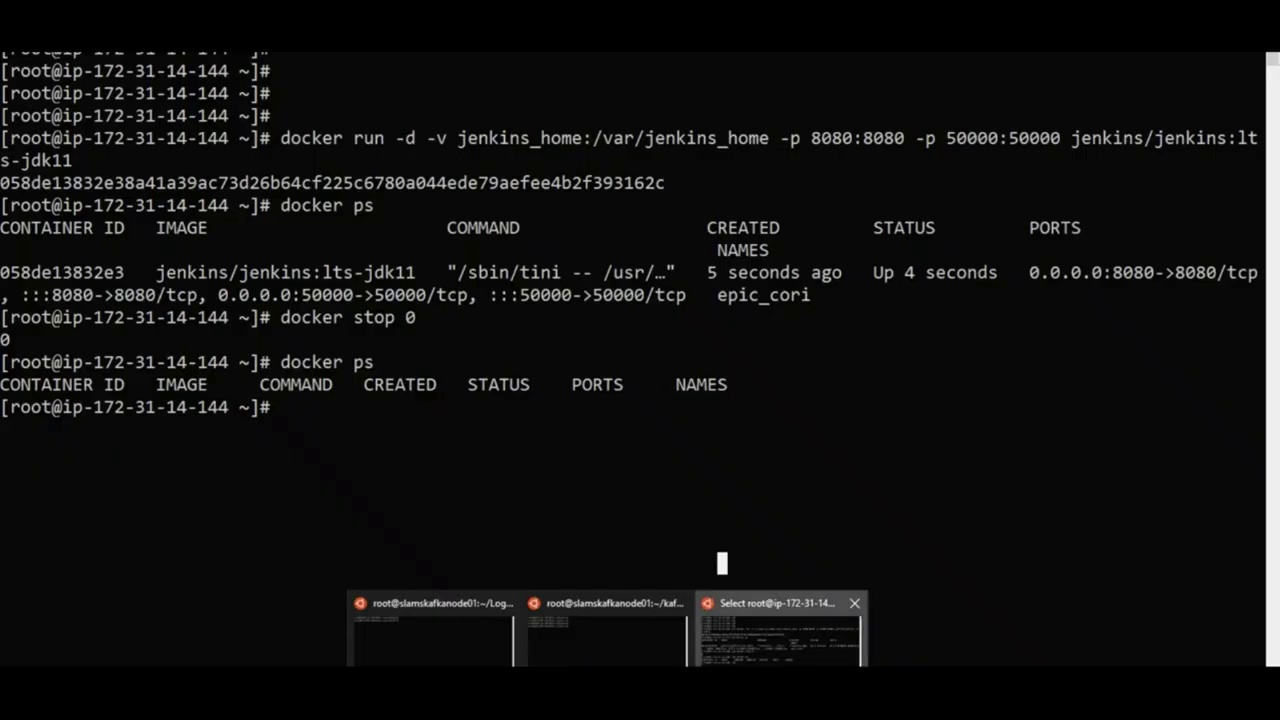
left_click(770, 625)
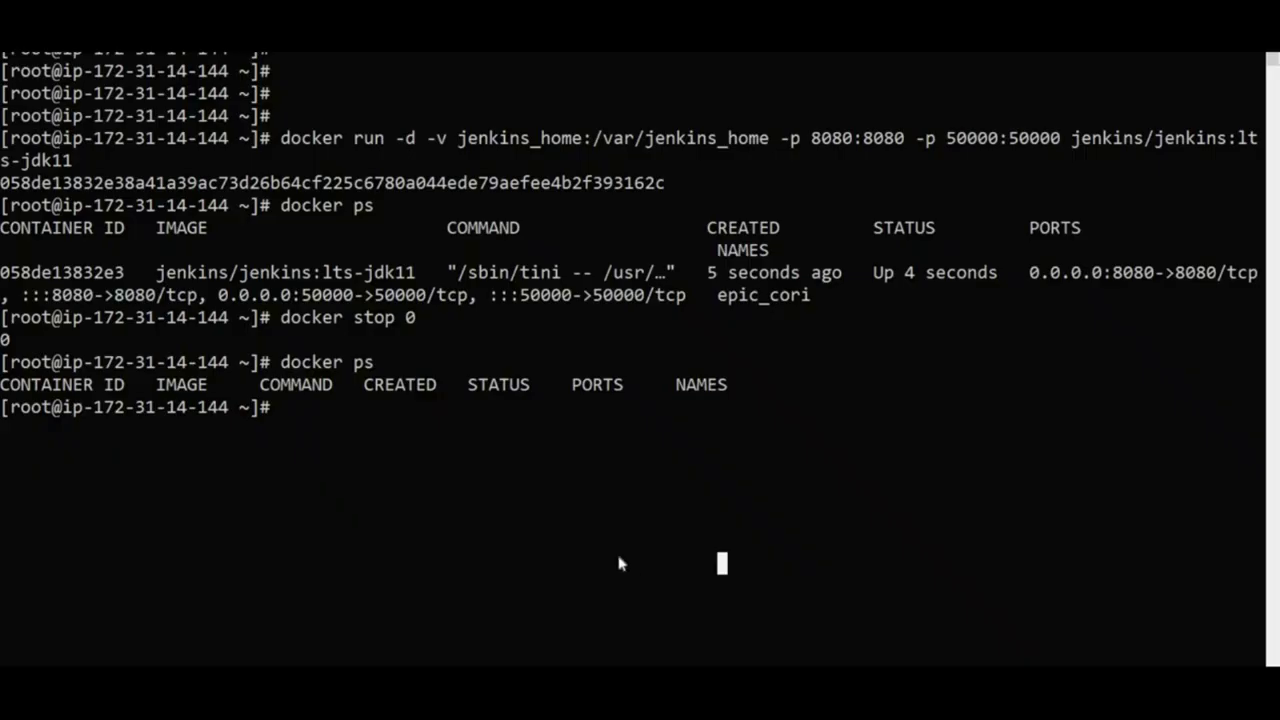
- Install nginx with 'yum install nginx -y' and clear the terminal screen
type("yum ints")
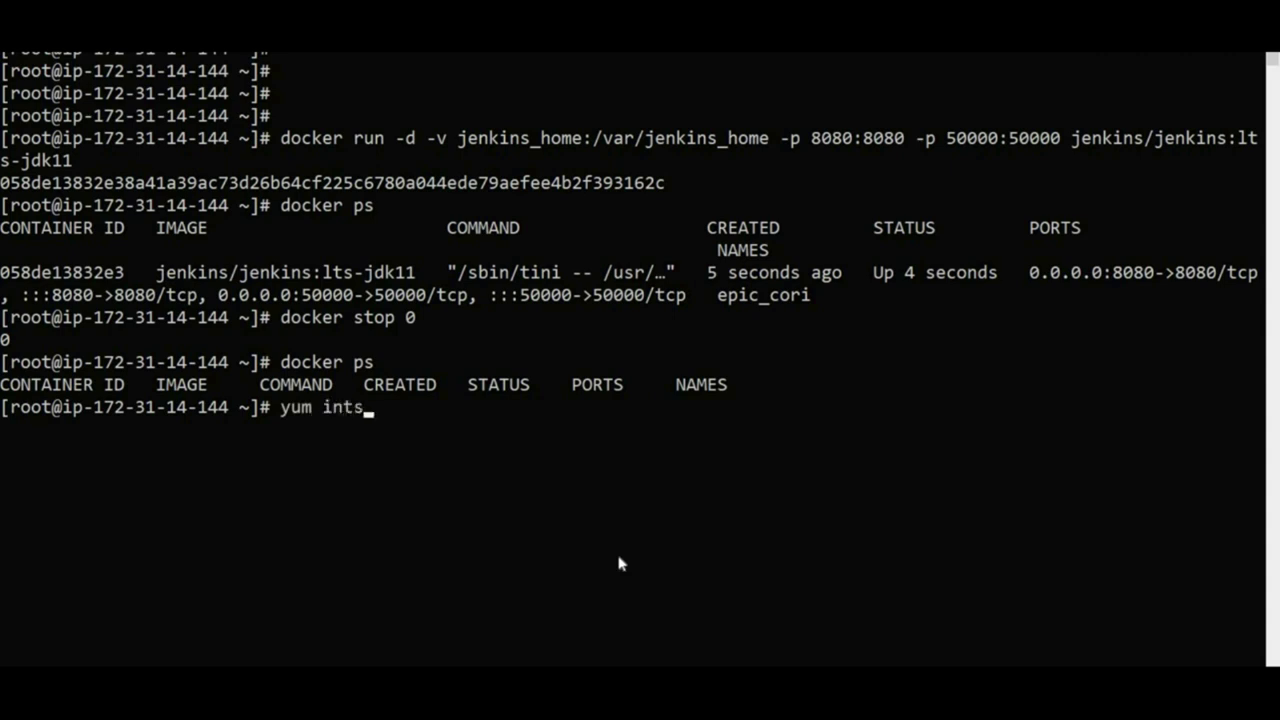
key("BackSpace")
key("BackSpace")
type("stall nginx -y")
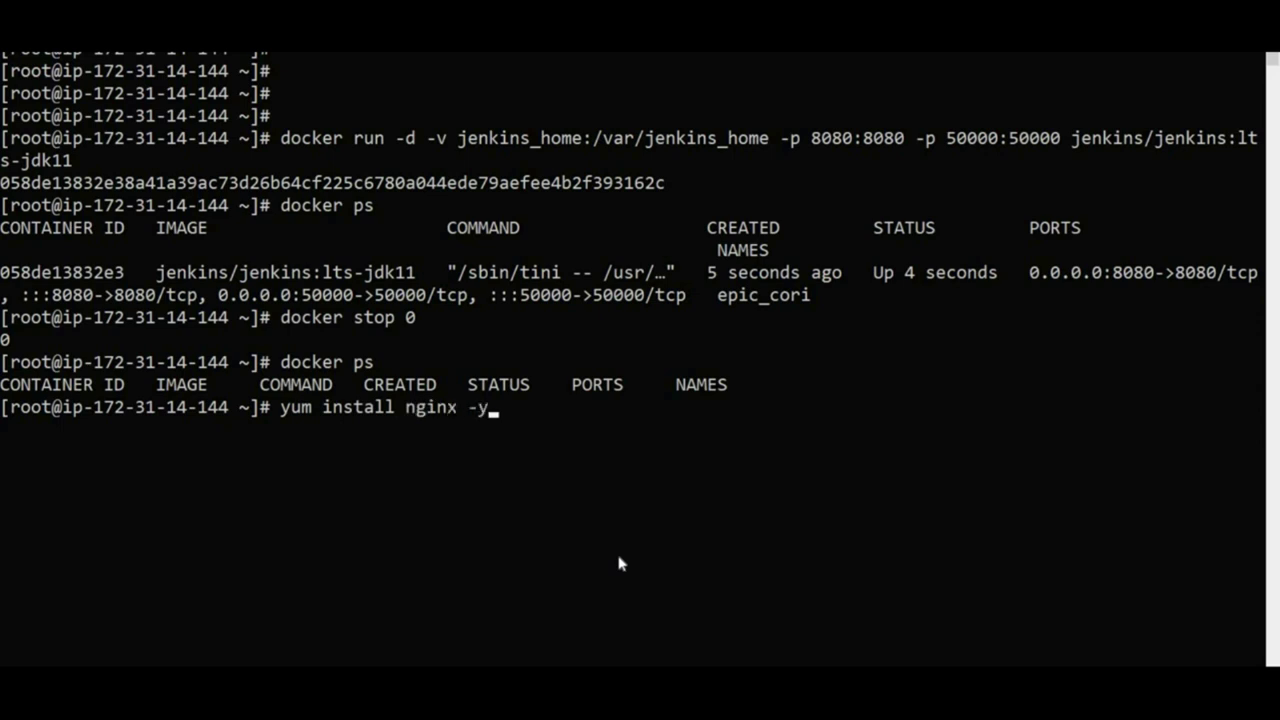
key("Return")
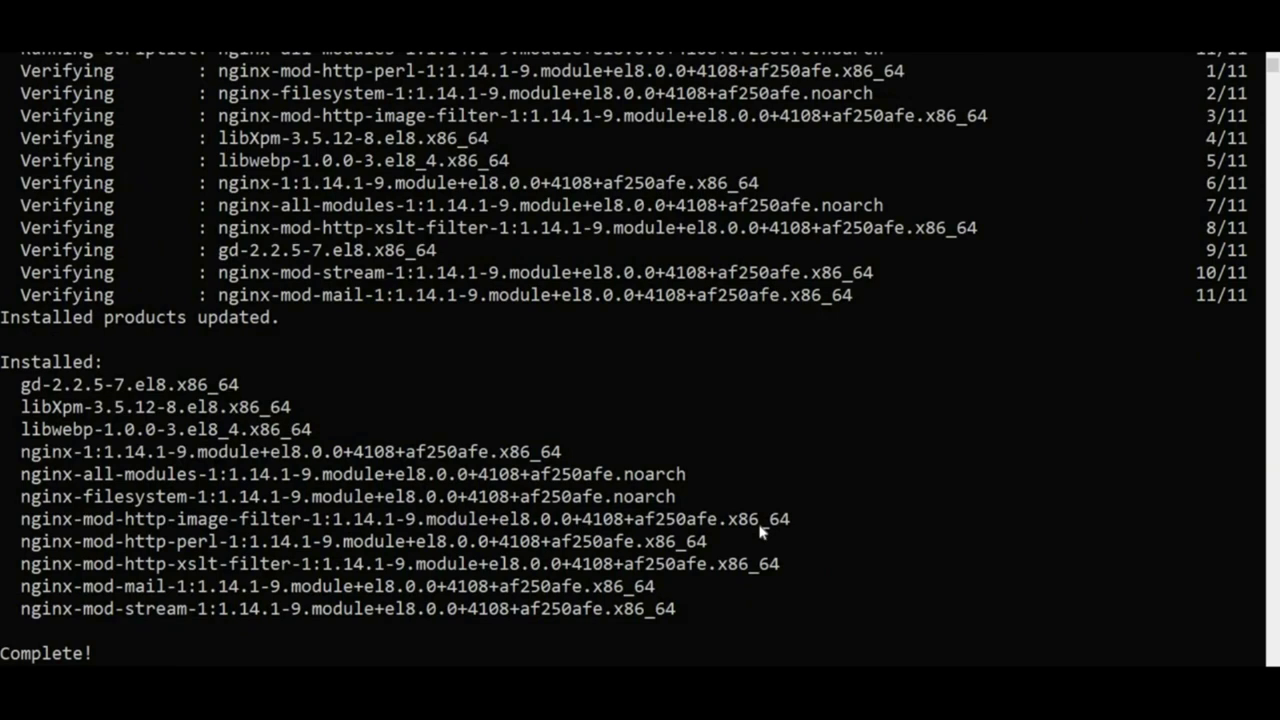
type("clear")
key("Return")
key("Return")
key("Return")
key("Return")
type("vi /etc/ngi")
- Open /etc/nginx/nginx.conf in vi and locate the default server block
key("Tab")
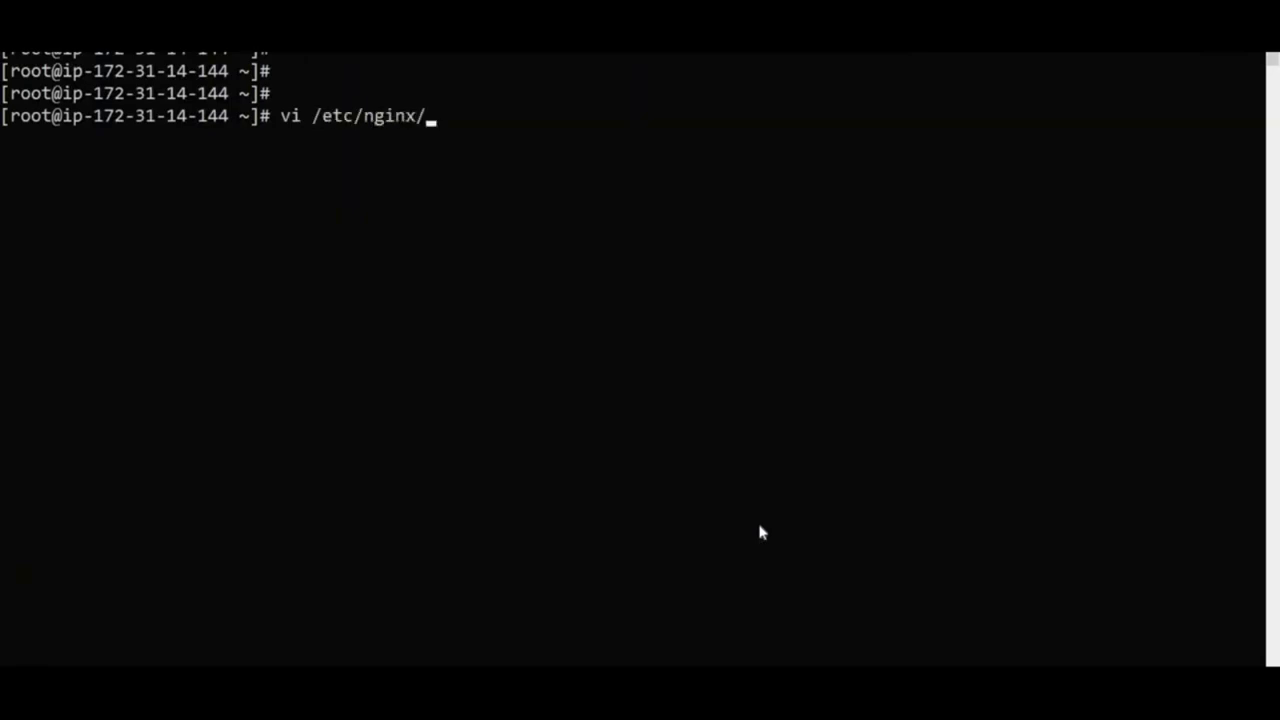
type("ngi")
key("Tab")
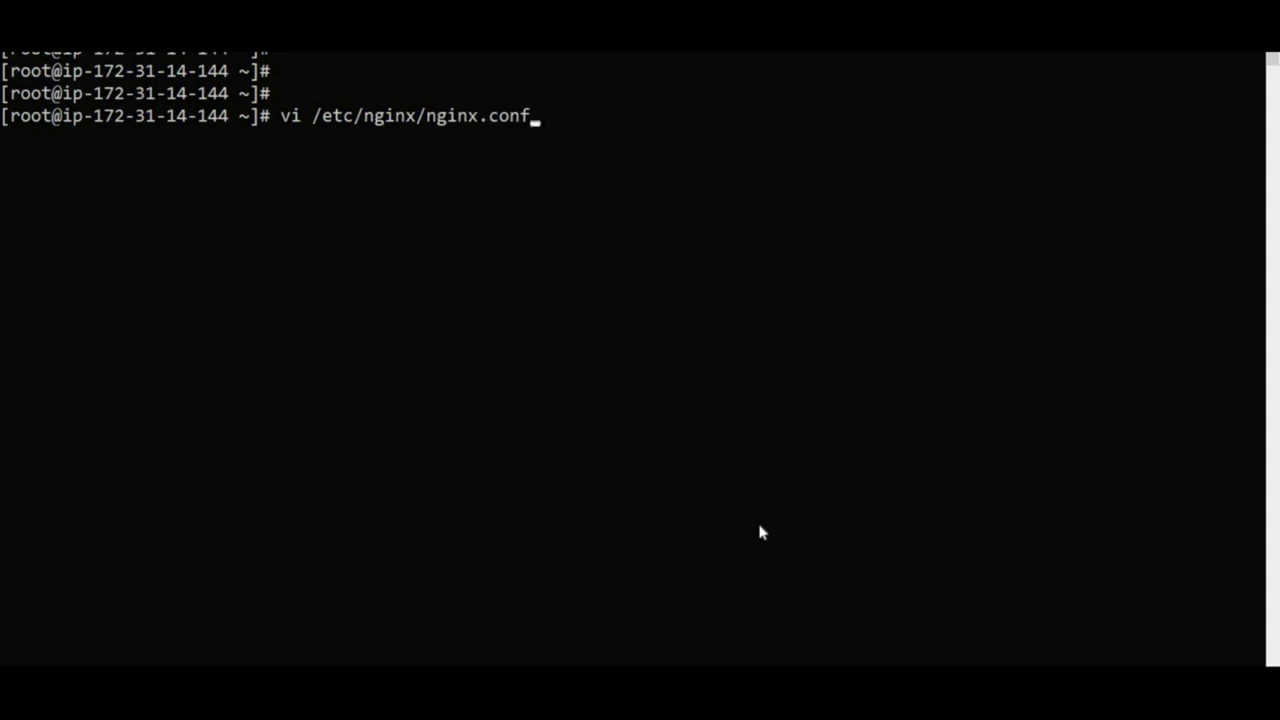
key("Return")
key("Down")
key("Down")
key("Down")
key("Down")
key("Down")
key("Down")
key("Down")
key("Down")
key("Down")
key("Down")
key("Down")
key("Down")
key("Down")
key("Down")
key("Down")
key("Down")
key("Down")
key("Down")
key("Down")
key("Down")
key("Down")
key("Down")
key("Down")
key("Down")
key("Down")
key("Down")
key("Down")
key("Down")
key("Down")
key("Down")
key("Down")
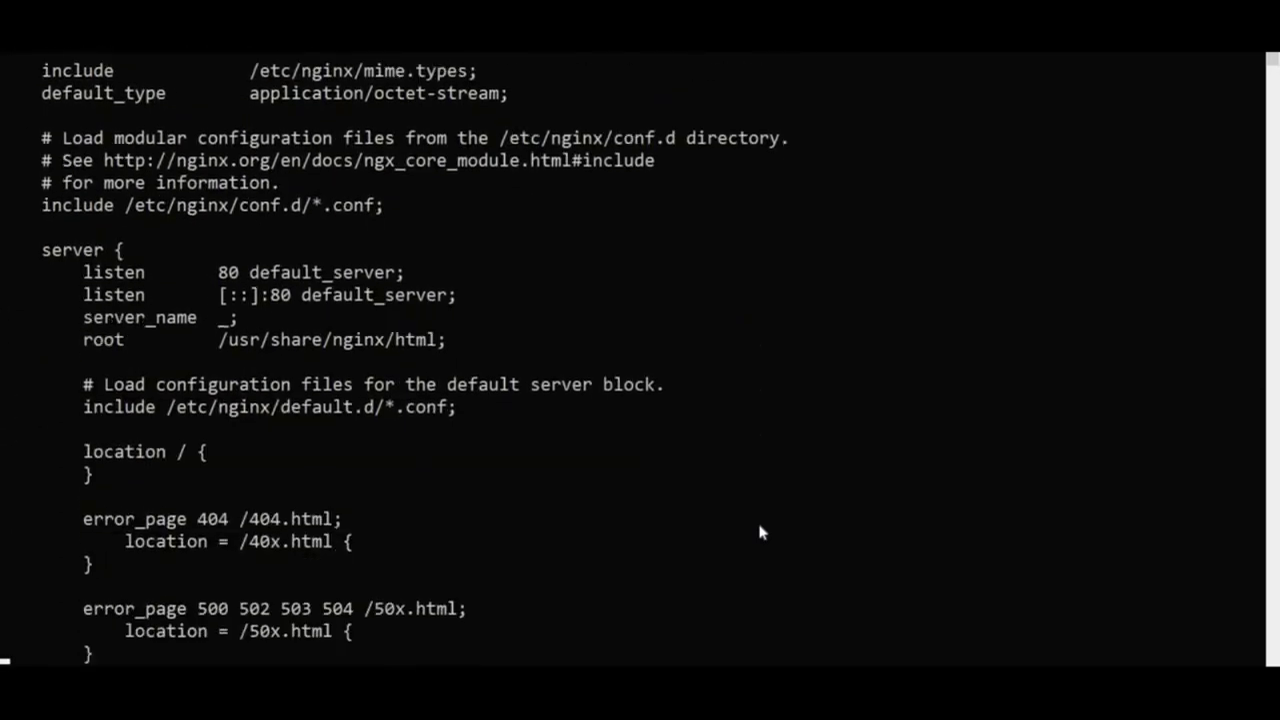
key("Up")
key("Up")
key("Up")
key("Down")
key("Down")
key("Down")
key("Down")
key("Down")
key("Down")
key("Down")
key("Down")
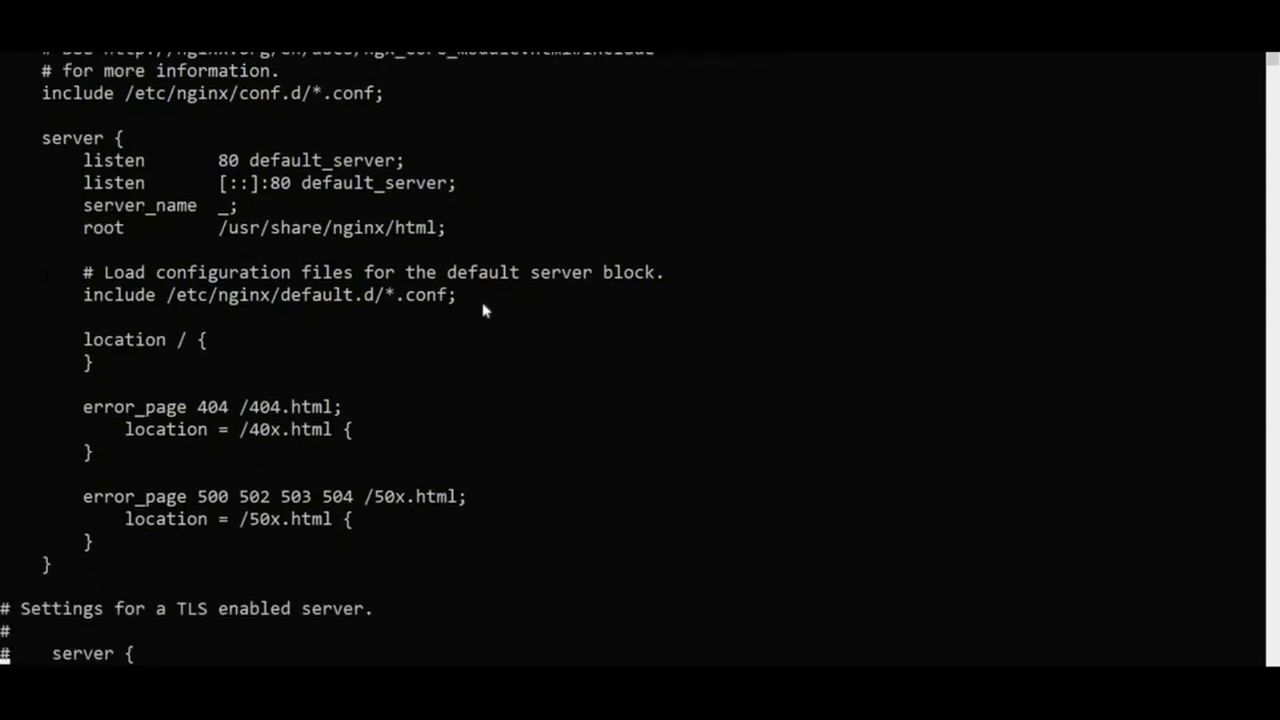
- Delete the default port-80 server block lines with dd and save with :wq
left_click_drag(60, 140, 163, 557)
right_click(163, 557)
key("Up")
key("Up")
key("Up")
key("Up")
key("Up")
key("Up")
key("Up")
key("Up")
key("Up")
key("Up")
key("Up")
key("Up")
key("Up")
key("Up")
key("Up")
key("Up")
key("Up")
key("Up")
key("Up")
key("Up")
key("Up")
key("d")
key("d")
key("d")
key("d")
key("d")
key("d")
key("d")
key("d")
key("d")
key("d")
key("d")
key("d")
key("d")
key("d")
key("d")
key("d")
key("d")
key("d")
key("d")
key("d")
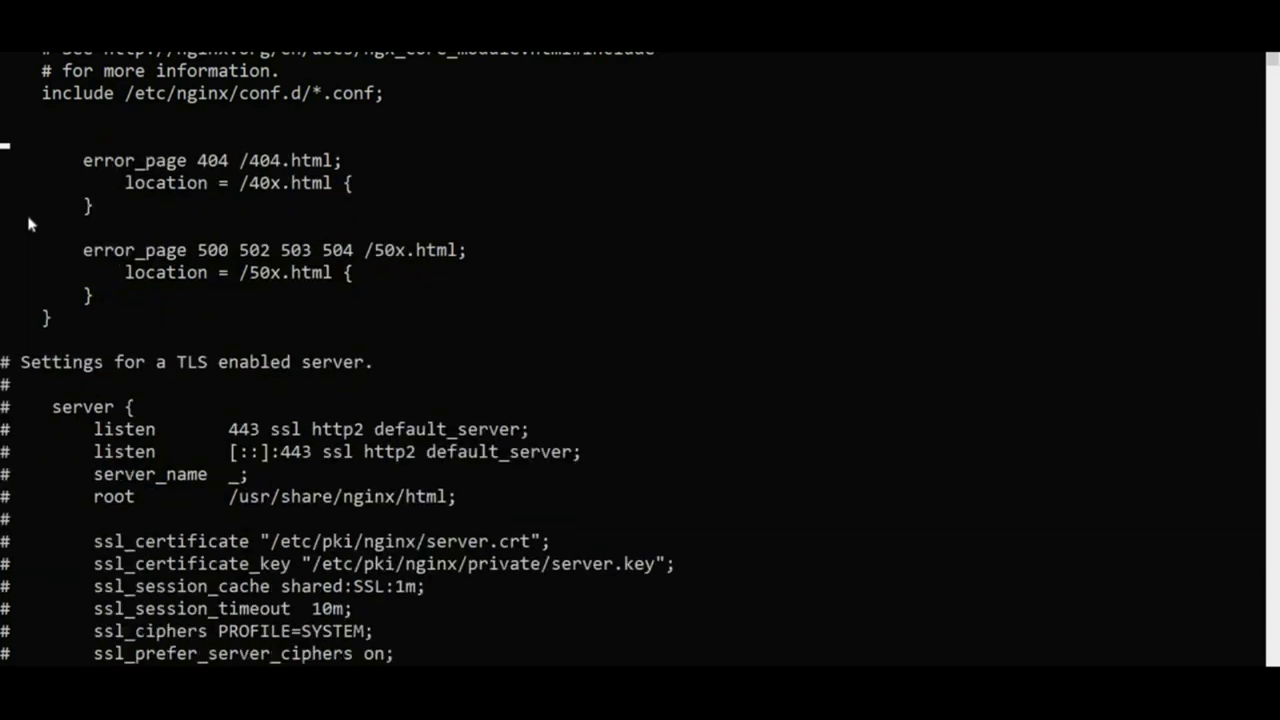
key("d")
key("d")
key("d")
key("d")
key("d")
key("d")
key("d")
key("d")
key("d")
key("d")
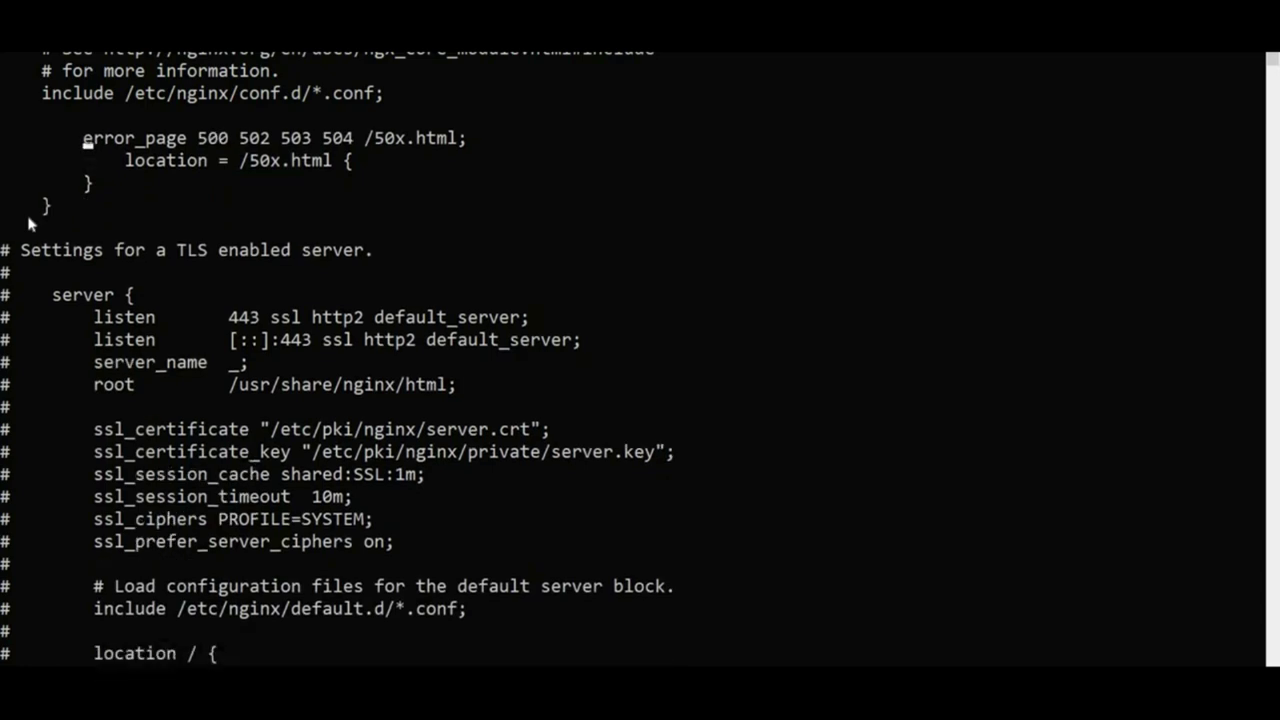
key("d")
key("d")
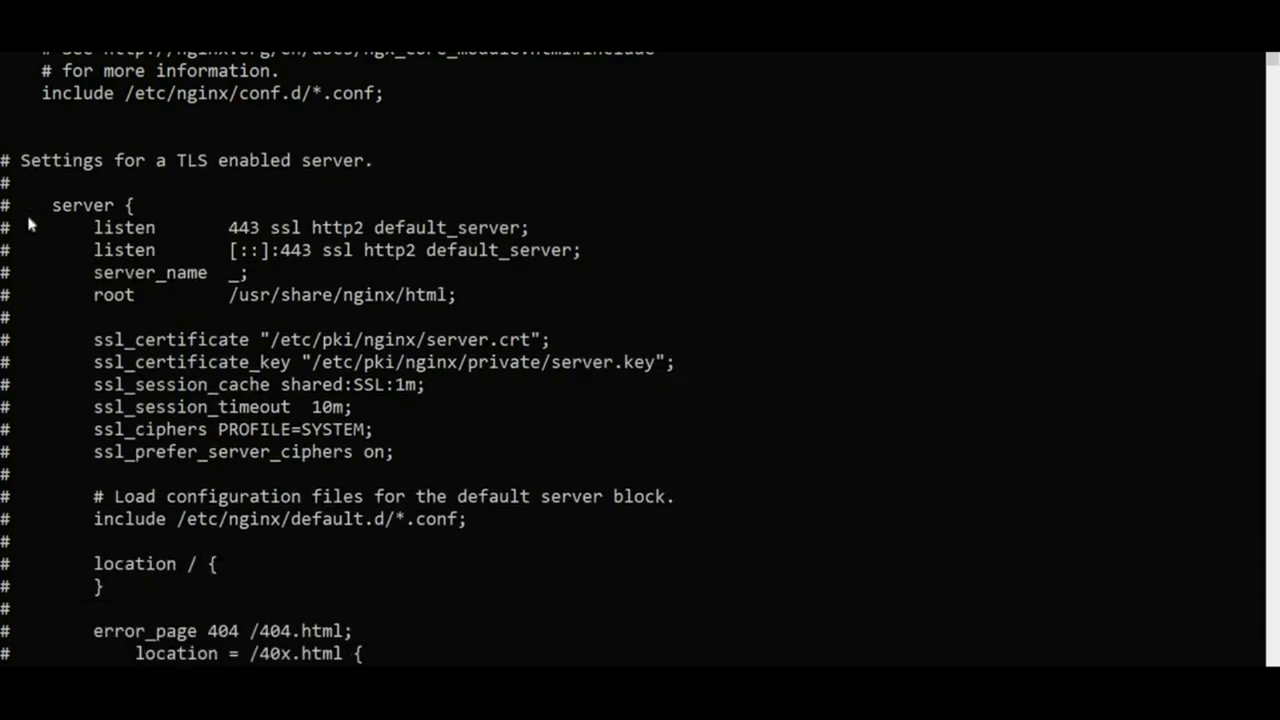
type(":wq")
key("Return")
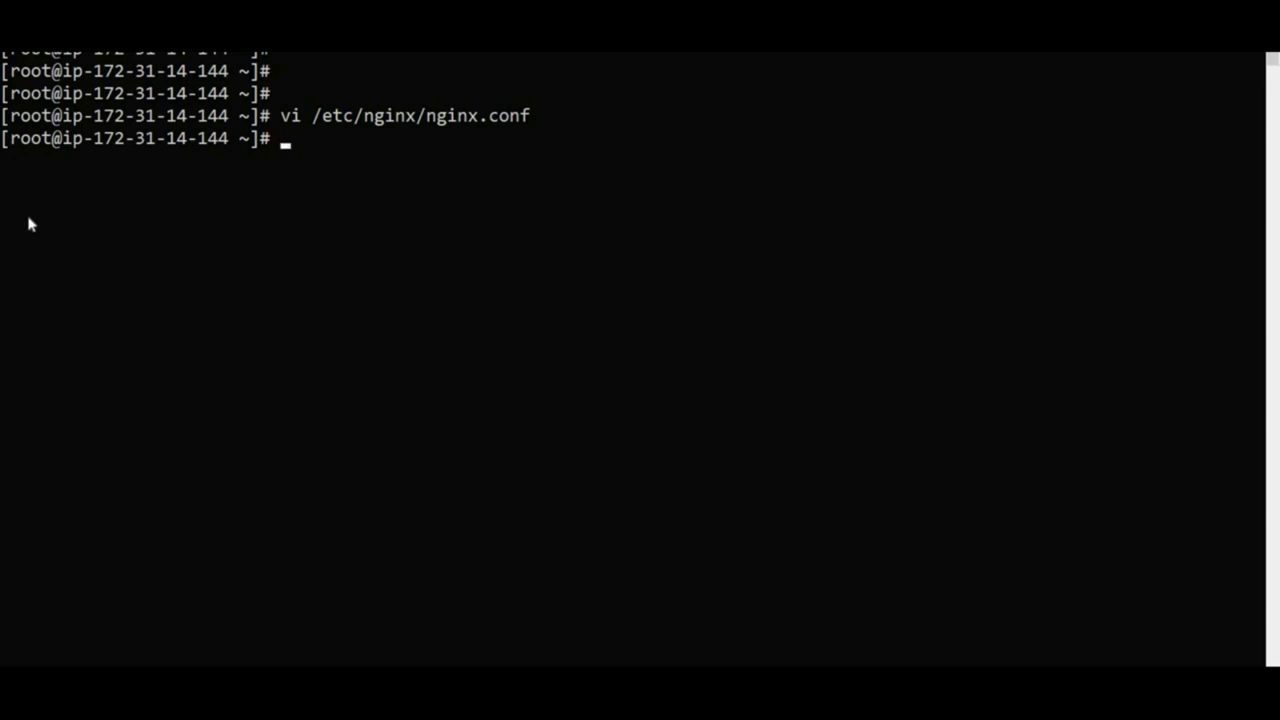
- Create /etc/nginx/conf.d/jenkins.conf and paste the upstream/server reverse-proxy config
type("vi /etc/ng")
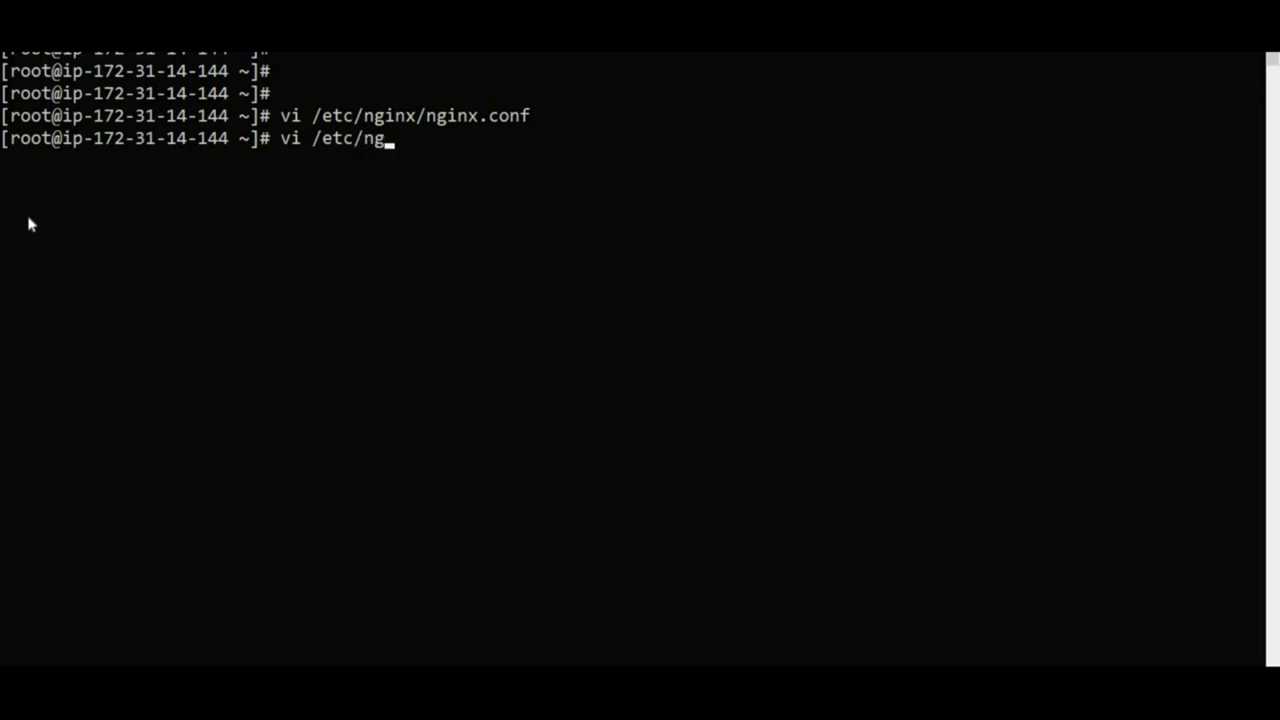
type("inx/conf.")
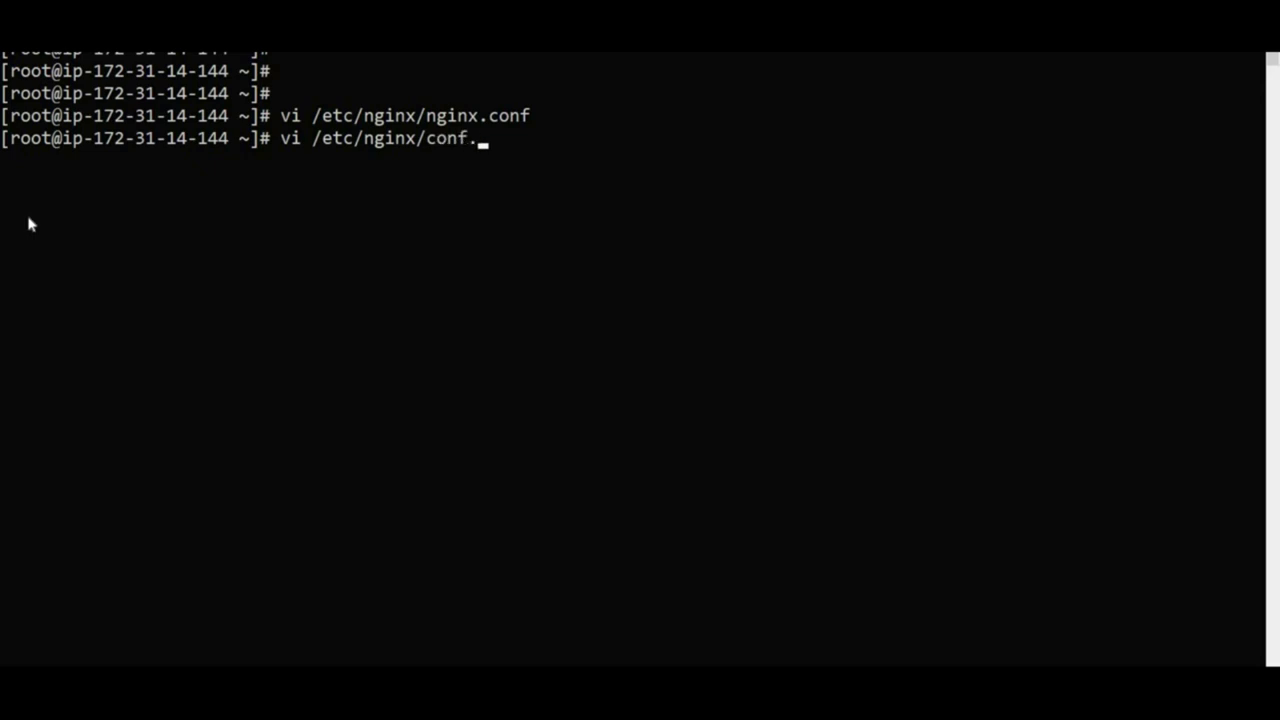
type("d")
type("/")
type("jenkin")
type("s")
type(".co")
type("nf")
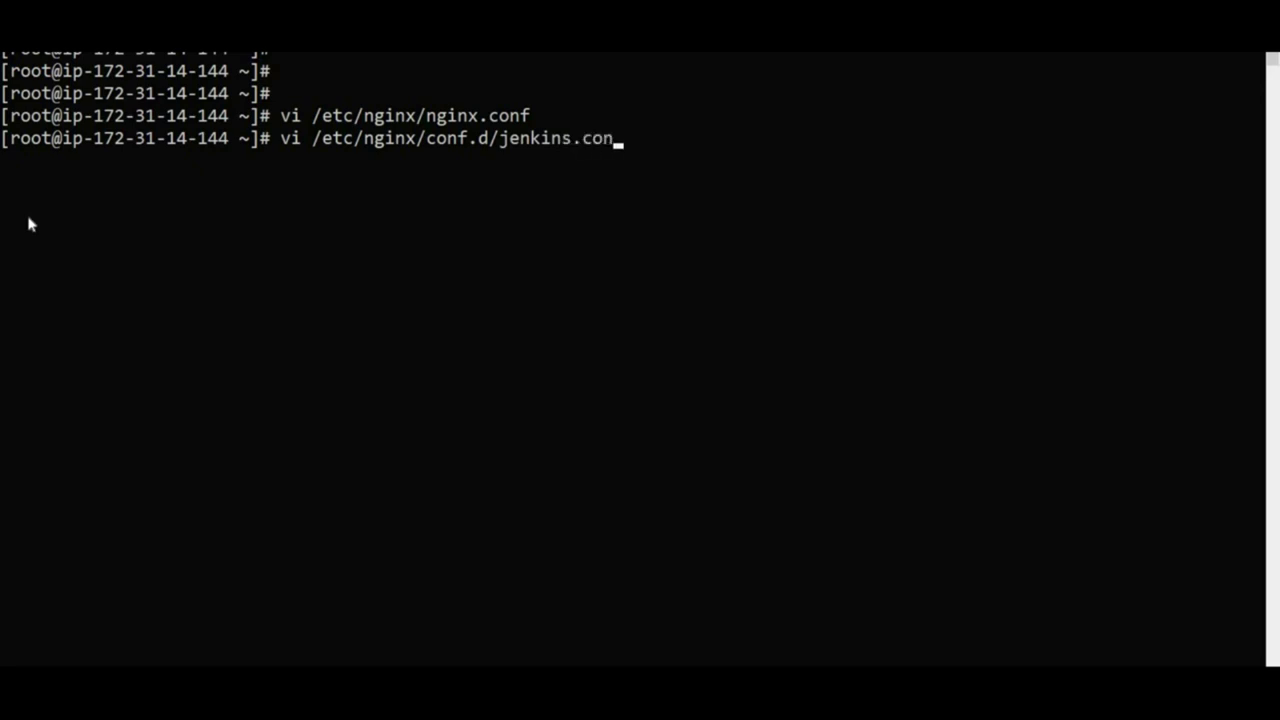
key("Return")
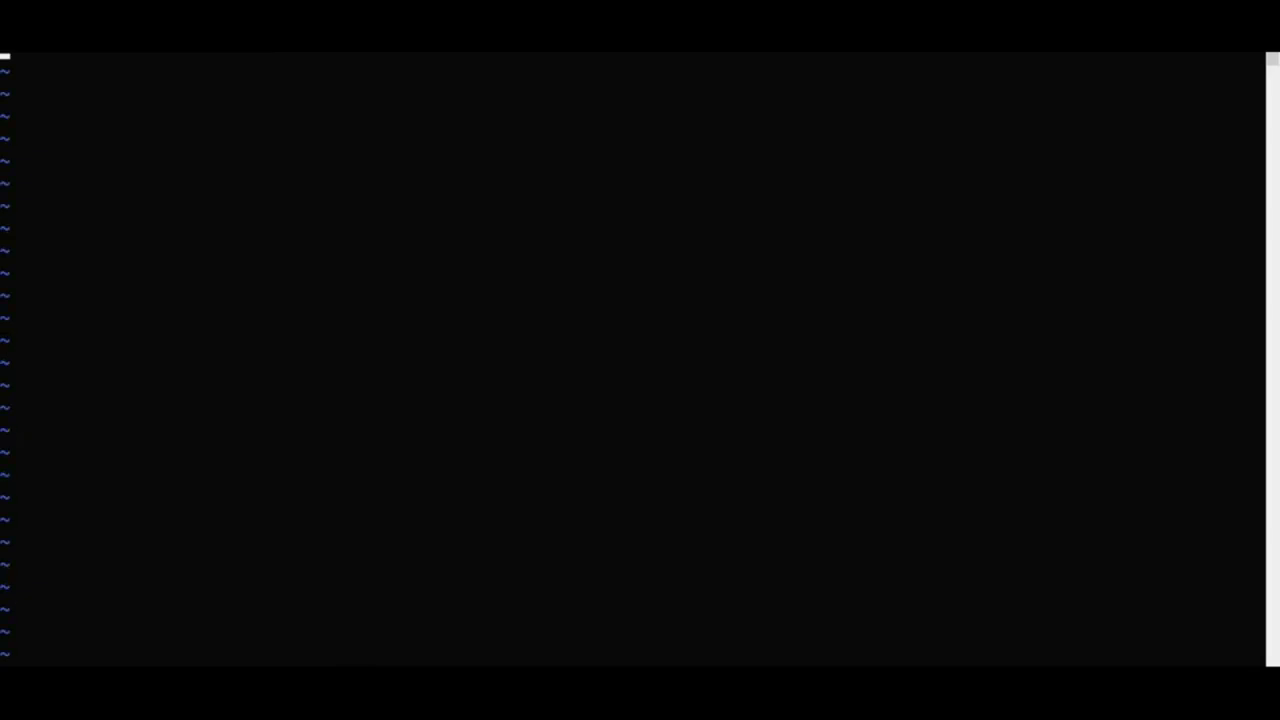
right_click(142, 497)
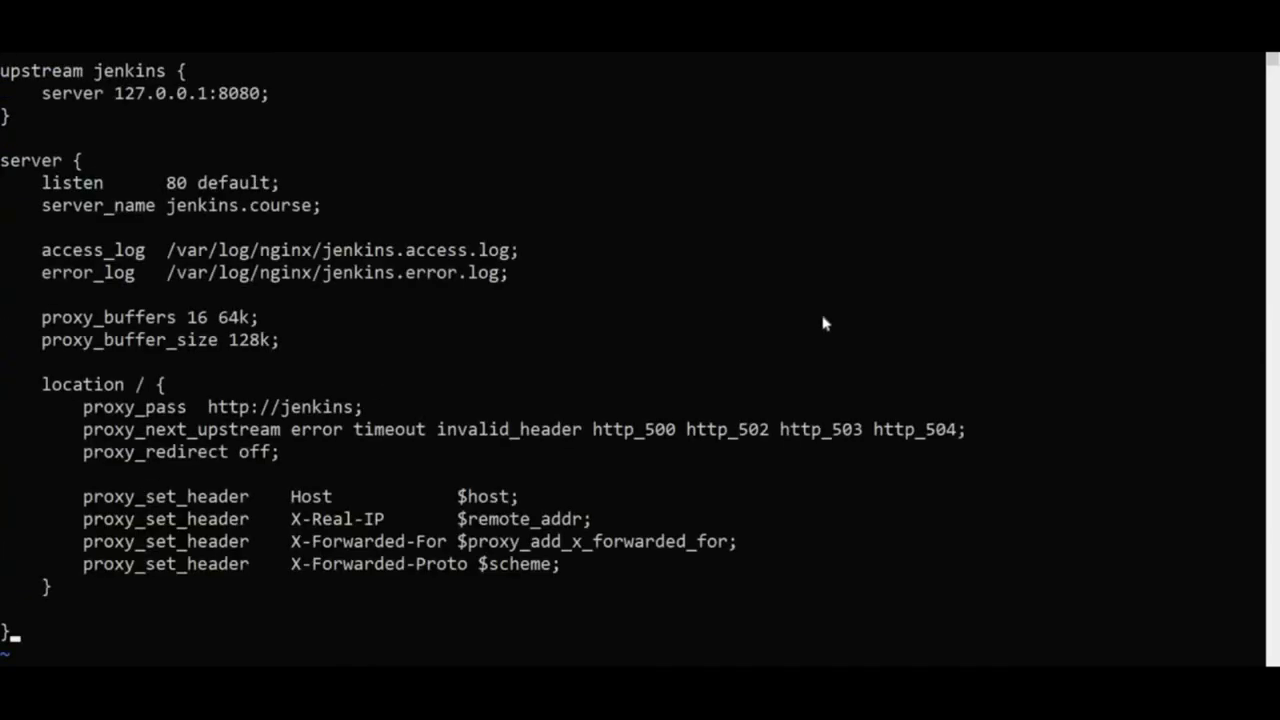
key("Up")
key("Up")
key("Up")
key("Up")
key("Up")
key("Up")
key("Up")
key("Up")
key("Up")
key("Up")
key("Up")
key("Up")
key("Up")
key("Up")
key("Up")
key("Up")
key("Up")
key("Up")
key("Up")
key("Up")
key("Down")
key("Down")
key("Down")
key("Down")
key("Down")
key("Down")
key("Down")
key("Down")
key("Down")
key("Down")
key("Down")
key("Down")
- Change the server_name to trietreejenkins and save jenkins.conf with :wq
double_click(177, 183)
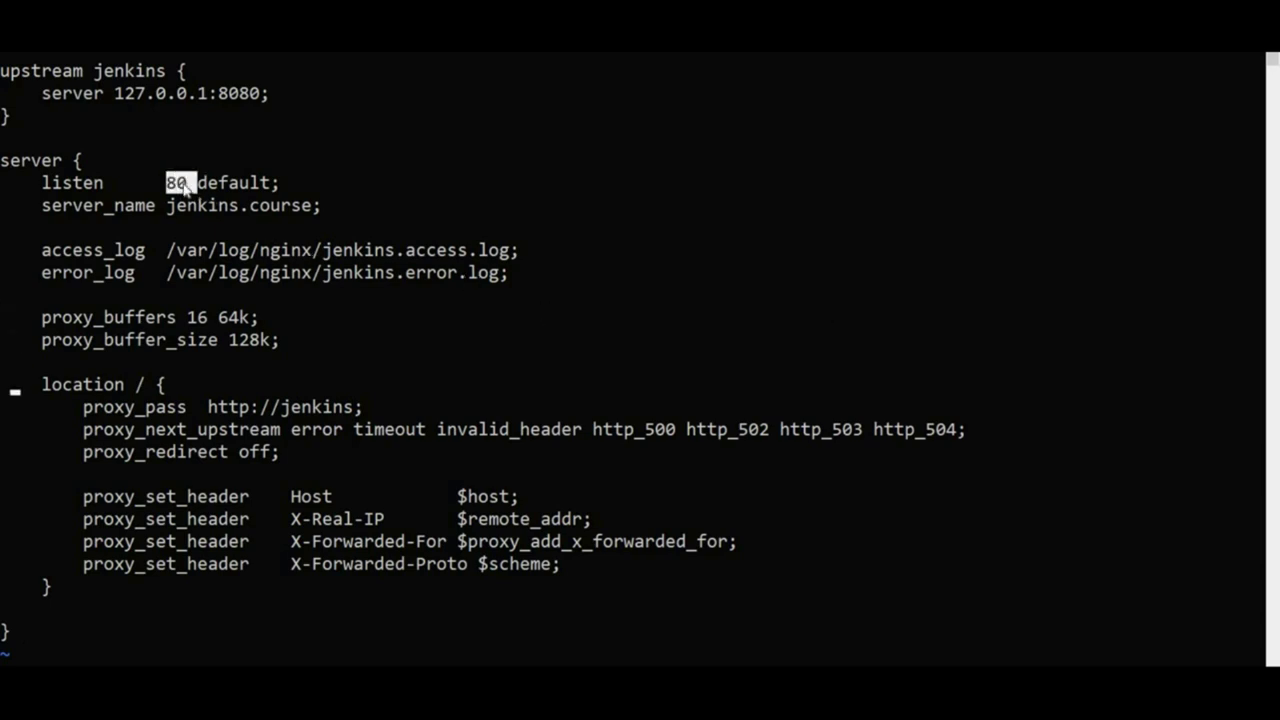
left_click(170, 183)
key("Down")
key("A")
key("BackSpace")
key("BackSpace")
key("BackSpace")
key("BackSpace")
key("BackSpace")
key("BackSpace")
key("BackSpace")
key("BackSpace")
key("BackSpace")
key("BackSpace")
key("BackSpace")
key("BackSpace")
key("BackSpace")
key("BackSpace")
key("BackSpace")
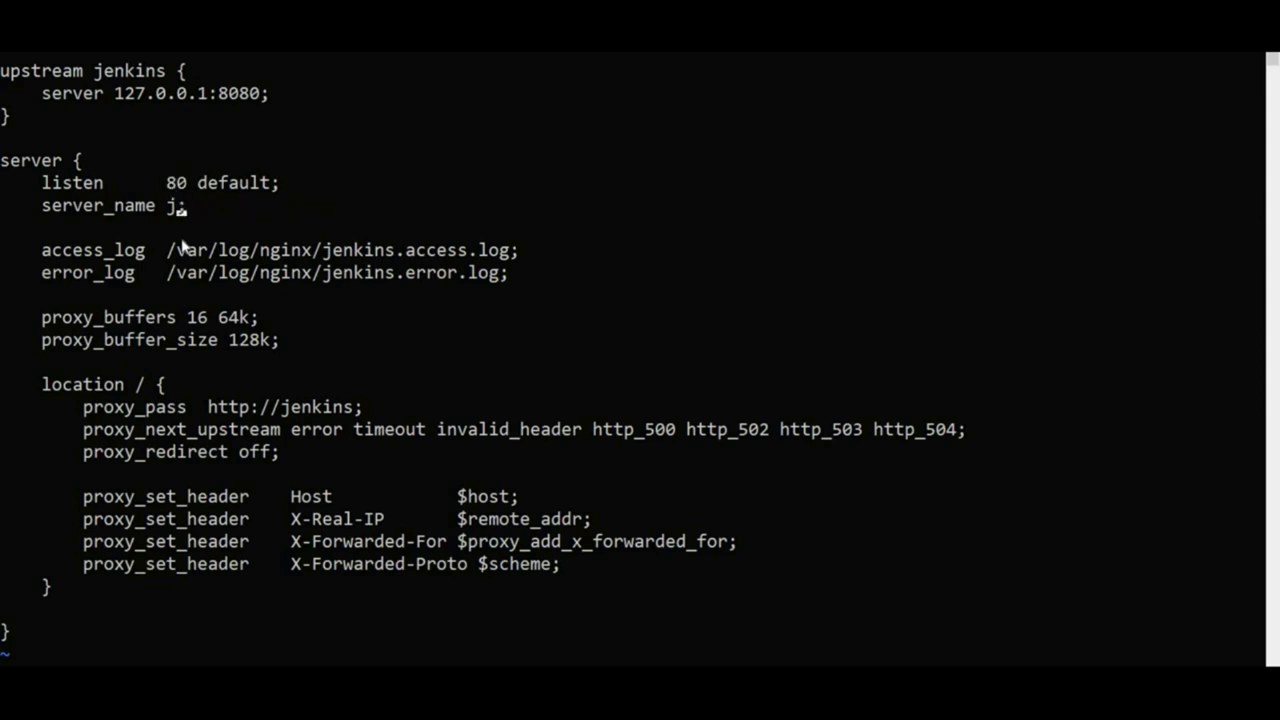
type("trietreeje")
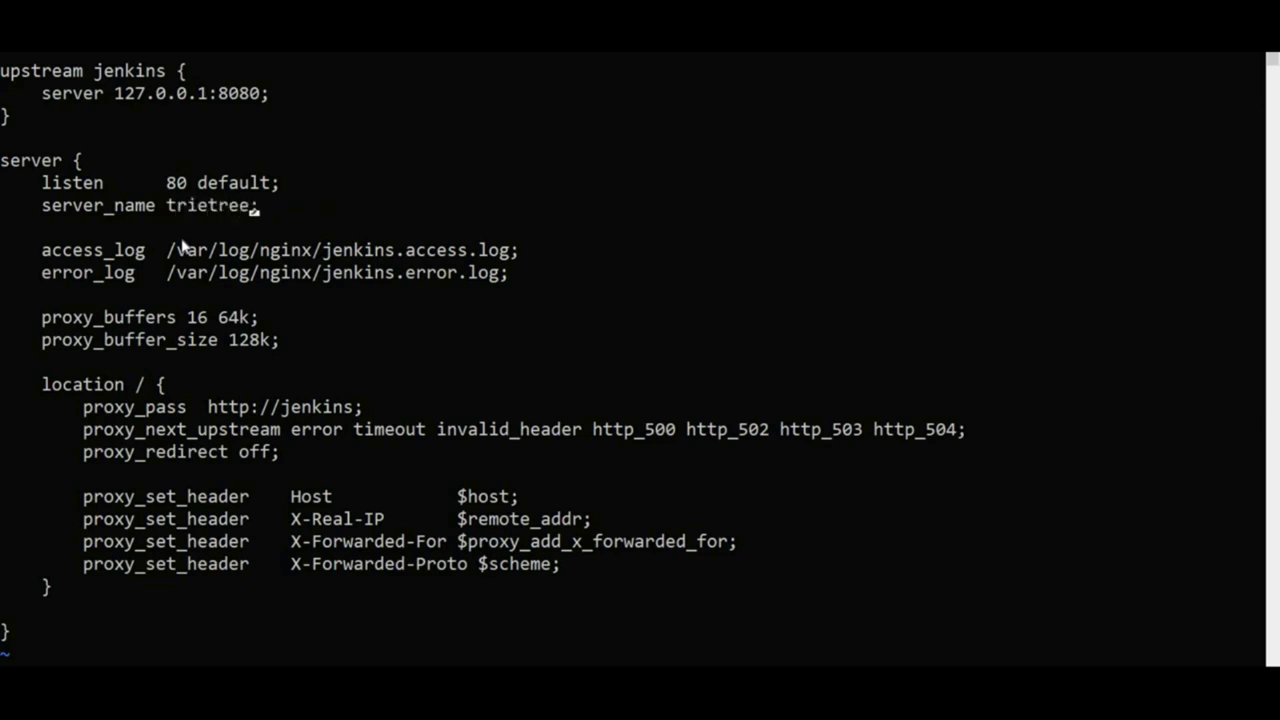
type("nkins")
key("Escape")
type(":wq")
key("Return")
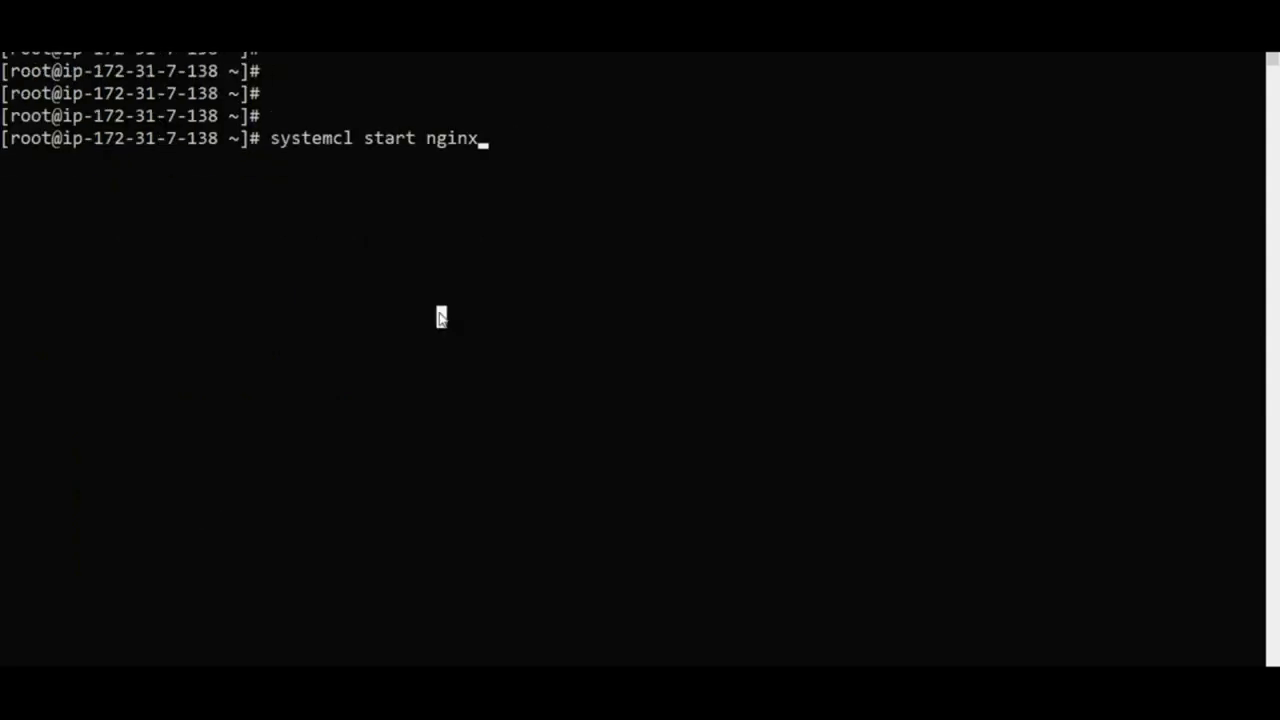
- Start the nginx service, correcting the misspelled systemctl command
key("Return")
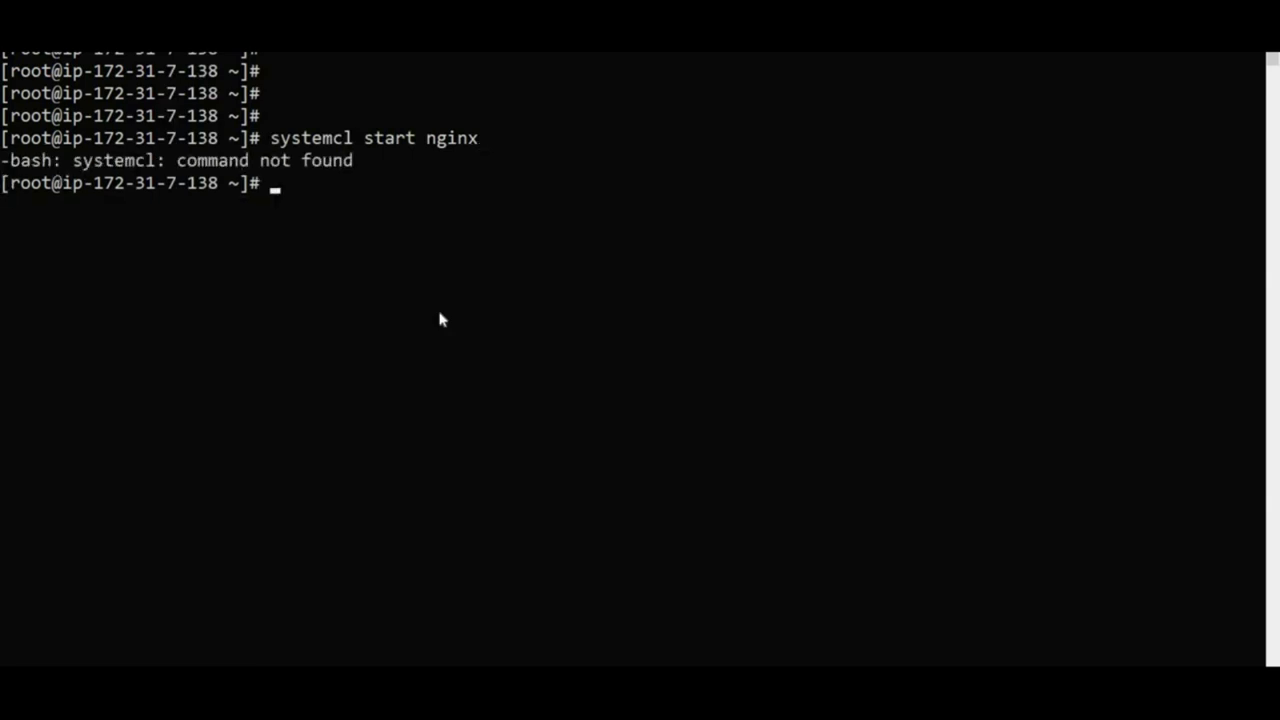
key("Up")
key("Left")
key("Left")
key("Left")
key("Left")
key("Left")
key("Left")
key("Left")
key("Left")
key("Left")
key("Left")
key("Left")
key("Left")
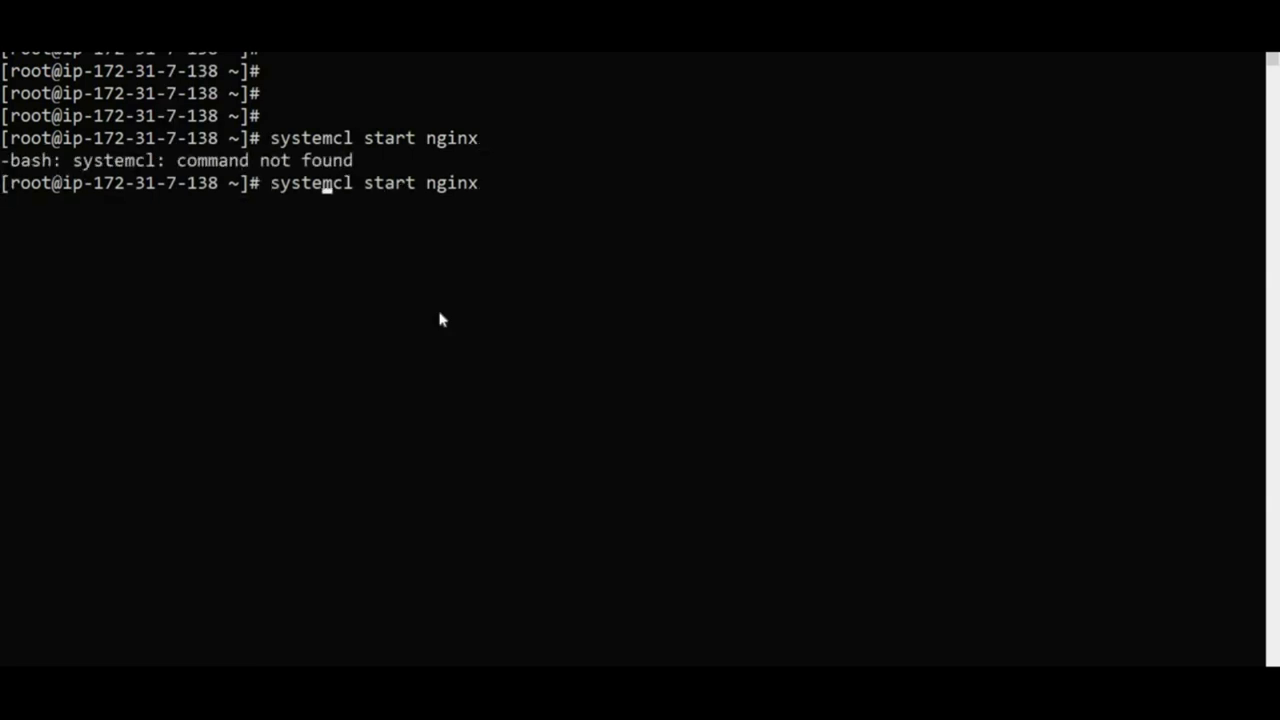
type("t")
key("Return")
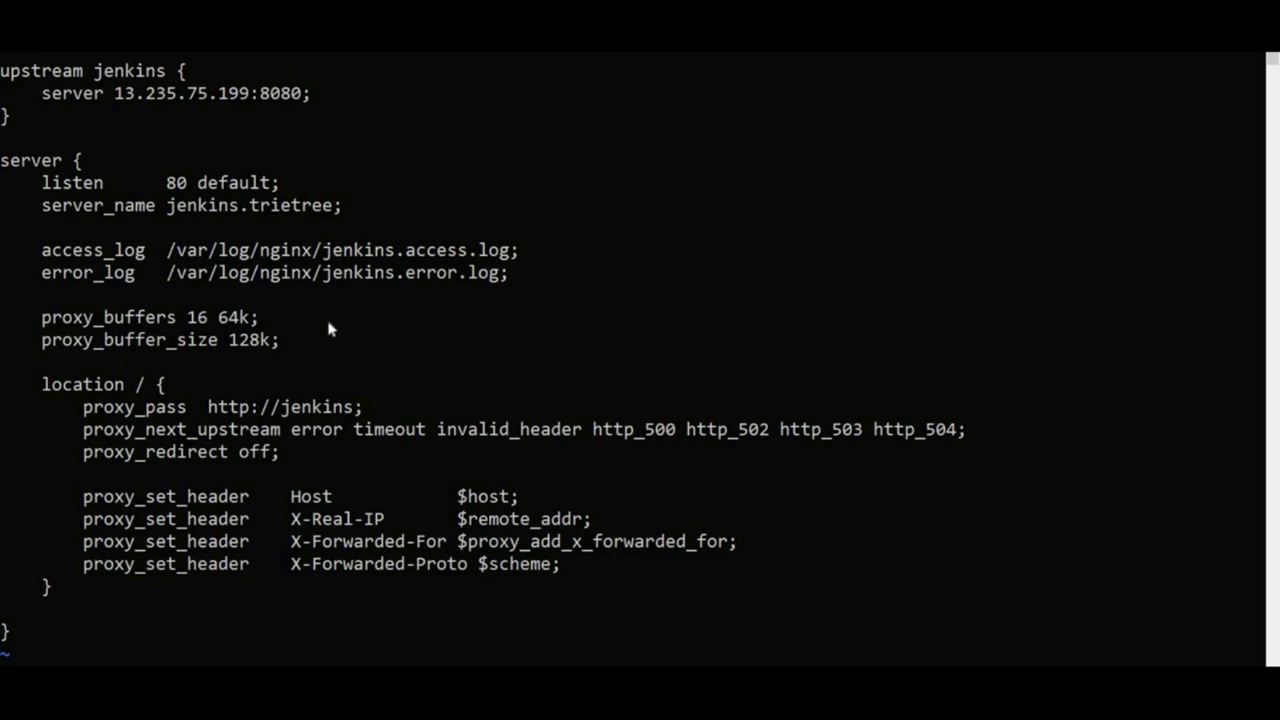
- Confirm the Jenkins service is active (running) with 'systemctl status jenkins'
type(":q")
key("Return")
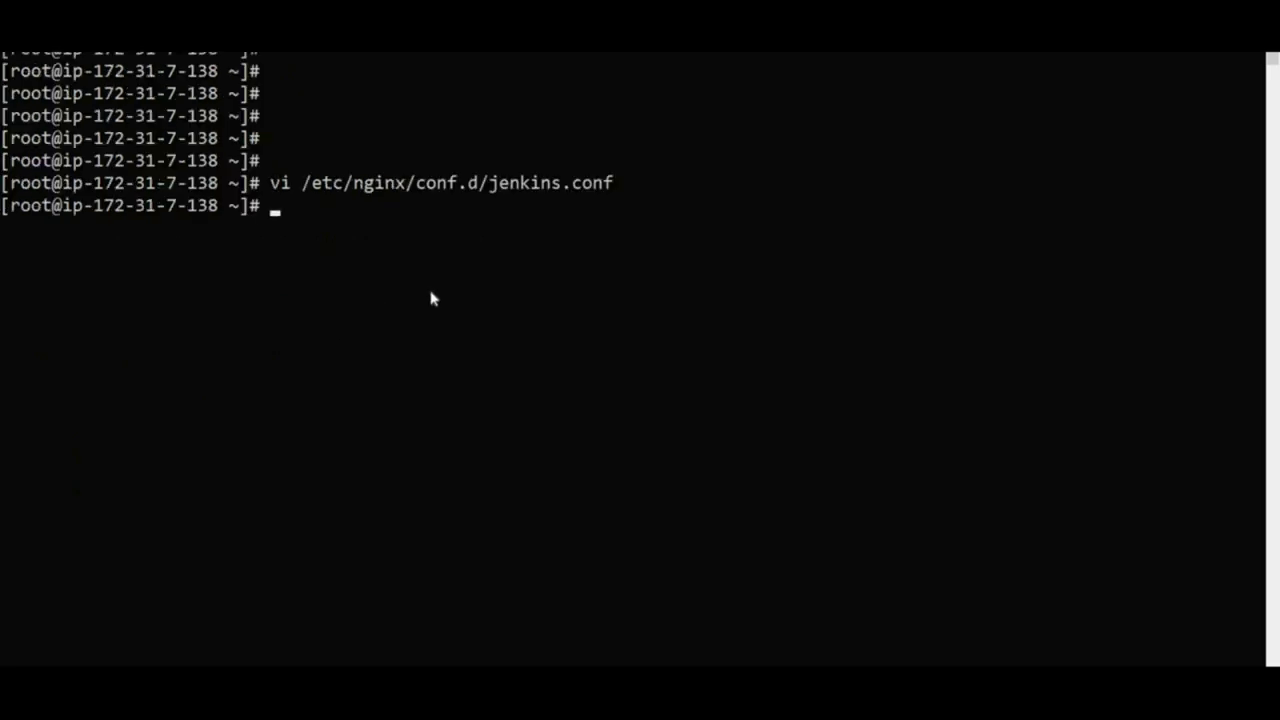
type("systemct lst")
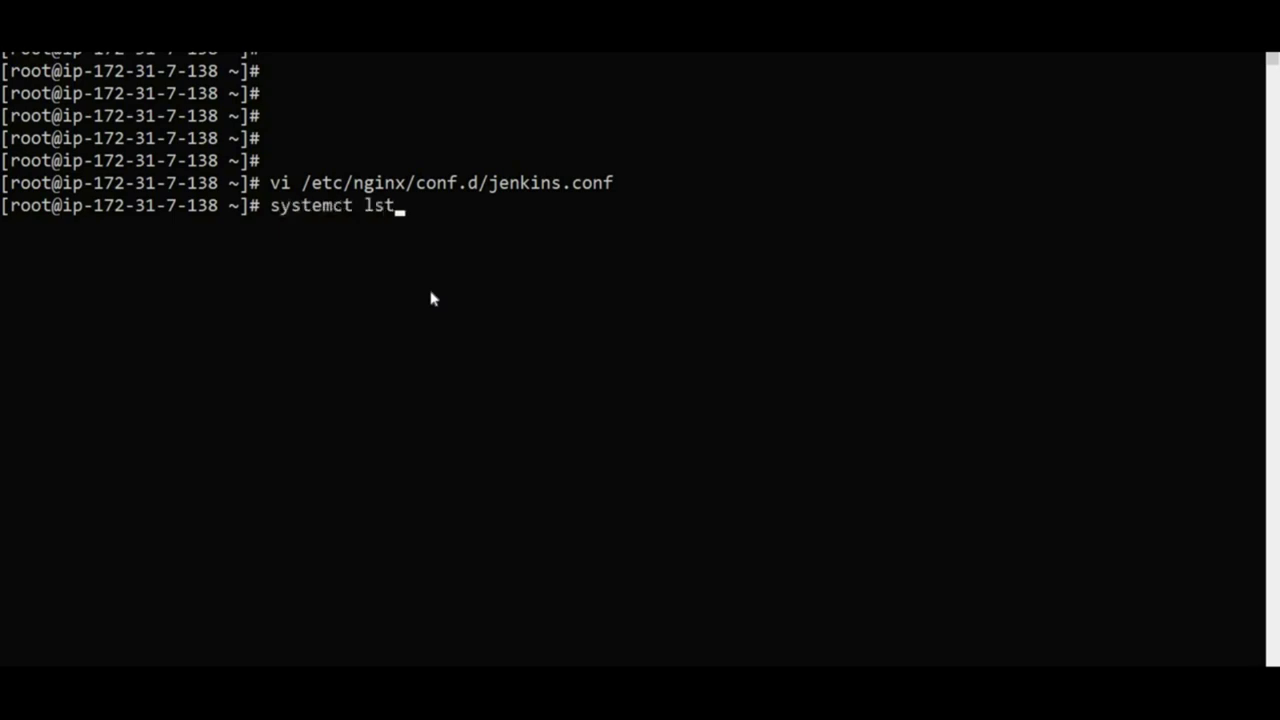
type("atus jenkins")
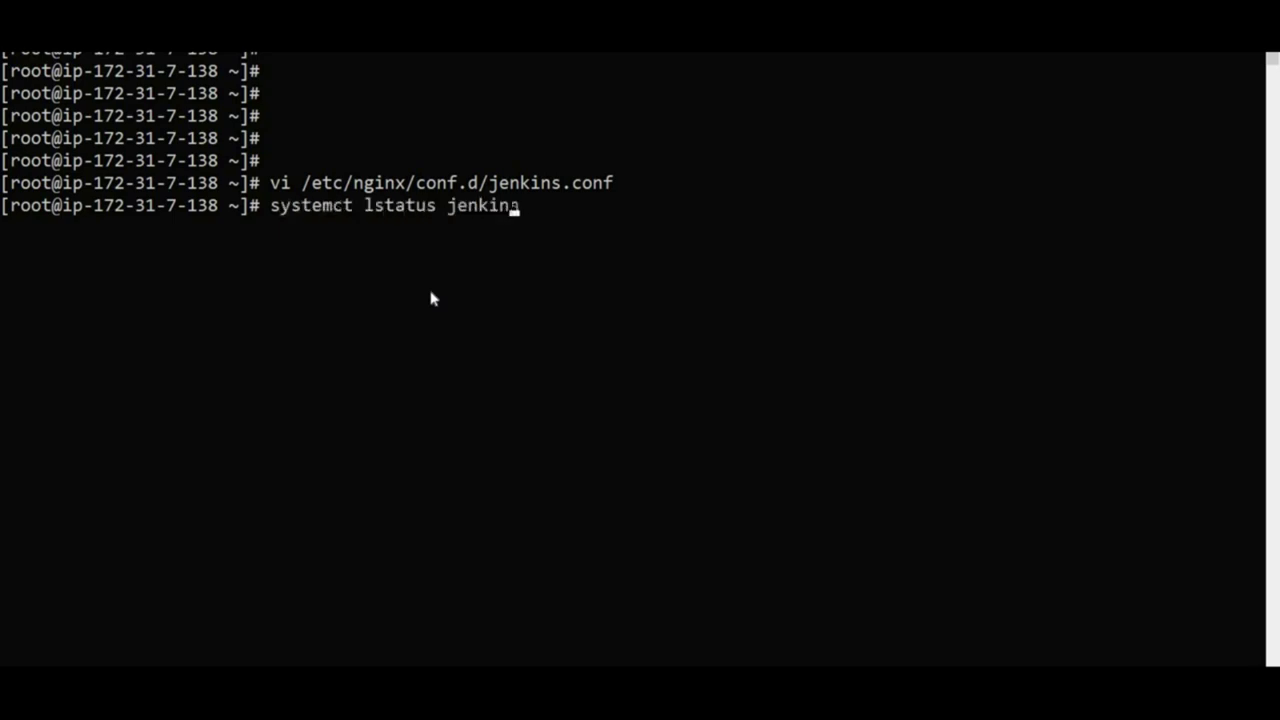
key("ctrl+Left")
key("ctrl+Left")
key("BackSpace")
key("Right")
key("Return")
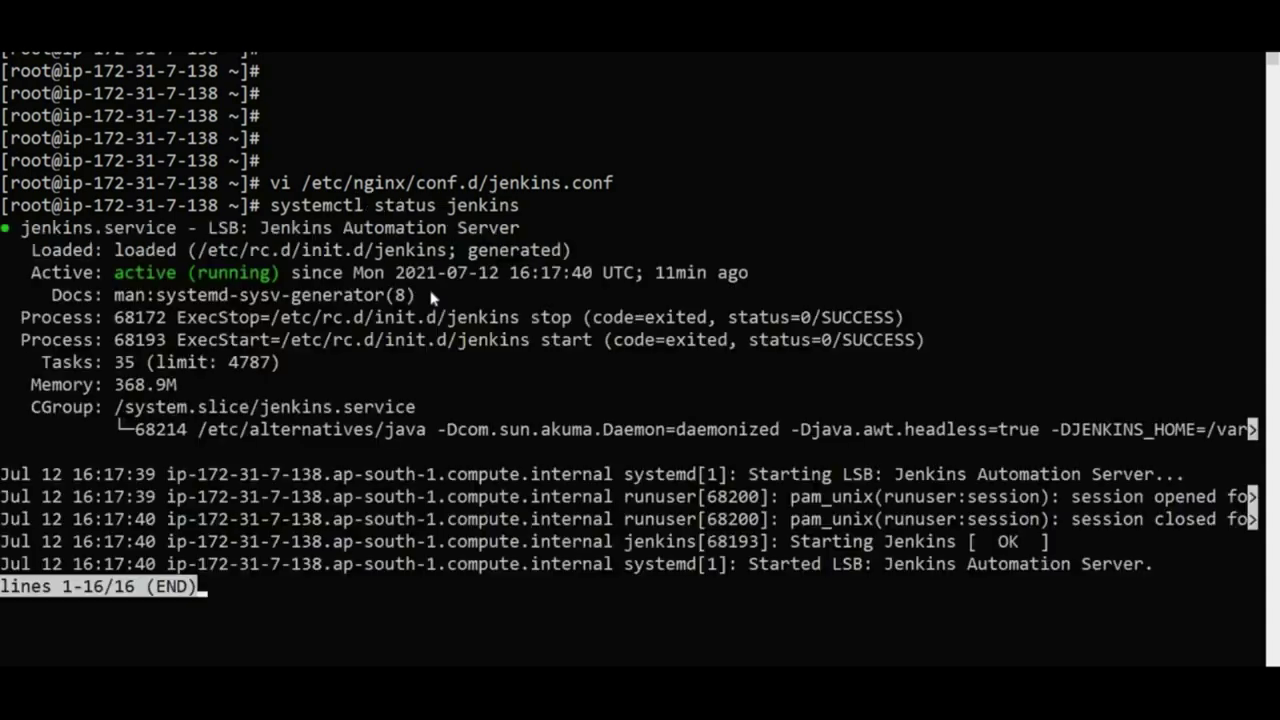
key("q")
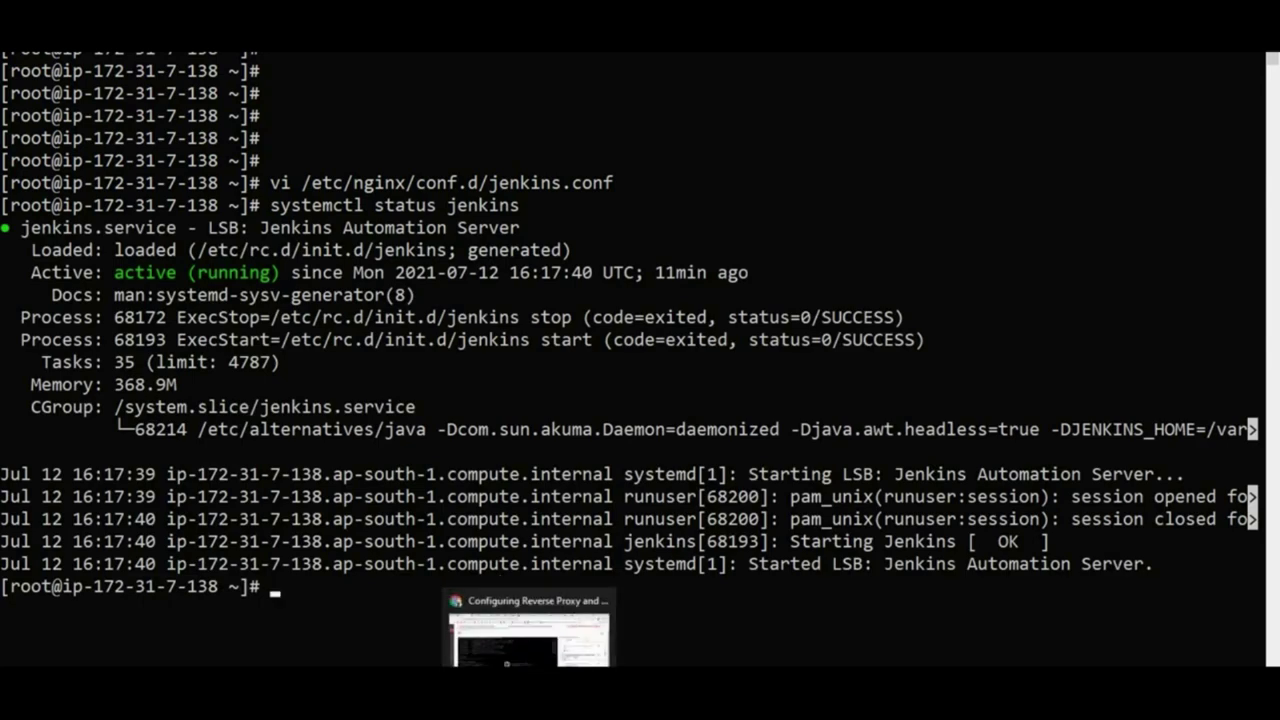
left_click(529, 630)
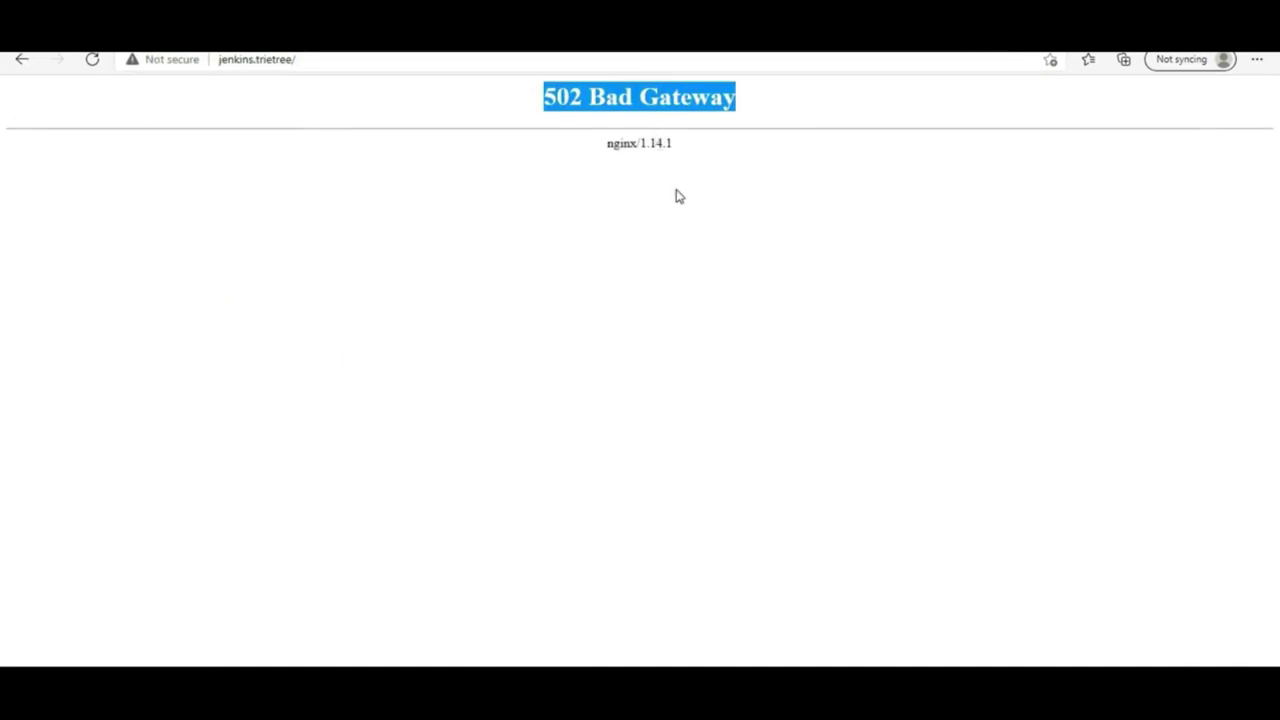
- Recheck that jenkins.trietree still returns 502 Bad Gateway, then return to the terminal
left_click(677, 195)
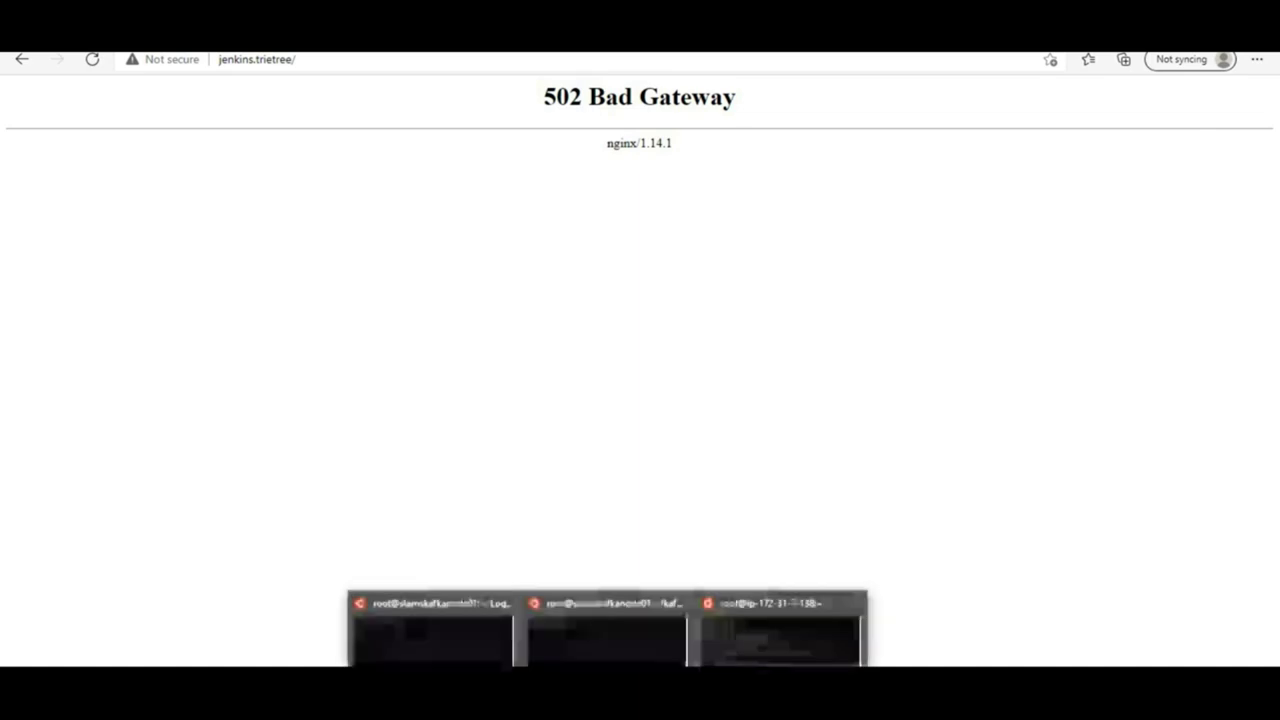
left_click(663, 606)
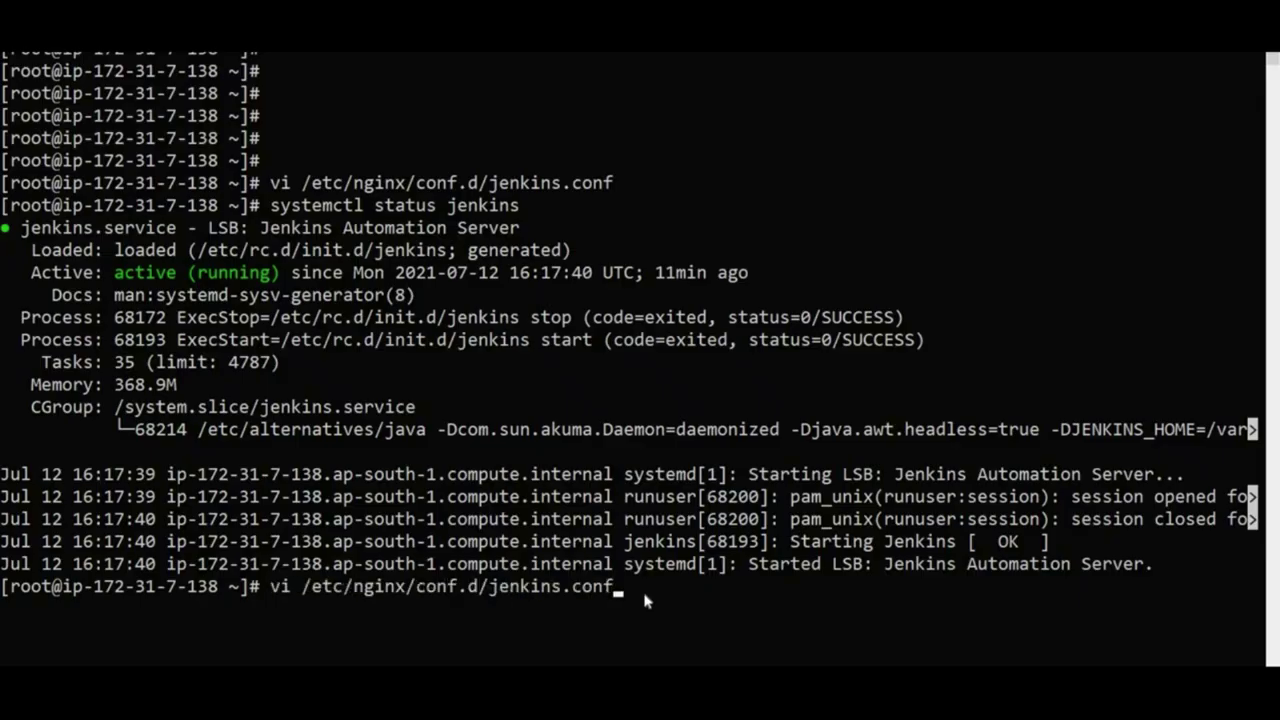
- Copy the /var/log/nginx/jenkins.error.log path from jenkins.conf in vi, then quit
key("Return")
left_click_drag(168, 272, 500, 272)
right_click(493, 273)
type(":q")
key("Return")
- Read jenkins.error.log's 13: Permission denied upstream failures to port 8080, then clear the screen
type("ci")
right_click(493, 273)
key("Return")
key("ctrl+c")
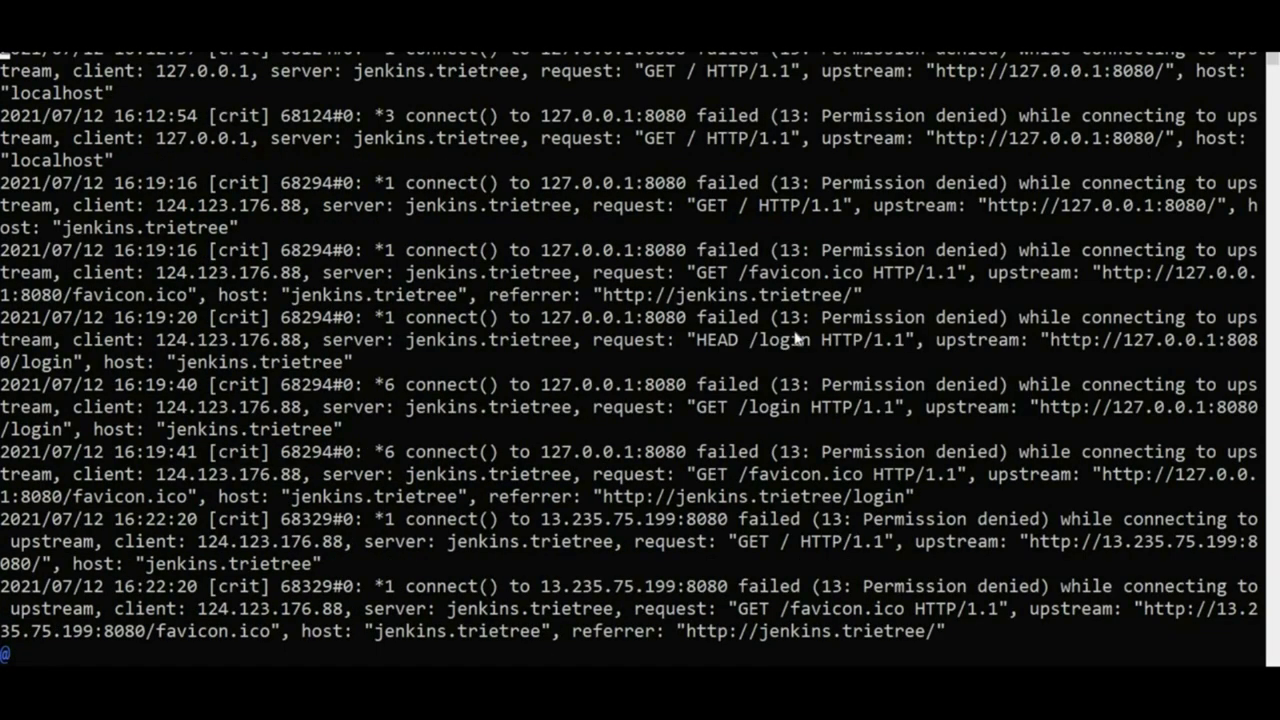
scroll(797, 340, "down", 1)
left_click_drag(822, 519, 1036, 519)
right_click(1035, 519)
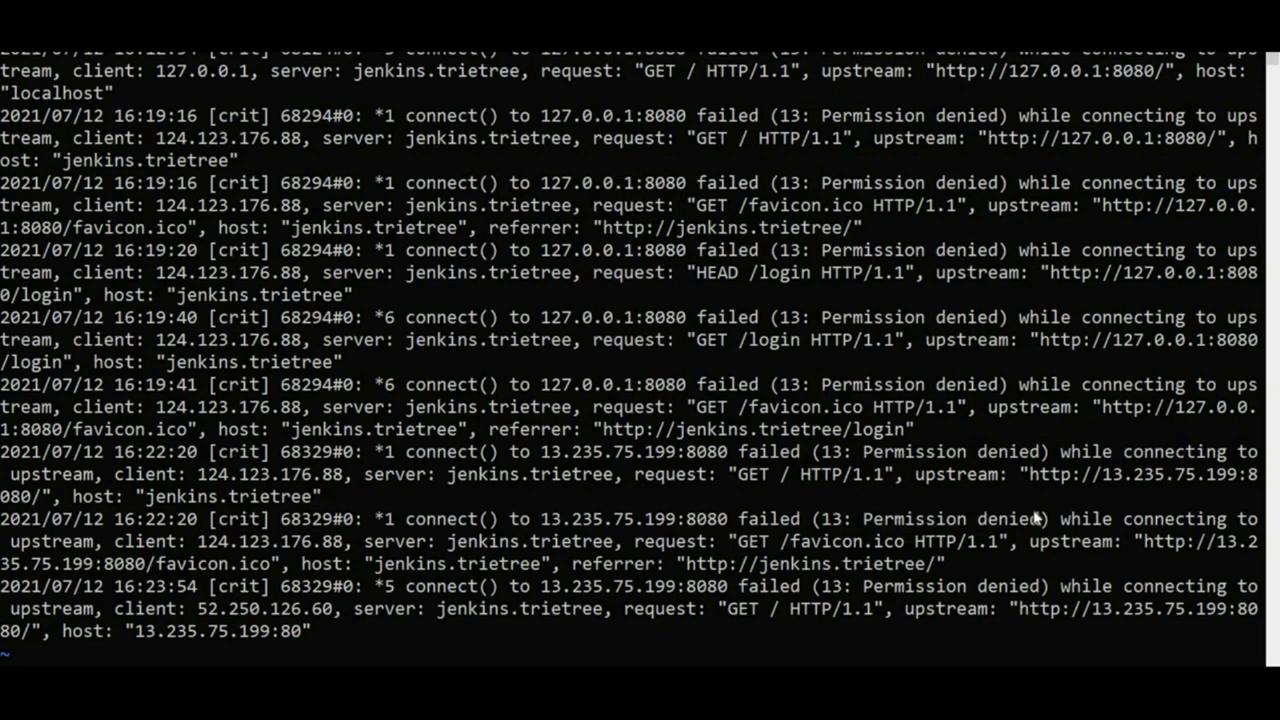
type(":q")
key("Return")
key("Return")
key("ctrl+l")
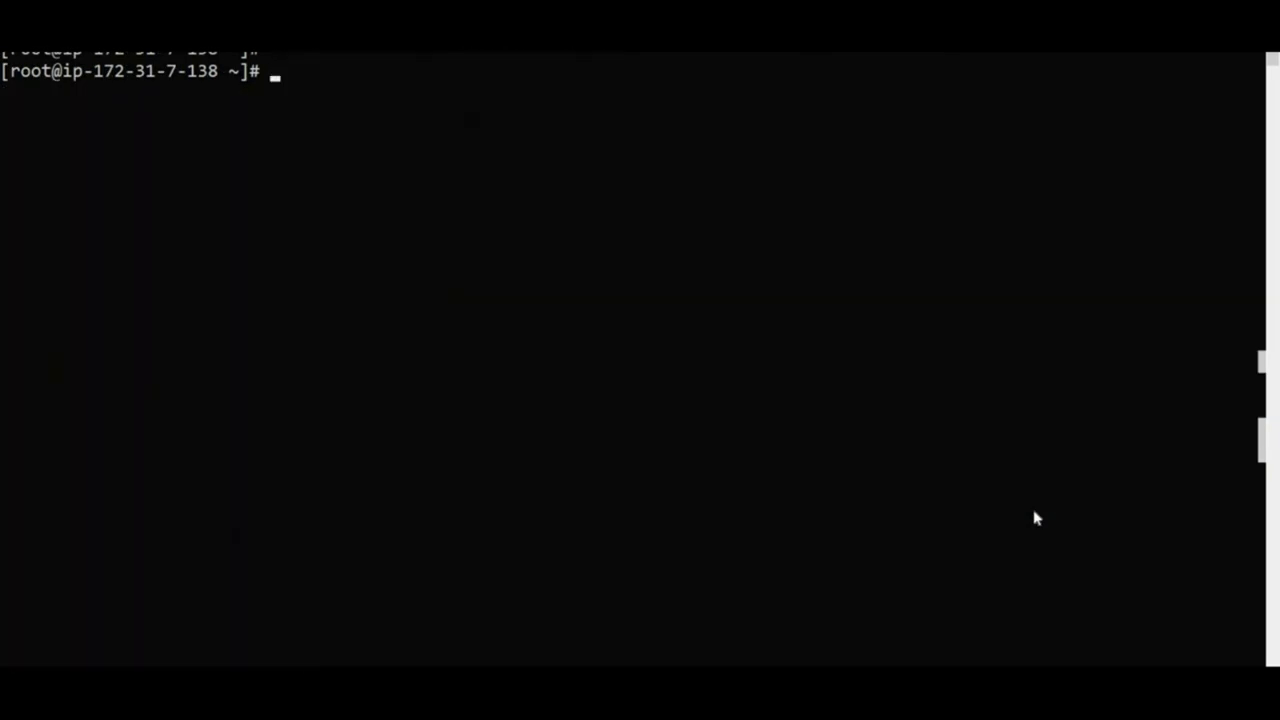
- Switch SELinux from Enforcing to Permissive with setenforce, verifying with getenforce
key("Return")
key("Return")
key("Return")
key("Return")
type("get")
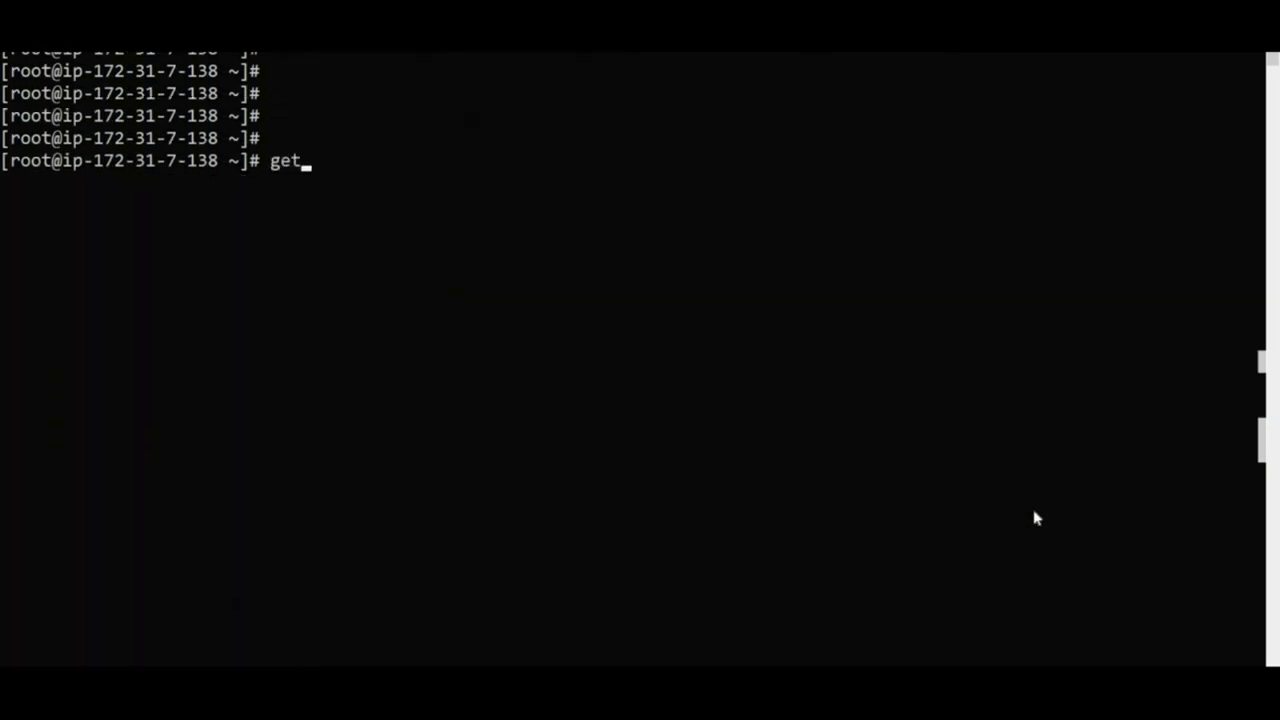
key("BackSpace")
type("tenforce")
key("Return")
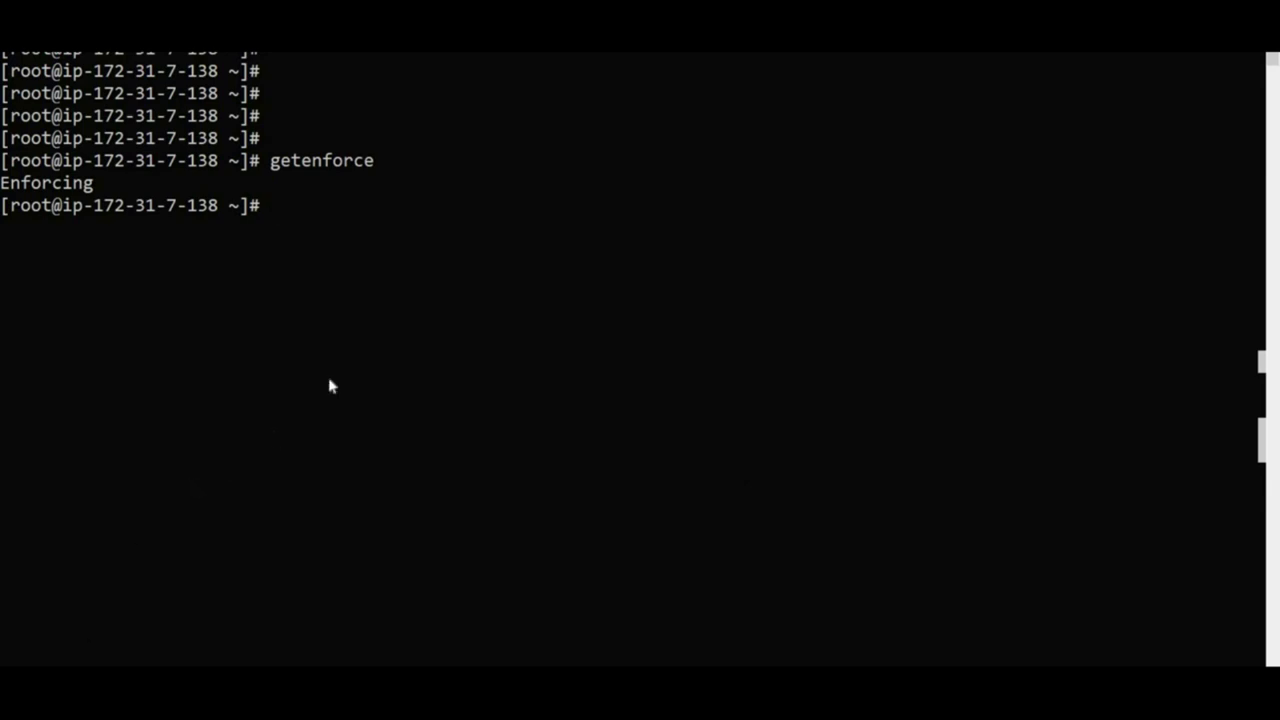
type("setenforce Permissive")
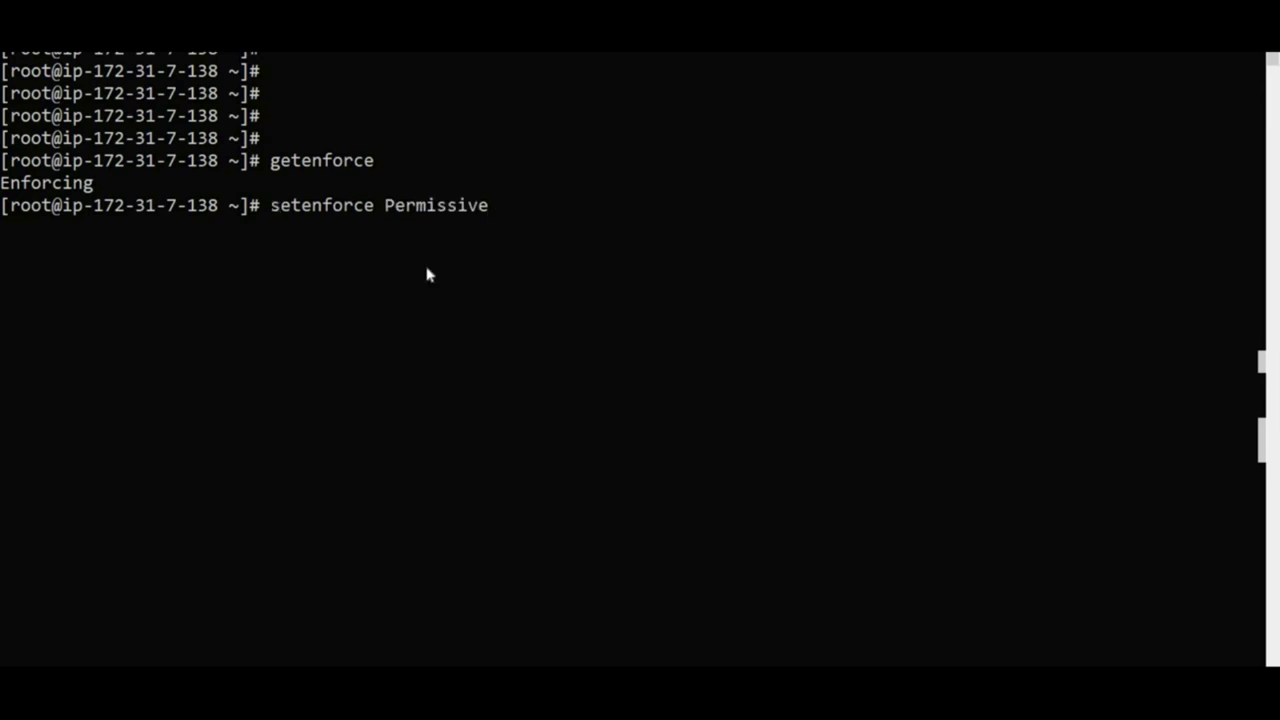
key("Return")
key("Up")
key("Up")
key("Return")
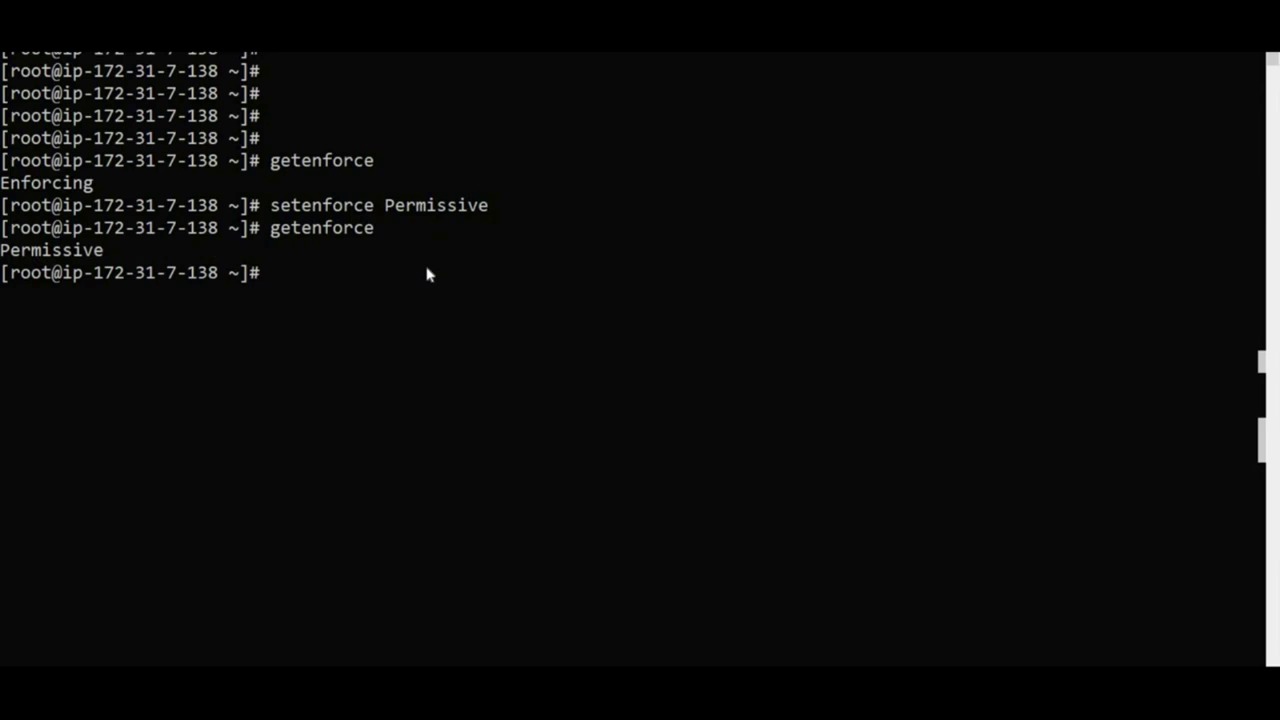
- Check the nginx service status, then stop nginx with systemctl stop nginx
type("systemctl status ")
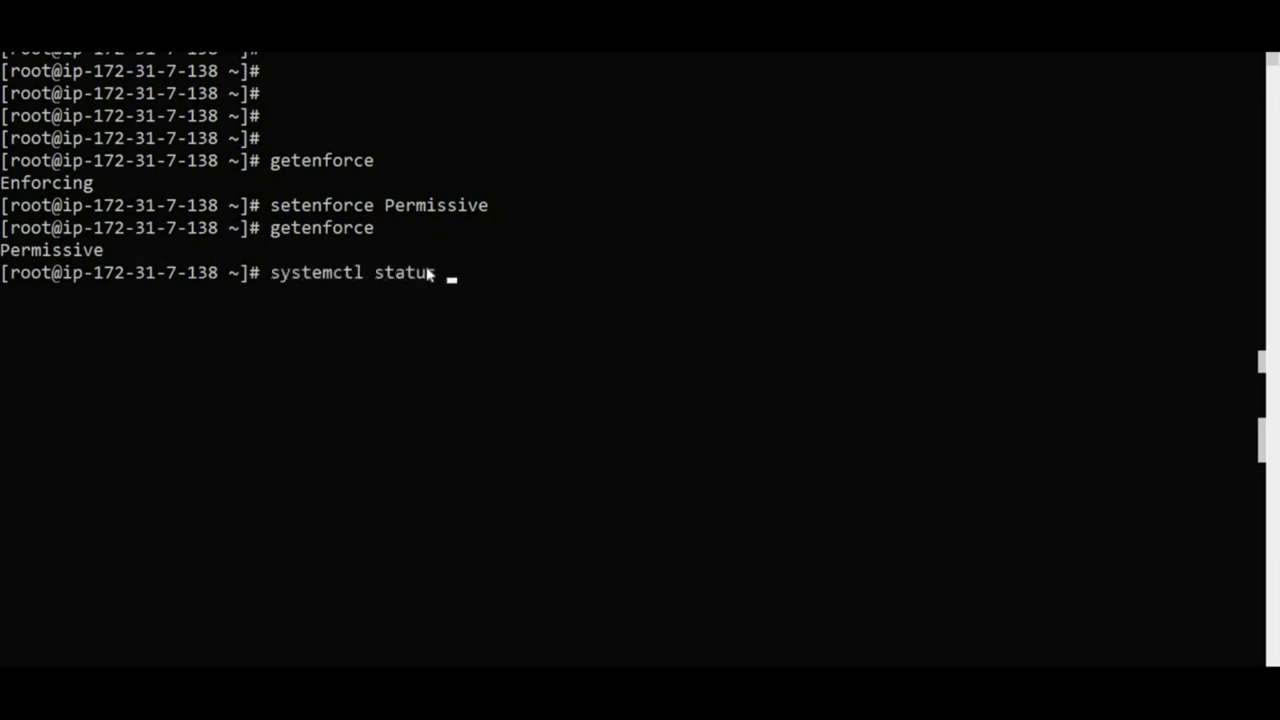
type("nginx")
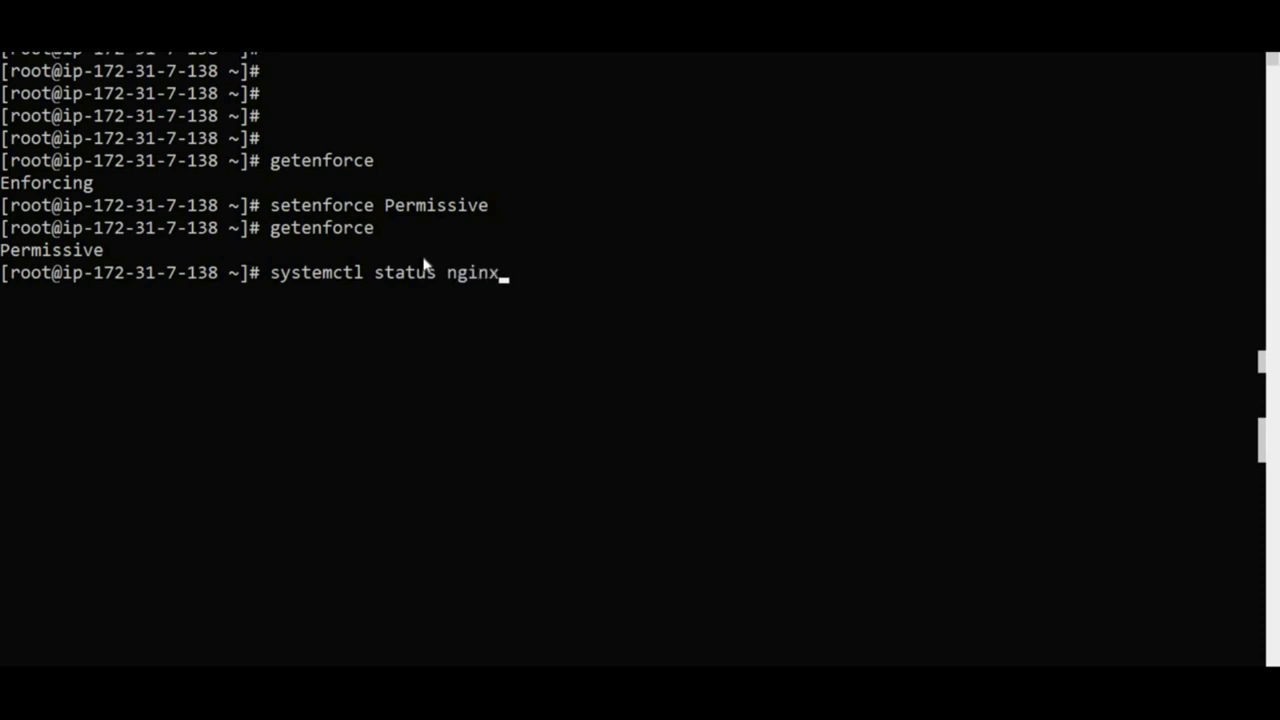
key("Return")
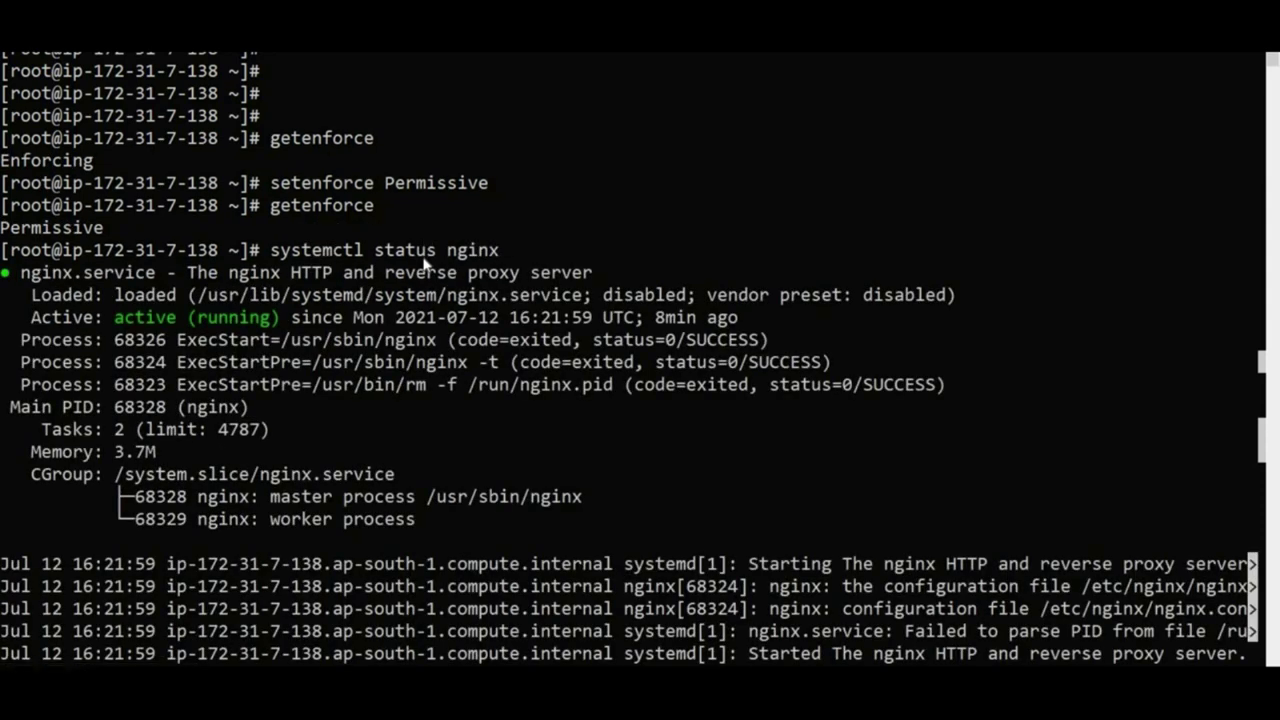
key("ctrl+l")
key("Up")
key("Left")
key("Left")
key("Left")
key("Left")
key("Left")
key("Left")
type("\\\\")
key("BackSpace")
key("BackSpace")
key("BackSpace")
key("BackSpace")
key("BackSpace")
key("BackSpace")
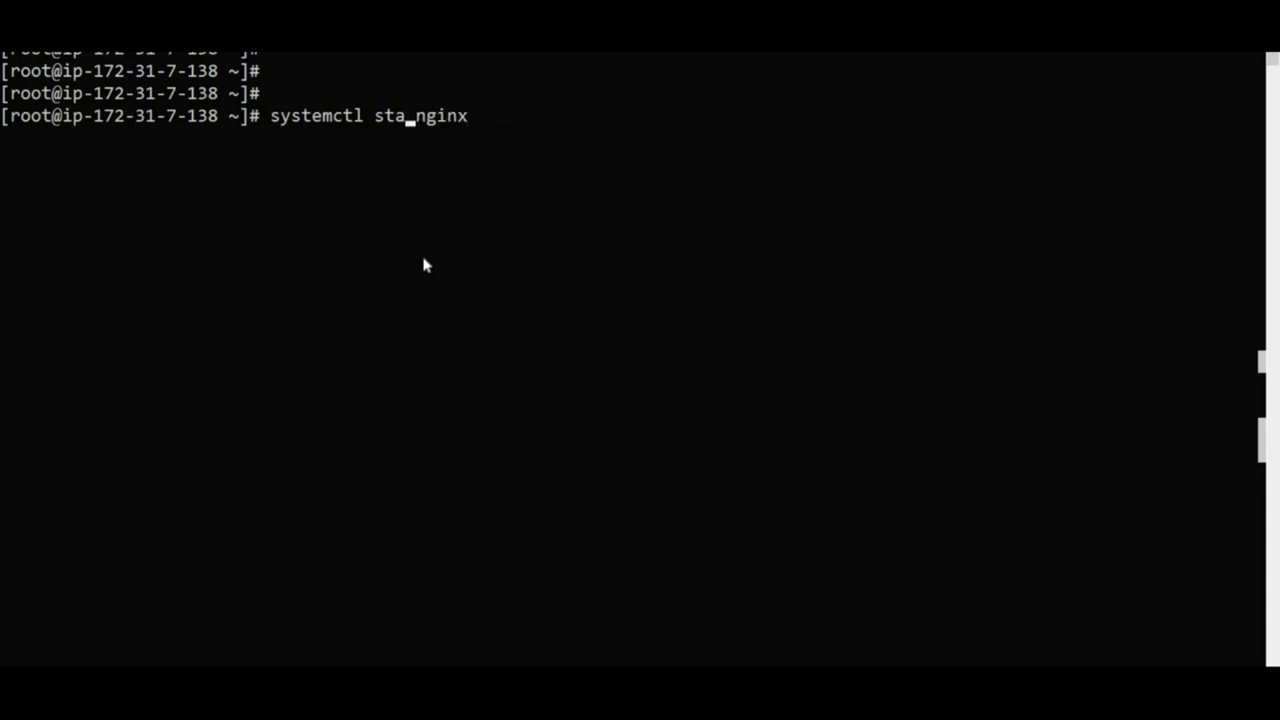
type("op")
key("Return")
- Start the nginx service again with systemctl start nginx
key("Up")
key("Left")
key("Left")
key("Left")
key("Left")
key("Left")
key("Left")
key("BackSpace")
key("BackSpace")
type("a")
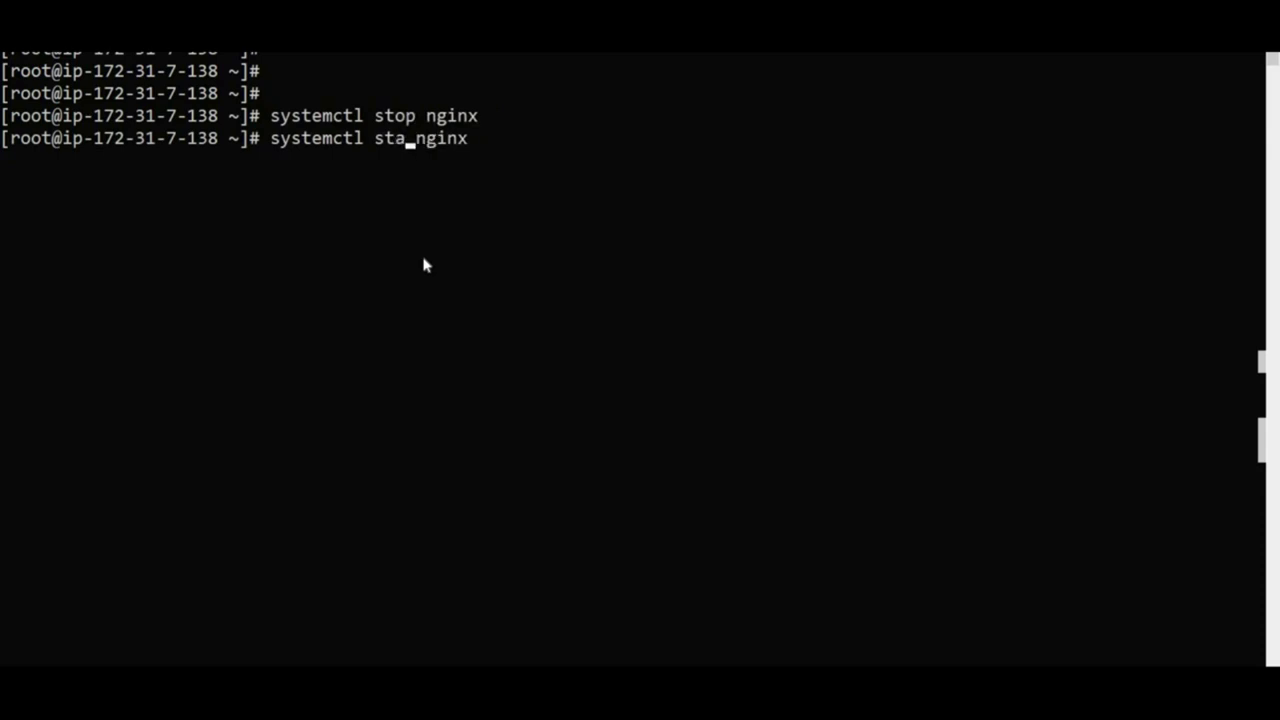
type("rt")
key("Return")
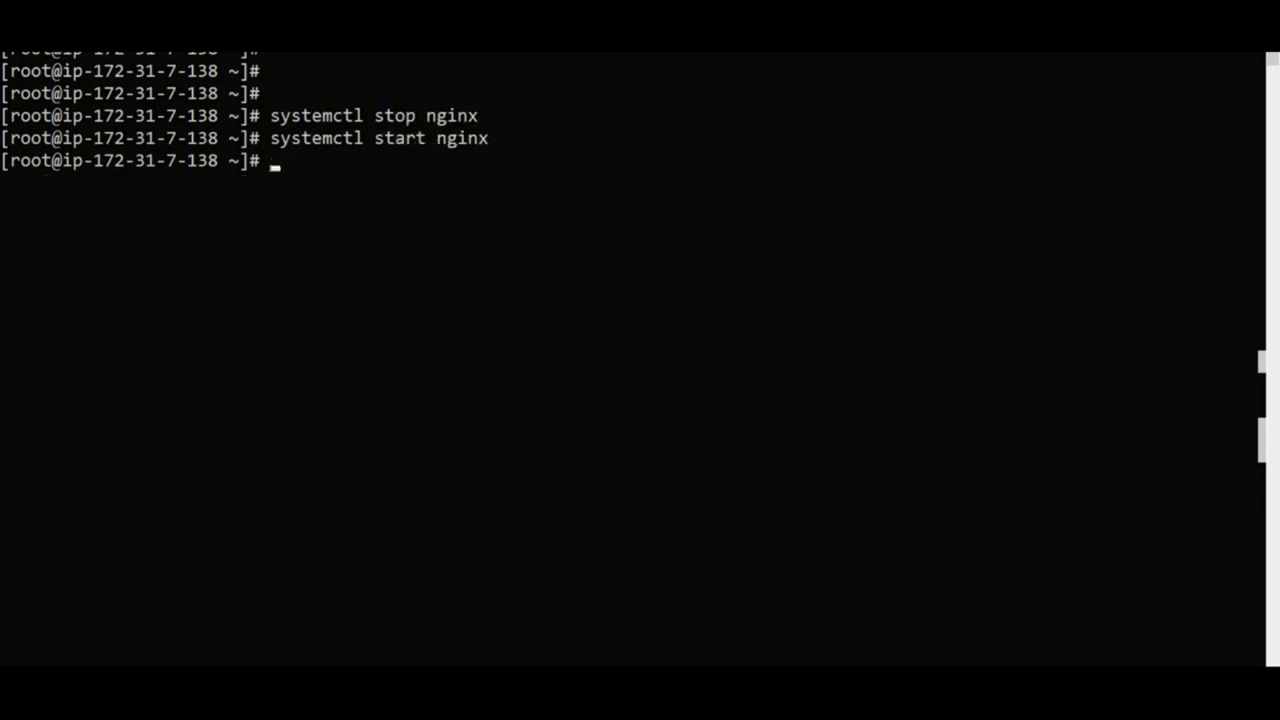
key("alt+Tab")
key("alt+Tab")
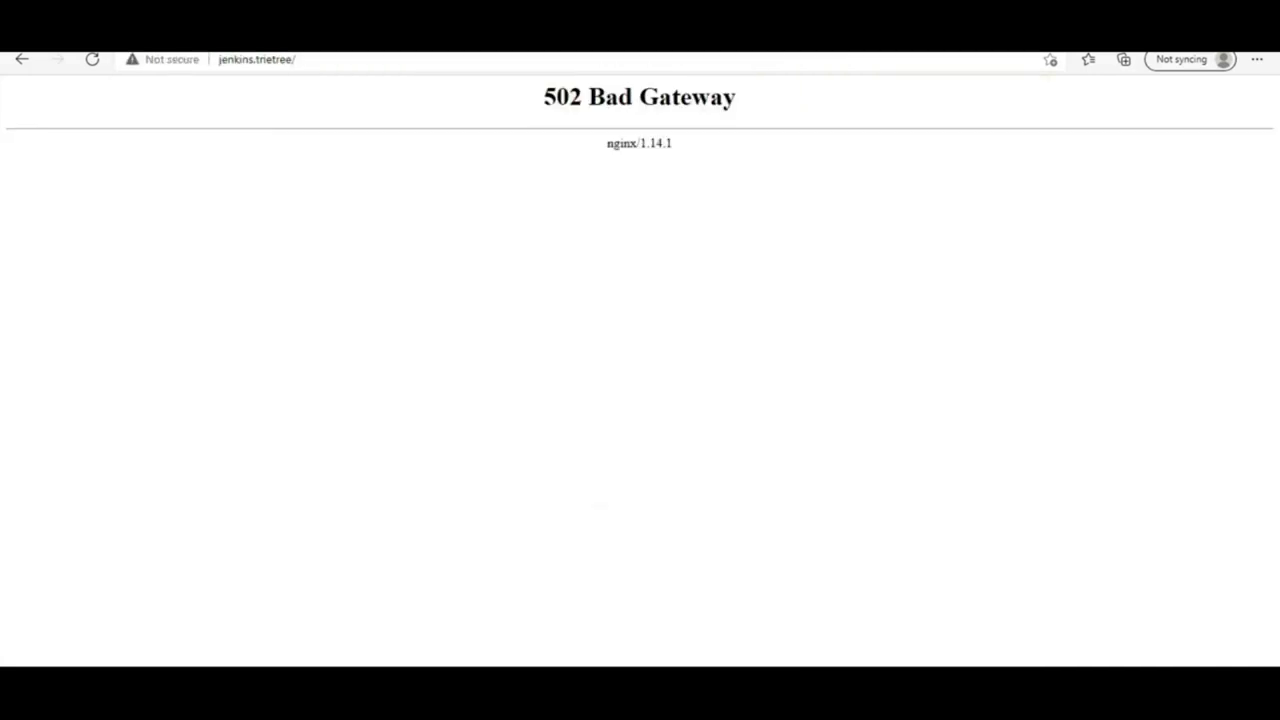
- Reload the jenkins.trietree site in Edge
left_click(772, 64)
key("Return")
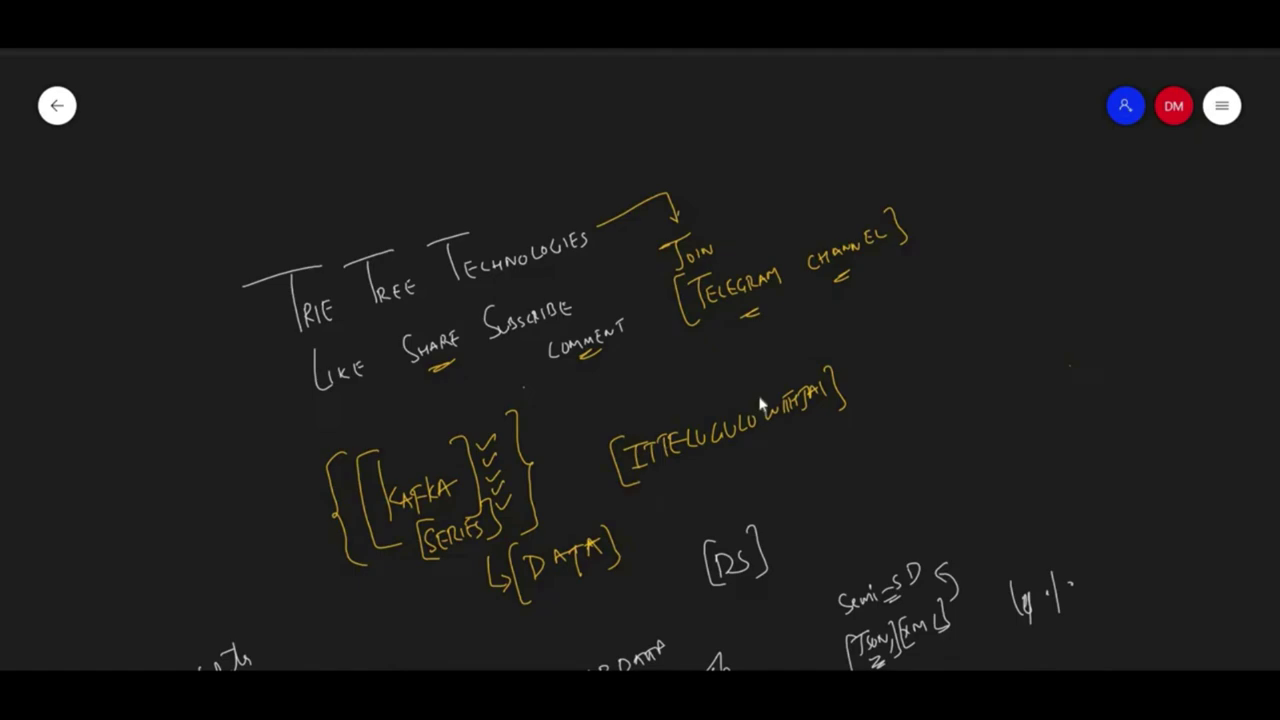
- Switch from the whiteboard to the Jenkins dashboard in Firefox
left_click(568, 635)
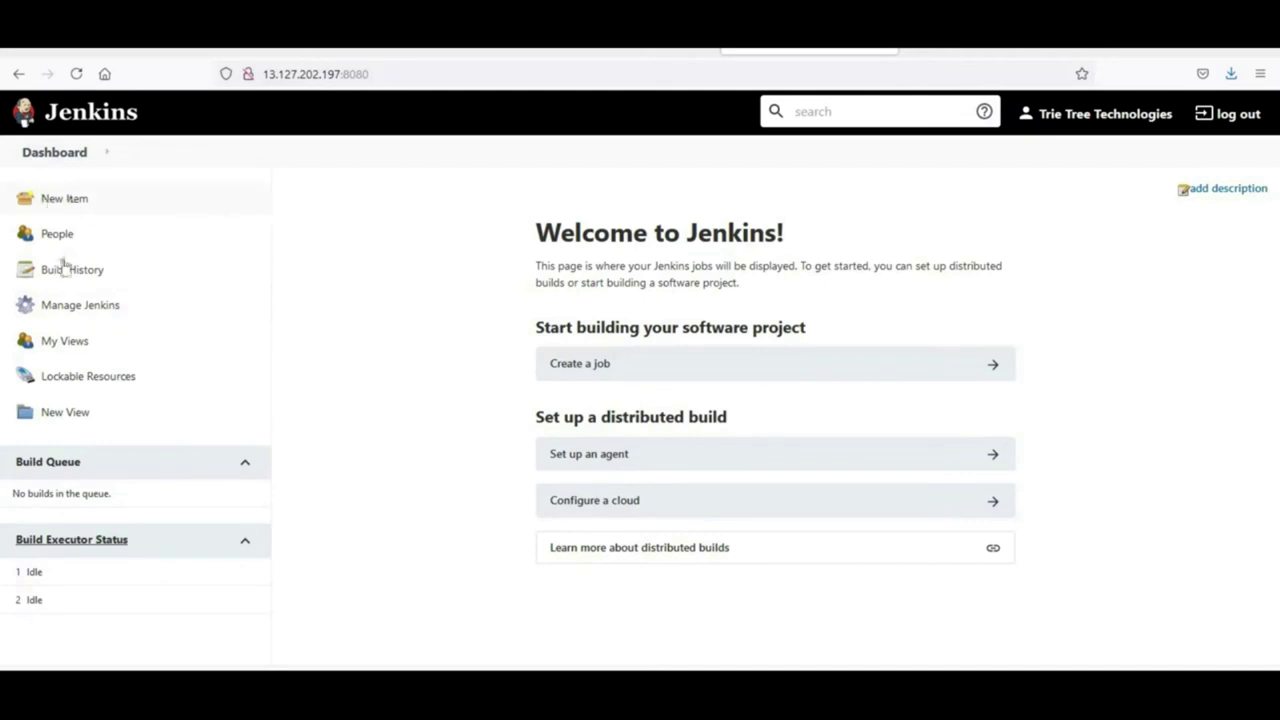
- Browse the Available and Installed plugin lists, then go back to the dashboard and People
left_click(87, 306)
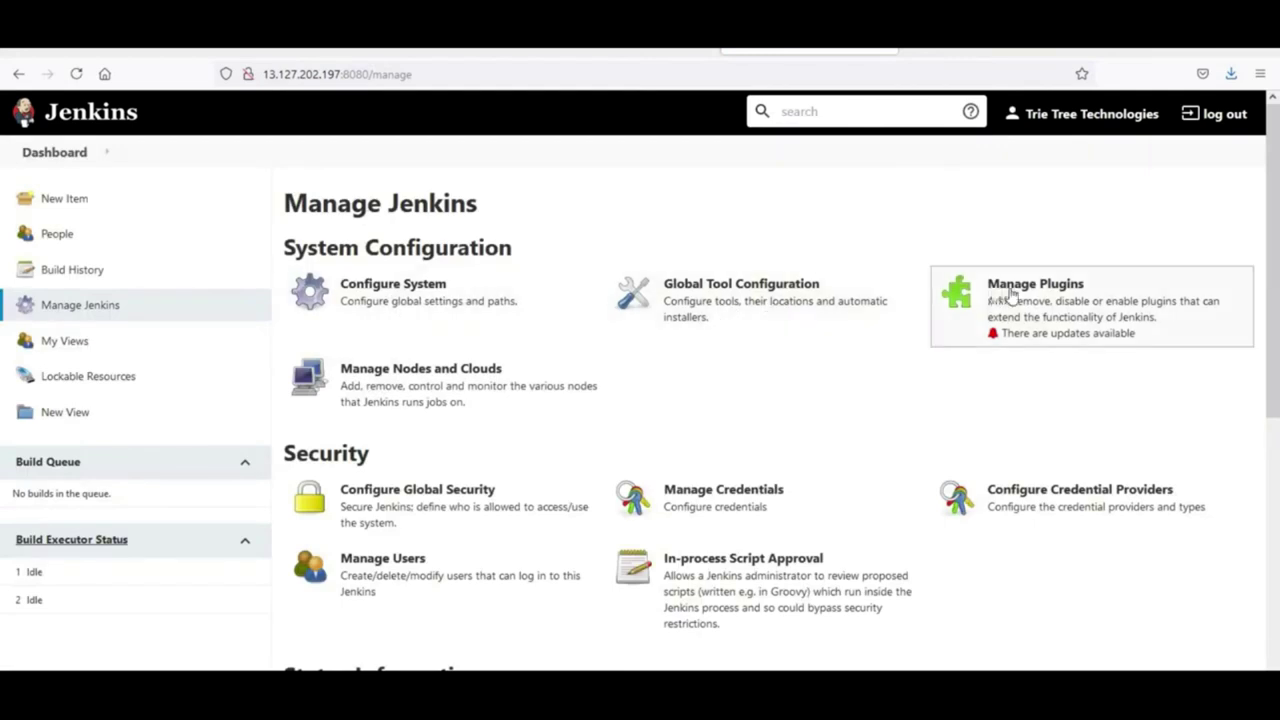
left_click(1058, 303)
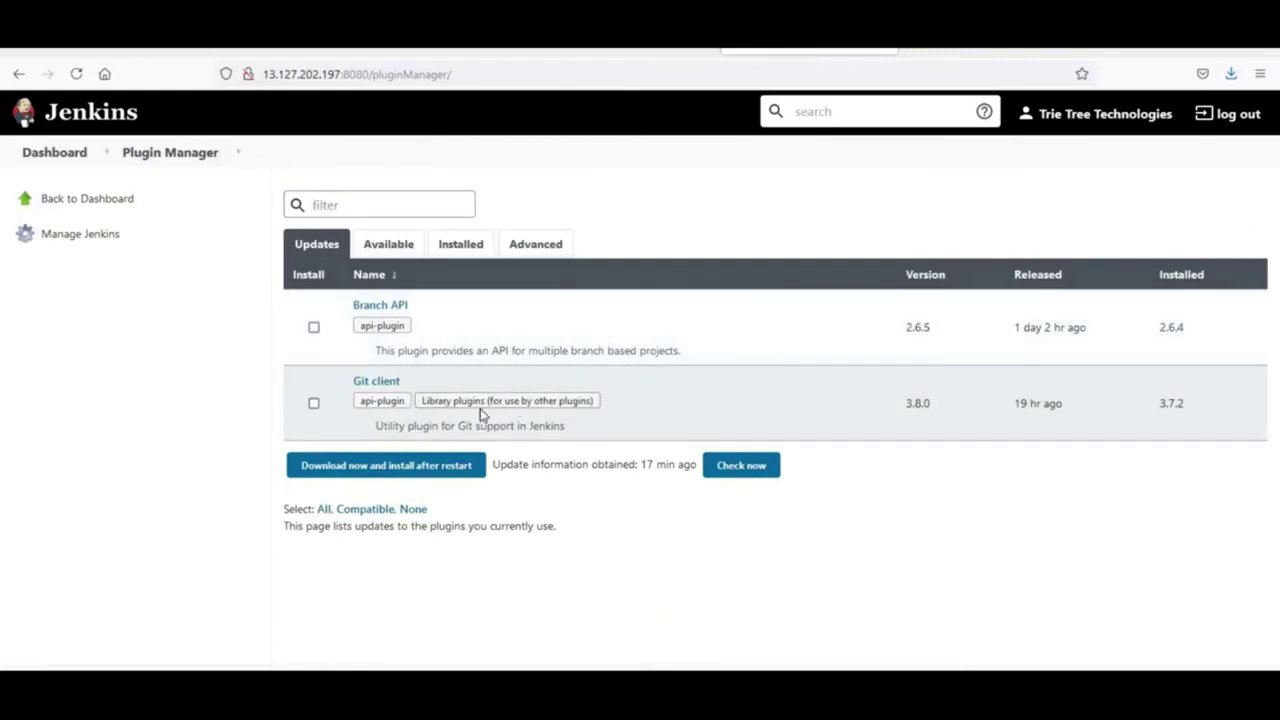
left_click(380, 246)
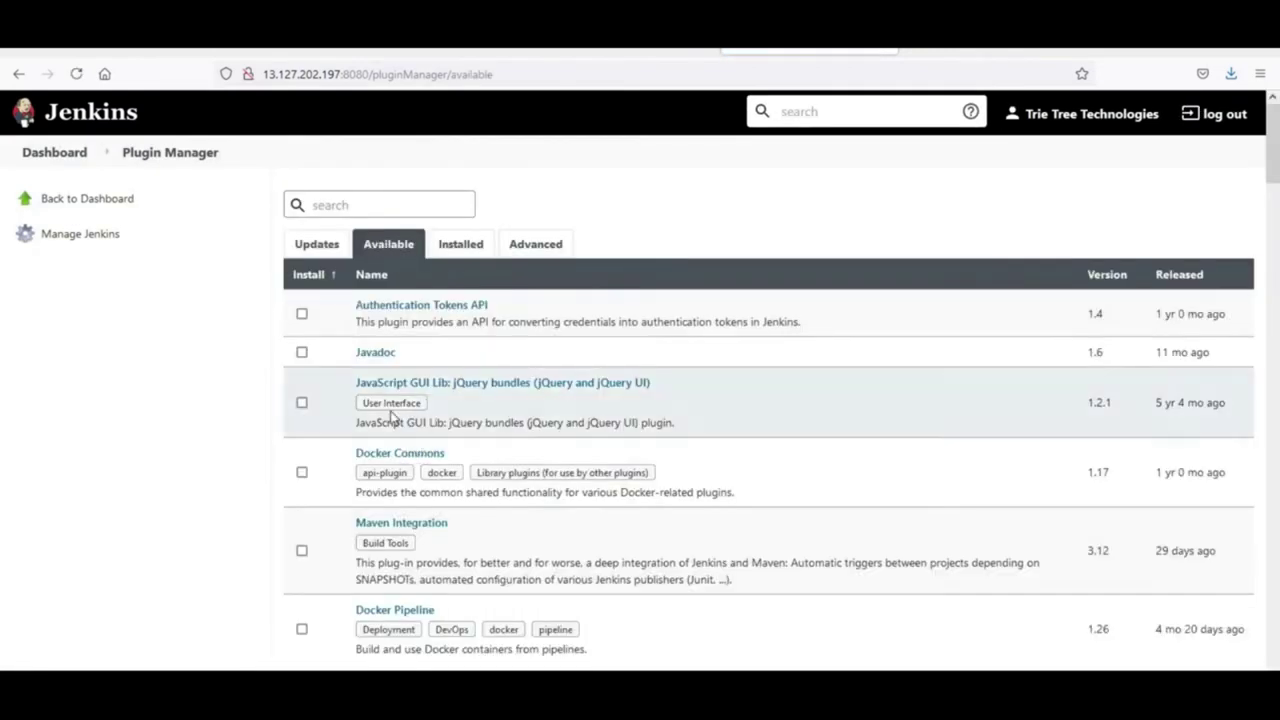
left_click(458, 248)
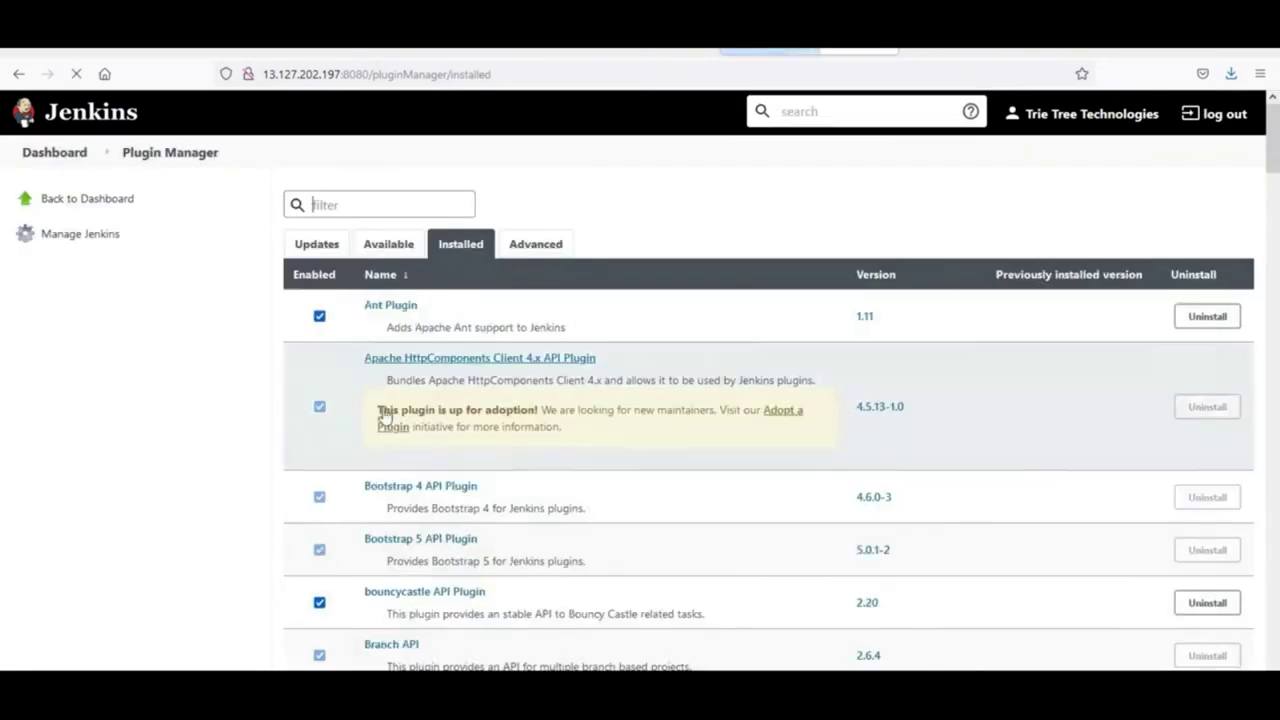
left_click(386, 250)
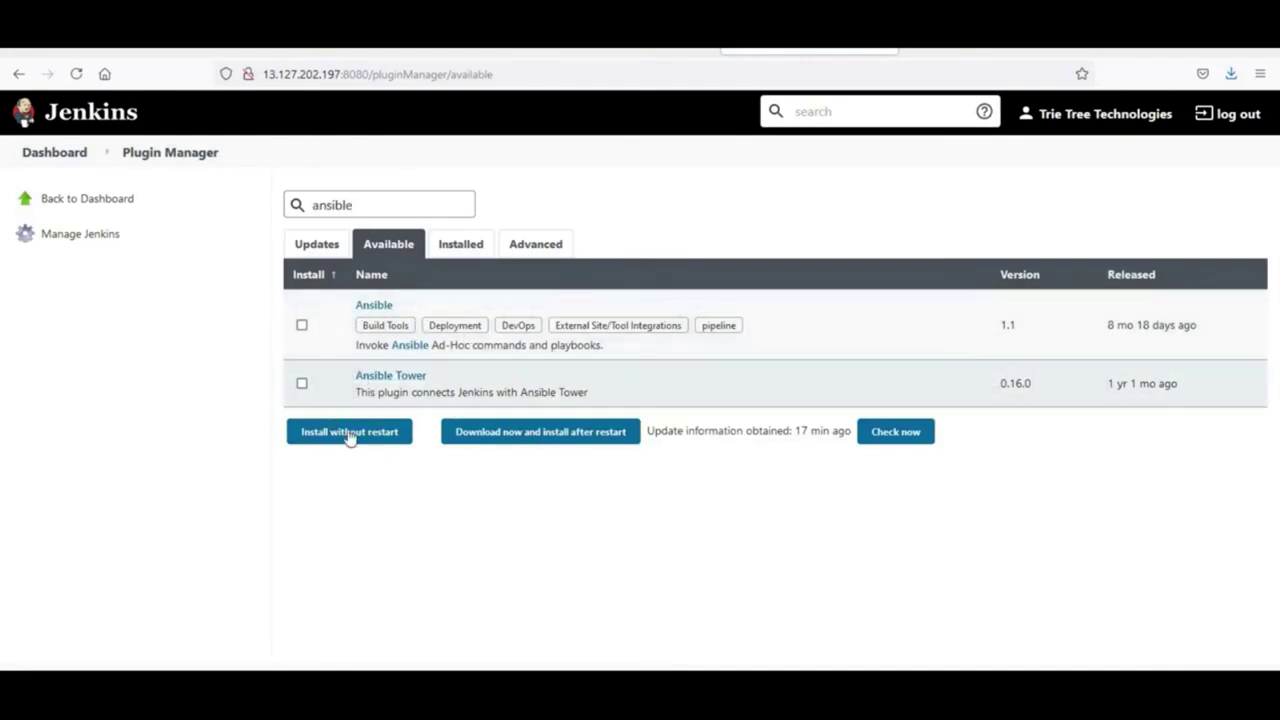
left_click(118, 204)
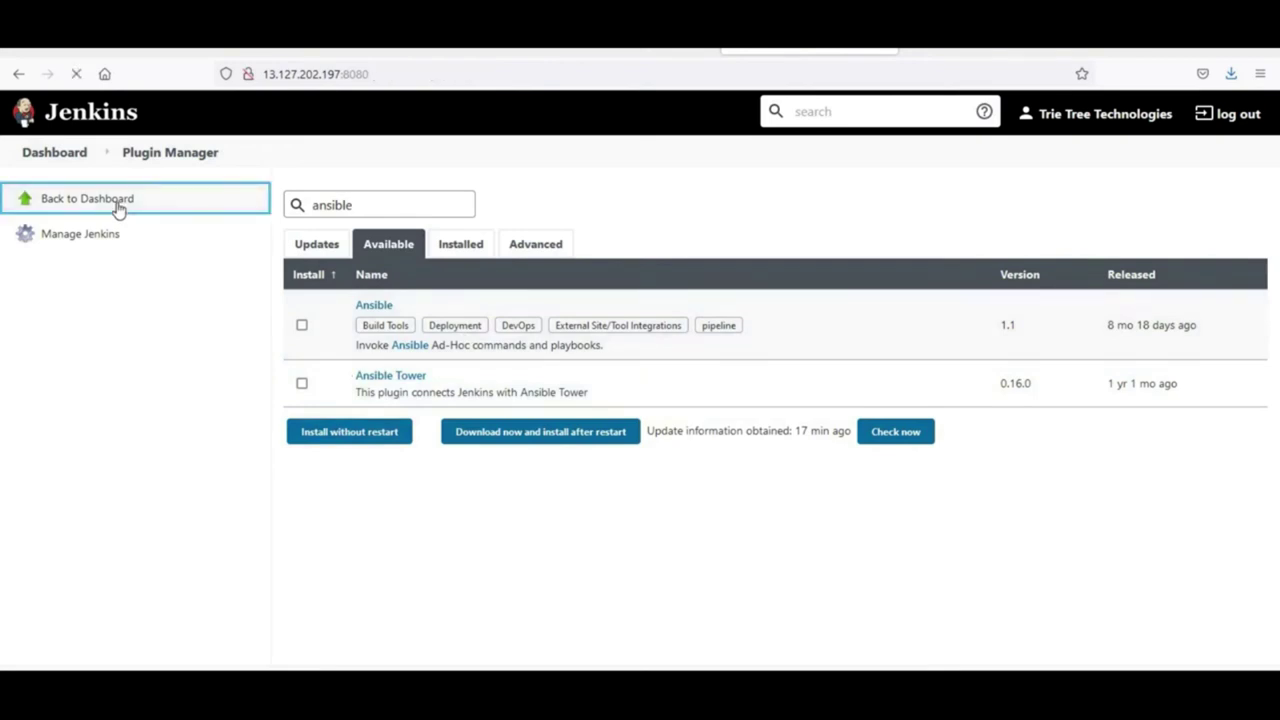
left_click(68, 239)
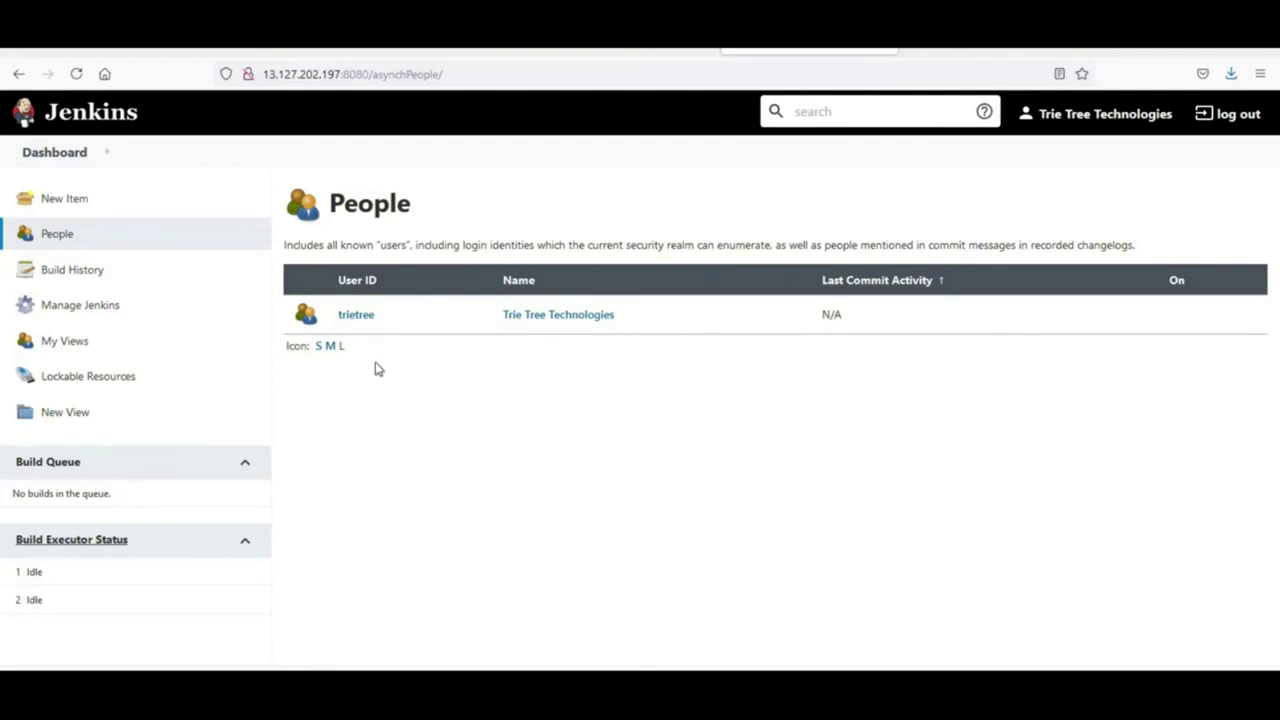
- Check Manage Credentials, which has only the global domain and no credentials, then return to Manage Jenkins
left_click(88, 307)
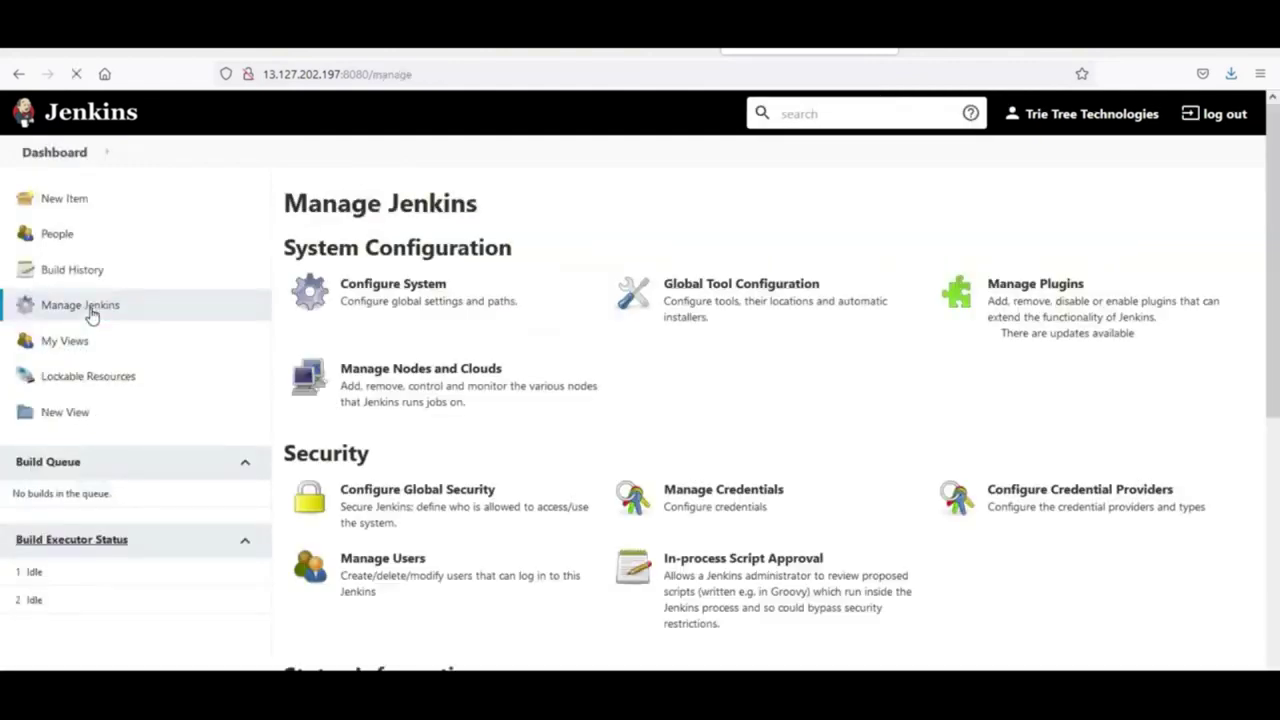
left_click(746, 497)
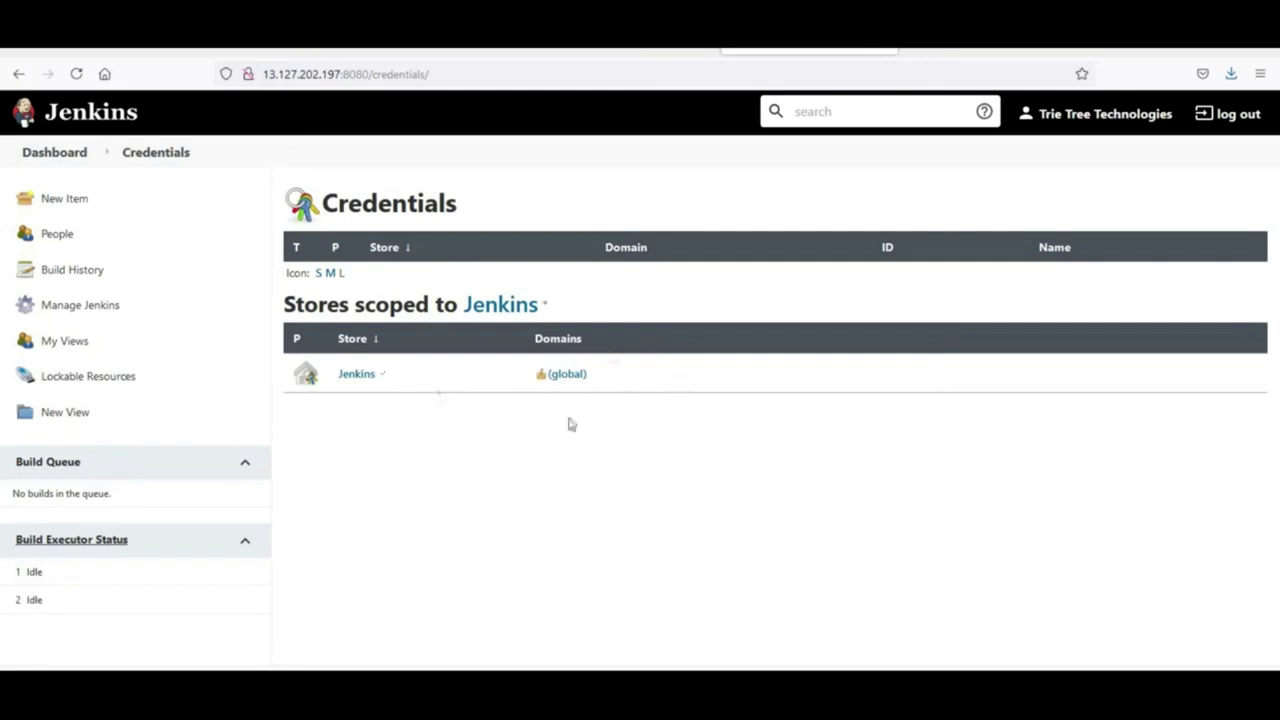
left_click(72, 306)
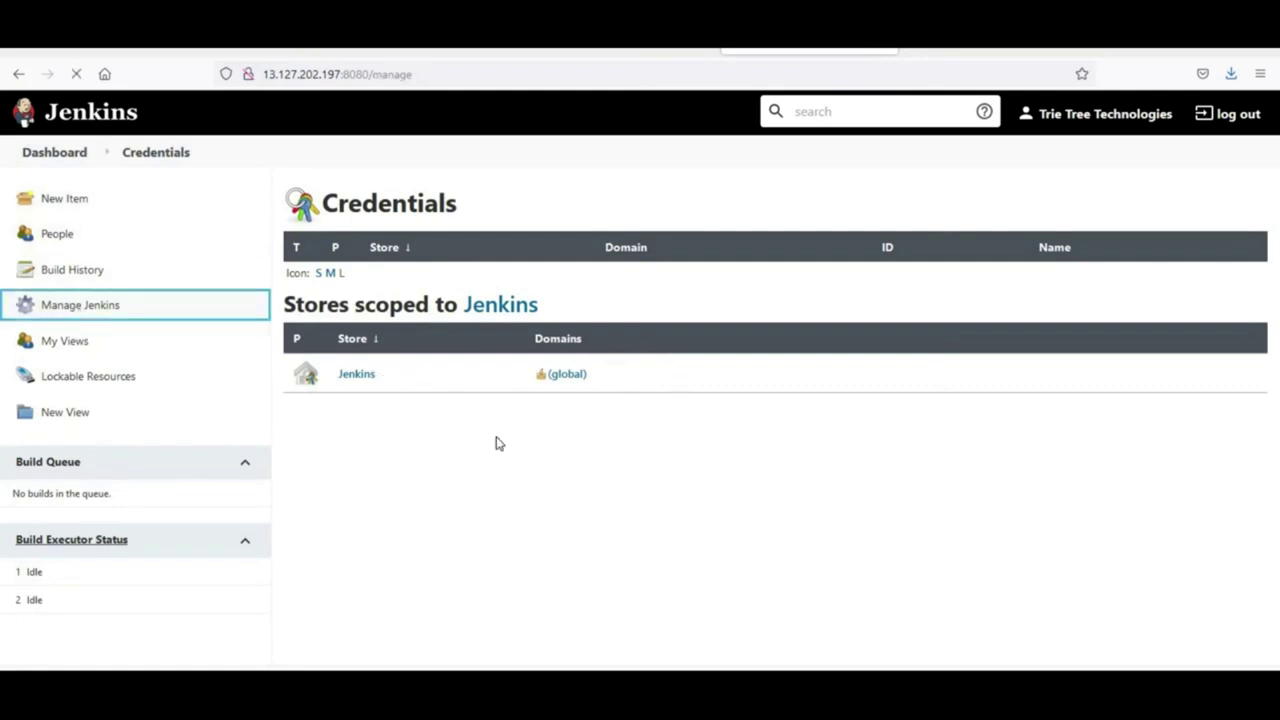
scroll(1276, 366, "down", 3)
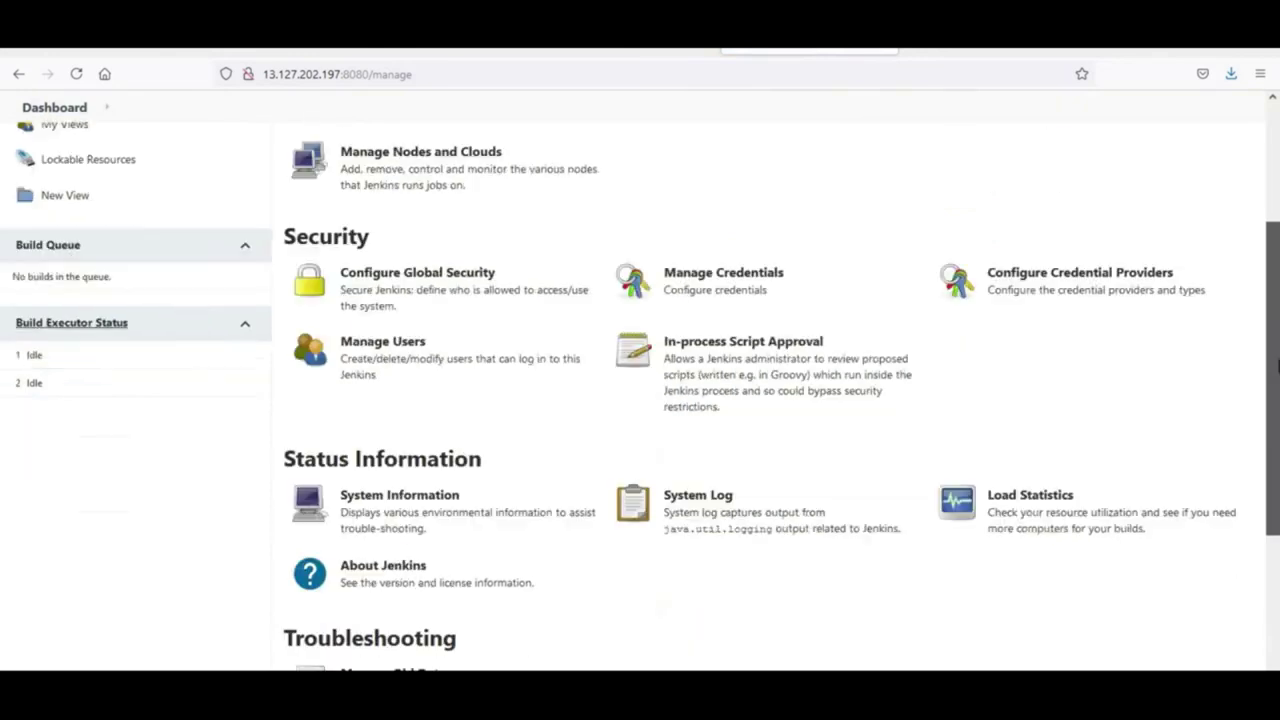
- Scroll through System Information's system properties, environment variables and plugins, then open New Item
scroll(1276, 366, "down", 2)
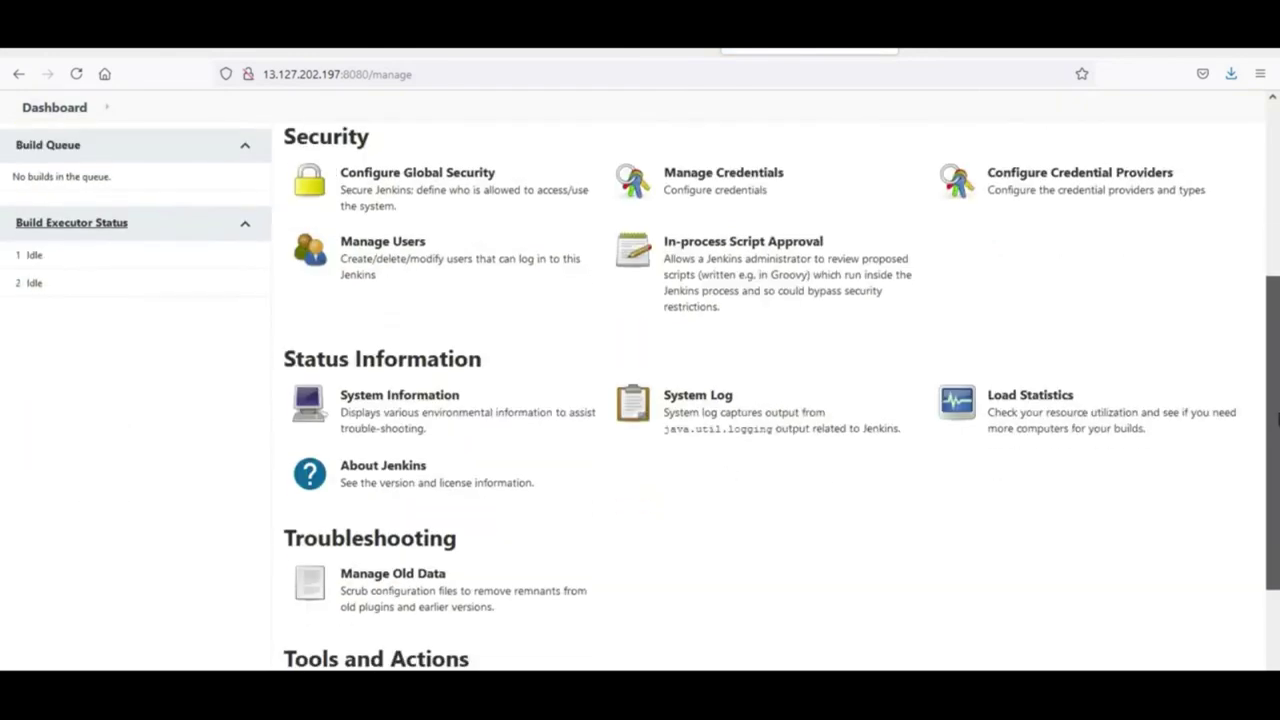
left_click(390, 397)
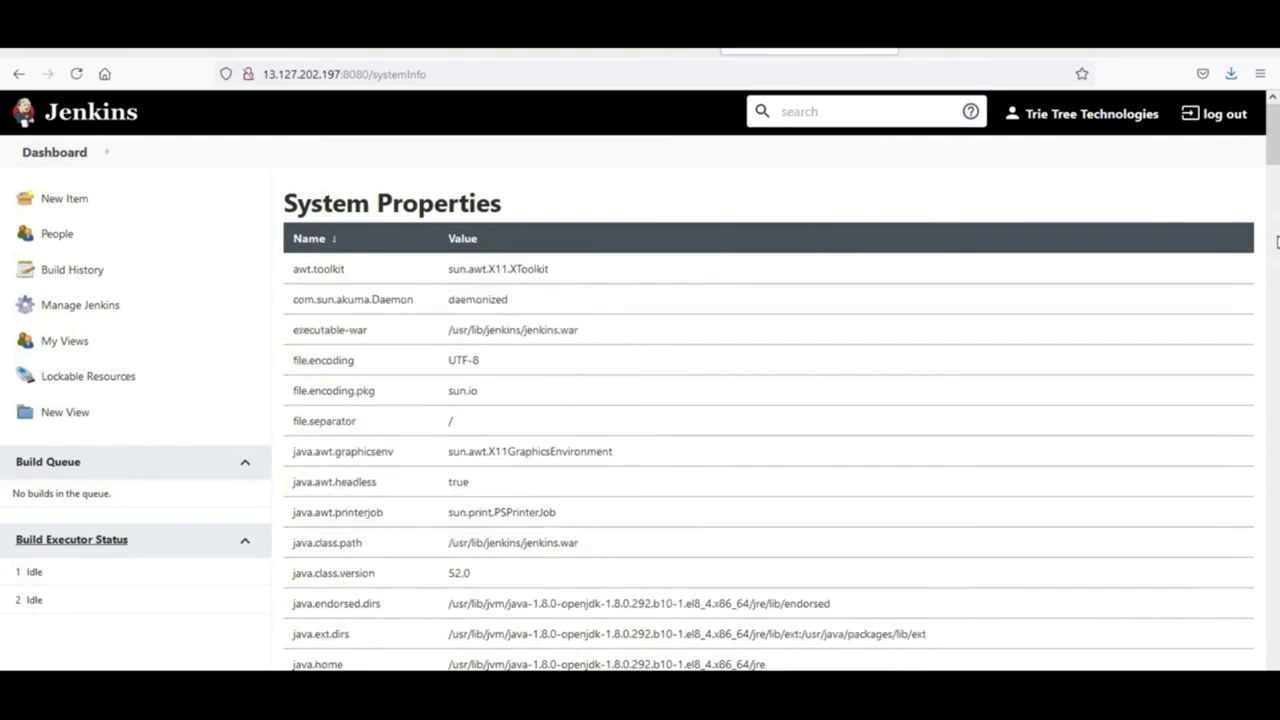
left_click_drag(1275, 159, 1274, 371)
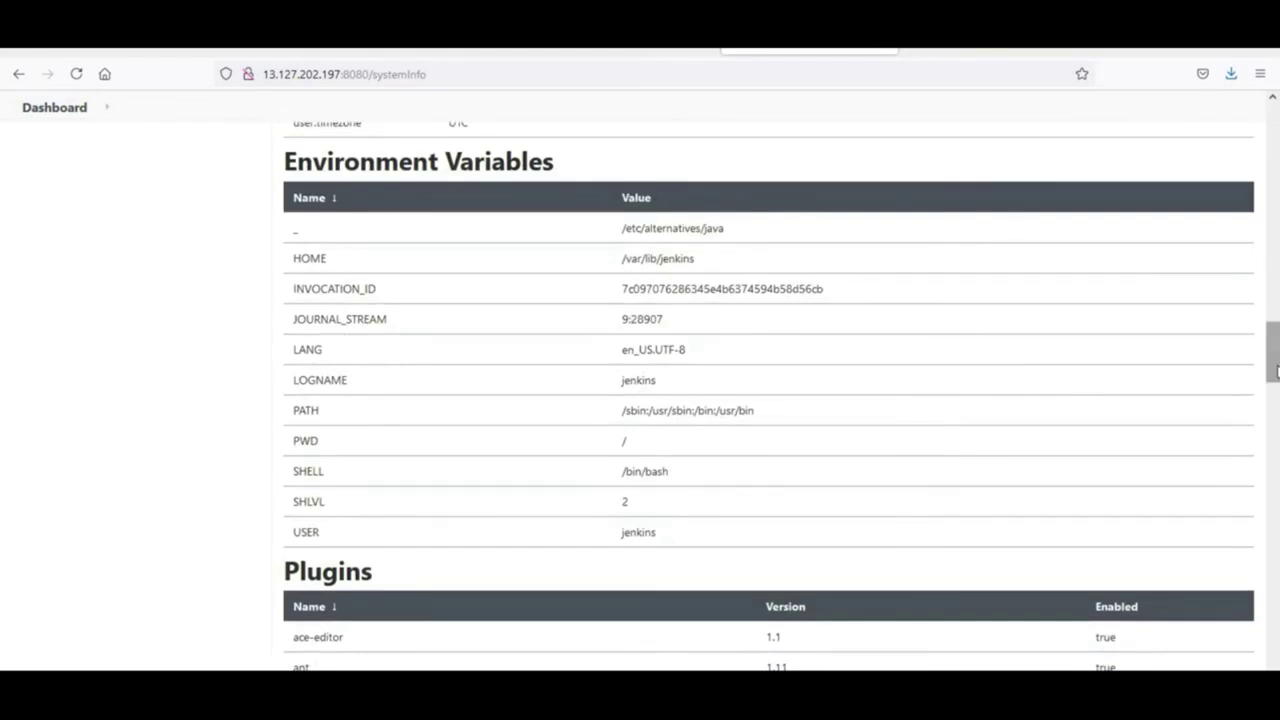
scroll(1271, 352, "down", 3)
scroll(1276, 383, "down", 10)
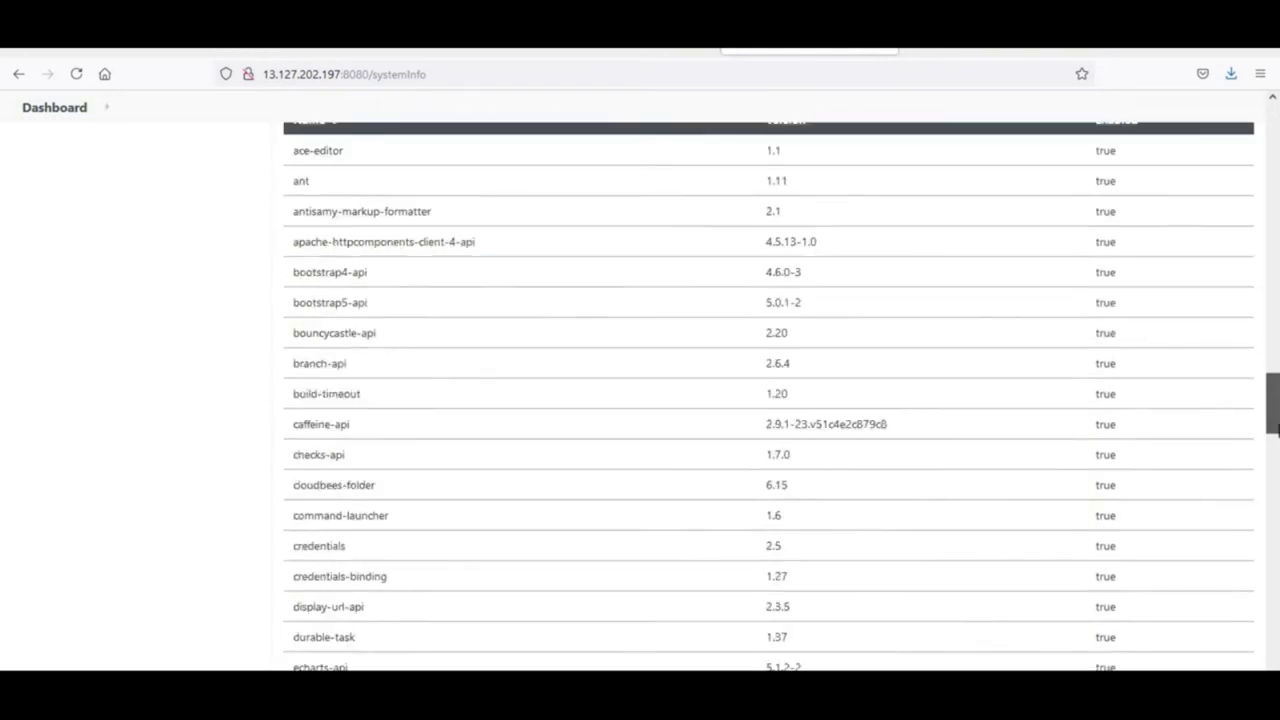
left_click_drag(1277, 520, 1277, 676)
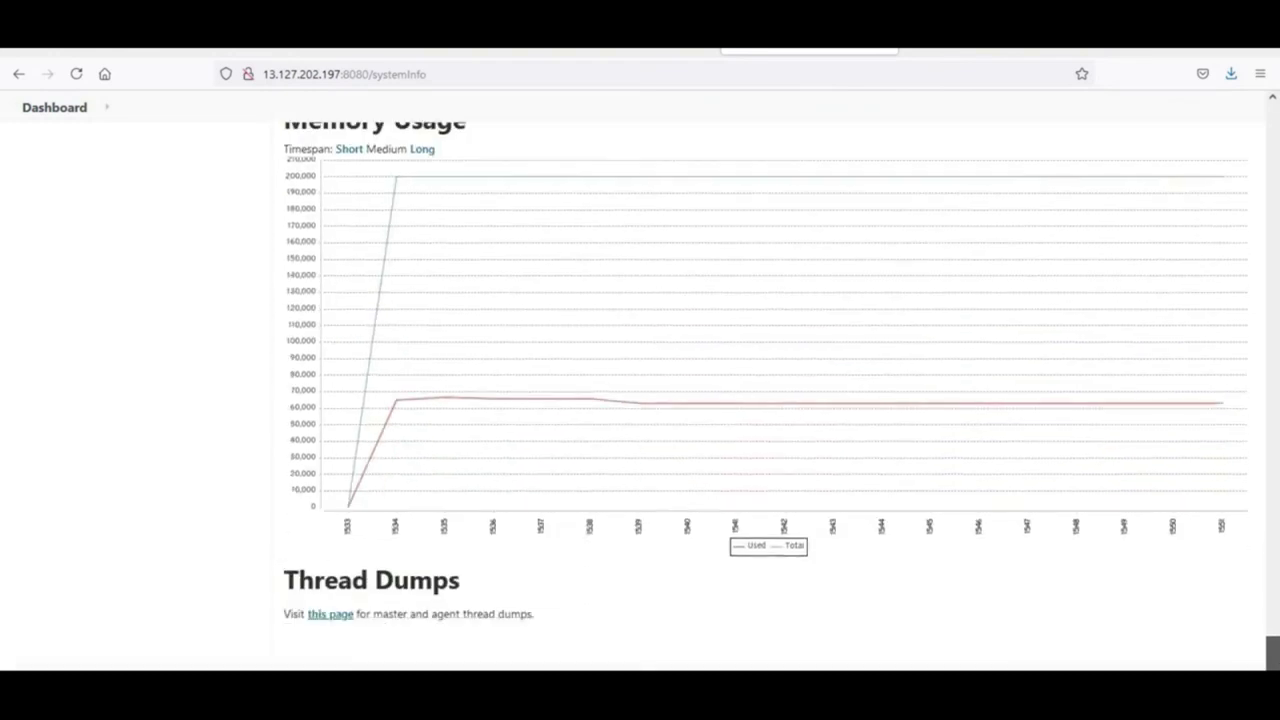
left_click_drag(1277, 540, 1276, 100)
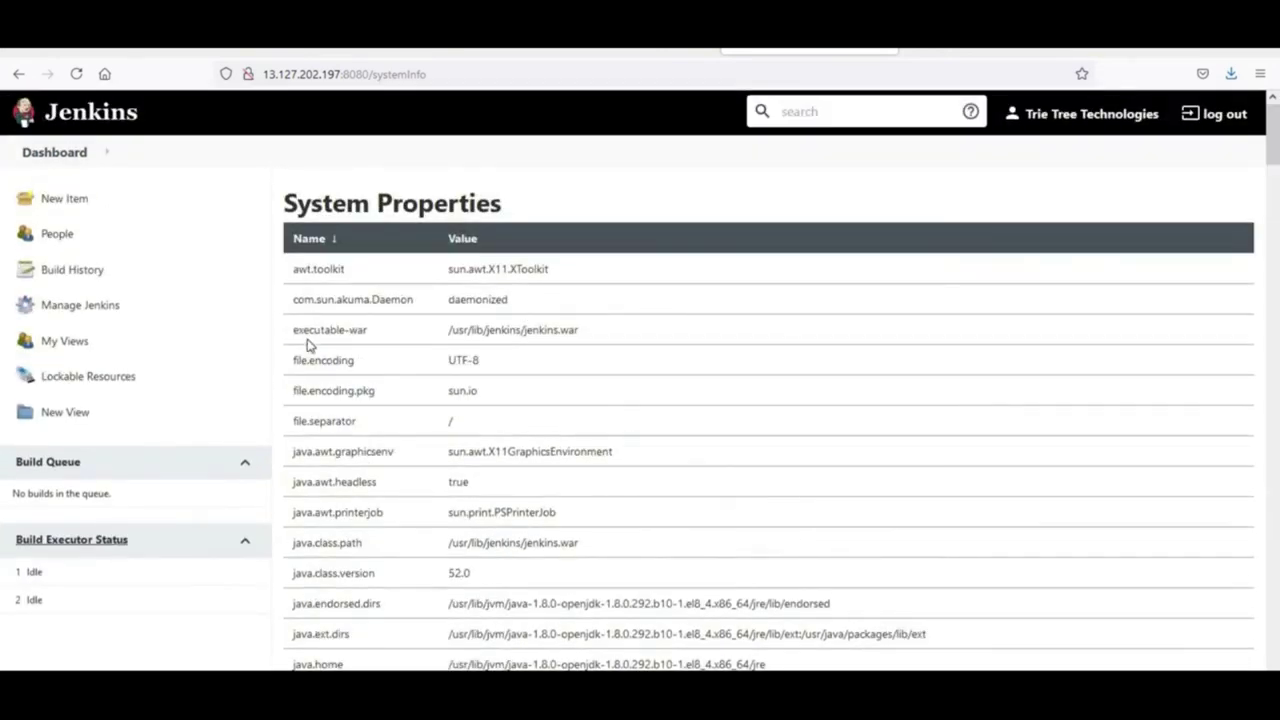
left_click(68, 208)
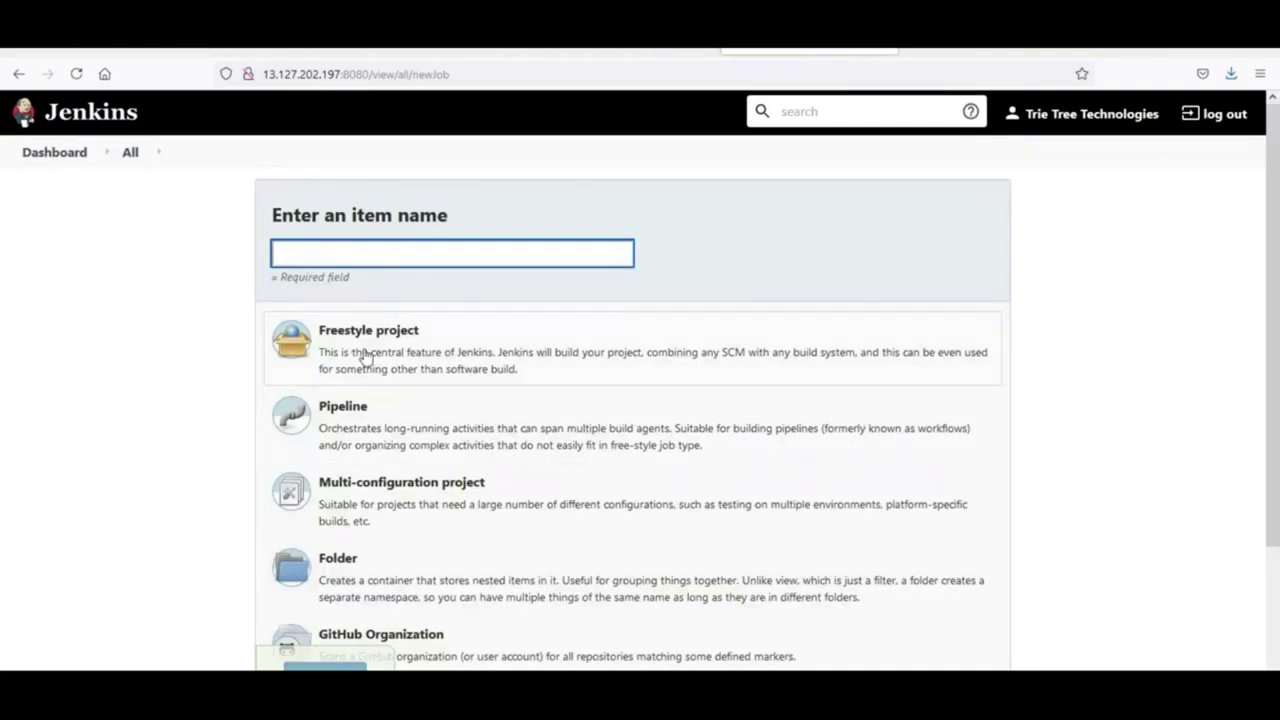
- Create a freestyle project named python-project
left_click(370, 259)
type("pp")
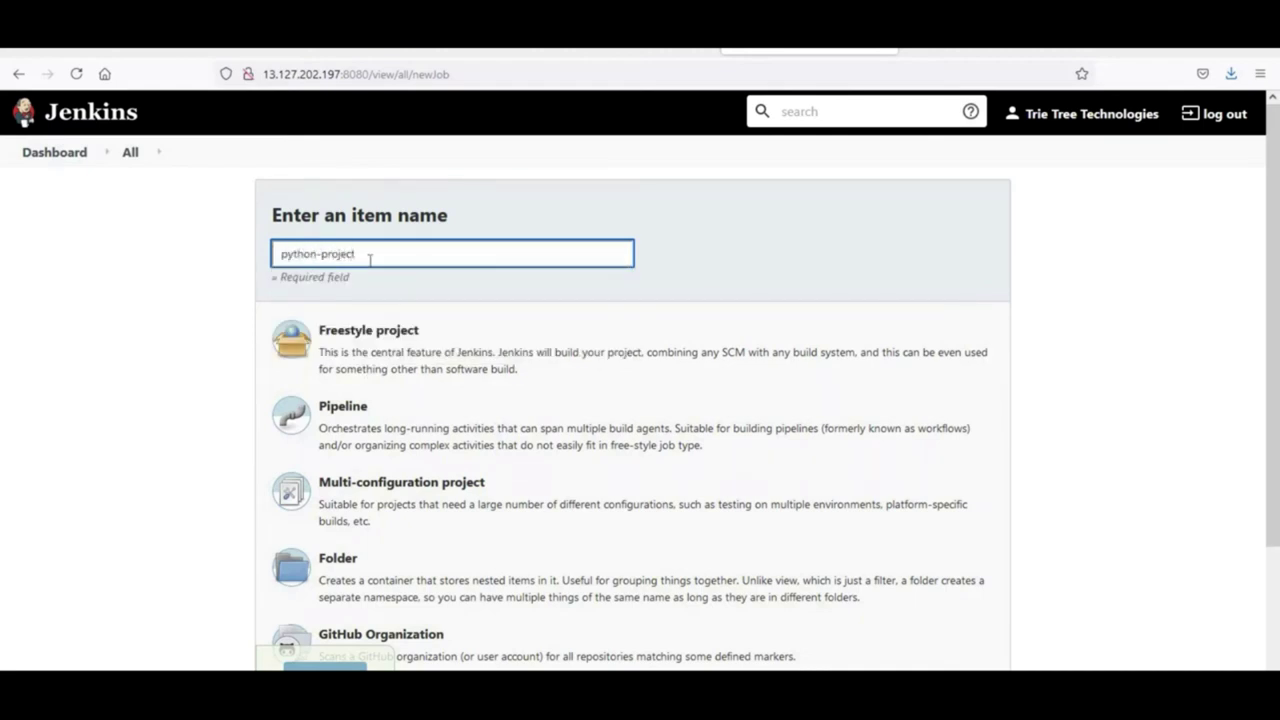
left_click(377, 348)
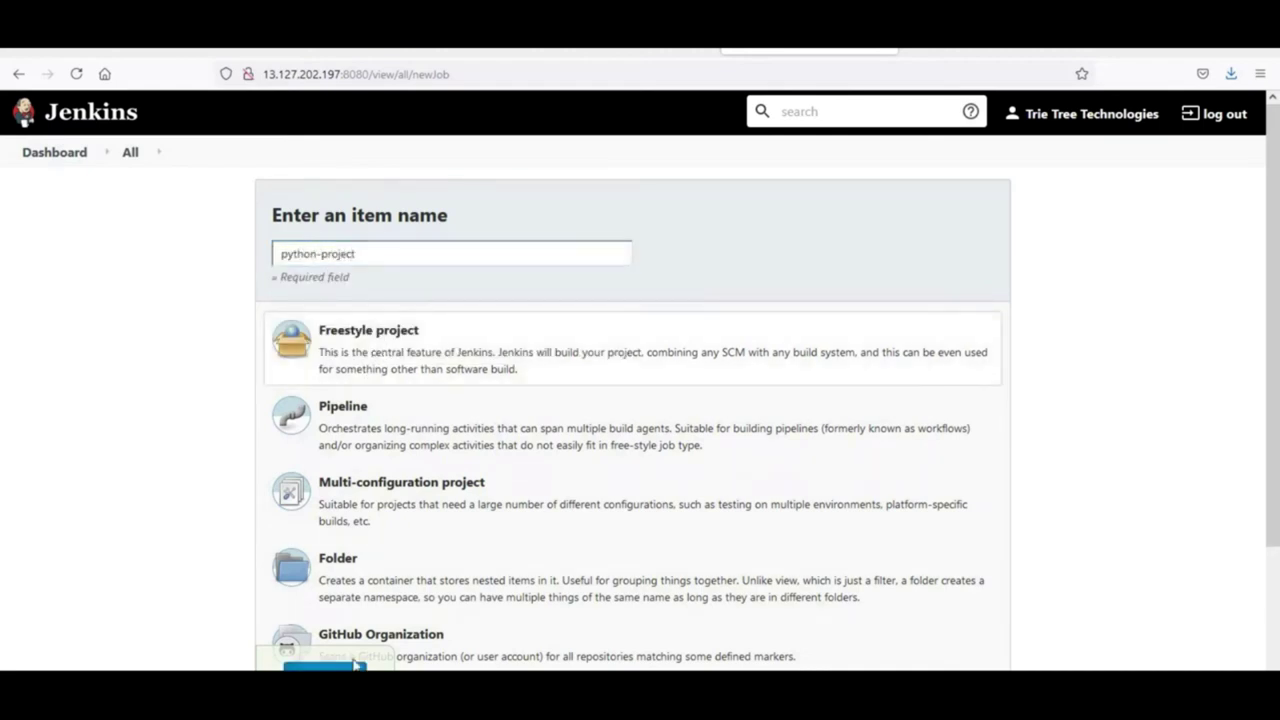
left_click(325, 666)
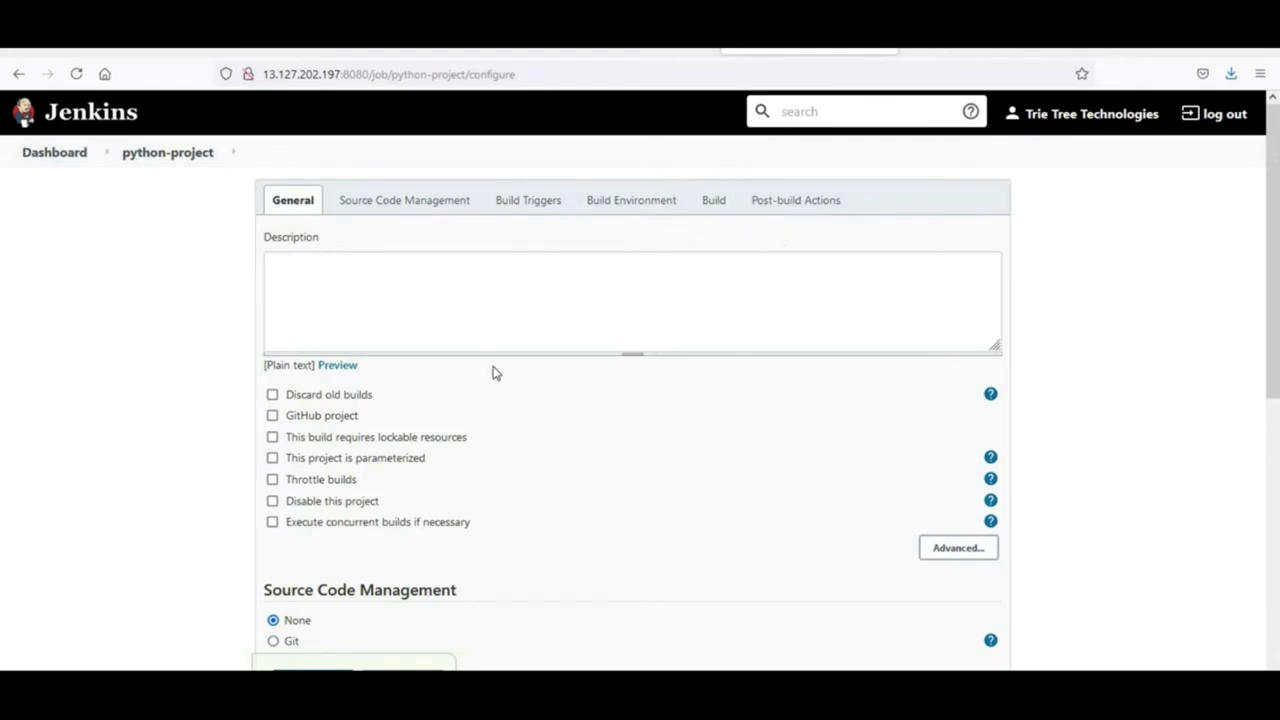
- Add an Execute shell build step running echo "hello subscribers", then apply and save
left_click_drag(1277, 206, 1277, 377)
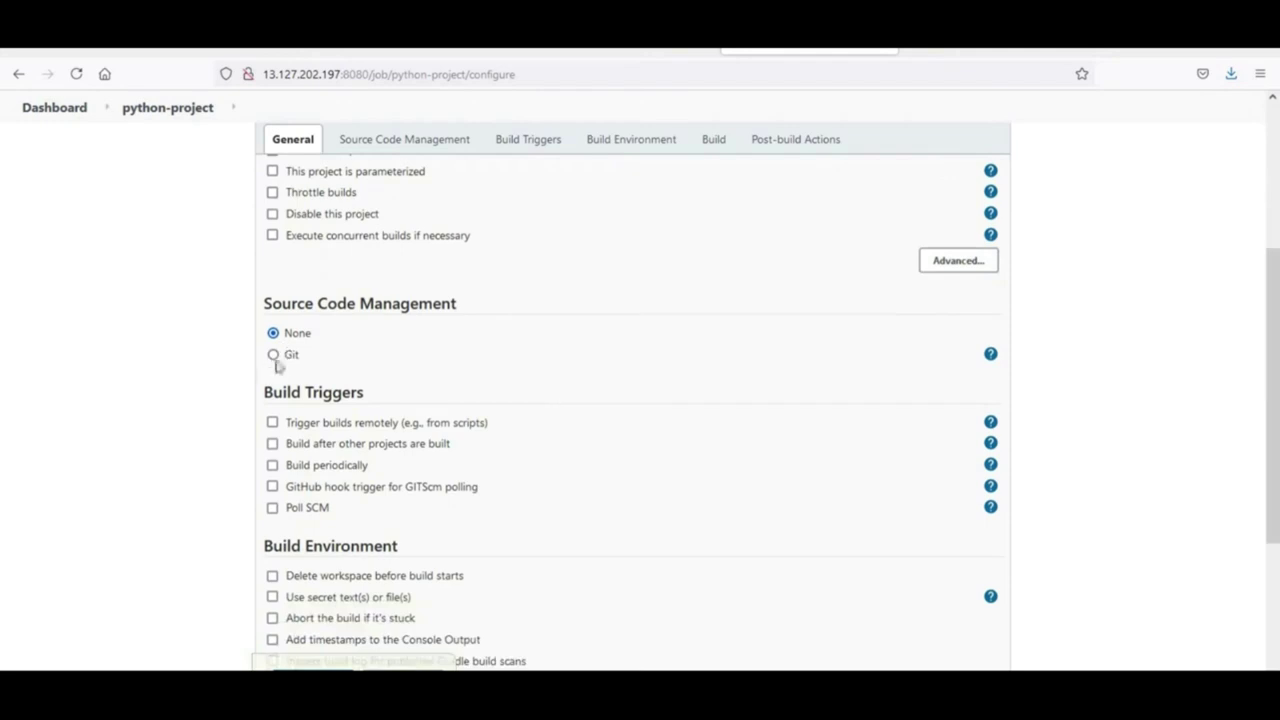
left_click_drag(1277, 318, 1277, 472)
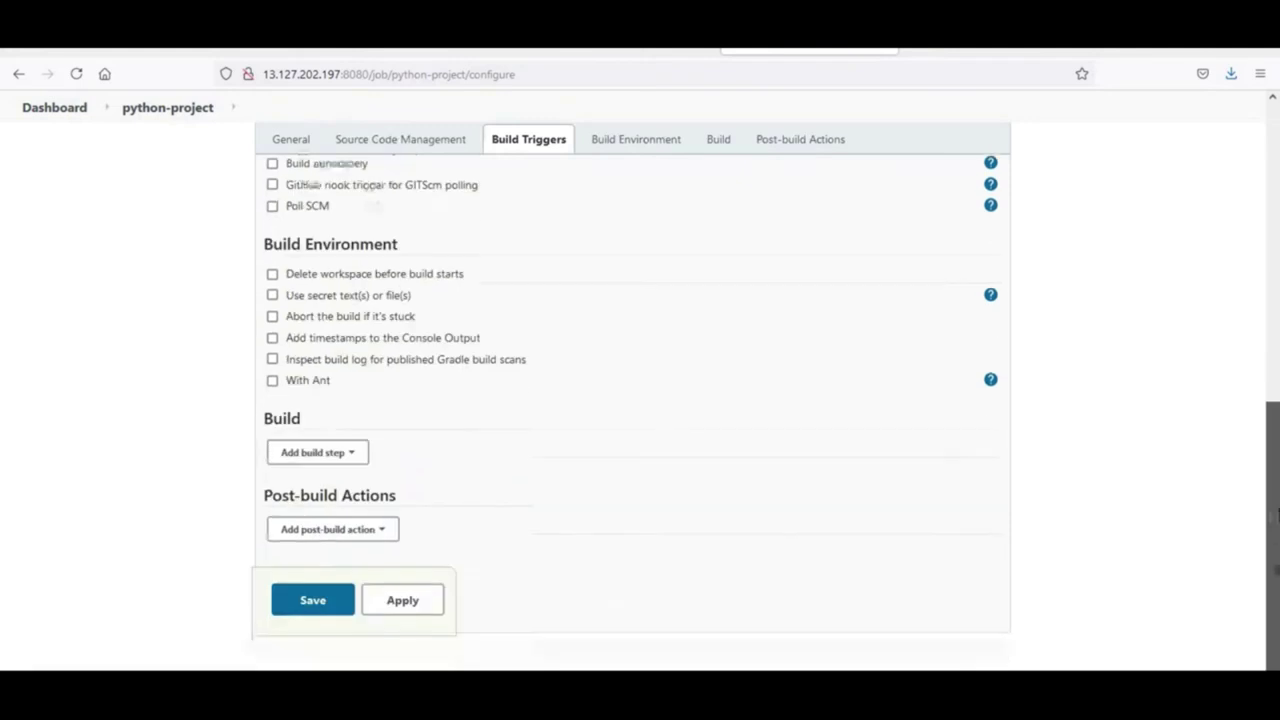
left_click(311, 450)
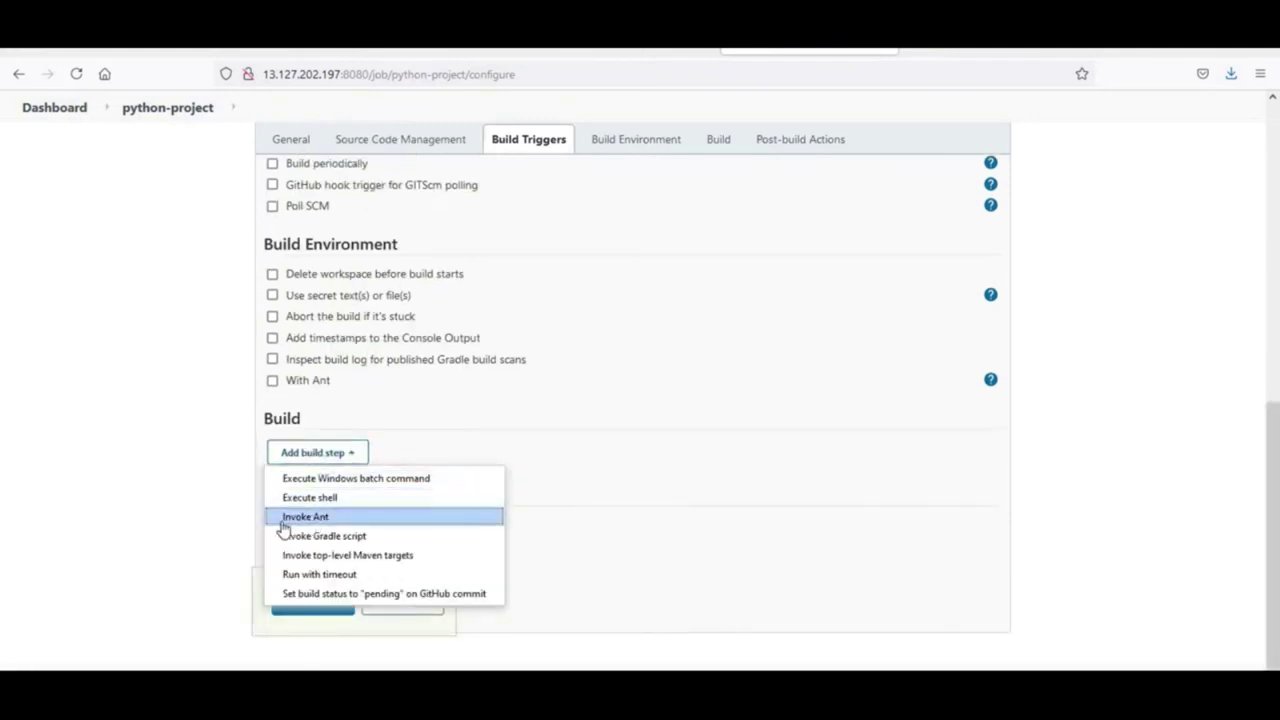
left_click(335, 497)
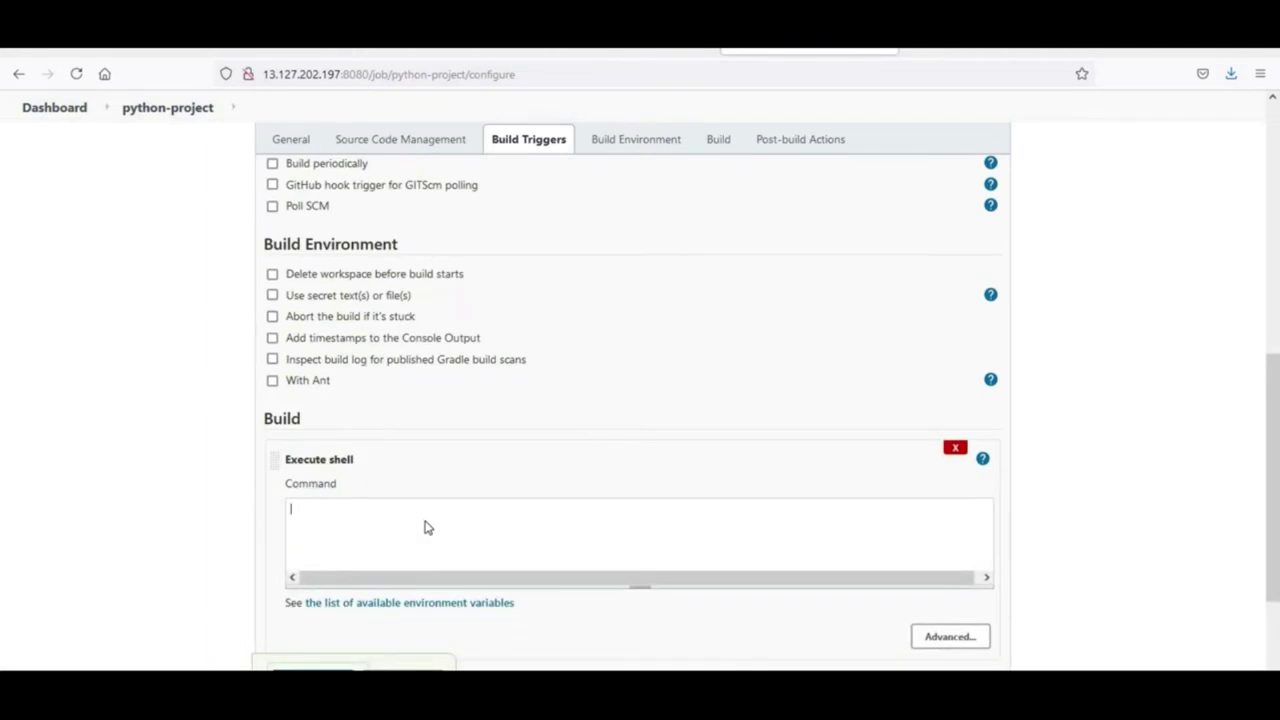
type("echo \"hello subscribers")
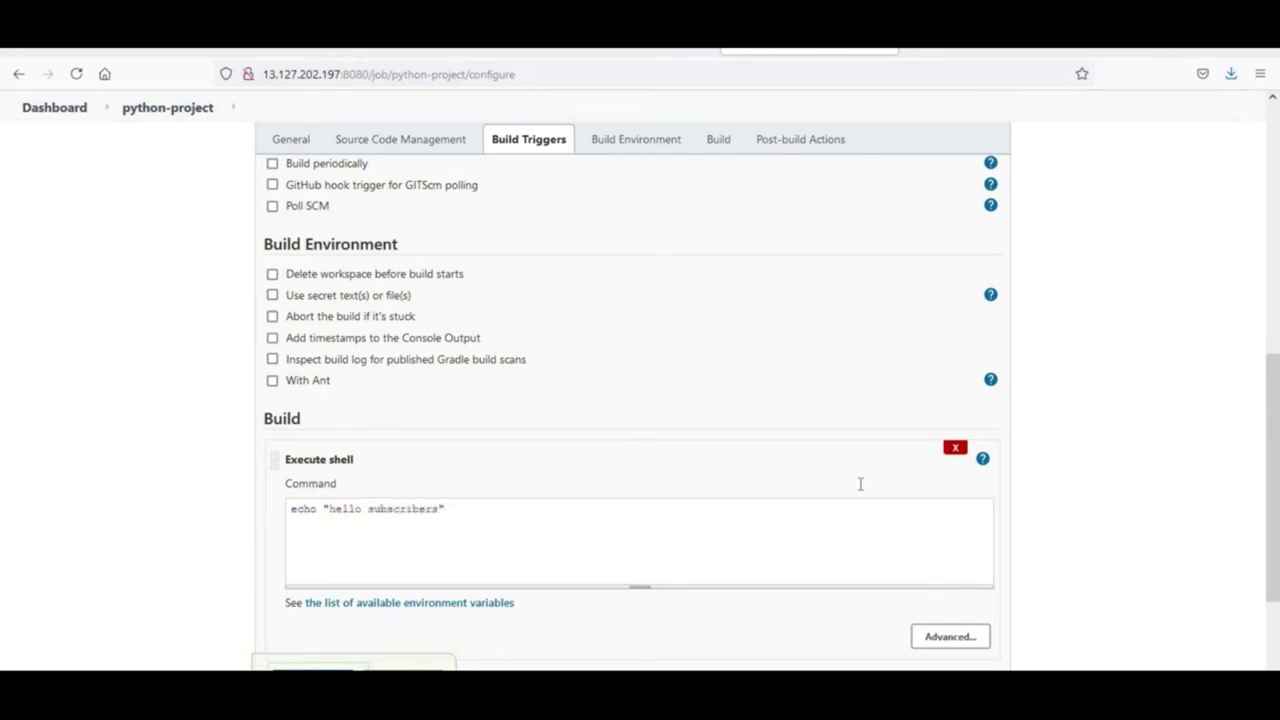
scroll(1278, 445, "down", 3)
left_click(402, 656)
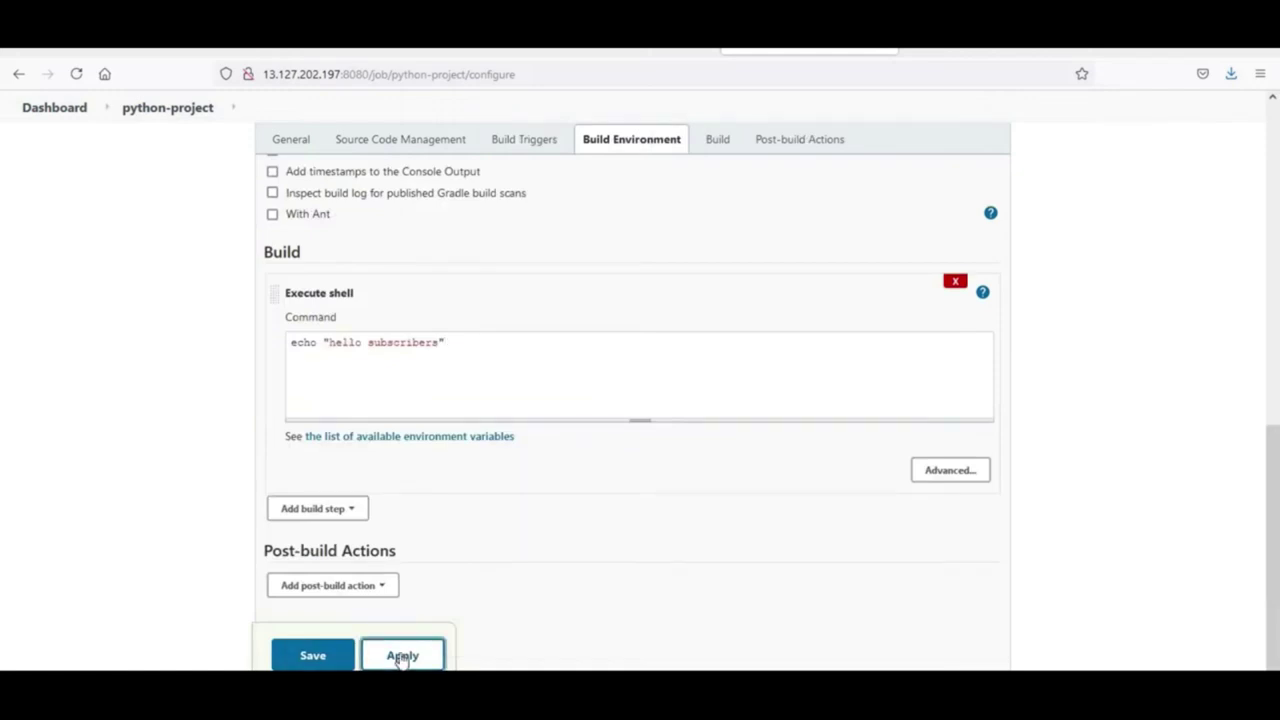
left_click(323, 656)
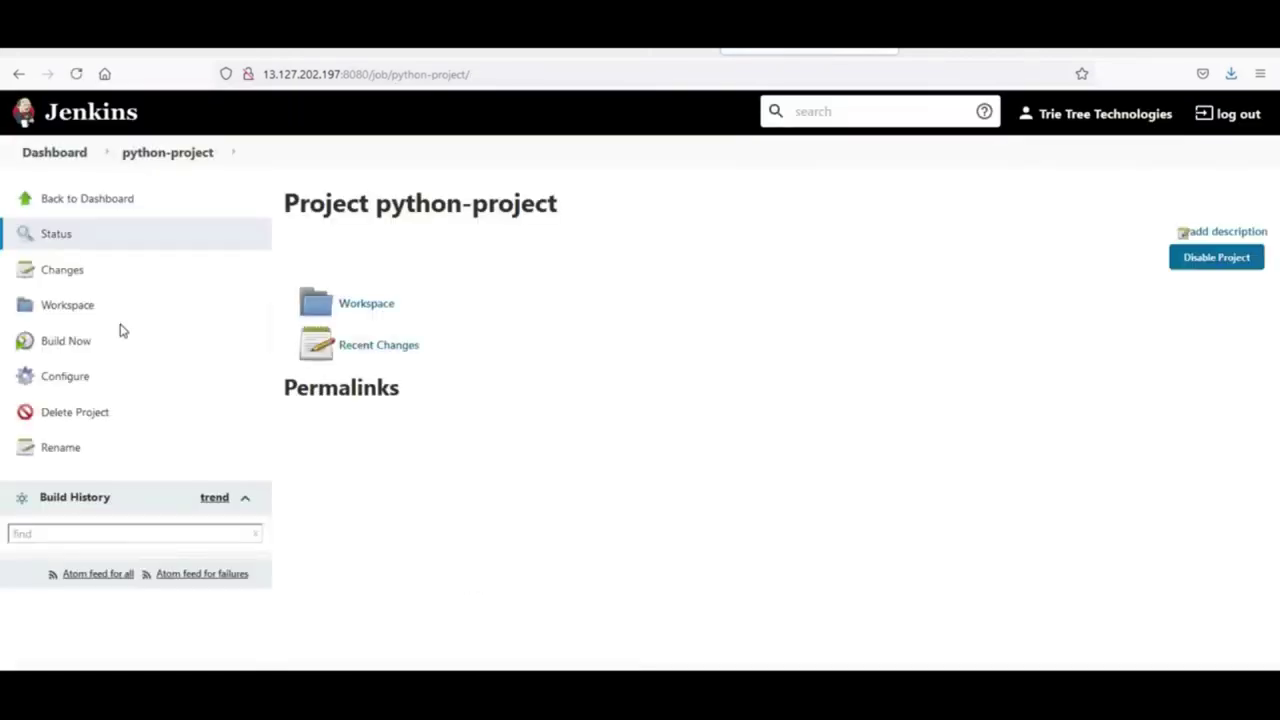
- Build python-project and check build #1's console shows hello subscribers and Finished: SUCCESS
left_click(65, 344)
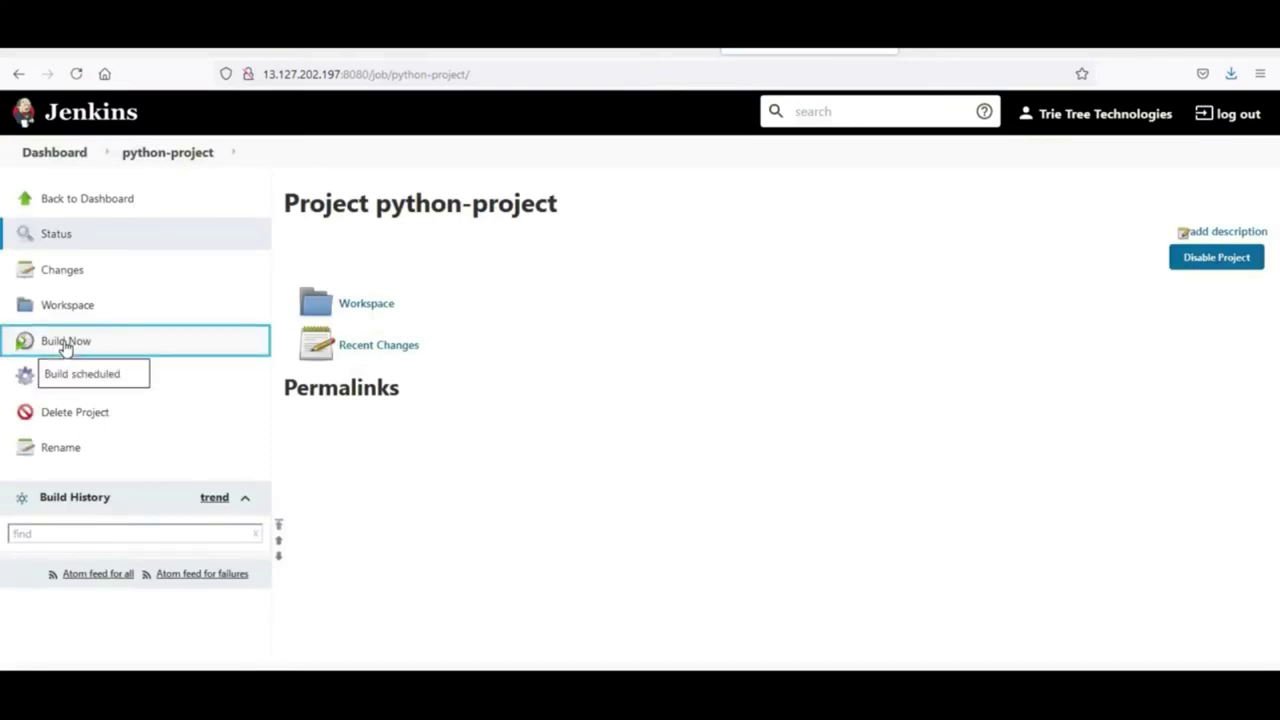
left_click(26, 567)
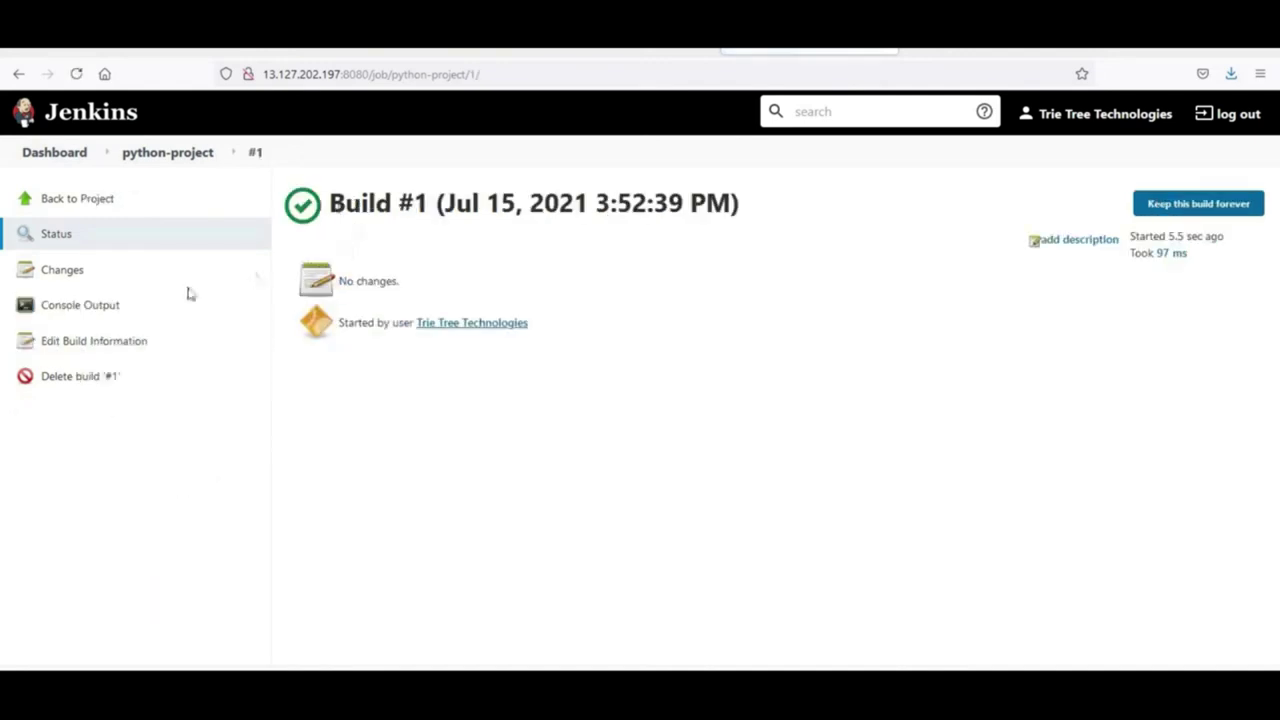
left_click(100, 305)
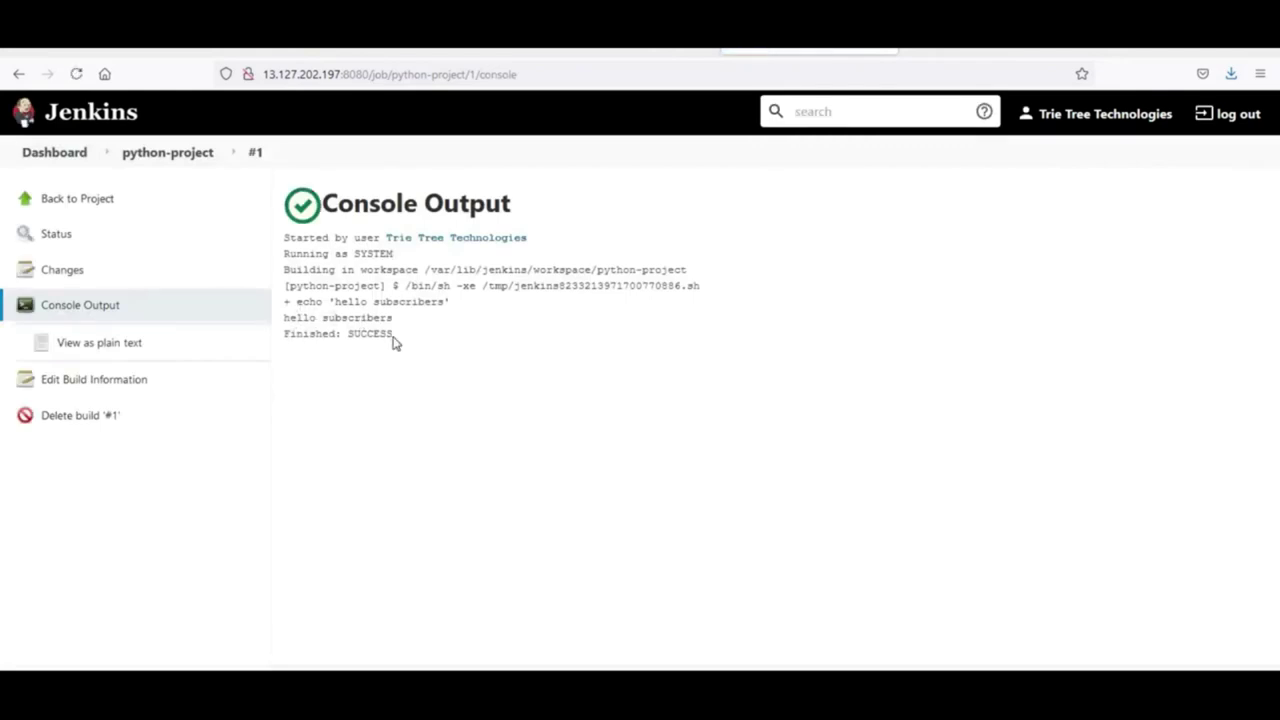
triple_click(393, 338)
left_click_drag(296, 302, 448, 305)
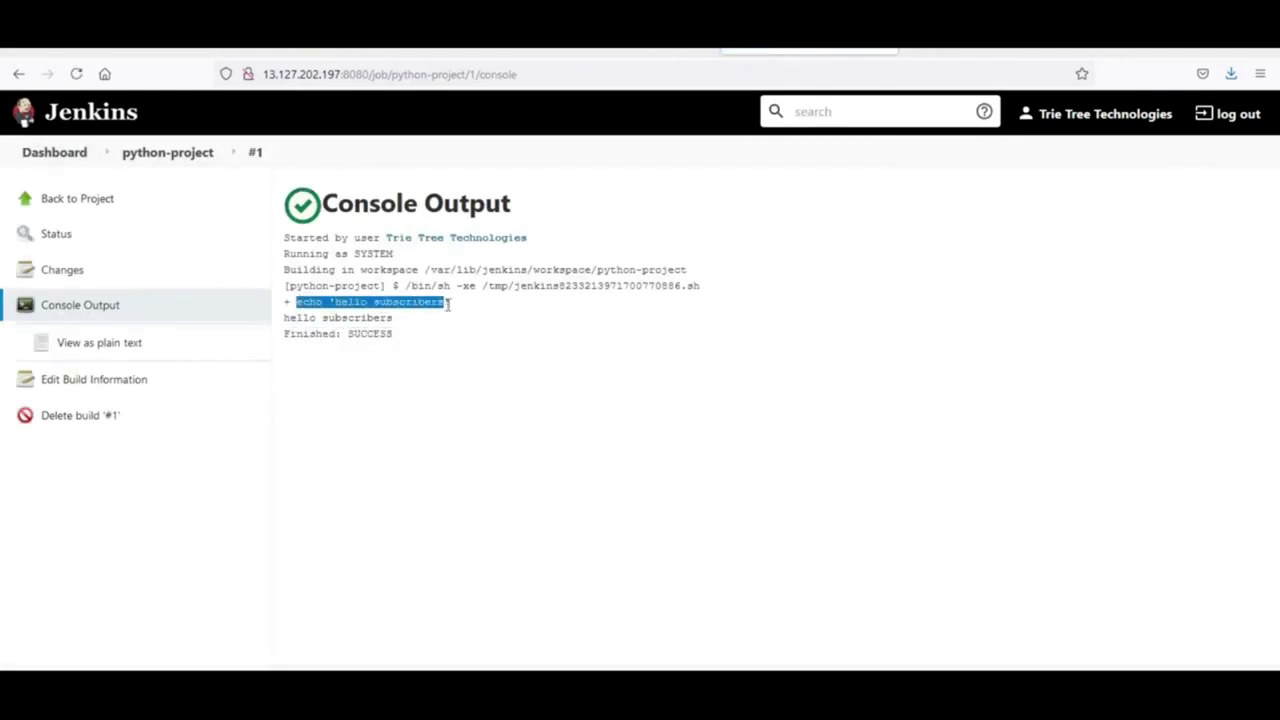
left_click_drag(287, 319, 423, 337)
left_click(423, 339)
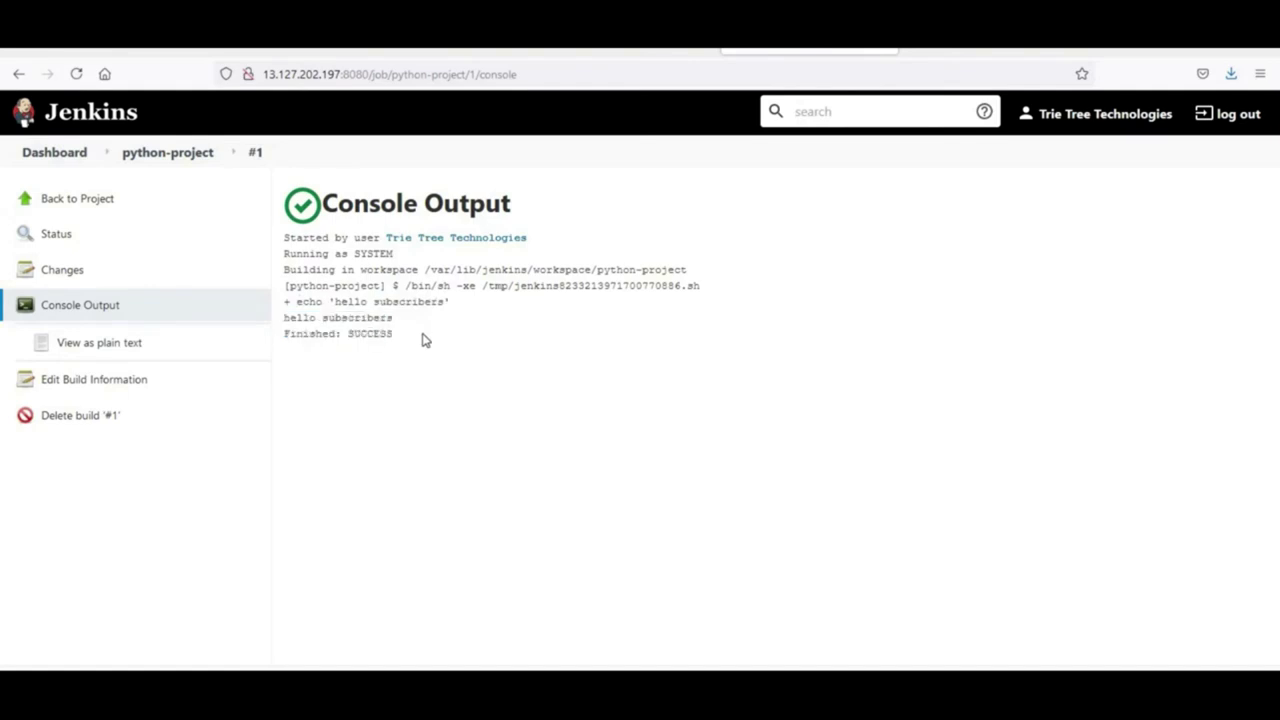
left_click(71, 210)
- Run build #2, review its console output, and return to the dashboard
left_click(66, 348)
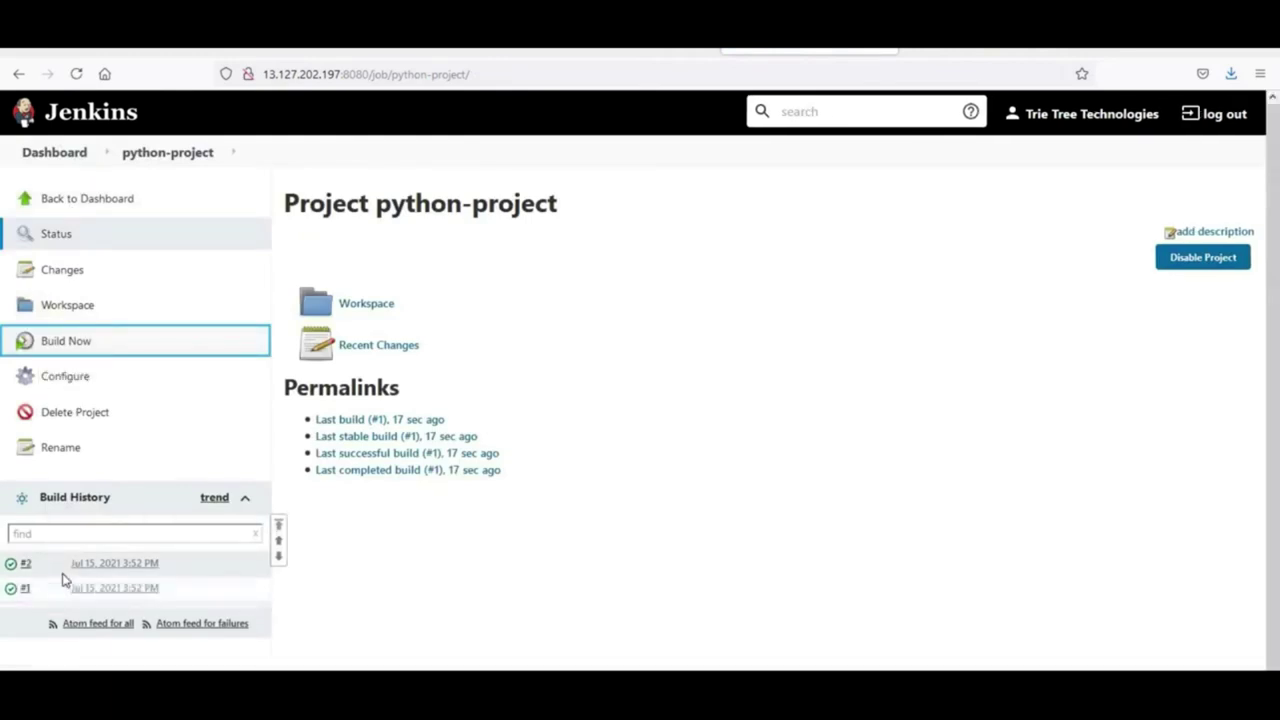
left_click(25, 565)
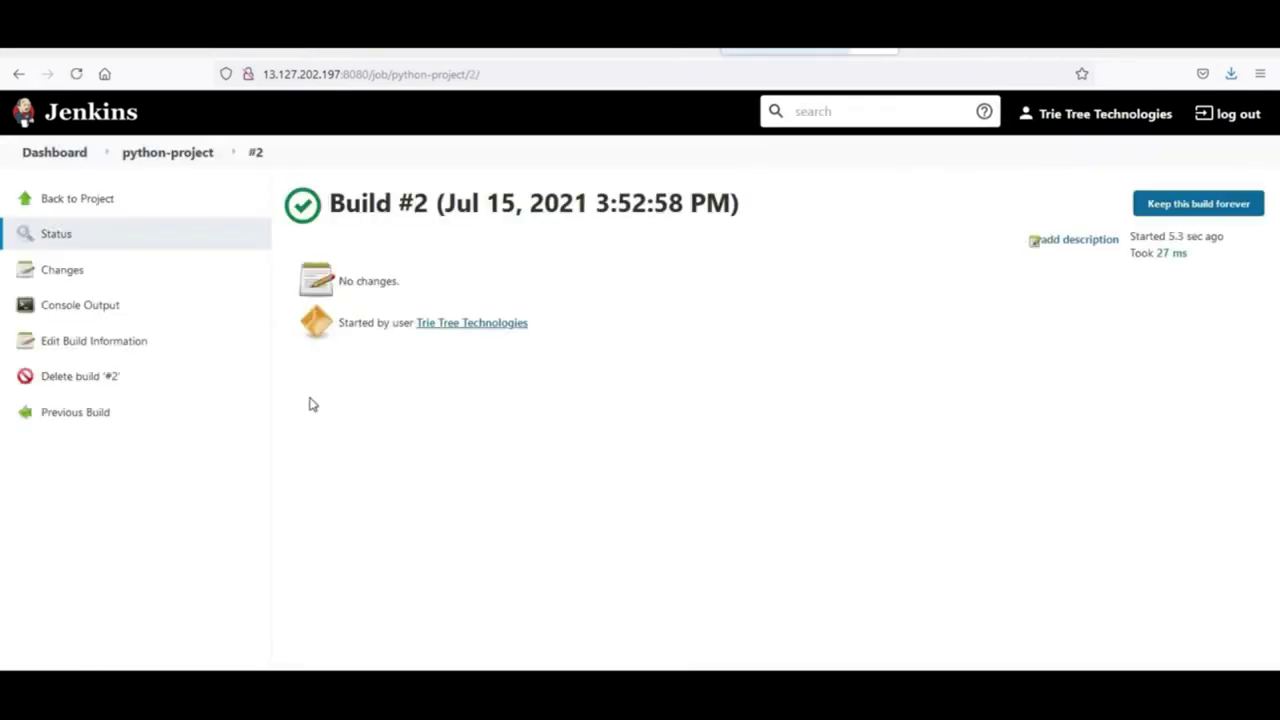
left_click(117, 300)
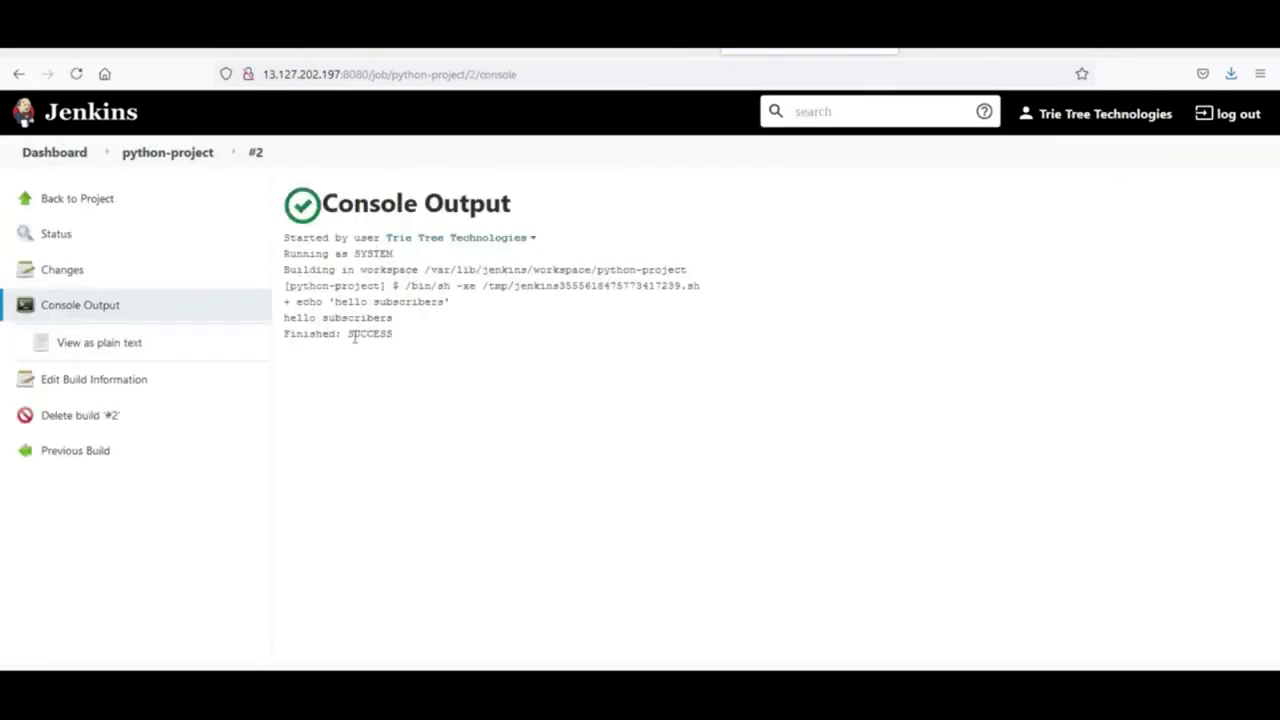
left_click(77, 205)
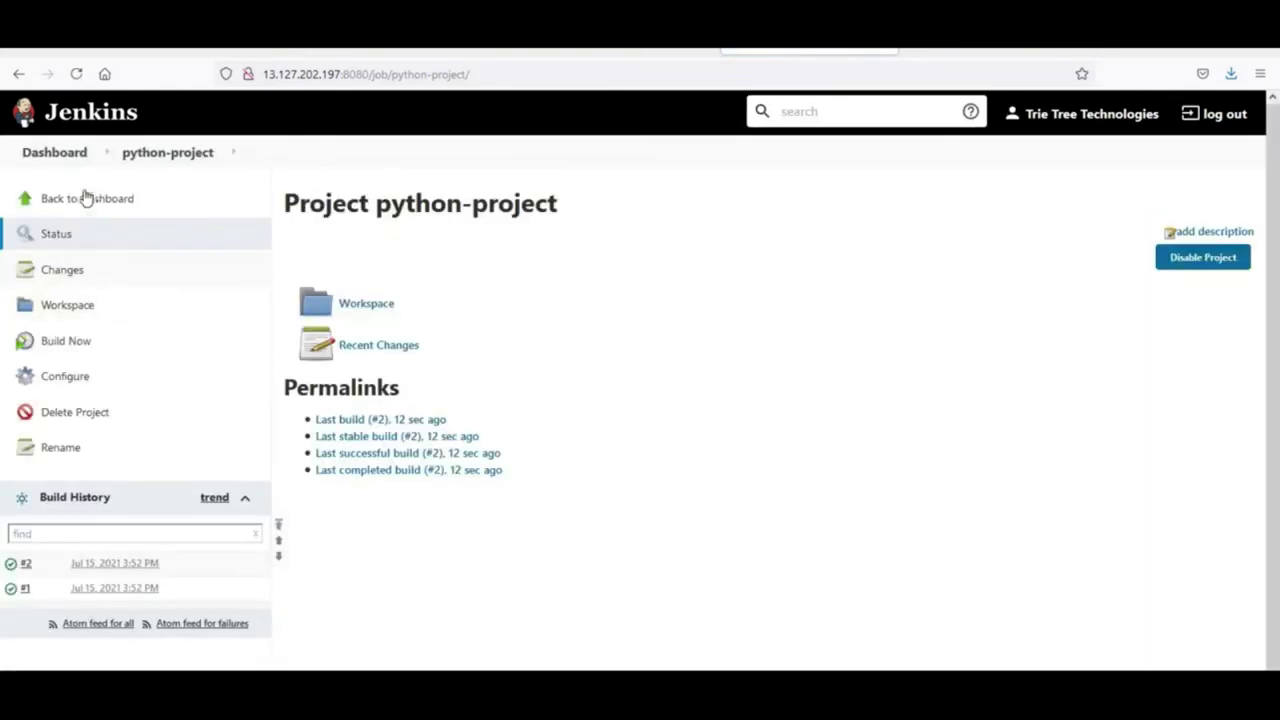
left_click(85, 198)
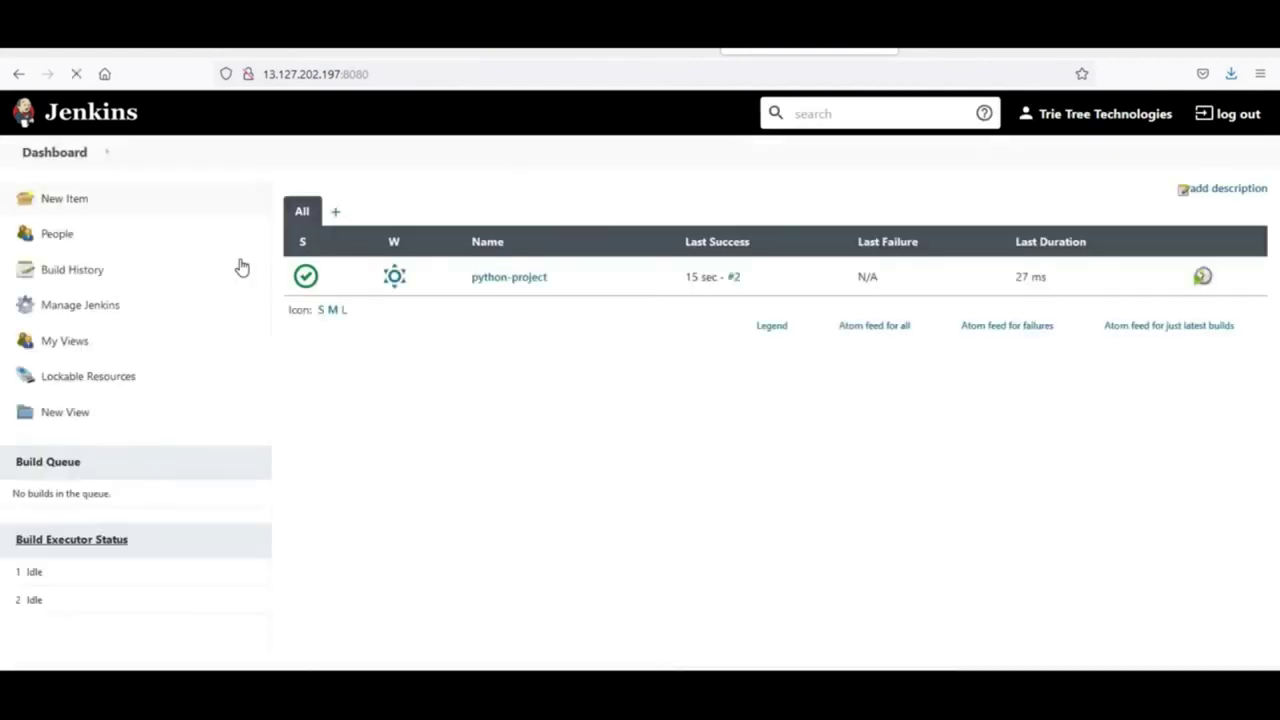
- Delete the python-project job
left_click(544, 277)
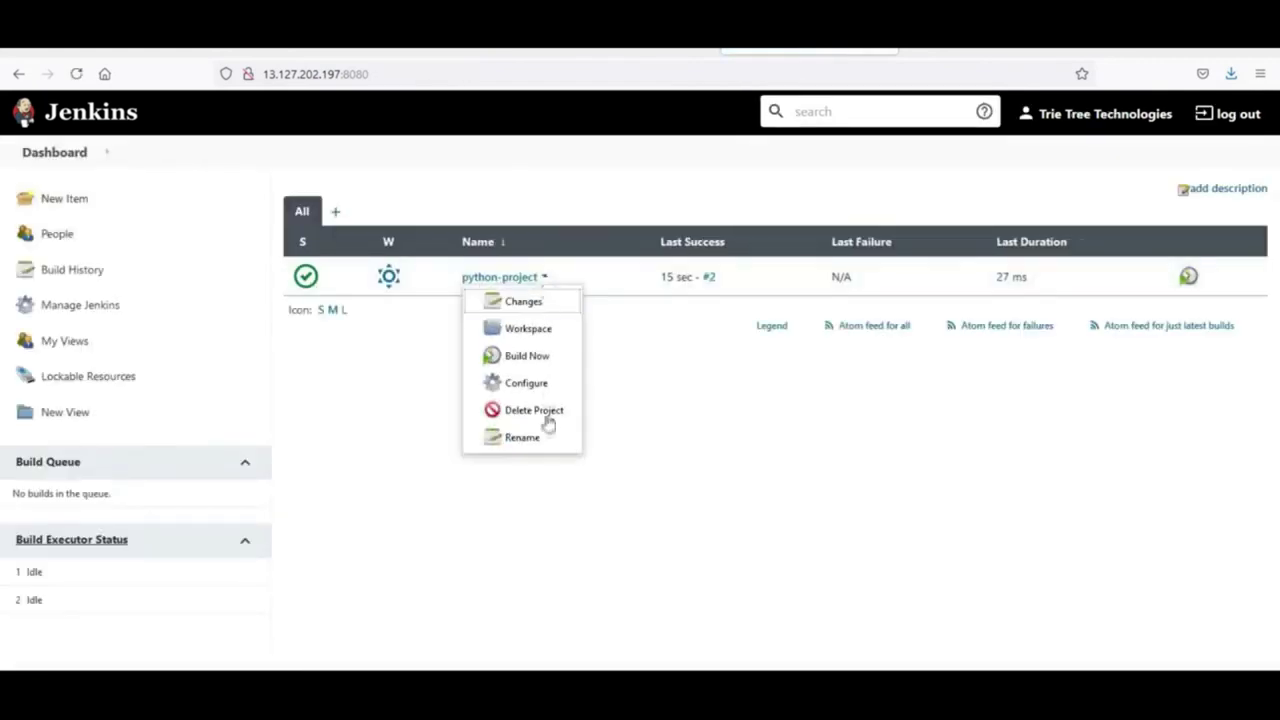
left_click(548, 420)
left_click(722, 441)
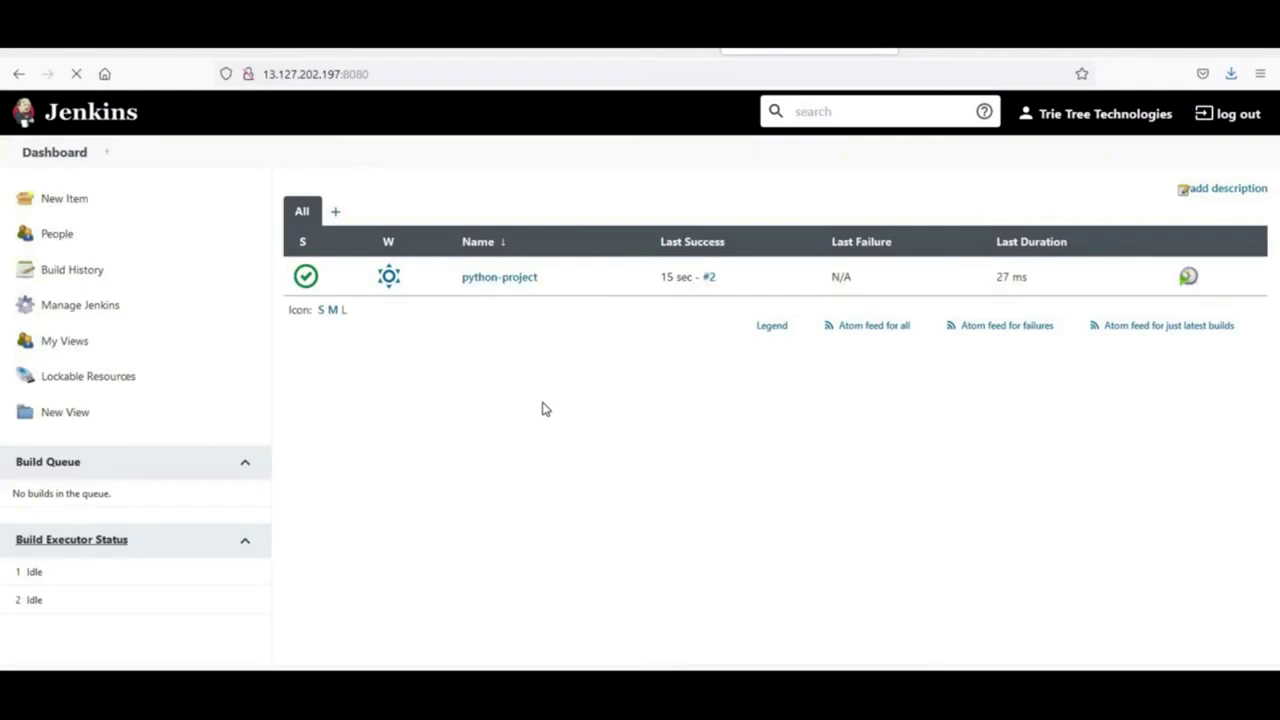
- Create a freestyle job named Python-Project and choose Git as its source code management
left_click(91, 206)
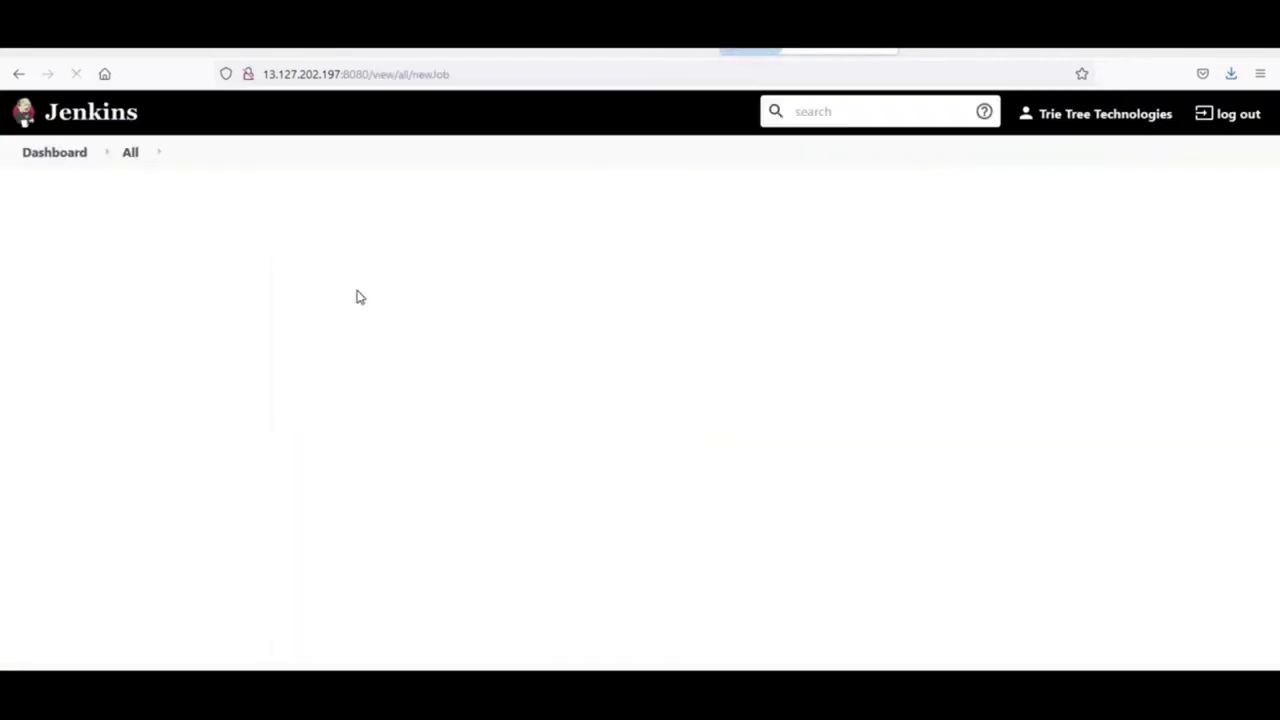
left_click(377, 249)
type("Py")
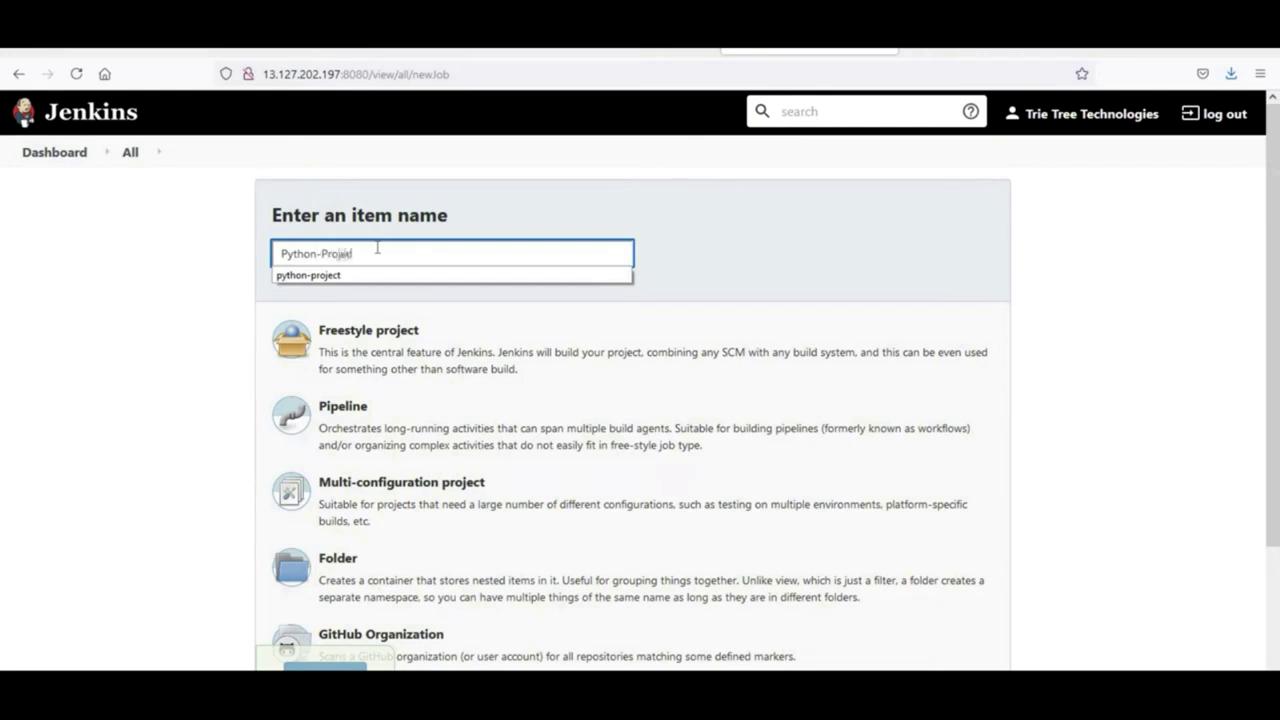
type("thon-Project")
left_click(310, 336)
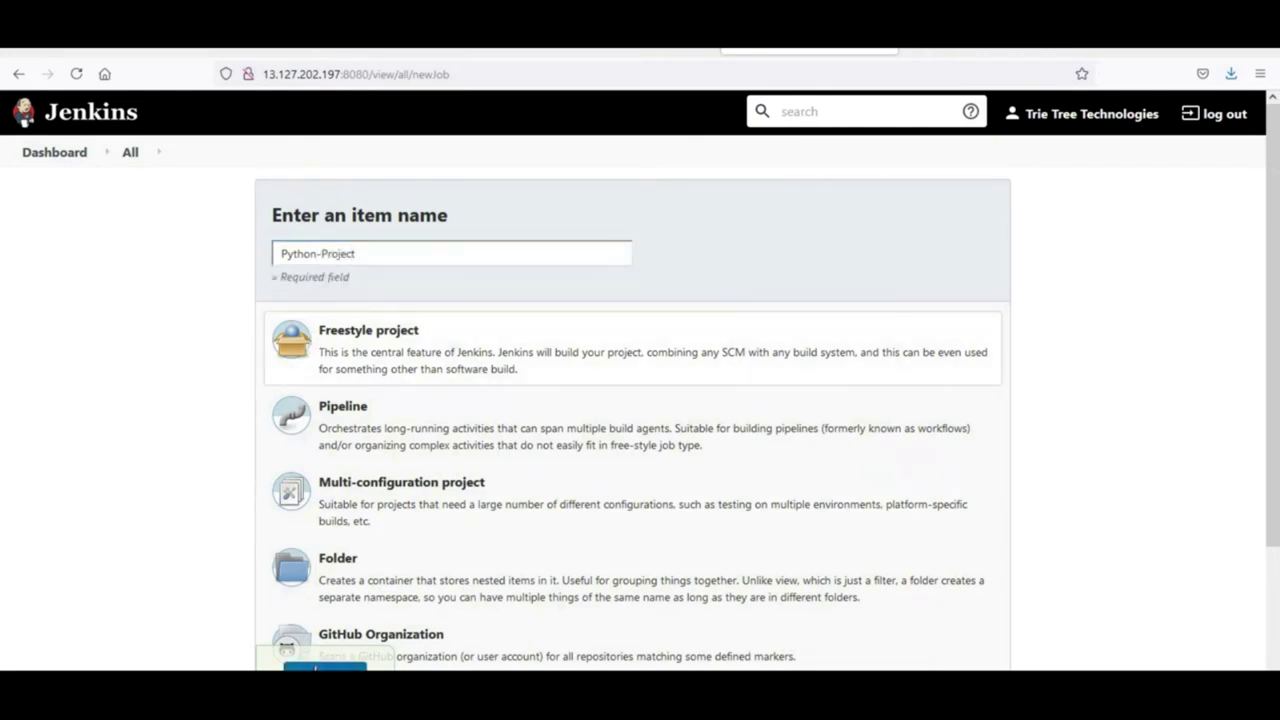
left_click(320, 666)
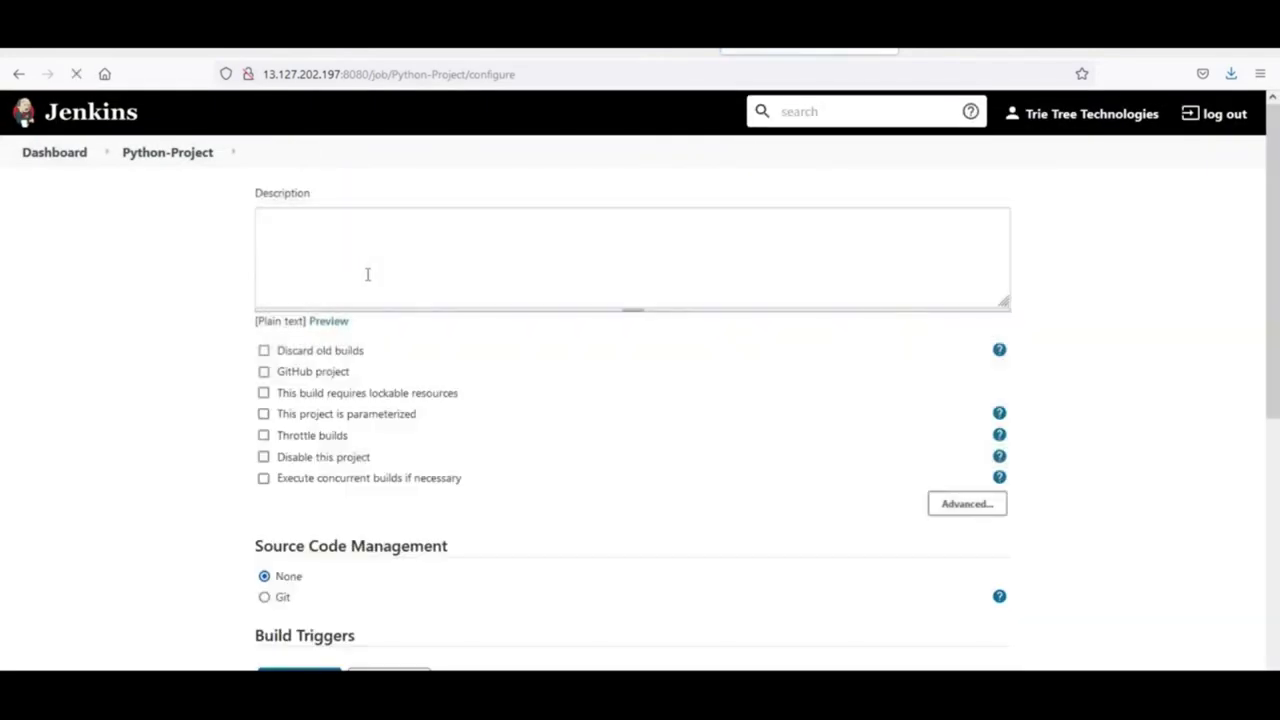
scroll(1272, 308, "down", 1)
left_click_drag(1276, 315, 1272, 470)
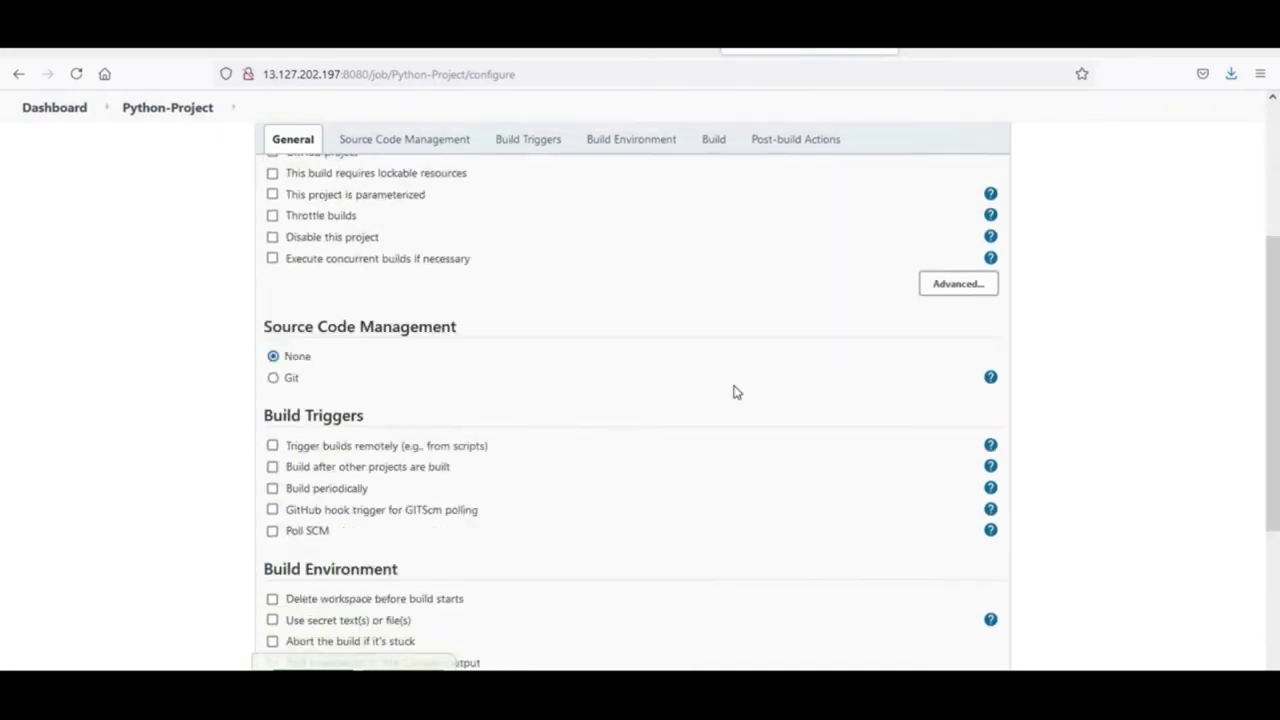
left_click(273, 378)
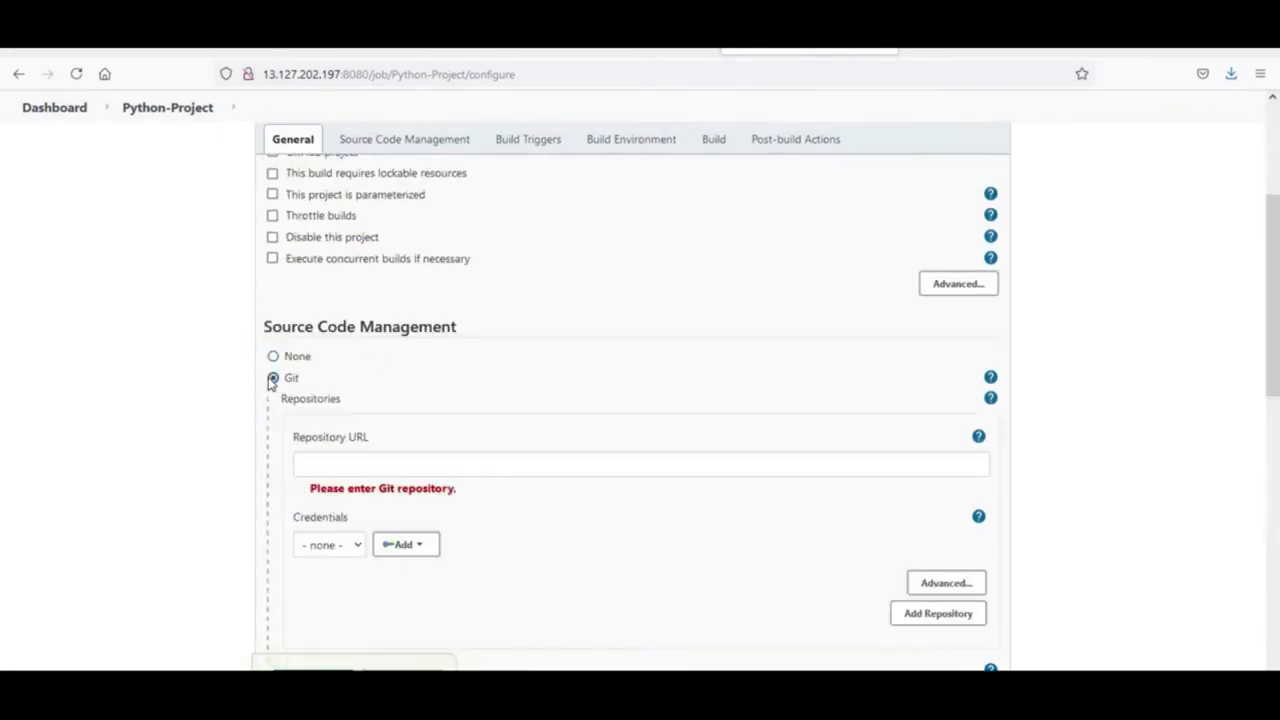
left_click(372, 460)
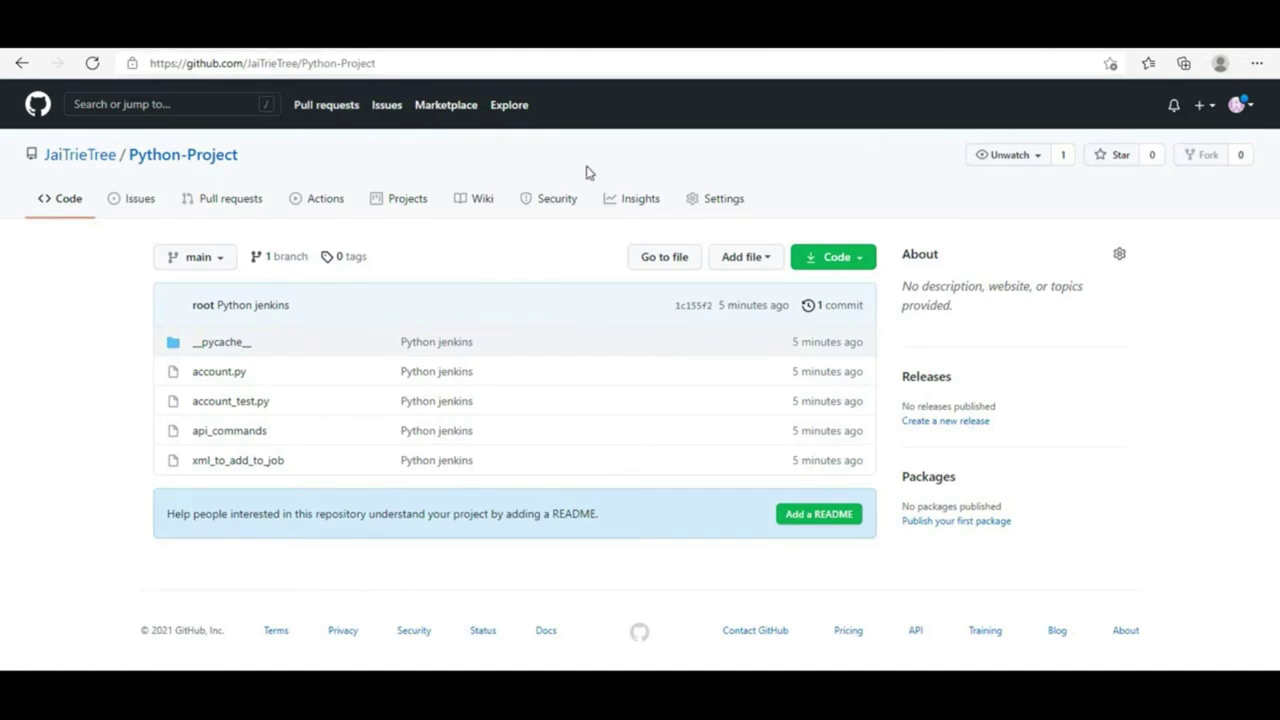
- Copy the Python-Project.git HTTPS clone URL from GitHub and paste it into Jenkins' Repository URL field
left_click(856, 258)
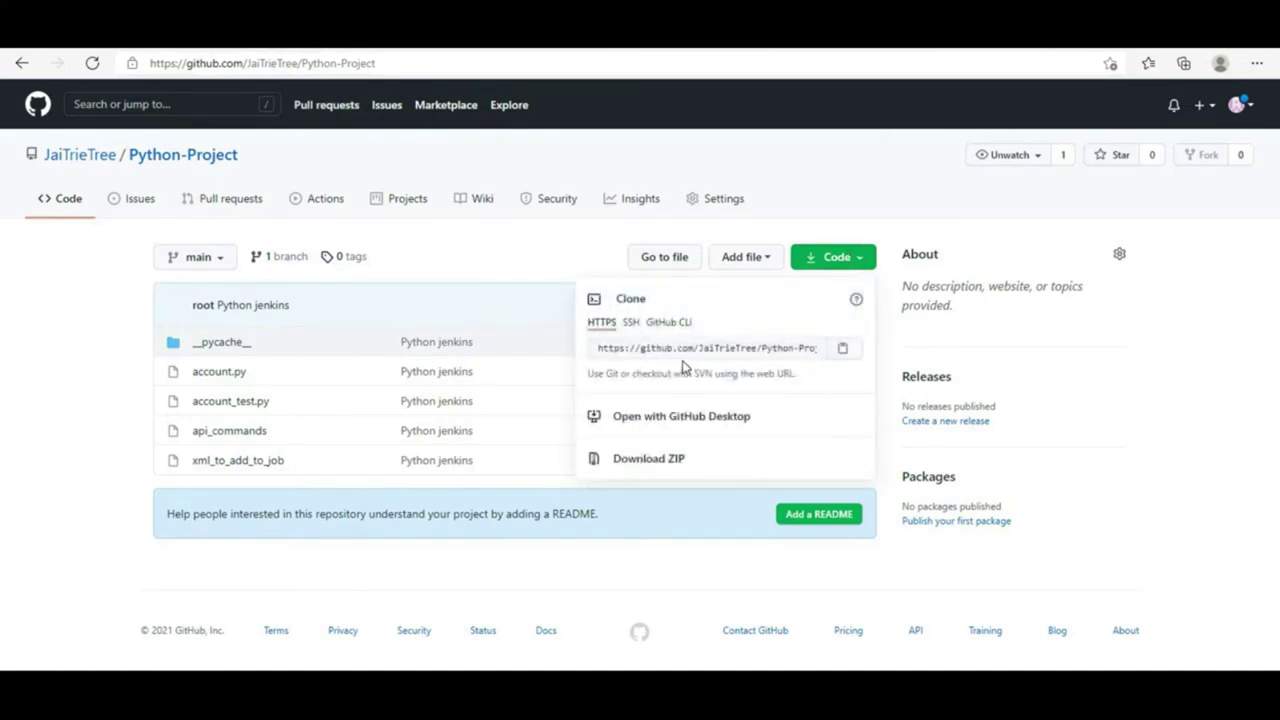
left_click(840, 356)
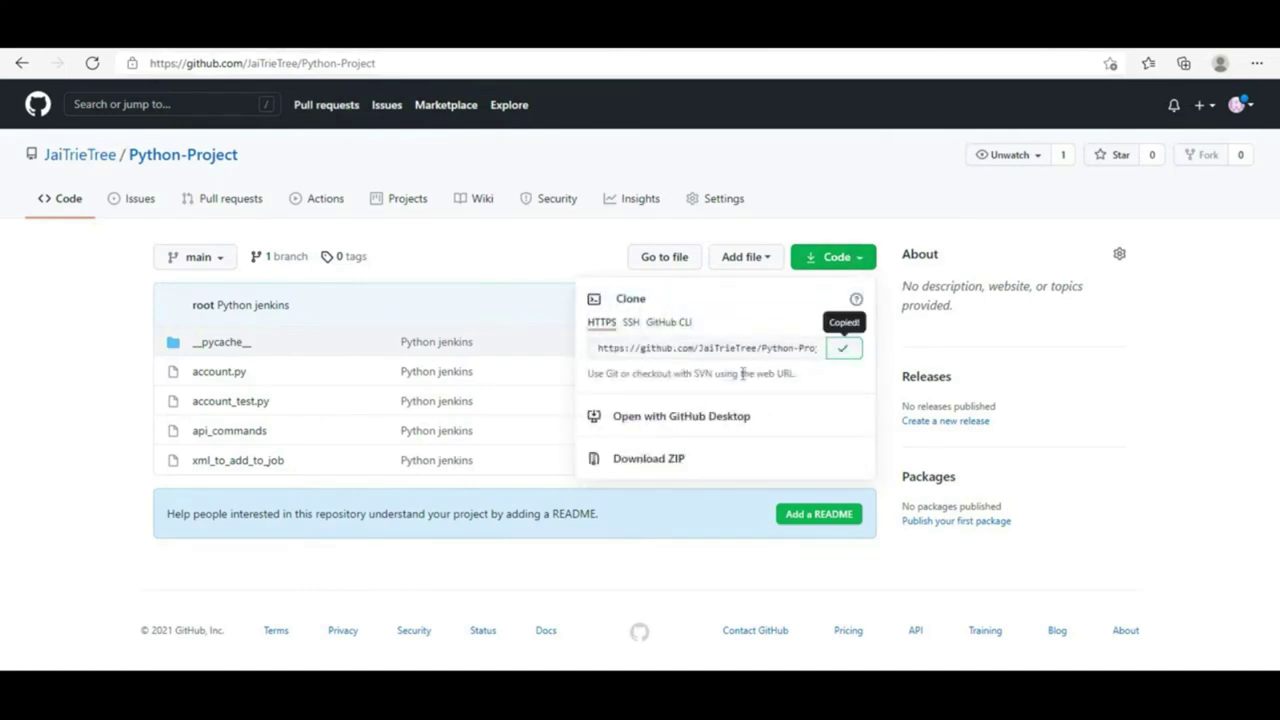
left_click(630, 323)
left_click(667, 324)
left_click(601, 322)
left_click(842, 347)
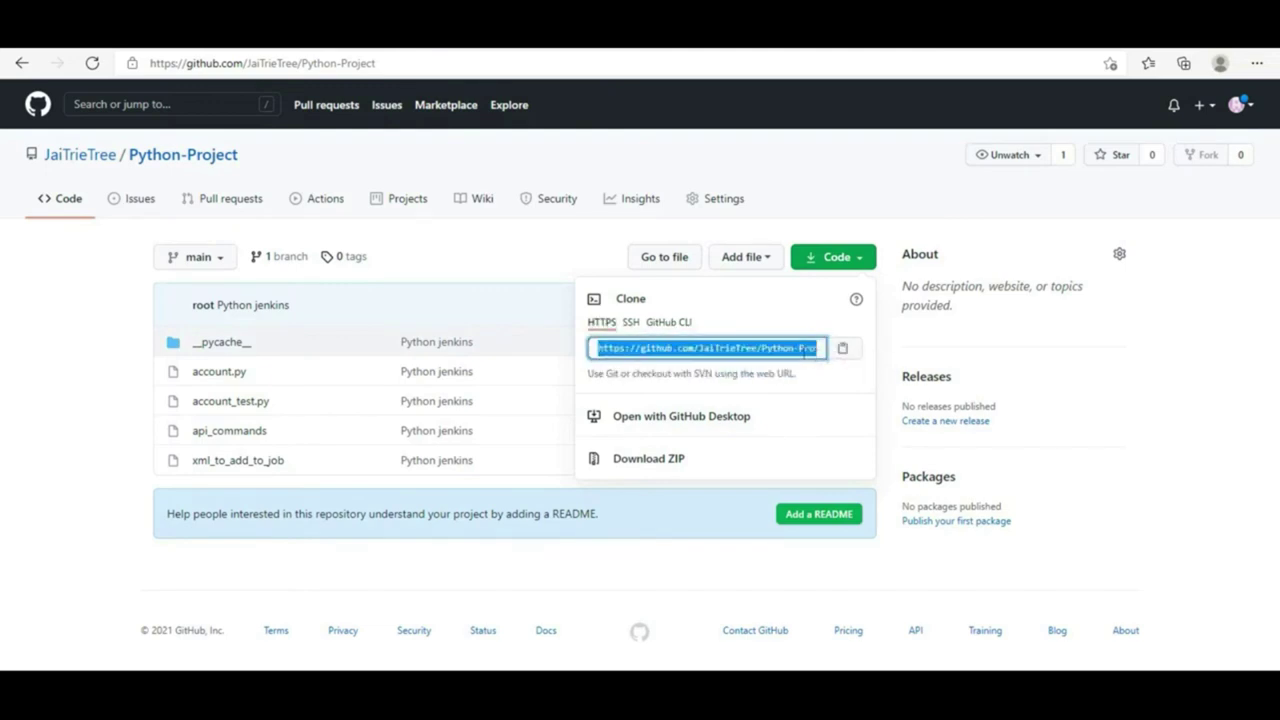
left_click(803, 350)
key("Right")
key("Right")
key("Right")
key("Right")
key("Right")
key("Right")
key("Right")
key("Right")
key("Right")
key("Right")
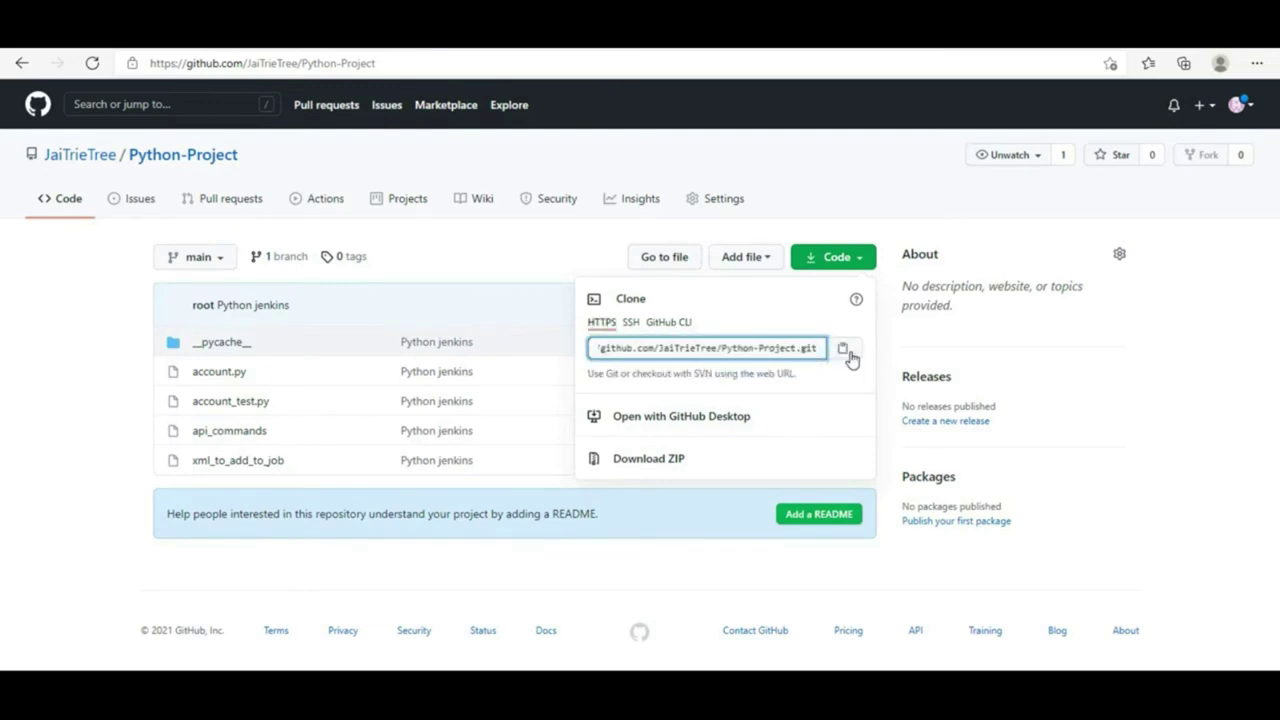
left_click(845, 352)
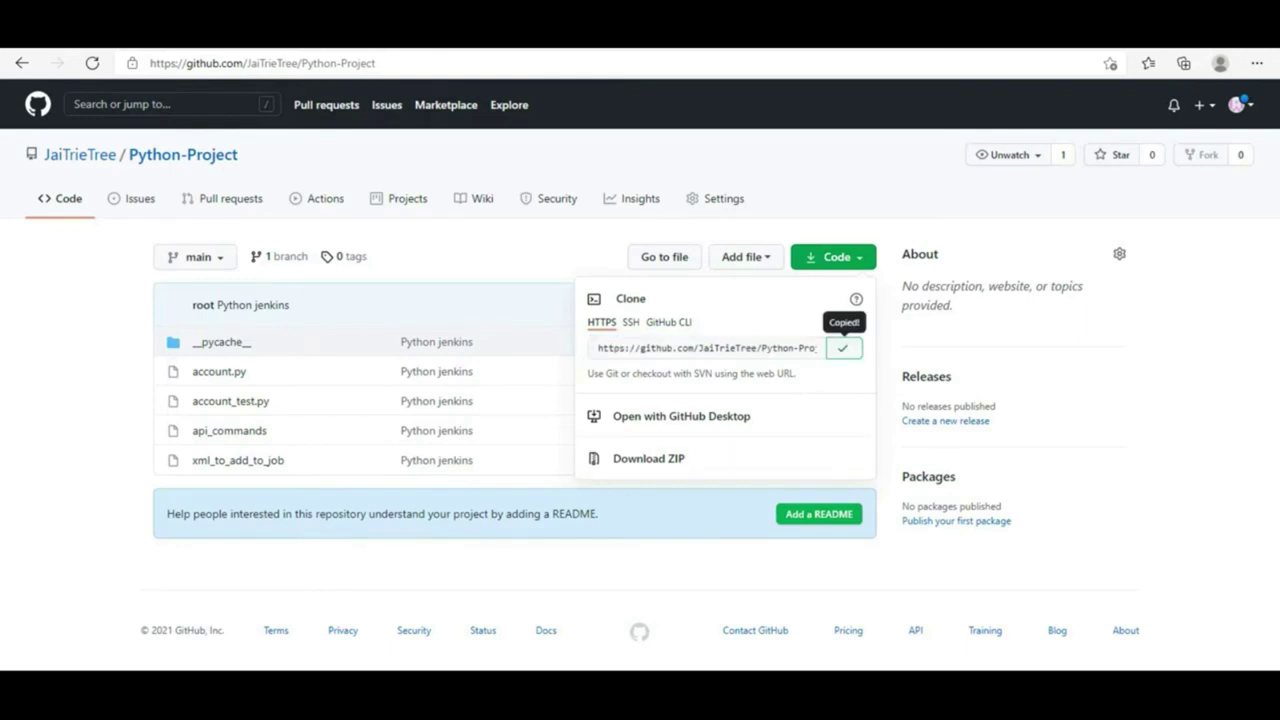
key("alt+Tab")
key("ctrl+v")
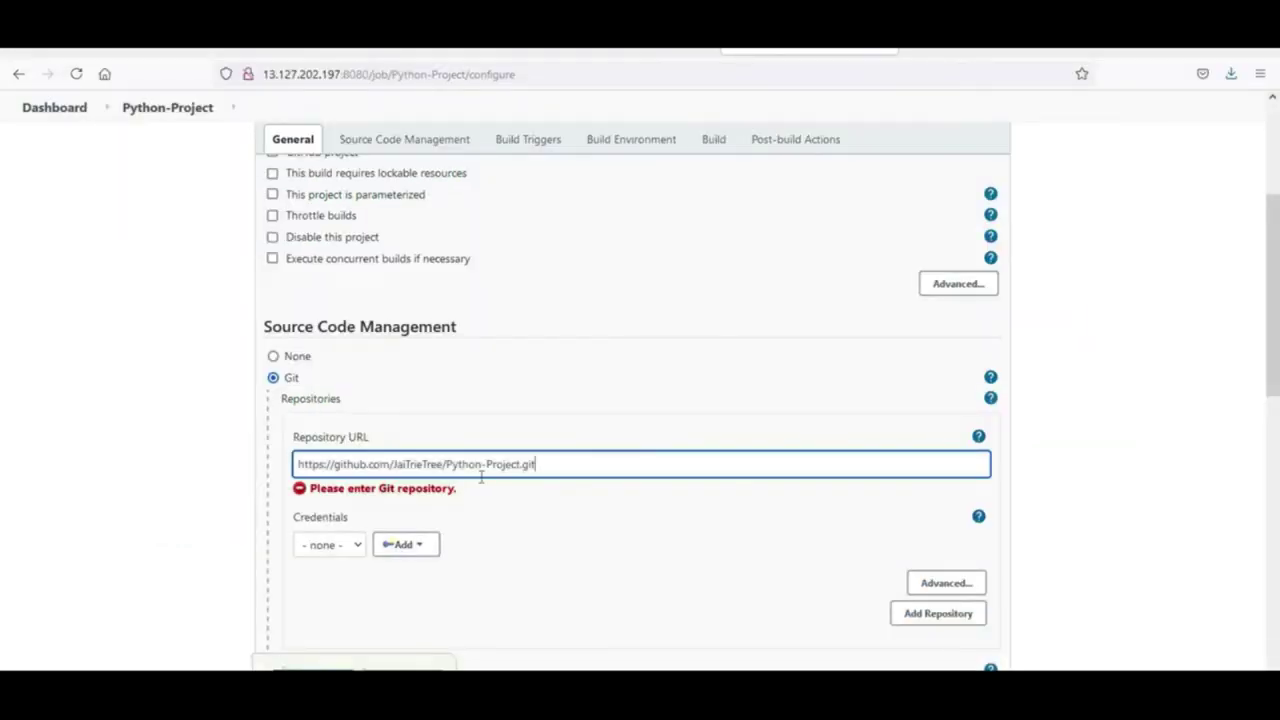
- Confirm the GitHub repository URL and add an empty Execute shell build step under Build
left_click(606, 600)
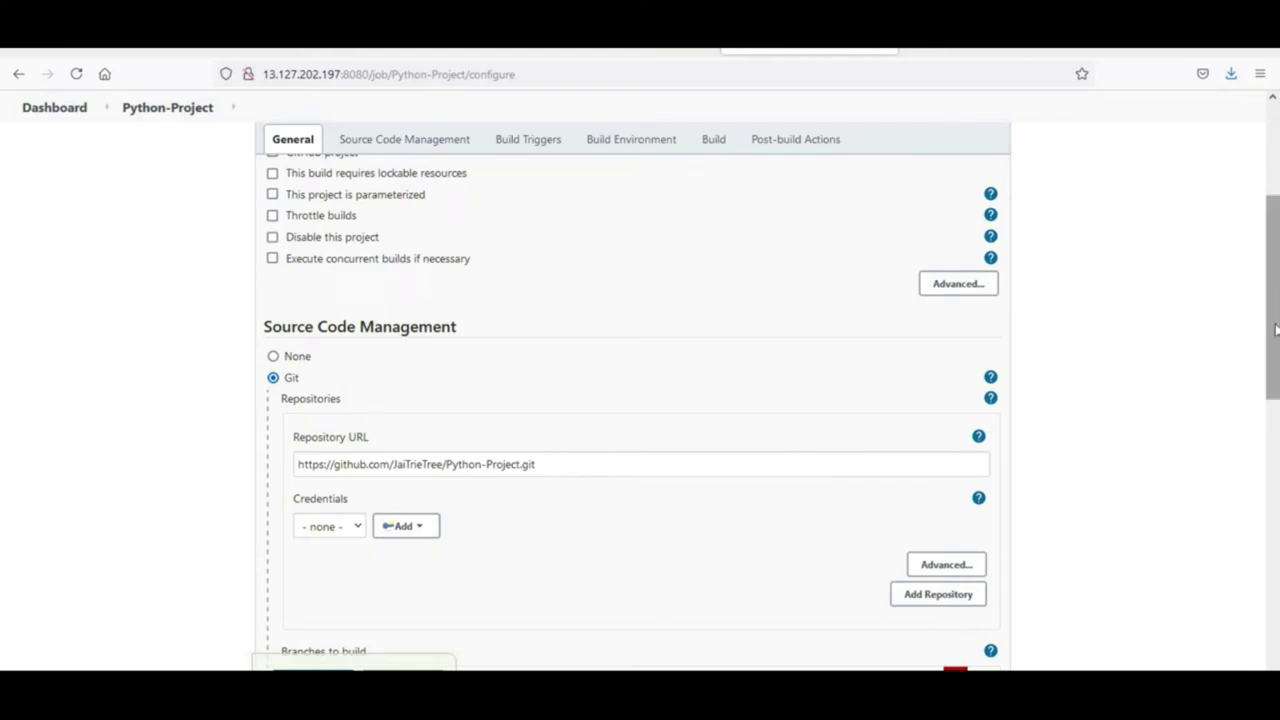
scroll(1273, 300, "down", 3)
scroll(1277, 405, "down", 12)
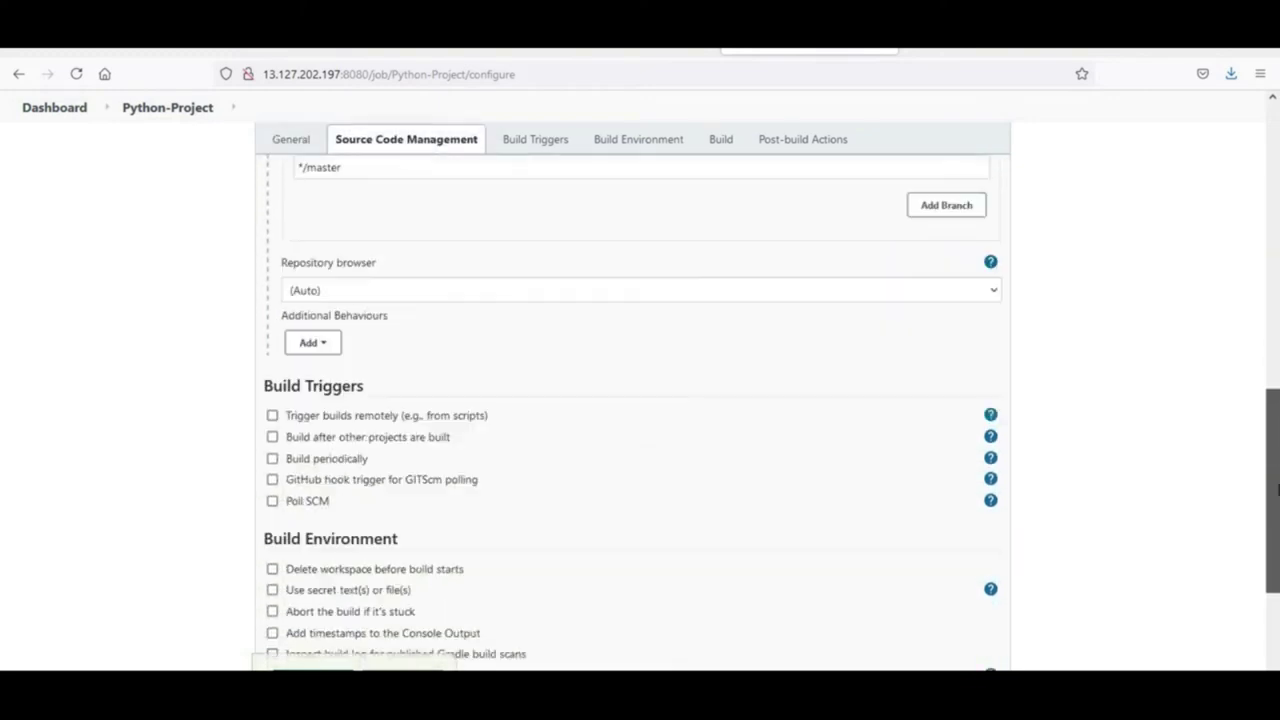
scroll(1277, 540, "down", 3)
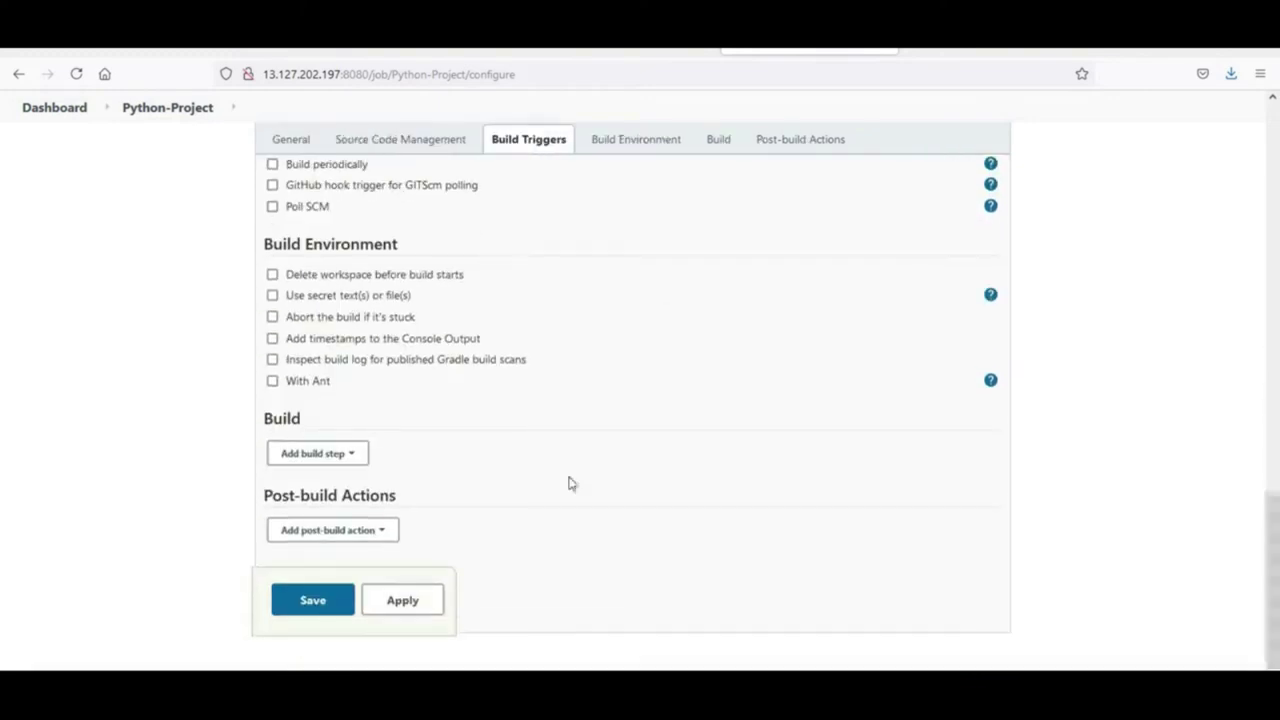
left_click(348, 459)
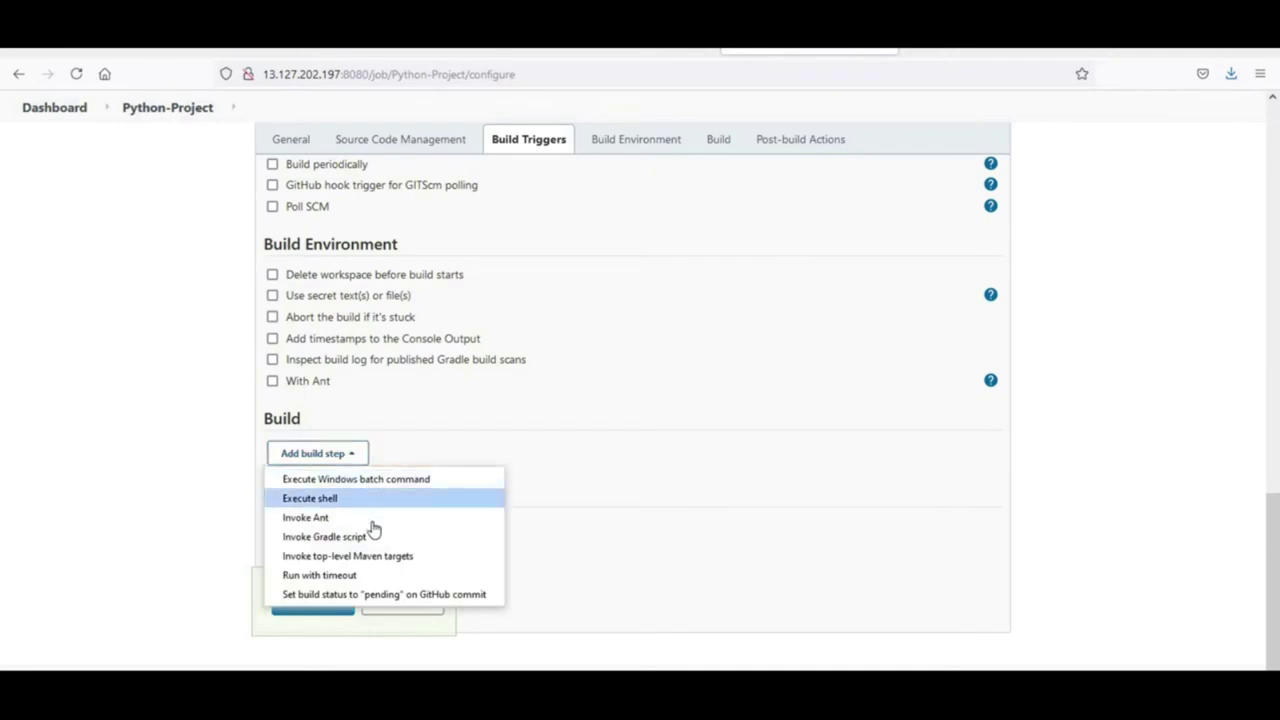
left_click(362, 498)
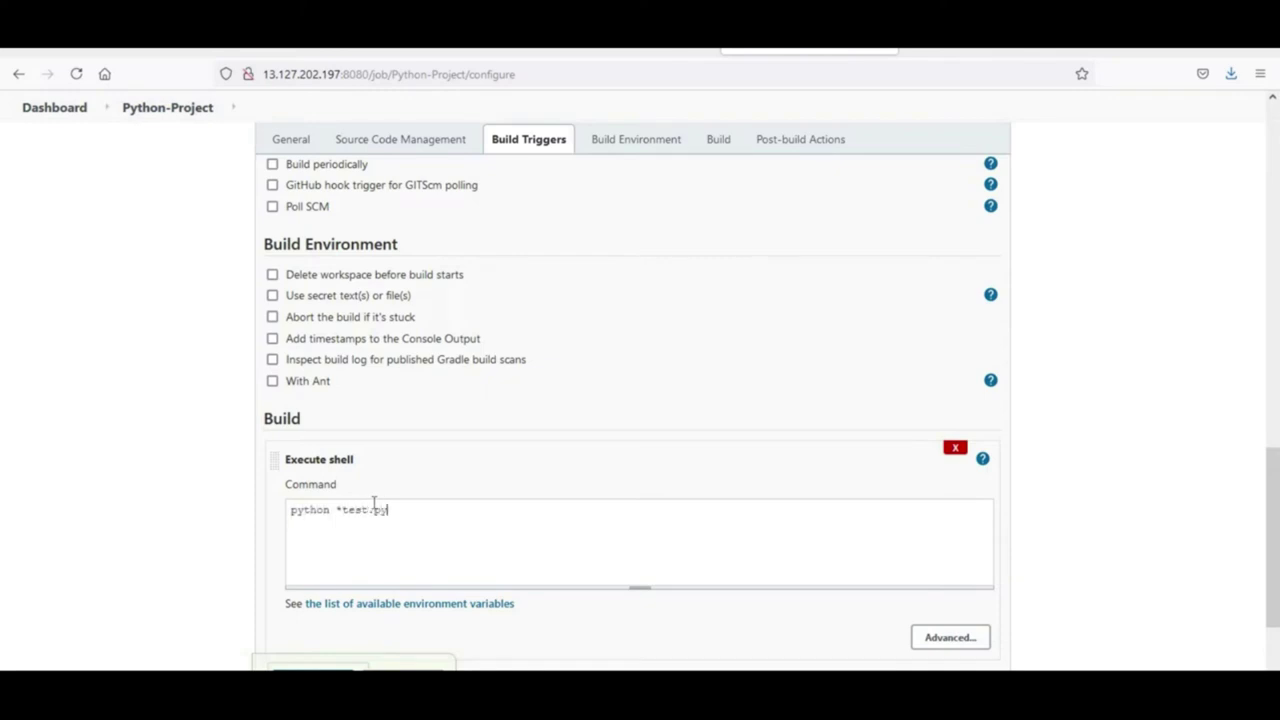
- Bring the PuTTY terminal session in front of the Jenkins Python-Project configuration page
left_click(592, 630)
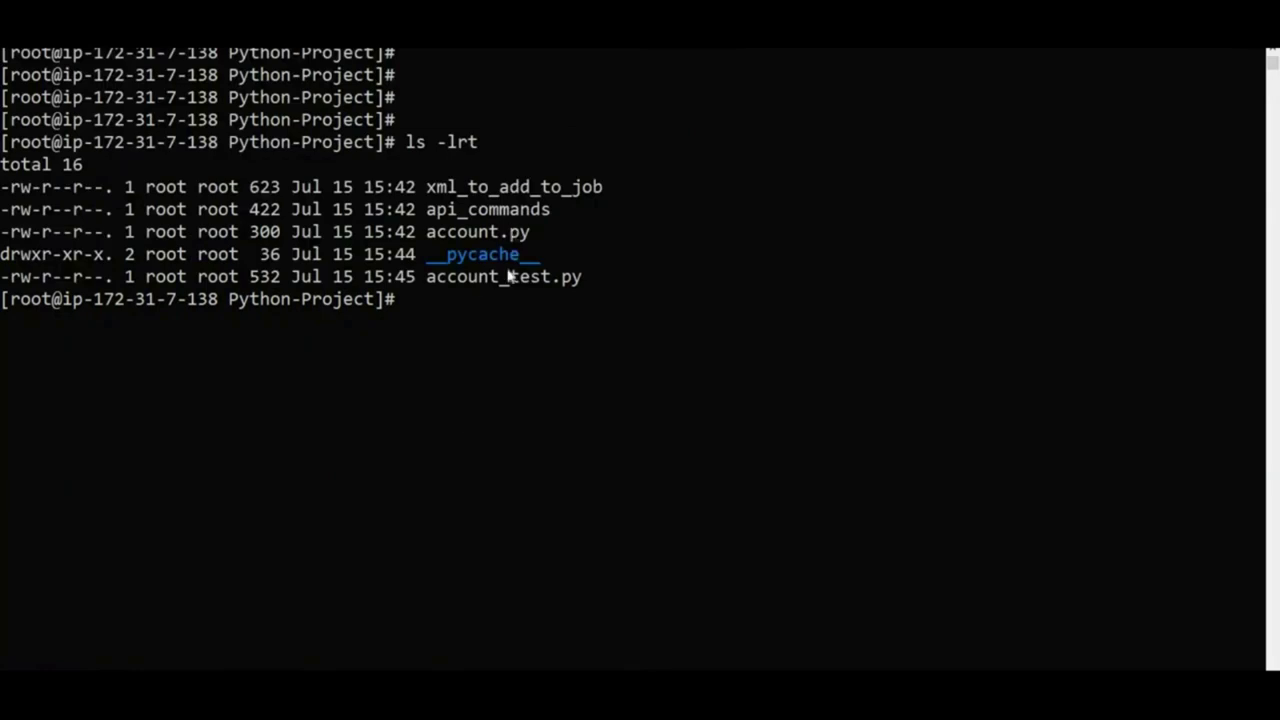
double_click(476, 233)
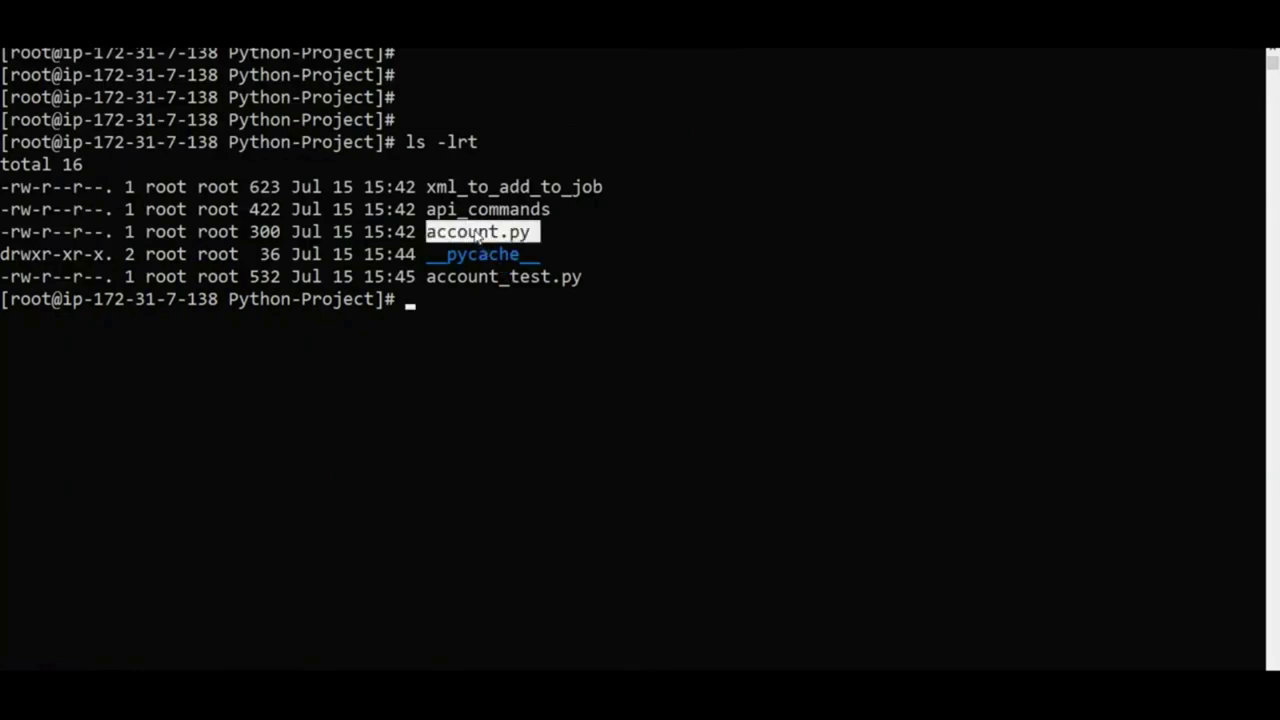
type("vi")
right_click(476, 234)
key("Return")
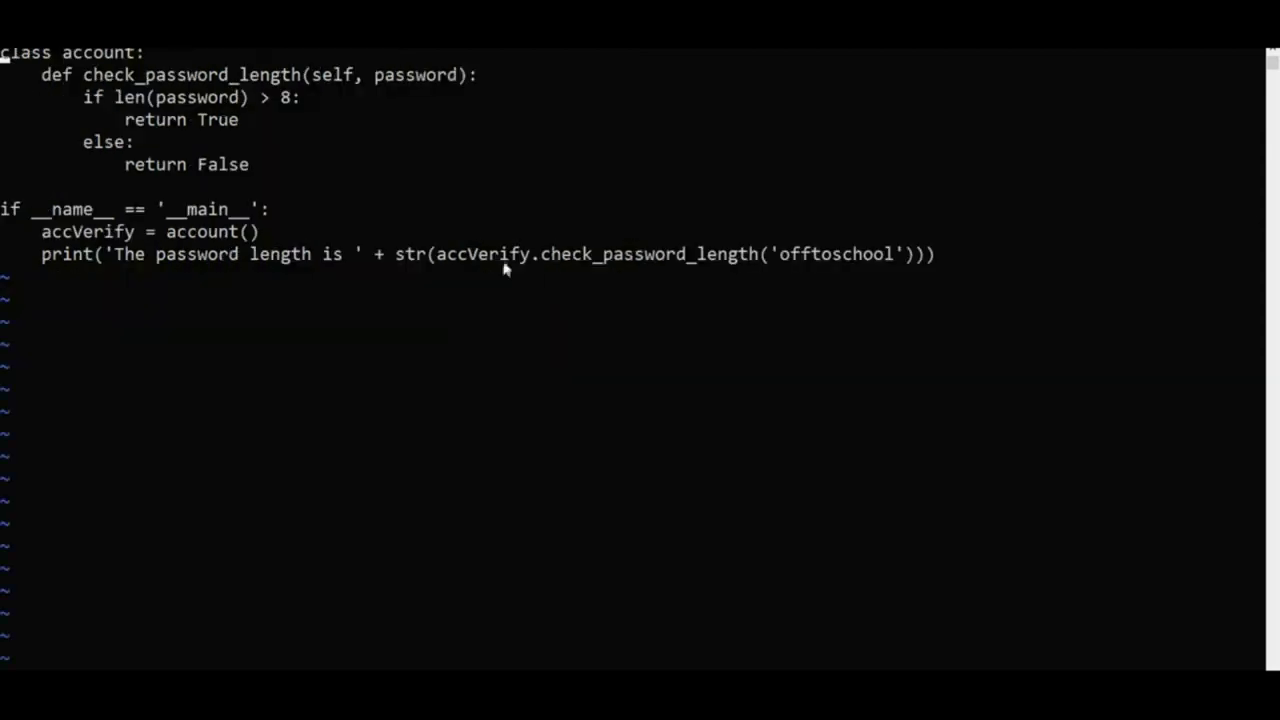
left_click_drag(94, 77, 281, 80)
left_click(283, 99)
left_click(193, 98)
double_click(193, 98)
left_click(193, 98)
left_click(213, 167)
type(":q")
key("Return")
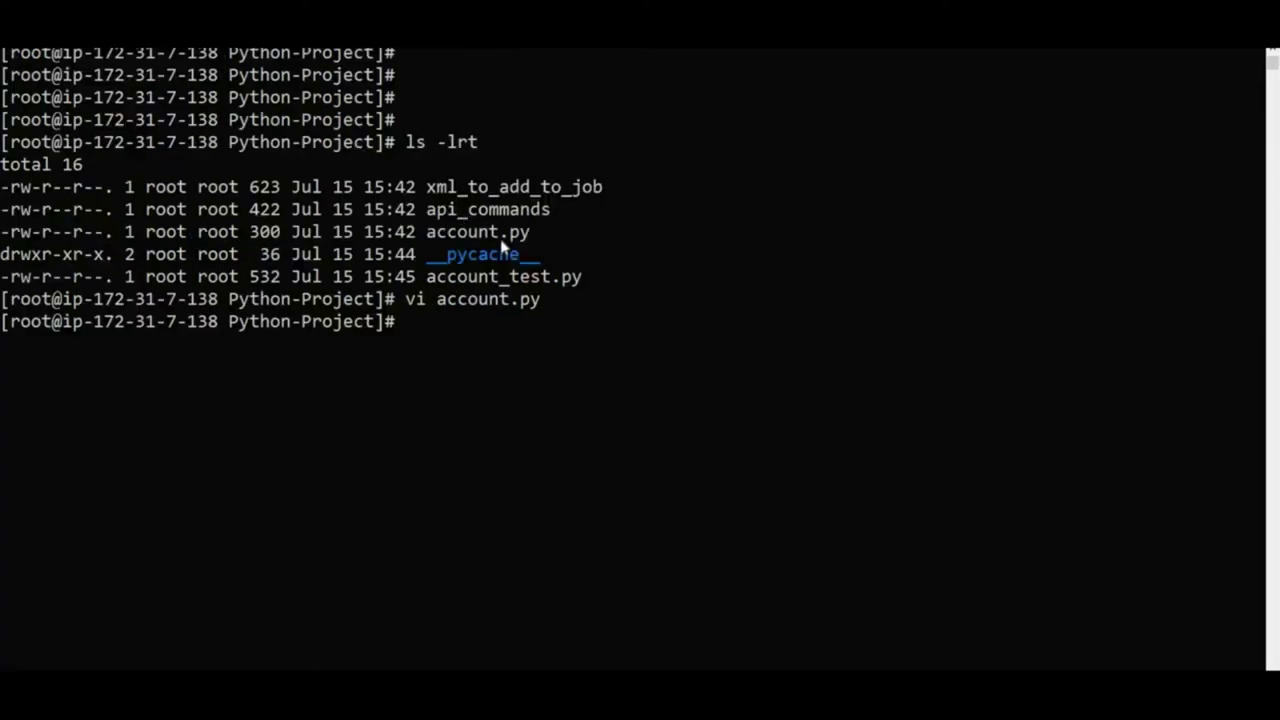
- View account_test.py in vi, then quit with :q without changes
double_click(486, 298)
left_click(471, 277)
type("vi")
right_click(475, 287)
key("Return")
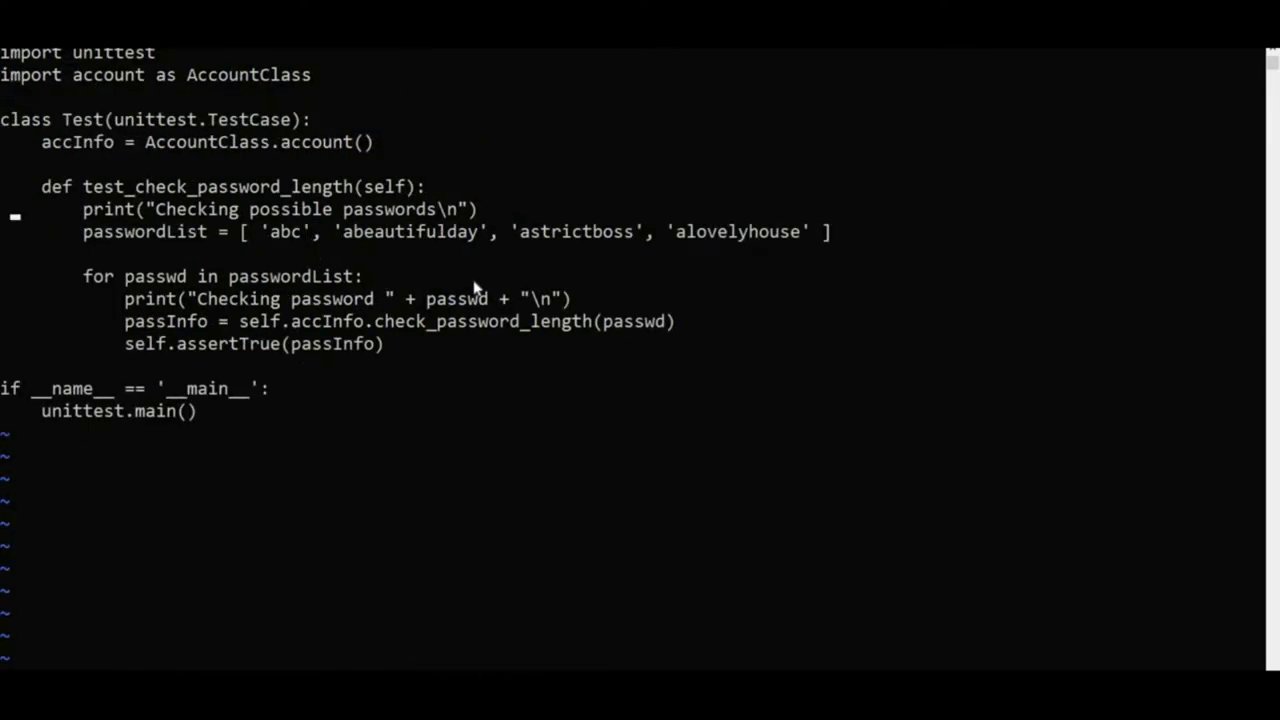
key("l")
key("l")
key("l")
key("l")
key("l")
key("l")
key("l")
key("l")
key("j")
key("l")
key("l")
type(":q")
key("Return")
key("Return")
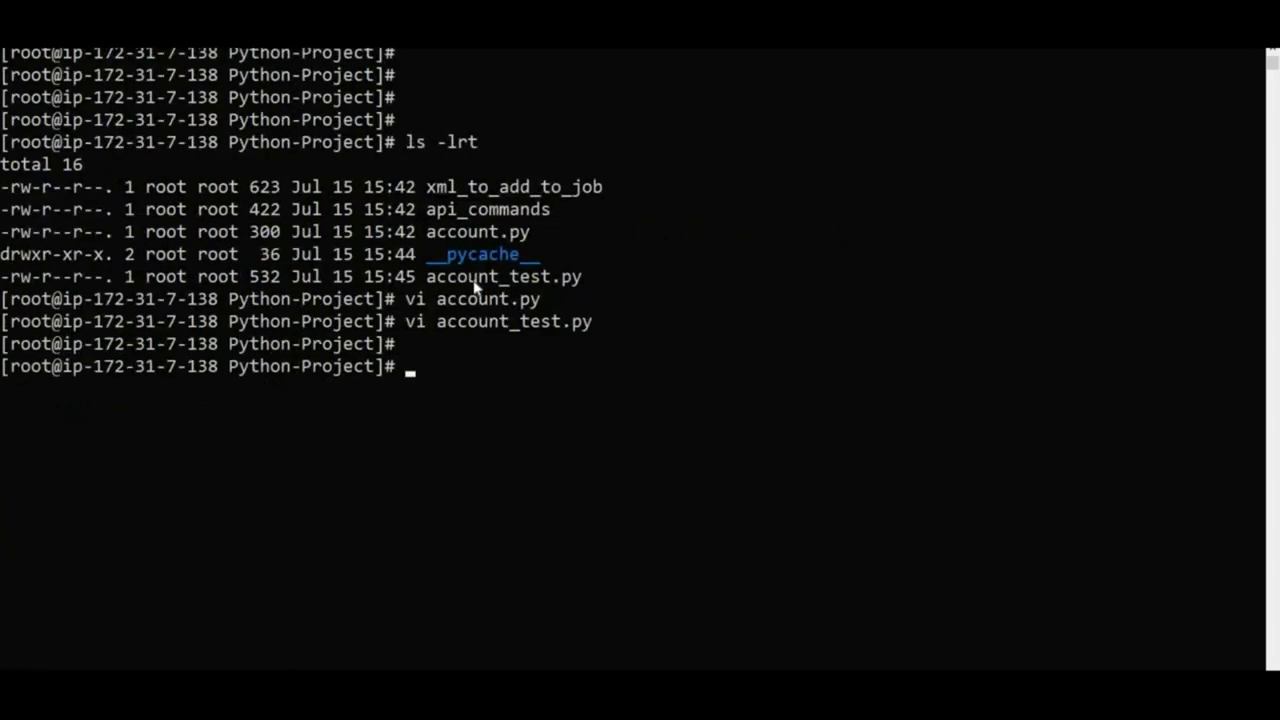
- Run the unit test with python3 account_test.py
type("python3")
double_click(506, 326)
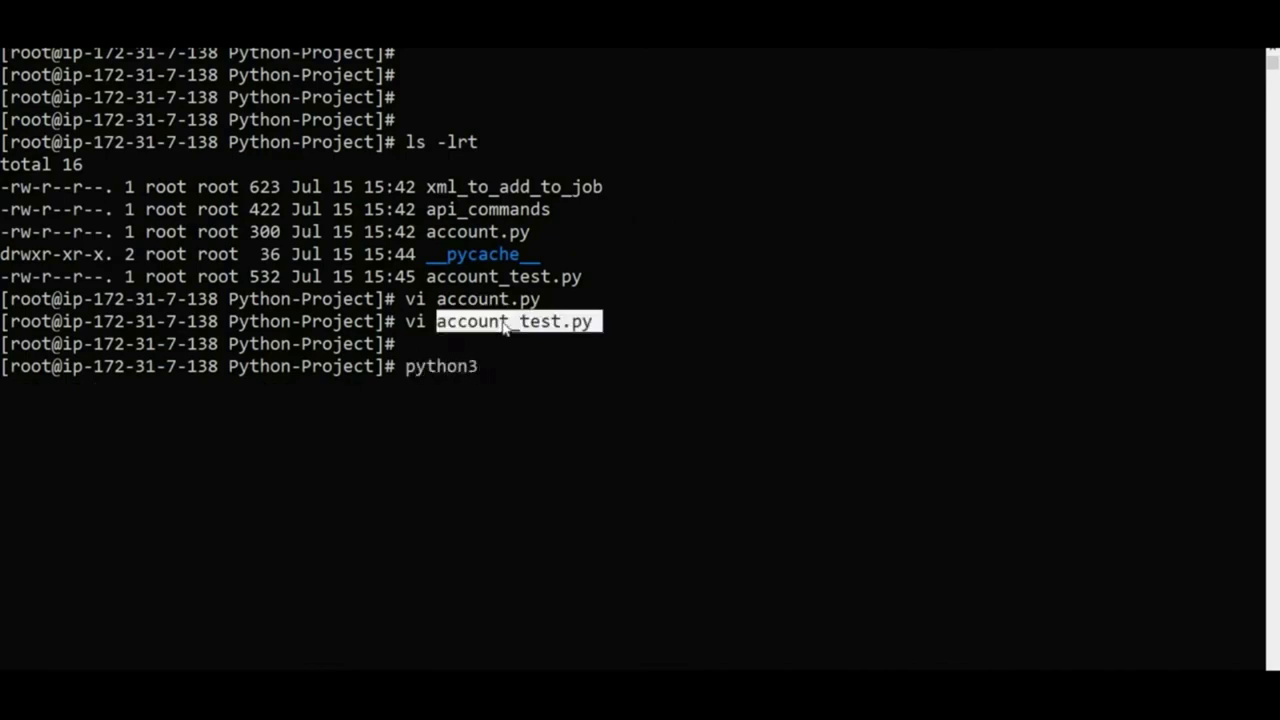
right_click(506, 327)
key("Return")
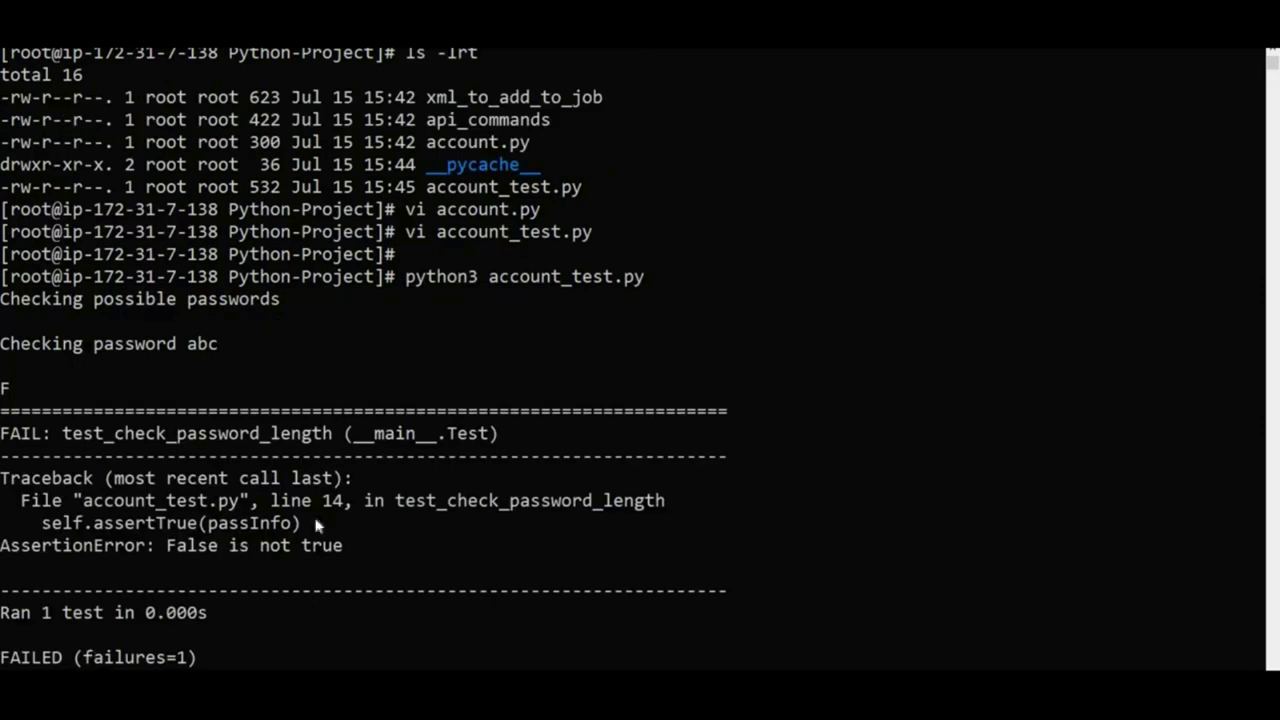
key("Return")
key("Return")
key("Return")
left_click_drag(3, 567, 198, 567)
left_click(190, 567)
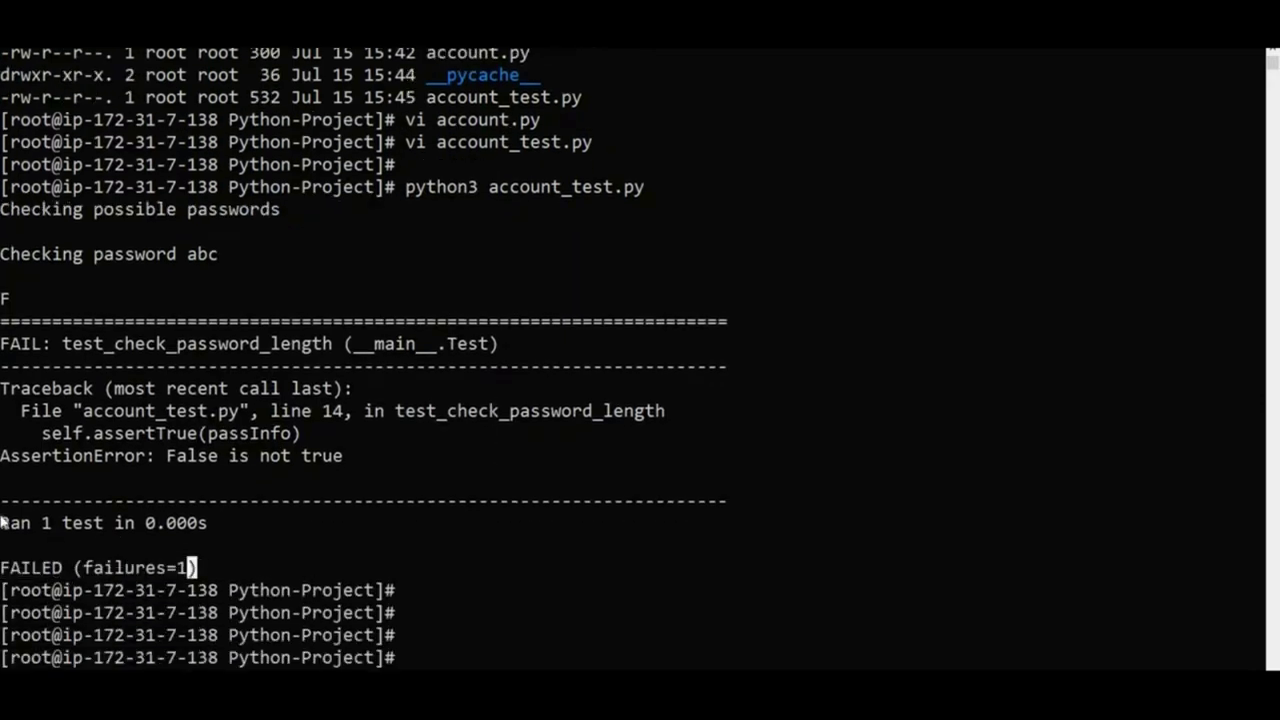
left_click_drag(3, 522, 115, 522)
left_click(150, 522)
left_click(171, 522)
left_click_drag(3, 254, 220, 255)
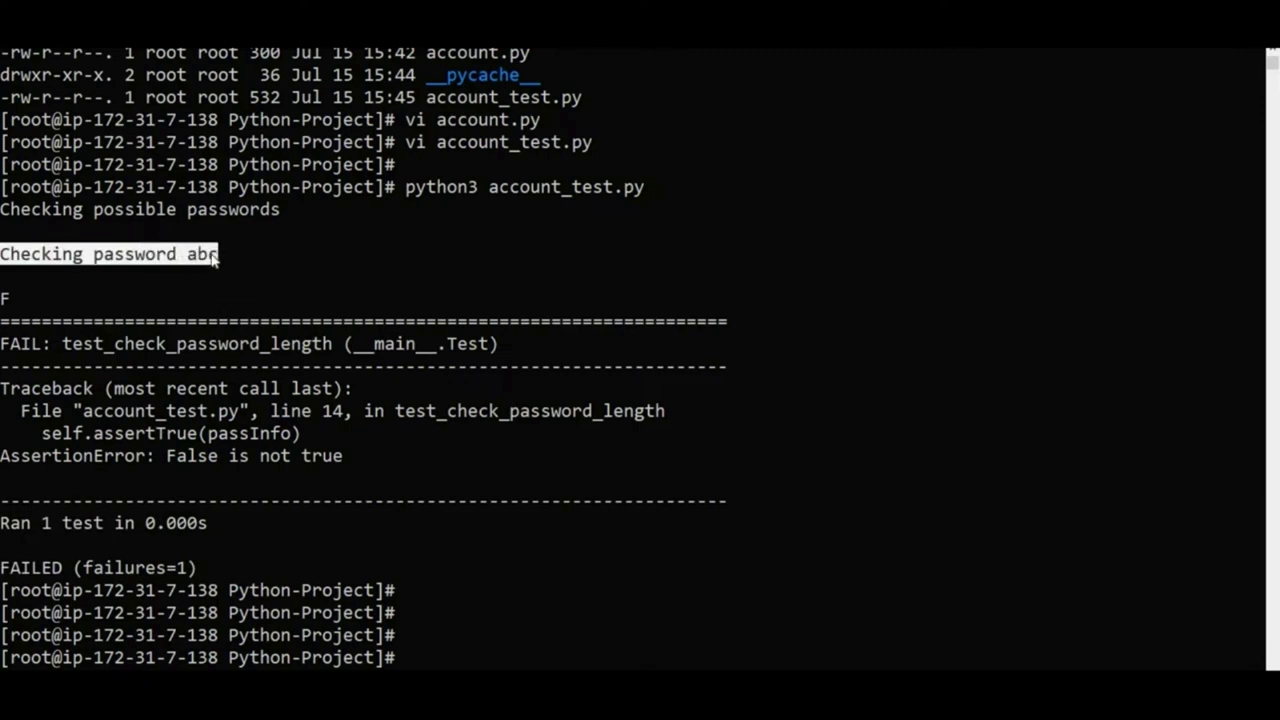
left_click(212, 256)
double_click(212, 256)
left_click(212, 277)
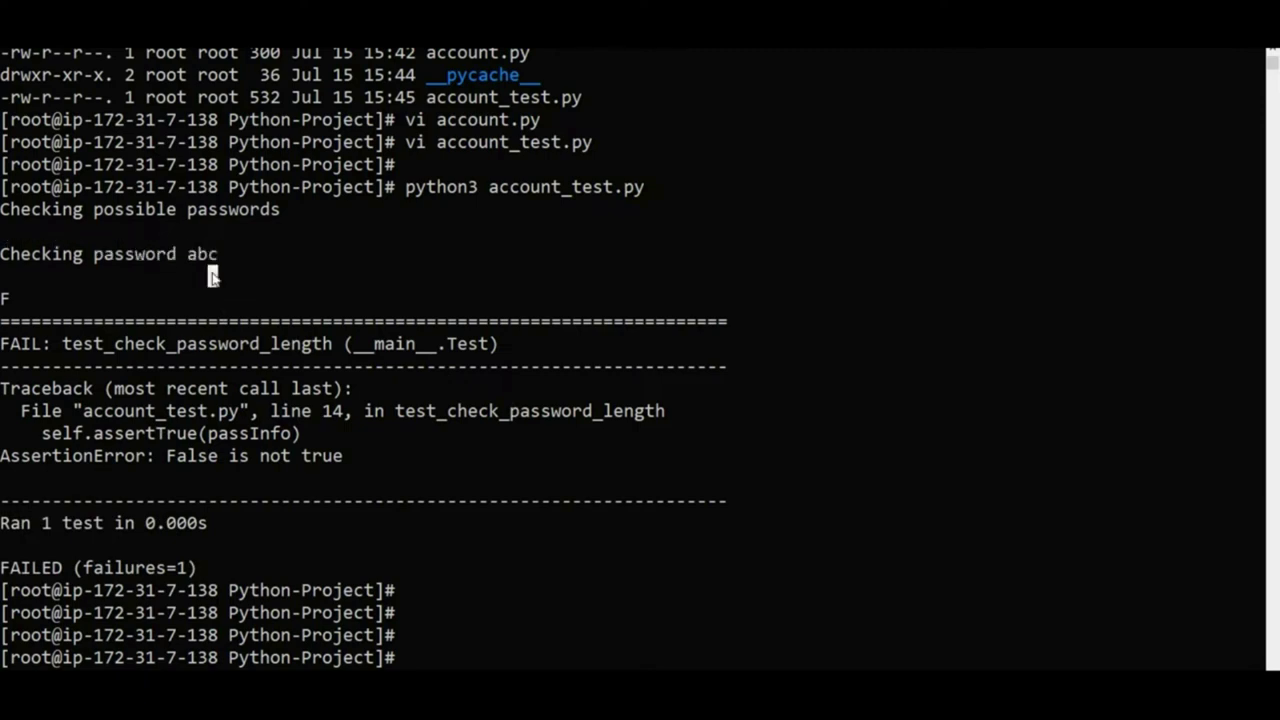
type("clear")
key("Return")
key("Return")
key("Return")
key("Return")
key("Return")
key("Up")
key("Up")
key("Up")
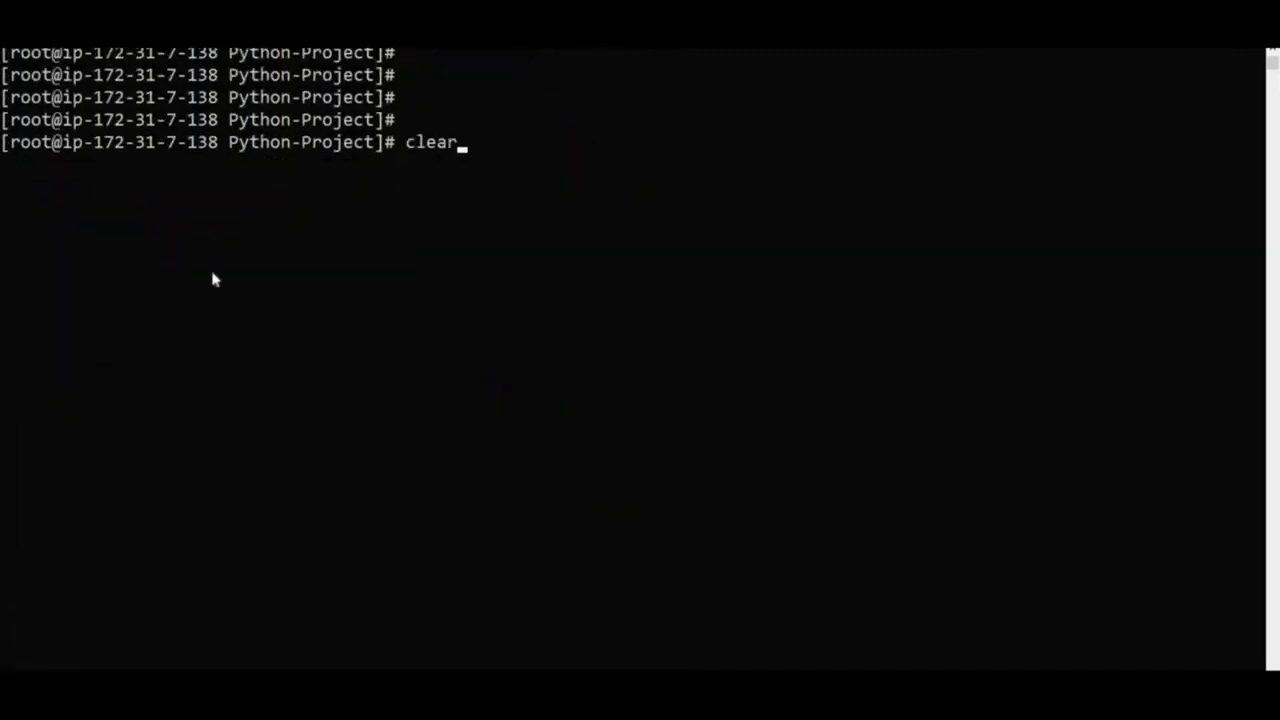
- Delete 'abc' from passwordList in account_test.py, save with :wq, and rerun the test
key("Return")
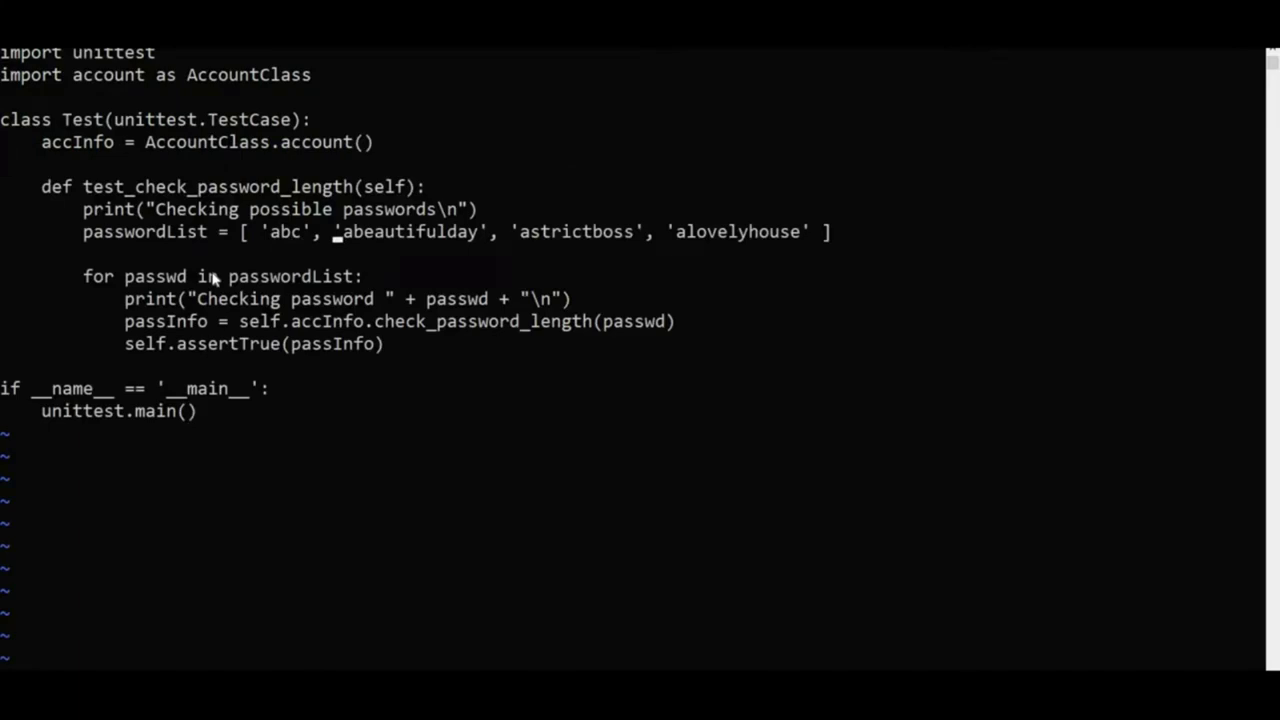
key("X")
key("X")
key("X")
key("X")
key("X")
key("X")
key("X")
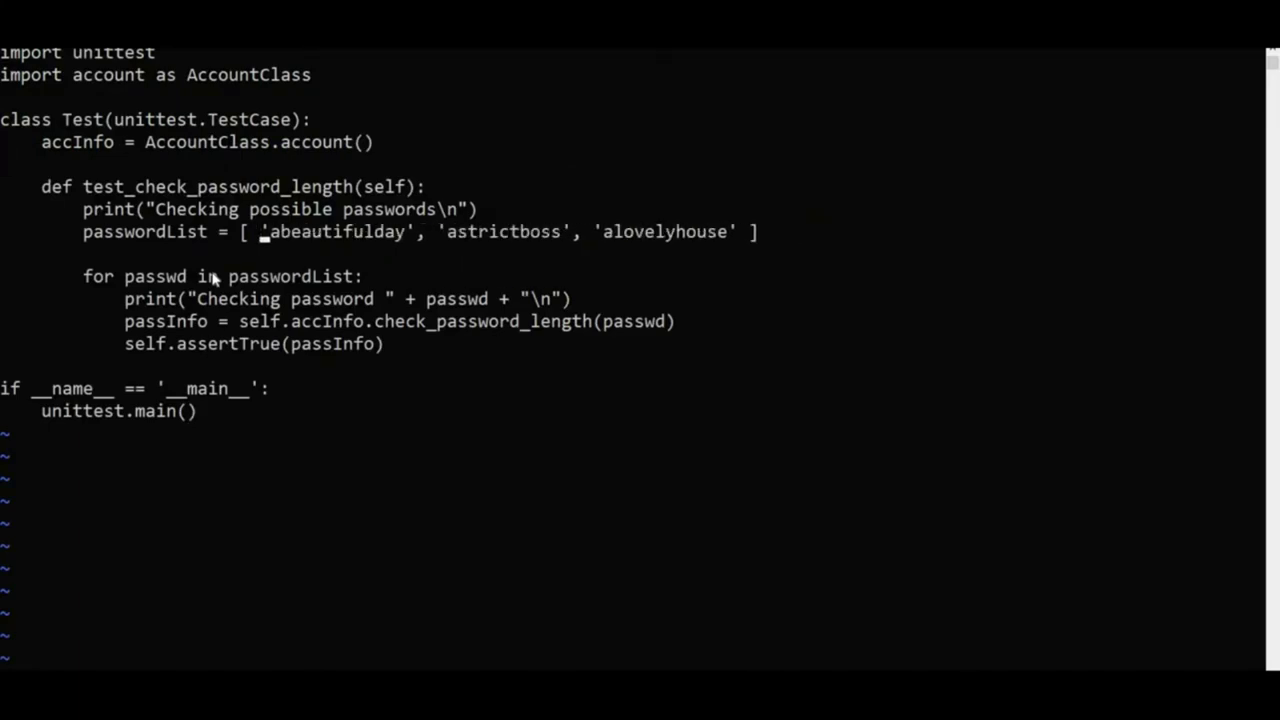
type(":wq")
key("Return")
key("Return")
key("Up")
key("Up")
key("Up")
key("Return")
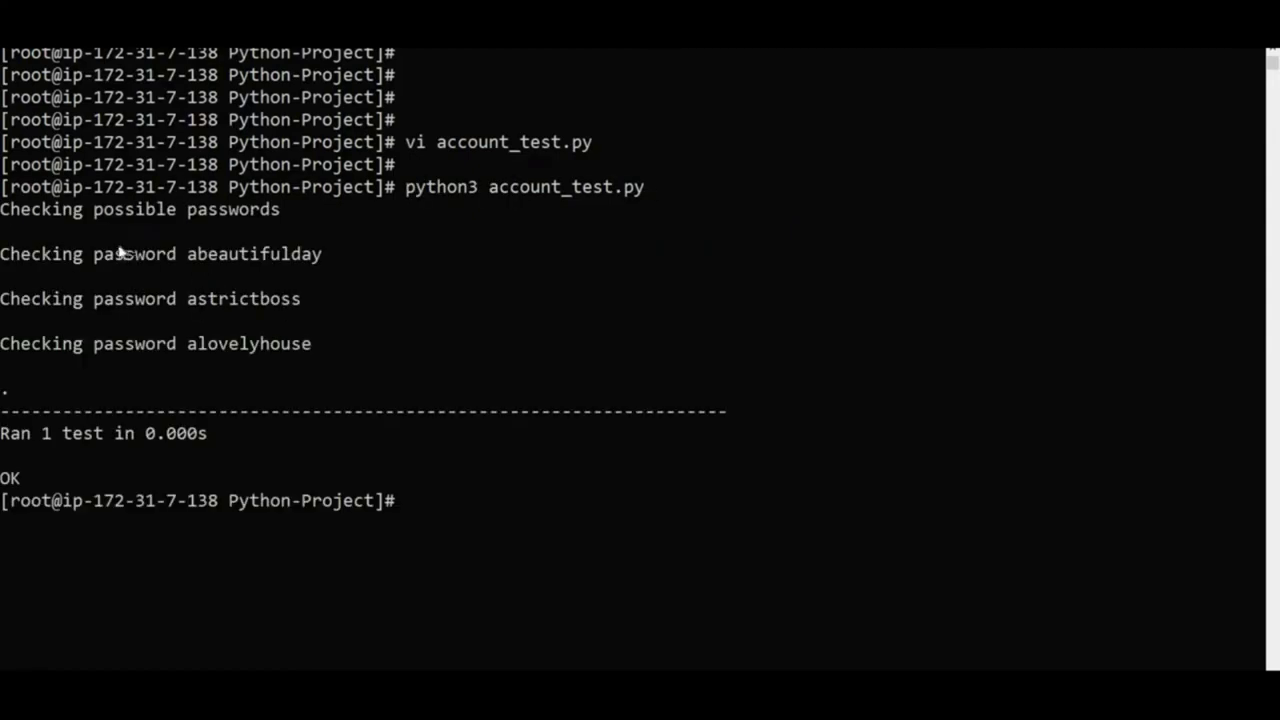
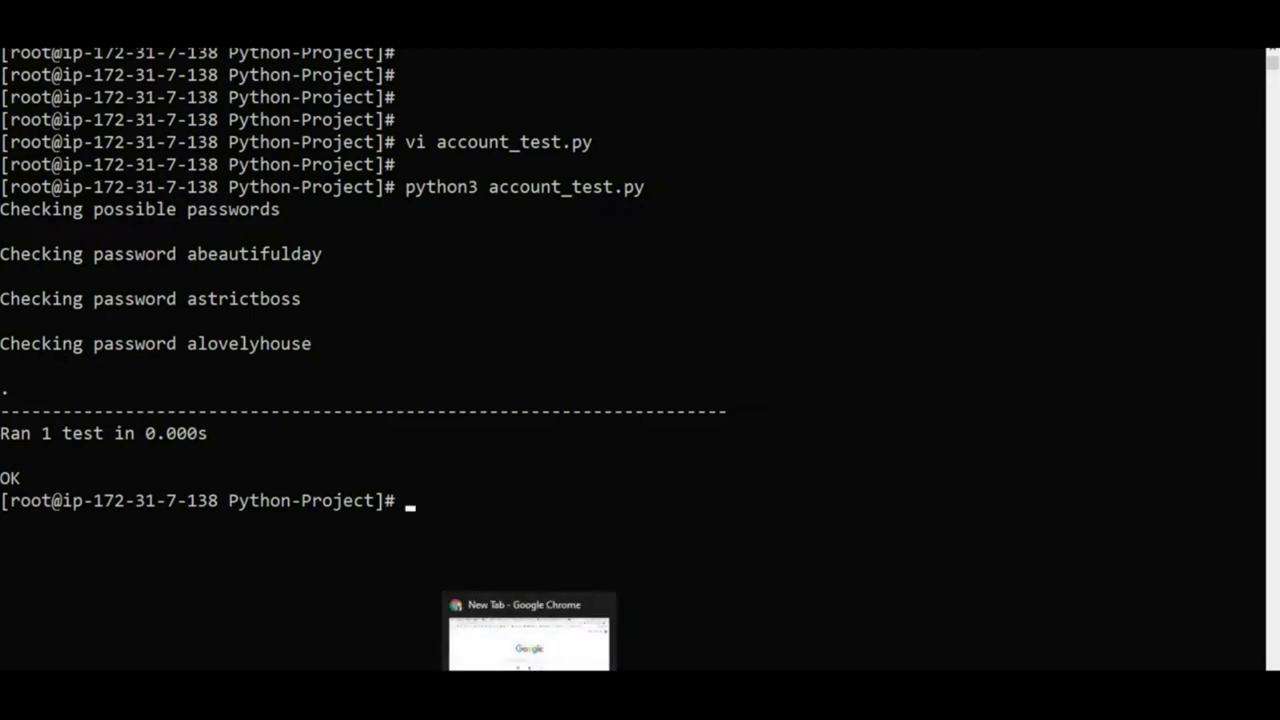
- Switch from the SSH terminal to the Jenkins Python-Project configuration page in the browser
left_click(529, 695)
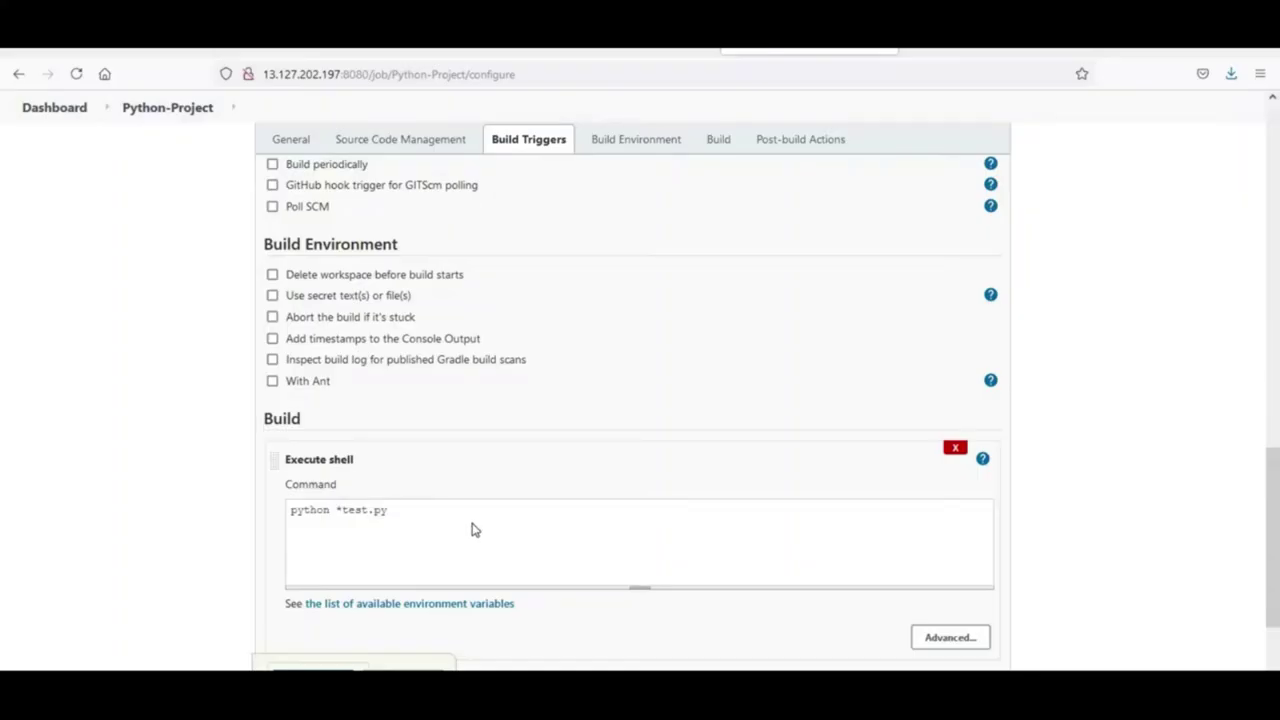
- Change the Execute shell command from 'python *test.py' to 'python3 *test.py'
left_click(329, 510)
type("3")
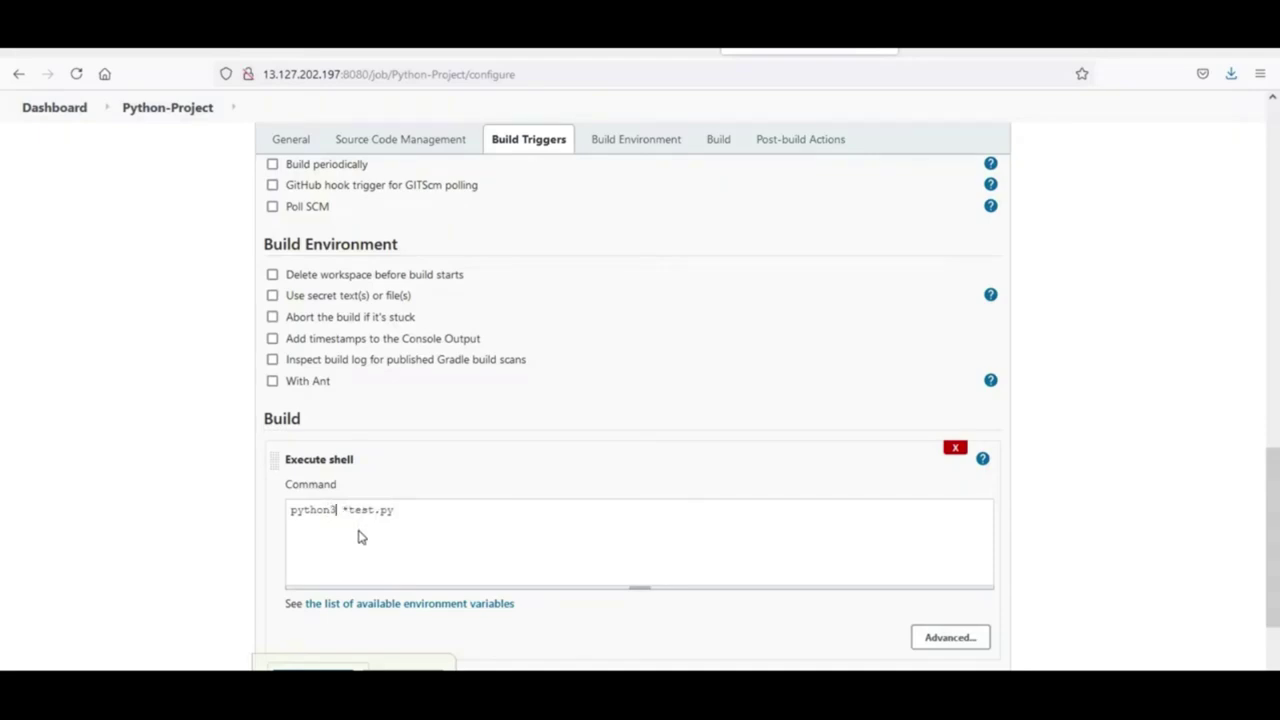
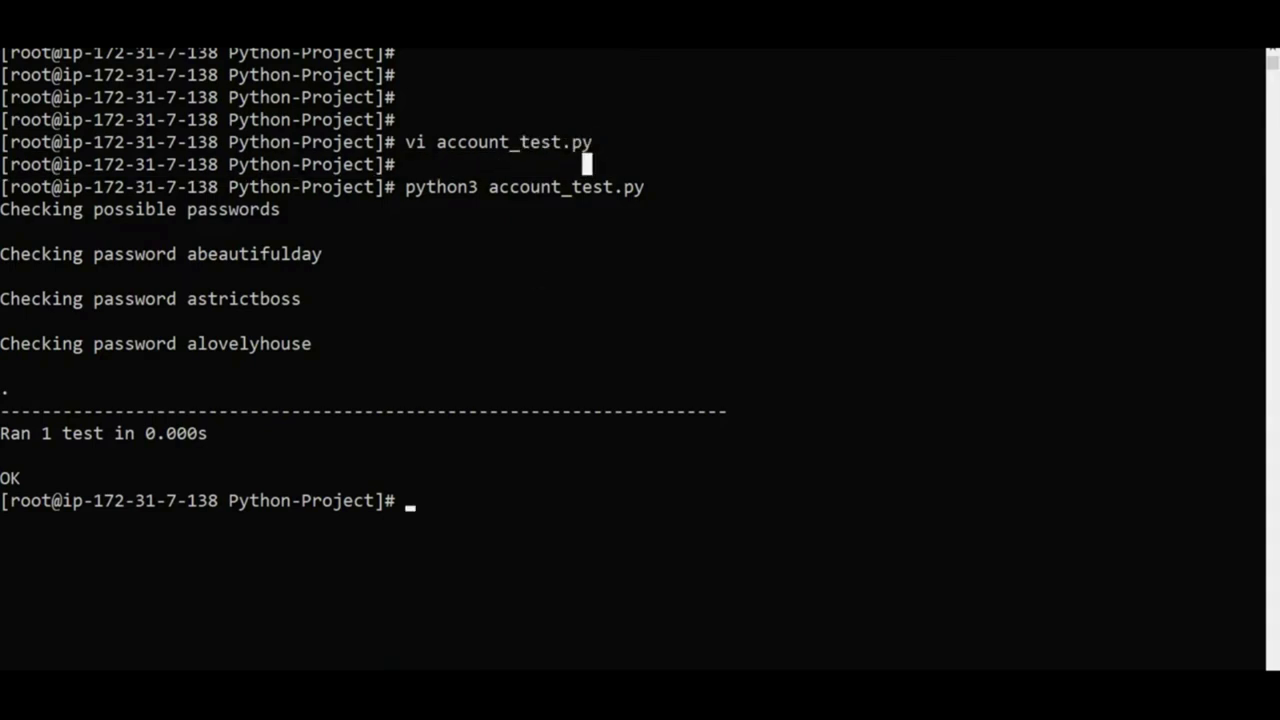
- Switch to the Chrome window showing the Jenkins Python-Project configure page
mouse_move(528, 695)
left_click(600, 635)
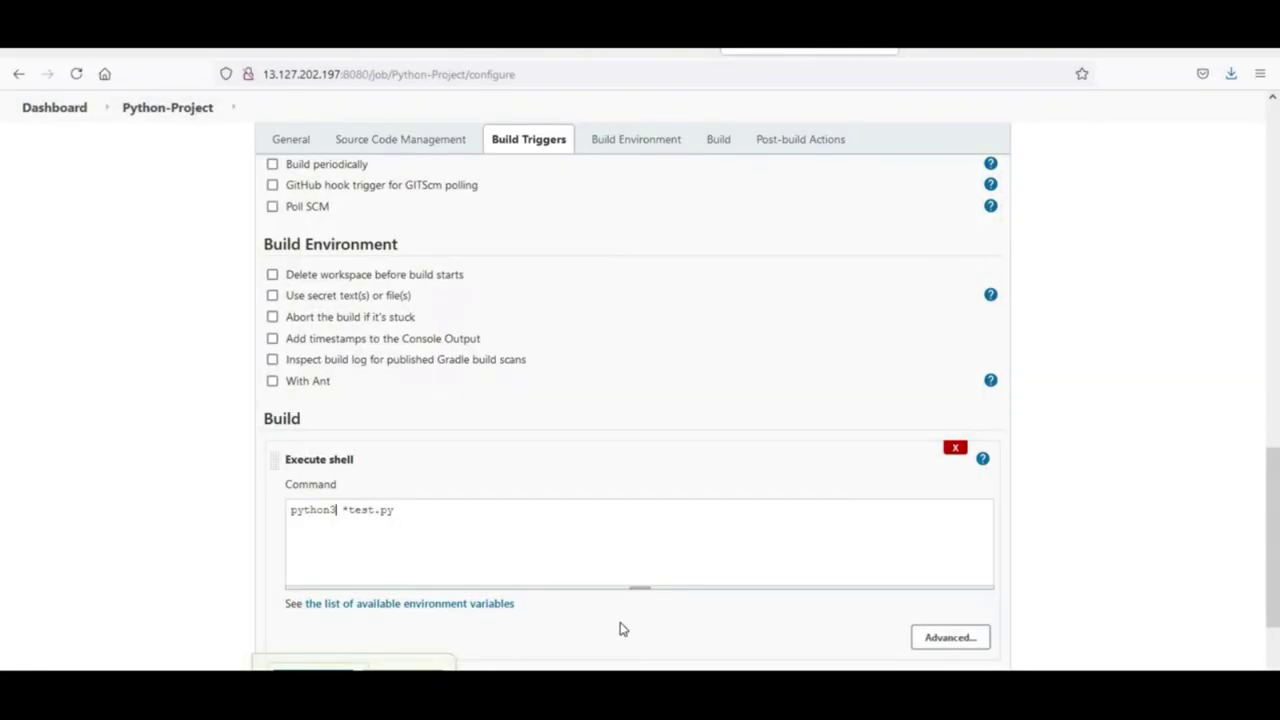
- Apply the current Python-Project job configuration
scroll(1278, 505, "down", 3)
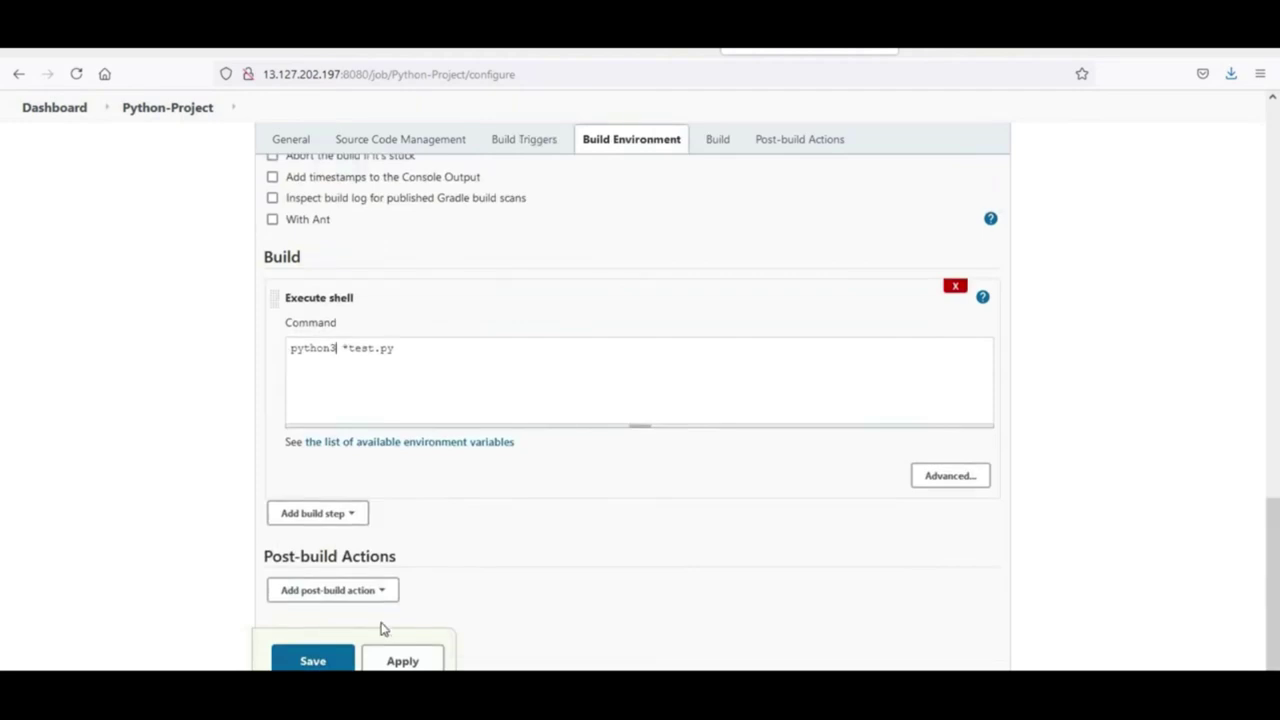
left_click(396, 660)
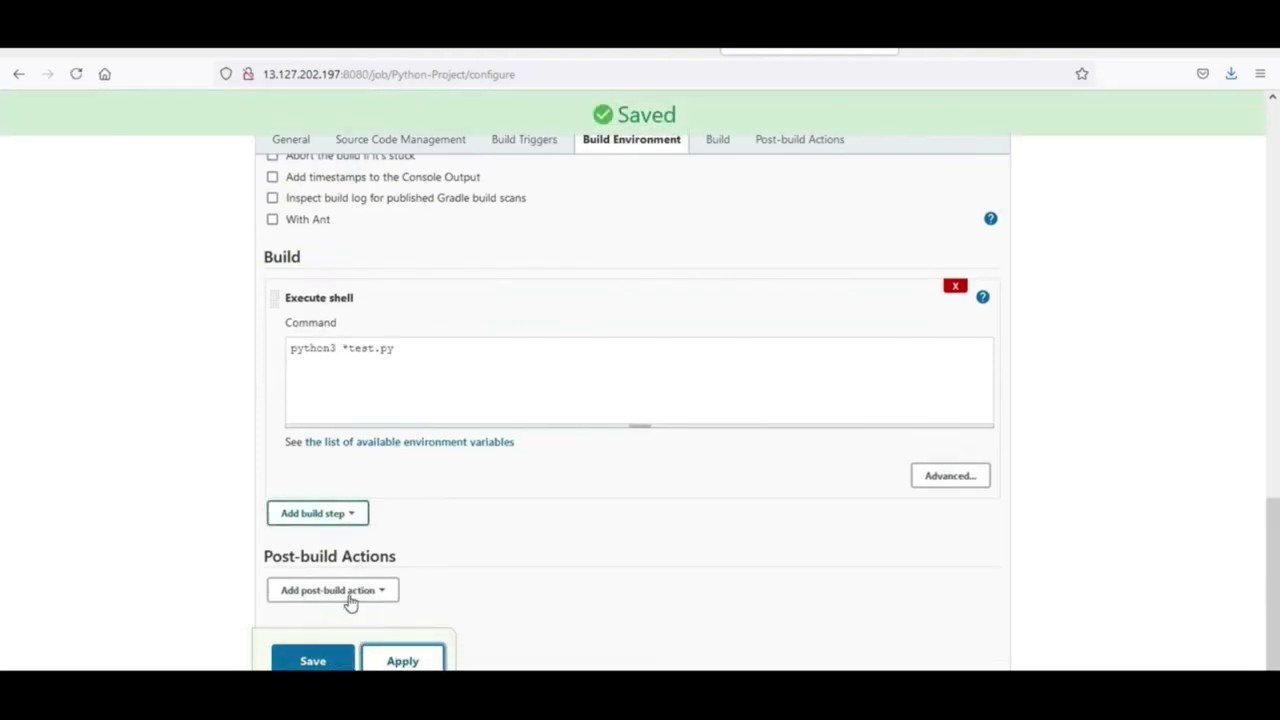
left_click(388, 592)
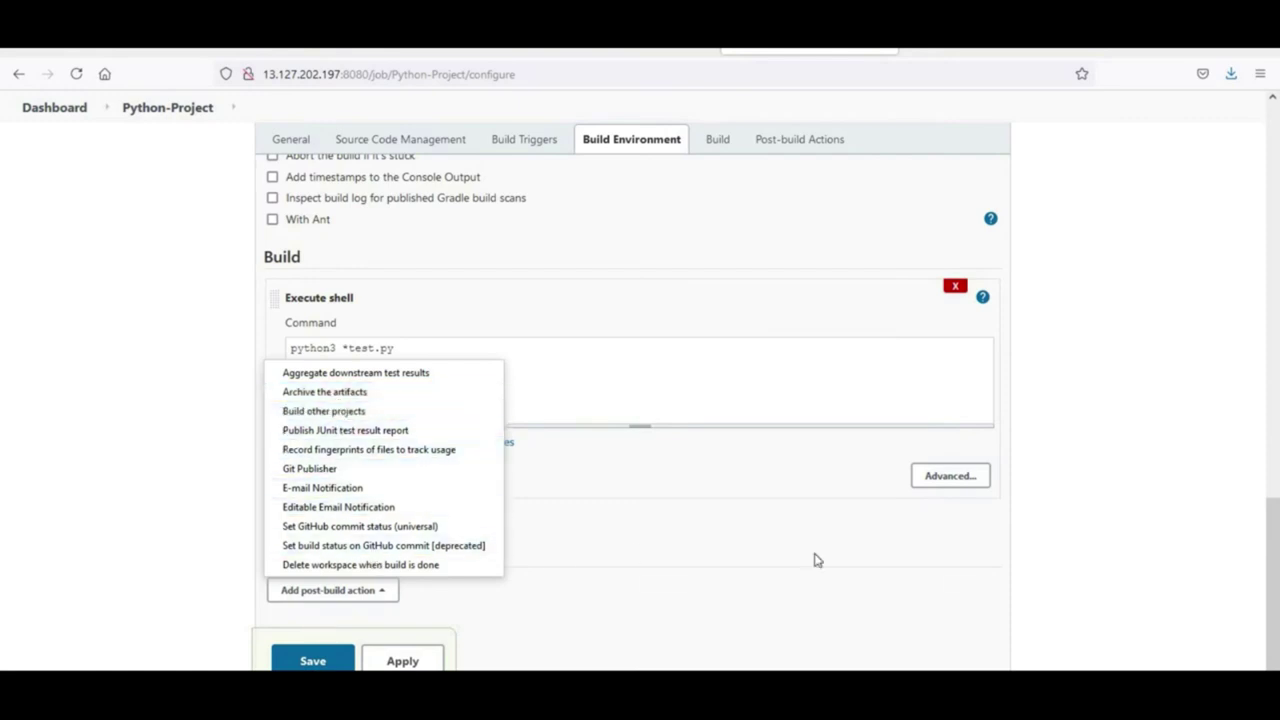
left_click(1190, 537)
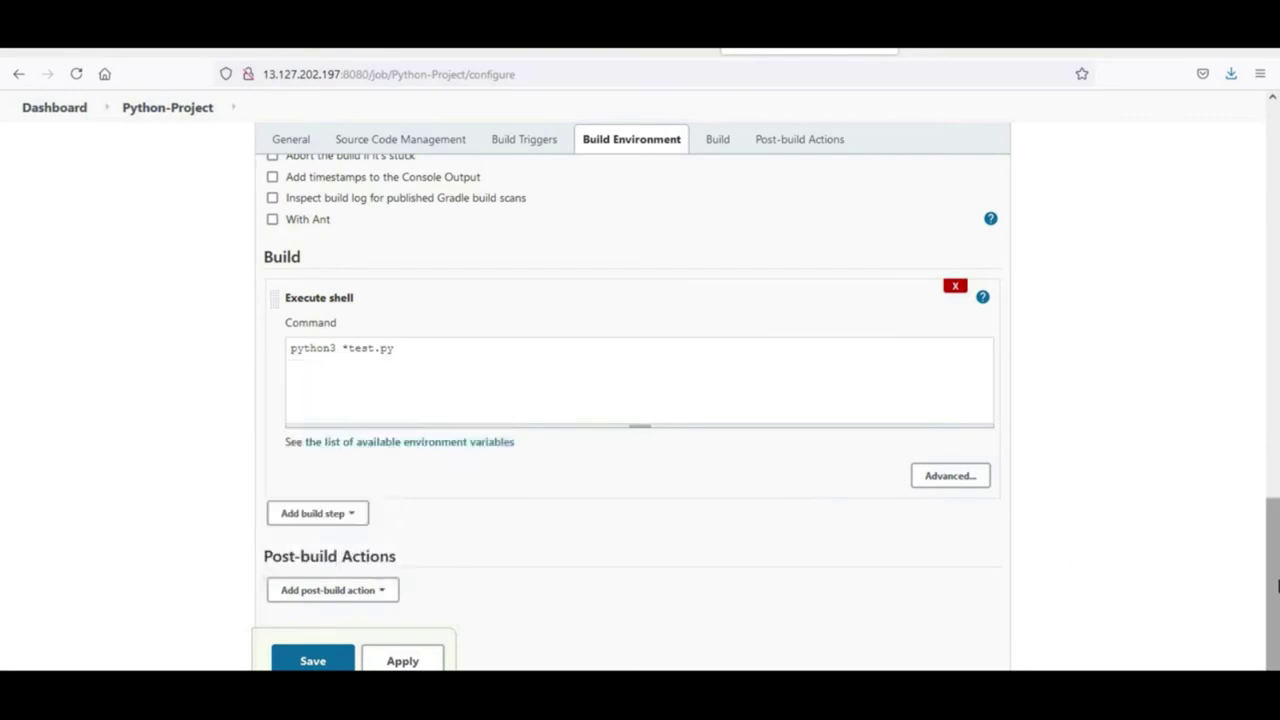
left_click_drag(1277, 545, 1277, 603)
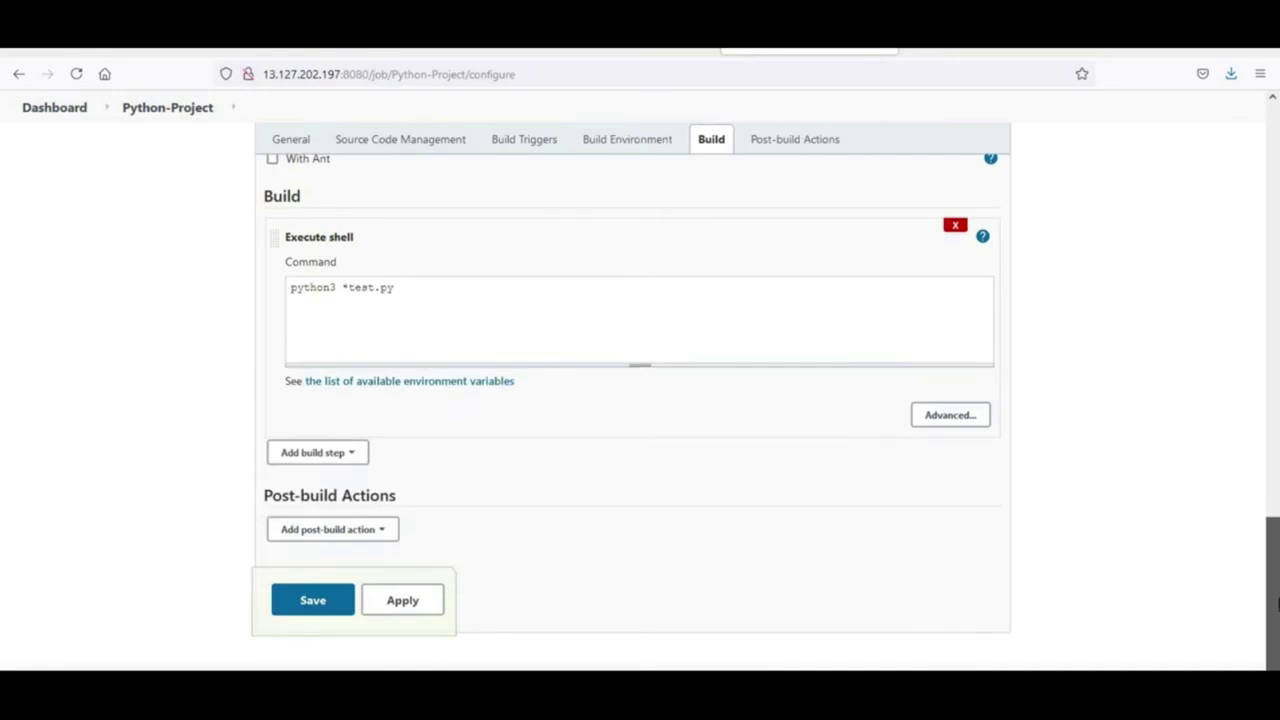
- Add an Execute shell build step running echo "Hello Subscribers" and save the job
left_click(356, 456)
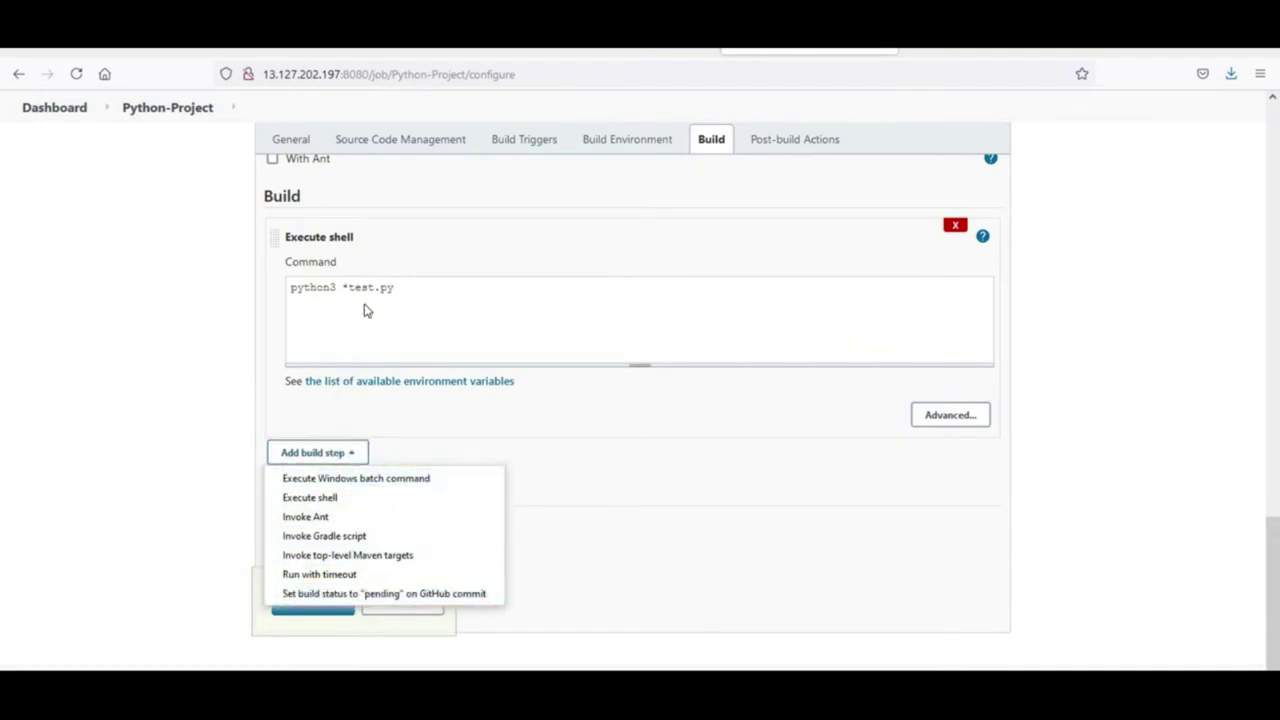
left_click(376, 501)
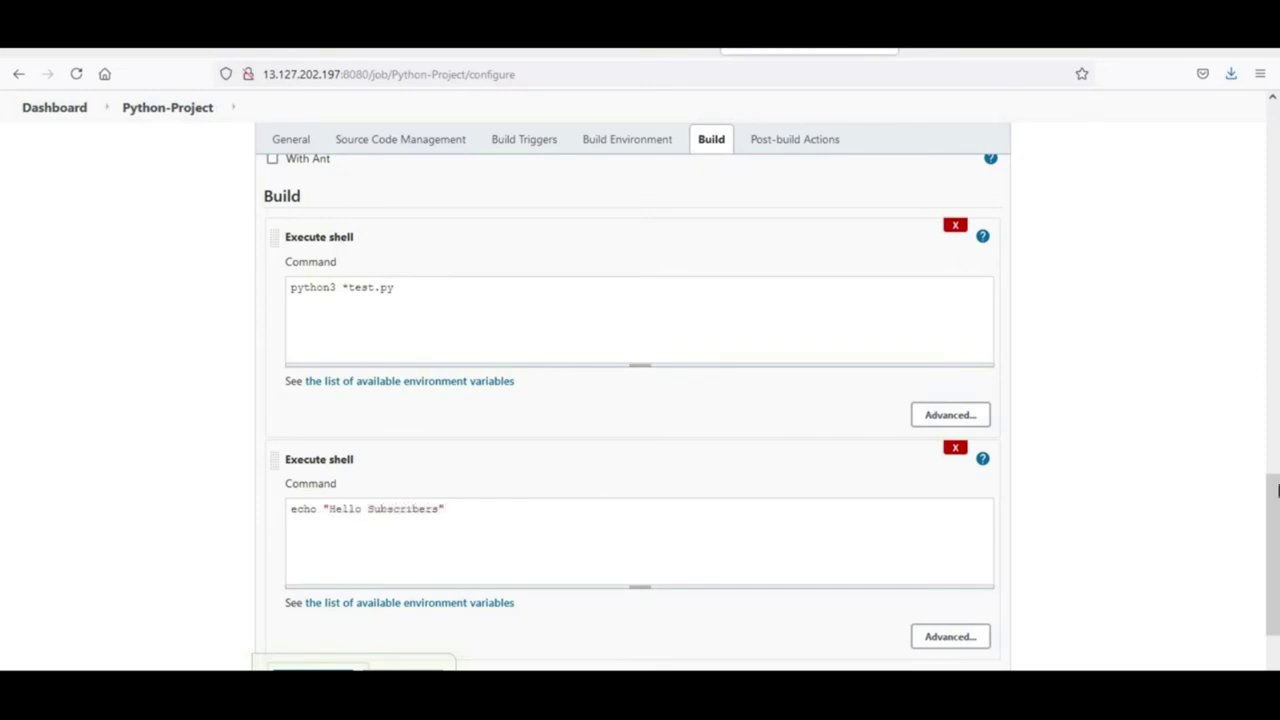
scroll(1270, 500, "down", 2)
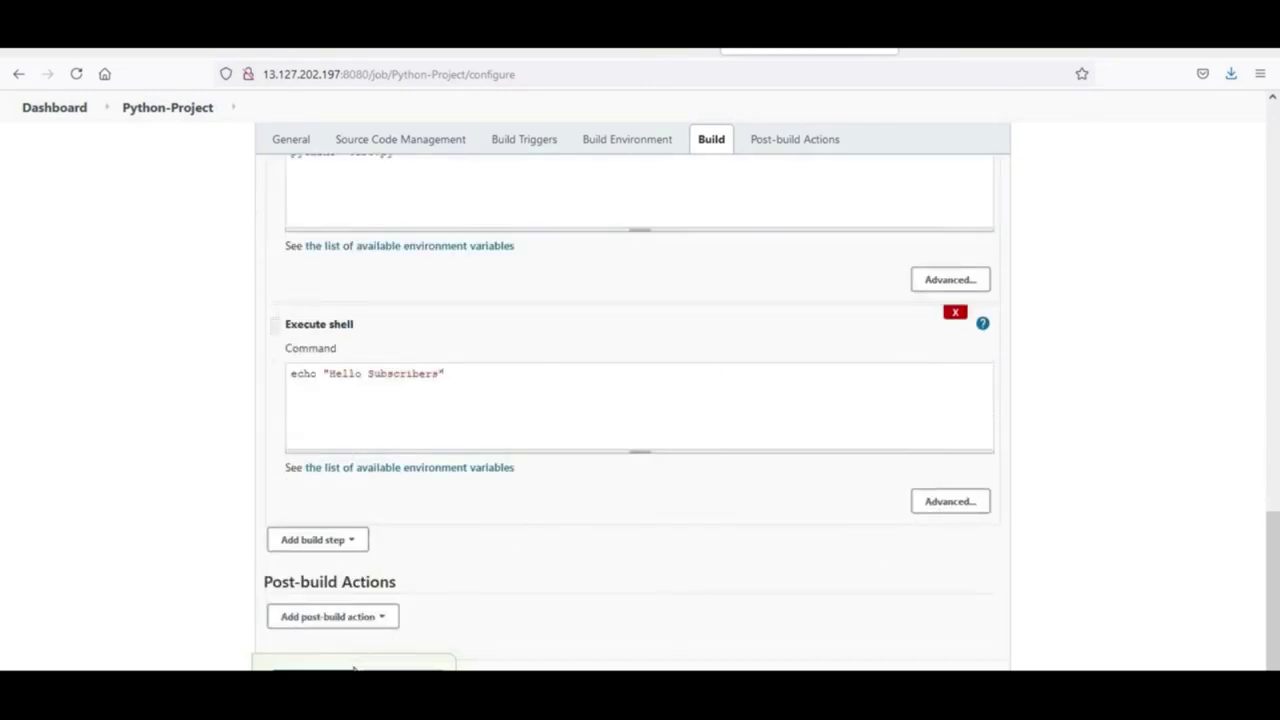
left_click(313, 668)
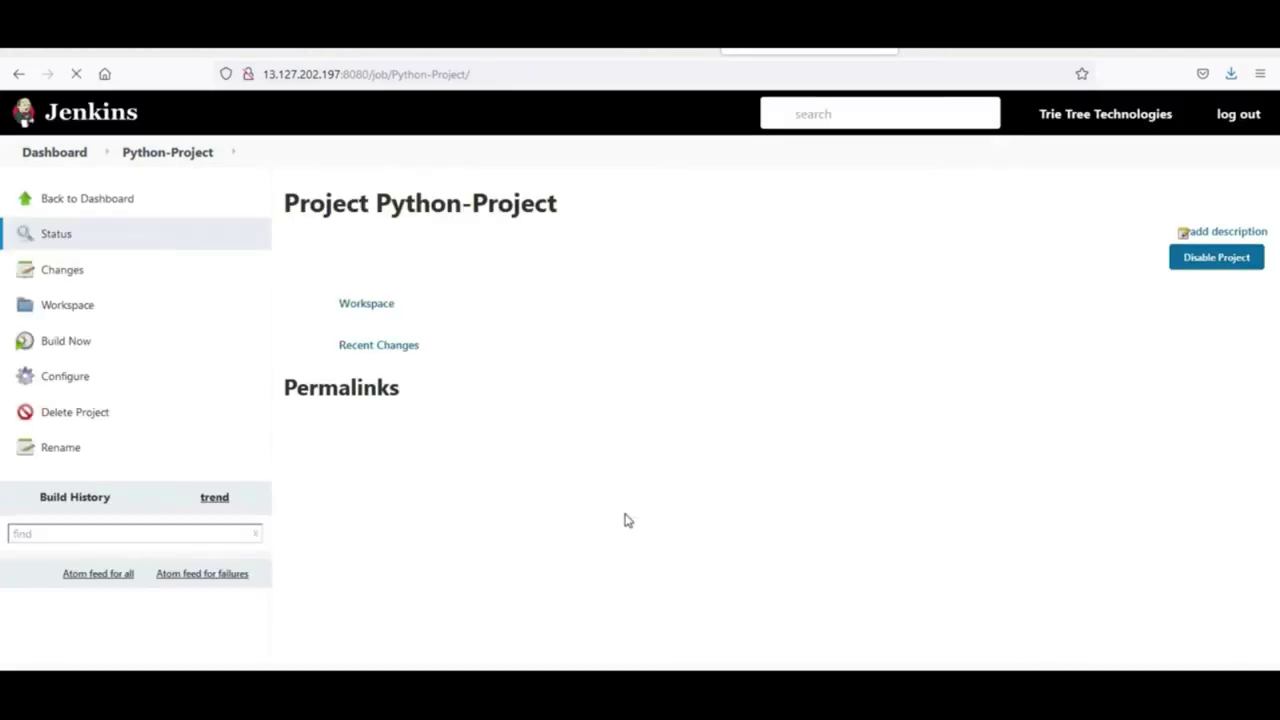
- Run build #1 and read its console log, which fails finding no master revision
left_click(66, 340)
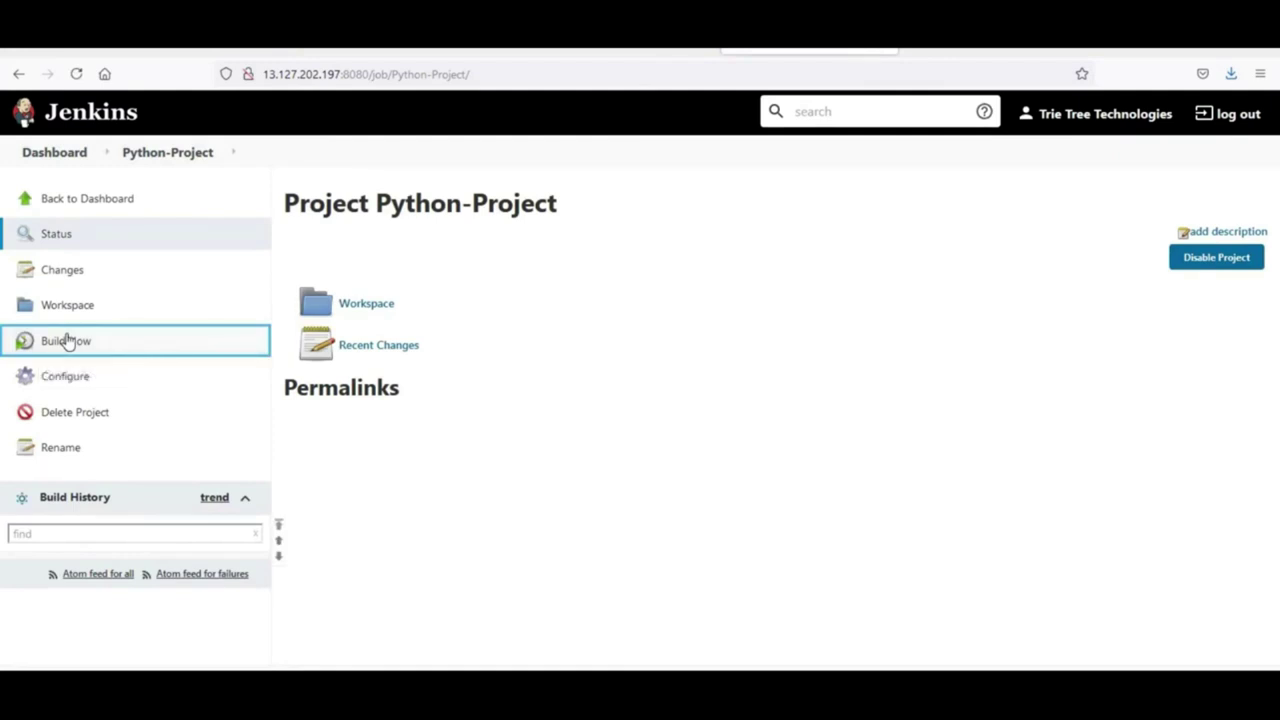
left_click(24, 563)
left_click(104, 312)
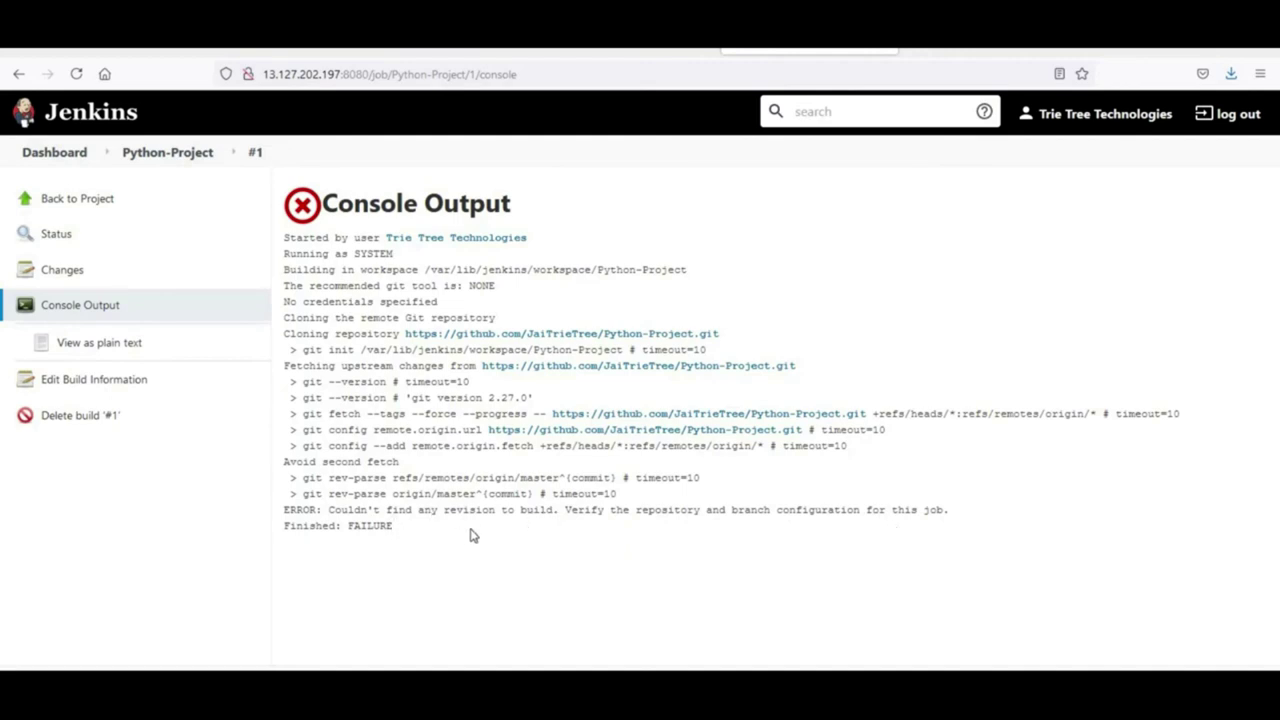
key("alt+Left")
left_click(25, 563)
left_click(94, 306)
double_click(446, 492)
left_click(484, 510)
- Copy the PythonJenkins repository's HTTPS clone URL from GitHub
left_click(63, 206)
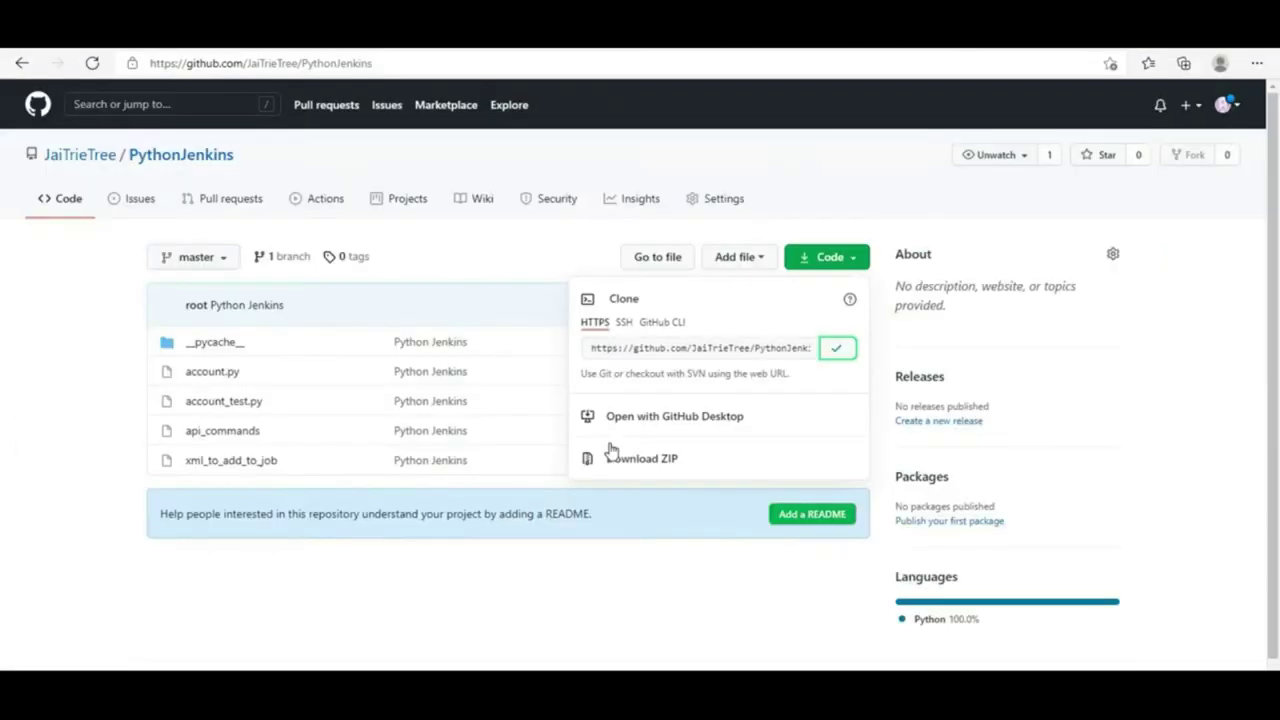
left_click(835, 352)
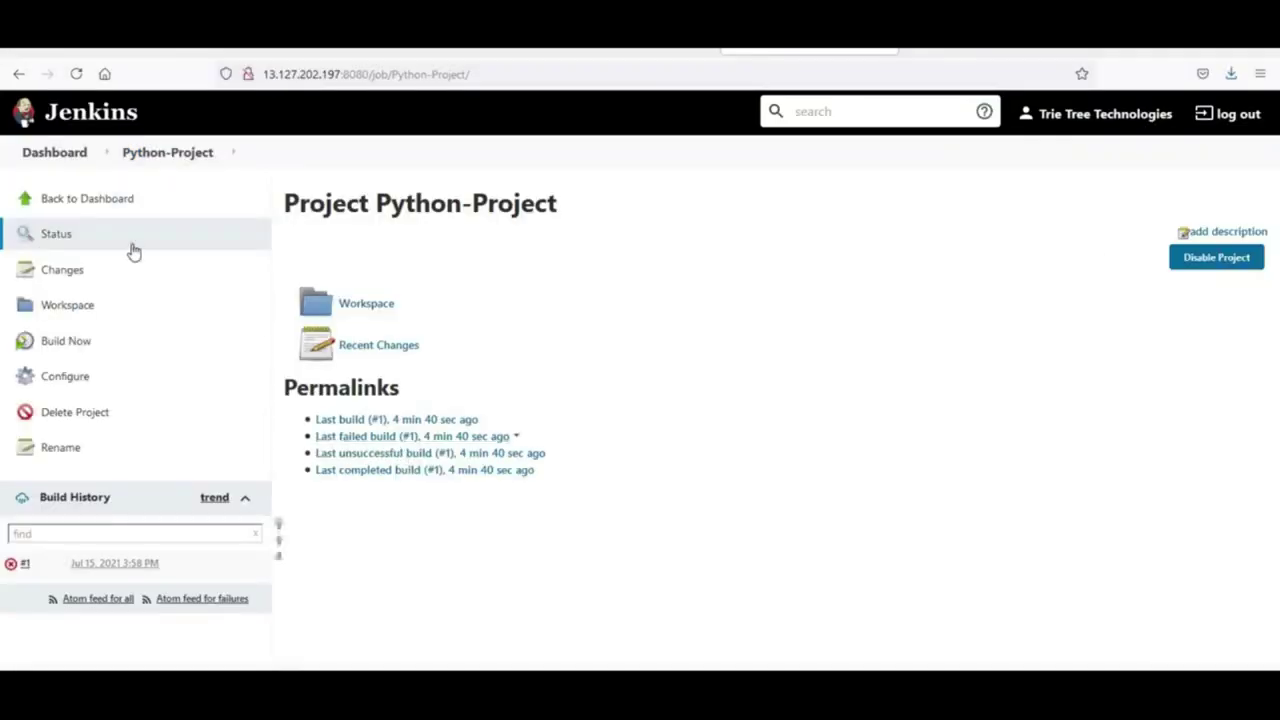
- Replace Python-Project's Repository URL with the pasted PythonJenkins clone URL, then apply and save
left_click(80, 198)
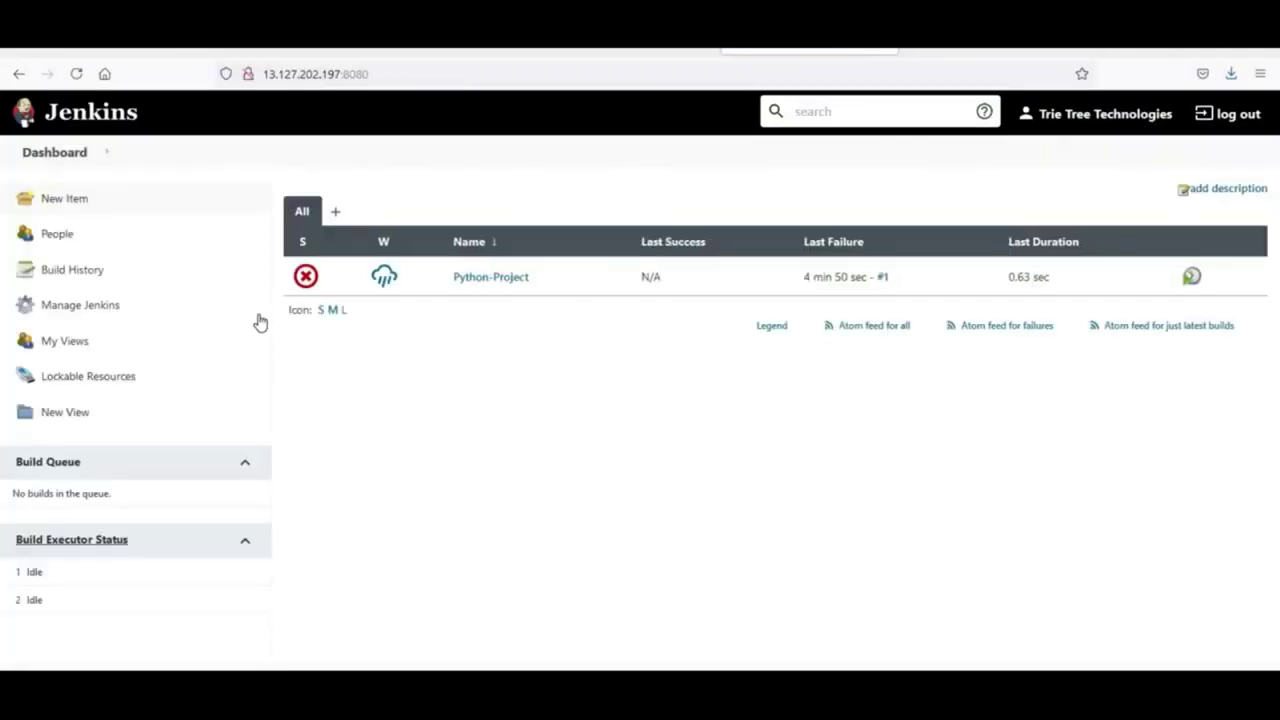
left_click(486, 278)
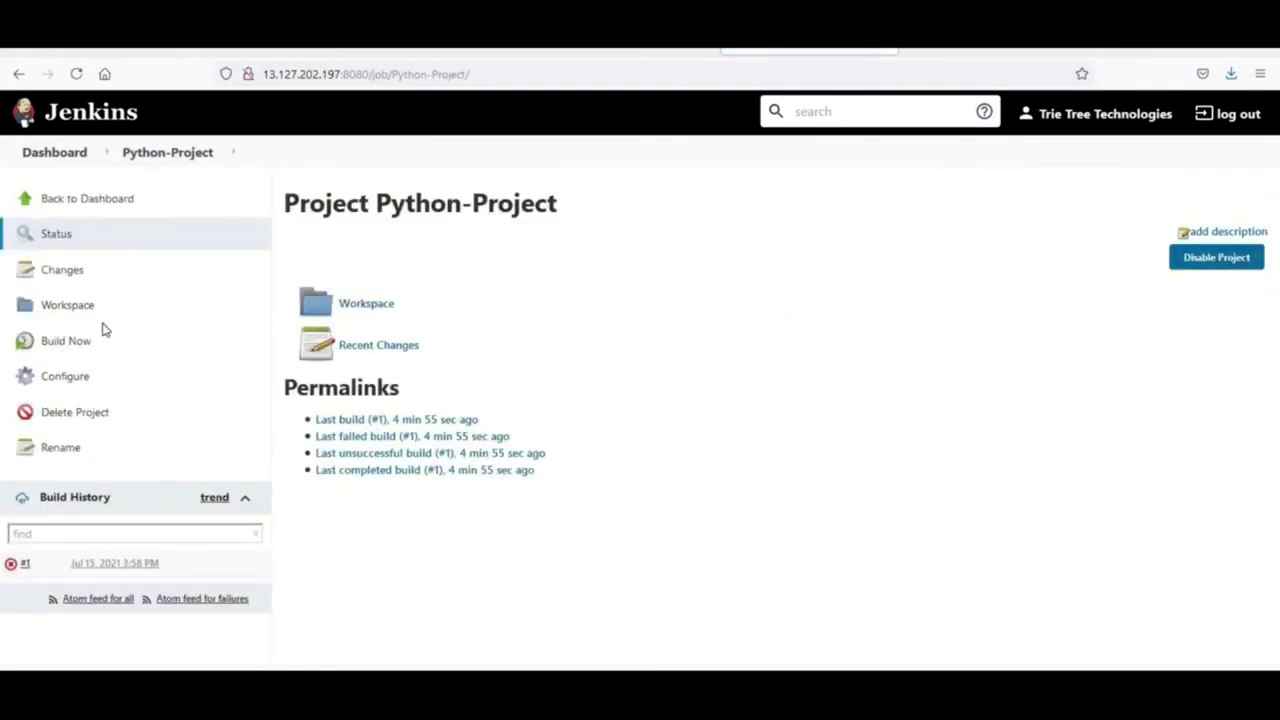
left_click(80, 376)
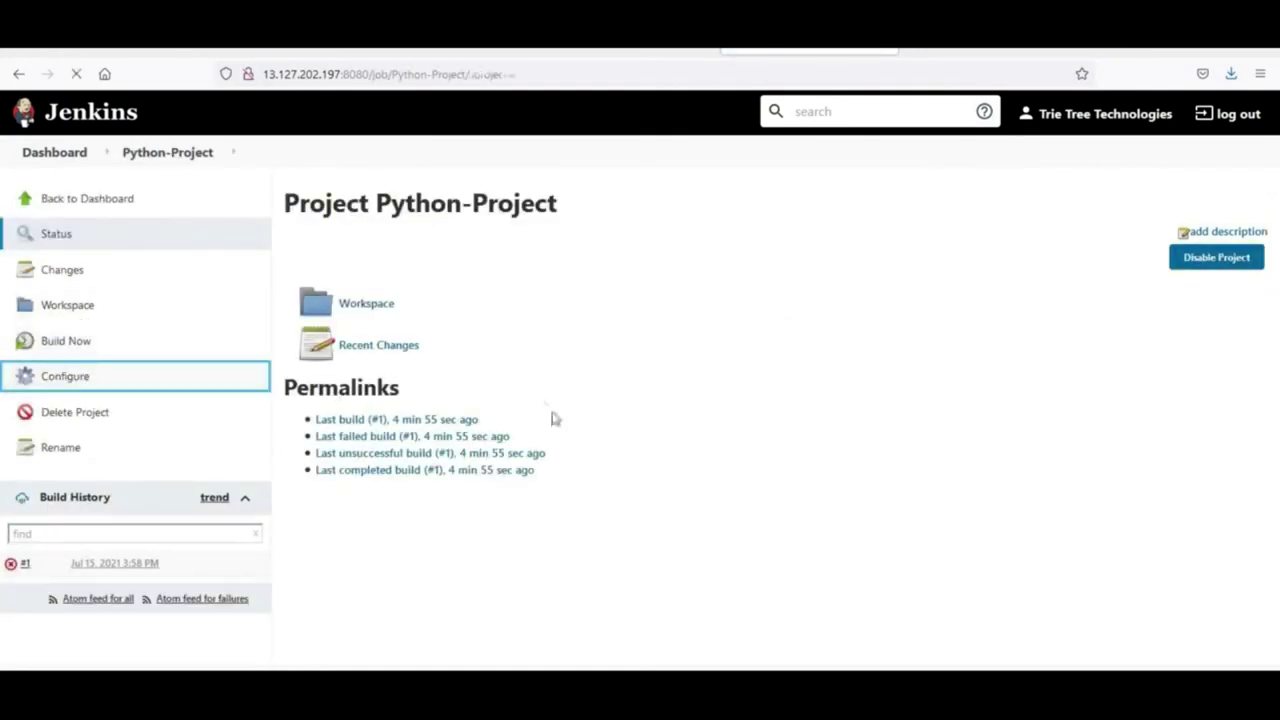
scroll(863, 426, "down", 3)
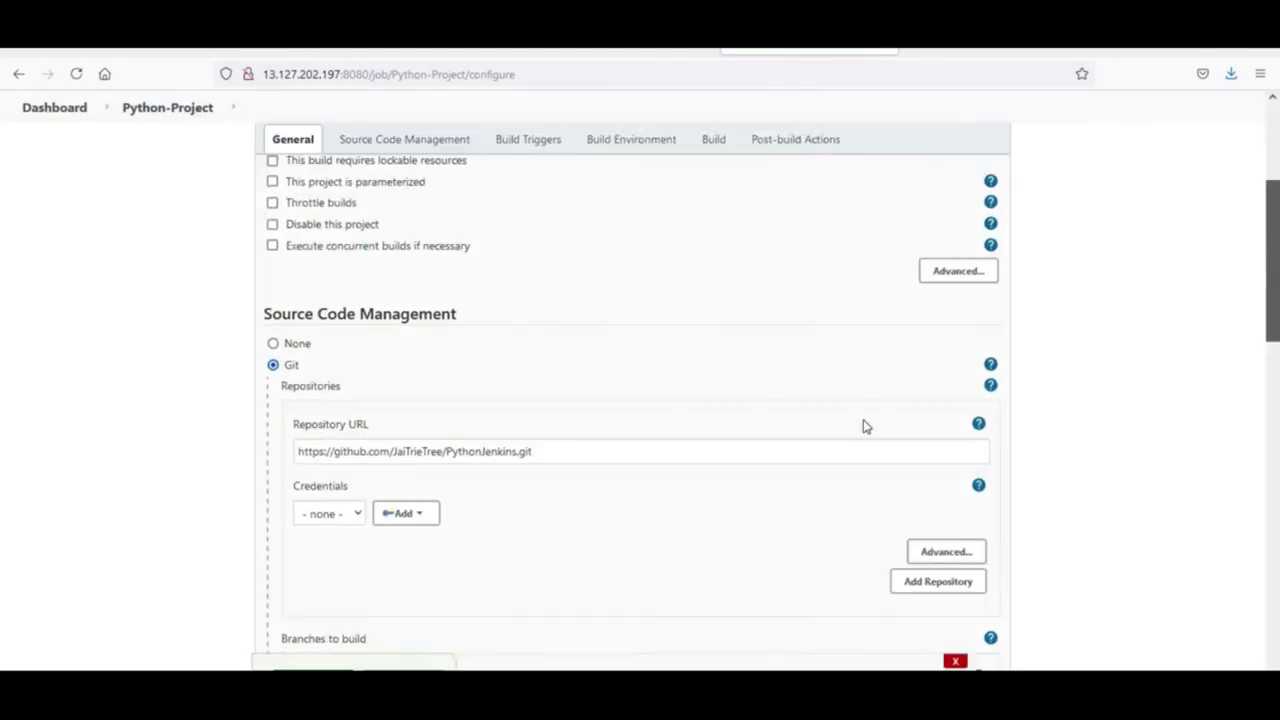
left_click(779, 444)
key("ctrl+shift+Left")
key("ctrl+a")
key("BackSpace")
key("ctrl+v")
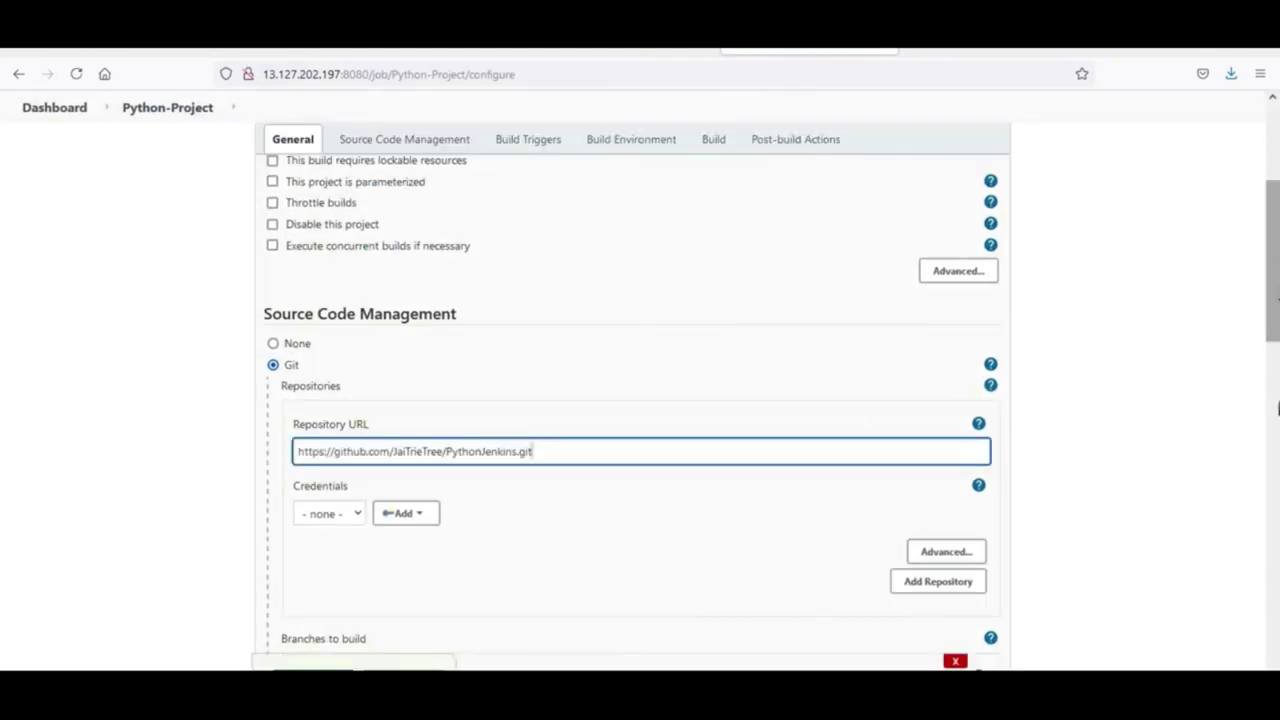
scroll(1277, 289, "down", 15)
left_click(406, 597)
left_click(313, 600)
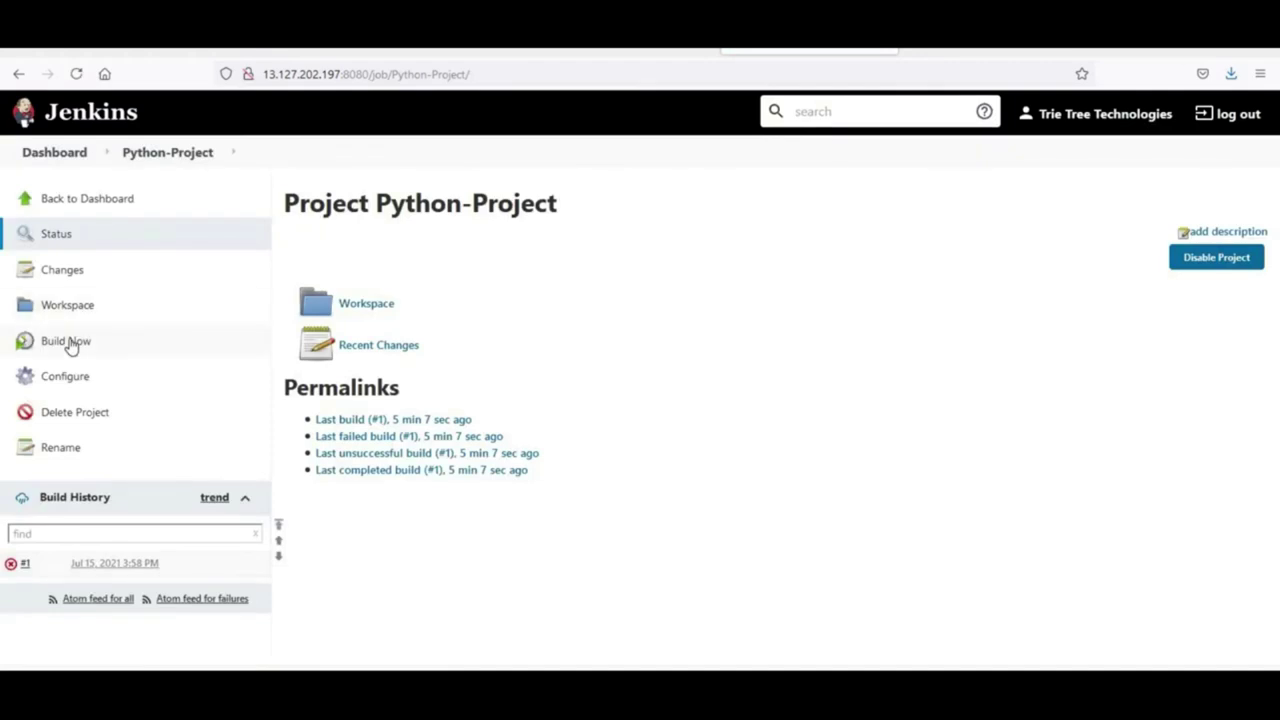
- Run build #3 and check its console for 'Ran 1 test in 0.000s'
left_click(70, 343)
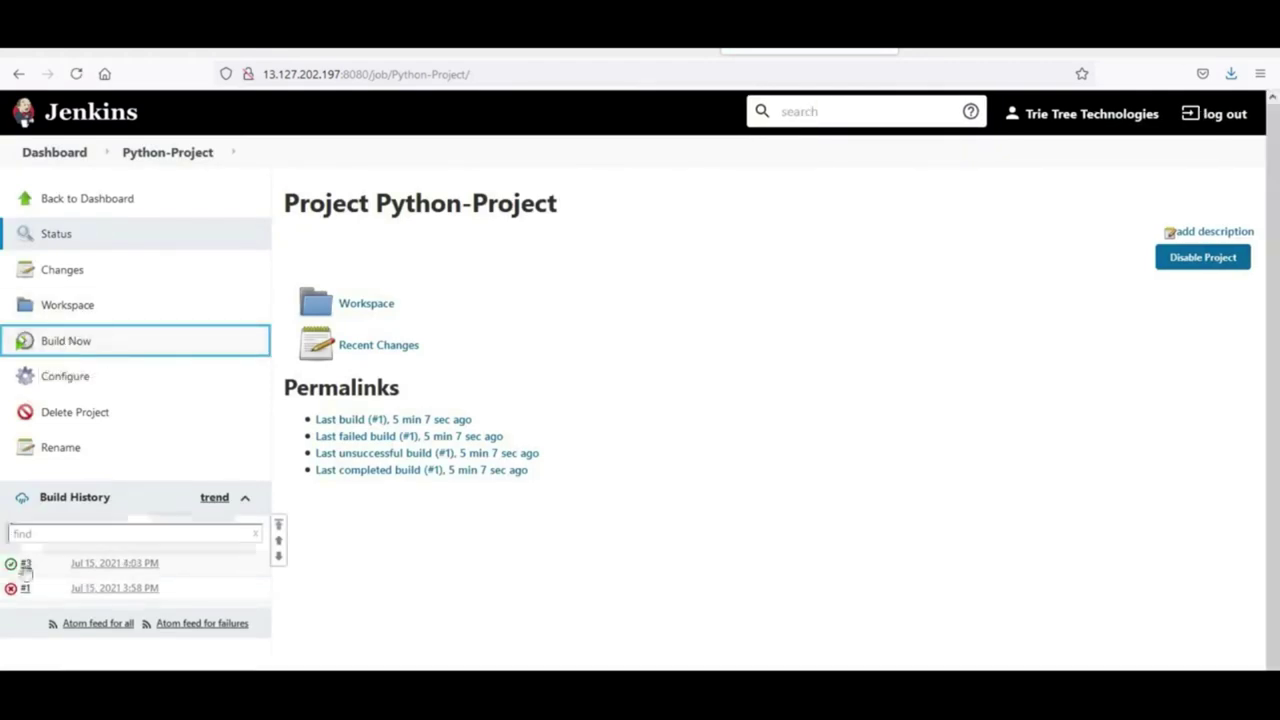
left_click(26, 563)
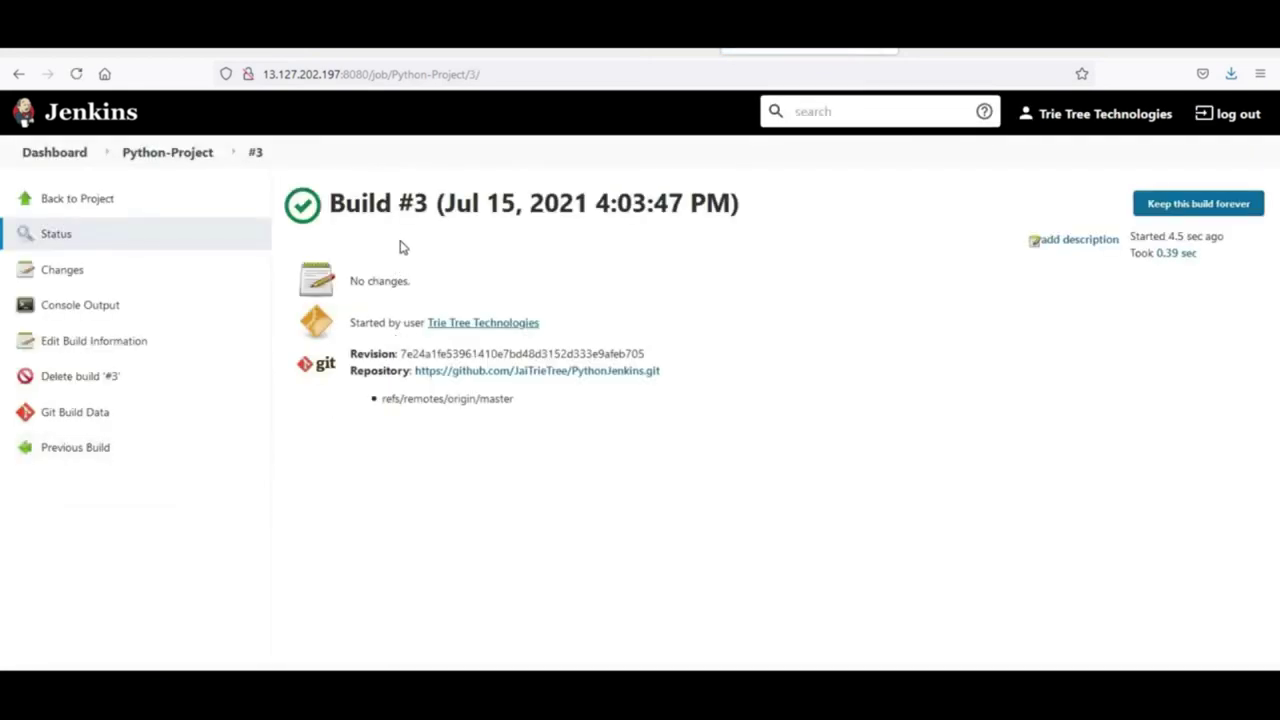
left_click(70, 315)
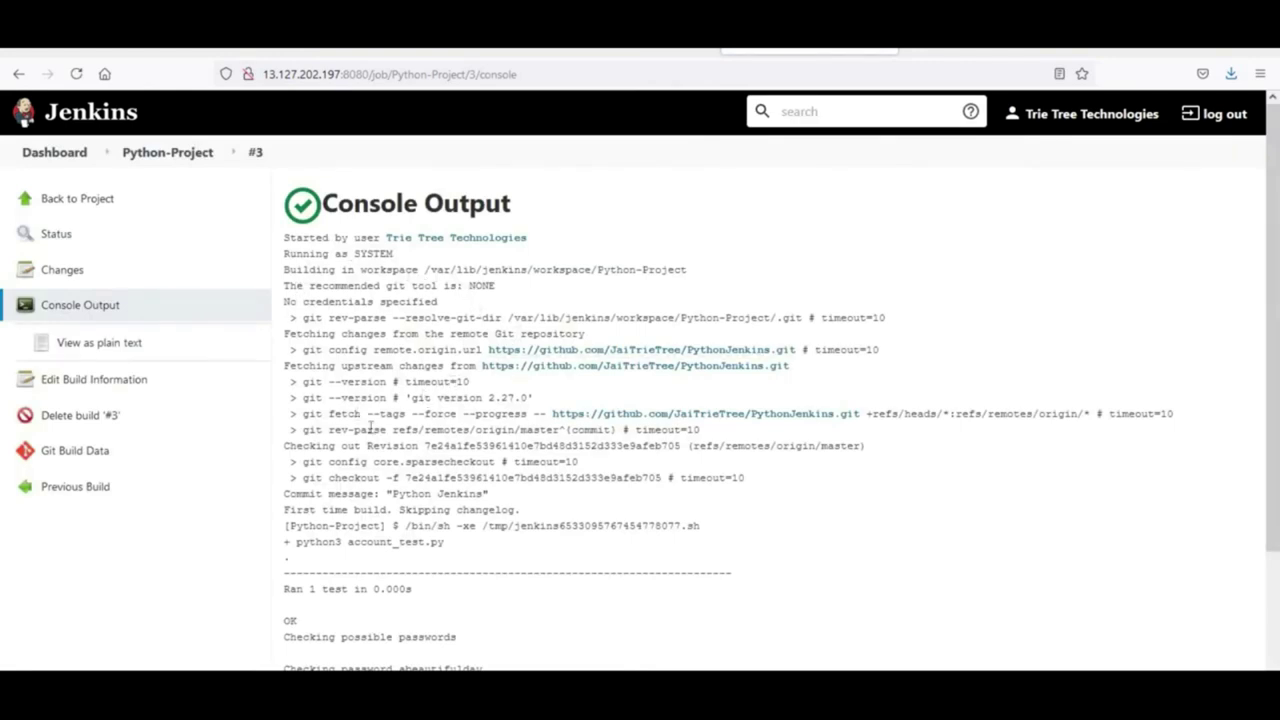
left_click_drag(286, 590, 406, 591)
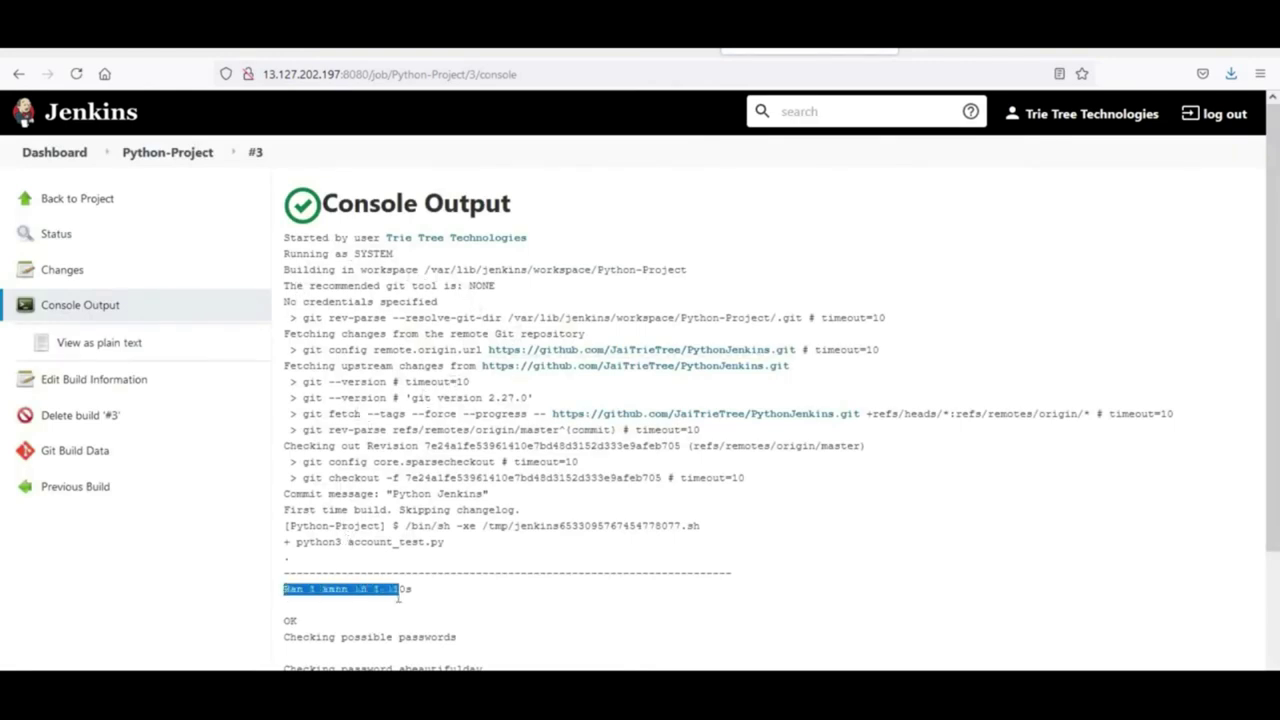
left_click_drag(285, 637, 505, 651)
left_click(505, 651)
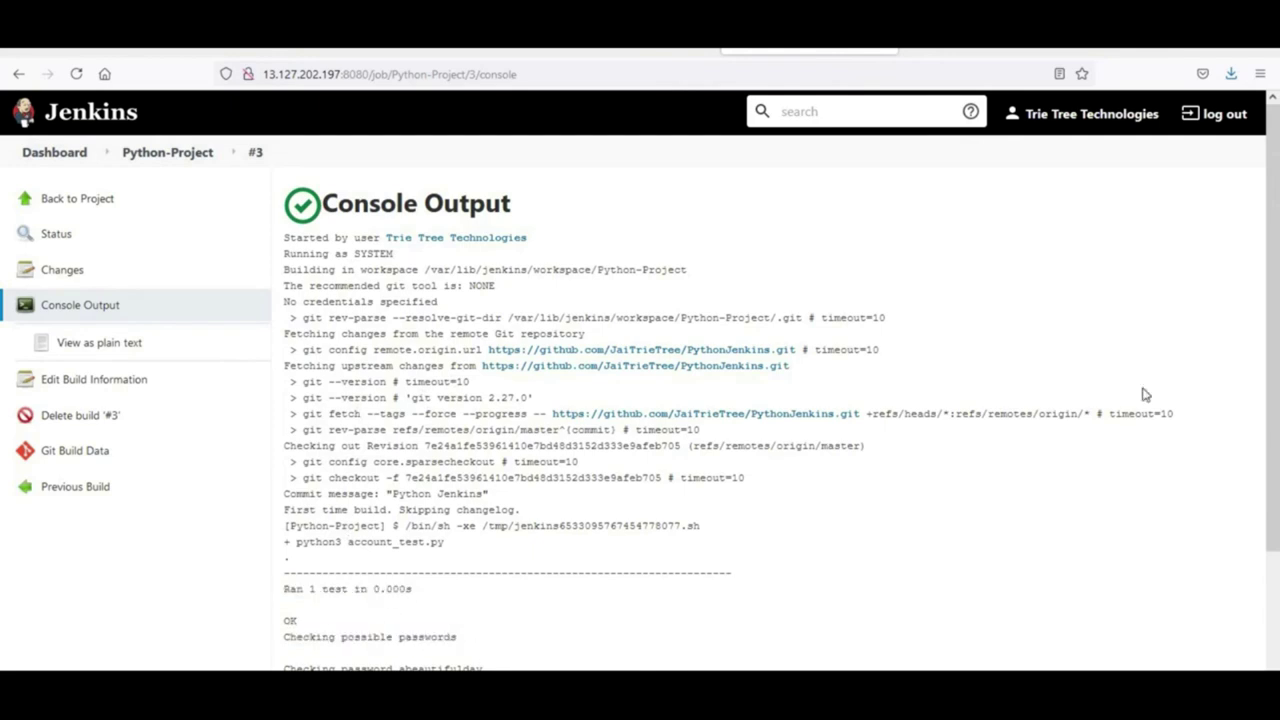
- Confirm the log ends with Hello Subscribers and Finished: SUCCESS, then return to Python-Project
scroll(1276, 475, "down", 3)
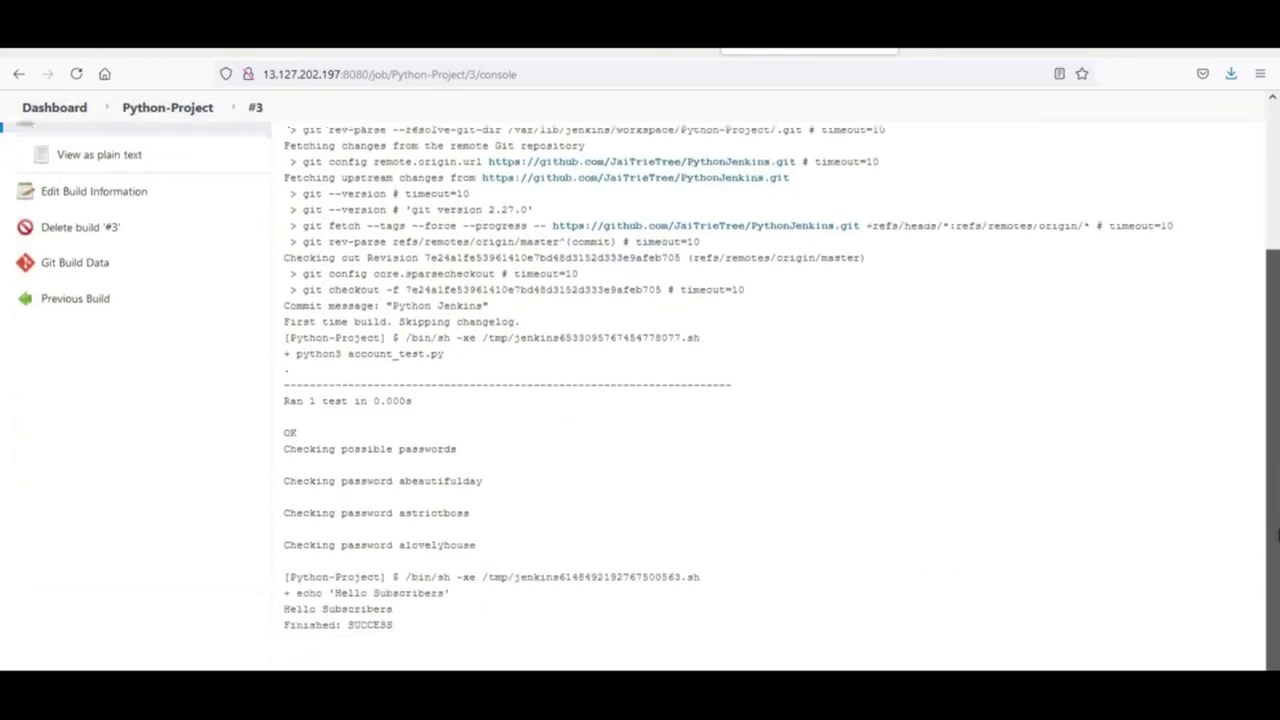
left_click_drag(287, 608, 400, 626)
left_click(400, 626)
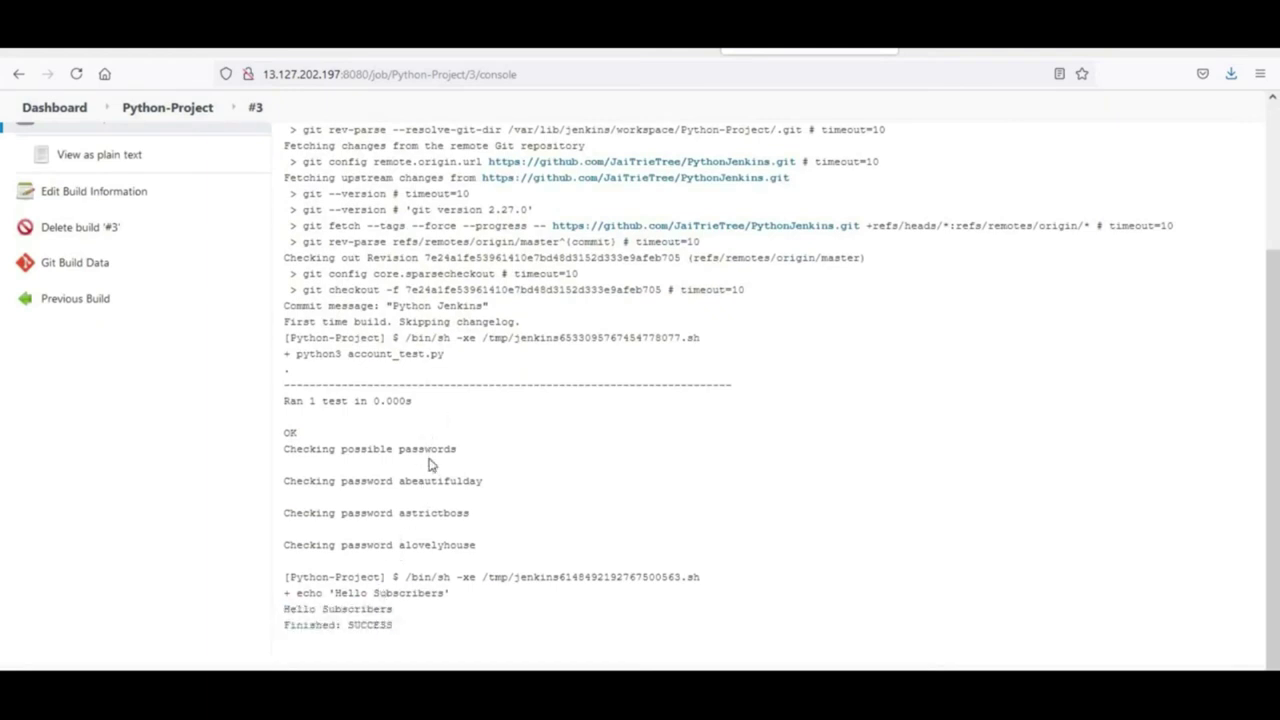
scroll(1000, 411, "up", 4)
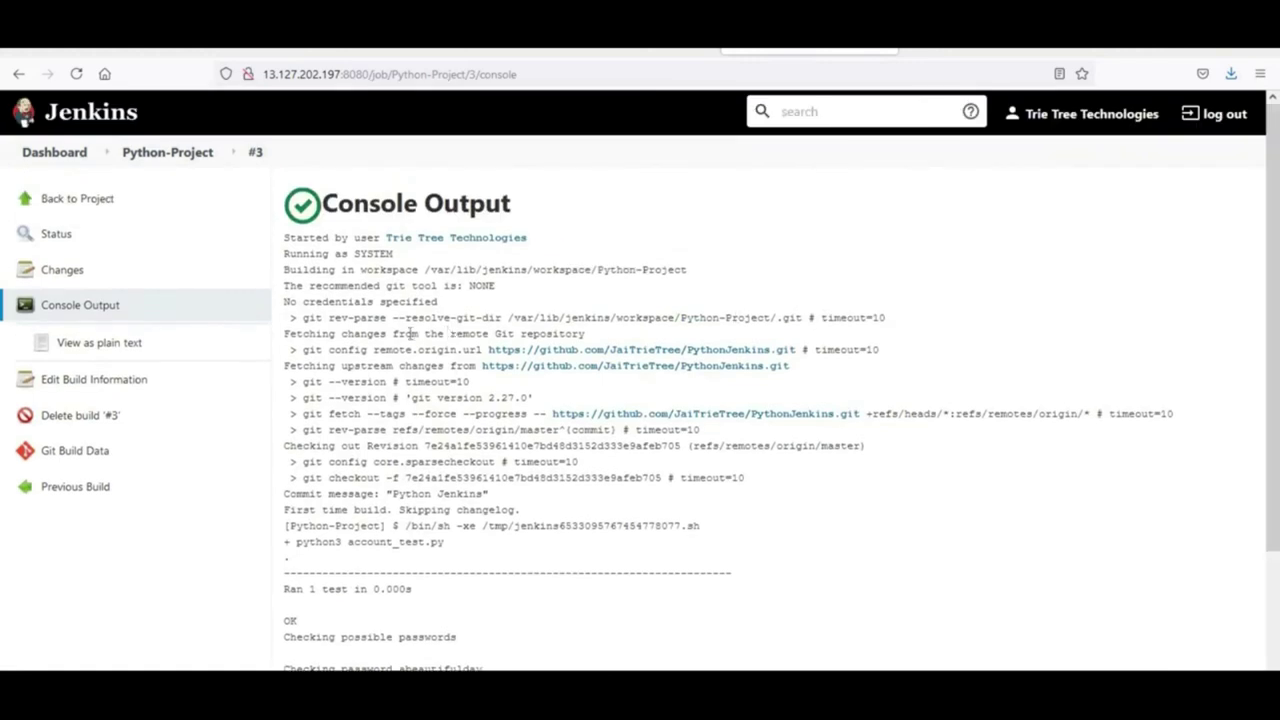
left_click(89, 198)
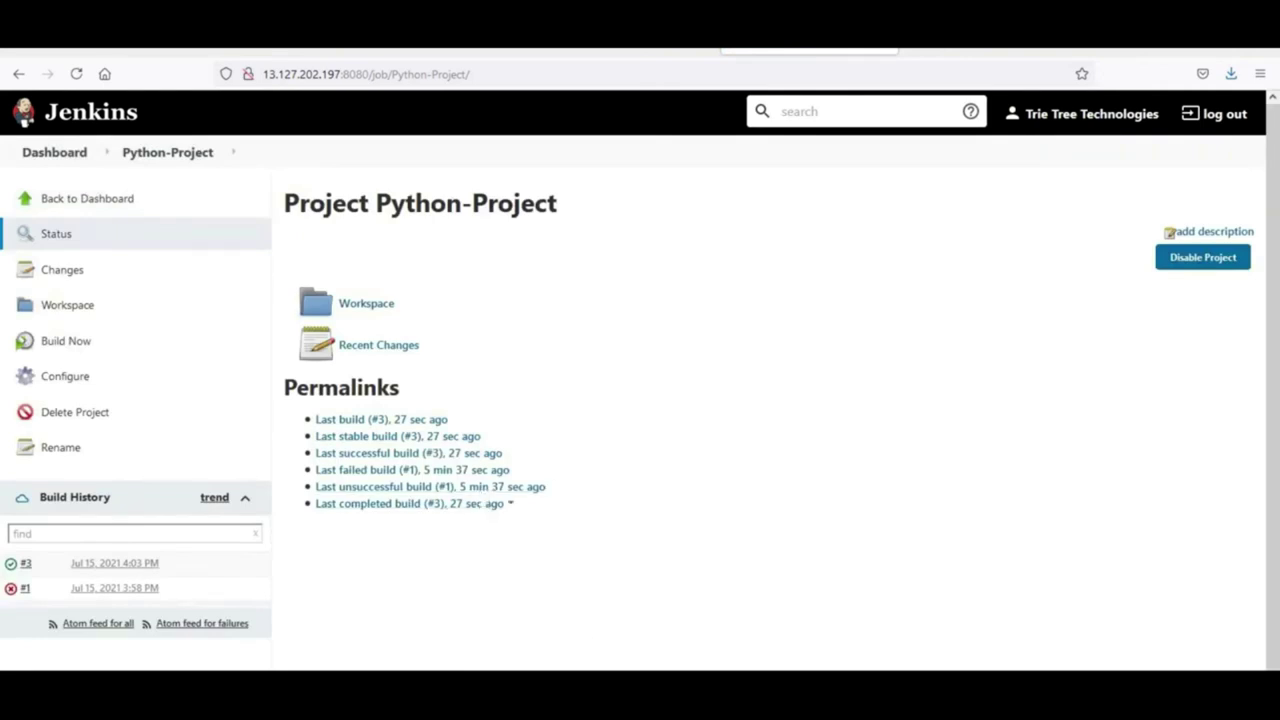
- In the SSH terminal, go up a folder and then back to the home folder
left_click(630, 625)
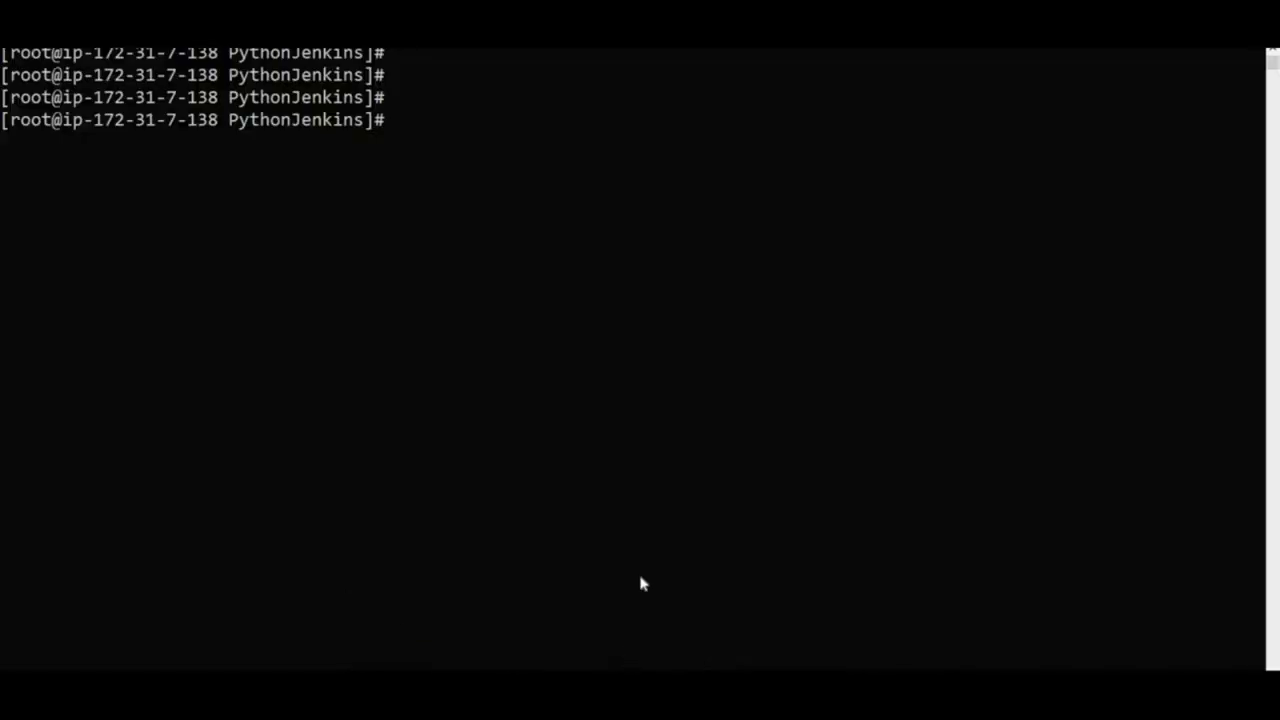
type("cd ..")
key("Return")
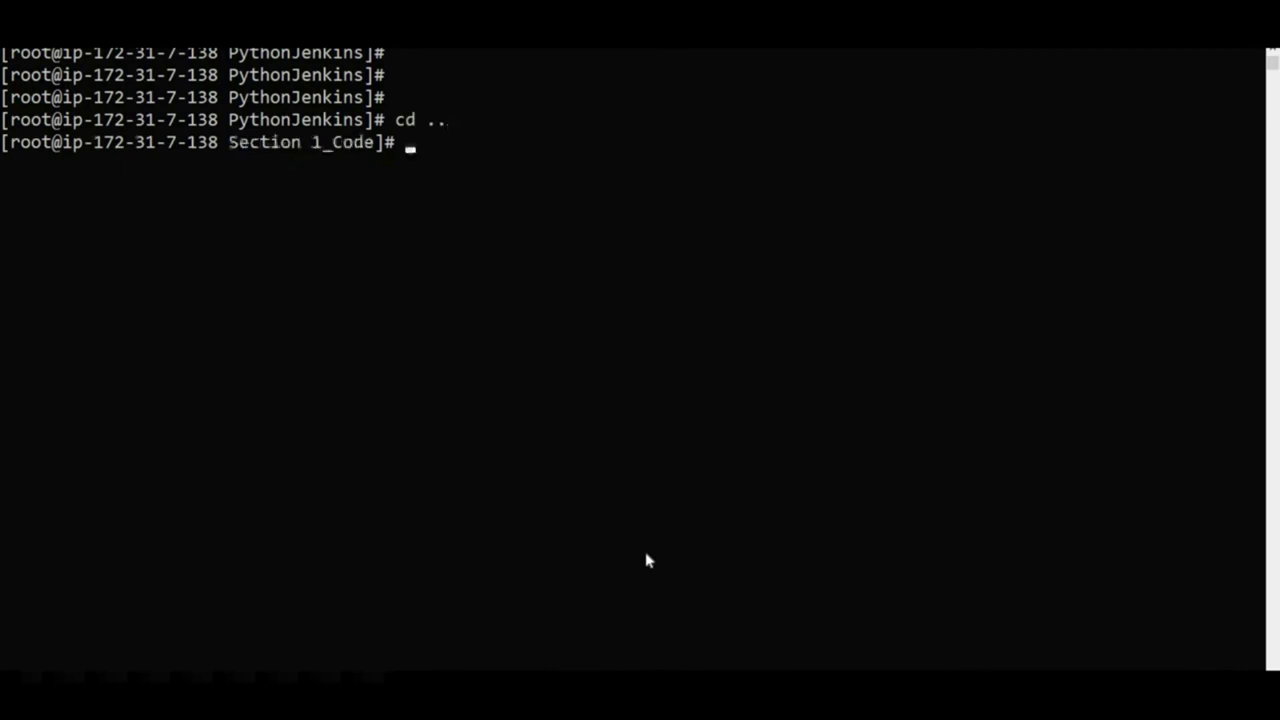
type("ls -")
key("BackSpace")
key("BackSpace")
type("cd")
key("Return")
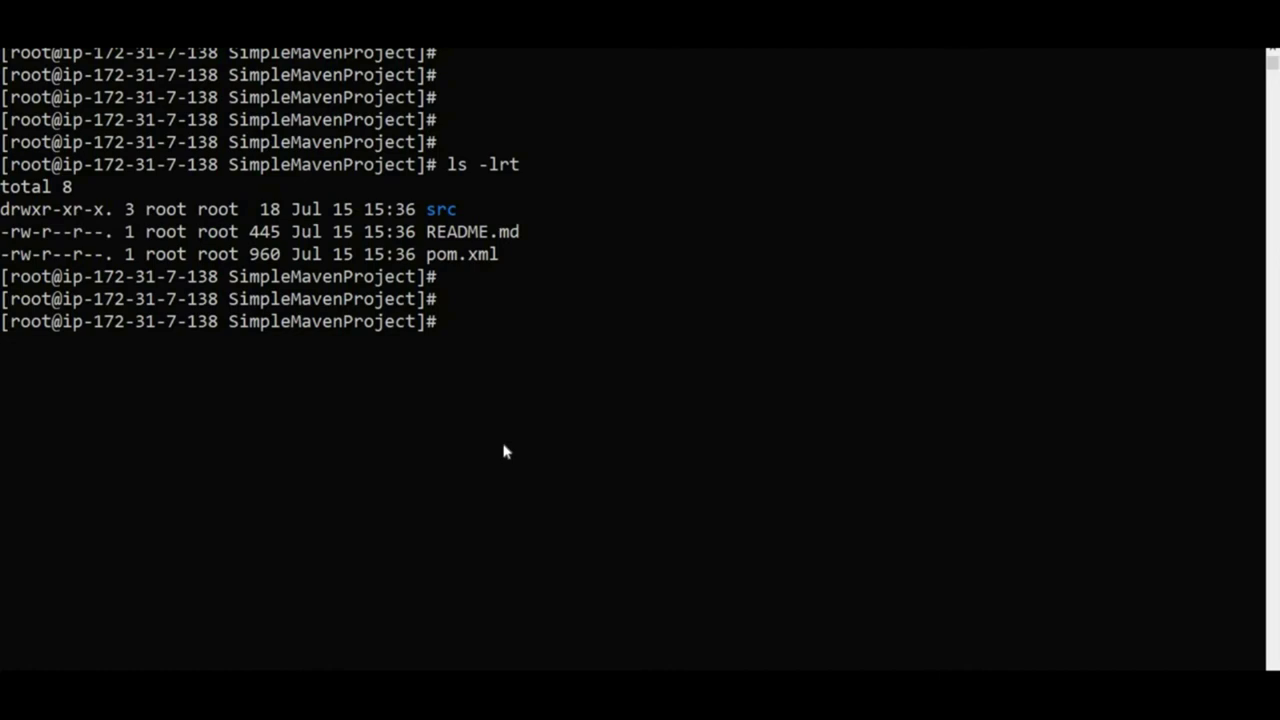
- Enter src/nour and list its Java files with ls -lrt
type("cd src/")
key("Return")
type("ls")
key("Return")
type("cd nour/")
key("Return")
type("ls -lrt")
key("Return")
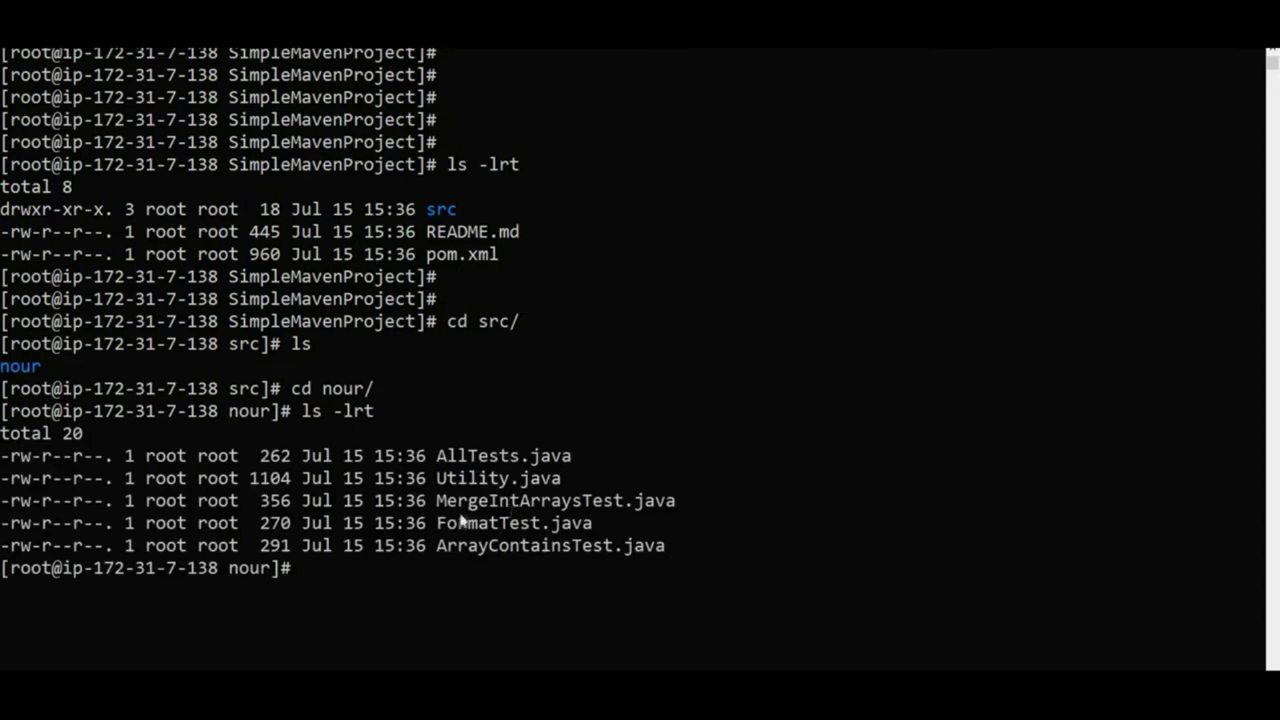
- Open Utility.java in vi, read through the code, and quit with :q
type("cd")
key("BackSpace")
key("BackSpace")
double_click(519, 480)
type("vi")
right_click(519, 483)
key("Return")
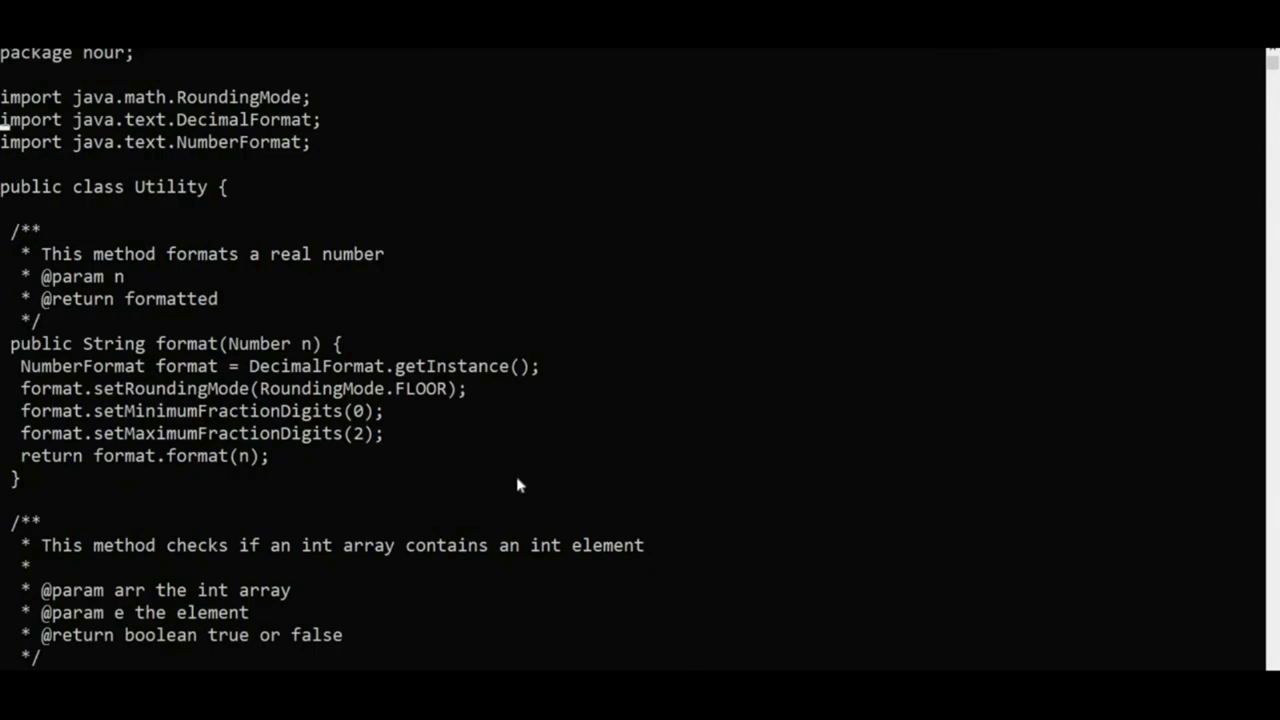
key("Down")
key("Down")
key("Down")
key("Down")
key("Down")
key("Down")
key("Down")
key("Down")
key("Down")
key("Down")
key("Down")
key("Down")
key("Down")
key("Down")
key("Down")
key("Down")
key("Down")
key("Down")
key("Down")
key("Down")
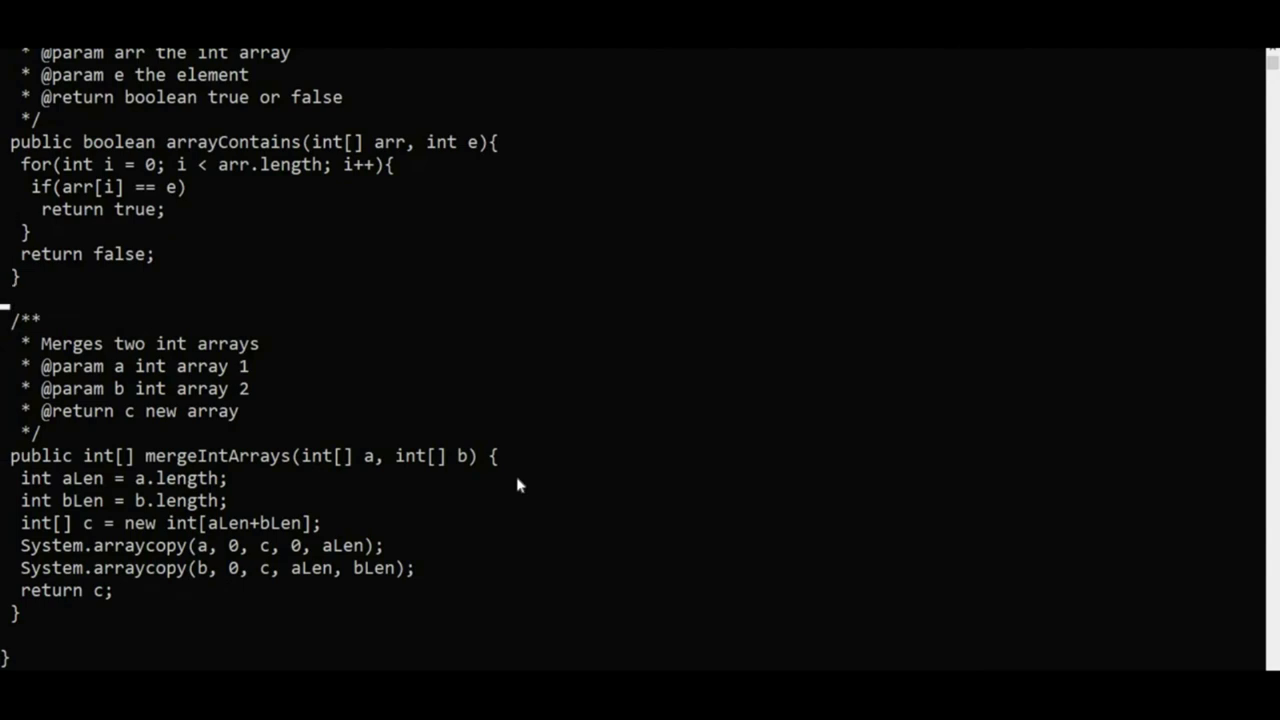
type(":q")
key("Return")
- Move back up to the SimpleMavenProject folder, listing contents, and clear the screen
key("Return")
key("Return")
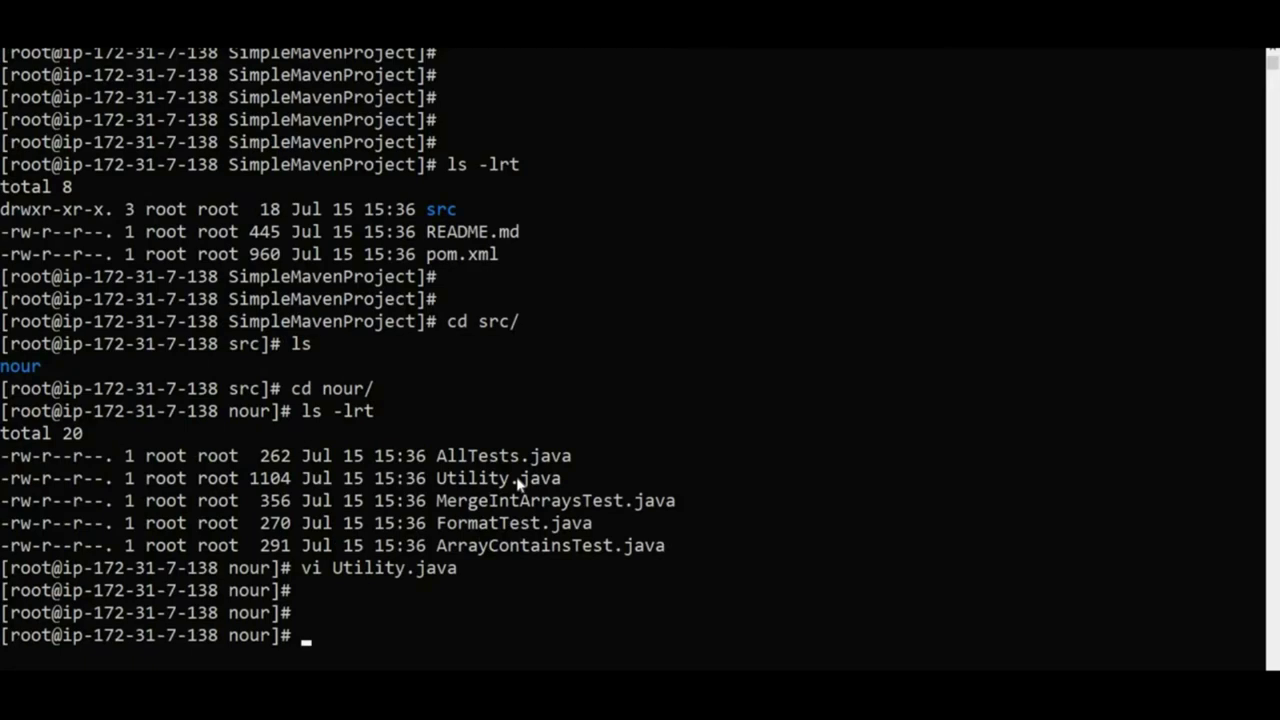
type("cd ..")
key("Return")
type("ls -lrt")
key("Return")
key("Return")
key("Return")
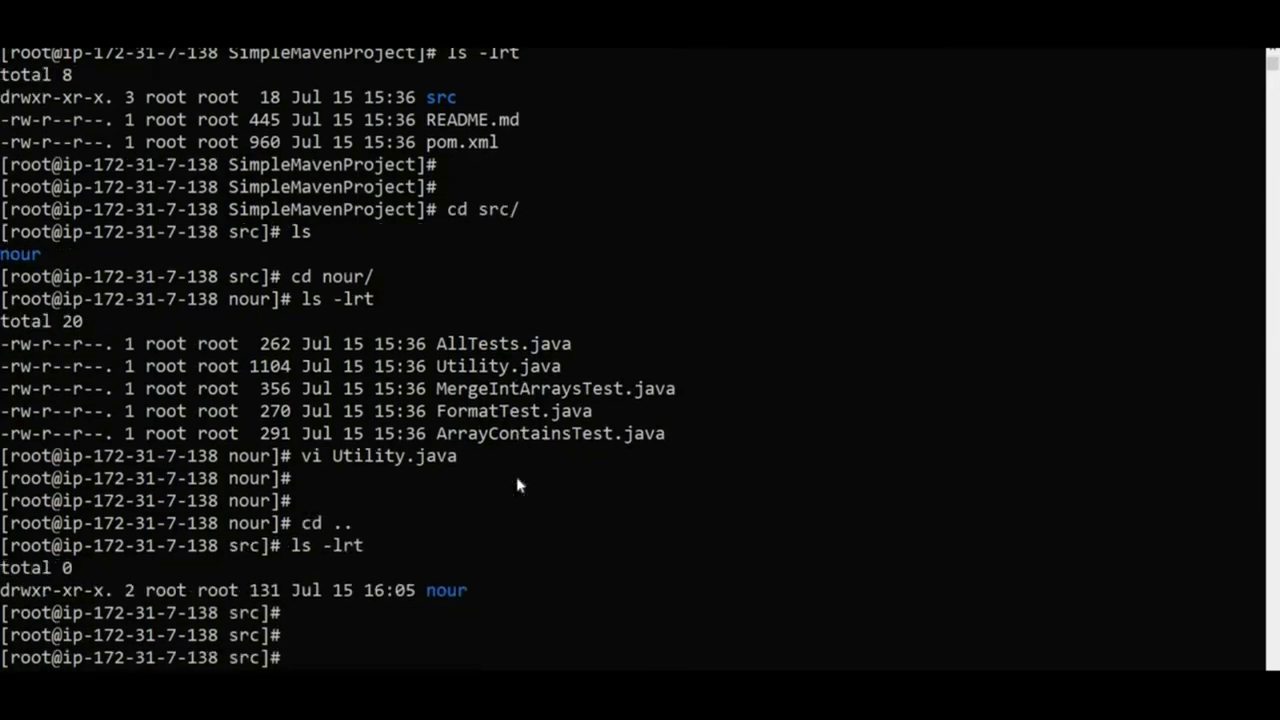
key("Return")
type("cd ..")
key("Return")
type("ls -lrt")
key("Return")
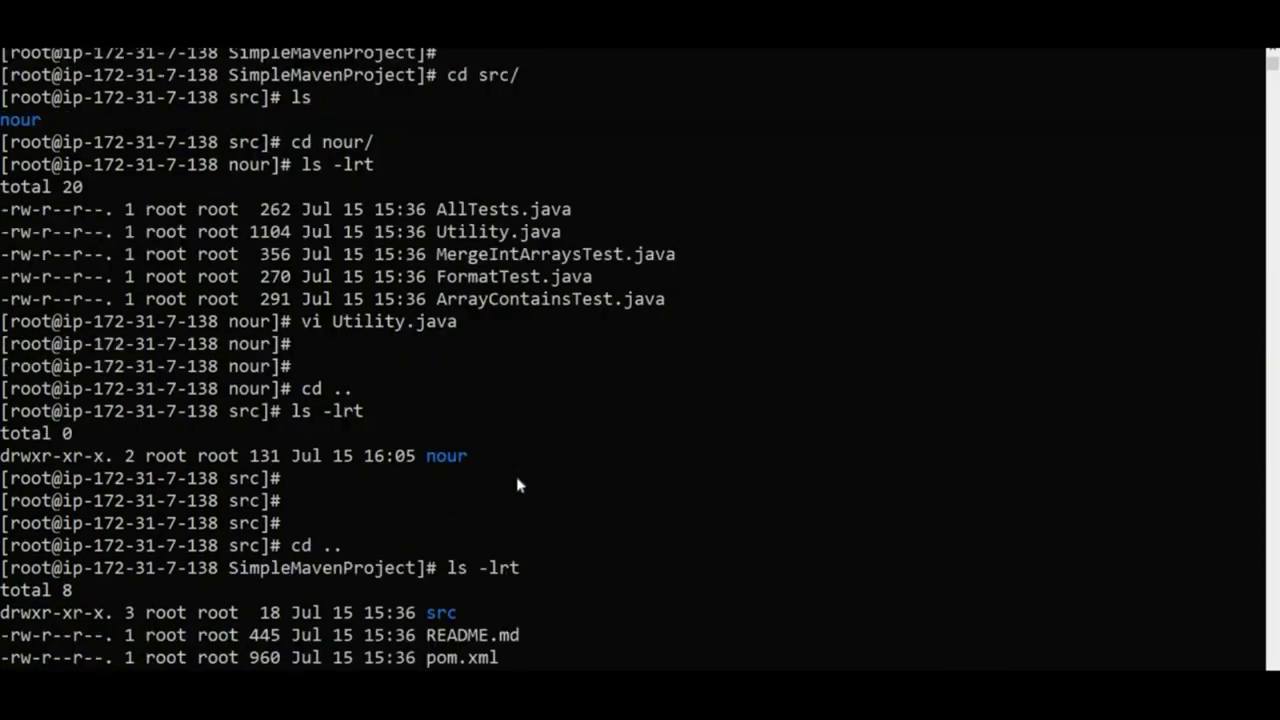
key("Return")
key("Return")
key("Return")
key("Return")
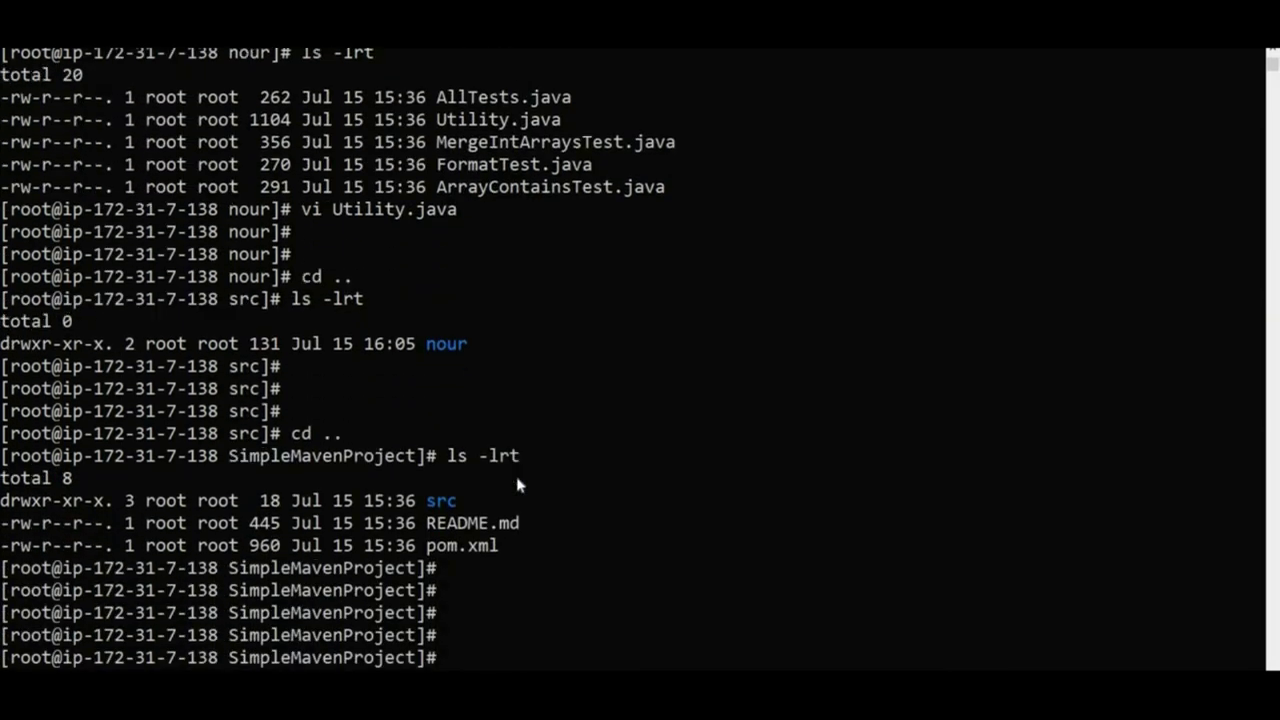
key("ctrl+l")
key("Return")
key("Return")
key("Return")
key("Return")
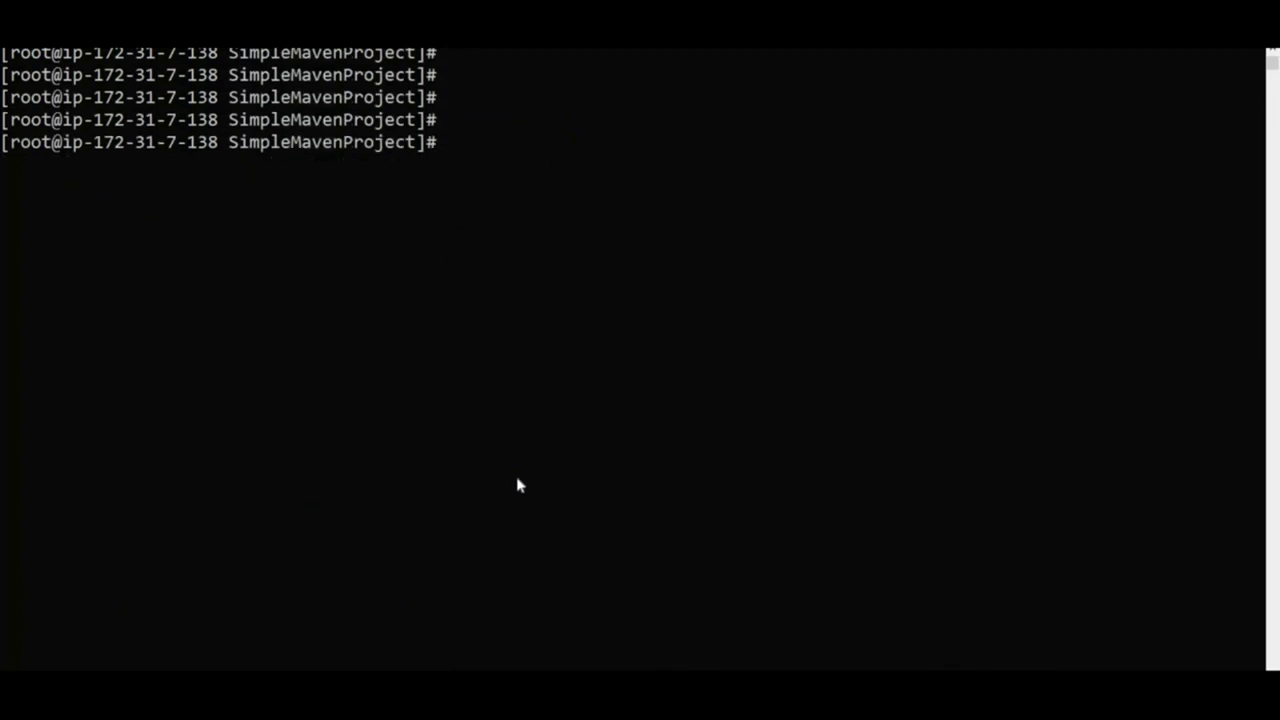
- Run mvn test in SimpleMavenProject, ending in BUILD SUCCESS with no tests to run
type("mvn test")
key("Return")
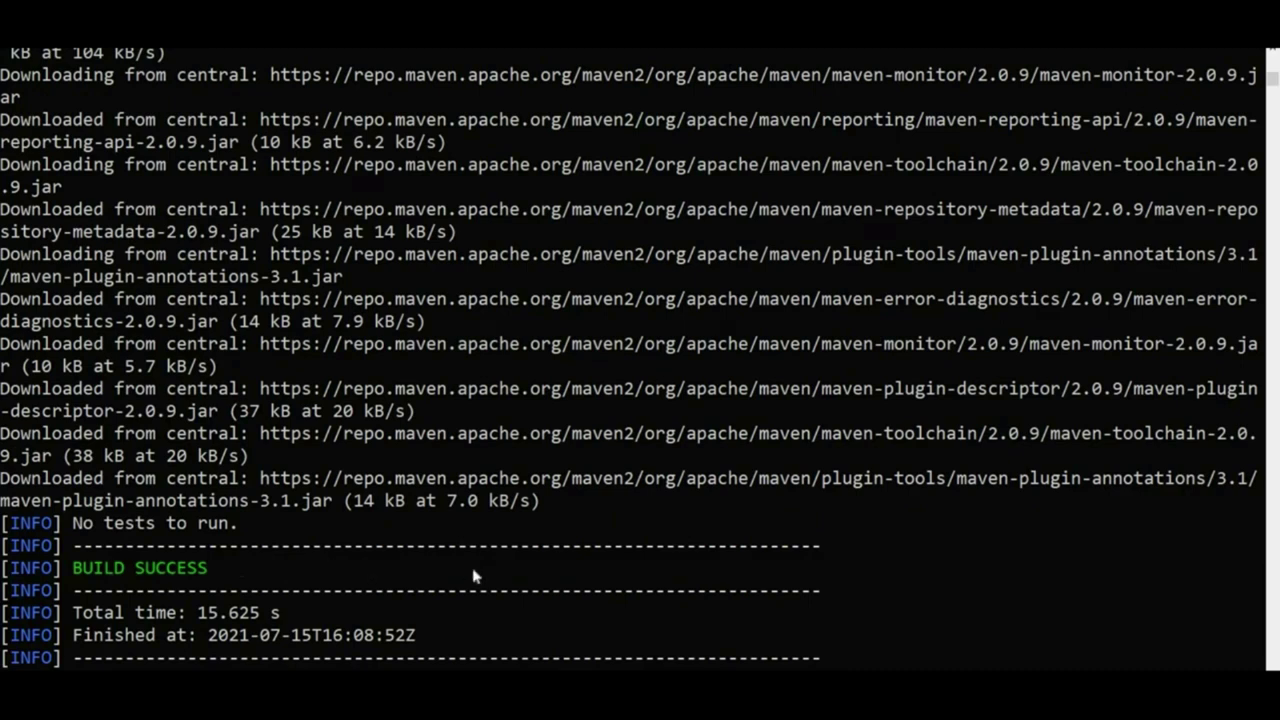
key("Return")
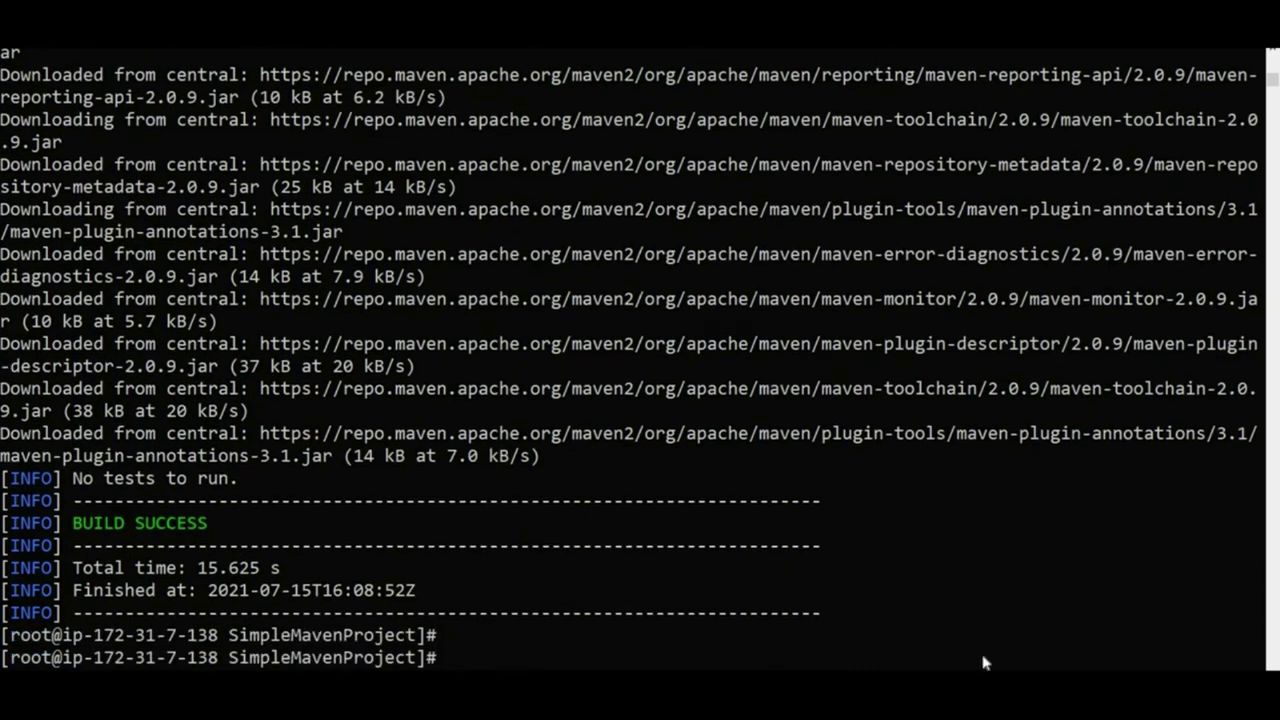
- Run mvn compile and mvn install, reaching BUILD SUCCESS in 9.904 s
key("Return")
type("mvn")
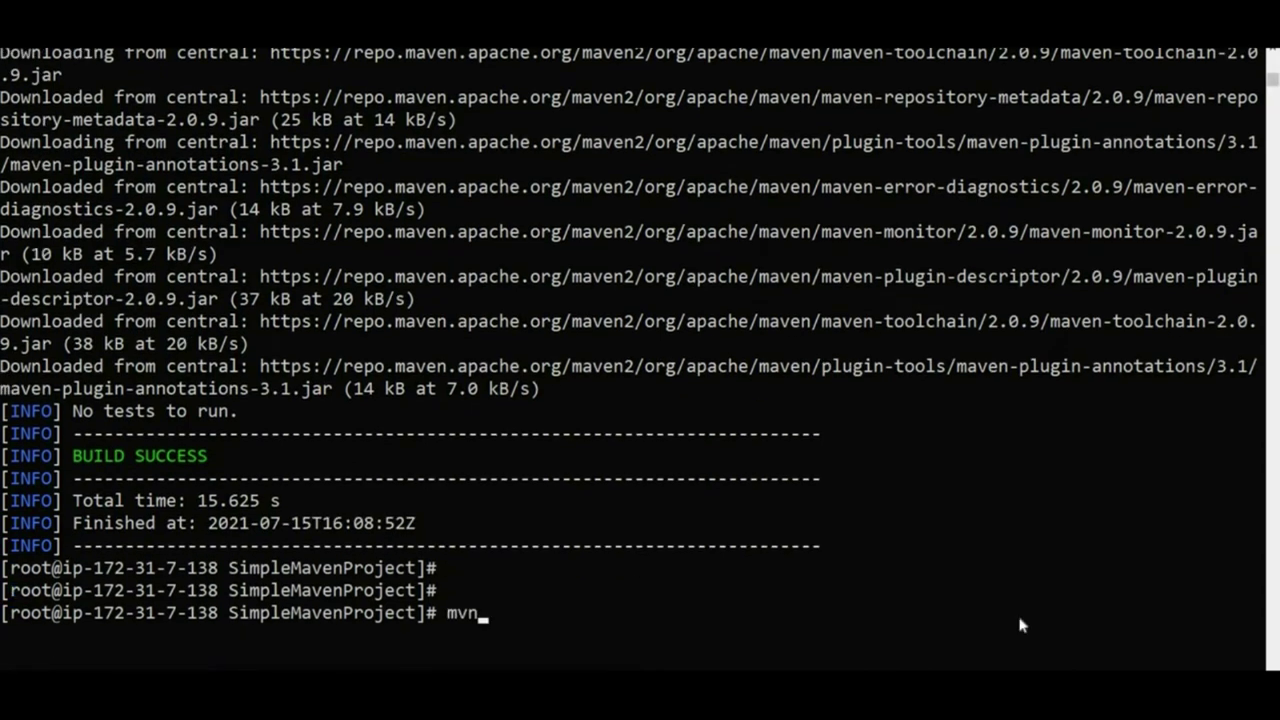
type(" compile")
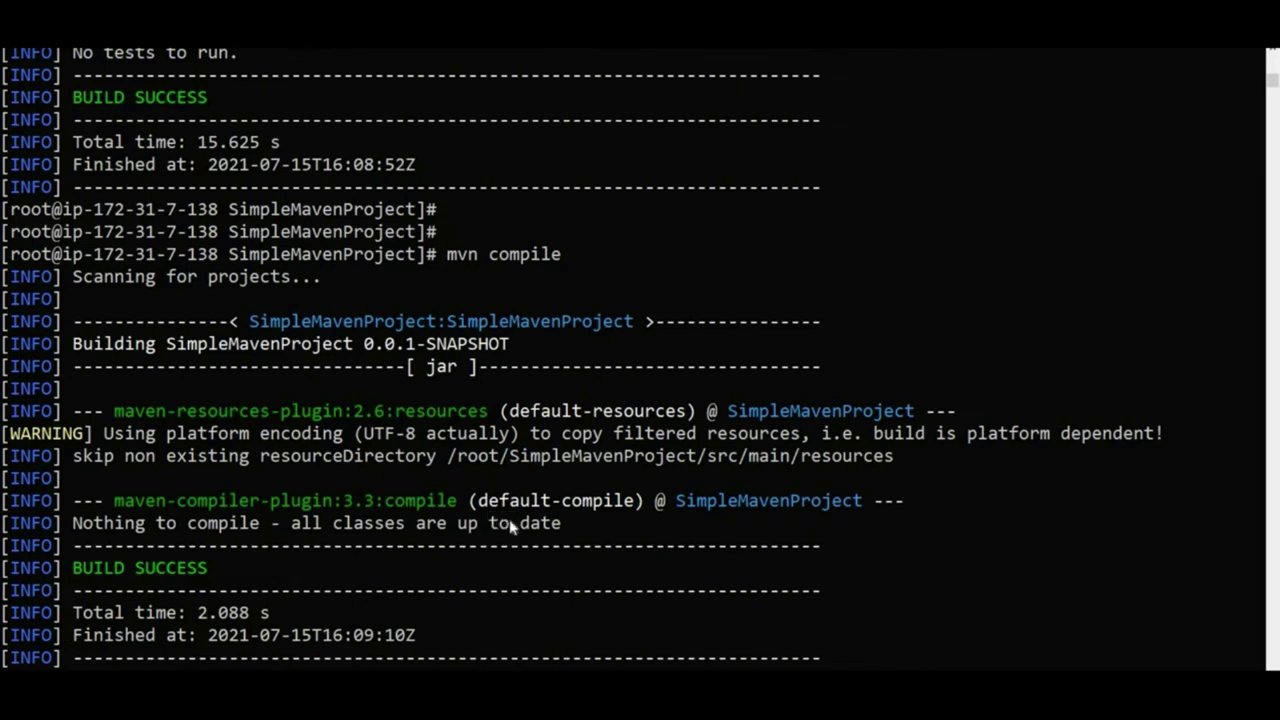
type("mvn install")
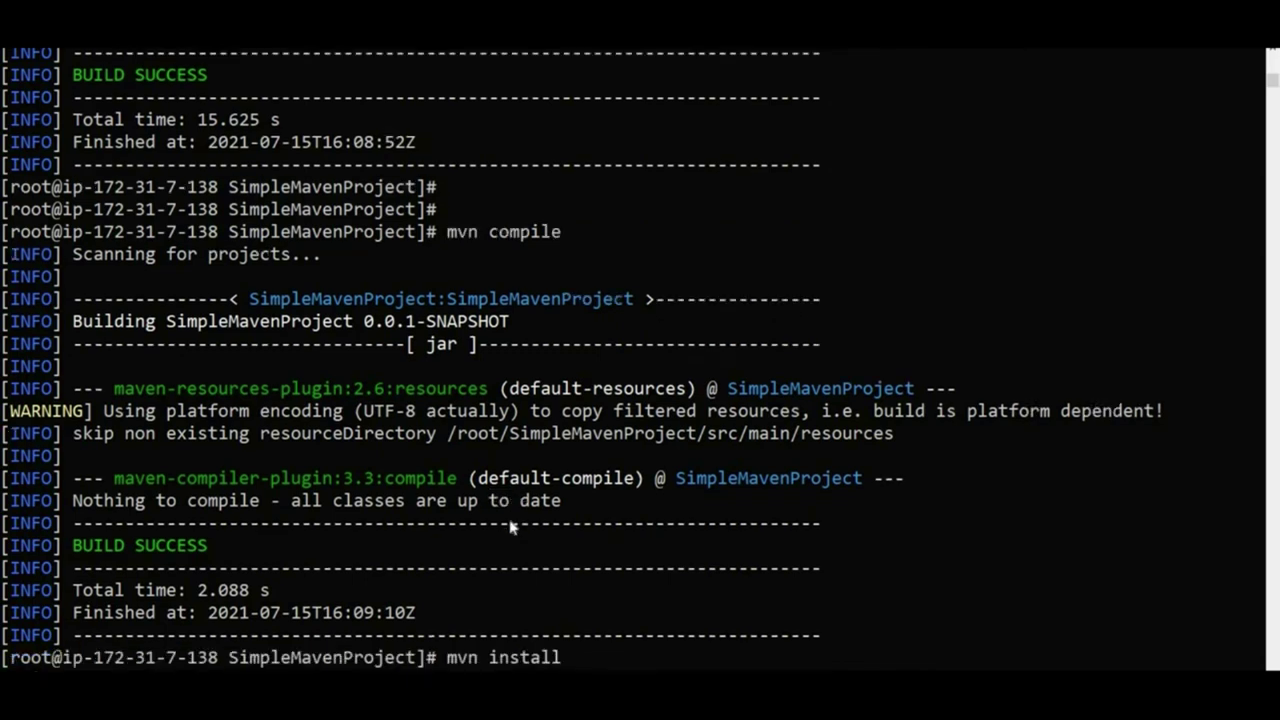
key("Return")
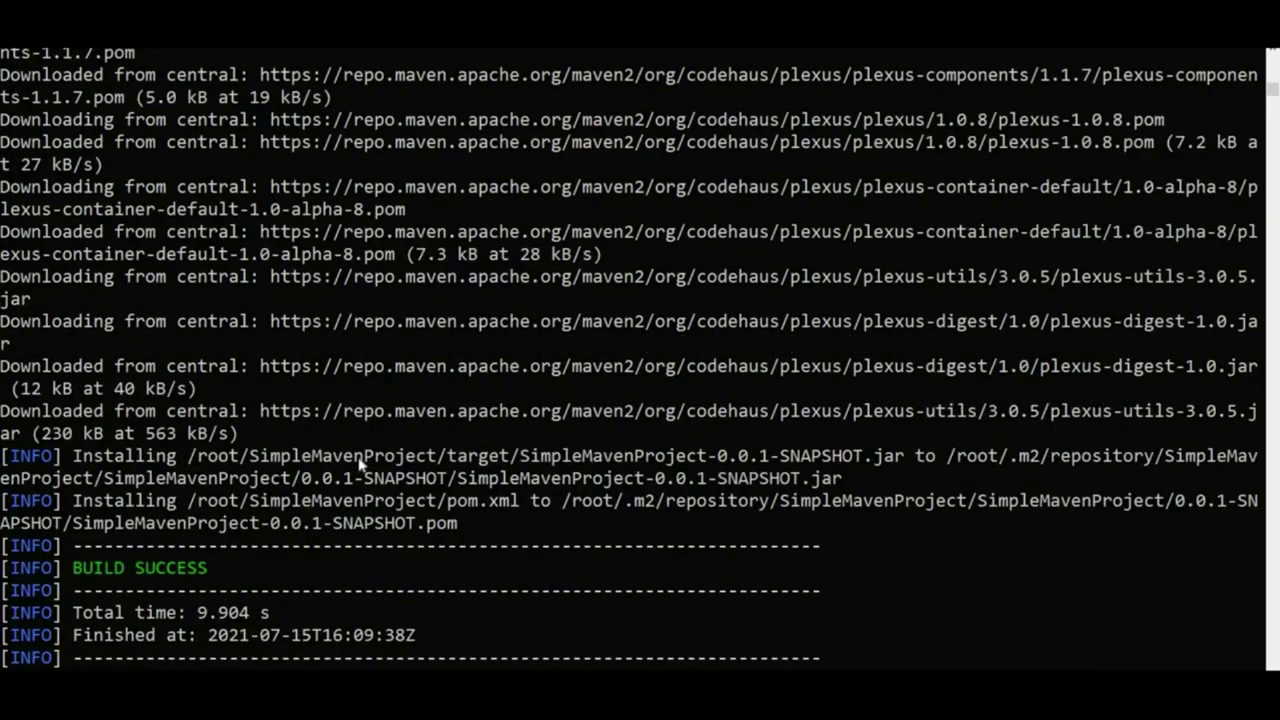
double_click(110, 570)
left_click(128, 575)
- Copy the installed SNAPSHOT jar's /root/.m2/repository path and paste it after cd
triple_click(795, 481)
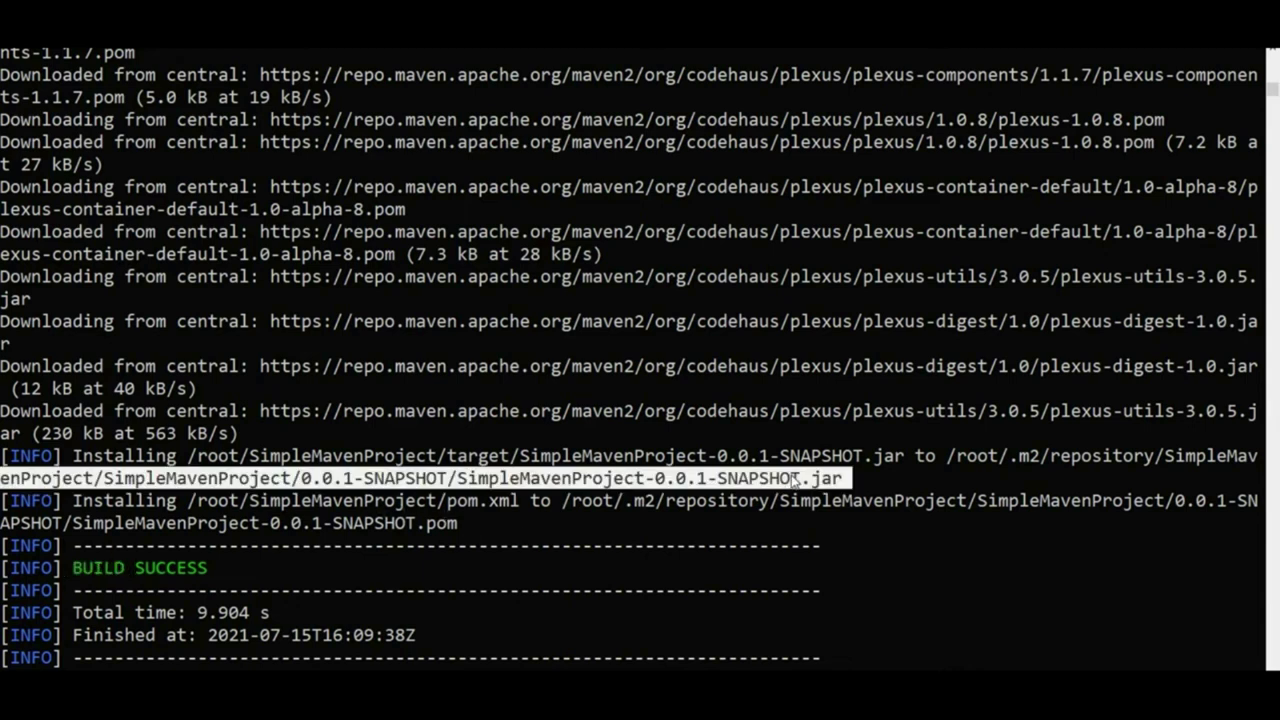
left_click(795, 481)
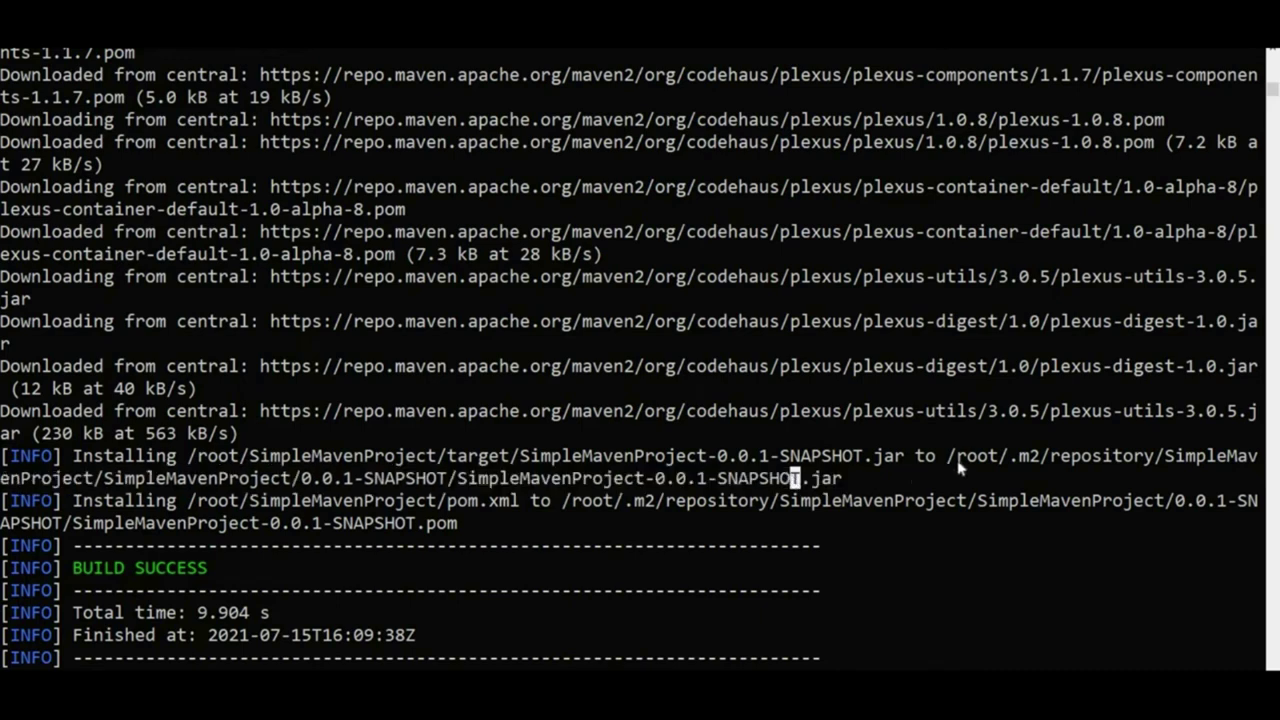
left_click_drag(946, 455, 840, 482)
key("ctrl+c")
right_click(840, 482)
right_click(843, 484)
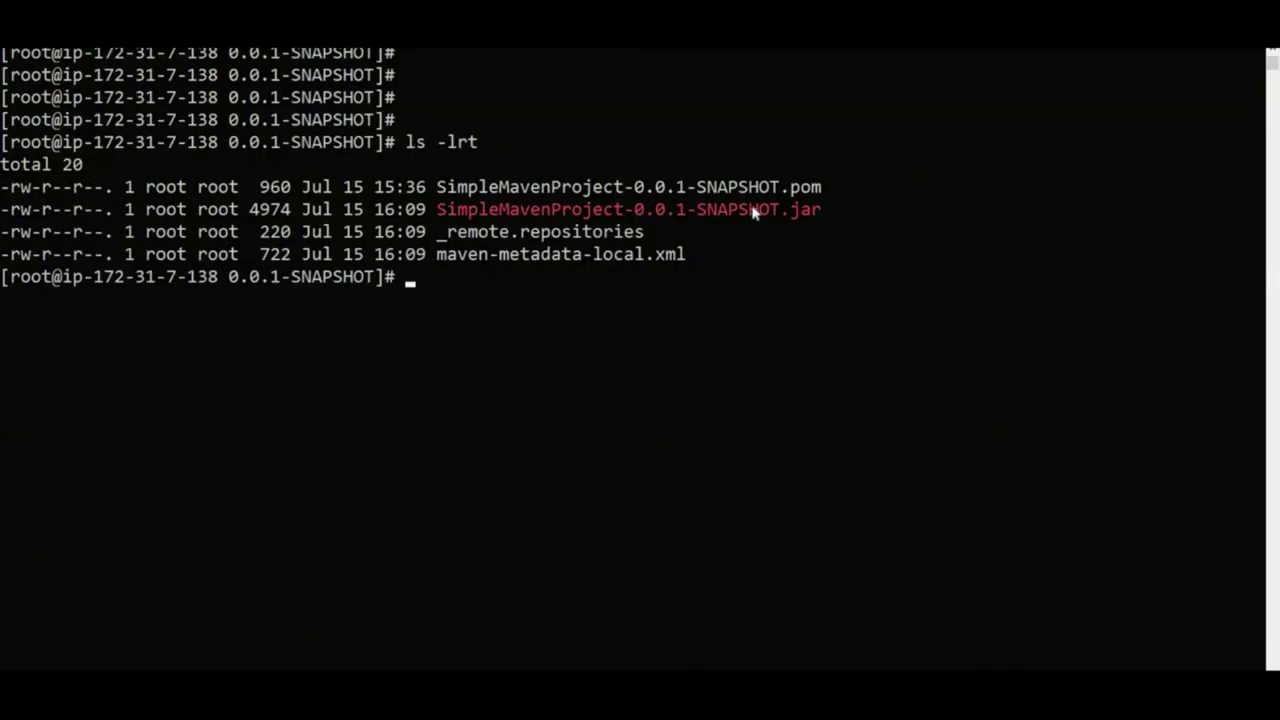
- Confirm SimpleMavenProject-0.0.1-SNAPSHOT.jar in the local repository and list the project folder with ls -lrt
double_click(754, 210)
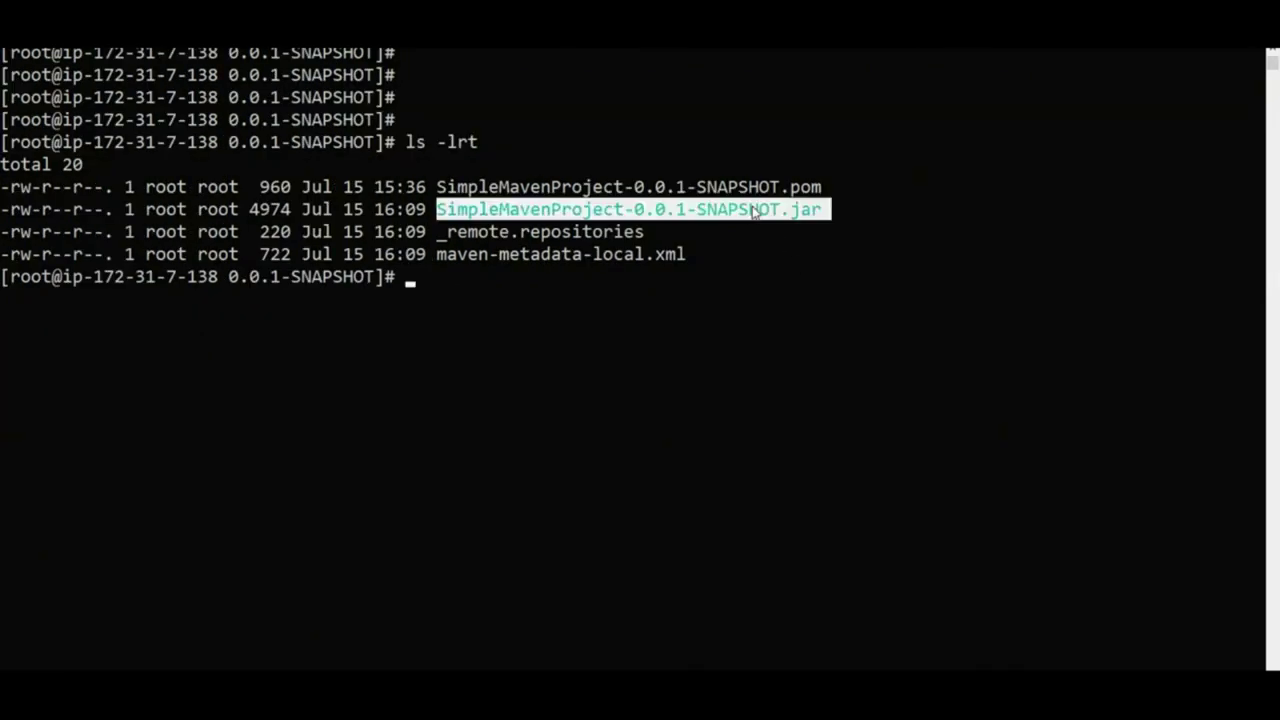
left_click(731, 350)
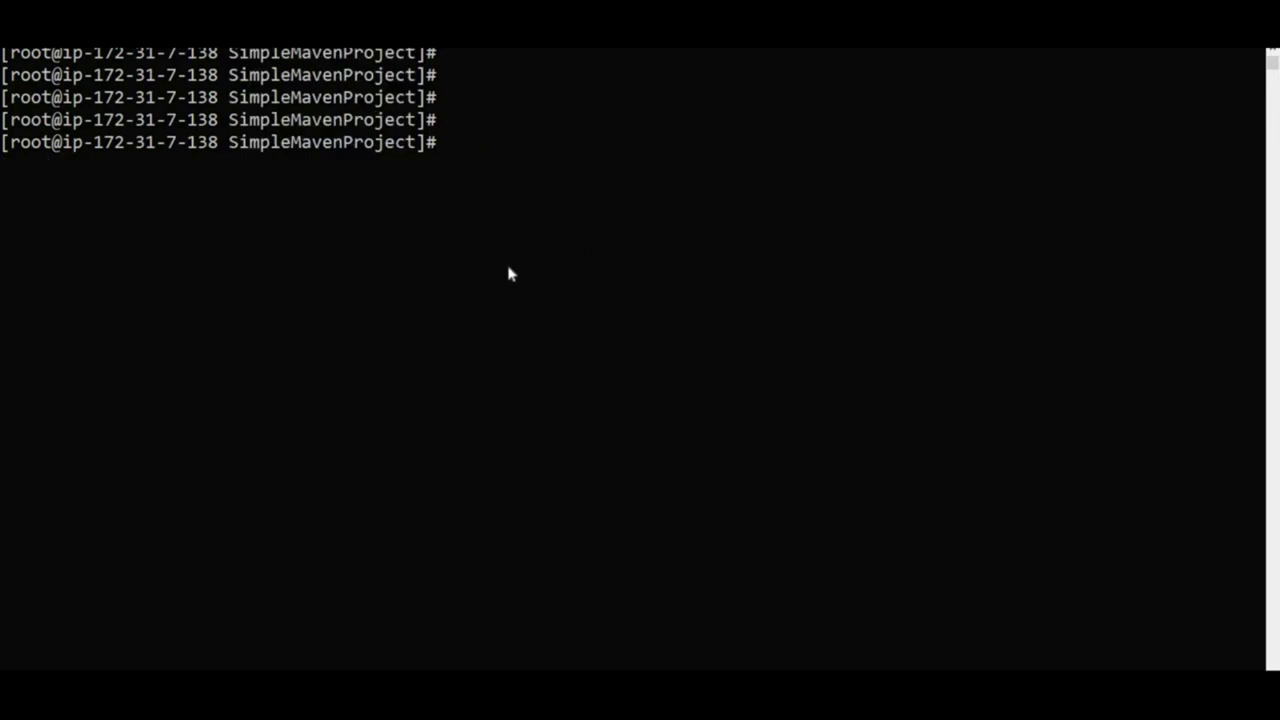
type("ls -lrt")
key("Return")
- Enter the target folder and list its output, showing the 4974-byte SNAPSHOT jar
double_click(470, 256)
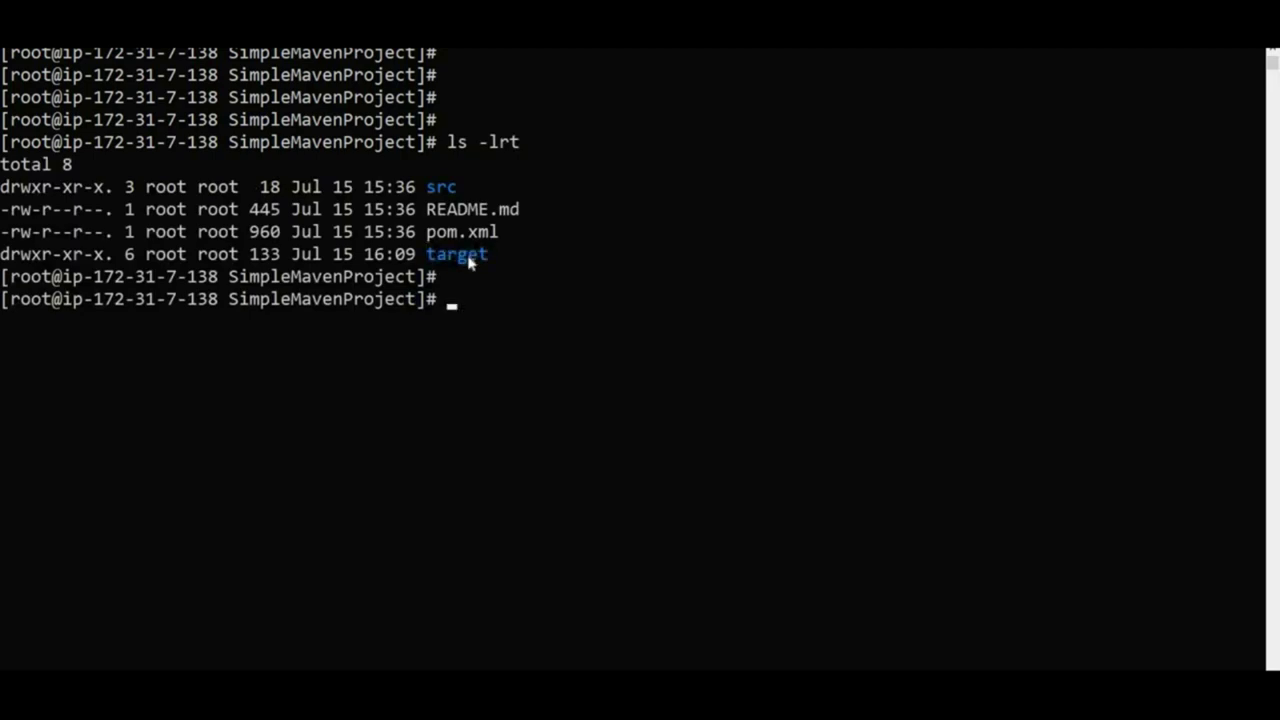
type("cd")
right_click(470, 260)
key("Return")
type("ls -lr")
key("Return")
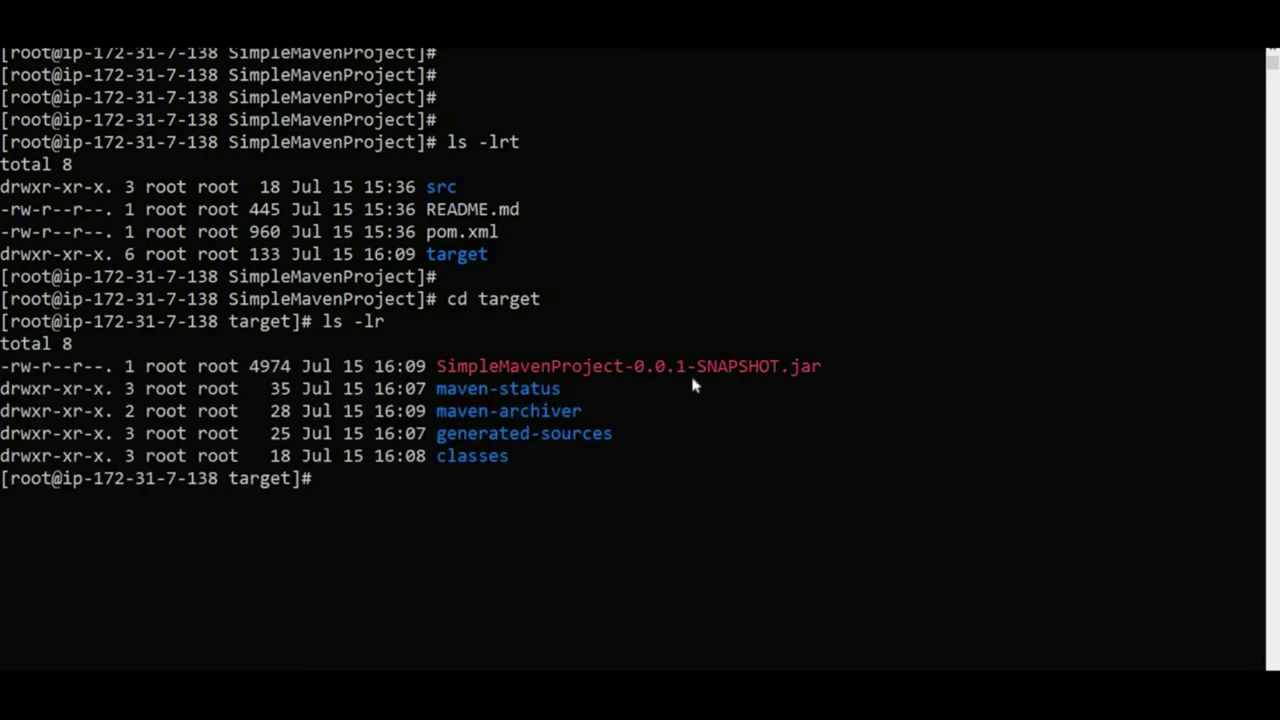
double_click(460, 458)
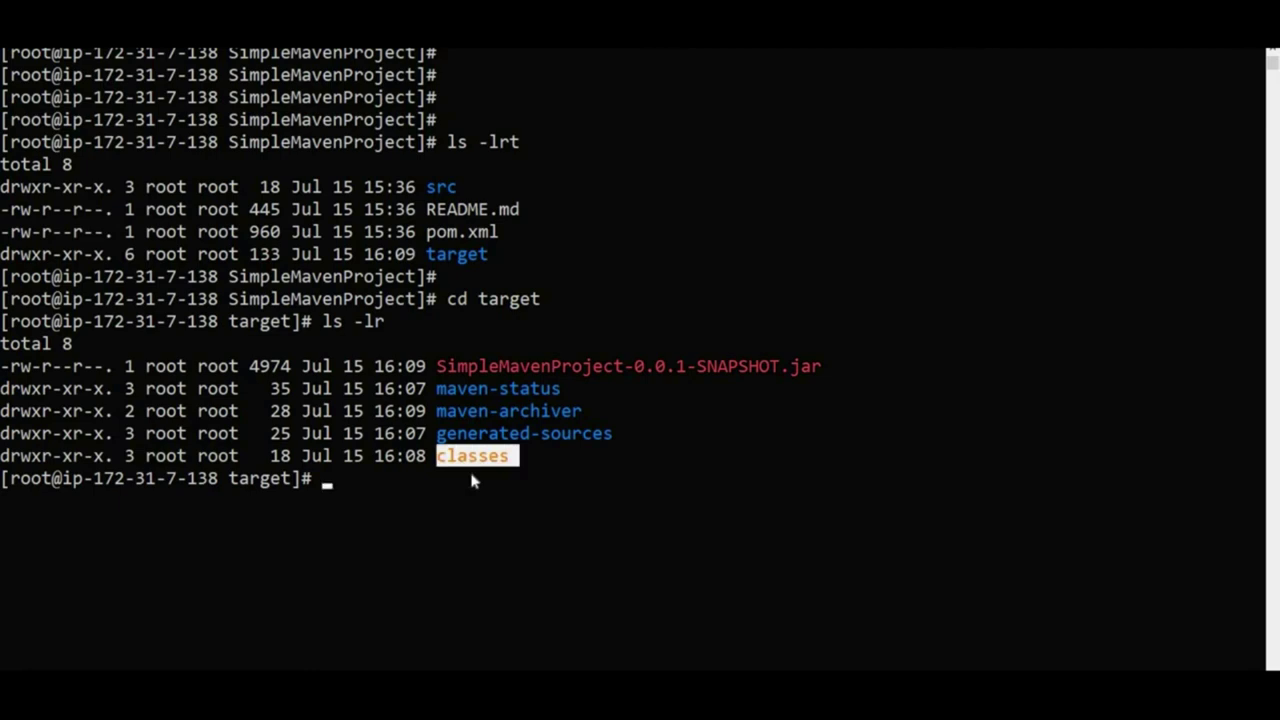
left_click(473, 497)
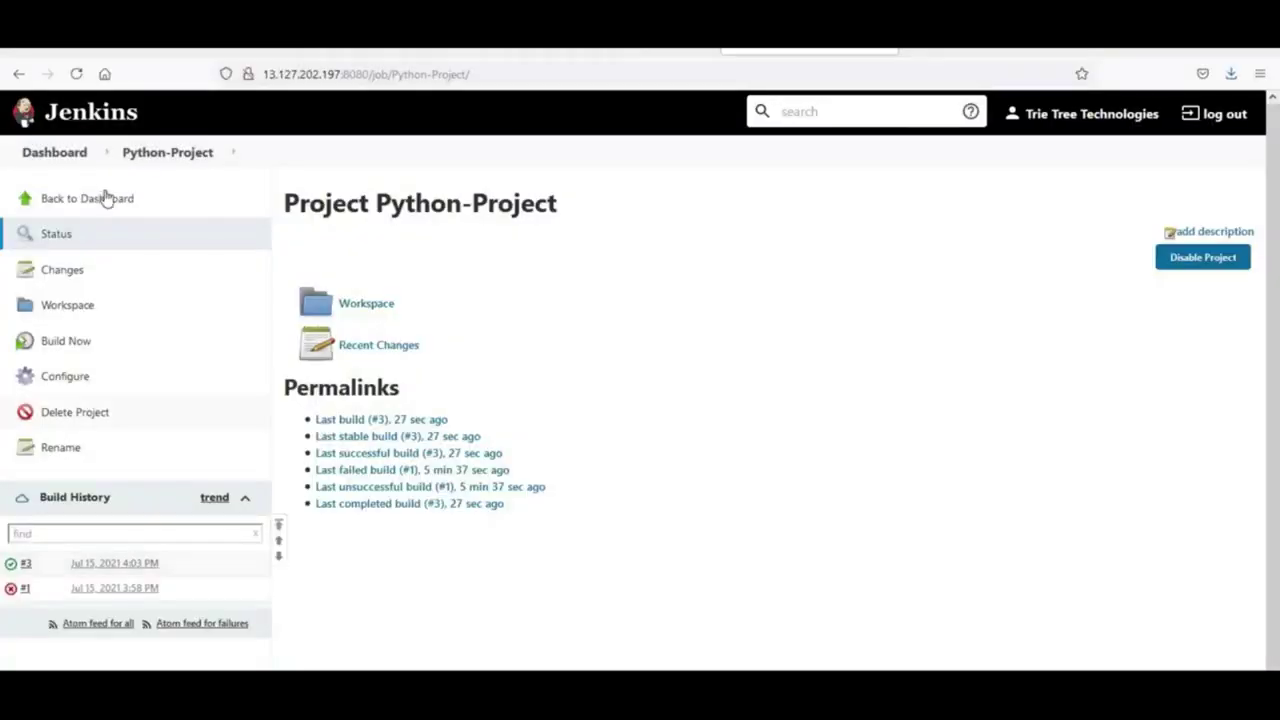
- Create a new freestyle project named MavenProject from the Jenkins dashboard
left_click(106, 206)
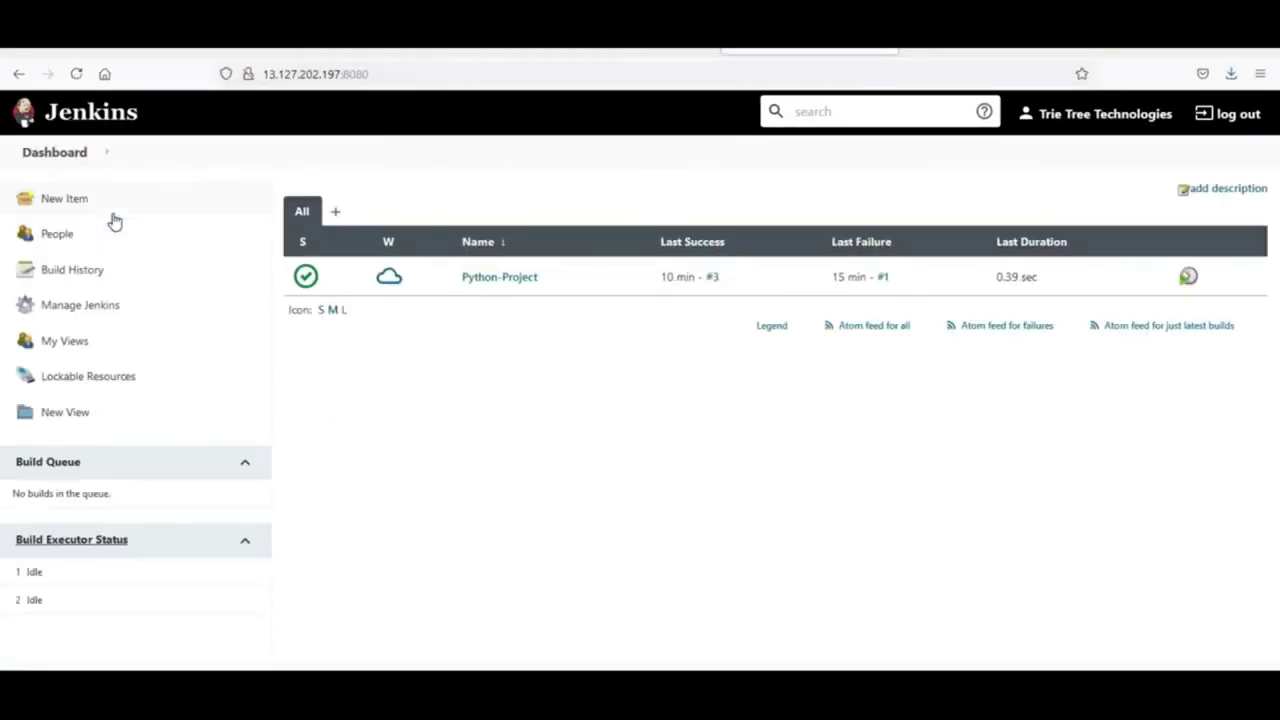
left_click(64, 208)
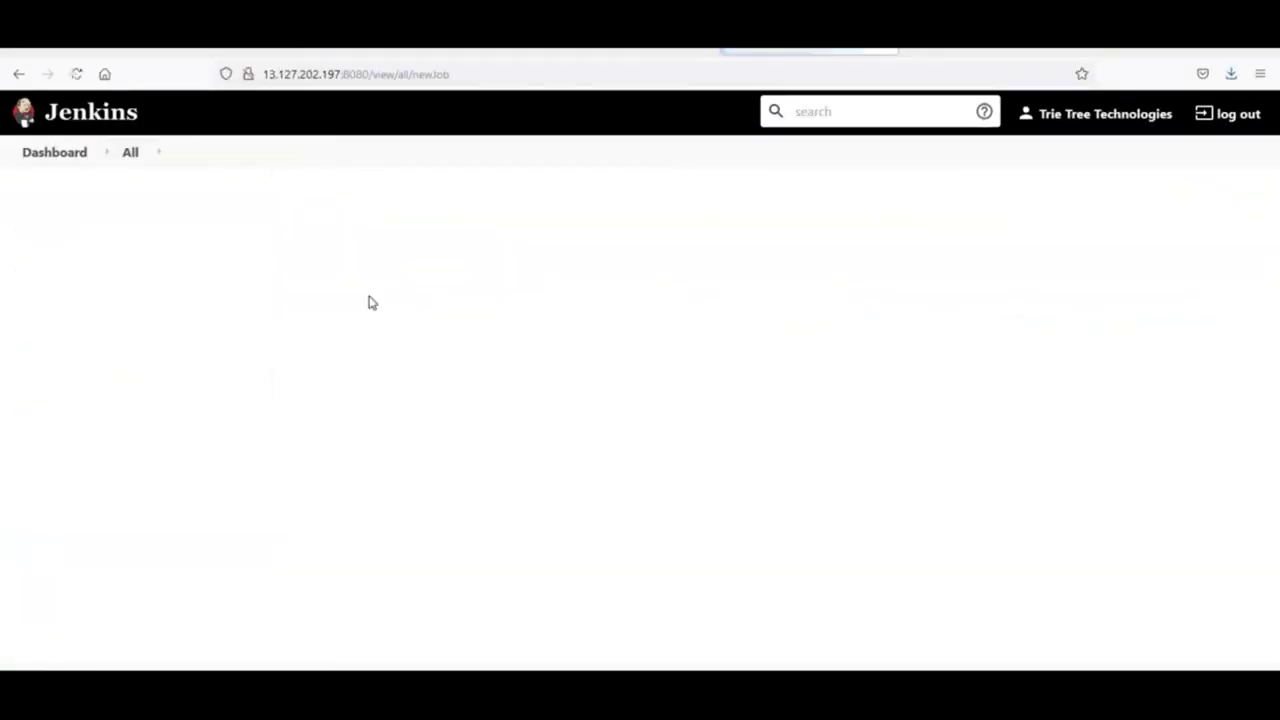
type("Mave")
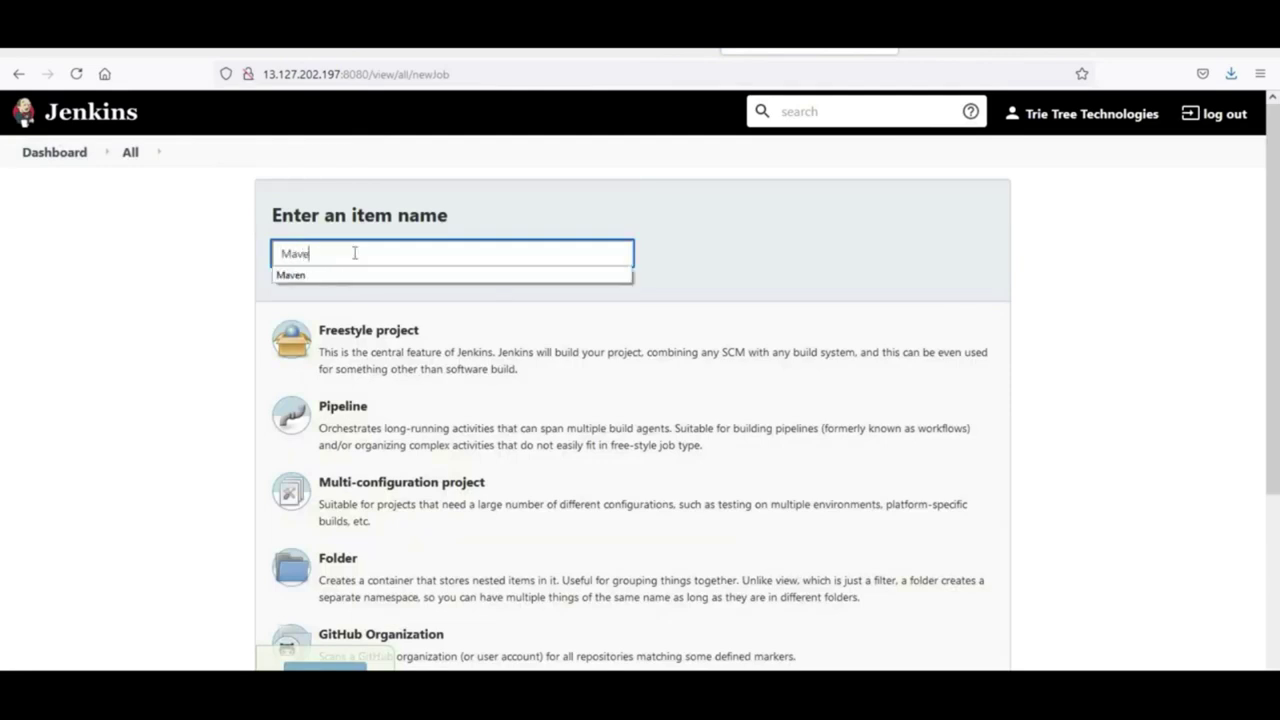
type("nProject")
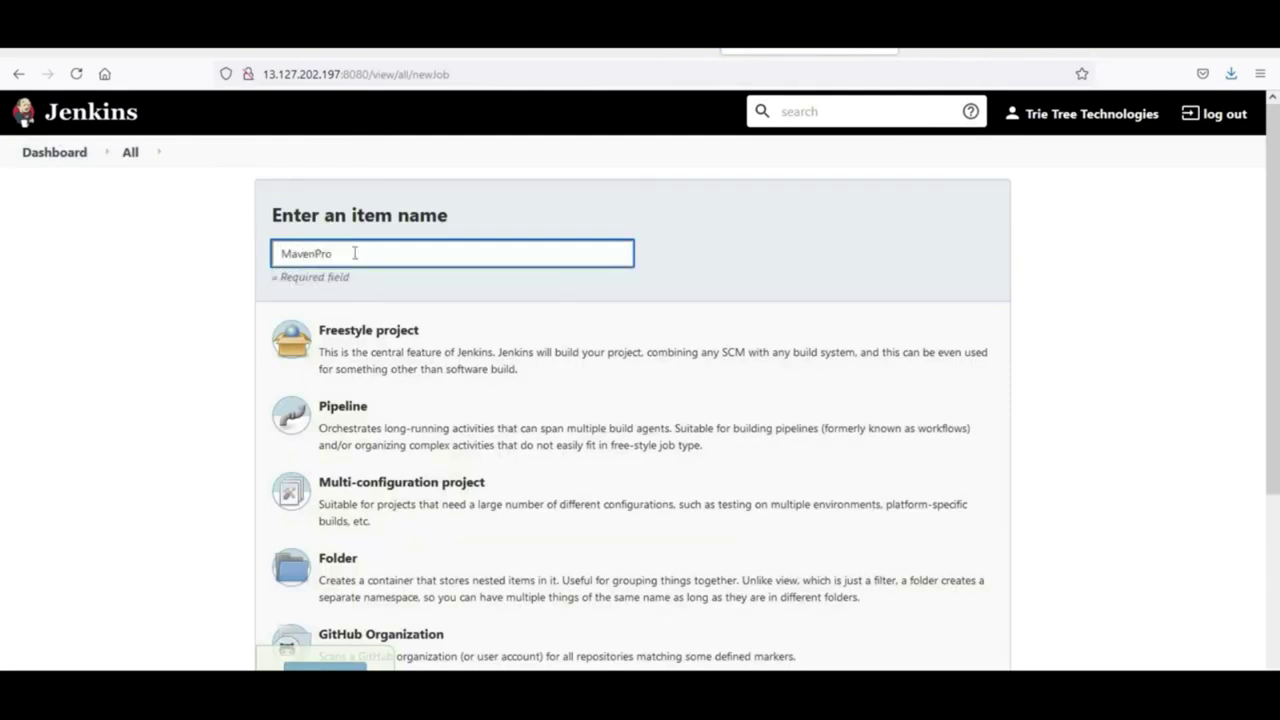
left_click(375, 333)
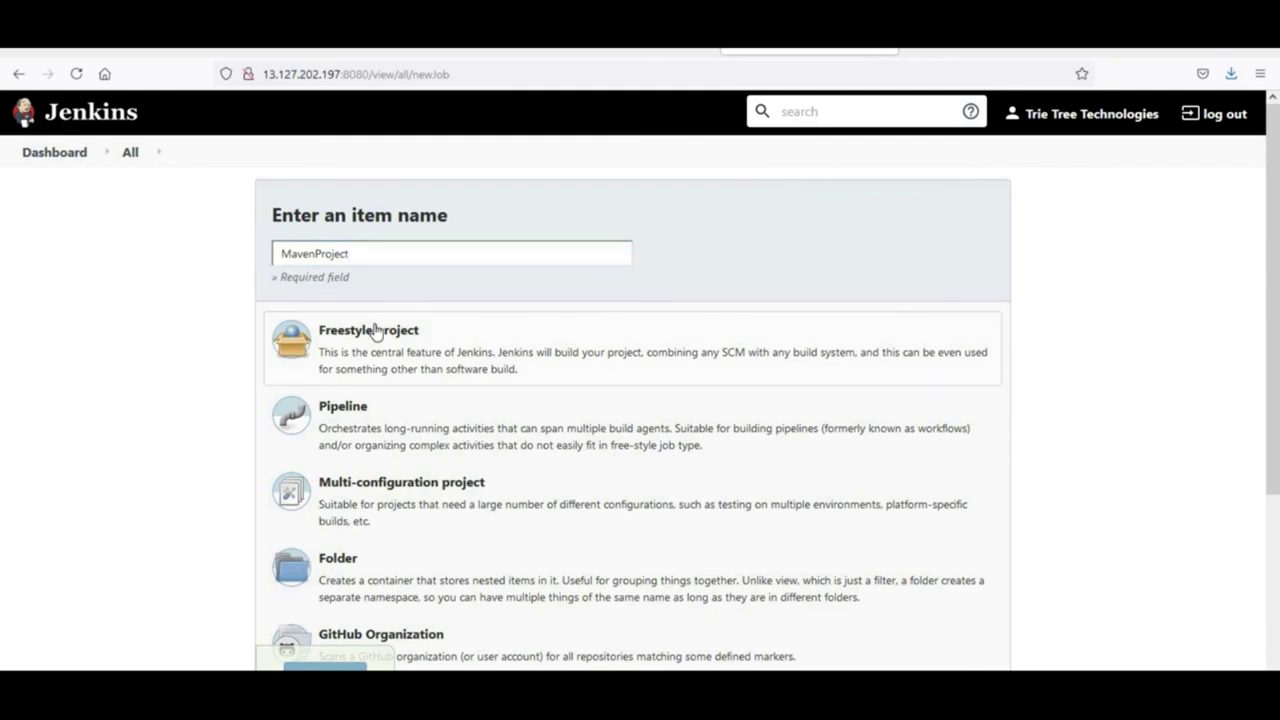
left_click(325, 666)
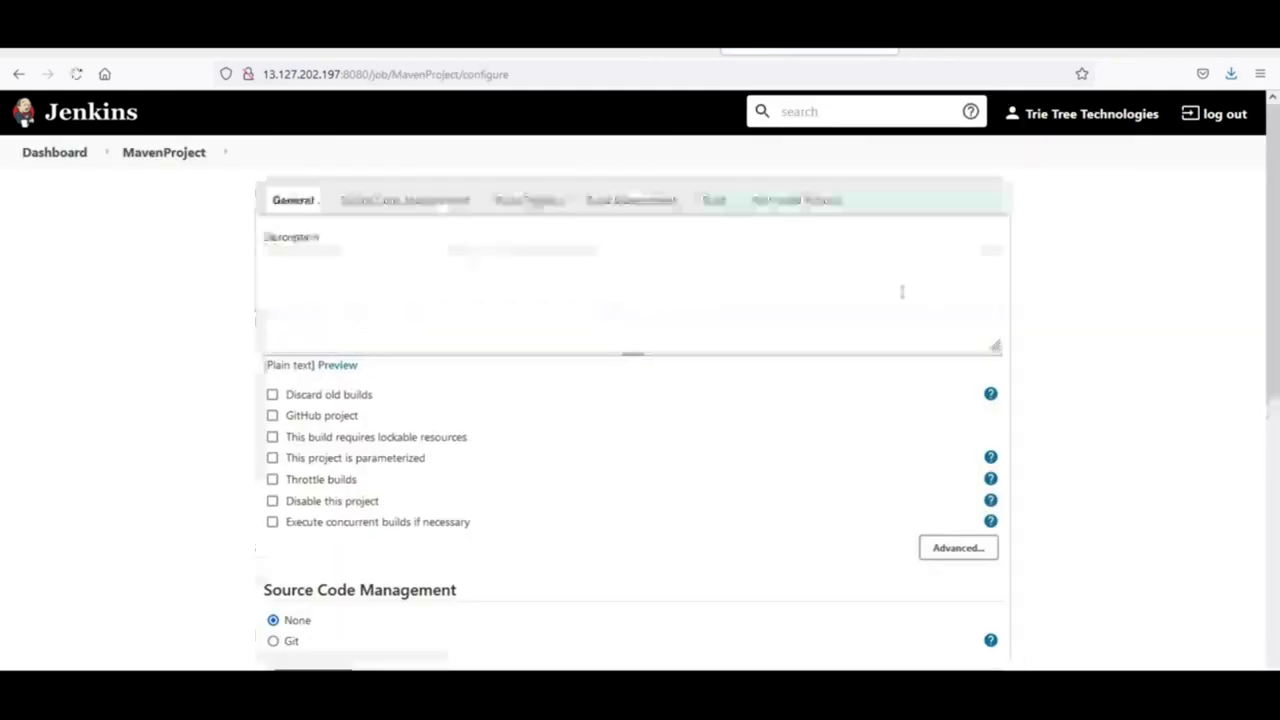
- Set Source Code Management to Git with the pasted SimpleMavenProject repository URL
left_click_drag(1271, 206, 1272, 314)
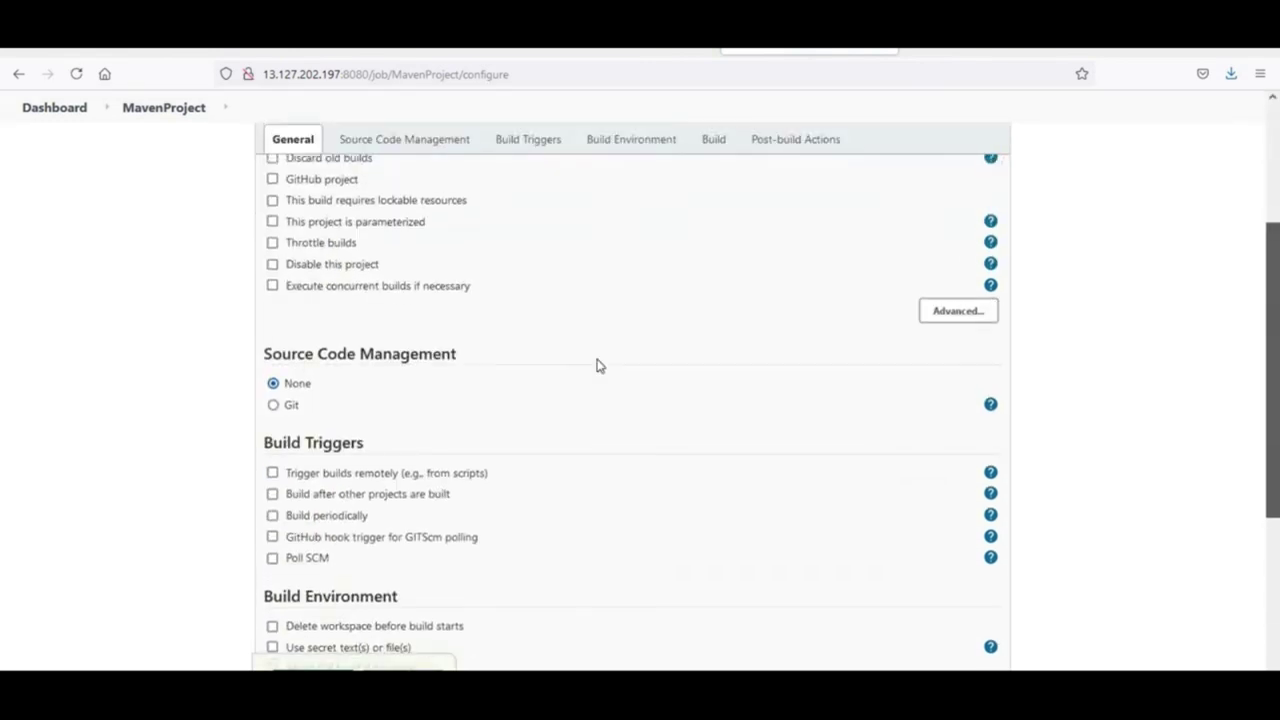
left_click(279, 405)
left_click(379, 497)
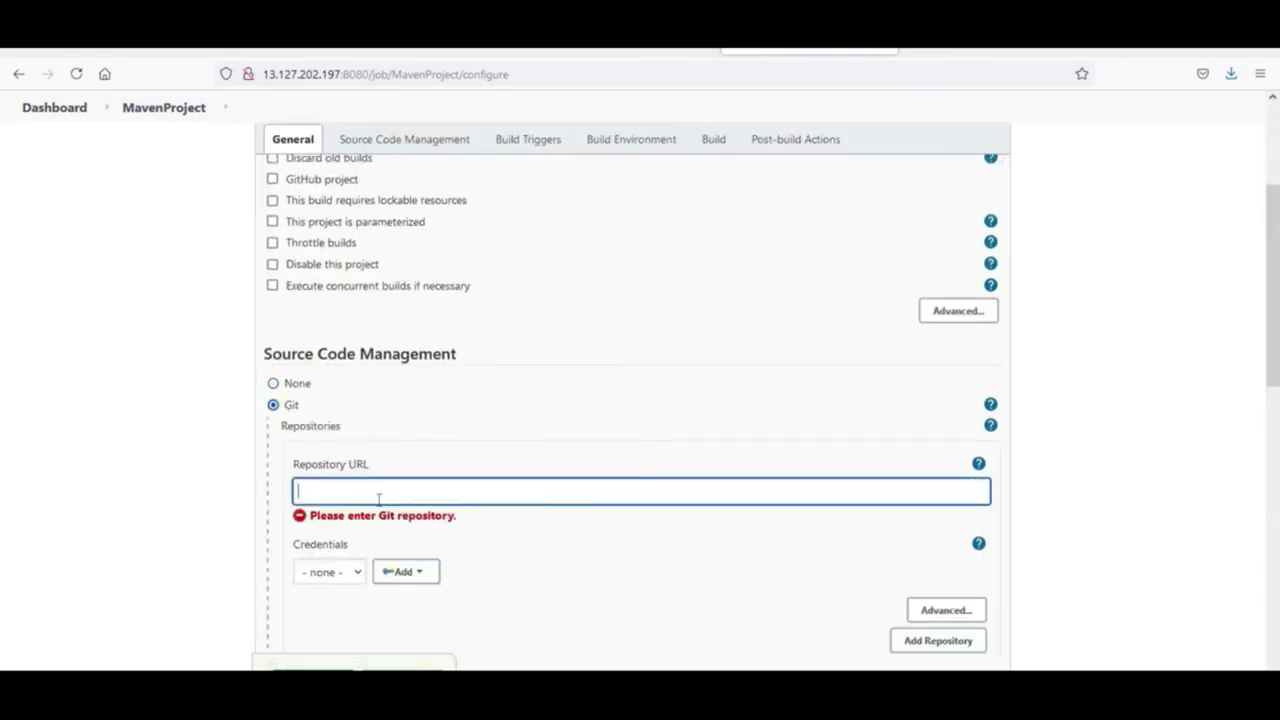
type("https://github.com/JaiTrieTree/SimpleMavenProject.git")
left_click(708, 569)
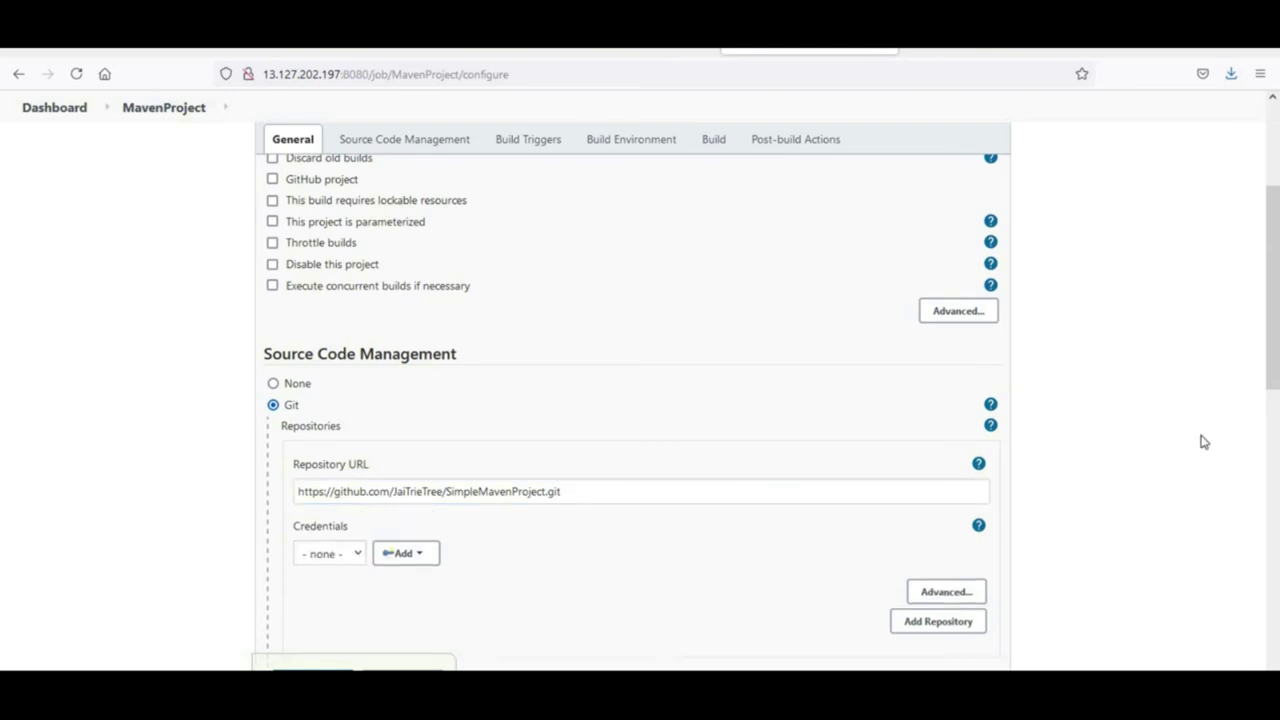
left_click_drag(1268, 327, 1276, 620)
- Add an Invoke top-level Maven targets step with goals clean, test, compile, install on separate lines
left_click(343, 458)
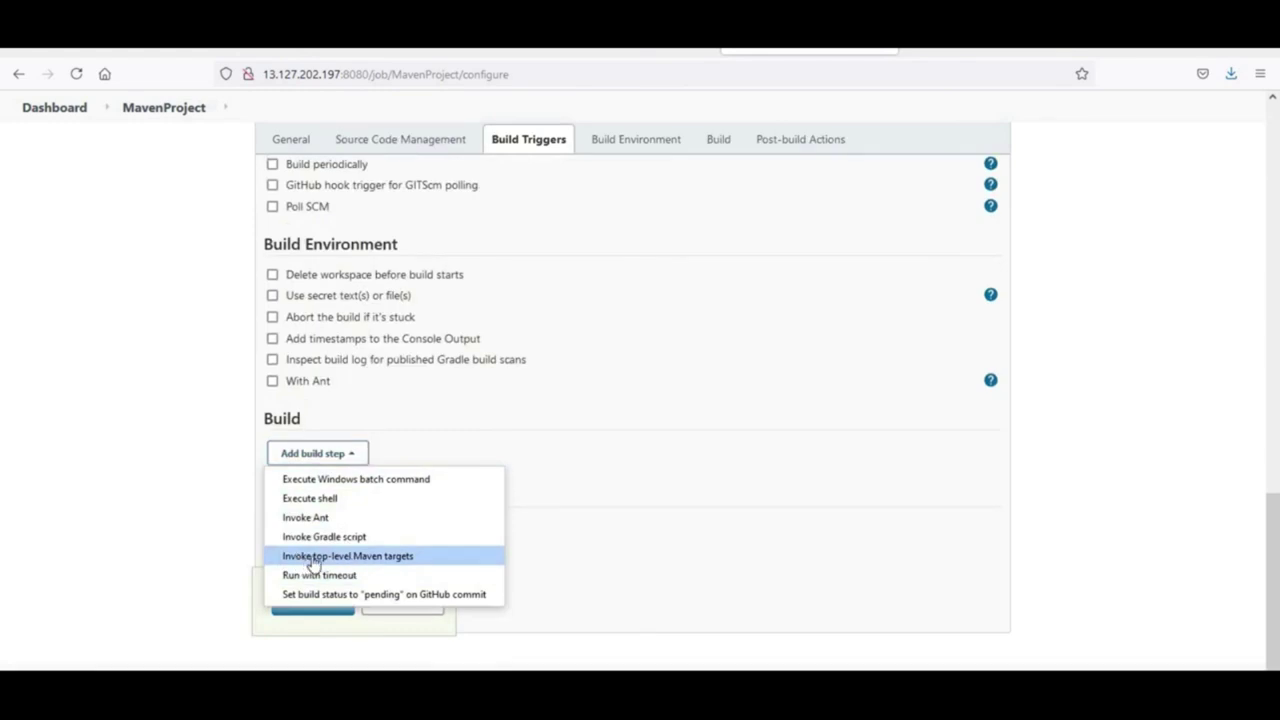
left_click(388, 560)
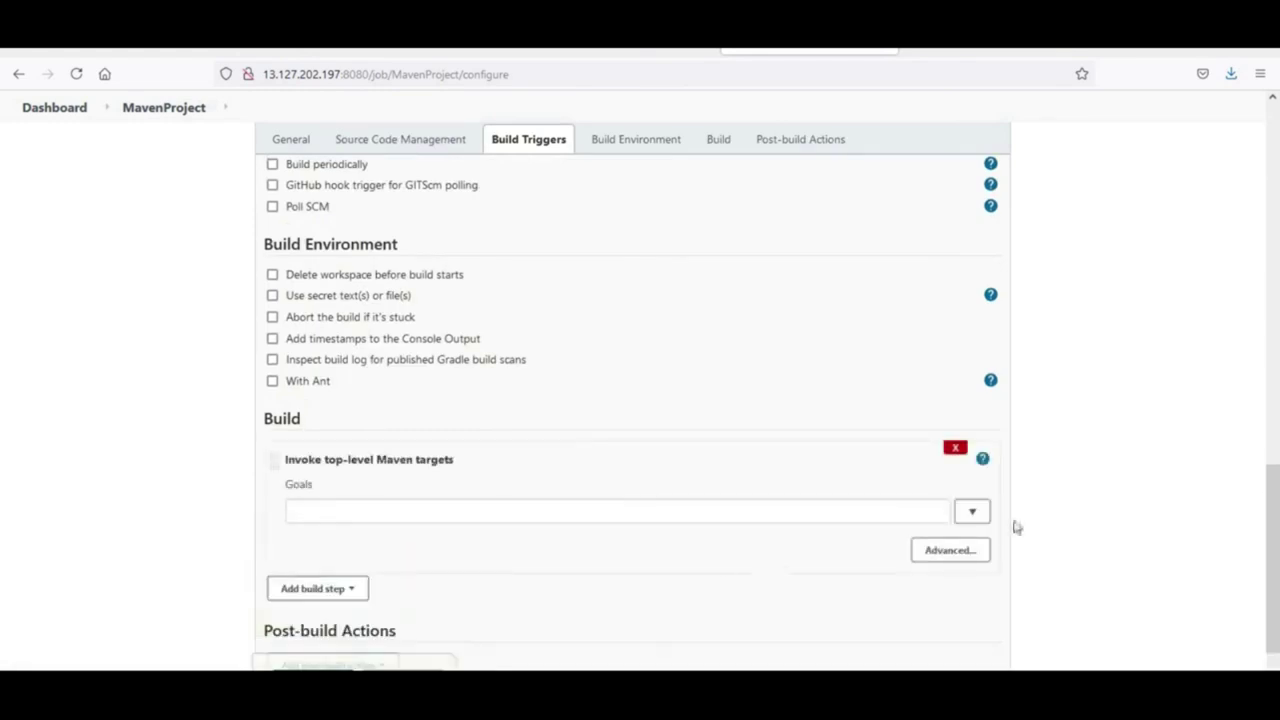
left_click(958, 507)
left_click(657, 509)
type("c")
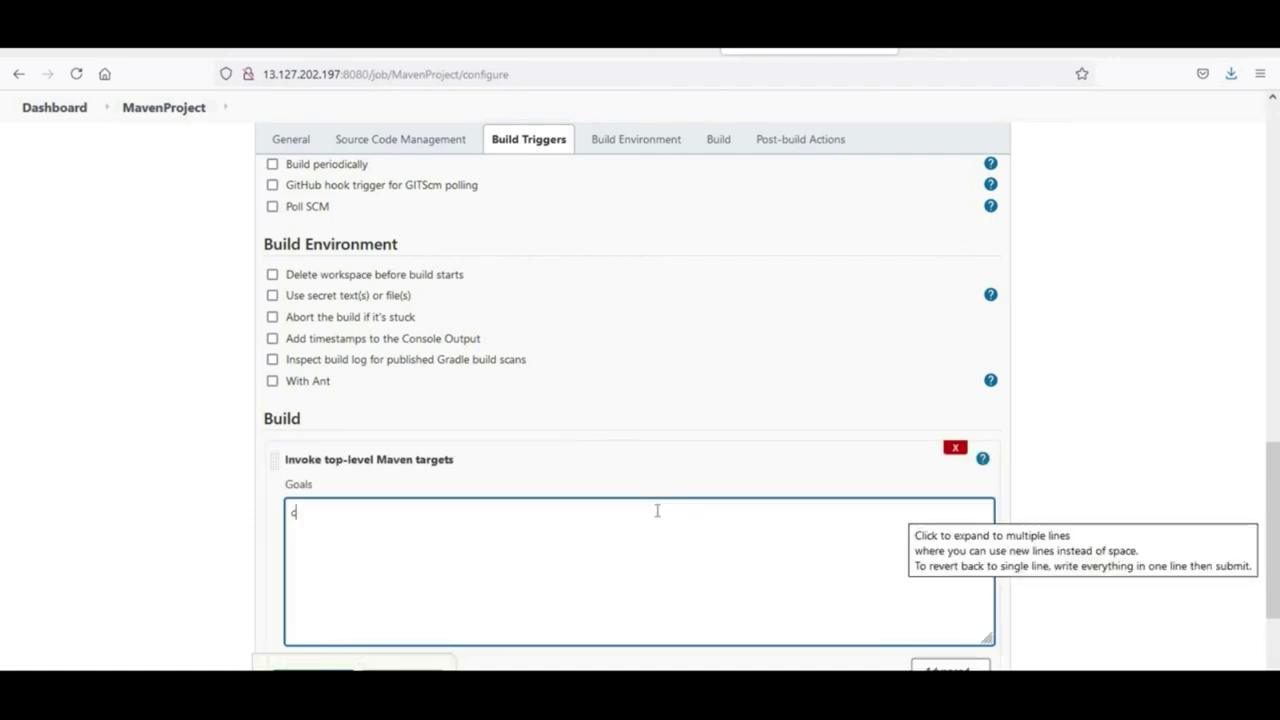
type("lean")
key("Return")
type("test ")
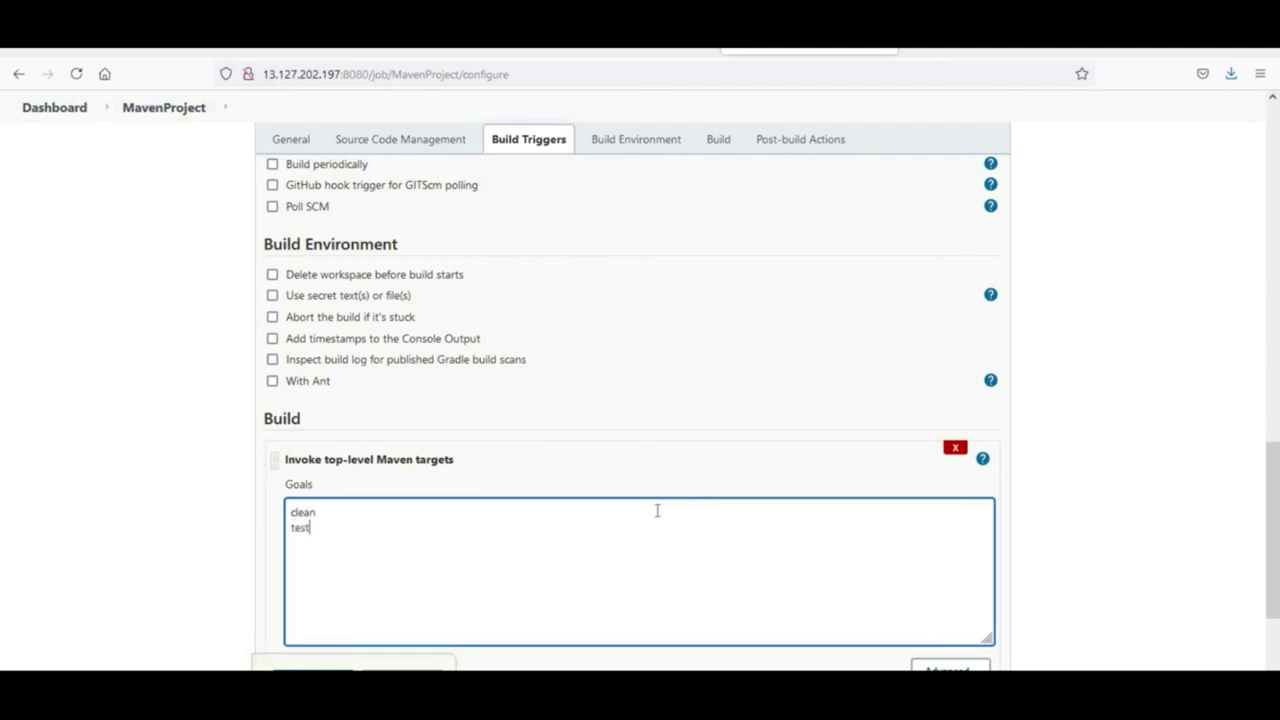
type("compile")
key("Return")
type("instal")
key("BackSpace")
- Apply and save the MavenProject configuration, then trigger a new build
left_click(405, 668)
left_click(313, 668)
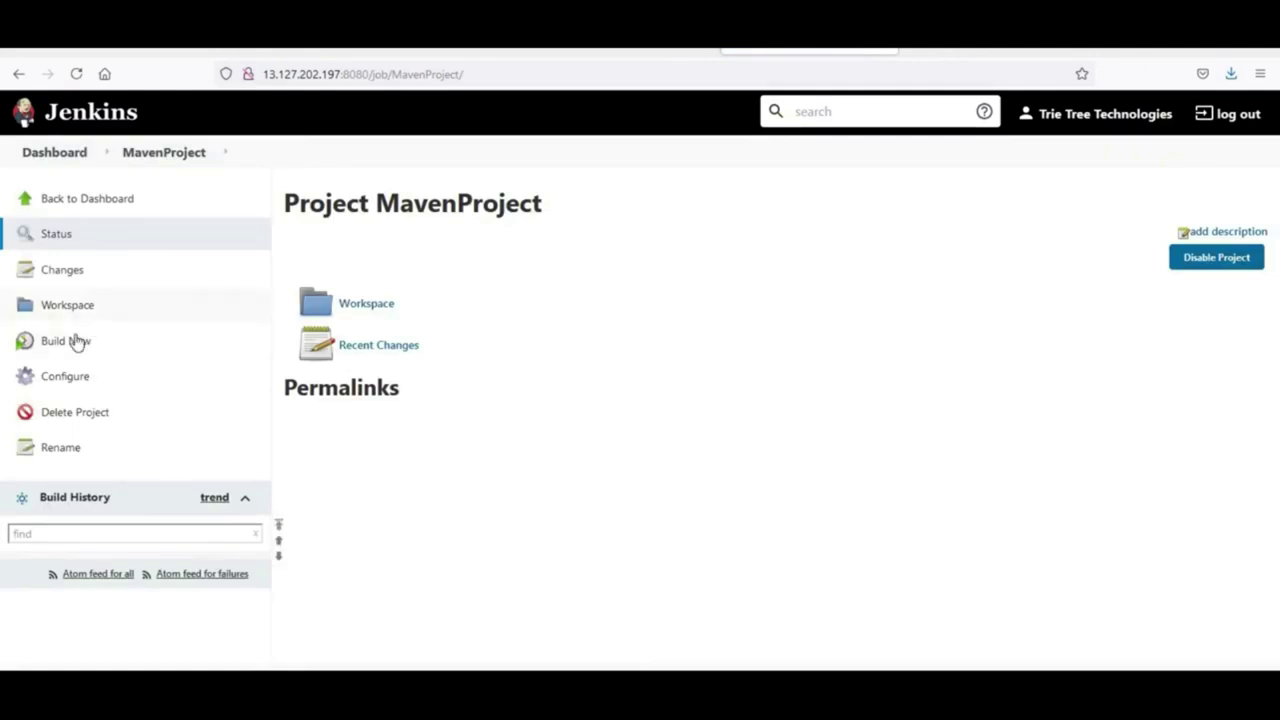
left_click(77, 343)
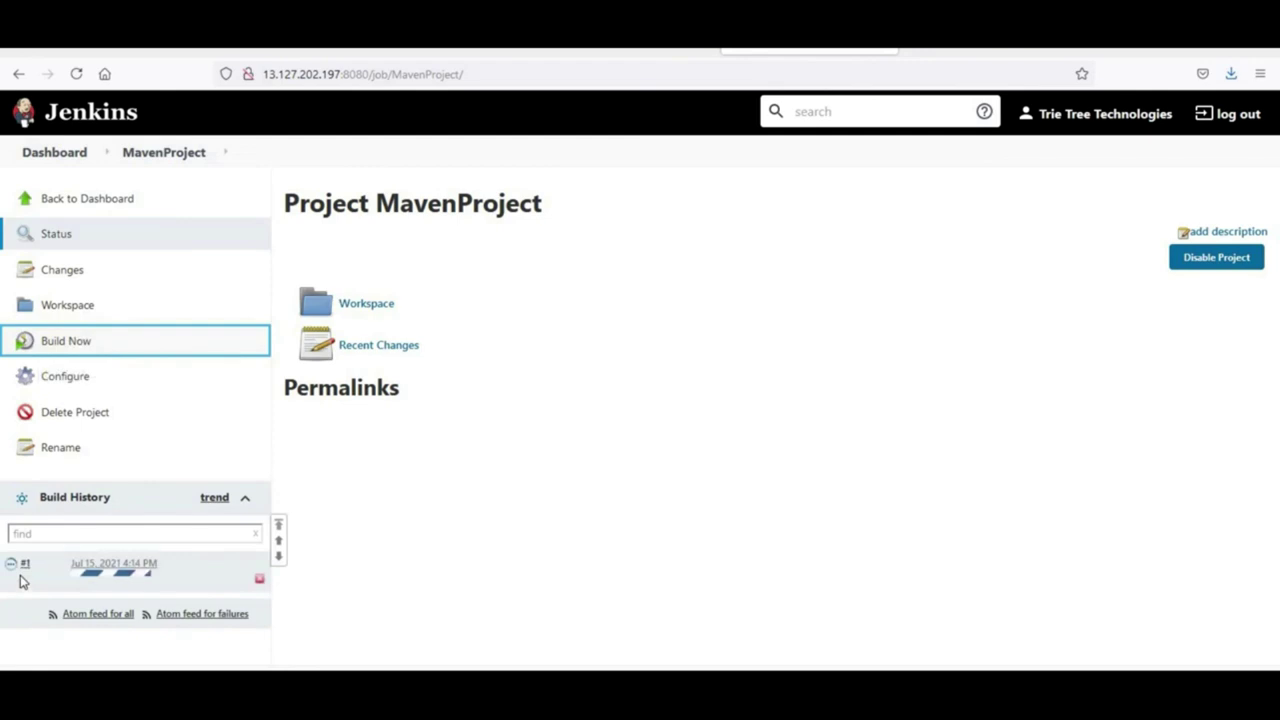
- Open build #1's console output and follow it to the Finished: SUCCESS line
left_click(25, 564)
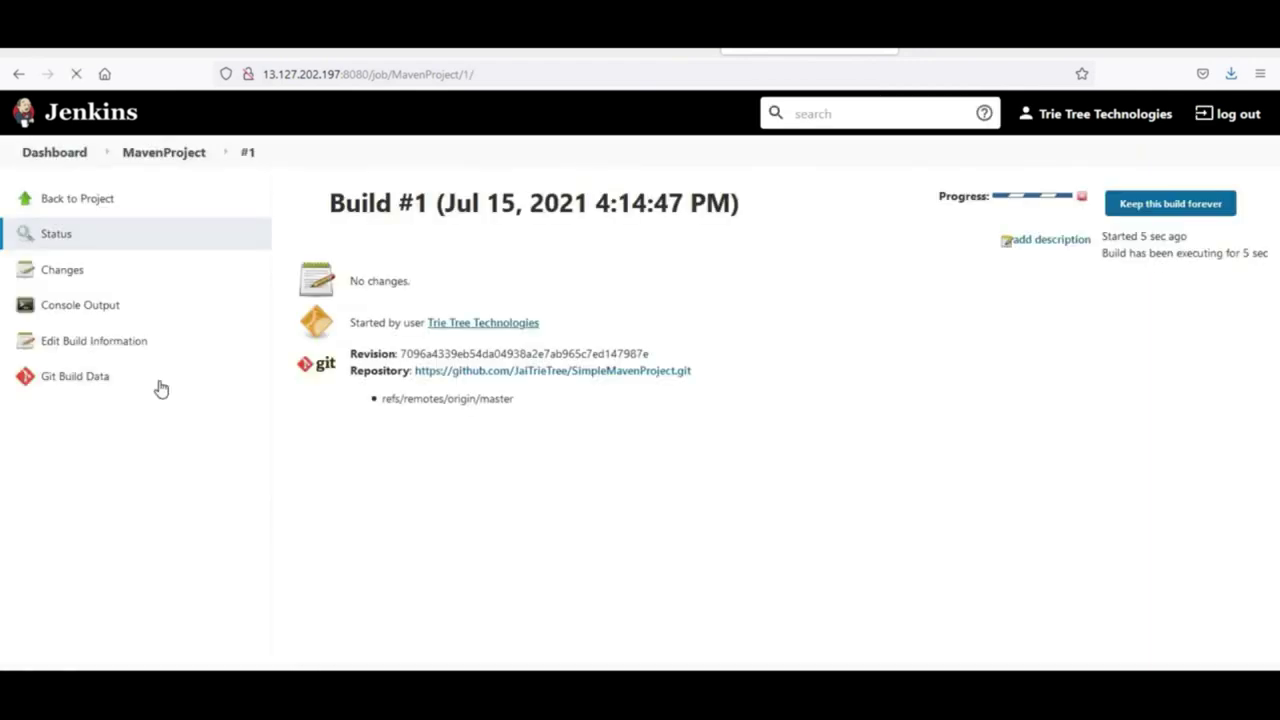
left_click(94, 306)
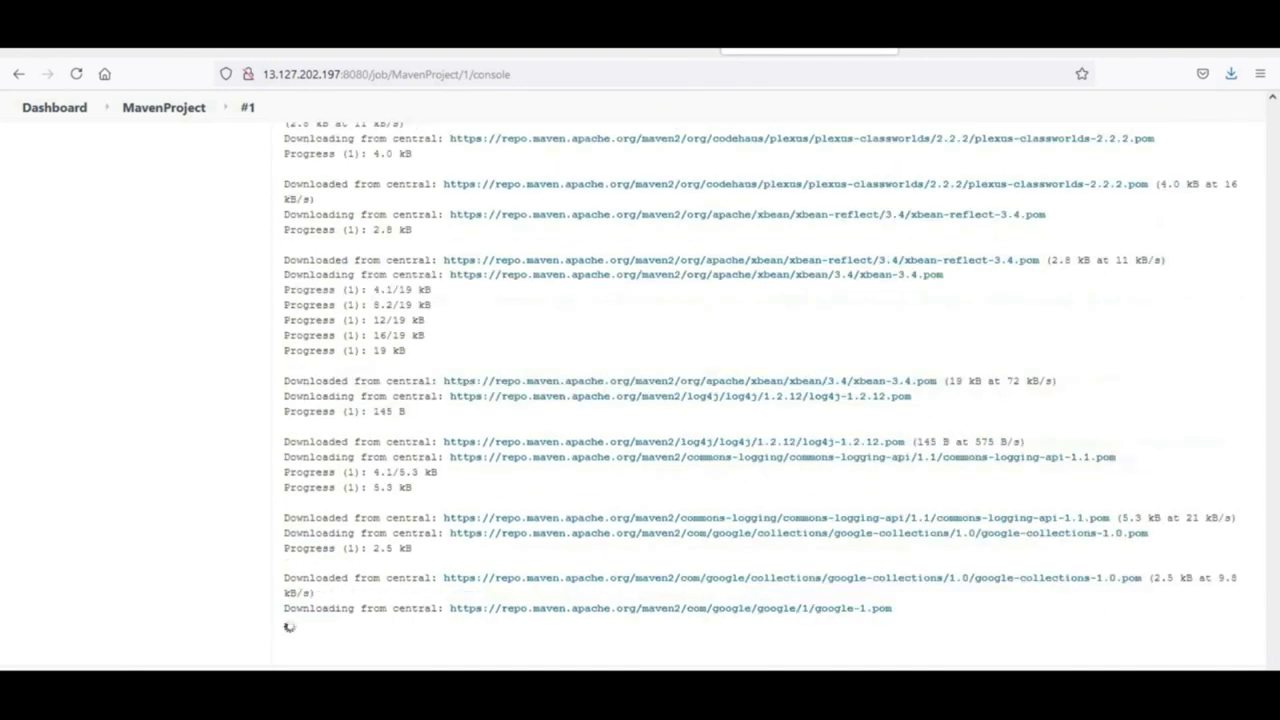
left_click_drag(285, 620, 429, 643)
- Copy the installed jar's /var/lib/jenkins/.m2/repository path from the log and return to the SSH terminal
left_click(430, 643)
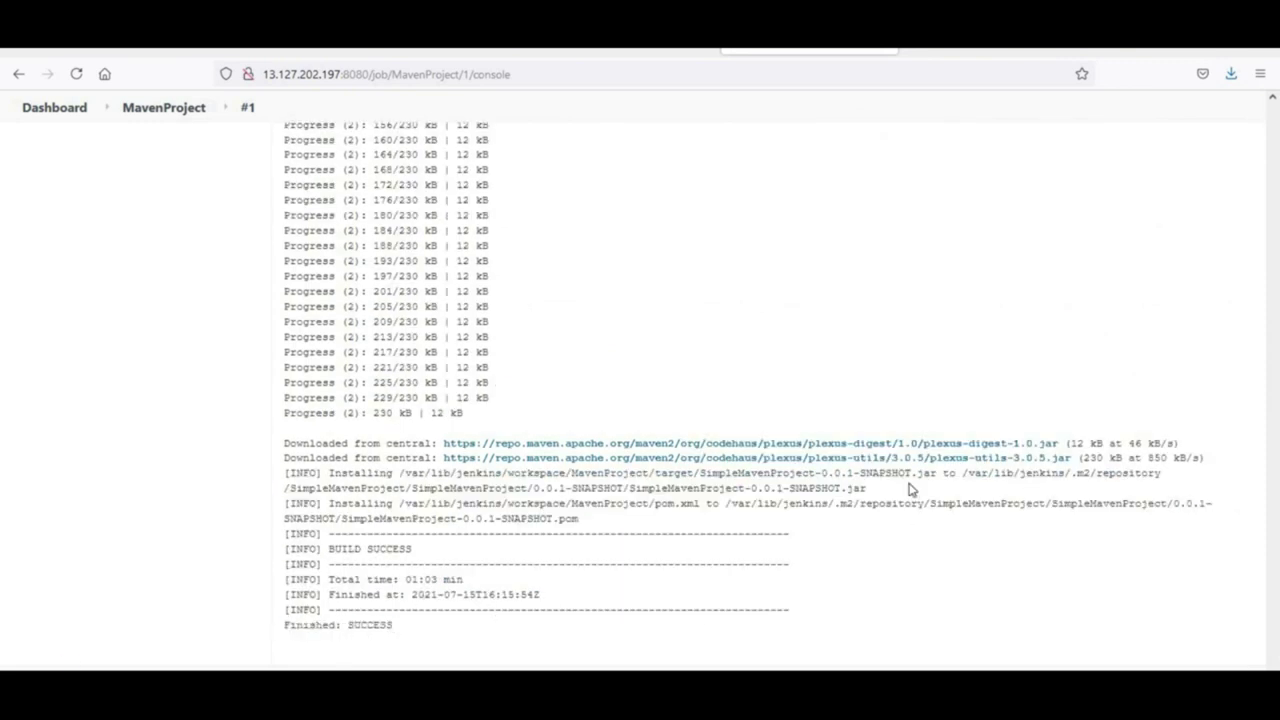
left_click_drag(401, 474, 630, 488)
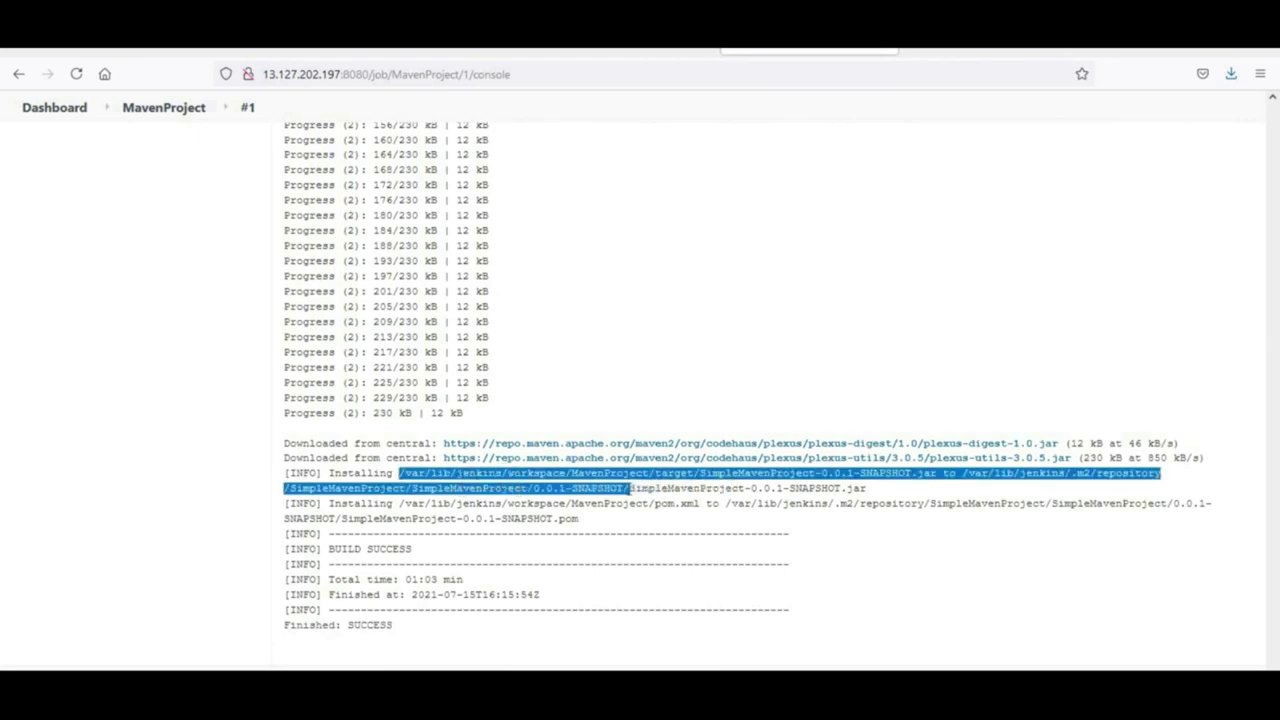
left_click_drag(1014, 476, 626, 488)
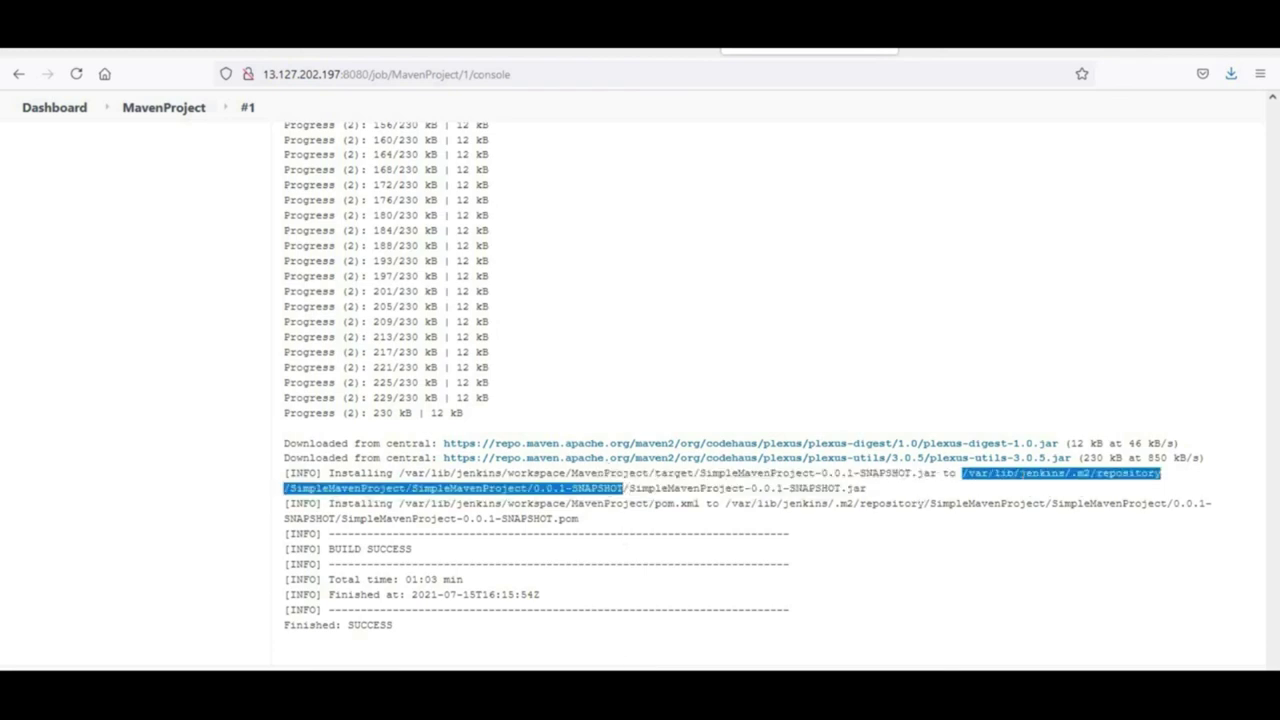
left_click(640, 630)
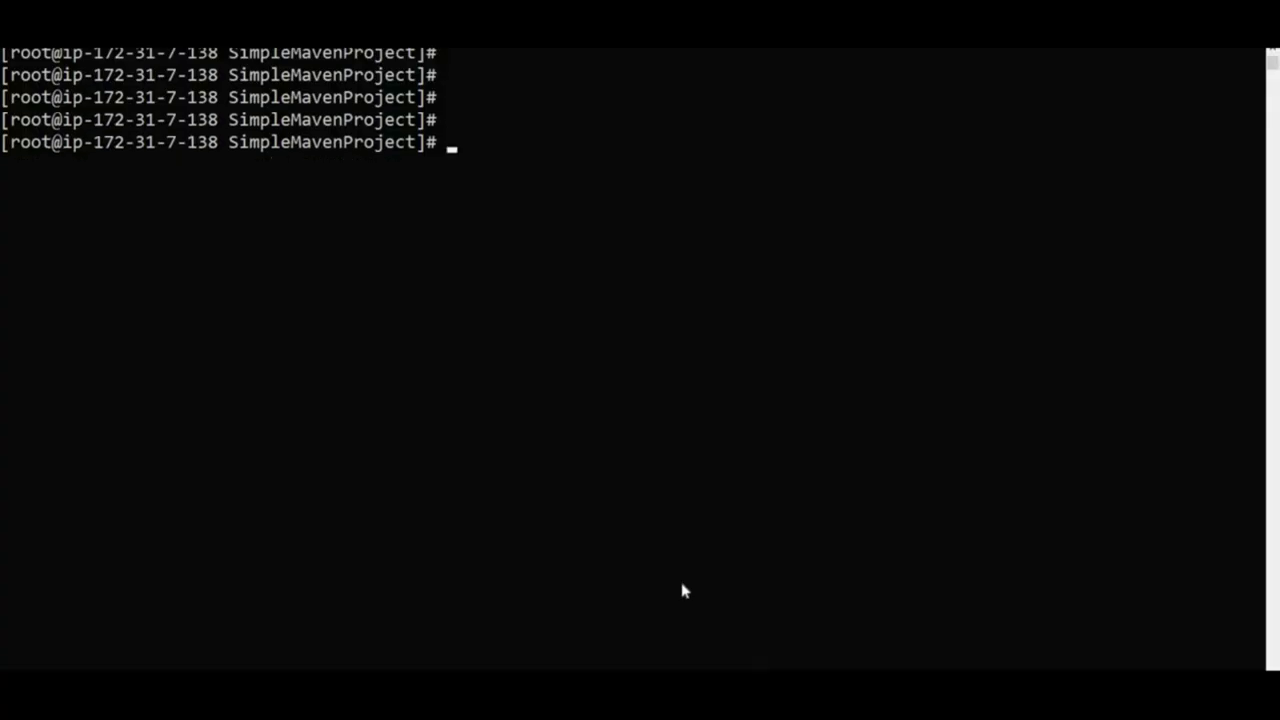
- Run cd into the pasted 0.0.1-SNAPSHOT repository path and list its files with ls
key("Return")
right_click(681, 585)
type("cd")
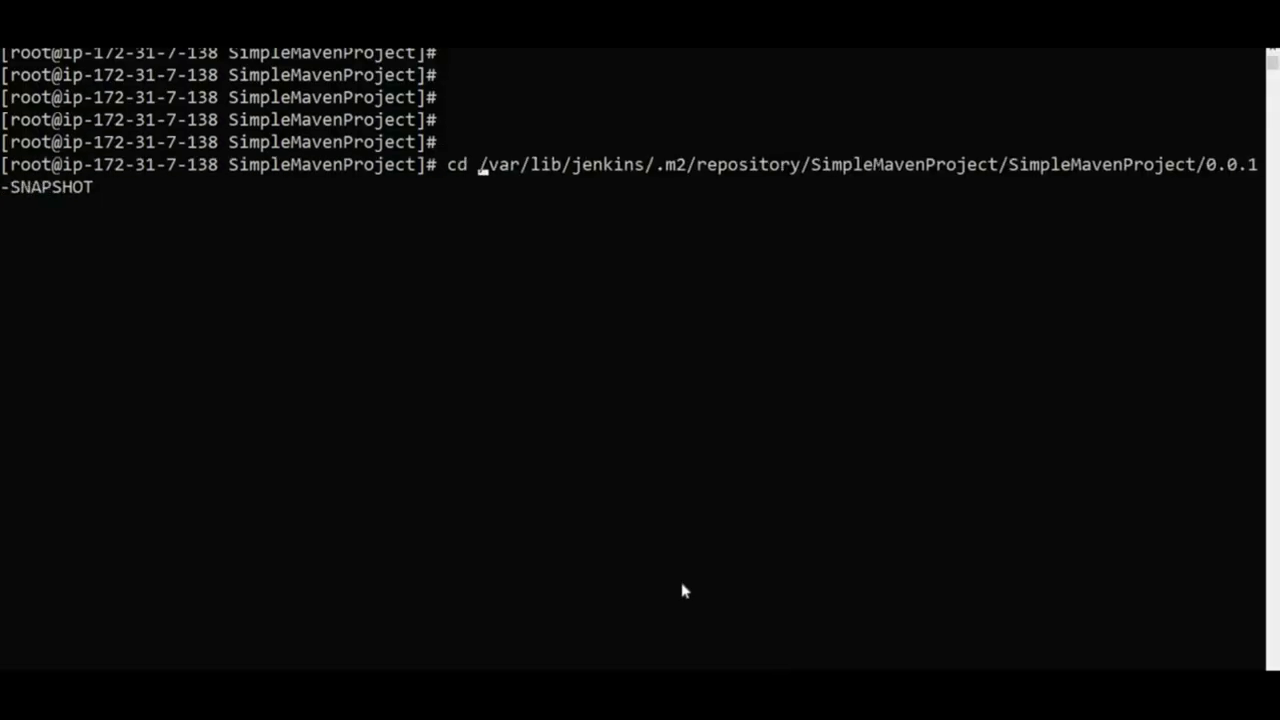
key("Return")
type("ls")
key("Return")
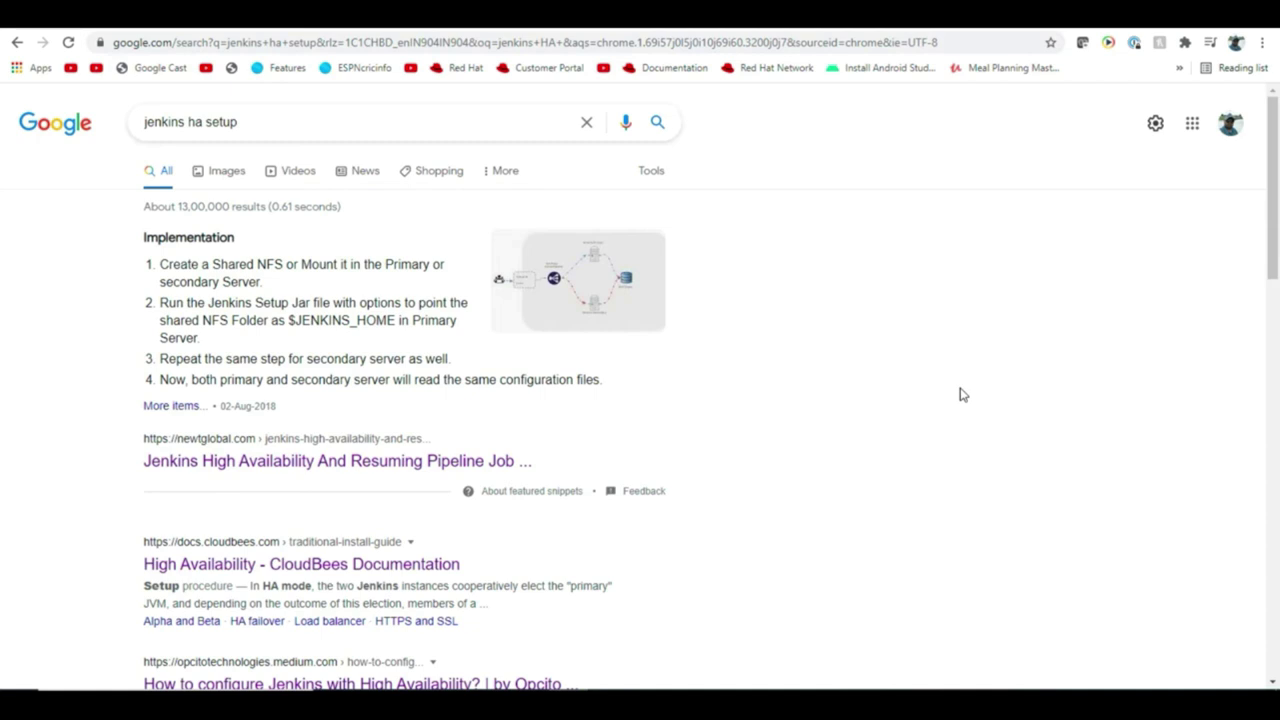
- Open the 'High Availability - CloudBees Documentation' result in a new tab and view it
triple_click(650, 284)
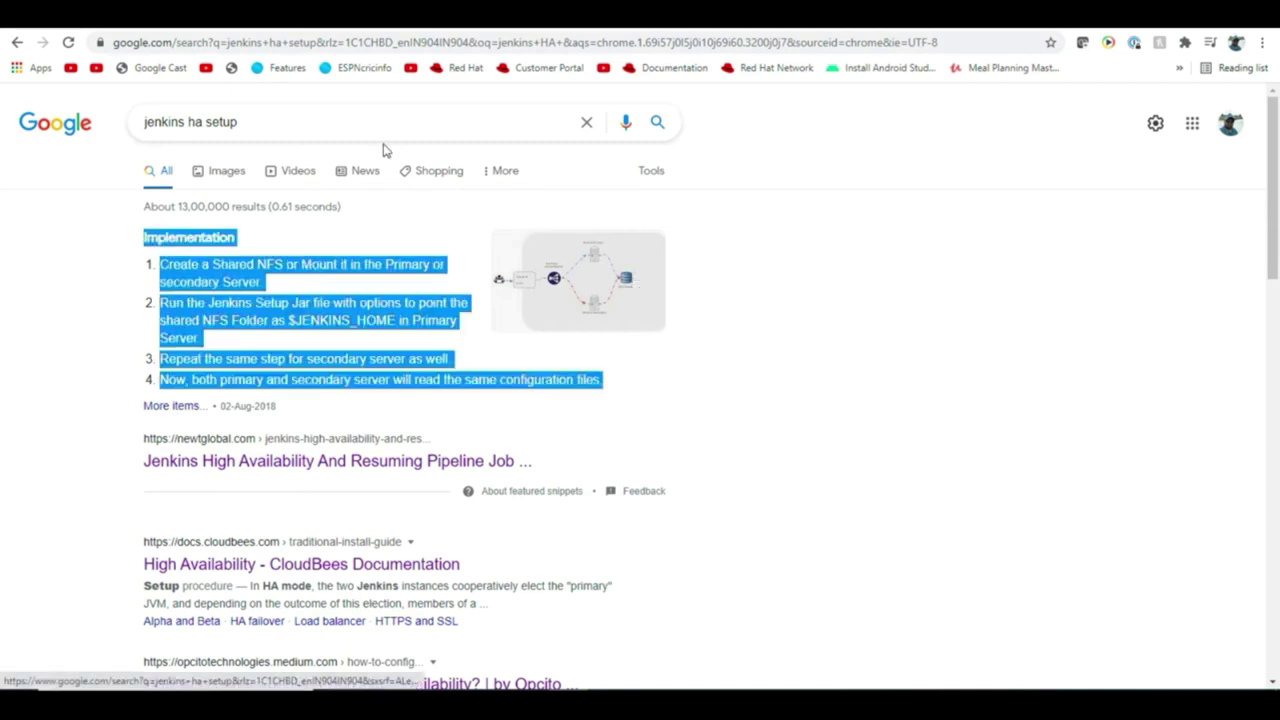
left_click(912, 387)
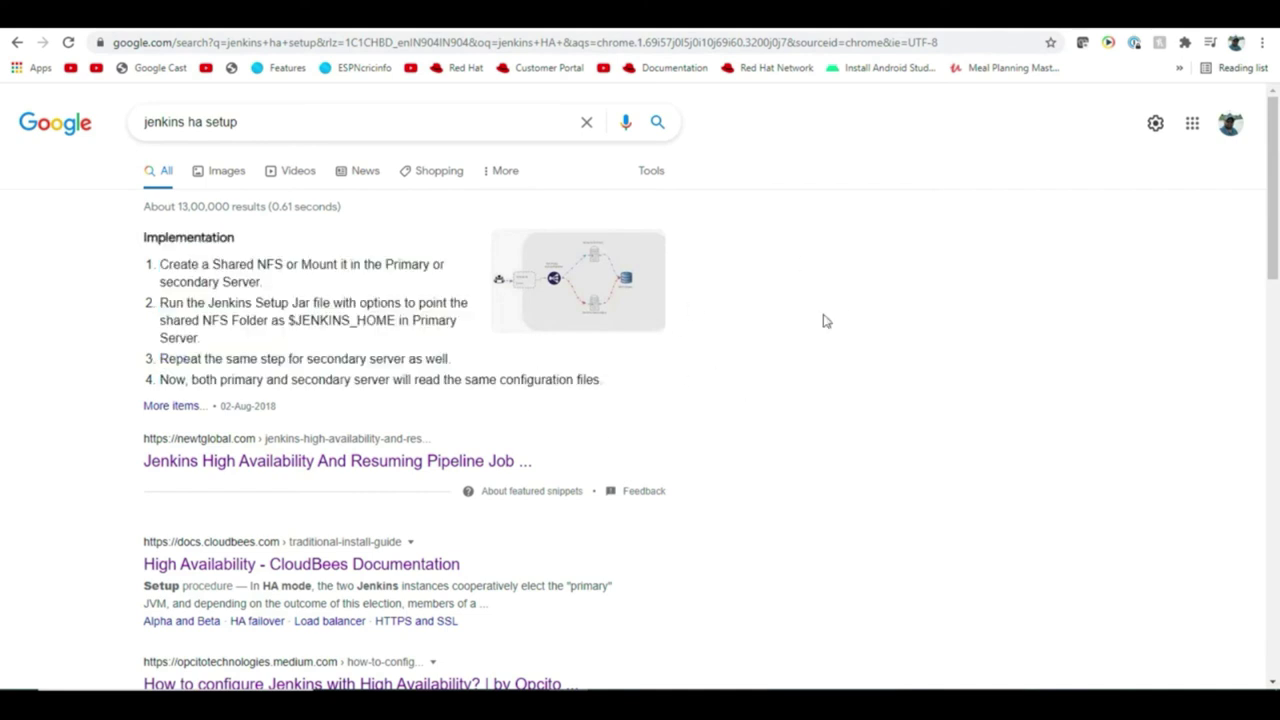
left_click_drag(1277, 205, 1277, 334)
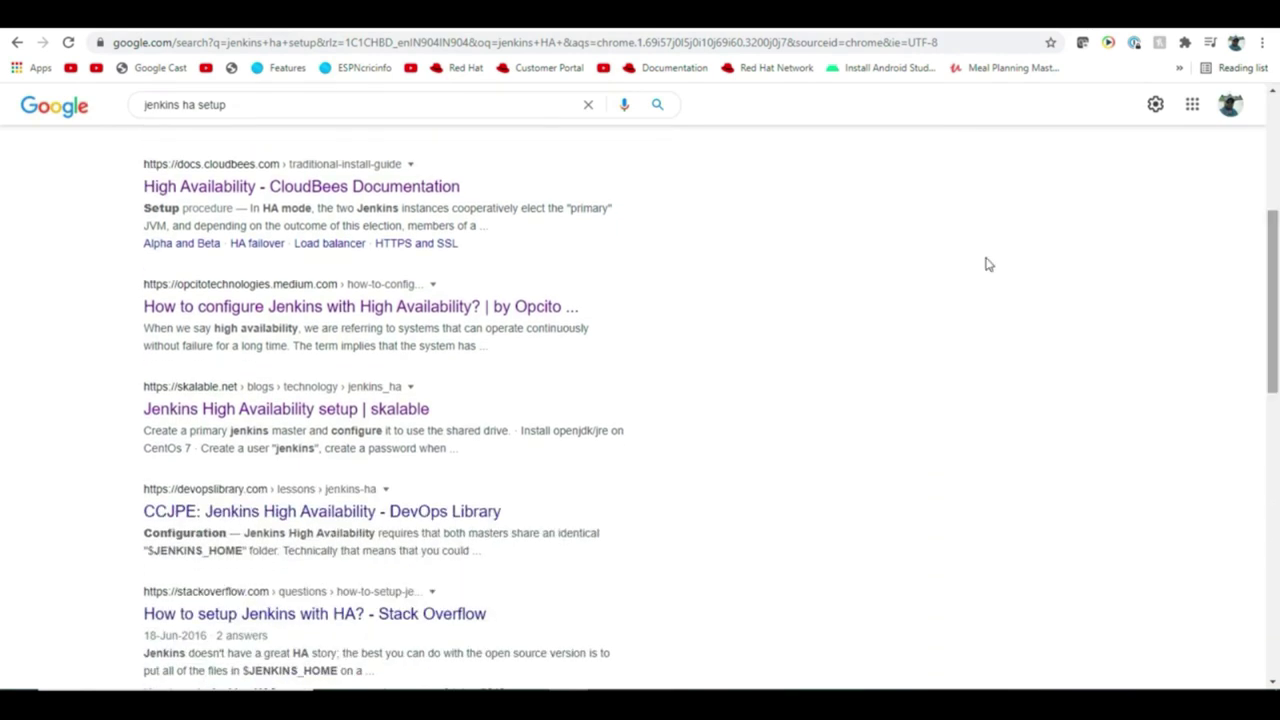
middle_click(378, 180)
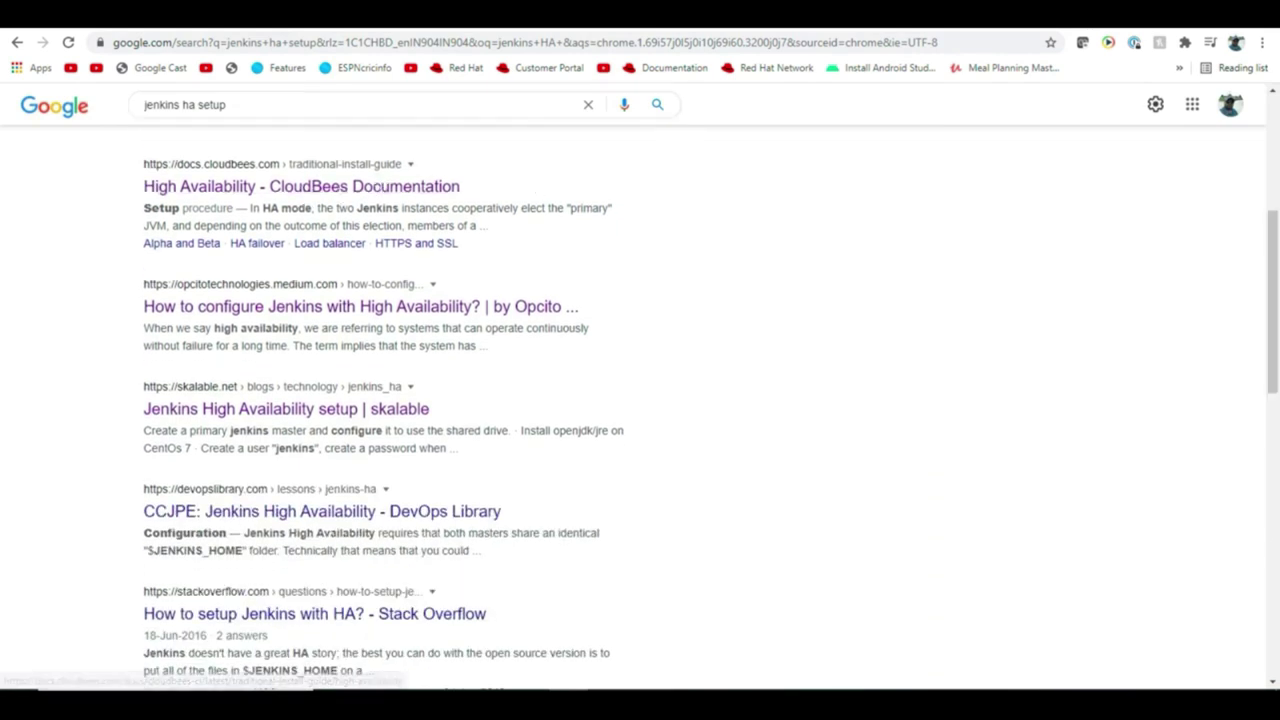
left_click(850, 14)
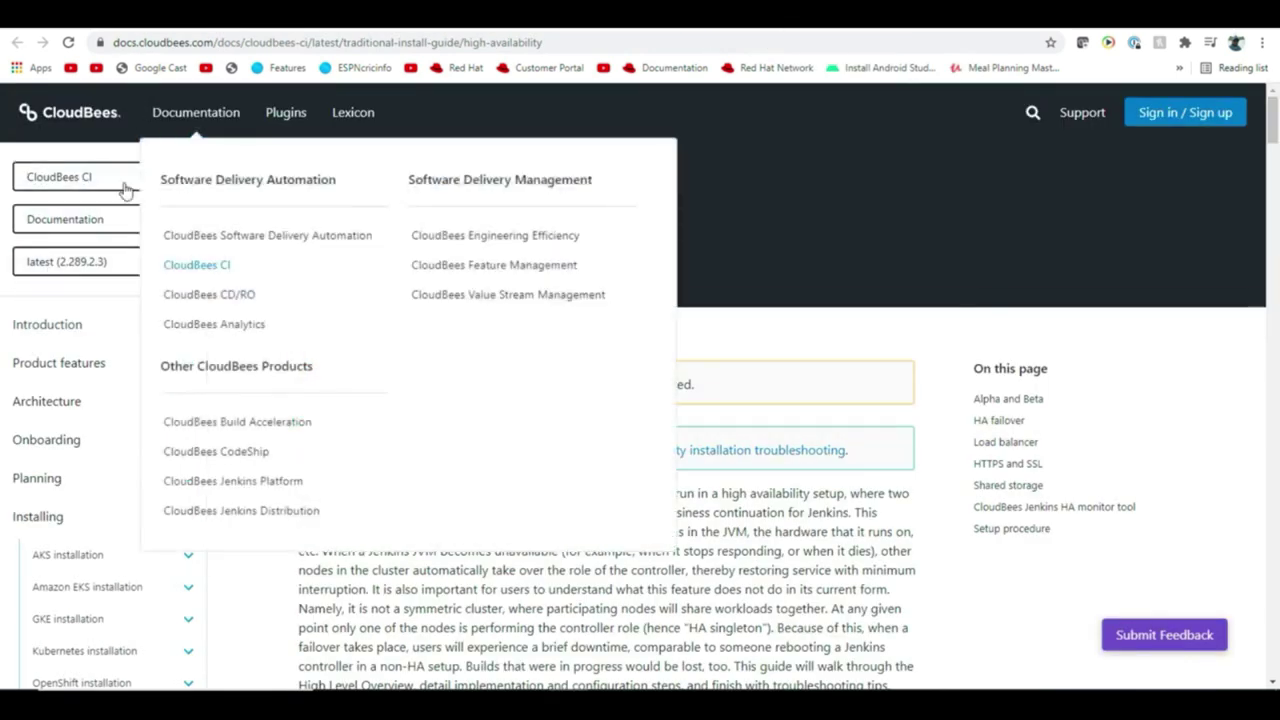
- Scroll through the CloudBees High Availability guide, then move to the skalable.net Jenkins HA article
left_click(172, 177)
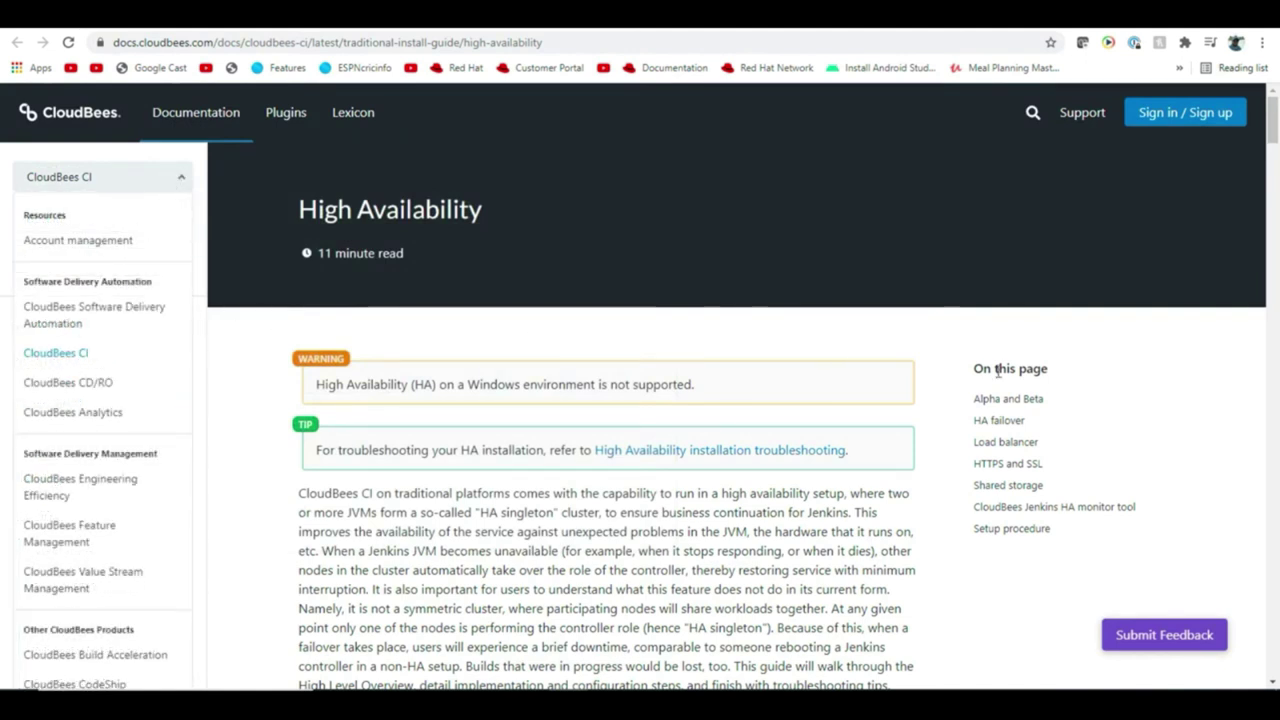
left_click(1228, 382)
left_click(1270, 192)
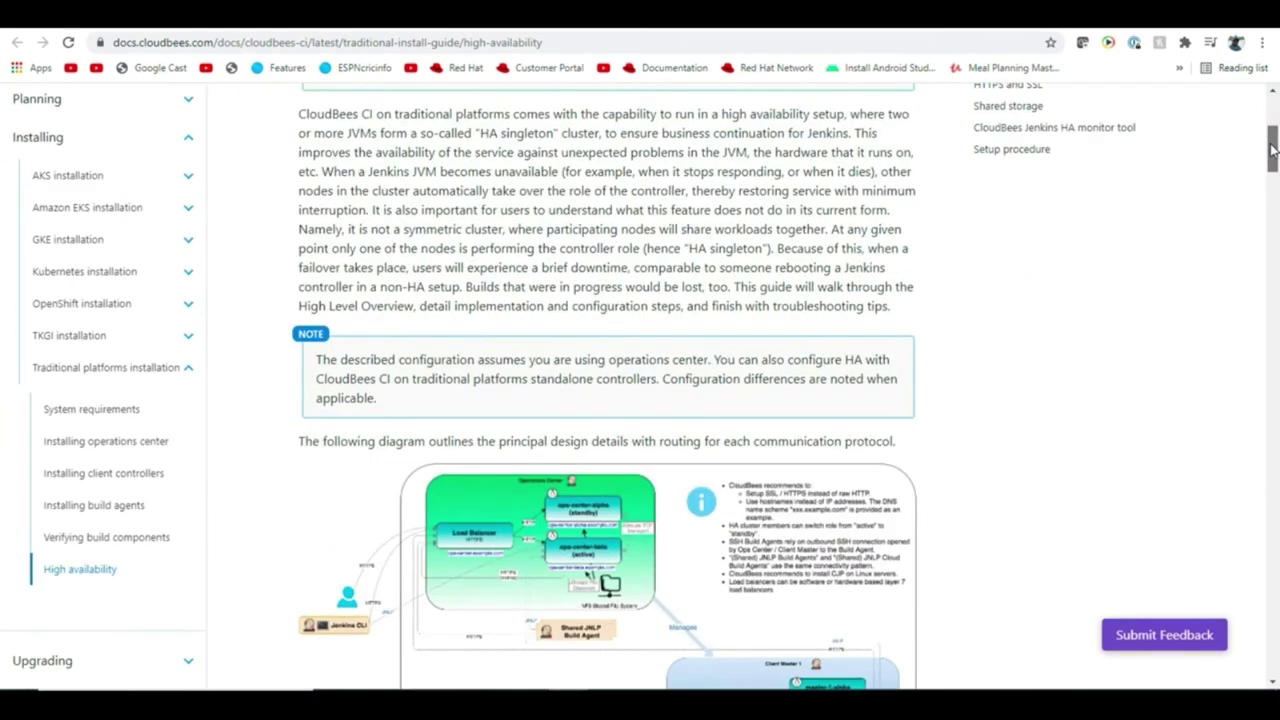
left_click_drag(1276, 200, 1276, 175)
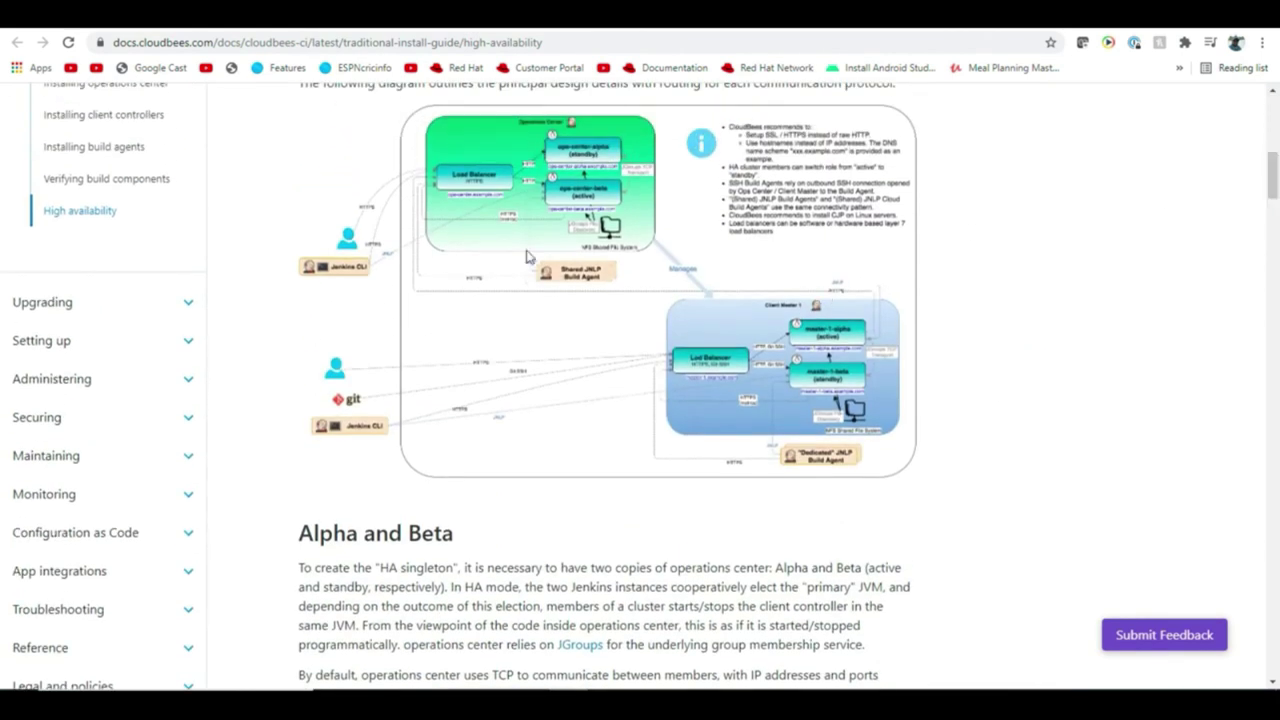
left_click_drag(1274, 195, 1273, 100)
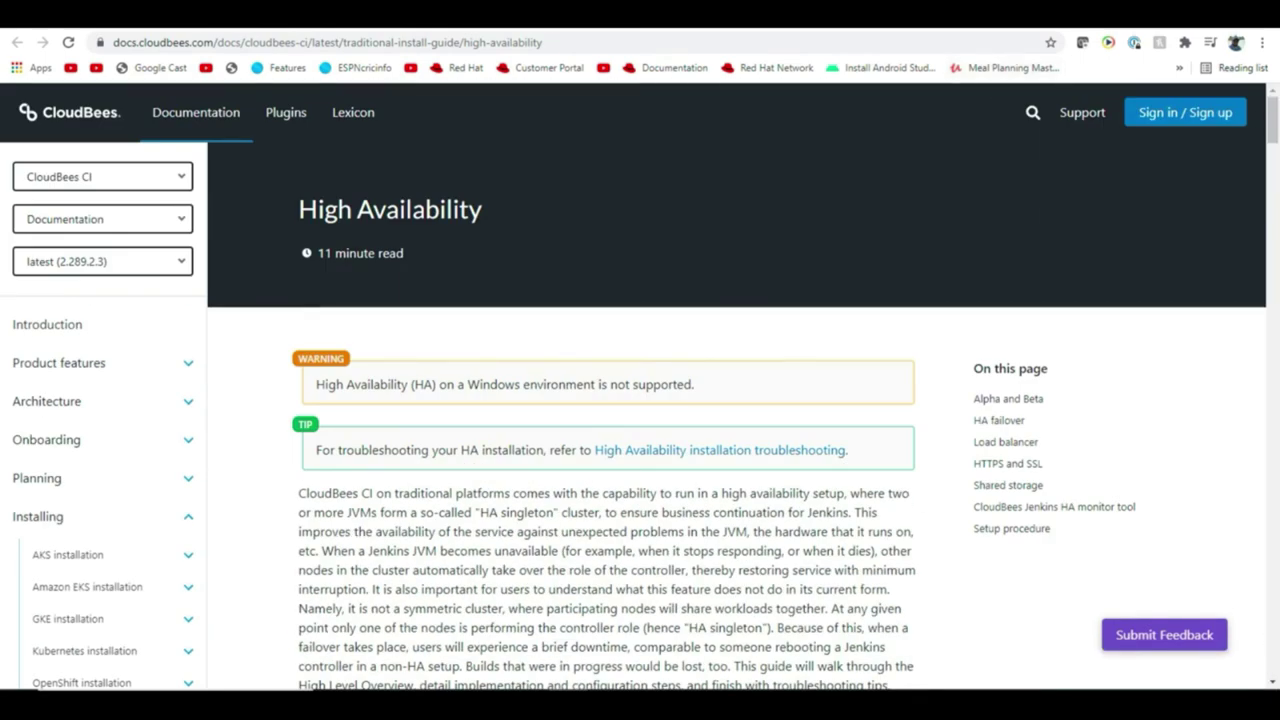
left_click(985, 14)
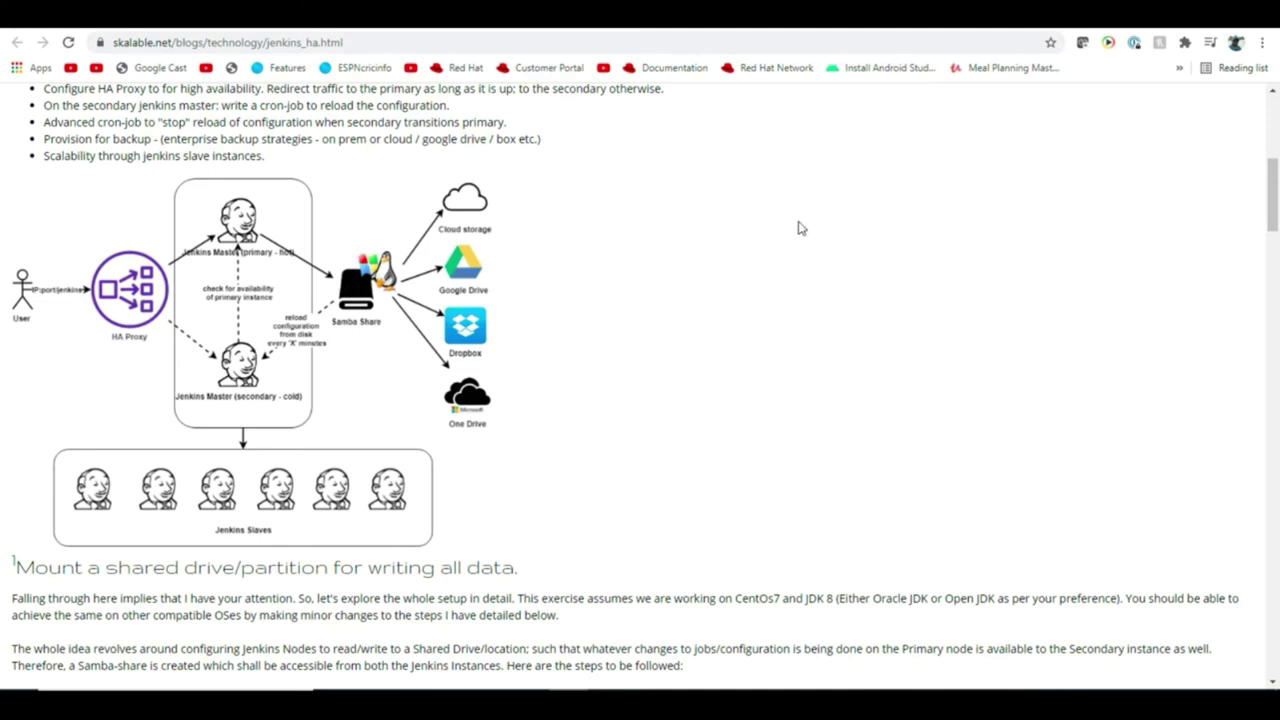
- Compare the newtglobal and opcito Jenkins HA diagrams, then go to the AWS console window
left_click(866, 14)
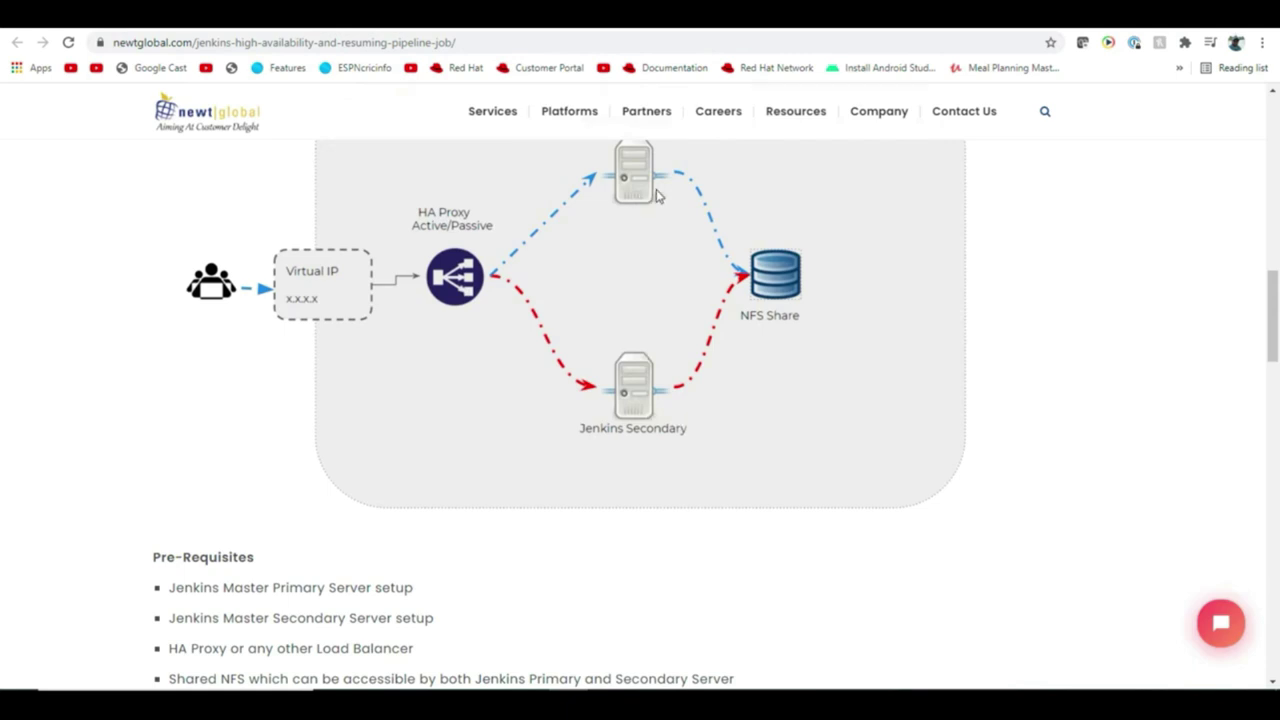
key("ctrl+Tab")
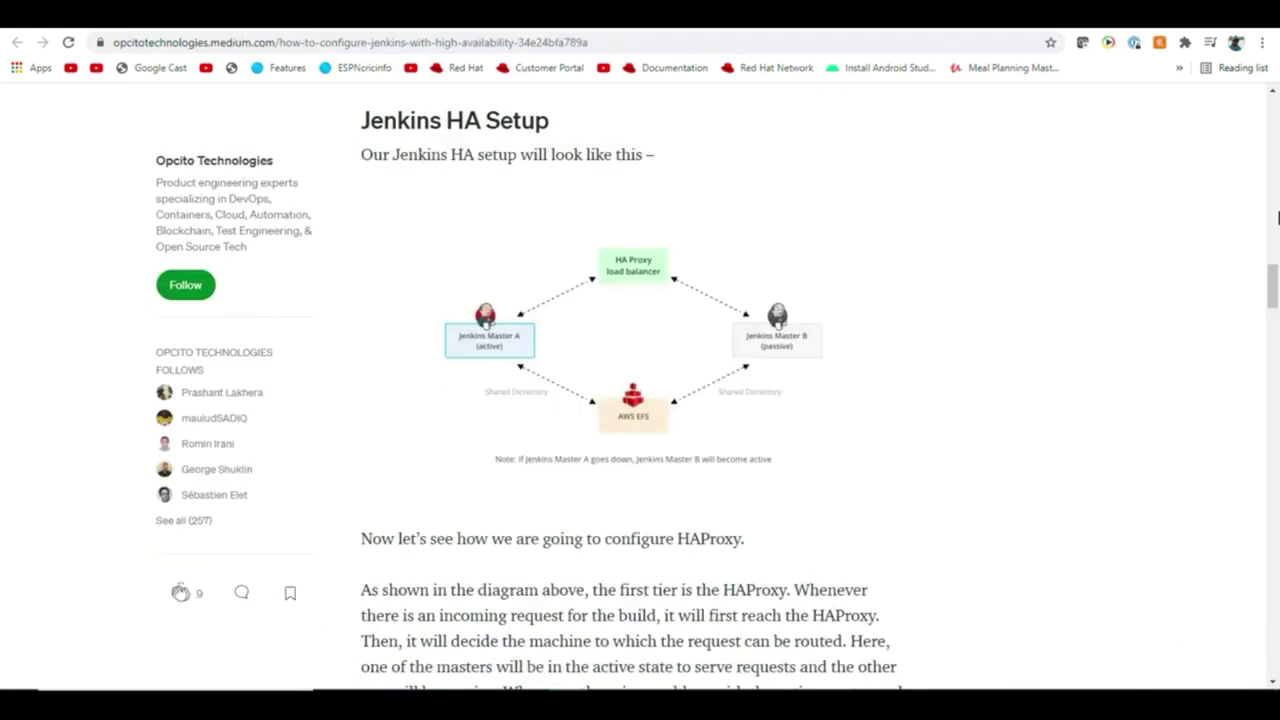
mouse_move(1272, 285)
left_mouse_down()
mouse_move(1275, 364)
mouse_move(1276, 286)
left_mouse_up()
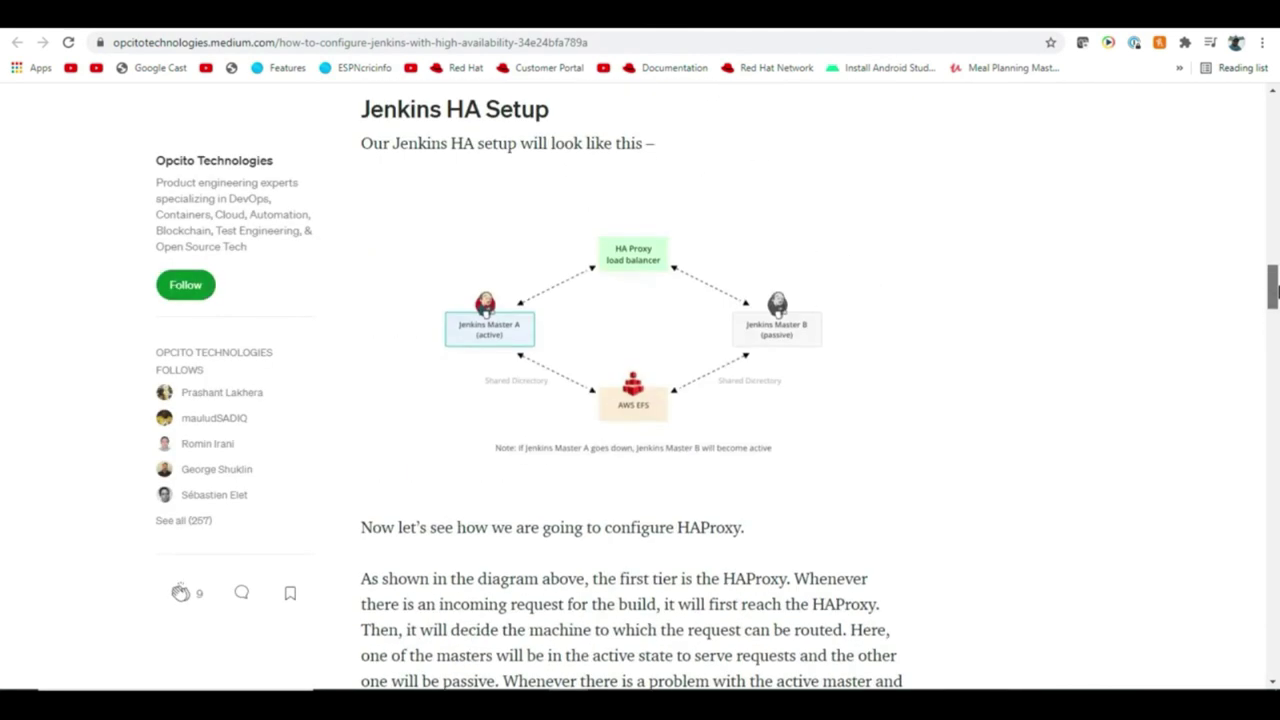
key("ctrl+shift+Tab")
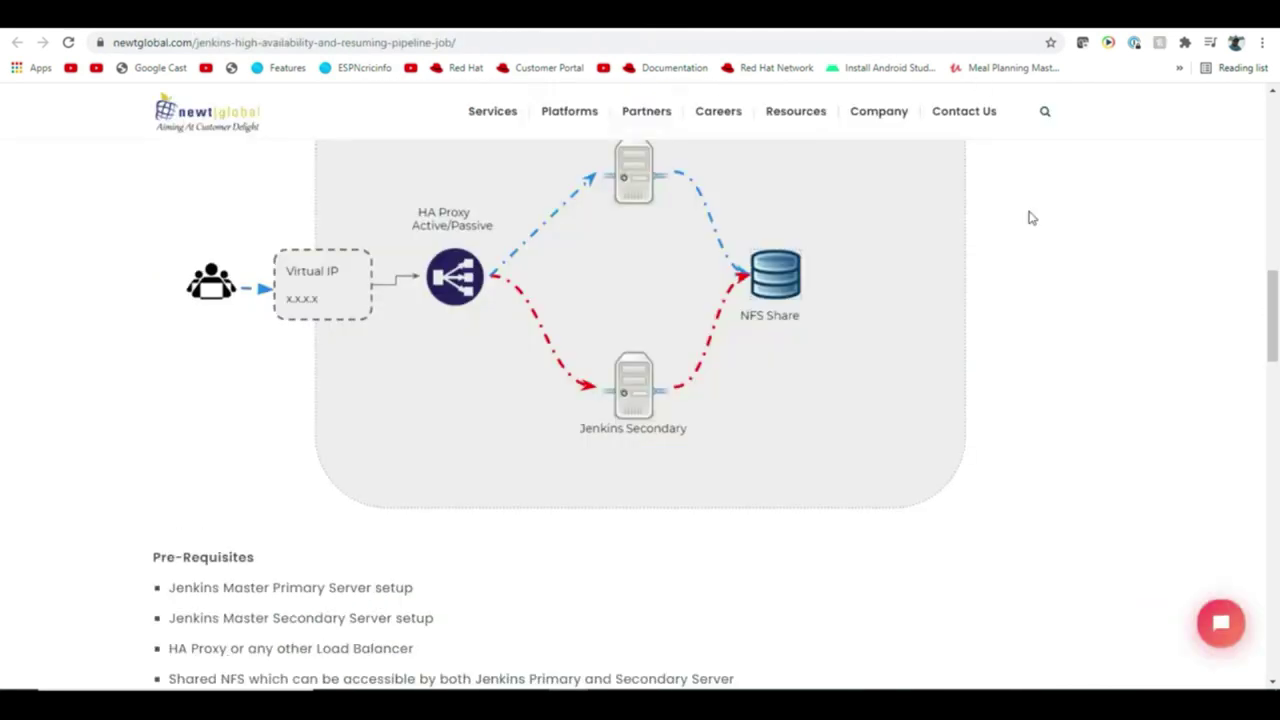
left_click_drag(1275, 300, 1275, 425)
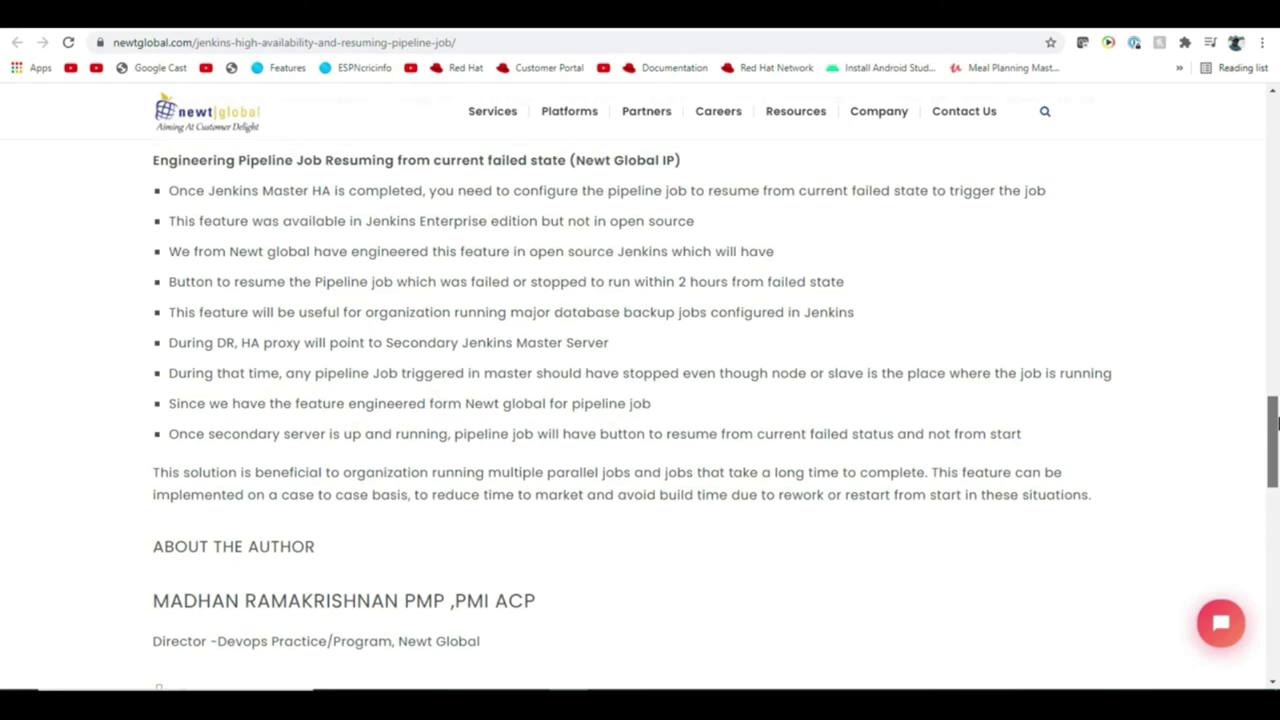
left_click_drag(1275, 422, 1266, 346)
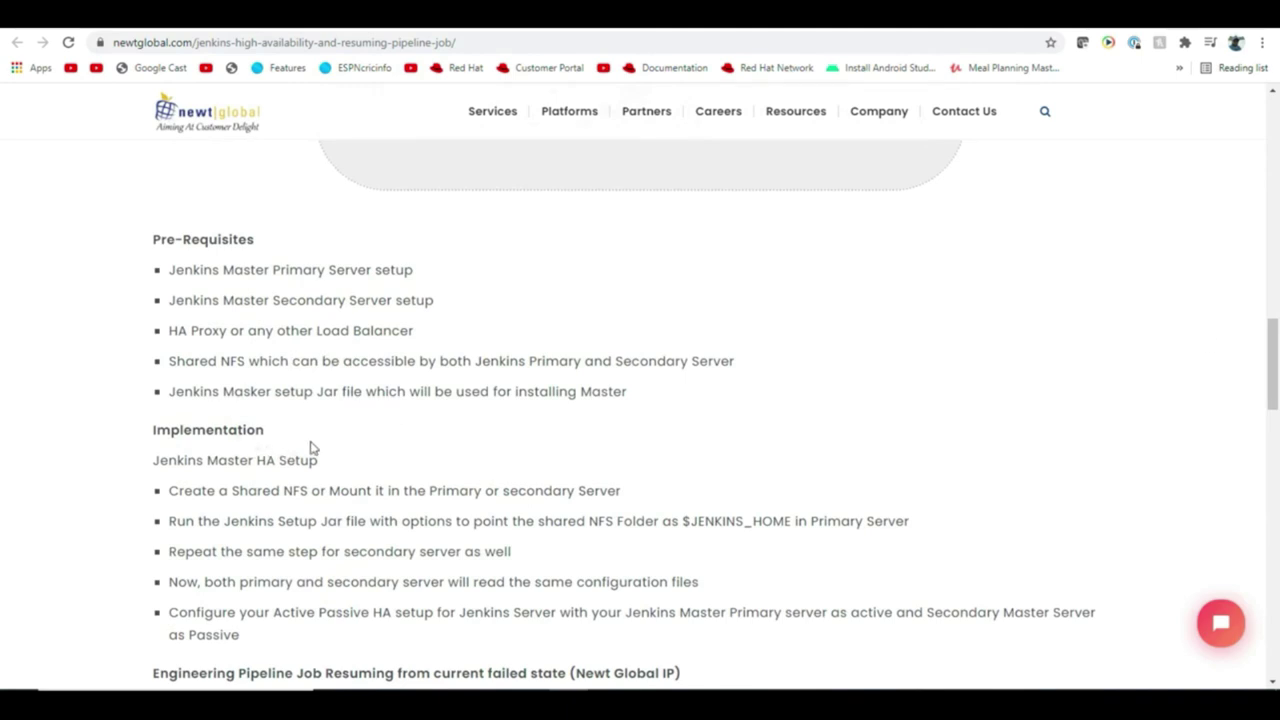
left_click(530, 640)
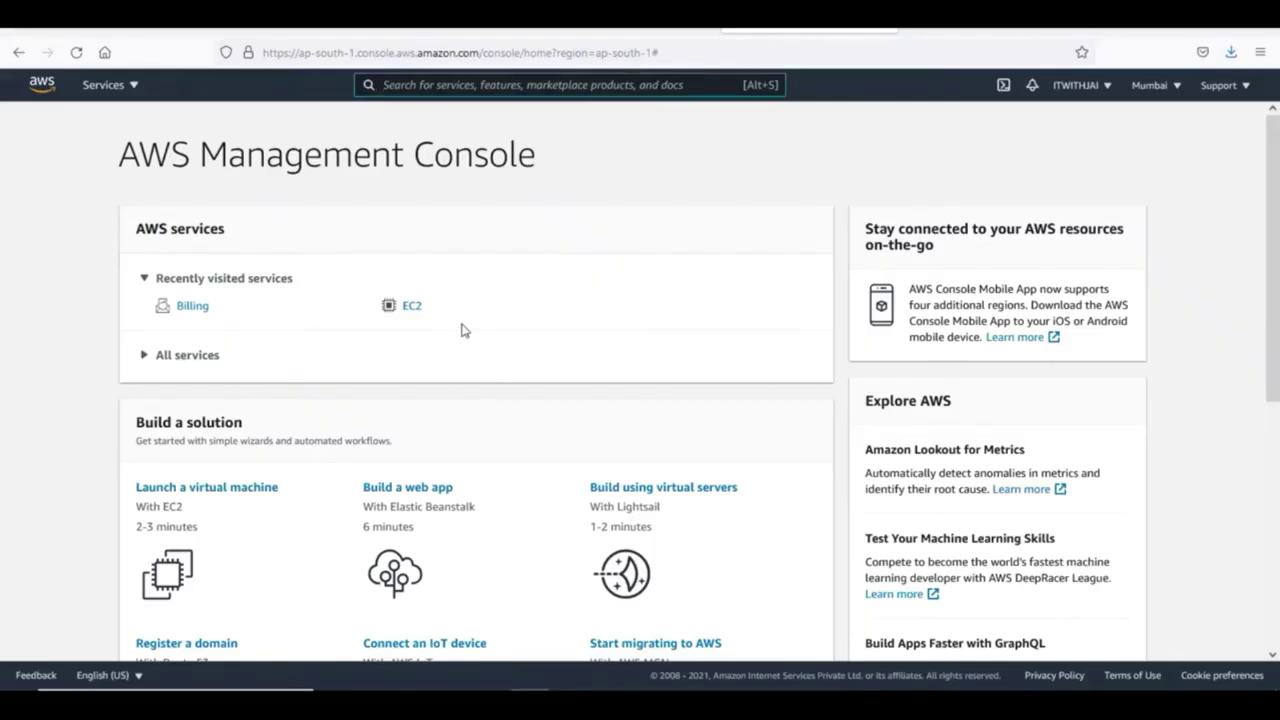
- Review the existing EC2 instances and start the Launch instances wizard
left_click(412, 308)
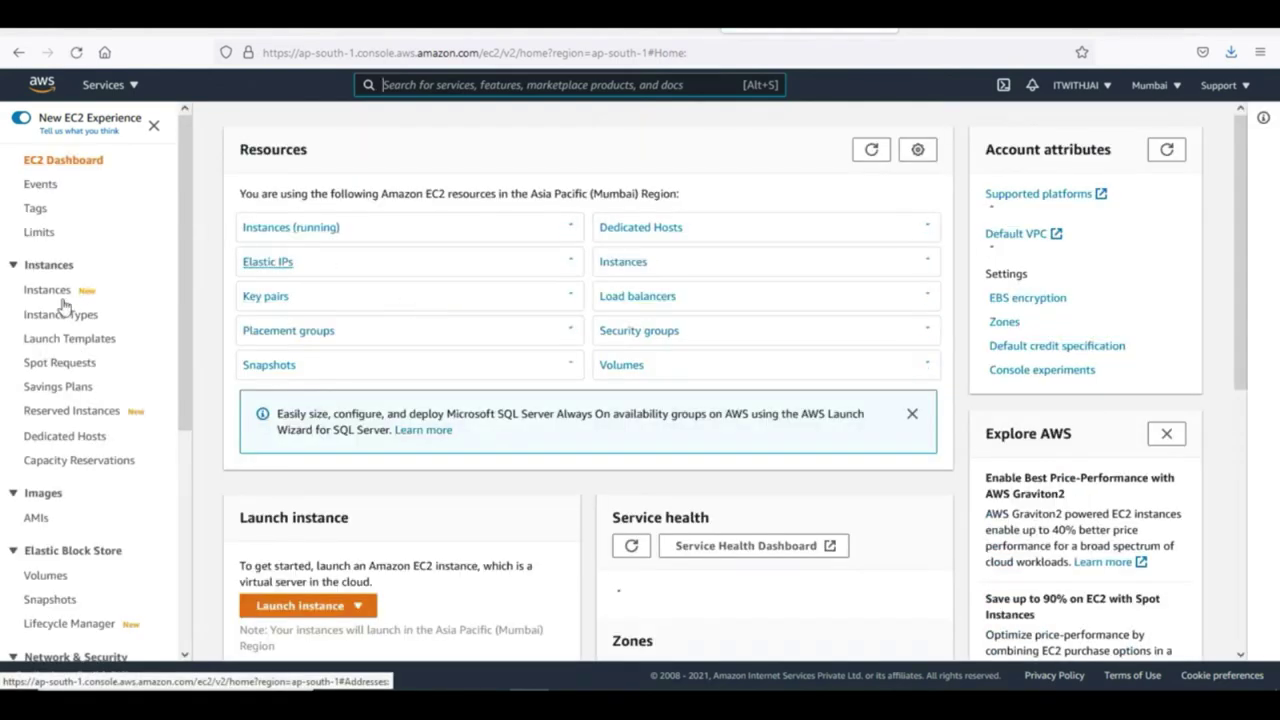
left_click(49, 292)
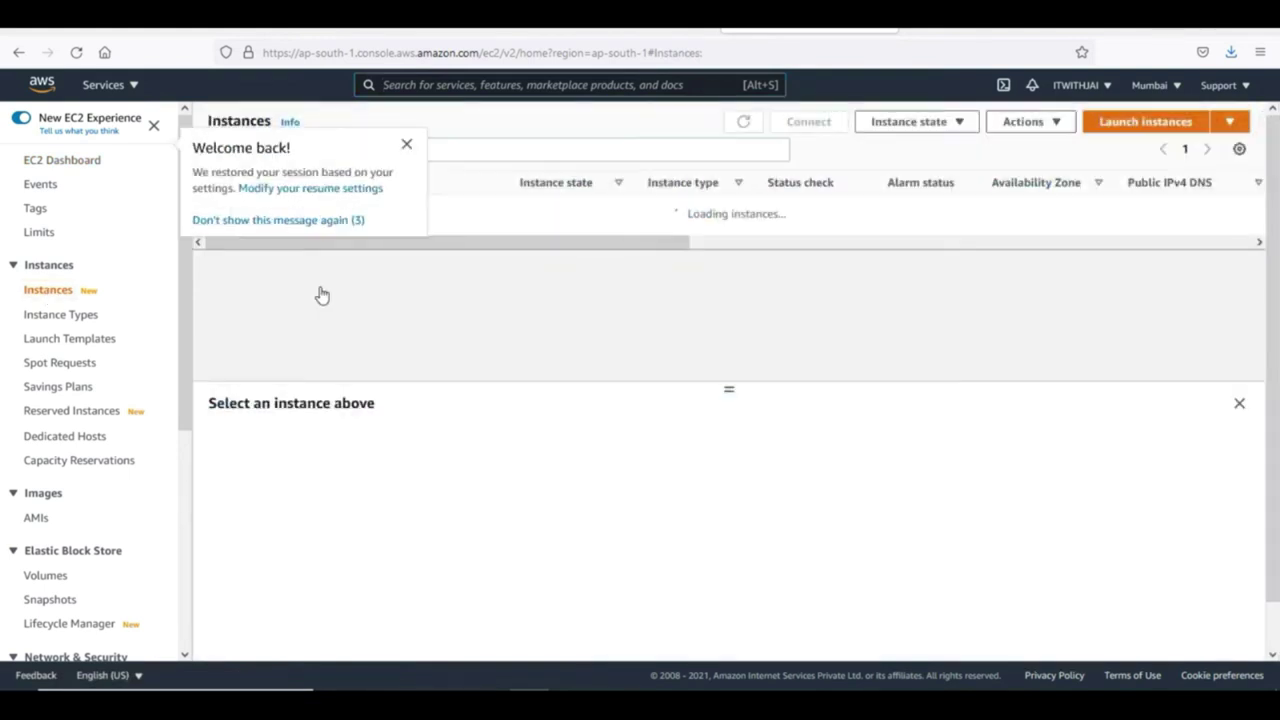
left_click(407, 148)
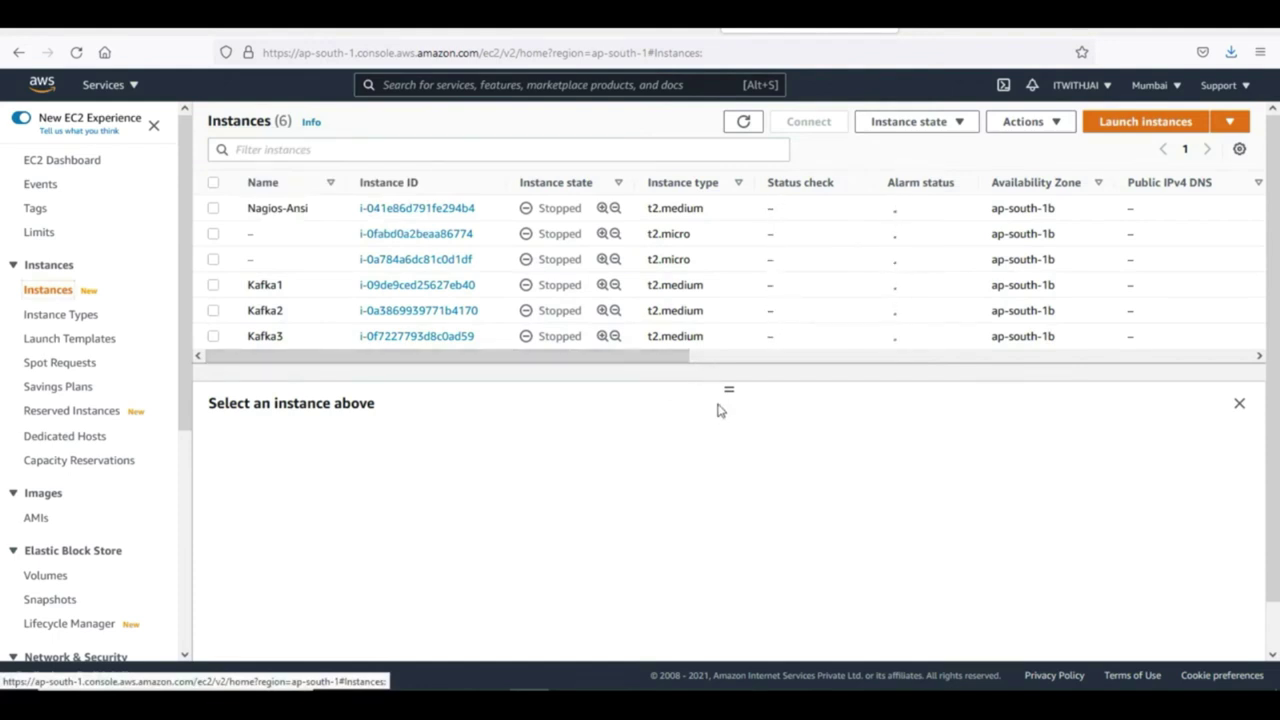
left_click_drag(729, 388, 731, 426)
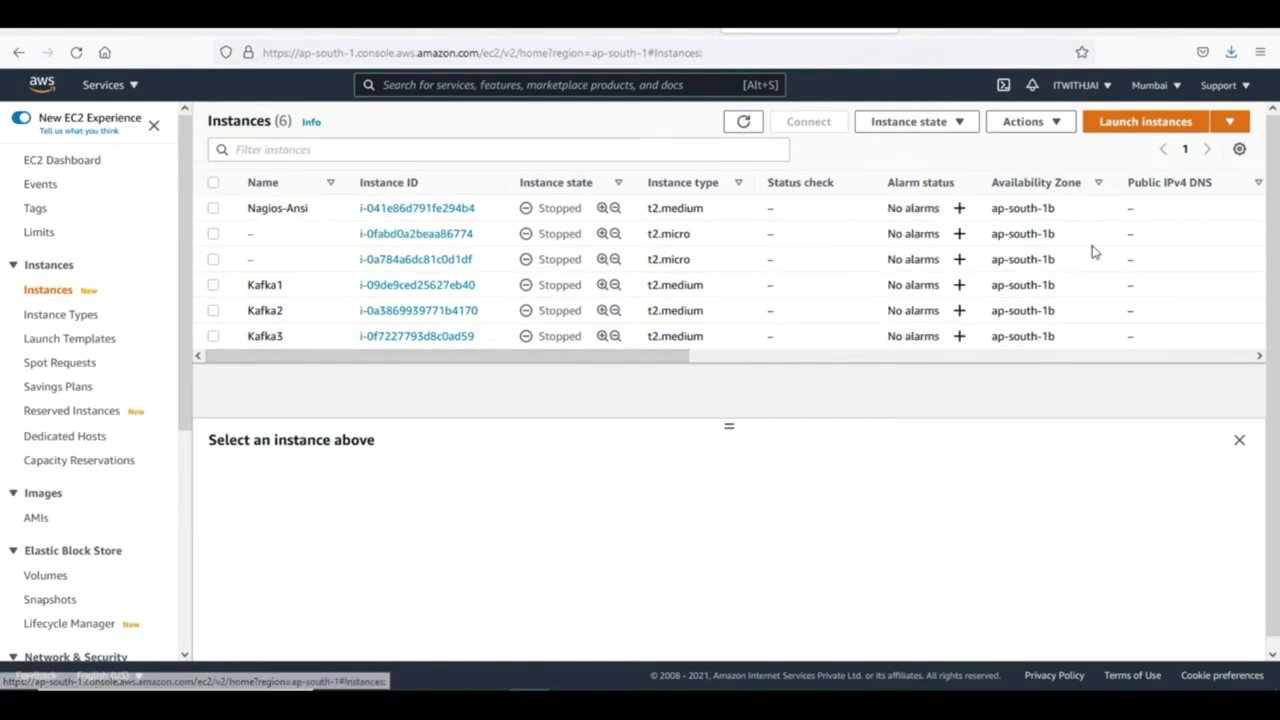
left_click(1155, 130)
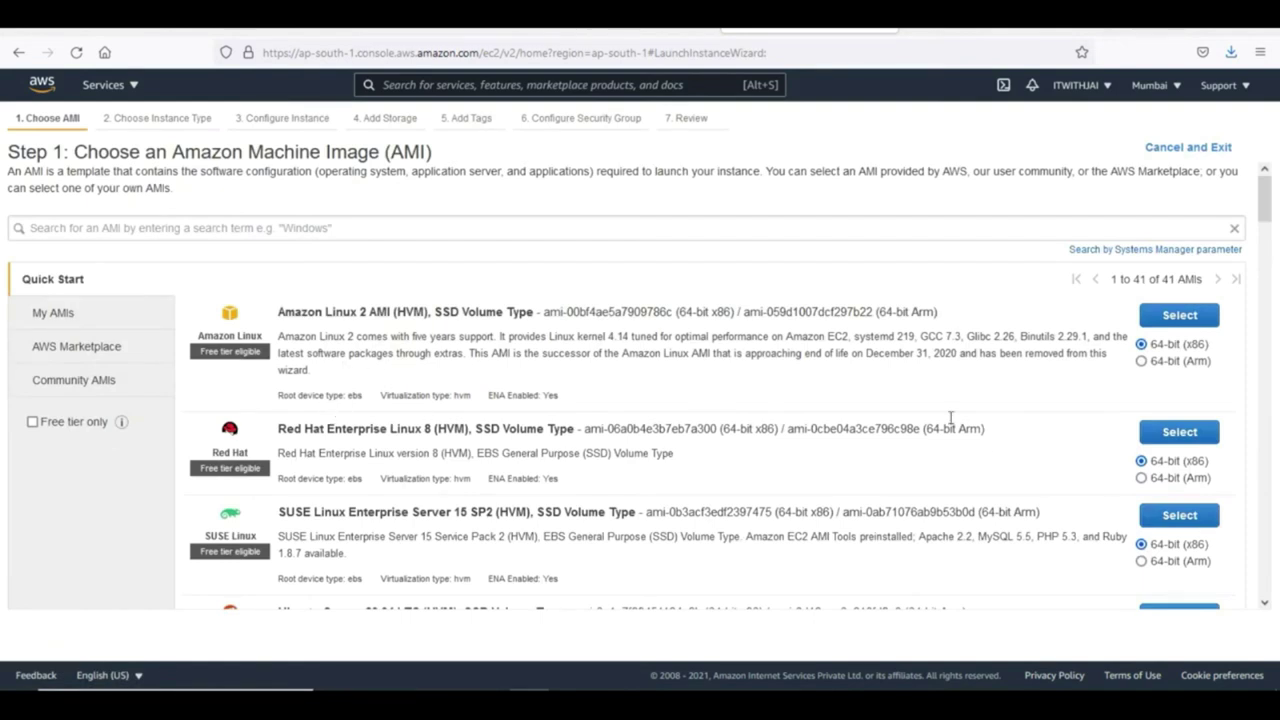
- Choose Red Hat Enterprise Linux 8 on t2.micro, set 3 instances, and advance to Configure Security Group
left_click(1175, 437)
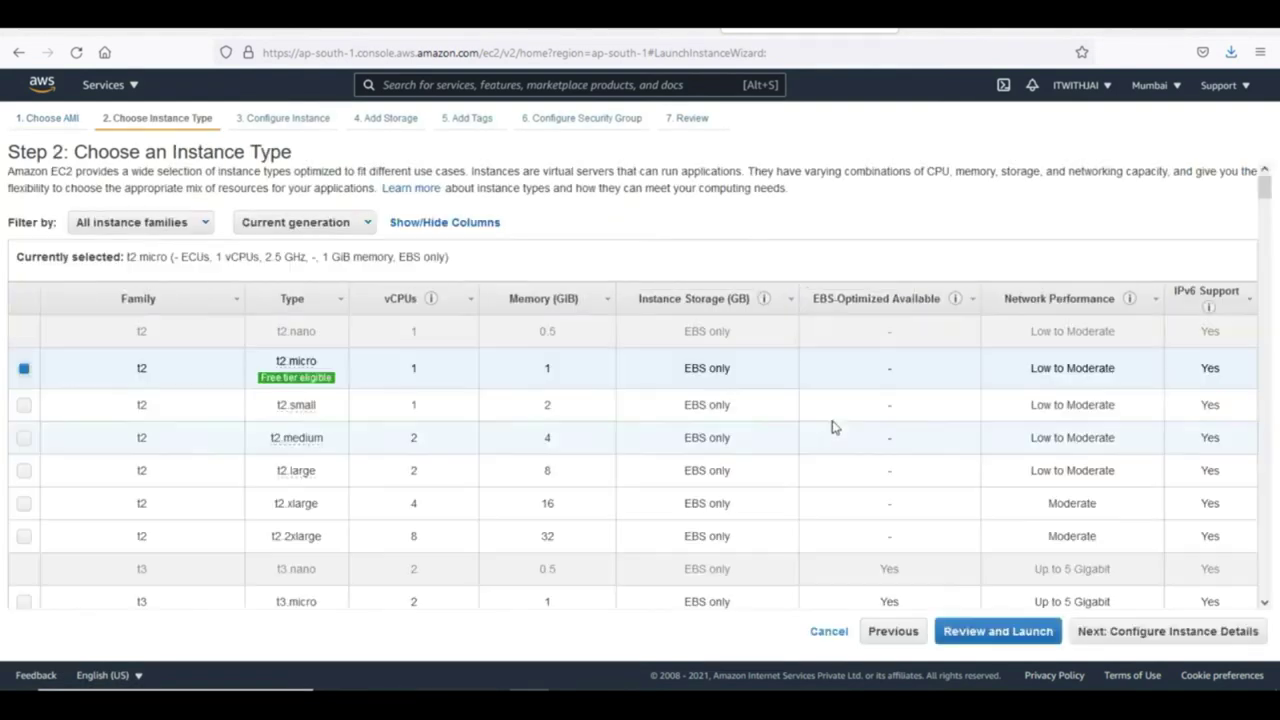
left_click(1130, 638)
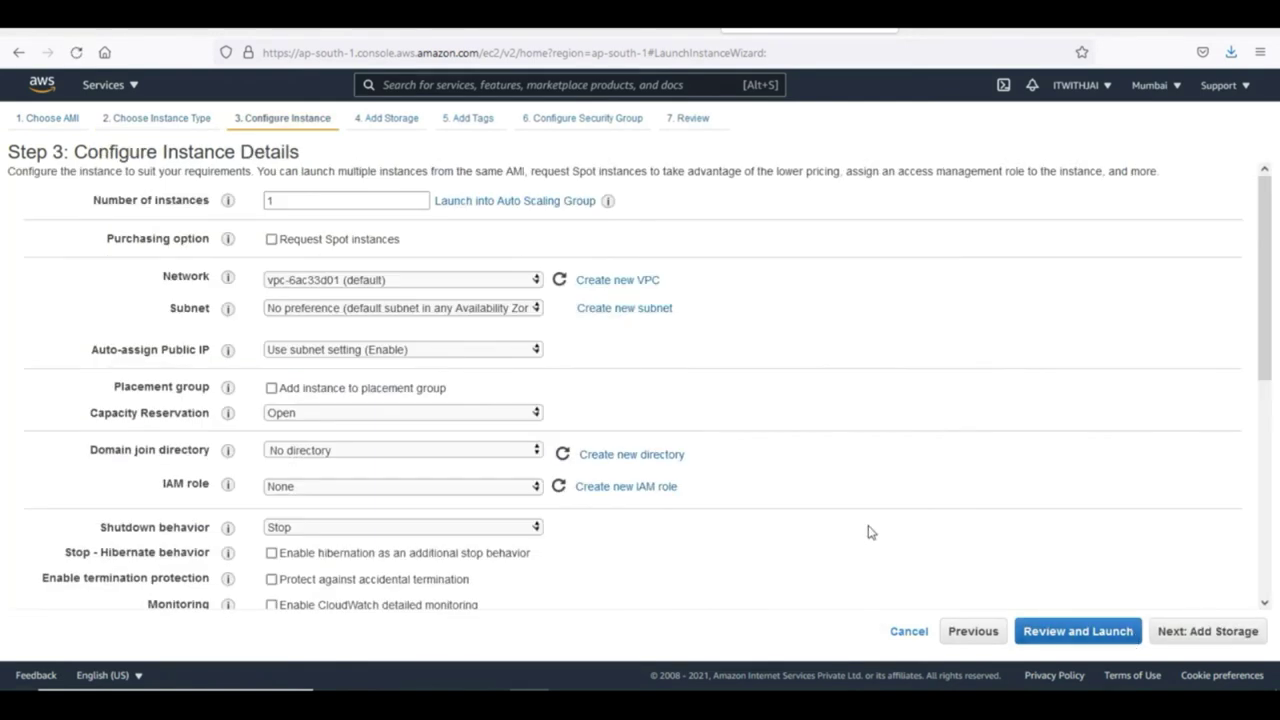
double_click(301, 199)
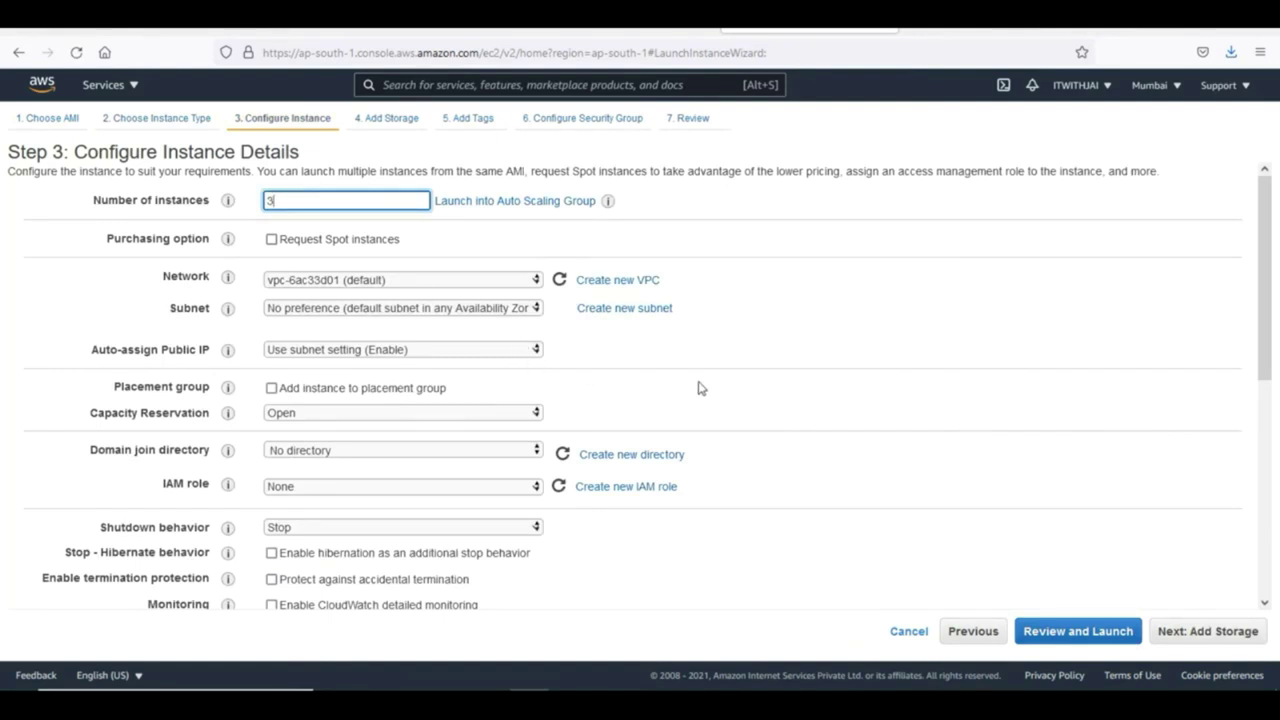
left_click(1206, 633)
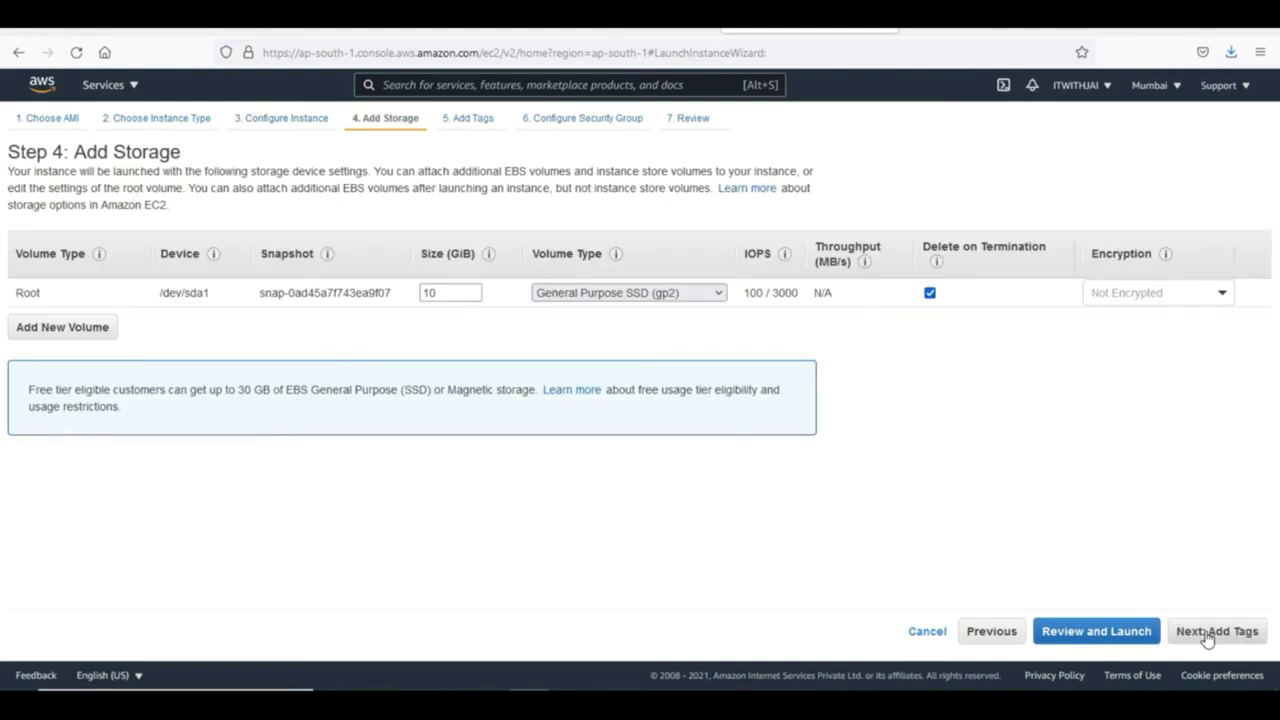
left_click(1207, 633)
left_click(1207, 633)
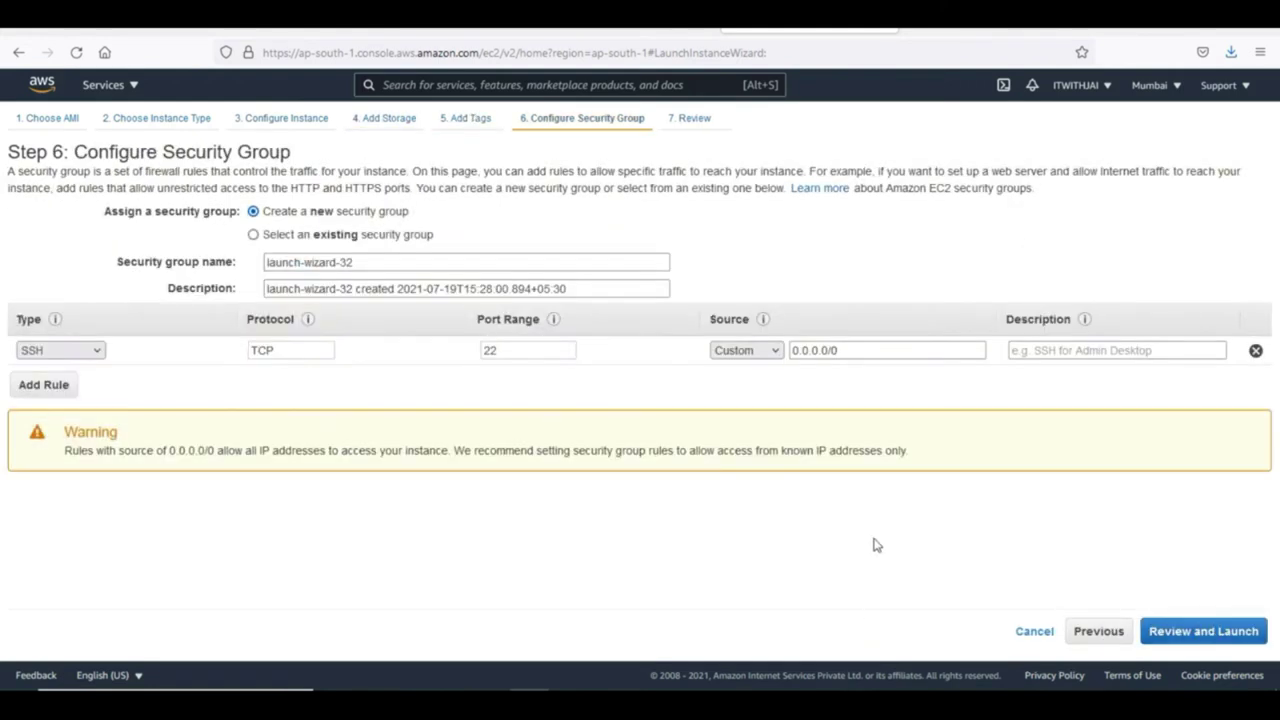
- Add a Custom TCP inbound rule for port 8080 with source Anywhere
left_click(45, 386)
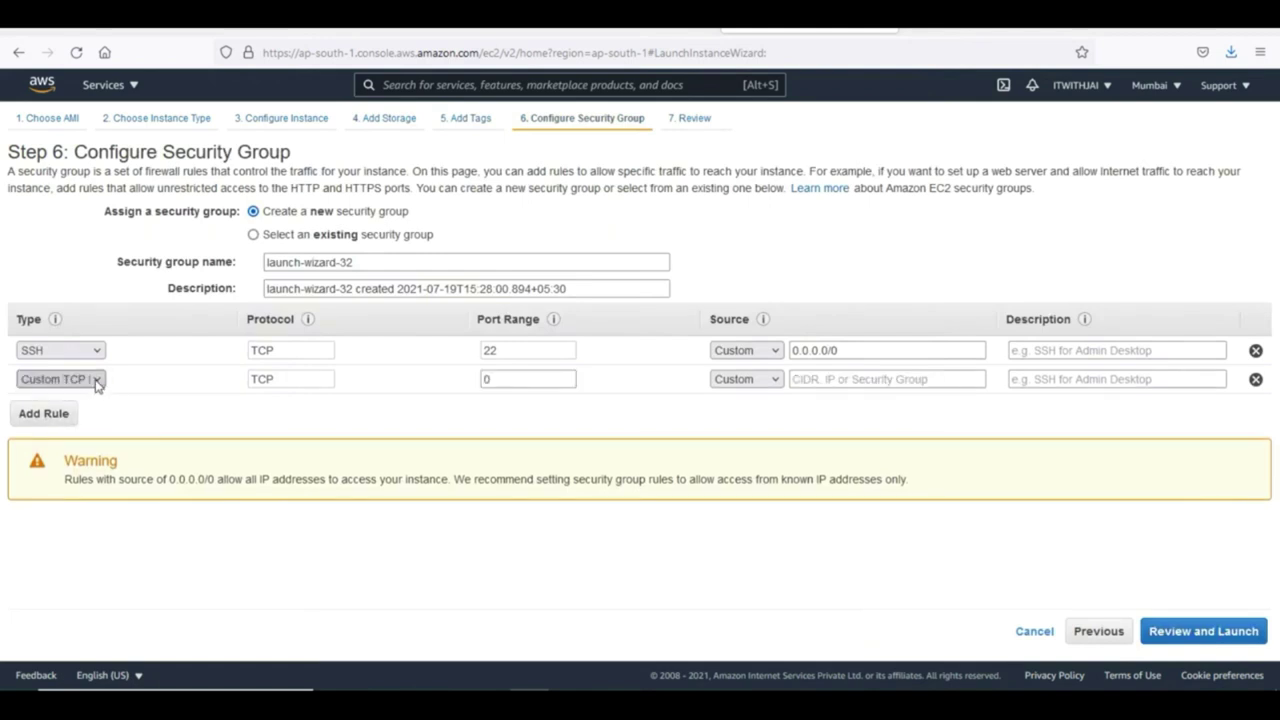
left_click(97, 380)
left_click(323, 430)
left_click(548, 381)
key("ctrl+a")
type("8080")
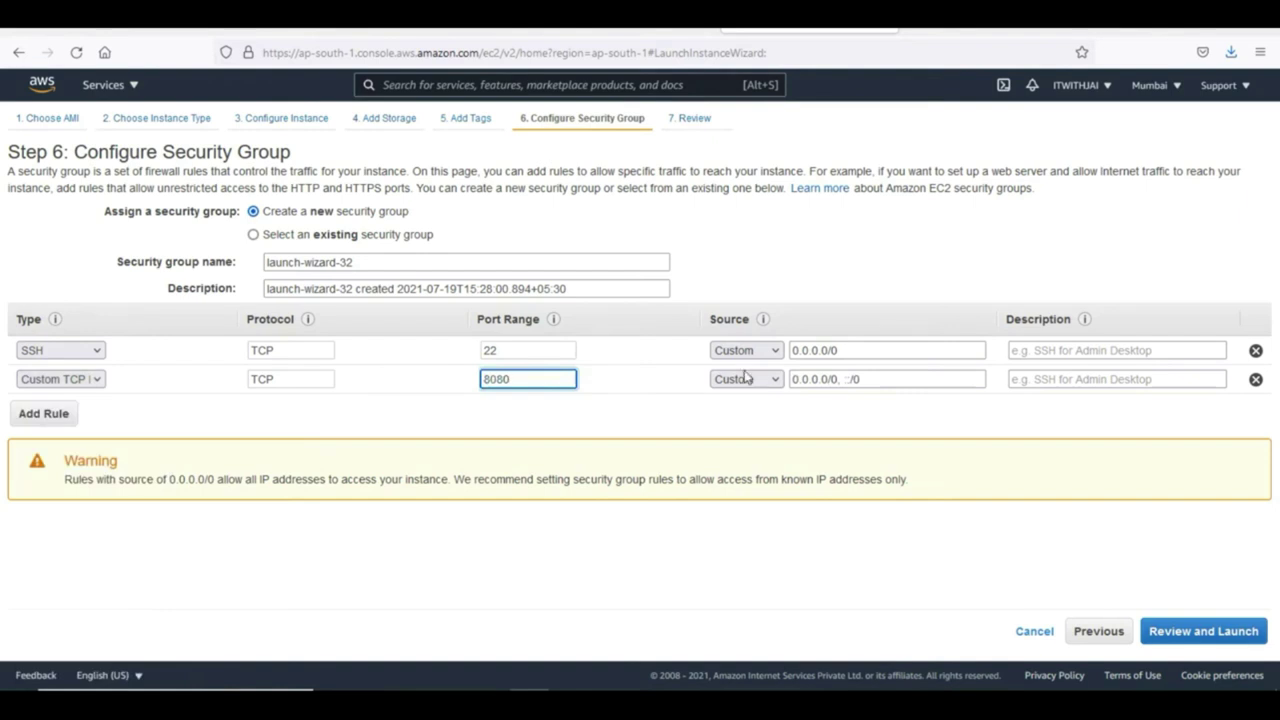
left_click(746, 379)
left_click(758, 423)
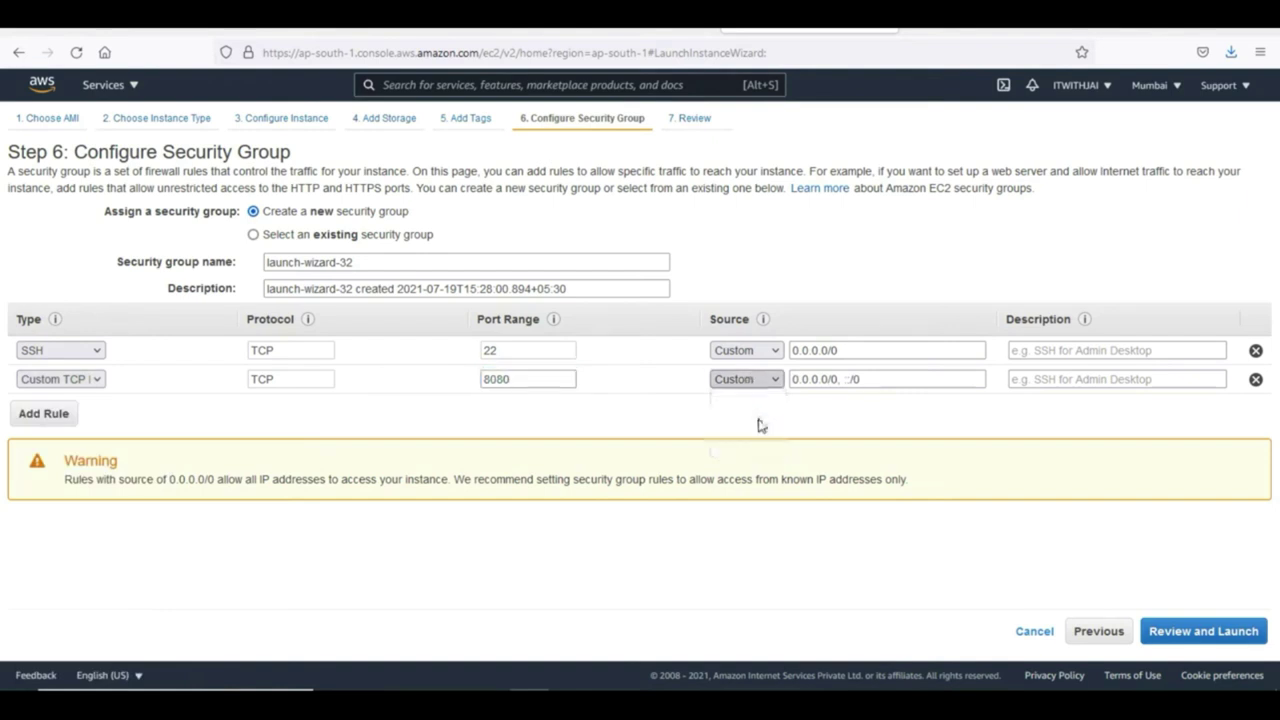
- Add an HTTP port 80 rule from Anywhere and go to the launch review
left_click(48, 420)
left_click(98, 410)
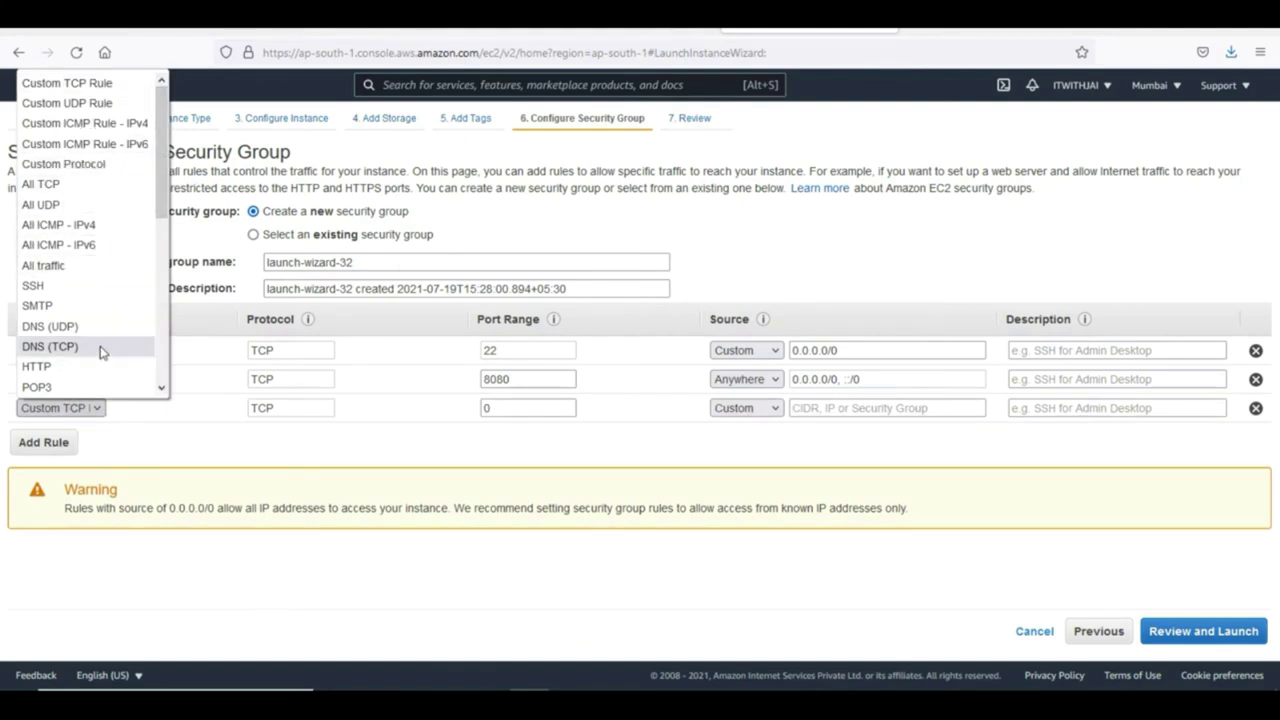
left_click(97, 366)
left_click(768, 409)
left_click(763, 450)
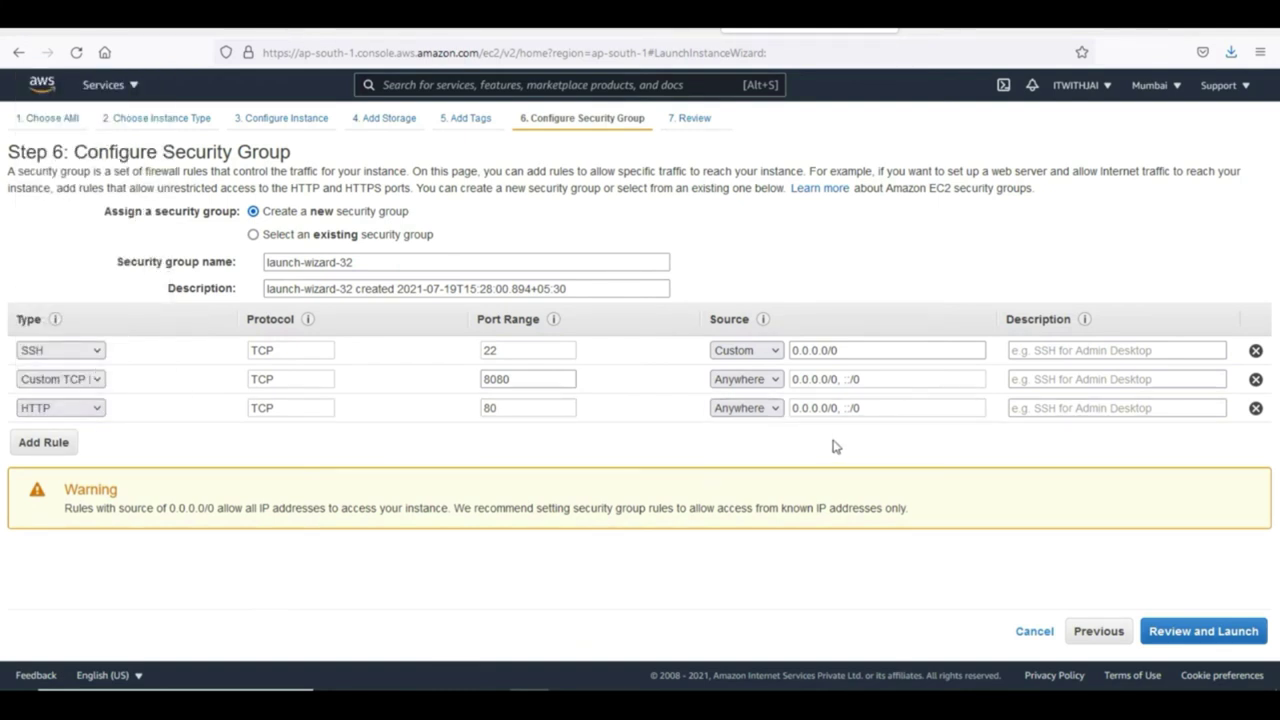
left_click(1178, 636)
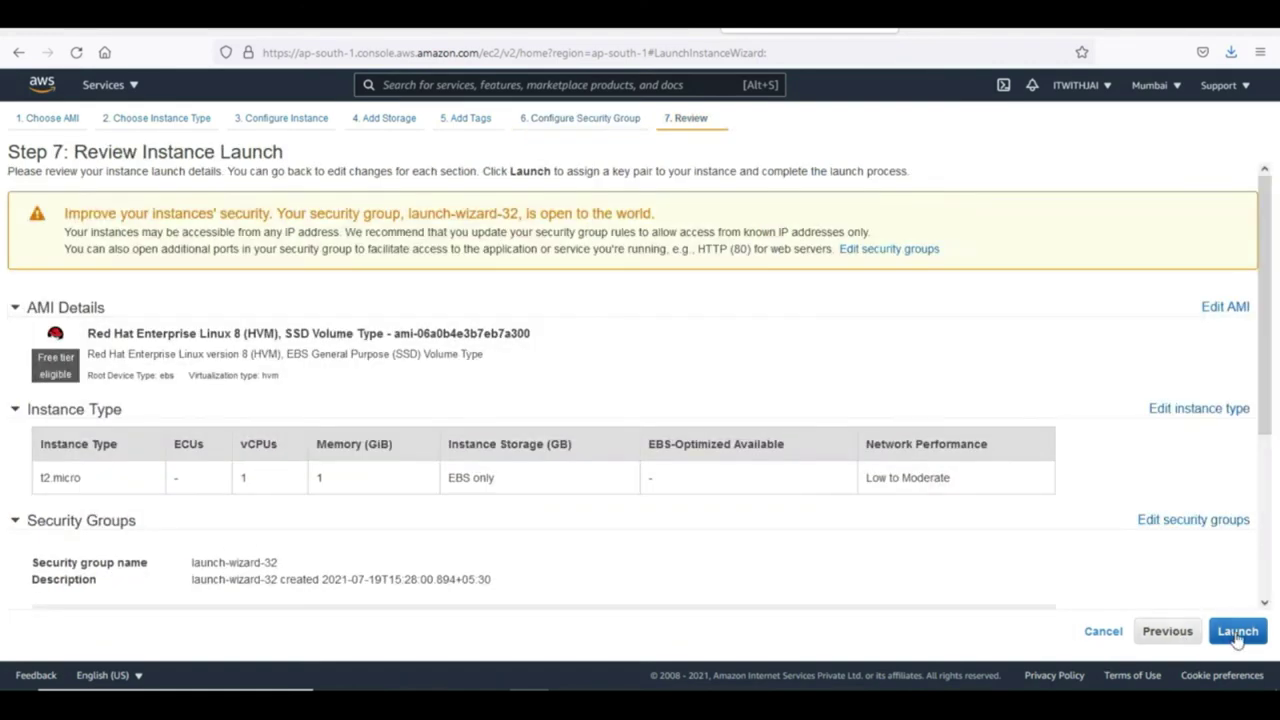
- Launch the instances with the Linux-Virtual key pair, acknowledged, and view the instances list
left_click(1236, 631)
left_click(690, 440)
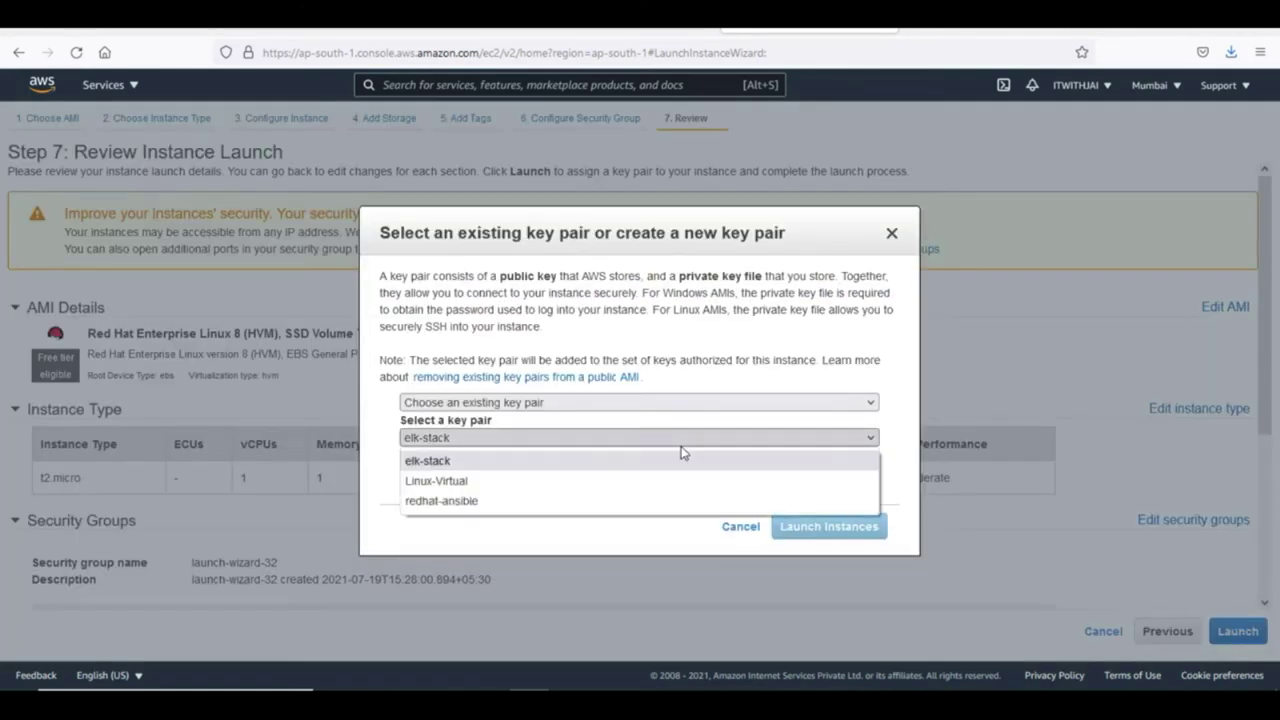
left_click(560, 486)
left_click(449, 466)
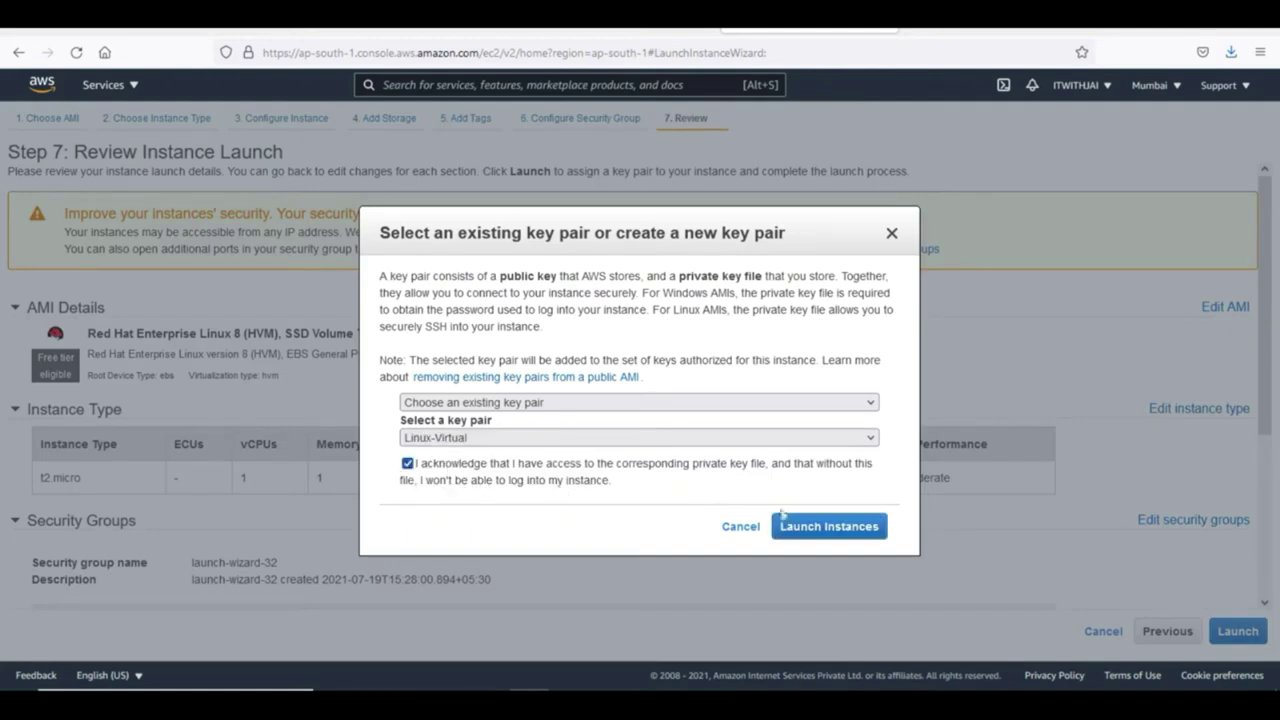
left_click(834, 536)
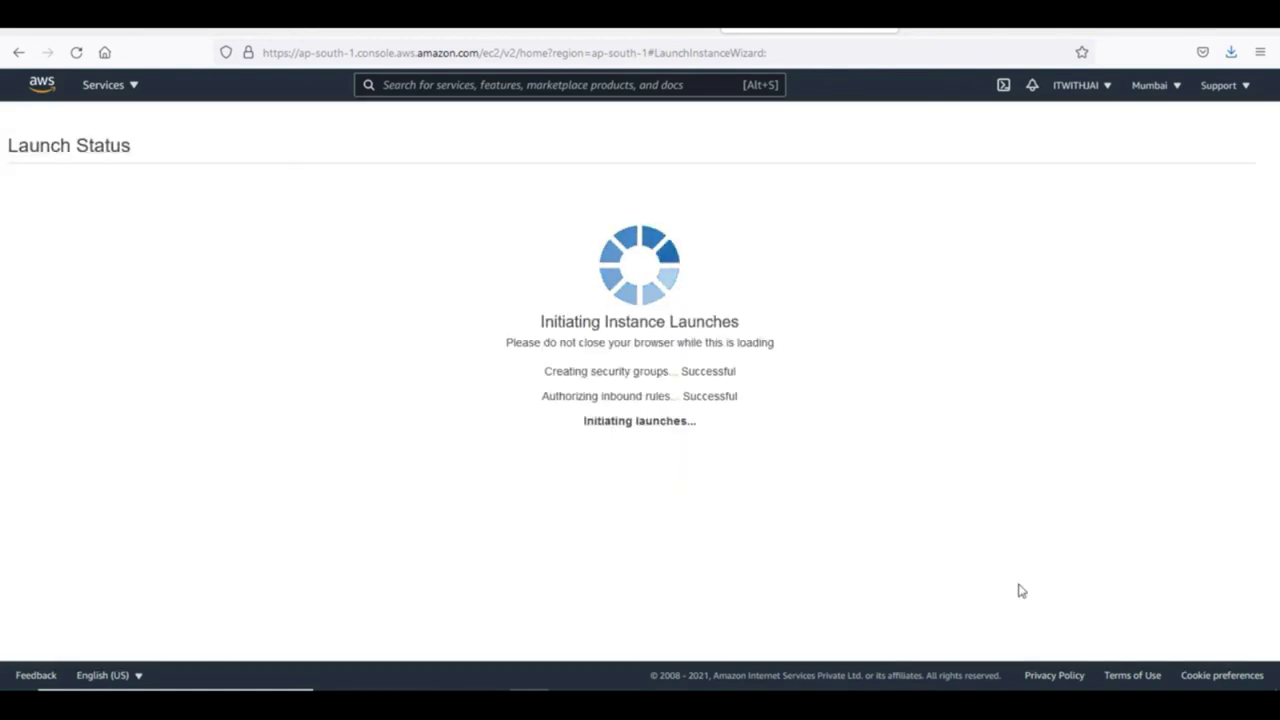
left_click(1222, 654)
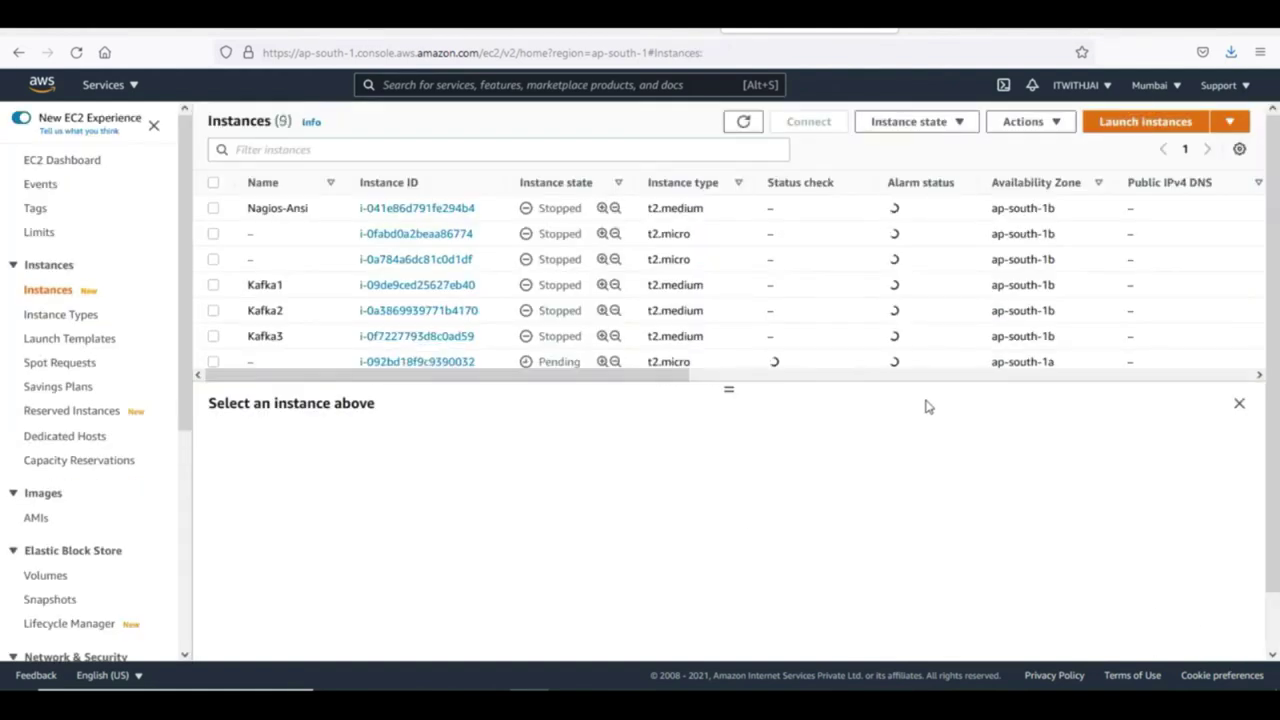
- Expand the instance list until the three t2.micro instances show Running, then go to Jenkins
left_click_drag(726, 389, 726, 471)
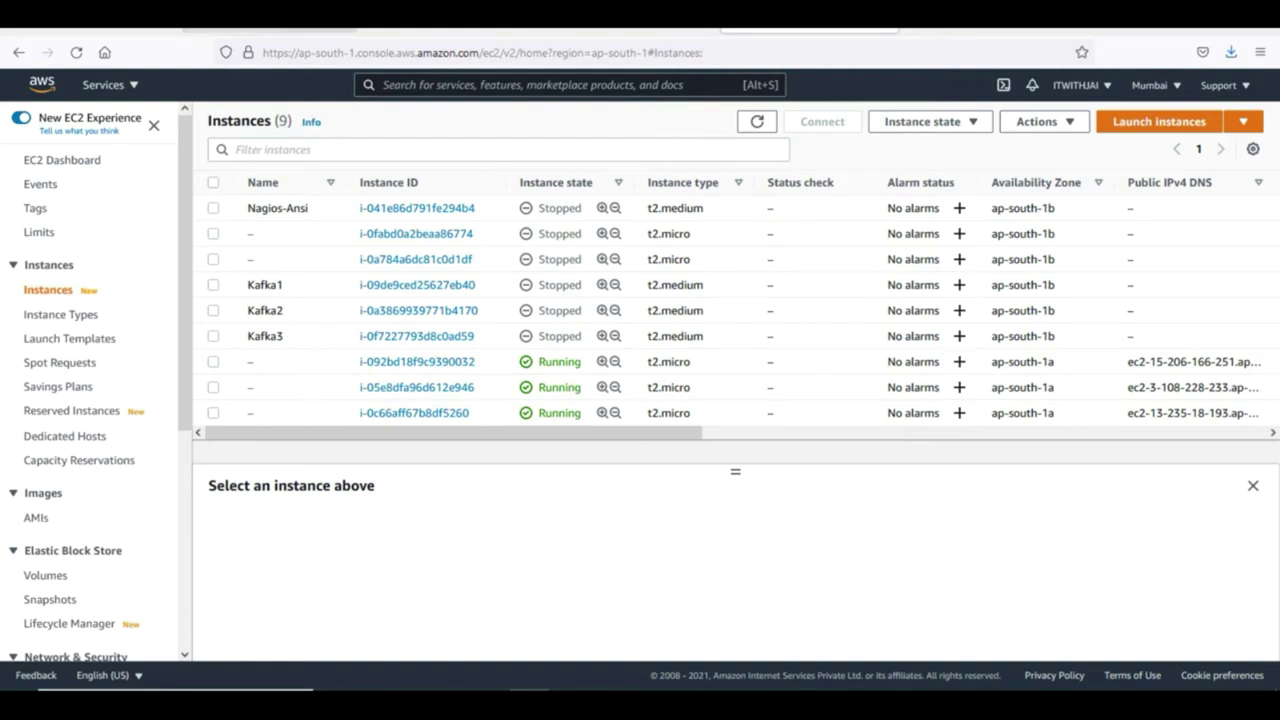
key("ctrl+Tab")
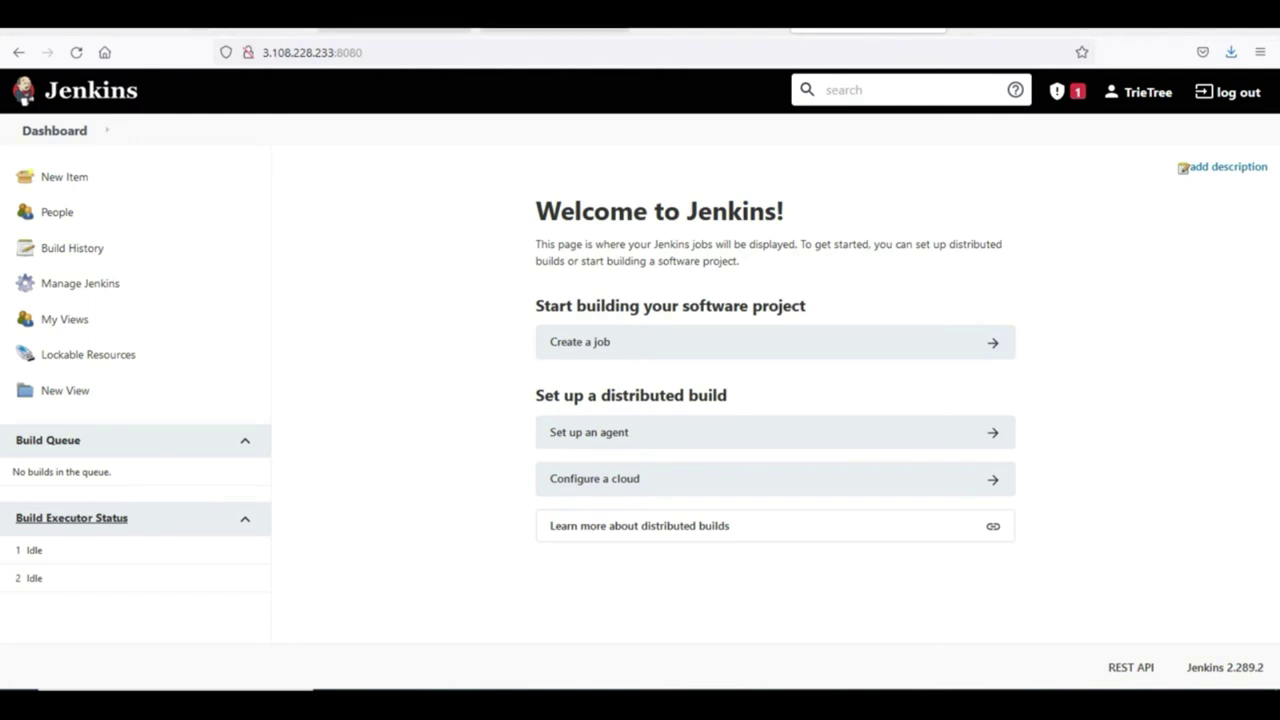
- On the Jenkins at 3.108.228.233, go to Manage Jenkins > Manage Credentials > System store
key("ctrl+Tab")
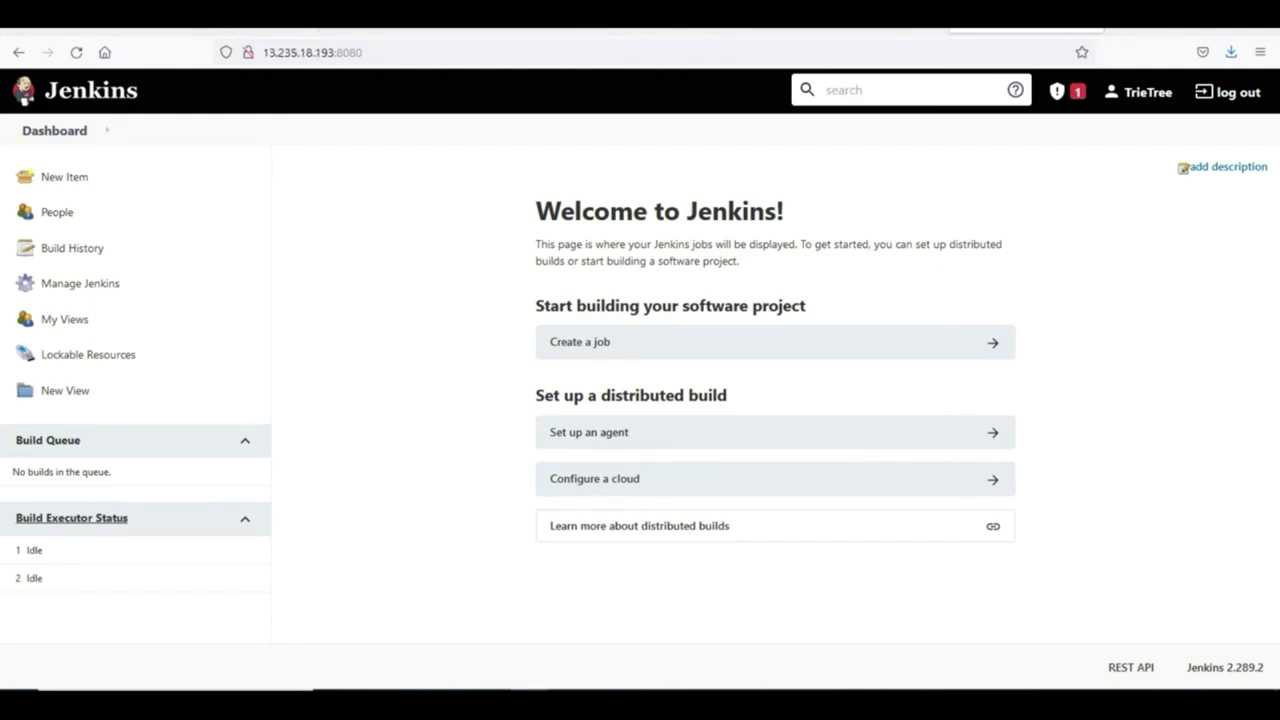
key("ctrl+shift+Tab")
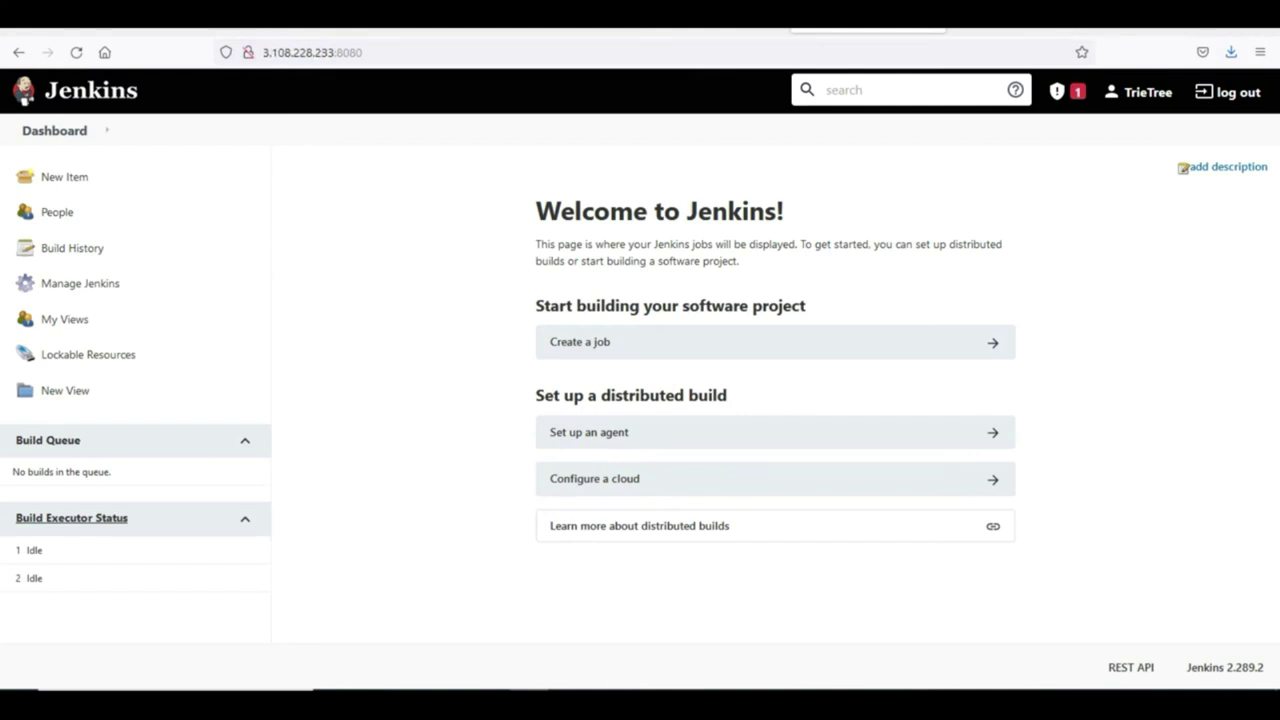
left_click(93, 289)
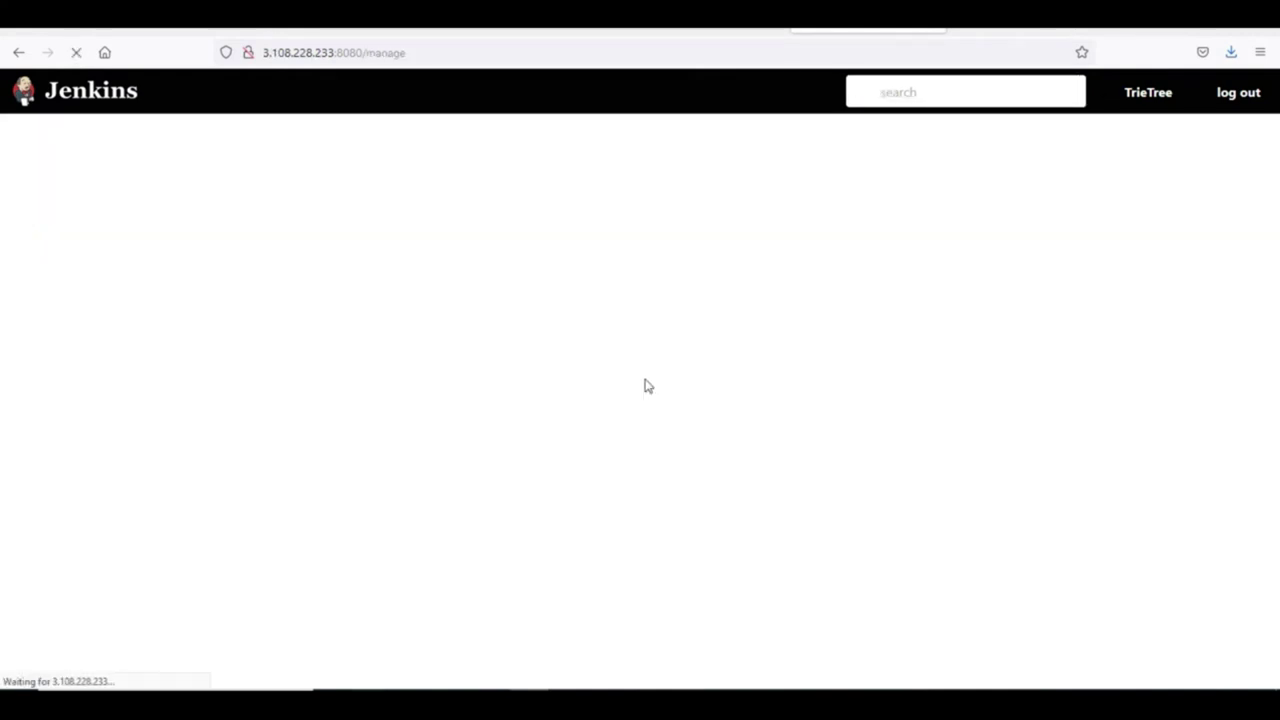
left_click(763, 502)
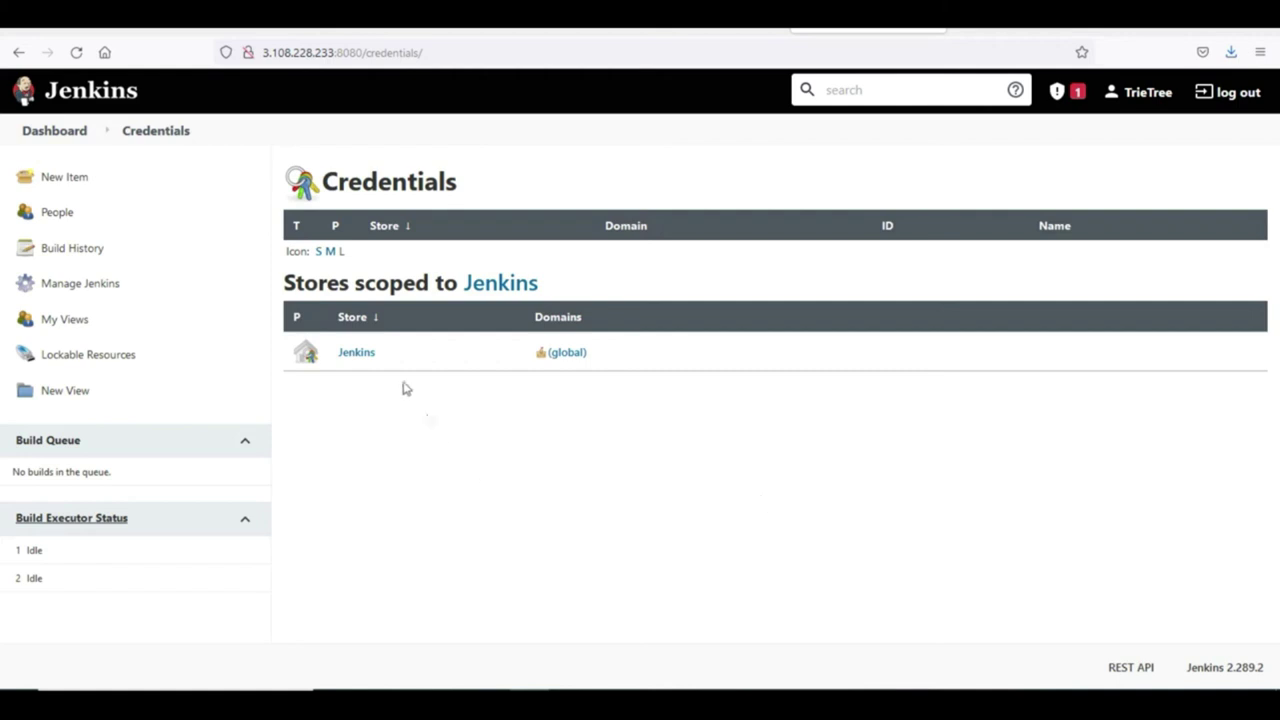
left_click(357, 356)
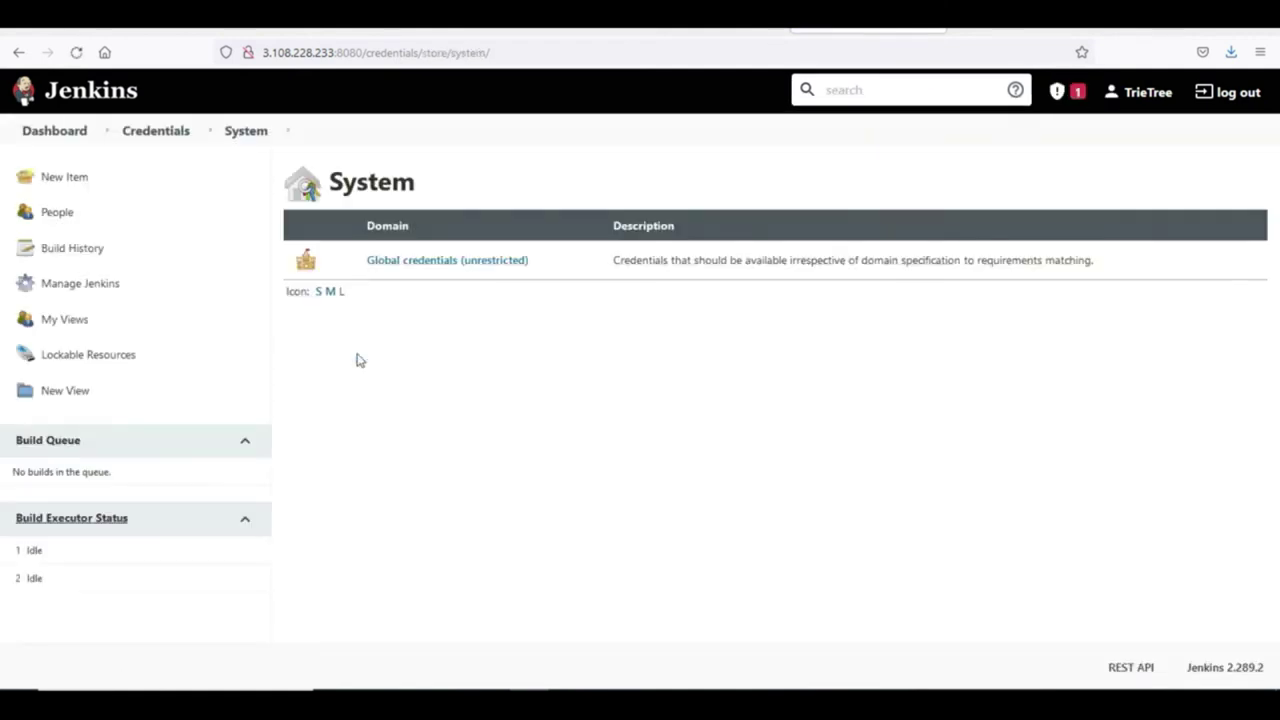
- Add a new Global credential of kind SSH Username with private key
left_click(447, 261)
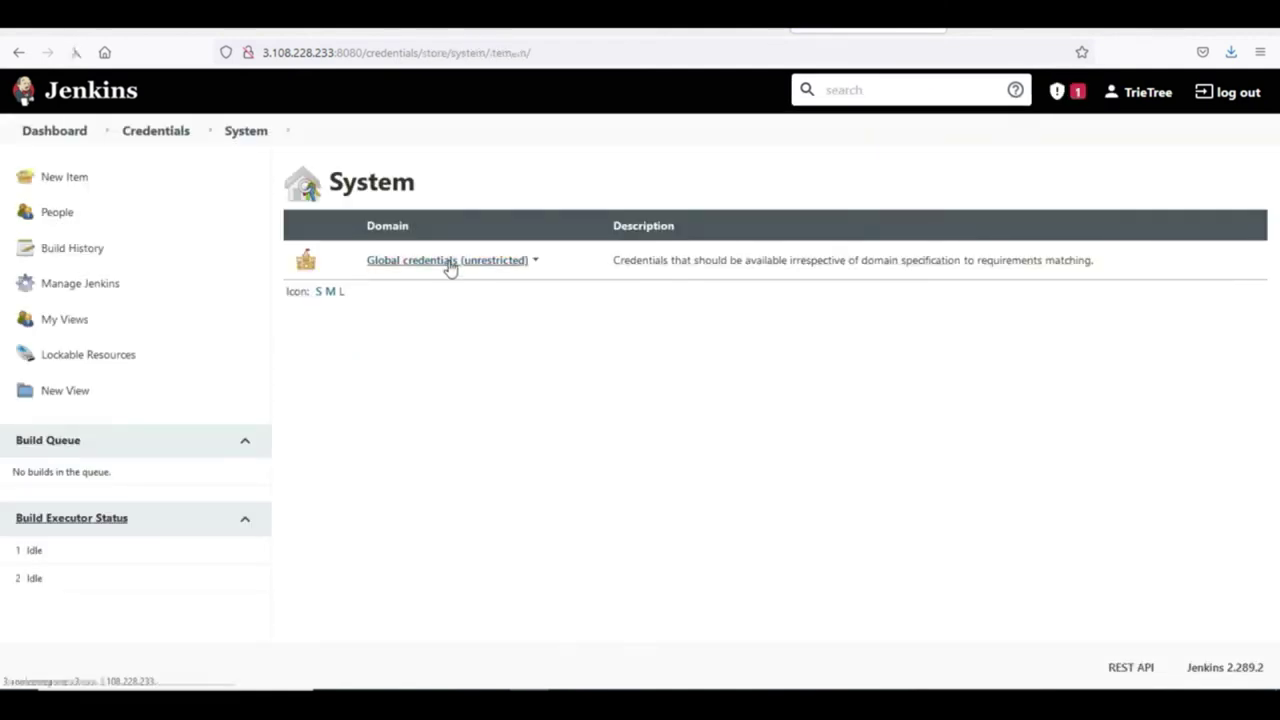
left_click(80, 213)
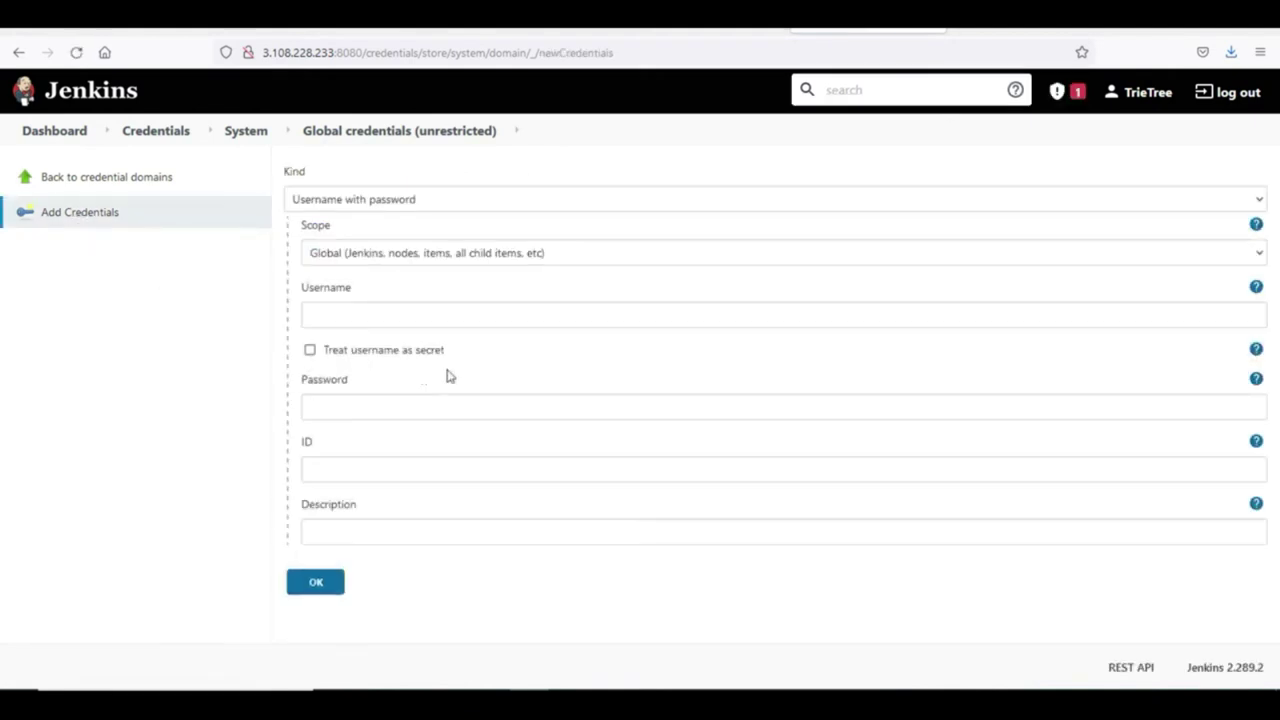
left_click(399, 315)
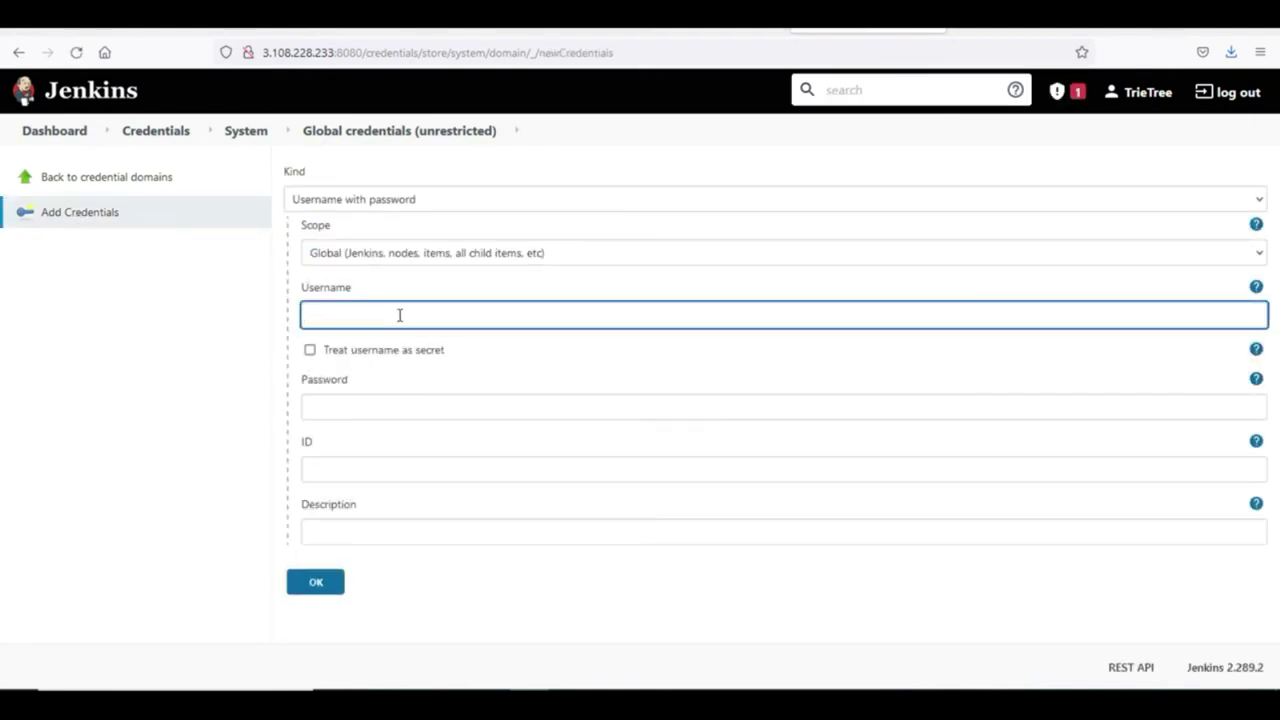
left_click(416, 202)
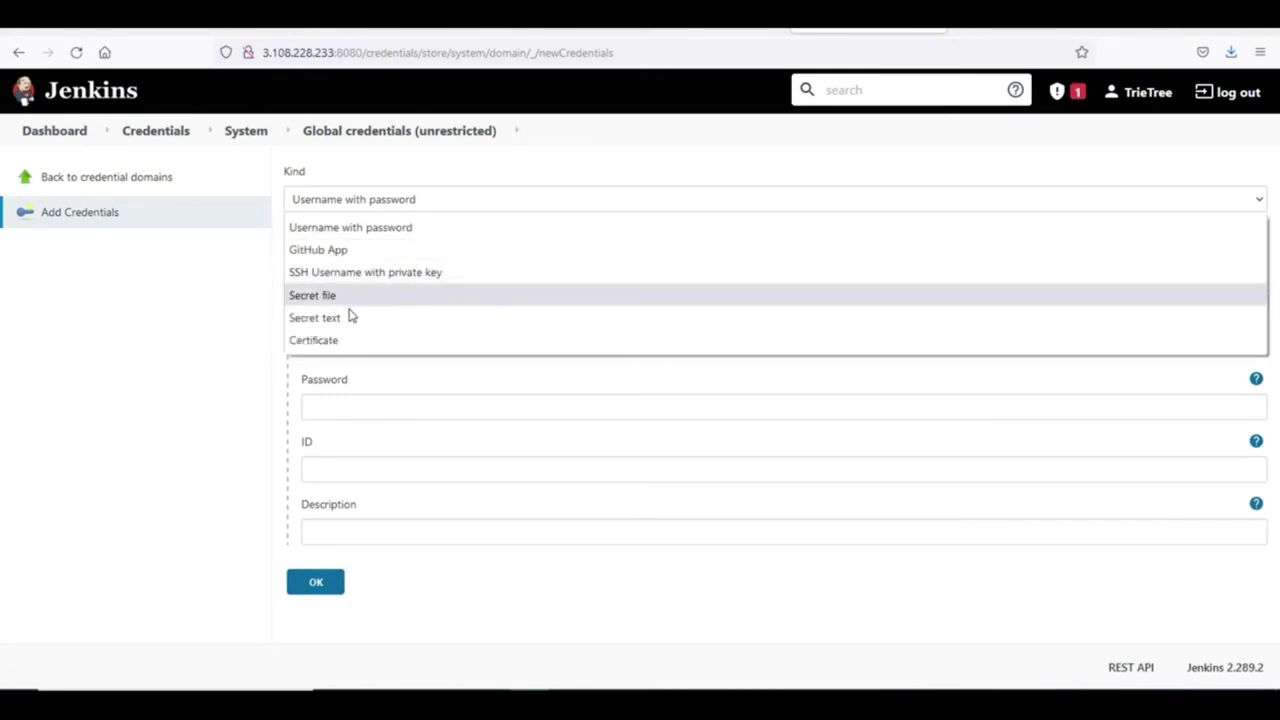
left_click(423, 273)
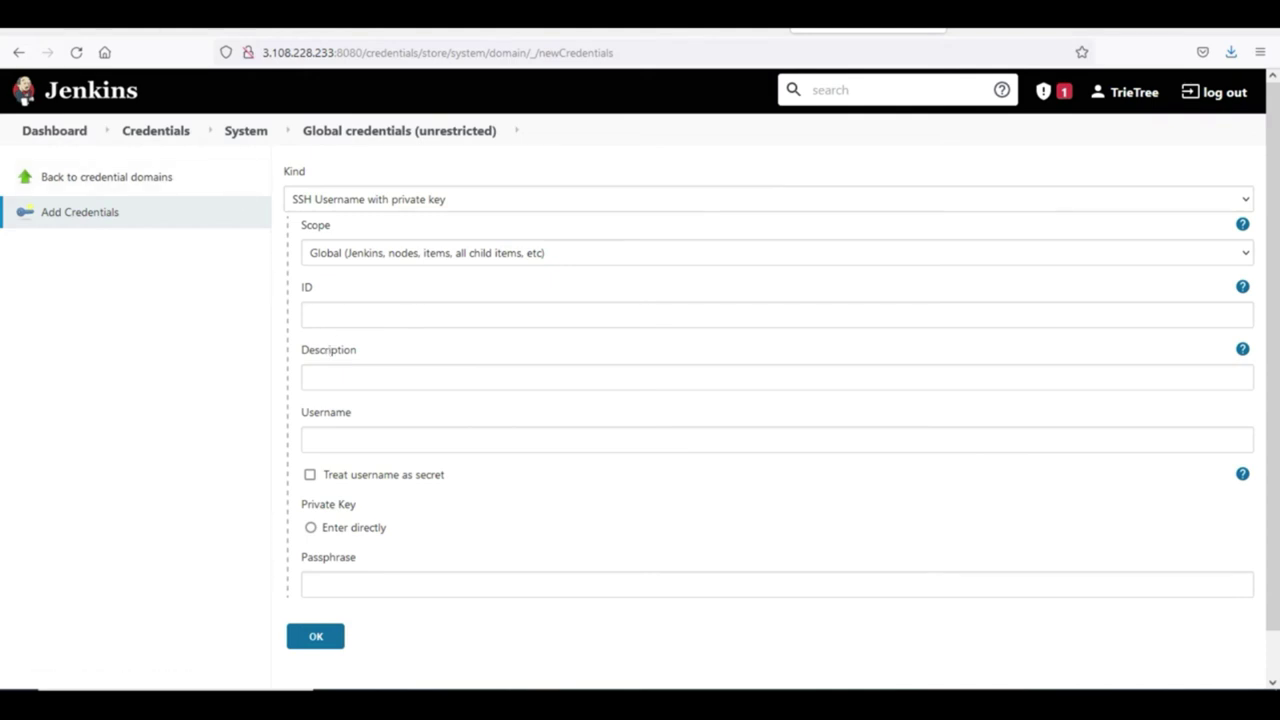
- Give the credential ID jenkinsha and username jenkins, choosing to enter the private key directly
left_click(310, 527)
left_click(366, 318)
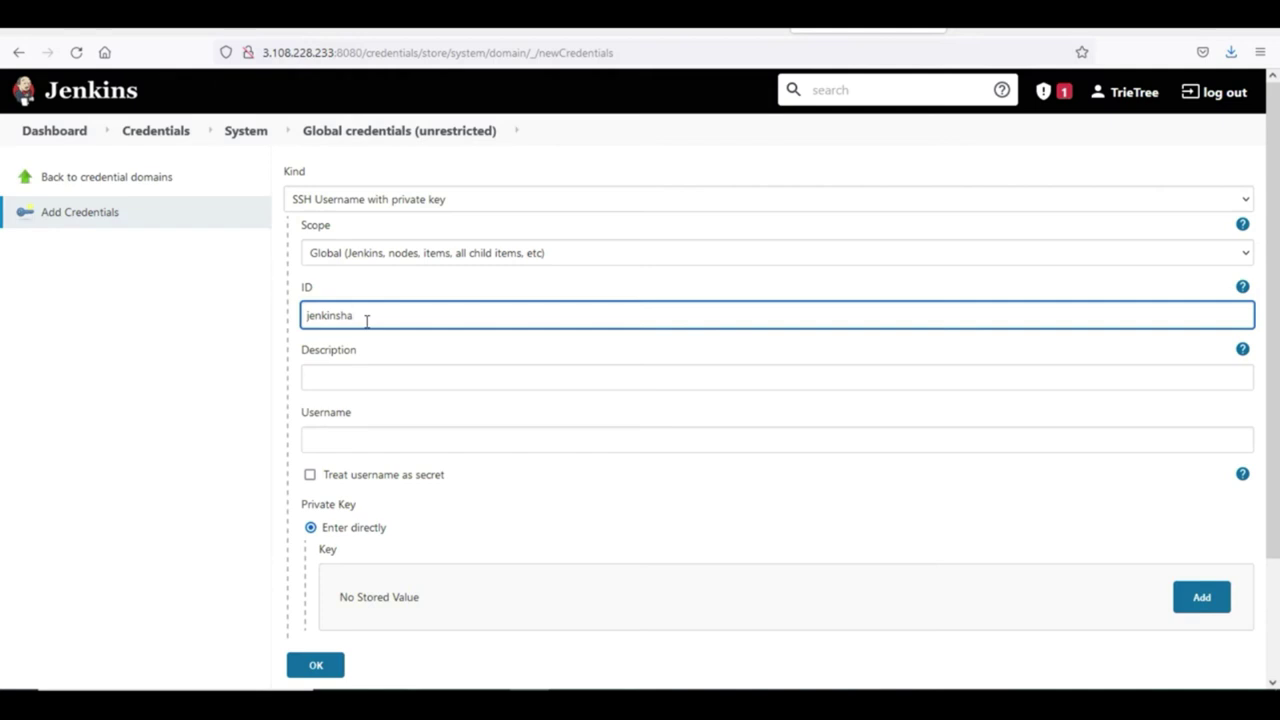
left_click(366, 443)
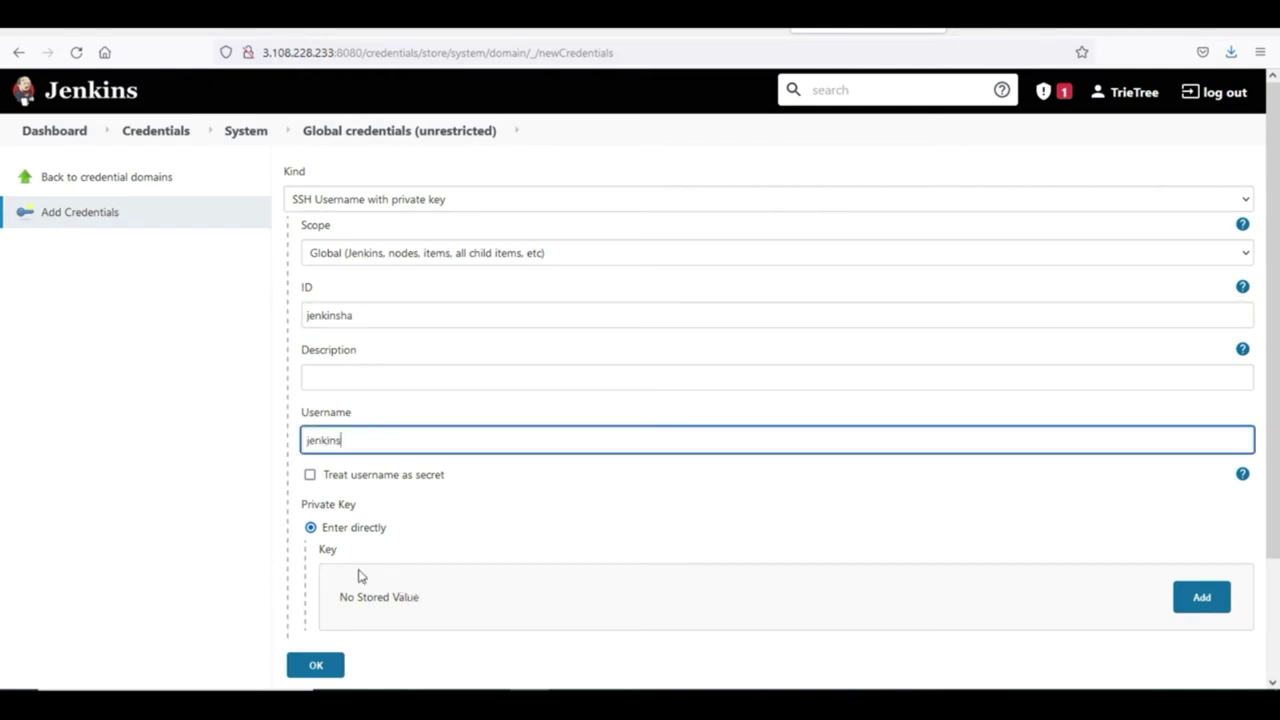
scroll(908, 511, "down", 3)
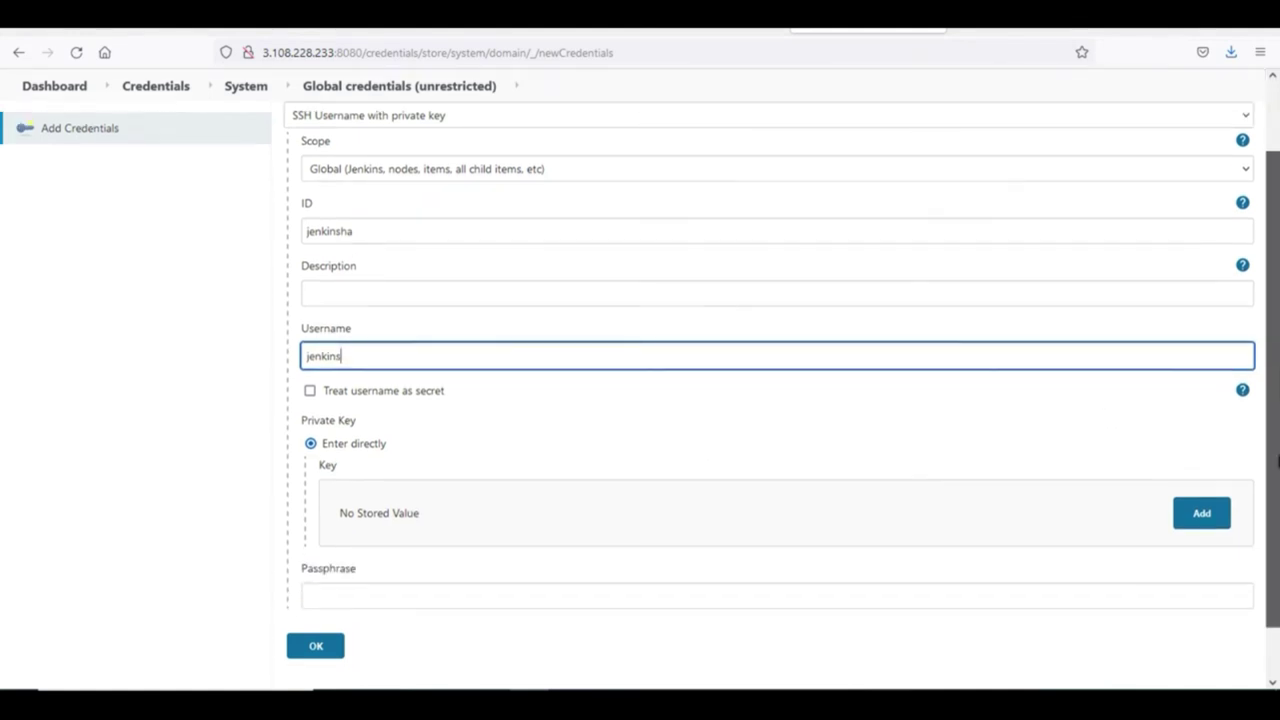
left_click(1201, 456)
left_click(404, 493)
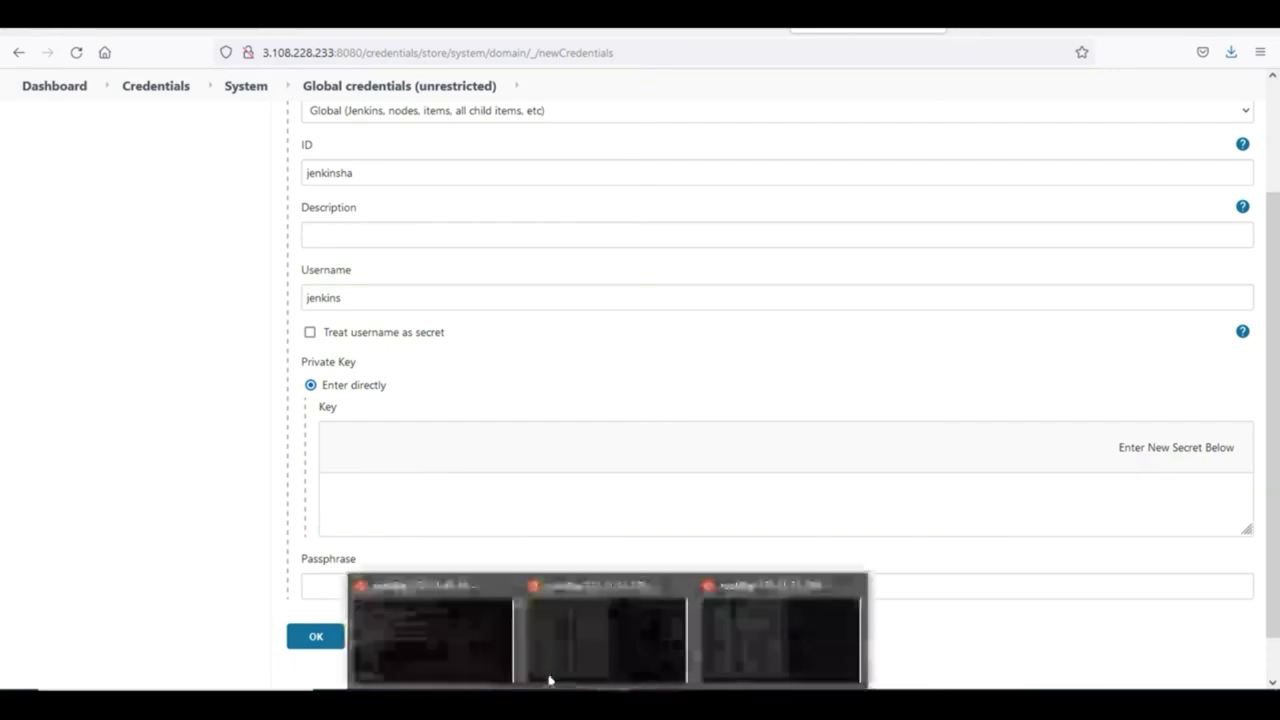
- In the server's terminal, change into the .ssh folder
left_click(465, 653)
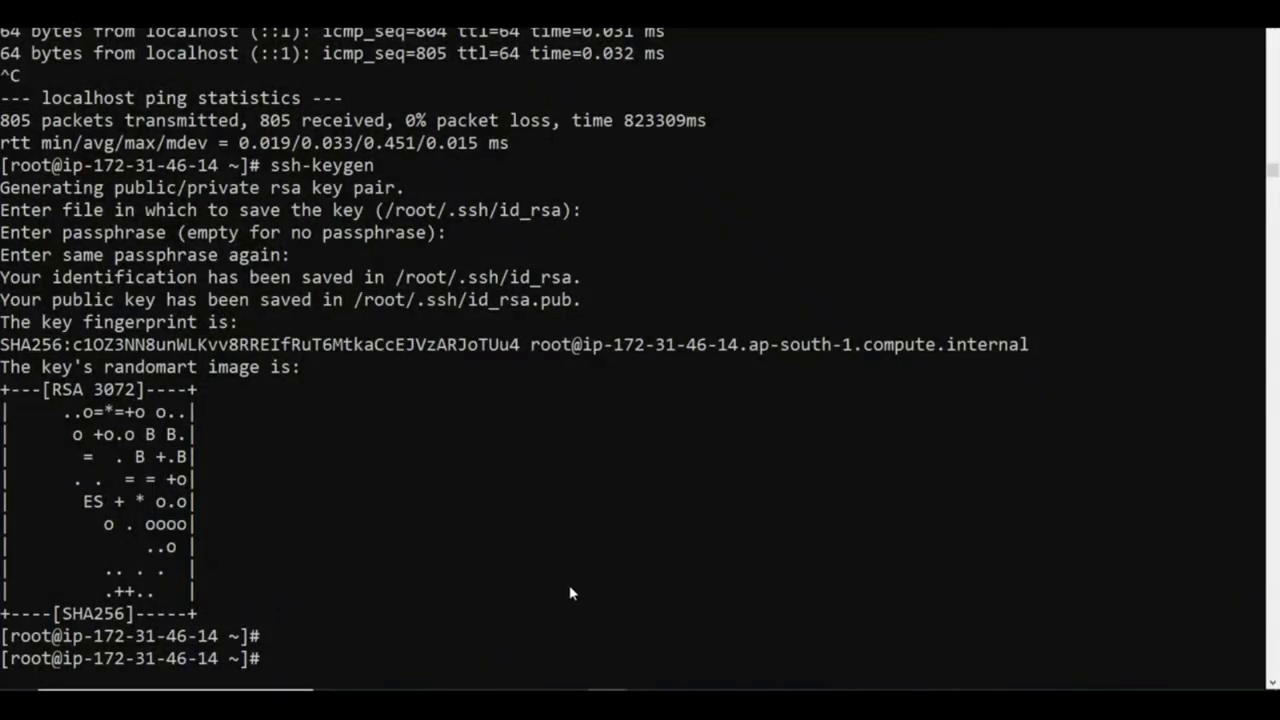
key("Return")
key("Return")
type("cd")
key("BackSpace")
key("BackSpace")
type("ls")
key("BackSpace")
key("BackSpace")
type("cd .ssh")
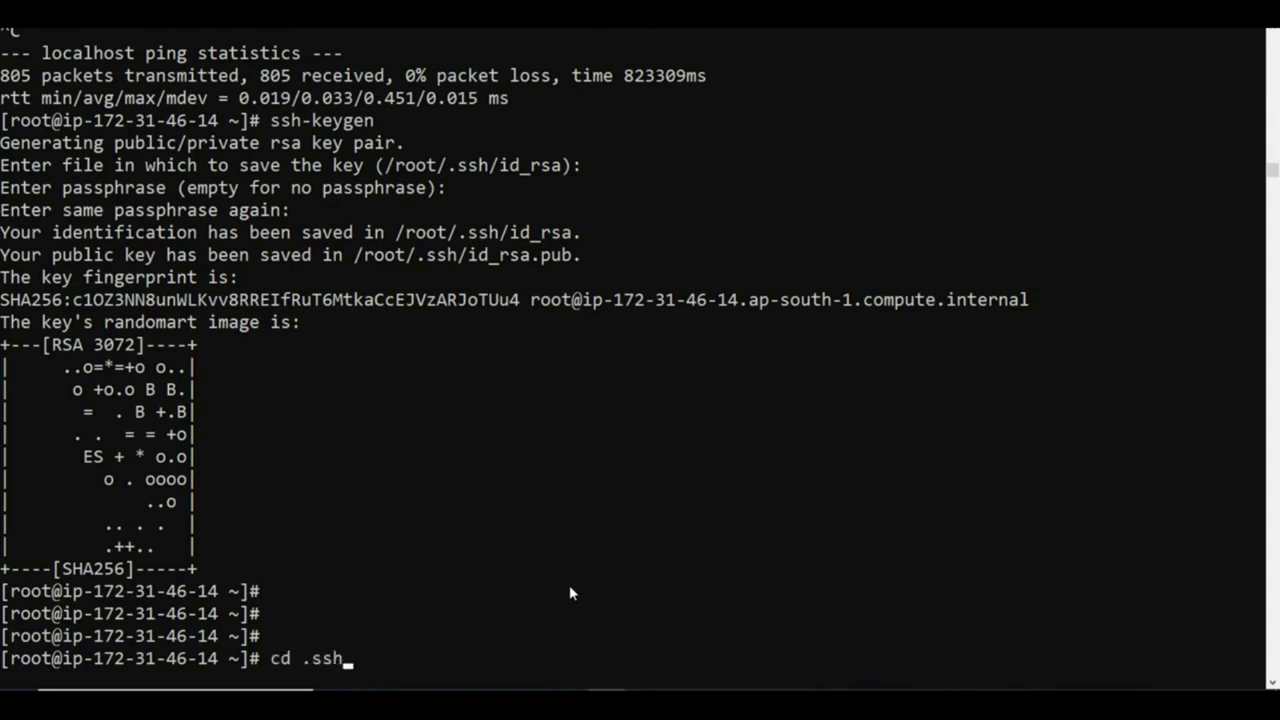
key("Return")
- List the .ssh folder and print the id_rsa private key with cat
type("ls")
key("Return")
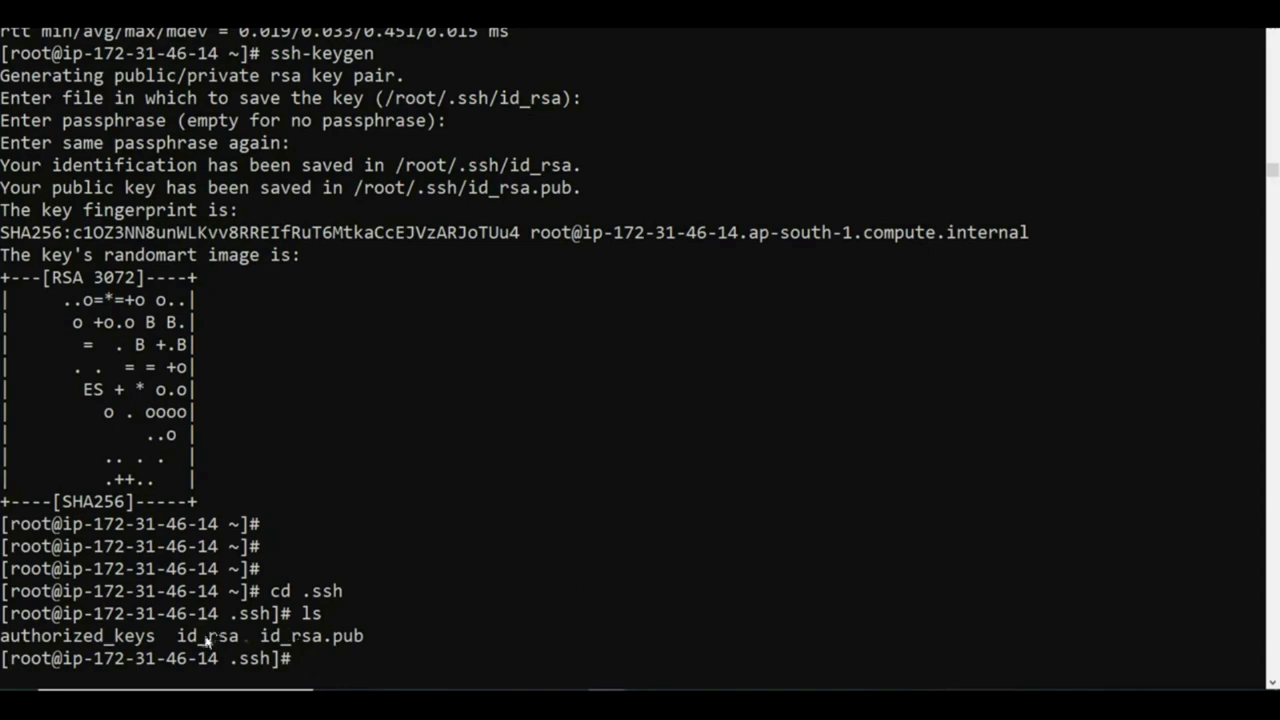
type("cat id_rsa")
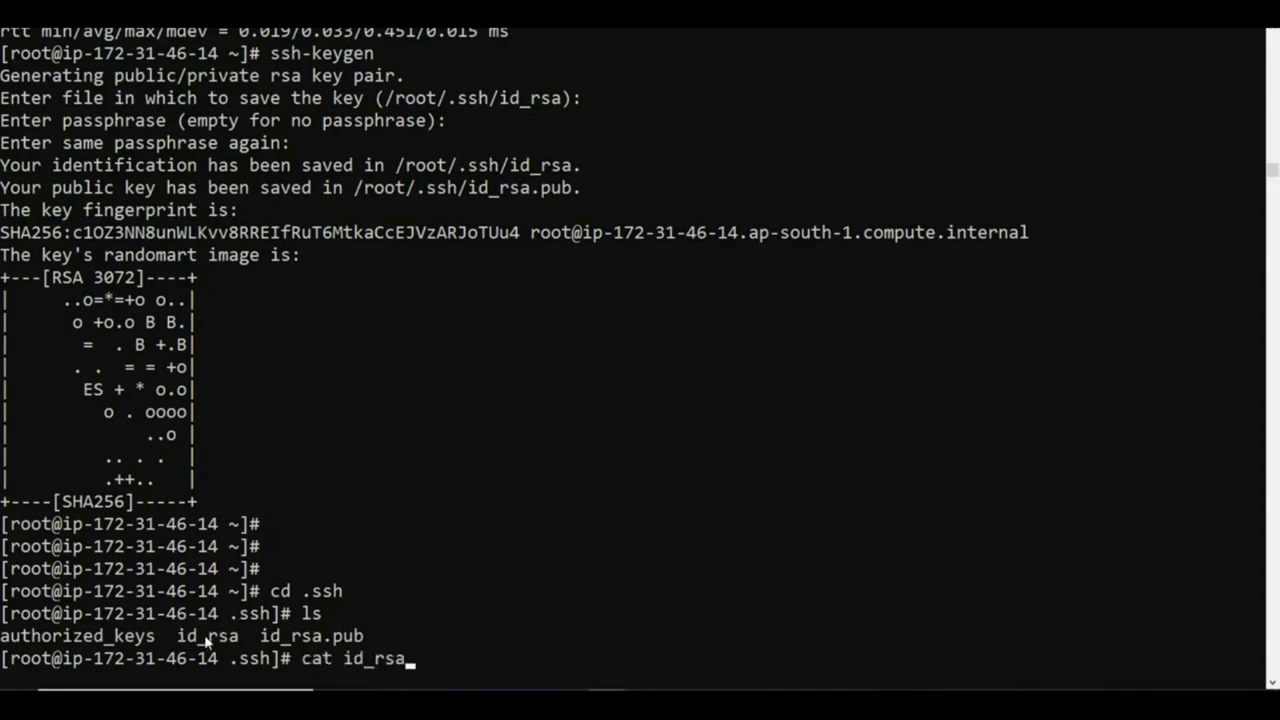
key("Return")
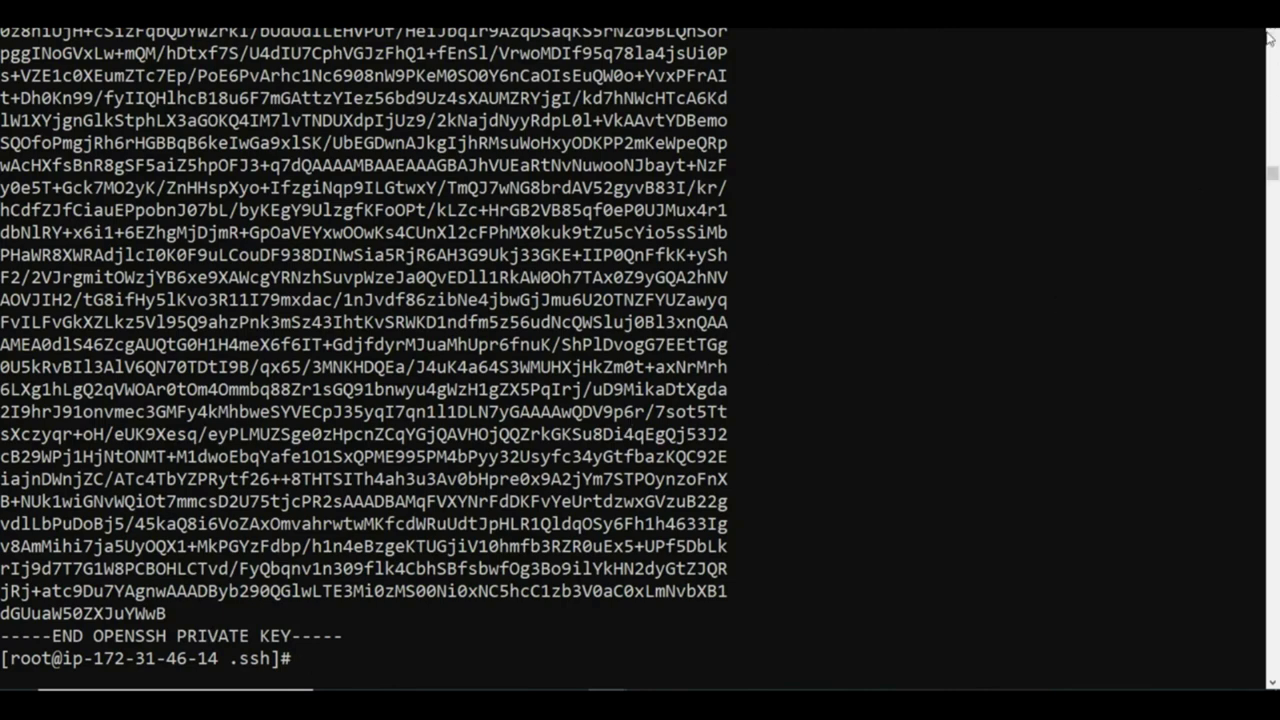
left_click(1275, 33)
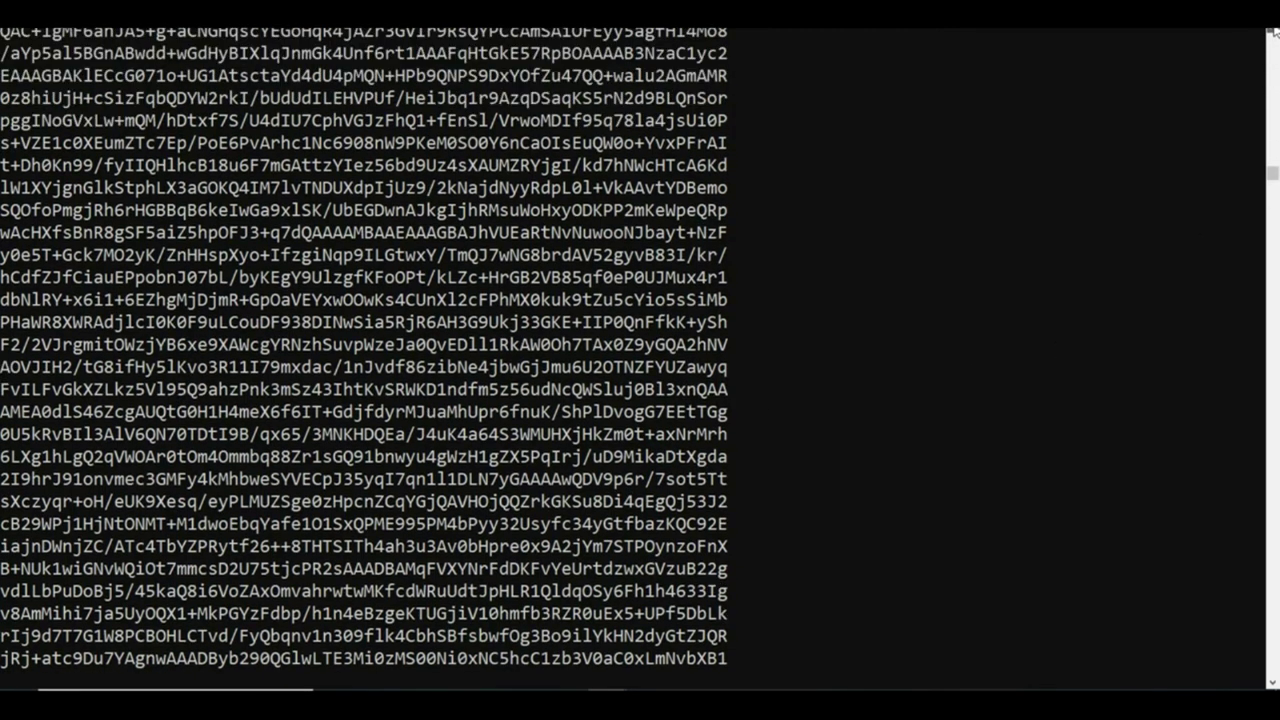
scroll(953, 67, "up", 2)
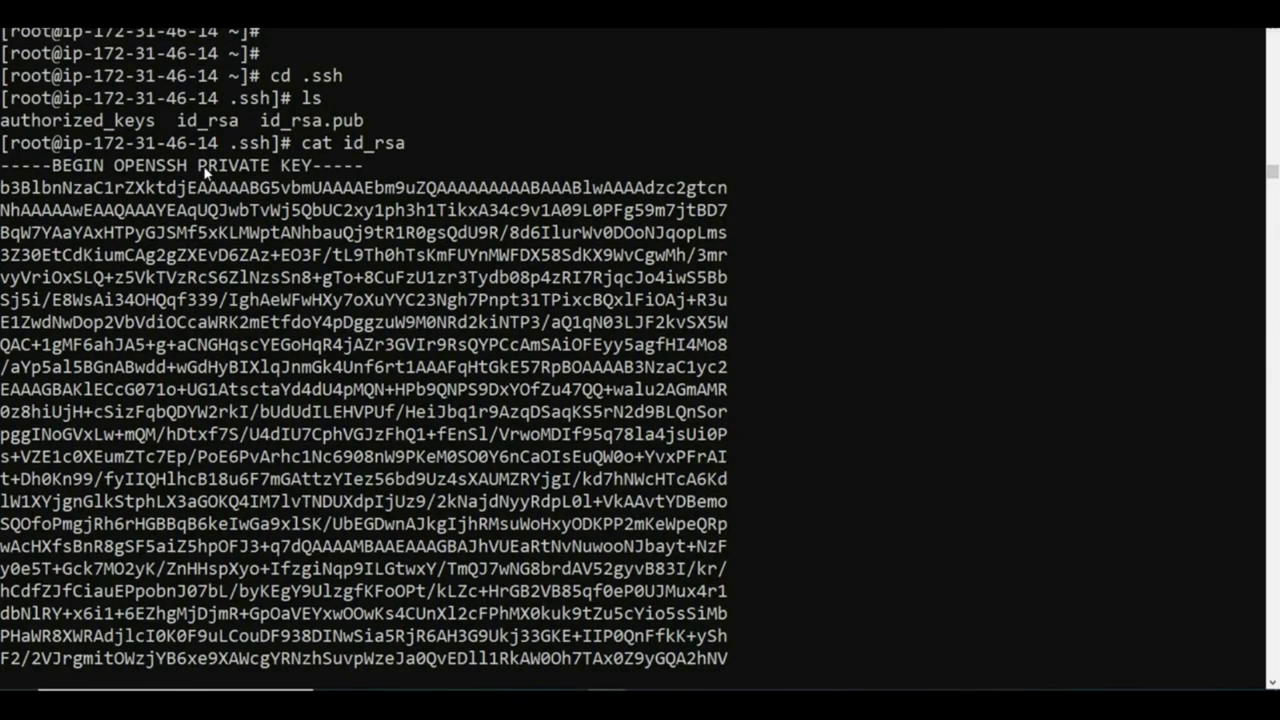
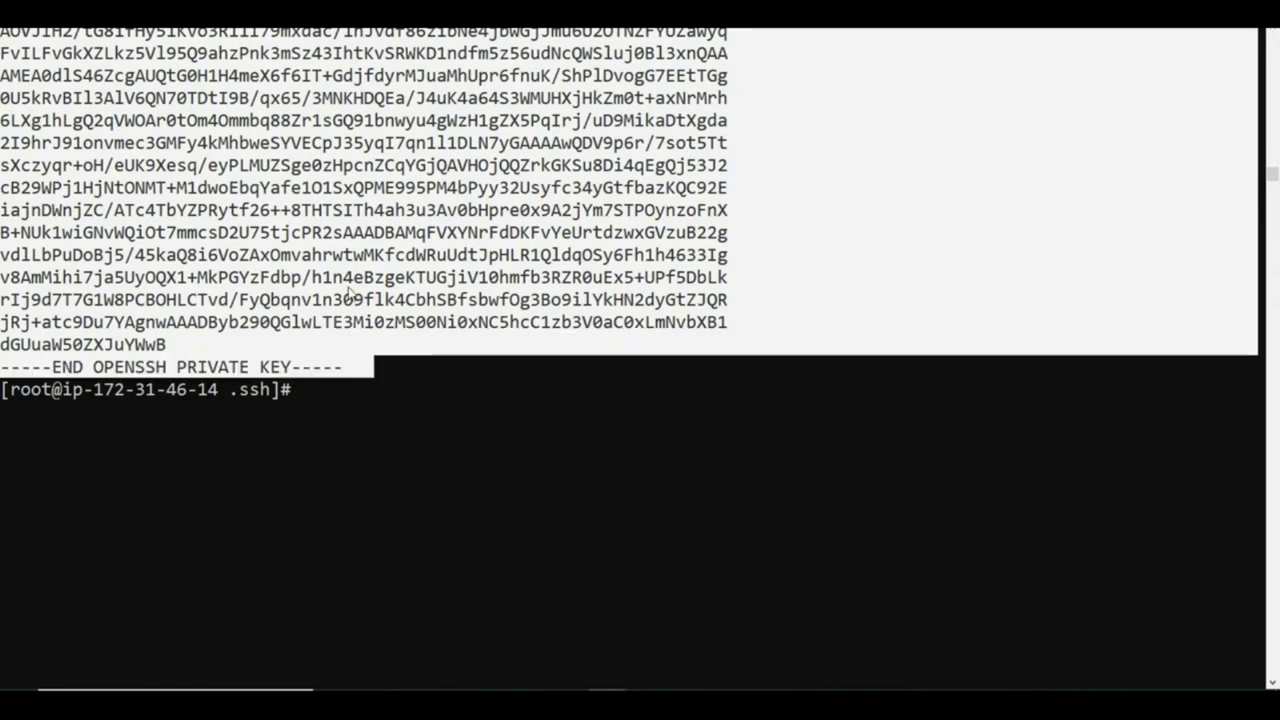
- Paste the copied private key into the jenkinsha credential's Key box, save it, and go to the dashboard
right_click(350, 291)
key("alt+Tab")
left_click(531, 474)
key("ctrl+v")
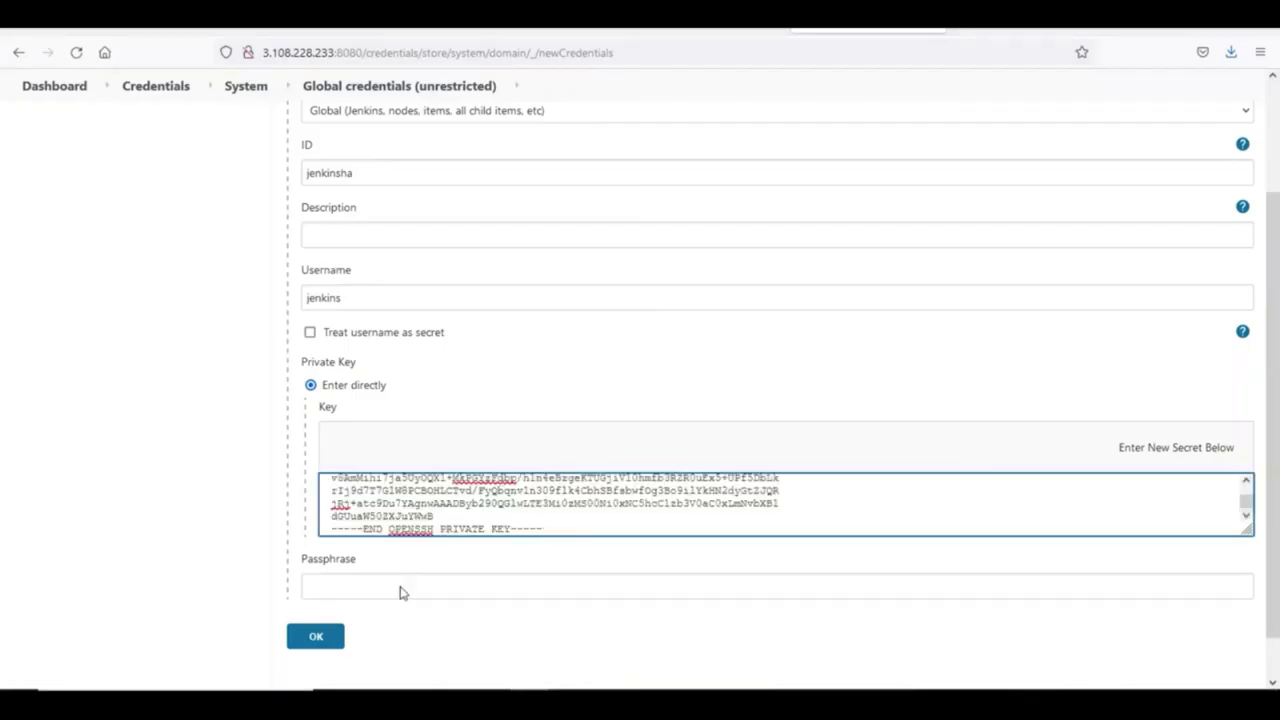
left_click(311, 646)
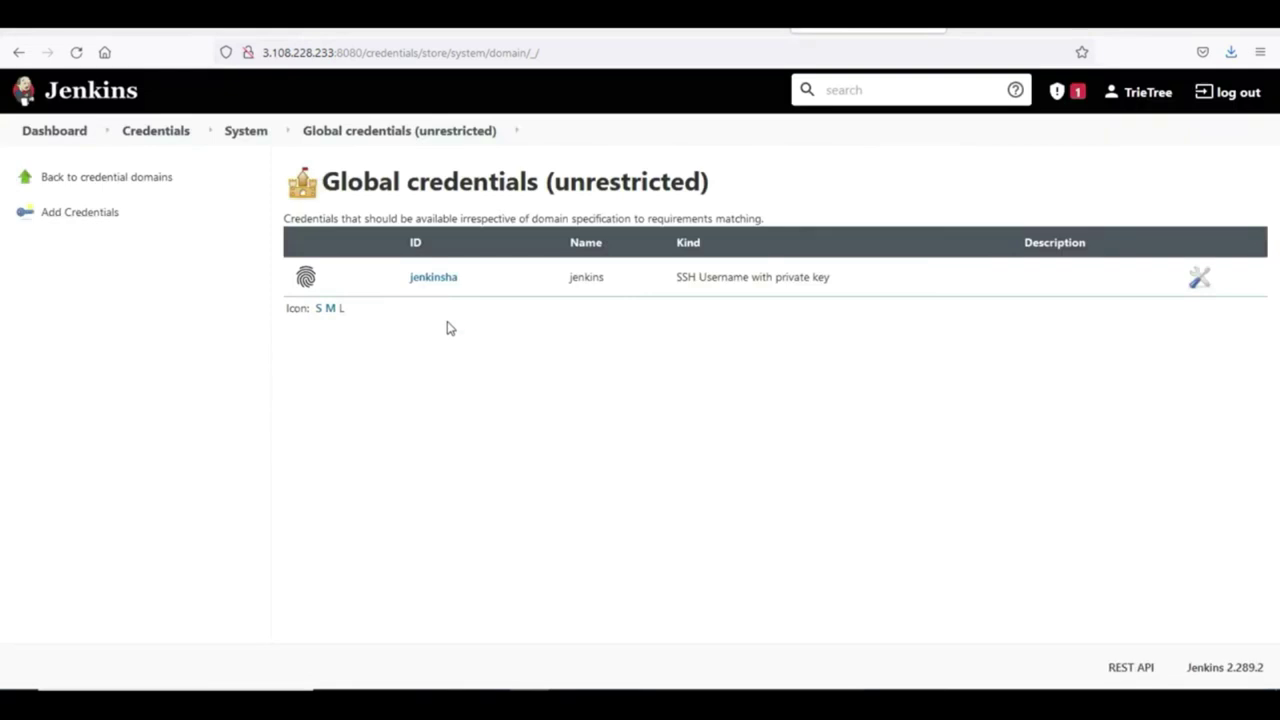
left_click(60, 136)
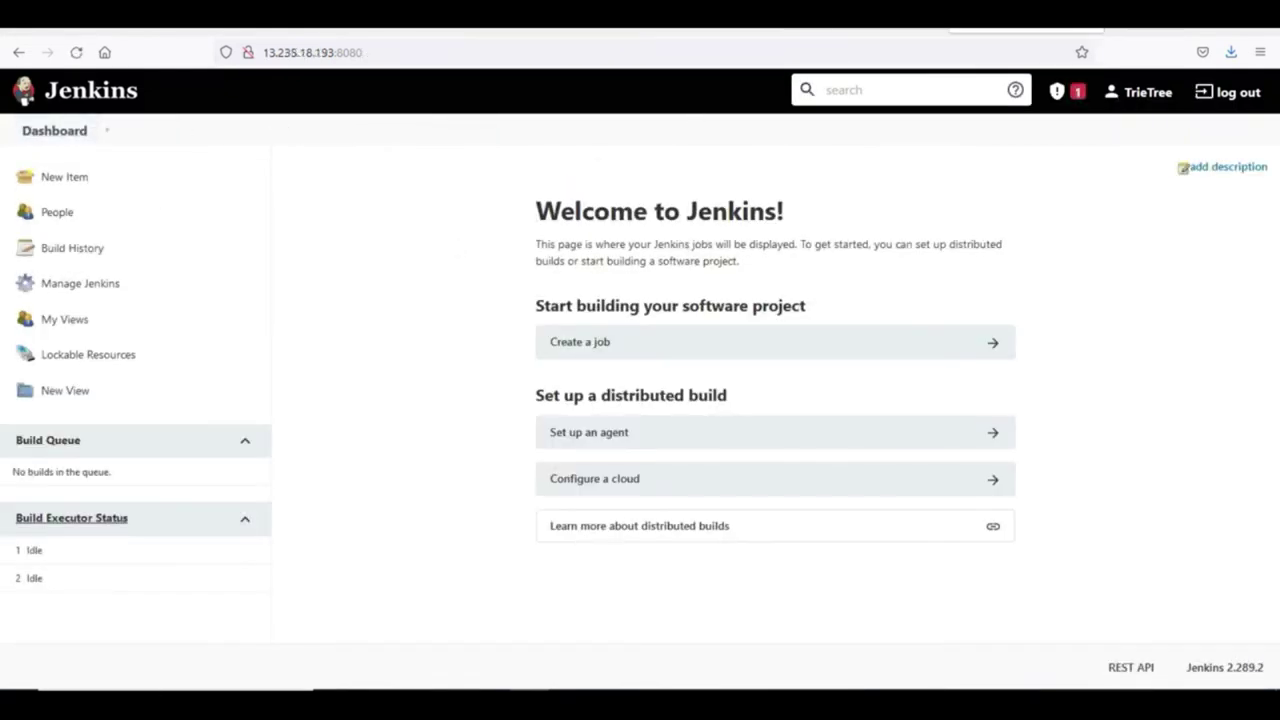
- On the second server, go to Manage Credentials > Jenkins > Global and start adding a credential
left_click(108, 288)
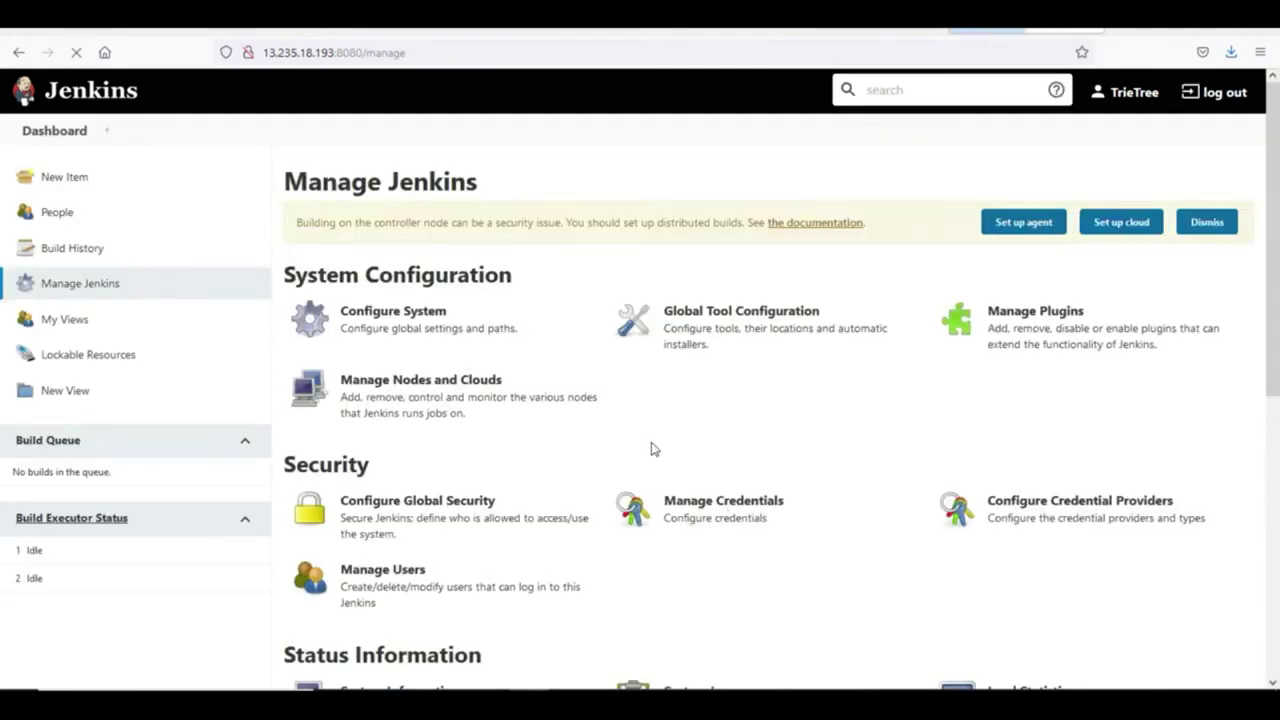
left_click(700, 508)
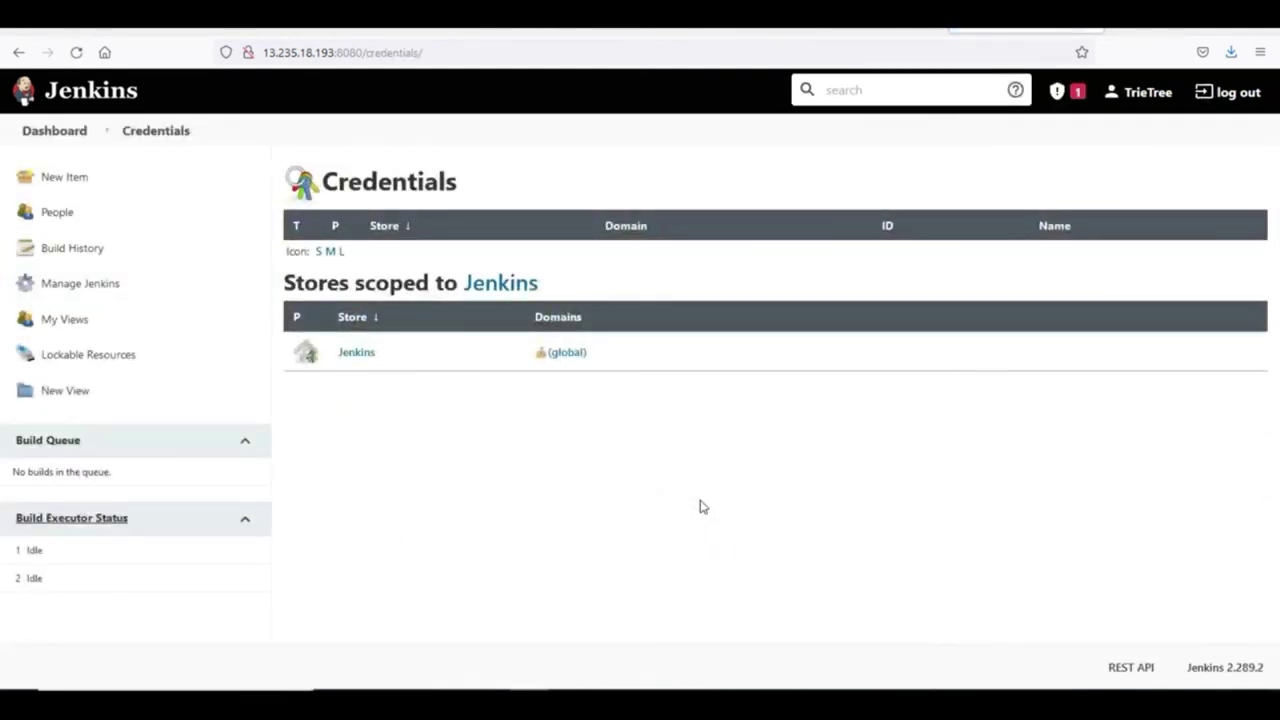
left_click(364, 355)
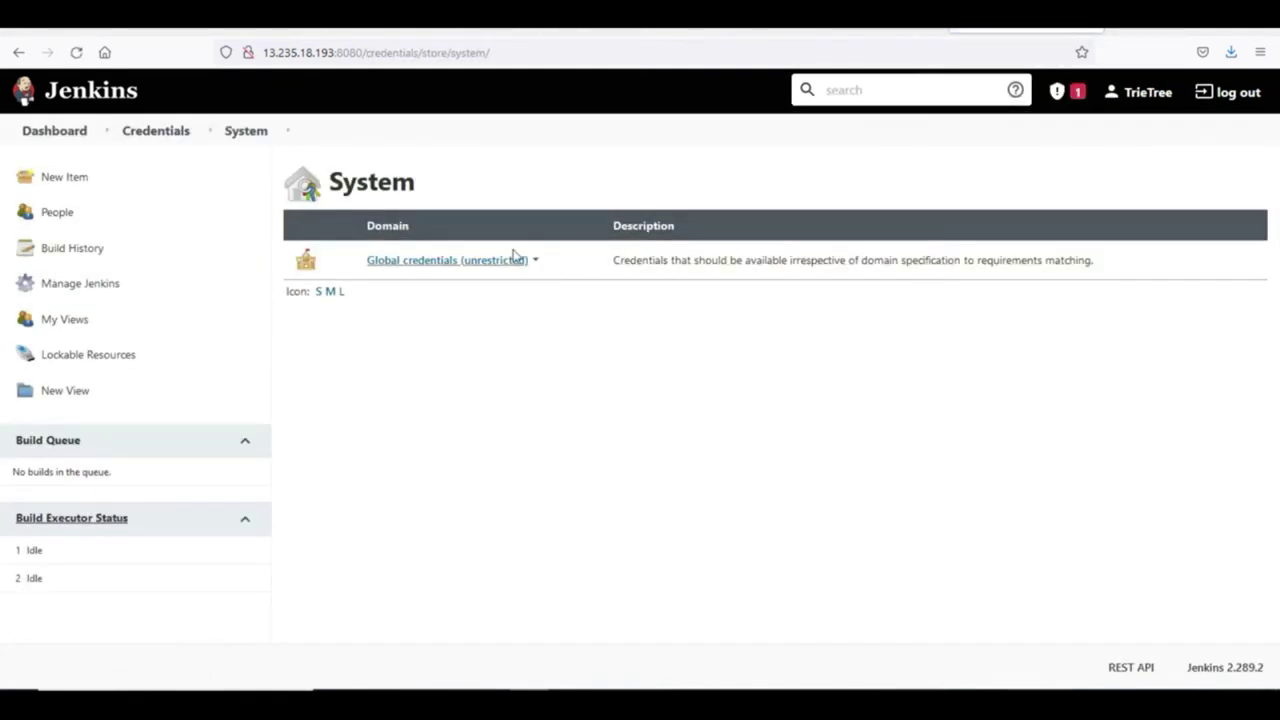
left_click(474, 264)
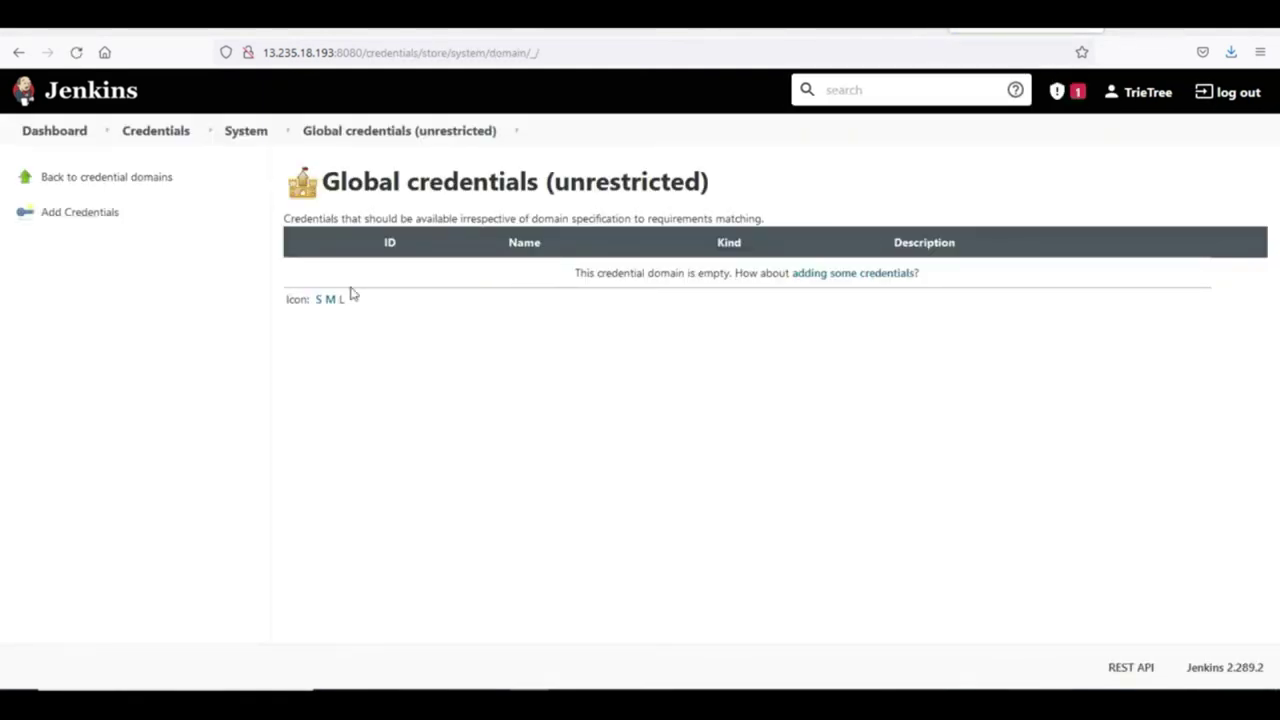
left_click(115, 224)
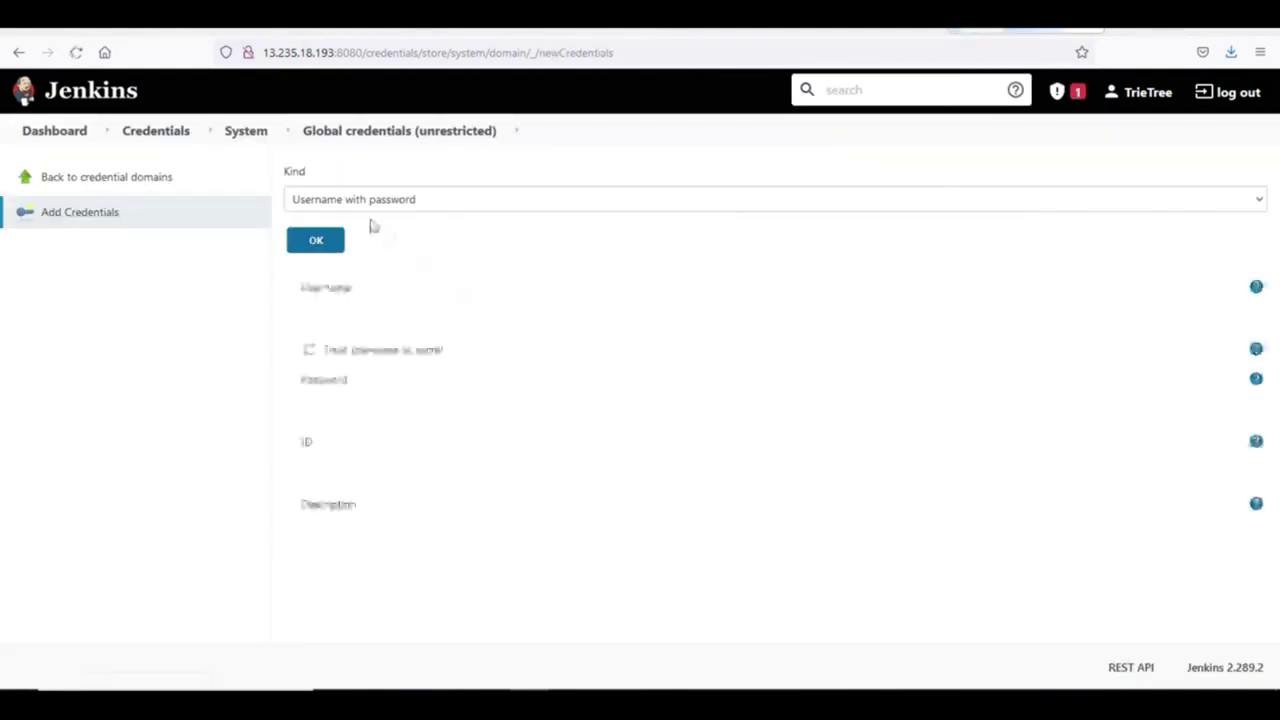
- Choose SSH Username with private key, ID jenkinsha, username jenkins, and an empty directly entered key
left_click(362, 205)
left_click(400, 276)
left_click(404, 318)
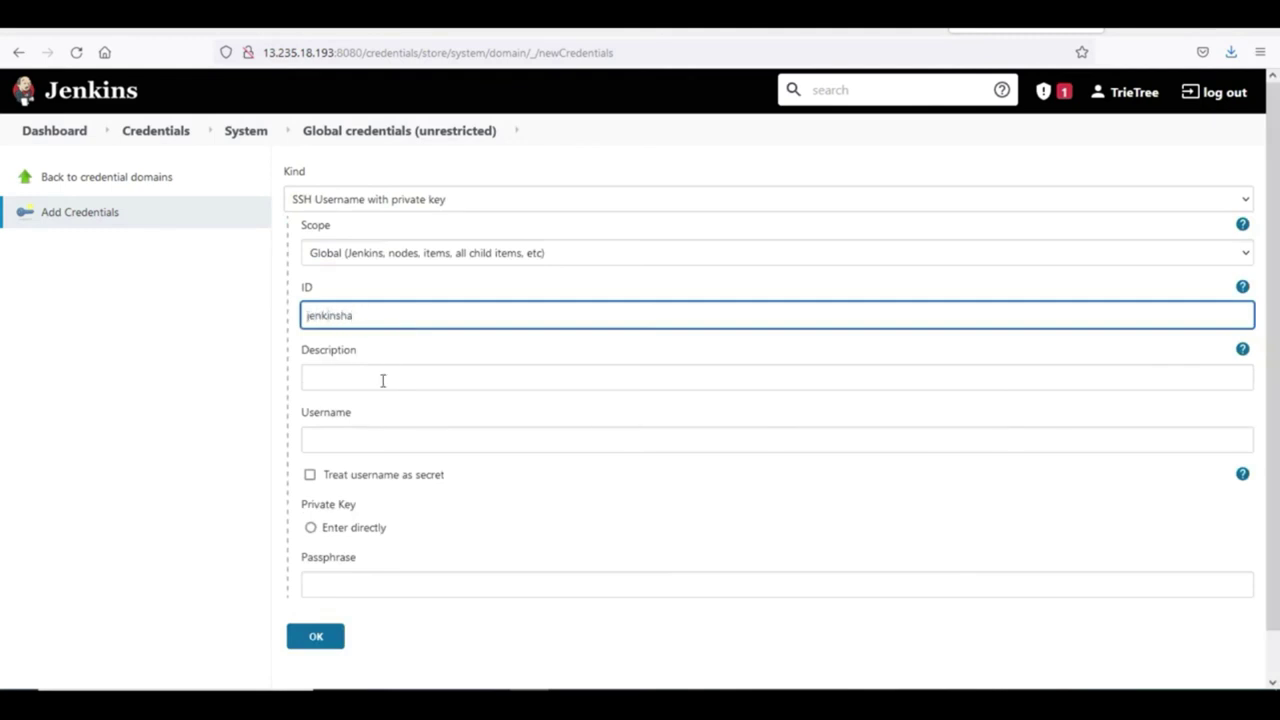
left_click(392, 436)
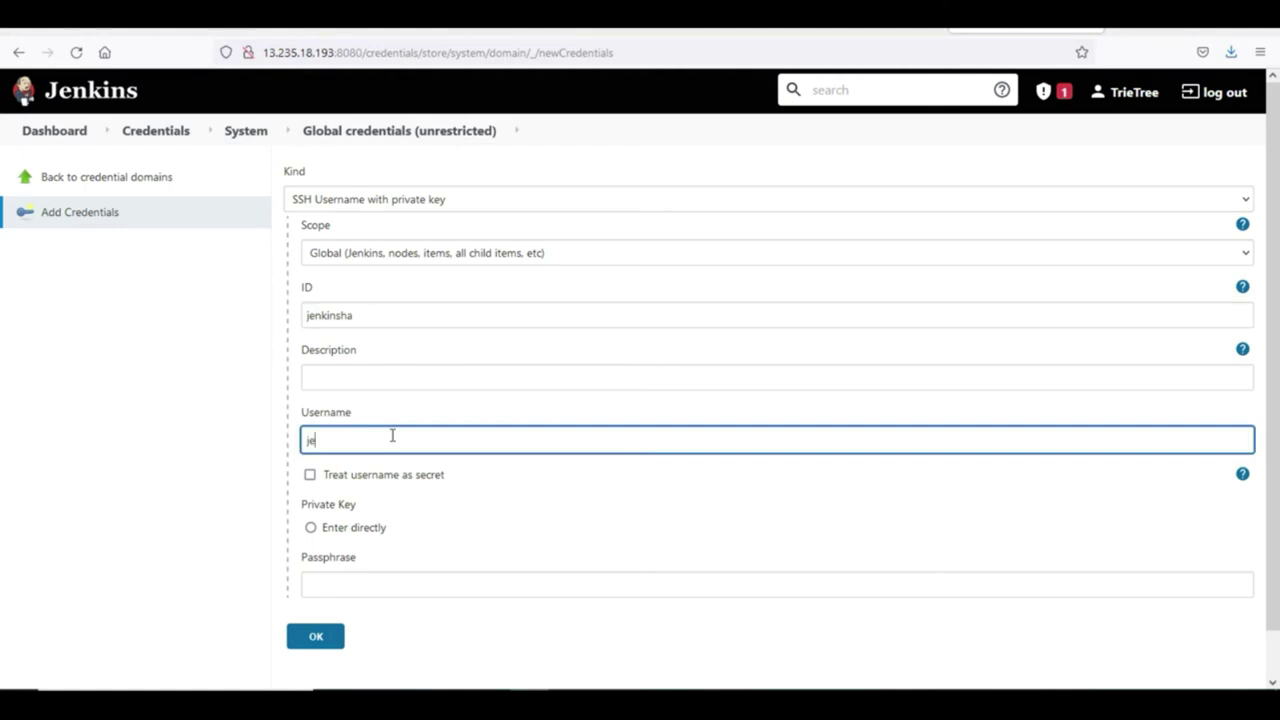
left_click(310, 527)
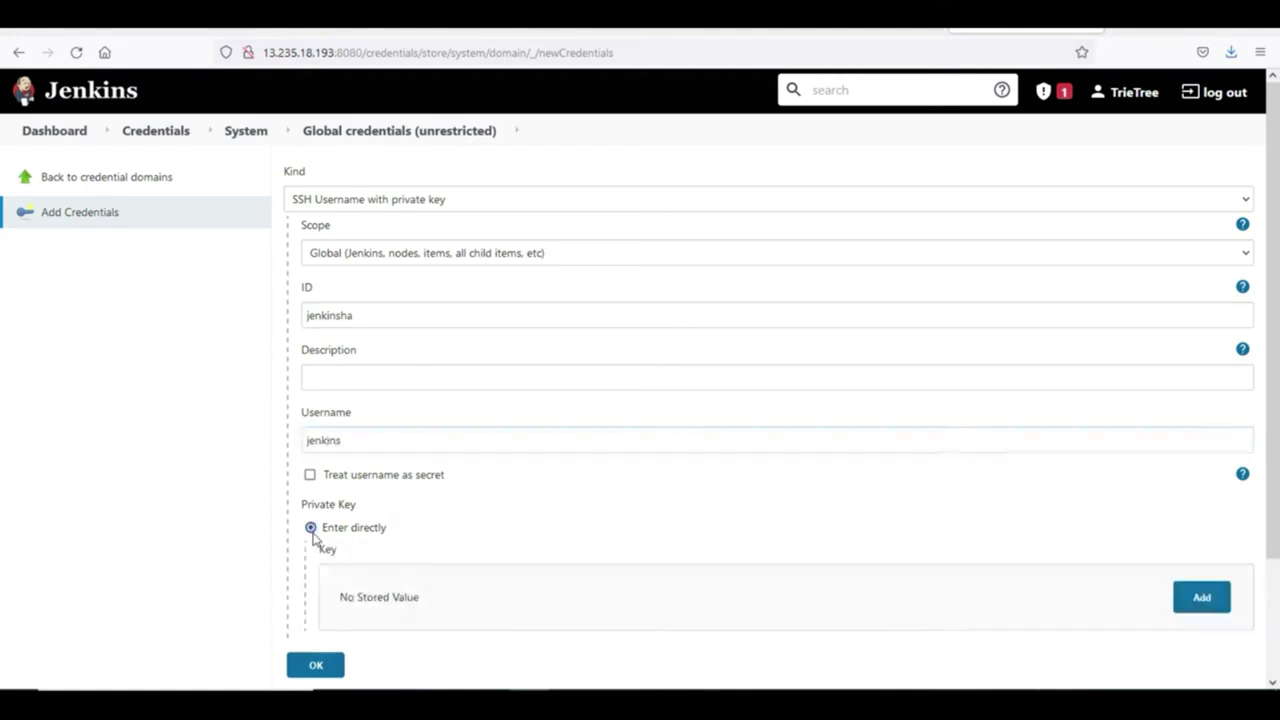
left_click(1199, 592)
- In the second server's terminal, stop the ping and change into the .ssh folder
mouse_move(689, 642)
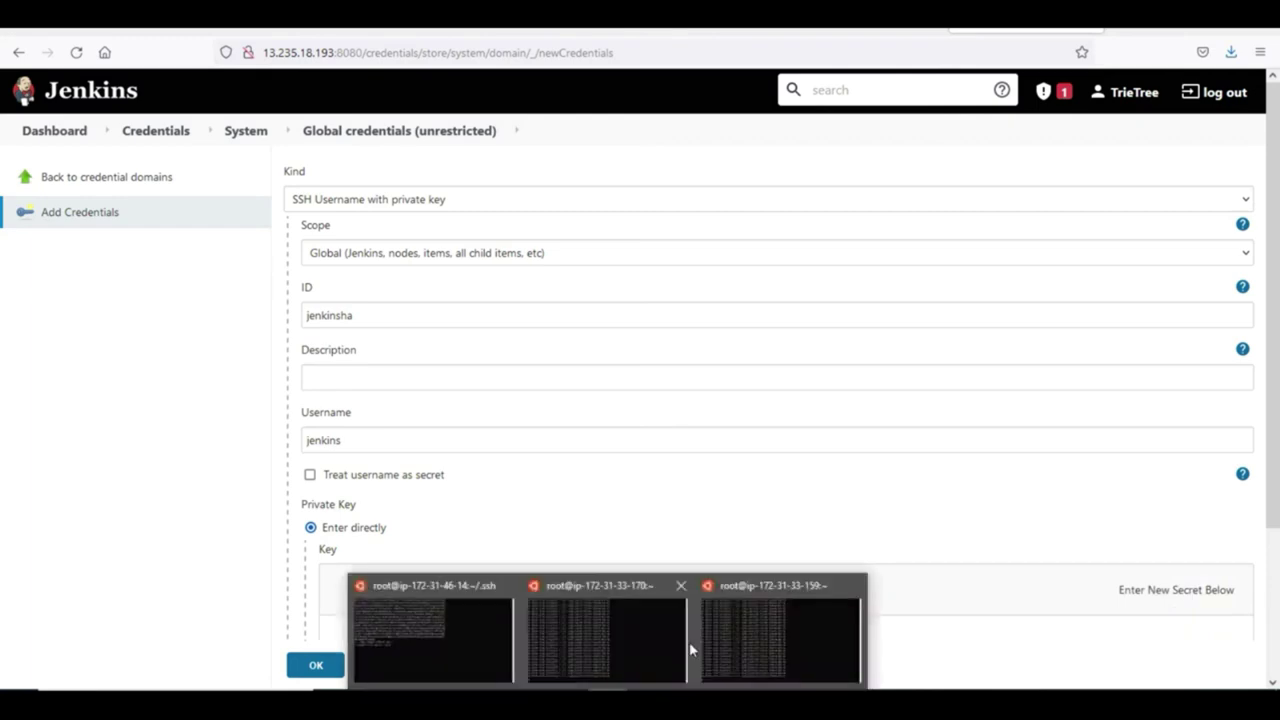
left_click(629, 640)
key("ctrl+c")
key("Return")
key("Return")
key("Return")
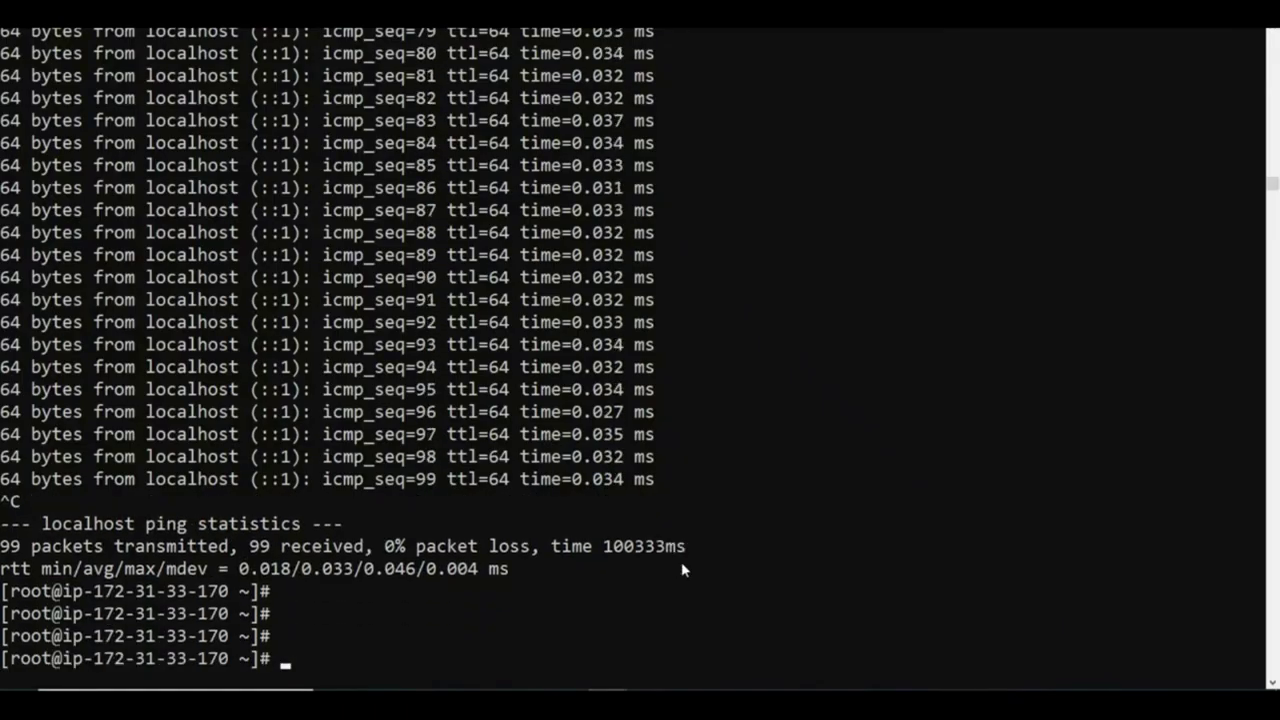
type("cd .ssh/")
key("Return")
- Print the id_rsa private key with cat id_rsa and look over the output
type("ls")
key("BackSpace")
key("BackSpace")
type("cat id")
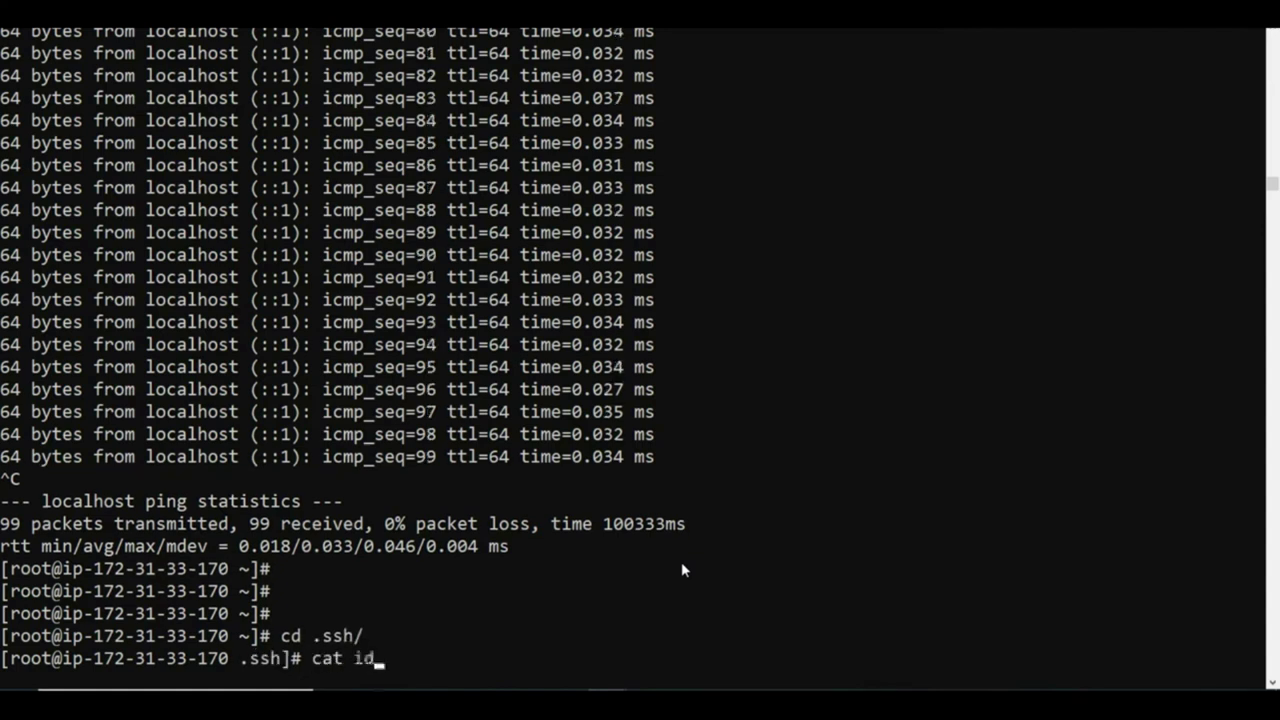
type("-")
key("BackSpace")
type("-")
key("BackSpace")
key("BackSpace")
type("d_rsa")
key("Return")
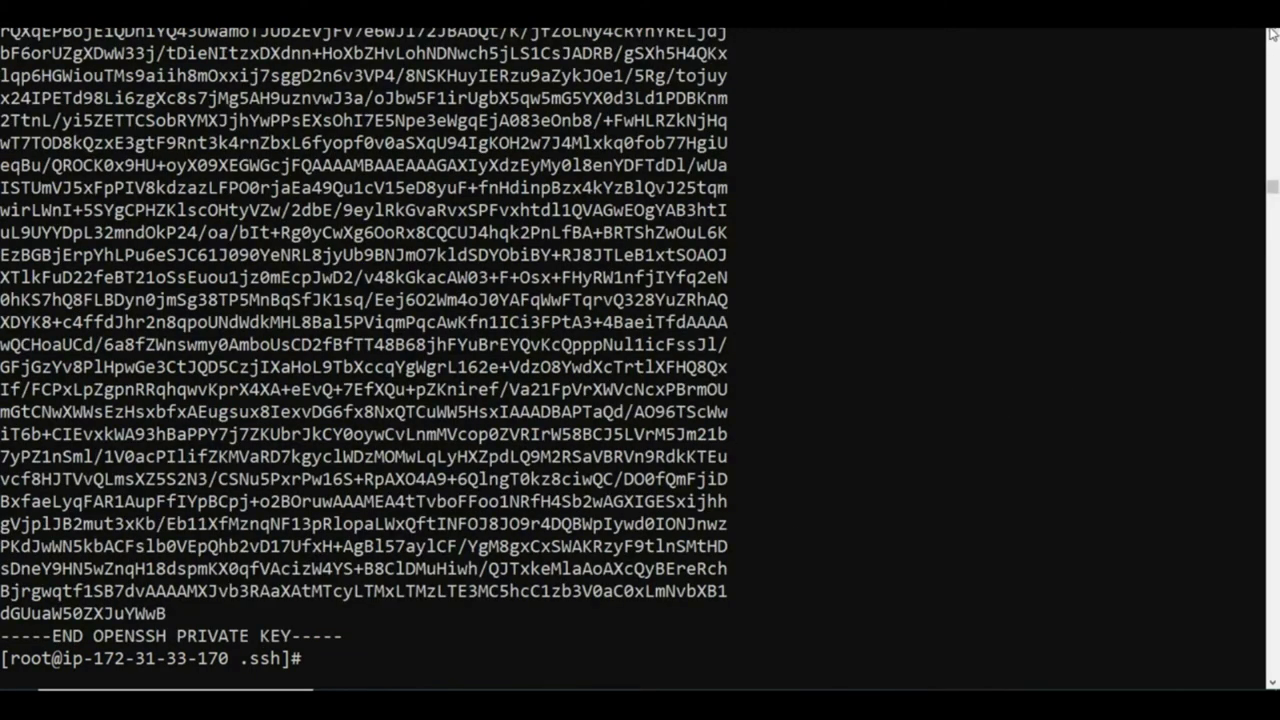
scroll(751, 229, "up", 20)
scroll(1273, 243, "down", 9)
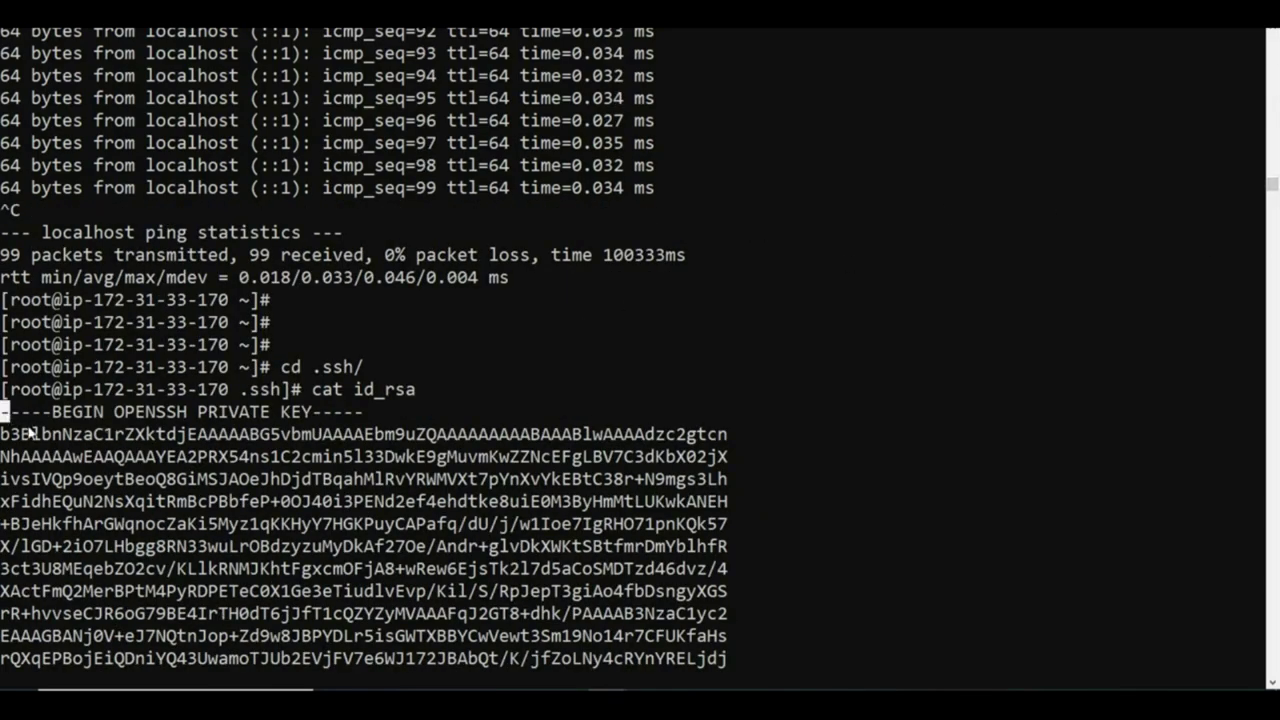
scroll(12, 418, "down", 15)
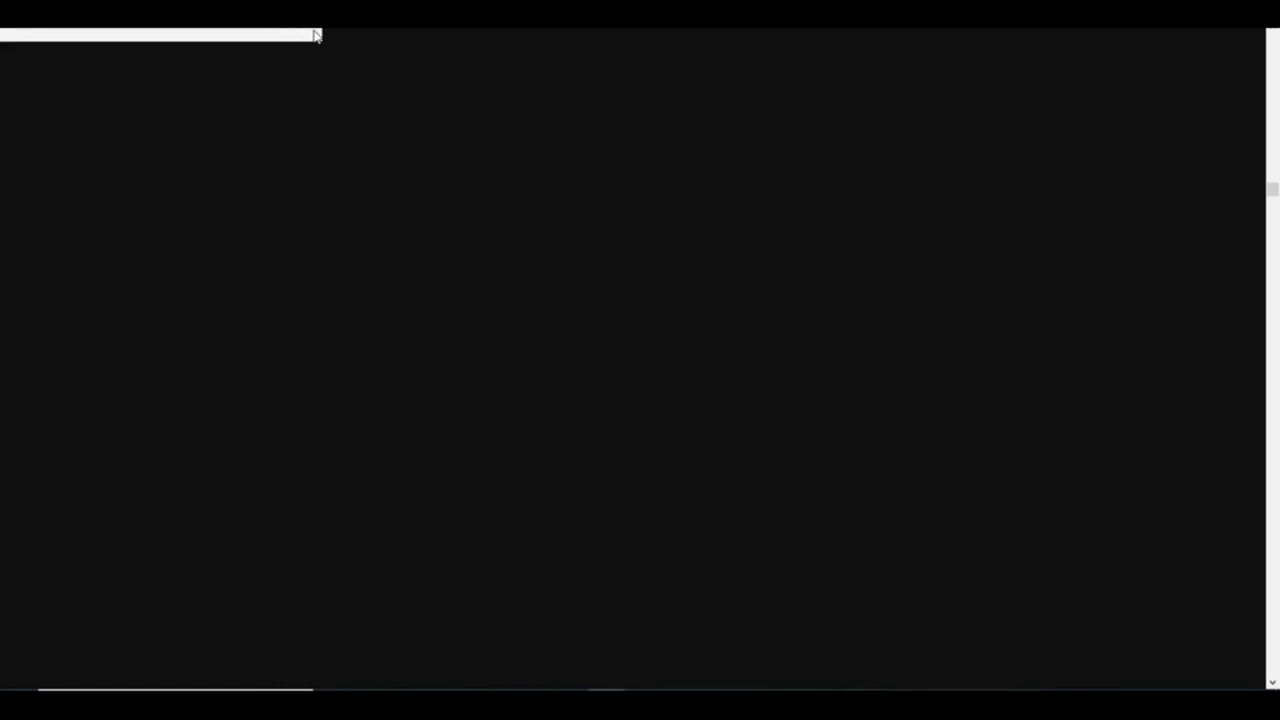
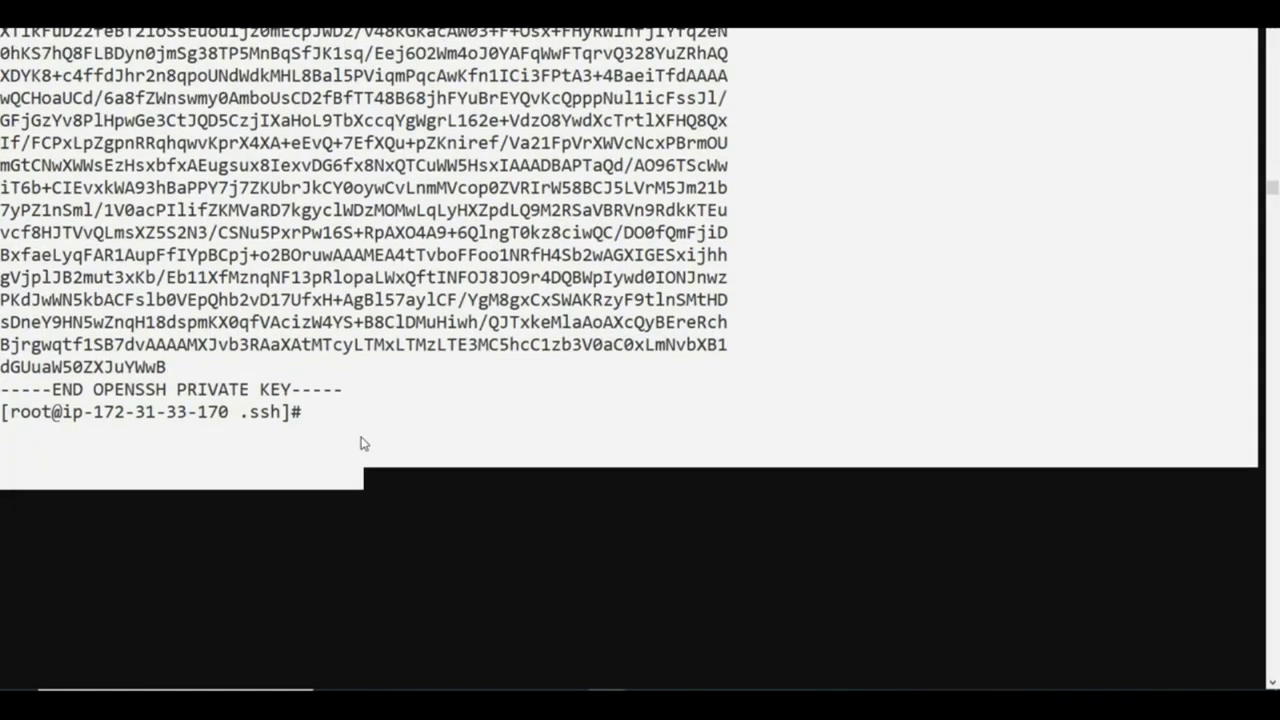
- Copy the printed id_rsa private key and rerun ping localhost to keep the session alive
left_click_drag(363, 443, 374, 398)
right_click(432, 423)
key("Up")
key("Up")
key("Up")
key("Return")
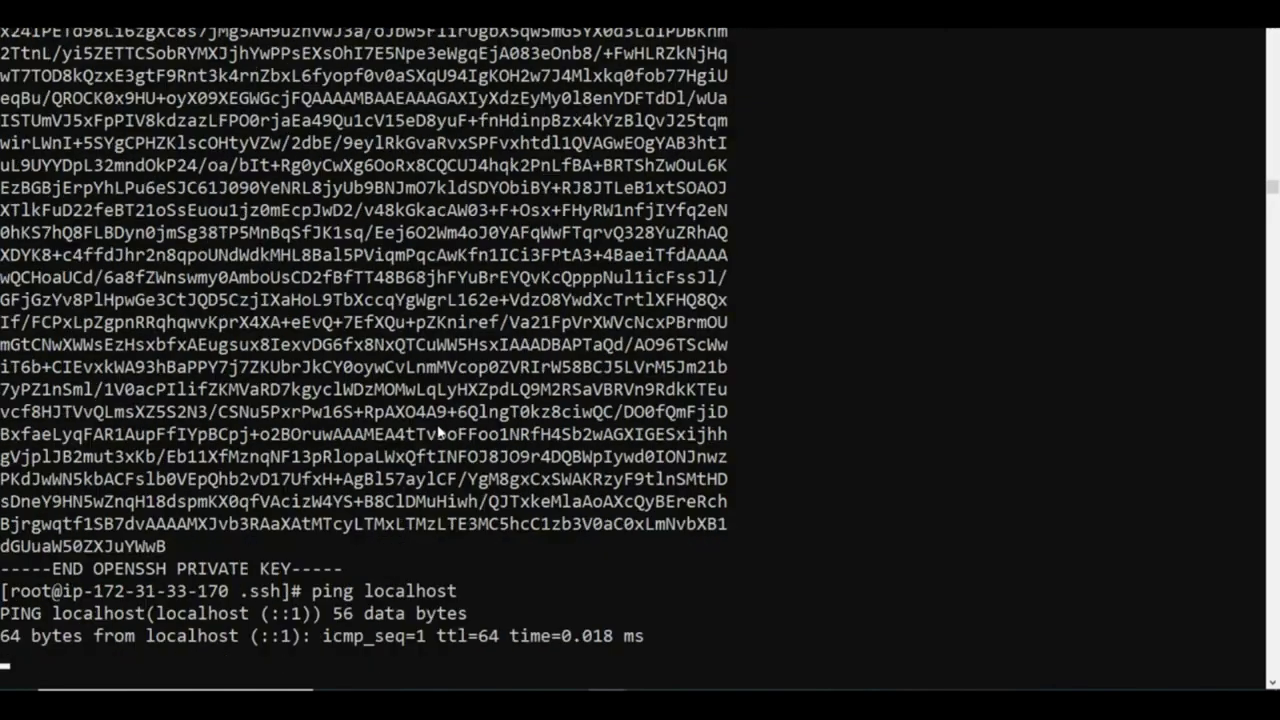
key("alt+Tab")
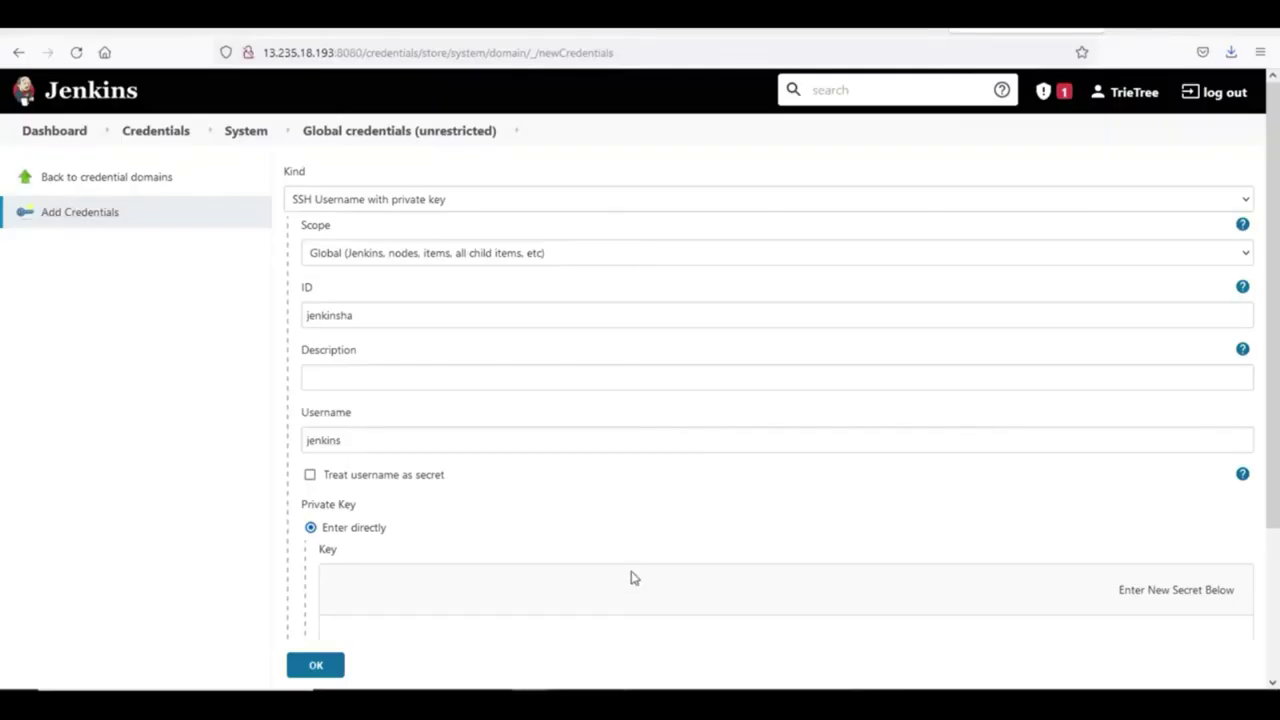
- Paste the private key into the jenkinsha credential for user jenkins, save it, and return to the dashboard
left_click(589, 634)
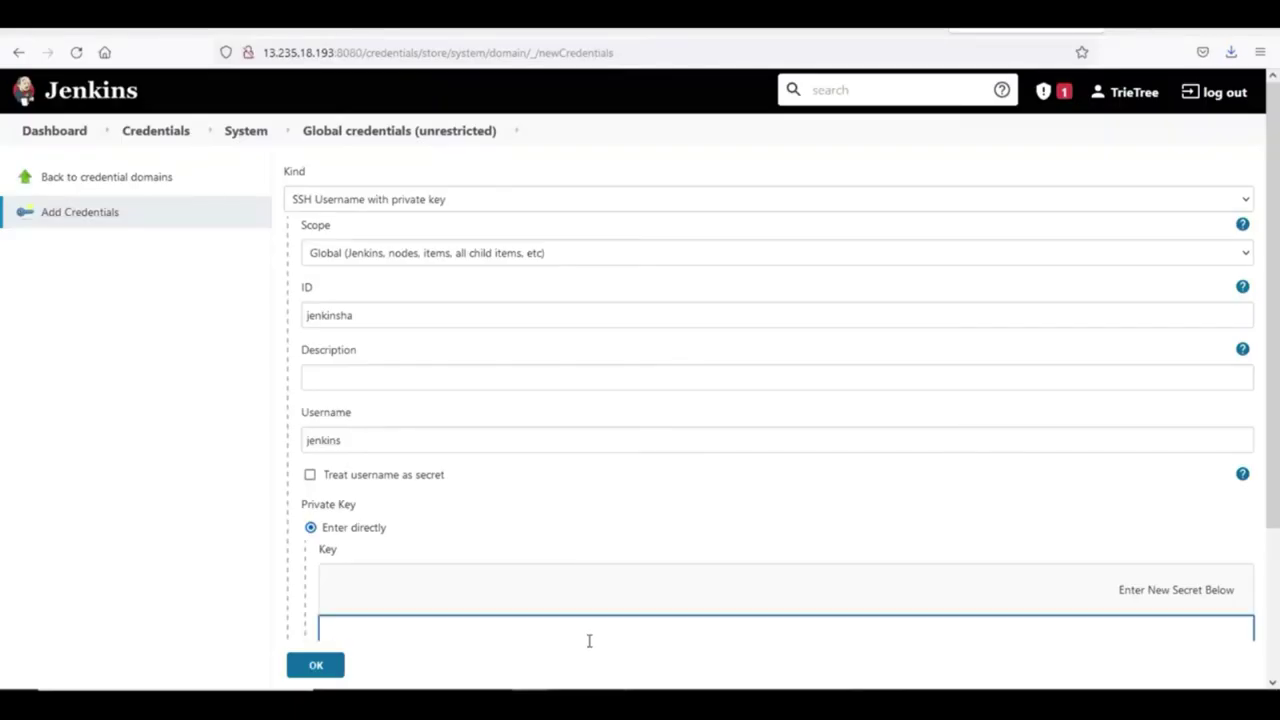
key("ctrl+v")
left_click(314, 666)
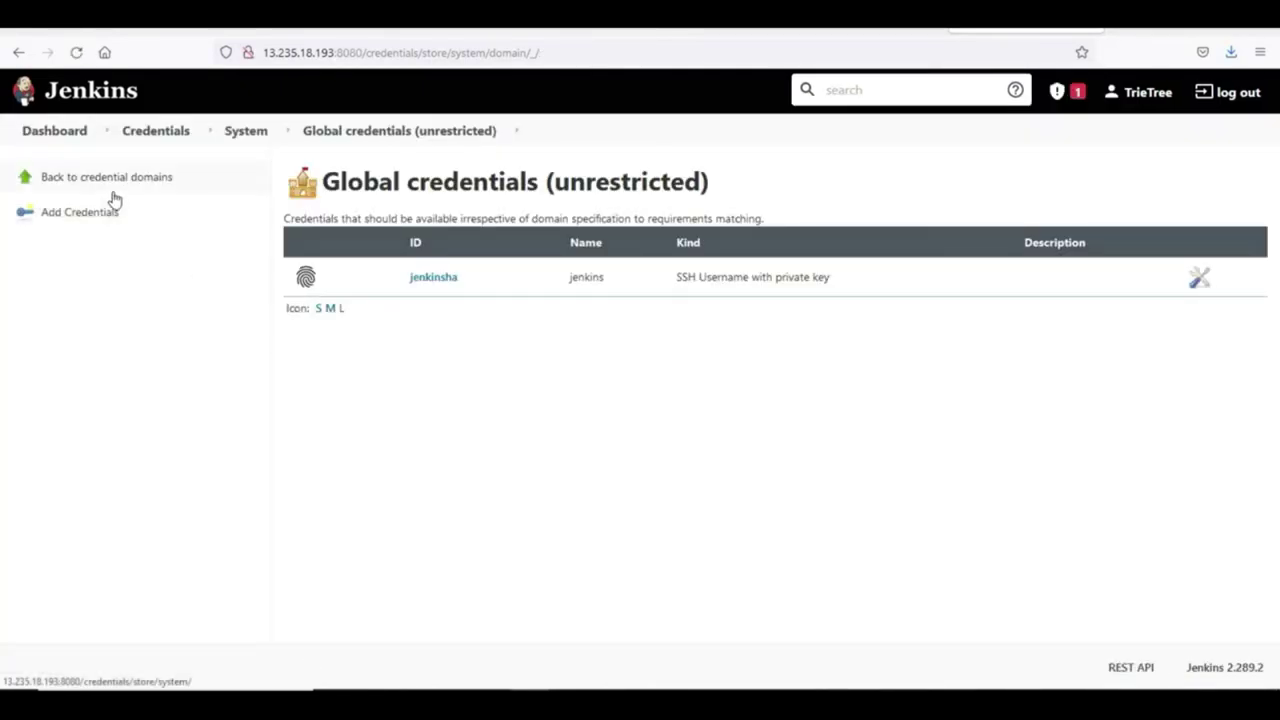
left_click(55, 131)
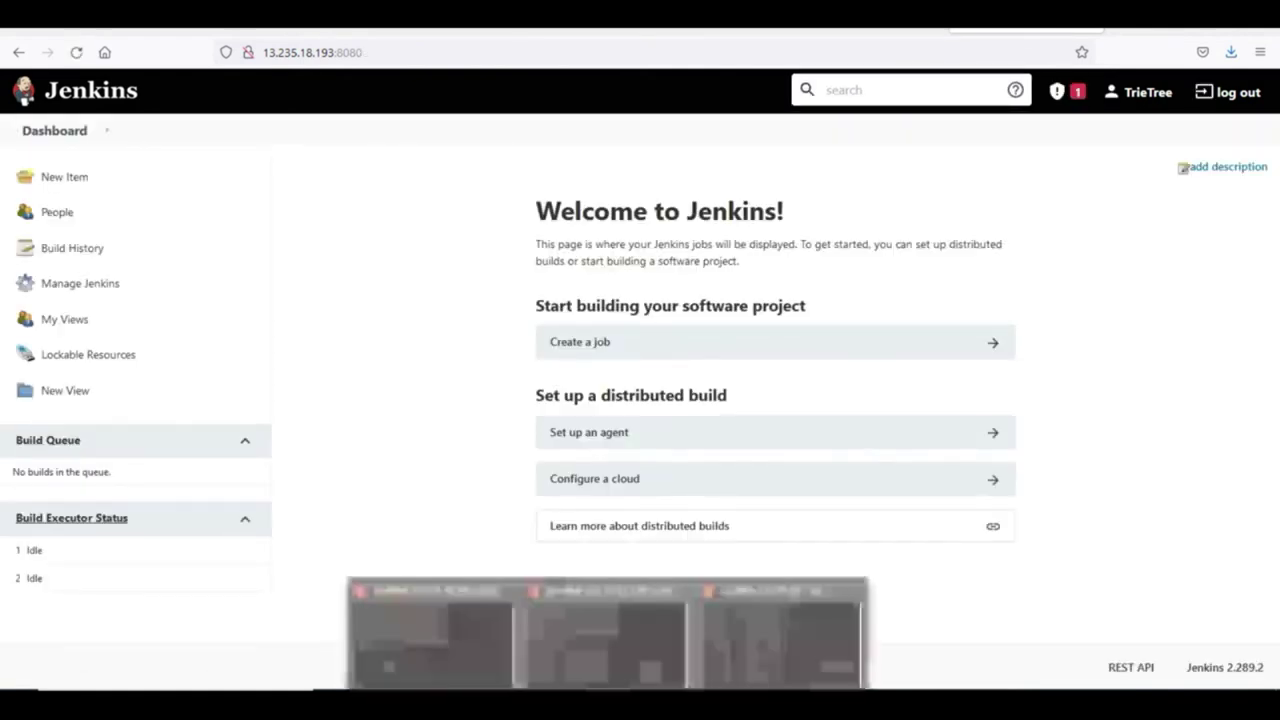
- Rerun ping localhost in the second node's terminal to keep its session alive
left_click(560, 625)
key("Up")
key("Up")
key("Up")
key("Up")
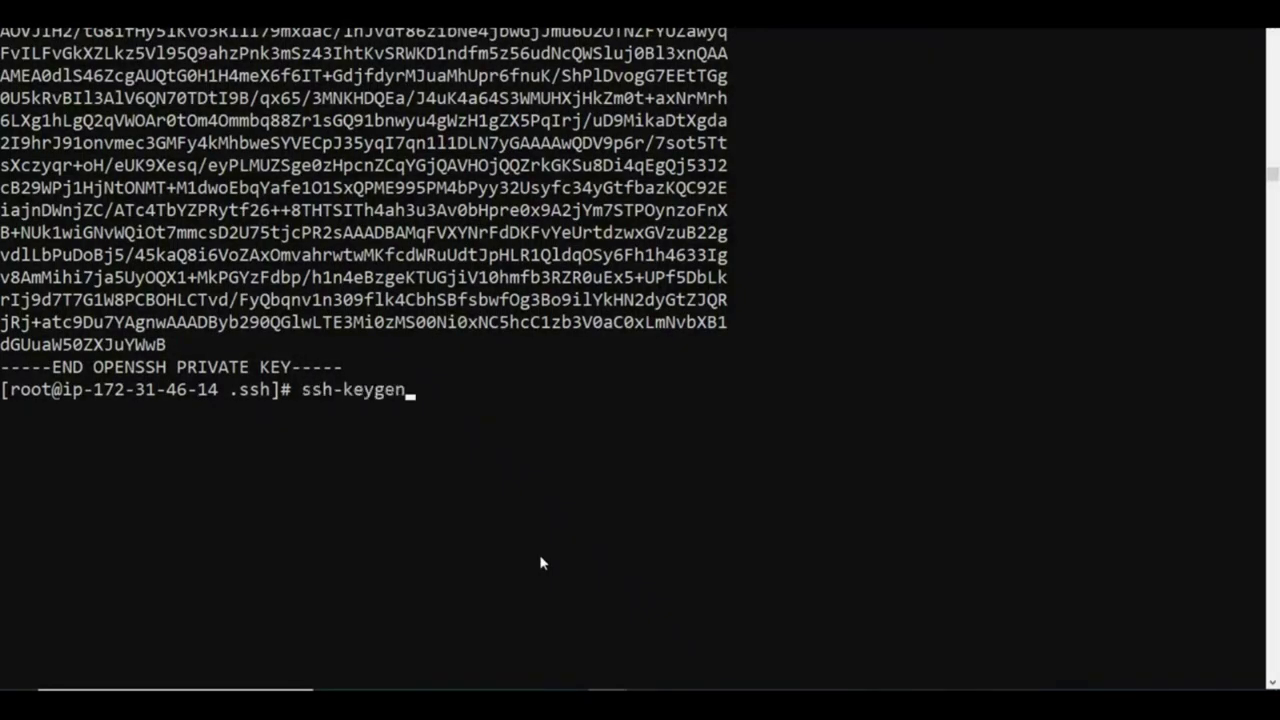
key("Return")
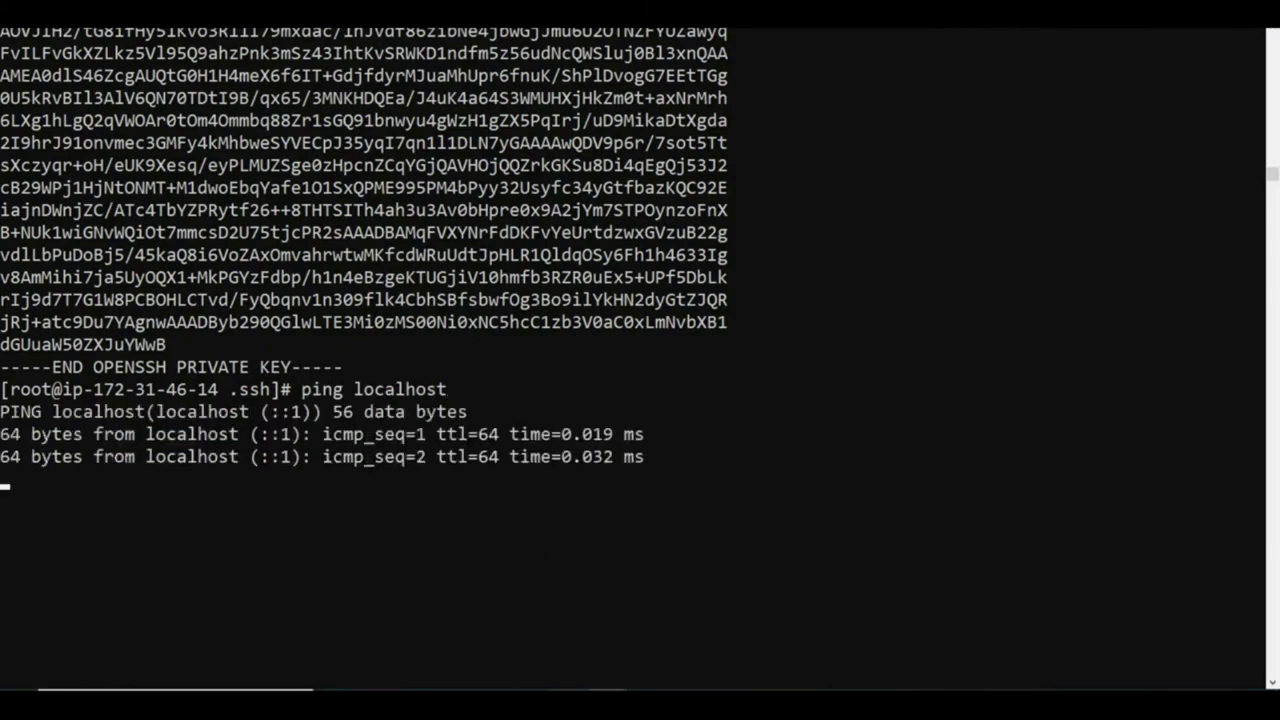
mouse_move(528, 705)
left_click(528, 630)
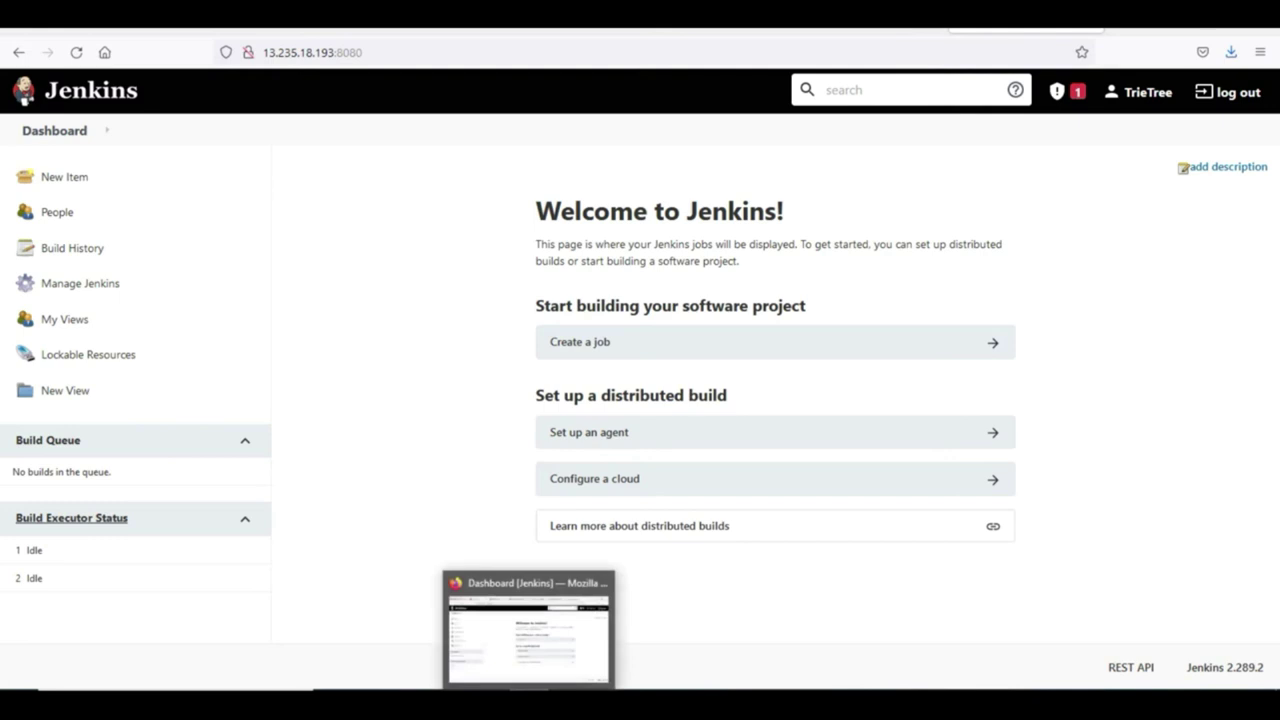
key("alt+Tab")
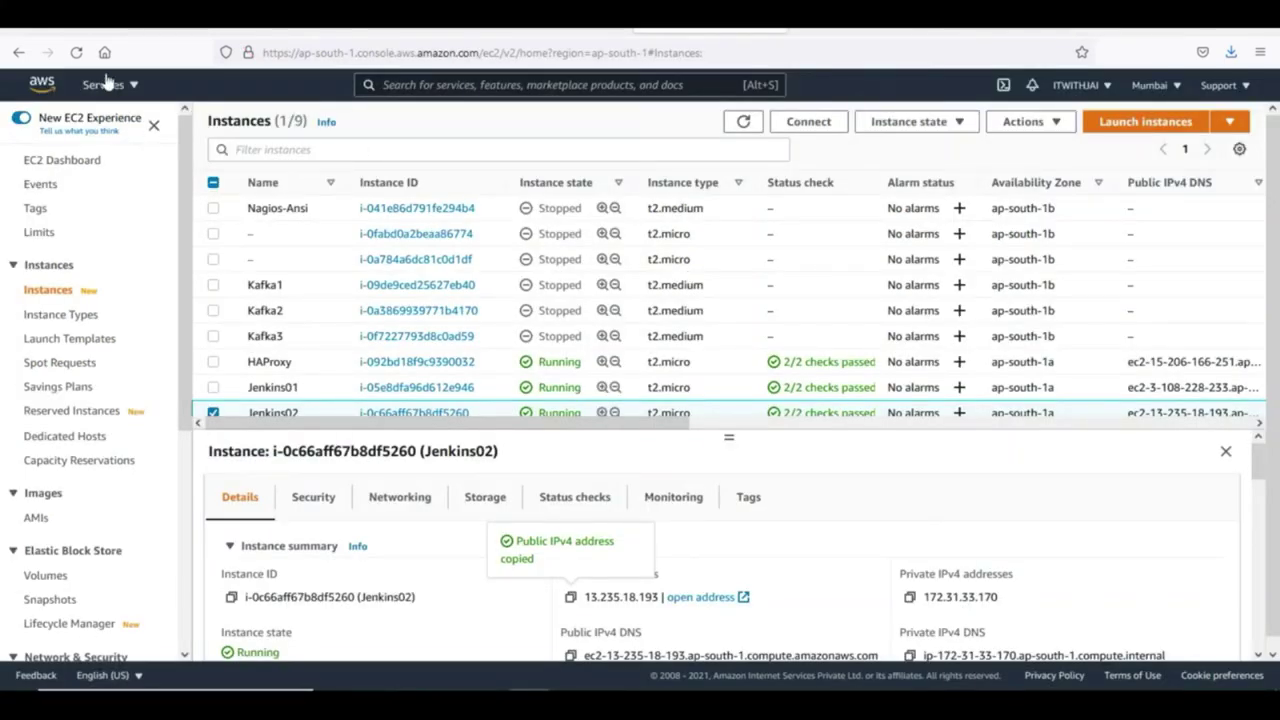
- Search the console for EFS and begin creating a new file system
left_click(104, 84)
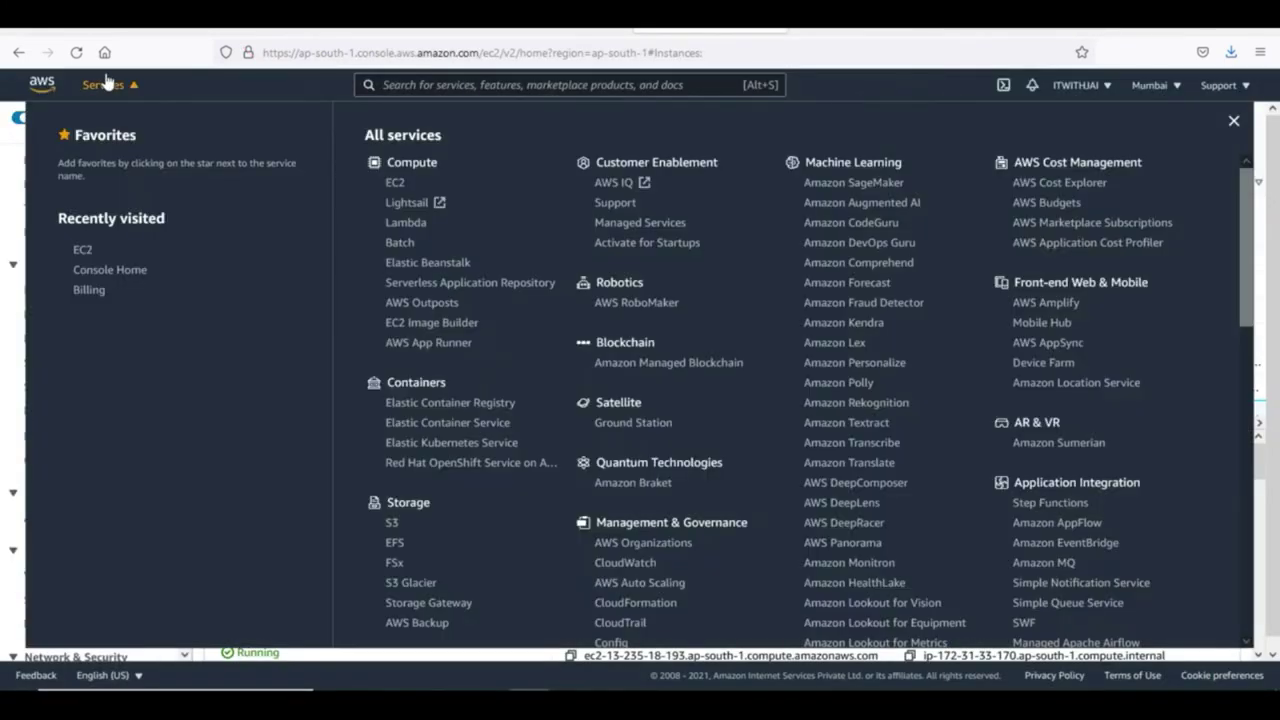
left_click(479, 85)
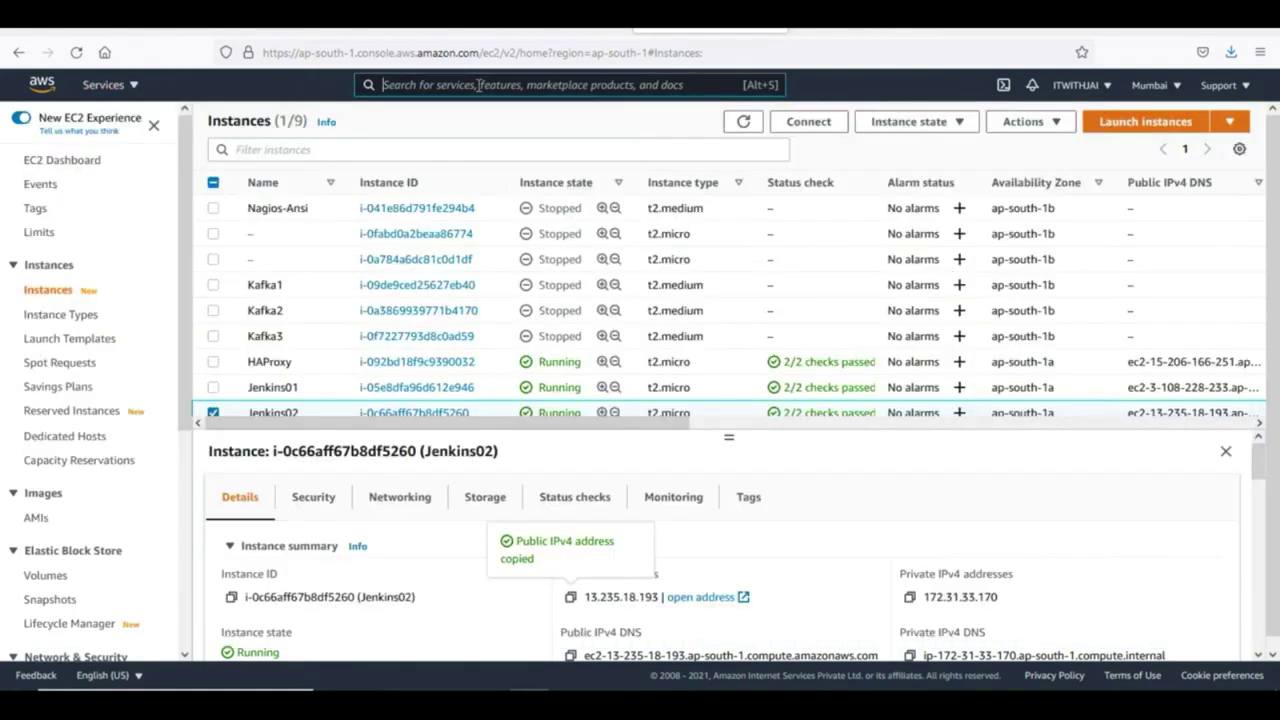
type("efs")
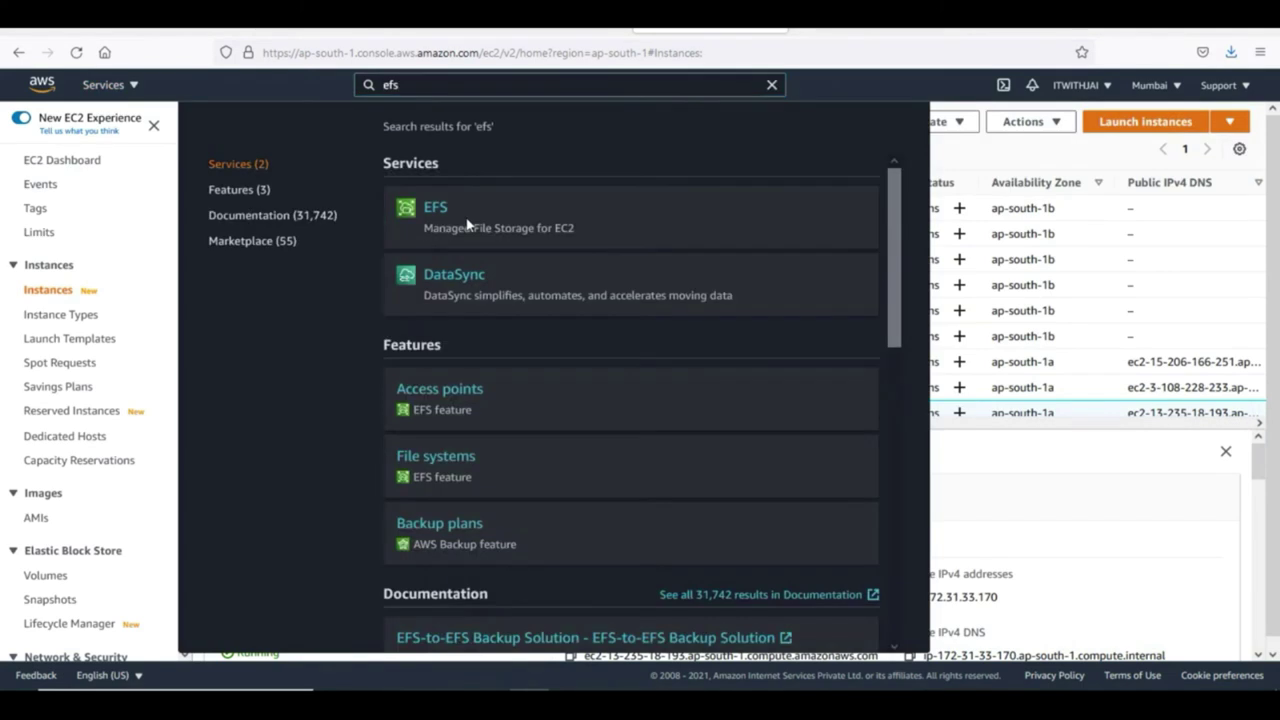
left_click(467, 224)
double_click(514, 228)
left_click(433, 210)
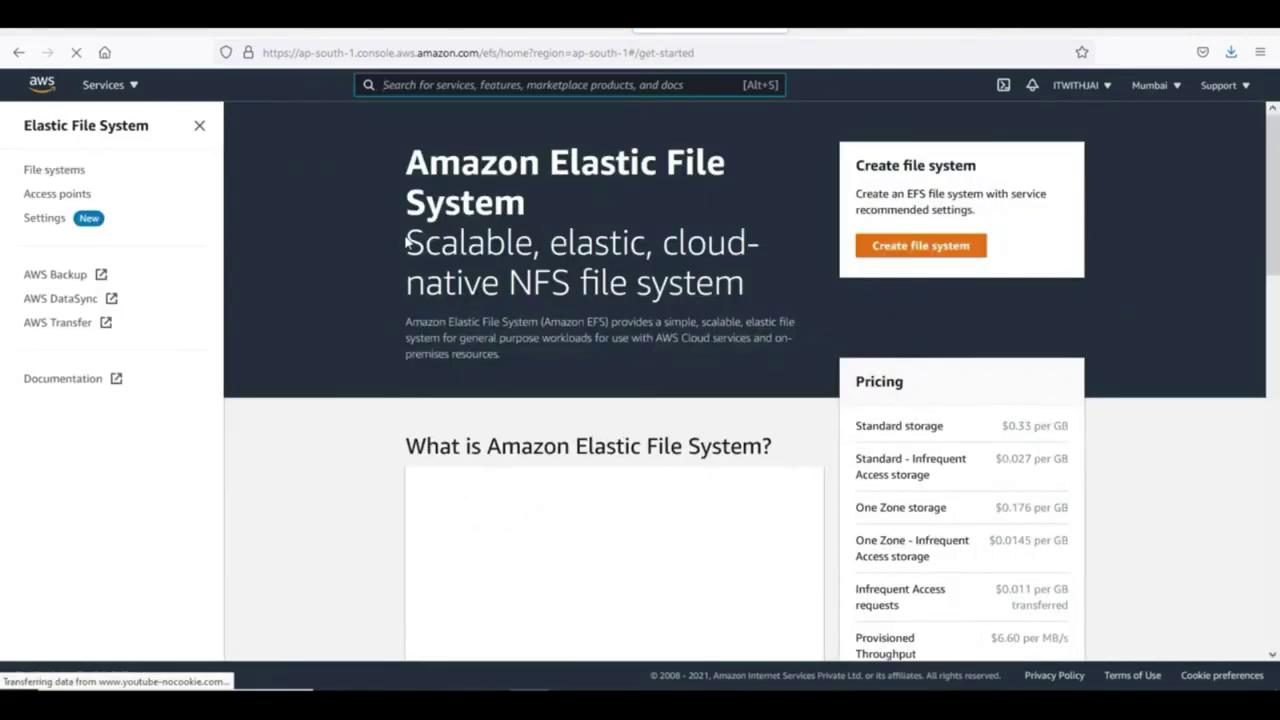
left_click(929, 247)
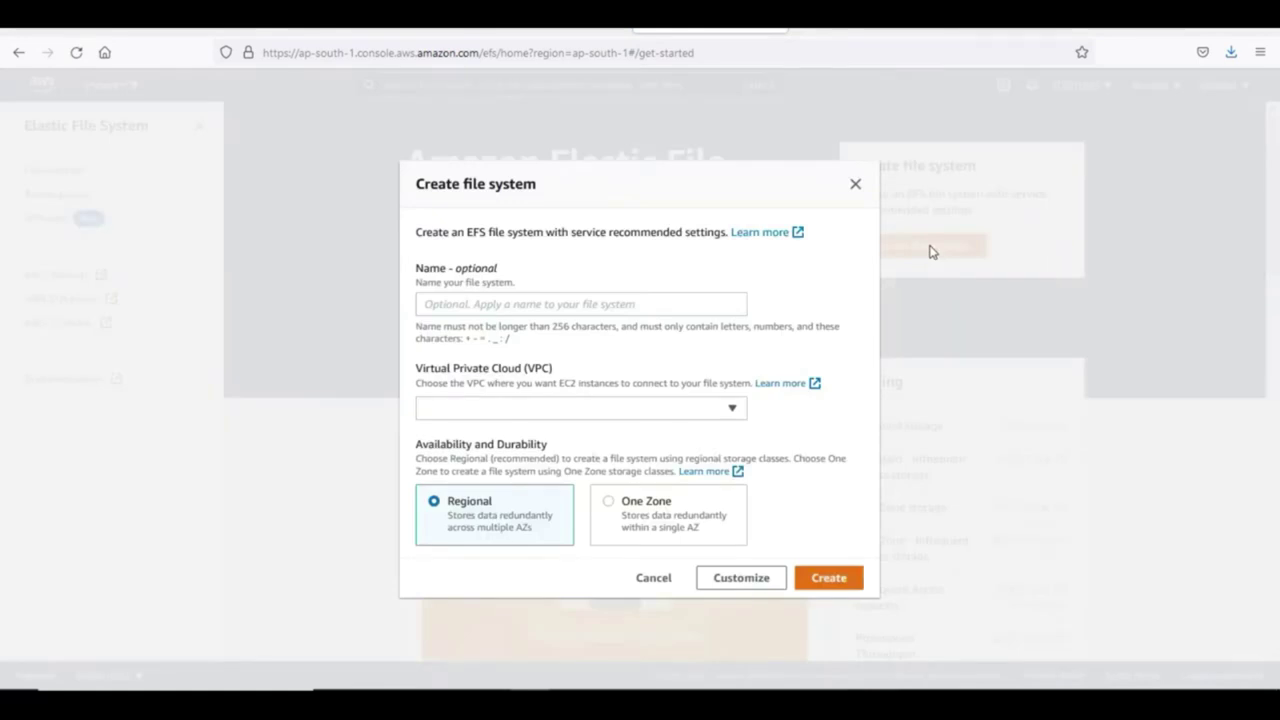
- Name the file system 'jenkins' and create it with the default VPC and Regional settings
left_click(531, 300)
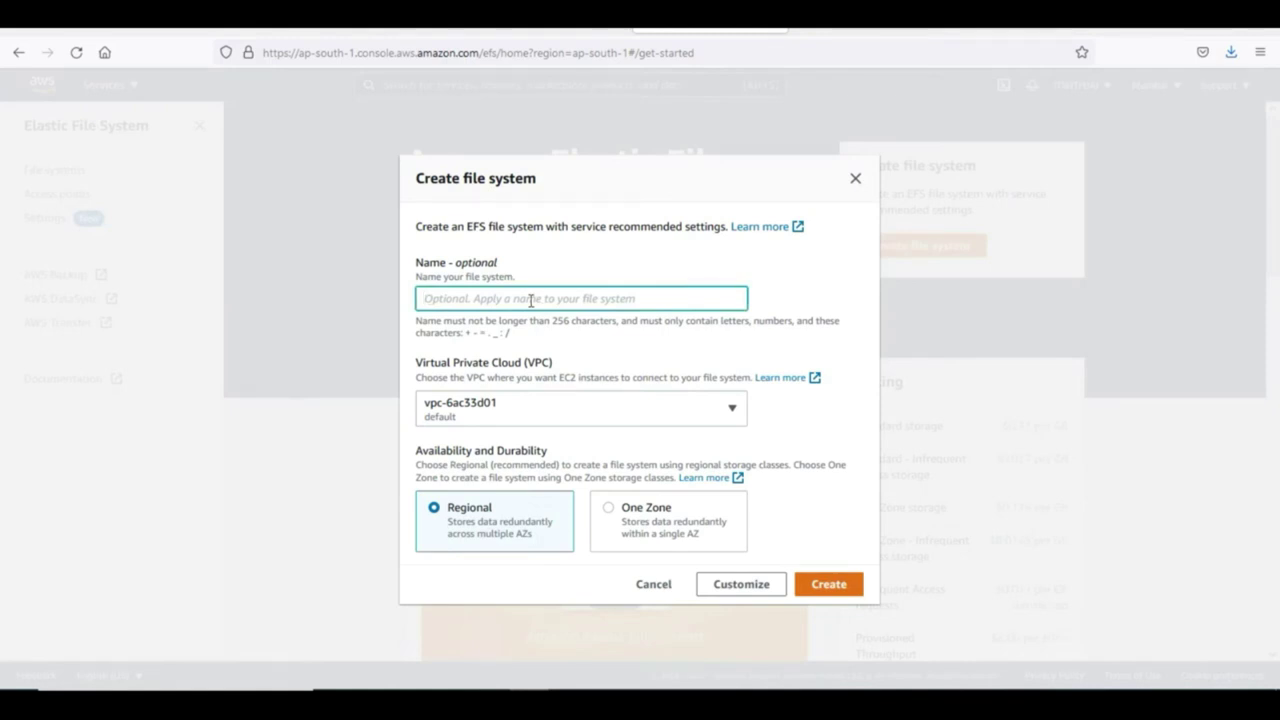
type("jenkins")
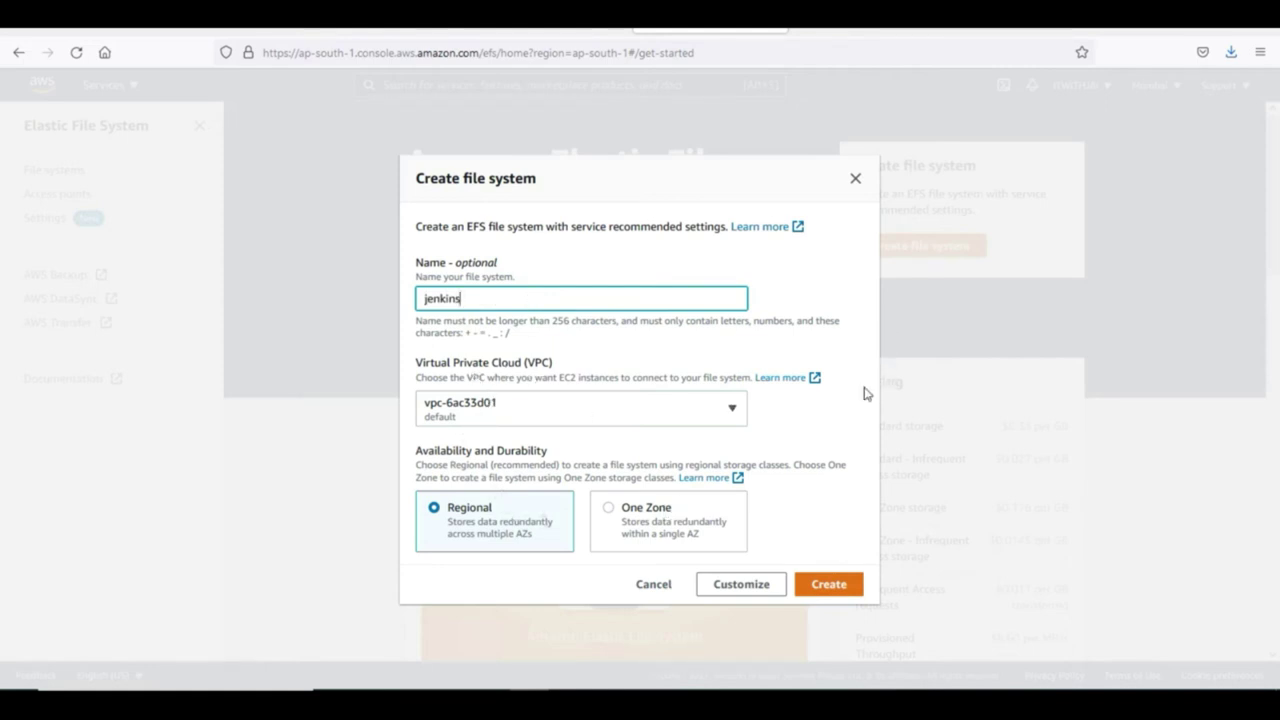
left_click(832, 586)
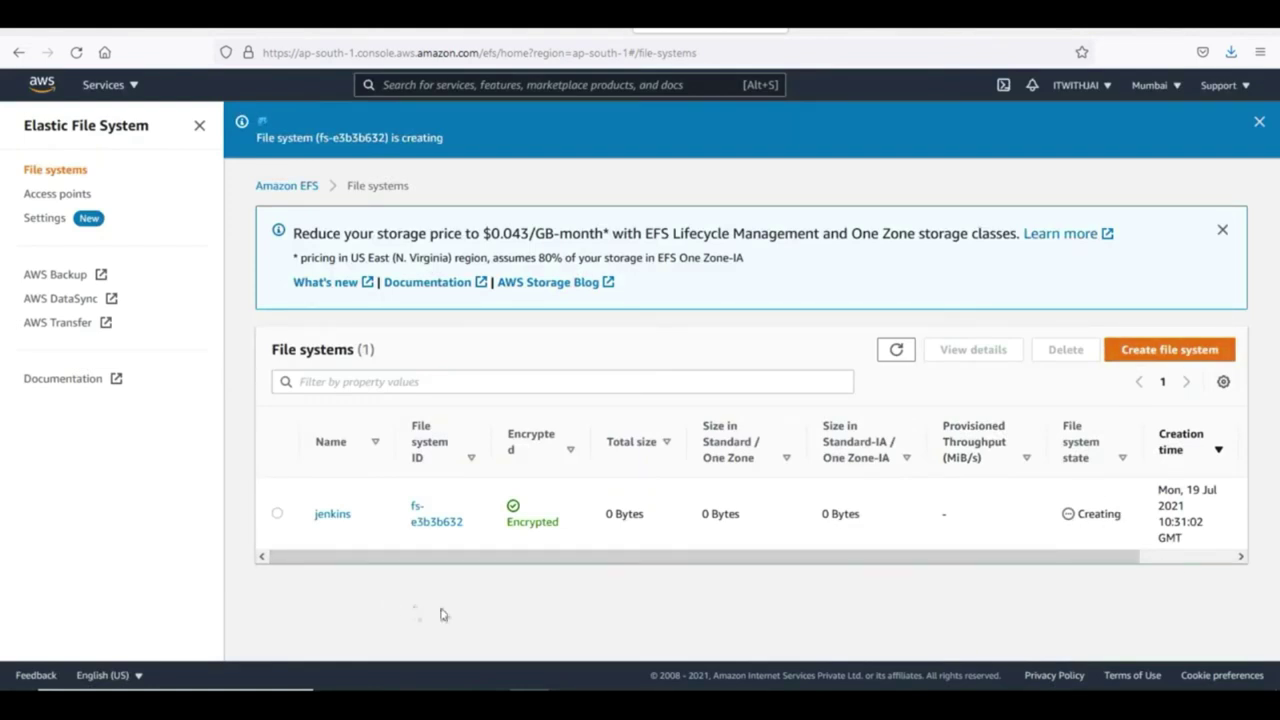
- Open the jenkins file system and review its Monitoring and Metered size details
left_click(331, 515)
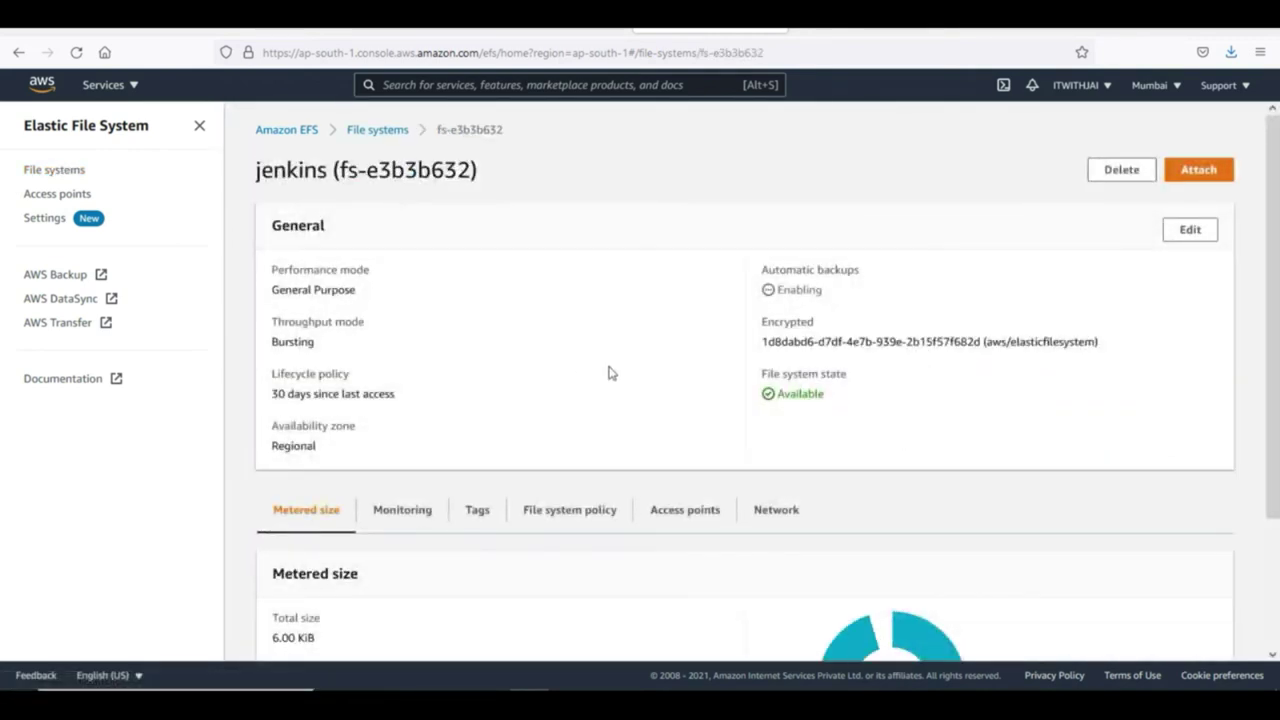
left_click_drag(1273, 218, 1270, 291)
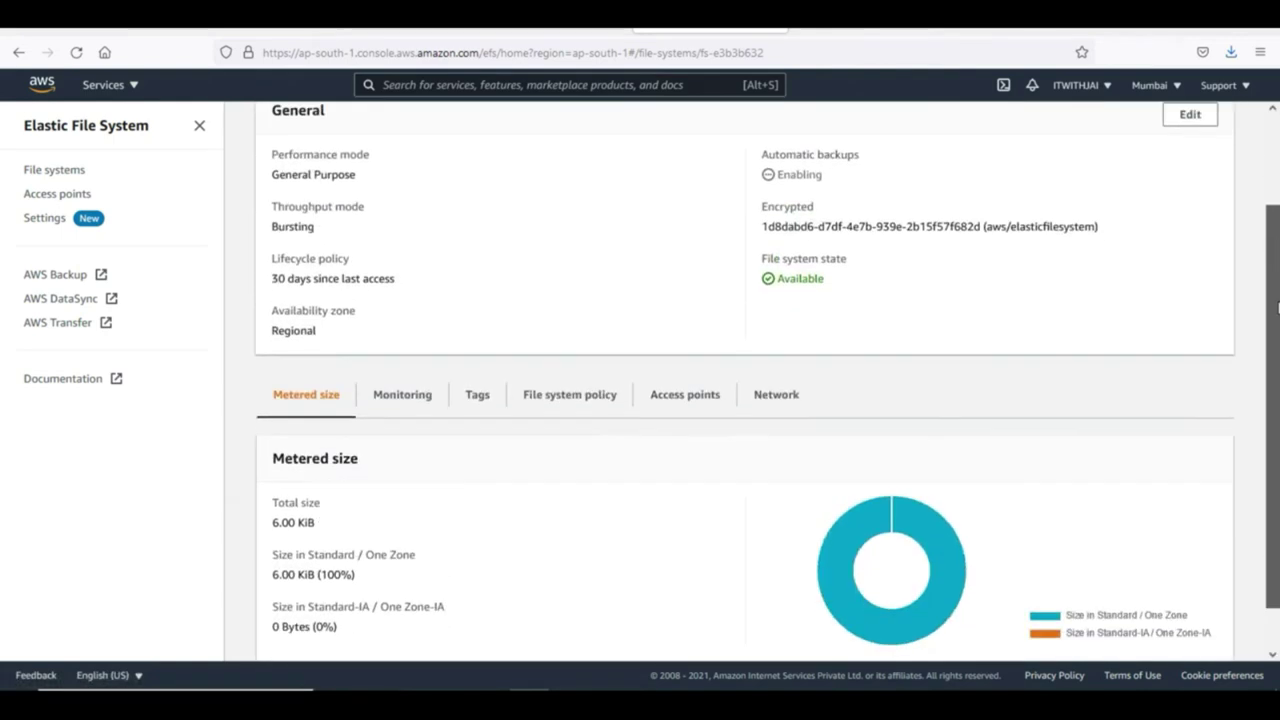
left_click(410, 402)
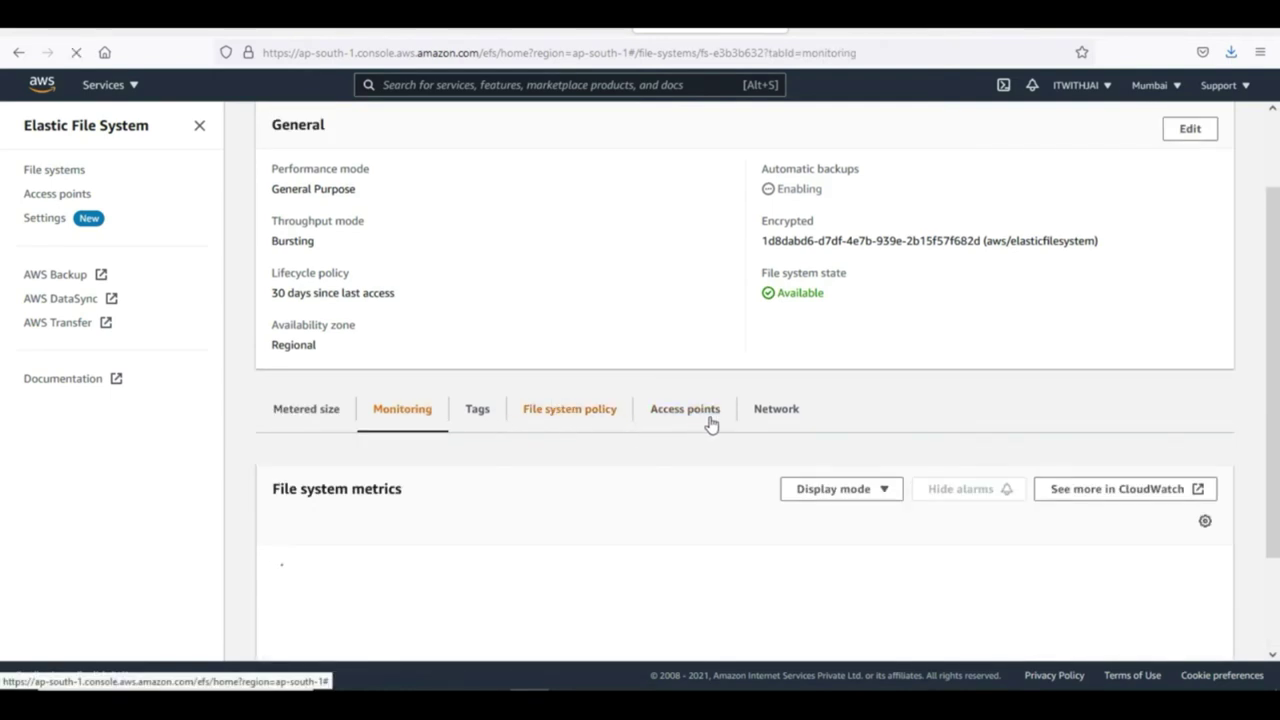
left_click(290, 414)
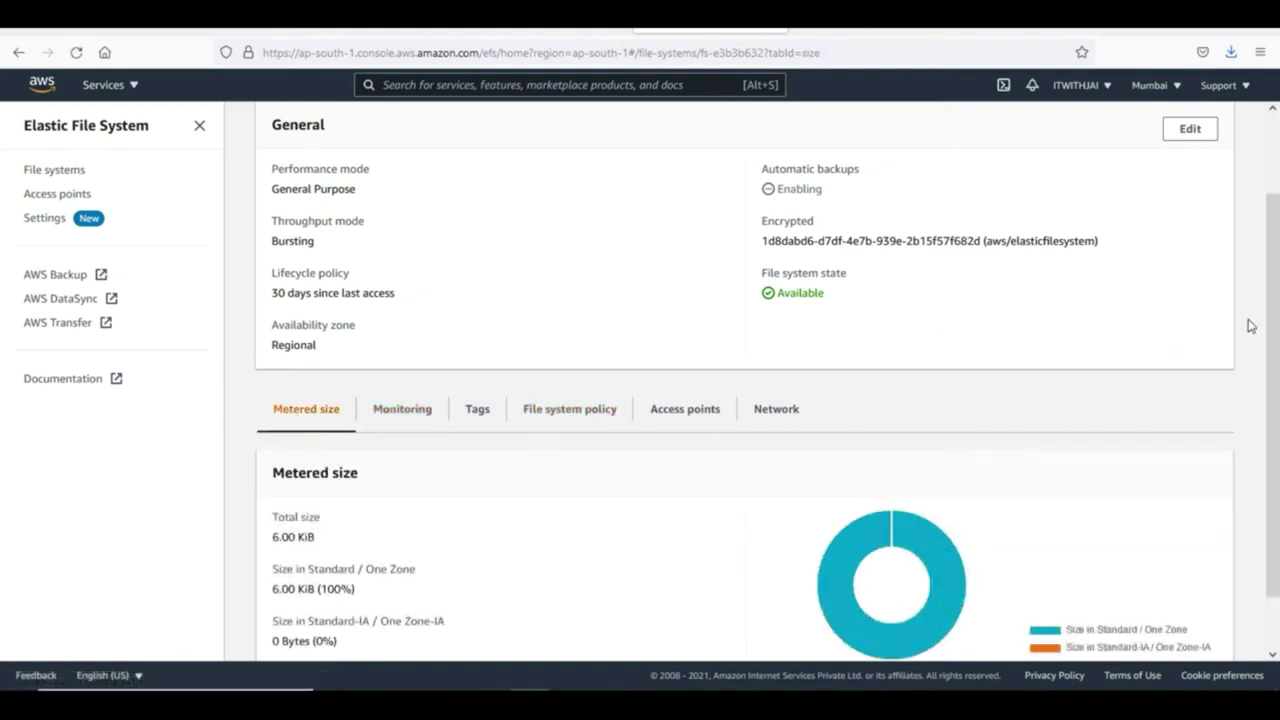
scroll(1252, 325, "up", 2)
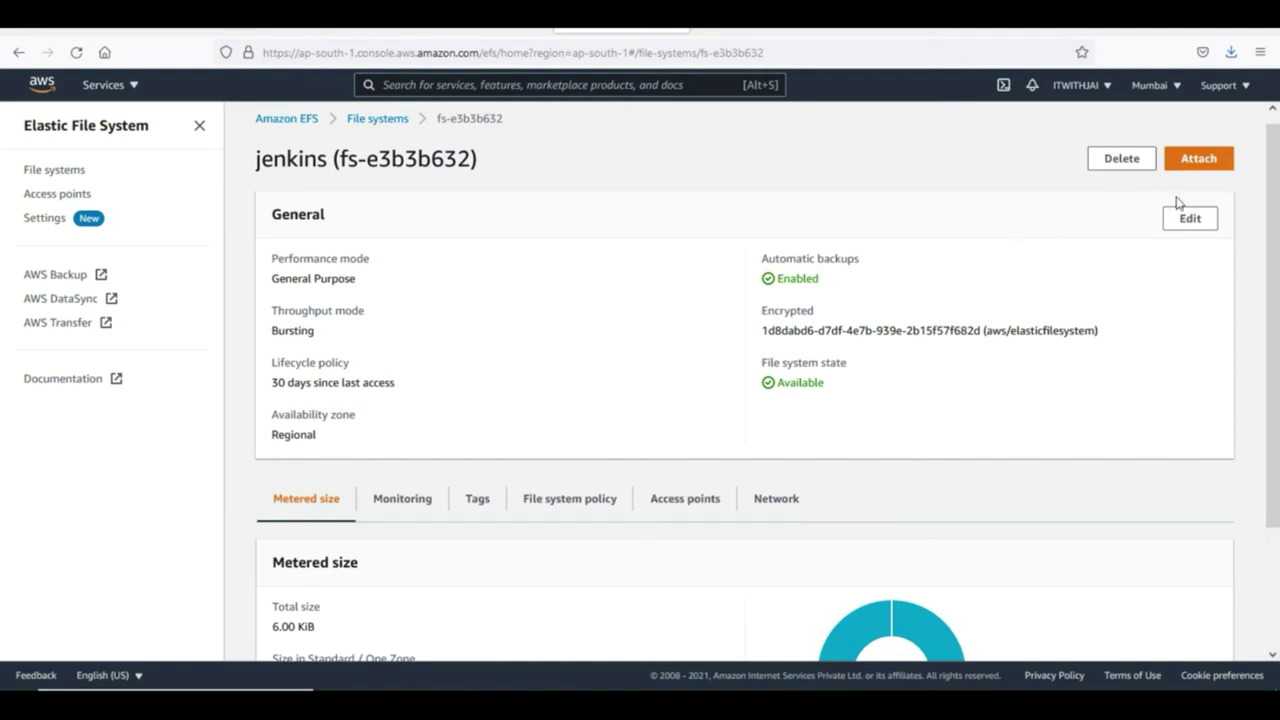
- Show the Attach mount commands and select the file system's EFS DNS name
left_click(1199, 162)
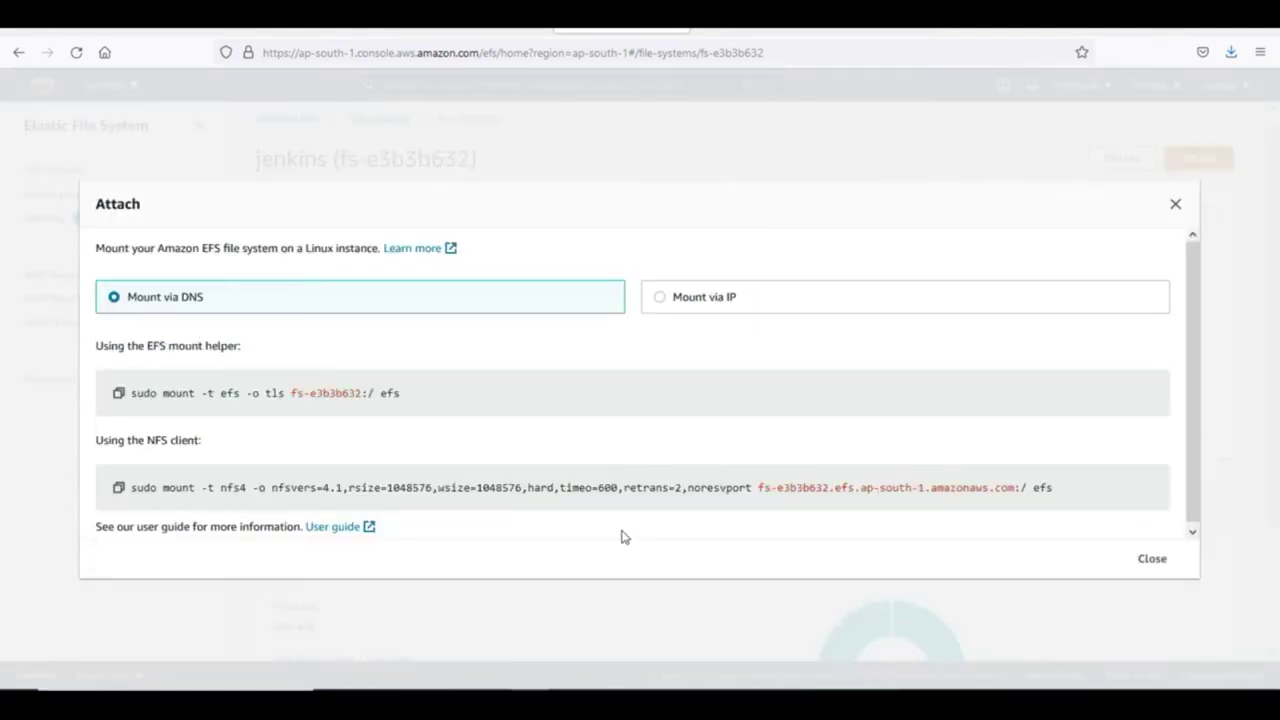
left_click_drag(758, 488, 1019, 487)
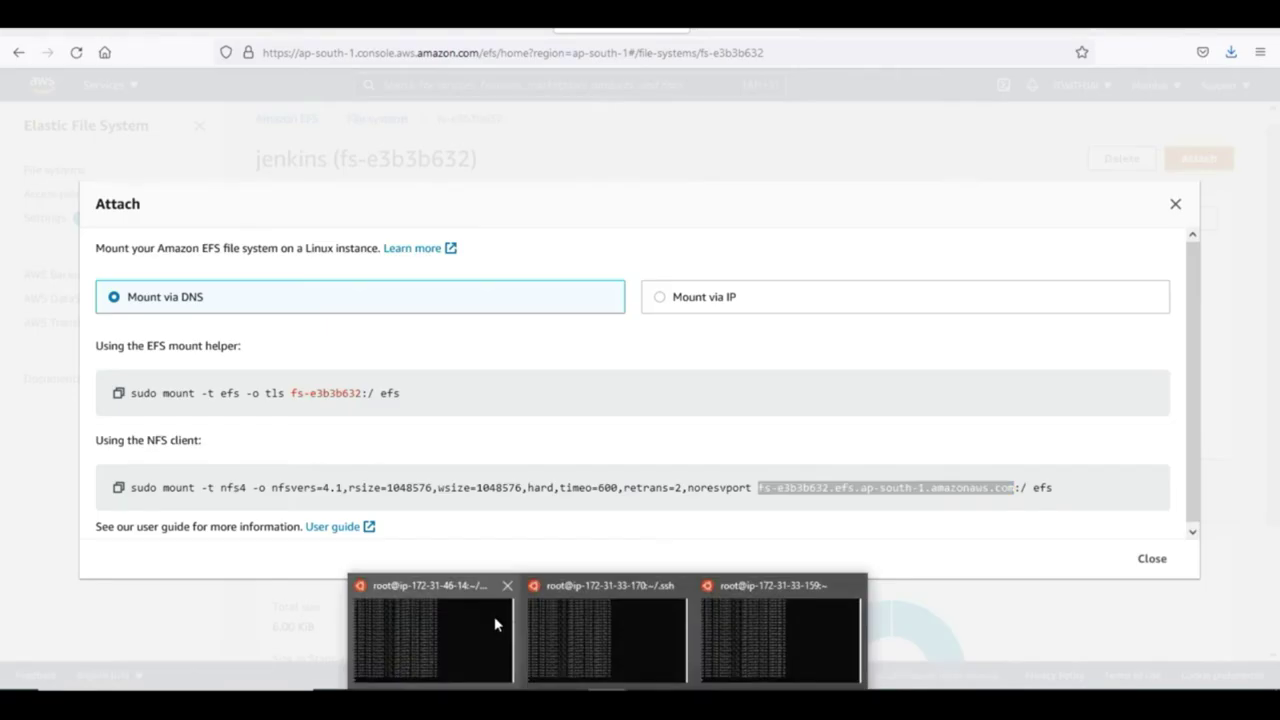
left_click(494, 616)
- Stop the ping on the first node and run 'yum install nfs-utils -y'
key("ctrl+c")
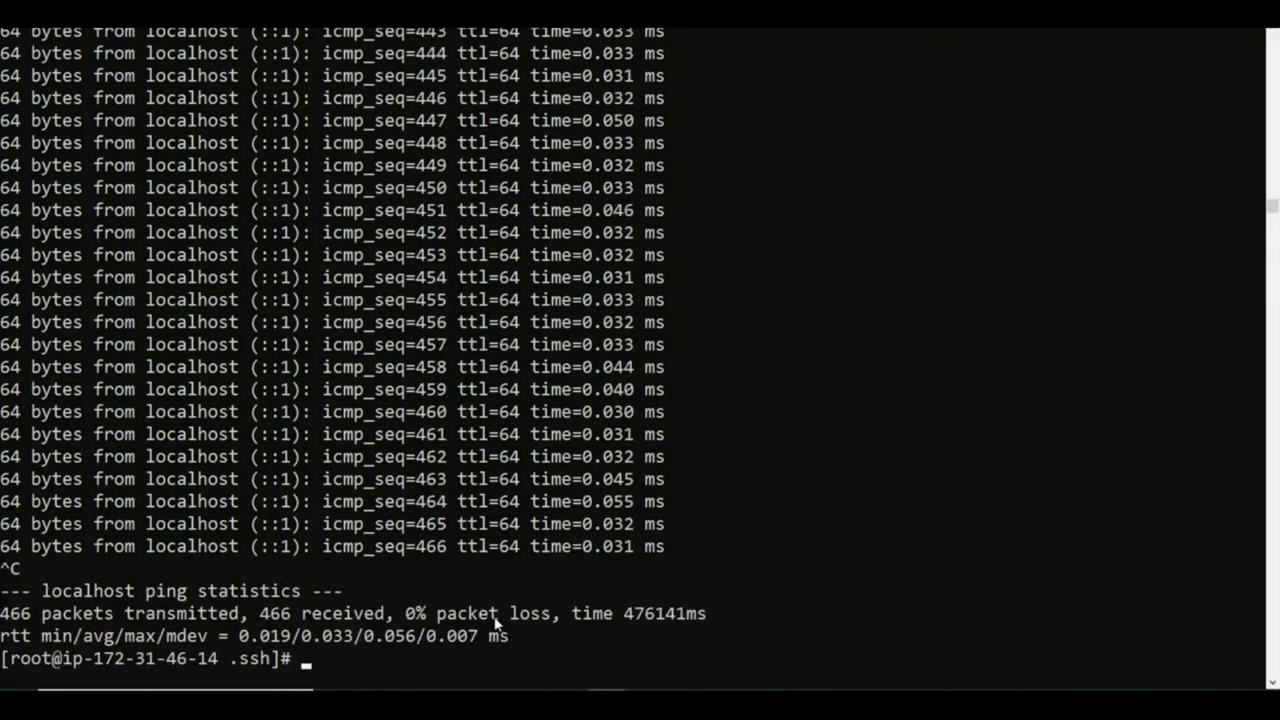
key("Return")
key("Return")
type("yum")
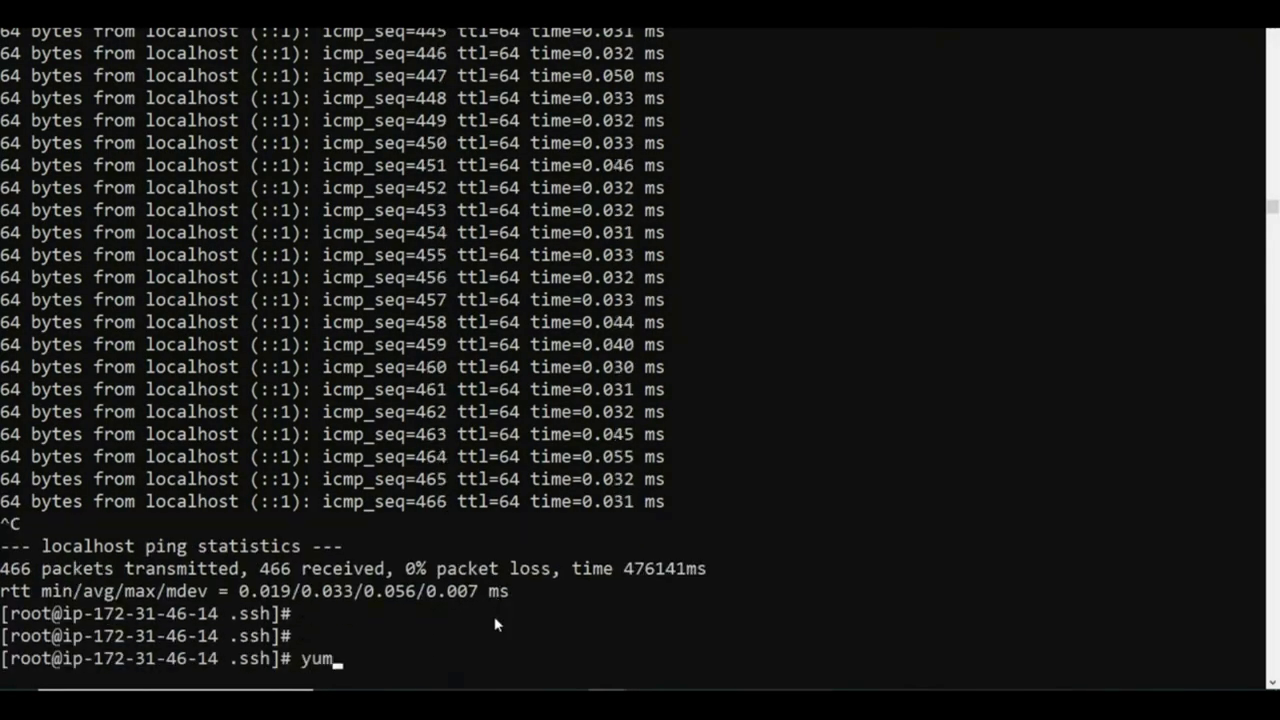
type(" install nf")
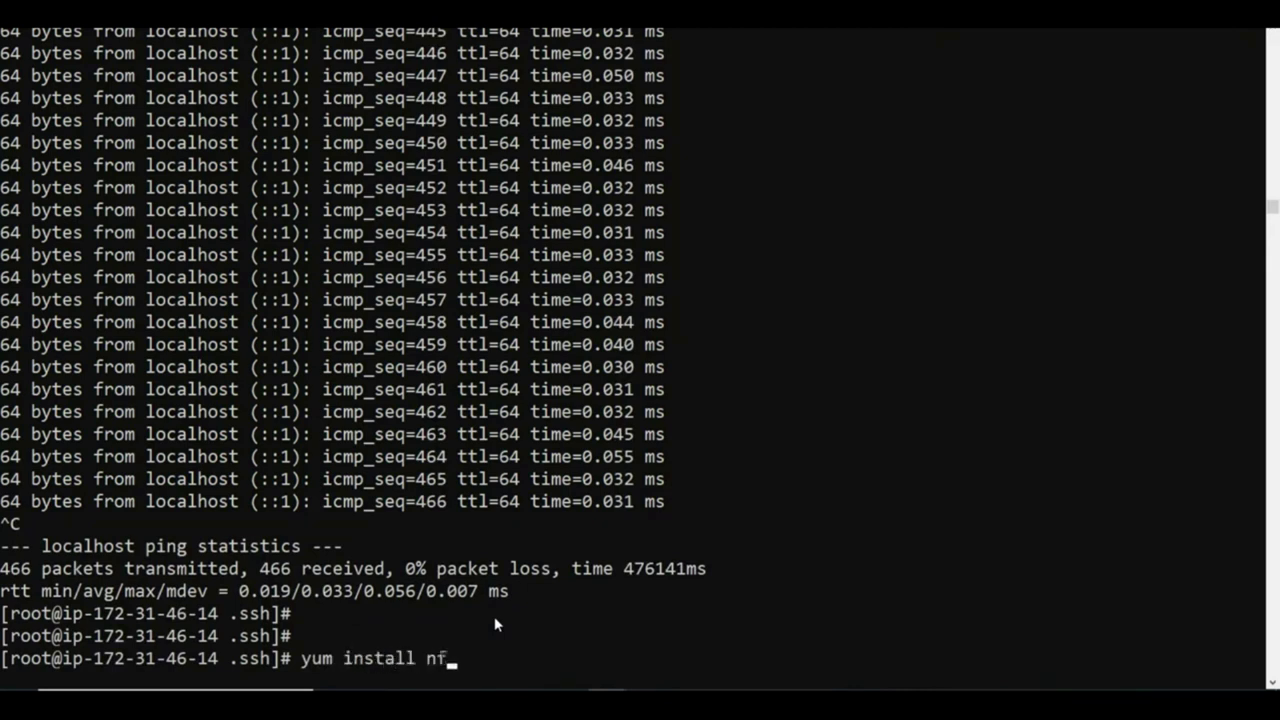
type("s-utils -y")
key("Return")
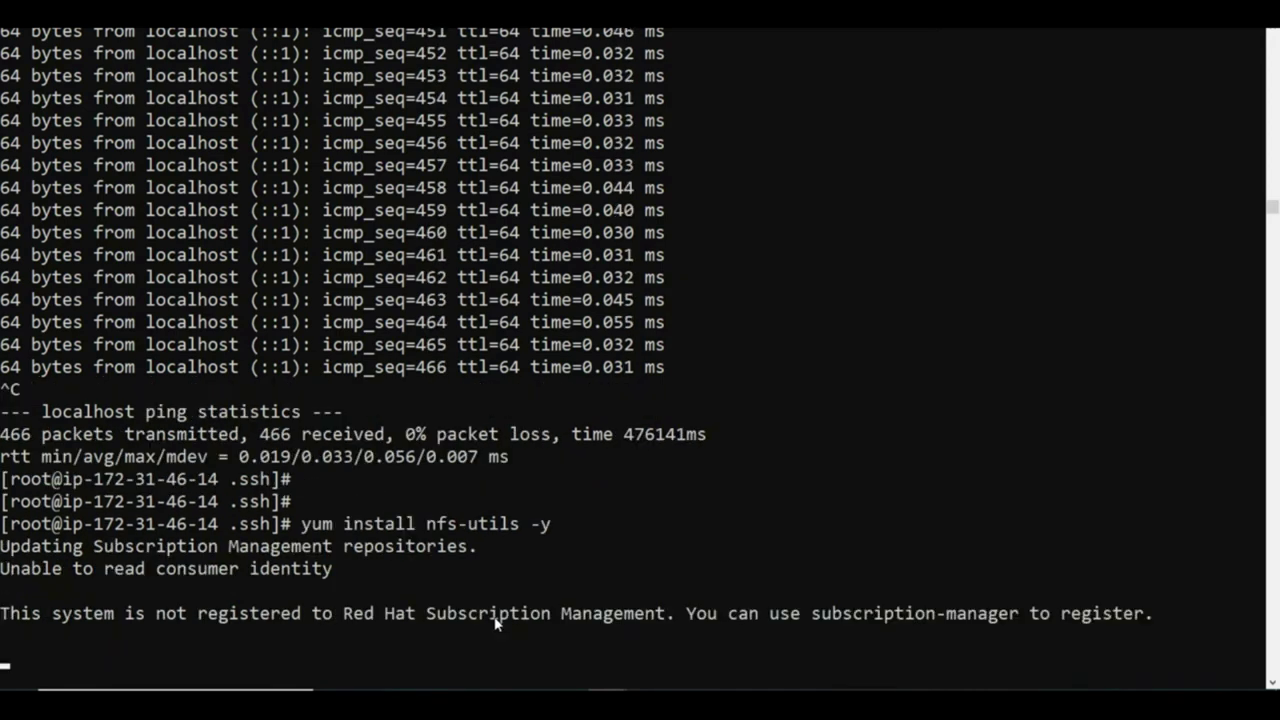
left_click_drag(303, 523, 545, 532)
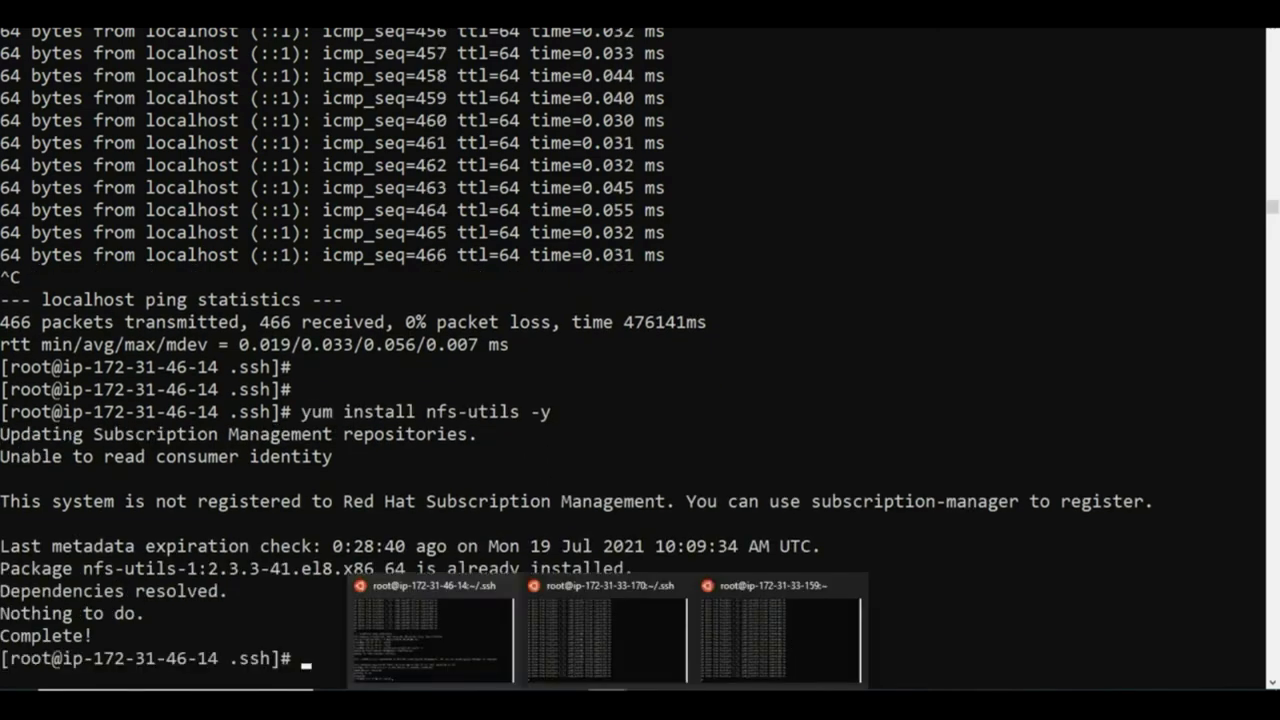
- Stop the ping on the second node and run the same nfs-utils install there
left_click(599, 659)
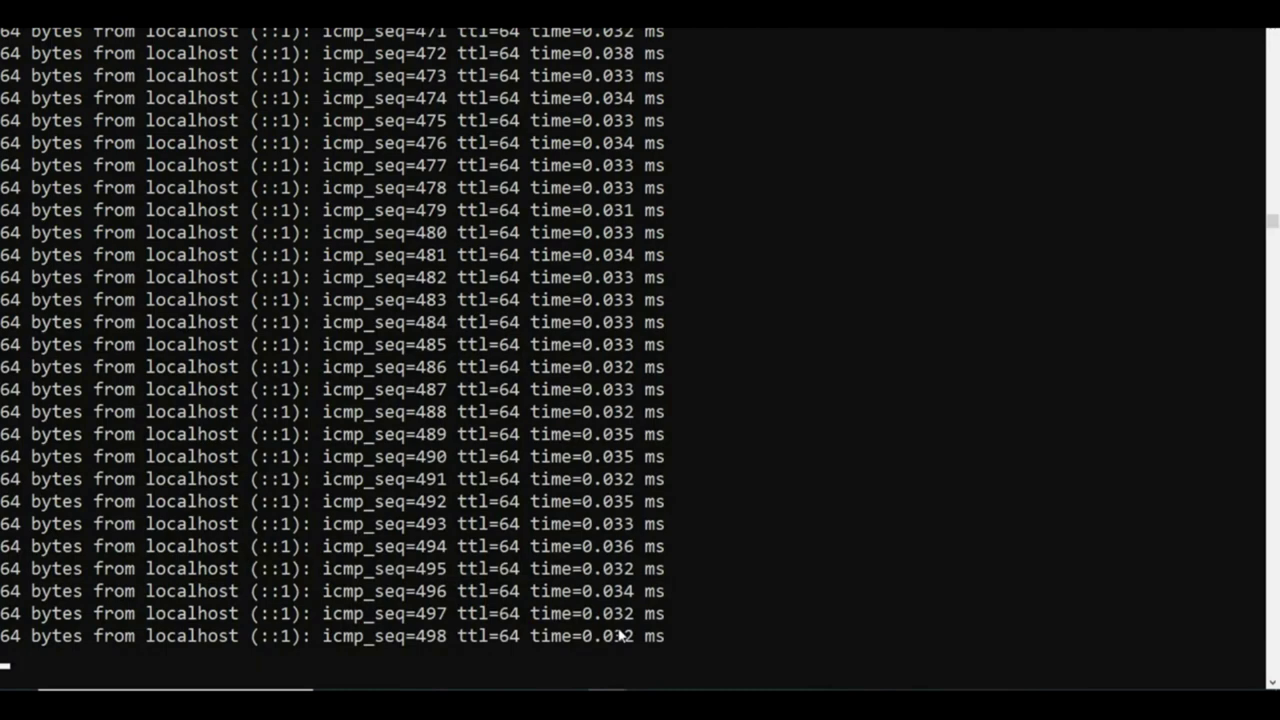
key("ctrl+c")
right_click(620, 636)
key("Return")
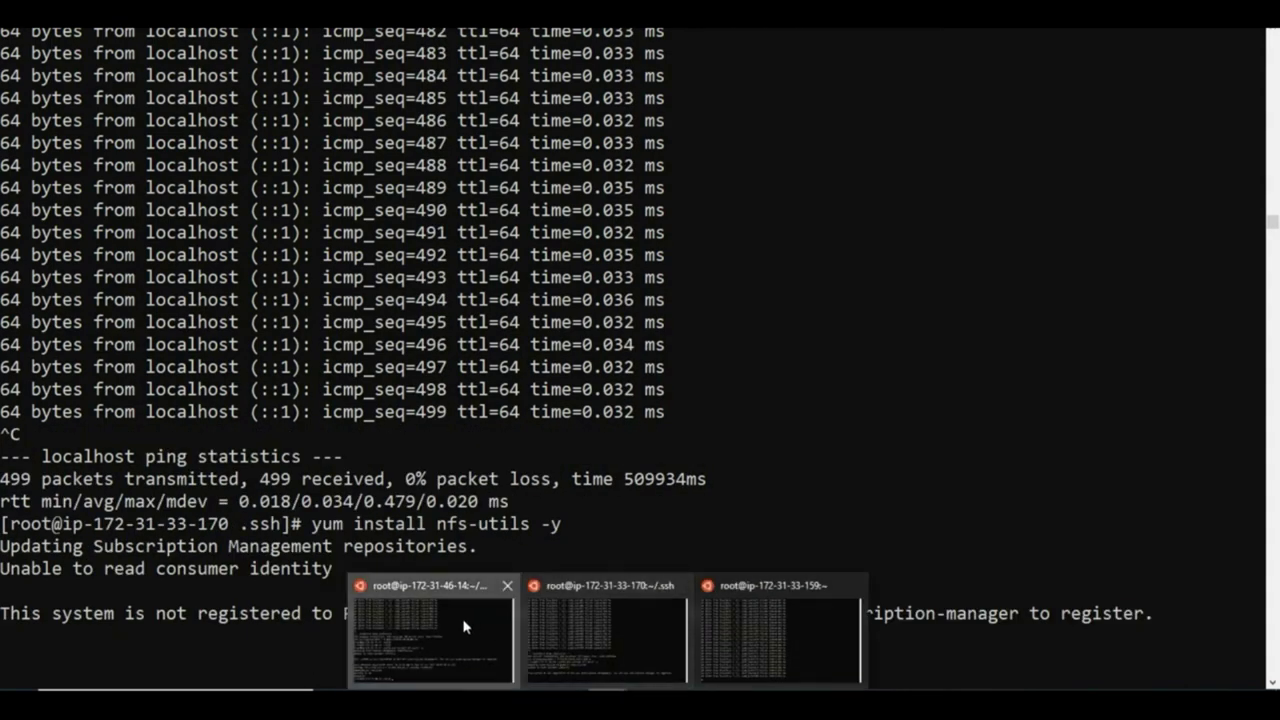
left_click(468, 622)
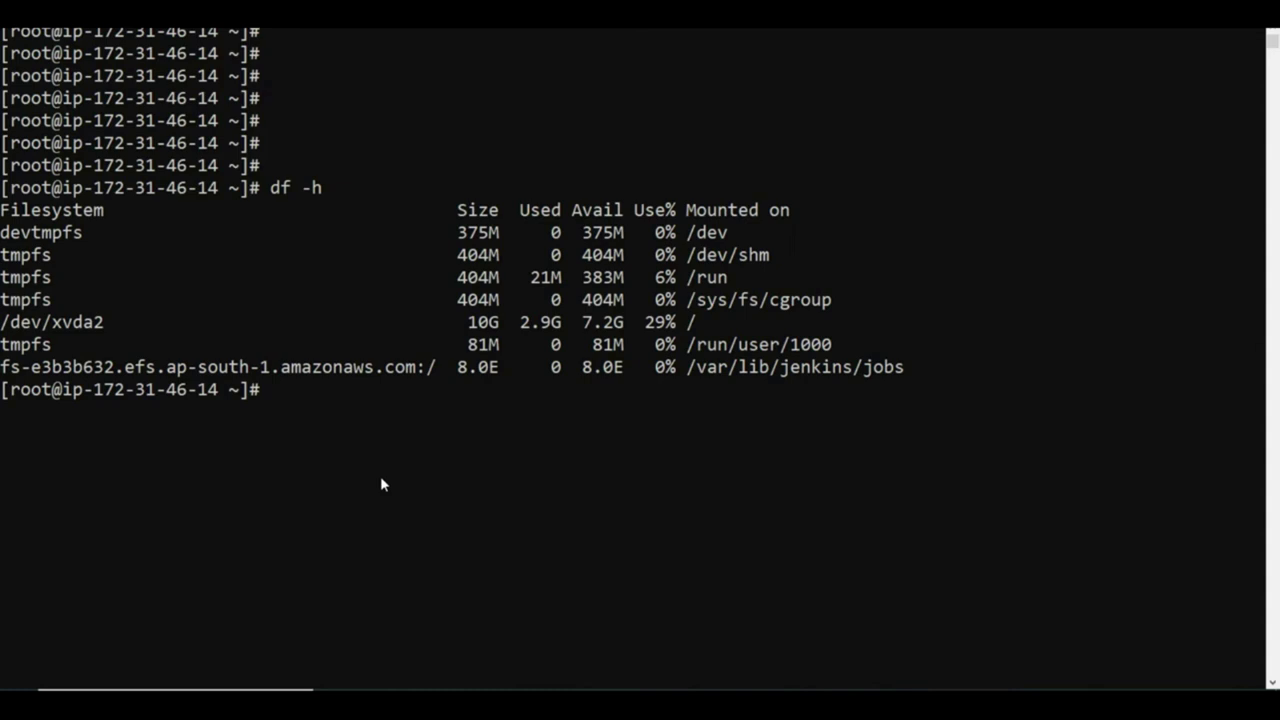
mouse_move(529, 702)
left_click(560, 630)
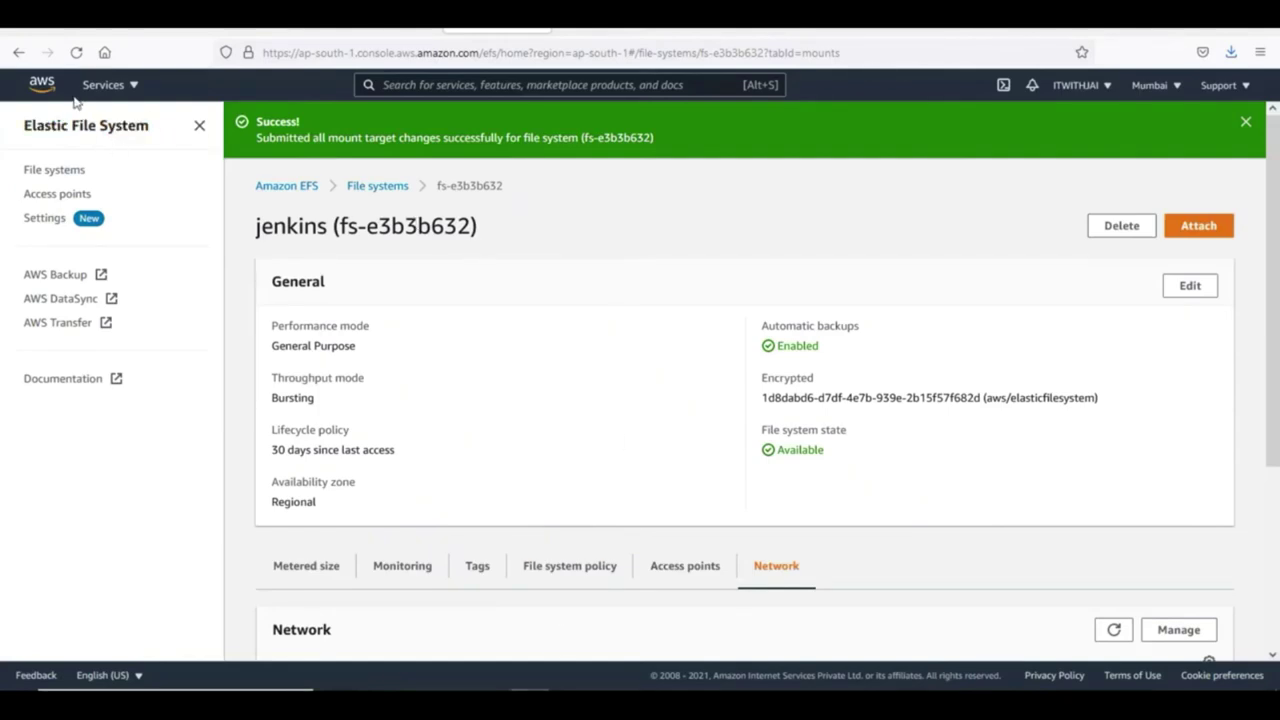
- Verify Jenkins02's launch-wizard-32 security group allows NFS inbound on port 2049
left_click_drag(1276, 289, 1276, 428)
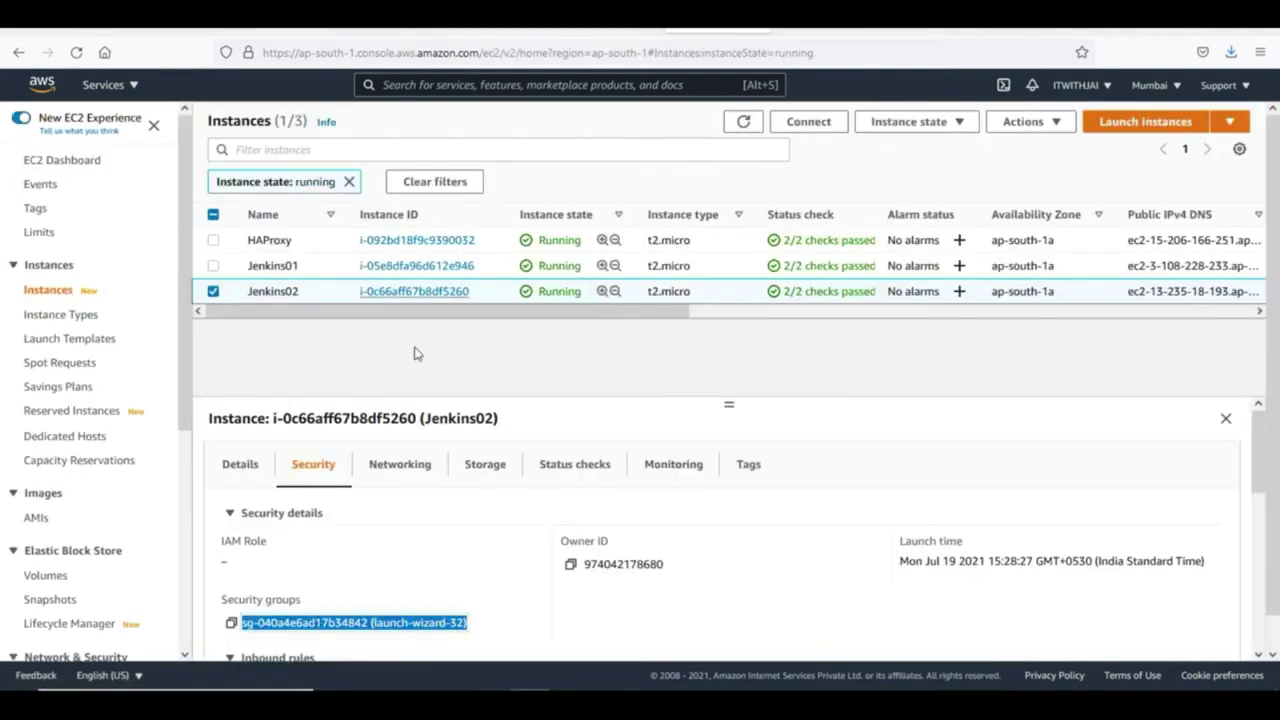
left_click(326, 639)
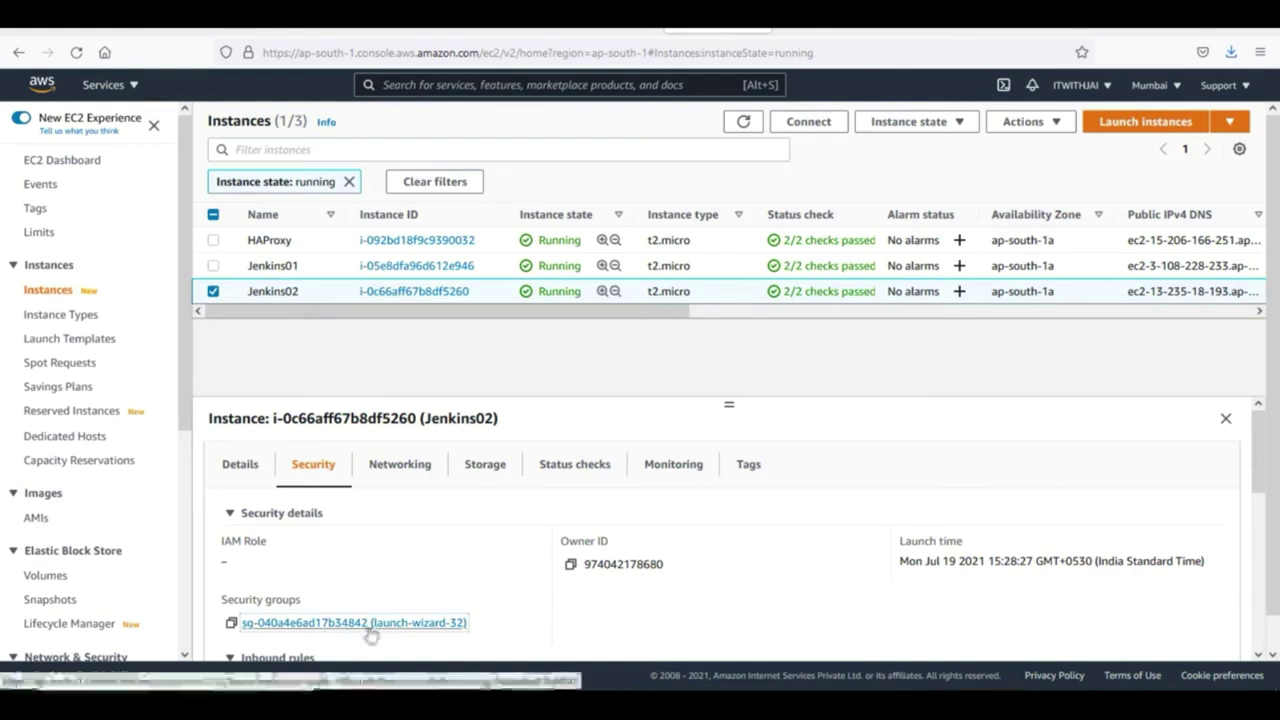
left_click(369, 626)
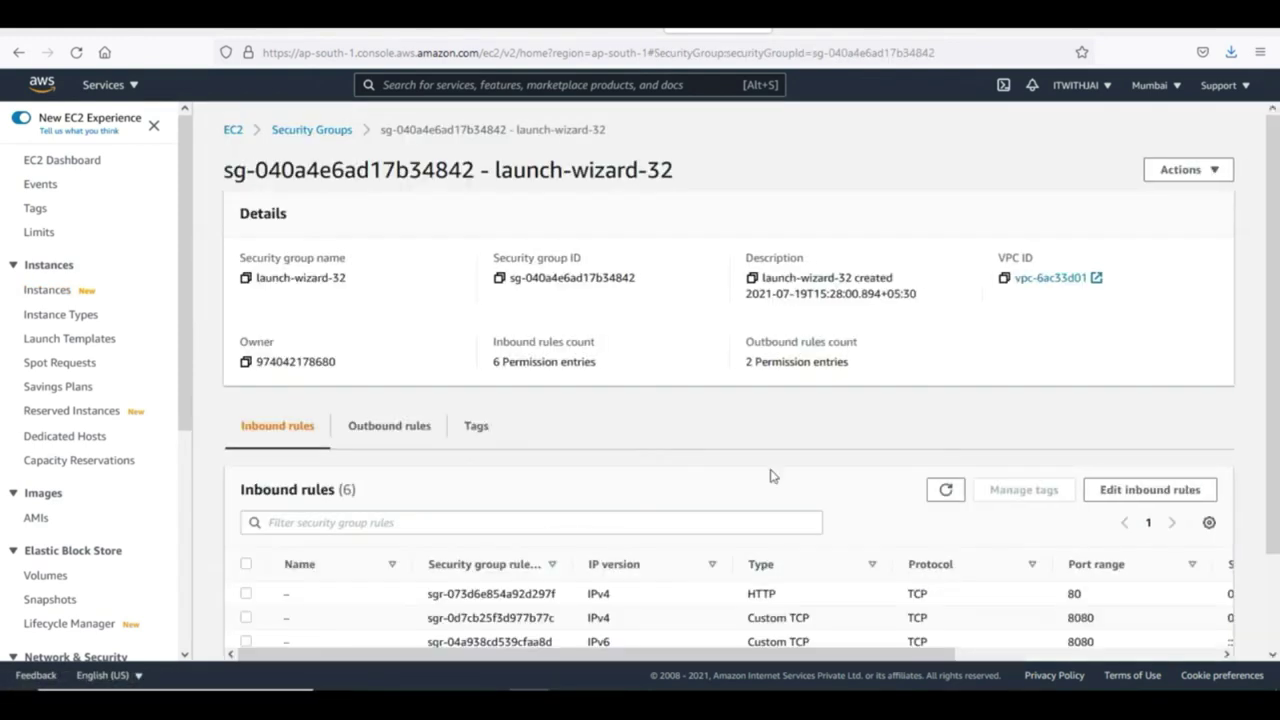
scroll(1223, 357, "down", 2)
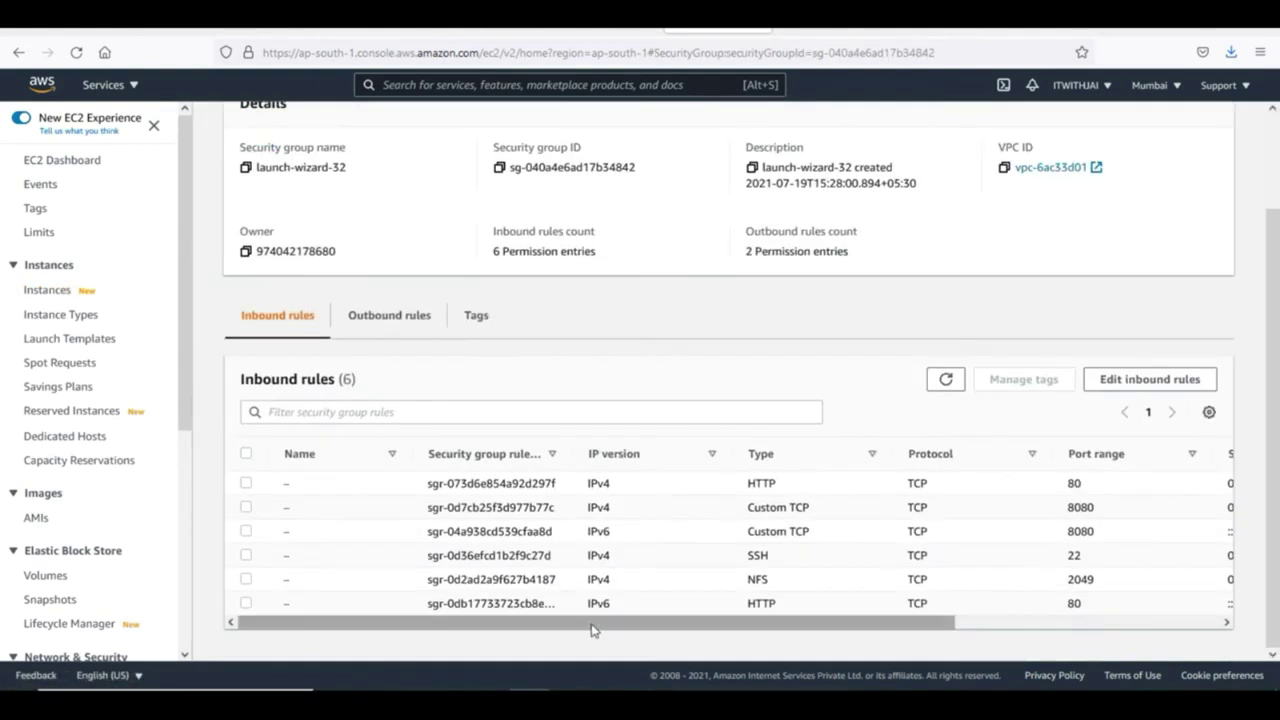
left_click_drag(748, 579, 797, 583)
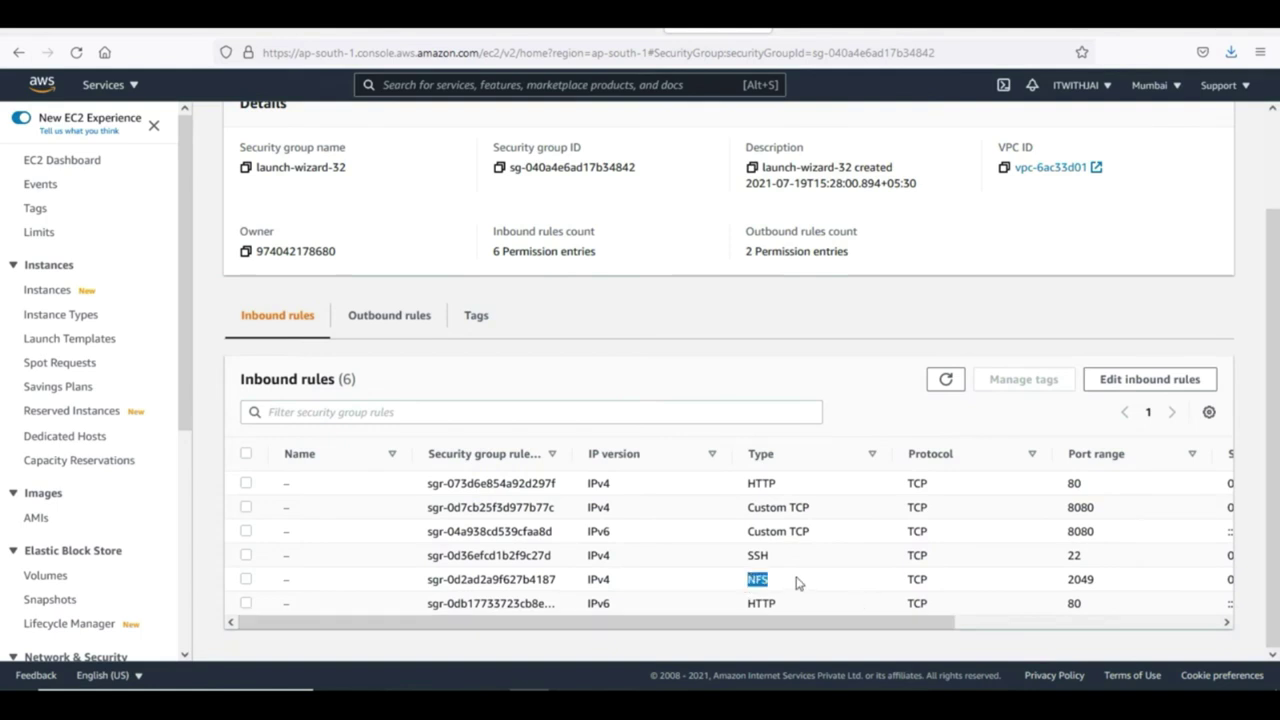
left_click_drag(1066, 580, 1108, 585)
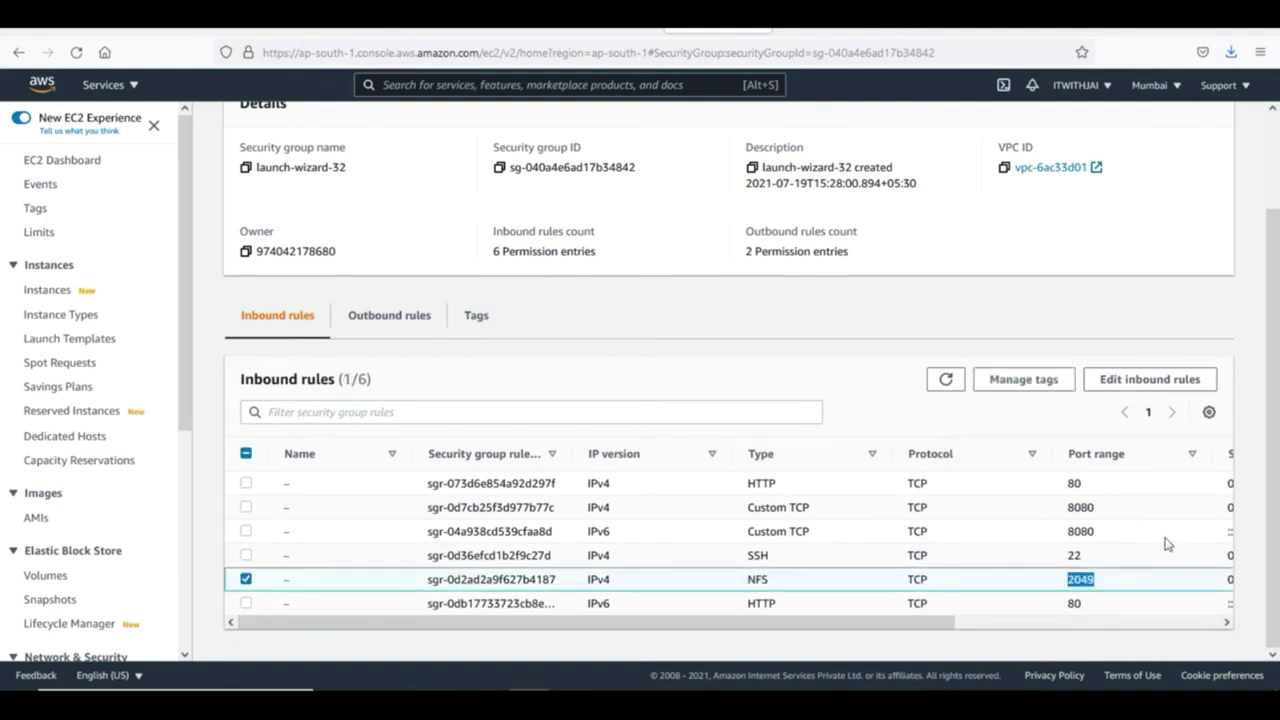
scroll(1169, 545, "up", 2)
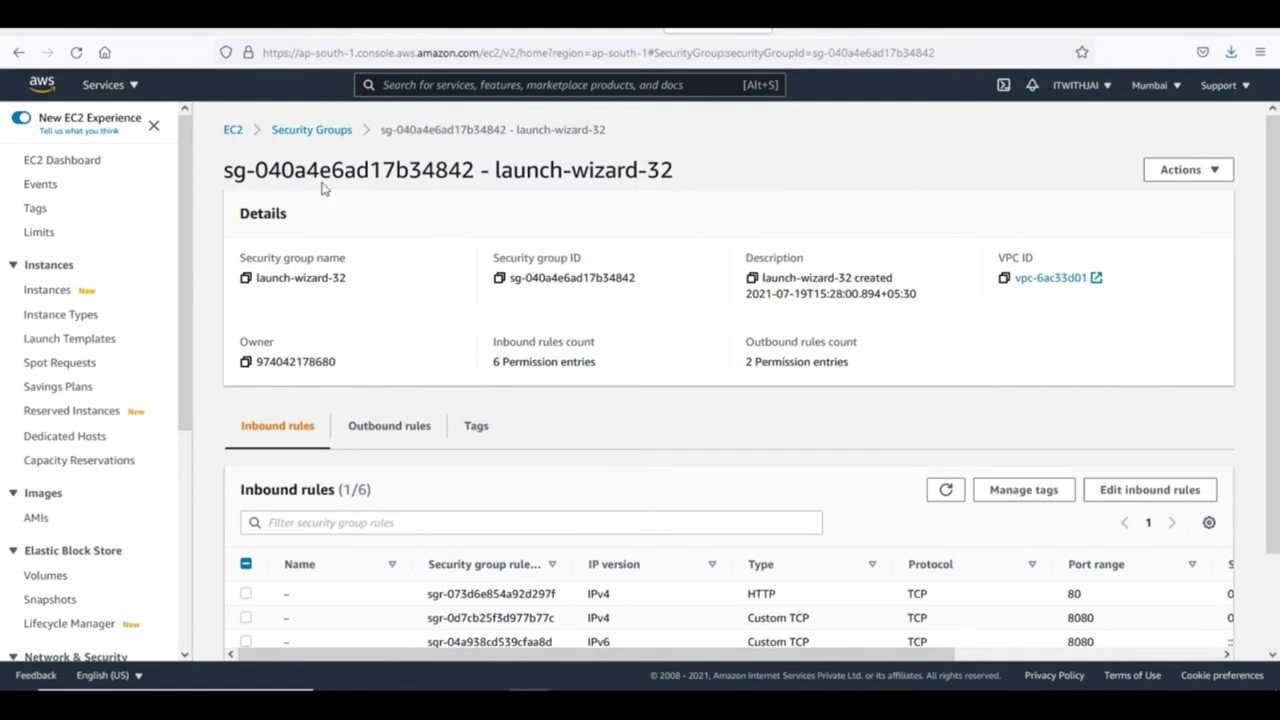
- Return to the jenkins file system page and show its mount instructions
left_click(497, 20)
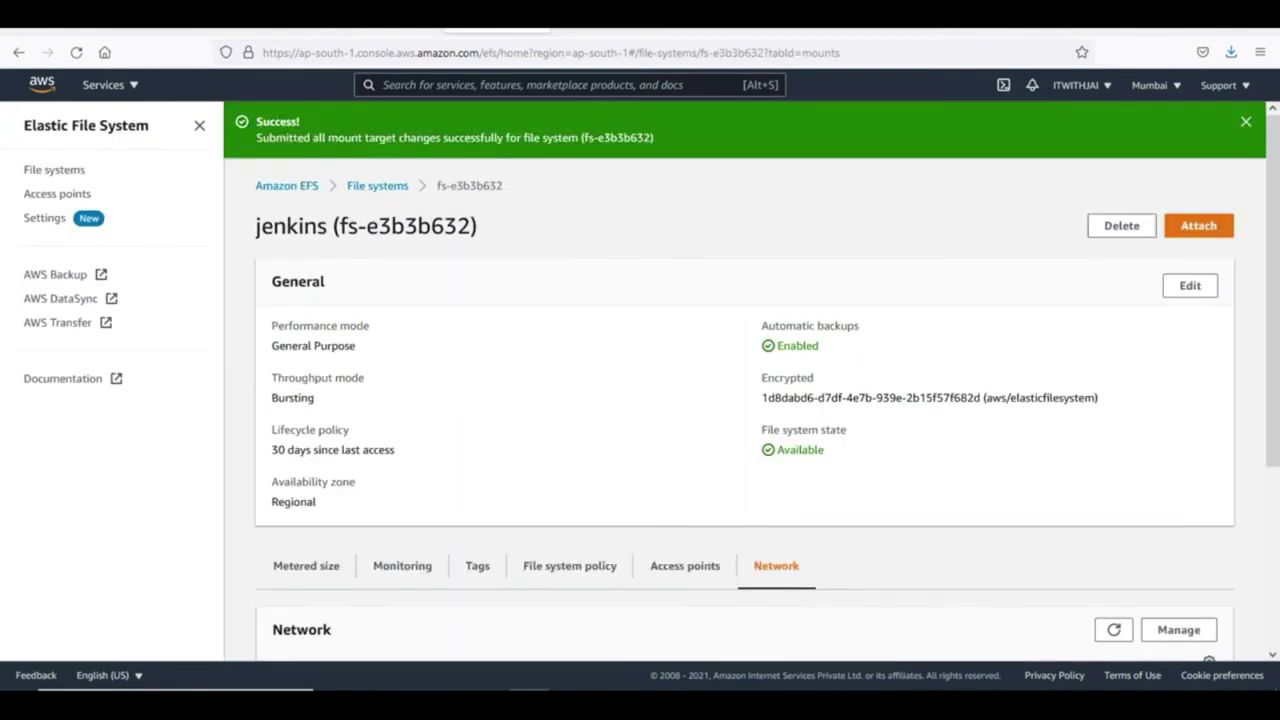
left_click_drag(1272, 290, 1272, 472)
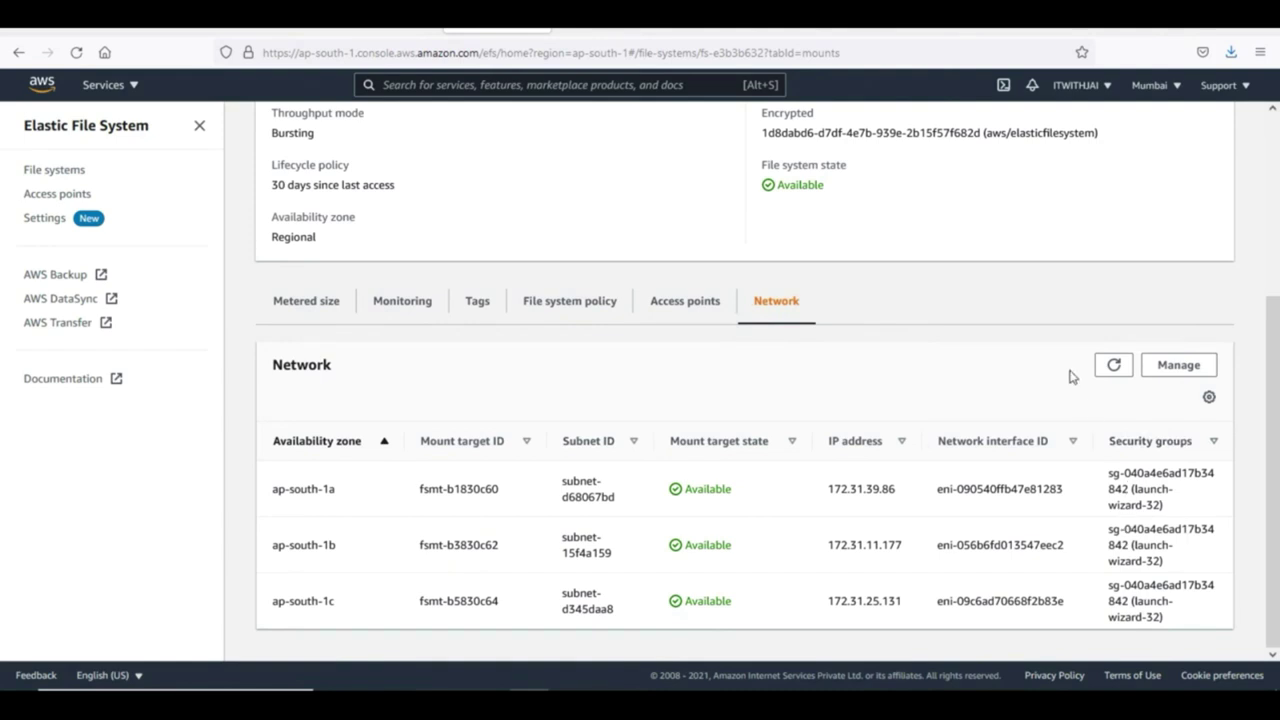
left_click_drag(1274, 436, 1277, 262)
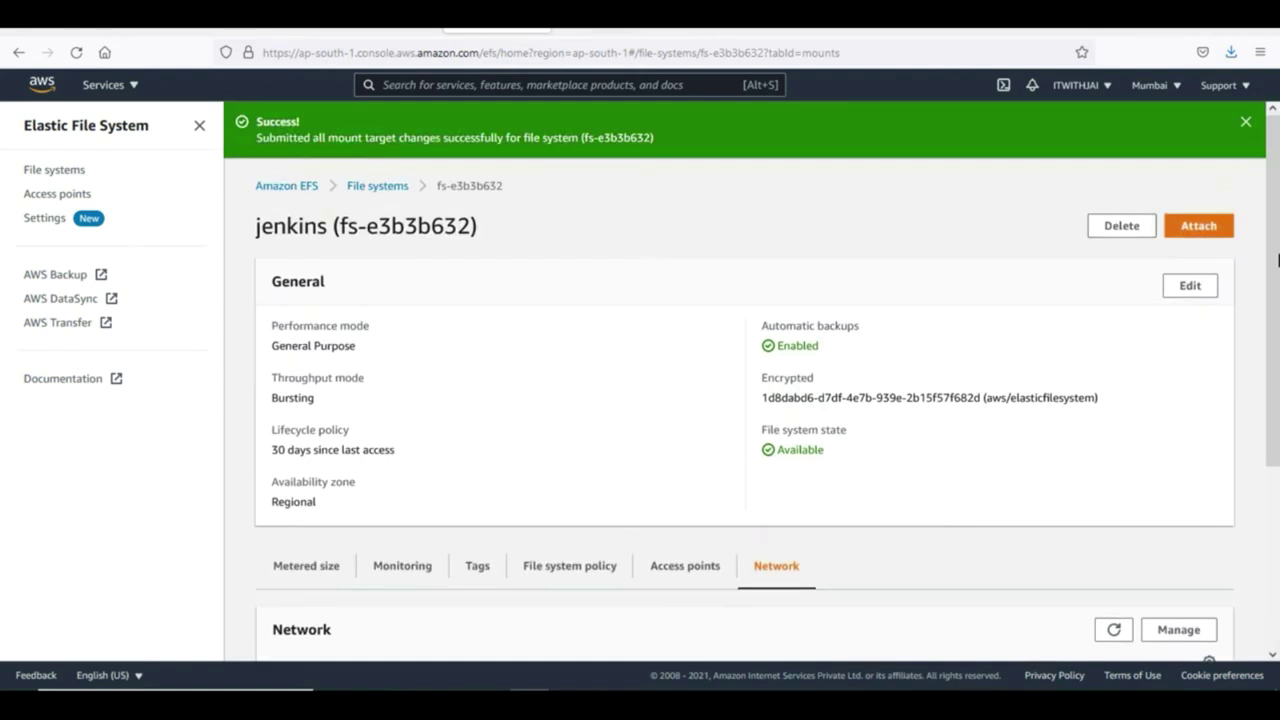
left_click(1200, 228)
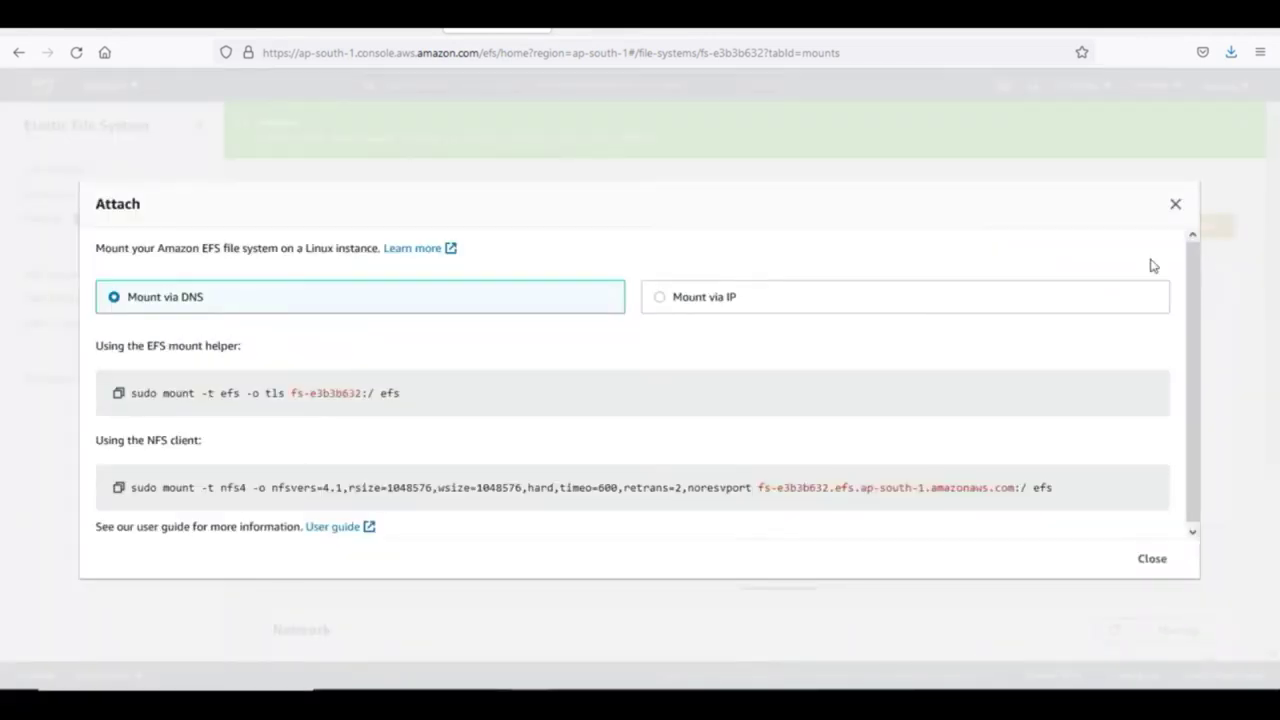
- Copy the NFS client mount command, noting the efs mount directory at its end
left_click_drag(132, 492, 1088, 494)
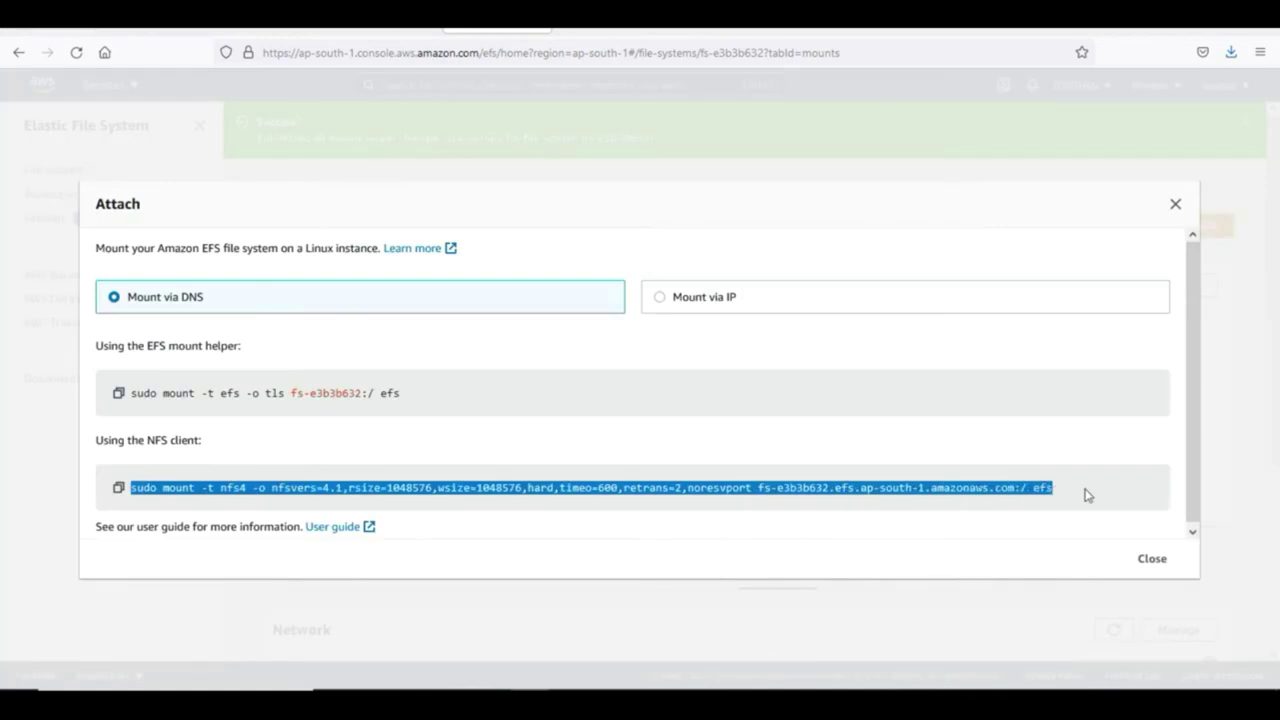
left_click(955, 506)
left_click_drag(1036, 487, 1057, 494)
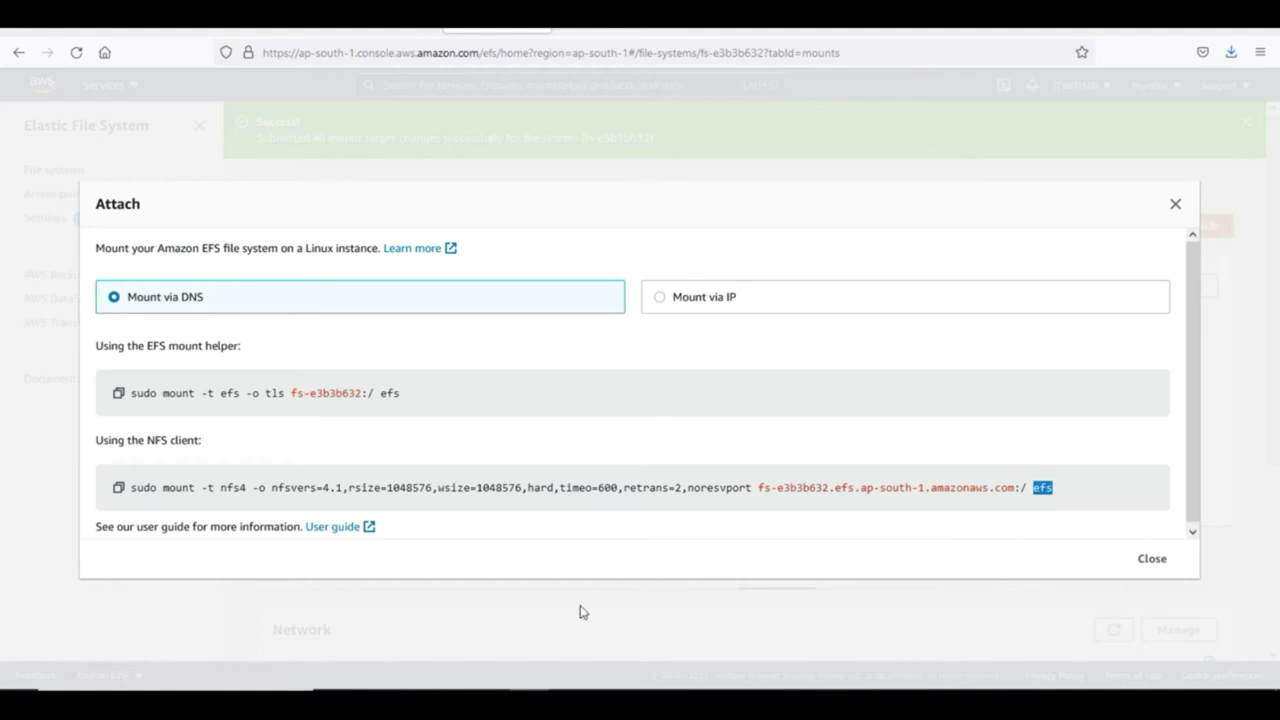
mouse_move(600, 700)
left_click(451, 634)
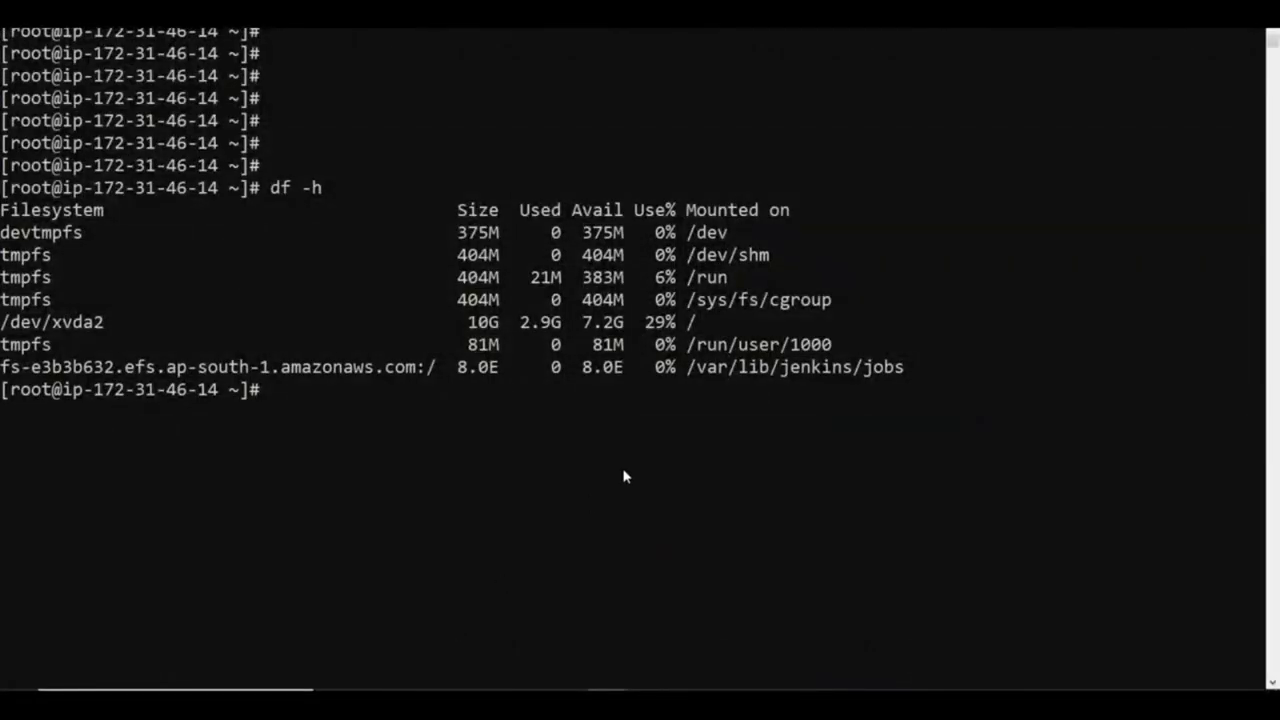
- Discard the recalled mount command and review df -h showing EFS mounted at /var/lib/jenkins/jobs
key("Up")
key("Up")
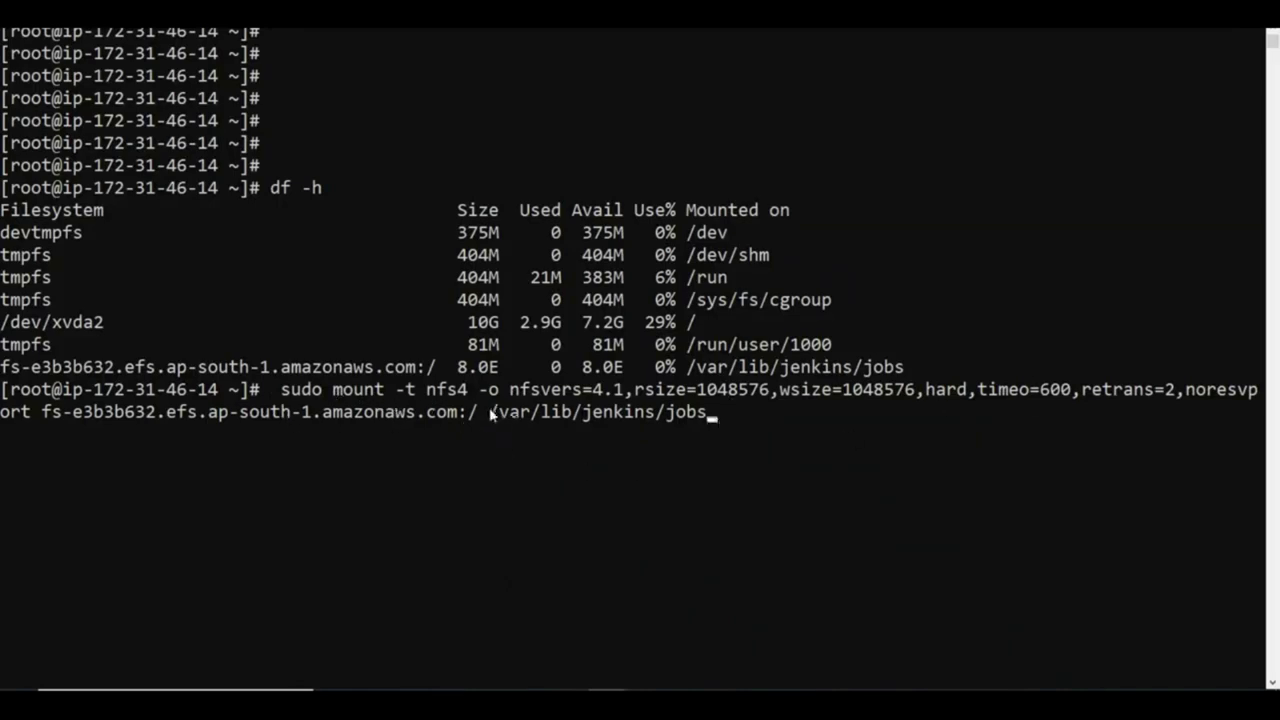
left_click_drag(489, 413, 716, 416)
left_click(693, 418)
key("ctrl+c")
left_click_drag(268, 188, 322, 188)
left_click(390, 277)
double_click(115, 368)
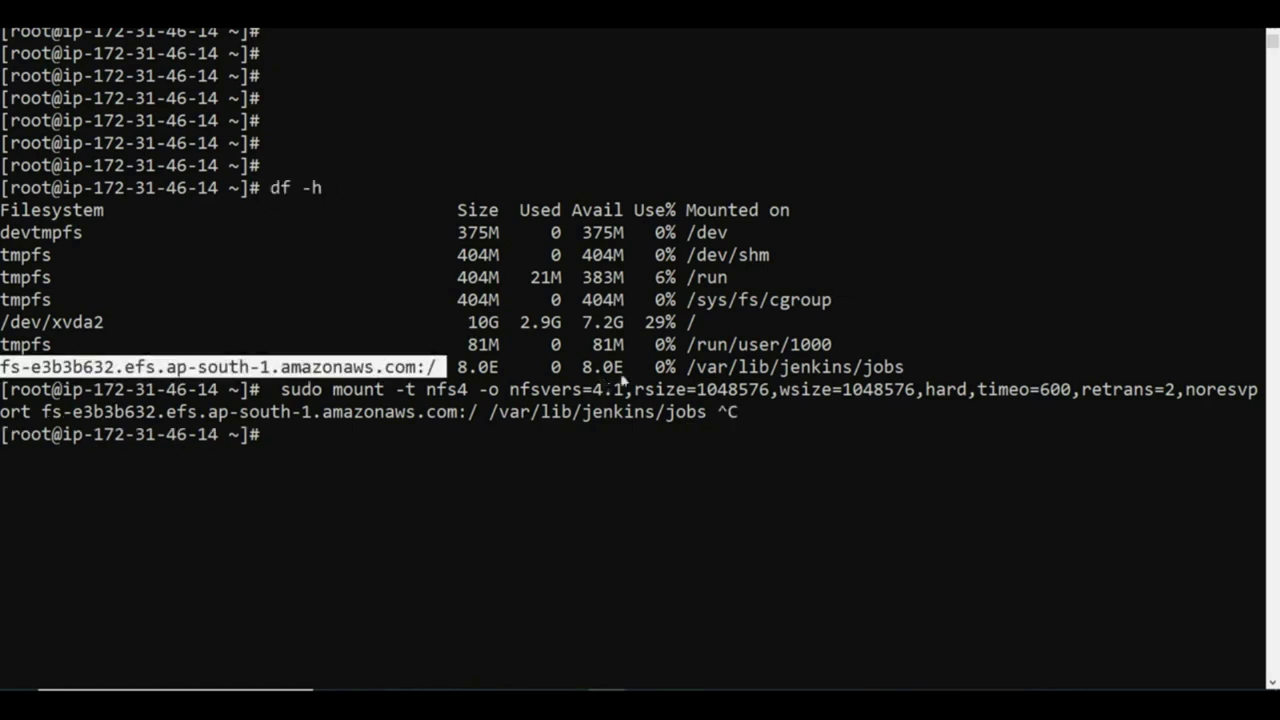
double_click(742, 368)
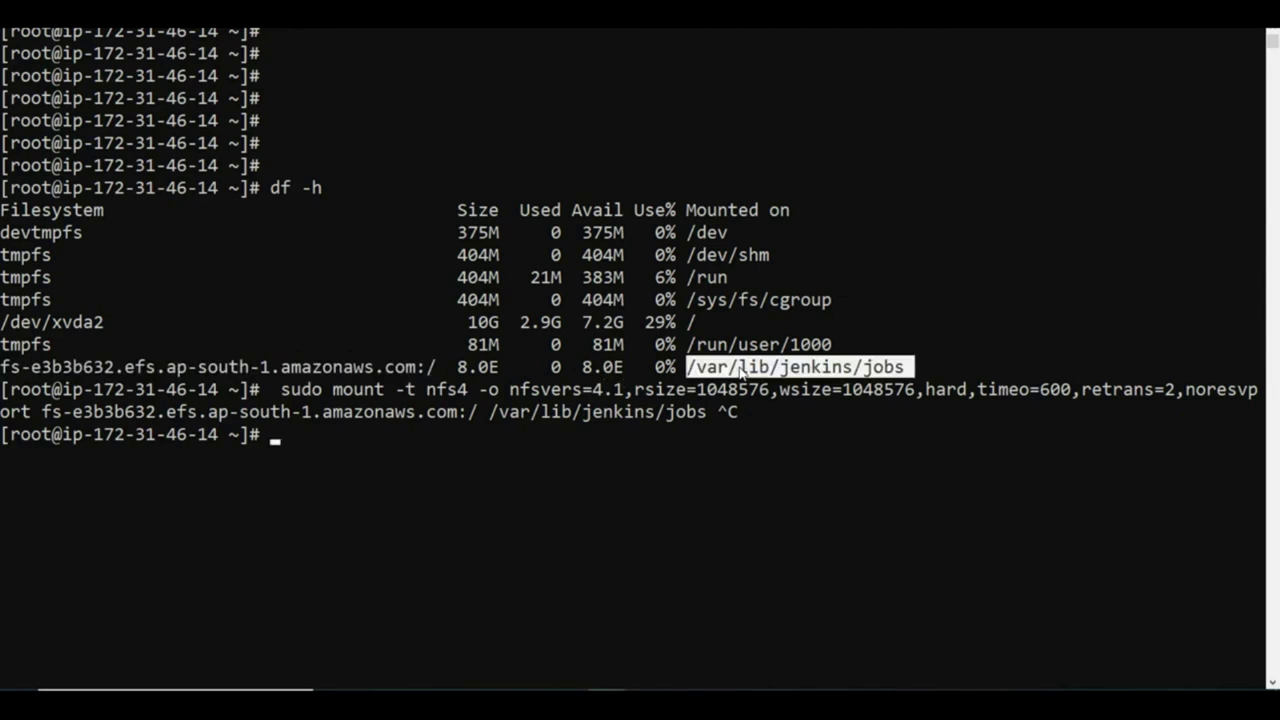
left_click(742, 368)
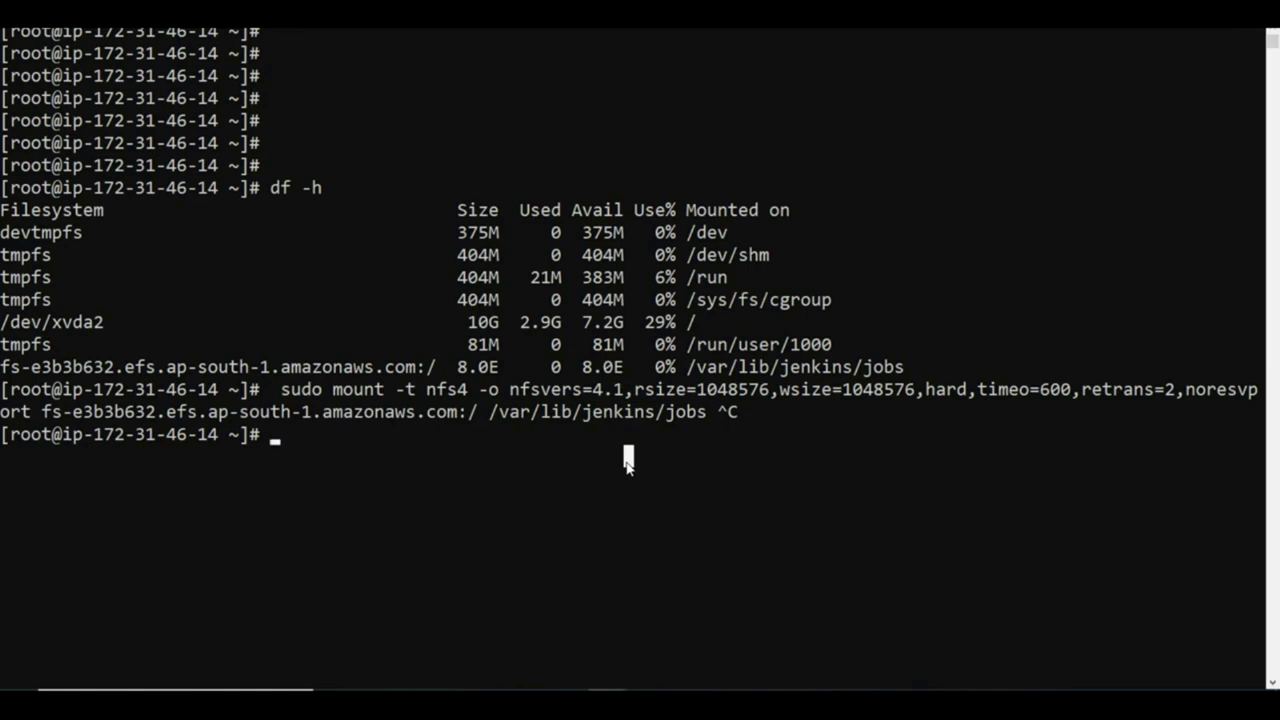
- Change into /var/lib/jenkins and list its contents with ls -lrt
type("cd")
left_click_drag(684, 370, 840, 370)
right_click(842, 372)
type("s")
key("Return")
type("ls -lrt")
key("Return")
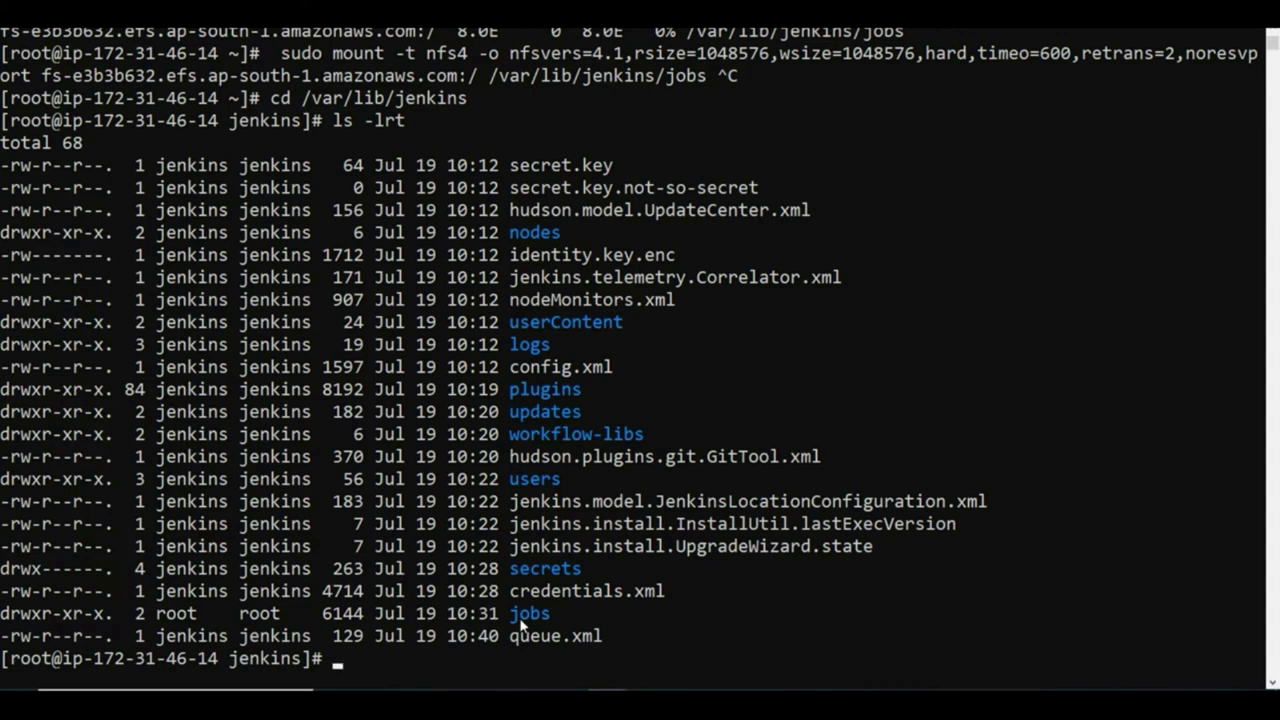
- Recursively give /var/lib/jenkins/jobs/ to jenkins:jenkins and list it to verify ownership
type("ch")
type("ow")
type("n ")
type("-R")
type(" jenkin")
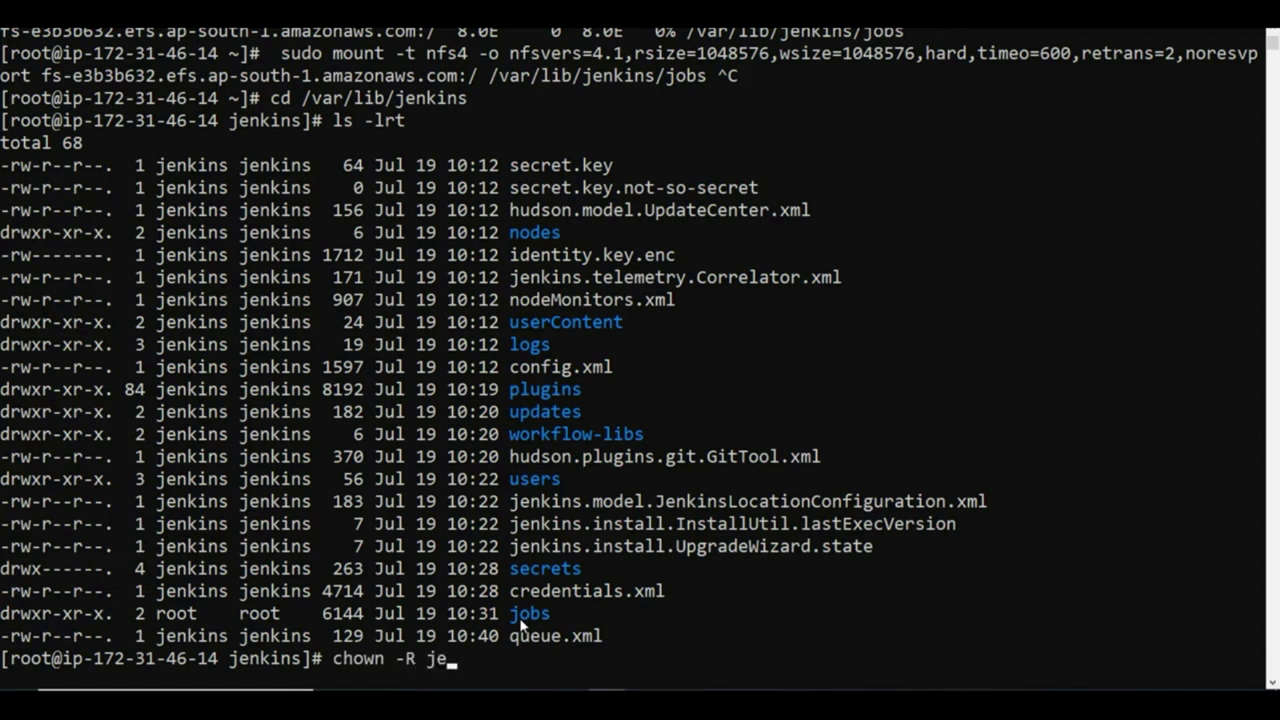
type("s:jenkins")
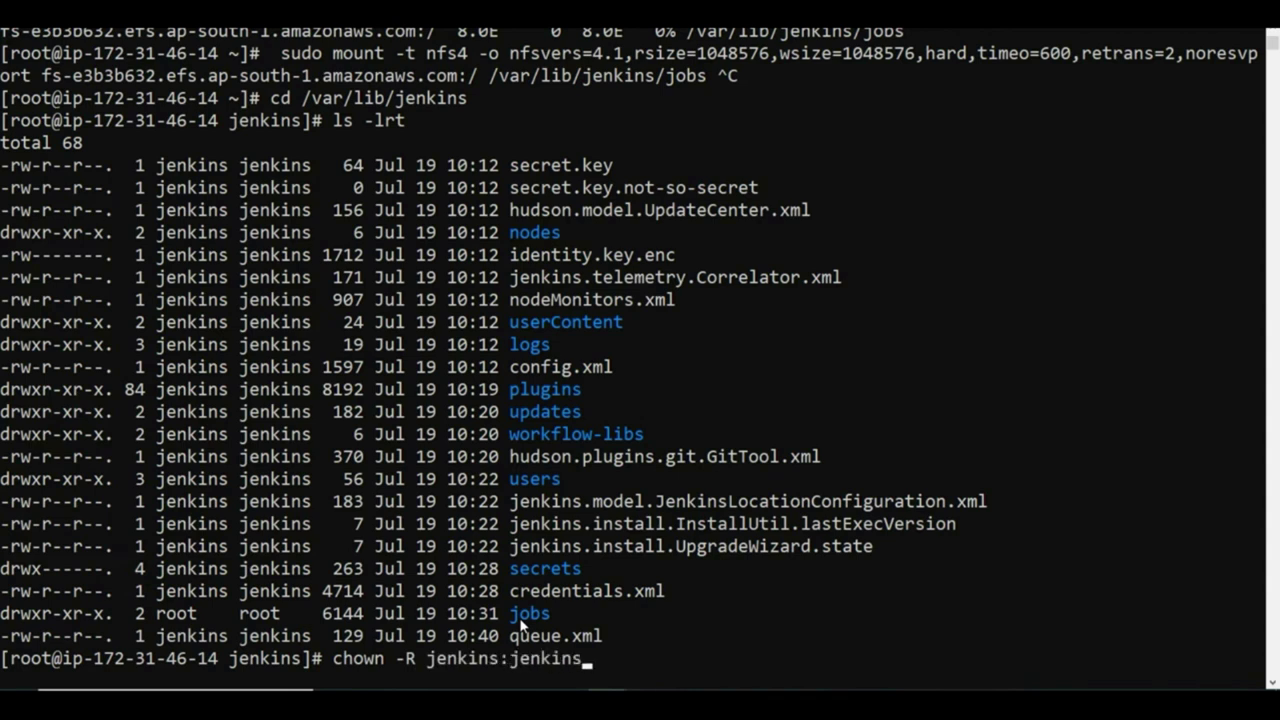
type(" /var/lib/")
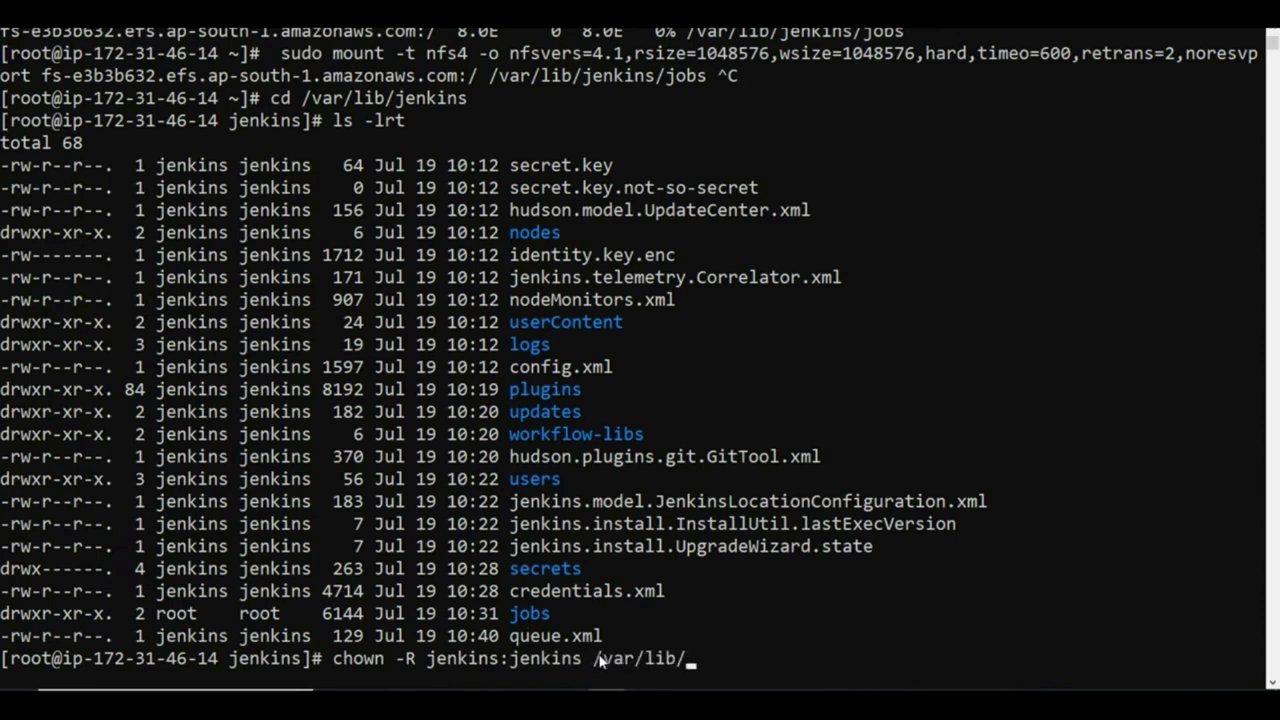
type("jenkins/jobs/")
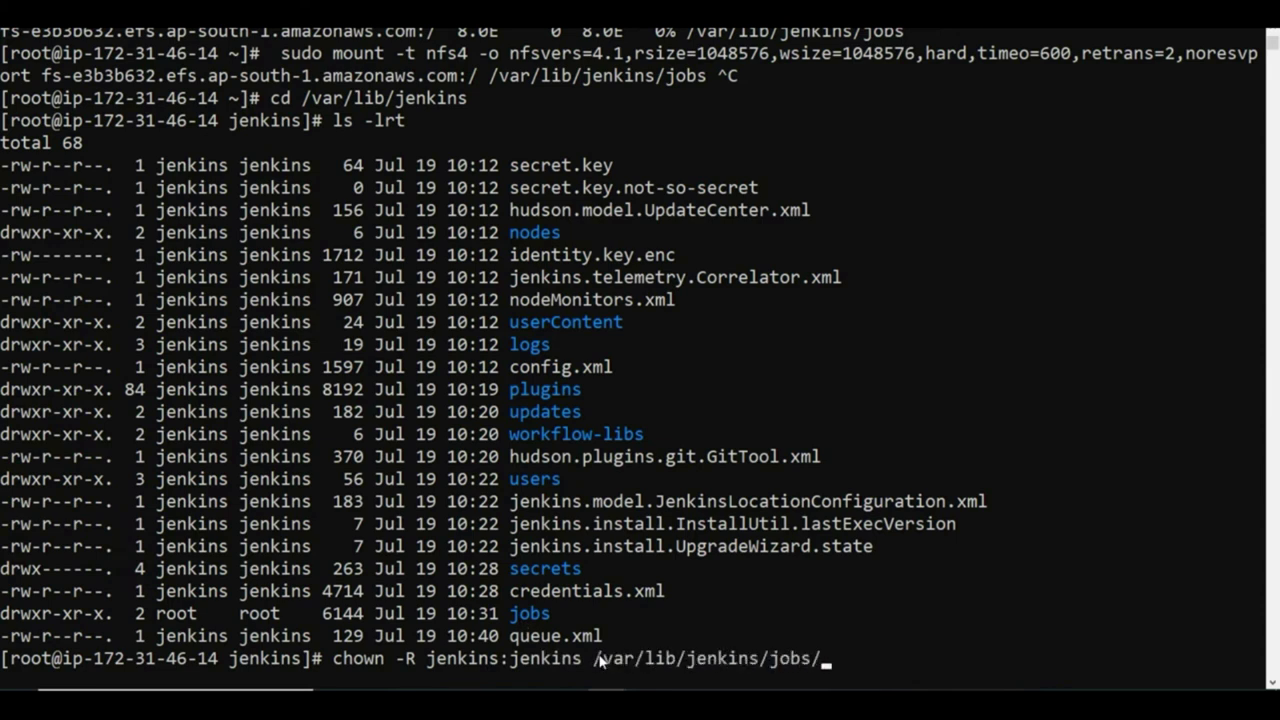
key("Return")
key("Up")
key("Up")
key("Return")
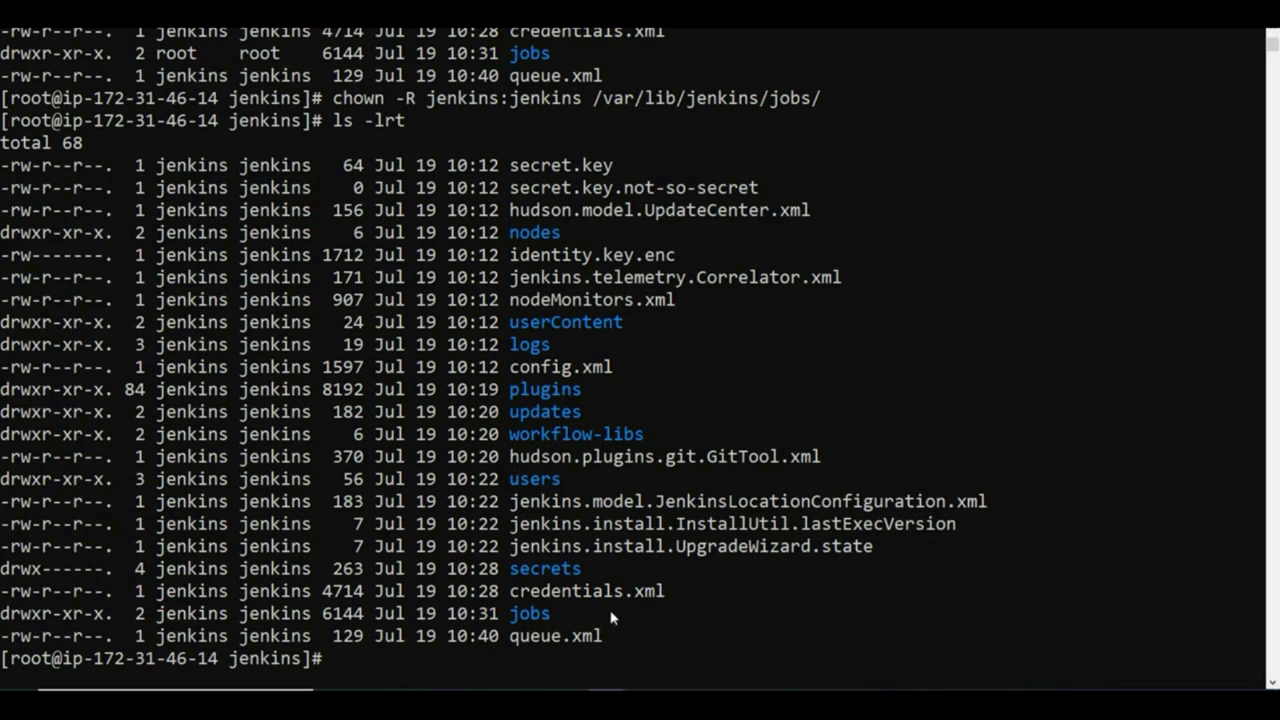
- Start a continuous ping of localhost
type("systemc")
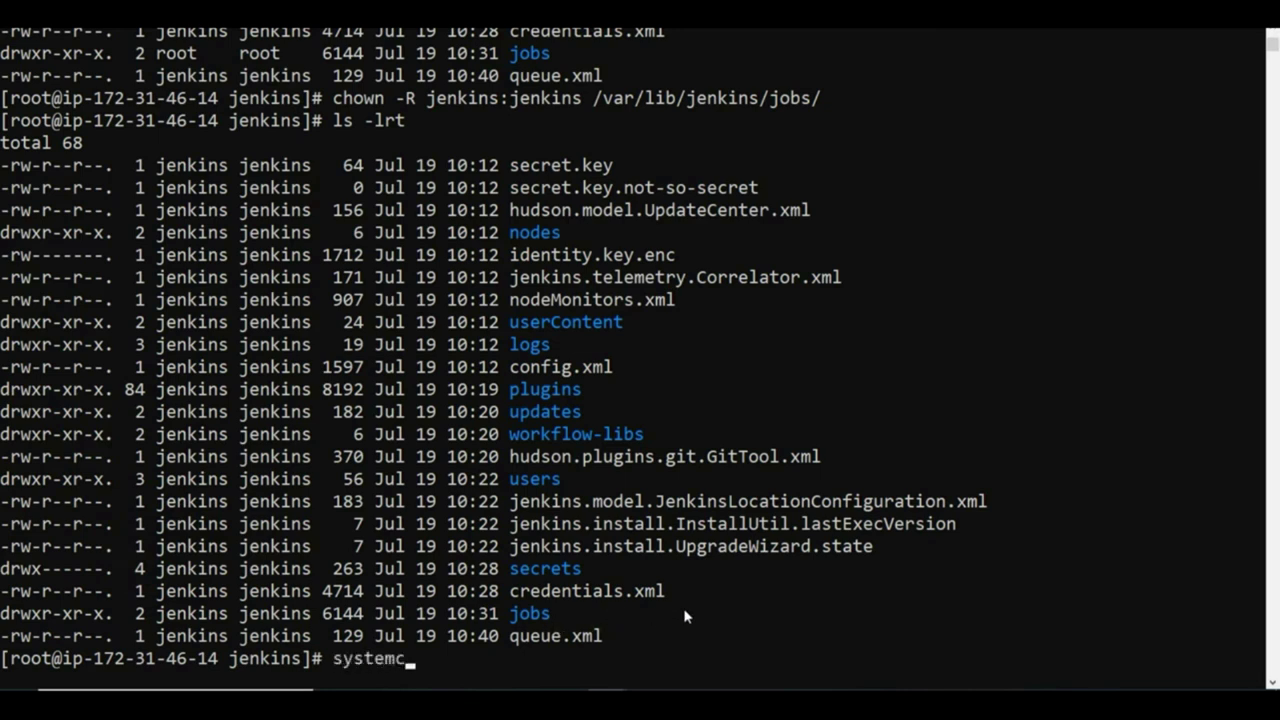
type("tl start jenkins")
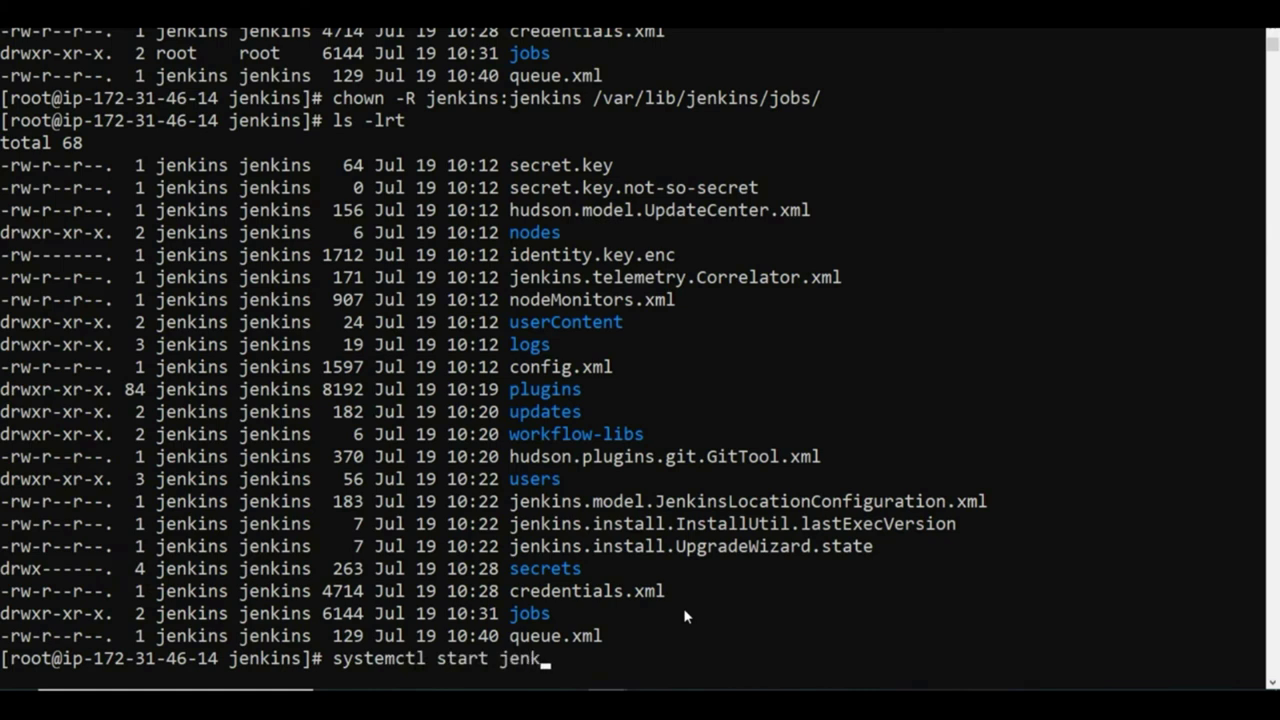
key("ctrl+u")
type("ping localhost")
key("Return")
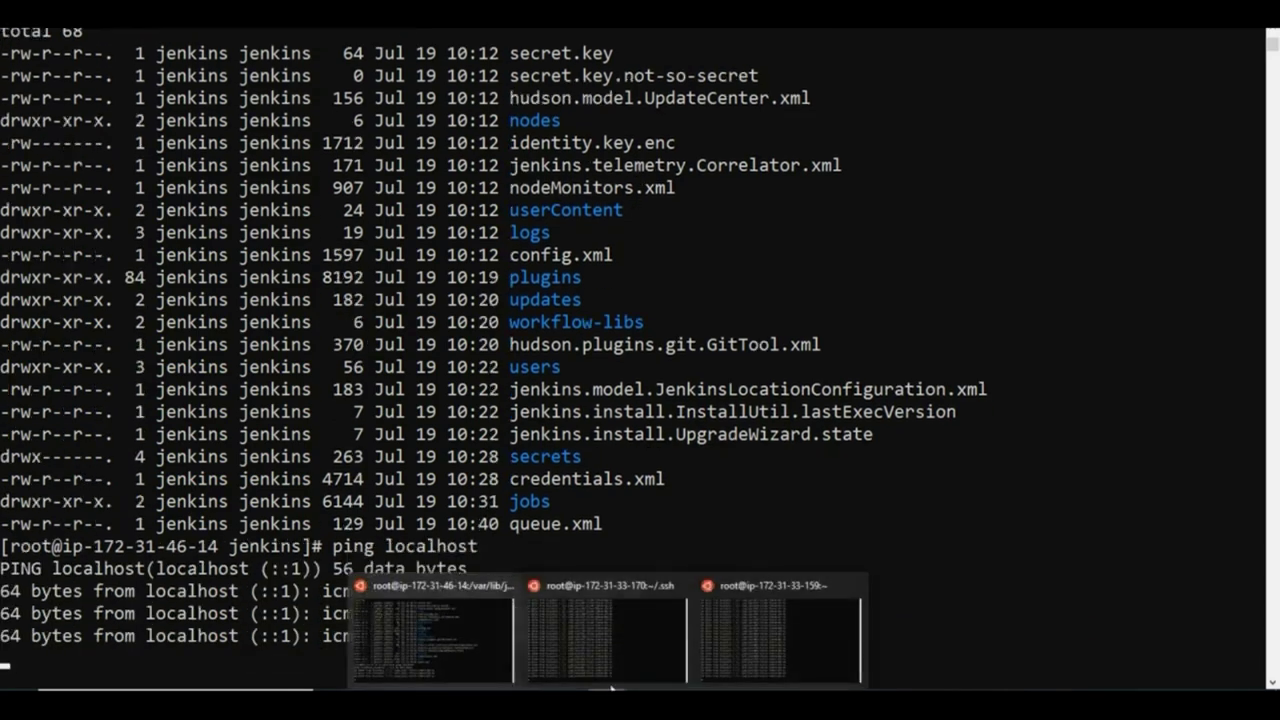
- On the second node, stop the ping, clear the screen and check mounted filesystems with df -h
left_click(614, 651)
key("ctrl+c")
key("Return")
key("Return")
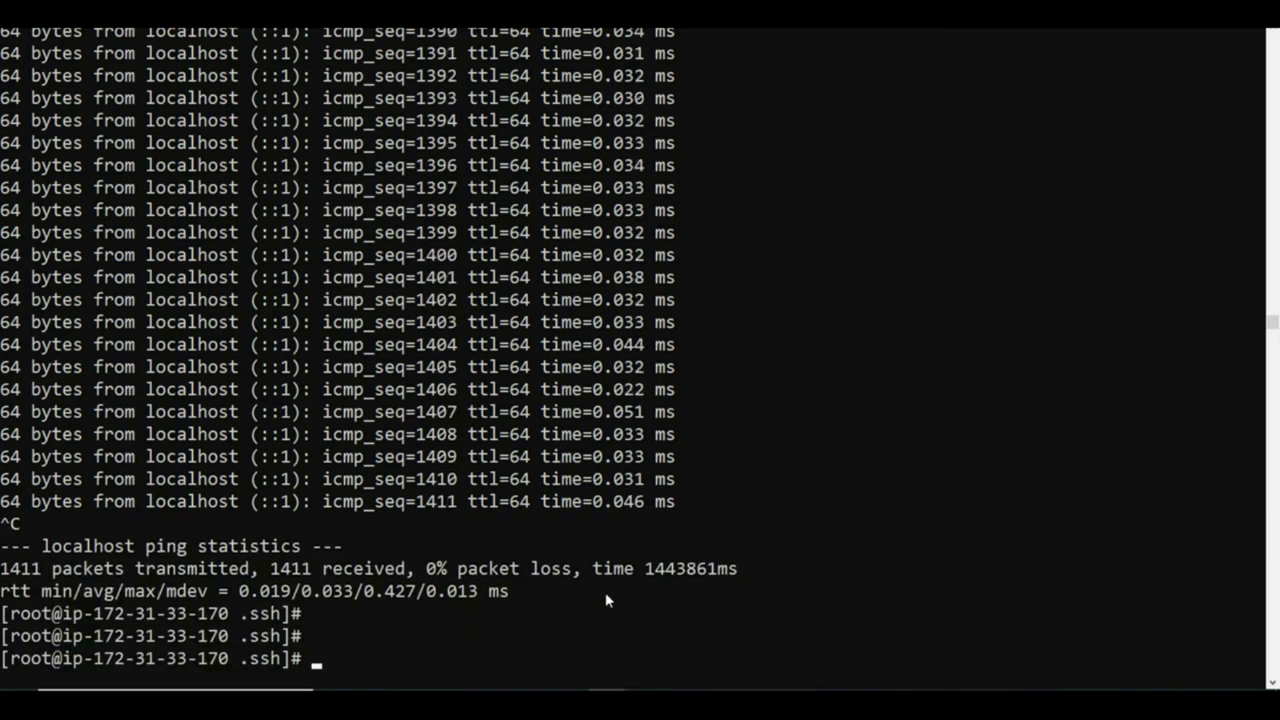
type("yum install nfs-utils -y")
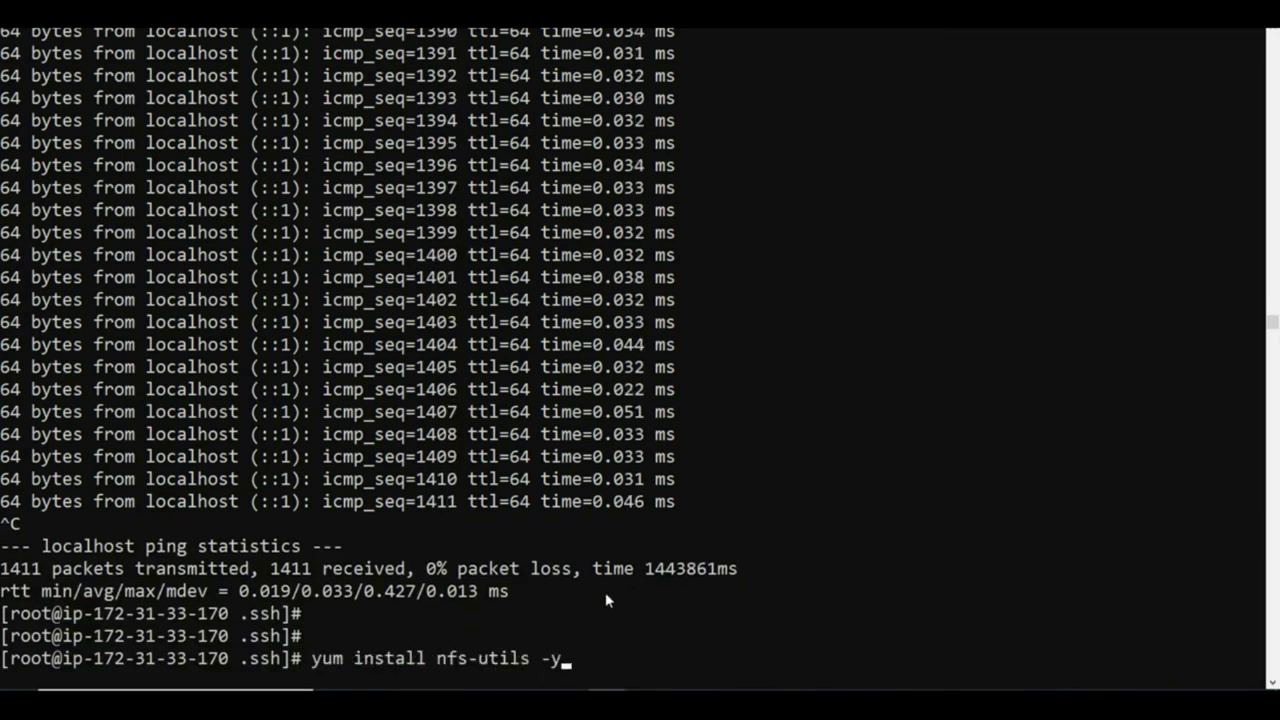
key("Up")
key("ctrl+u")
type("clear")
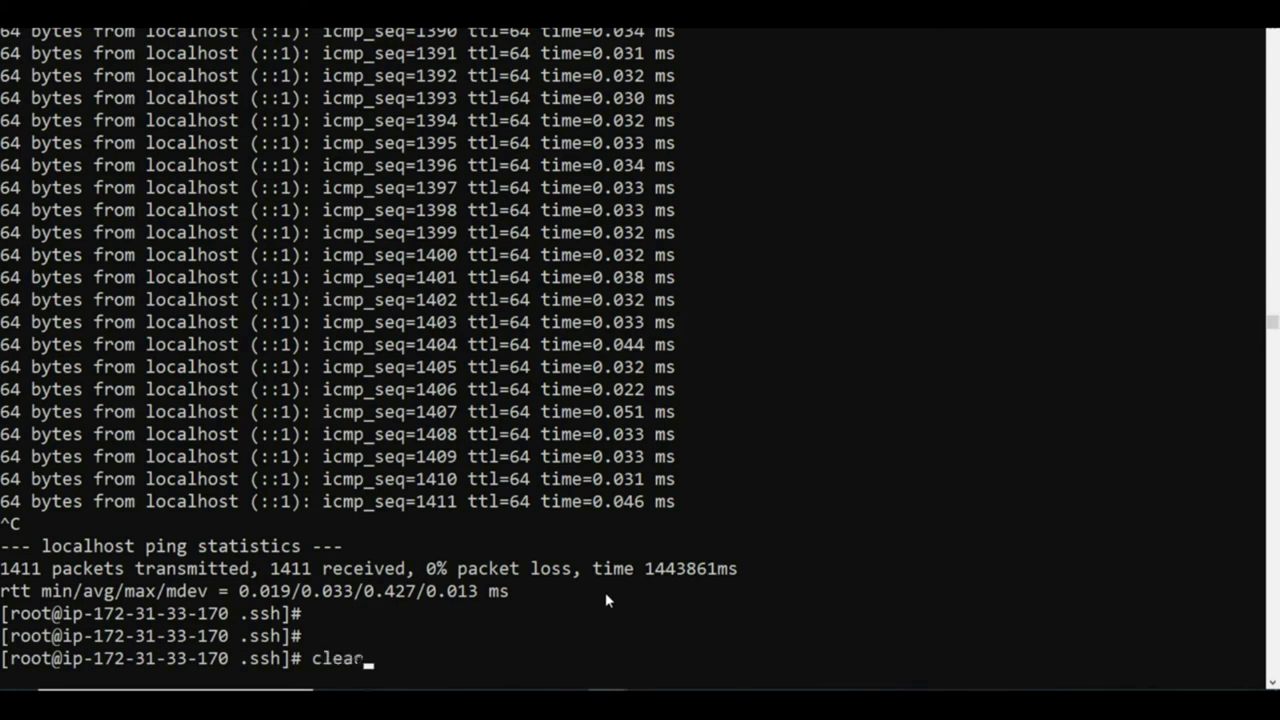
key("Return")
key("Return")
key("Return")
key("Return")
key("Return")
type("df -h")
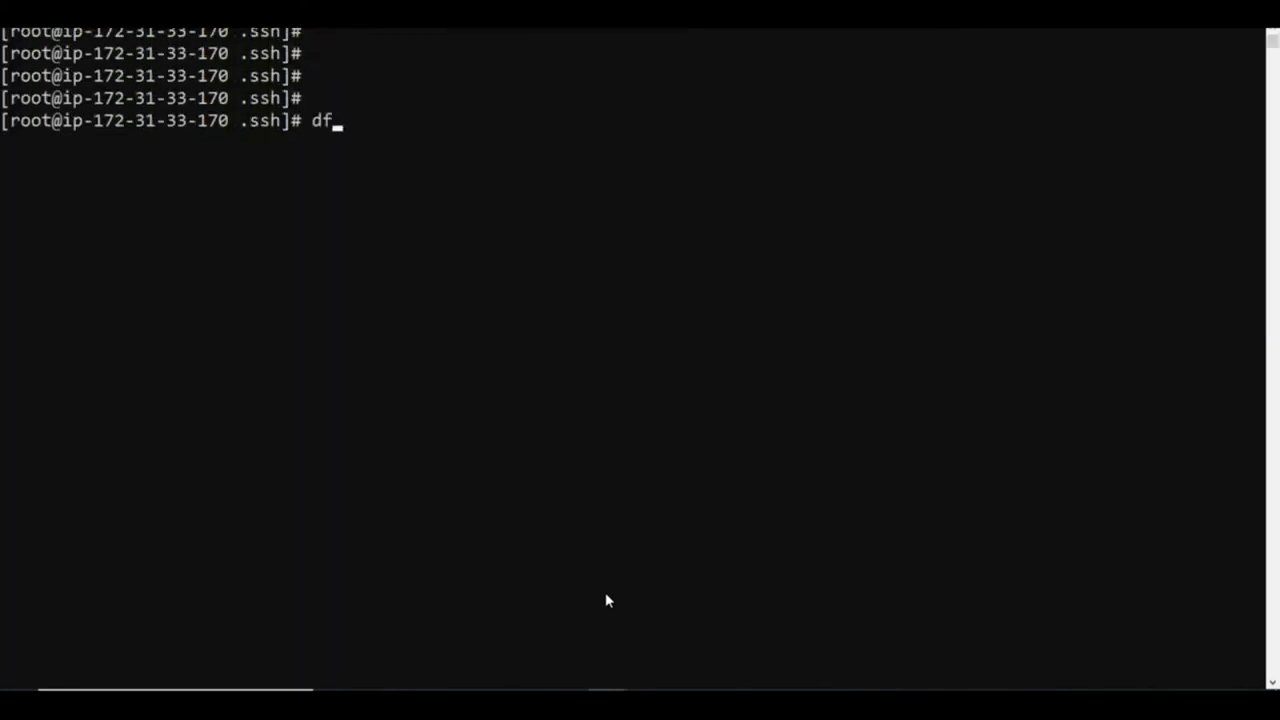
key("Return")
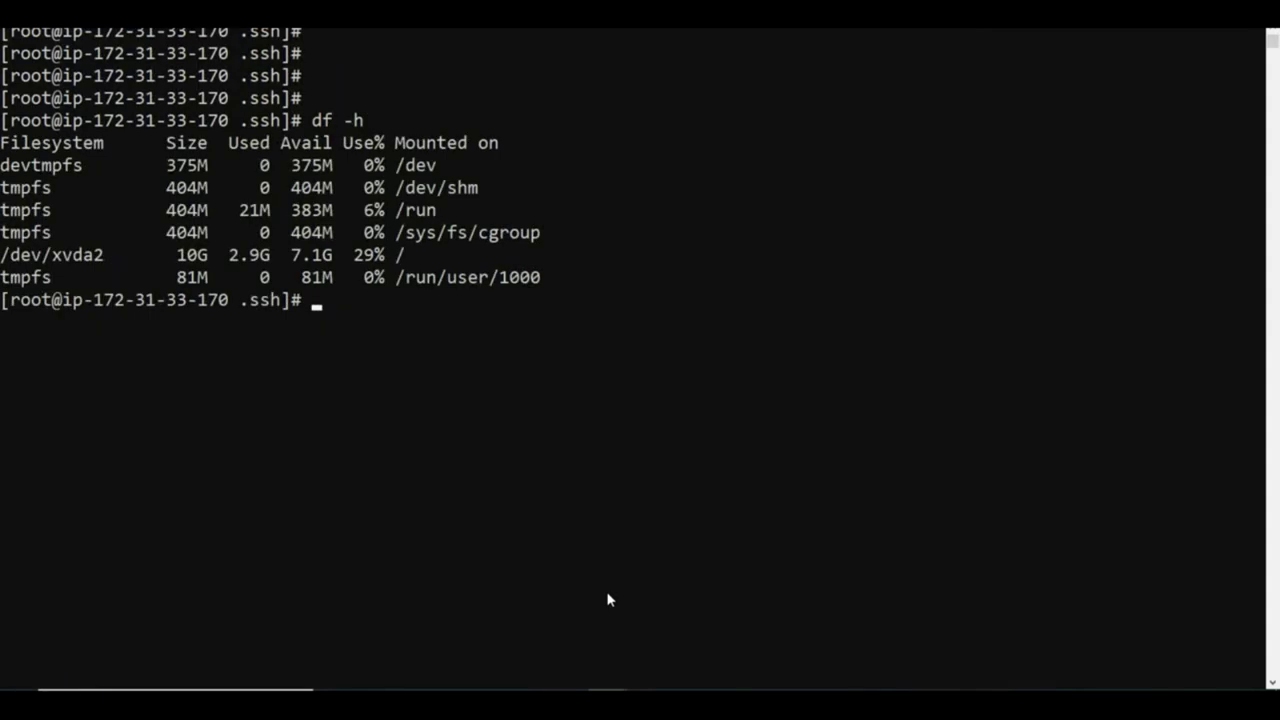
- Go to /var/lib/jenkins and list its contents with ls -lrt
type("cd /var/li")
key("Tab")
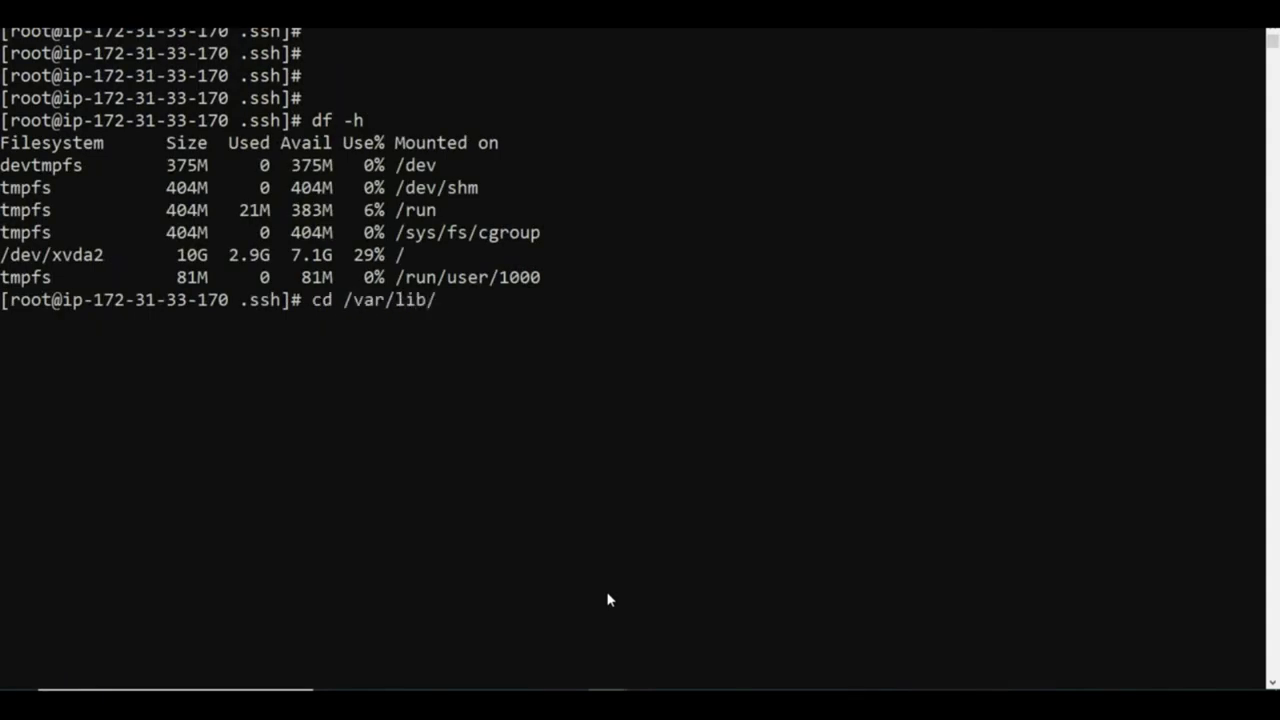
type("je")
key("Tab")
type("jo")
key("Tab")
key("BackSpace")
key("BackSpace")
key("BackSpace")
key("BackSpace")
key("BackSpace")
key("Return")
type("ls -lrt")
key("Return")
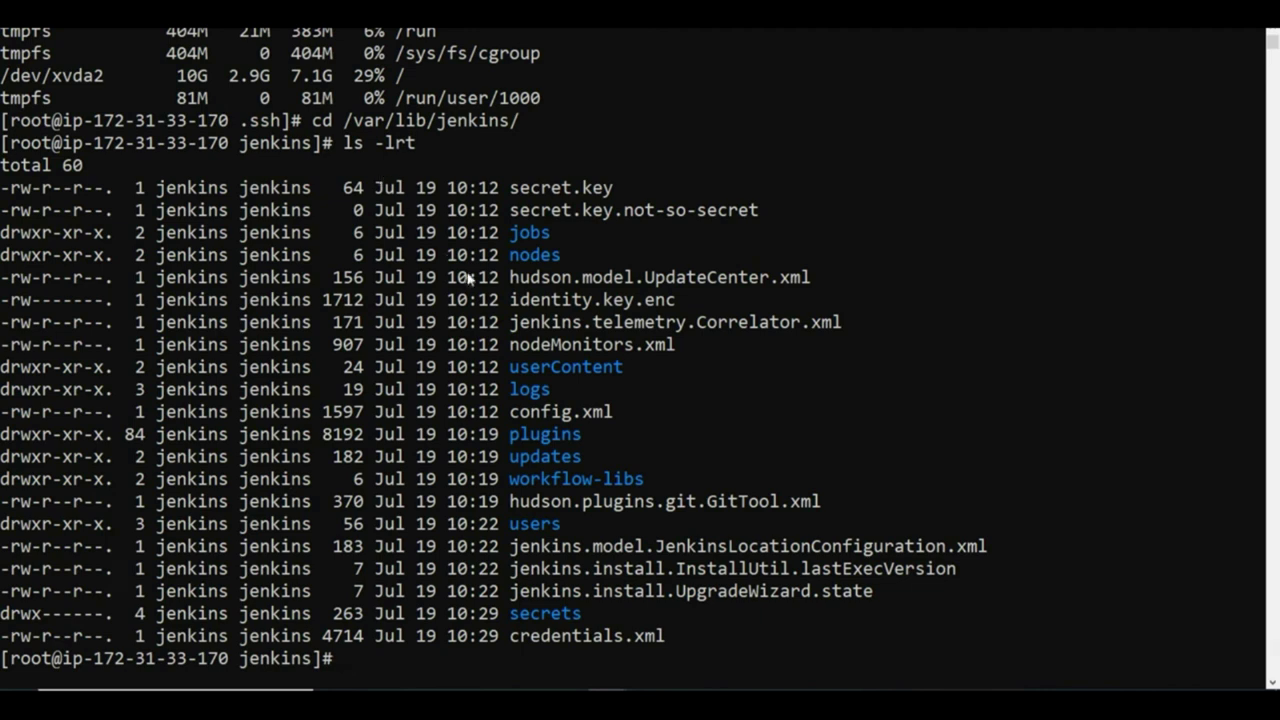
- Check the nfs-server status, then start the NFS server service
type("clear")
key("Return")
key("Return")
key("Return")
key("Return")
type("systemctl ")
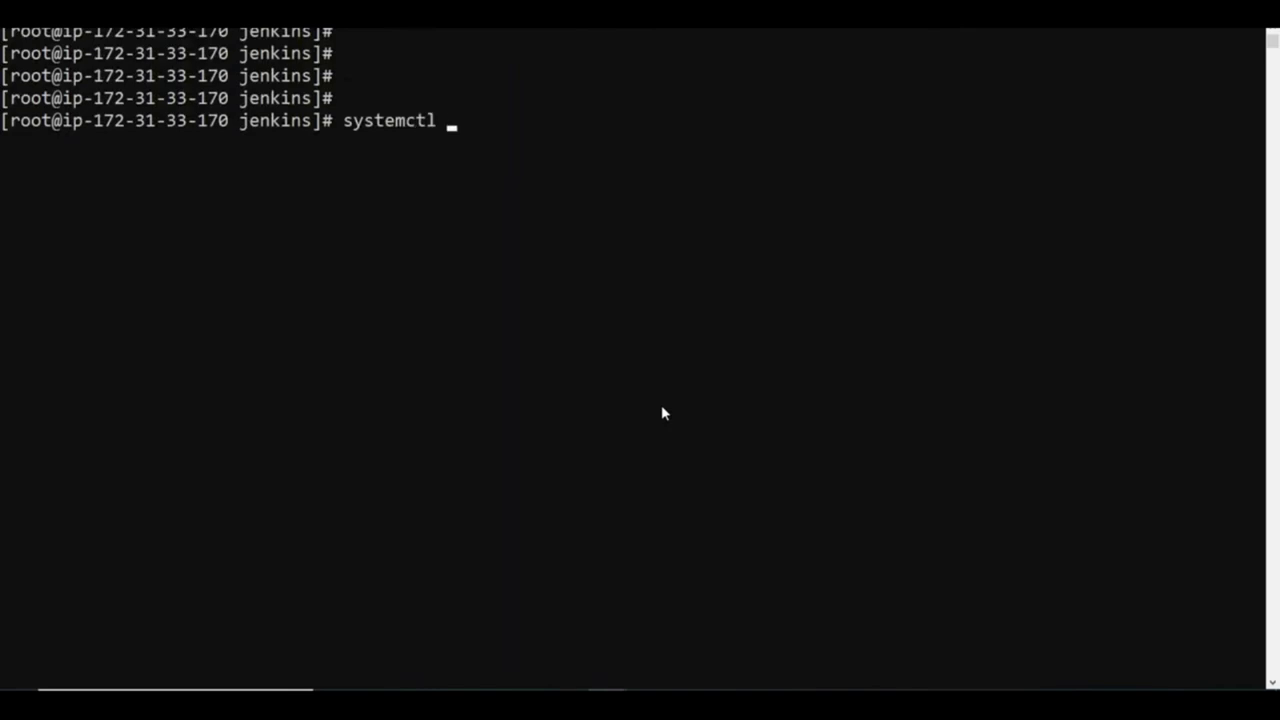
type("status nfs-server")
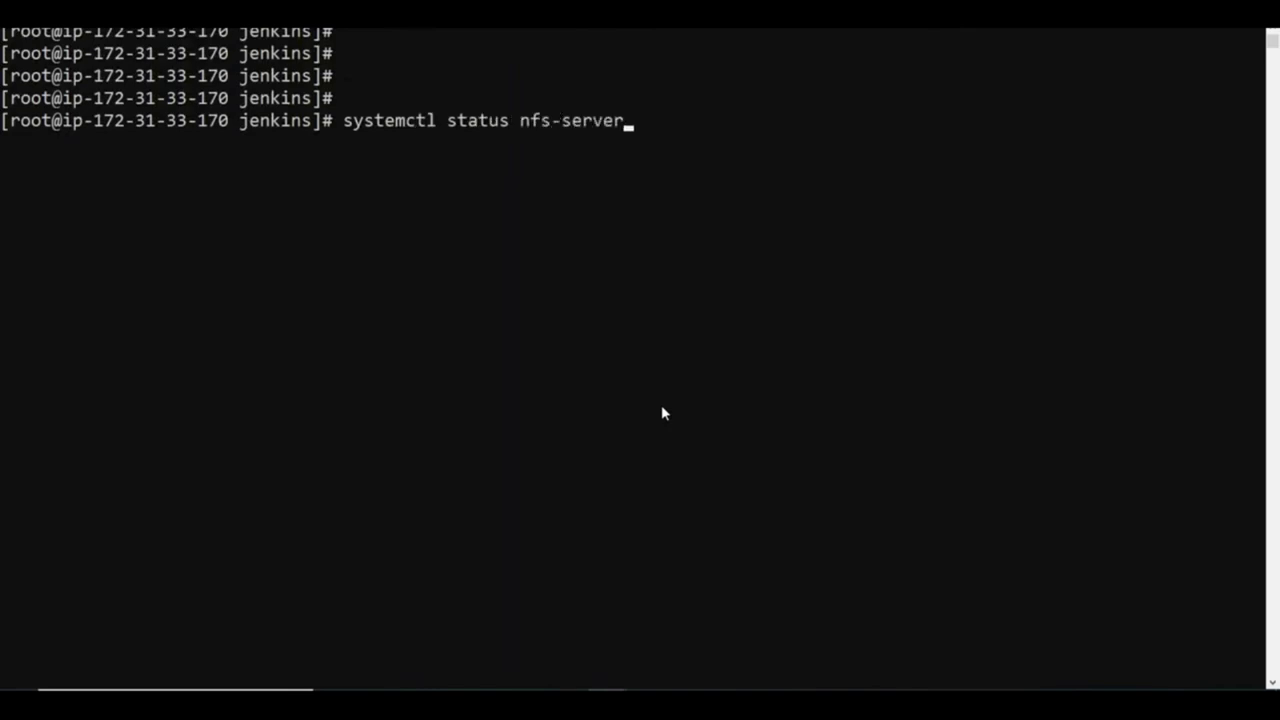
key("Return")
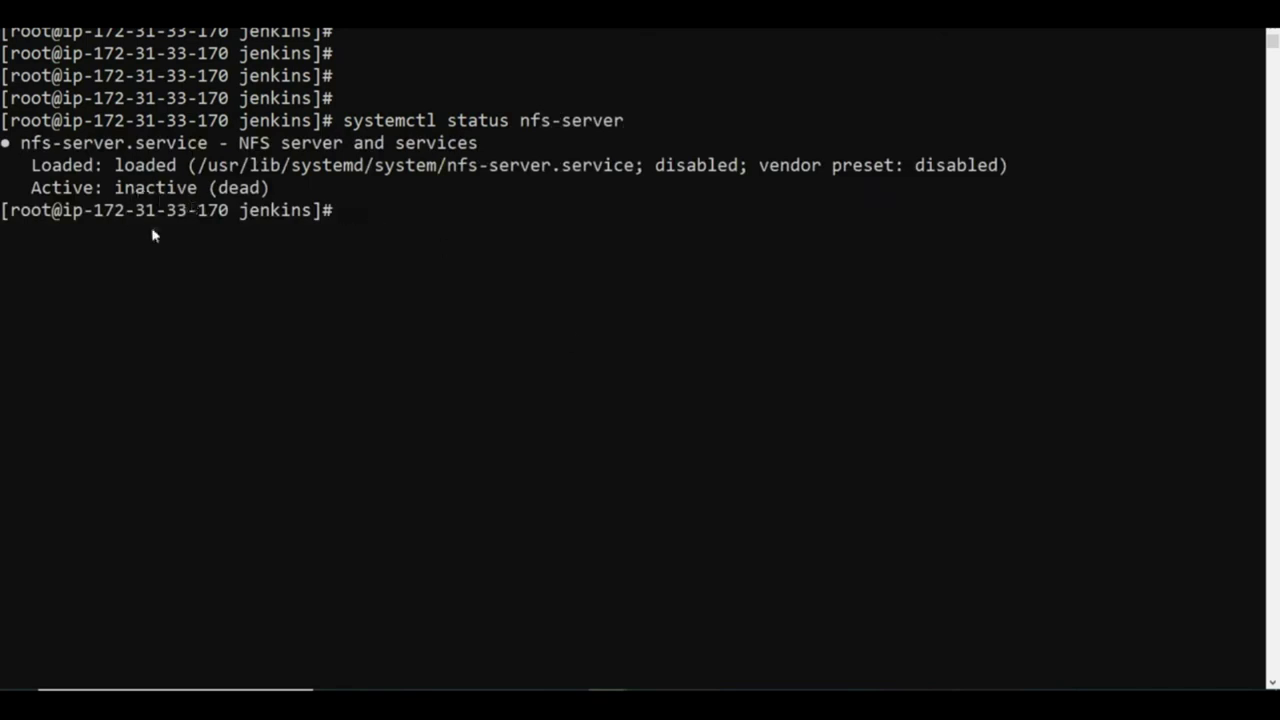
key("Up")
key("Left")
key("Left")
key("Left")
key("Left")
key("Left")
key("Left")
key("Left")
key("Left")
key("Left")
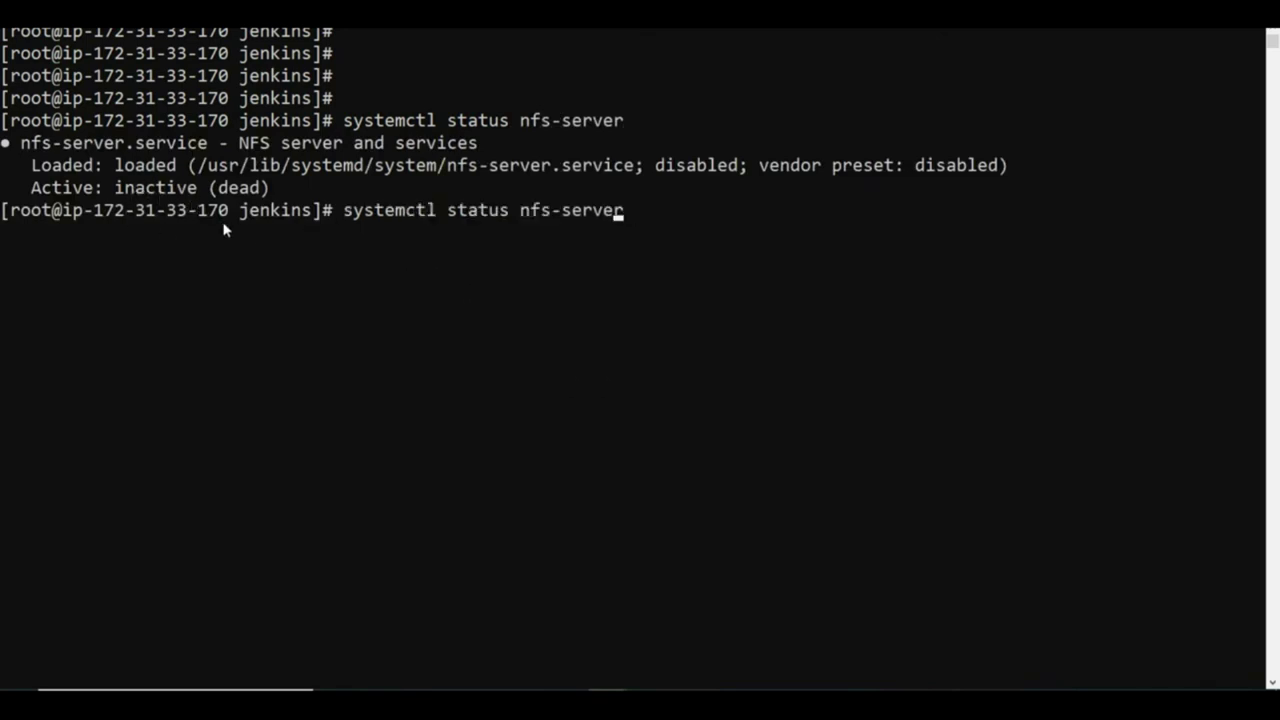
key("Left")
key("Left")
key("BackSpace")
key("BackSpace")
key("BackSpace")
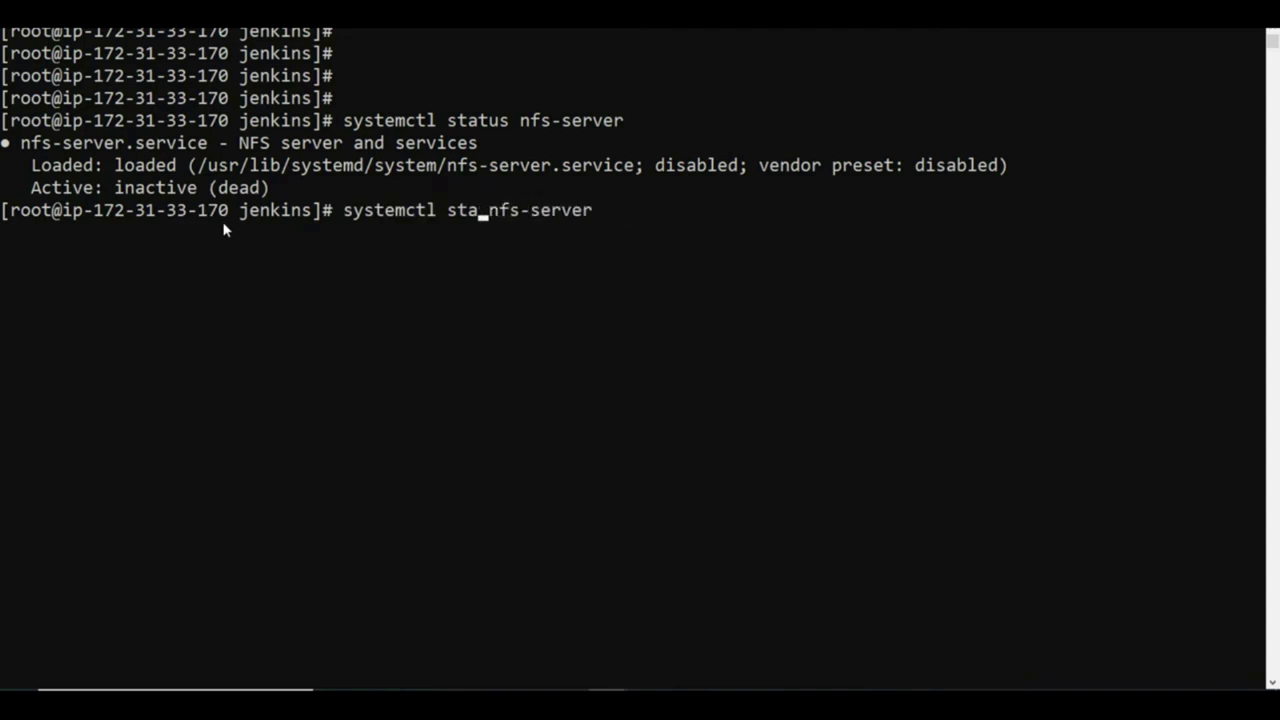
type("rt")
key("Return")
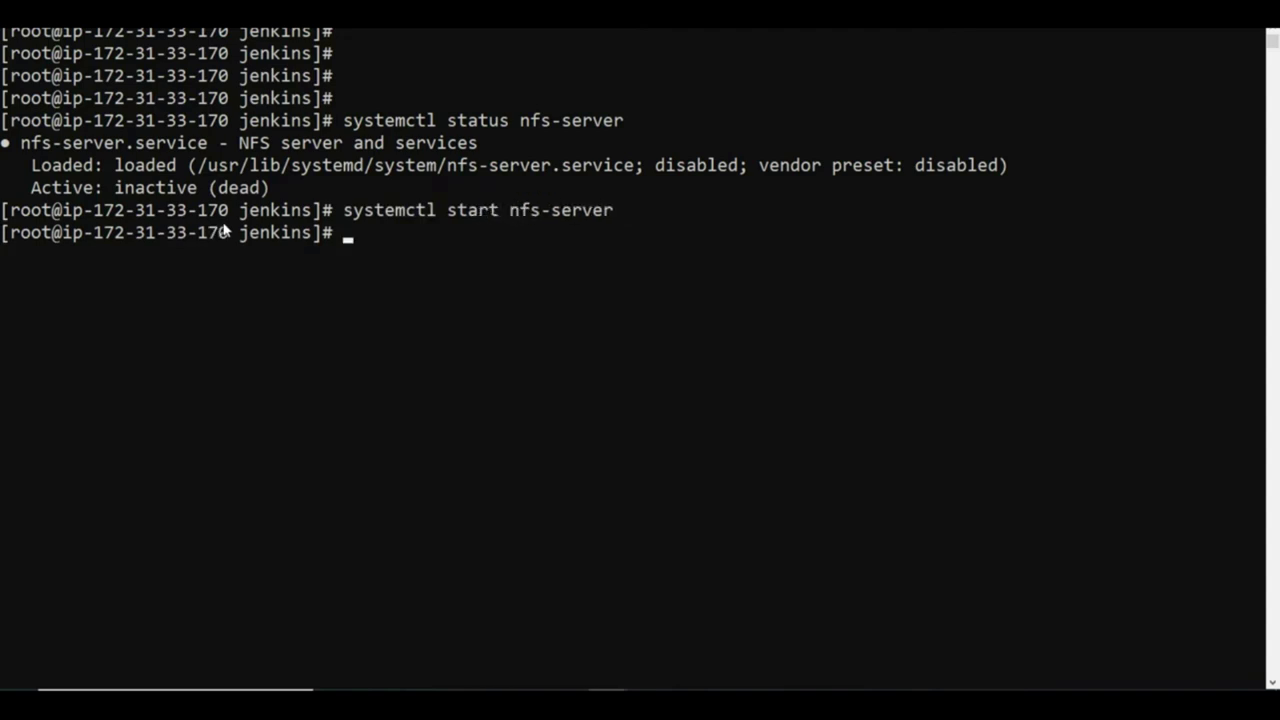
- Check the Jenkins service status, stop Jenkins, and clear the screen
key("Up")
key("Up")
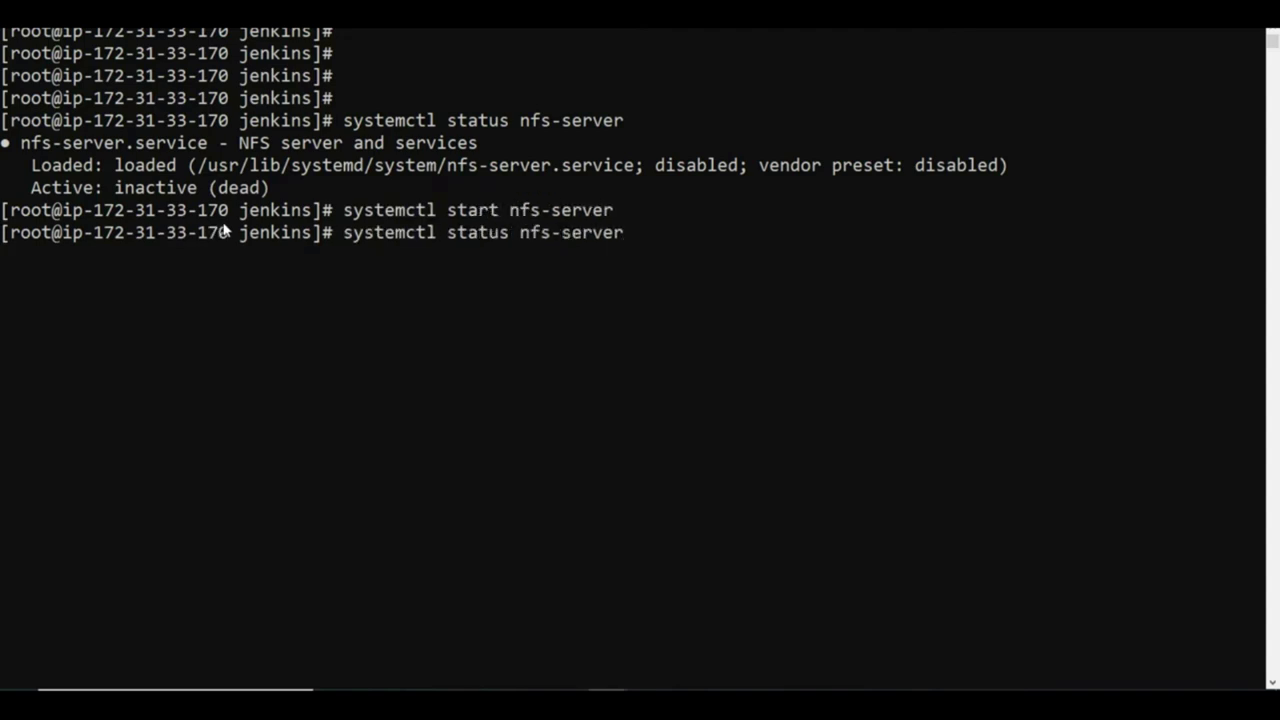
key("BackSpace")
key("BackSpace")
key("BackSpace")
key("BackSpace")
key("BackSpace")
key("BackSpace")
key("BackSpace")
key("BackSpace")
key("BackSpace")
type("jenkins")
key("Return")
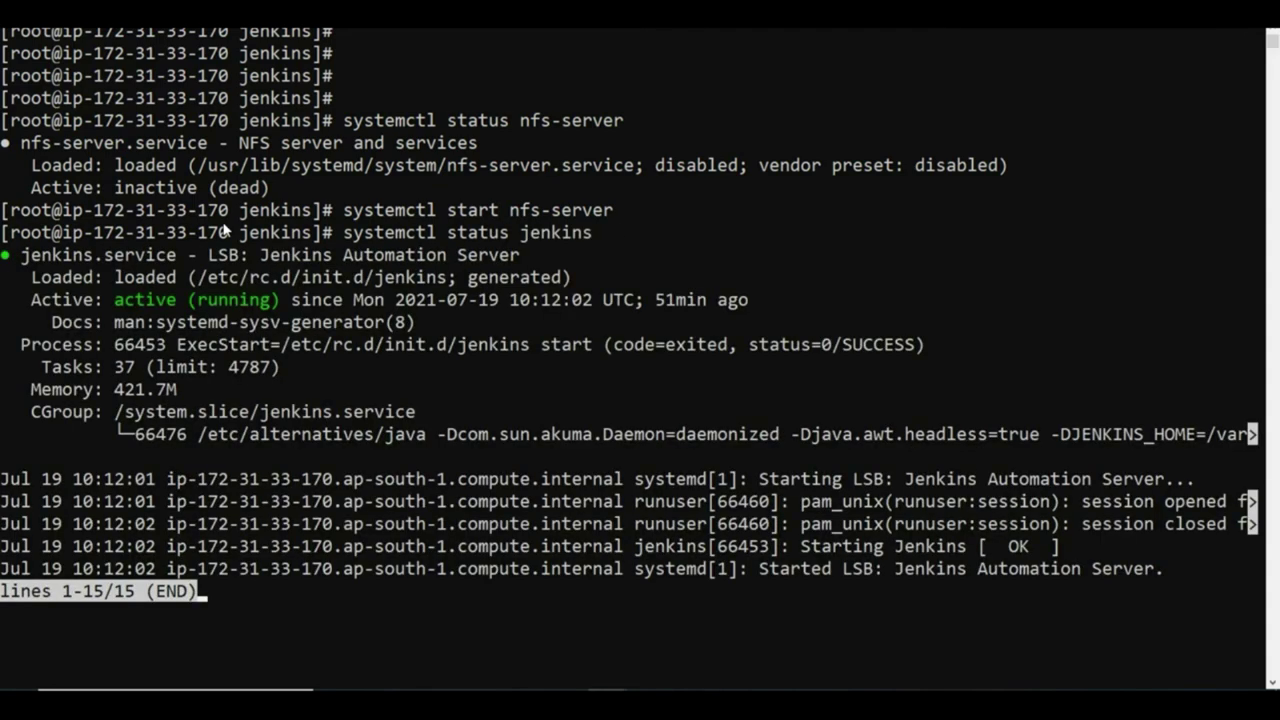
key("space")
key("q")
key("Up")
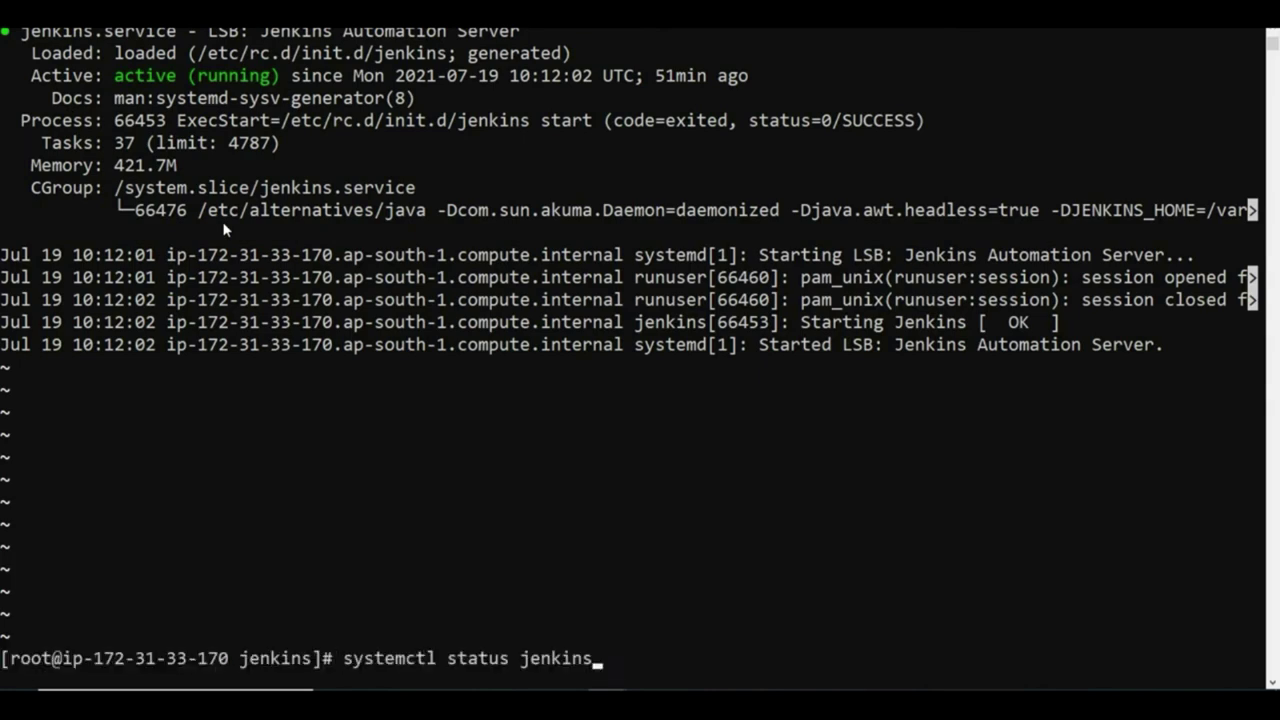
key("Left")
key("Left")
key("Left")
key("Left")
key("Left")
key("Left")
key("Left")
key("BackSpace")
key("BackSpace")
key("BackSpace")
key("BackSpace")
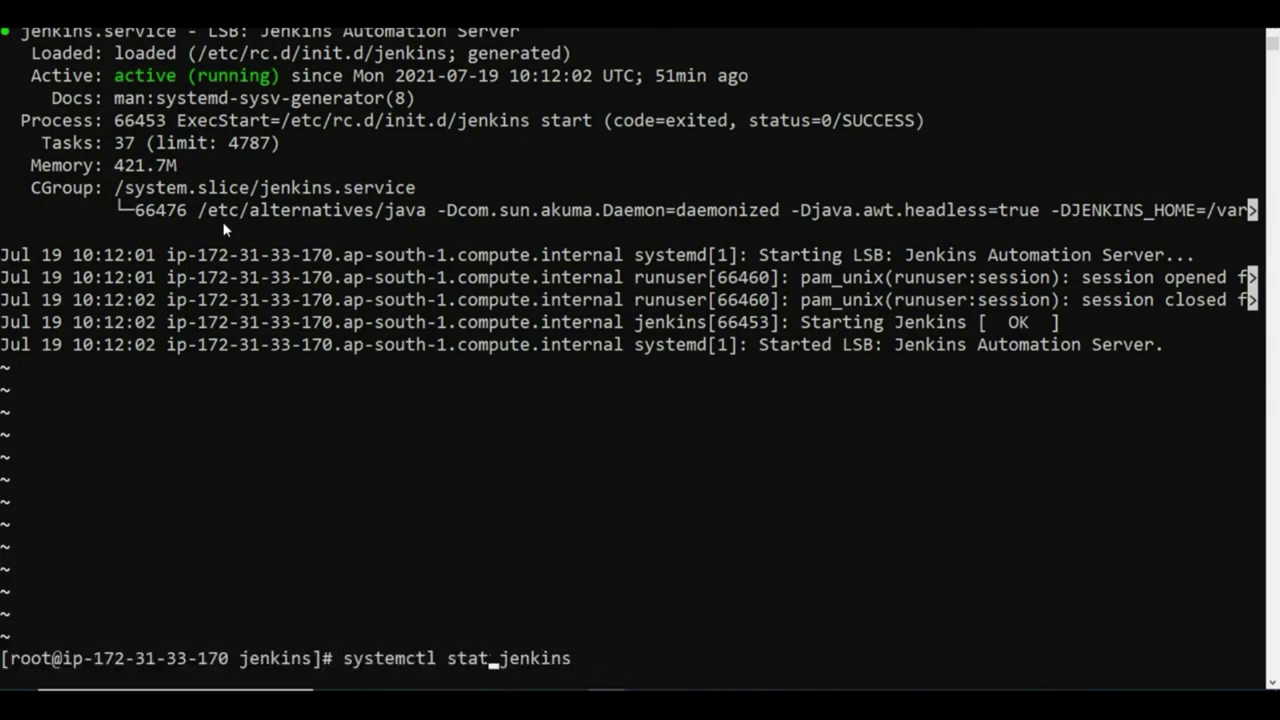
type("op")
key("Return")
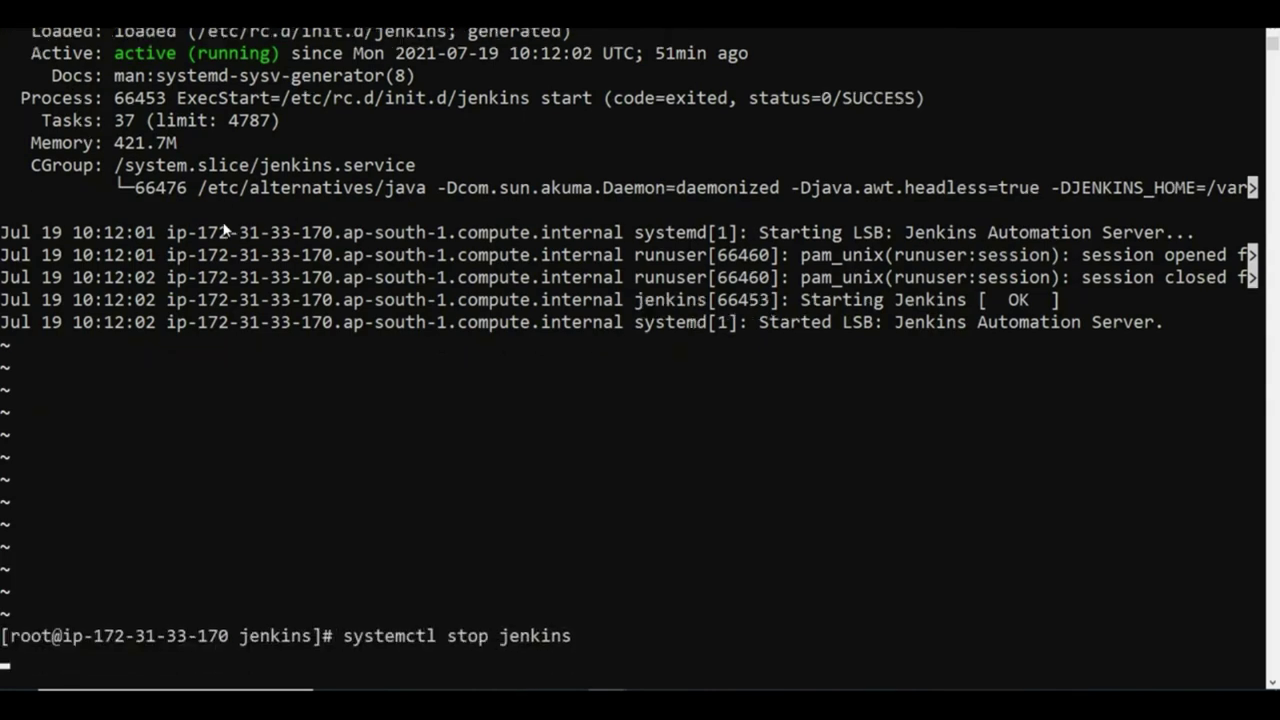
key("Return")
type("clear")
key("Return")
key("Return")
key("Return")
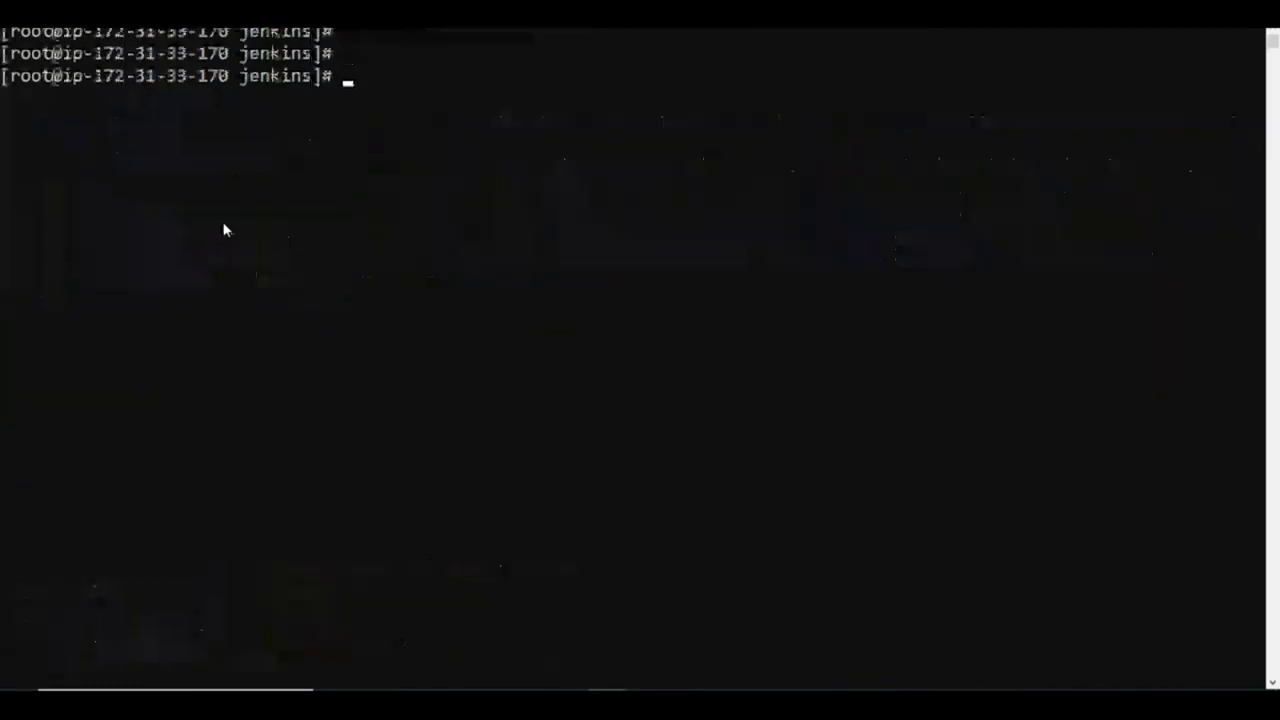
- Confirm Jenkins is inactive and nfs-server is active, then clear the screen
key("Return")
key("Return")
key("Up")
key("Up")
key("Up")
key("Return")
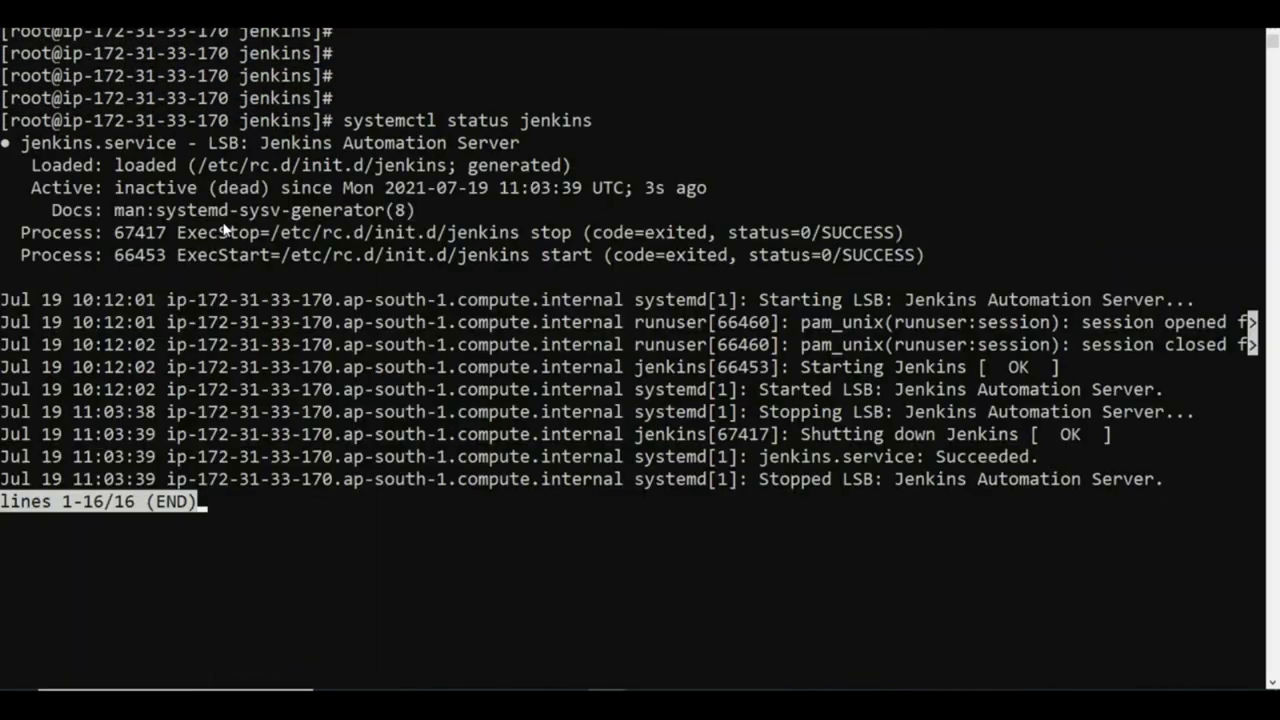
key("q")
key("Up")
key("Up")
key("Up")
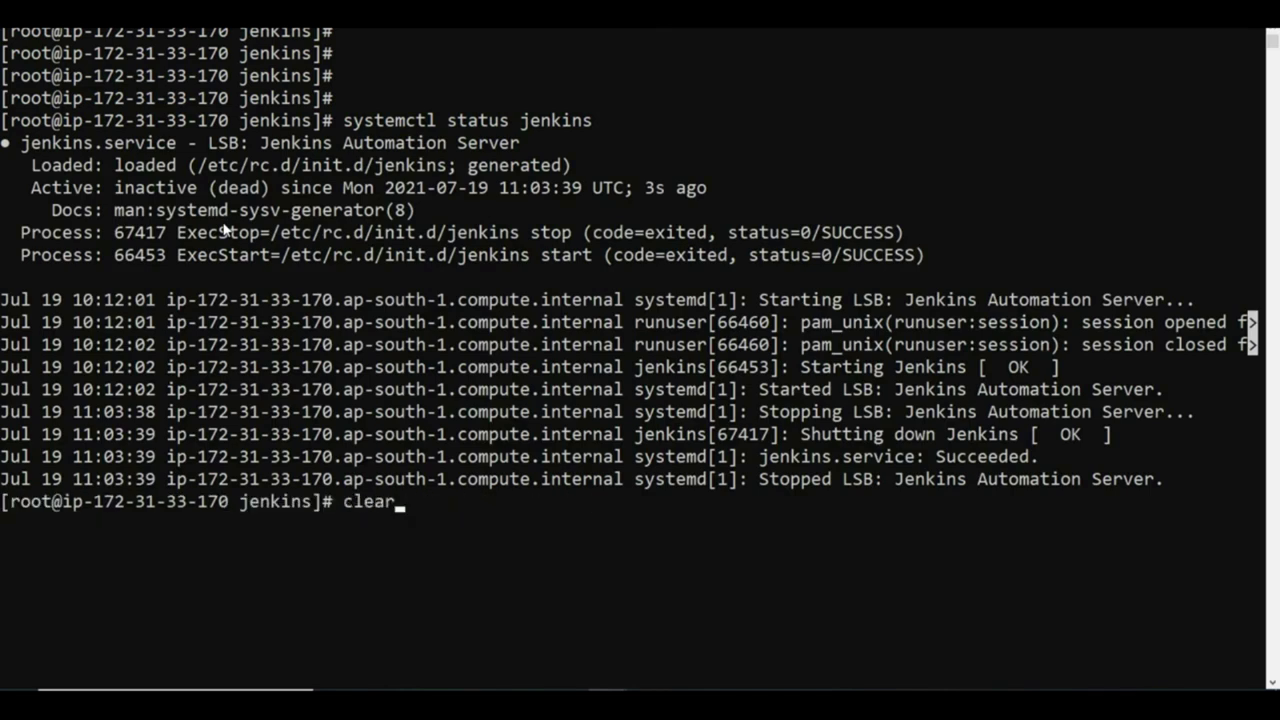
key("Up")
key("Up")
key("Down")
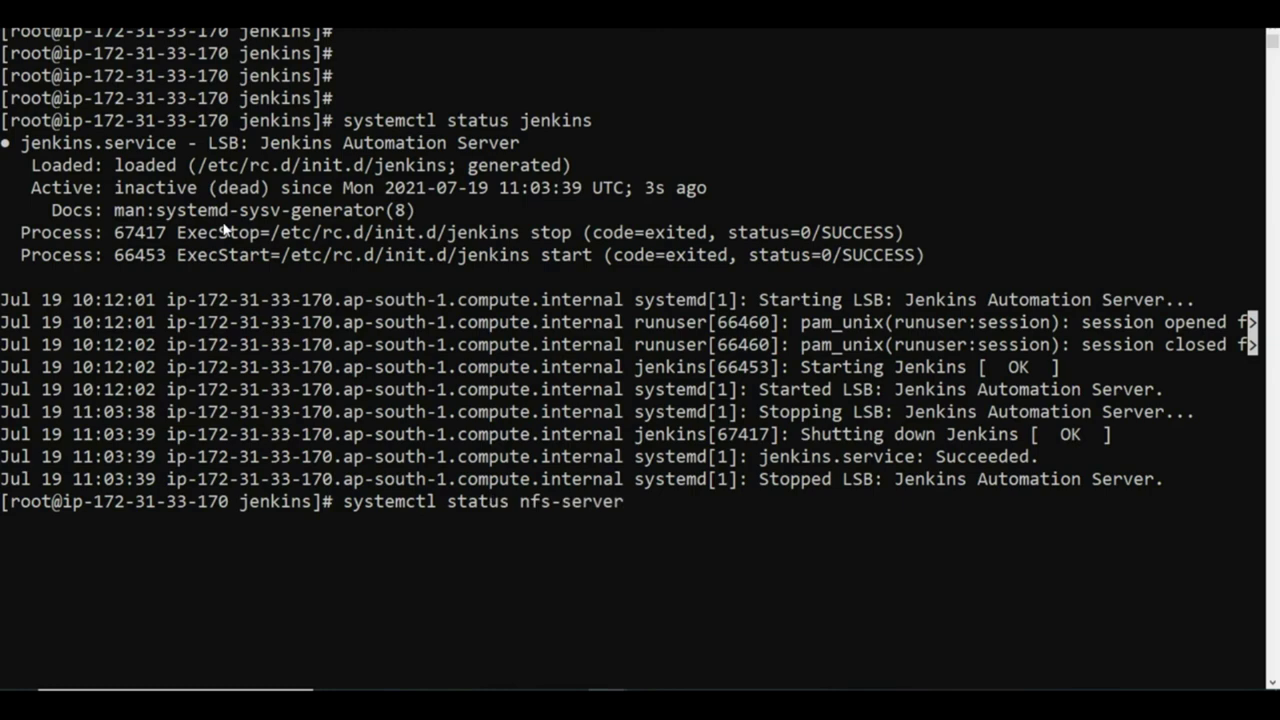
key("Return")
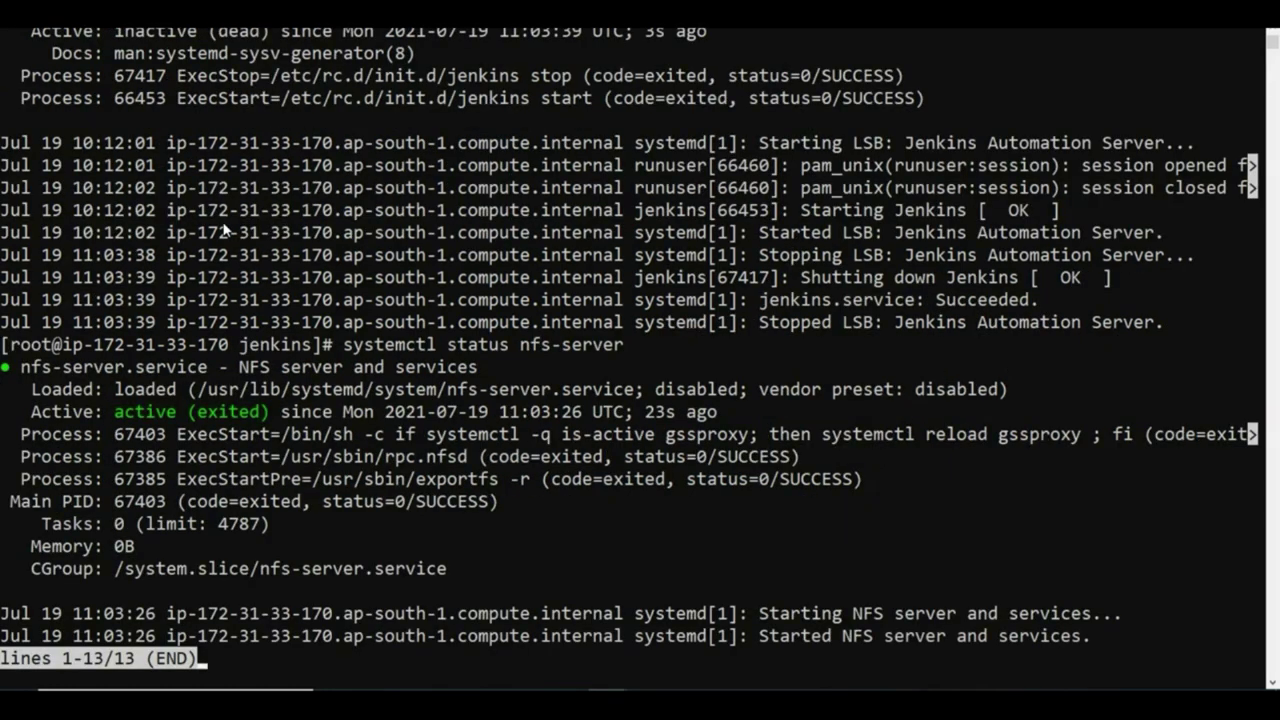
key("q")
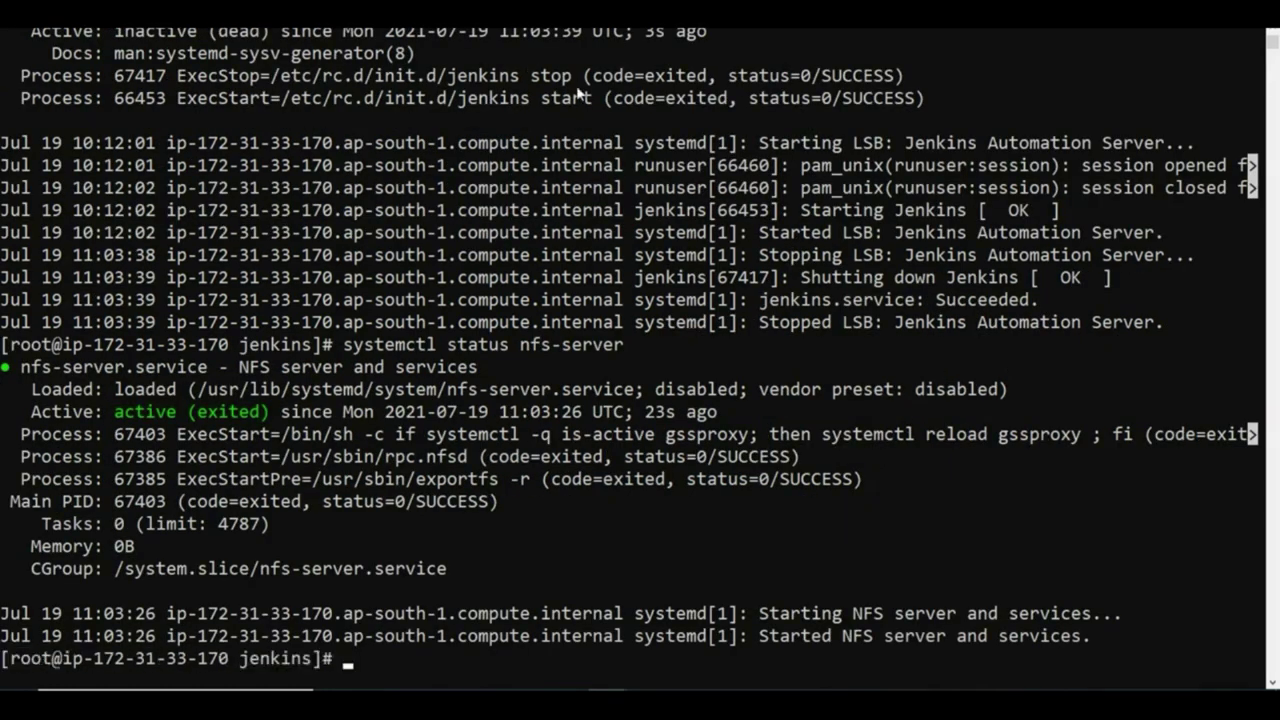
type("clear")
key("Return")
key("Return")
key("Return")
key("Return")
key("Return")
key("Return")
key("Return")
key("Return")
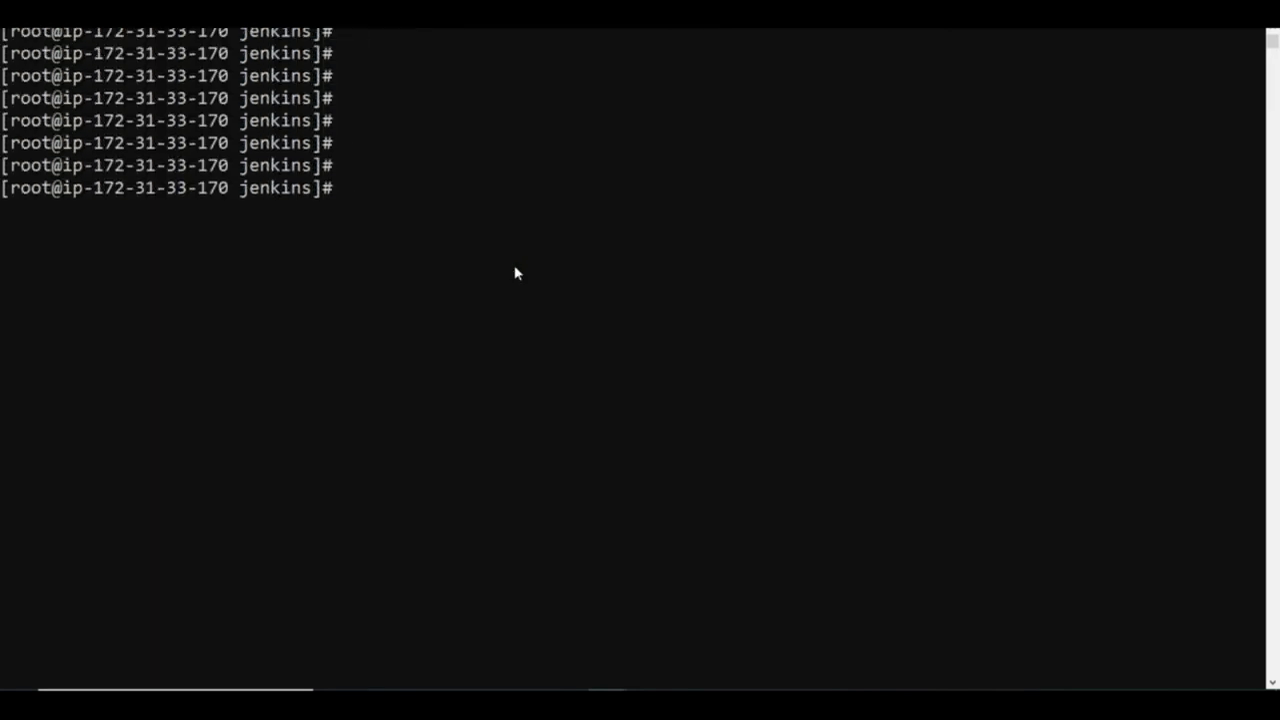
- Mount the EFS file system on /var/lib/jenkins/jobs using the NFS mount command copied from the Attach dialog
mouse_move(528, 705)
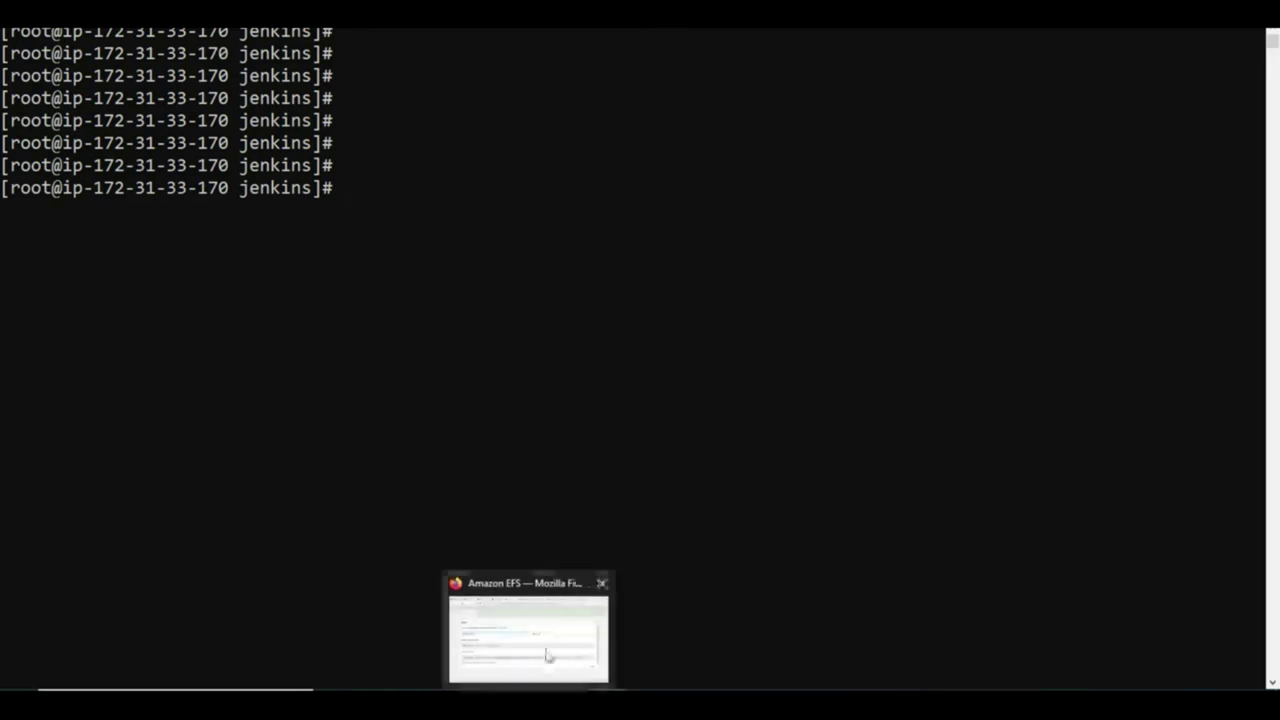
left_click(548, 655)
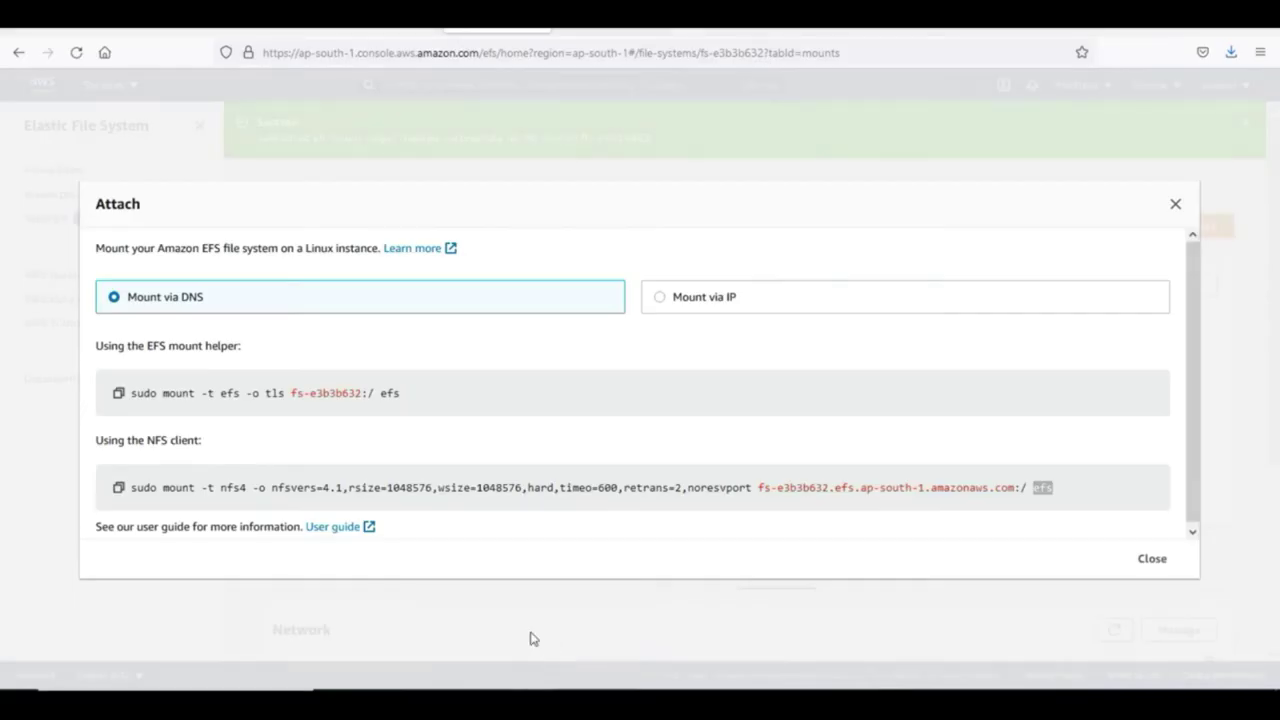
left_click(118, 487)
key("alt+Tab")
right_click(538, 447)
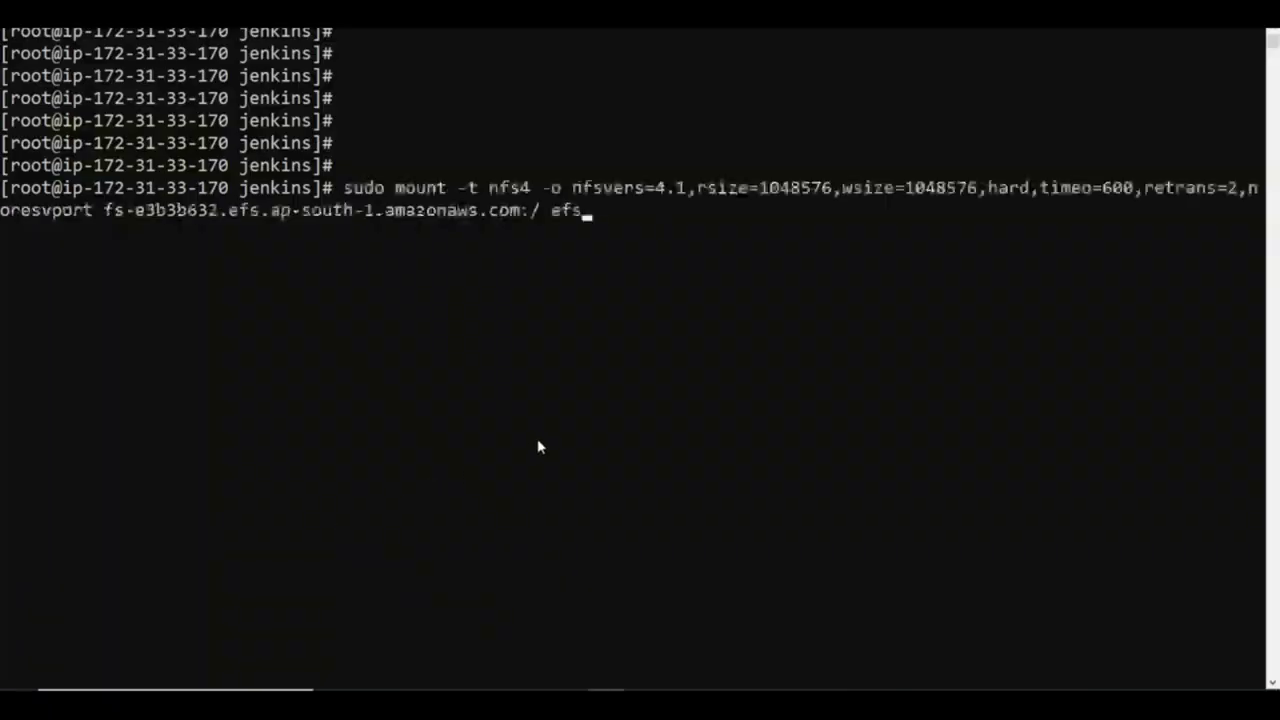
key("BackSpace")
key("BackSpace")
key("BackSpace")
type("/")
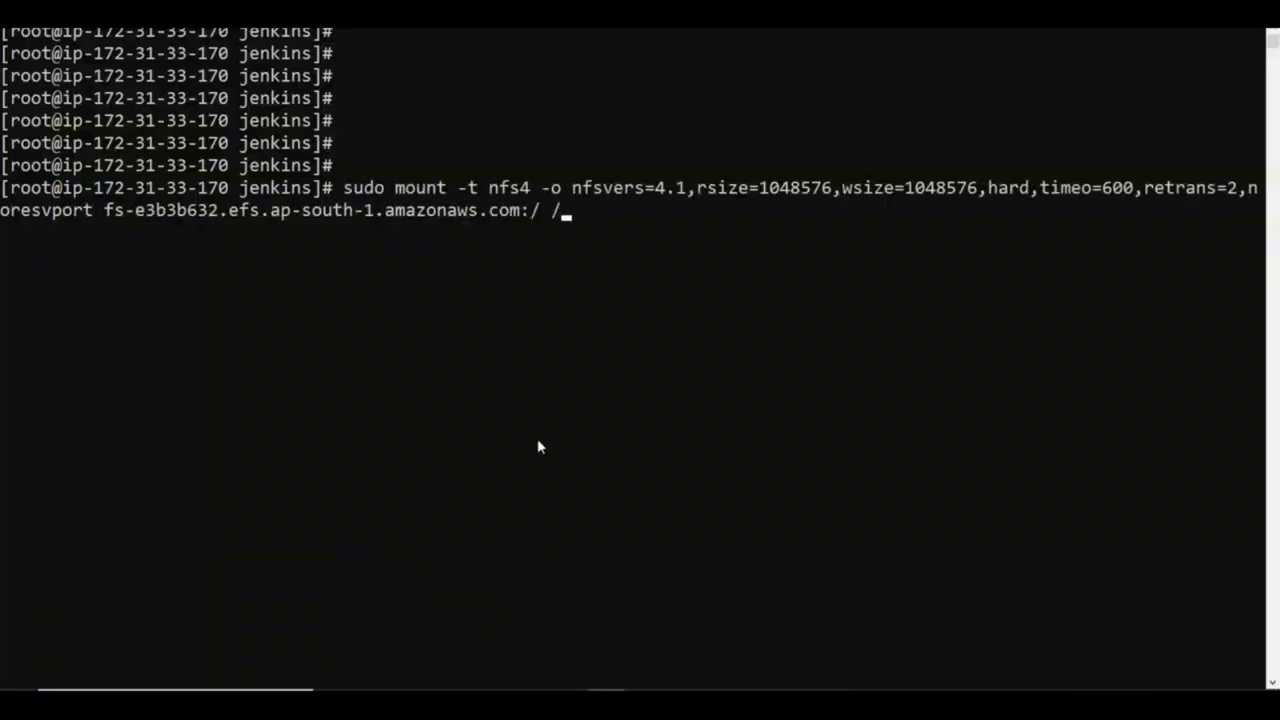
type("var/lib/jenkins/")
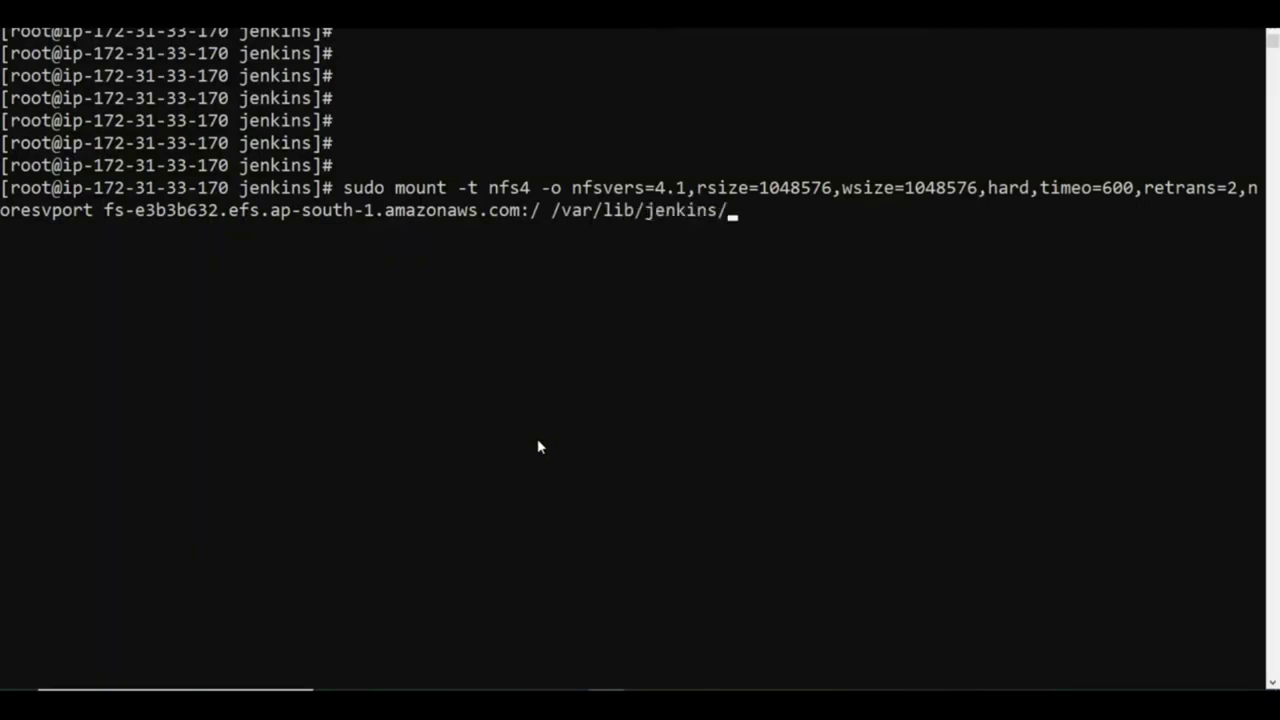
type("jobs")
key("Return")
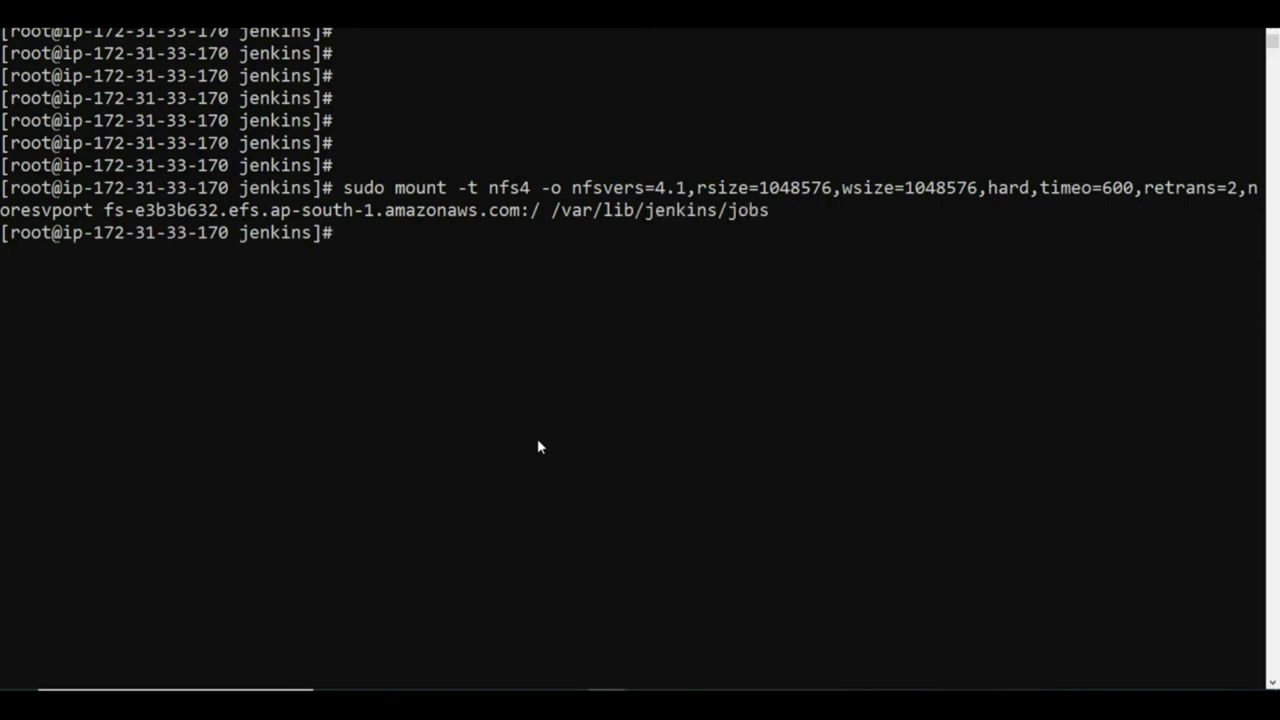
- Confirm the /var/lib/jenkins/jobs mount in df -h and start the Jenkins service
key("Return")
type("mo")
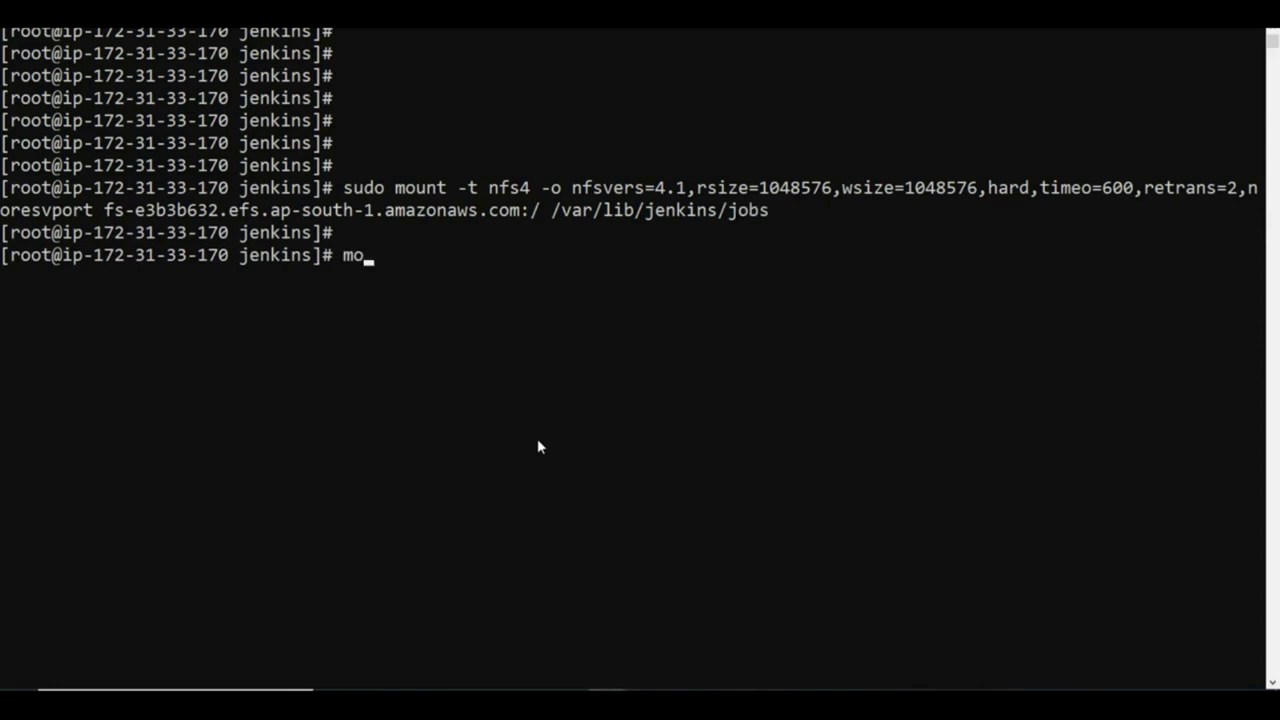
key("BackSpace")
key("BackSpace")
type("df -h")
key("Return")
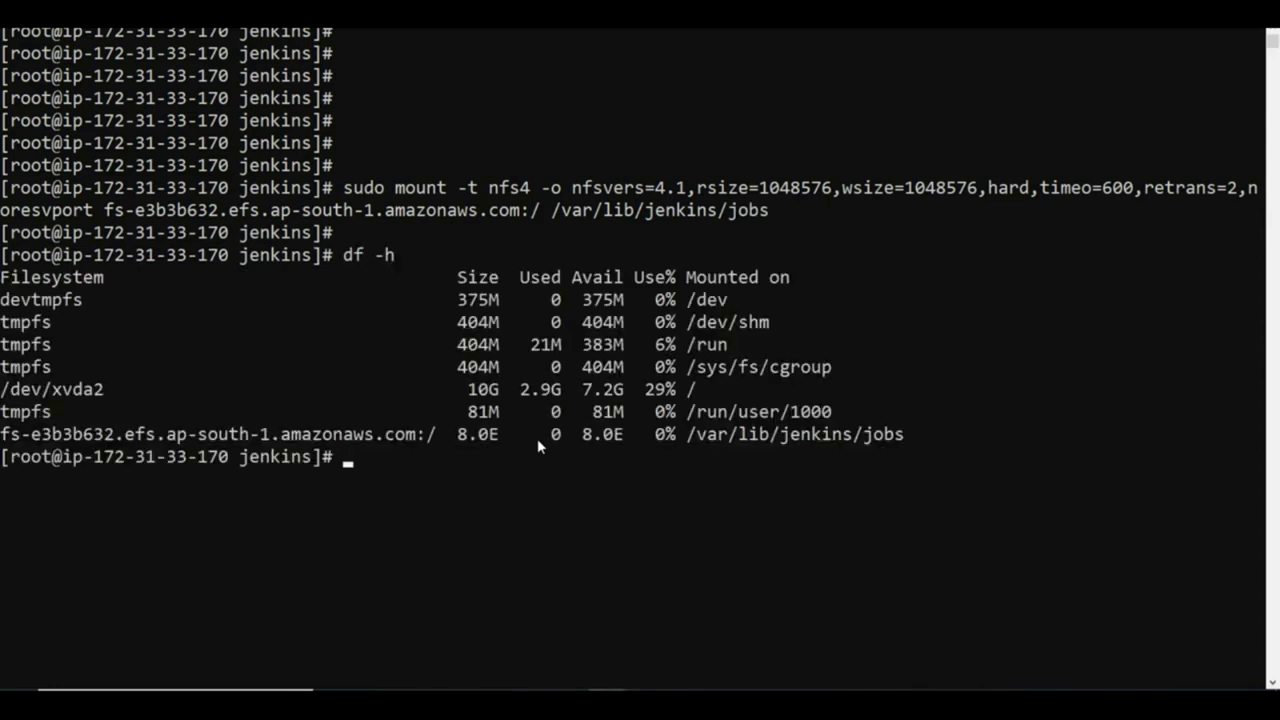
left_click_drag(690, 436, 848, 442)
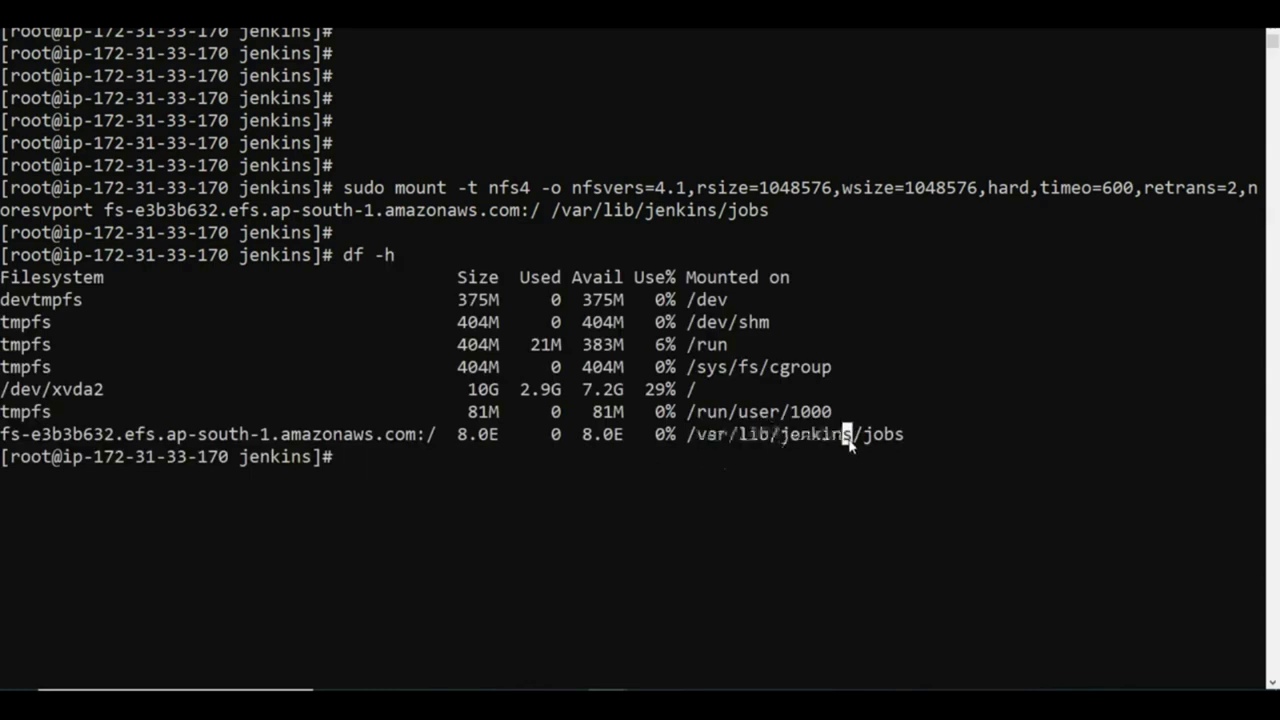
left_click(754, 456)
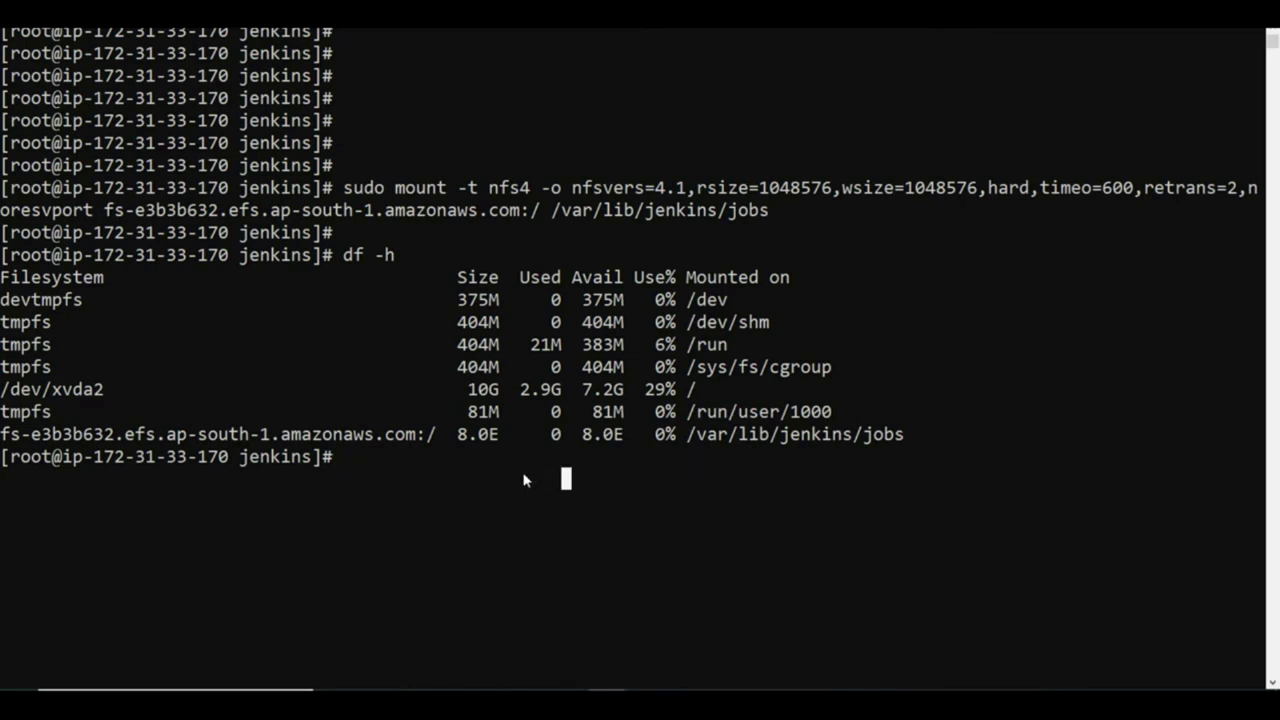
type("systemctl start jenkins")
key("Return")
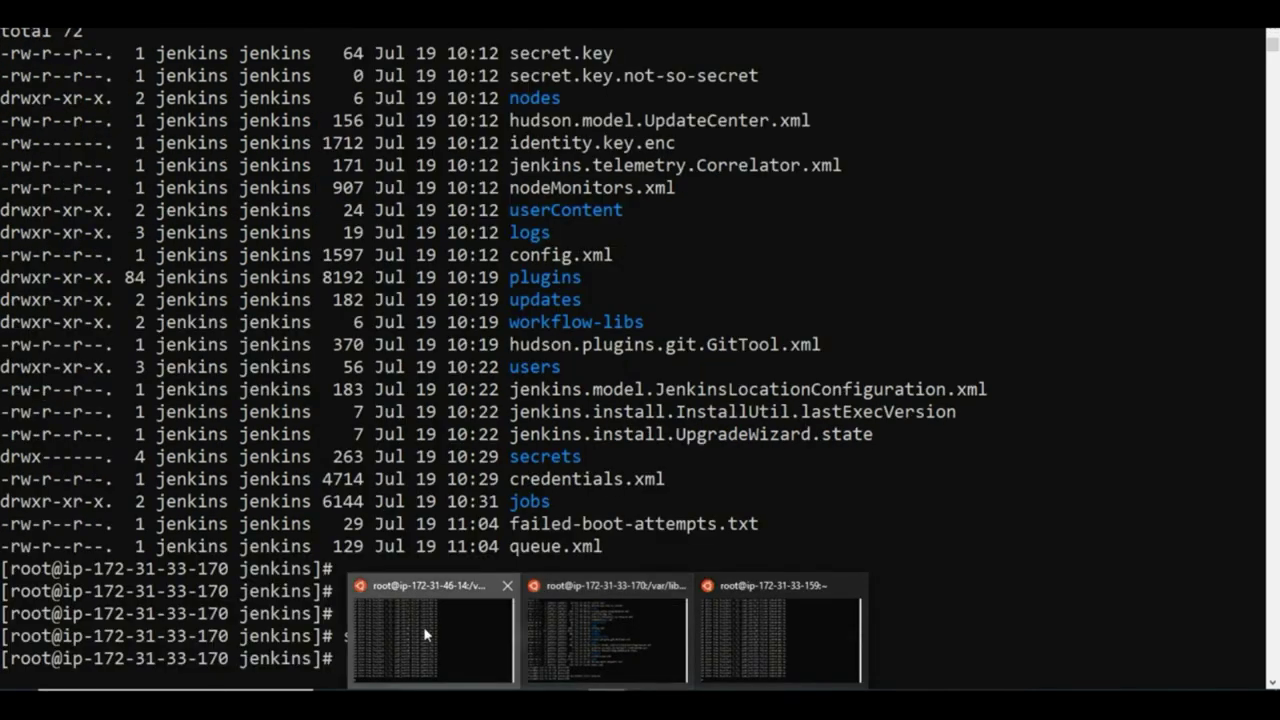
- On the ip-172-31-46-14 node, stop the ping, start Jenkins and ping localhost
left_click(620, 628)
key("ctrl+c")
type("syste")
key("Up")
key("Up")
key("Up")
key("Down")
key("Down")
key("Down")
type("mctl ")
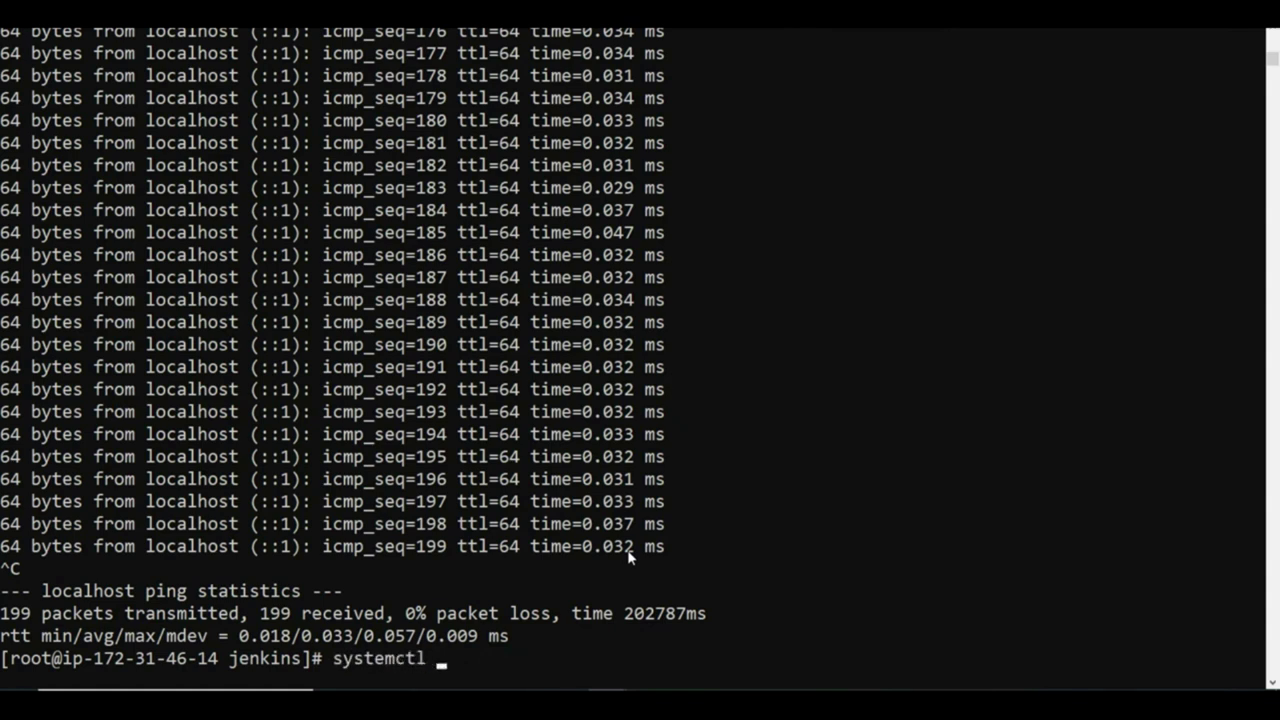
type("start jenkins")
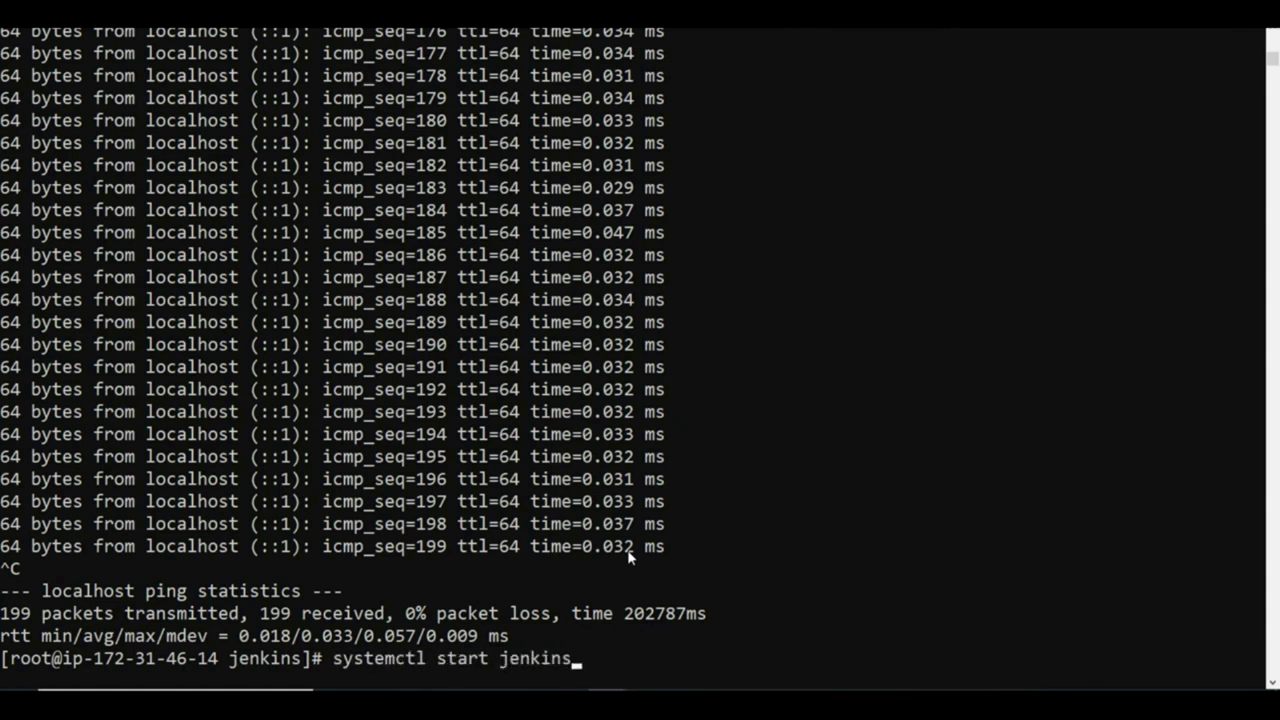
key("Return")
key("Return")
key("Return")
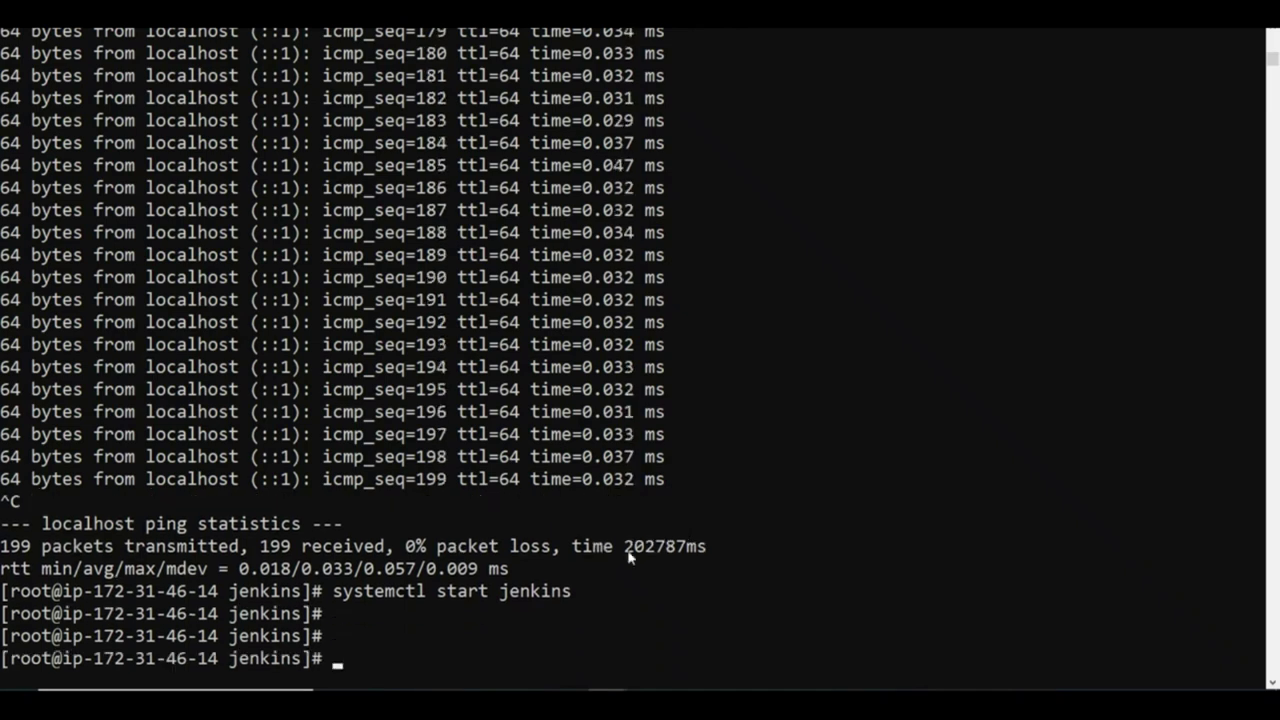
type("ping loclahost")
key("Return")
key("Up")
key("Left")
key("Left")
key("Left")
key("Left")
key("Left")
key("BackSpace")
type("l")
key("Return")
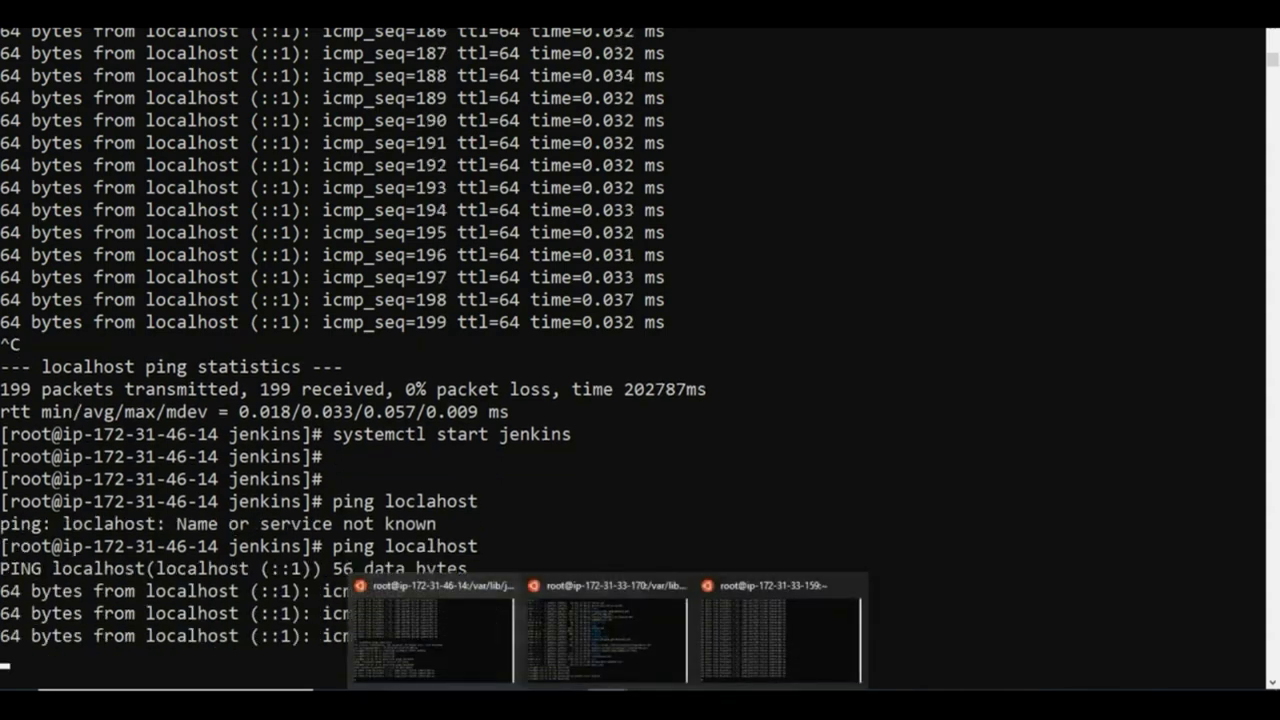
left_click(604, 635)
type("ping localhost")
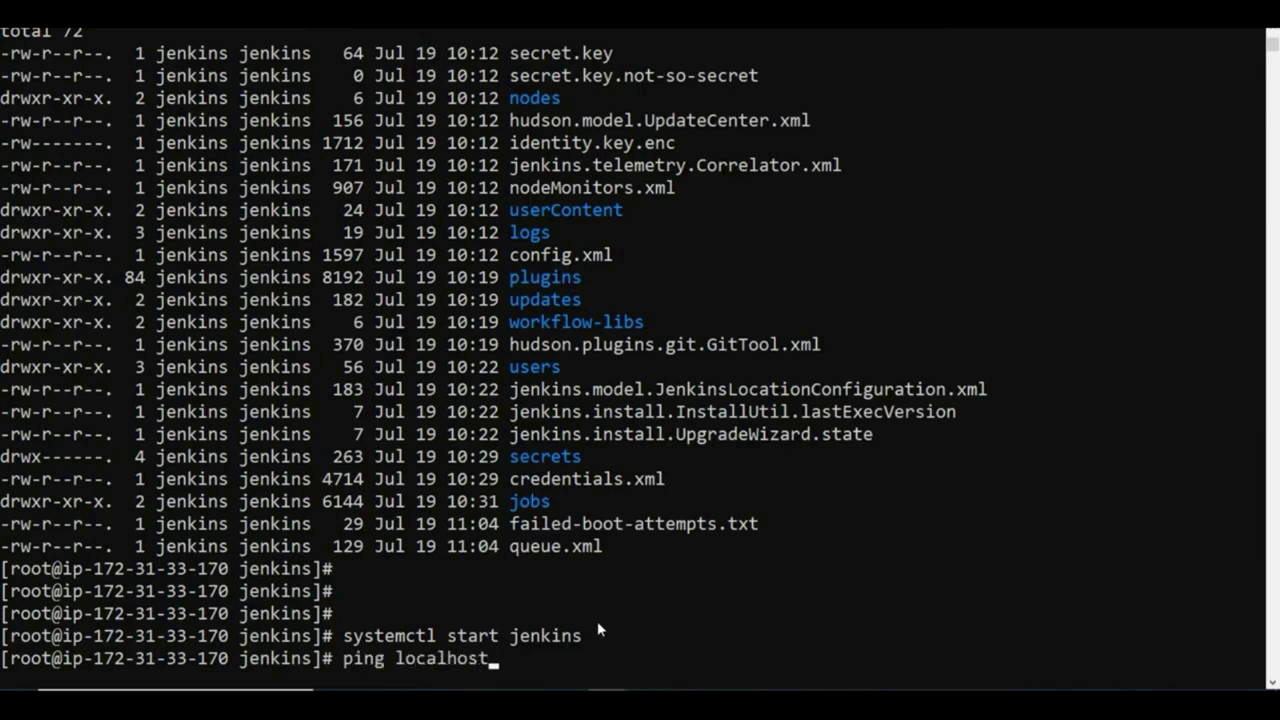
key("Return")
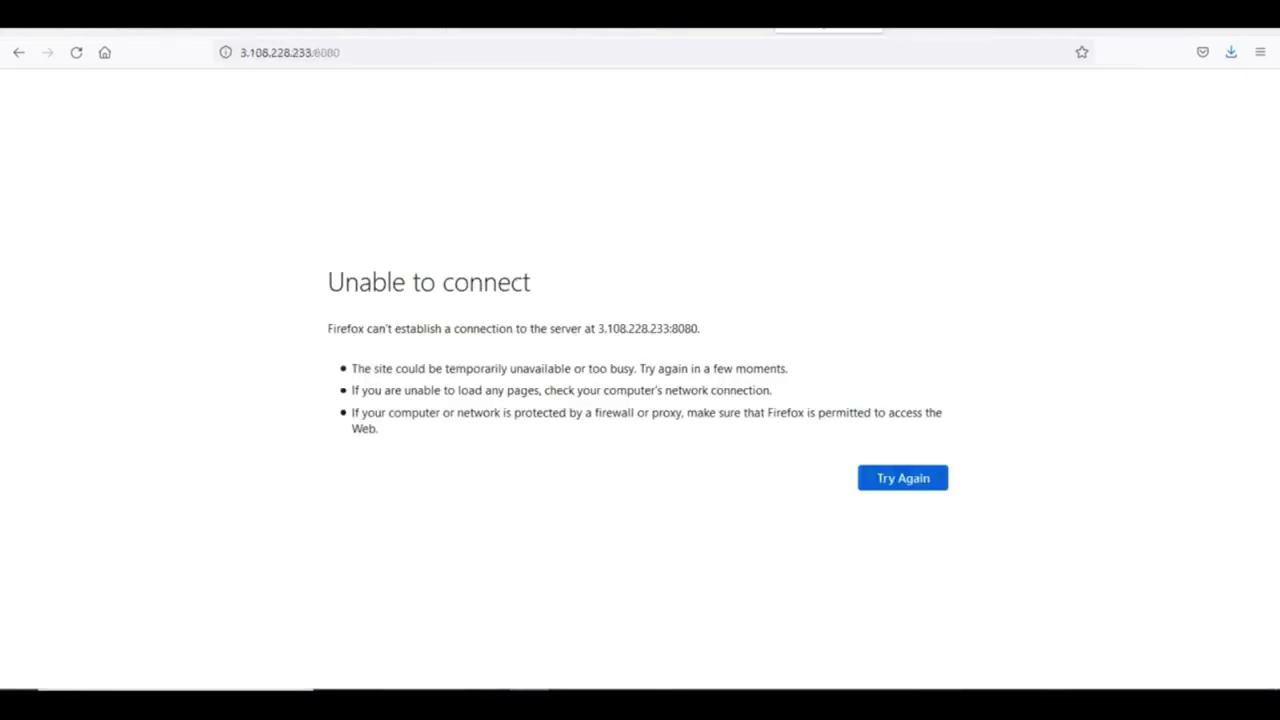
left_click(669, 57)
- Reload 3.108.228.233:8080 and sign in to Jenkins as admin with the account password, declining to save the login
key("Return")
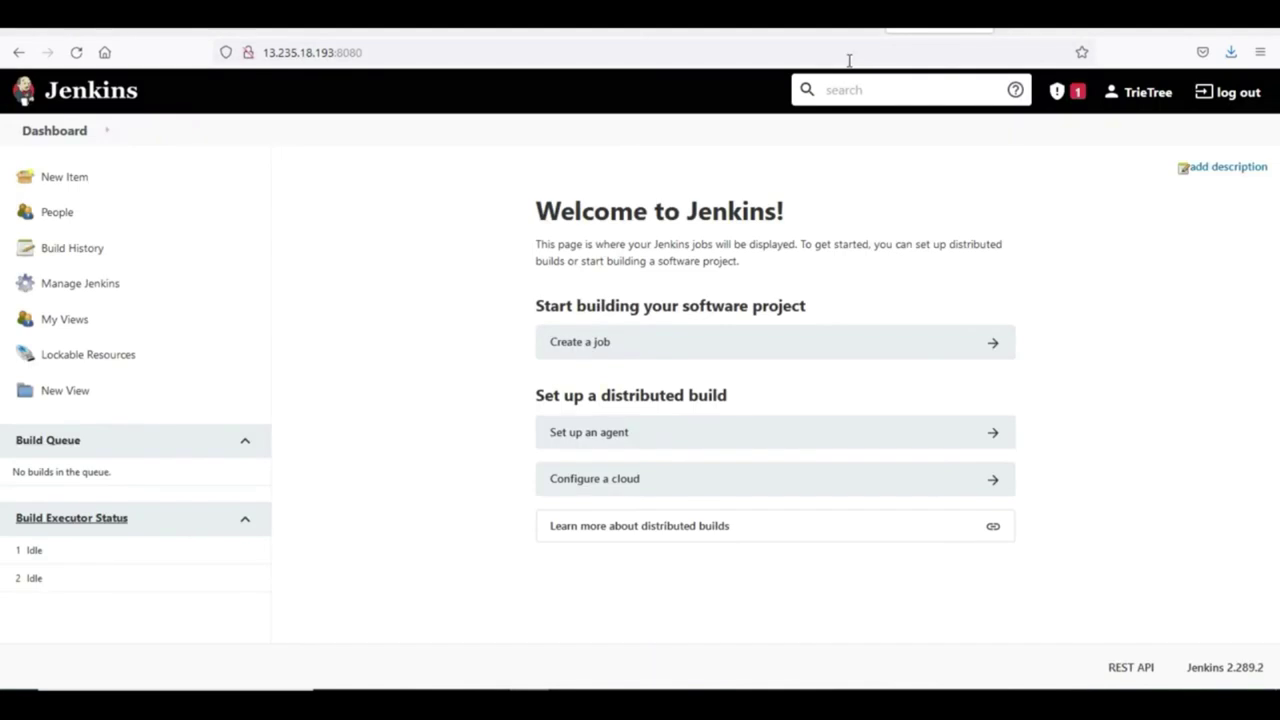
left_click(849, 61)
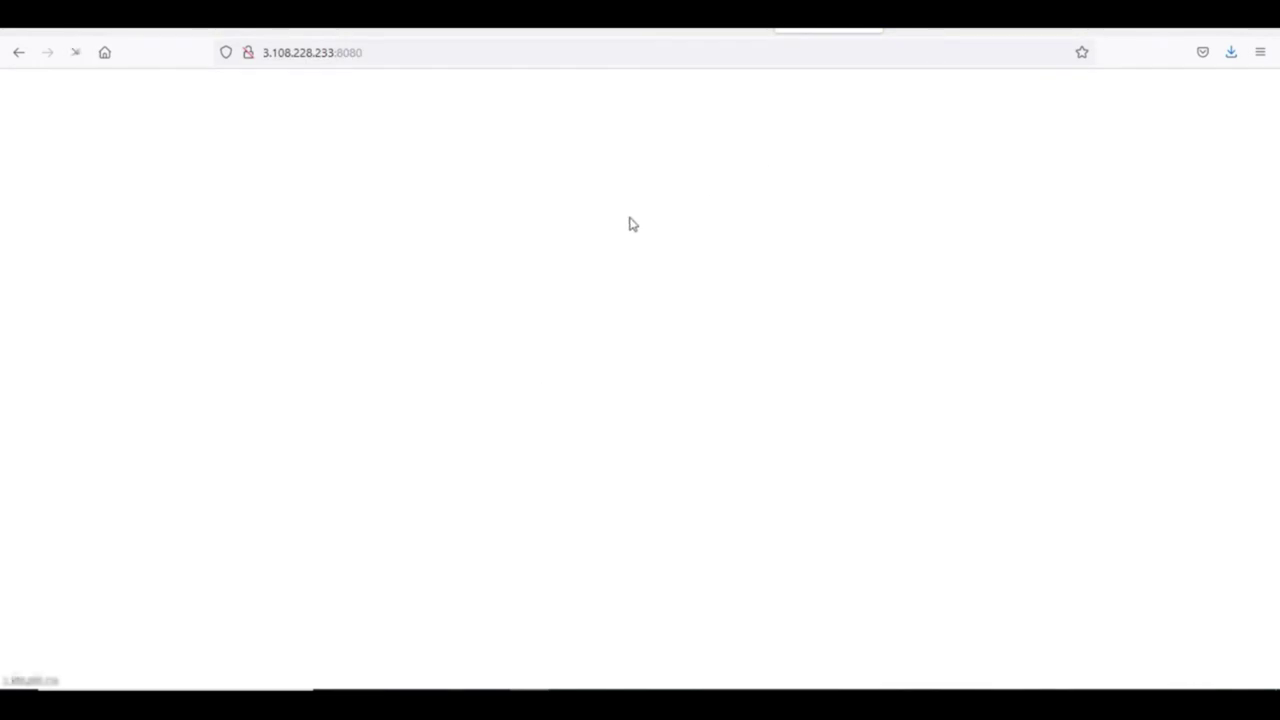
key("Return")
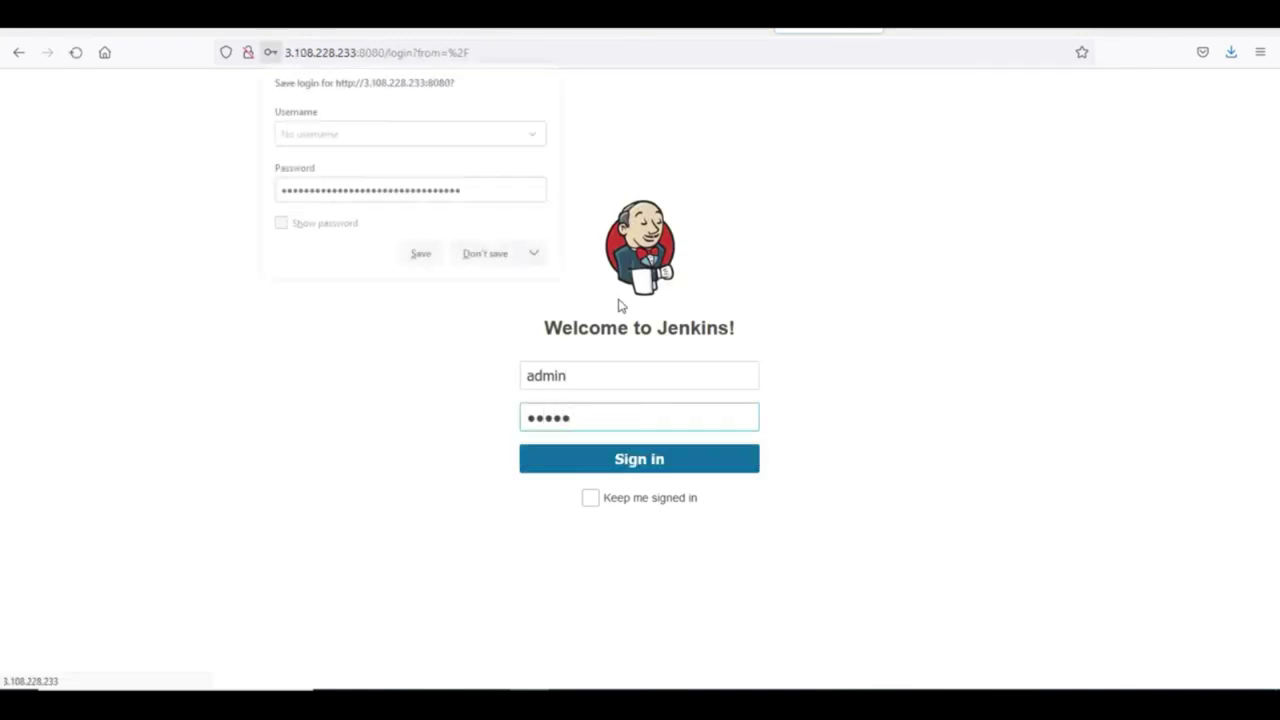
left_click(482, 254)
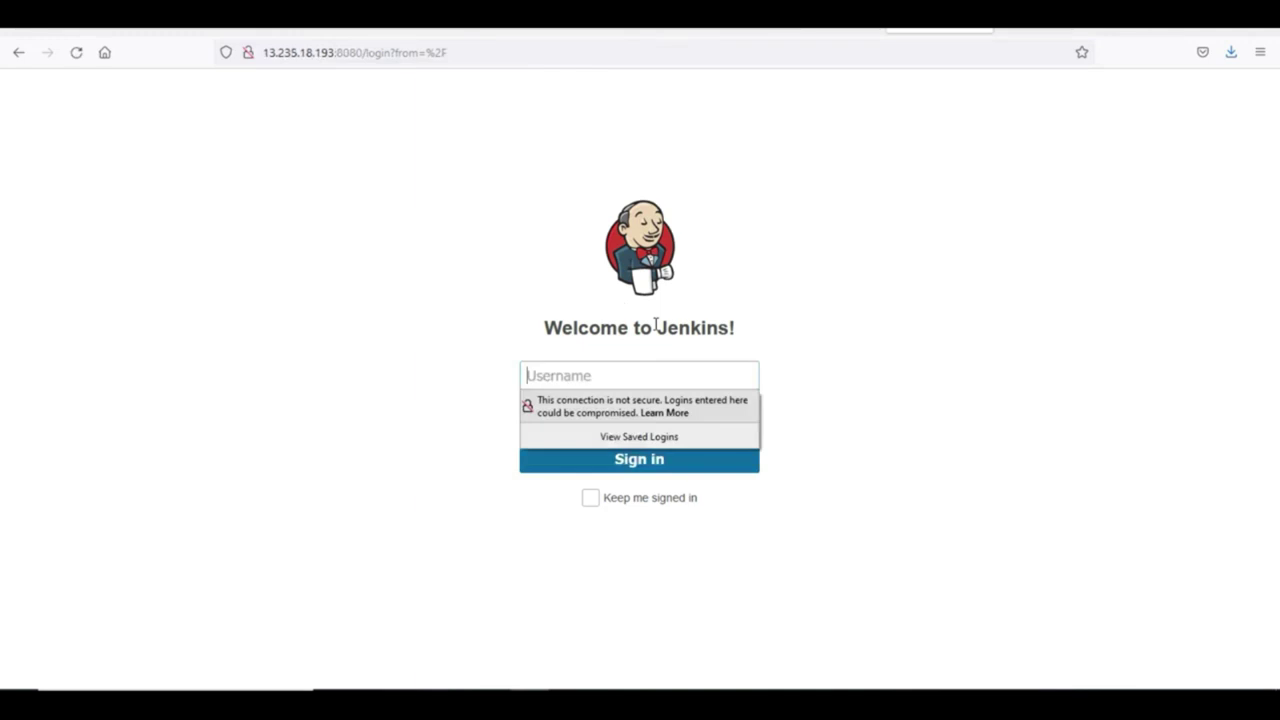
key("Tab")
key("Return")
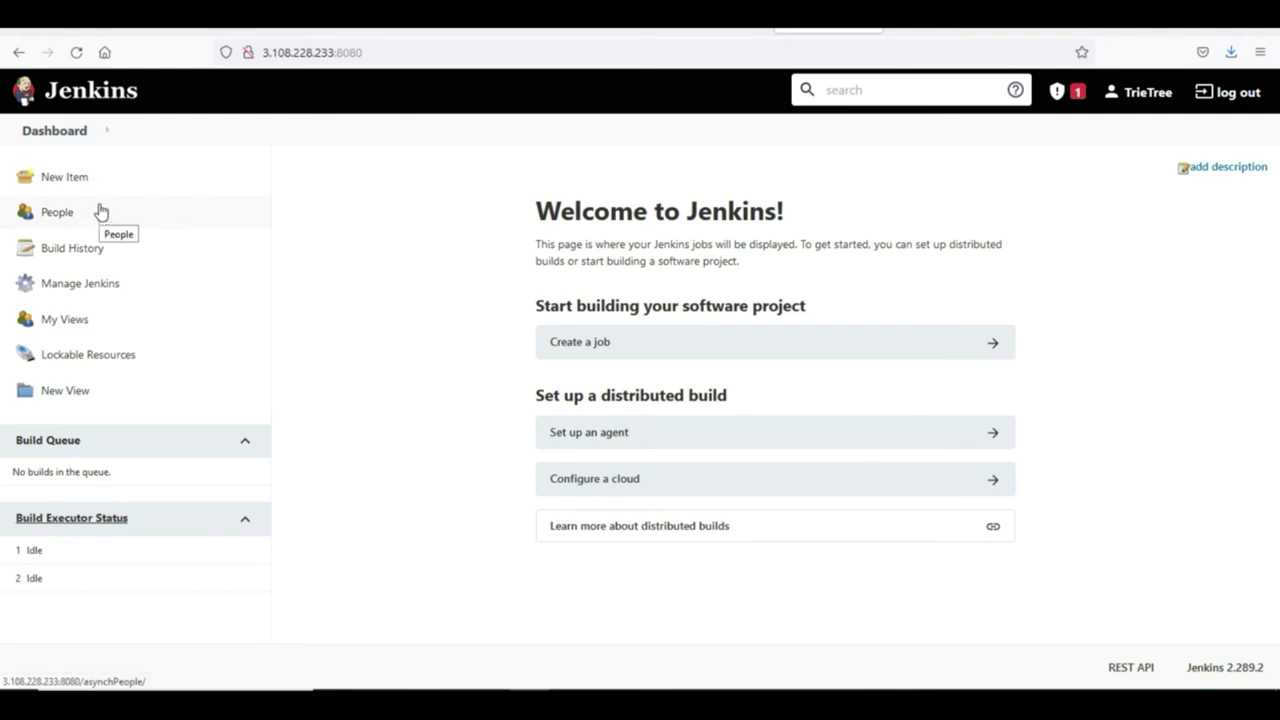
left_click(72, 184)
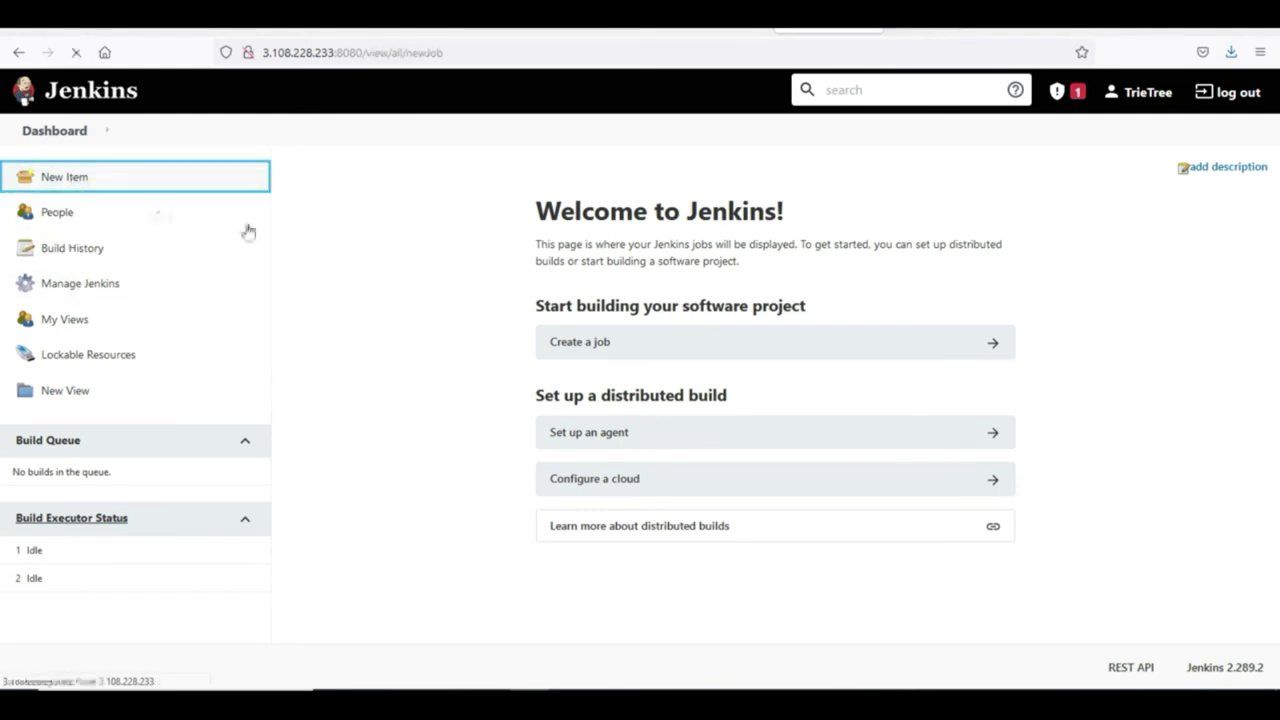
- Create a freestyle project job named Python-Project
left_click(358, 228)
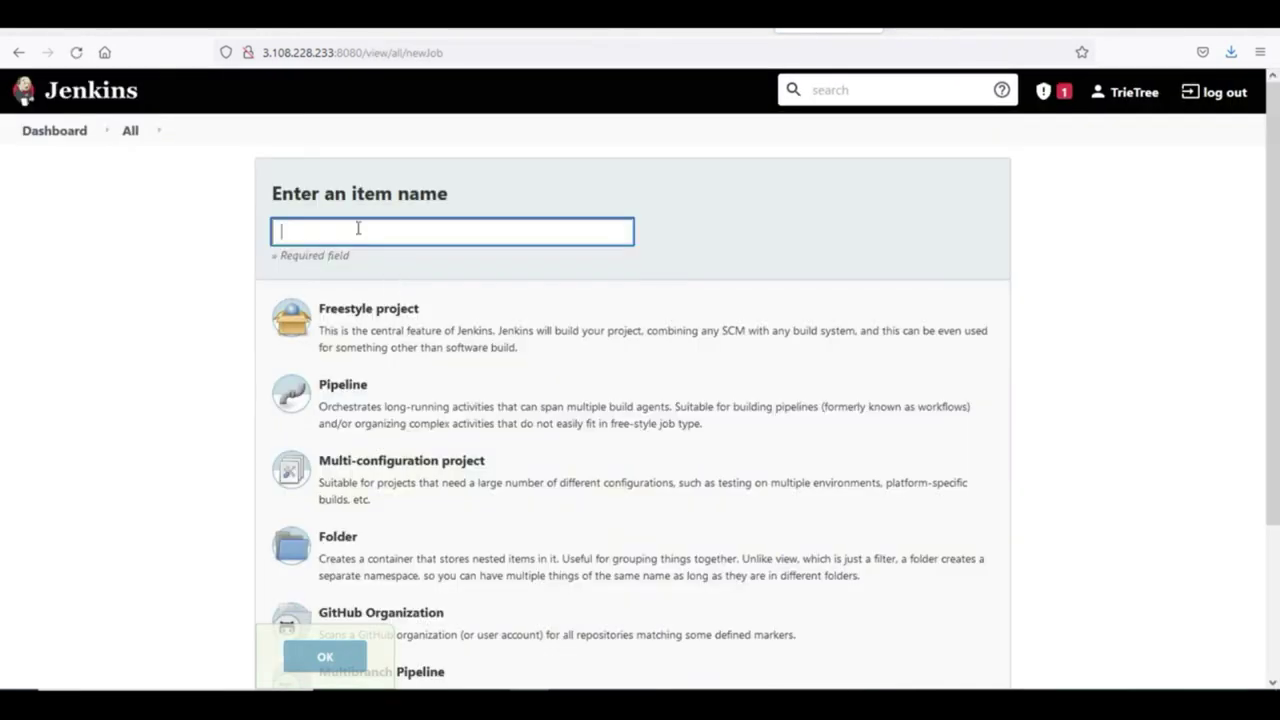
type("pytho")
key("Down")
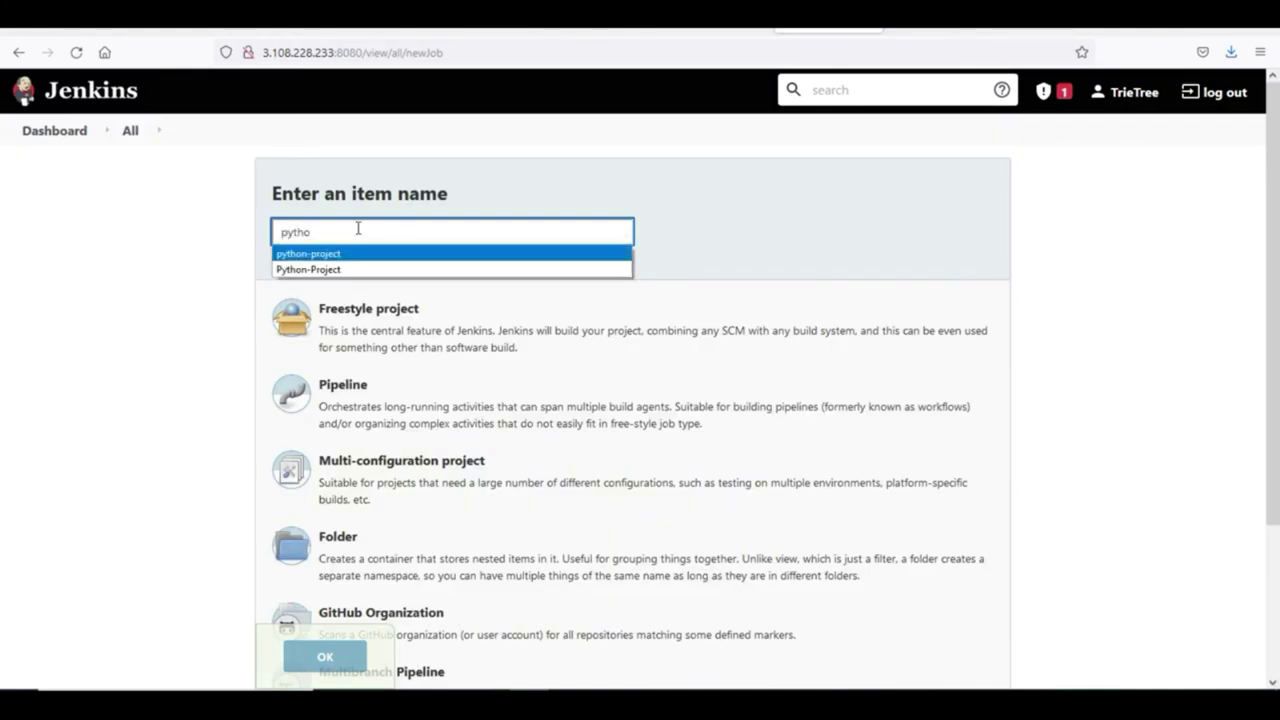
key("Down")
key("Return")
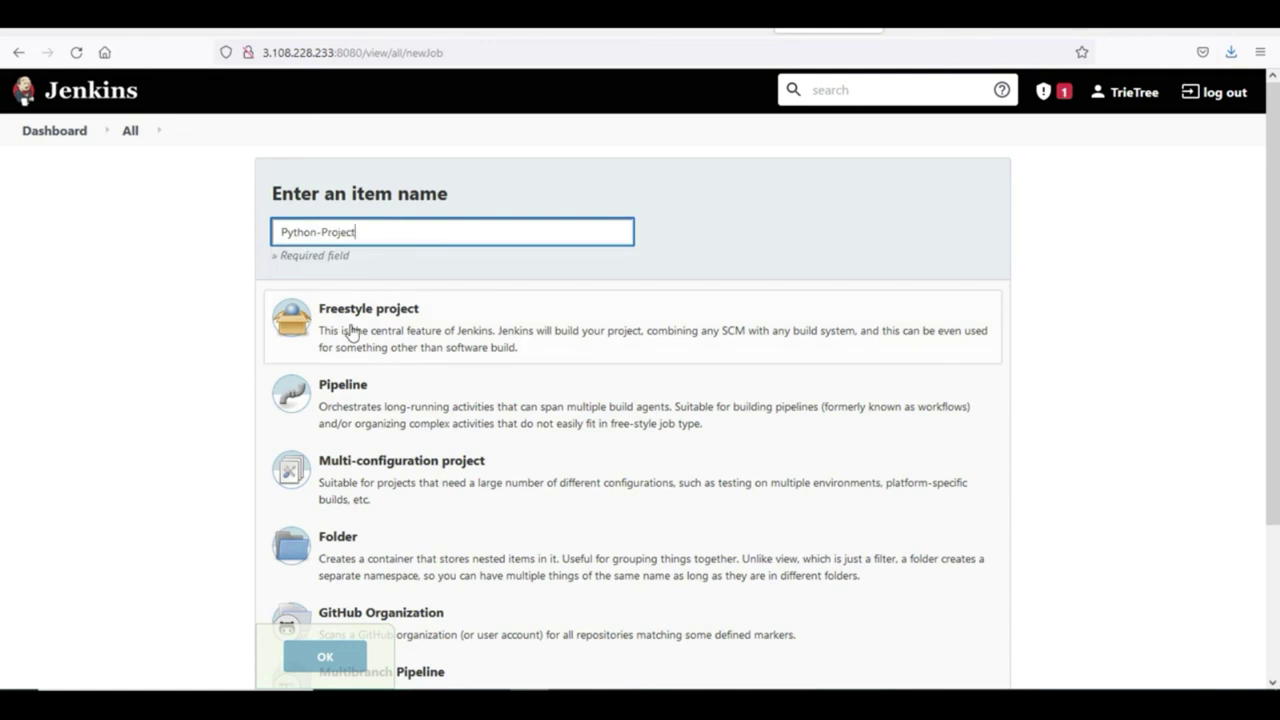
left_click(325, 671)
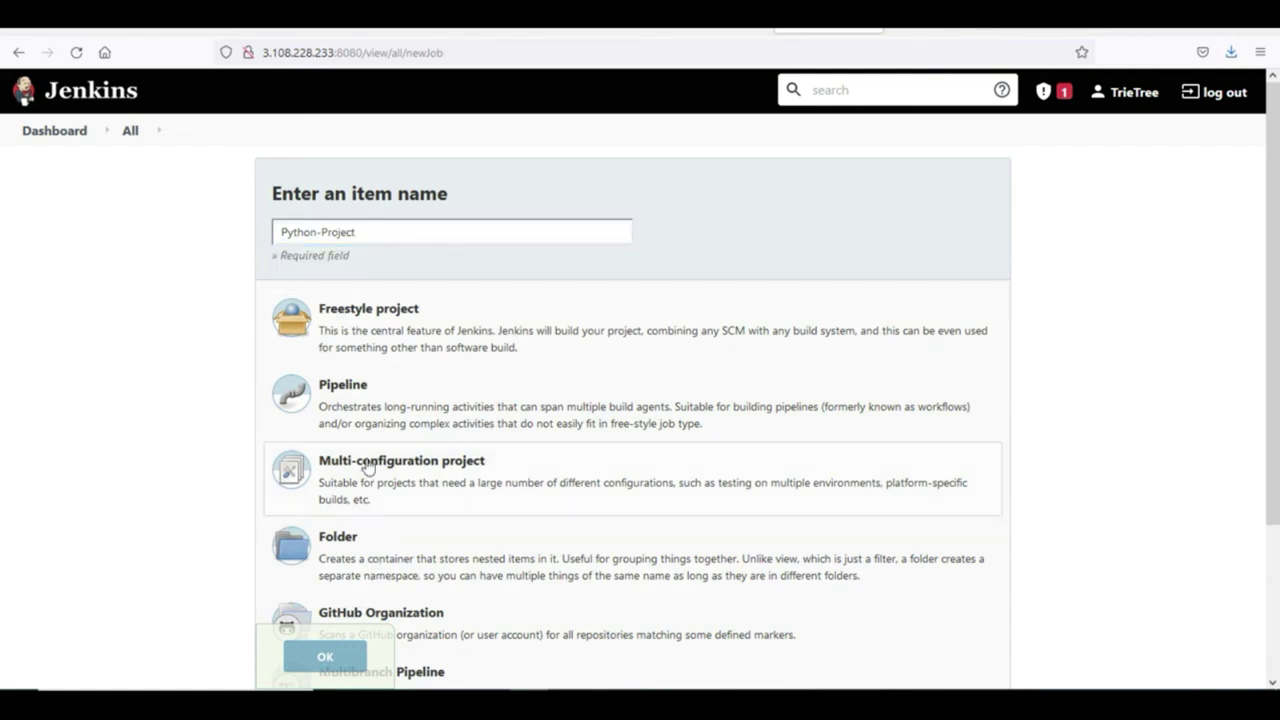
left_click(363, 329)
left_click(324, 662)
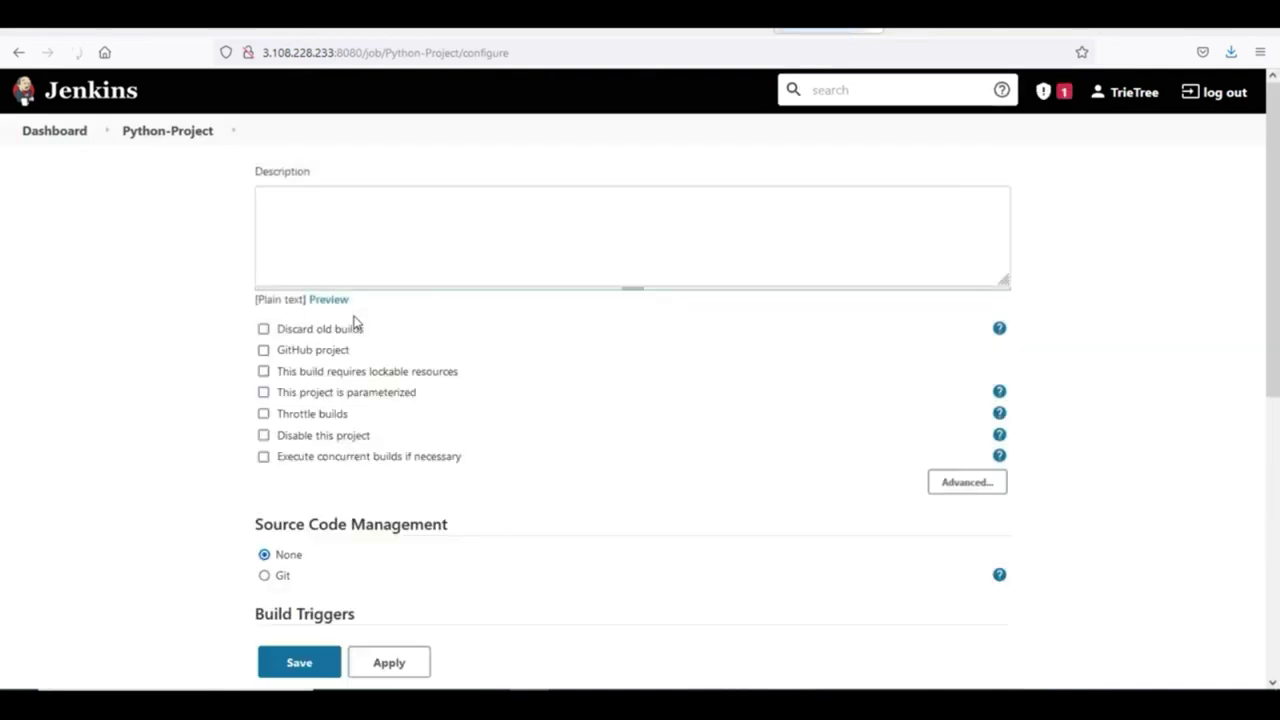
- Add an Execute shell step running echo "hello world", save the job and run Build Now
left_click_drag(1277, 150, 1277, 428)
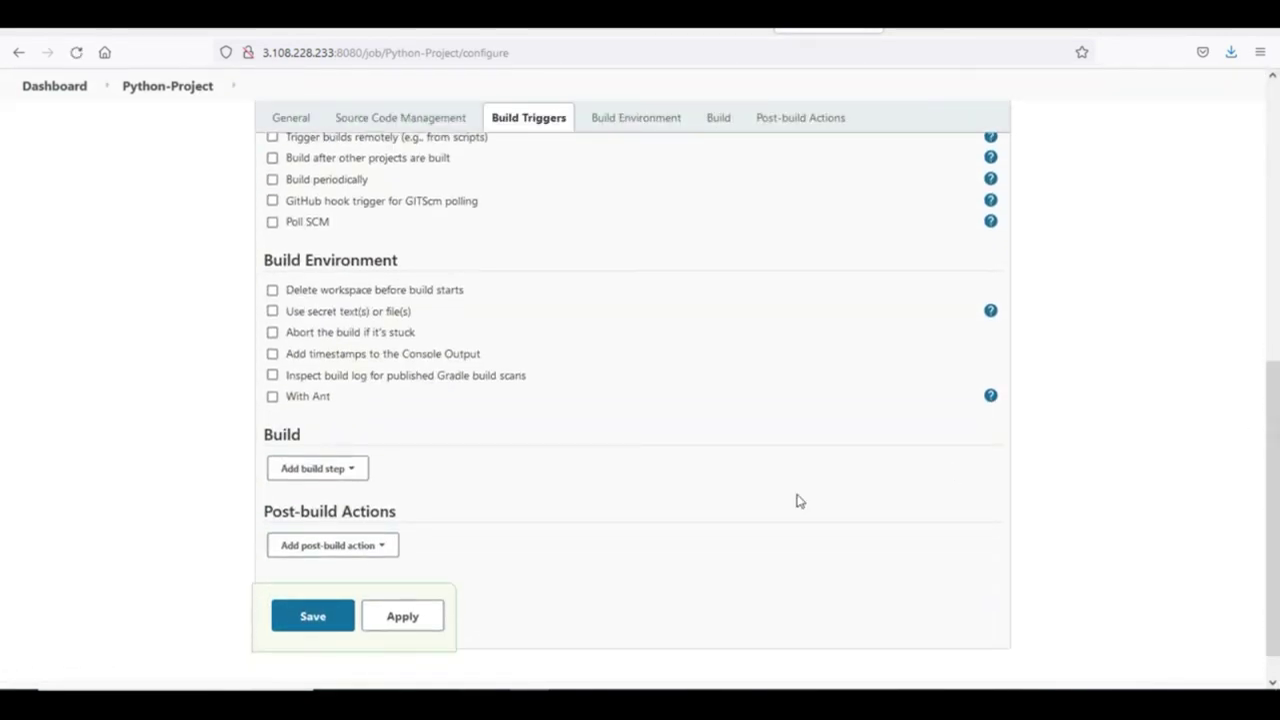
left_click(338, 470)
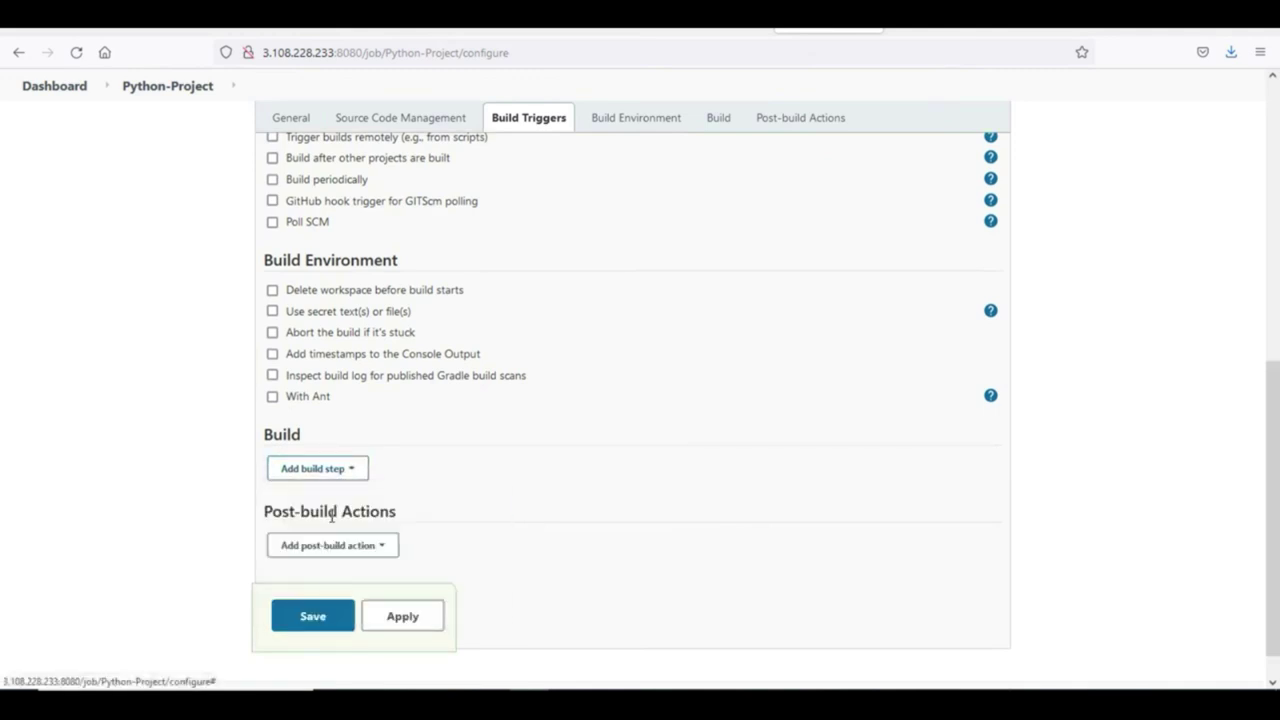
left_click(333, 515)
left_click(475, 543)
type("####")
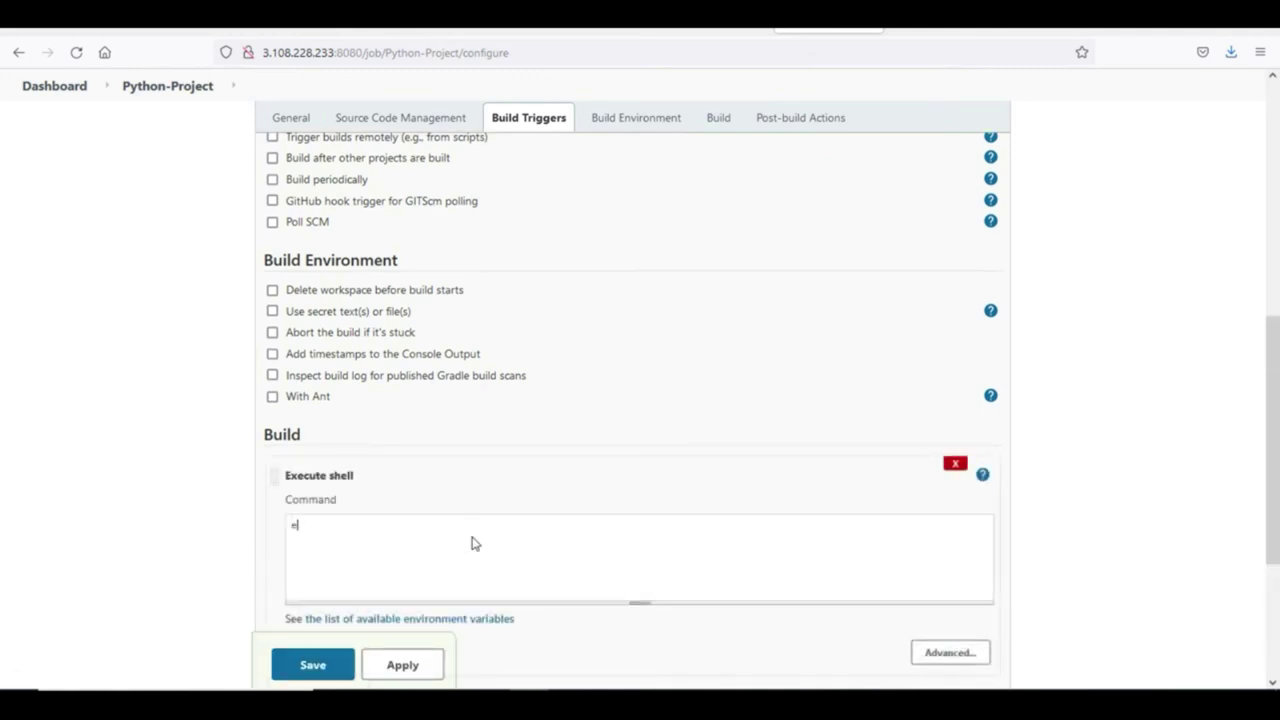
type(" \"hello world")
left_click(403, 665)
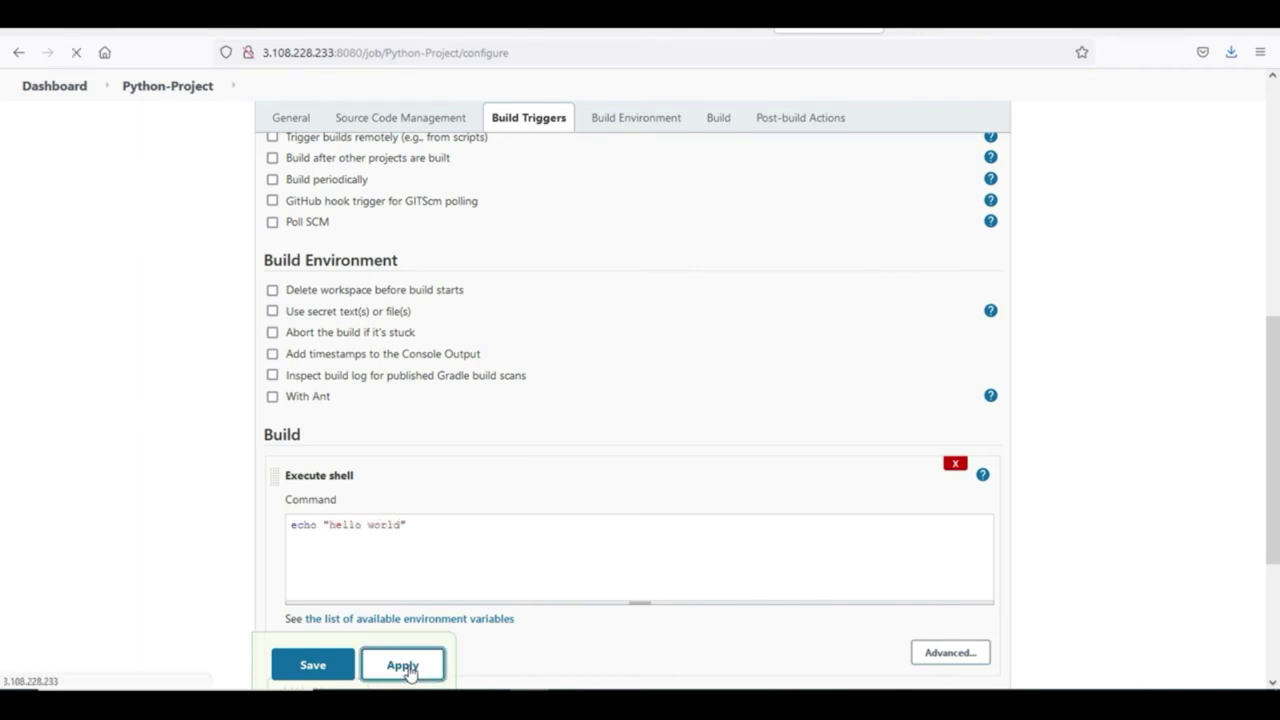
left_click(316, 672)
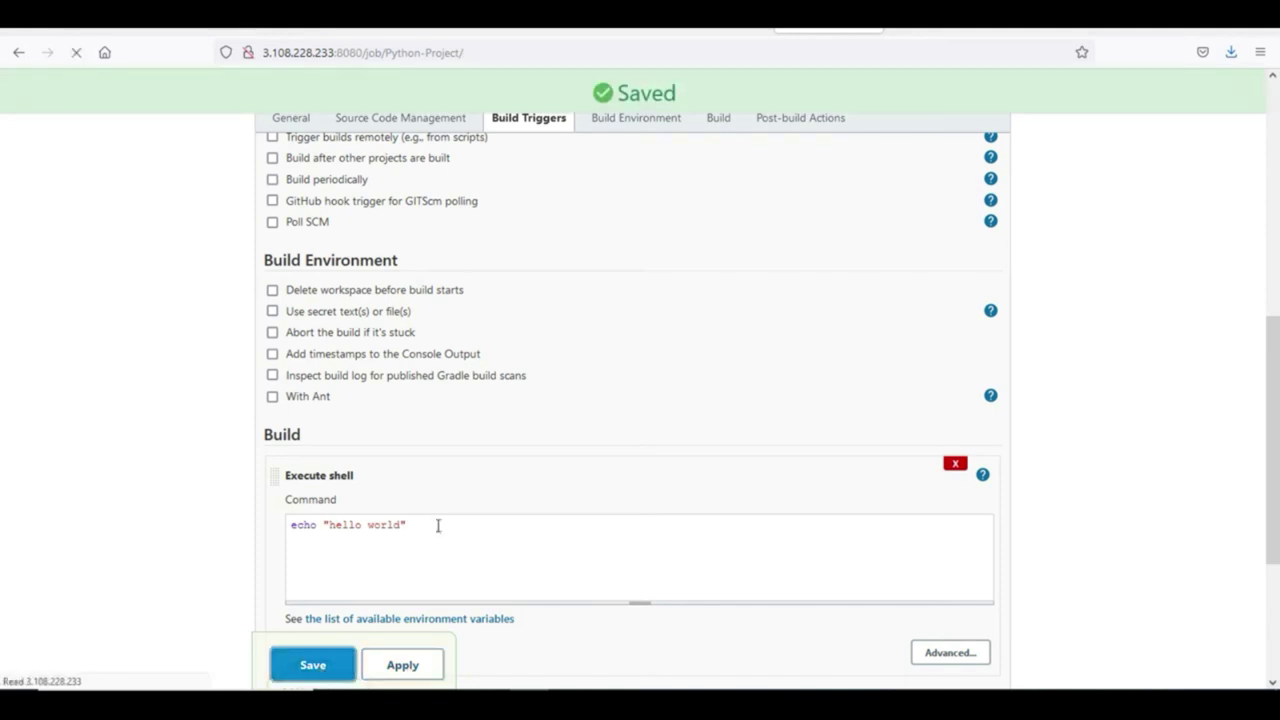
left_click(83, 327)
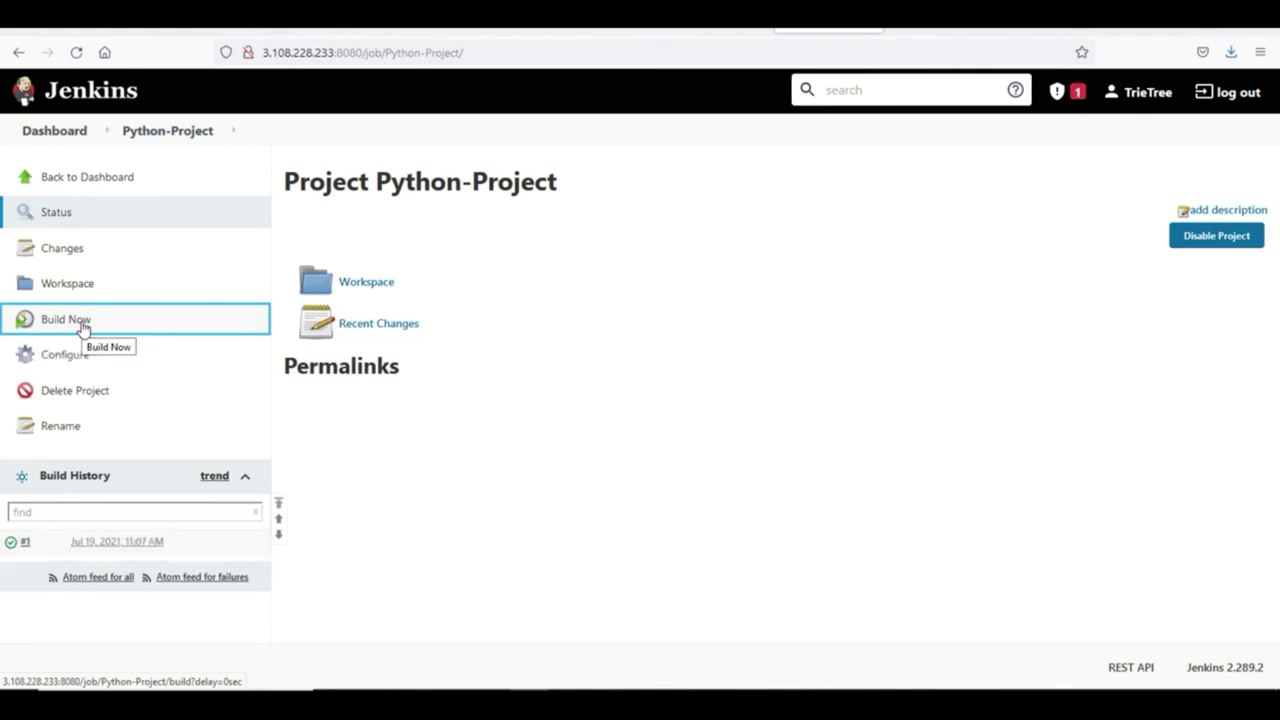
left_click(24, 542)
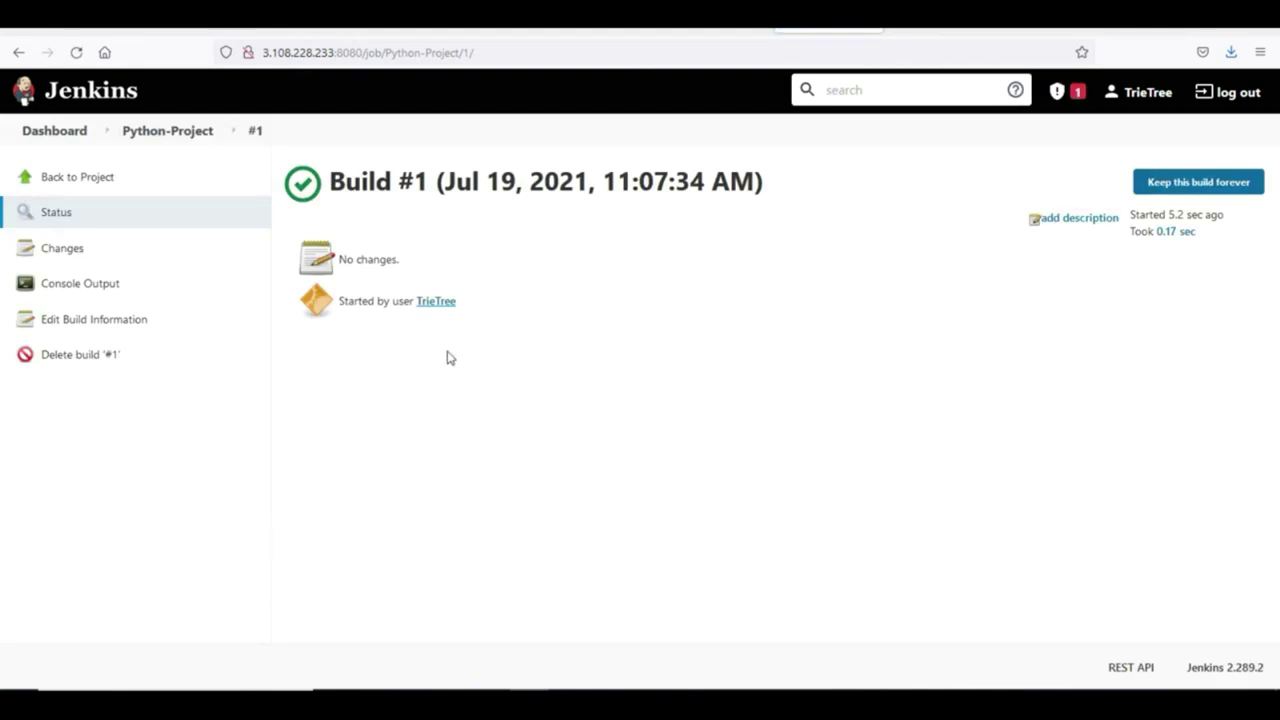
- Open build #1's Console Output showing hello world and Finished: SUCCESS
left_click(104, 288)
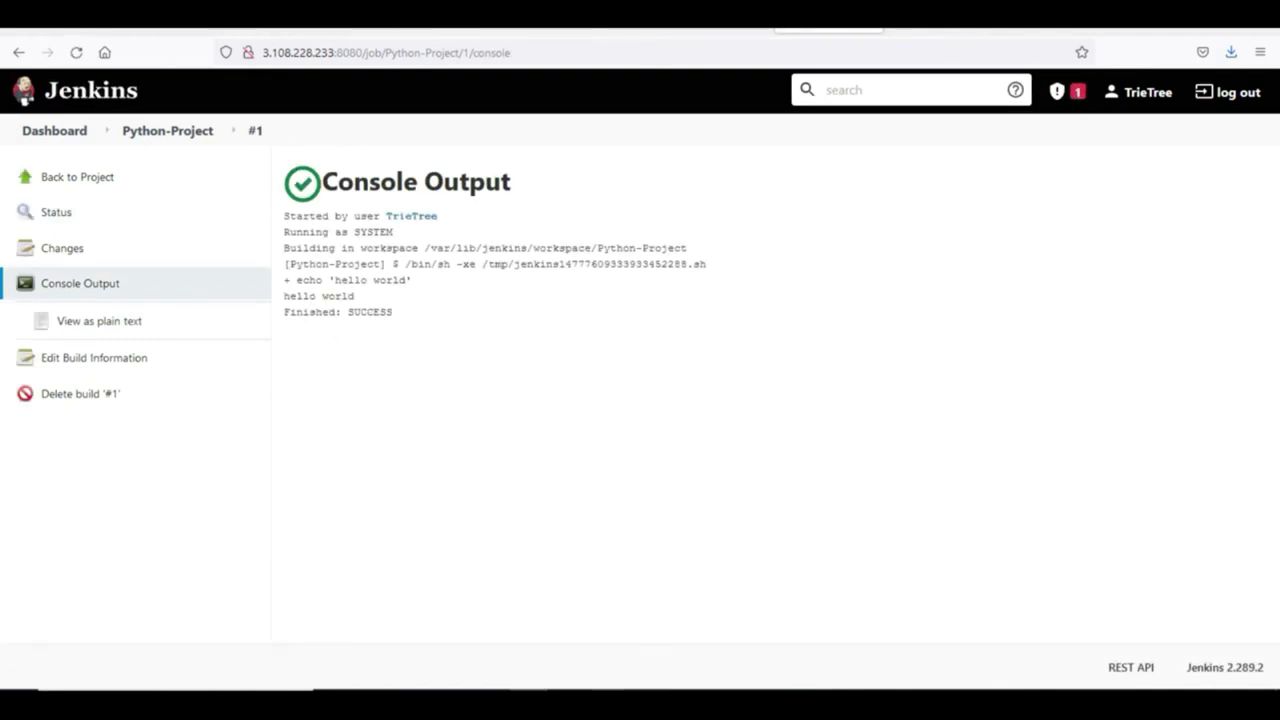
- On the first node, stop the ping and list the jobs folder, confirming Python-Project is there
mouse_move(607, 705)
left_click(473, 648)
key("ctrl+c")
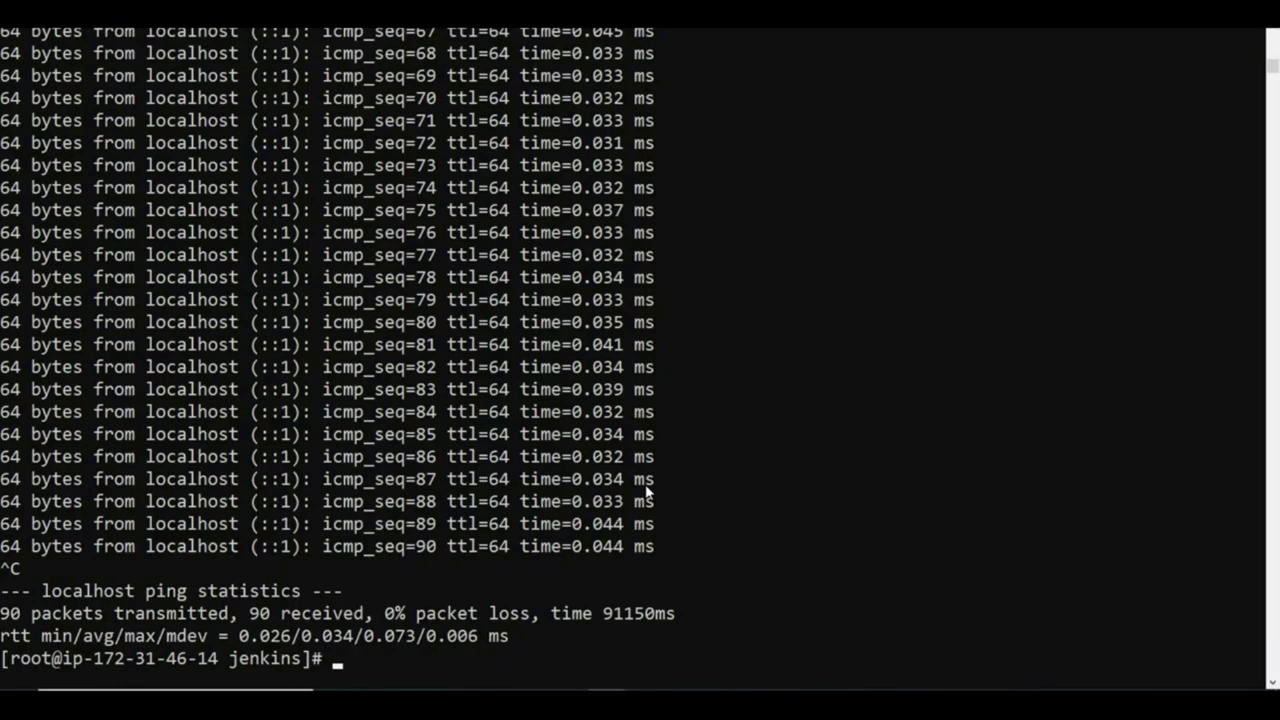
key("Return")
key("Return")
type("clear")
key("Return")
key("Return")
key("Return")
key("Return")
key("Return")
key("Return")
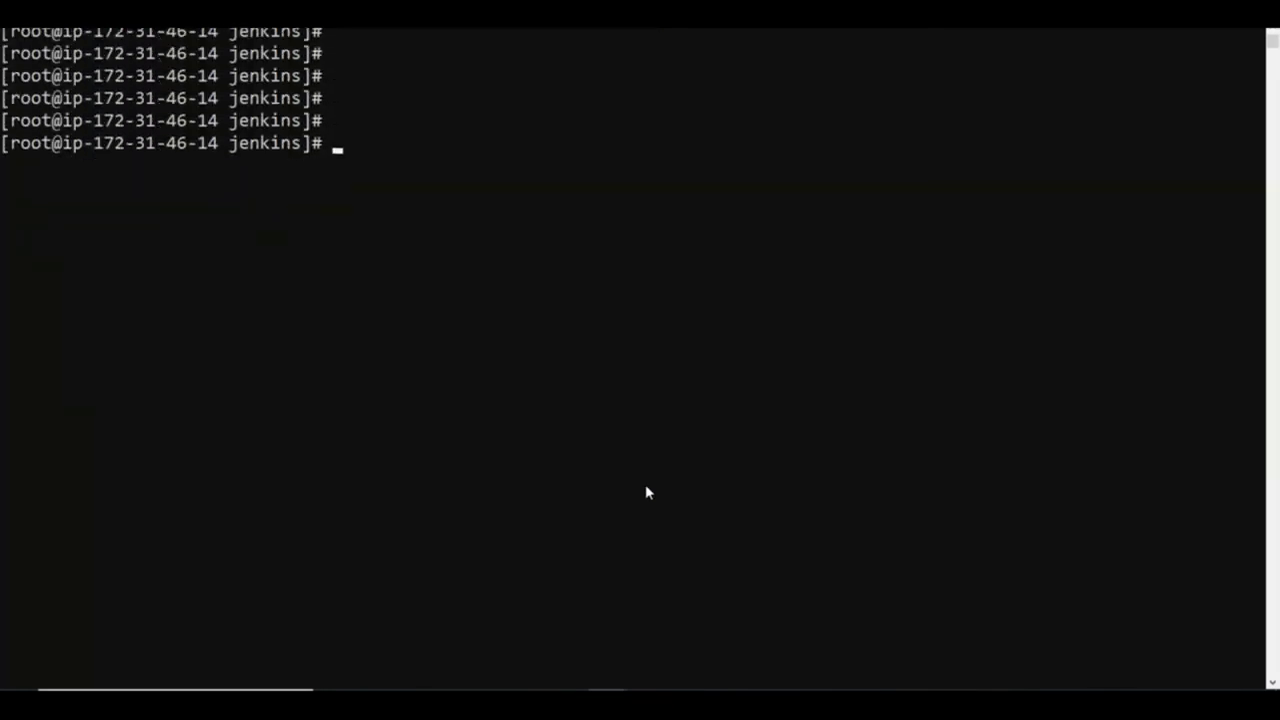
type("ls -lrt")
key("Return")
type("cd j")
key("Return")
type("cd j")
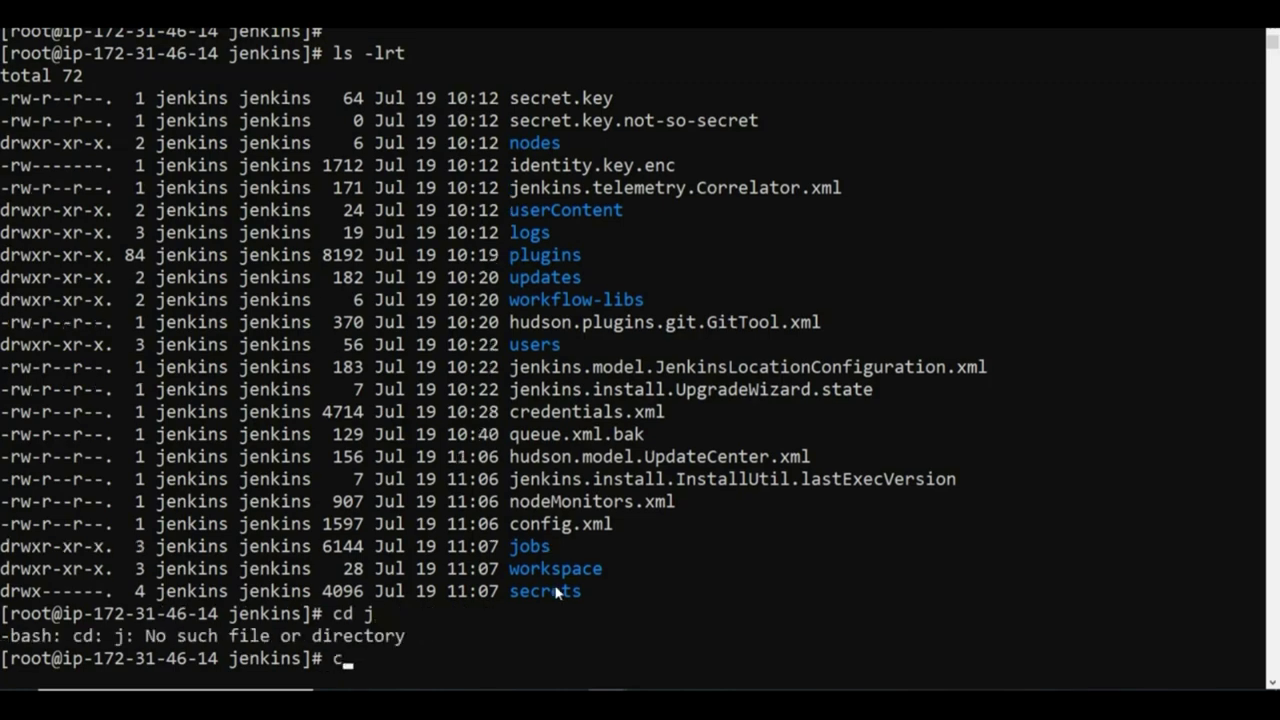
key("Tab")
key("Return")
type("ls -lrt")
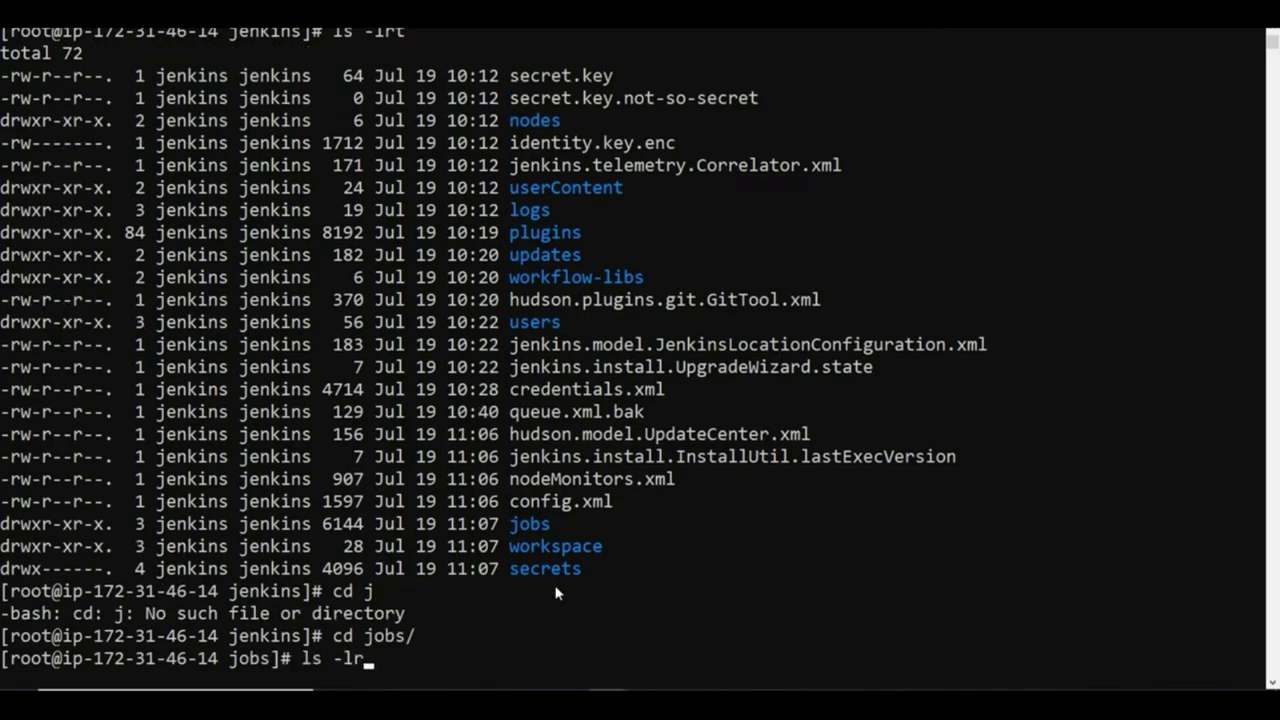
key("Return")
key("Return")
key("Return")
key("Return")
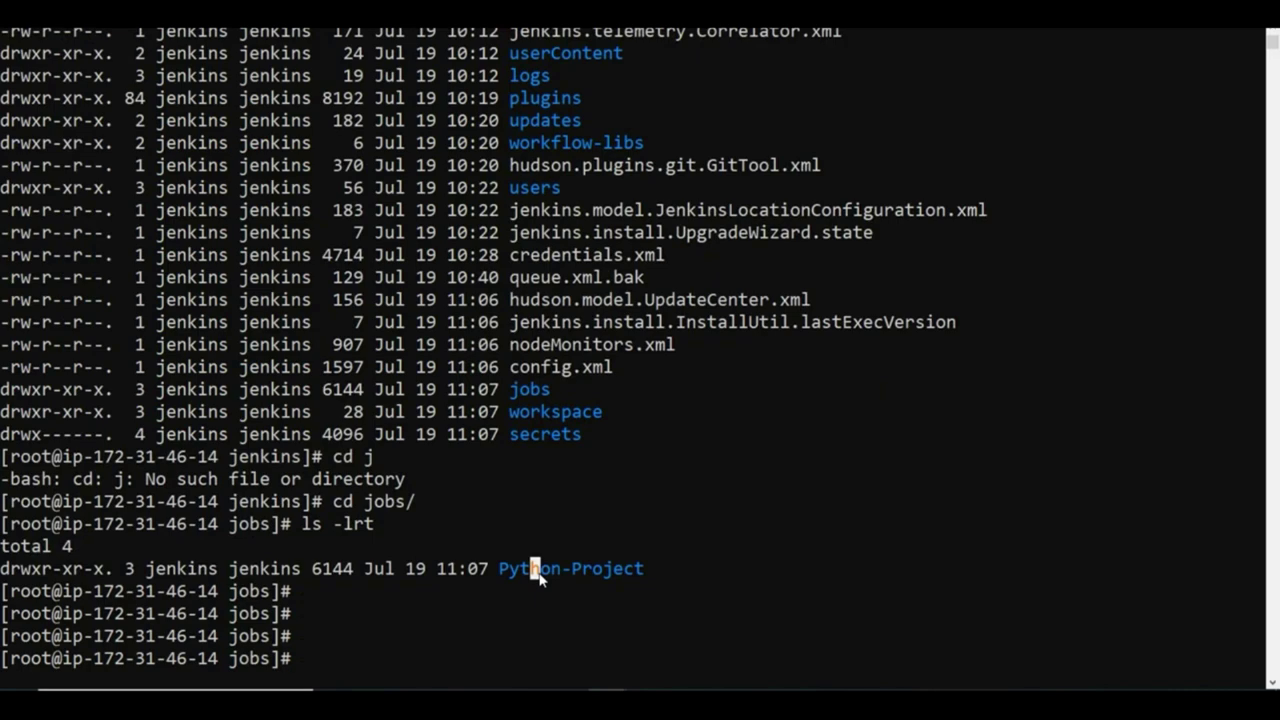
double_click(540, 578)
left_click(562, 619)
- List the jobs folder on the second node with ls -lrt and confirm Python-Project exists
key("alt+Tab")
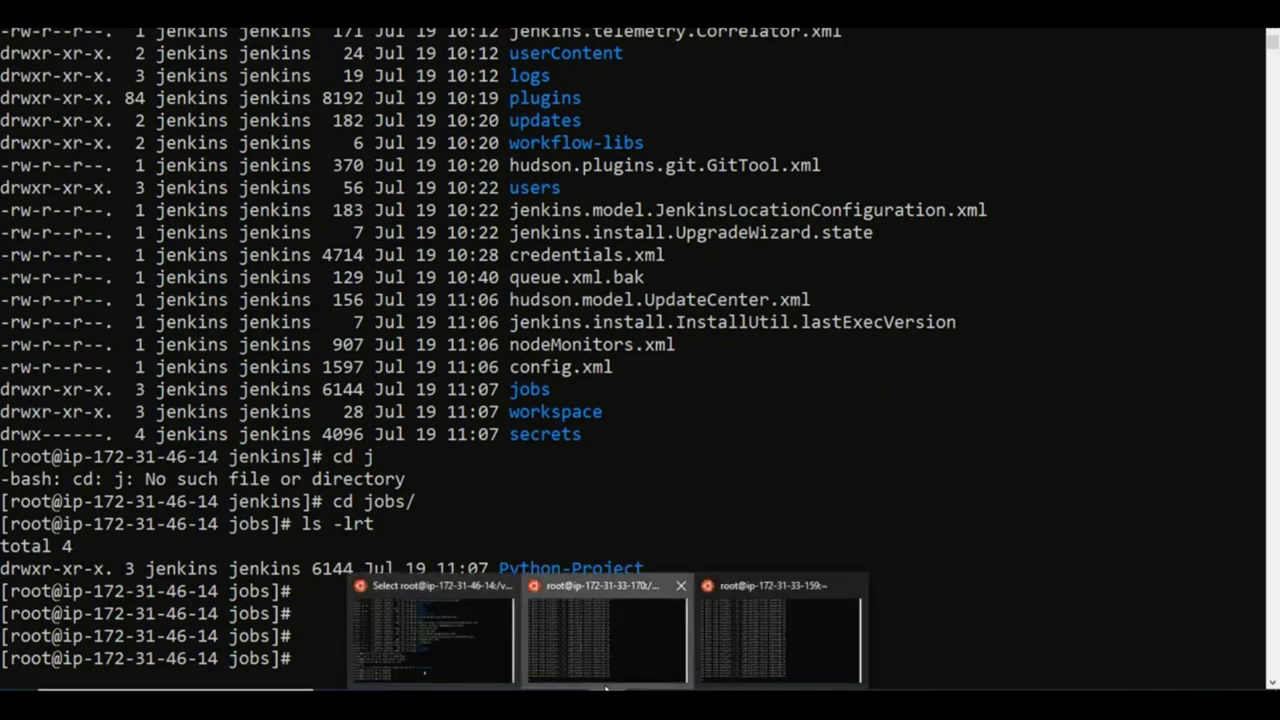
key("Return")
key("Return")
key("Return")
type("cd jobs/")
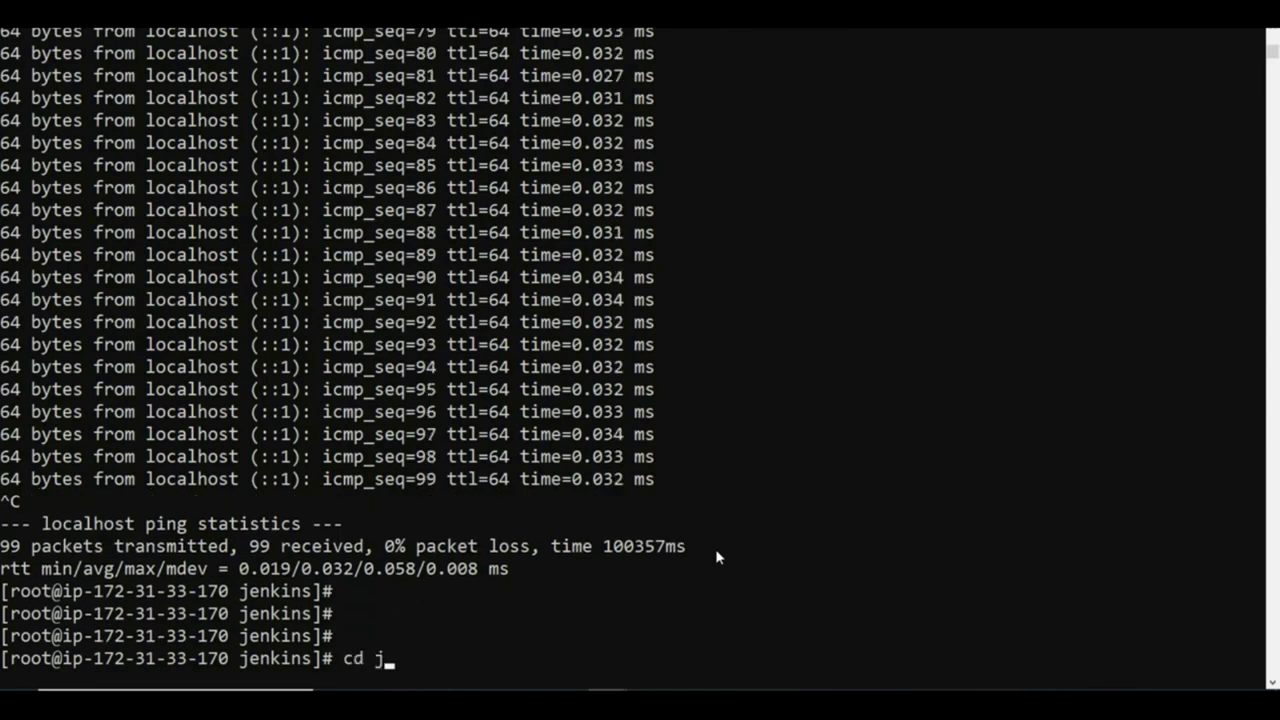
key("Return")
type("ls -lrt")
key("Return")
key("Return")
key("Return")
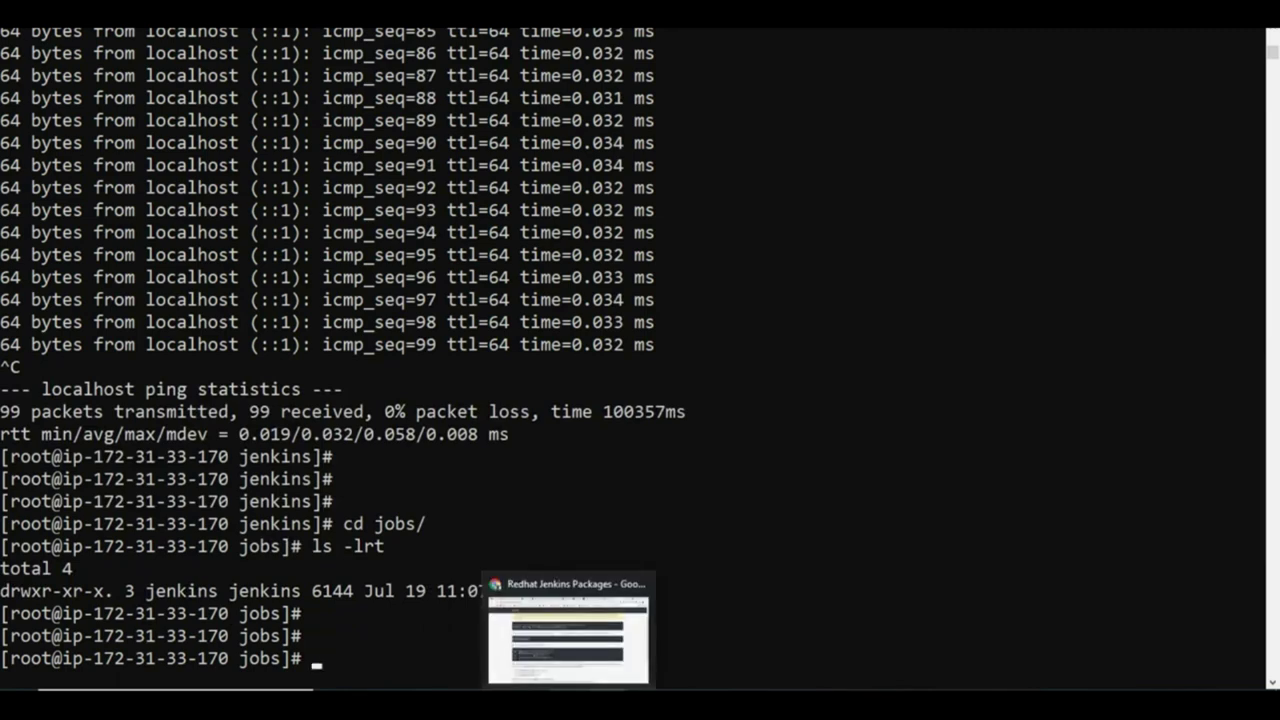
left_click(530, 630)
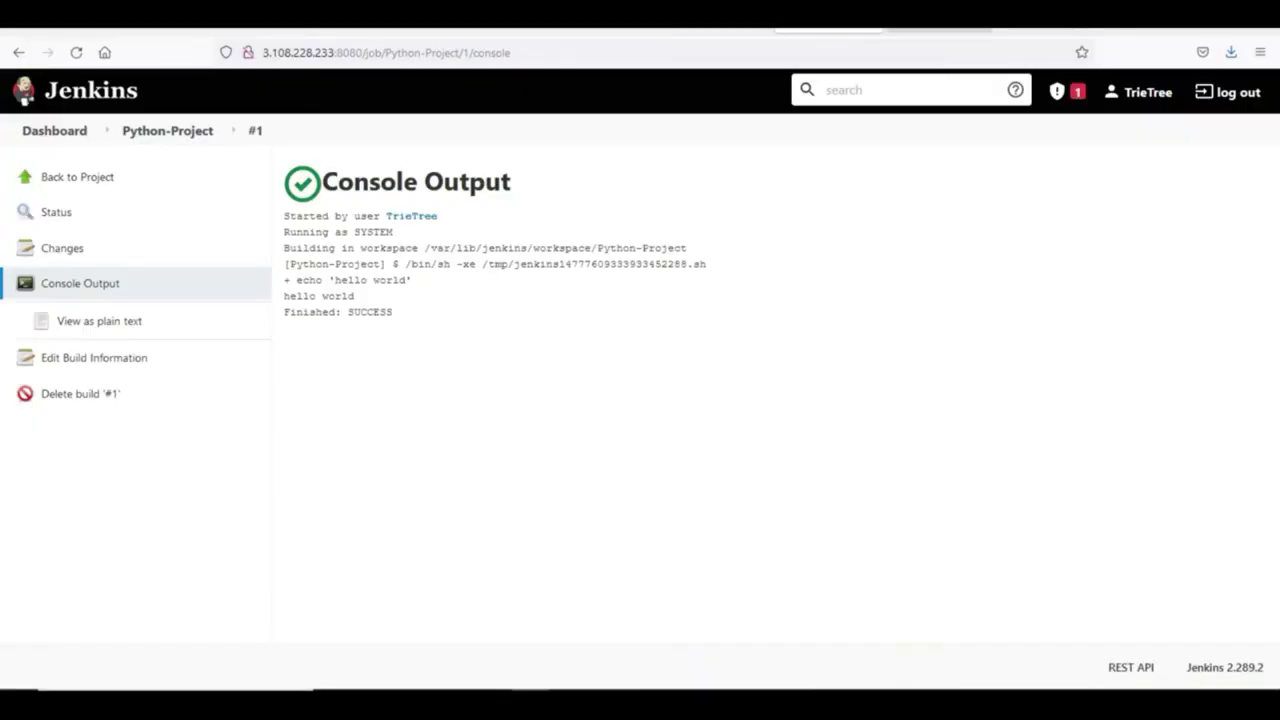
- Check the second node's Jenkins dashboard, then run systemctl restart jenkins on that node
left_click(935, 18)
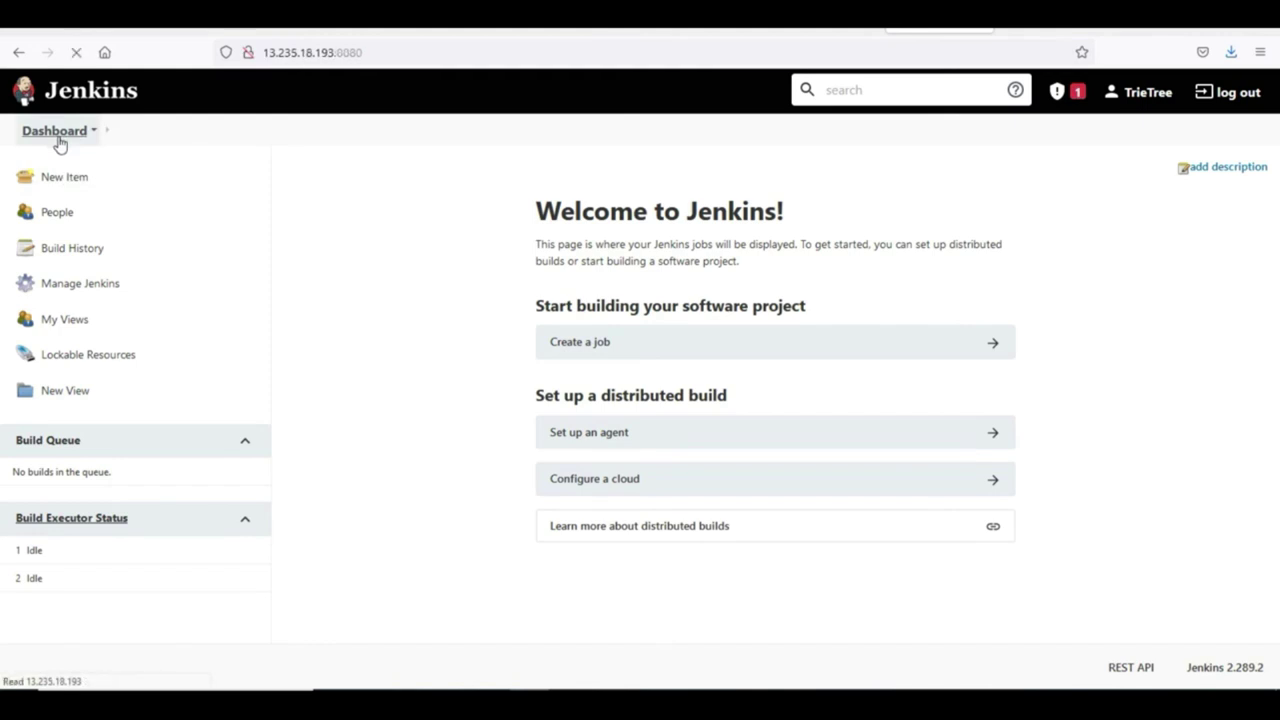
left_click(73, 186)
left_click_drag(73, 186, 629, 197)
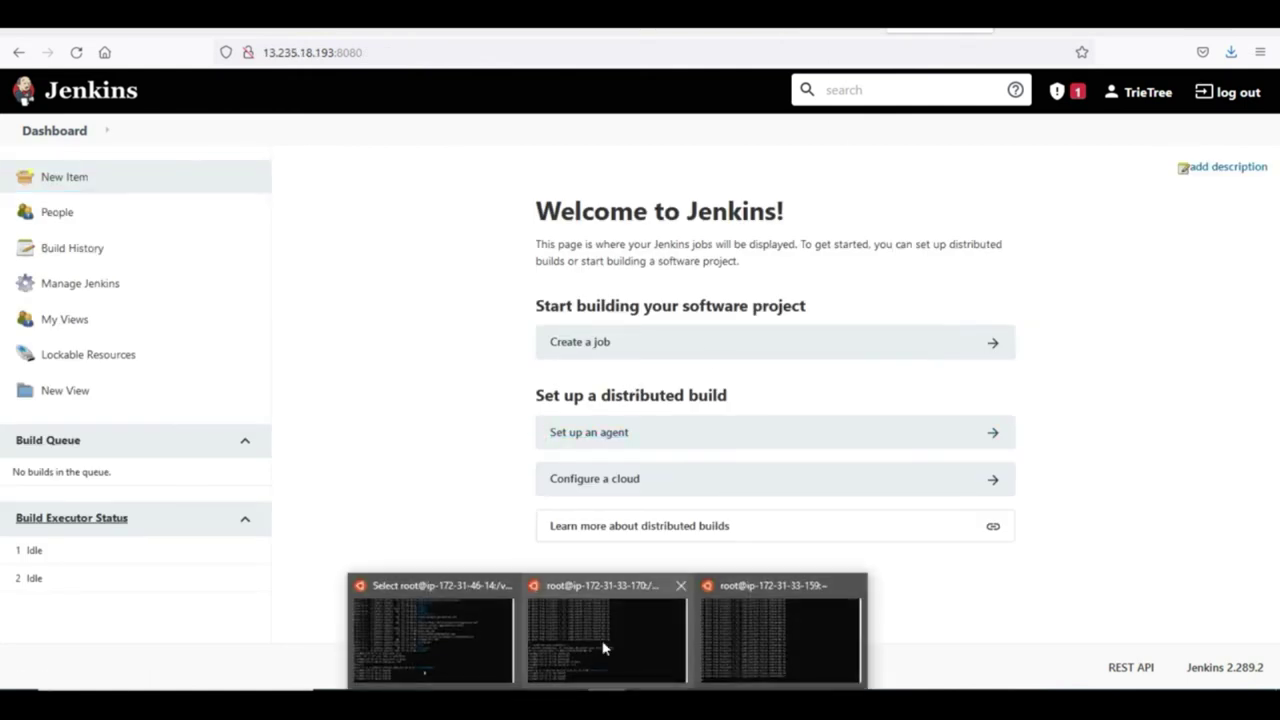
left_click(603, 657)
key("Return")
key("Return")
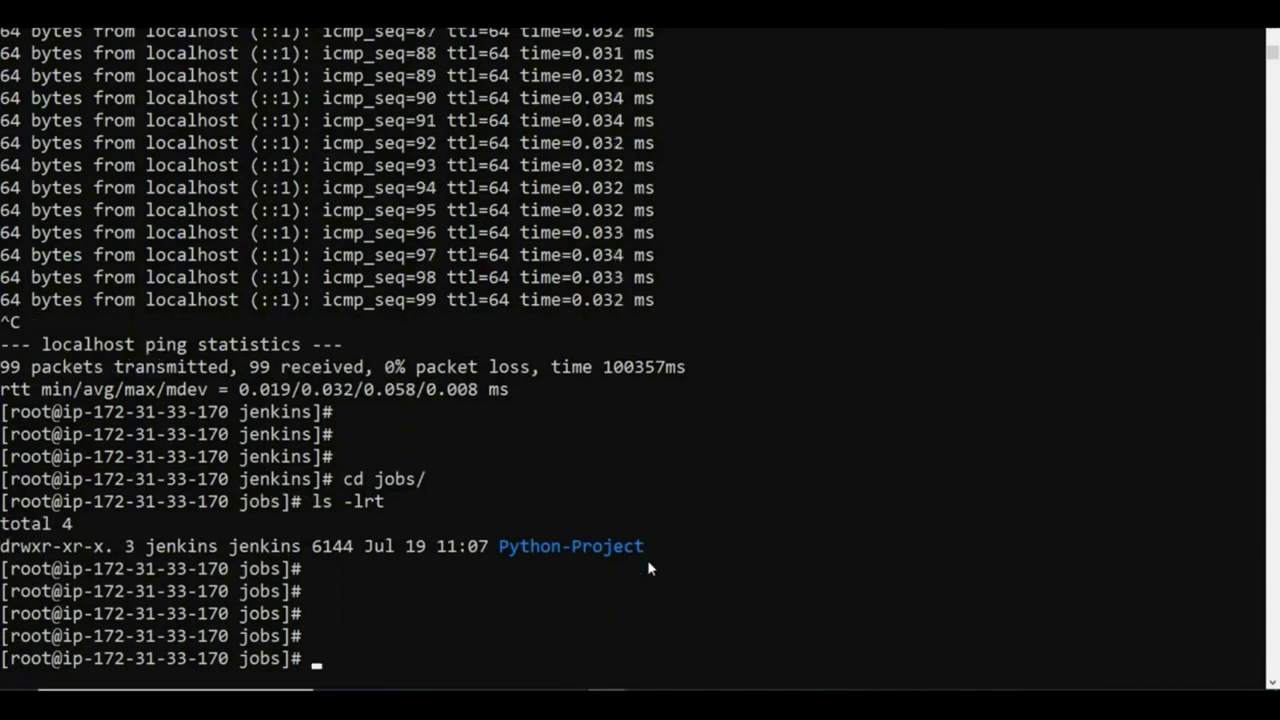
type("systemctl r")
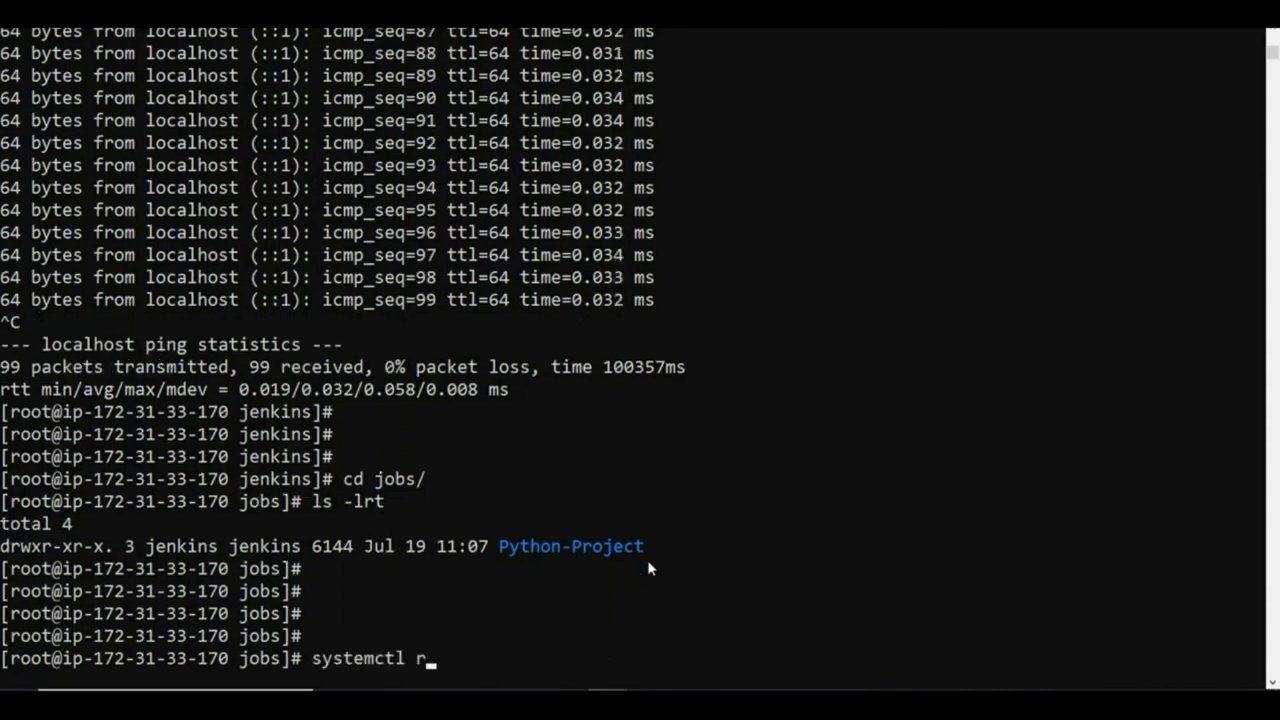
type("estart jenkins")
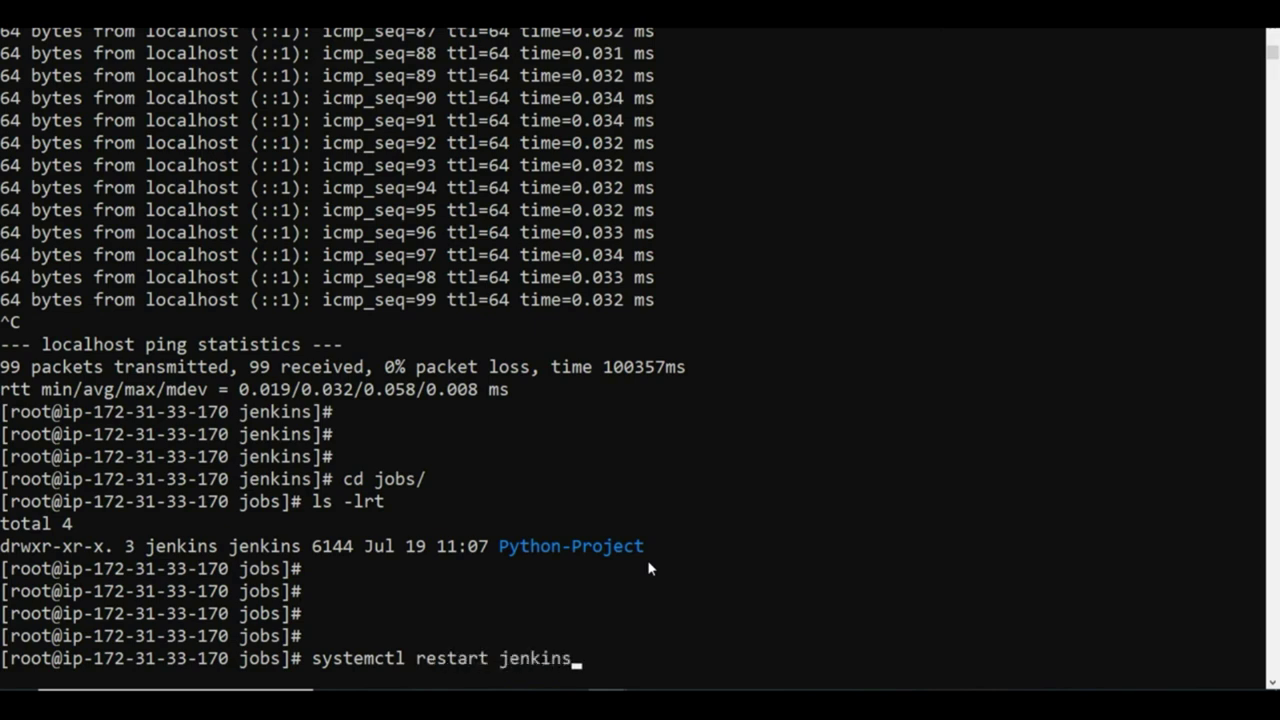
key("Return")
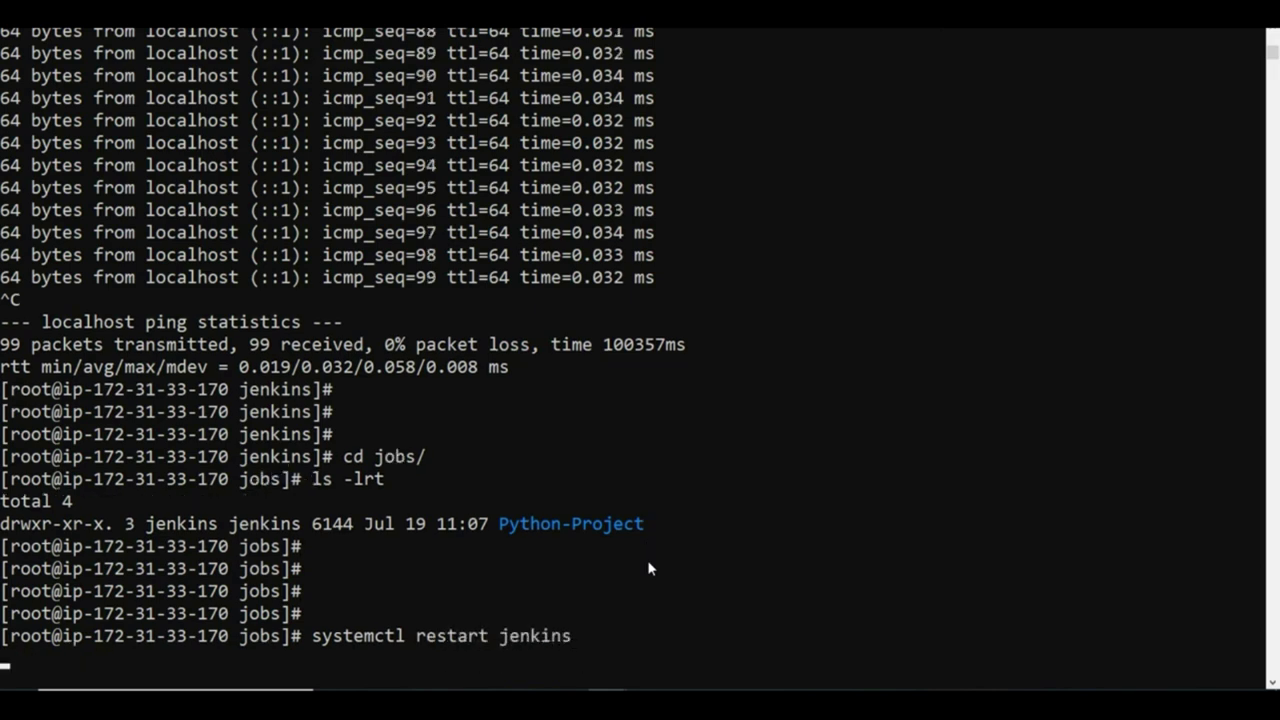
left_click(578, 674)
- Reload the second node's Jenkins at 13.235.18.193:8080 and sign in as admin to see Python-Project
key("alt+Tab")
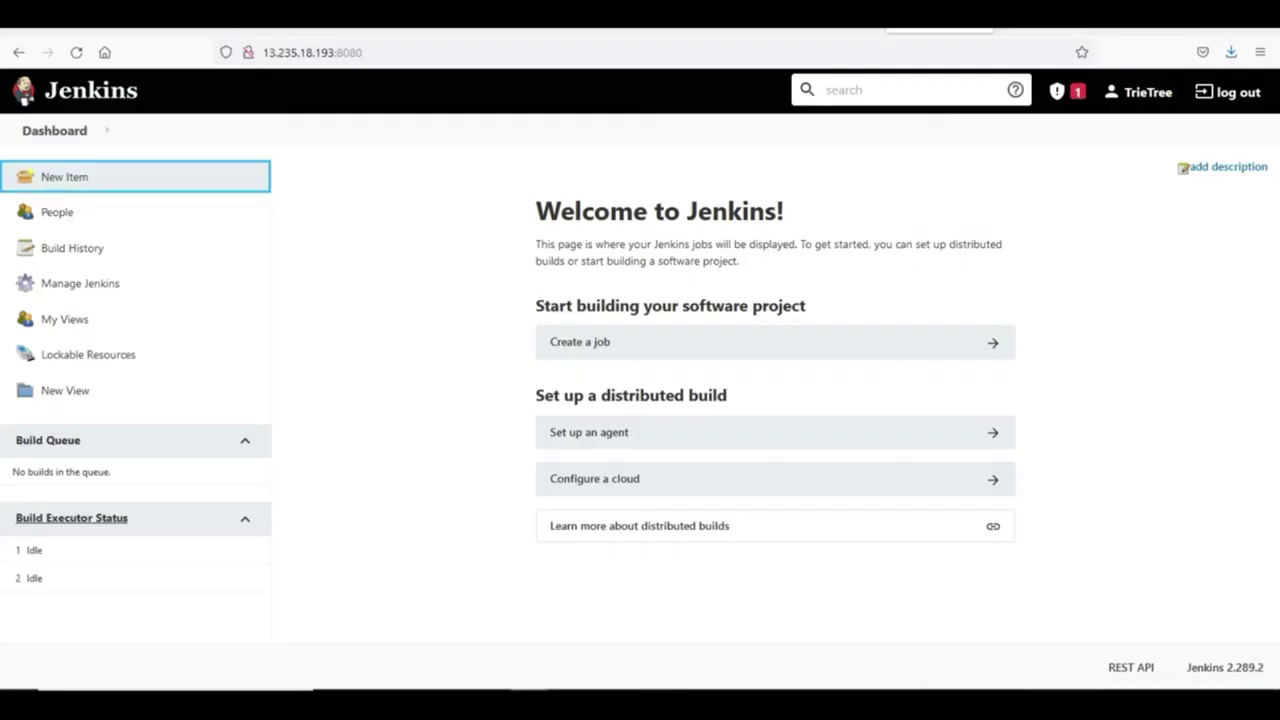
left_click(60, 134)
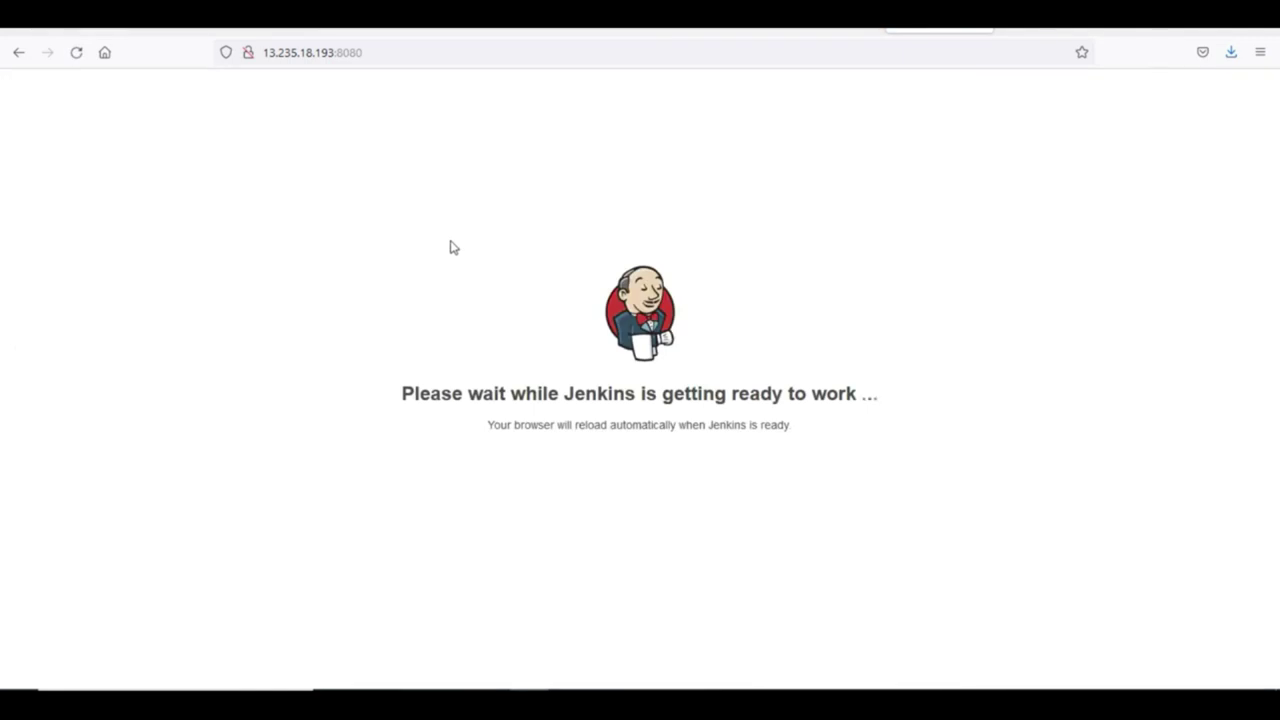
type("admin")
key("Tab")
type("•••••")
key("Return")
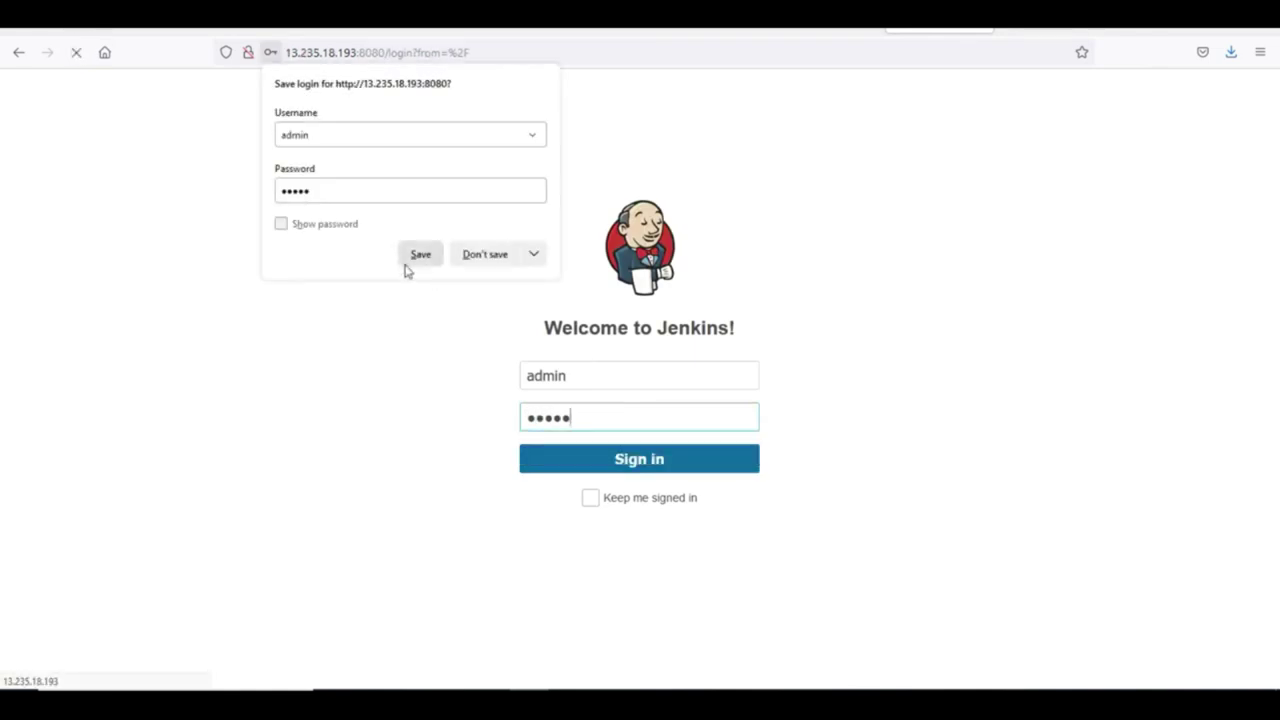
left_click(484, 255)
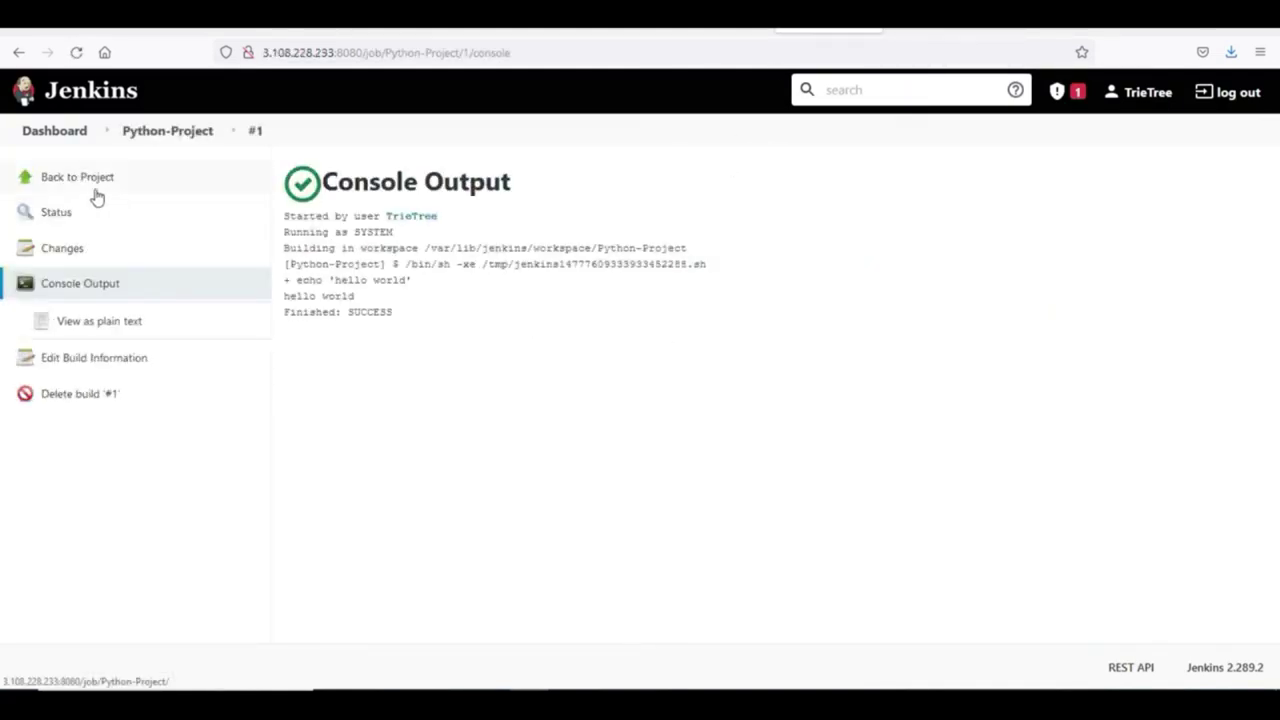
left_click(56, 131)
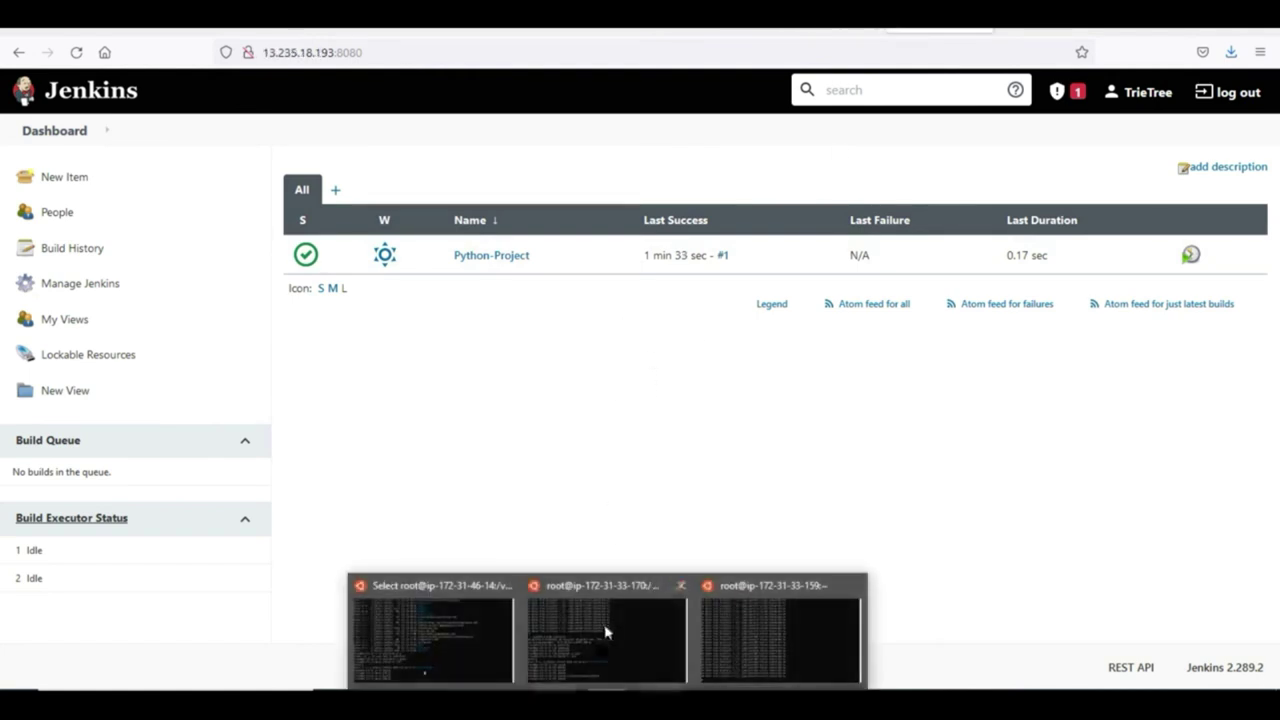
left_click(605, 625)
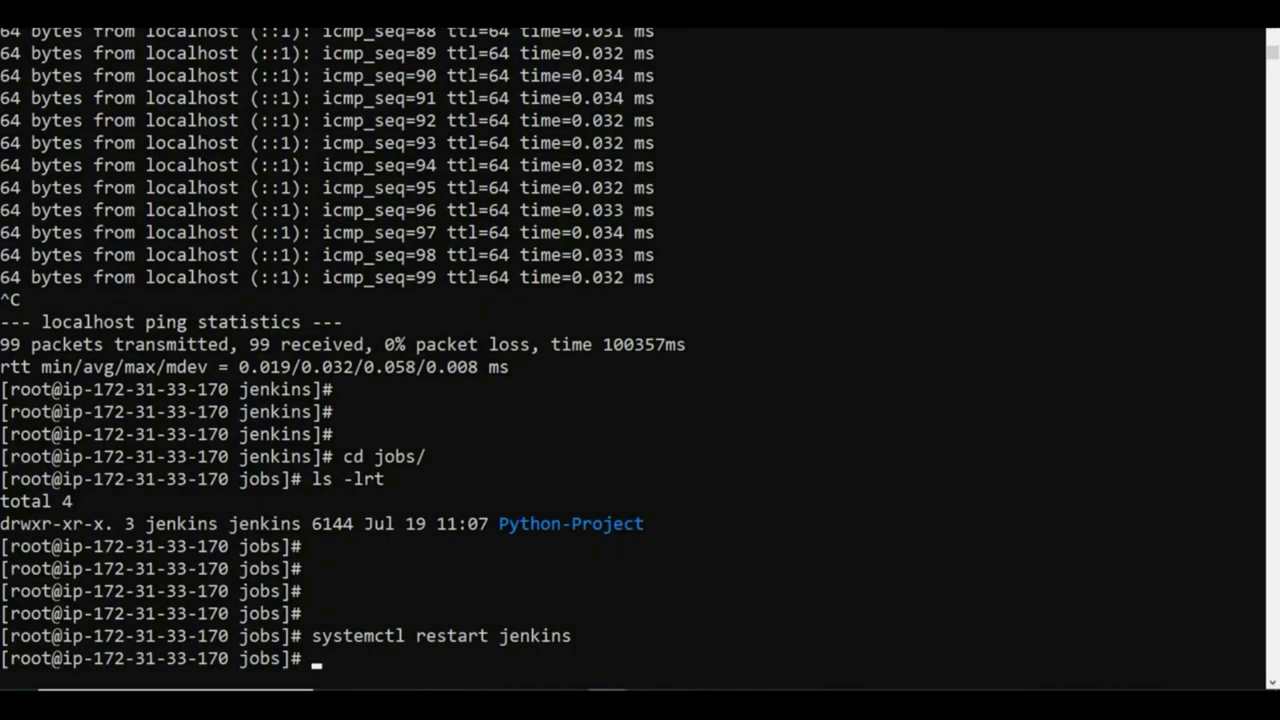
left_click(455, 640)
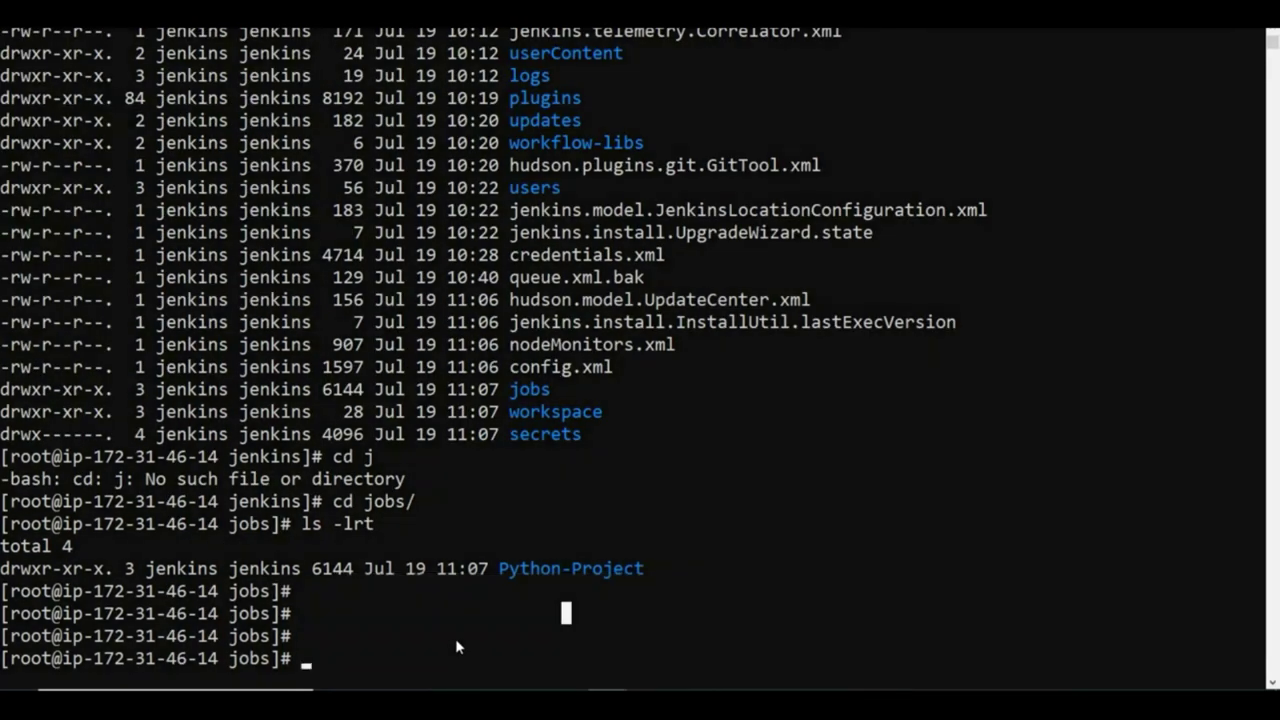
type("ping localhost")
key("Return")
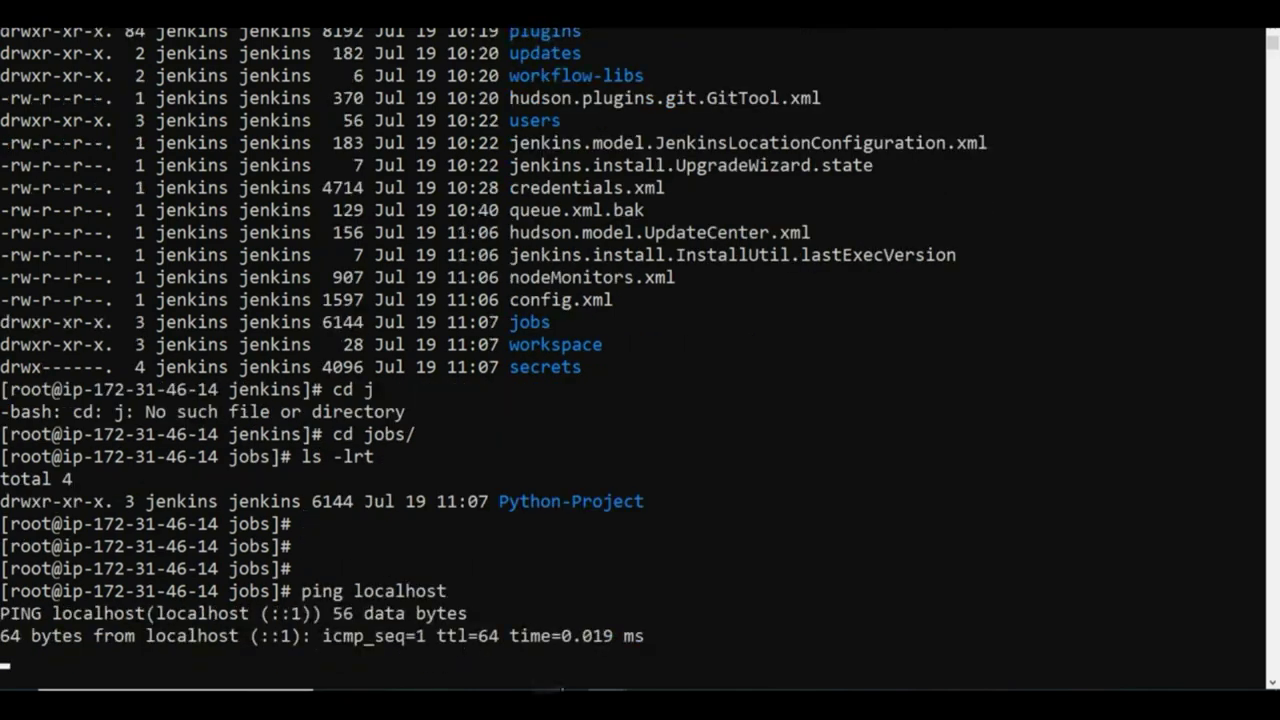
left_click(624, 648)
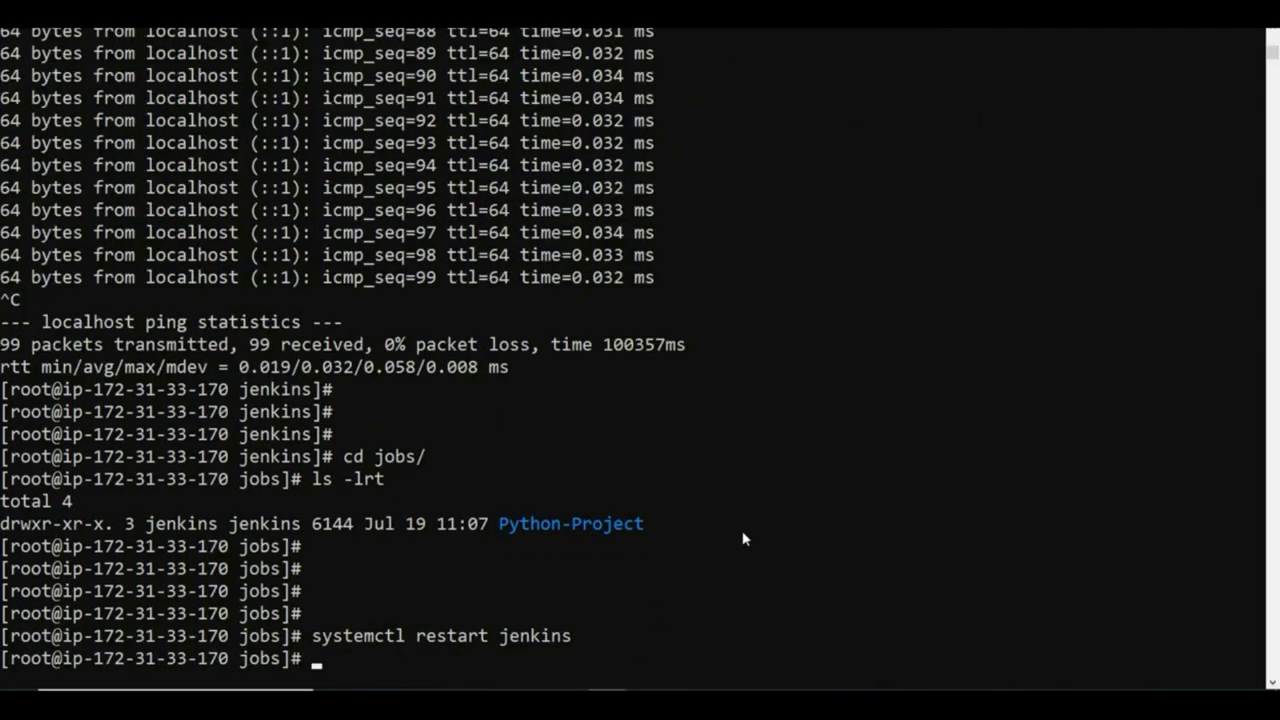
key("Return")
key("Return")
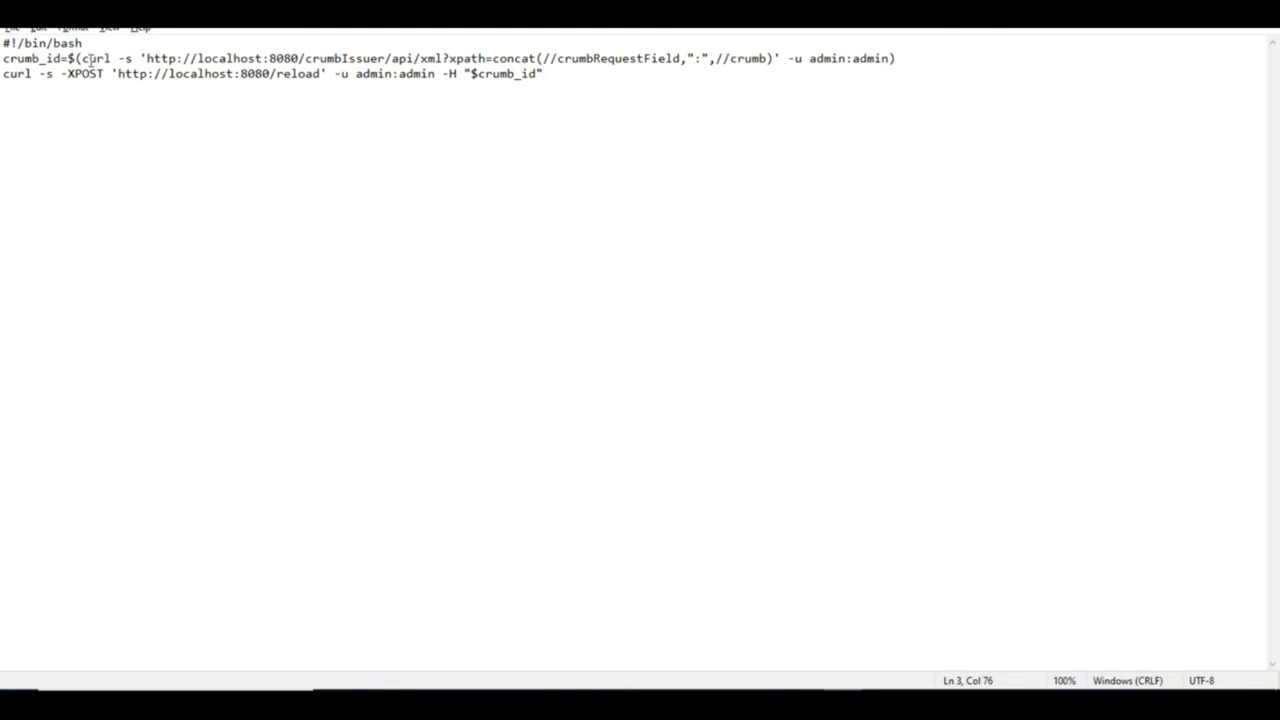
left_click_drag(82, 60, 891, 58)
key("ctrl+c")
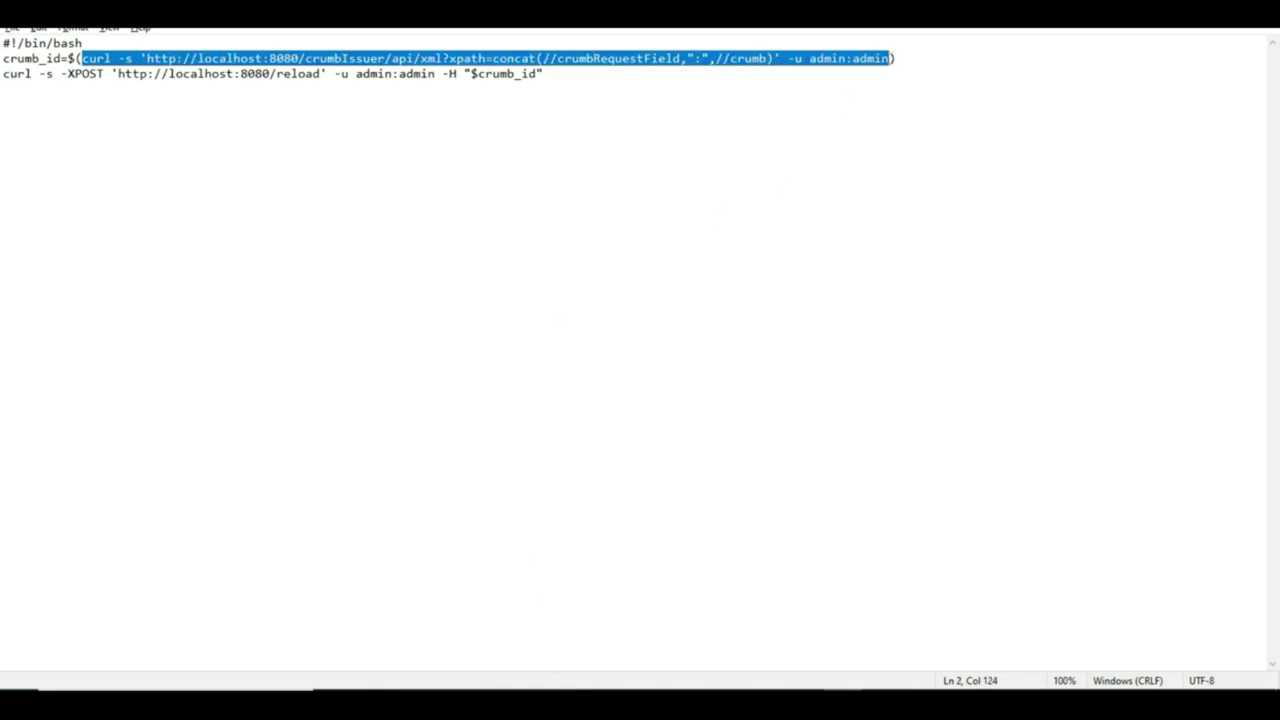
mouse_move(607, 705)
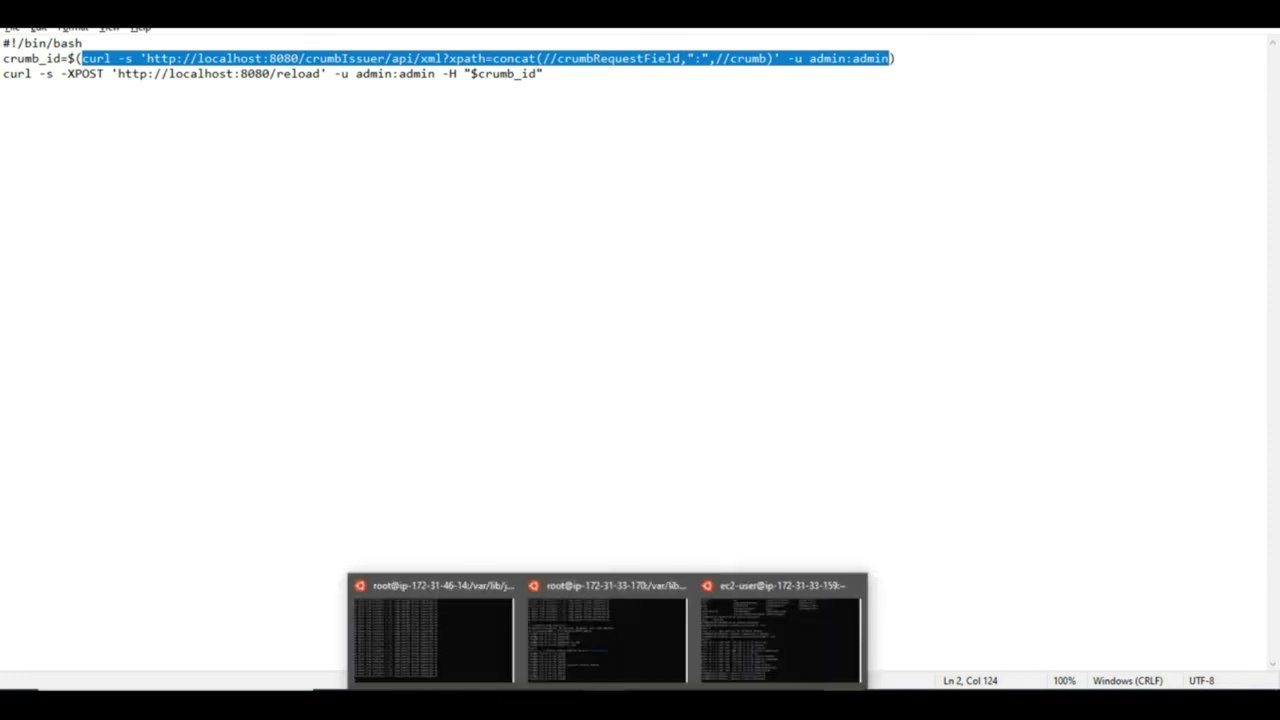
left_click(648, 650)
right_click(634, 580)
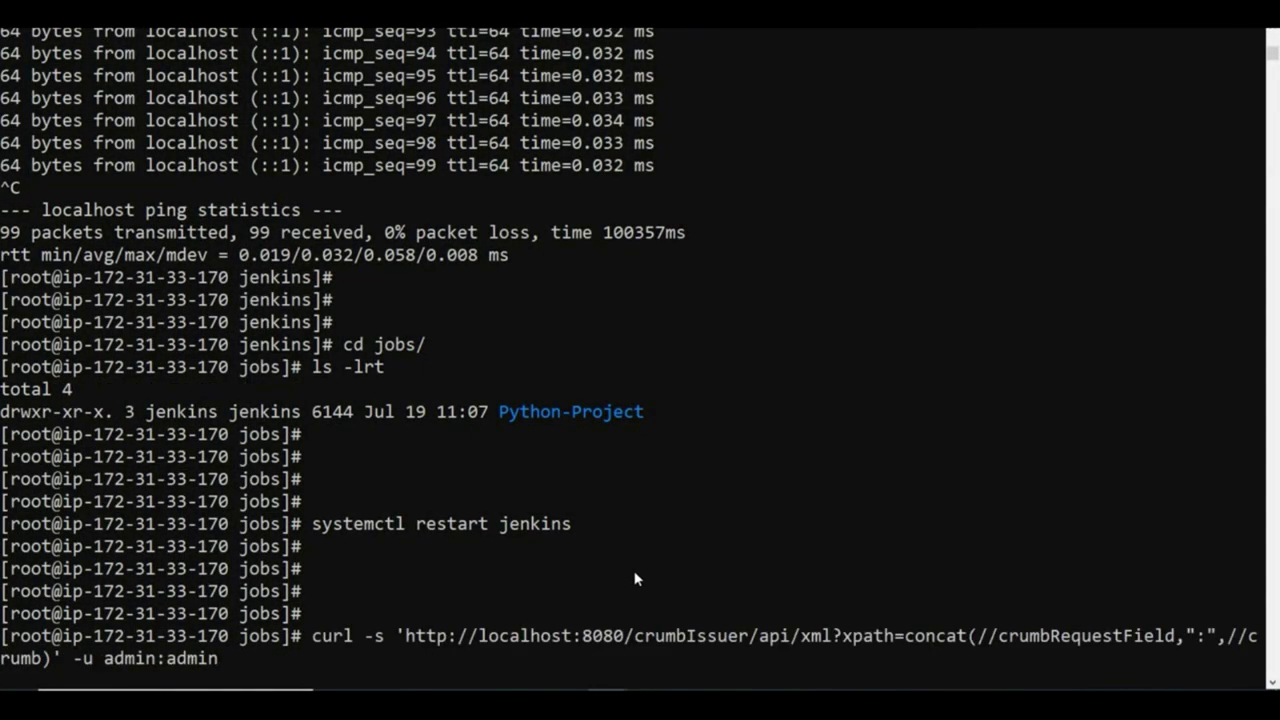
key("Return")
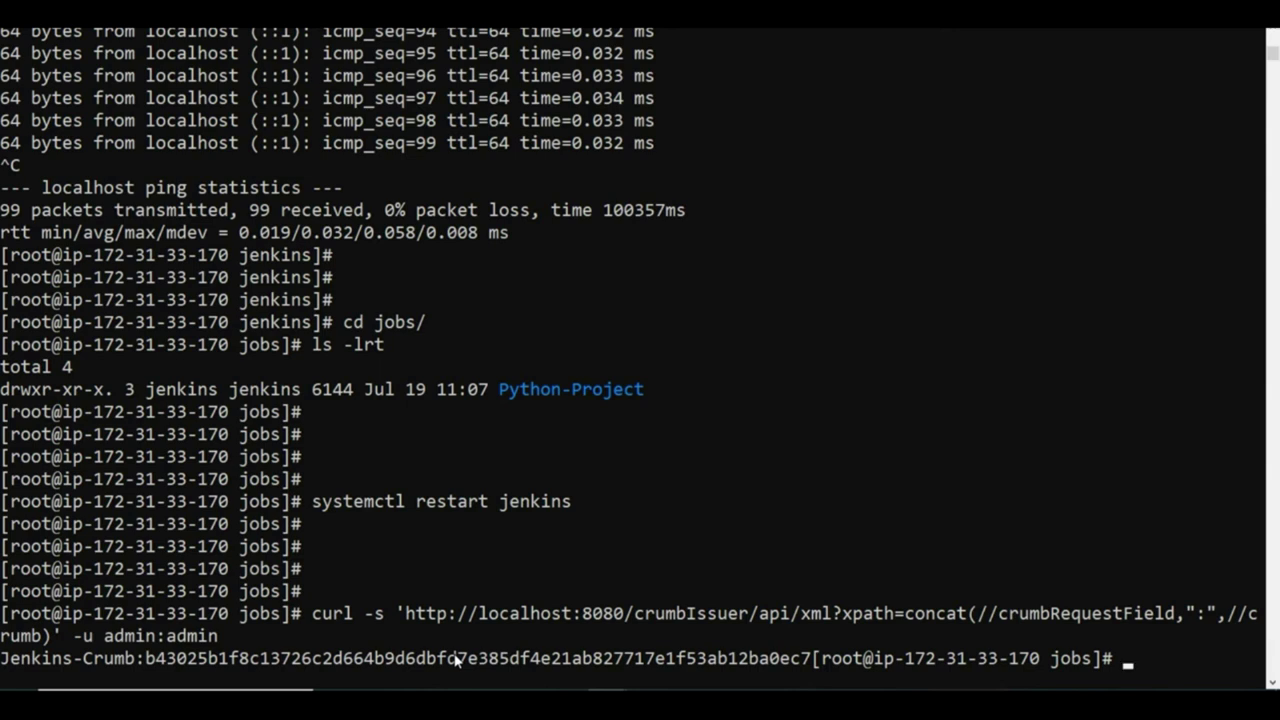
key("Return")
key("Return")
key("Return")
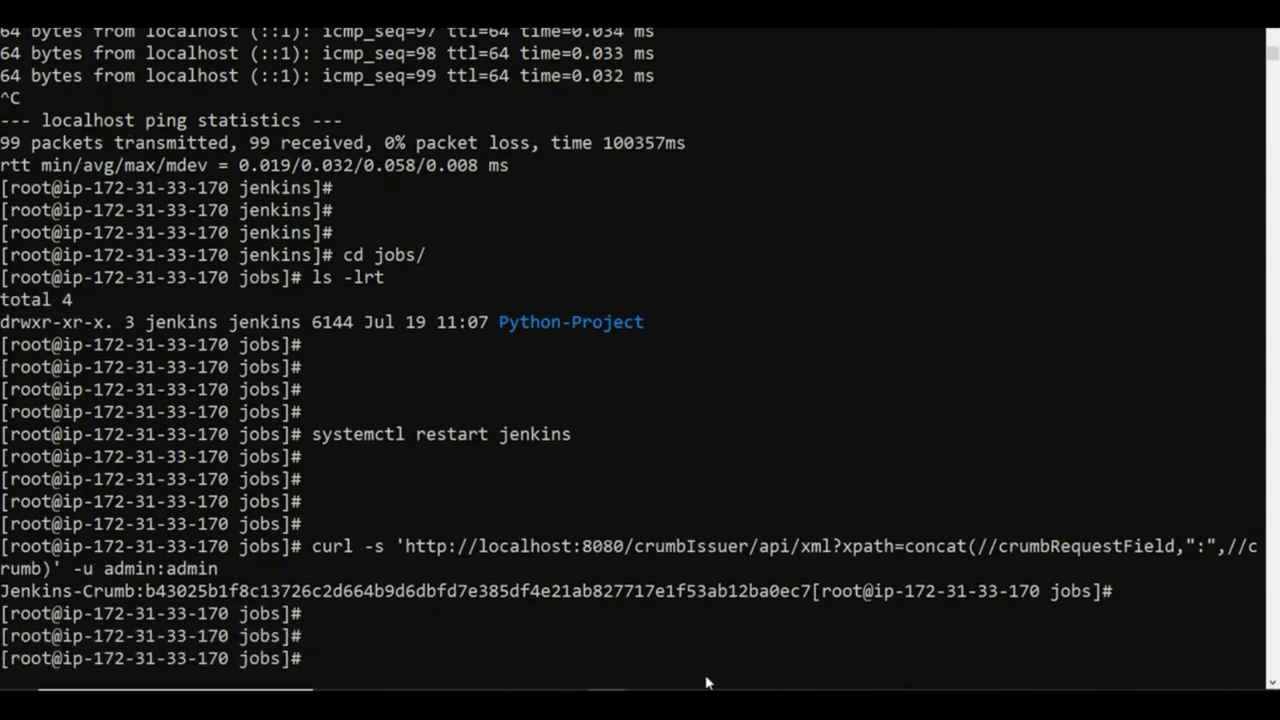
- Copy the crumb_id assignment line from the reload script and run it in the terminal
key("alt+Tab")
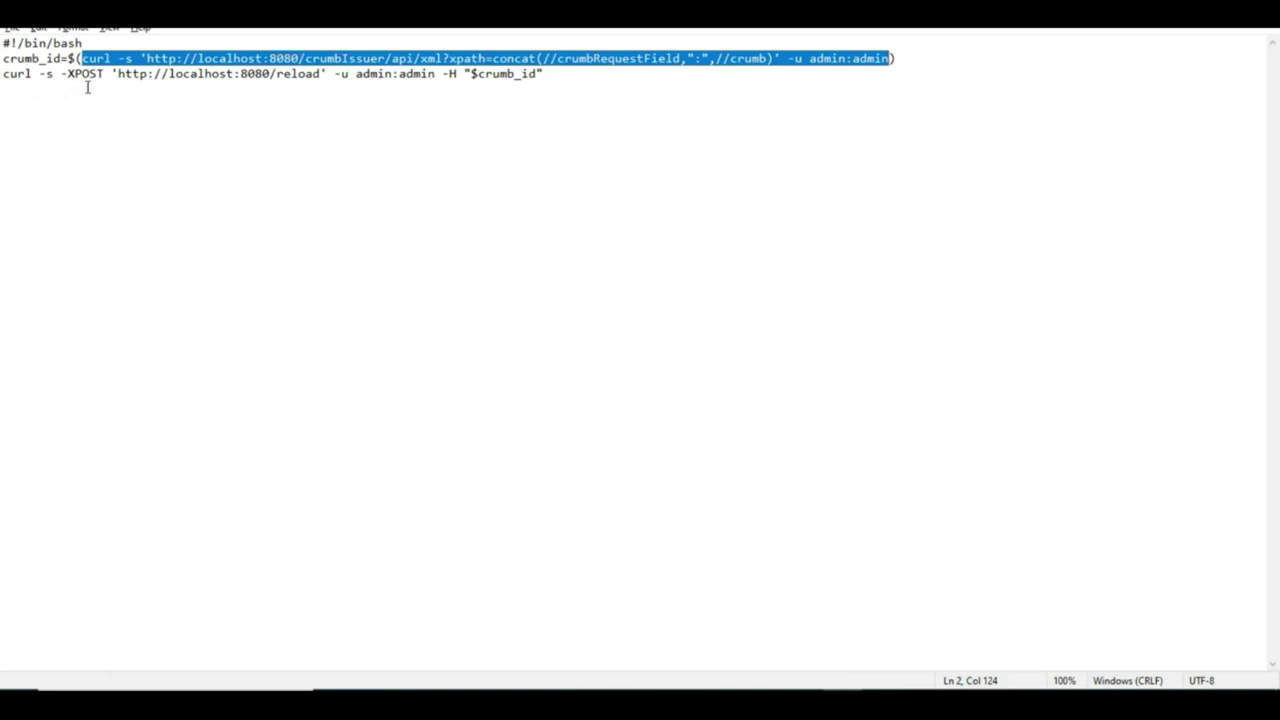
double_click(290, 75)
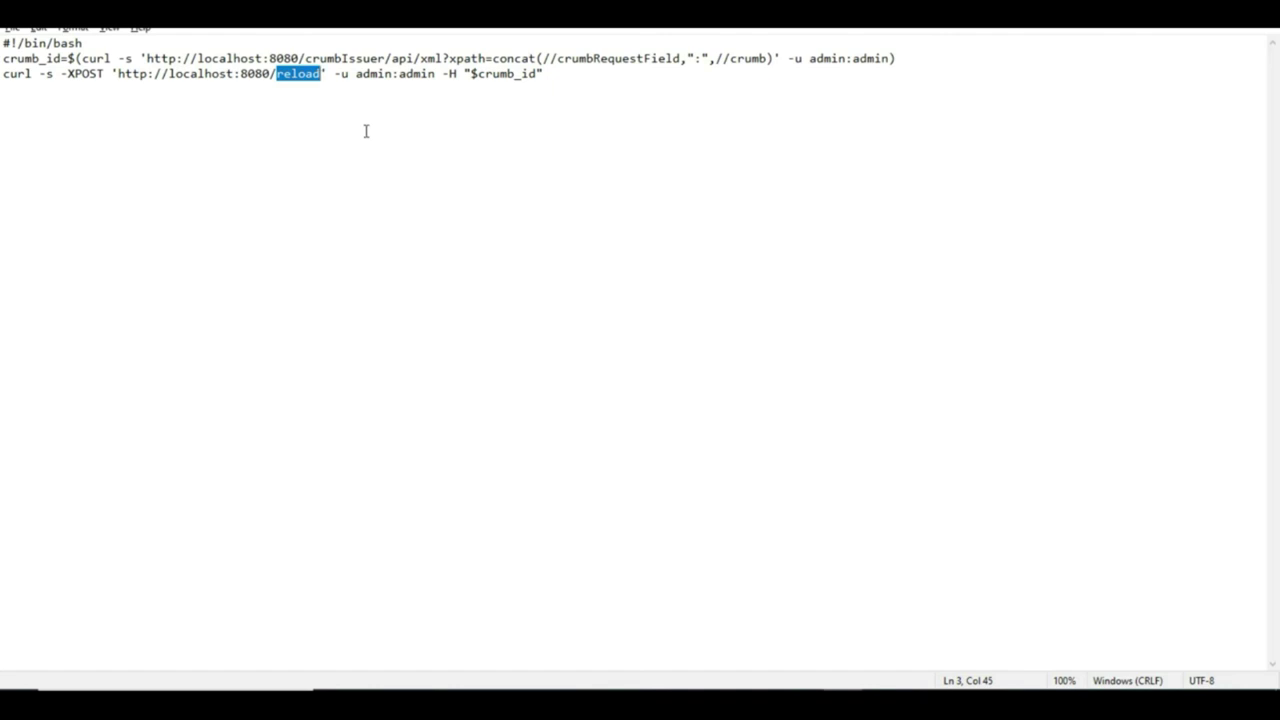
left_click_drag(548, 74, 925, 58)
key("ctrl+c")
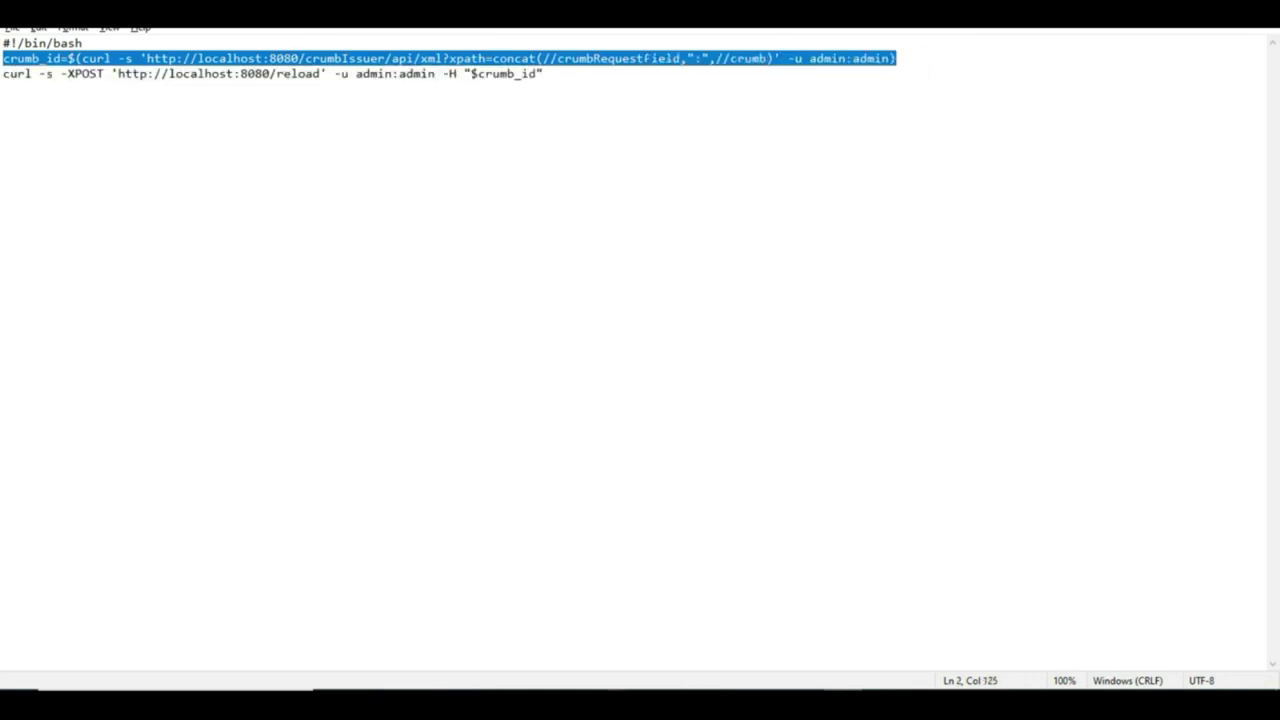
mouse_move(609, 700)
left_click(625, 630)
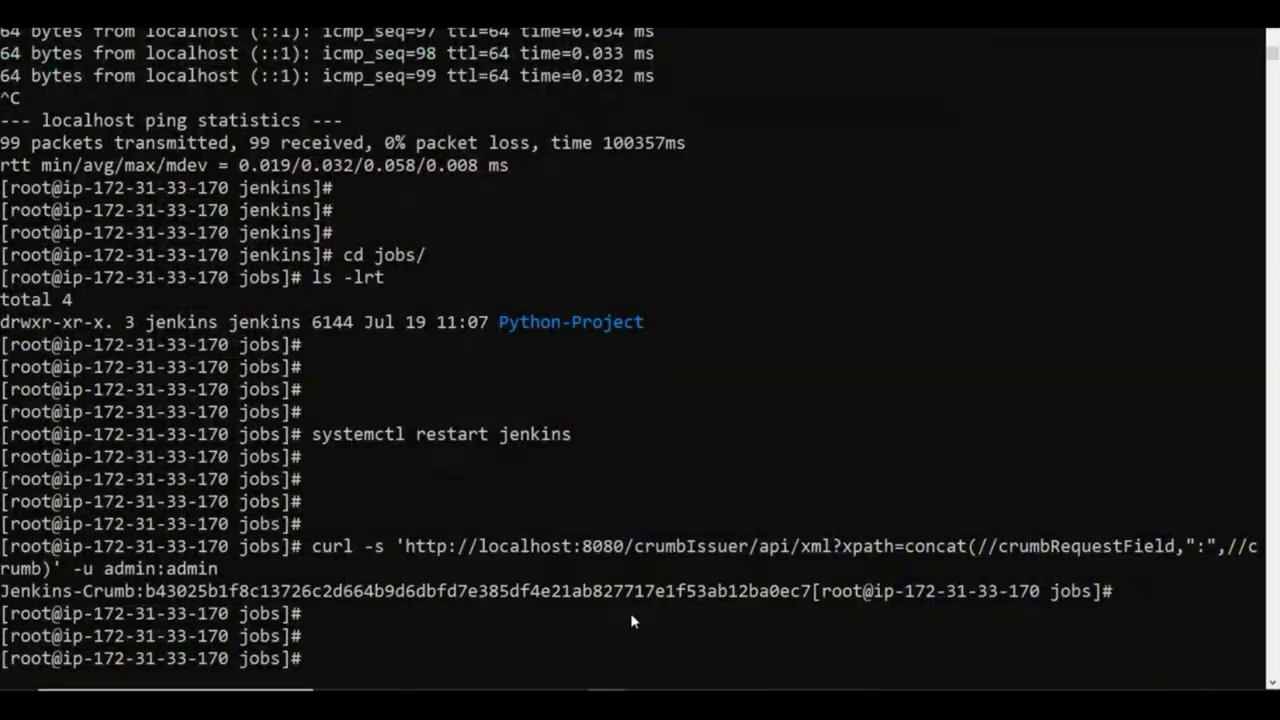
right_click(659, 548)
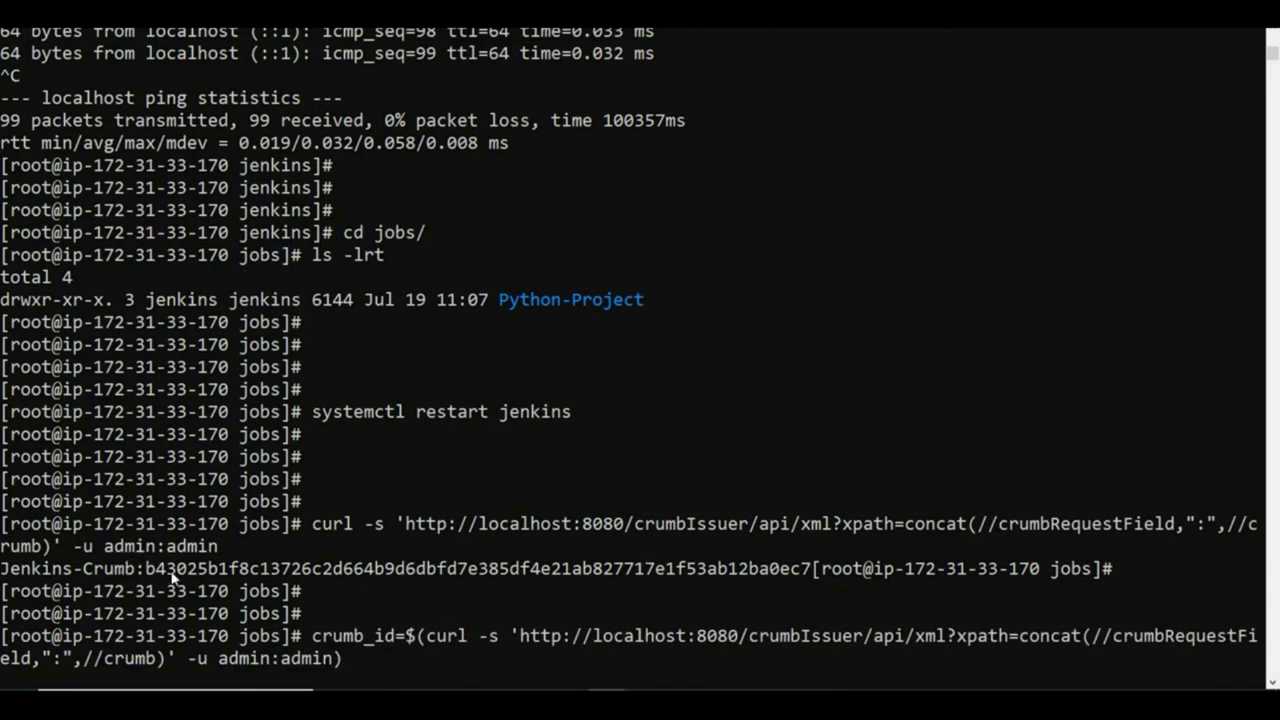
key("Return")
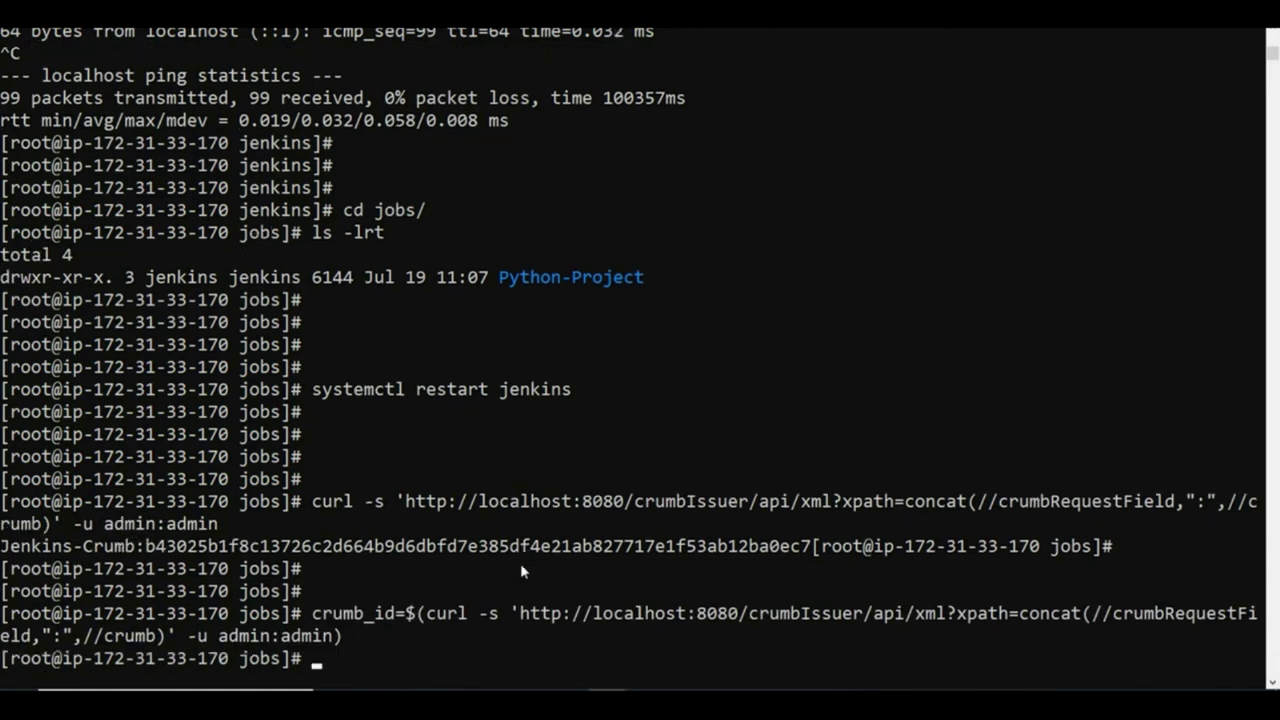
- Check the Jenkins service with systemctl status jenkins, then clear the pasted crumb_id from the prompt
left_click_drag(310, 614, 394, 617)
key("ctrl+c")
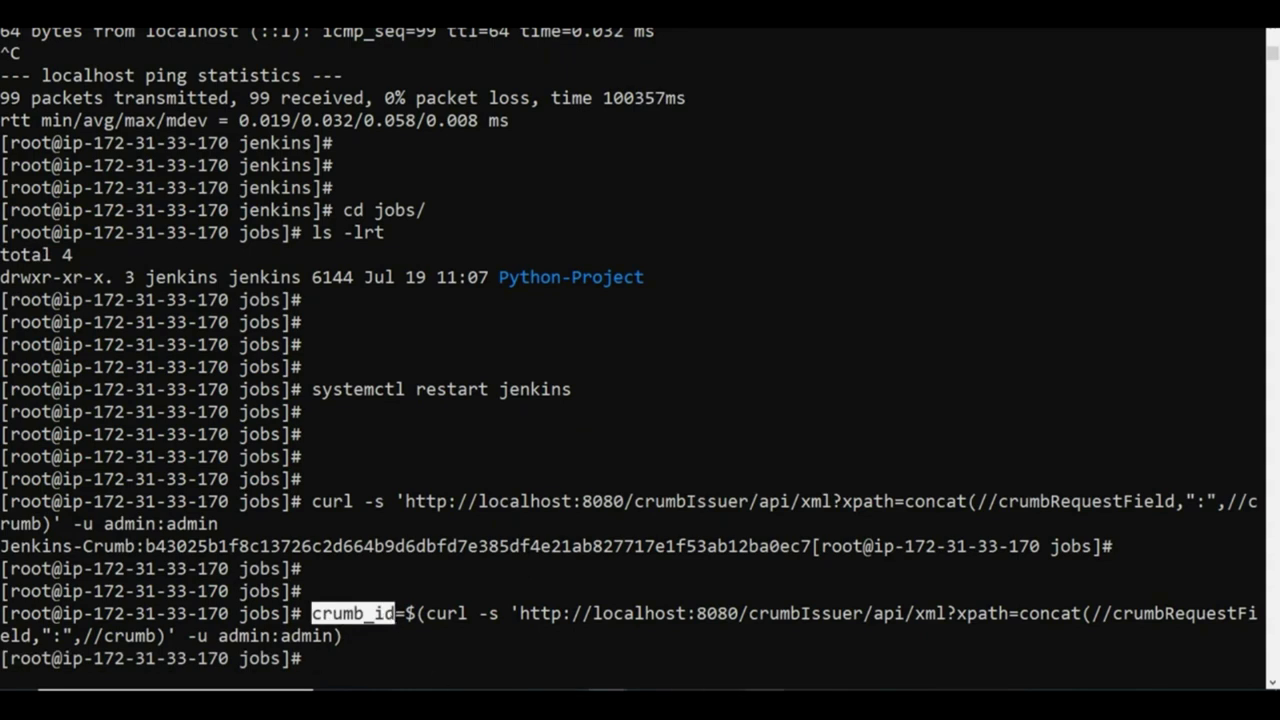
key("alt+Tab")
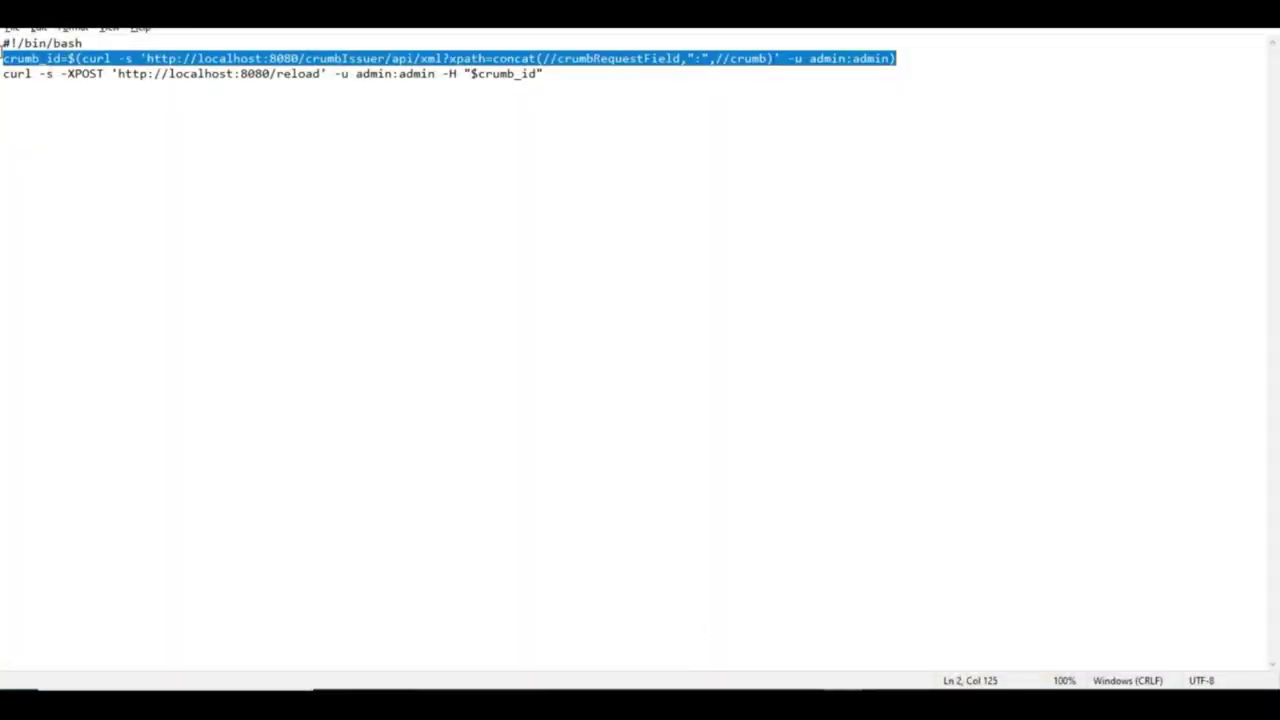
left_click_drag(3, 73, 556, 85)
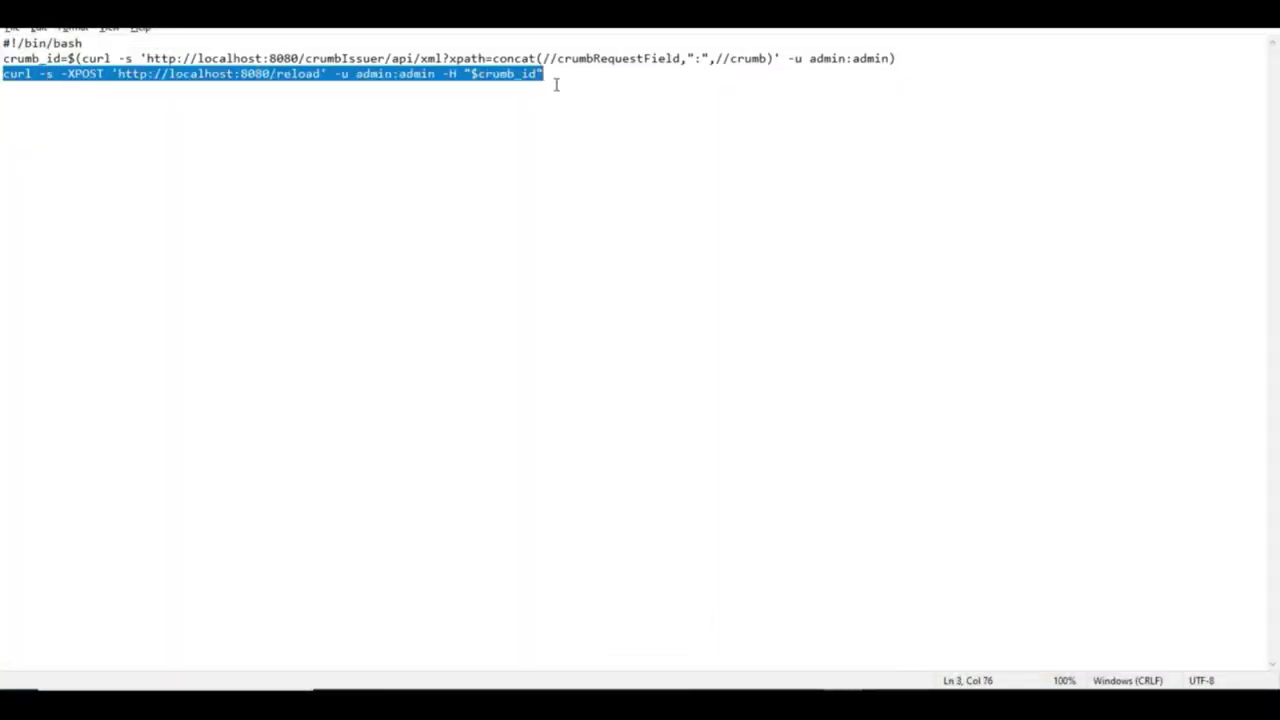
key("alt+Tab")
left_click(629, 304)
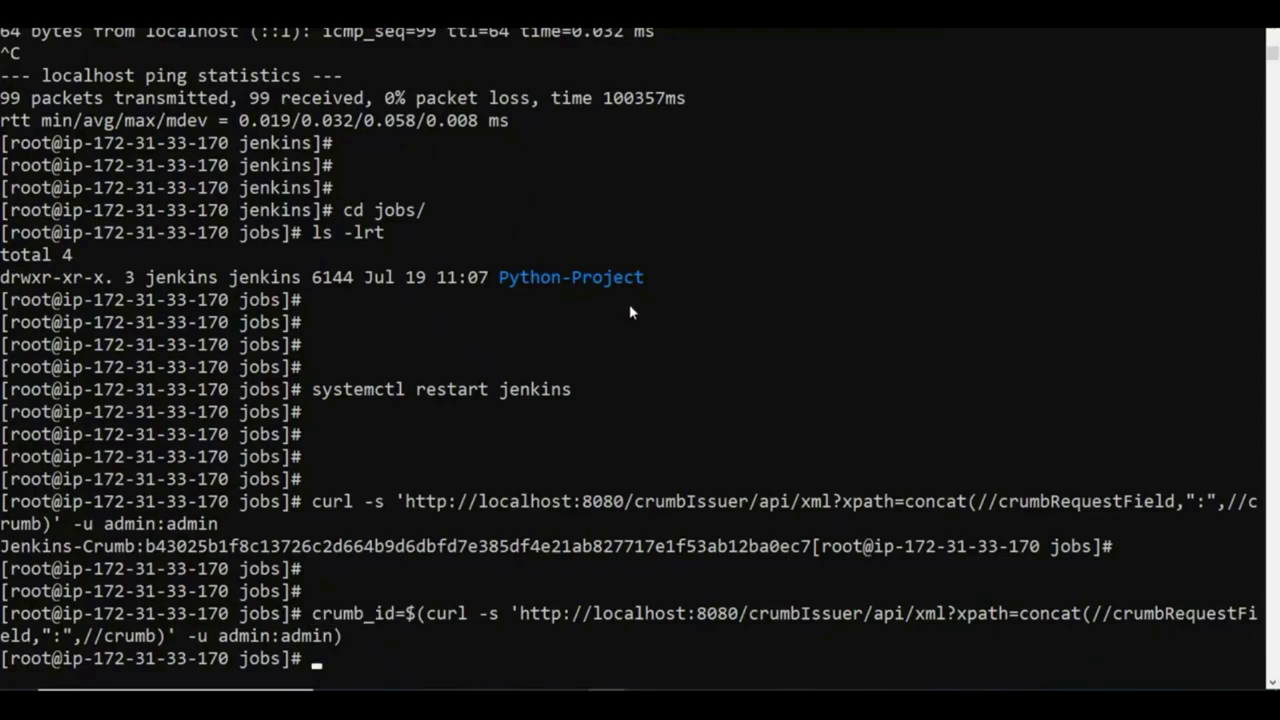
type("systemctl status")
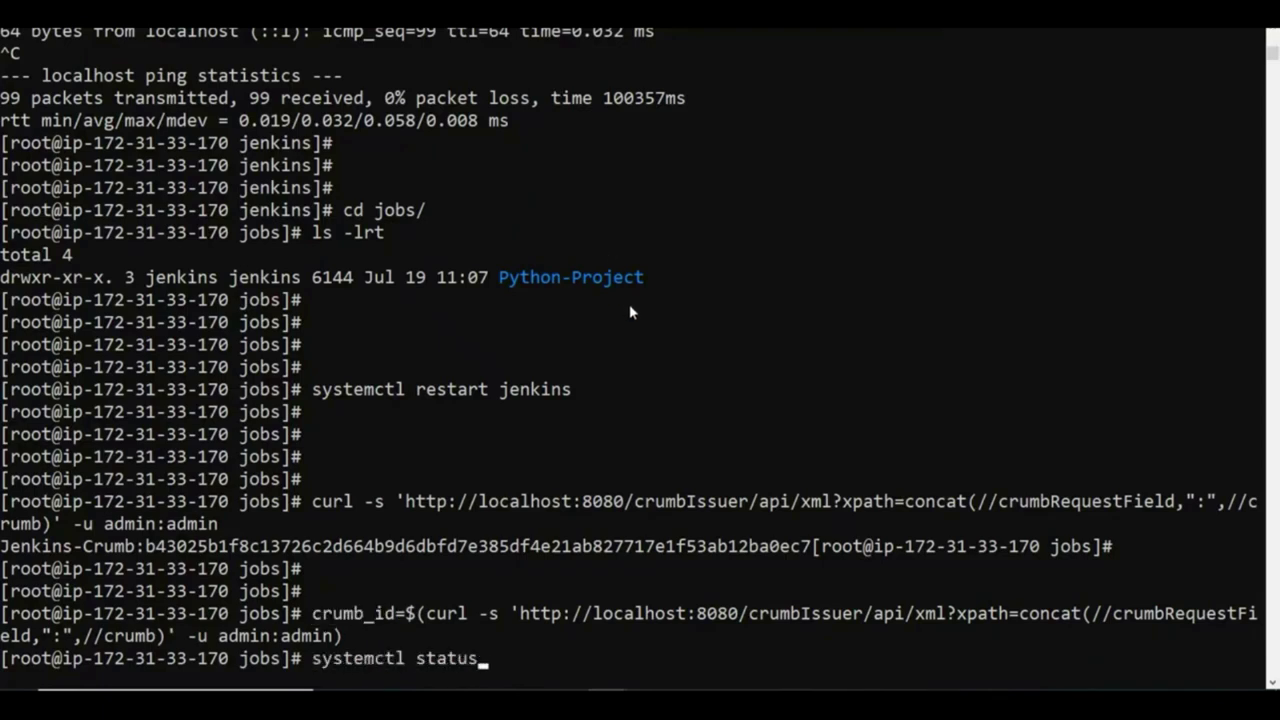
type(" jenkins")
key("Return")
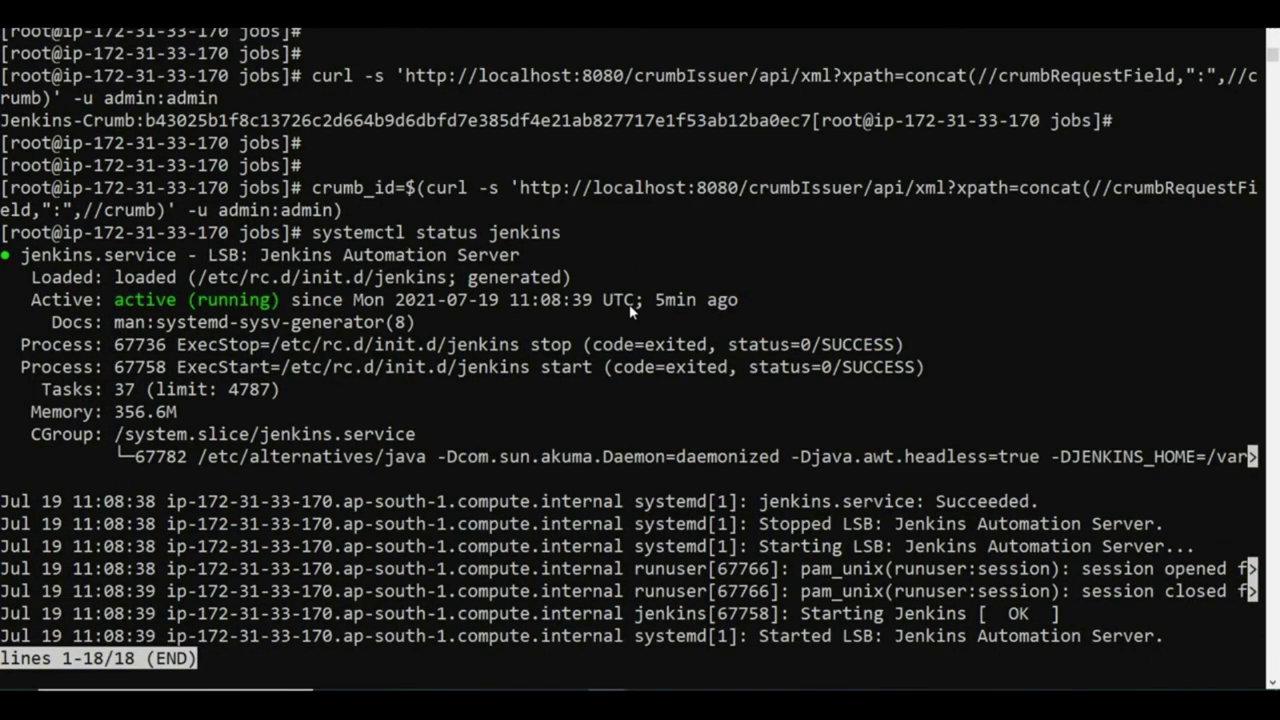
key("q")
key("Return")
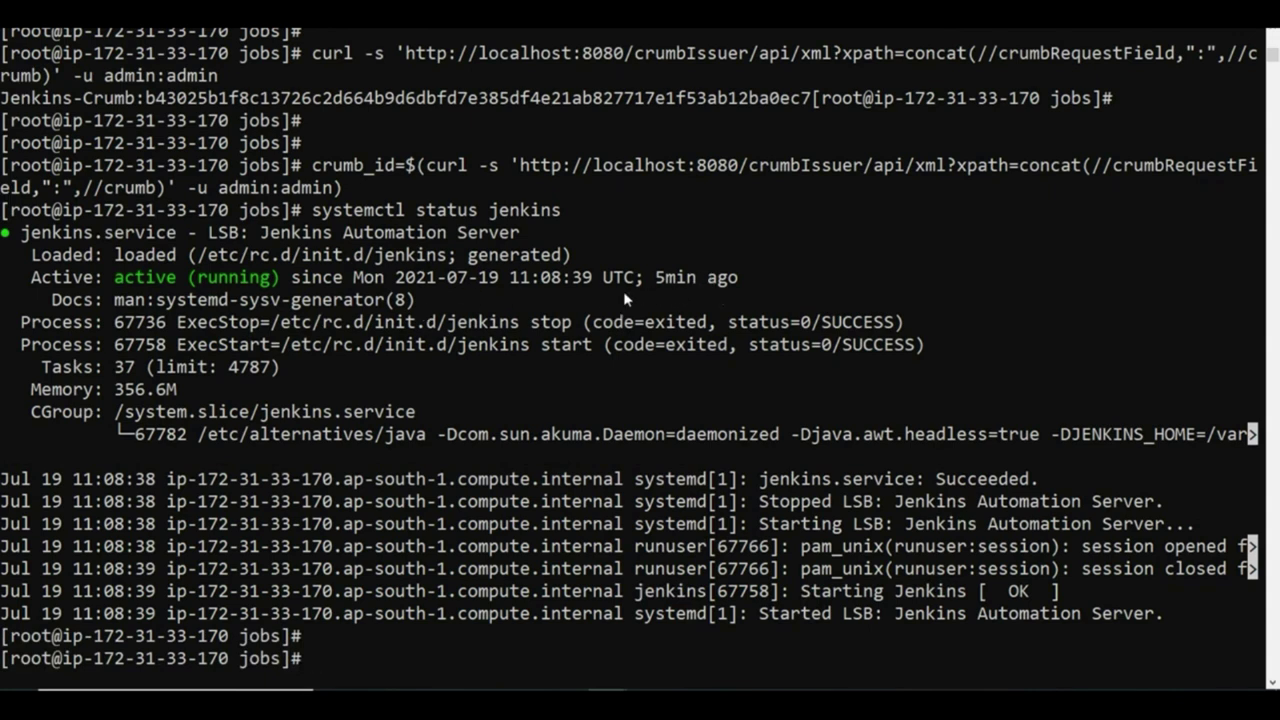
right_click(580, 350)
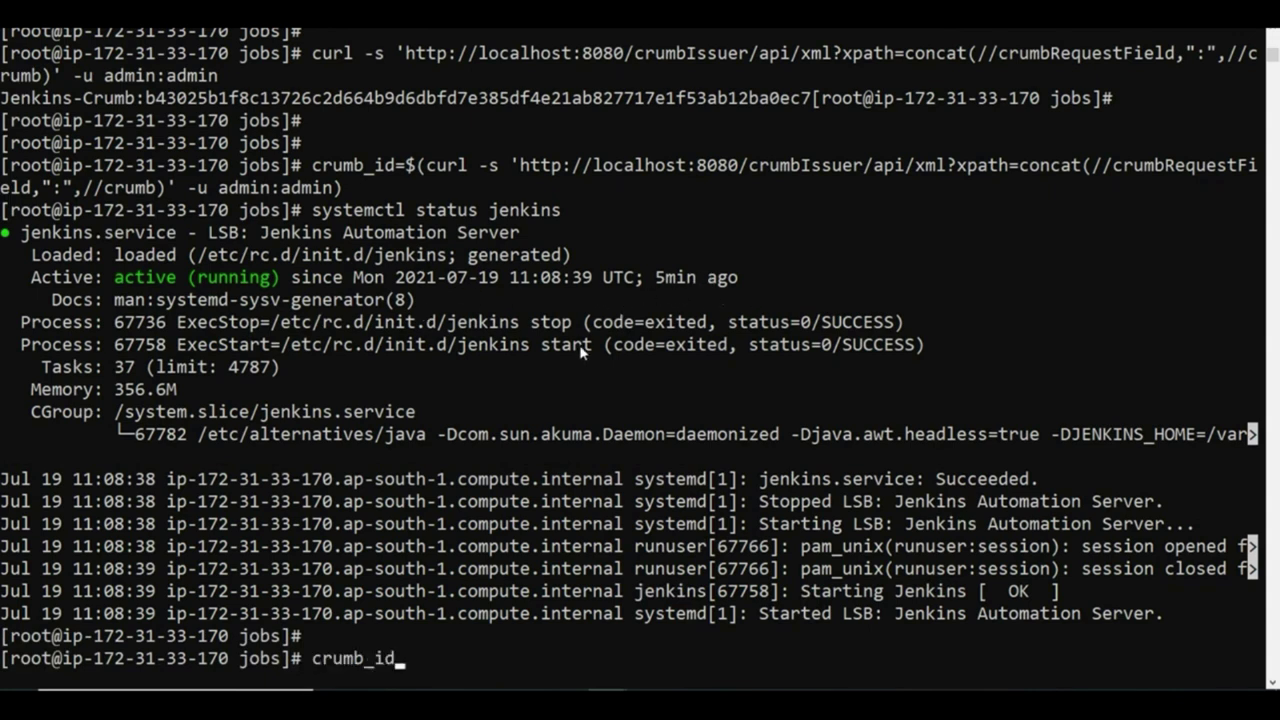
right_click(580, 350)
key("ctrl+u")
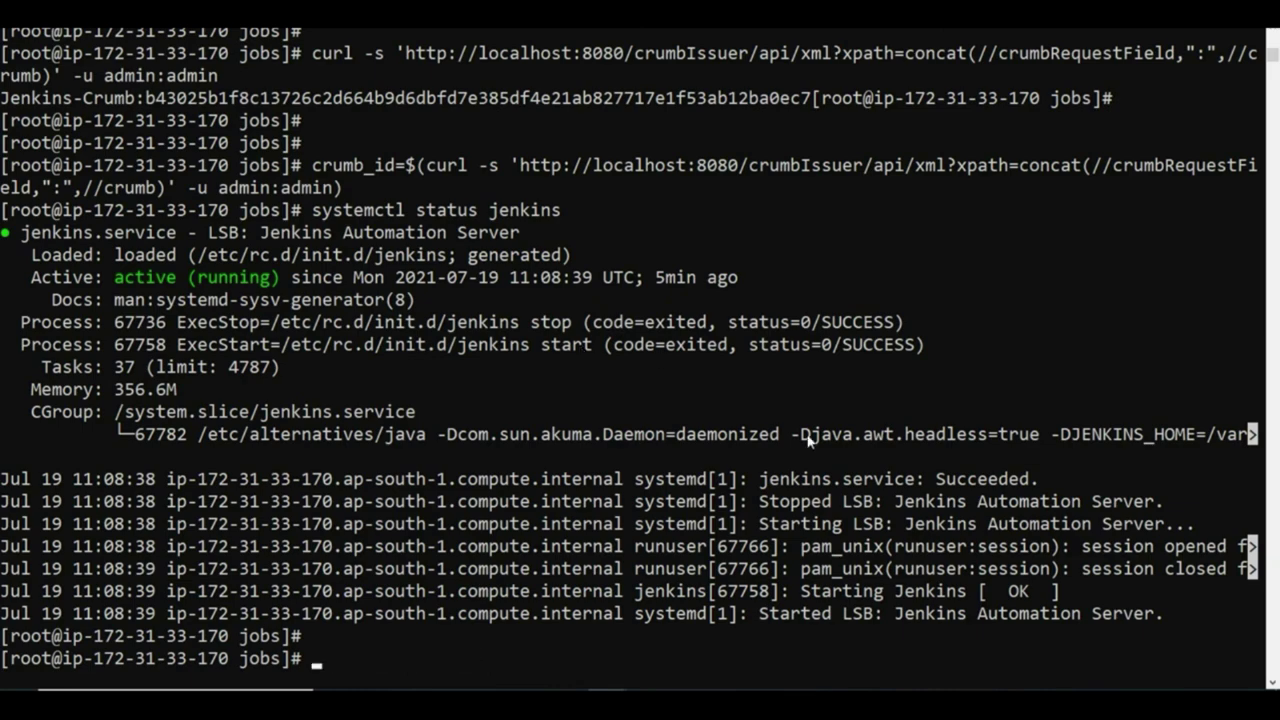
- Paste the reload curl POST, change the endpoint to stop, and run it, getting 403 No valid crumb
key("alt+Tab")
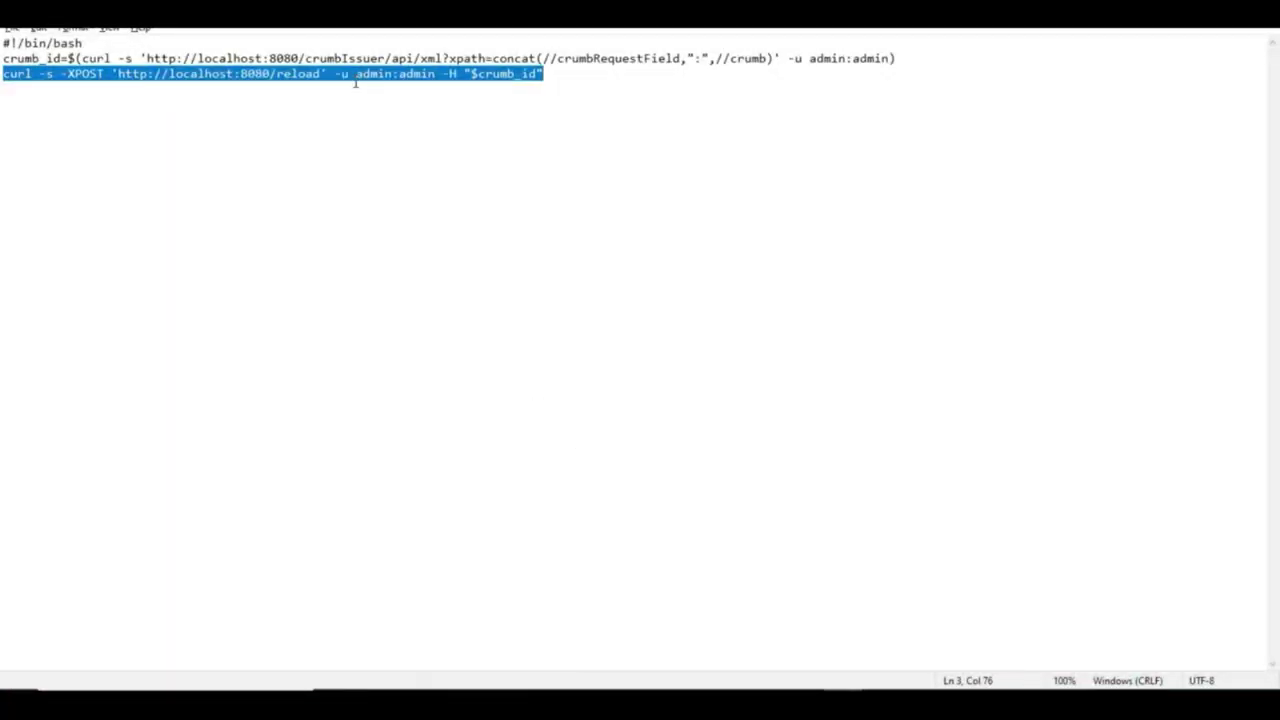
right_click(357, 85)
left_click(409, 134)
mouse_move(608, 686)
left_click(530, 647)
right_click(670, 568)
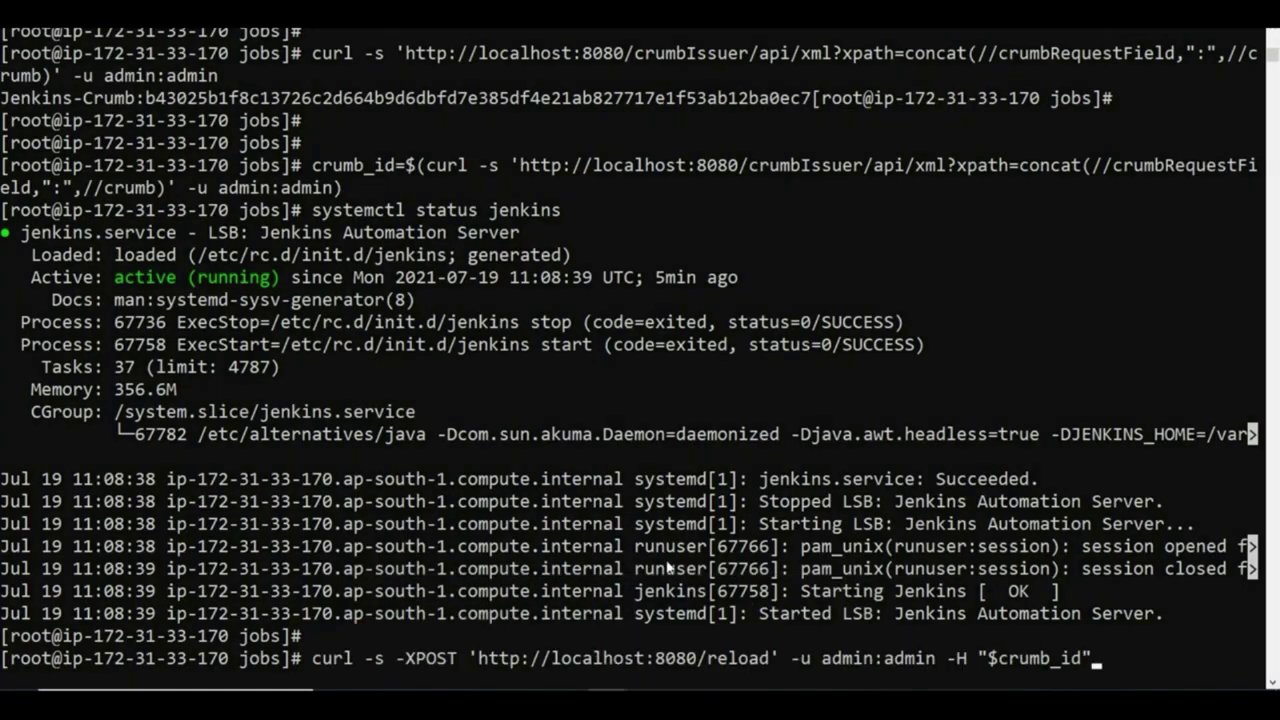
key("Left")
key("Left")
key("Left")
key("Left")
key("Left")
key("Left")
key("Left")
key("Left")
key("Left")
key("Left")
key("Left")
key("Left")
key("Left")
key("Left")
key("Left")
key("Left")
key("Left")
key("Left")
key("Left")
key("Left")
key("Left")
key("Left")
key("Left")
key("Left")
key("Left")
key("Left")
key("Left")
key("Left")
key("Left")
key("Left")
key("BackSpace")
key("BackSpace")
key("BackSpace")
key("BackSpace")
key("BackSpace")
key("BackSpace")
type("stop")
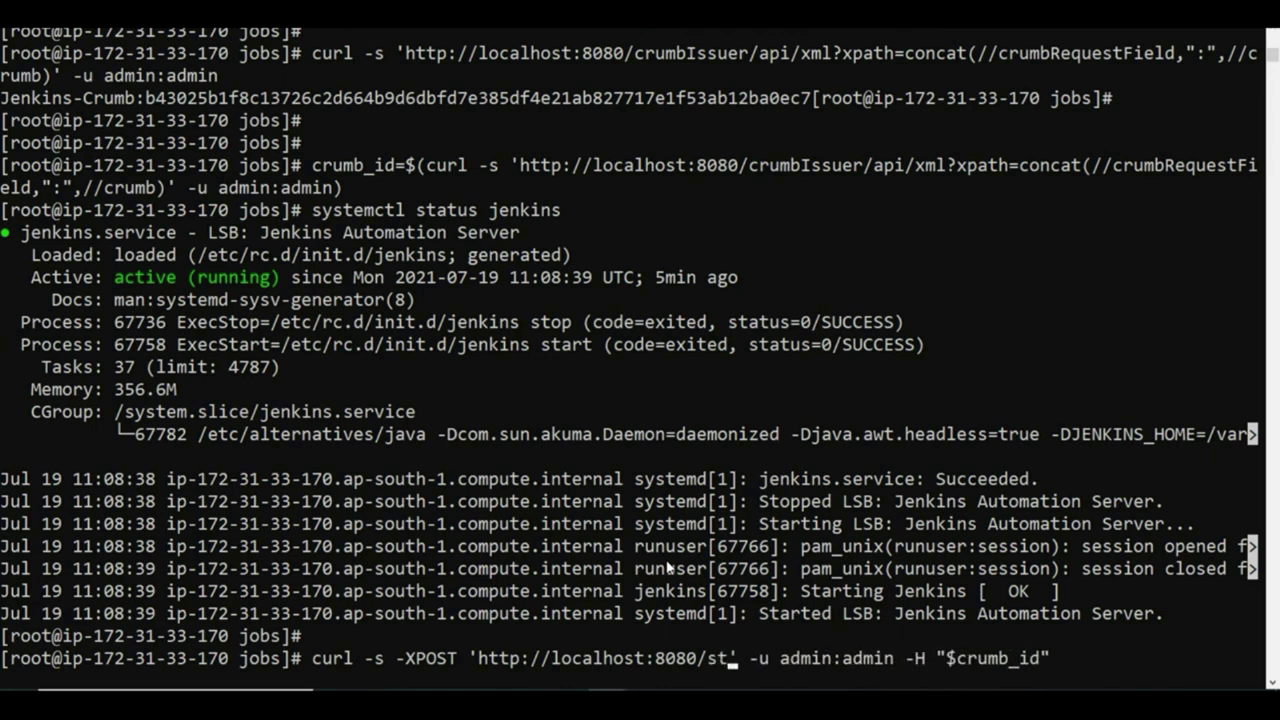
key("Return")
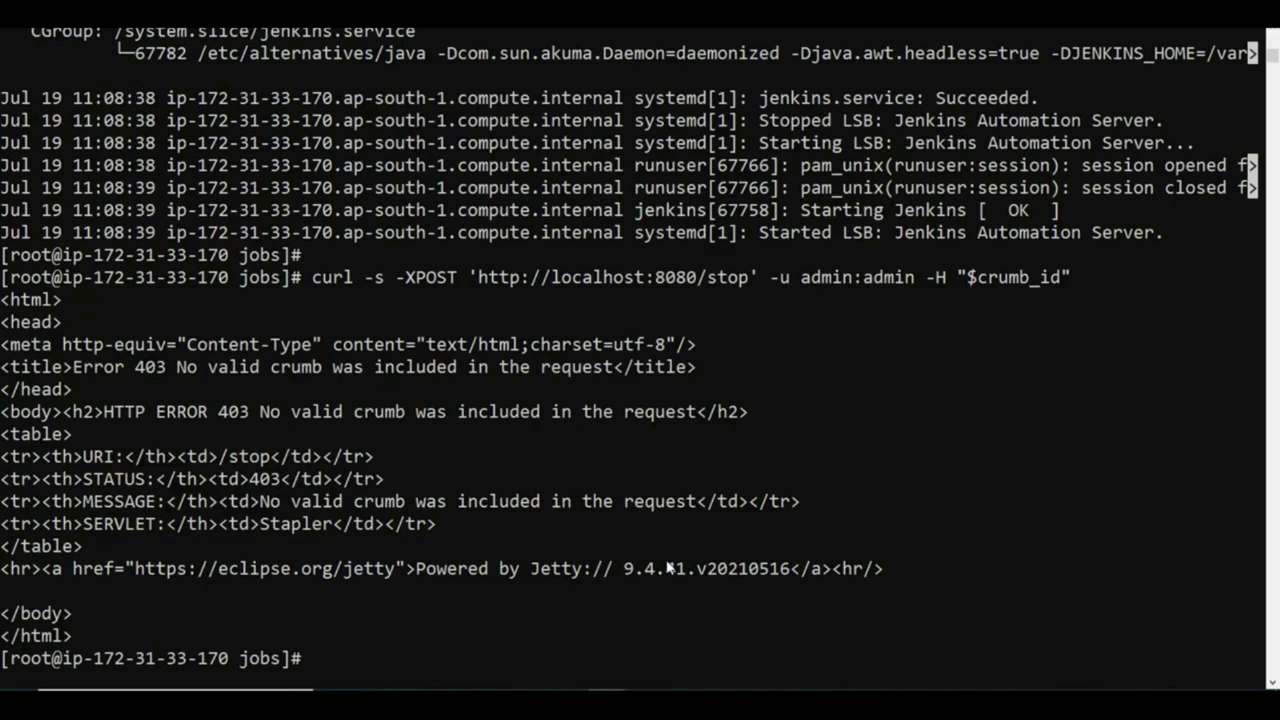
key("Up")
key("Up")
key("Left")
key("Left")
key("Left")
key("Left")
key("Left")
key("Left")
key("Left")
key("Left")
key("Left")
key("Left")
key("Left")
key("Left")
key("Left")
key("Left")
key("Left")
key("Left")
key("Left")
key("Left")
key("Left")
key("Left")
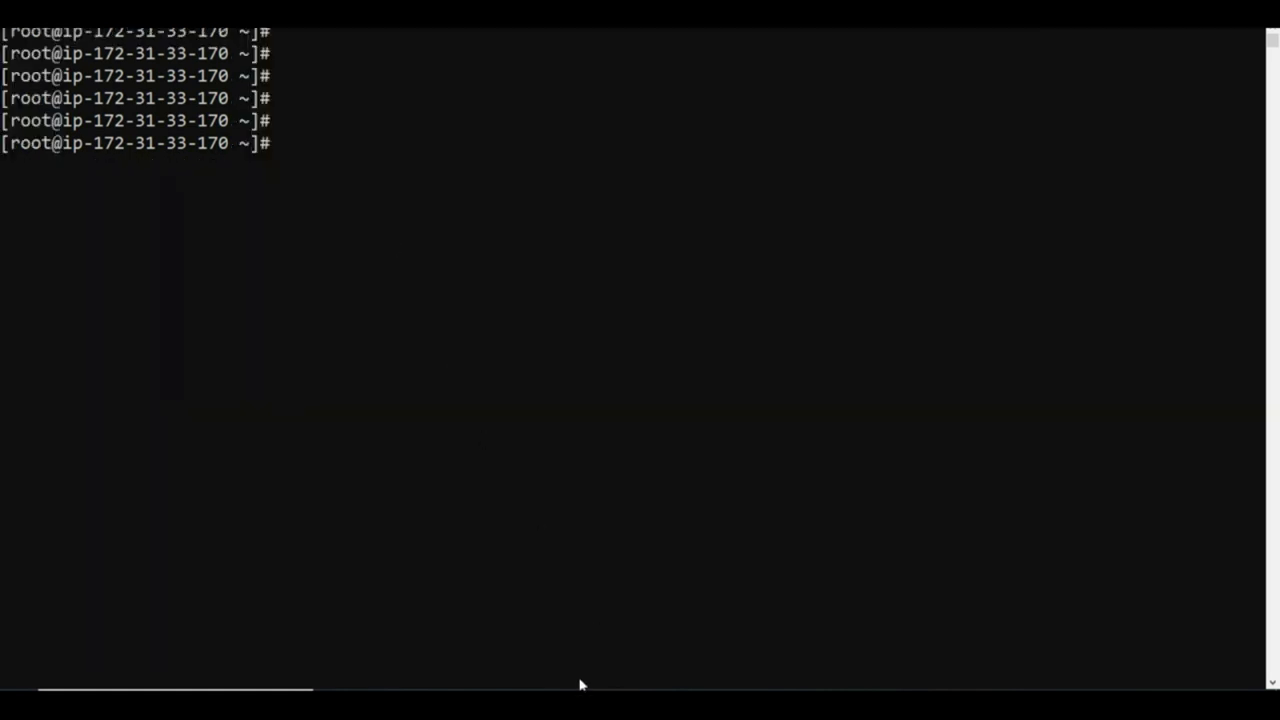
- In Configure Global Security, tick Enable proxy compatibility for the Default Crumb Issuer and save
mouse_move(528, 705)
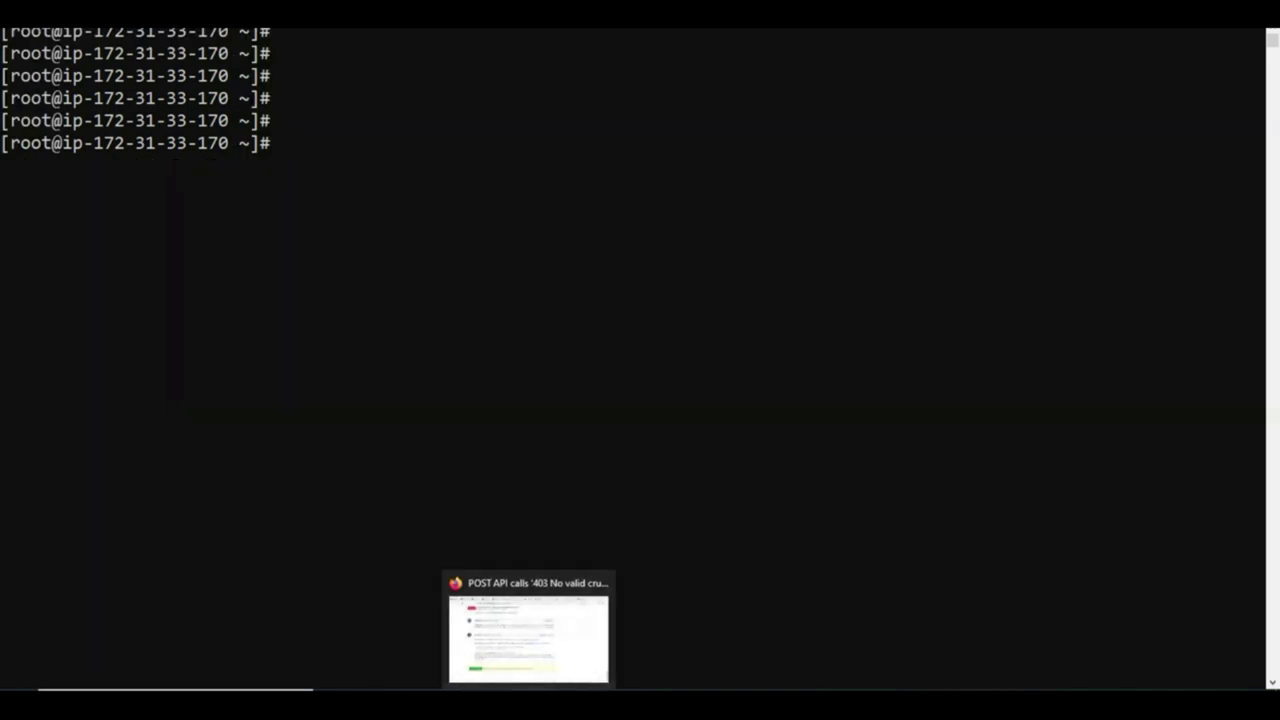
left_click(528, 635)
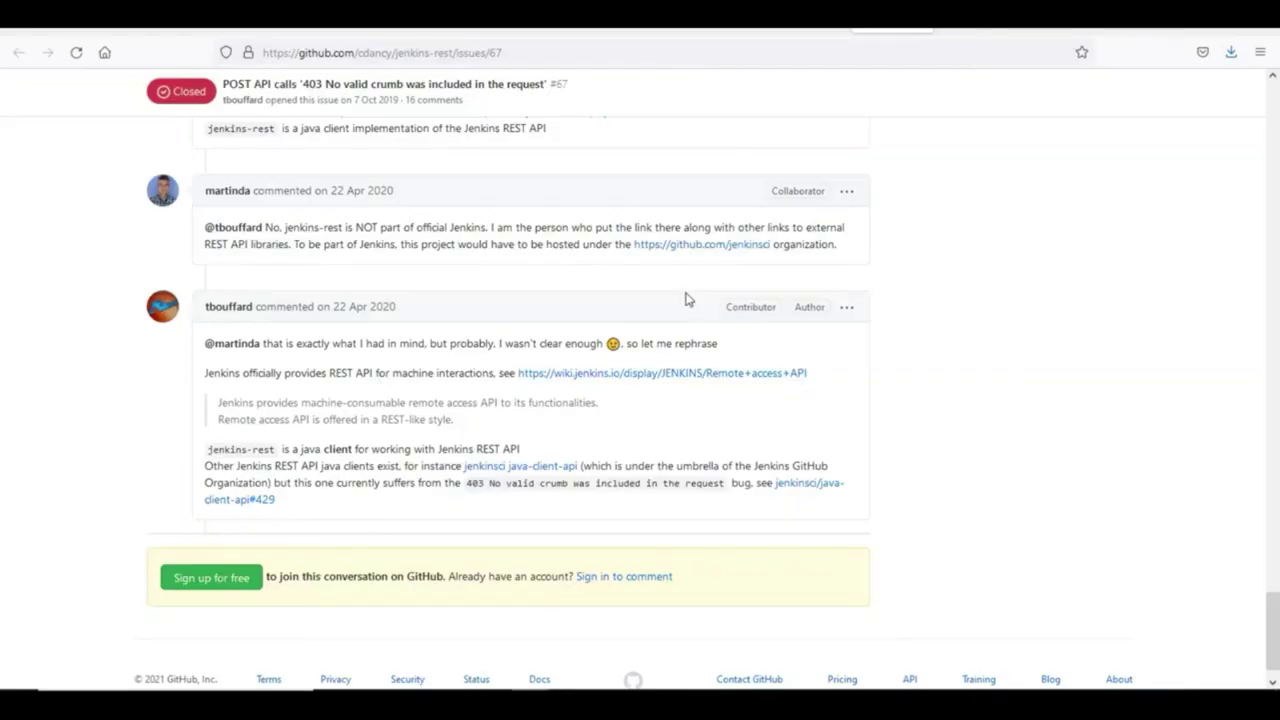
key("ctrl+shift+Tab")
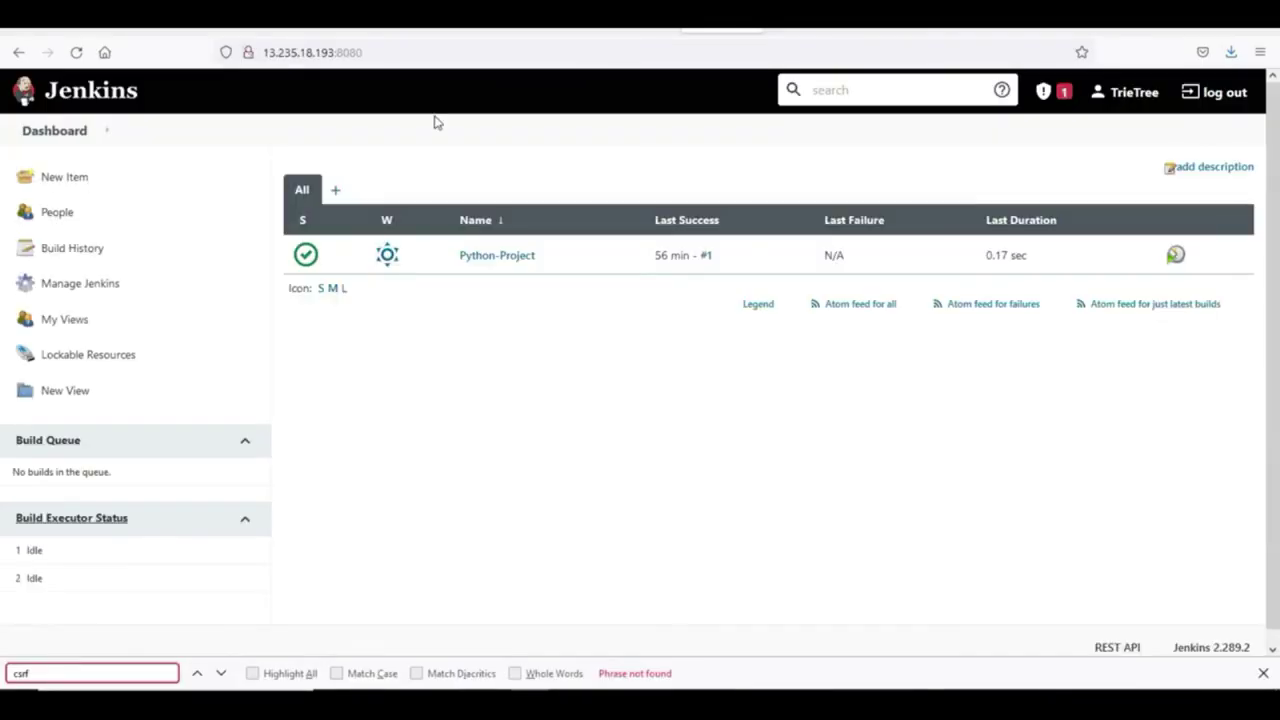
left_click(73, 290)
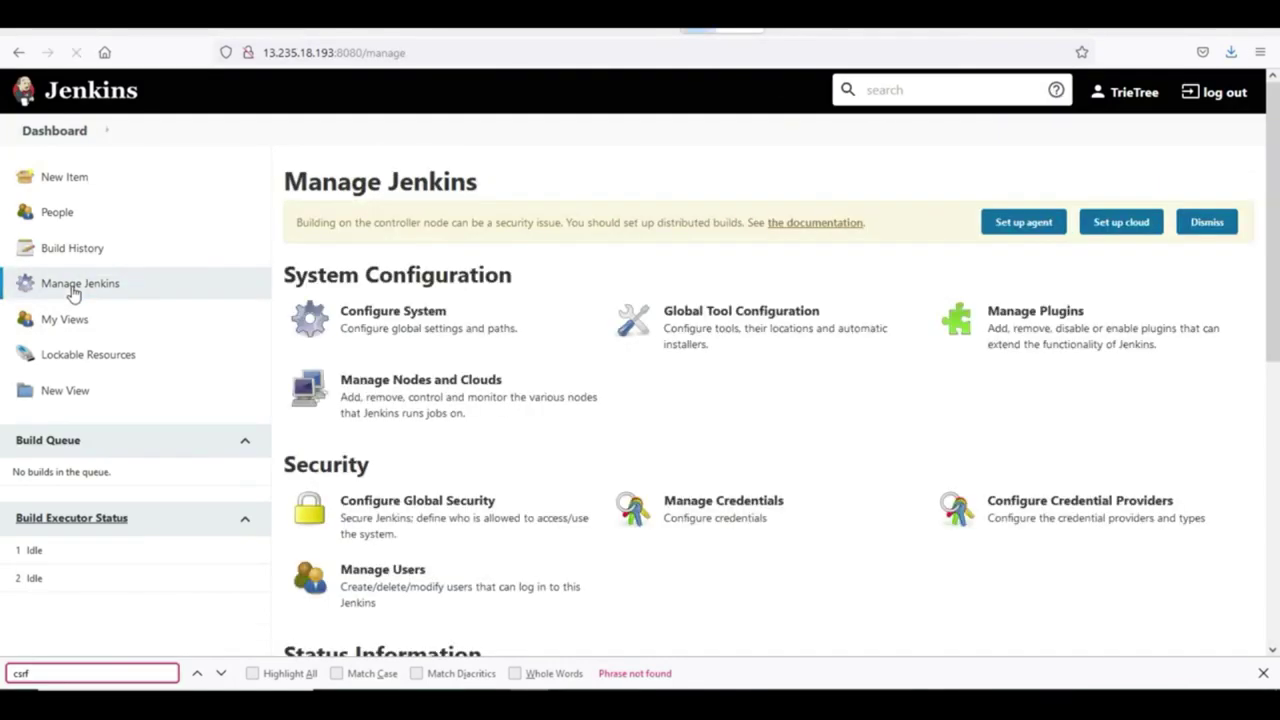
left_click(456, 530)
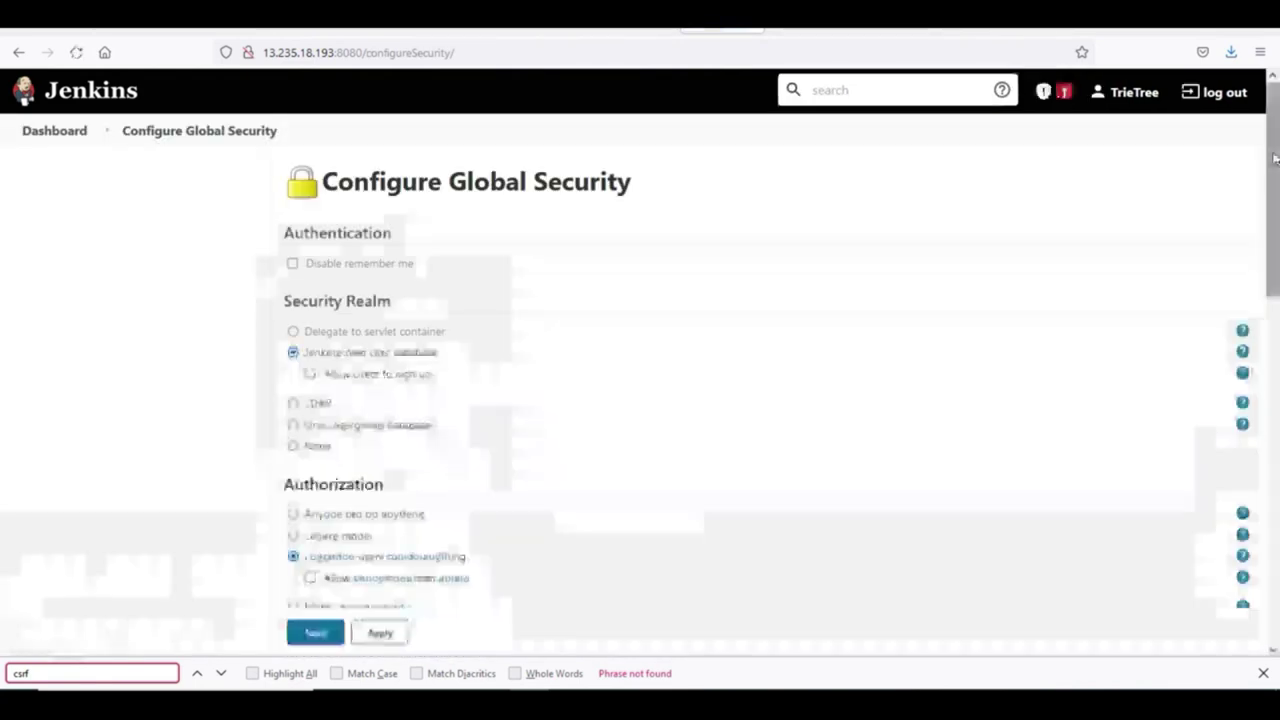
left_click_drag(1277, 173, 1276, 436)
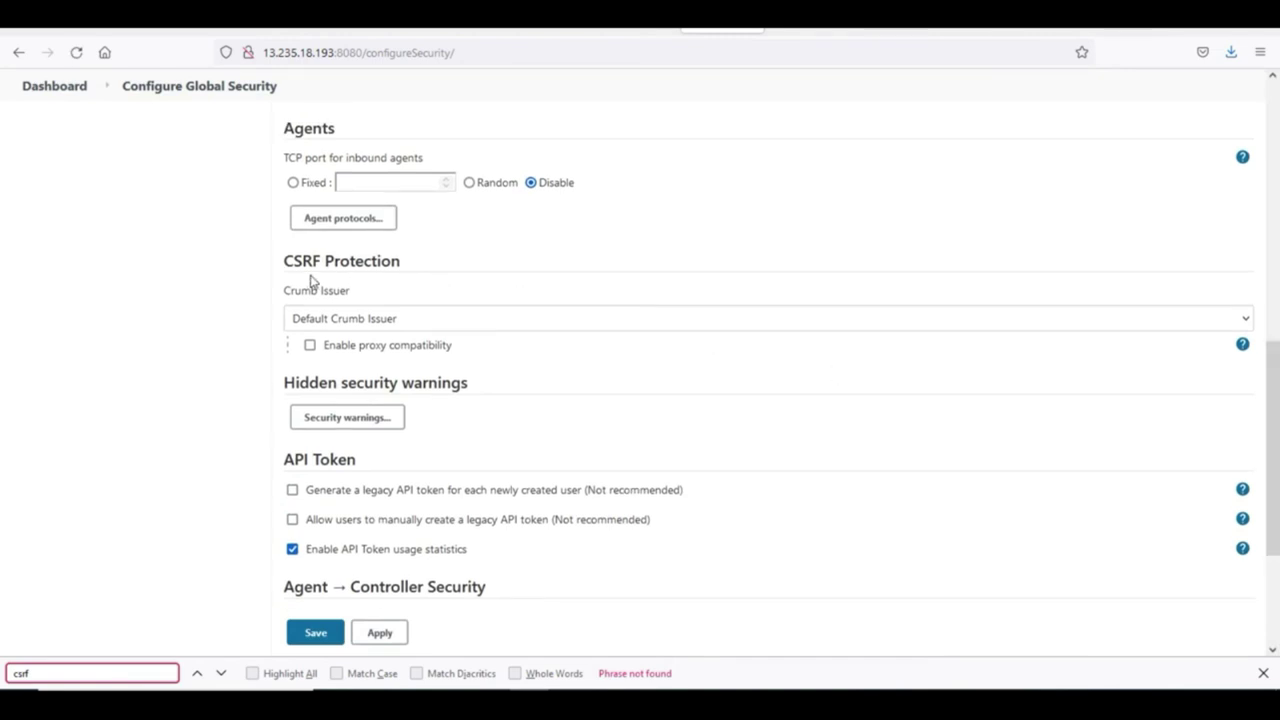
left_click(310, 346)
left_click(307, 641)
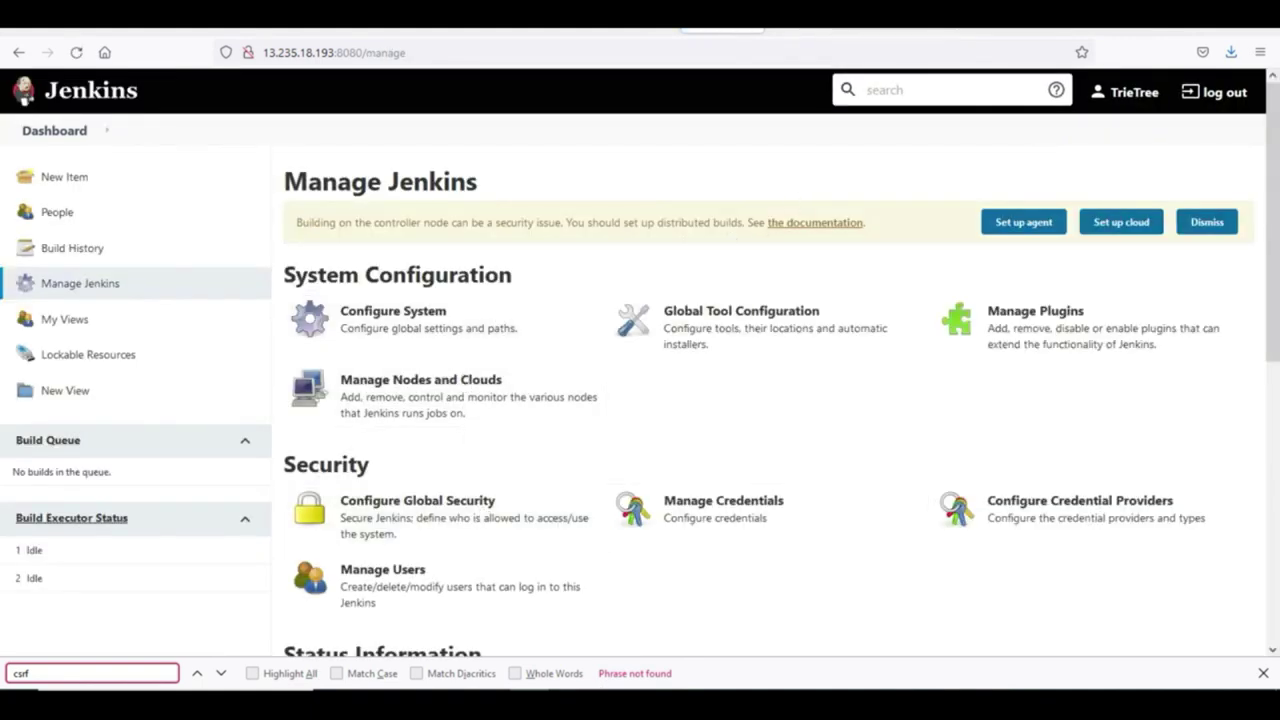
mouse_move(575, 705)
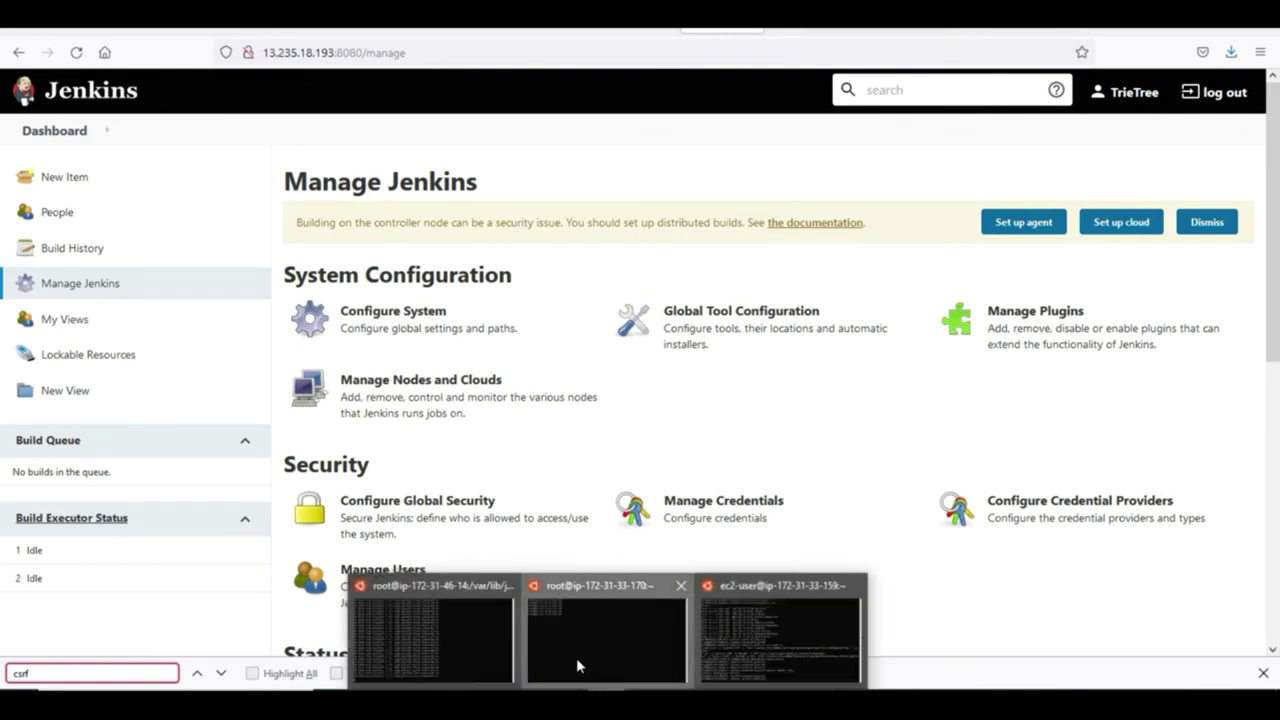
left_click(577, 665)
key("Return")
key("Return")
key("Return")
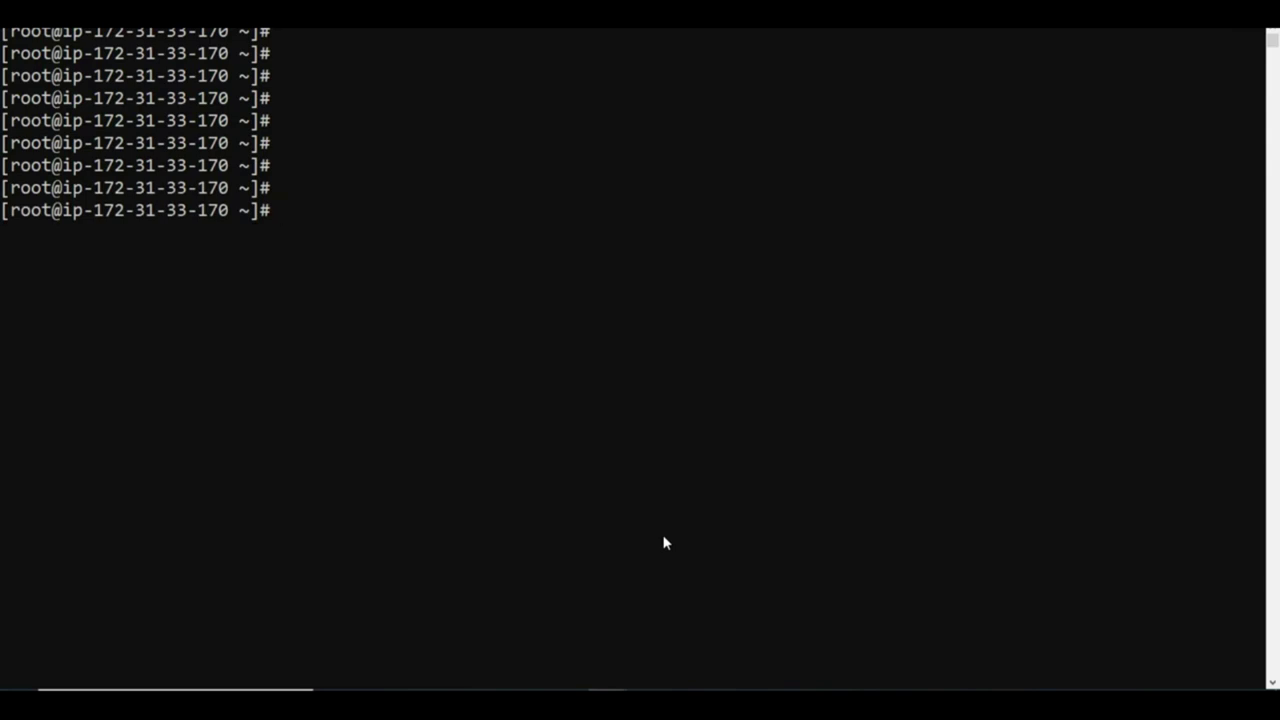
- Create reload.sh in vi, paste the first three script lines from Notepad, and save with :wq
type("vi reload.sh")
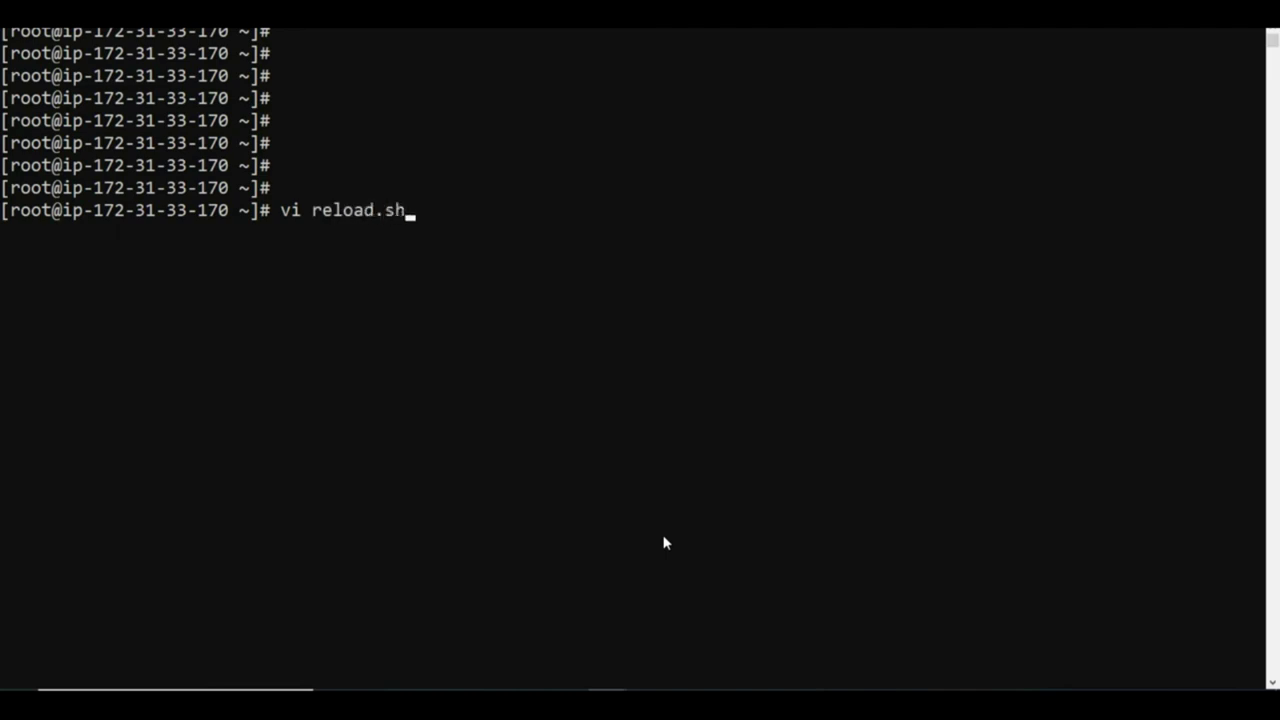
key("Return")
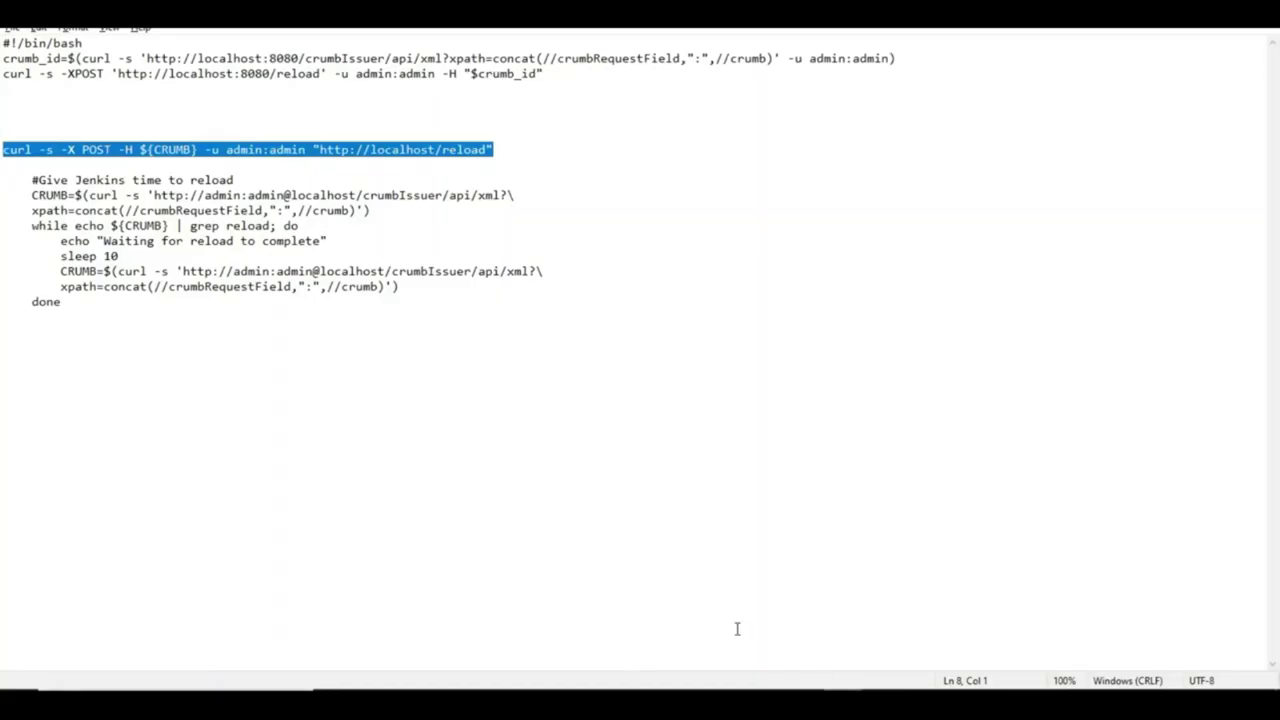
left_click_drag(544, 73, 4, 42)
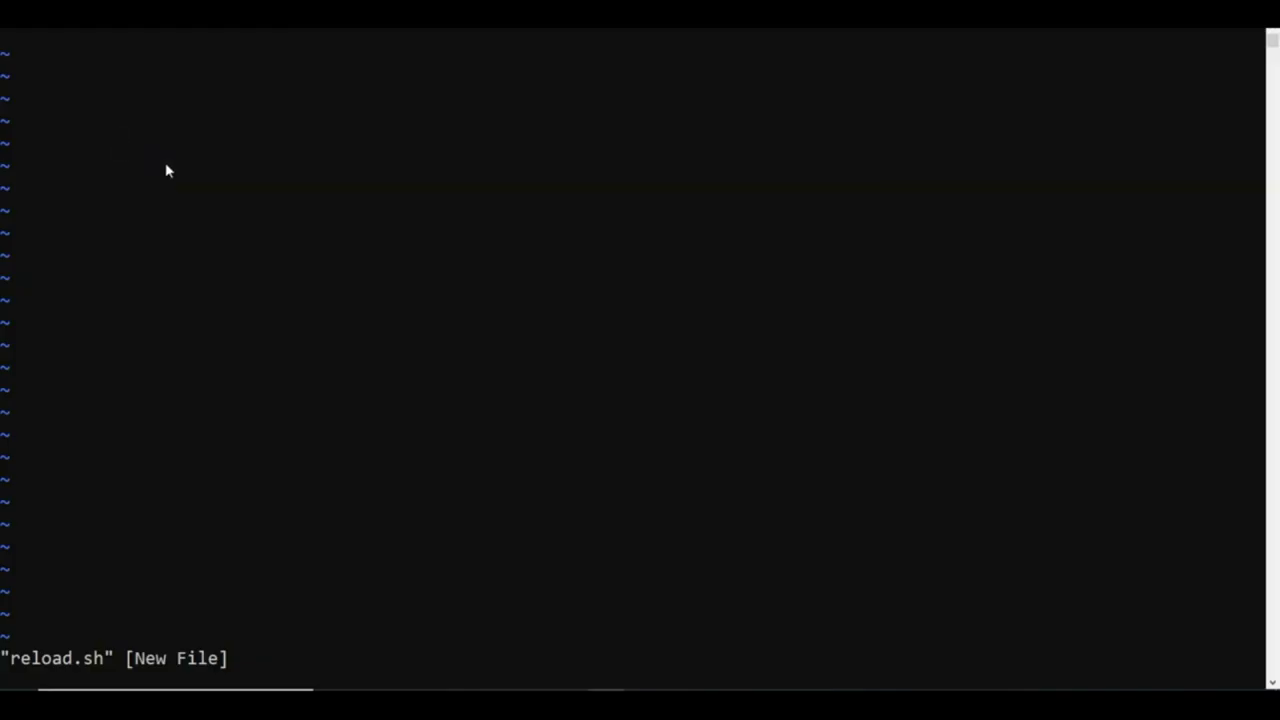
key("i")
right_click(366, 234)
key("Escape")
type(":wq")
key("Return")
- Reopen reload.sh, paste the three-line reload script again, and force-save with :wq!
key("Up")
key("Return")
key("i")
right_click(366, 233)
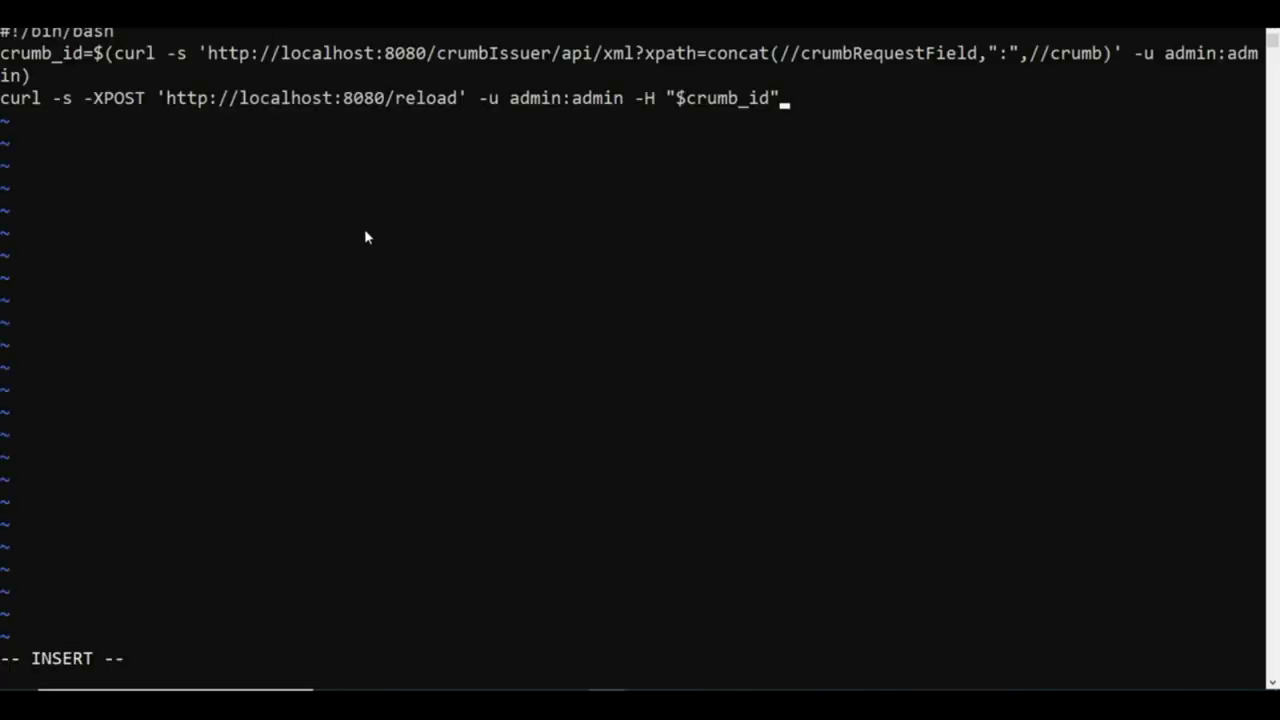
key("Escape")
type(":wq!")
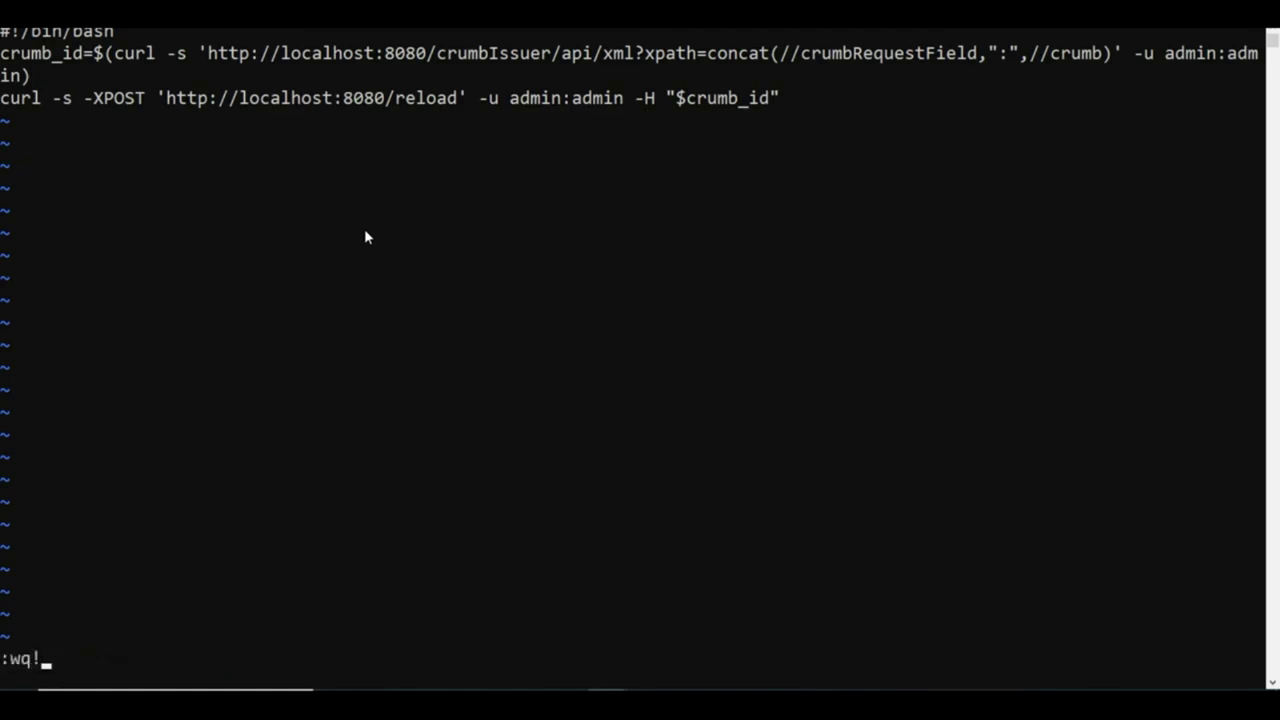
key("Return")
key("Return")
key("Return")
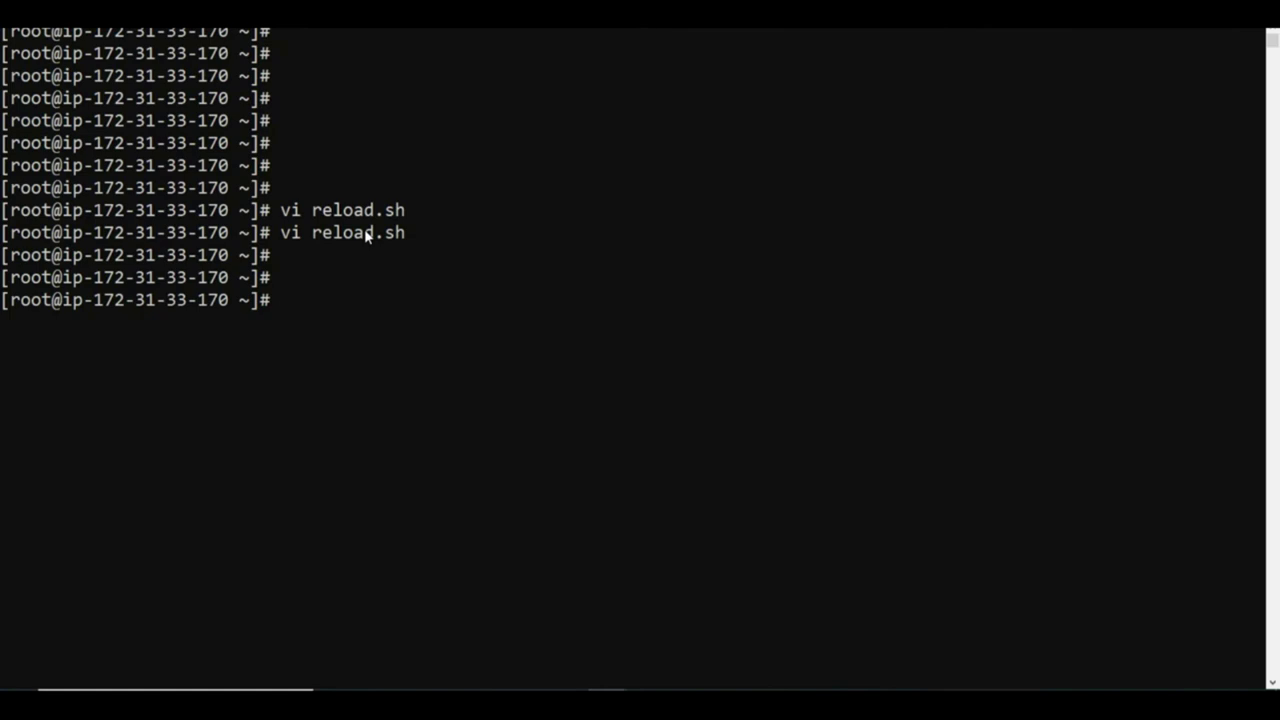
- Make reload.sh executable with chmod +x, correcting the mistaken /opt path
type("chmod +x /opt/jenkinsreload.sh")
key("Return")
key("Up")
key("Left")
key("Left")
key("Left")
key("Left")
key("Left")
key("Left")
key("Left")
key("Left")
key("Left")
key("Left")
key("Left")
key("Left")
key("Left")
key("Left")
key("Left")
key("Left")
key("BackSpace")
key("BackSpace")
key("BackSpace")
key("BackSpace")
key("BackSpace")
key("Delete")
key("Delete")
key("Delete")
key("Delete")
key("Delete")
key("Delete")
key("Delete")
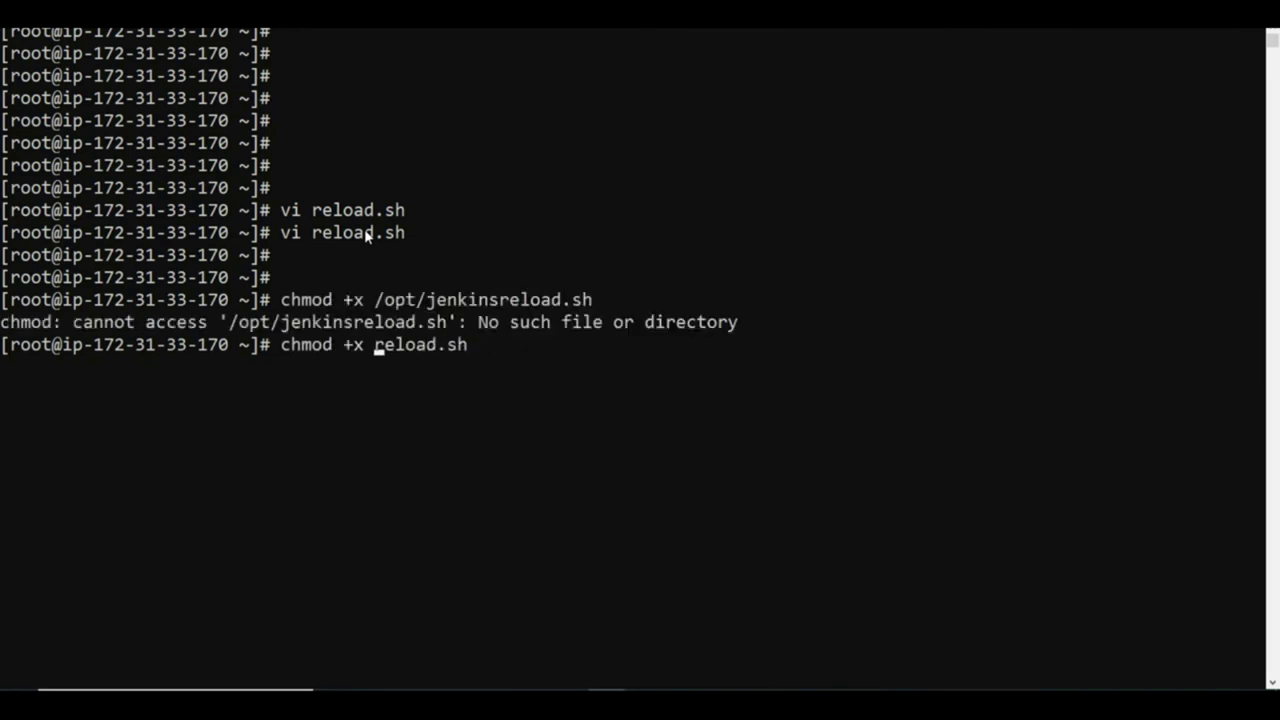
key("Return")
key("Up")
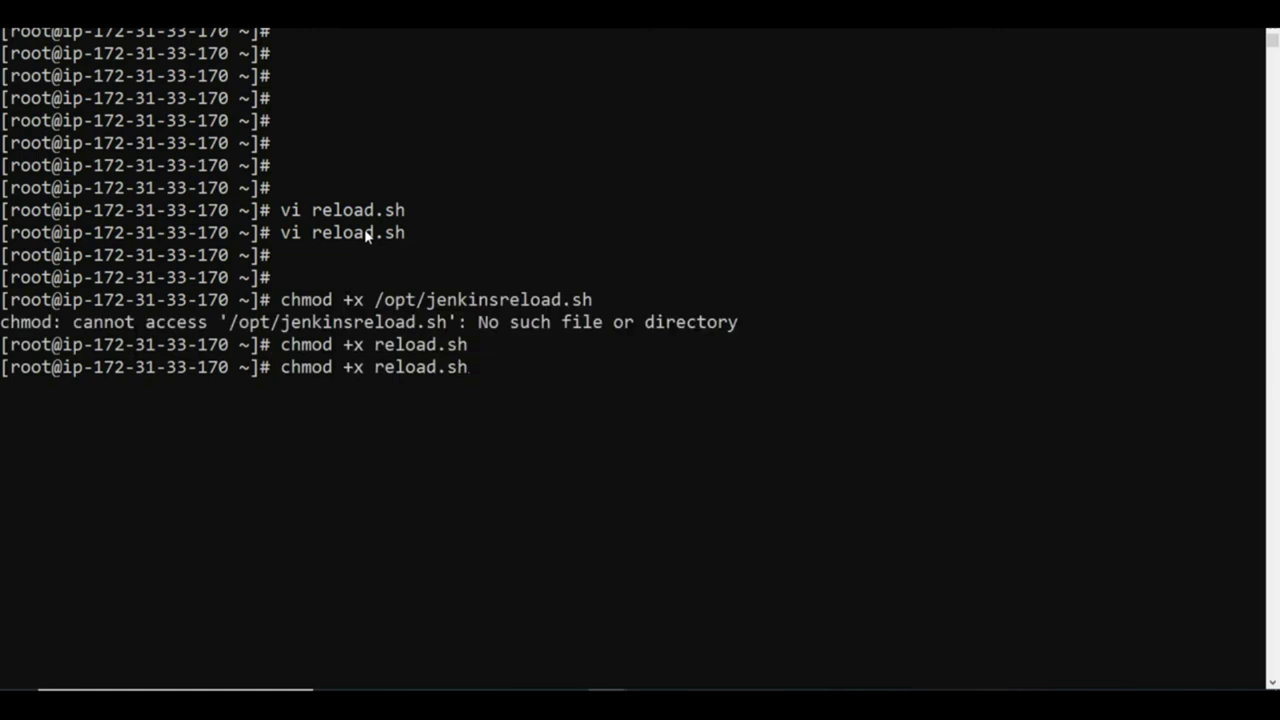
key("Down")
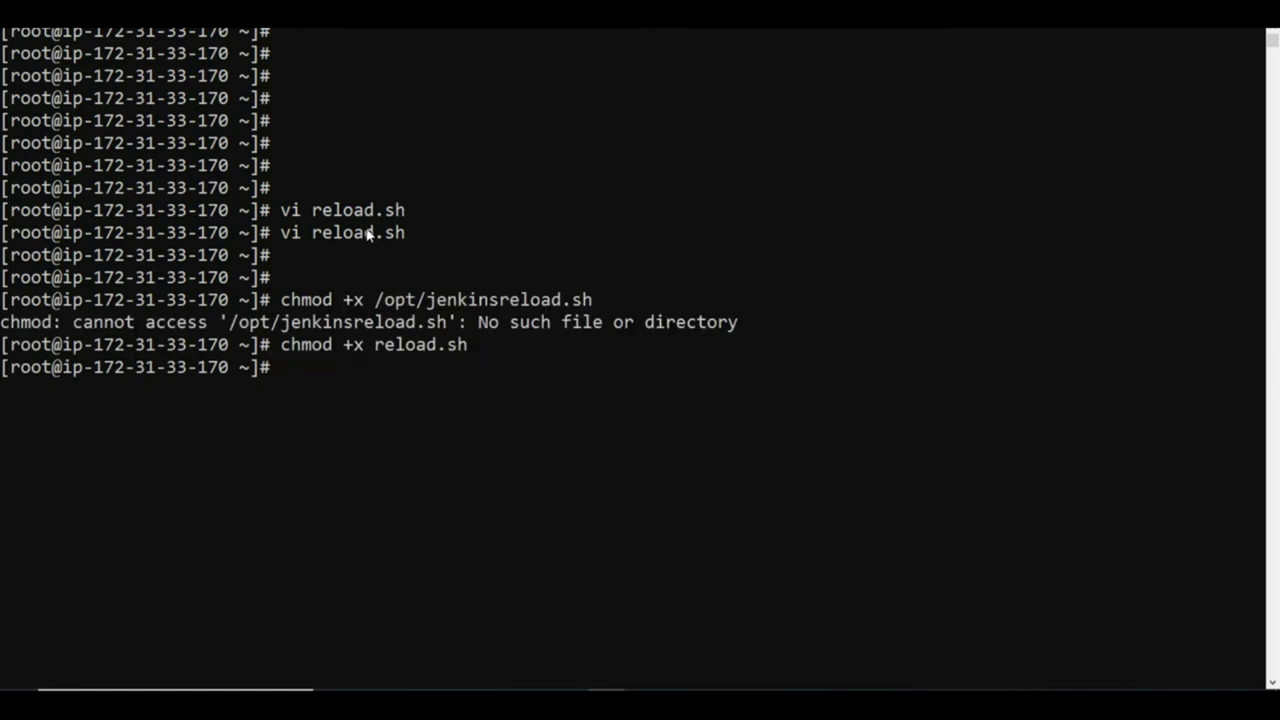
- Create /etc/cron.d/jenkinsreload in vi and type the schedule '*/1 * * * * root'
type("vi /etc/r")
key("BackSpace")
type("cron")
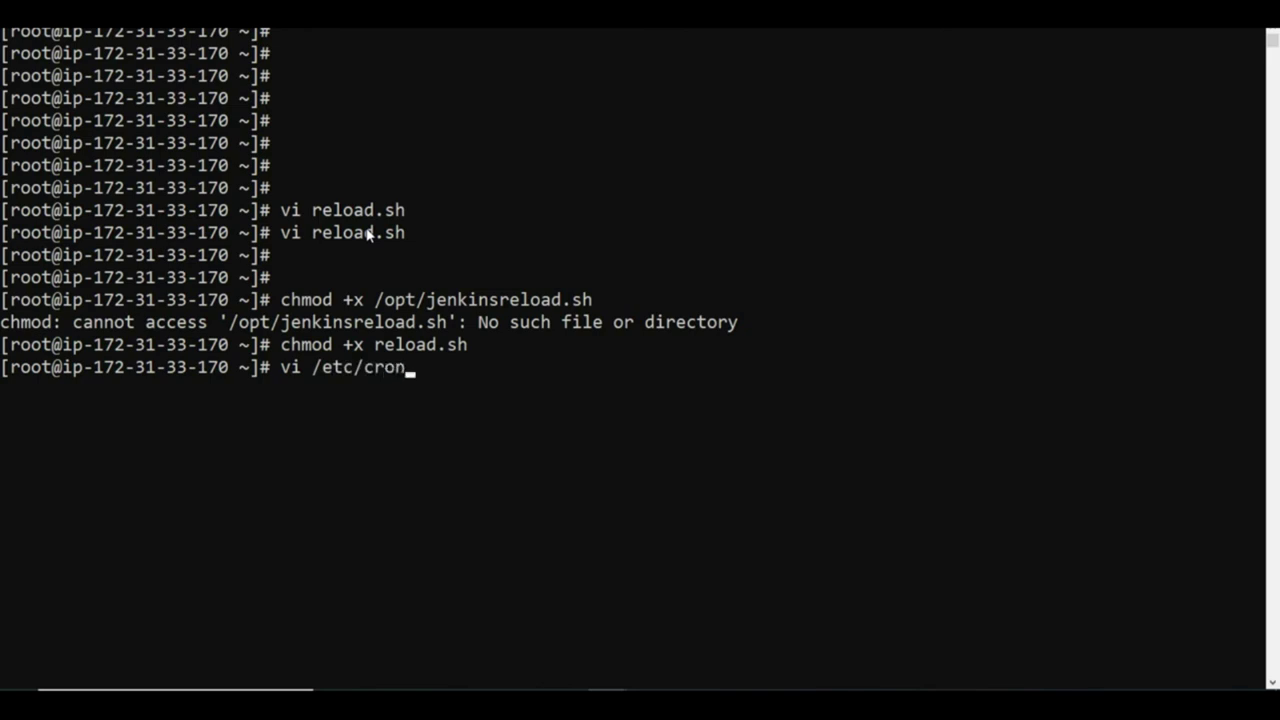
type(".")
key("Tab")
key("Tab")
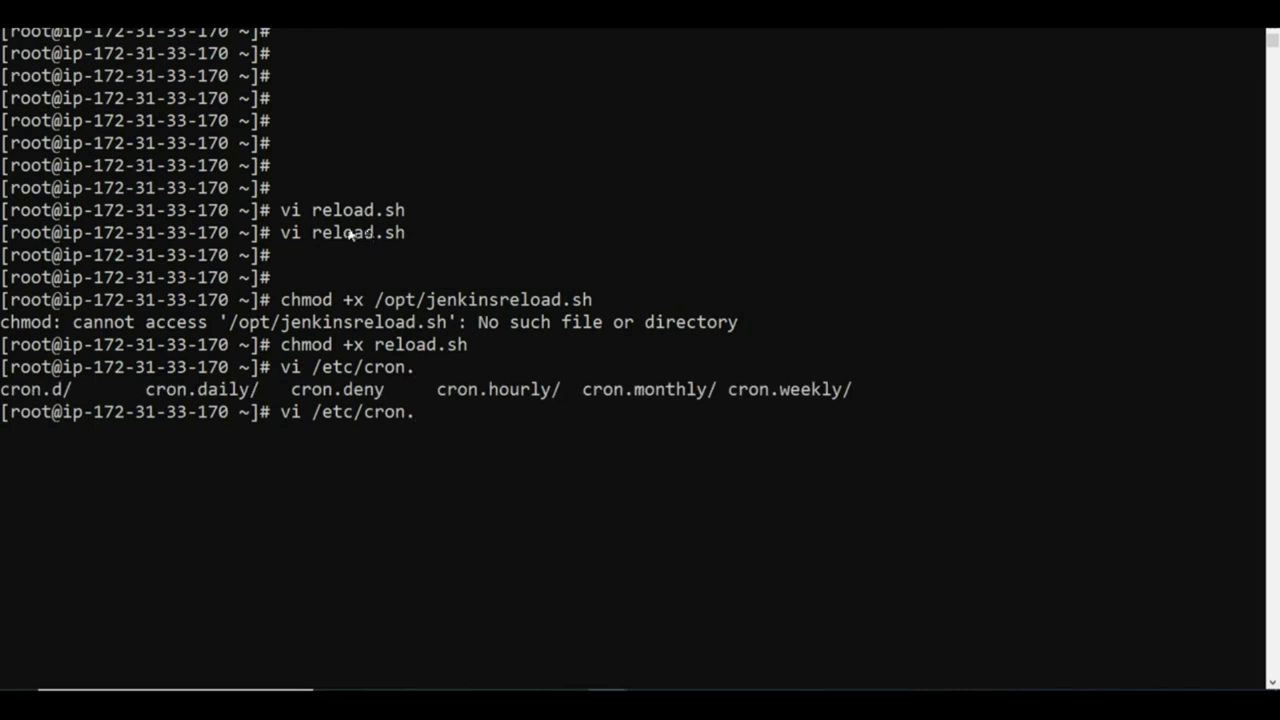
type("d/jenkinsreload")
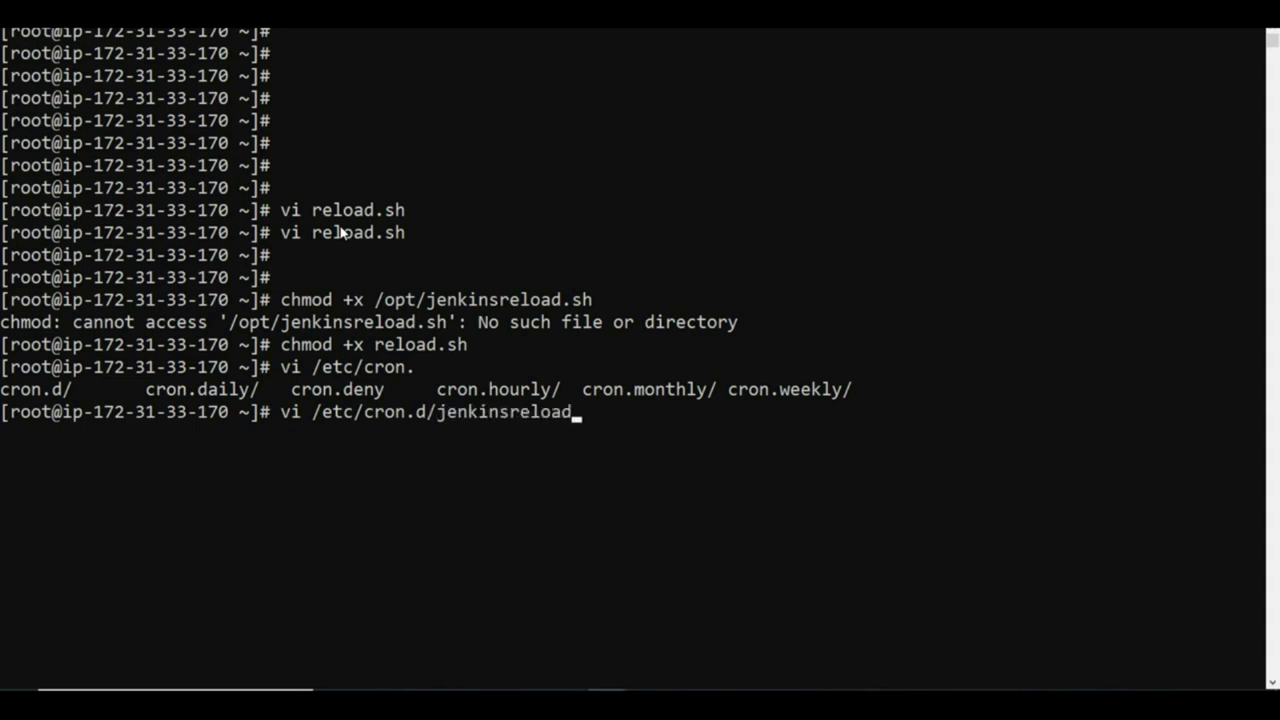
key("Return")
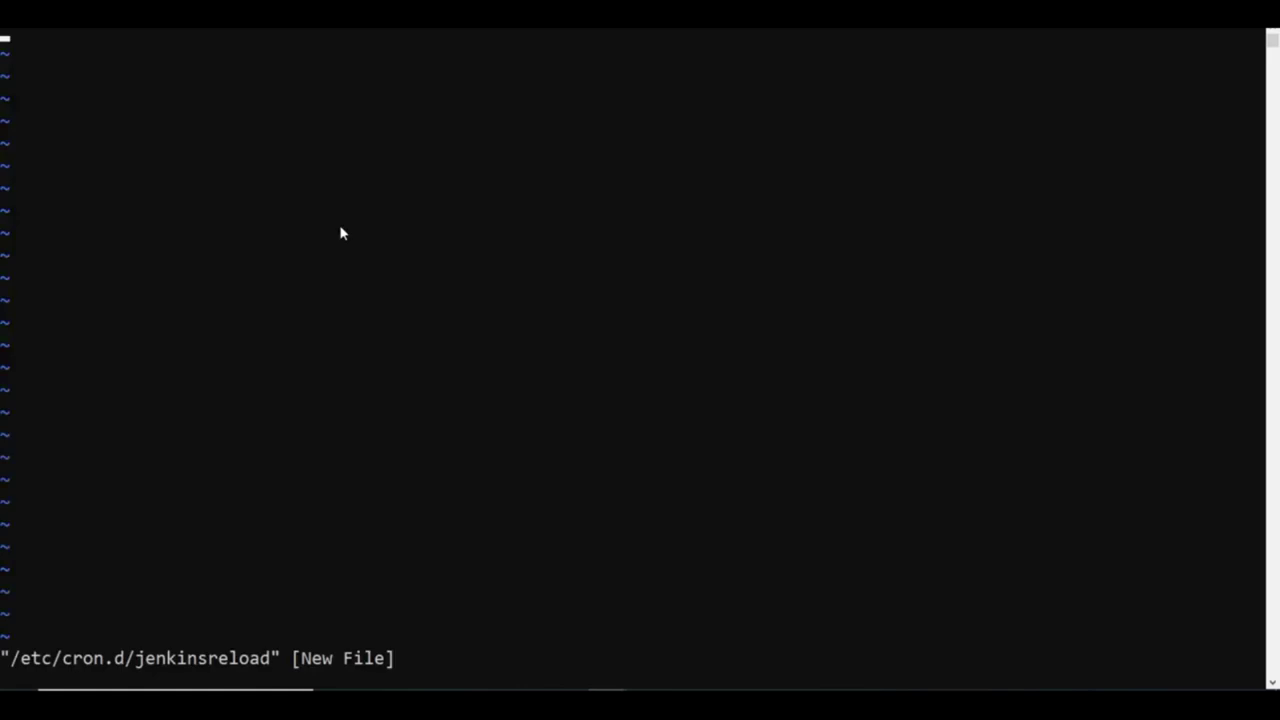
key("i")
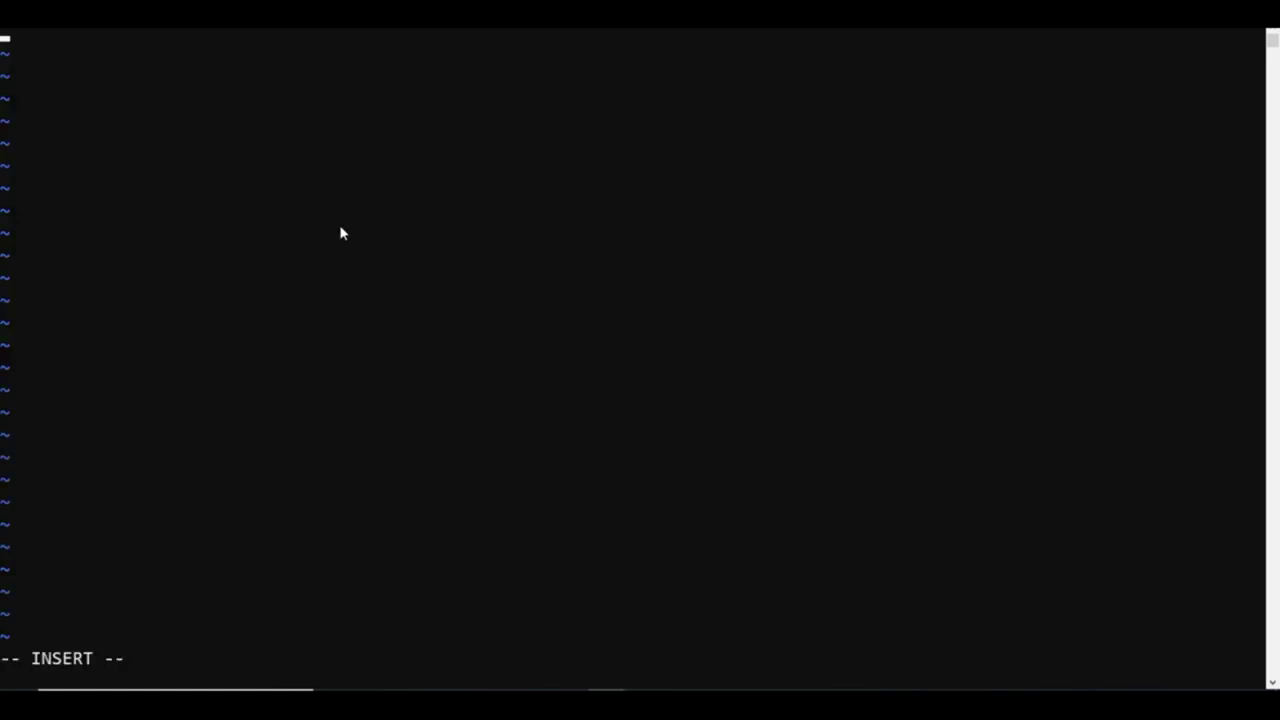
type("*/")
key("Home")
key("Return")
key("End")
type("1 ")
type("* 8")
key("BackSpace")
key("BackSpace")
type("8")
key("BackSpace")
key("BackSpace")
type("* * * root")
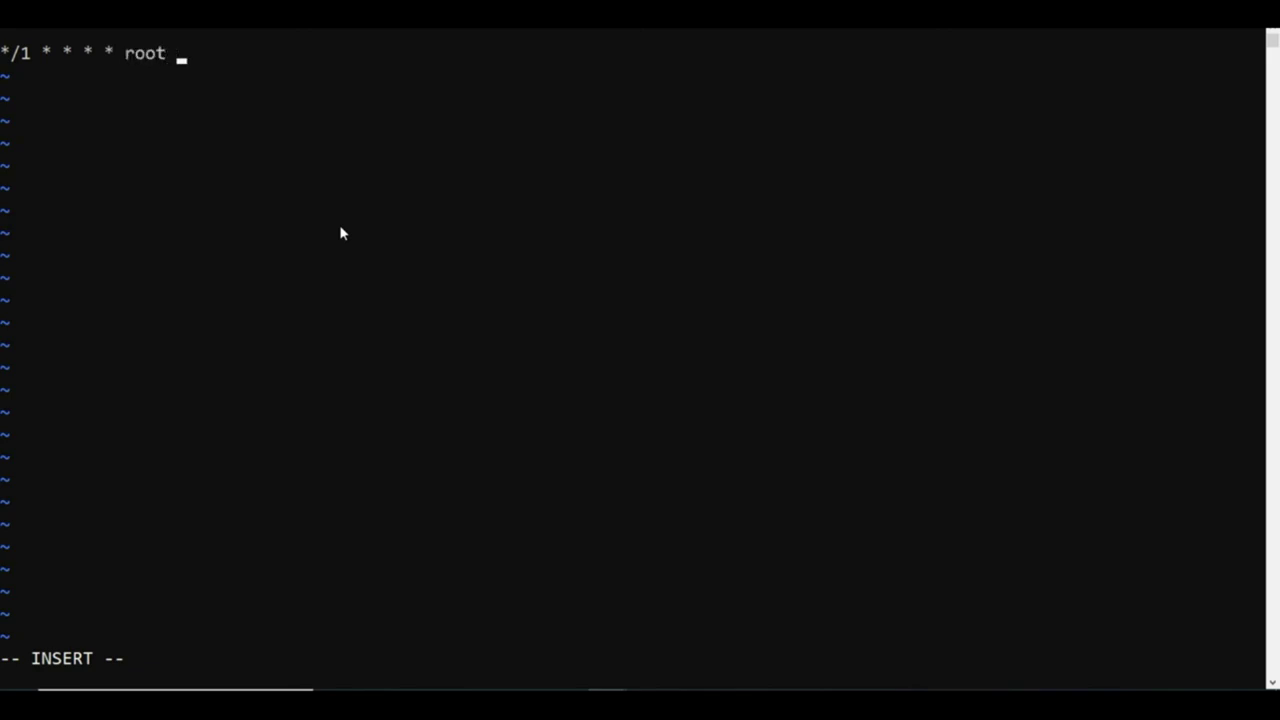
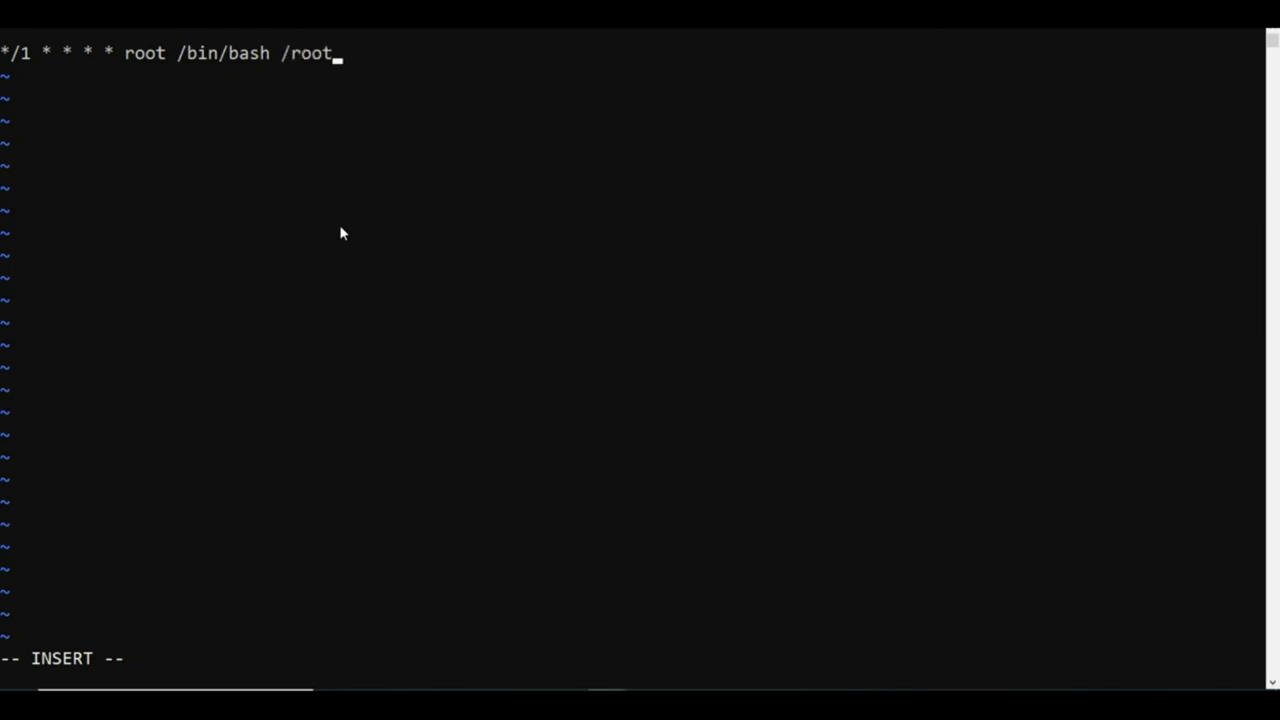
- Finish the cron line with /root/reload.sh and force-save the jenkinsreload cron file
type("/")
type("jenkinsr")
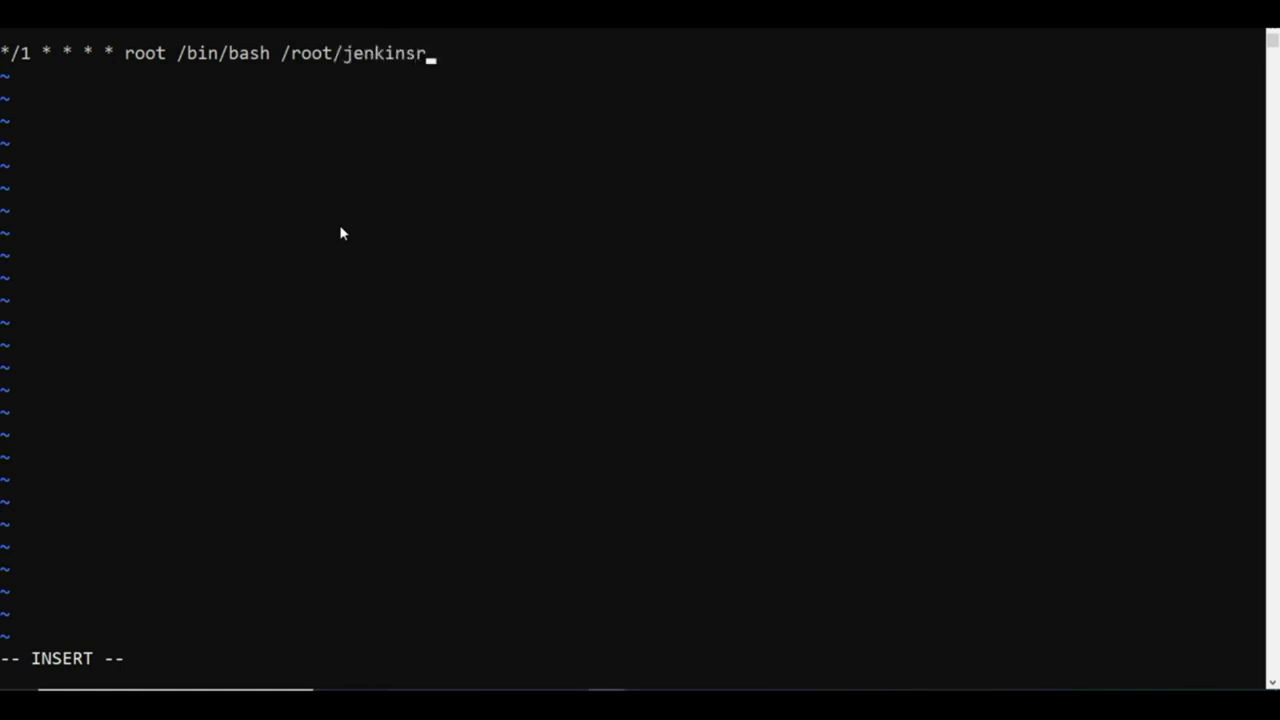
type("eload")
key("BackSpace")
key("BackSpace")
key("BackSpace")
key("BackSpace")
key("BackSpace")
key("BackSpace")
key("BackSpace")
key("BackSpace")
key("BackSpace")
key("BackSpace")
key("BackSpace")
key("BackSpace")
key("BackSpace")
type("re")
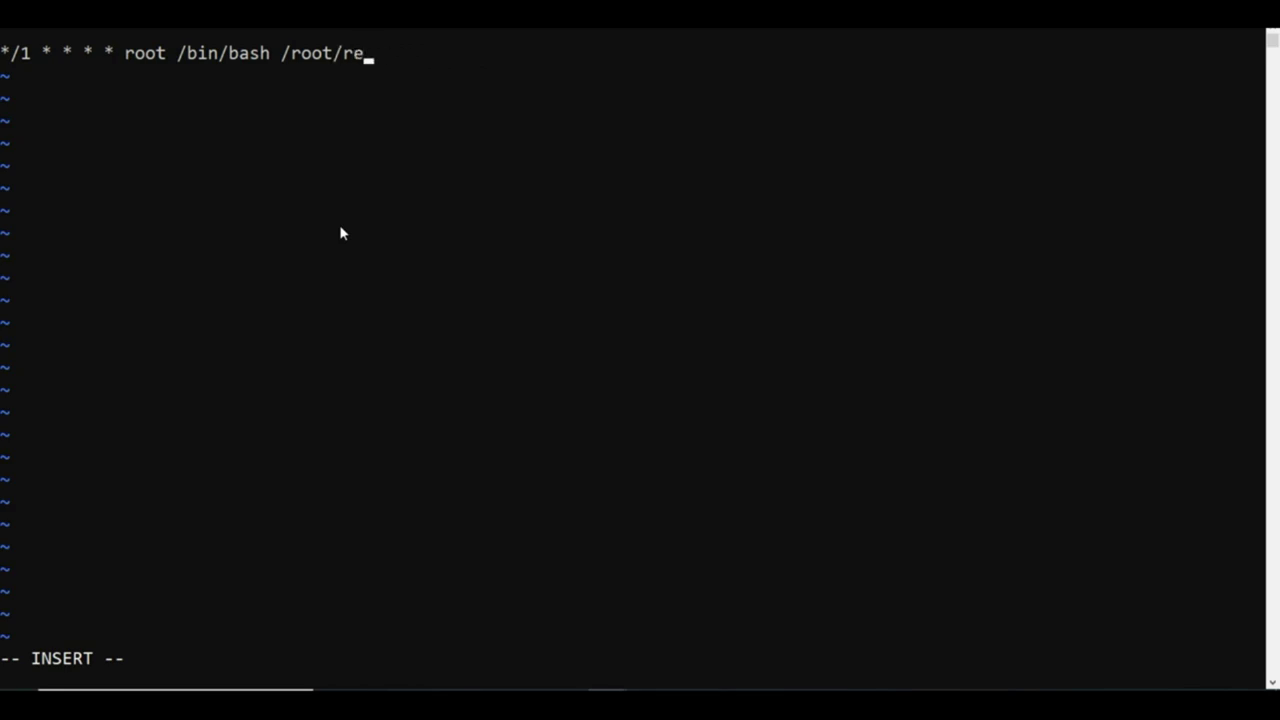
type("load.sh")
key("Escape")
type(":wq1")
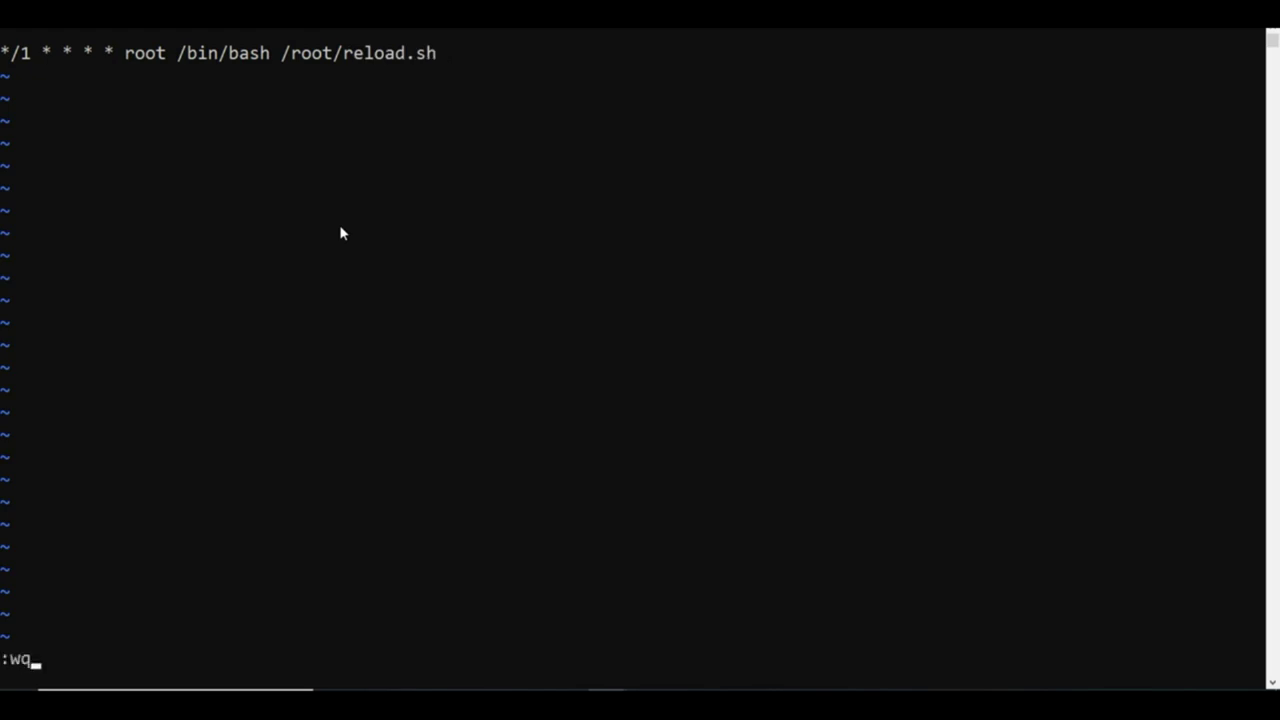
key("Return")
type(":wq!")
key("Return")
key("Return")
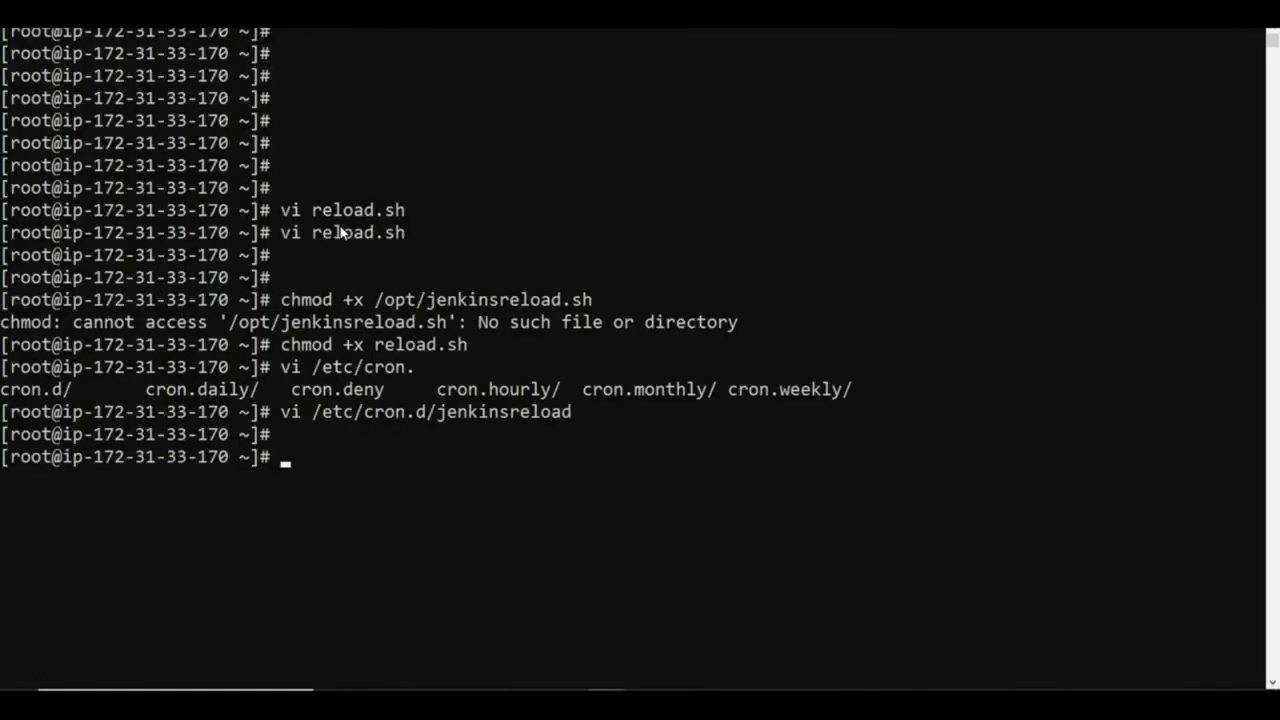
- Print the working directory and confirm the crond service is active (running)
type("pwd")
key("Return")
key("Return")
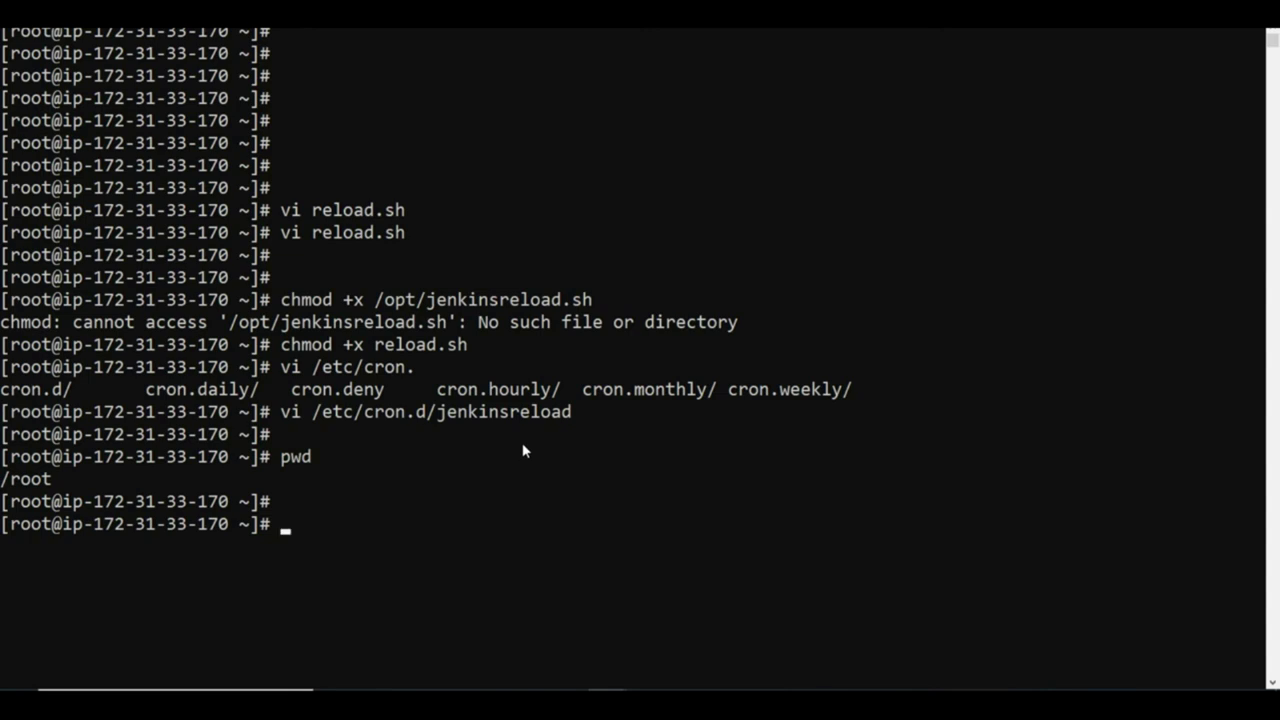
type("systemctl ")
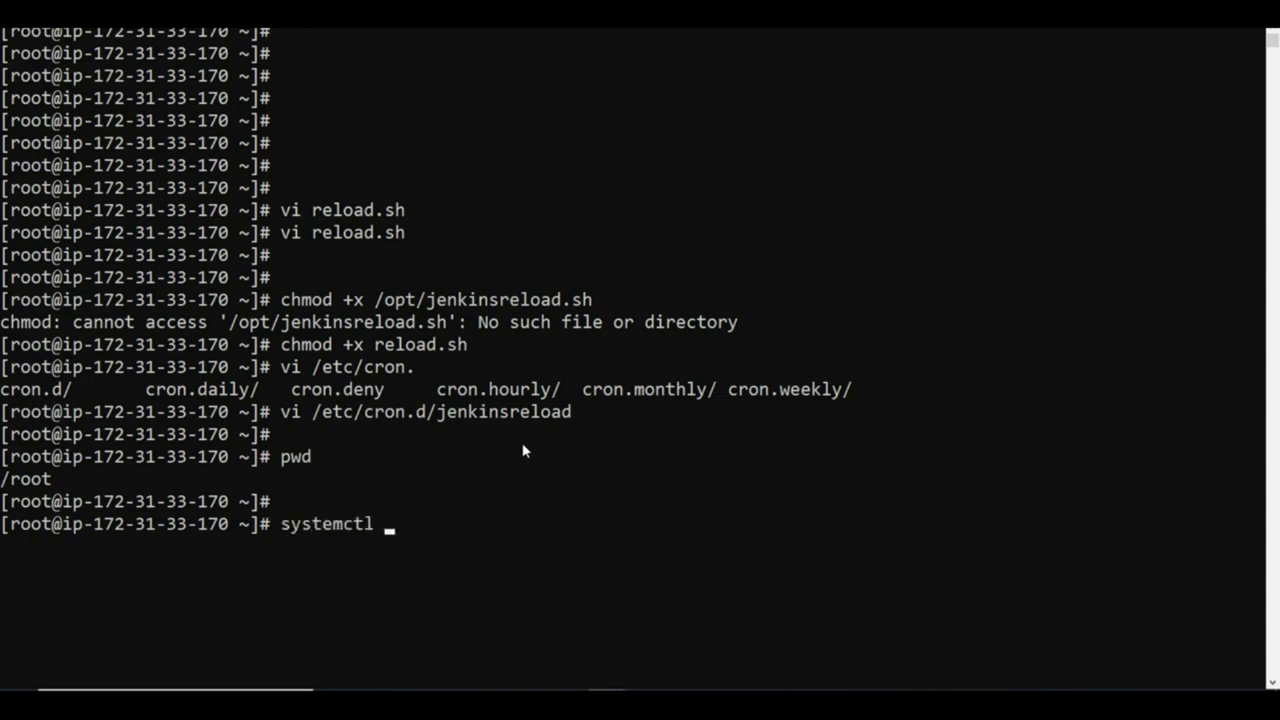
type("status crond")
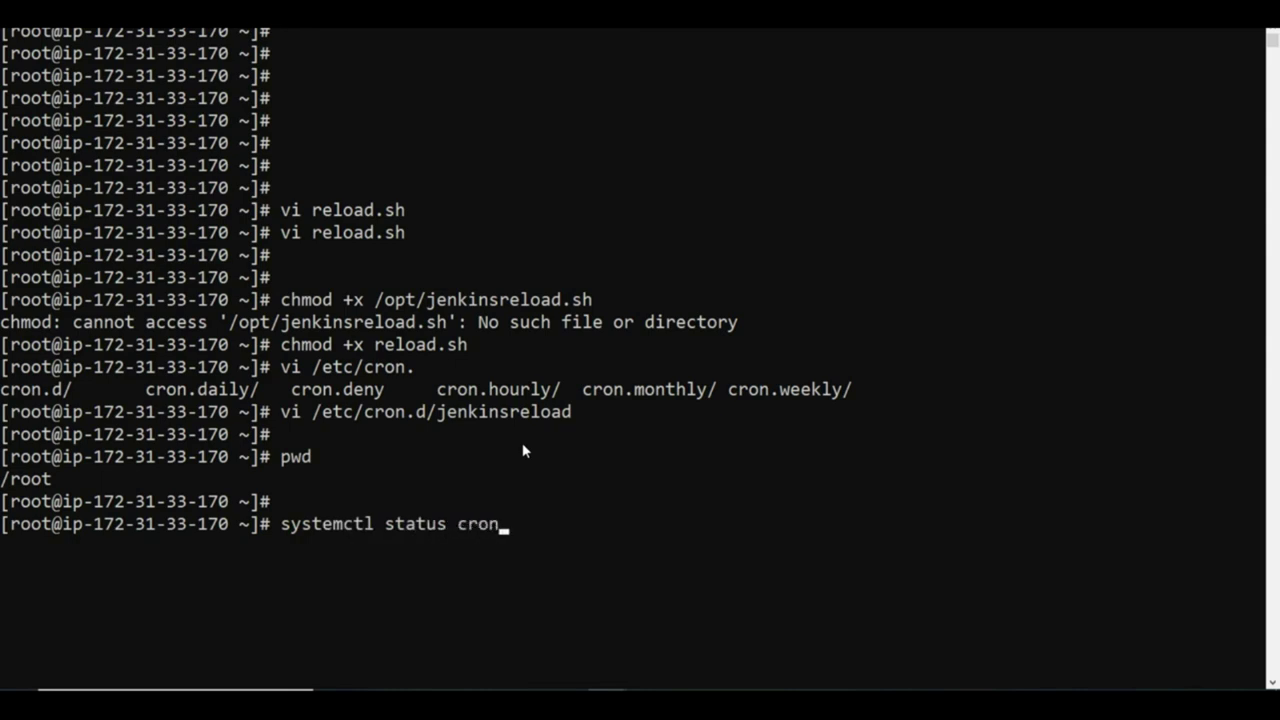
key("Return")
type("q")
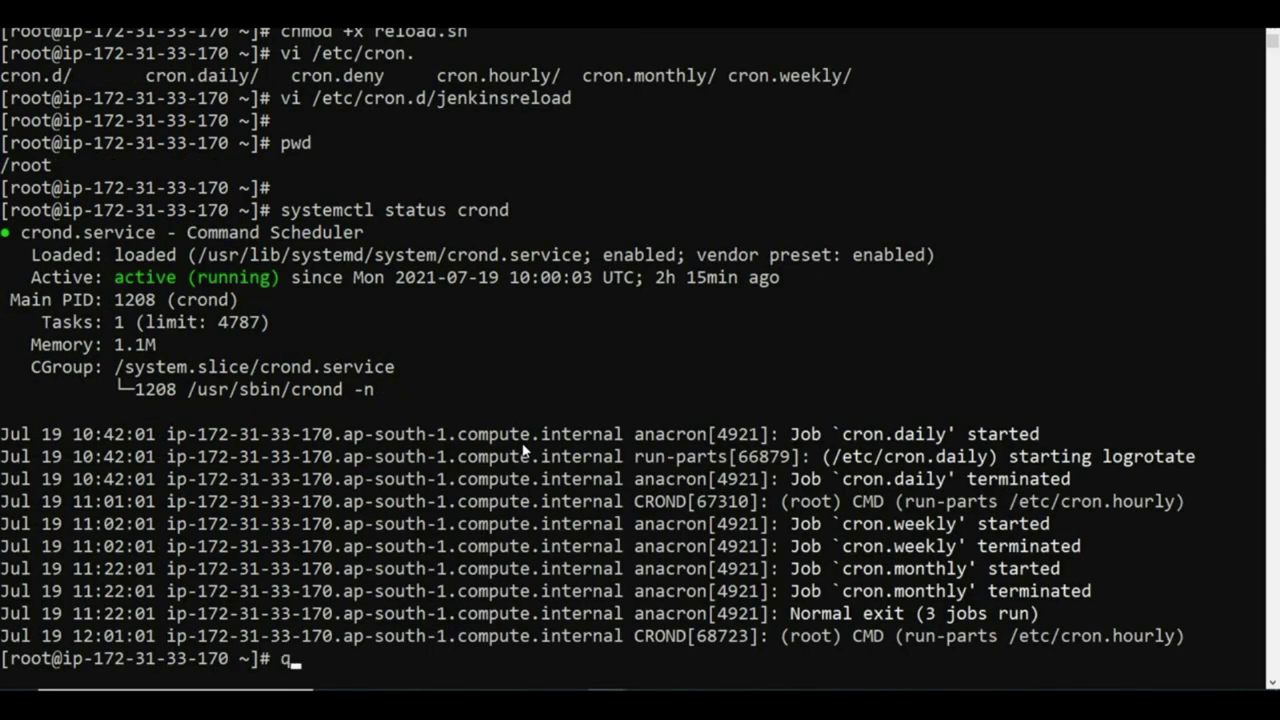
- Ping localhost, then move to the local Jenkins resources terminal
key("BackSpace")
type("ping localhost")
key("Return")
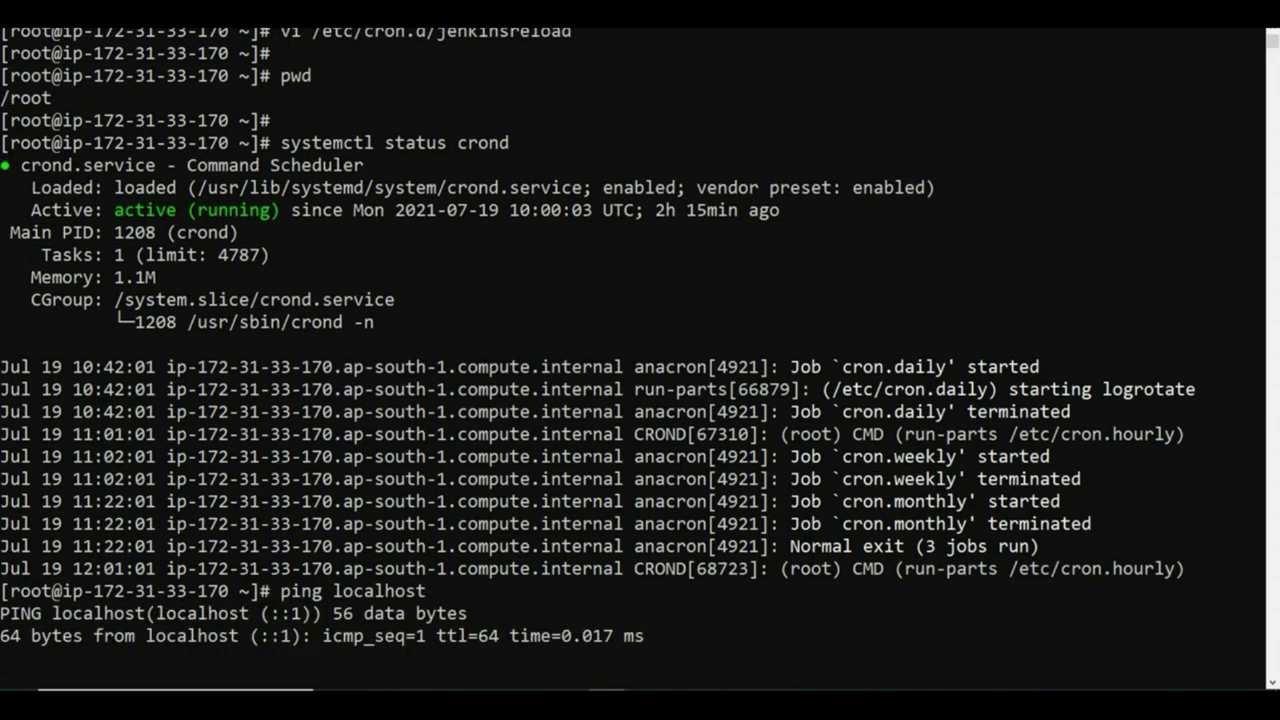
left_click(744, 646)
key("Up")
key("Up")
key("Up")
key("Up")
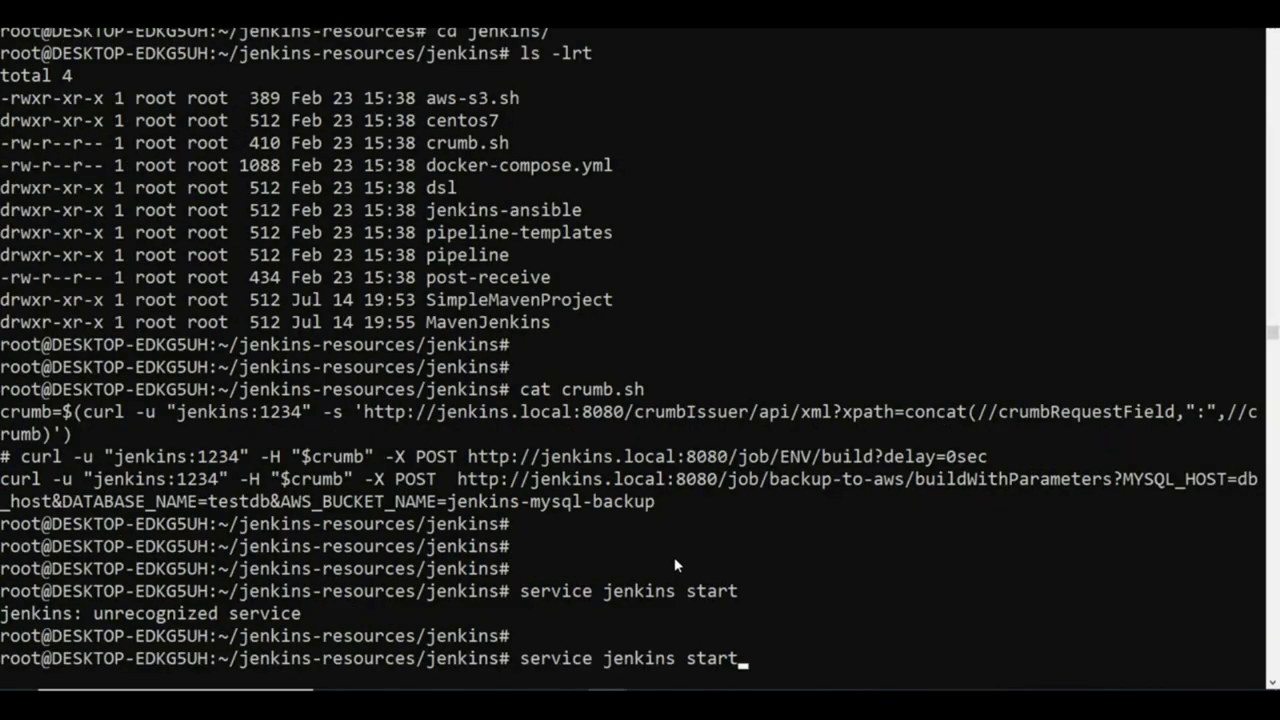
- Become root on the second EC2 server with sudo su - and clear the screen
key("Down")
key("Up")
key("Up")
key("Up")
key("Up")
key("Up")
key("Up")
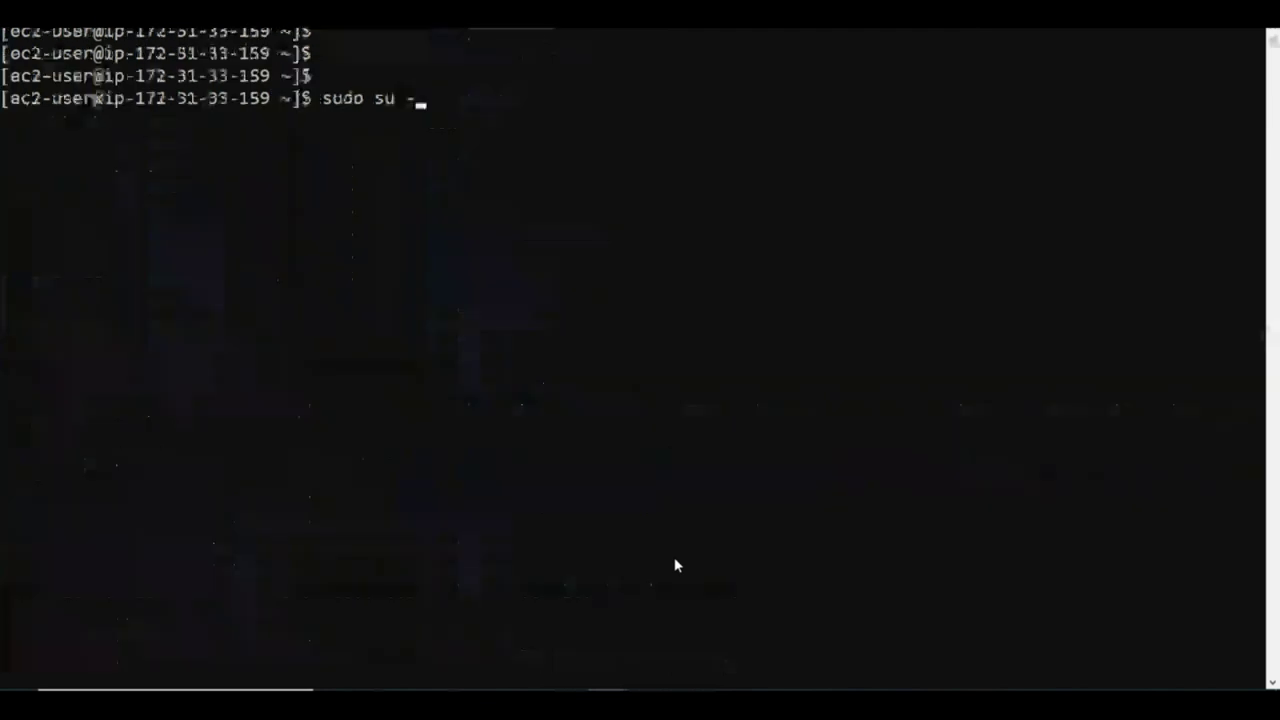
key("Return")
key("Return")
type("clear")
key("Return")
key("Return")
key("Return")
key("Return")
key("Return")
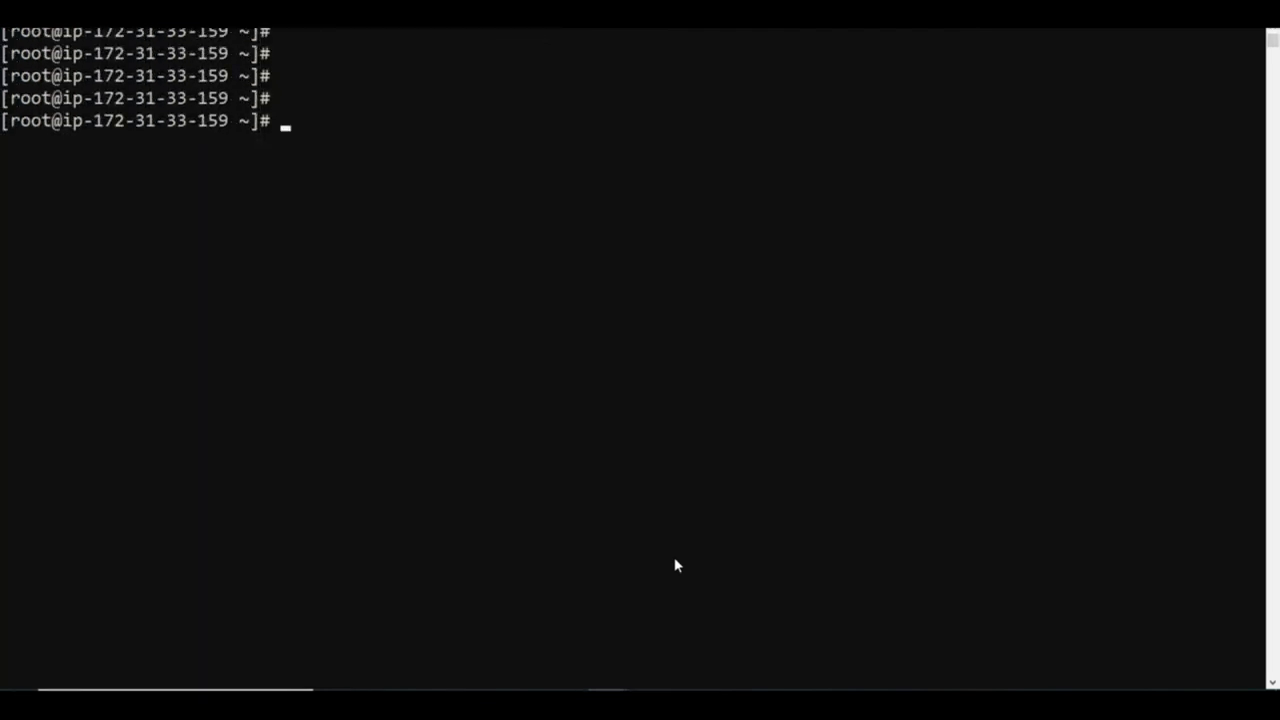
- Install haproxy with 'yum install haproxy -y', correcting the misspelled subcommand
type("yum ints")
type("ll")
key("BackSpace")
key("BackSpace")
key("BackSpace")
type("all hapro")
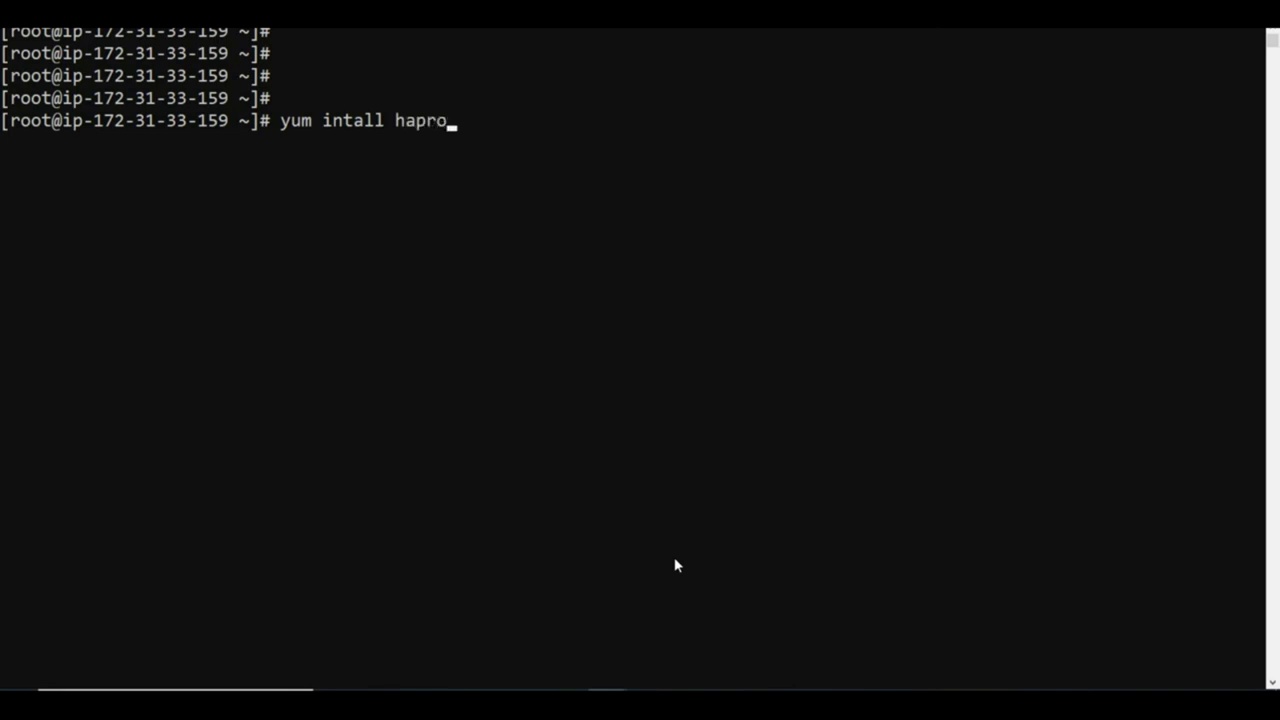
type("xy -y")
key("Return")
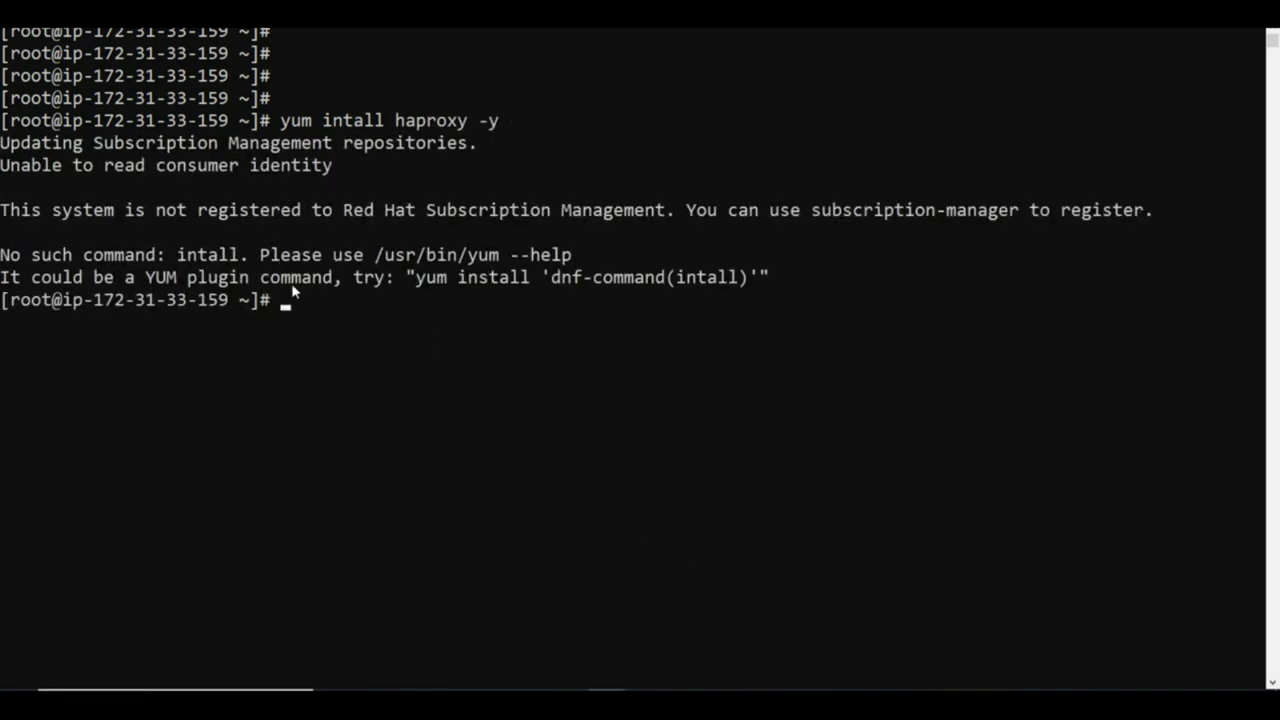
key("Up")
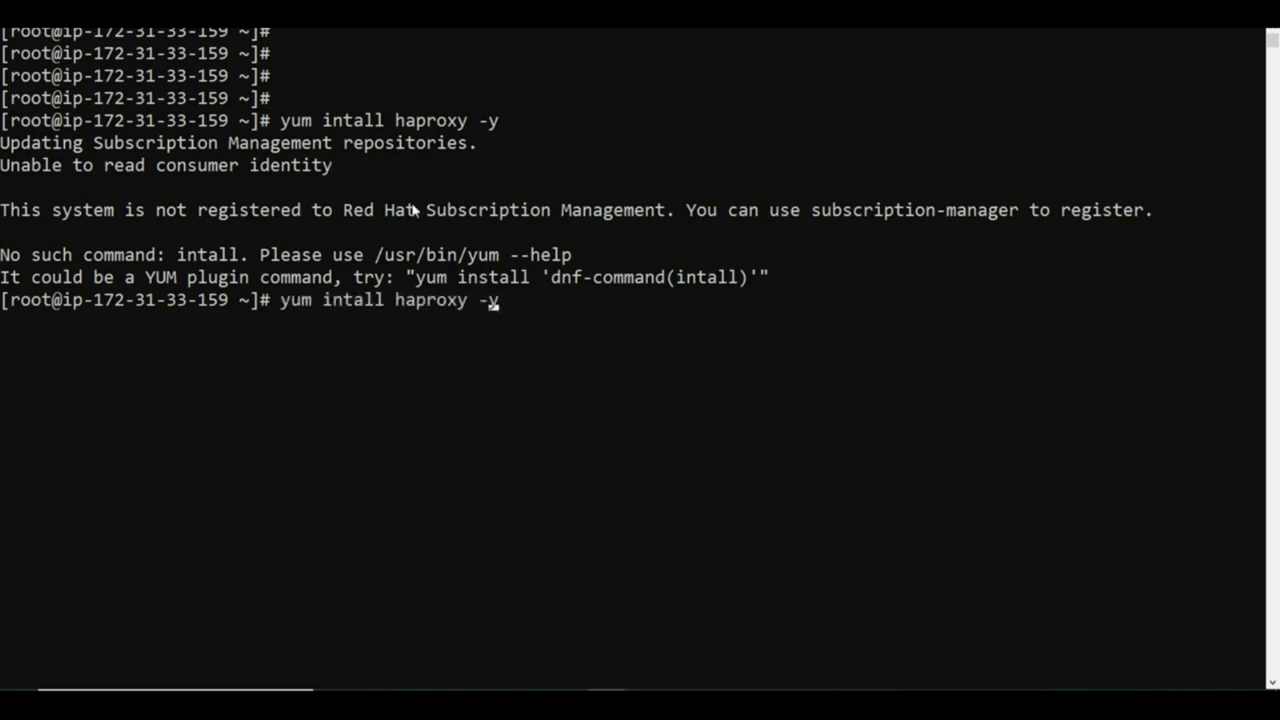
key("Left")
key("Left")
key("Left")
key("Left")
key("Left")
key("Left")
key("Left")
key("Left")
key("Left")
key("Left")
type("s")
key("Return")
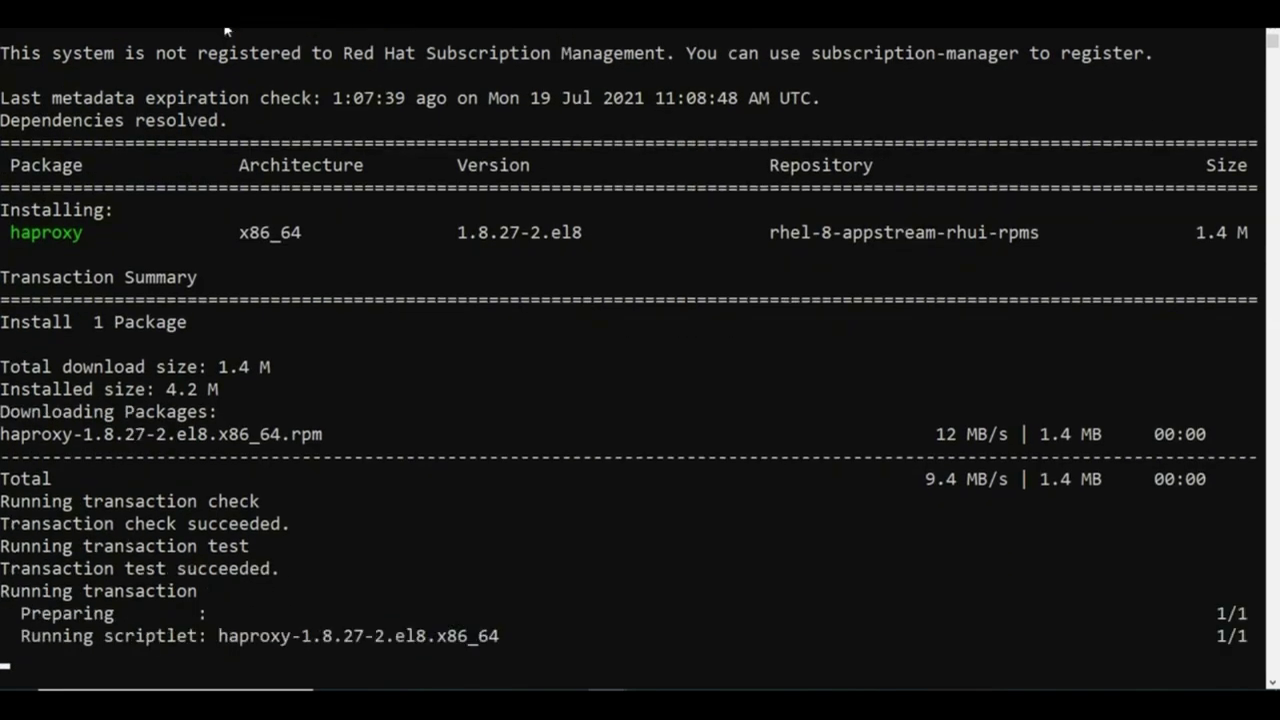
key("Return")
key("Return")
key("Return")
type("vi ")
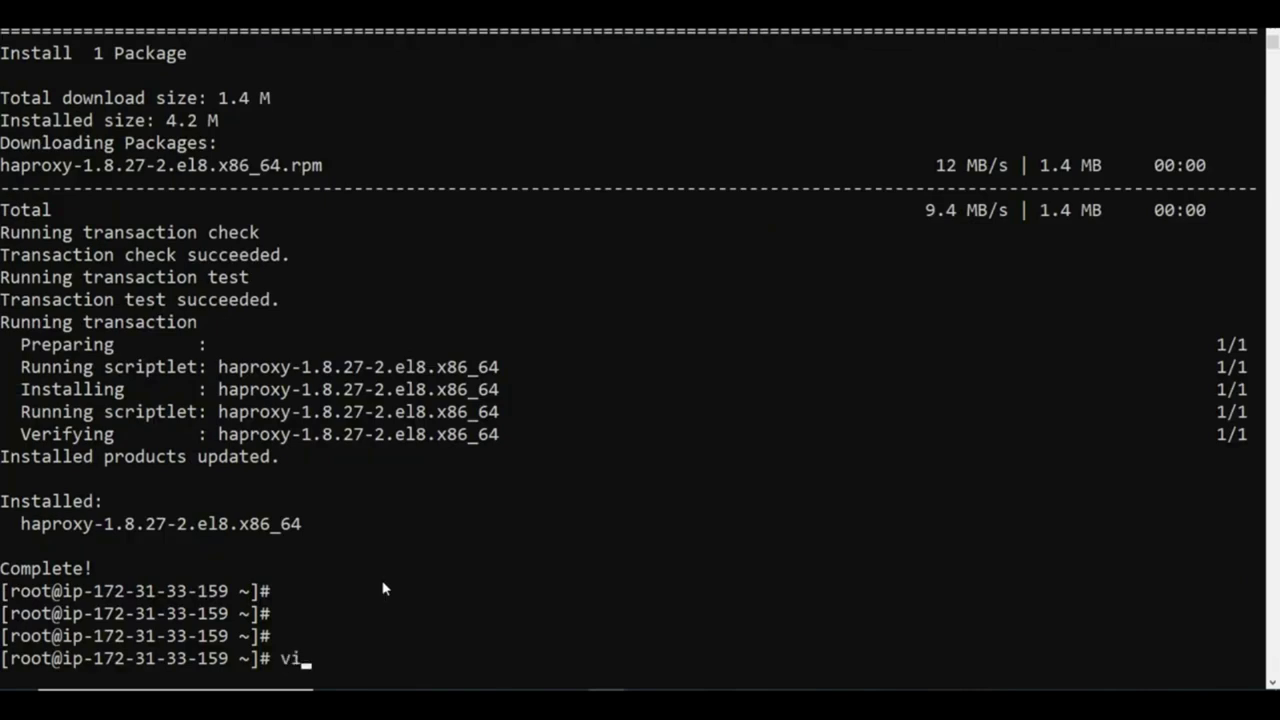
type("/etc/haproxy/")
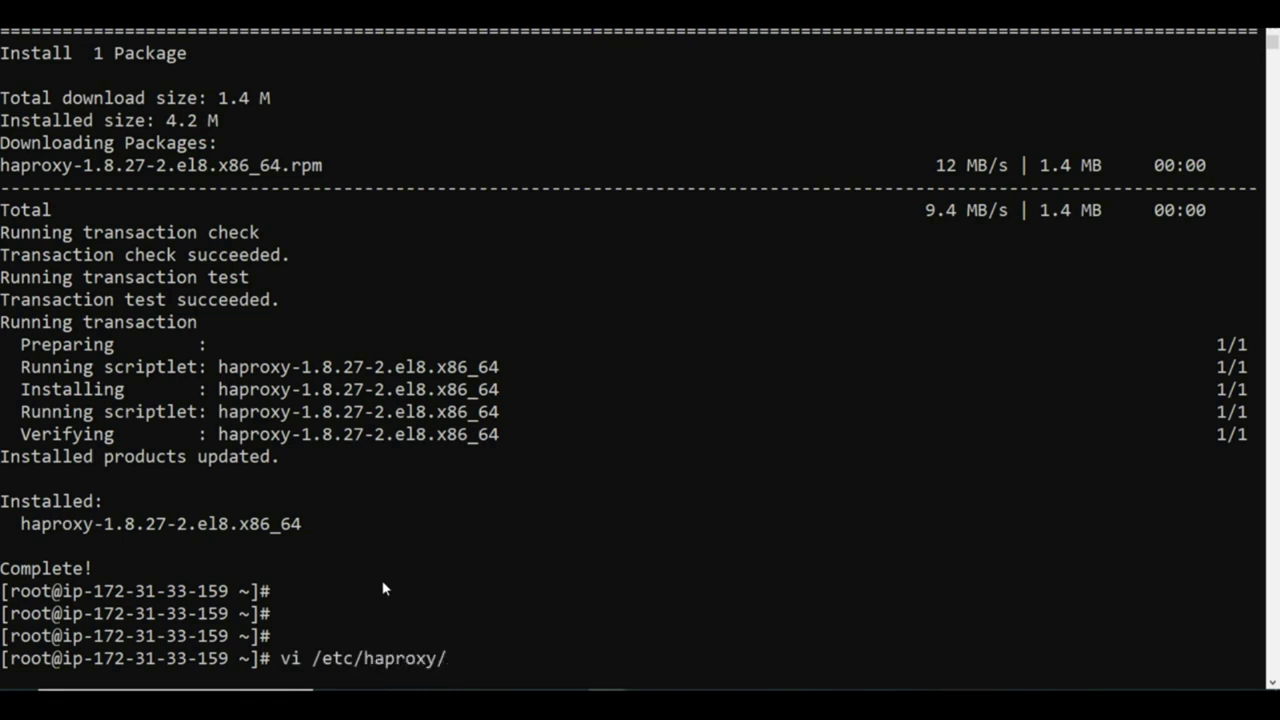
type("haproxy.cfg")
- Open /etc/haproxy/haproxy.cfg in vi and review its global, defaults and frontend sections
key("Return")
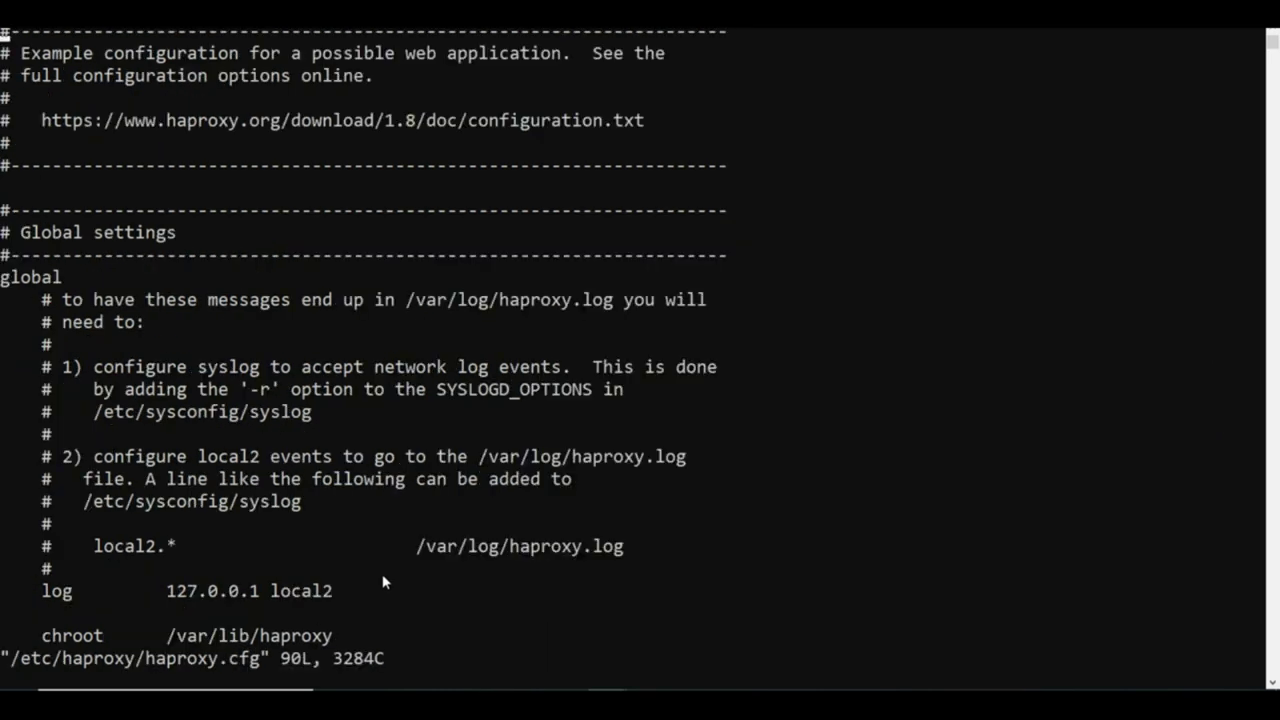
key("Down")
key("Down")
key("Down")
key("Down")
key("Down")
key("Down")
key("Down")
key("Down")
key("Down")
key("Down")
key("Down")
key("Down")
key("Down")
key("Down")
key("Down")
key("Down")
key("Down")
key("Down")
key("Down")
key("Down")
key("Down")
key("Down")
key("Down")
key("Down")
key("Down")
key("Down")
key("Down")
key("Down")
key("Down")
key("Down")
key("Down")
key("Down")
key("Down")
key("Down")
key("Down")
key("Down")
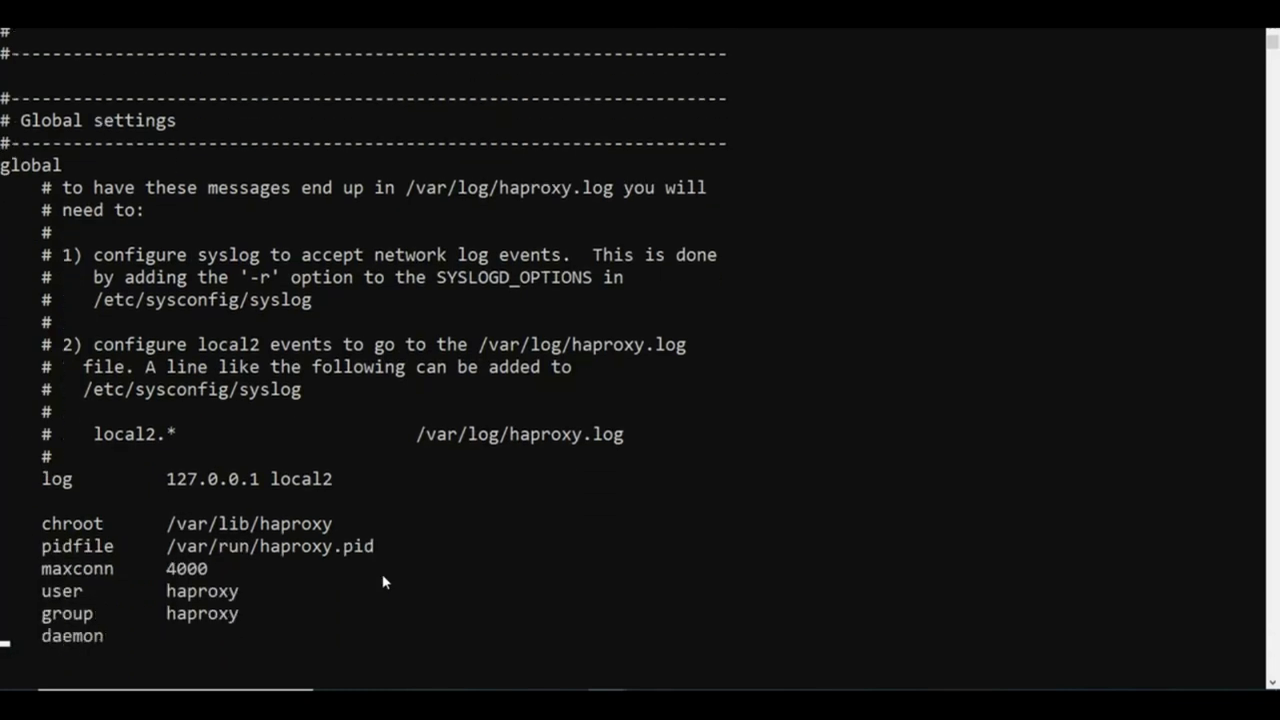
key("Down")
key("Down")
key("Down")
key("Down")
key("Down")
key("Down")
key("Down")
key("Down")
key("Down")
key("Down")
key("Down")
key("Down")
key("Down")
key("Down")
key("Up")
key("Up")
key("Up")
key("Up")
key("Up")
key("Up")
key("Down")
key("Down")
key("Down")
key("Down")
key("Down")
key("Down")
key("Down")
key("Down")
key("Down")
key("Down")
key("Down")
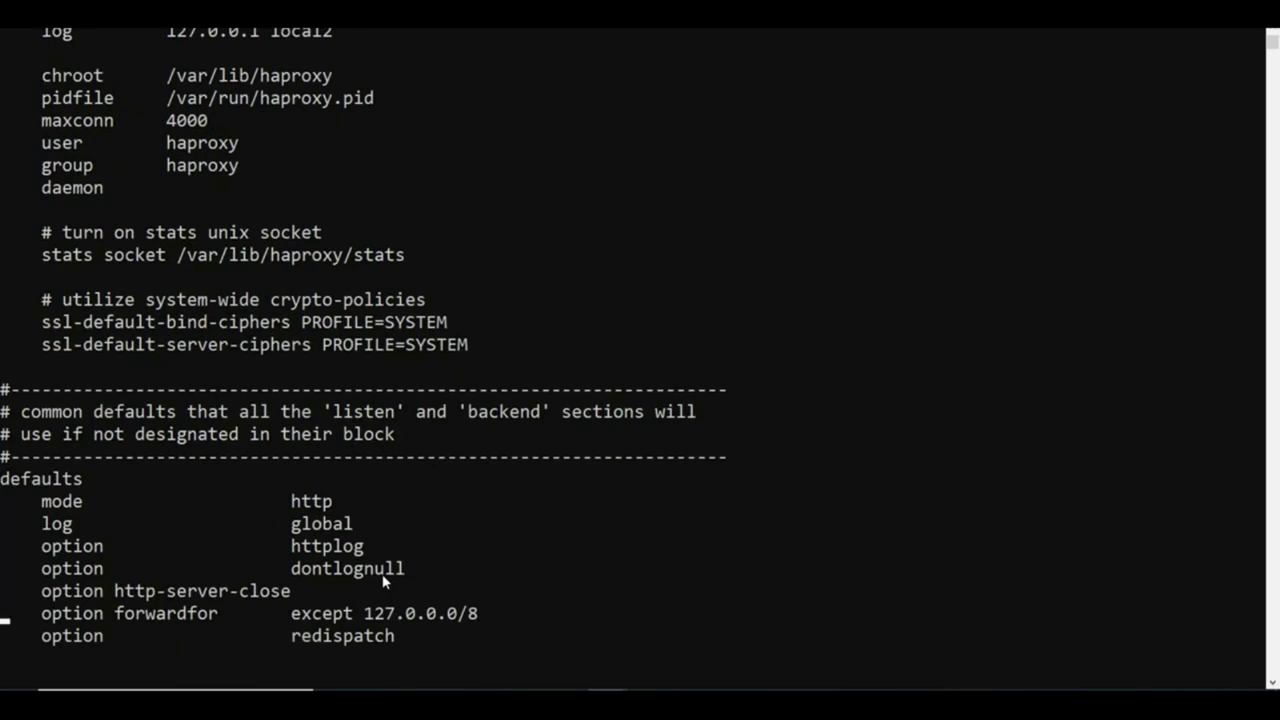
key("Down")
key("Down")
key("Down")
key("Down")
key("Down")
key("Down")
key("Down")
key("Down")
key("Down")
key("Down")
key("Down")
key("Down")
key("Down")
key("Down")
key("Down")
key("Down")
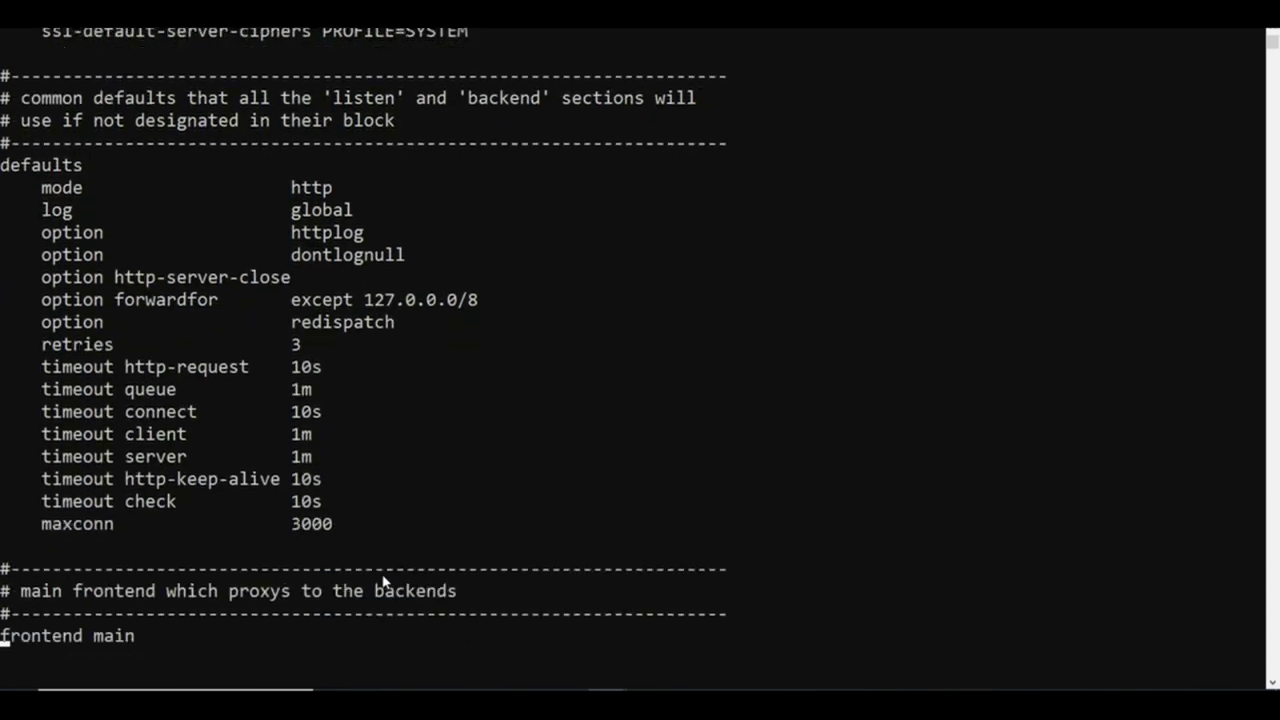
key("Down")
key("Down")
key("Up")
key("Up")
key("Up")
key("Up")
key("Up")
key("Up")
key("Up")
key("Up")
key("Up")
key("Up")
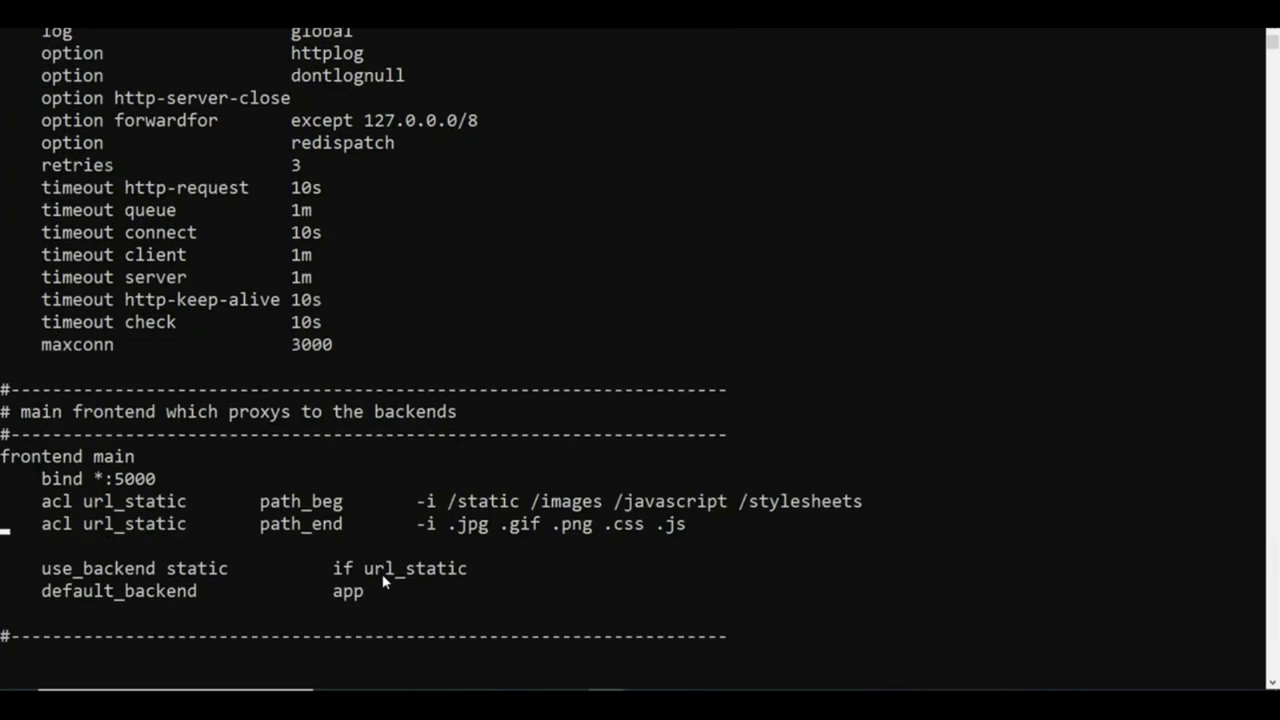
key("Up")
key("Up")
key("Up")
key("Up")
key("Up")
key("Up")
key("Up")
key("Up")
key("Up")
key("Up")
key("Down")
key("Down")
key("Down")
key("Down")
key("Down")
key("Down")
key("Down")
key("Down")
key("Down")
key("Down")
key("Down")
key("Down")
key("Down")
key("Down")
key("Down")
key("Down")
key("Down")
key("Down")
key("Down")
key("Down")
key("Down")
key("Down")
key("Down")
key("Down")
key("Down")
key("Down")
key("Down")
key("Down")
key("Down")
key("Down")
key("Down")
key("Down")
key("Down")
key("Down")
key("Down")
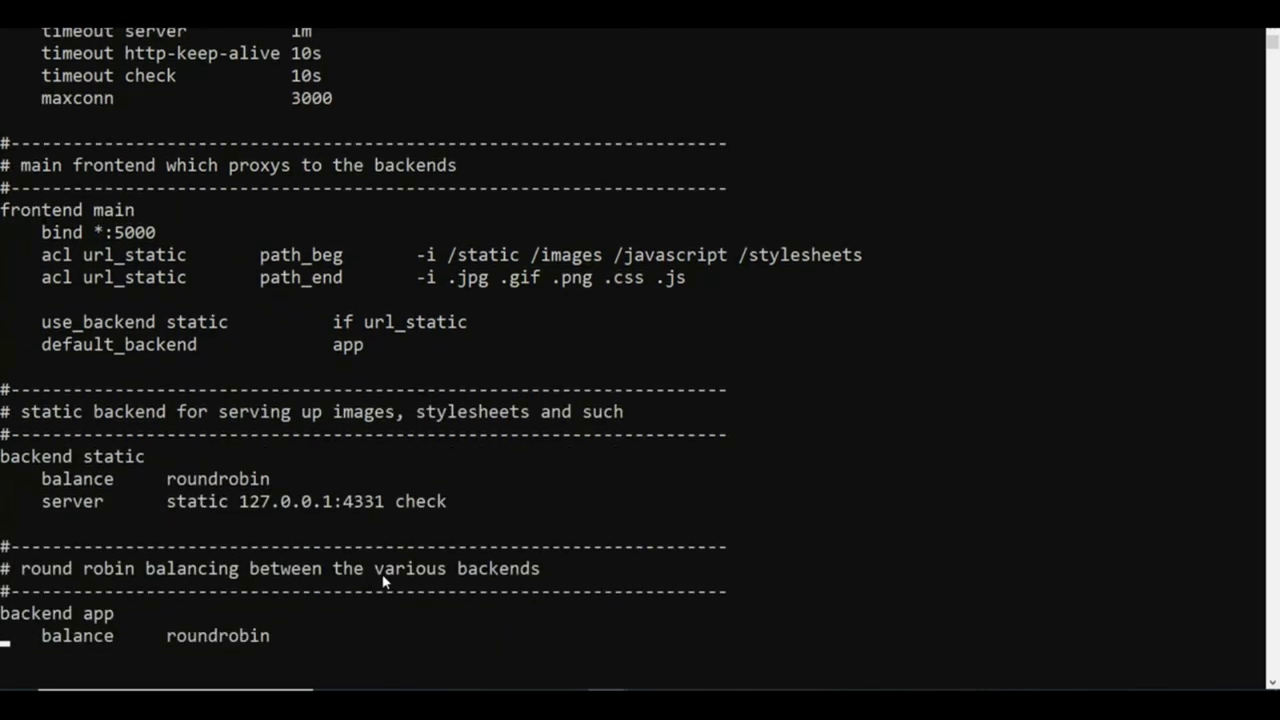
key("Up")
key("Up")
key("Up")
key("Up")
key("Up")
key("Up")
key("Up")
key("Up")
key("Up")
key("Up")
key("Up")
key("Up")
key("Up")
key("Up")
key("Up")
key("Up")
key("Up")
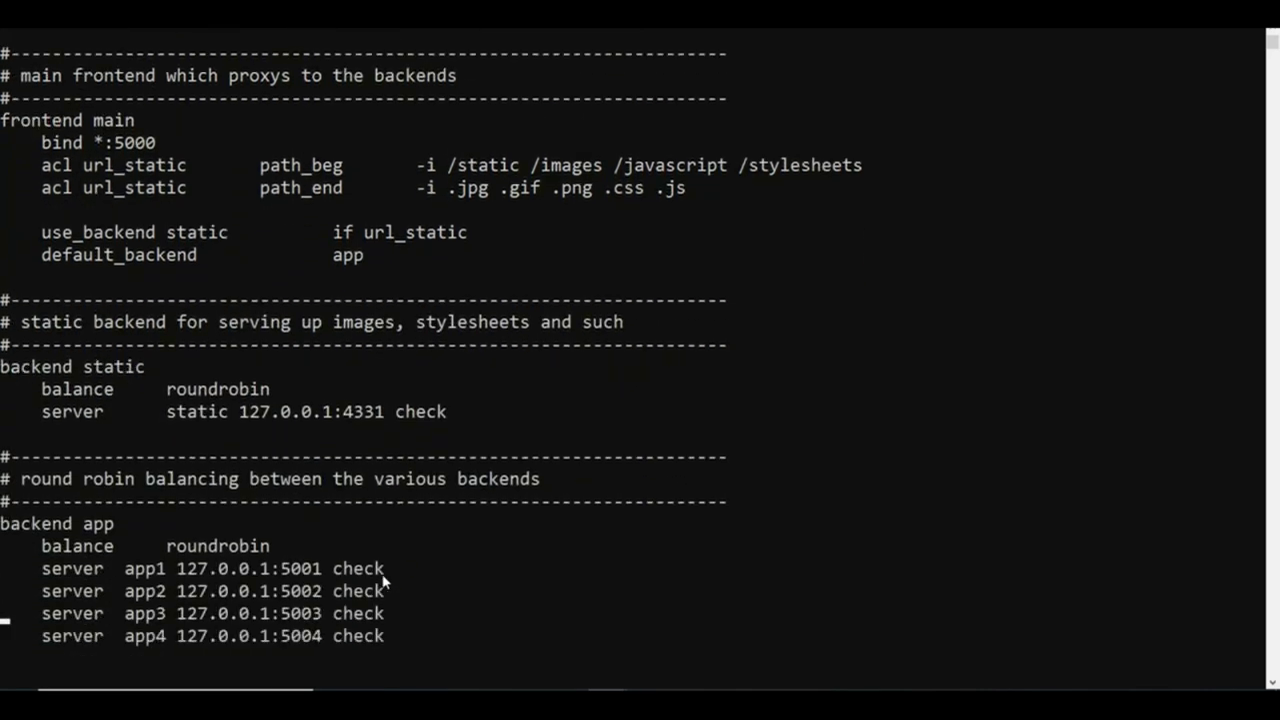
key("Up")
key("Up")
key("Up")
key("Up")
key("Up")
key("Up")
key("Up")
key("Up")
key("Up")
key("Up")
key("Up")
key("Up")
key("Up")
key("Up")
key("Up")
key("Up")
key("Up")
key("Up")
key("Up")
key("Up")
key("Up")
key("Up")
key("Up")
key("Up")
key("Up")
key("Up")
key("Up")
key("Up")
key("Up")
key("Up")
key("Up")
key("Up")
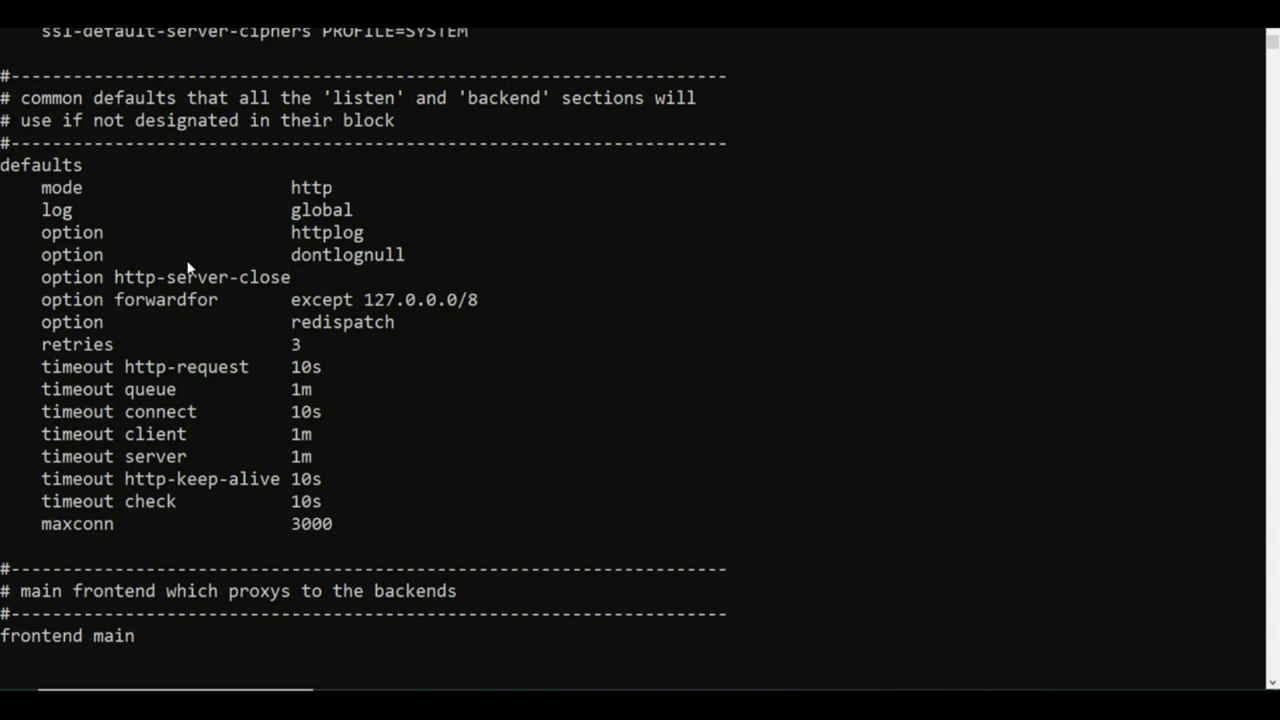
- Delete everything from the defaults line to the end of file, leaving an empty line
left_click(232, 308)
key("i")
key("Down")
key("Down")
key("Down")
key("Down")
key("Down")
key("Down")
key("Down")
key("Up")
key("Escape")
key("d")
key("shift+g")
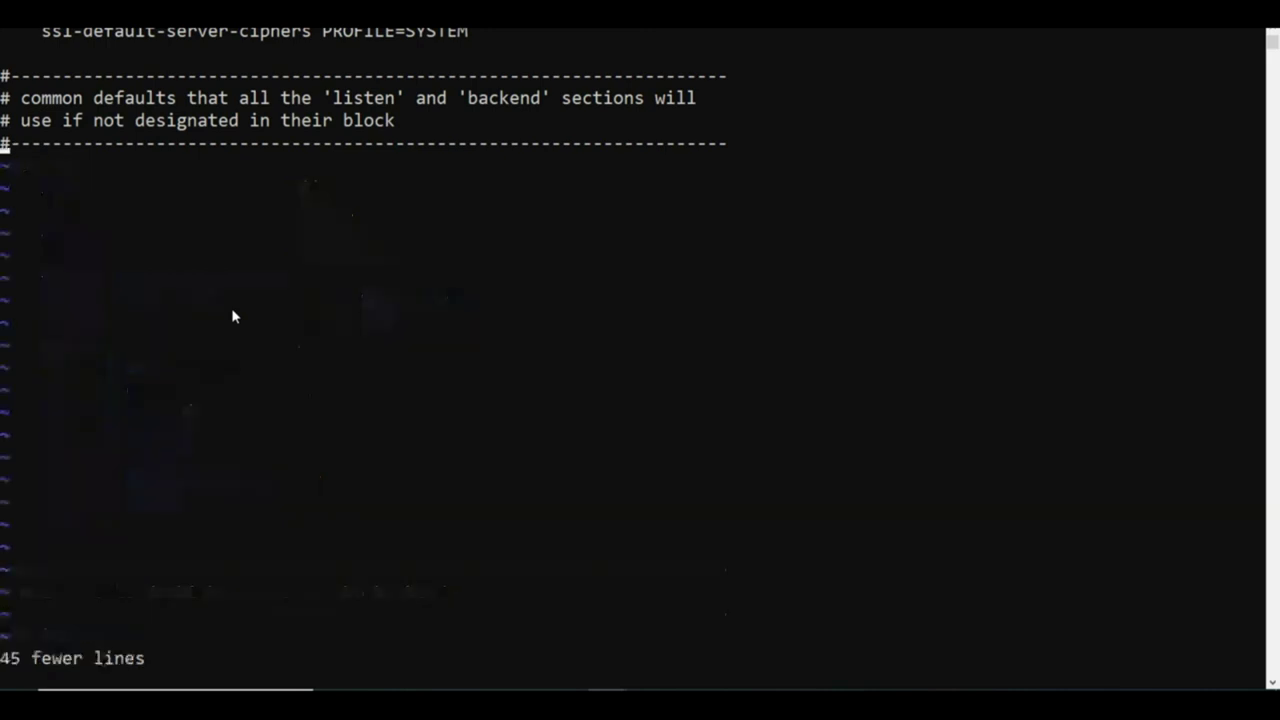
key("i")
key("End")
key("Return")
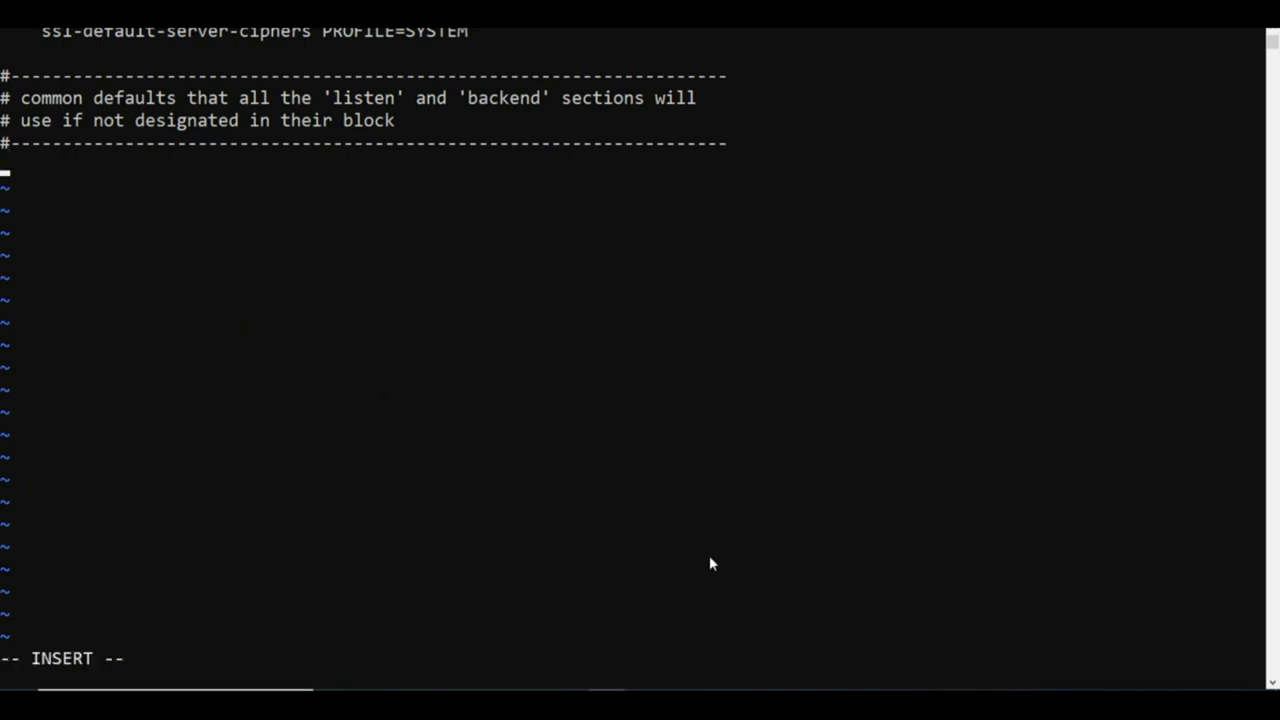
left_click(842, 690)
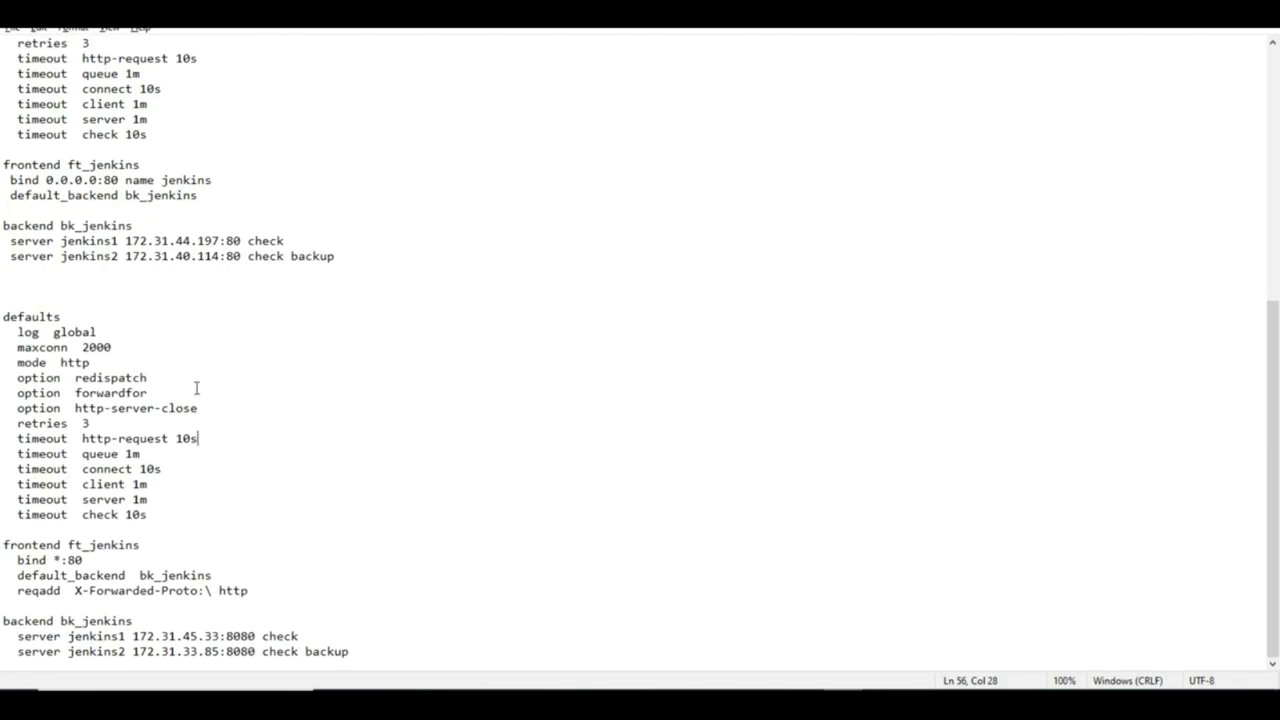
- Copy the defaults, ft_jenkins and bk_jenkins block from Notepad and paste it into vim
left_click(34, 331)
left_click_drag(5, 317, 395, 667)
key("ctrl+c")
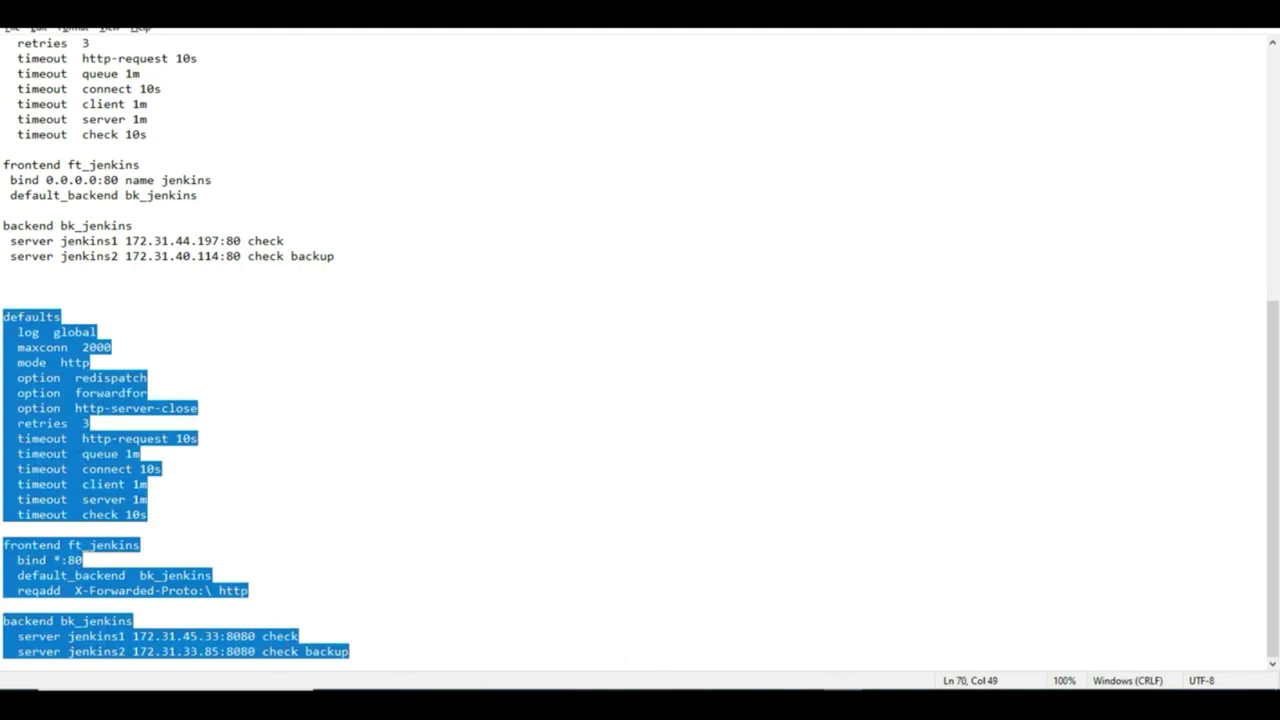
left_click(700, 663)
right_click(512, 412)
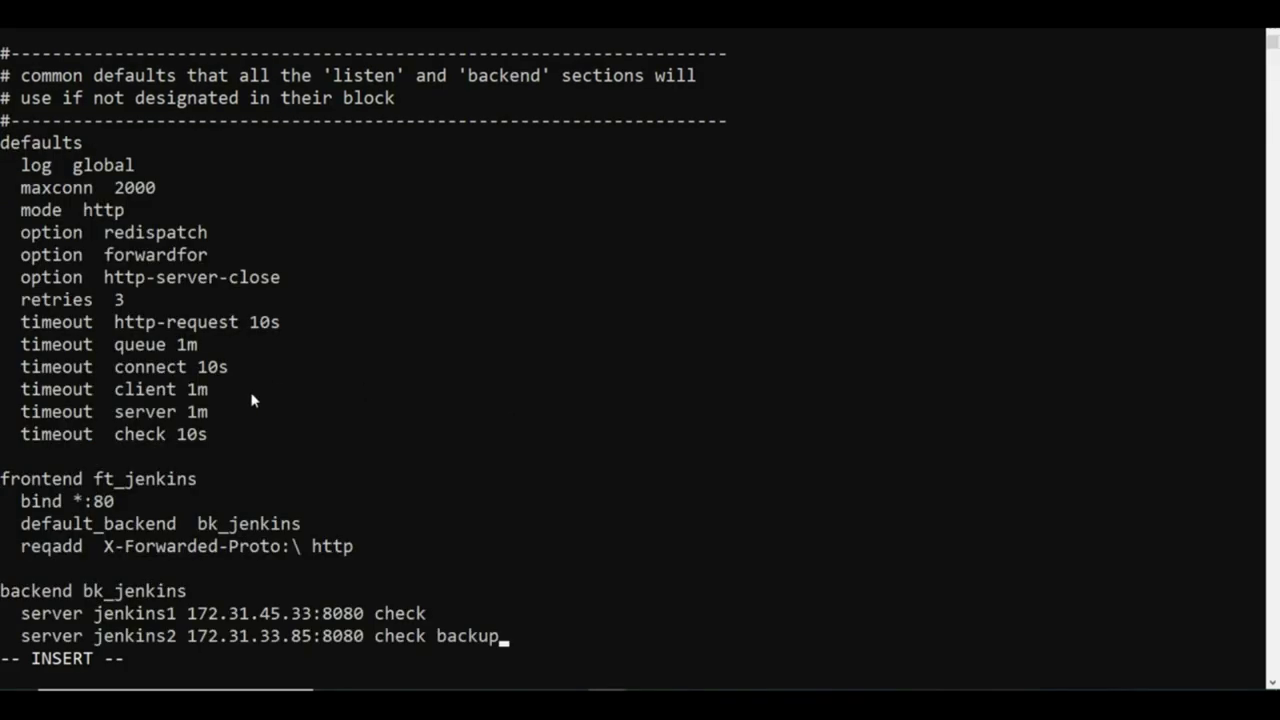
- Point the bk_jenkins servers at 172.31.46.14:8080 and 172.31.33.170:8080, then save with :wq!
left_click(330, 618)
left_click_drag(332, 618, 350, 643)
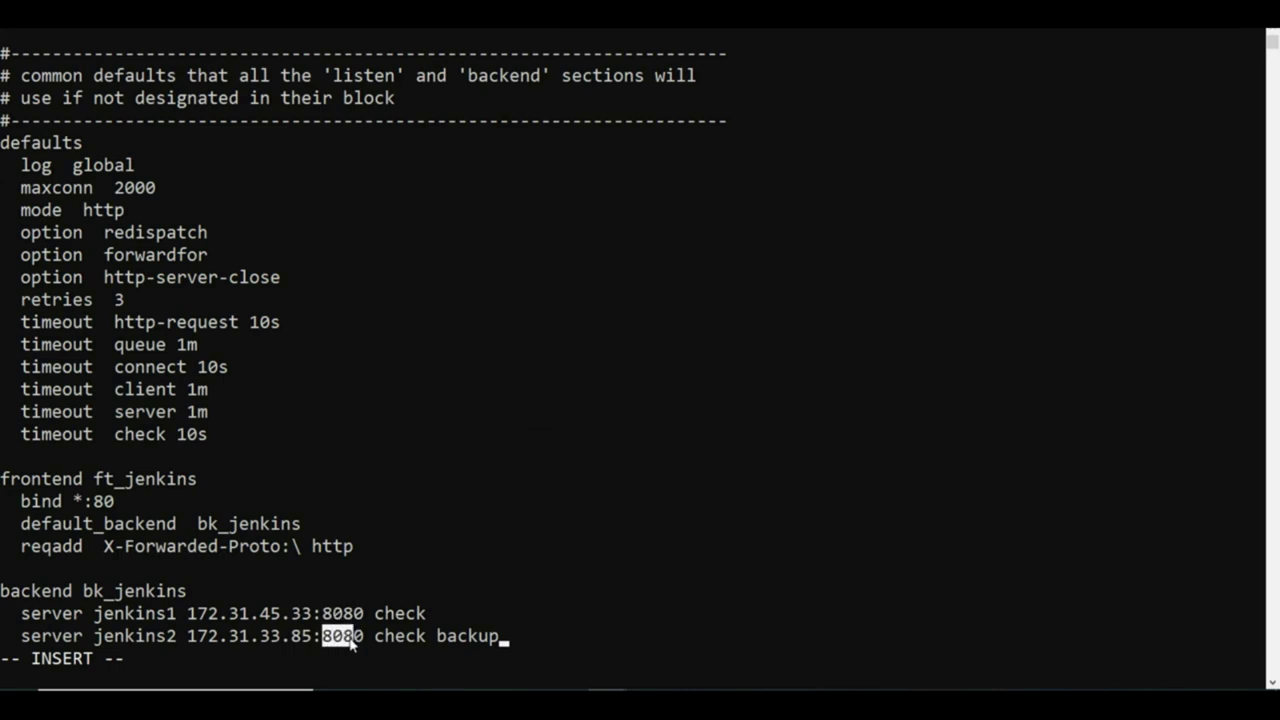
left_click(337, 640)
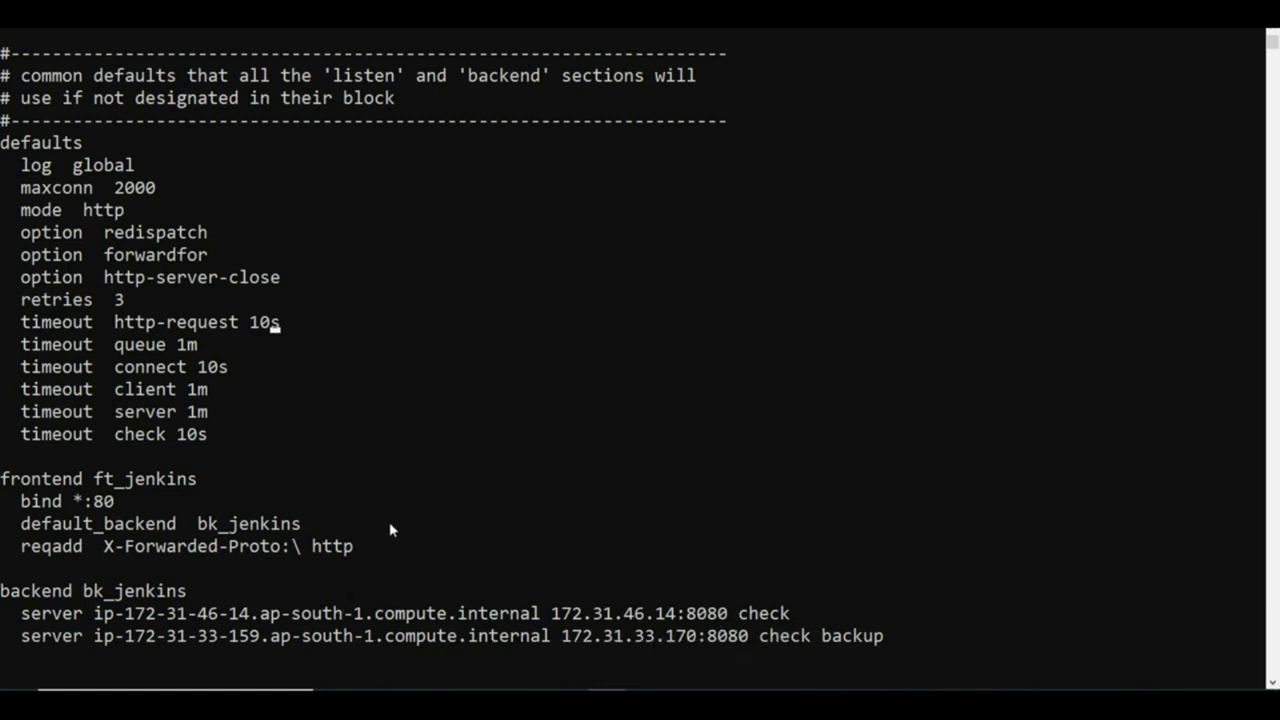
type(":wq!")
key("Return")
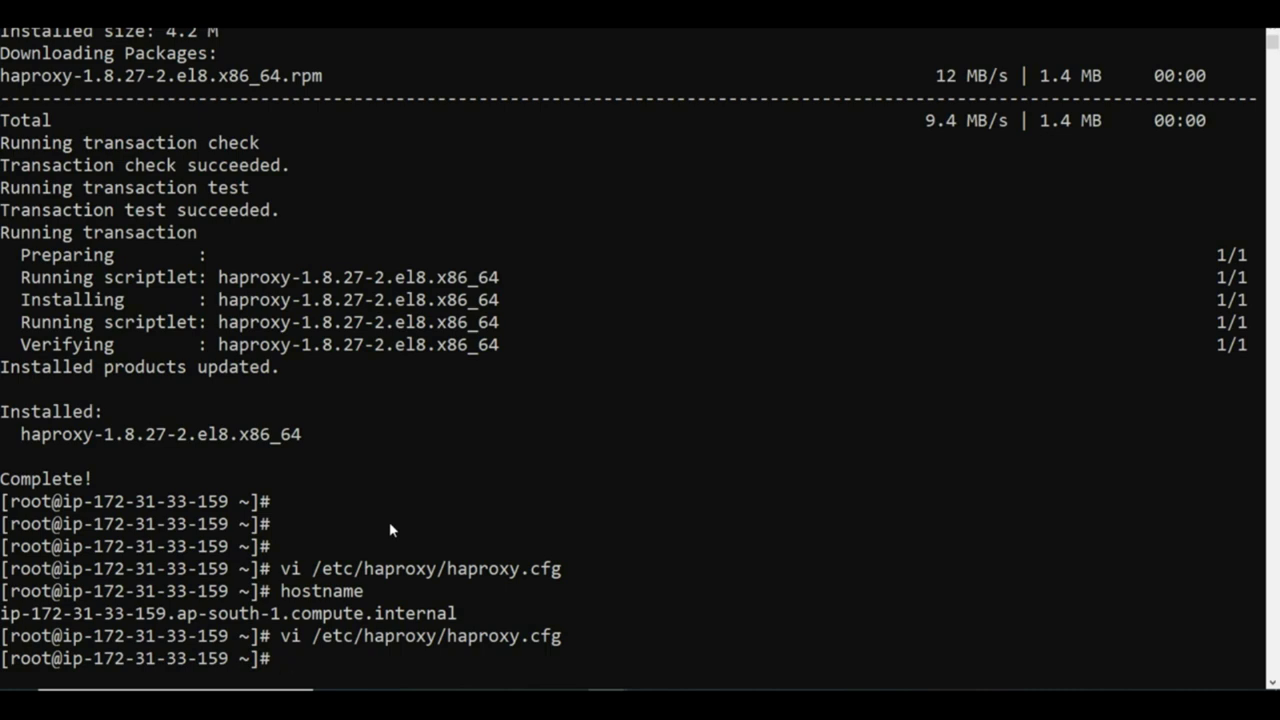
- Run systemctl start haproxy, then systemctl status haproxy to confirm it is active (running)
type("systemct")
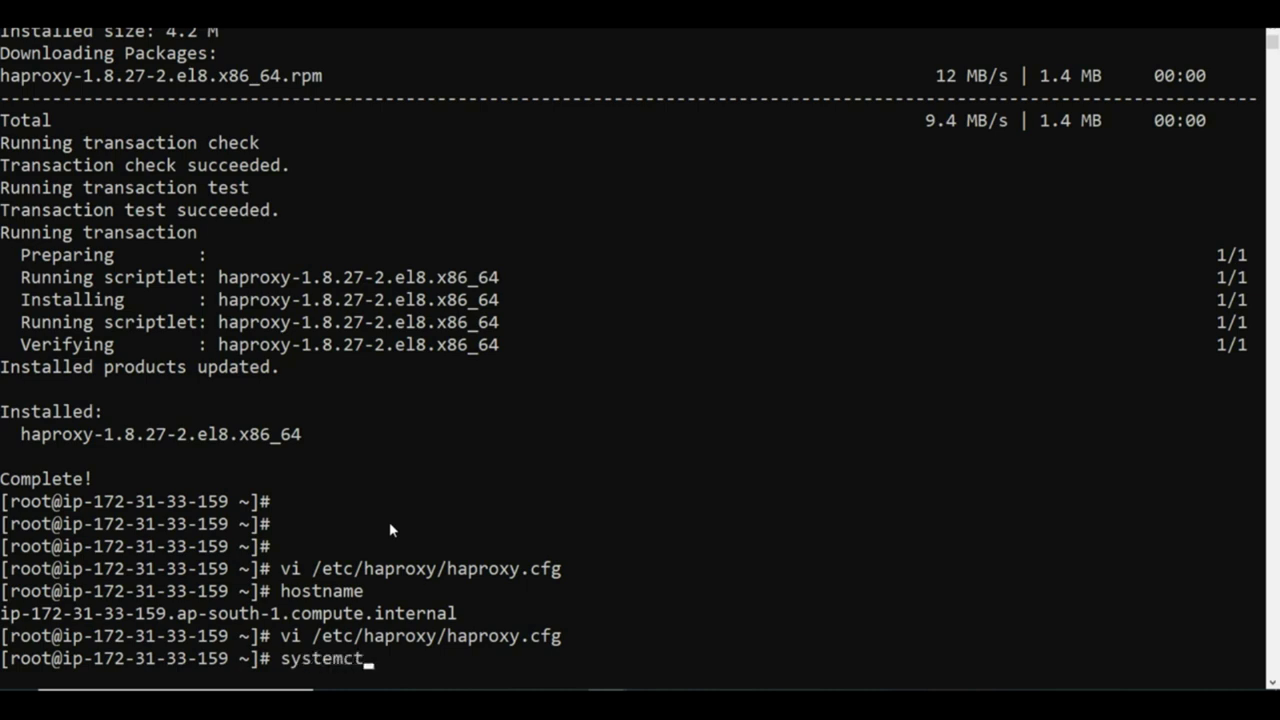
type("l start hapr")
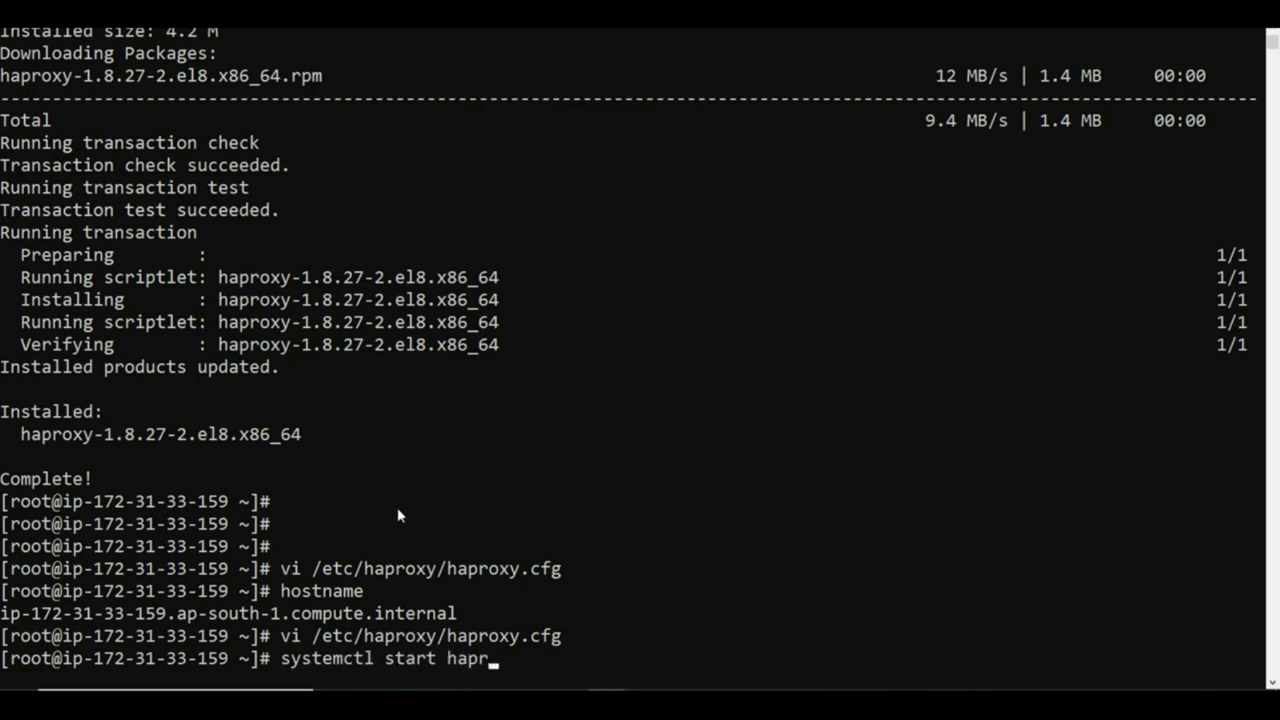
type("oxy")
key("Return")
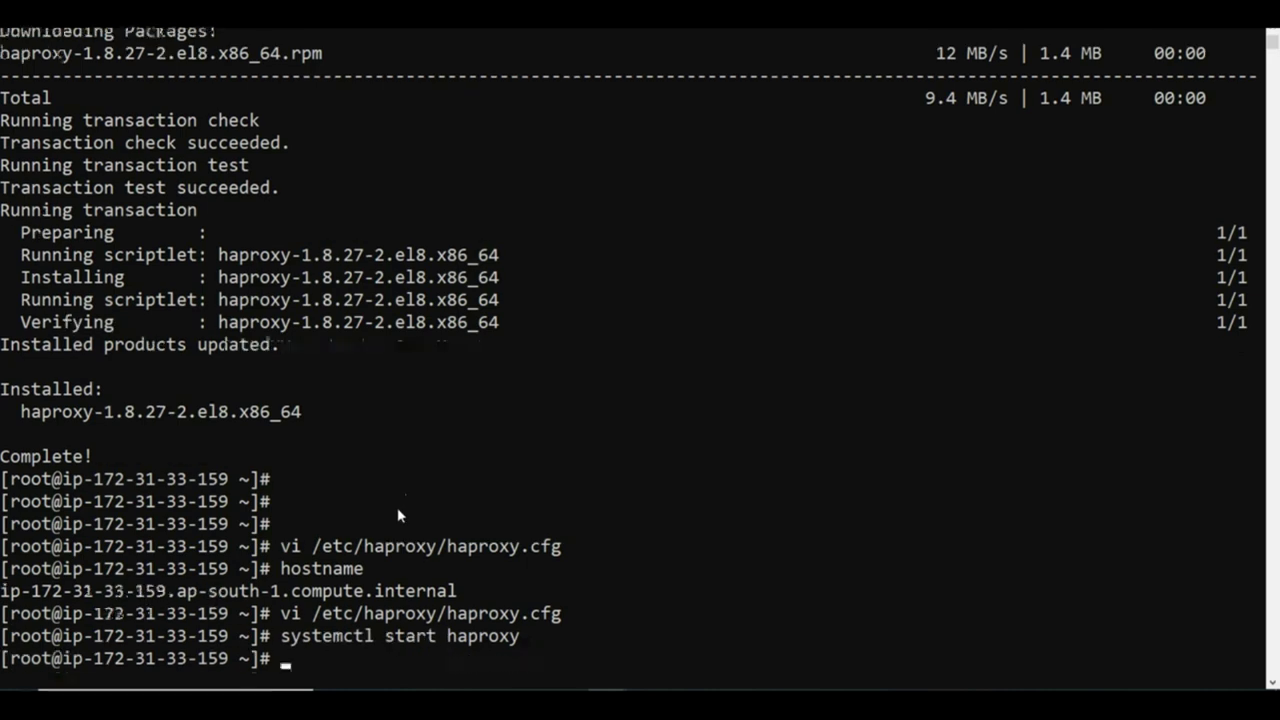
key("Up")
key("Left")
key("Left")
key("Left")
key("Left")
key("Left")
key("Left")
key("Left")
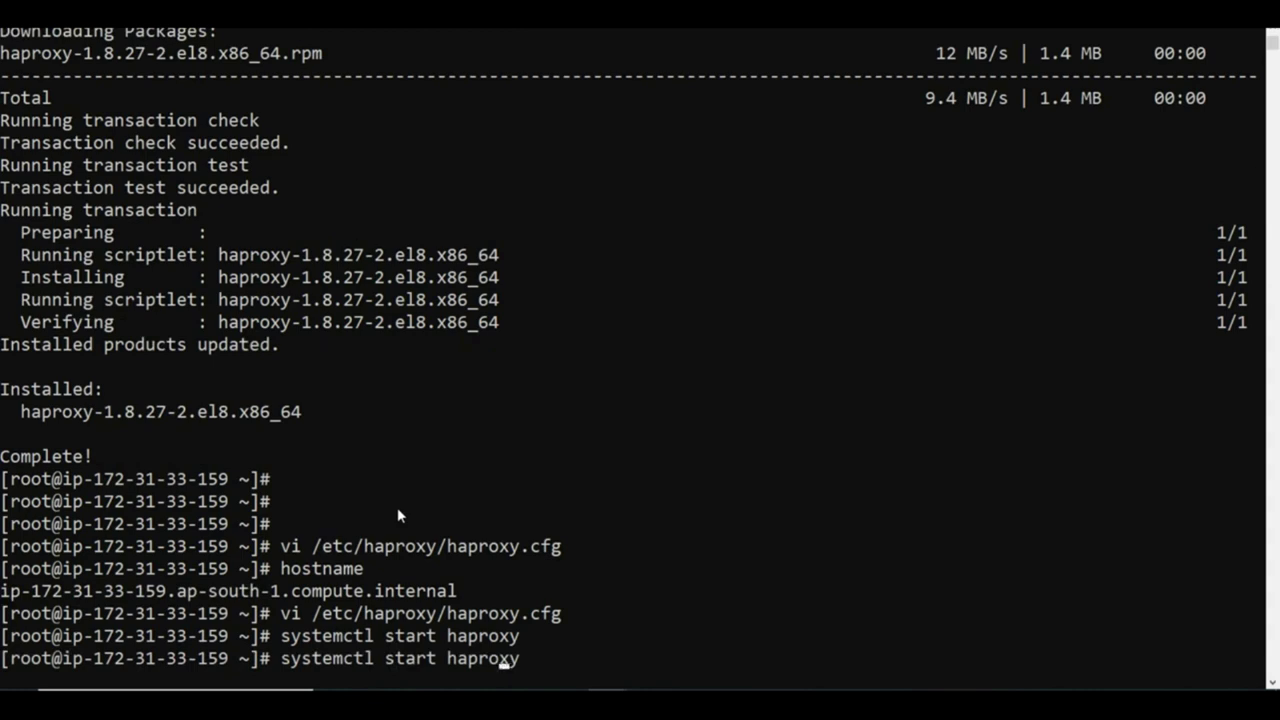
key("Left")
key("BackSpace")
key("BackSpace")
type("tiu")
key("BackSpace")
key("BackSpace")
type("us")
key("Return")
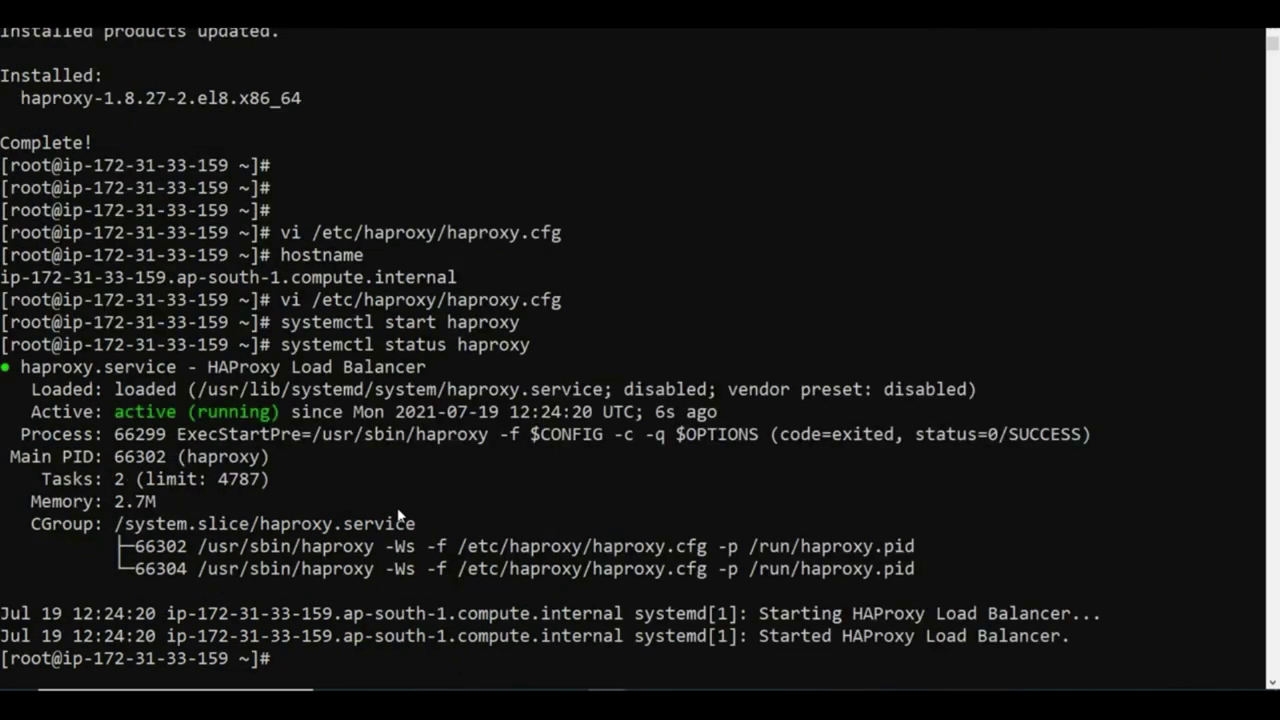
key("Return")
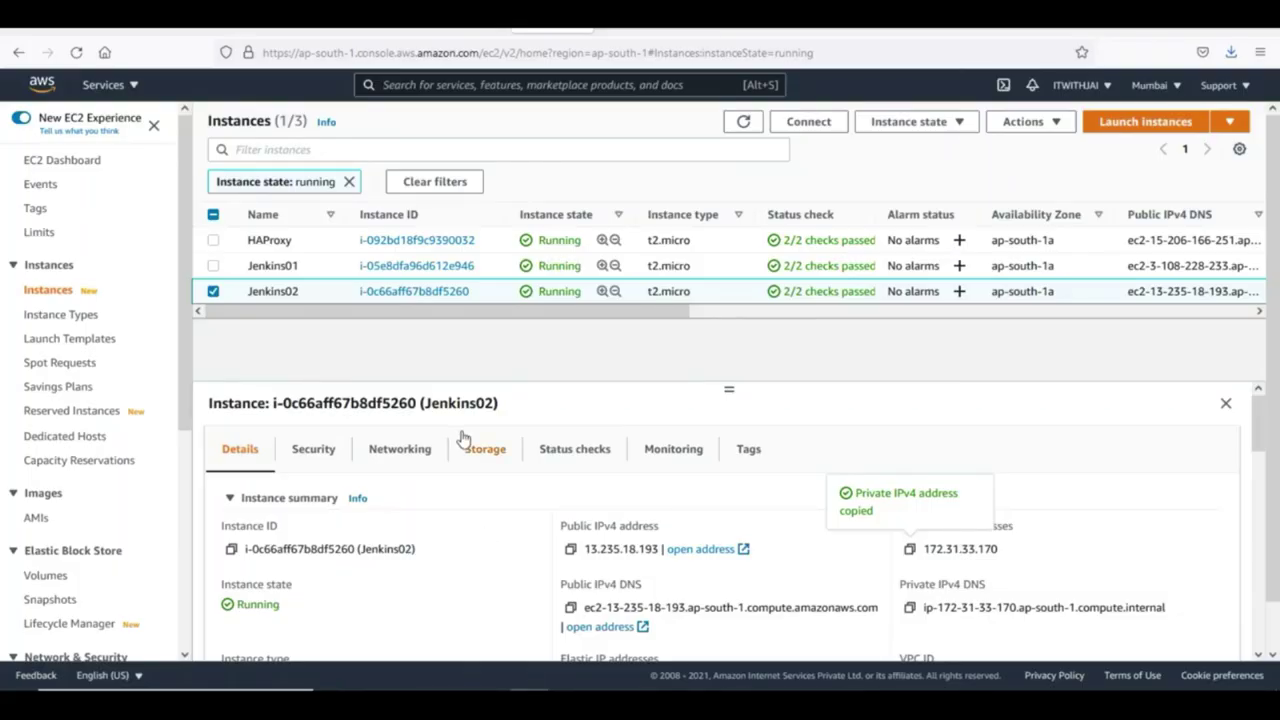
- Select only the HAProxy instance and copy its public IPv4 address 15.206.166.251
left_click(213, 241)
left_click(213, 290)
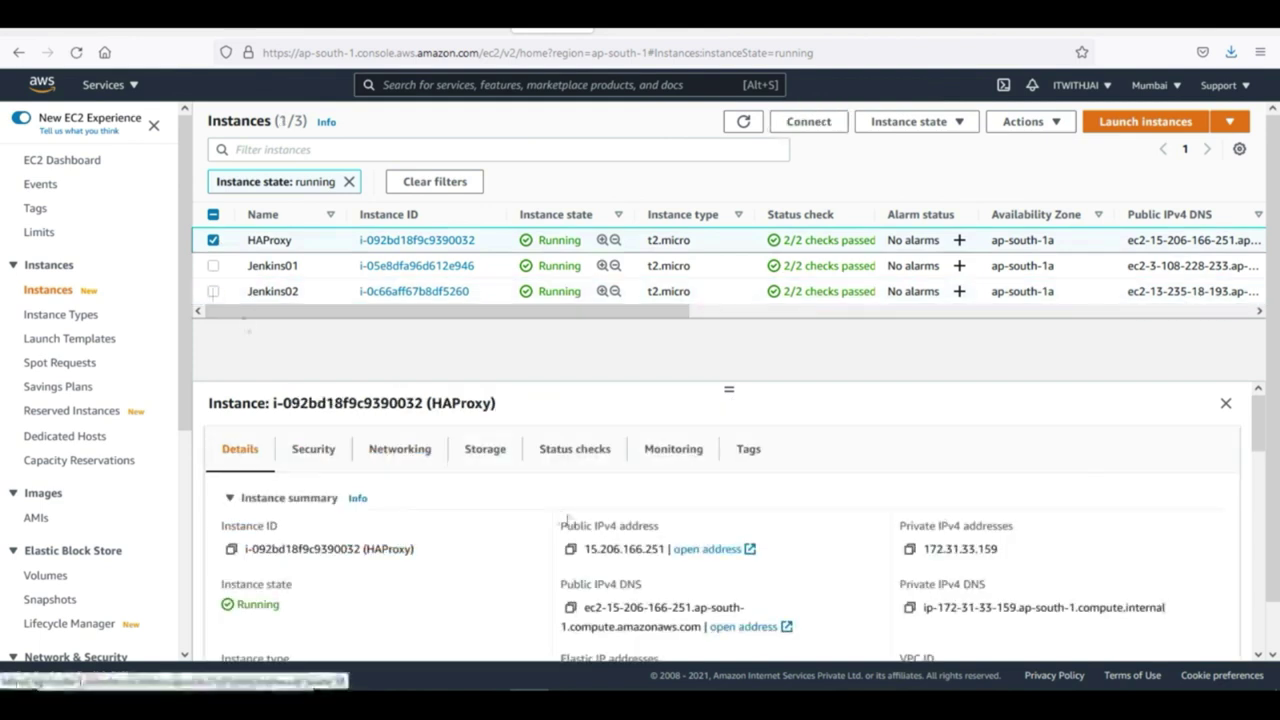
left_click(571, 550)
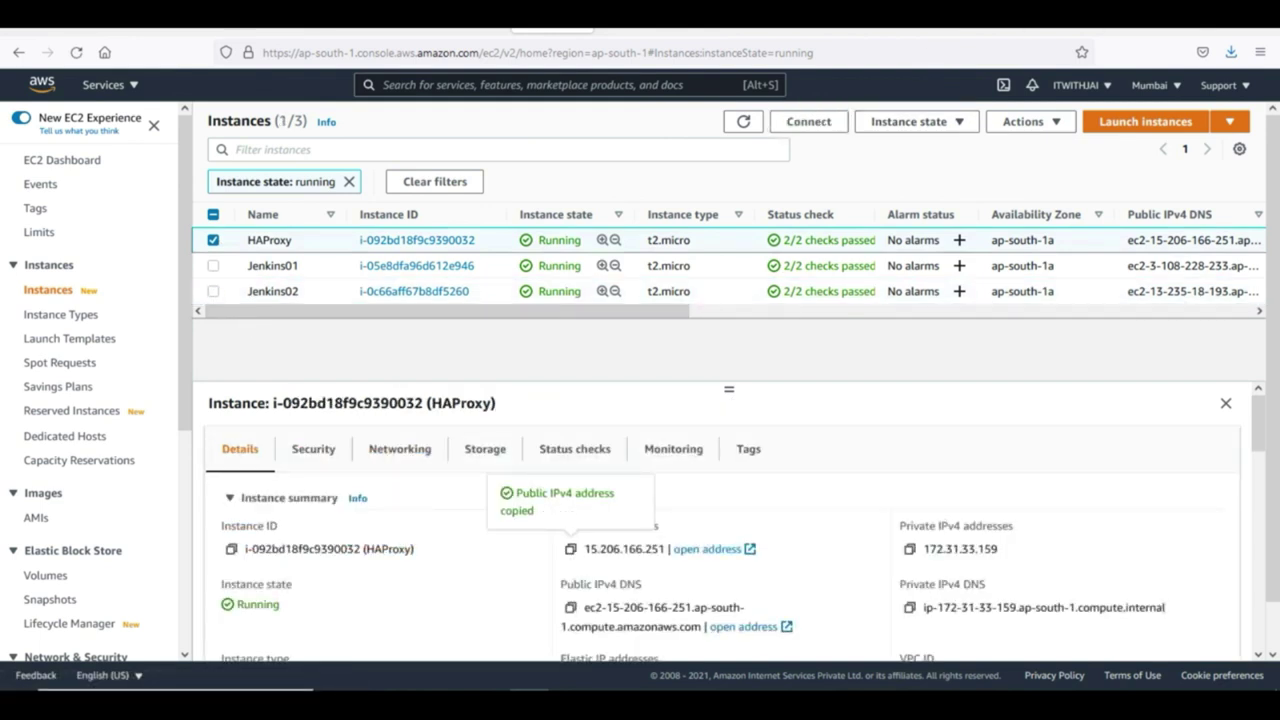
mouse_move(568, 705)
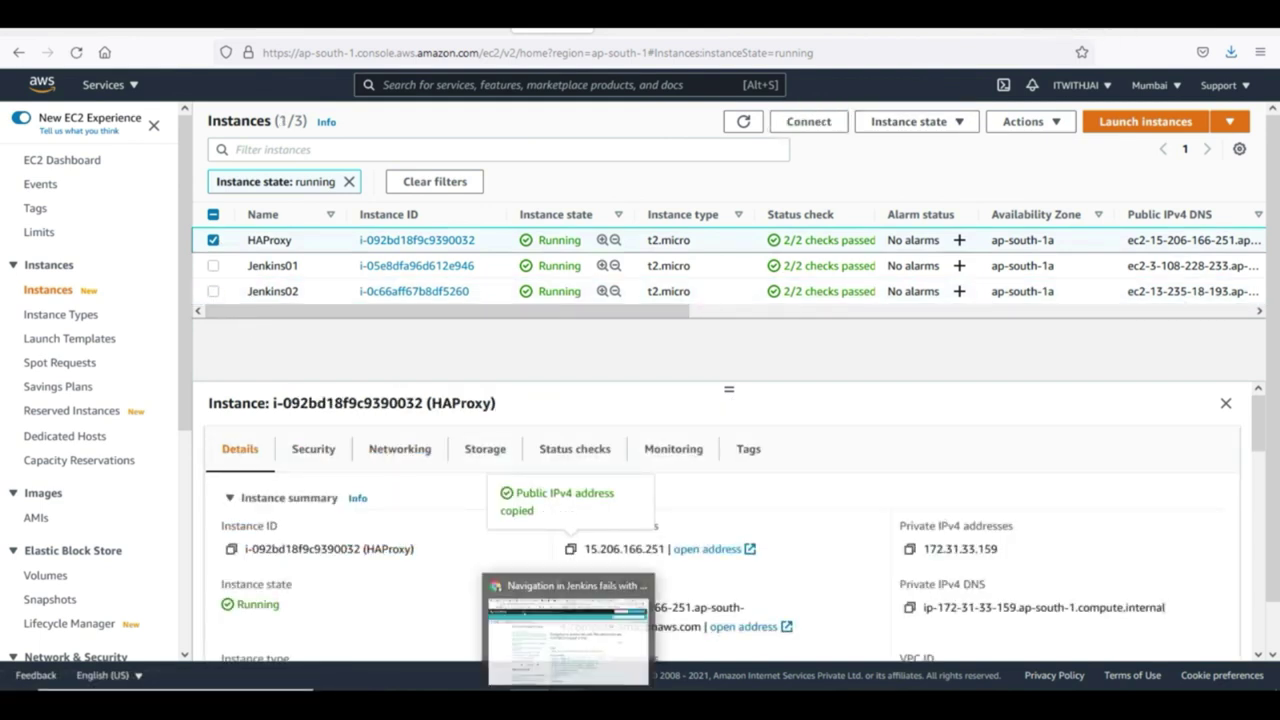
left_click(568, 630)
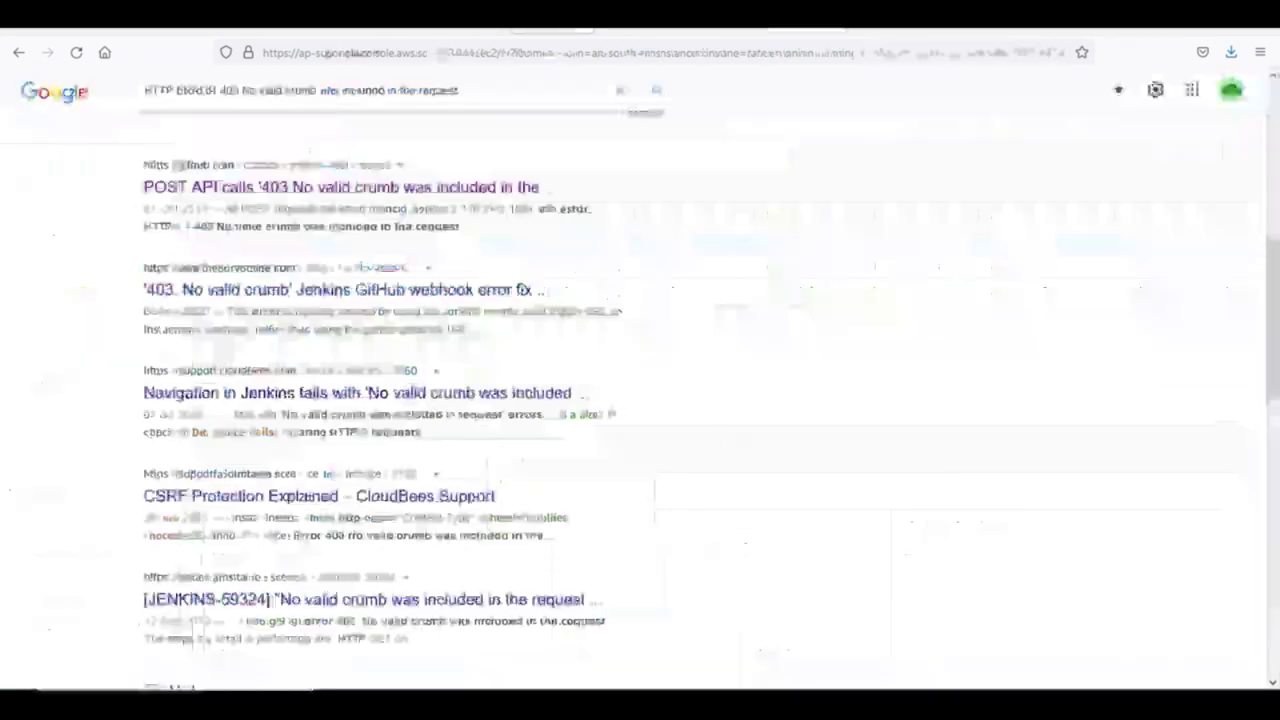
left_click(786, 52)
- Load Jenkins at the load balancer address 15.206.166.251, dropping the :8080 port
key("ctrl+v")
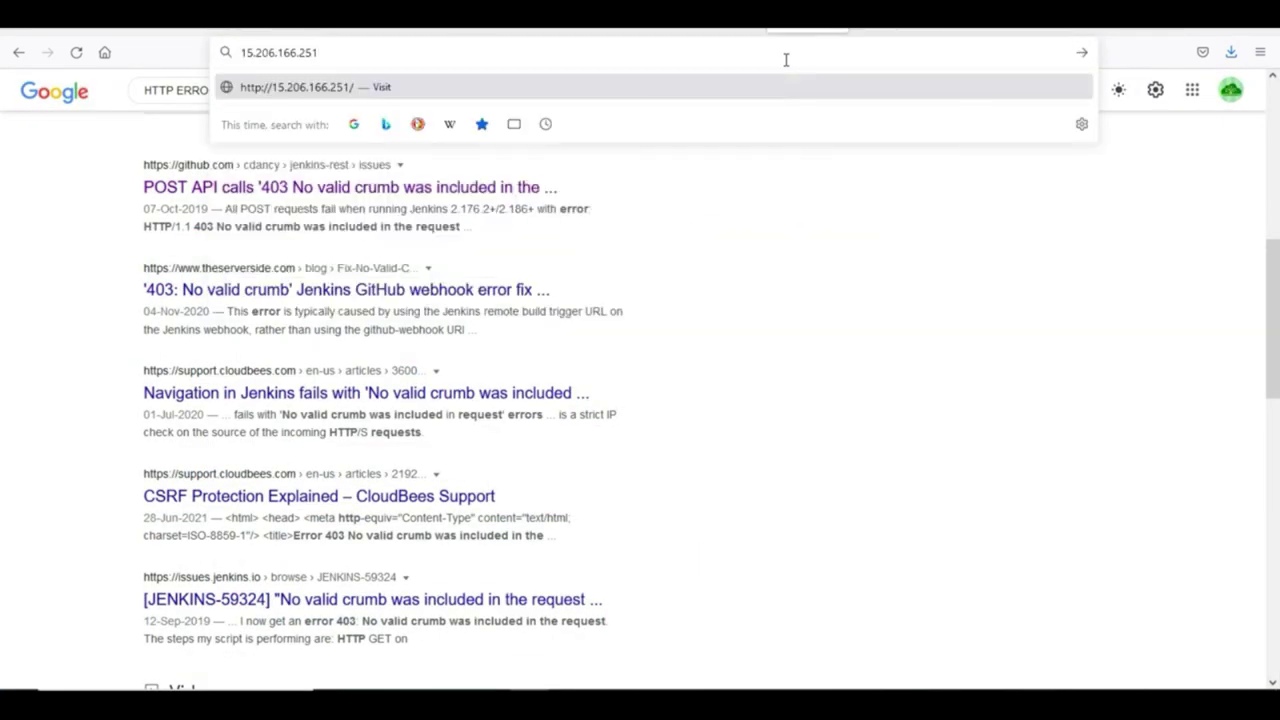
type(":8080")
key("Return")
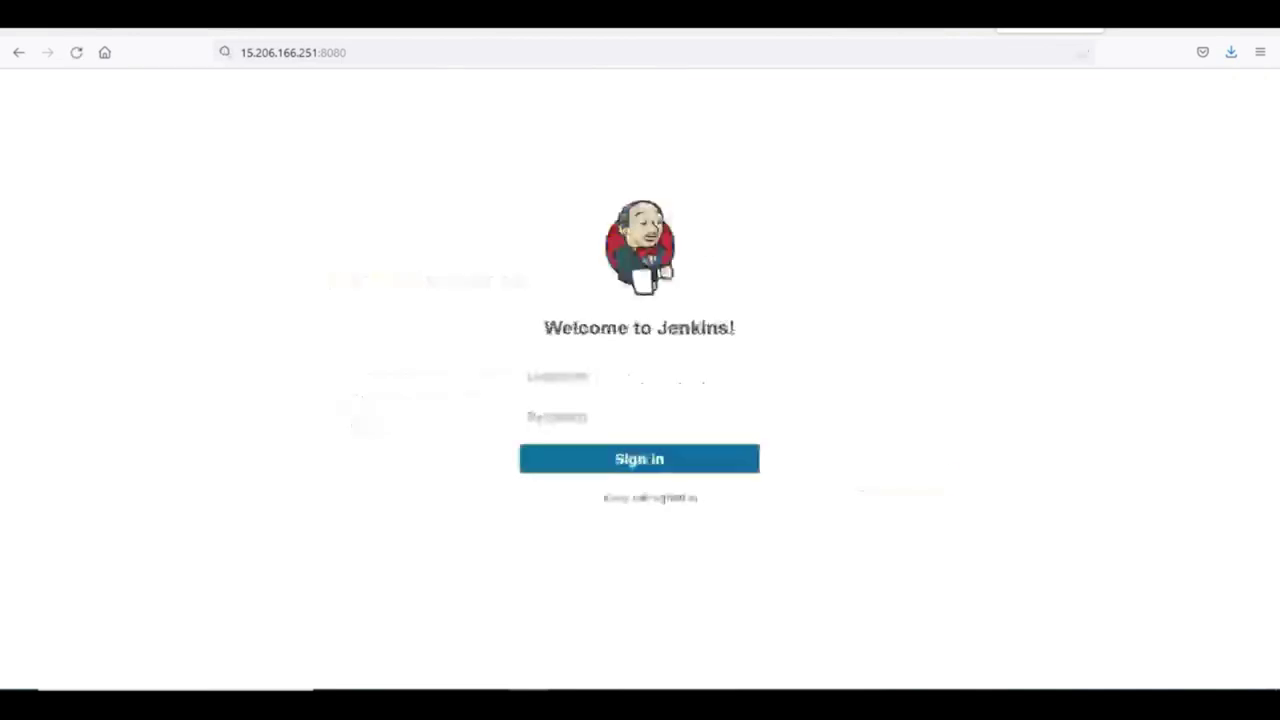
left_click(358, 58)
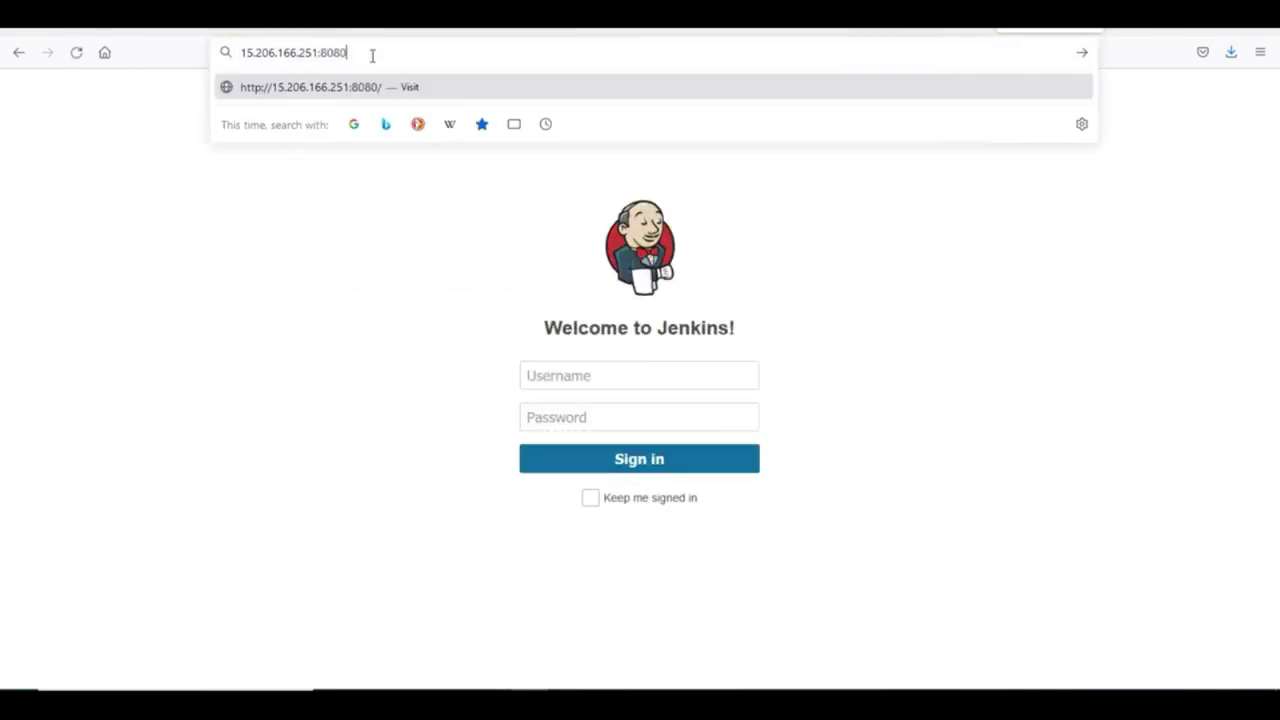
key("BackSpace")
key("BackSpace")
key("BackSpace")
key("BackSpace")
key("BackSpace")
key("Return")
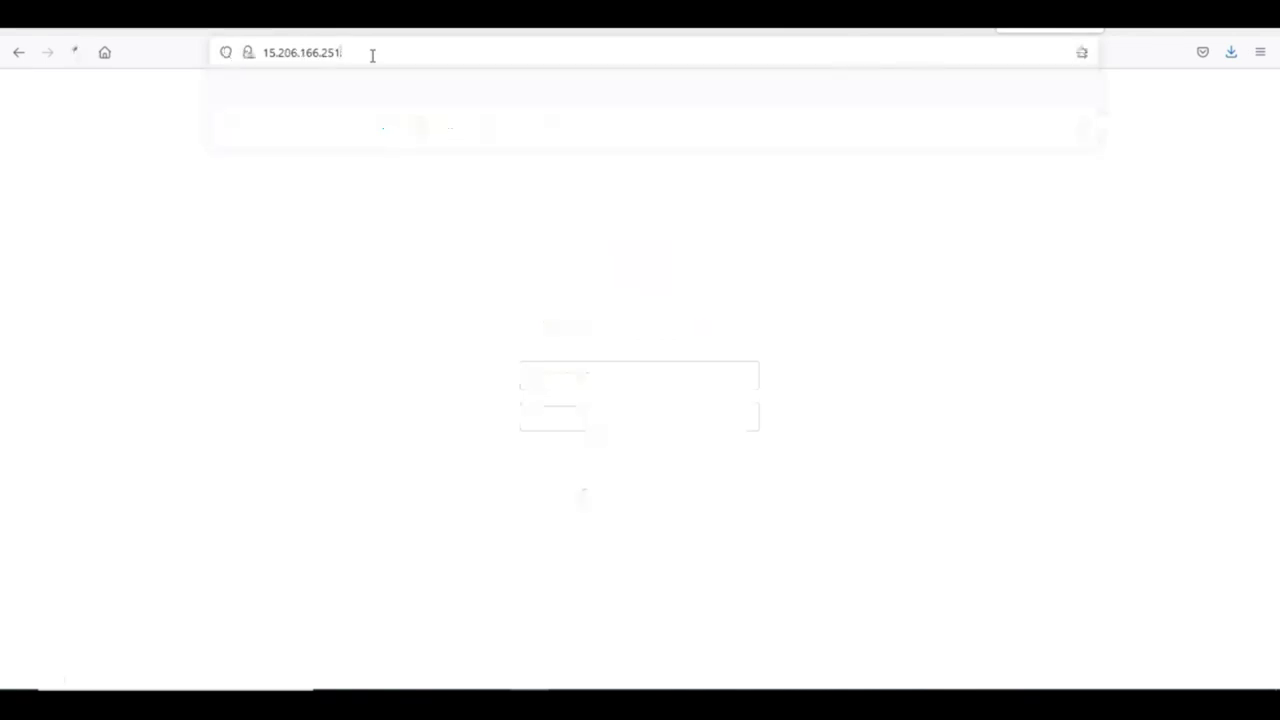
- Sign in to Jenkins as admin with the account password and decline saving the login
left_click(651, 371)
key("Tab")
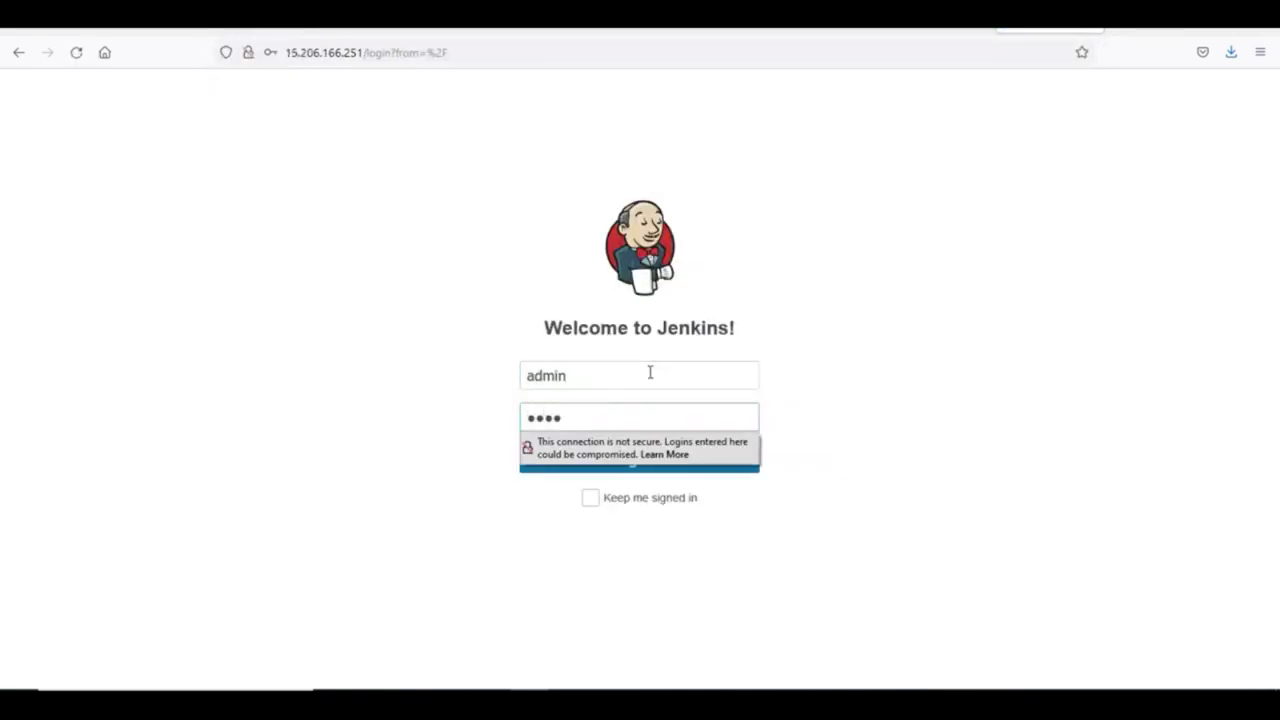
key("Return")
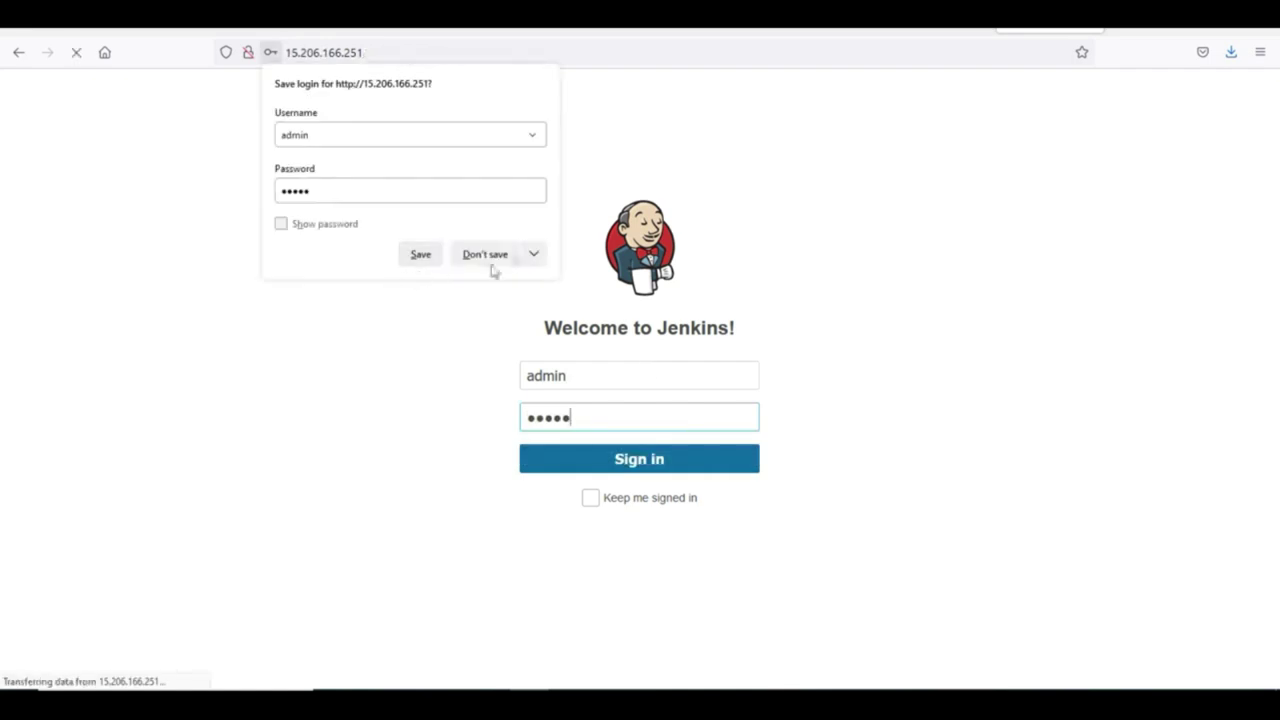
left_click(489, 258)
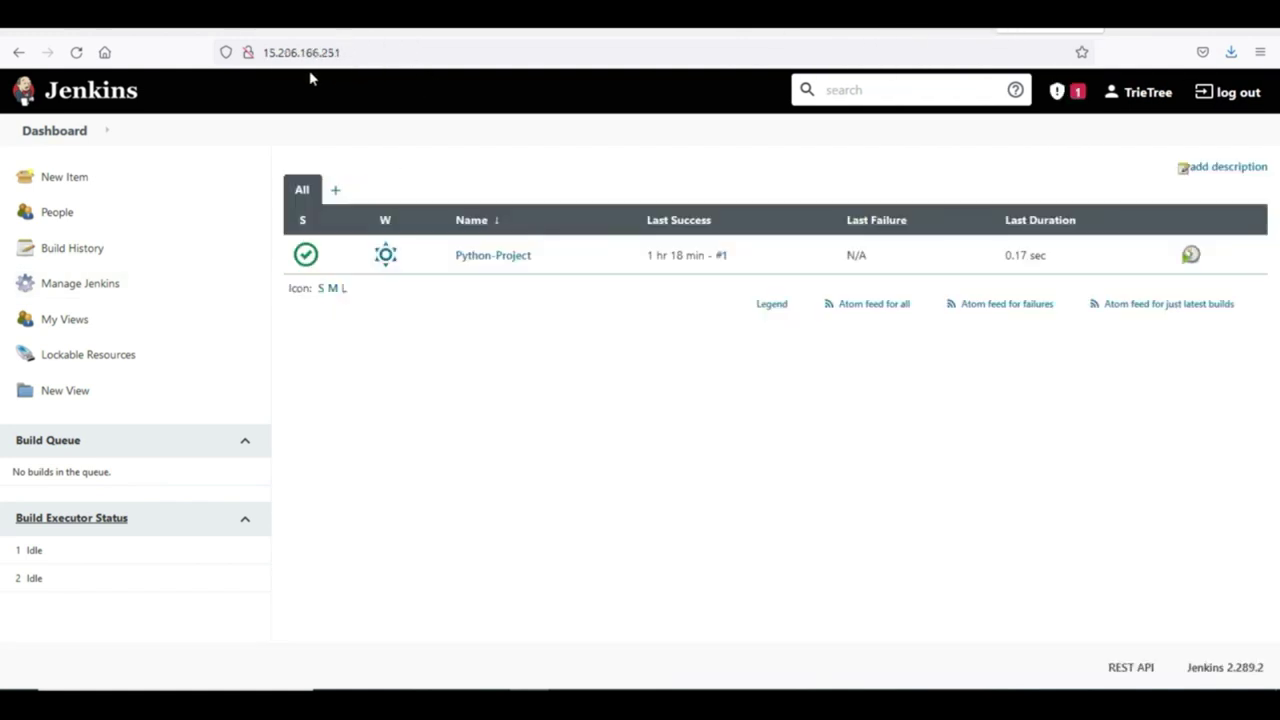
- Stop the ping and run systemctl stop jenkins on the 172.31.46.14 server
mouse_move(606, 705)
left_click(440, 630)
key("ctrl+c")
key("Return")
key("Return")
key("Return")
type("syste")
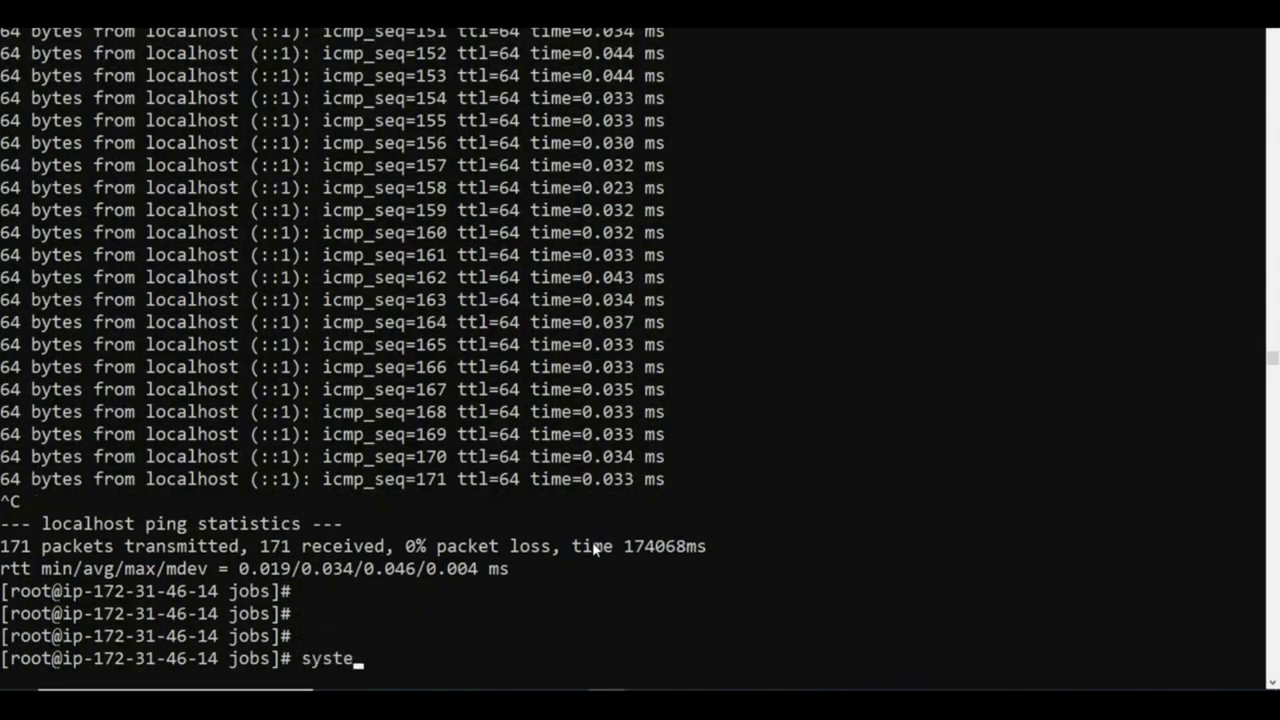
type("mctl stop jenkins")
key("Return")
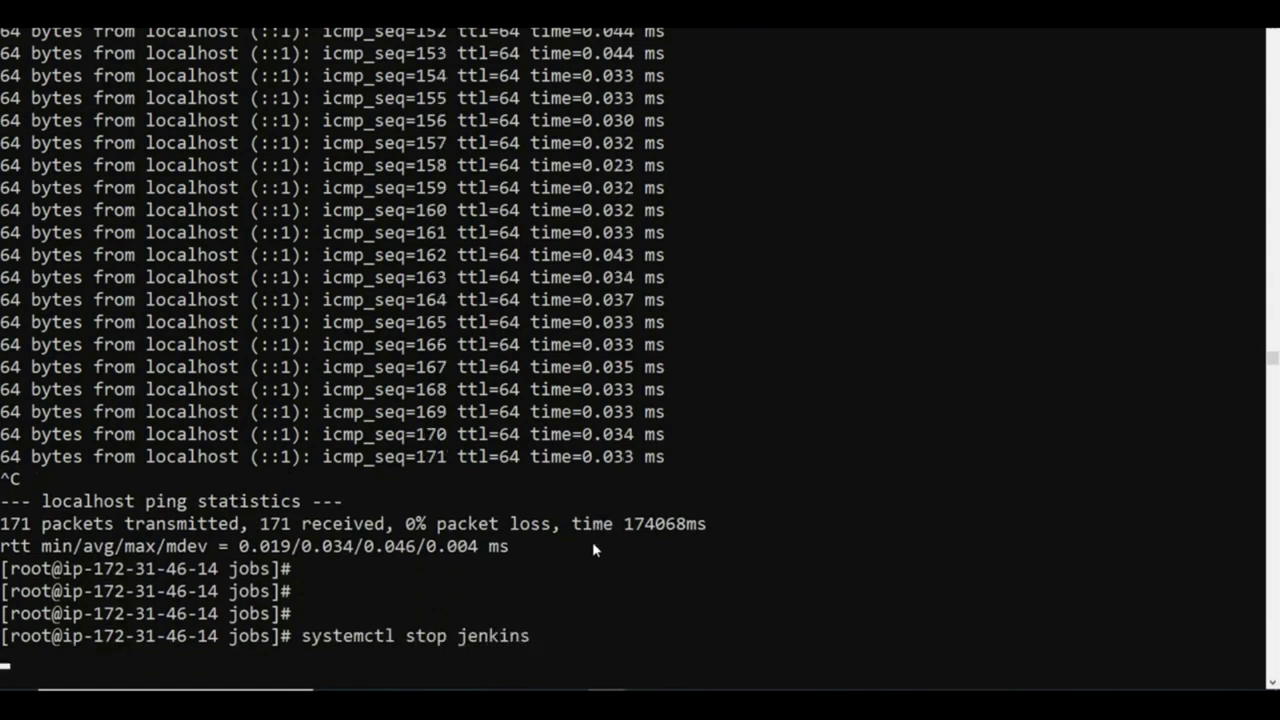
- Rerun ping localhost from the command history
key("Up")
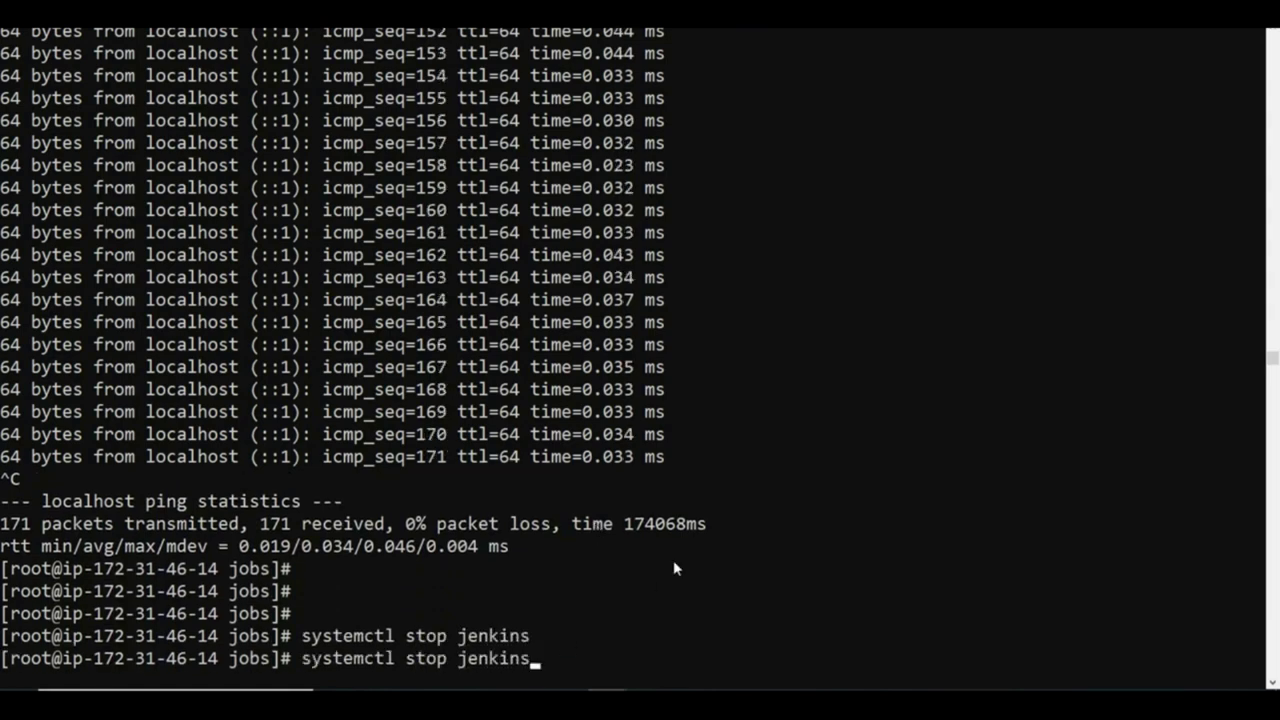
key("Up")
key("Return")
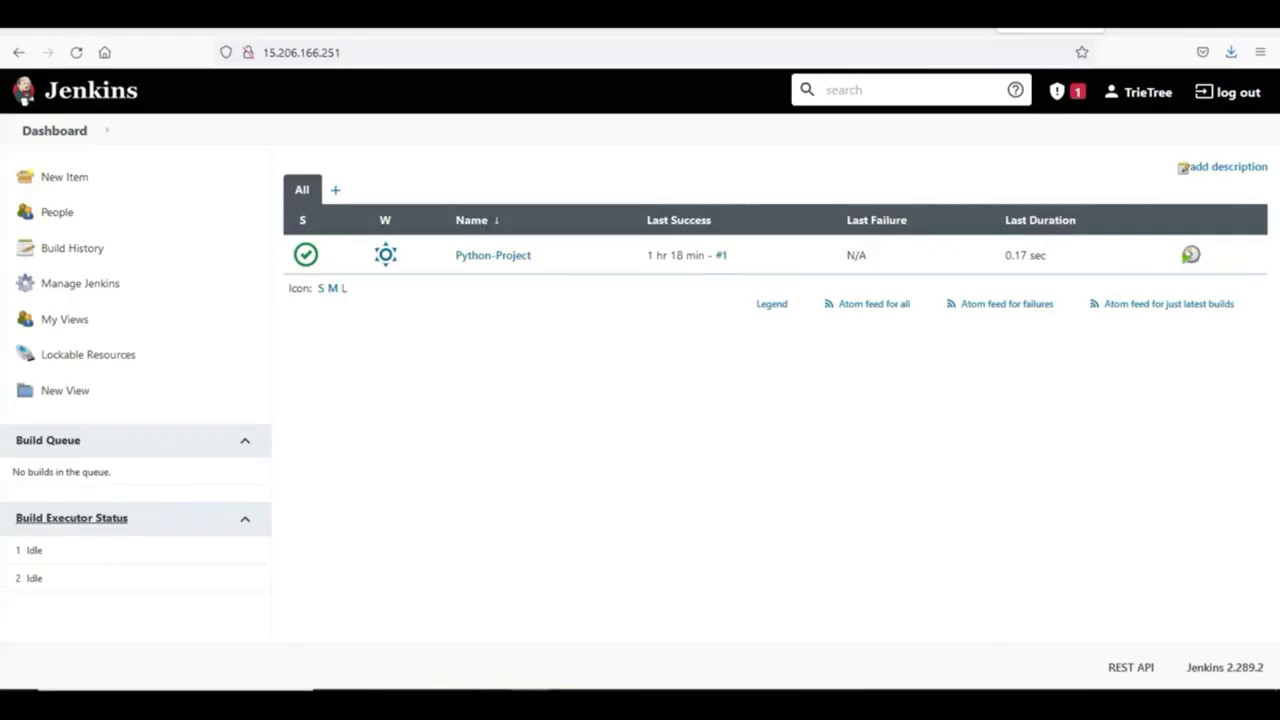
left_click(830, 32)
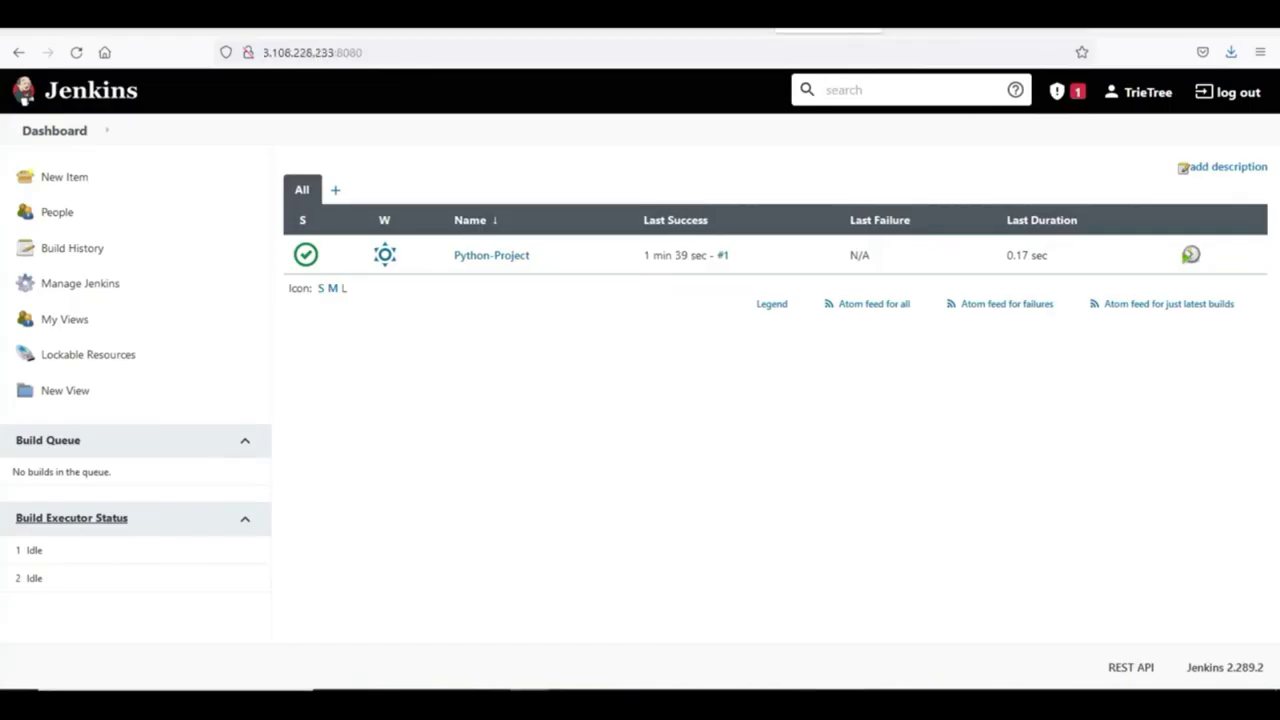
- Reload Jenkins at 3.108.228.233, then load it through the HAProxy address 15.206.166.251
left_click(718, 55)
key("Return")
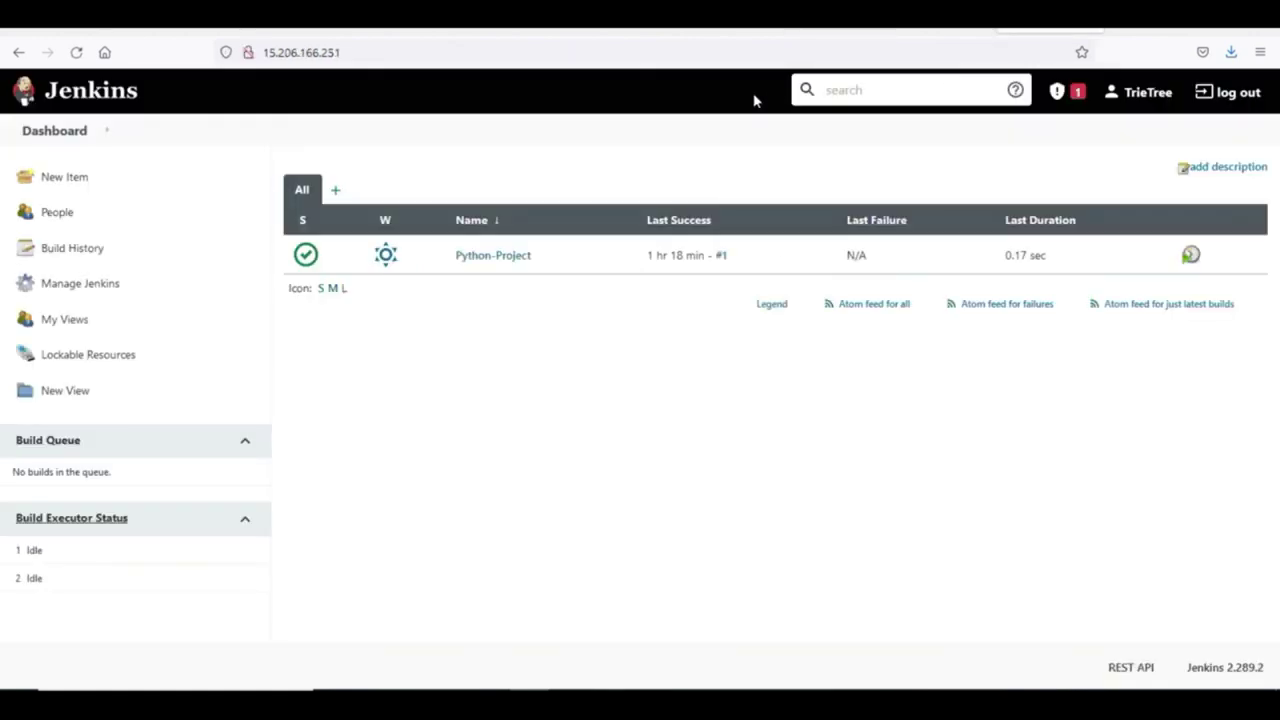
left_click(400, 58)
left_click(444, 41)
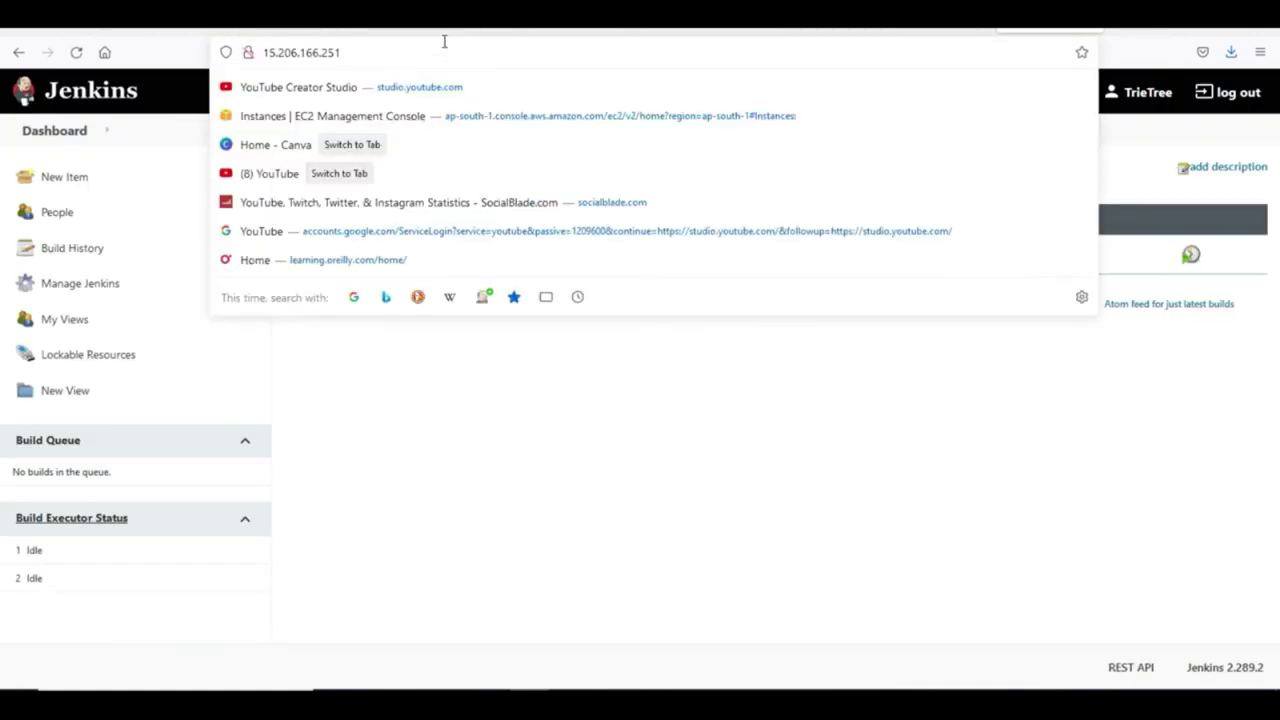
key("Return")
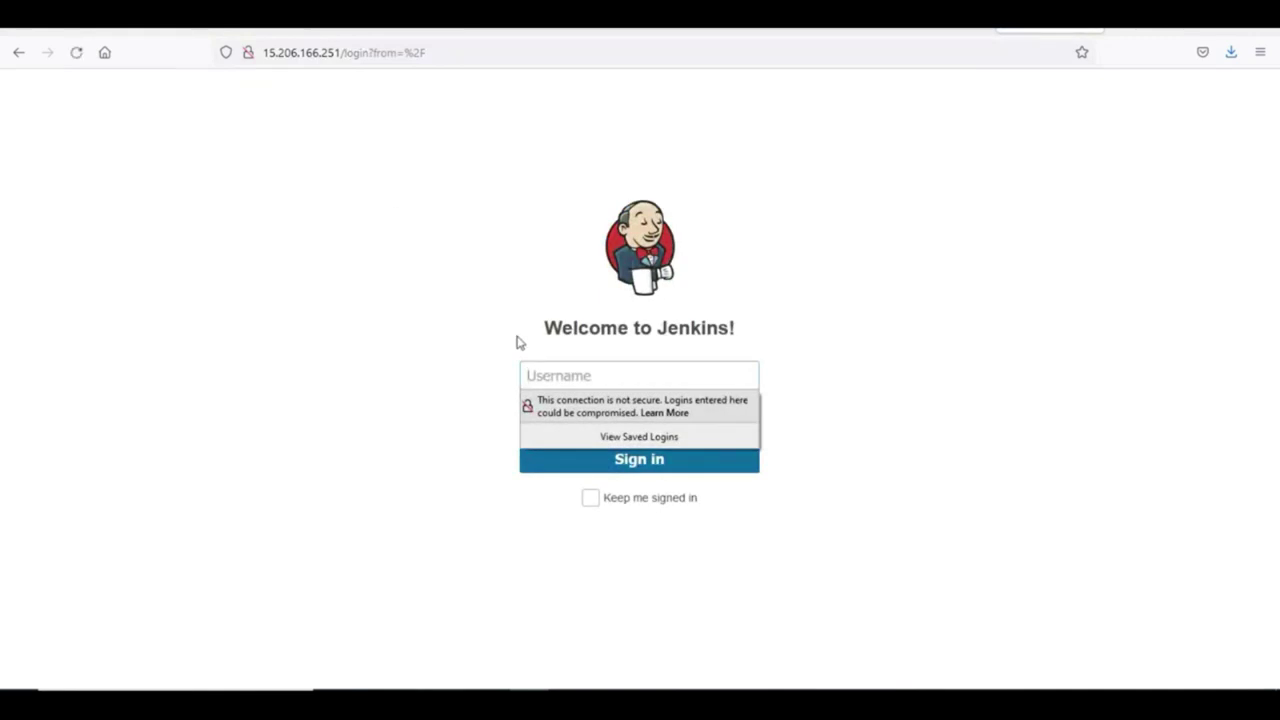
- Sign in with the admin username and password, declining Firefox's offer to save the login
key("Tab")
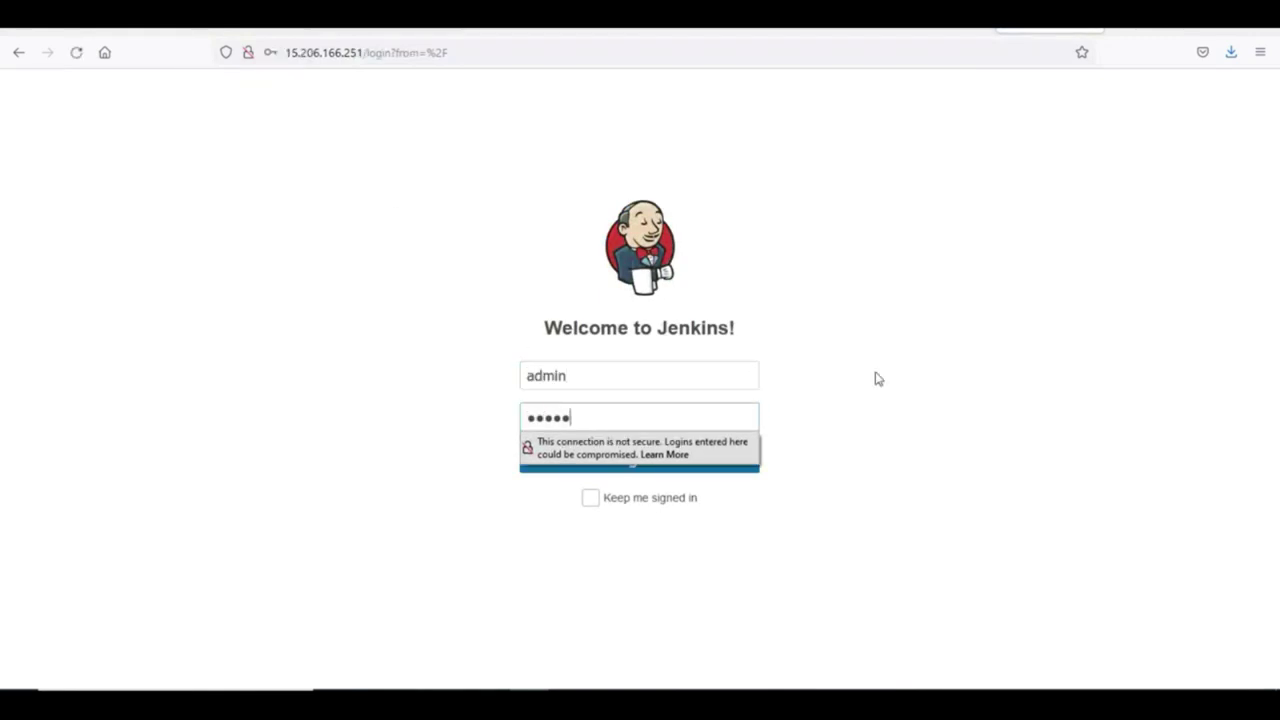
key("Return")
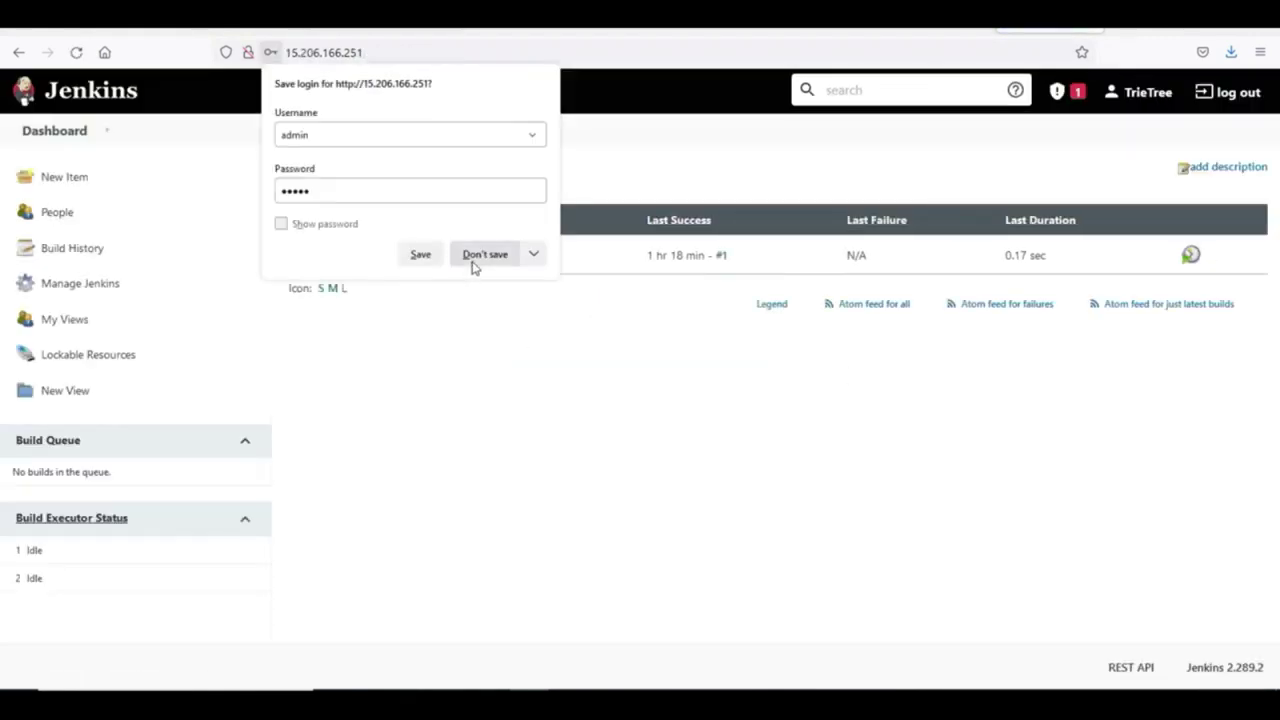
left_click(484, 255)
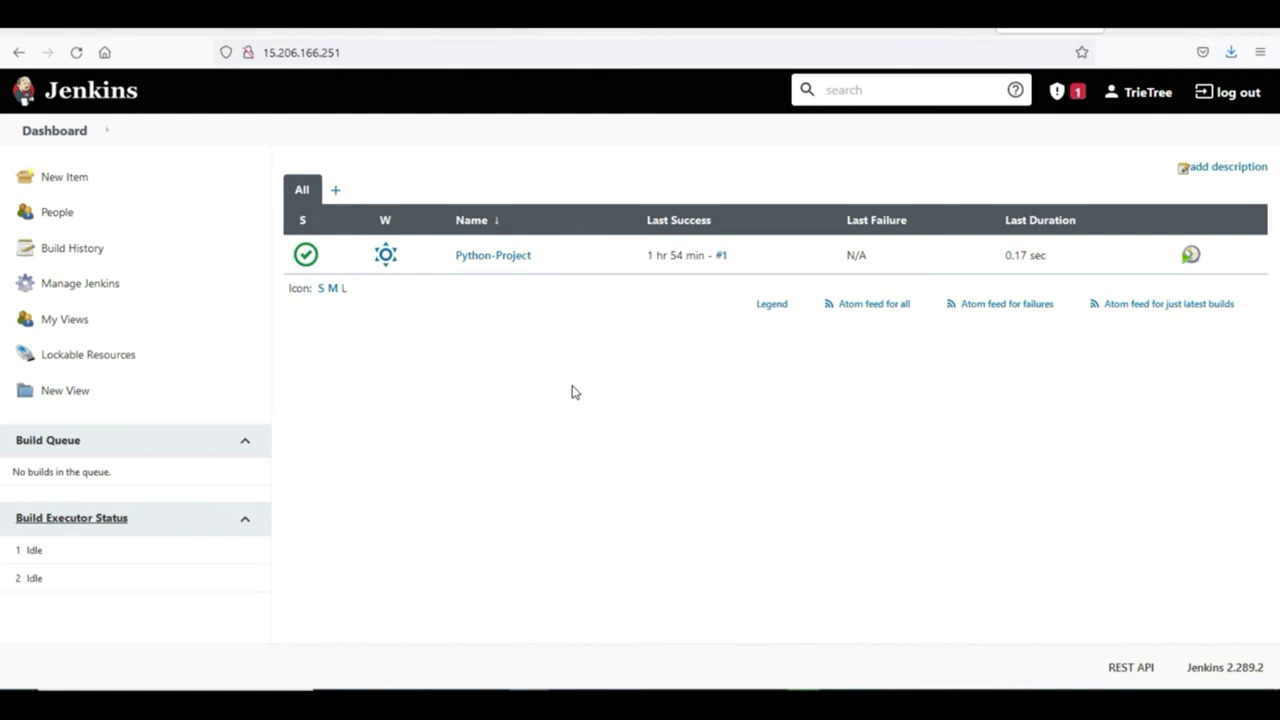
- Filter the available plugins in Manage Plugins for 'periodic'
left_click(100, 287)
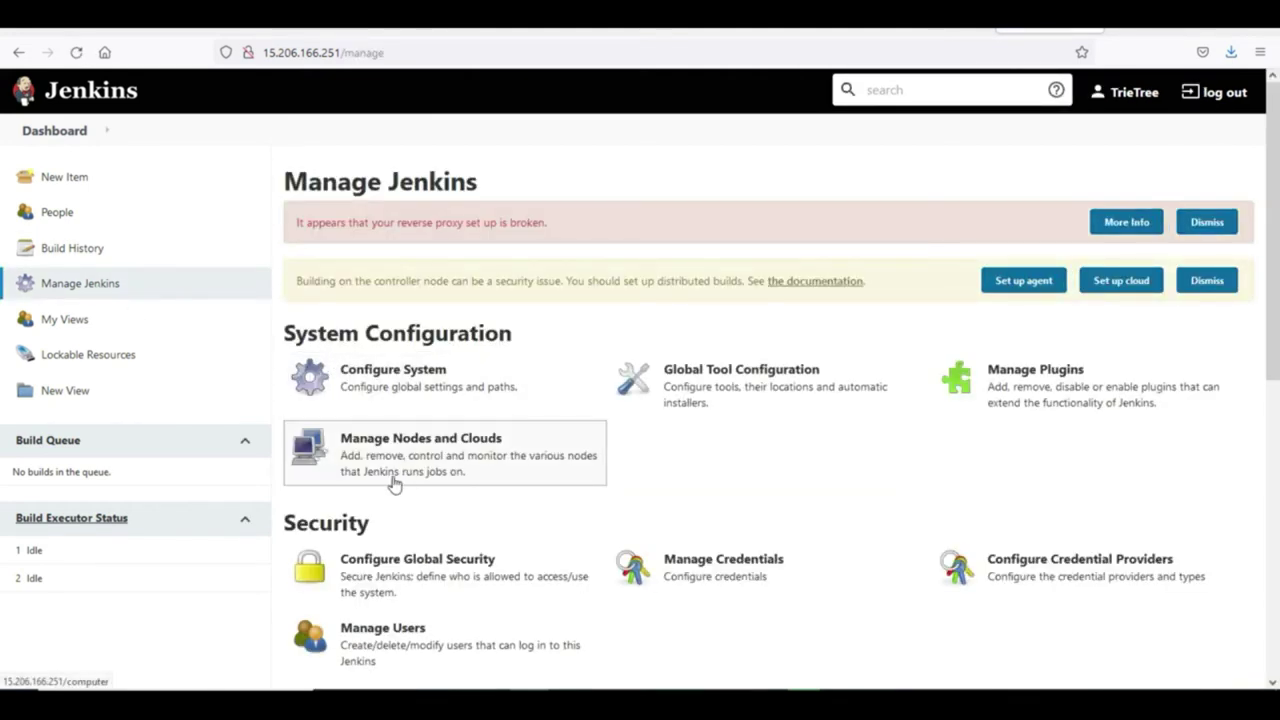
left_click(1029, 403)
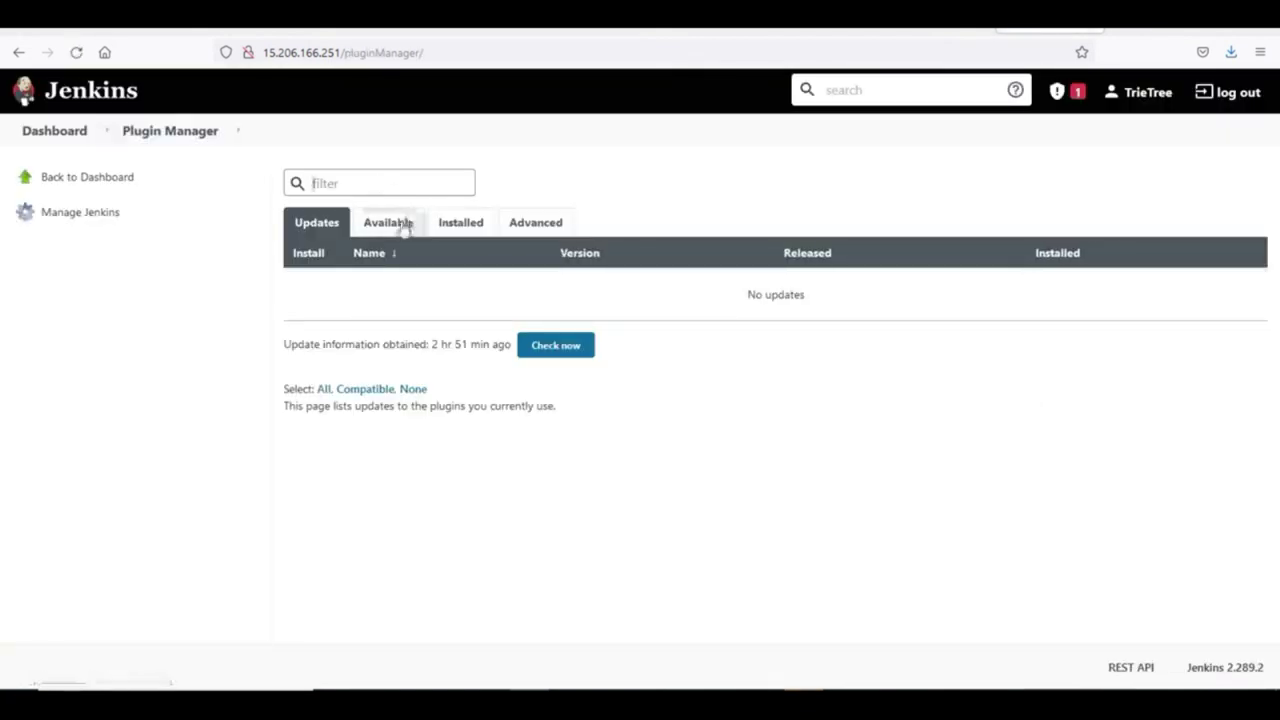
left_click(401, 226)
left_click(412, 184)
type("periodic")
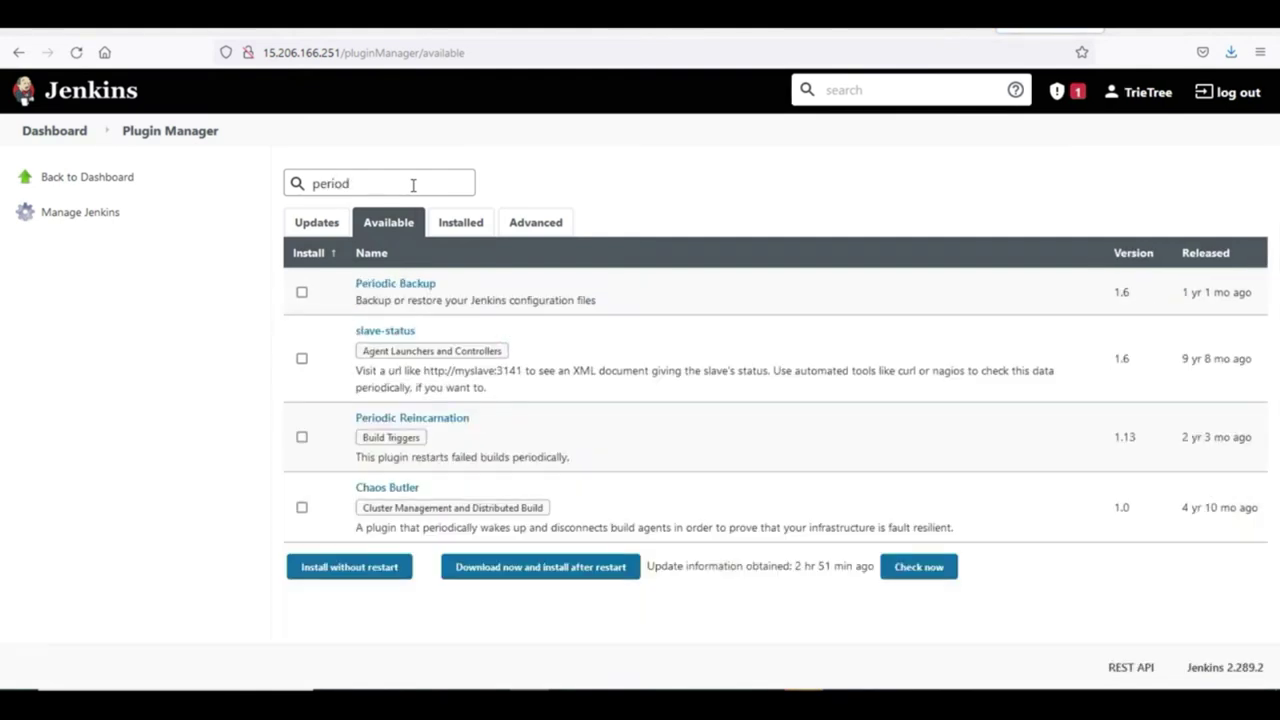
- Select Periodic Backup and install it without restarting Jenkins
left_click(391, 288)
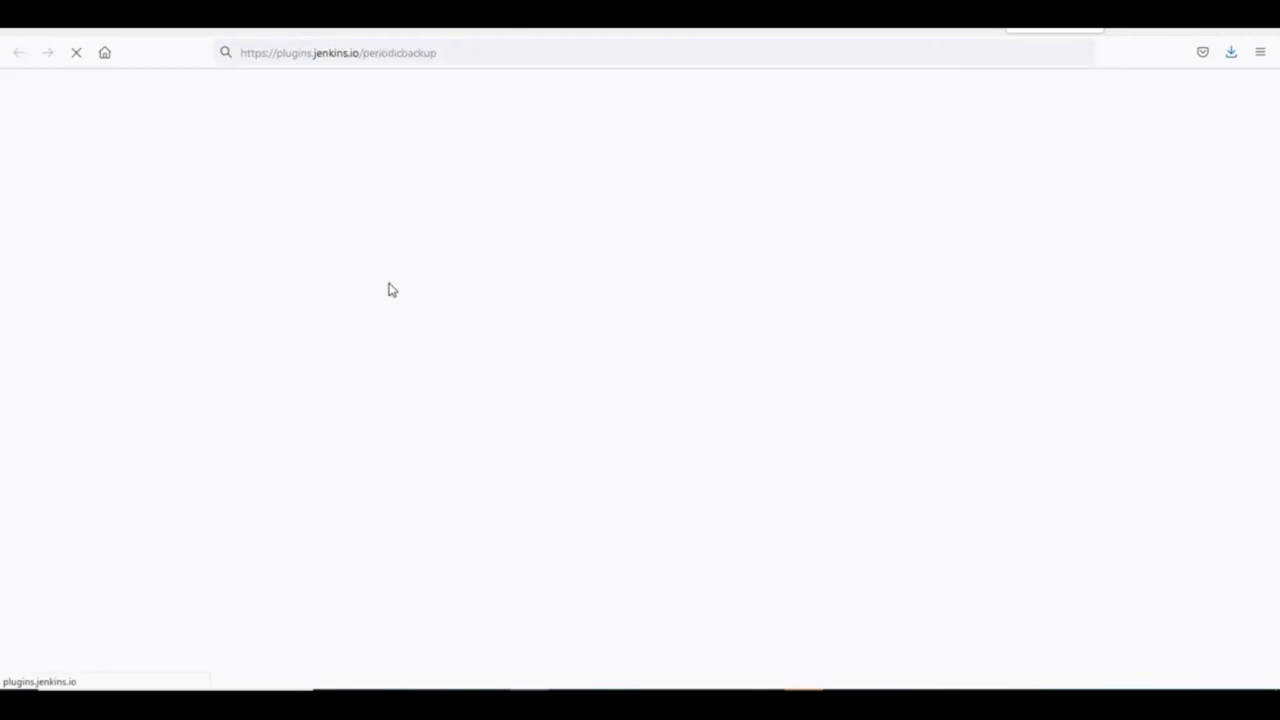
left_click(955, 25)
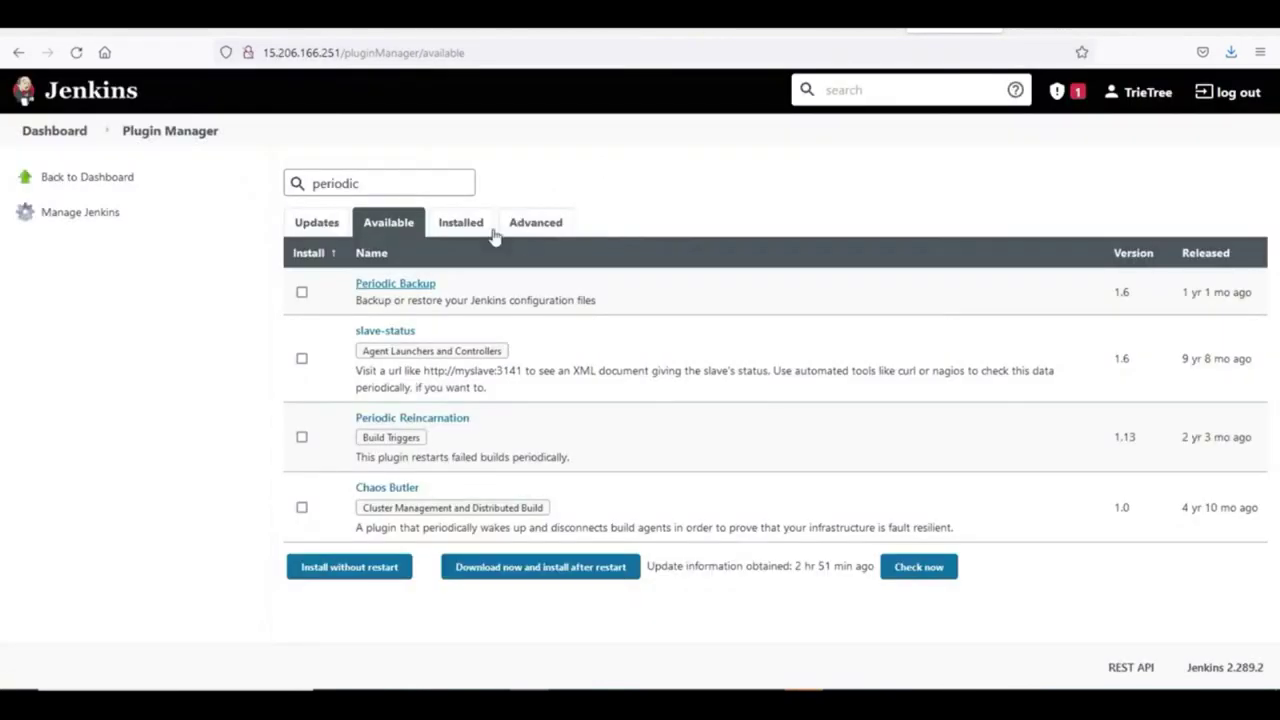
left_click(302, 291)
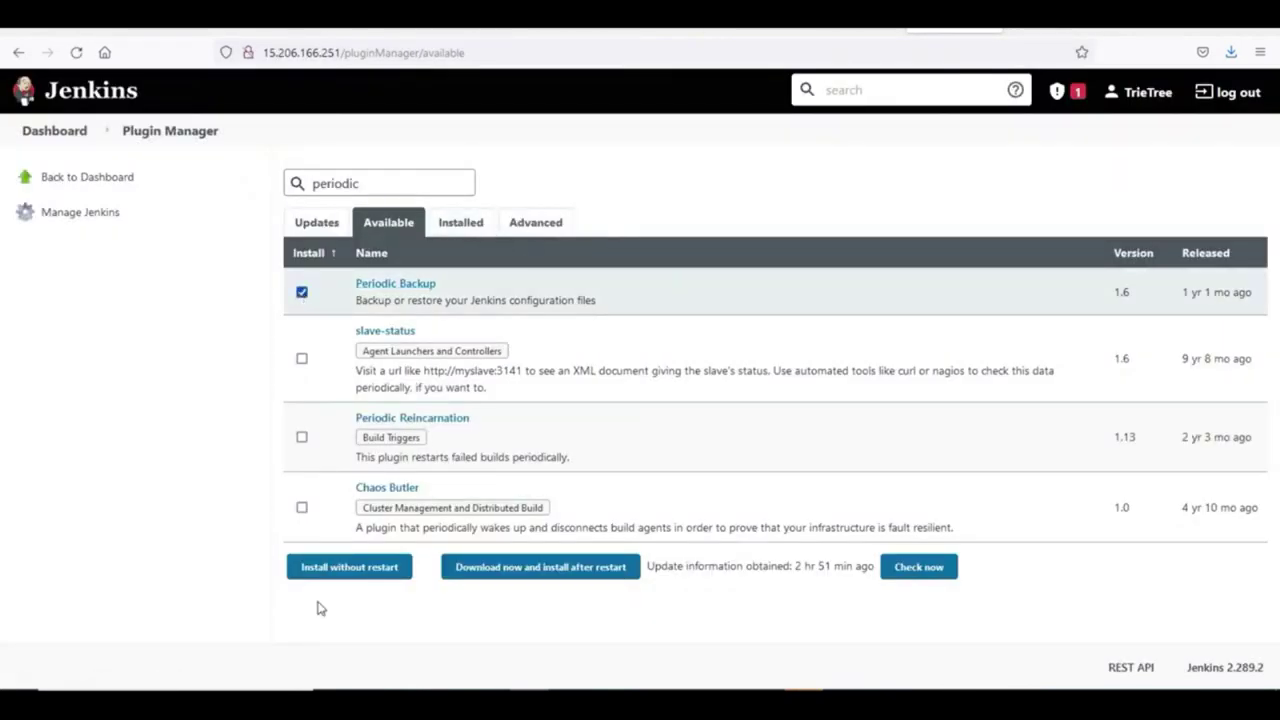
left_click(366, 578)
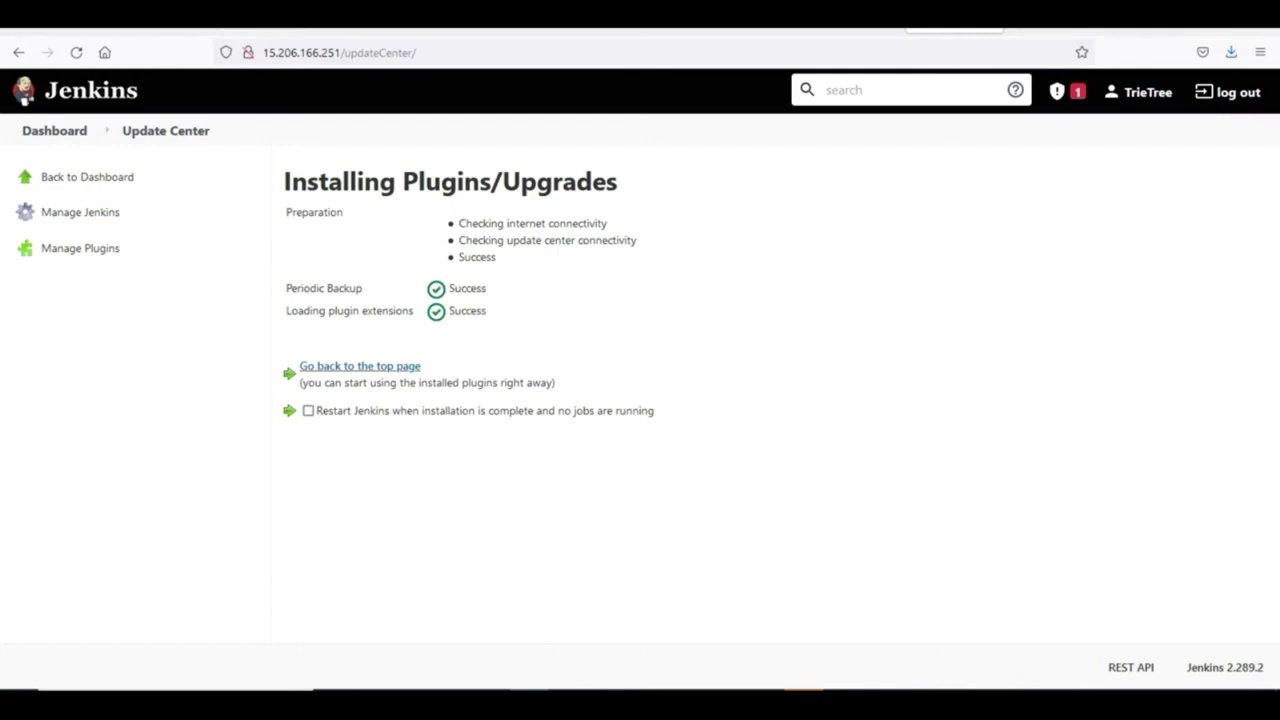
left_click(443, 642)
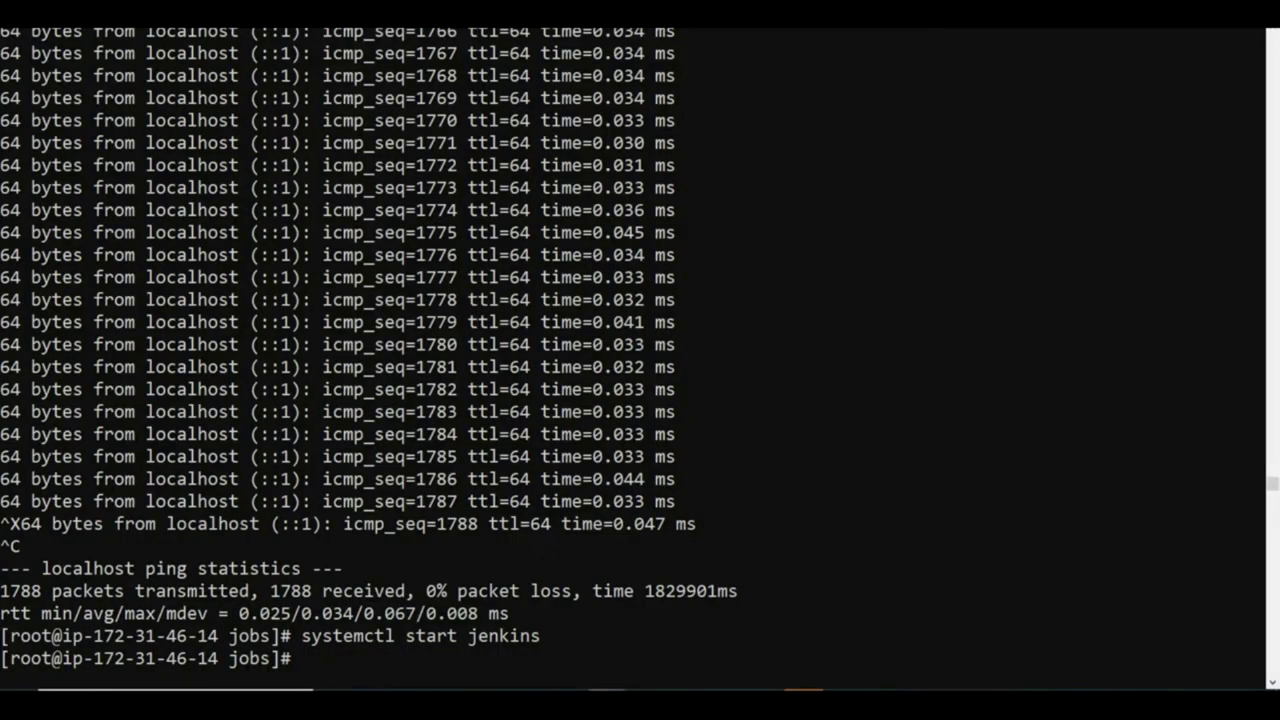
- Create the directory /opt/backupdir-jen on the server with mkdir
left_click(656, 657)
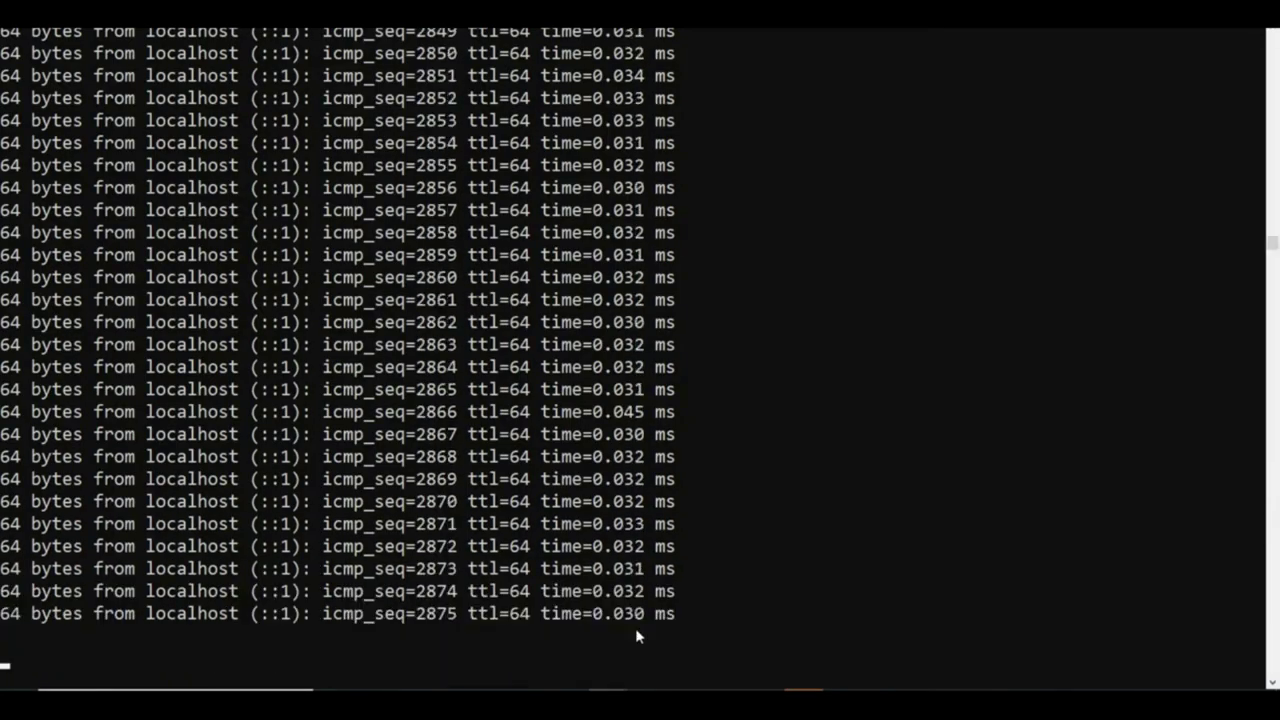
mouse_move(443, 617)
left_click(500, 607)
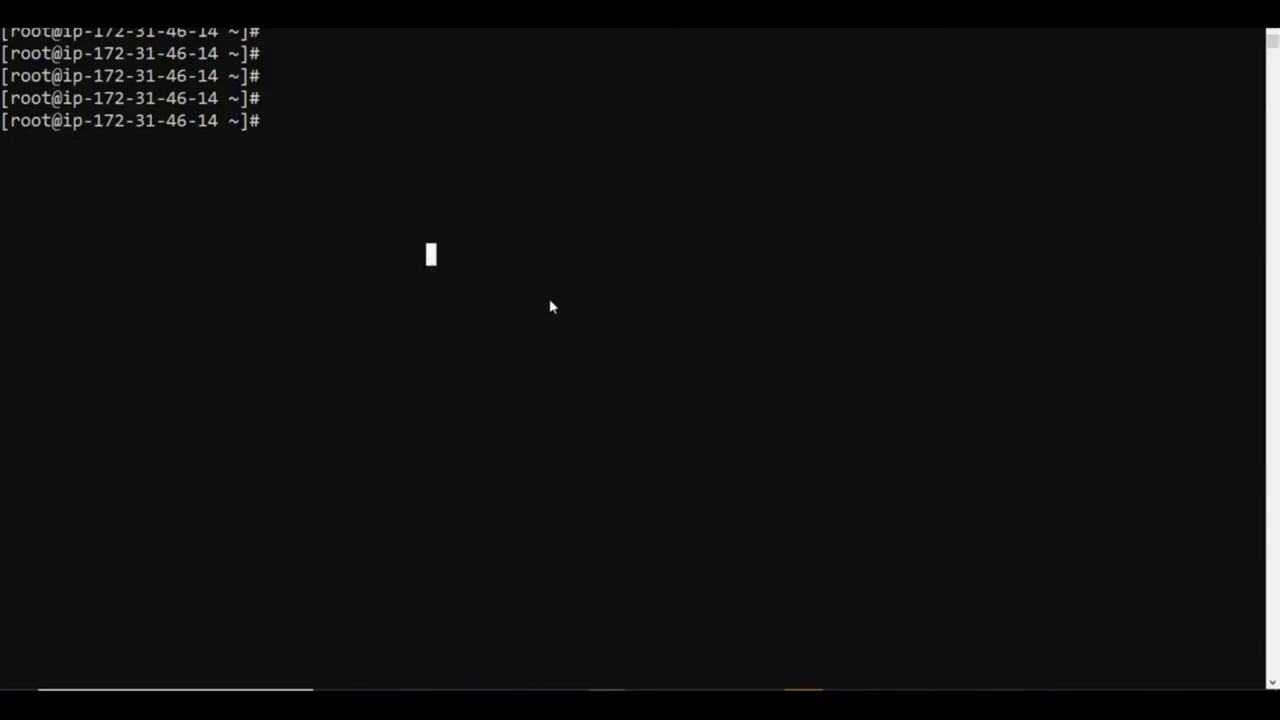
type("mkdir /opt")
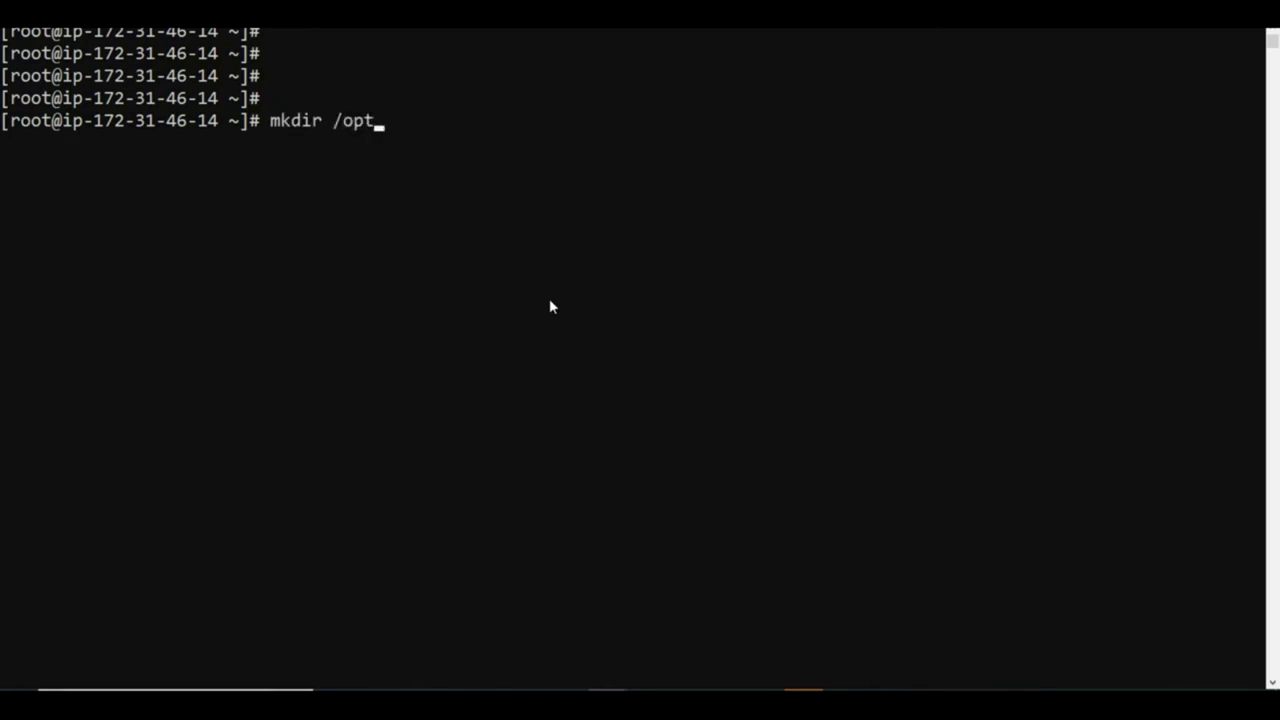
type("/backupdir")
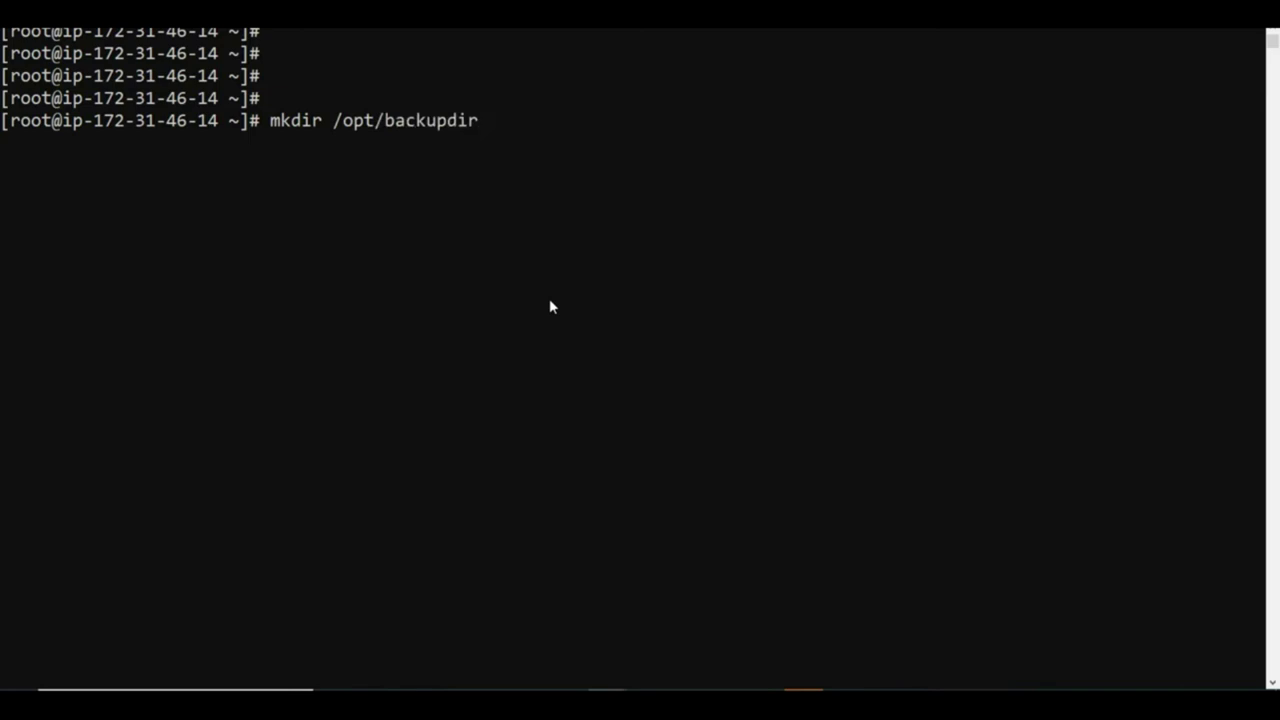
key("Left")
key("Left")
key("Left")
key("Left")
key("Right")
key("Right")
key("Right")
key("Right")
type("-jen")
key("Return")
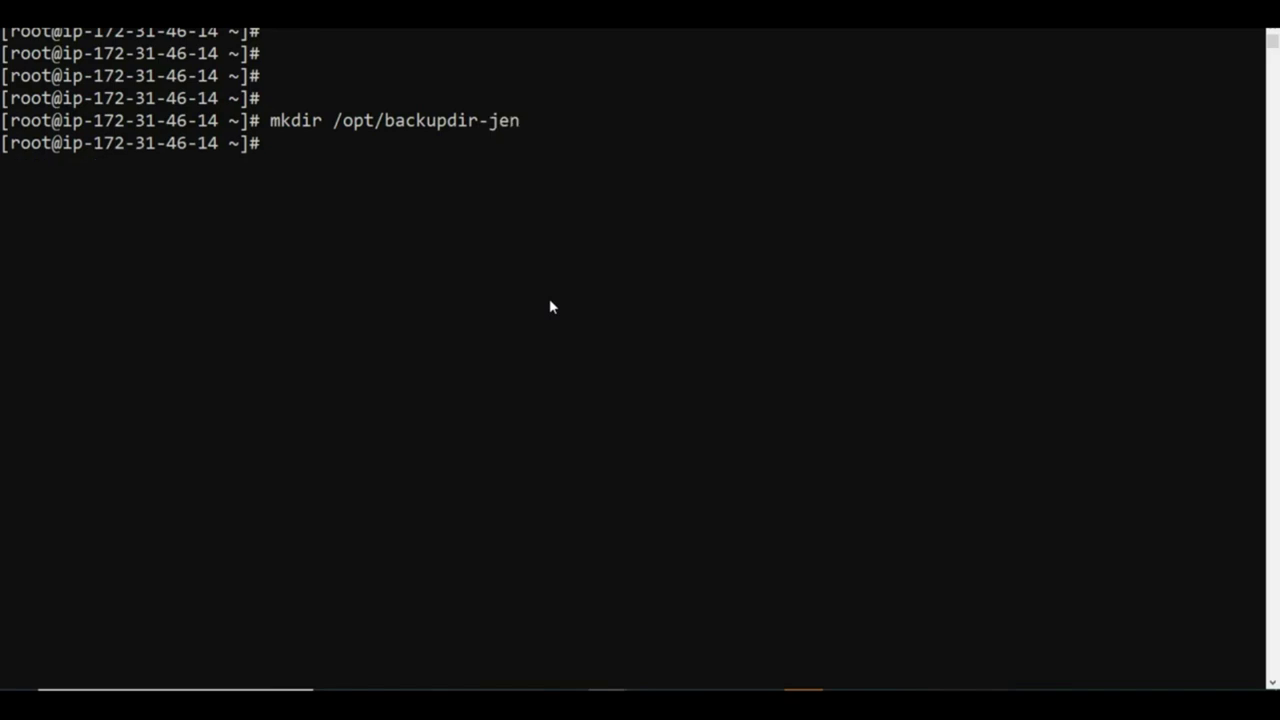
- Make jenkins:jenkins the recursive owner of /opt/backupdir-jen
type("chmod")
key("BackSpace")
key("BackSpace")
key("BackSpace")
type("own -R je")
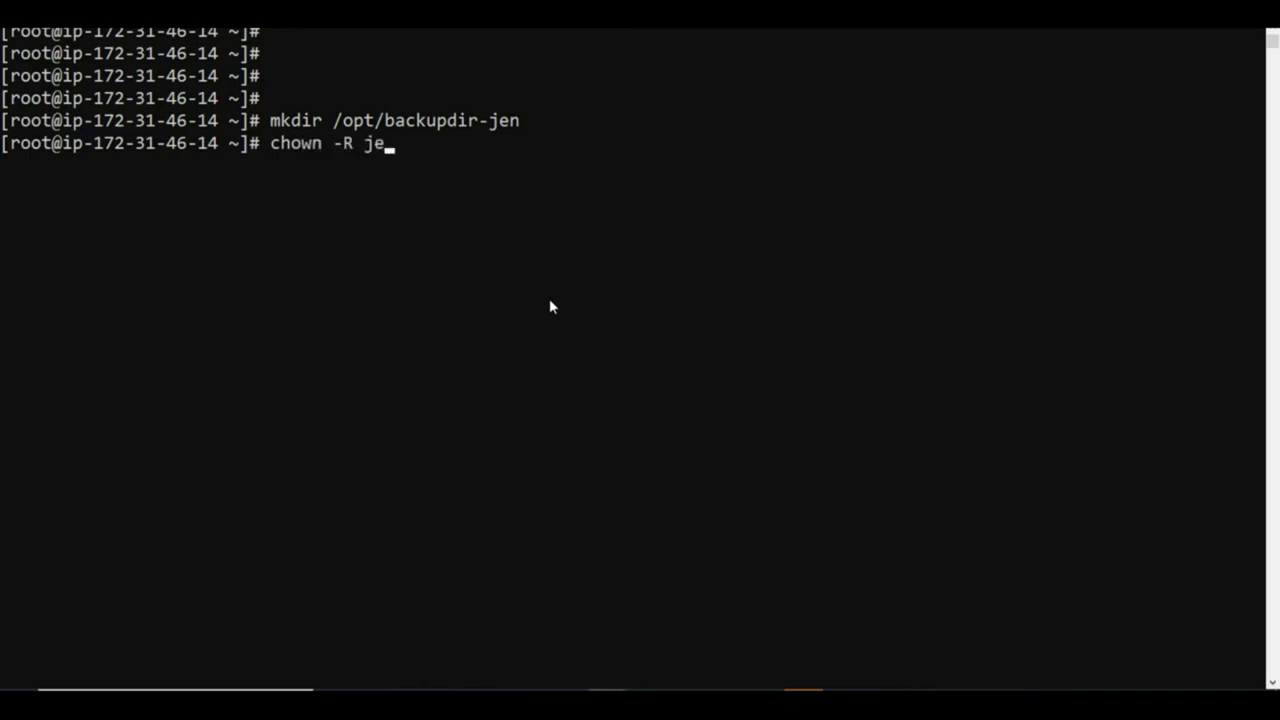
type("nkins:jenkins")
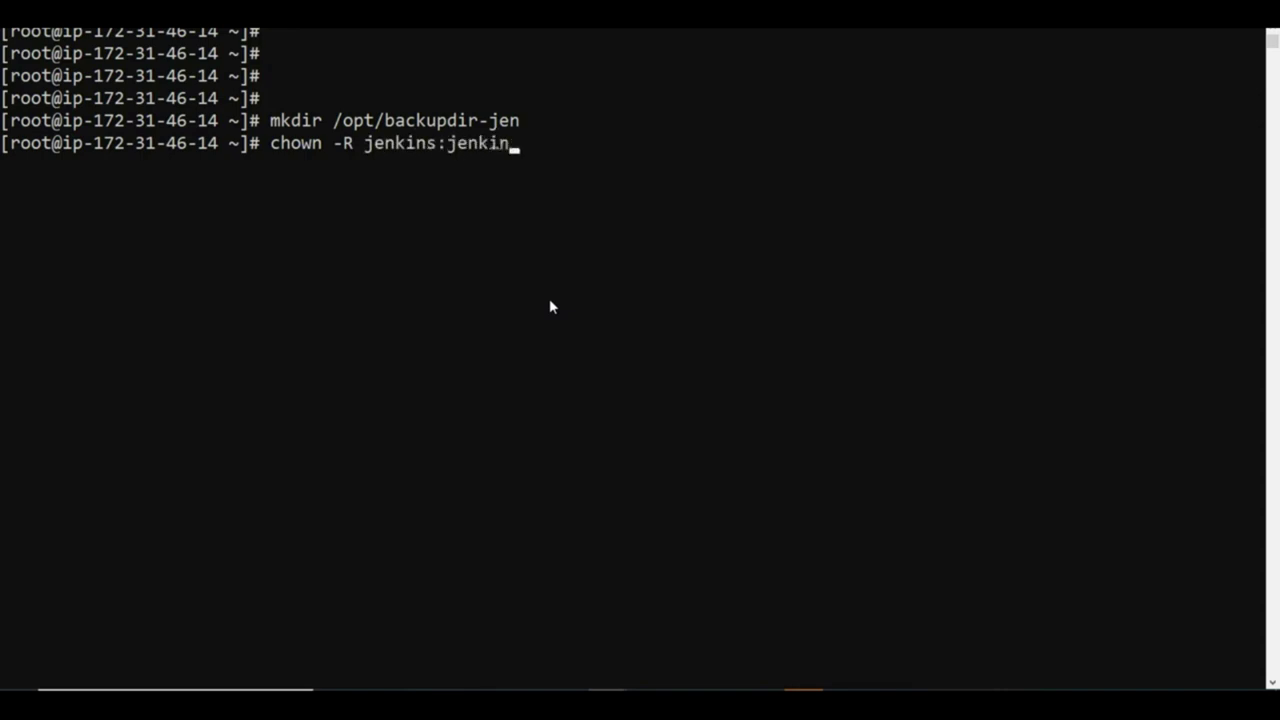
type(" /opt/ba")
key("Tab")
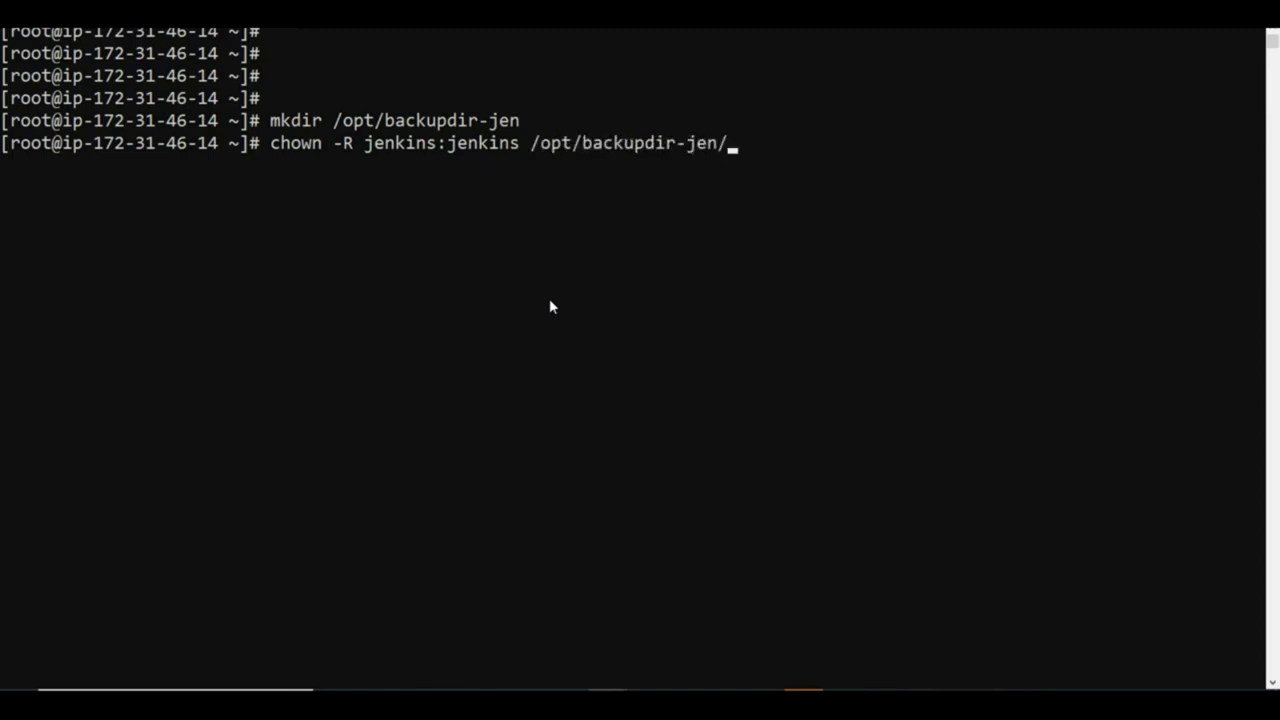
key("Return")
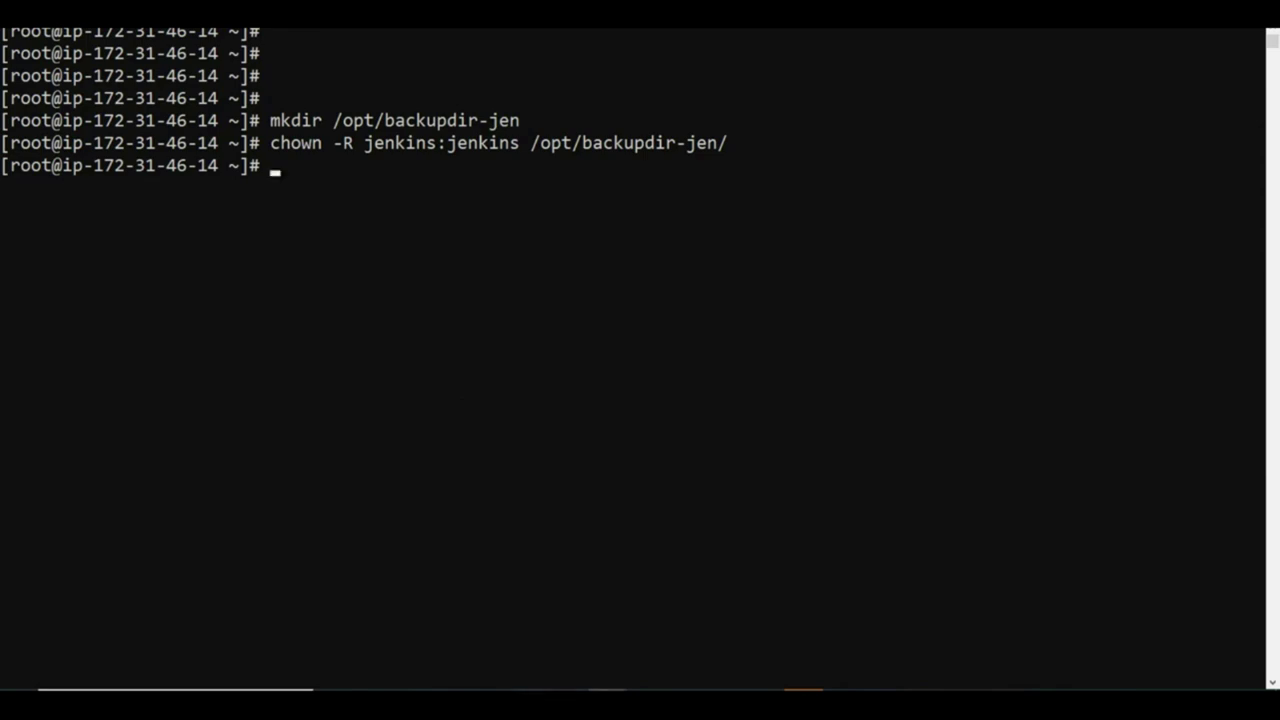
left_click(529, 700)
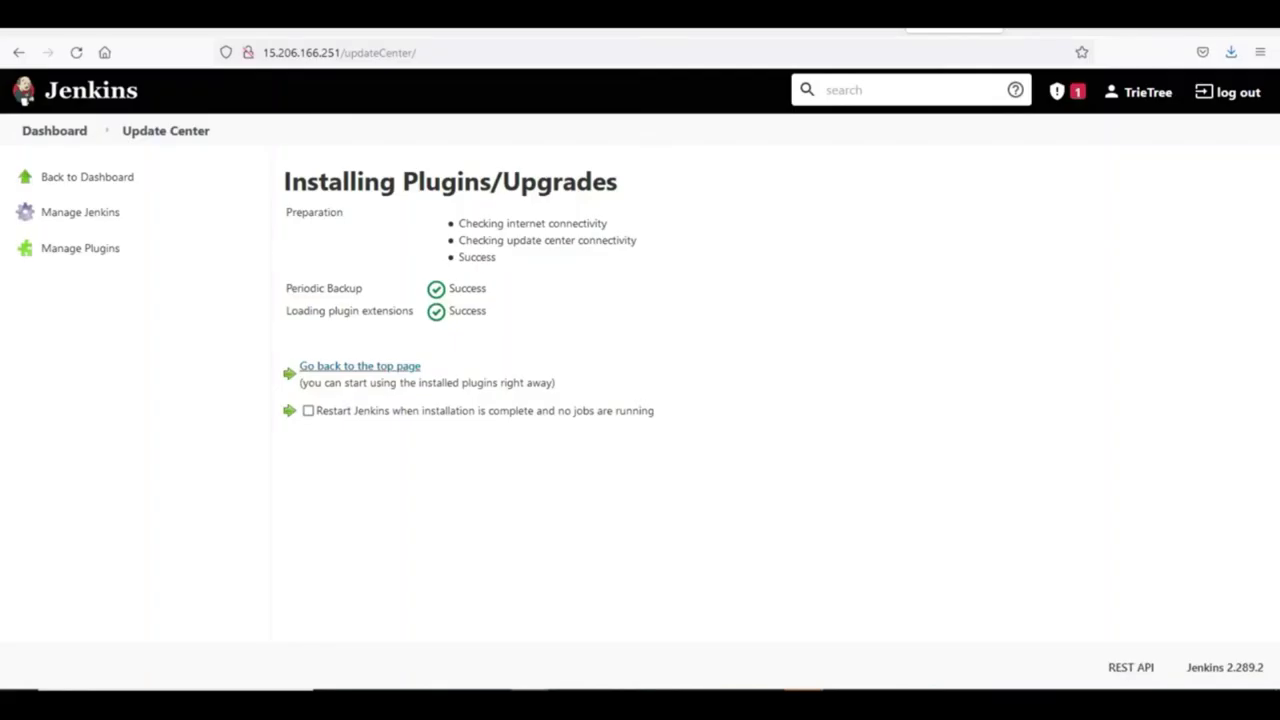
- Open the configuration page of the Periodic Backup Manager
left_click(105, 222)
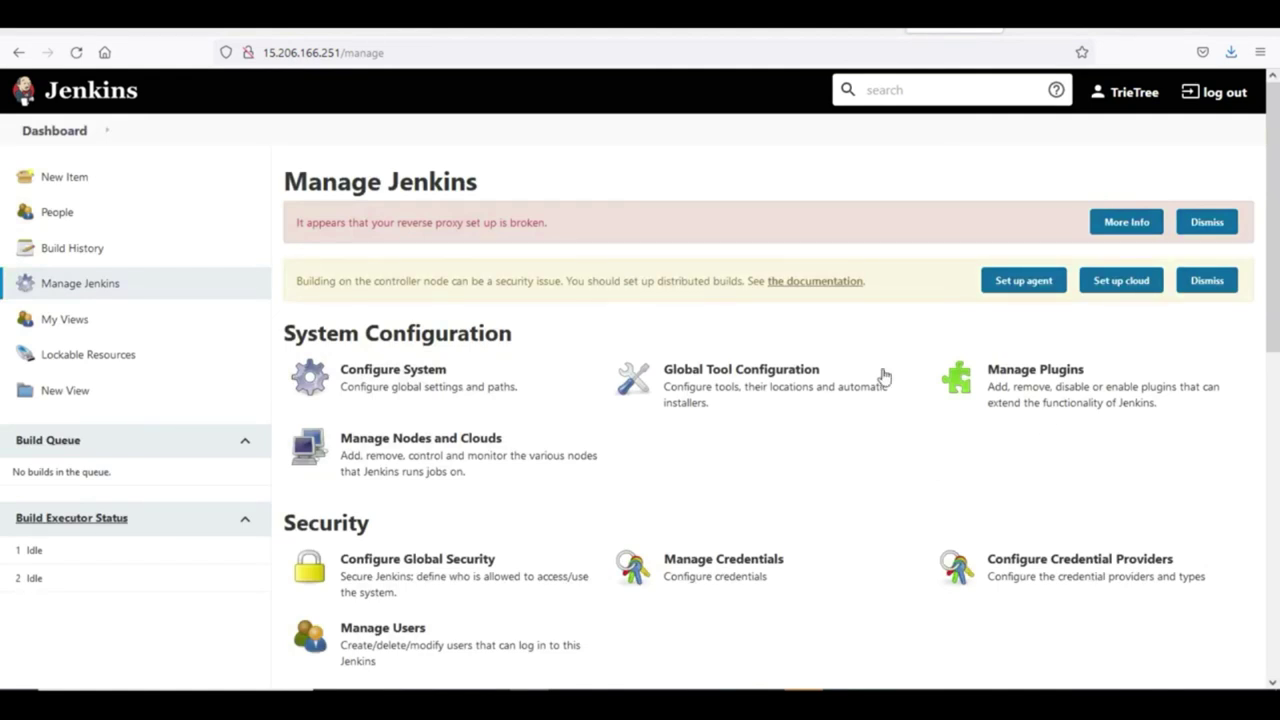
left_click(212, 32)
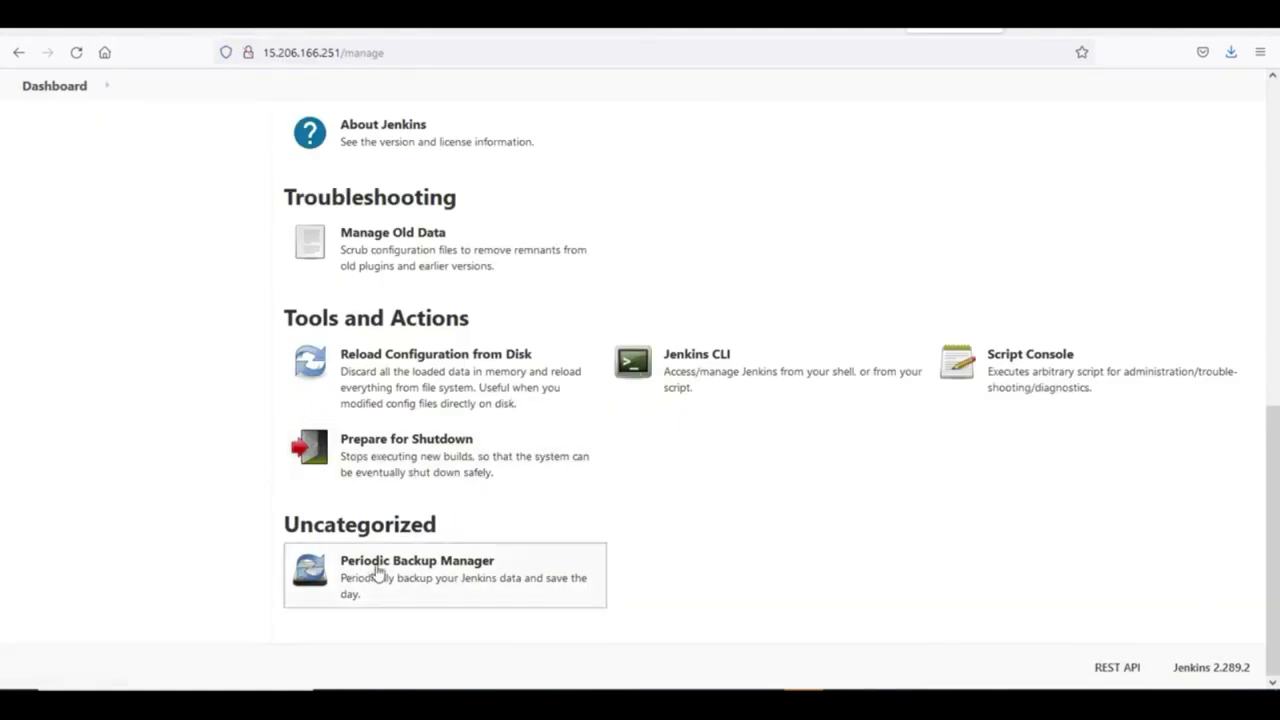
left_click(412, 578)
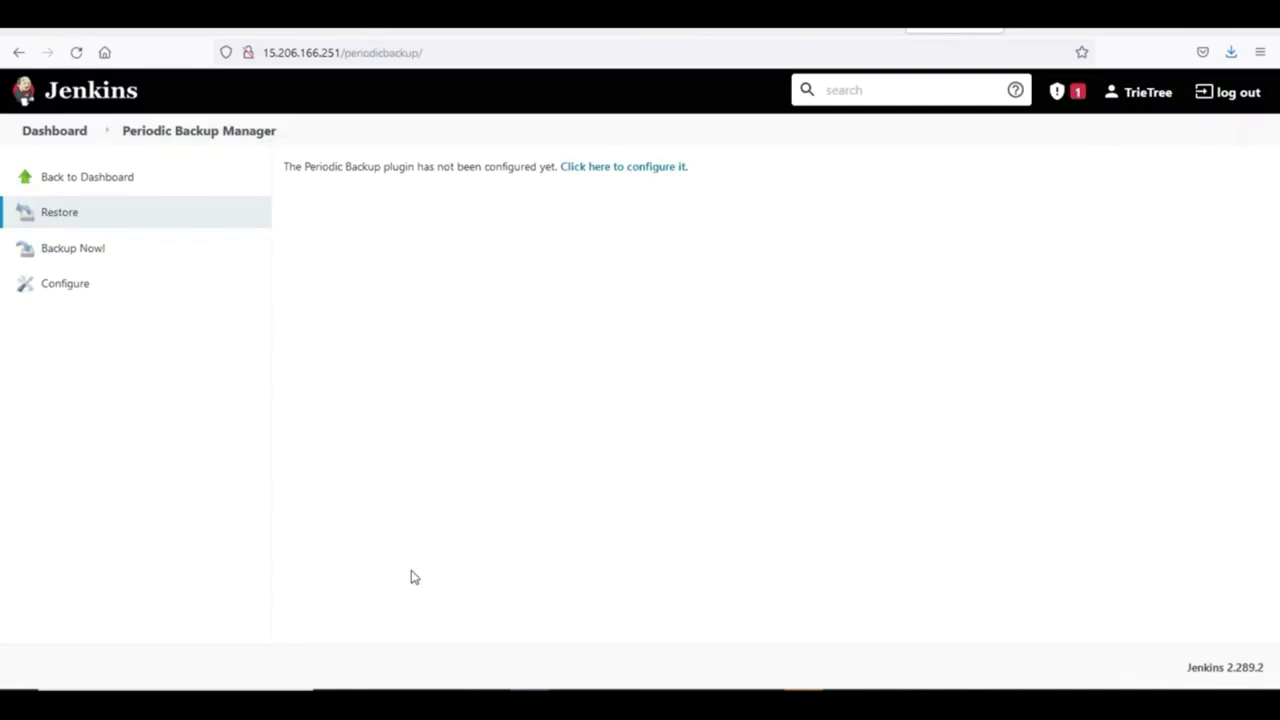
left_click(603, 170)
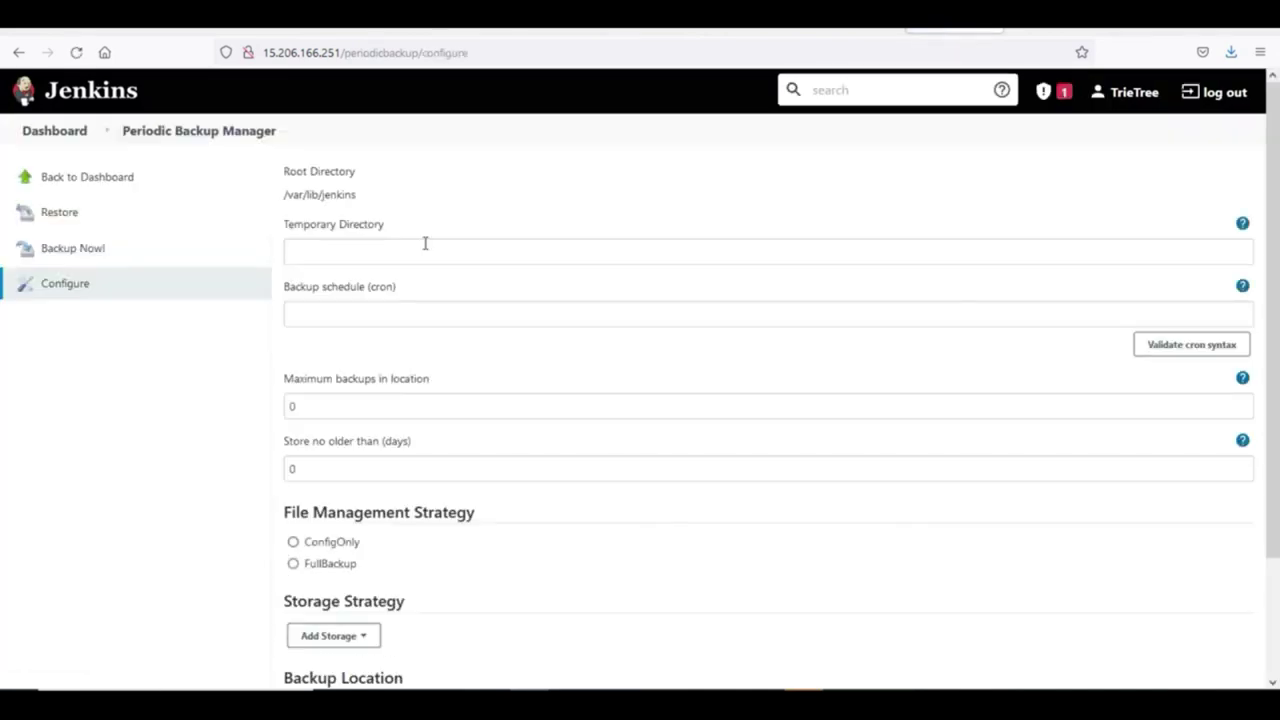
- Set temp directory /tmp, cron 0 1 * * *, maximum 20 backups and 10-day retention
left_click(399, 253)
type("/")
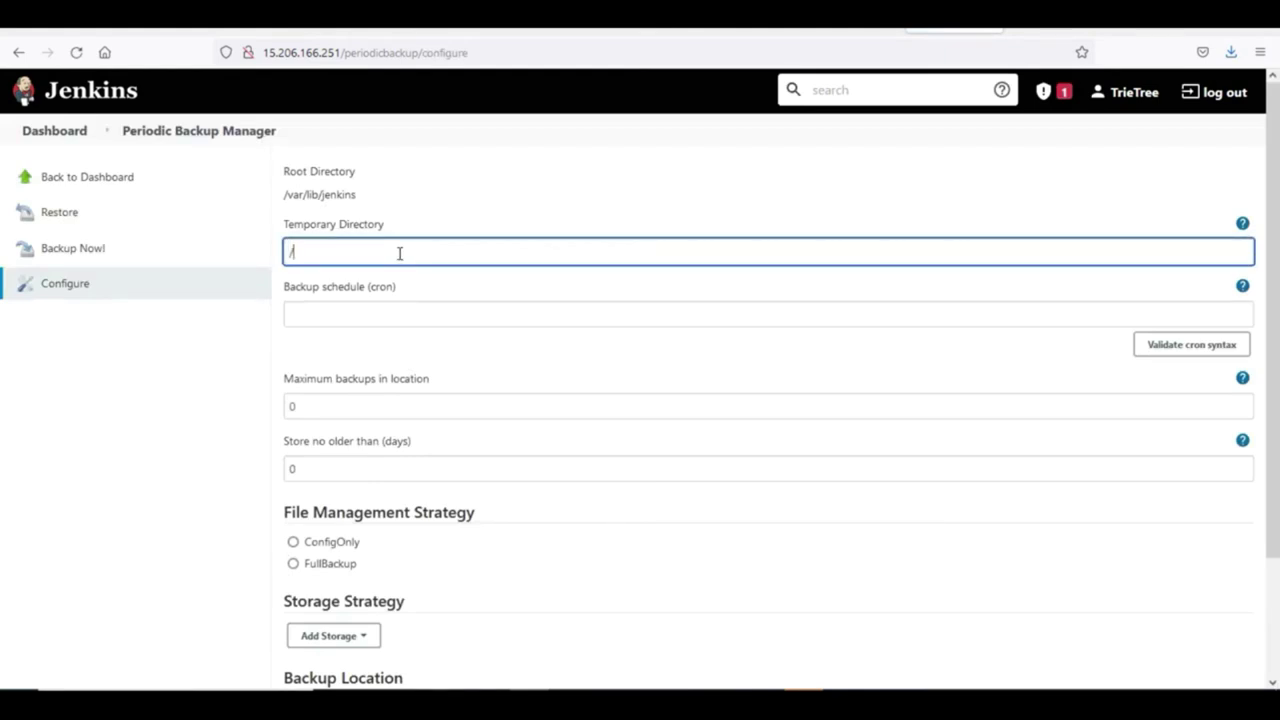
type("tmp")
left_click(367, 311)
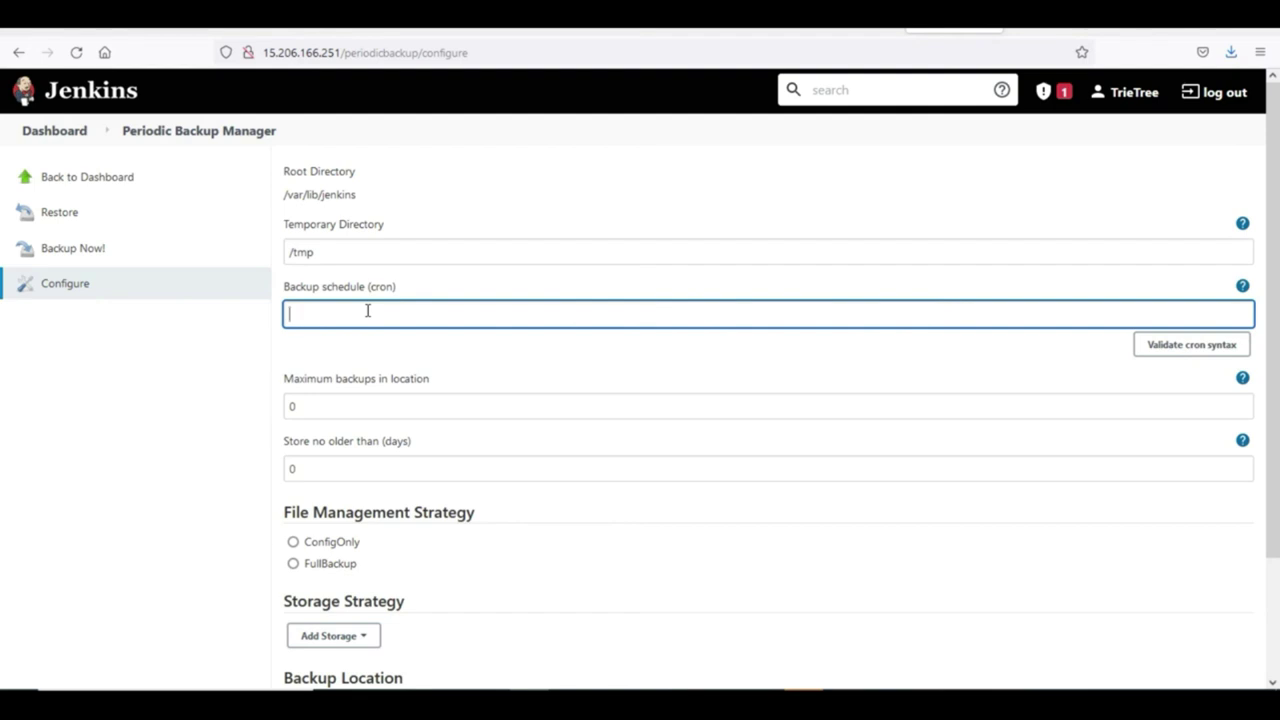
type("0 1 * * *")
double_click(341, 405)
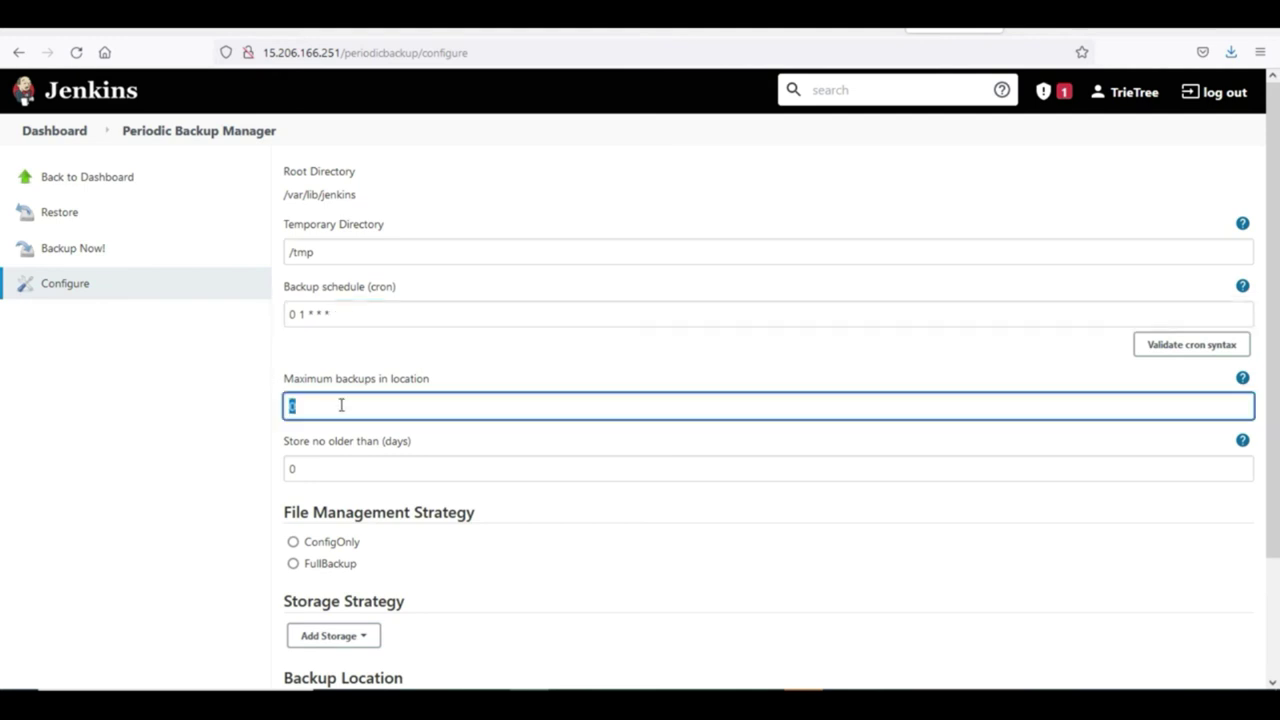
left_click(325, 462)
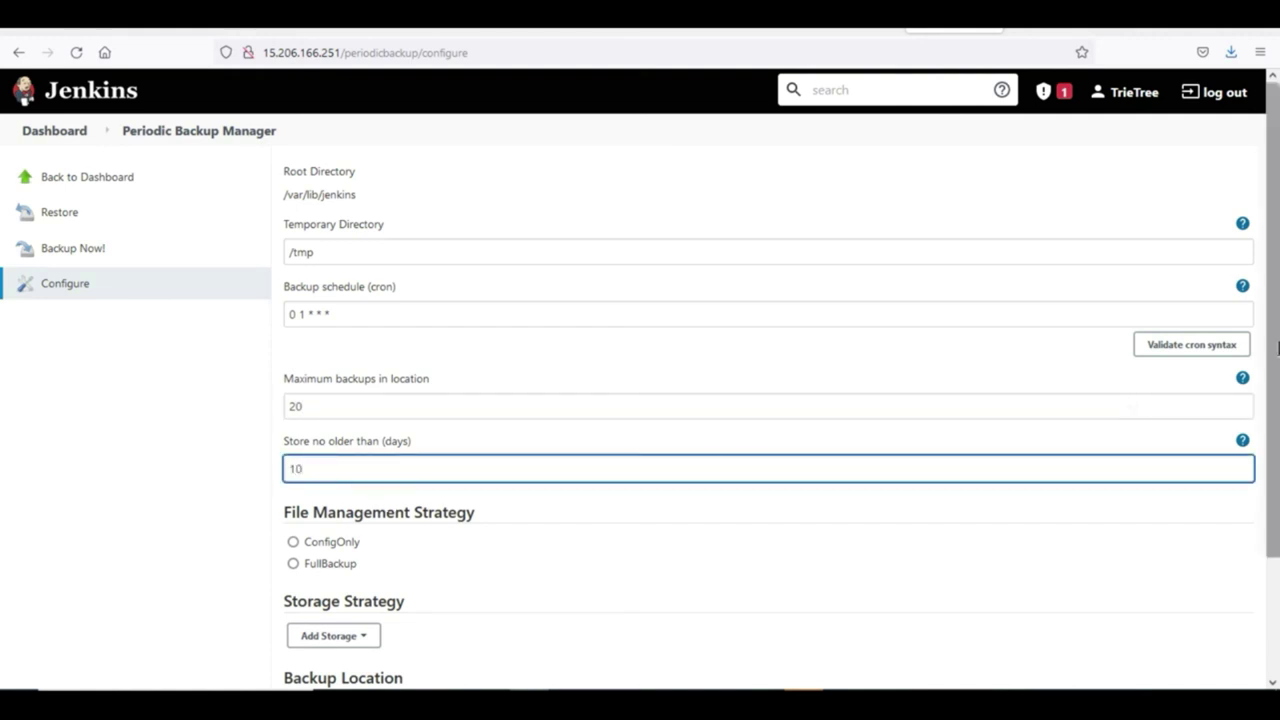
scroll(1277, 418, "down", 3)
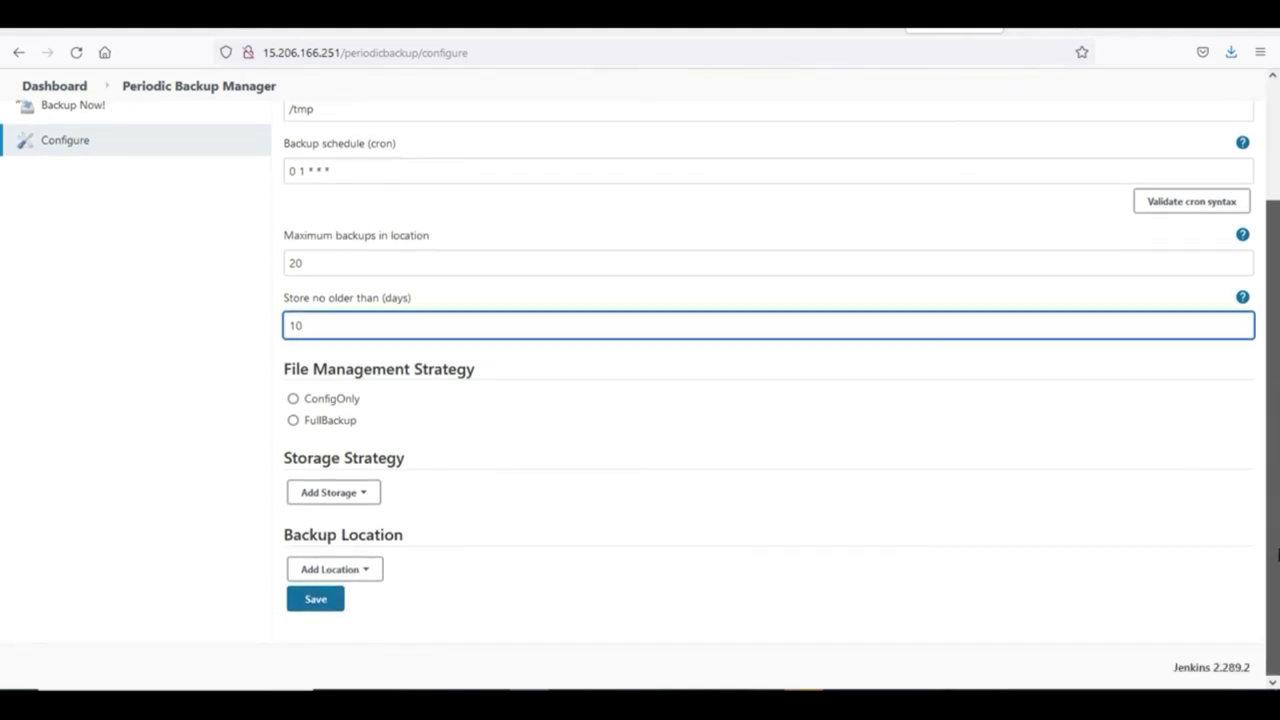
- Choose the FullBackup strategy and add TarGzStorage as the backup storage
left_click(293, 400)
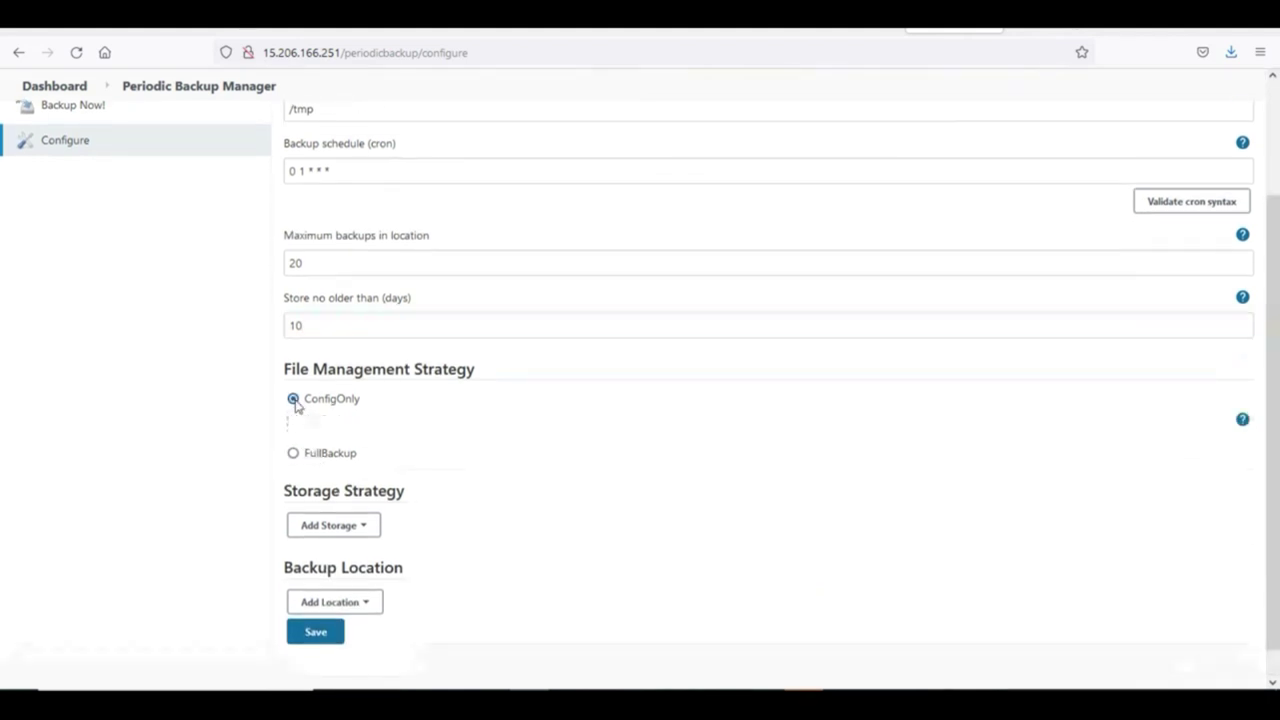
left_click(293, 453)
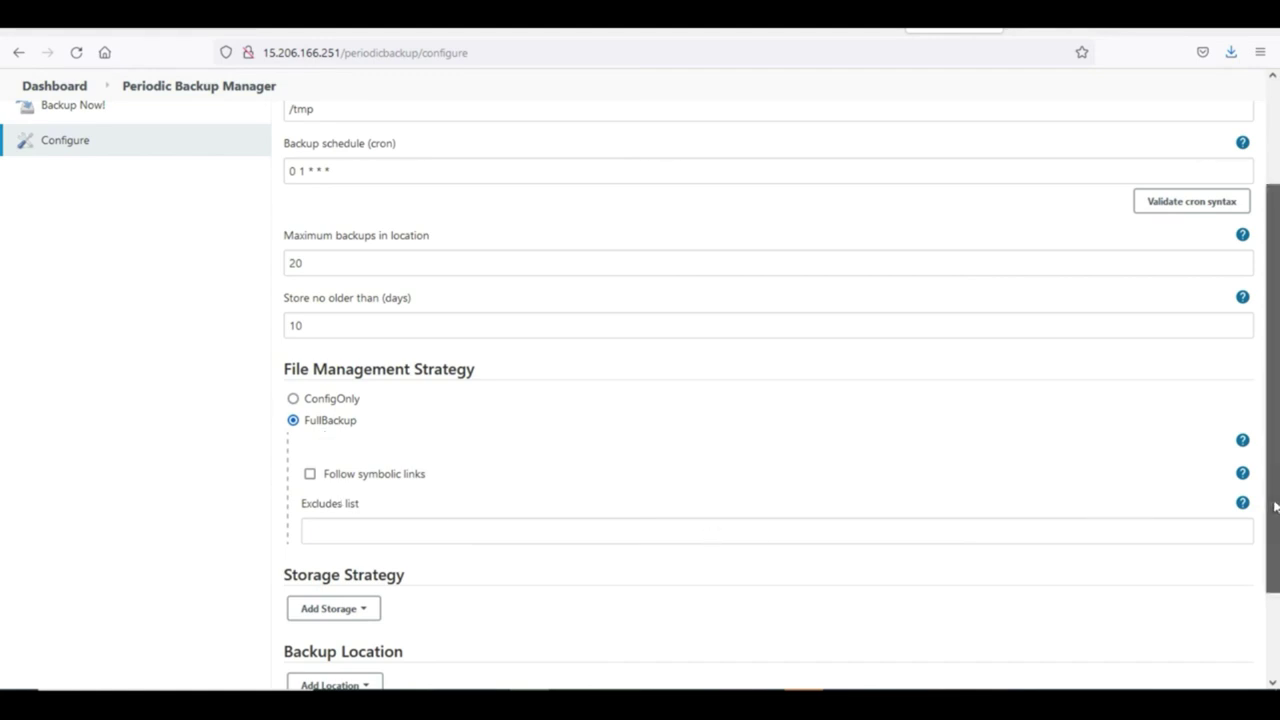
scroll(1275, 485, "down", 3)
left_click(344, 491)
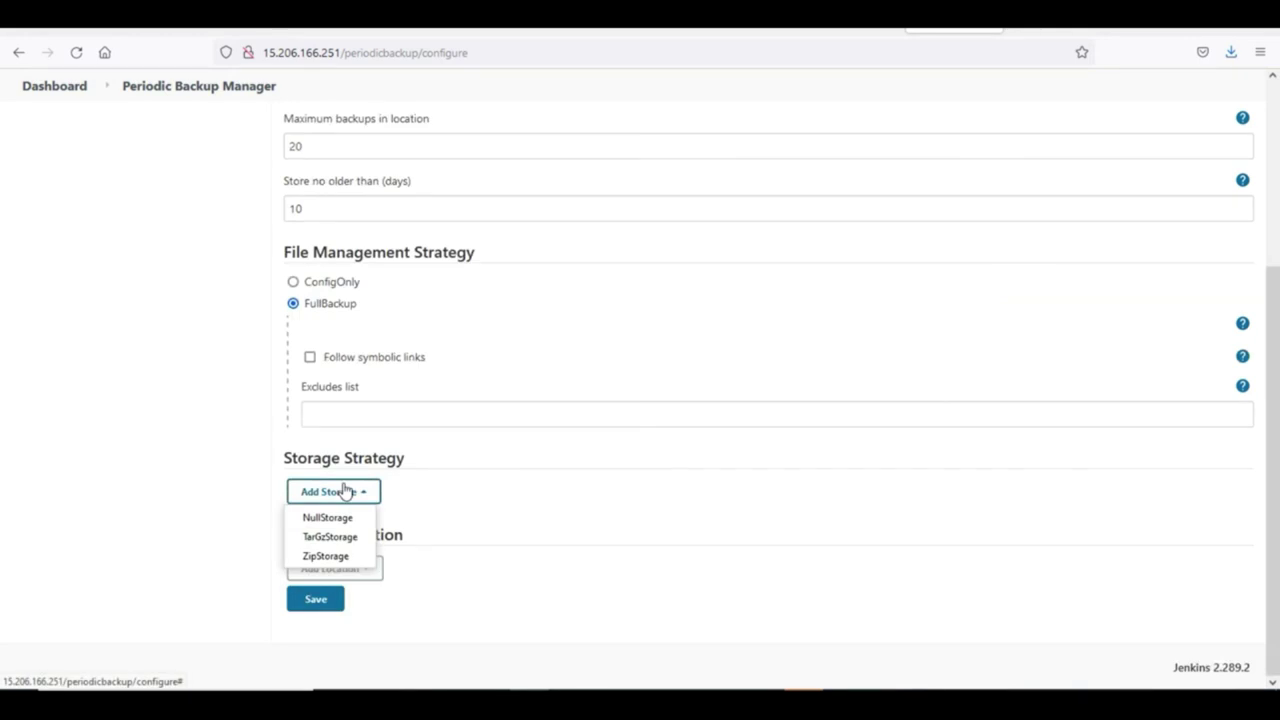
left_click(344, 538)
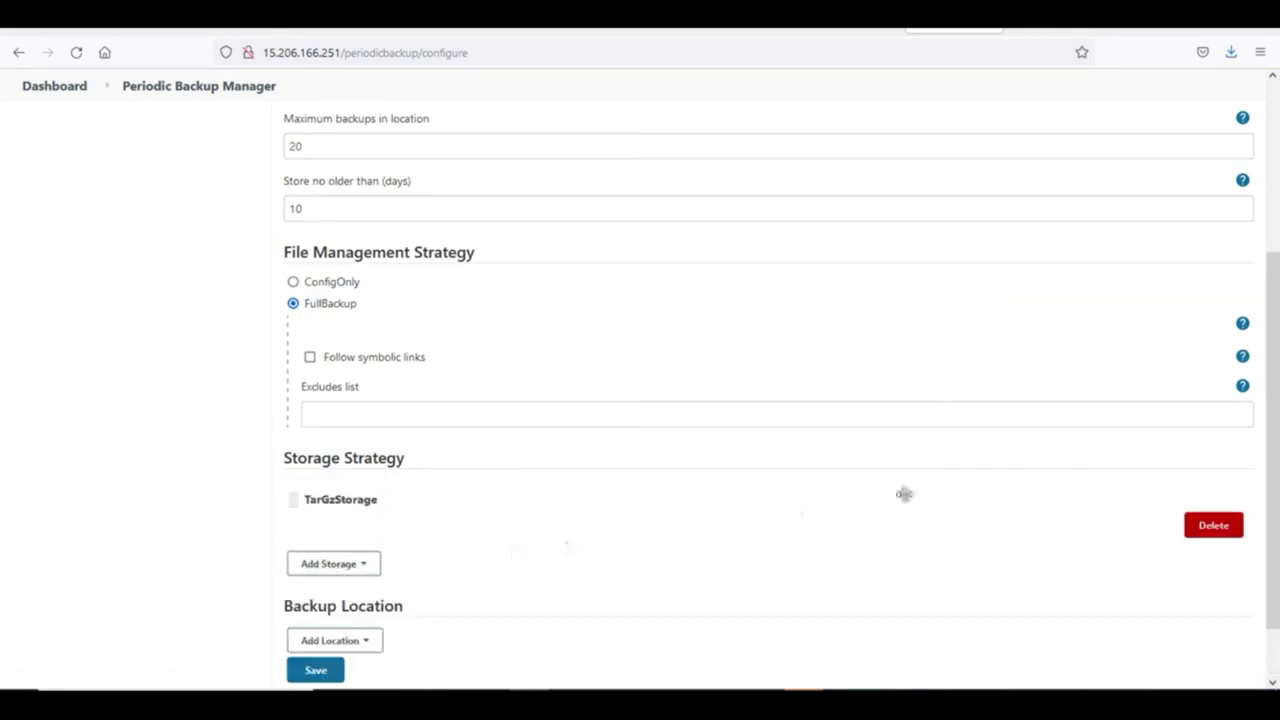
- Add a LocalDirectory backup location and select its path field
scroll(1276, 537, "down", 1)
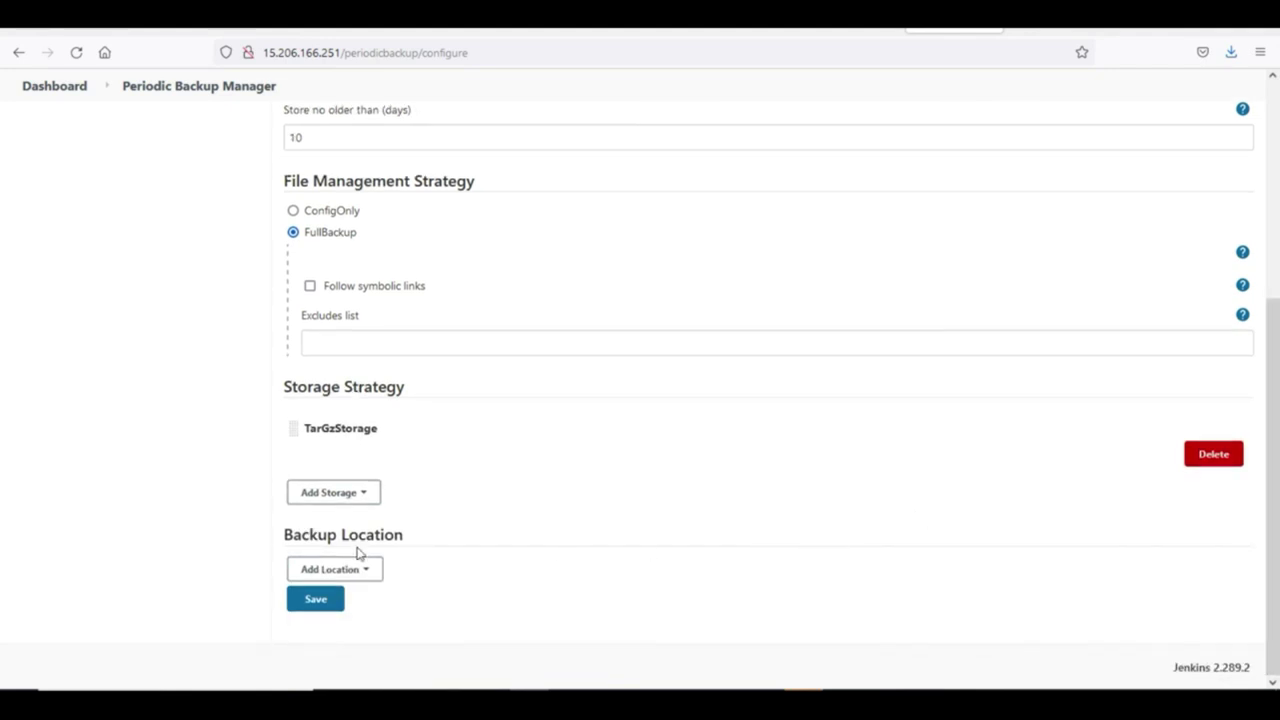
left_click(357, 576)
left_click(350, 596)
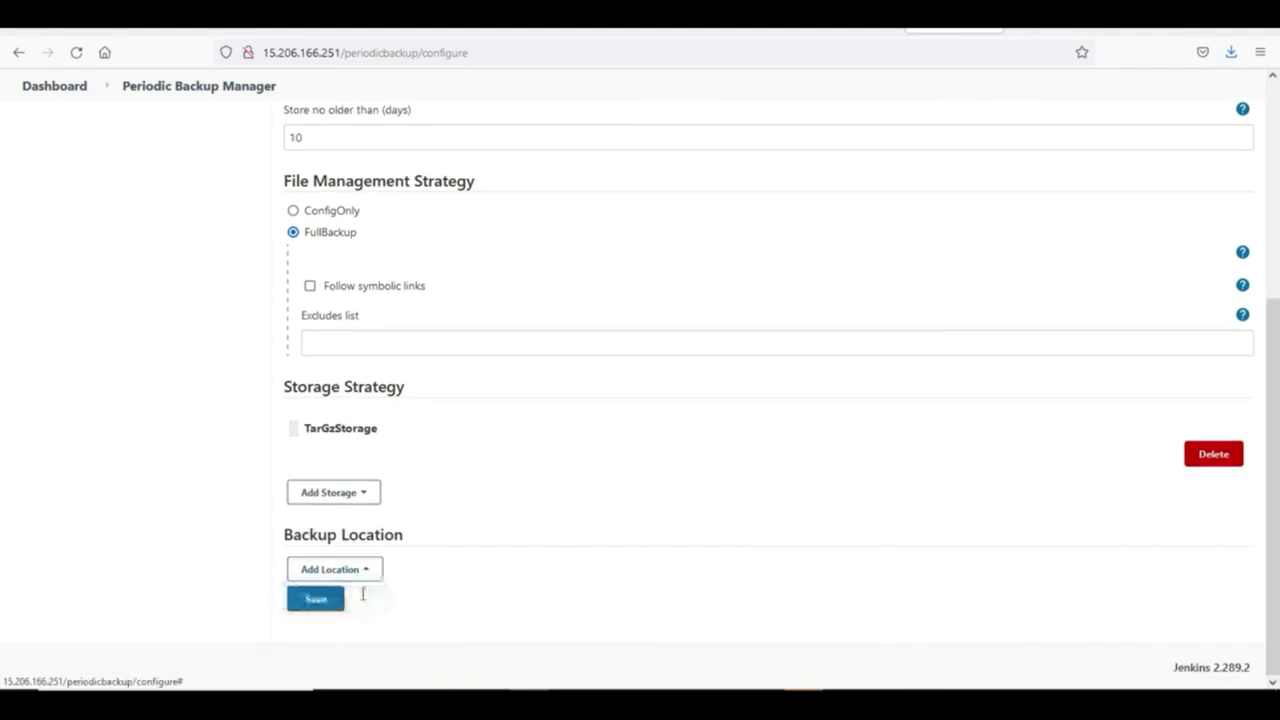
scroll(938, 520, "down", 2)
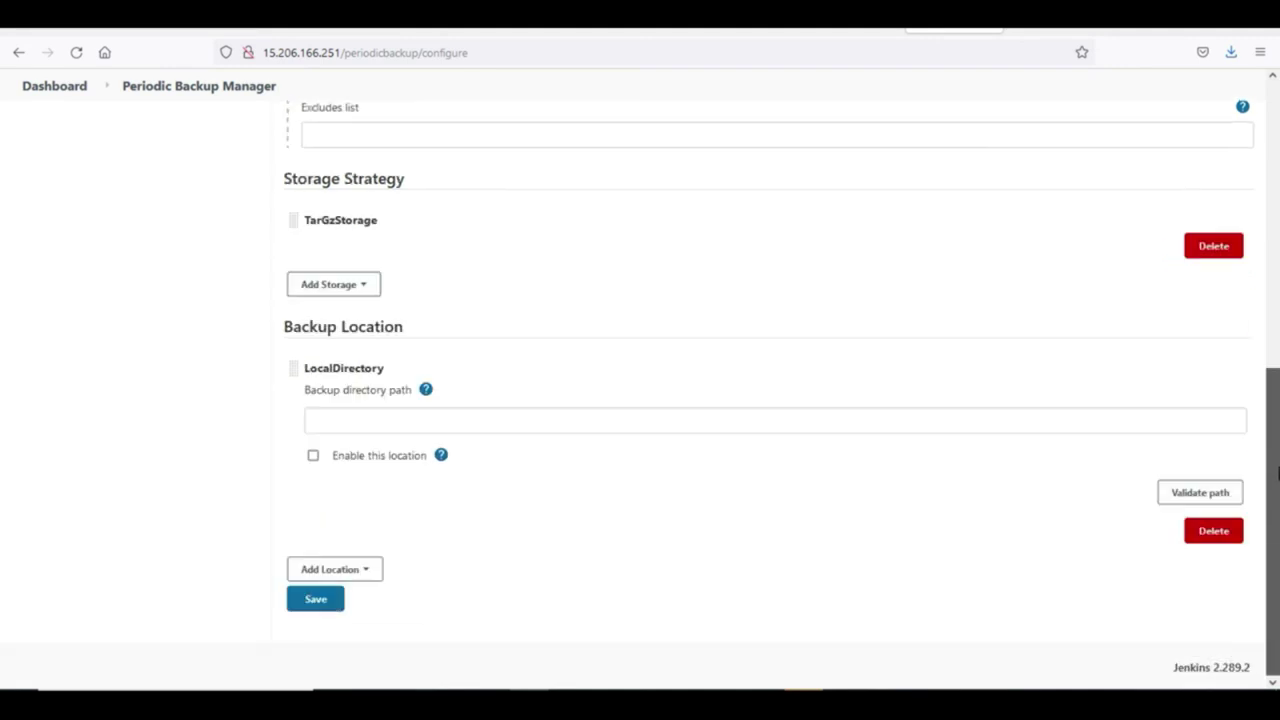
left_click(629, 425)
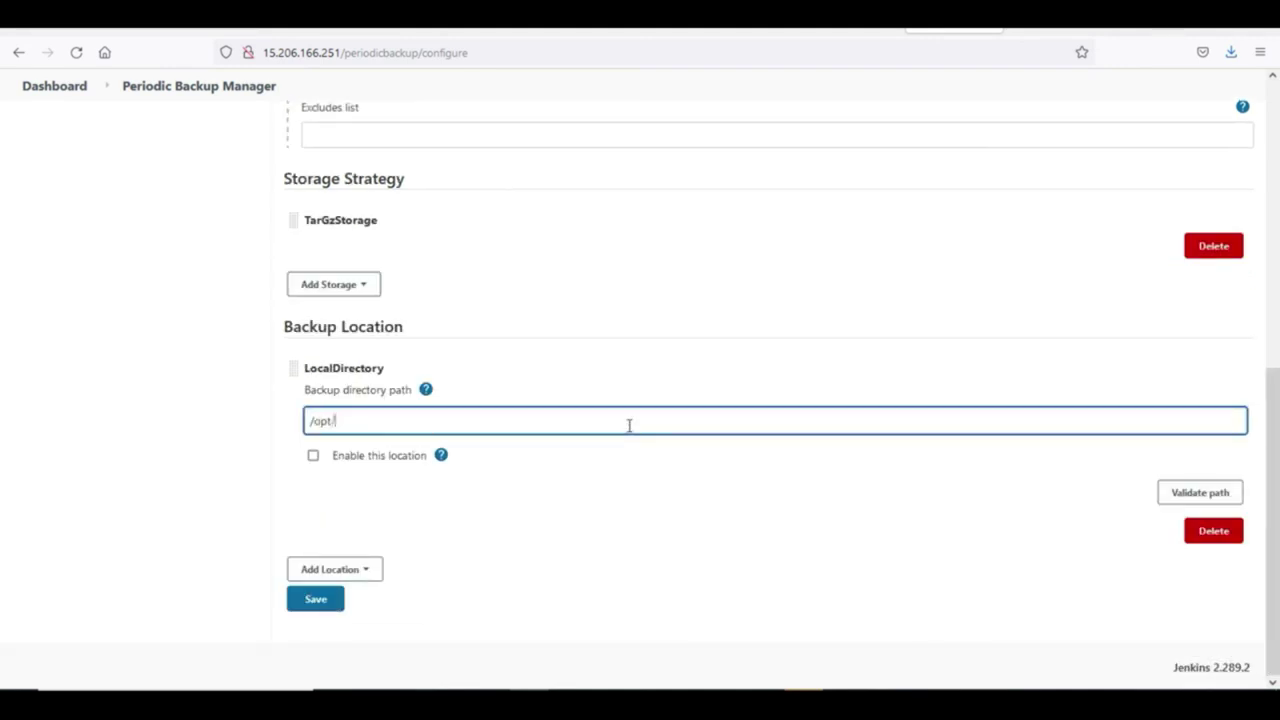
left_click(437, 625)
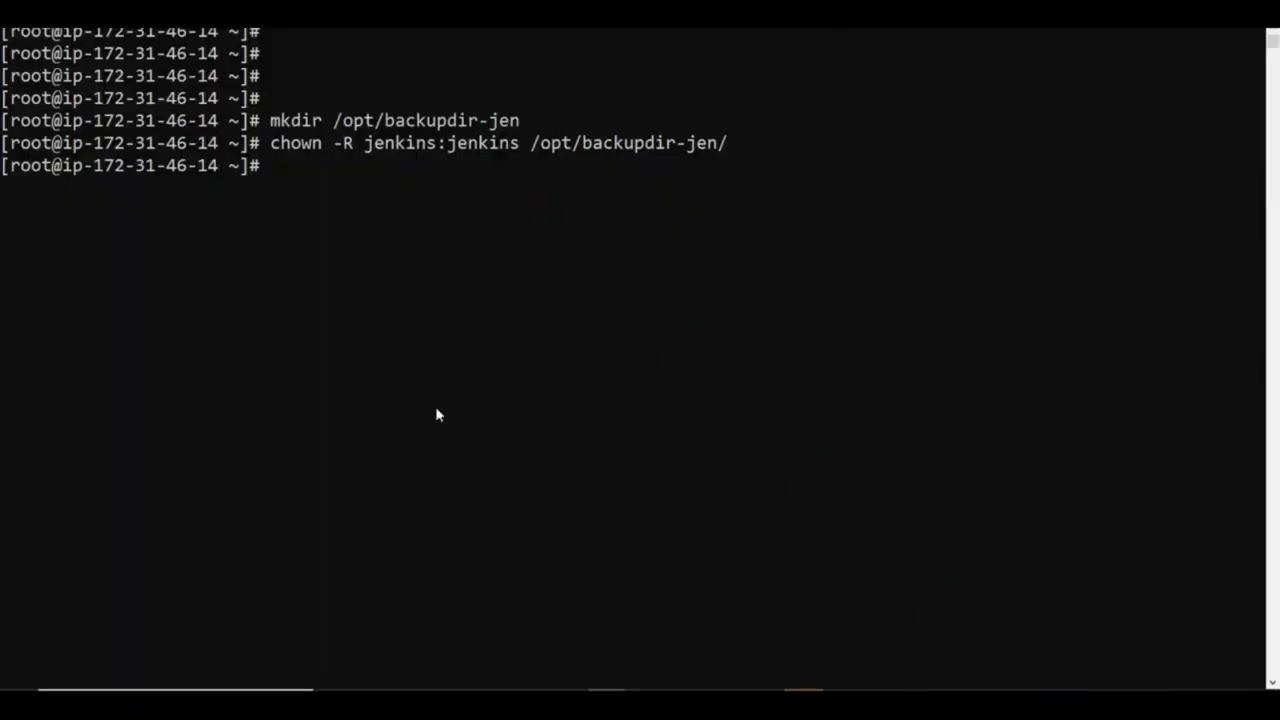
- Start ping localhost in the terminal and return to the LocalDirectory path field in Jenkins
type("ping localhost")
key("Return")
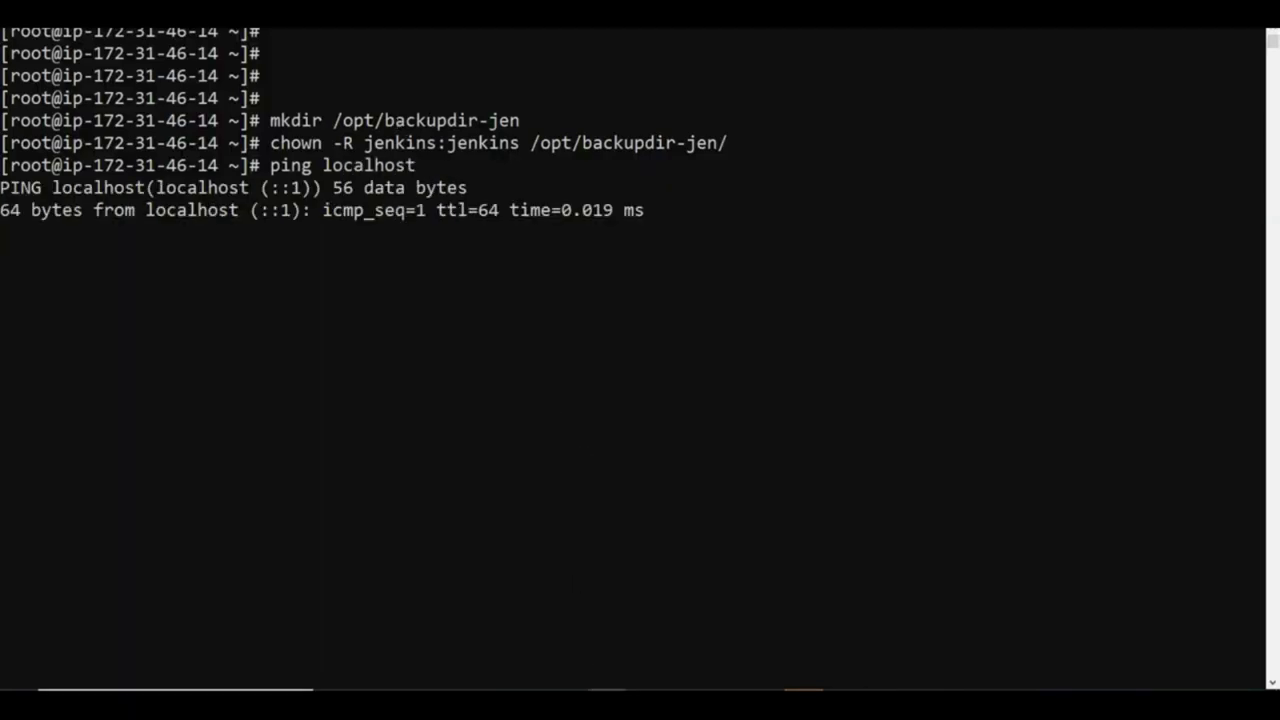
mouse_move(586, 688)
left_click(566, 625)
key("ctrl+a")
key("End")
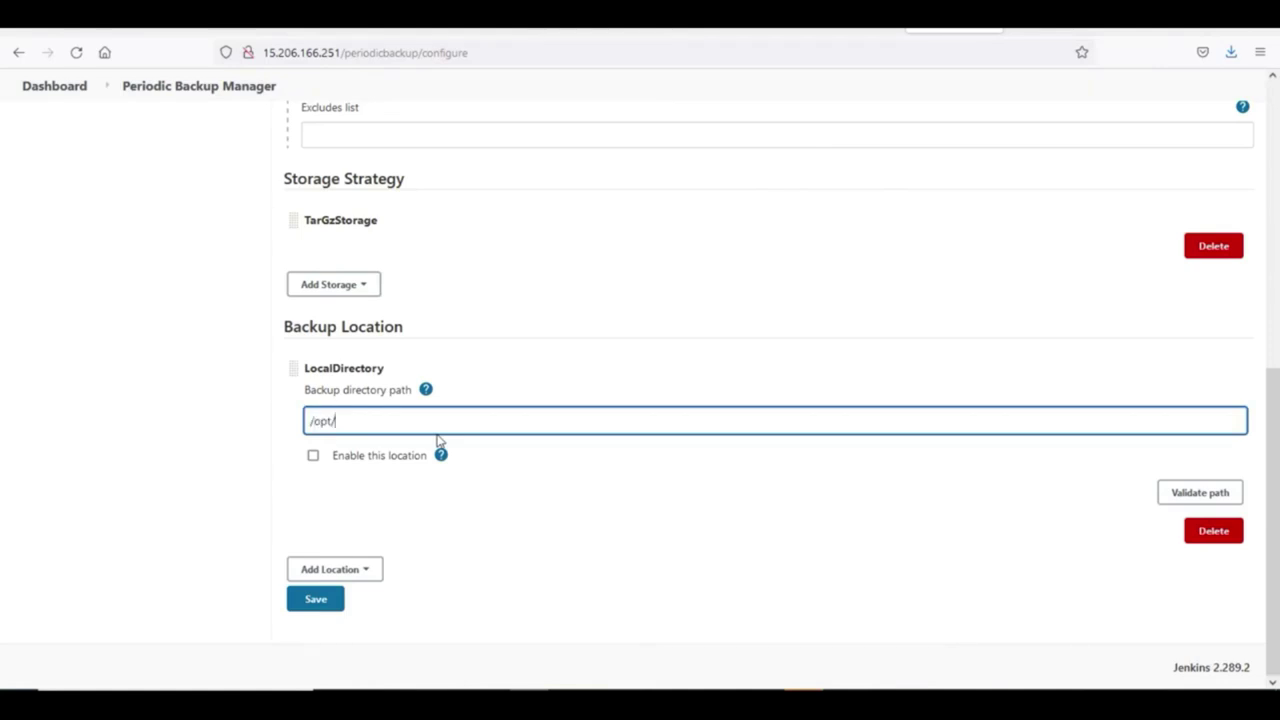
- Paste /opt/backupdir-jen as the backup path, enable and validate the location, then save
key("alt+Tab")
double_click(407, 121)
key("alt+Tab")
key("ctrl+a")
type("/opt/backupdir-jen")
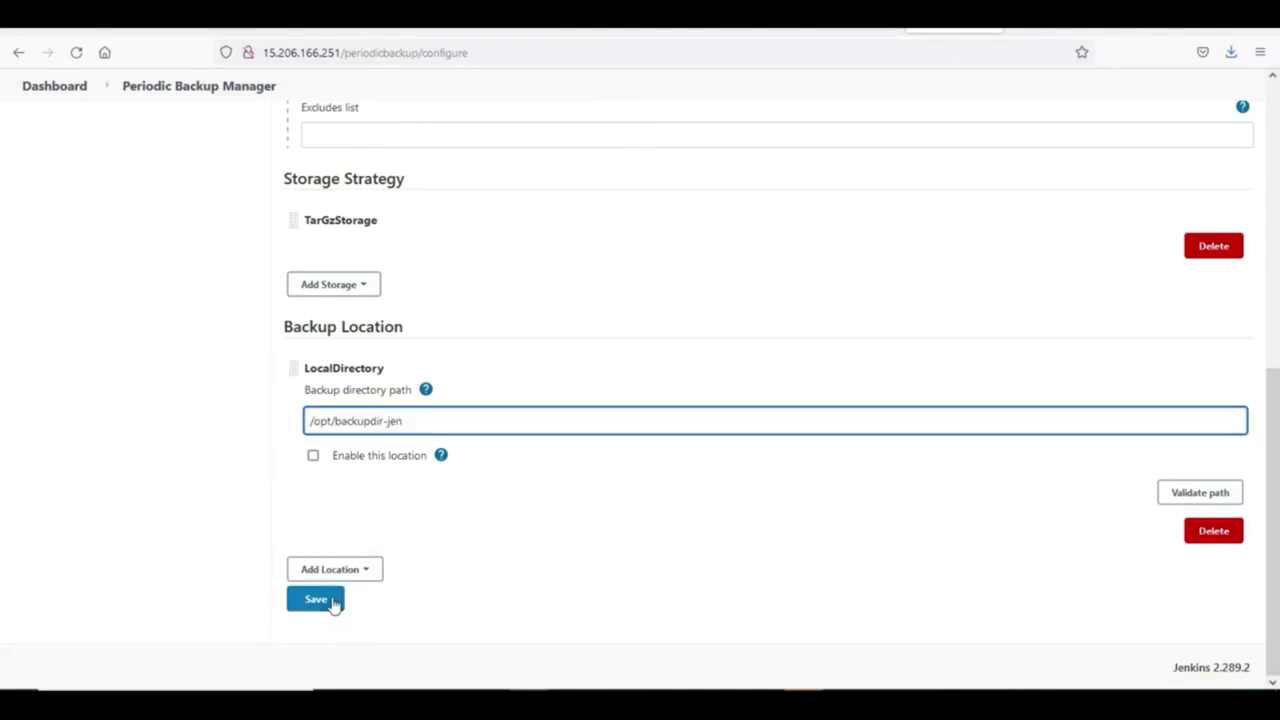
left_click(313, 458)
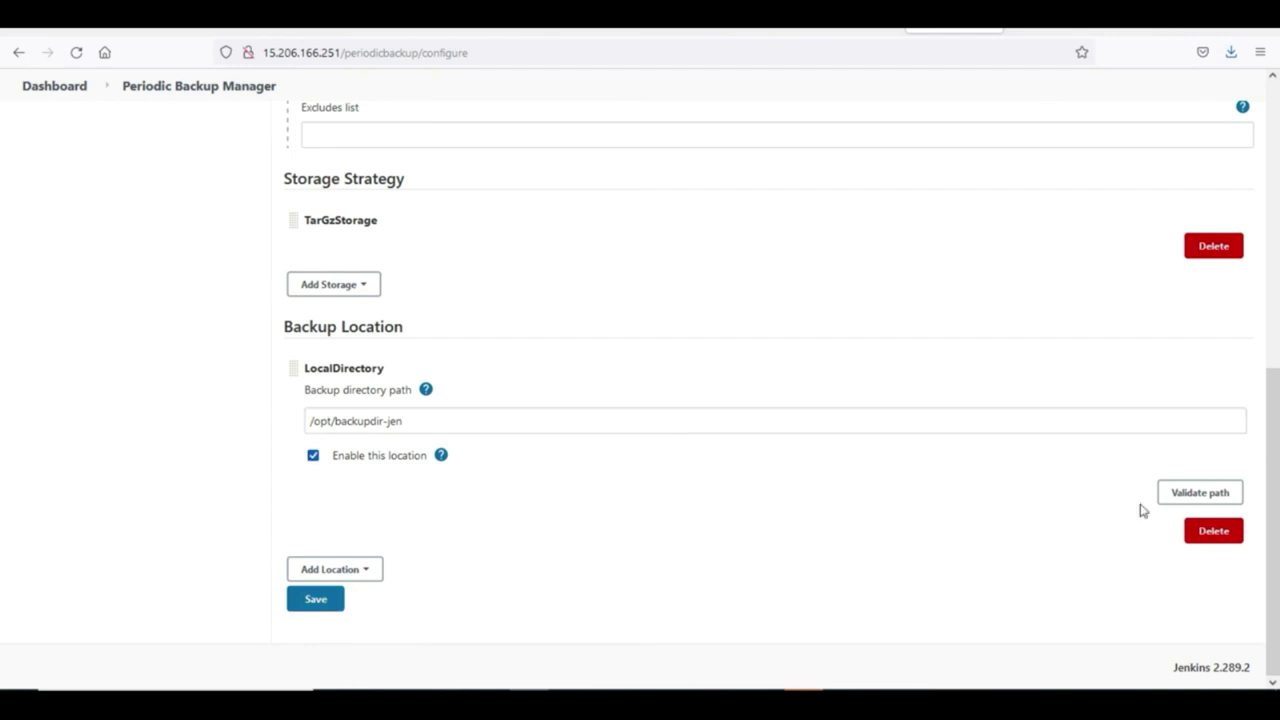
left_click(1193, 500)
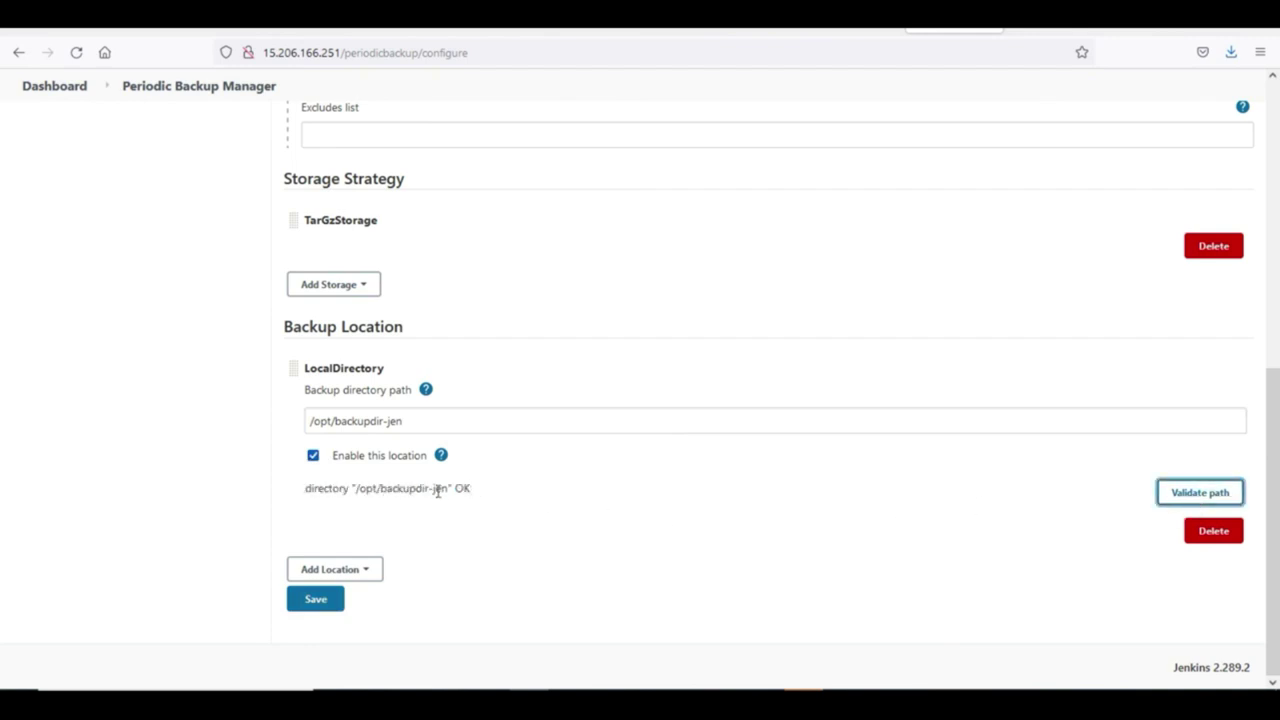
left_click(318, 604)
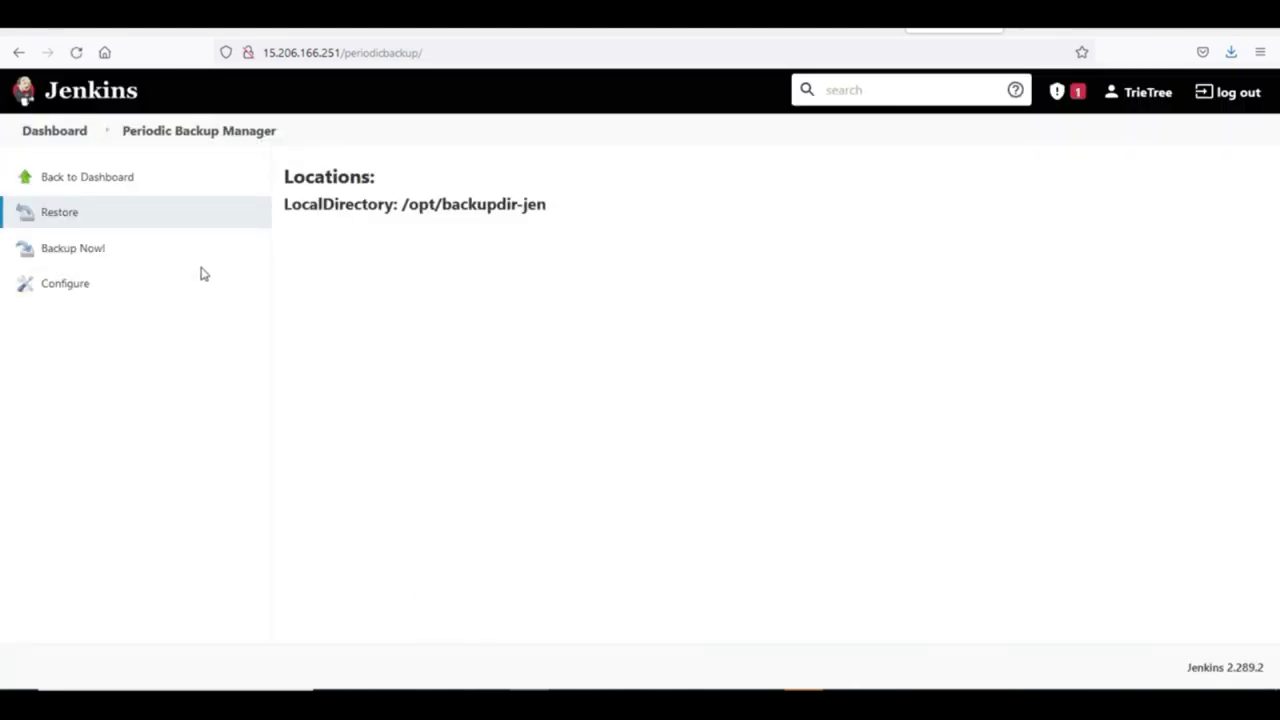
- Trigger an immediate backup with Backup Now!
left_click(81, 260)
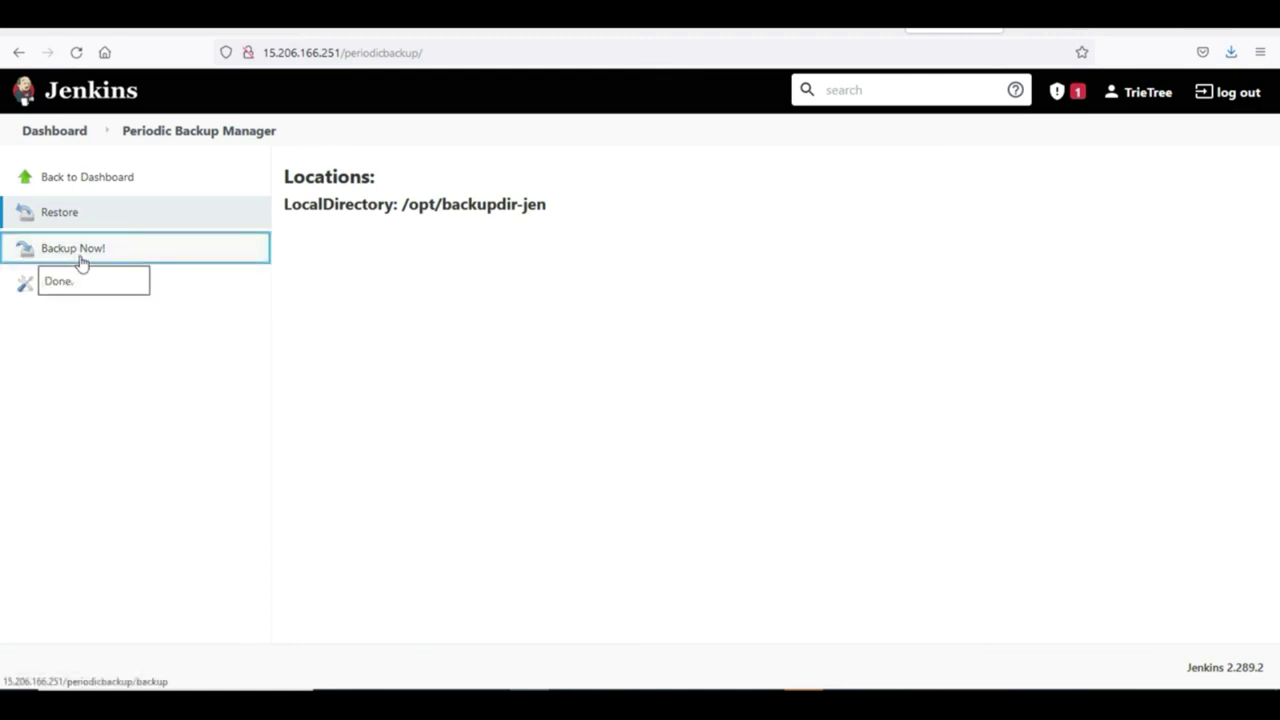
left_click(94, 291)
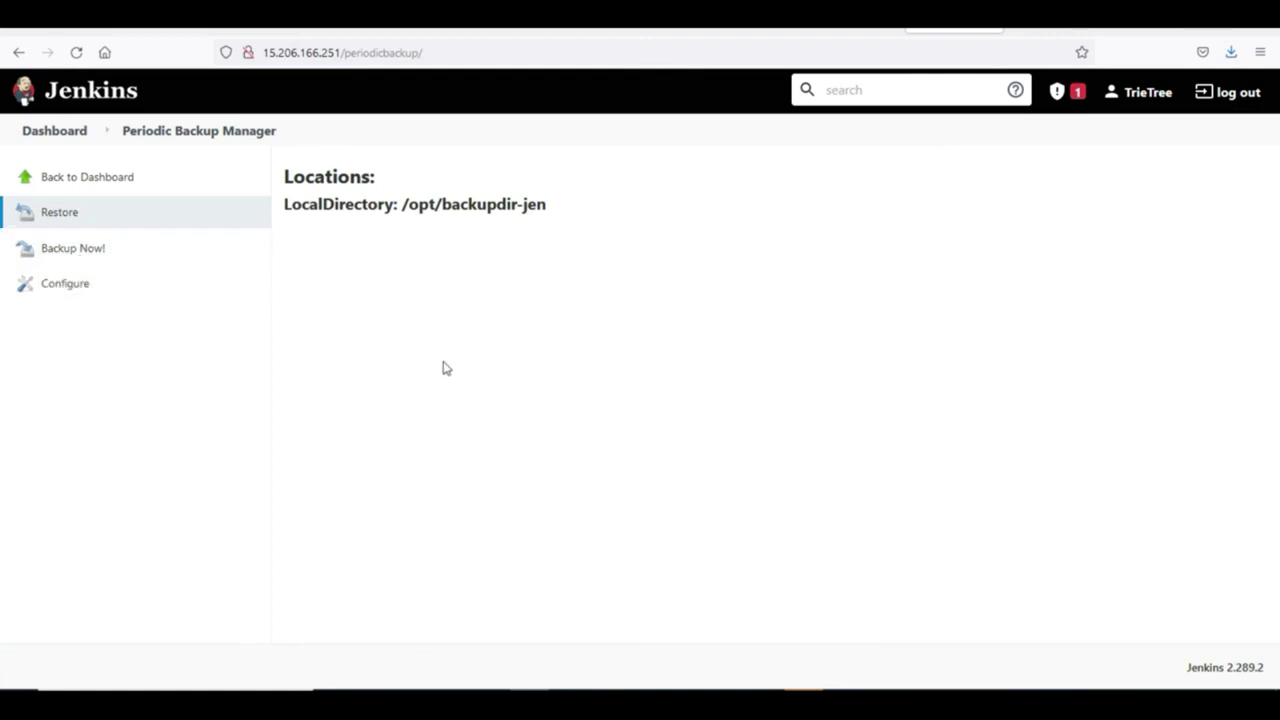
left_click(110, 262)
left_click(88, 286)
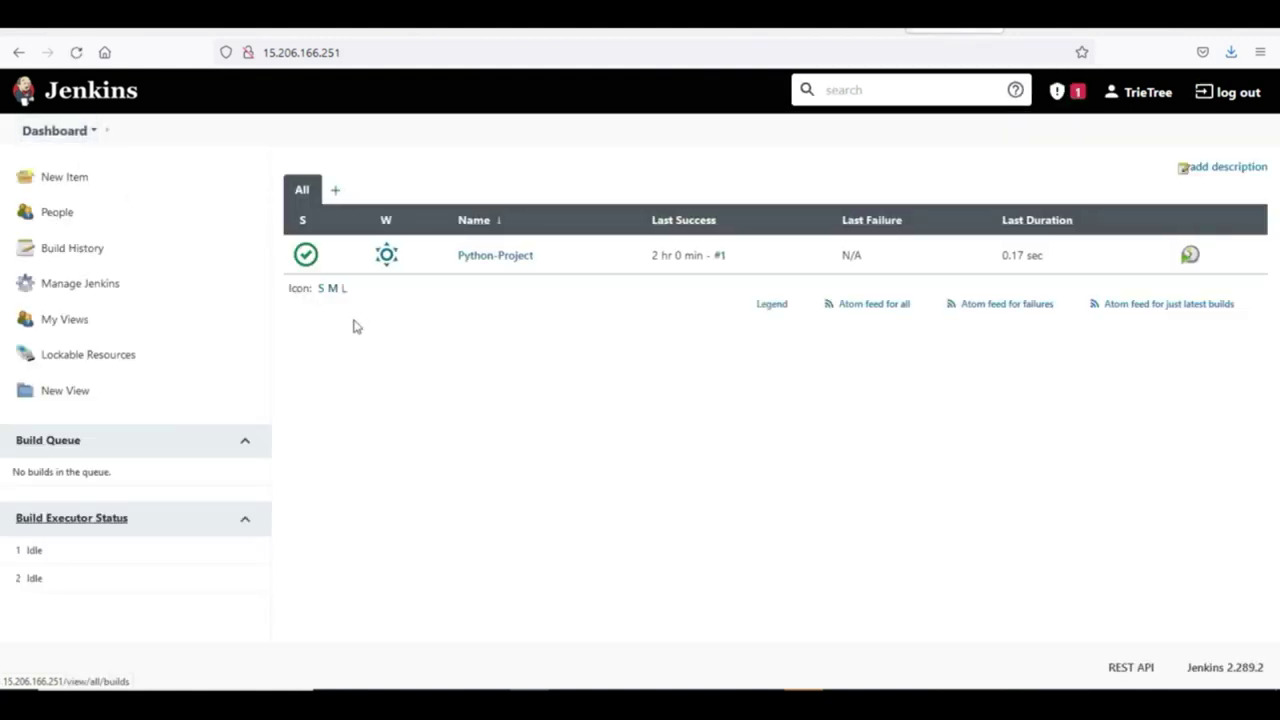
- Check the FullBackup of Mon Jul 19 13:08:12 UTC 2021 in Periodic Backup Manager
left_click(113, 286)
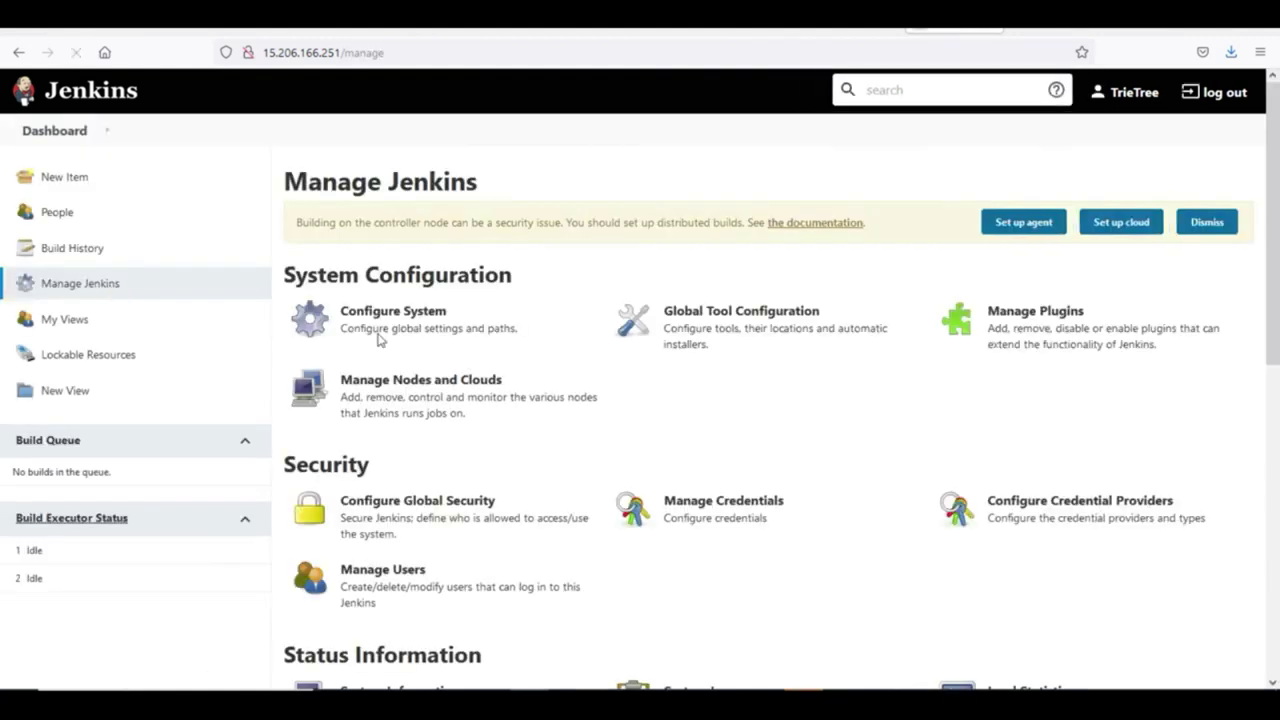
scroll(632, 654, "down", 10)
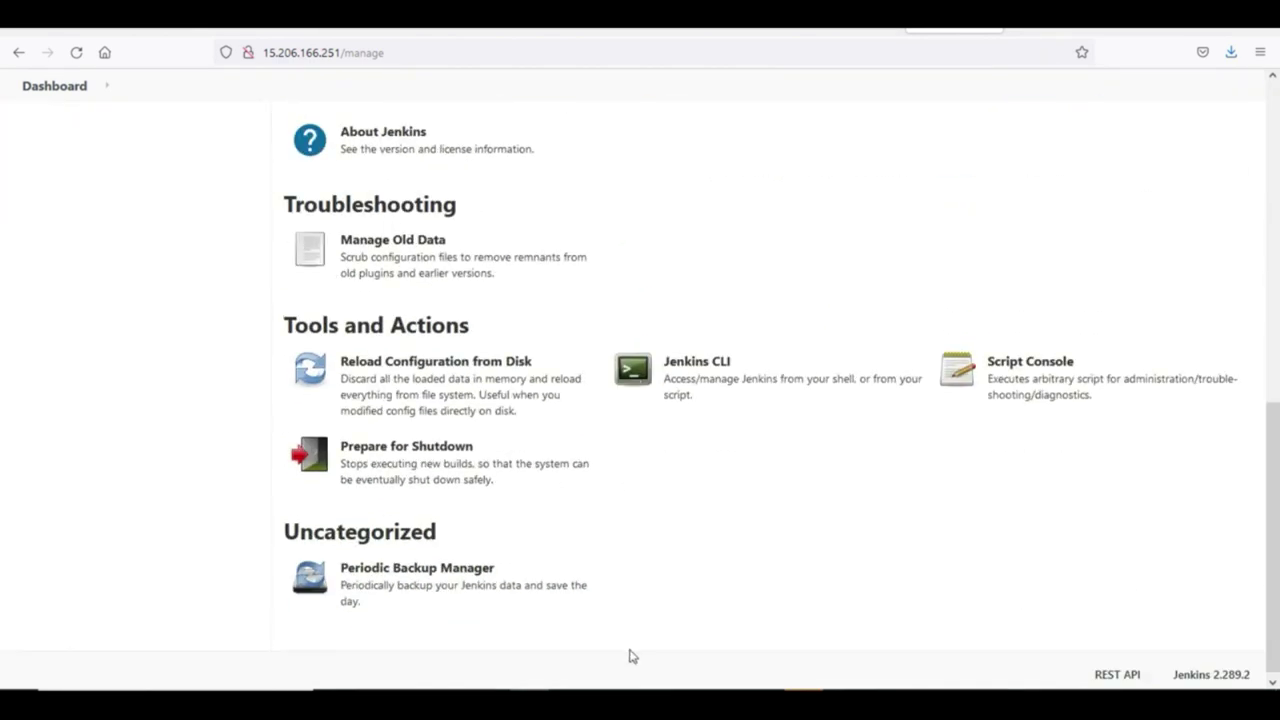
left_click(387, 609)
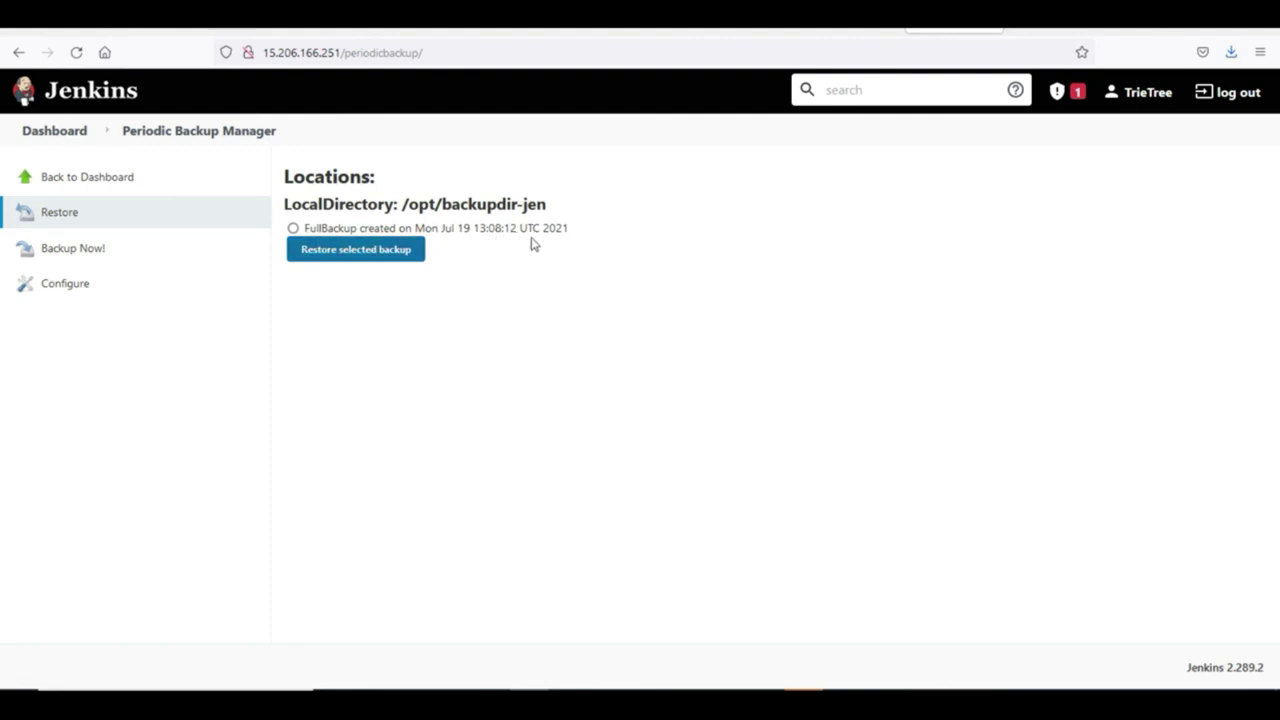
left_click(55, 134)
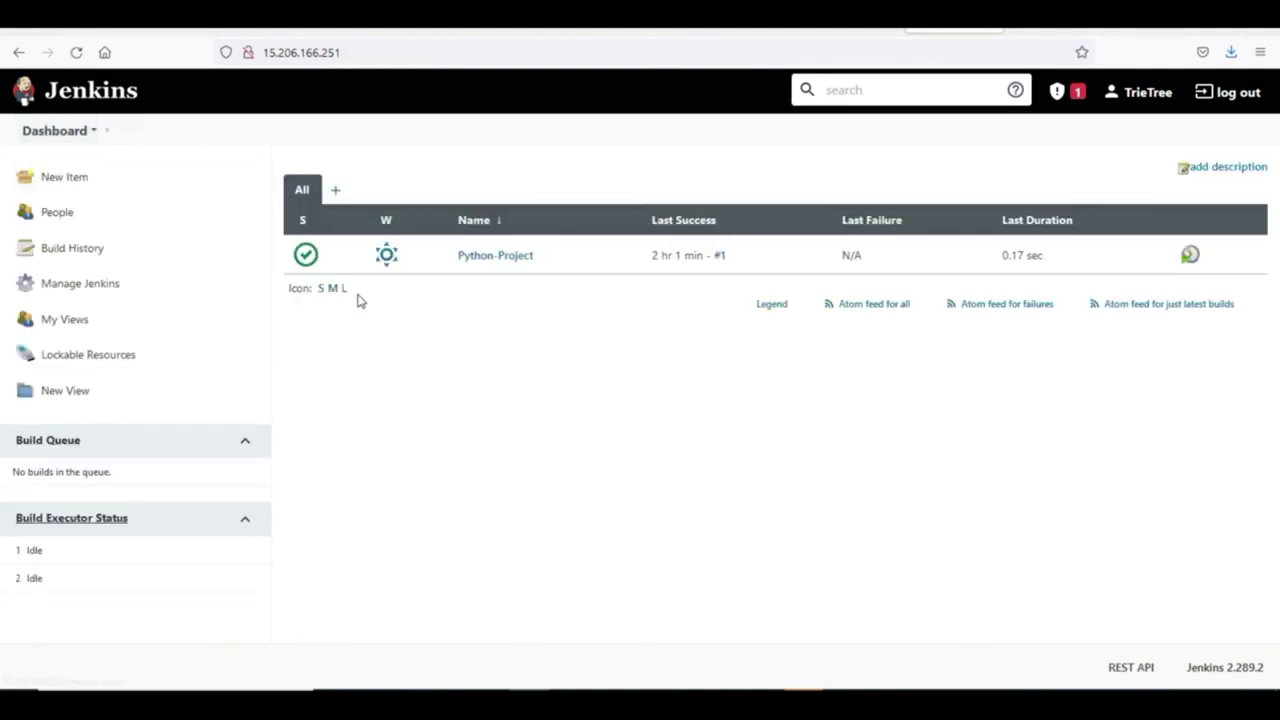
- Delete the Python-Project job and confirm the deletion
left_click(541, 258)
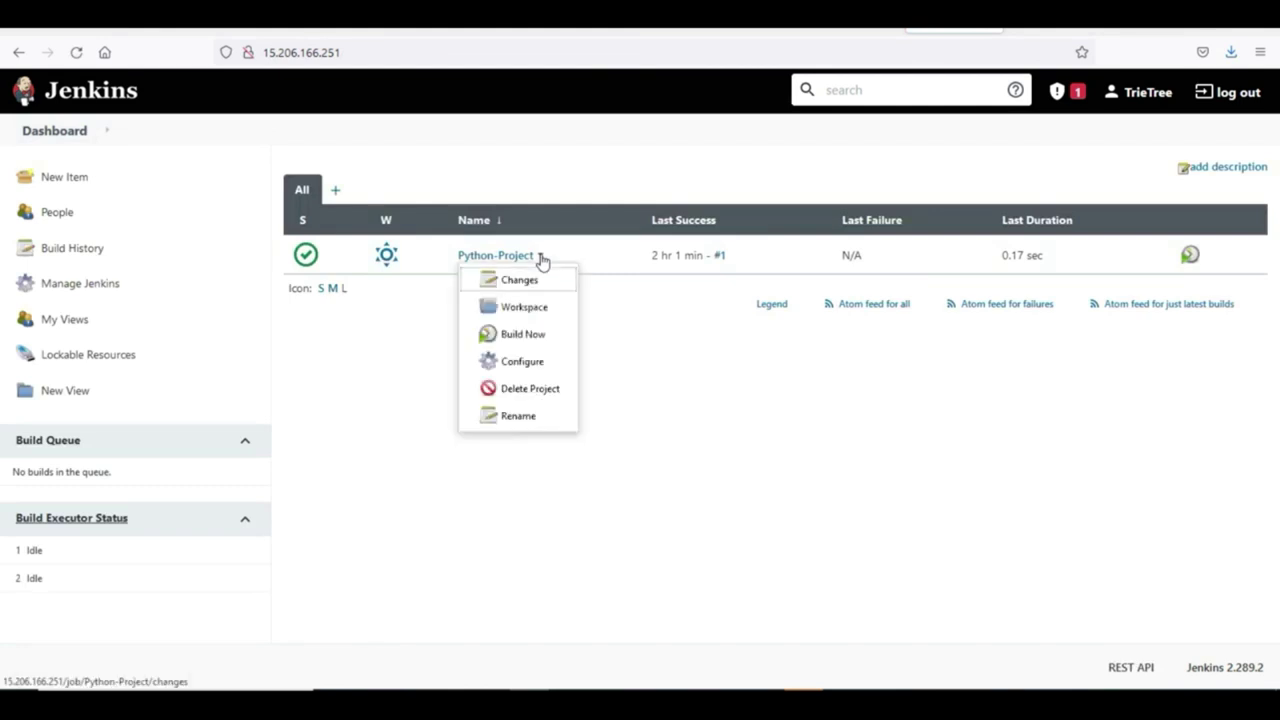
left_click(538, 388)
left_click(710, 406)
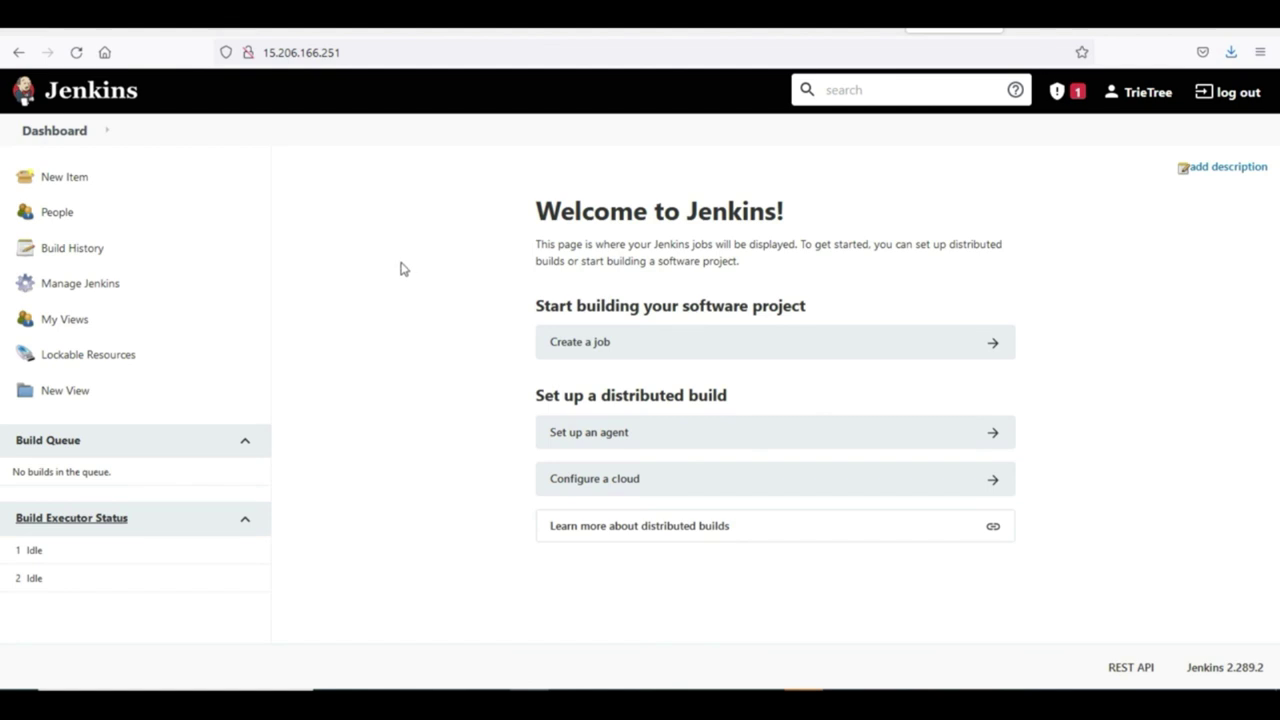
- View the backup list in Periodic Backup Manager, now showing the 13:08:46 FullBackup
left_click(92, 288)
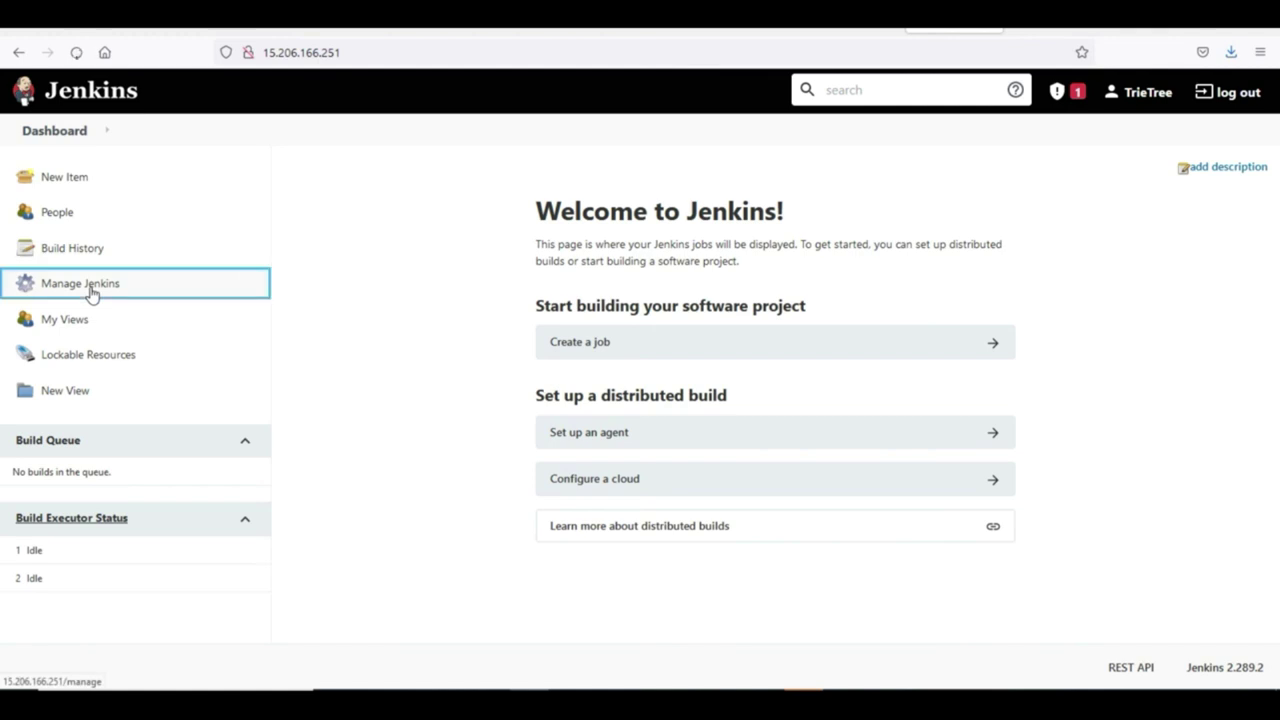
scroll(438, 297, "down", 5)
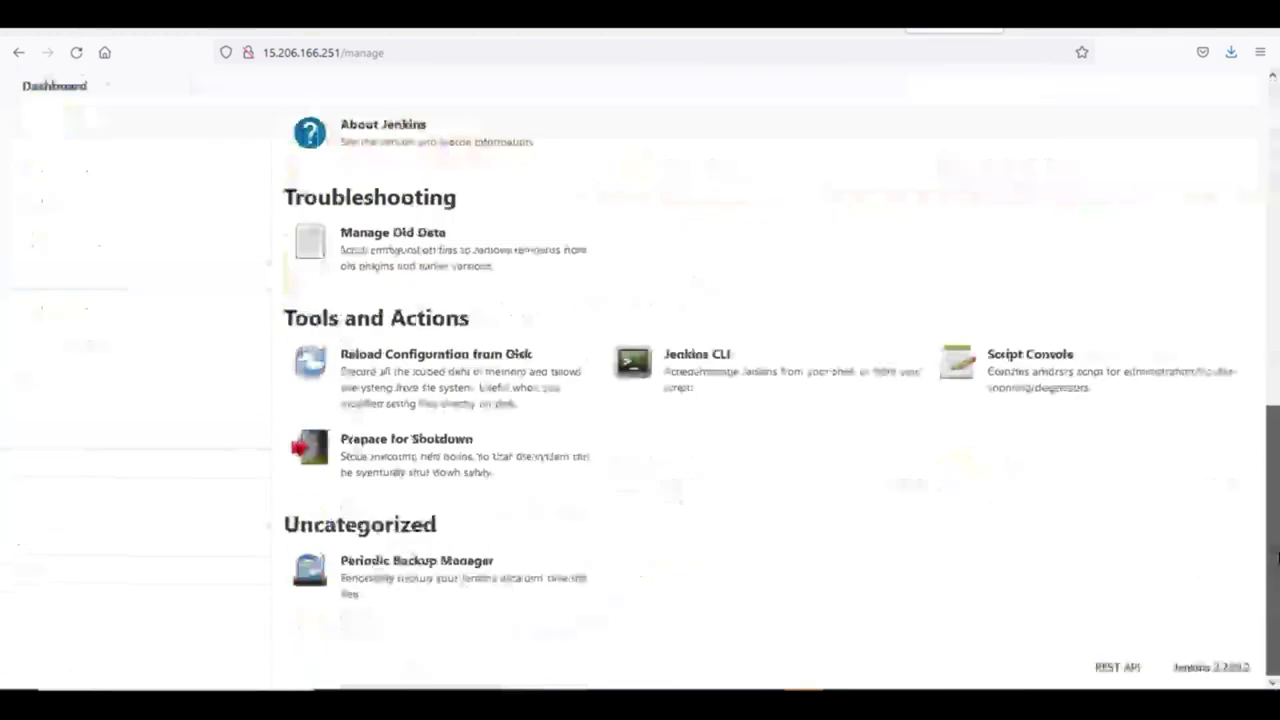
left_click(392, 569)
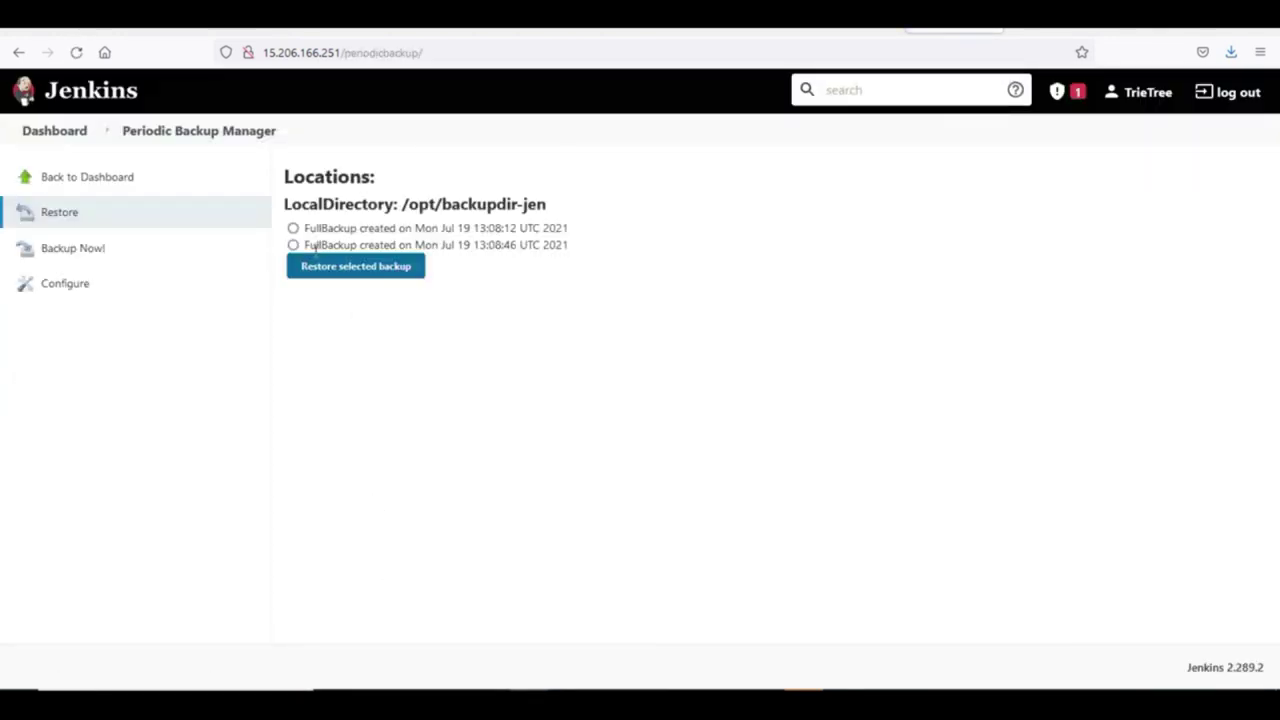
- Restore Jenkins from the saved backup and check the 'Restoring backup...' status message
left_click(349, 280)
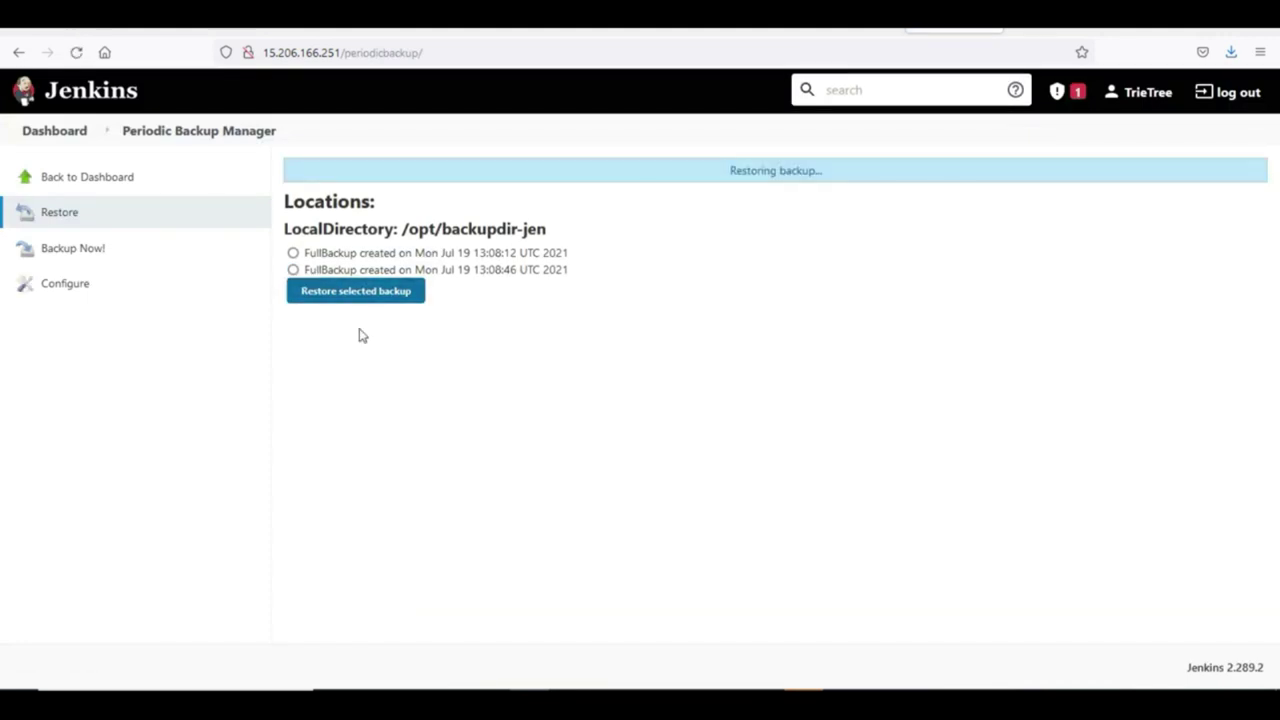
triple_click(769, 174)
left_click(785, 259)
- Sign back in with the admin username and password, declining to save the login, and reopen the dashboard
left_click(57, 131)
key("Tab")
key("Return")
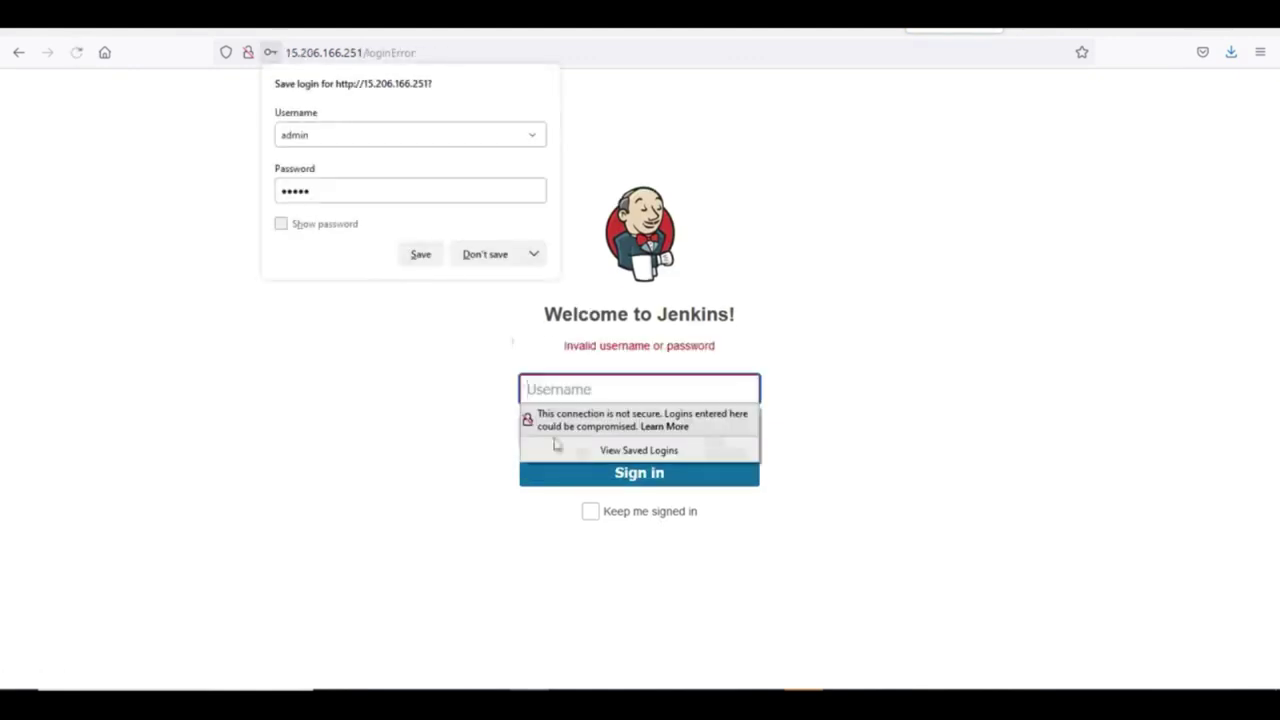
left_click(549, 389)
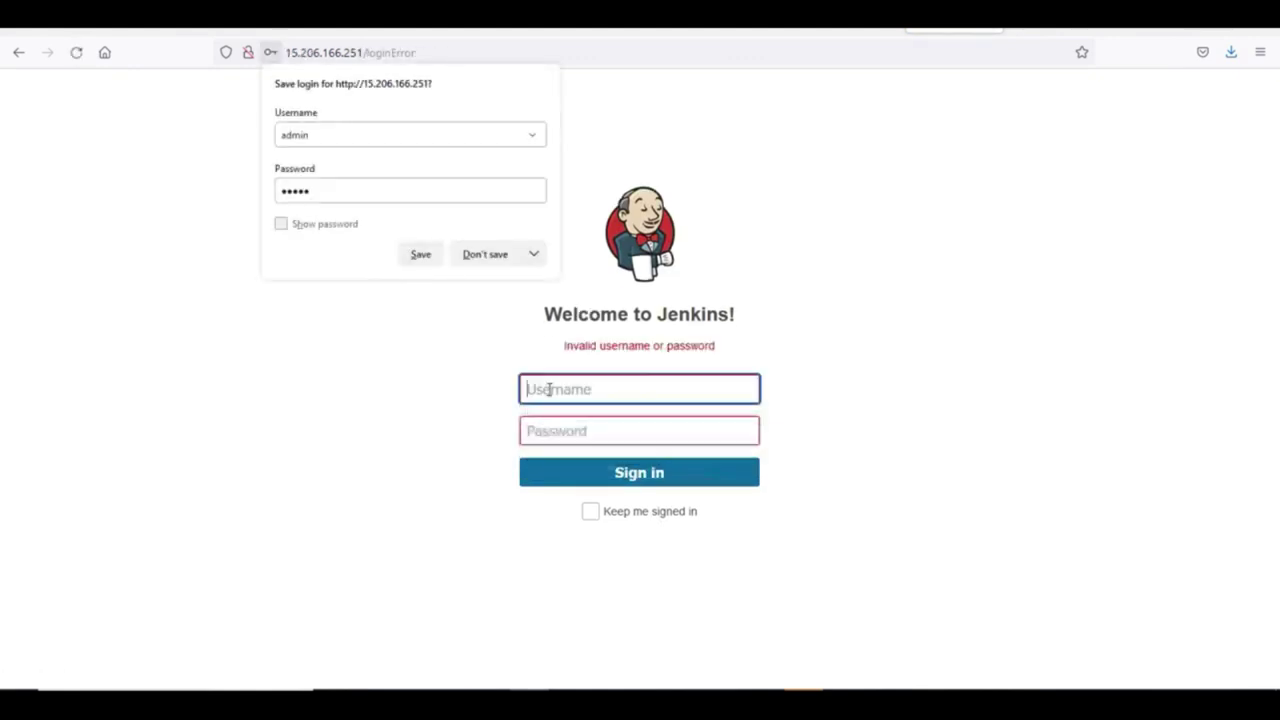
left_click(486, 256)
left_click(155, 28)
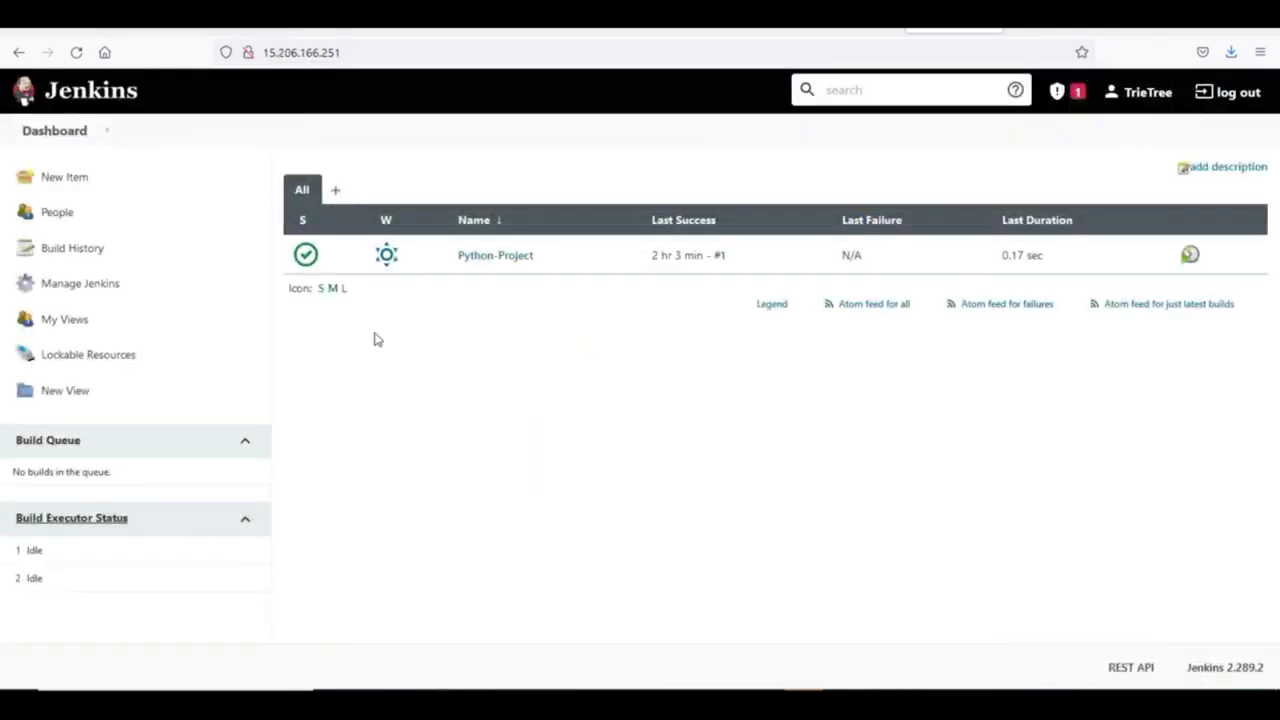
- Reload the Jenkins dashboard page from the address bar
left_click(518, 57)
key("Return")
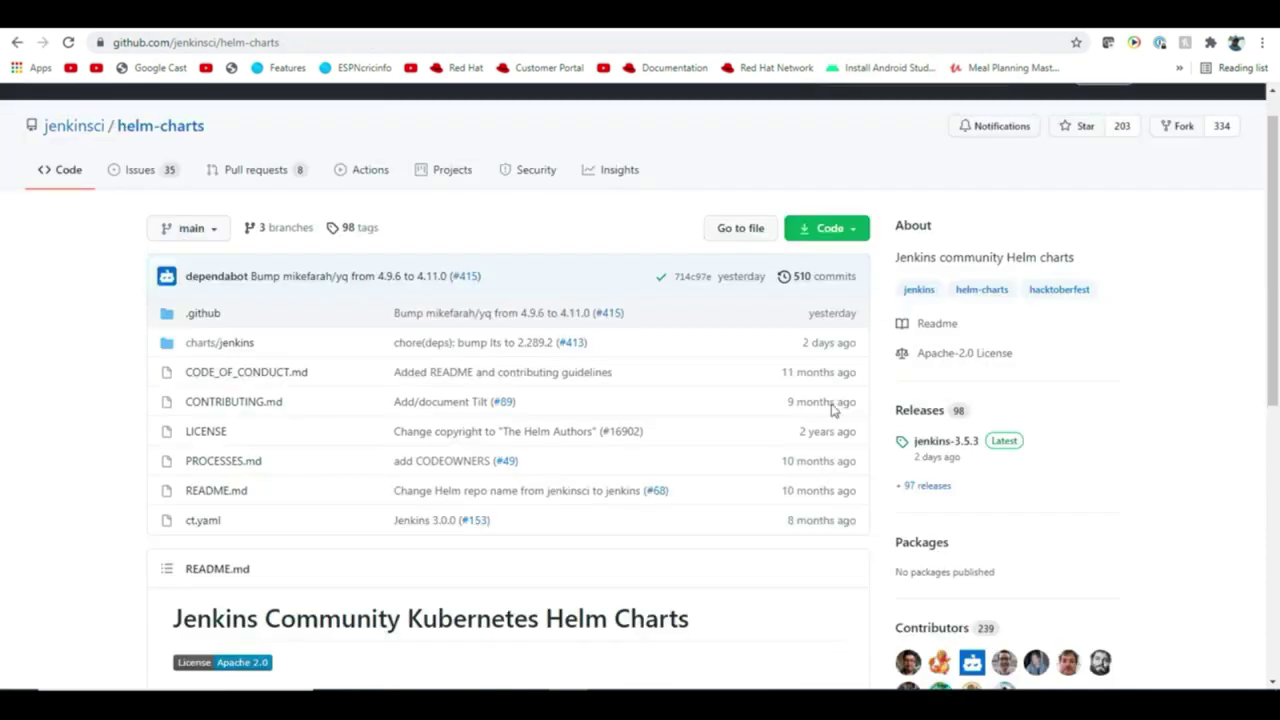
- Copy the 'helm repo add' command from the jenkins chart README and run it in the terminal
left_click_drag(1274, 182, 1277, 427)
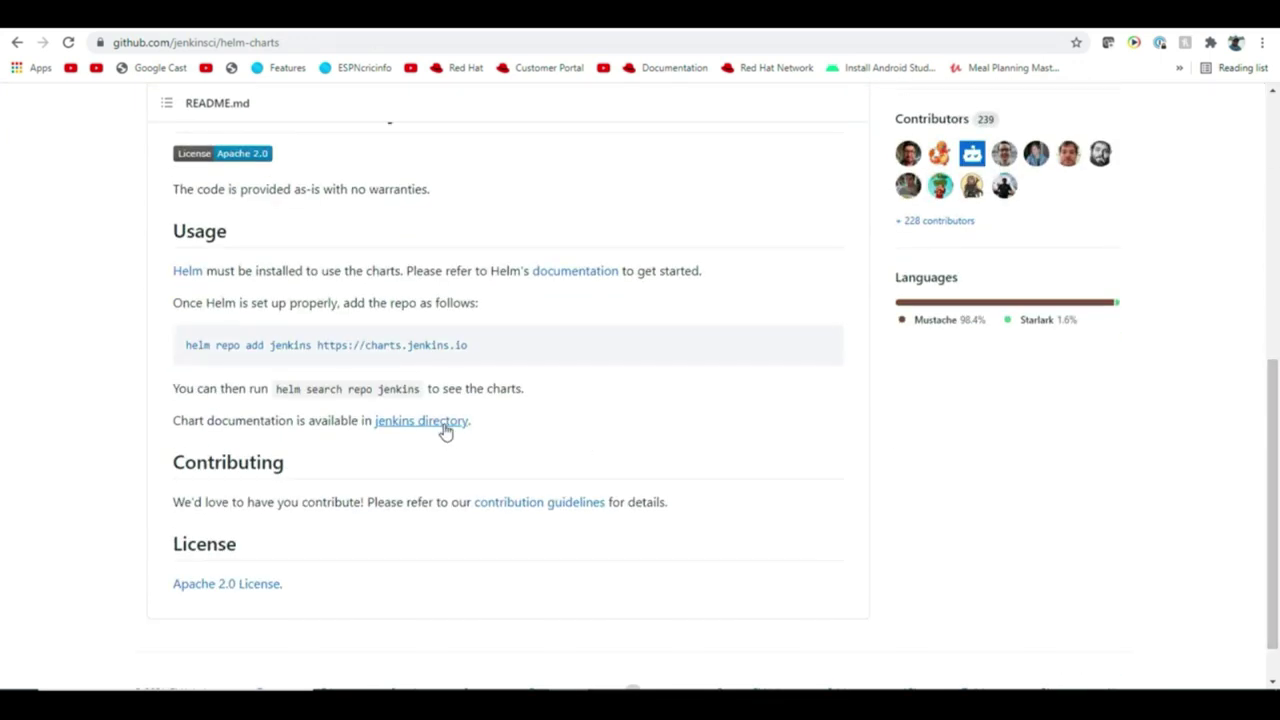
left_click(405, 432)
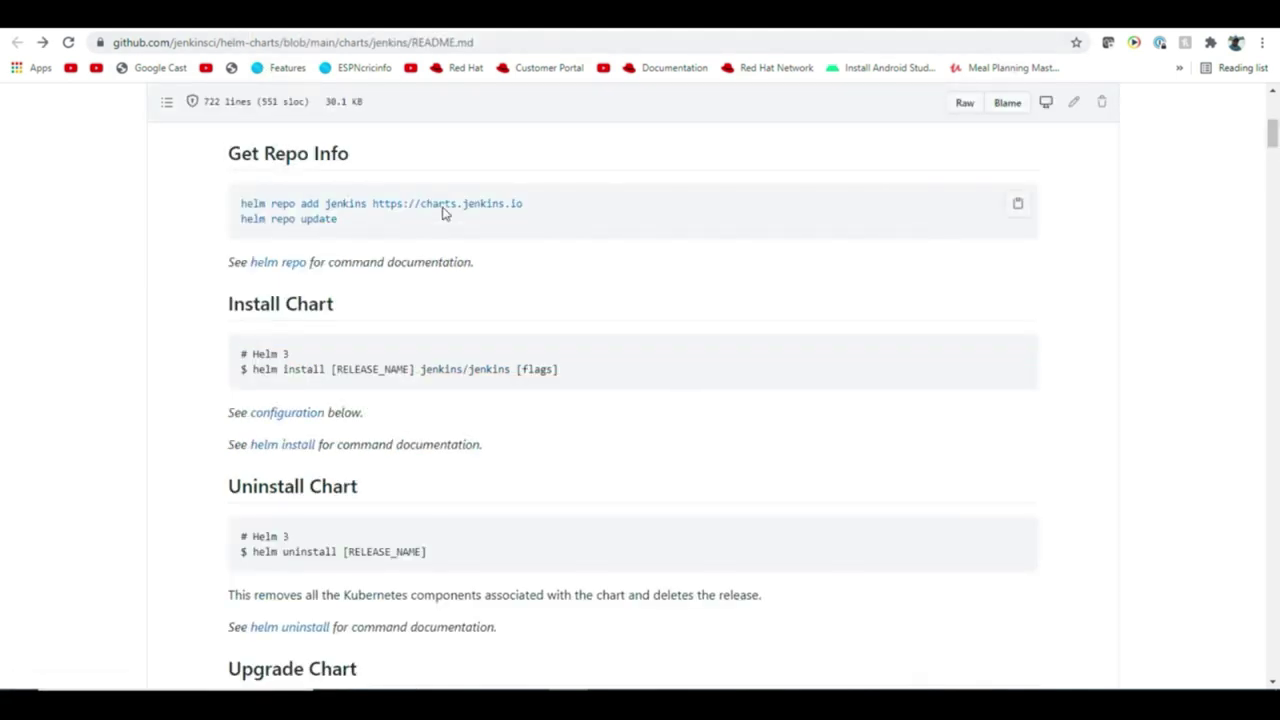
left_click_drag(548, 205, 240, 208)
key("ctrl+c")
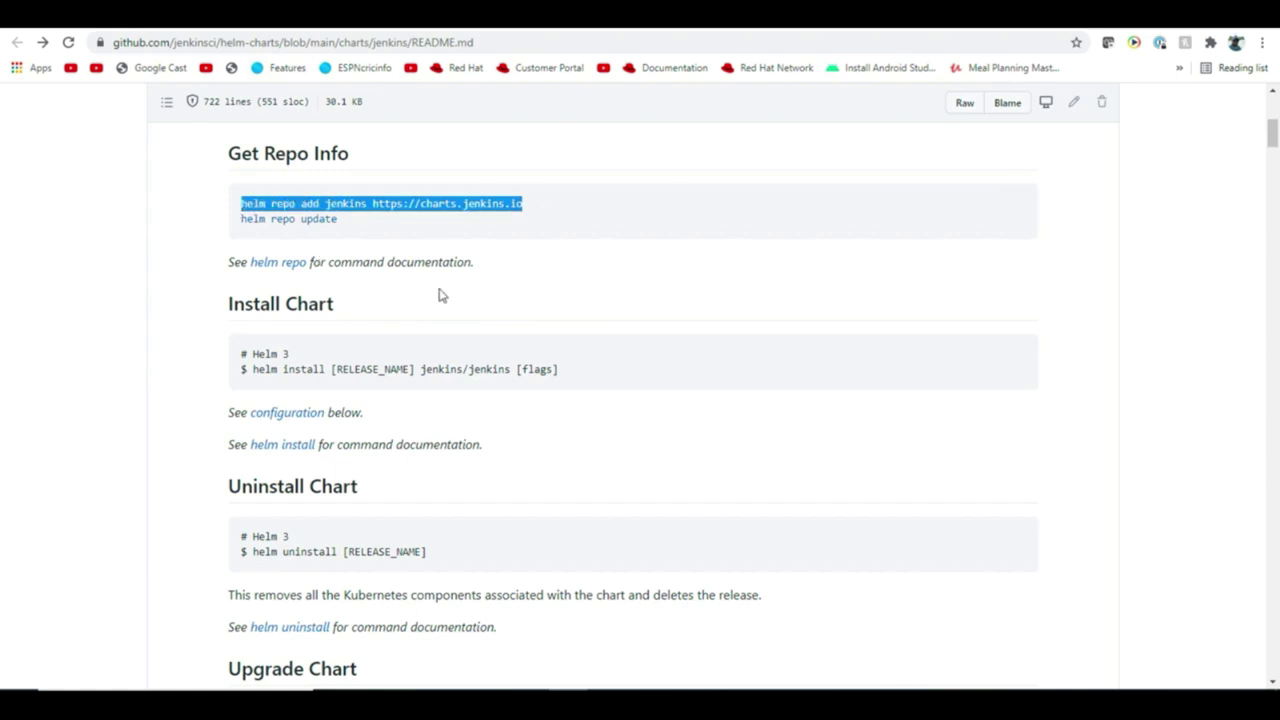
left_click(607, 700)
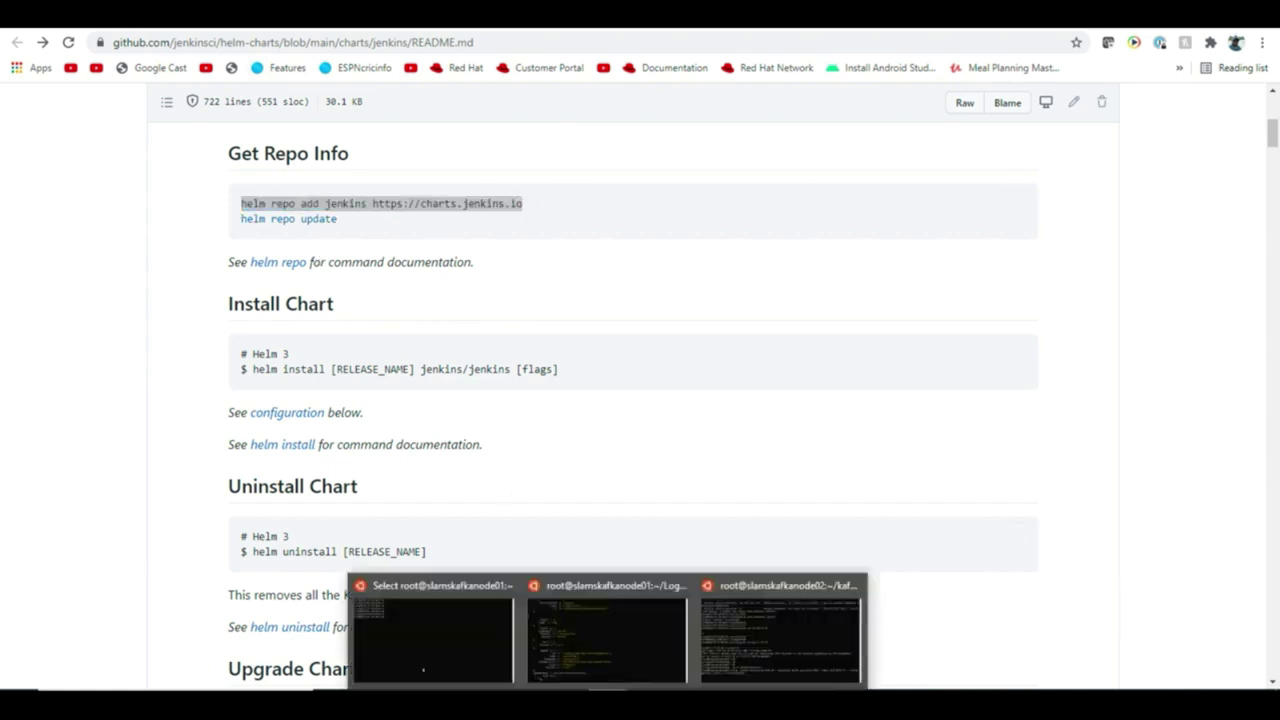
left_click(430, 645)
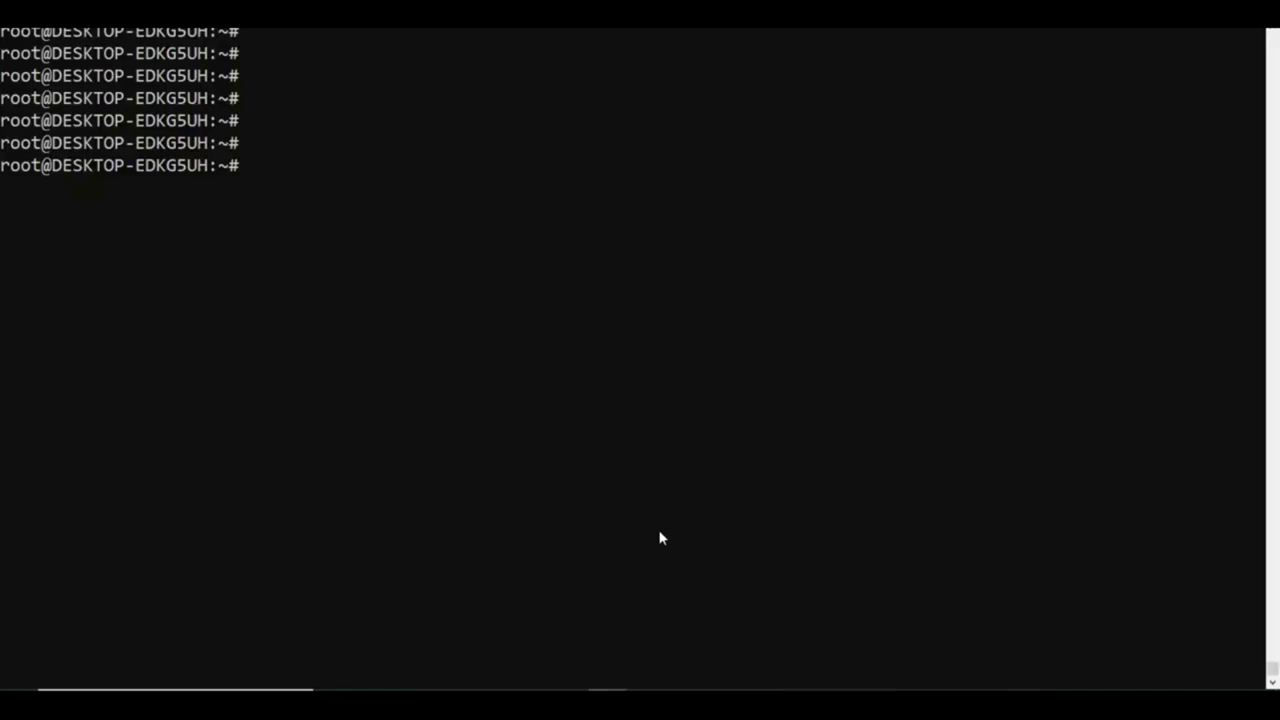
key("alt+Tab")
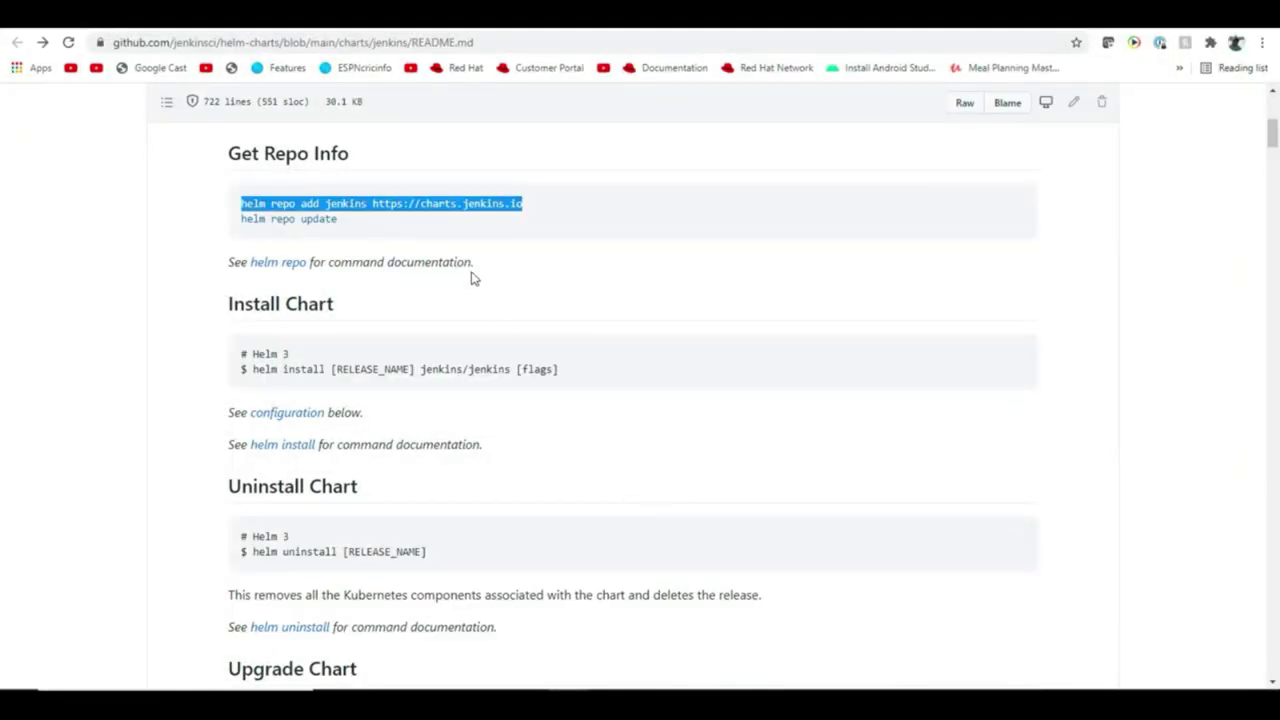
key("alt+Tab")
right_click(472, 275)
key("Return")
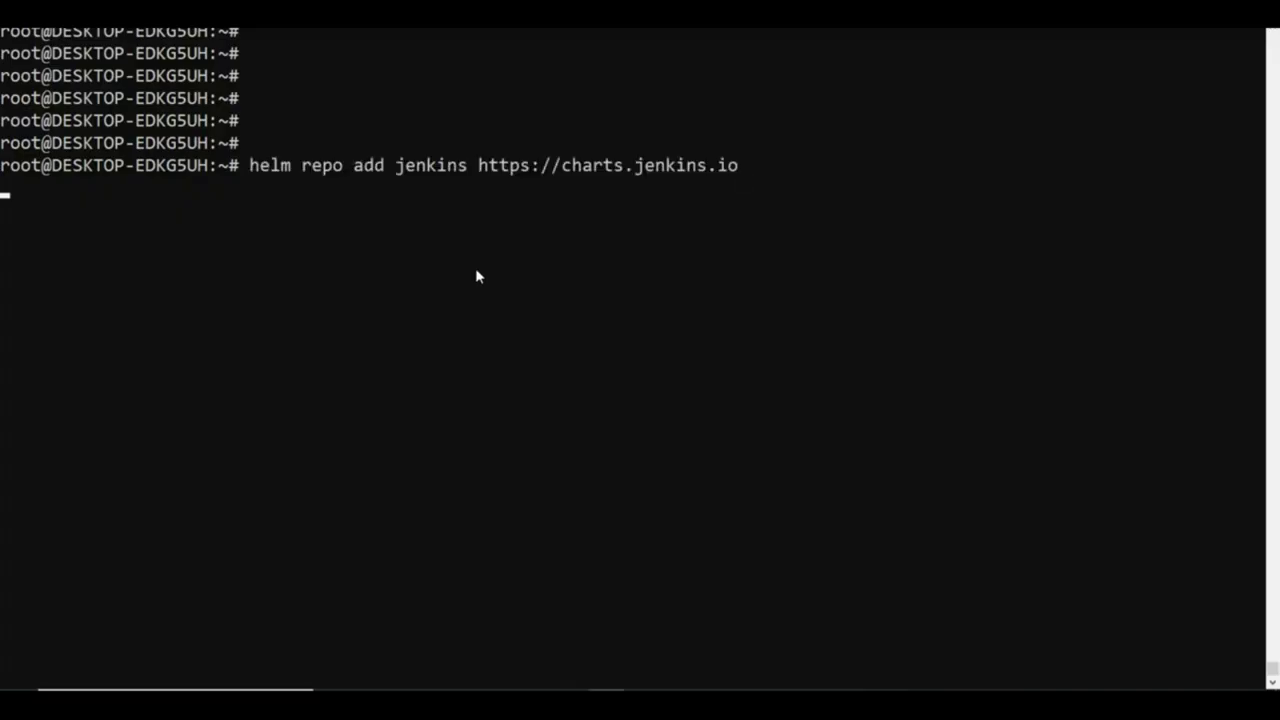
- Copy and run 'helm repo update' from the README to refresh the chart repositories
key("alt+Tab")
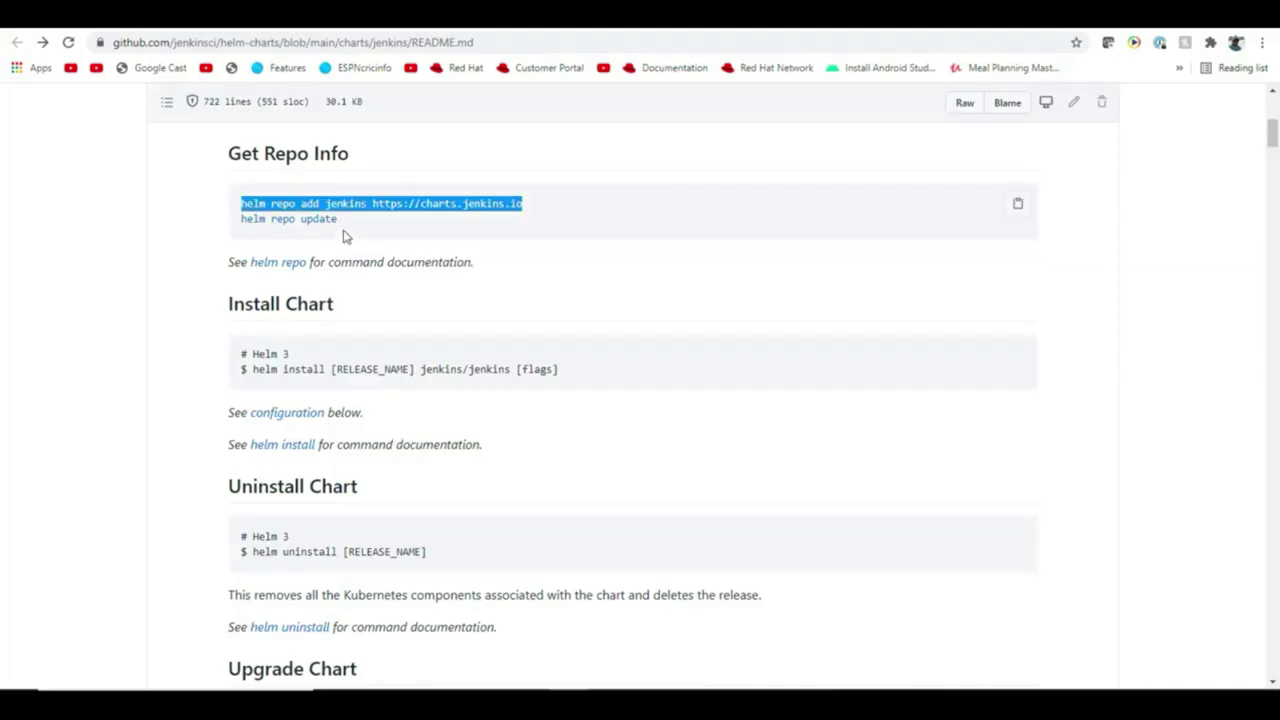
left_click_drag(338, 218, 243, 222)
key("alt+Tab")
right_click(243, 226)
key("Return")
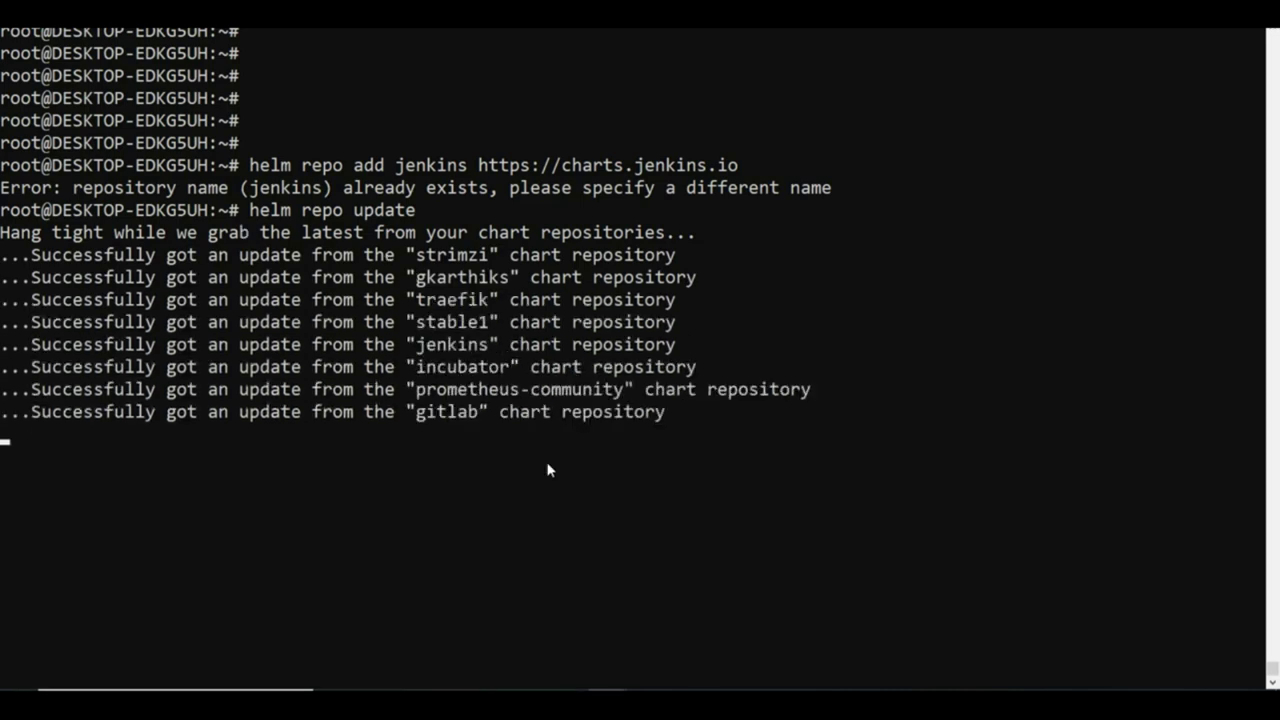
key("alt+Tab")
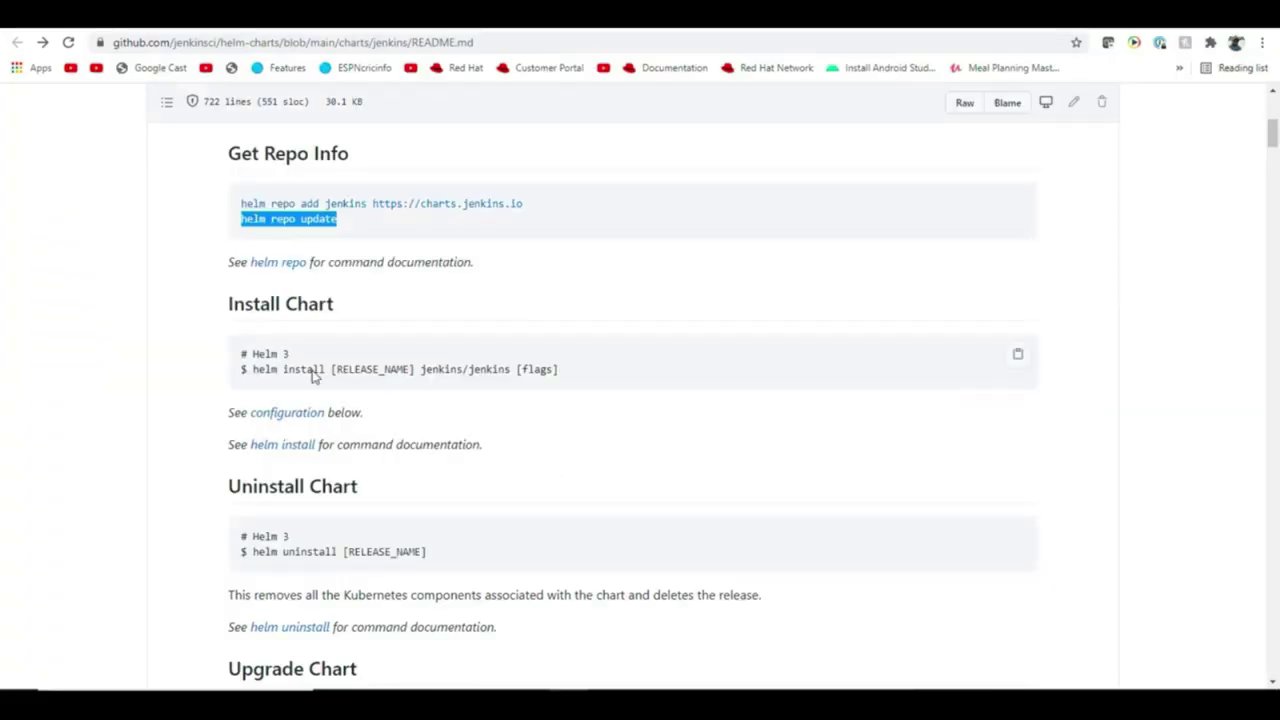
left_click_drag(253, 369, 586, 374)
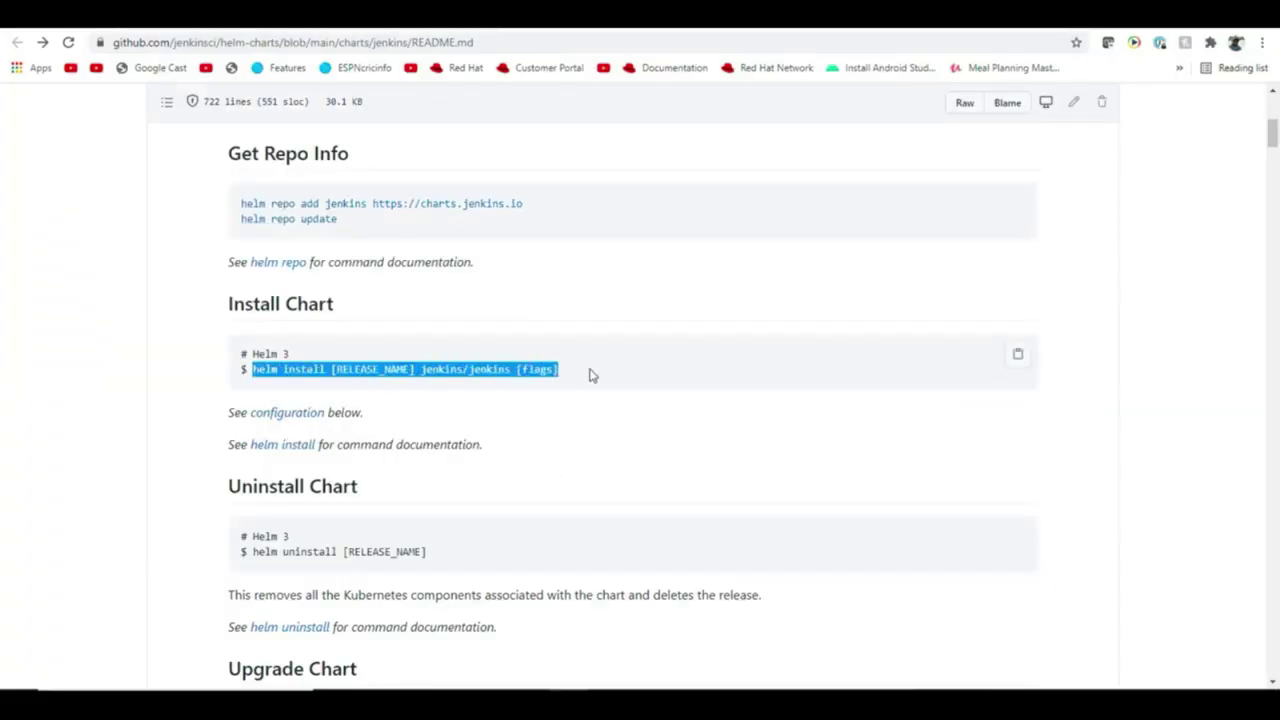
- Copy 'helm show values jenkins/jenkins' from the Configuration section and run it to print the defaults
left_click(590, 375)
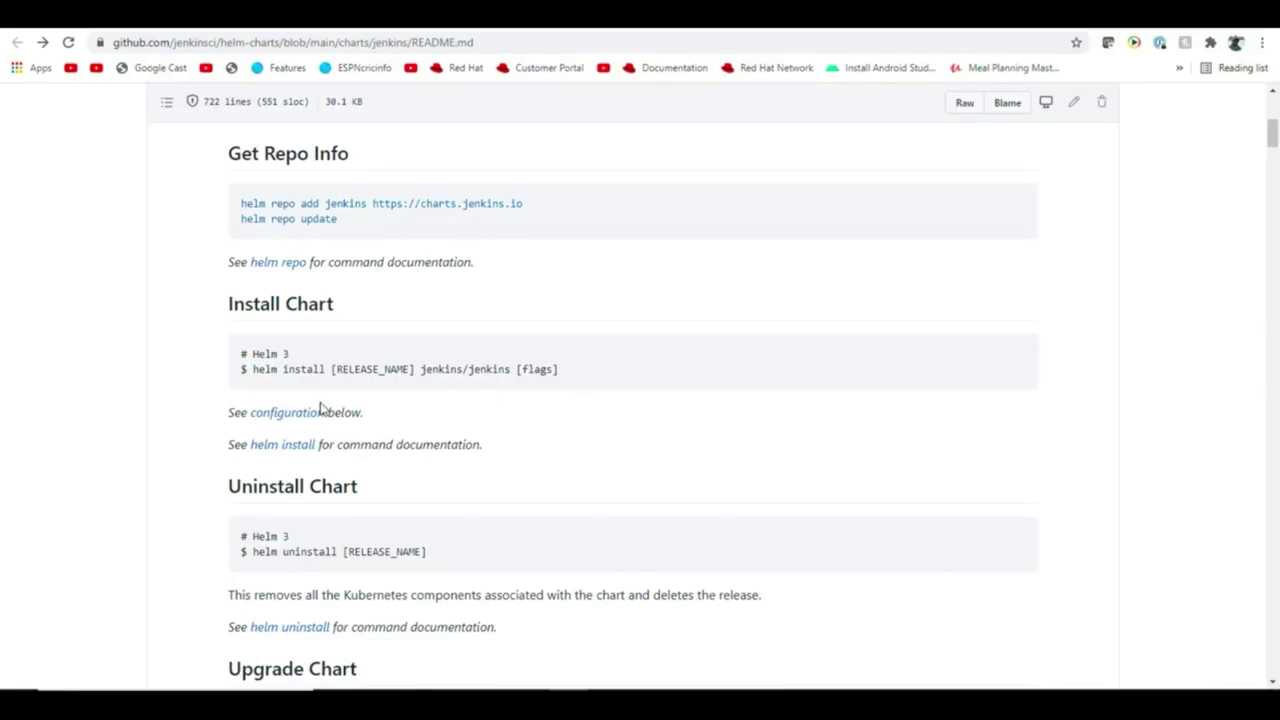
left_click(282, 414)
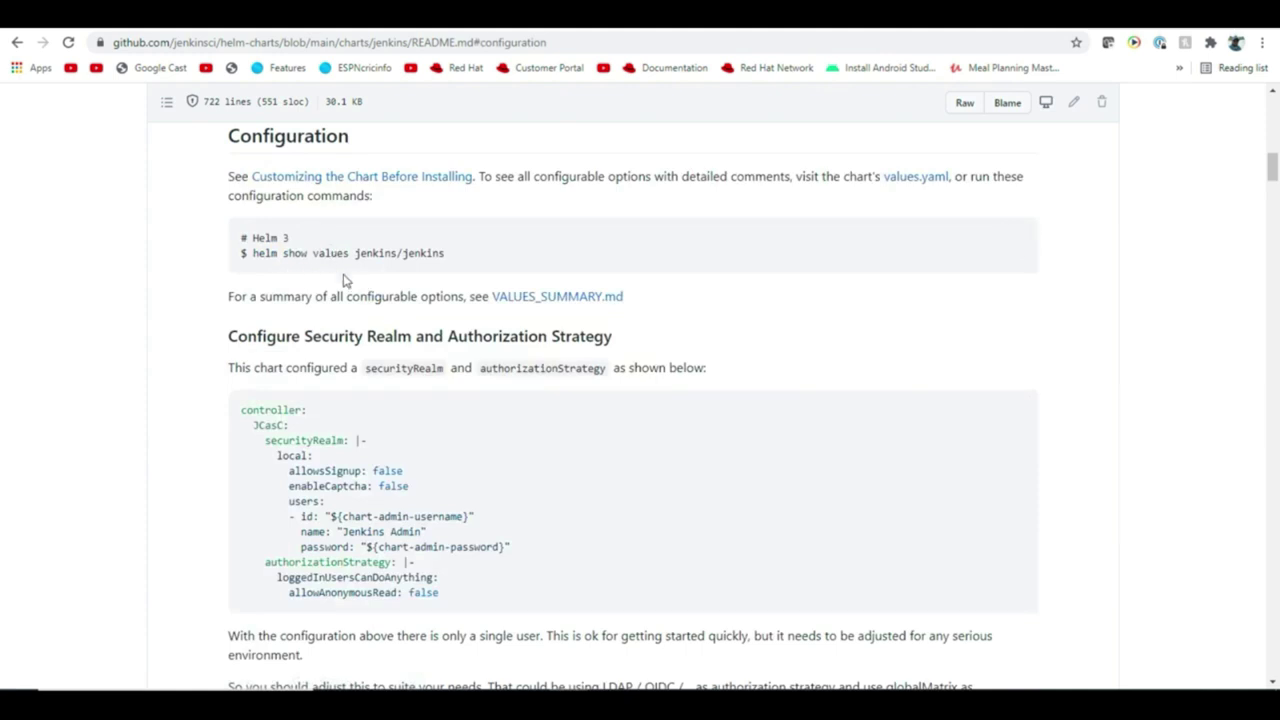
left_click_drag(253, 253, 480, 262)
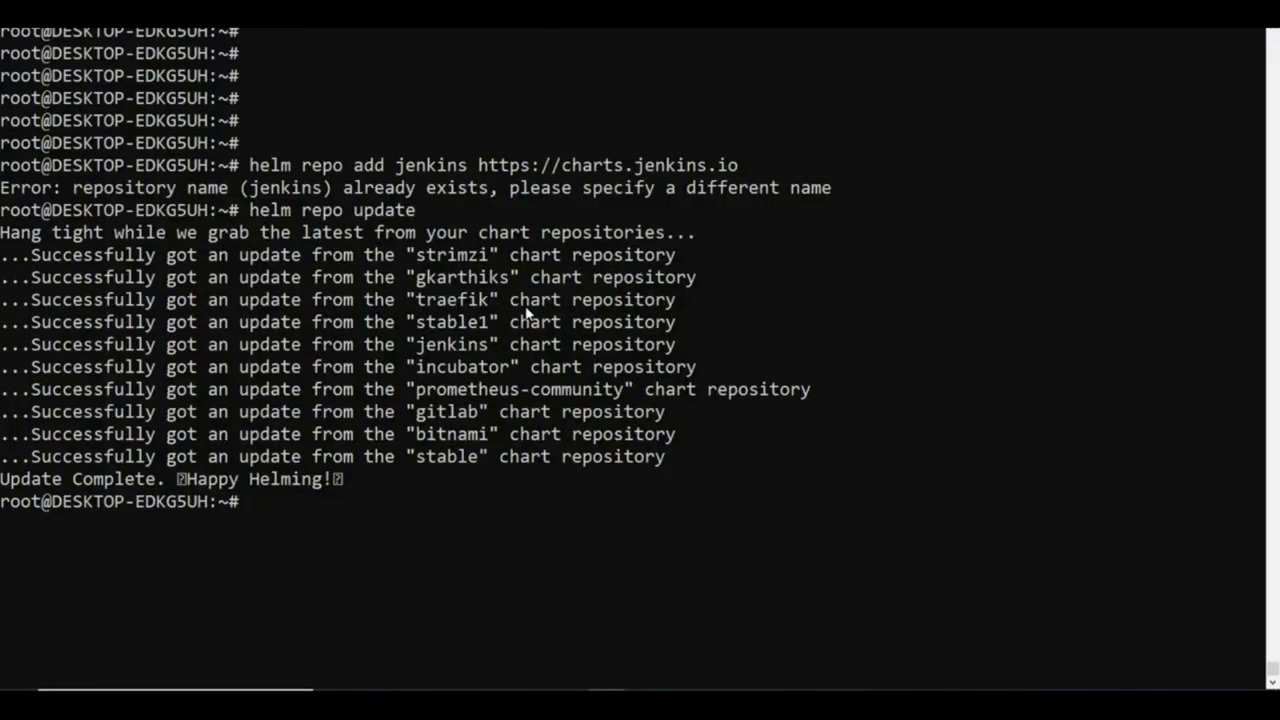
right_click(527, 314)
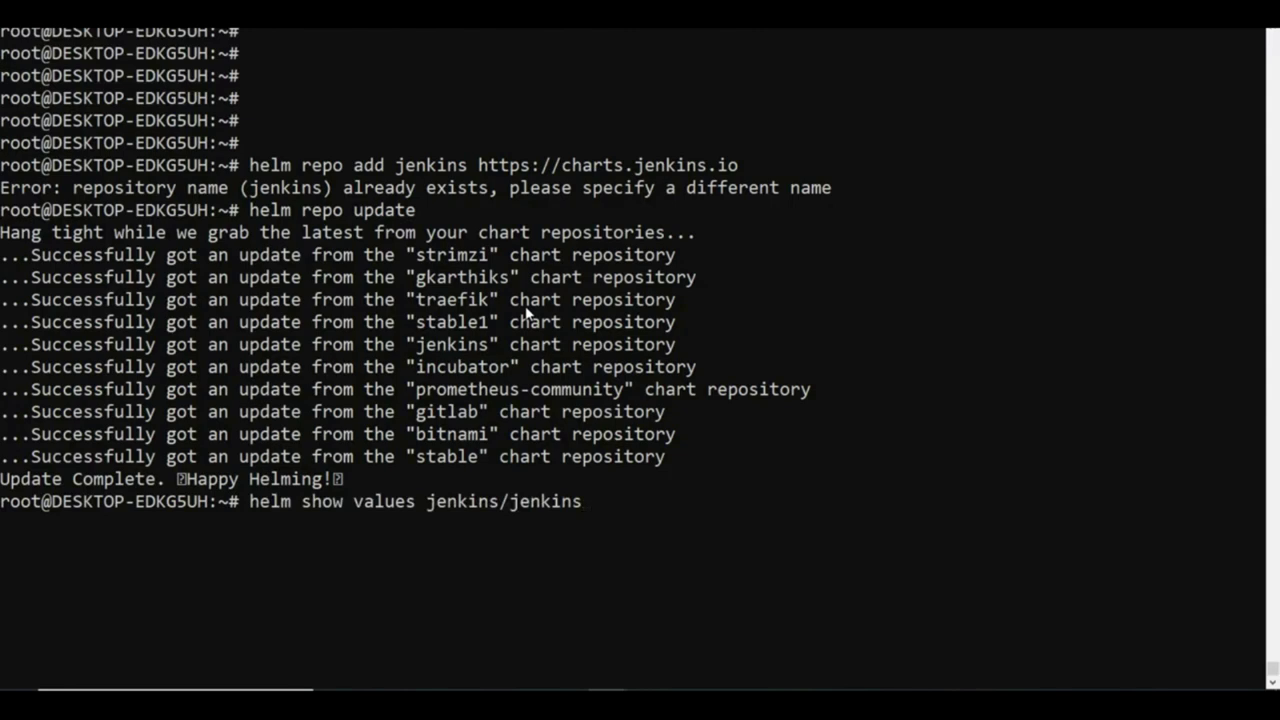
key("Return")
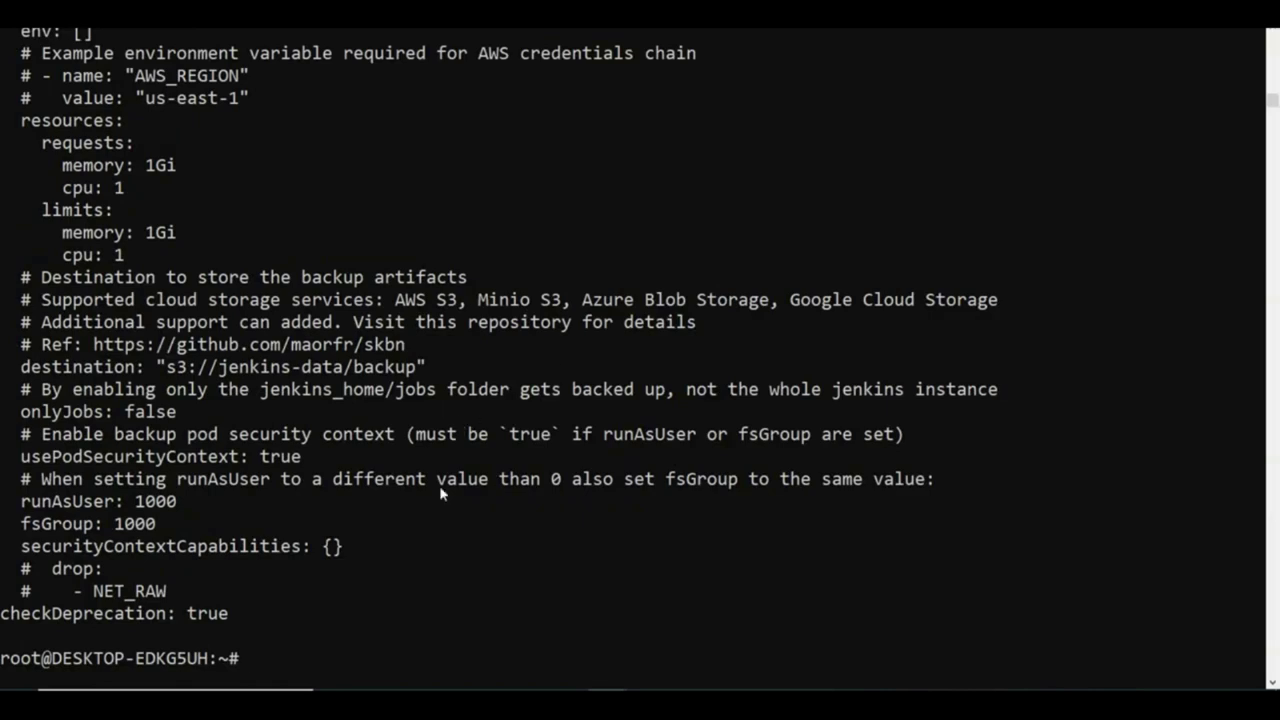
- Rerun the command with '>> values.yaml' to save the chart defaults to a file
key("Up")
type(">> ")
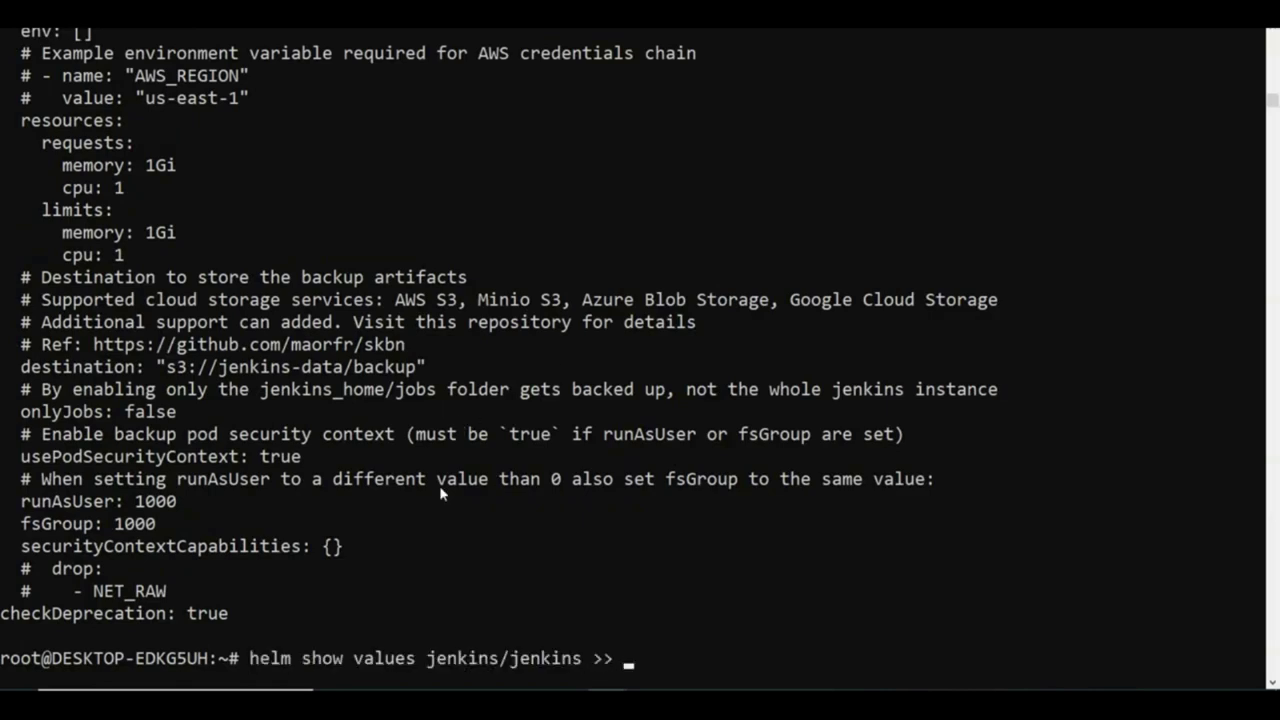
type("values.yaml")
key("Return")
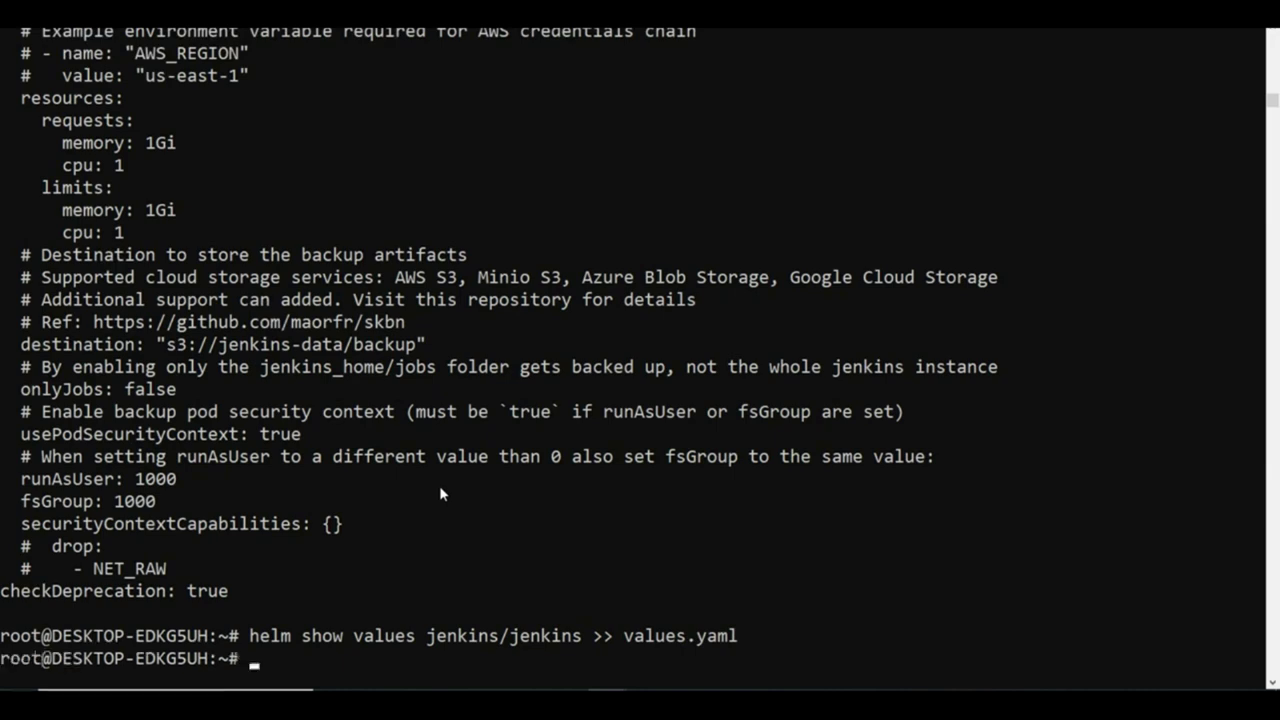
- Open values.yaml in vi and page through the controller, admin user and resources settings
type("vi values.yaml")
key("Return")
key("Down")
key("Down")
key("Down")
key("Down")
key("Down")
key("Down")
key("Down")
key("Down")
key("Down")
key("Down")
key("Down")
key("Down")
key("Down")
key("Down")
key("Down")
key("Down")
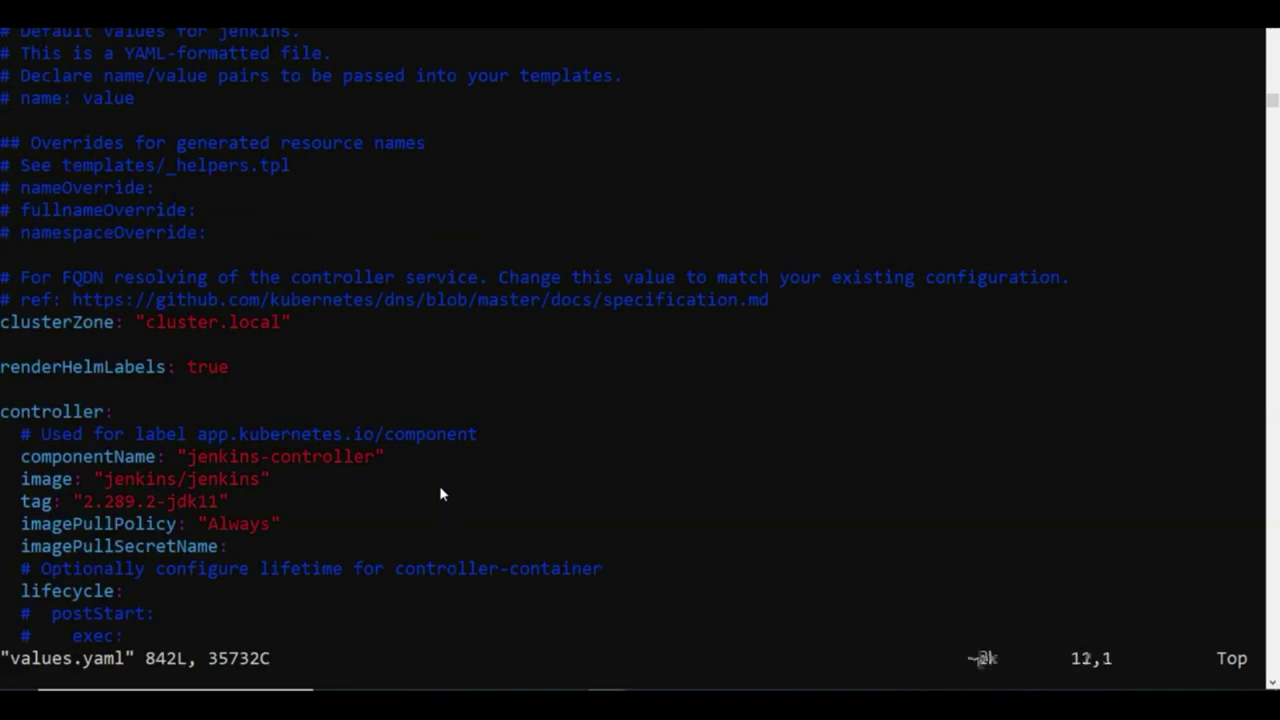
key("Down")
key("Down")
key("Down")
key("Down")
key("Down")
key("Down")
key("Down")
key("Down")
key("Down")
key("Down")
key("Down")
key("Down")
key("Down")
key("Down")
key("Down")
key("Down")
key("Down")
key("Down")
key("Down")
key("Down")
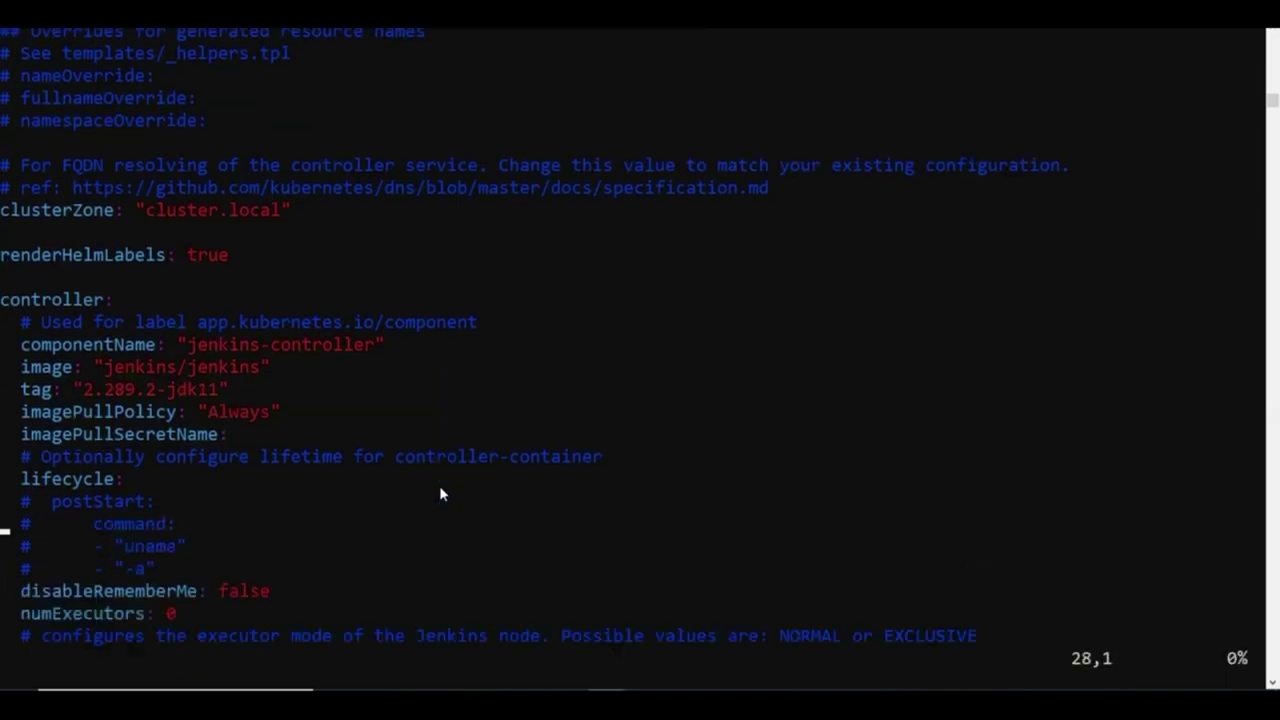
key("Down")
key("Down")
key("Down")
key("Down")
key("Down")
key("Down")
key("Down")
key("Down")
key("Down")
key("Down")
key("Down")
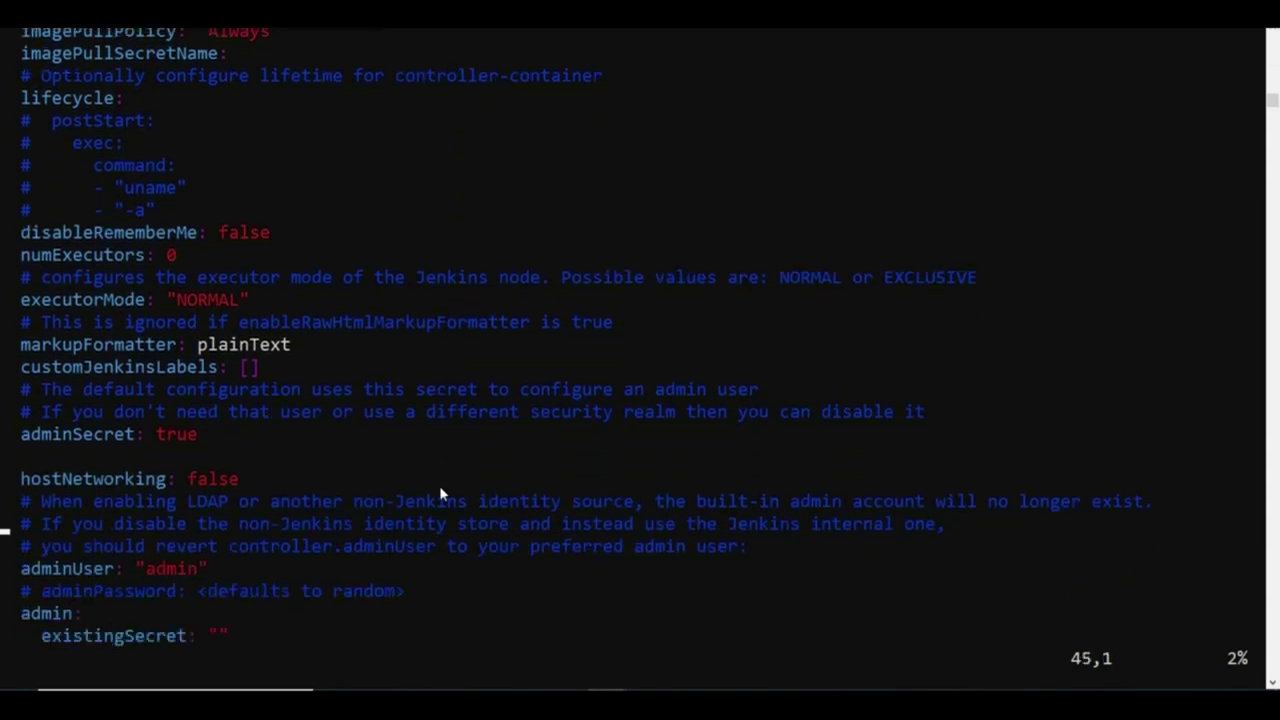
key("Down")
key("Down")
key("Down")
key("Down")
key("Down")
key("Down")
key("Down")
key("Down")
key("Down")
key("Down")
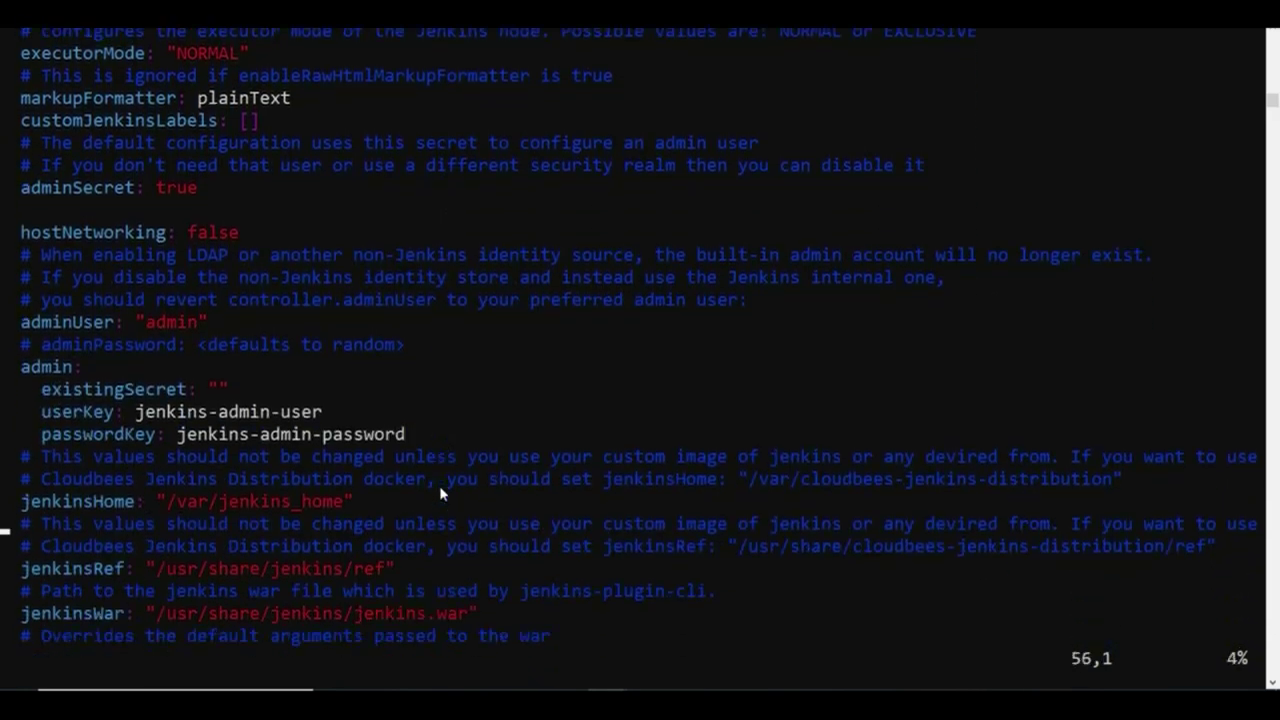
key("Down")
key("Down")
key("Down")
key("Down")
key("Down")
key("Down")
key("Down")
key("Down")
key("Down")
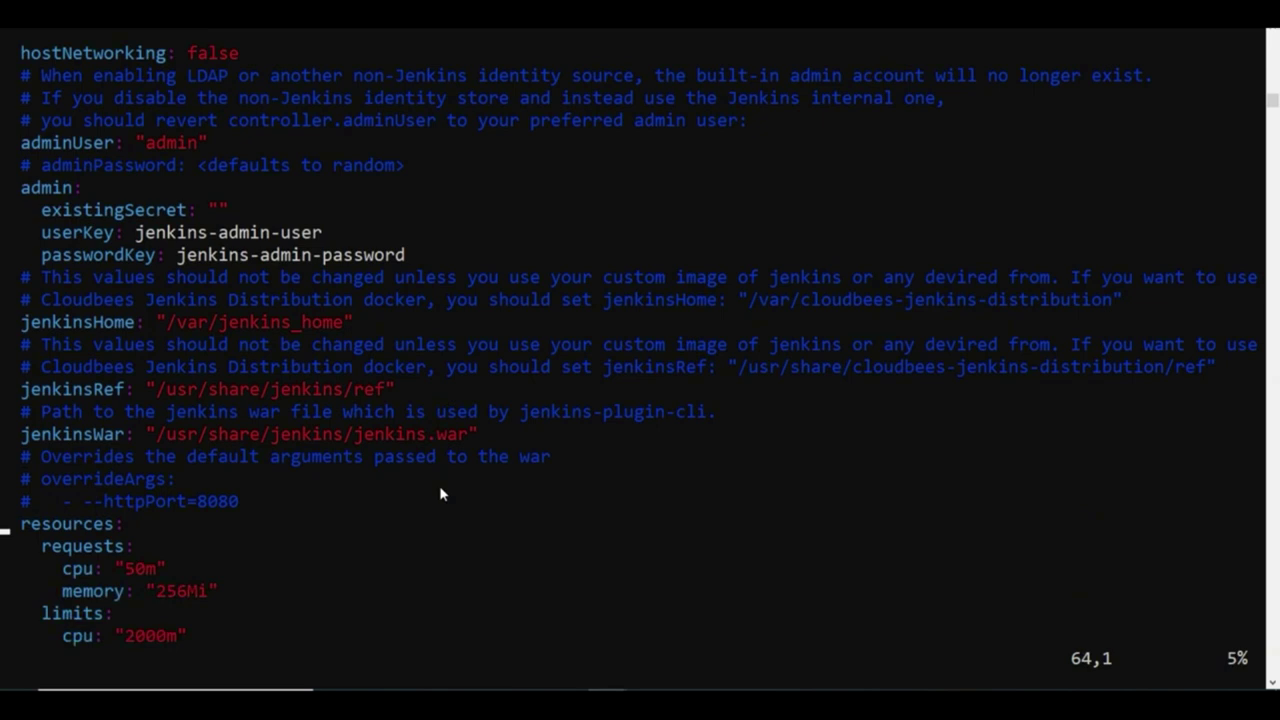
key("Down")
key("Down")
key("Down")
key("Down")
key("Down")
key("Down")
key("Down")
key("Down")
key("Down")
key("Down")
key("Down")
key("Down")
key("Down")
key("Down")
key("Down")
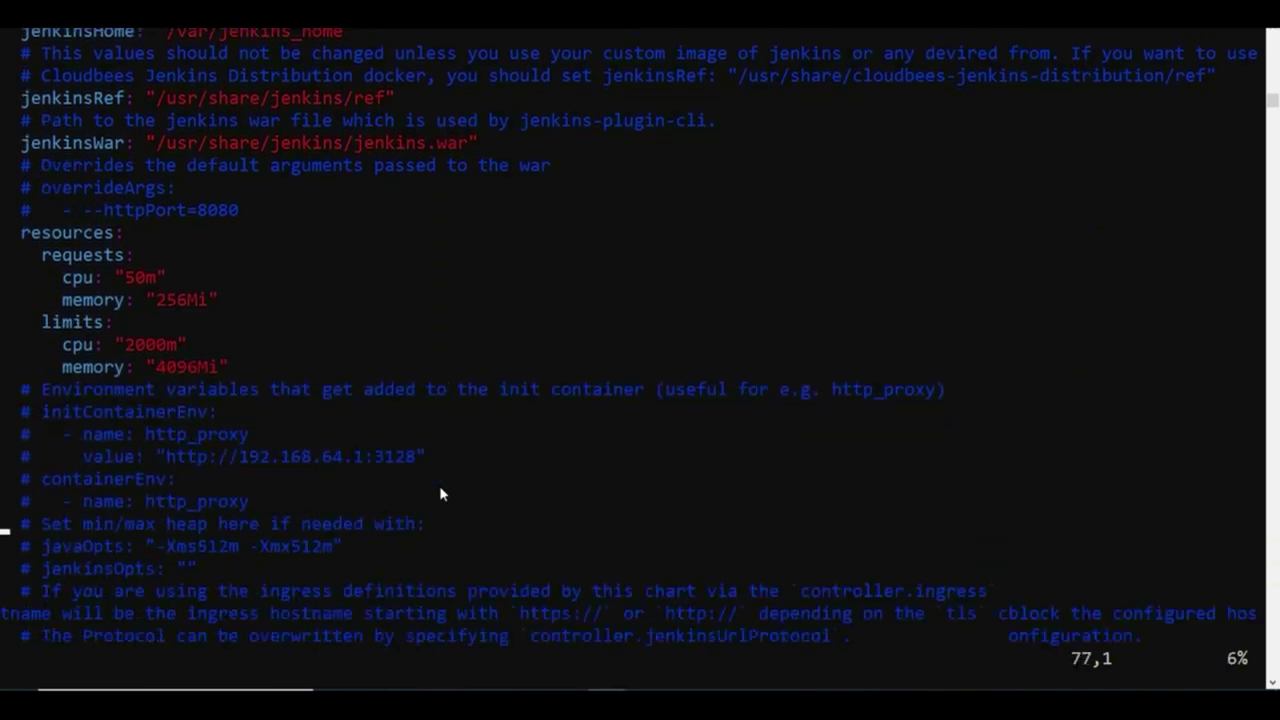
key("Down")
key("Down")
key("Down")
key("Down")
key("Down")
key("Down")
key("Down")
key("Down")
key("Down")
key("Down")
key("Down")
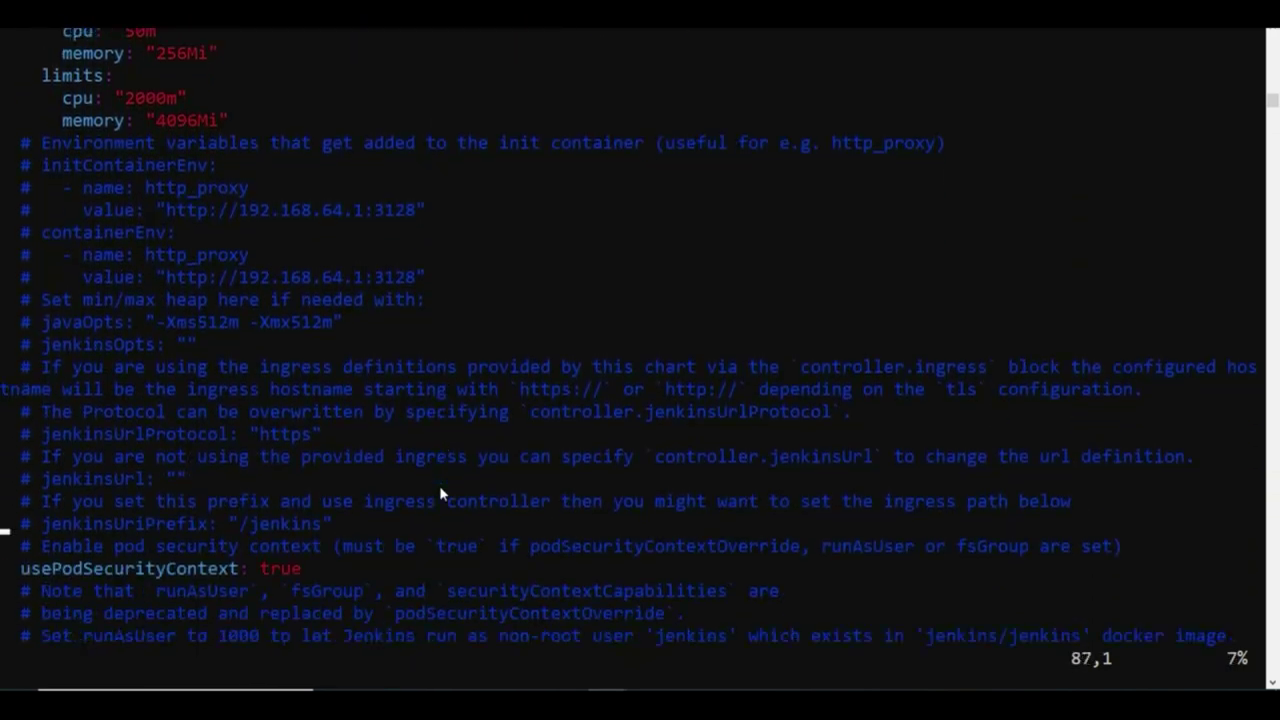
- Page through the security context, service port, probe and load balancer settings, then quit vi with :q
key("Down")
key("Down")
key("Down")
key("Down")
key("Down")
key("Down")
key("Down")
key("Down")
key("Down")
key("Down")
key("Down")
key("Down")
key("Down")
key("Down")
key("Down")
key("Down")
key("Down")
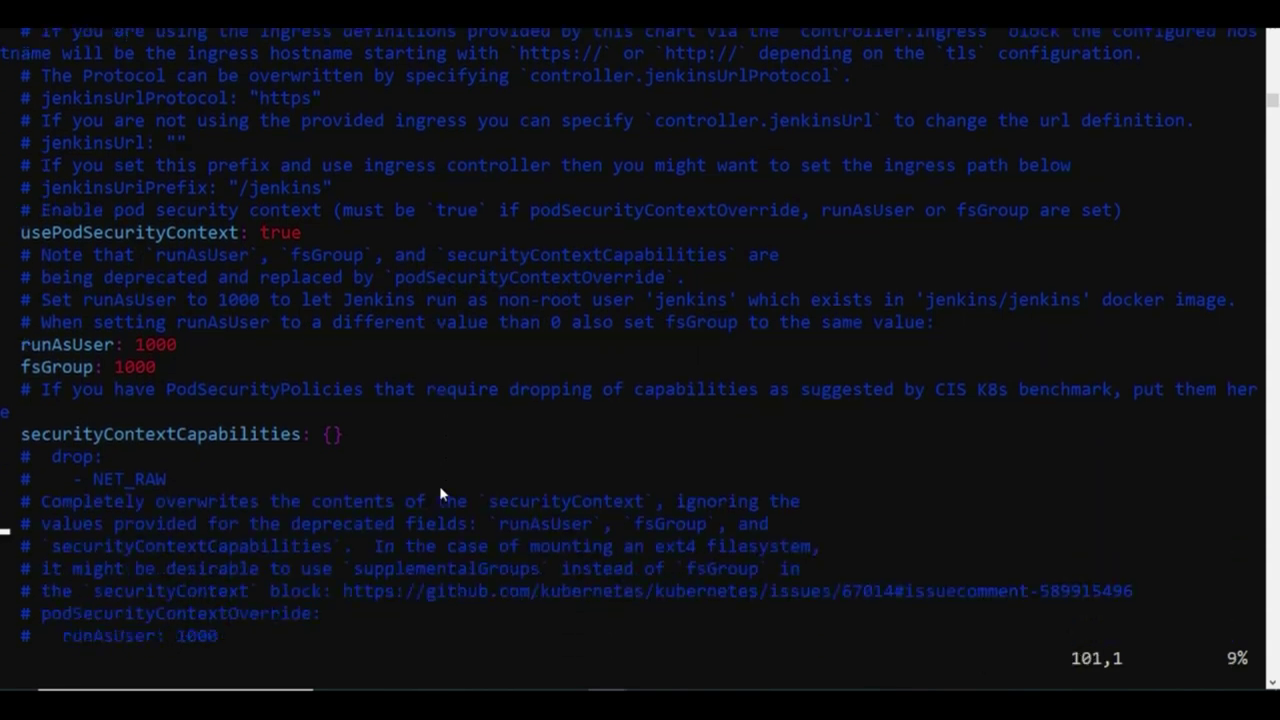
key("Down")
key("Down")
key("Down")
key("Down")
key("Down")
key("Down")
key("Down")
key("Down")
key("Down")
key("Down")
key("Down")
key("Down")
key("Down")
key("Down")
key("Down")
key("Down")
key("Down")
key("Down")
key("Down")
key("Down")
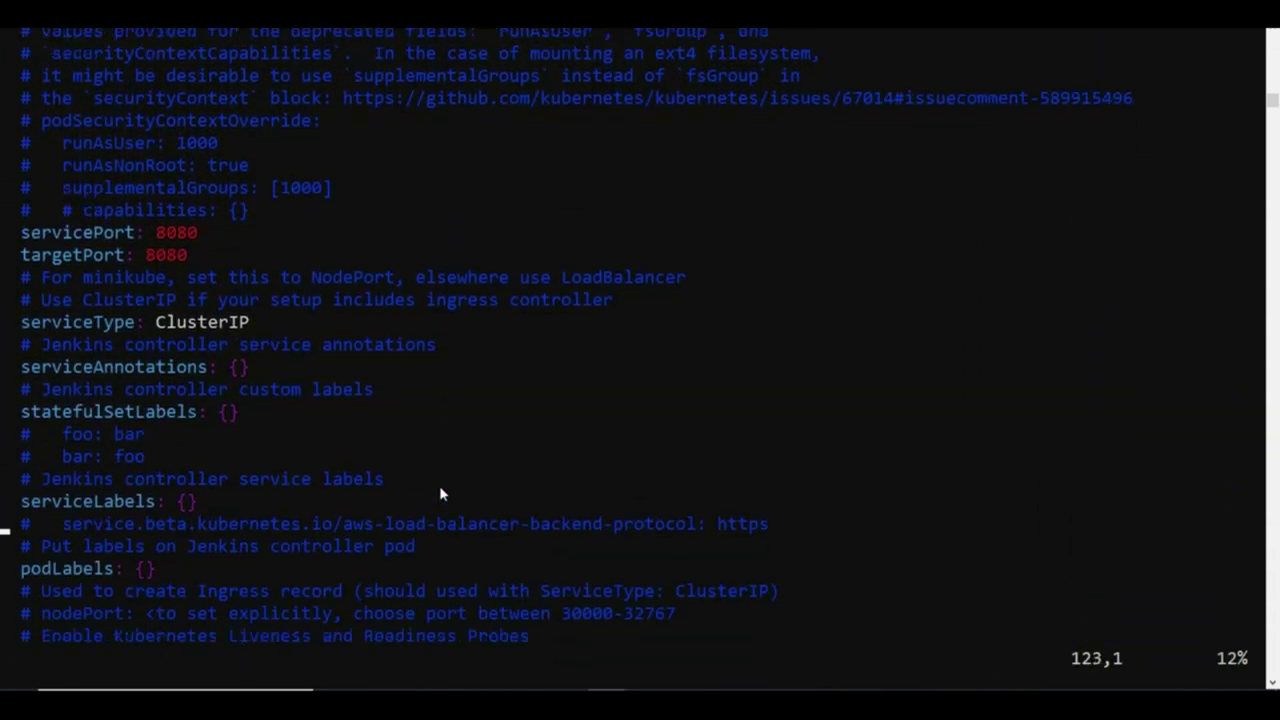
key("Down")
key("Down")
key("Down")
key("Down")
key("Down")
key("Down")
key("Down")
key("Down")
key("Down")
key("Down")
key("Down")
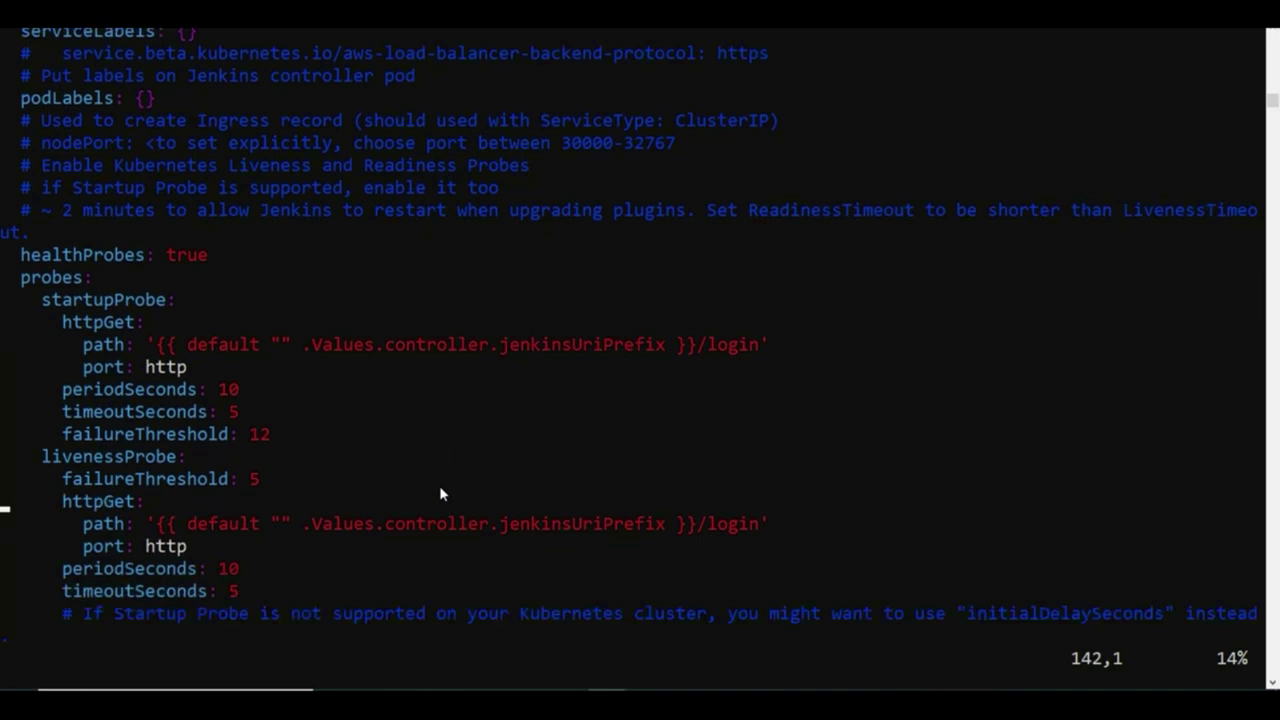
key("Down")
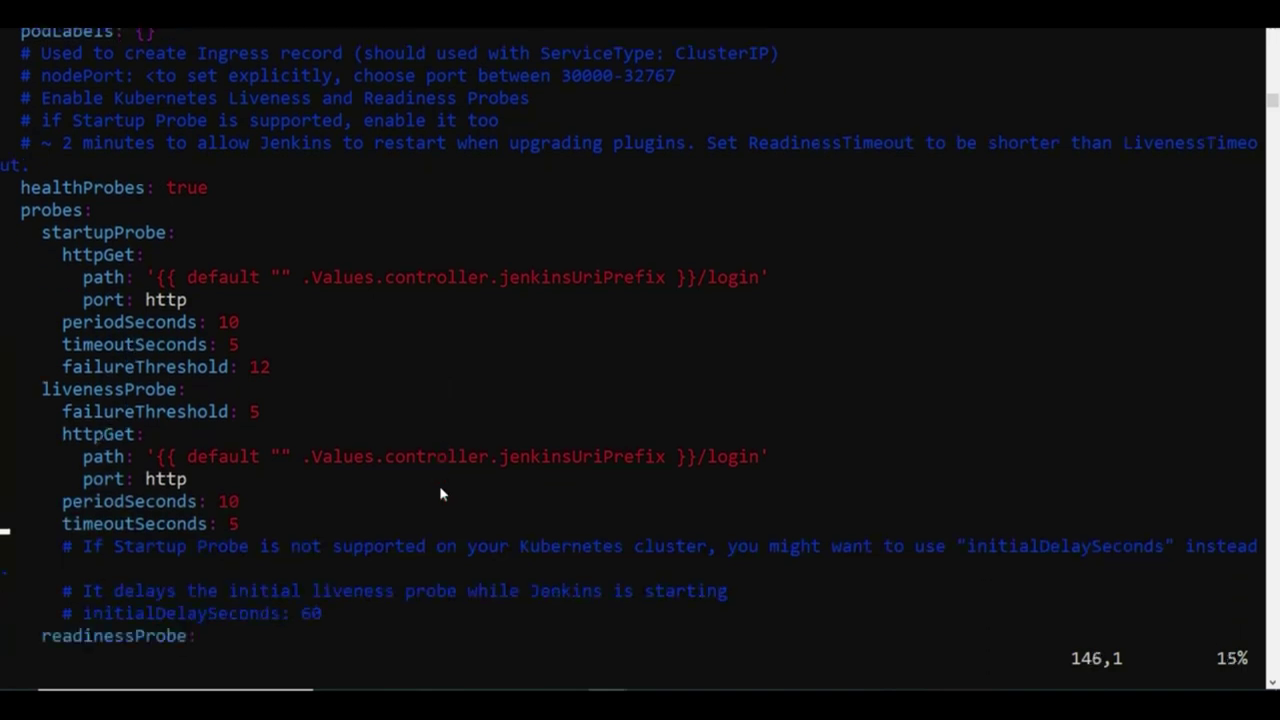
key("Down")
key("Down")
key("Down")
key("Down")
key("Down")
key("Down")
key("Down")
key("Down")
key("Down")
key("Down")
key("Down")
key("Down")
key("Down")
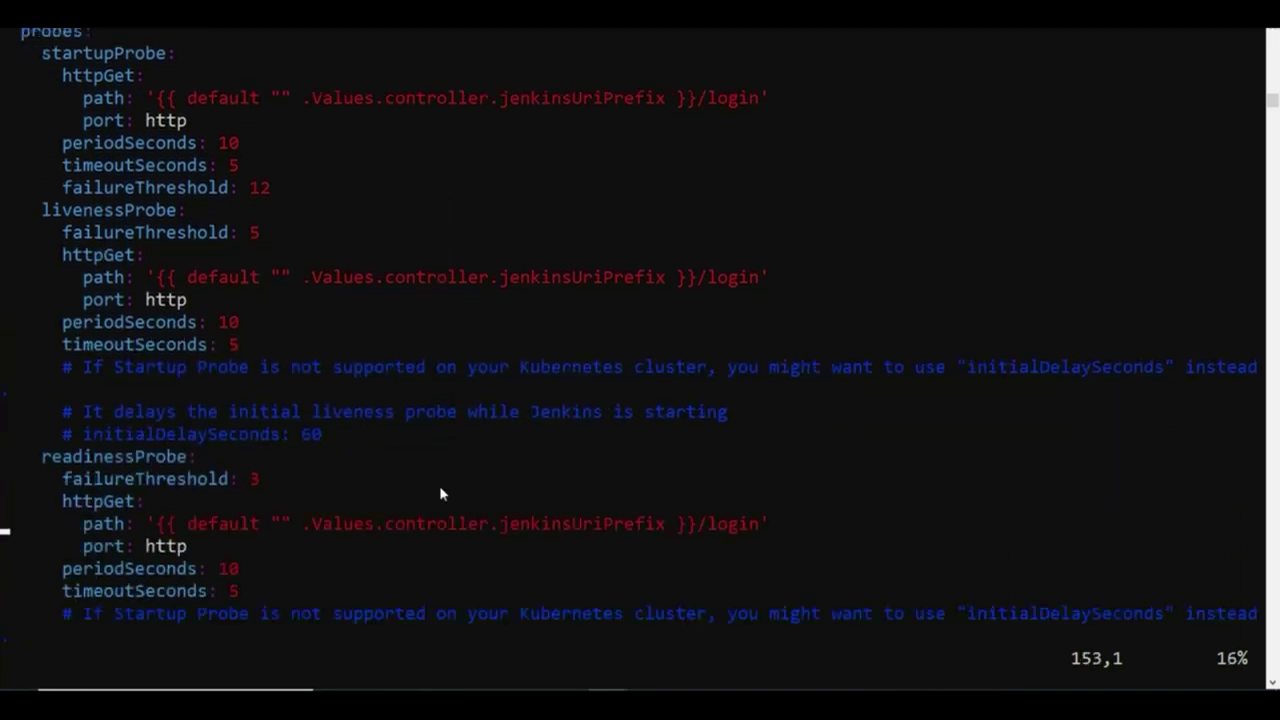
key("Down")
key("Down")
key("Down")
key("Down")
key("Down")
key("Down")
key("Down")
key("Down")
key("Down")
key("Down")
key("Down")
key("Down")
key("Down")
key("Down")
key("Down")
key("Down")
key("Down")
key("Down")
key("Down")
key("Down")
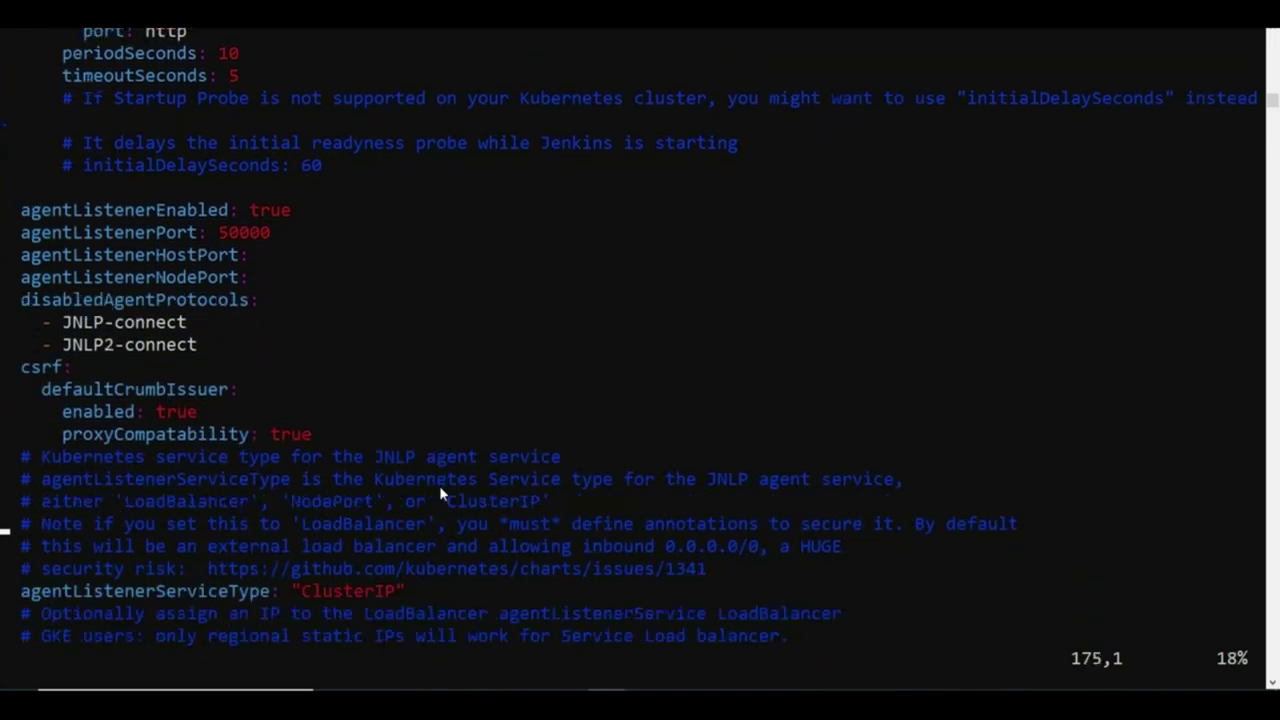
key("Down")
key("Down")
key("Down")
key("Down")
key("Down")
key("Down")
key("Down")
key("Down")
key("Down")
key("Down")
key("Down")
key("Down")
key("Down")
key("Down")
key("Down")
key("Down")
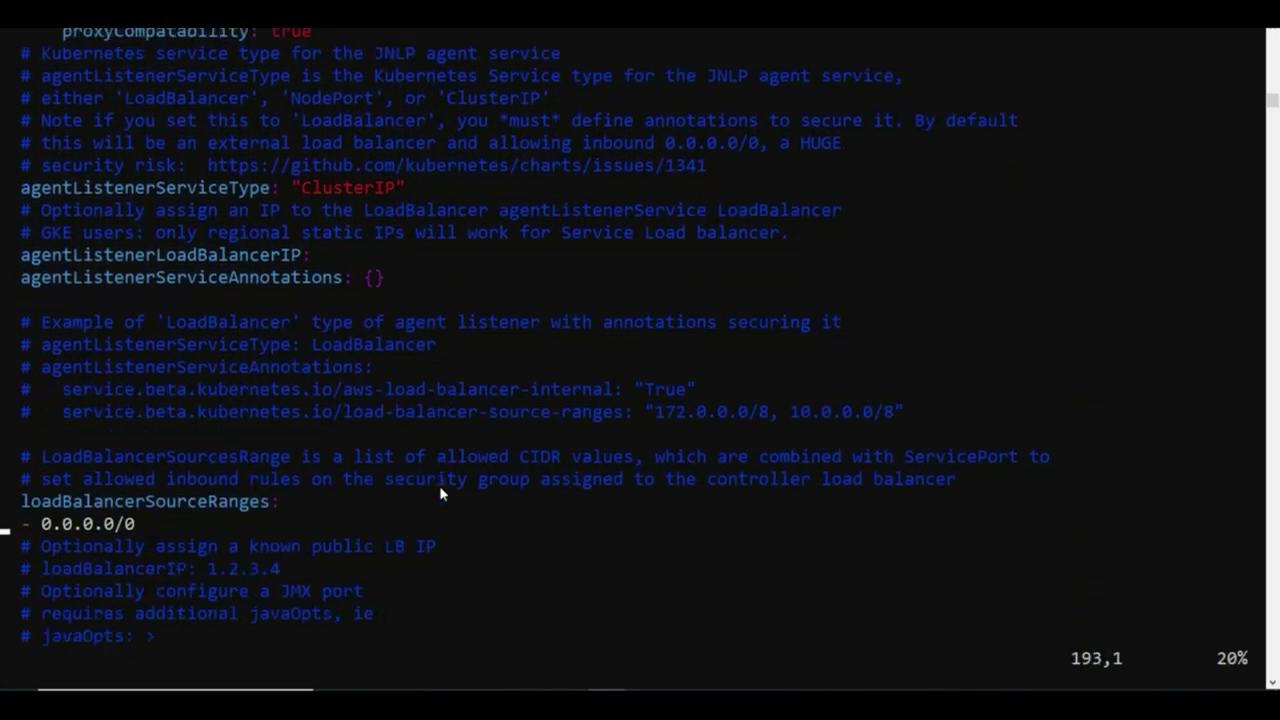
key("Down")
key("Down")
key("Down")
key("Down")
key("Down")
key("Down")
key("Down")
key("Down")
key("Down")
key("Escape")
type(":q")
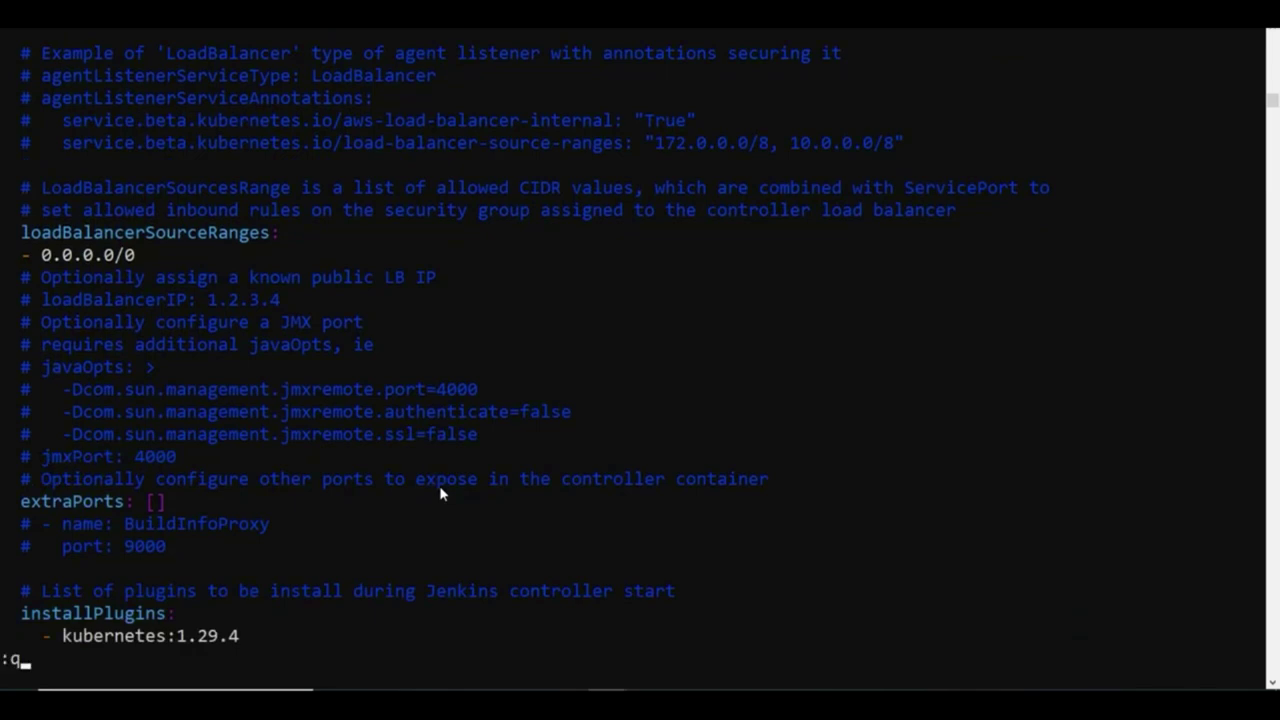
key("Return")
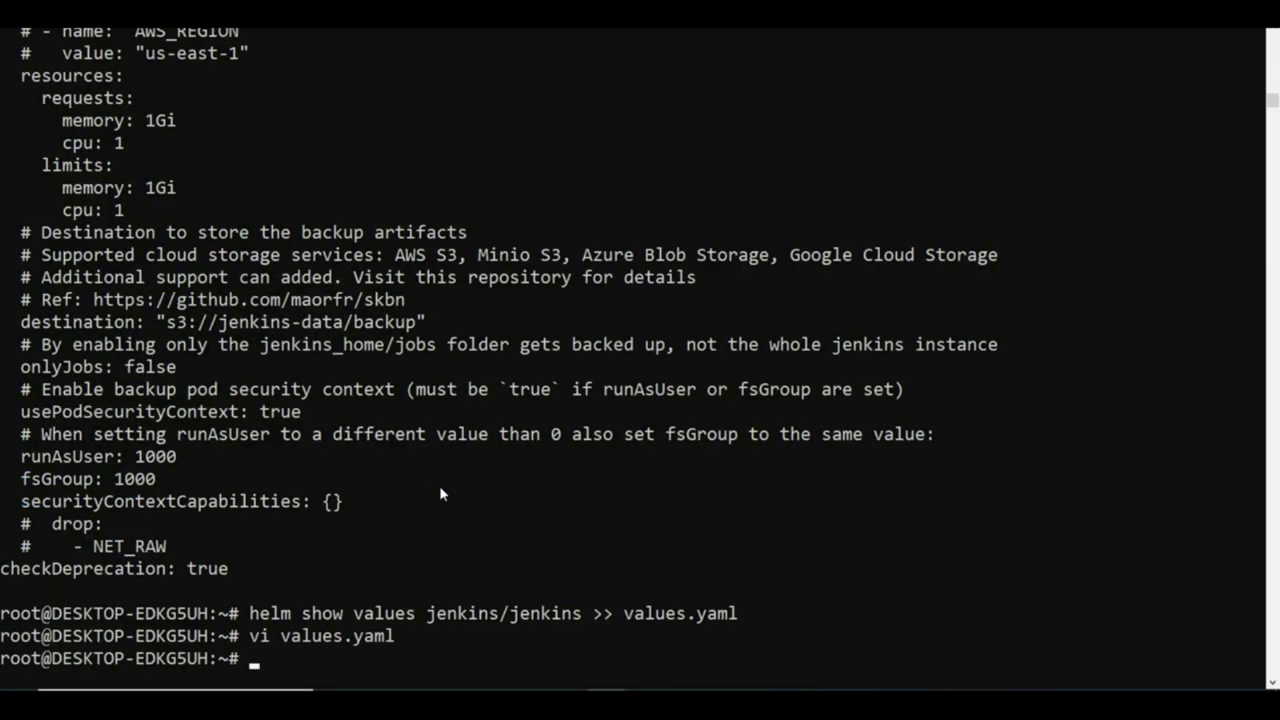
- Review the chart README's install section in the browser
key("alt+Tab")
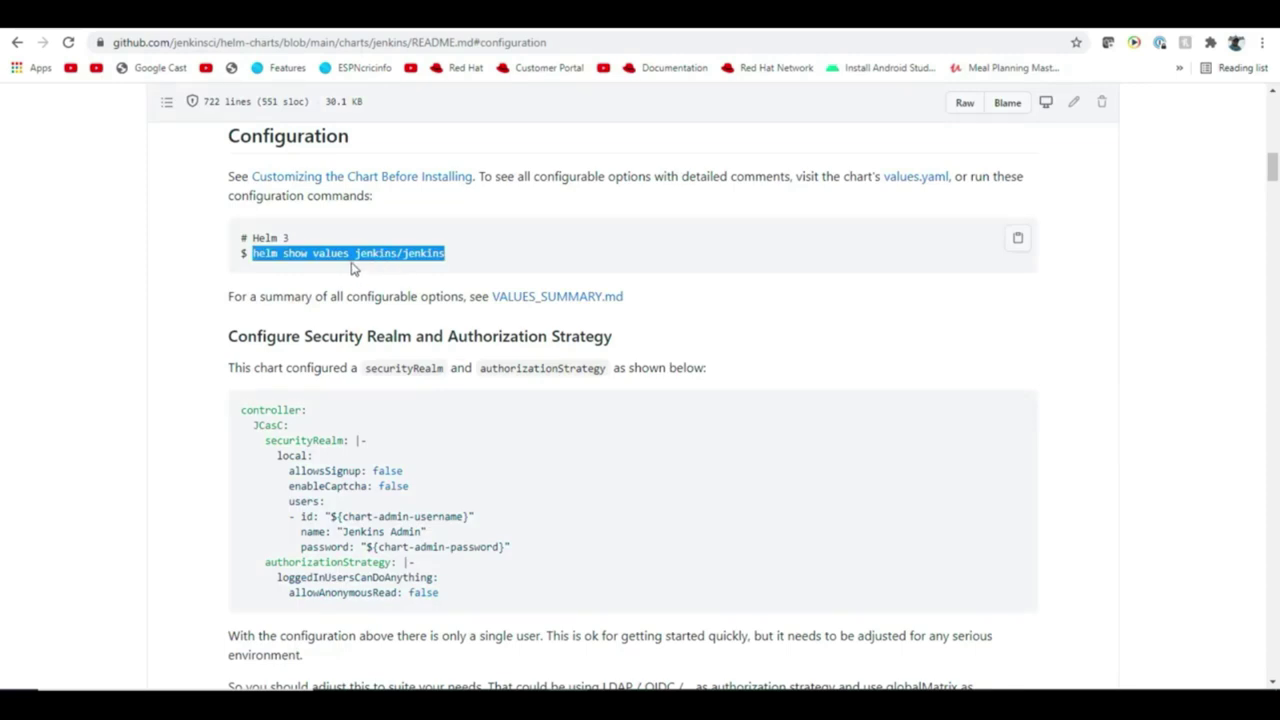
left_click(587, 237)
scroll(588, 237, "up", 1)
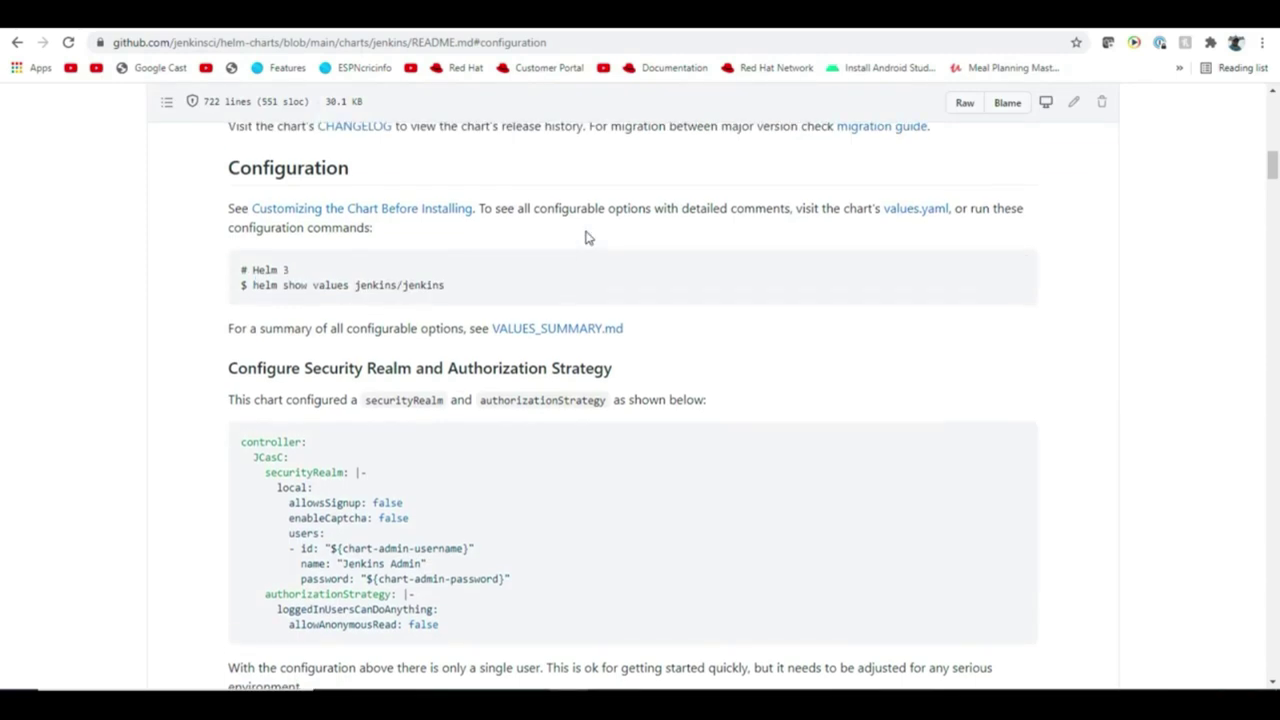
scroll(587, 237, "up", 4)
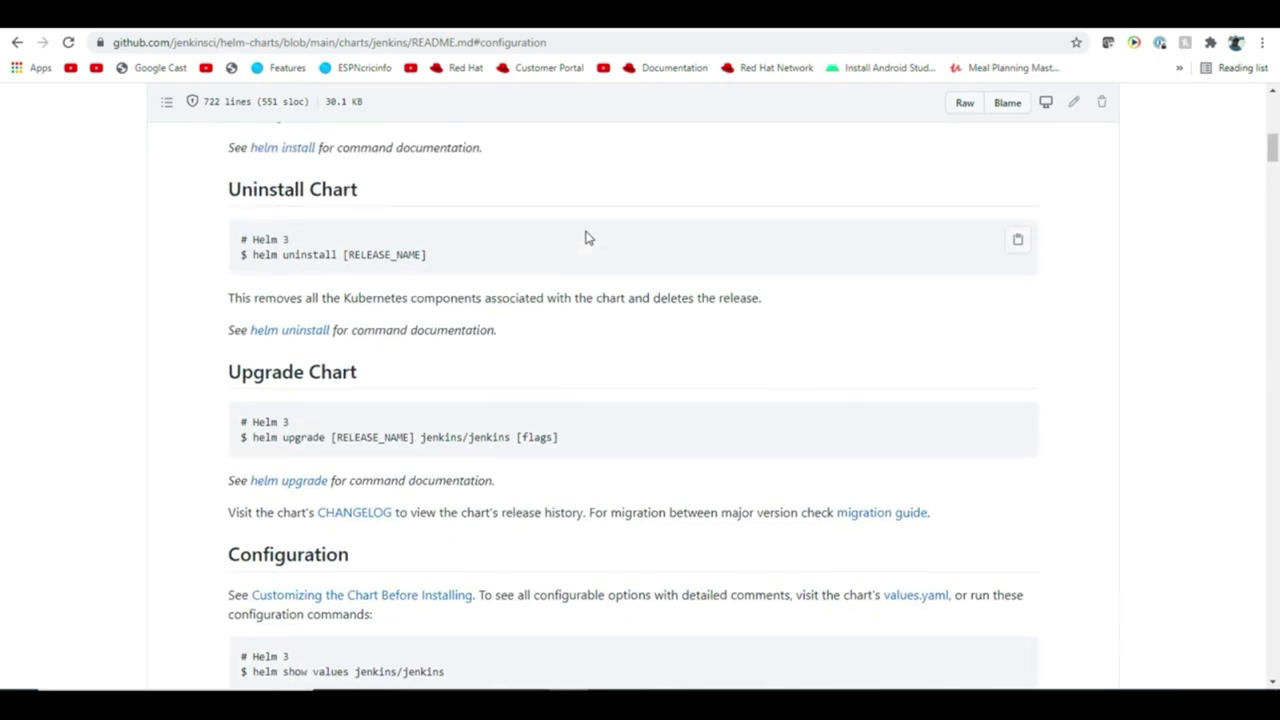
scroll(587, 237, "up", 1)
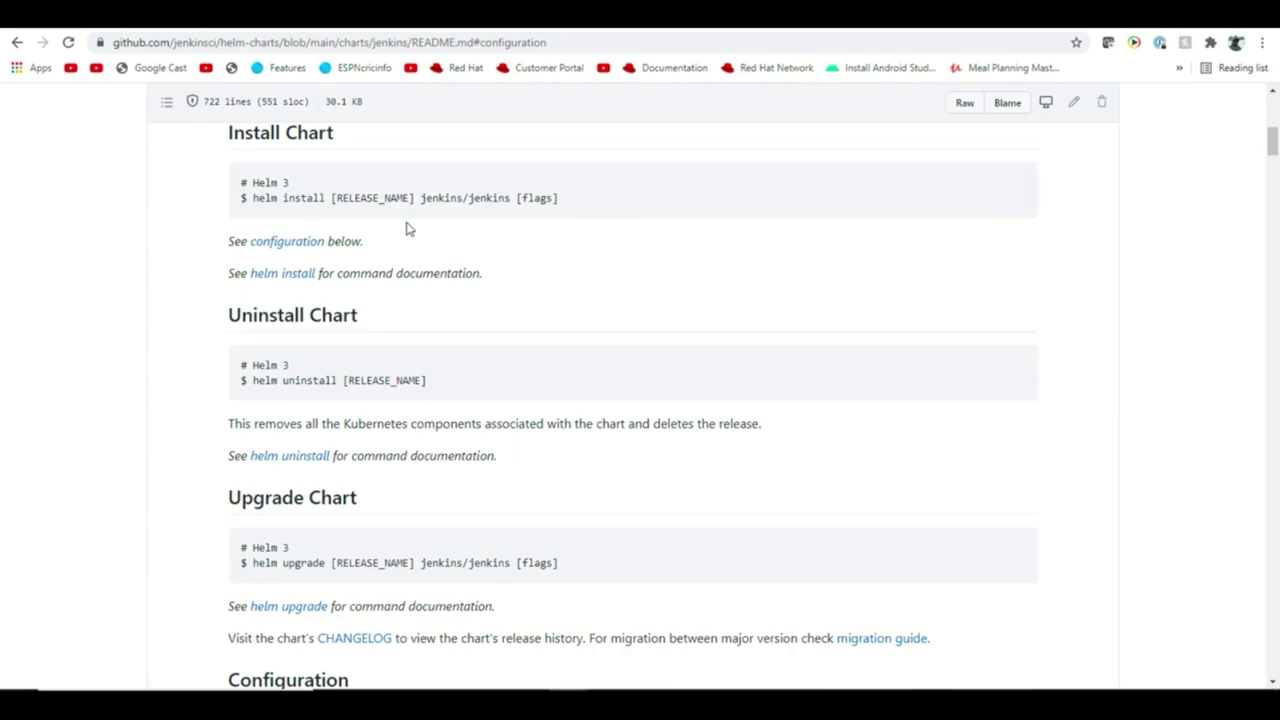
key("alt+Tab")
- Run 'helm install jenkins jenkins/jenkins' and check the current namespace with kubens
type("helm")
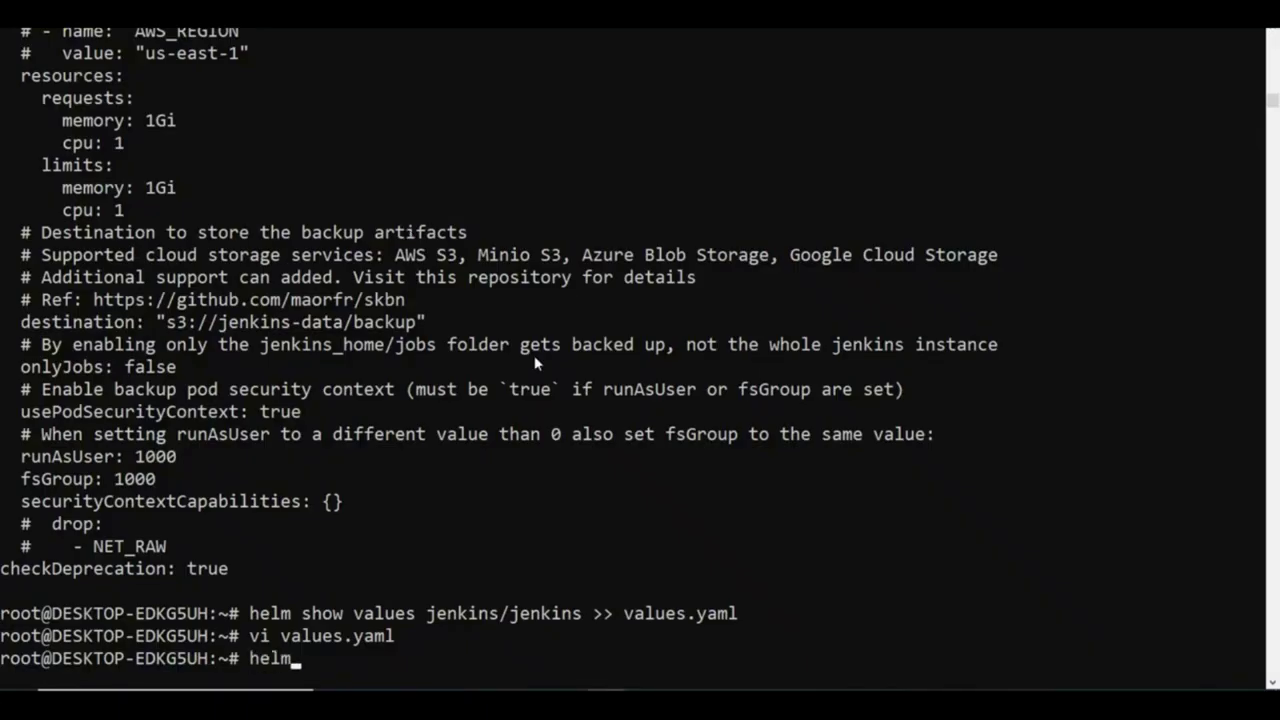
type(" install jenkin")
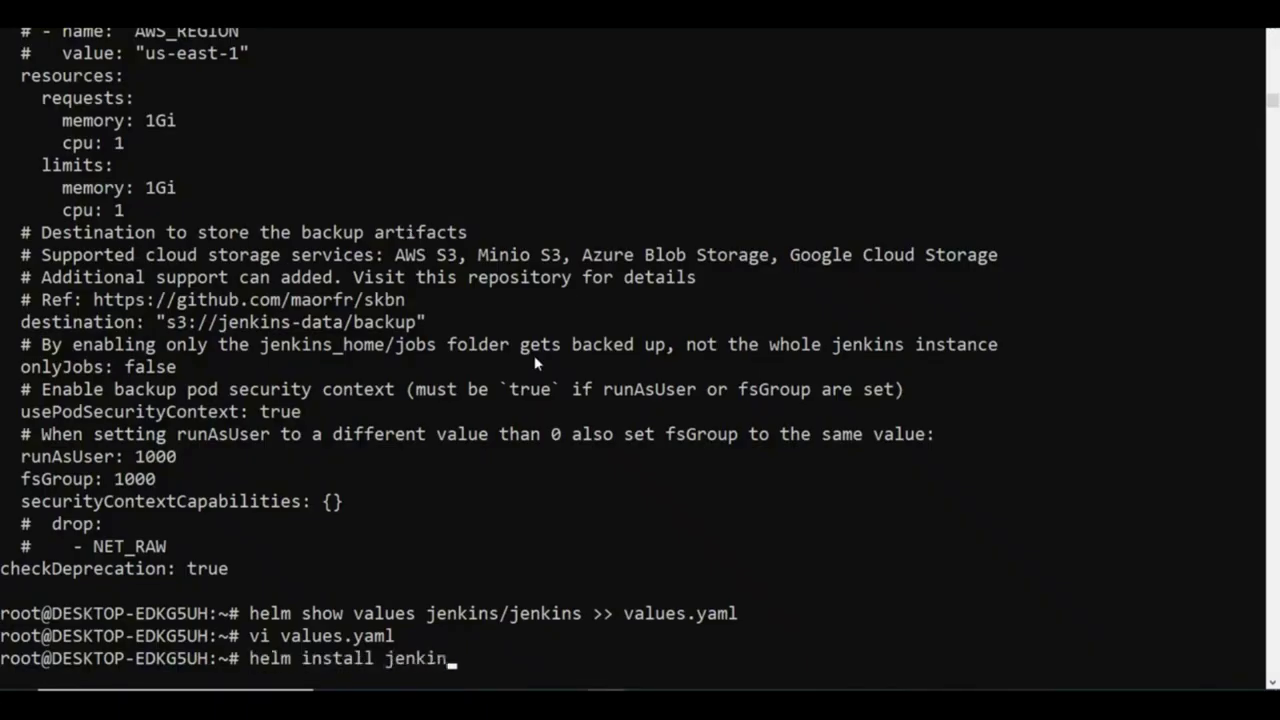
type("s jenkins/jenkins")
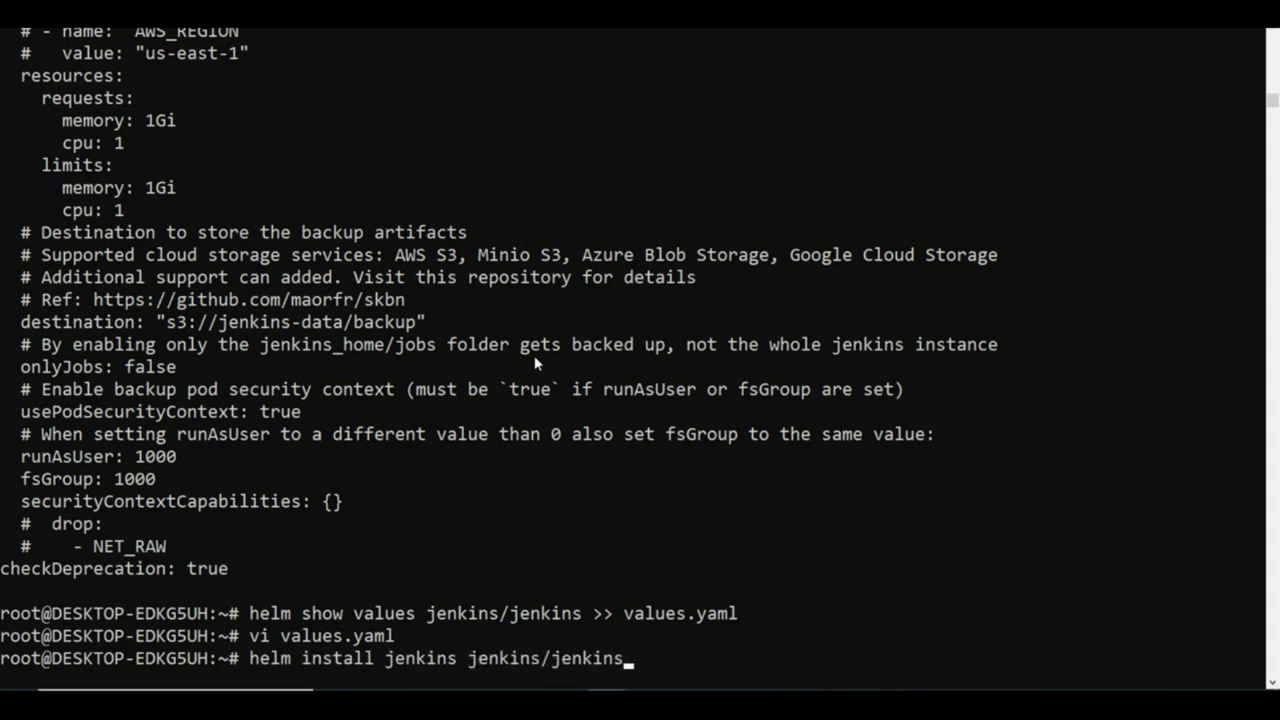
key("Return")
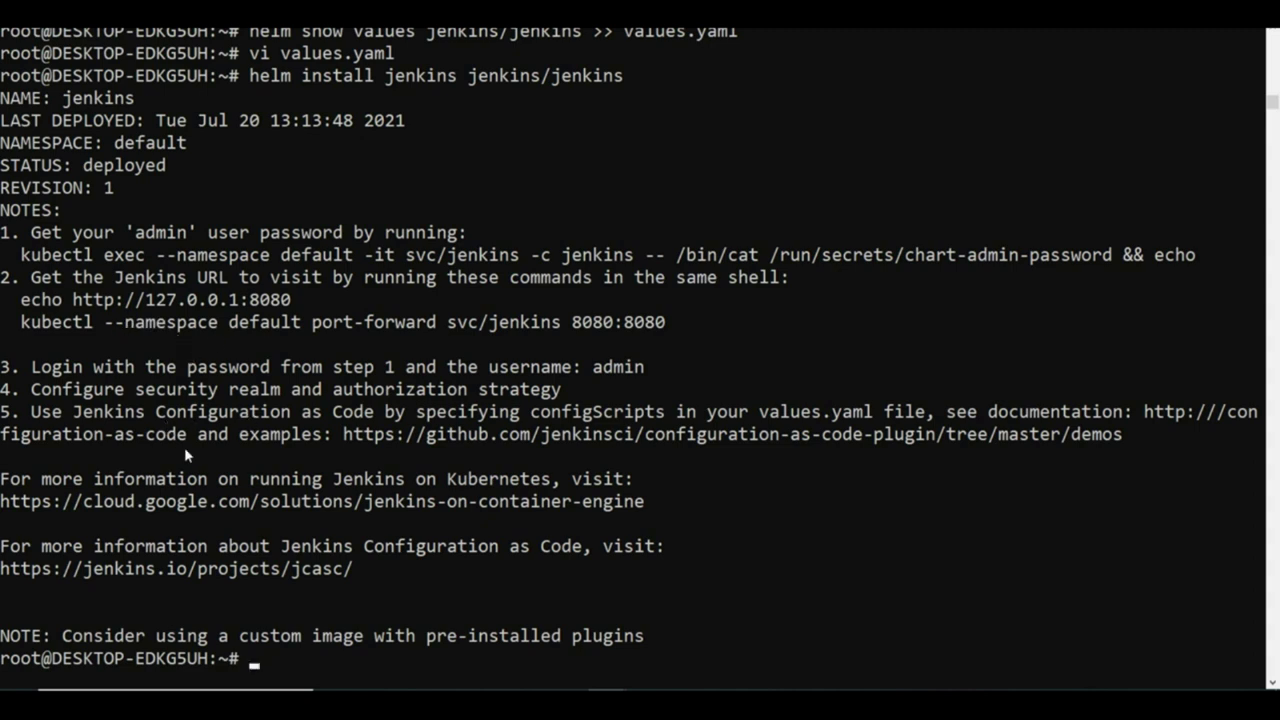
type("kubens")
key("Return")
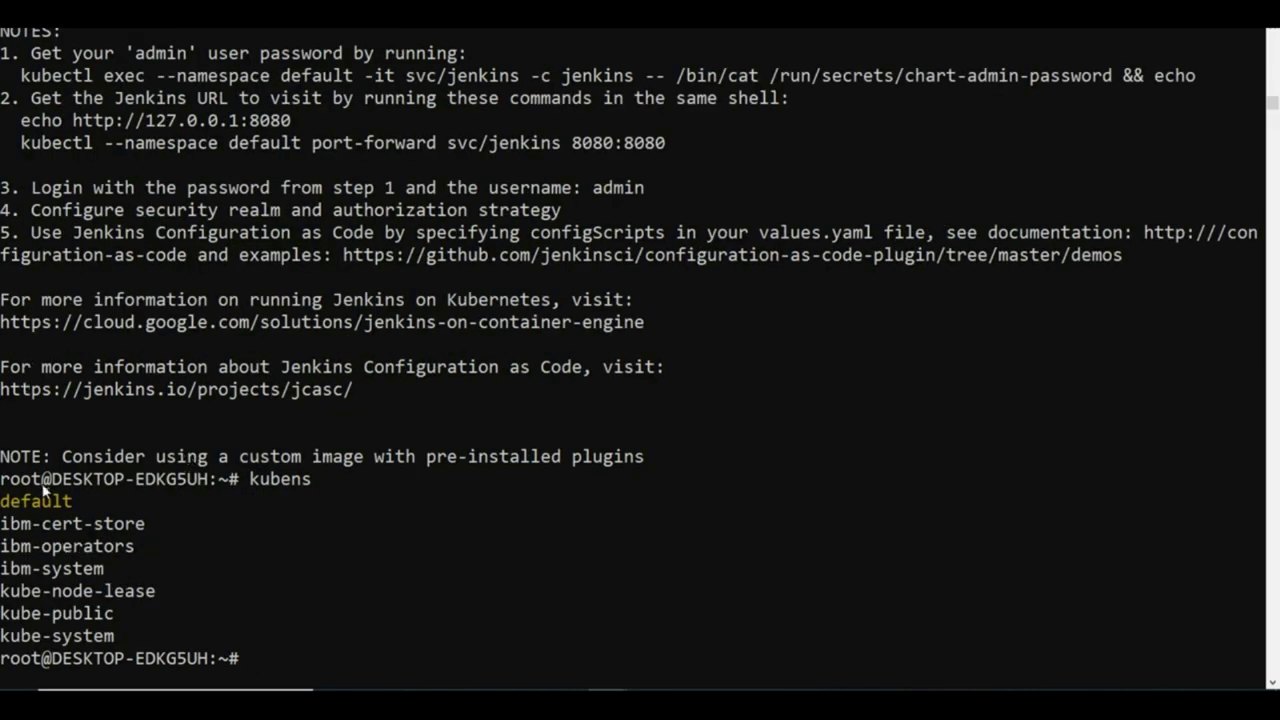
- List the pods and check that jenkins-0 shows 2/2 ready
type("kubectl get p")
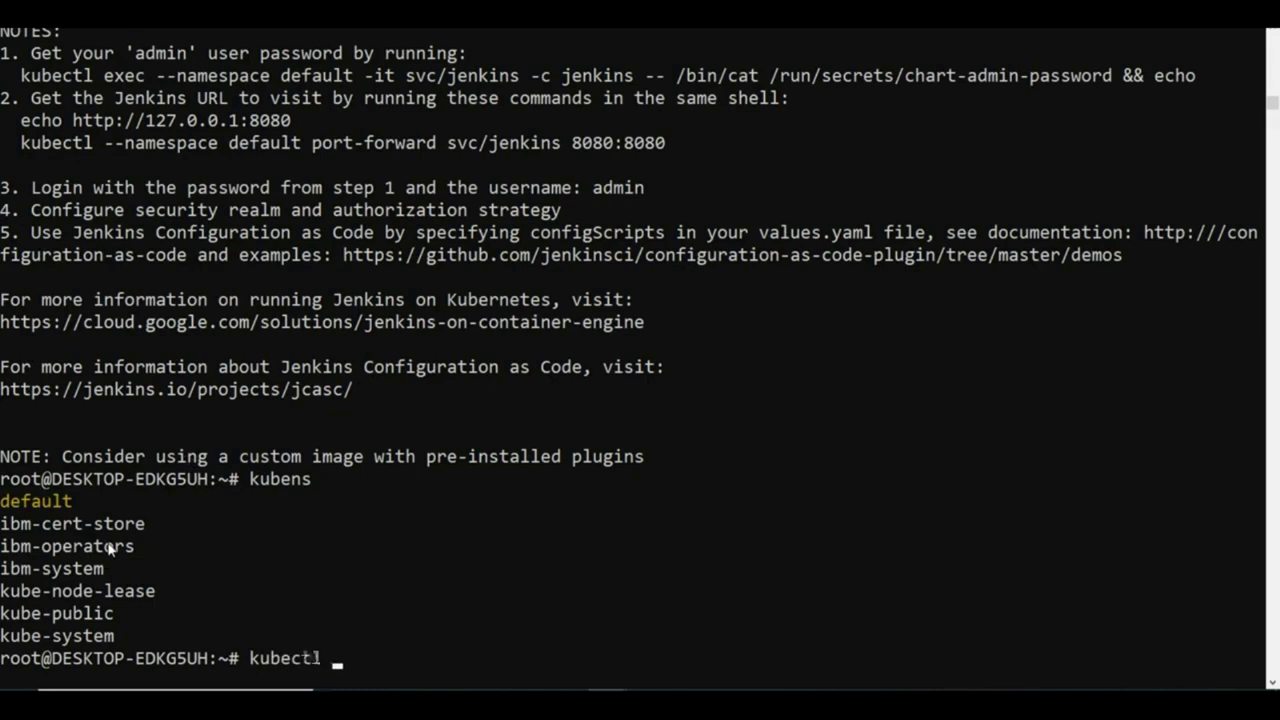
type("ods")
key("Return")
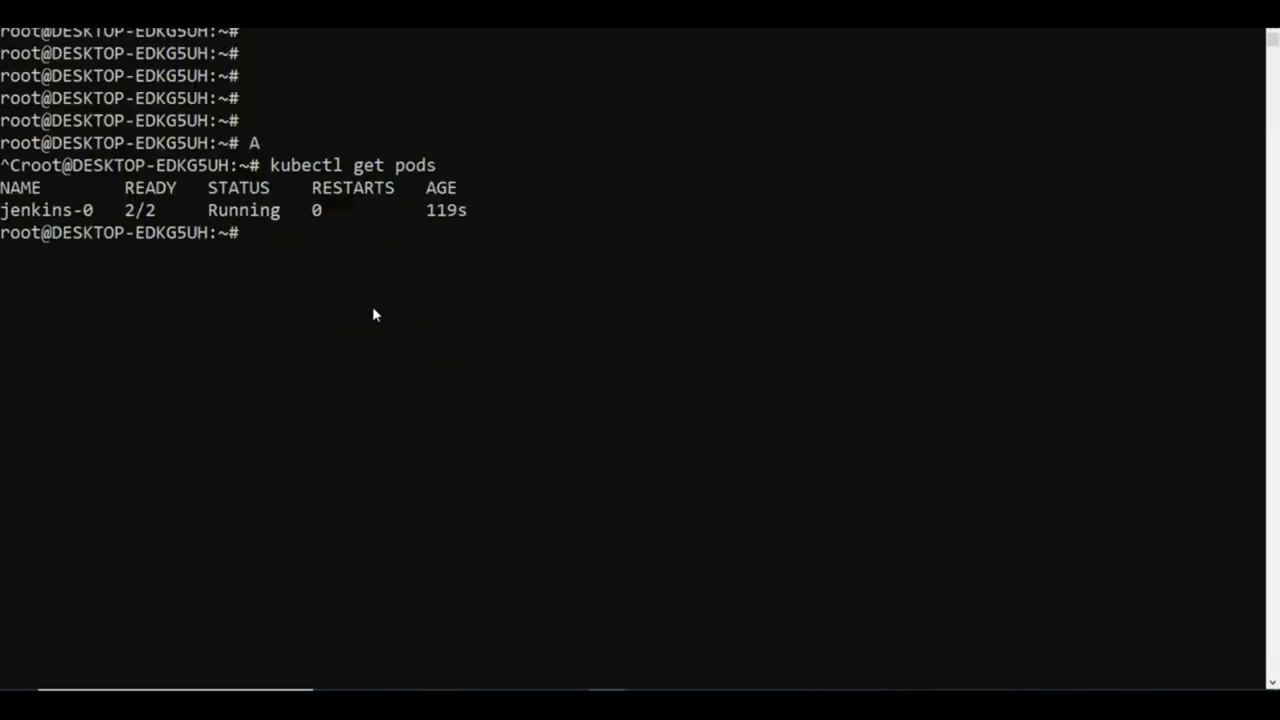
key("Return")
key("Return")
double_click(67, 212)
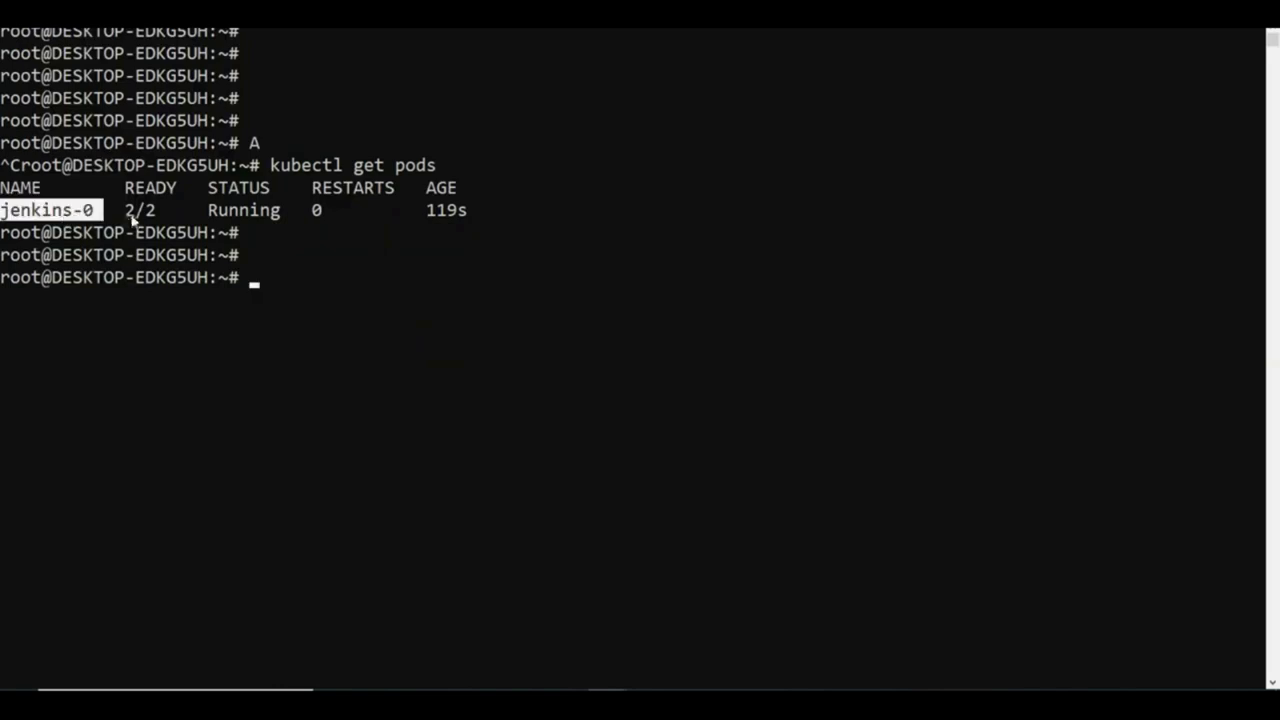
double_click(138, 212)
- View the jenkins-0 init container logs with 'kubectl logs jenkins-0 -c init'
type("kubectl")
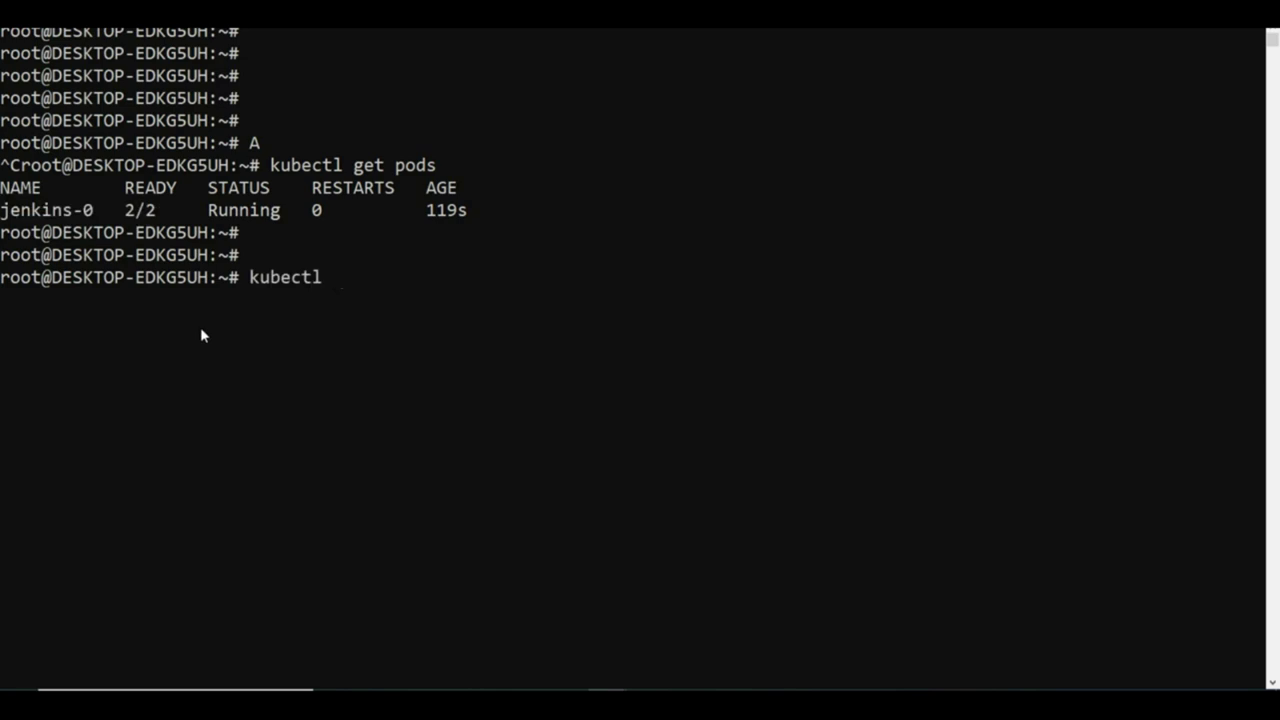
double_click(140, 212)
left_click(151, 213)
left_click(200, 387)
type("logs jen")
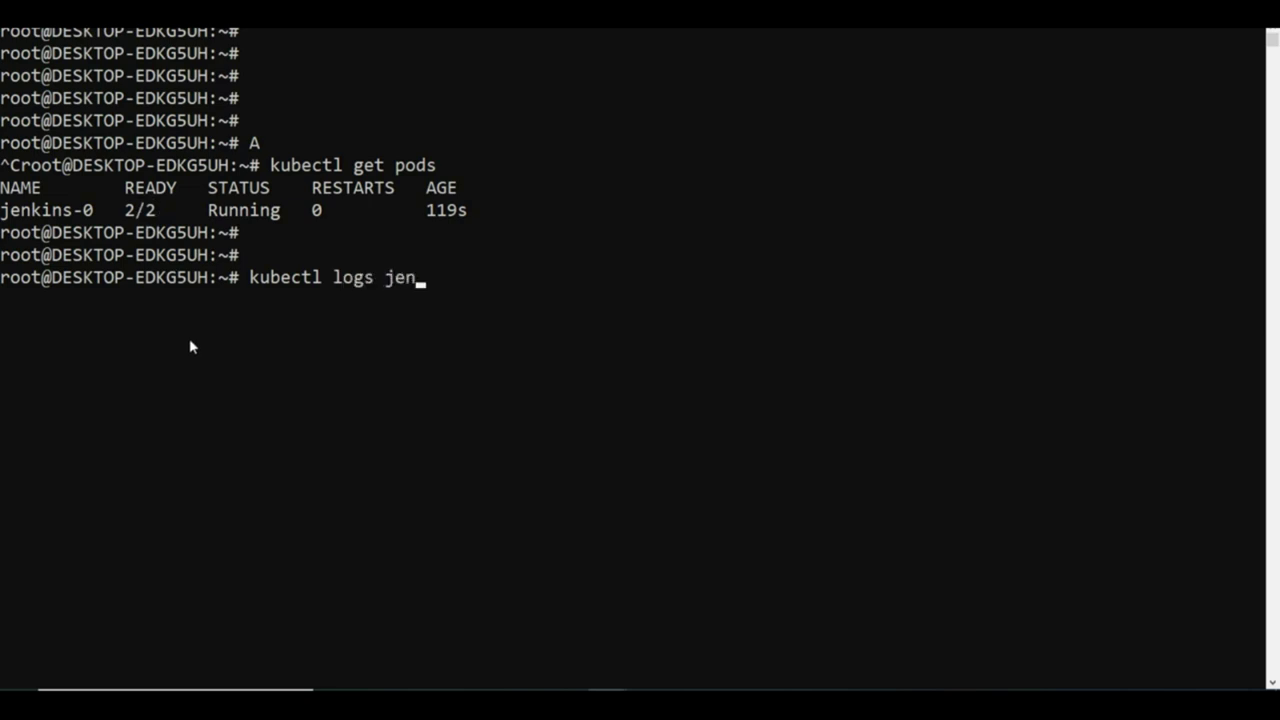
key("Tab")
type("-c init")
key("Return")
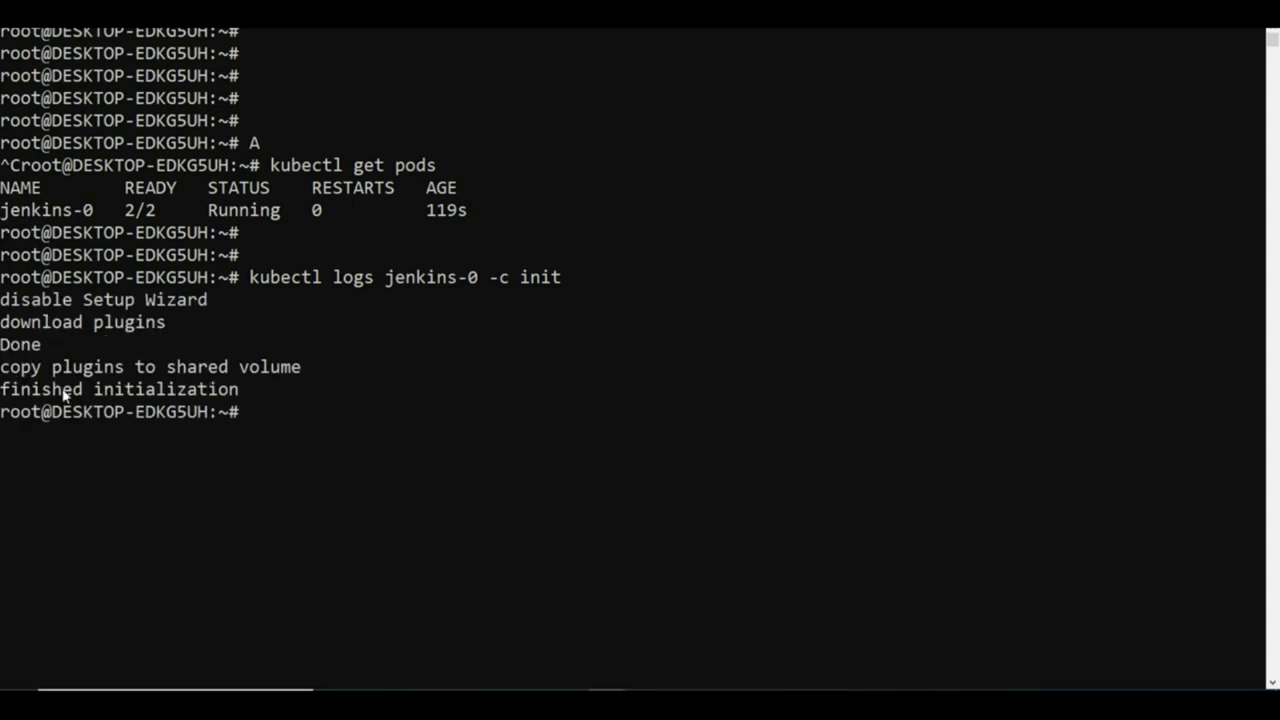
- View the main jenkins container logs and confirm Jenkins is fully up and running
type("kubectl get pods")
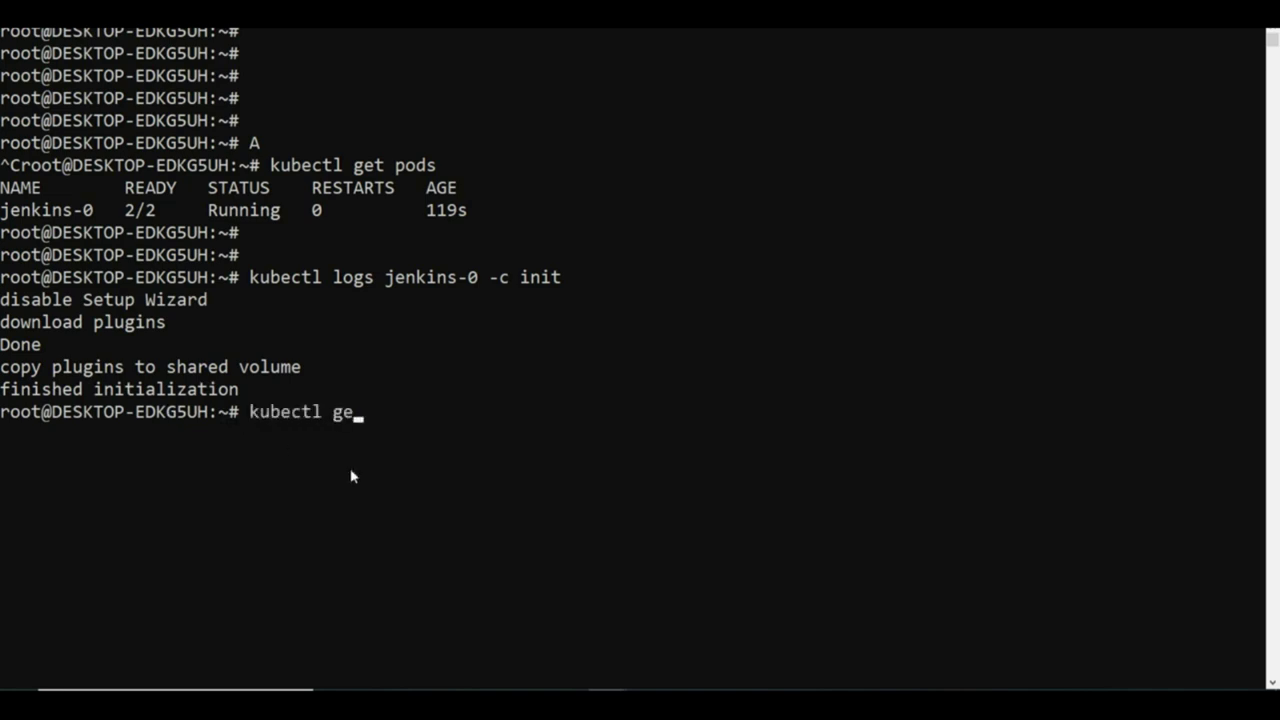
key("Up")
key("BackSpace")
key("BackSpace")
key("BackSpace")
key("BackSpace")
type("jenkins")
key("Return")
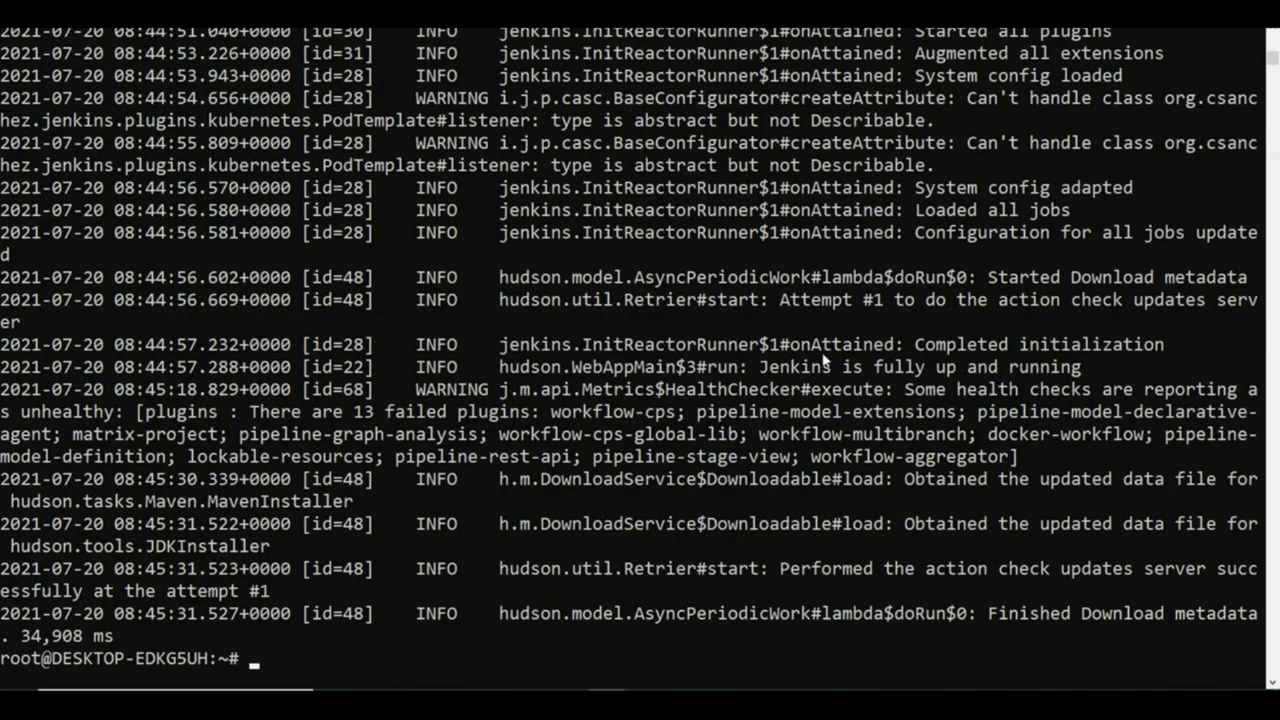
left_click_drag(760, 367, 1075, 371)
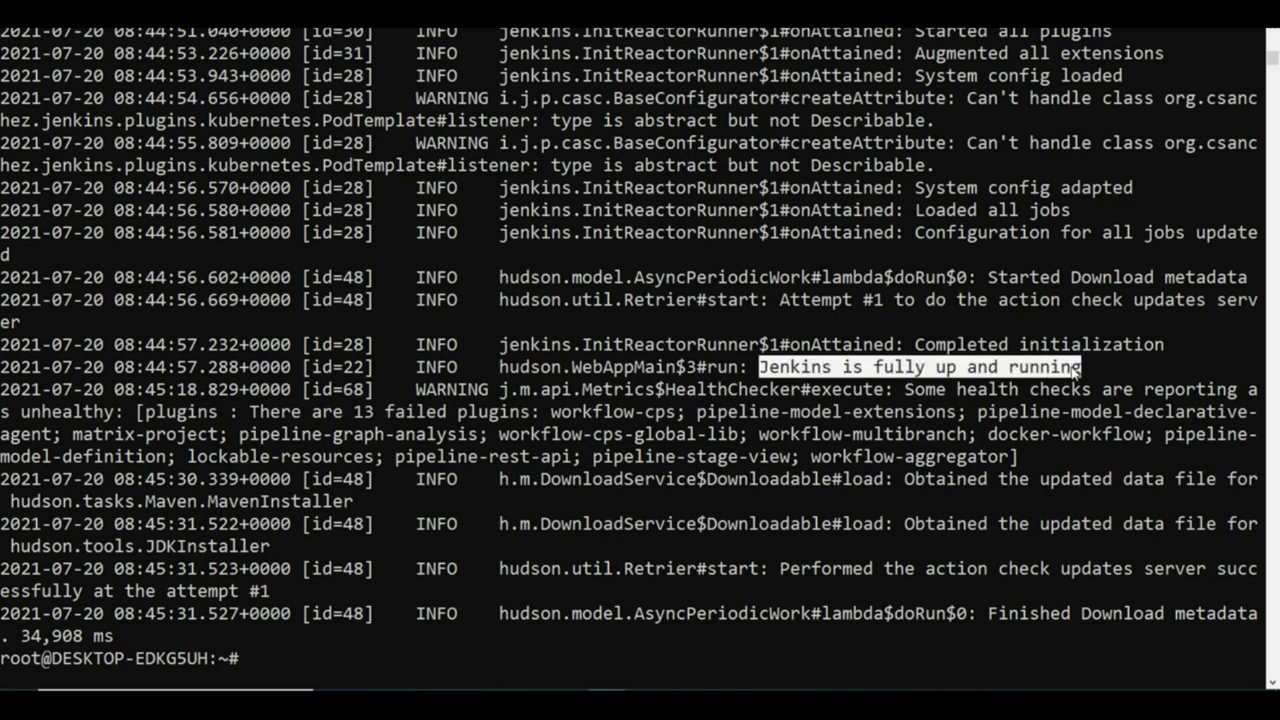
right_click(1075, 370)
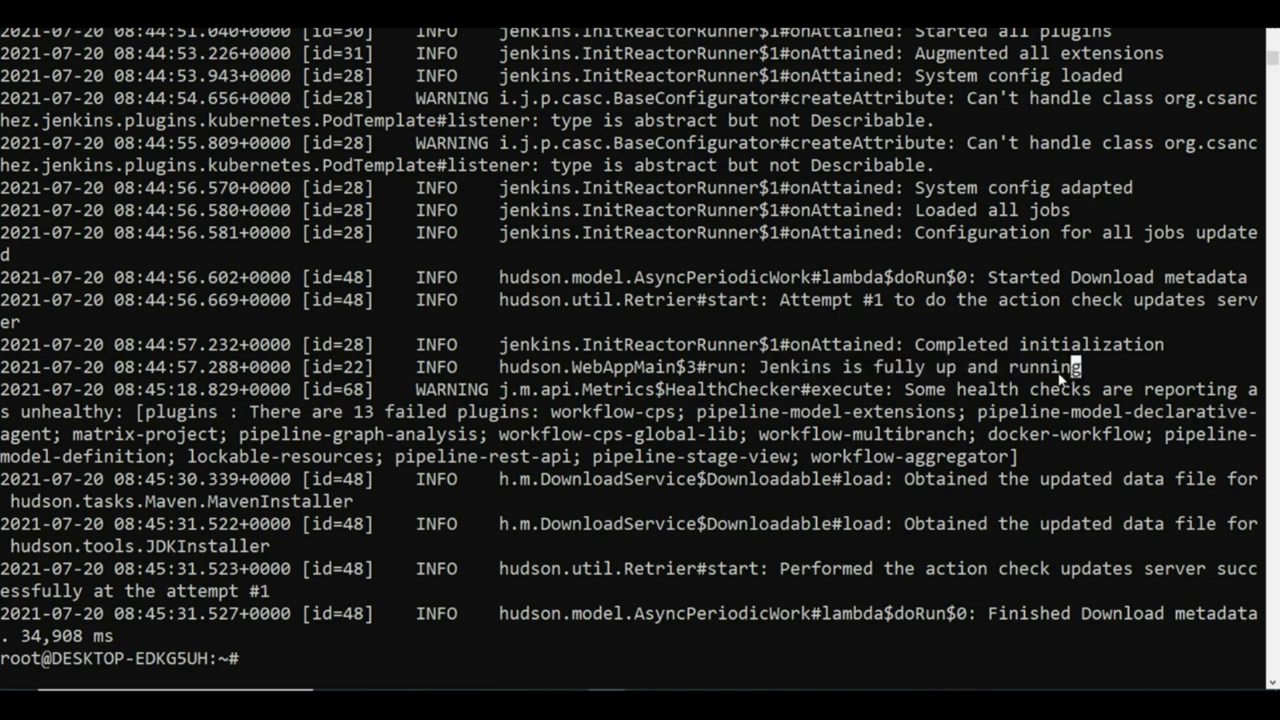
- Clear the screen and run 'kubectl get all'
type("clear")
key("Return")
key("Return")
key("Return")
key("Return")
key("Return")
type("kubectl get all")
key("Return")
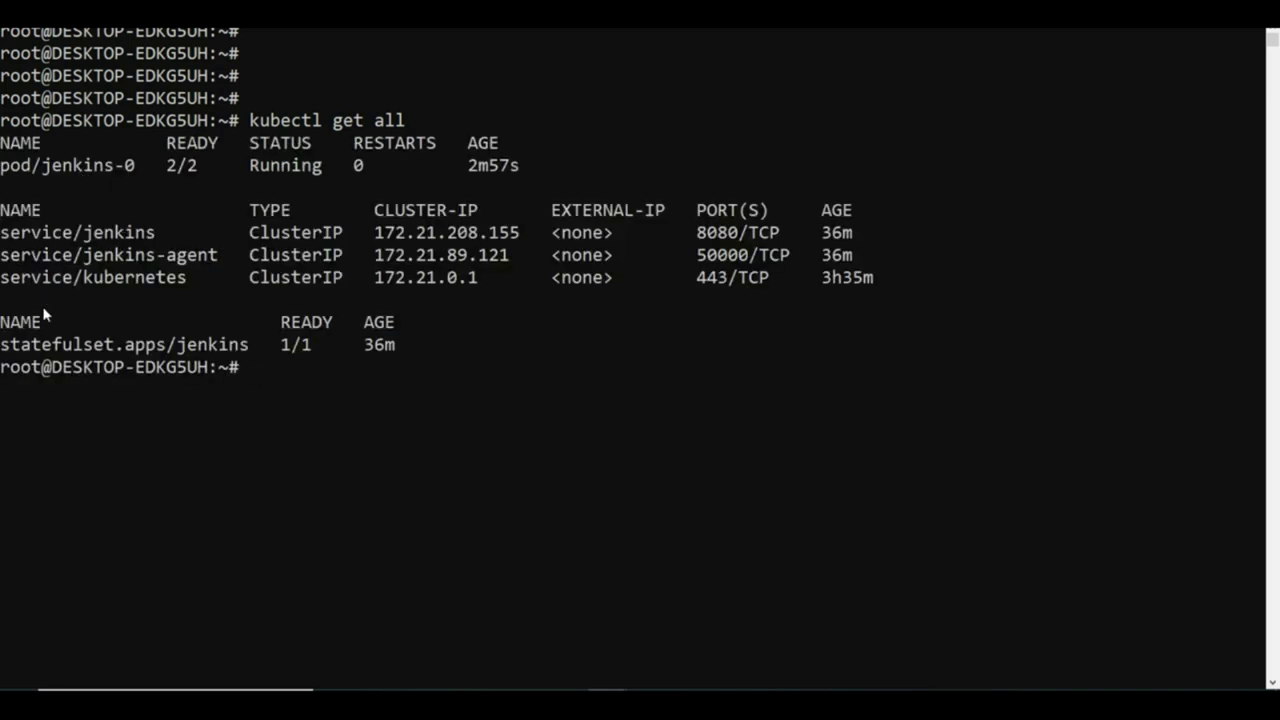
- Check the jenkins statefulset entry and list the persistent volume claims with 'kubectl get pvc'
double_click(62, 342)
right_click(202, 460)
type("kubectl ")
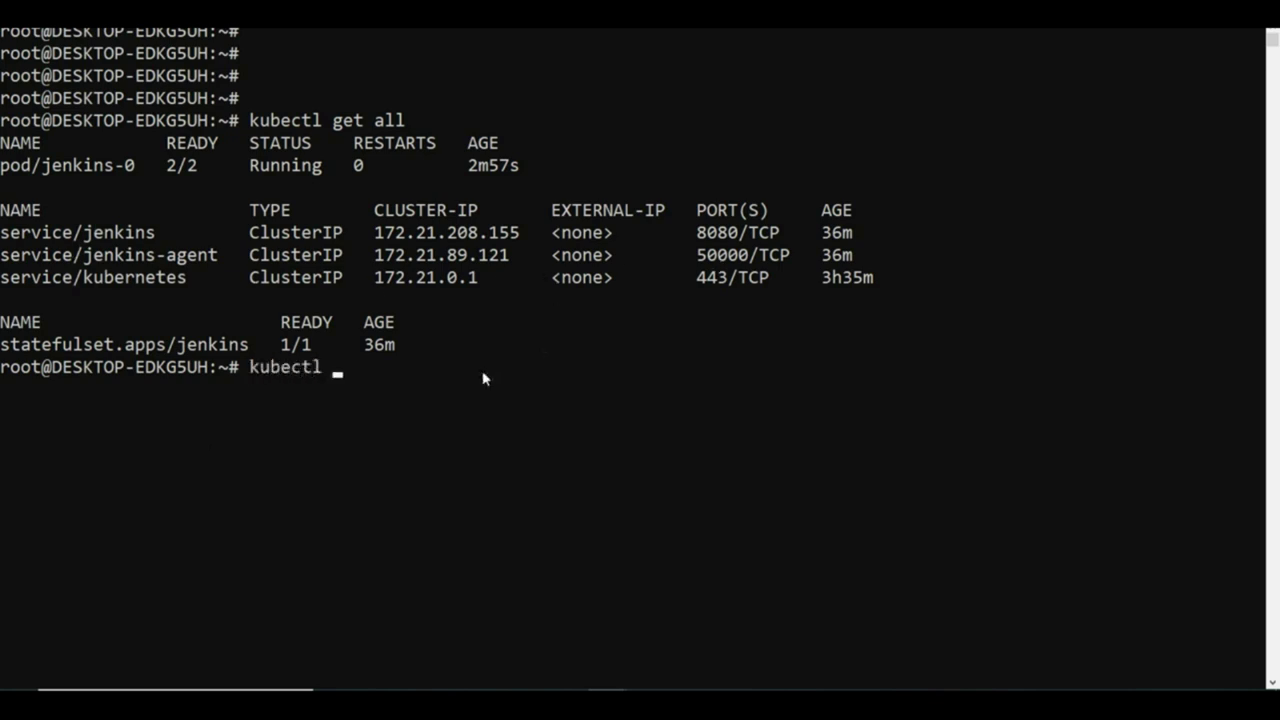
type("get pvc")
key("Return")
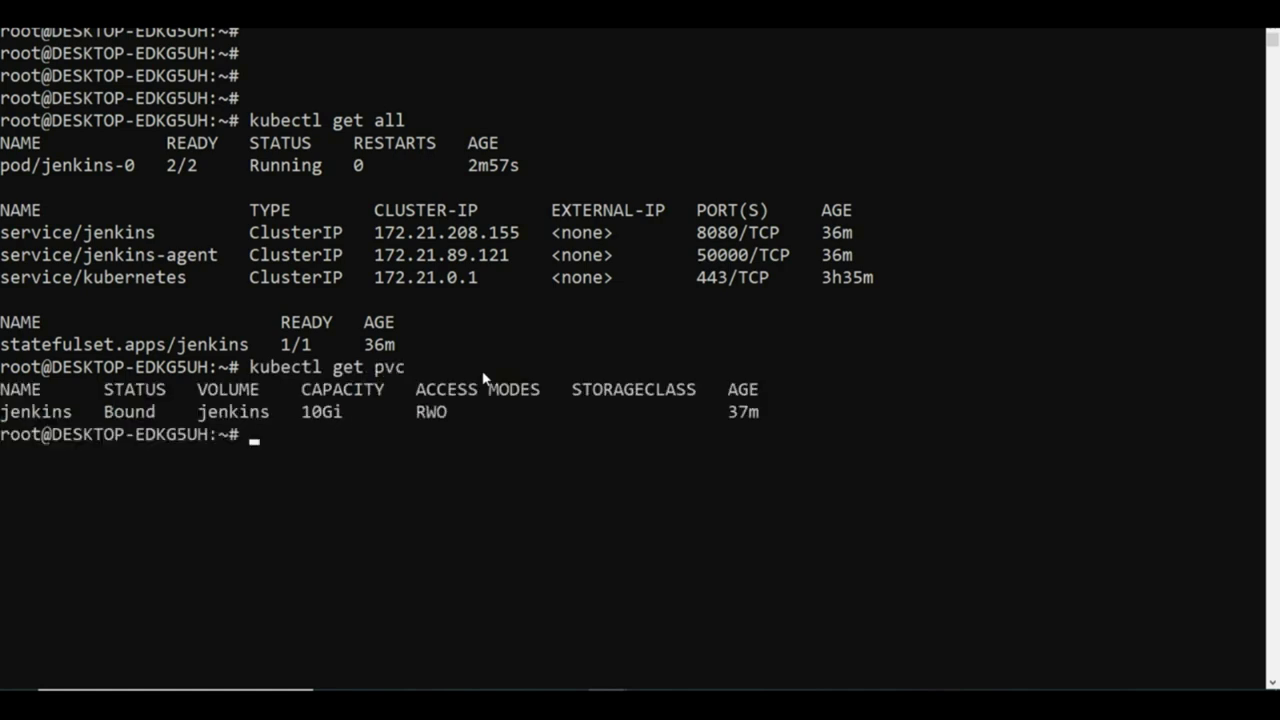
key("Up")
key("BackSpace")
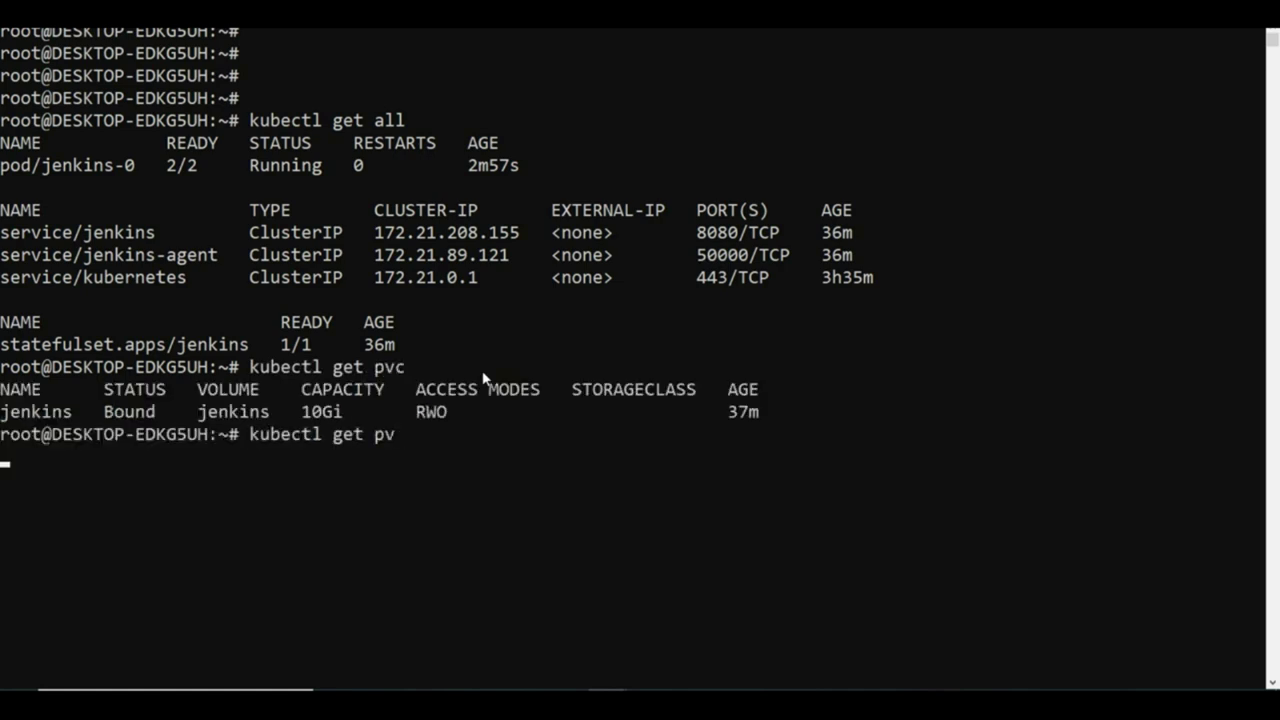
- Clear the screen and enter 'kubectl get svc -o wide' to list services
type("clear")
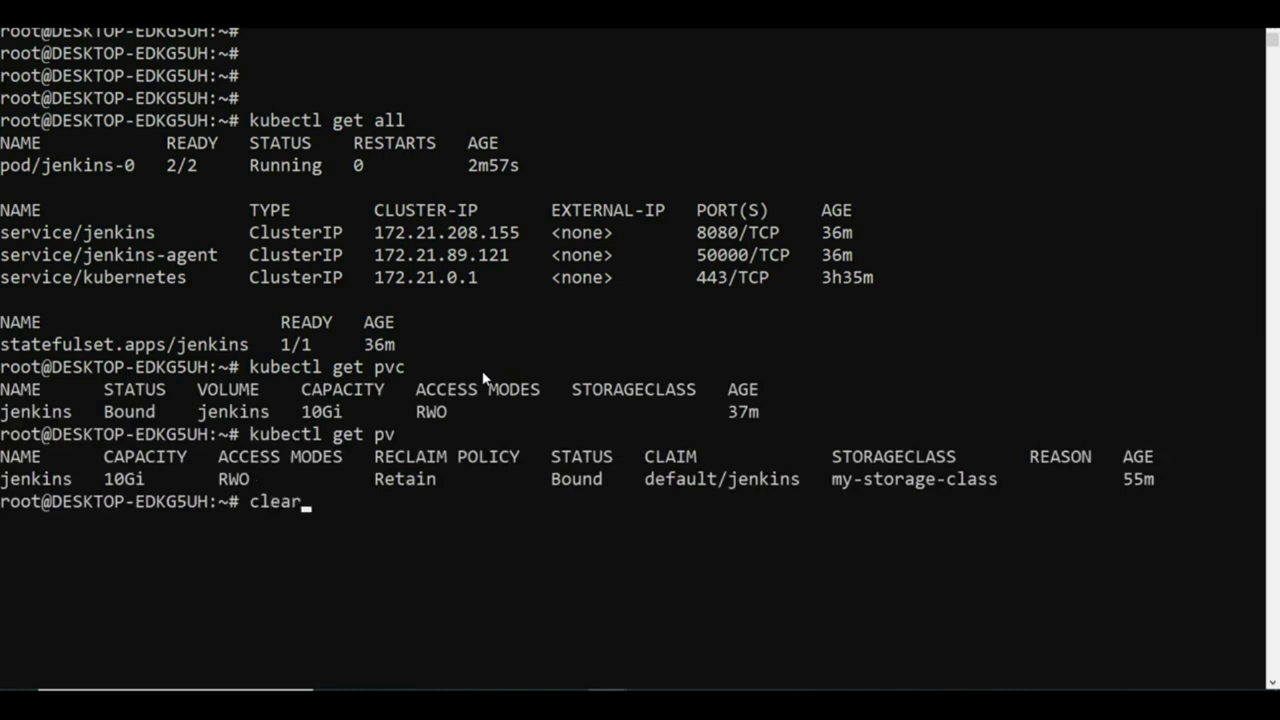
key("Return")
key("Return")
key("Return")
key("Return")
key("Return")
key("Return")
type("kubect")
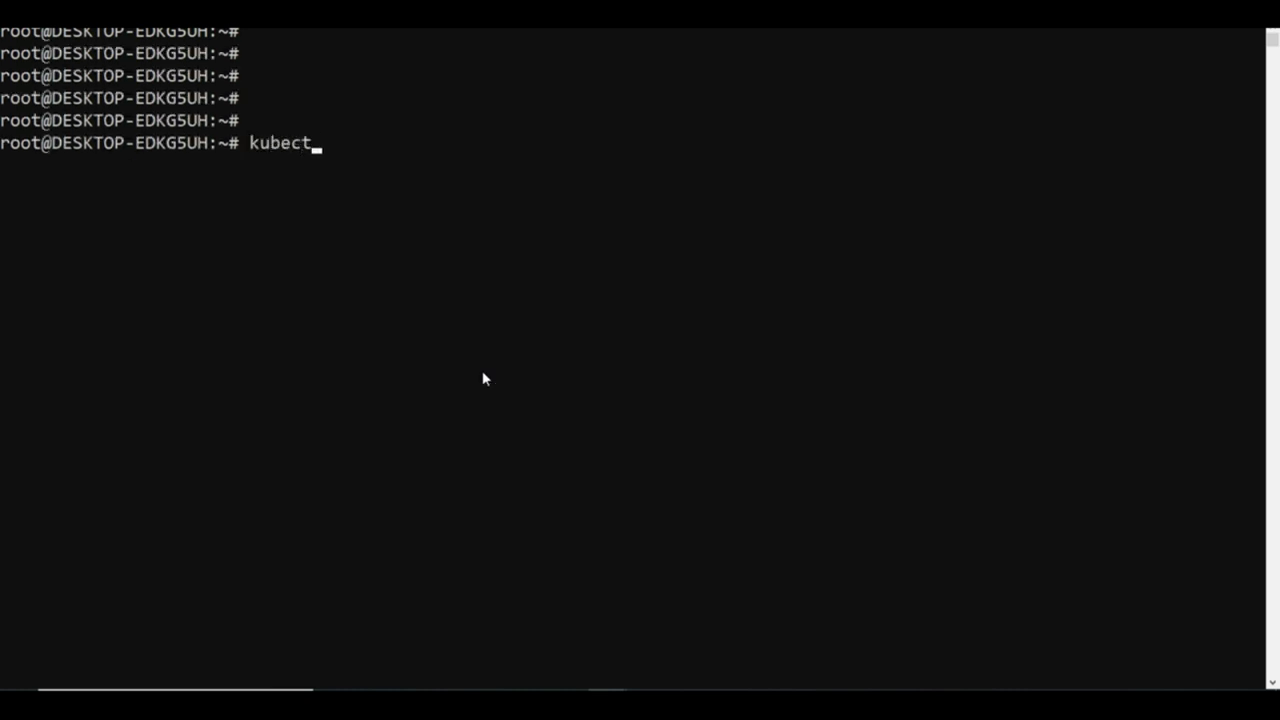
type("l get svc -o po")
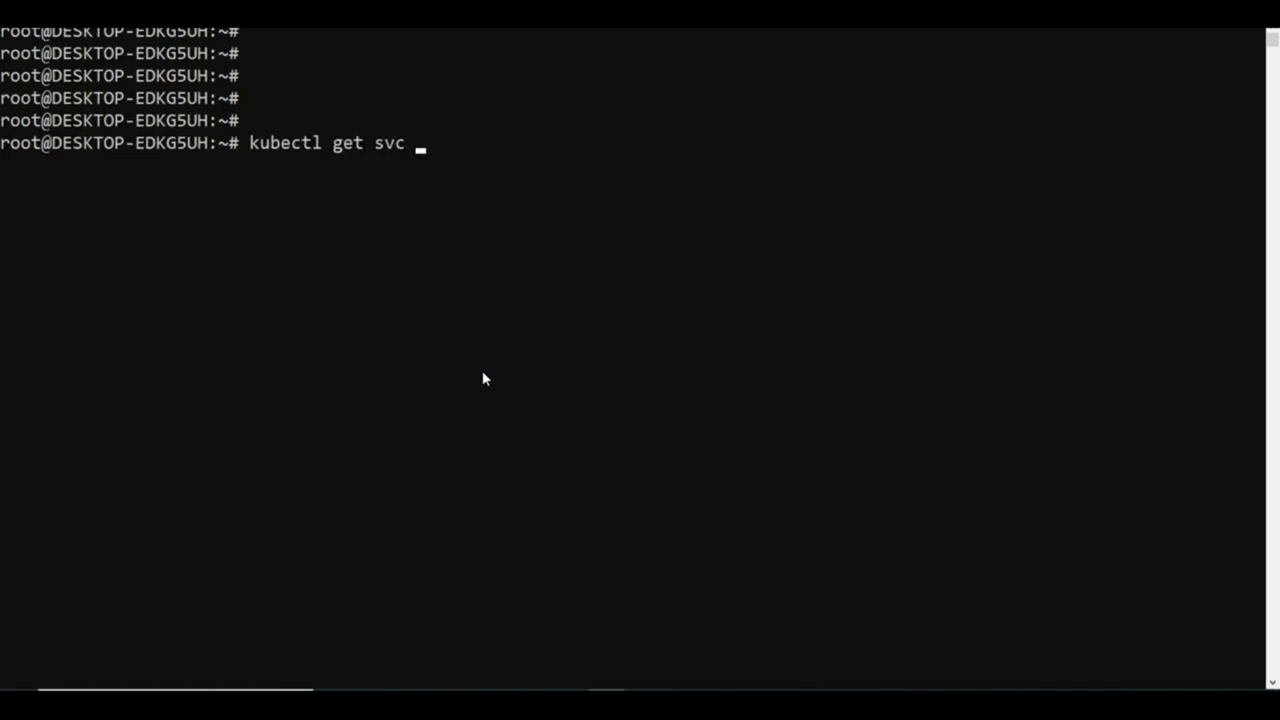
type("ds")
key("BackSpace")
key("BackSpace")
key("BackSpace")
key("BackSpace")
type("wide")
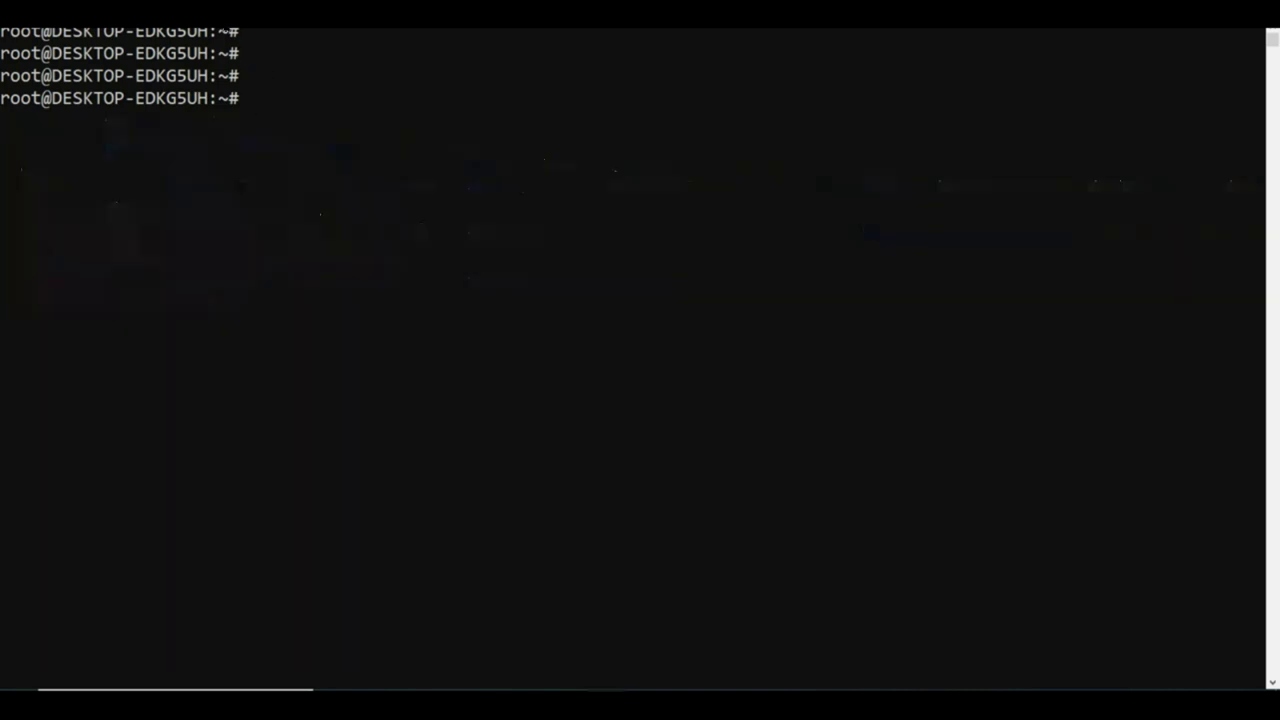
- Expose jenkins-0 as a NodePort service with port and target port 8080
key("Up")
key("Up")
key("Up")
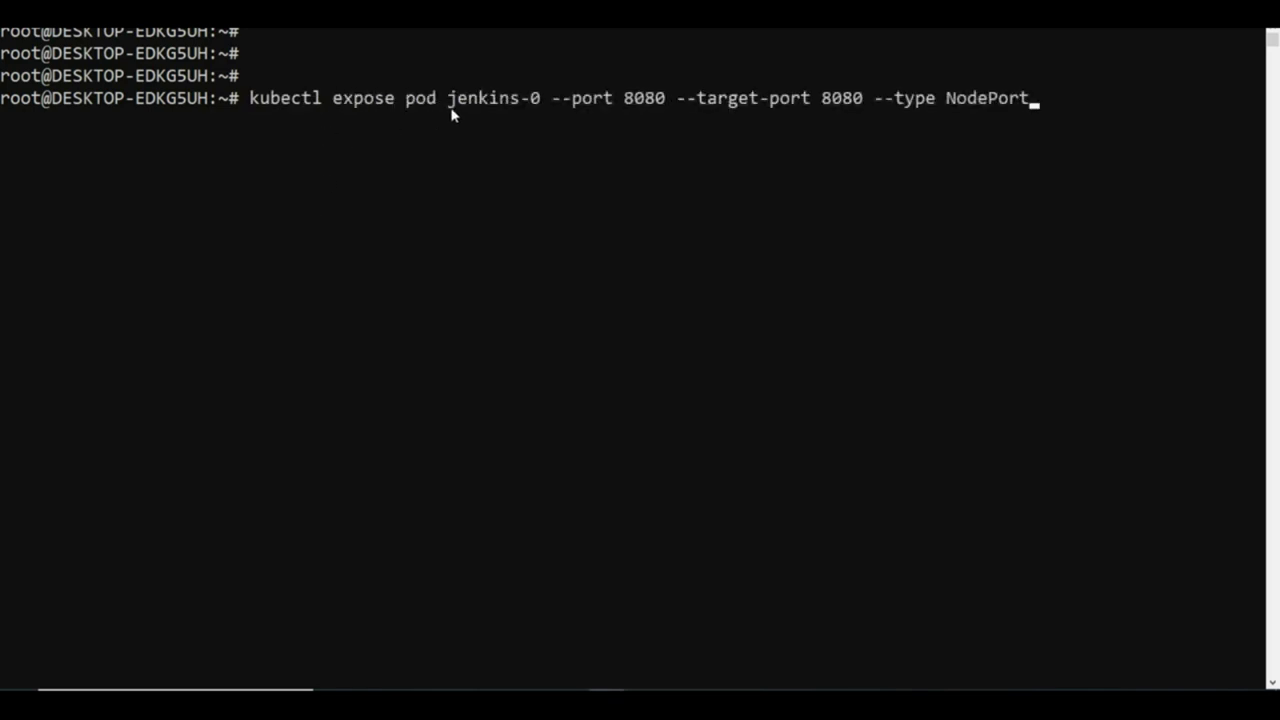
double_click(632, 100)
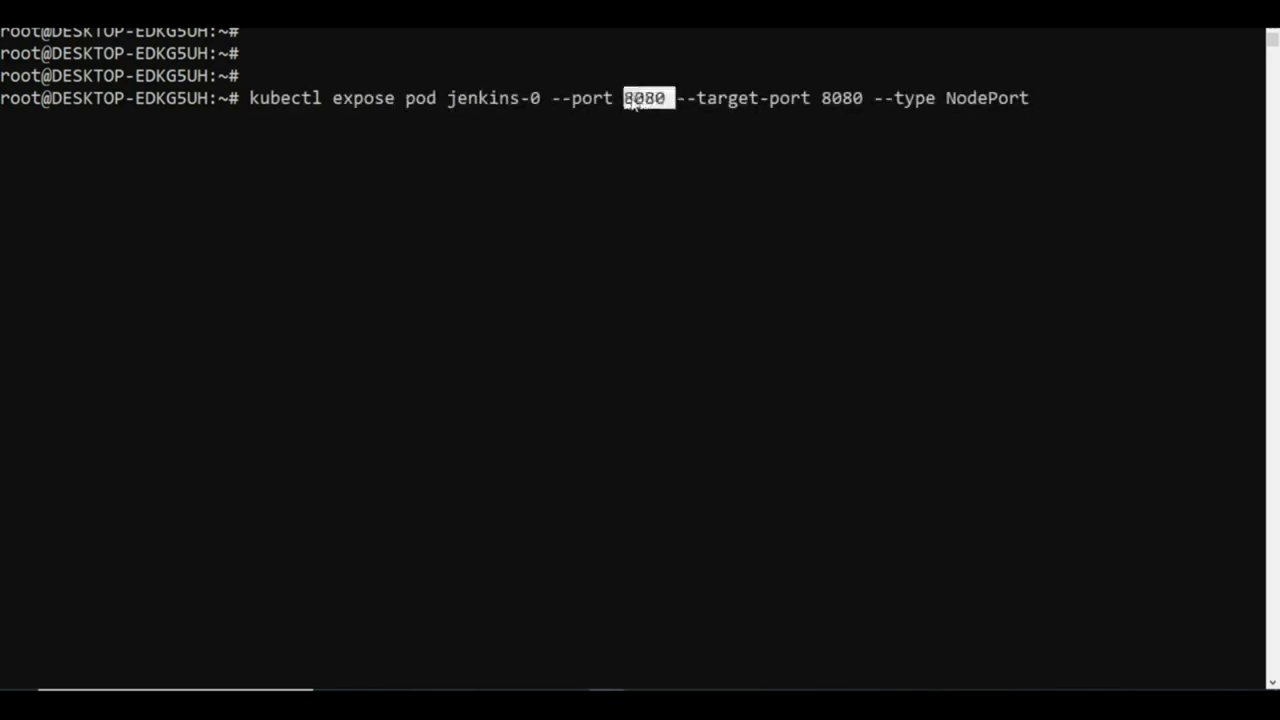
double_click(837, 98)
key("Return")
- List services, copy the jenkins-0 node port 31759, and enter 'kubectl get pods -o wide'
type("kubectl get svc")
key("Return")
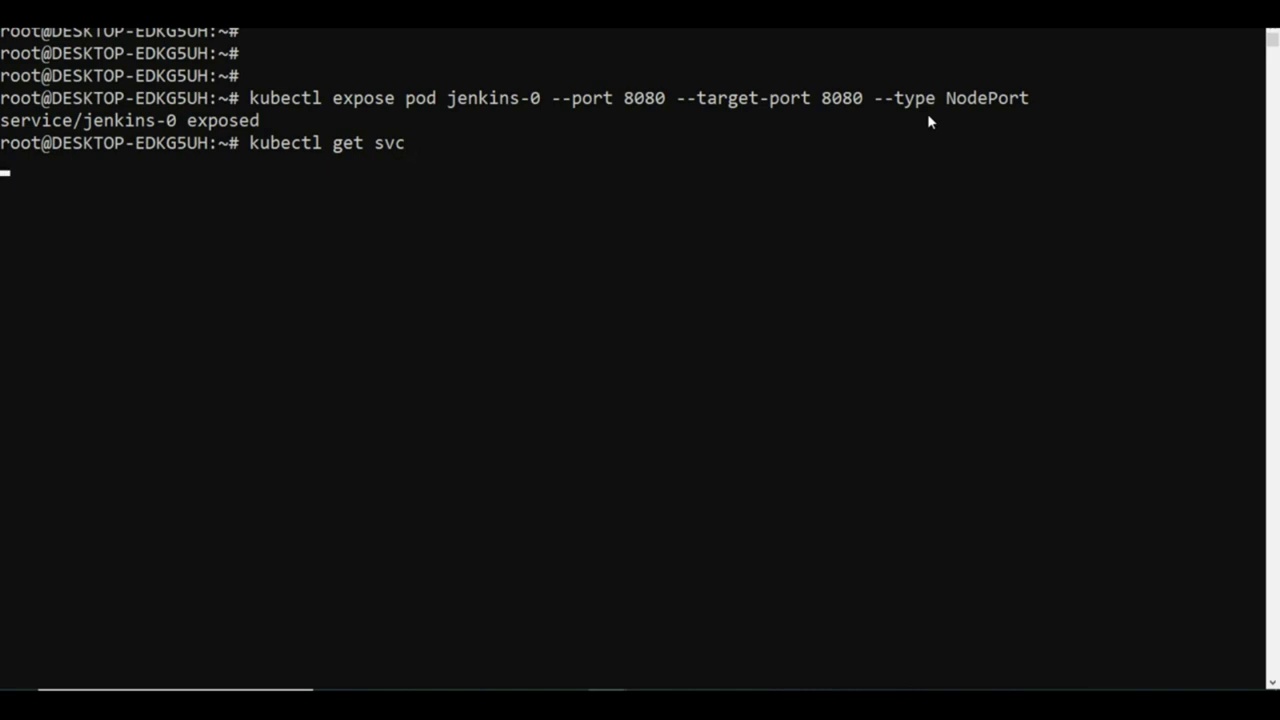
left_click_drag(666, 211, 710, 213)
right_click(710, 213)
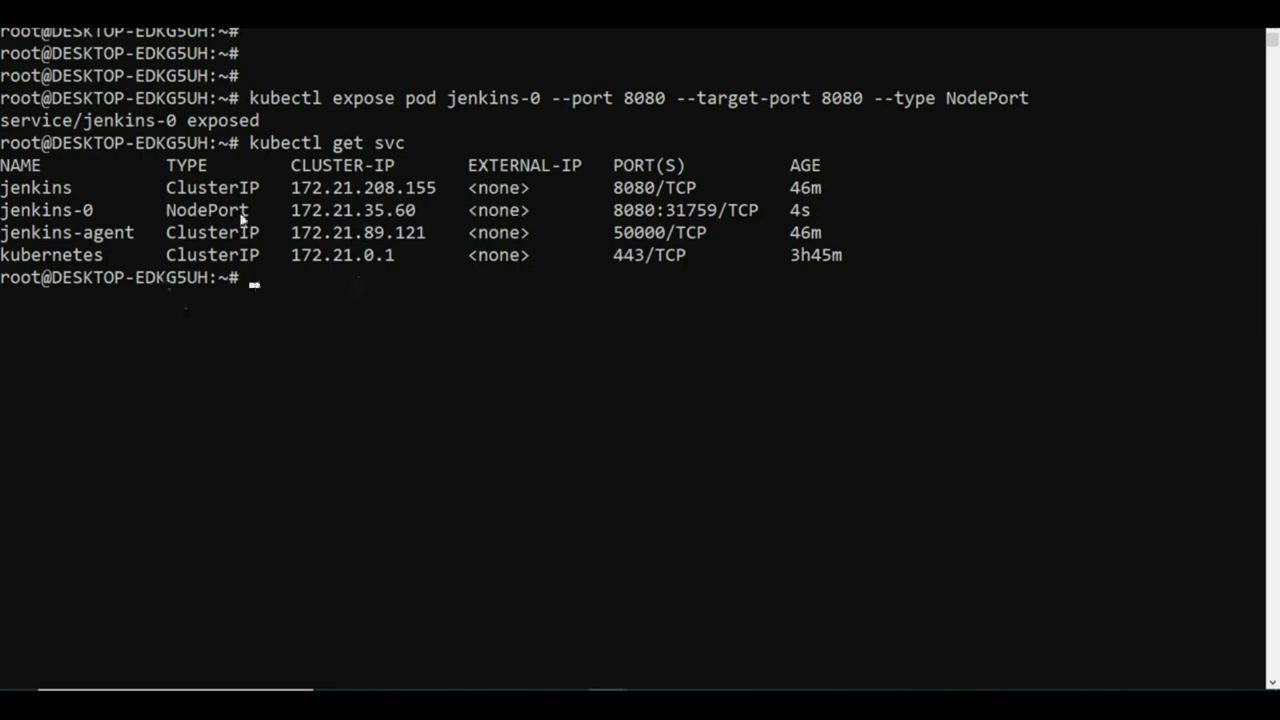
type("kubectl get ")
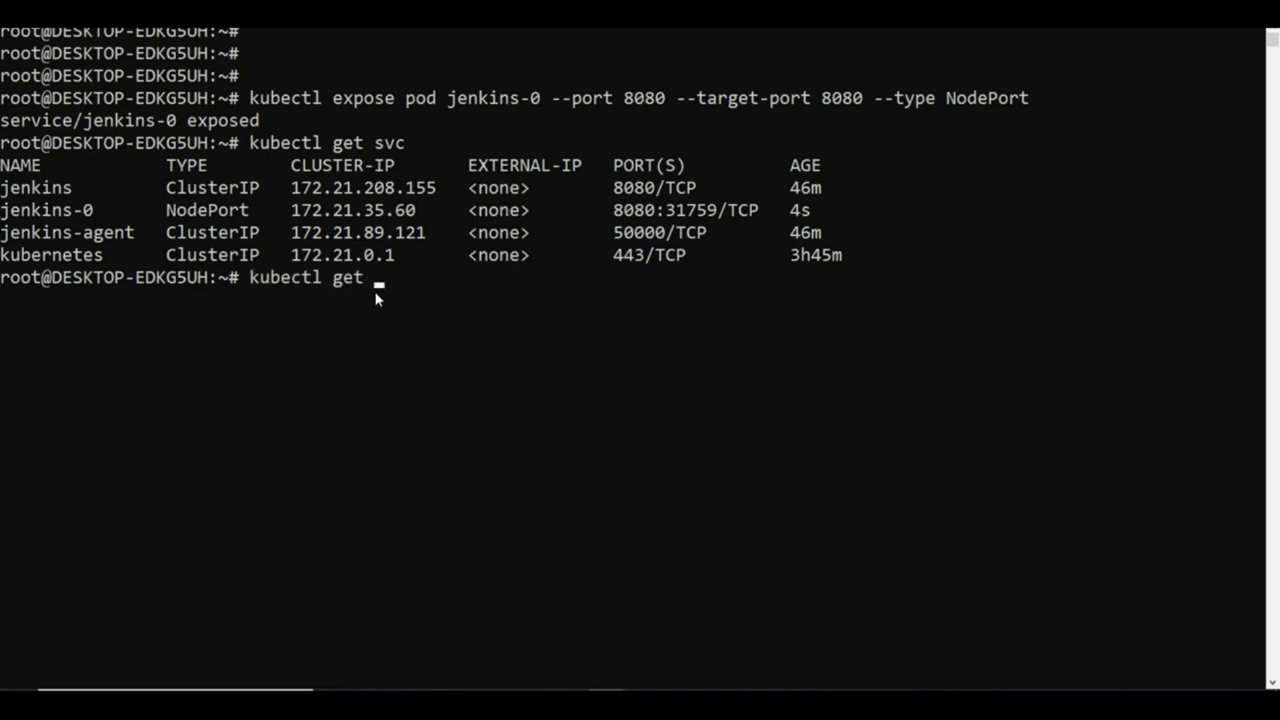
type("pods-")
key("BackSpace")
type("-o wide")
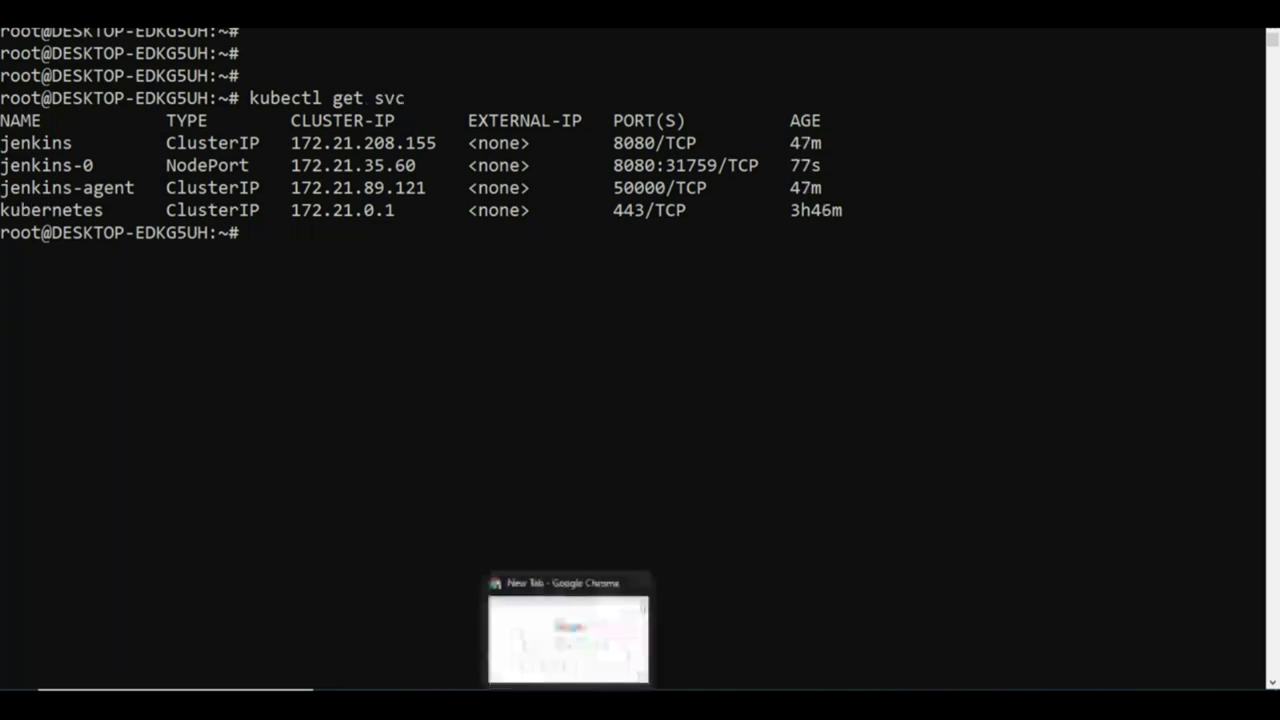
- Load jenkinsserver:31759 in the browser using the copied node port
left_click(571, 630)
left_click(678, 44)
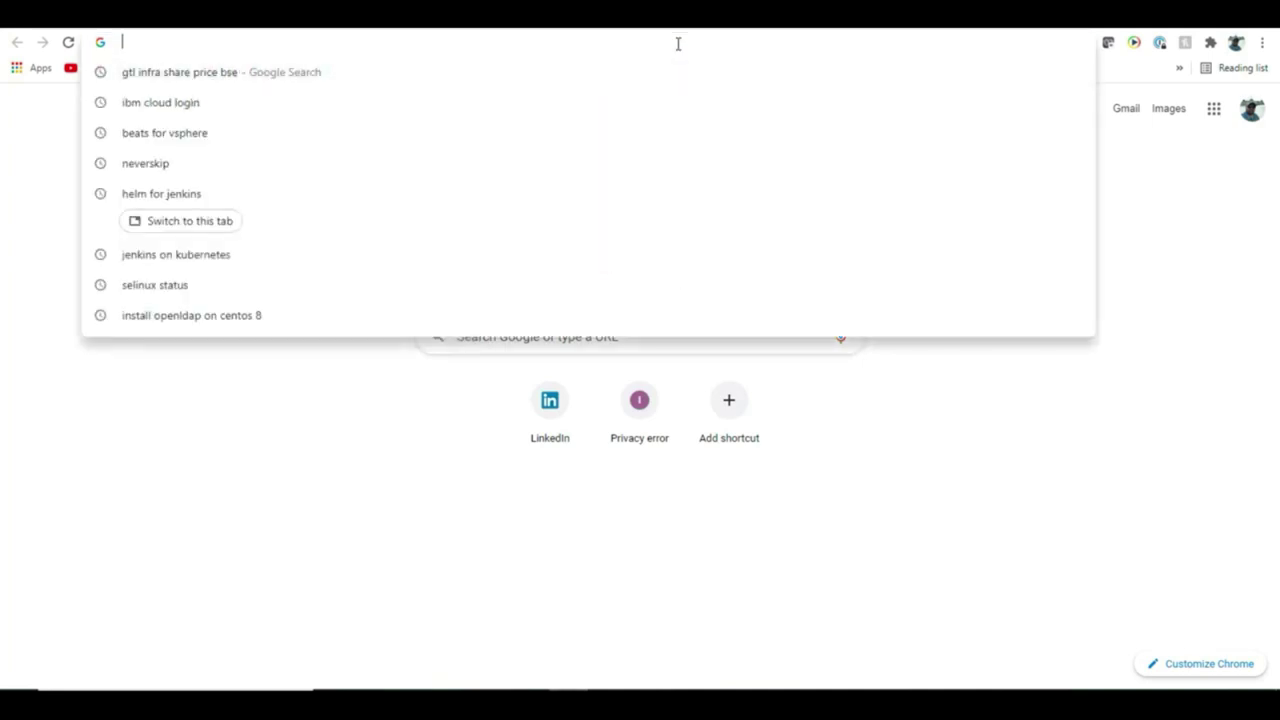
type("jenkinsserver:")
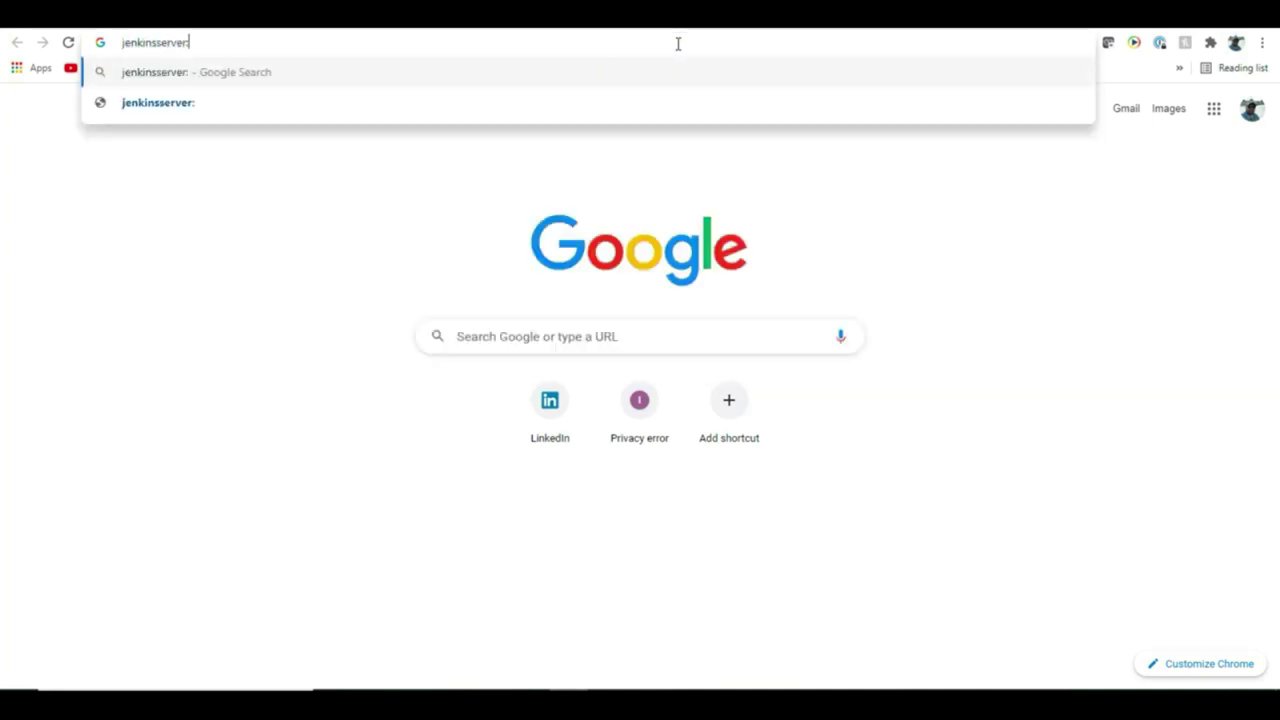
key("alt+Tab")
left_click_drag(666, 166, 709, 172)
key("ctrl+c")
right_click(709, 175)
key("alt+Tab")
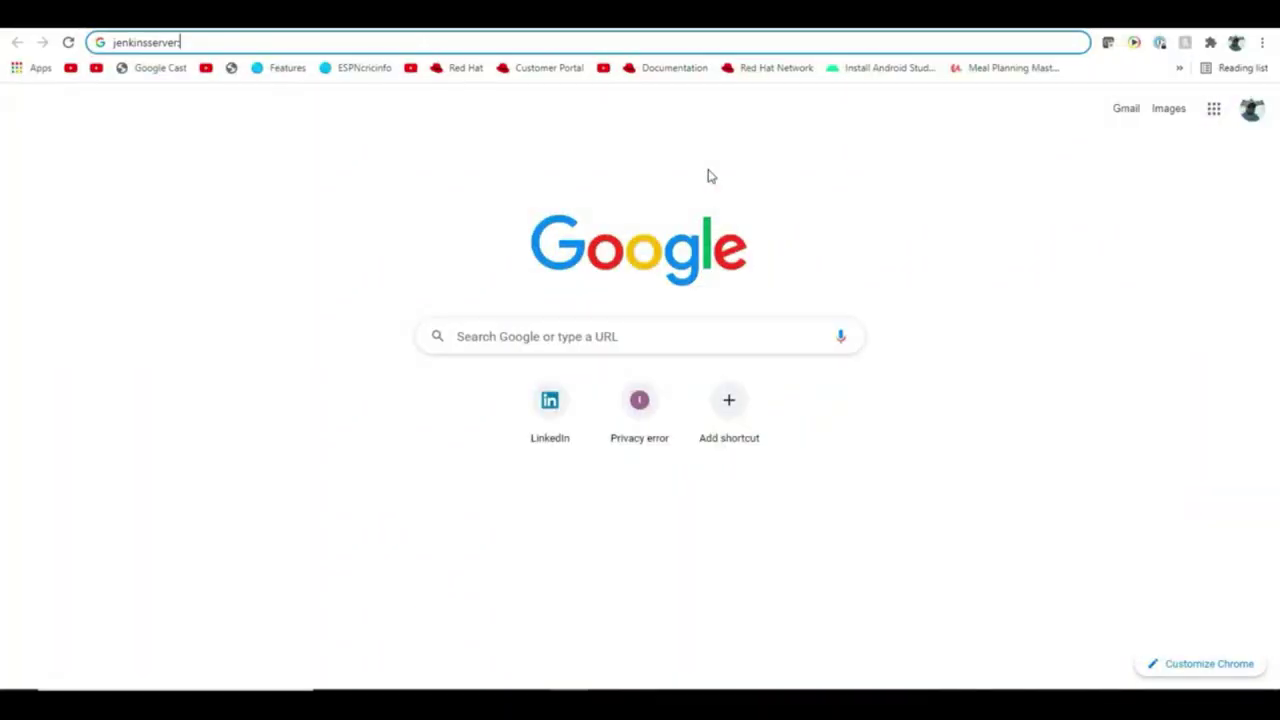
type(":")
key("ctrl+v")
key("Return")
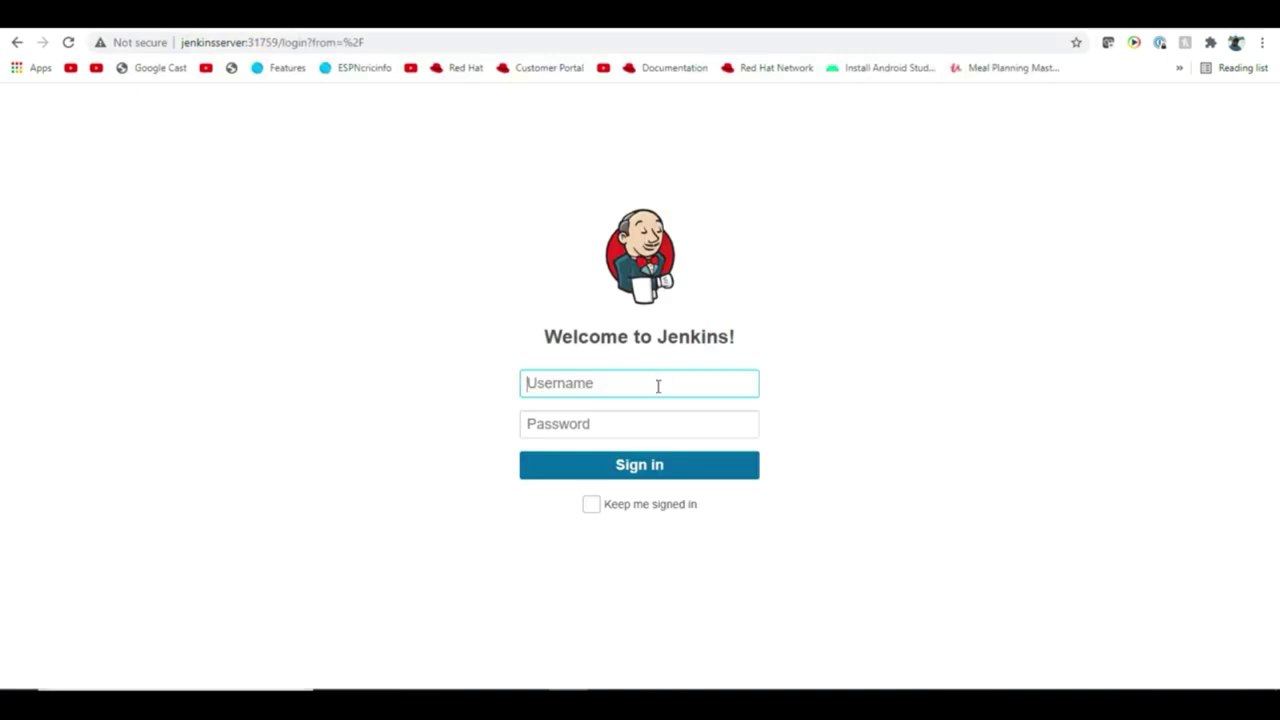
- Enter admin as the Jenkins username and move to the password field
type("admin")
key("Tab")
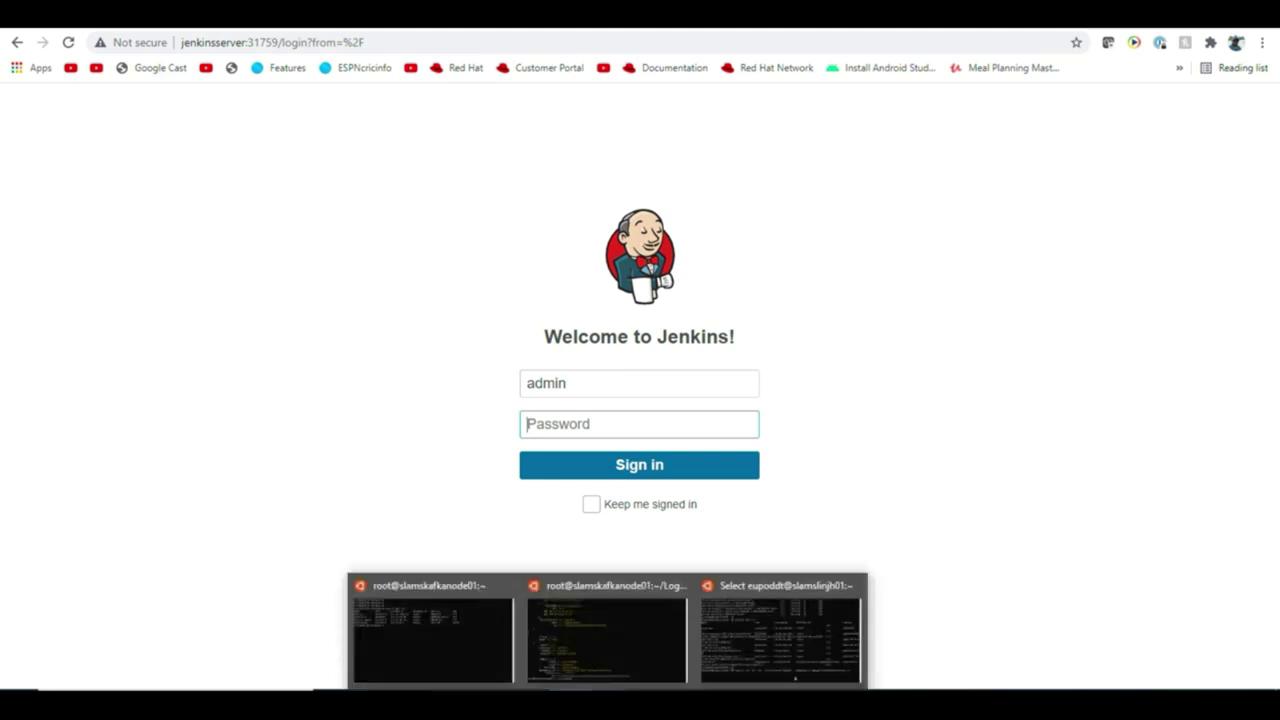
left_click(432, 631)
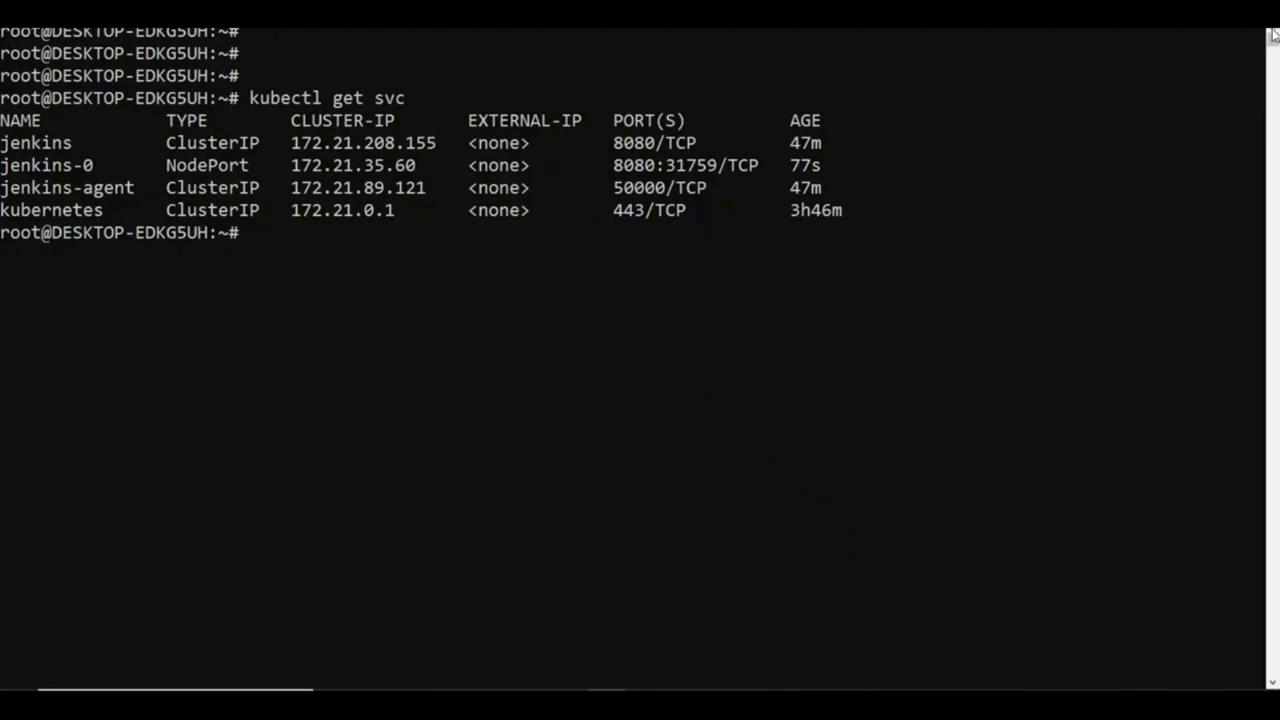
- Copy the kubectl exec command from the install notes and run it to print the admin password
key("alt+Tab")
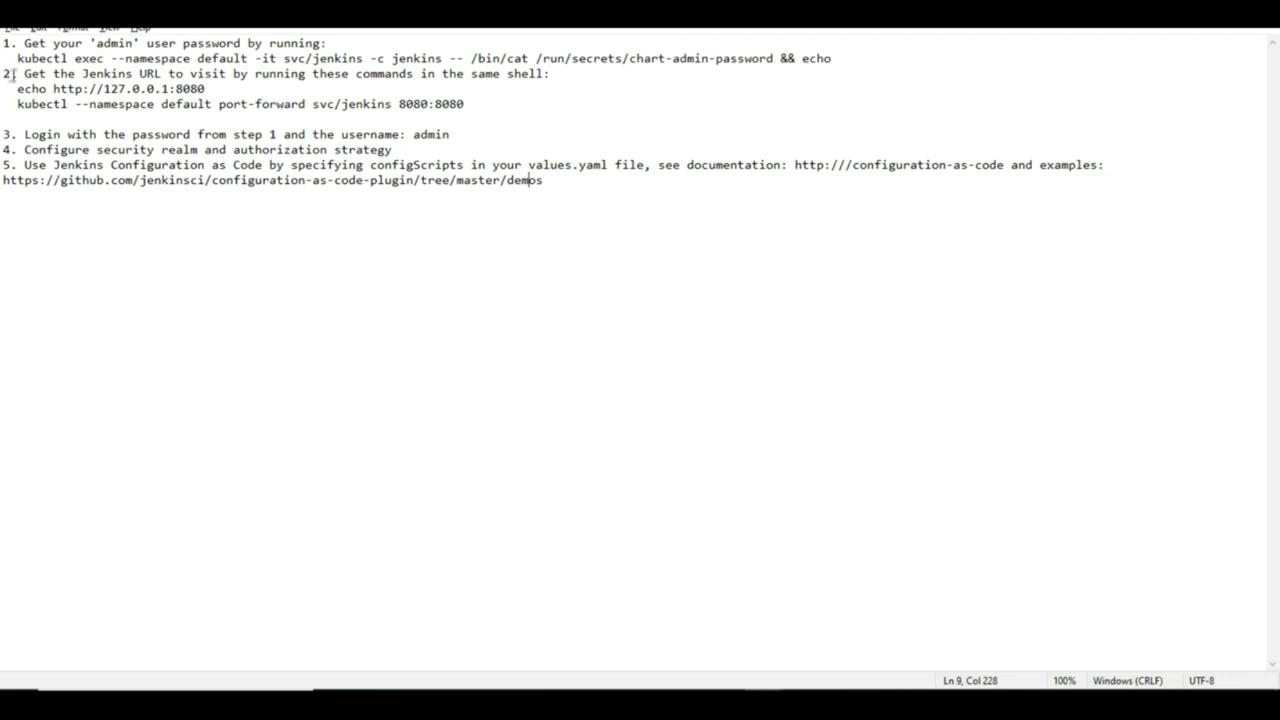
left_click_drag(15, 60, 840, 61)
key("ctrl+c")
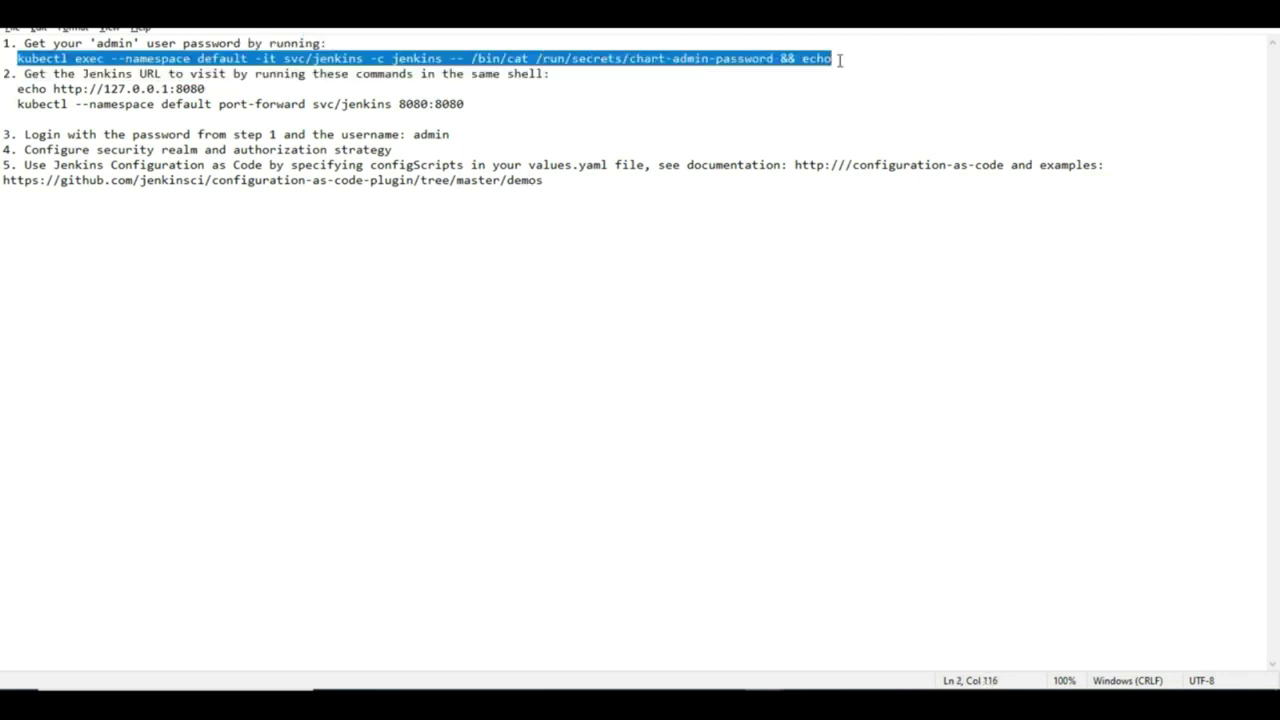
mouse_move(570, 705)
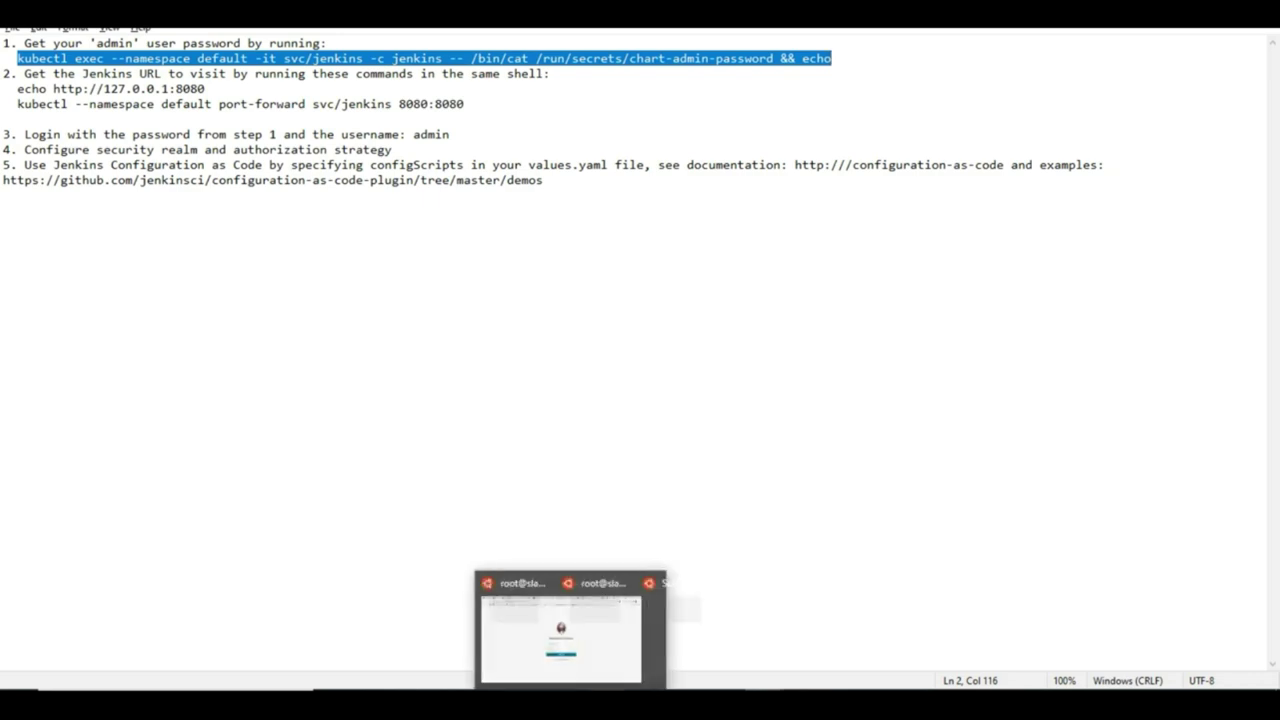
left_click(403, 637)
right_click(567, 508)
key("Return")
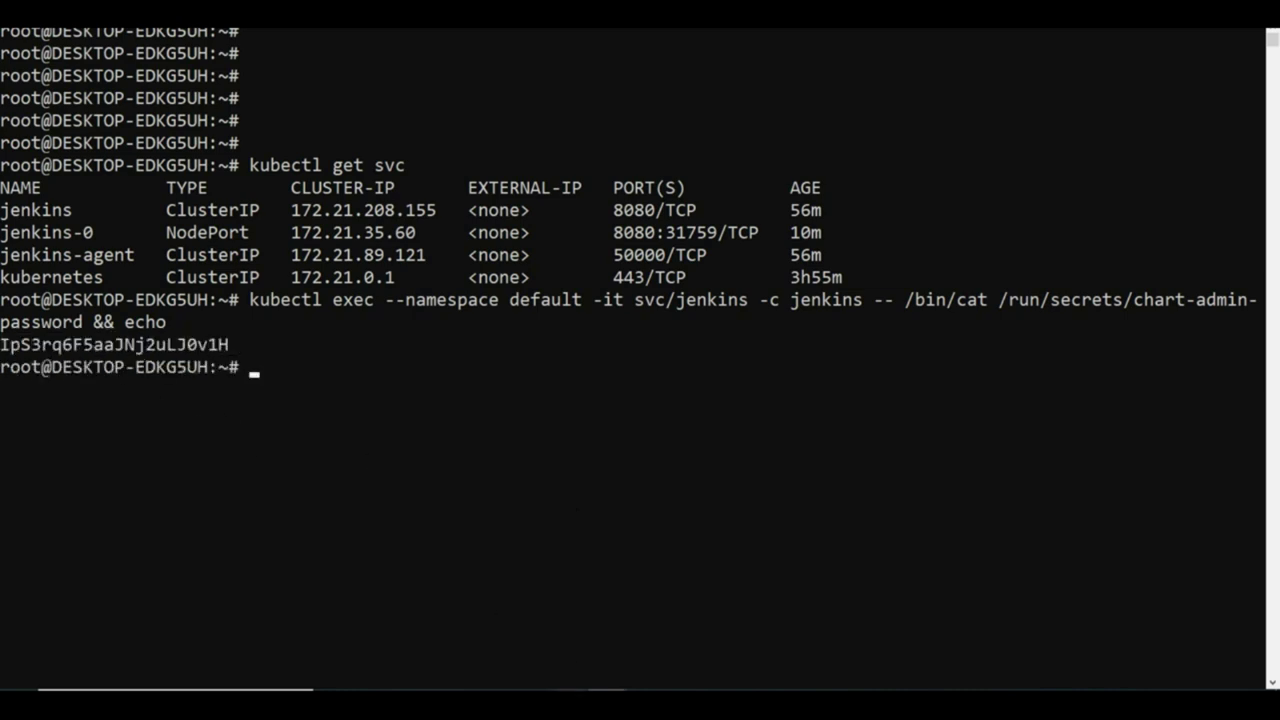
left_click(569, 630)
- Sign in as admin with the pasted password and decline Chrome's offer to save it
type("admin")
key("Tab")
key("ctrl+v")
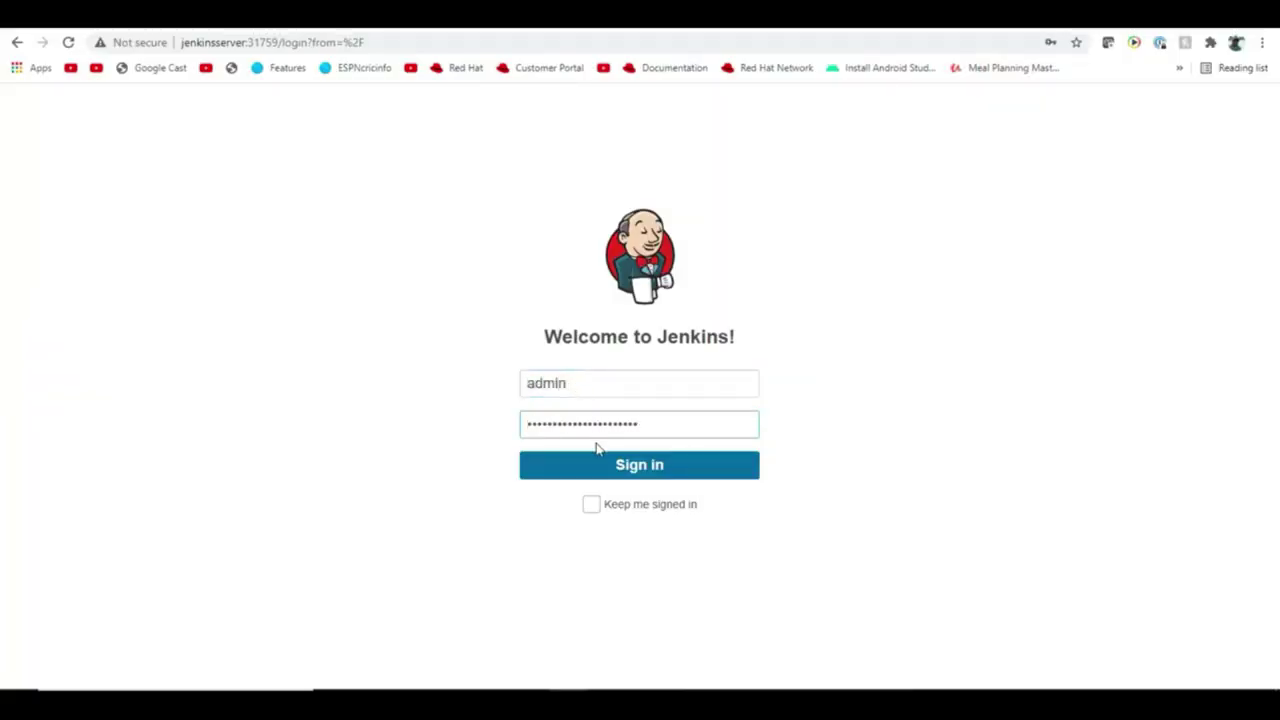
left_click(606, 472)
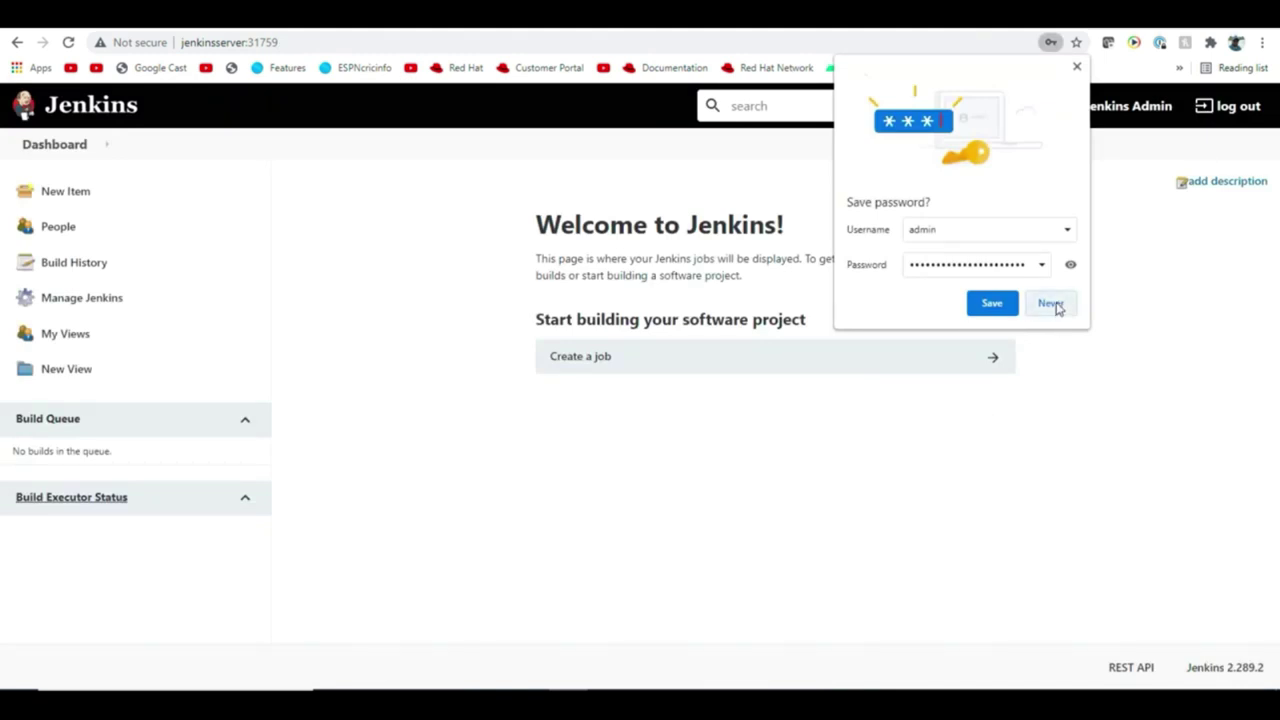
left_click(1054, 305)
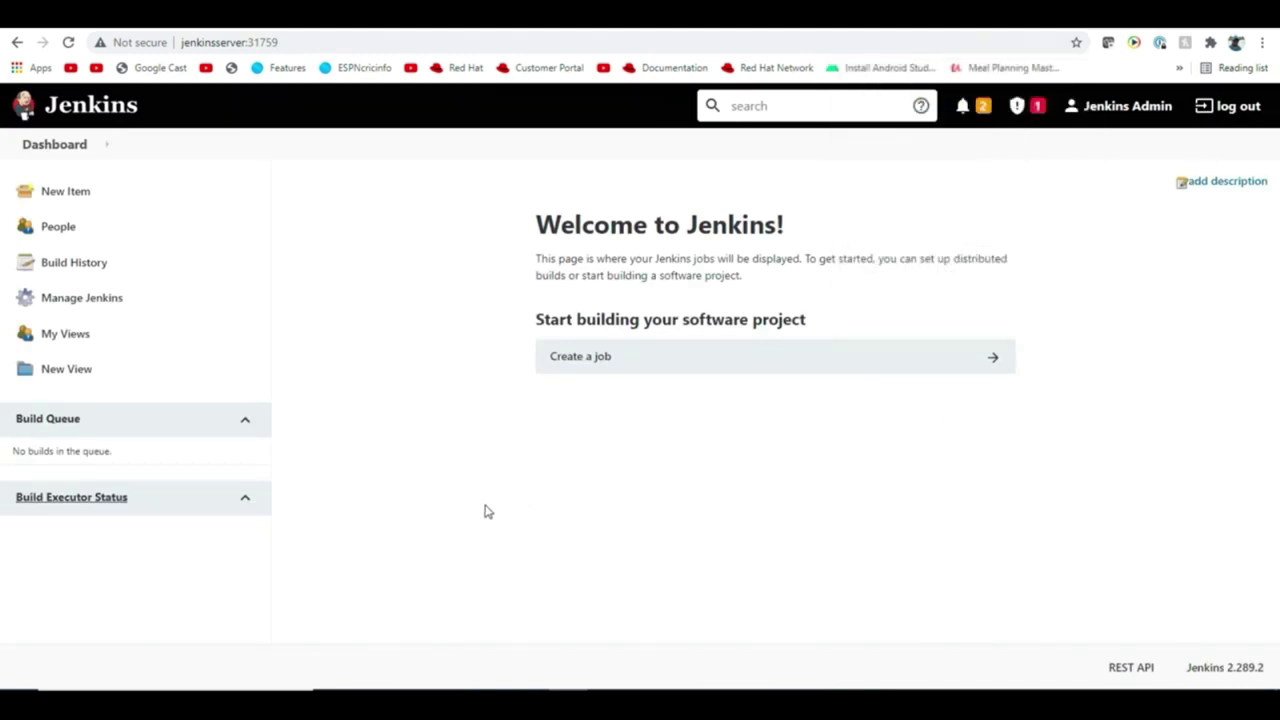
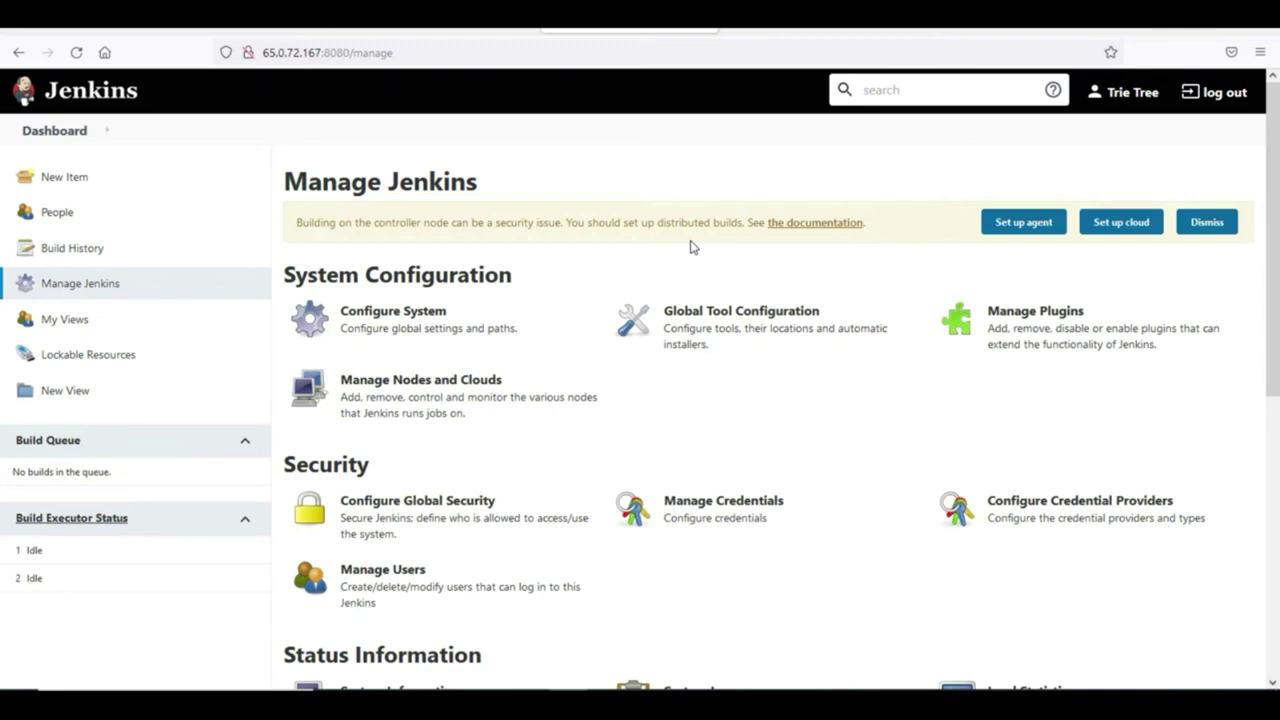
- Open the master node's Configure form from Manage Nodes and Clouds
left_click(105, 286)
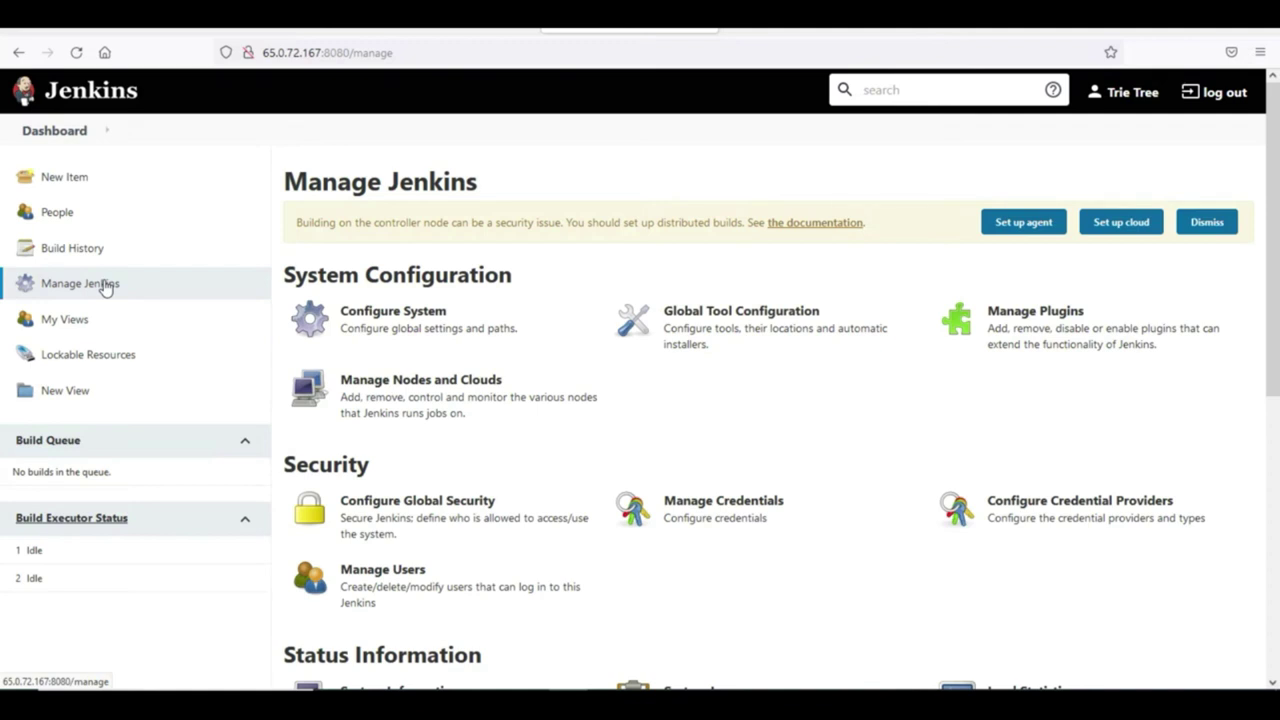
mouse_move(1276, 243)
left_mouse_down()
mouse_move(1273, 630)
mouse_move(1278, 240)
left_mouse_up()
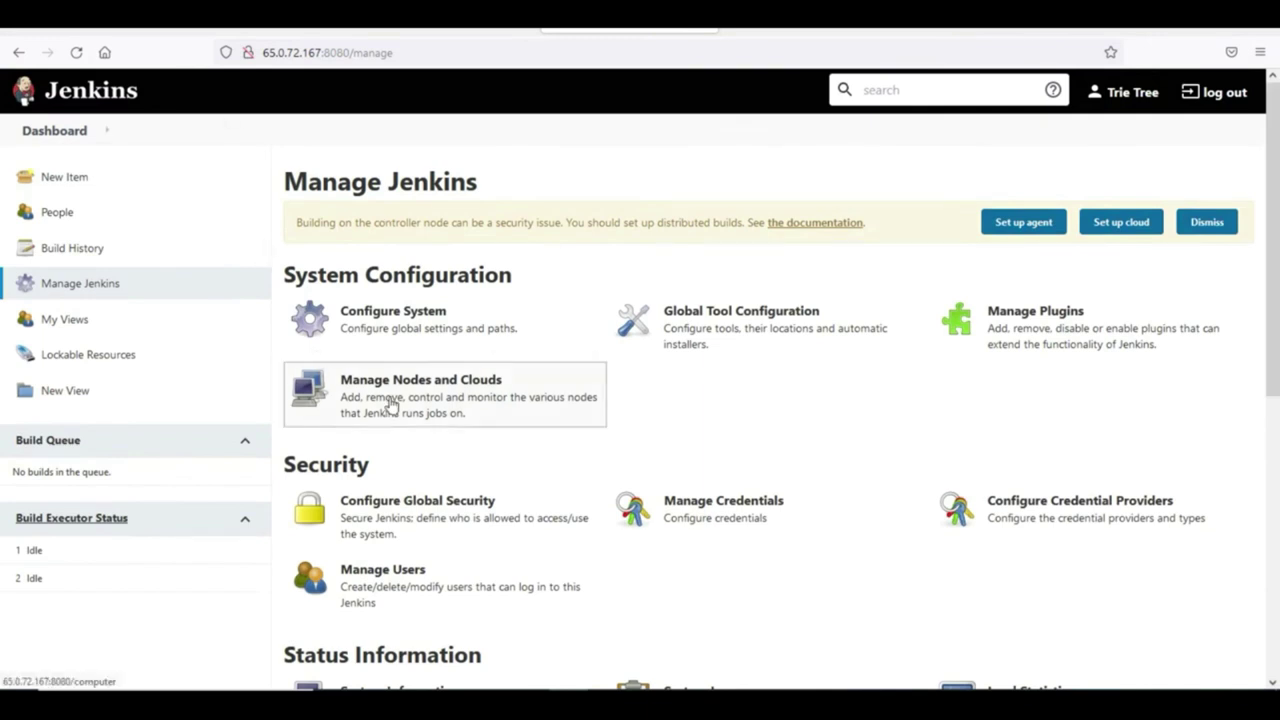
left_click(437, 387)
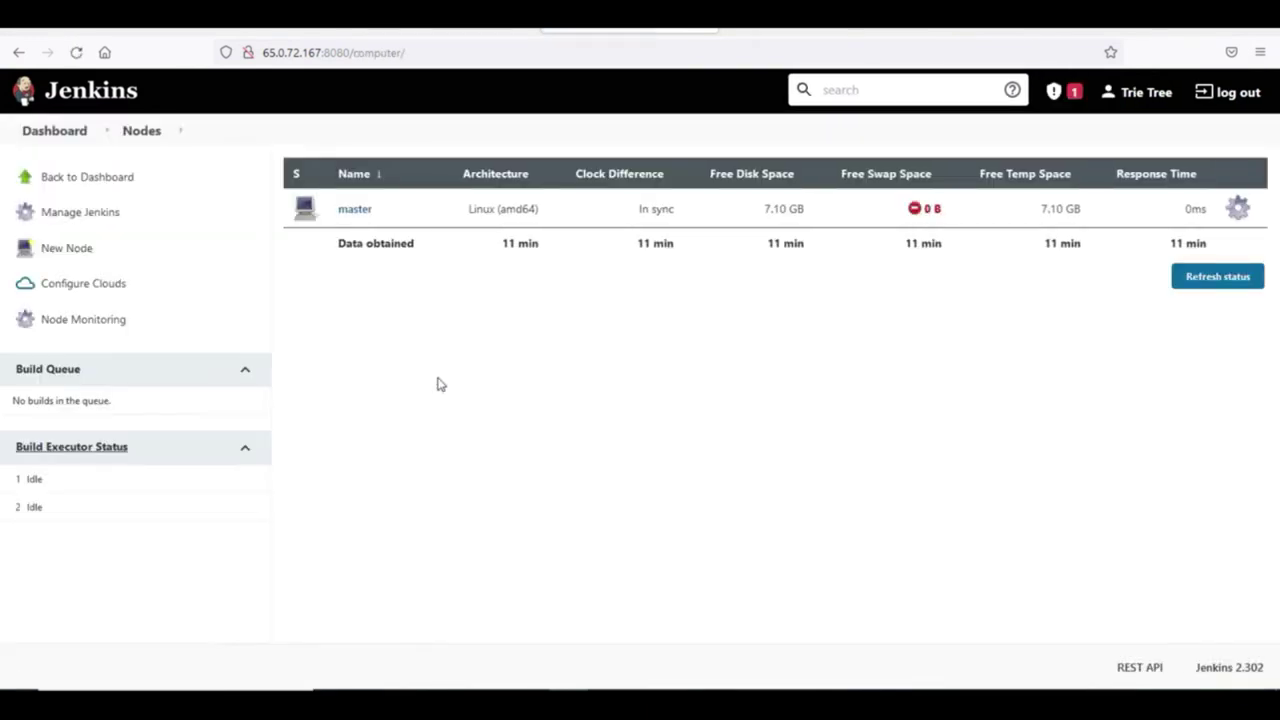
left_click(354, 211)
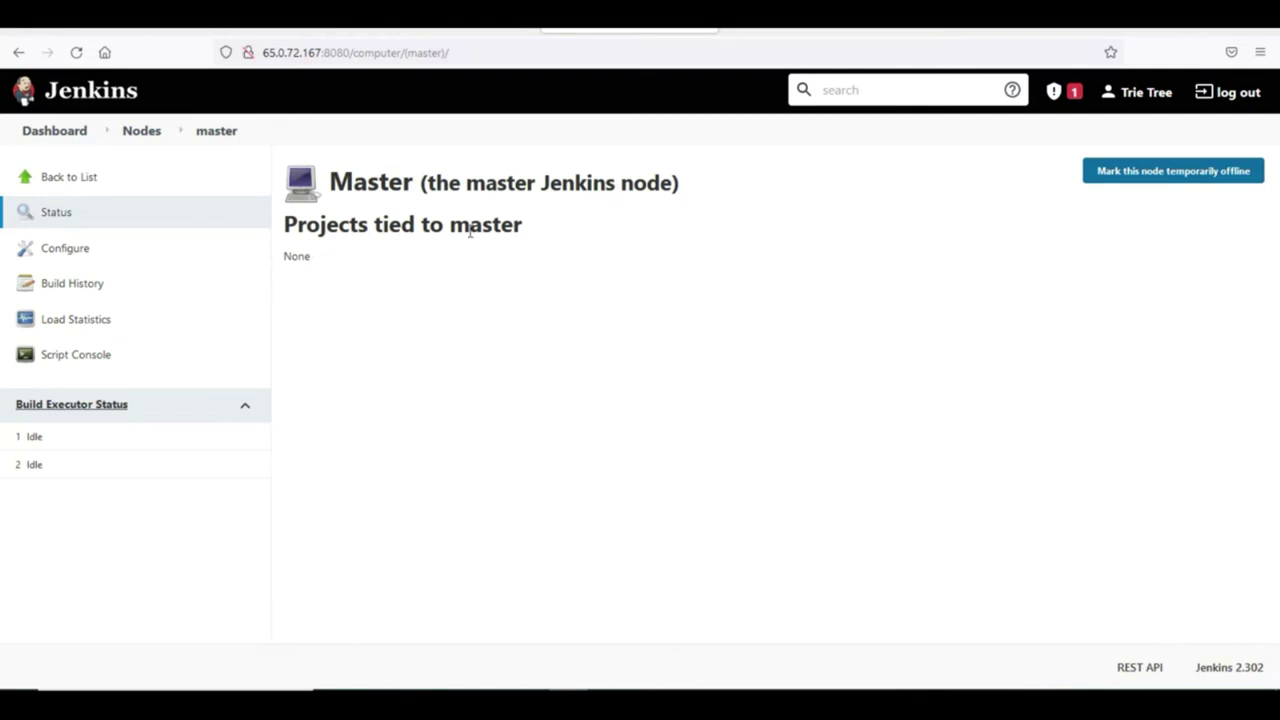
left_click(74, 256)
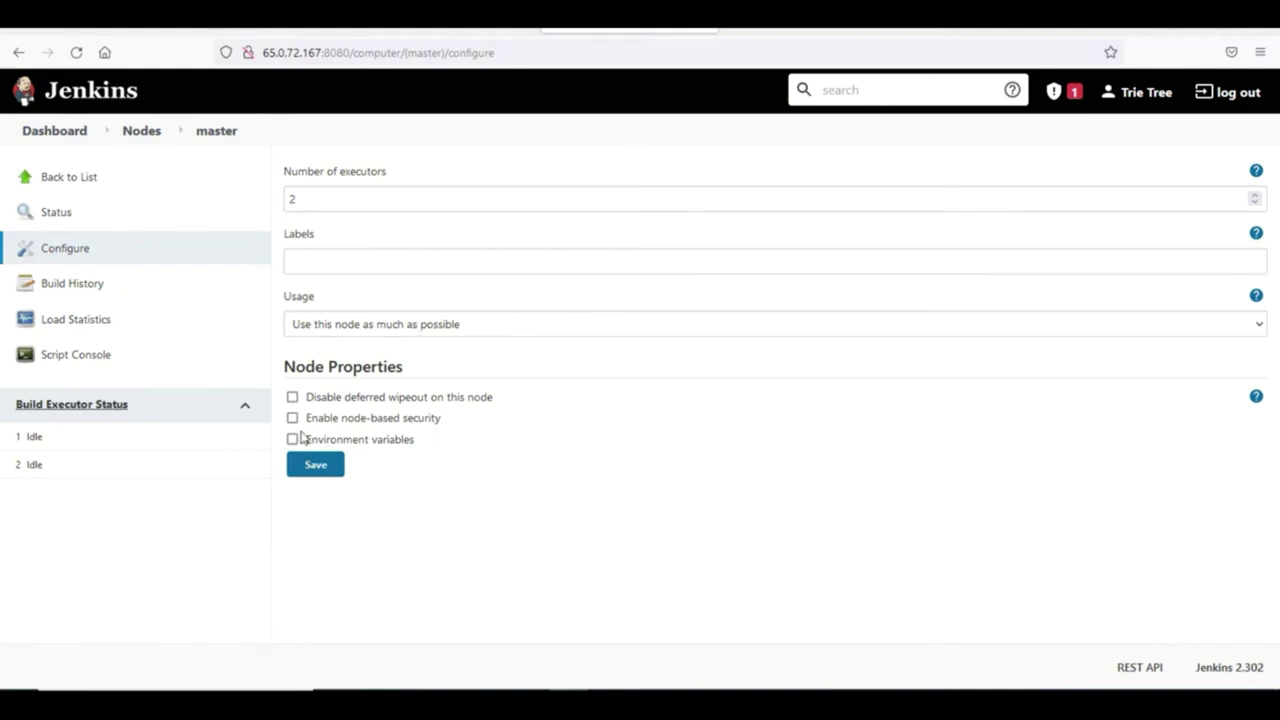
- Try the Usage dropdown and node option checkboxes, then return to the Nodes list unsaved
left_click(503, 330)
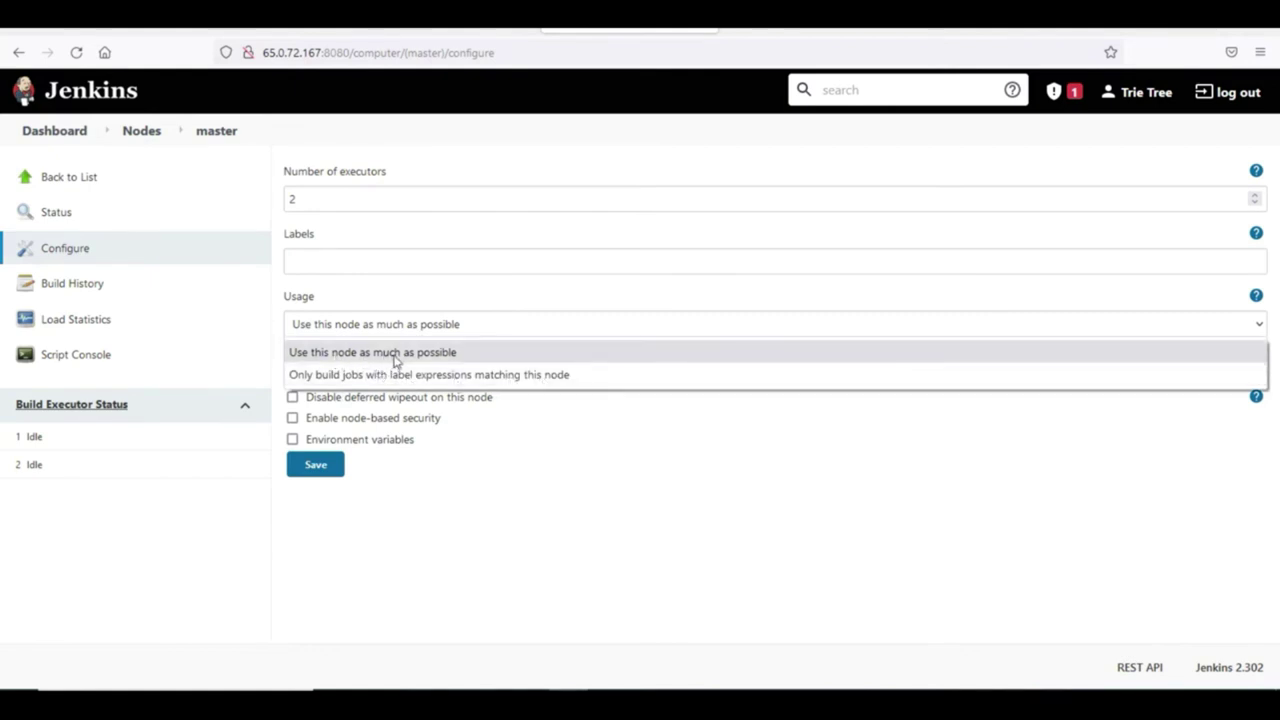
left_click(566, 483)
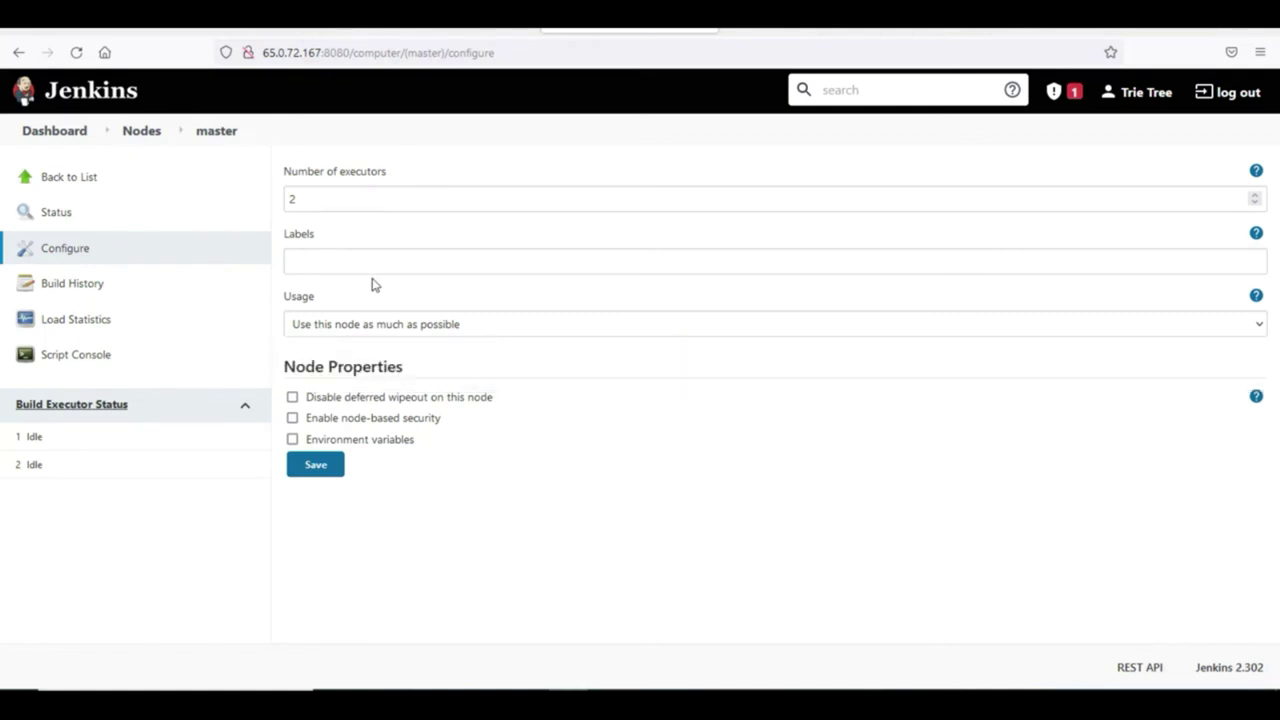
left_click(343, 257)
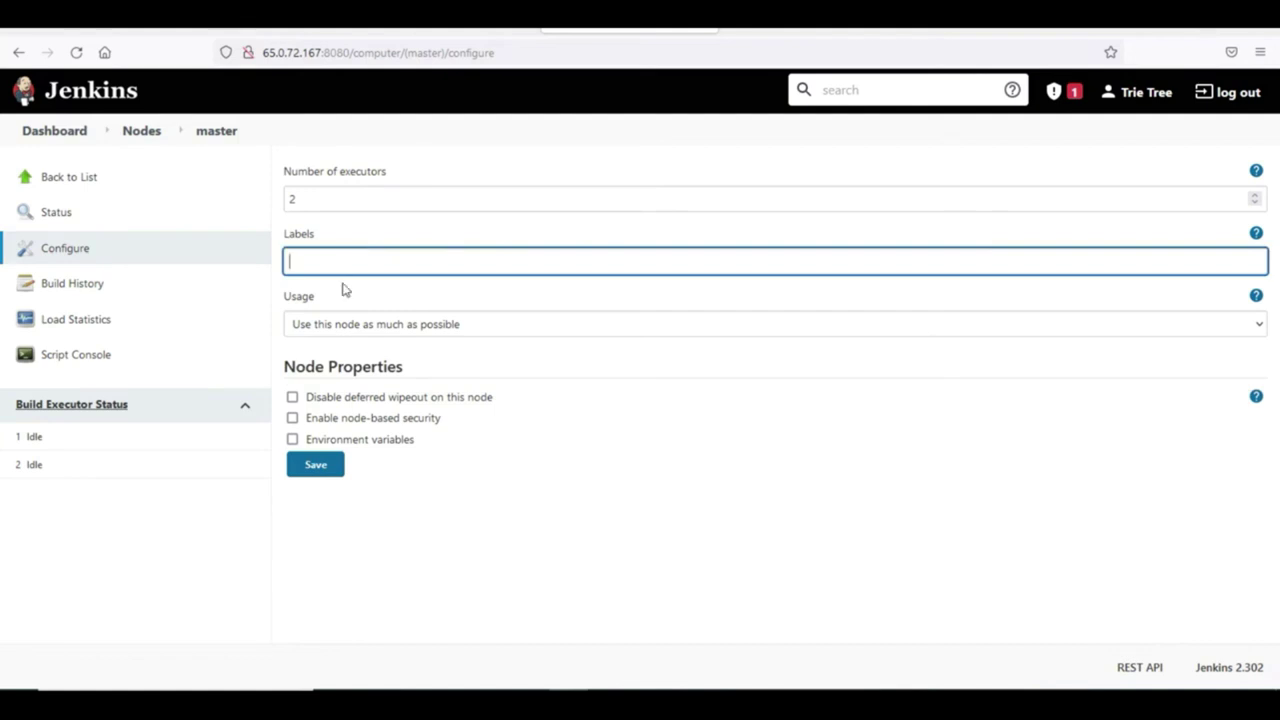
left_click(293, 419)
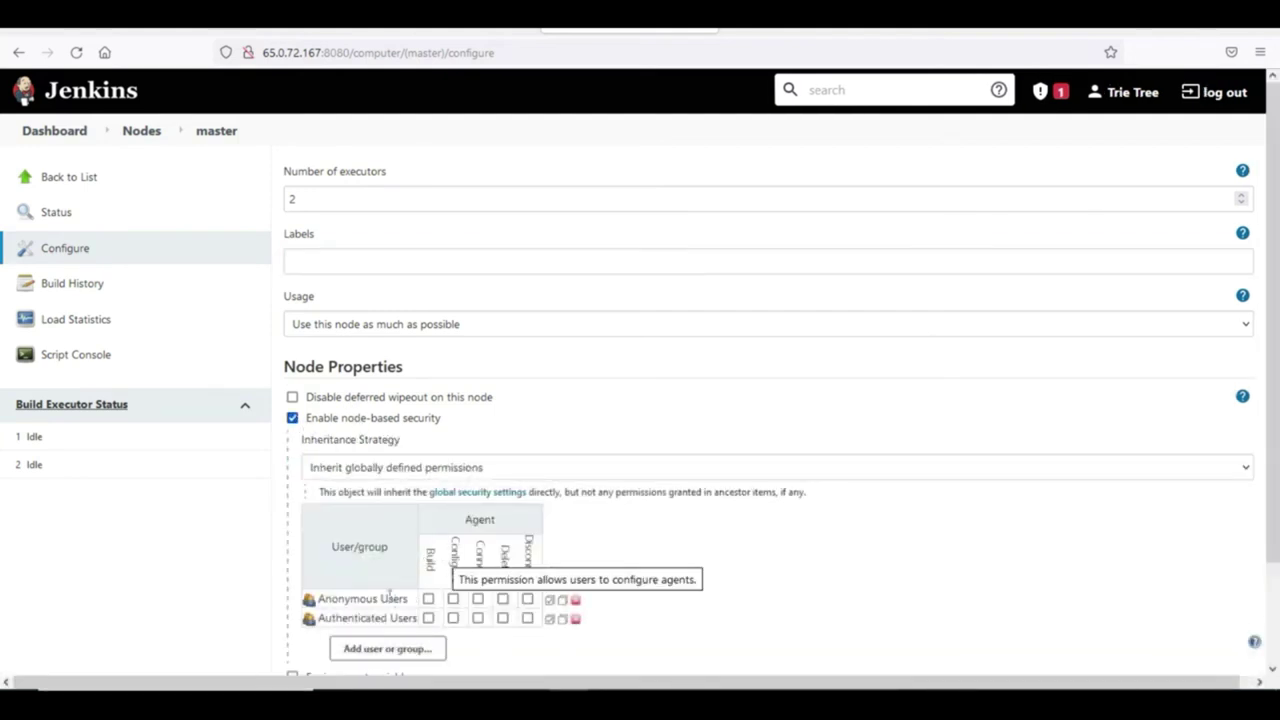
left_click(292, 397)
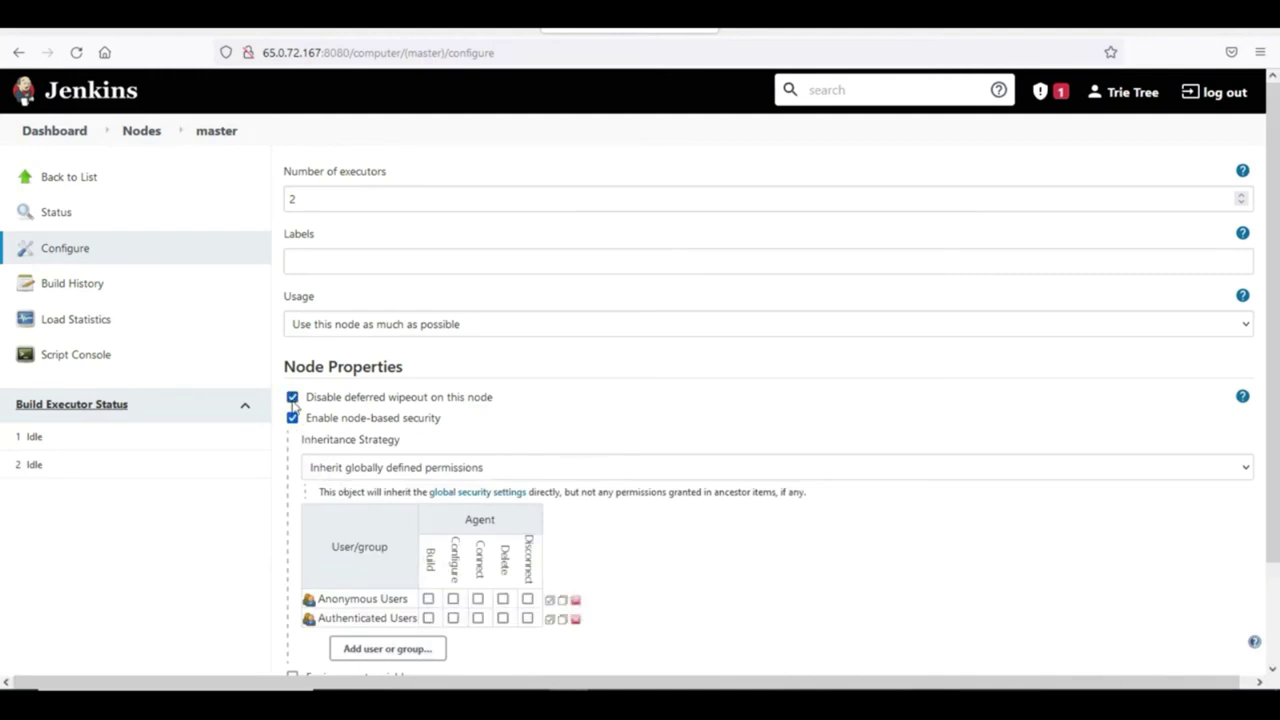
left_click(292, 397)
left_click(292, 418)
left_click(292, 439)
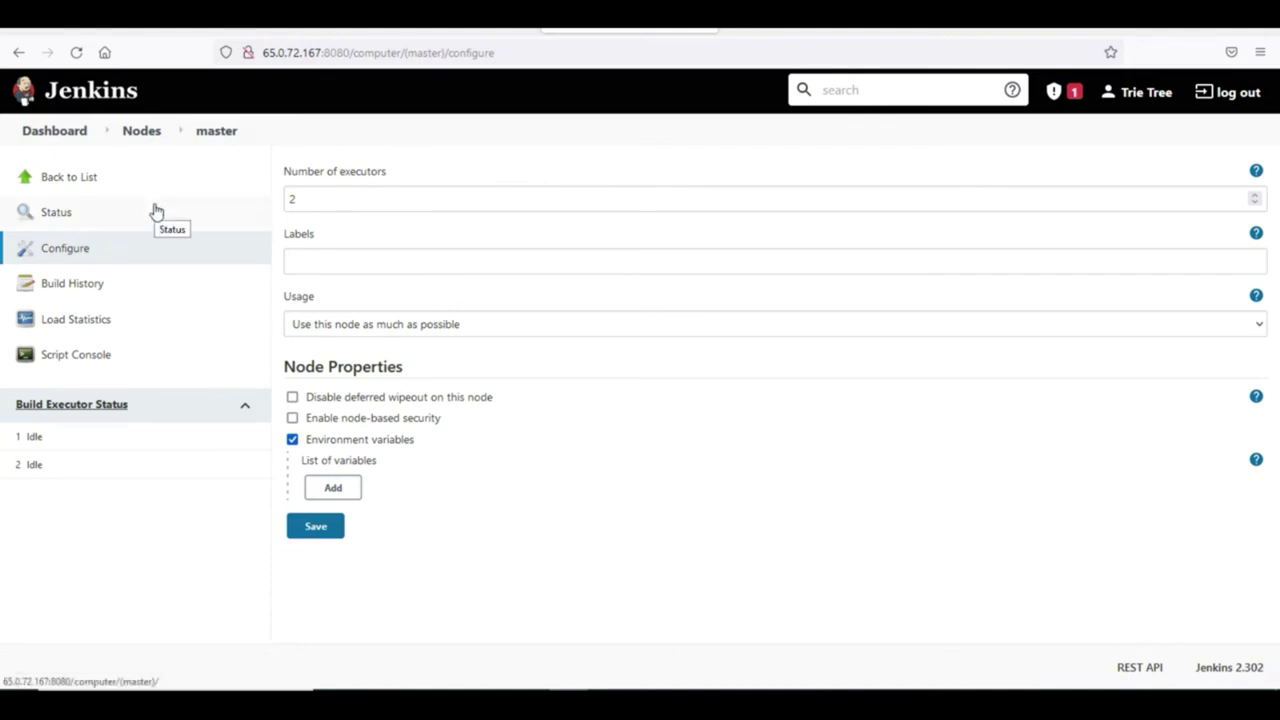
left_click(99, 186)
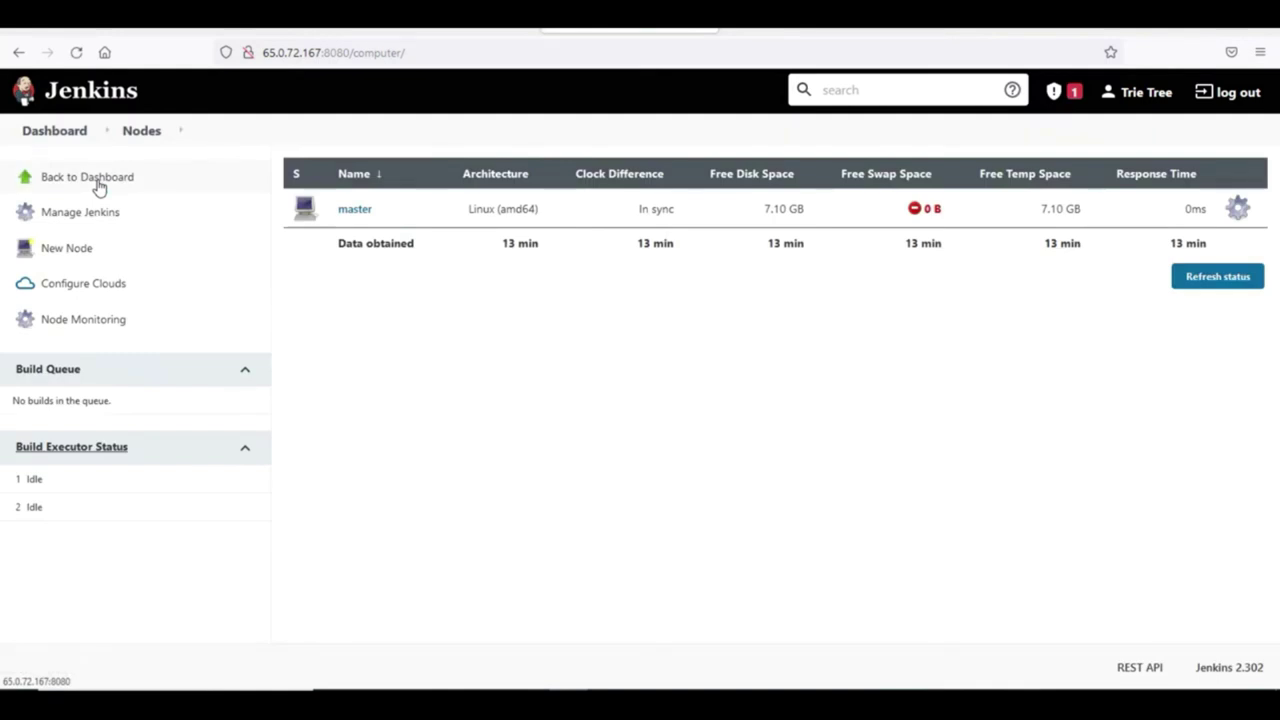
- Open Configure Global Security and tick Enable proxy compatibility for the crumb issuer
left_click(64, 135)
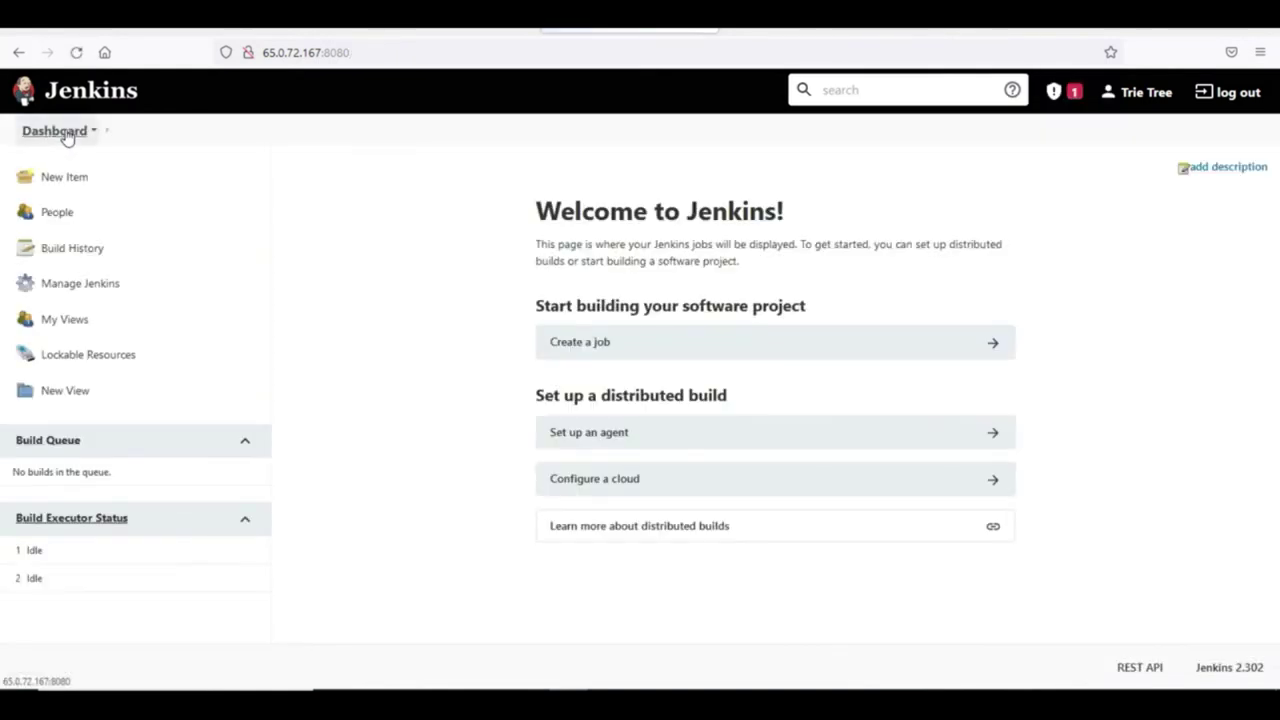
left_click(93, 298)
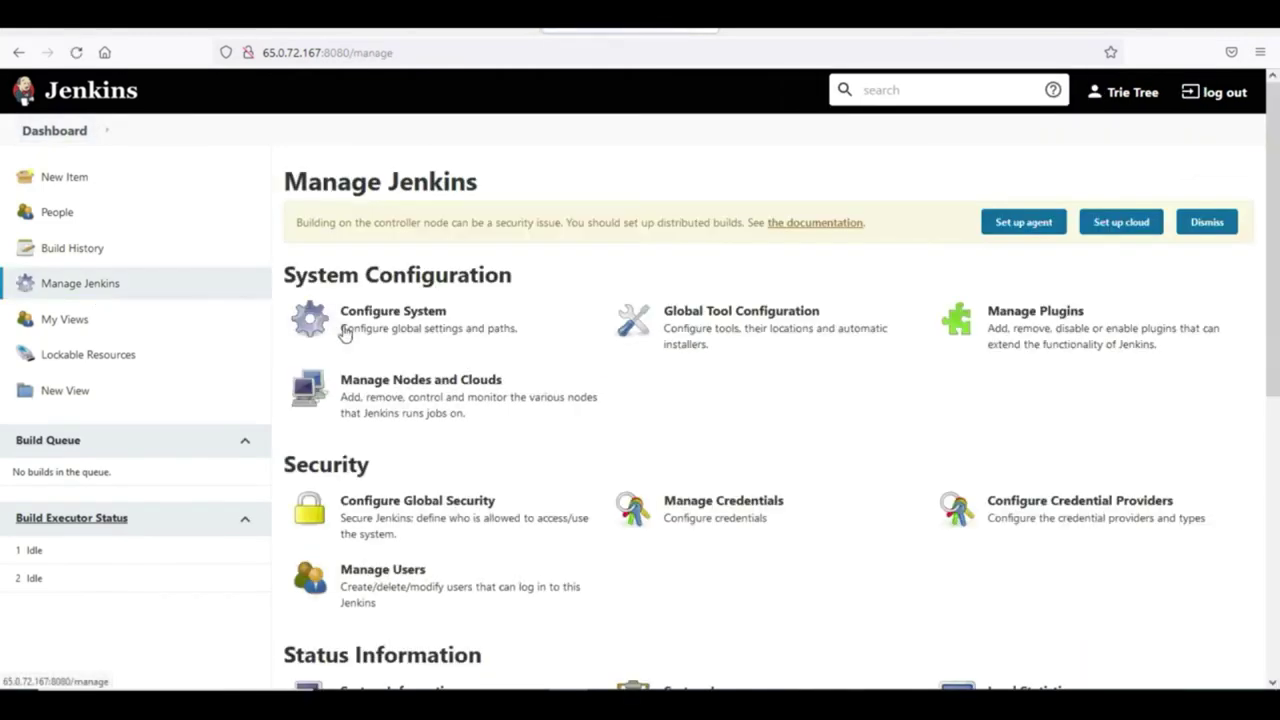
left_click(403, 518)
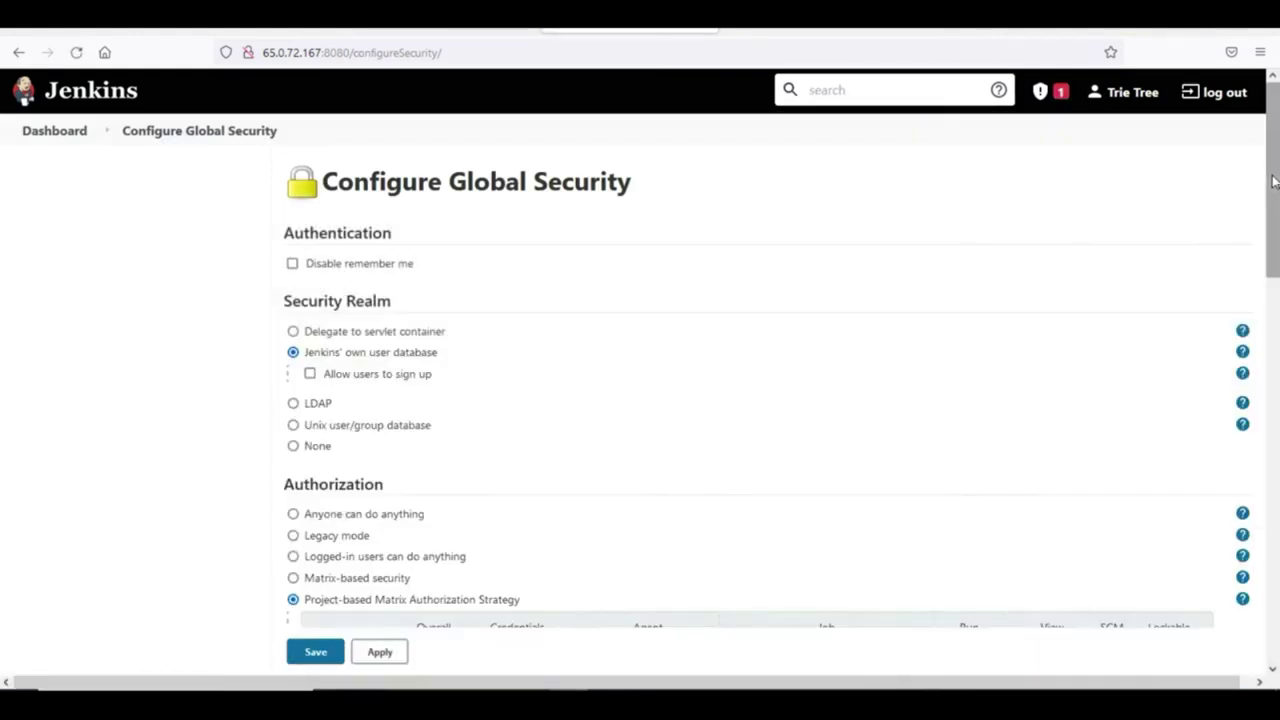
left_click_drag(1277, 200, 1277, 461)
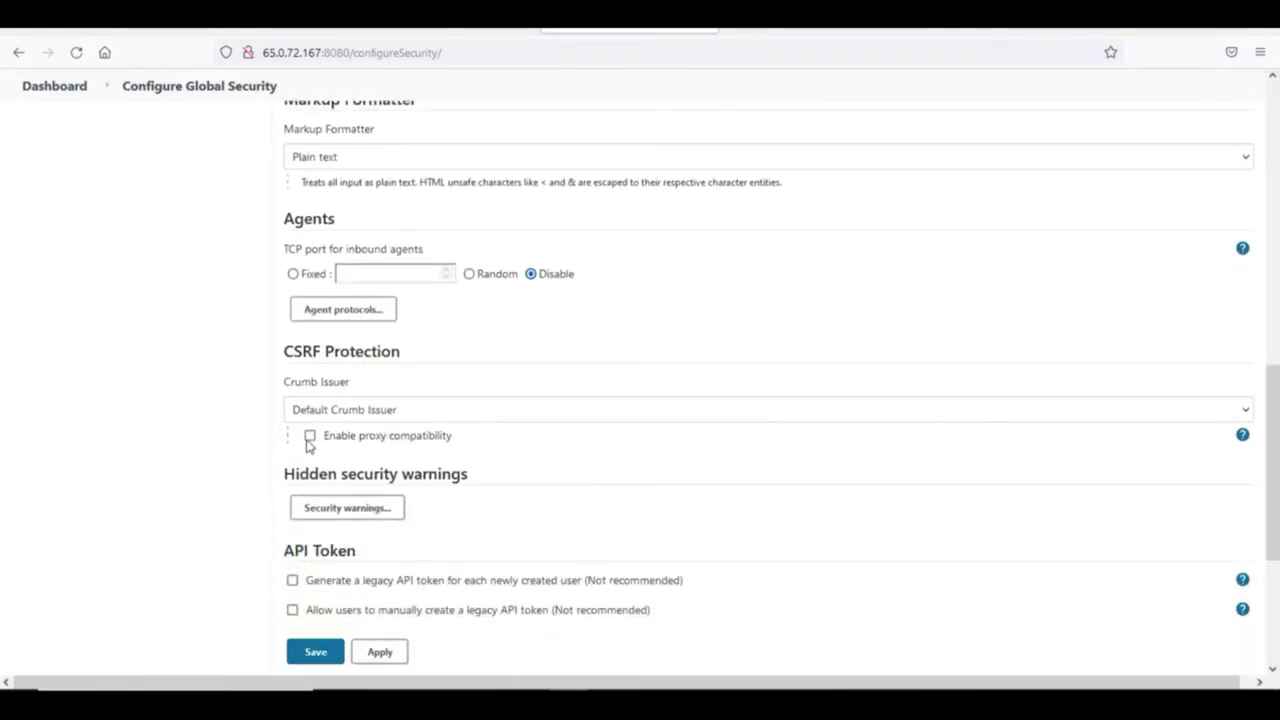
left_click(311, 437)
mouse_move(1266, 620)
left_mouse_down()
mouse_move(1271, 532)
mouse_move(1268, 635)
left_mouse_up()
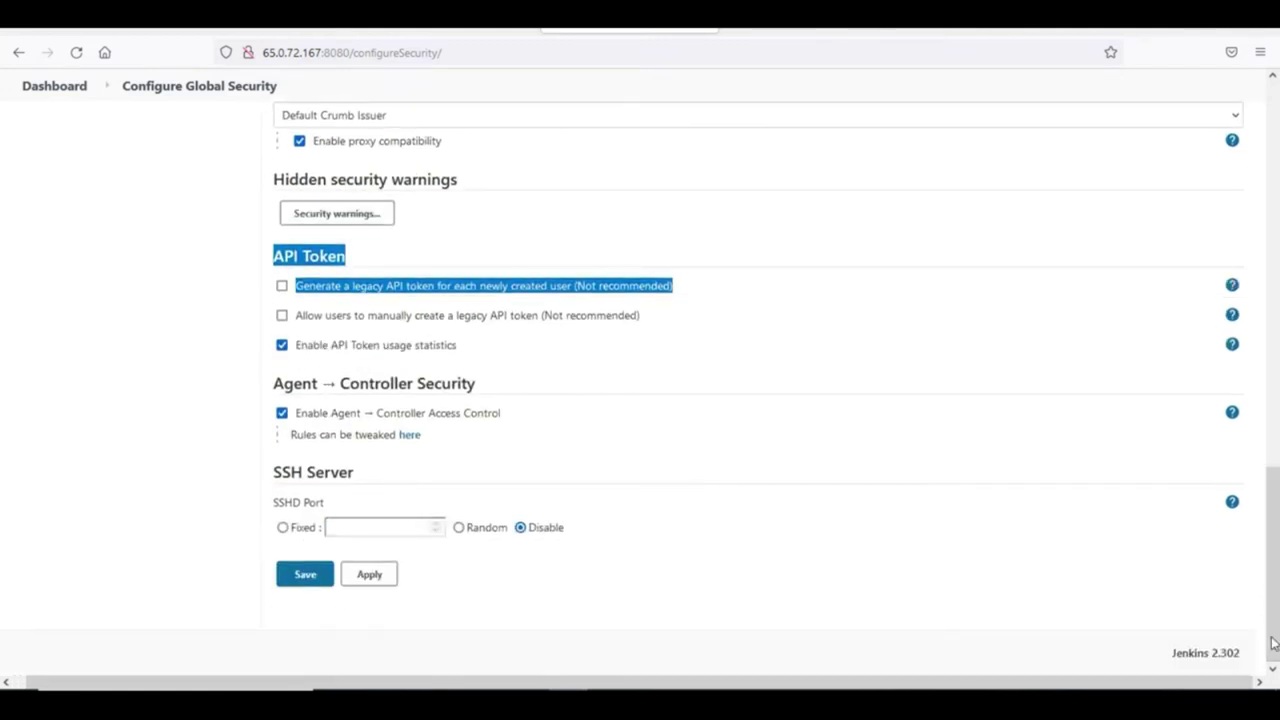
left_click(558, 471)
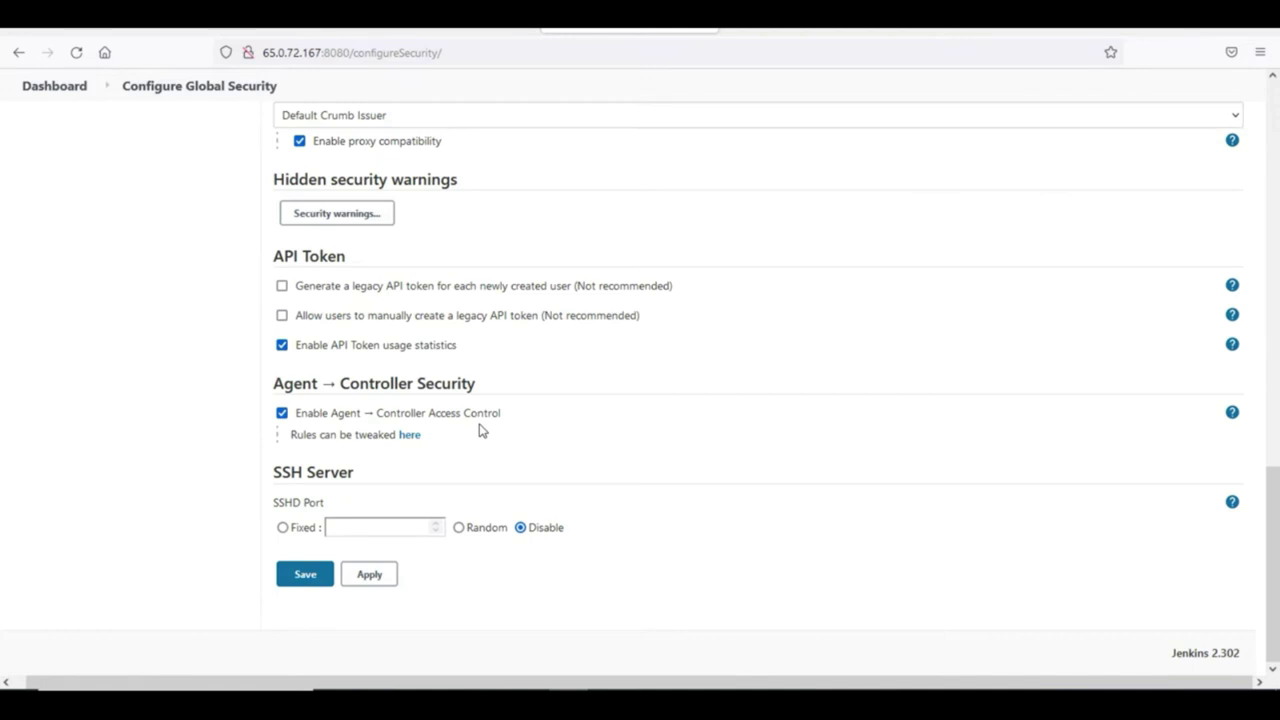
- Leave the security page discarding changes, then open Manage Plugins from Manage Jenkins
left_click(1277, 160)
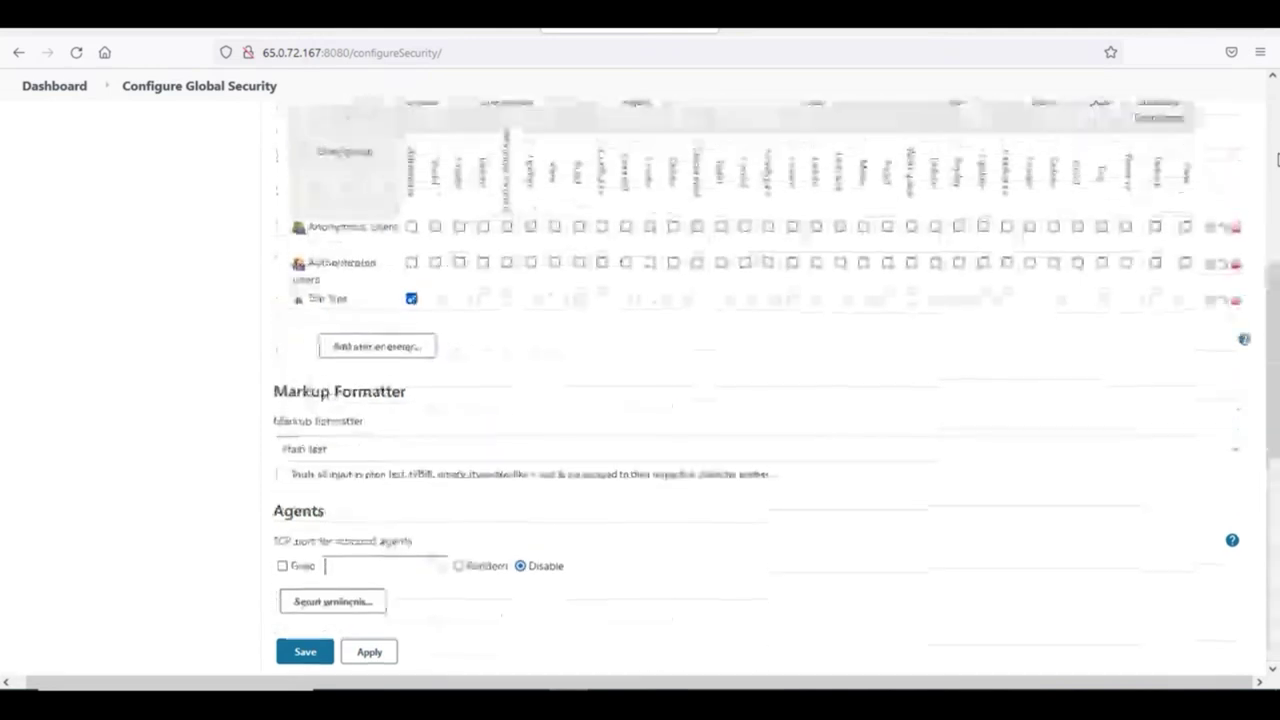
left_click(41, 85)
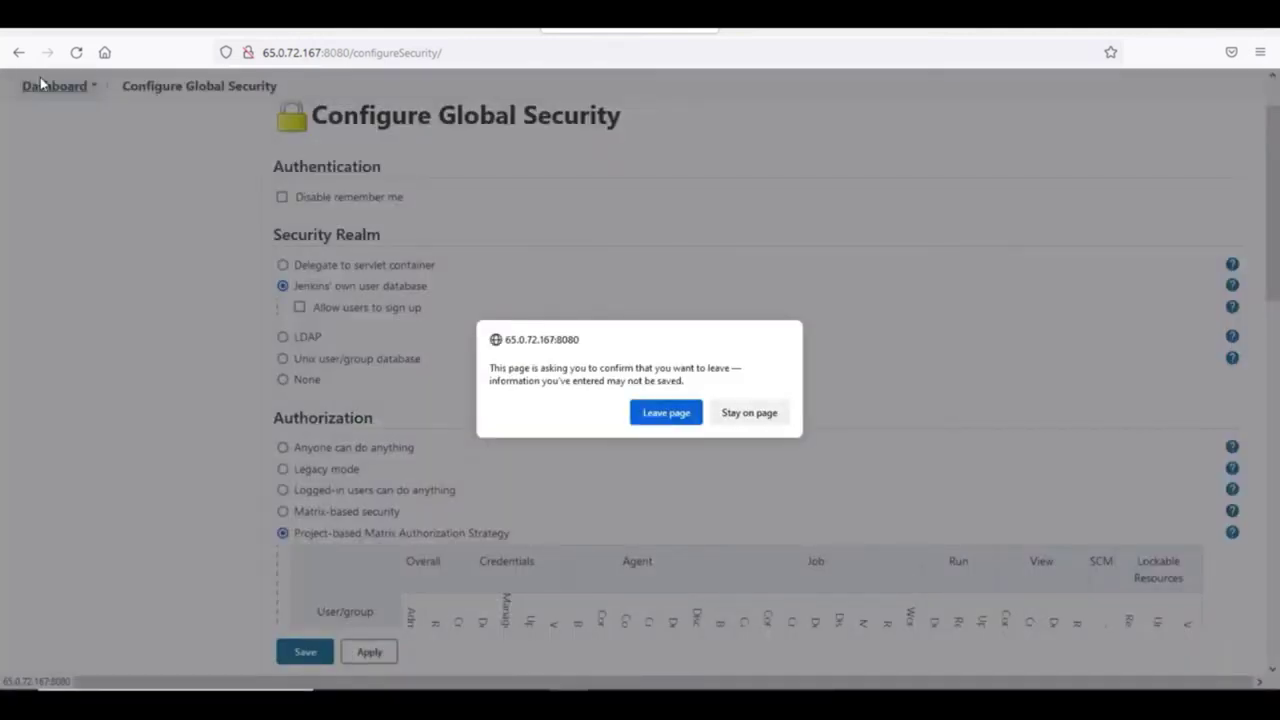
left_click(675, 412)
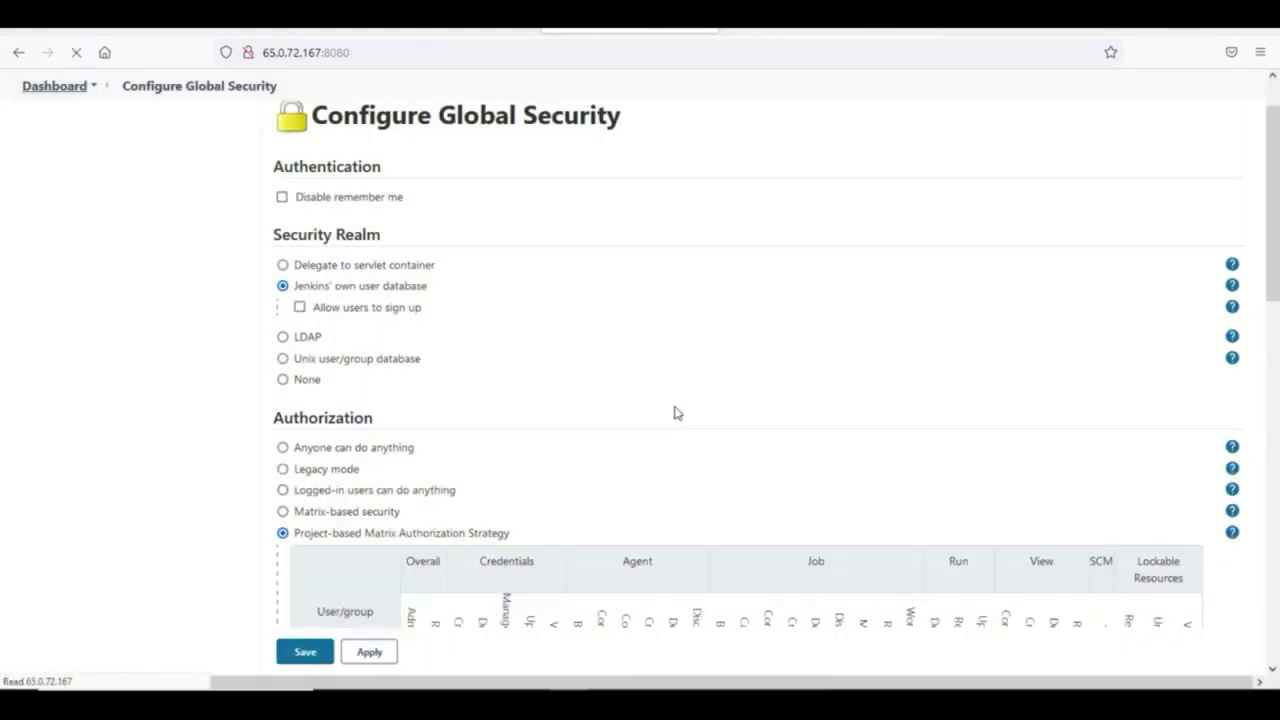
left_click(110, 285)
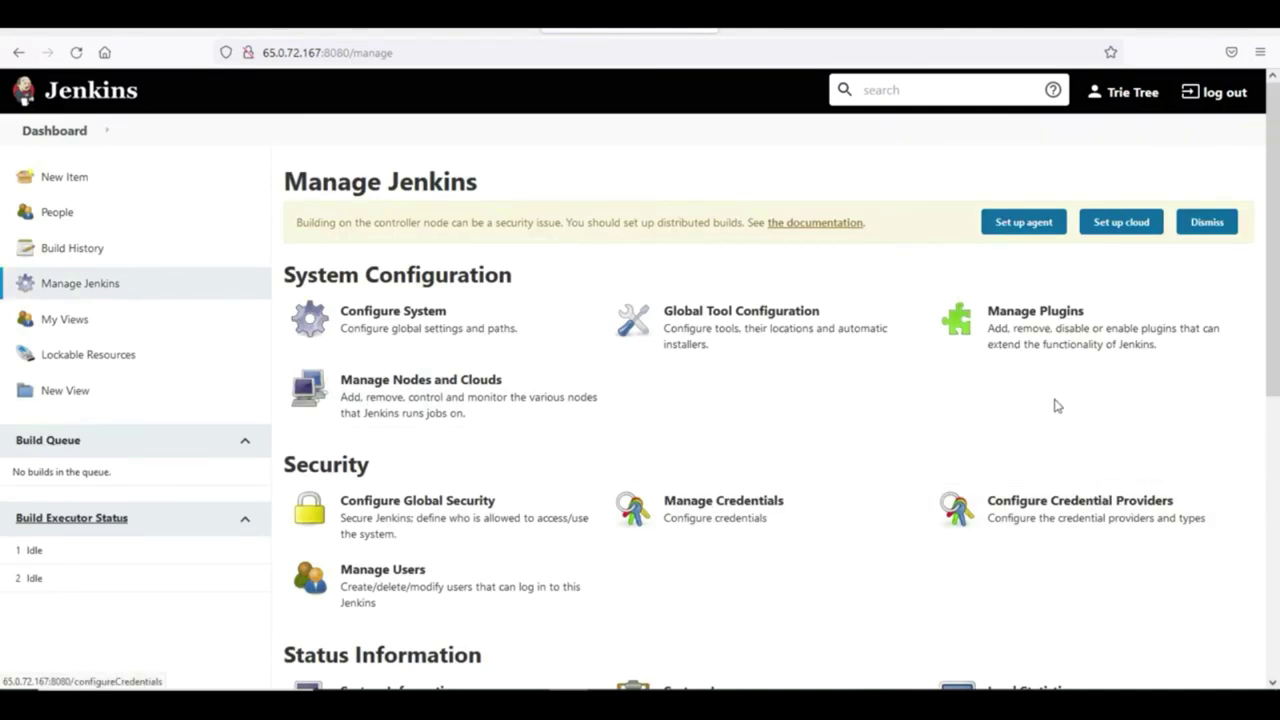
left_click(1020, 331)
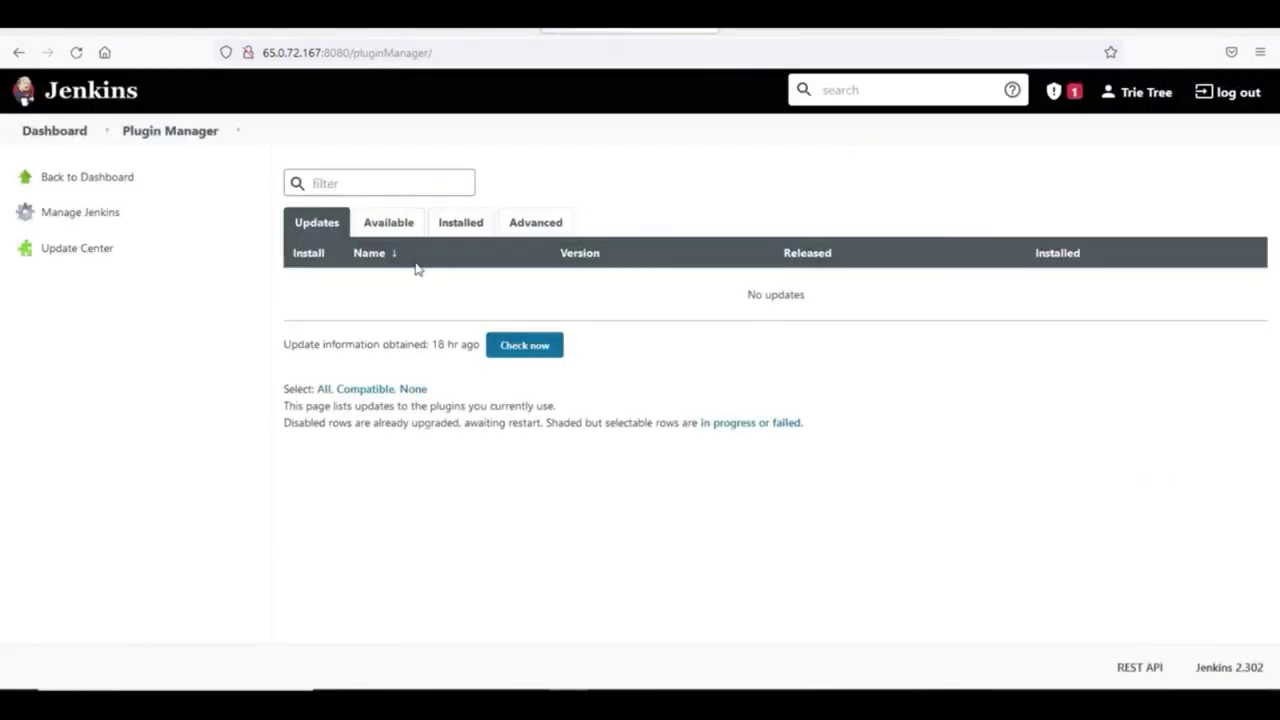
- Search Available plugins for 'role' and install Role-based Authorization Strategy without restart
left_click(388, 225)
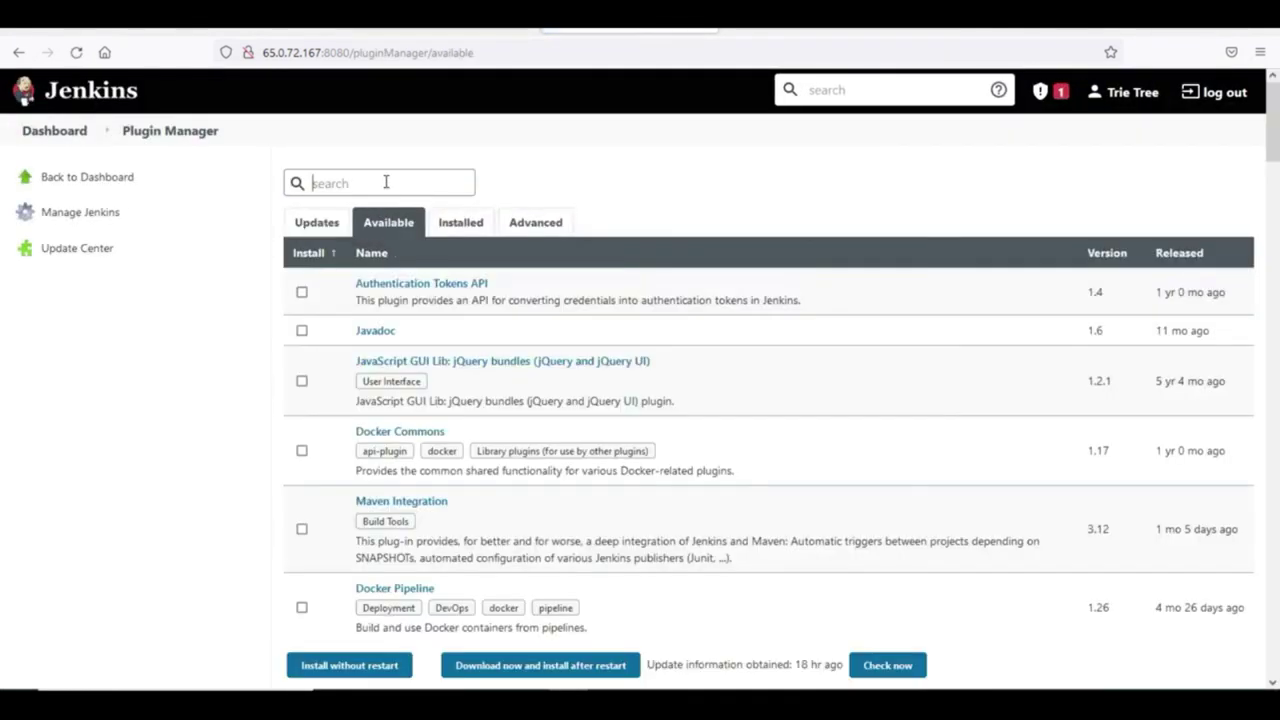
type("role")
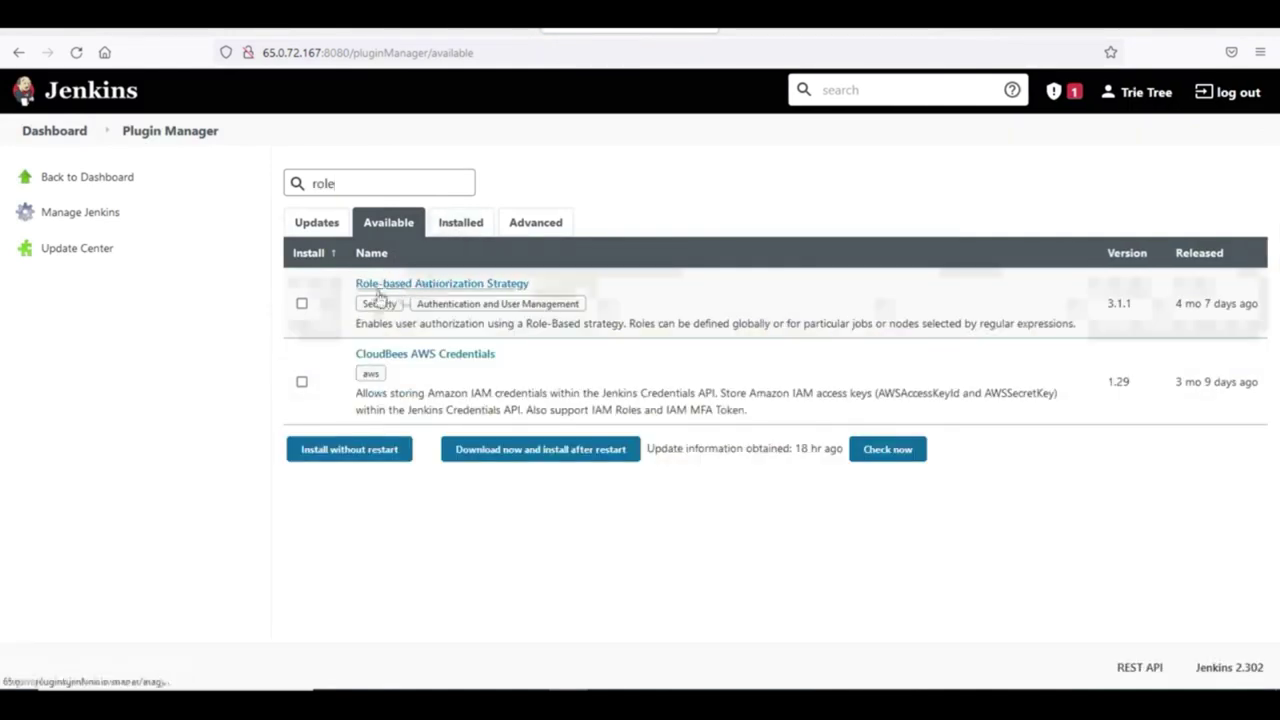
left_click(302, 305)
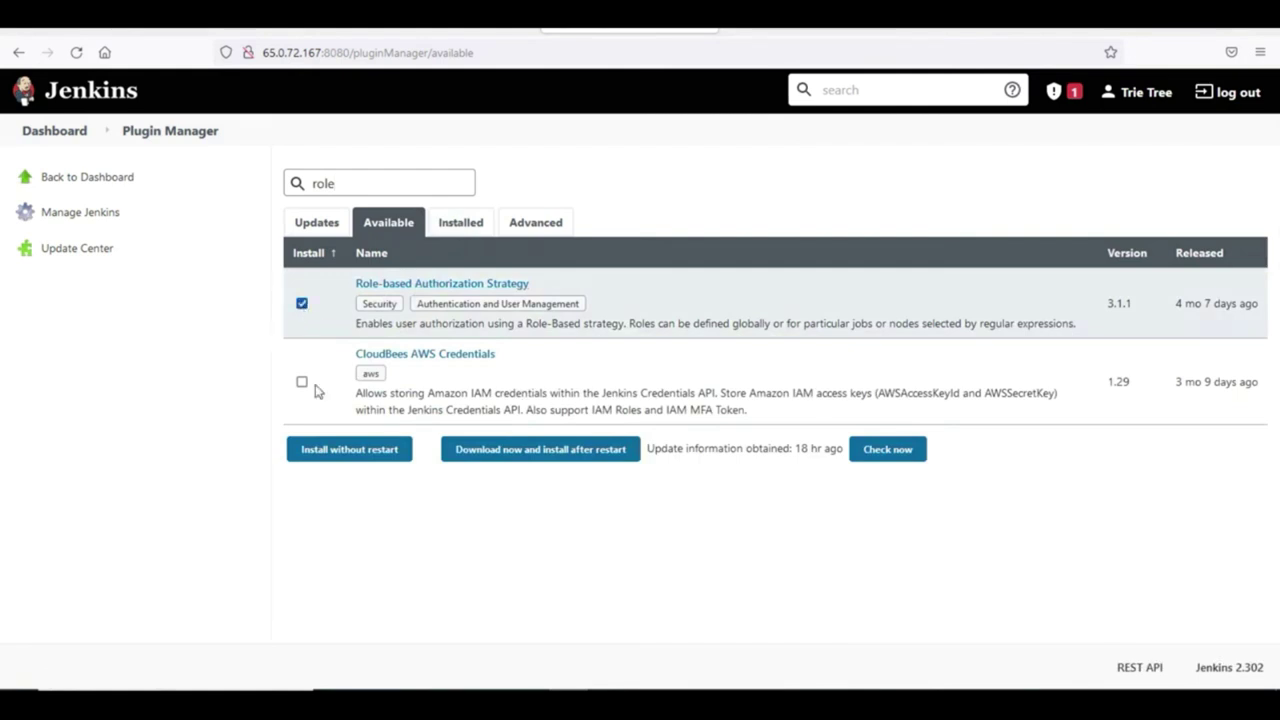
left_click(358, 455)
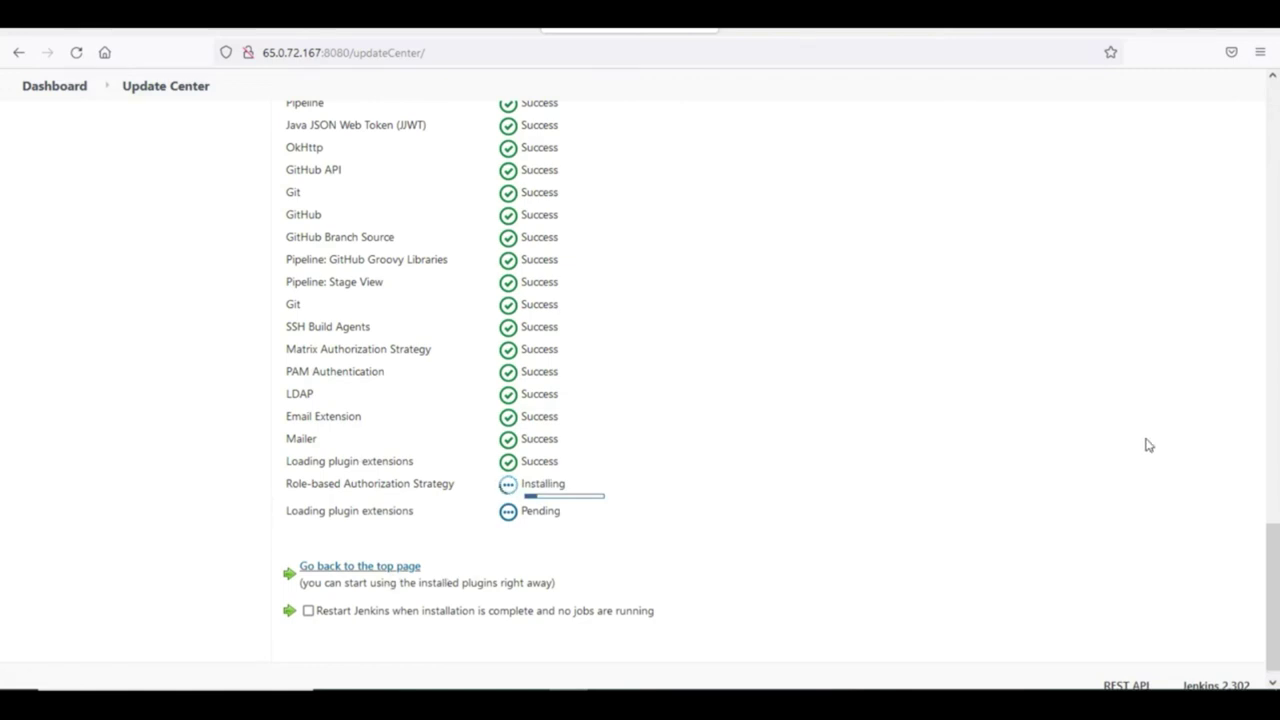
left_click_drag(1273, 551, 1197, 71)
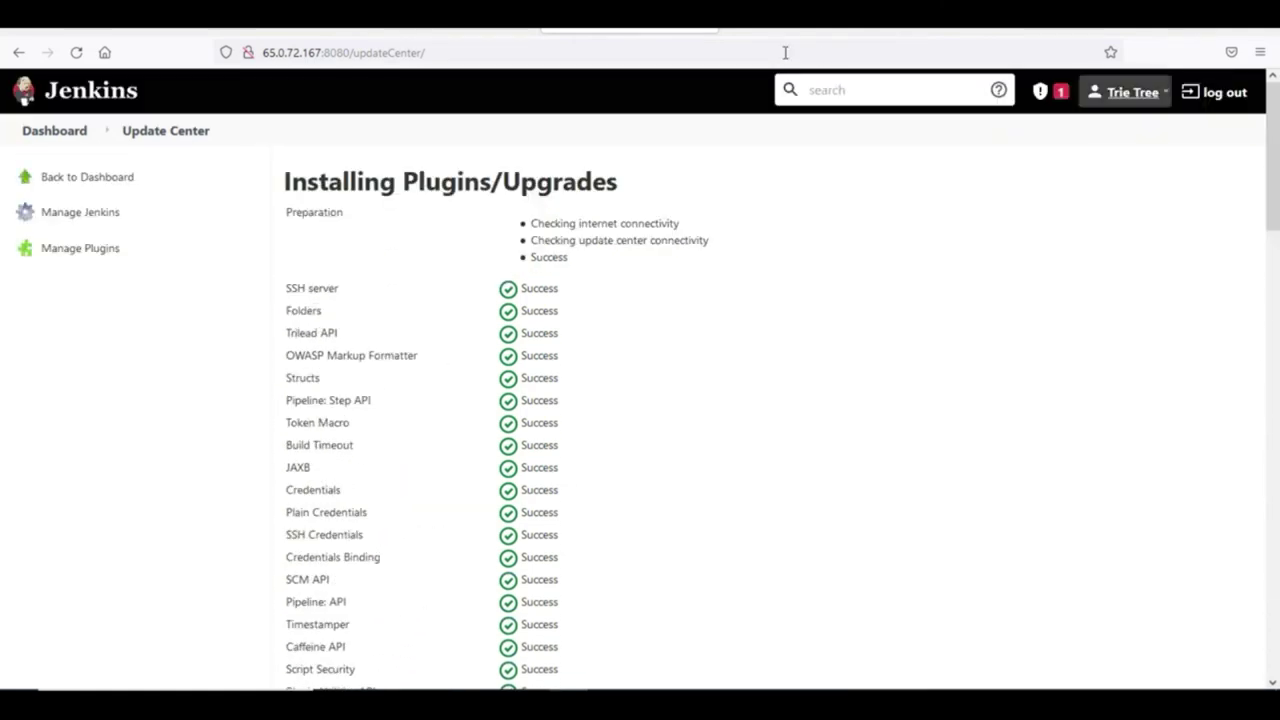
left_click(74, 132)
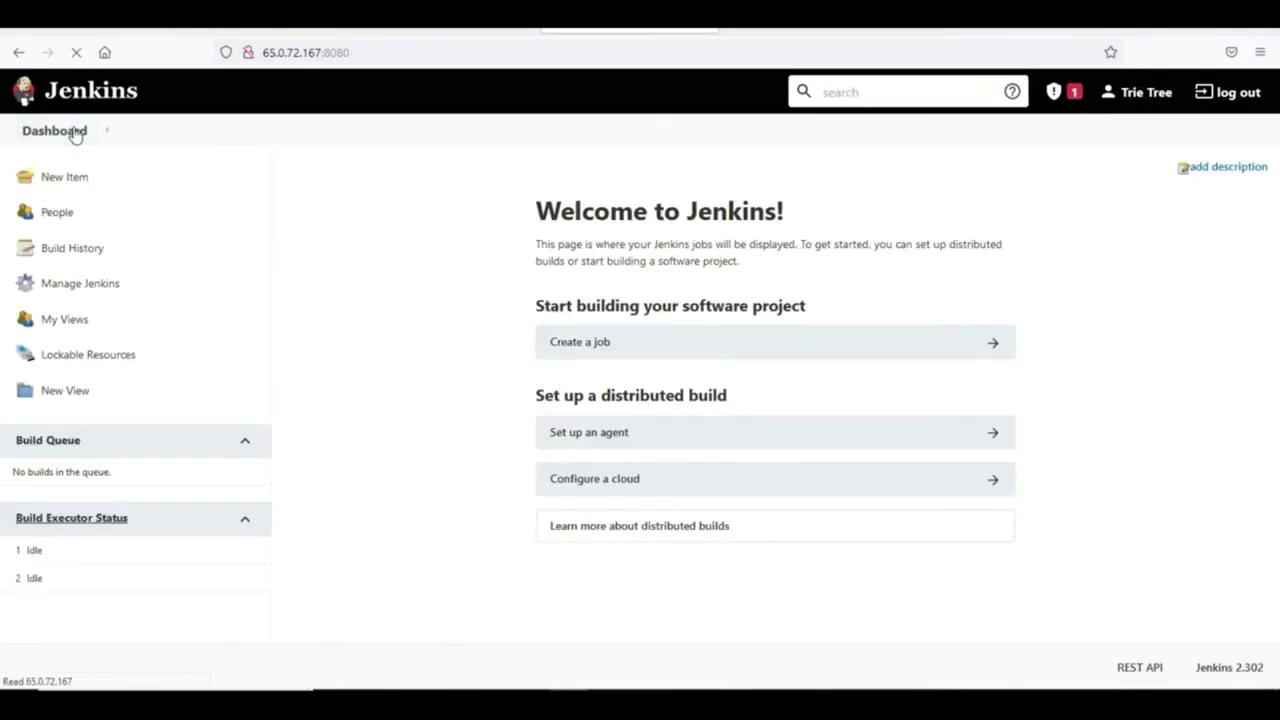
left_click(87, 177)
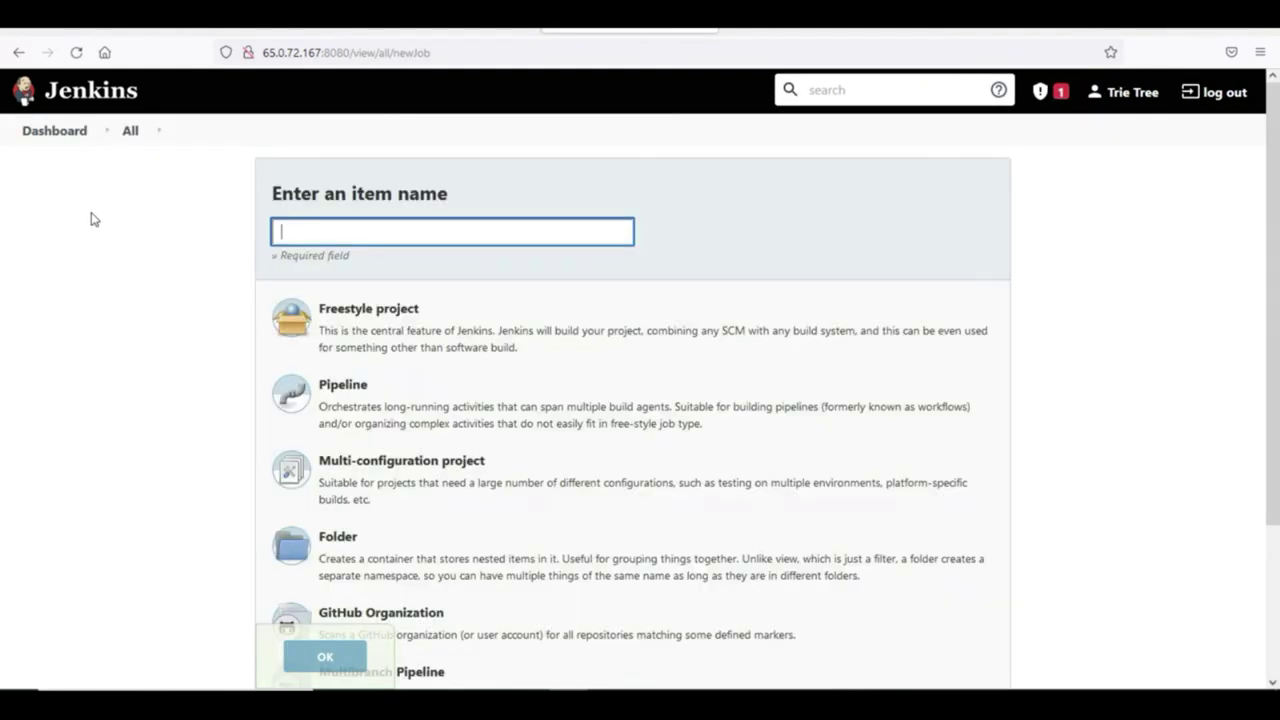
- Create the freestyle job 'pythin', then leave its settings unsaved for the dashboard
type("pythin")
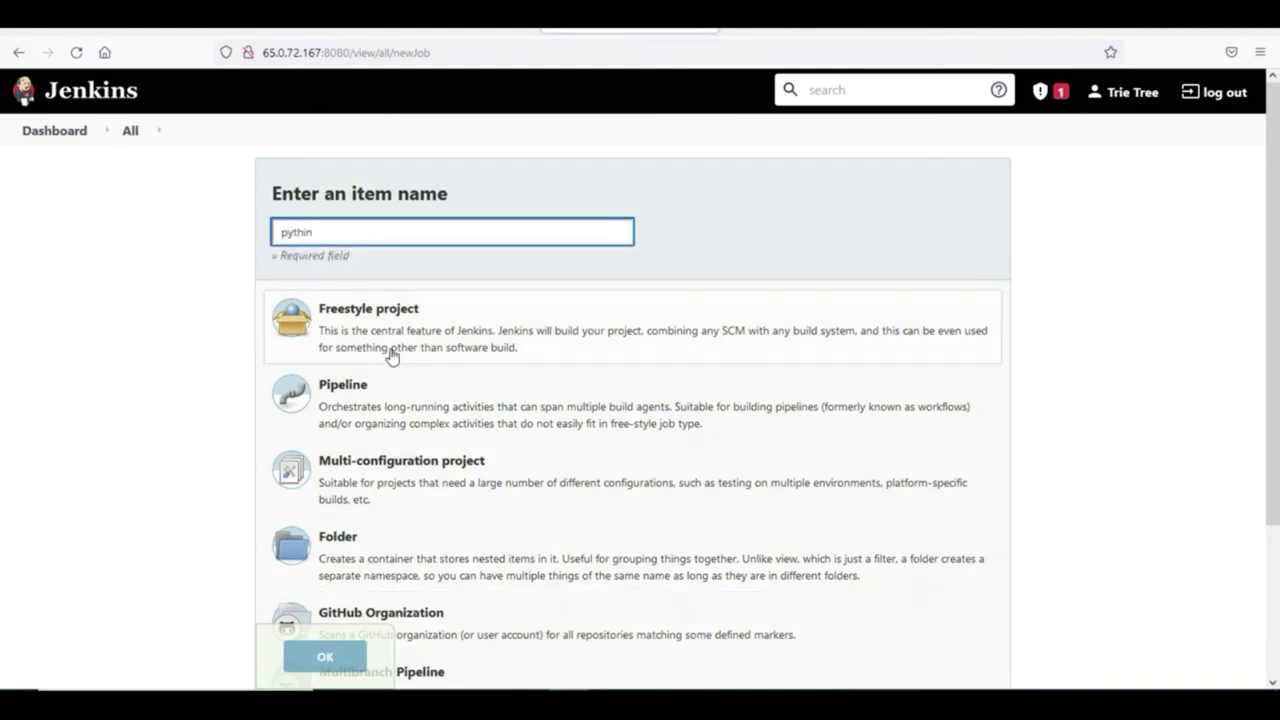
left_click(391, 354)
left_click(313, 656)
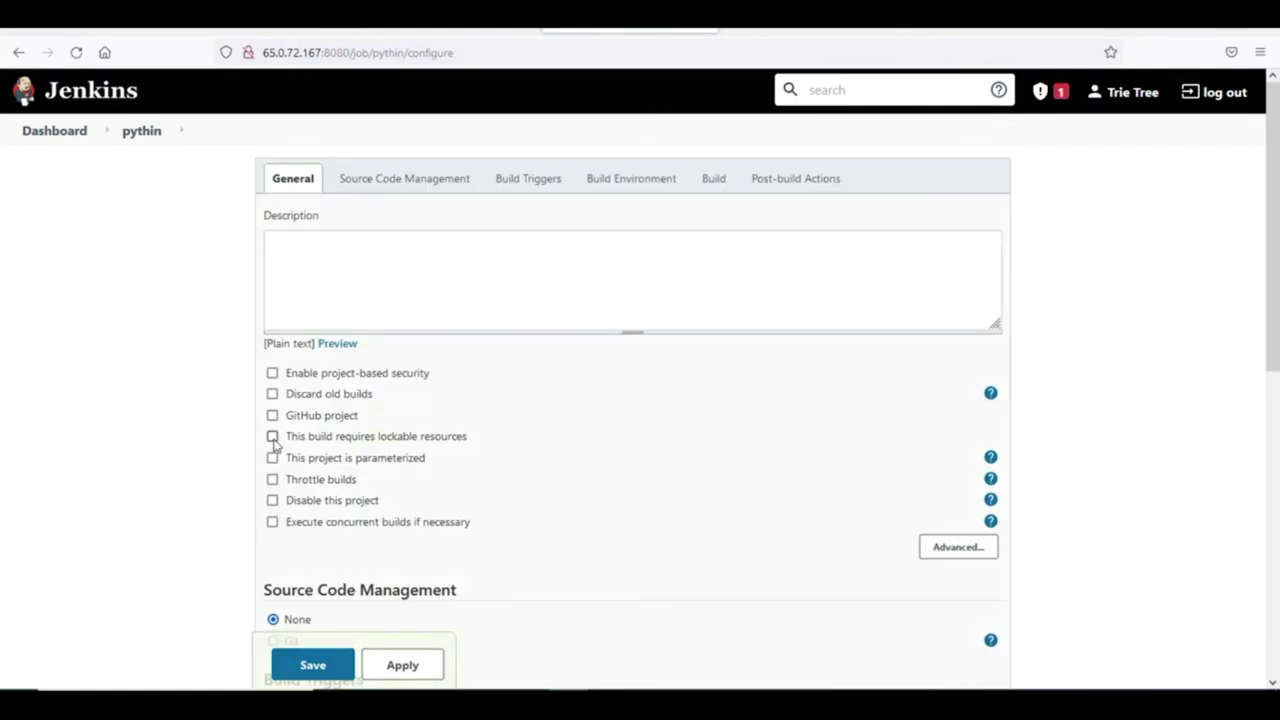
scroll(278, 405, "down", 2)
left_click(272, 184)
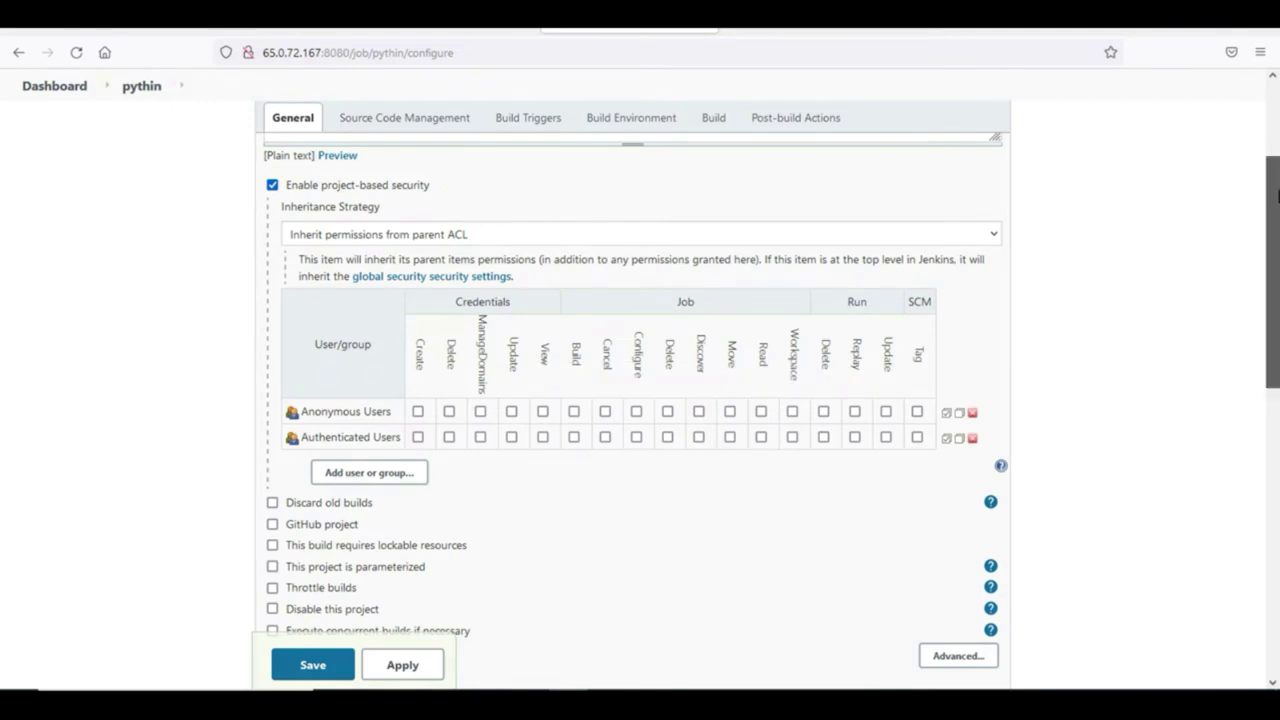
scroll(1277, 195, "up", 3)
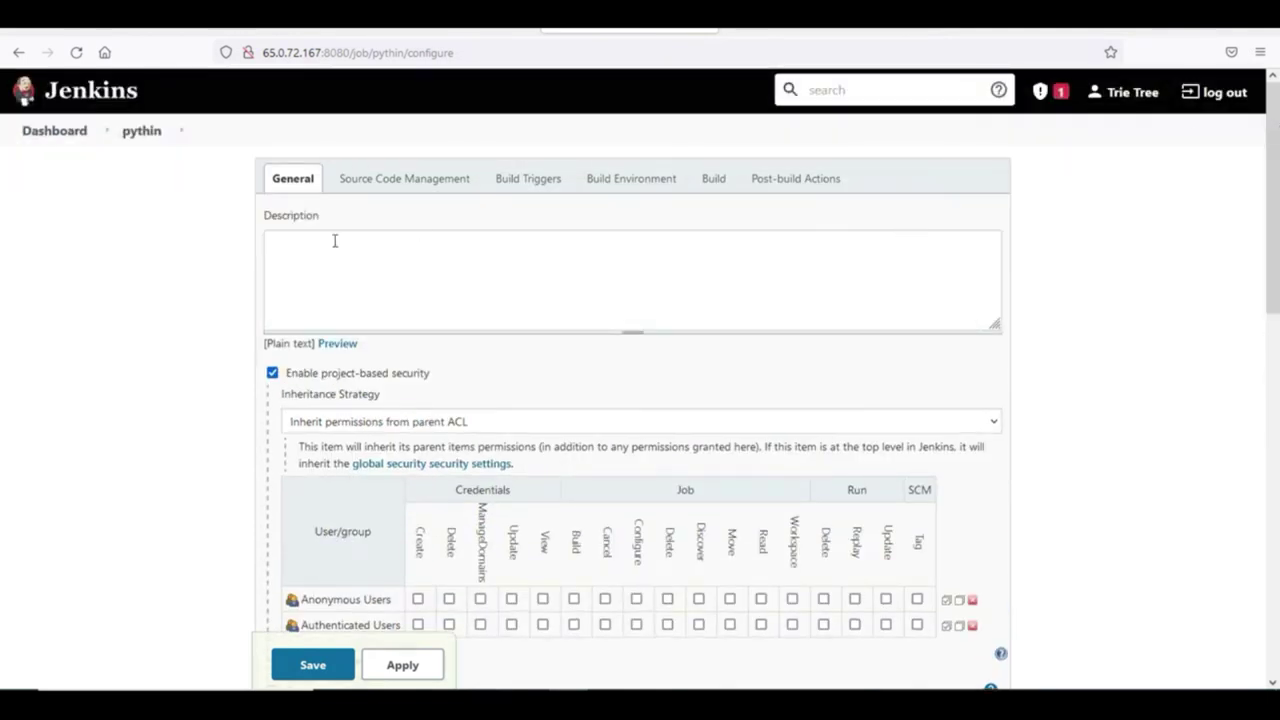
left_click(47, 135)
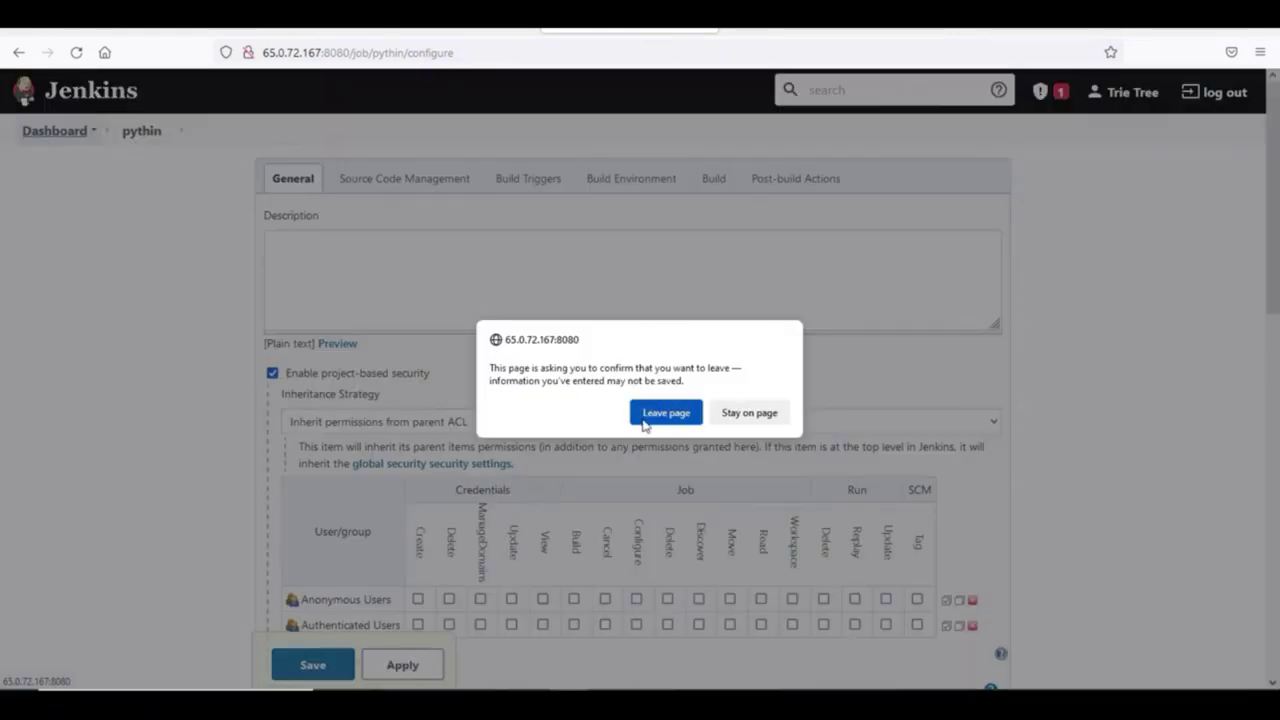
left_click(672, 413)
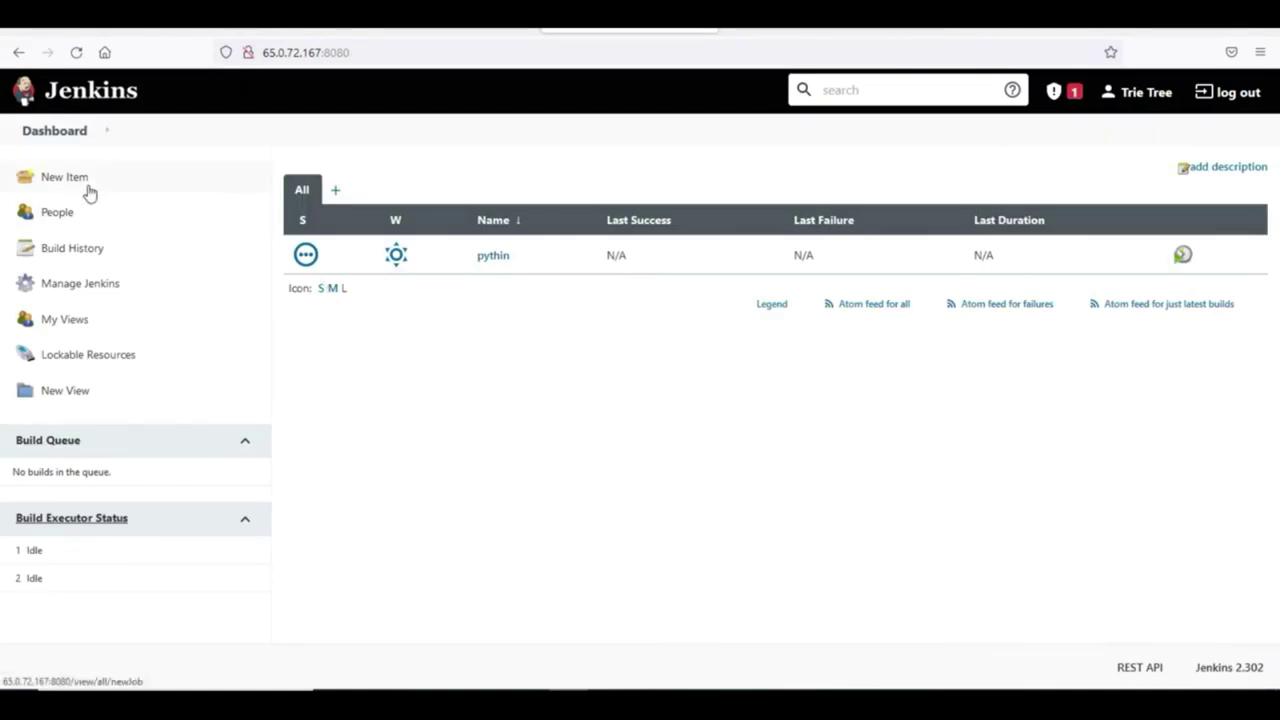
- In Configure Global Security, select LDAP as the Security Realm
left_click(80, 292)
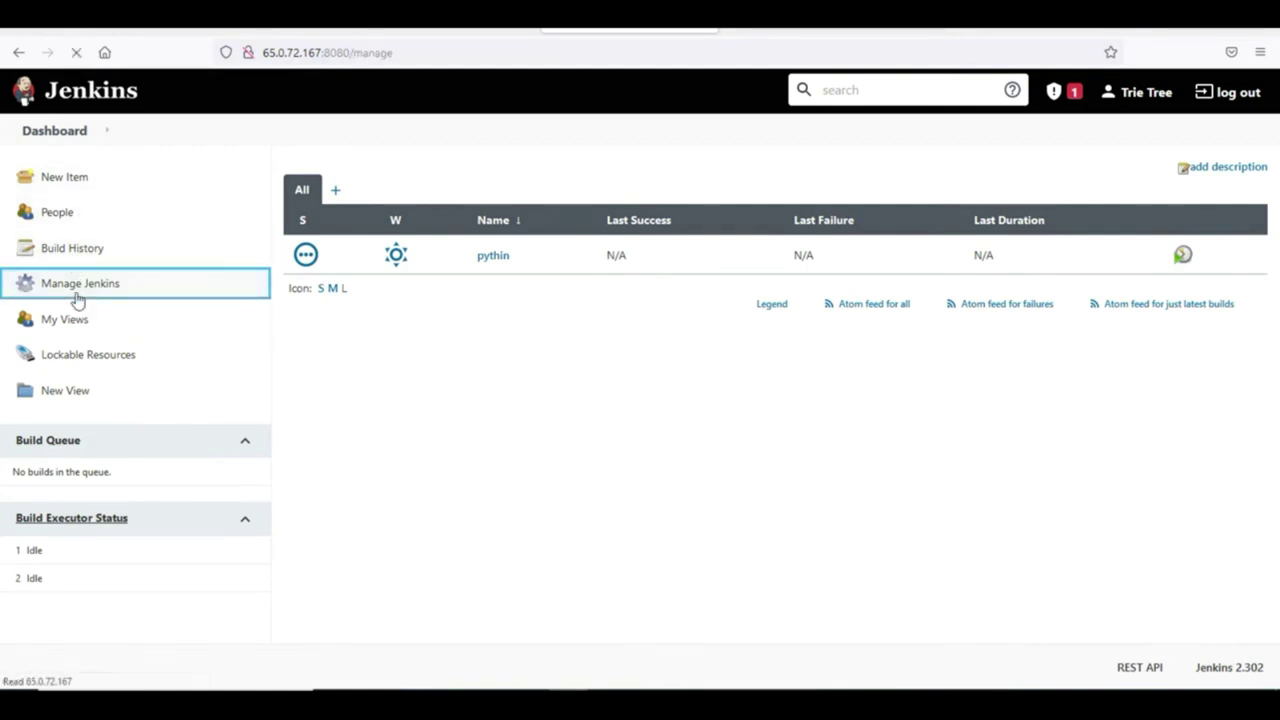
left_click(430, 510)
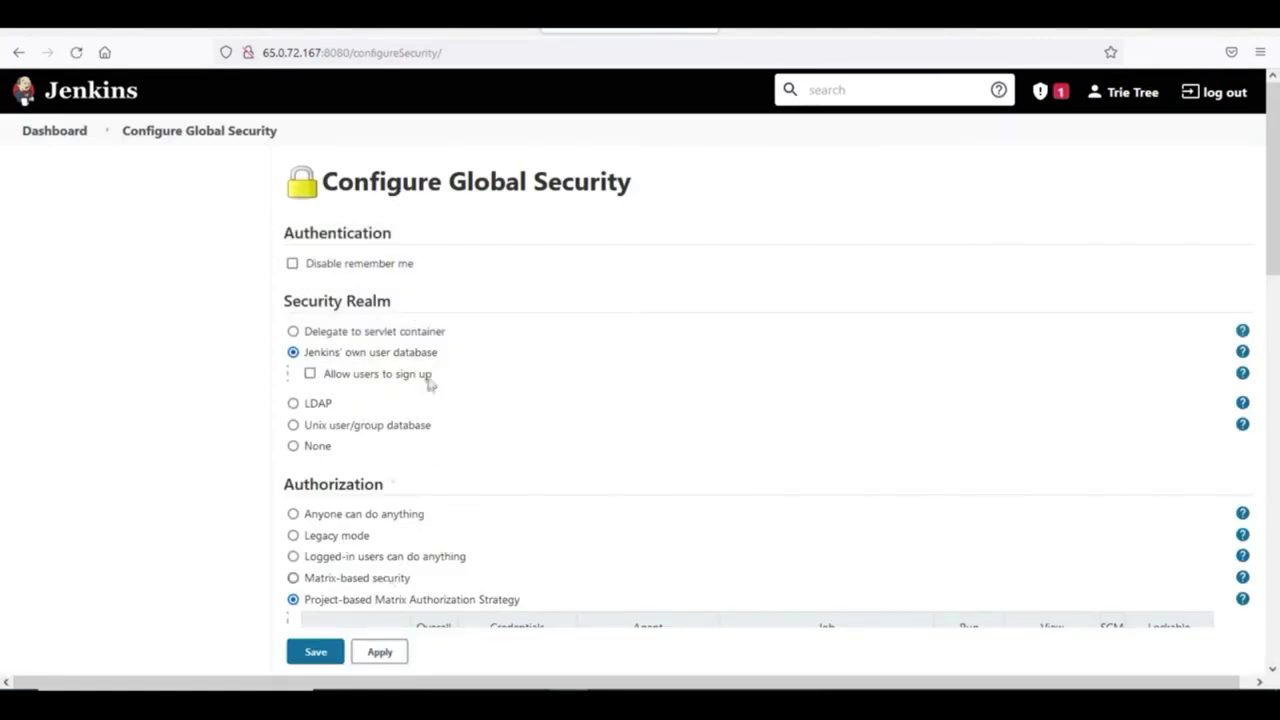
scroll(1277, 230, "down", 1)
scroll(1277, 230, "down", 1)
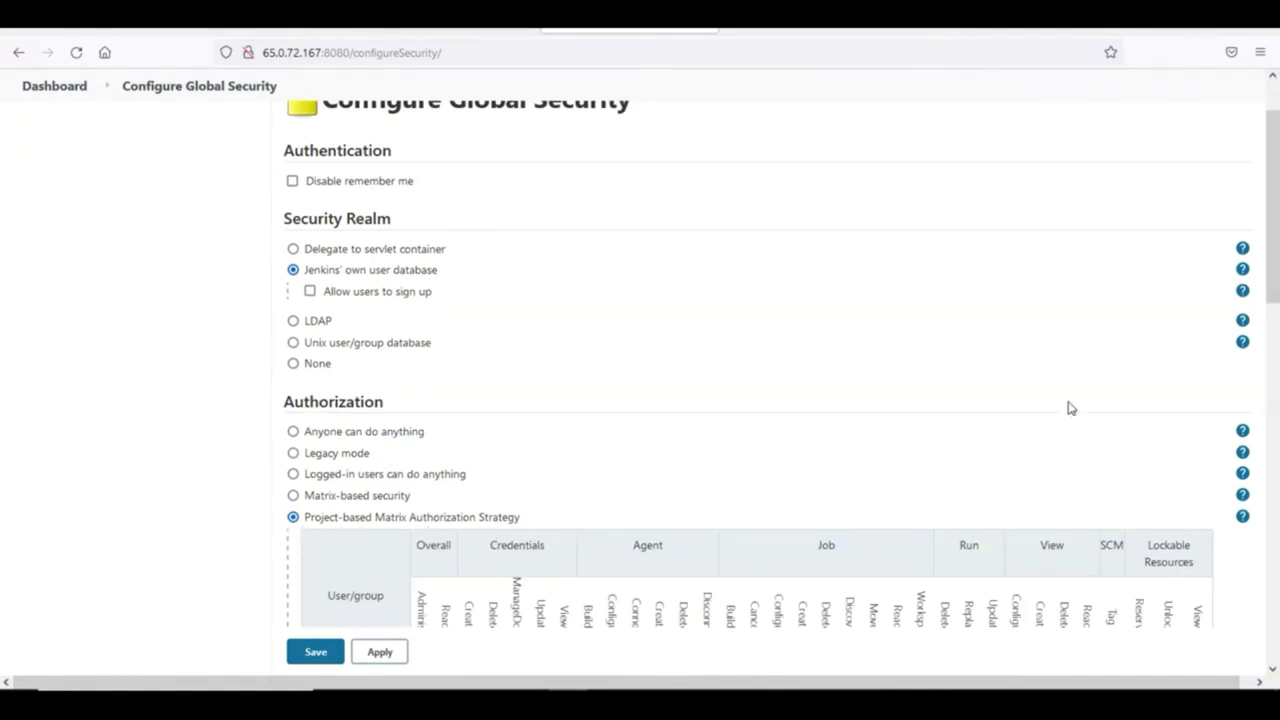
left_click_drag(1277, 283, 1277, 235)
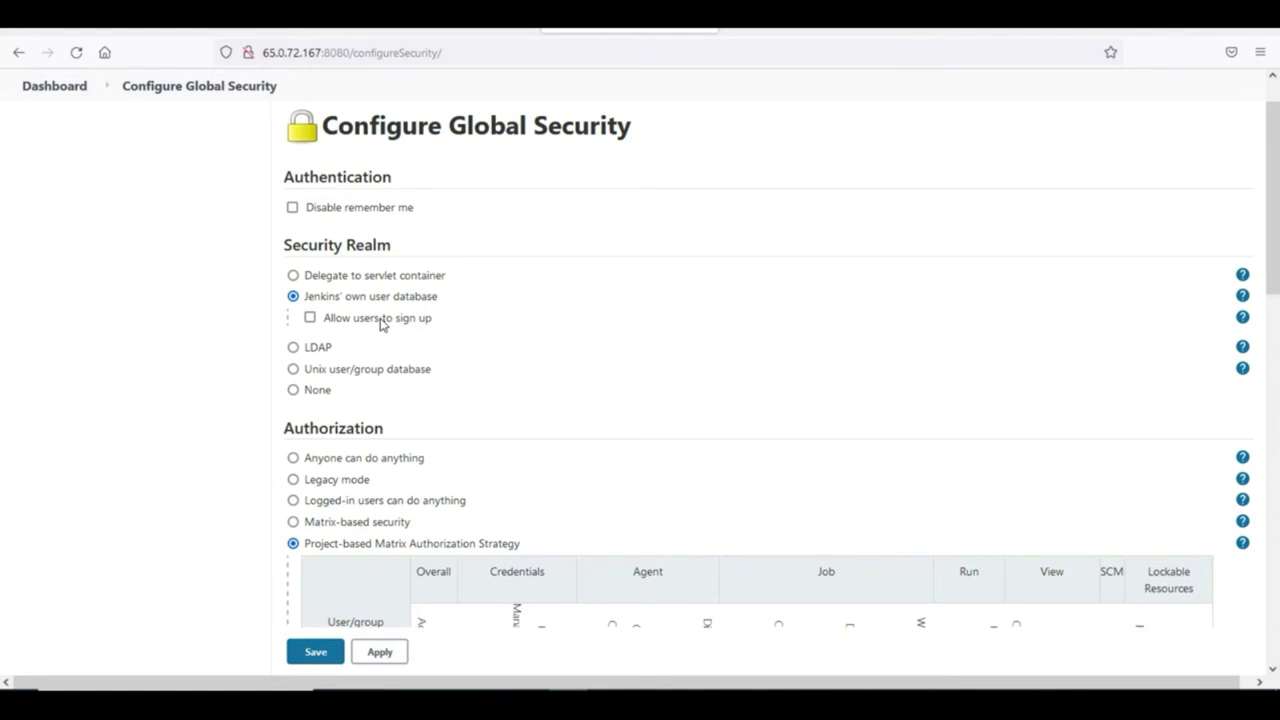
left_click(293, 369)
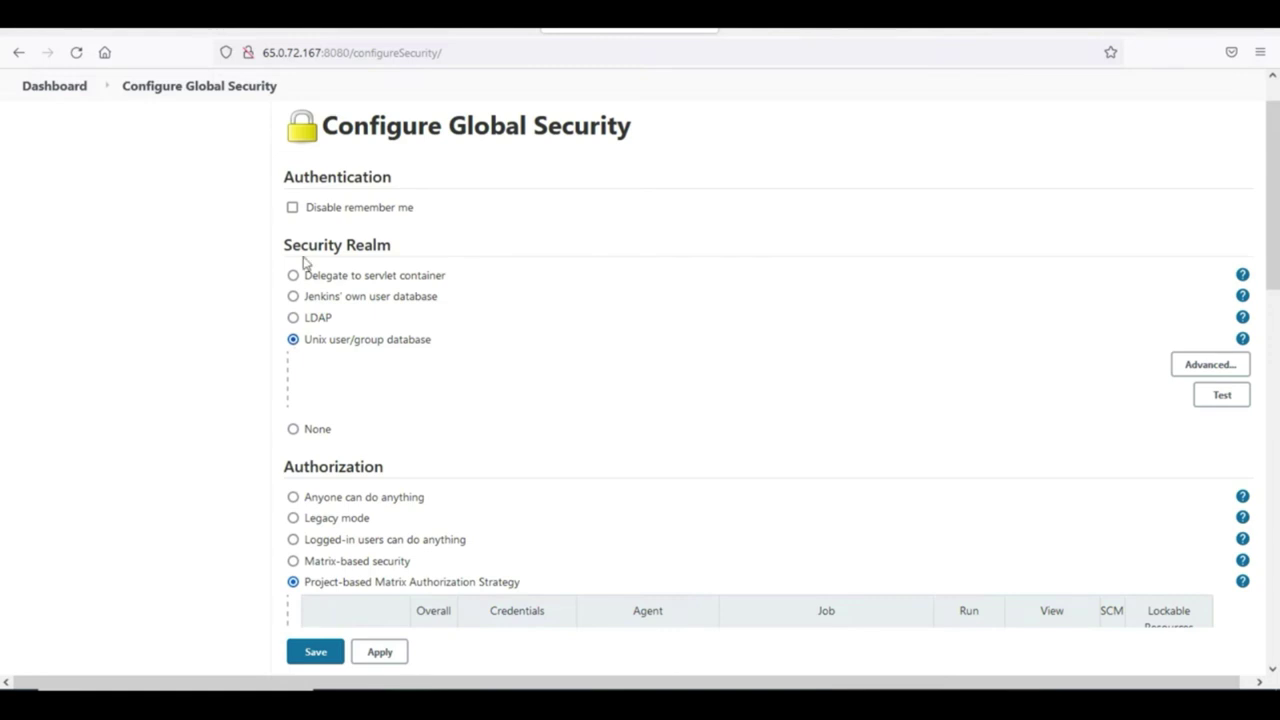
left_click(294, 318)
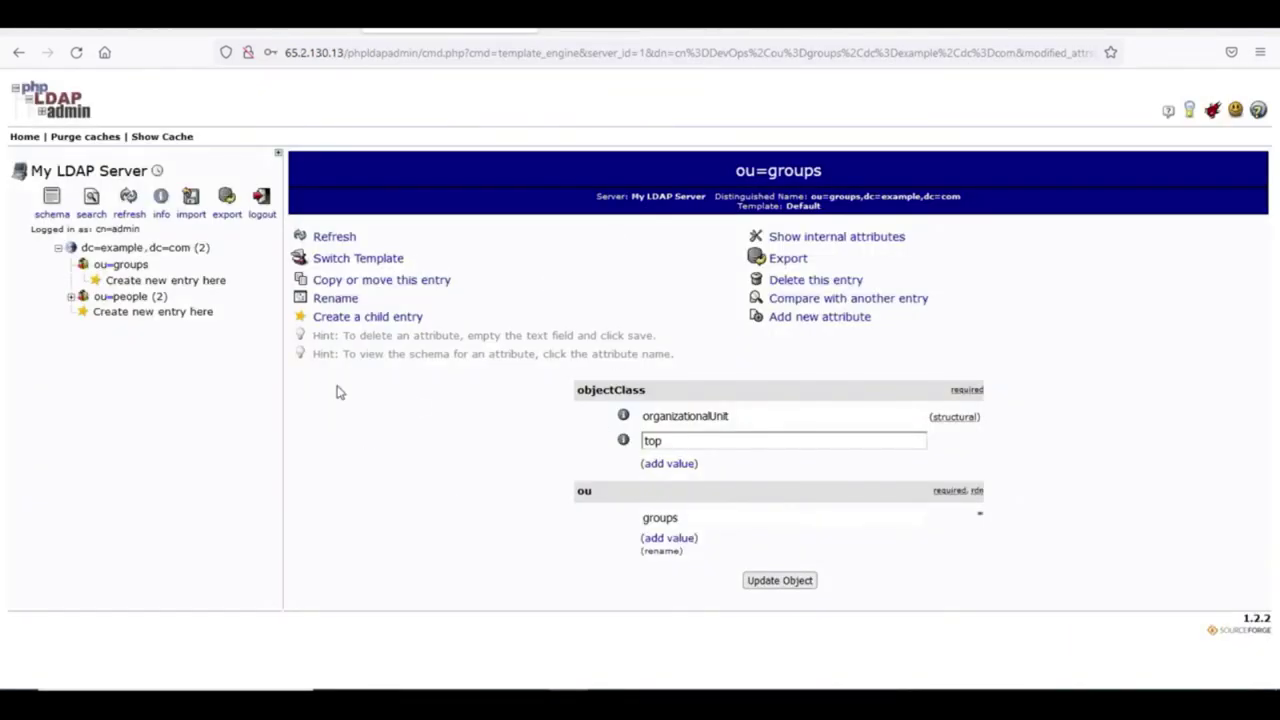
- Open the phpLDAPadmin SourceForge project page via the top-left logo
left_click(66, 109)
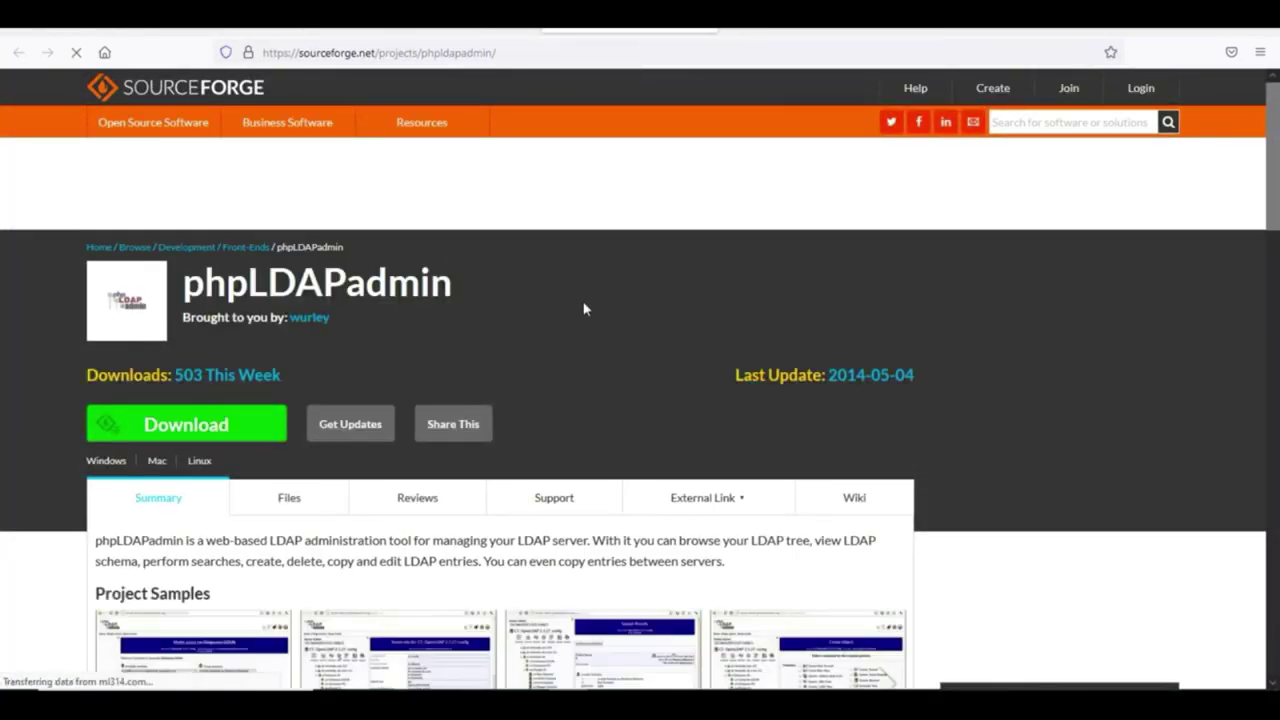
- Close the SourceForge tab with Ctrl+W and return to the phpLDAPadmin ou=groups entry
key("ctrl+w")
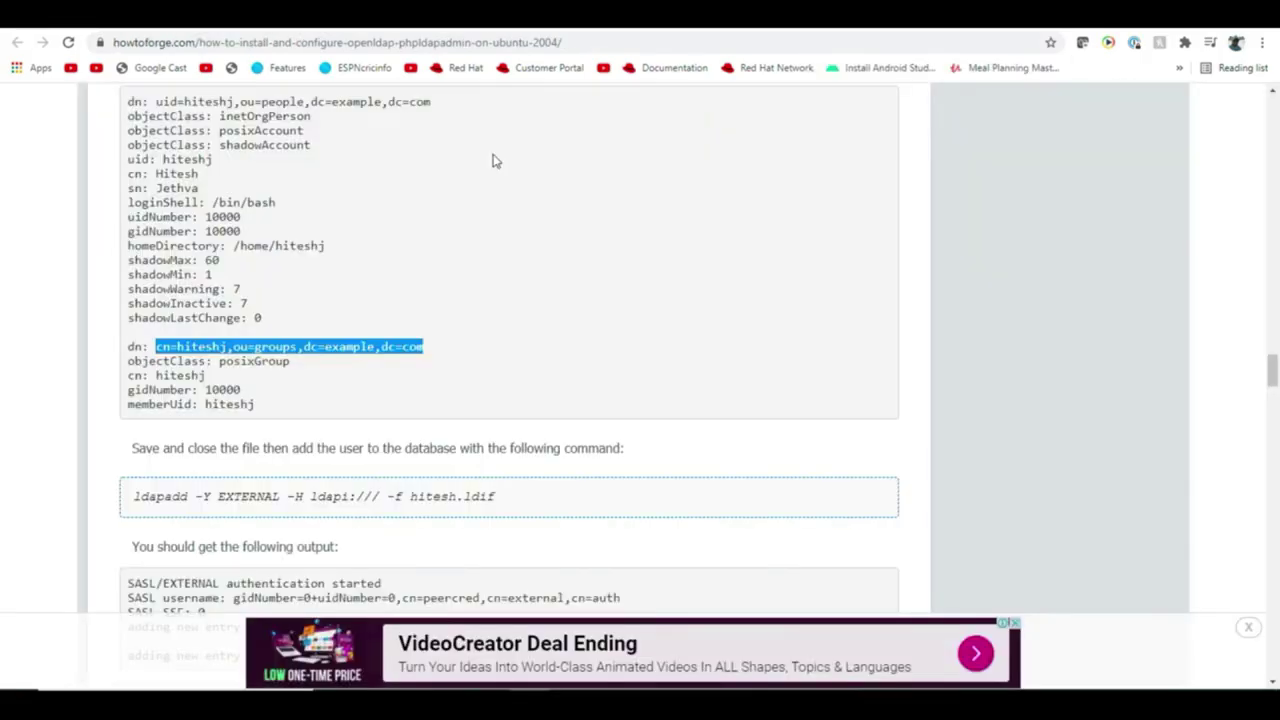
scroll(1275, 404, "up", 15)
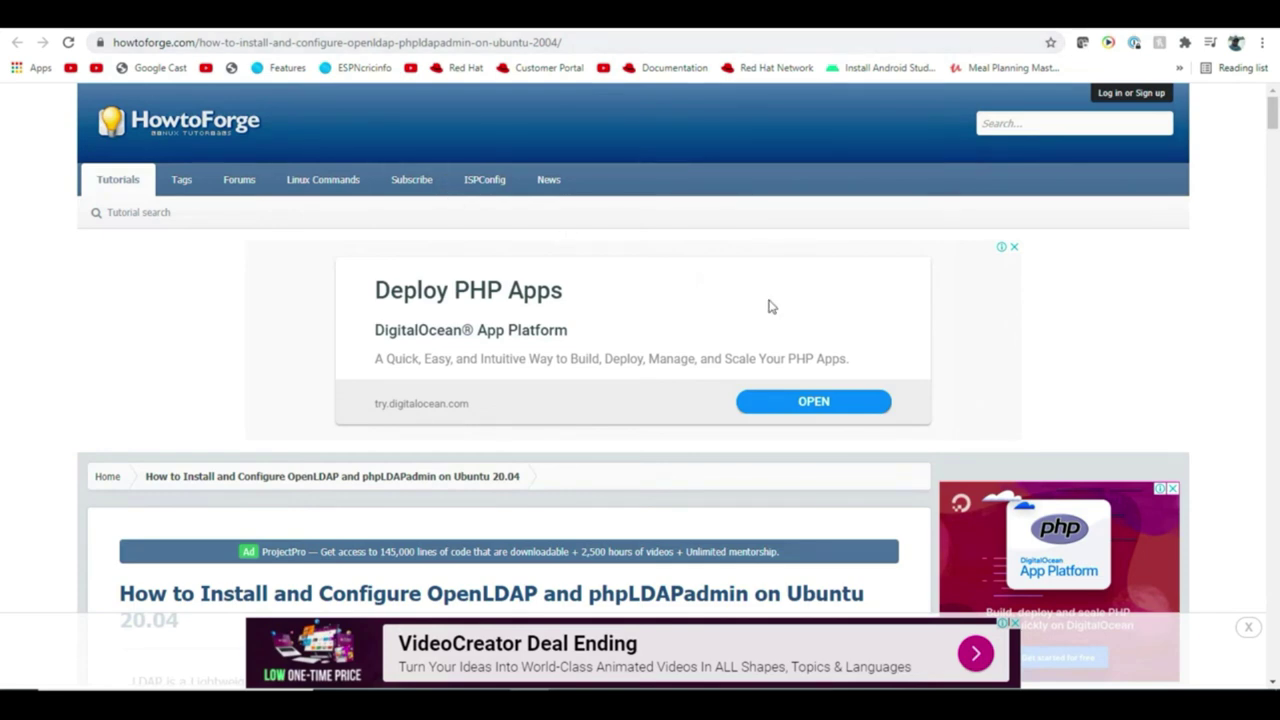
left_click_drag(1272, 120, 1268, 167)
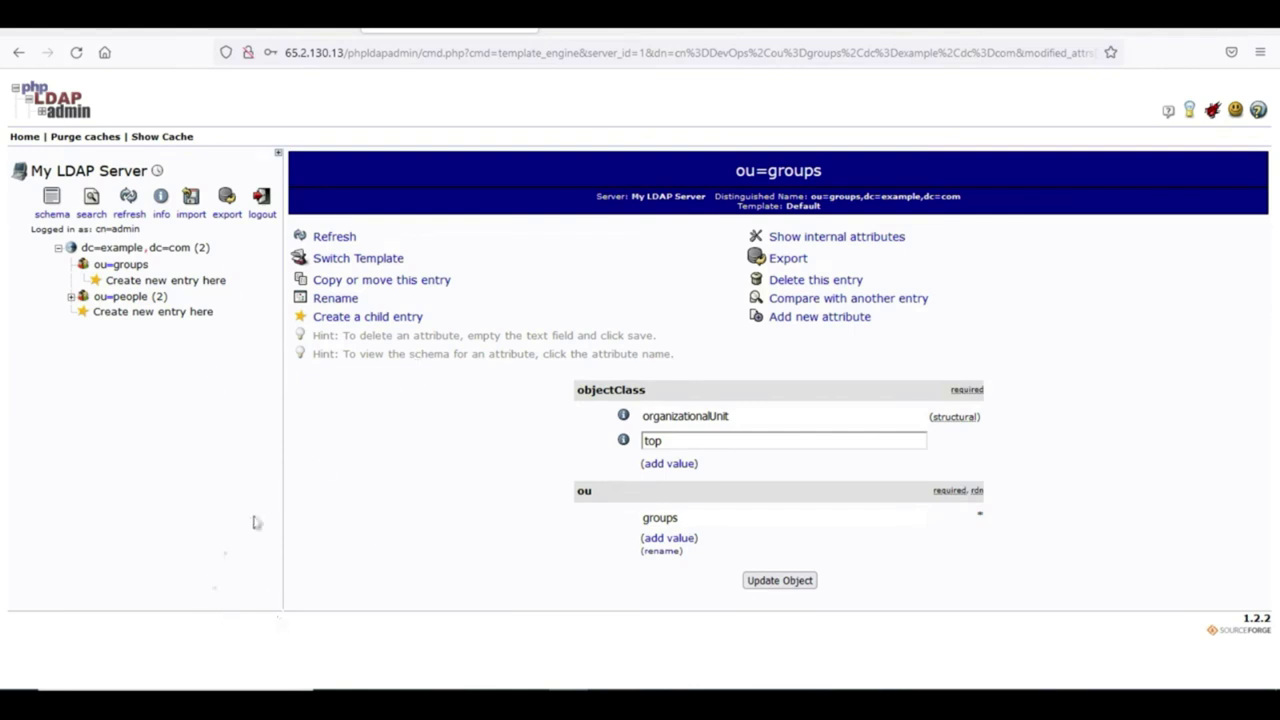
- Create a Generic: Posix Group child 'admins' (GID 500) under ou=groups and commit it
left_click(58, 250)
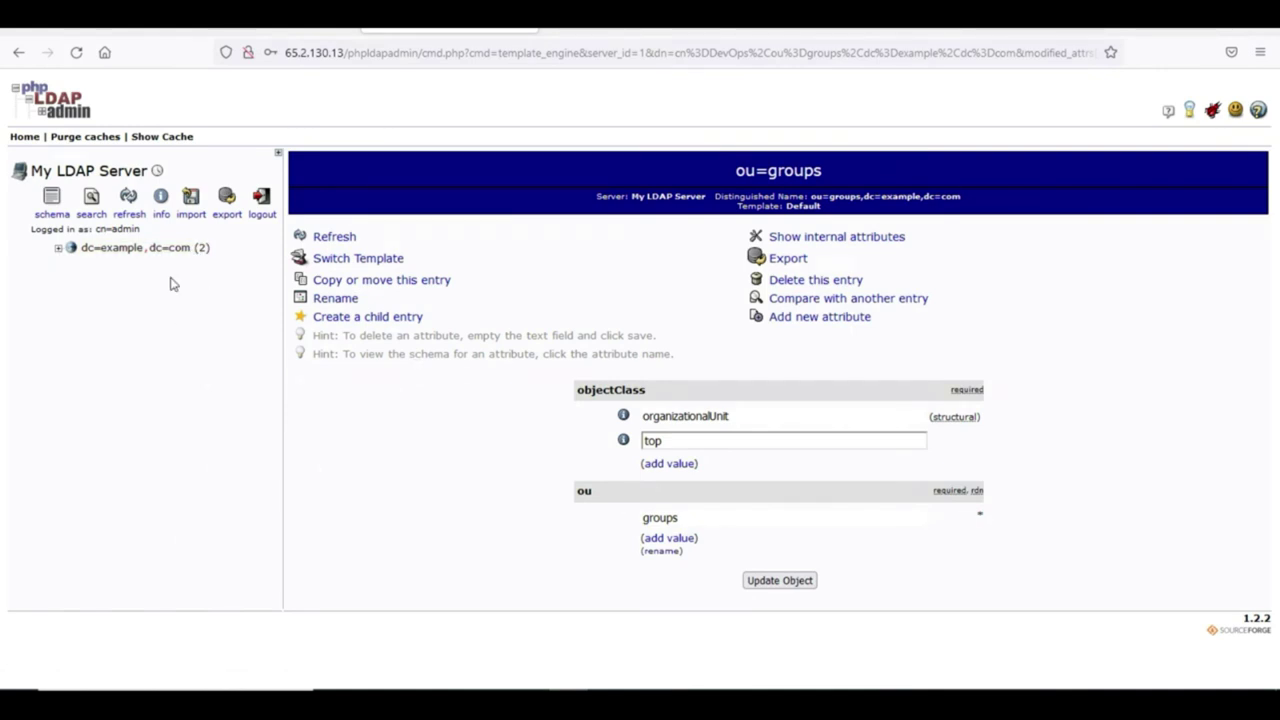
left_click(60, 250)
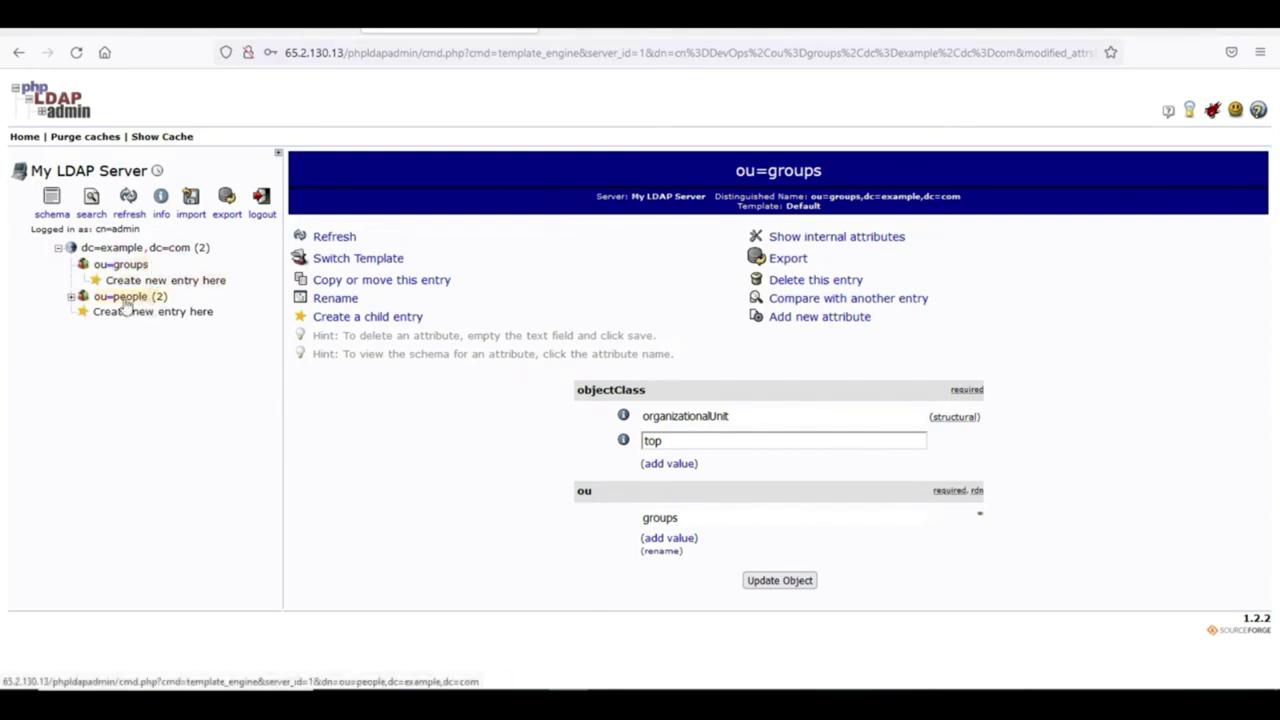
left_click(122, 266)
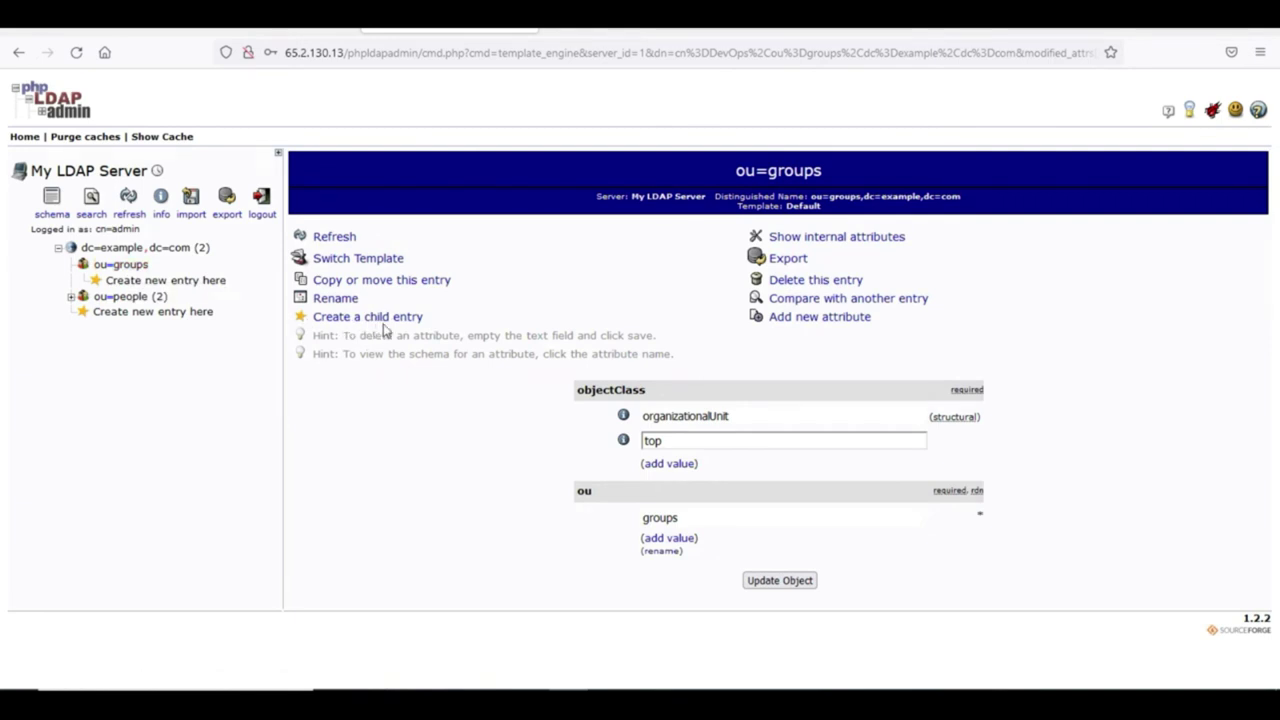
left_click(163, 250)
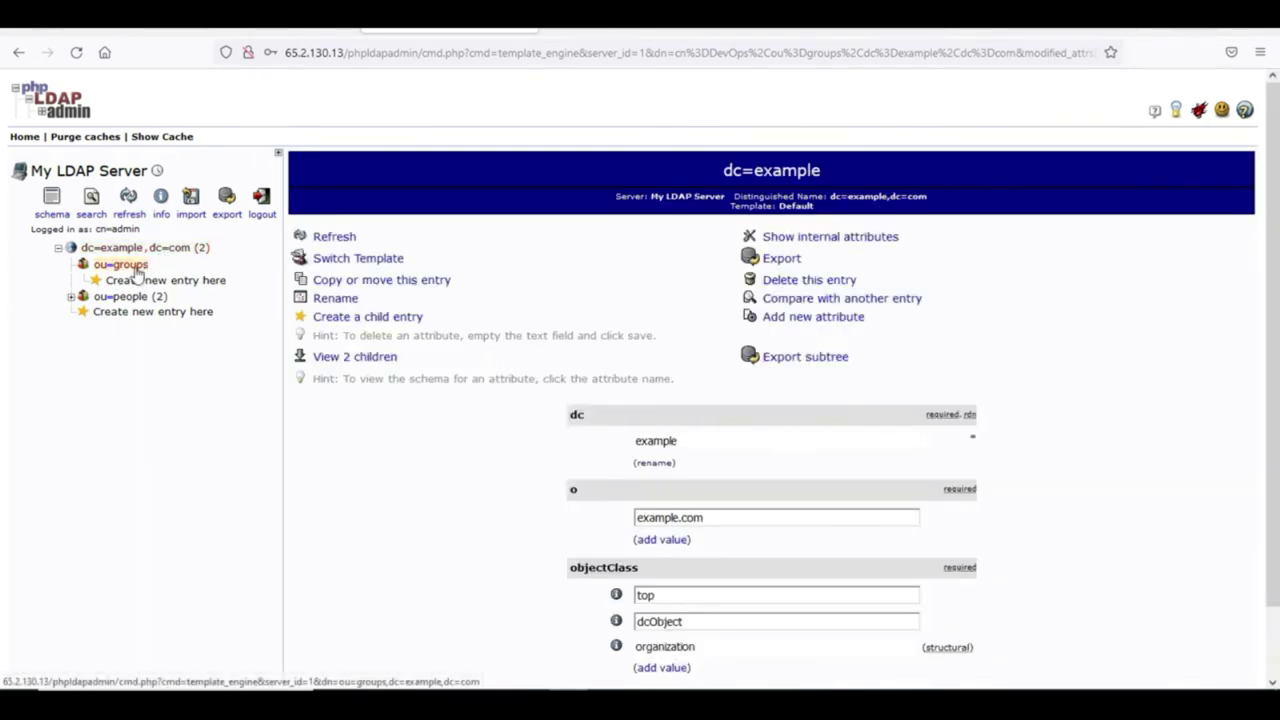
left_click(137, 267)
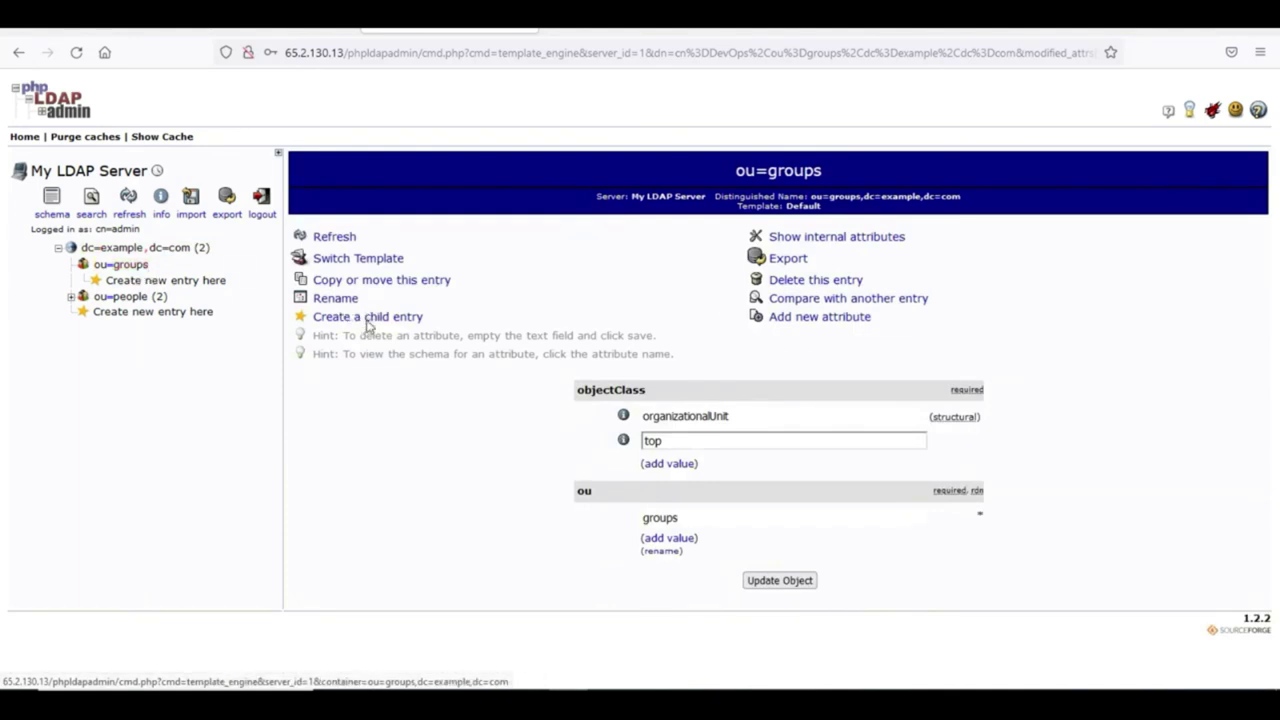
left_click(368, 318)
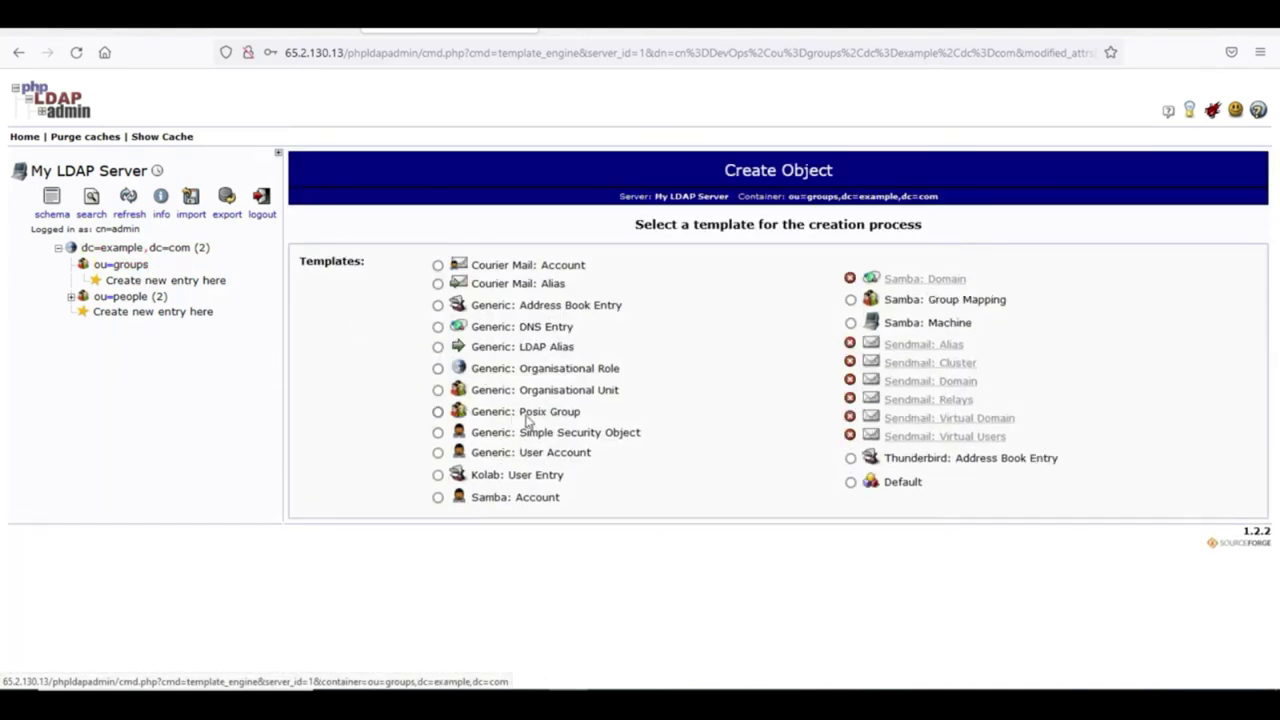
left_click(437, 411)
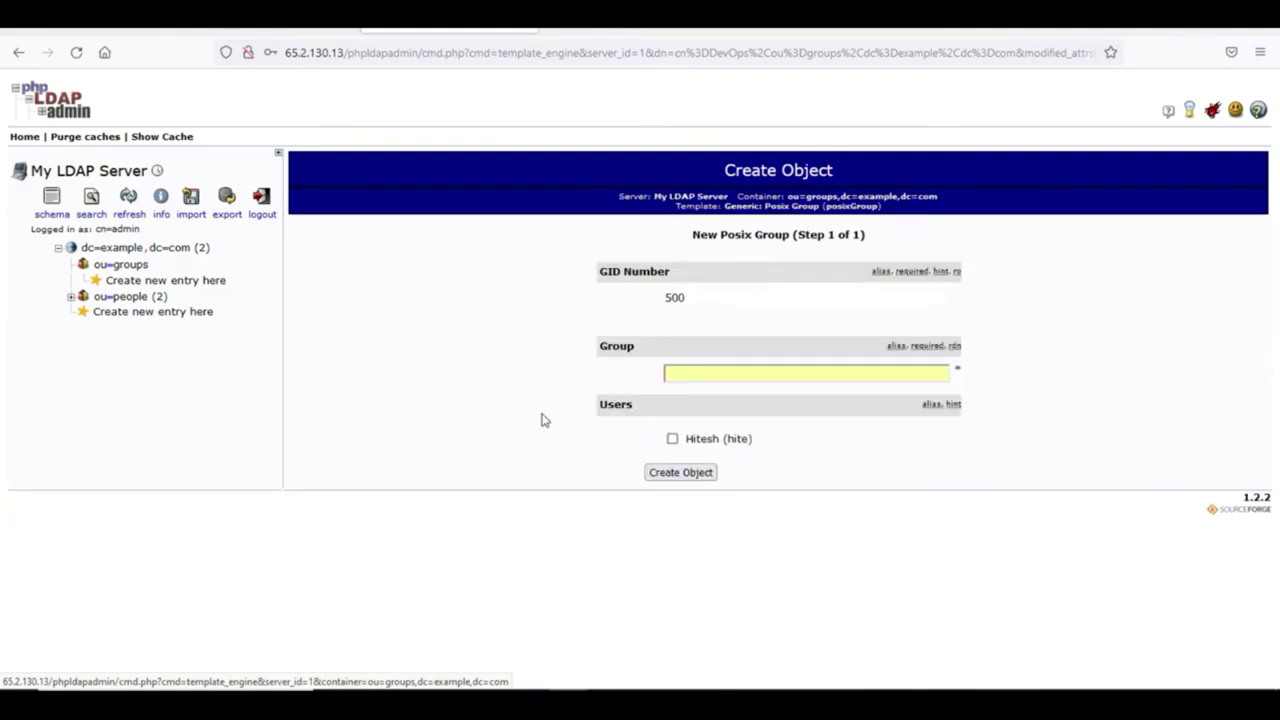
left_click(715, 372)
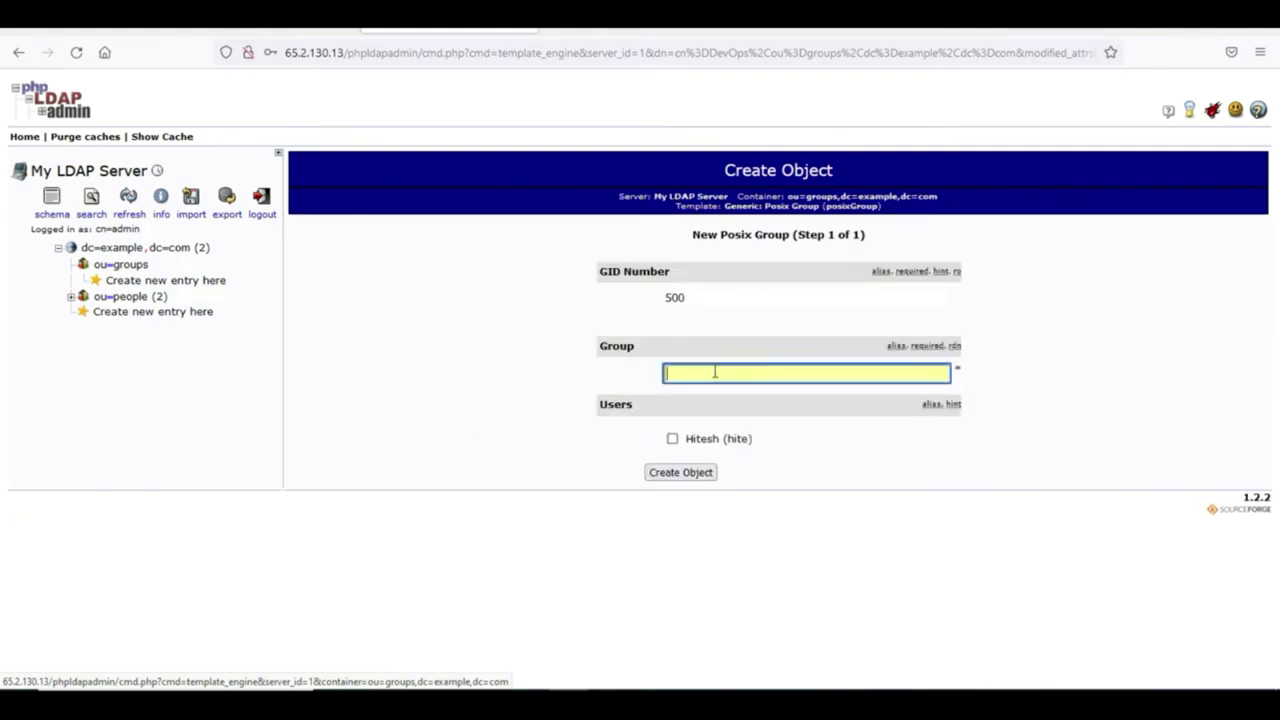
type("admins")
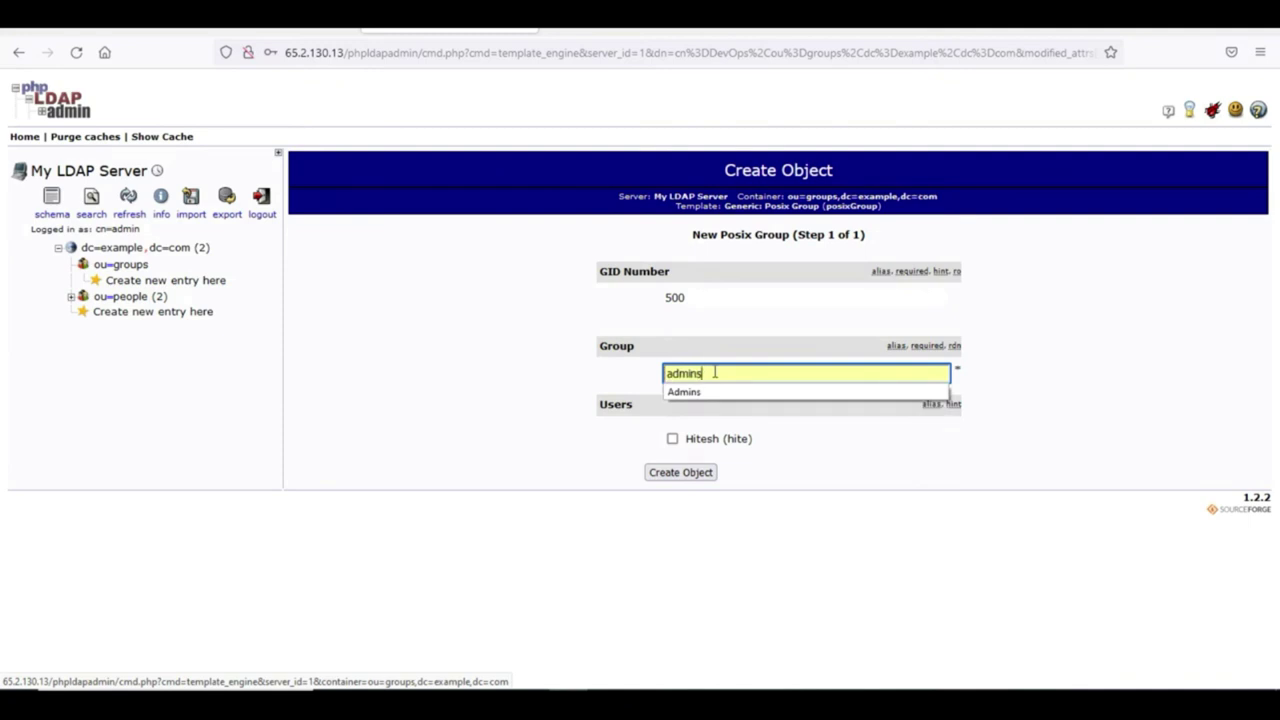
key("Return")
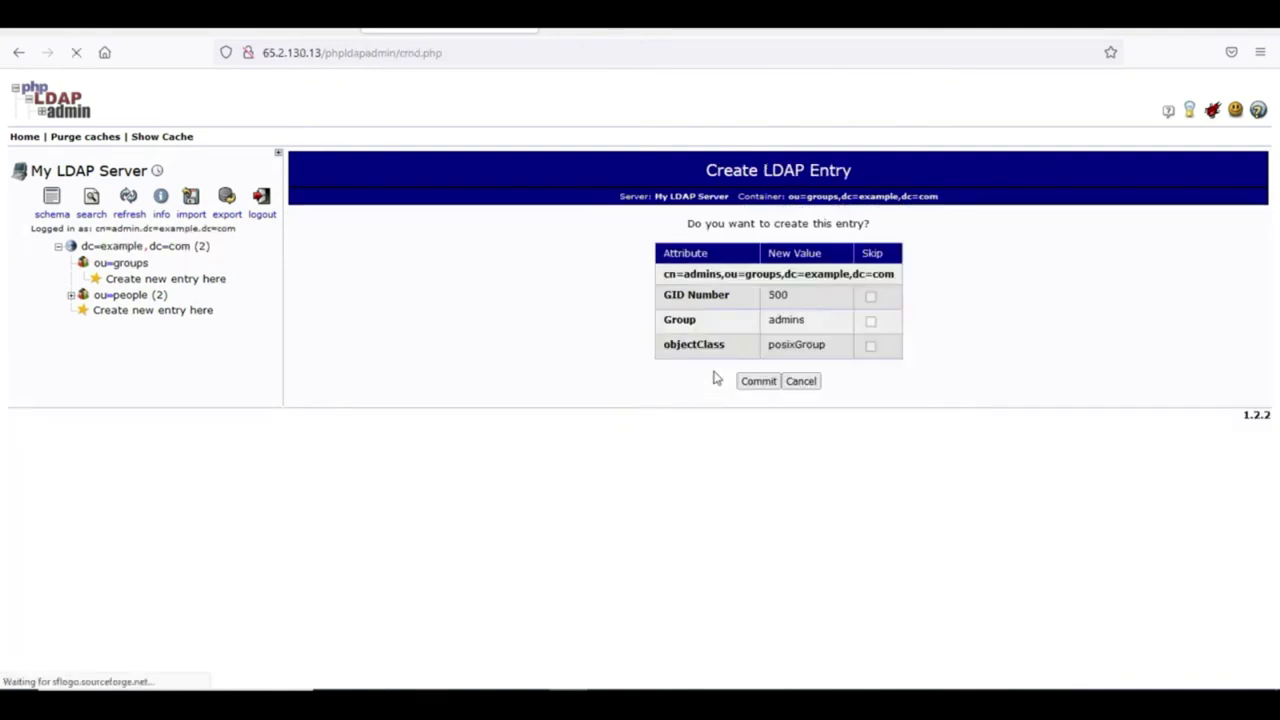
left_click(758, 383)
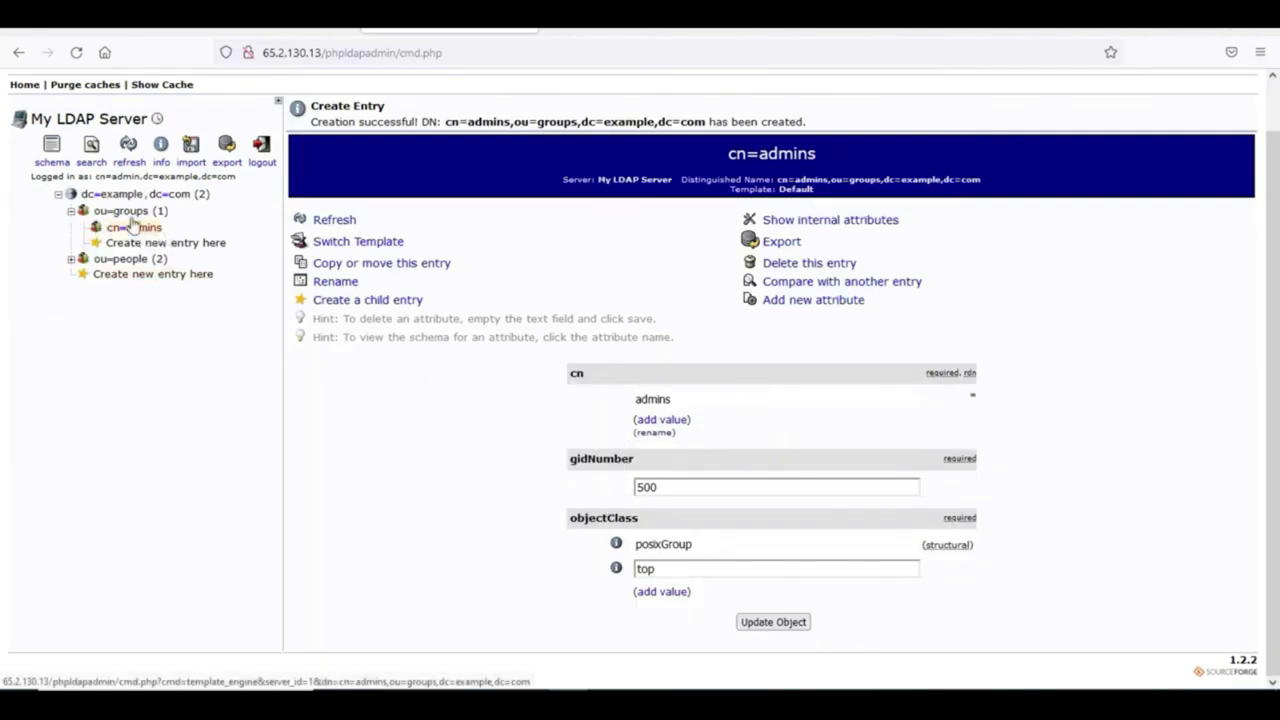
left_click(127, 212)
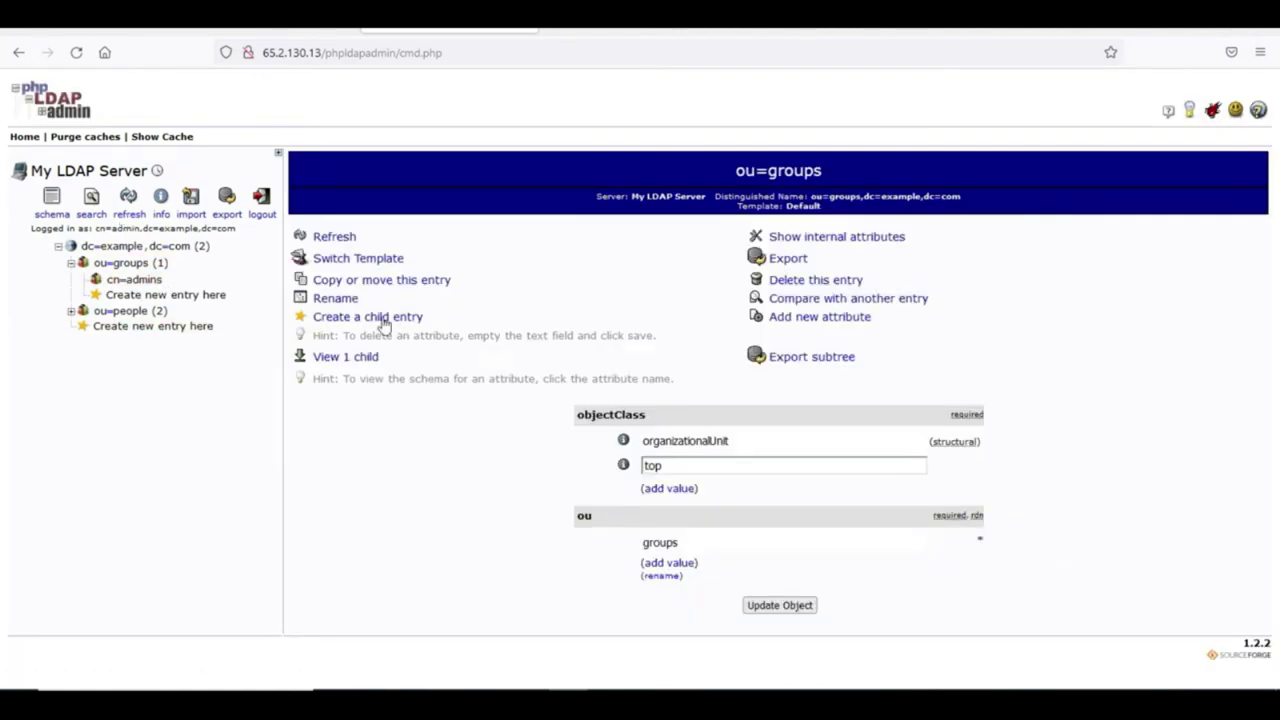
- Create and commit the posix group 'DevOps' (GID 501) under ou=groups
left_click(384, 318)
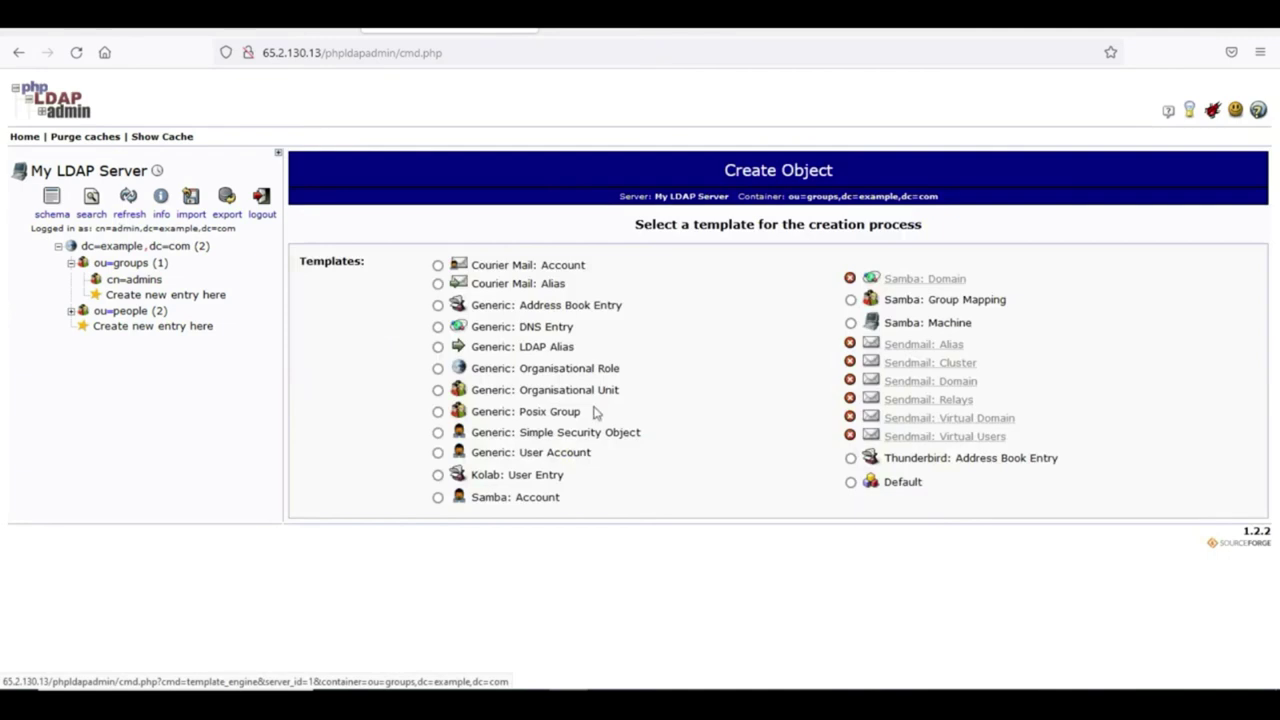
left_click(438, 411)
left_click(745, 372)
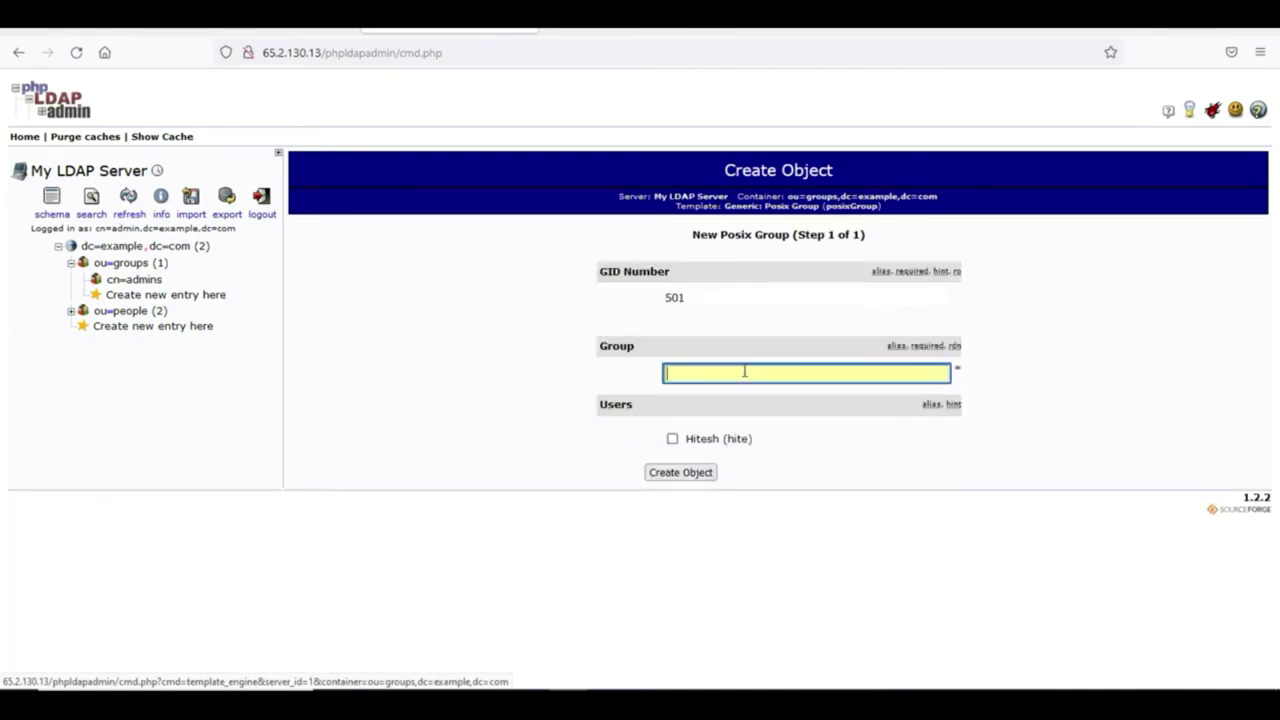
type("DevOps")
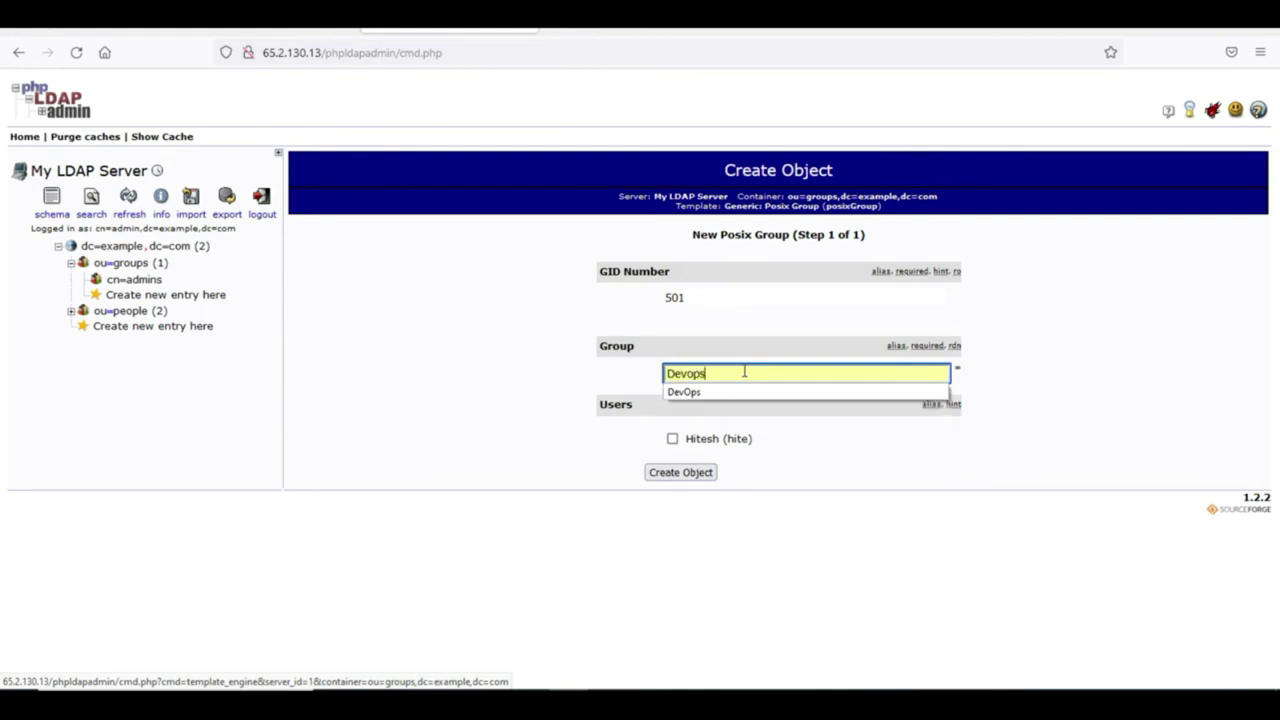
left_click(716, 398)
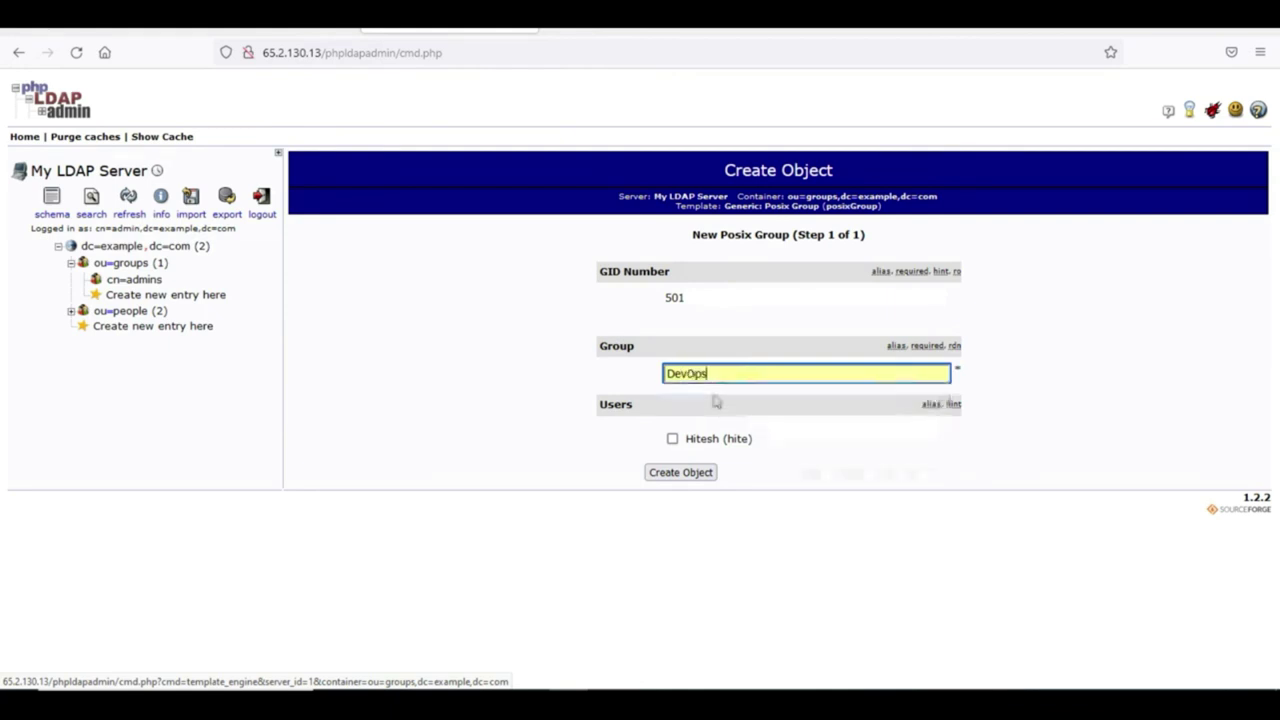
left_click(686, 474)
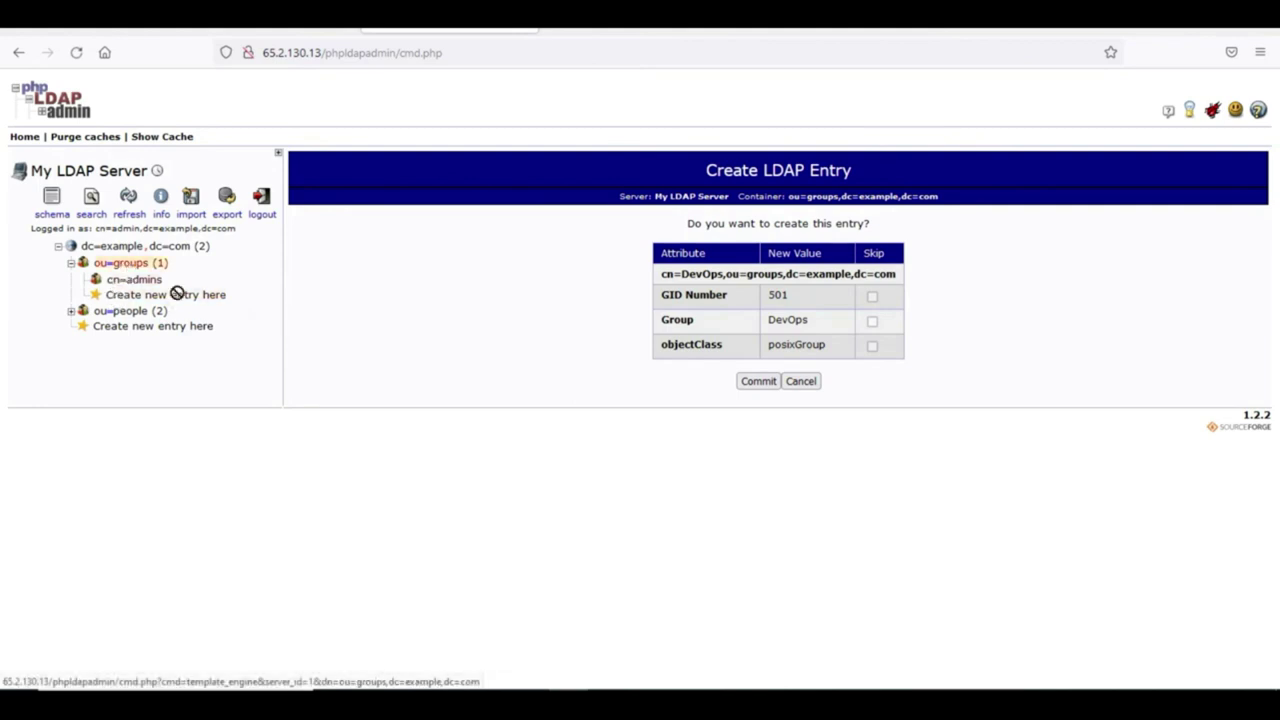
left_click(759, 383)
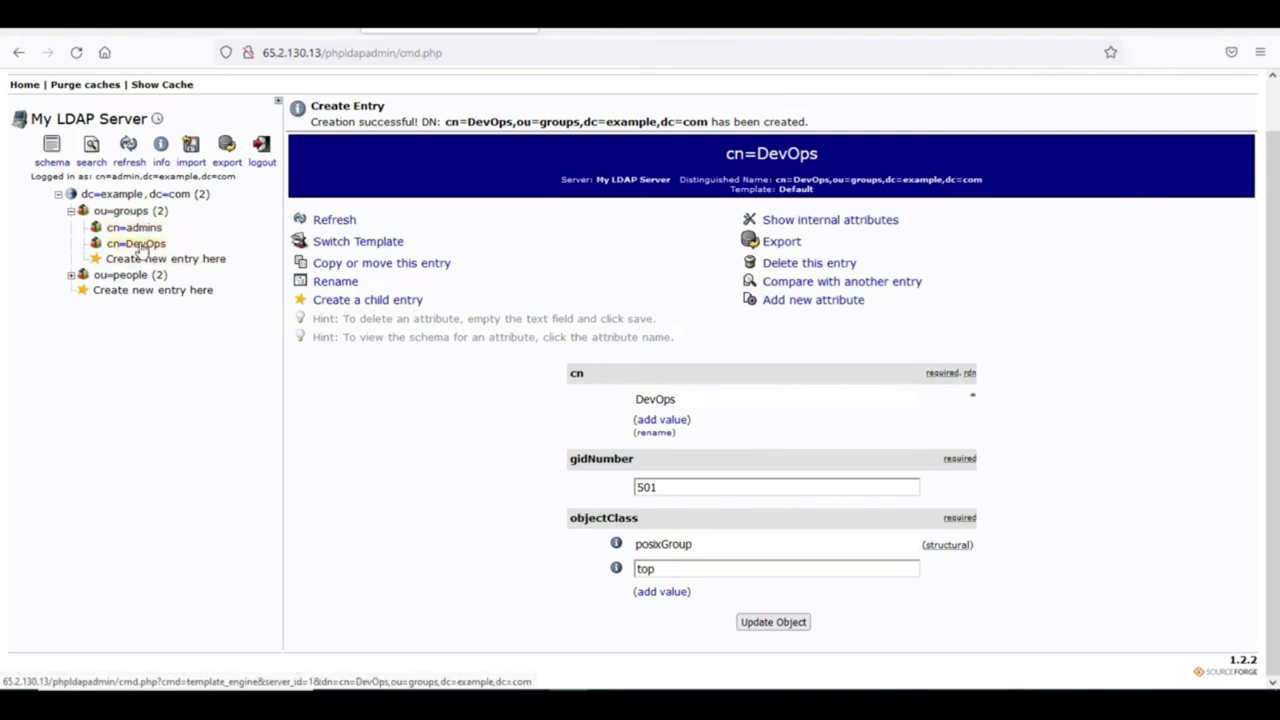
- Create and commit the posix group 'Developers' (GID 502), then open ou=people
left_click(132, 211)
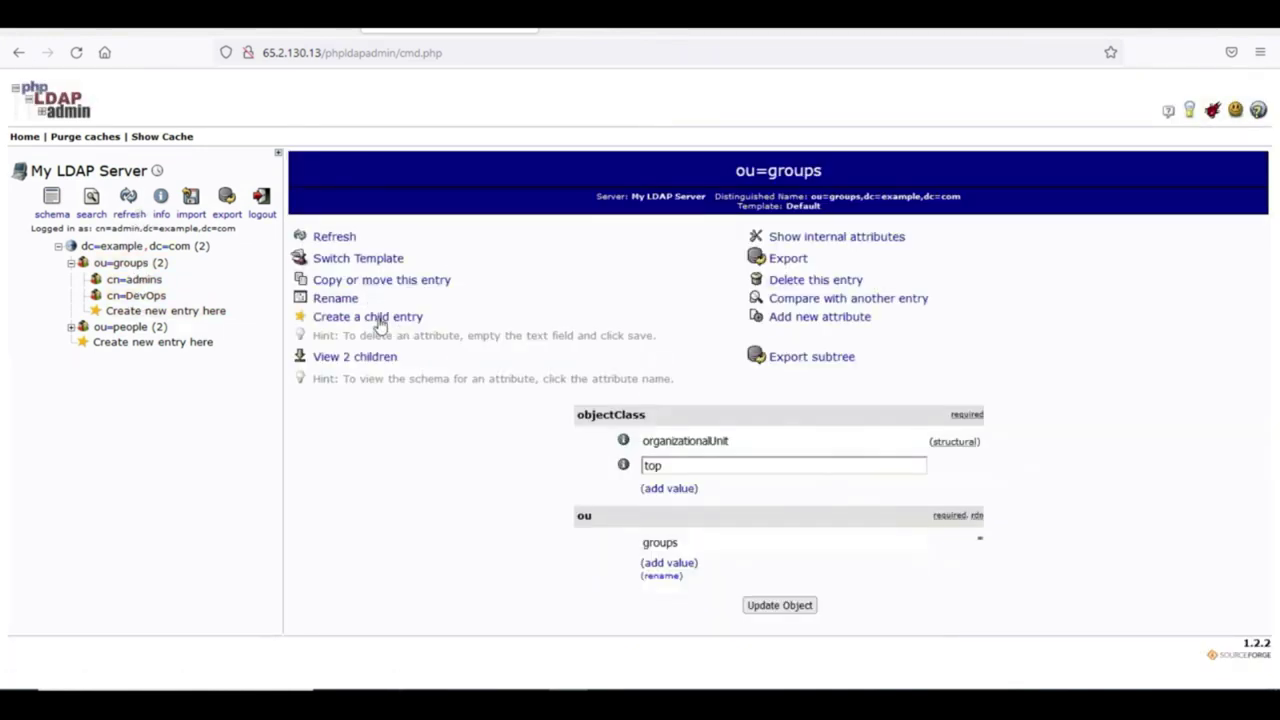
left_click(379, 318)
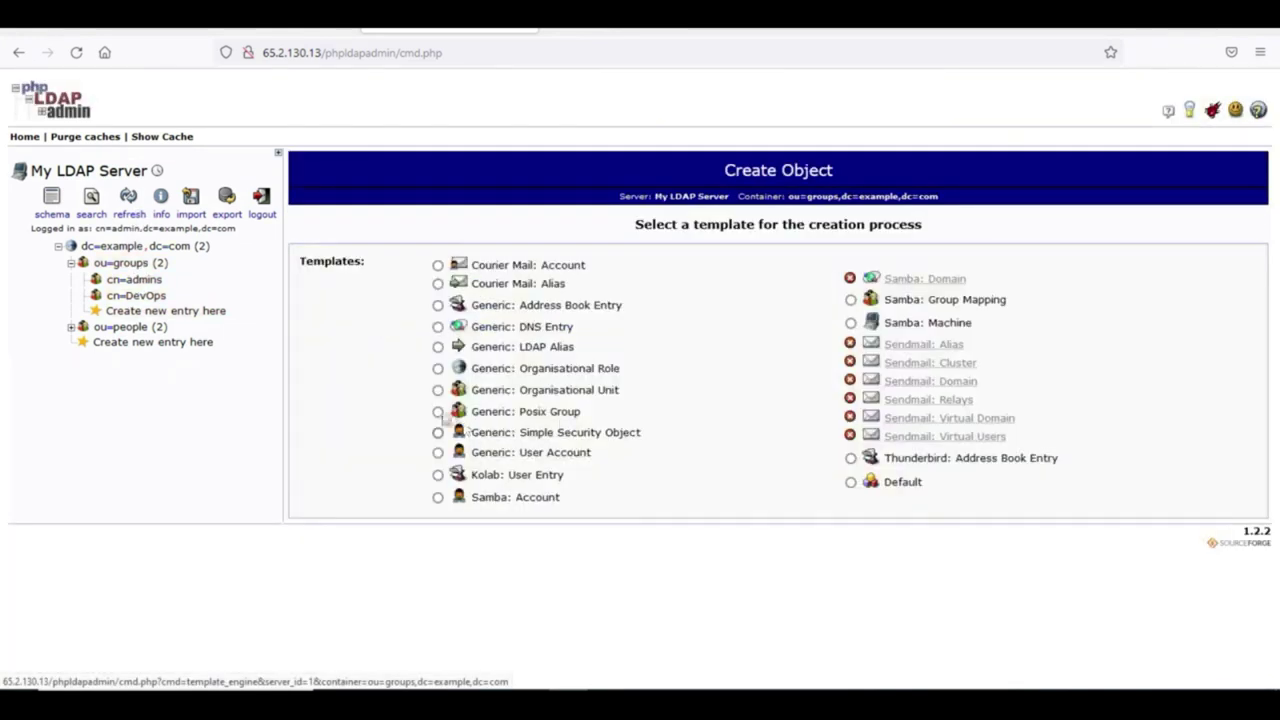
left_click(438, 411)
left_click(713, 374)
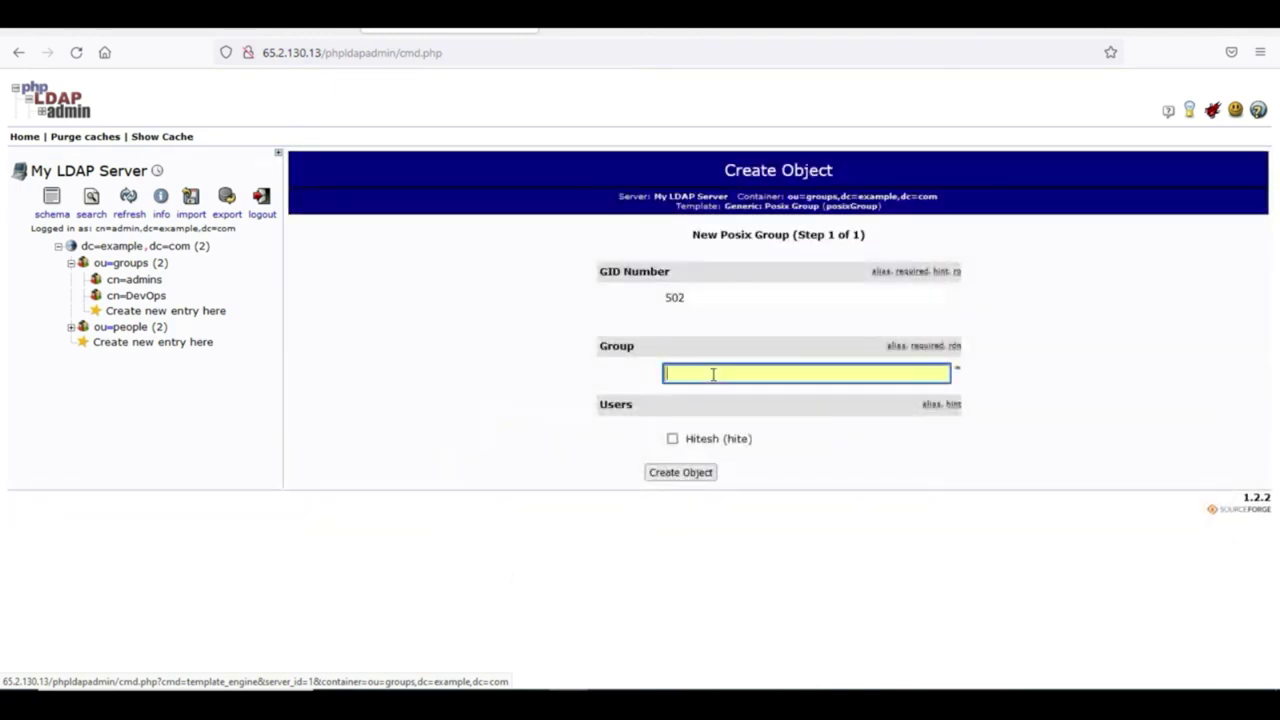
type("Developers")
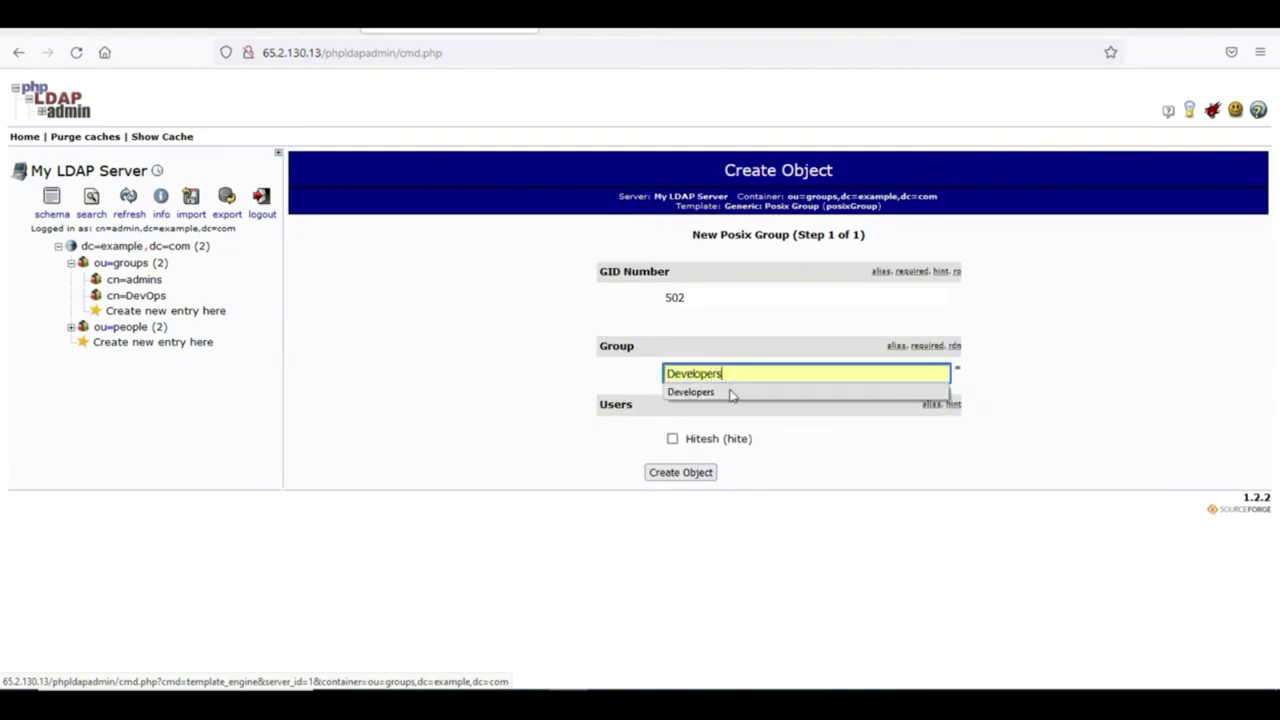
left_click(729, 391)
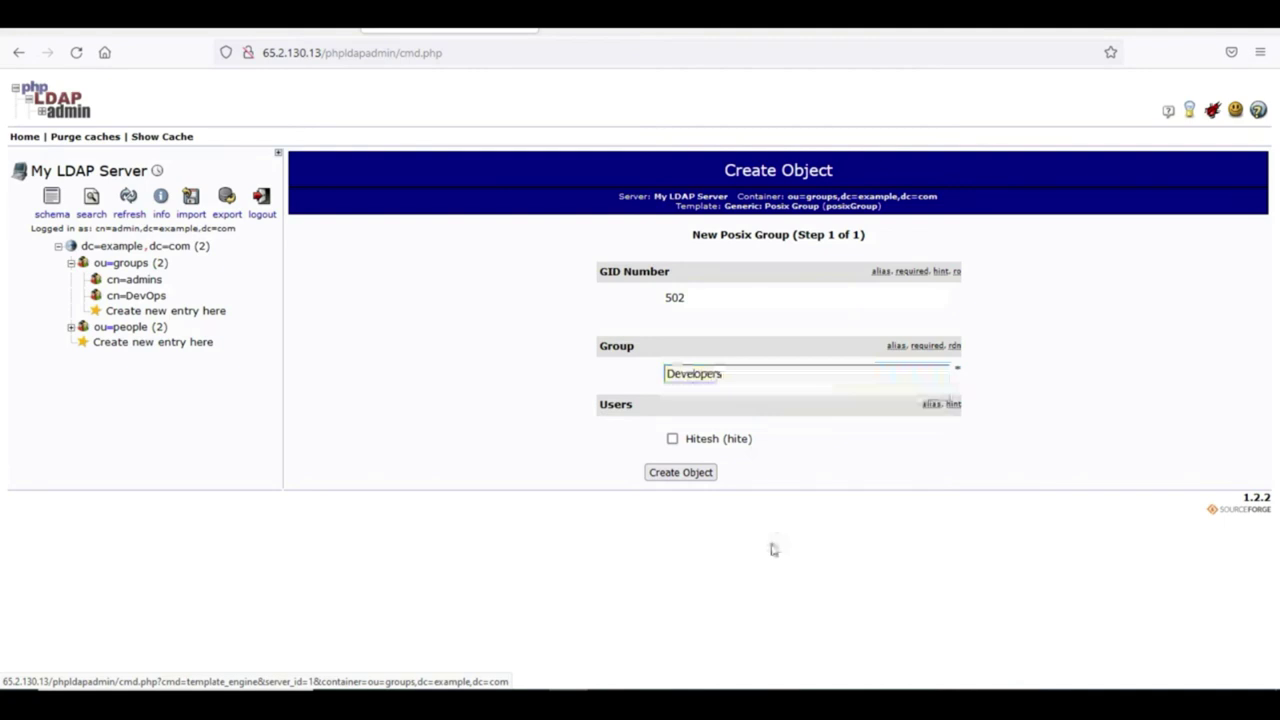
left_click(680, 472)
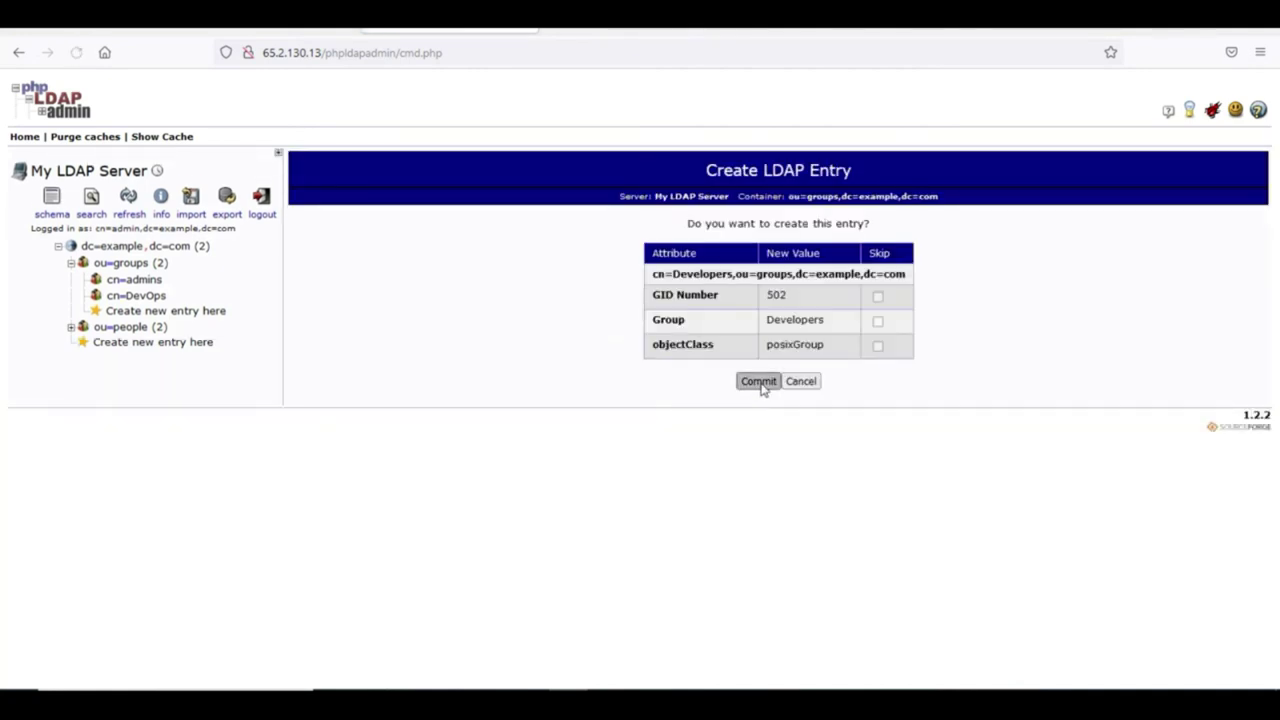
left_click(760, 382)
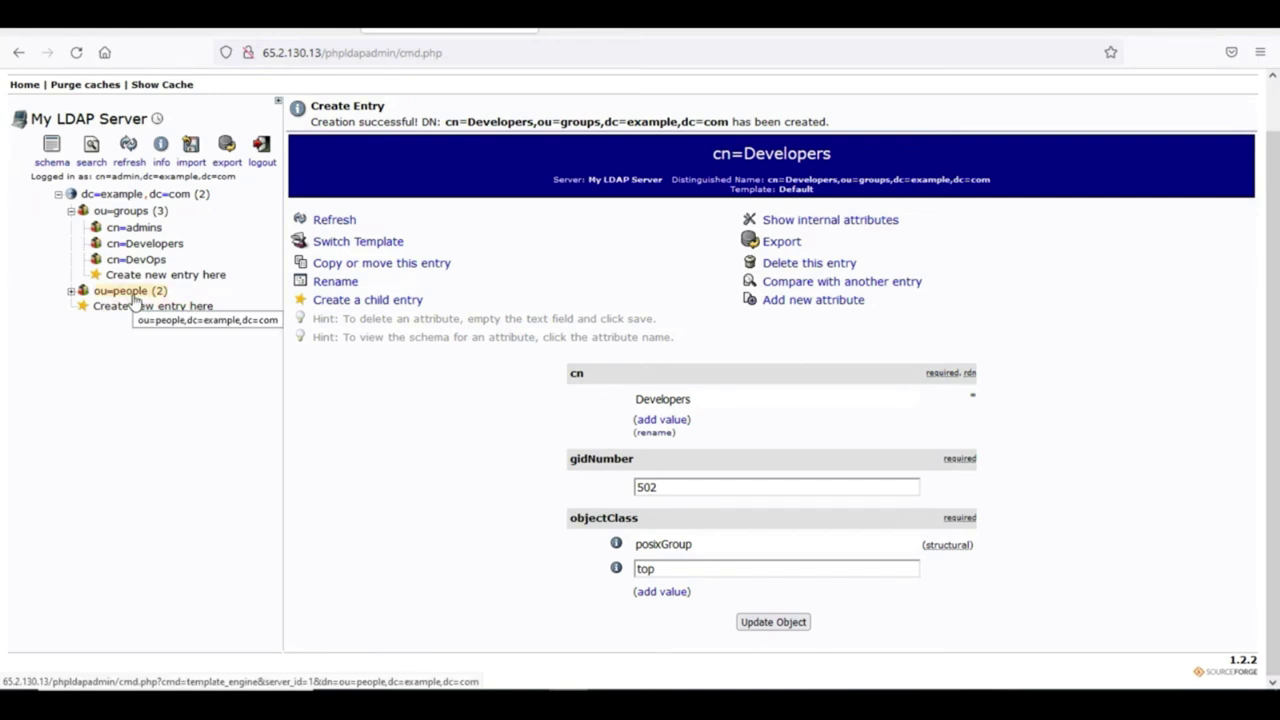
left_click(130, 291)
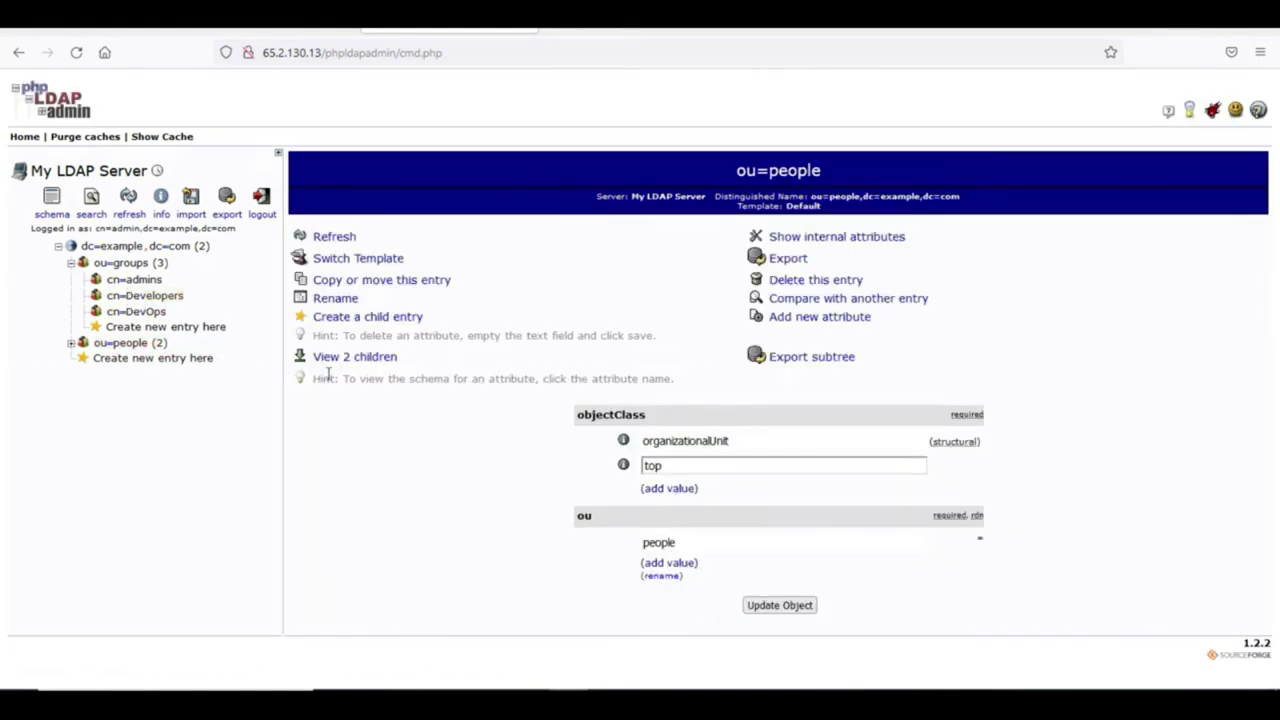
- Start a Generic: User Account under ou=people, entering the user's names and GID admins
left_click(398, 318)
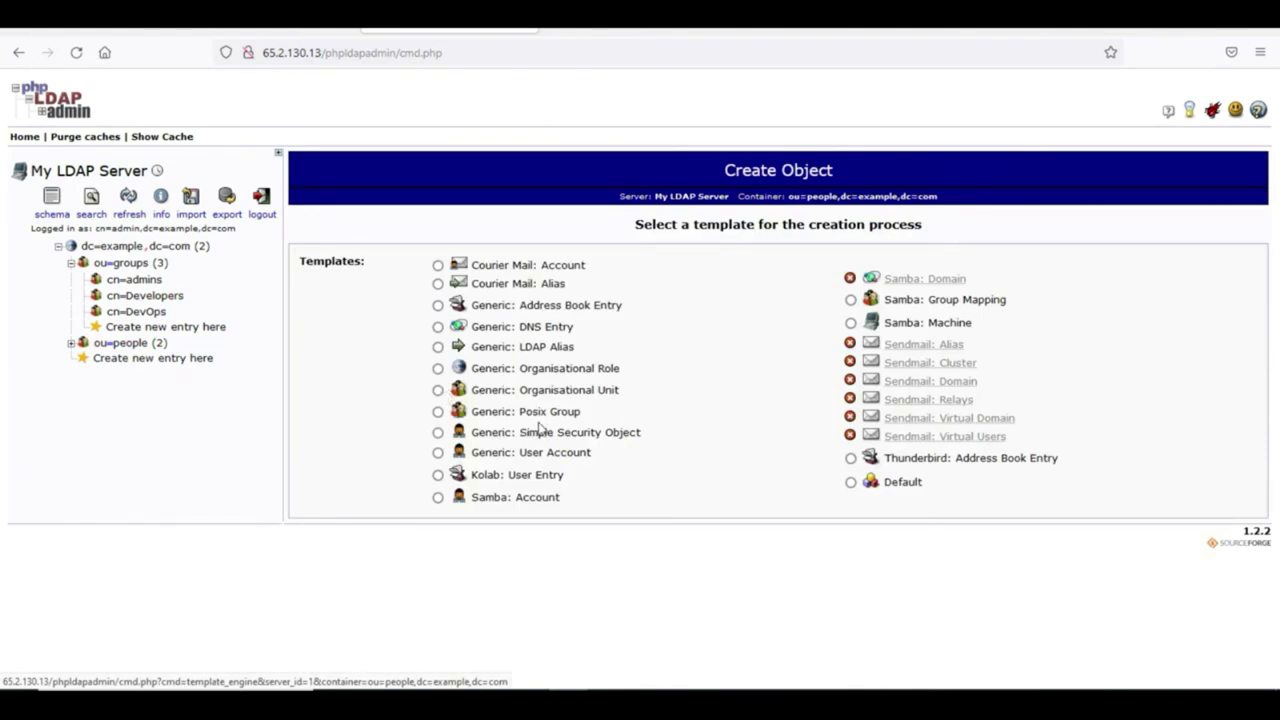
left_click(455, 460)
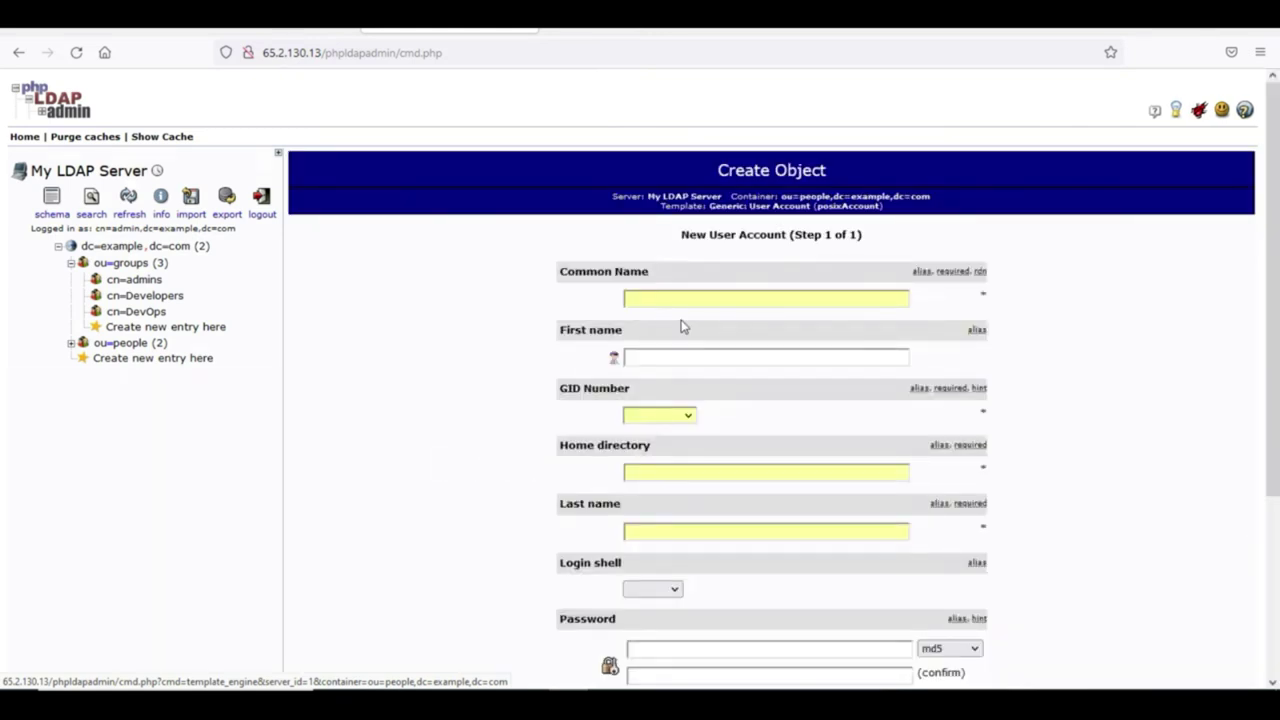
left_click(667, 299)
type("R")
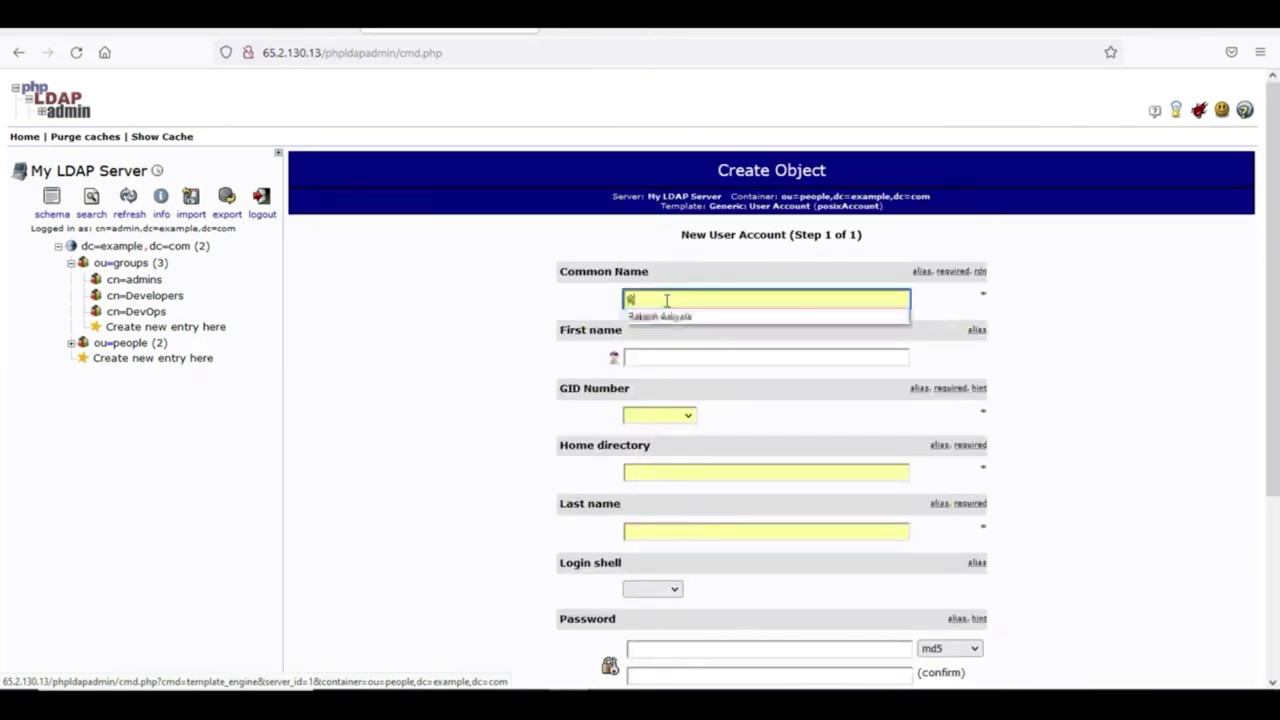
type("akesh")
key("Tab")
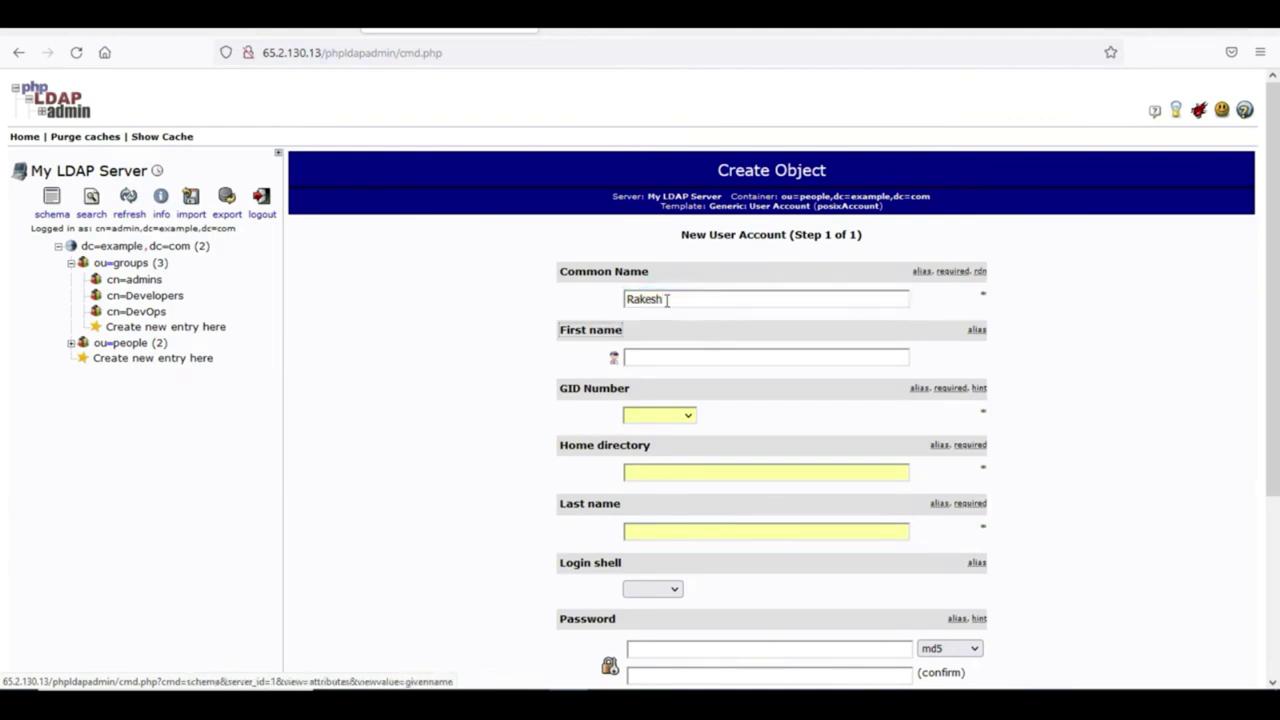
key("Tab")
type("Rakesh")
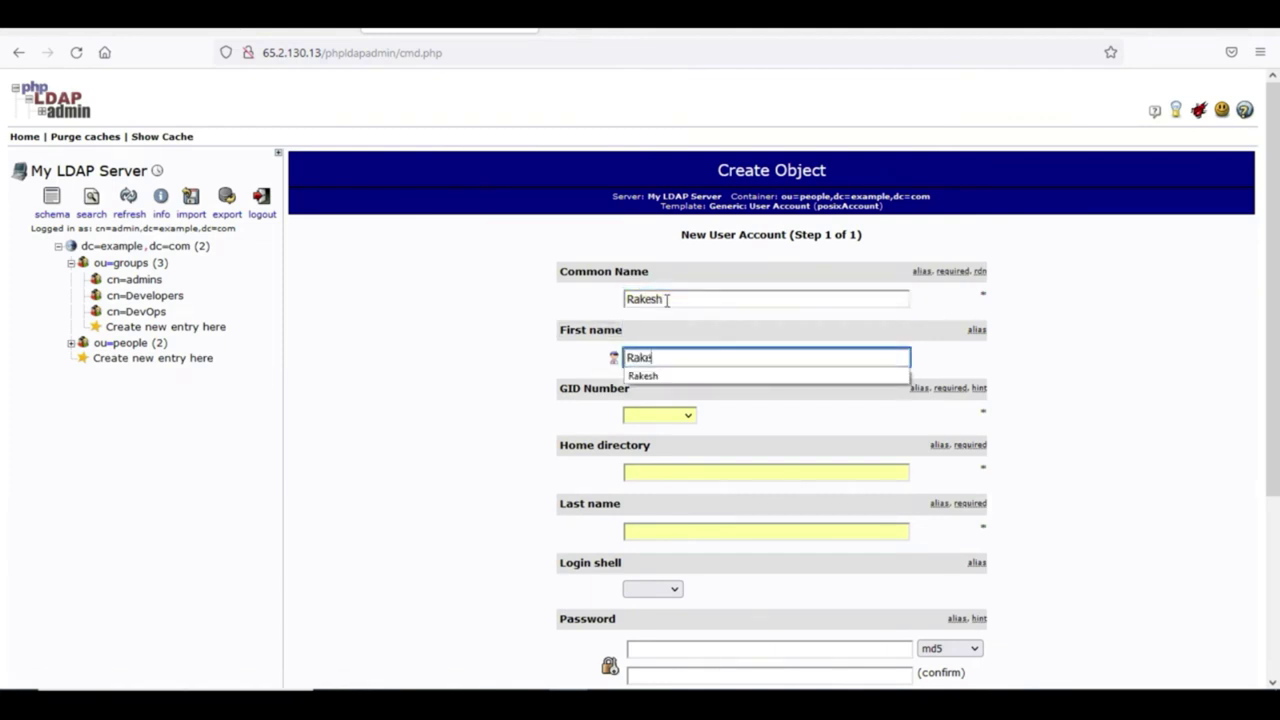
key("Tab")
left_click(665, 415)
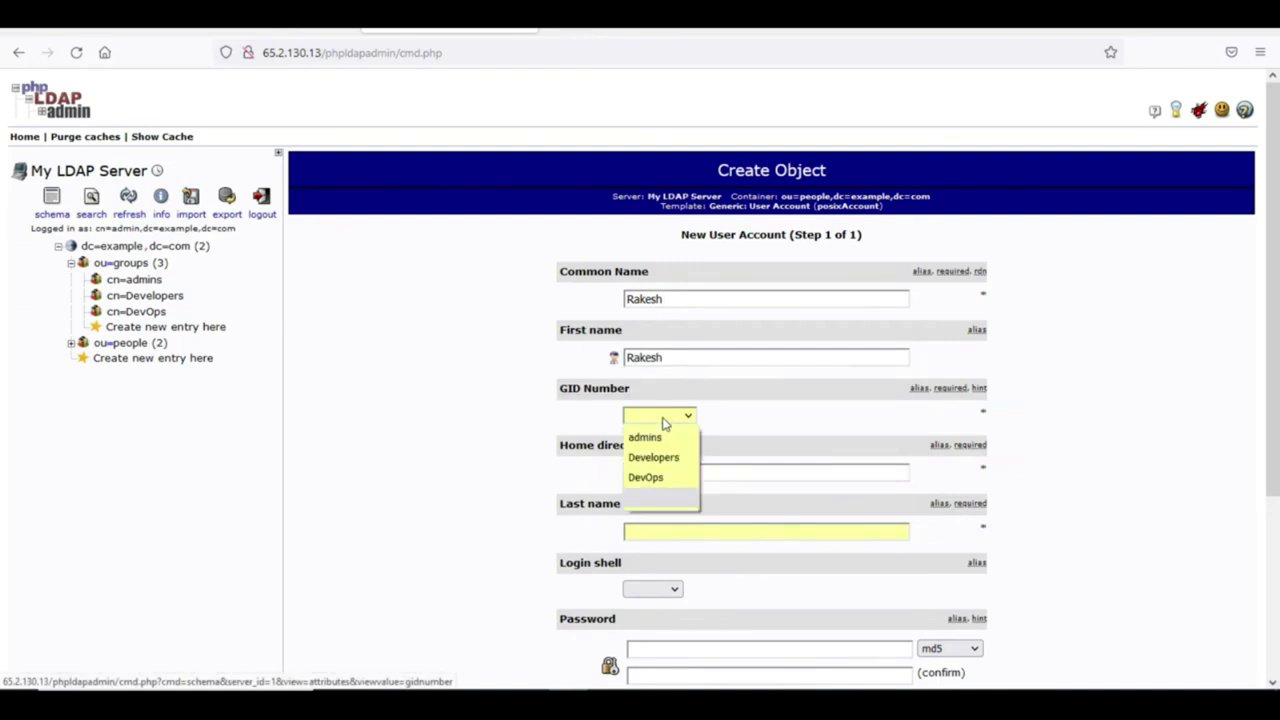
left_click(660, 436)
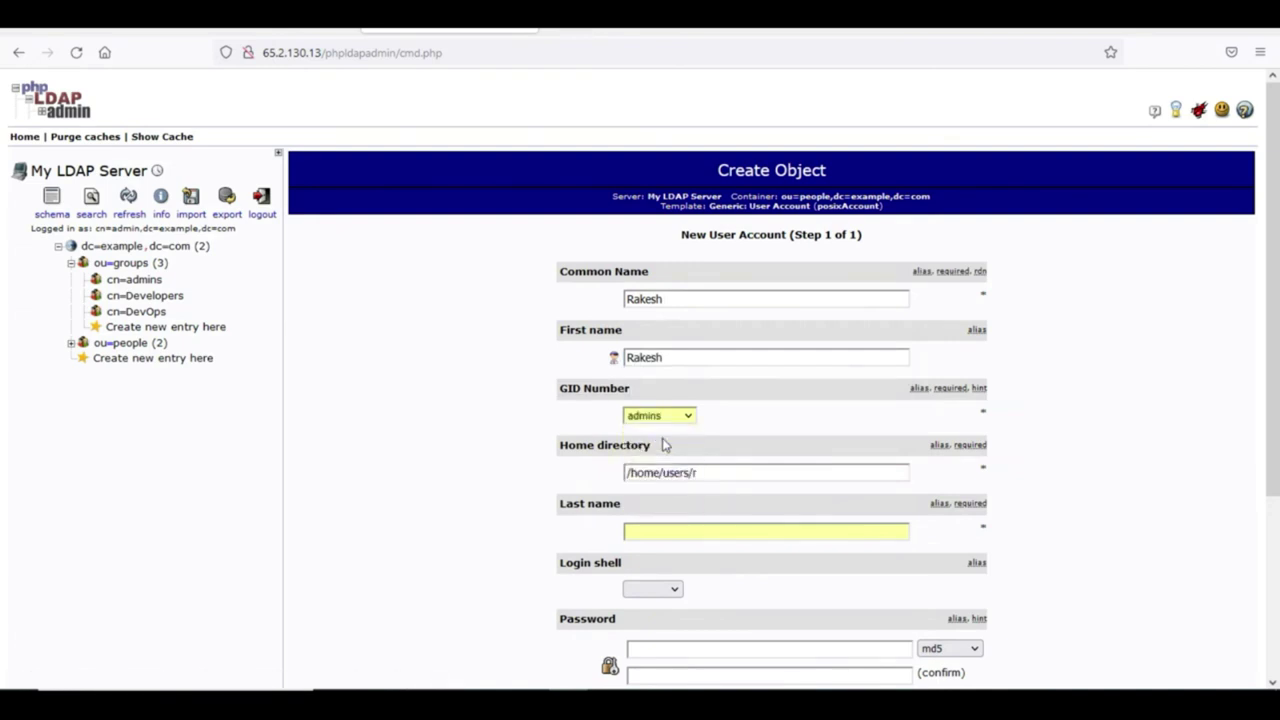
left_click(725, 531)
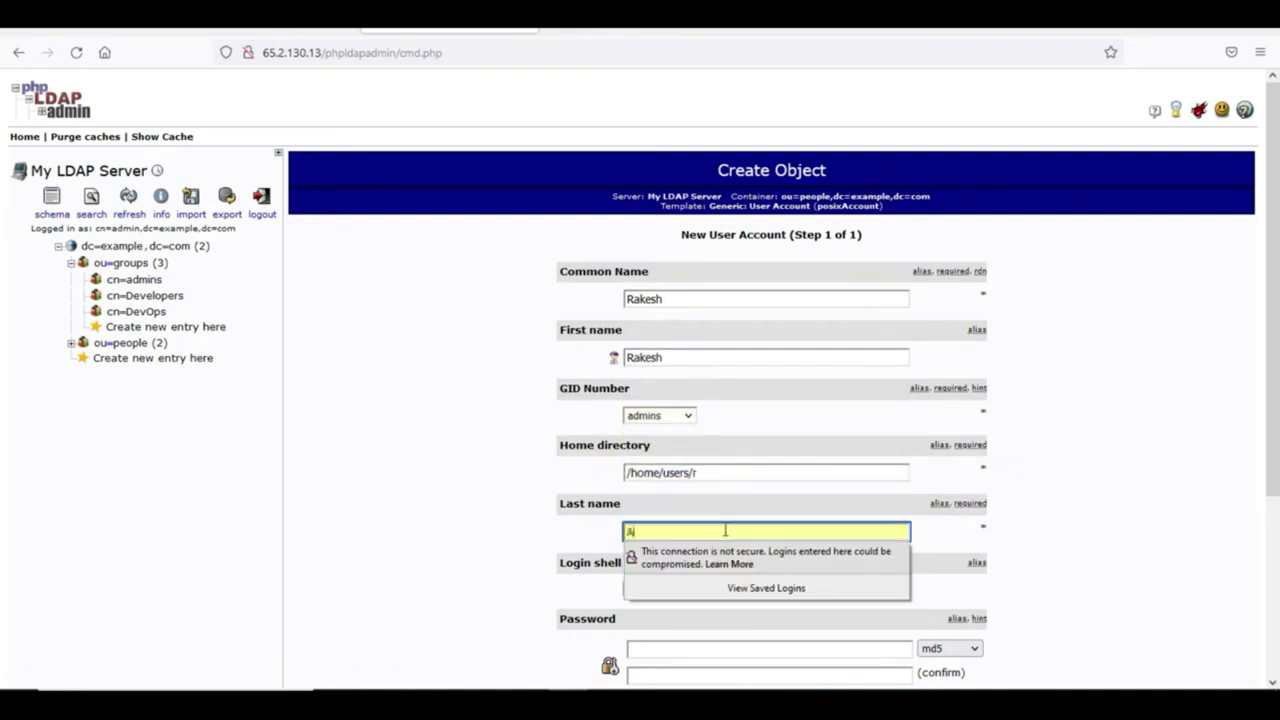
left_click(984, 544)
- Set login shell /bin/sh and the account password, then create and commit the user
scroll(1275, 345, "down", 5)
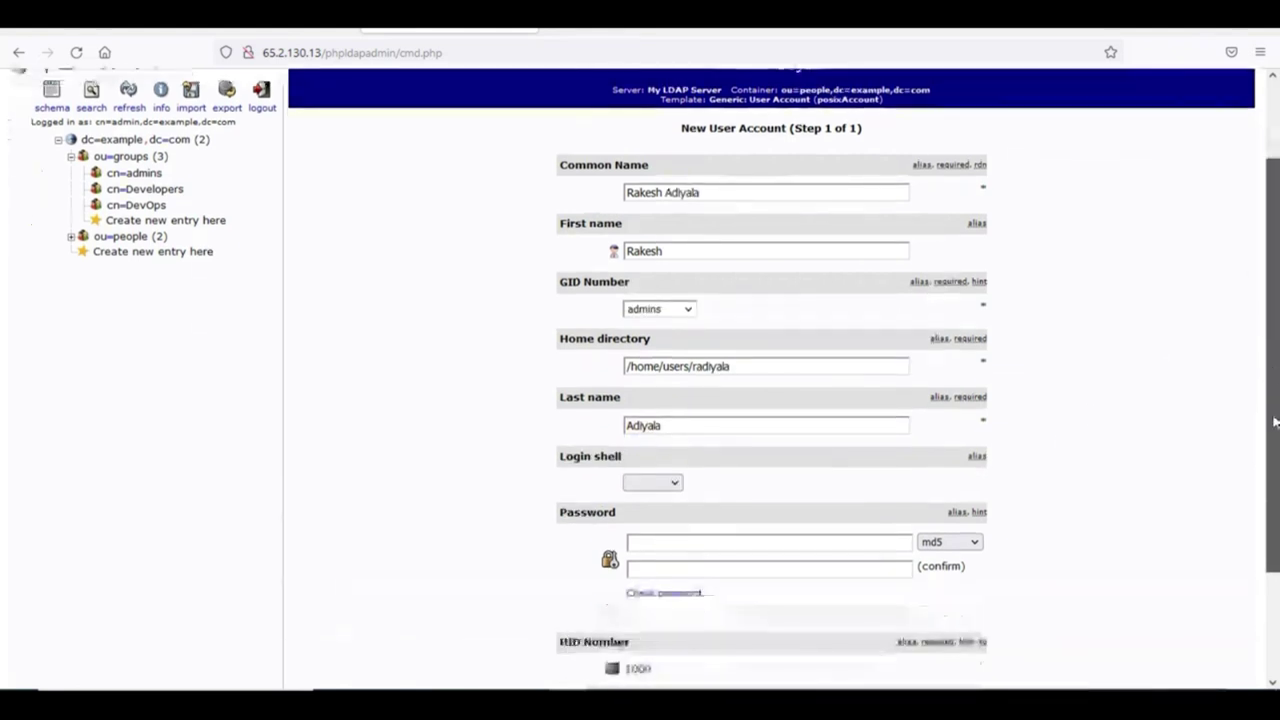
left_click(660, 361)
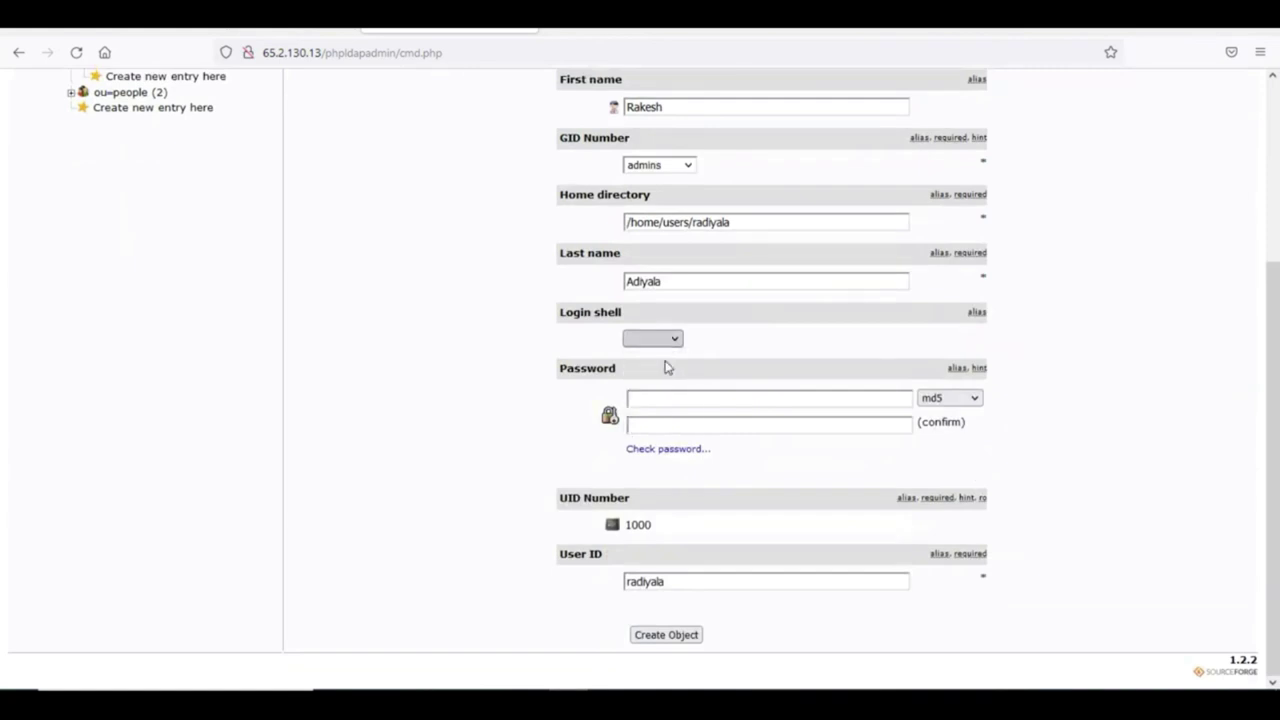
left_click(688, 398)
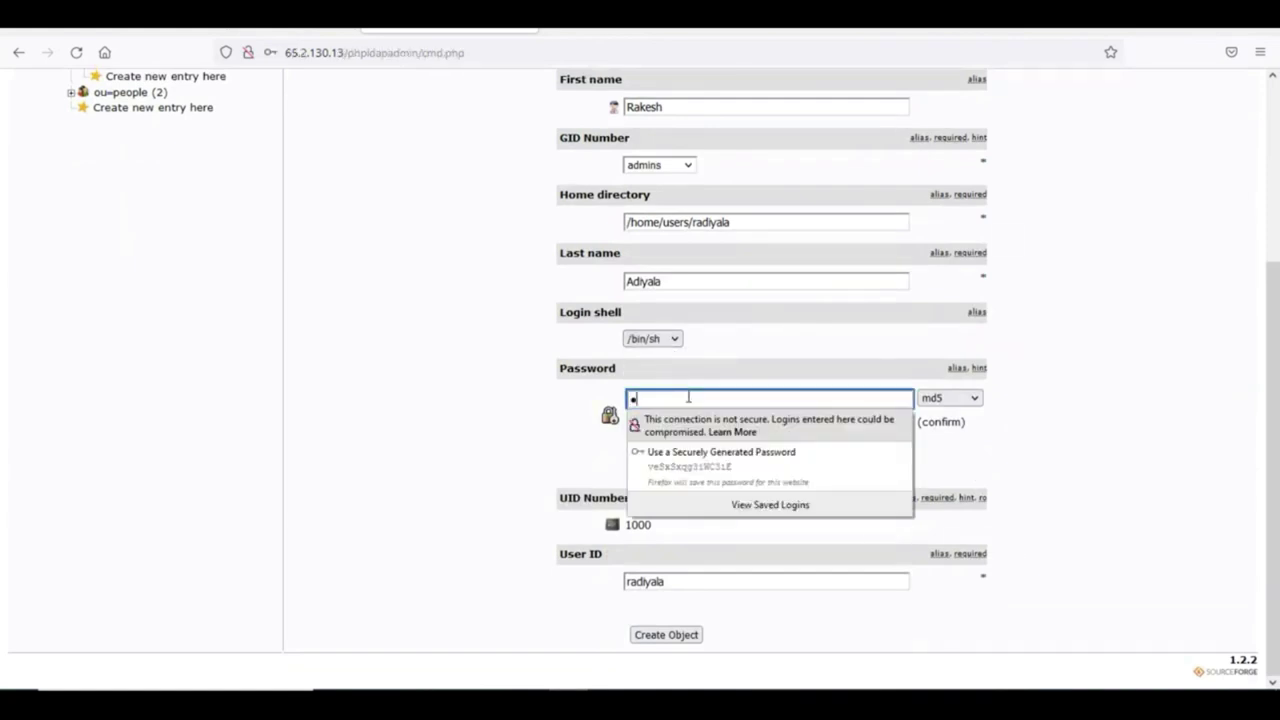
key("Tab")
key("Tab")
type("1")
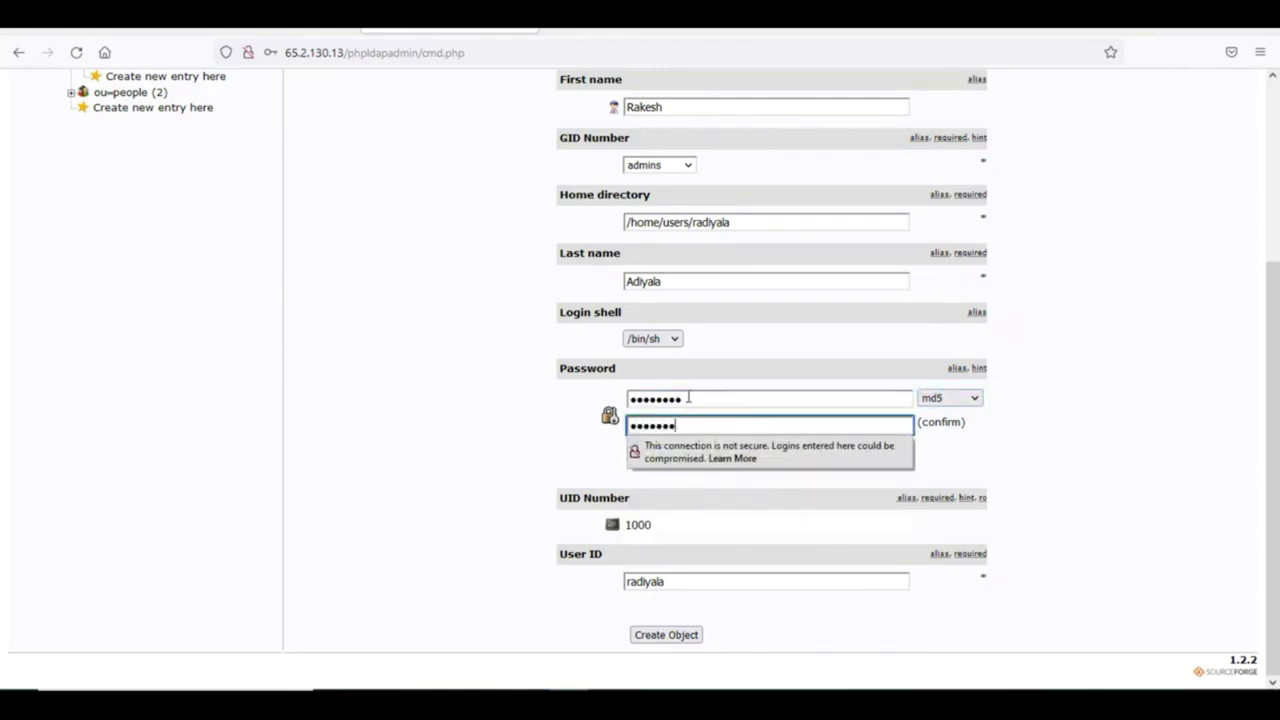
left_click(1212, 478)
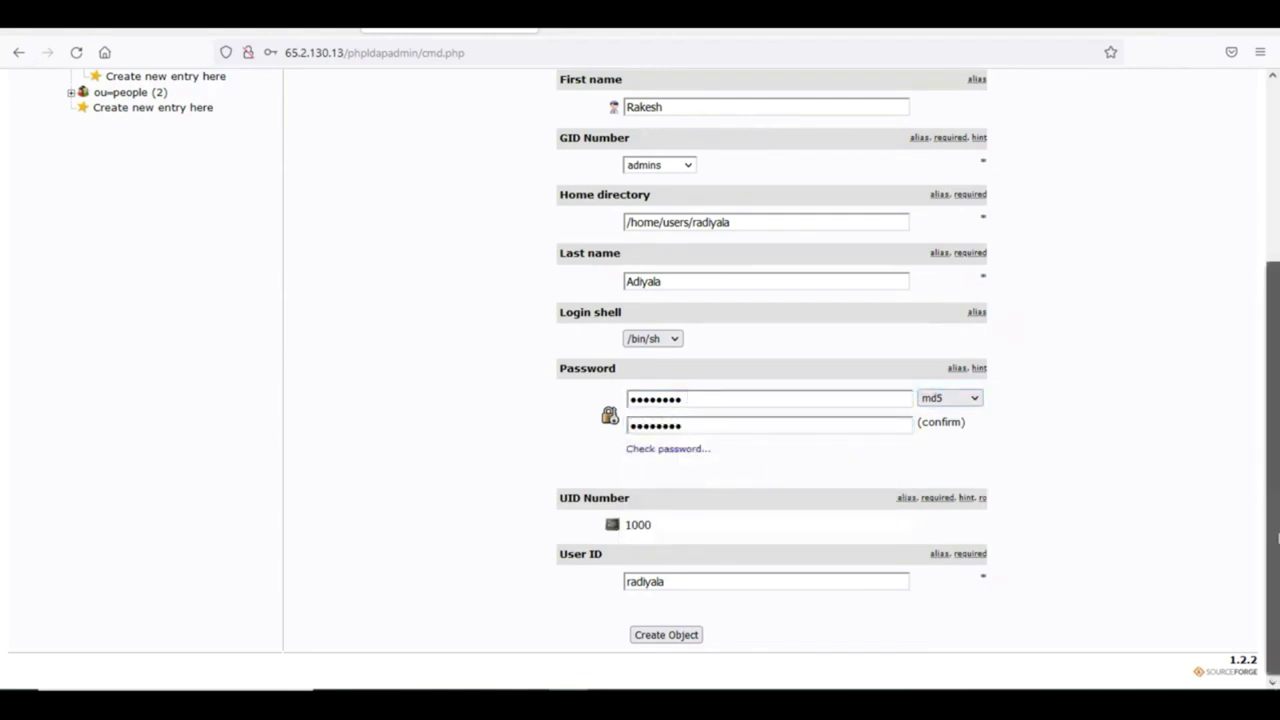
left_click_drag(676, 582, 600, 591)
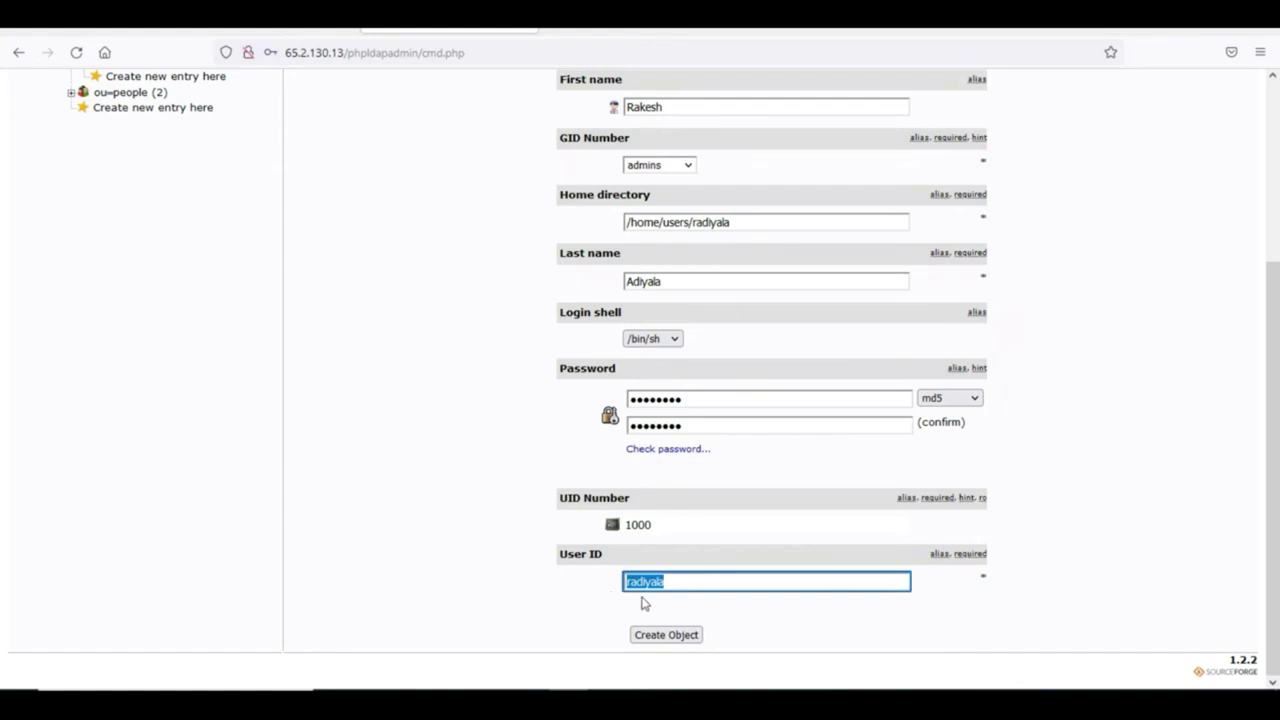
left_click(676, 635)
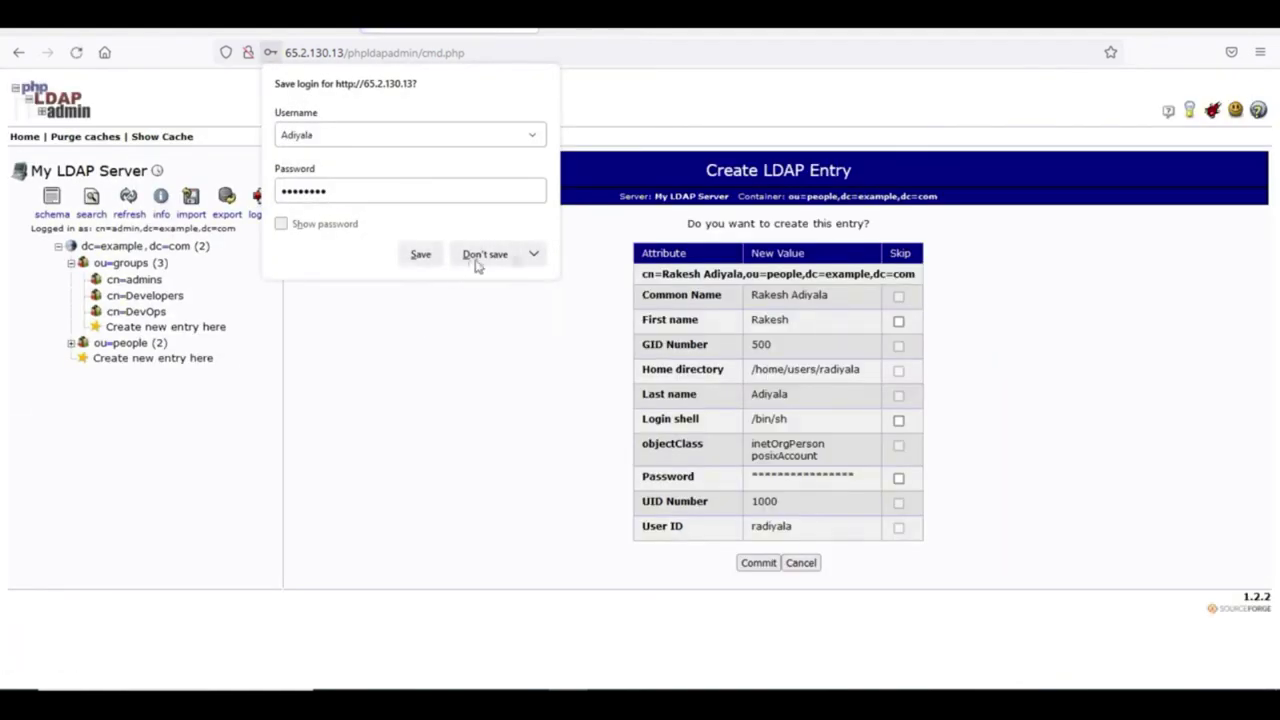
left_click(472, 258)
left_click(758, 563)
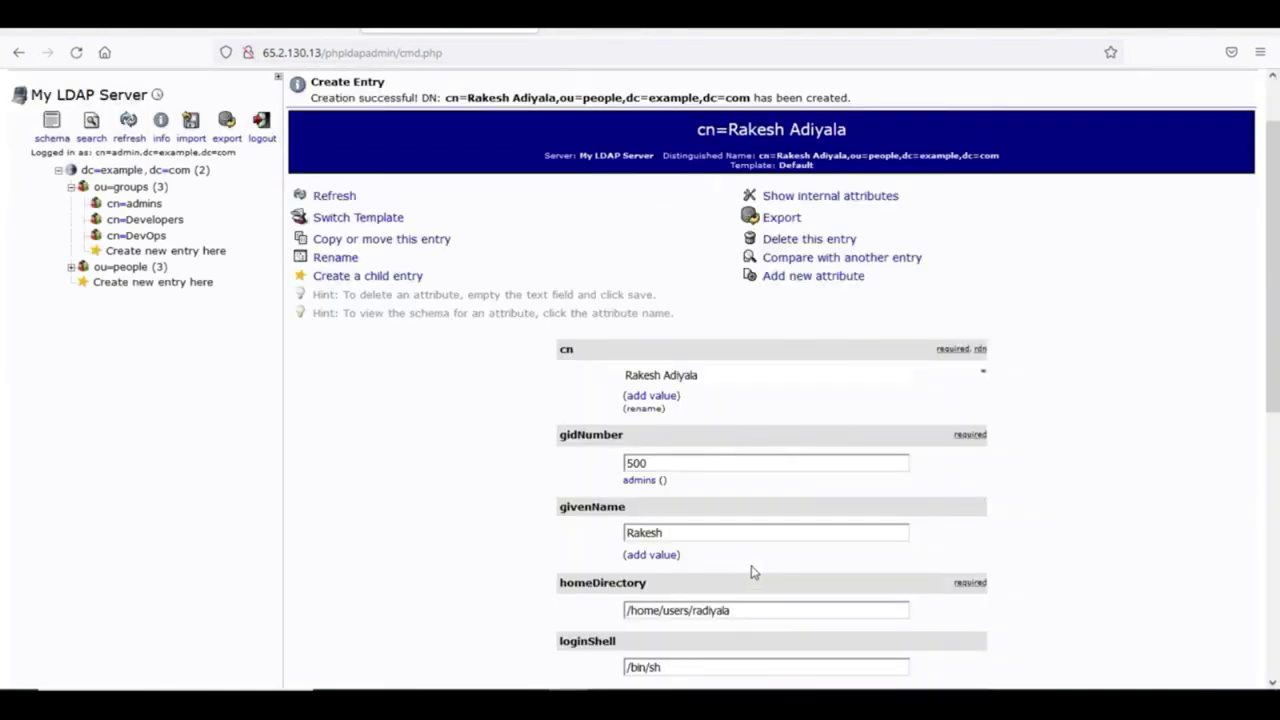
scroll(150, 290, "down", 1)
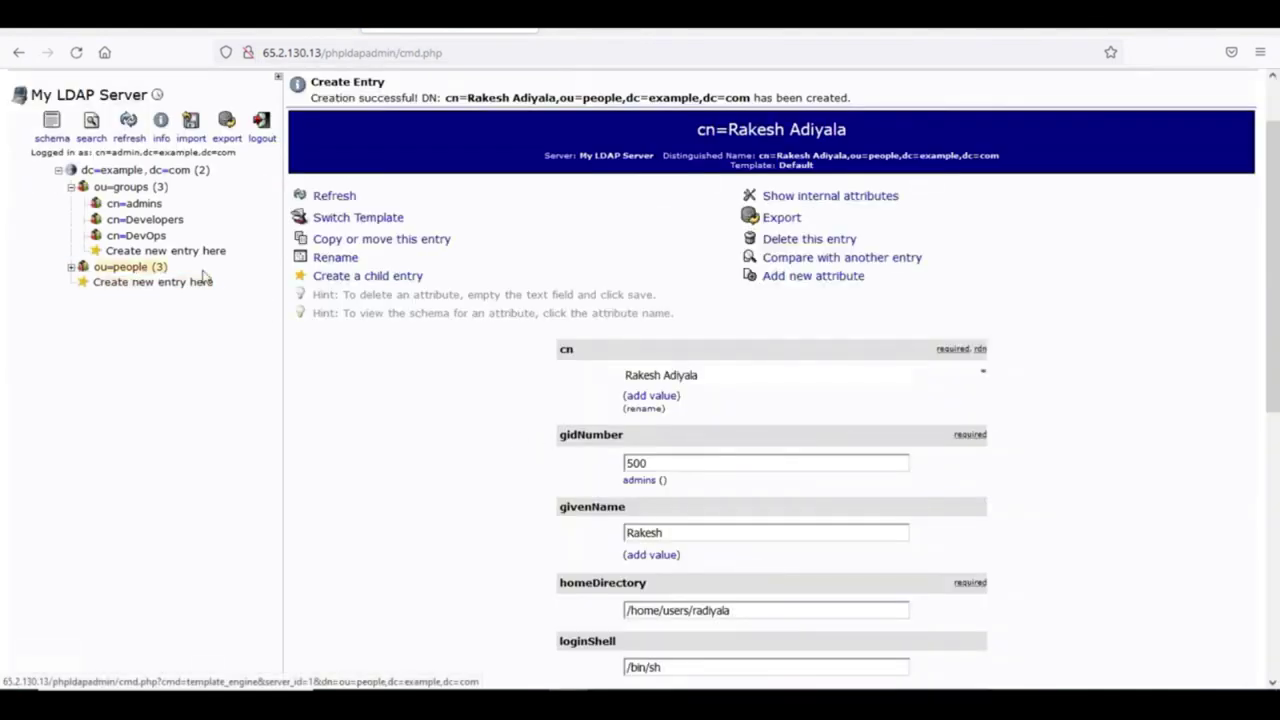
- Start a new entry under ou=people using the user account template
left_click(122, 267)
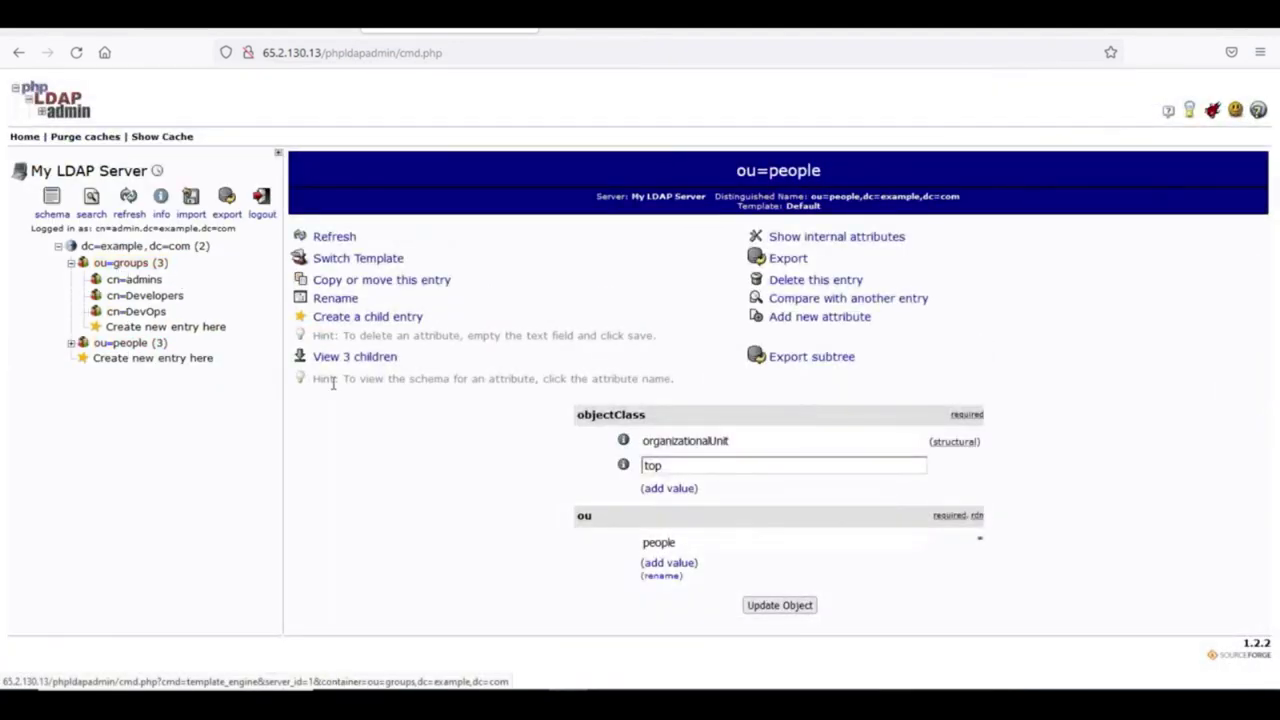
left_click(71, 343)
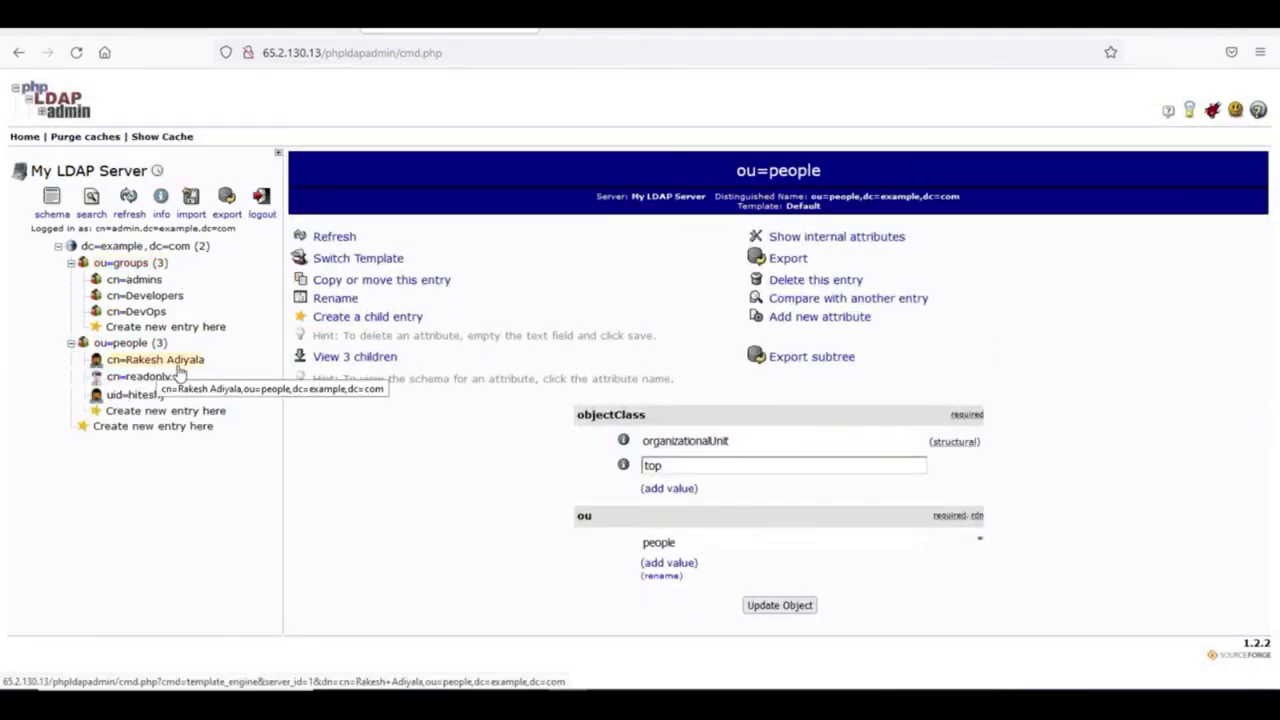
left_click(348, 318)
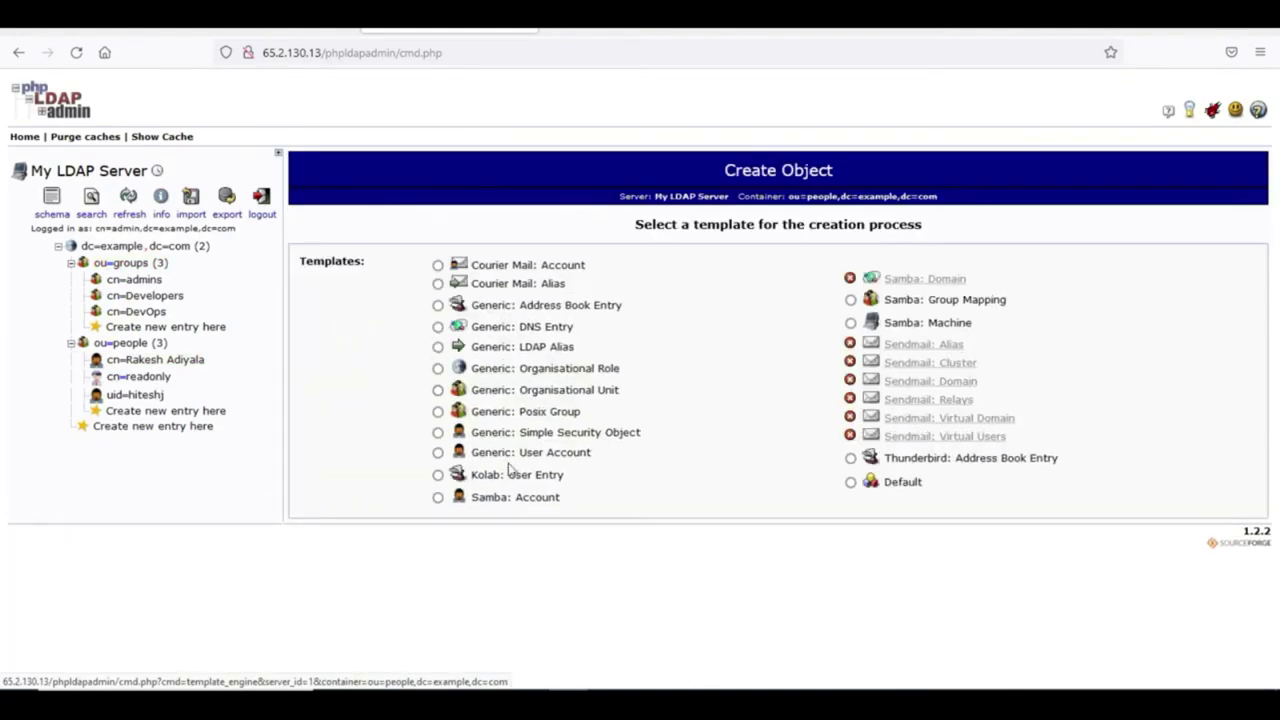
left_click(438, 452)
- Enter the user's first name and assign DevOps as the group
left_click(693, 300)
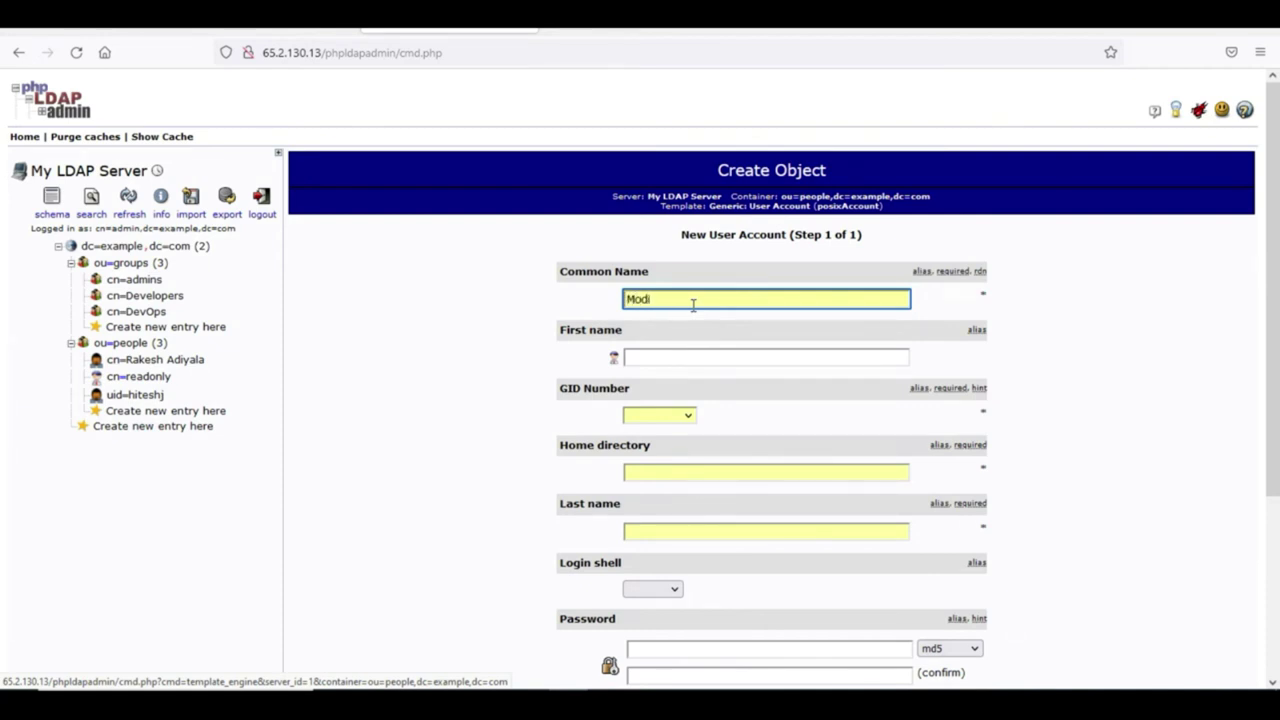
key("Tab")
type("Modi")
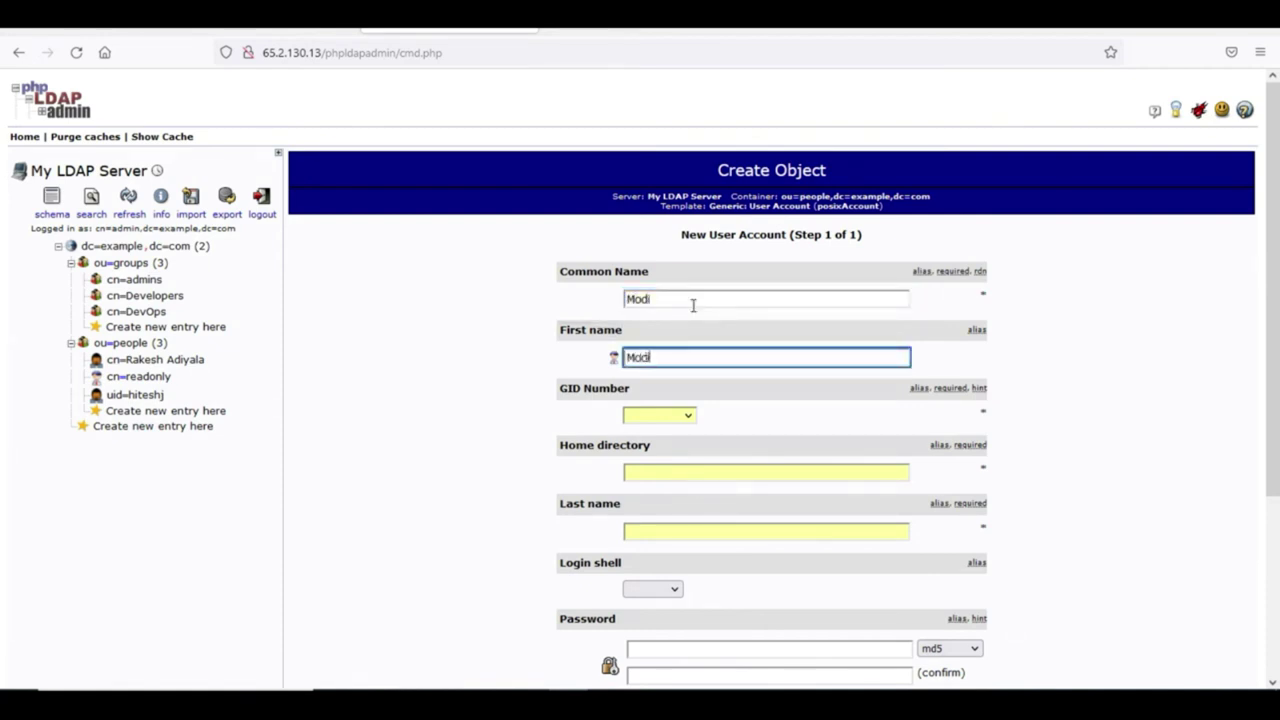
key("Tab")
left_click(683, 416)
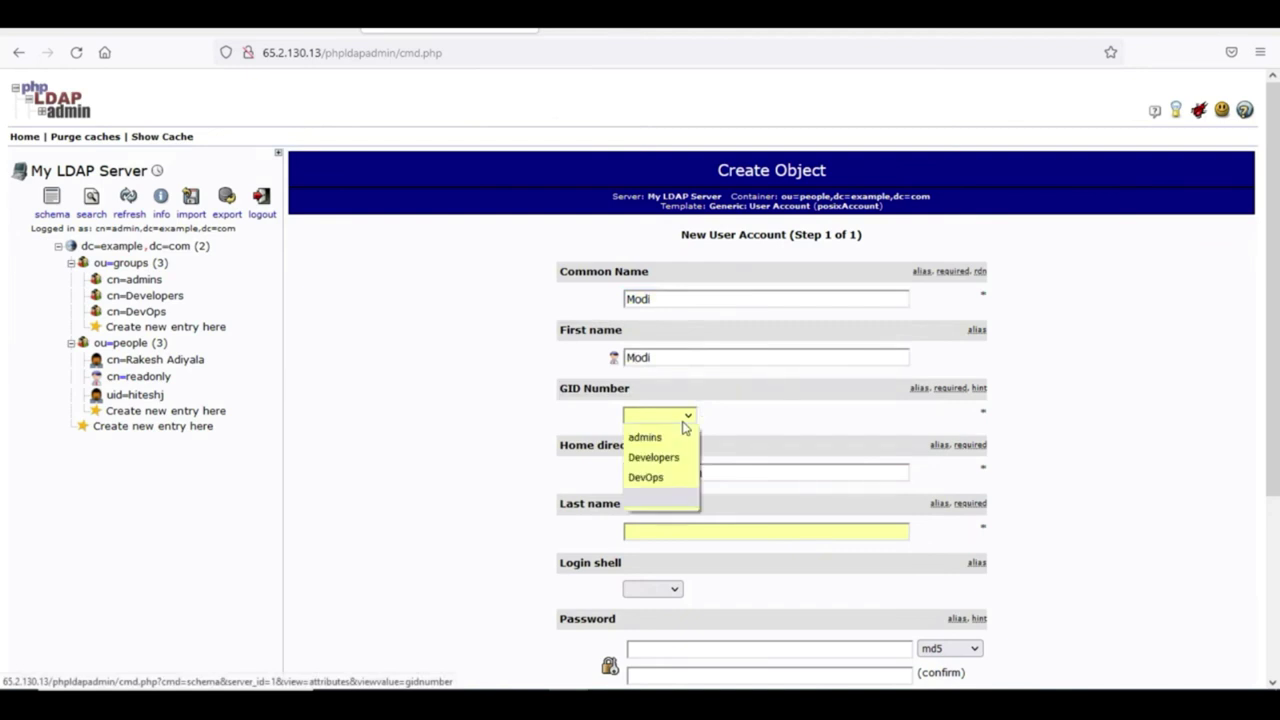
left_click(674, 477)
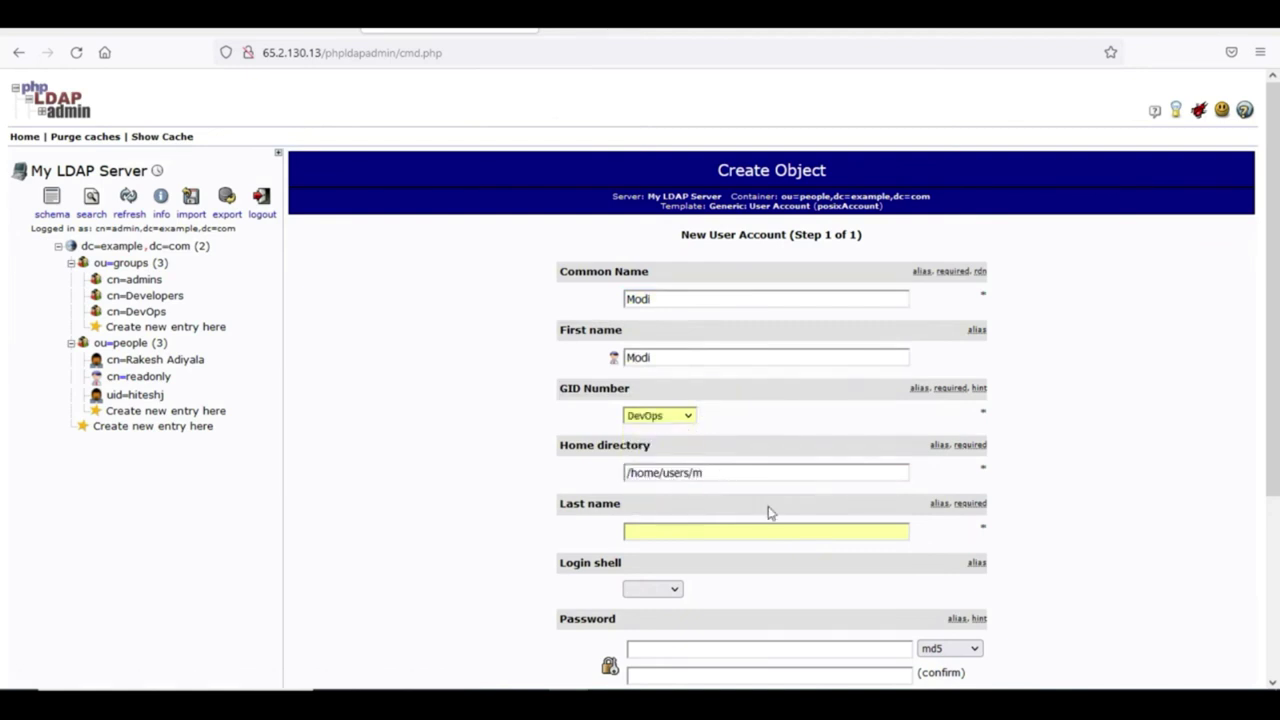
- Correct the first and last names so the common name and full name fill in
left_click(704, 536)
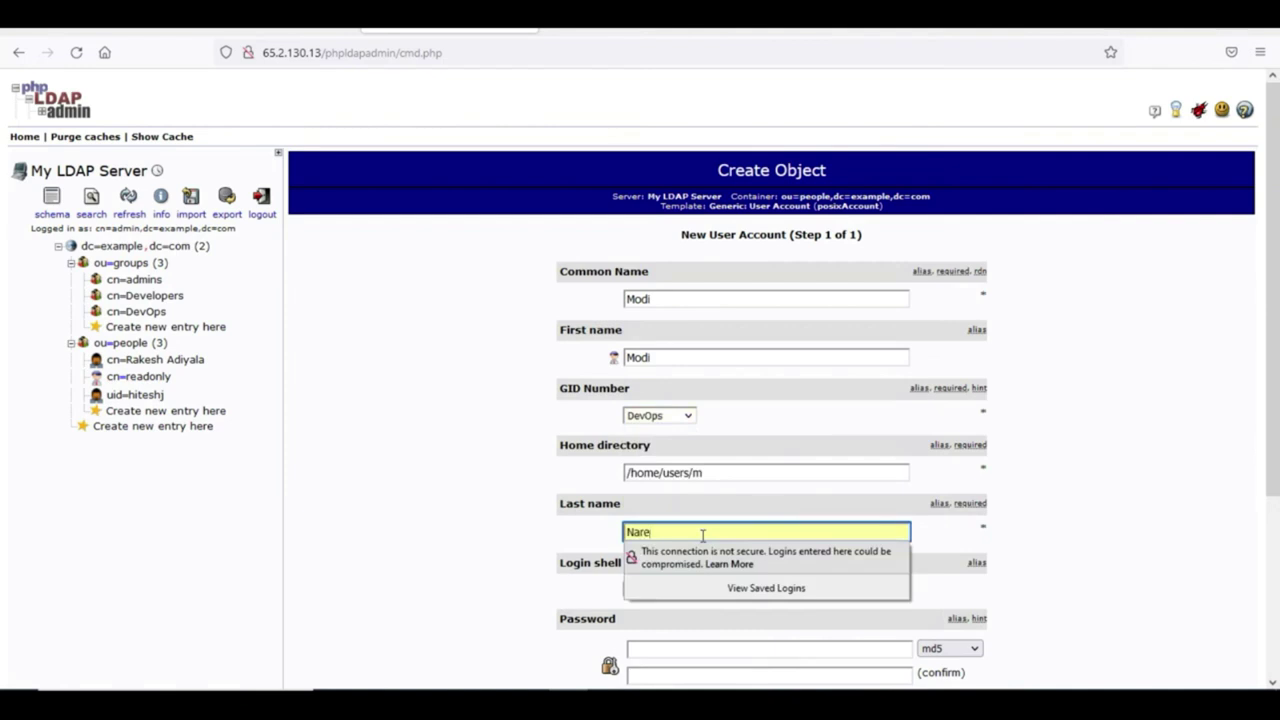
left_click(1080, 477)
scroll(1080, 477, "down", 1)
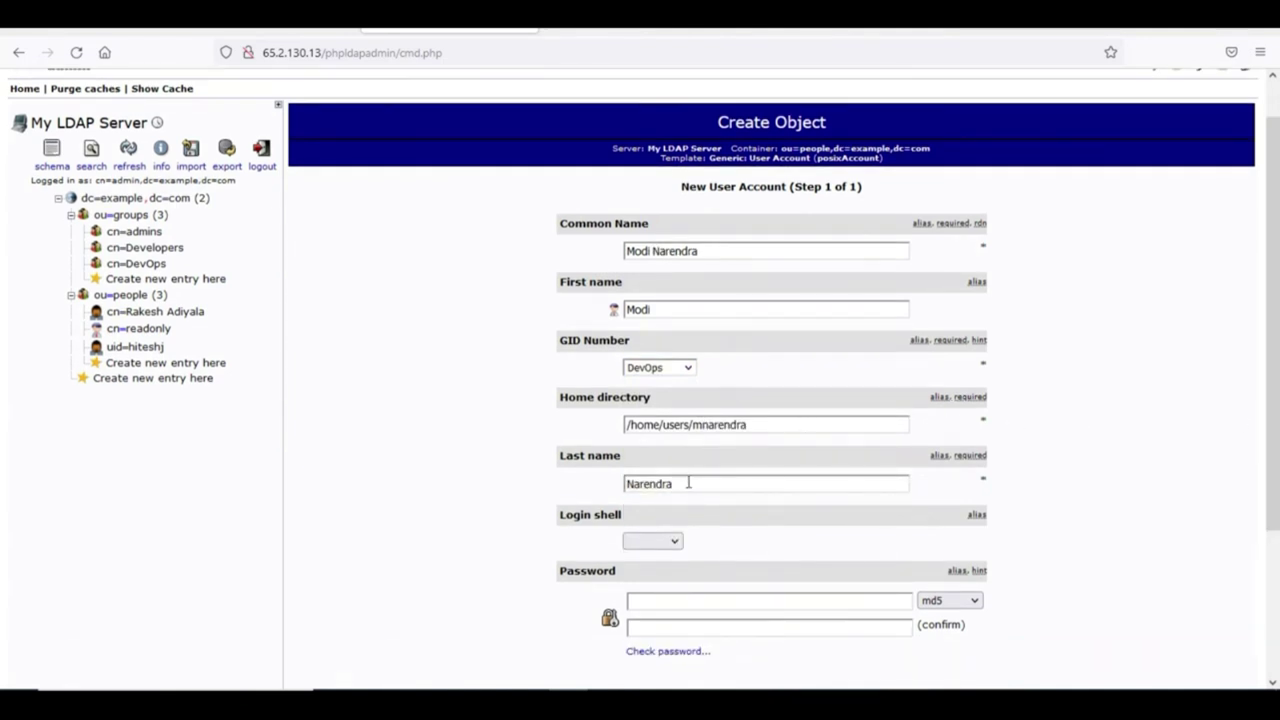
left_click_drag(688, 483, 618, 485)
key("BackSpace")
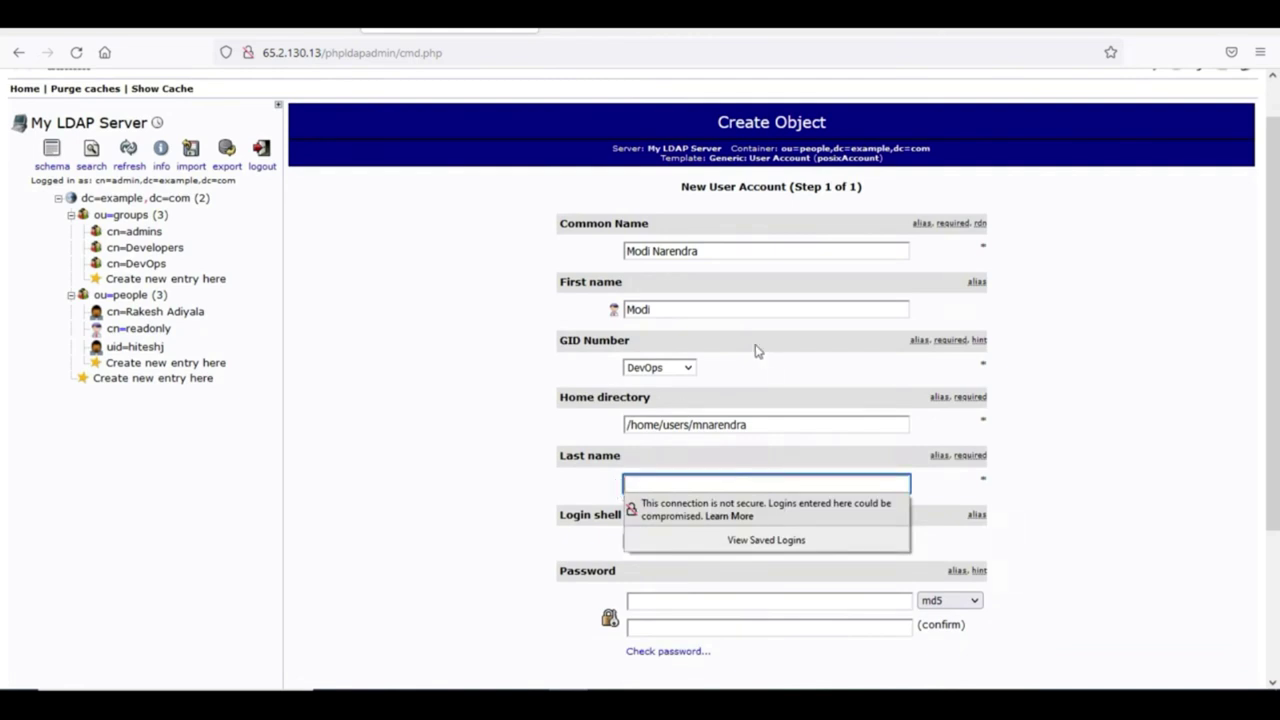
left_click(722, 279)
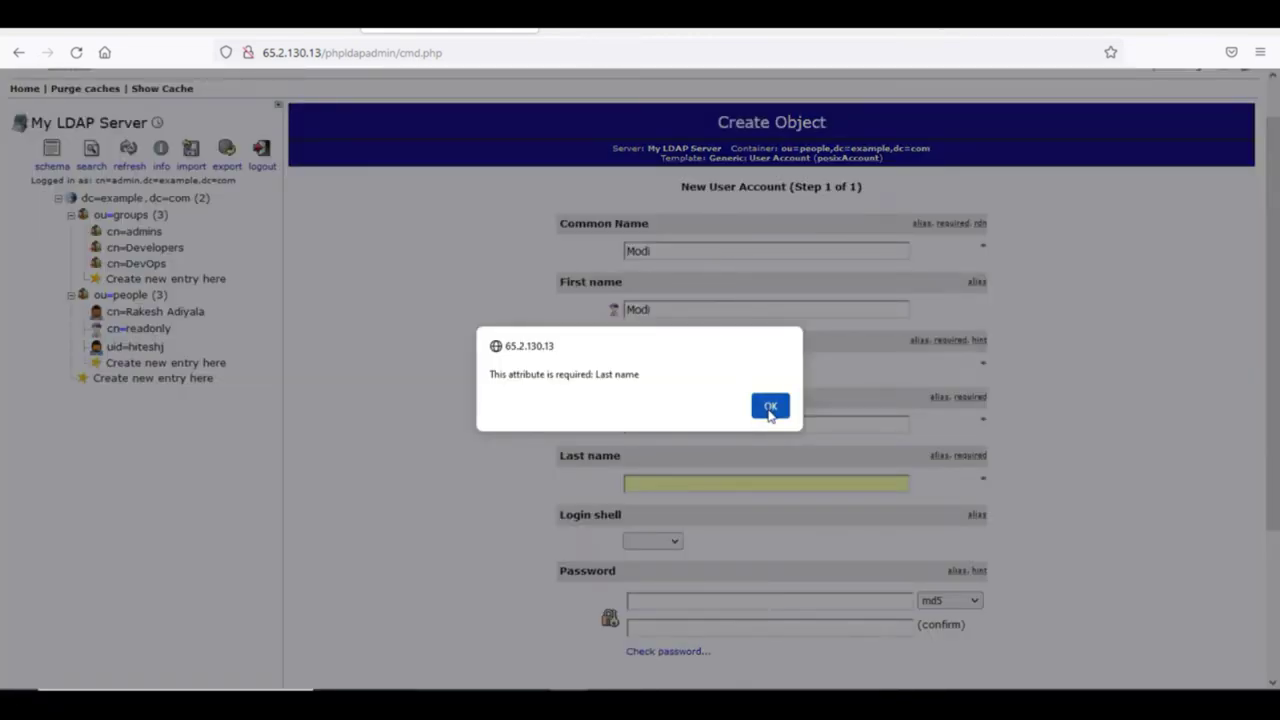
left_click(769, 406)
left_click(670, 310)
key("ctrl+a")
type("Narendra")
left_click(671, 253)
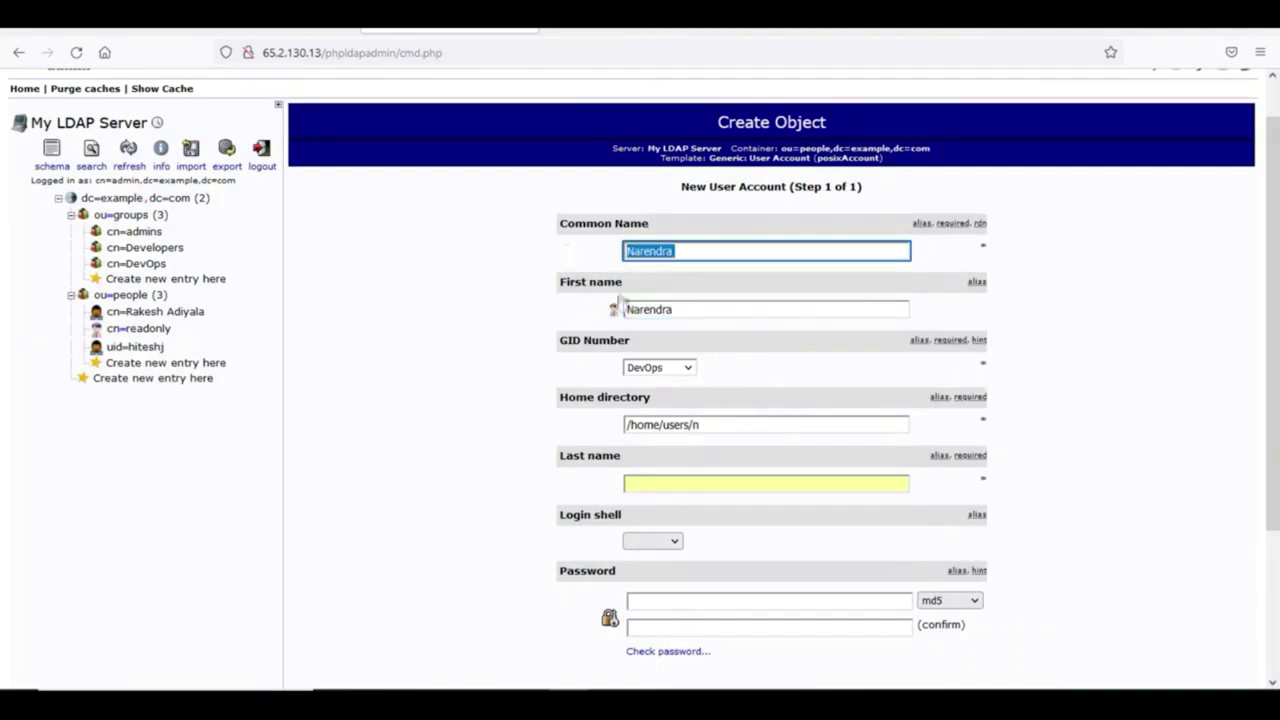
left_click(671, 480)
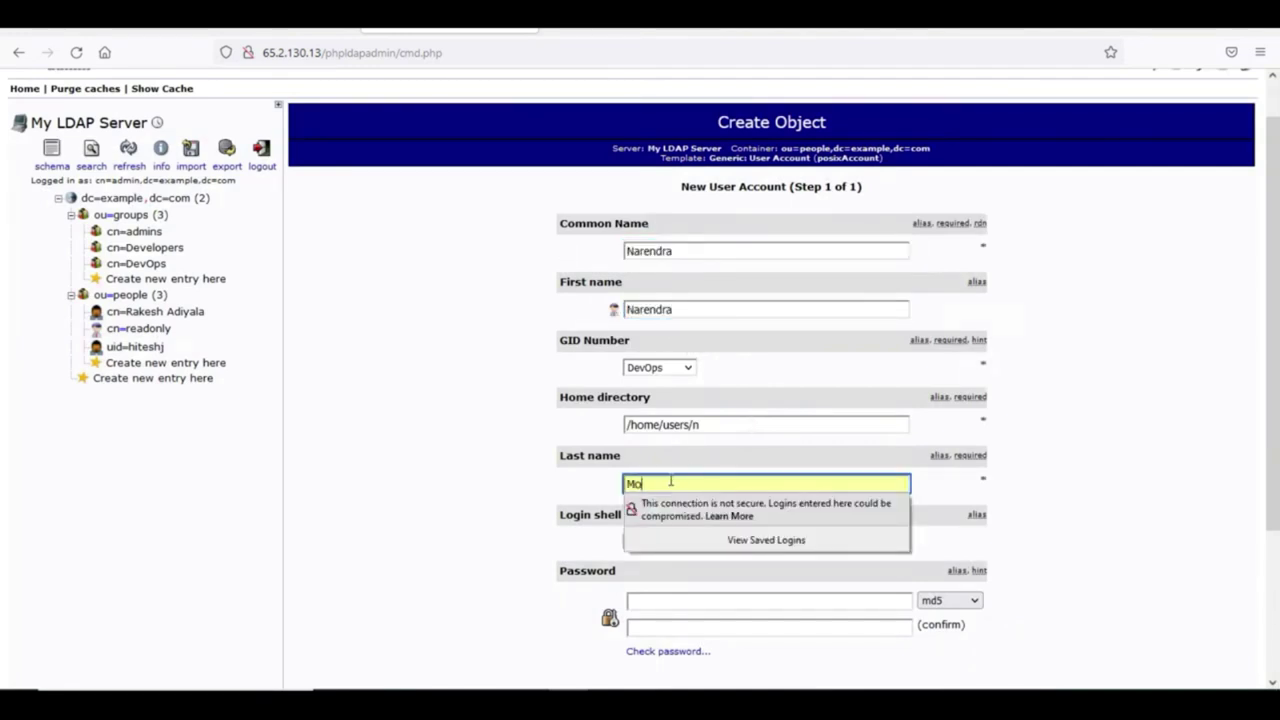
left_click(1110, 449)
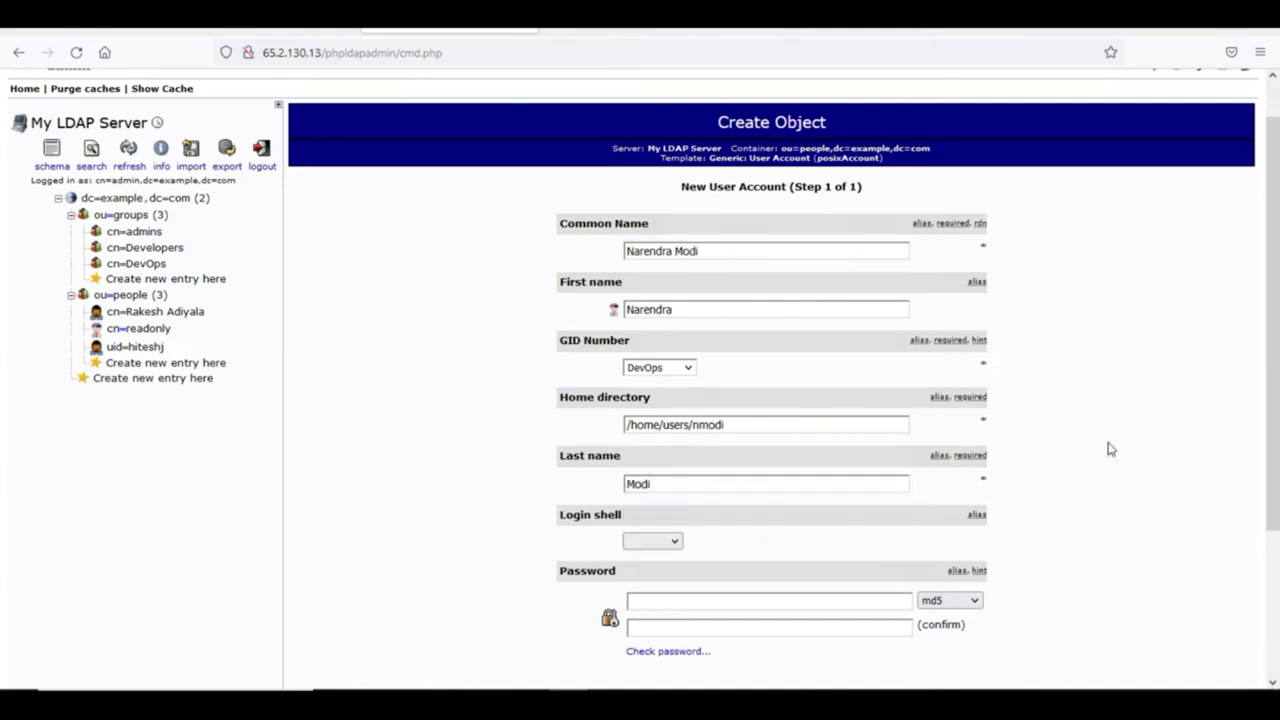
- Choose /bin/sh as the login shell and enter the account password twice
left_click(655, 541)
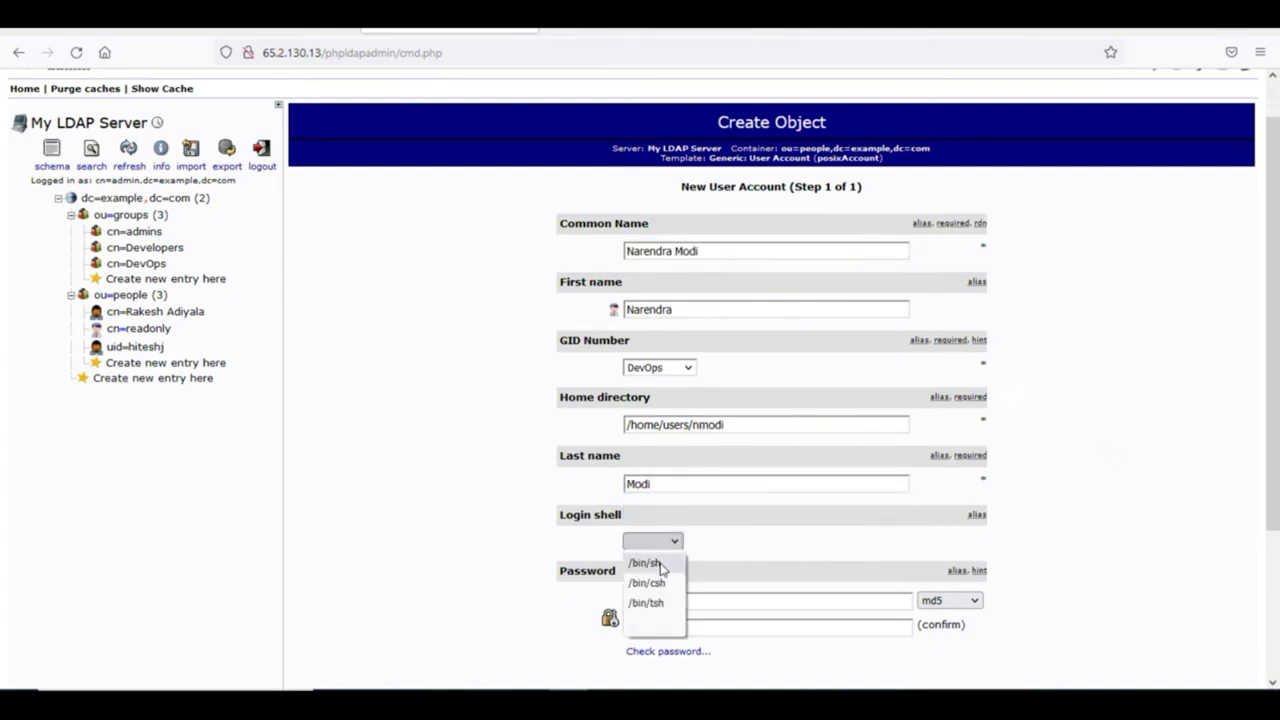
left_click(646, 563)
left_click(700, 603)
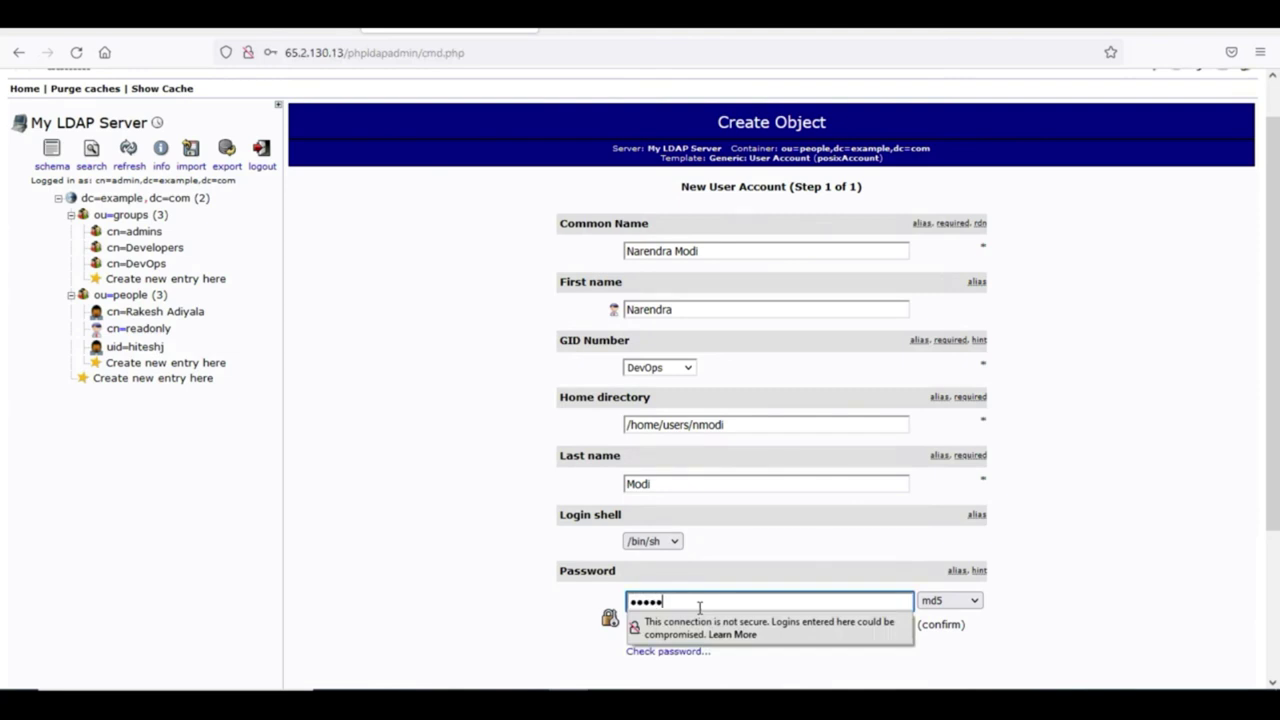
key("Tab")
key("Tab")
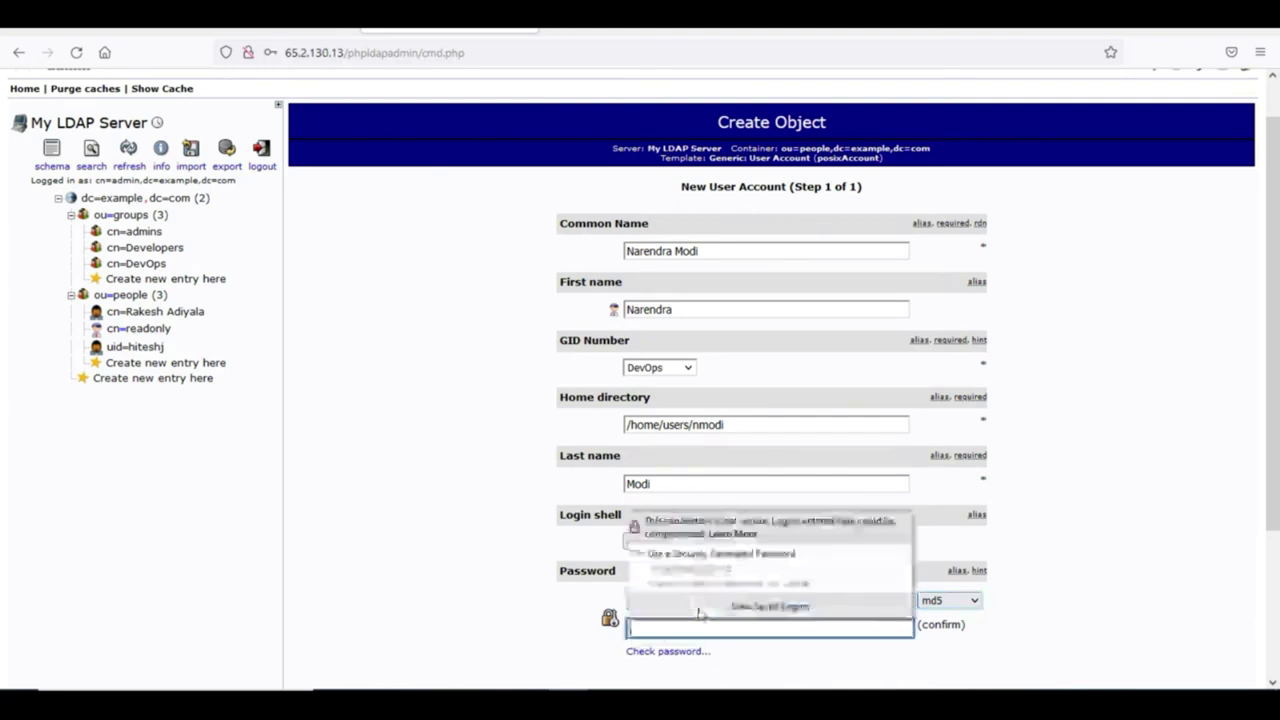
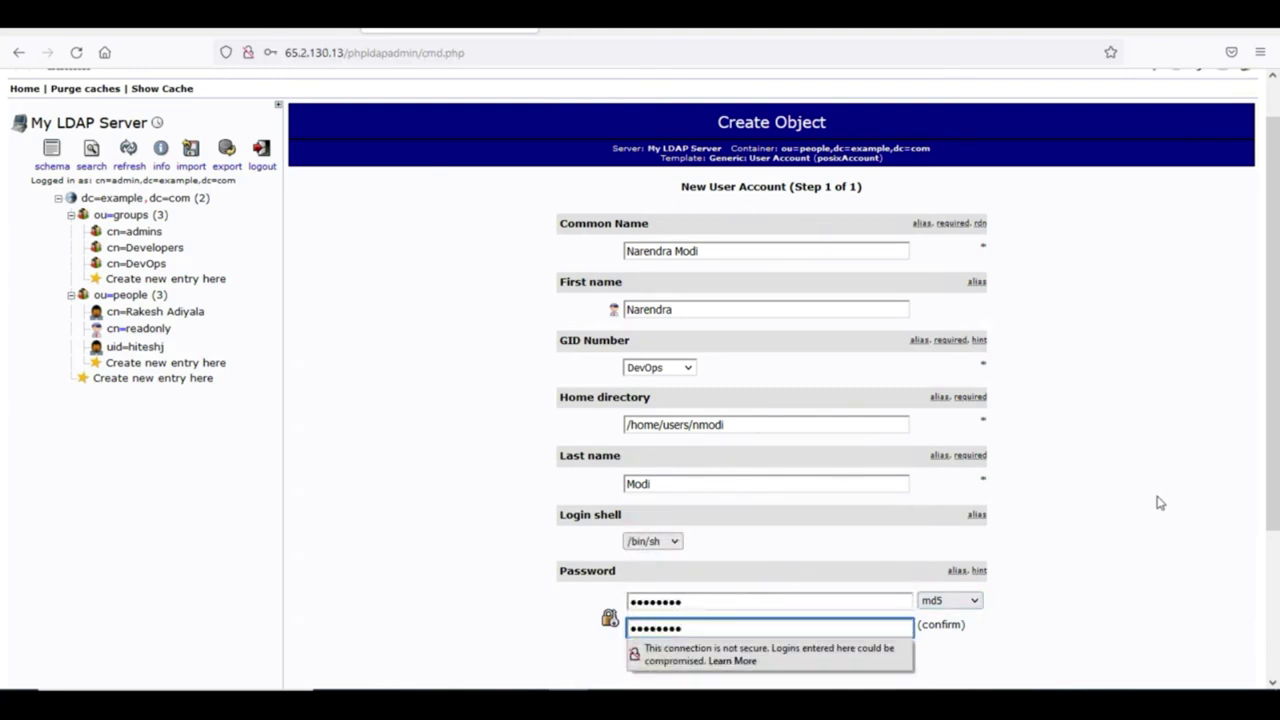
left_click_drag(1263, 437, 1272, 655)
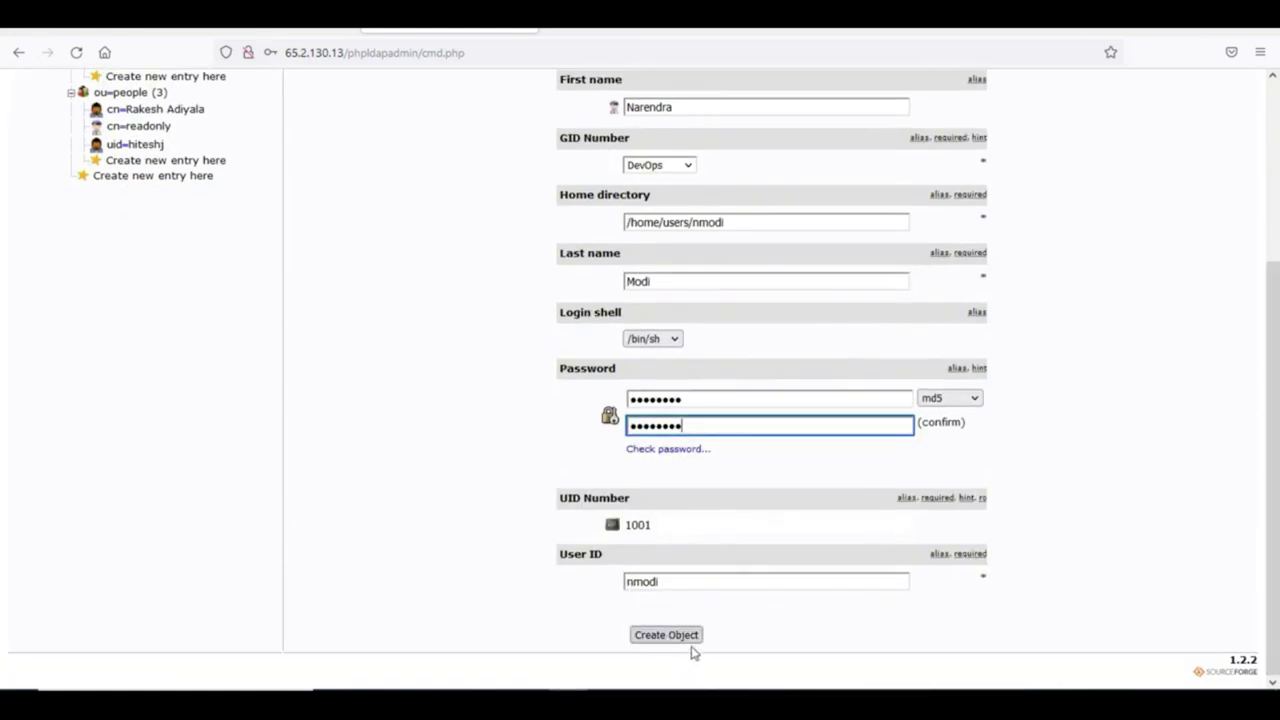
- Create the account, decline the browser's password save, and commit the entry
left_click(662, 636)
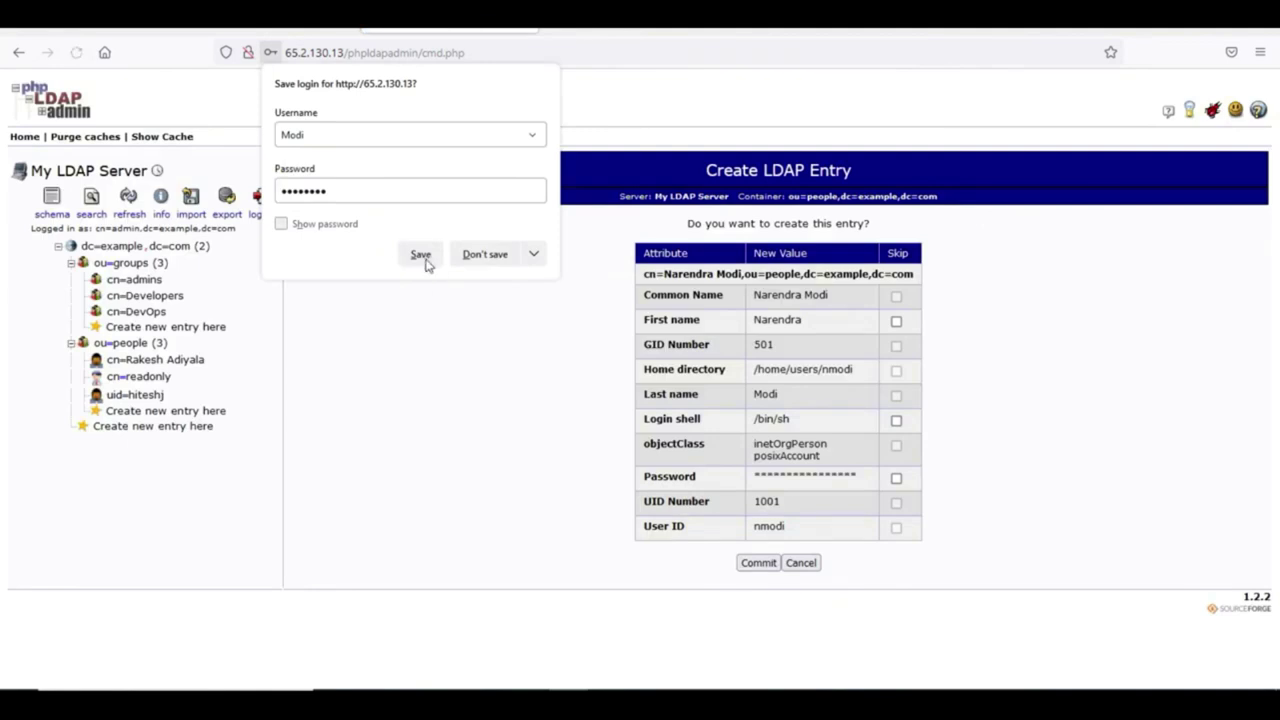
left_click(485, 254)
left_click(748, 566)
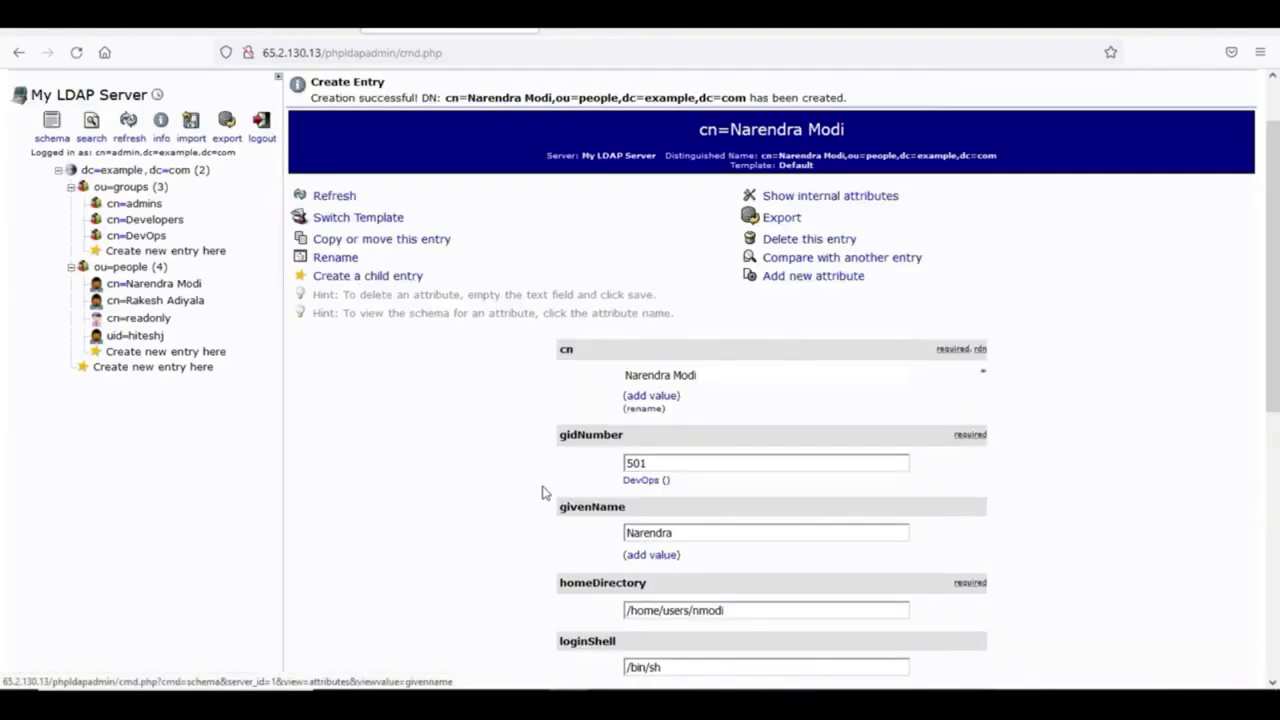
- Start a user account under people, enter the first name, and choose the Developers group
left_click(130, 267)
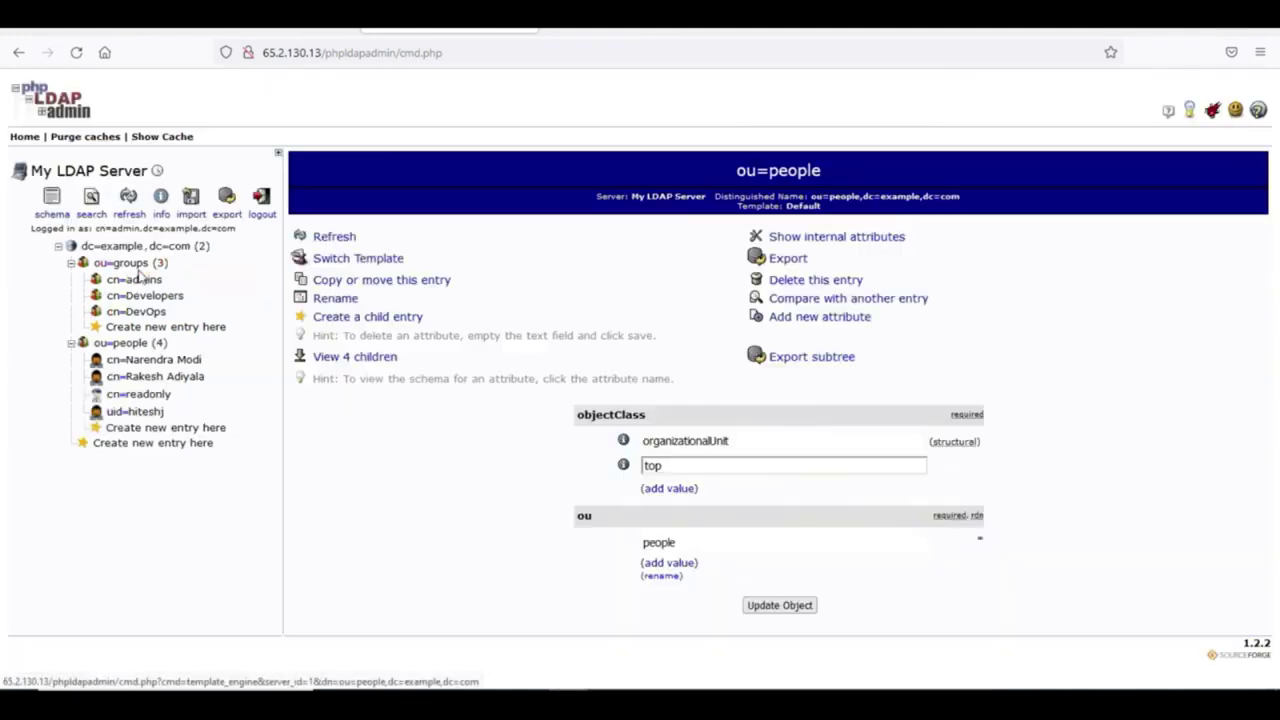
left_click(358, 318)
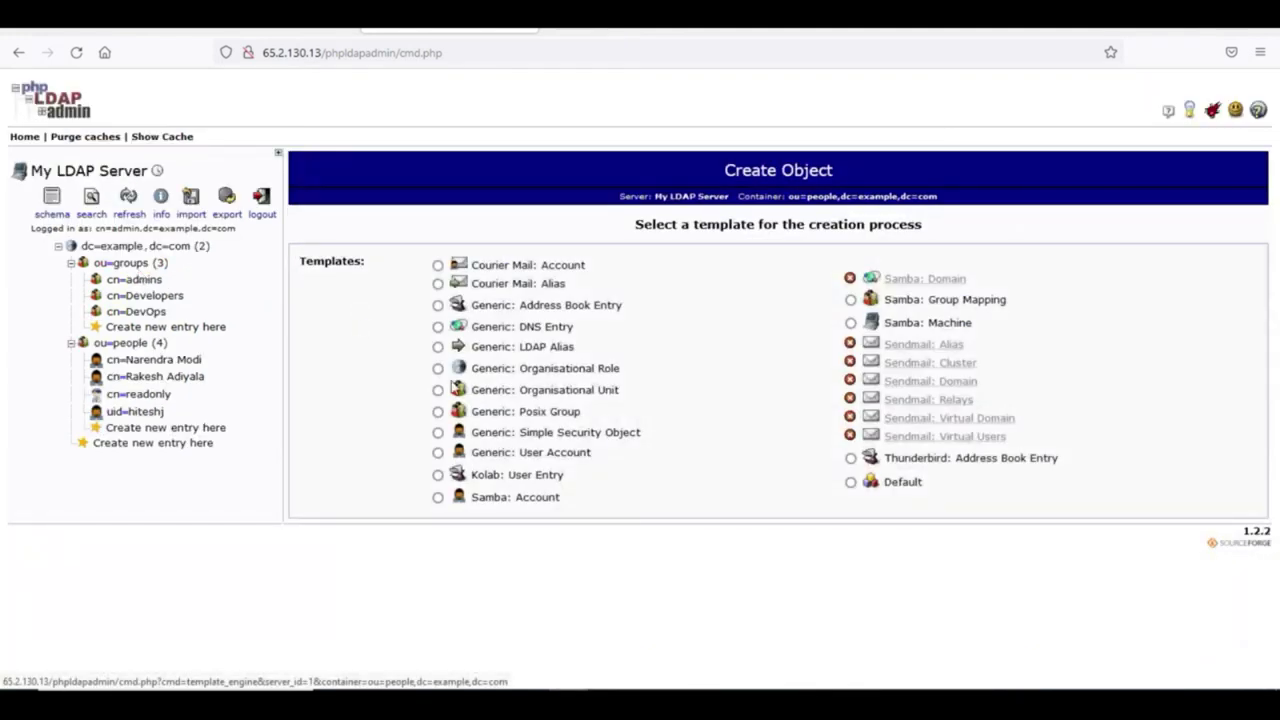
left_click(438, 453)
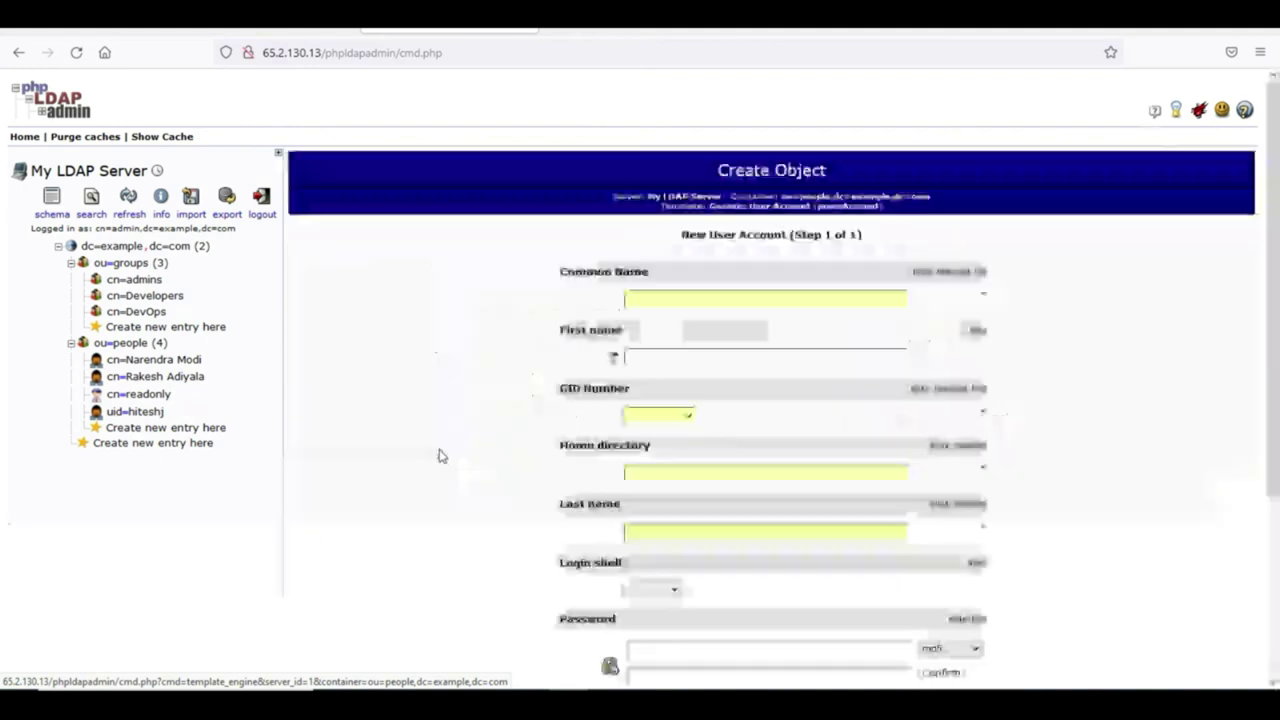
left_click(666, 298)
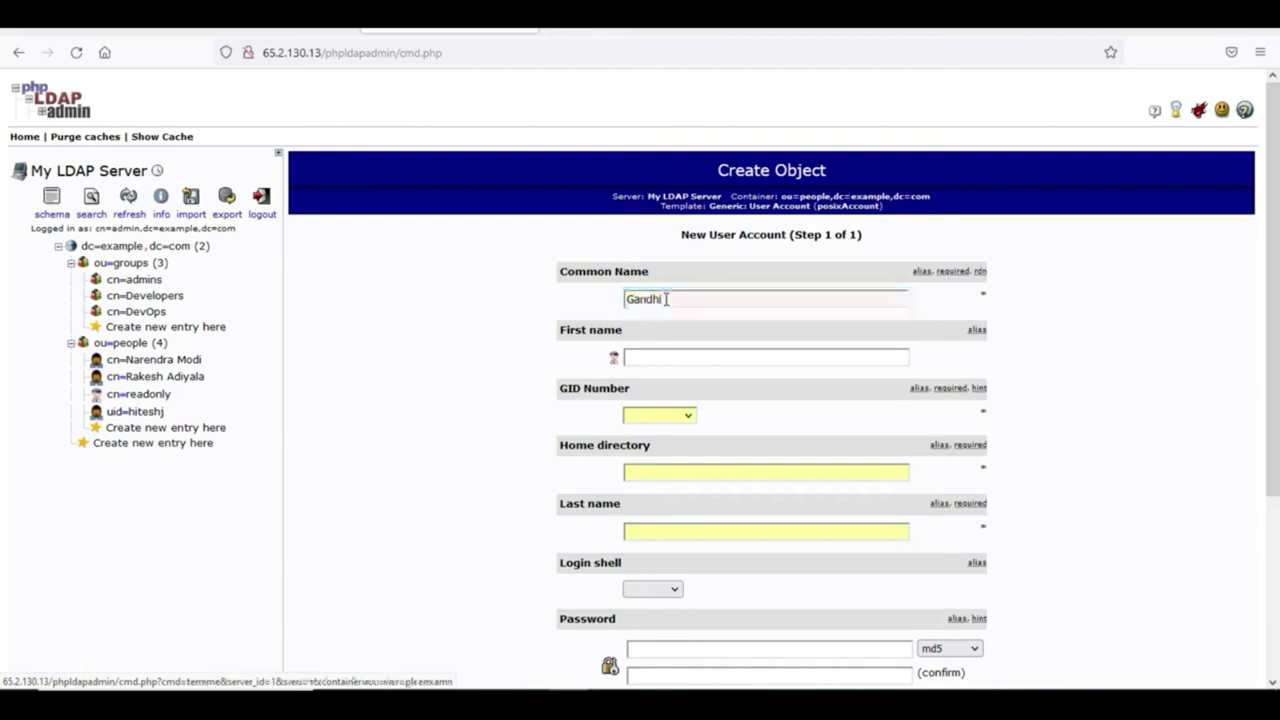
left_click(674, 362)
type("Mahatma")
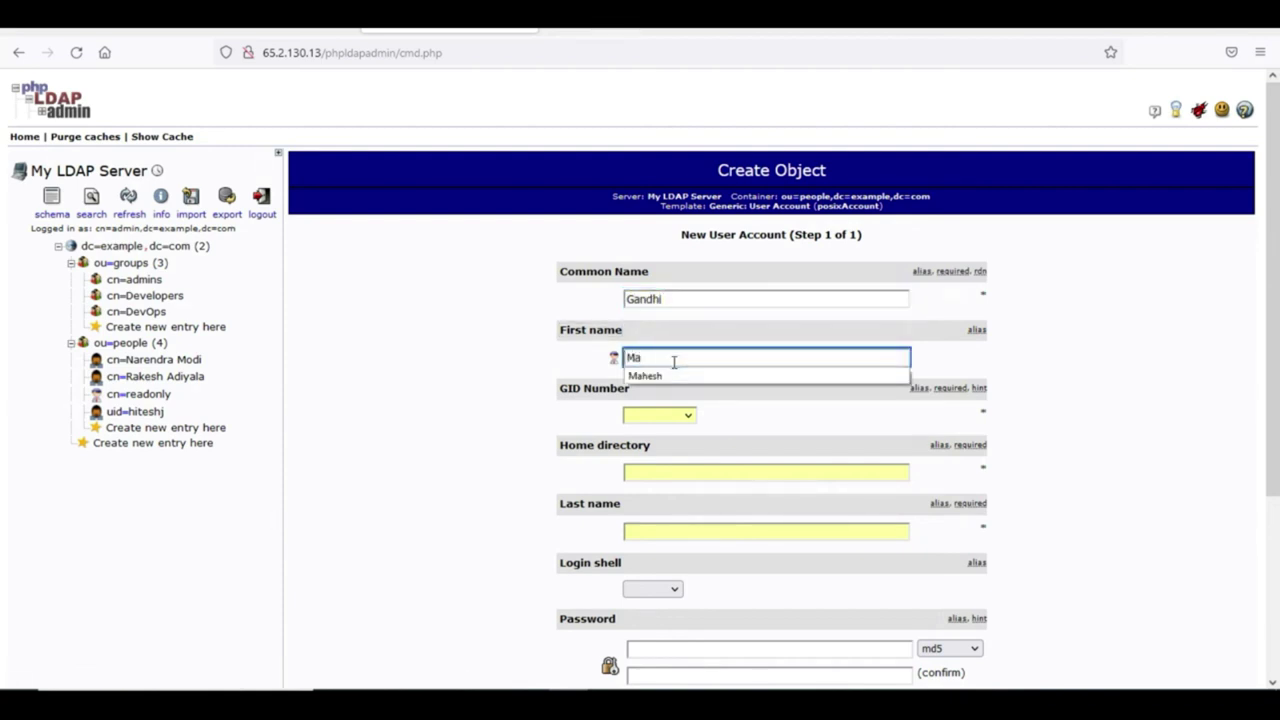
left_click(677, 416)
left_click(669, 460)
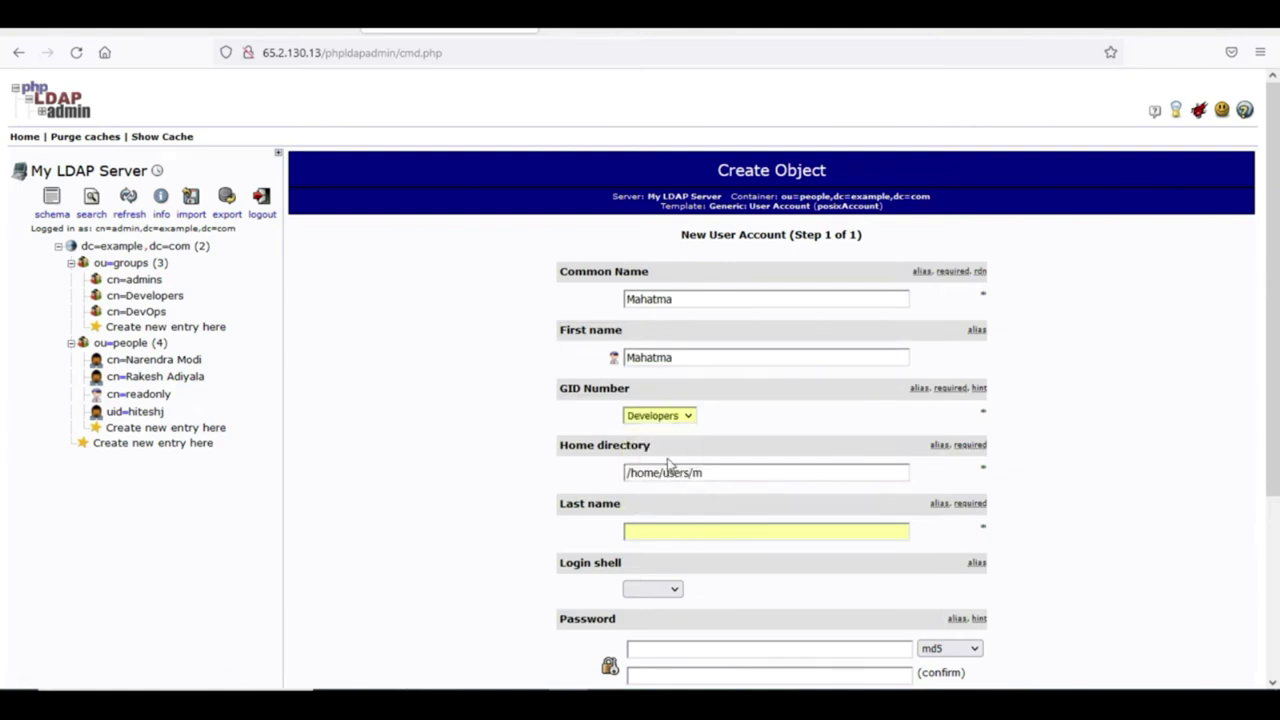
- Enter the last name and choose /bin/sh as the login shell
left_click(684, 530)
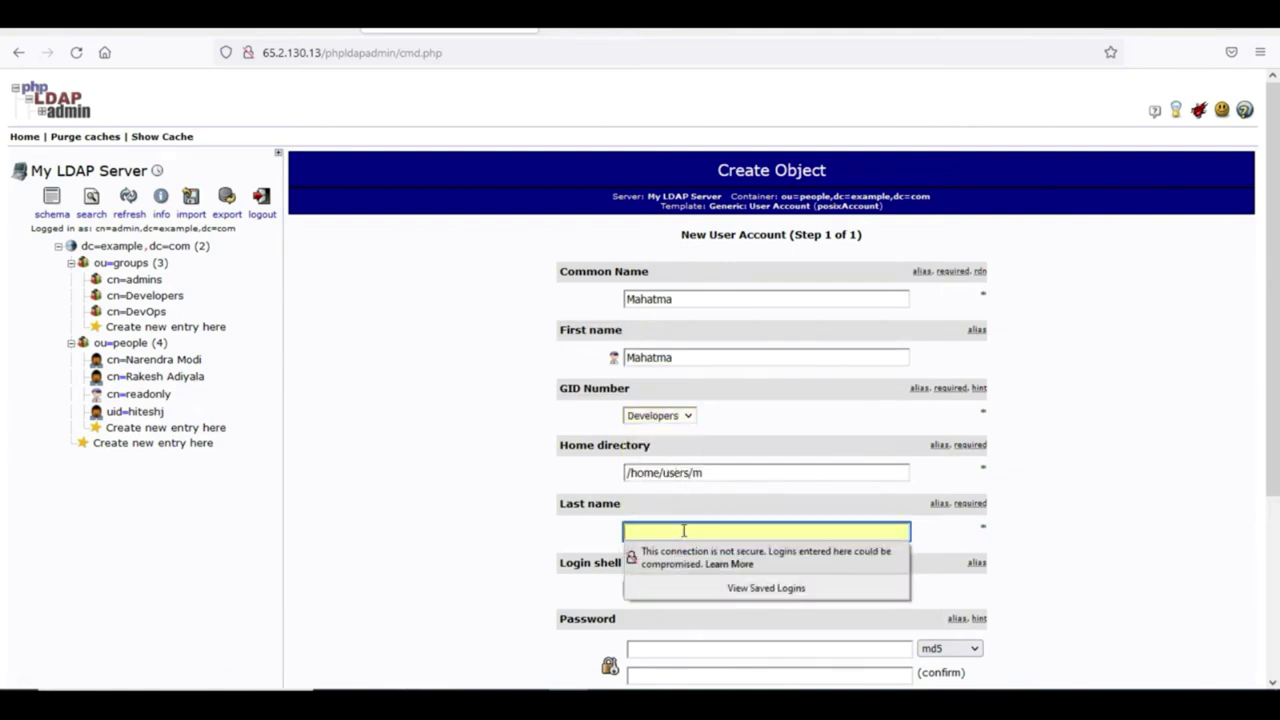
type("Gandhi")
left_click(1097, 491)
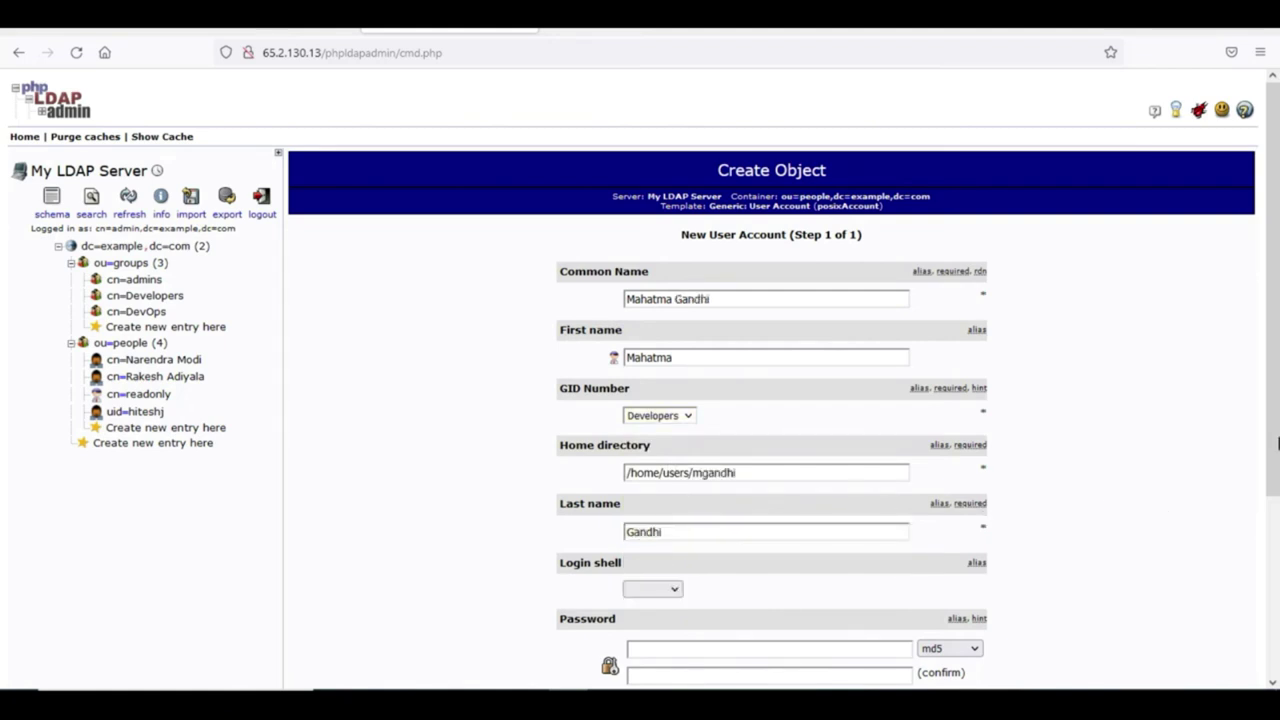
scroll(1163, 596, "down", 5)
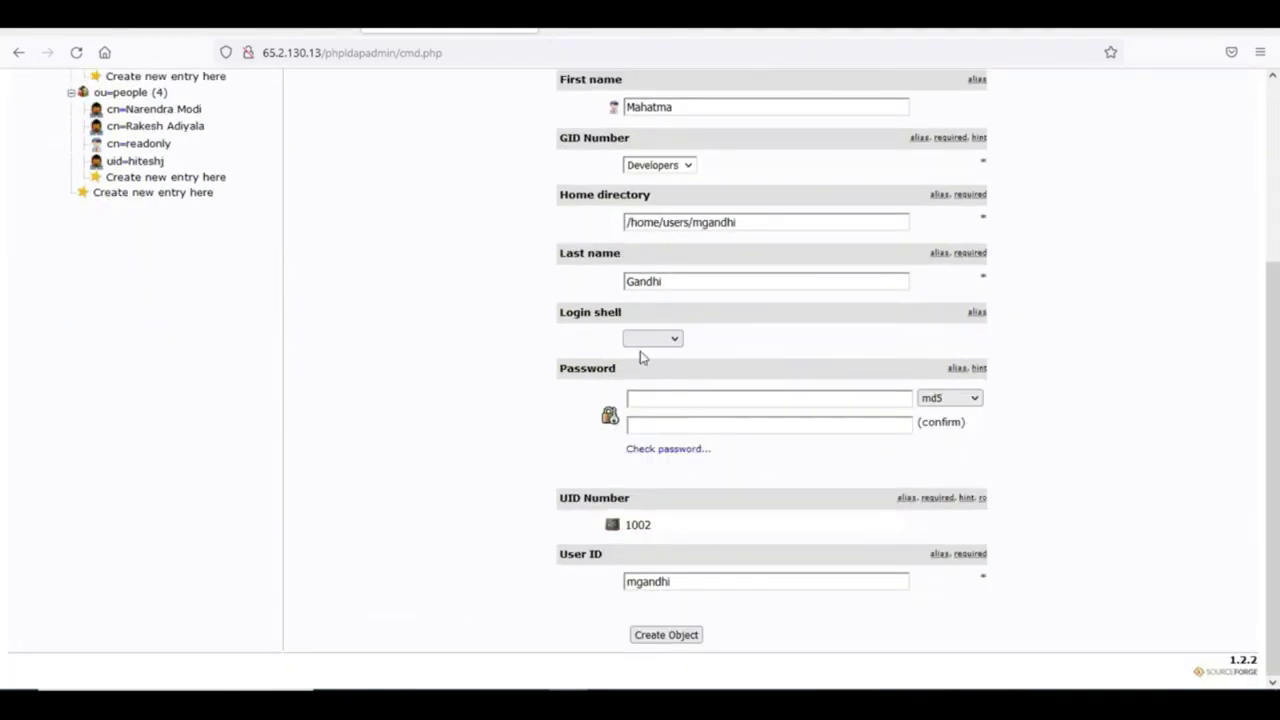
left_click(650, 338)
left_click(648, 362)
- Enter the password and its confirmation, create and commit the user, then open cn=admins
left_click(686, 400)
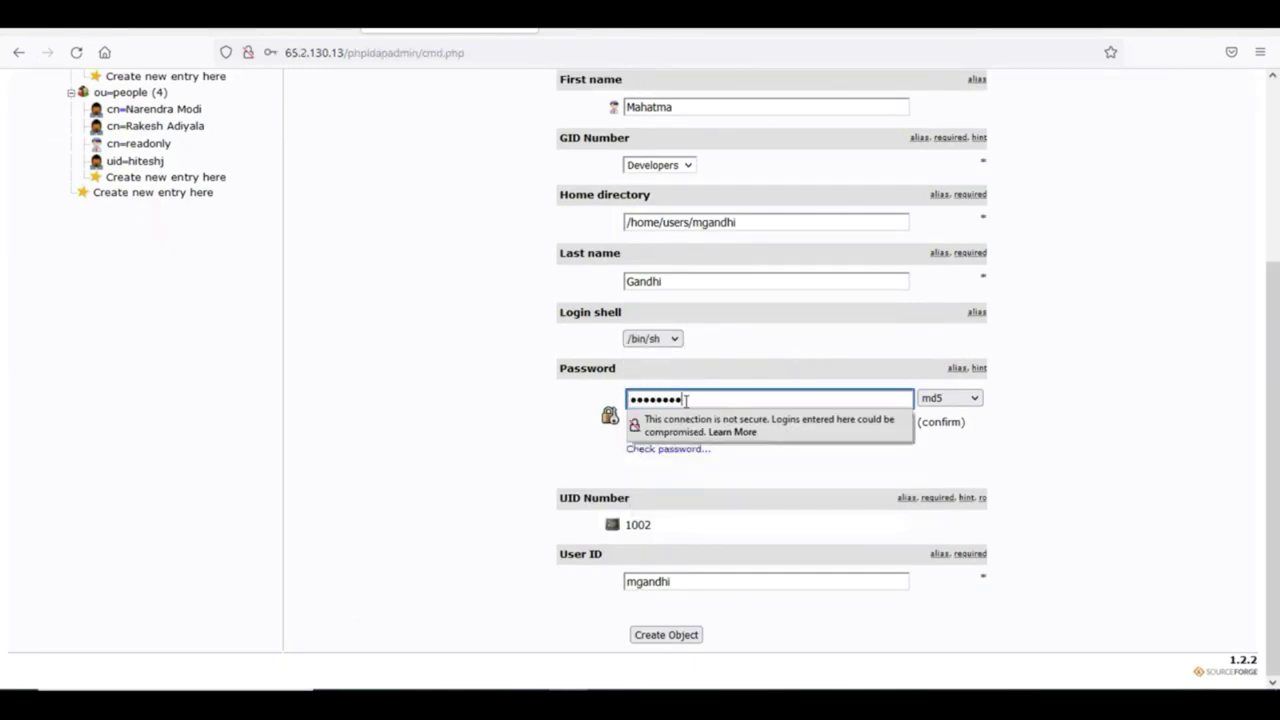
key("Tab")
key("Tab")
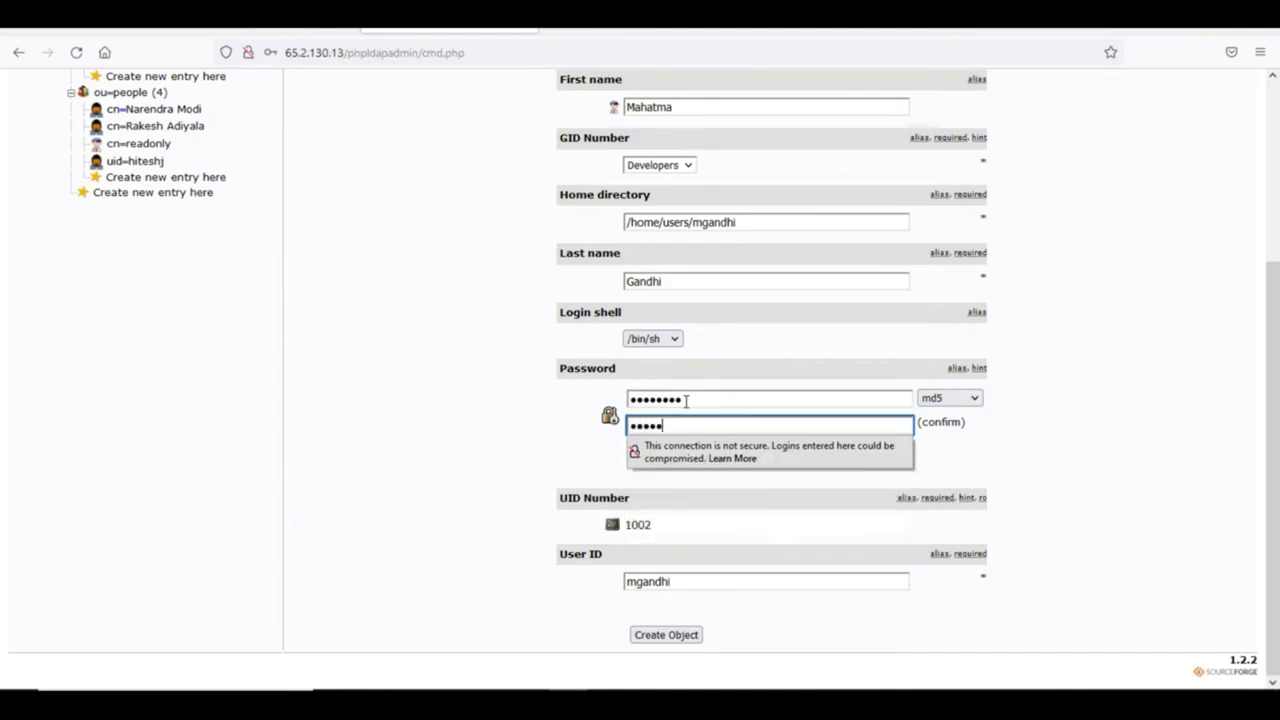
key("Tab")
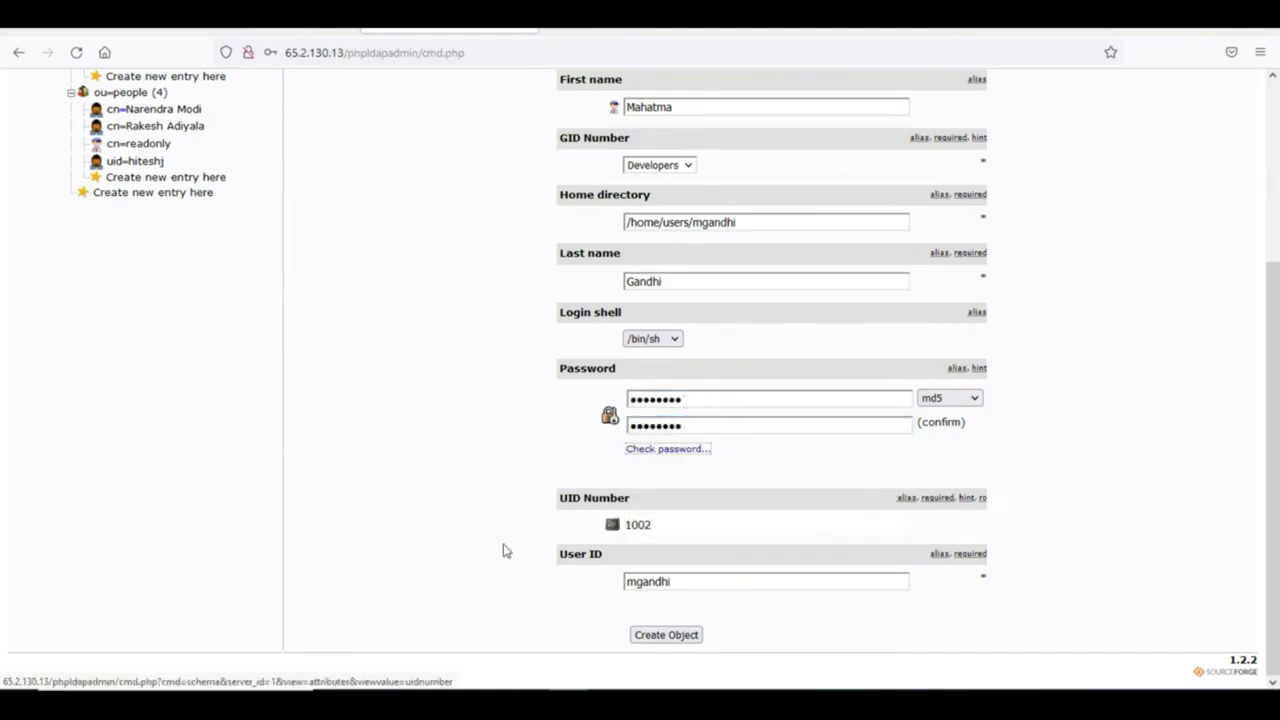
left_click(662, 637)
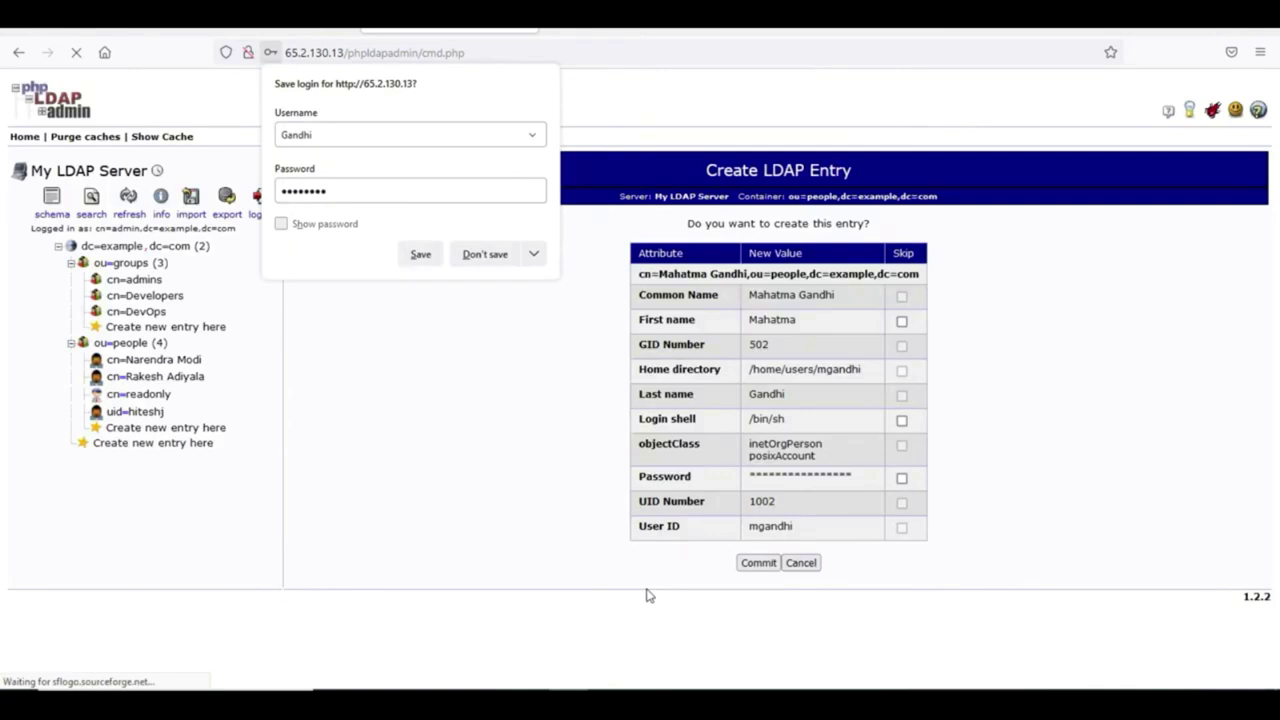
left_click(755, 563)
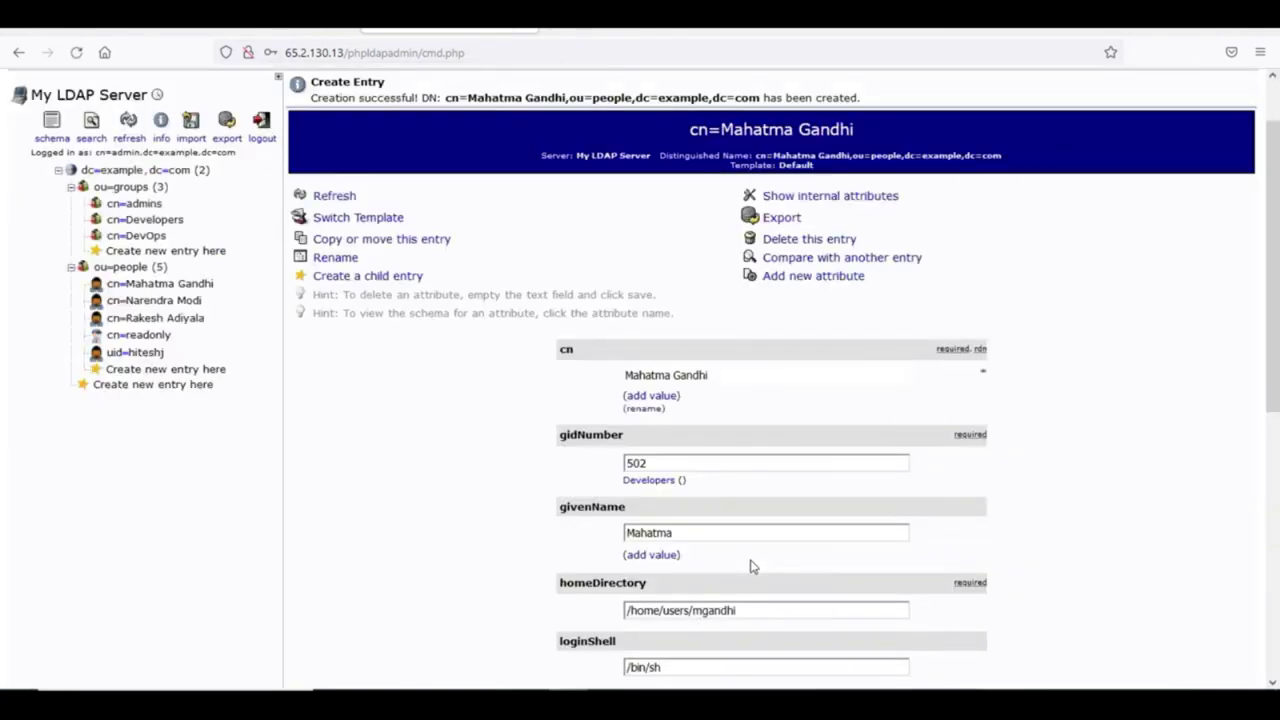
left_click(130, 204)
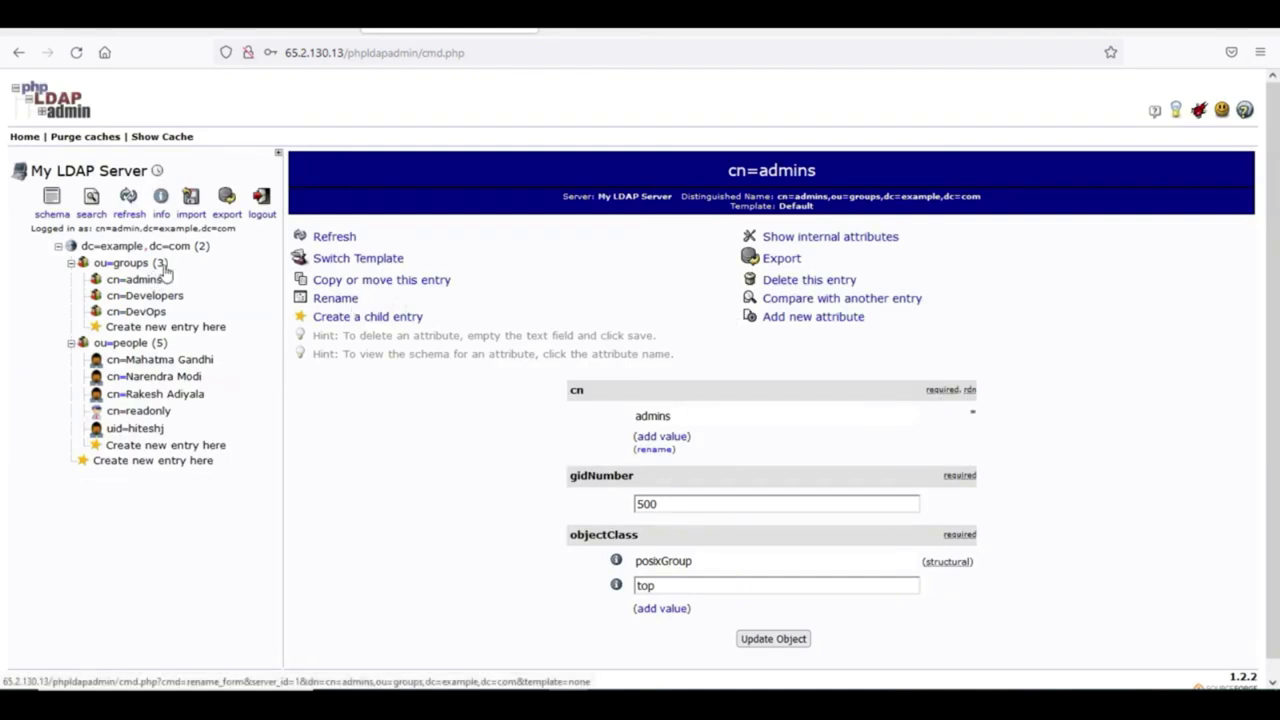
left_click(137, 280)
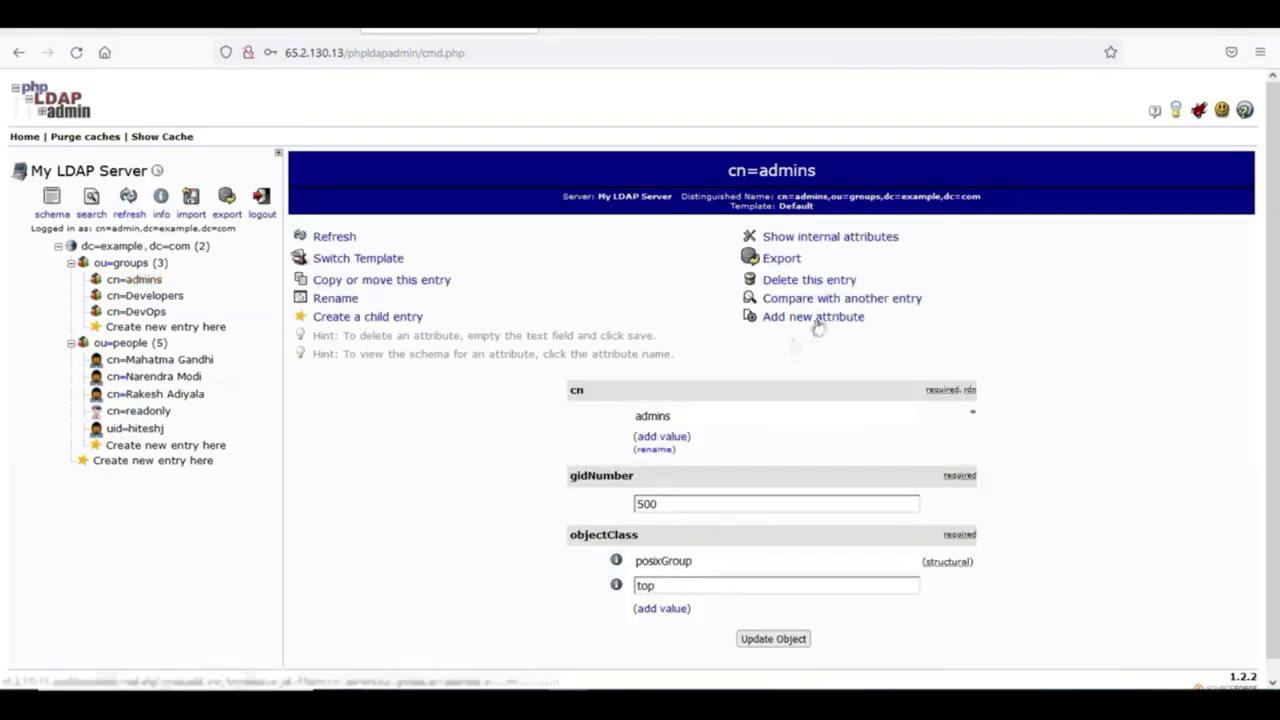
- Add a memberUid attribute holding the existing user's uid to the admins group and confirm
left_click(816, 317)
left_click(783, 395)
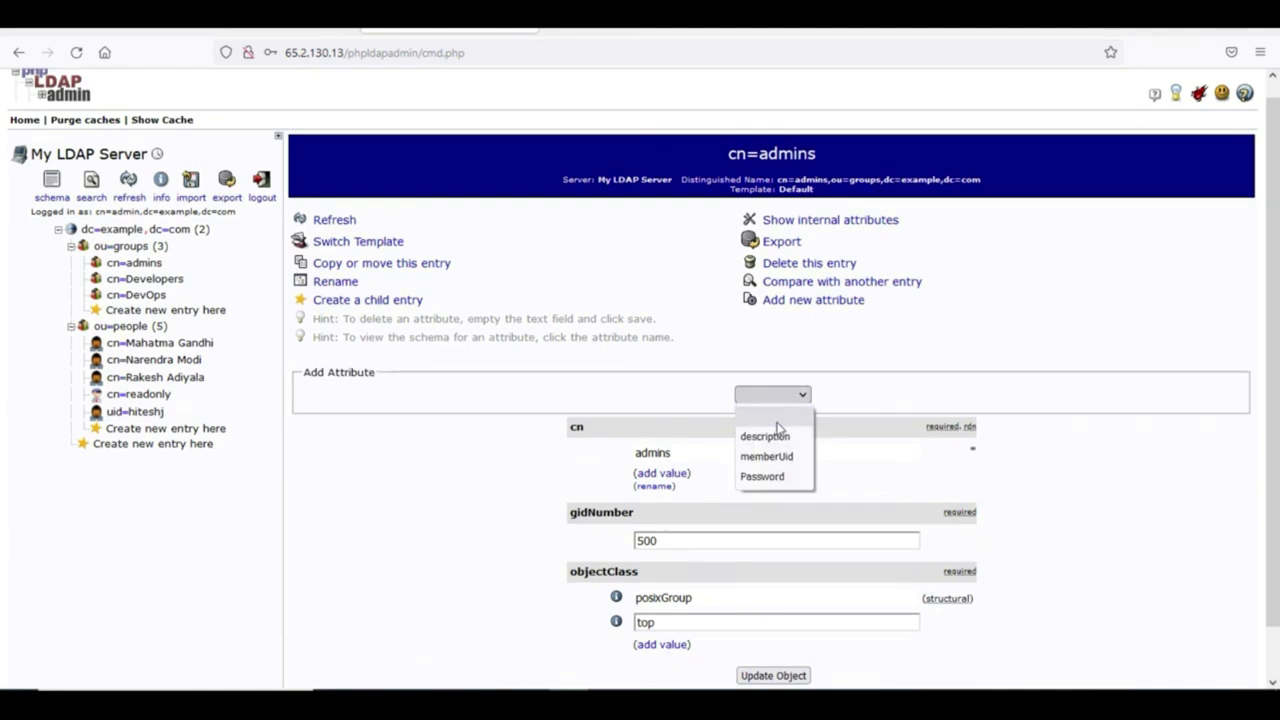
left_click(767, 457)
left_click(717, 421)
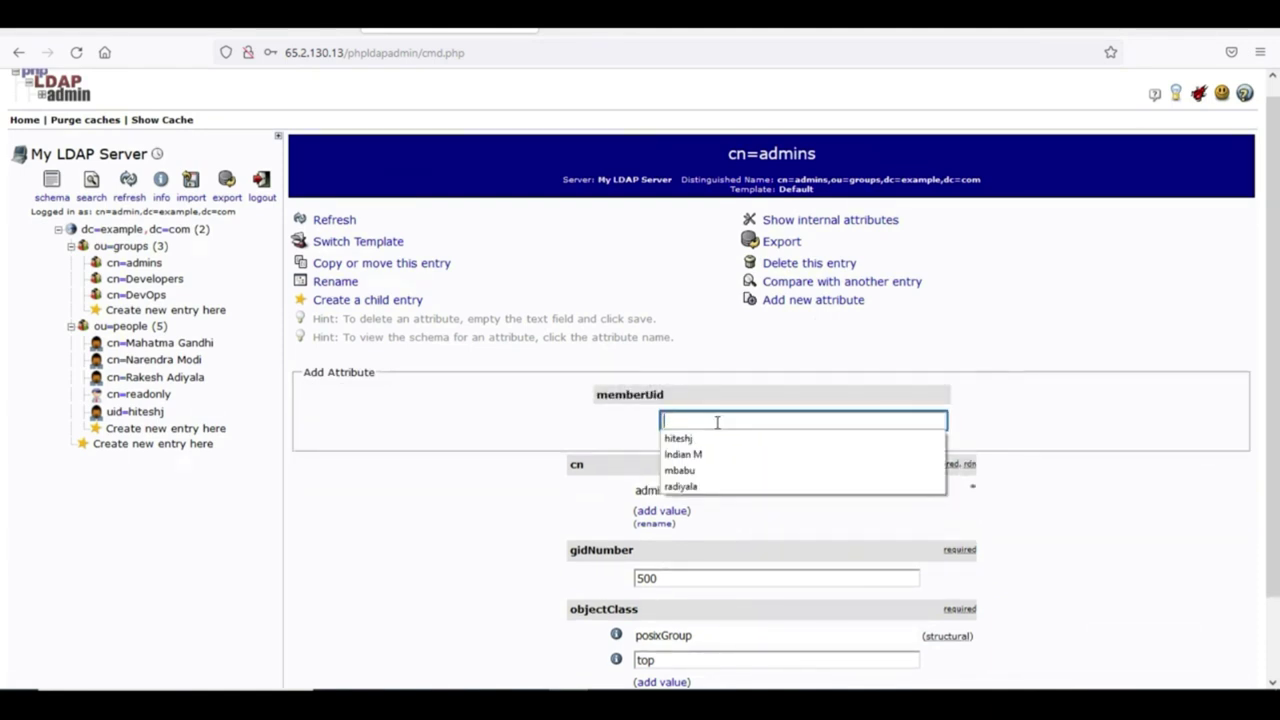
left_click(686, 471)
left_click(742, 423)
key("ctrl+a")
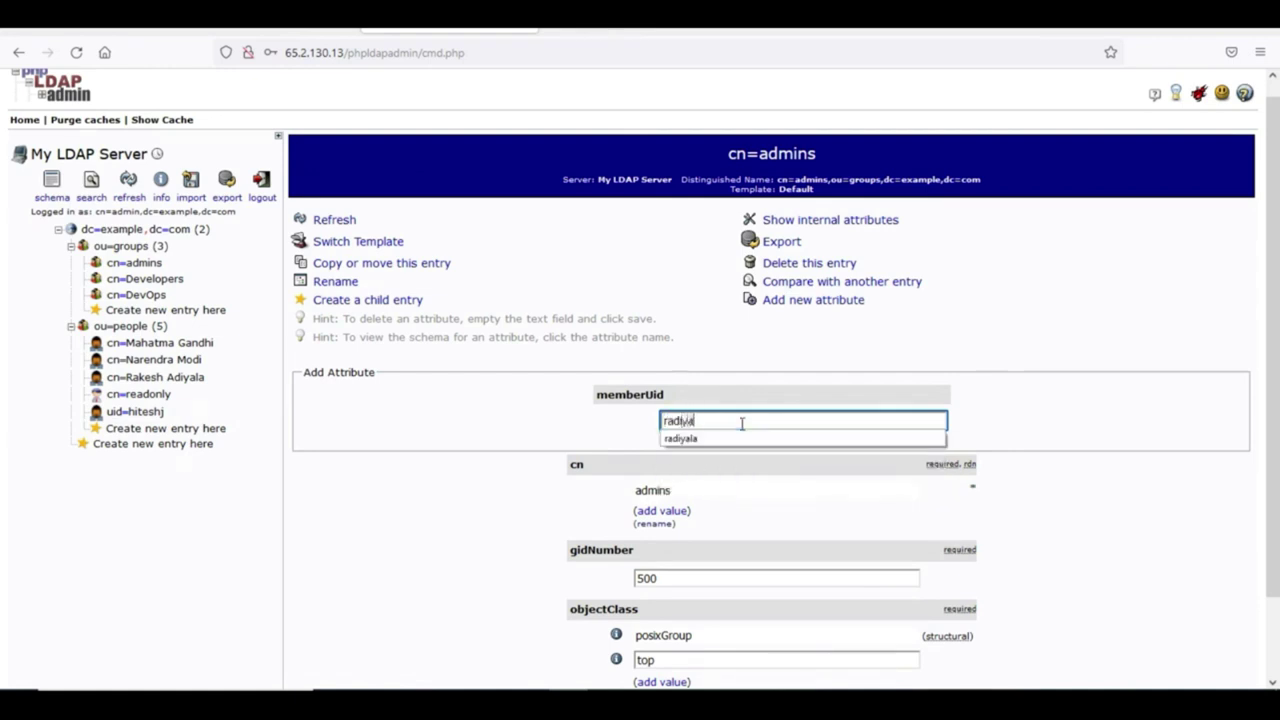
left_click(767, 441)
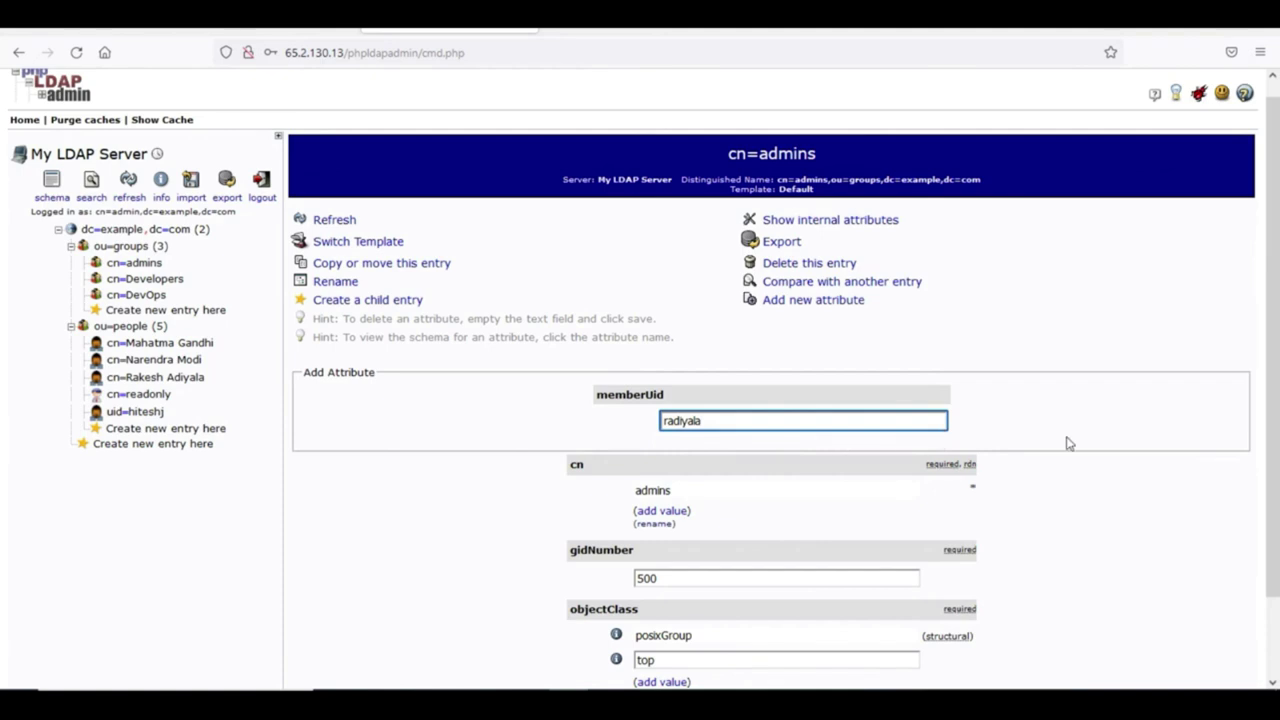
scroll(1270, 450, "down", 2)
left_click(755, 622)
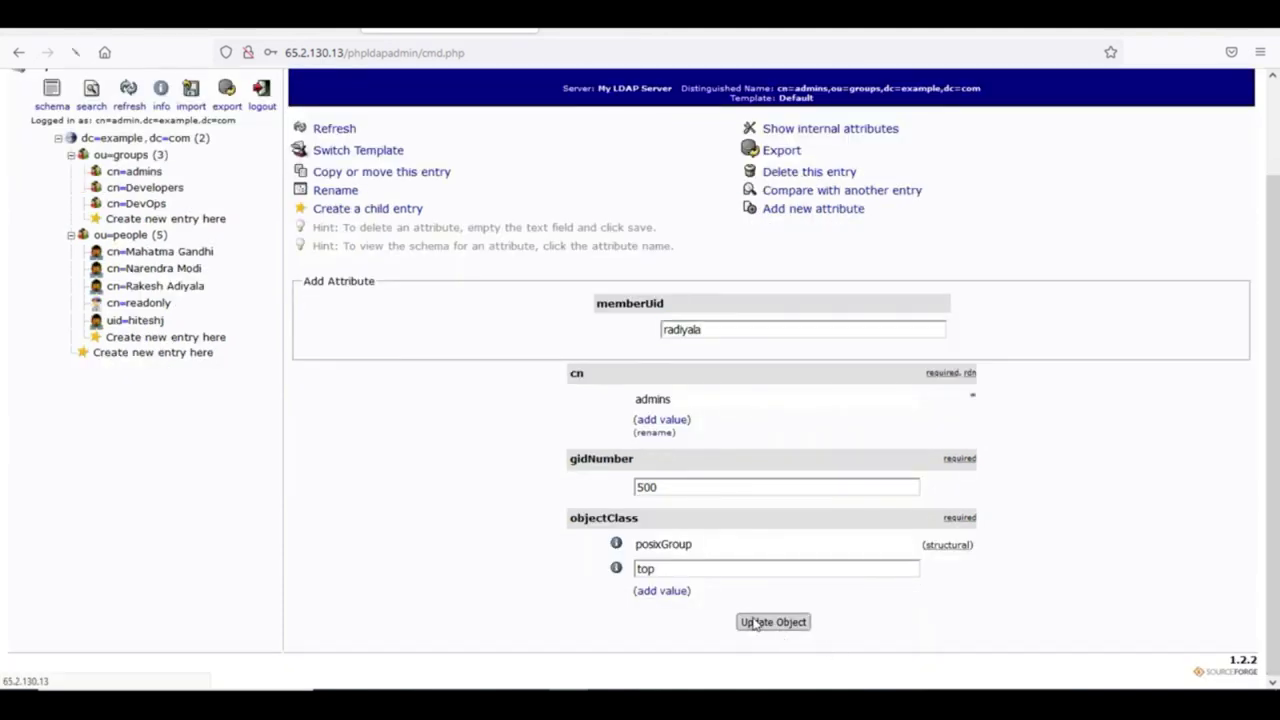
left_click(763, 311)
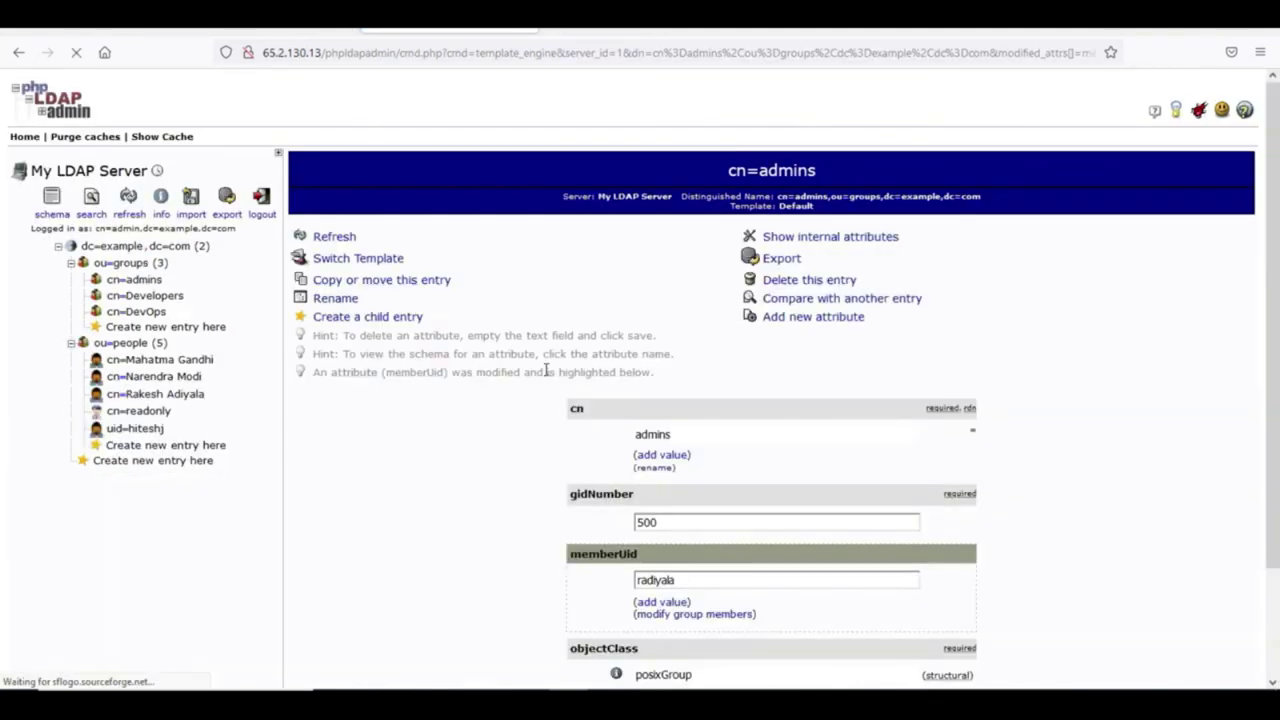
left_click(135, 296)
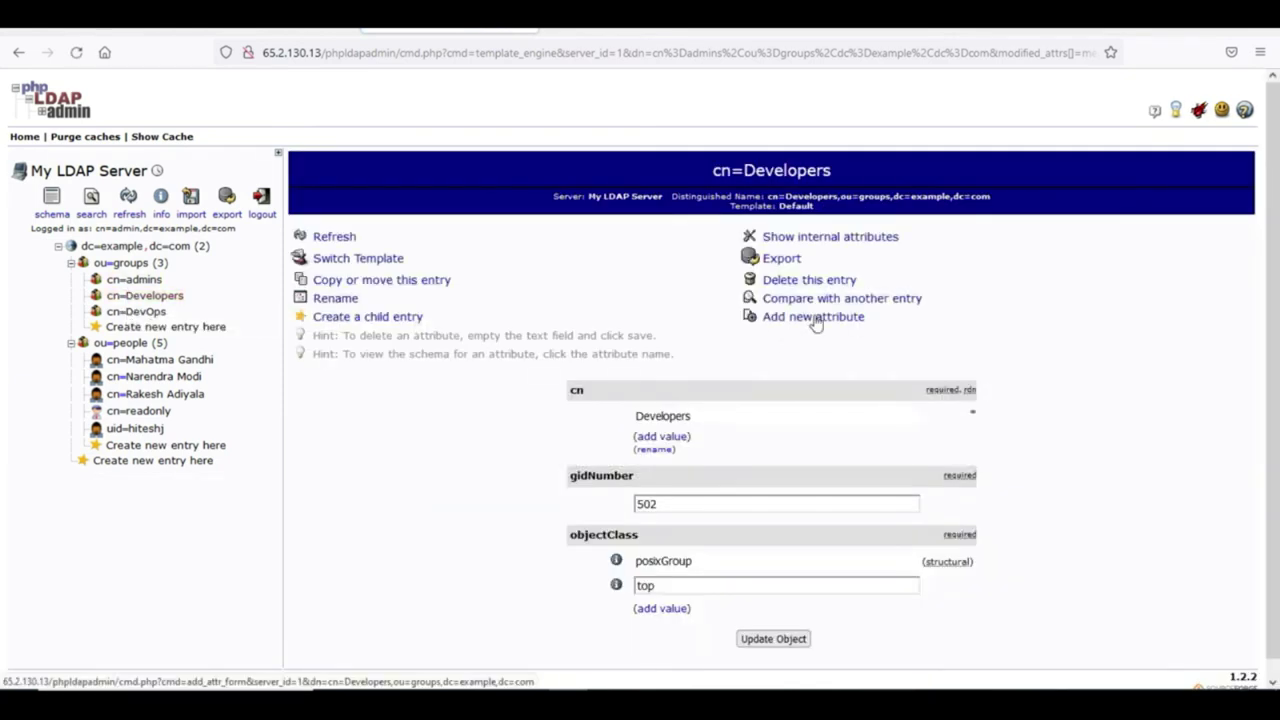
- Add a memberUid with the new Developers user's uid to the Developers group and confirm
left_click(814, 318)
left_click(785, 396)
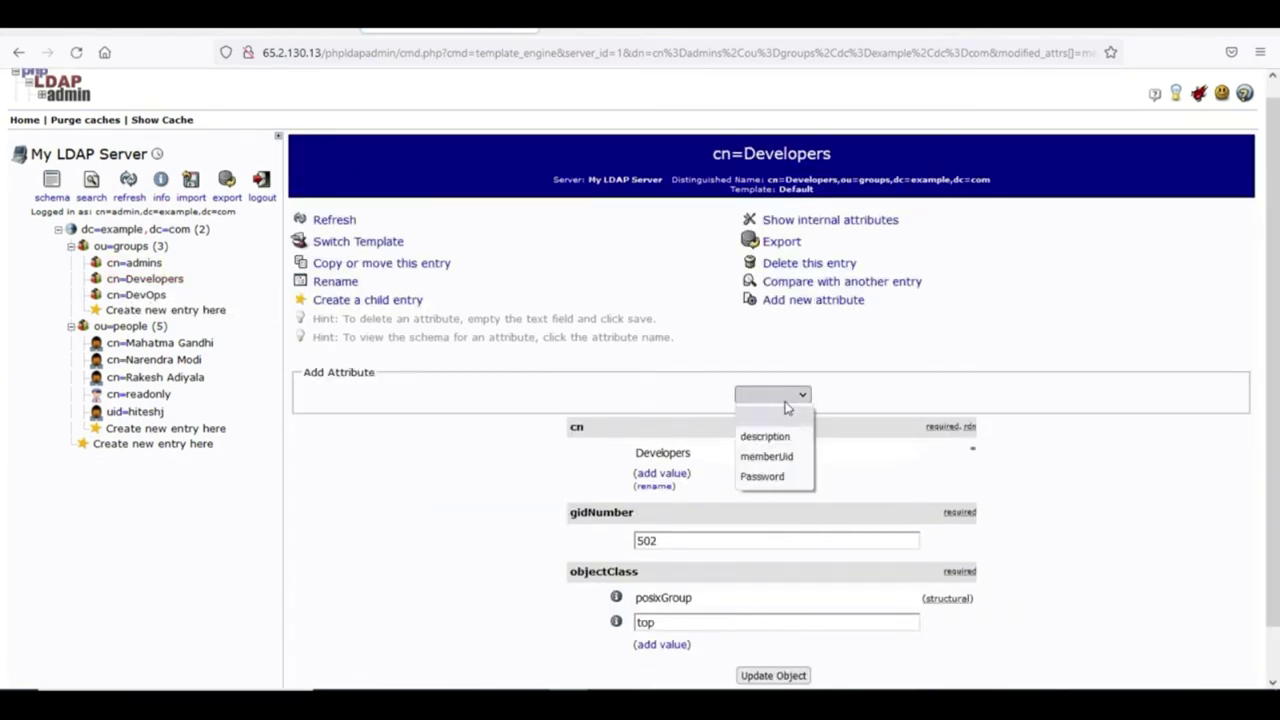
left_click(766, 457)
left_click(731, 415)
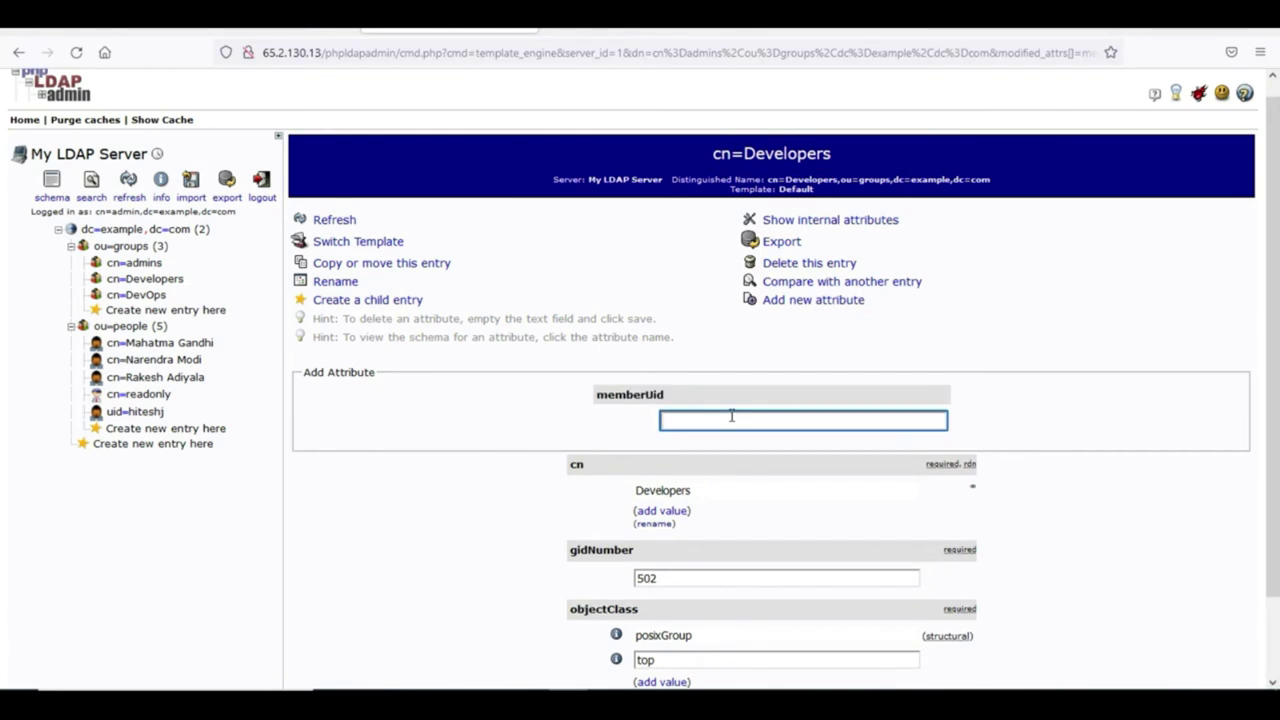
type("m")
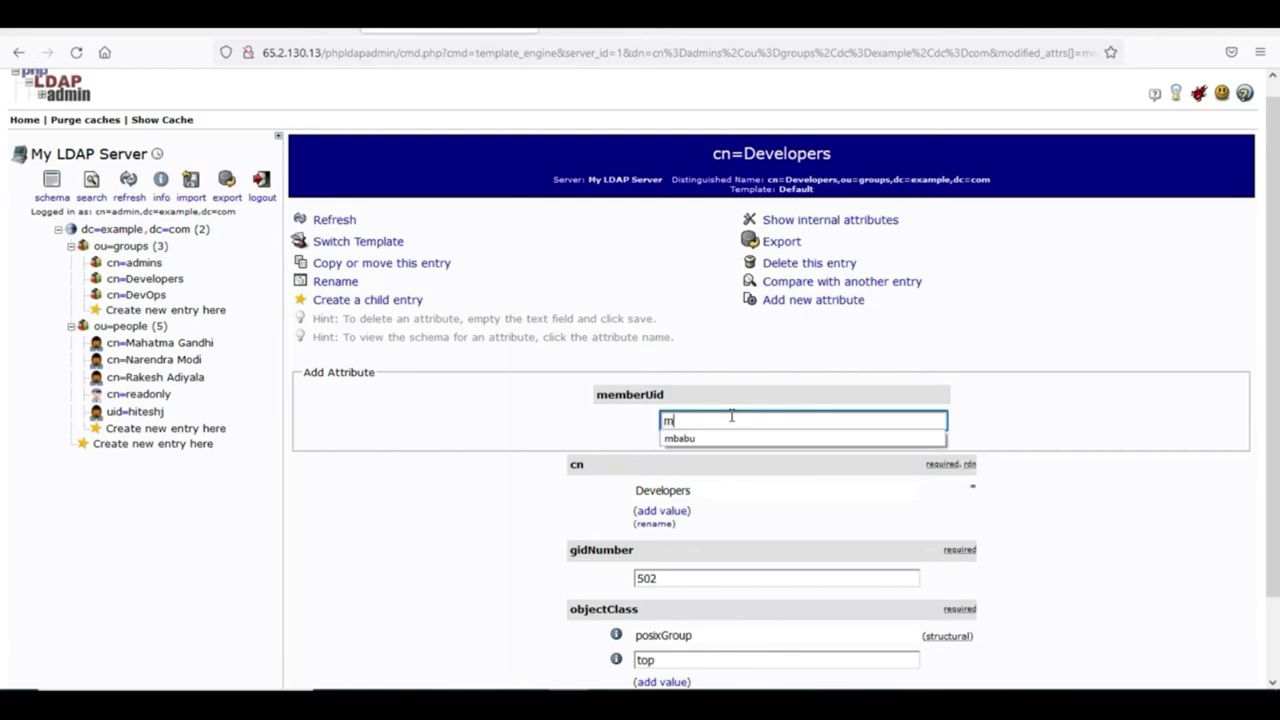
type("gand")
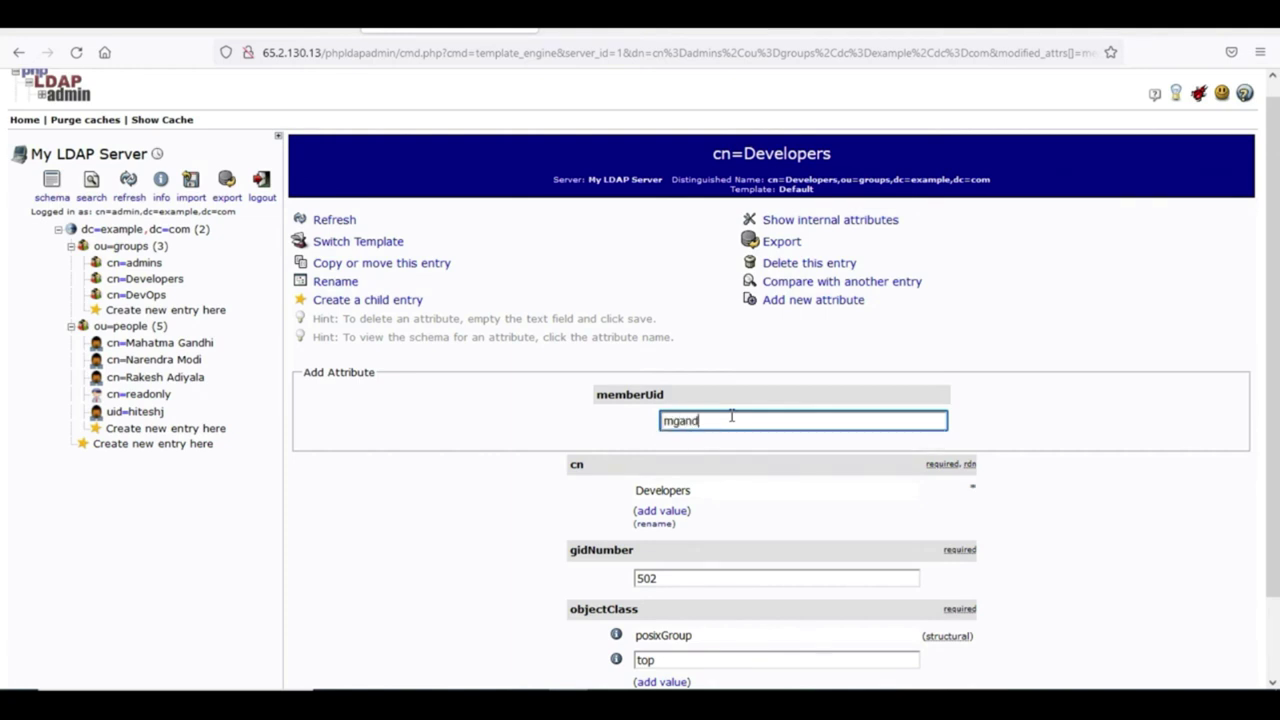
type("hi")
scroll(963, 450, "down", 2)
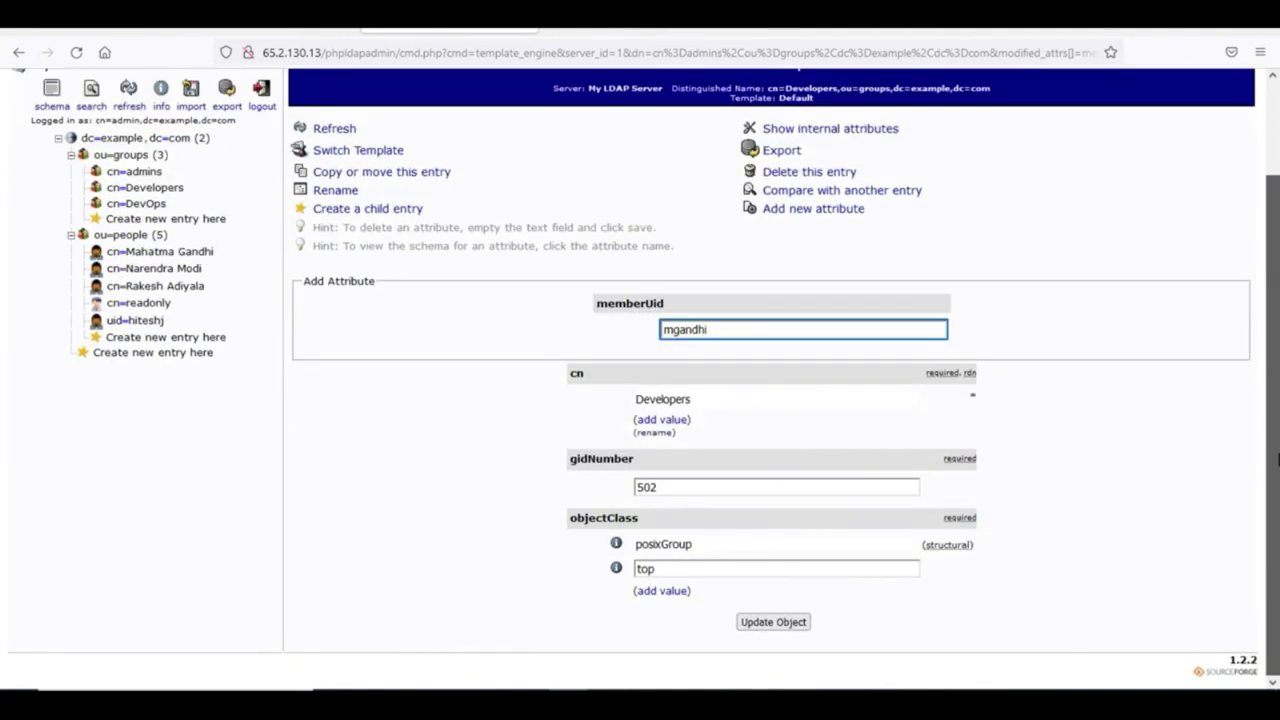
left_click(783, 622)
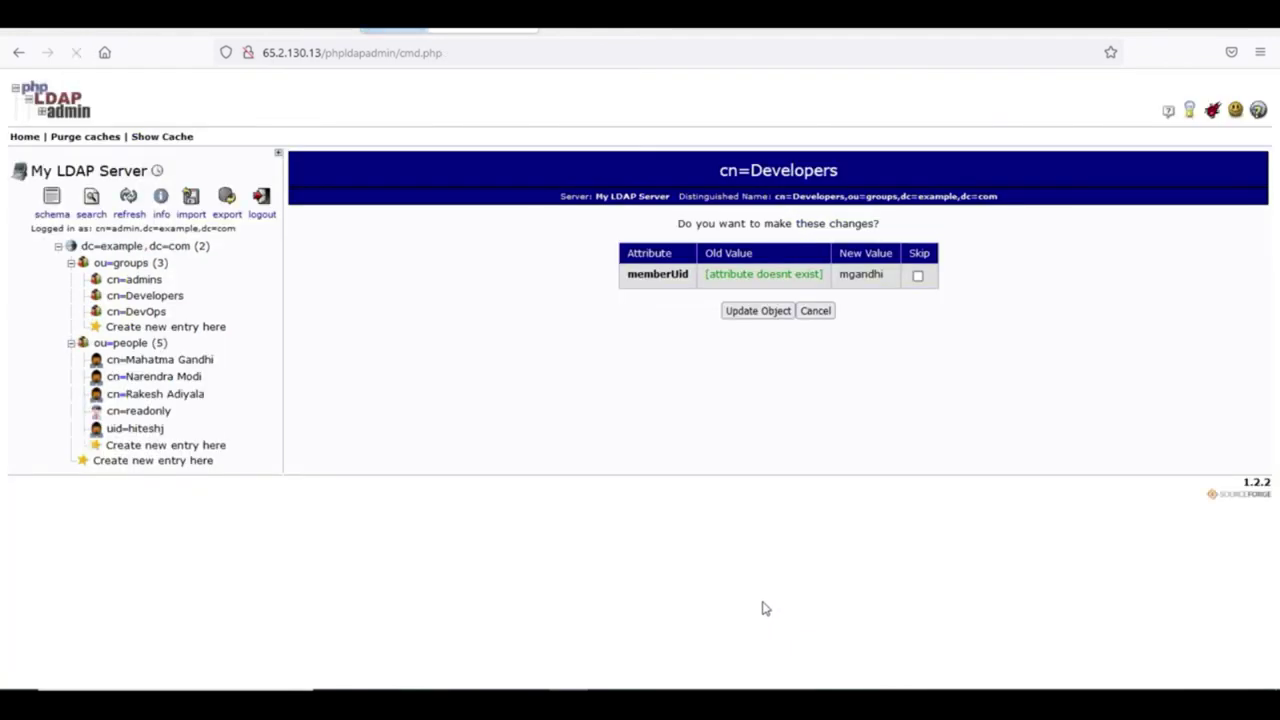
left_click(745, 311)
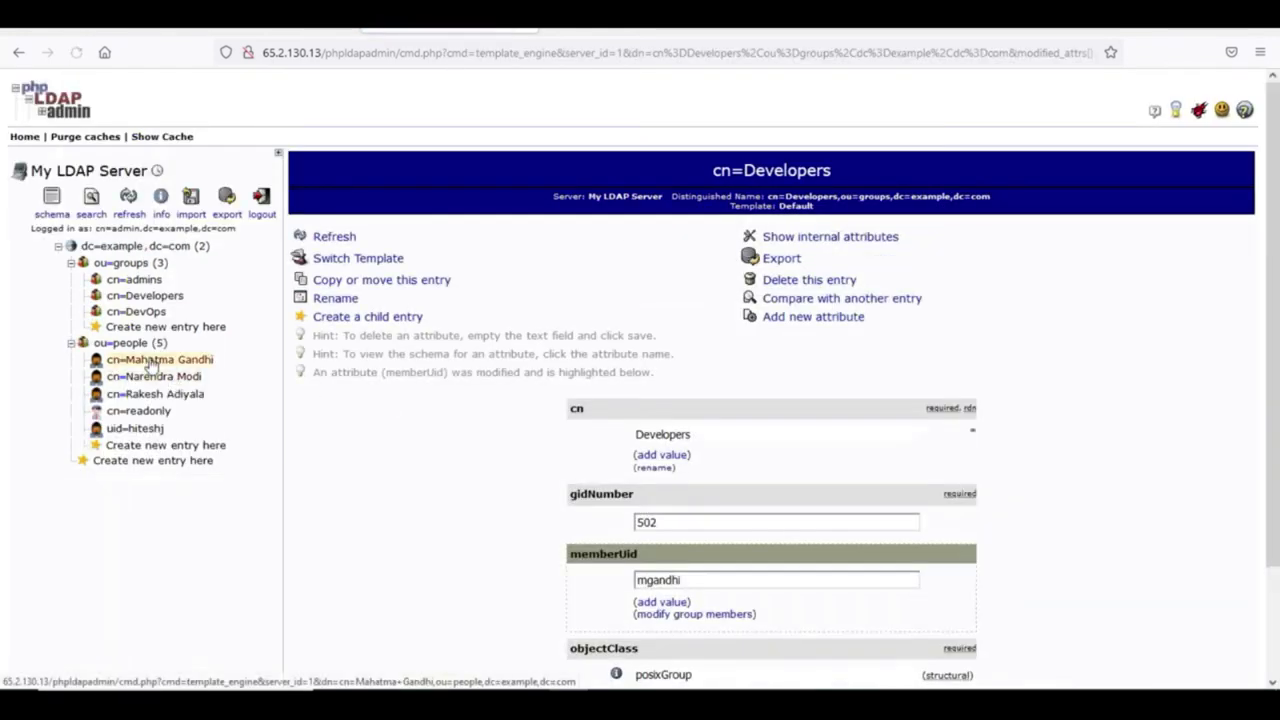
left_click(160, 359)
- Look up the login name of the user with gidNumber 501
left_click_drag(1275, 330, 1276, 660)
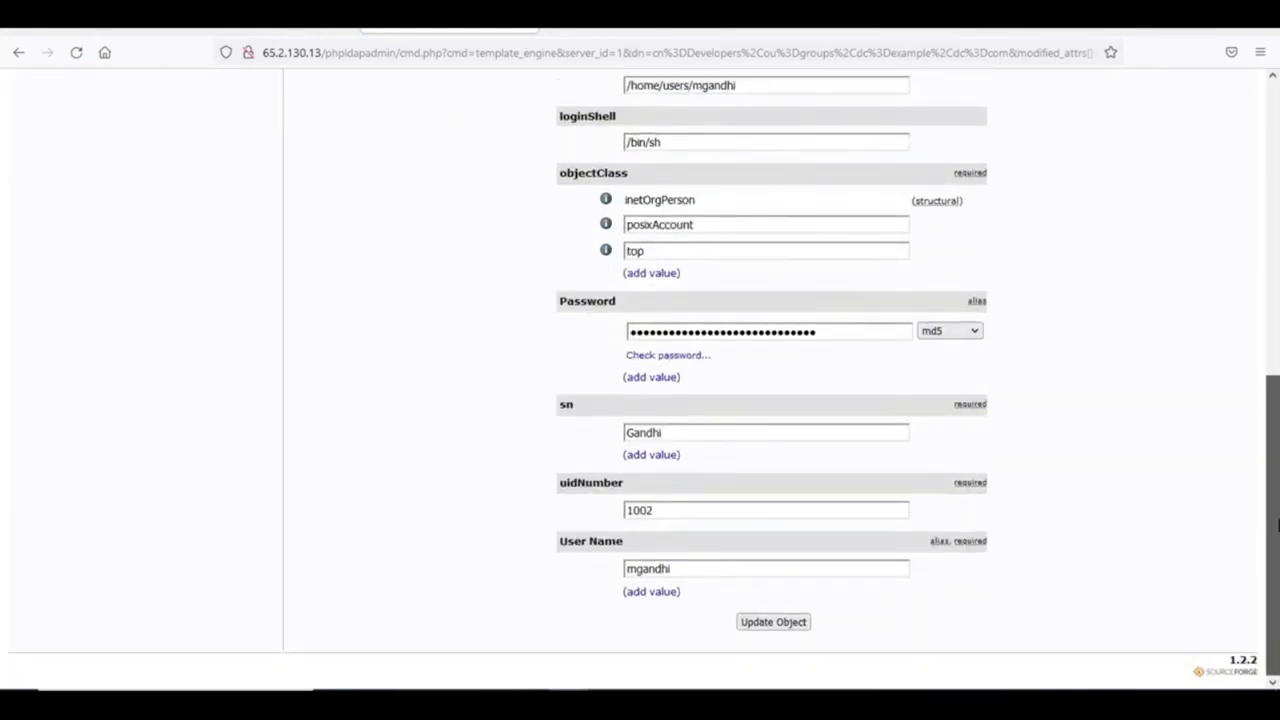
left_click_drag(1277, 525, 1275, 210)
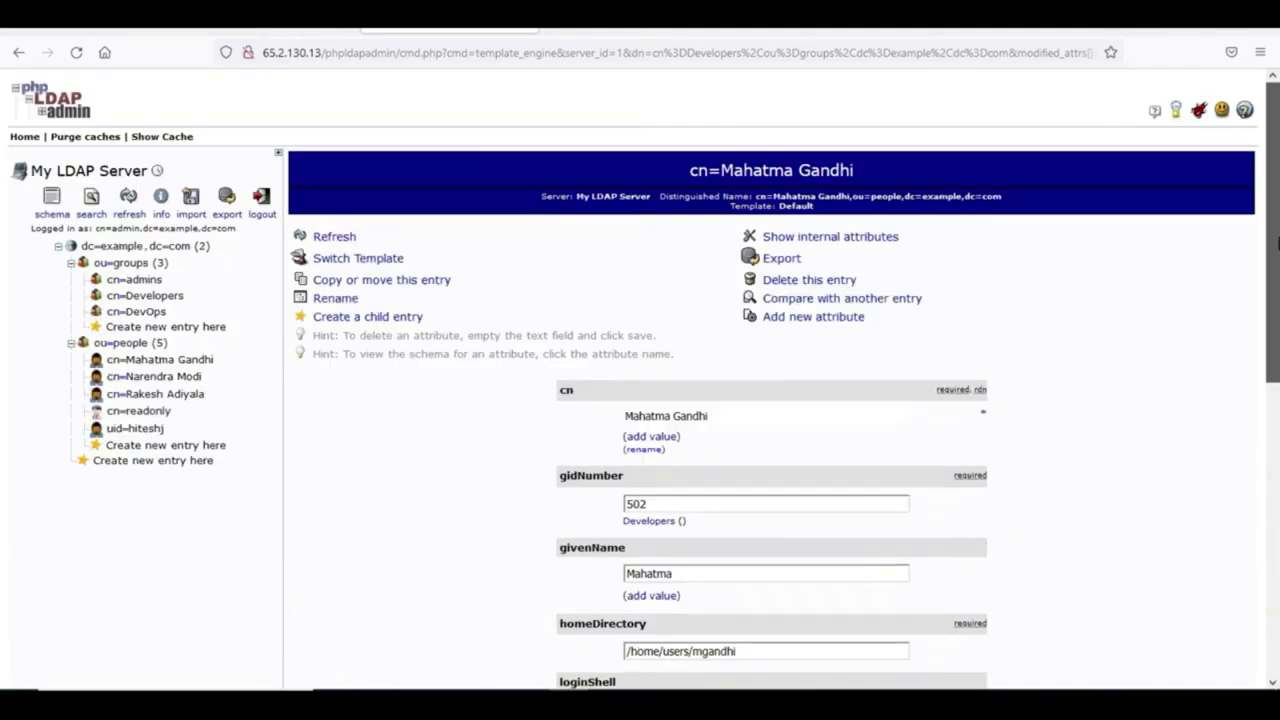
left_click(179, 379)
scroll(754, 567, "down", 10)
left_click(754, 567)
key("ctrl+a")
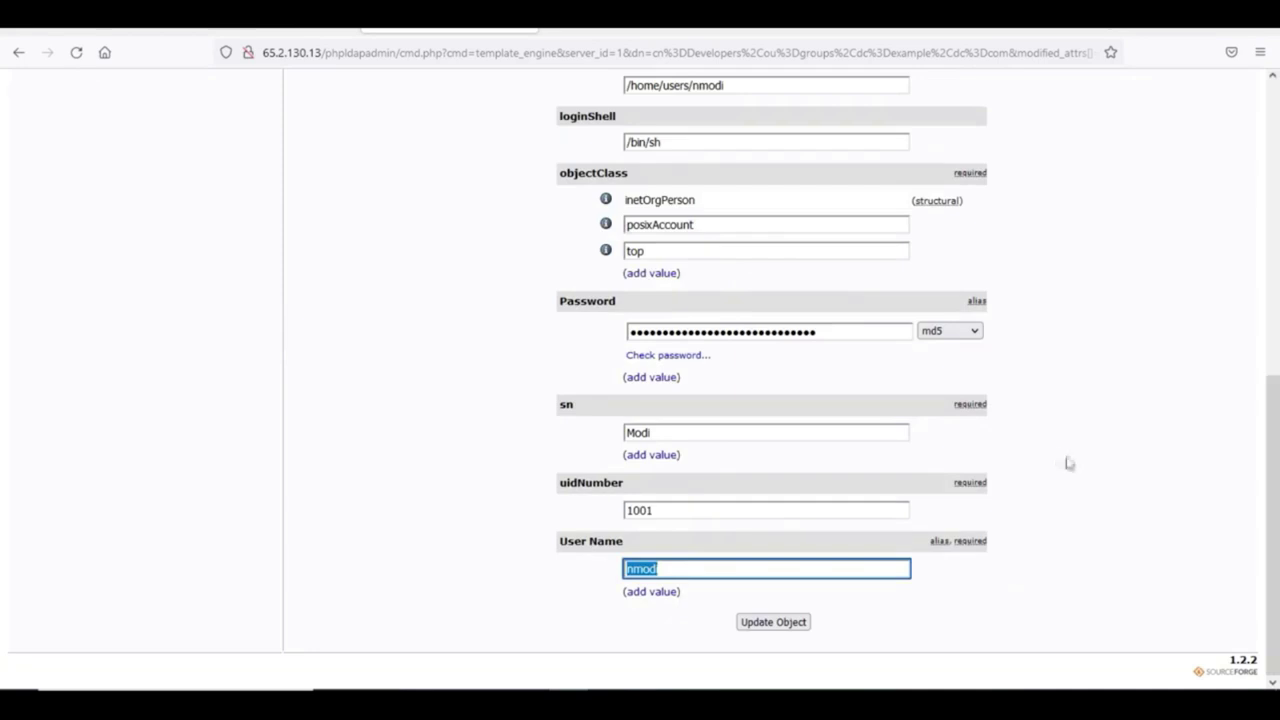
left_click_drag(1273, 480, 1273, 185)
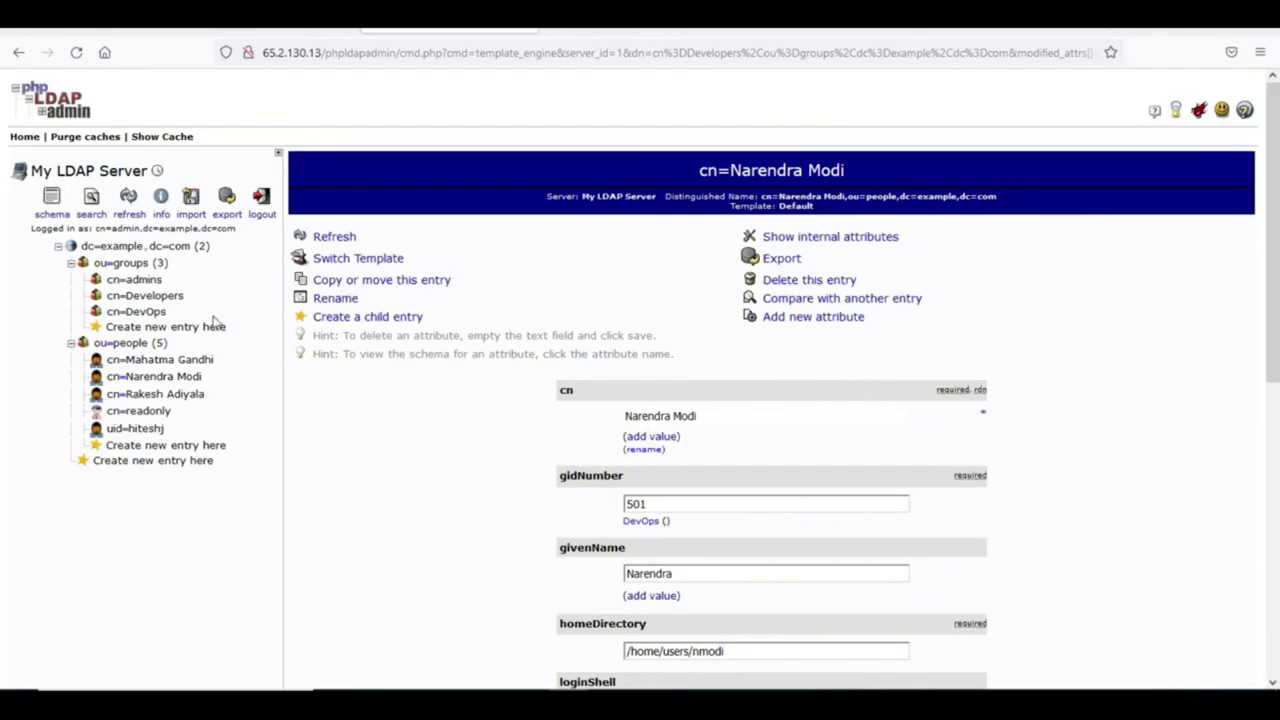
- Add that login as a memberUid of the DevOps group, confirm, and return to Jenkins
left_click(142, 311)
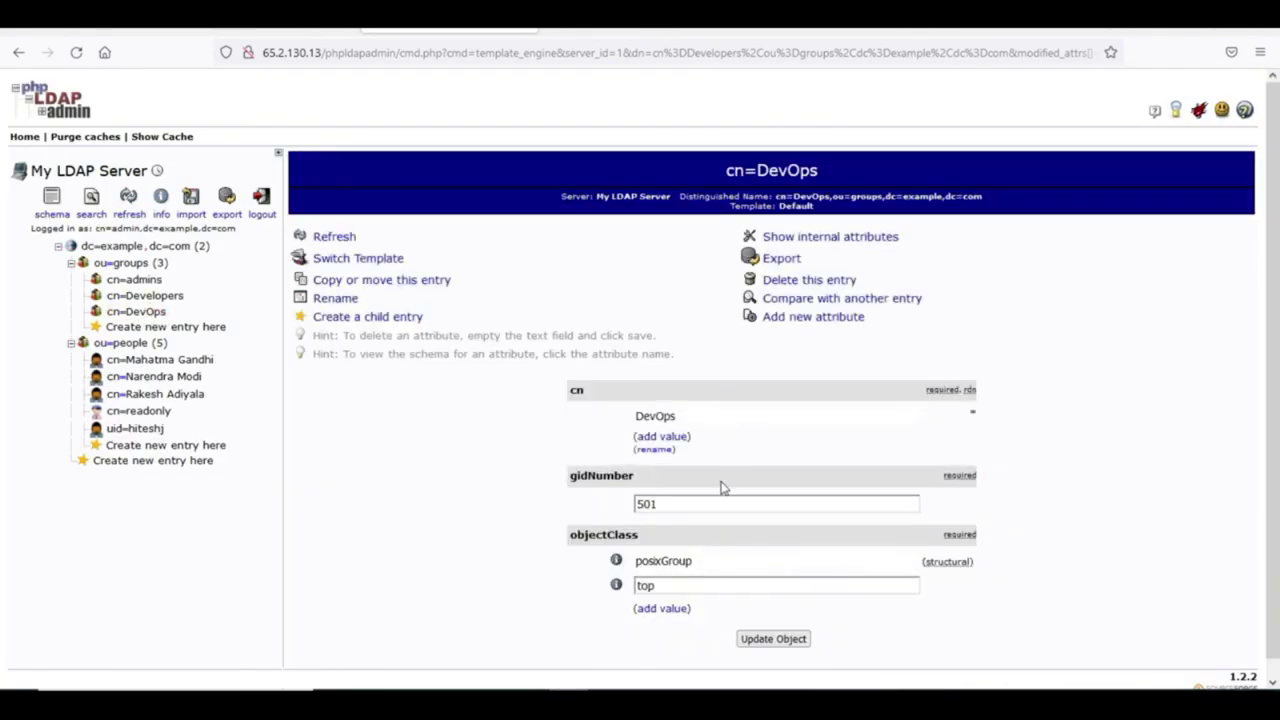
left_click(810, 317)
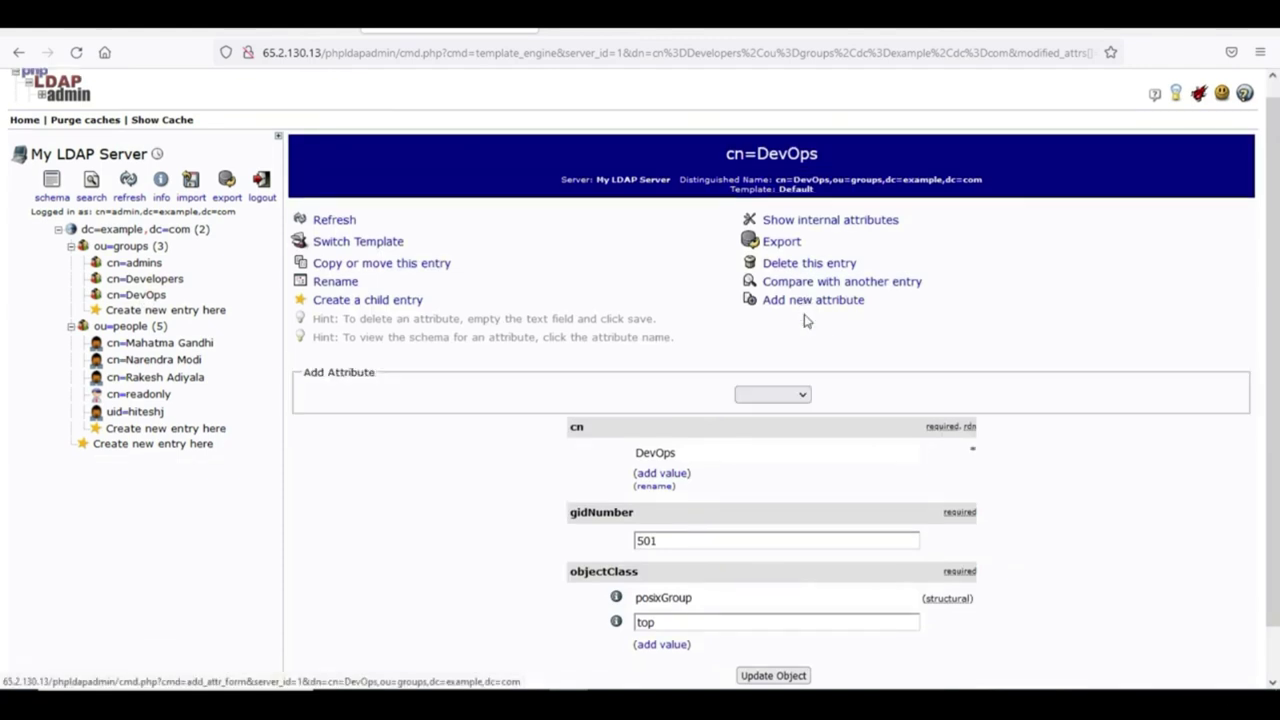
left_click(778, 393)
left_click(770, 457)
left_click(740, 425)
type("nmodi")
scroll(1270, 600, "down", 1)
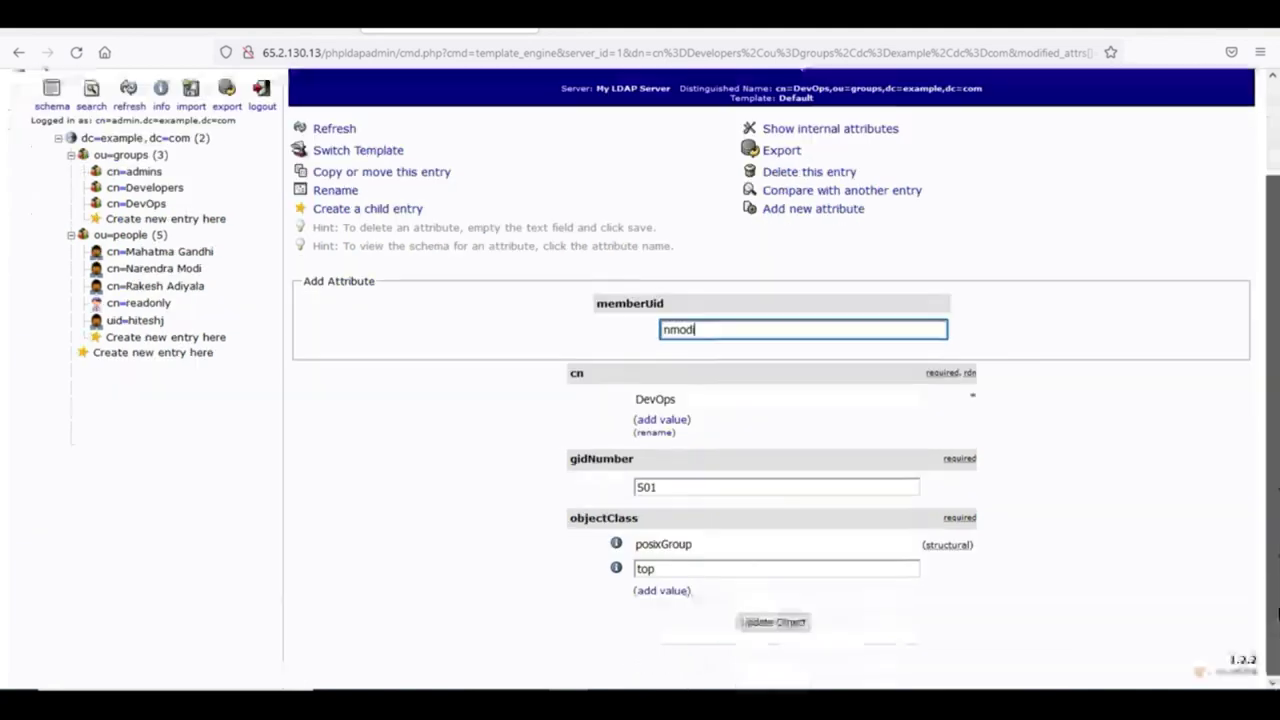
left_click(775, 628)
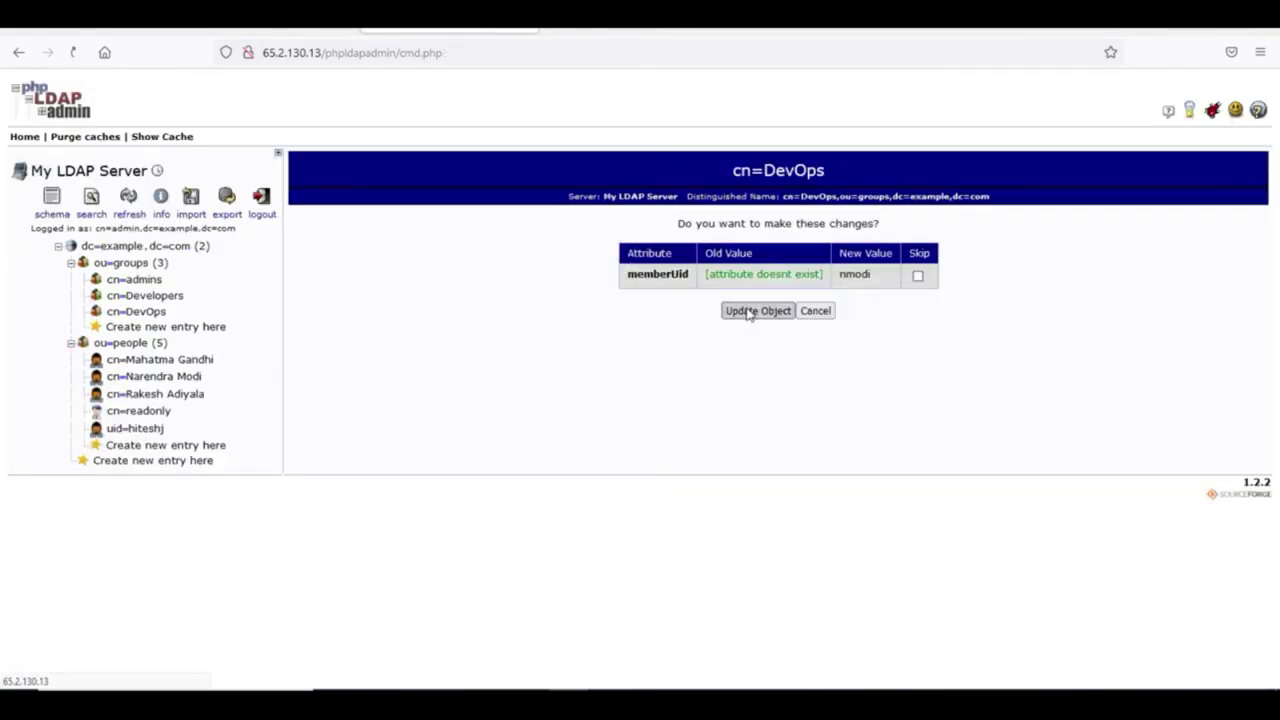
left_click(757, 311)
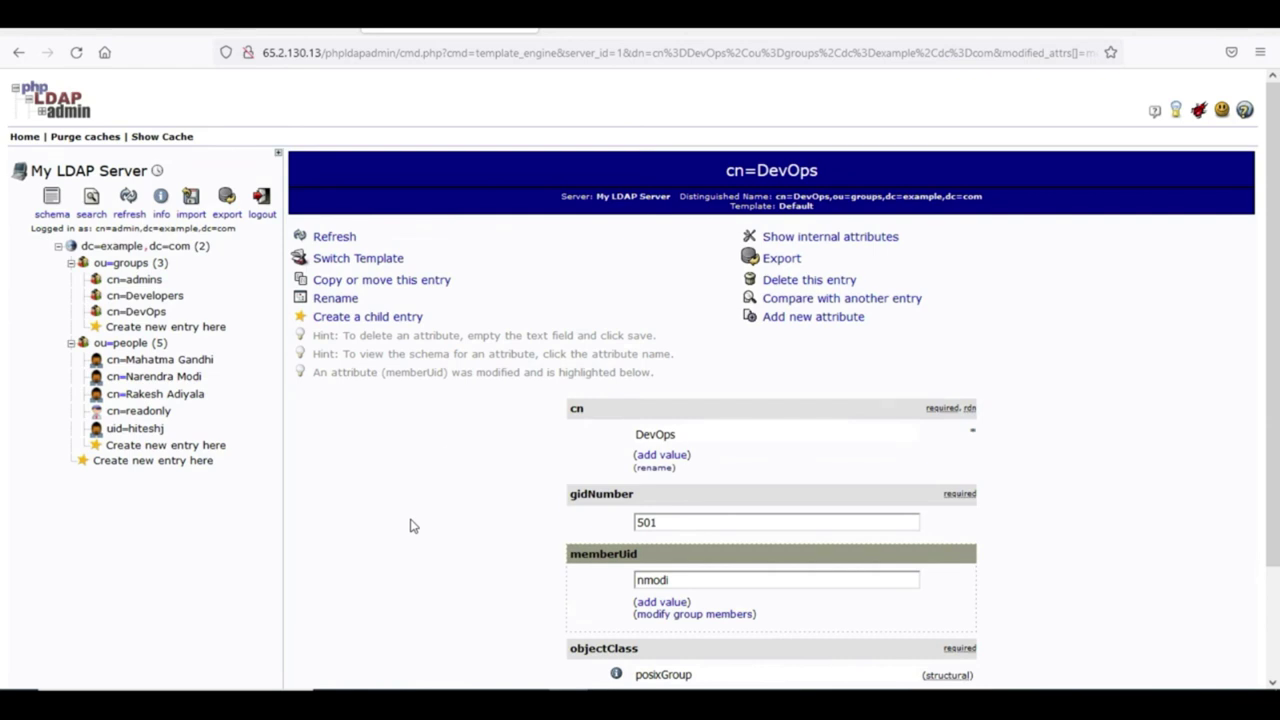
left_click(767, 40)
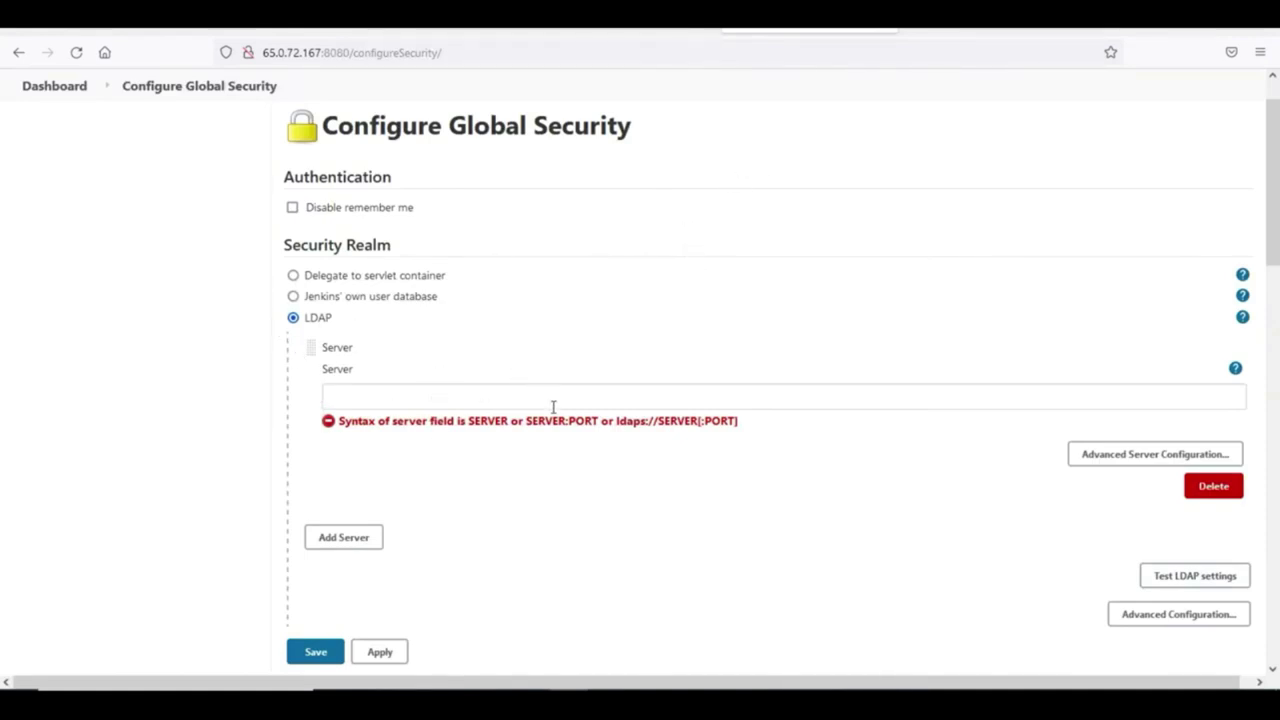
- Copy the LDAP server address 172.31.43.210:389 from the notes into Jenkins's Server field
key("alt+Tab")
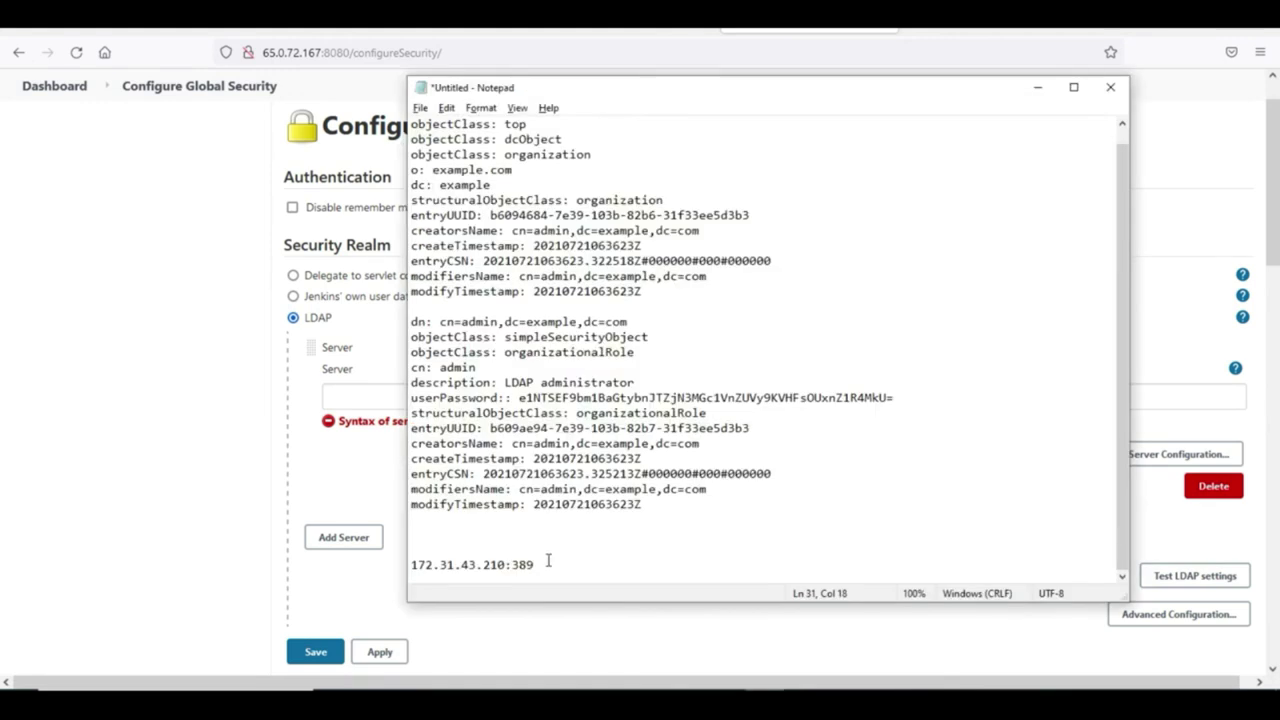
left_click_drag(540, 565, 411, 565)
key("ctrl+c")
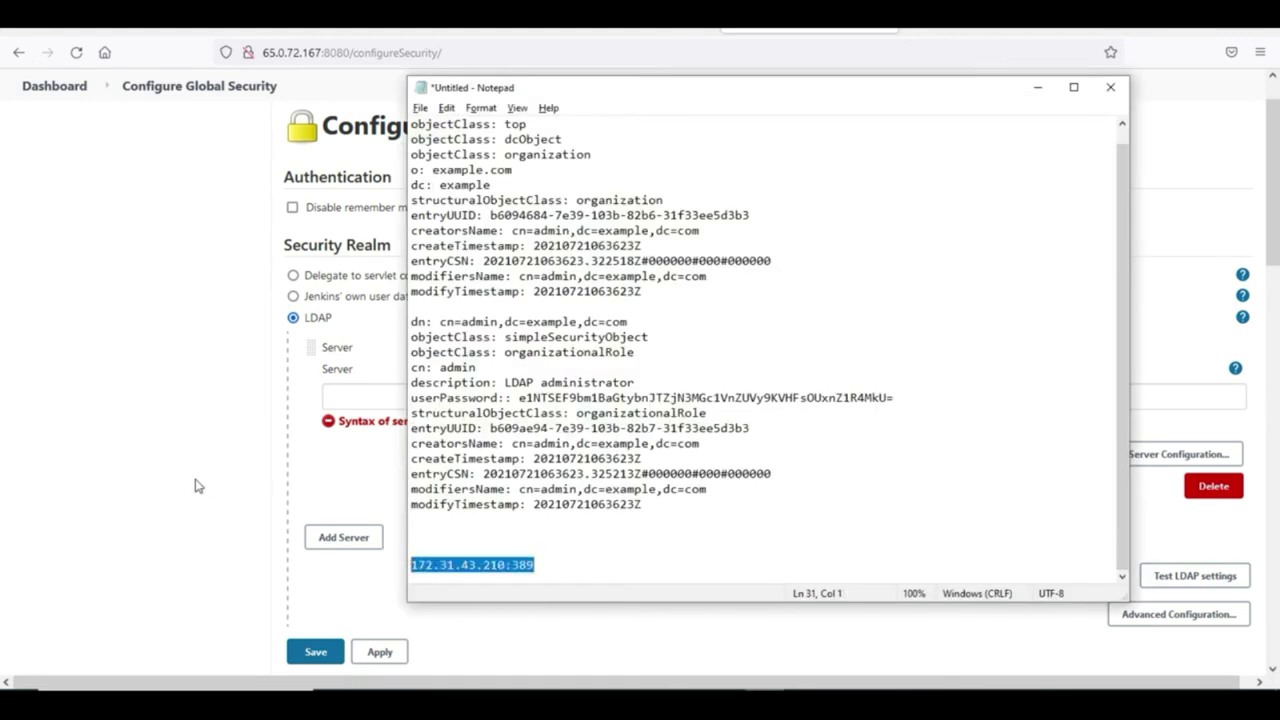
left_click(203, 486)
left_click(454, 397)
key("ctrl+v")
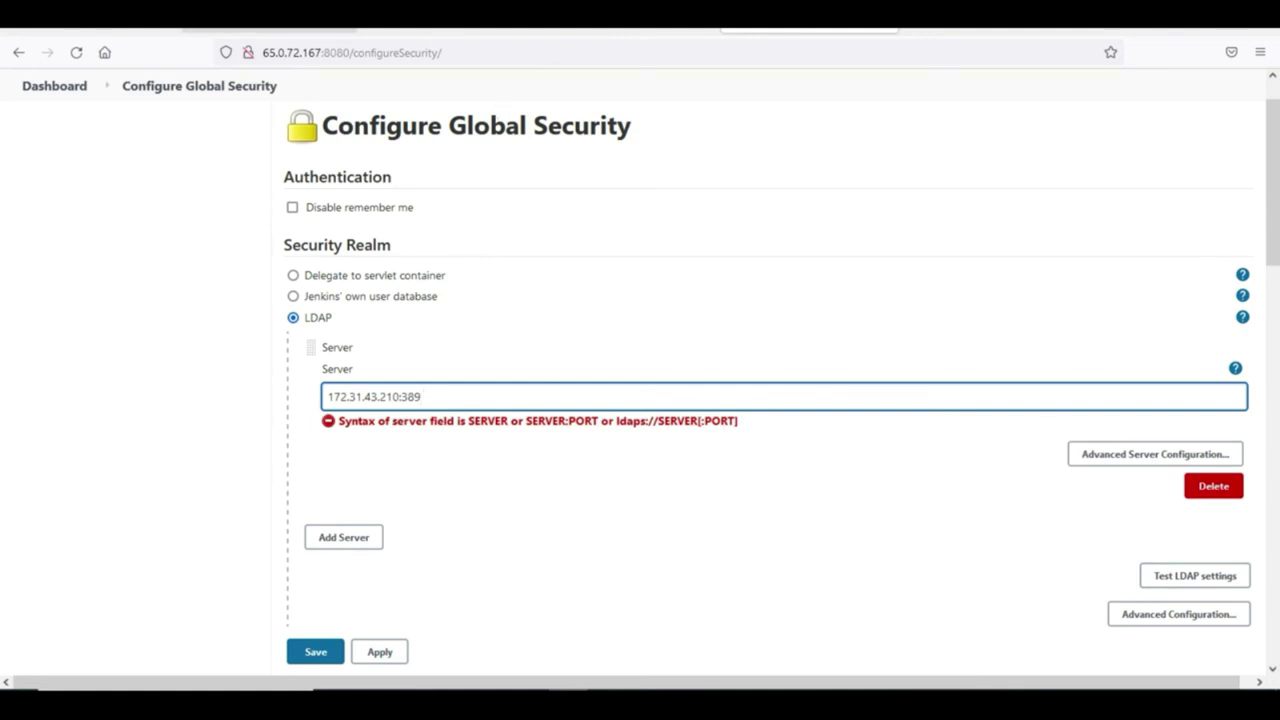
left_click(432, 300)
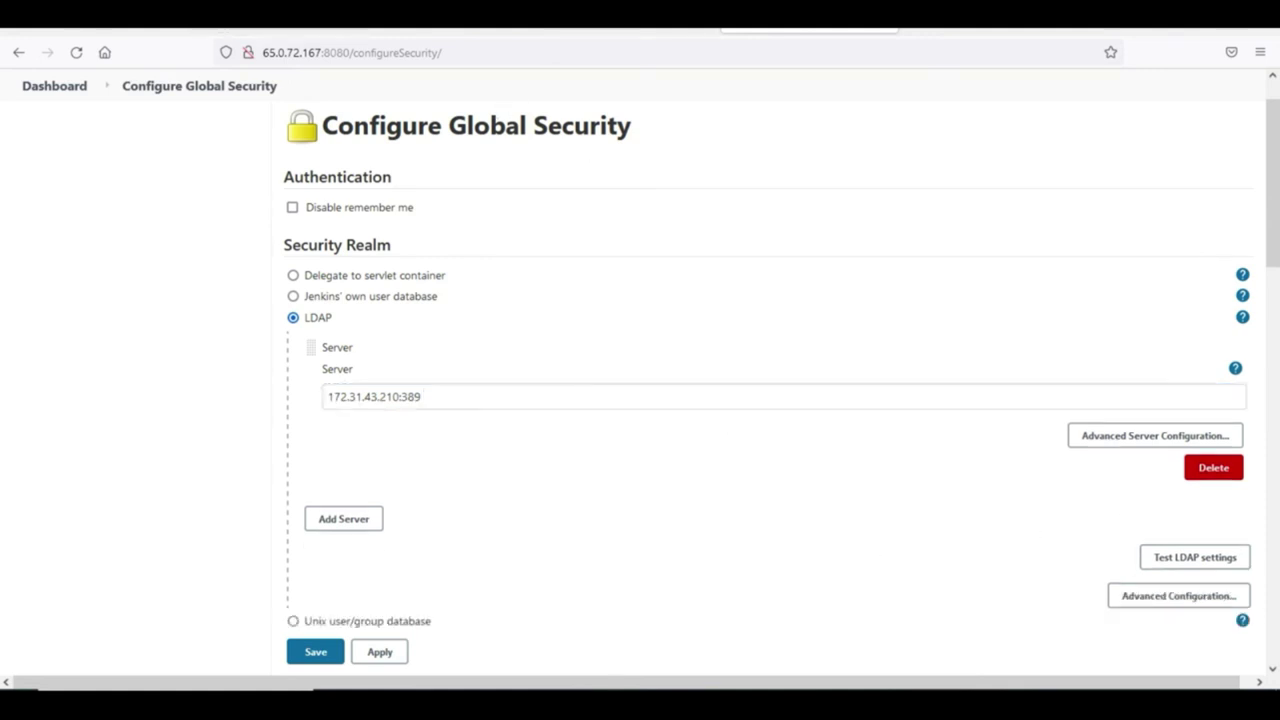
- Copy the base dc=example,dc=com from the notes into the advanced root DN field
left_click(1114, 435)
scroll(1277, 237, "down", 2)
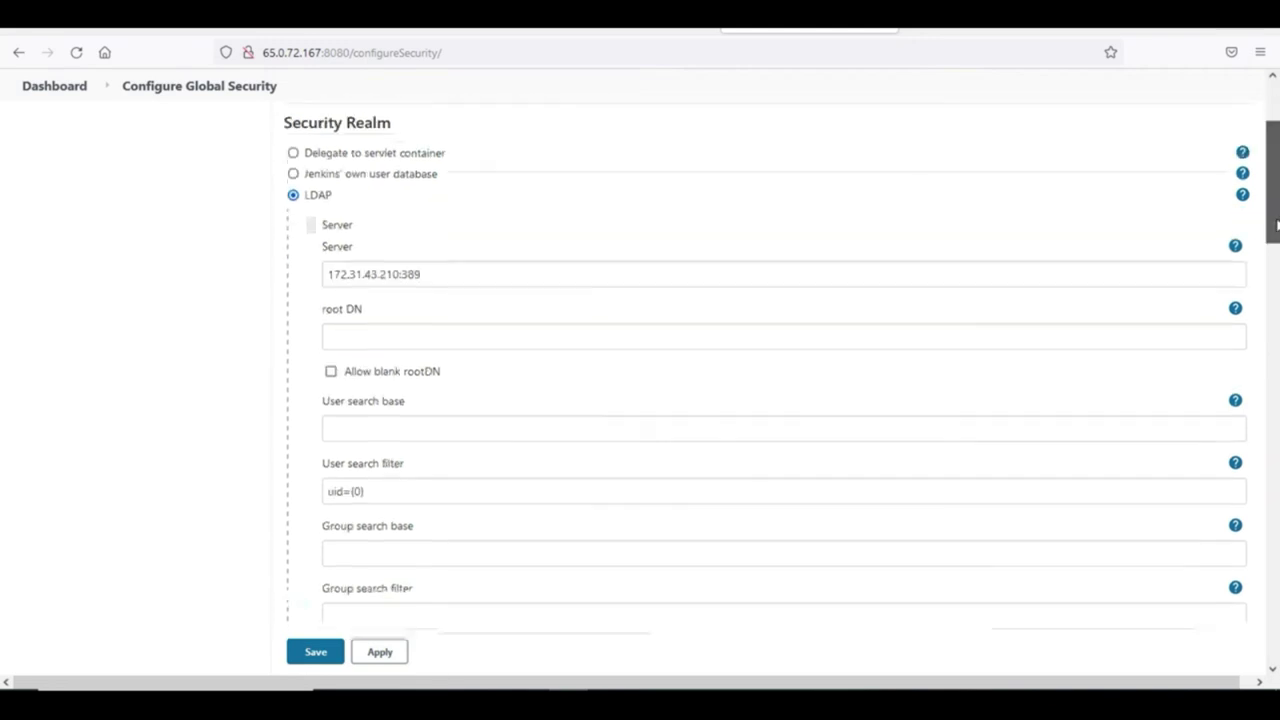
left_click(488, 339)
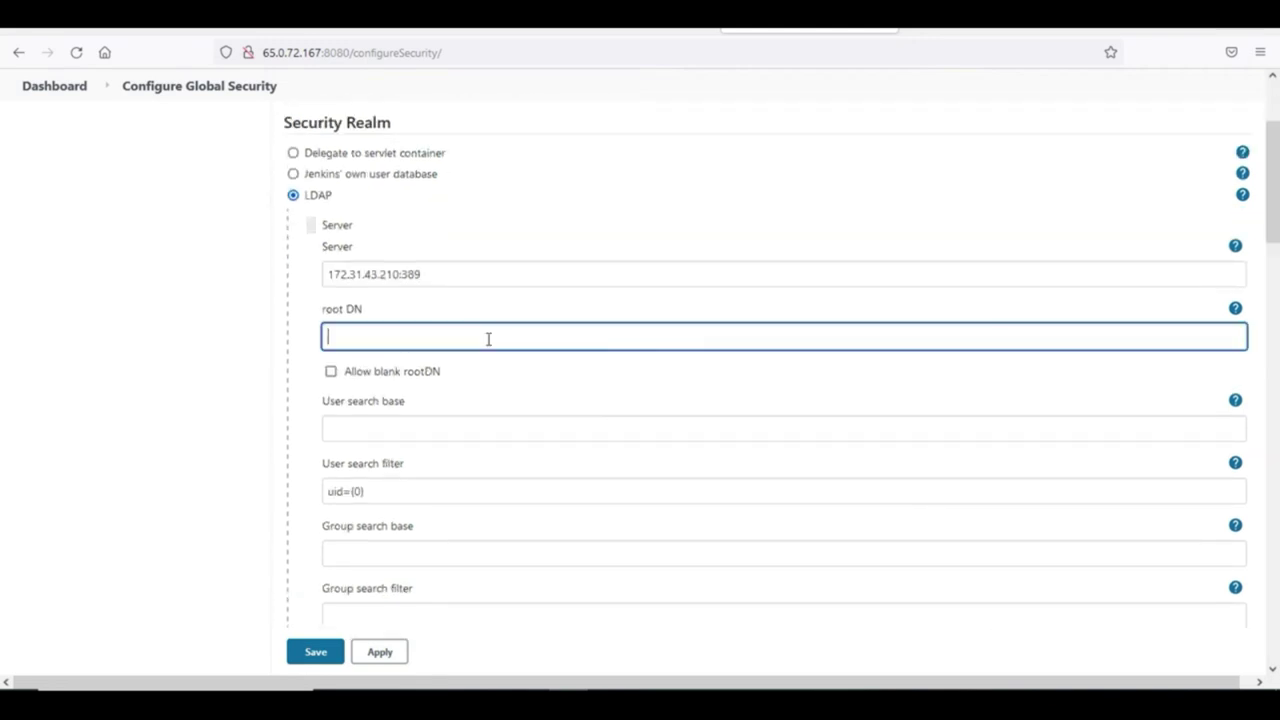
left_click(176, 705)
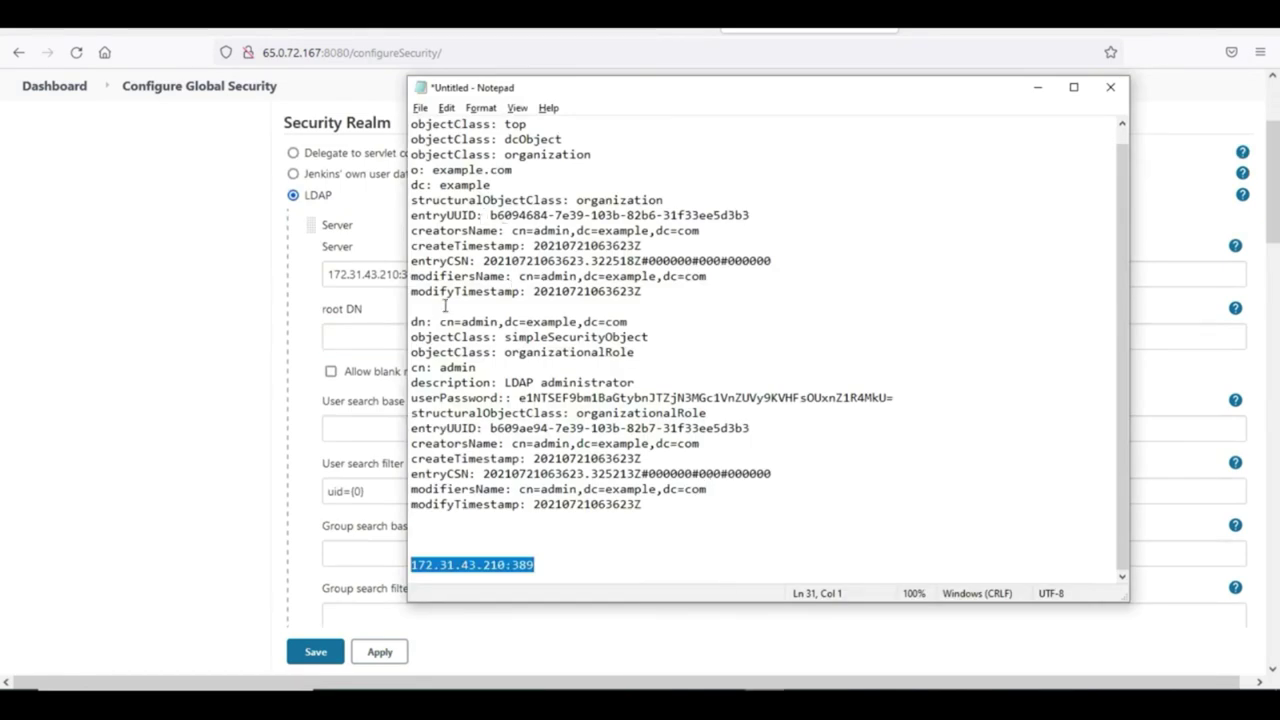
left_click_drag(440, 322, 628, 322)
key("ctrl+c")
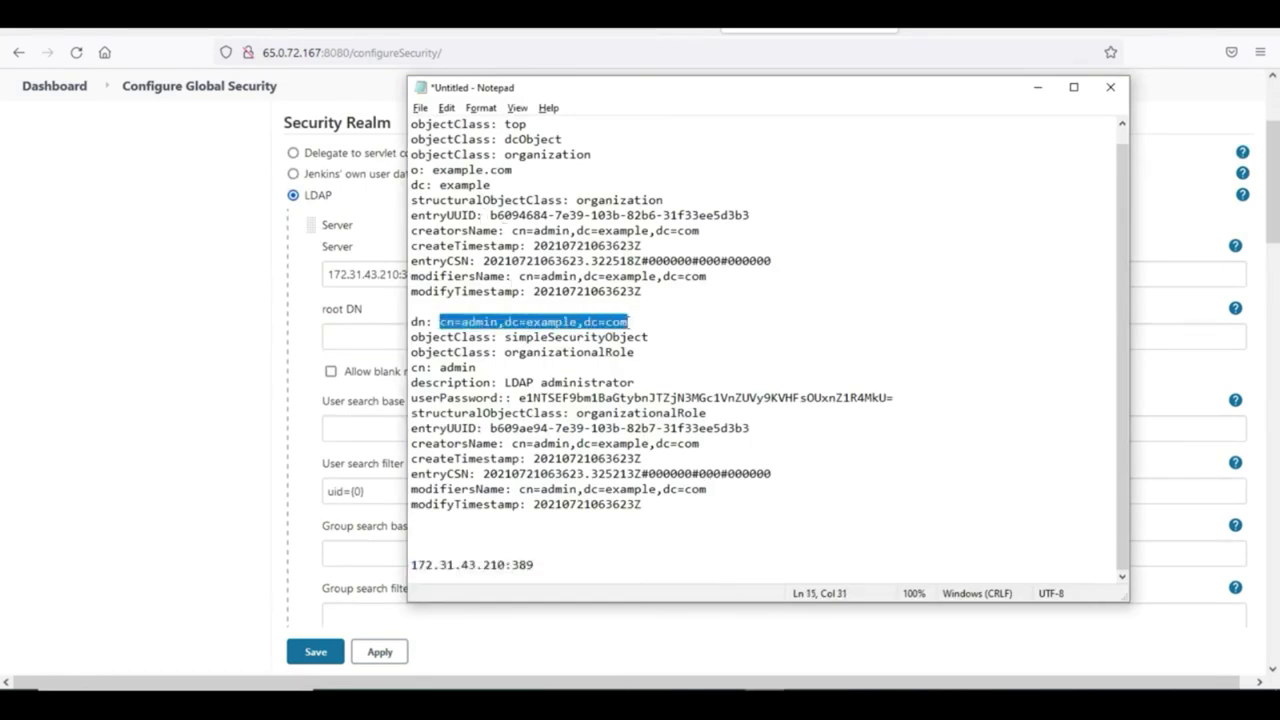
left_click(628, 322)
left_click_drag(504, 322, 648, 324)
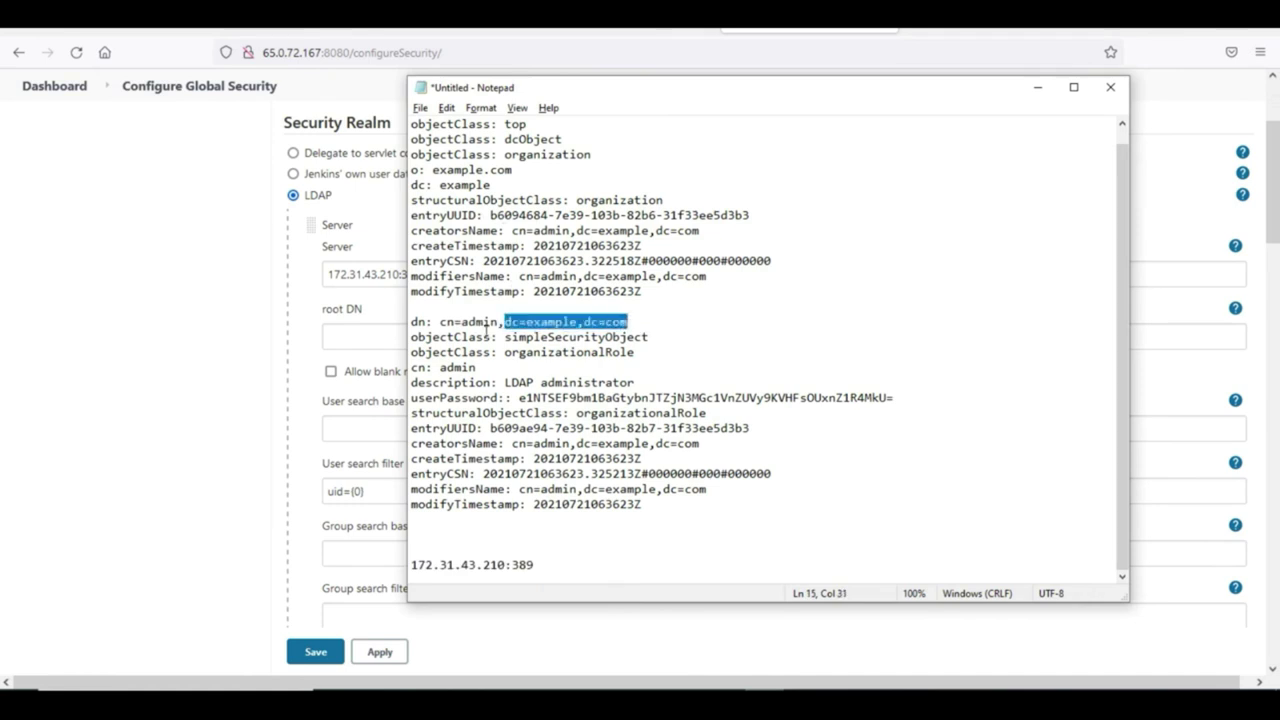
left_click(360, 338)
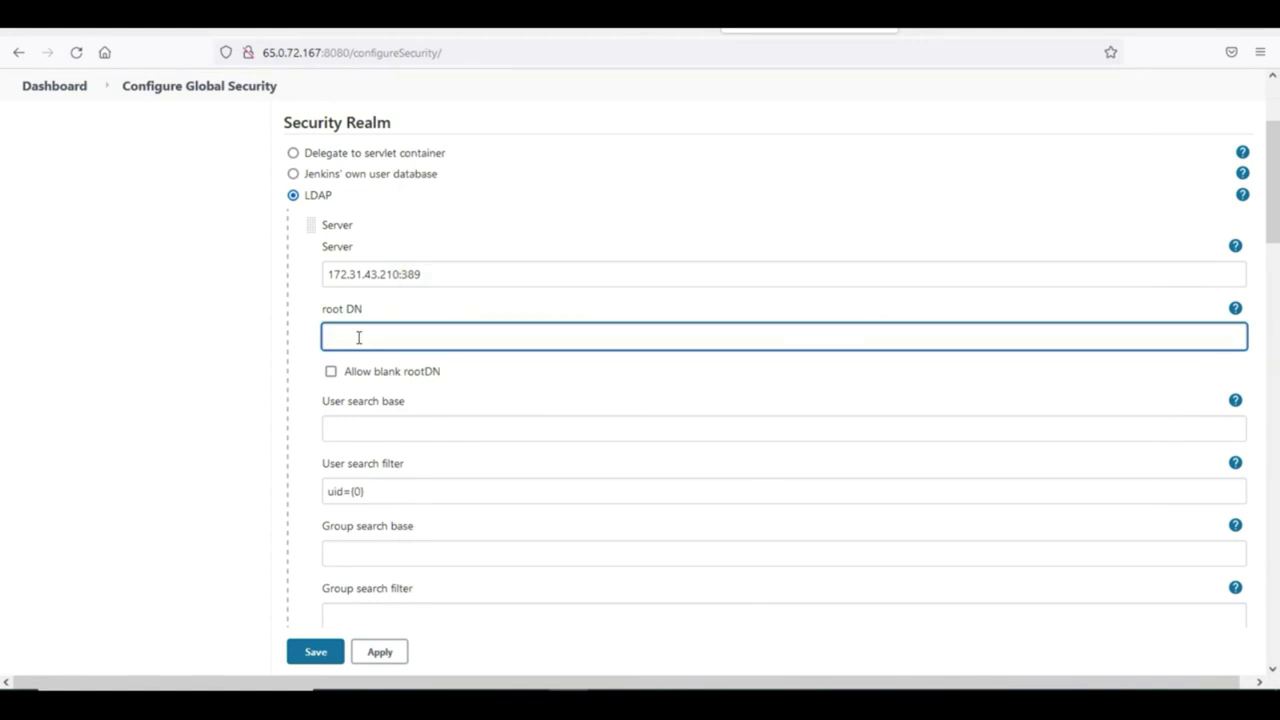
key("ctrl+v")
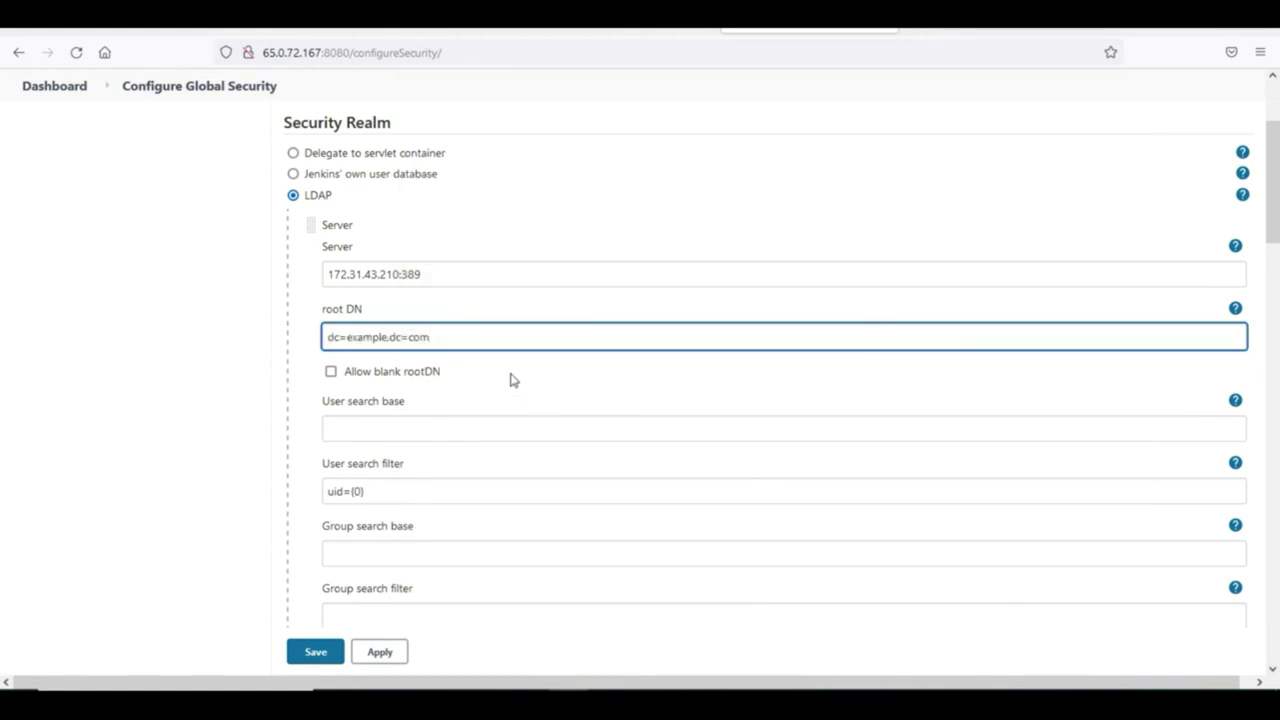
left_click(478, 428)
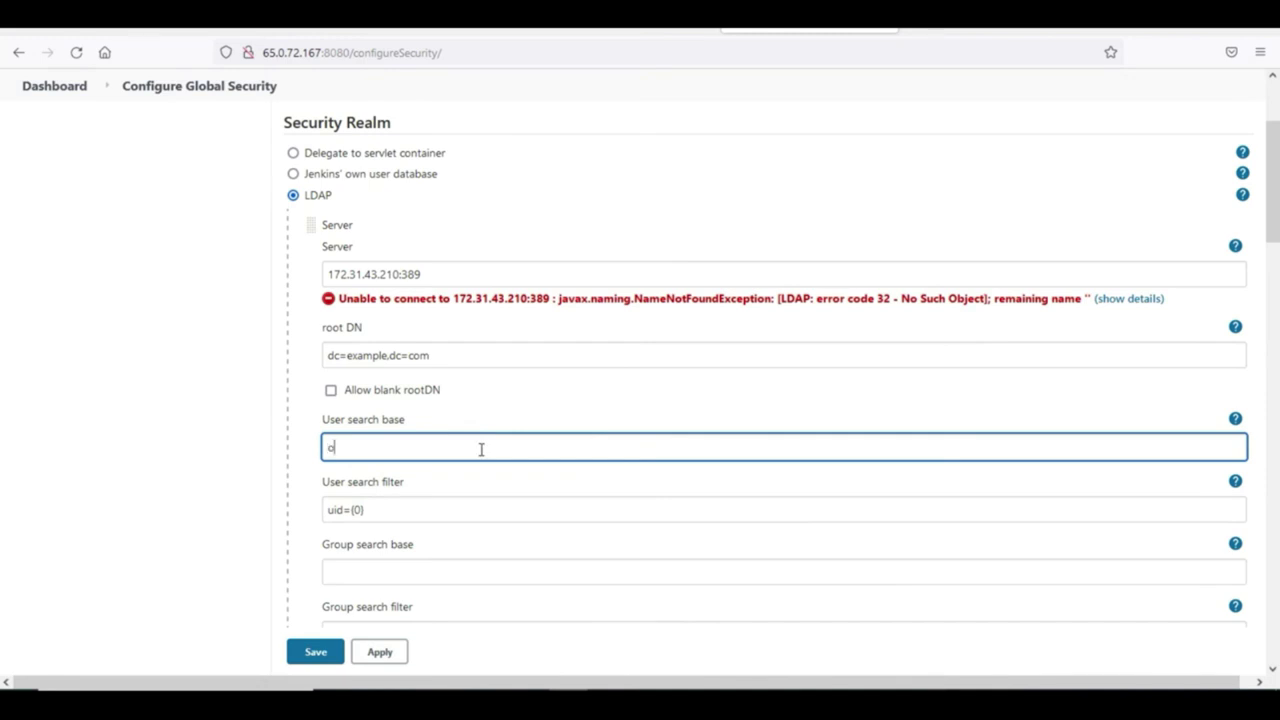
- Set the user search base to ou=people after checking the directory tree
key("BackSpace")
key("BackSpace")
type("OU=")
left_click(450, 28)
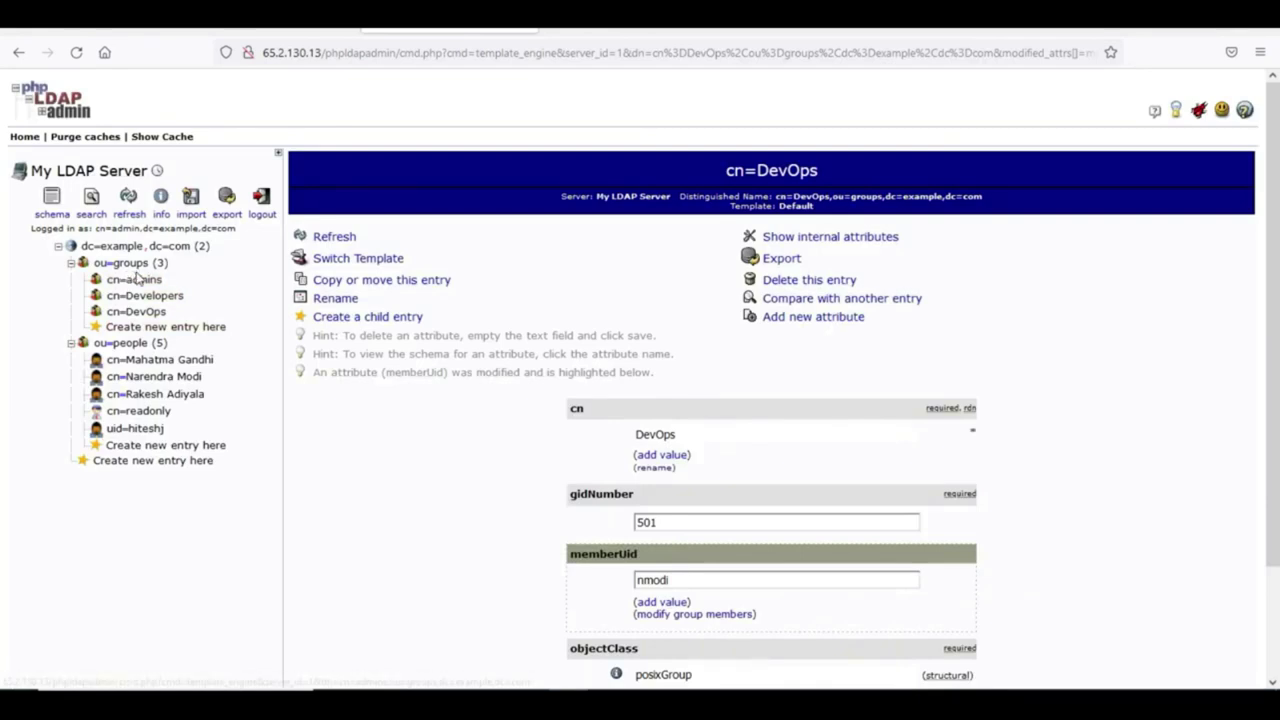
left_click(810, 30)
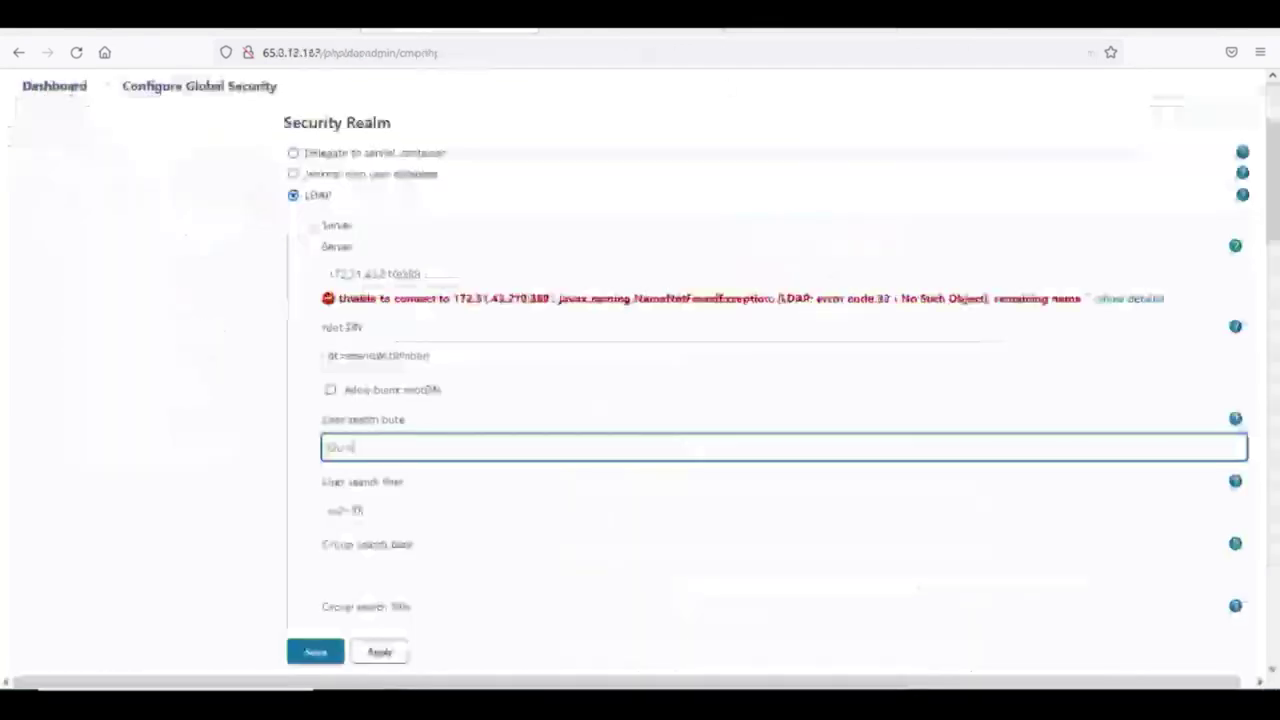
key("BackSpace")
key("BackSpace")
key("BackSpace")
type("ou")
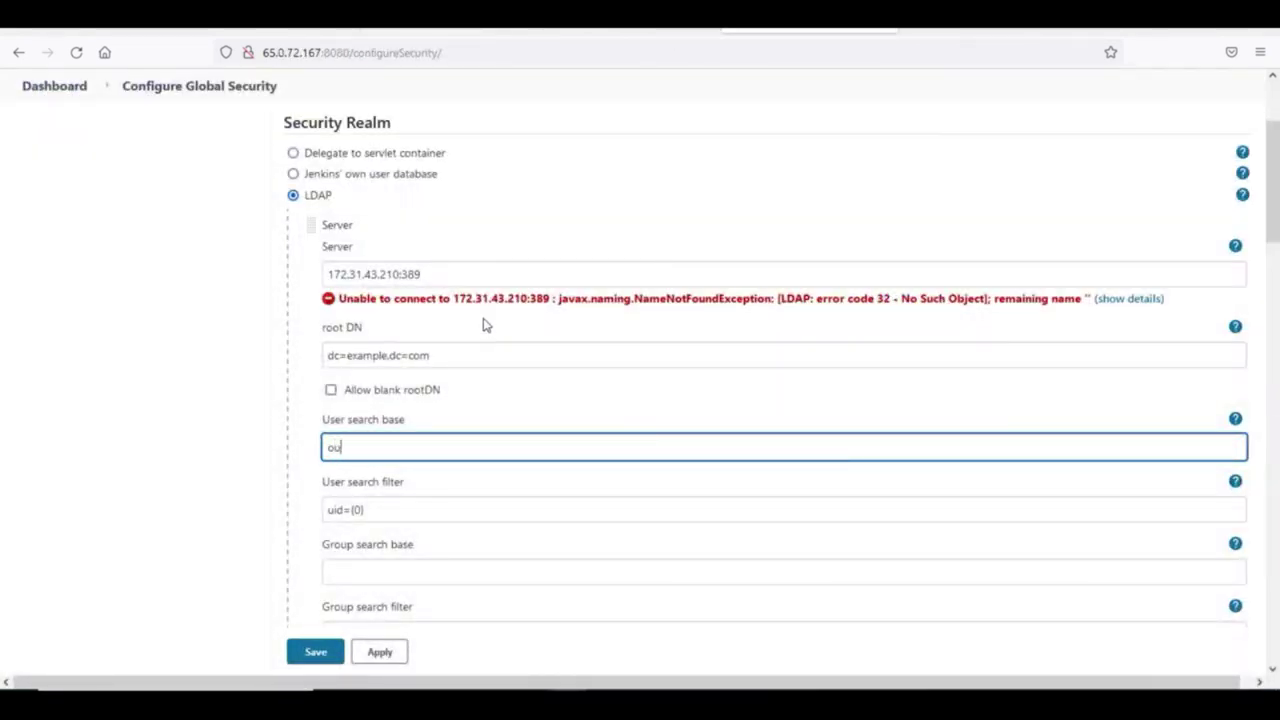
type("=people")
left_click(395, 569)
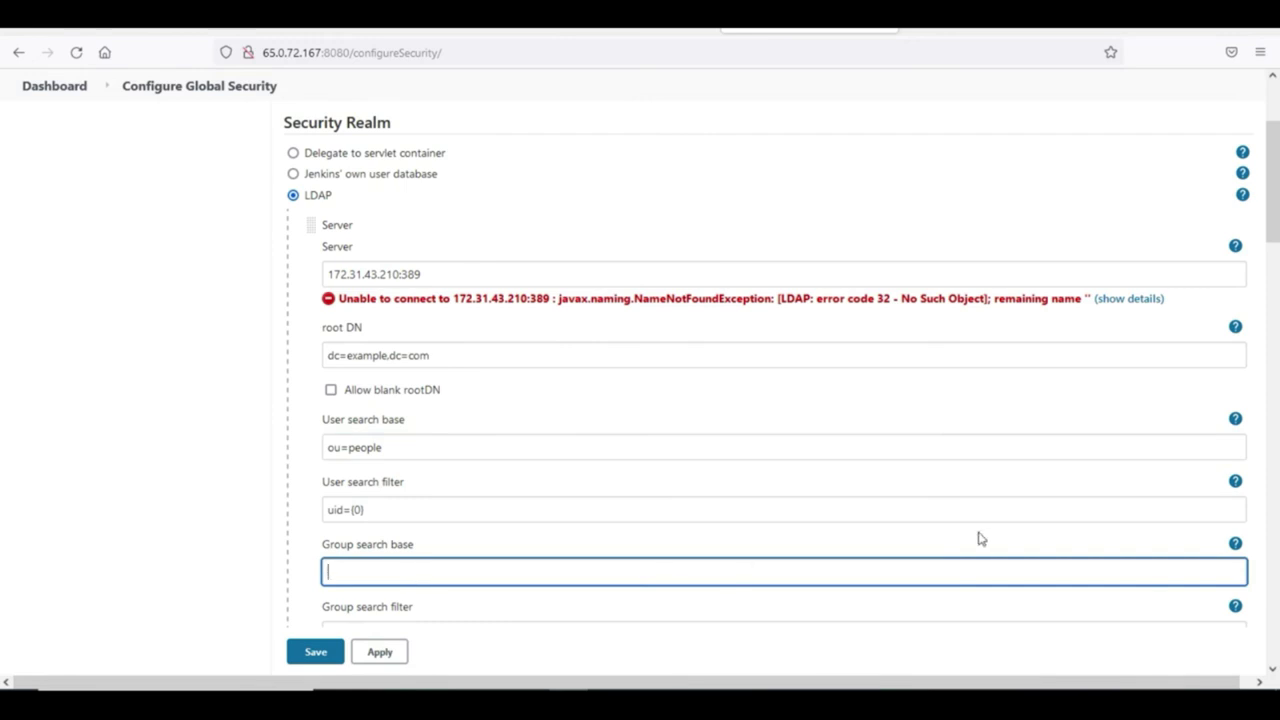
- Complete the group search base as ou=groups after checking the groups branch
scroll(1275, 250, "down", 3)
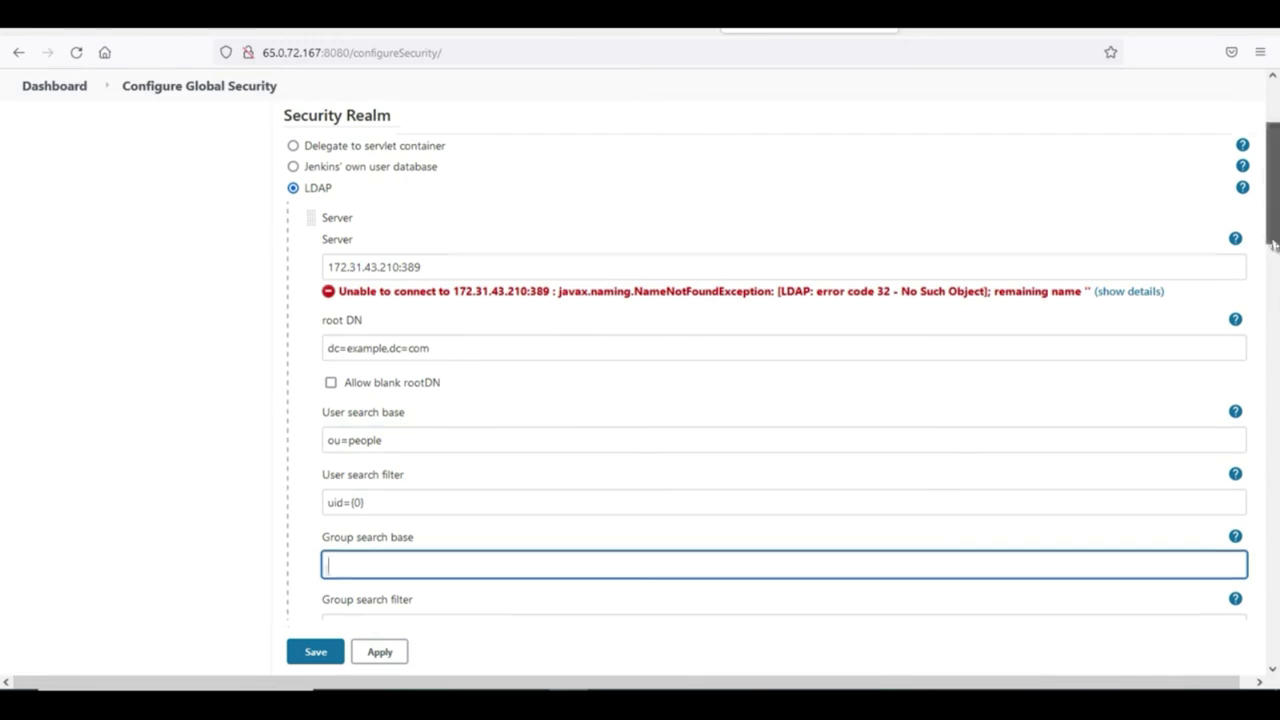
left_click_drag(1275, 250, 1275, 350)
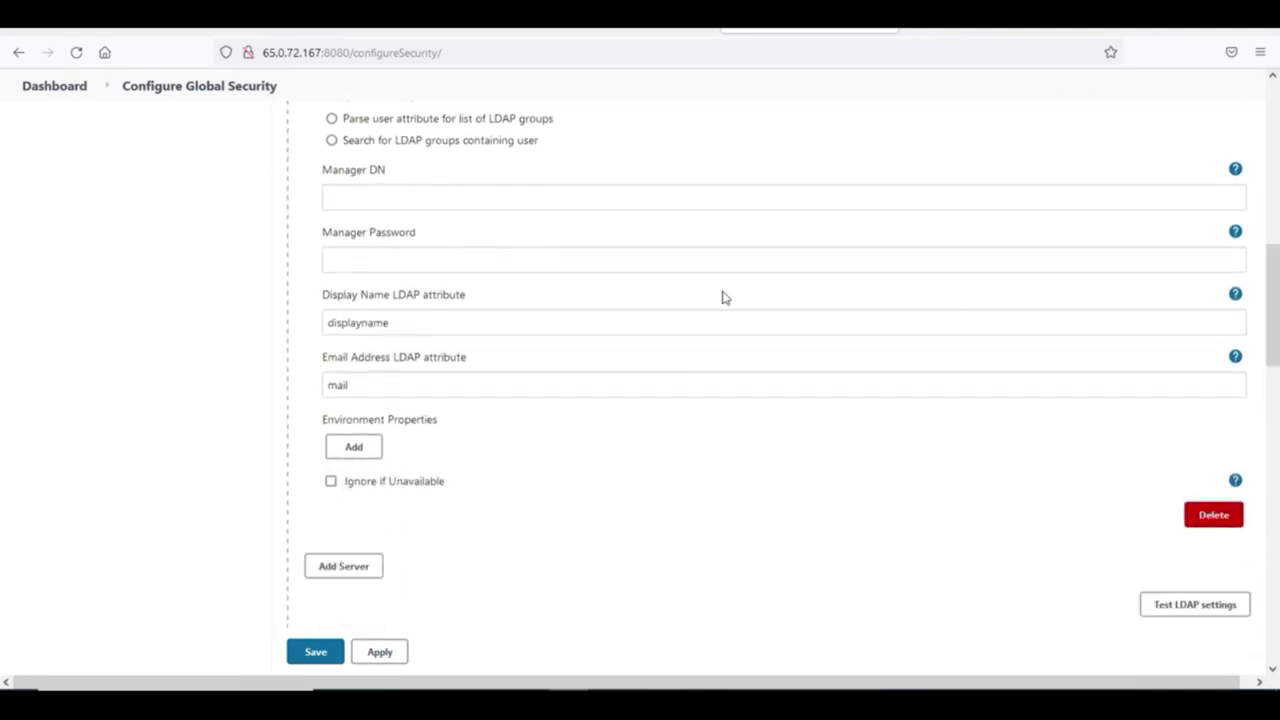
left_click_drag(1277, 335, 1278, 220)
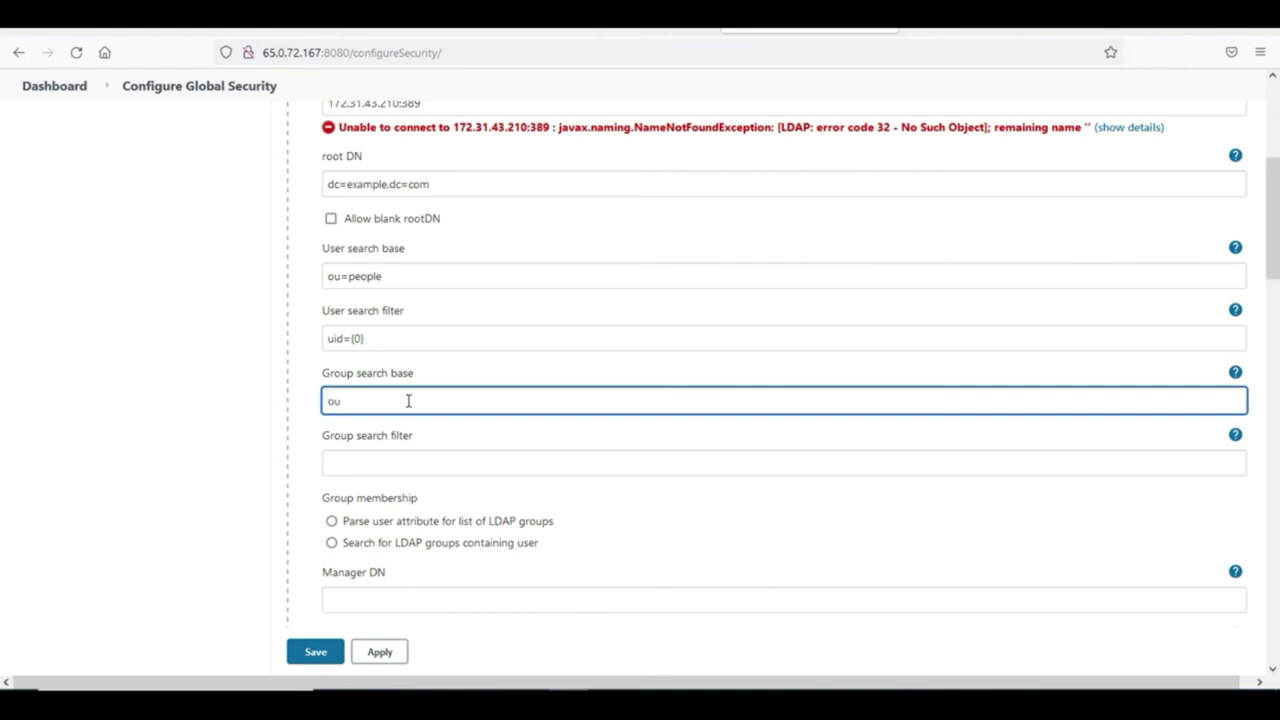
left_click(631, 31)
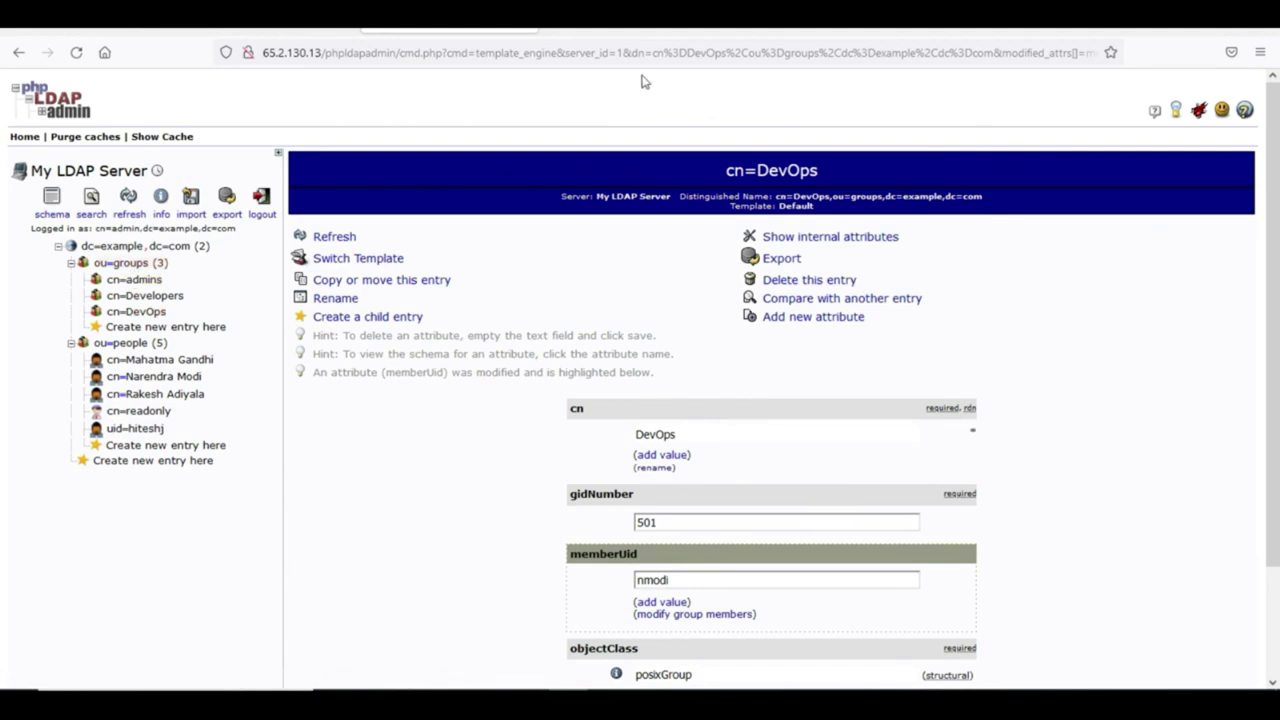
left_click(800, 31)
type("groups")
left_click(442, 465)
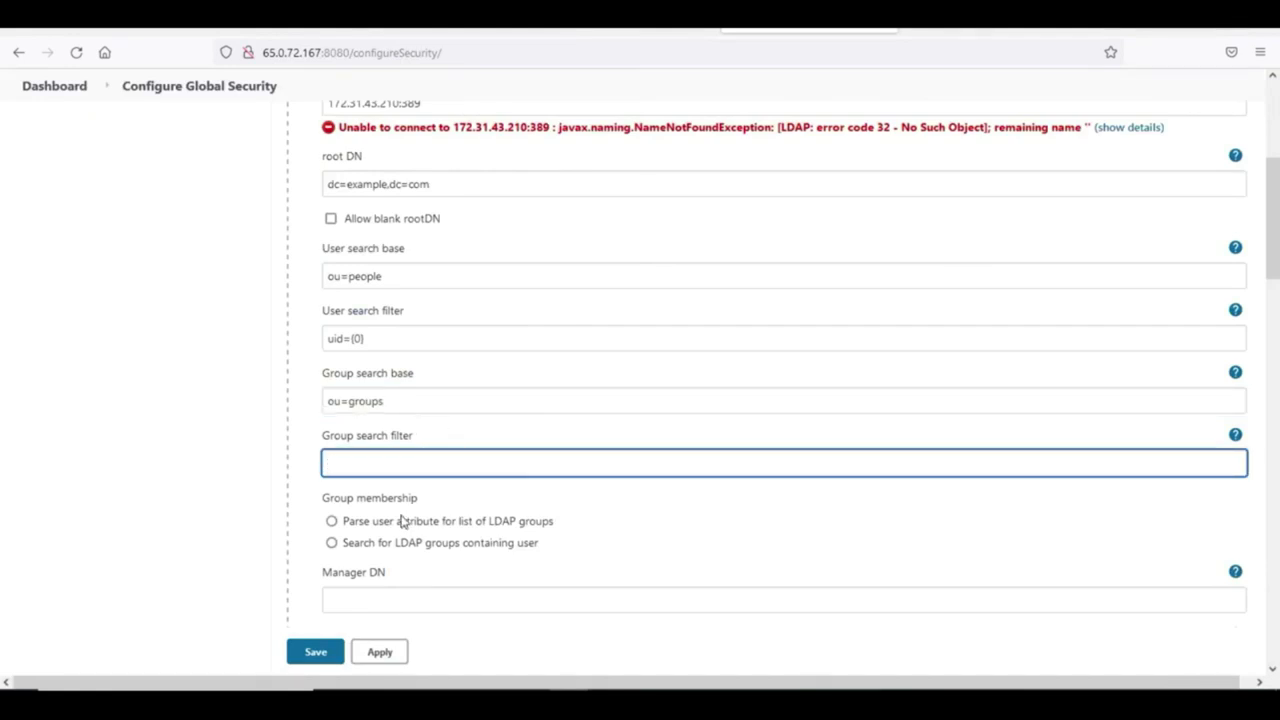
- Search groups containing the user, with membership filter (| (member={0}) (uniqueMember={0}) (memberUid={1}))
left_click(332, 542)
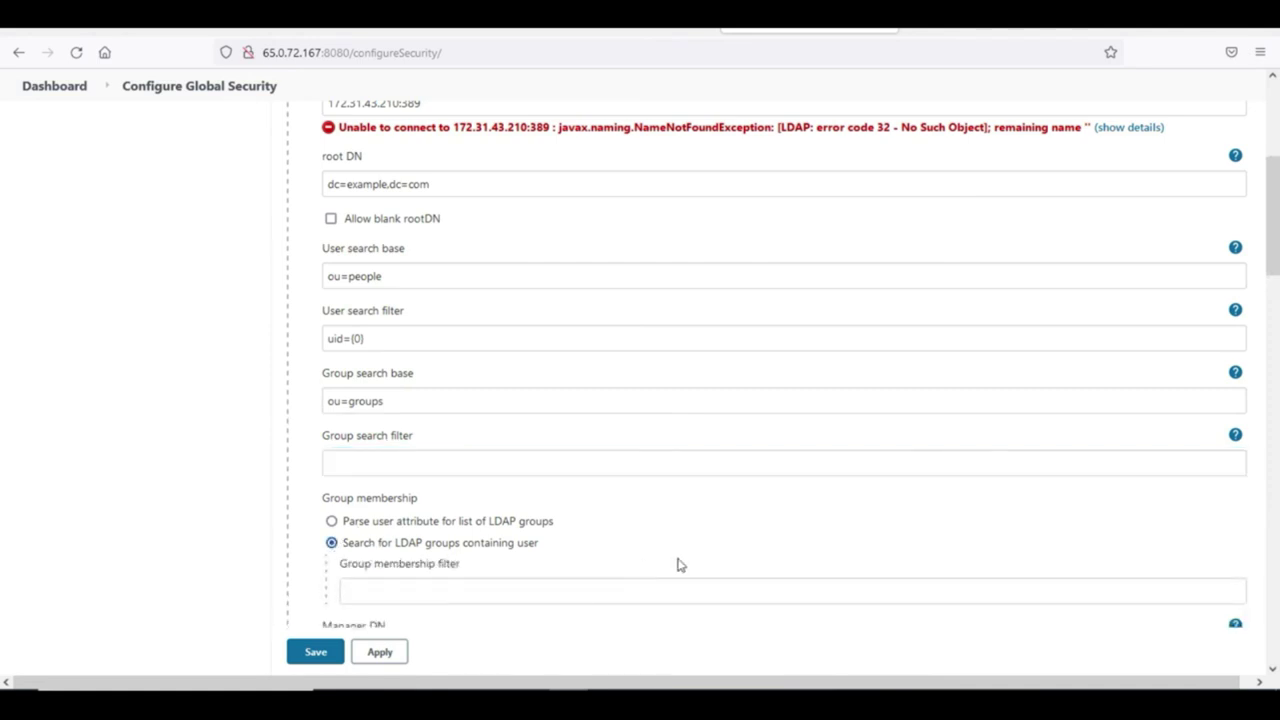
left_click_drag(1276, 265, 1276, 320)
left_click(715, 319)
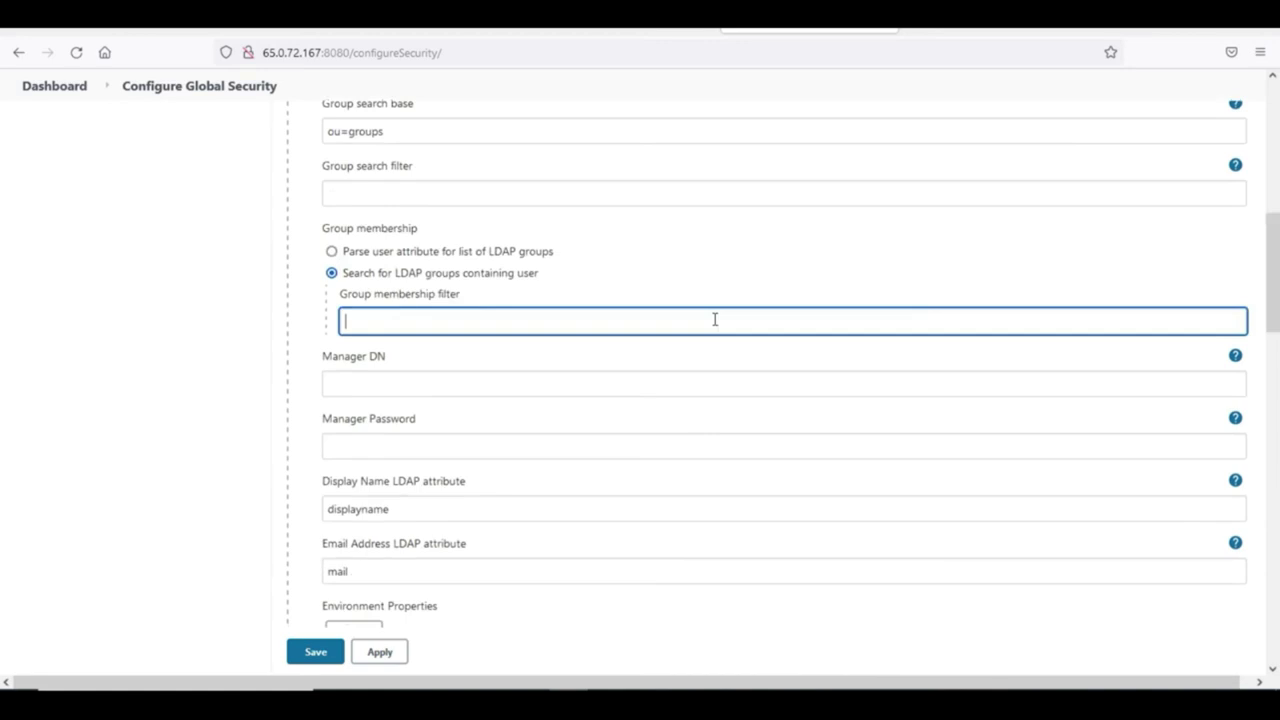
key("ctrl+v")
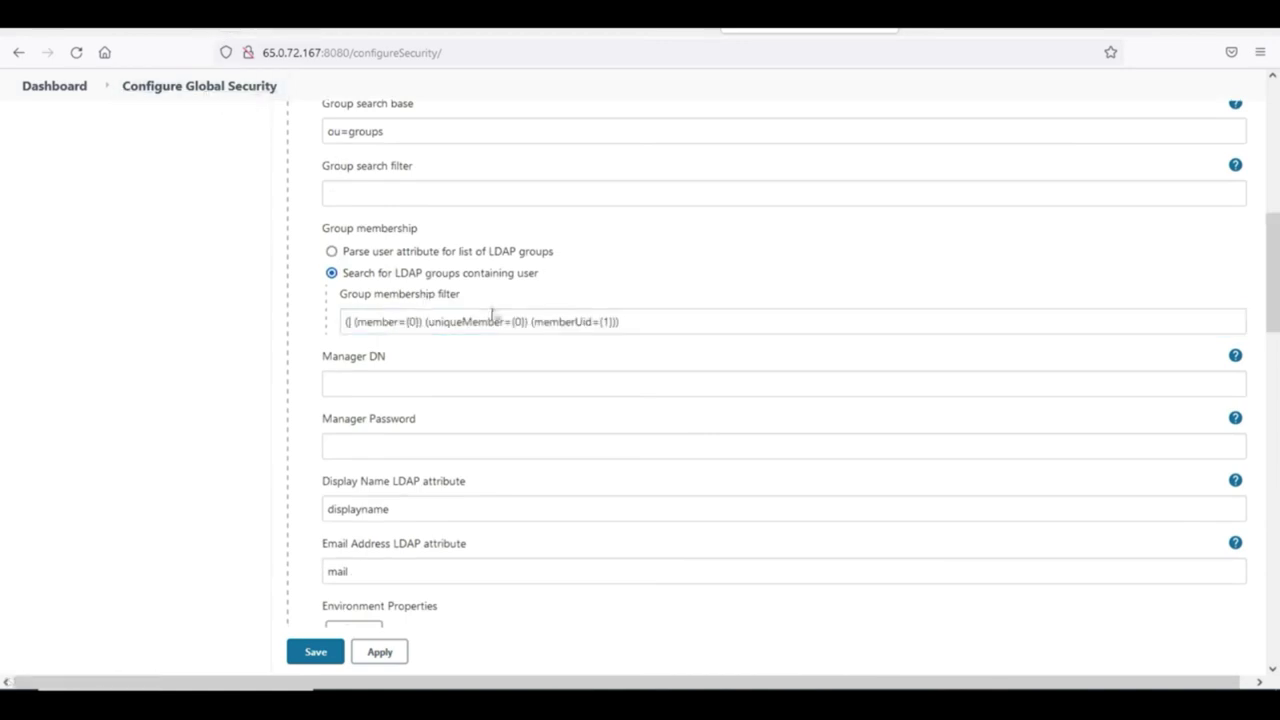
left_click(646, 326)
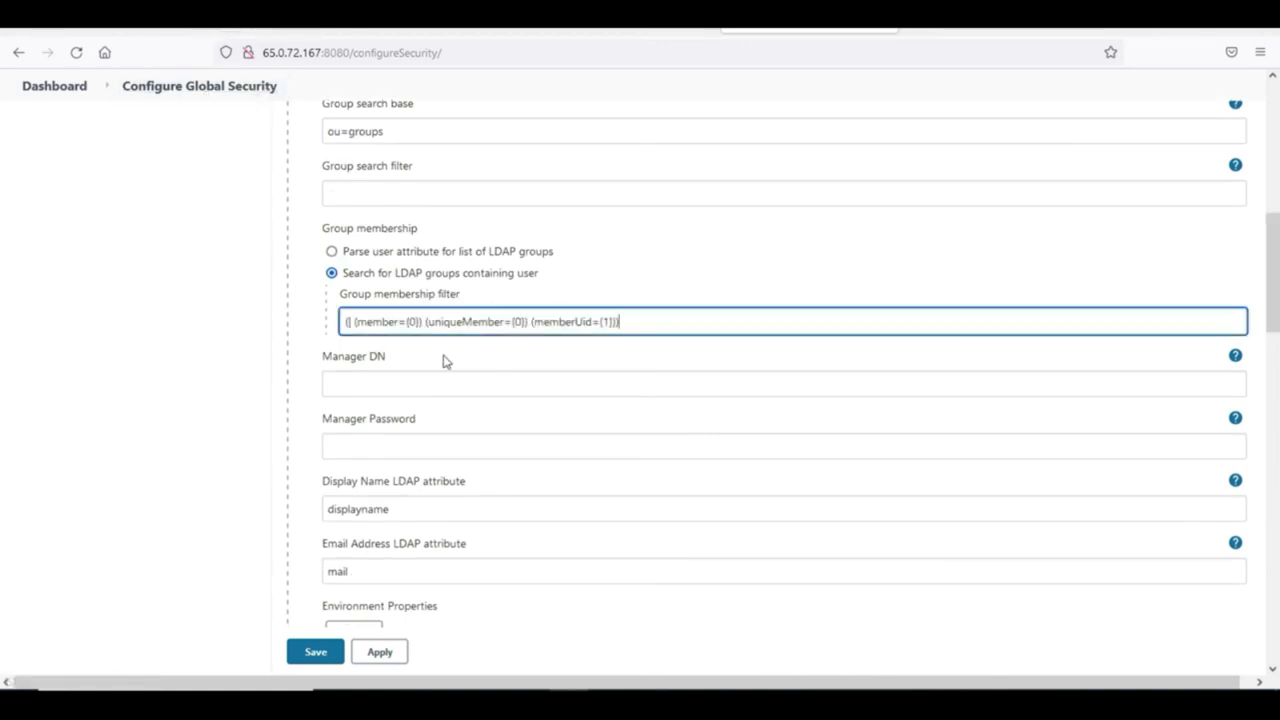
left_click(455, 388)
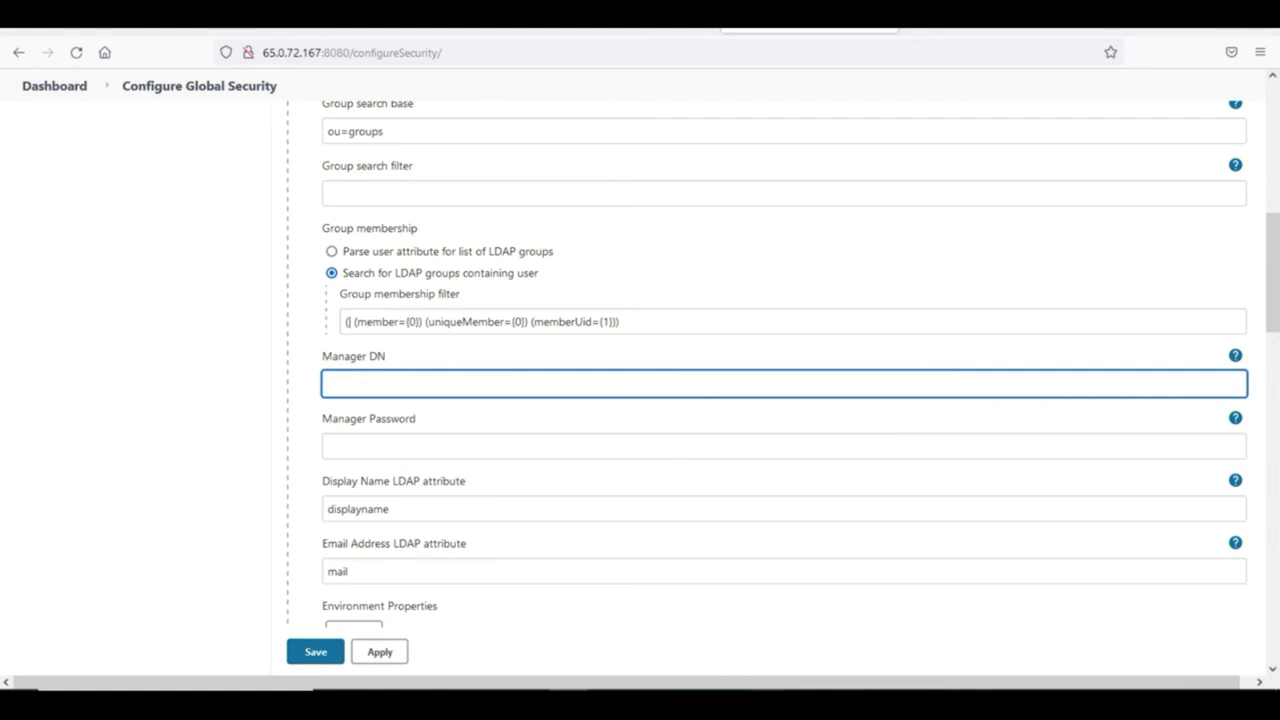
left_click(766, 674)
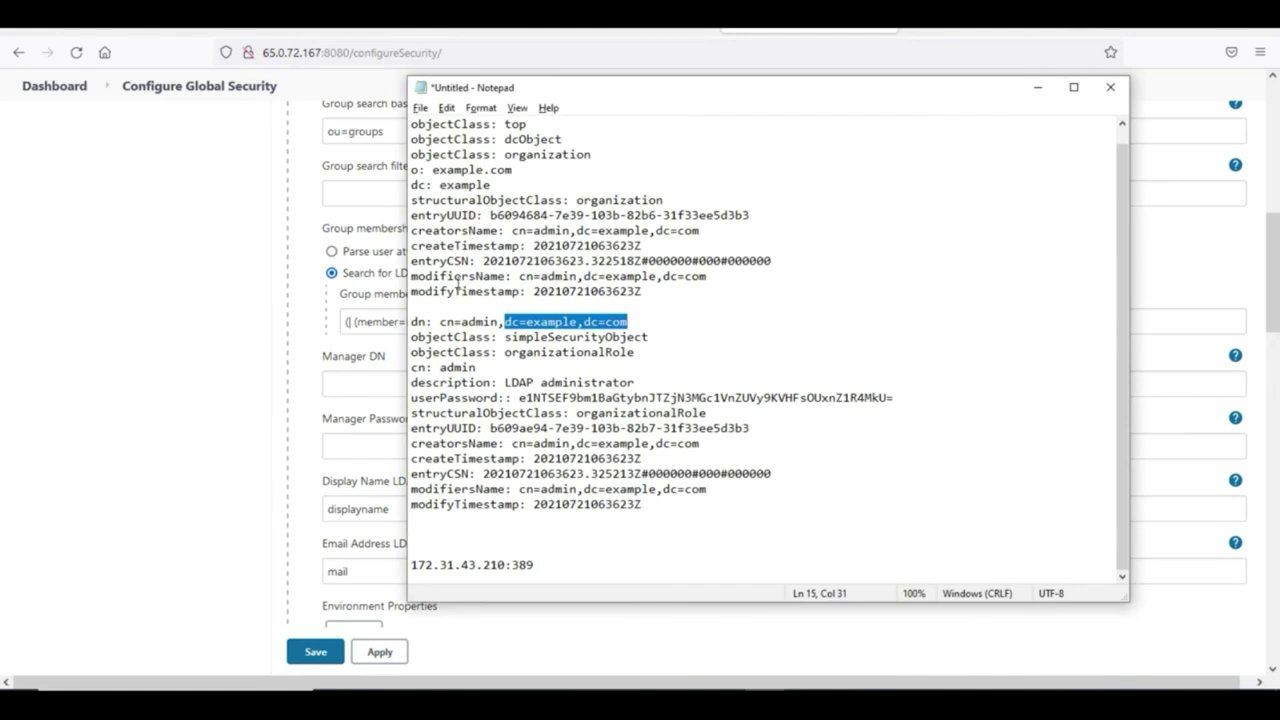
- Paste the admin entry's full DN as Manager DN and enter the manager password
left_click_drag(440, 322, 648, 327)
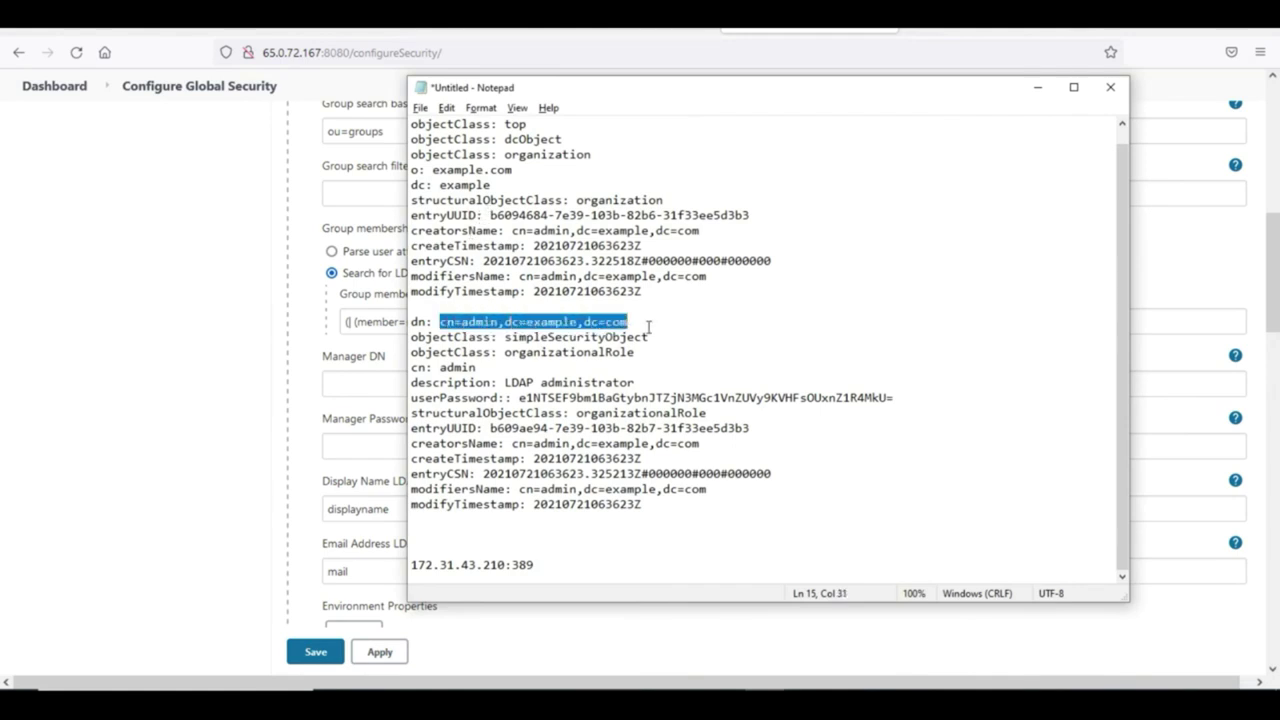
left_click(350, 382)
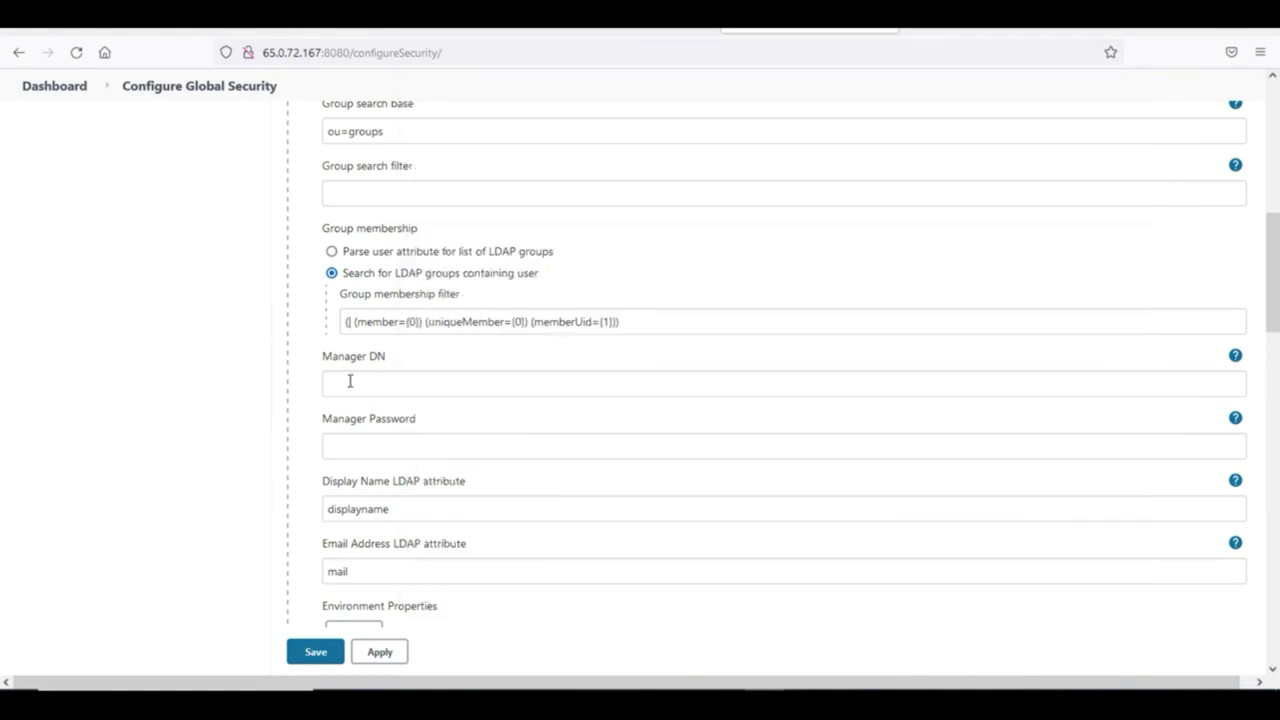
key("ctrl+v")
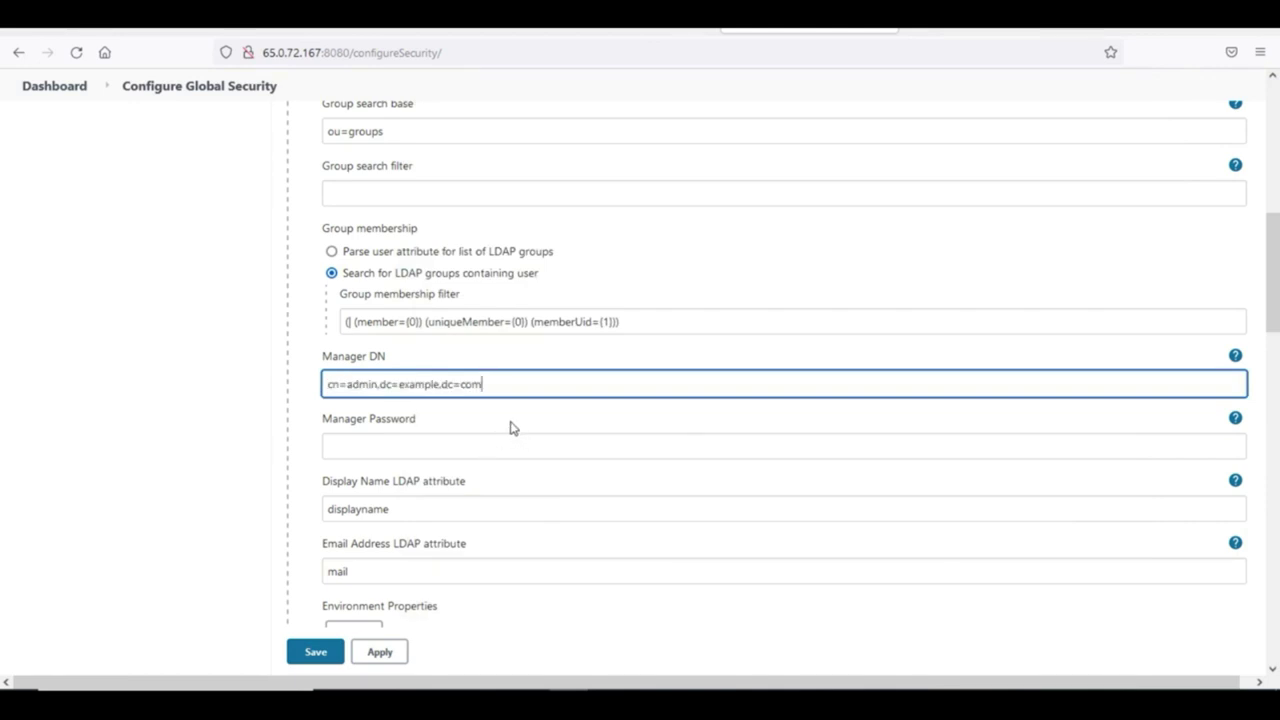
left_click(451, 446)
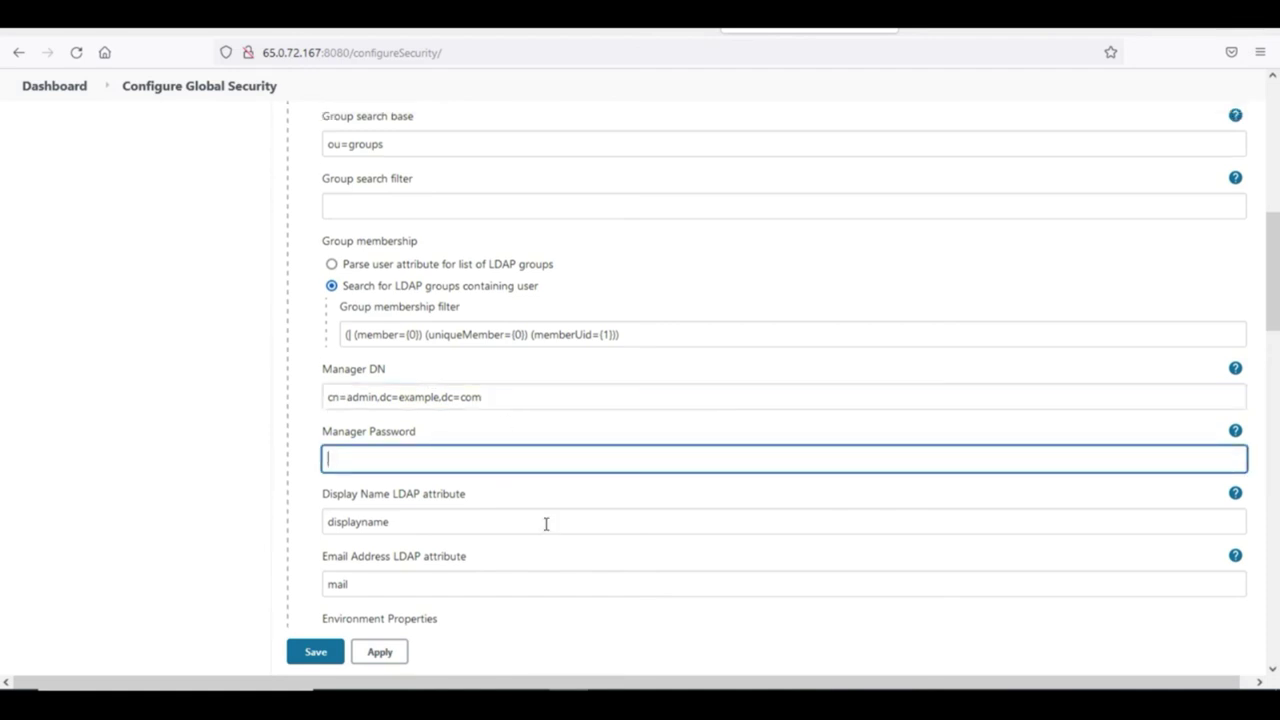
type("password")
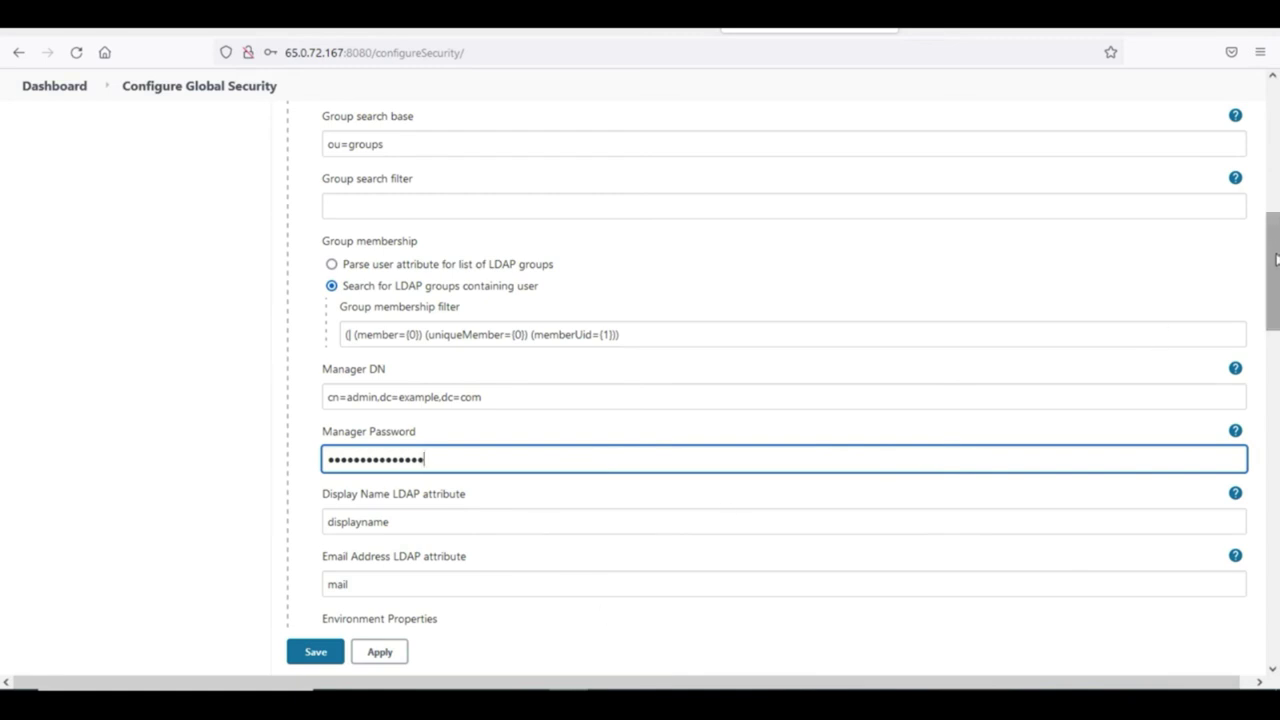
- Change the display name attribute to cn and expand the advanced LDAP options
scroll(1276, 259, "down", 3)
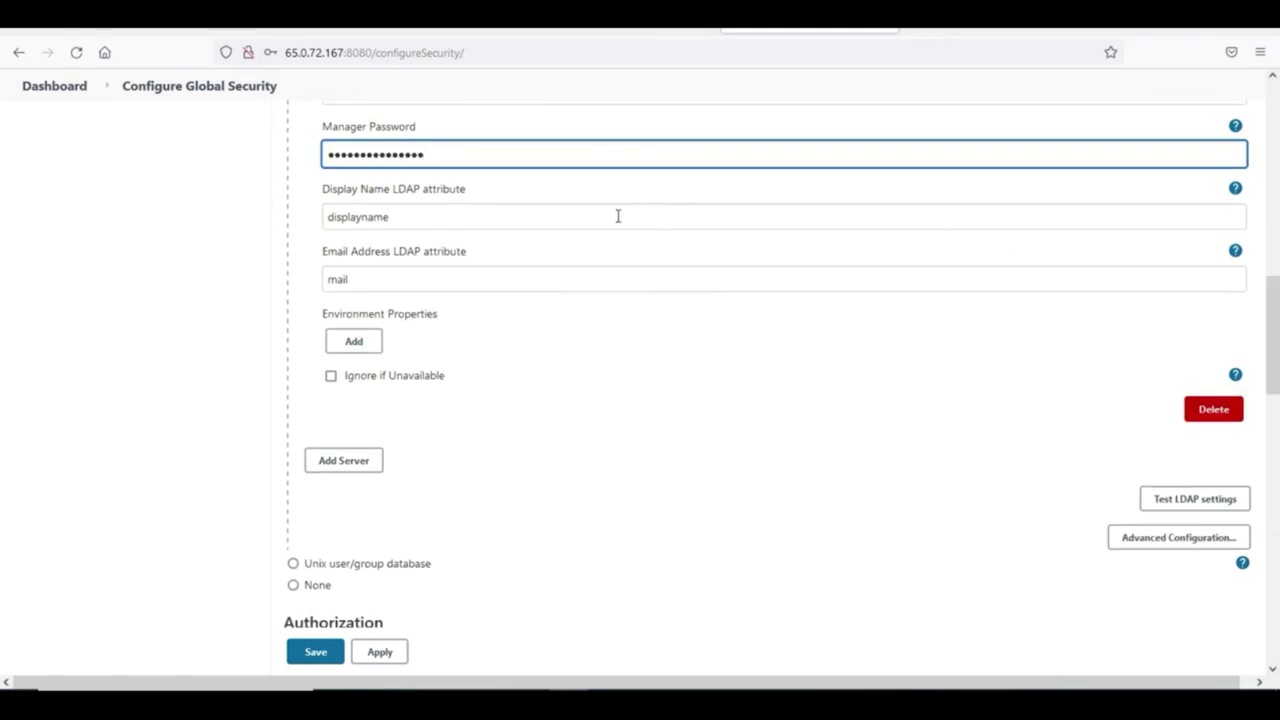
left_click(618, 216)
scroll(618, 216, "down", 1)
double_click(614, 220)
double_click(546, 183)
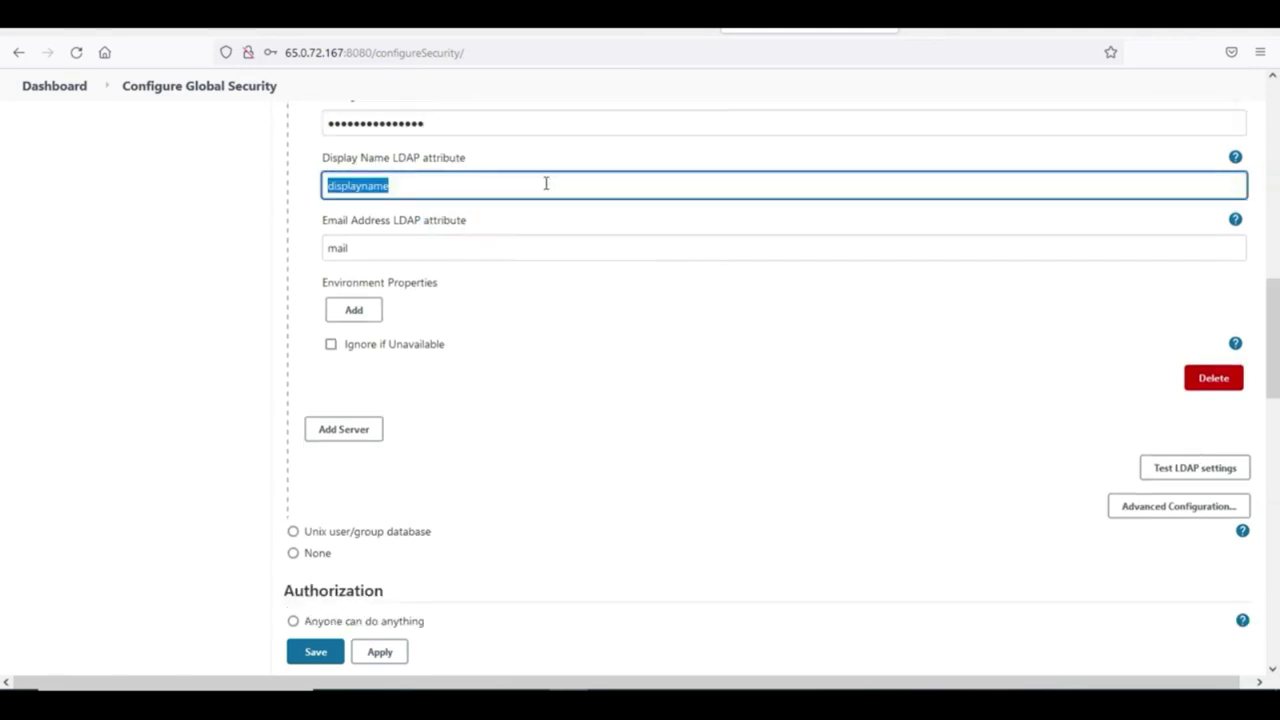
type("cn")
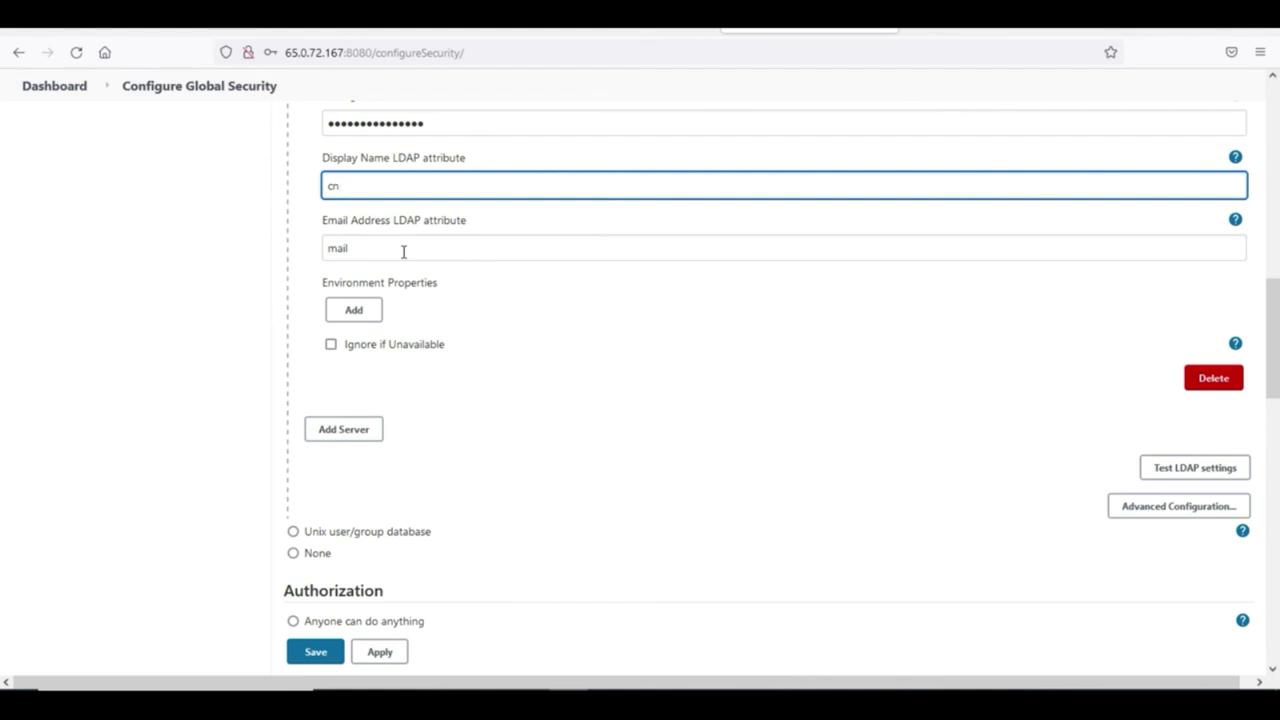
left_click(1150, 517)
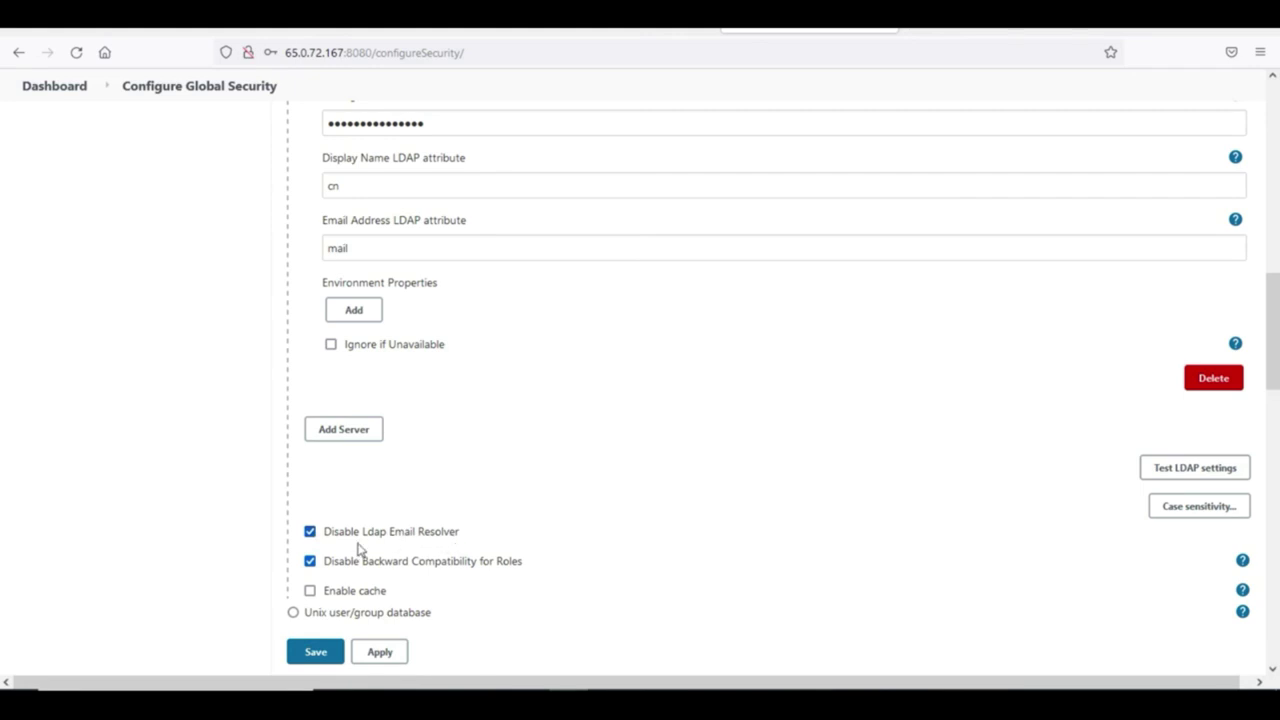
- Test the LDAP settings with an LDAP user's username and password, reviewing the successful results
left_click(1160, 468)
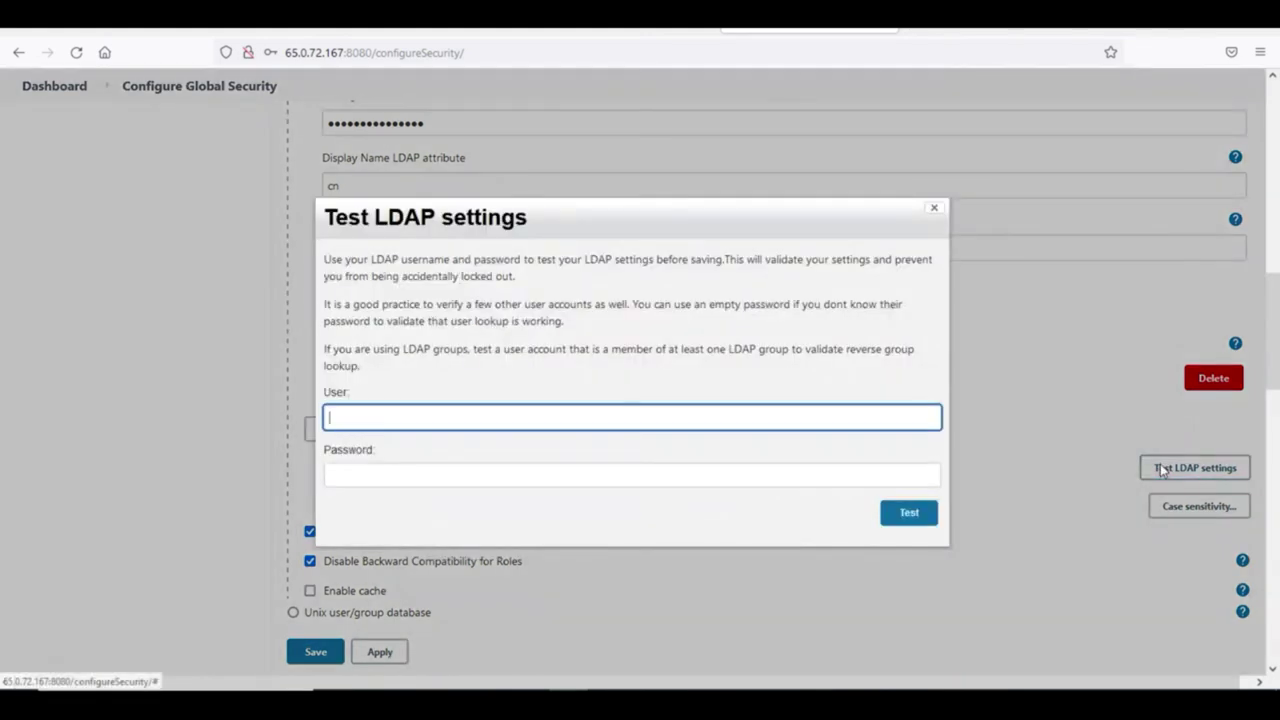
key("Tab")
type("••••••••")
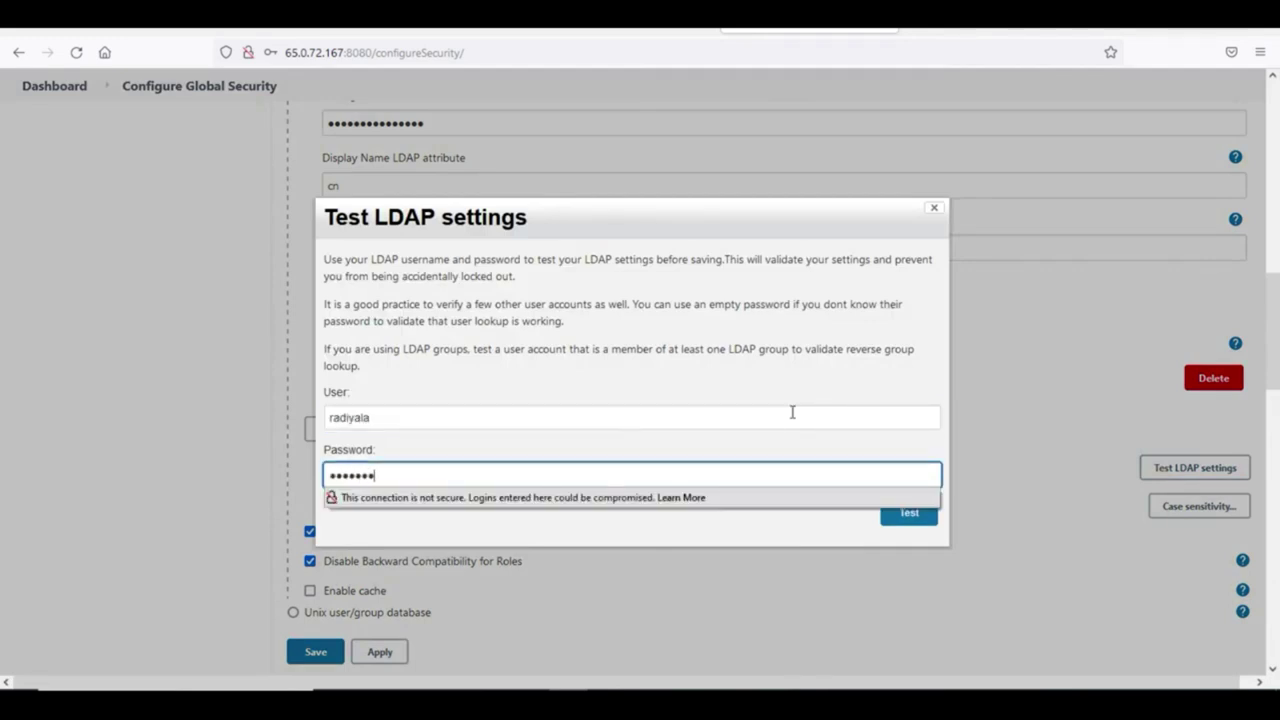
left_click(910, 520)
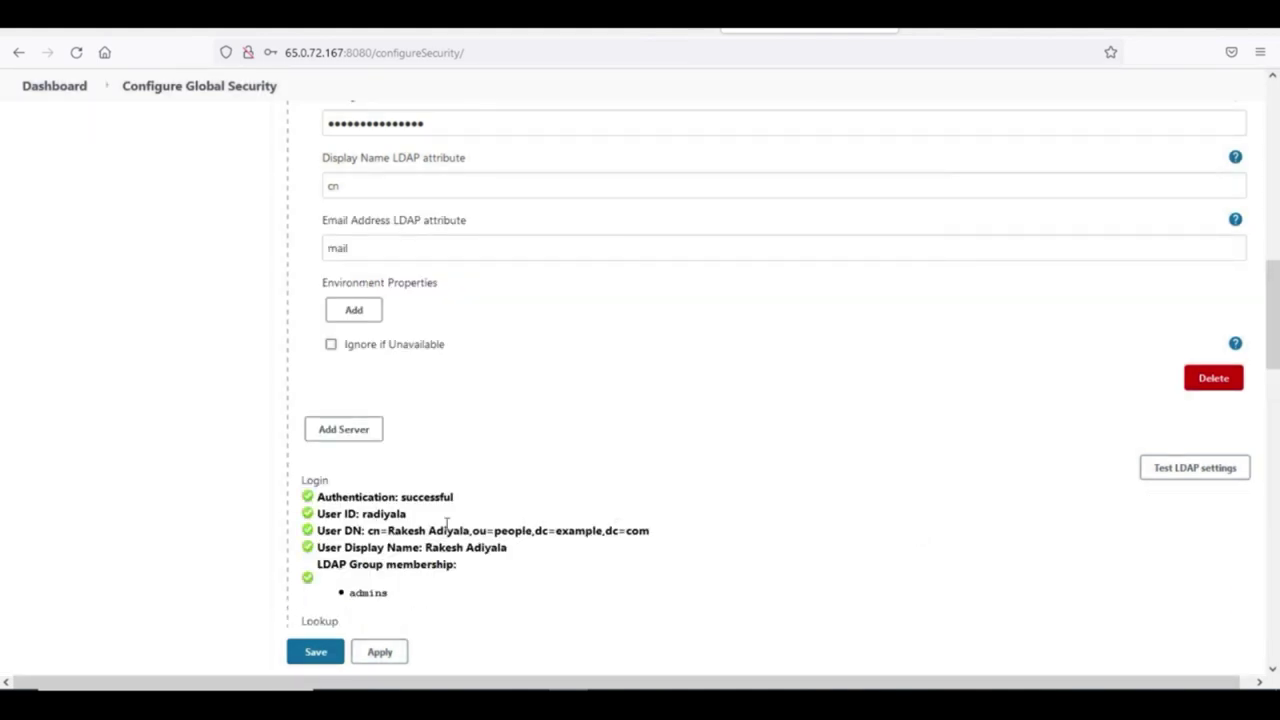
left_click_drag(1275, 305, 1277, 365)
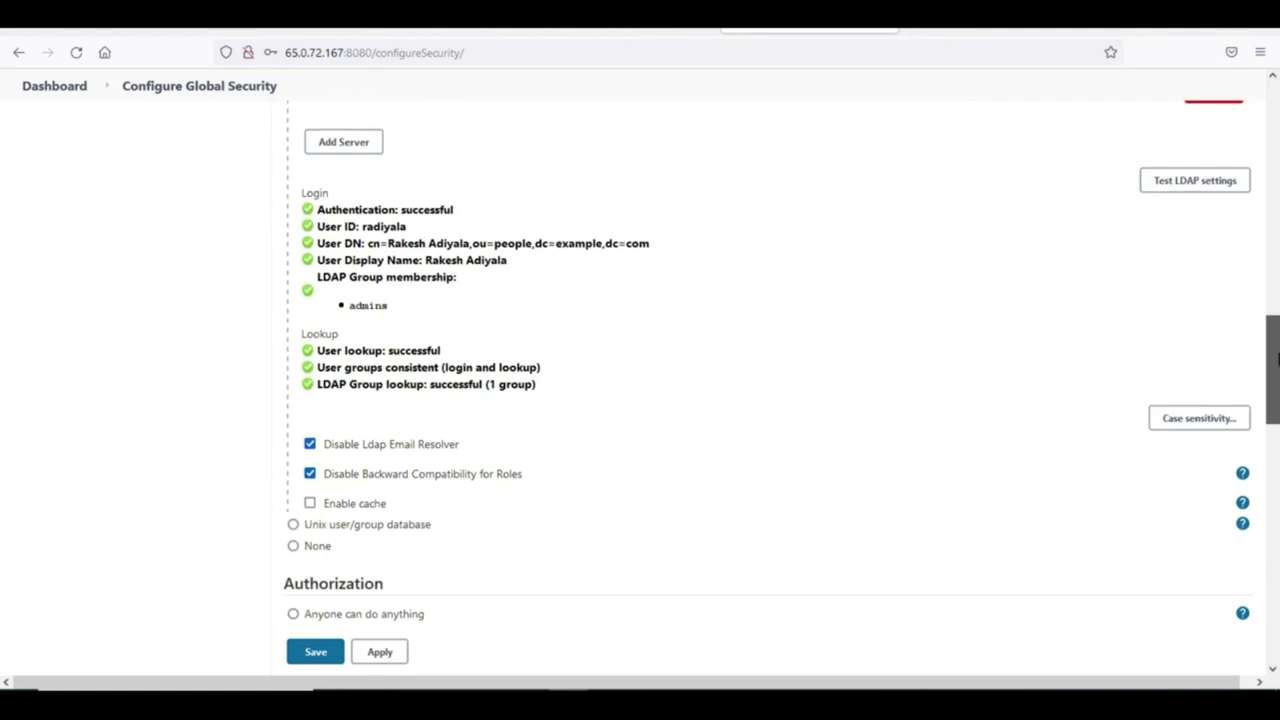
left_click_drag(1277, 365, 1276, 395)
- Save the LDAP security settings, then switch authorization to Role-Based Strategy and save again
left_click(378, 652)
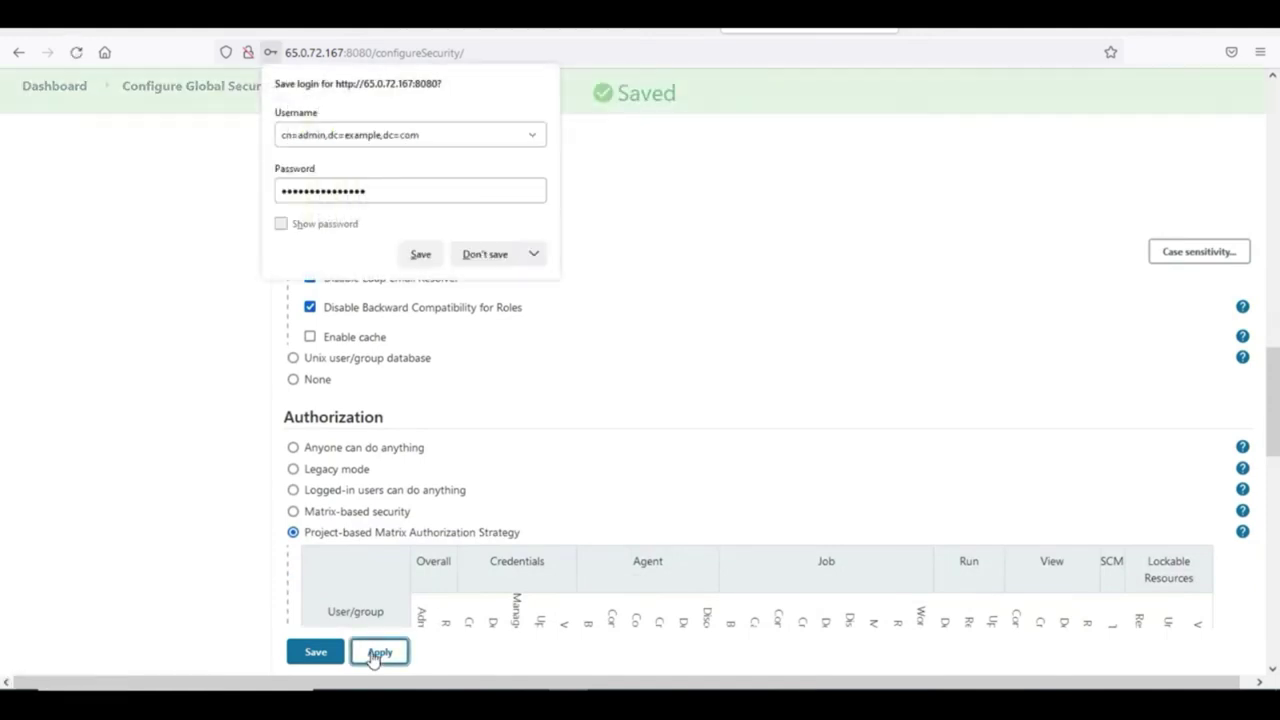
left_click(329, 652)
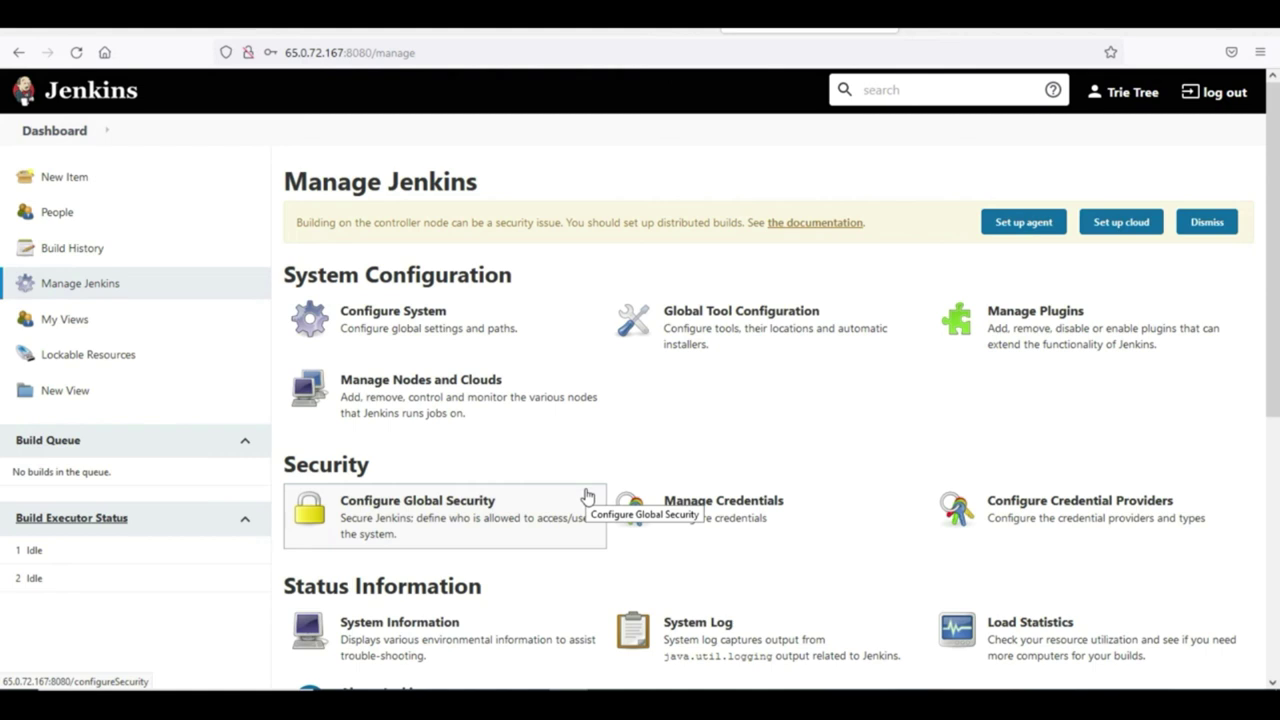
left_click(587, 497)
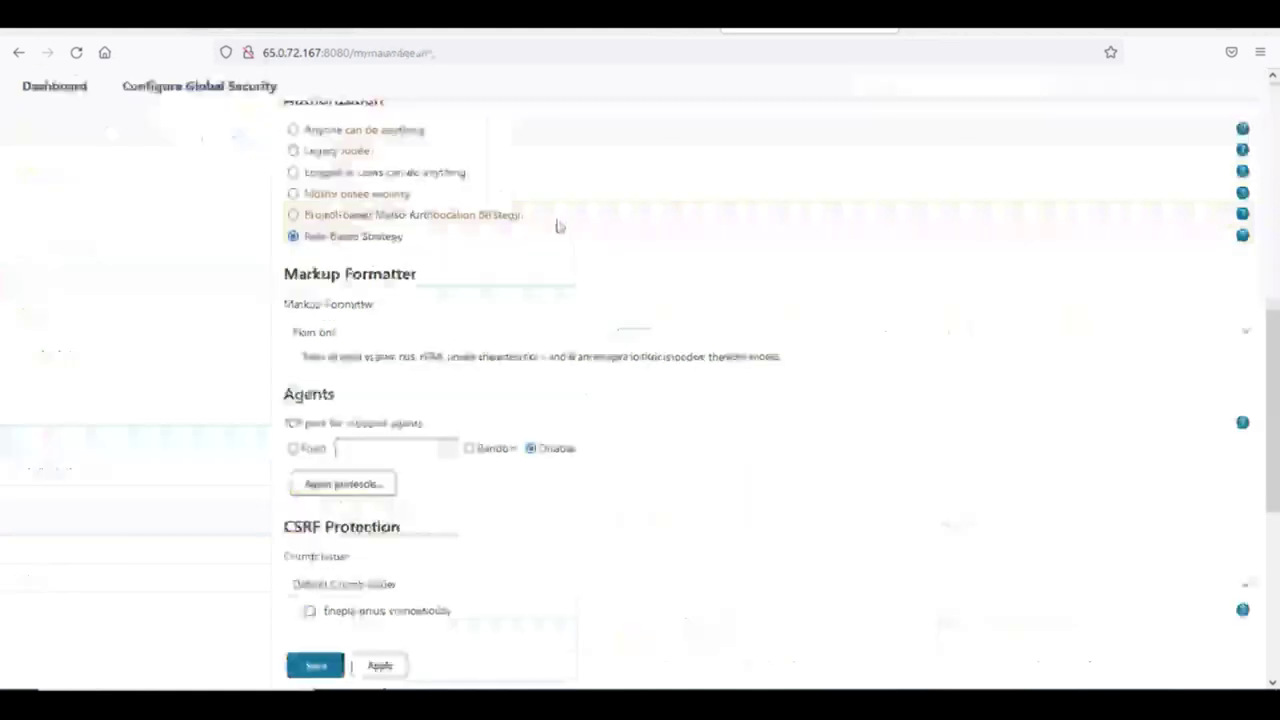
left_click_drag(1276, 457, 1273, 424)
left_click_drag(1275, 383, 1277, 487)
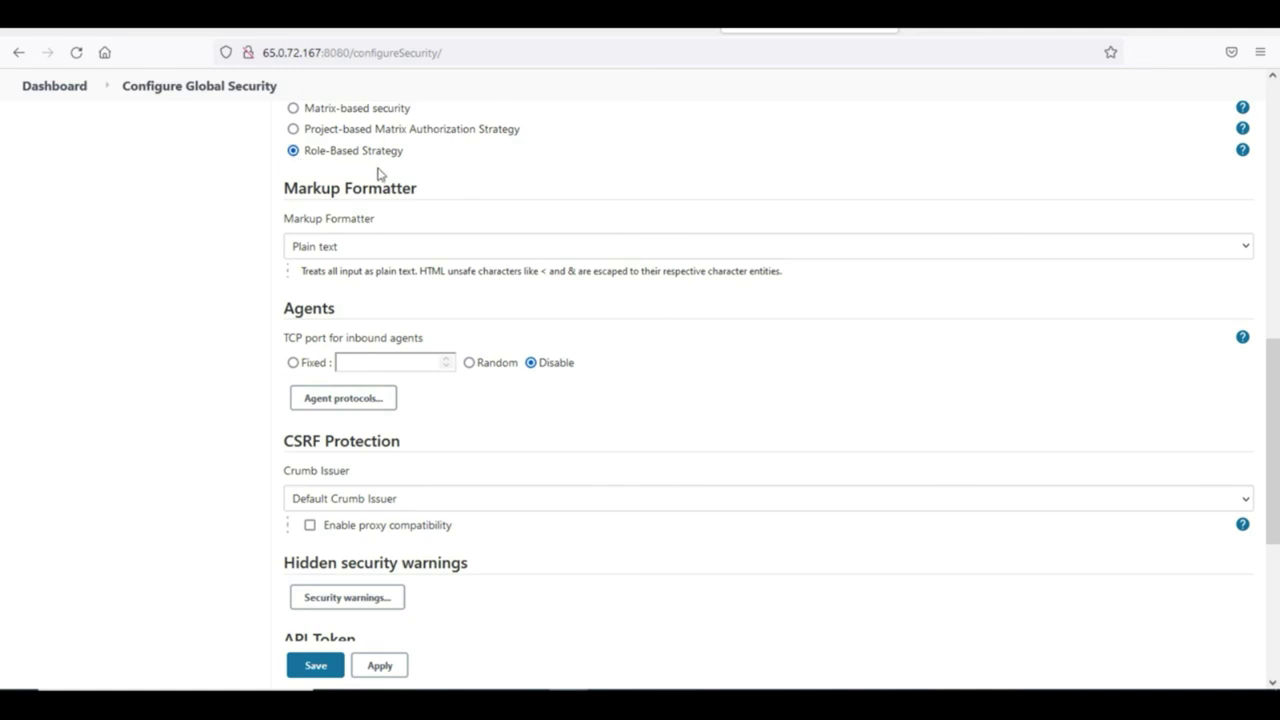
left_click_drag(1277, 483, 1277, 560)
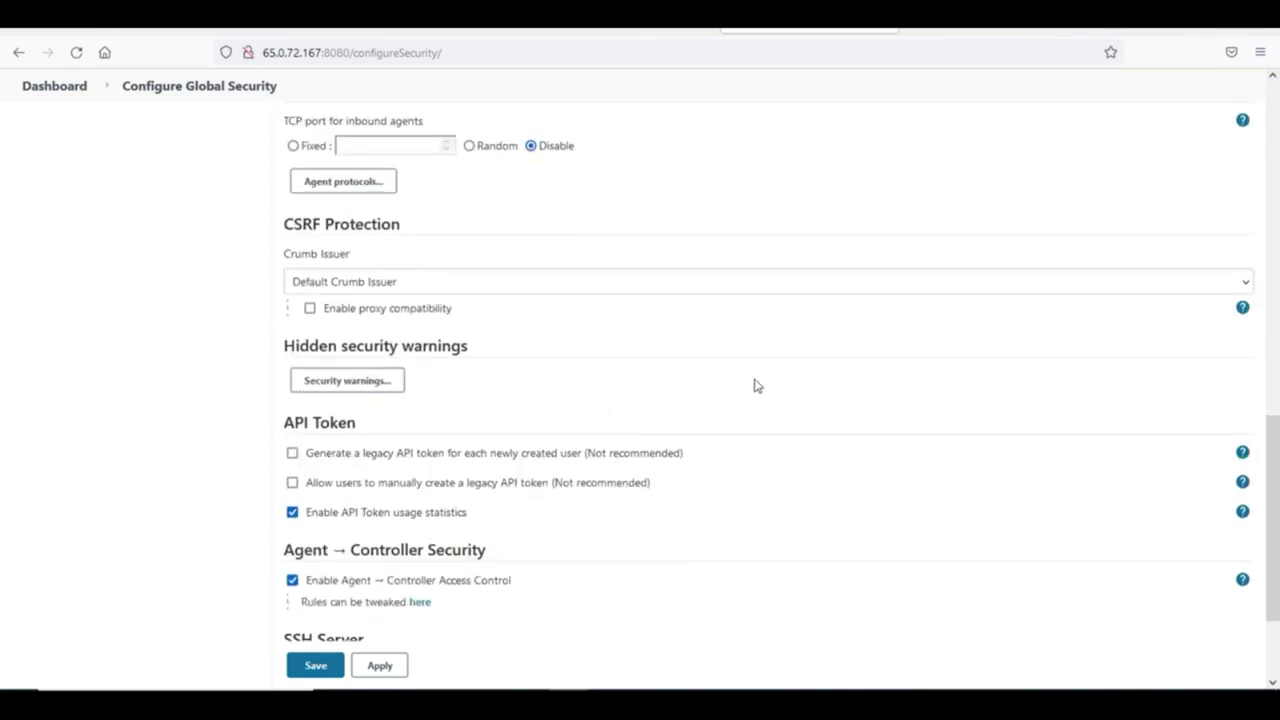
left_click_drag(1276, 440, 1275, 316)
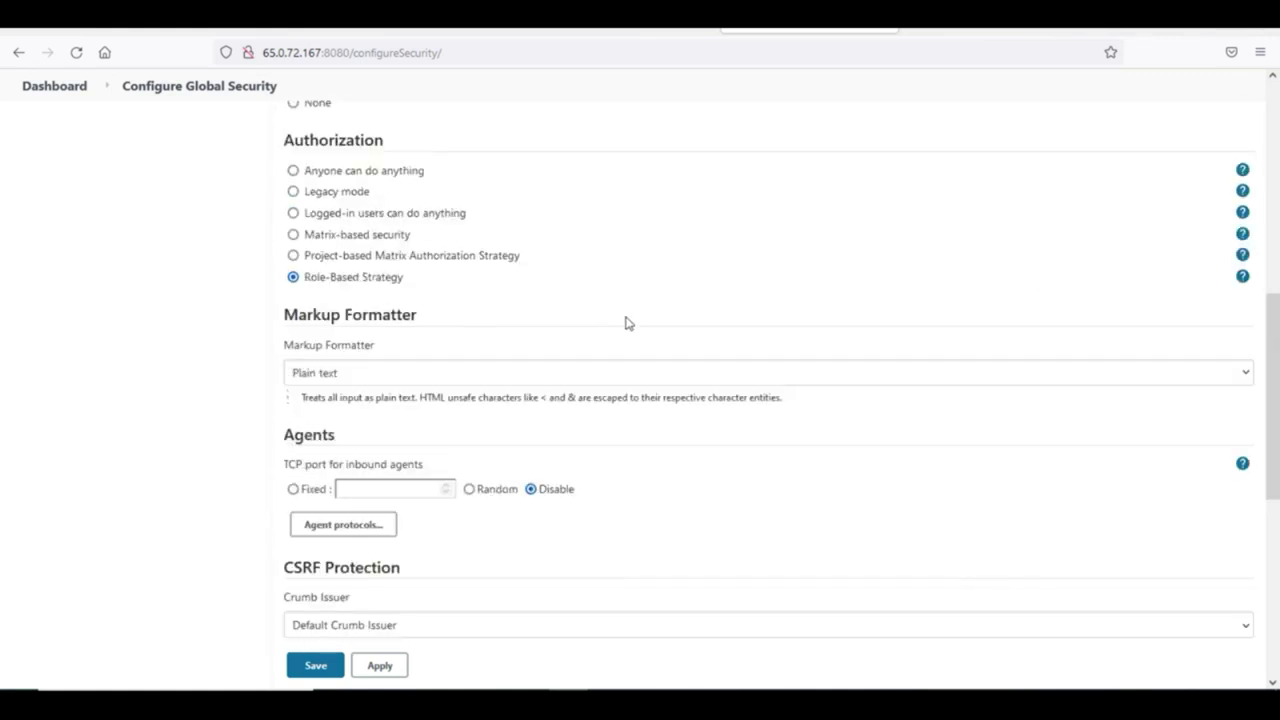
left_click(377, 670)
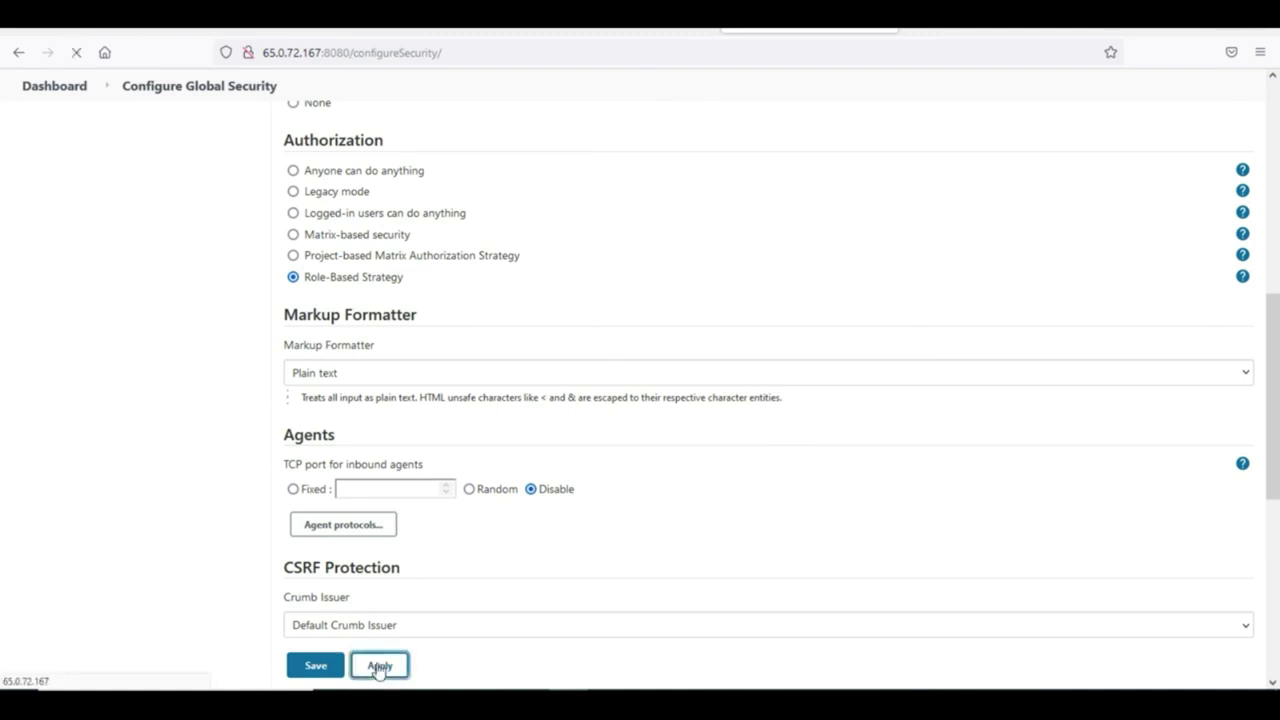
left_click(318, 666)
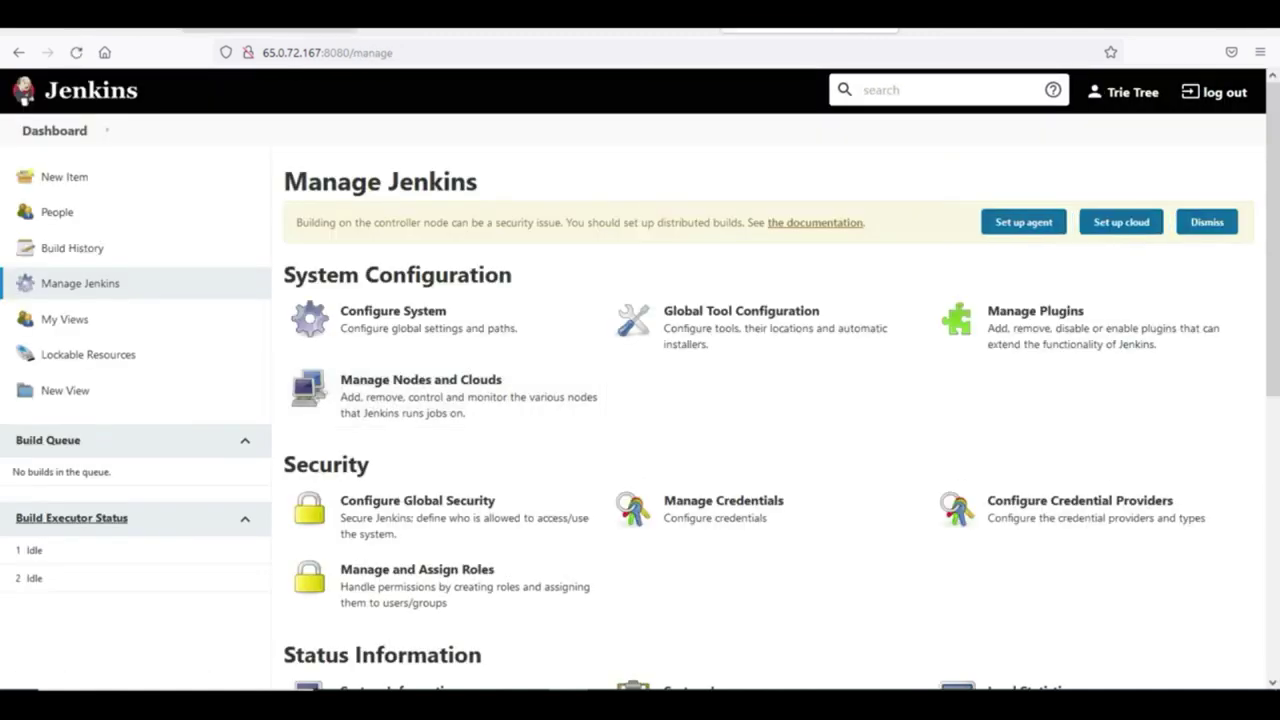
- In Manage and Assign Roles > Manage Roles, add the global role admins
scroll(244, 213, "down", 2)
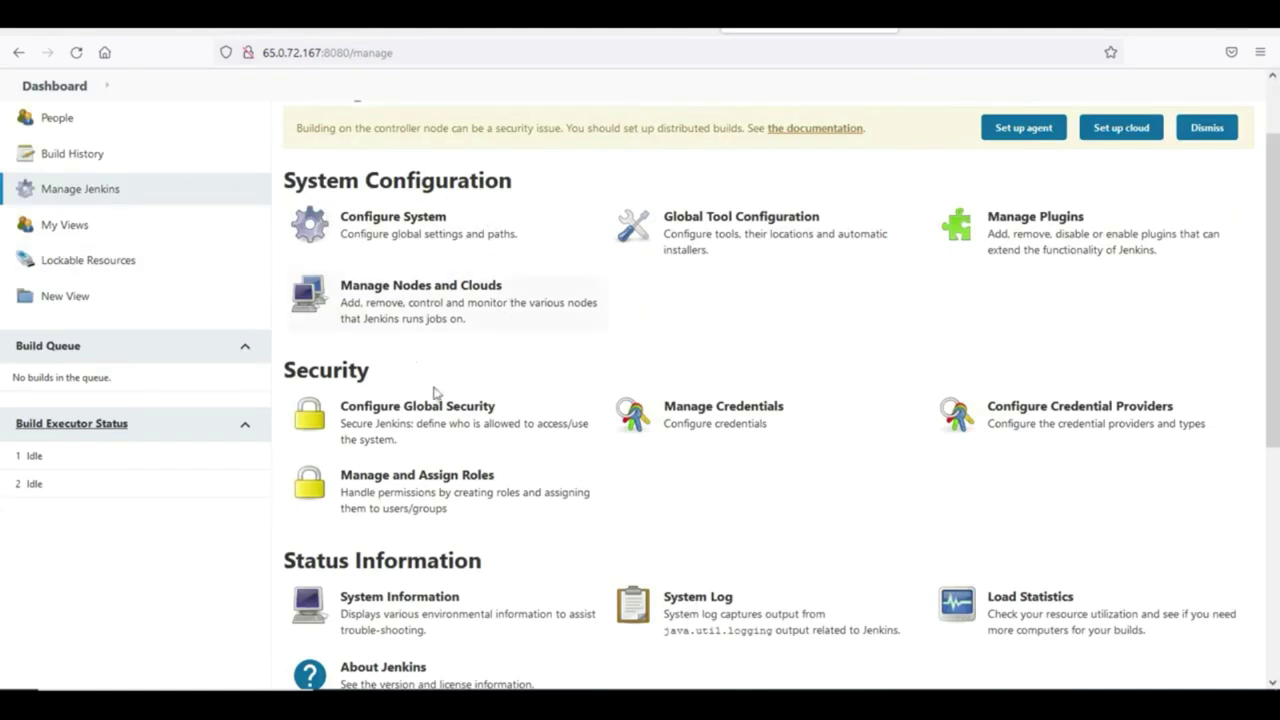
left_click(414, 487)
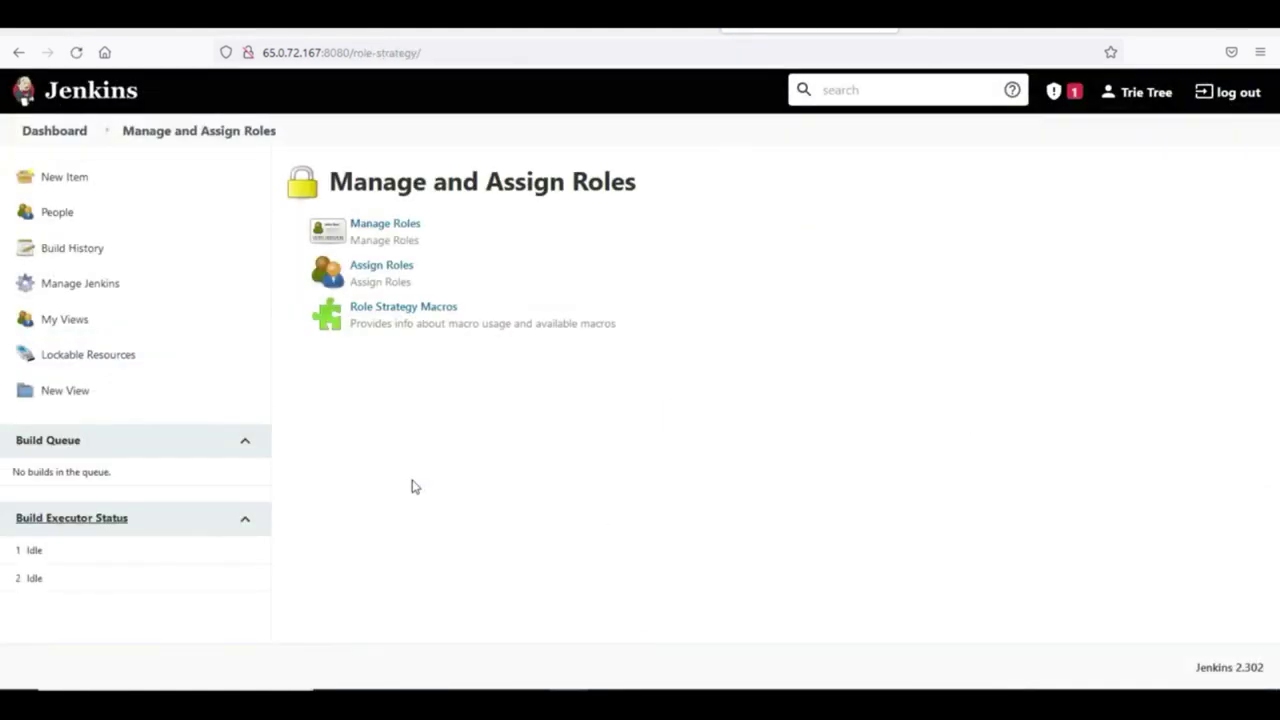
left_click(386, 232)
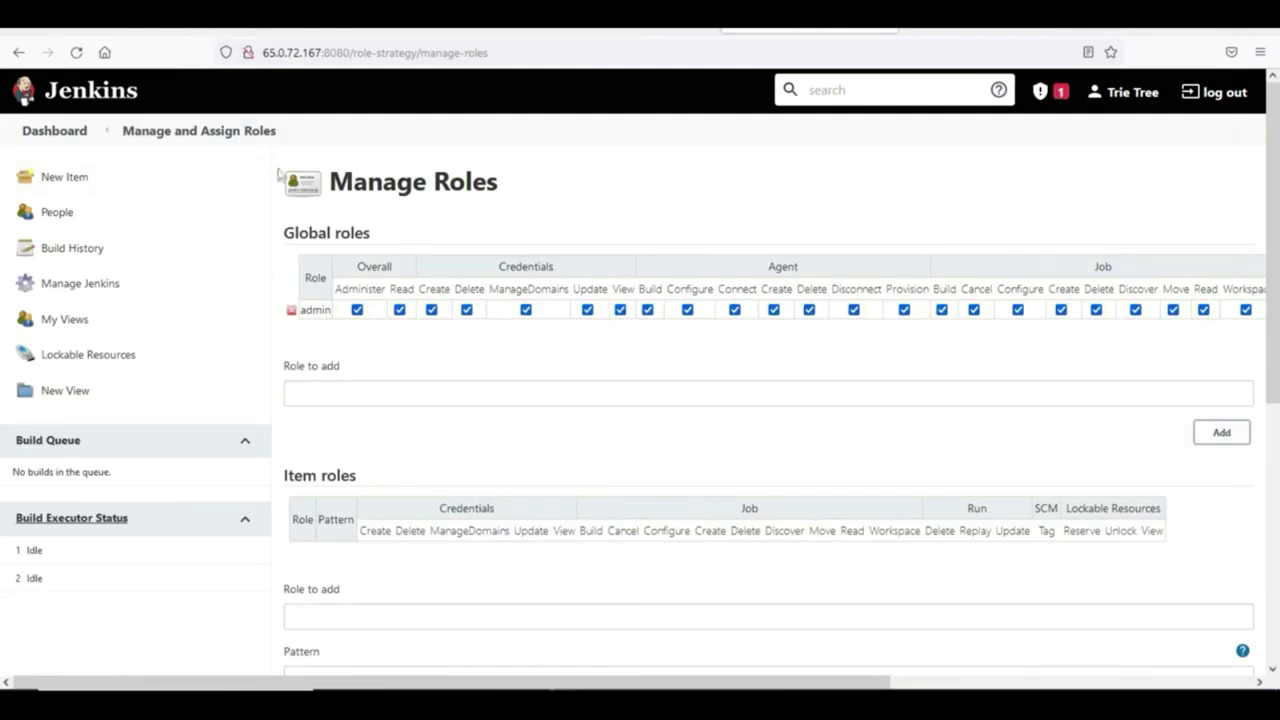
left_click(384, 390)
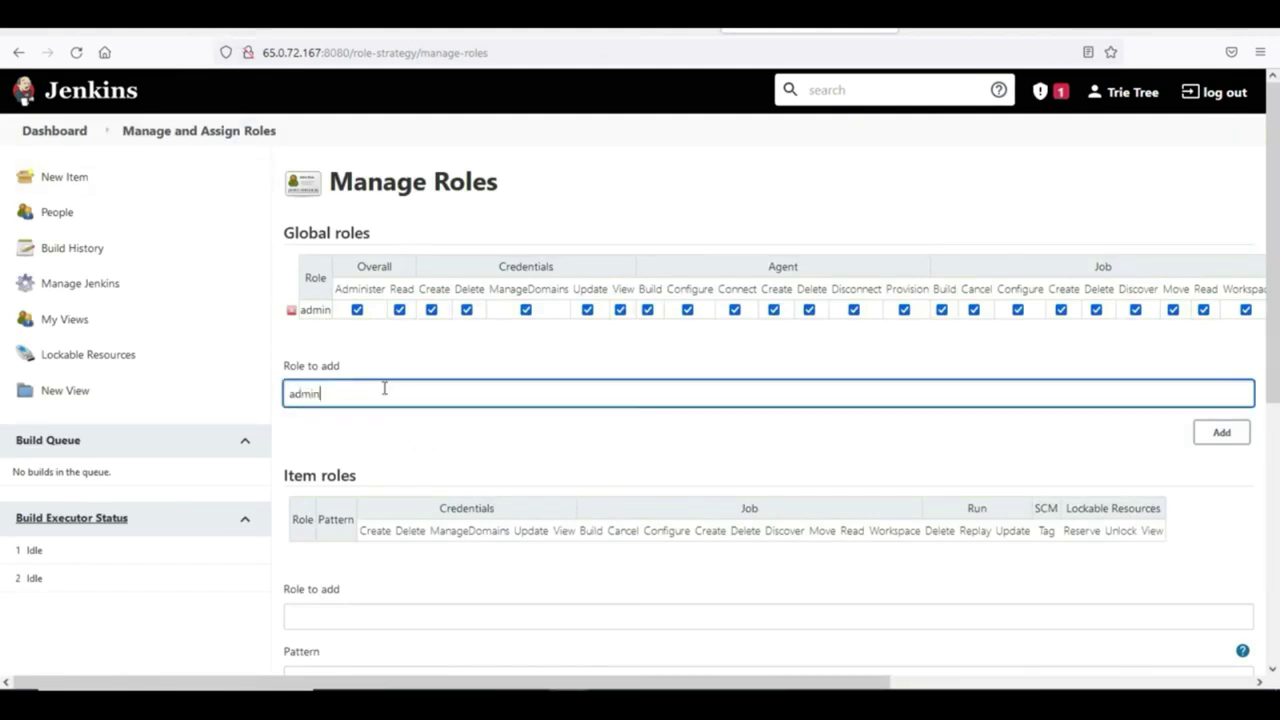
left_click(1222, 432)
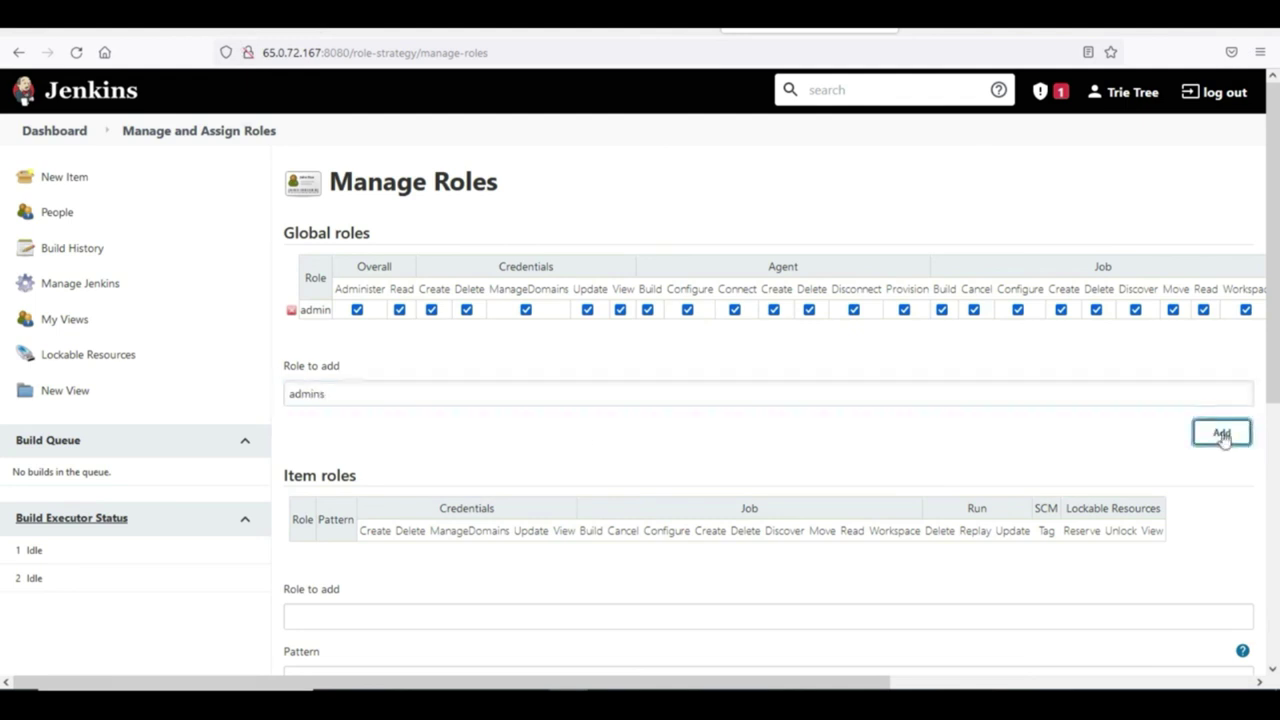
double_click(749, 421)
type("d")
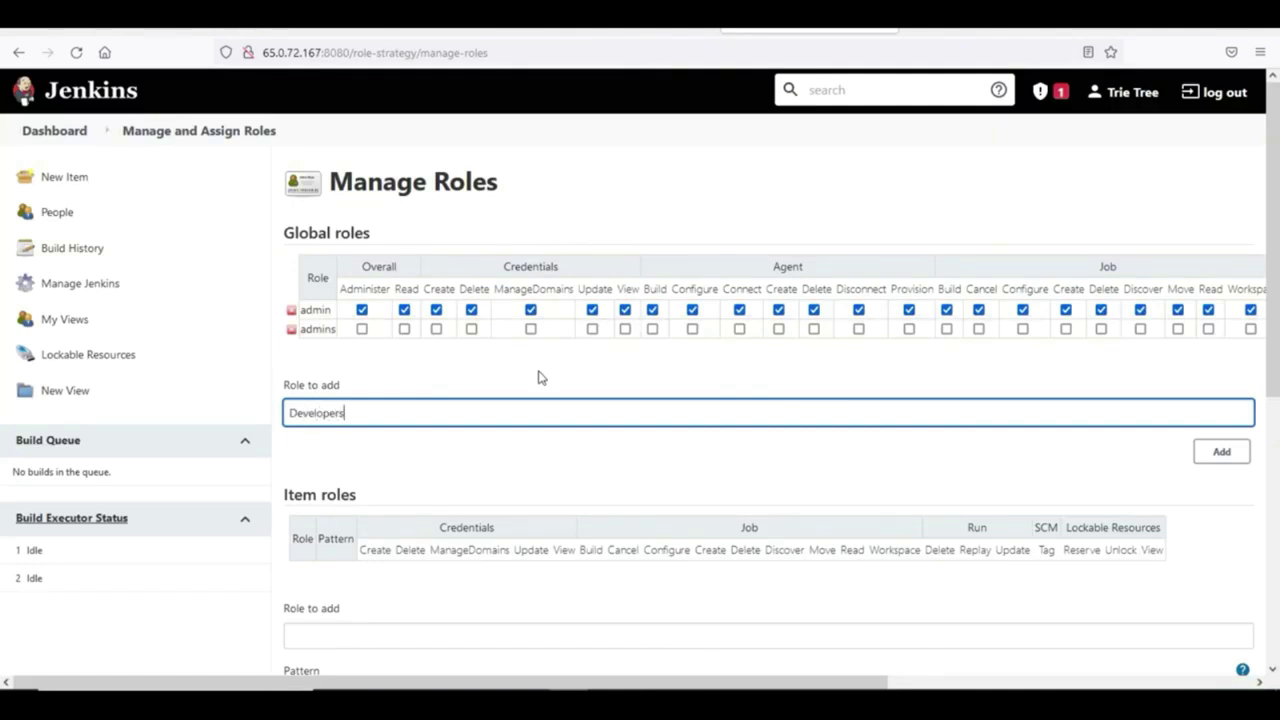
- Add the Developers and DevOps global roles
left_click(1222, 451)
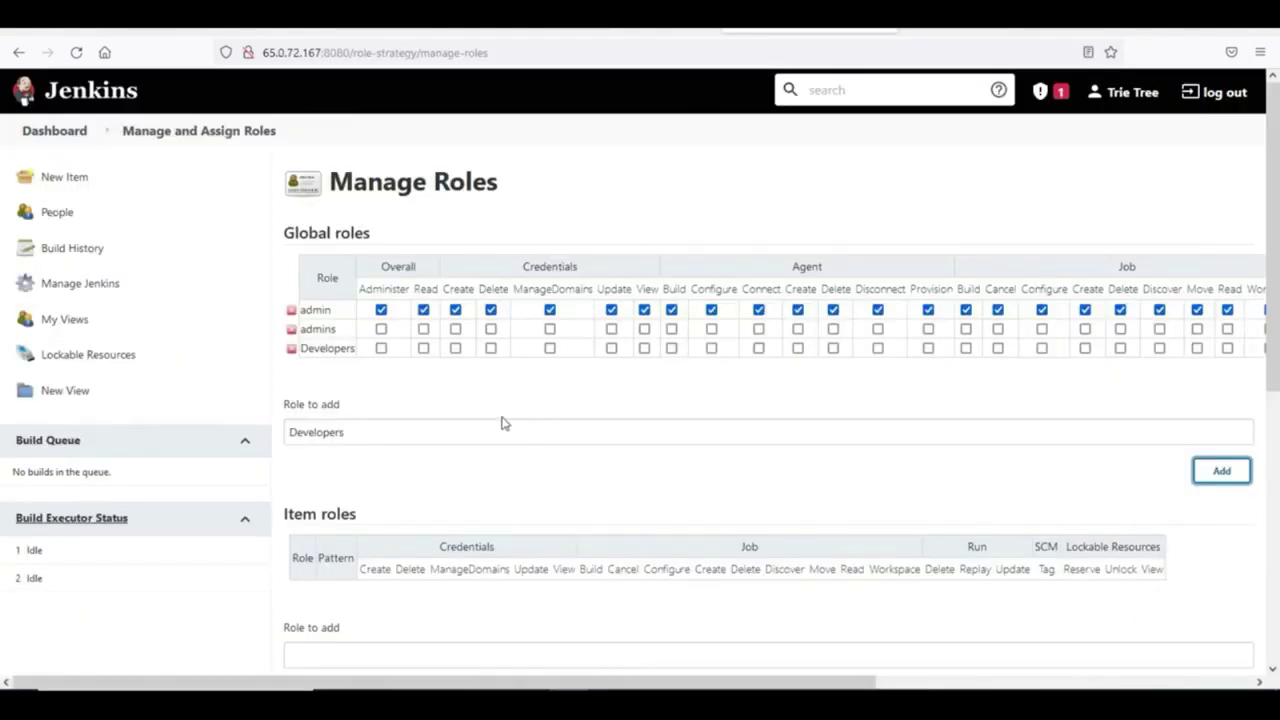
double_click(477, 422)
type("DevOps")
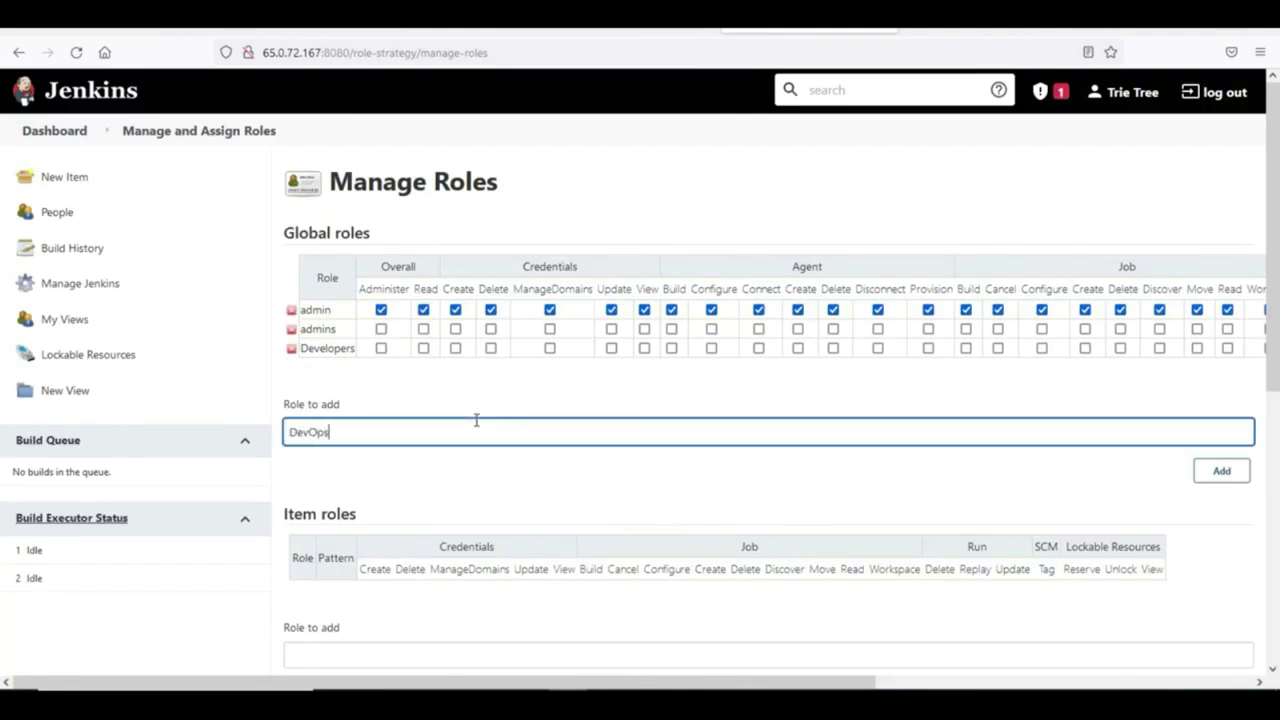
left_click(1228, 478)
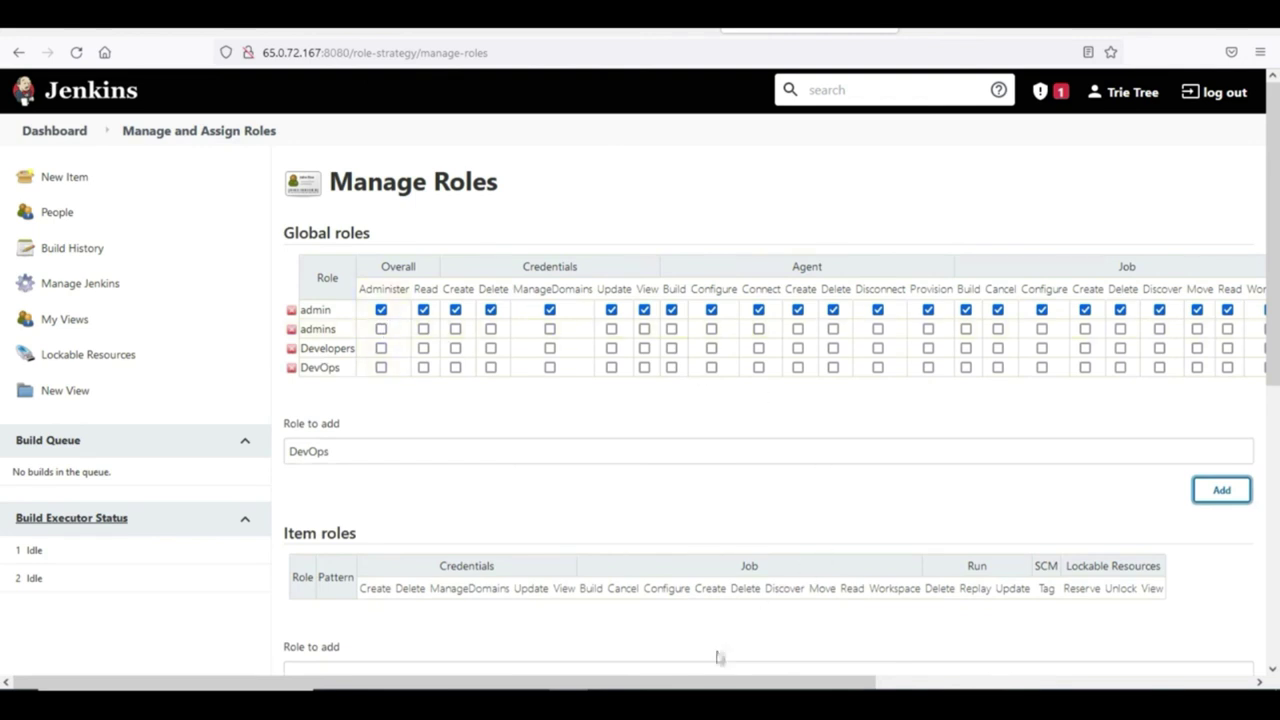
- Tick permissions for admins, DevOps and Developers, then apply and save the roles
left_click_drag(710, 682, 1096, 682)
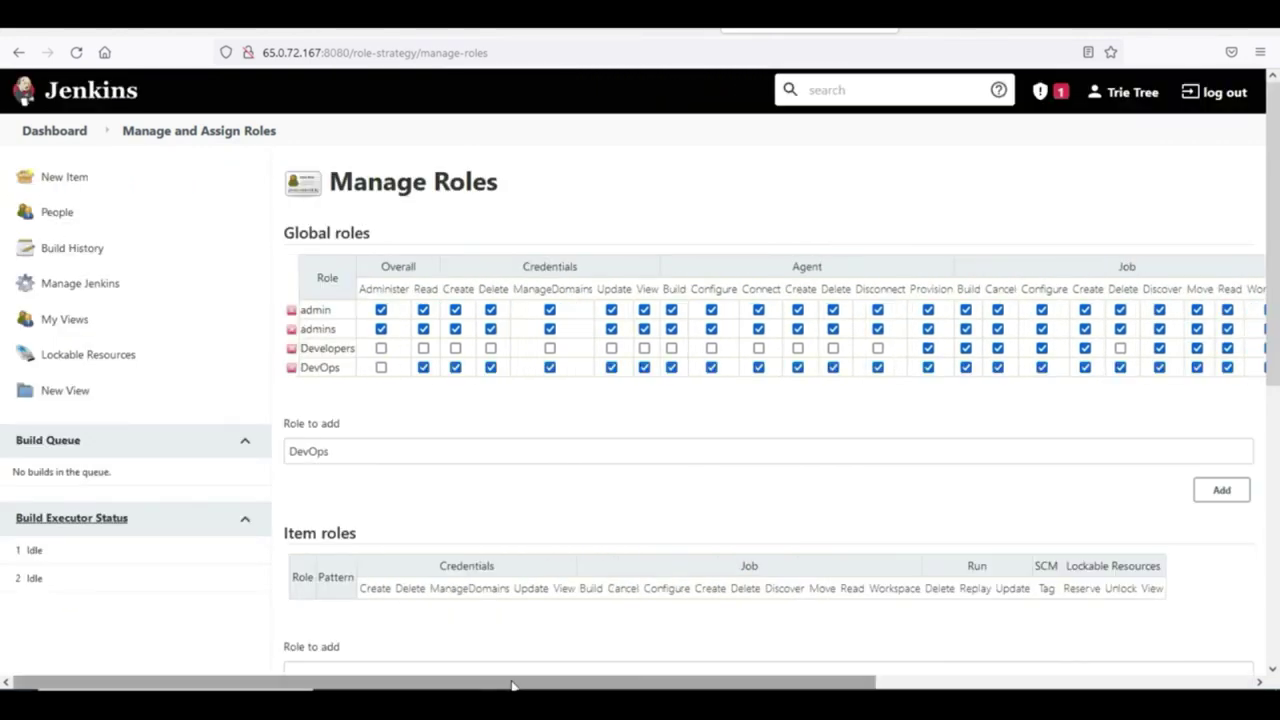
left_click_drag(512, 685, 451, 680)
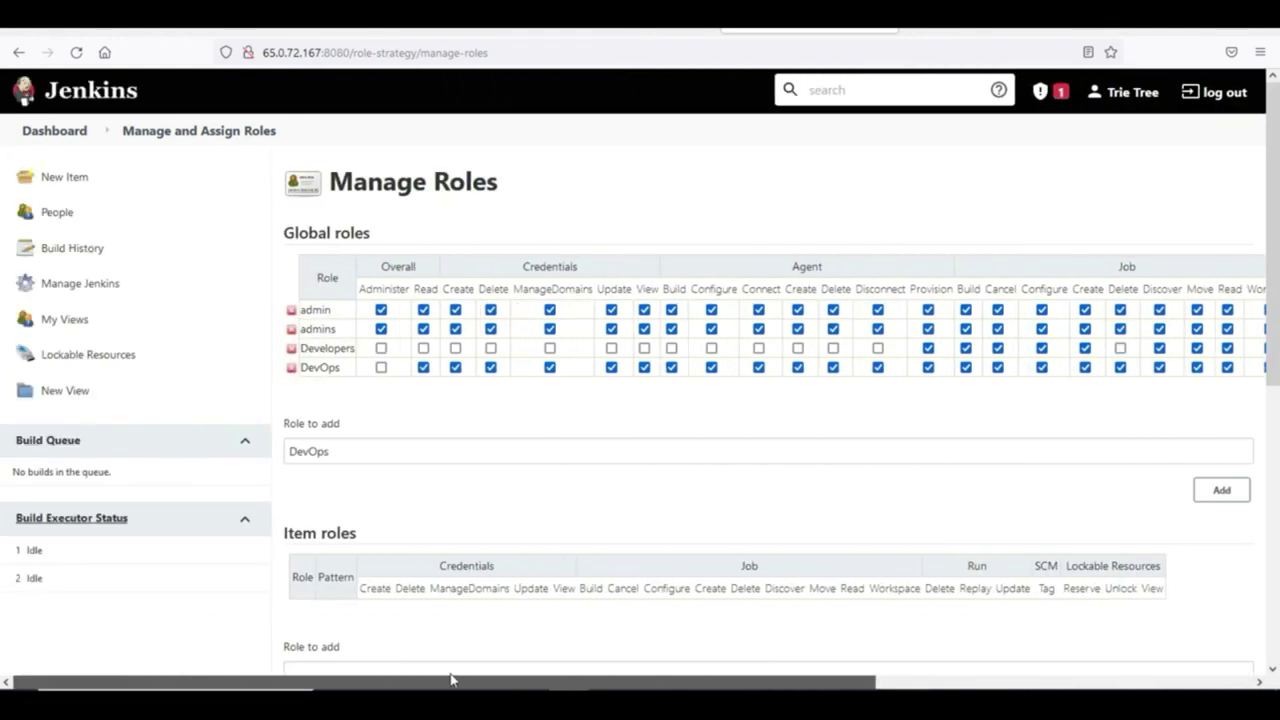
left_click_drag(1278, 316, 1277, 559)
left_click(380, 633)
left_click(315, 633)
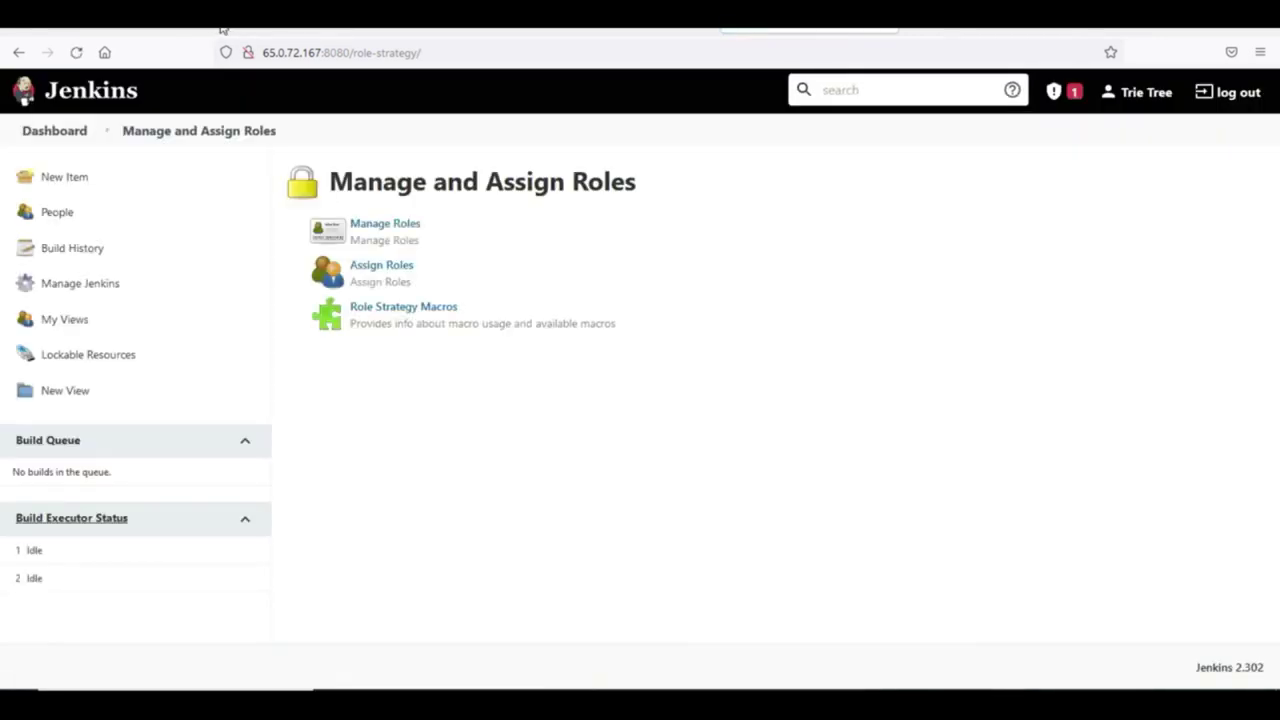
- On Assign Roles, add the admins, DevOps and Developers groups to the global roles table
left_click(388, 267)
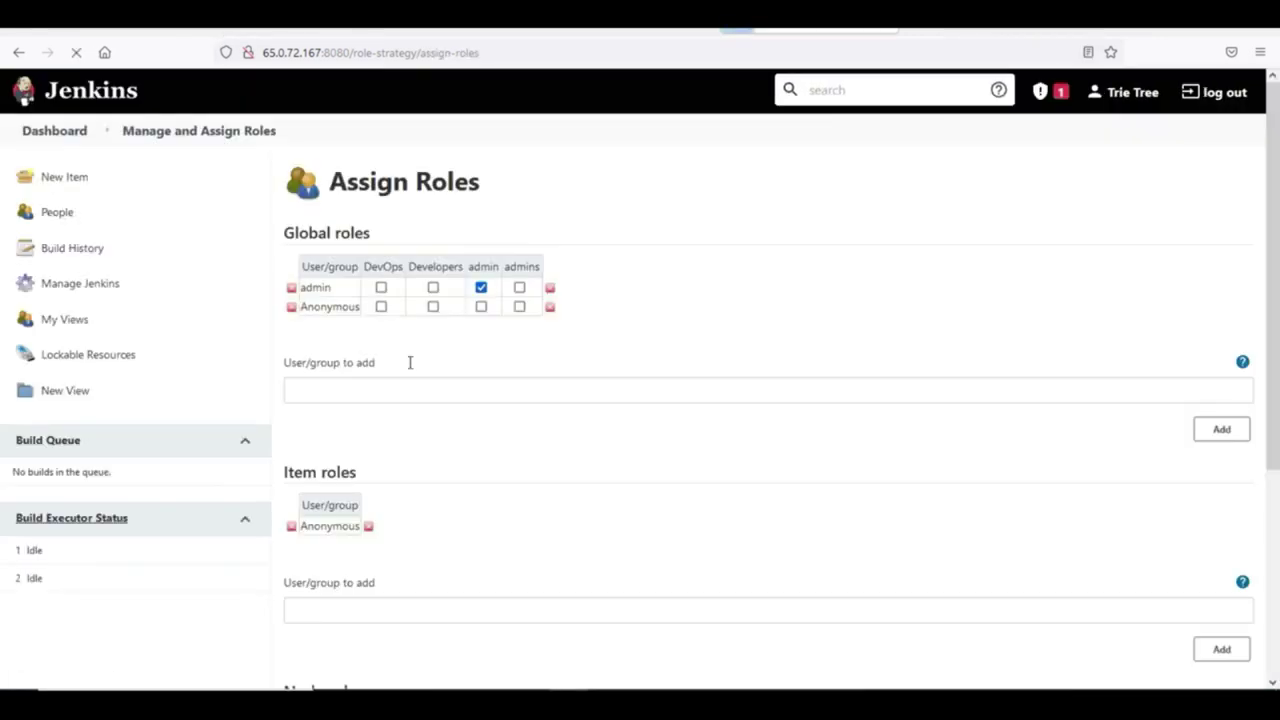
left_click(361, 391)
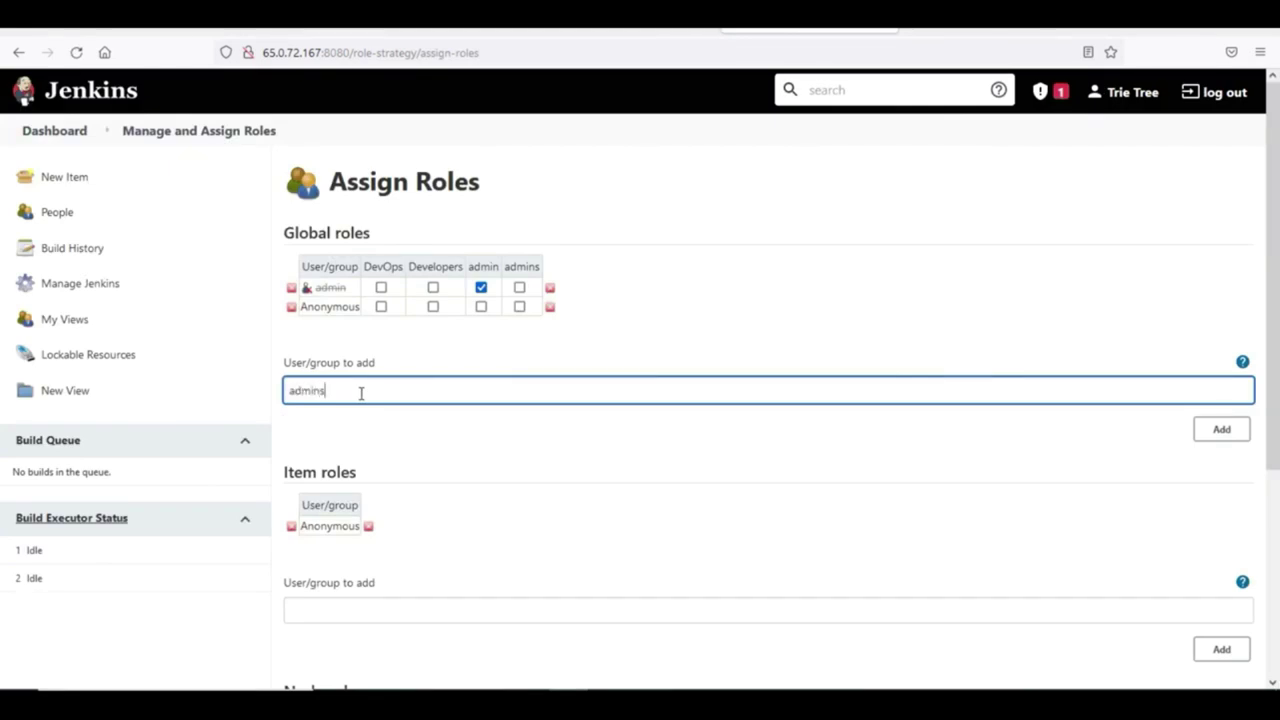
left_click(1215, 430)
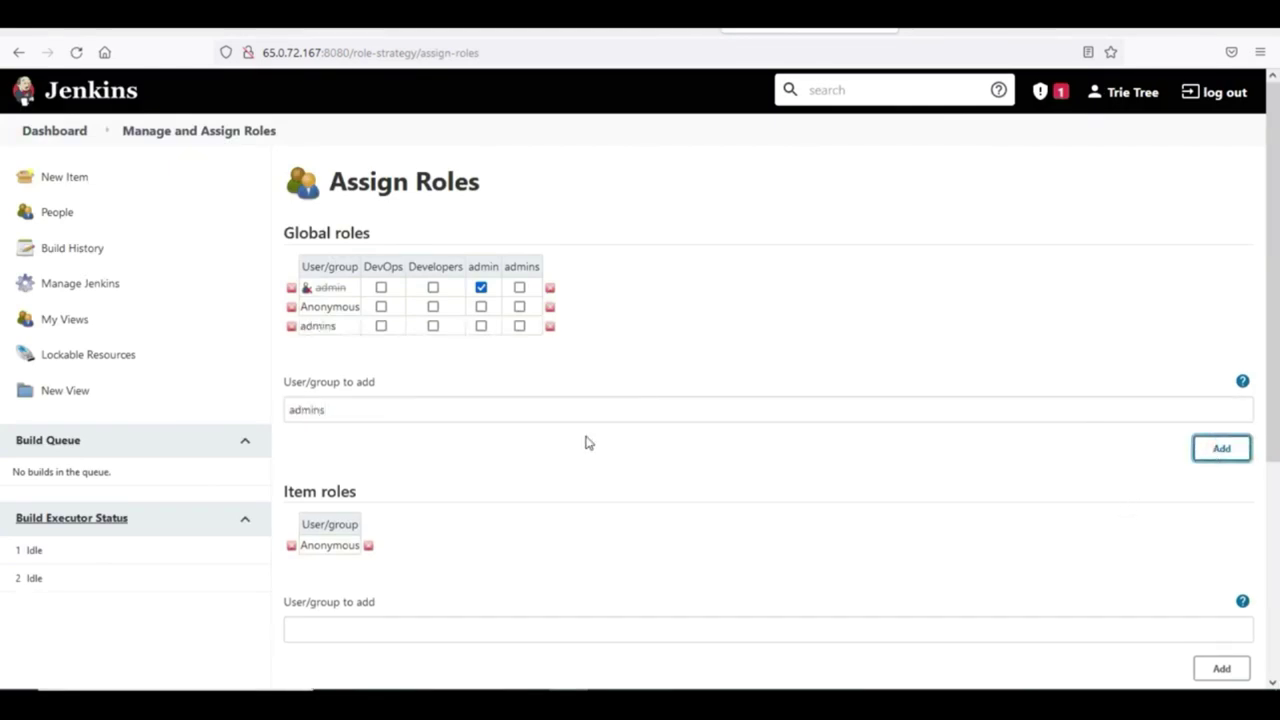
left_click(498, 409)
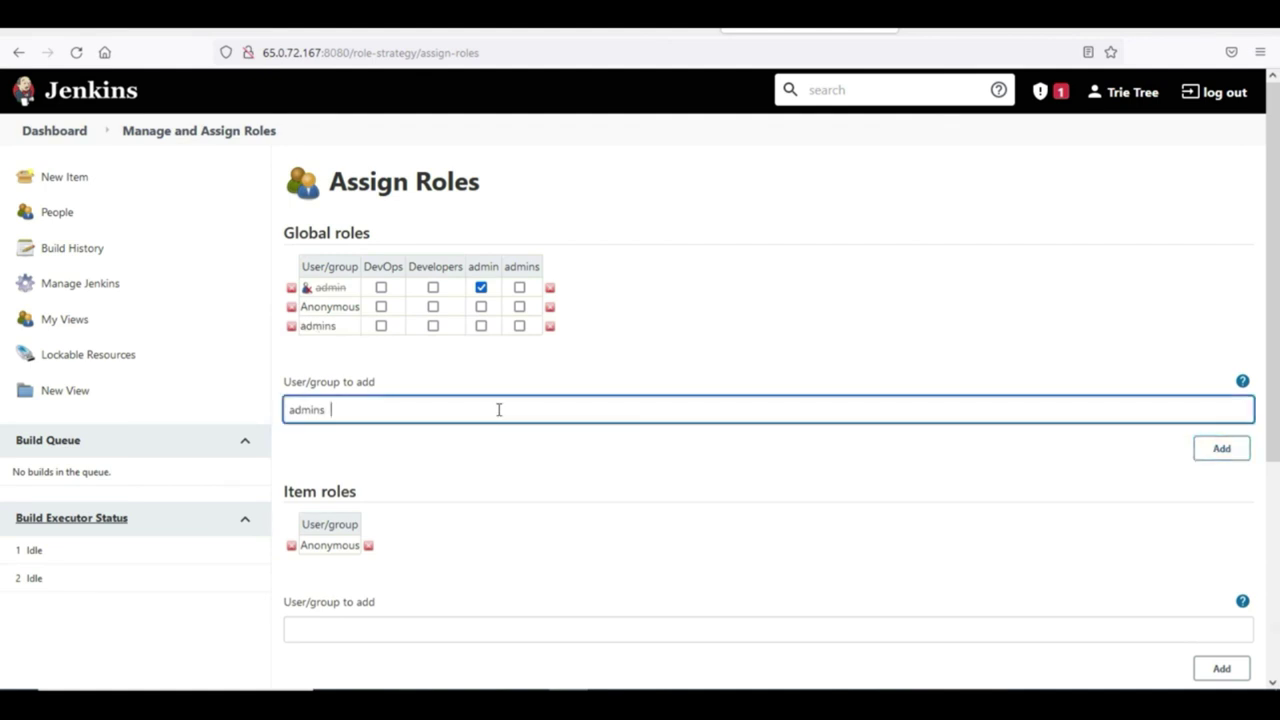
key("ctrl+a")
type("De")
left_click(1218, 446)
left_click(888, 429)
key("ctrl+a")
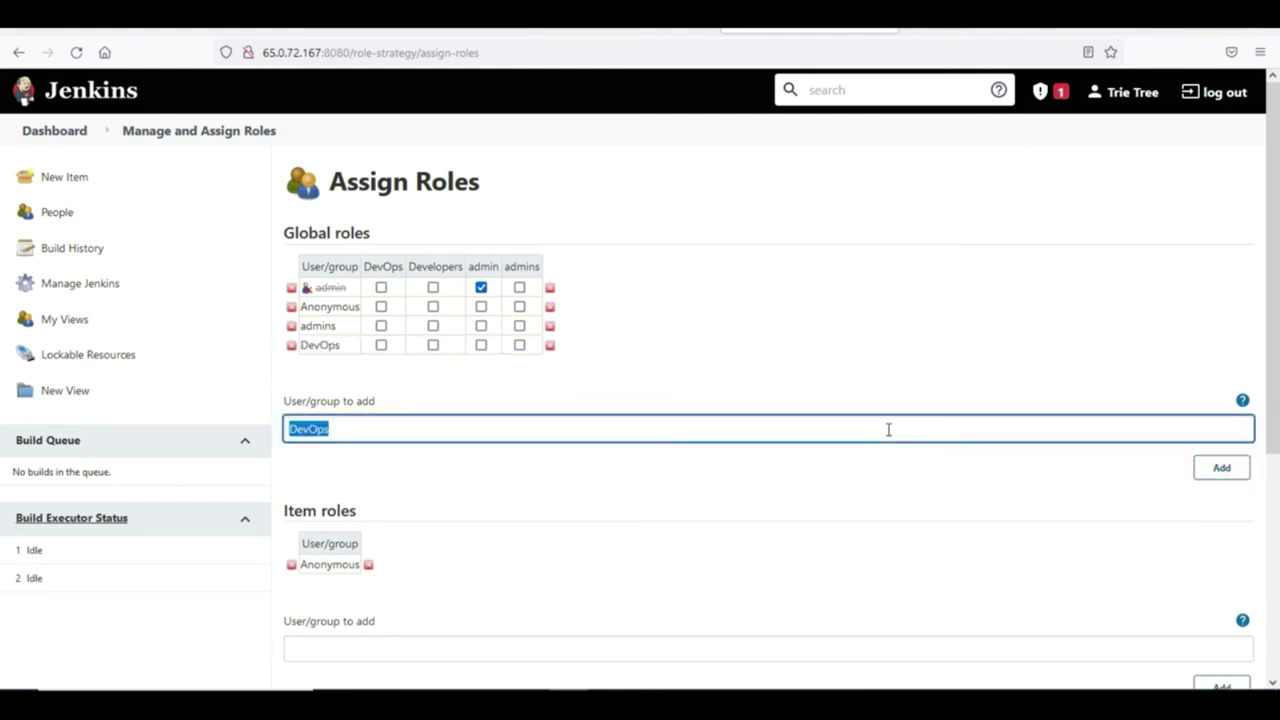
type("Dev")
left_click(1222, 468)
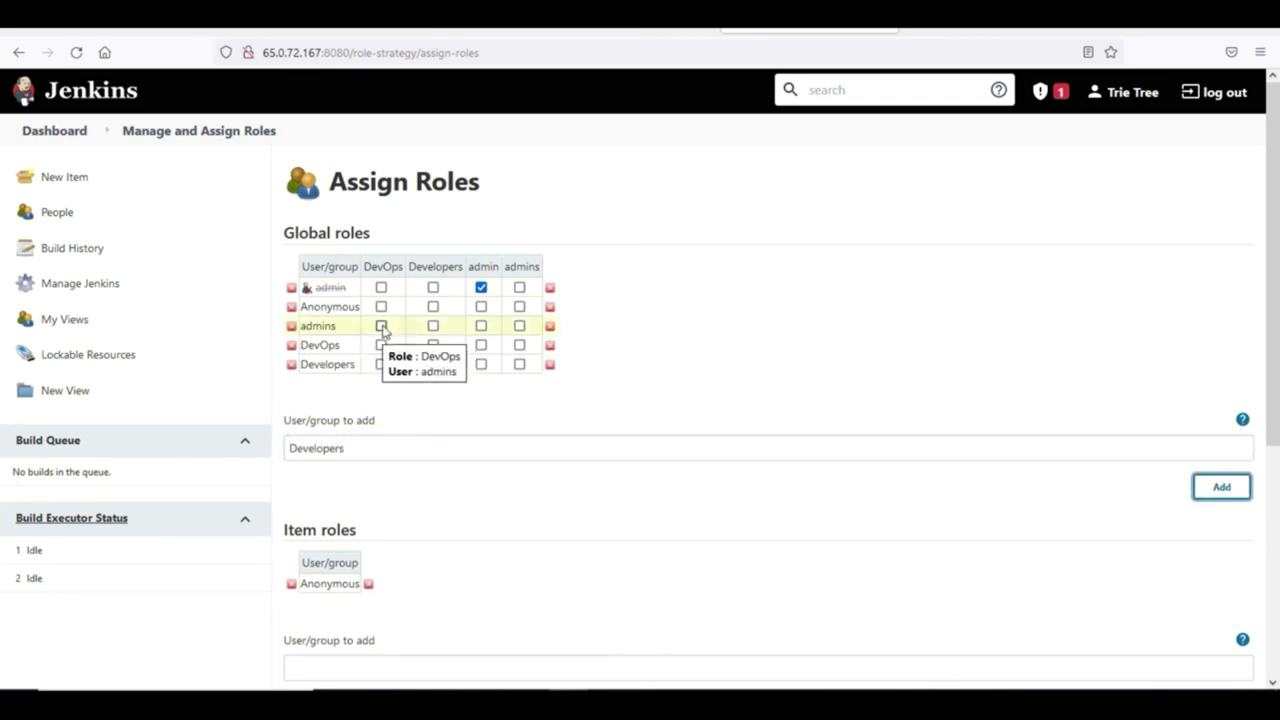
- Give each group its matching global role, save, and reopen Assign Roles to verify
left_click(481, 325)
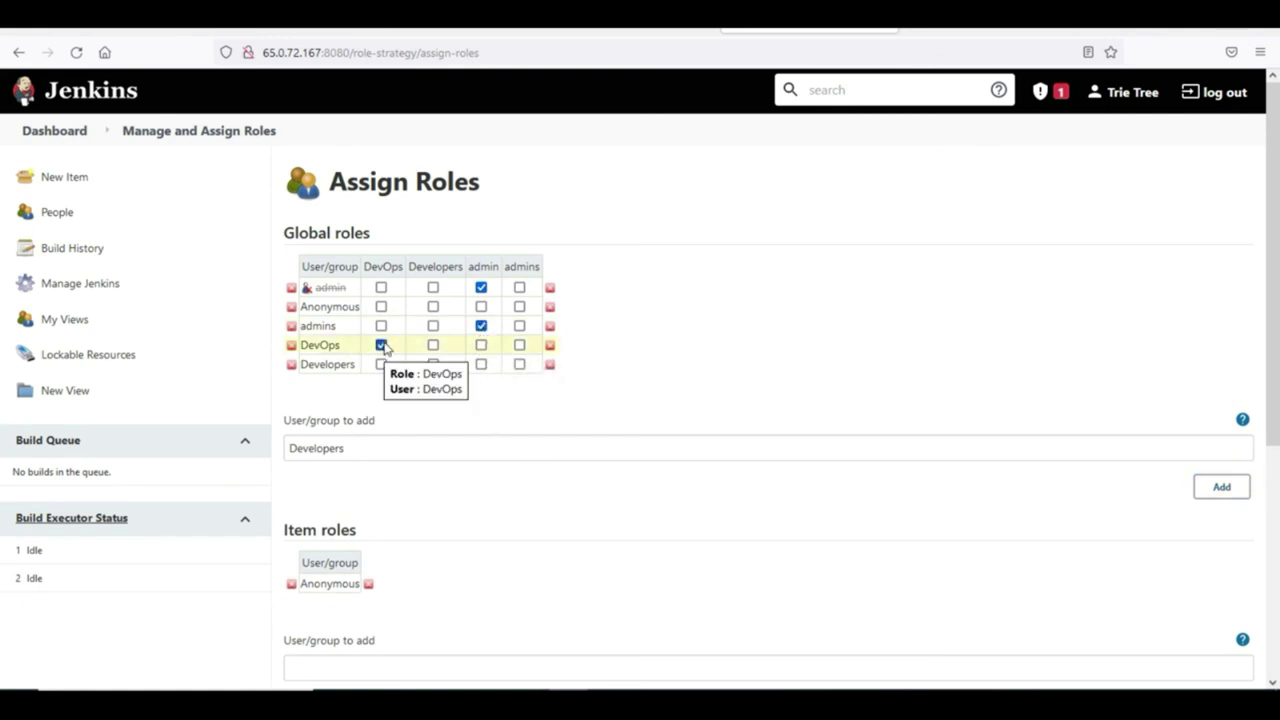
left_click(433, 365)
scroll(1271, 286, "down", 4)
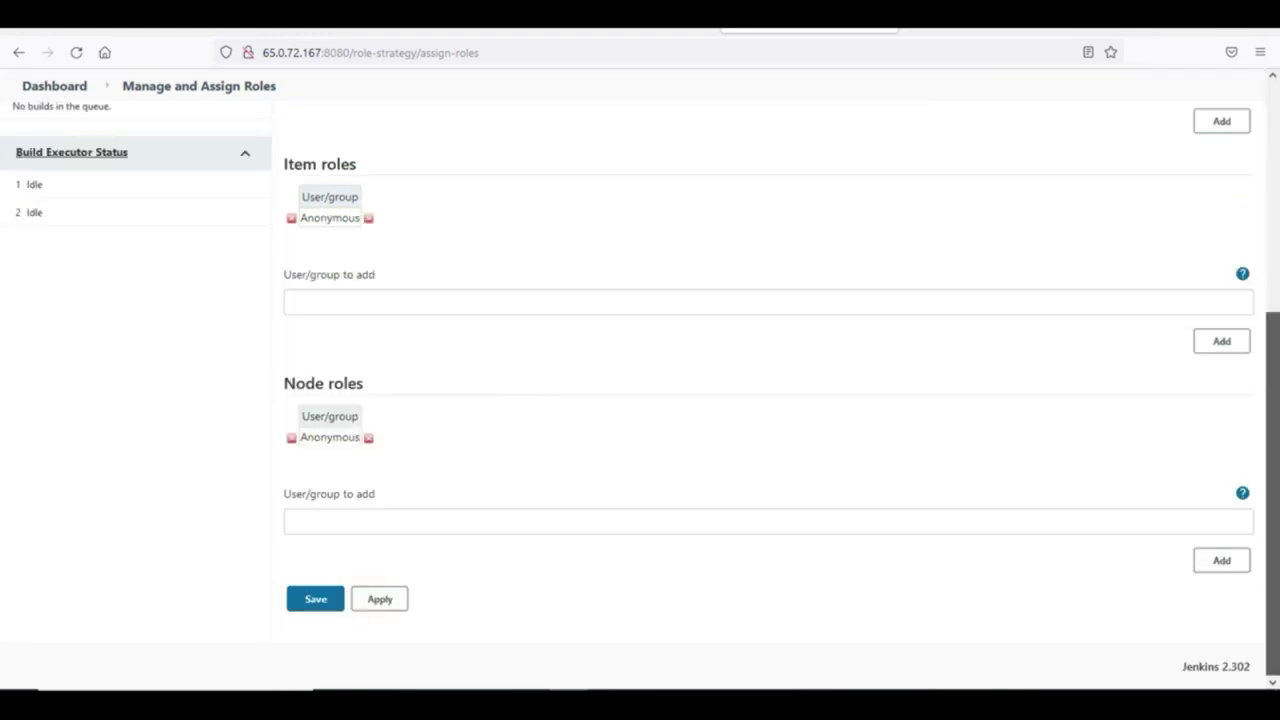
left_click(373, 609)
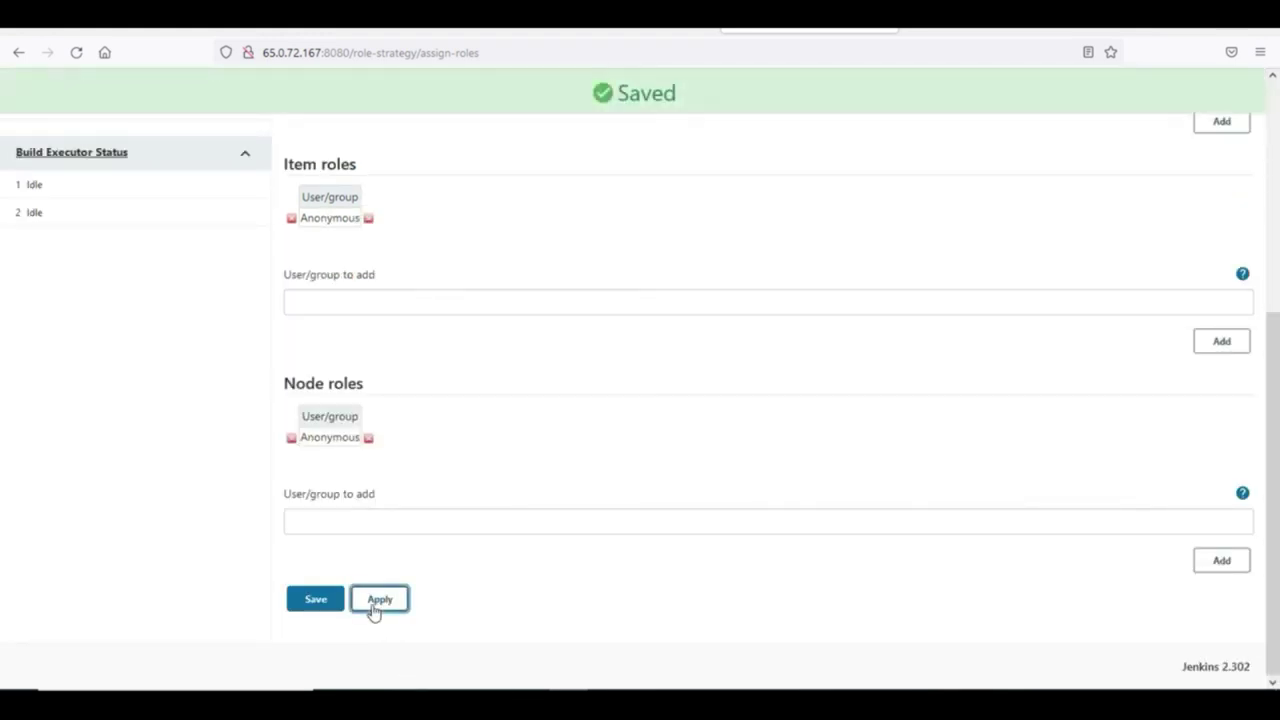
left_click(318, 600)
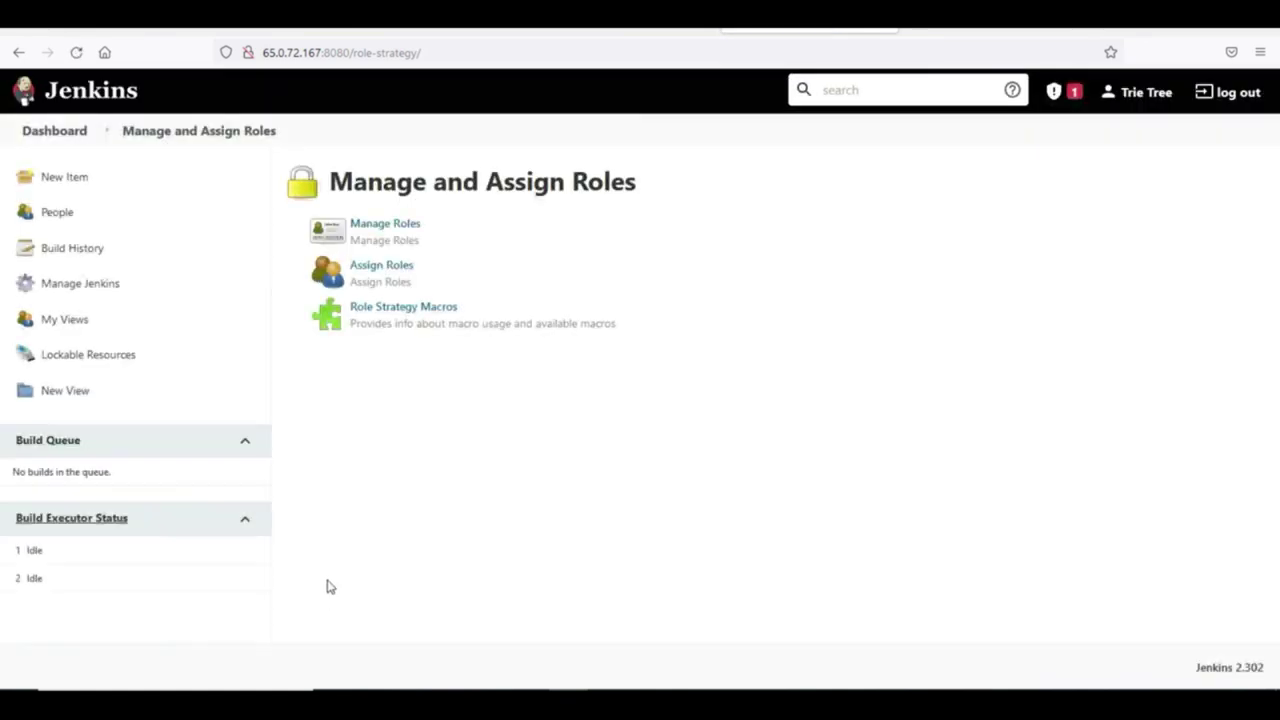
left_click(392, 276)
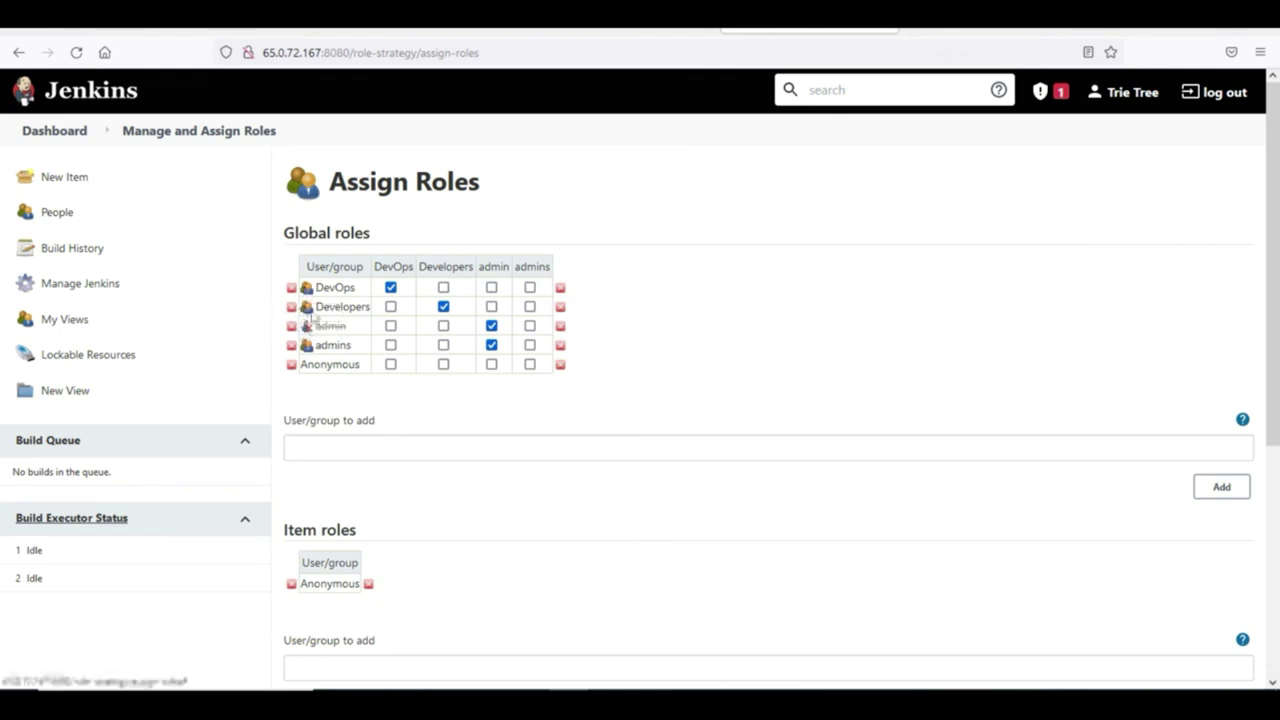
mouse_move(1275, 255)
left_mouse_down()
mouse_move(1275, 475)
mouse_move(1277, 255)
left_mouse_up()
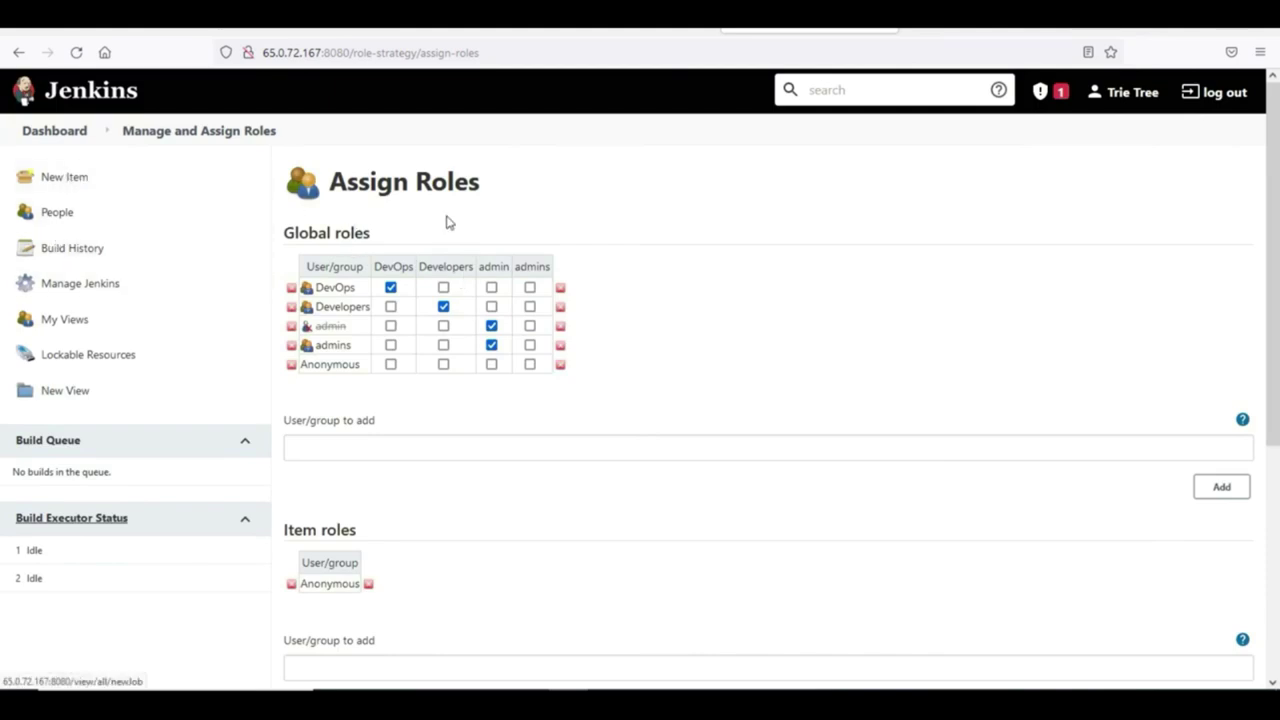
- Log out, sign in as an LDAP user without saving the login, then log out again
left_click(1240, 94)
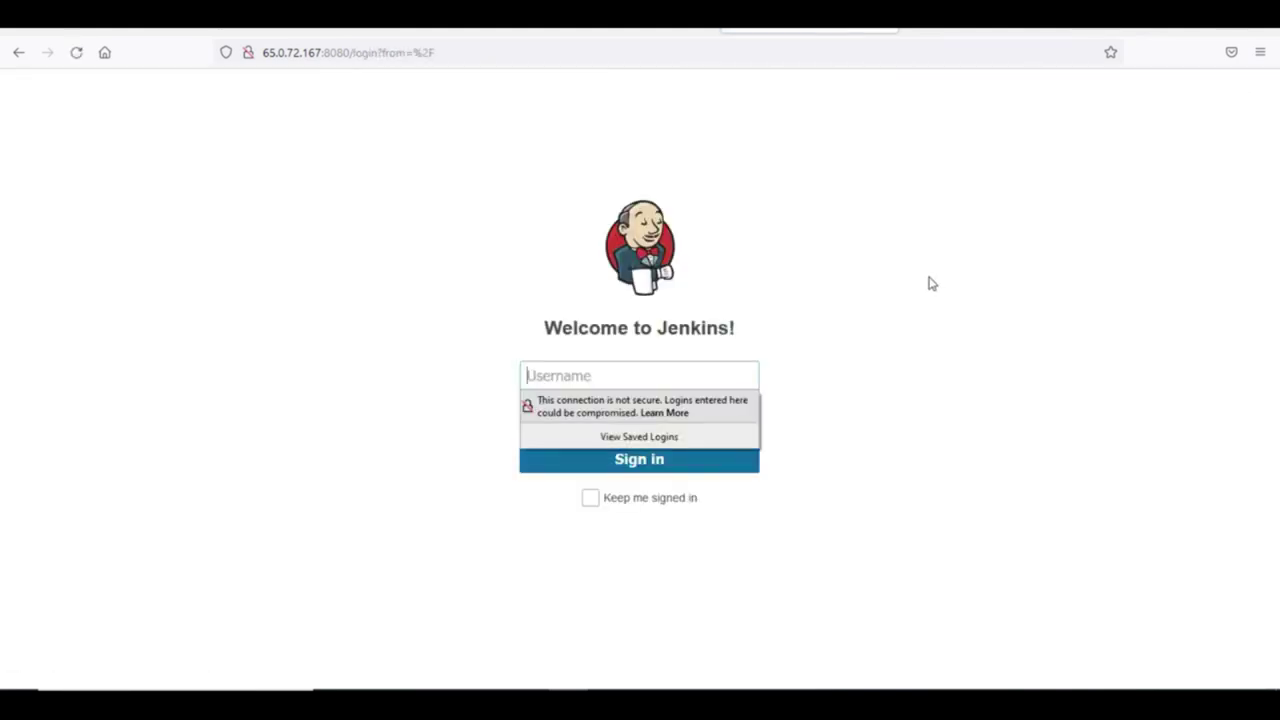
left_click(668, 381)
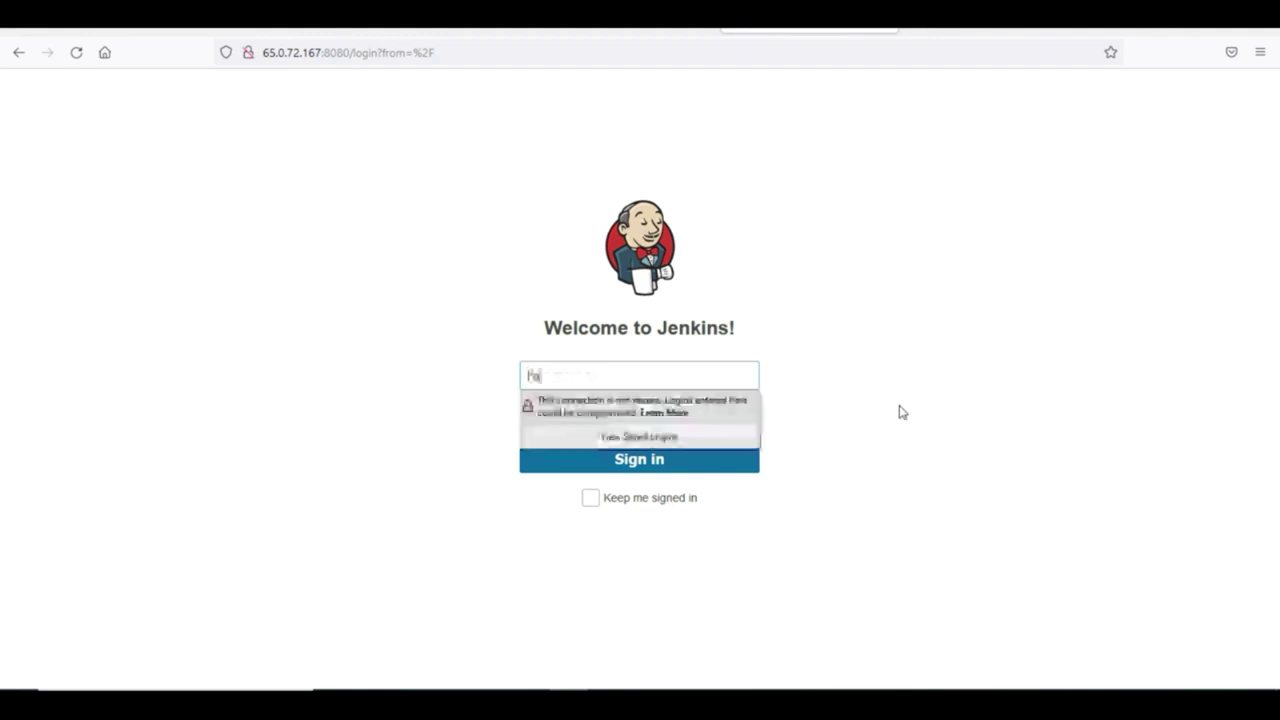
key("Tab")
type("••")
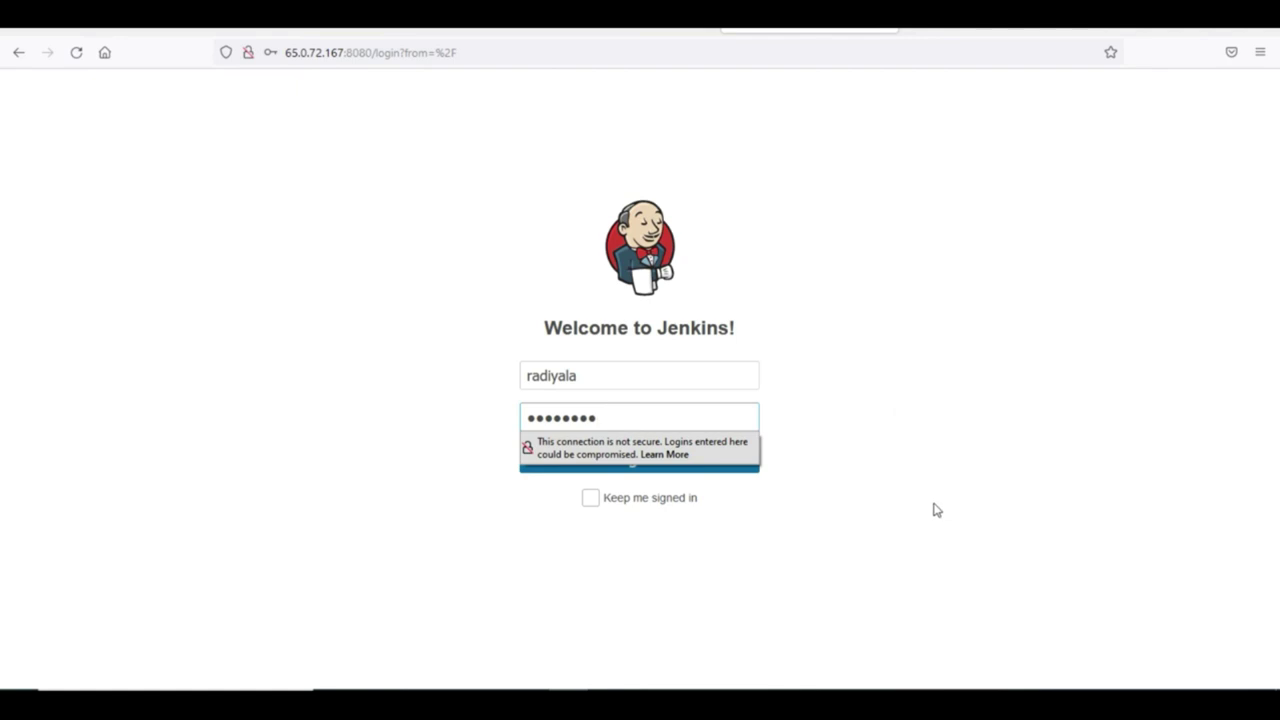
left_click(655, 467)
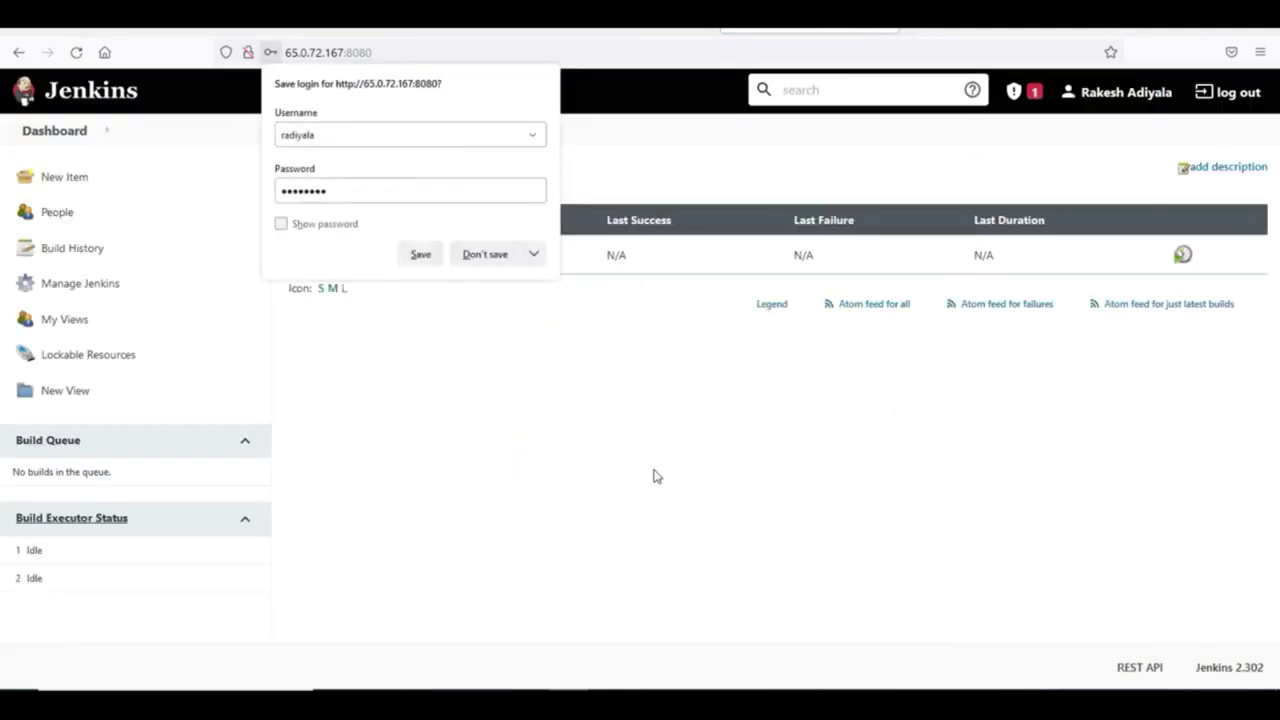
left_click(475, 256)
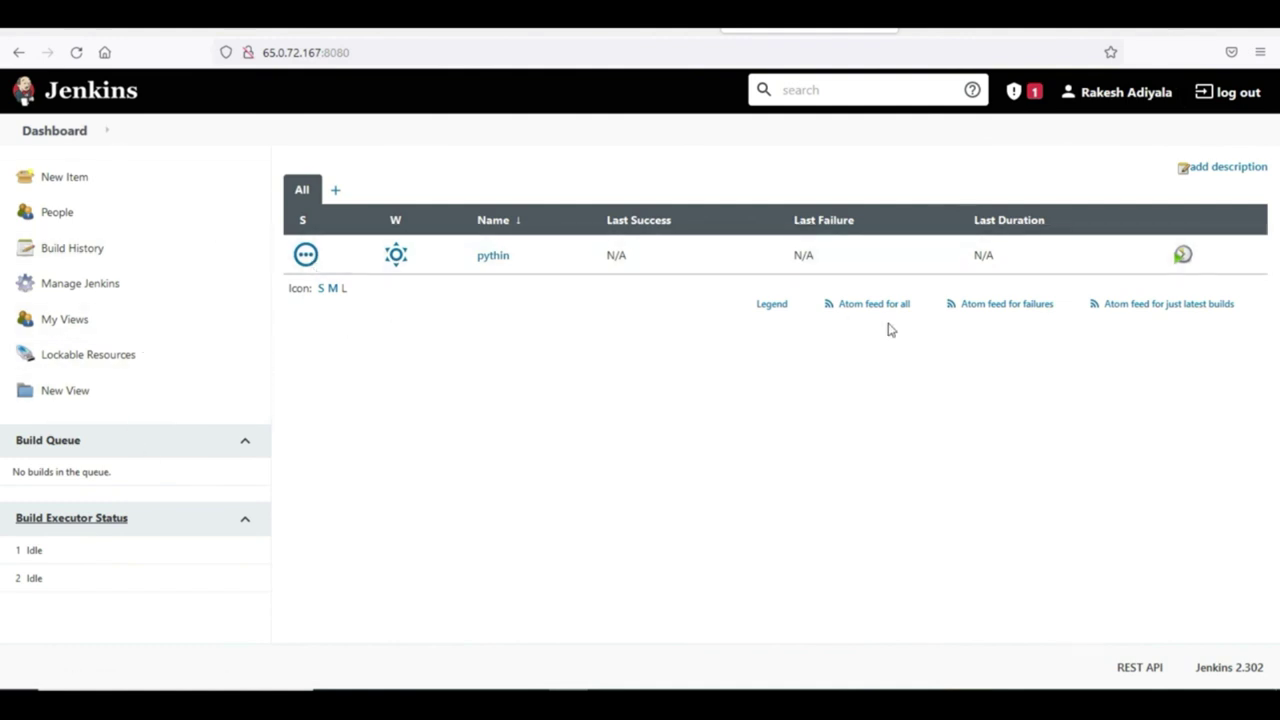
left_click(1232, 92)
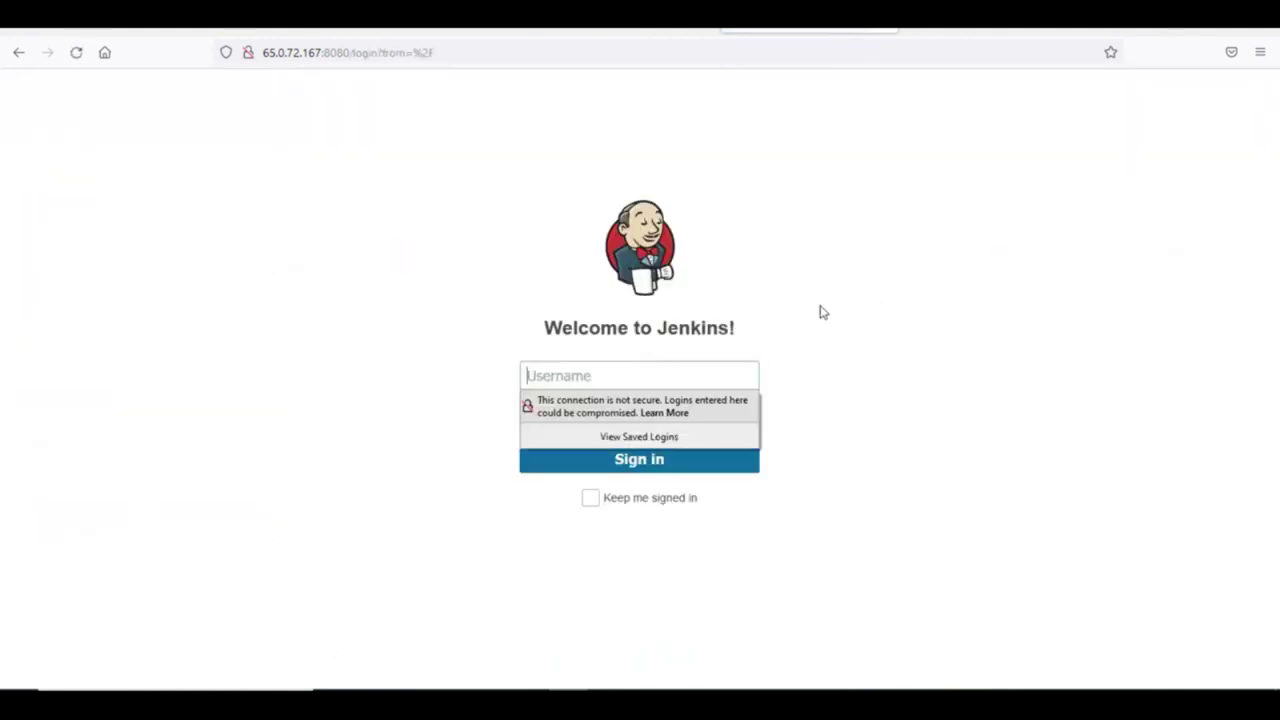
- Look up the DevOps member in phpLDAPadmin and sign in to Jenkins with that user's credentials
left_click(621, 379)
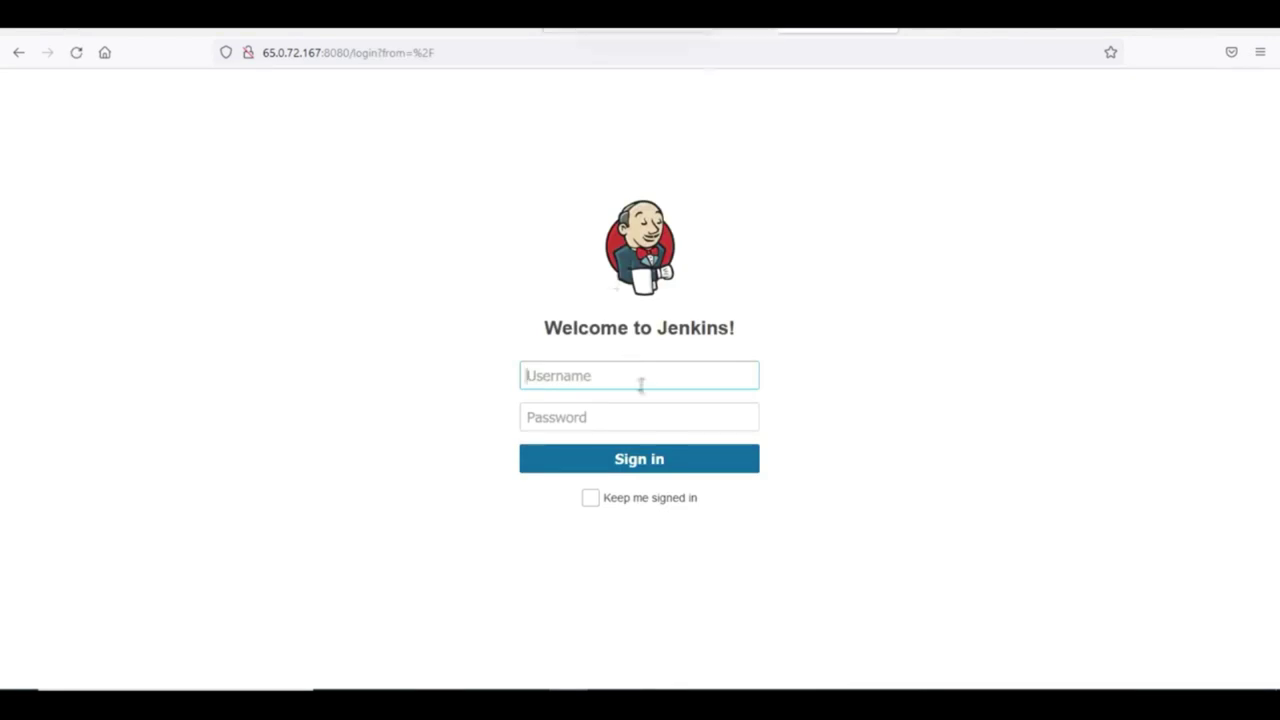
left_click(456, 32)
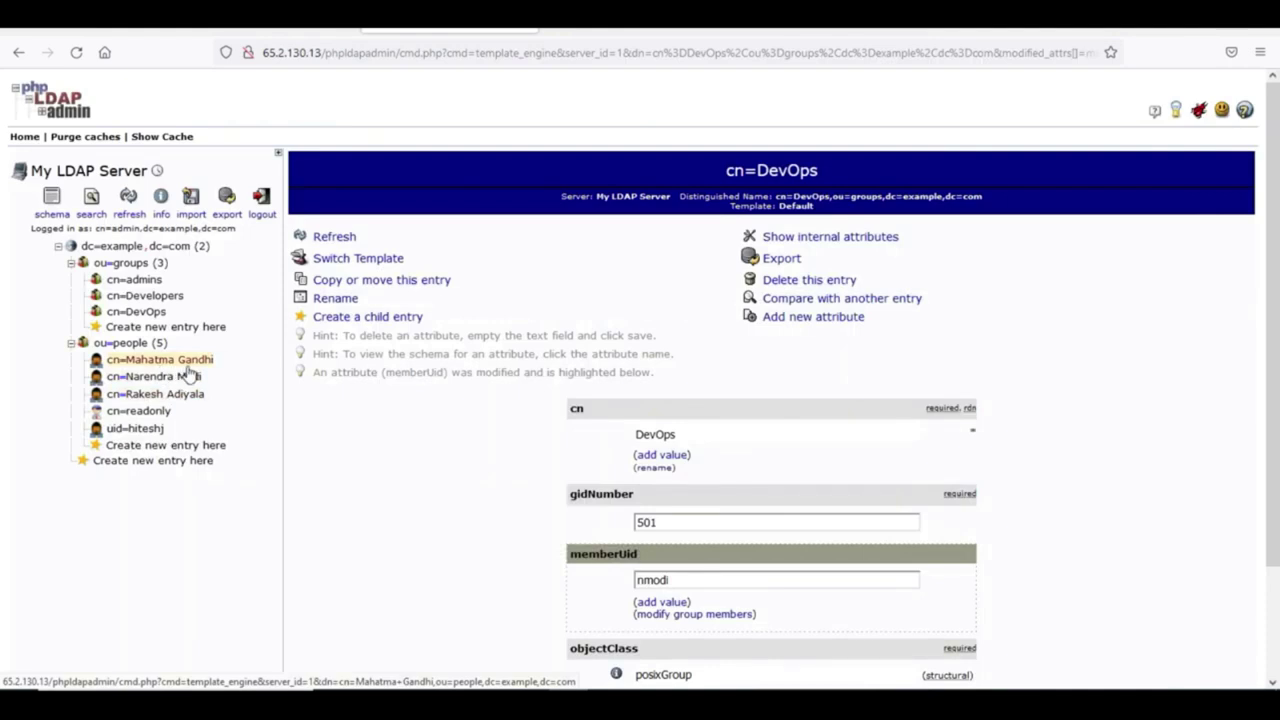
left_click(155, 378)
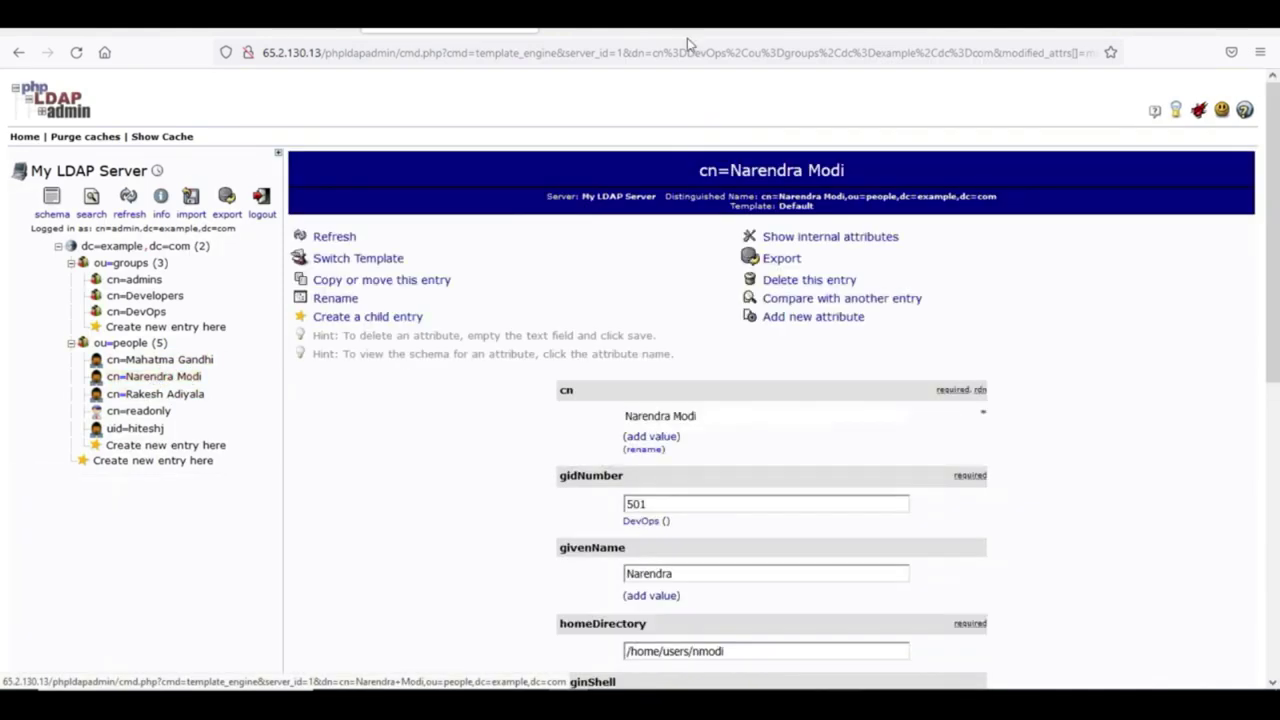
left_click(750, 32)
key("Tab")
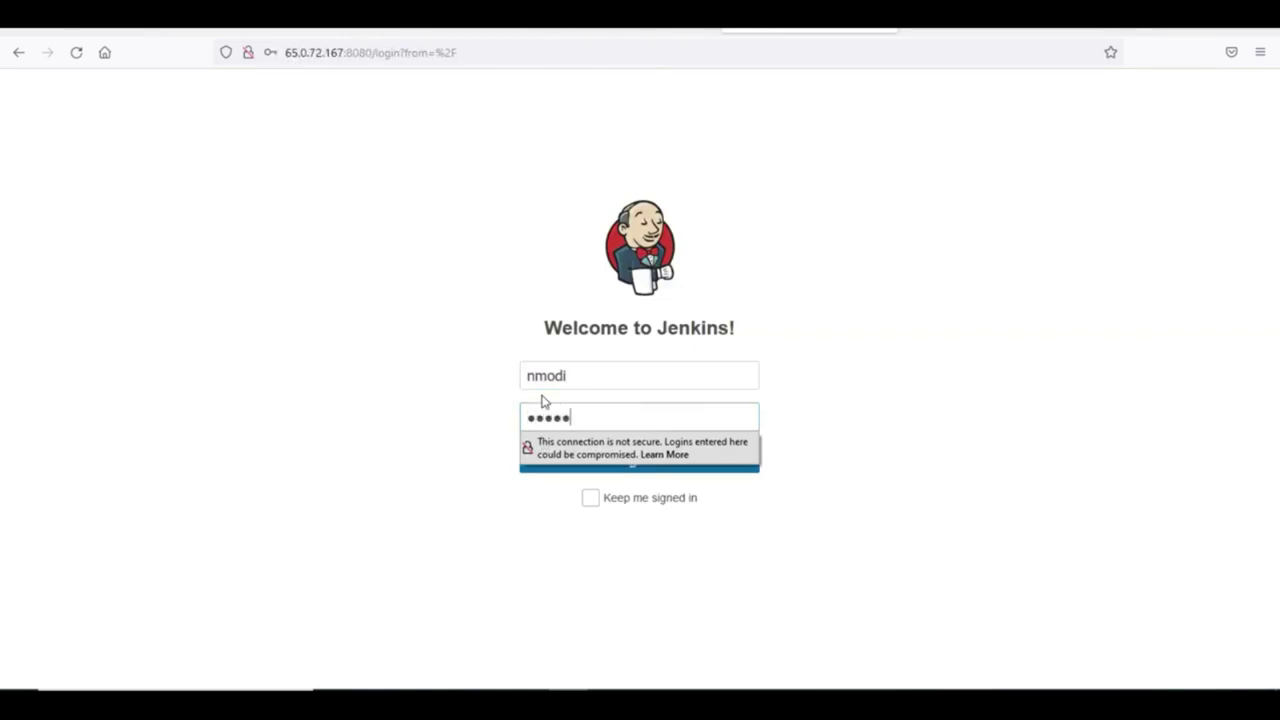
left_click(617, 466)
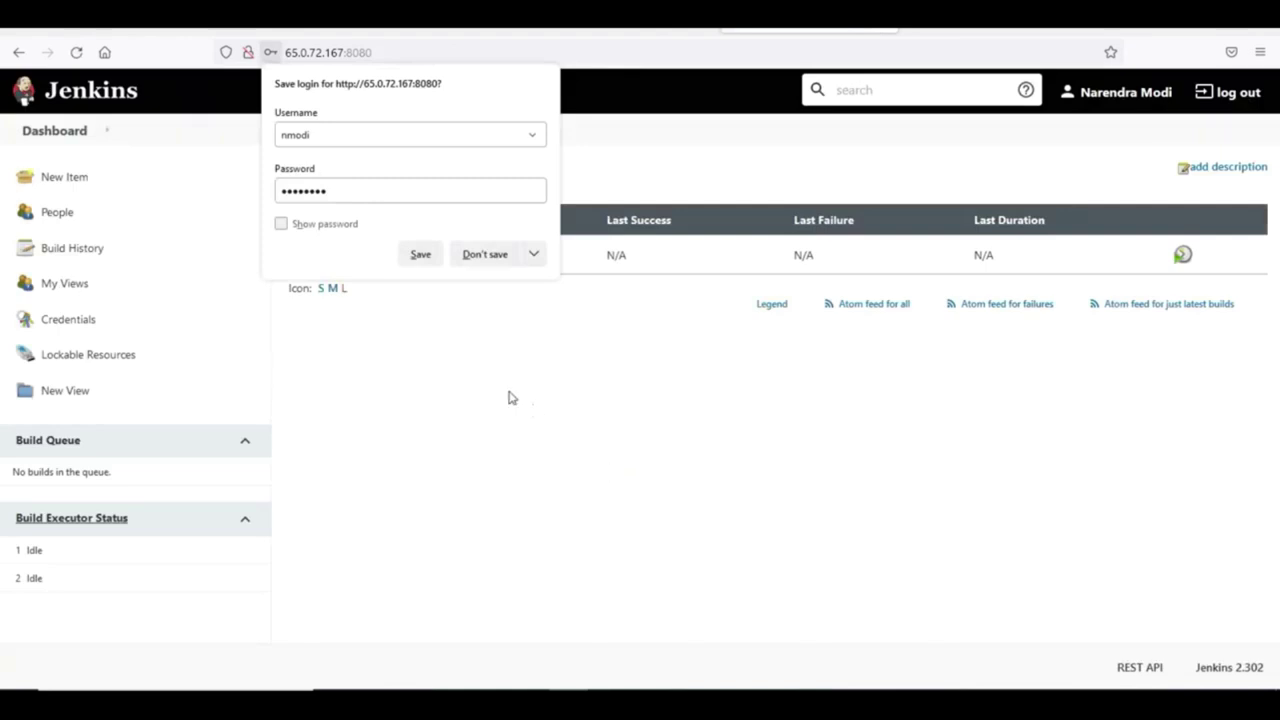
left_click(509, 398)
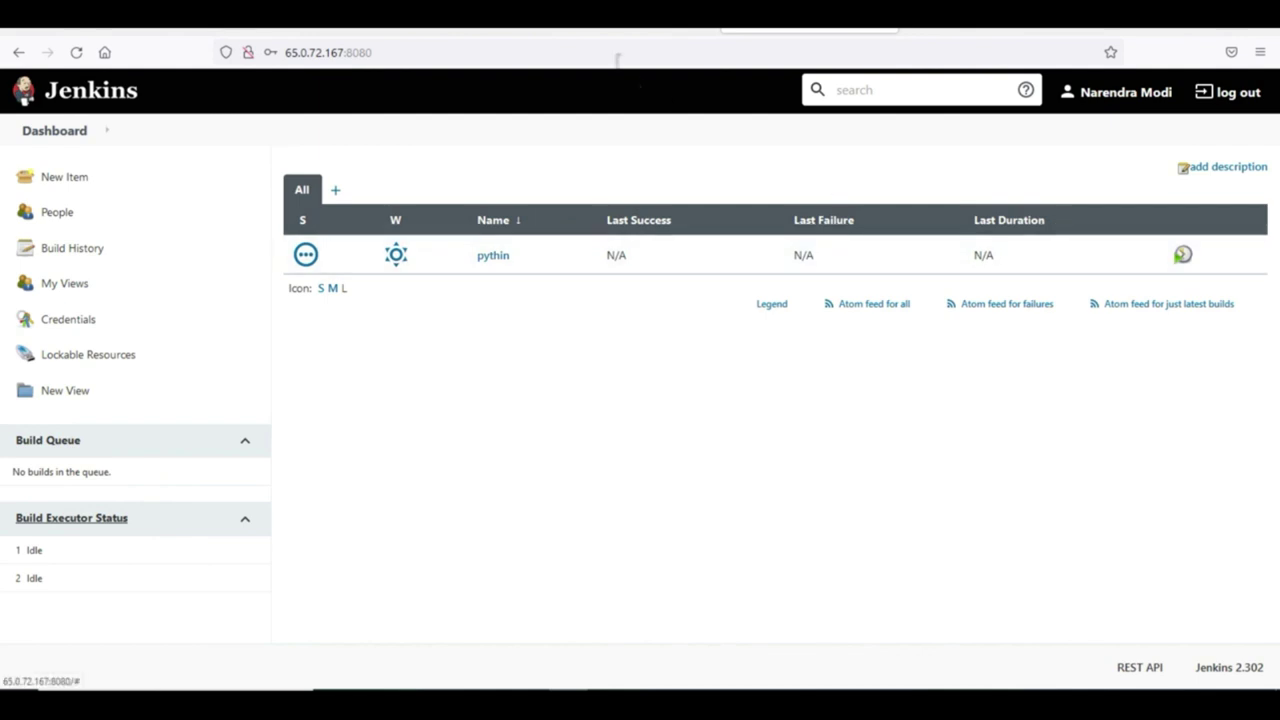
- Log out the DevOps user, sign in as the admin LDAP user, then switch to the server terminal
left_click(1232, 94)
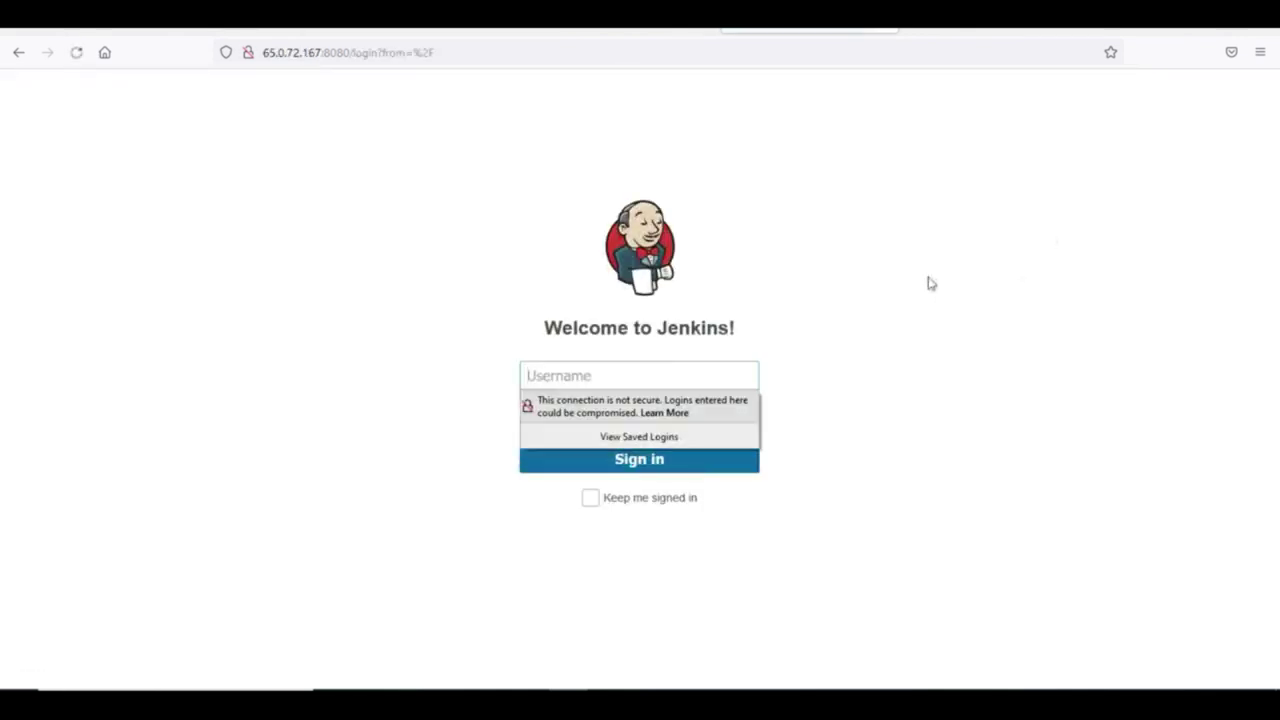
key("BackSpace")
key("Tab")
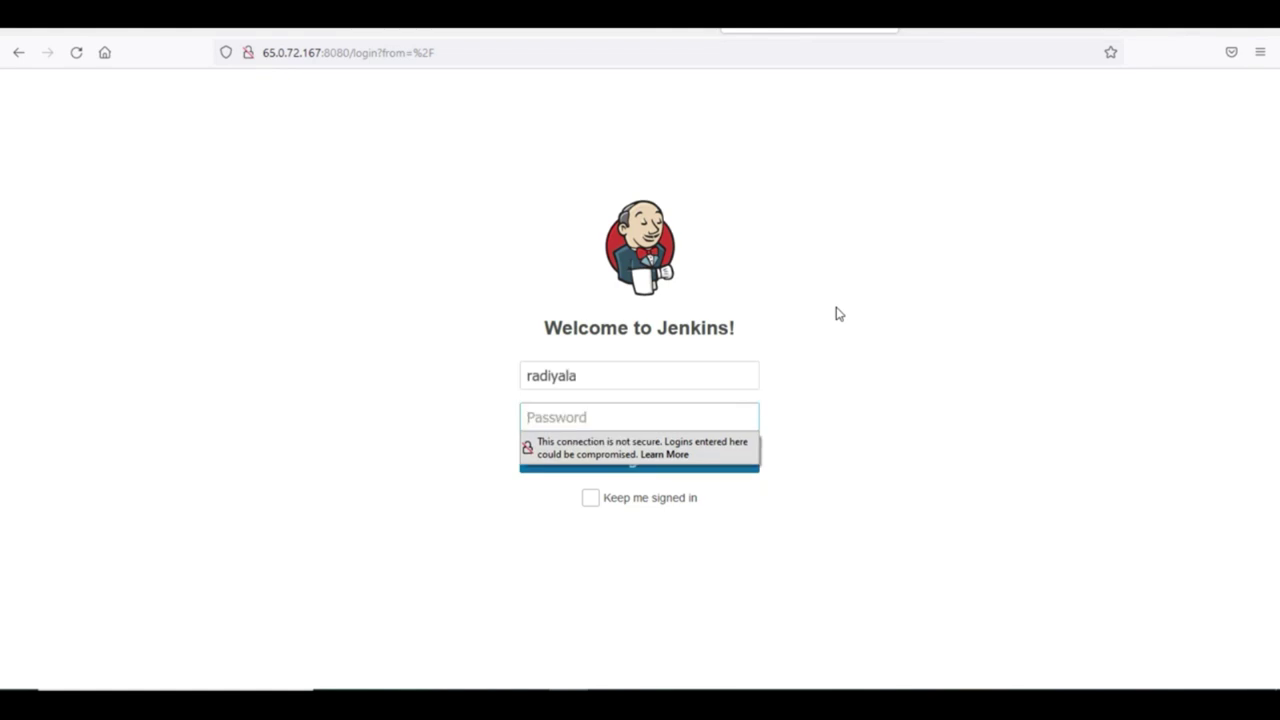
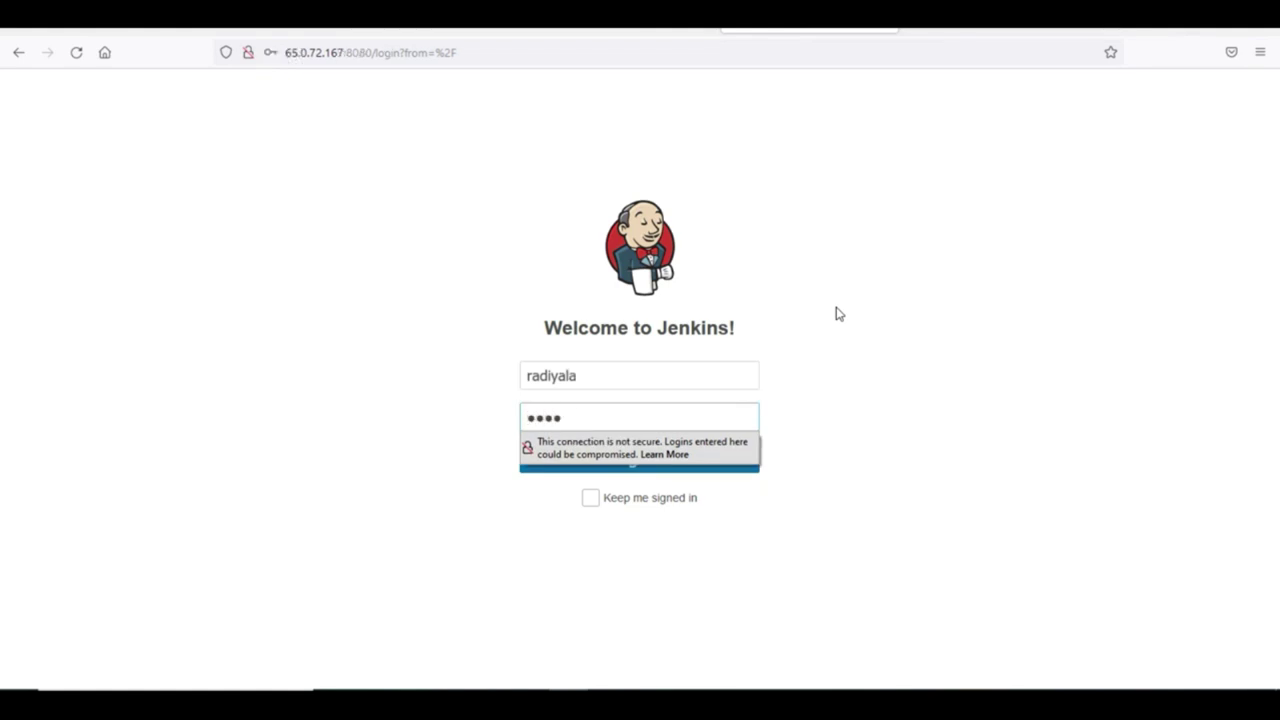
left_click(664, 455)
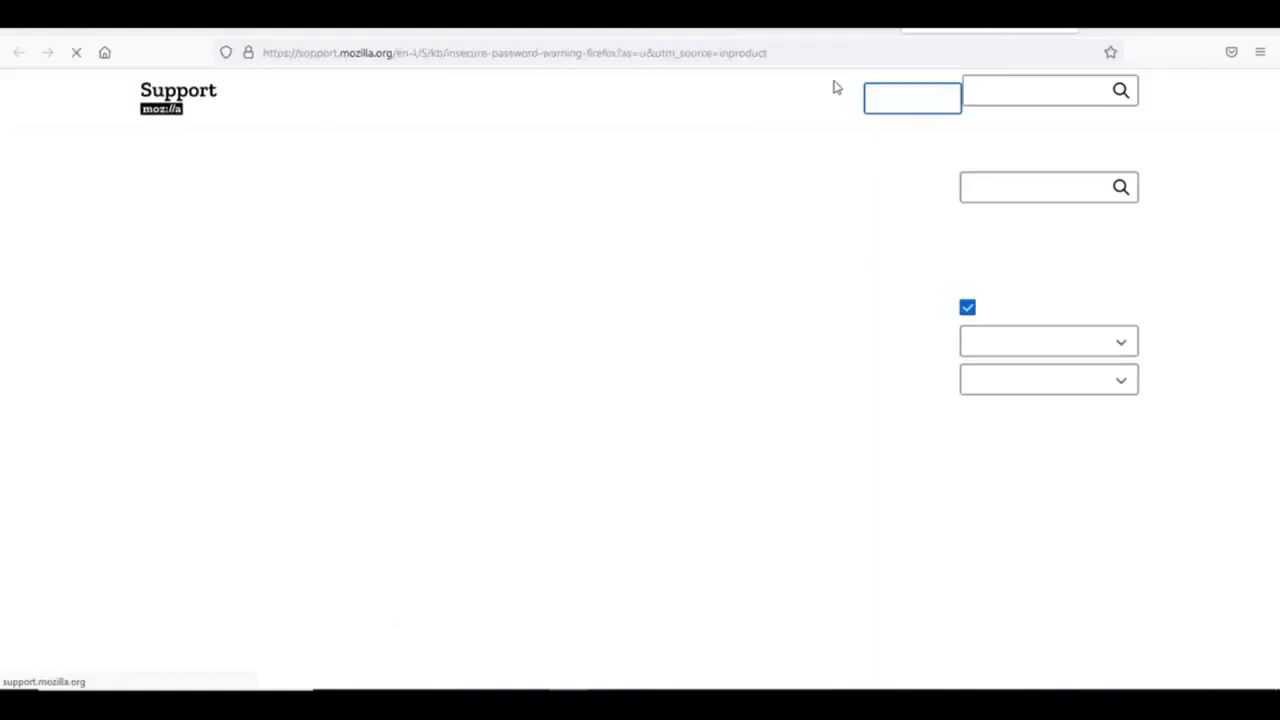
left_click(1064, 31)
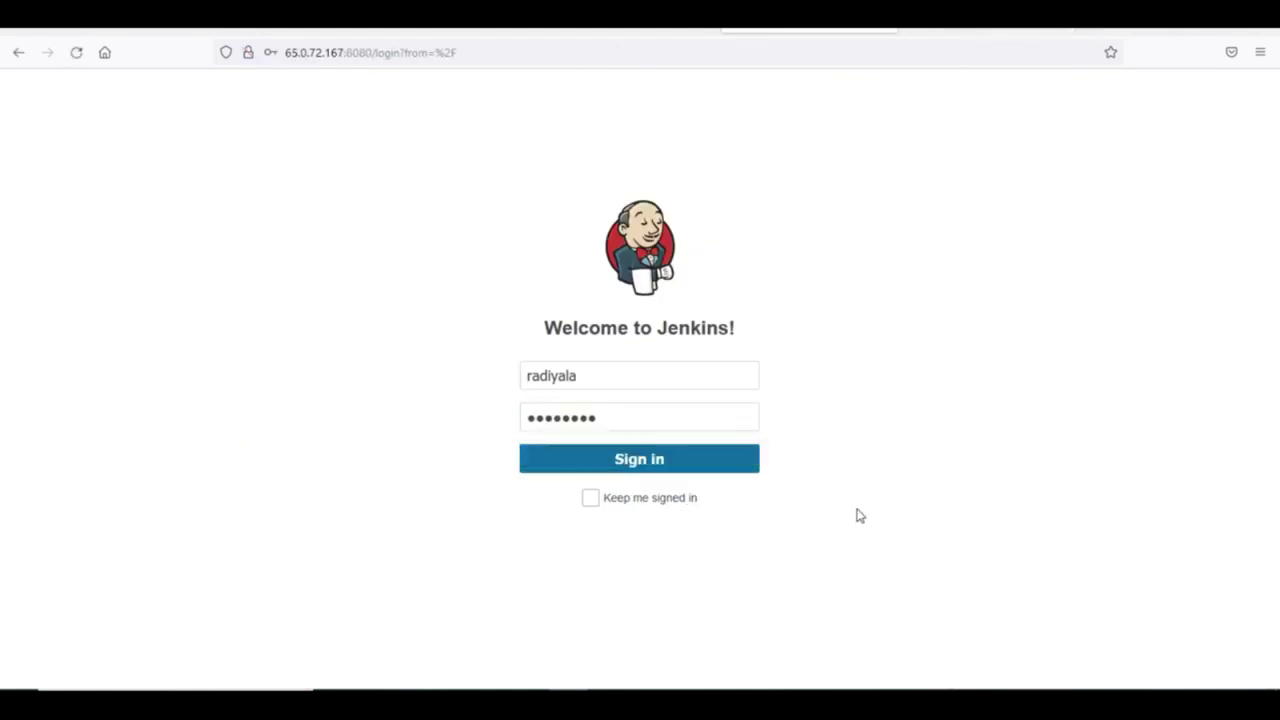
left_click(697, 471)
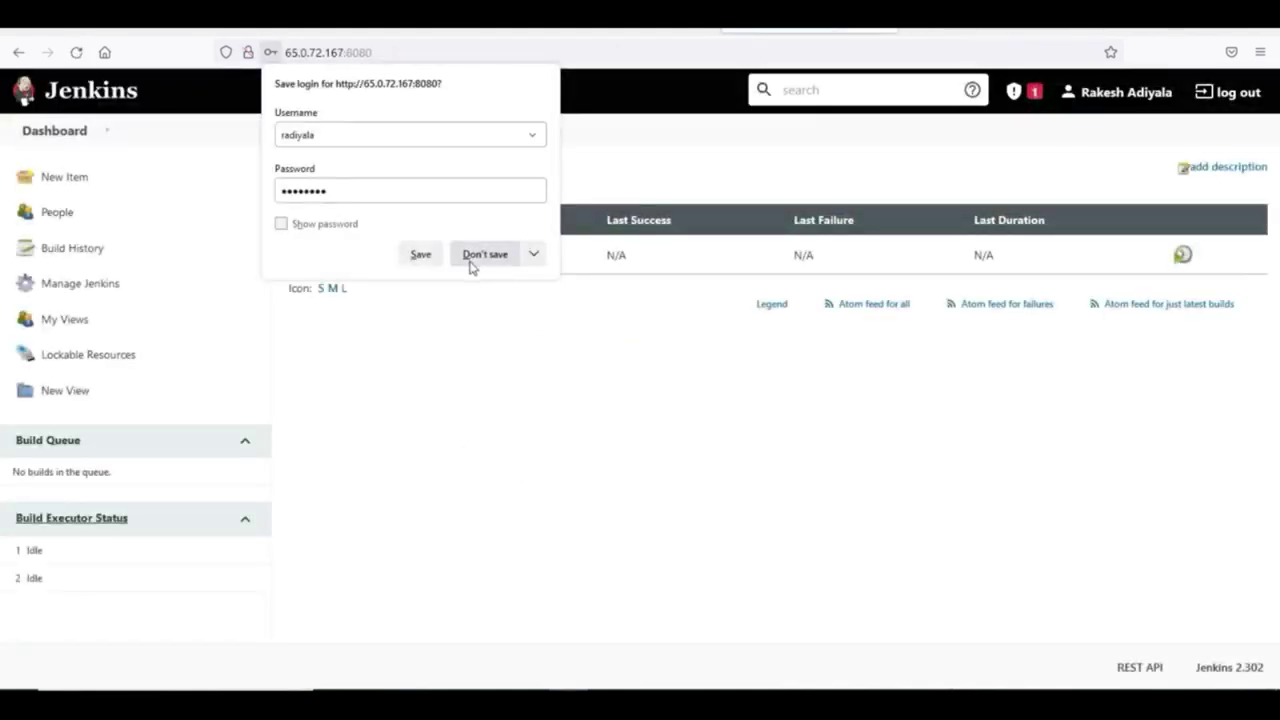
left_click(473, 260)
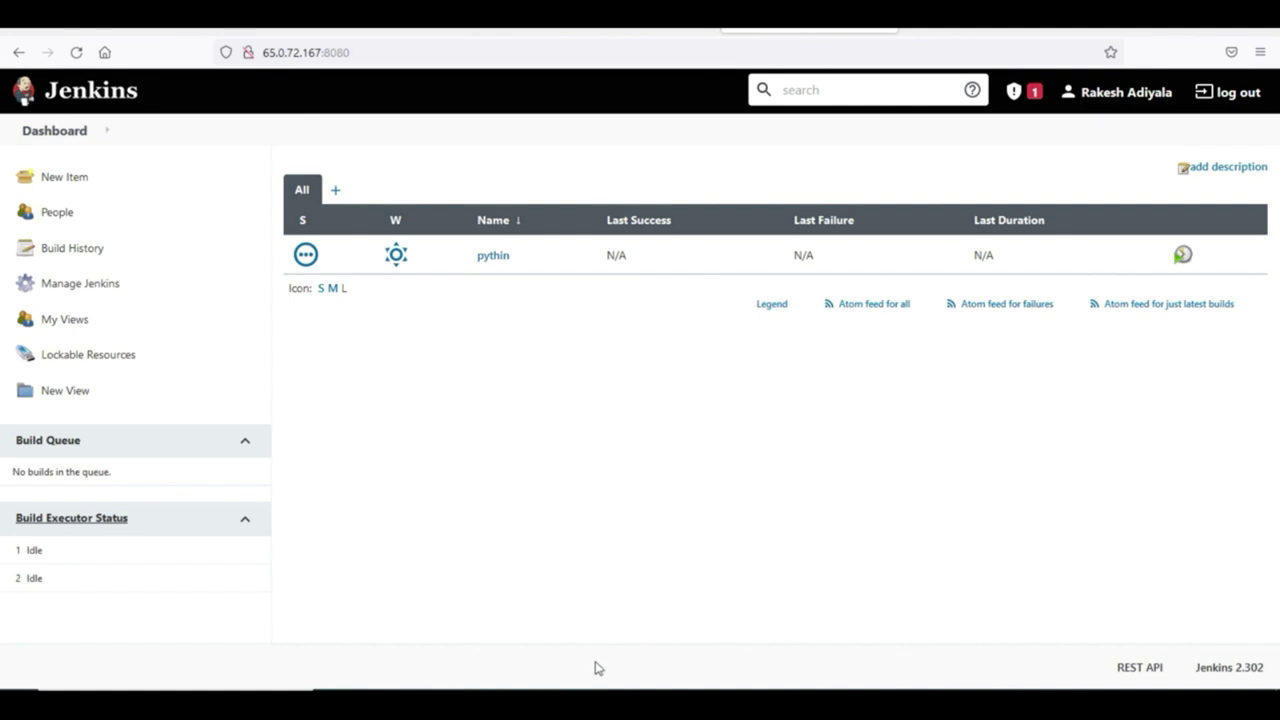
left_click(491, 611)
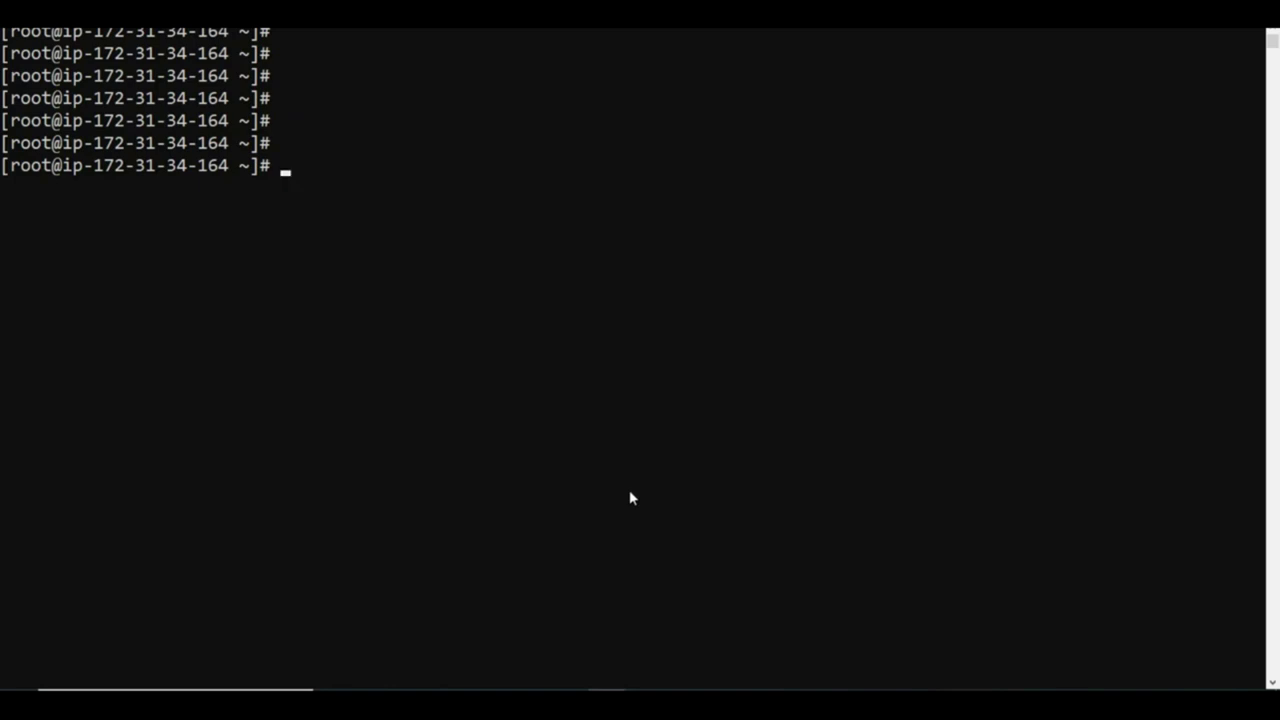
type("vi /var/lib/")
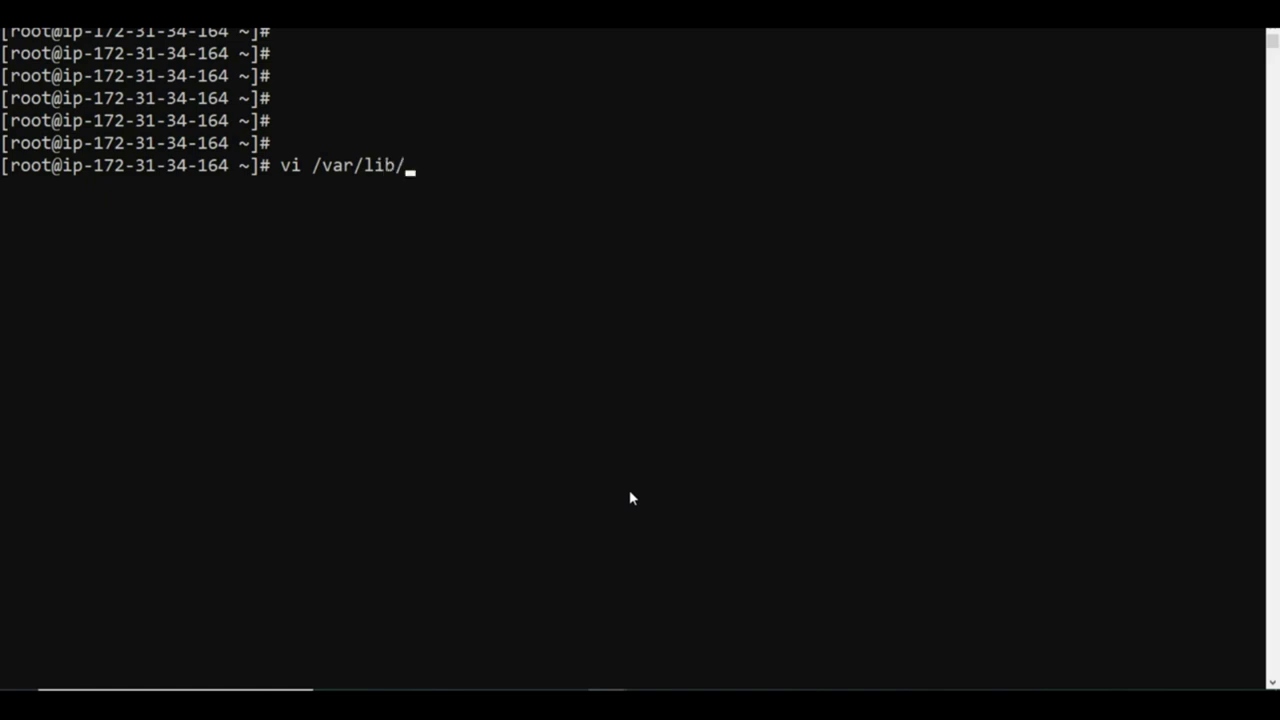
type("jenk")
key("Tab")
type("con")
key("Tab")
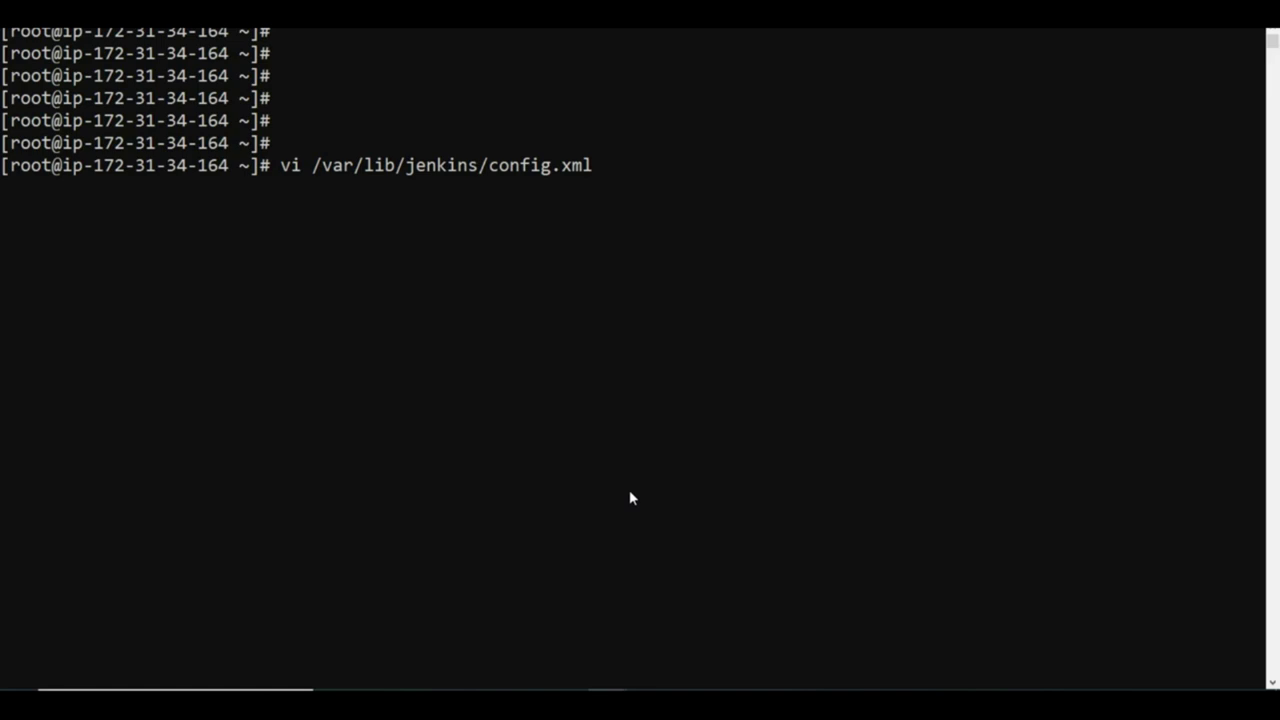
key("Return")
key("Down")
key("Down")
key("Down")
key("Down")
key("Down")
key("Down")
key("Down")
key("Right")
key("Right")
key("Down")
key("Right")
key("Right")
key("Right")
key("Right")
key("Right")
key("Right")
key("Right")
key("Right")
key("Right")
key("Right")
key("Right")
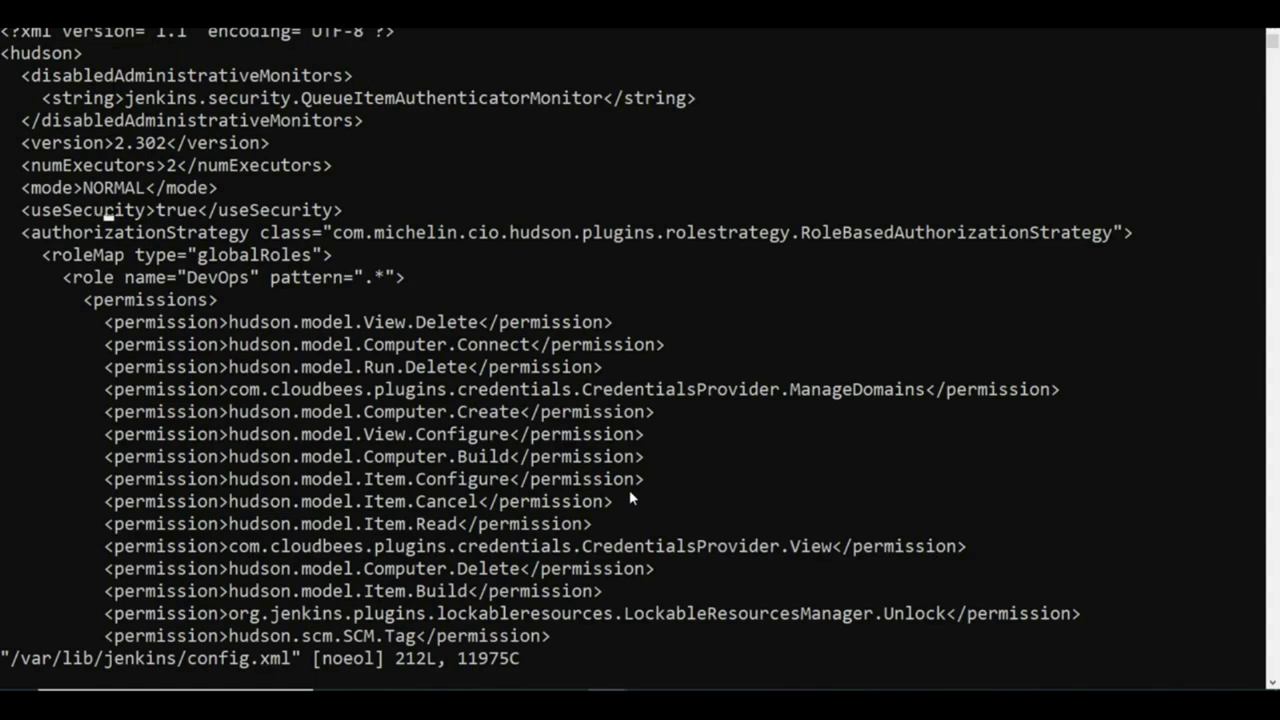
key("Right")
key("Right")
key("Right")
key("Right")
key("Right")
key("Right")
key("Down")
key("Down")
key("Down")
key("Down")
key("Down")
key("Down")
key("Down")
key("Down")
key("Down")
key("Down")
key("Down")
key("Down")
key("Down")
key("Down")
key("Down")
key("Down")
key("Down")
key("Down")
key("Down")
key("Down")
key("Up")
key("Up")
key("Up")
key("Up")
key("Up")
key("Up")
key("Up")
key("Up")
key("Up")
key("Up")
key("Up")
key("Up")
key("Up")
key("Up")
key("Up")
key("Up")
key("Up")
key("Up")
key("Up")
key("Up")
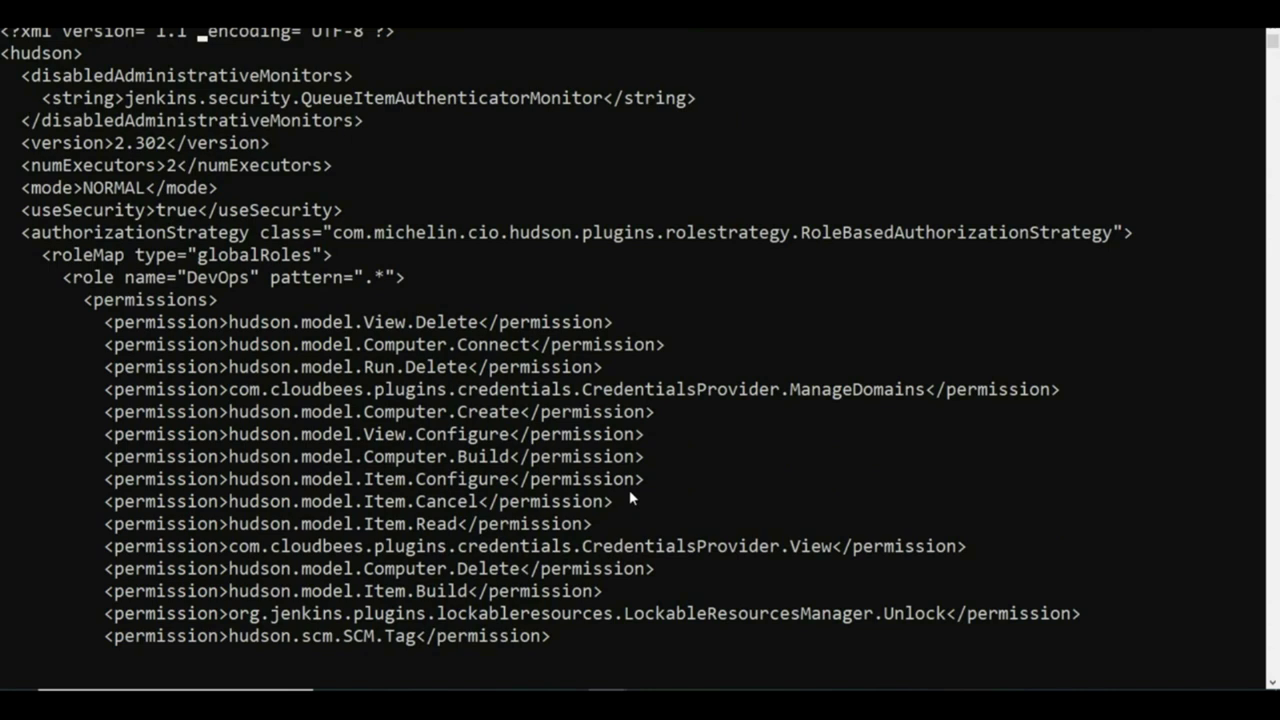
type(":q!")
key("Return")
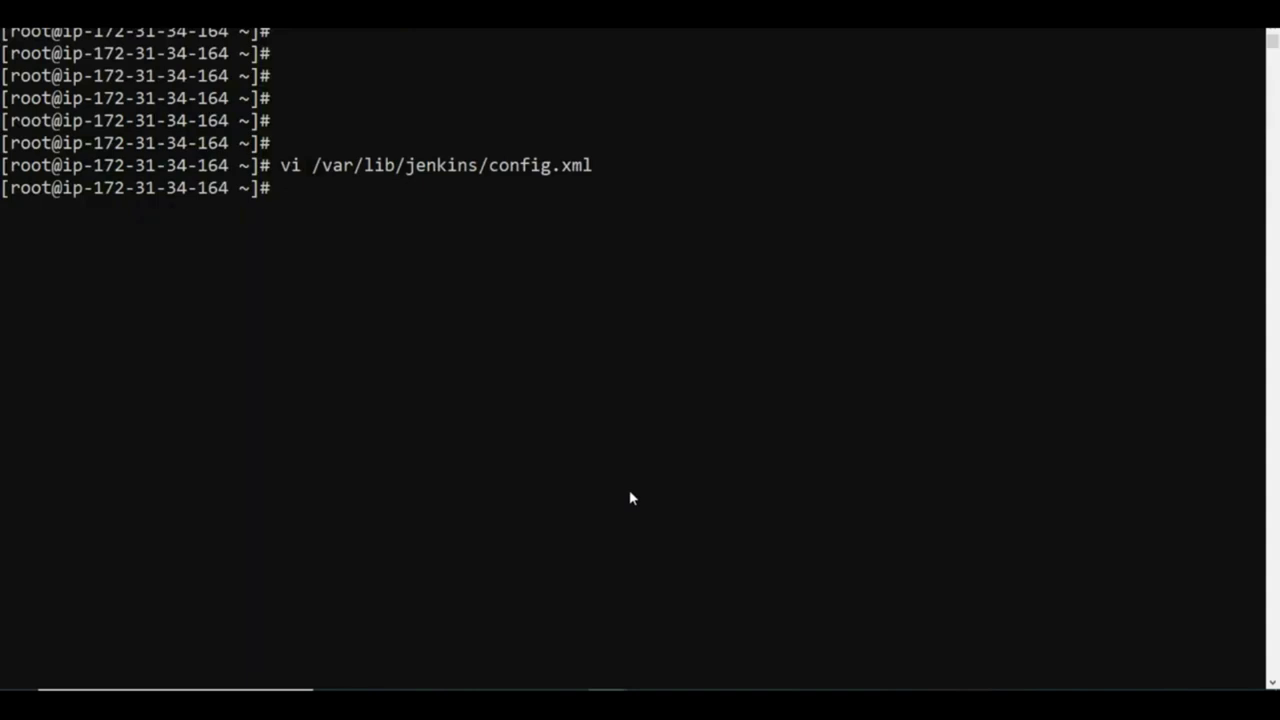
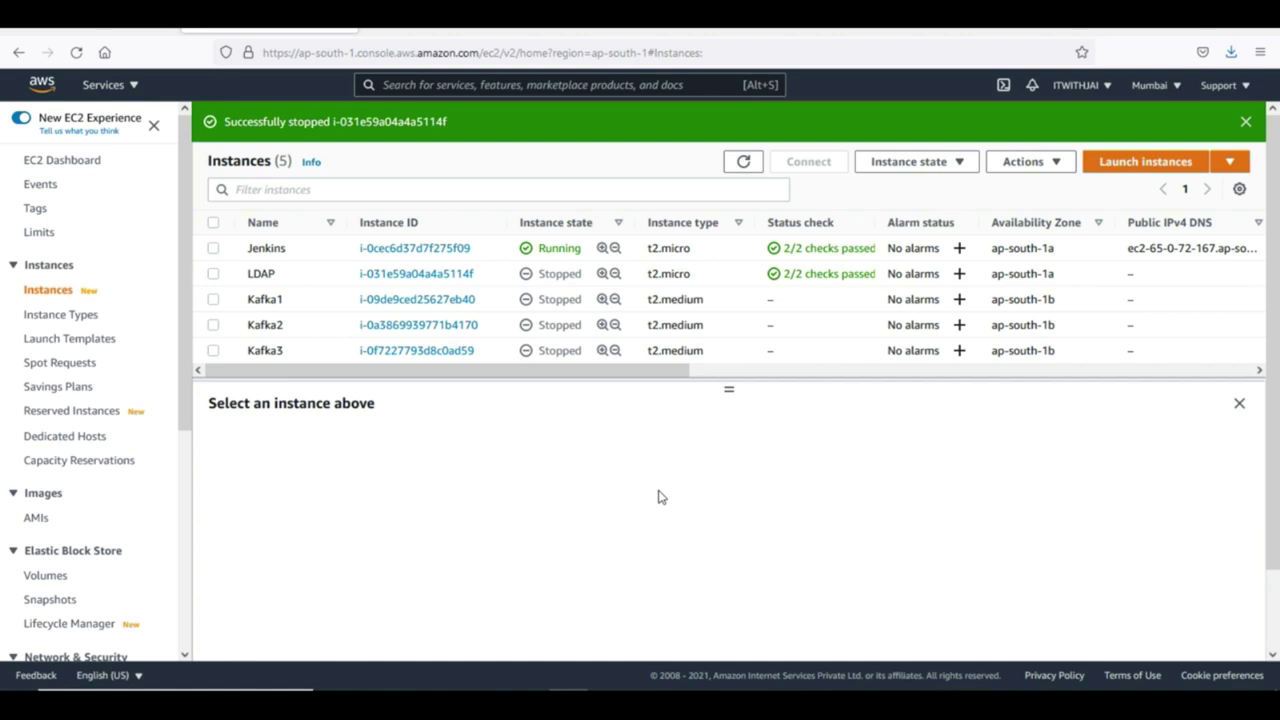
- Start a new Ubuntu Server 20.04 t2.micro instance, keeping default details, storage and tags
left_click(1145, 167)
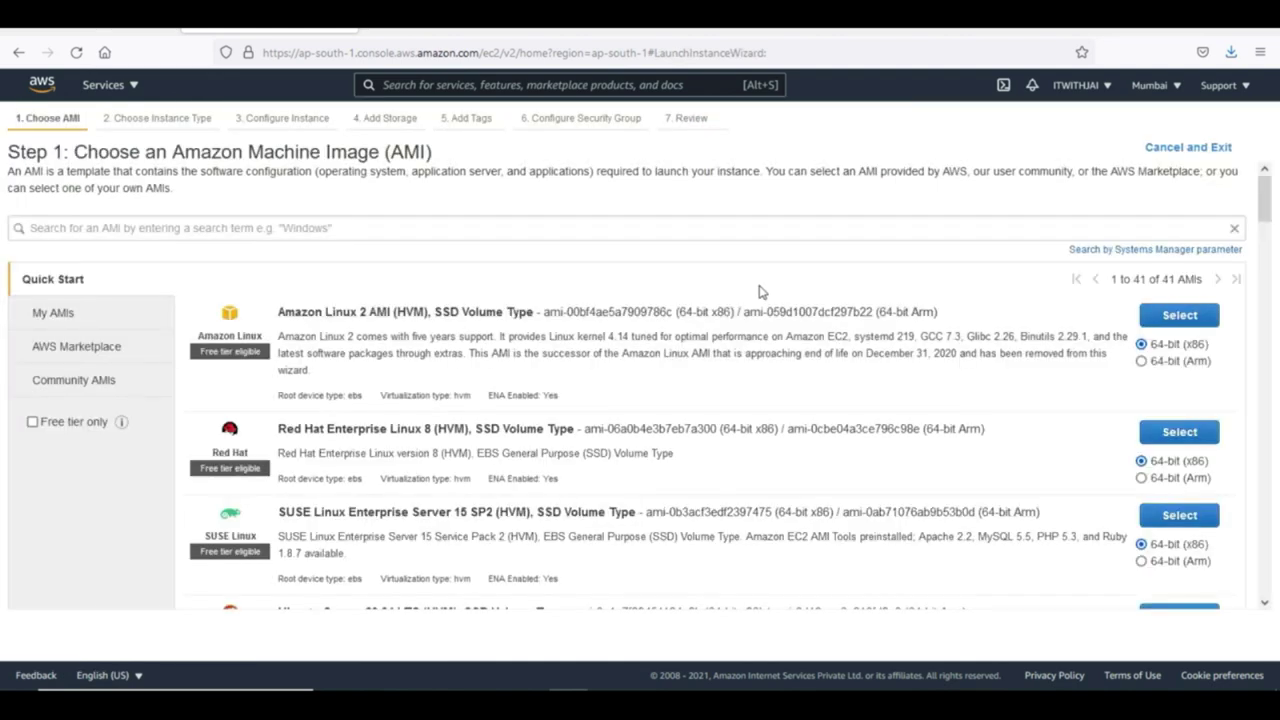
scroll(1267, 248, "down", 5)
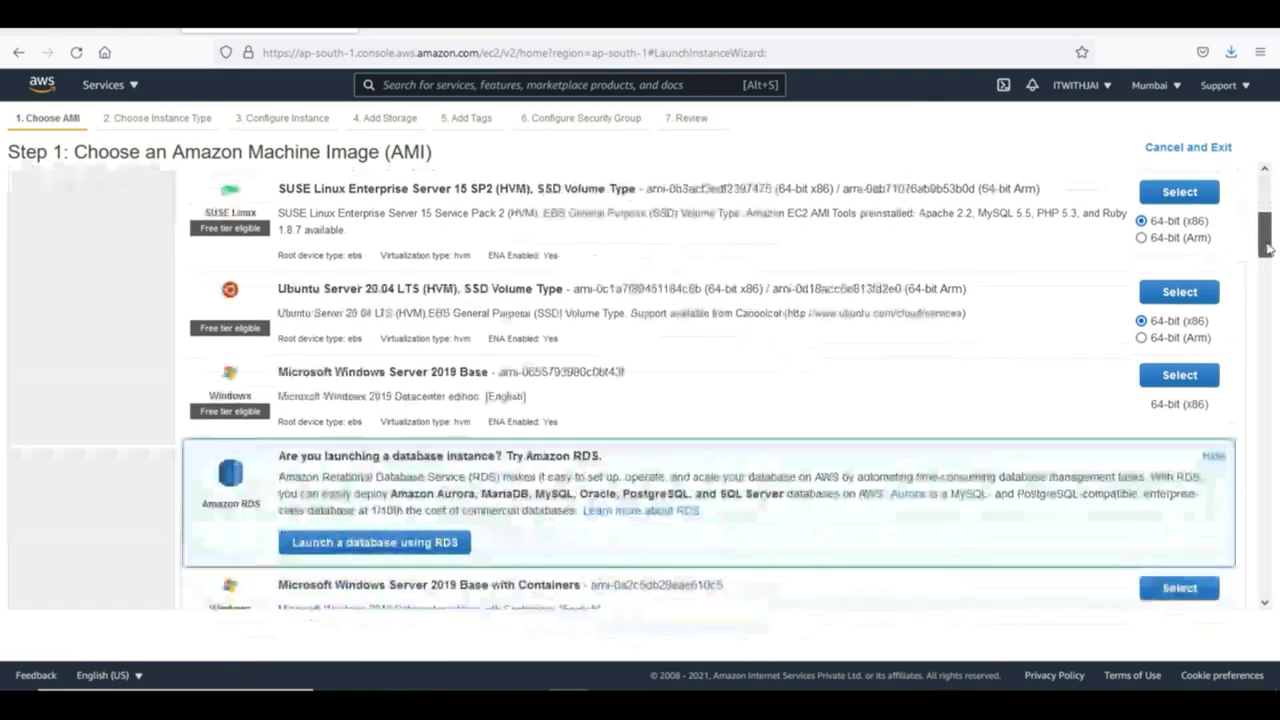
left_click(1175, 293)
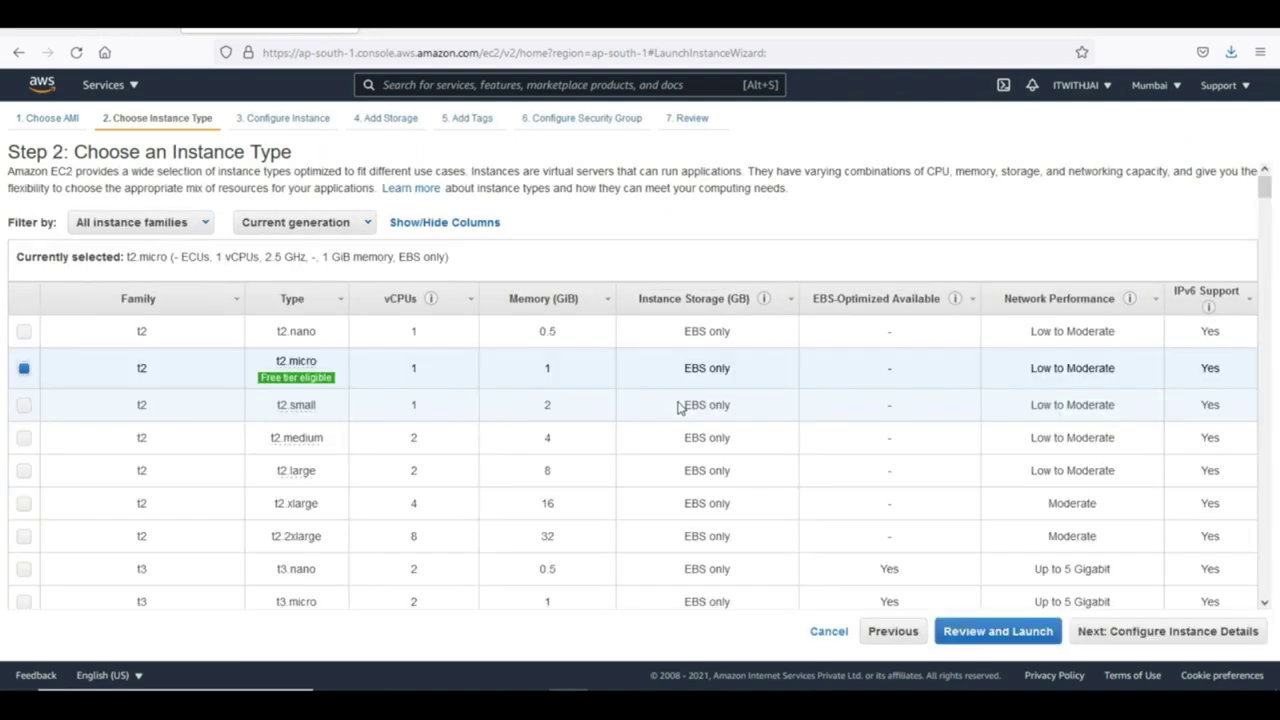
left_click(1150, 630)
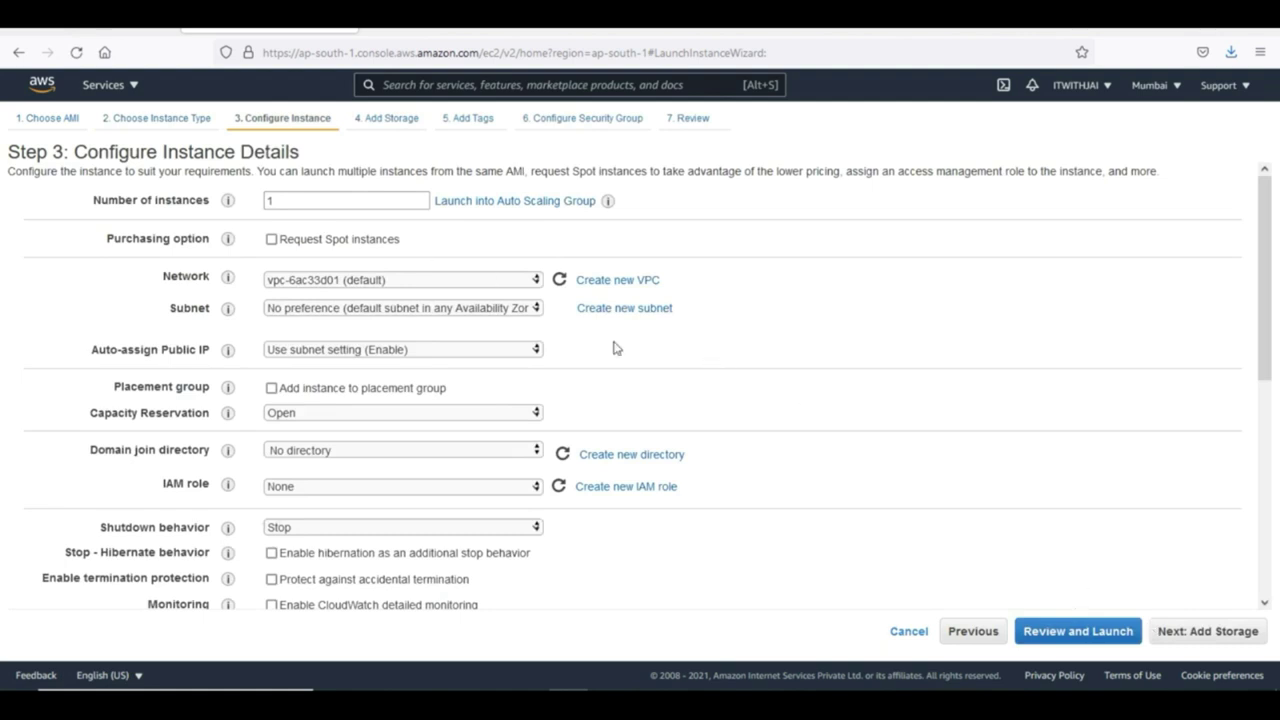
left_click(1158, 630)
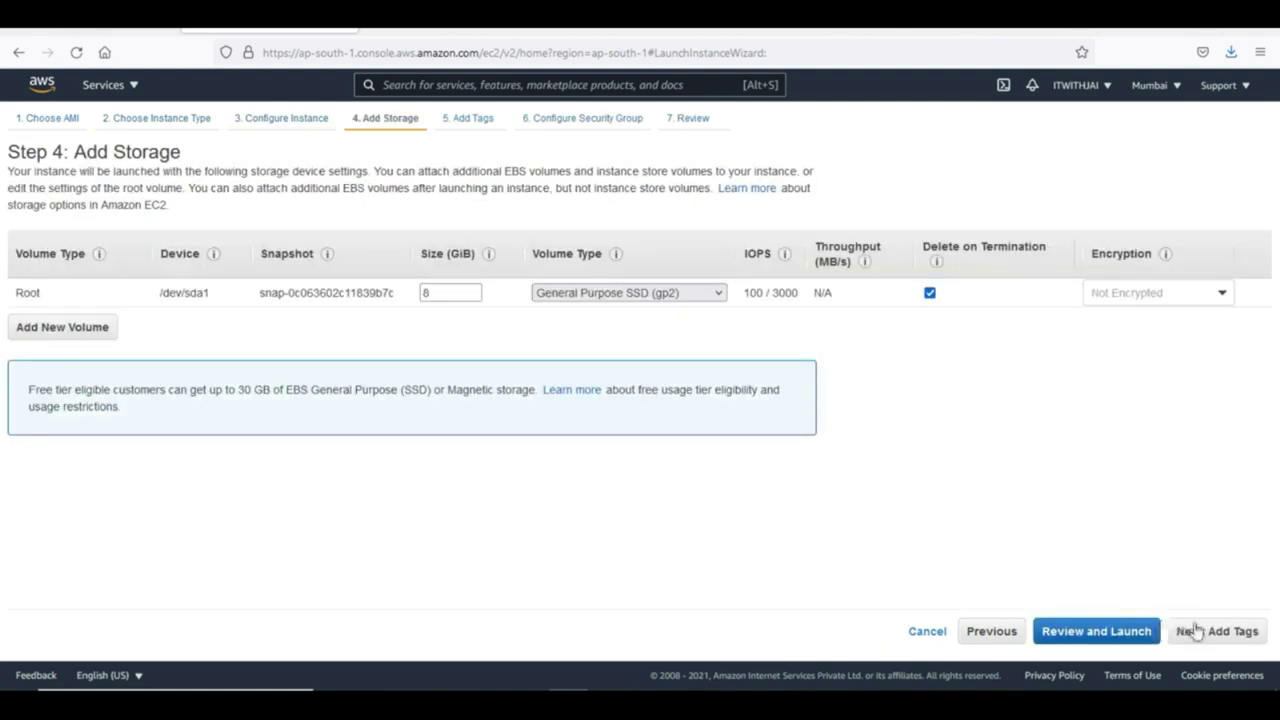
left_click(1195, 630)
left_click(1197, 630)
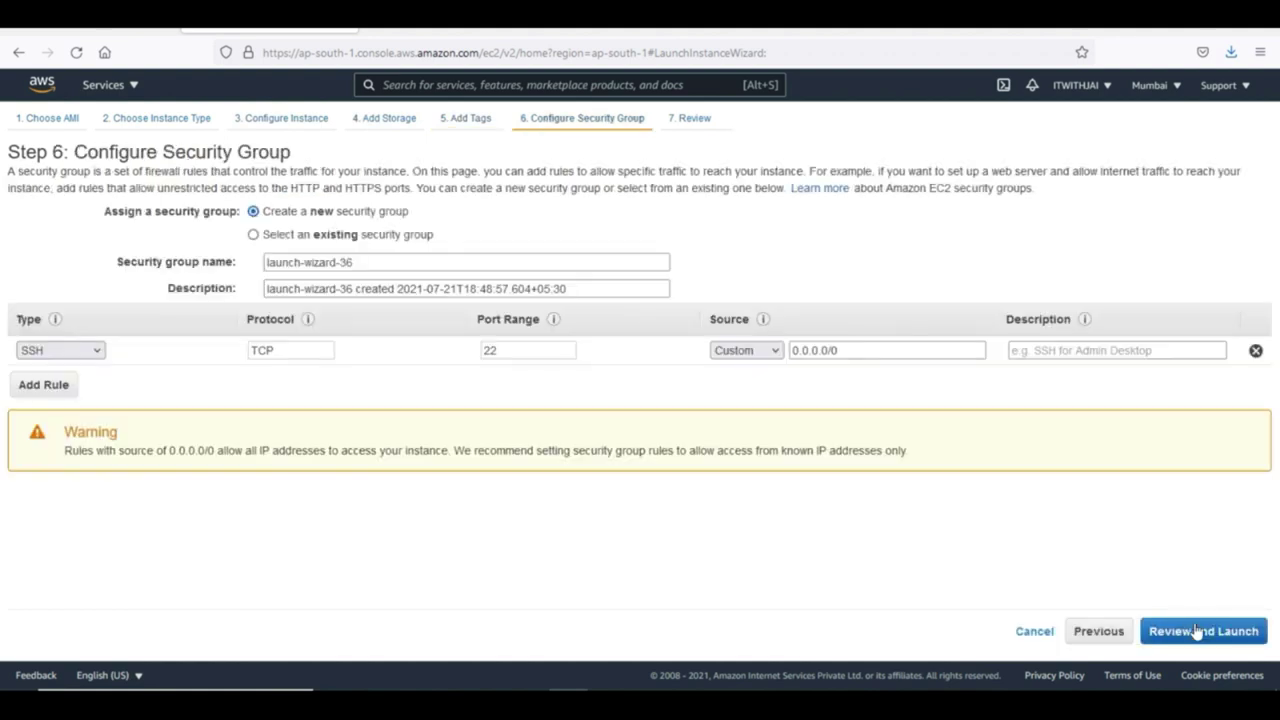
- Add an LDAP rule on port 389 from anywhere to the security group, then review and launch
left_click(62, 384)
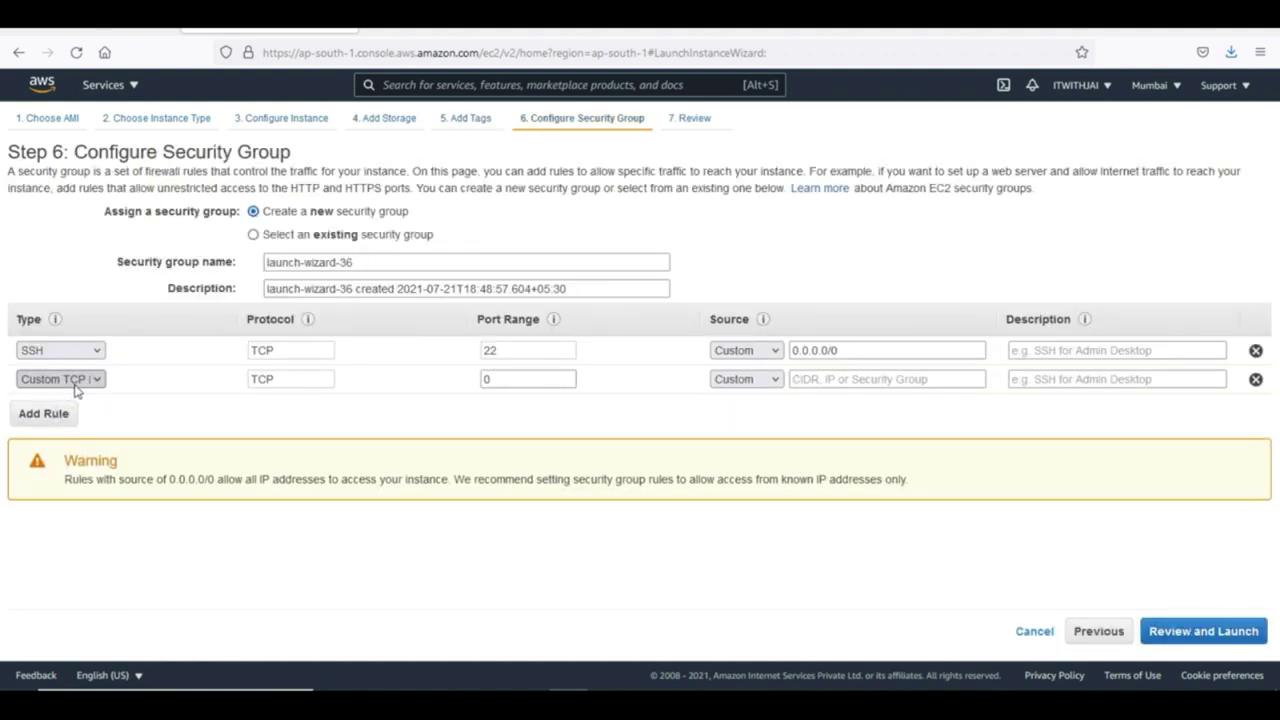
left_click(75, 385)
key("l")
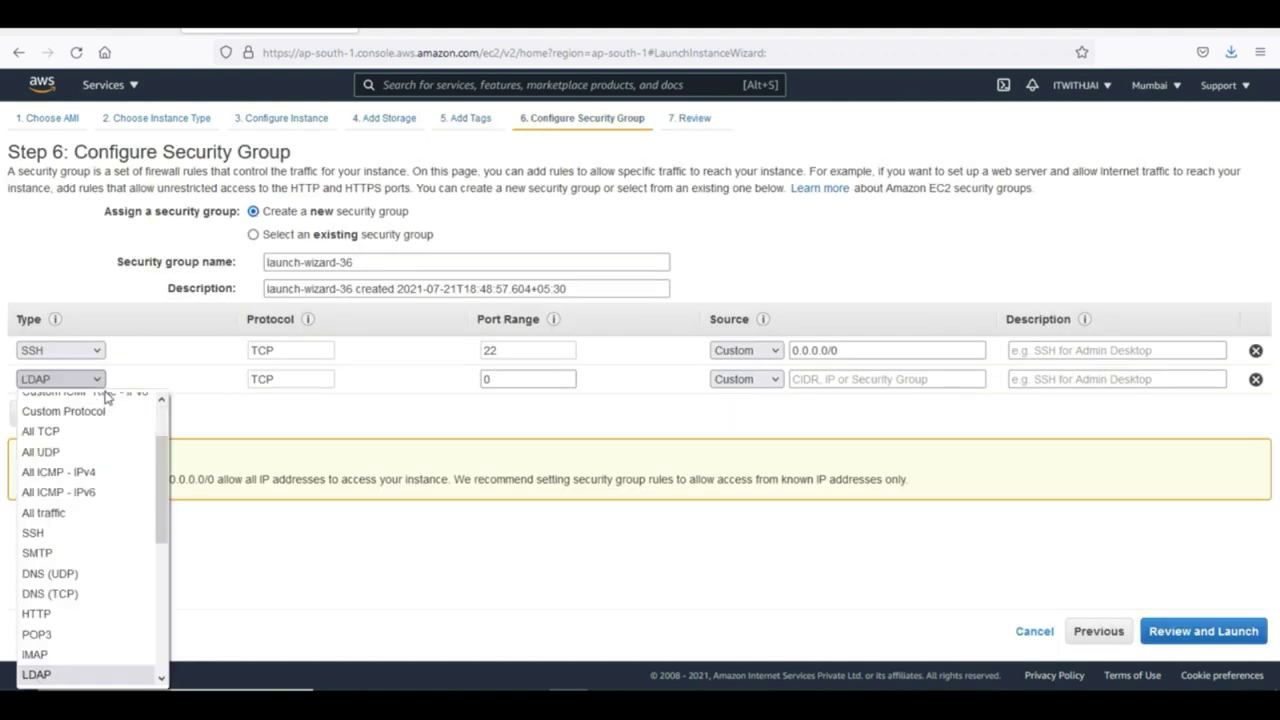
key("Return")
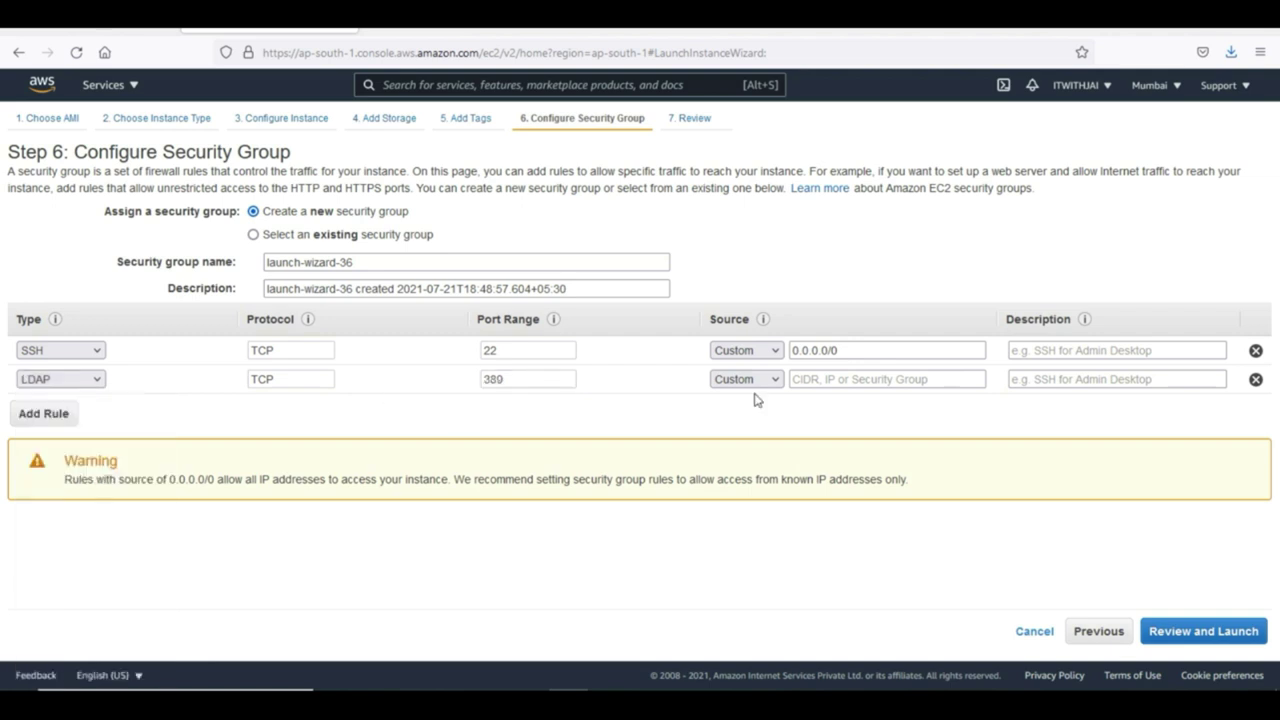
left_click(770, 376)
left_click(766, 426)
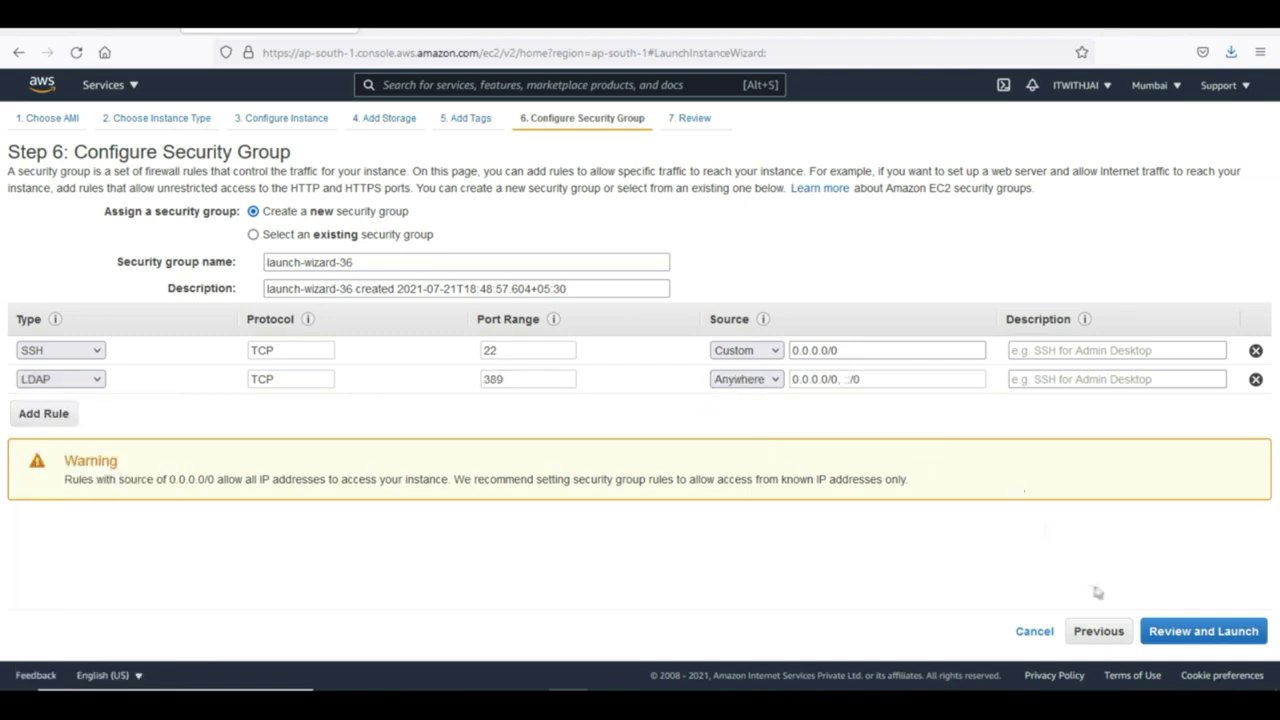
left_click(1182, 633)
left_click(1237, 631)
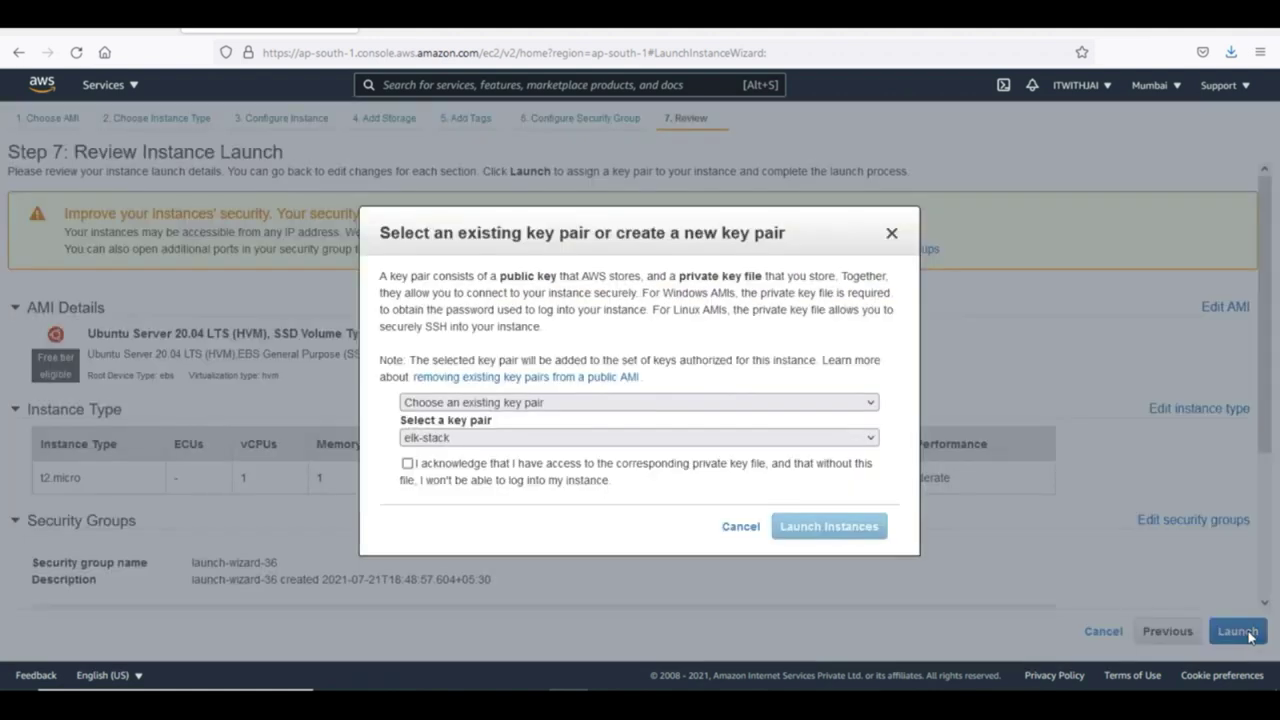
- Launch the instance with the Linux-Virtual key pair, acknowledging the private key file
left_click(655, 438)
left_click(563, 480)
left_click(407, 463)
left_click(846, 527)
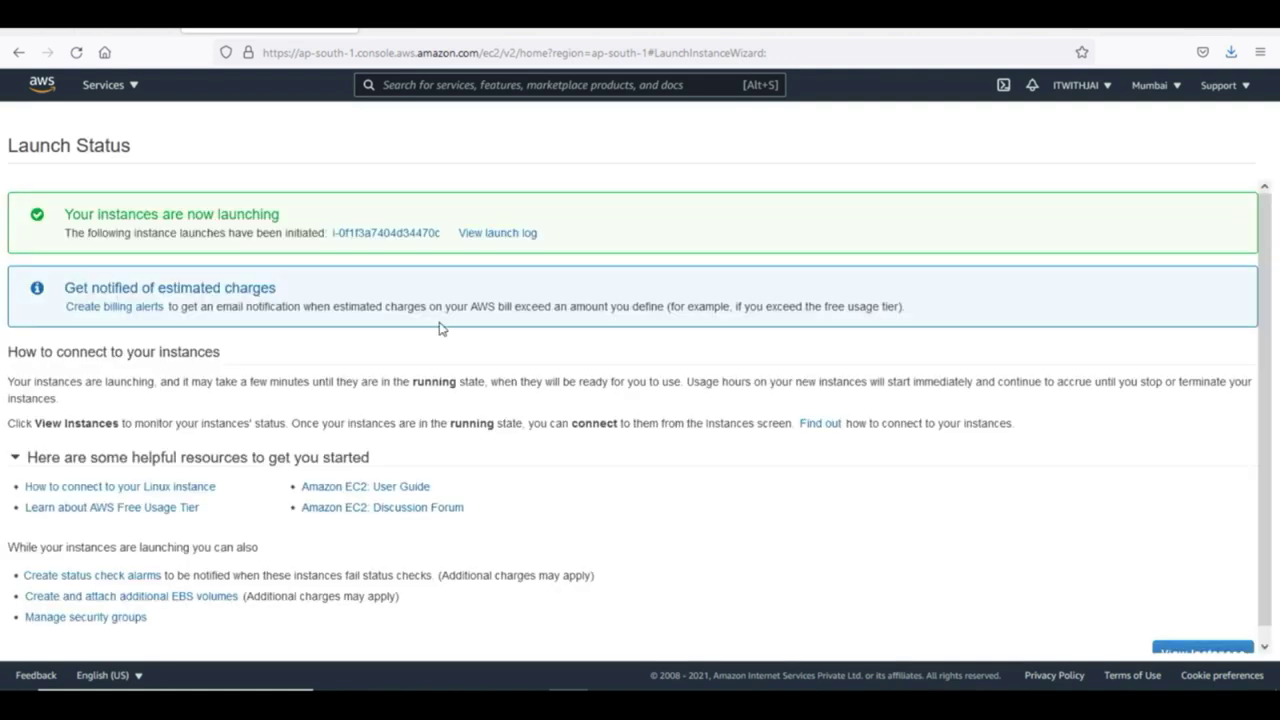
- Copy the new instance's example SSH client command and switch to the terminal
left_click(396, 236)
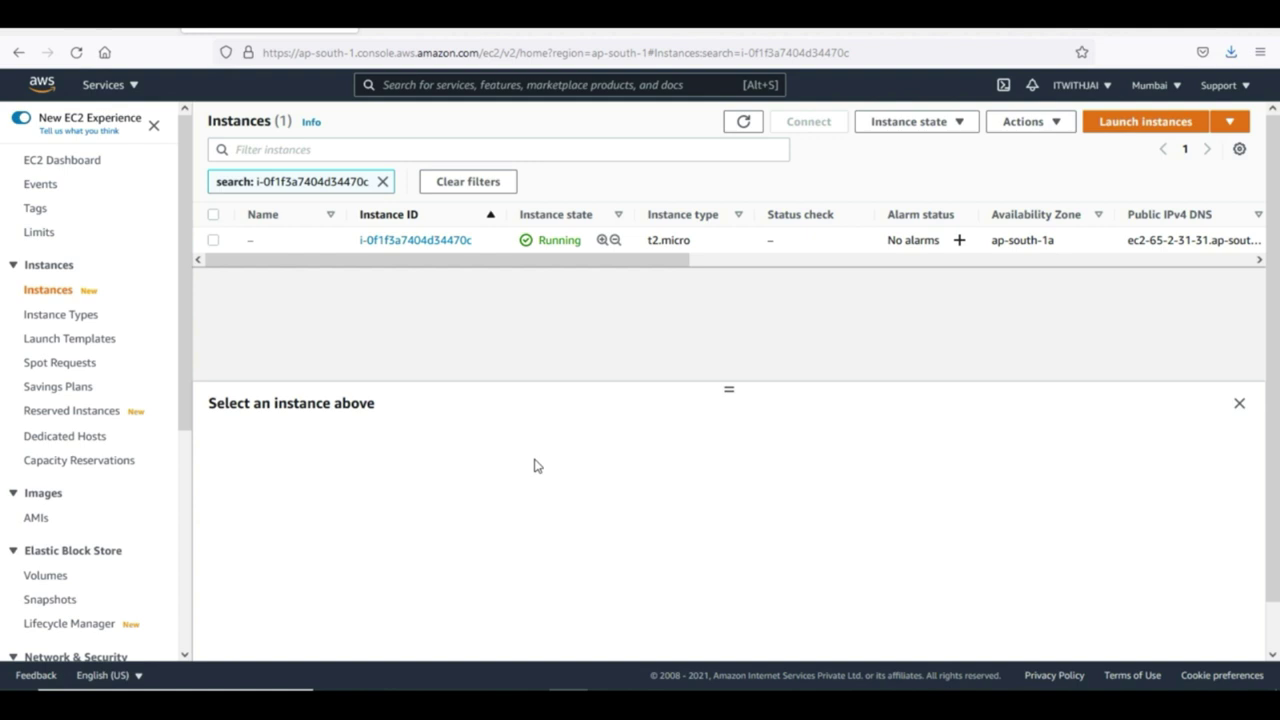
left_click(213, 240)
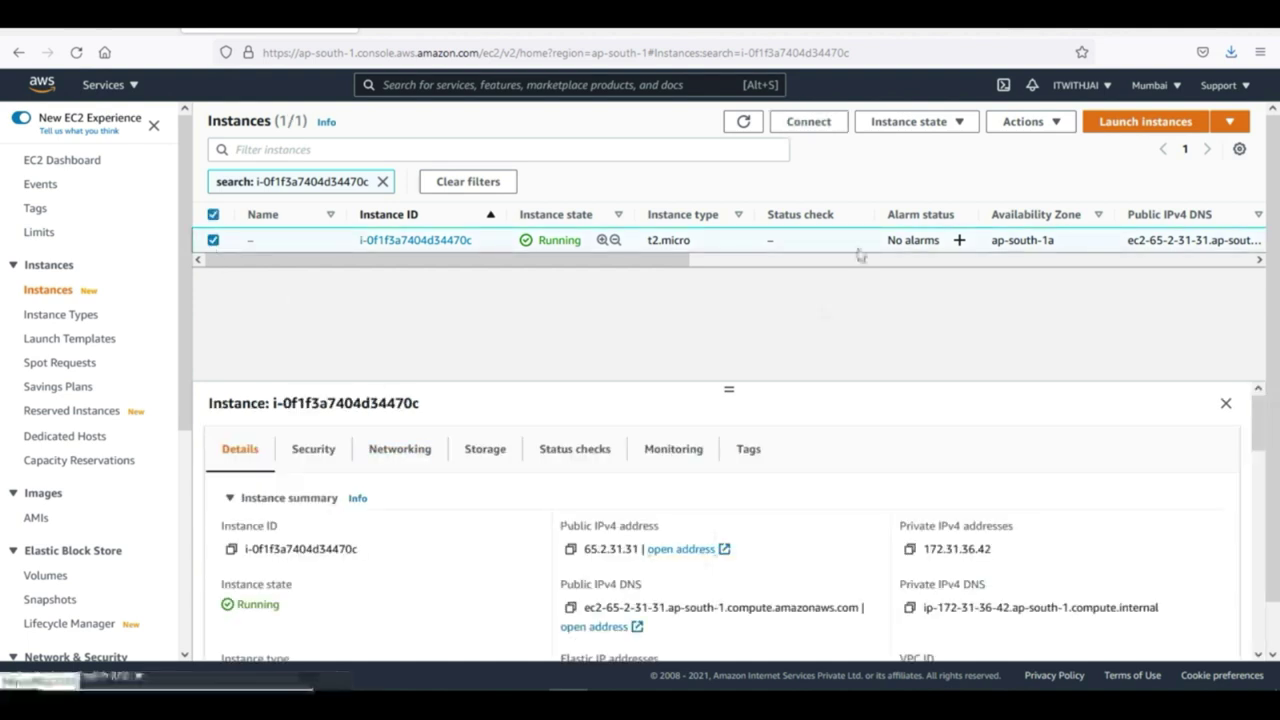
left_click(809, 121)
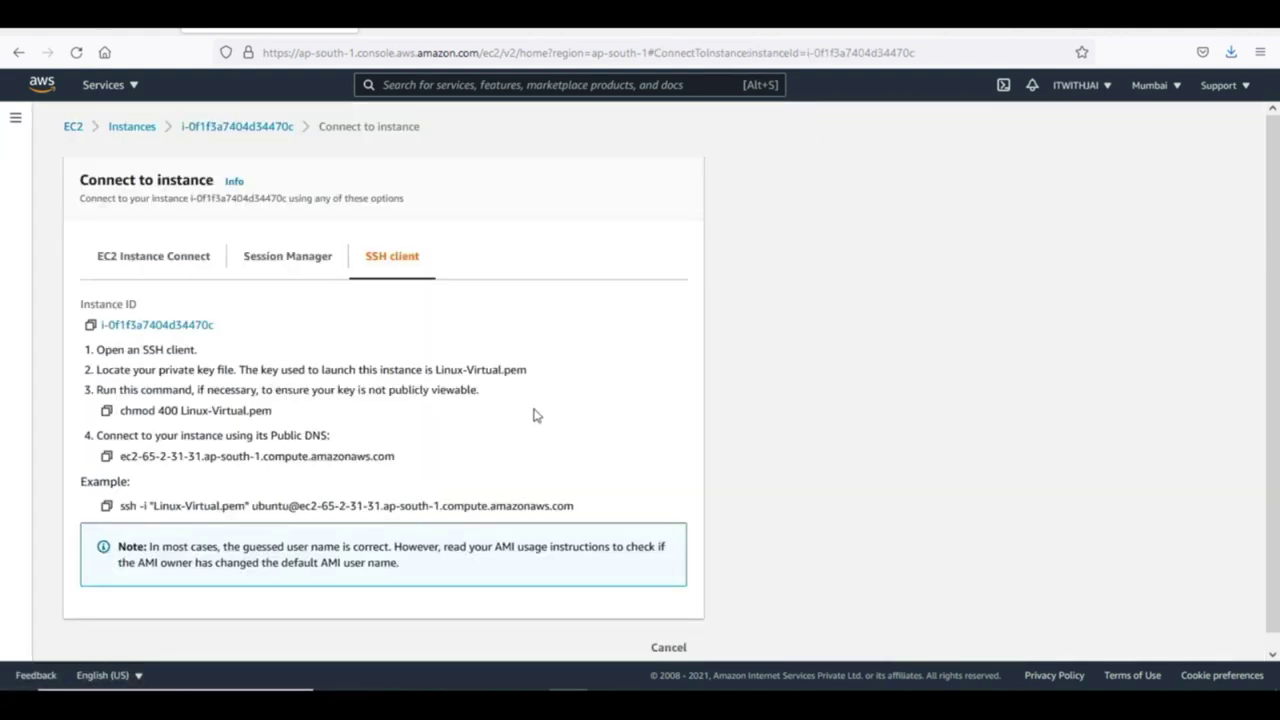
left_click(104, 507)
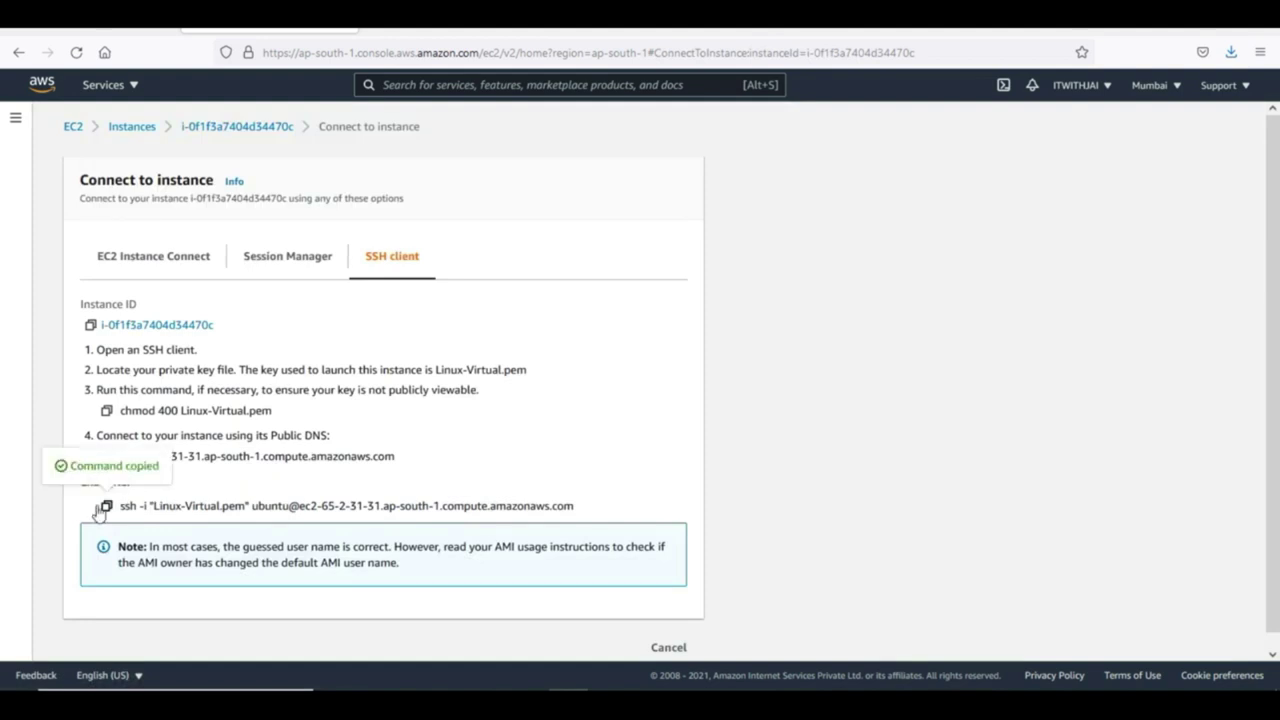
mouse_move(605, 695)
left_click(673, 651)
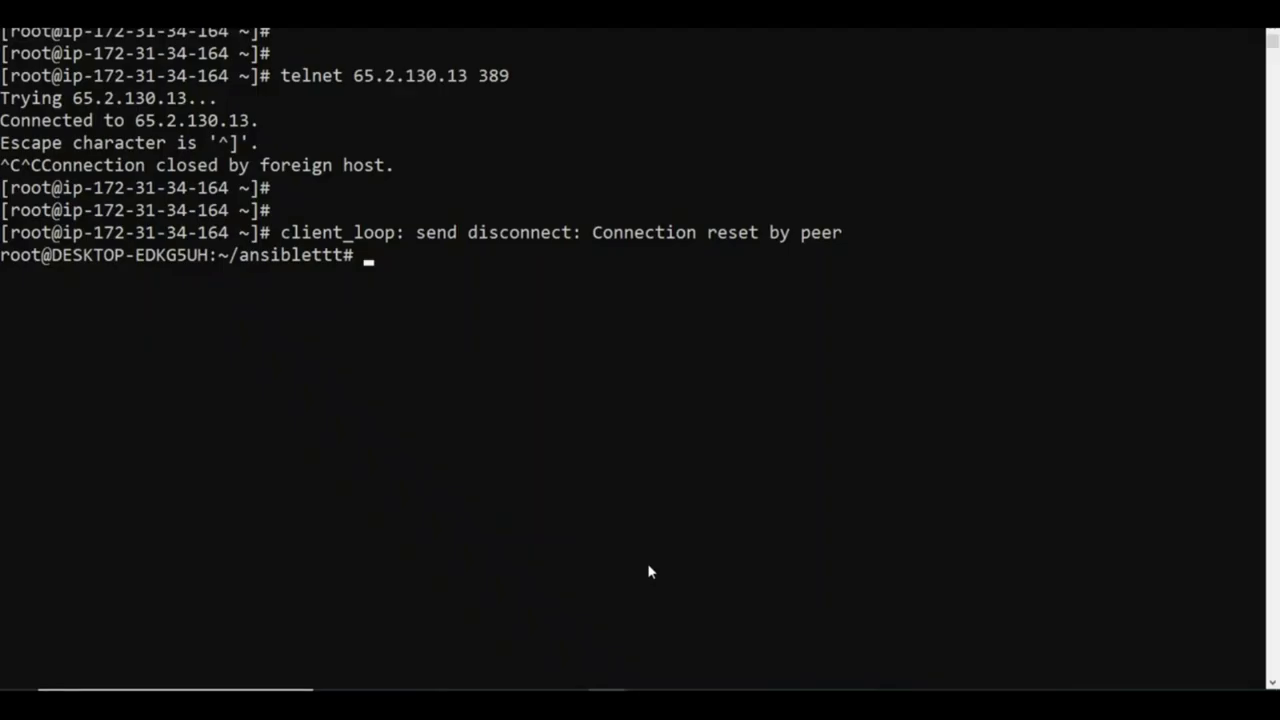
- SSH into the EC2 instance with the copied command, answering yes to trust the host
key("Return")
key("Return")
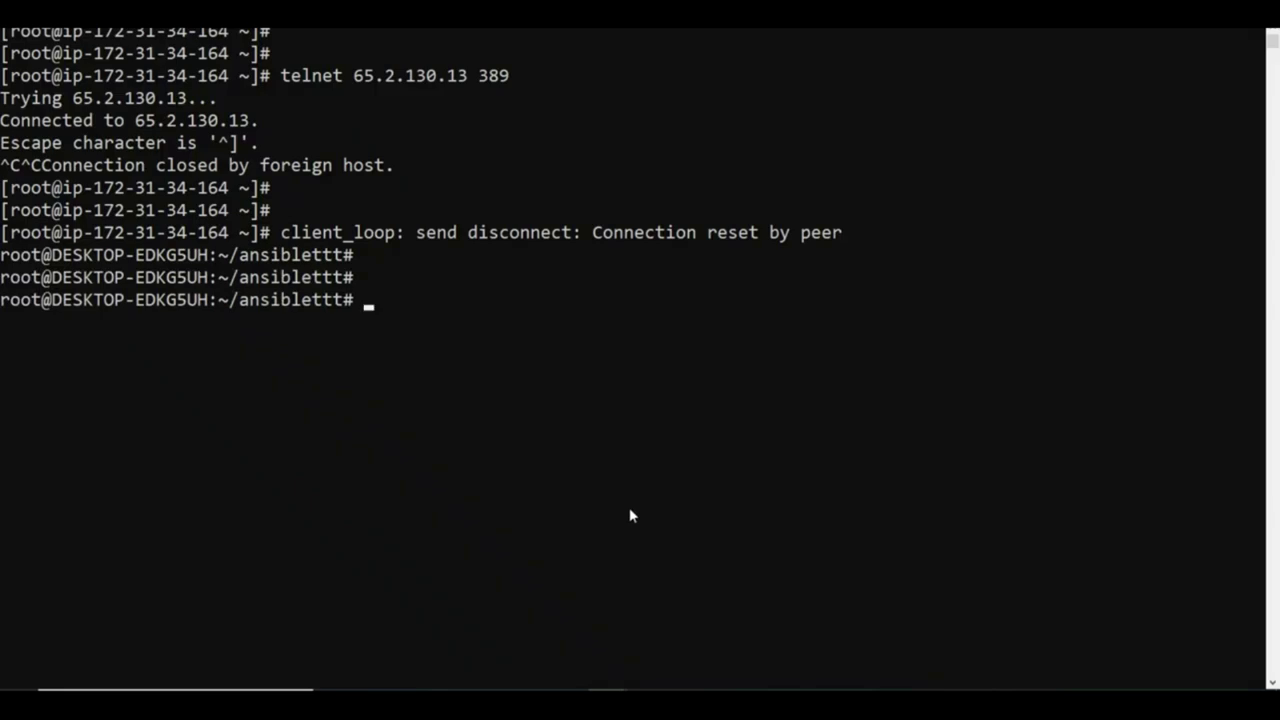
right_click(630, 510)
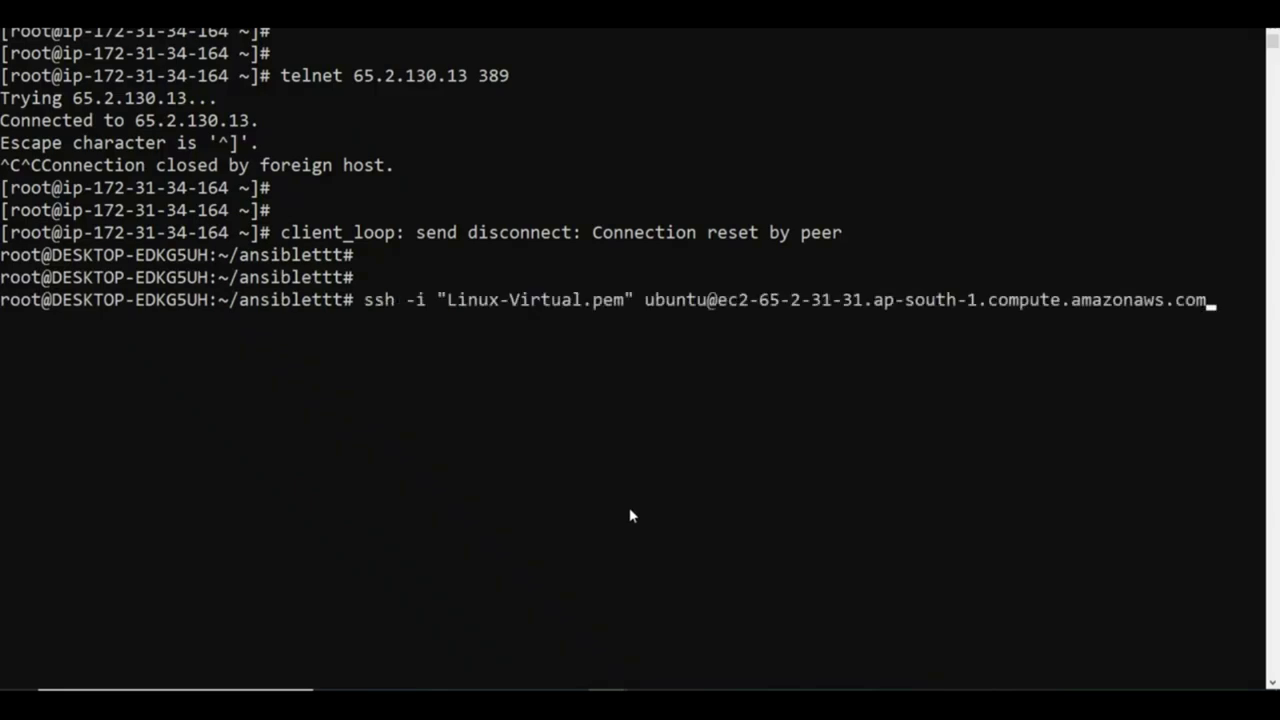
type("yes")
key("Return")
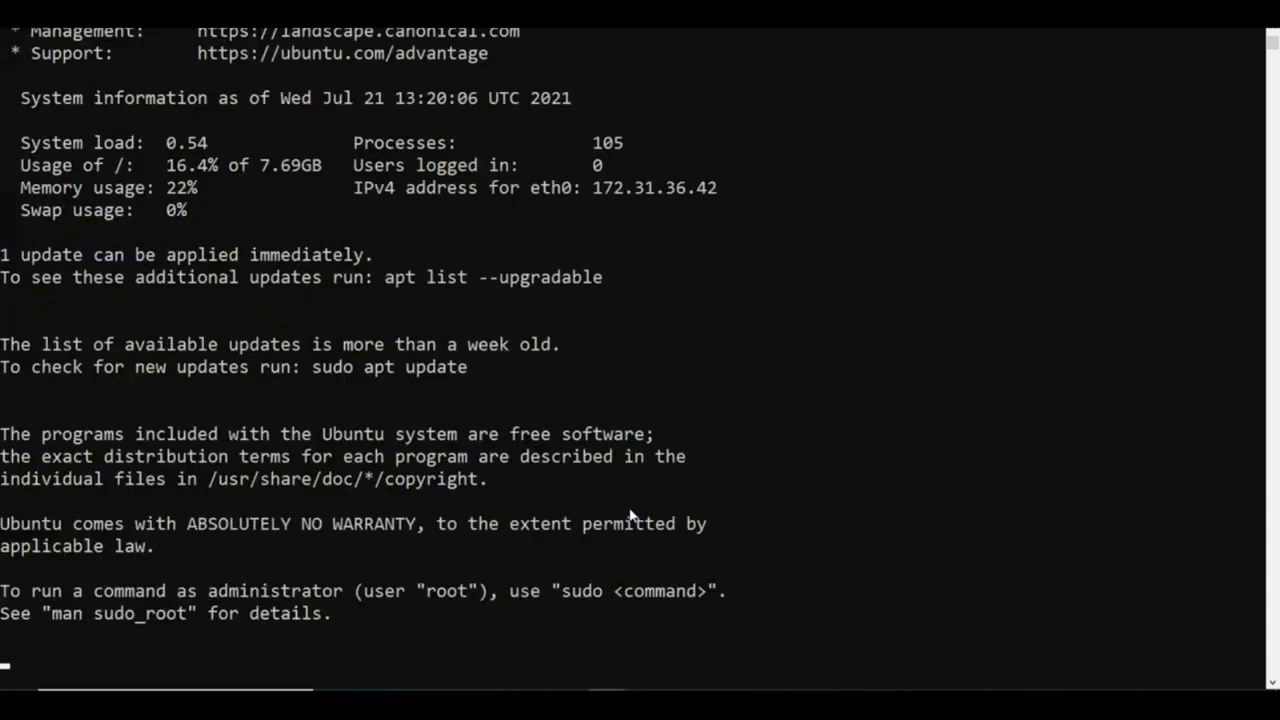
- Become root with sudo su -, clear the screen and run apt-get update -y
type("sudo su -")
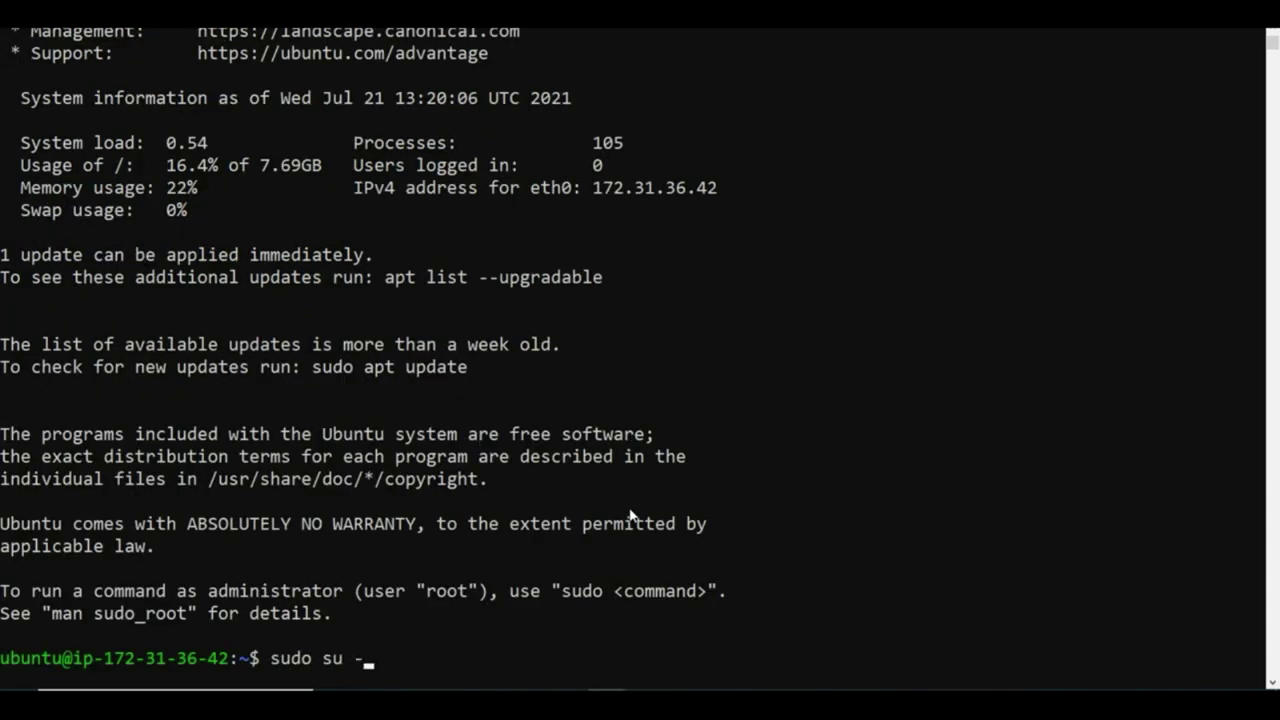
key("Return")
key("Return")
key("Return")
type("c")
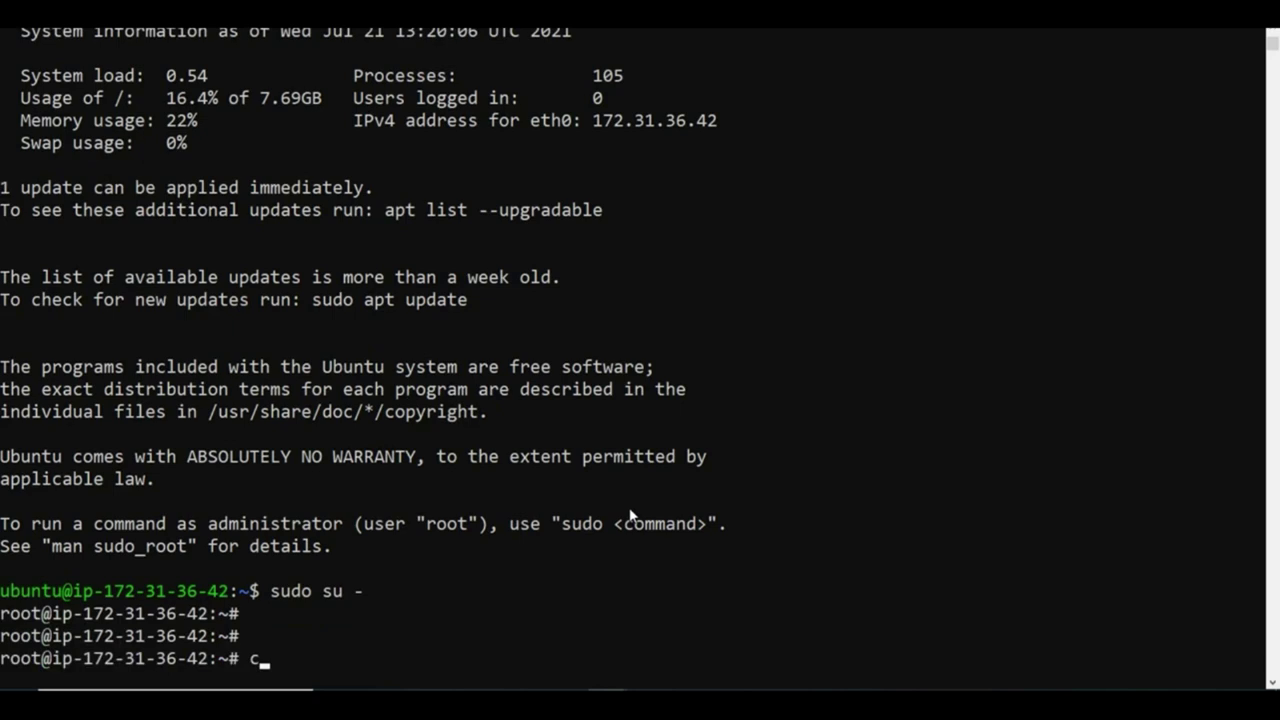
type("lear")
key("Return")
key("Return")
key("Return")
key("Return")
key("Return")
key("Return")
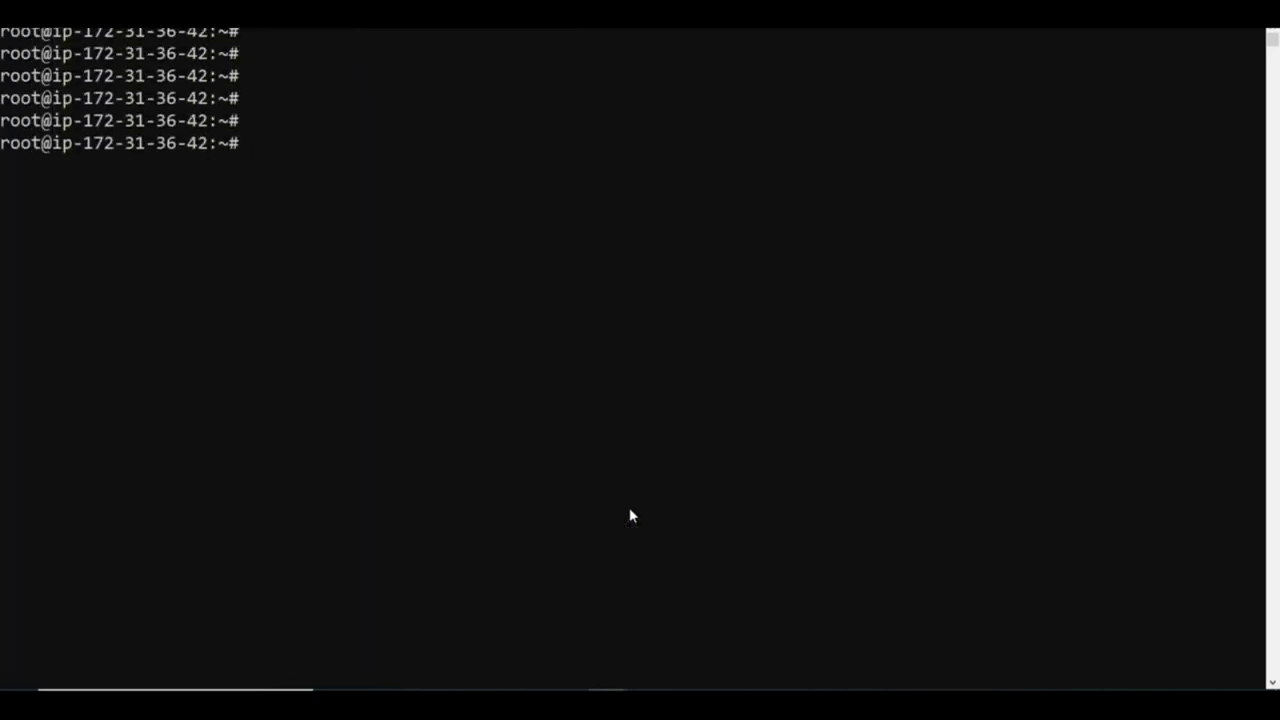
type("apt-get update -y")
key("Return")
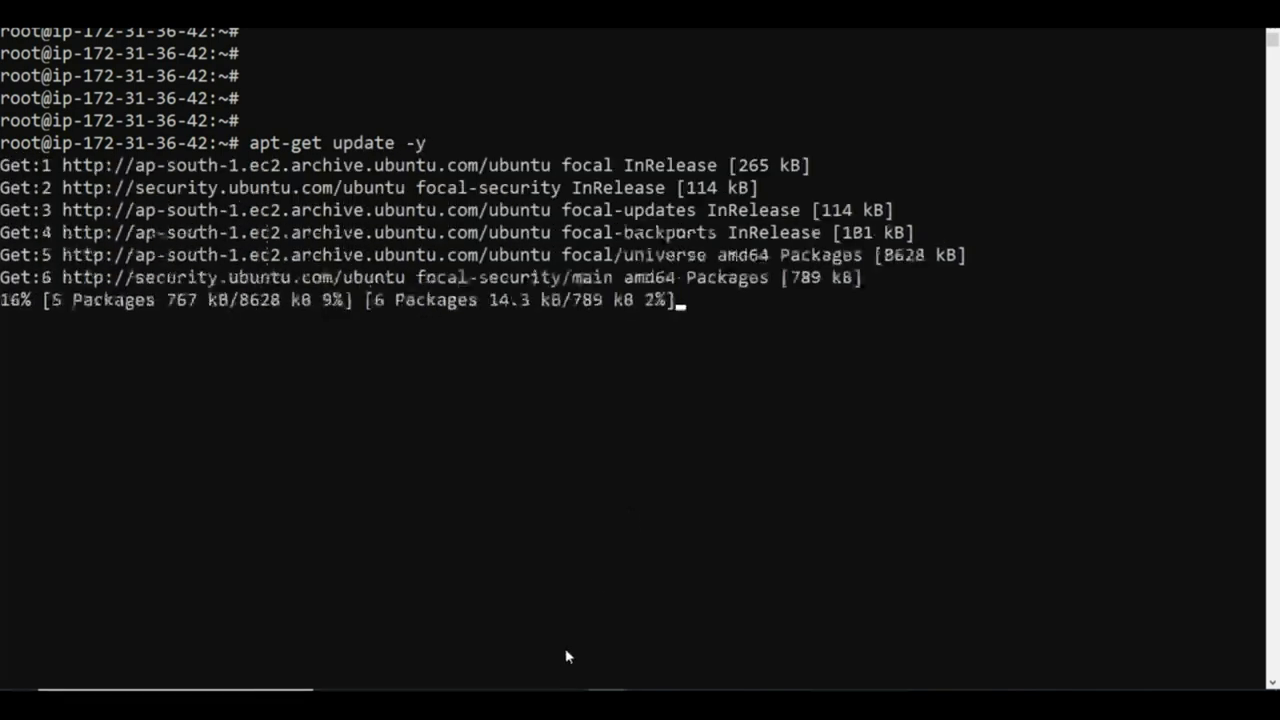
key("alt+Tab")
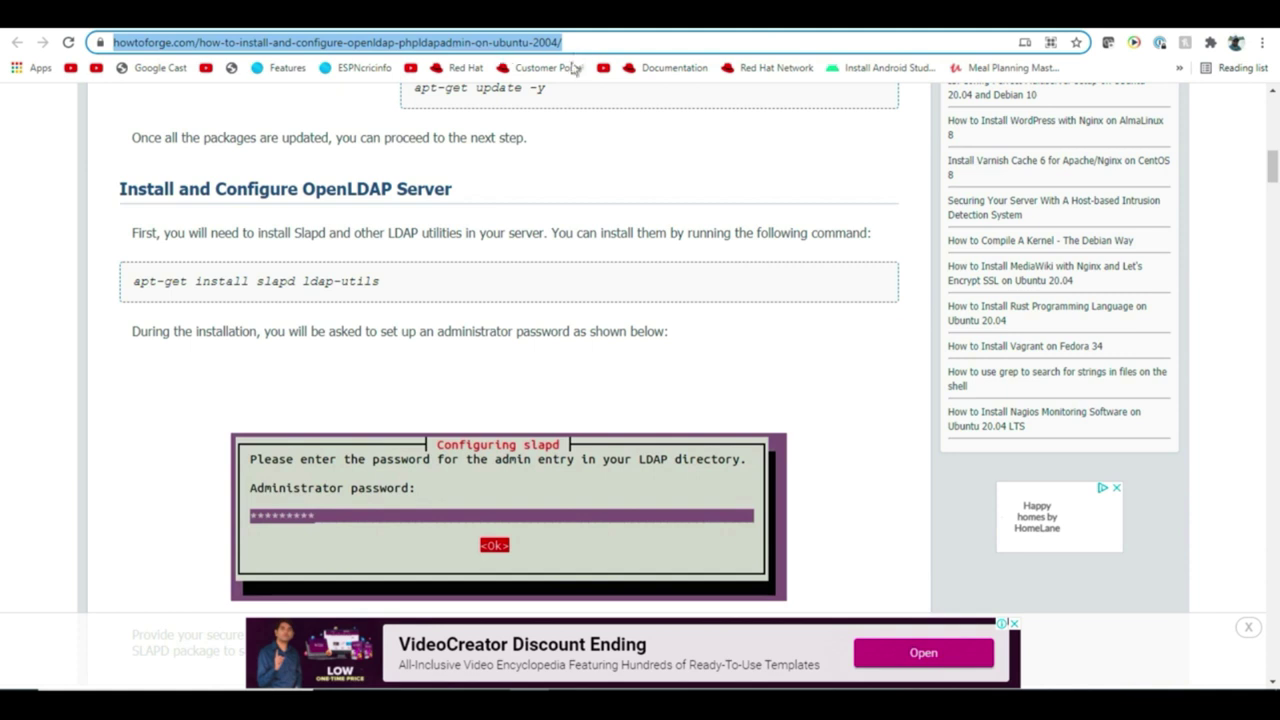
- Copy the 'apt-get install slapd ldap-utils' line from the howtoforge article and return to the terminal
left_click(545, 172)
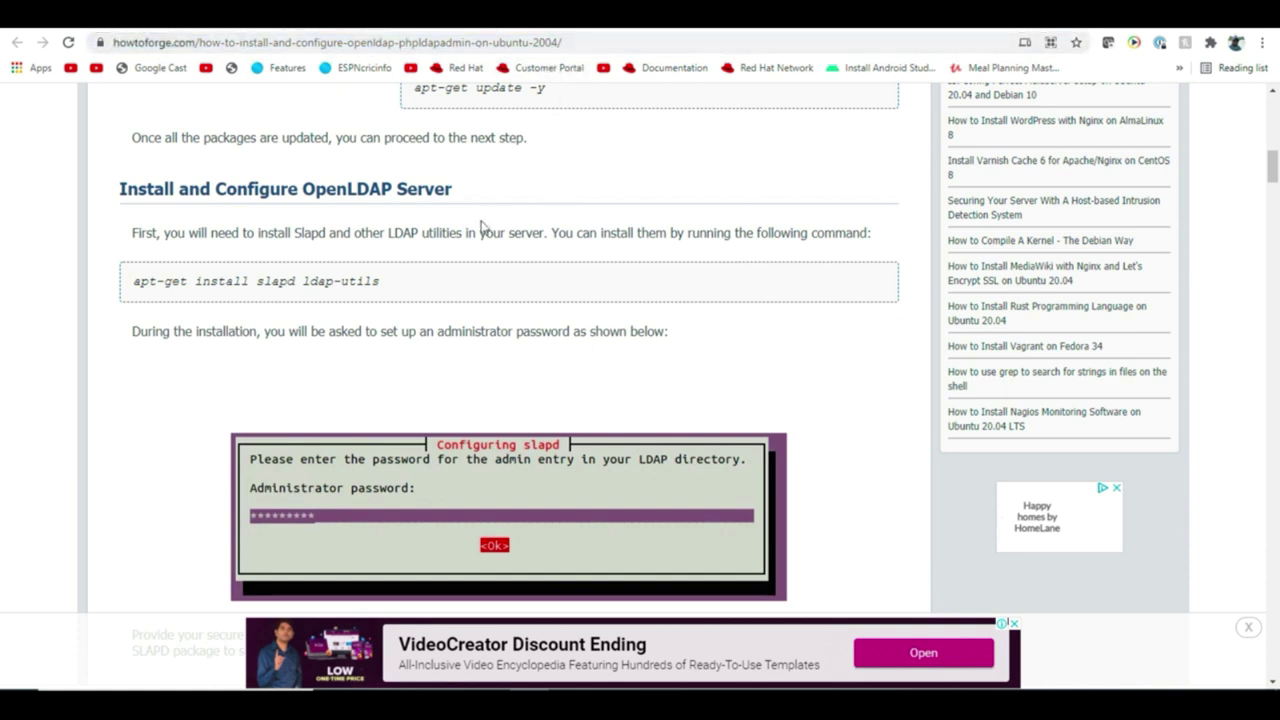
mouse_move(1273, 170)
left_mouse_down()
mouse_move(1273, 138)
mouse_move(1275, 165)
left_mouse_up()
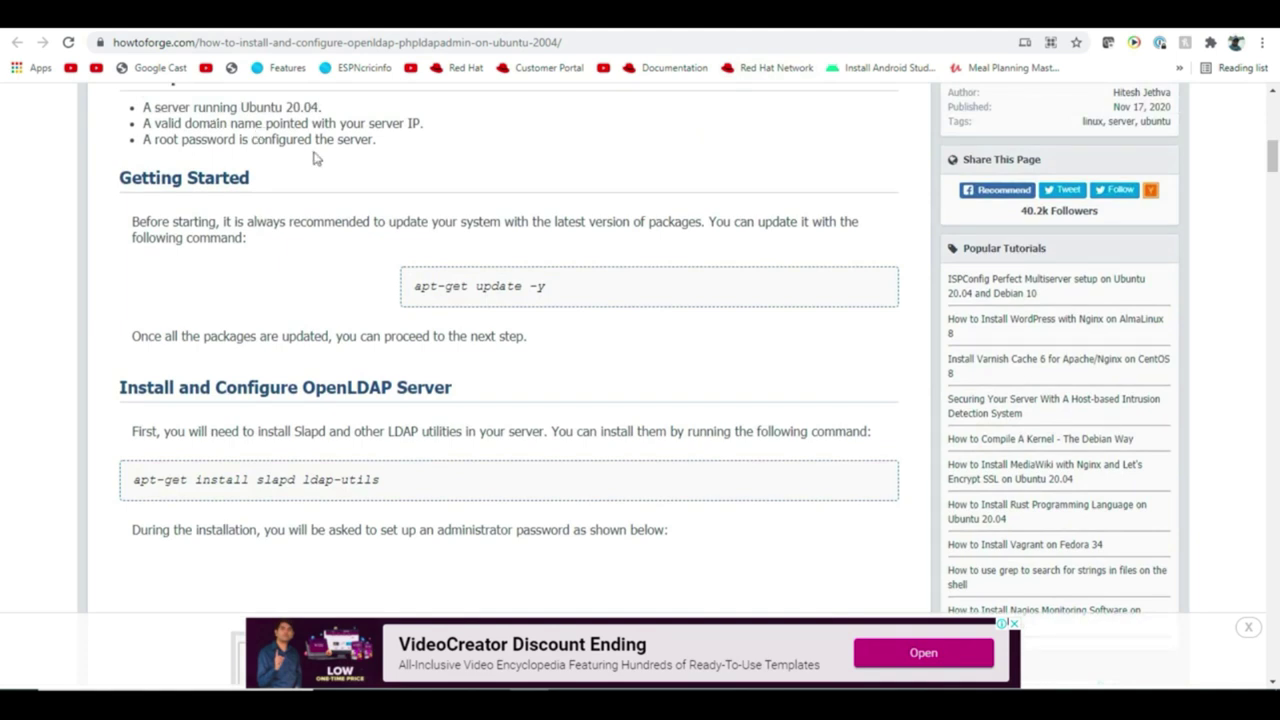
left_click_drag(406, 480, 124, 474)
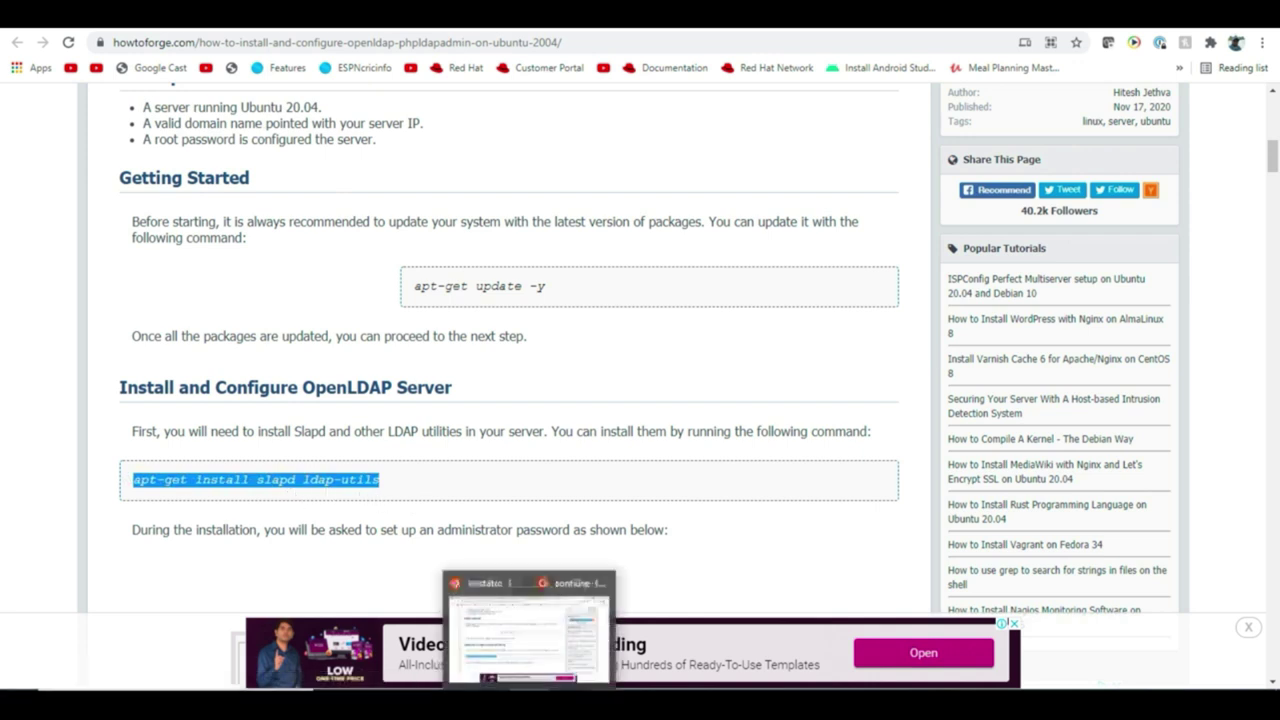
left_click(531, 646)
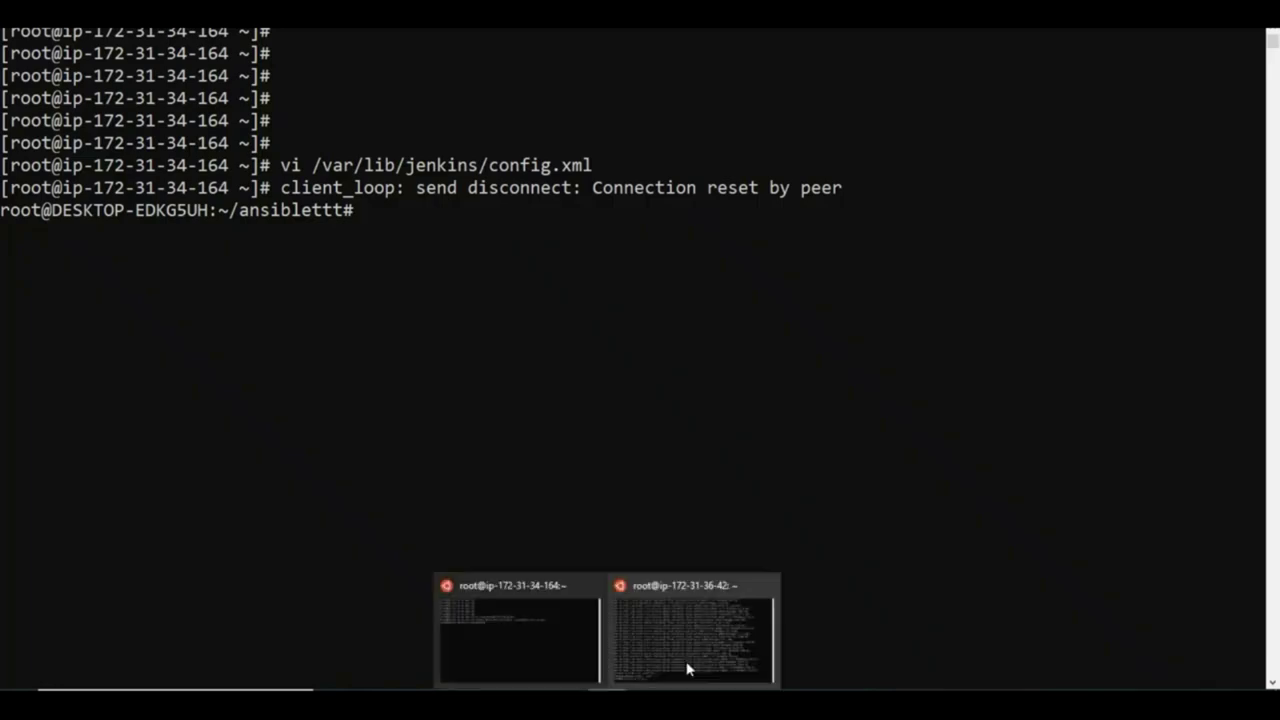
- Run the pasted slapd and ldap-utils install command, answering y to proceed
left_click(688, 668)
right_click(663, 512)
key("Return")
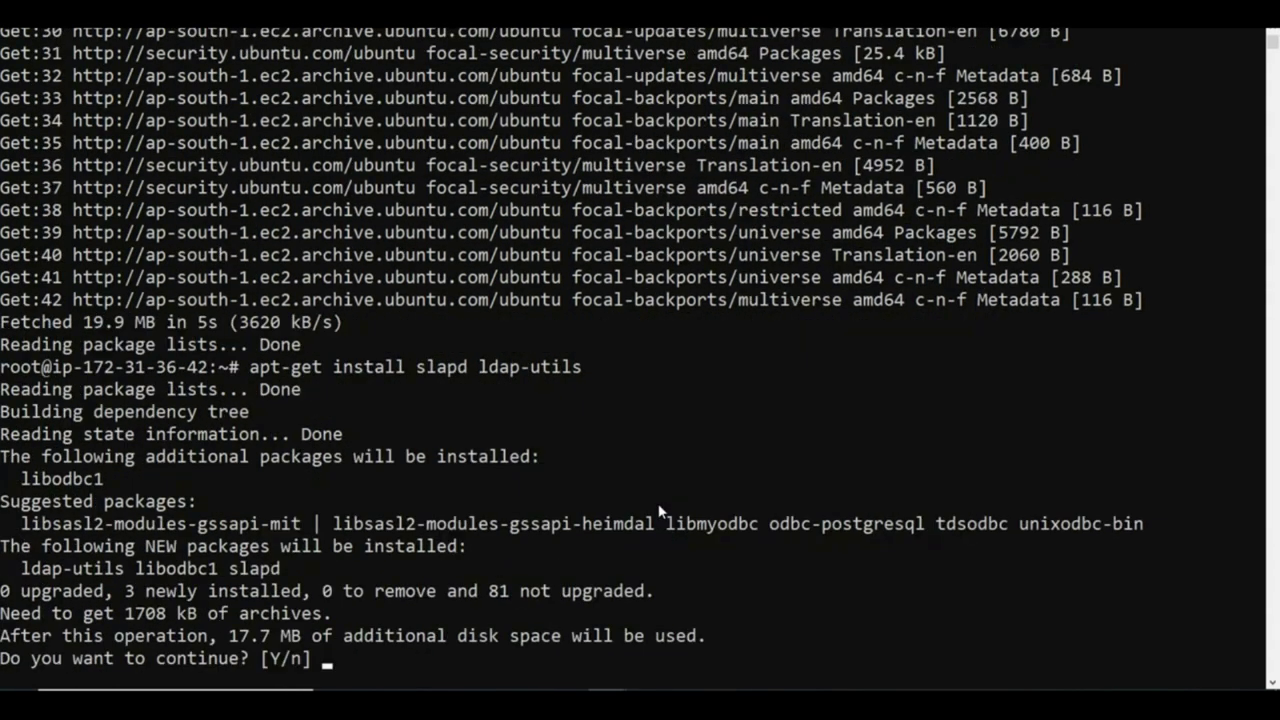
type("y")
key("Return")
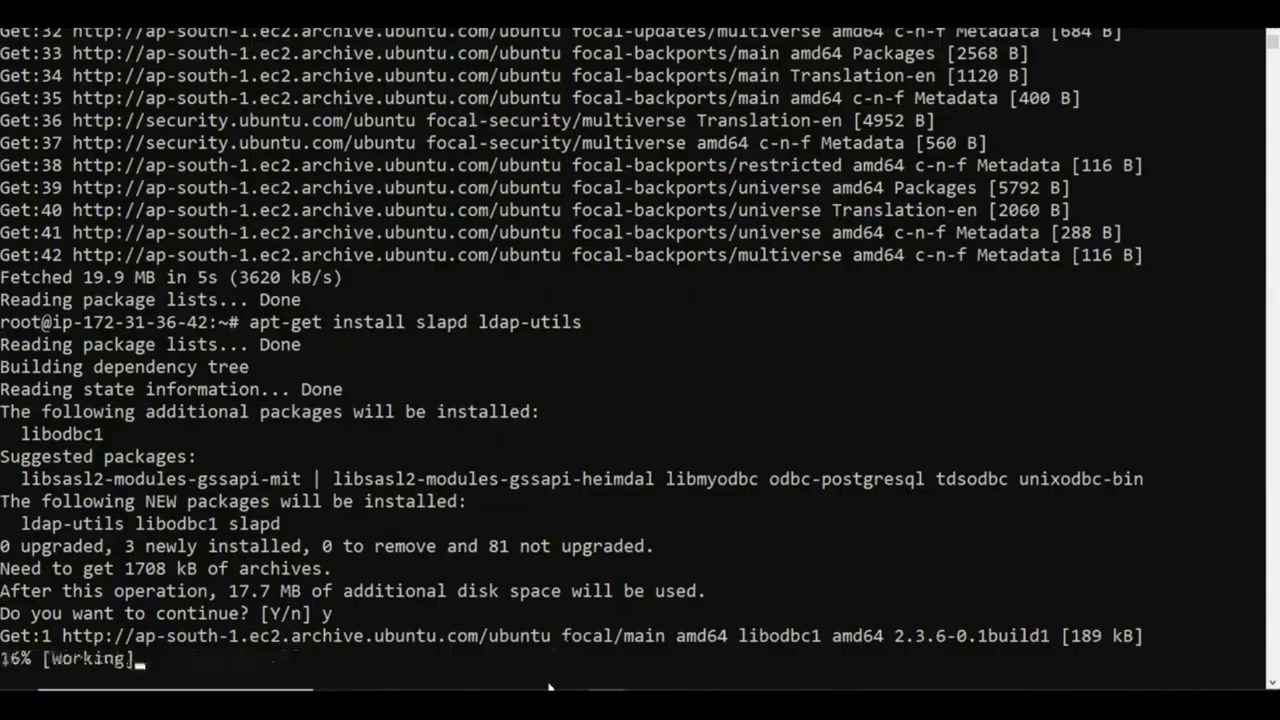
key("alt+Tab")
left_click(434, 569)
scroll(432, 570, "down", 2)
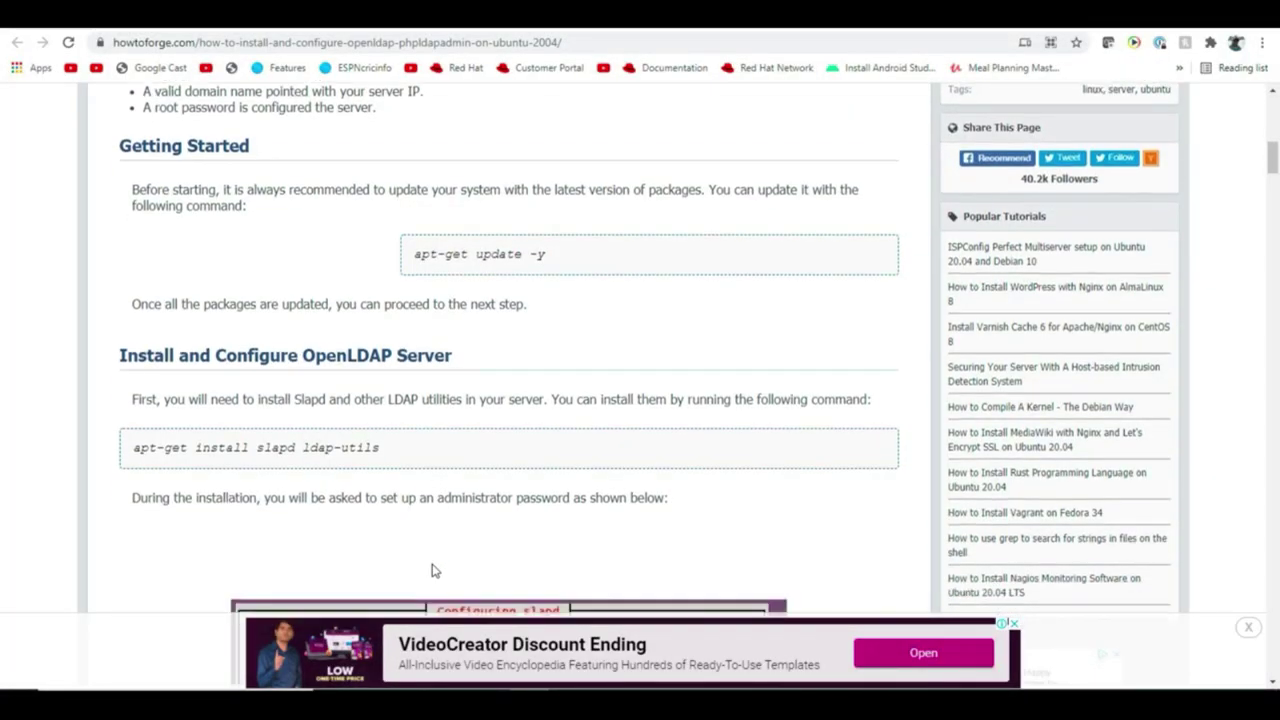
scroll(431, 571, "down", 3)
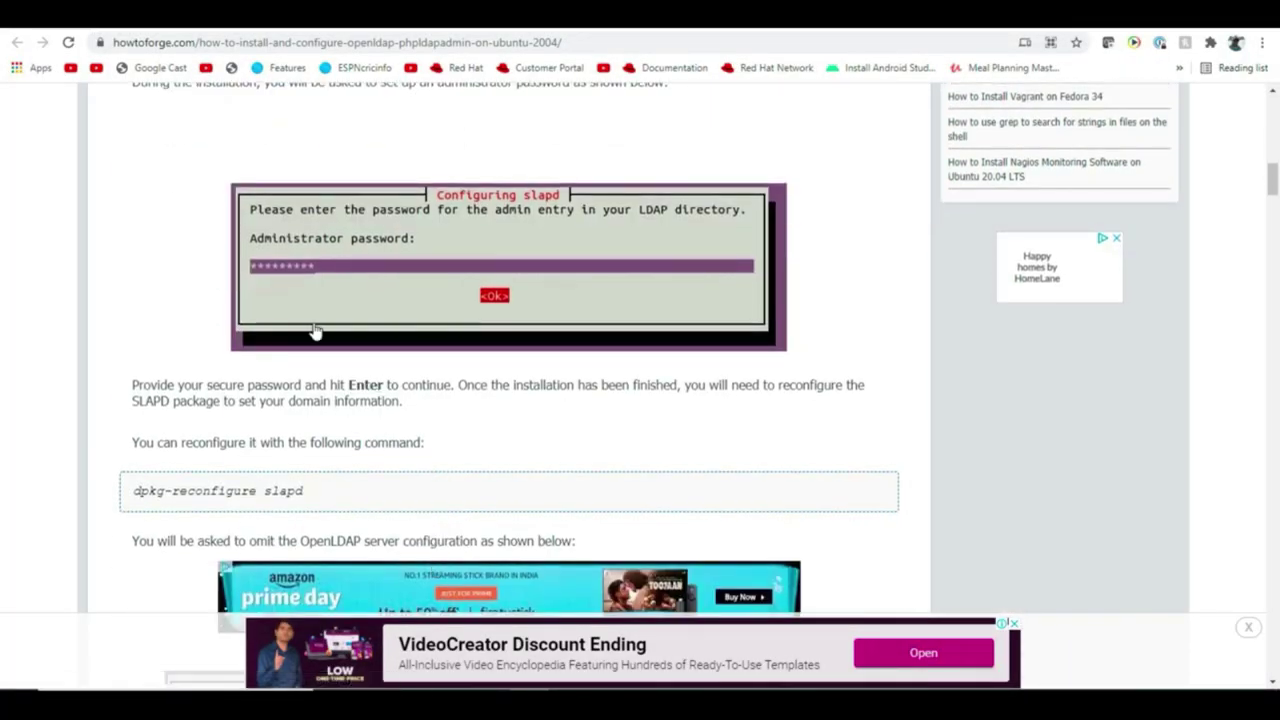
scroll(314, 282, "down", 1)
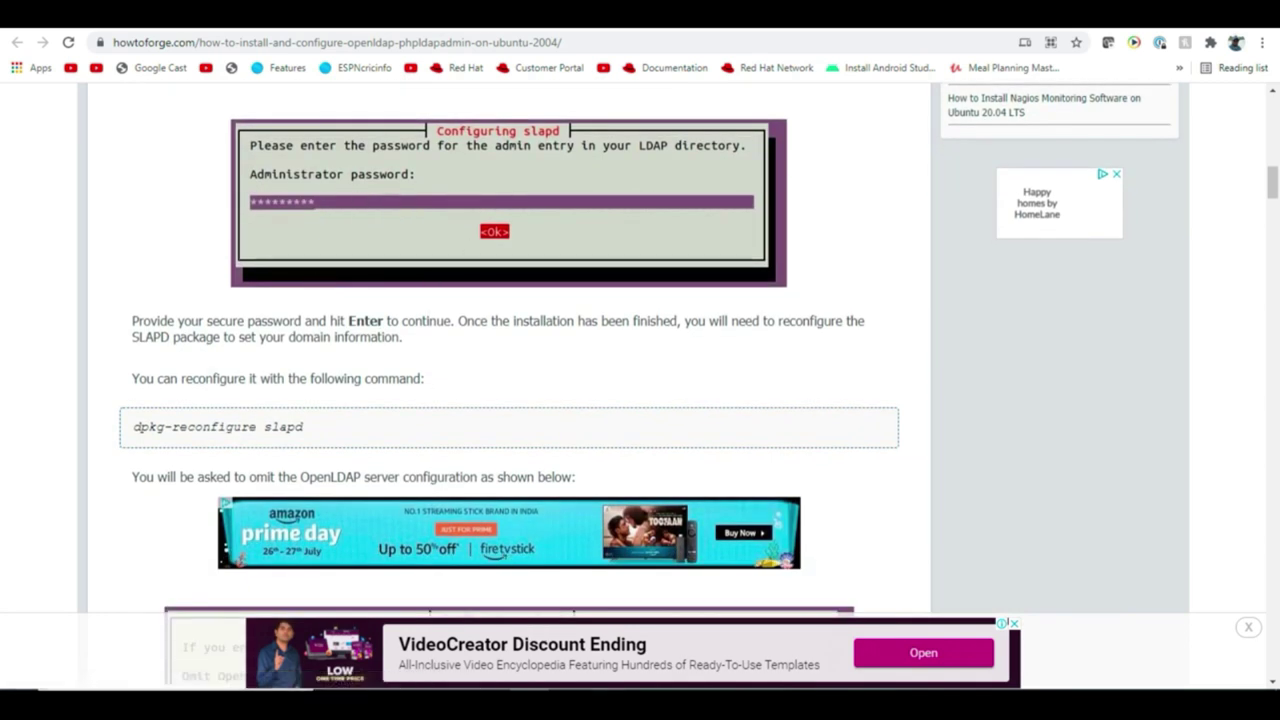
- Enter and confirm the LDAP administrator password so the installation finishes
left_click(633, 676)
left_click(391, 345)
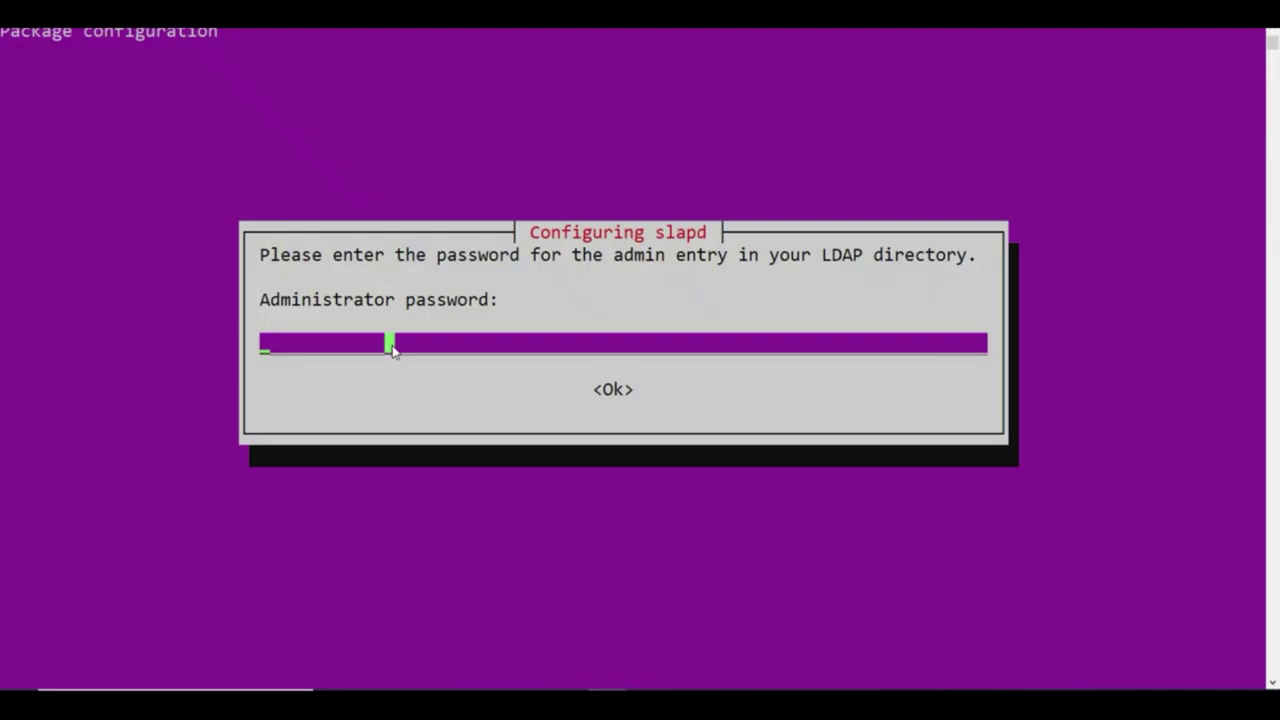
key("Tab")
key("Return")
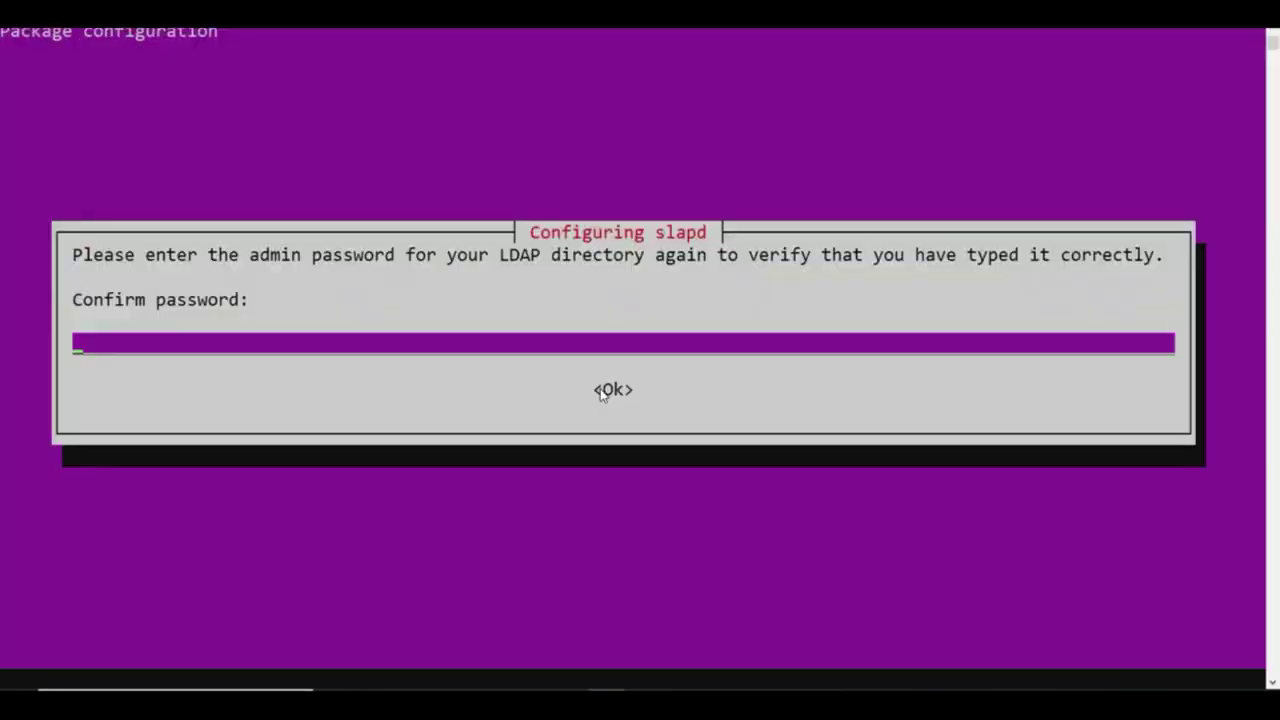
key("Tab")
key("Return")
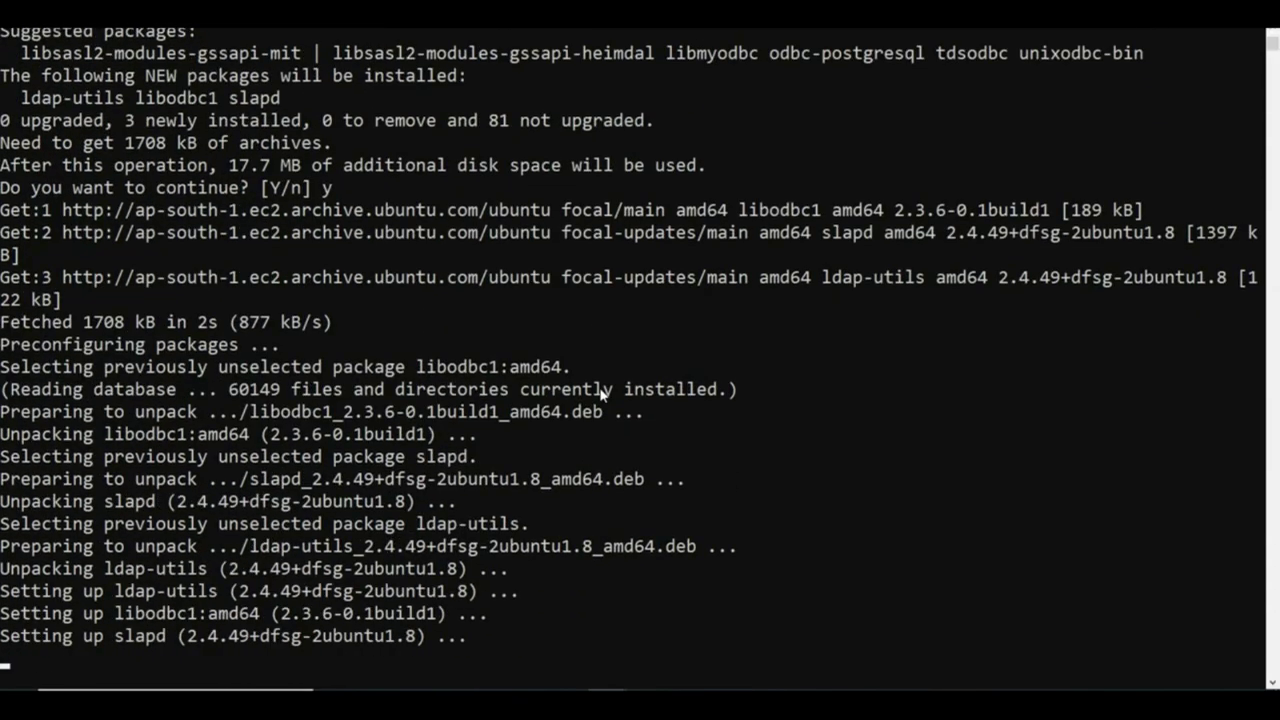
key("alt+Tab")
- Copy 'dpkg-reconfigure slapd' from the tutorial and paste it at the server prompt
scroll(600, 395, "down", 1)
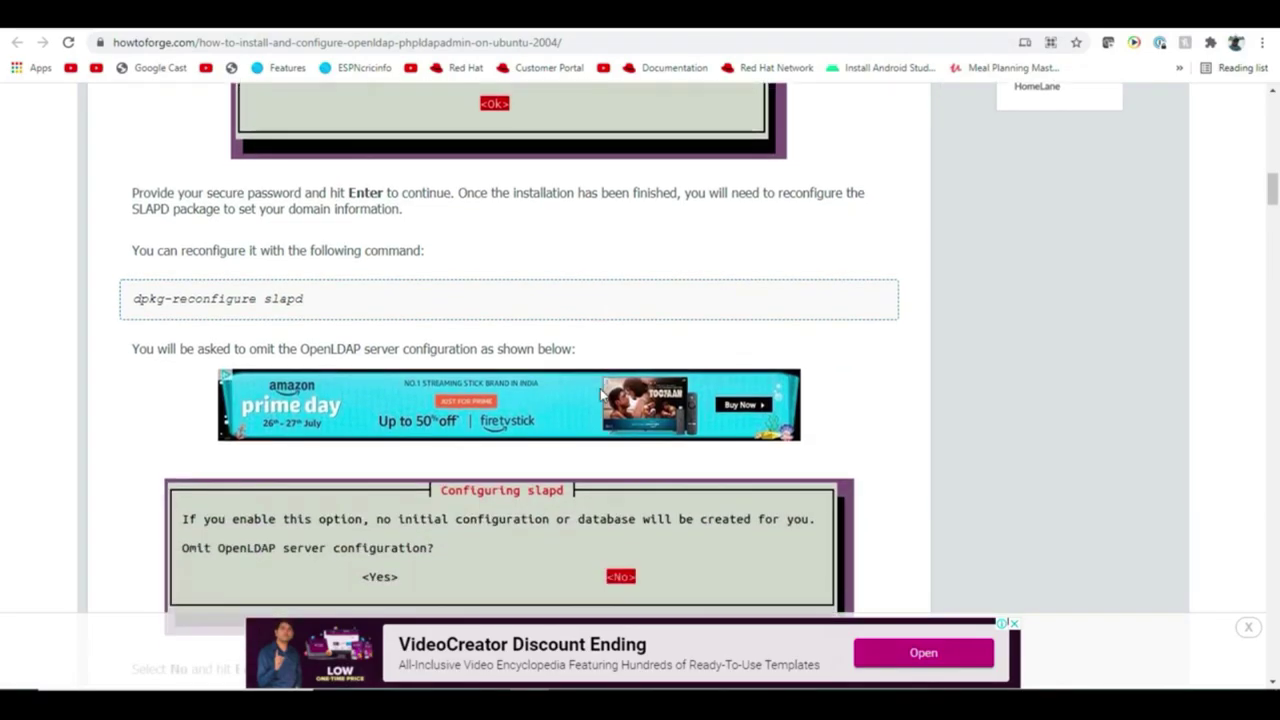
left_click_drag(306, 296, 130, 298)
key("ctrl+c")
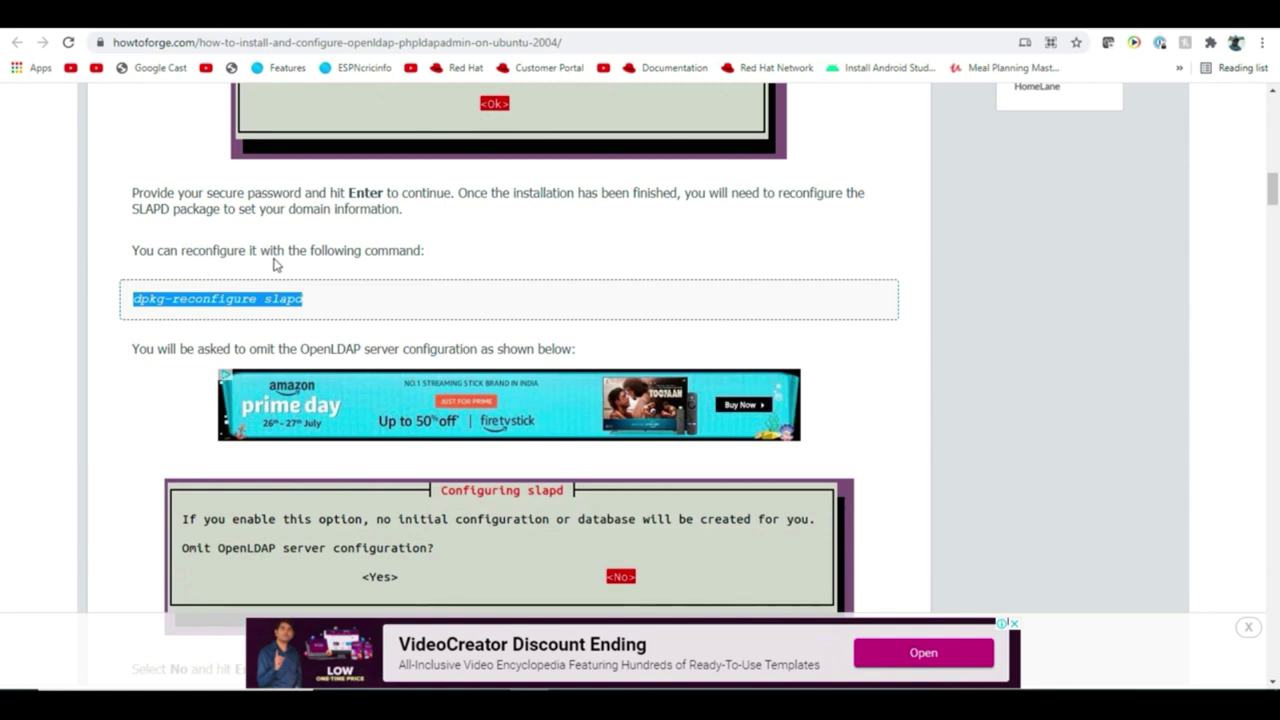
scroll(406, 273, "down", 1)
scroll(406, 273, "down", 1)
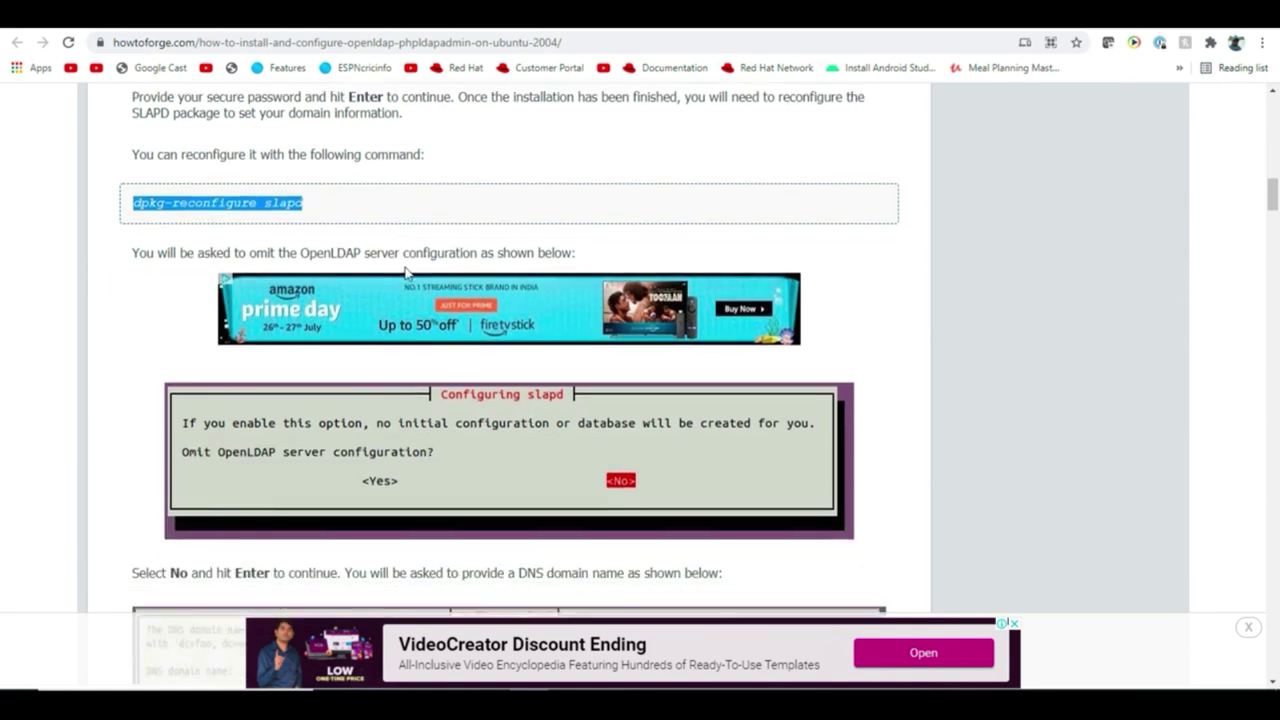
key("alt+Tab")
right_click(630, 380)
- Run dpkg-reconfigure slapd and answer No to omitting the OpenLDAP server configuration
key("Return")
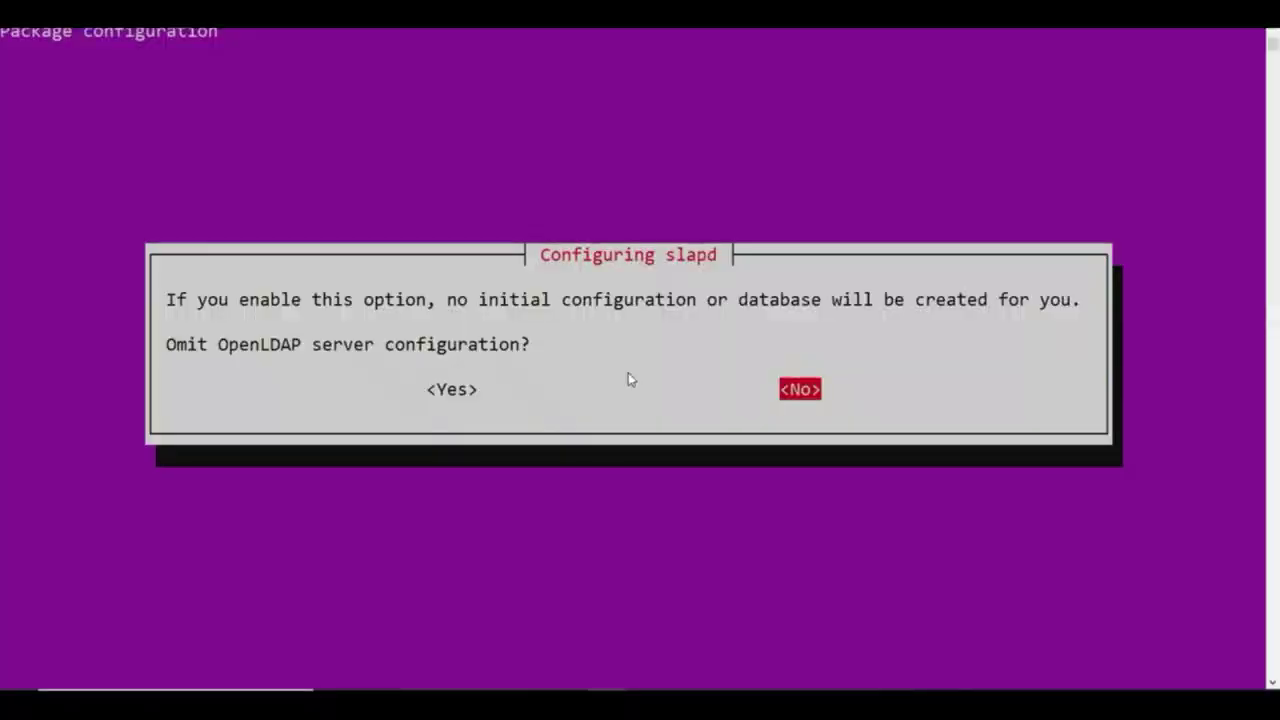
key("alt+Tab")
scroll(629, 380, "down", 1)
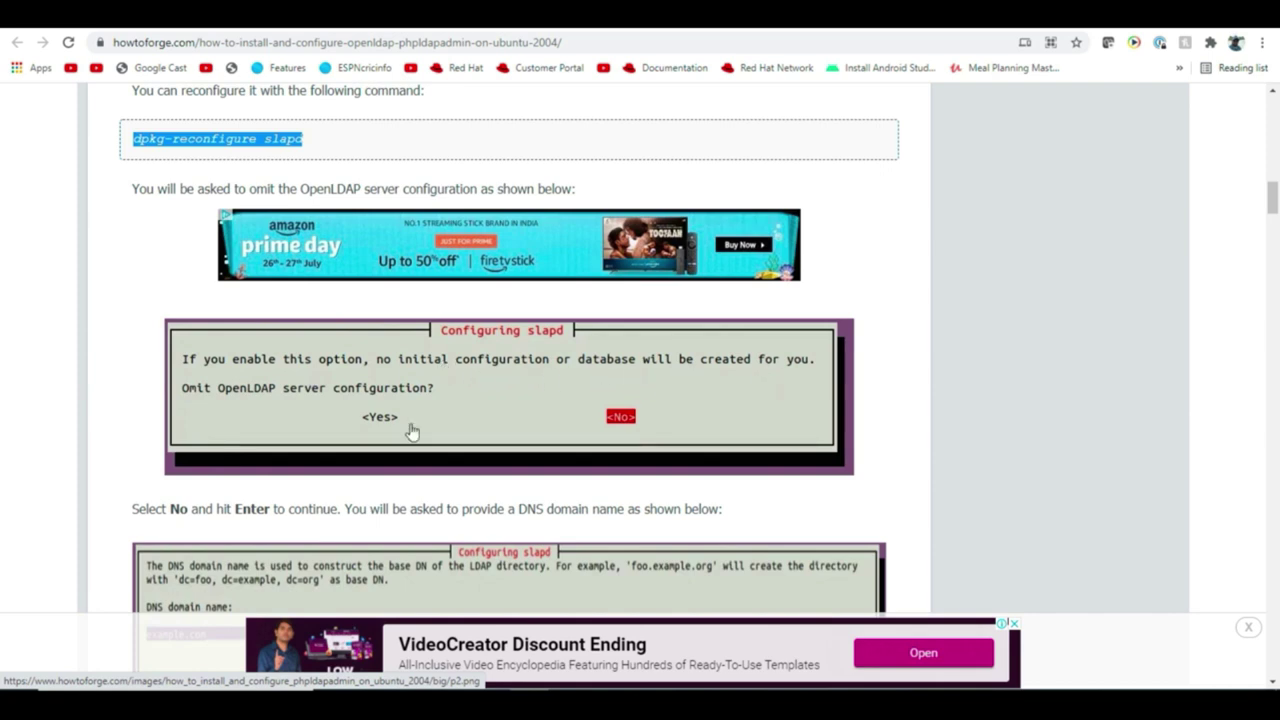
key("alt+Tab")
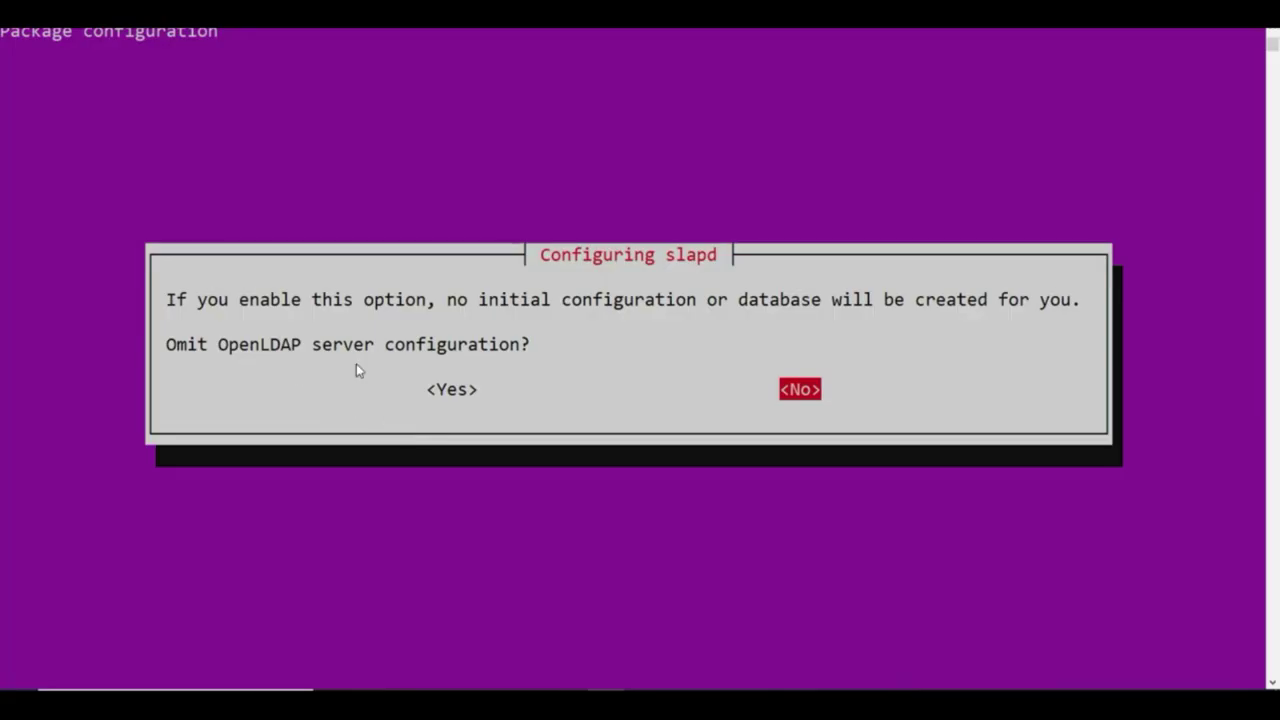
key("Return")
- Set the DNS domain name to example.com
key("BackSpace")
key("BackSpace")
key("BackSpace")
key("BackSpace")
key("BackSpace")
key("BackSpace")
key("BackSpace")
key("BackSpace")
key("BackSpace")
key("BackSpace")
key("BackSpace")
key("BackSpace")
key("BackSpace")
key("BackSpace")
key("BackSpace")
key("BackSpace")
key("BackSpace")
key("BackSpace")
key("BackSpace")
key("BackSpace")
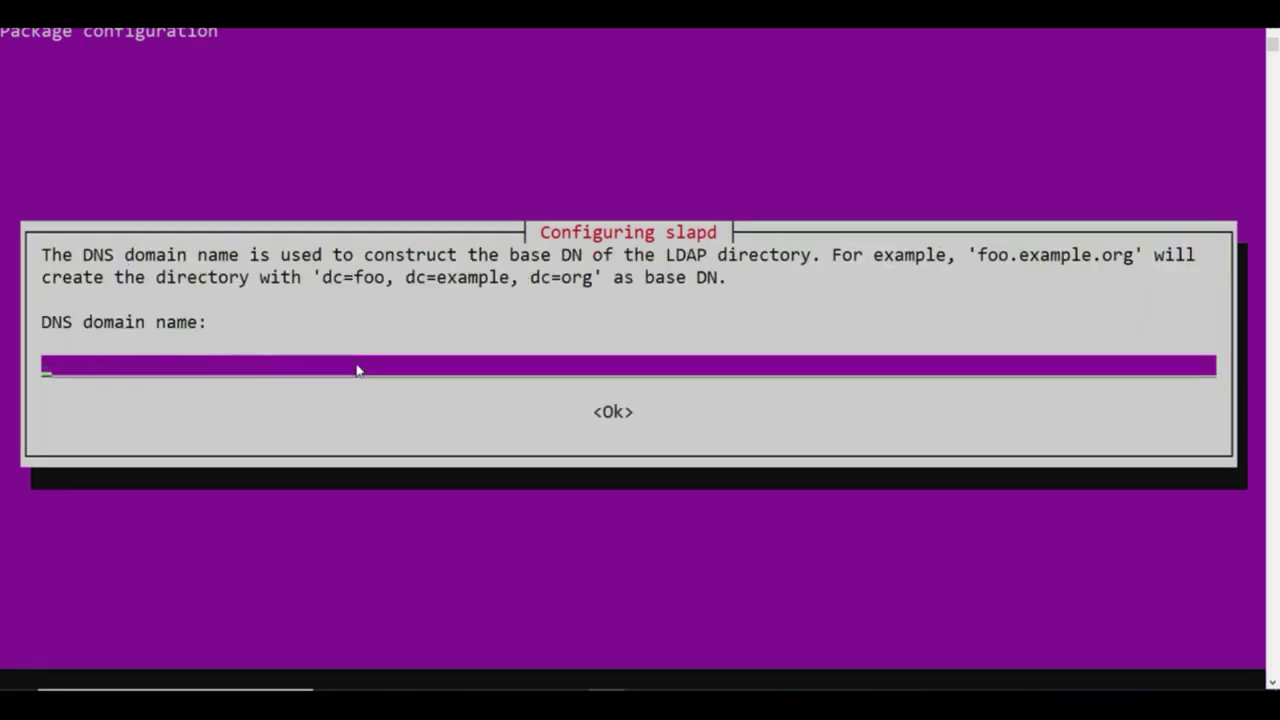
type("example.com")
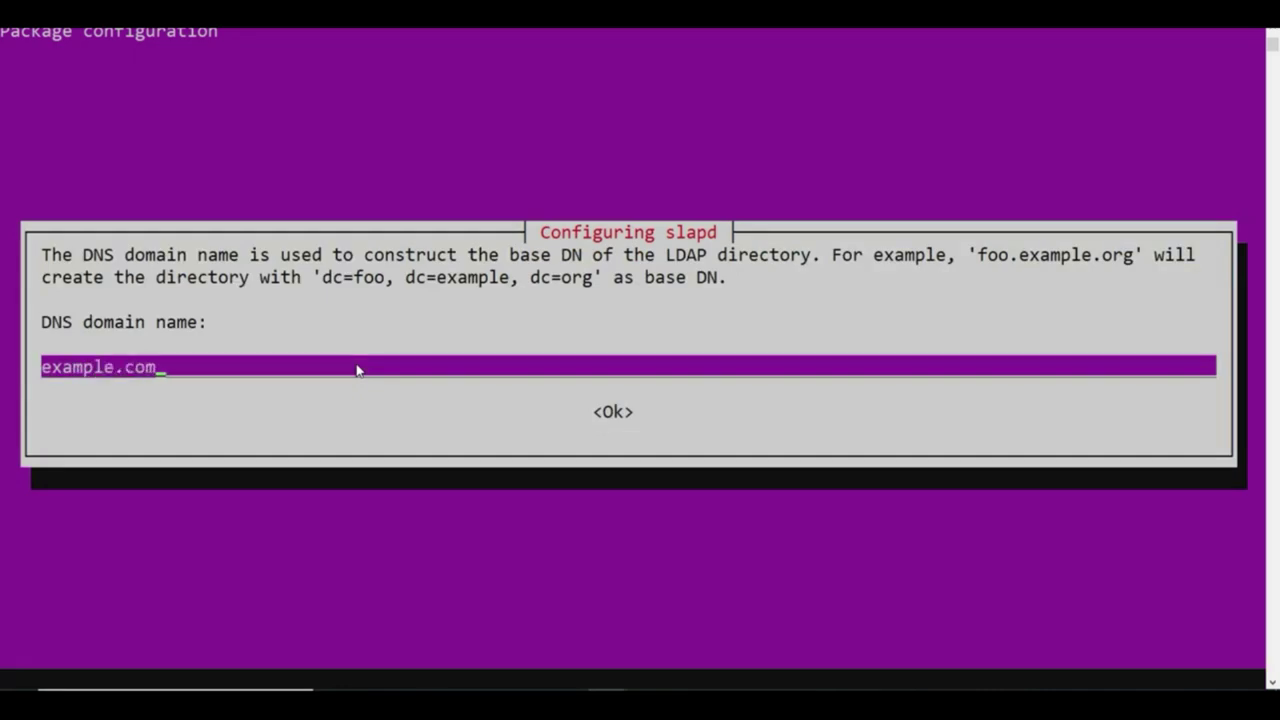
key("alt+Tab")
scroll(335, 470, "down", 1)
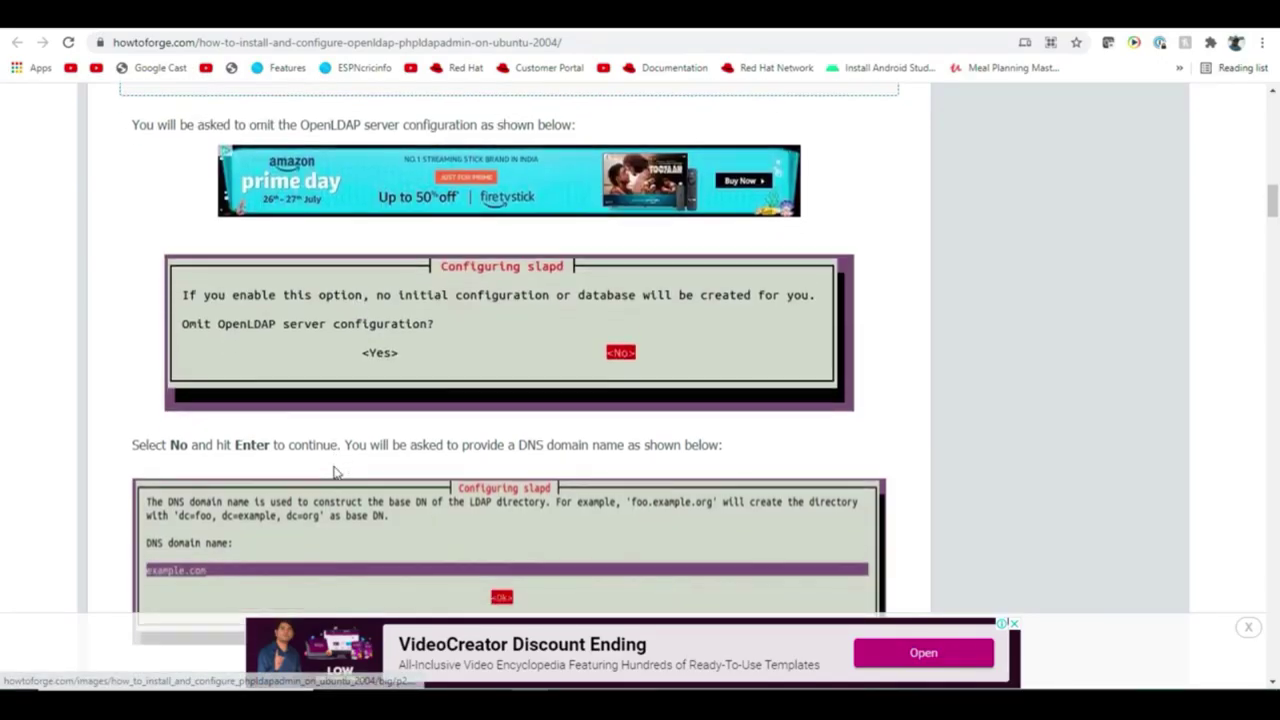
scroll(335, 470, "down", 3)
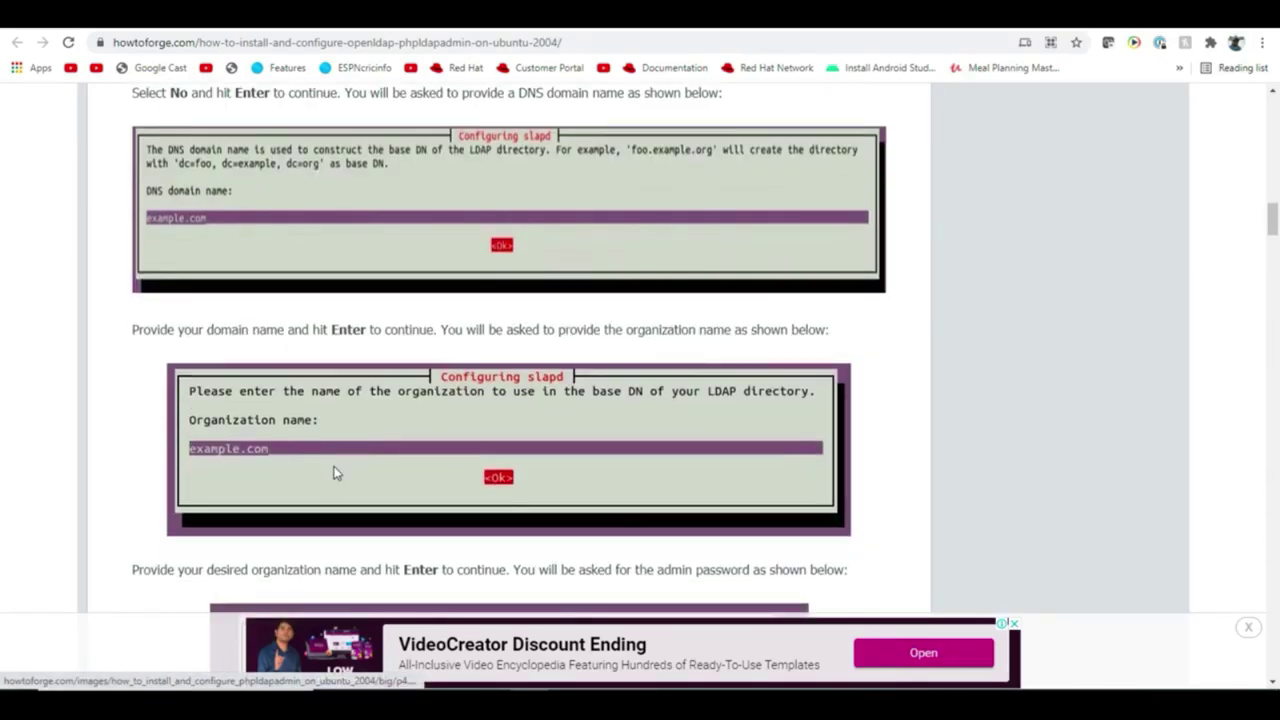
key("alt+Tab")
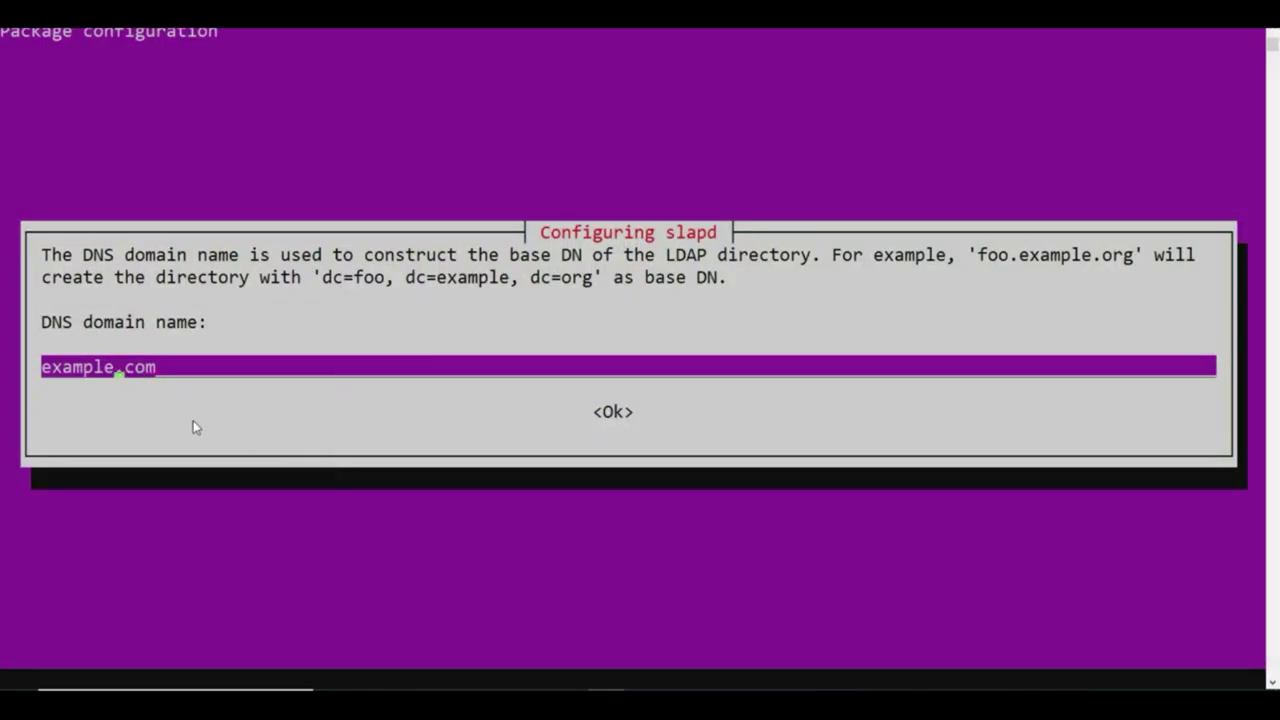
key("Tab")
key("Return")
- Set the organization name to example.com
key("BackSpace")
key("BackSpace")
key("BackSpace")
key("BackSpace")
key("BackSpace")
key("BackSpace")
key("BackSpace")
key("BackSpace")
key("BackSpace")
key("BackSpace")
key("BackSpace")
key("BackSpace")
type("example.cm")
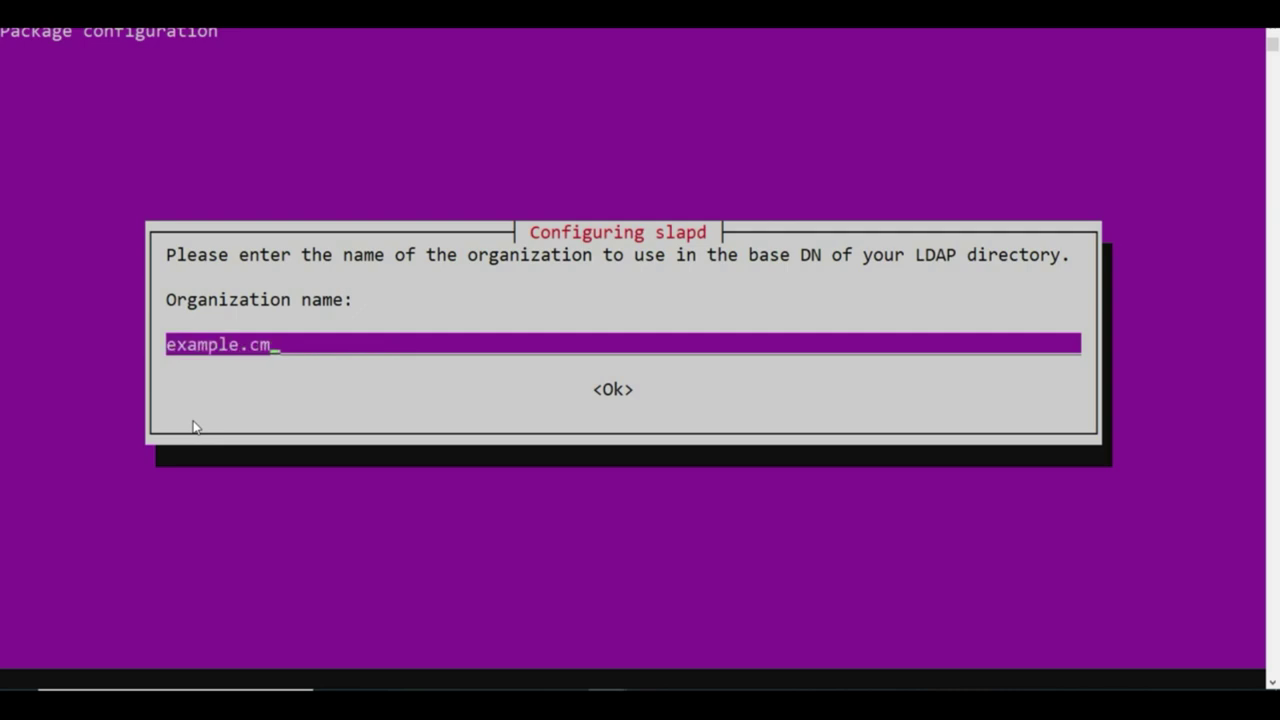
key("BackSpace")
type("om")
key("Tab")
key("Return")
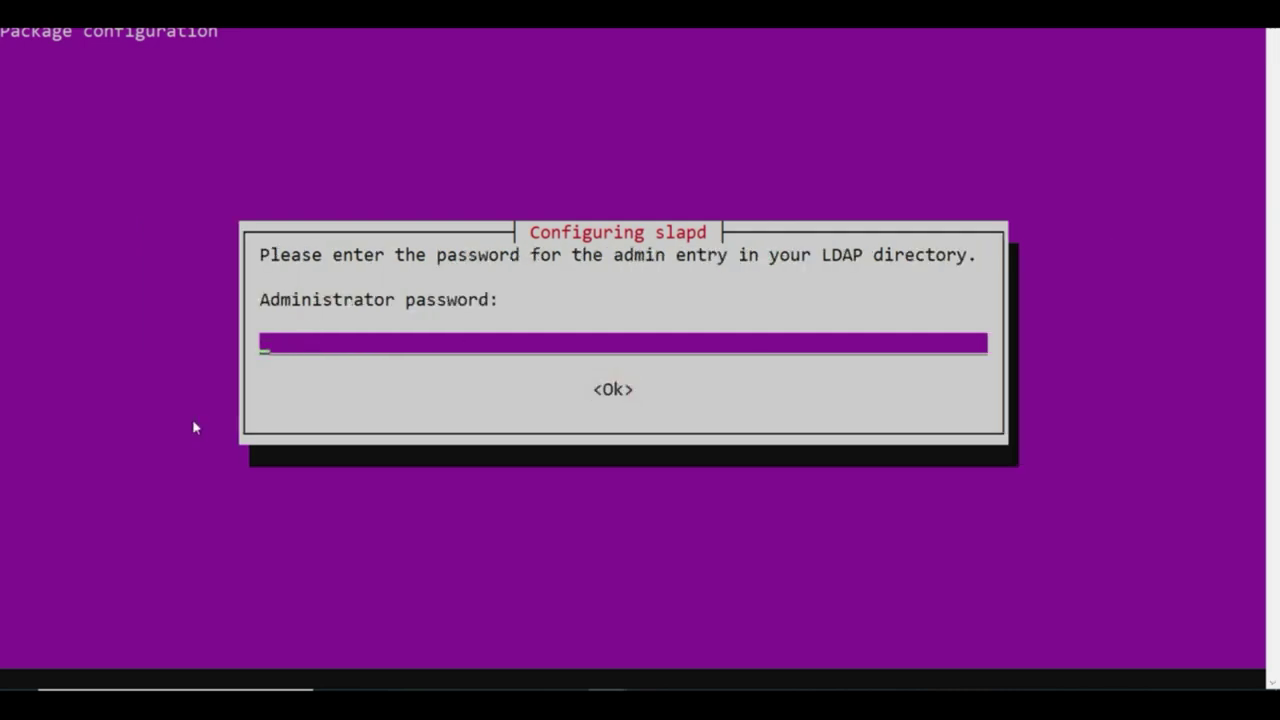
- Enter and confirm a new LDAP administrator password
type("****************")
key("Tab")
key("Return")
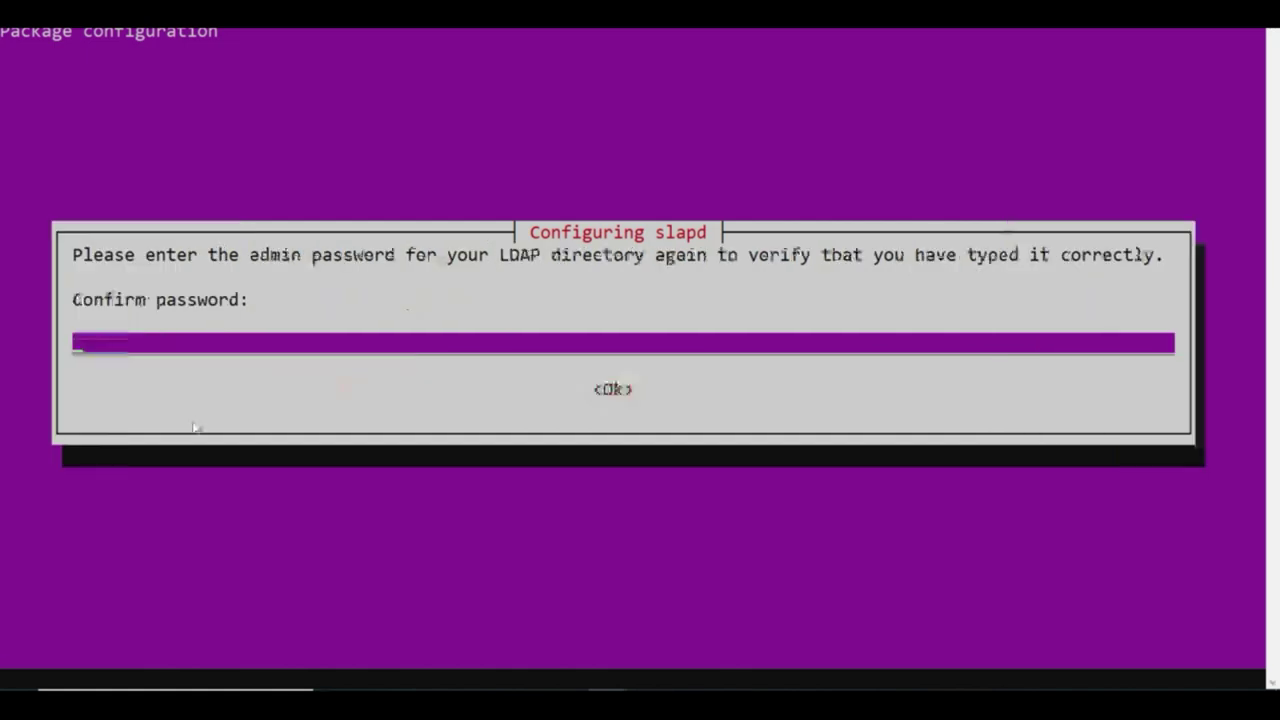
type("***************")
key("Tab")
key("Return")
- Choose Yes to remove the database when slapd is purged
key("alt+Tab")
scroll(193, 427, "down", 5)
scroll(193, 427, "up", 1)
scroll(193, 427, "down", 1)
key("alt+Tab")
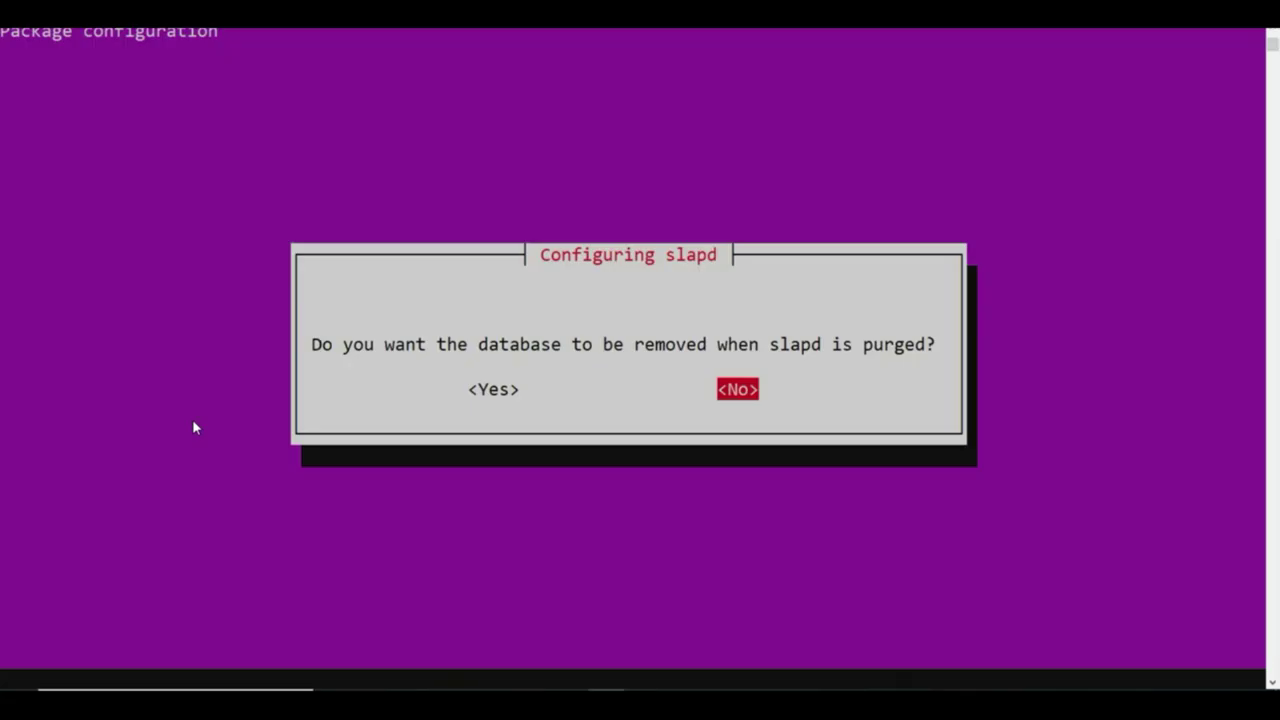
key("Left")
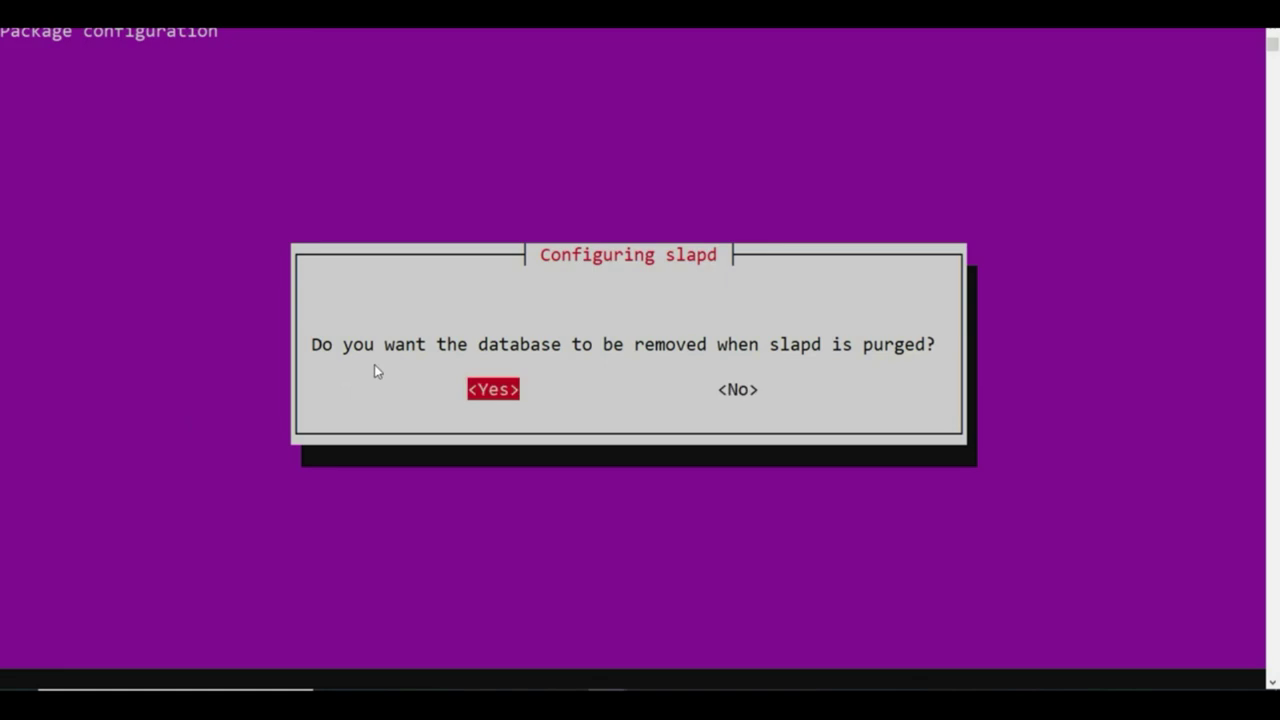
key("Return")
key("Return")
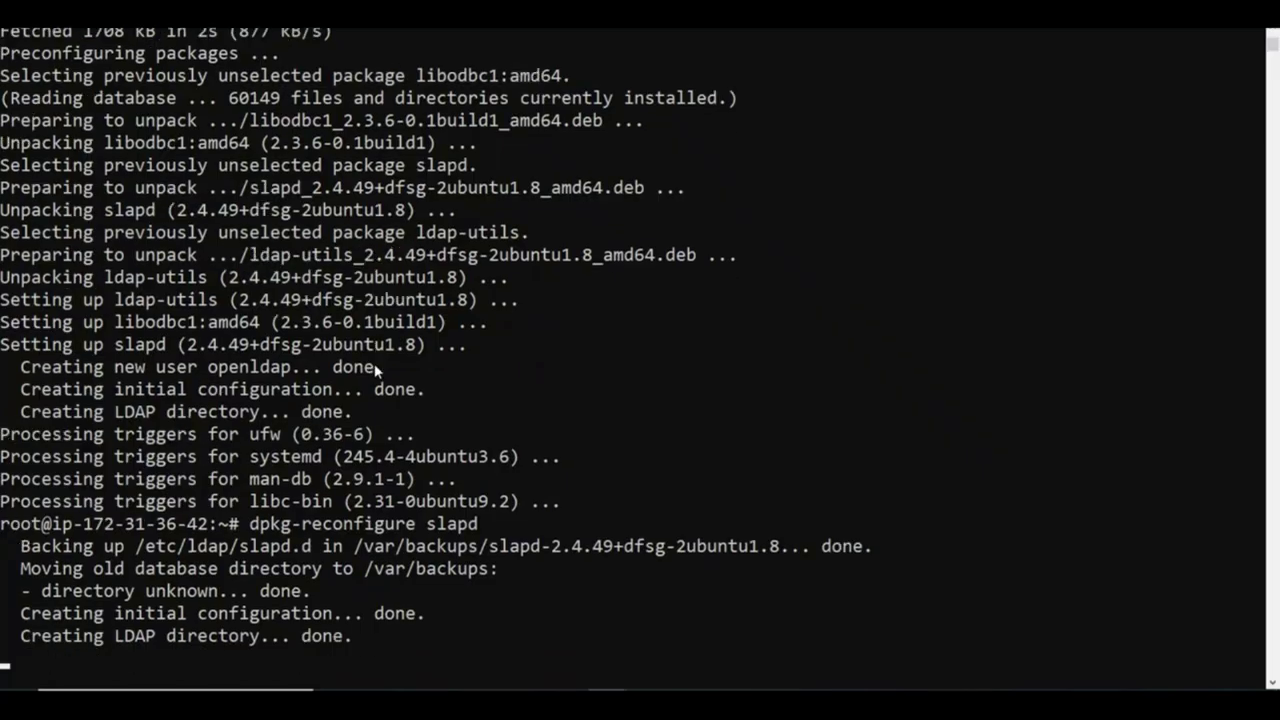
- Copy the slapcat command from the tutorial and run it to list the LDAP entries
key("alt+Tab")
scroll(375, 370, "down", 3)
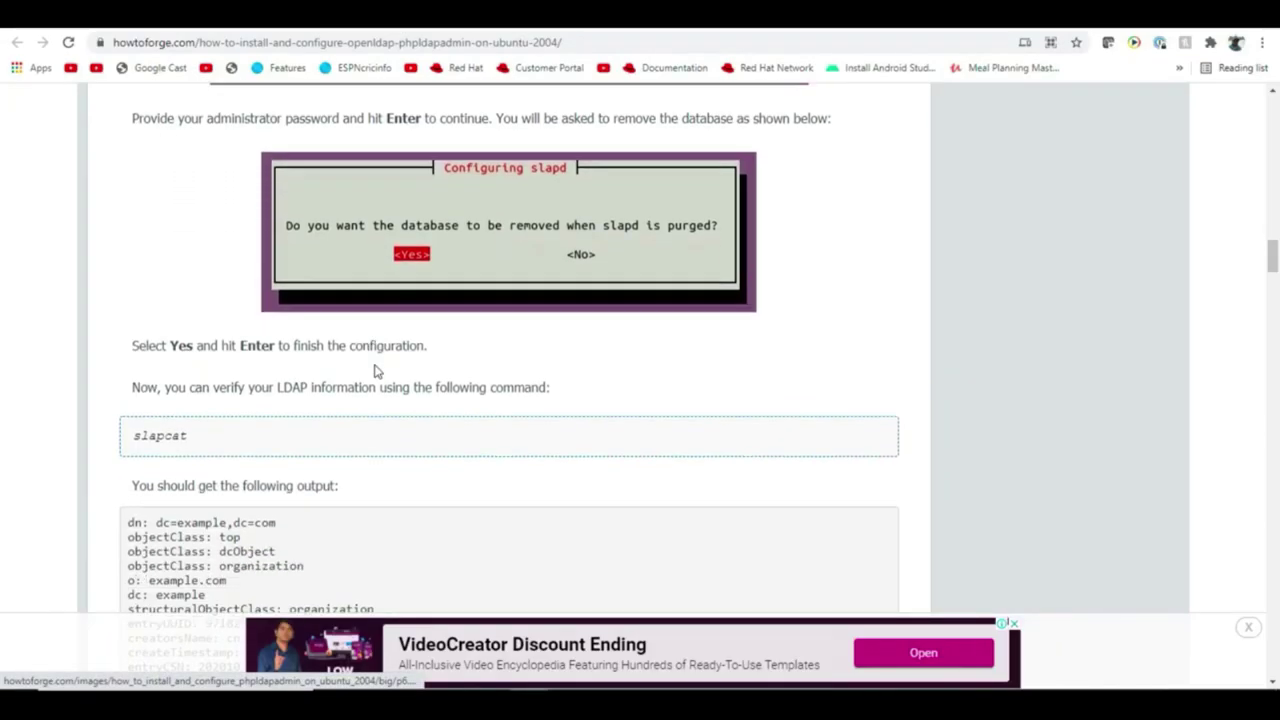
scroll(375, 370, "down", 2)
left_click_drag(198, 280, 137, 275)
key("ctrl+c")
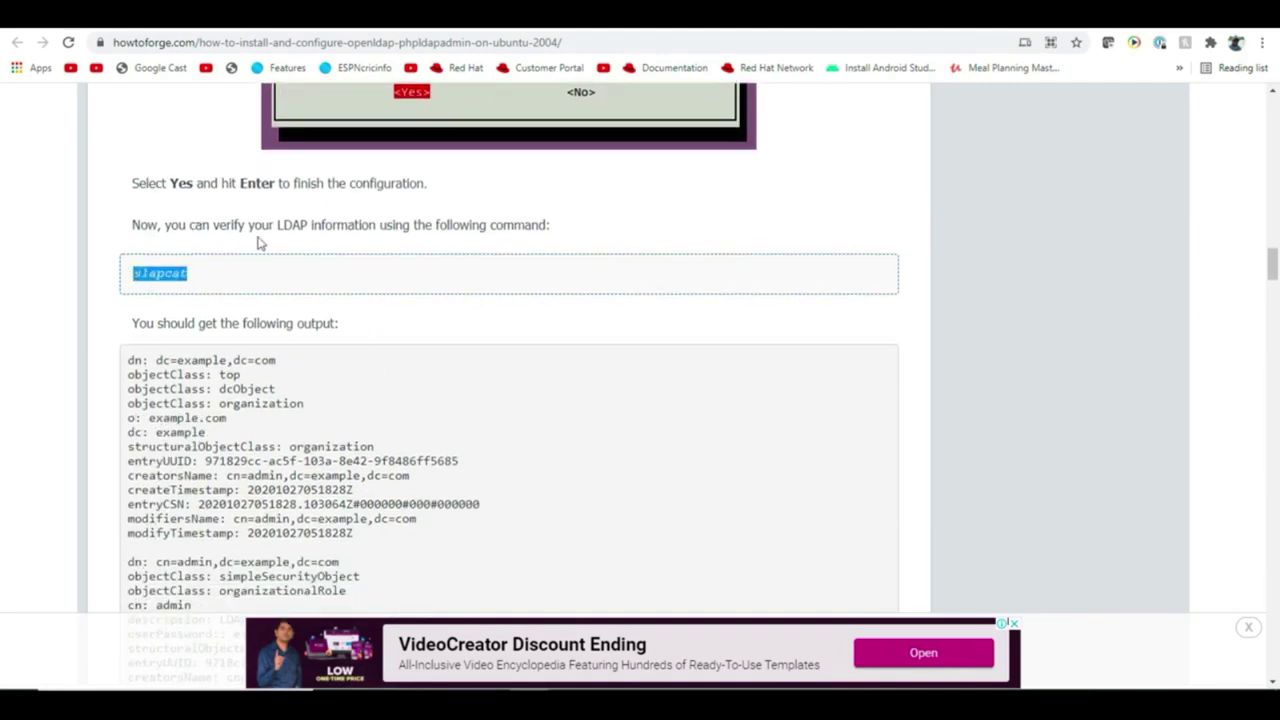
key("alt+Tab")
right_click(313, 253)
key("Return")
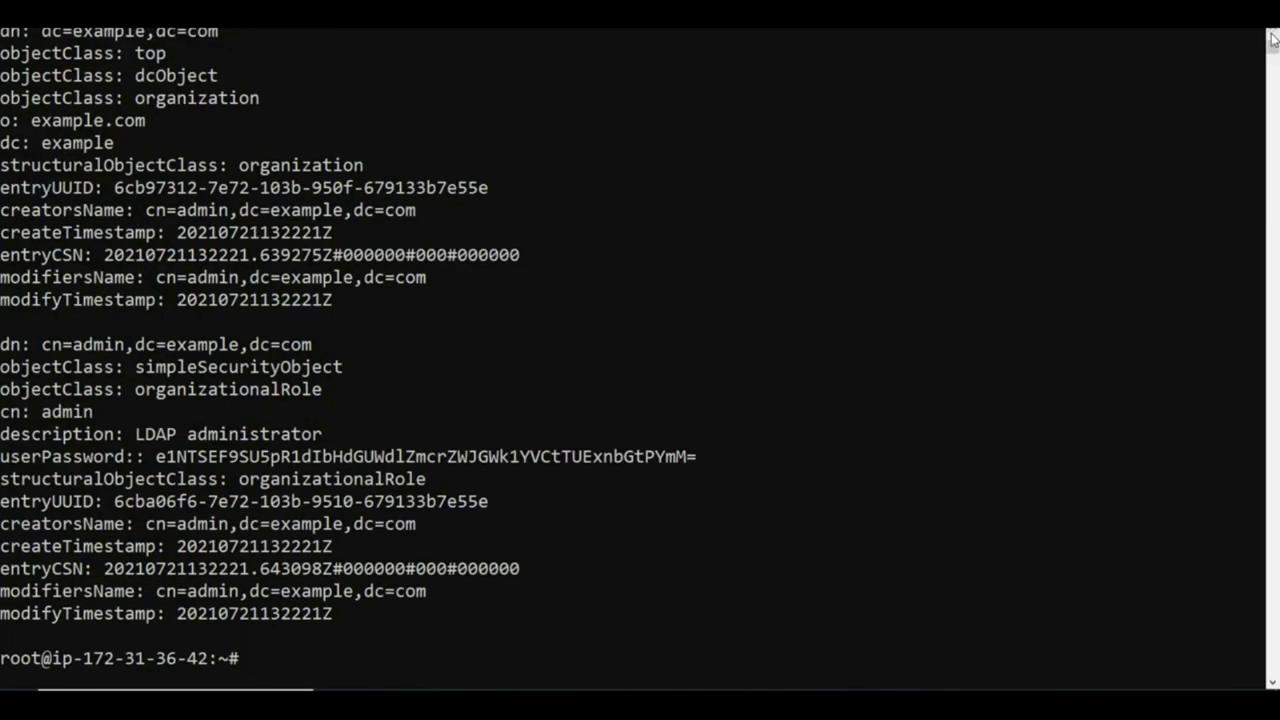
- Copy the dc=example,dc=com and cn=admin entries into Notepad and return to PuTTY
scroll(1272, 40, "up", 9)
scroll(1275, 63, "down", 9)
key("Return")
key("Return")
key("Return")
key("Return")
key("Return")
key("Return")
key("Return")
key("Return")
key("Return")
key("Return")
key("Return")
key("Return")
key("Return")
key("Return")
key("Return")
key("Return")
key("Return")
key("Return")
key("Return")
key("Return")
scroll(1274, 40, "up", 1)
scroll(1274, 38, "up", 1)
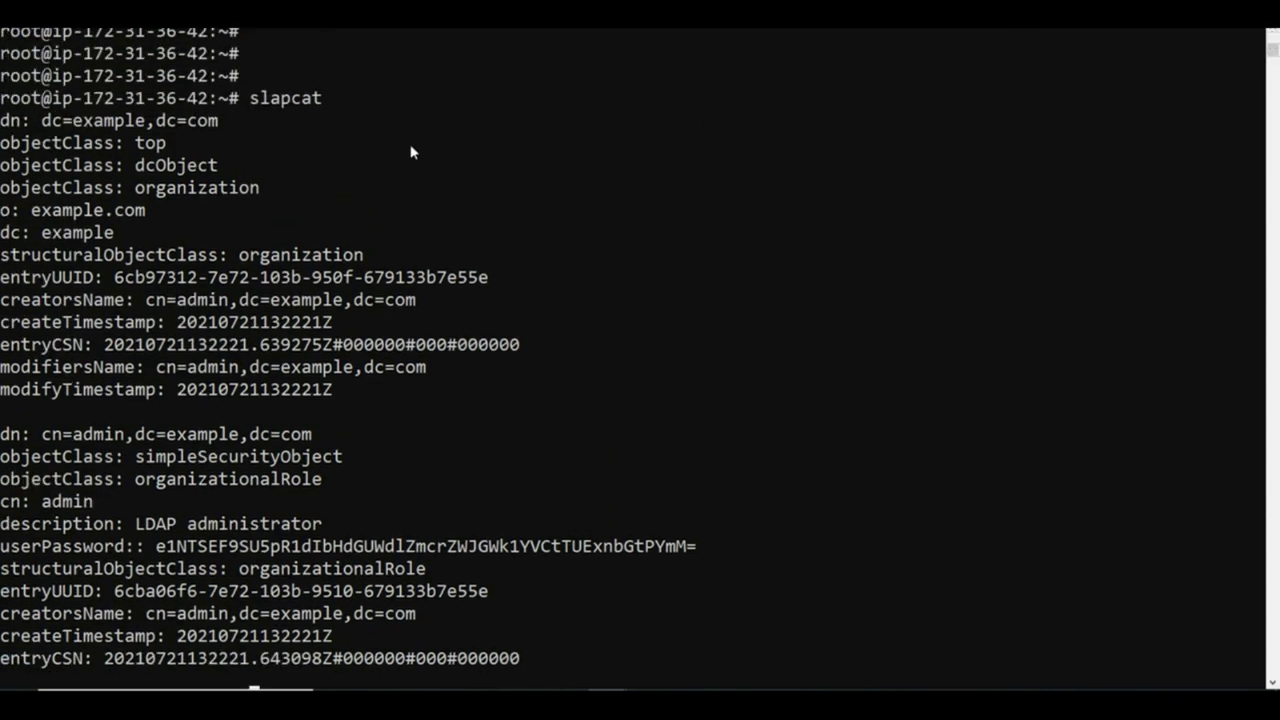
left_click_drag(4, 120, 334, 150)
right_click(334, 150)
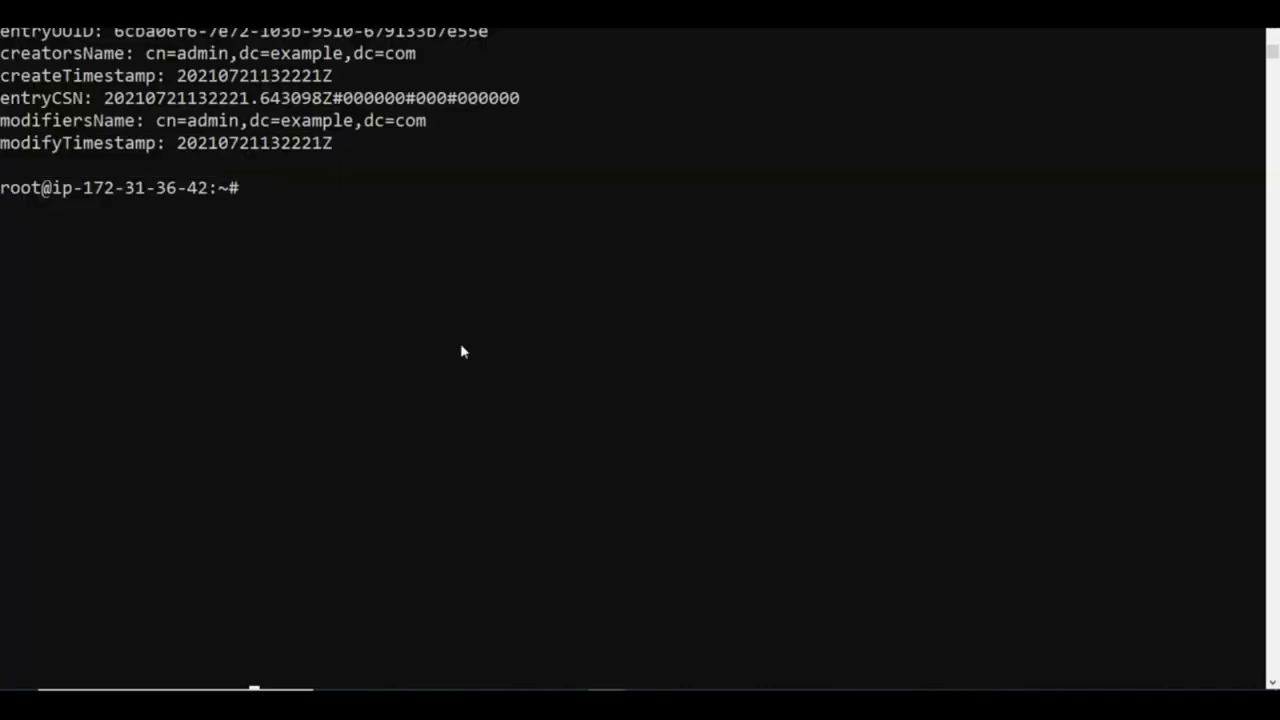
key("alt+Tab")
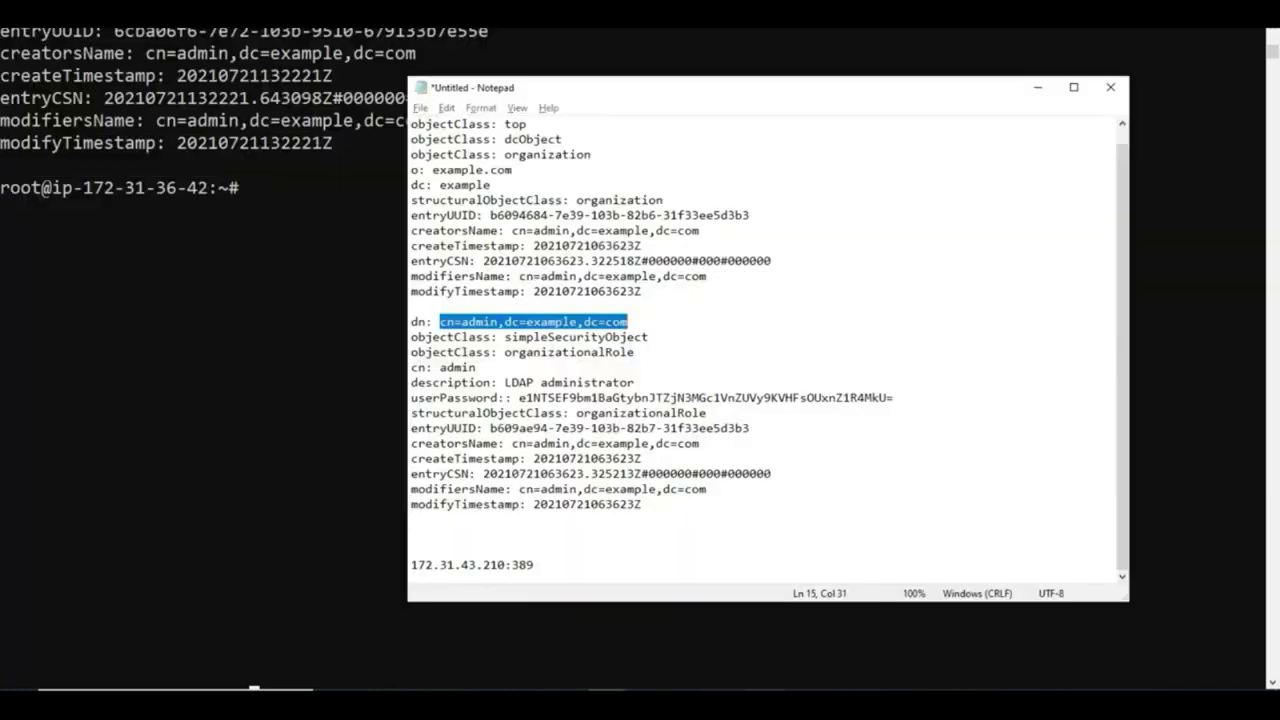
left_click(680, 489)
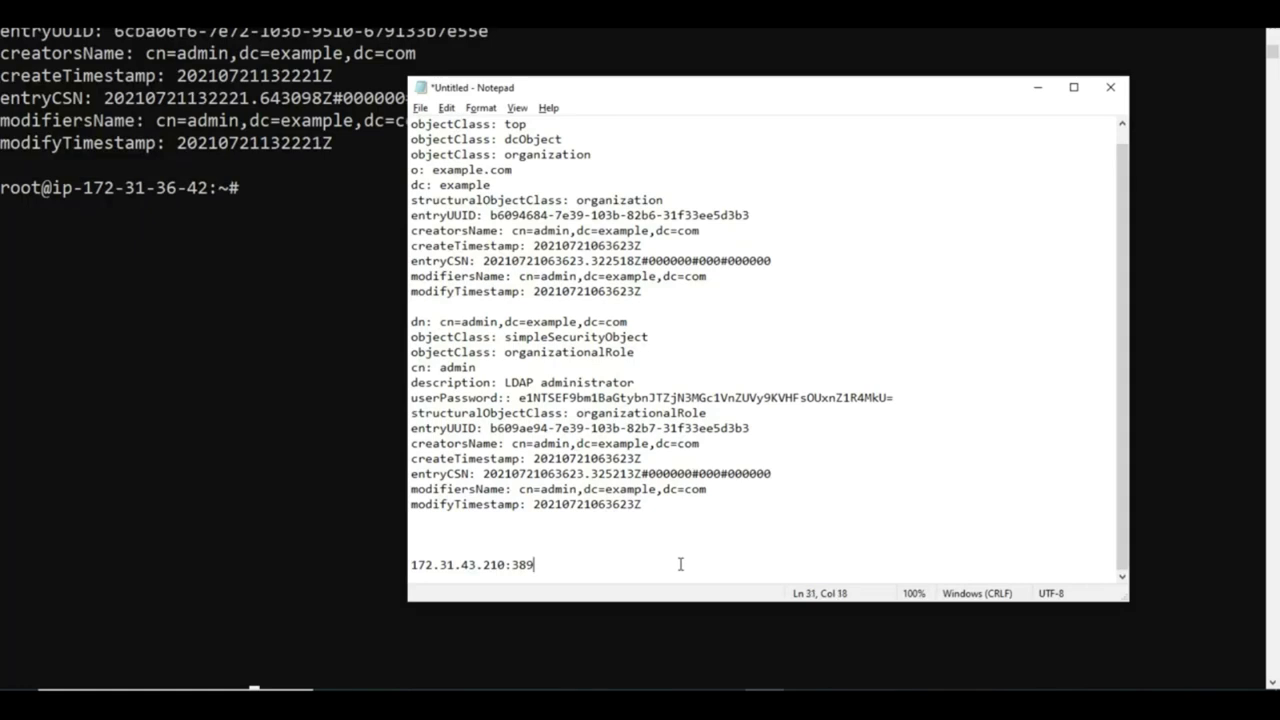
key("Return")
key("Return")
key("Return")
key("Return")
key("Return")
key("Return")
key("ctrl+v")
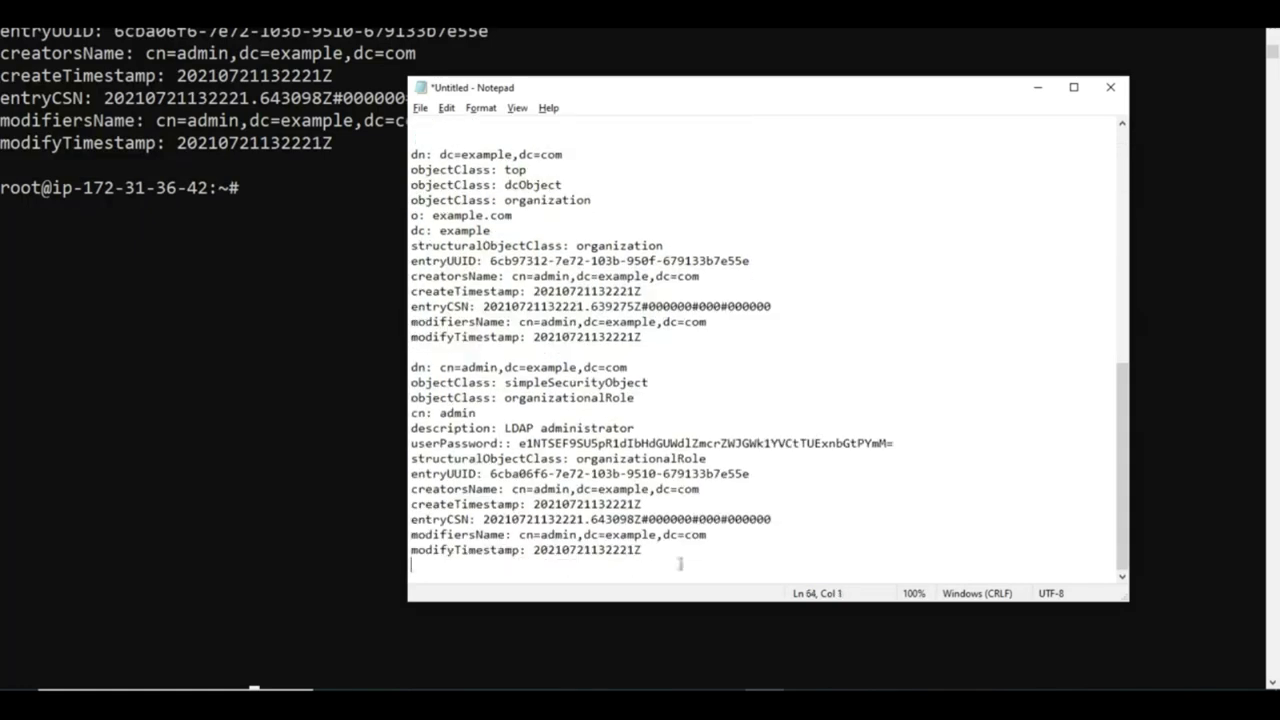
key("alt+Tab")
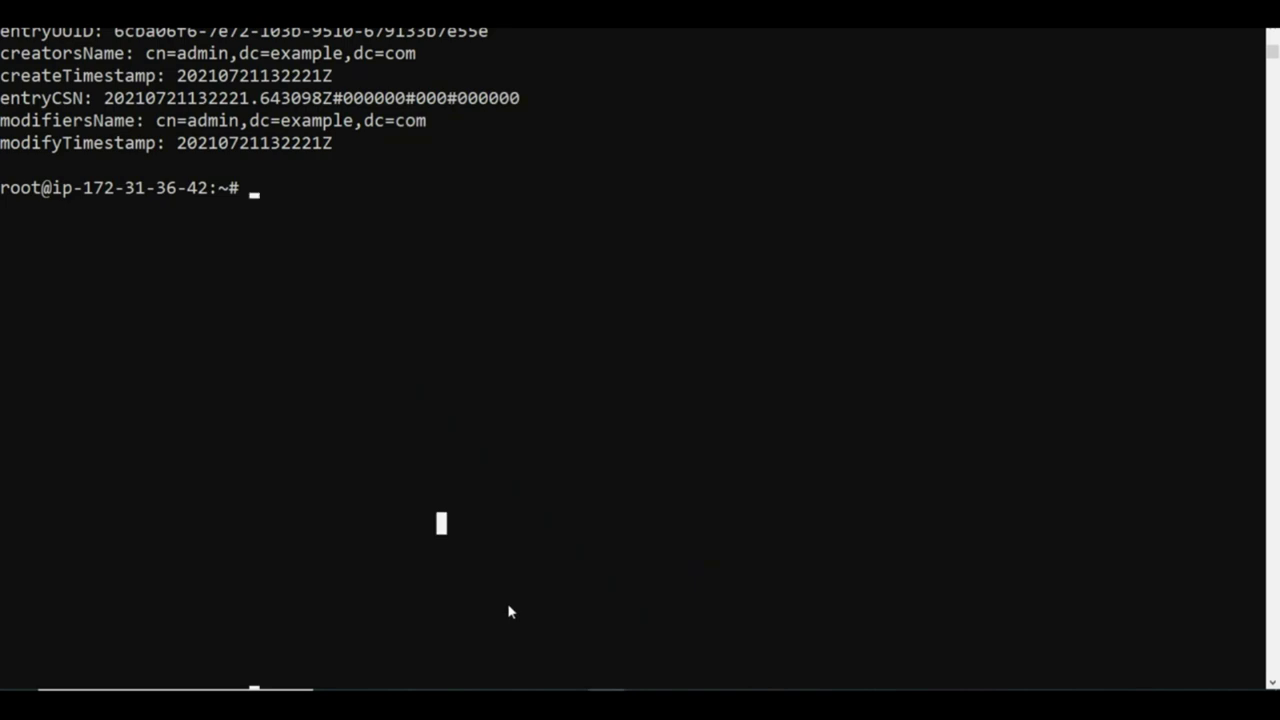
- Open a new users-ou.ldif file in vi, using the file name copied from the tutorial
key("alt+Tab")
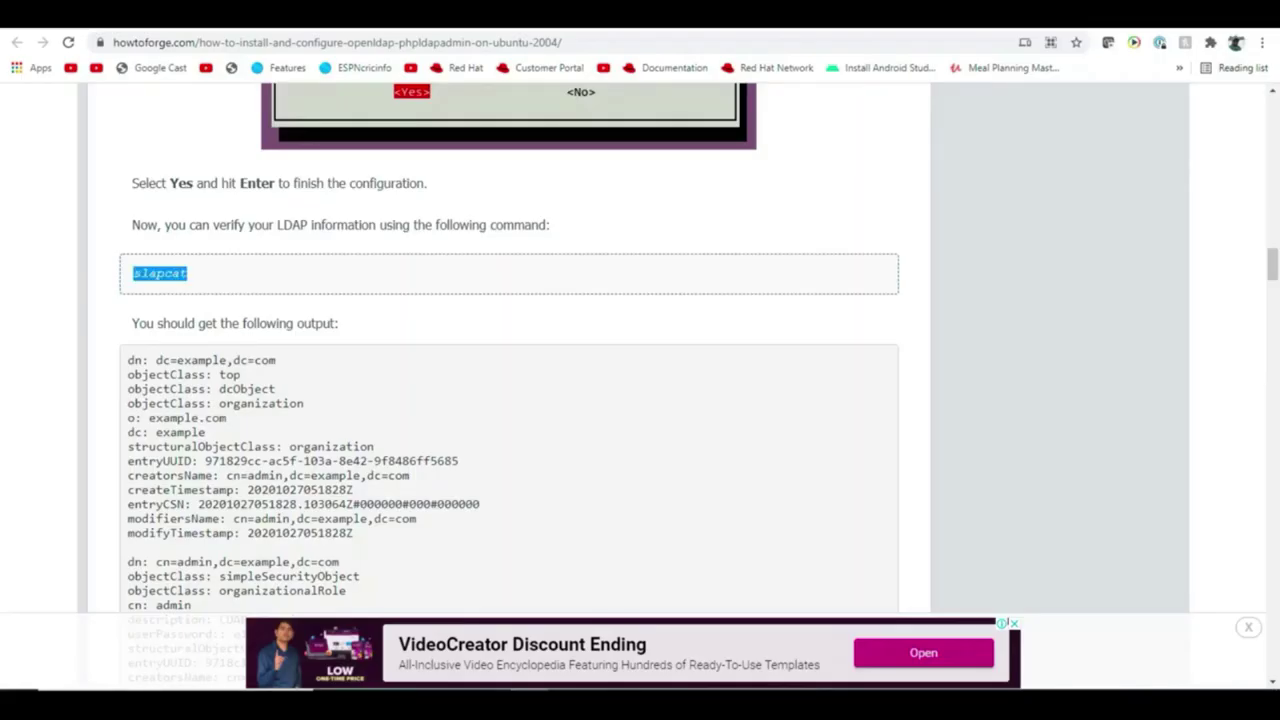
left_click(245, 405)
scroll(245, 405, "down", 8)
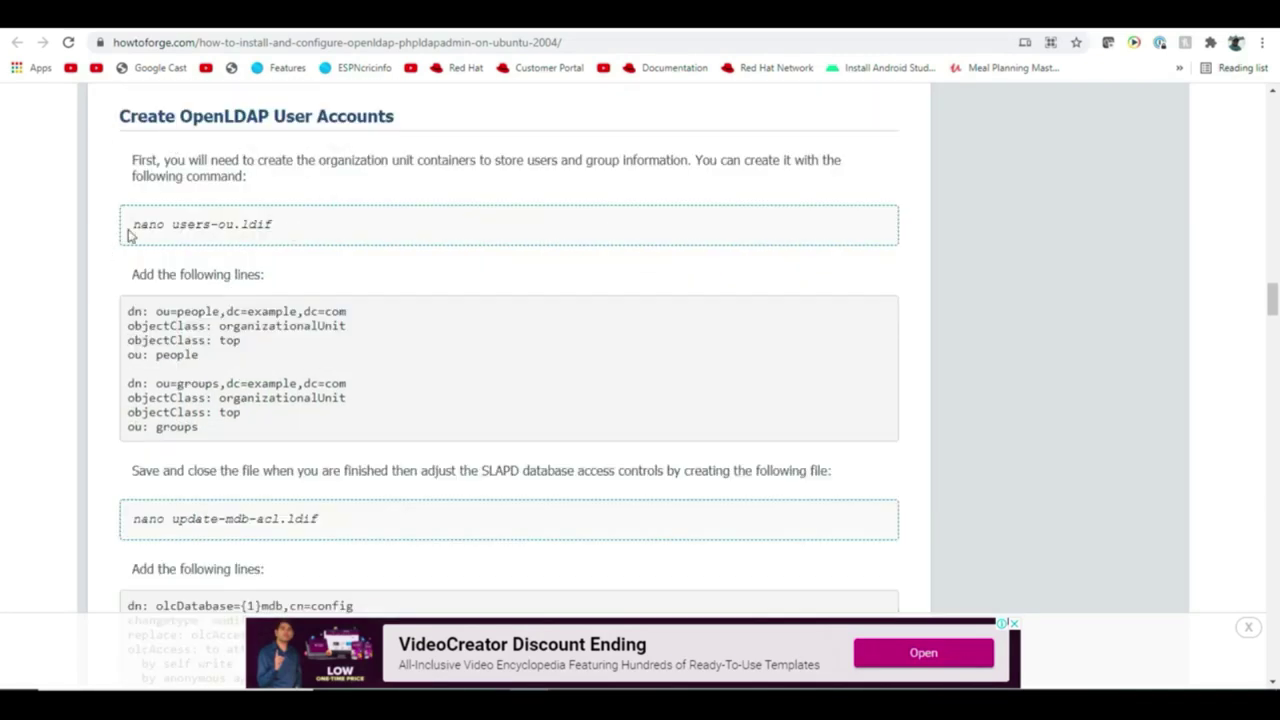
left_click_drag(170, 226, 312, 238)
key("ctrl+c")
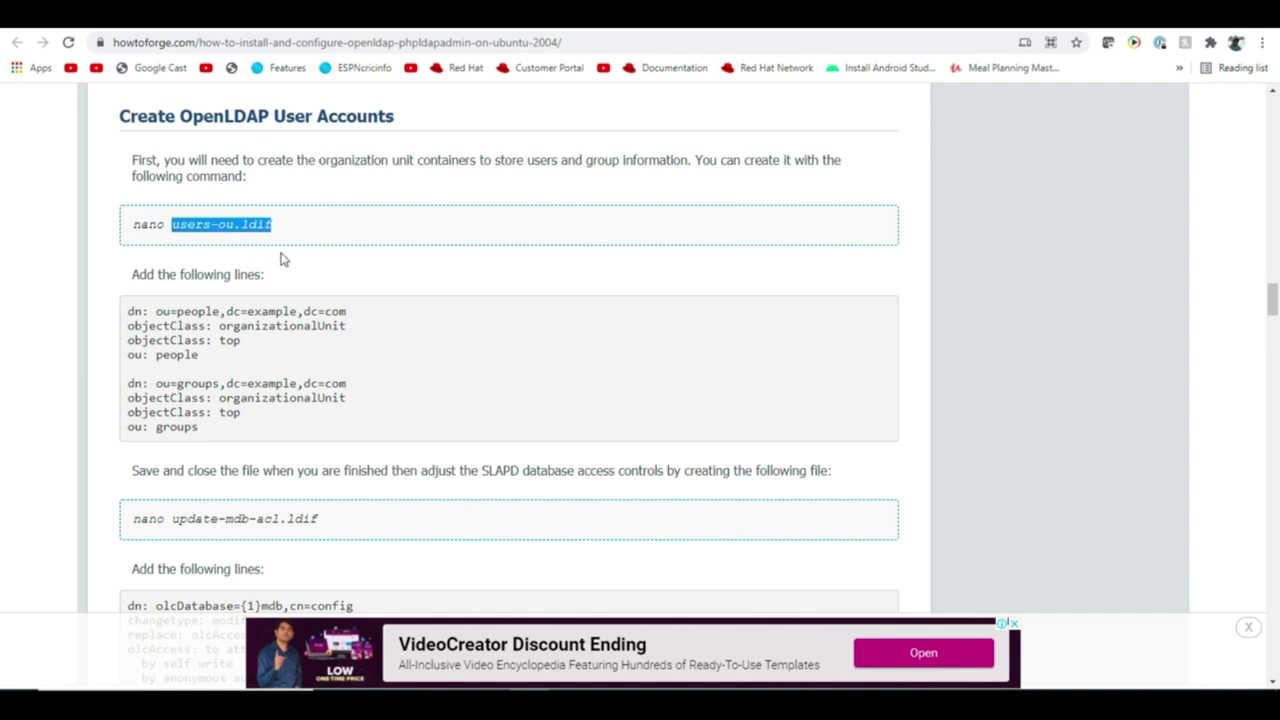
key("alt+Tab")
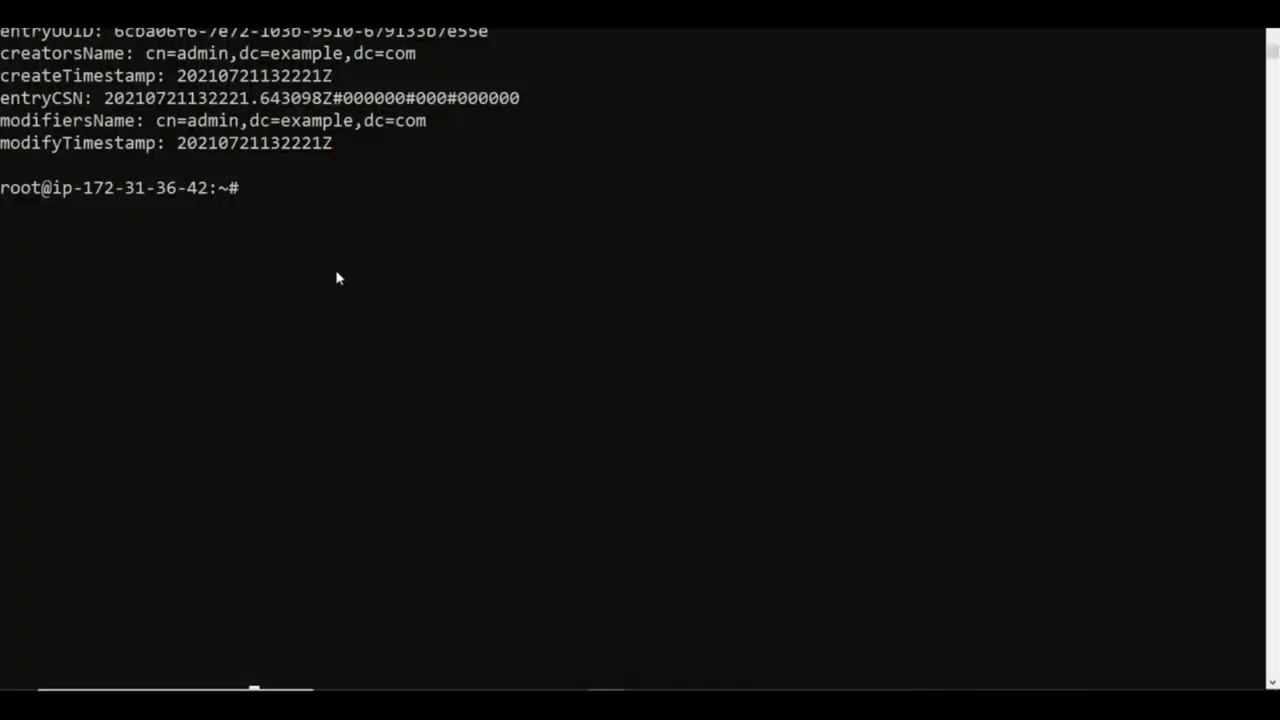
key("alt+Tab")
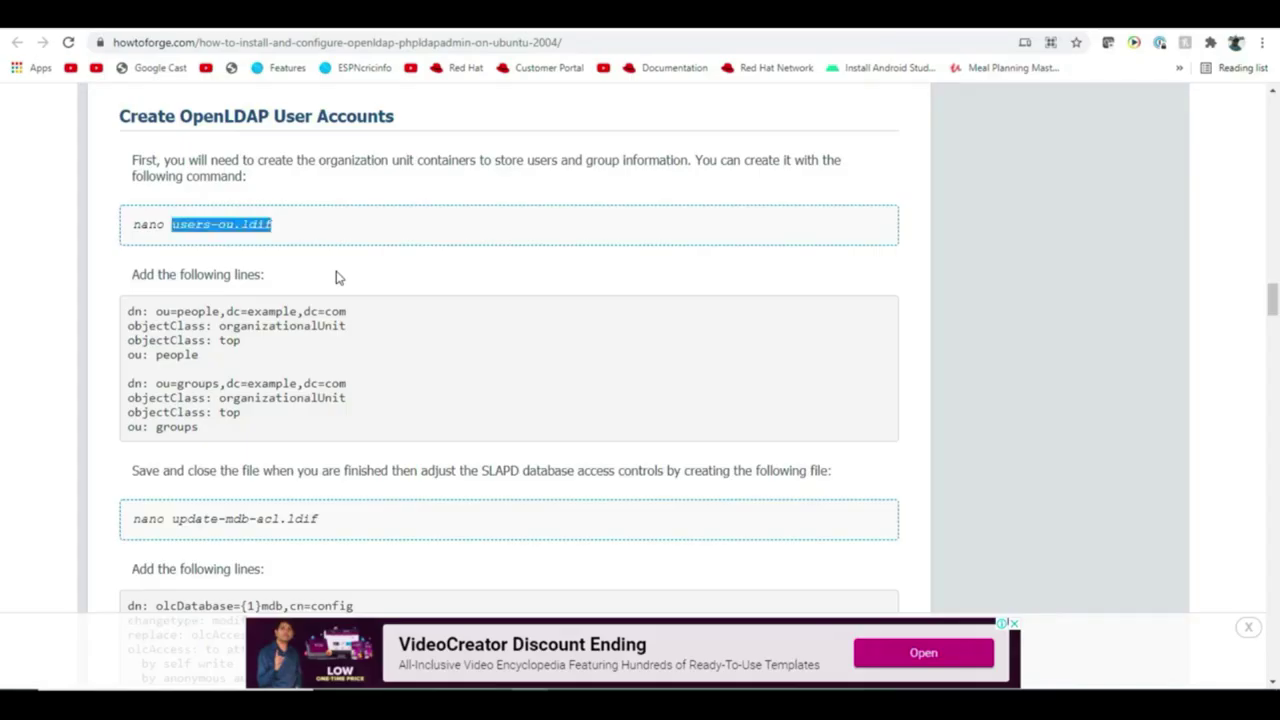
key("alt+Tab")
right_click(335, 277)
key("Home")
type("vi")
key("Return")
- Paste the ou=people and ou=groups LDIF entries into users-ou.ldif and save with :wq!
key("alt+Tab")
left_click_drag(211, 437, 131, 312)
key("ctrl+c")
key("alt+Tab")
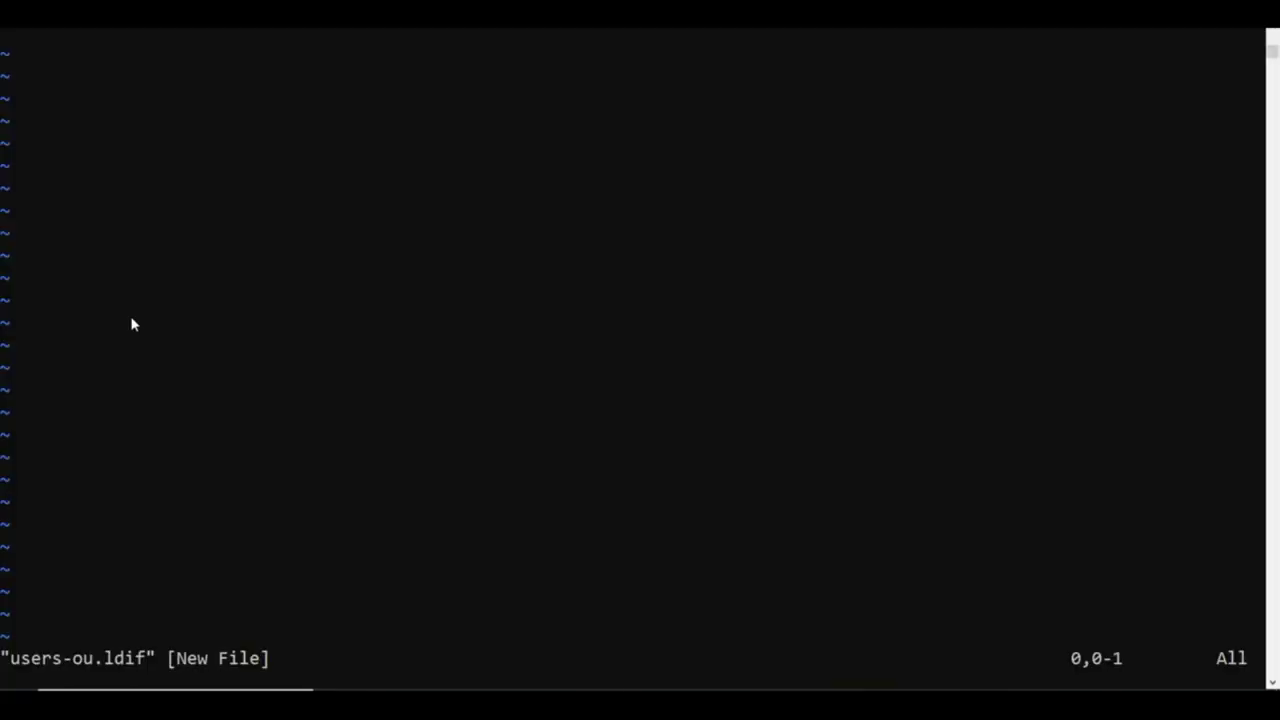
key("i")
right_click(398, 490)
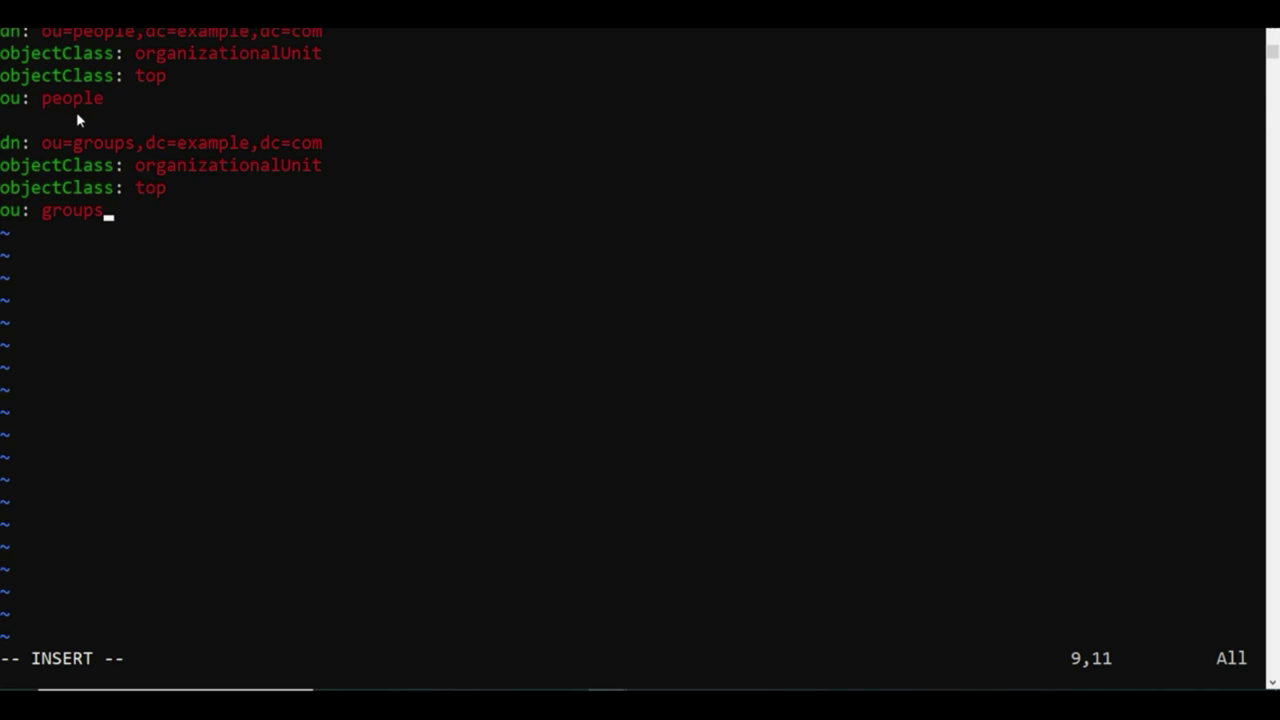
key("Escape")
type(":wq!")
key("Return")
- Copy the update-mdb-acl.ldif file name from the tutorial and switch to the terminal
key("alt+Tab")
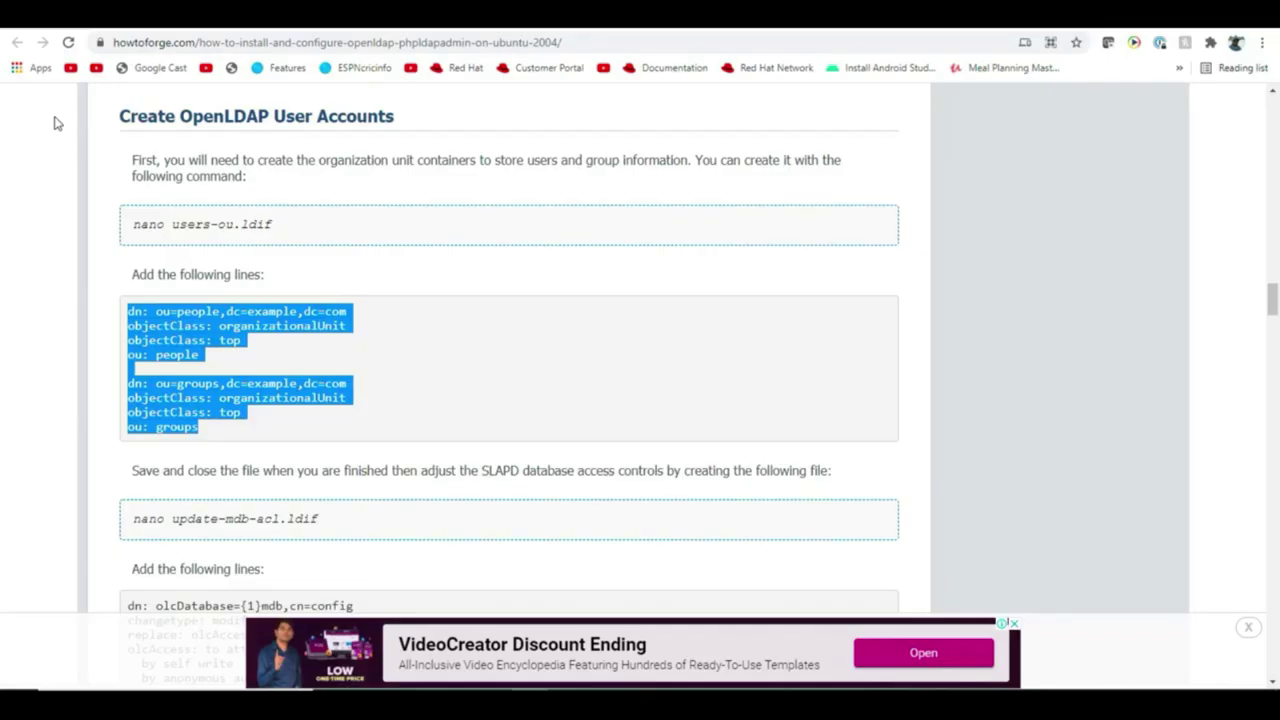
left_click_drag(338, 527, 172, 533)
key("ctrl+c")
key("alt+Tab")
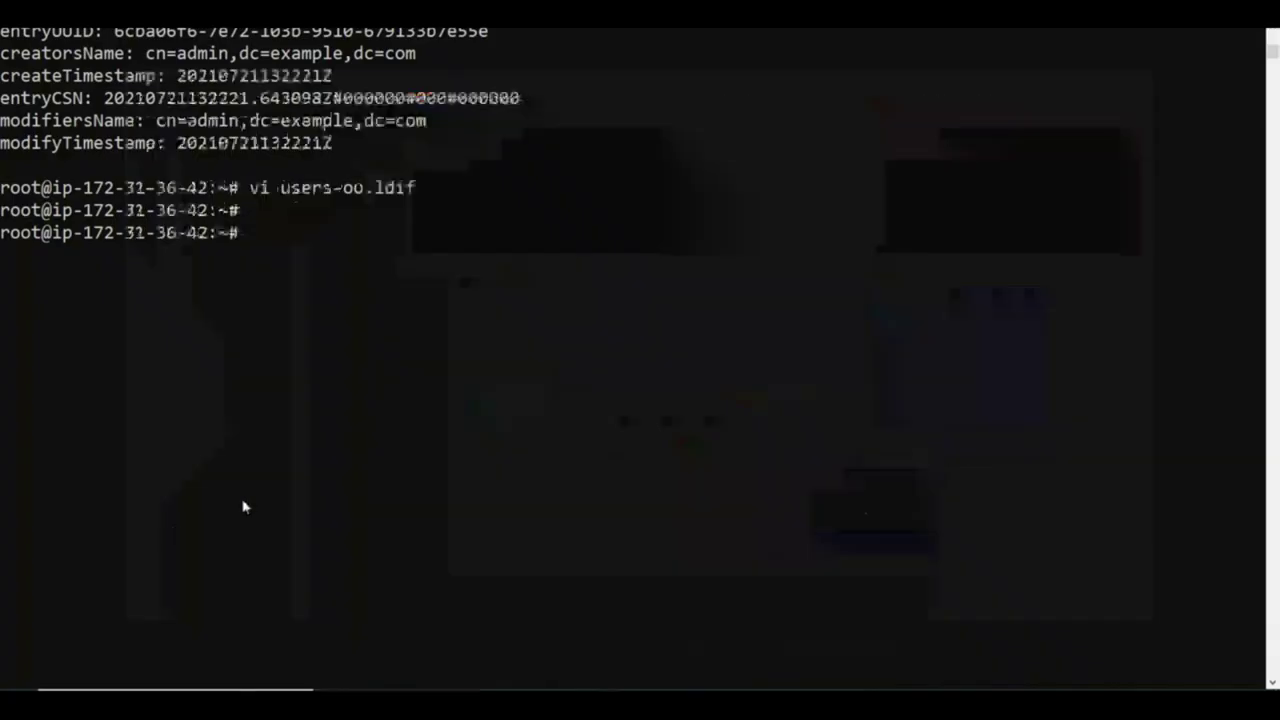
- Open update-mdb-acl.ldif in vi and copy the guide's olcAccess ACL block
right_click(390, 486)
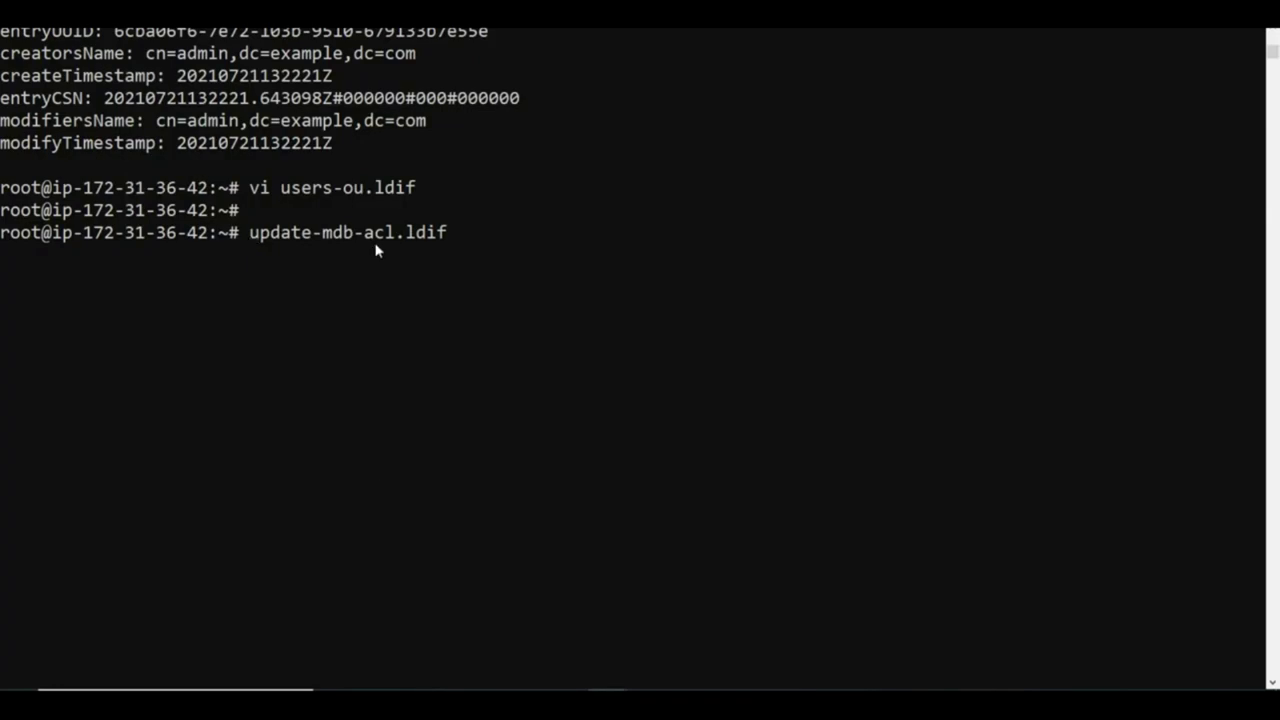
type("vi")
key("Return")
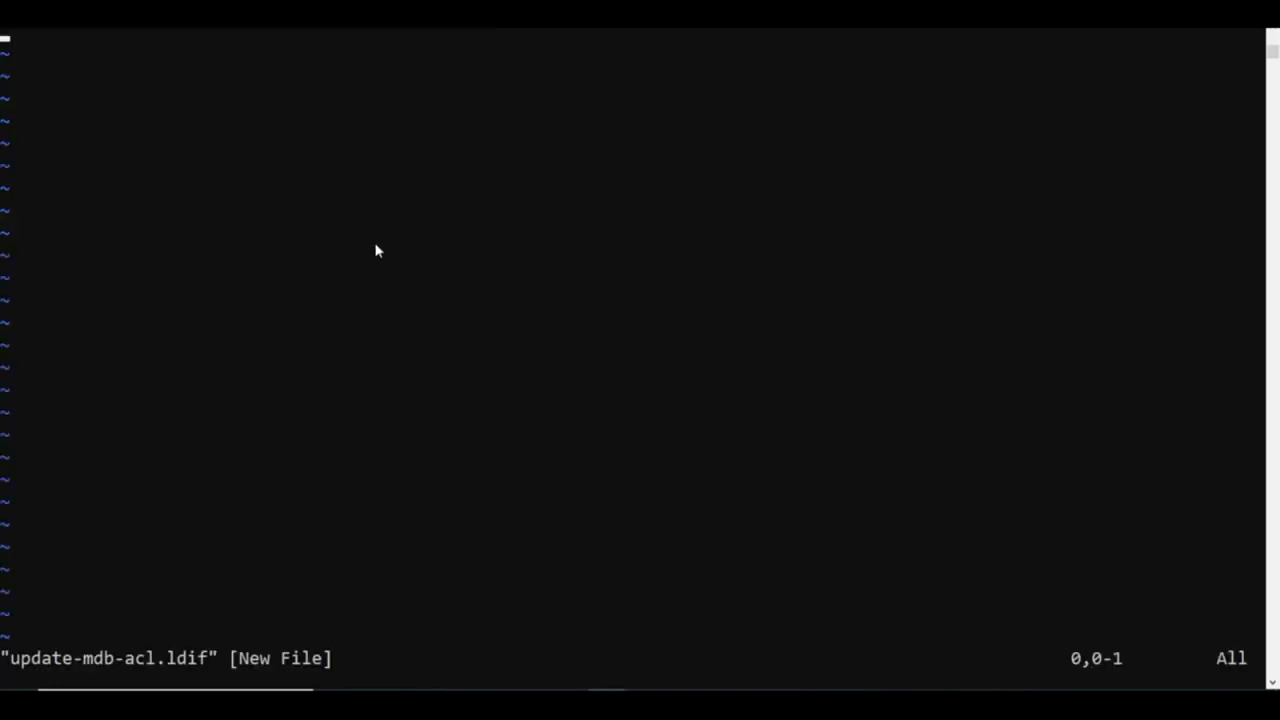
key("alt+Tab")
left_click(591, 463)
scroll(591, 463, "down", 1)
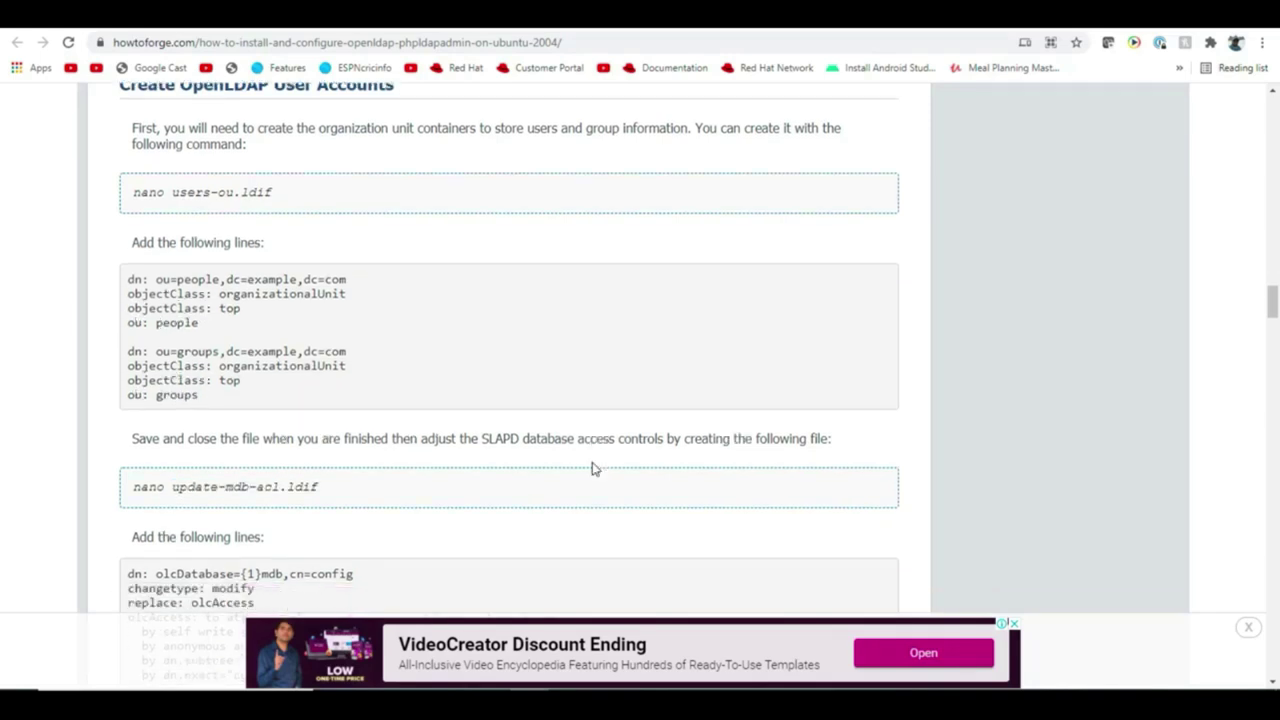
scroll(591, 469, "down", 3)
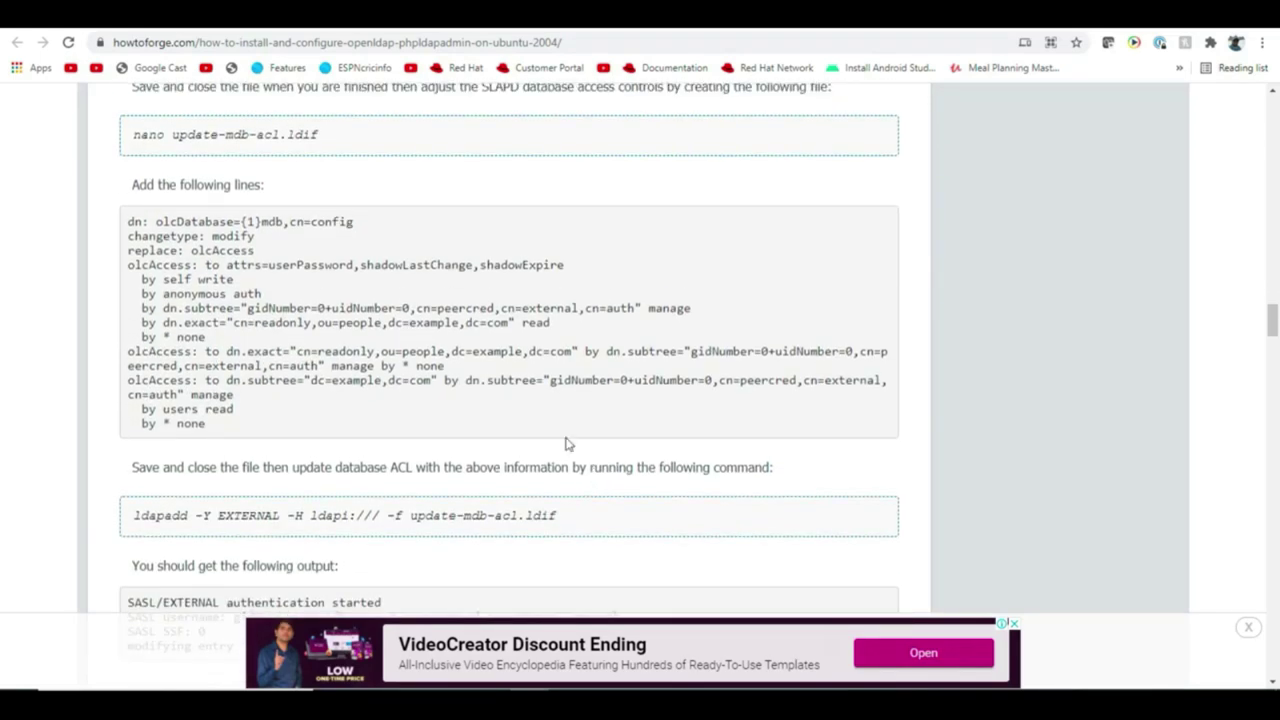
left_click_drag(129, 222, 210, 425)
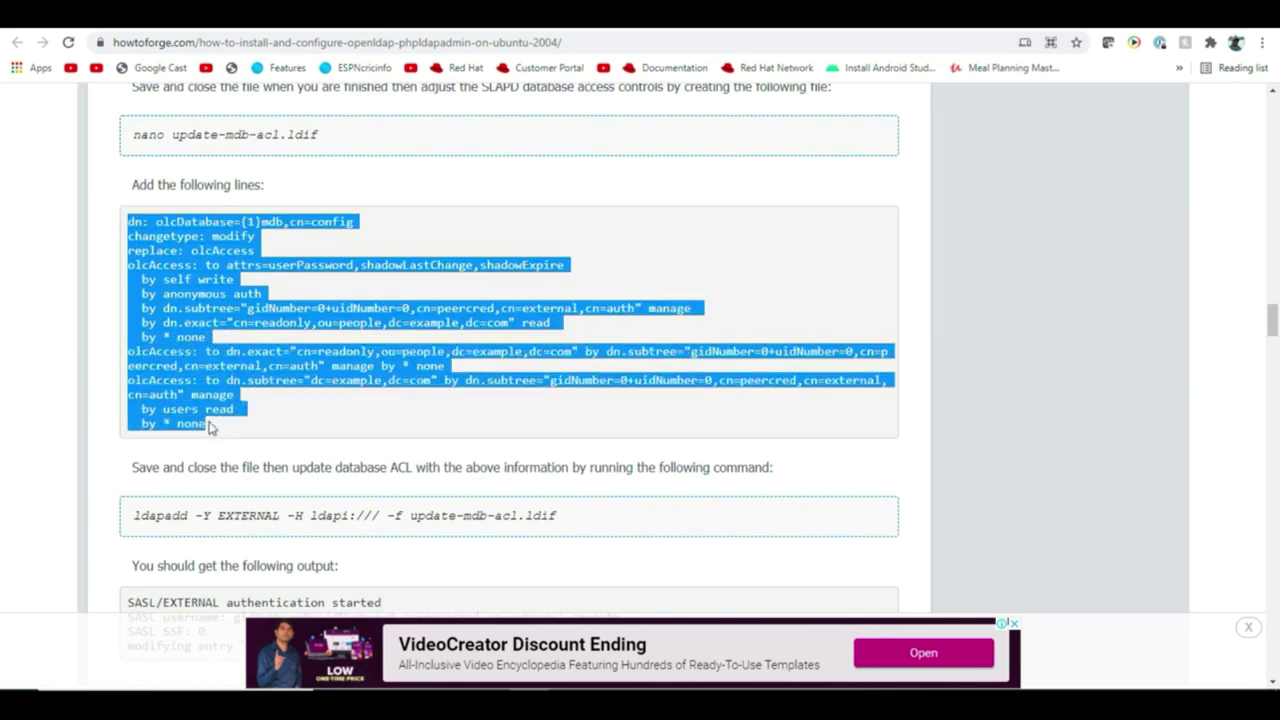
key("alt+Tab")
- Paste the olcAccess rules into update-mdb-acl.ldif and save it with :wq
key("i")
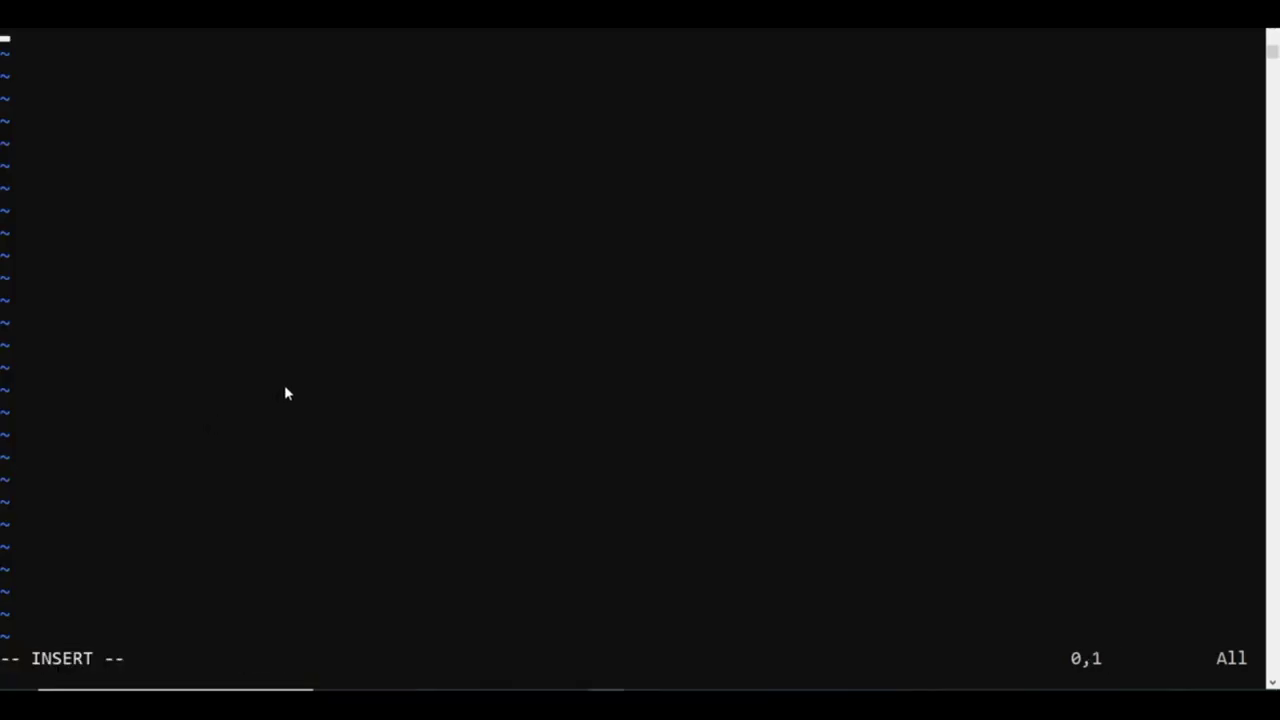
right_click(285, 393)
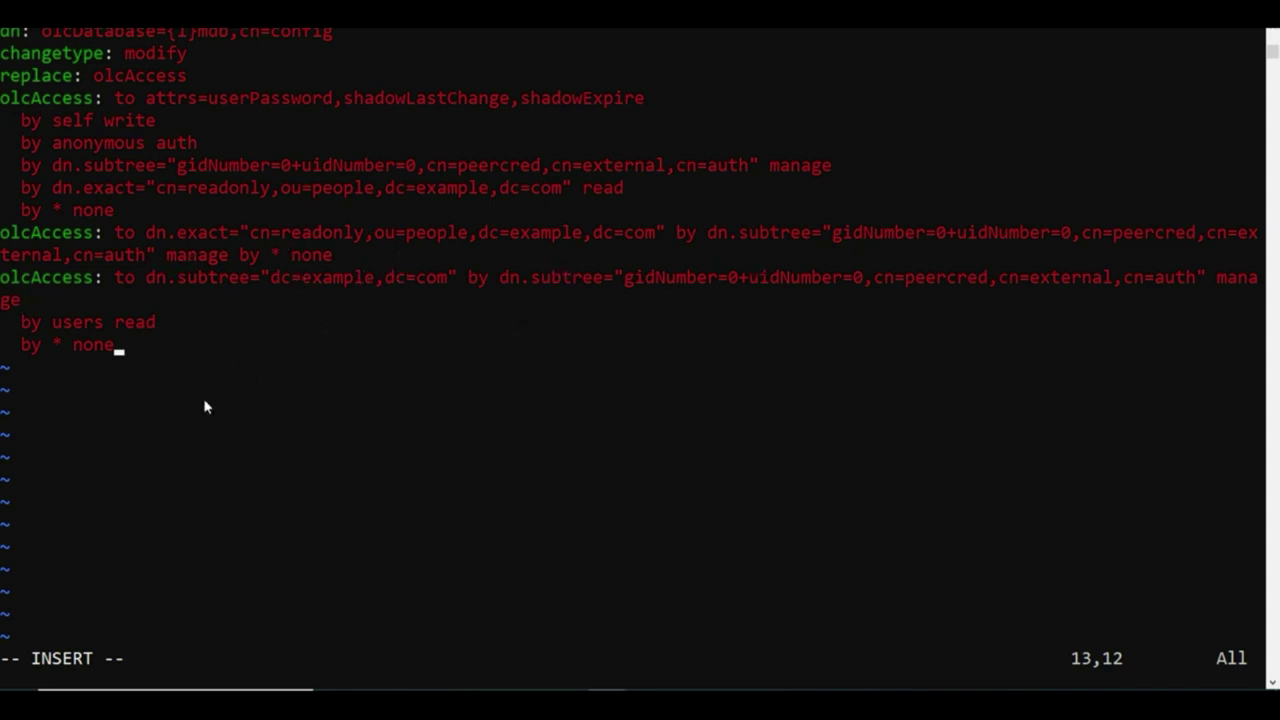
key("Escape")
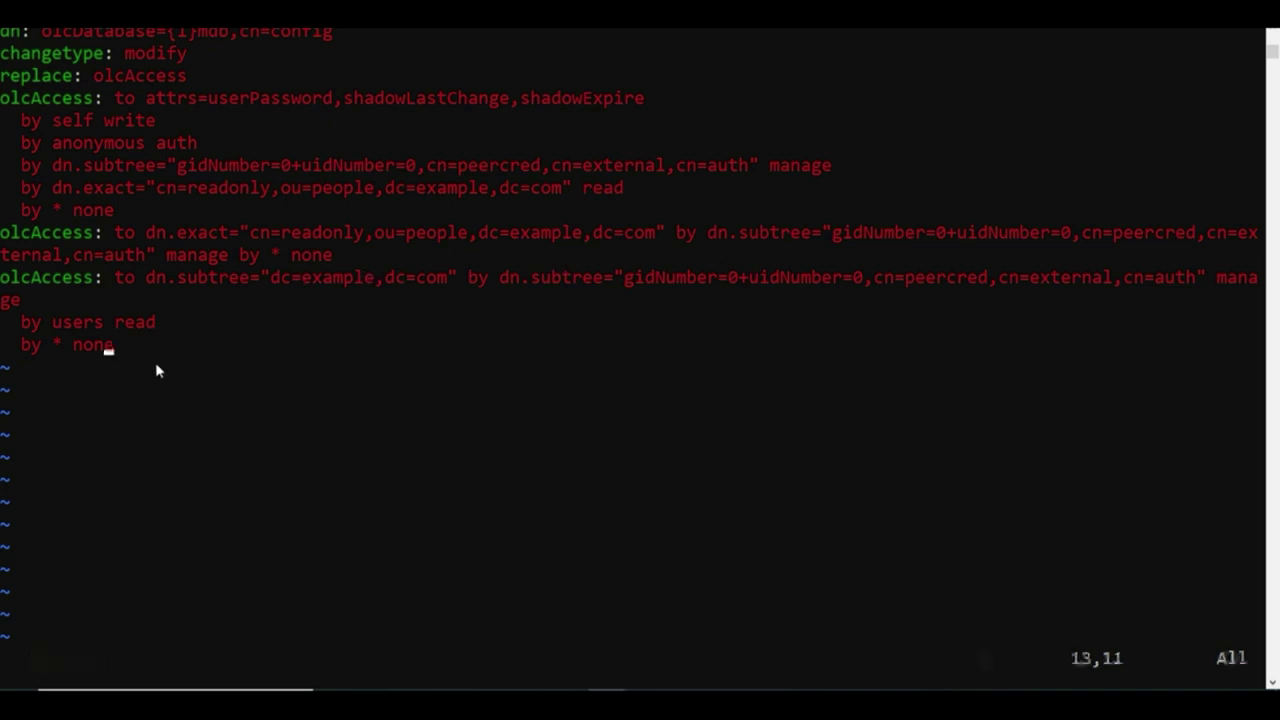
type(":wq")
key("Return")
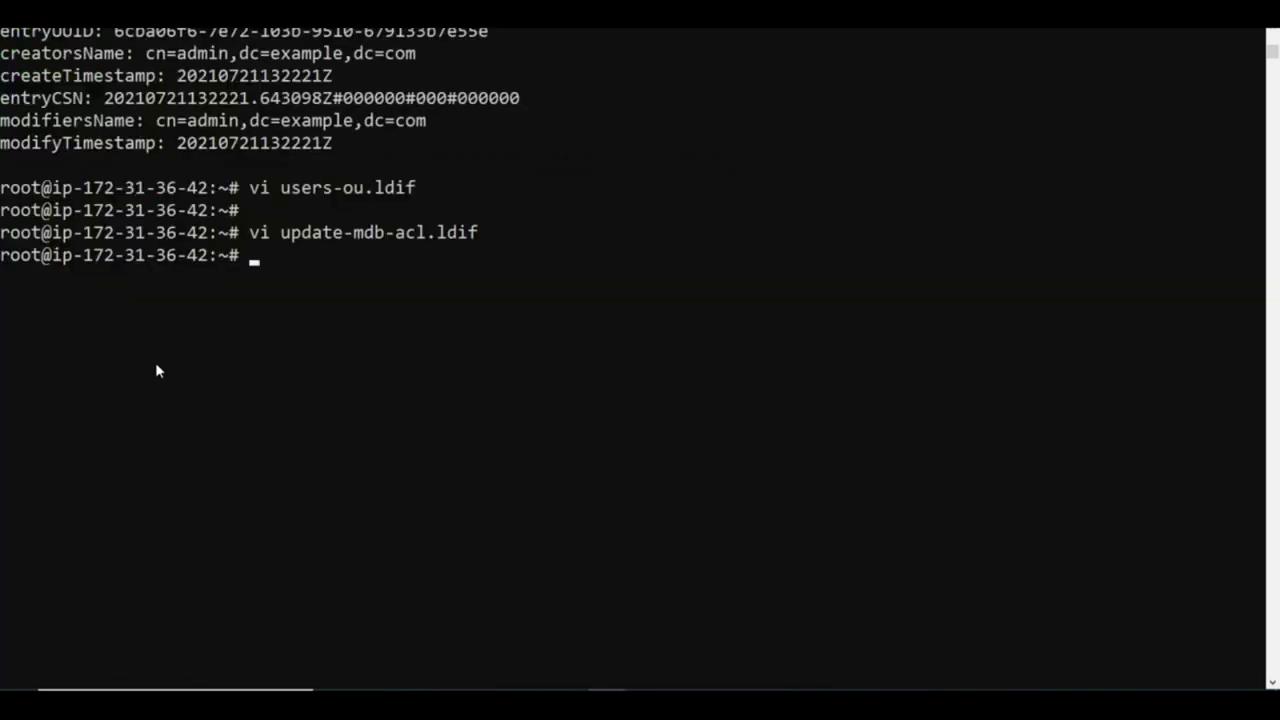
key("alt+Tab")
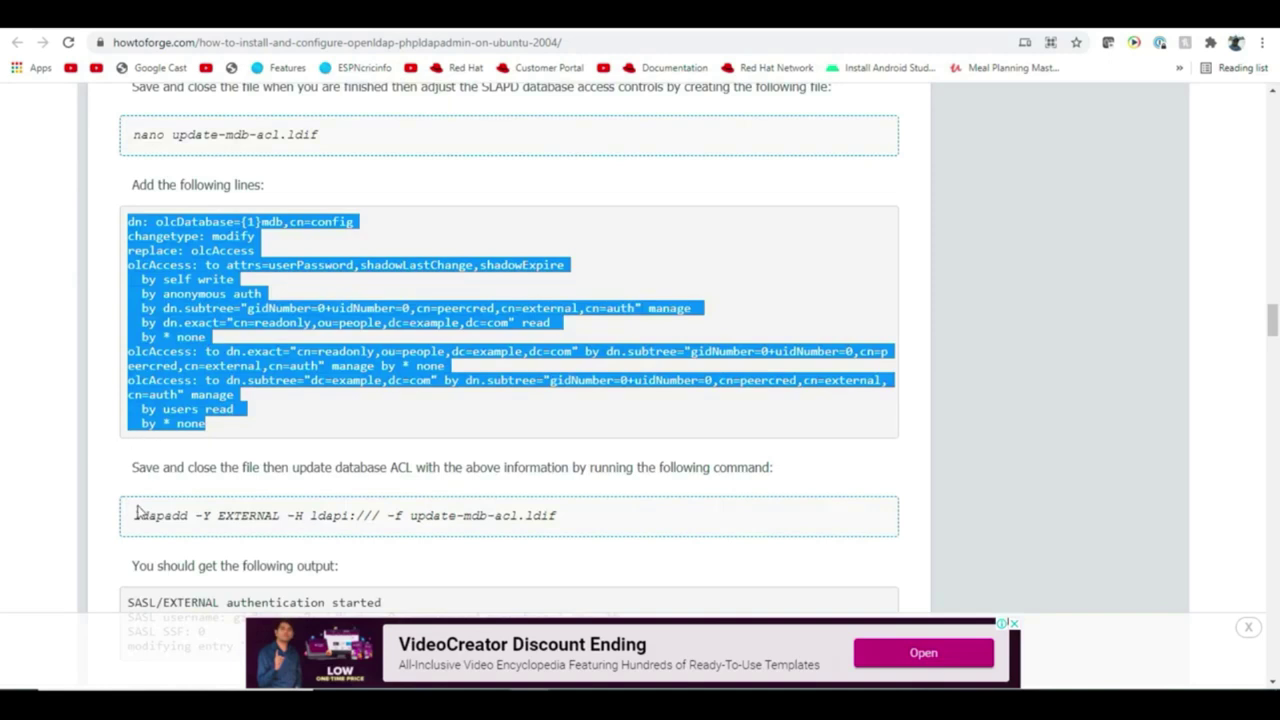
- Apply the ACL changes with ldapadd -Y EXTERNAL -H ldapi:/// -f update-mdb-acl.ldif
left_click_drag(137, 513, 597, 522)
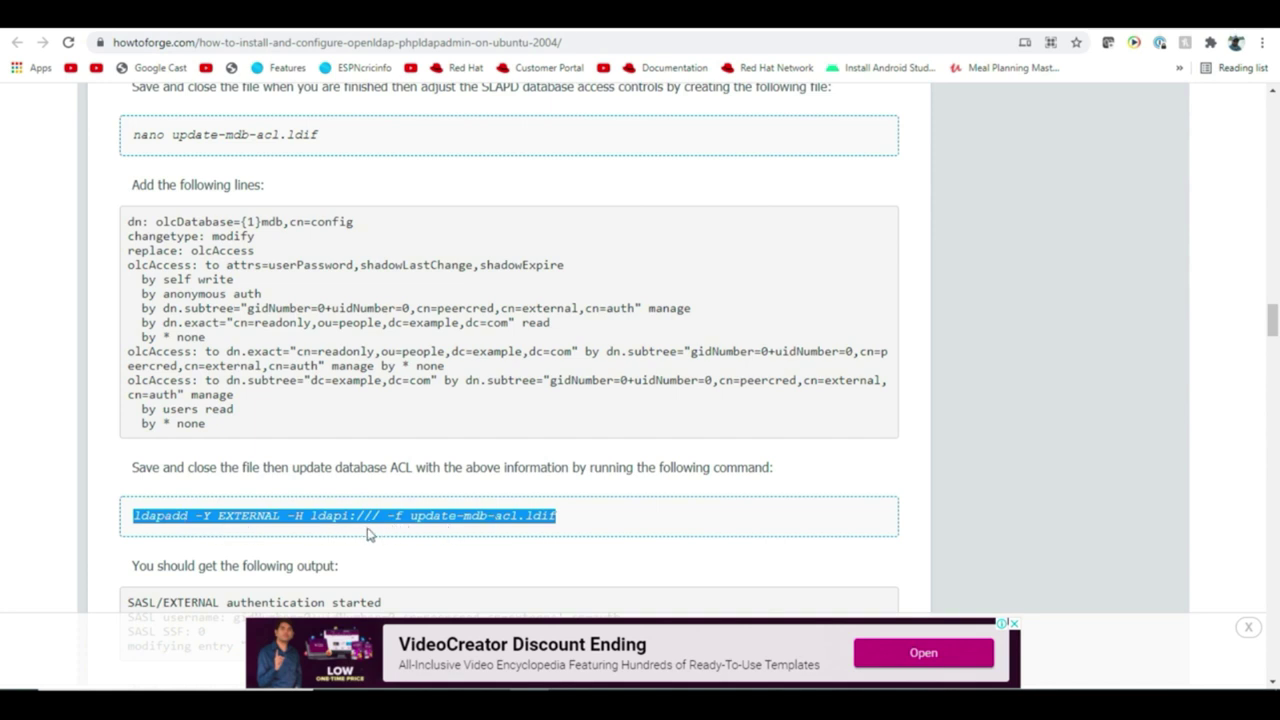
key("alt+Tab")
right_click(575, 500)
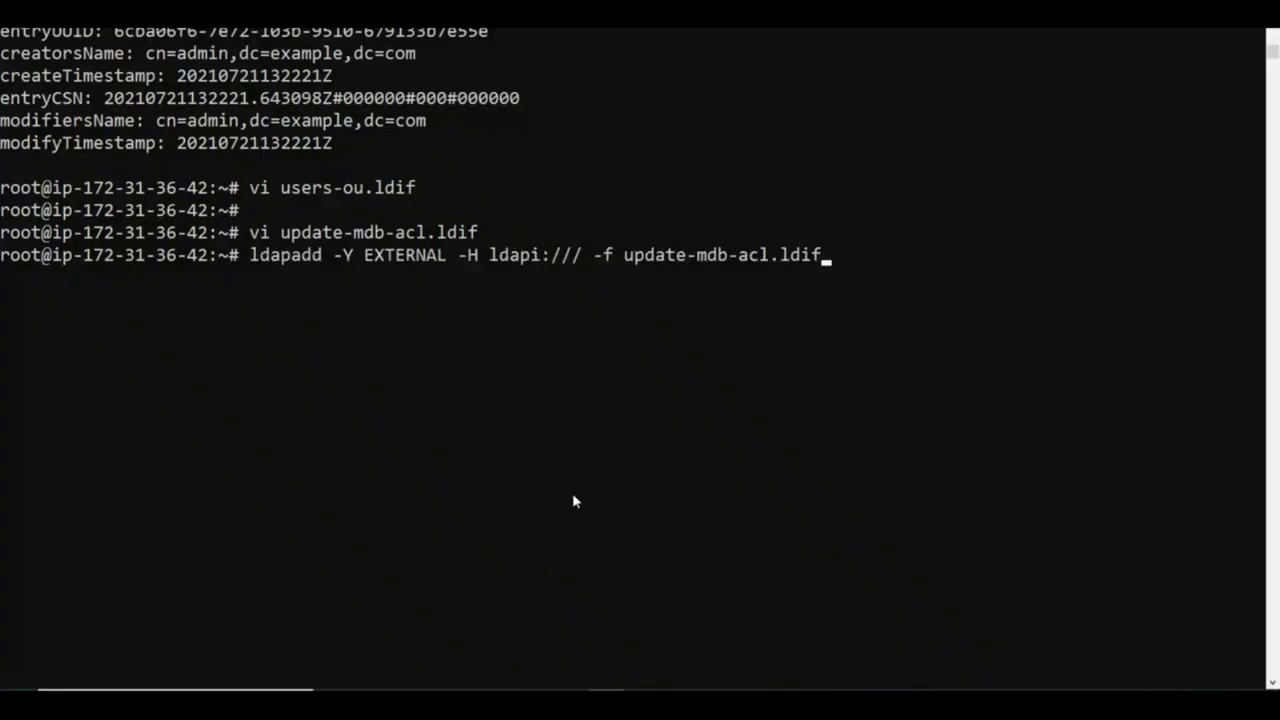
key("Return")
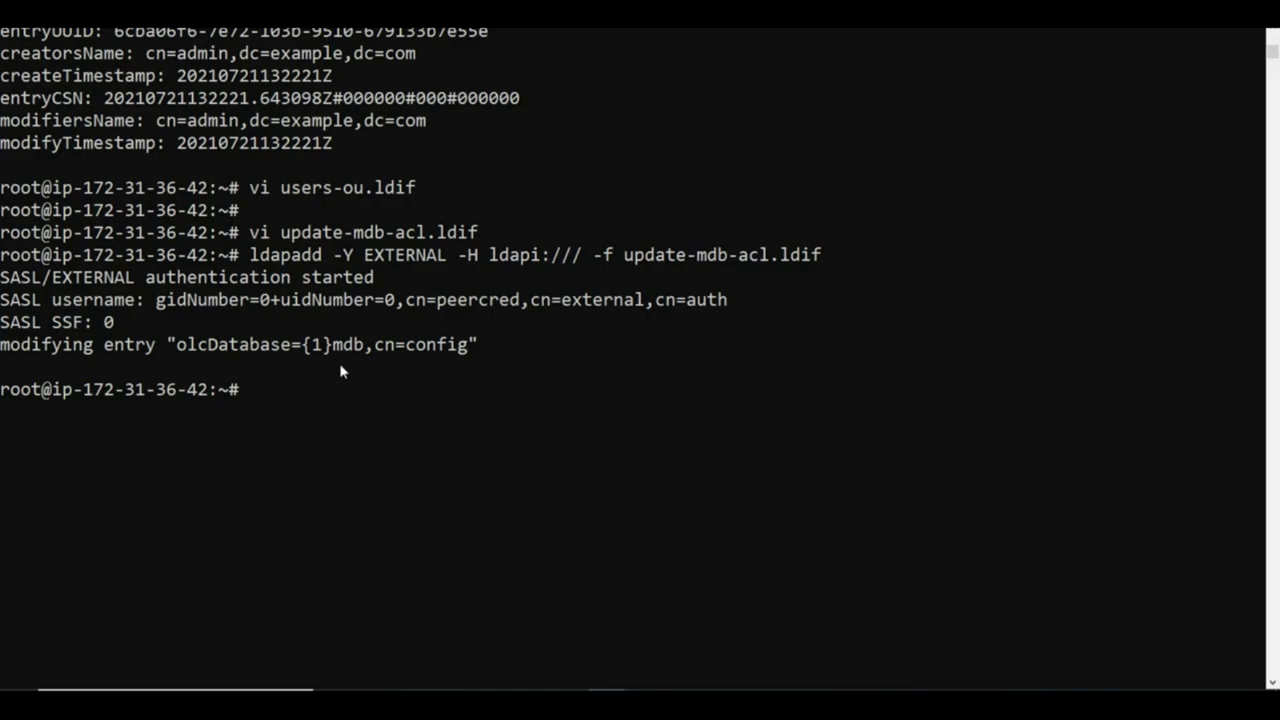
- Add the people and groups OUs by running the same ldapadd command with users-ou.ldif
key("alt+Tab")
scroll(323, 467, "down", 3)
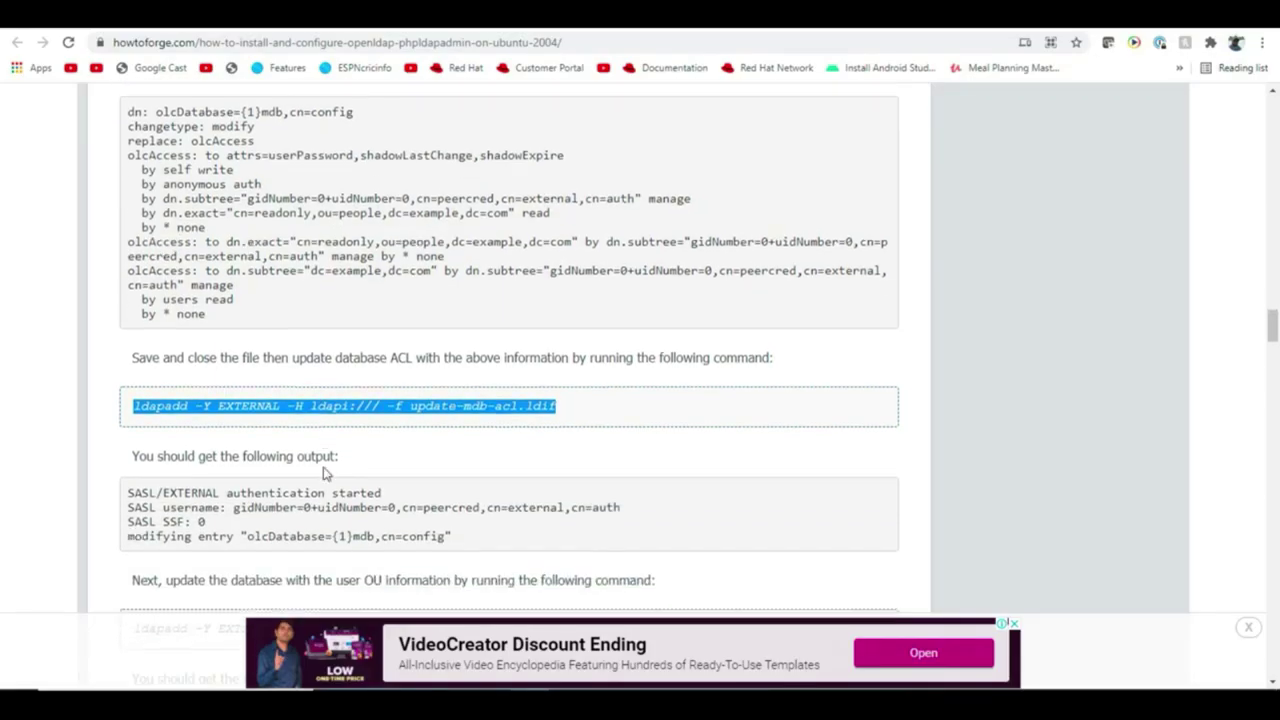
scroll(323, 467, "down", 2)
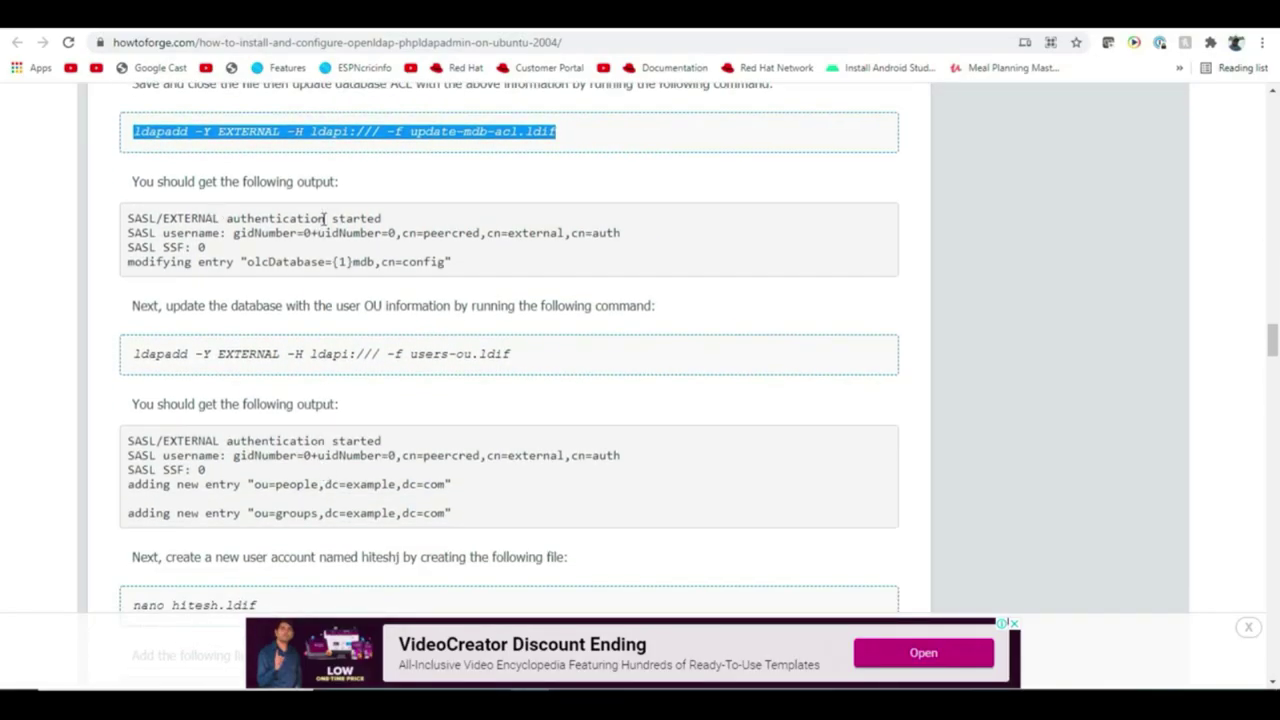
triple_click(244, 354)
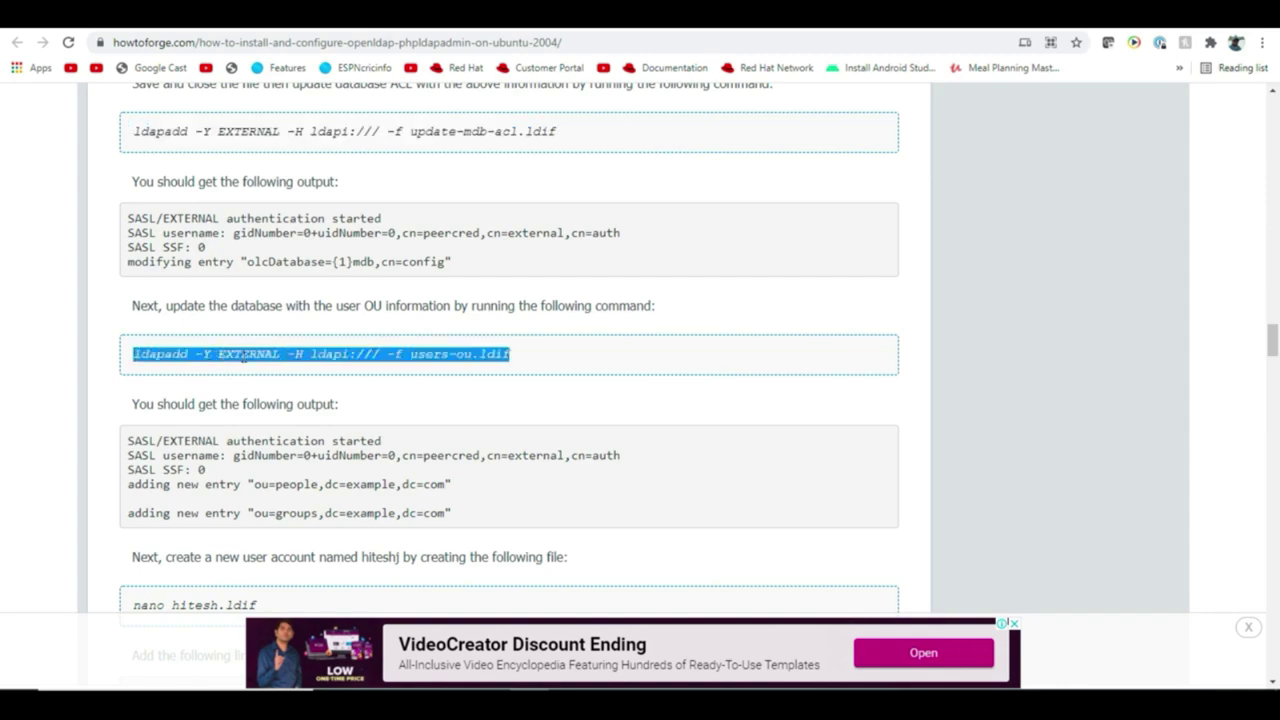
key("alt+Tab")
right_click(394, 366)
key("Return")
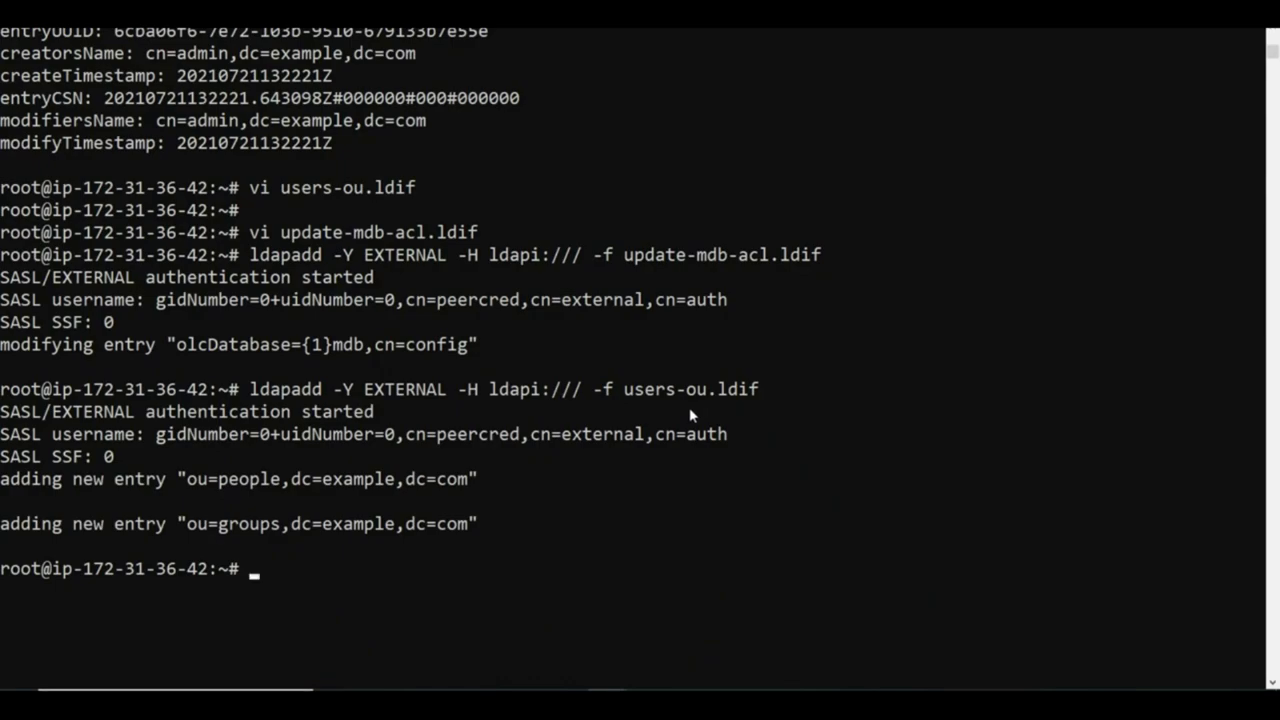
key("alt+Tab")
scroll(551, 446, "down", 2)
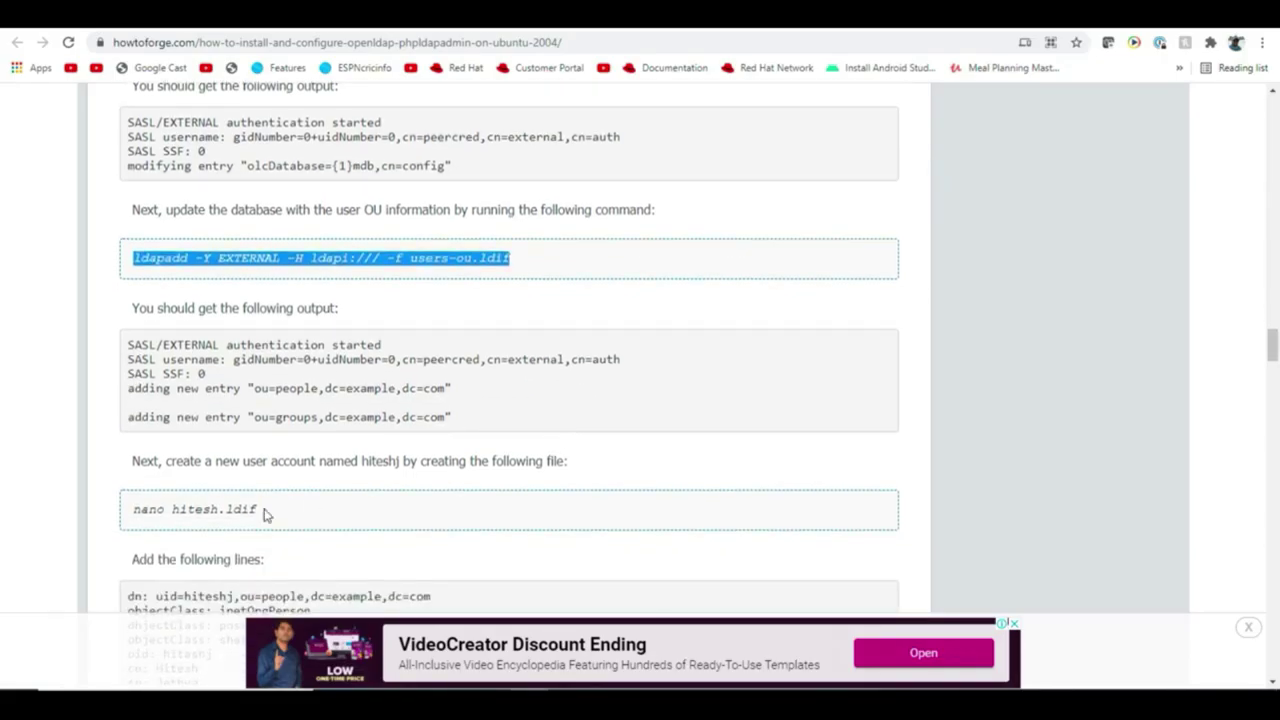
- Scroll the howtoforge guide down to the hiteshj user creation step
left_click(259, 513)
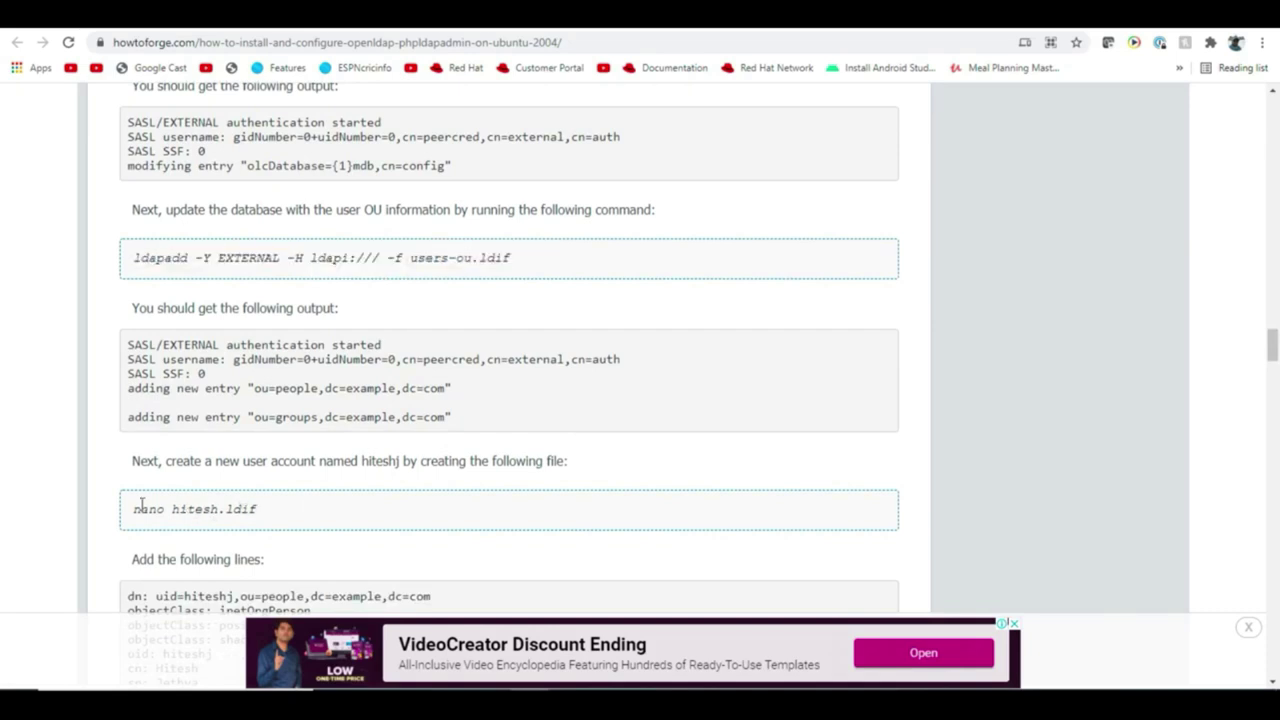
scroll(217, 514, "down", 5)
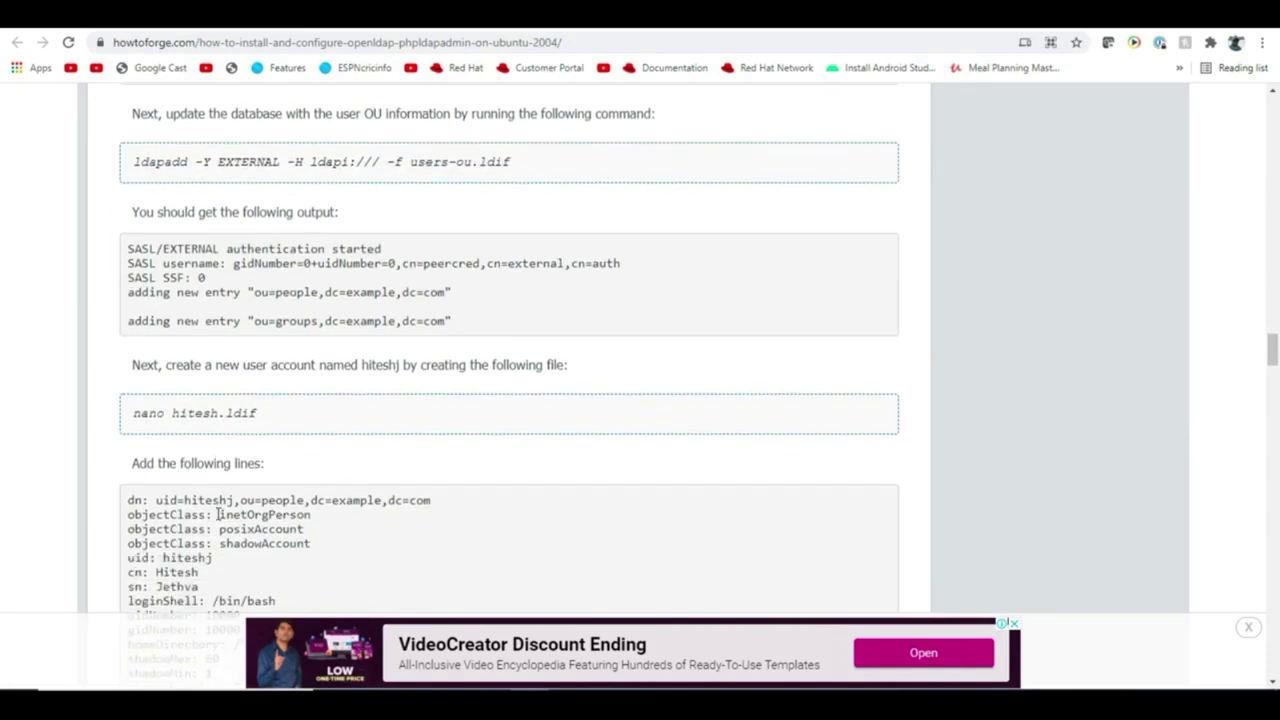
scroll(217, 517, "down", 3)
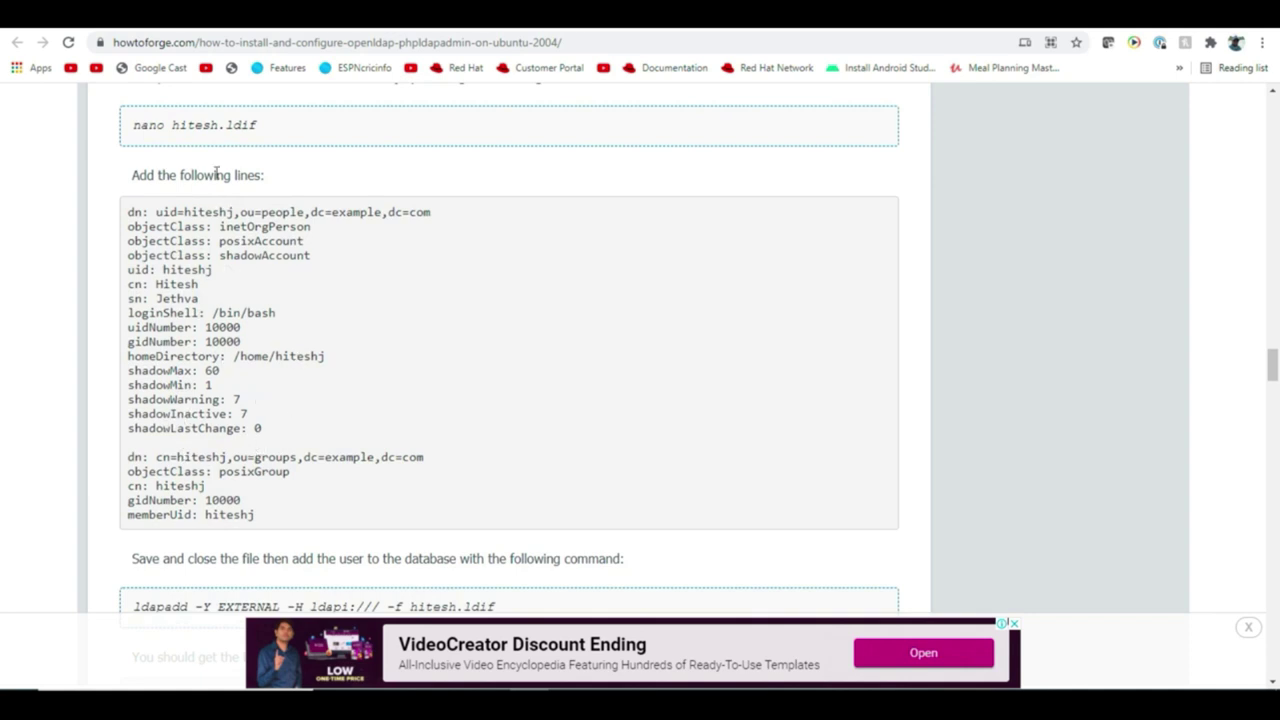
mouse_move(137, 128)
left_mouse_down()
mouse_move(271, 134)
mouse_move(137, 132)
left_mouse_up()
left_click(271, 134)
scroll(251, 380, "down", 3)
scroll(251, 380, "down", 3)
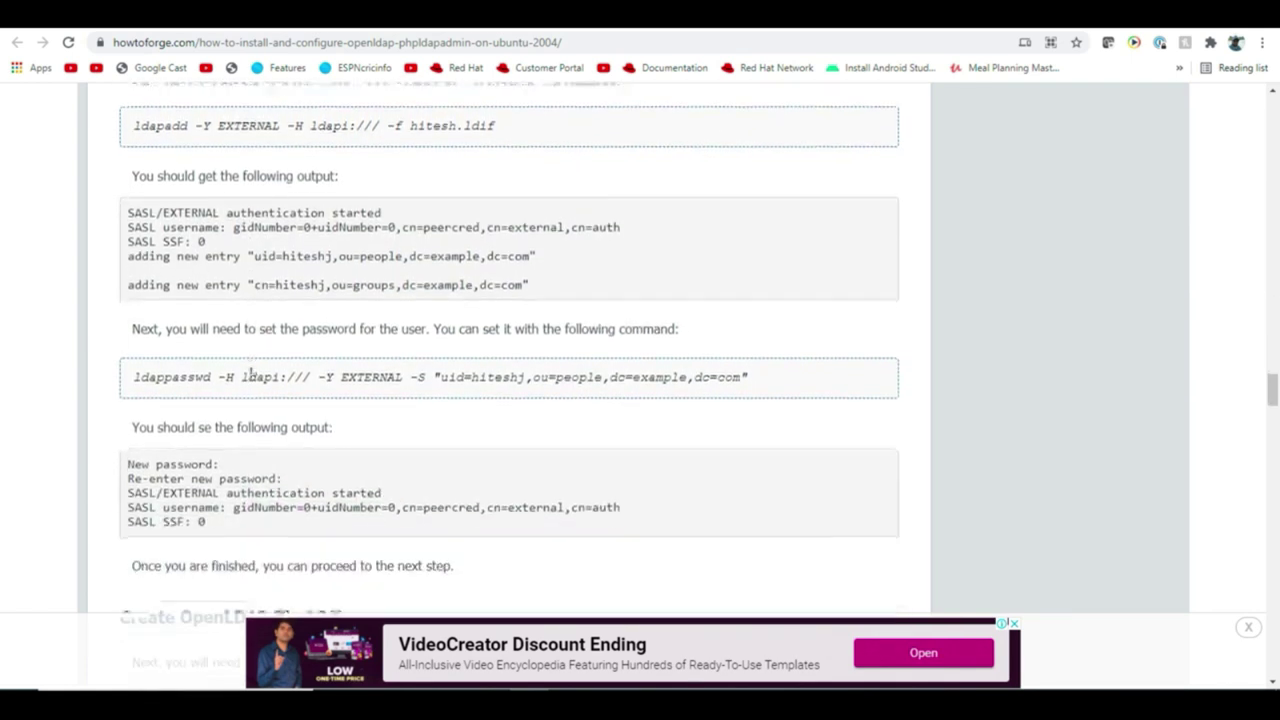
scroll(251, 377, "down", 1)
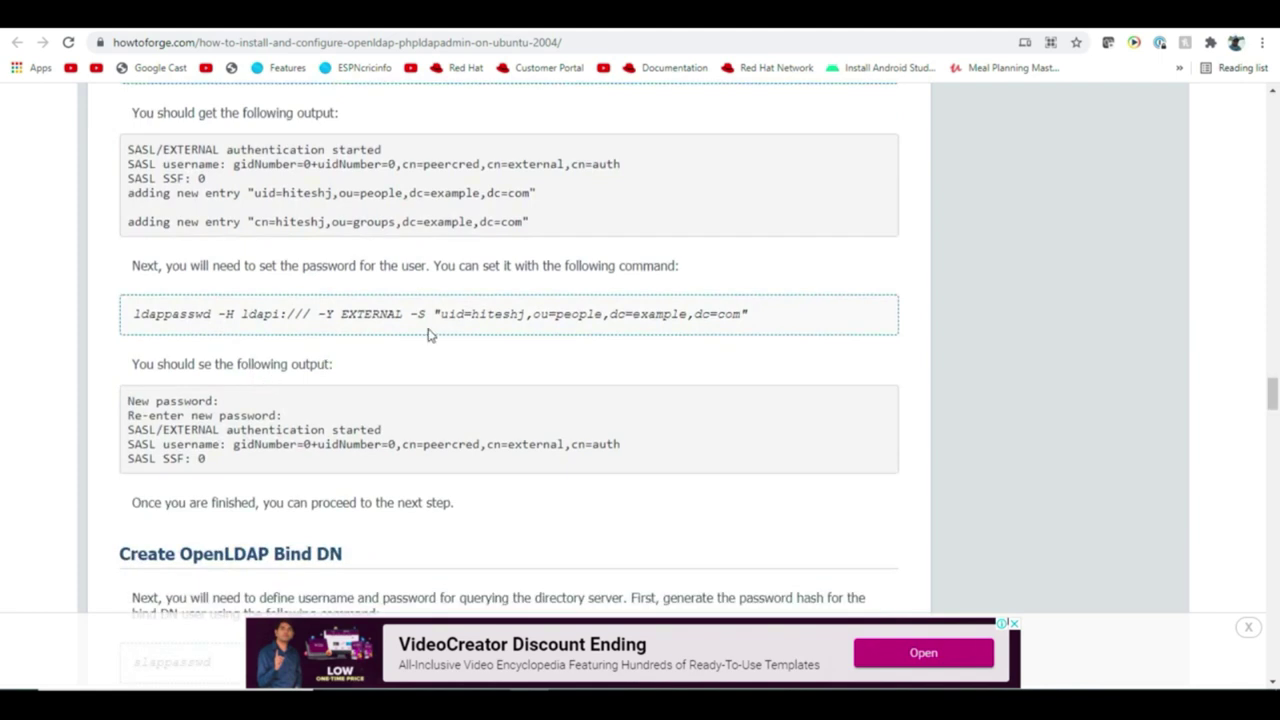
- Select the file name hitesh.ldif in the 'nano hitesh.ldif' line
left_click_drag(133, 313, 210, 316)
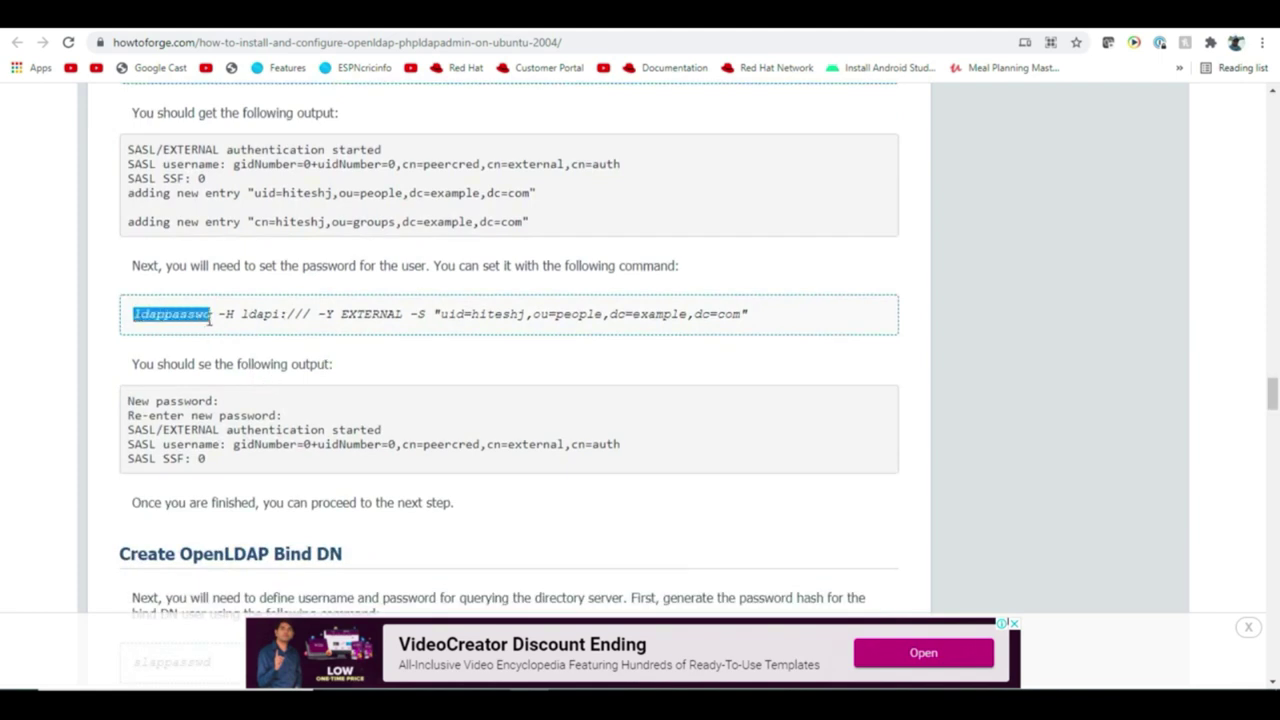
left_click(152, 331)
scroll(166, 332, "up", 1)
scroll(166, 332, "up", 10)
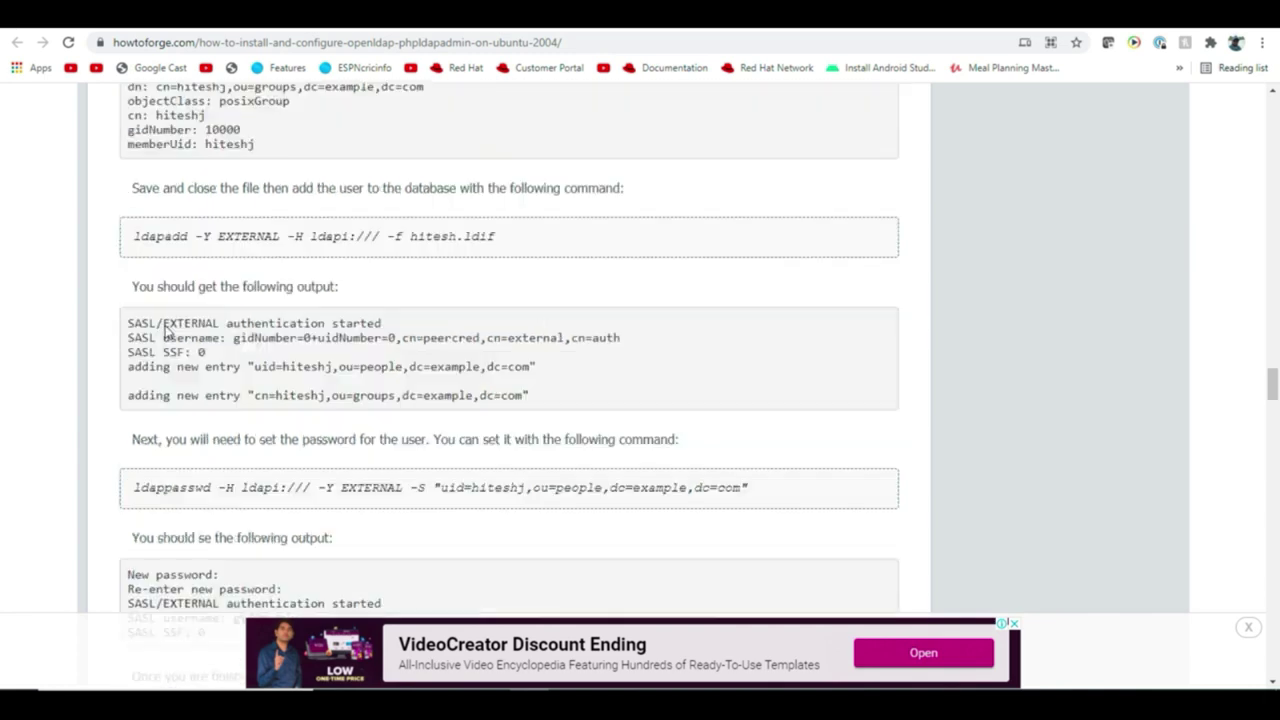
scroll(165, 326, "down", 1)
scroll(166, 330, "down", 5)
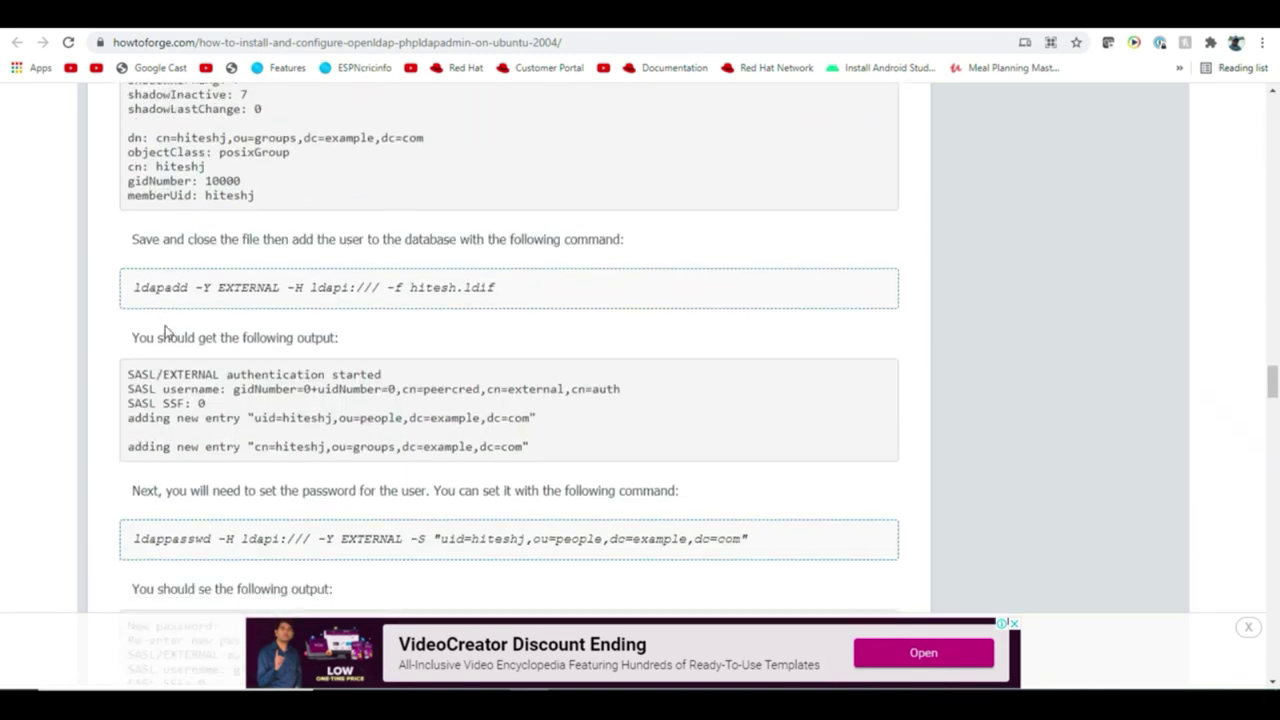
scroll(266, 230, "up", 6)
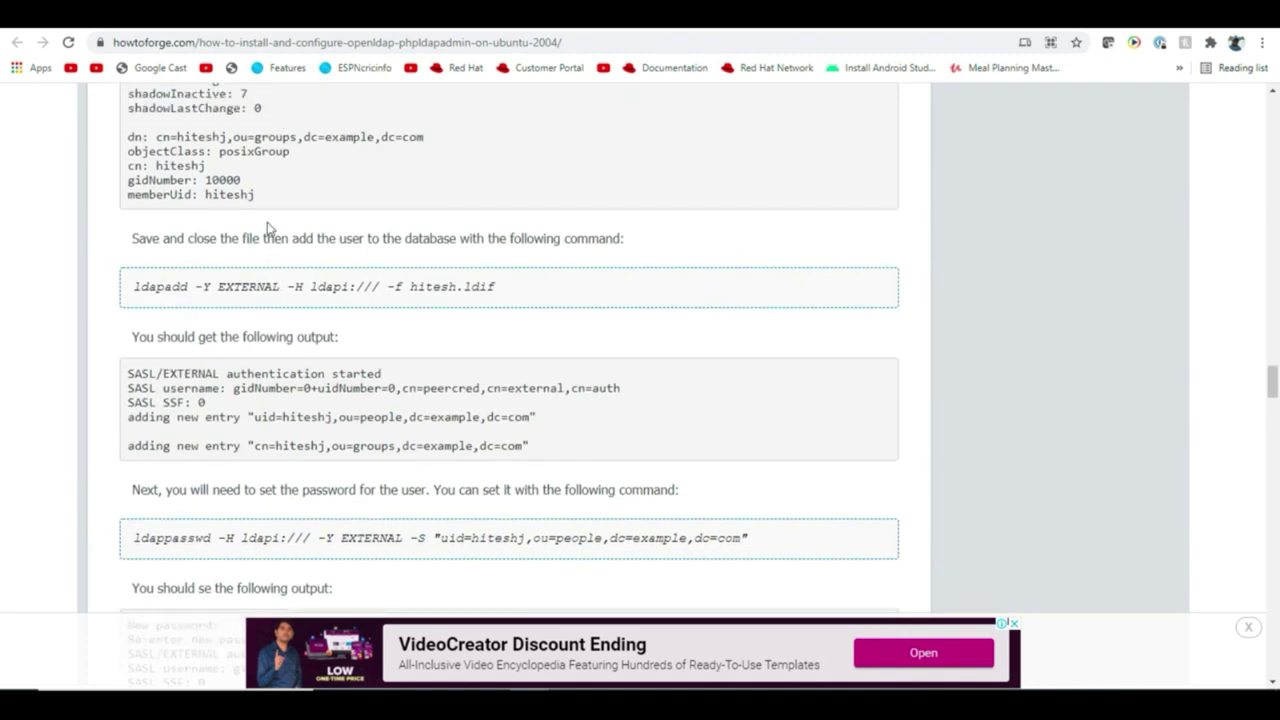
left_click_drag(266, 253, 172, 256)
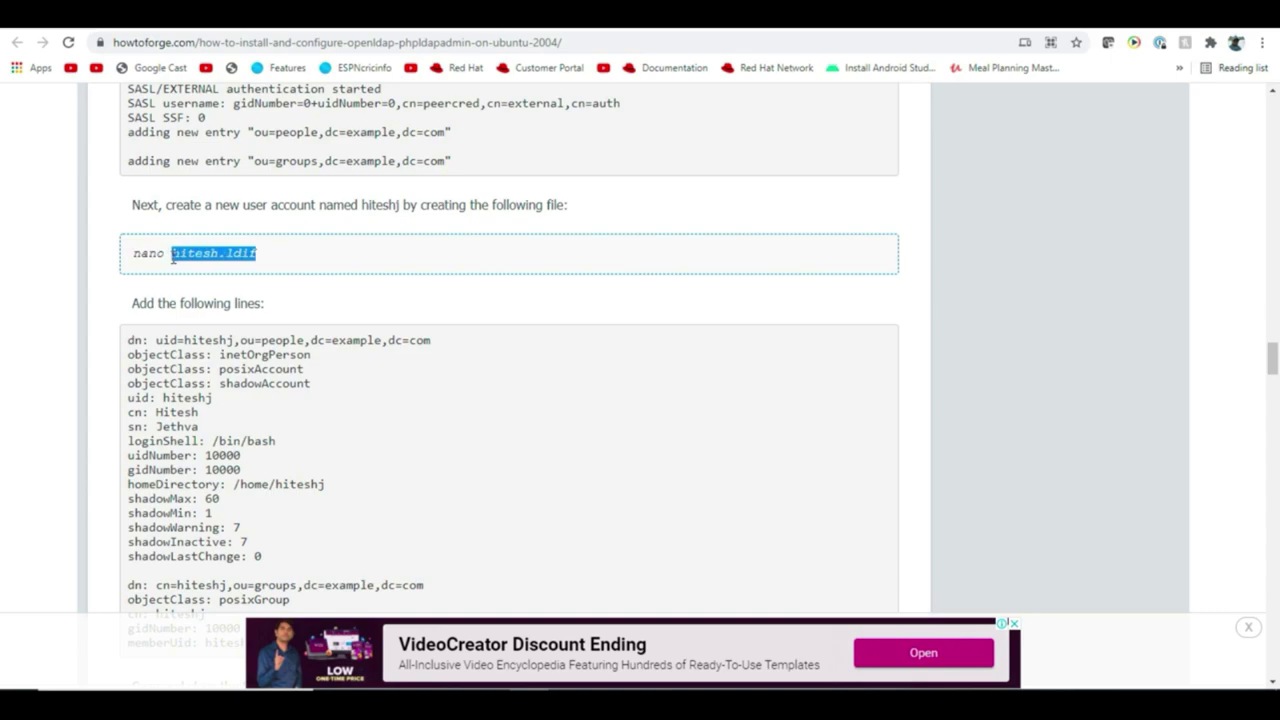
- Open hitesh.ldif in vi using the copied file name
key("ctrl+c")
key("alt+Tab")
right_click(411, 316)
key("Home")
type("vi")
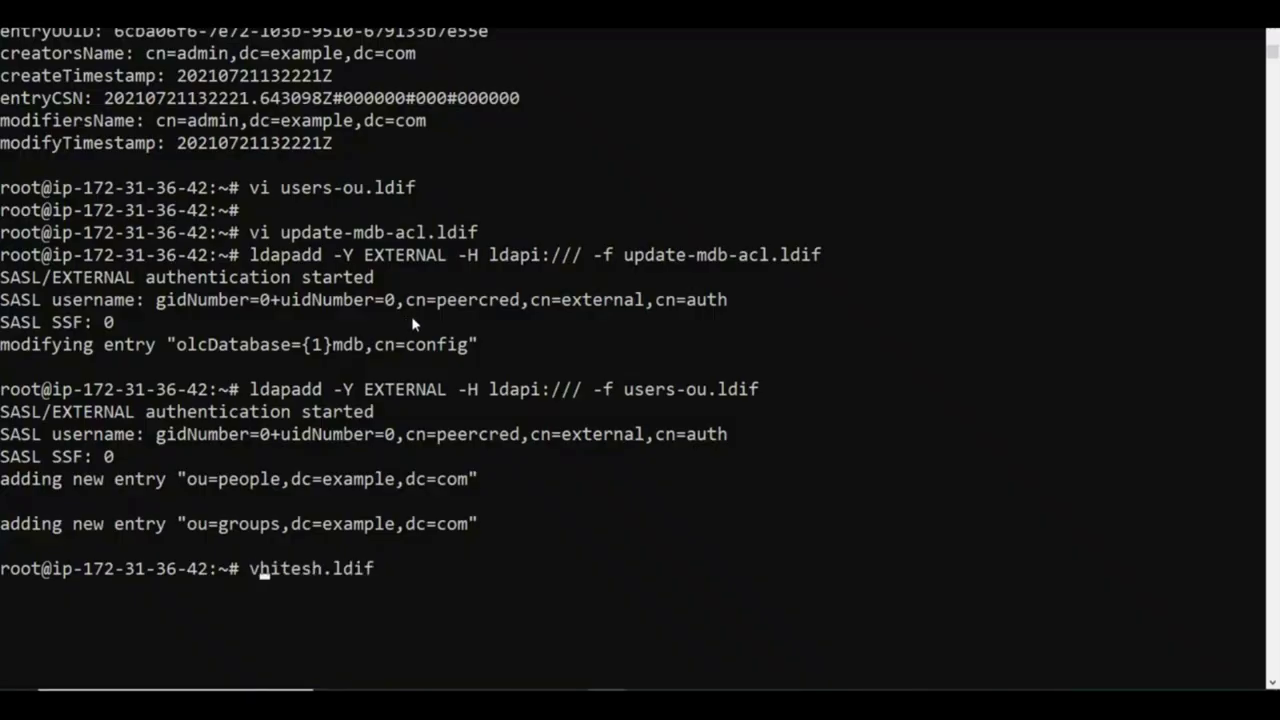
key("Return")
- Fill hitesh.ldif with the guide's hiteshj user and group LDIF lines and save with :wq!
key("alt+Tab")
left_click_drag(132, 340, 267, 493)
scroll(193, 430, "down", 1)
scroll(190, 433, "down", 2)
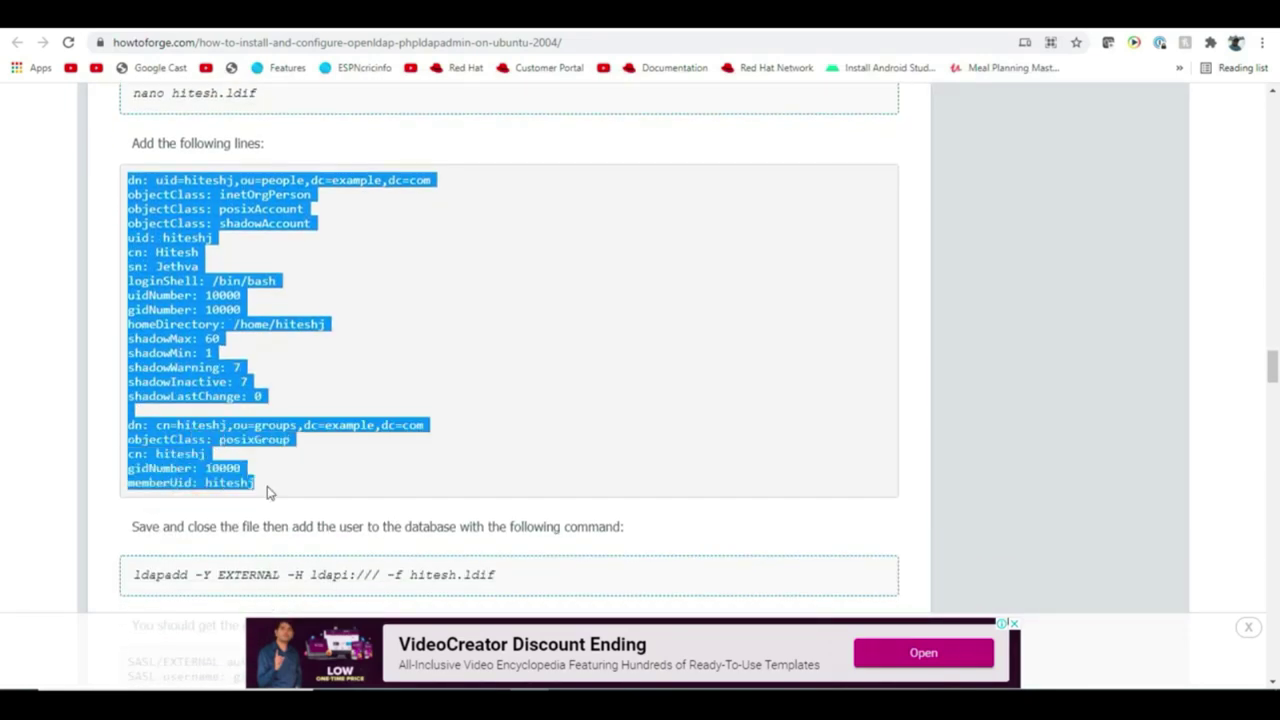
key("alt+Tab")
key("i")
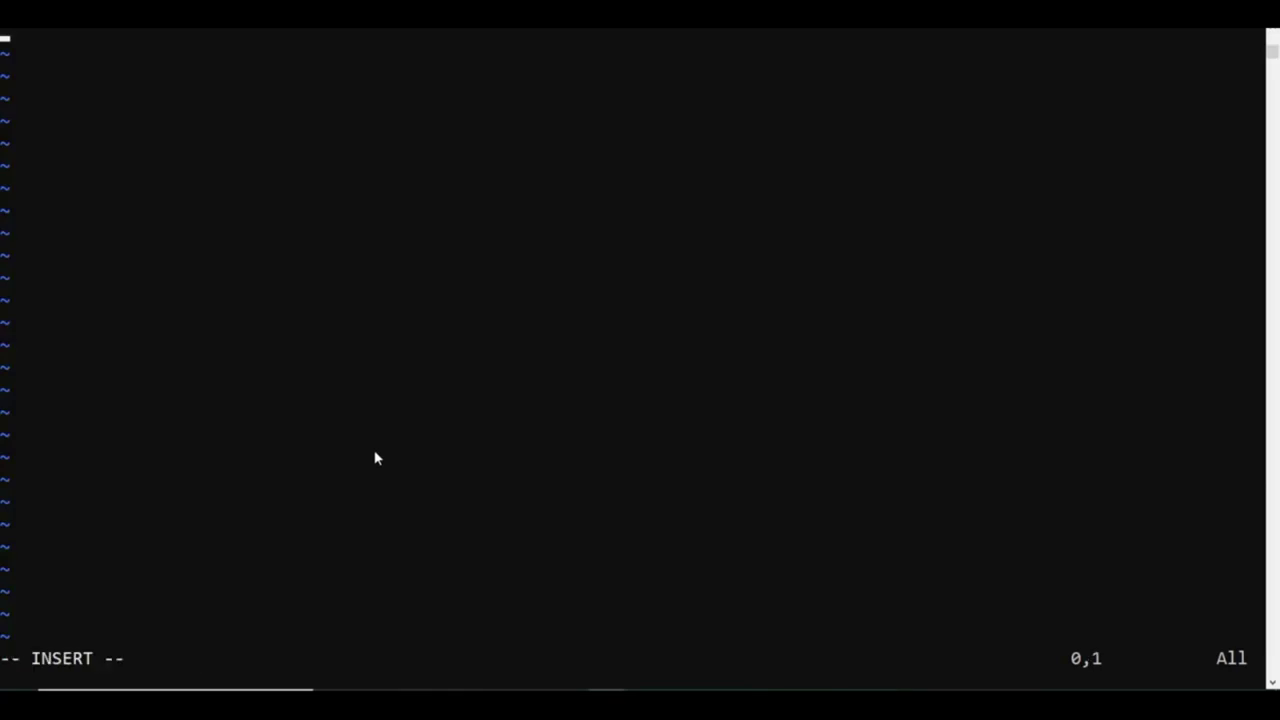
right_click(375, 458)
key("Escape")
type(":wq!")
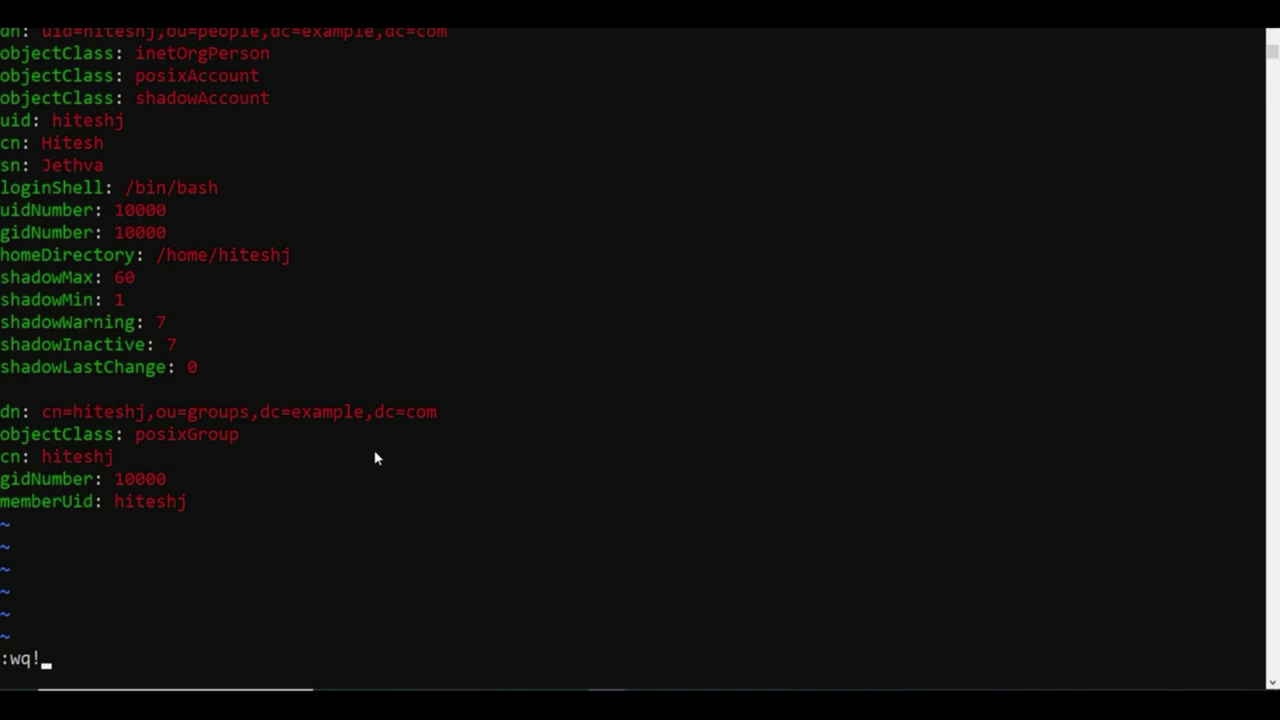
key("Return")
- Add the hiteshj entries by running the guide's ldapadd command for hitesh.ldif
key("alt+Tab")
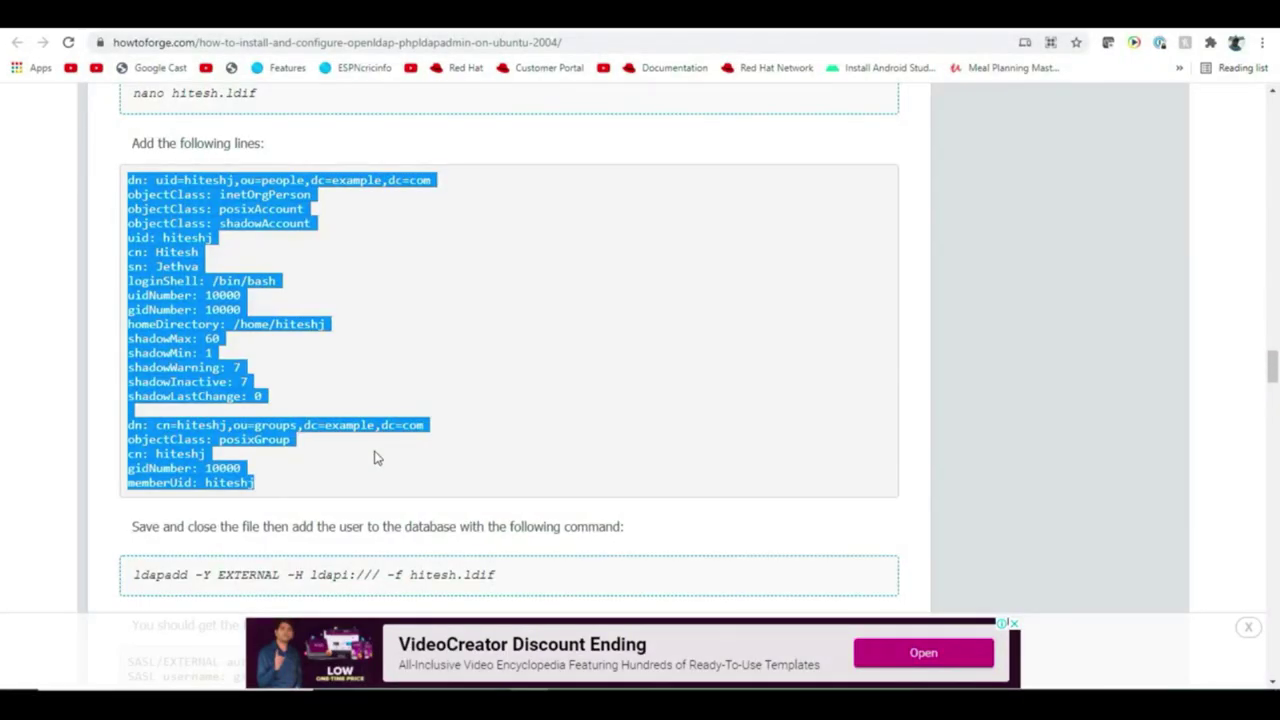
triple_click(250, 576)
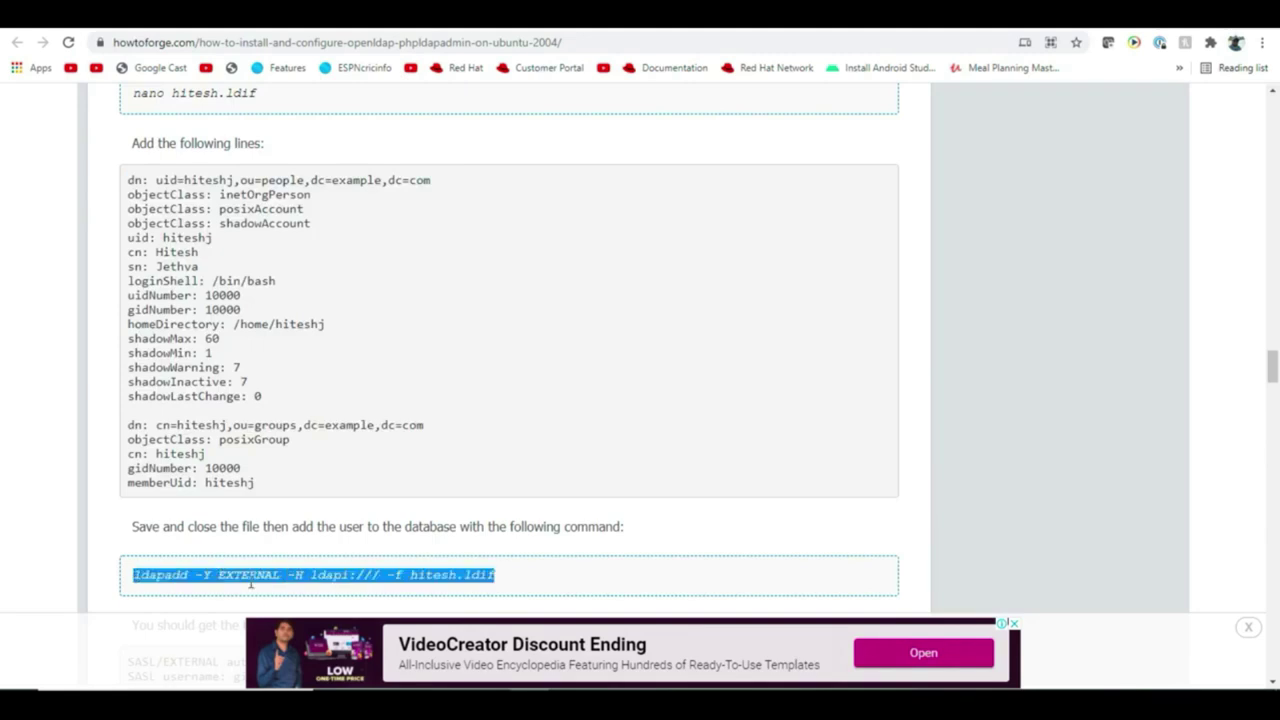
scroll(250, 583, "down", 5)
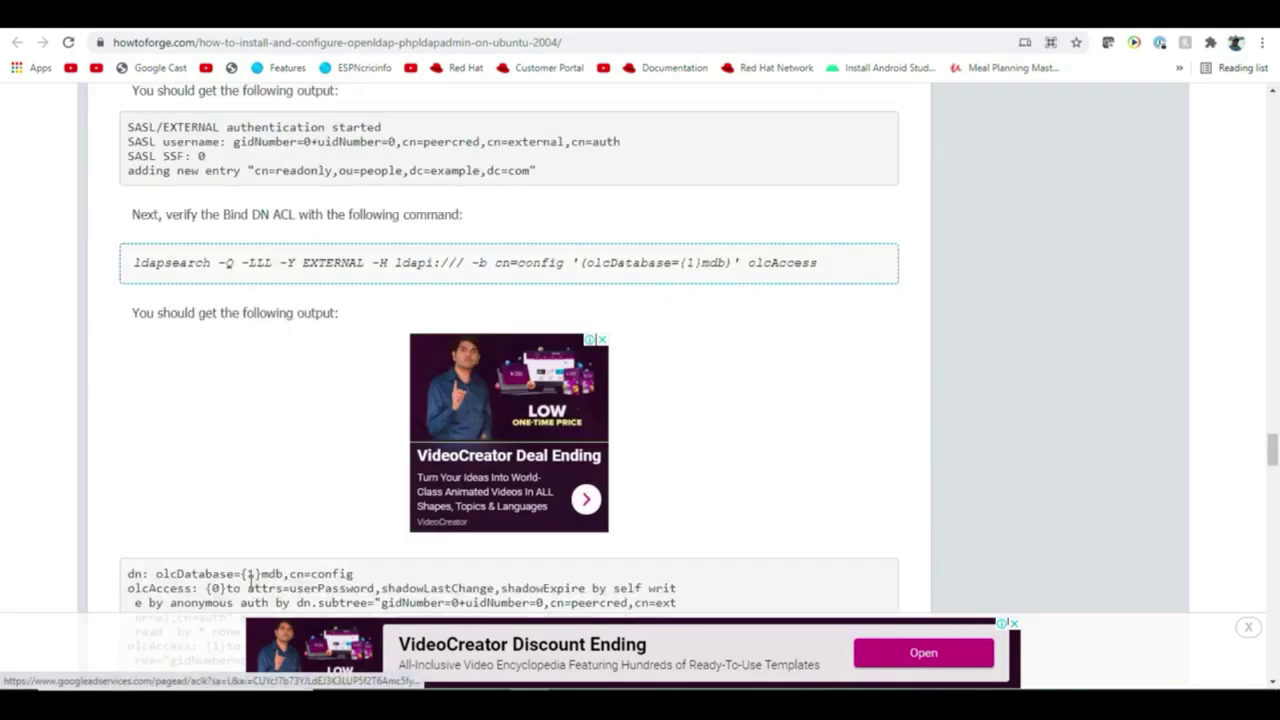
key("alt+Tab")
right_click(493, 480)
key("Return")
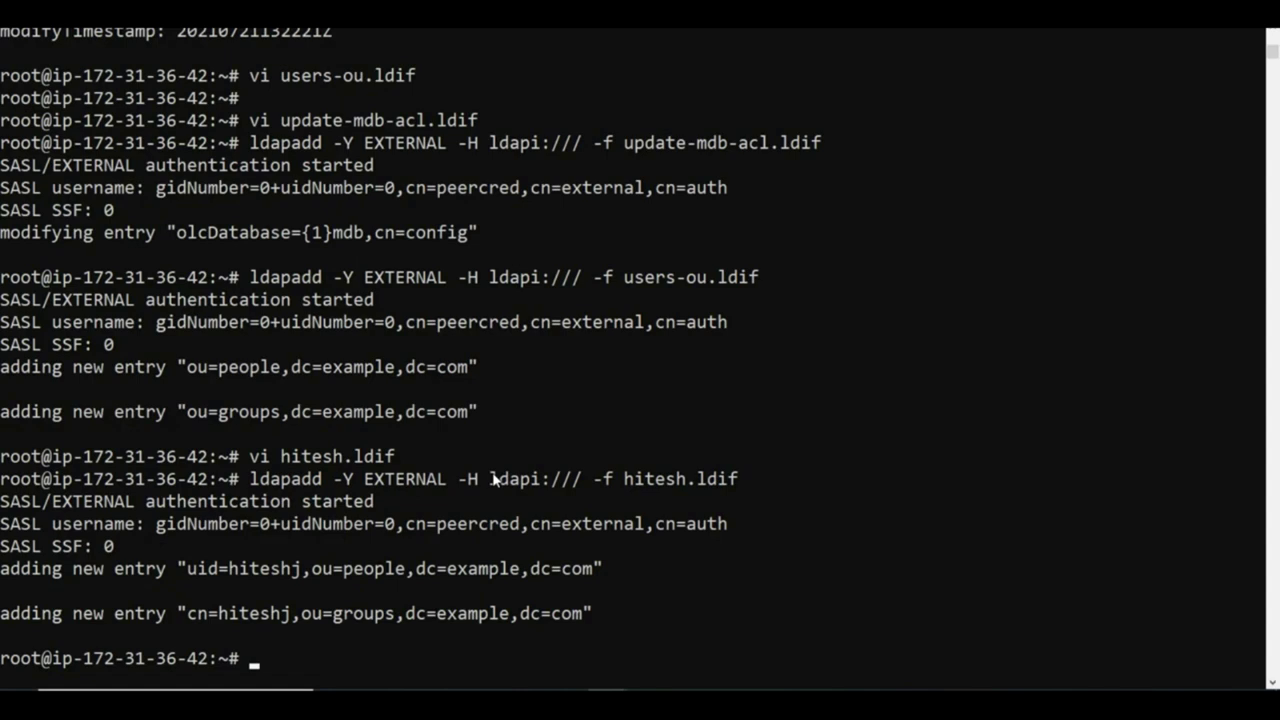
key("Return")
key("Return")
key("Return")
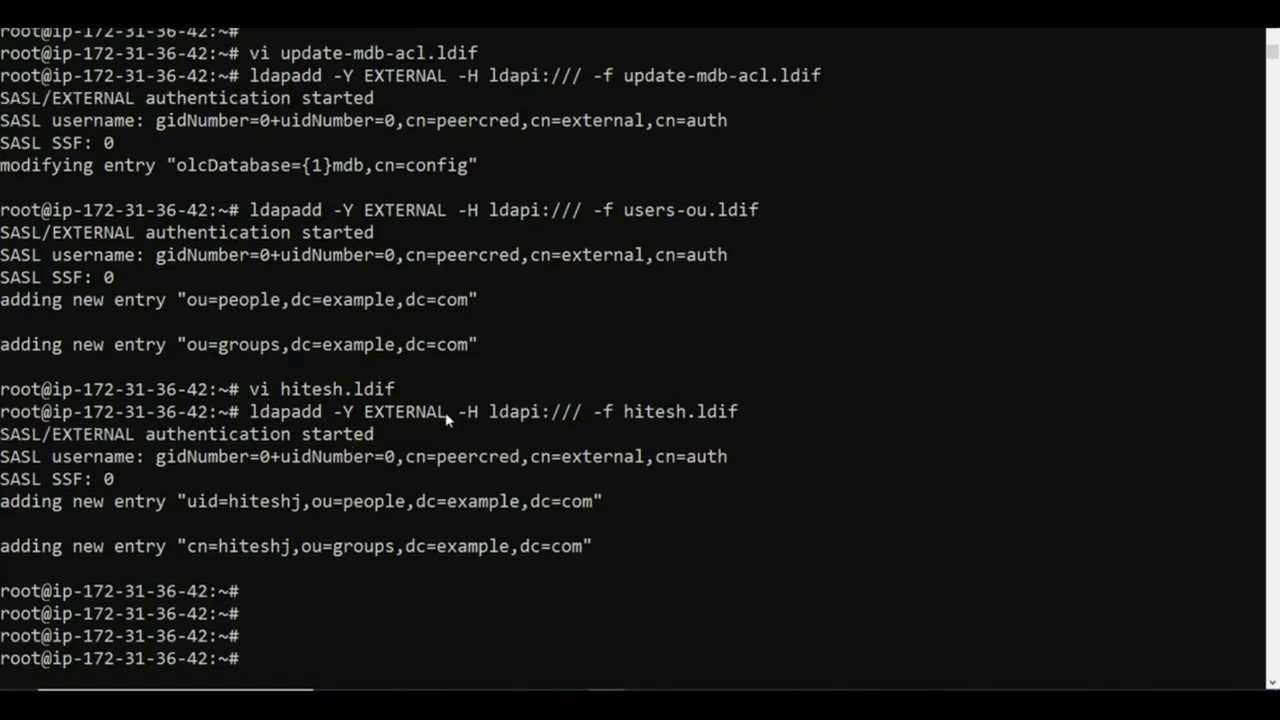
key("alt+Tab")
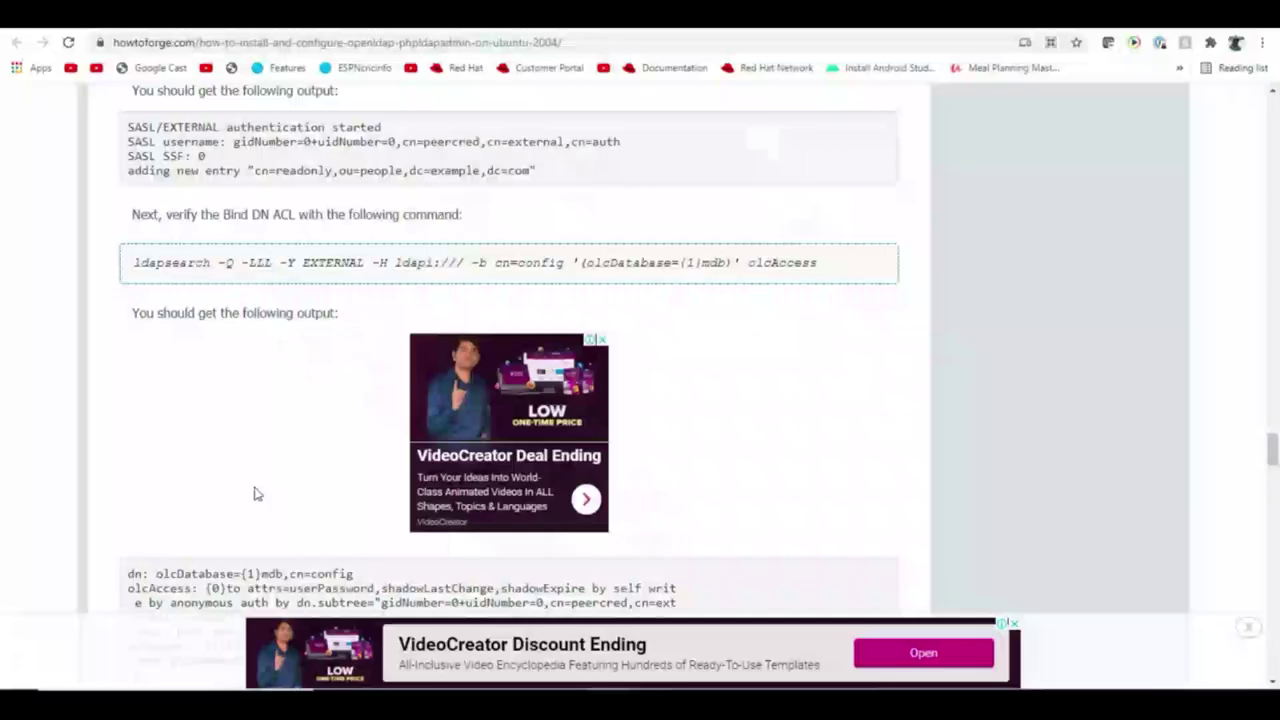
scroll(254, 493, "down", 1)
scroll(254, 493, "up", 2)
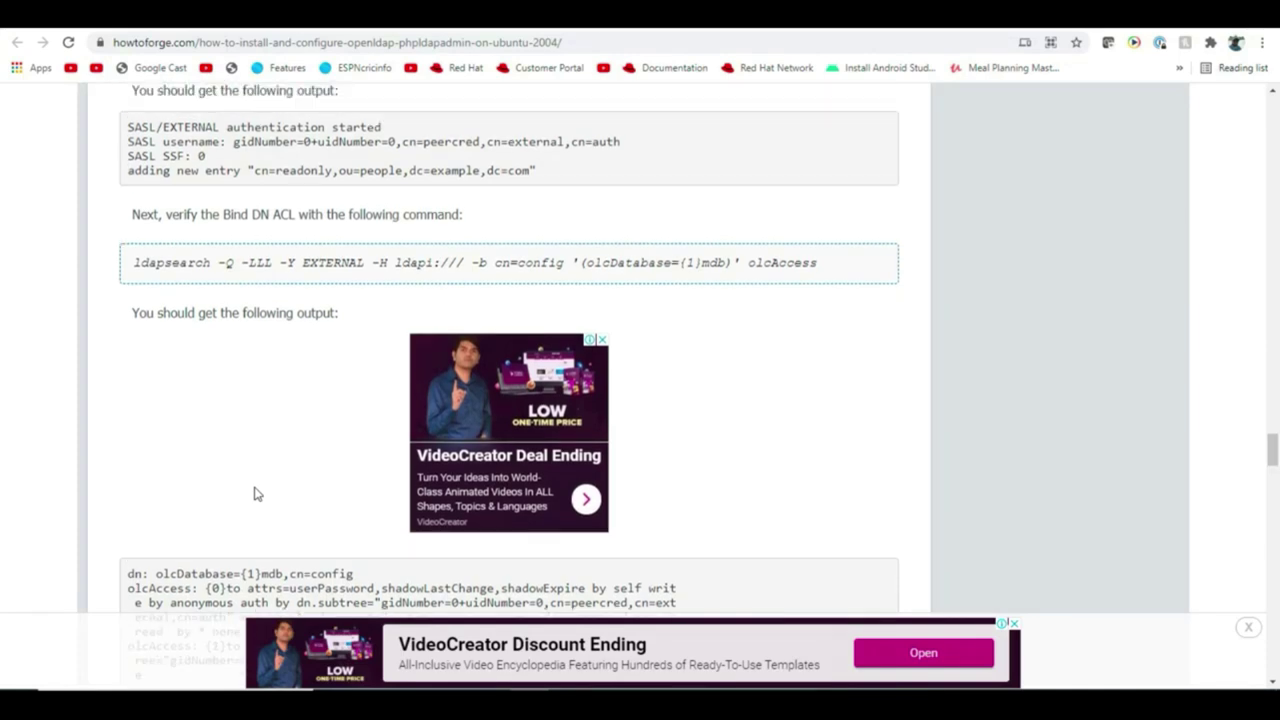
scroll(254, 493, "up", 3)
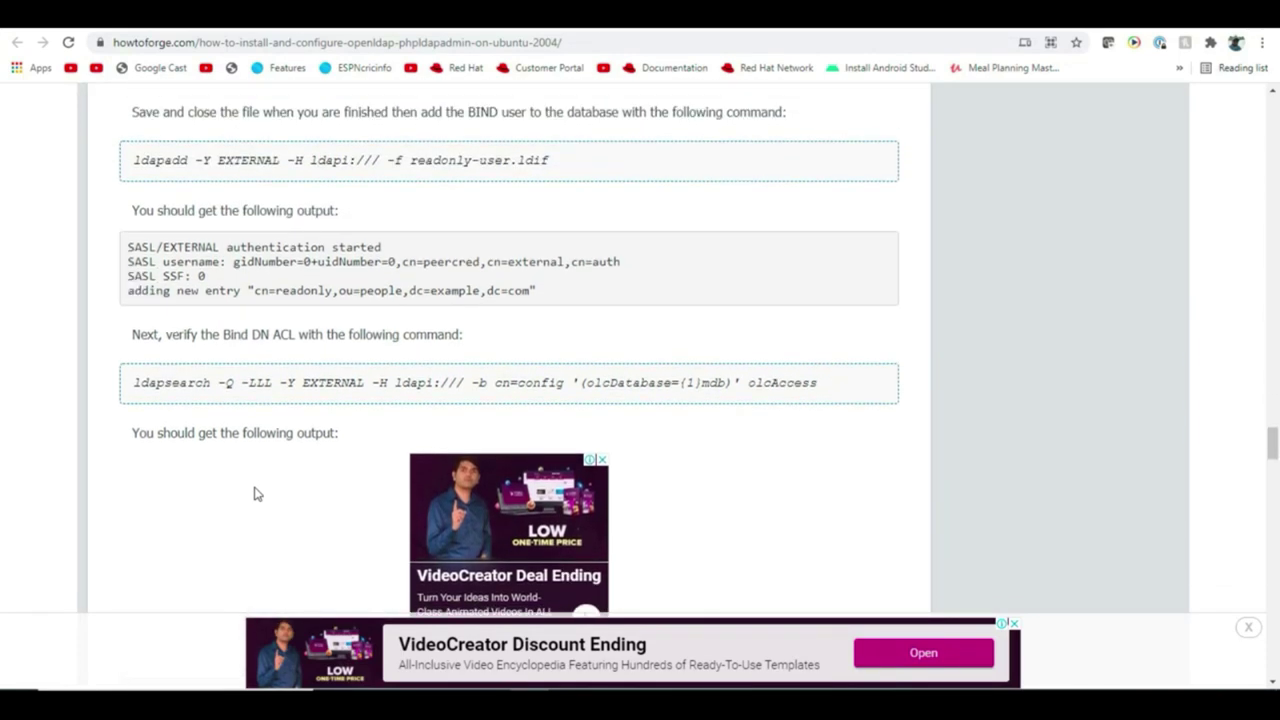
scroll(254, 493, "up", 5)
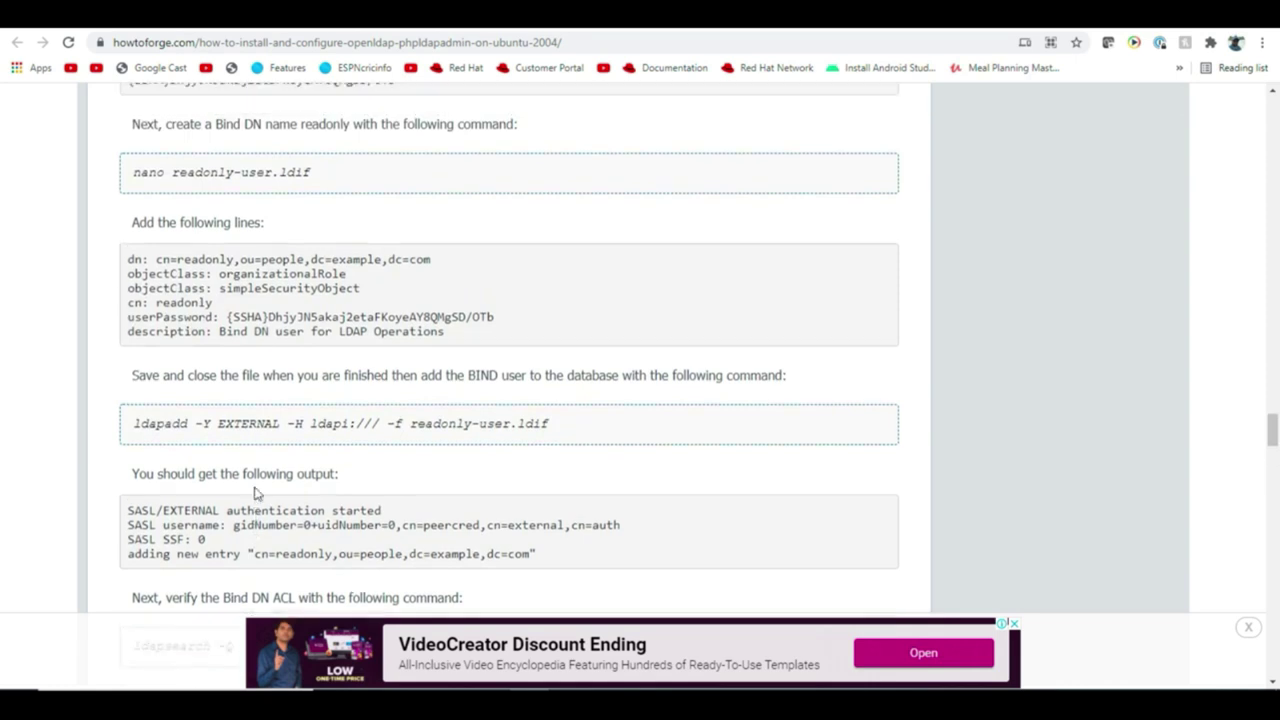
scroll(254, 493, "up", 6)
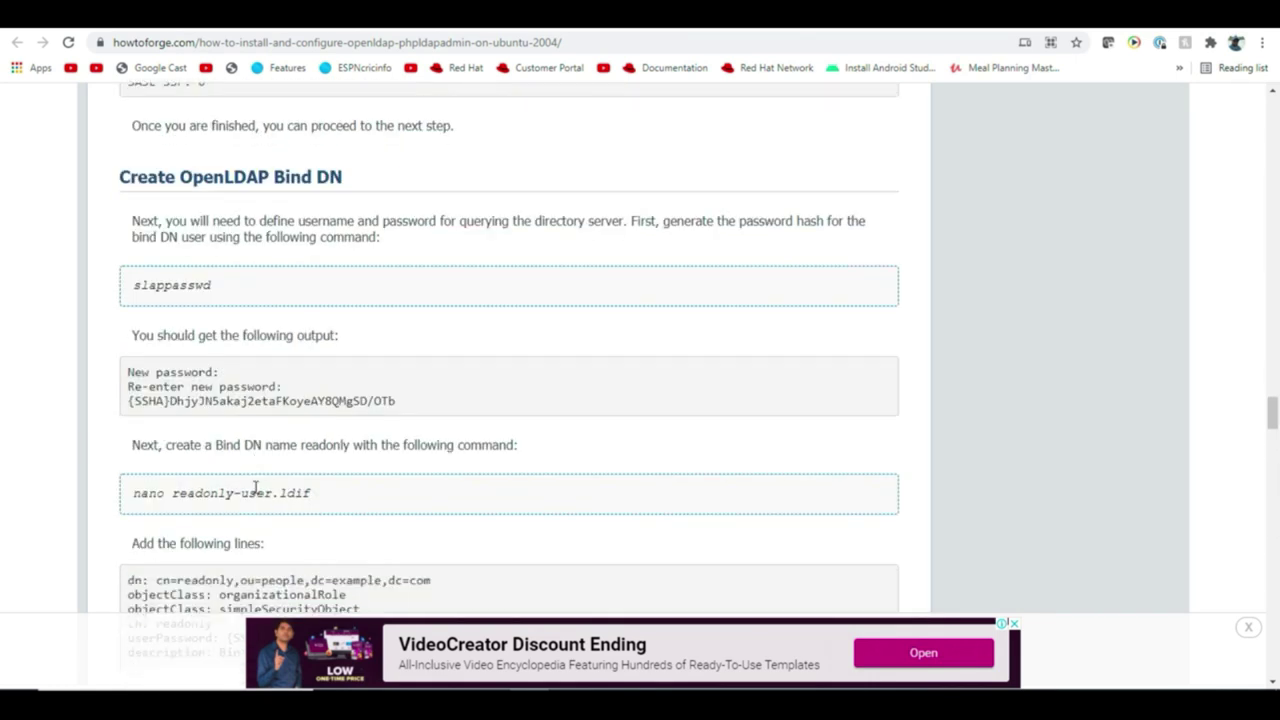
scroll(255, 488, "up", 10)
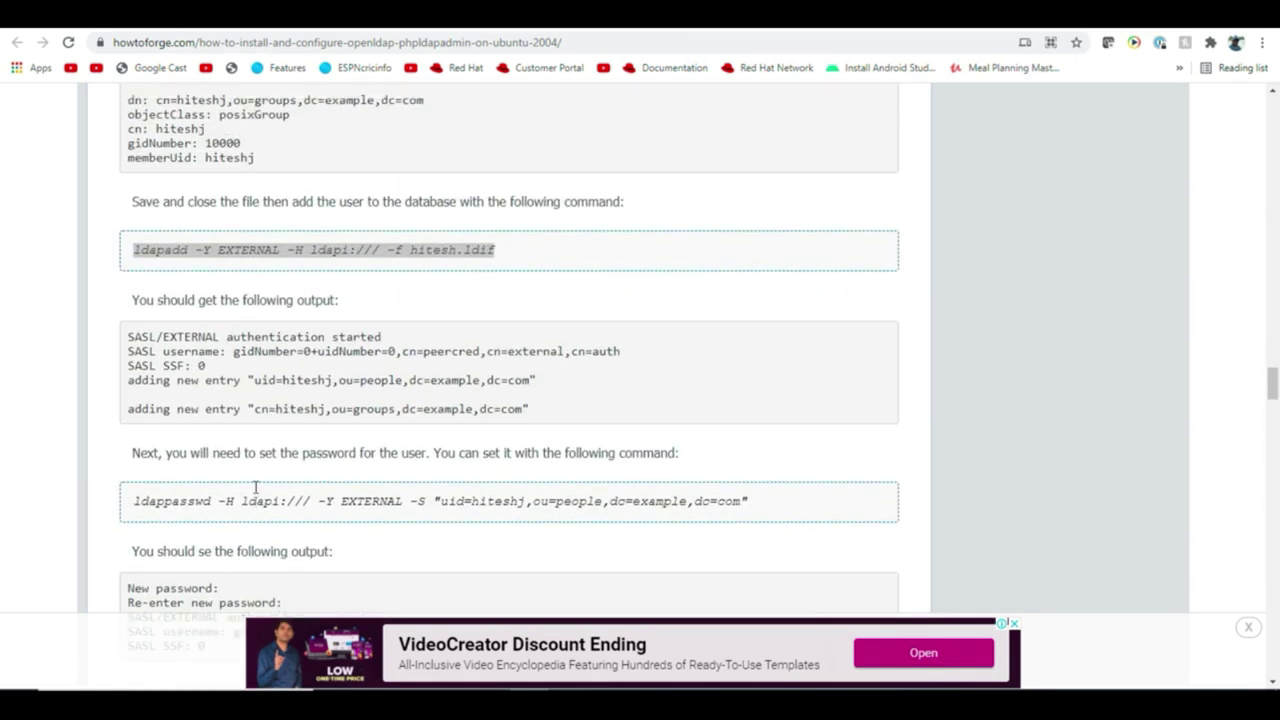
scroll(254, 493, "down", 3)
left_click_drag(133, 321, 788, 321)
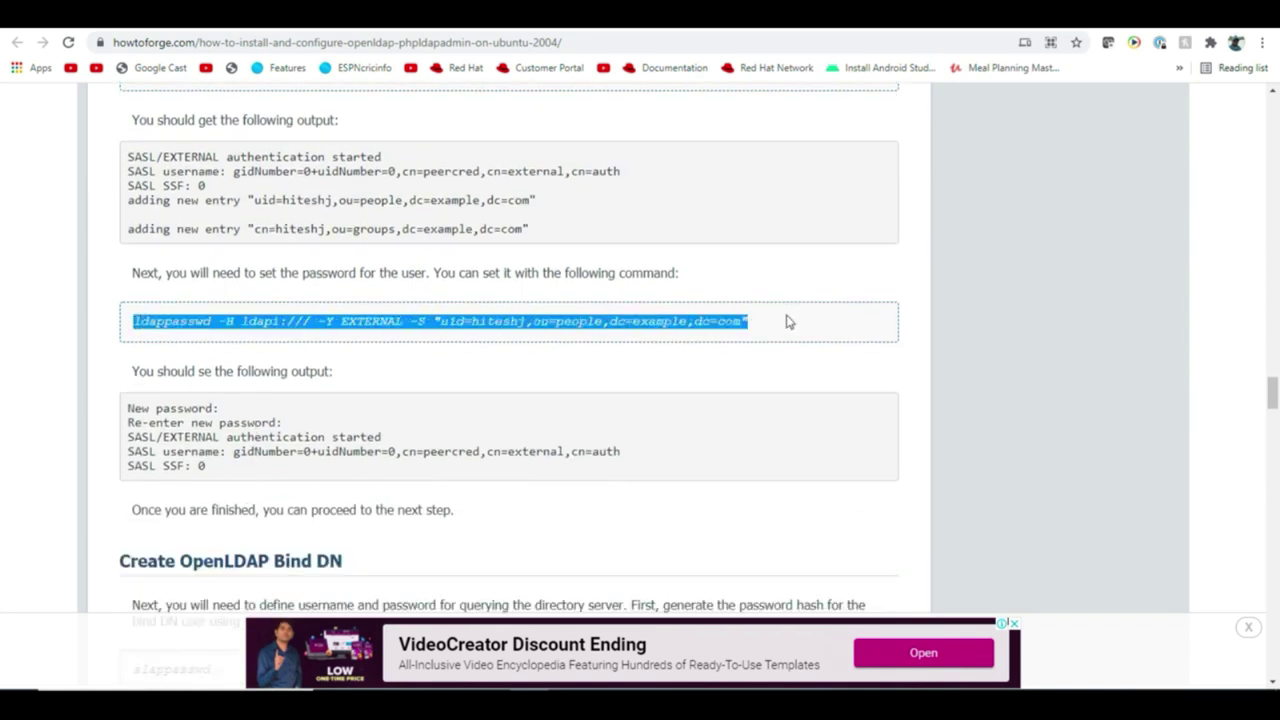
key("ctrl+c")
- Run ldappasswd in the terminal and enter the new password twice
key("alt+Tab")
key("ctrl+v")
key("Return")
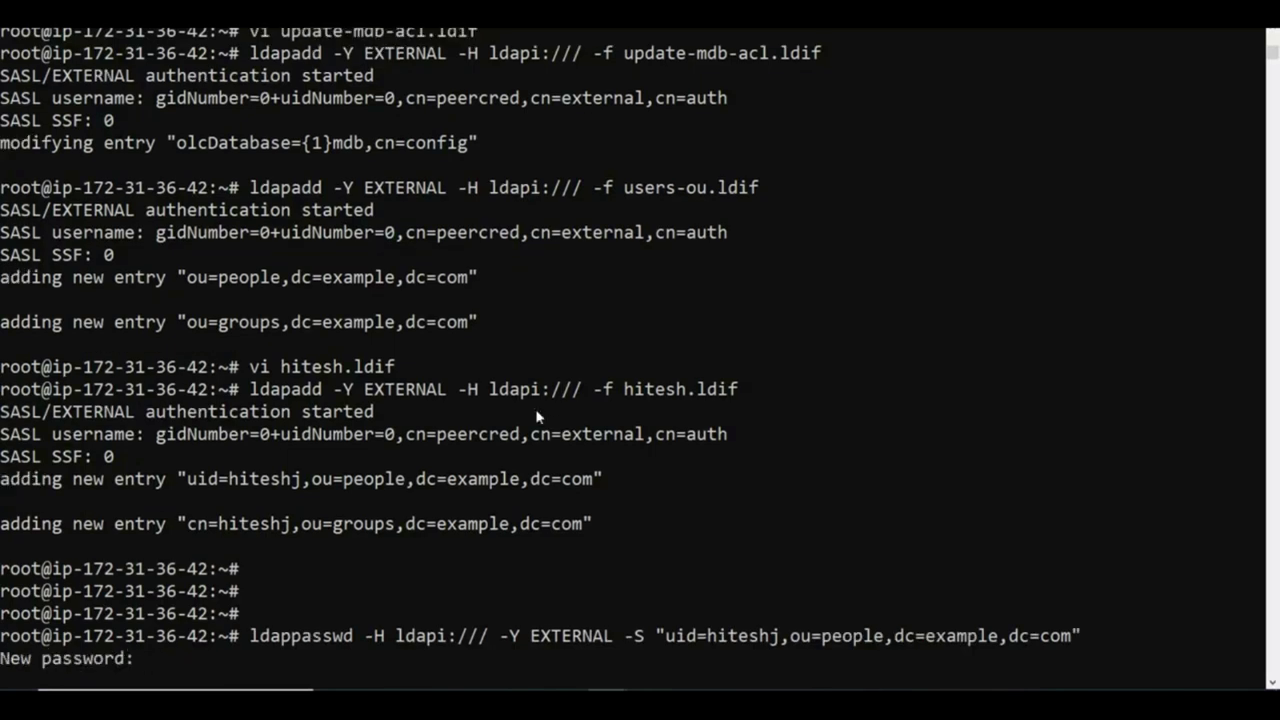
key("Return")
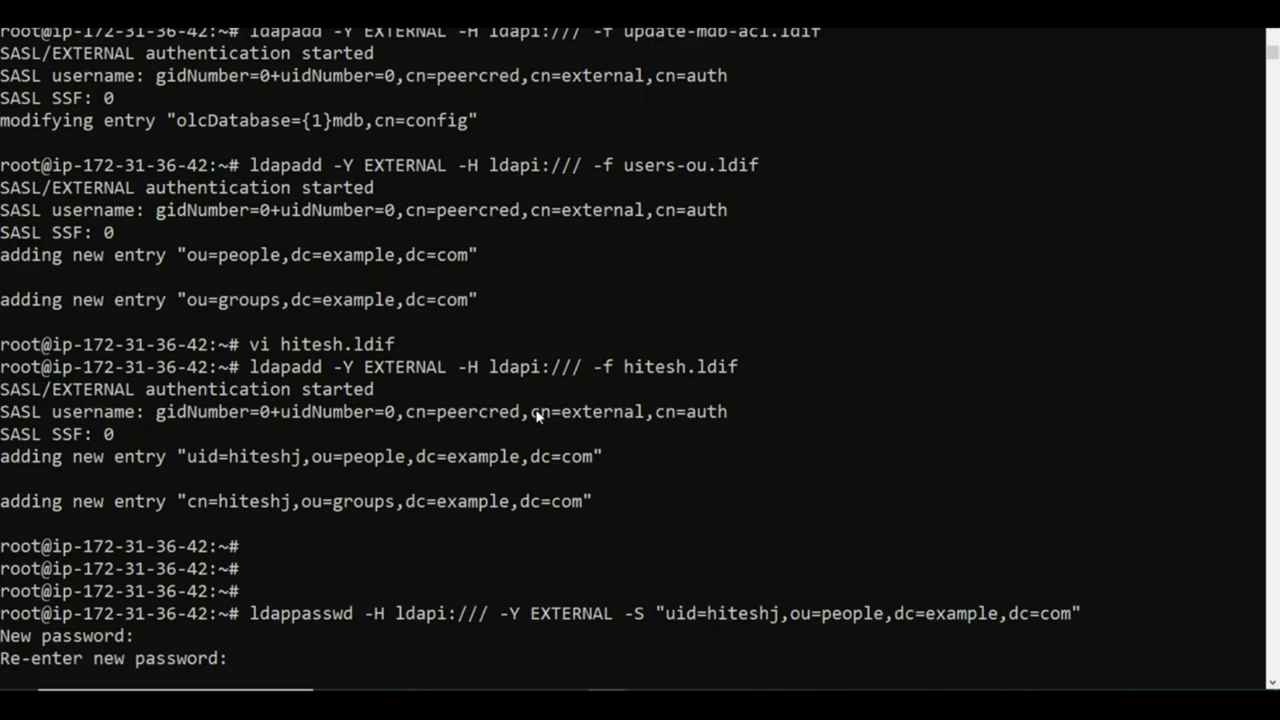
key("Return")
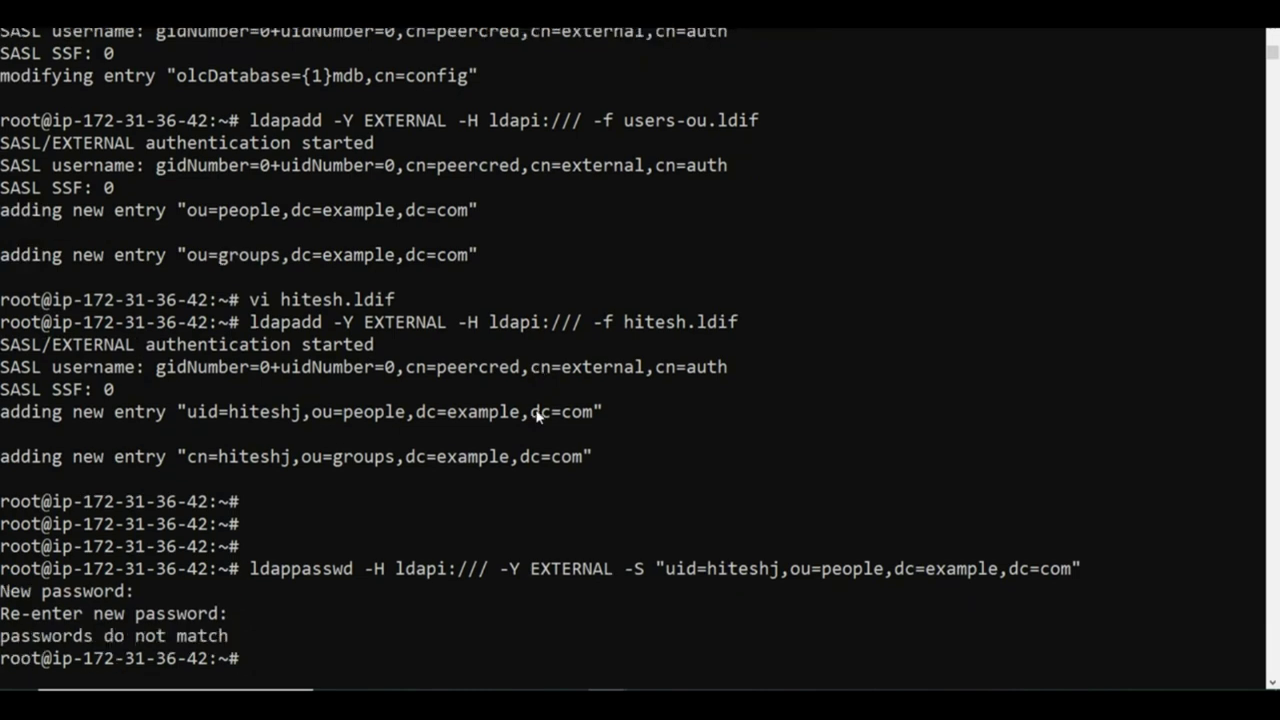
- Rerun ldappasswd after the mismatch and enter matching passwords
key("Up")
key("Return")
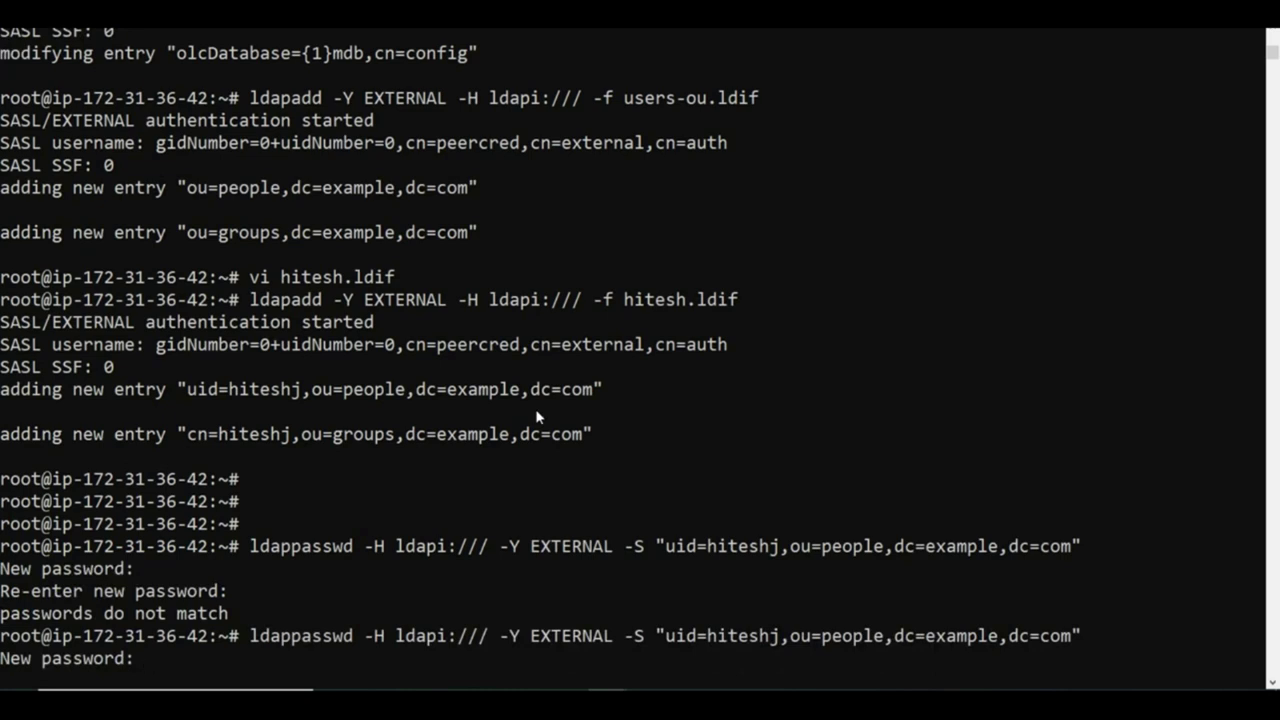
key("Return")
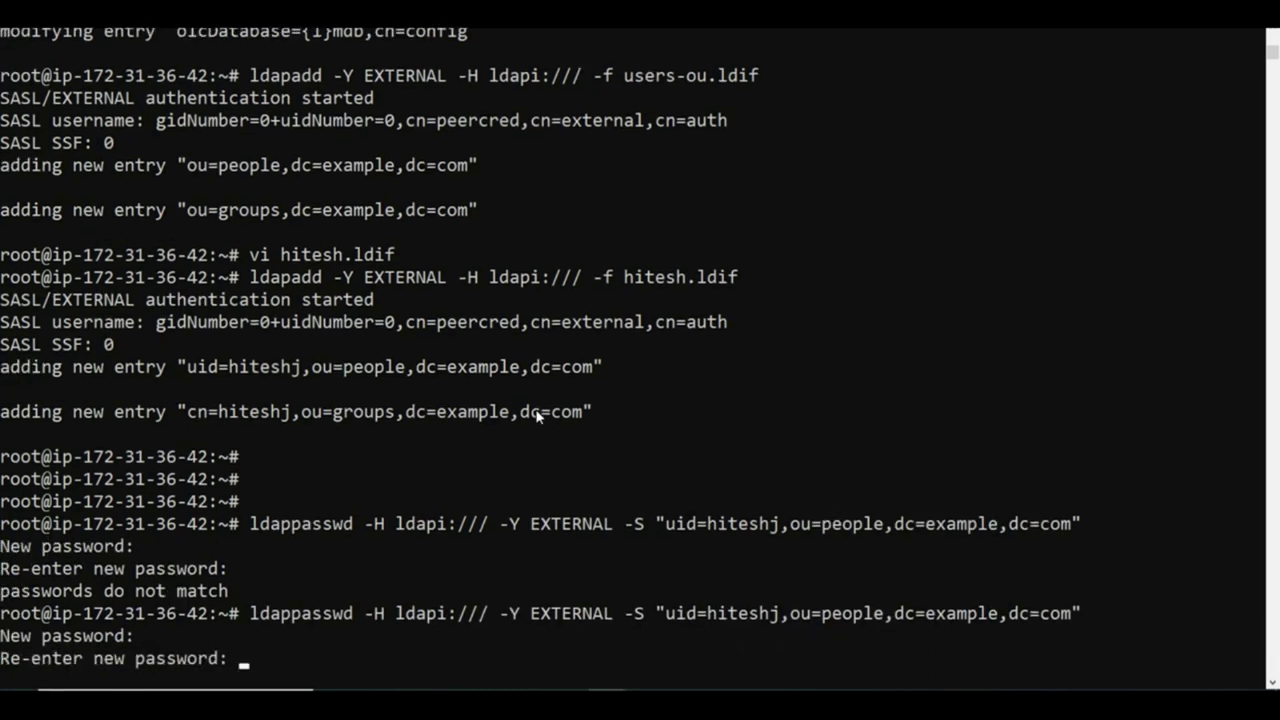
key("Return")
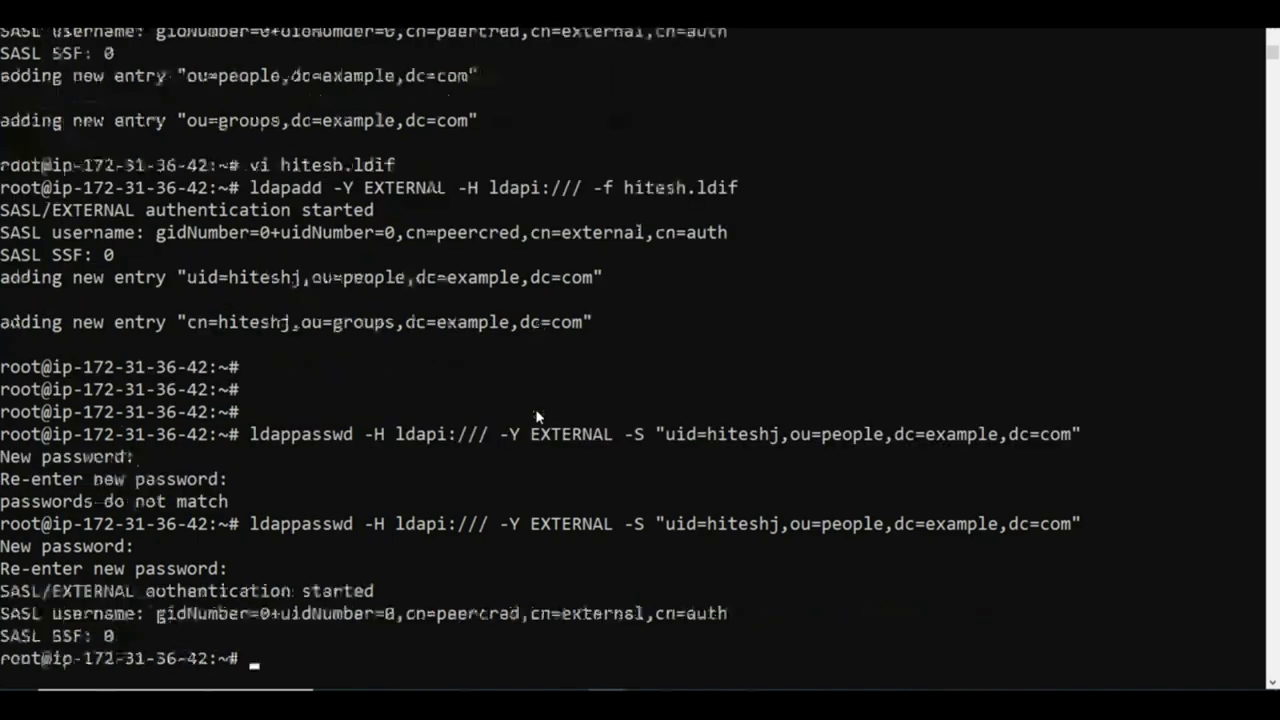
key("alt+Tab")
- Scroll the guide to the slappasswd command and select it
scroll(535, 417, "down", 3)
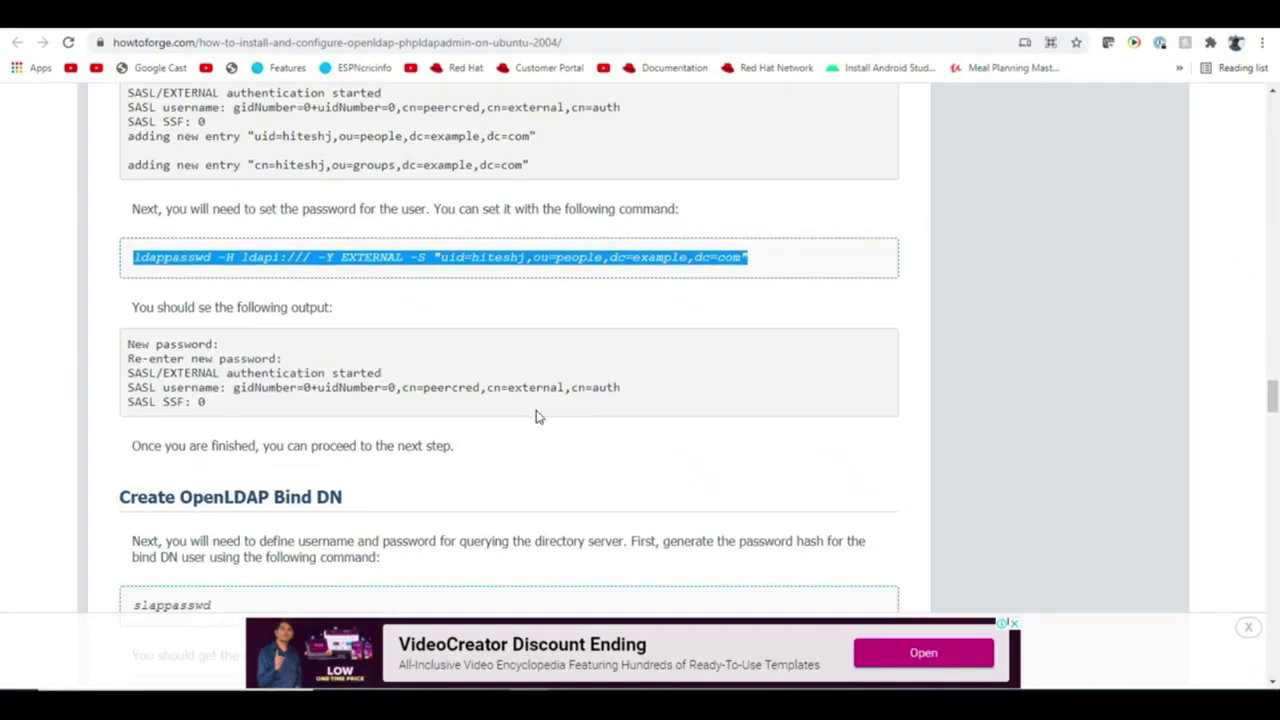
scroll(535, 417, "down", 2)
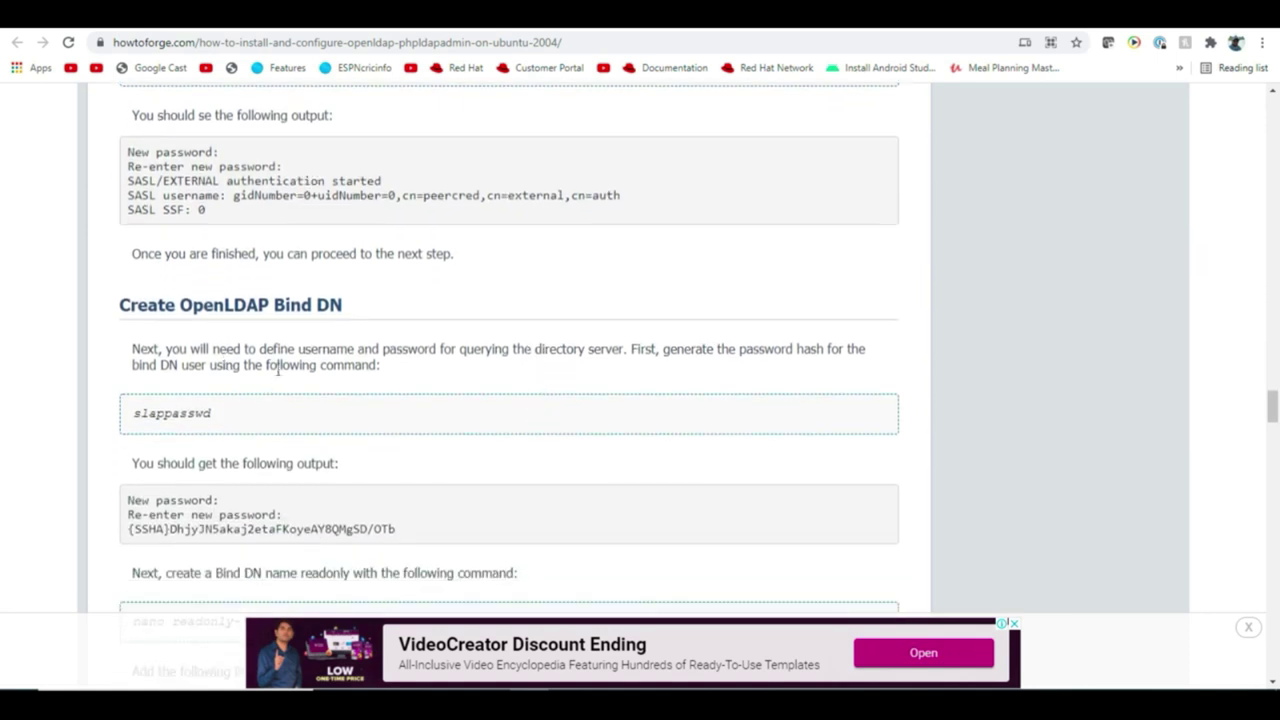
scroll(186, 343, "down", 1)
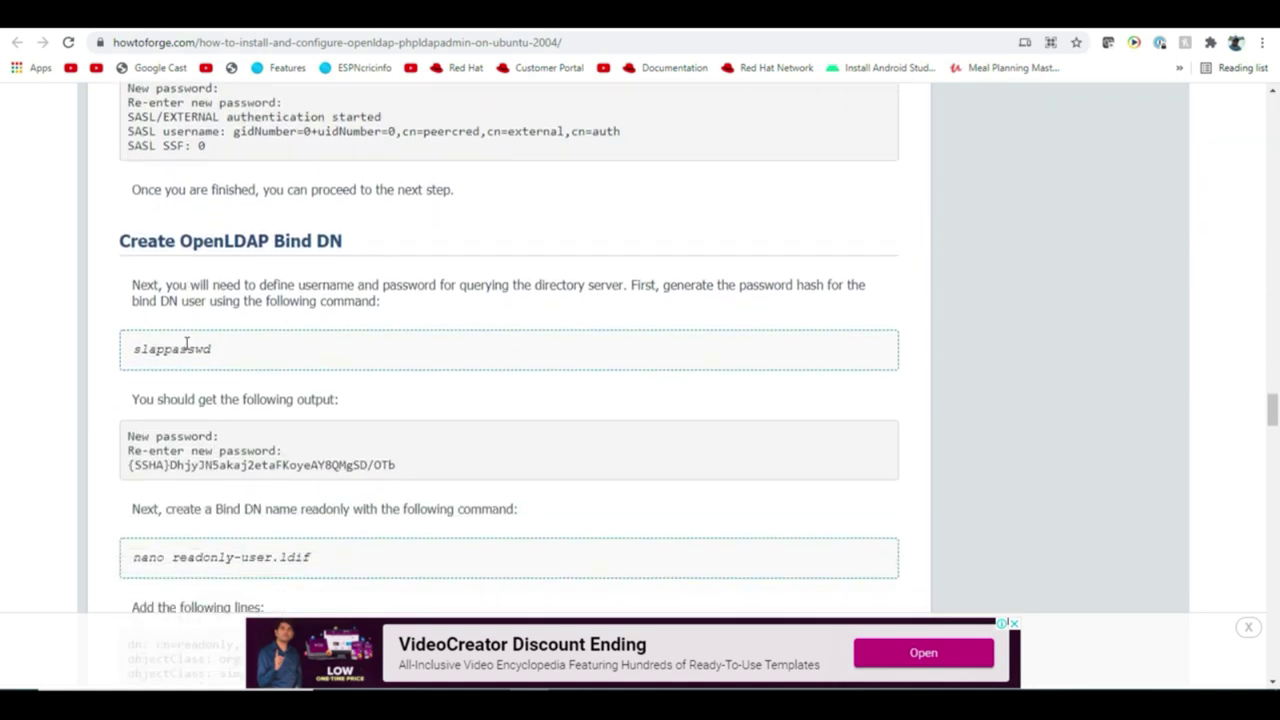
scroll(160, 315, "down", 1)
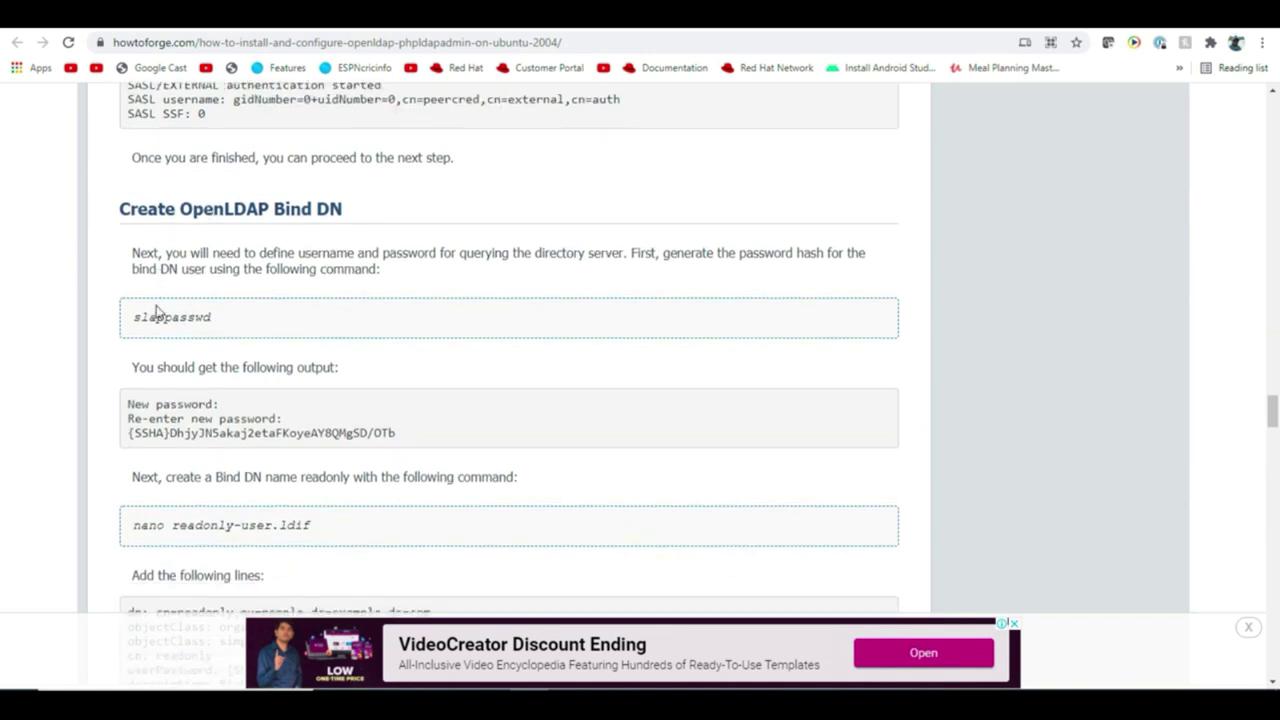
scroll(157, 312, "down", 2)
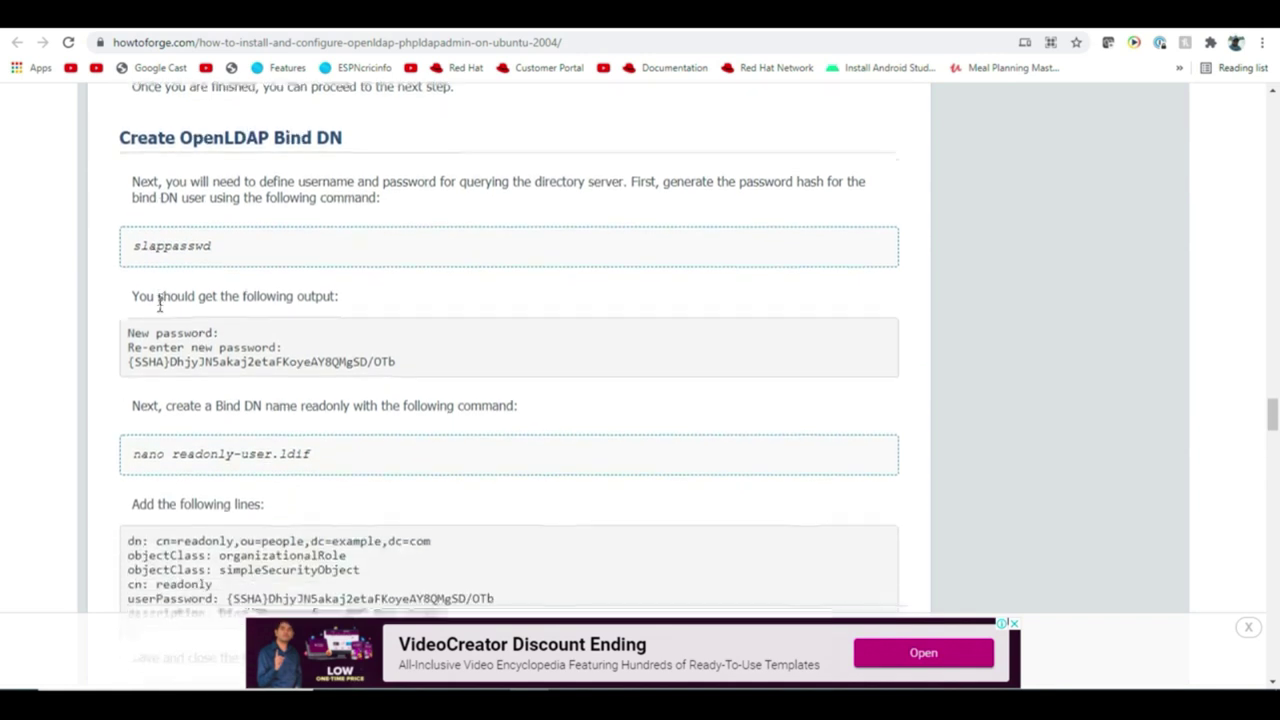
left_click_drag(222, 157, 124, 171)
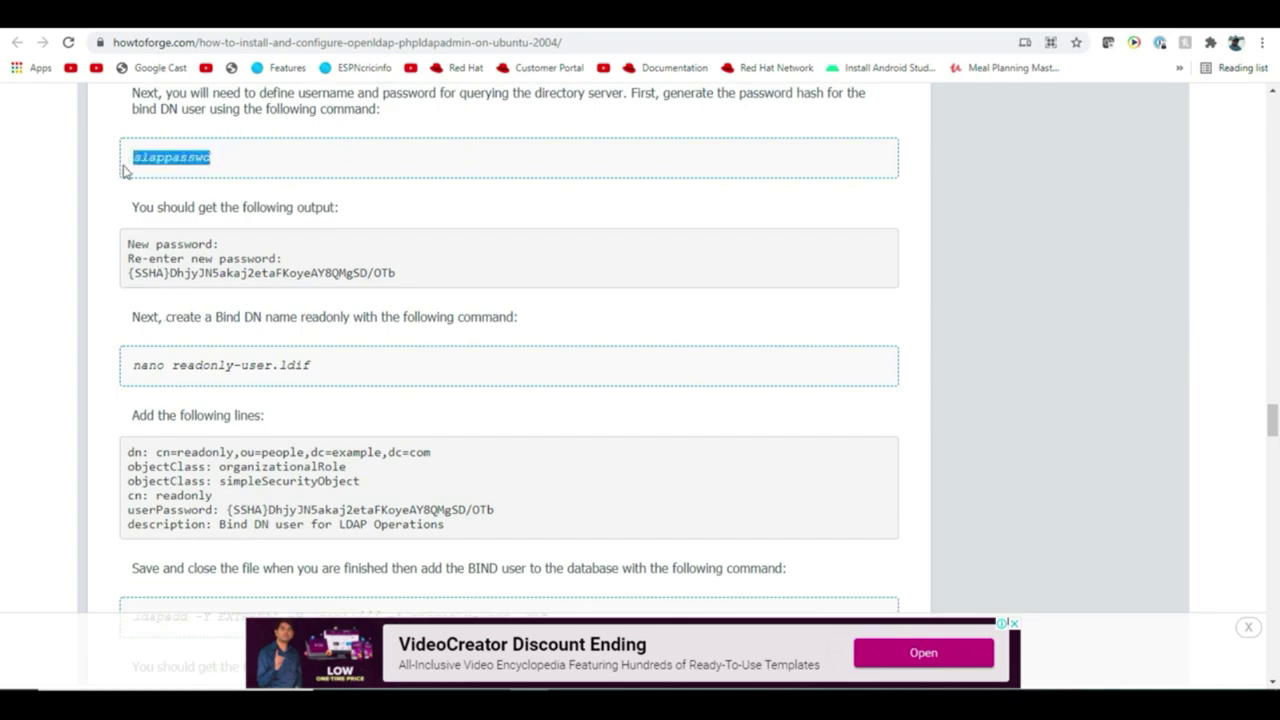
- Run slappasswd, enter the bind password twice, and copy the printed {SSHA} hash
key("alt+Tab")
right_click(352, 236)
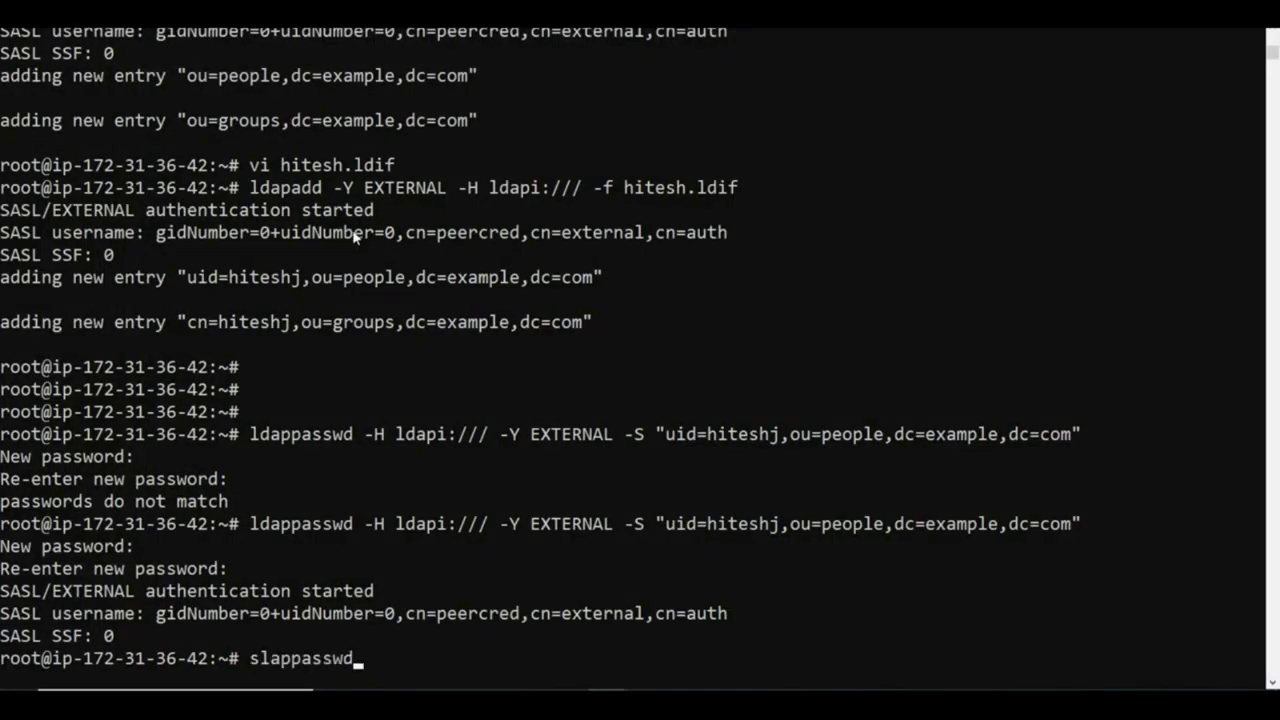
key("Return")
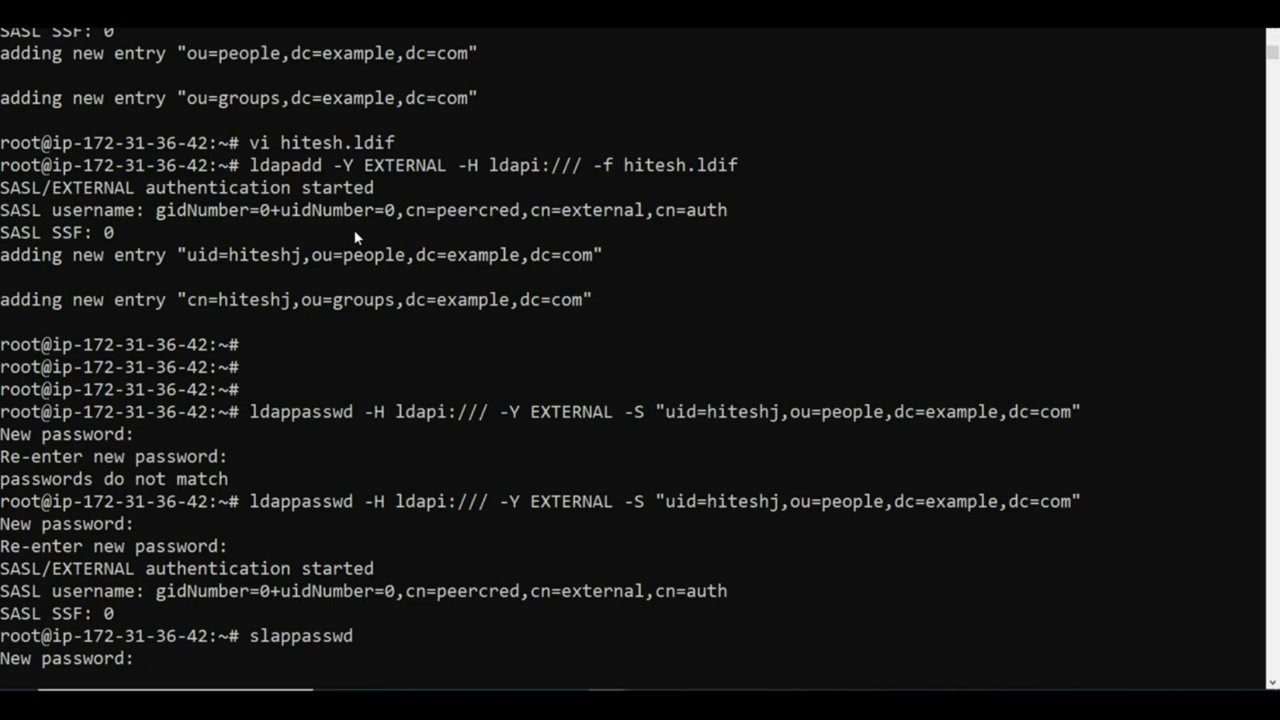
key("Return")
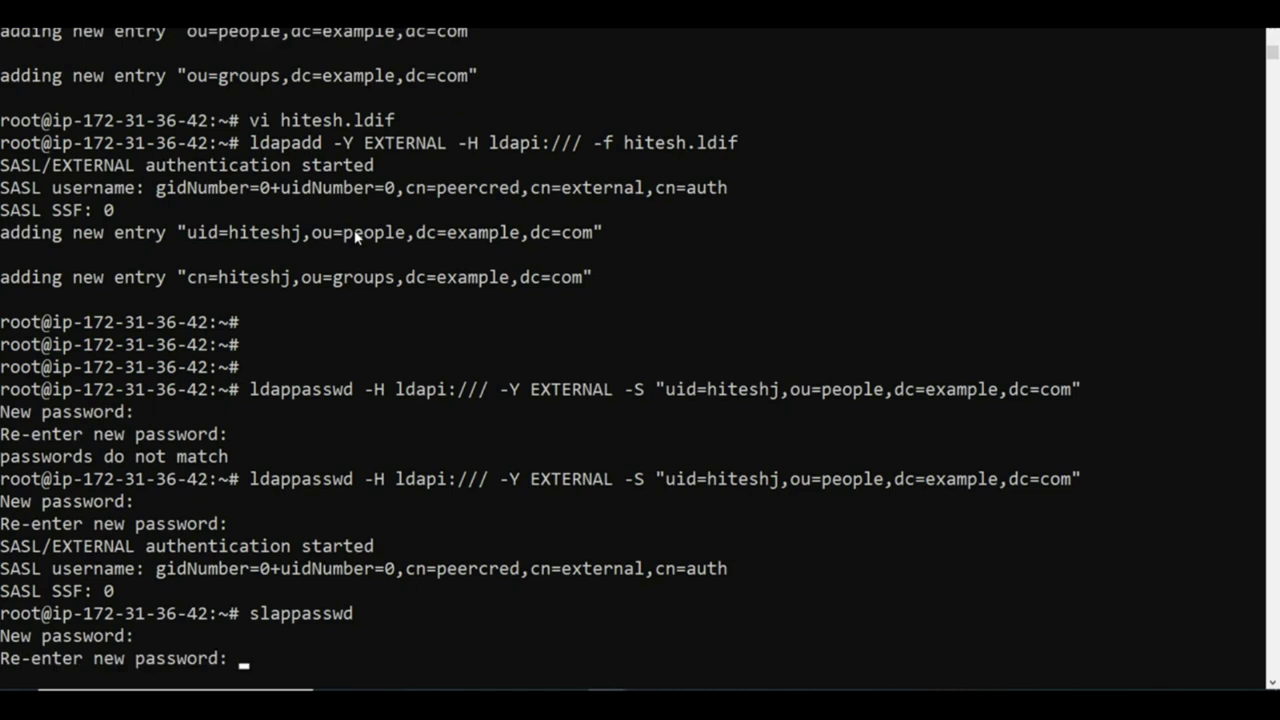
key("Return")
key("Return")
key("Return")
double_click(140, 597)
right_click(140, 597)
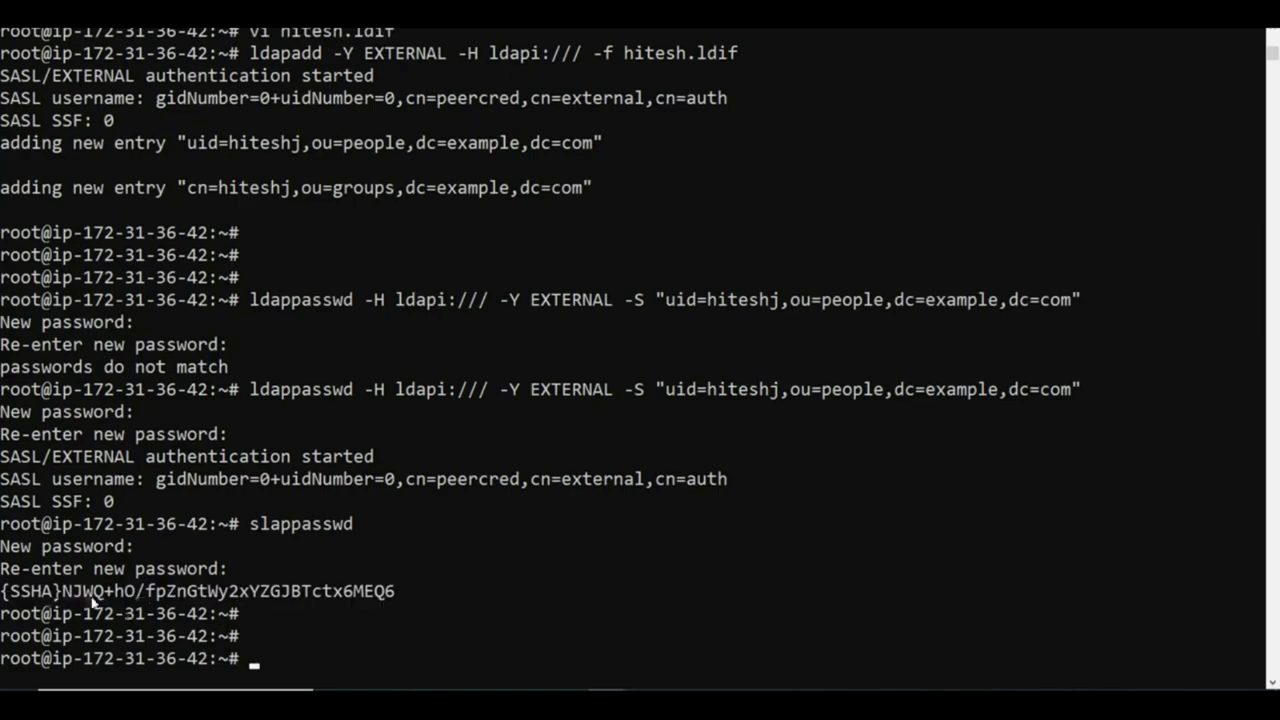
key("alt+Tab")
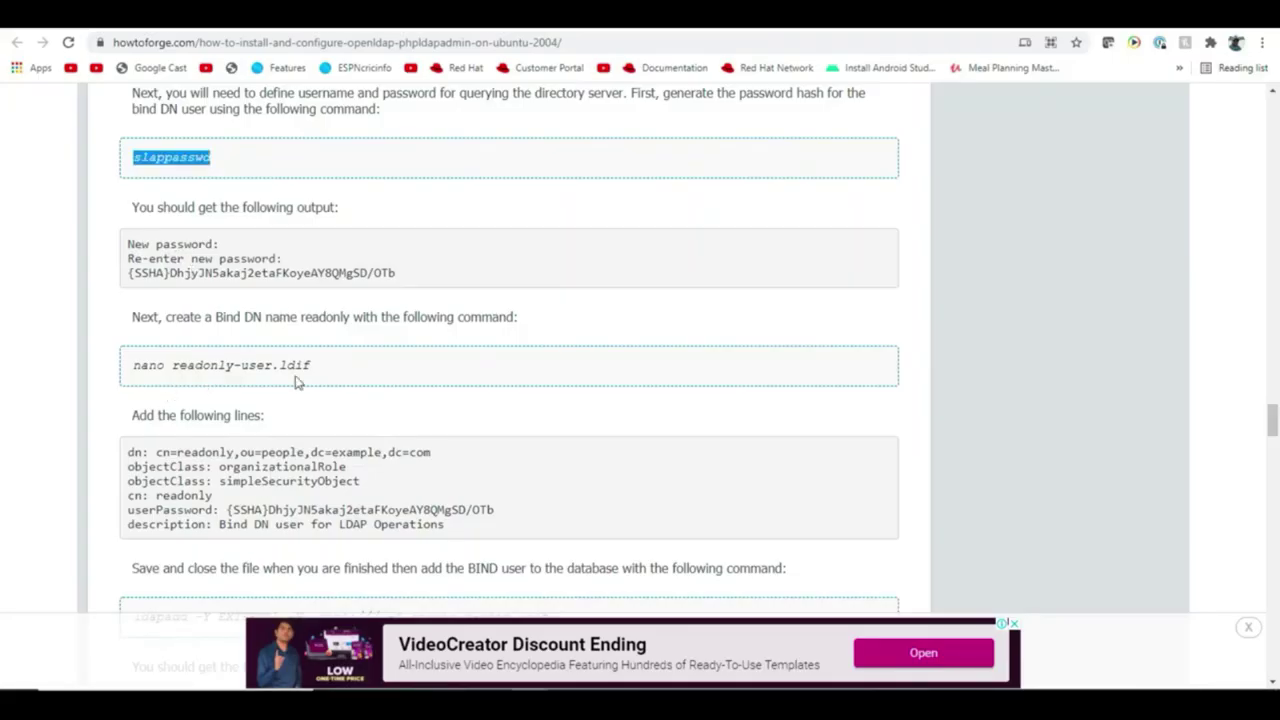
- Open readonly-user.ldif in vi, keeping the generated SSHA hash copied
left_click_drag(173, 366, 337, 374)
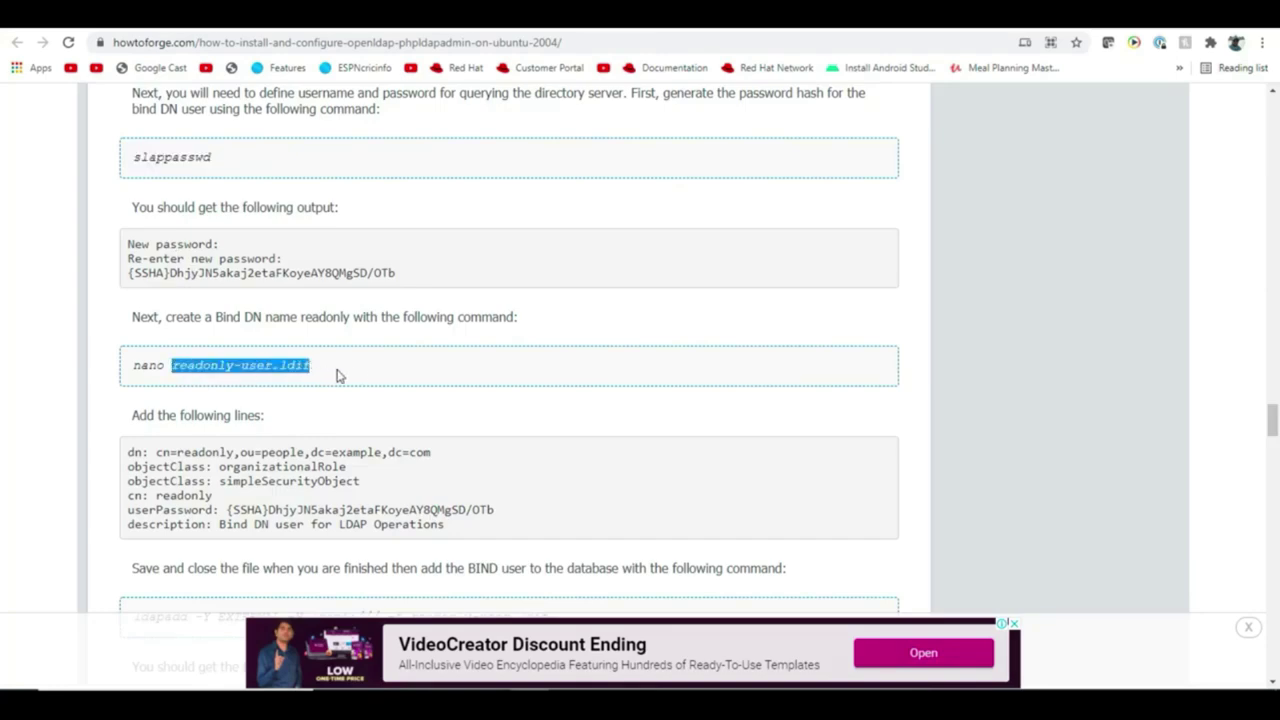
key("alt+Tab")
right_click(357, 375)
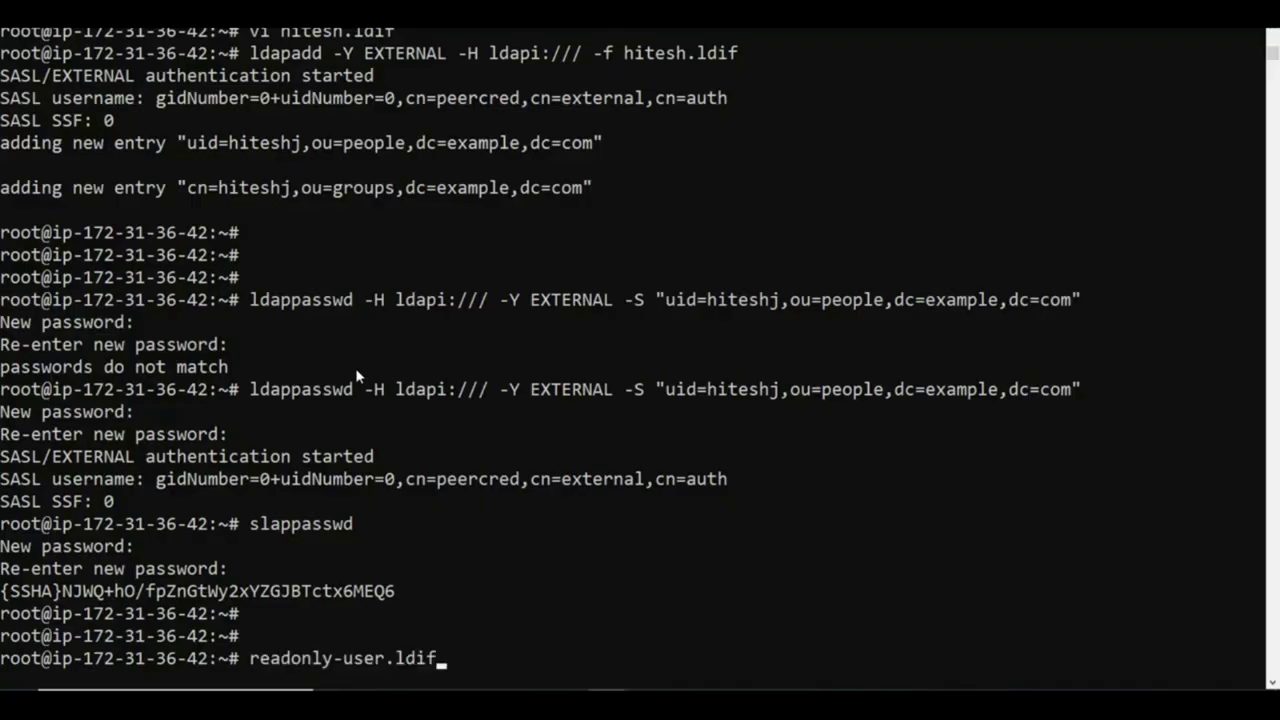
type("vi")
triple_click(170, 597)
key("ctrl+c")
right_click(170, 597)
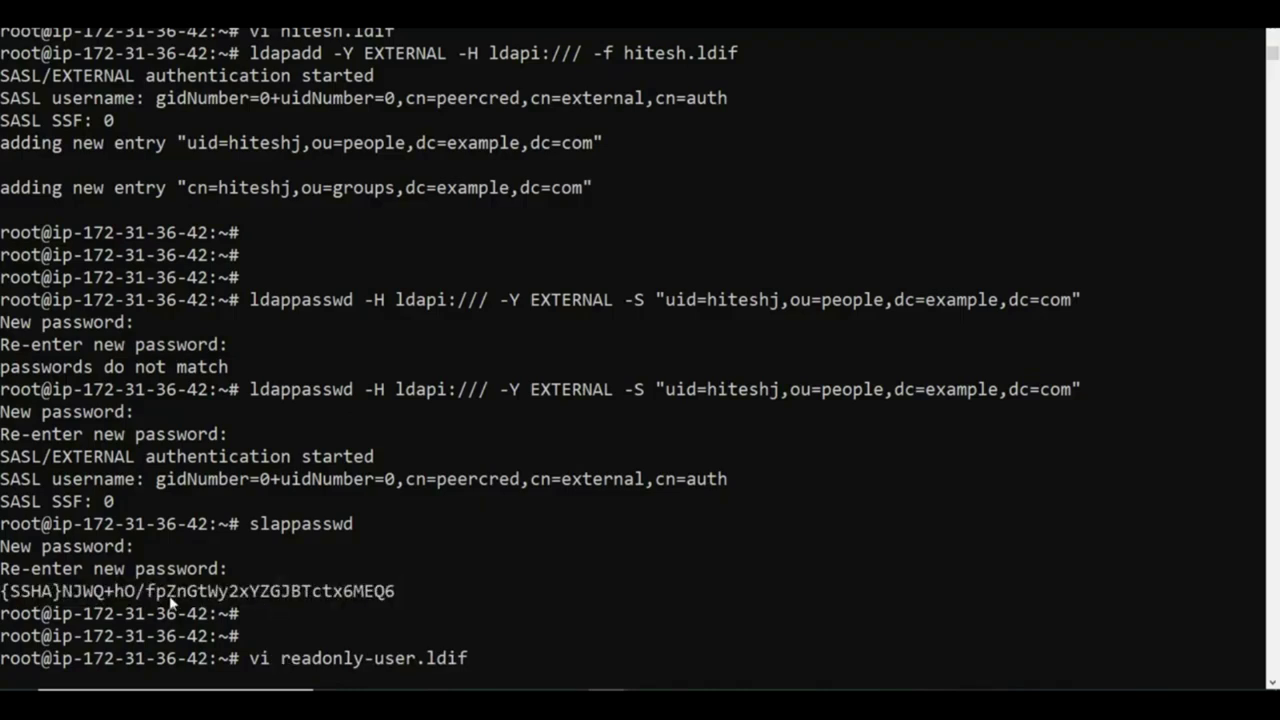
key("Return")
- Insert the SSHA hash and the guide's six cn=readonly LDIF lines into the file
key("i")
right_click(169, 597)
key("alt+Tab")
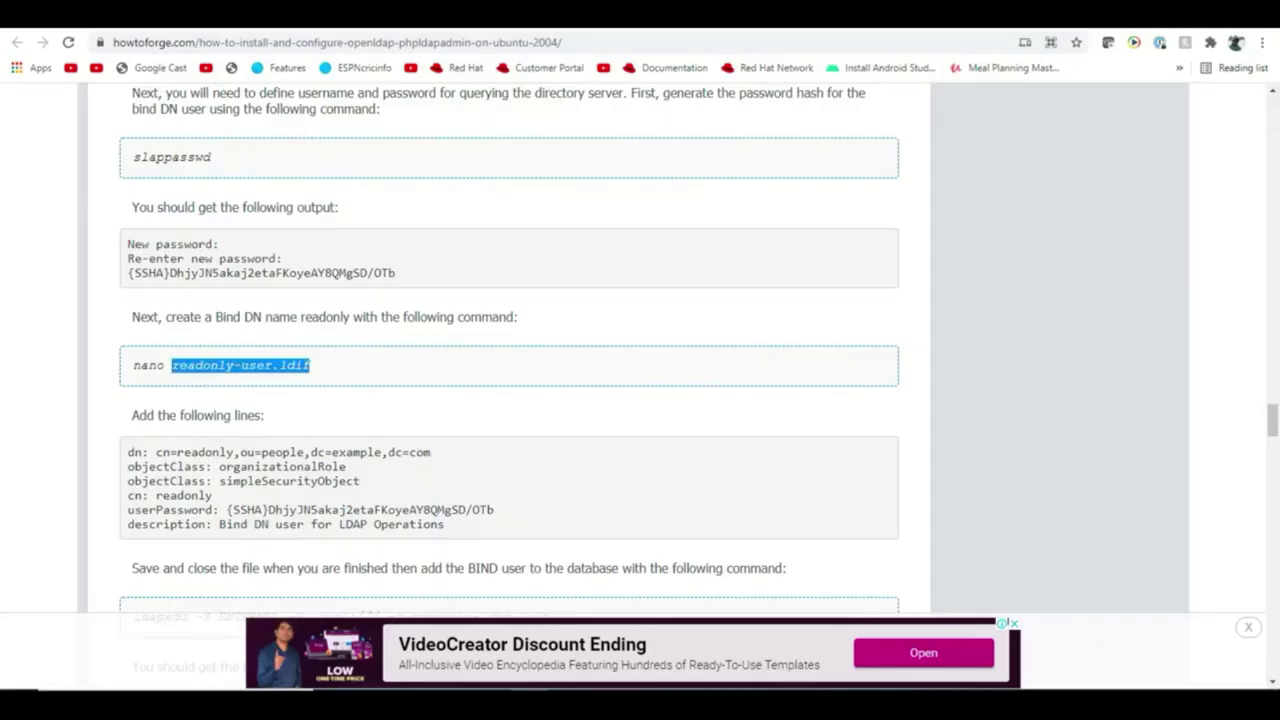
mouse_move(131, 457)
left_mouse_down()
mouse_move(503, 540)
mouse_move(126, 461)
left_mouse_up()
left_click(503, 543)
key("alt+Tab")
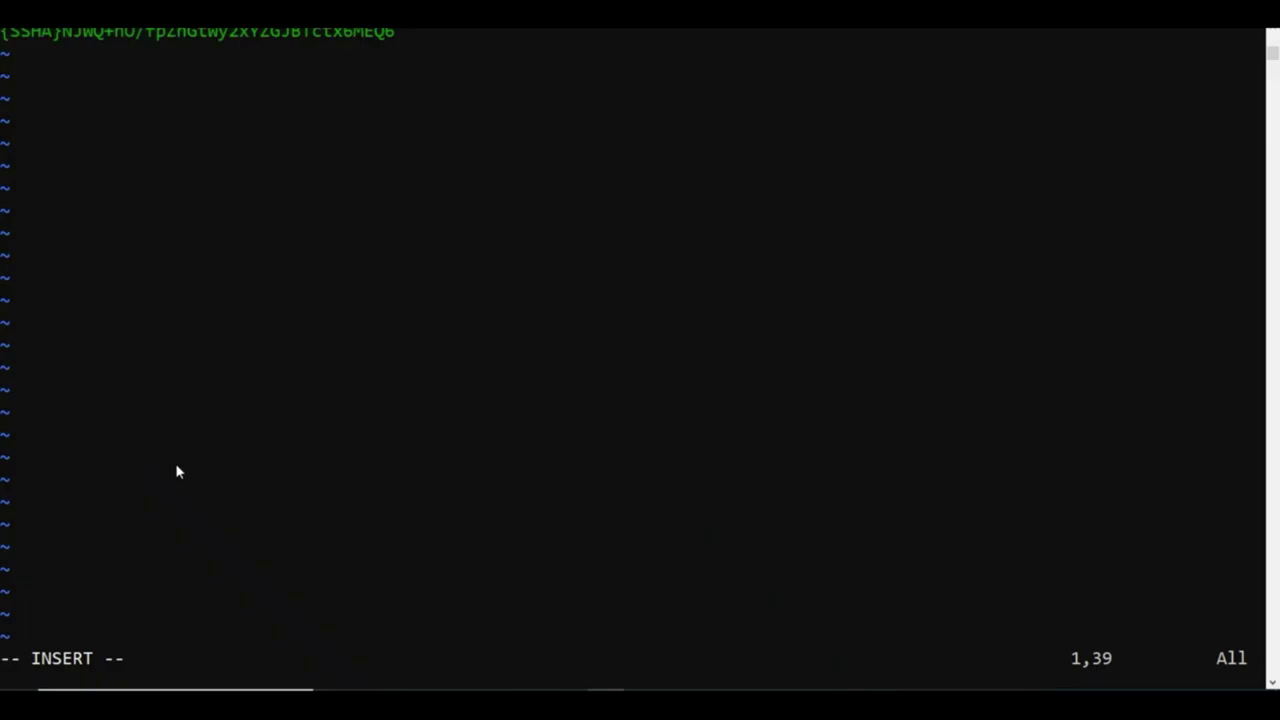
key("Return")
key("ctrl+shift+v")
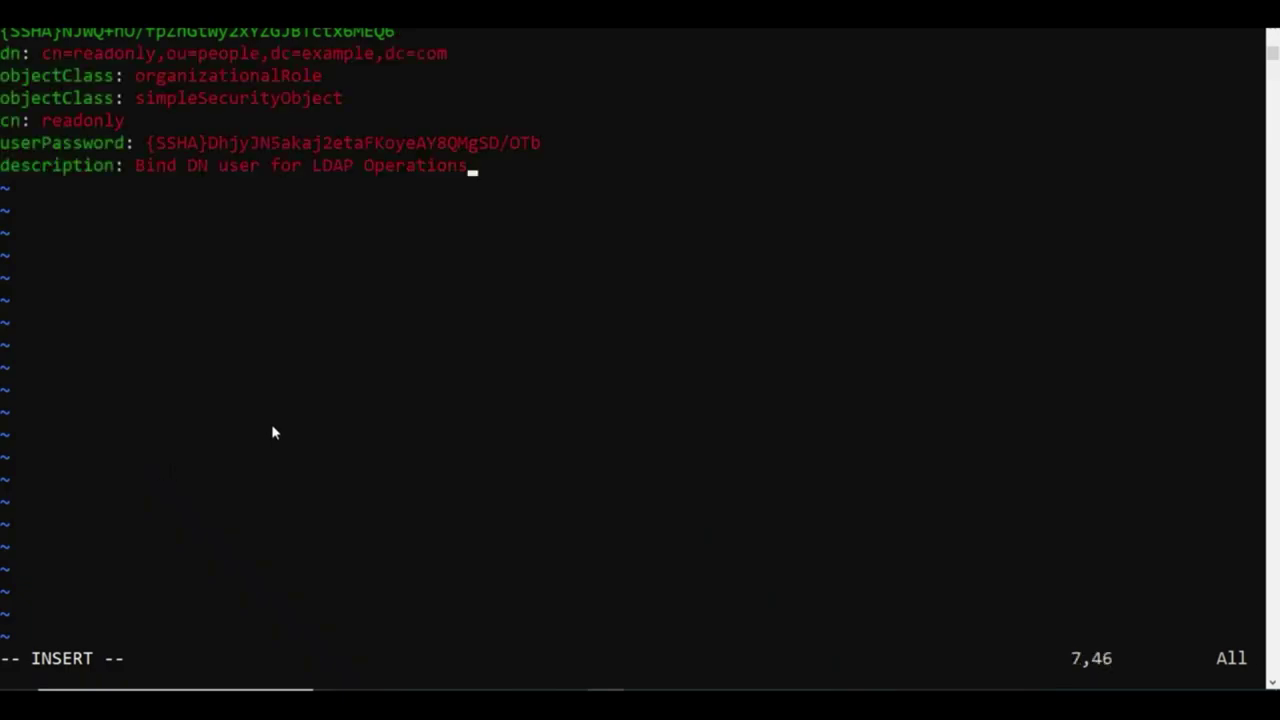
- Replace the sample userPassword value with the generated SSHA hash
key("Up")
key("Right")
key("Right")
key("Right")
key("Right")
key("Right")
key("Right")
key("Right")
key("BackSpace")
key("BackSpace")
key("BackSpace")
key("BackSpace")
key("BackSpace")
key("BackSpace")
key("BackSpace")
key("BackSpace")
key("BackSpace")
key("BackSpace")
key("BackSpace")
key("BackSpace")
key("BackSpace")
key("BackSpace")
key("BackSpace")
key("BackSpace")
key("BackSpace")
key("BackSpace")
key("BackSpace")
key("BackSpace")
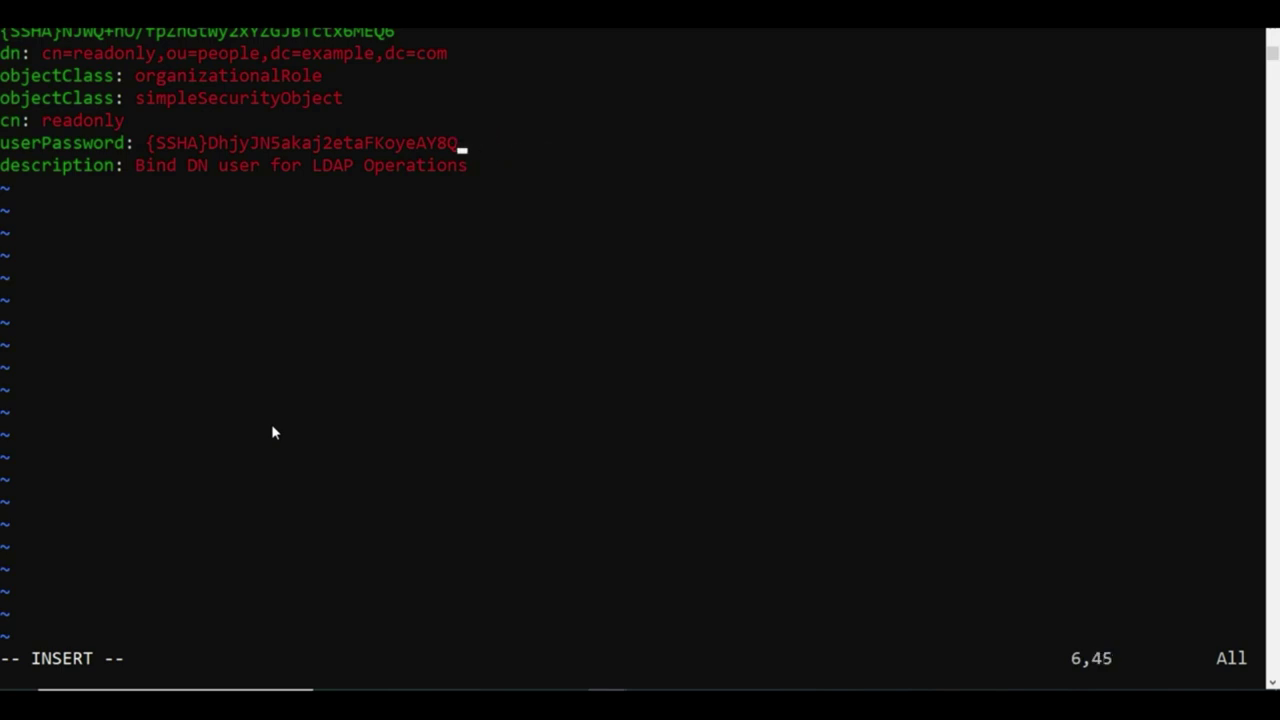
key("BackSpace")
key("BackSpace")
key("BackSpace")
key("BackSpace")
key("BackSpace")
key("BackSpace")
key("BackSpace")
key("BackSpace")
key("BackSpace")
key("BackSpace")
key("BackSpace")
key("BackSpace")
key("BackSpace")
key("BackSpace")
key("BackSpace")
key("BackSpace")
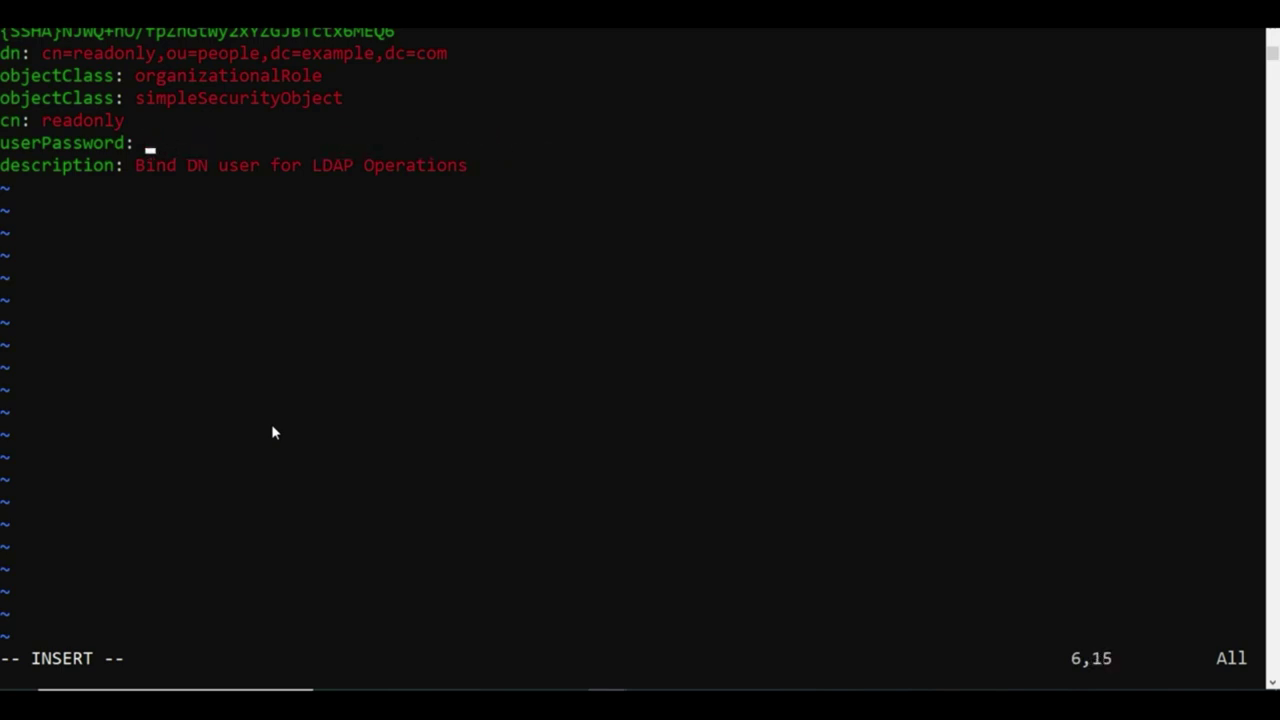
triple_click(221, 36)
right_click(221, 36)
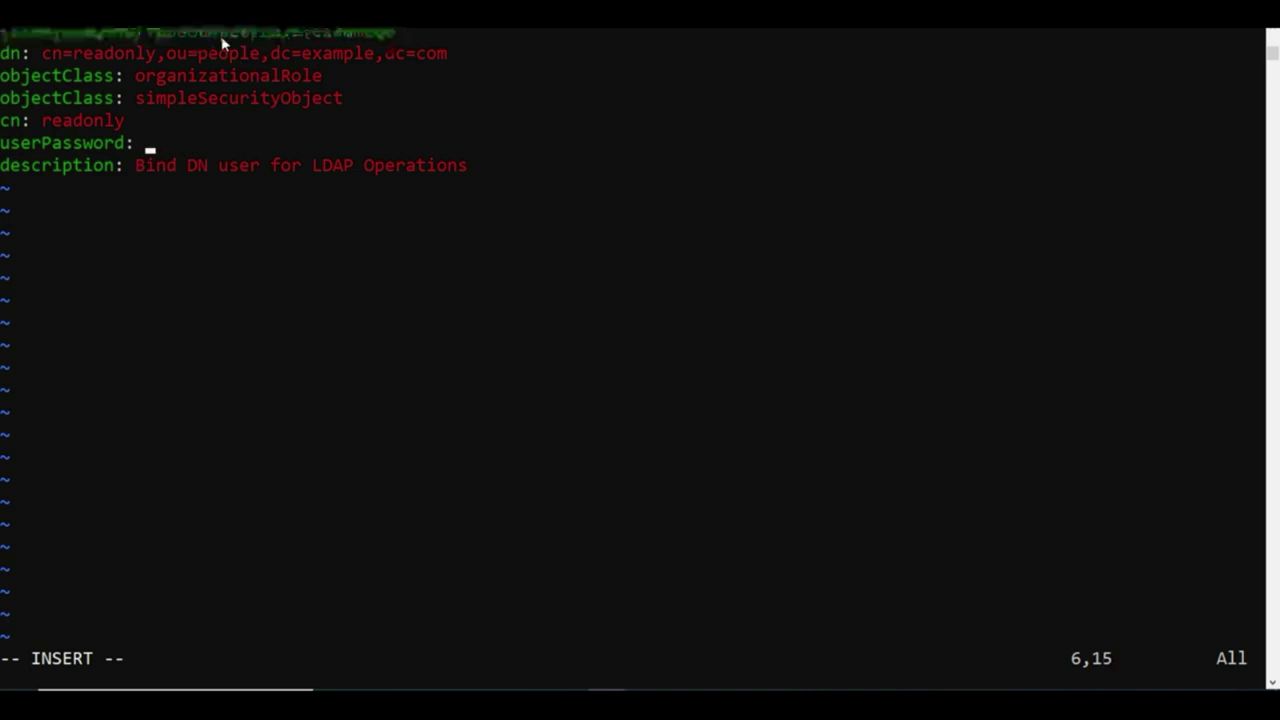
right_click(221, 36)
- Delete the leftover hash line at the top and save readonly-user.ldif with :wq!
key("Up")
key("Up")
key("Up")
key("Up")
key("Up")
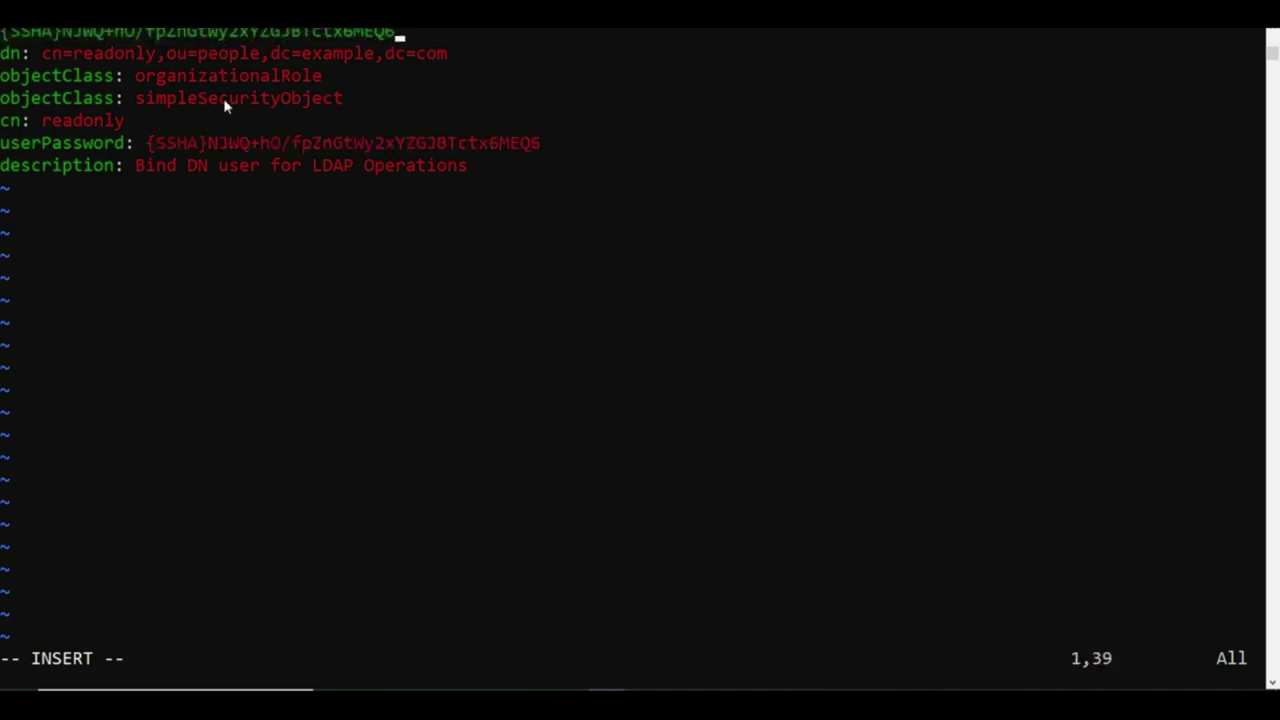
key("Escape")
key("d")
key("d")
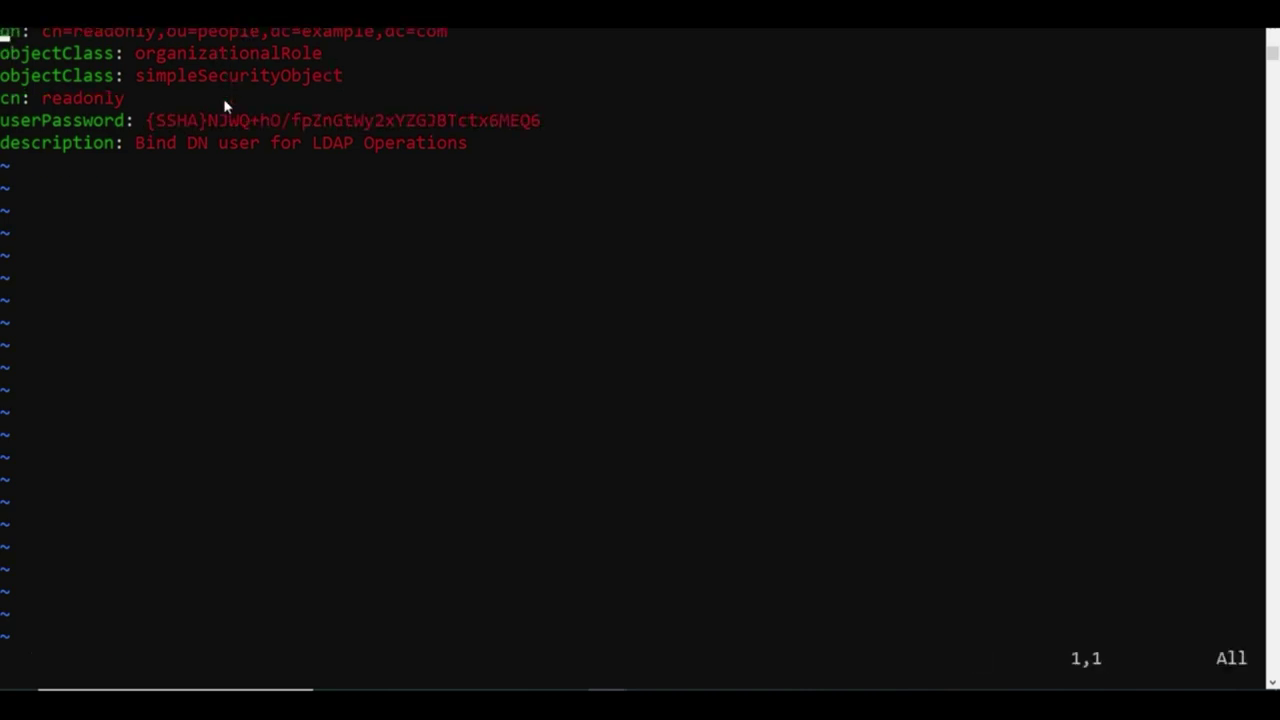
type(":wq!")
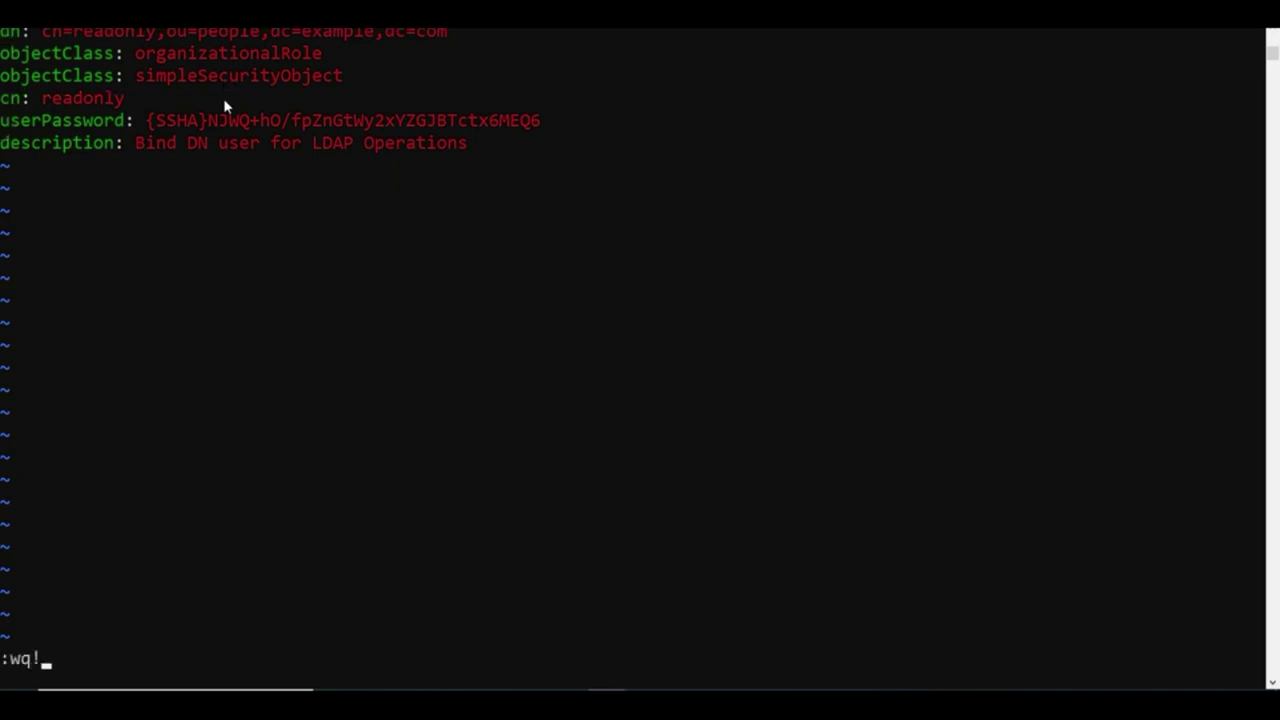
key("Return")
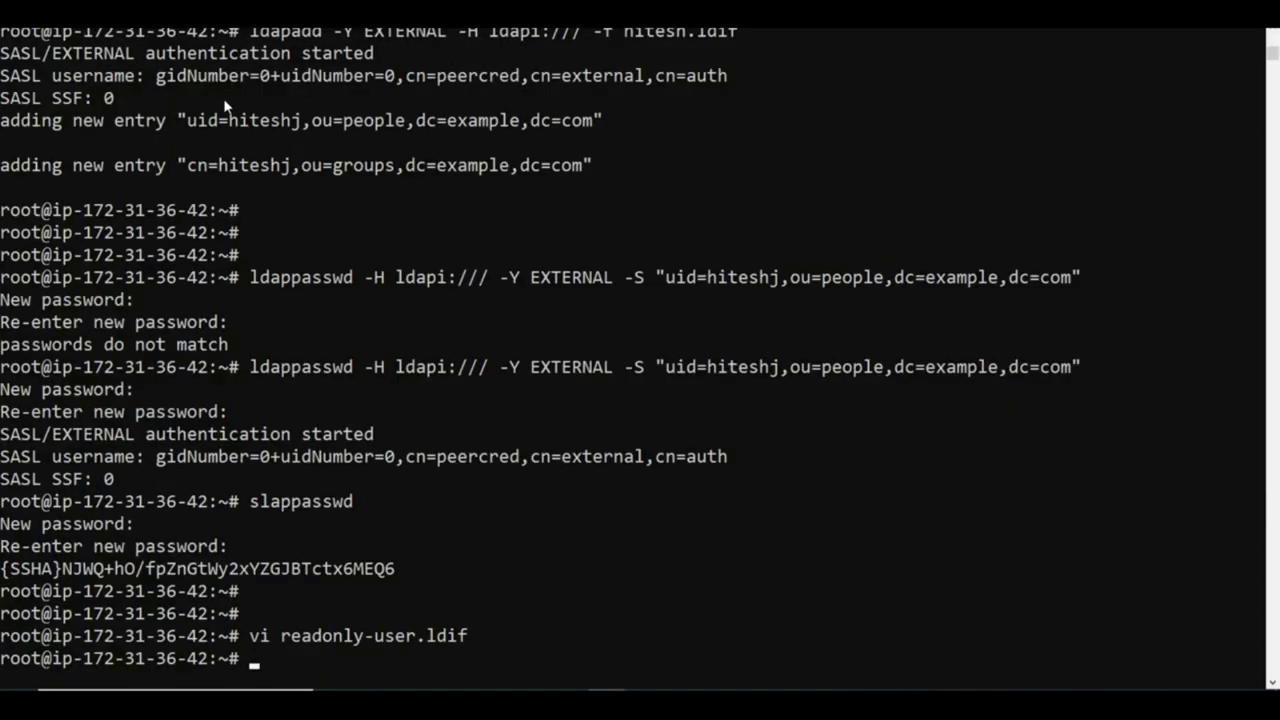
key("alt+Tab")
- Run ldapadd -Y EXTERNAL -H ldapi:/// -f readonly-user.ldif to add the readonly user
scroll(258, 389, "down", 3)
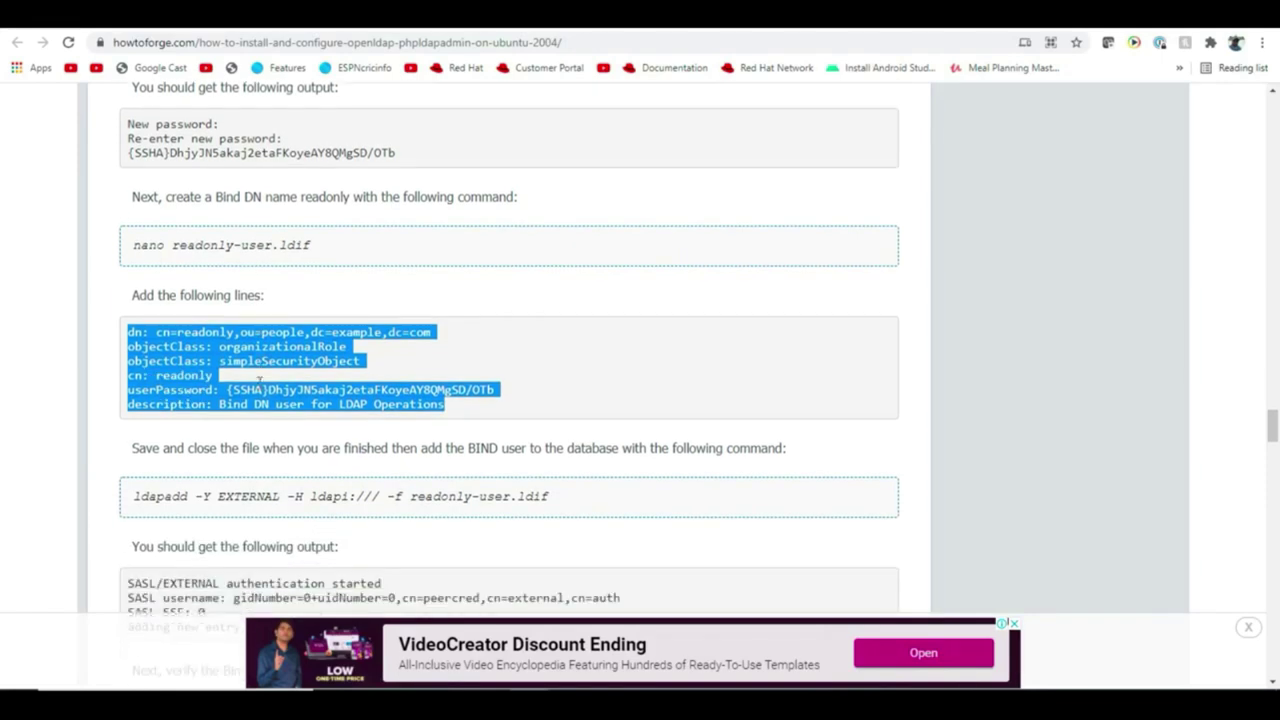
triple_click(429, 330)
key("ctrl+c")
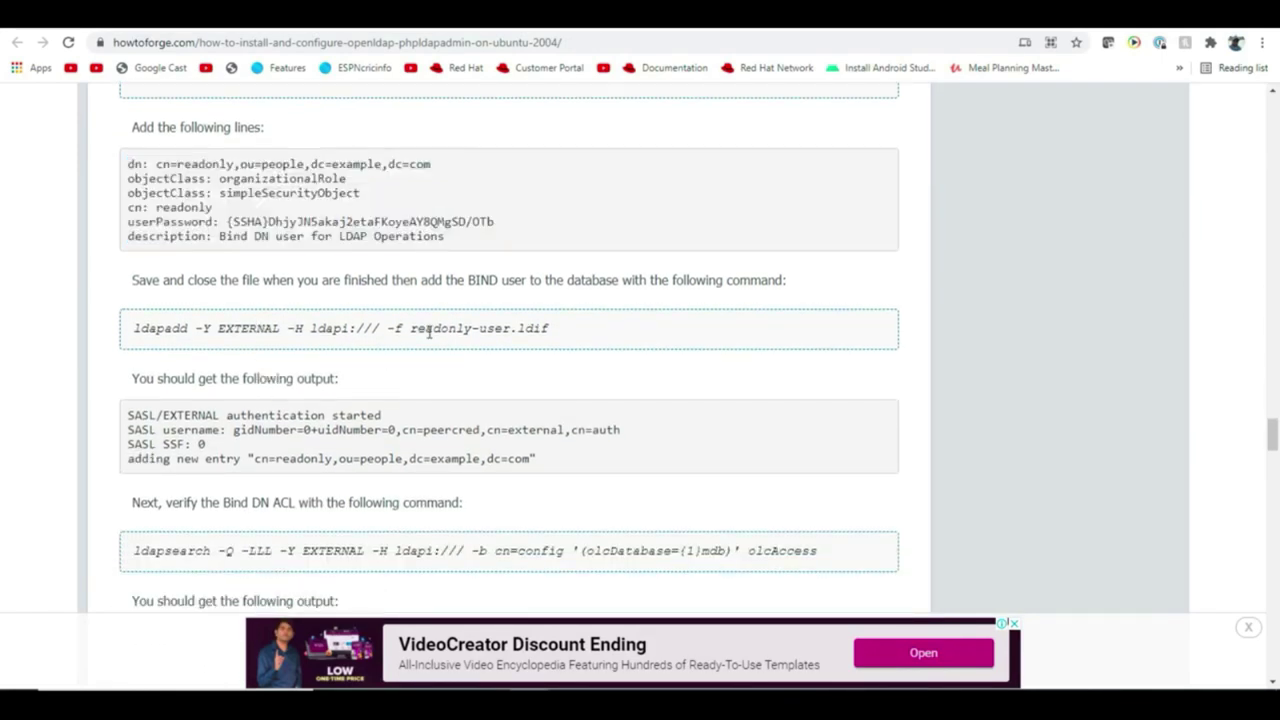
key("alt+Tab")
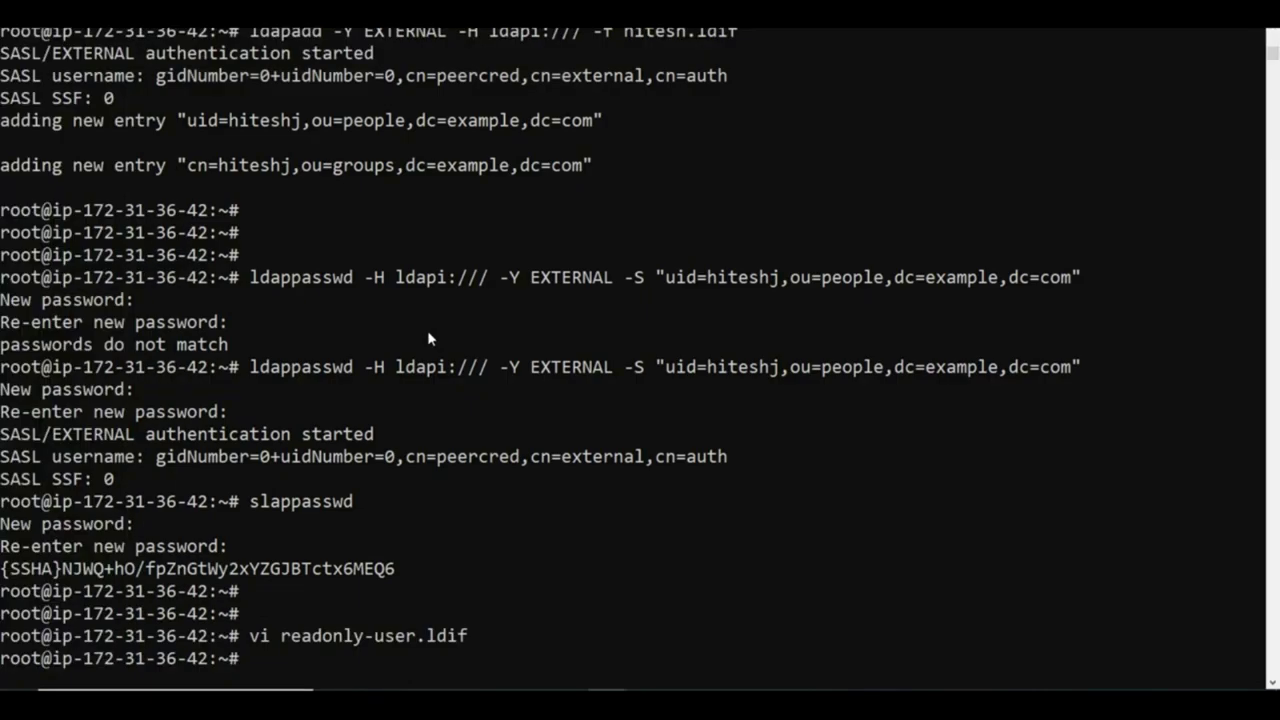
right_click(427, 330)
key("alt+Tab")
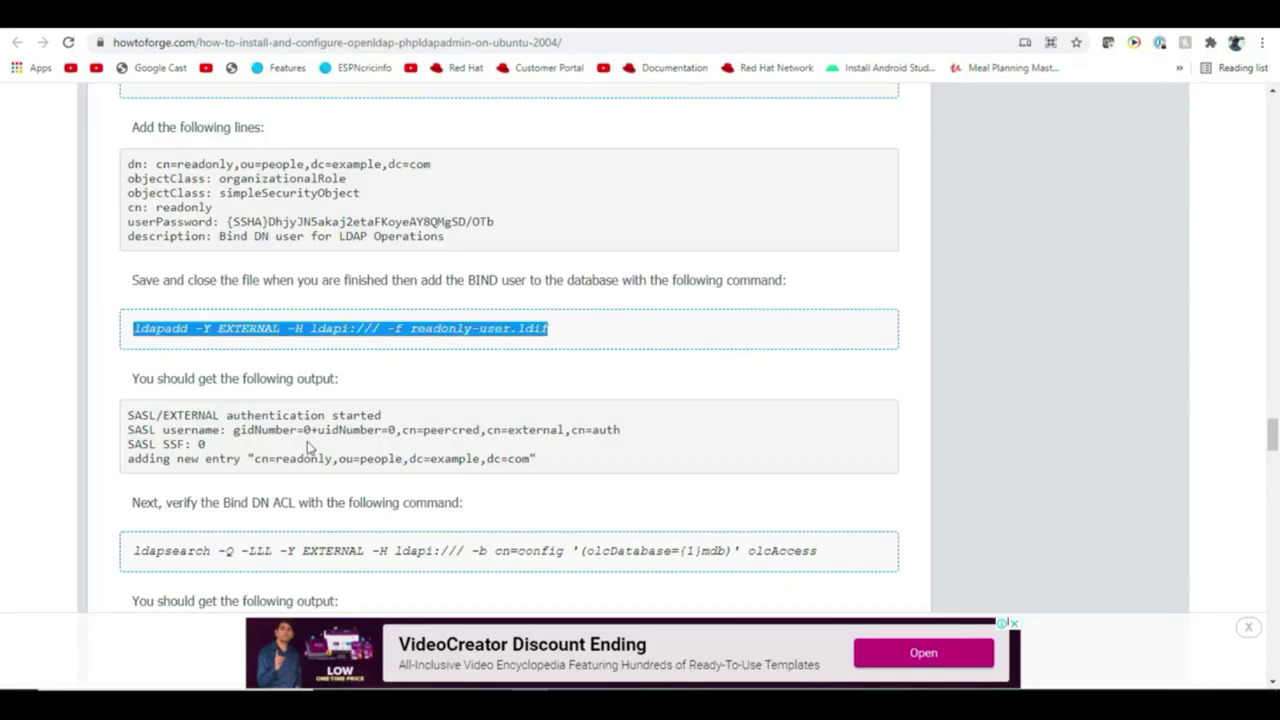
- Run the tutorial's ldapsearch olcAccess command to confirm cn=readonly has read access
scroll(245, 435, "down", 2)
scroll(245, 435, "down", 4)
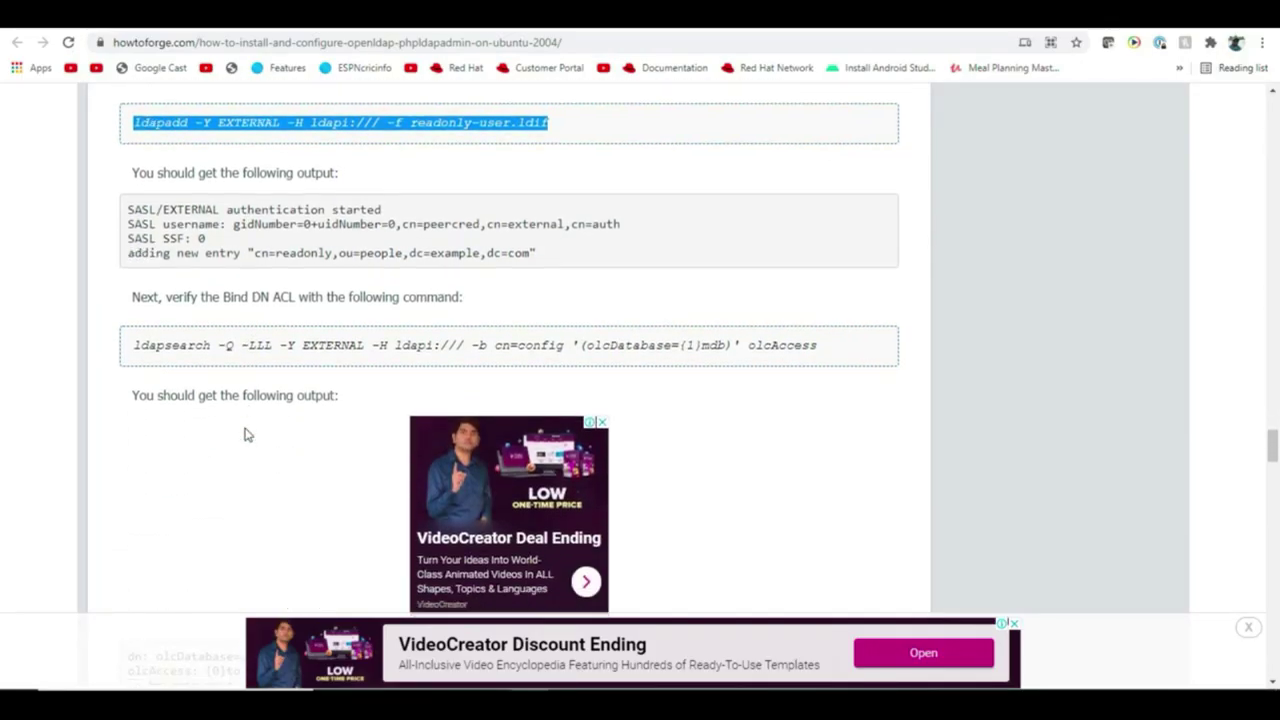
triple_click(381, 261)
key("ctrl+c")
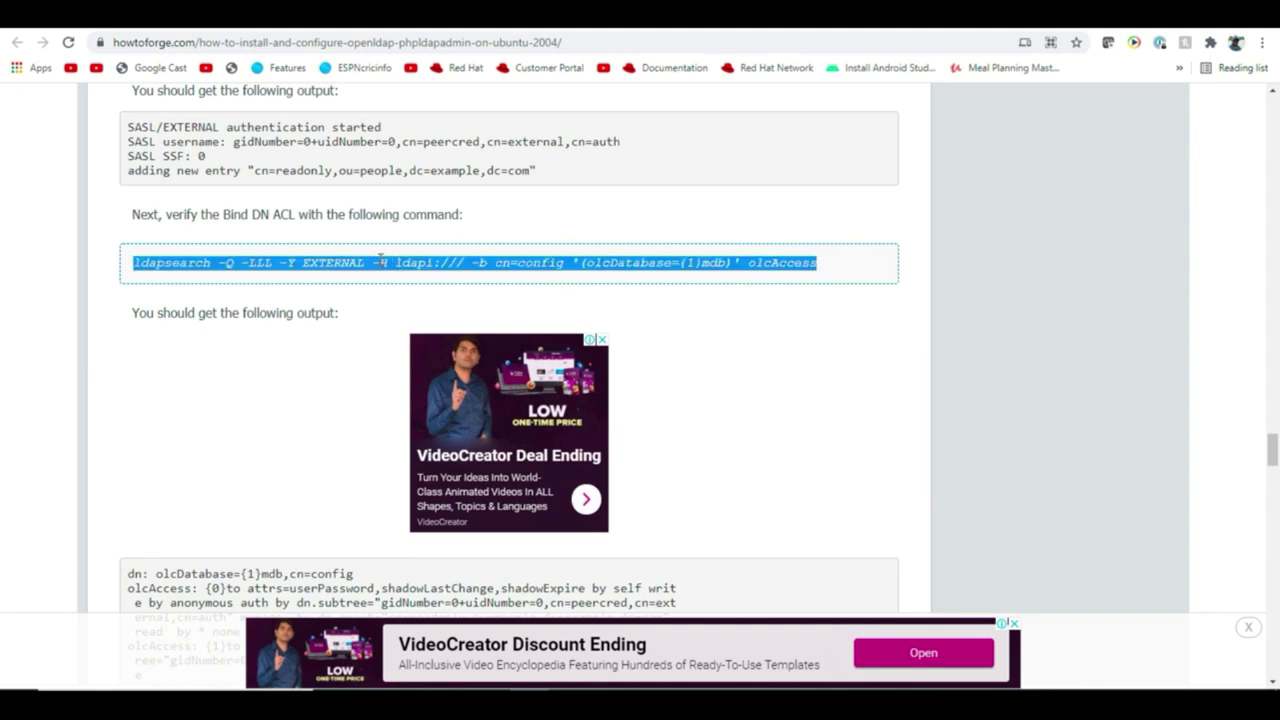
key("alt+Tab")
right_click(380, 262)
key("Return")
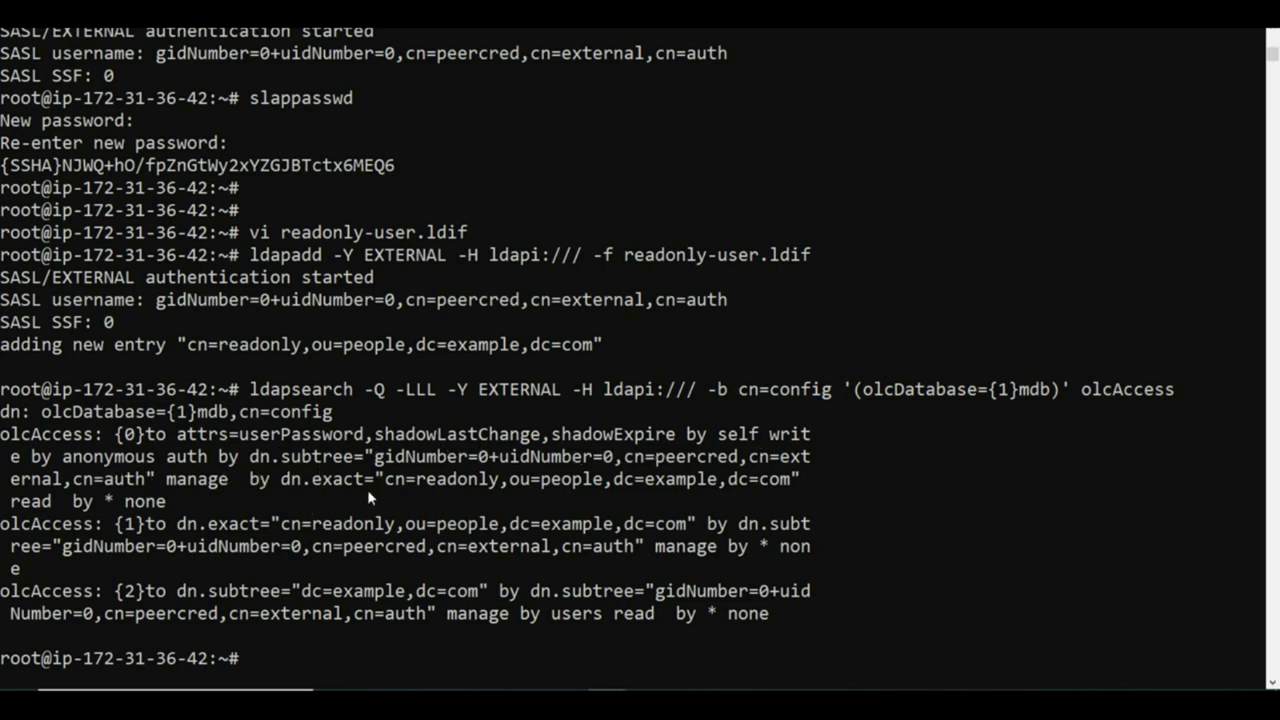
key("alt+Tab")
scroll(392, 530, "down", 3)
scroll(392, 530, "down", 5)
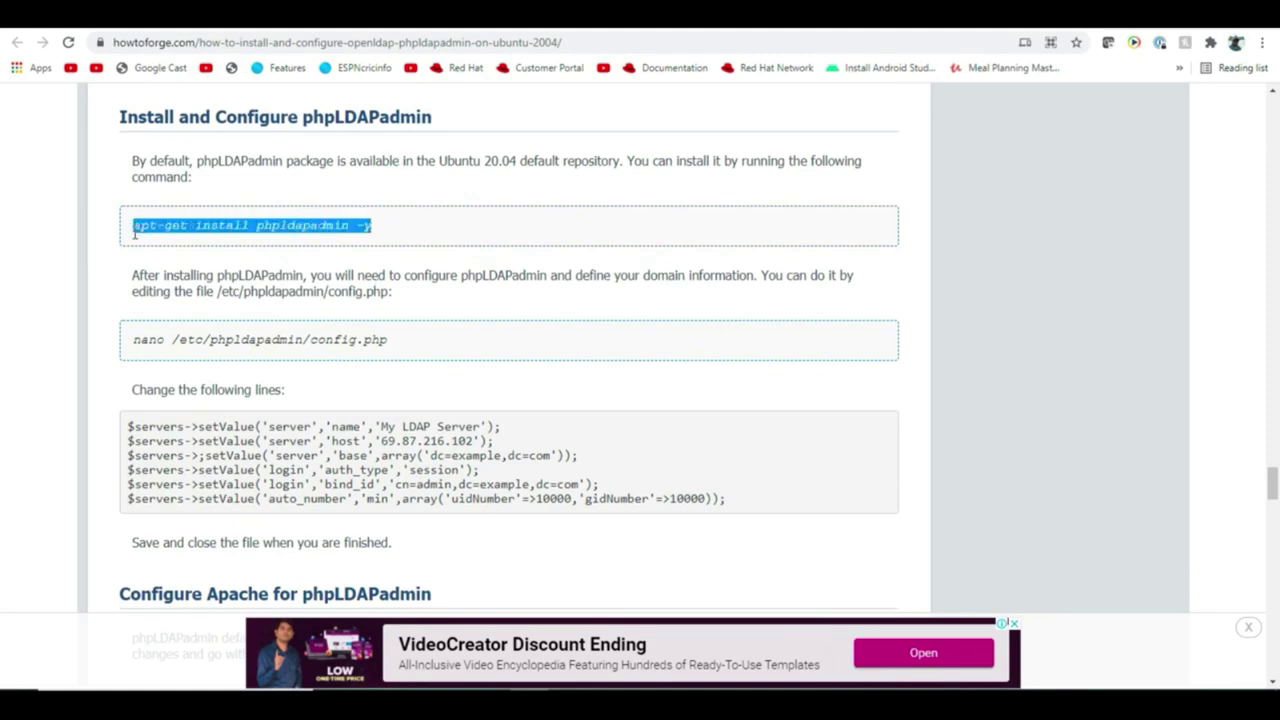
- Install phpldapadmin with apt-get and paste the /etc/phpldapadmin/config.php path at the prompt
key("alt+Tab")
right_click(316, 258)
key("Return")
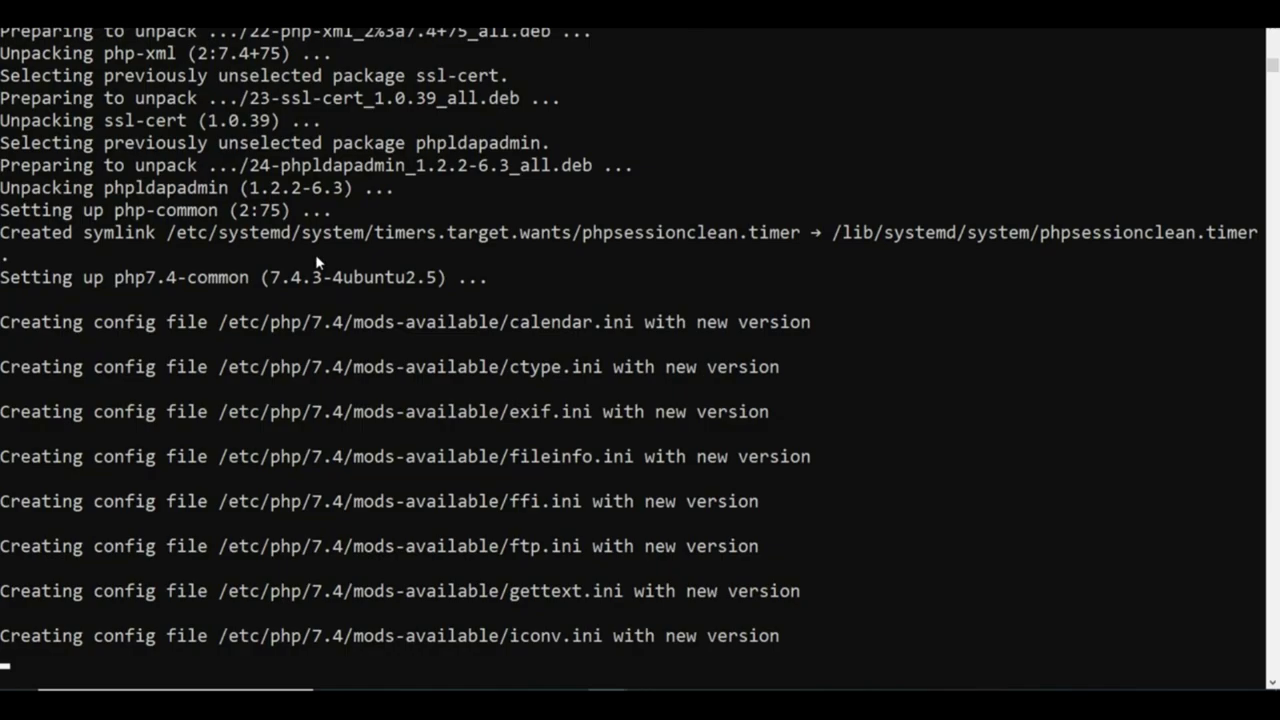
key("alt+Tab")
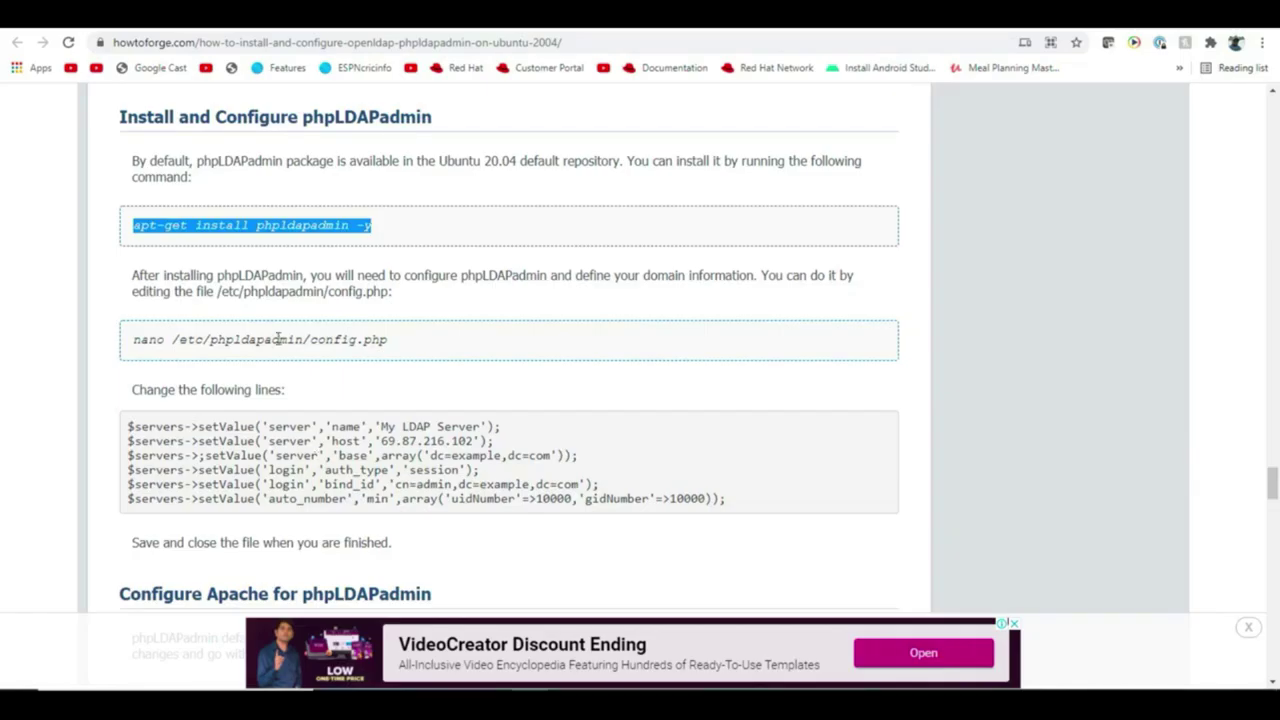
mouse_move(181, 341)
left_mouse_down()
mouse_move(403, 343)
mouse_move(174, 337)
left_mouse_up()
key("ctrl+c")
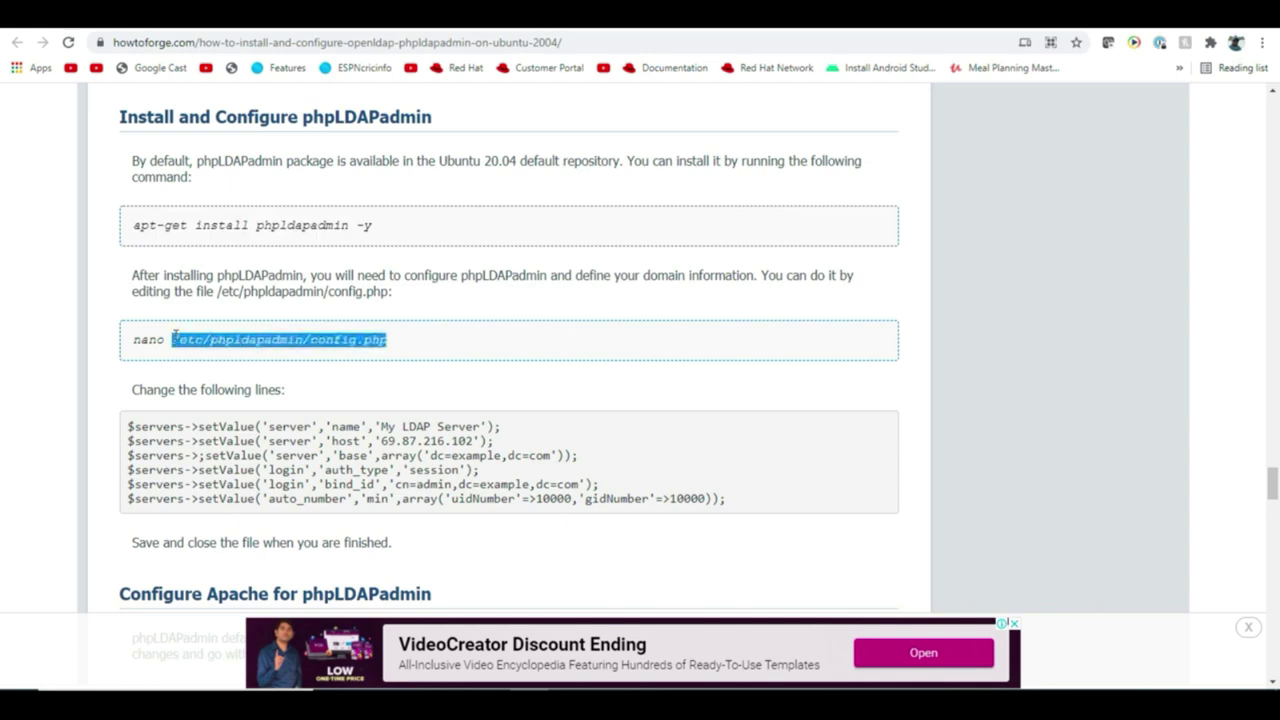
key("alt+Tab")
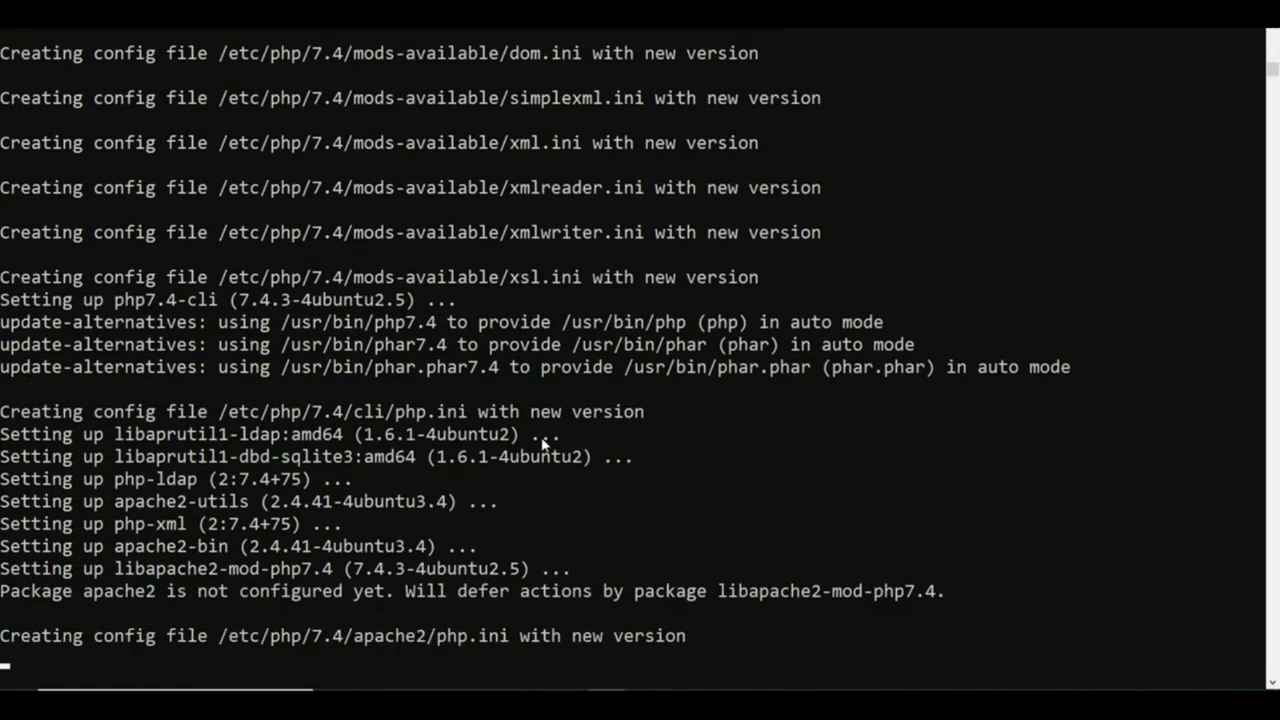
key("alt+Tab")
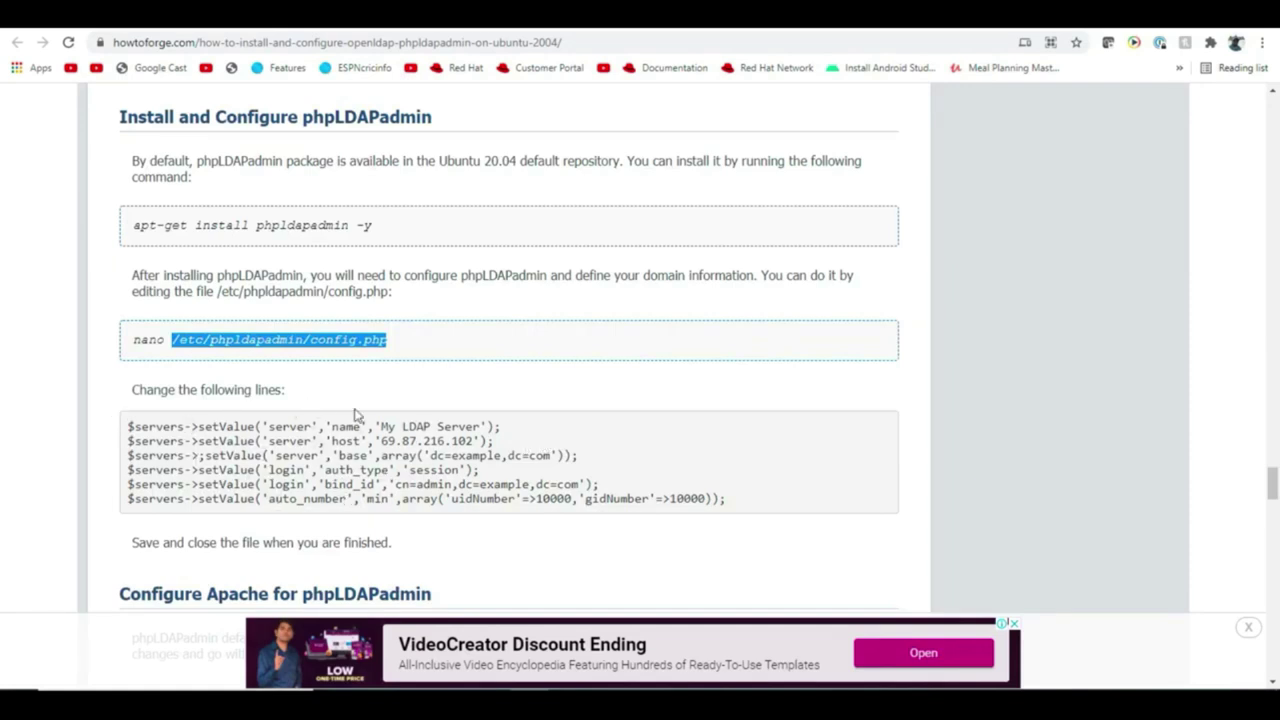
key("alt+Tab")
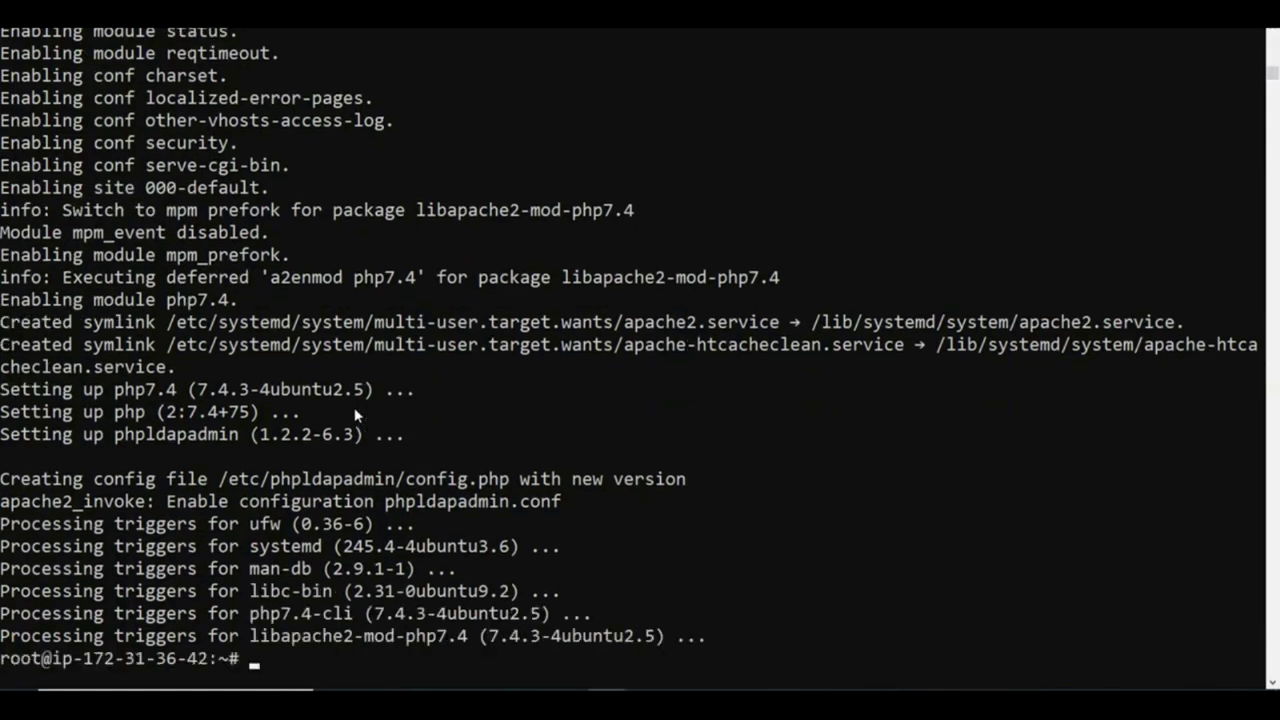
right_click(354, 411)
- Open /etc/phpldapadmin/config.php in vi and move to the server host line
key("Home")
type("vi")
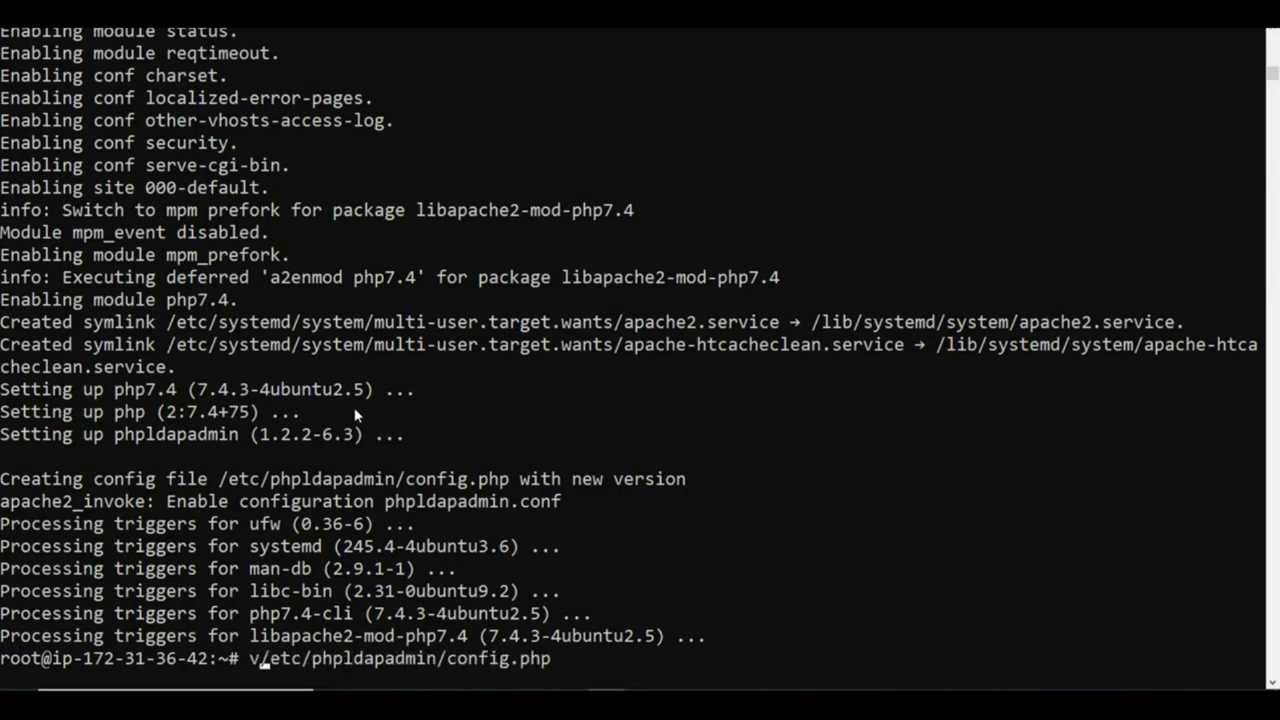
key("Return")
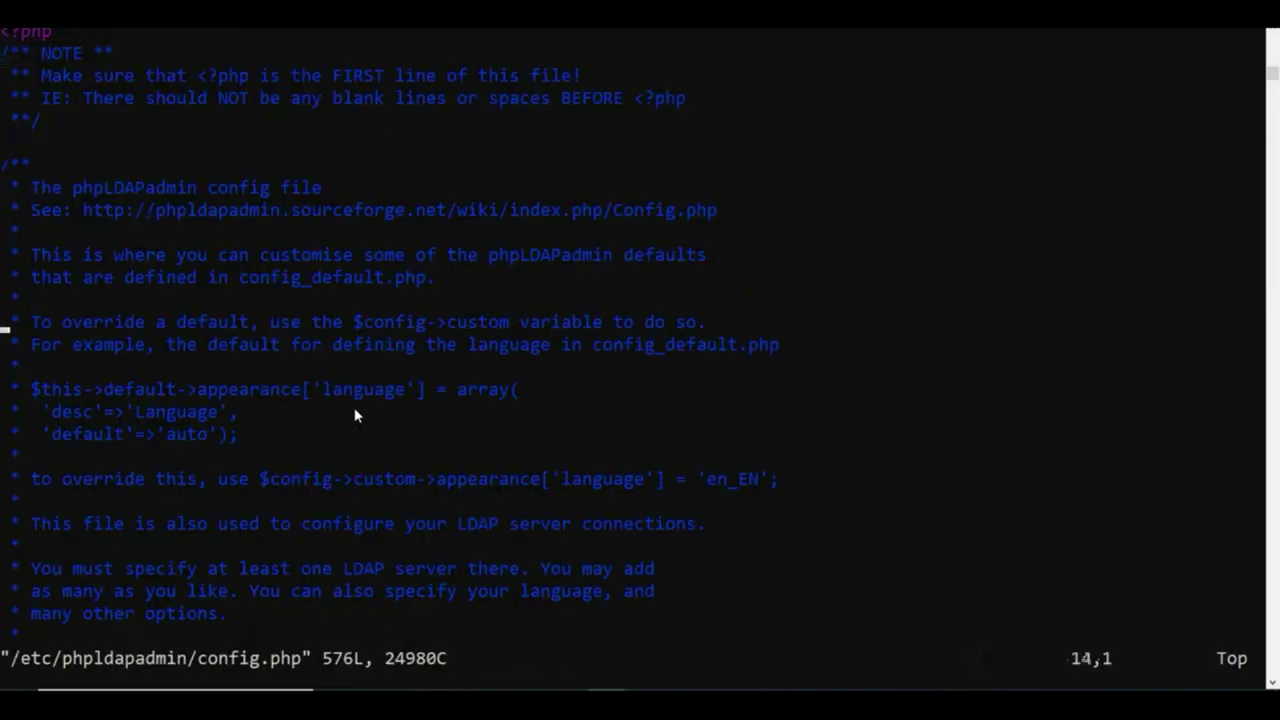
key("Down")
key("Down")
key("Down")
key("Down")
key("Down")
key("Down")
key("Down")
key("Down")
key("Down")
key("Down")
key("Down")
key("Down")
key("Down")
key("Down")
key("Down")
key("Down")
key("Down")
key("Down")
key("Down")
key("Down")
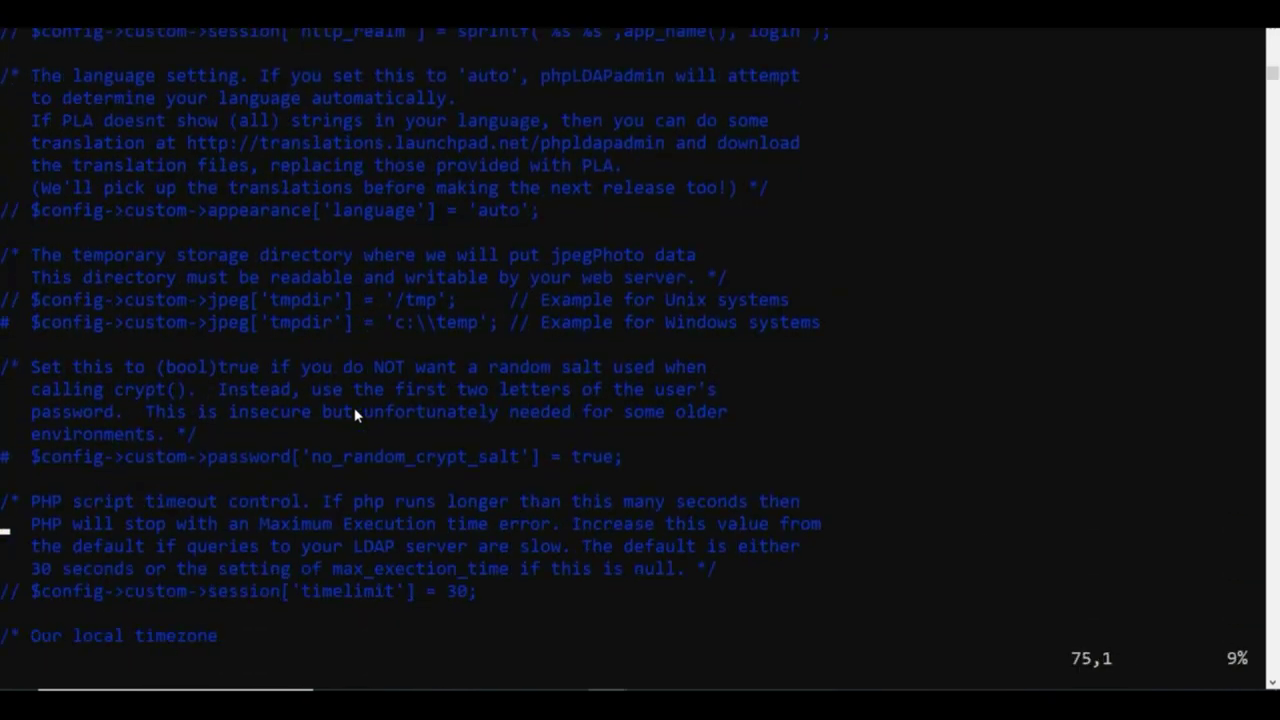
key("Down")
key("Down")
key("Down")
key("Down")
key("Down")
key("Down")
key("Down")
key("Down")
key("Down")
key("Down")
key("Down")
key("Down")
key("Down")
key("Down")
key("Down")
key("Down")
key("Down")
key("Down")
key("Down")
key("Down")
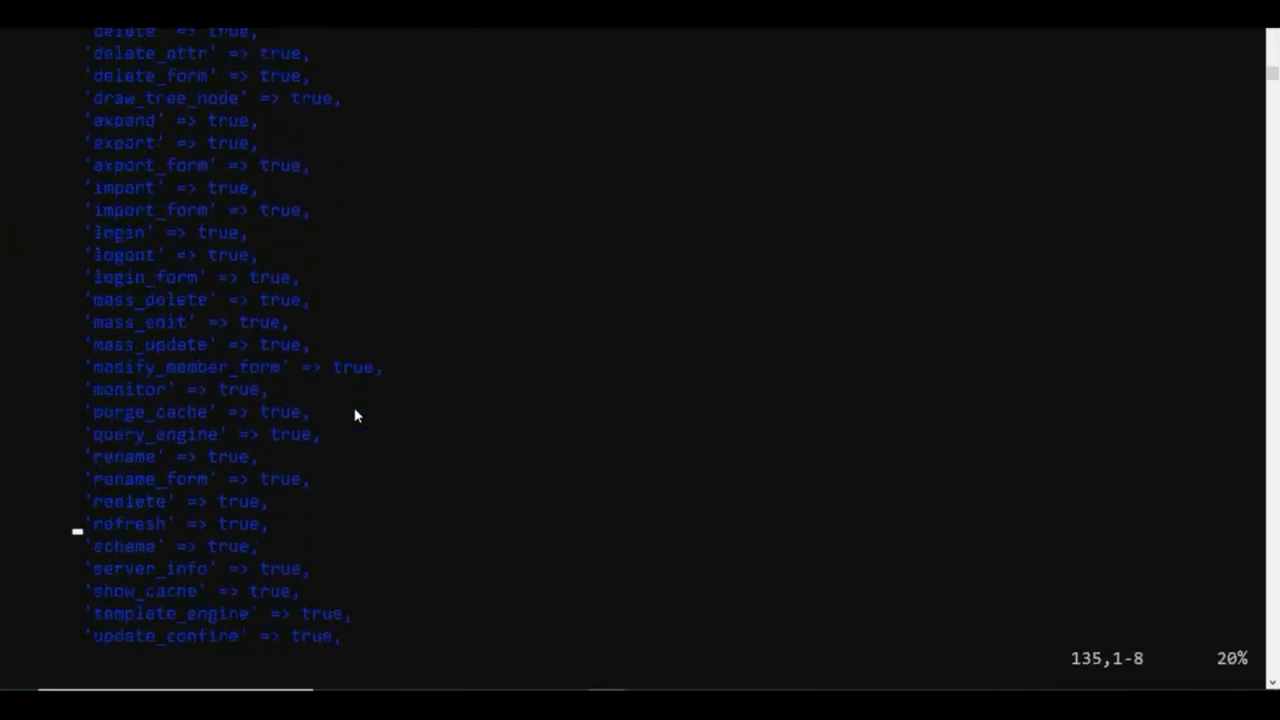
key("Down")
key("Down")
key("Down")
key("Down")
key("Down")
key("Down")
key("Down")
key("Down")
key("Down")
key("Down")
key("Down")
key("Down")
key("Down")
key("Down")
key("Down")
key("Down")
key("Down")
key("Down")
key("Down")
key("Down")
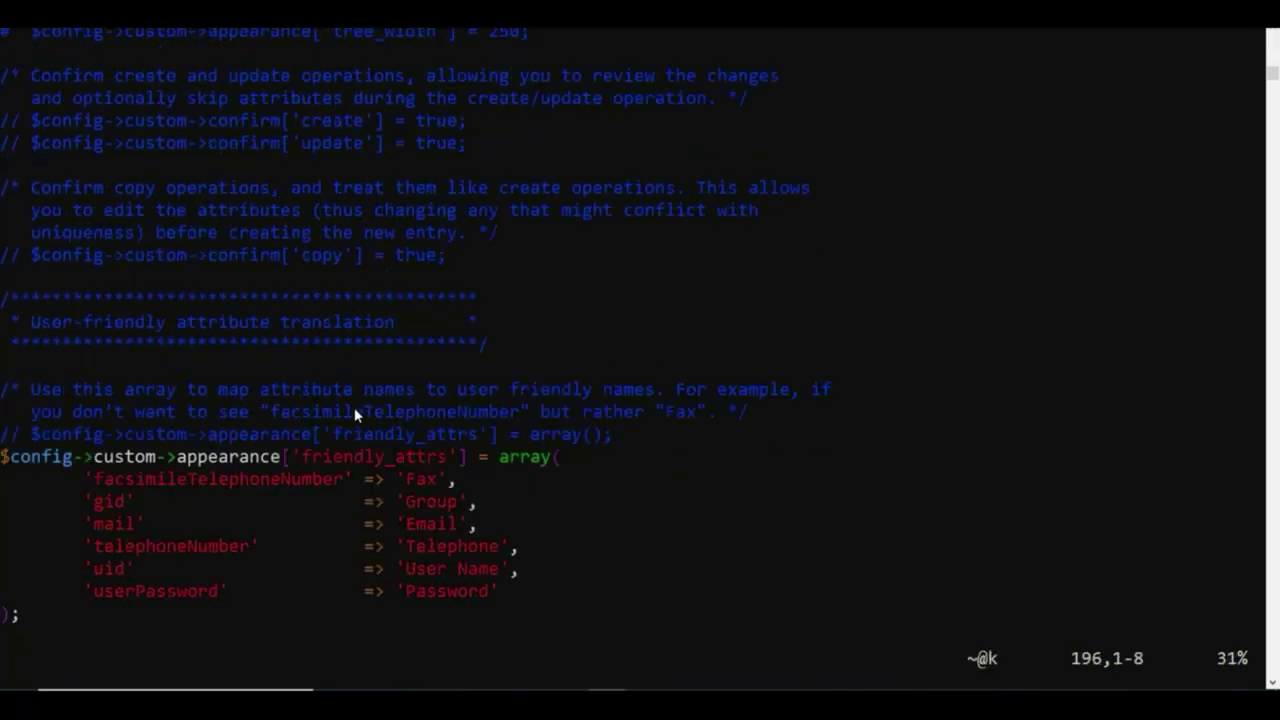
key("Down")
key("Down")
key("Down")
key("Down")
key("Down")
key("Down")
key("Down")
key("Down")
key("Down")
key("Down")
key("Down")
key("Down")
key("Down")
key("Down")
key("Down")
key("Down")
key("Down")
key("Down")
key("Down")
key("Down")
key("Down")
key("Down")
key("Down")
key("Down")
key("Down")
key("Down")
key("Down")
key("Down")
key("Down")
key("Down")
key("Down")
key("Down")
key("Down")
key("Down")
key("Down")
key("Down")
key("Down")
key("Down")
key("Down")
key("Down")
key("Down")
key("Down")
key("Down")
key("Down")
key("Down")
key("Down")
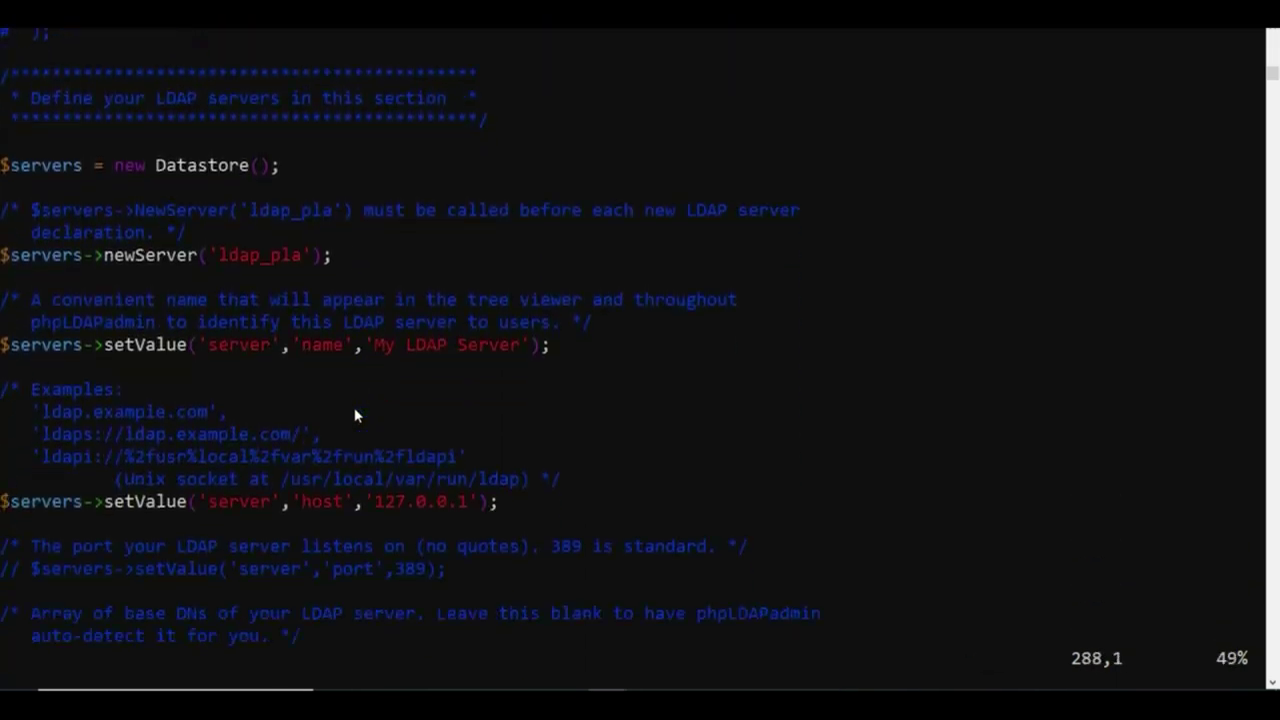
key("Right")
key("Right")
key("Right")
key("Right")
key("Right")
key("Right")
key("Right")
key("Right")
key("Right")
key("Right")
key("Right")
key("Right")
key("Right")
key("Right")
key("Right")
key("Right")
key("Right")
key("Right")
key("Right")
key("Right")
key("Down")
key("Down")
key("Down")
key("Down")
key("Down")
key("Down")
key("Down")
key("Left")
key("Right")
- Replace the host value 127.0.0.1 with the instance's public IPv4 address 65.2.31.31
key("i")
key("BackSpace")
key("BackSpace")
key("BackSpace")
key("BackSpace")
key("BackSpace")
key("BackSpace")
key("BackSpace")
key("BackSpace")
key("BackSpace")
key("alt+Tab")
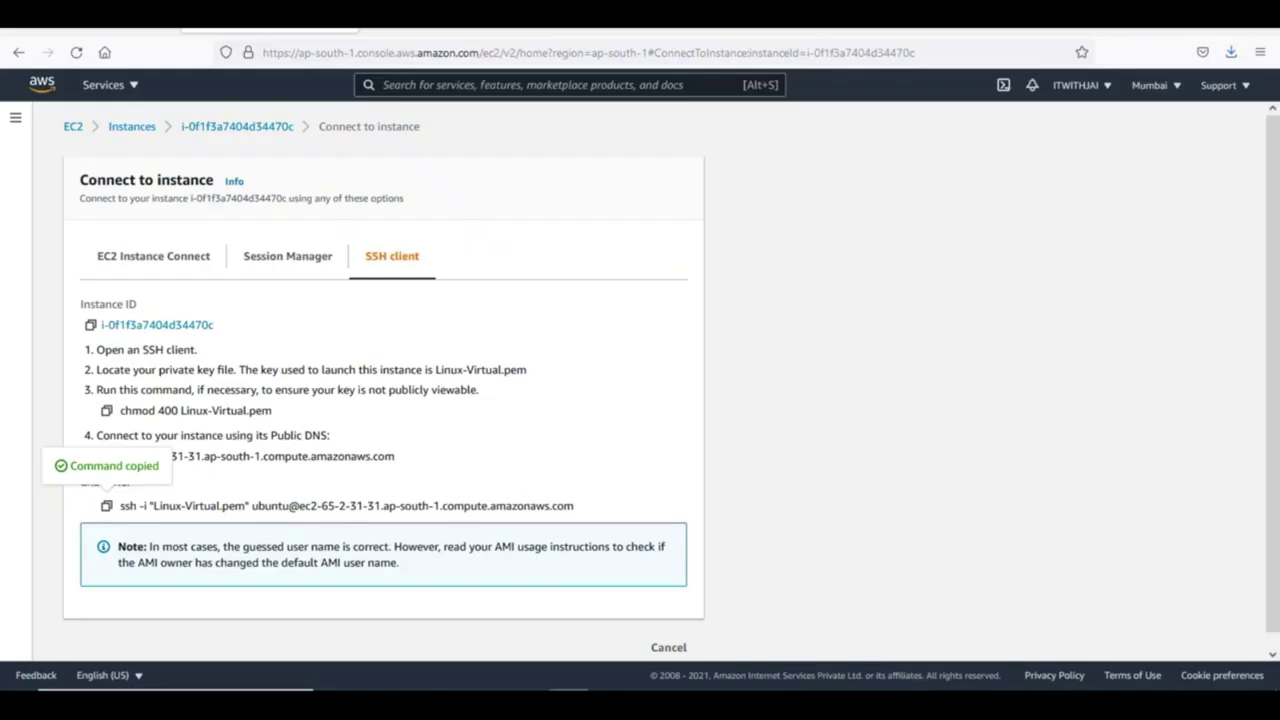
left_click(143, 128)
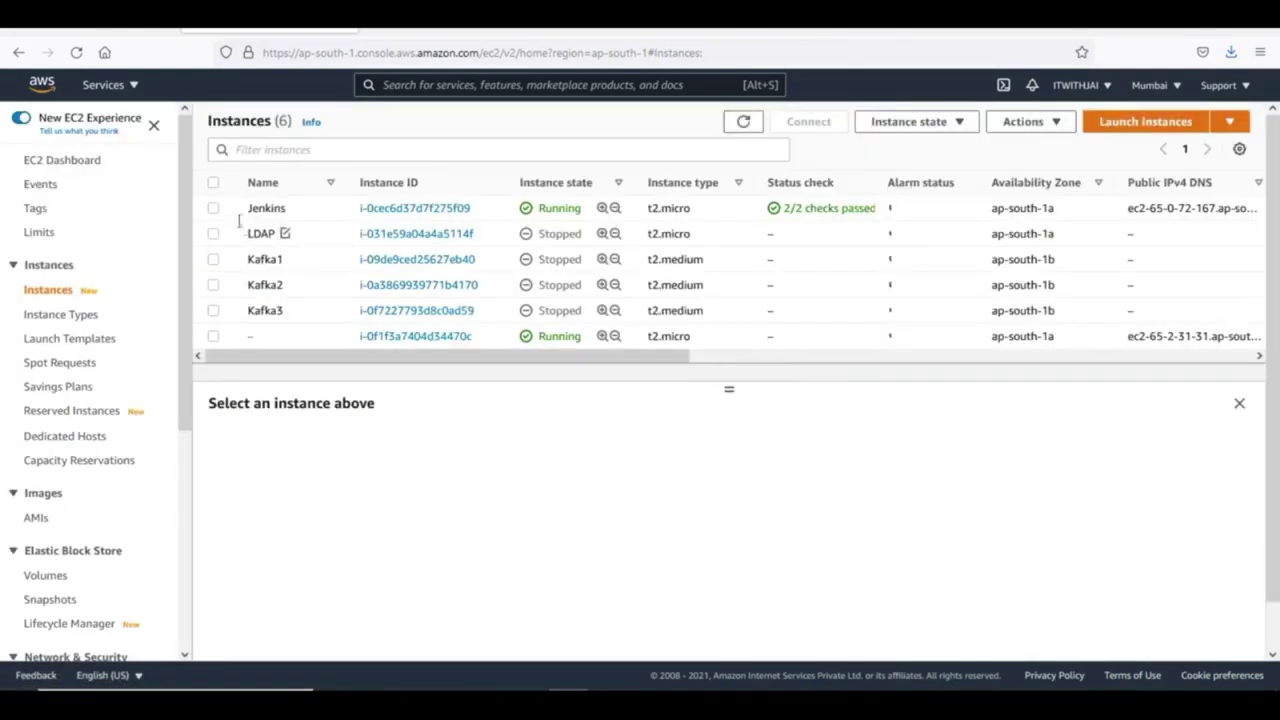
left_click(213, 337)
left_click(570, 549)
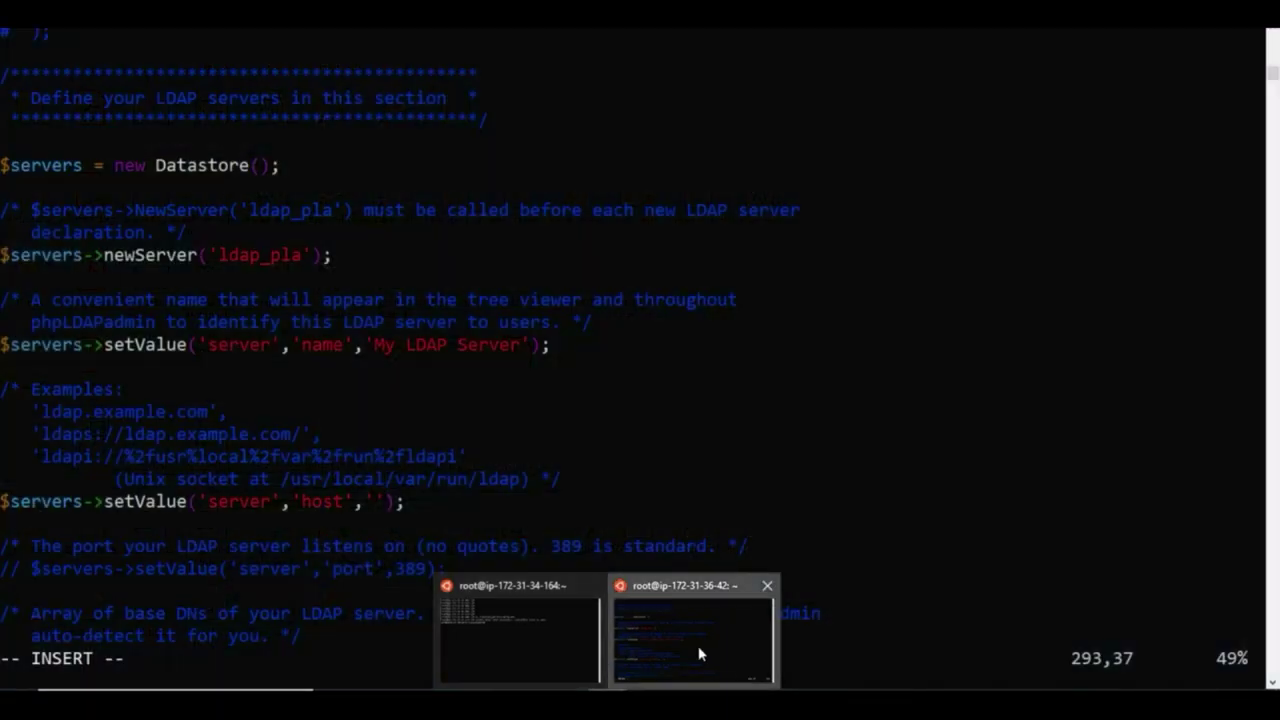
left_click(700, 654)
key("ctrl+v")
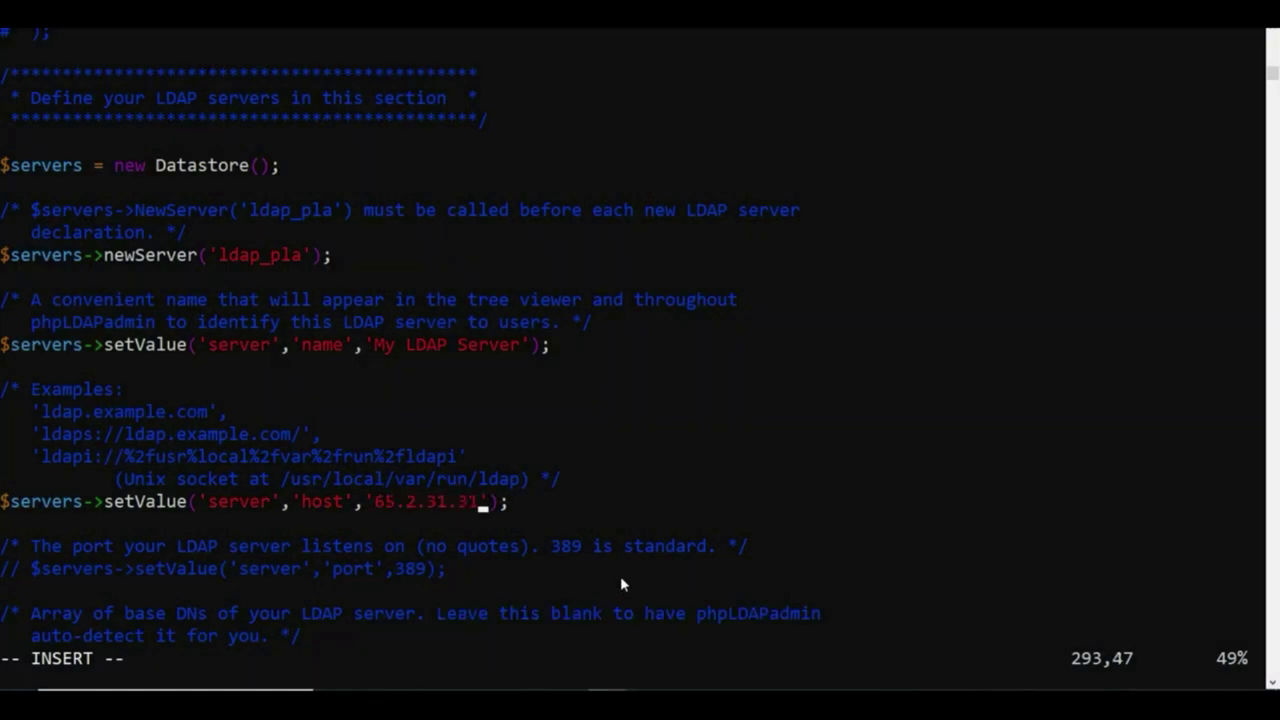
- Save the edited config.php with :w and return to the shell prompt
key("Escape")
key("Down")
key("Down")
key("Down")
key("Down")
key("Down")
key("Down")
key("Down")
key("Down")
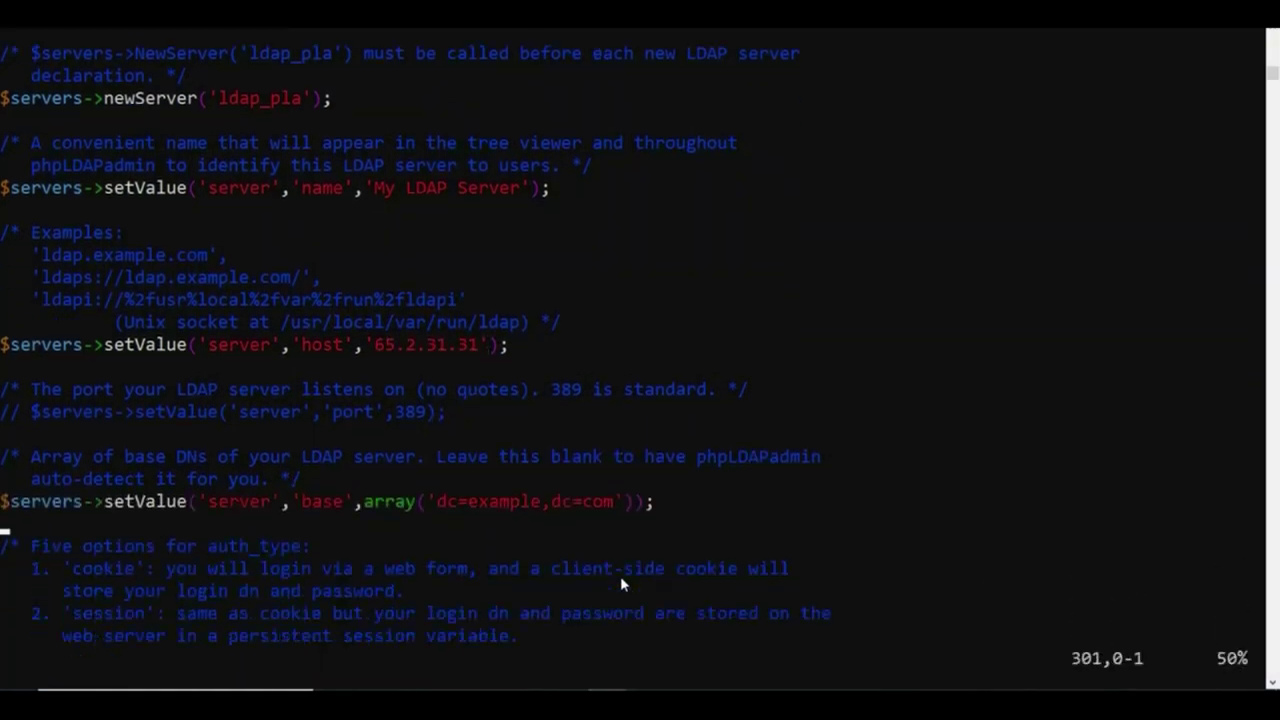
key("Down")
key("Down")
key("Down")
key("Down")
key("Down")
key("Down")
key("Down")
key("Down")
key("Down")
key("Down")
key("Down")
key("Down")
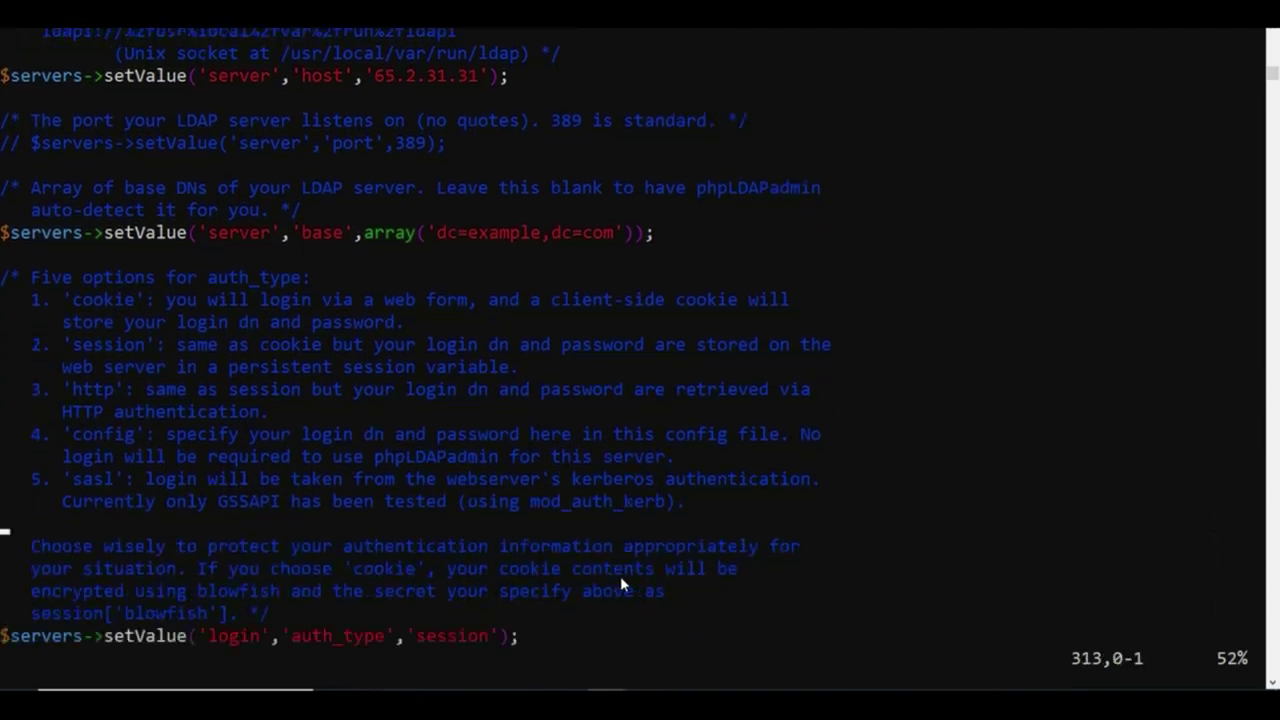
key("Down")
key("Up")
key("Up")
key("Up")
key("Up")
key("Up")
key("Up")
key("Up")
key("Up")
key("Up")
key("Up")
key("Up")
key("Up")
key("Up")
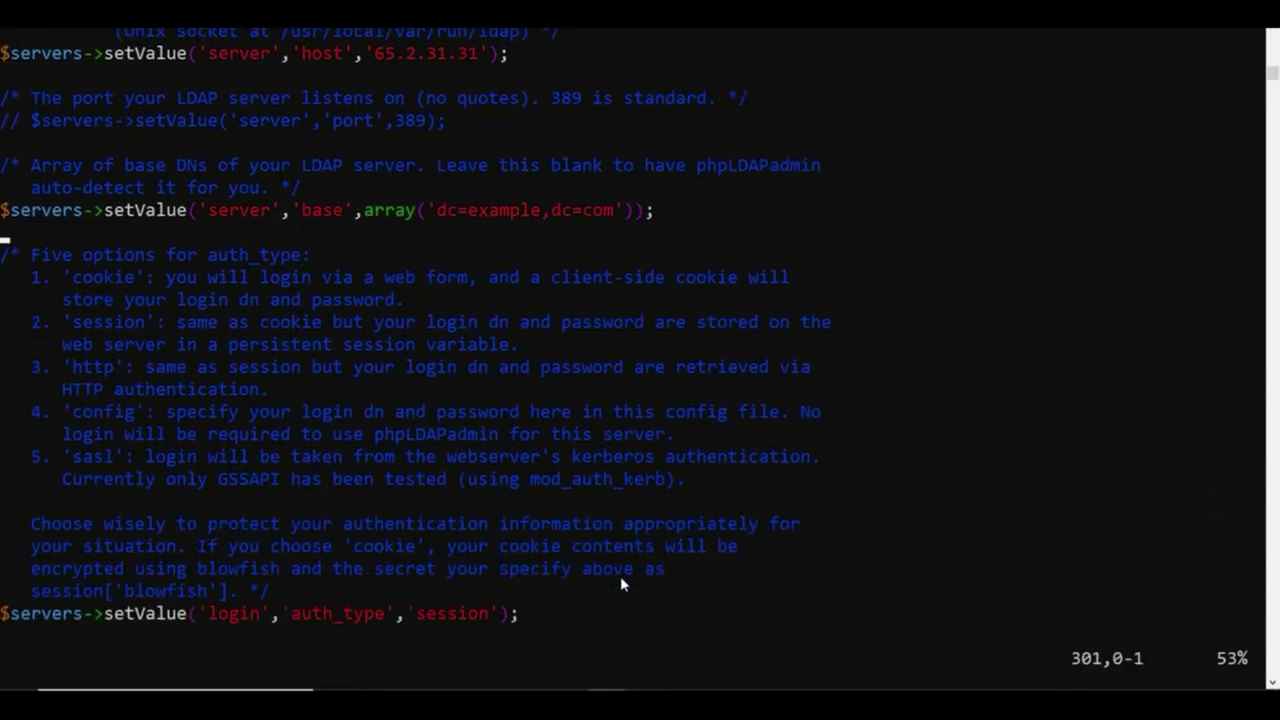
key("Down")
key("Down")
key("Escape")
type(":wq!")
key("Return")
key("alt+Tab")
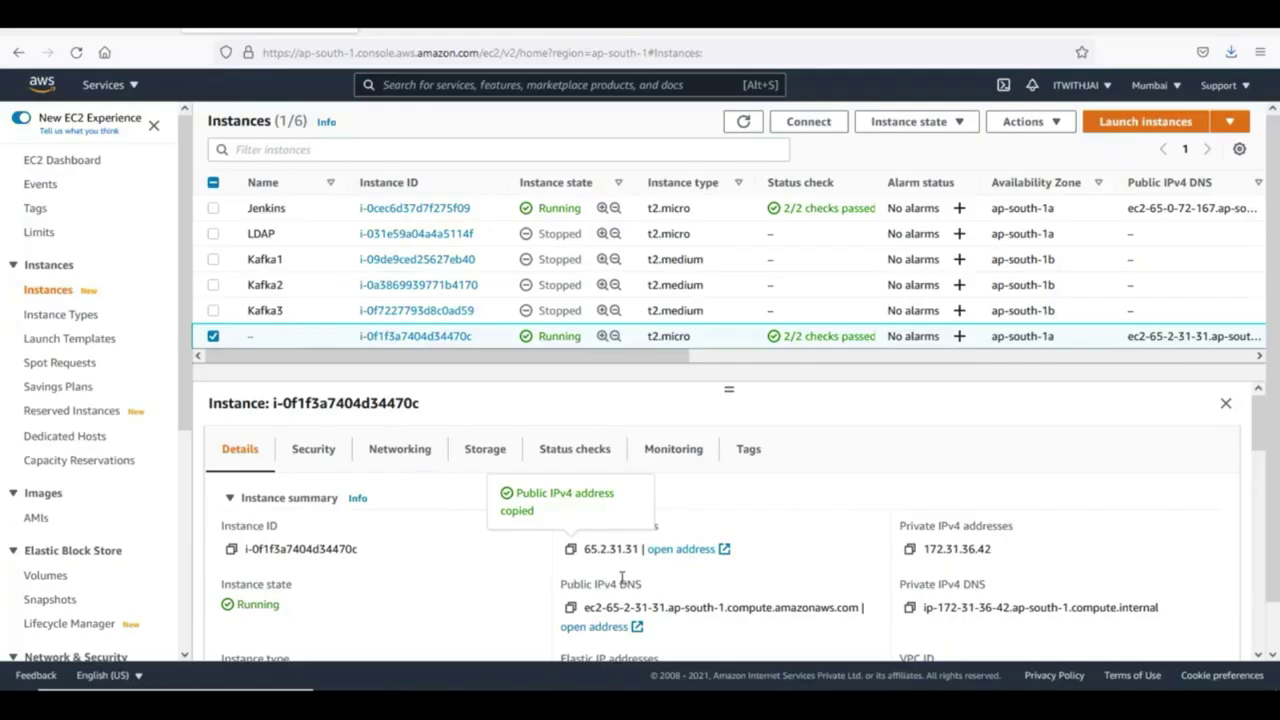
key("alt+Tab")
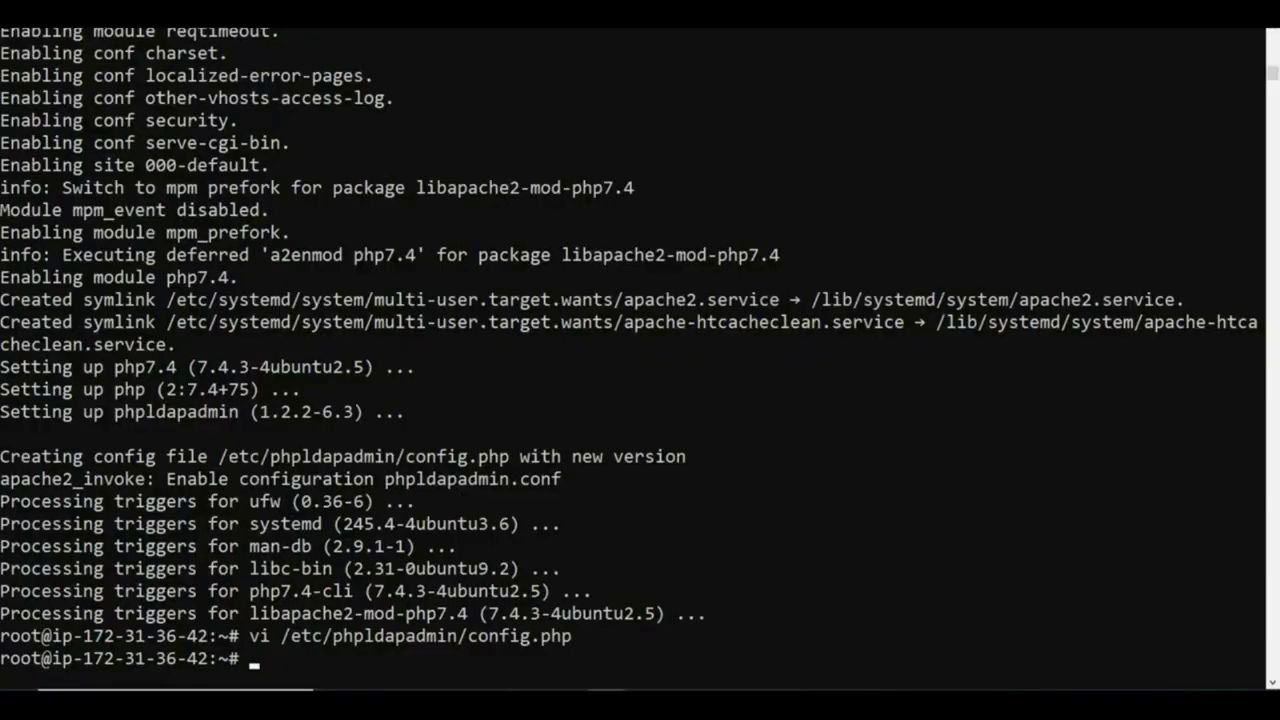
- Run a2dissite 000-default.conf to disable Apache's default site
key("alt+Tab")
left_click(361, 391)
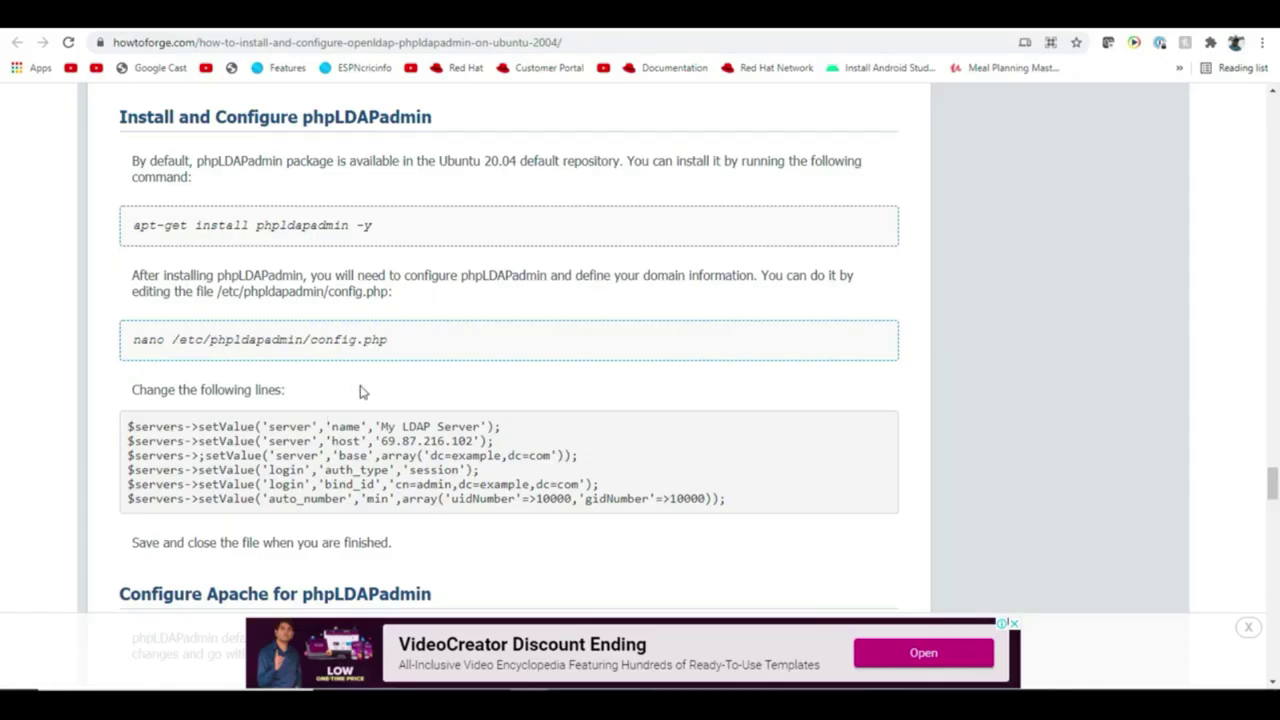
scroll(380, 427, "down", 3)
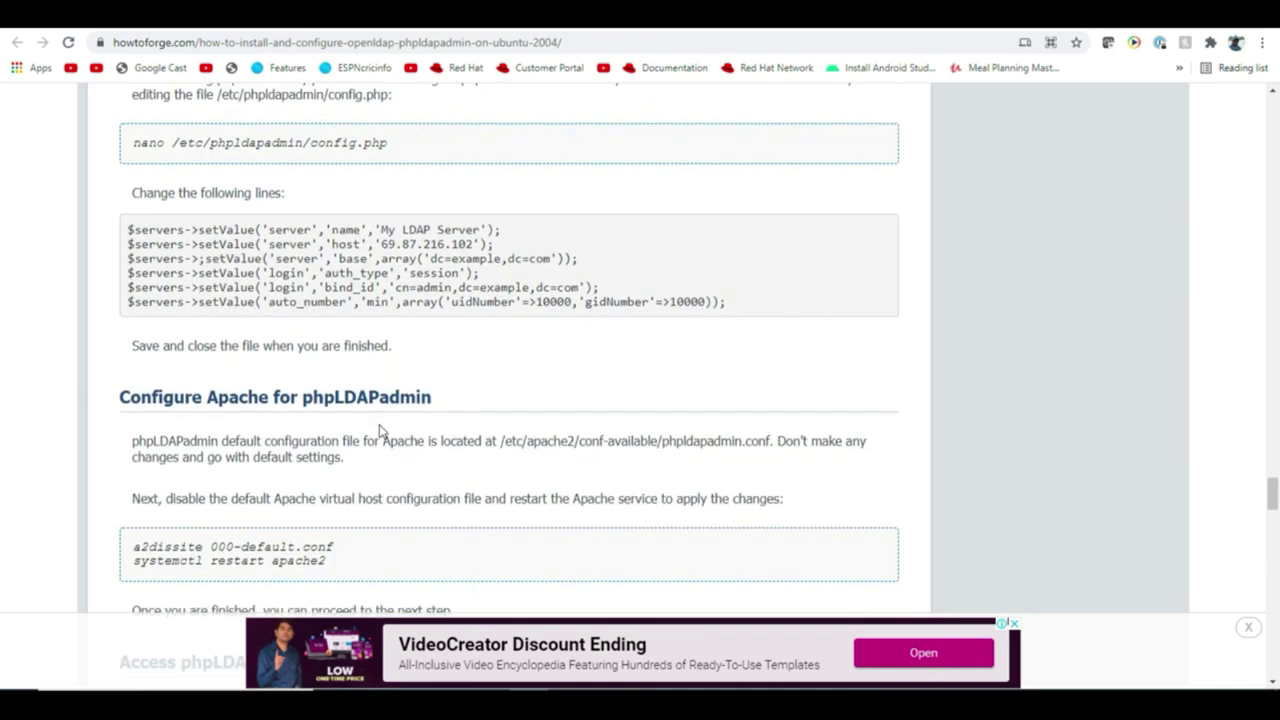
scroll(380, 432, "down", 2)
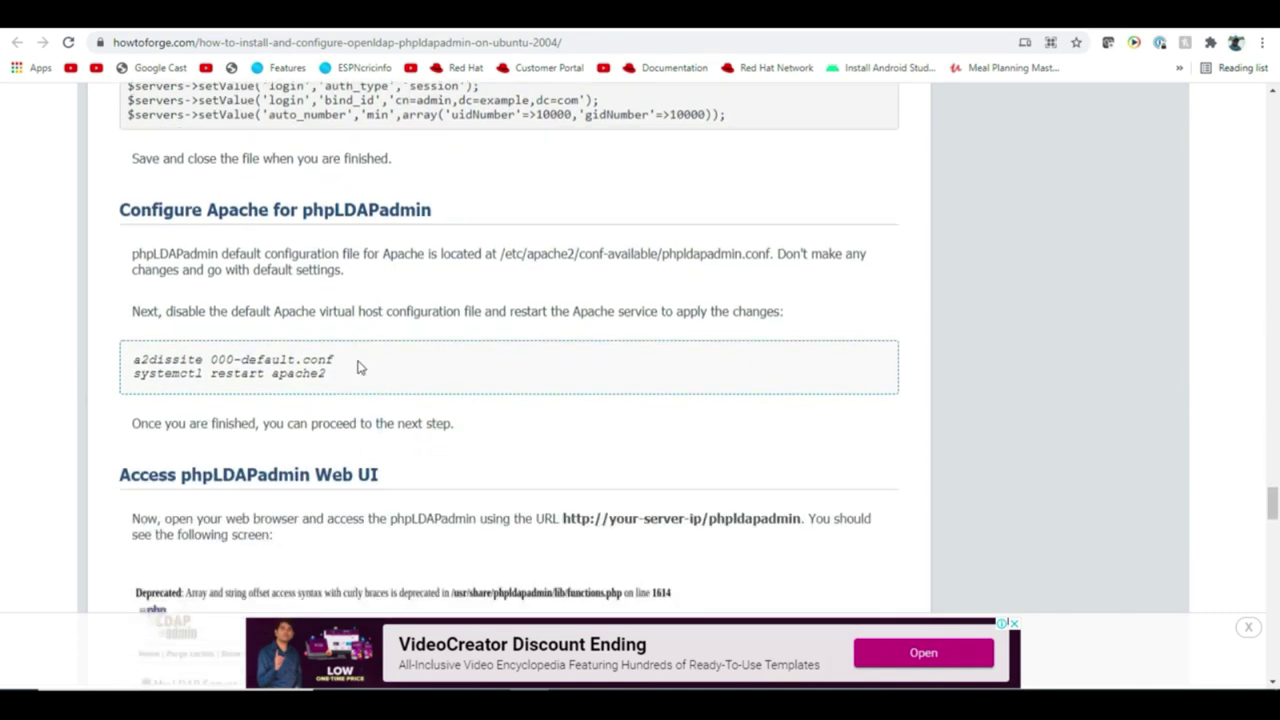
left_click_drag(338, 361, 135, 362)
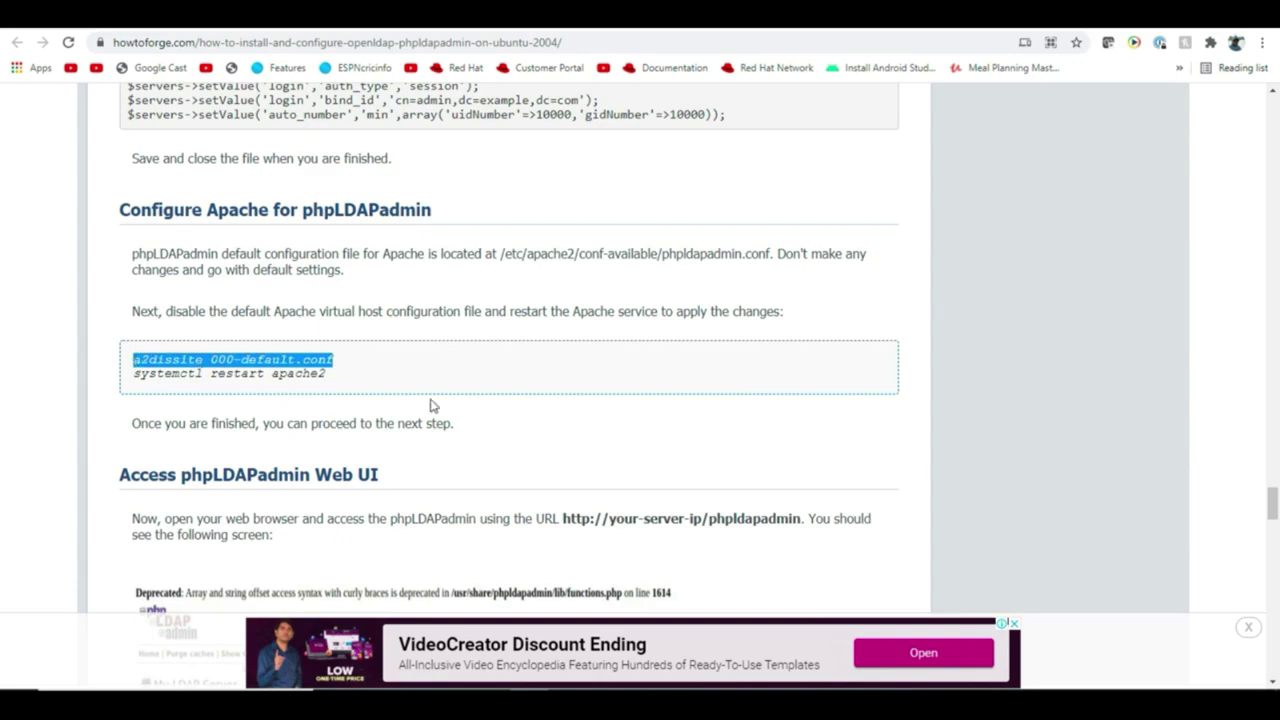
key("ctrl+c")
key("alt+Tab")
right_click(432, 405)
key("Return")
- Run systemctl restart apache2 to restart Apache
key("alt+Tab")
left_click_drag(330, 373, 165, 374)
key("ctrl+c")
key("alt+Tab")
right_click(135, 388)
key("Return")
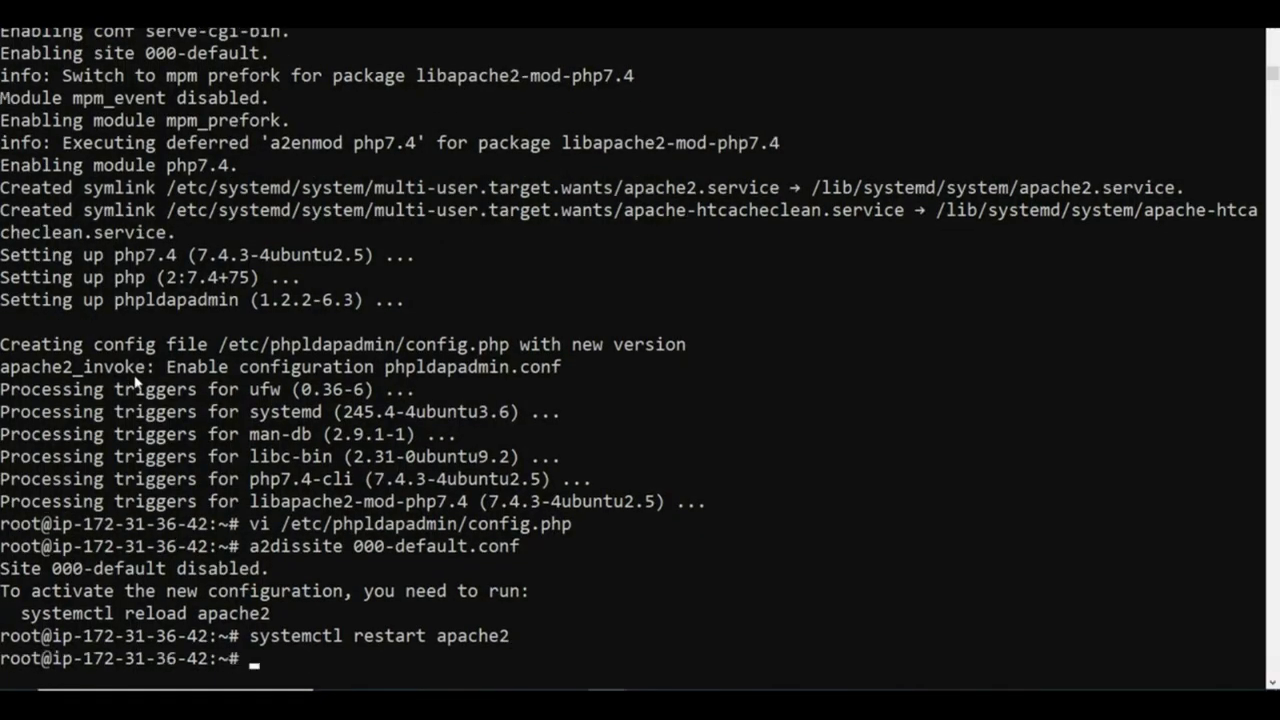
key("alt+Tab")
scroll(183, 449, "up", 1)
scroll(185, 449, "down", 2)
scroll(185, 449, "down", 3)
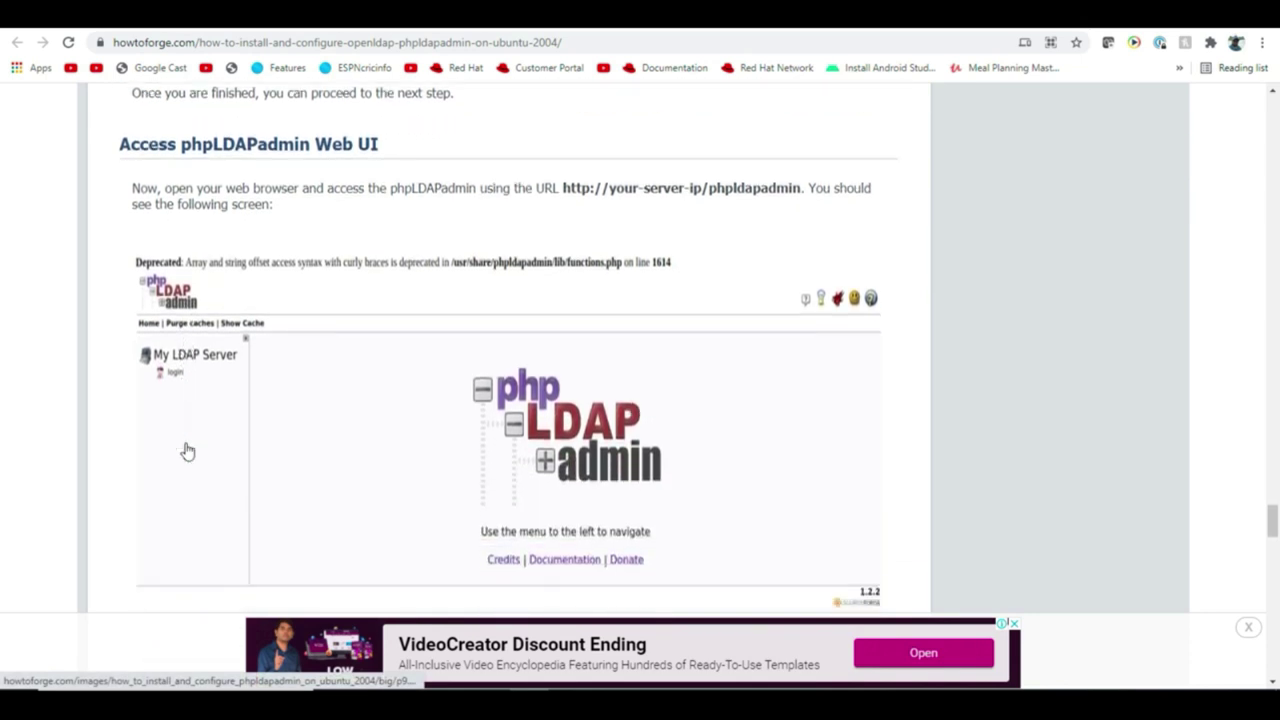
scroll(187, 452, "down", 1)
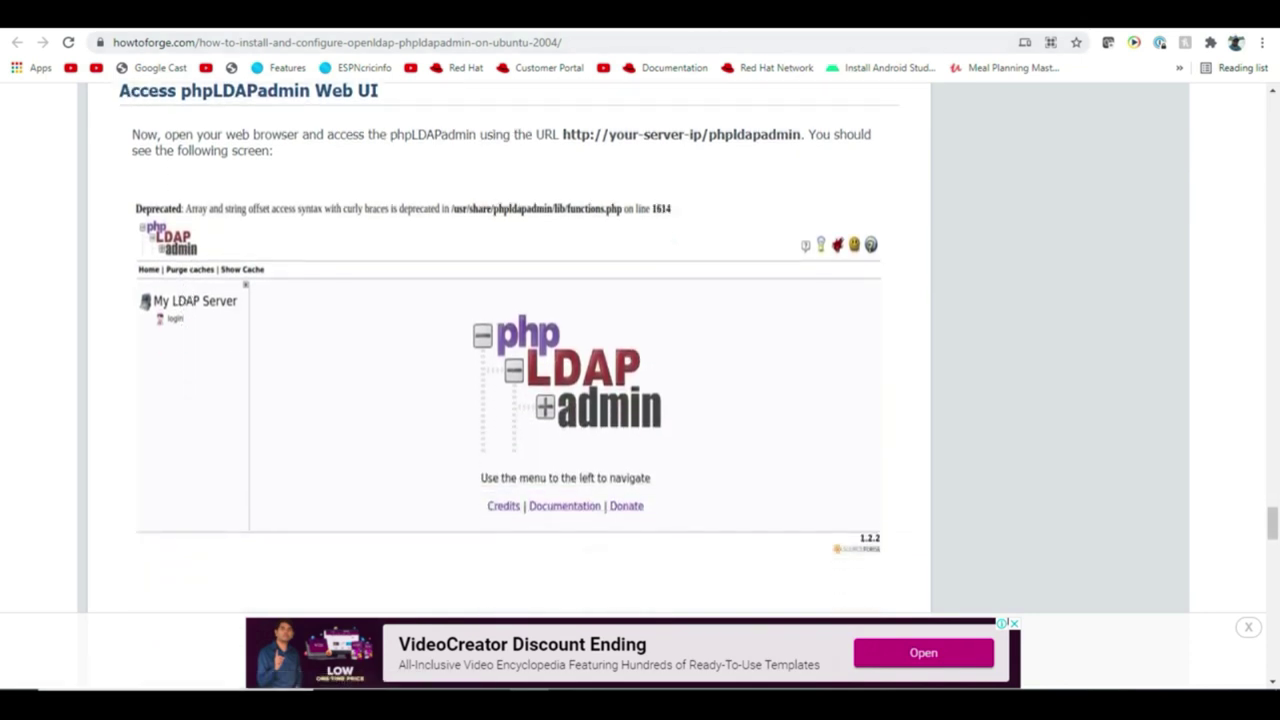
key("ctrl+t")
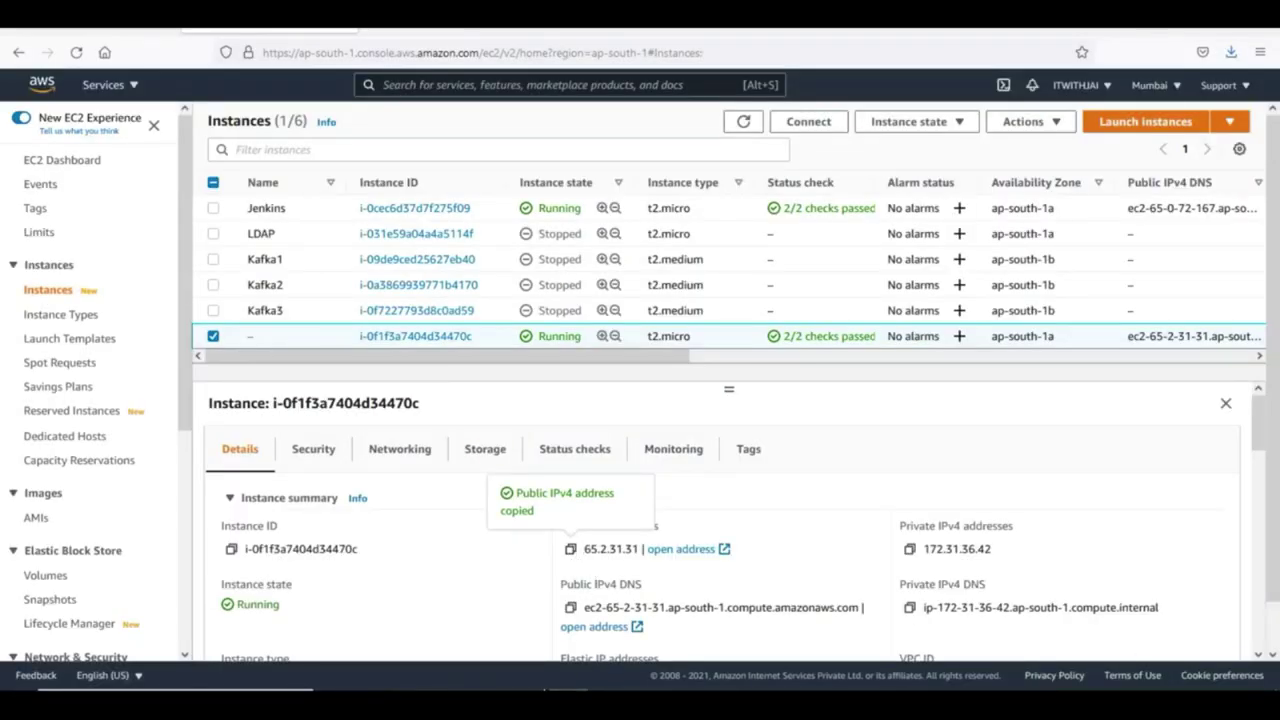
- Load 65.2.31.31/phpldapadmin in a new browser tab
key("alt+Tab")
left_click(711, 43)
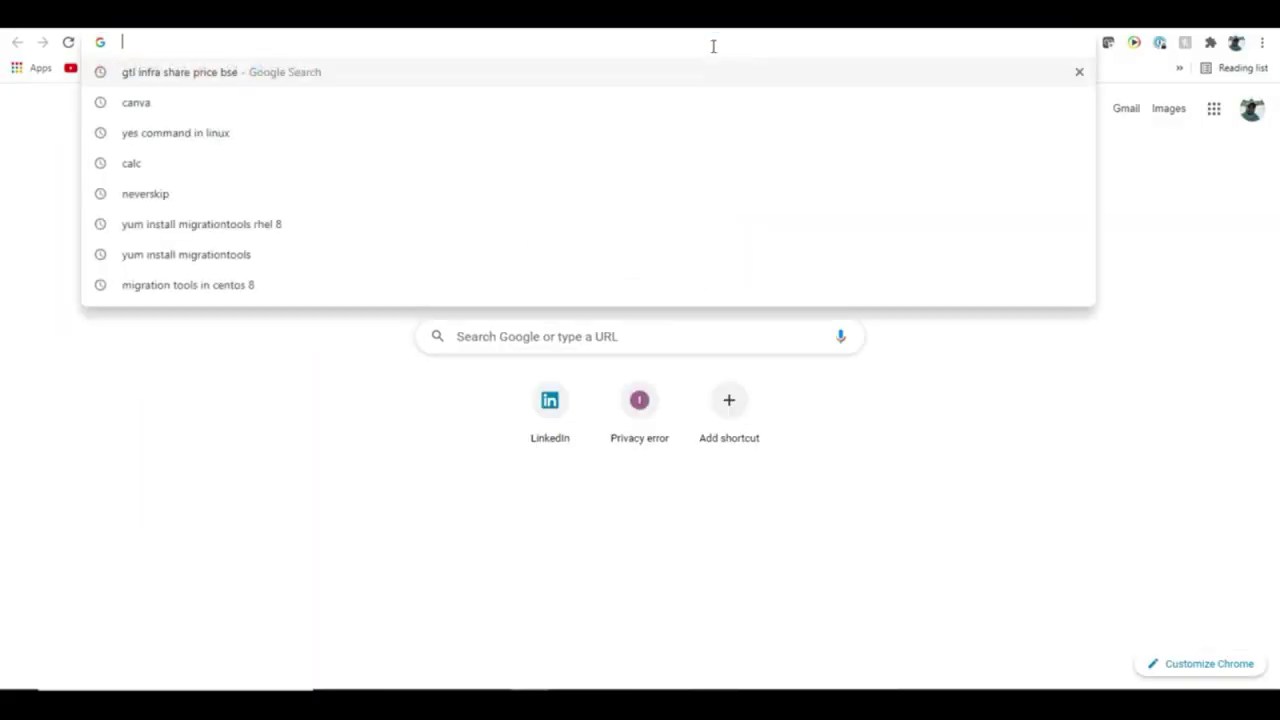
key("ctrl+v")
type("/")
key("alt+Tab")
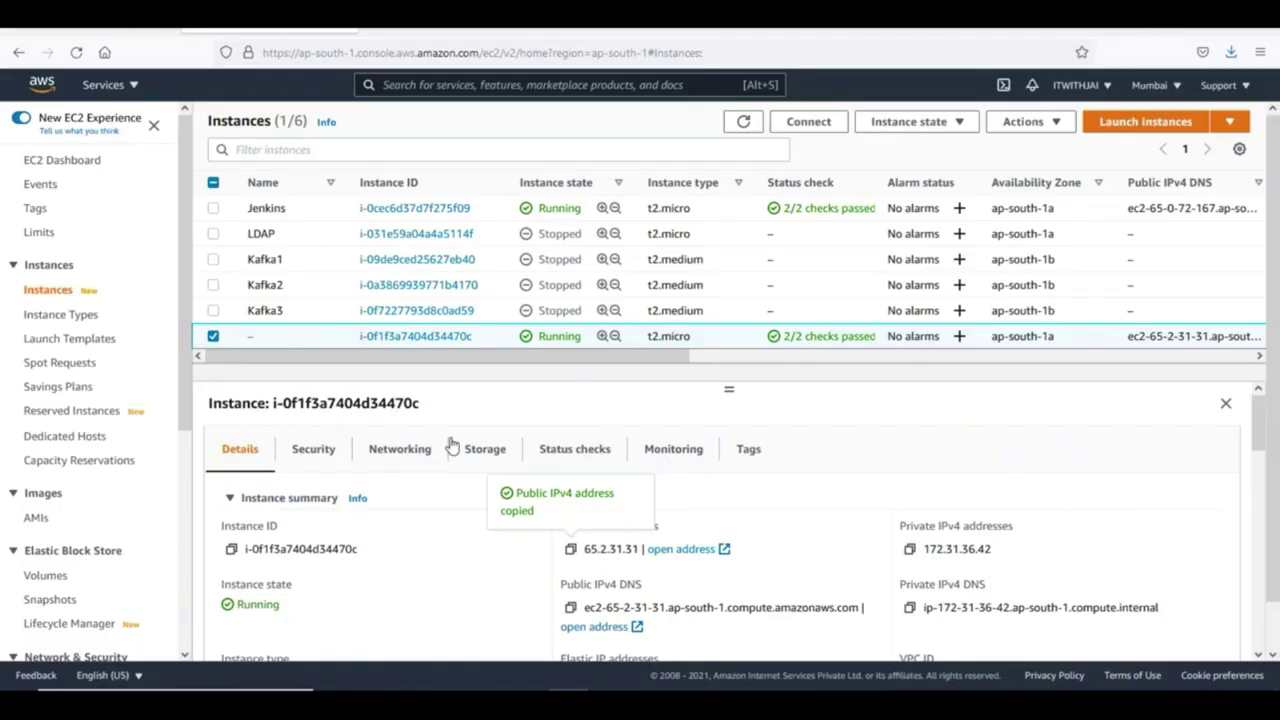
key("alt+Tab")
key("alt+Tab")
left_click_drag(708, 134, 802, 134)
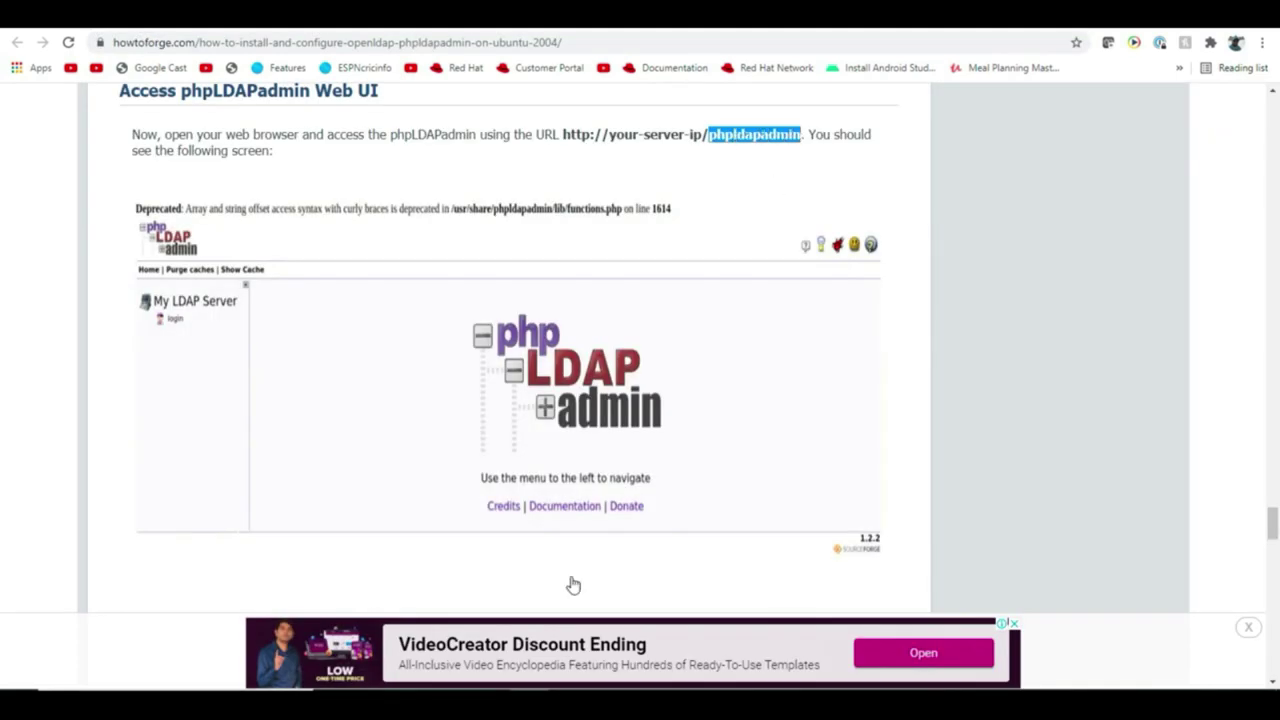
key("alt+Tab")
left_click(651, 46)
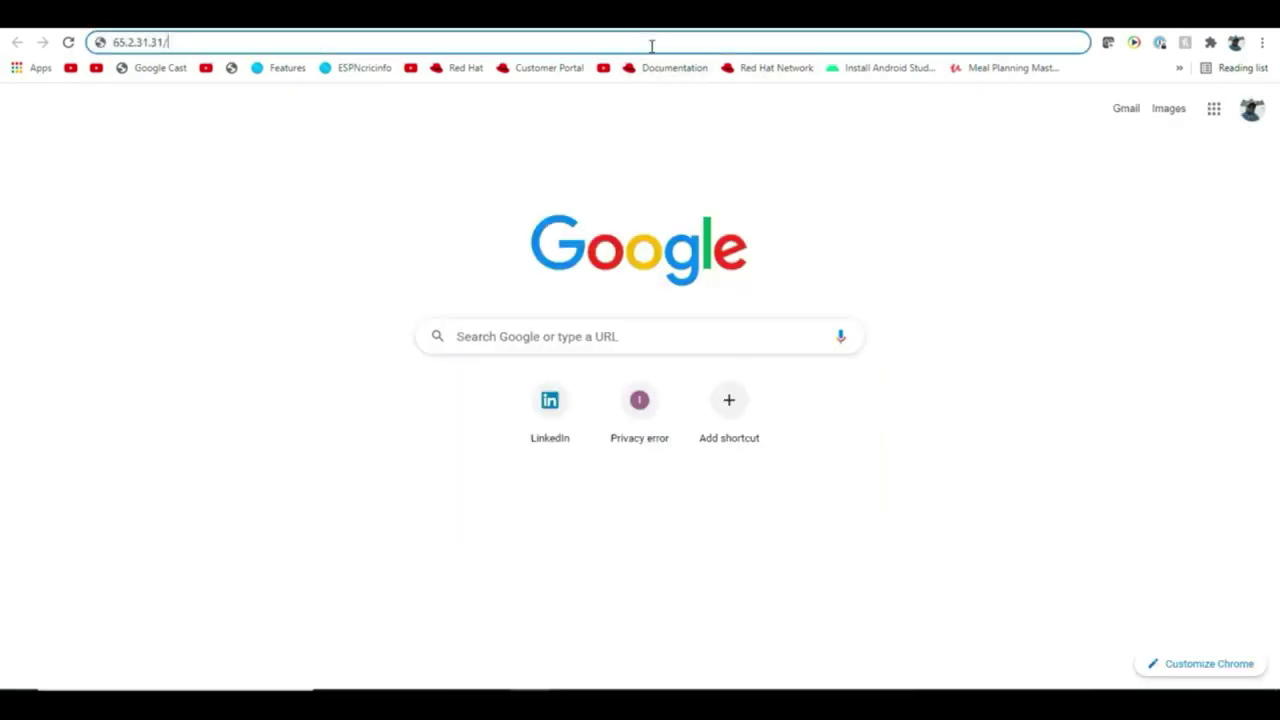
left_click(651, 46)
key("ctrl+v")
key("Return")
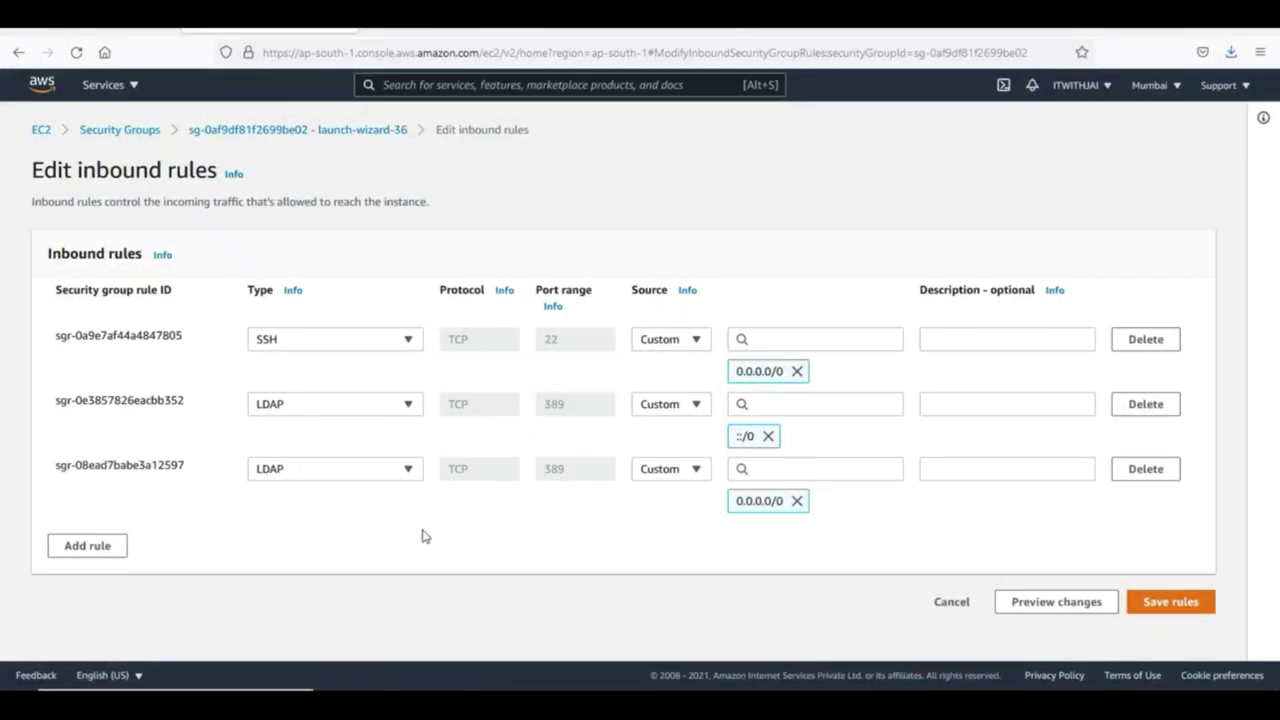
- Add an HTTP inbound rule with source Anywhere-IPv4, save the rules, and reload the page
left_click(88, 546)
left_click(370, 540)
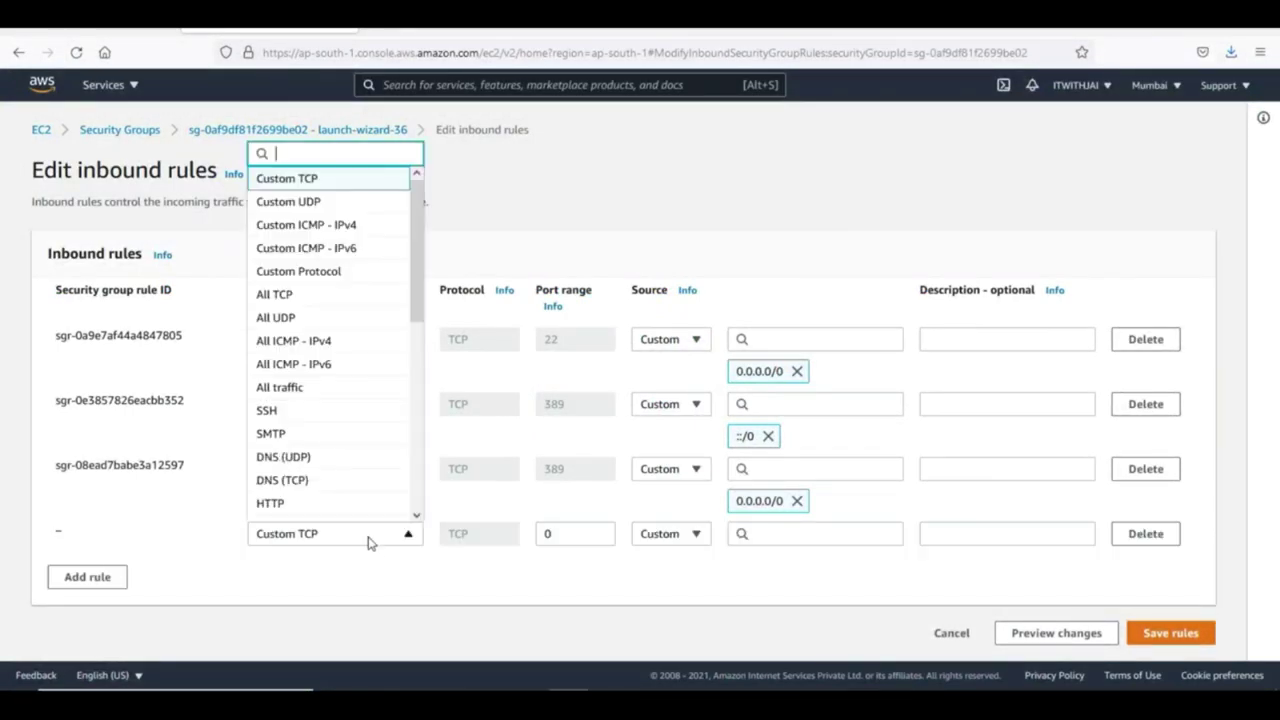
left_click(335, 497)
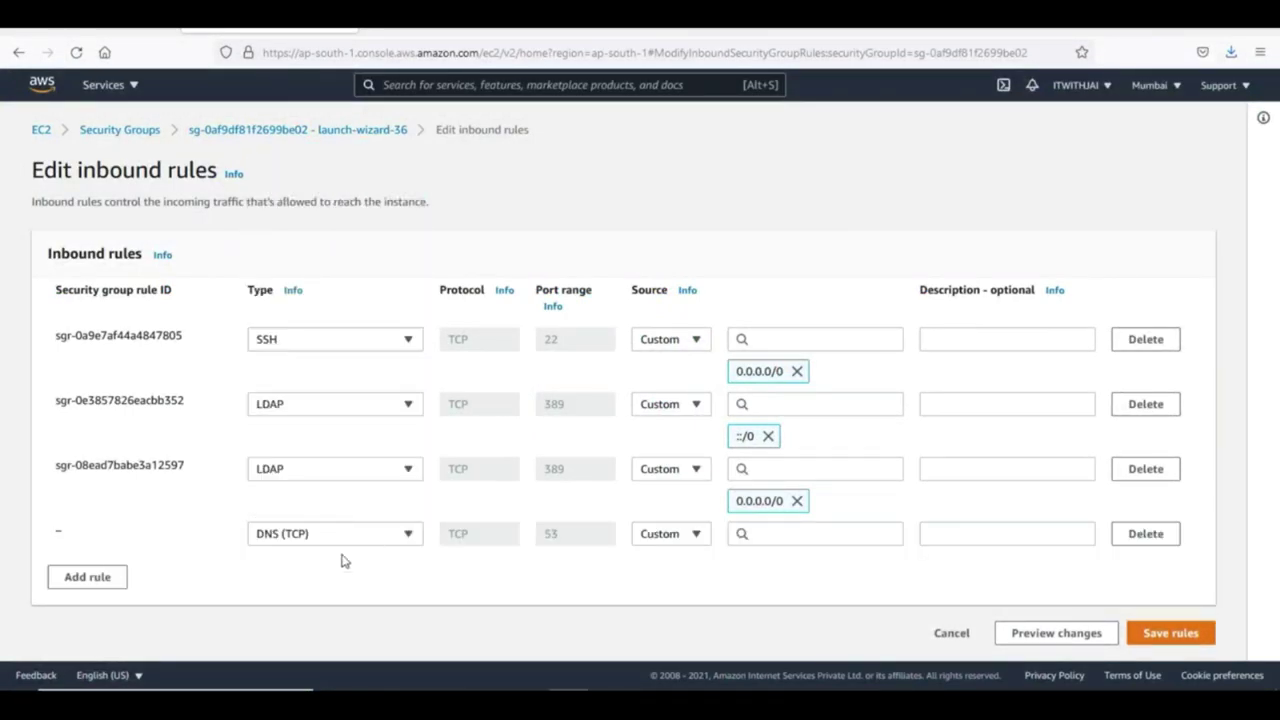
left_click(336, 541)
left_click(313, 504)
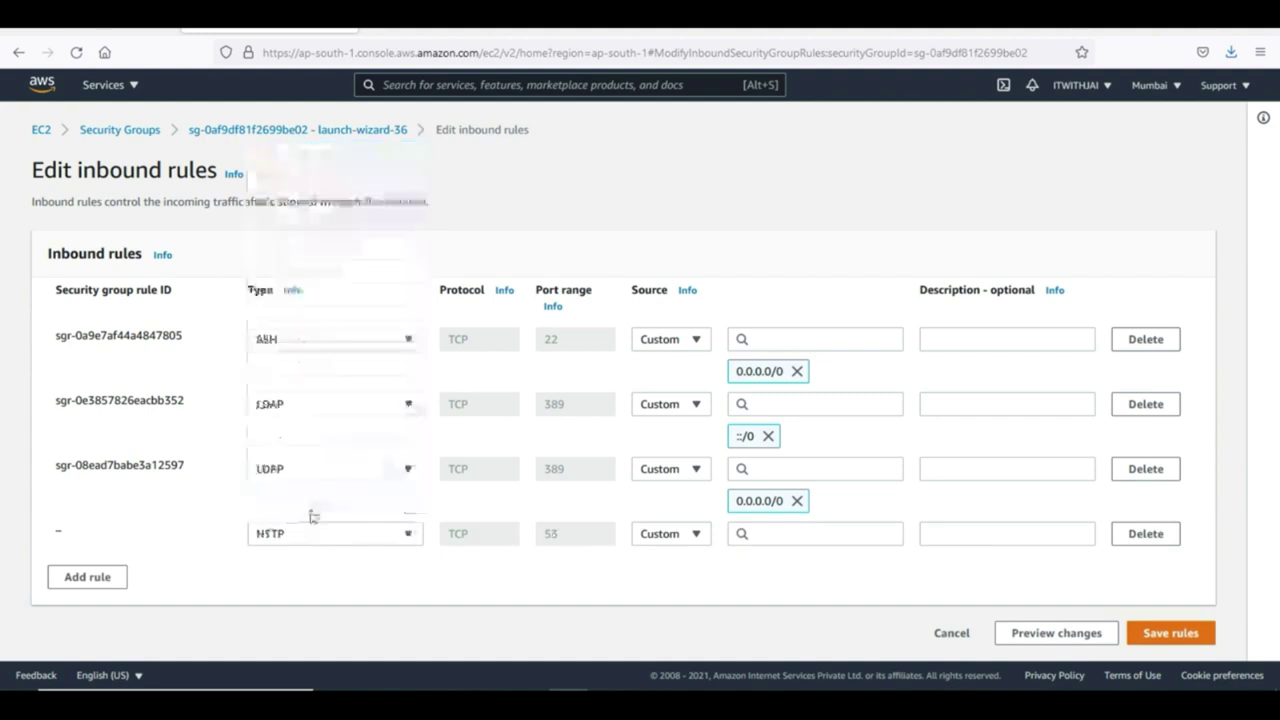
left_click(677, 536)
left_click_drag(665, 438, 662, 457)
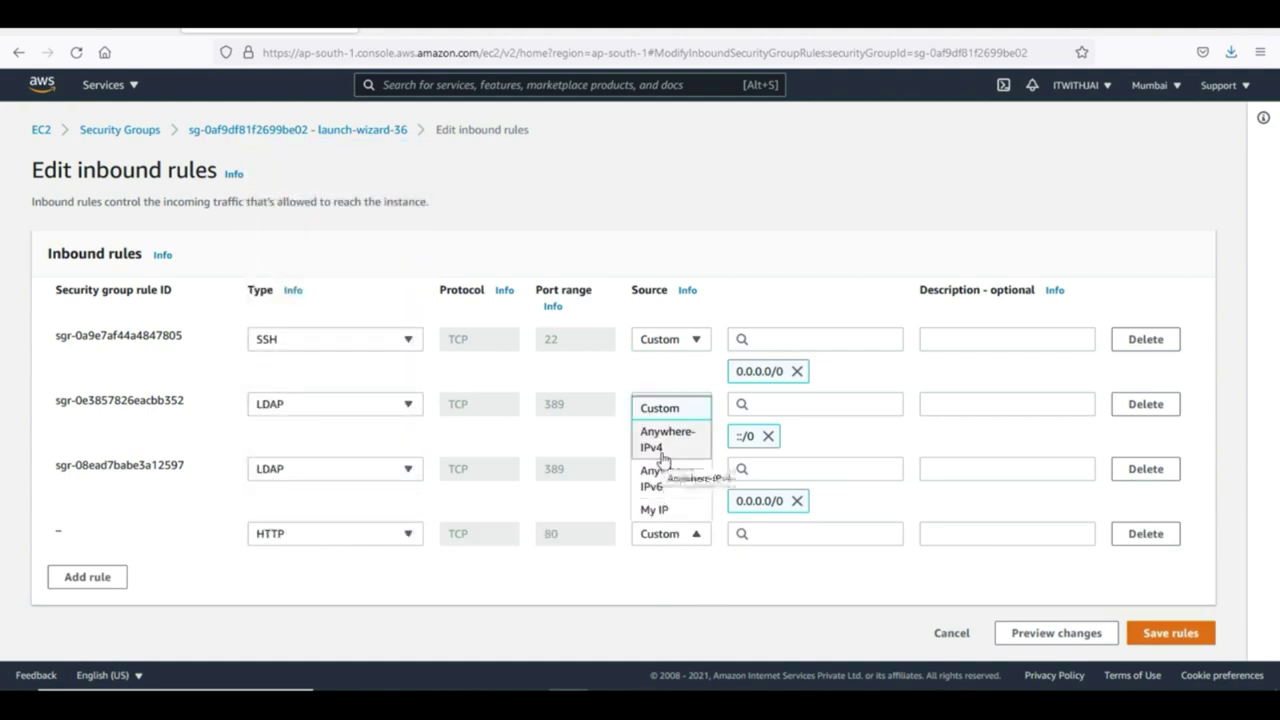
left_click(674, 446)
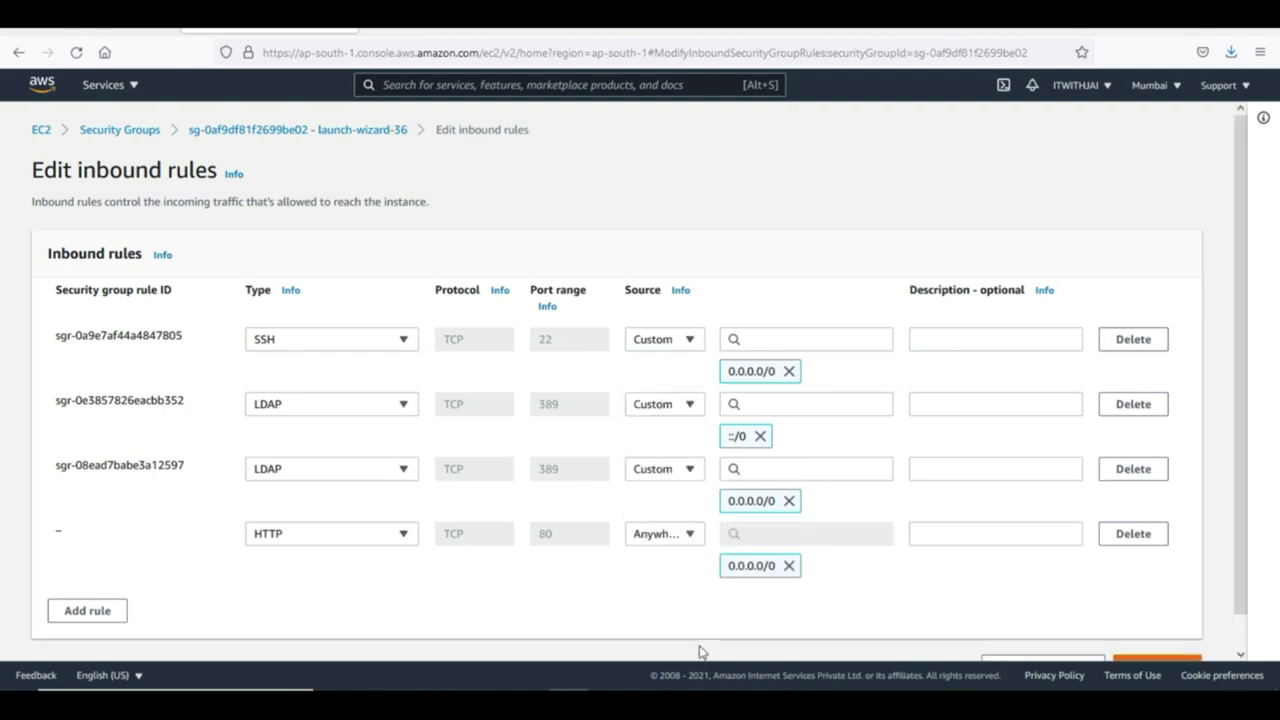
scroll(1246, 540, "down", 1)
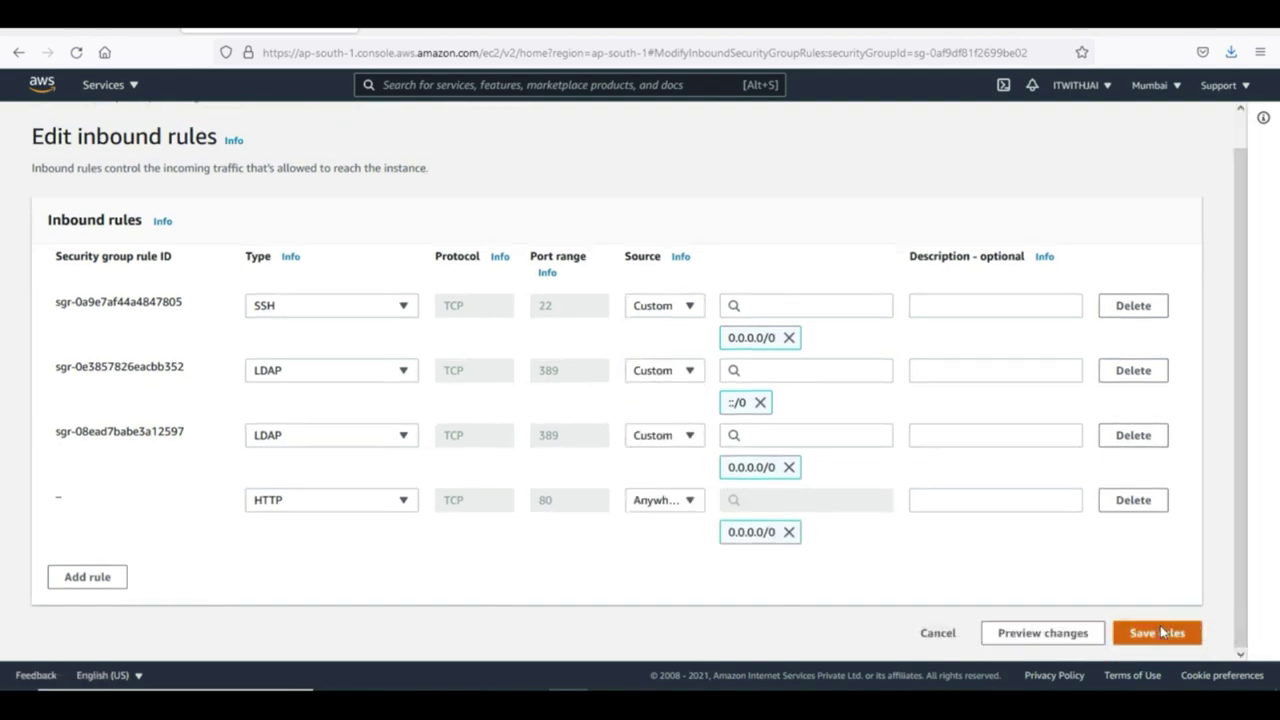
left_click(1158, 632)
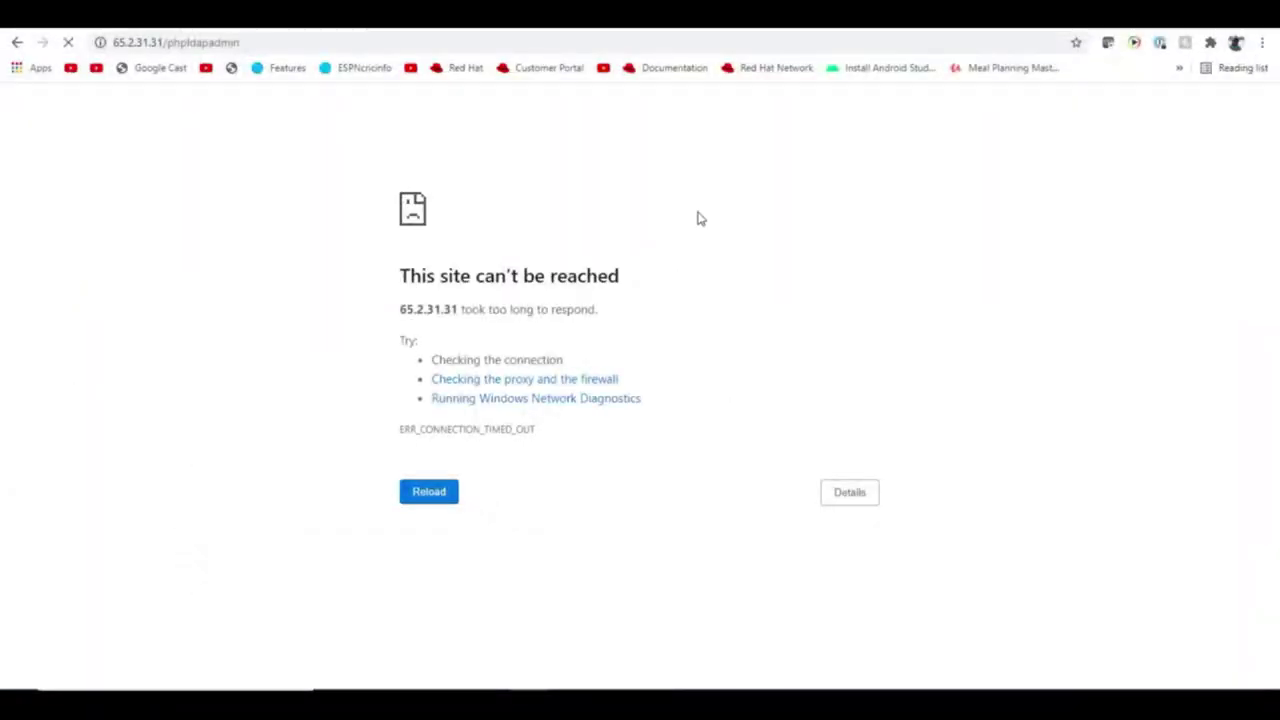
key("F5")
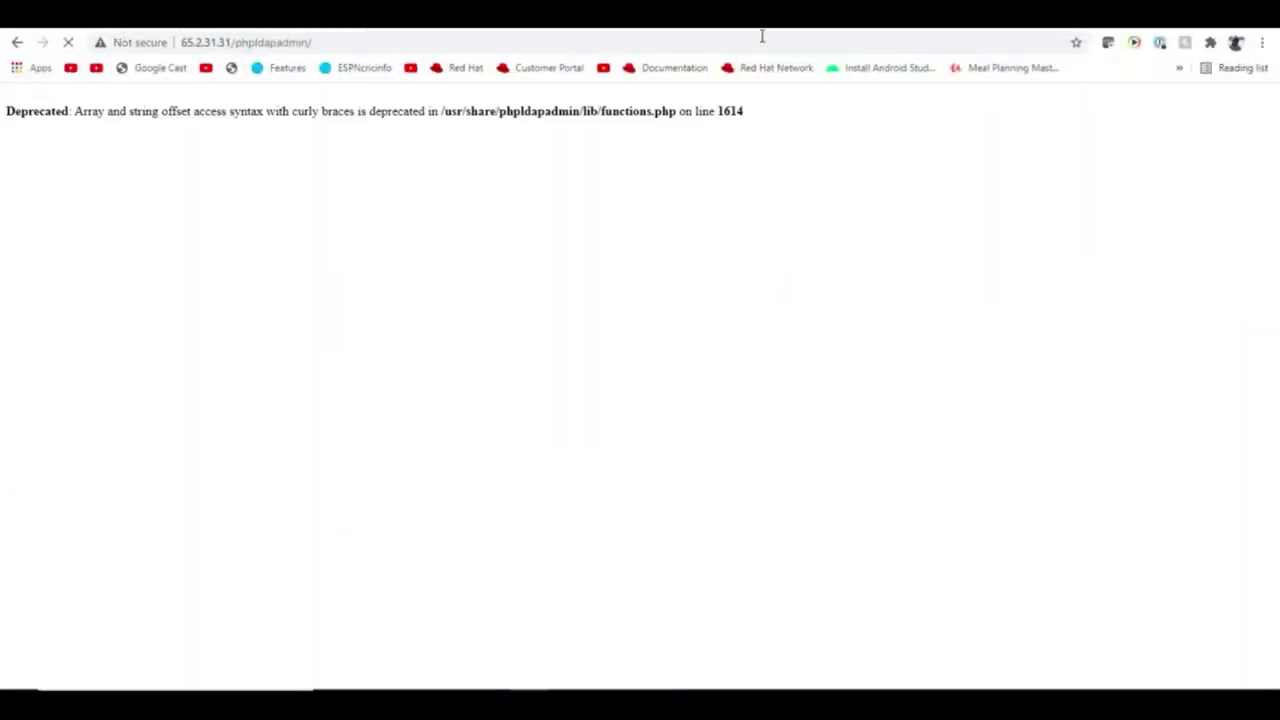
- Log in to My LDAP Server as the admin, declining Chrome's offer to save the password
left_click(762, 40)
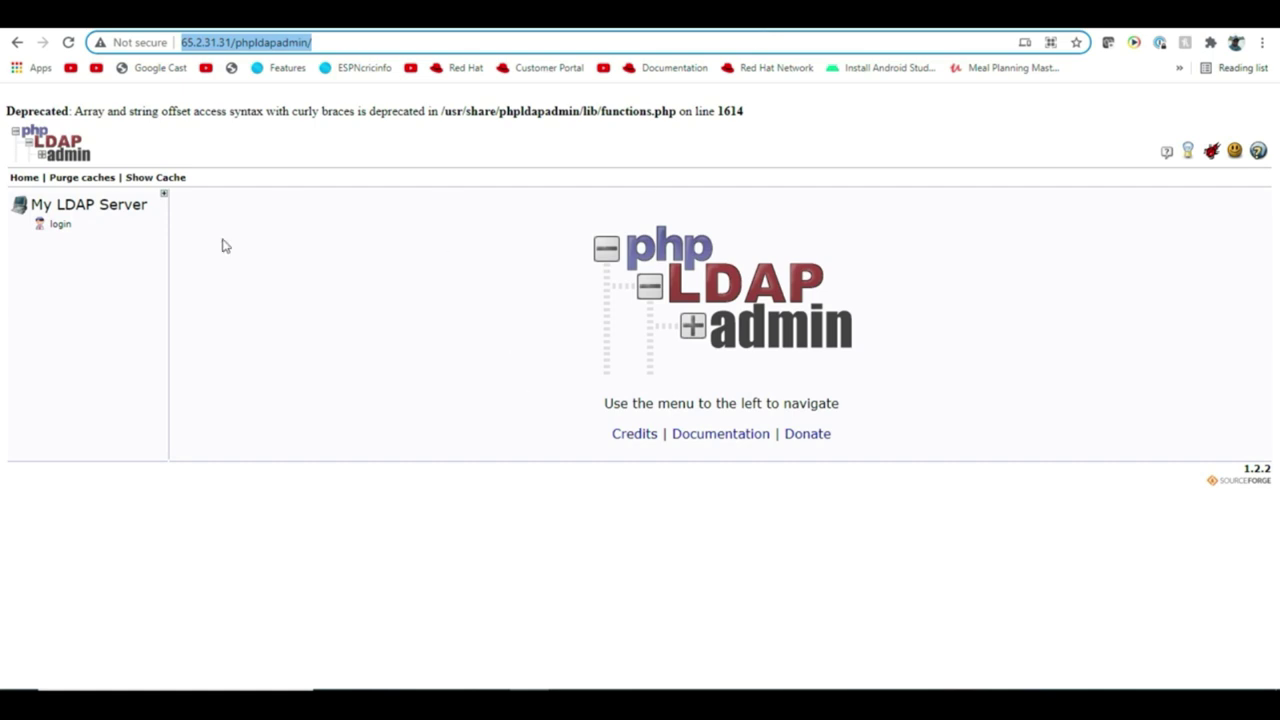
left_click(62, 226)
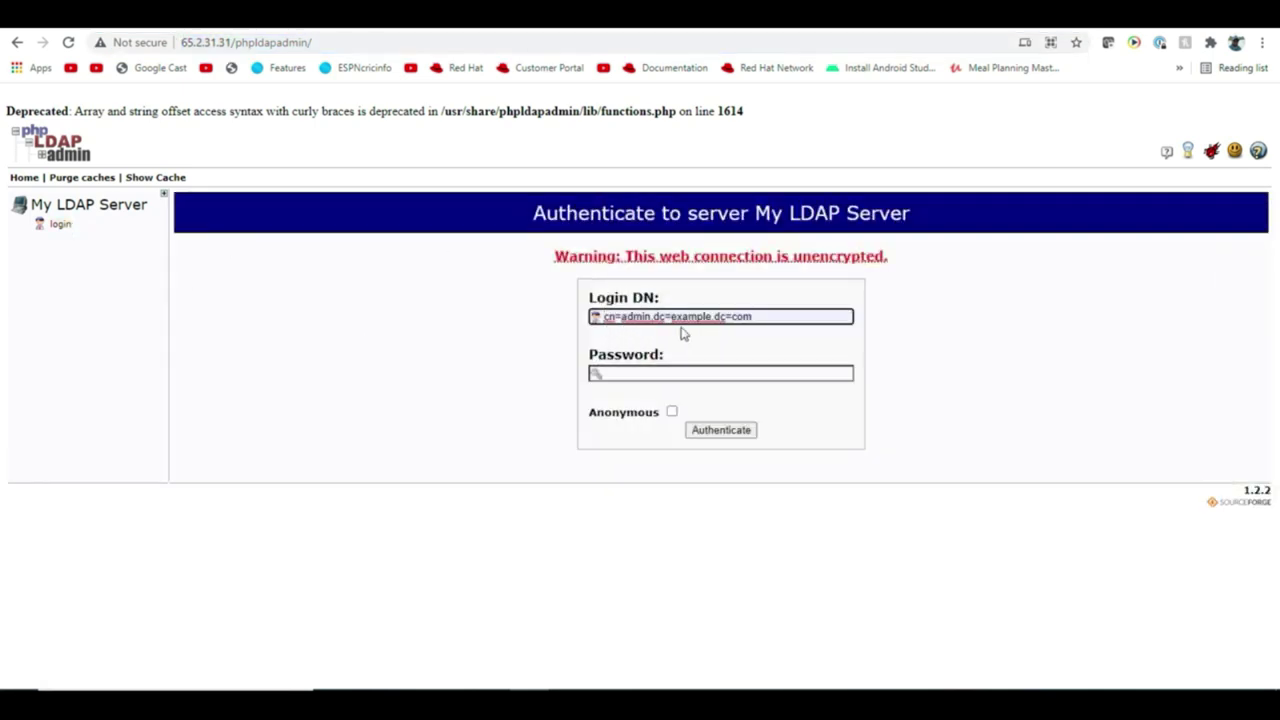
left_click(636, 378)
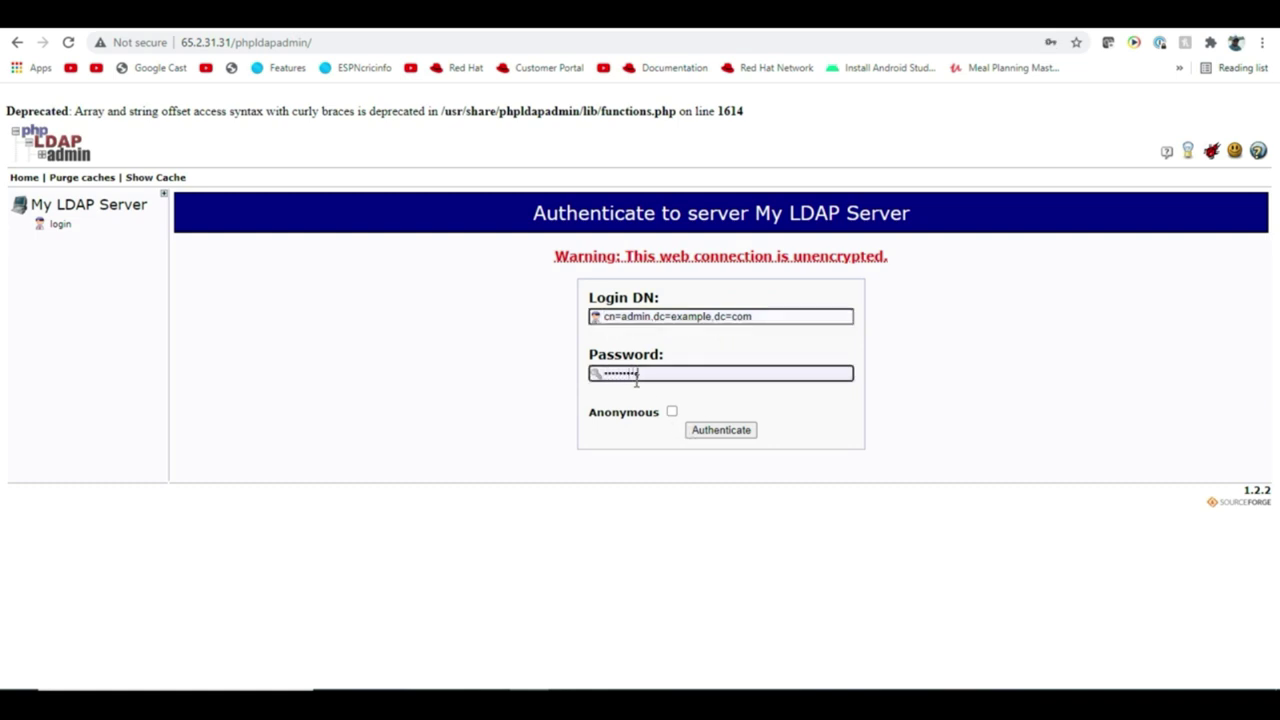
key("Return")
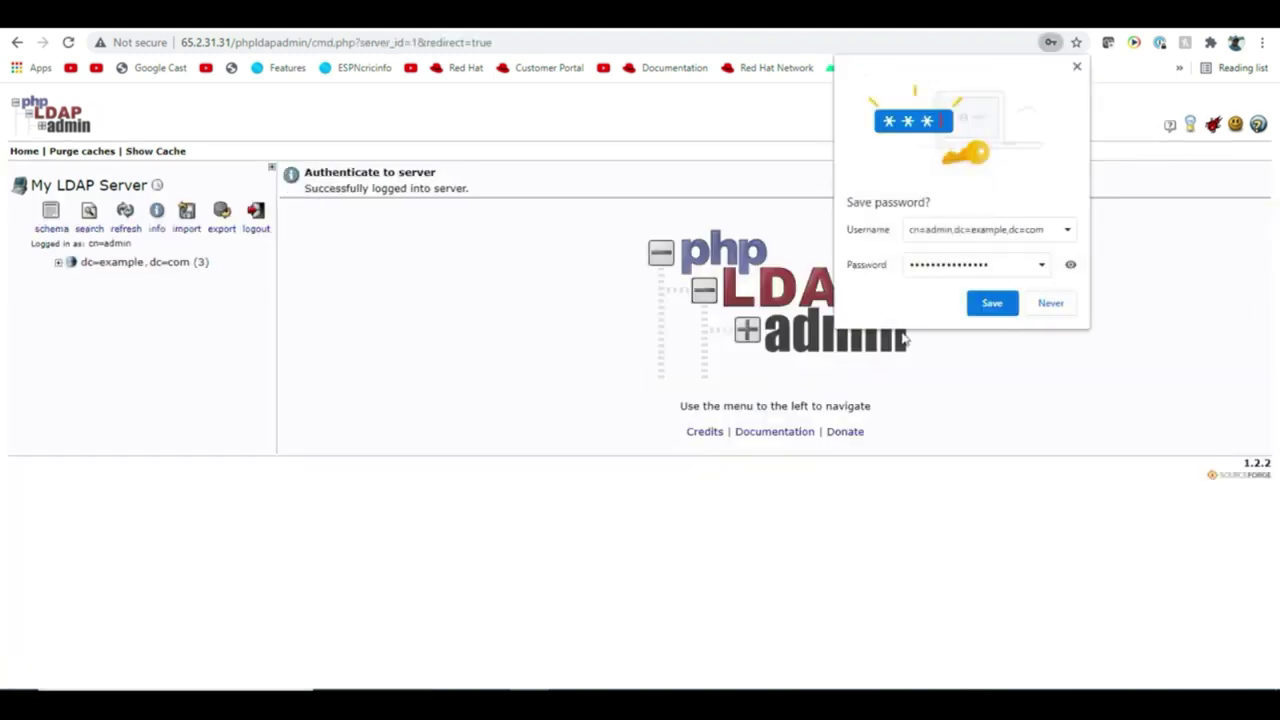
left_click(1051, 303)
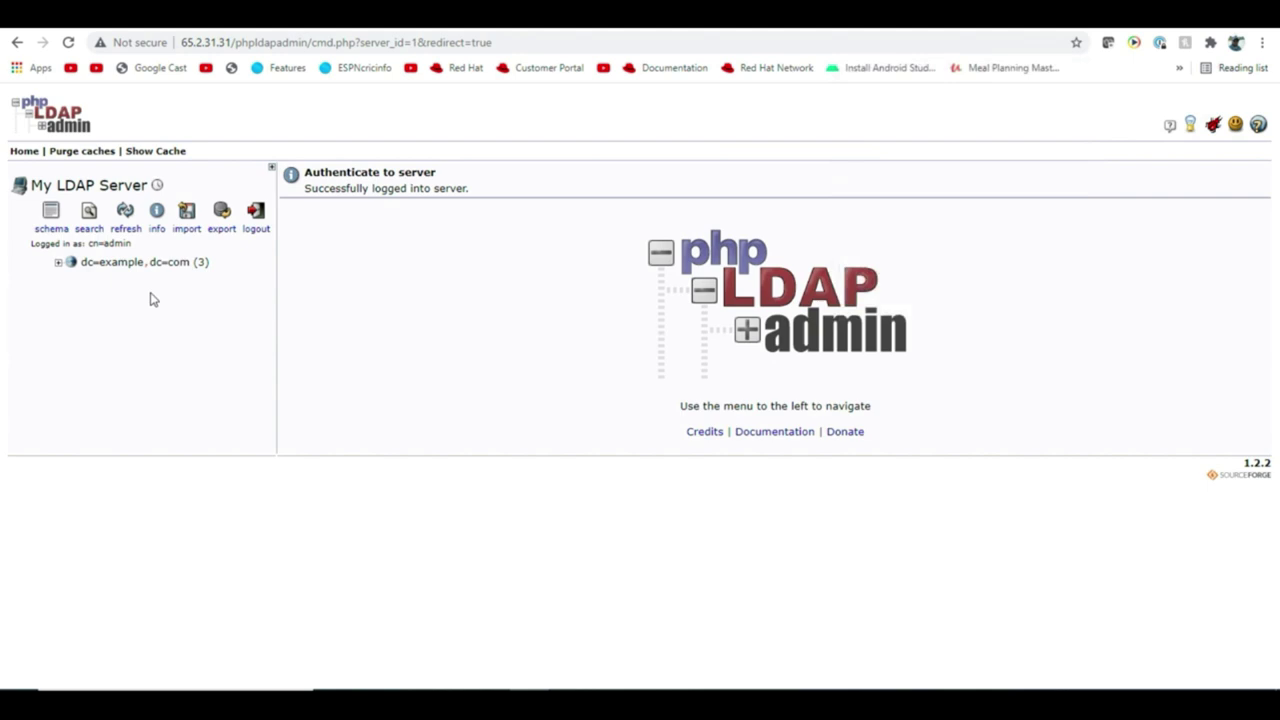
- Expand dc=example,dc=com, ou=groups and ou=people, and open the existing group entry
left_click(58, 262)
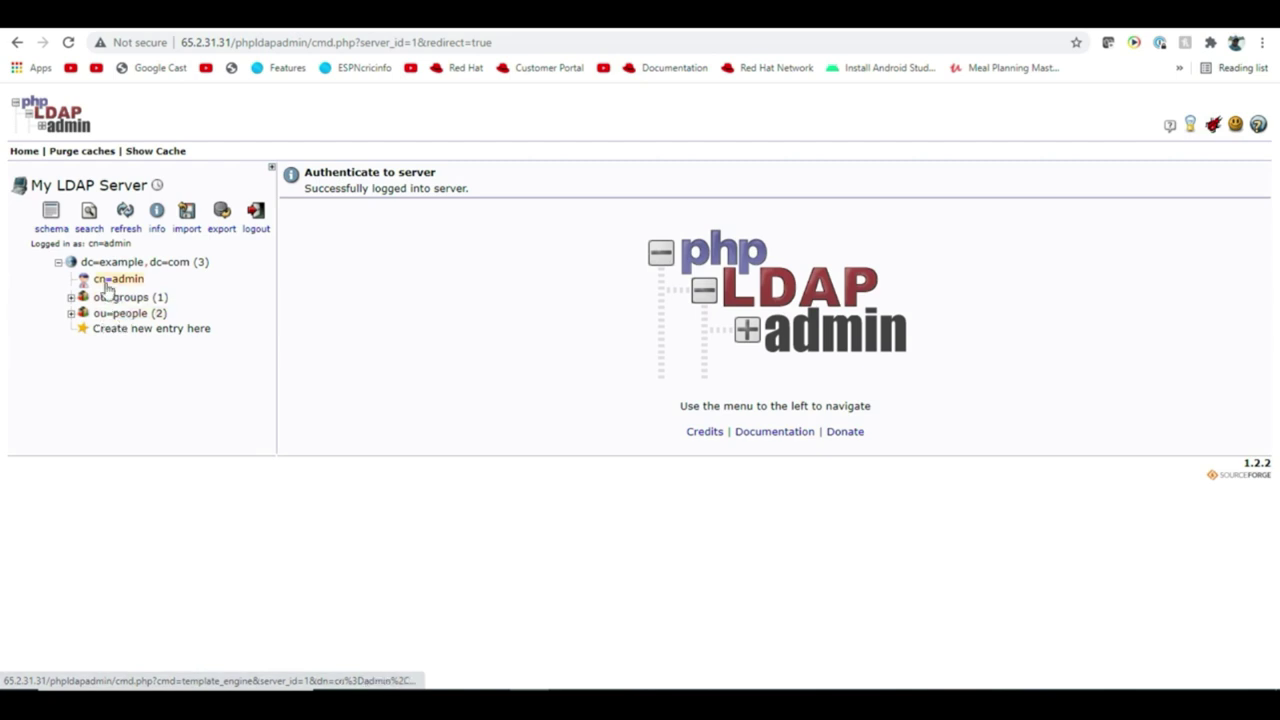
left_click(71, 297)
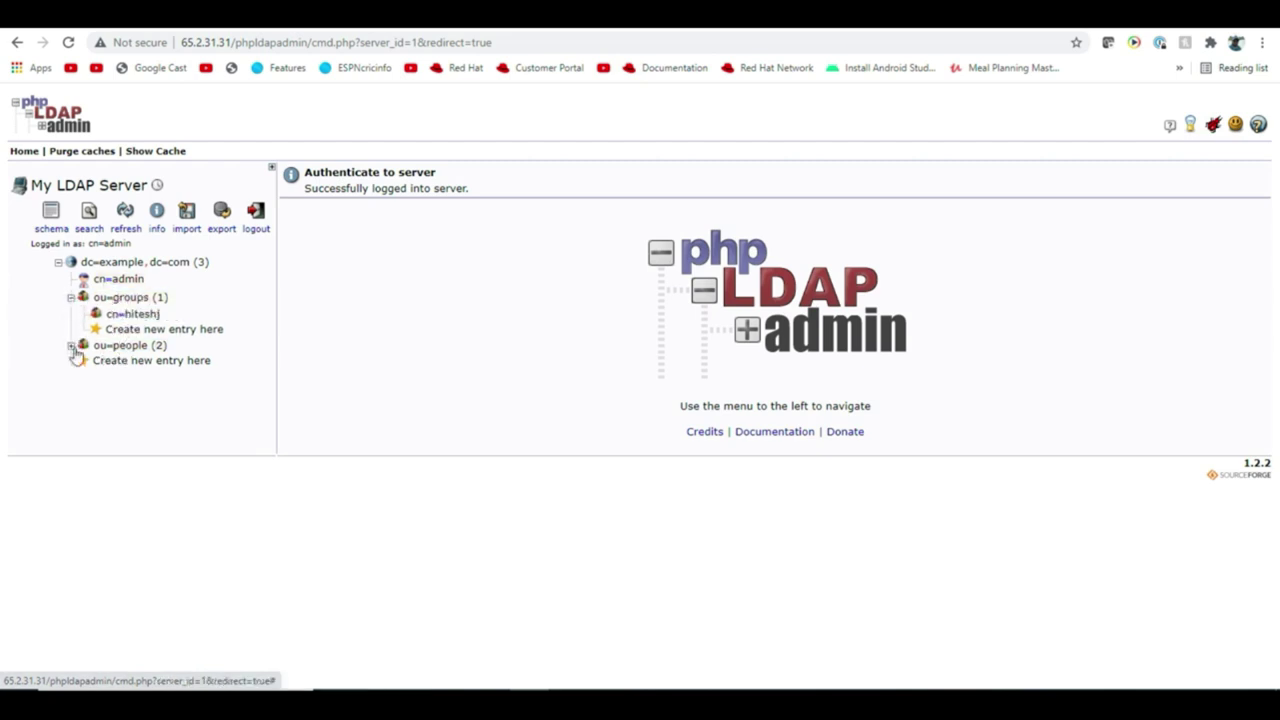
left_click(71, 346)
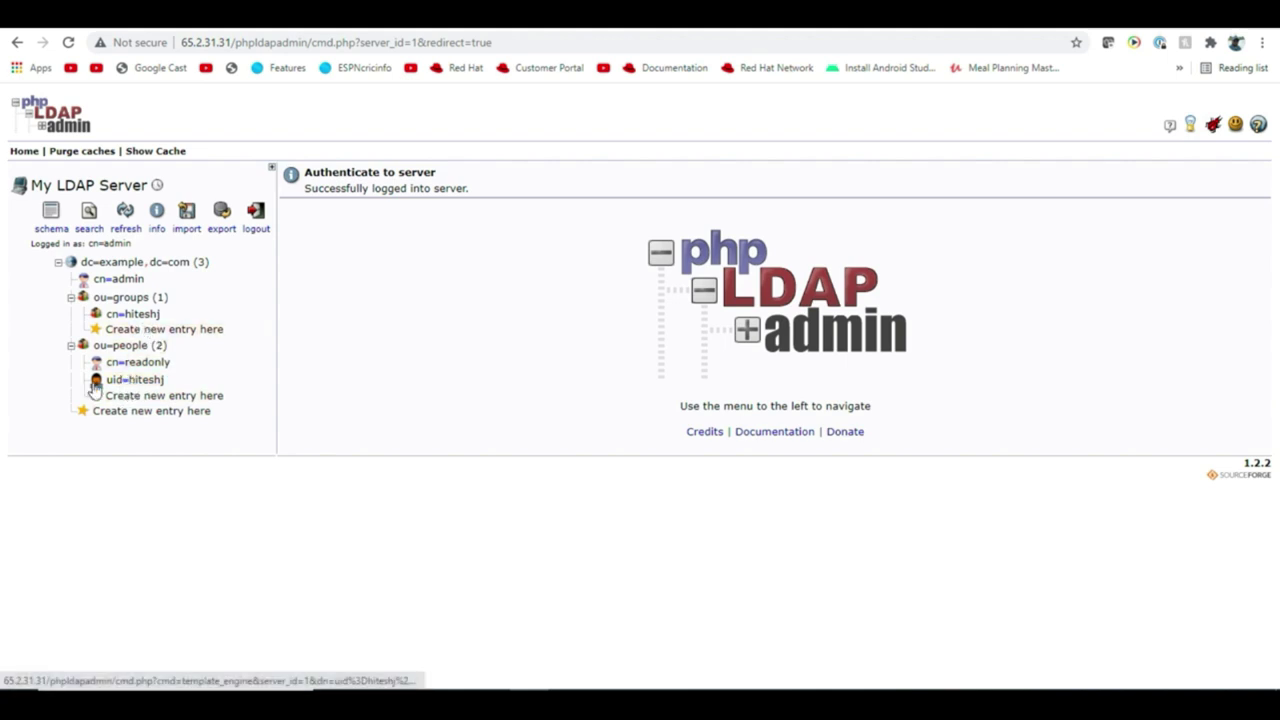
left_click(140, 316)
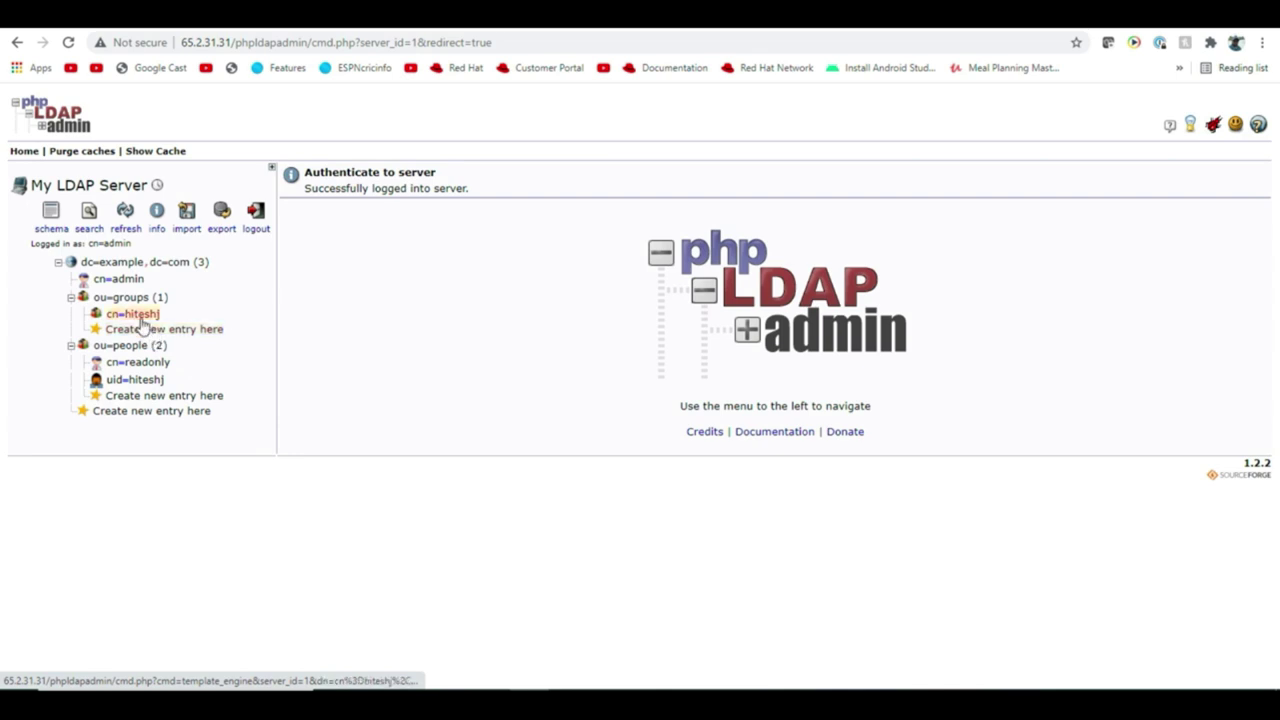
- Delete the existing group entry under ou=groups
right_click(140, 320)
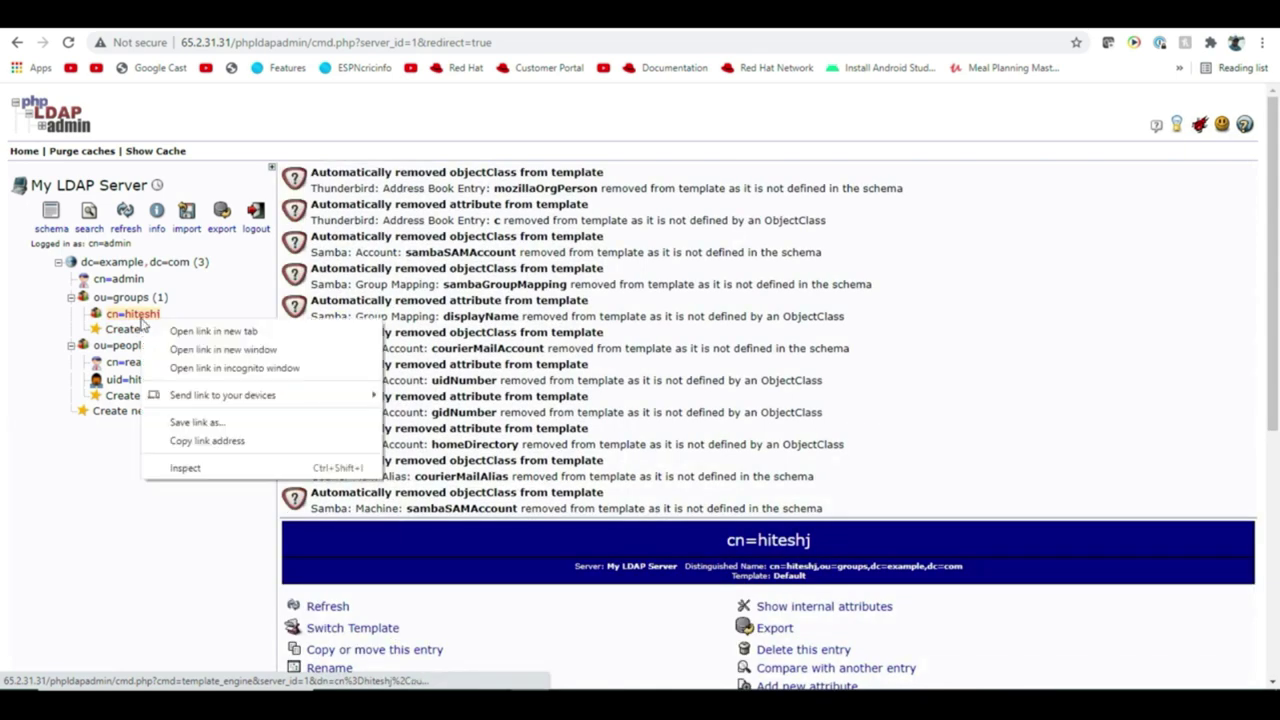
left_click(134, 532)
left_click(832, 650)
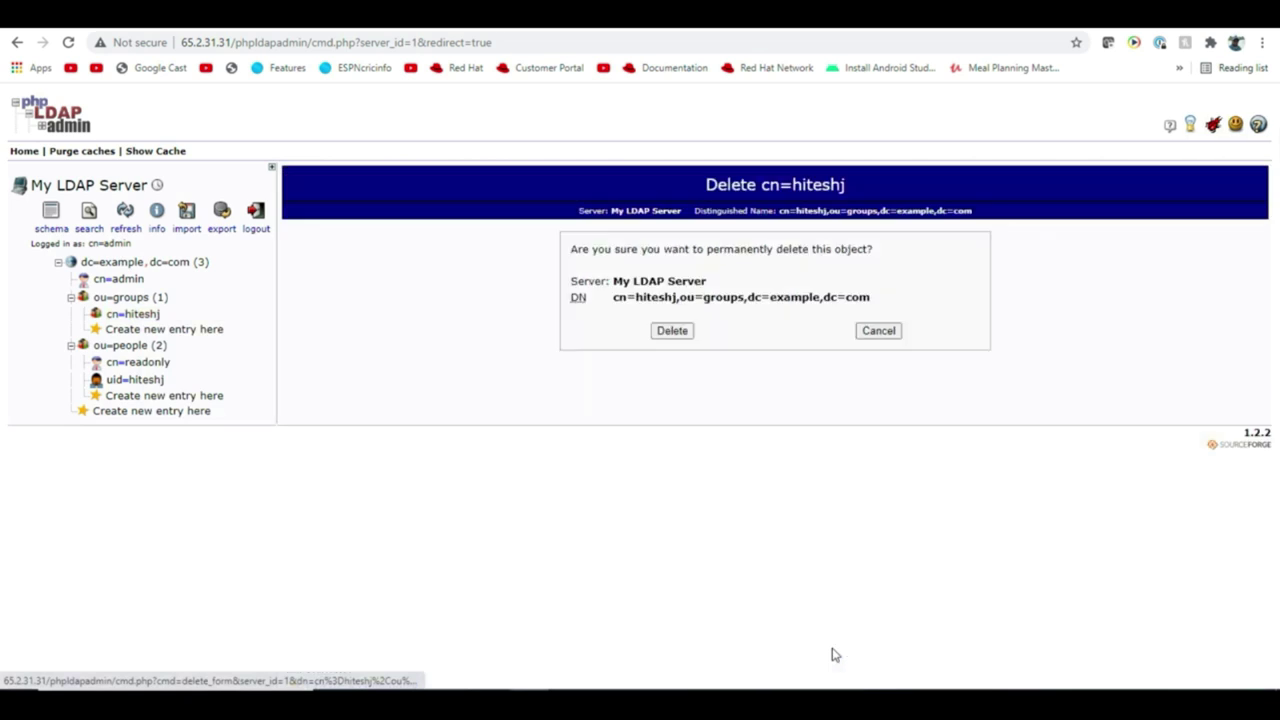
left_click(684, 333)
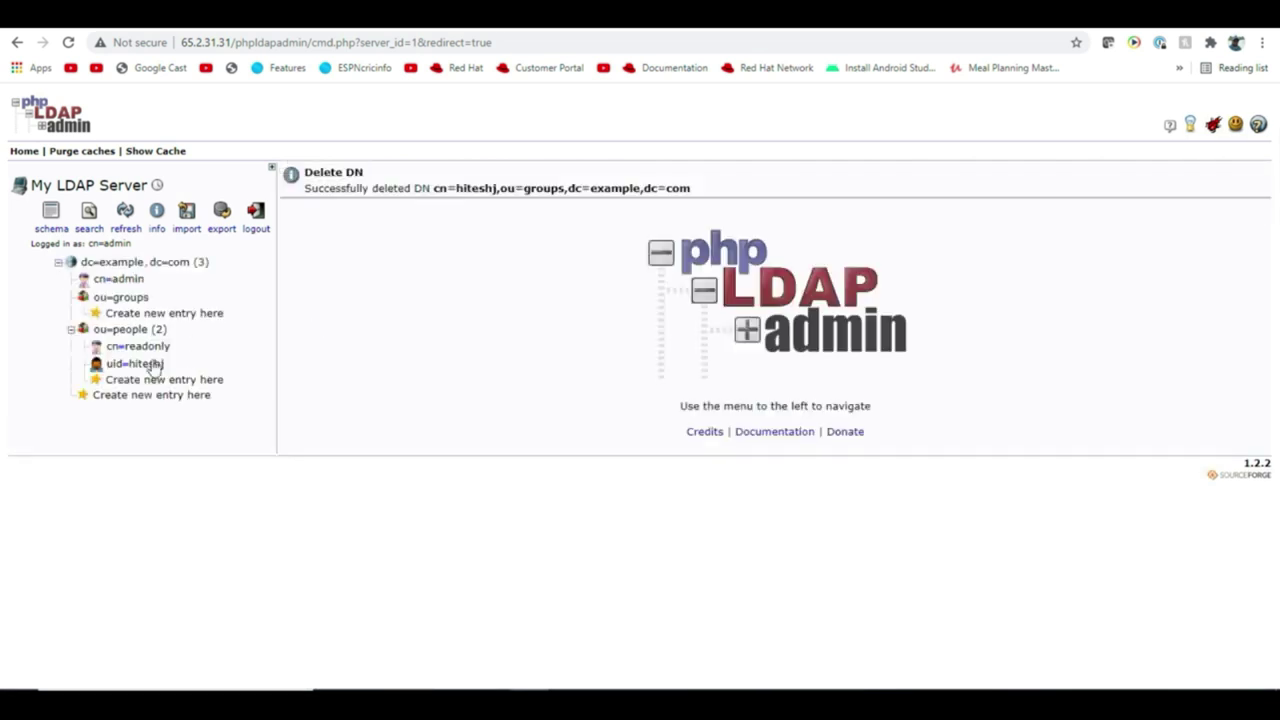
- Delete the existing user entry under ou=people, keeping cn=readonly
left_click(137, 346)
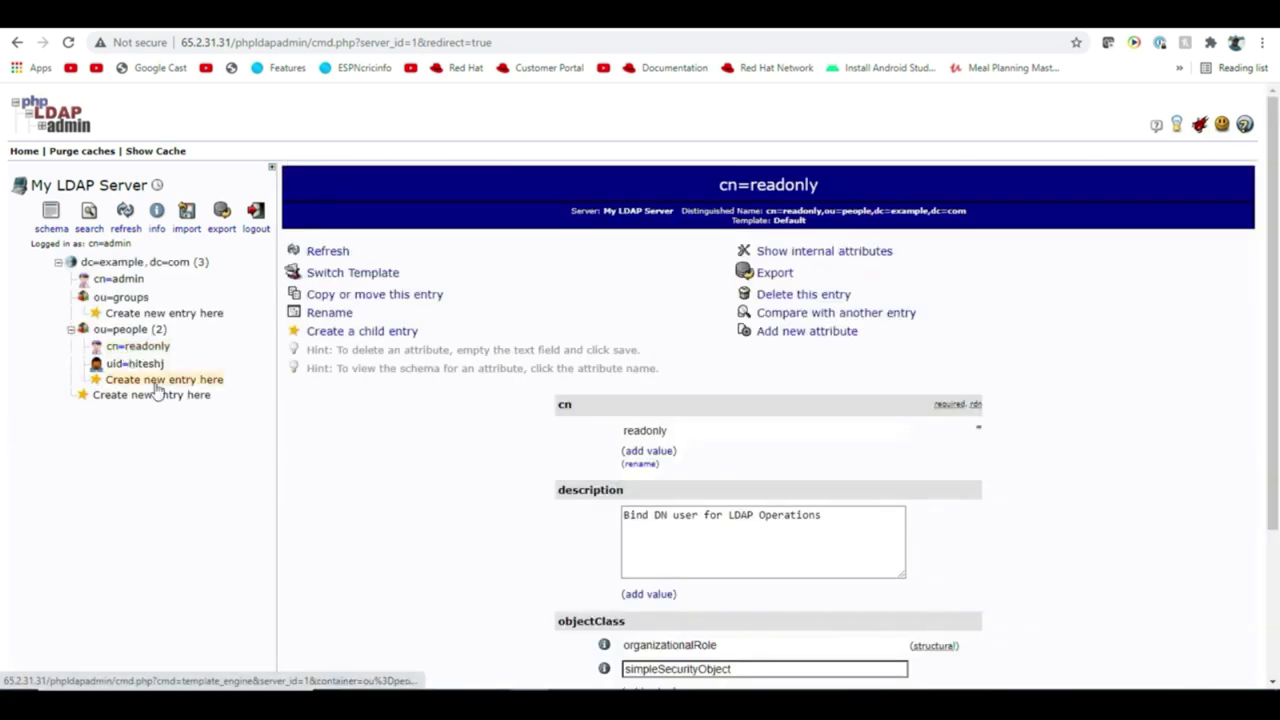
left_click(127, 366)
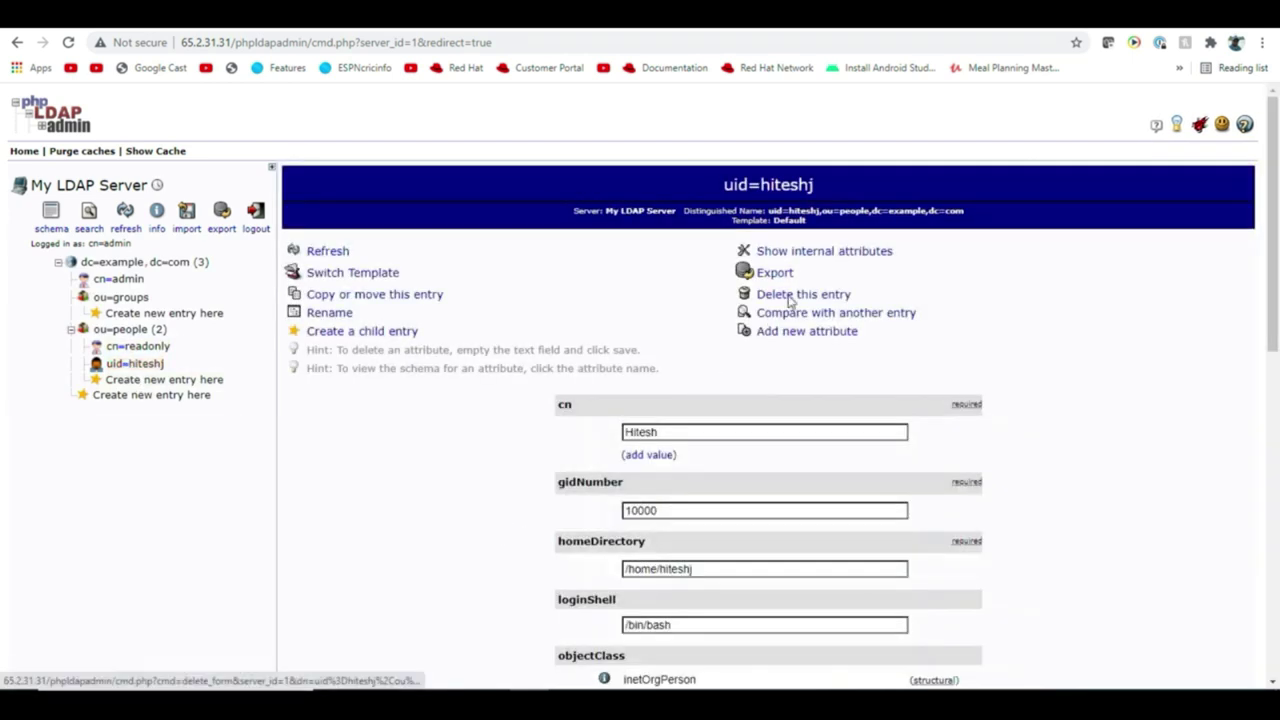
left_click(789, 296)
left_click(673, 334)
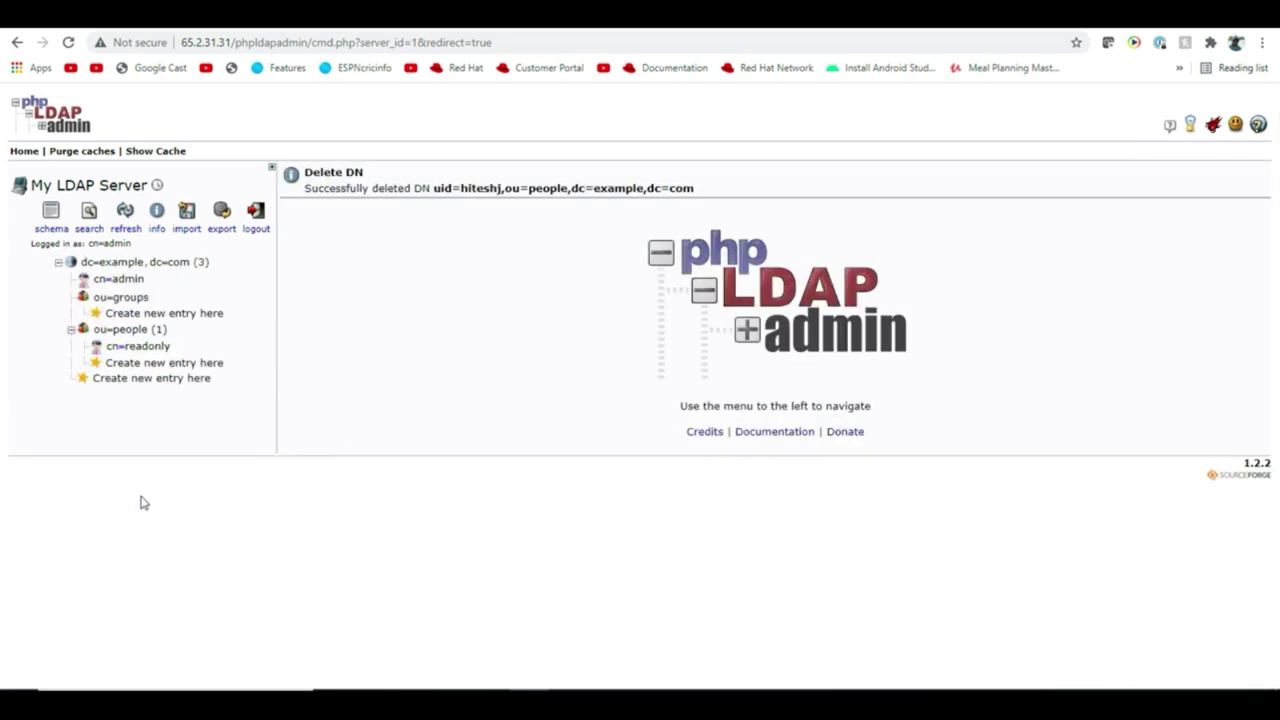
right_click(127, 306)
key("Escape")
- Create a Generic: Posix Group child entry 'DevOps' (GID 500) under ou=groups and commit it
left_click(125, 300)
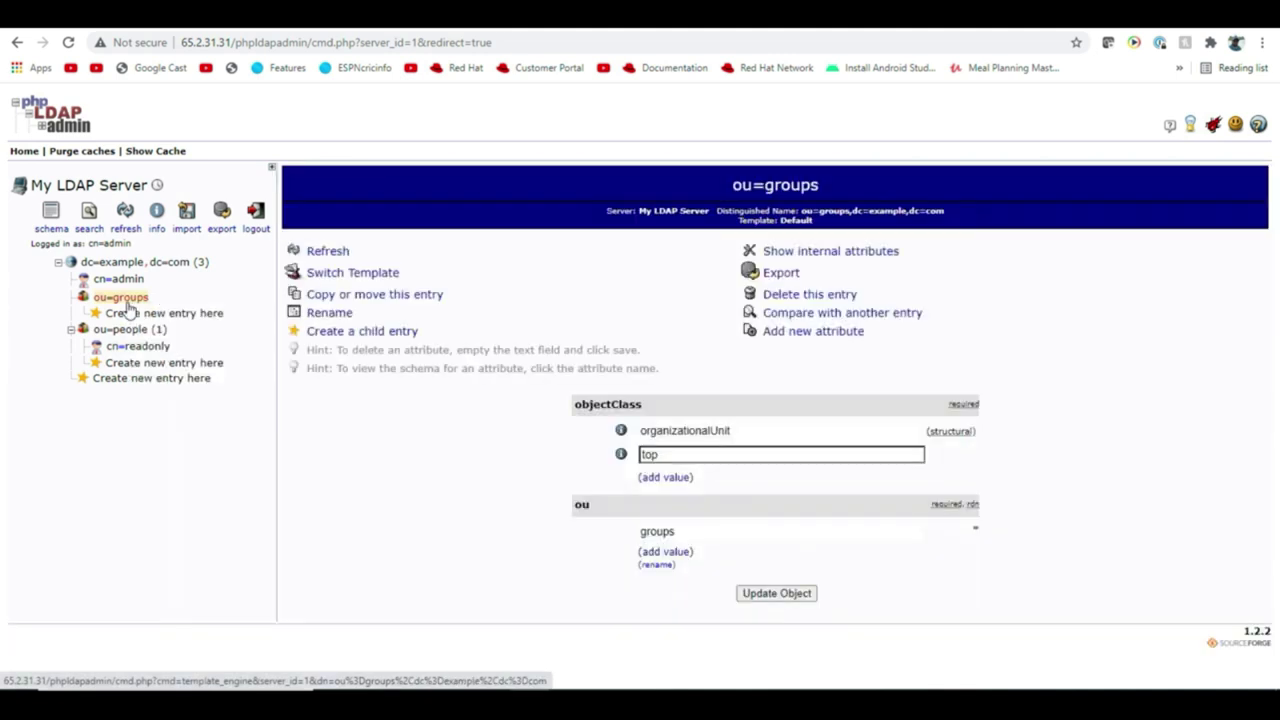
left_click(376, 334)
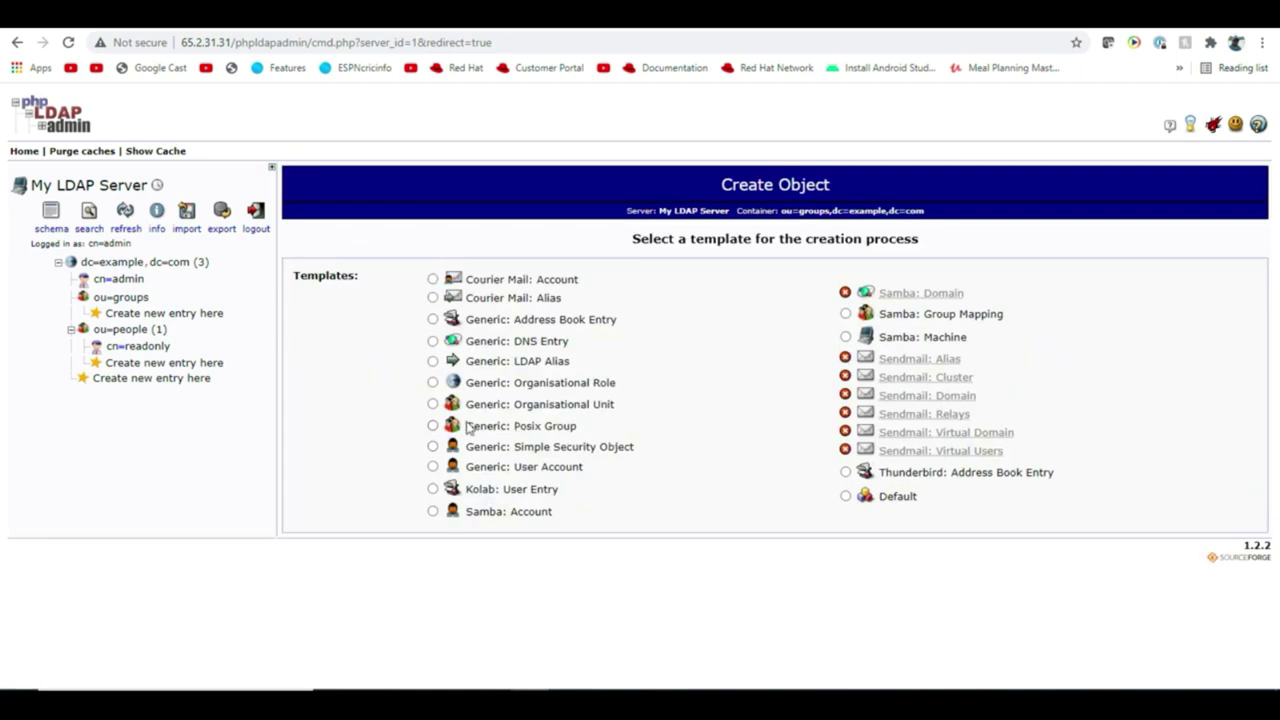
left_click(433, 427)
left_click(734, 388)
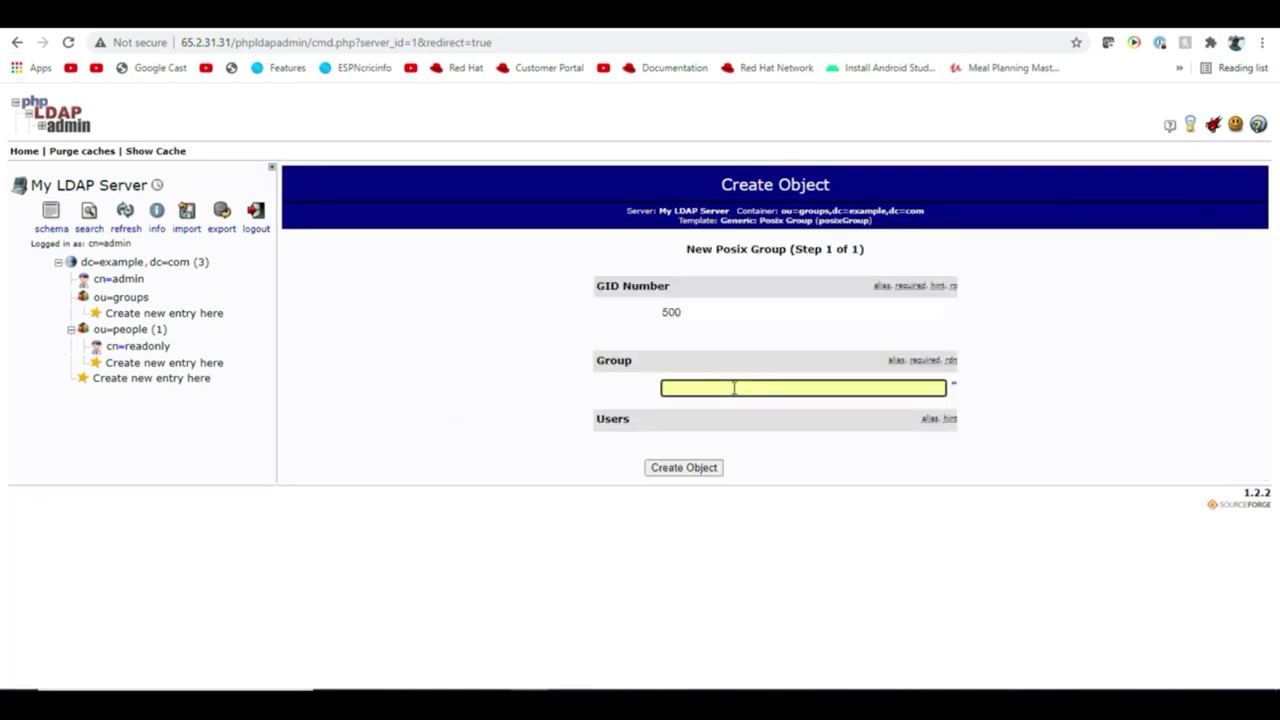
type("DevOps")
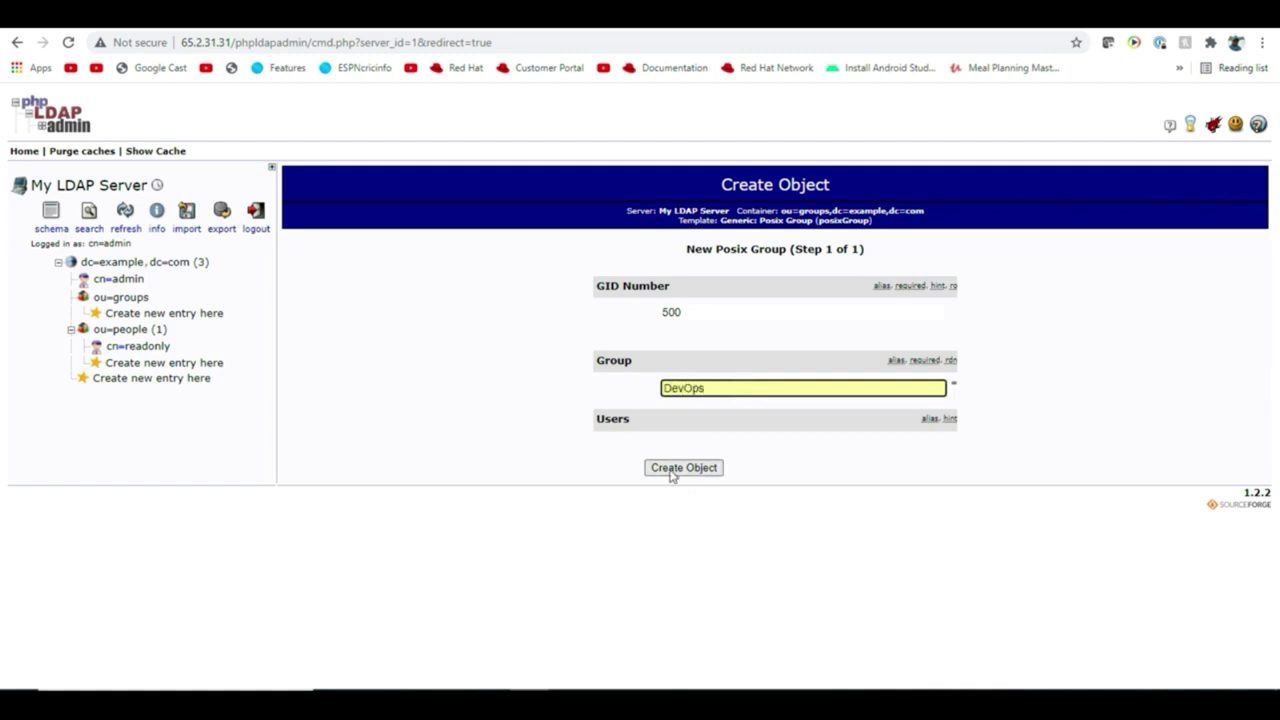
left_click(667, 467)
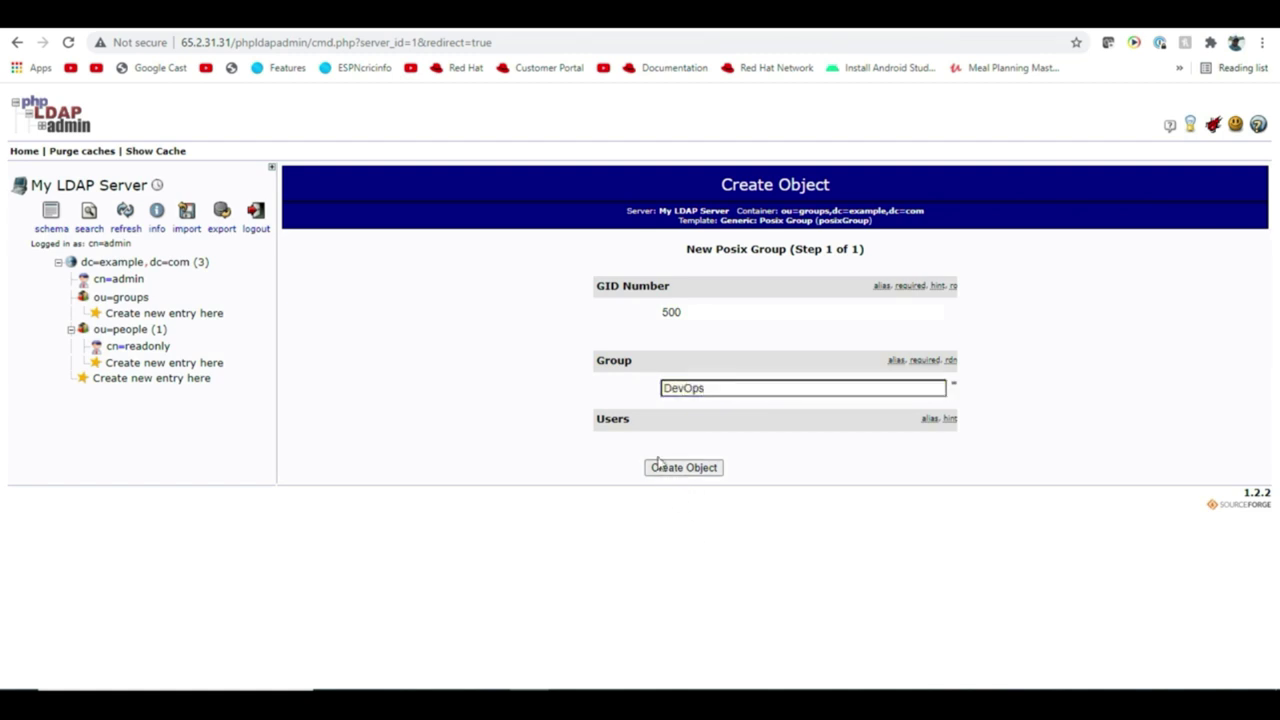
left_click(752, 395)
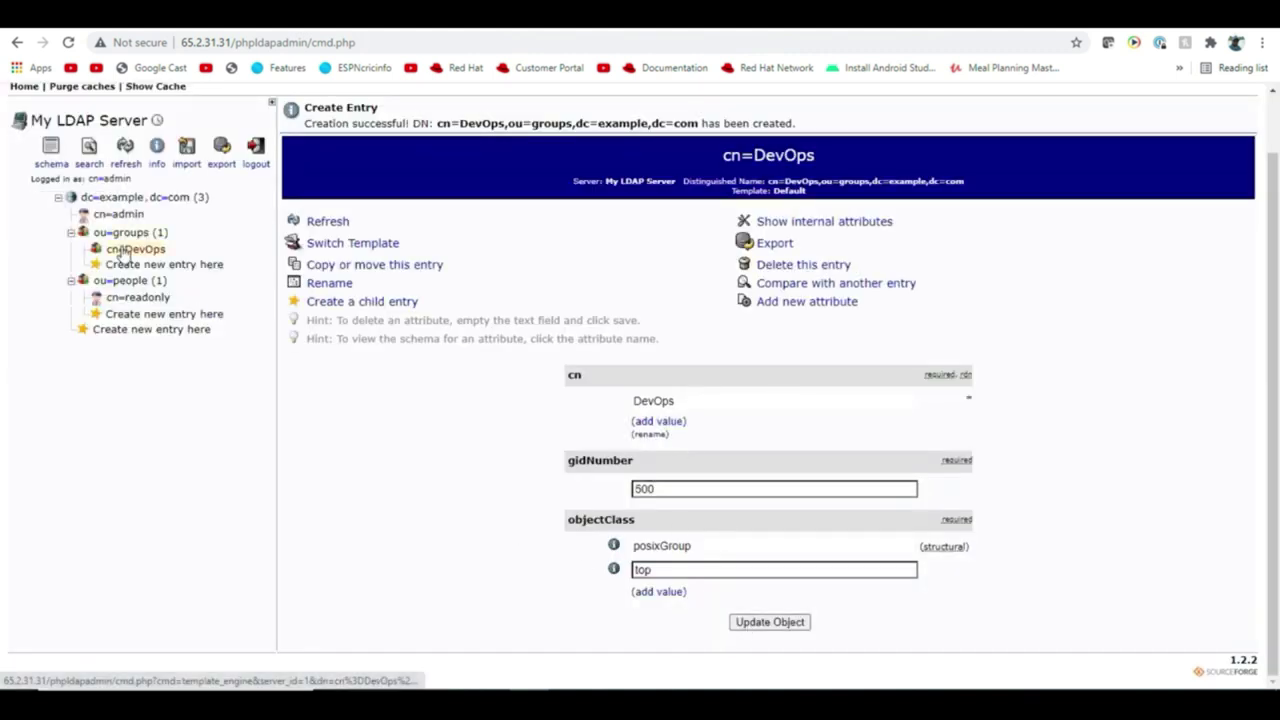
- Start a new Generic: User Account child entry under ou=people
left_click(120, 283)
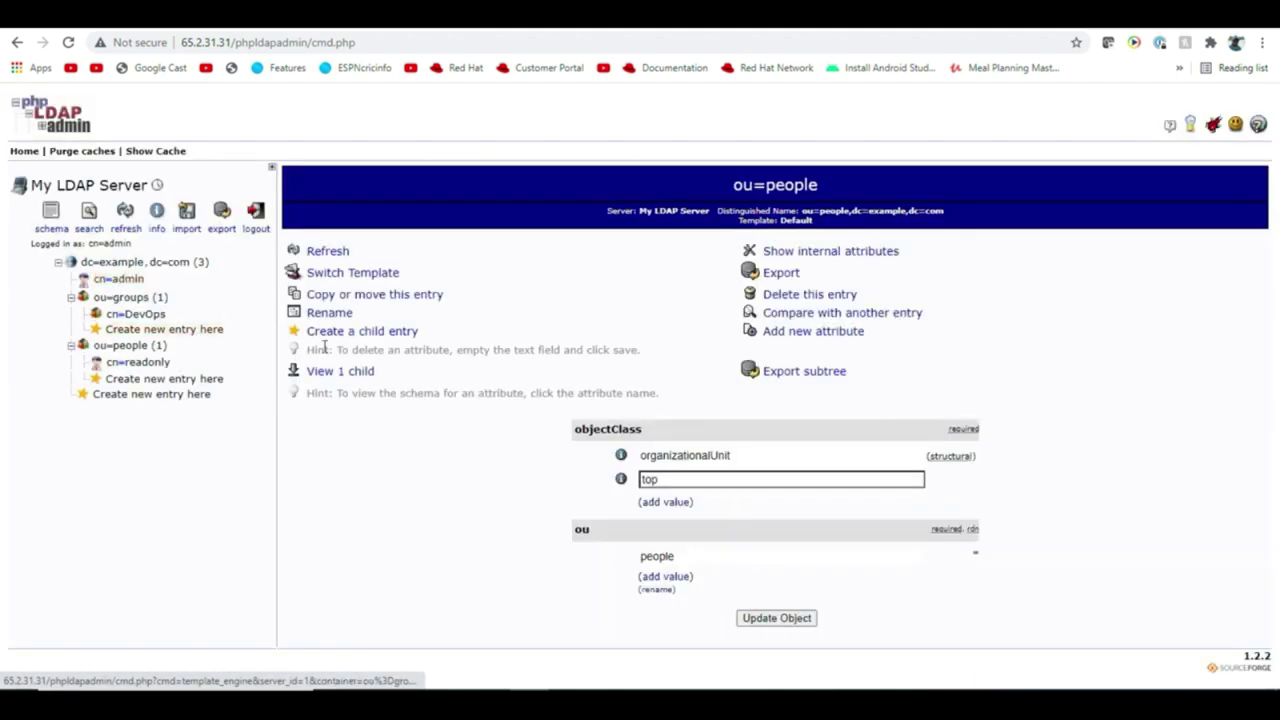
left_click(375, 333)
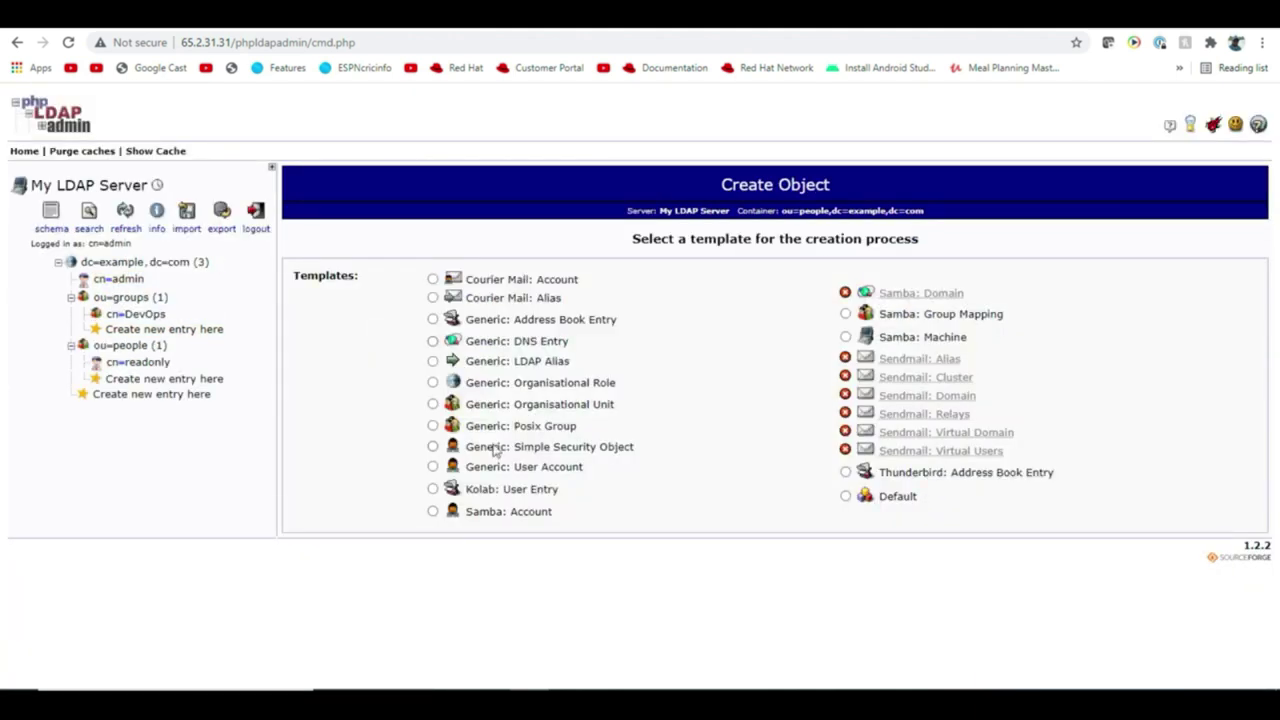
left_click(432, 467)
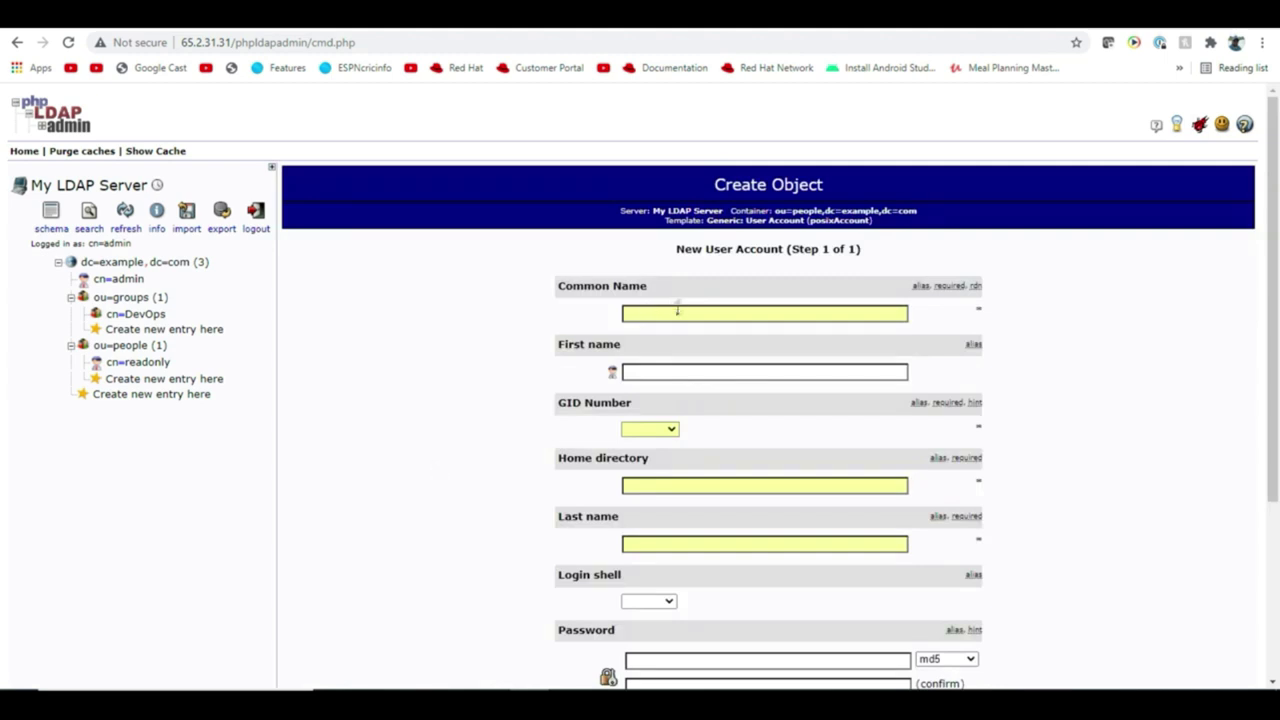
left_click(677, 312)
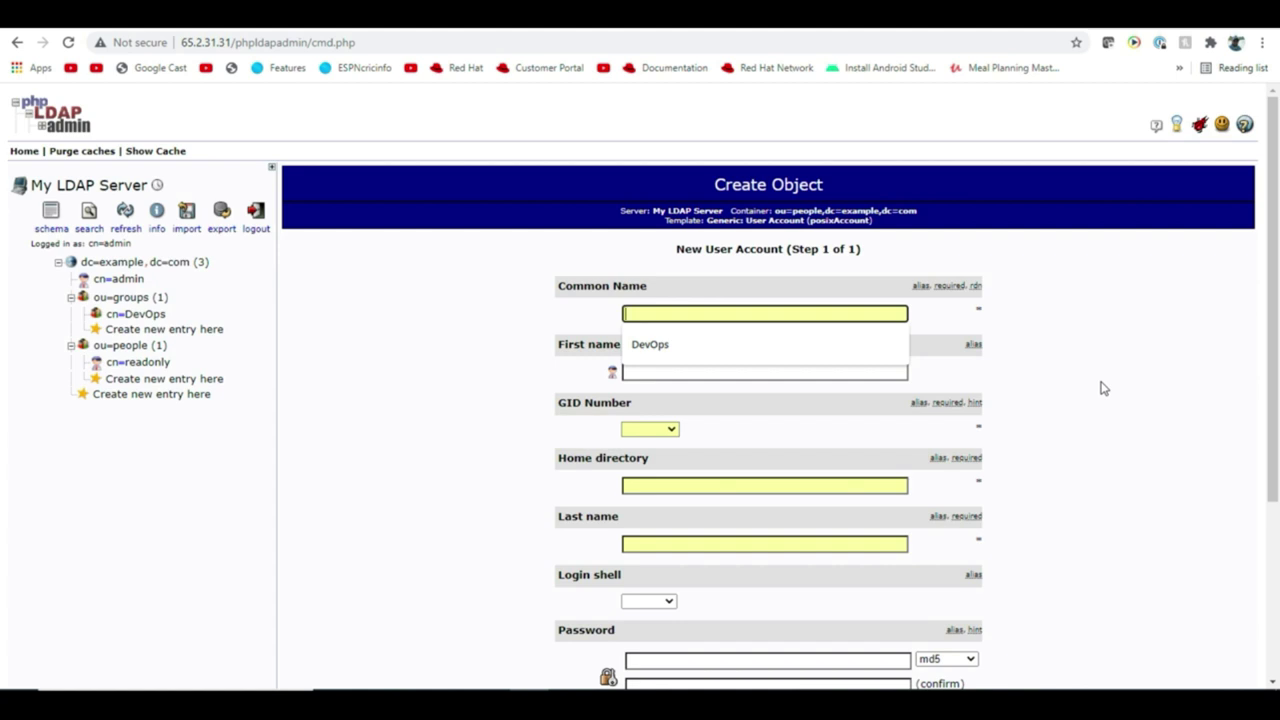
- Enter the user's first and last name and set GID Number to the DevOps group
type("Nare")
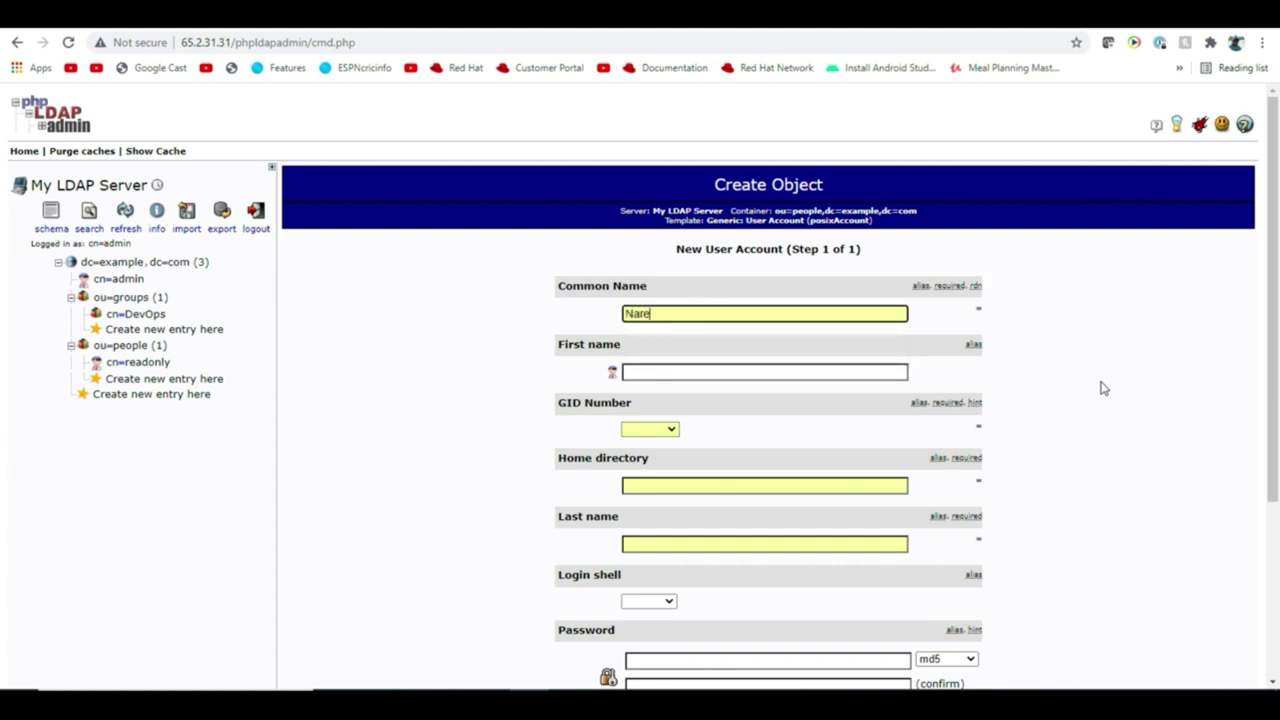
type("ndra")
key("Tab")
key("Tab")
type("Narendra")
key("Tab")
left_click(663, 435)
left_click(660, 445)
left_click(687, 546)
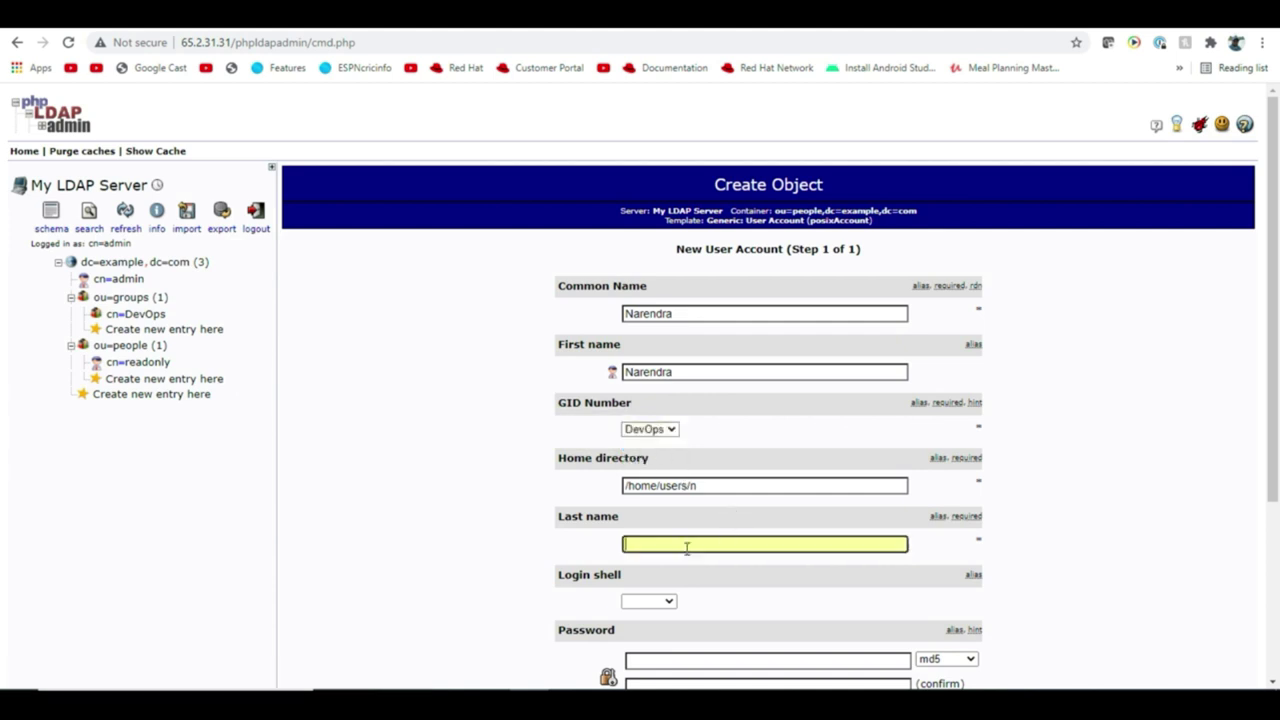
type("Modi")
left_click(1112, 478)
- Set the login shell to /bin/sh and enter and confirm the account password
scroll(1273, 410, "down", 1)
scroll(1273, 460, "down", 3)
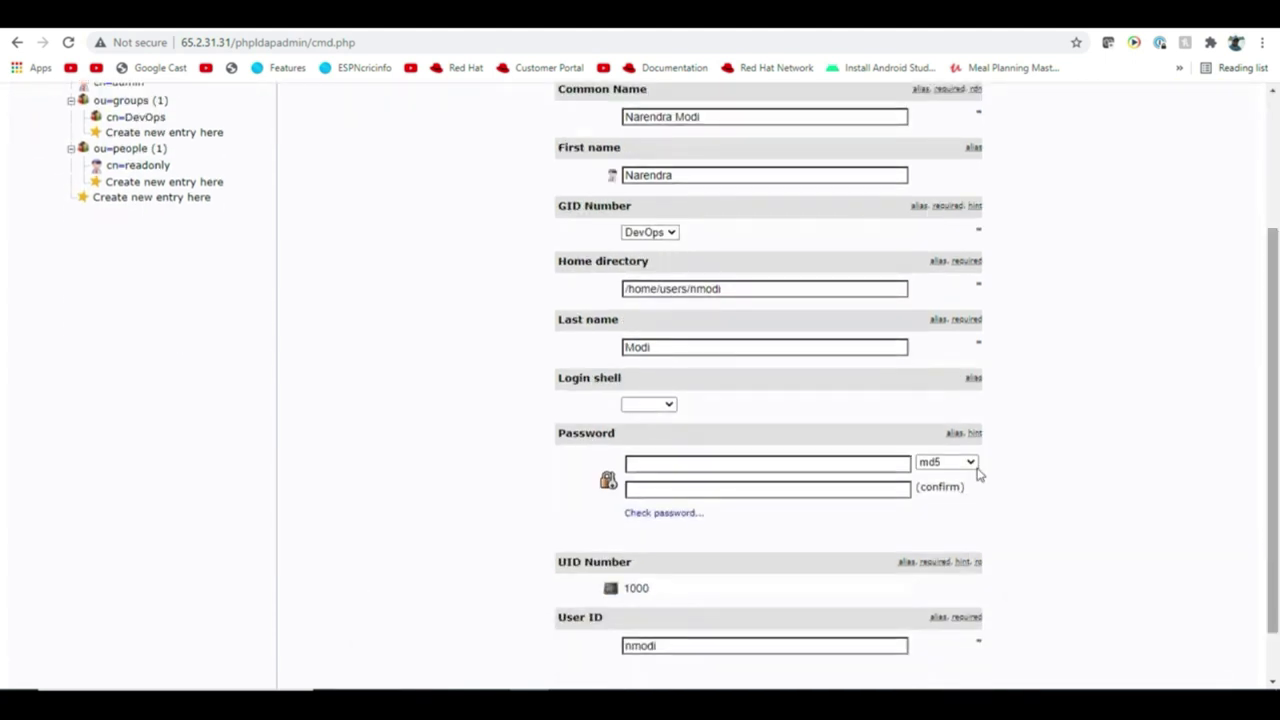
left_click(652, 405)
left_click(640, 418)
left_click(678, 462)
type("password")
key("Tab")
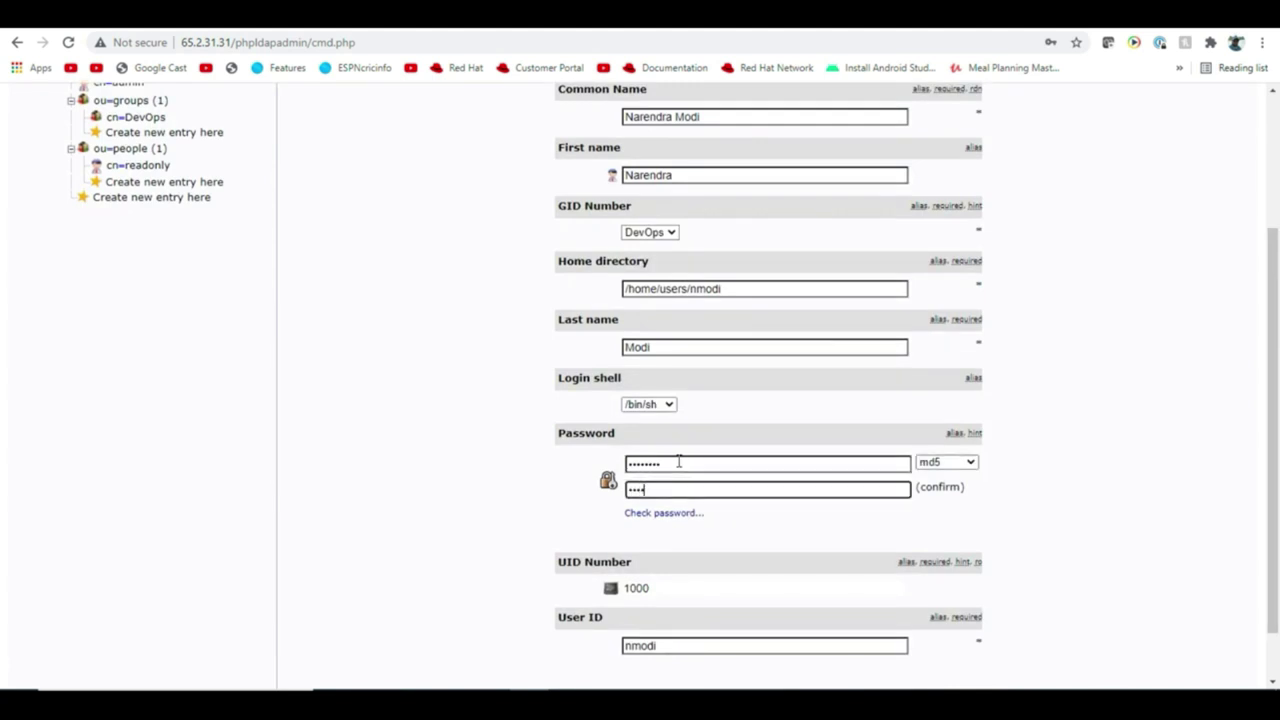
type("password")
- Create and commit the new user entry, then open it from the tree
scroll(954, 559, "down", 2)
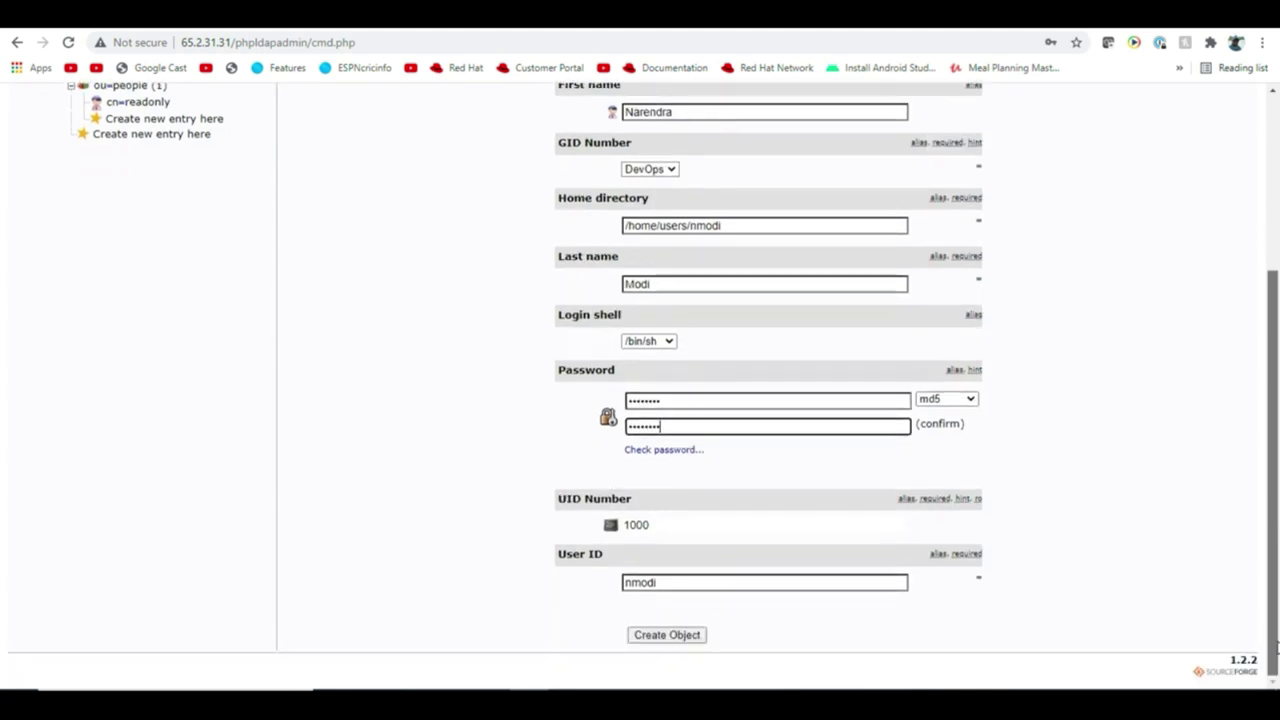
left_click(669, 640)
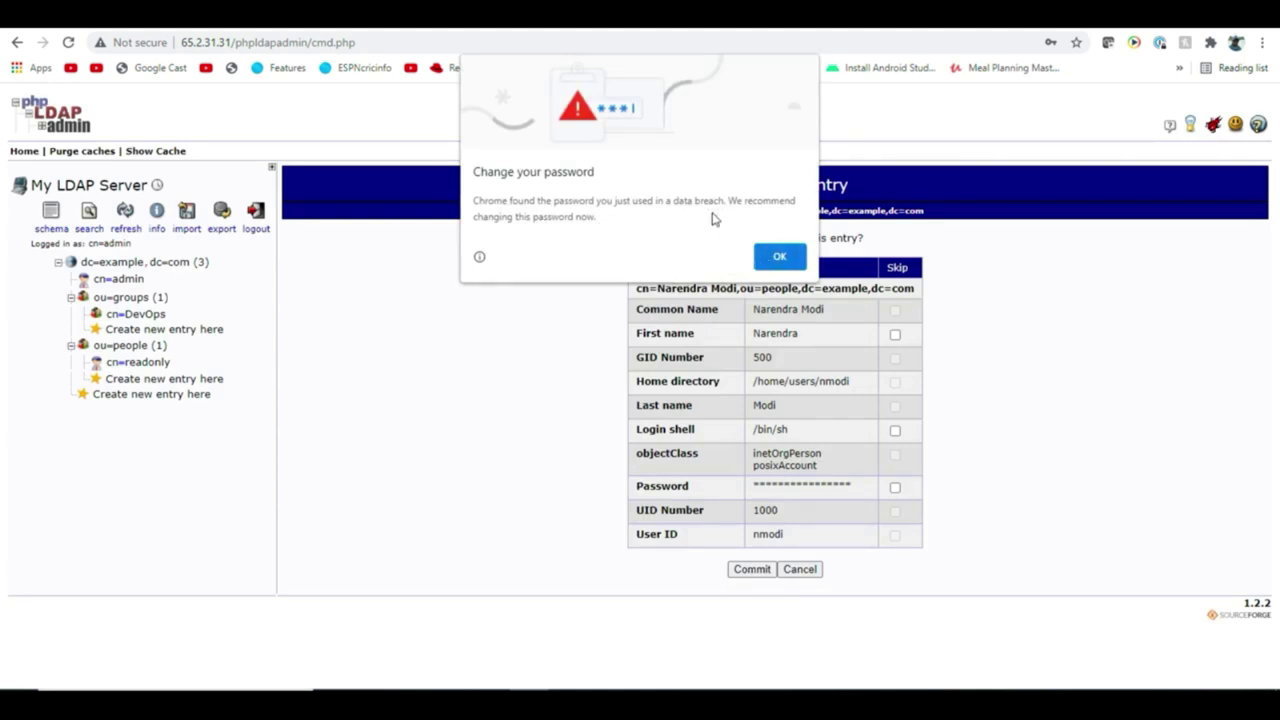
left_click(778, 256)
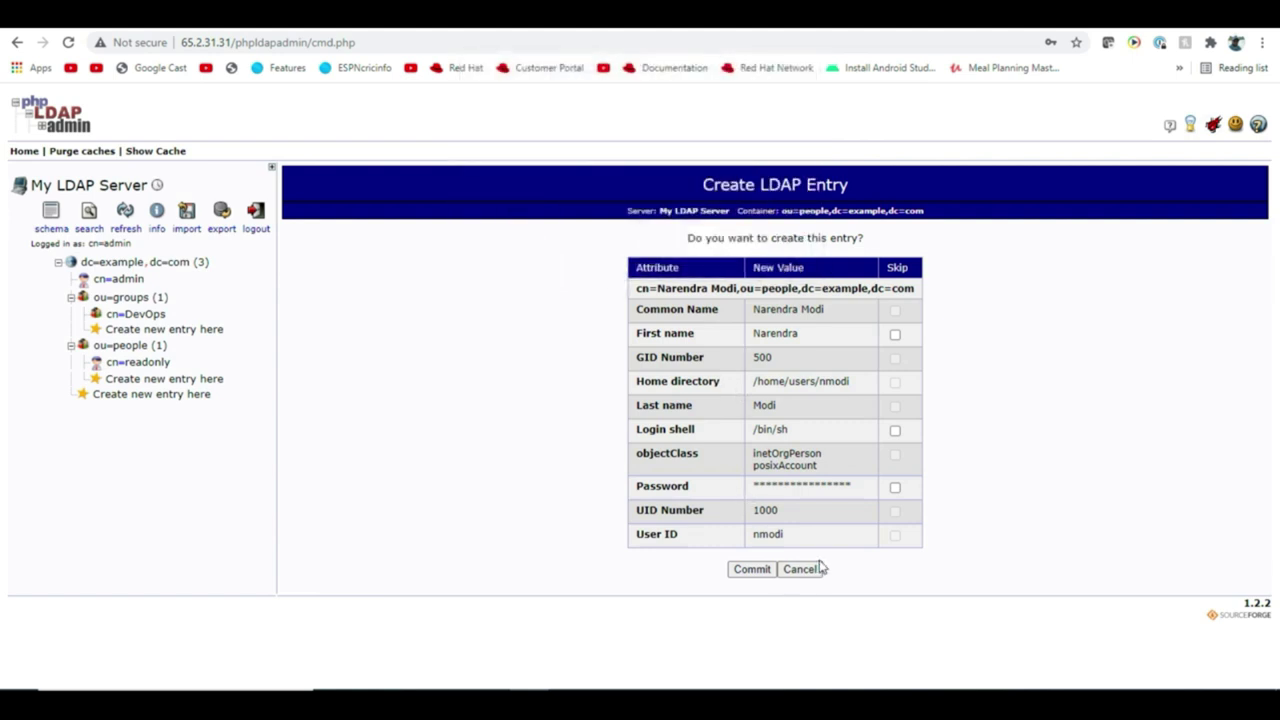
left_click(752, 569)
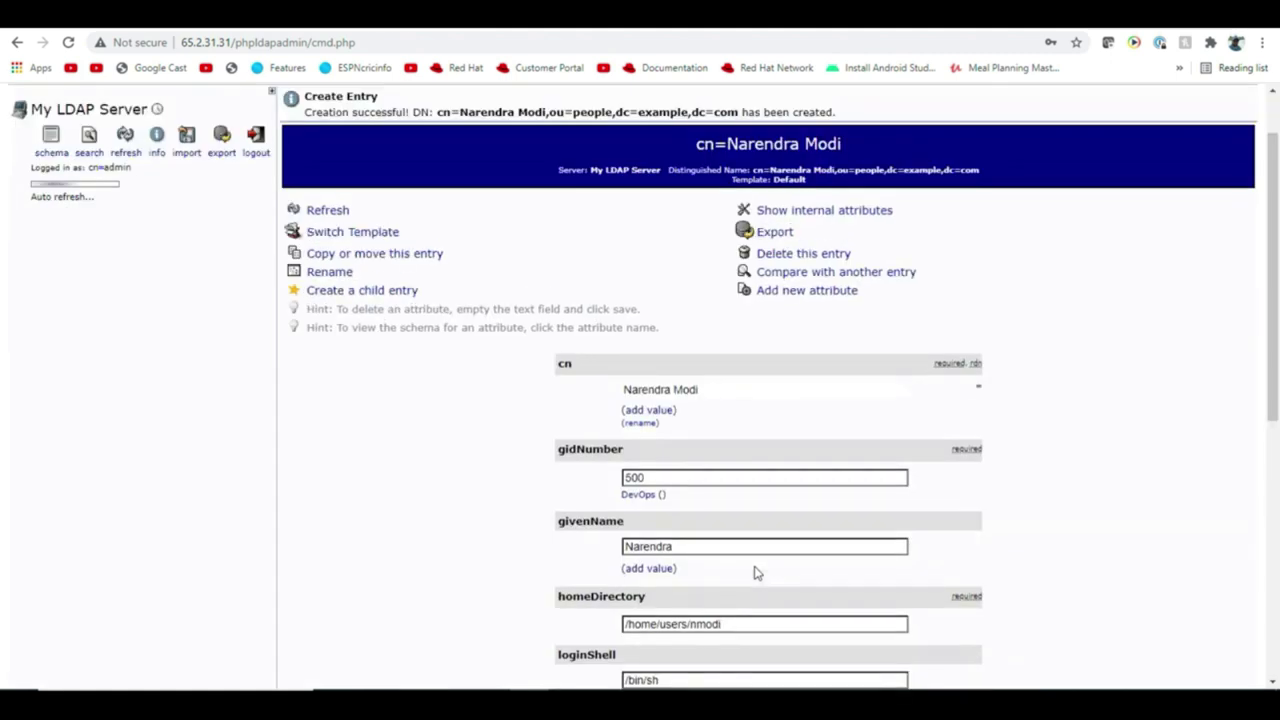
left_click_drag(1274, 249, 1276, 507)
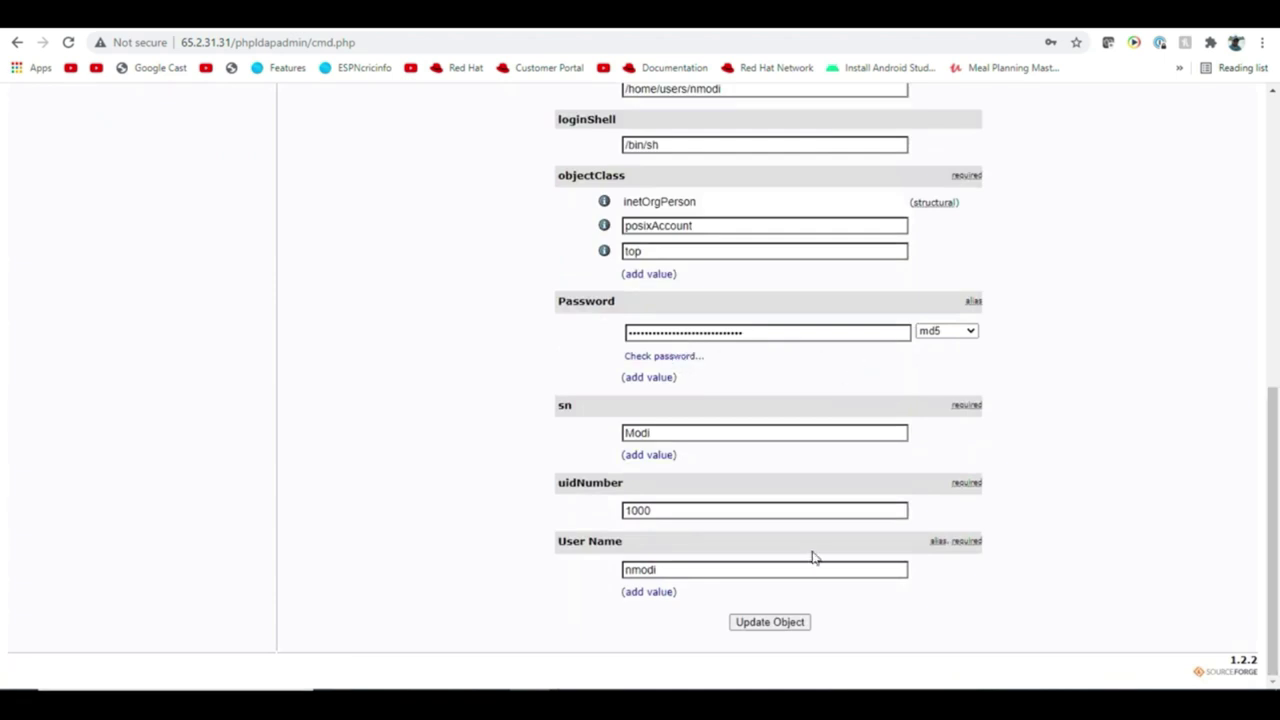
left_click(790, 622)
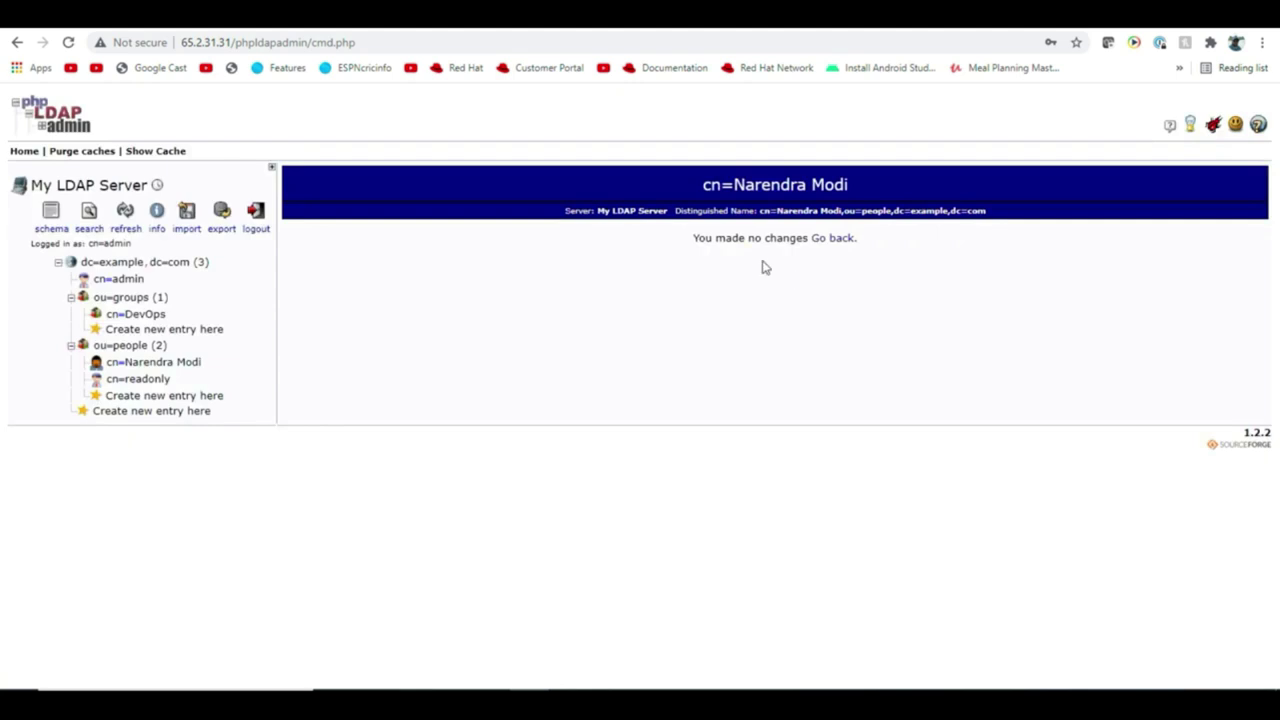
left_click(124, 365)
left_click_drag(1274, 250, 1277, 88)
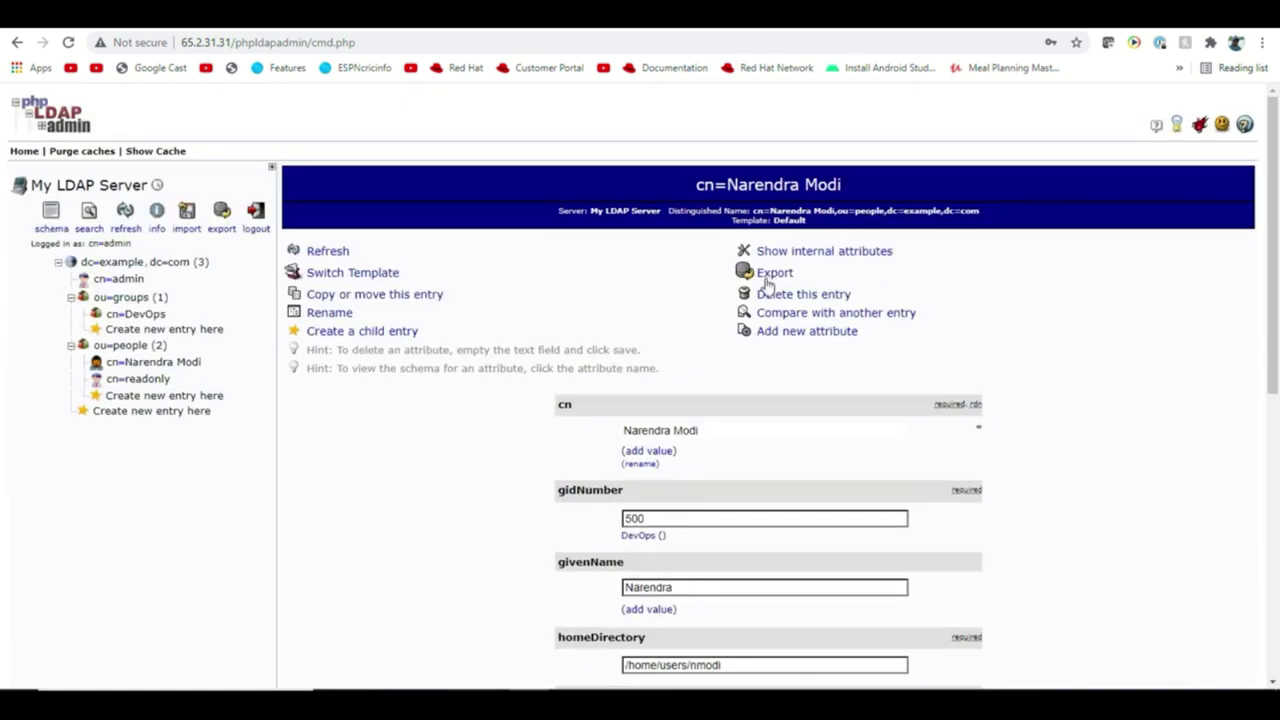
- Add a memberUid attribute with the new user's login to cn=DevOps and update the group
left_click(125, 314)
left_click(790, 332)
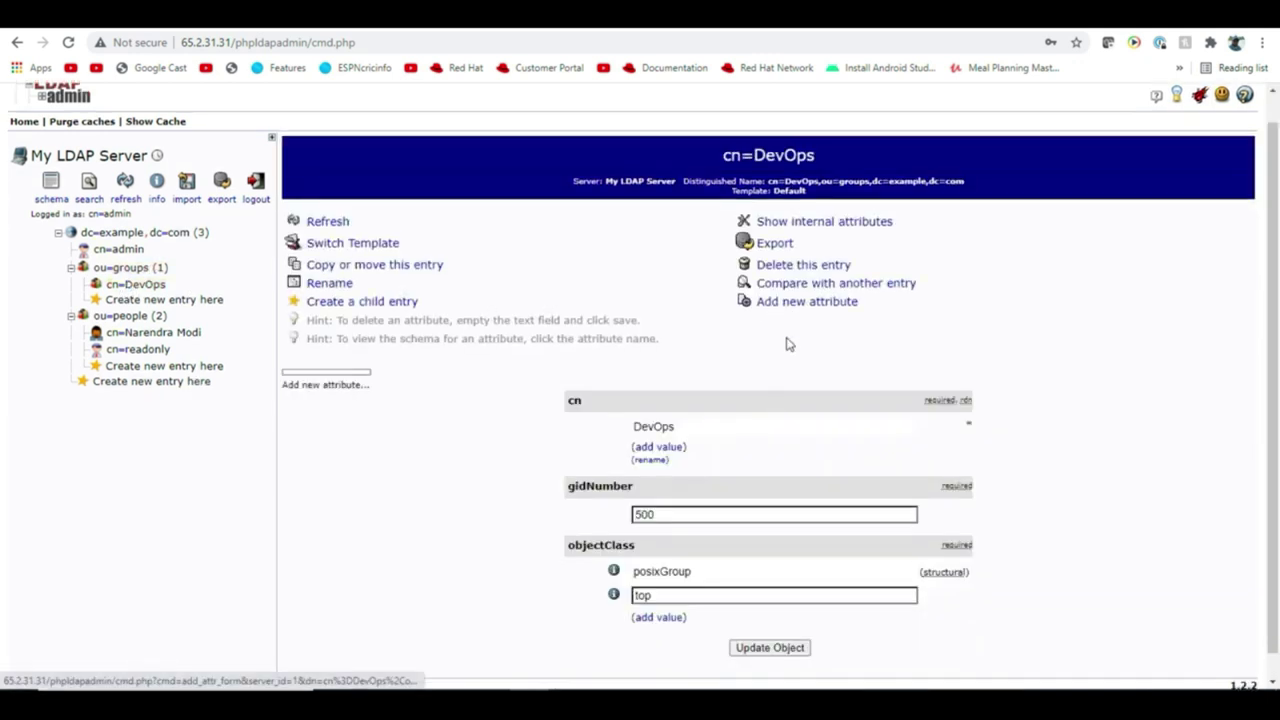
left_click(758, 394)
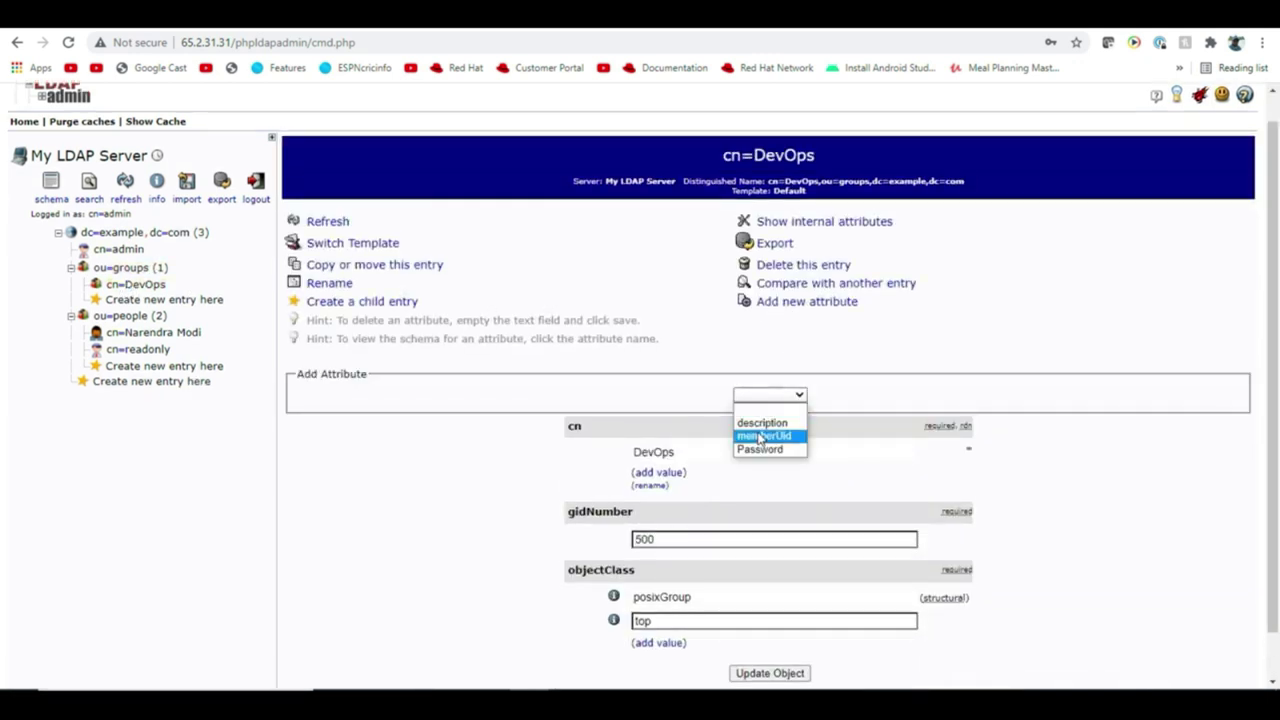
left_click(763, 437)
left_click(704, 419)
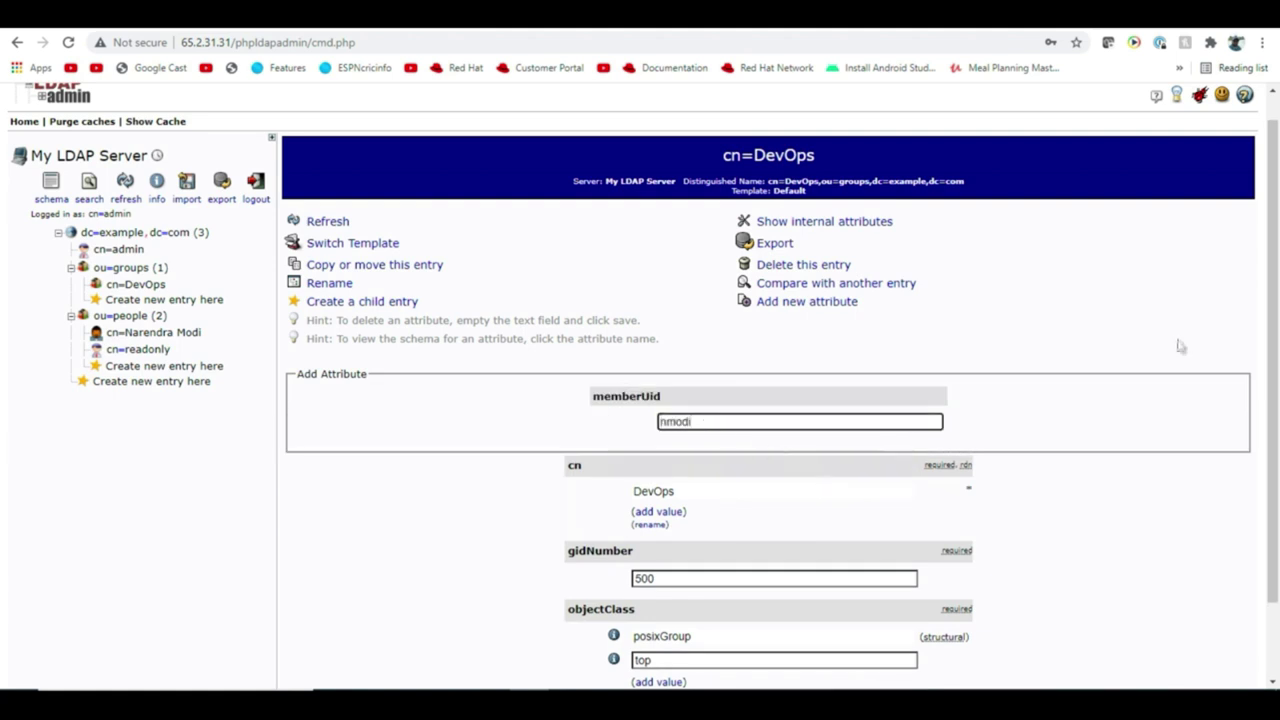
scroll(1177, 346, "down", 2)
left_click(783, 619)
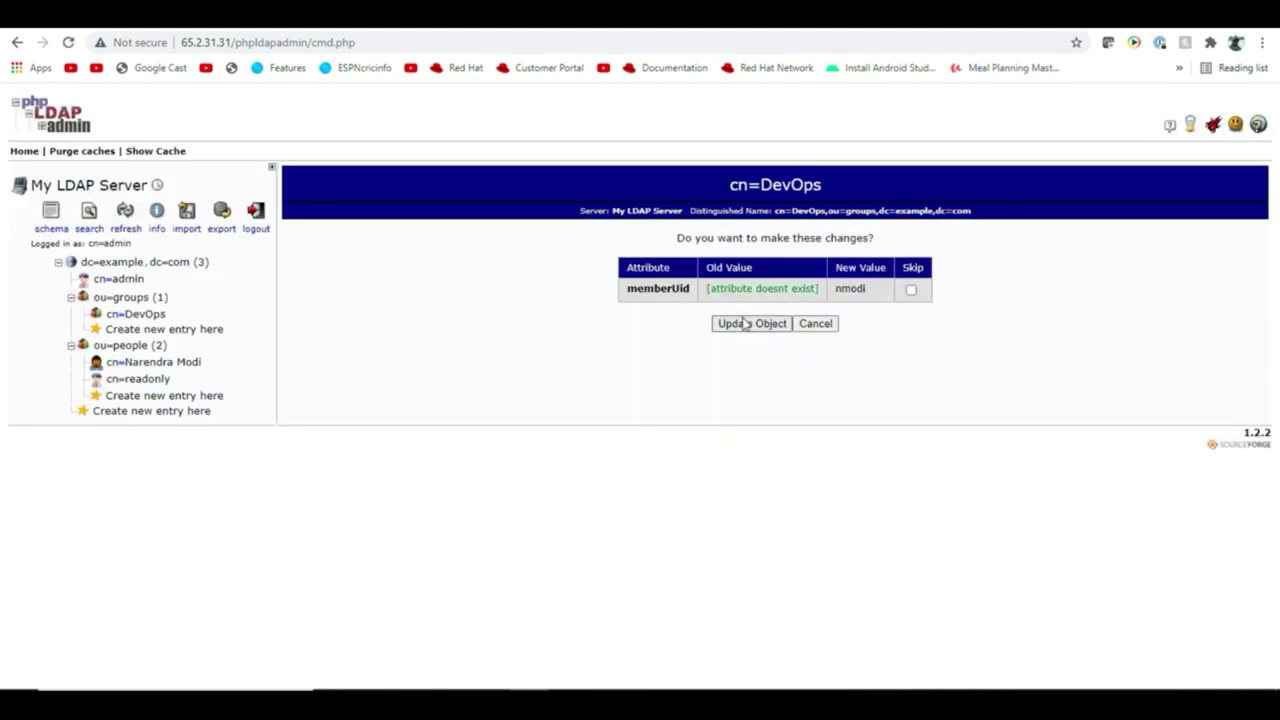
left_click(740, 323)
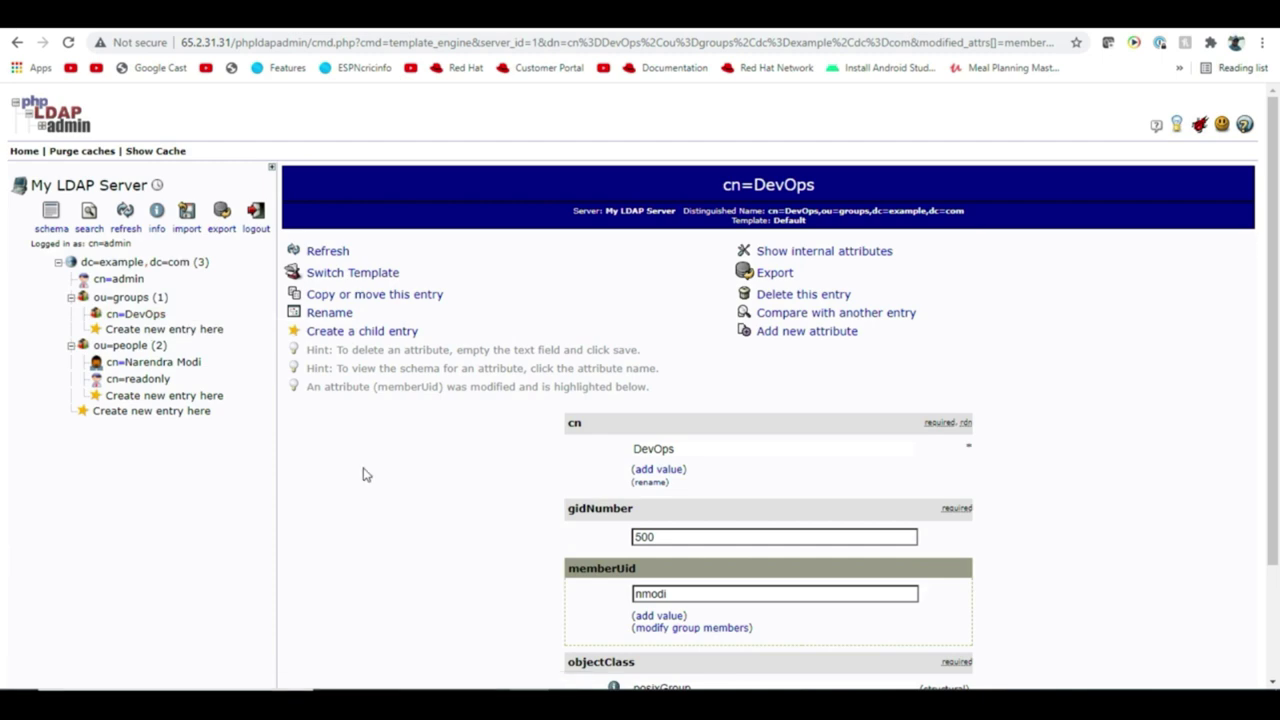
- Reload the DevOps entry to check the membership, then log out of phpLDAPadmin
left_click(118, 314)
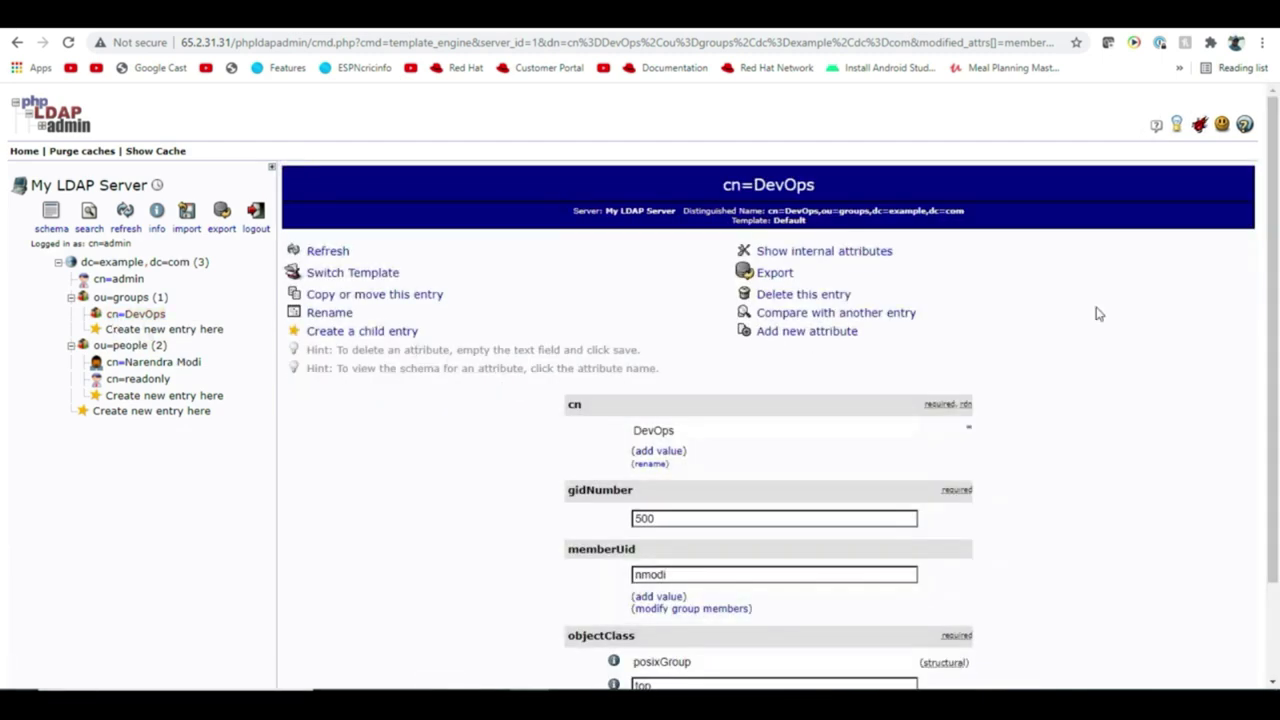
scroll(1270, 300, "down", 1)
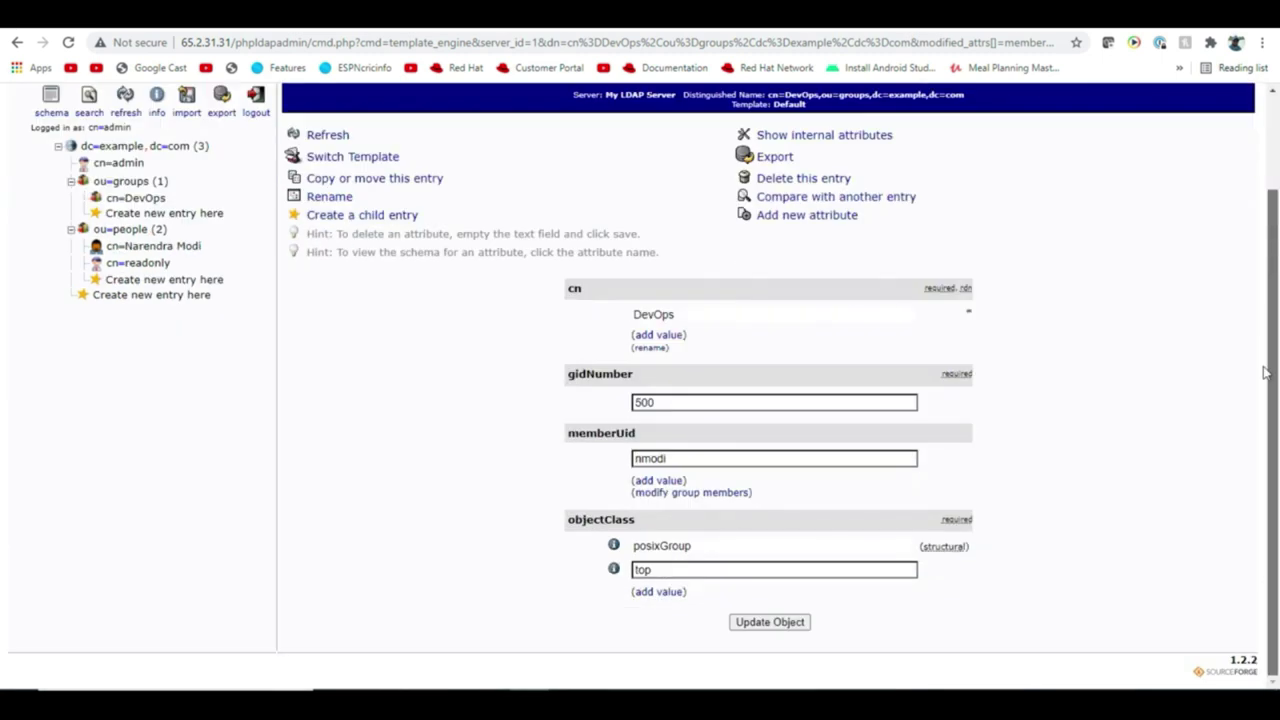
scroll(1266, 371, "up", 1)
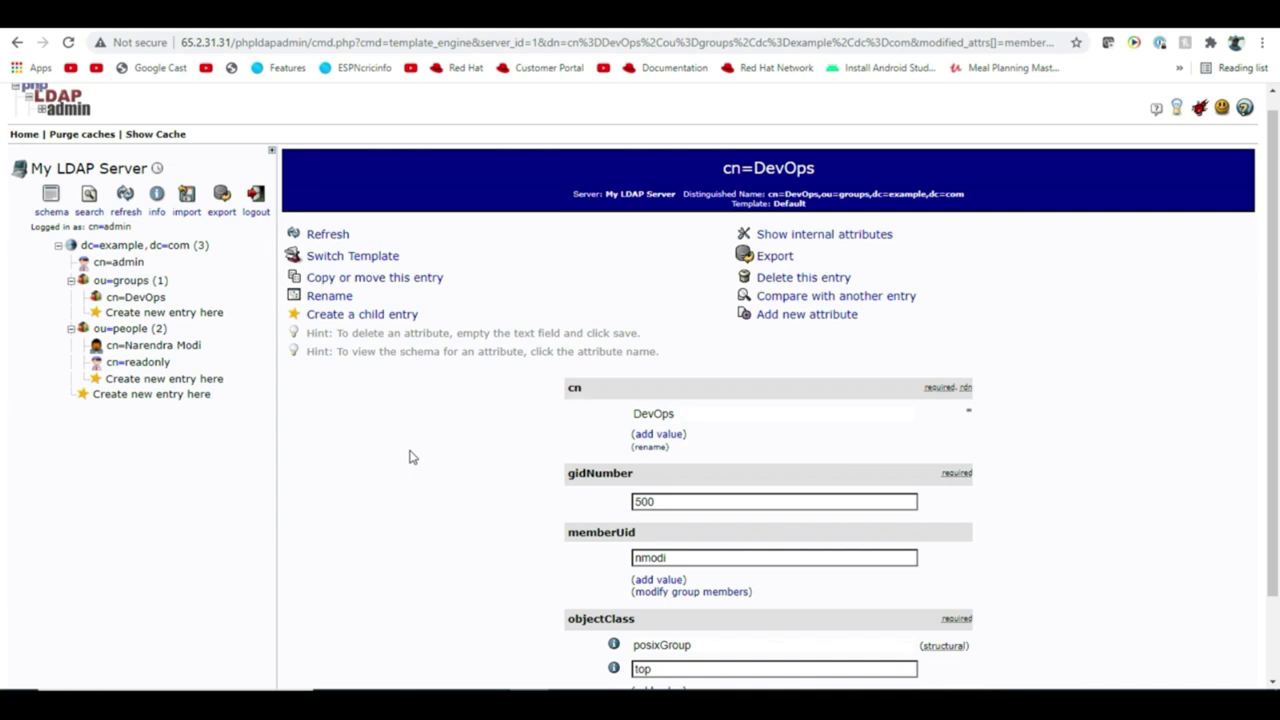
left_click(255, 195)
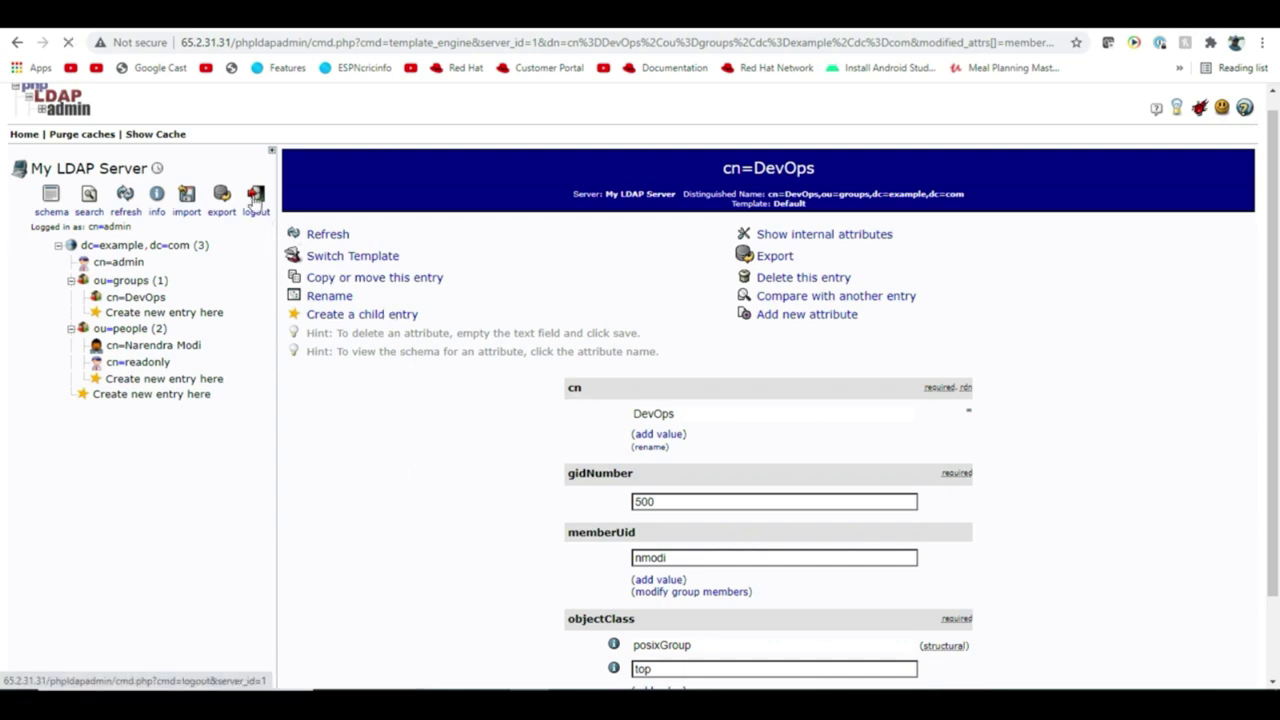
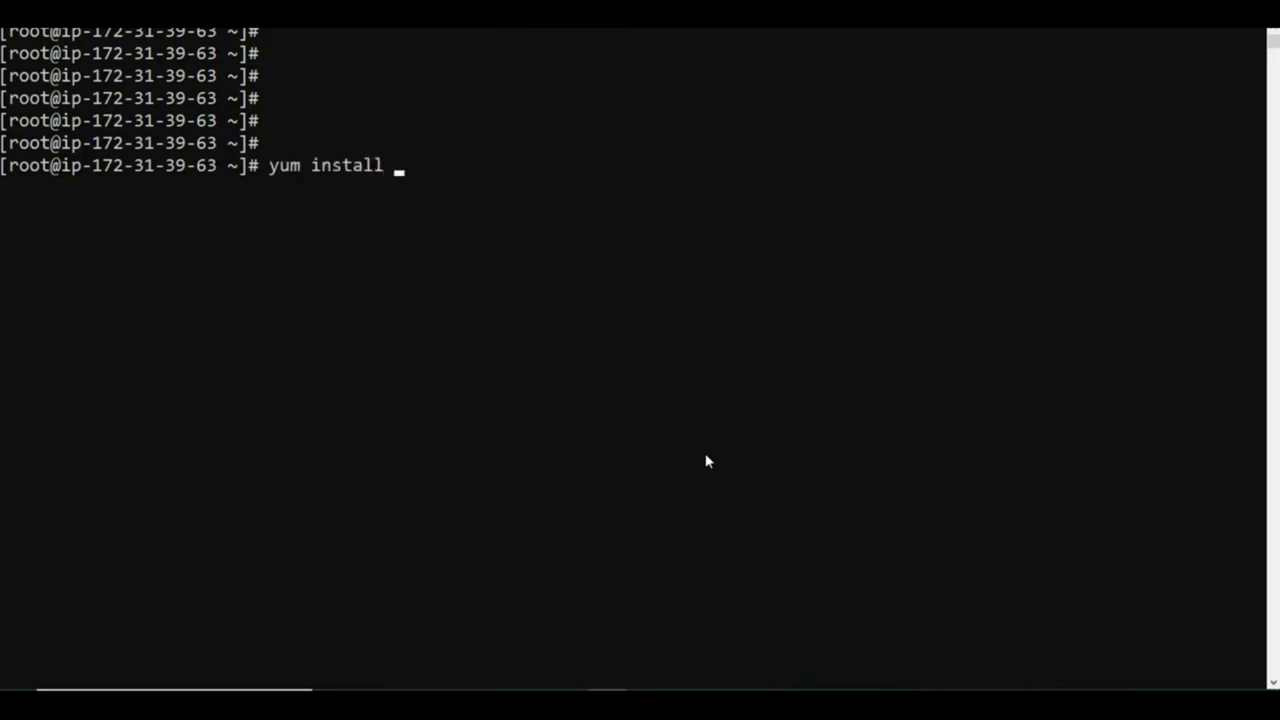
- Run 'yum search openjdk' to list the available OpenJDK packages on the agent
key("ctrl+u")
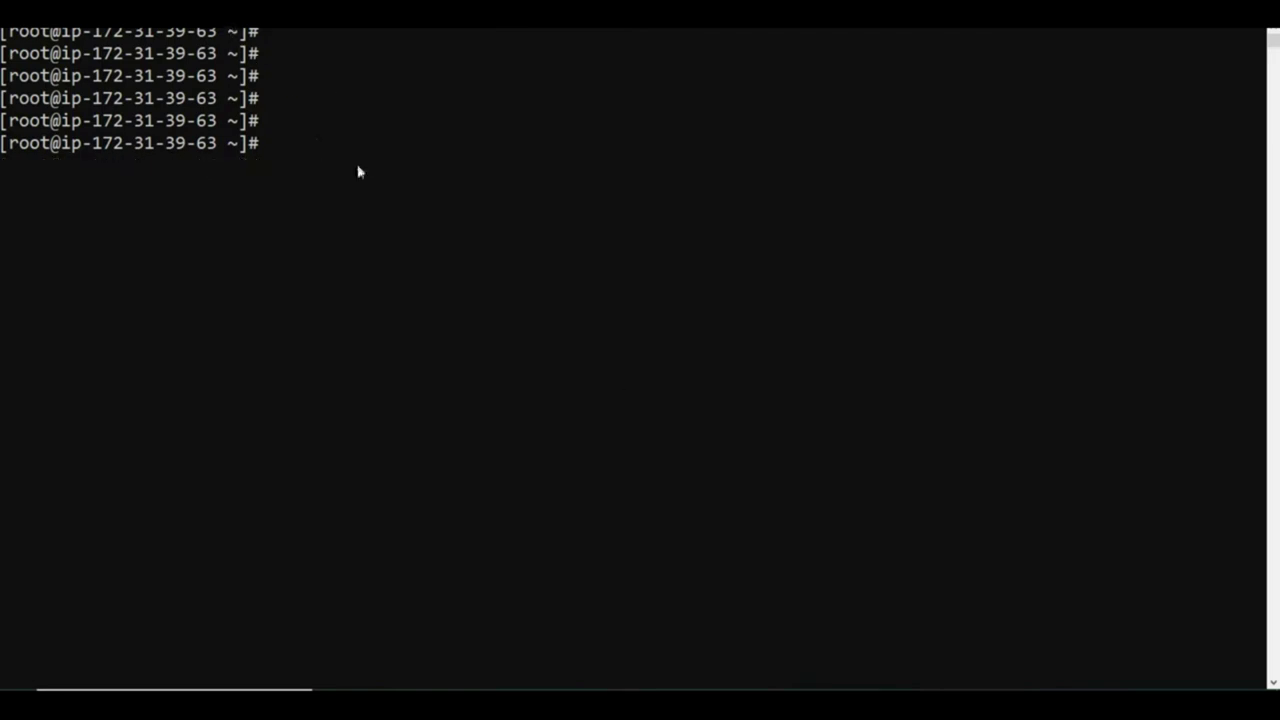
left_click_drag(360, 172, 358, 170)
type("yum se")
type("arch jab")
key("BackSpace")
key("BackSpace")
key("BackSpace")
type("openjdk")
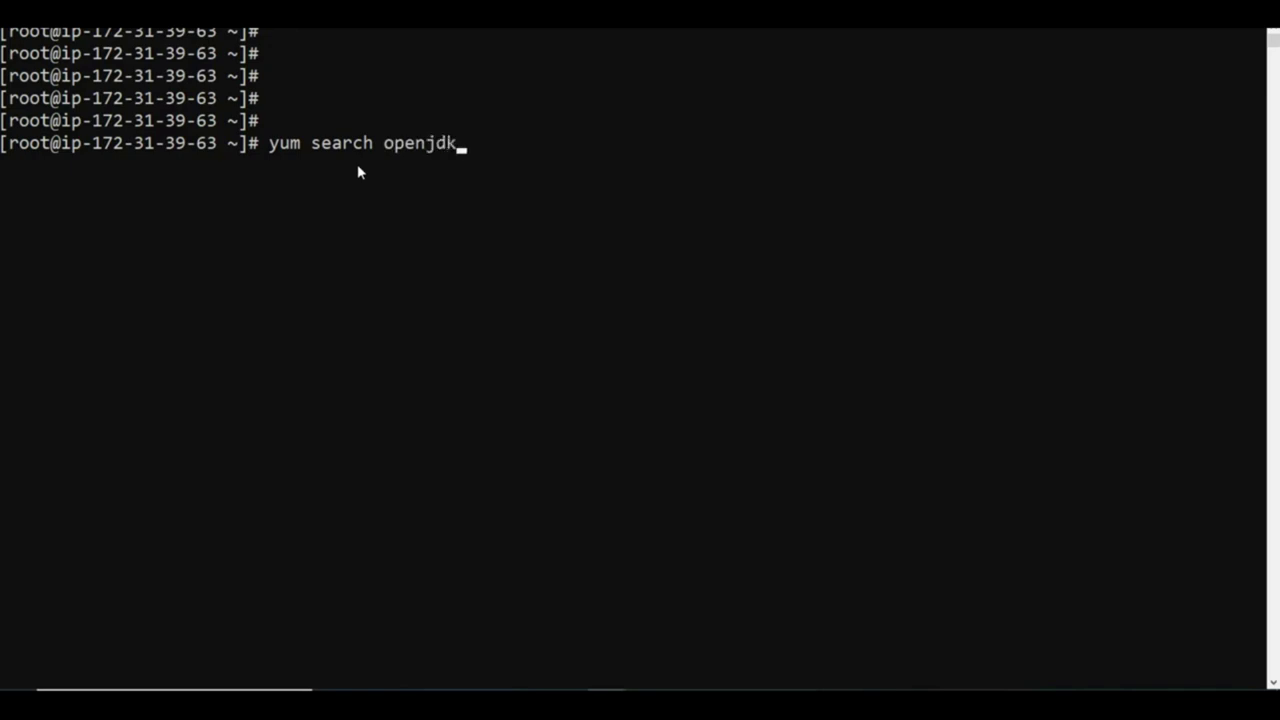
key("Return")
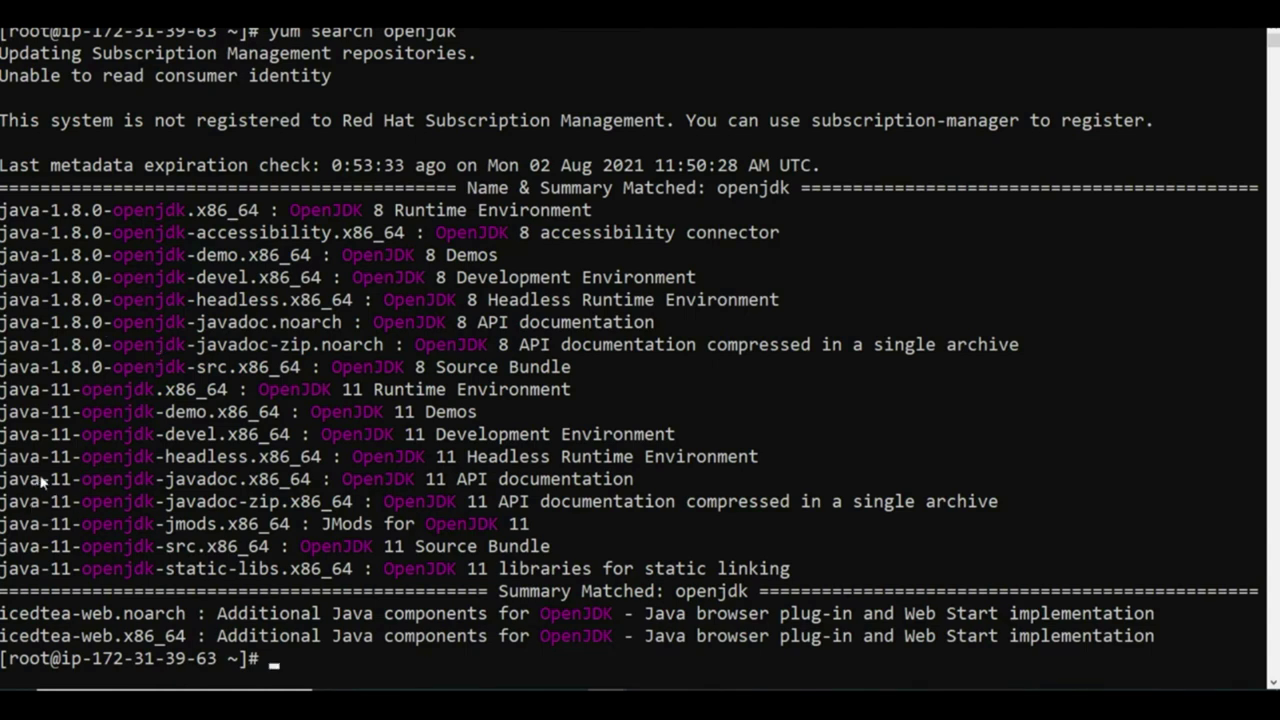
left_click(53, 214)
- Install java-1.8.0-openjdk.x86_64 and git with yum, confirming the 54 packages
double_click(52, 218)
right_click(52, 218)
right_click(52, 218)
key("BackSpace")
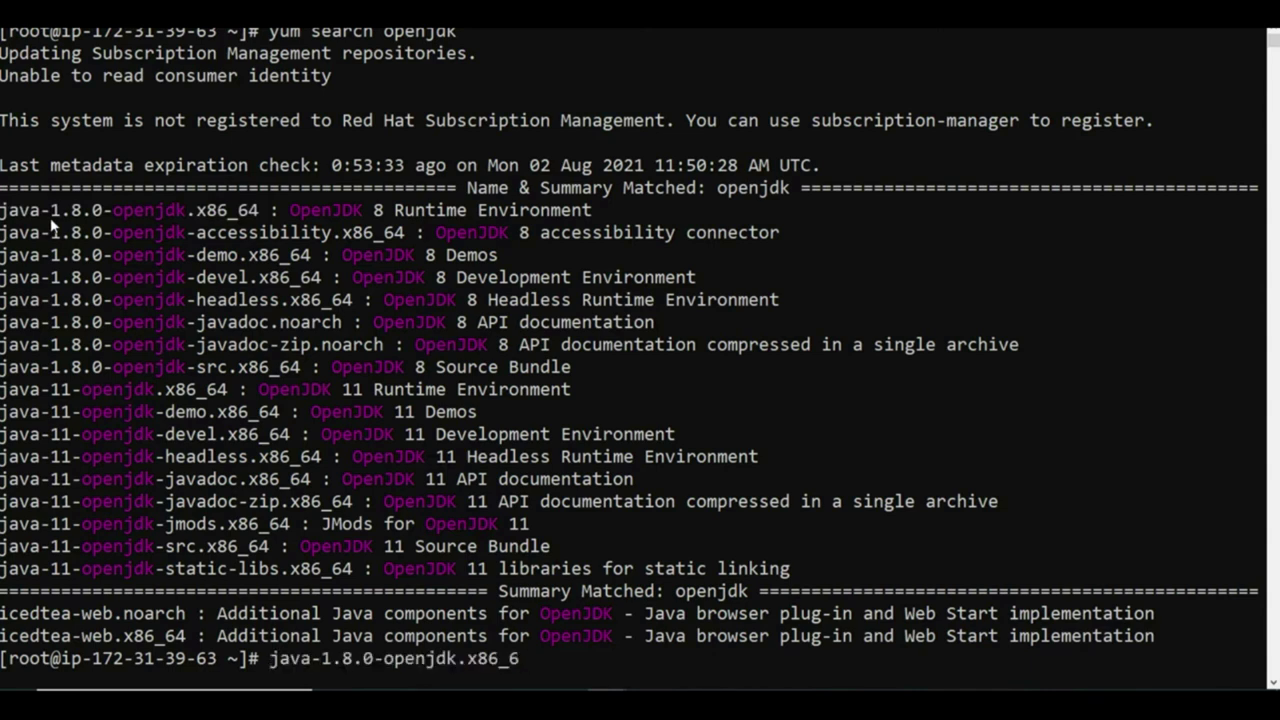
type("4")
key("Home")
type("yum install")
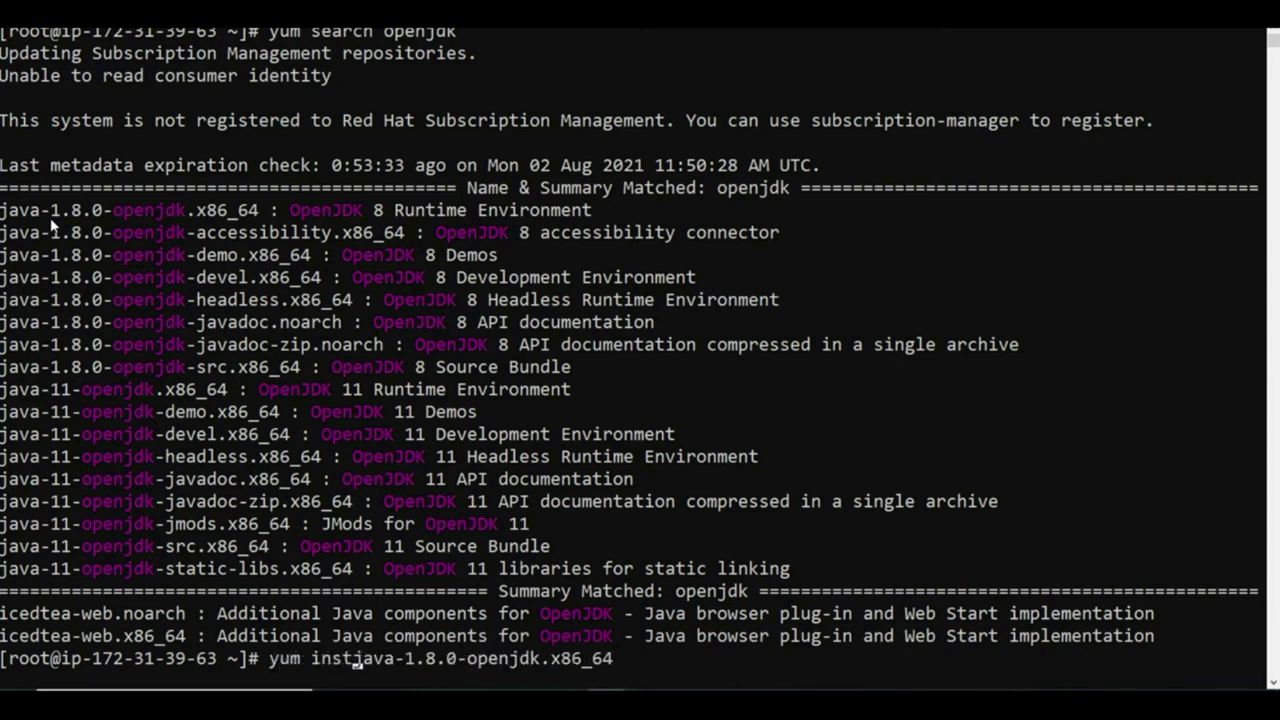
key("End")
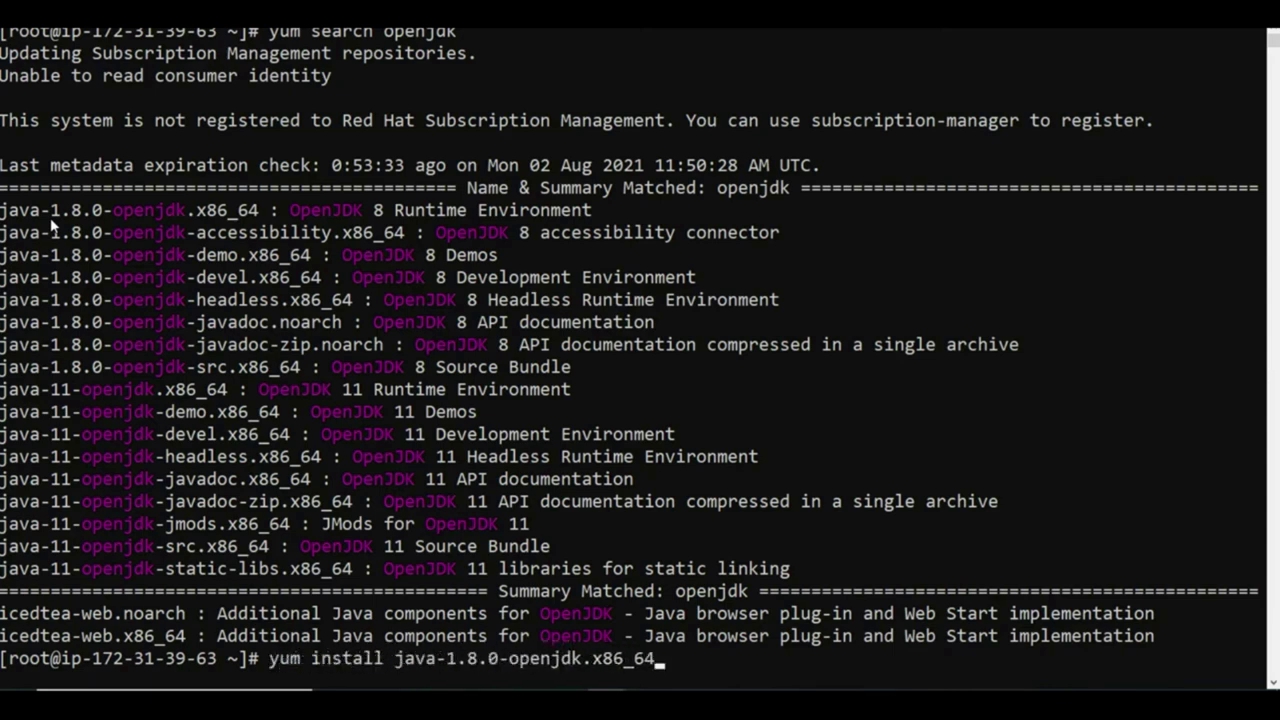
type("git")
key("Return")
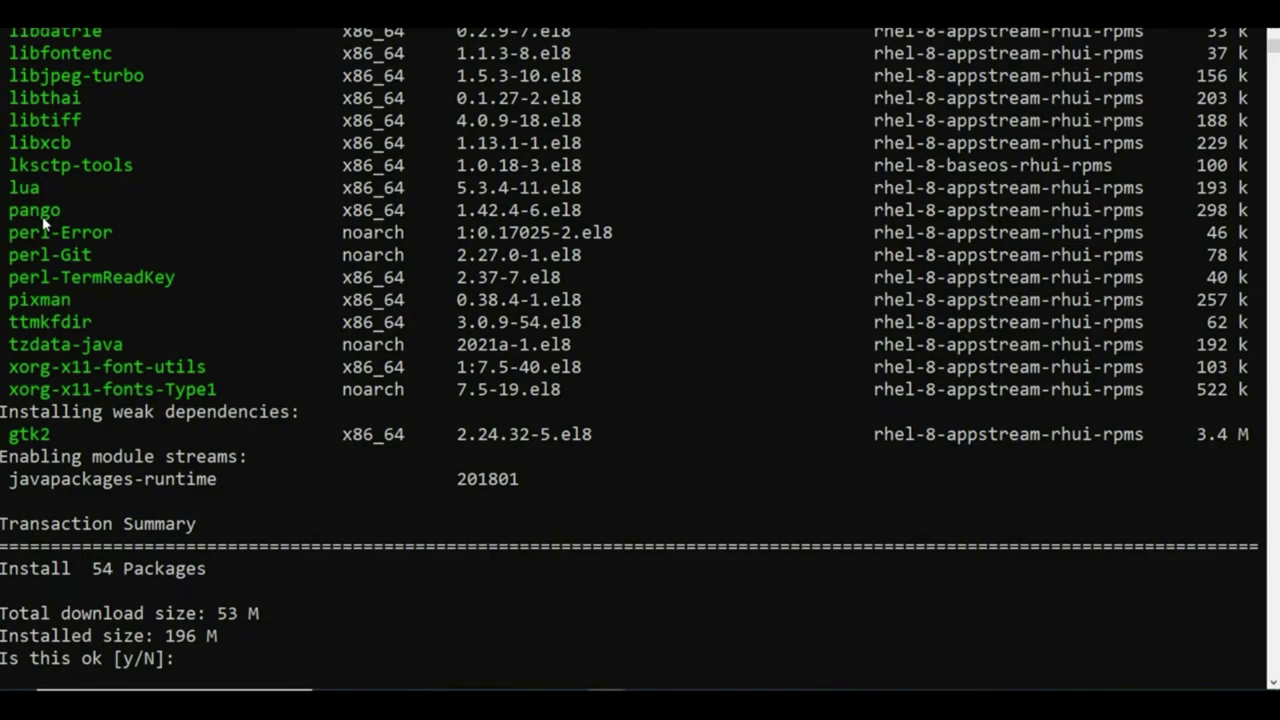
type("y")
key("Return")
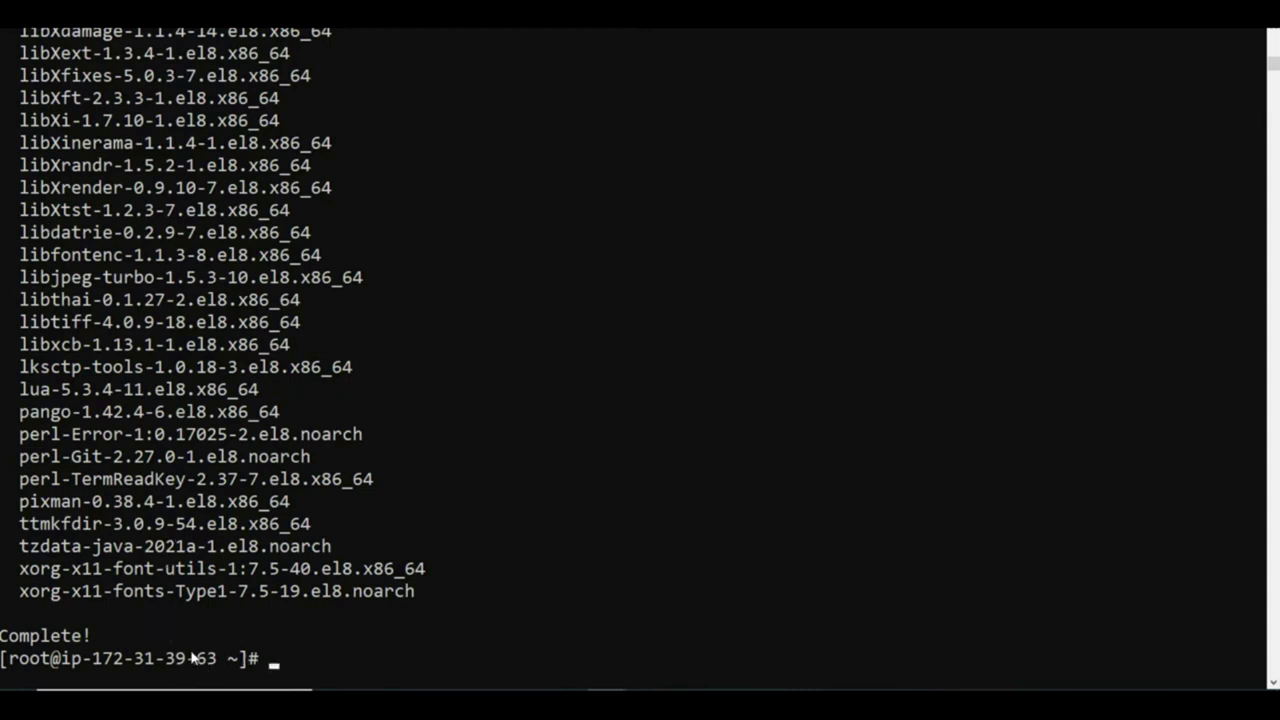
- Add the jenkins user with useradd and verify /home/jenkins is empty
type("useradd")
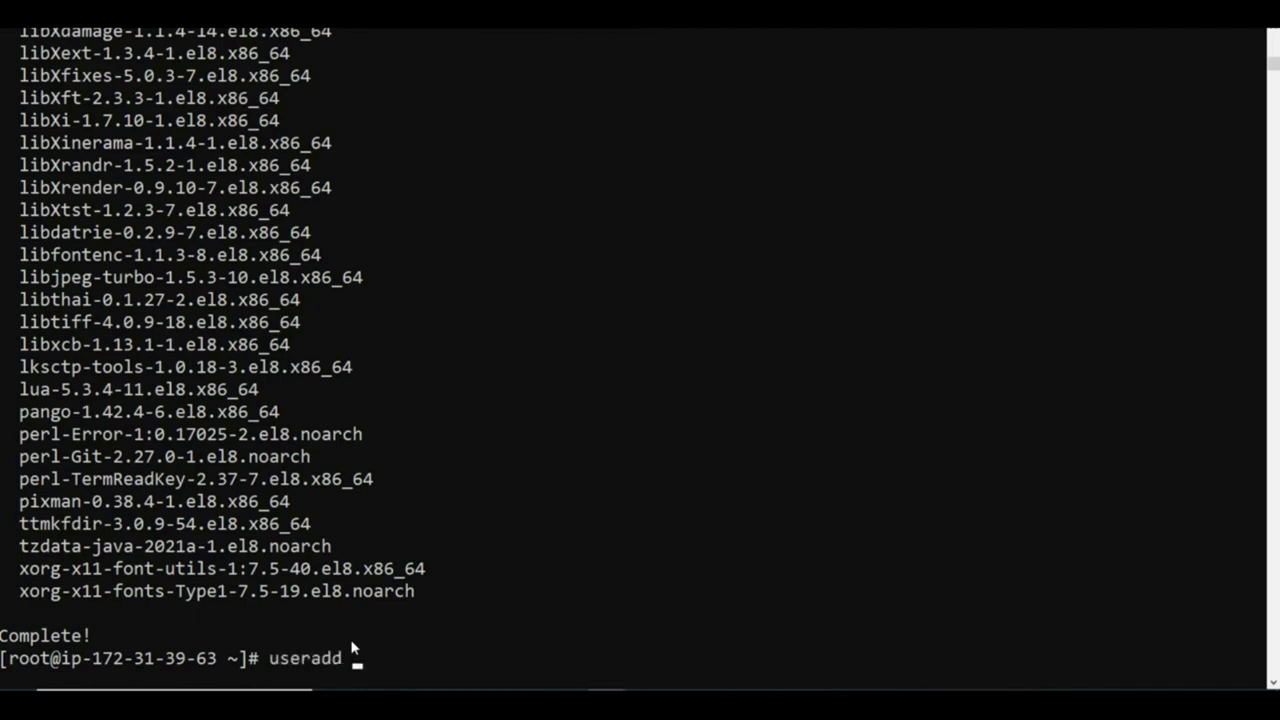
type(" jenkins")
key("Return")
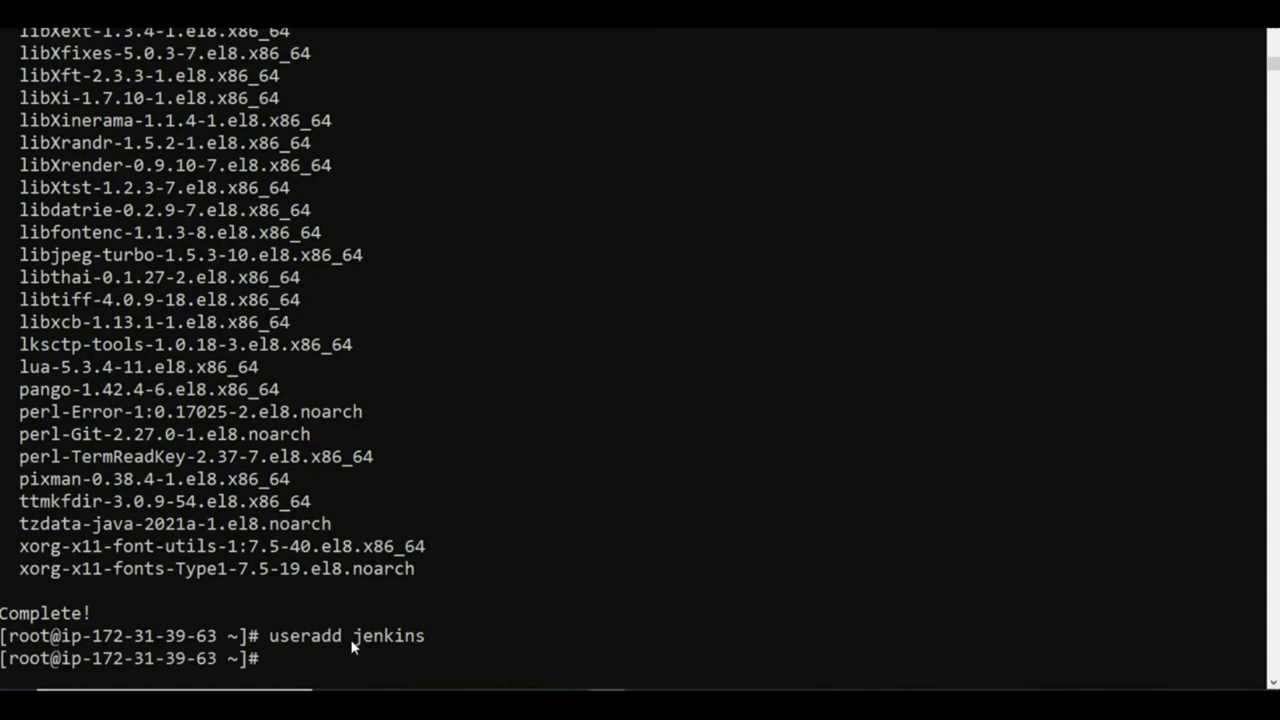
type("ls -l /home/jenkins/")
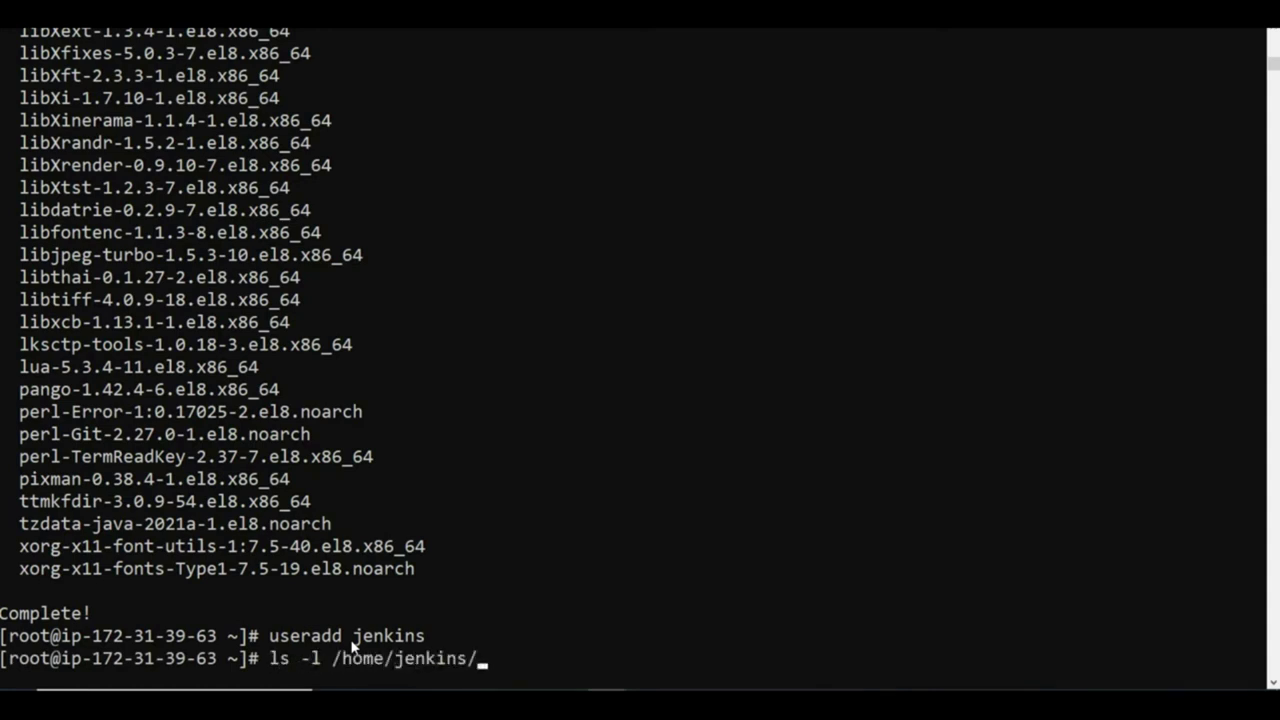
key("Return")
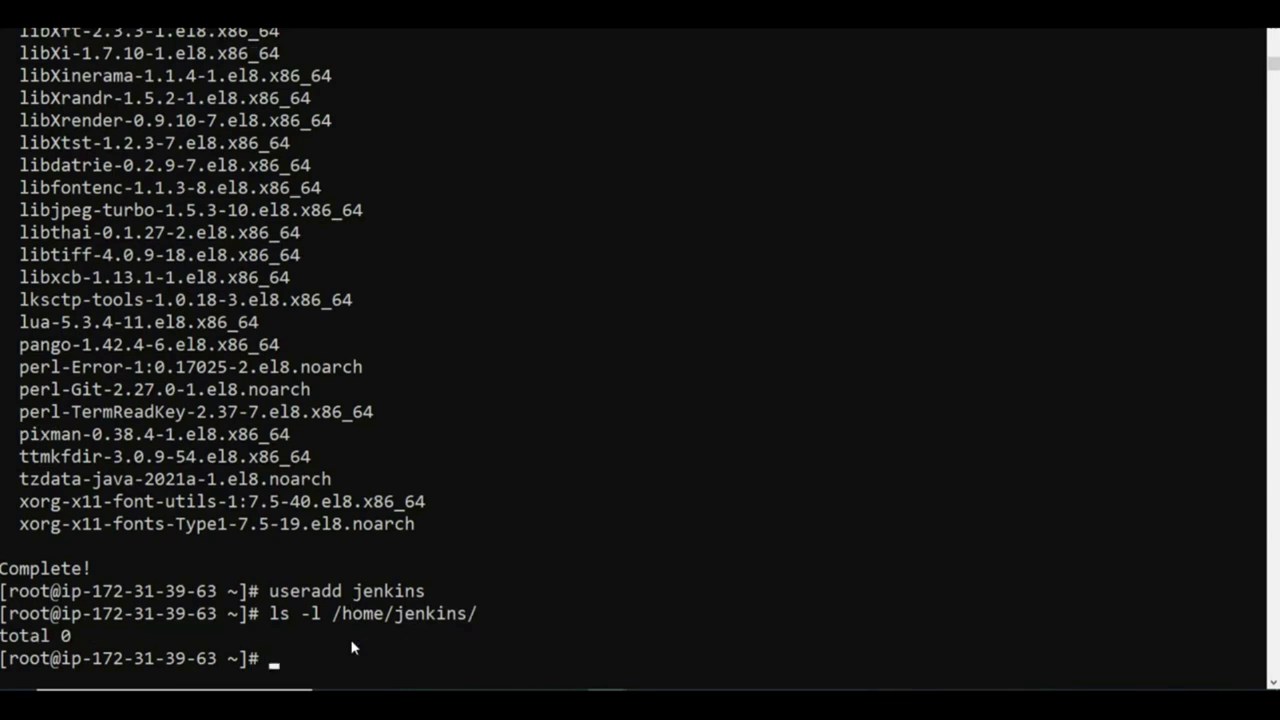
type("ssh-keygen")
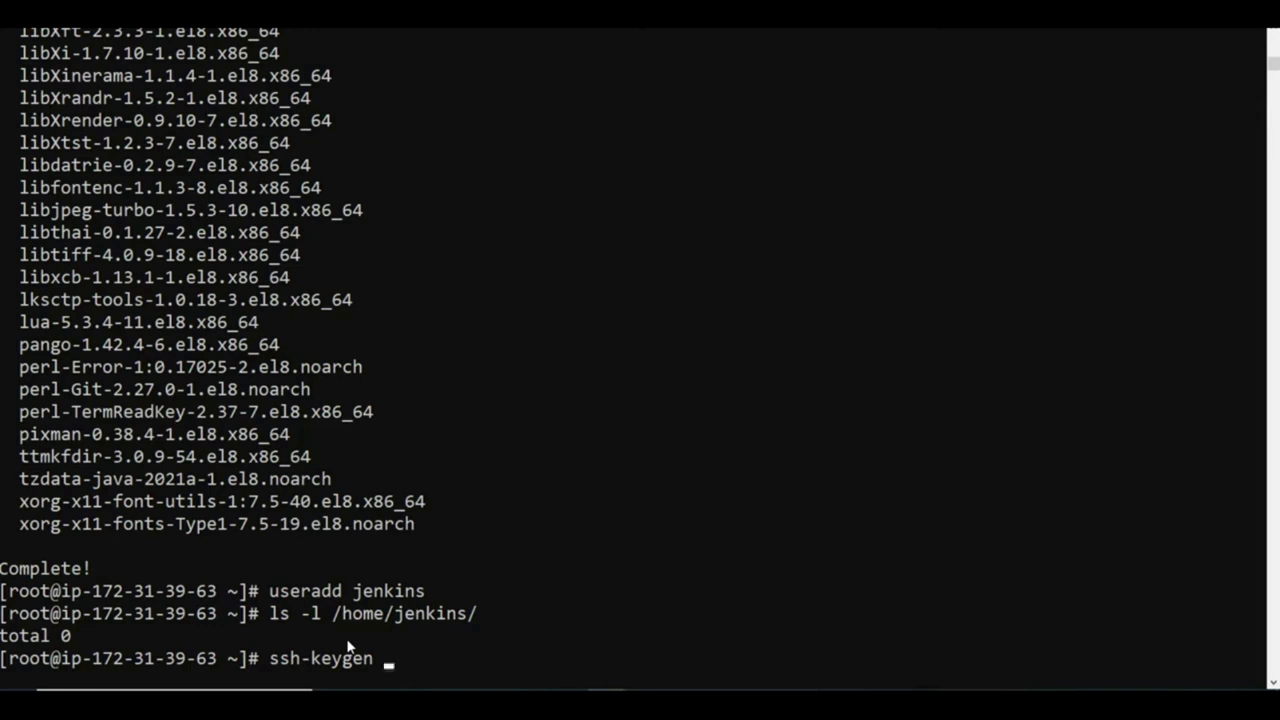
key("ctrl+u")
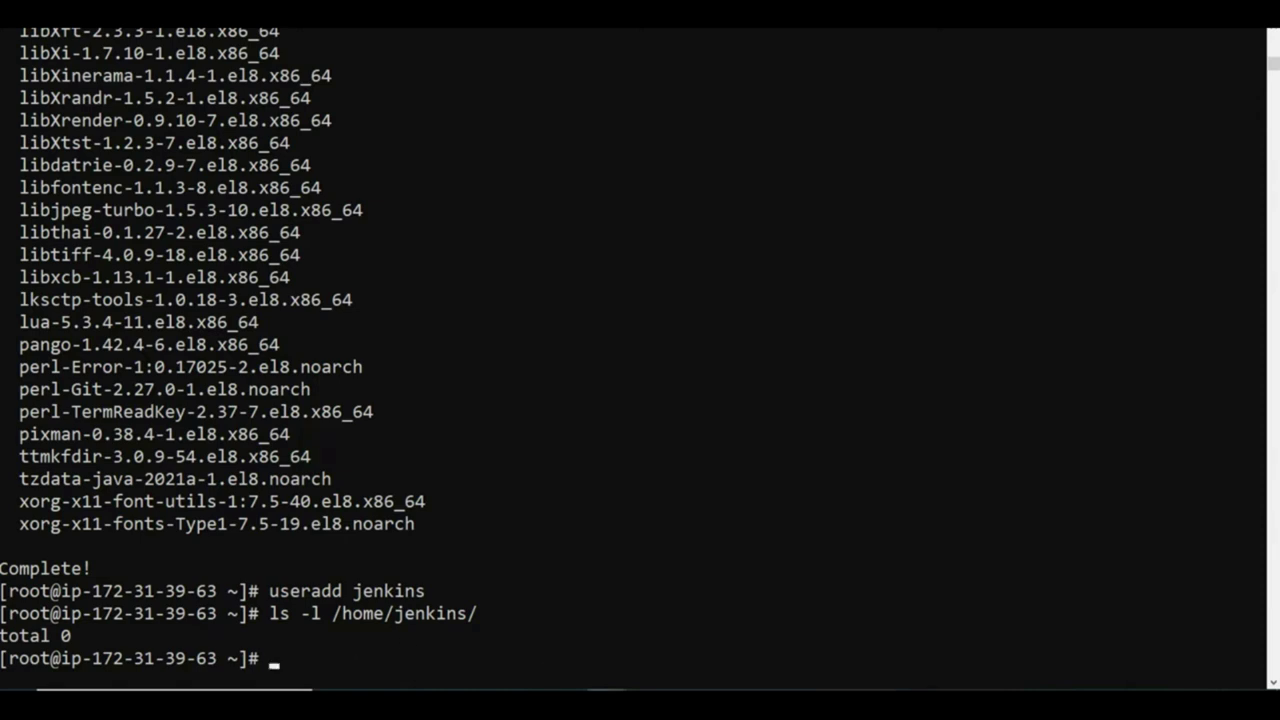
- On the master, stop the ping, clear the screen and generate an RSA key pair with defaults
left_click(650, 655)
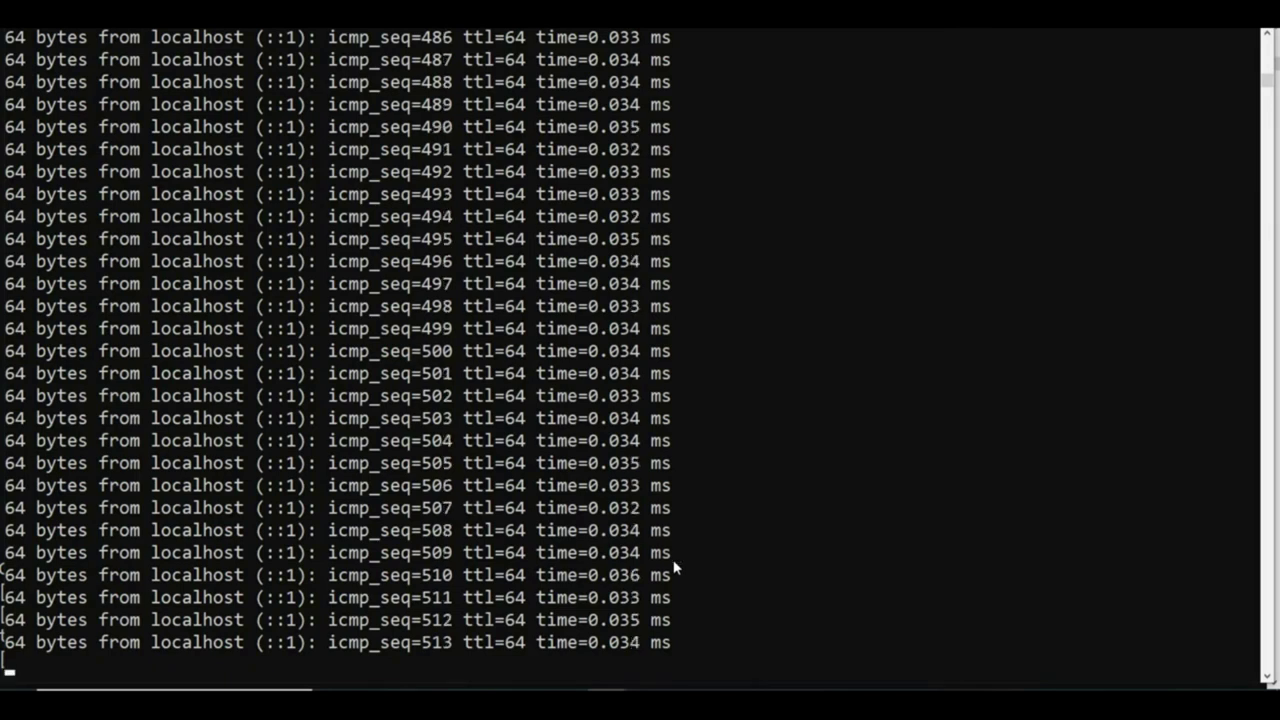
type("vlar")
key("ctrl+c")
type("cleaer")
key("Return")
type("clear")
key("Return")
key("Return")
key("Return")
key("Return")
key("Return")
key("Return")
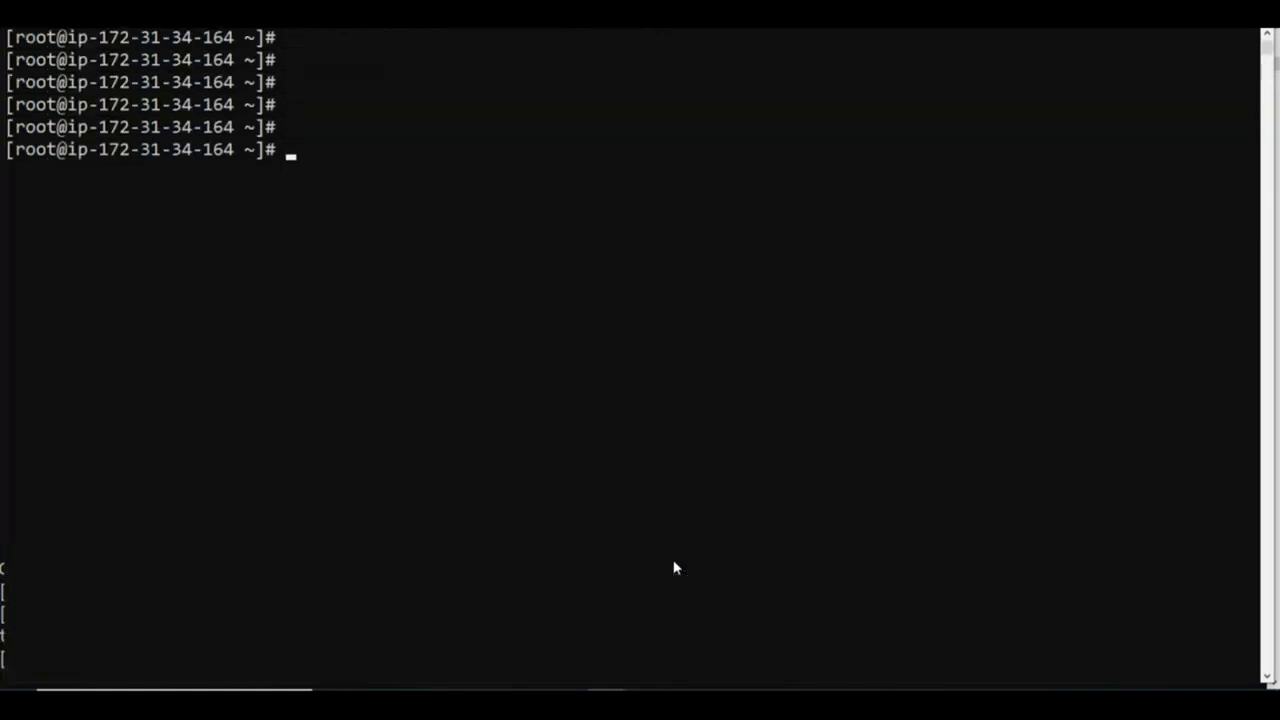
type("ssh-keygen")
key("Return")
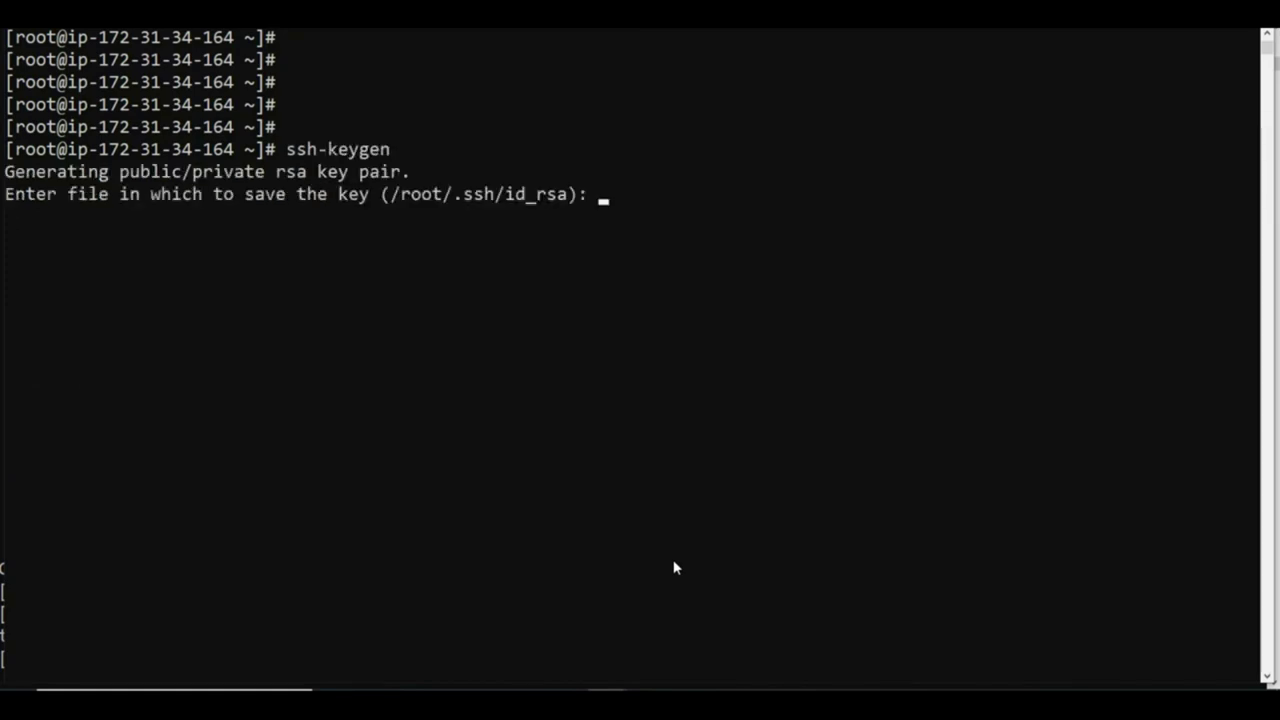
key("Return")
key("Return")
key("Return")
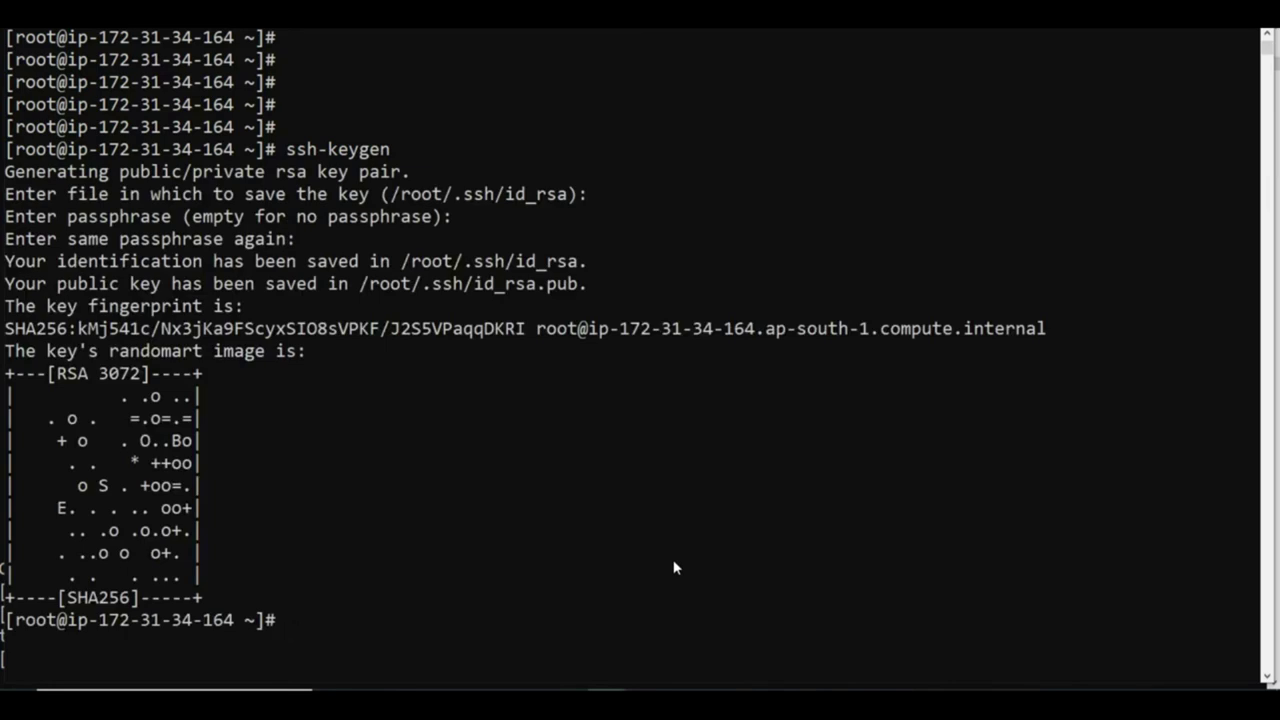
- Create the /opt/.jenkins directory with 'mkdir -p'
type("mkdir /o")
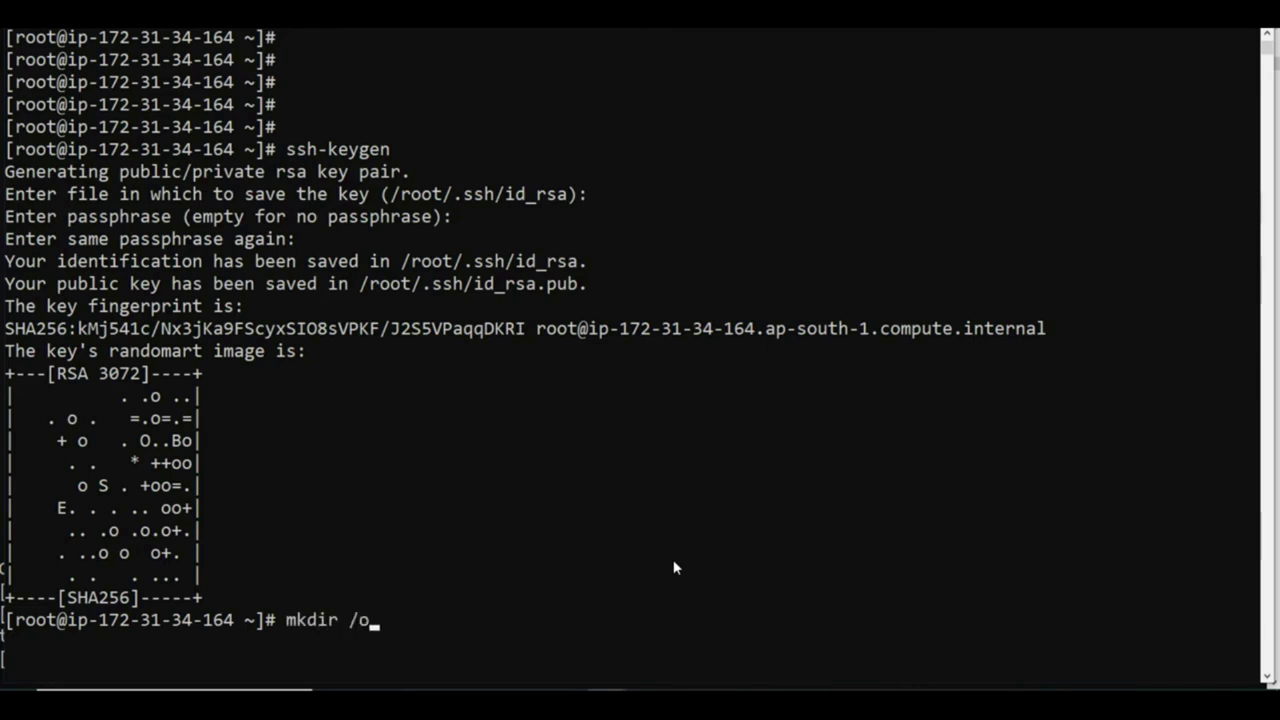
type("pt/.jenkins")
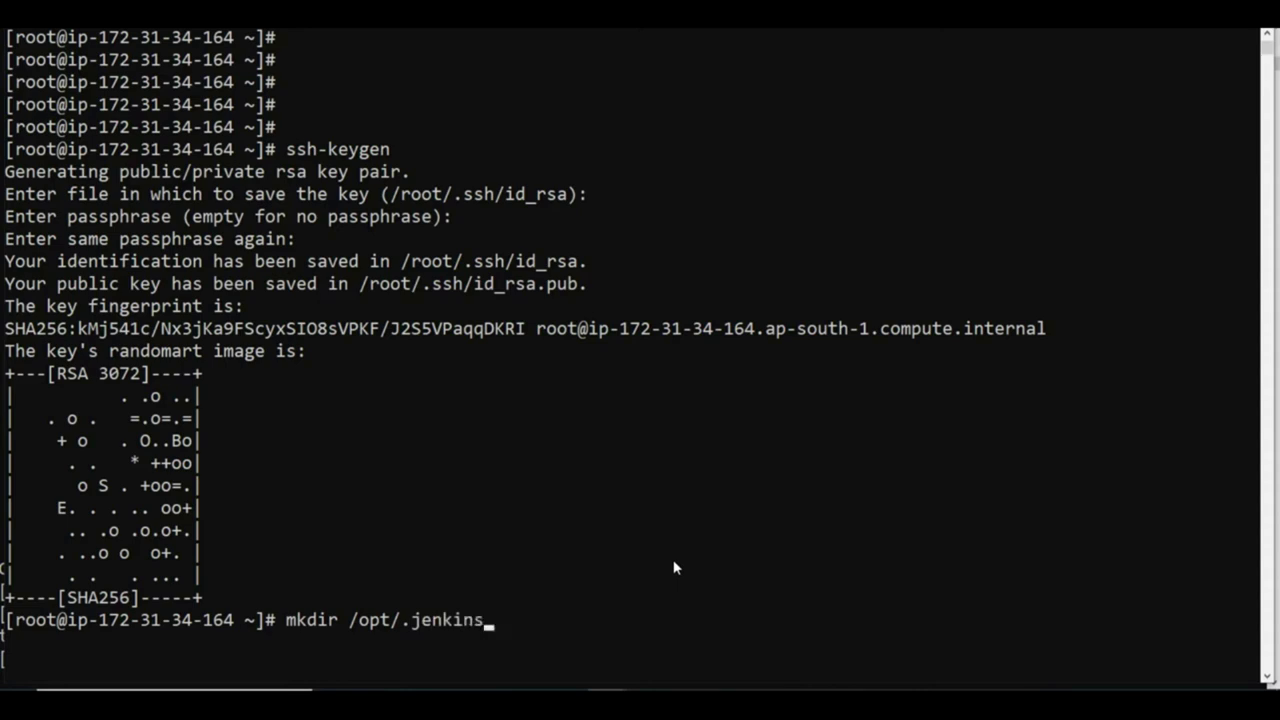
key("Left")
key("Left")
key("Left")
key("Left")
key("Left")
key("Left")
key("Left")
key("Left")
key("Left")
key("Left")
key("Left")
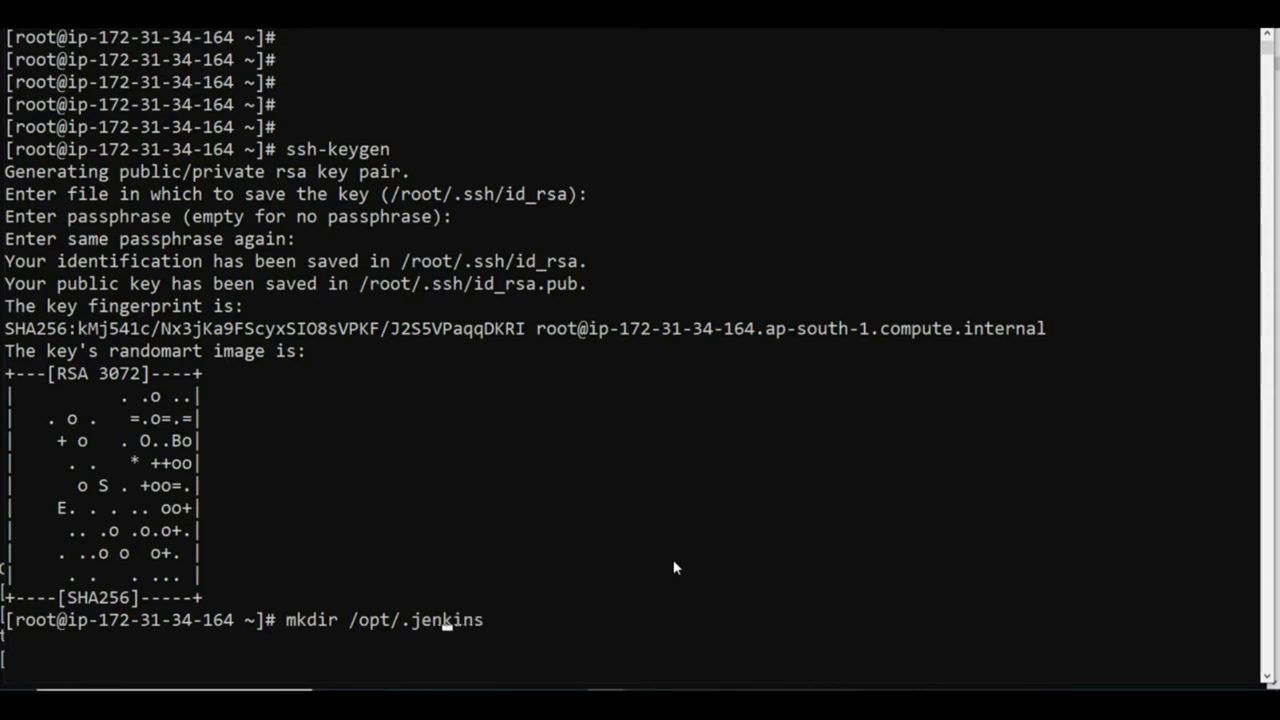
key("Left")
key("Left")
type("-p")
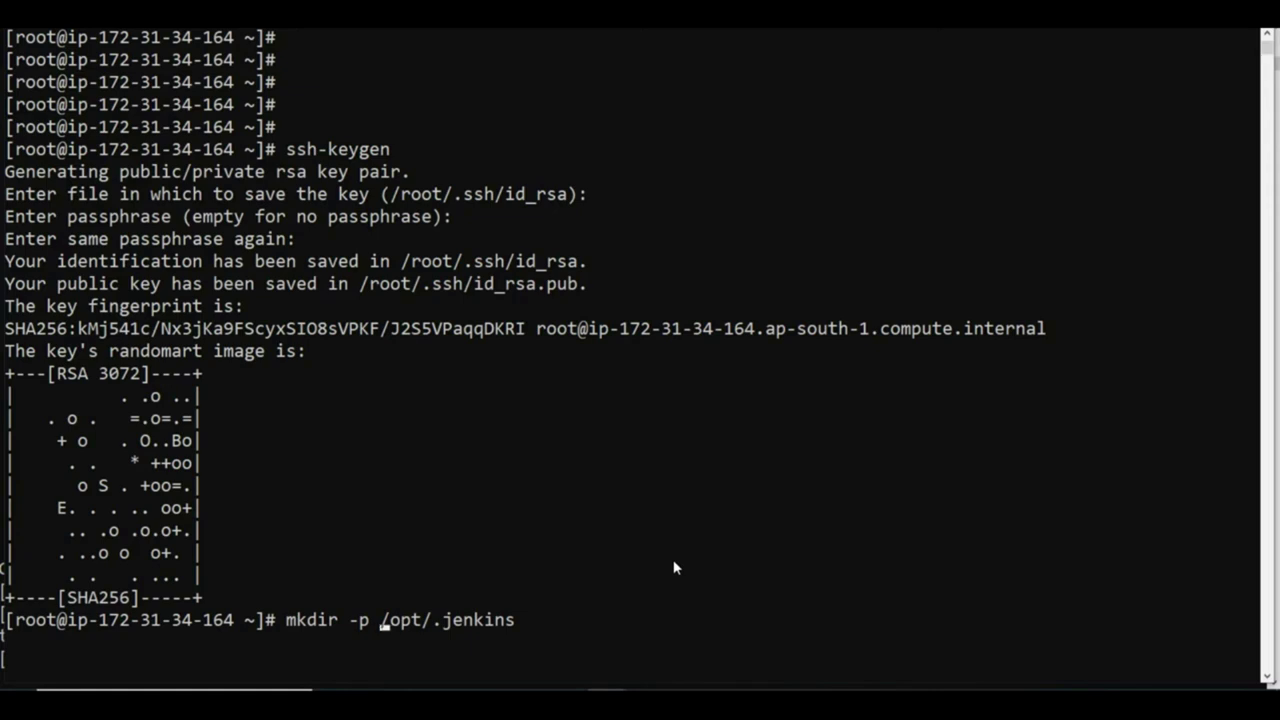
key("Return")
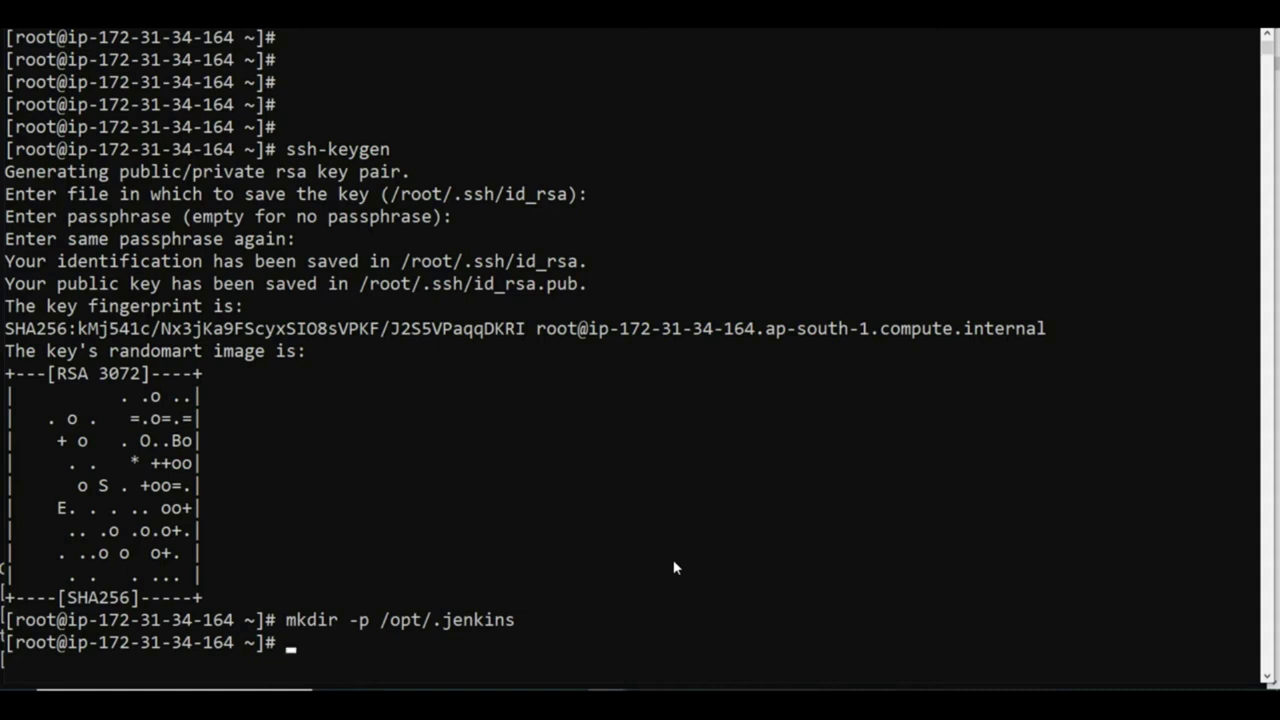
- Enter /root/.ssh and list its authorized_keys, id_rsa and id_rsa.pub files
type("cd")
key("BackSpace")
key("BackSpace")
key("BackSpace")
type("ls -la")
key("Return")
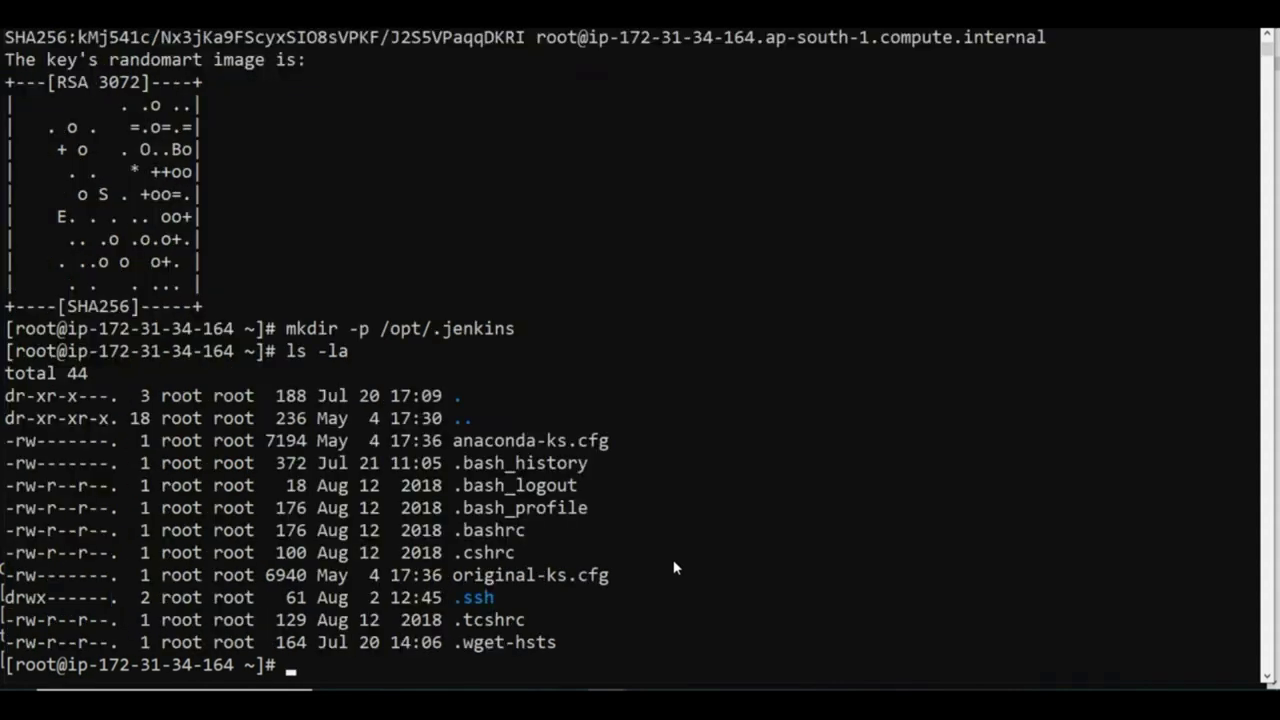
type("cd .ssh/")
key("Return")
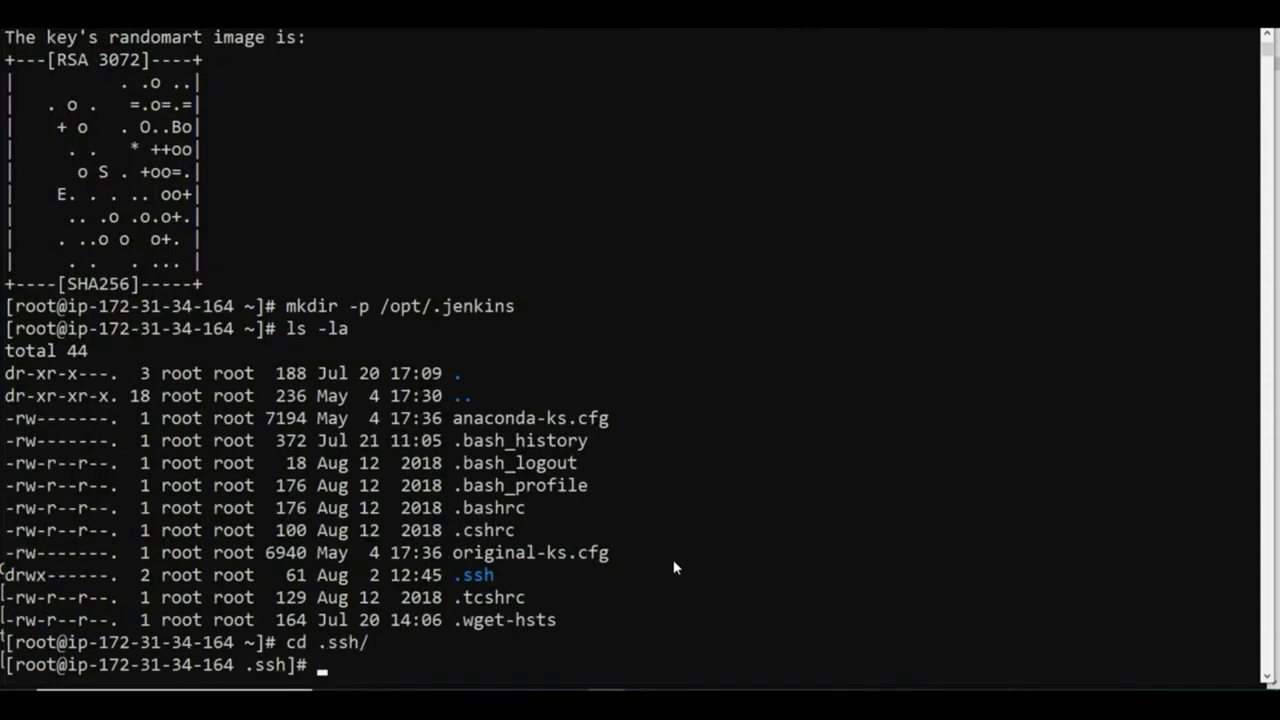
type("ls")
key("Return")
key("Return")
key("Return")
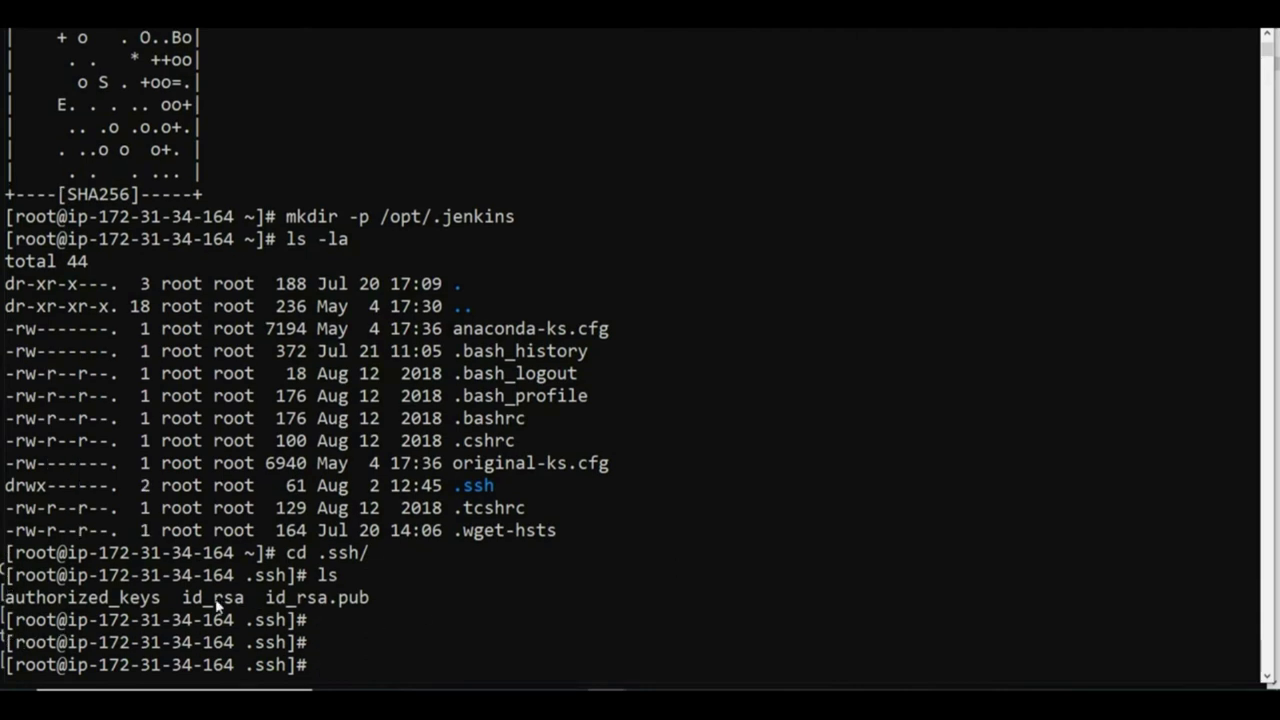
double_click(215, 600)
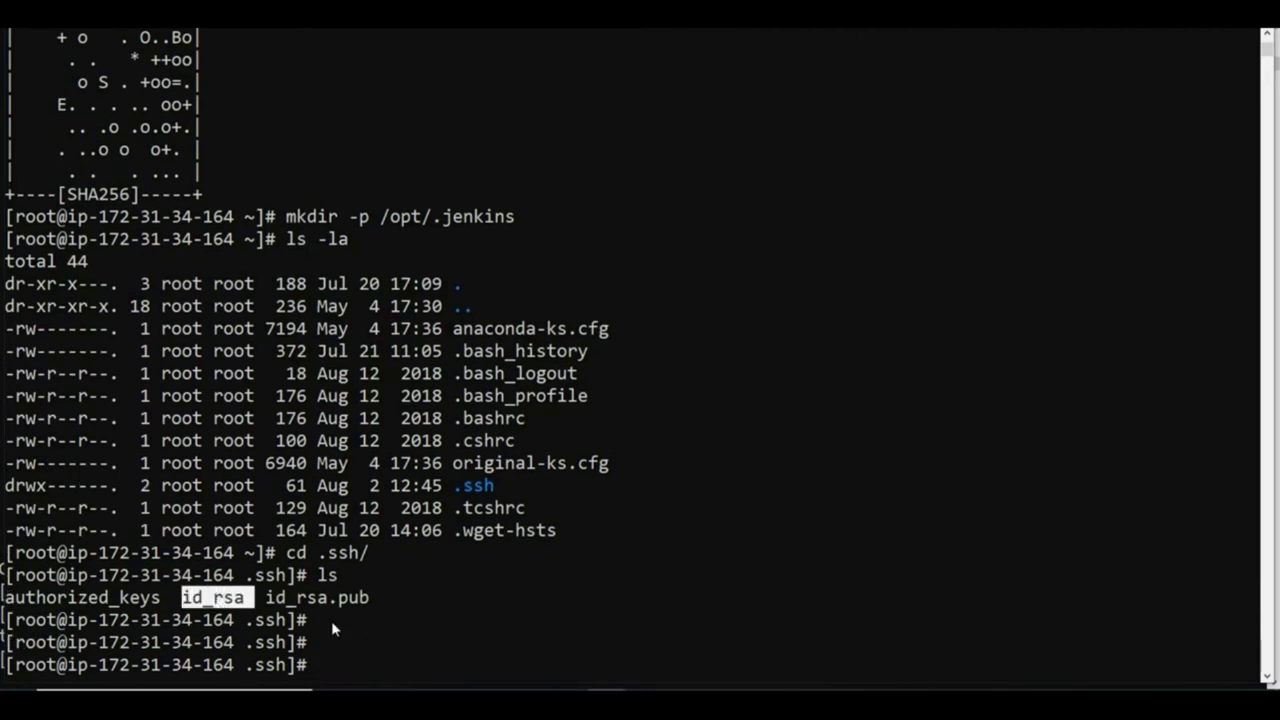
type("cp ")
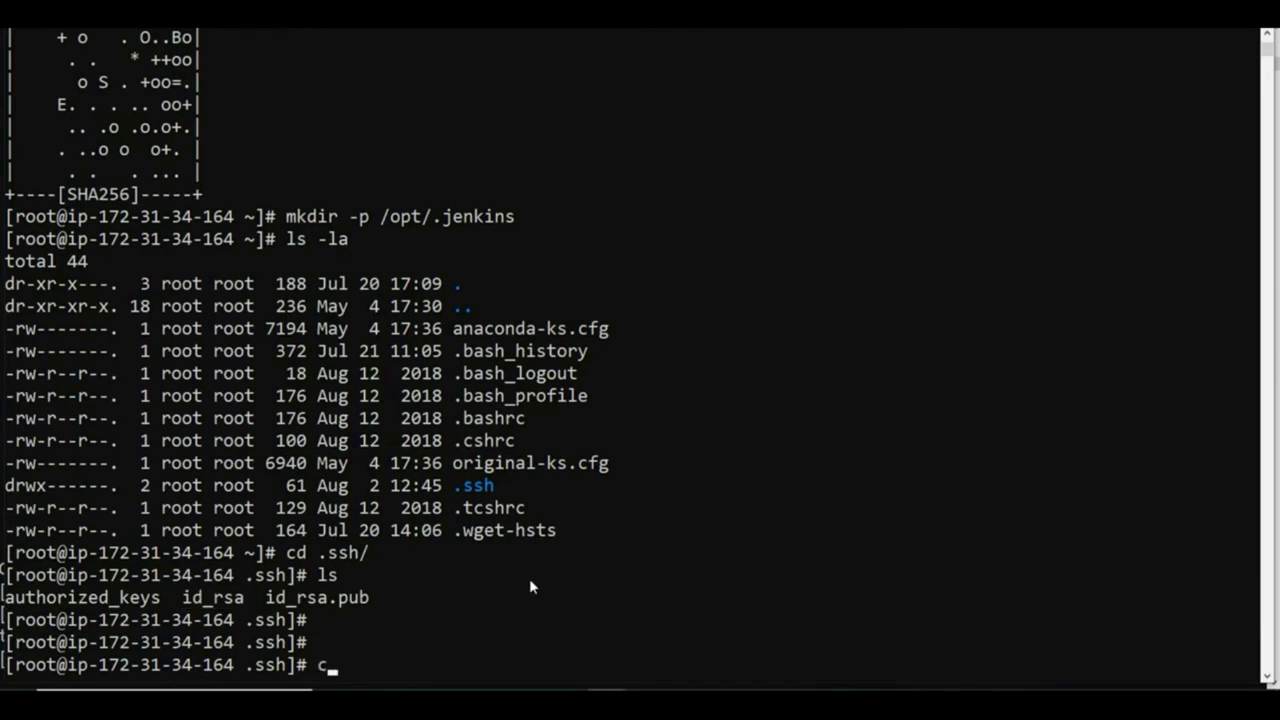
type("id_rsa /opt/.")
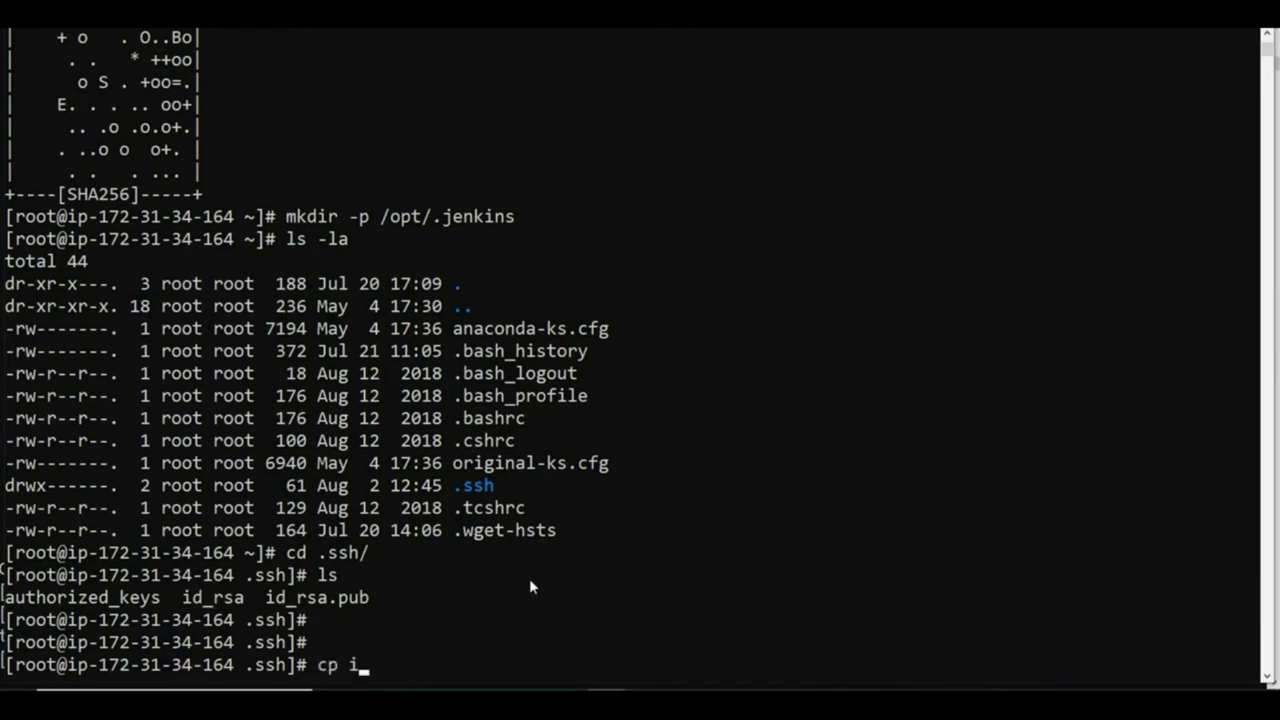
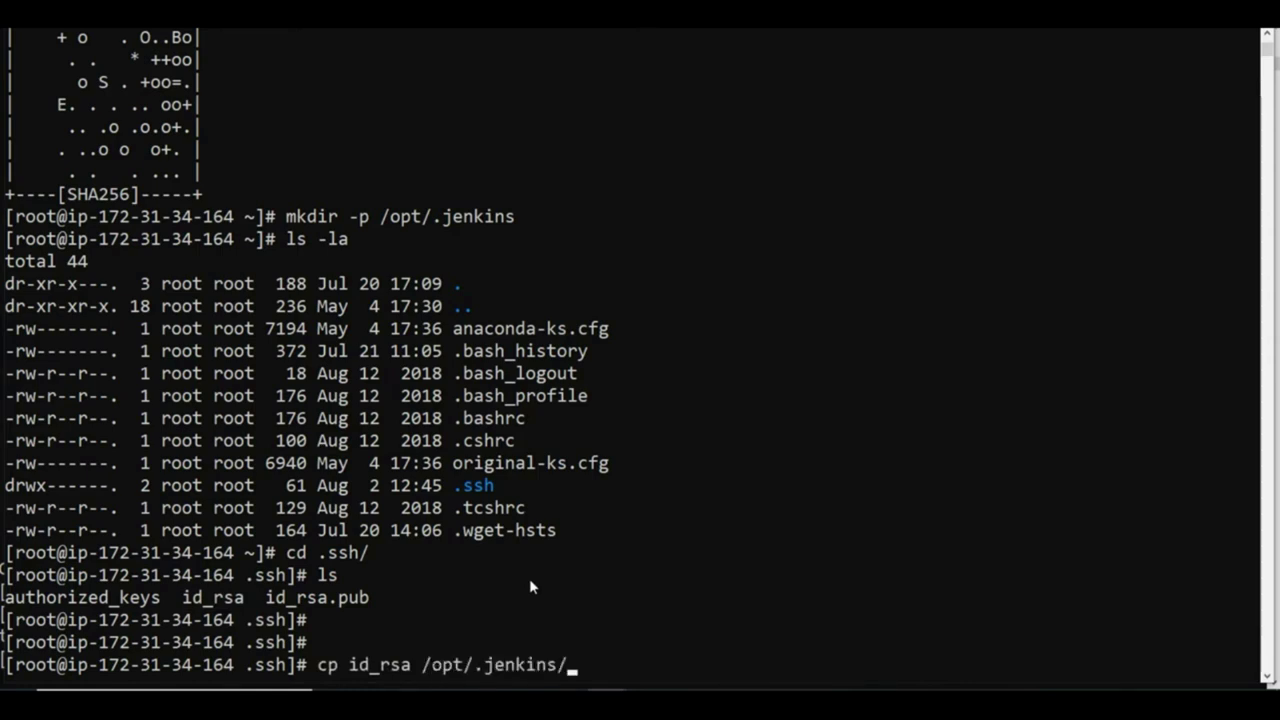
- Run 'cp id_rsa /opt/.jenkins/' to copy the private key into the Jenkins directory
key("Return")
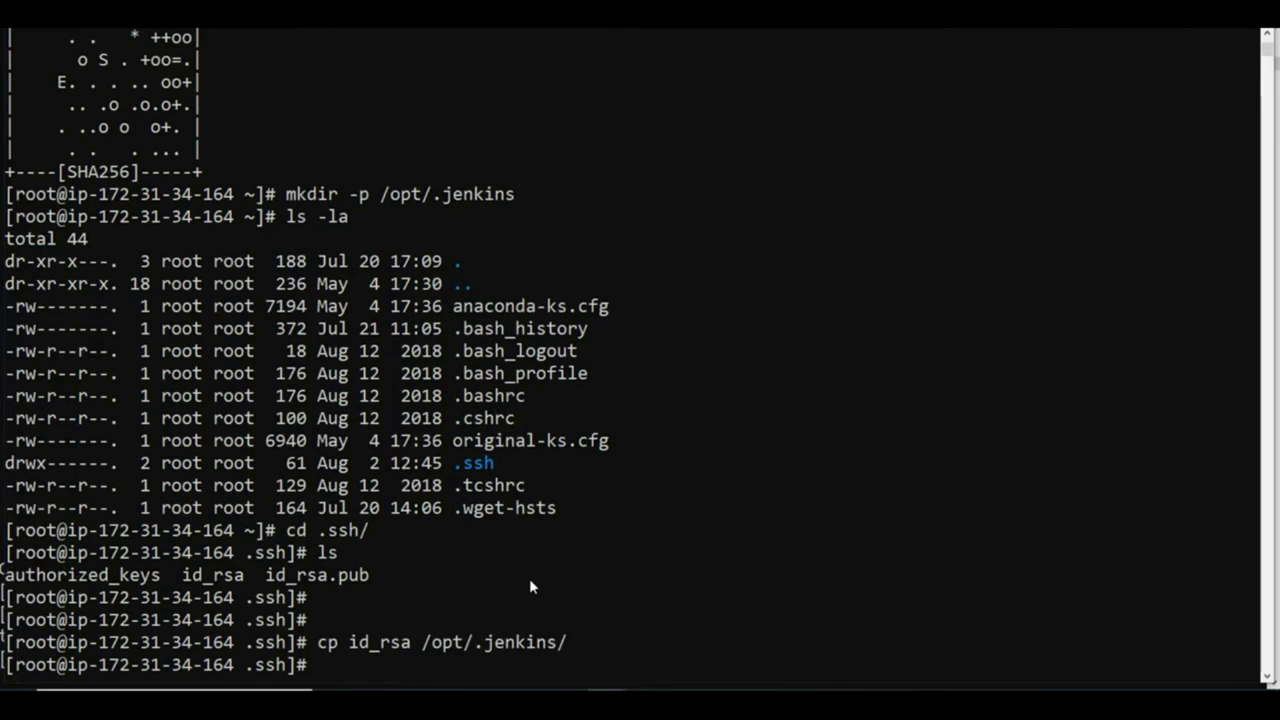
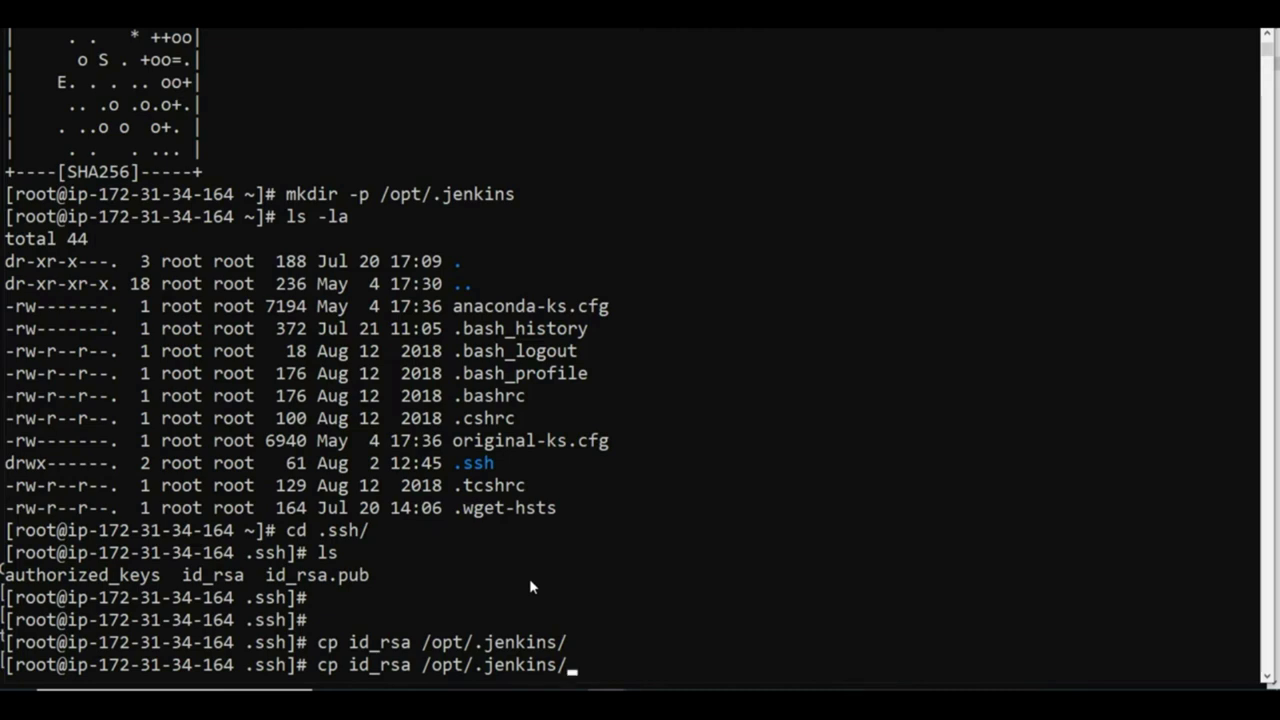
- Finish and run 'cp id_rsa /opt/.jenkins/jenkins_slave', correcting the mistyped file name
type("jenkins_slave")
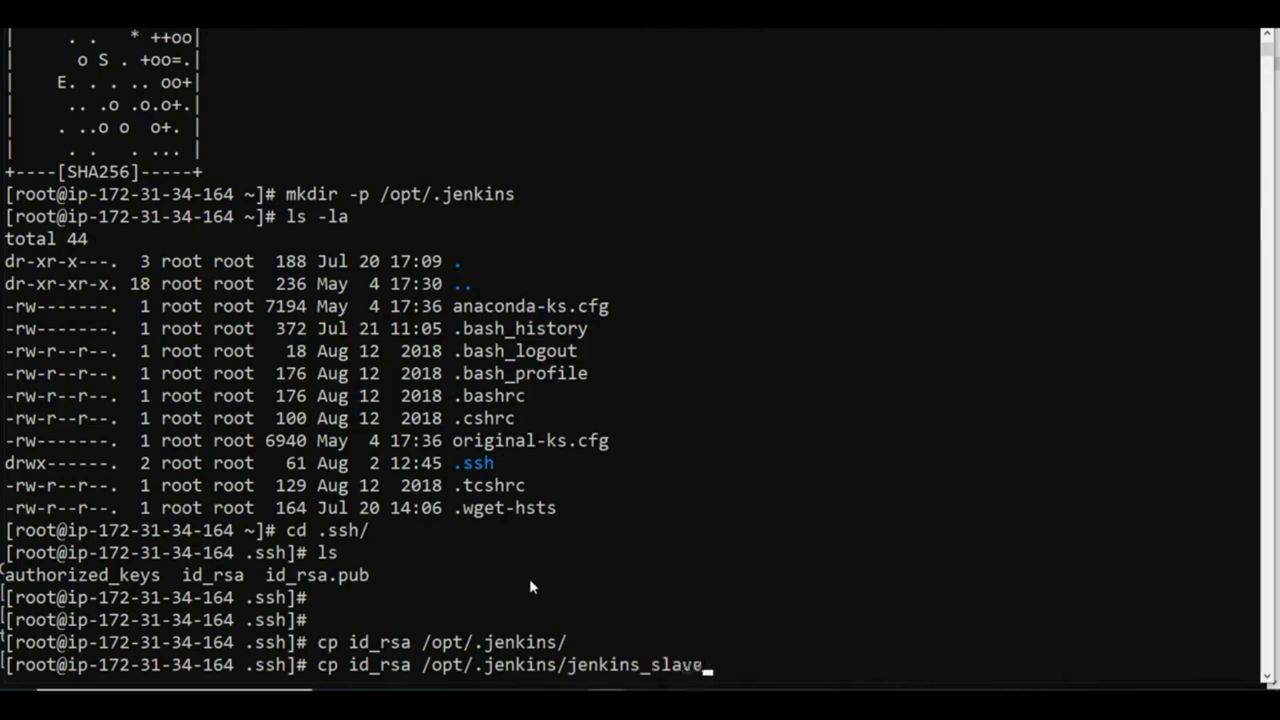
key("Return")
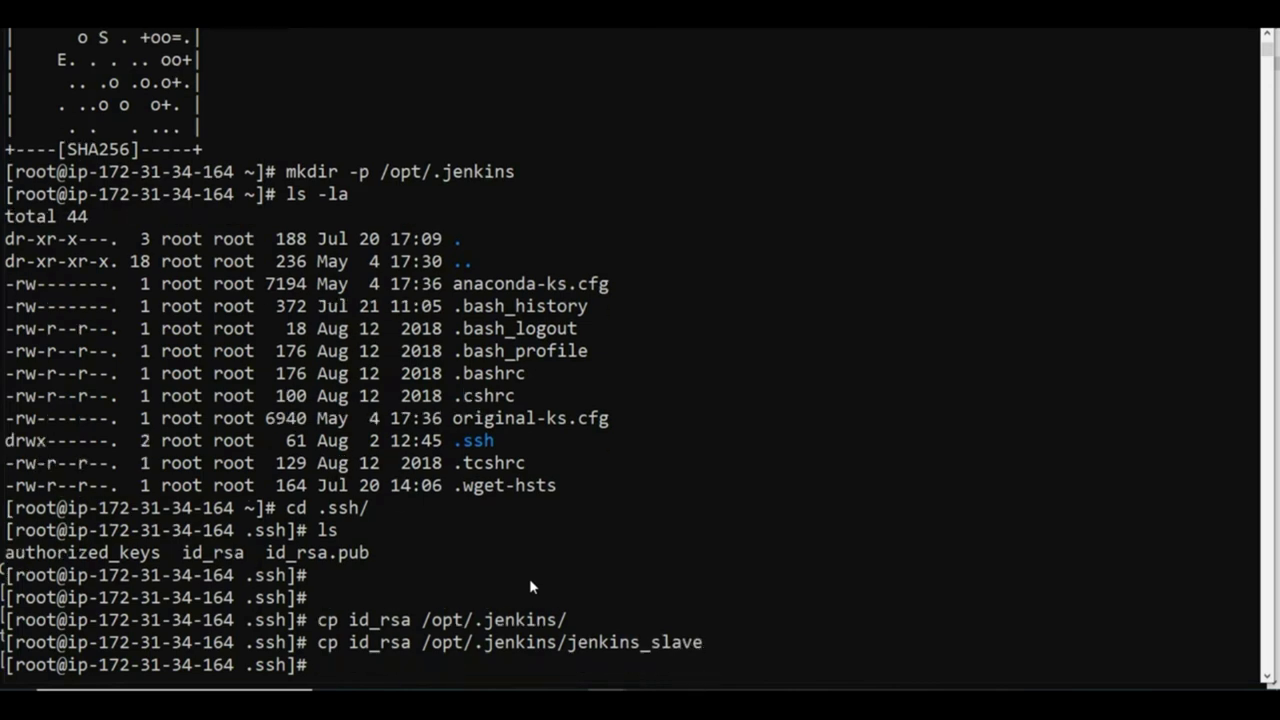
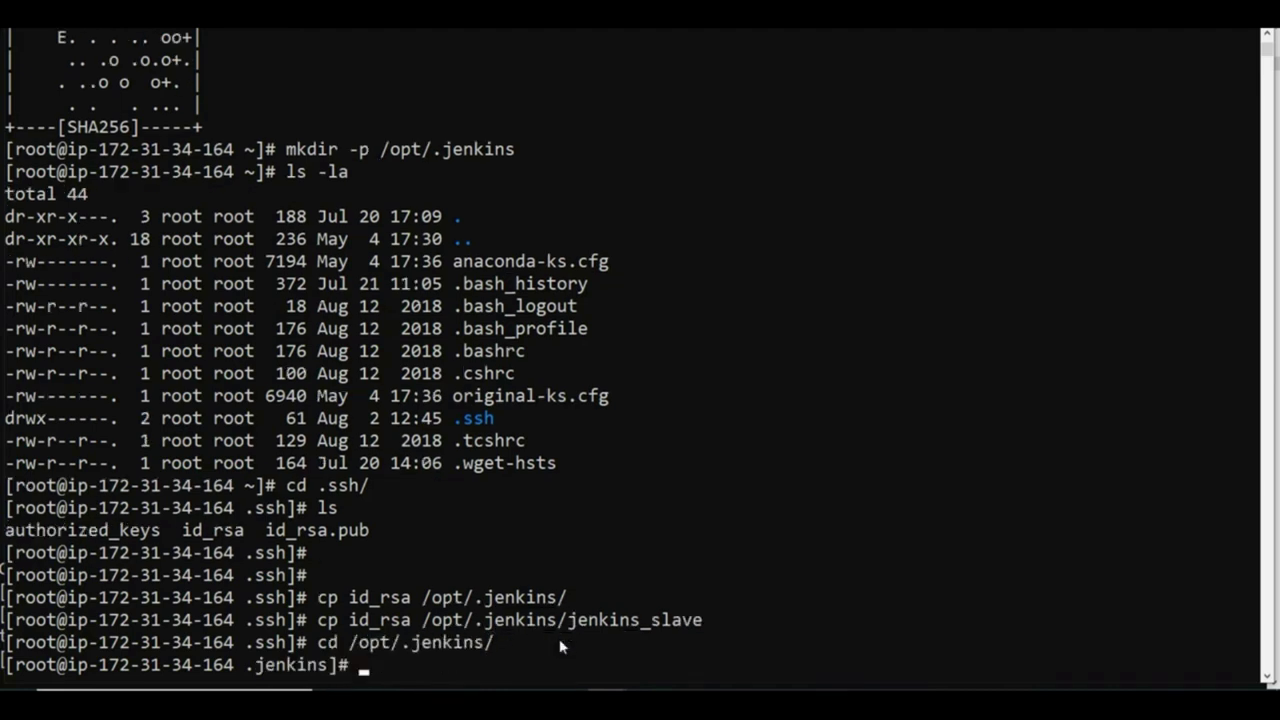
- List /opt/.jenkins with ls to confirm id_rsa and jenkins_slave are both present
type("ls")
key("Return")
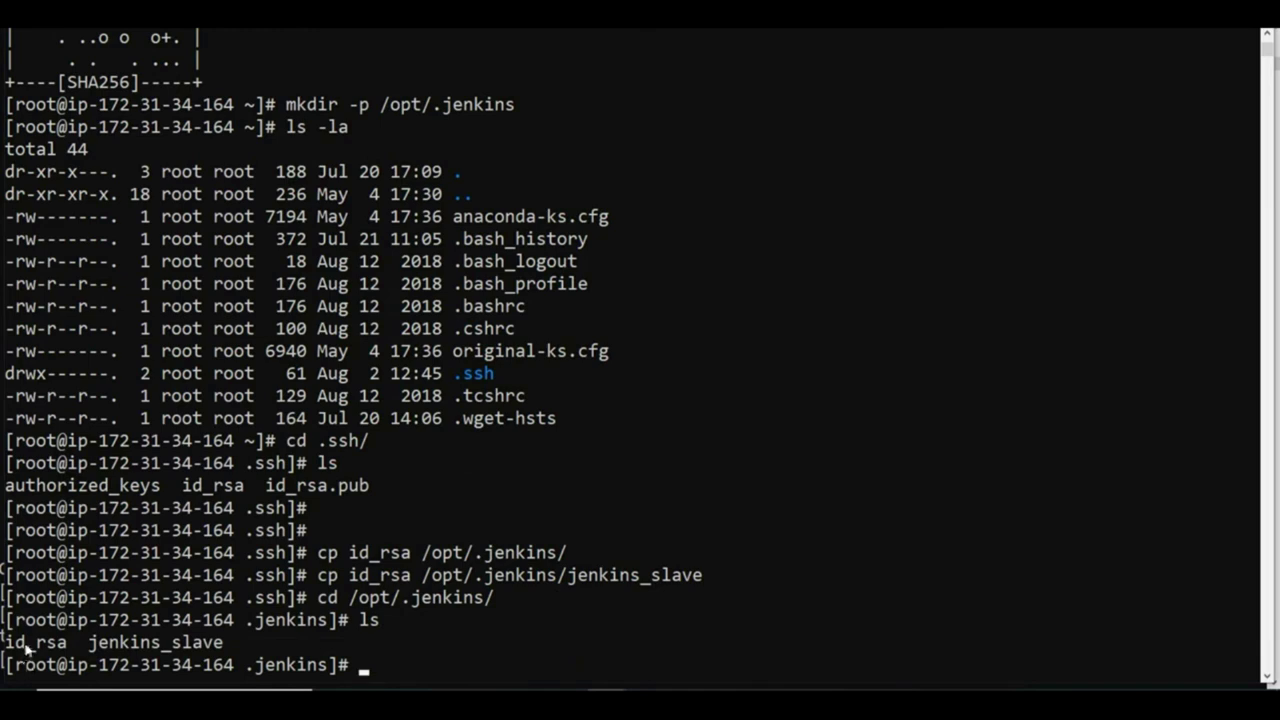
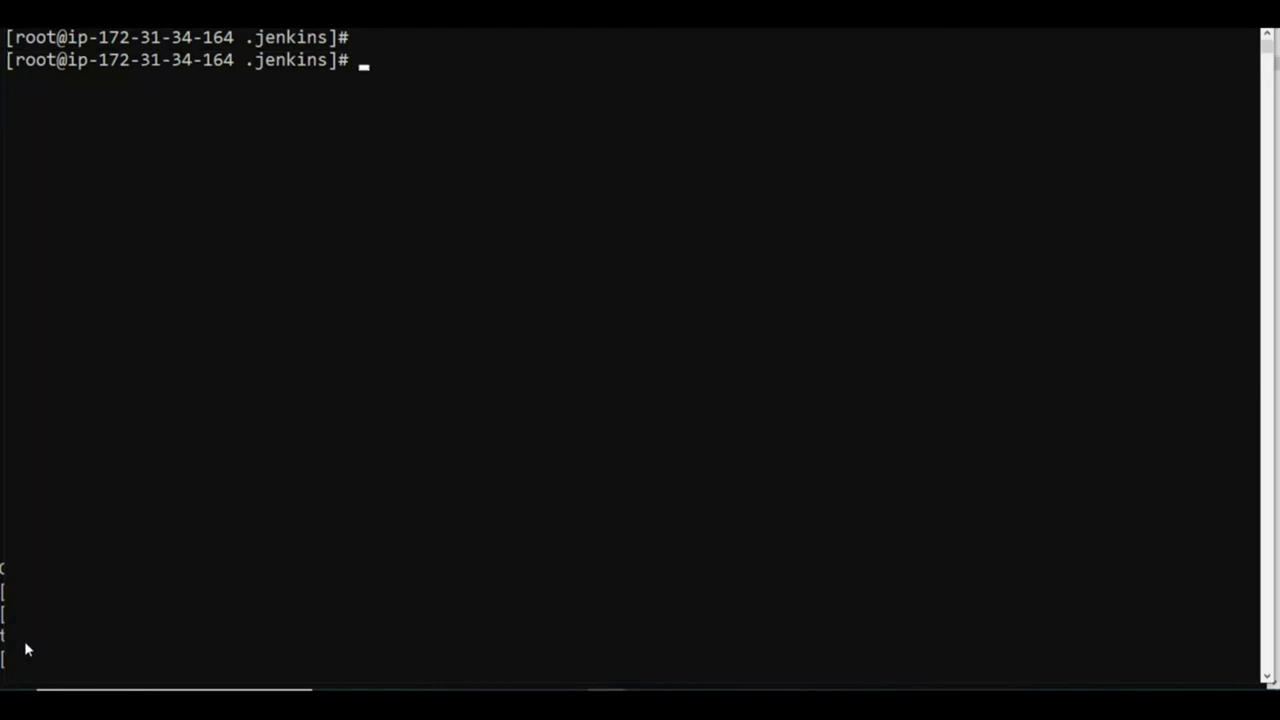
- Go into /opt/.jenkins and give jenkins:jenkins recursive ownership of the folder
type("cd")
key("Return")
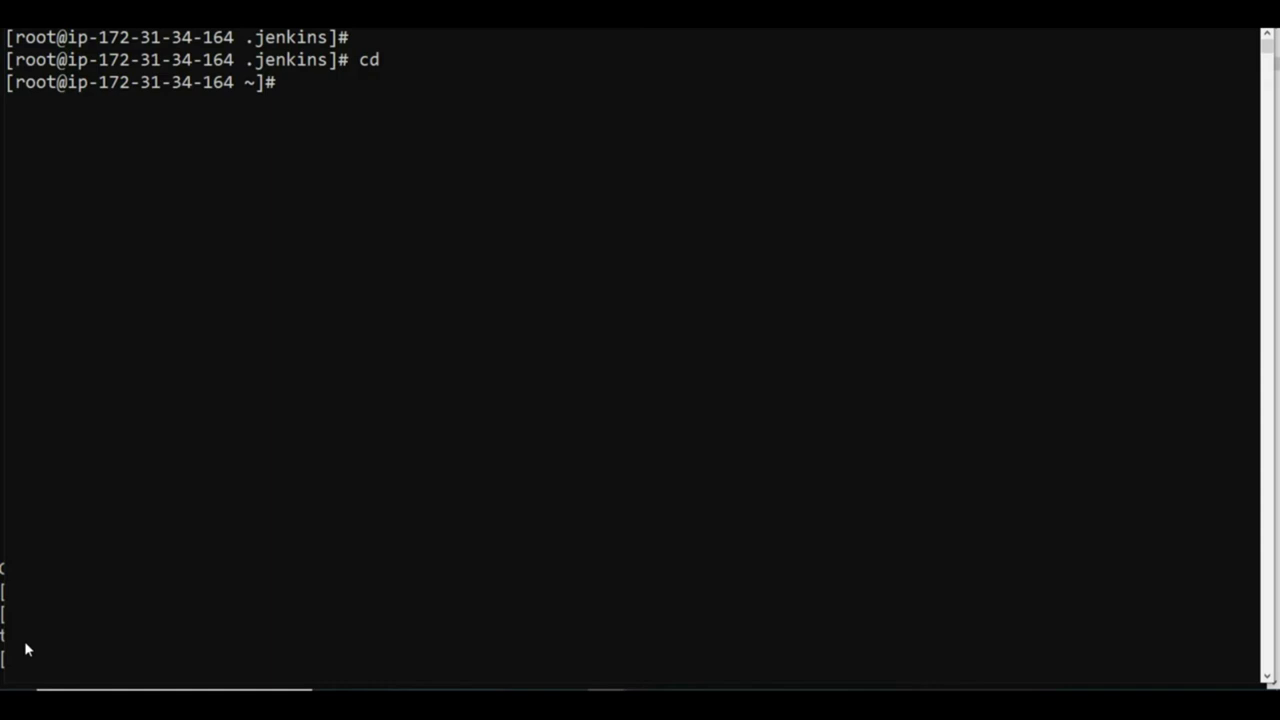
key("Up")
key("Up")
key("Up")
key("Up")
key("Up")
key("Up")
key("Down")
key("Return")
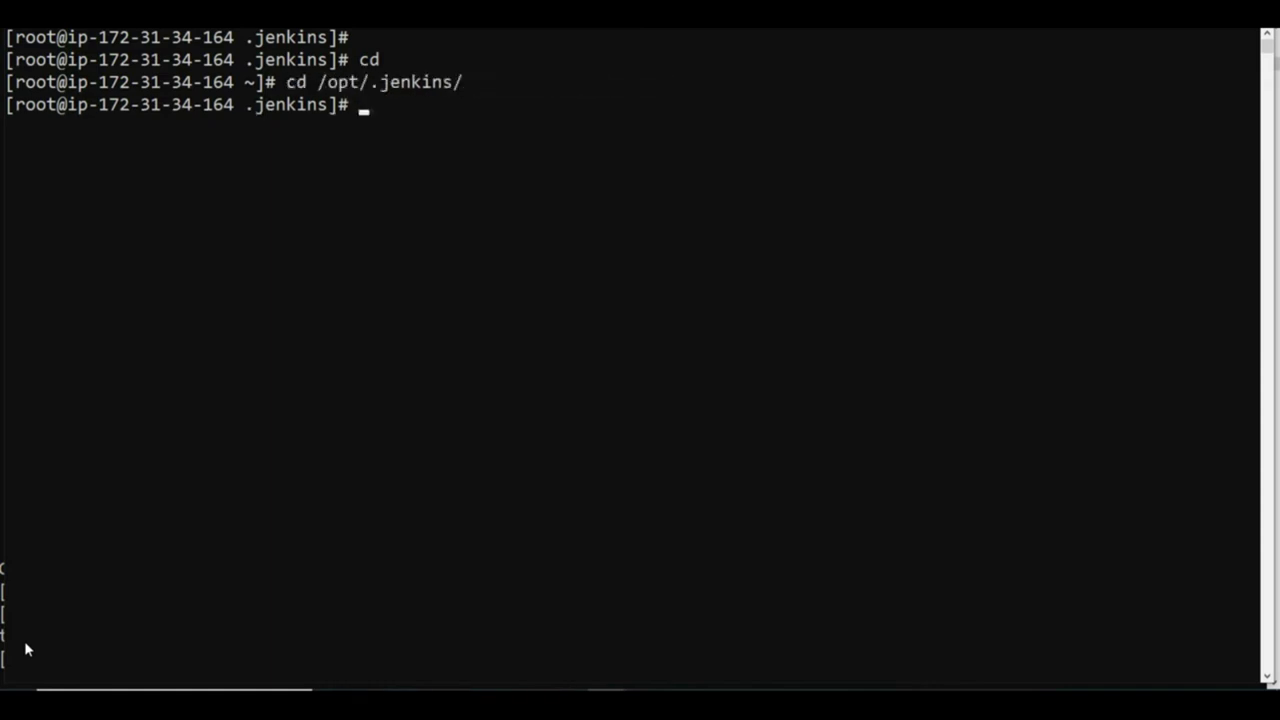
type("chown -R jenkins")
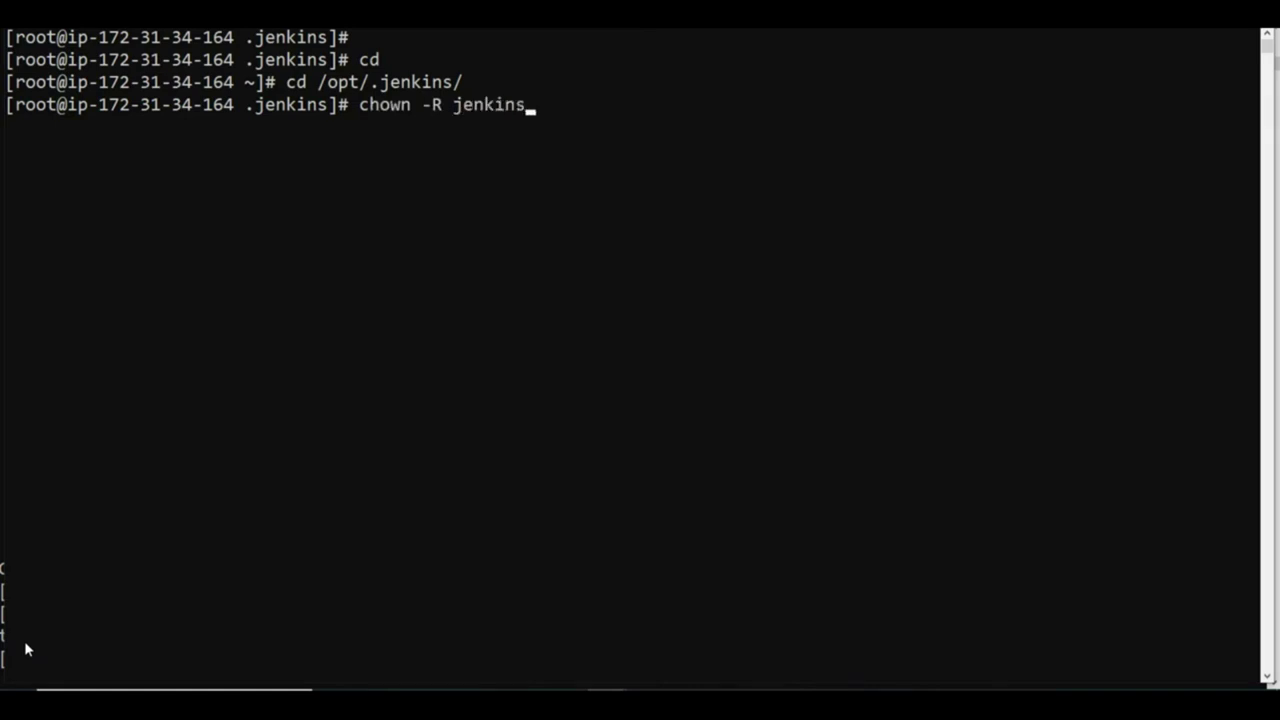
type(":jenkins /")
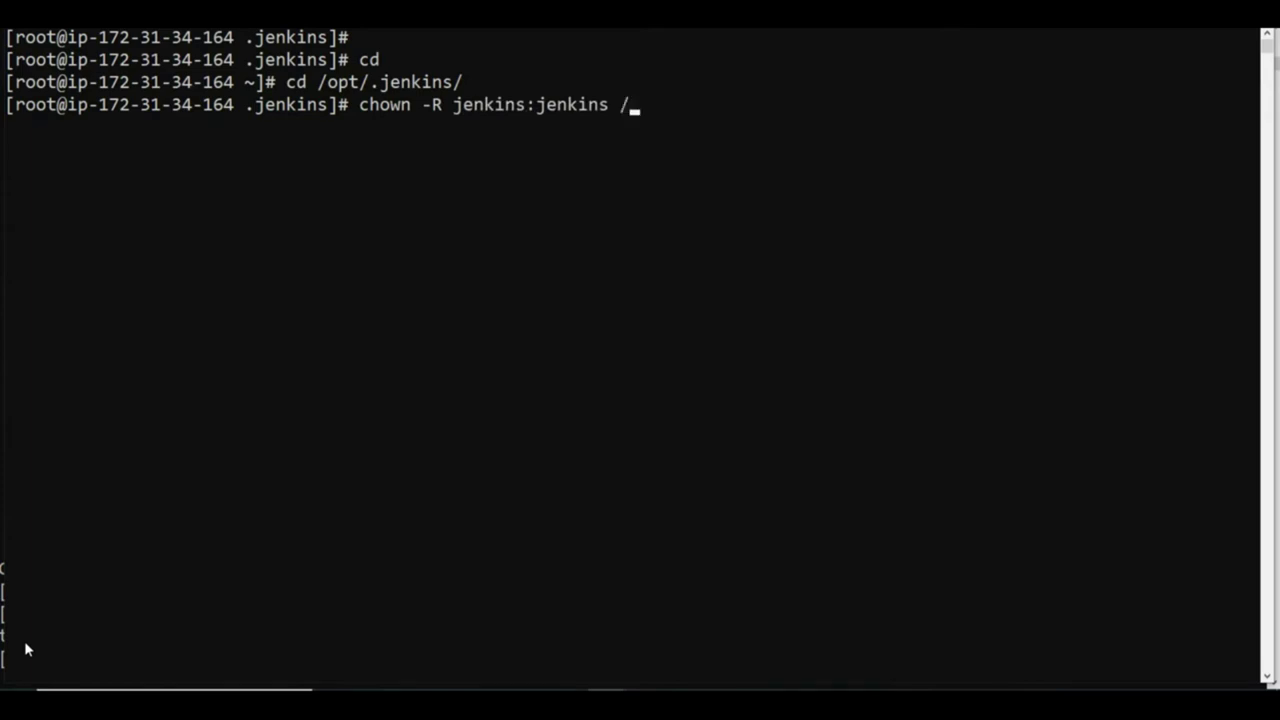
type("opt/.jenkins/")
key("Return")
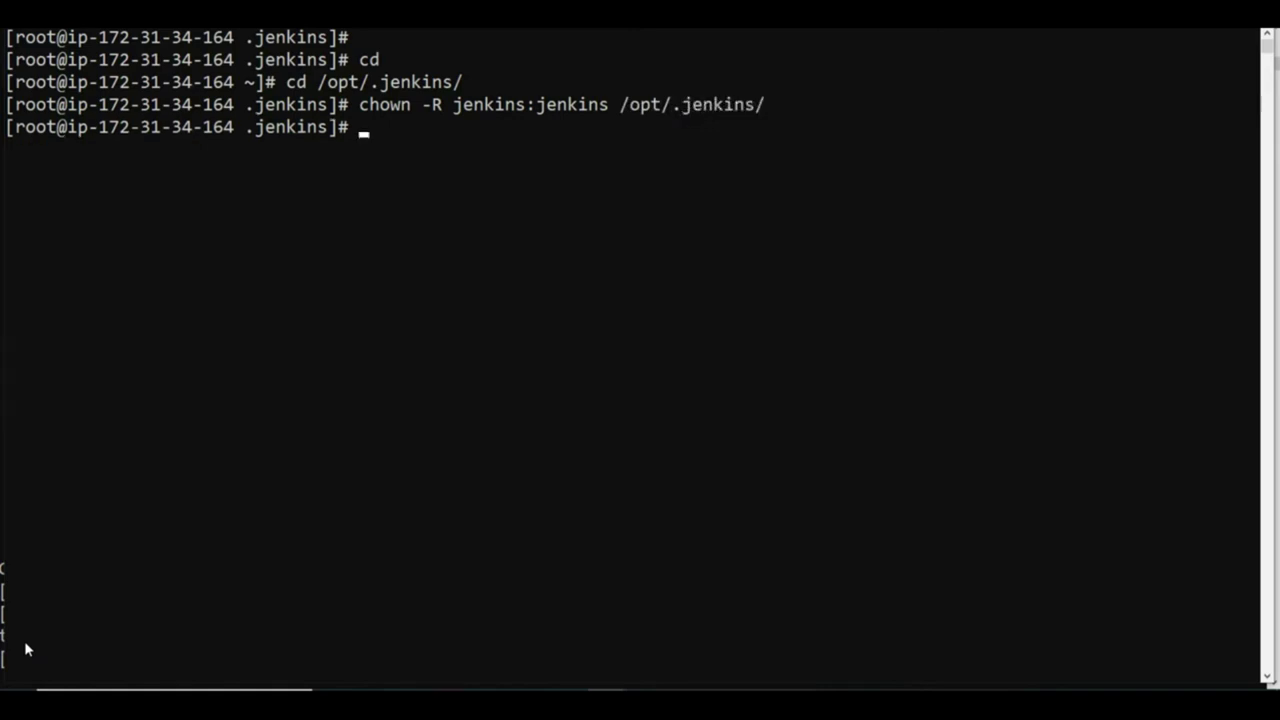
- Set jenkins_slave to mode 400 with chmod and list the folder with ls -lrt
type("cj")
key("BackSpace")
type("hmod 400 /opt/")
key("BackSpace")
key("BackSpace")
key("BackSpace")
key("BackSpace")
key("BackSpace")
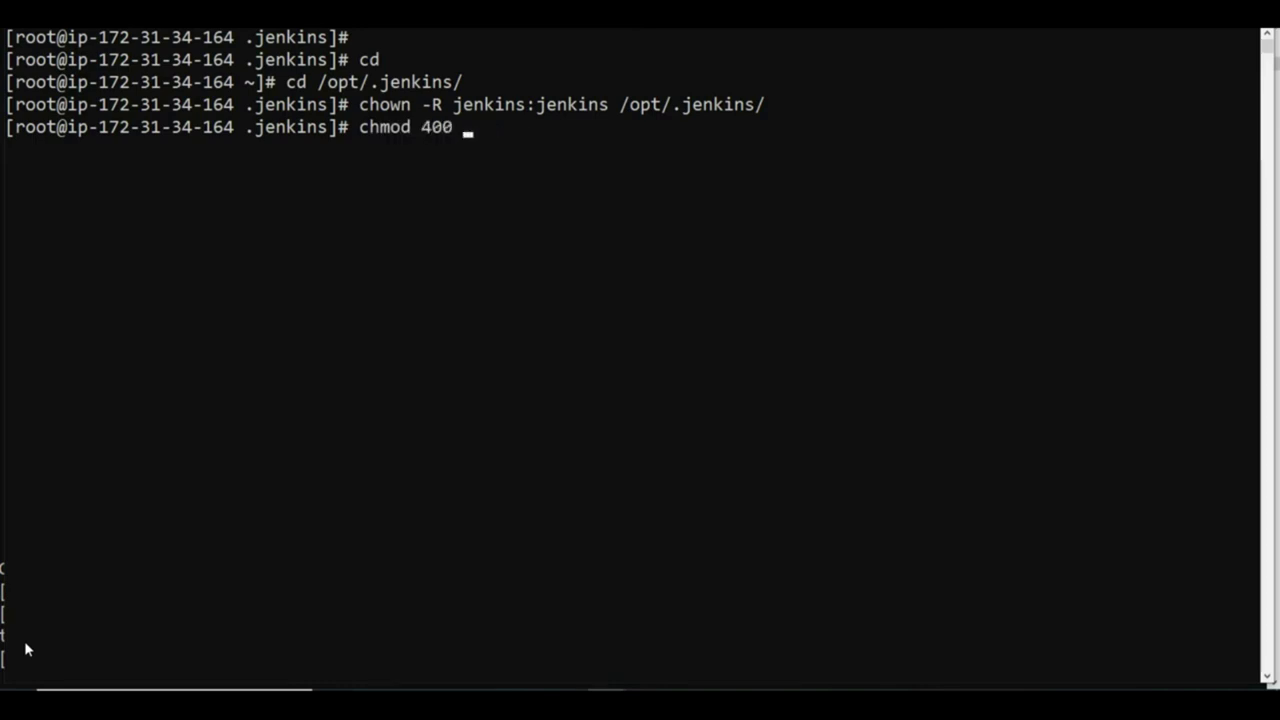
type("jenkins_slave")
key("Return")
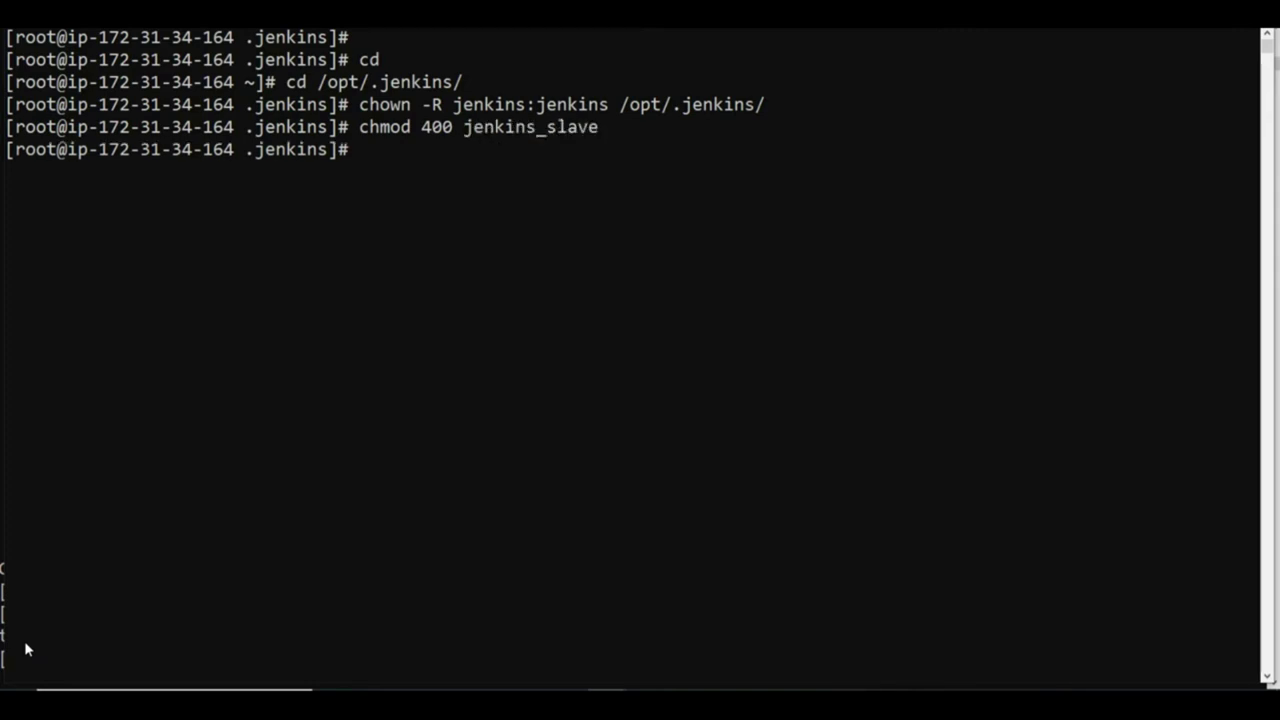
type("ls -lrt")
key("Return")
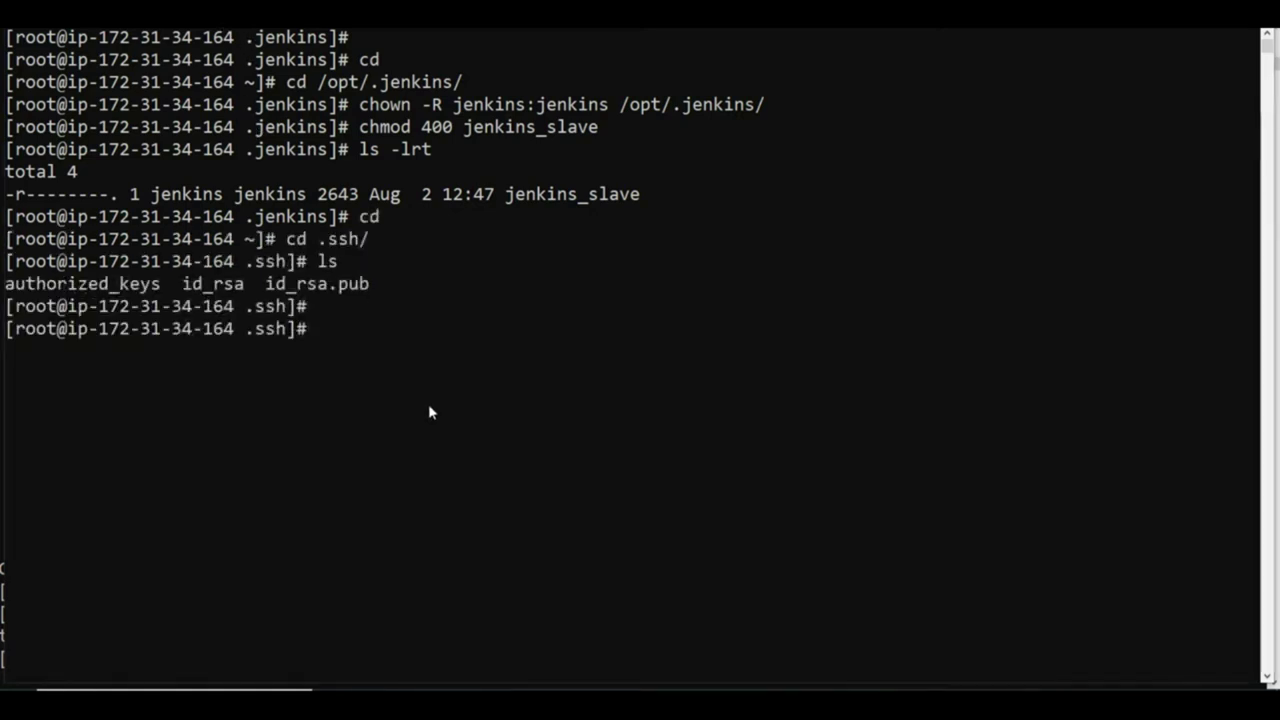
- View the id_rsa private key in vi, then quit without saving
double_click(213, 284)
key("ctrl+c")
type("vi")
right_click(219, 290)
key("Return")
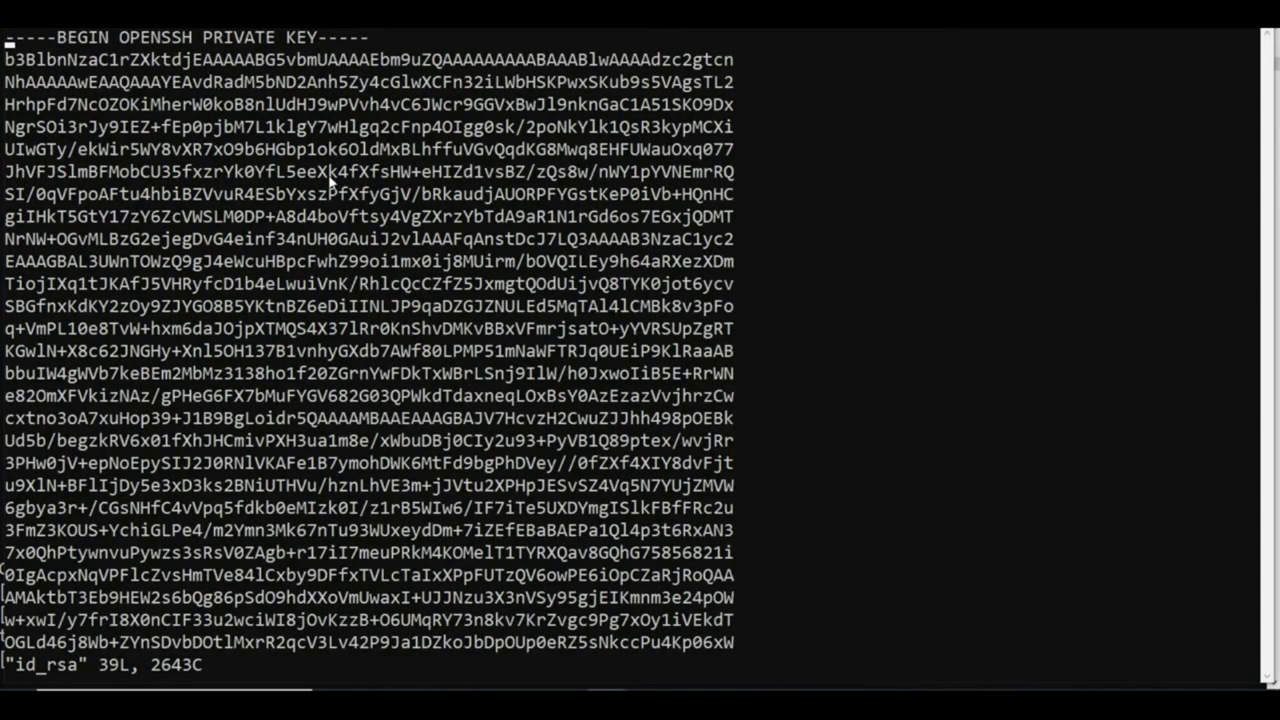
type(":q!")
key("Return")
- Print id_rsa.pub with cat, copy the public key text, and ping localhost
type("ca")
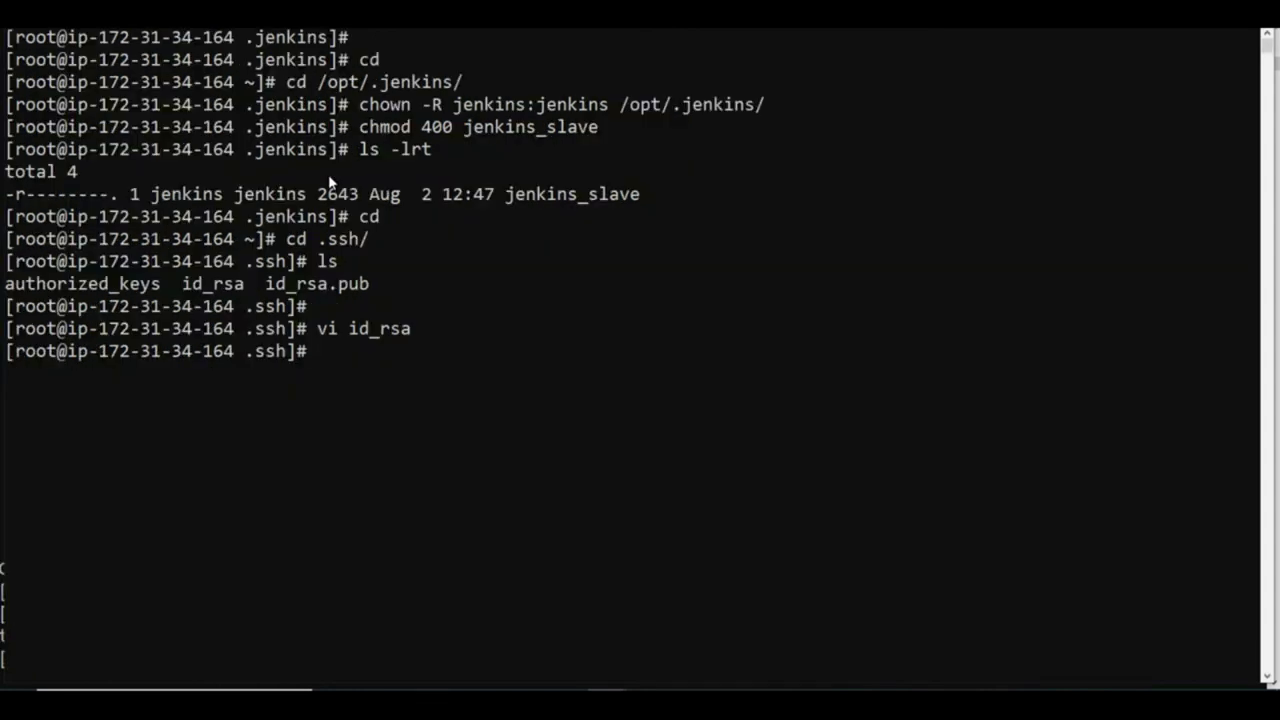
type("t")
right_click(337, 297)
key("Return")
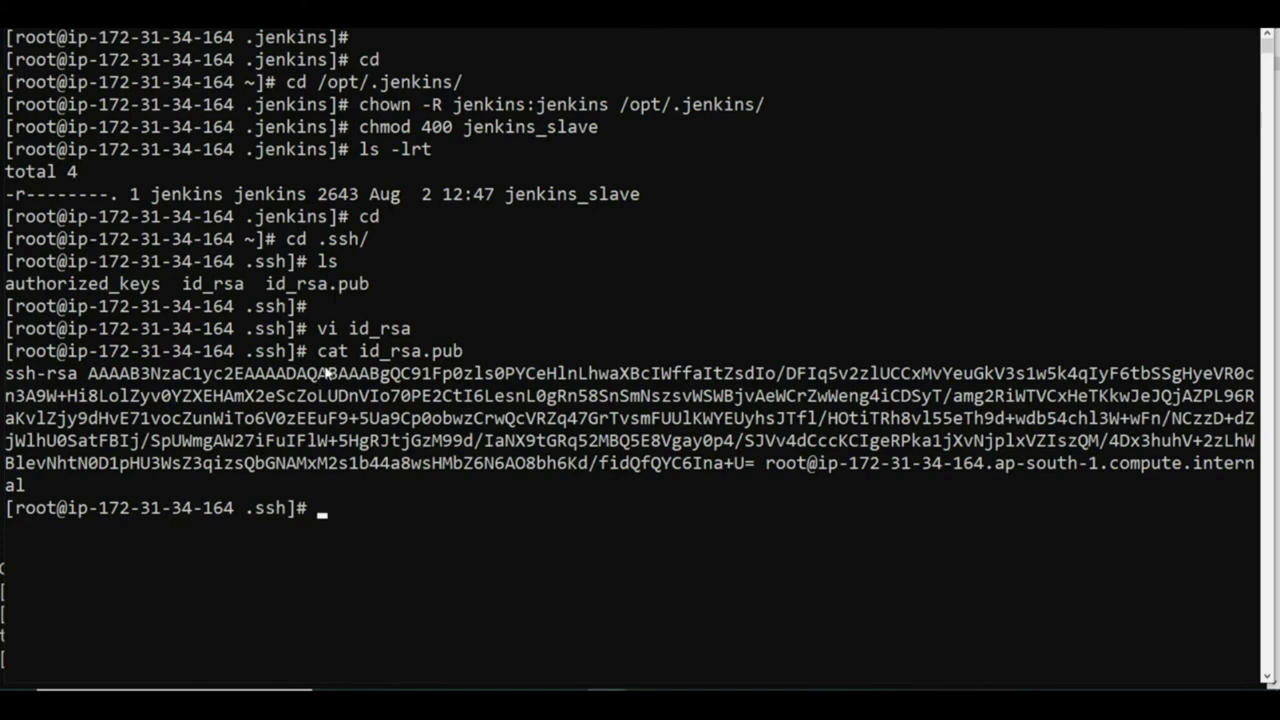
left_click_drag(12, 373, 50, 485)
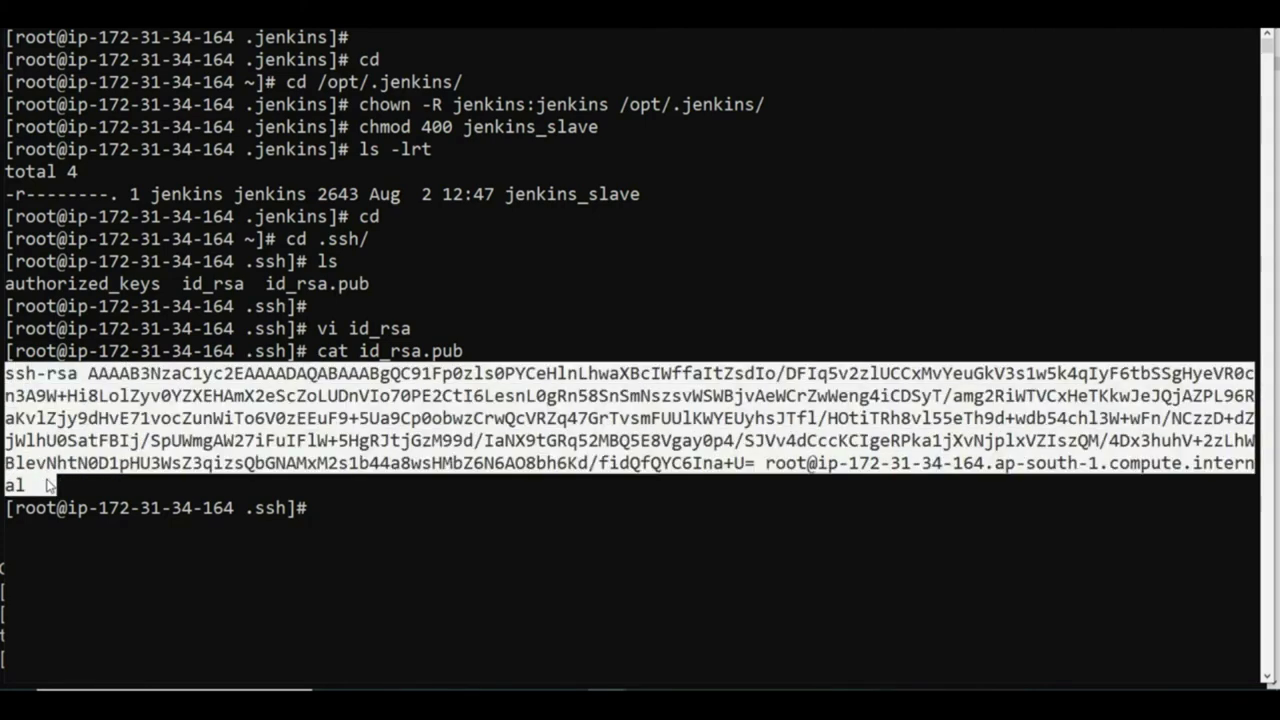
left_click(122, 440)
type("ping ")
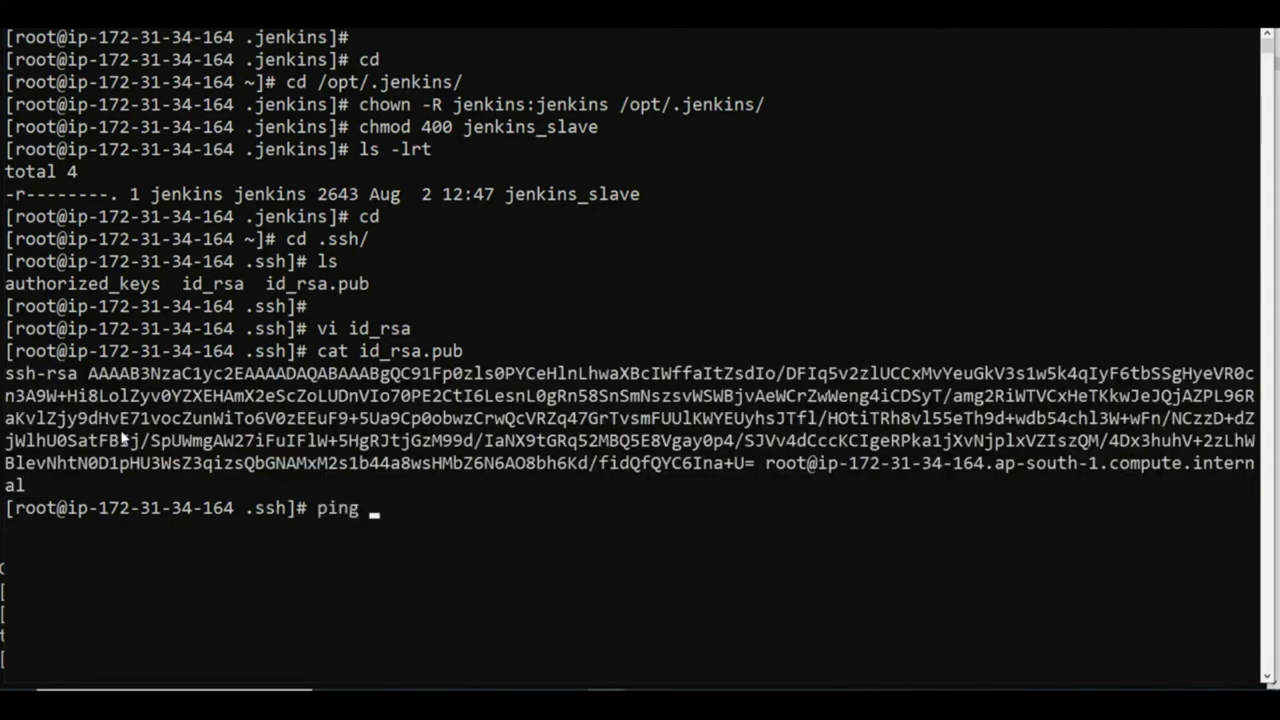
type("localhost")
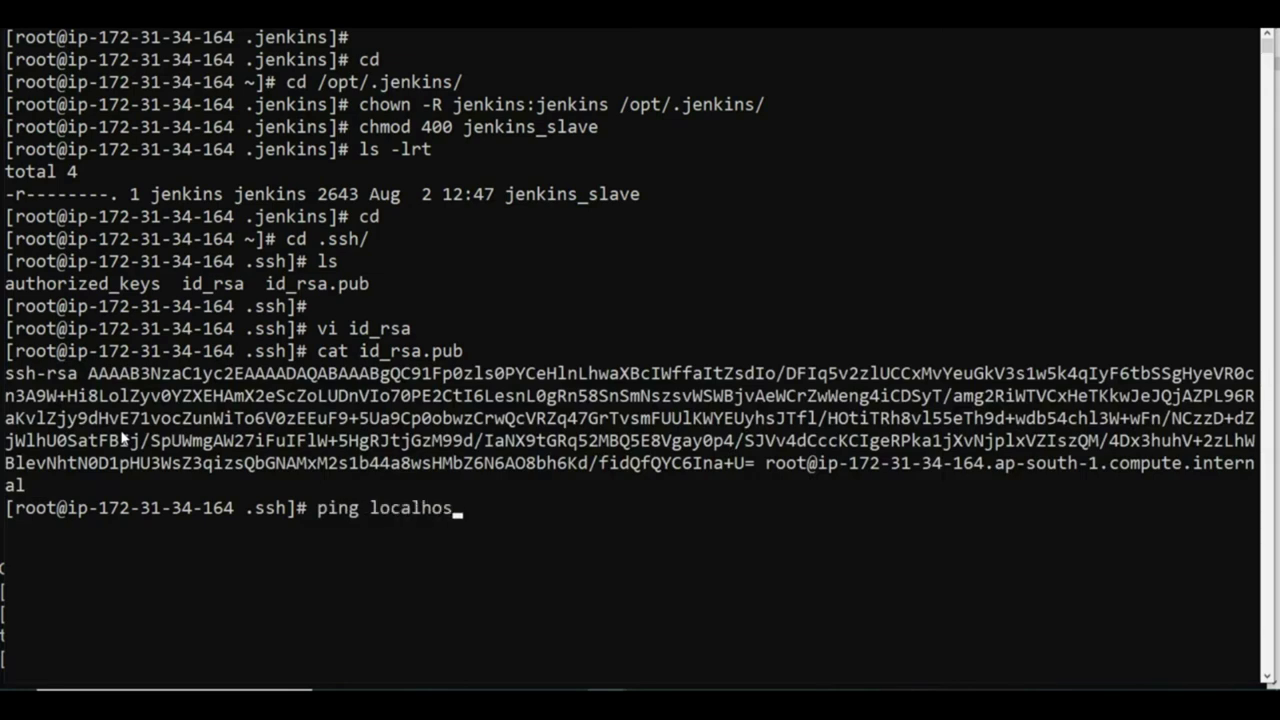
key("Return")
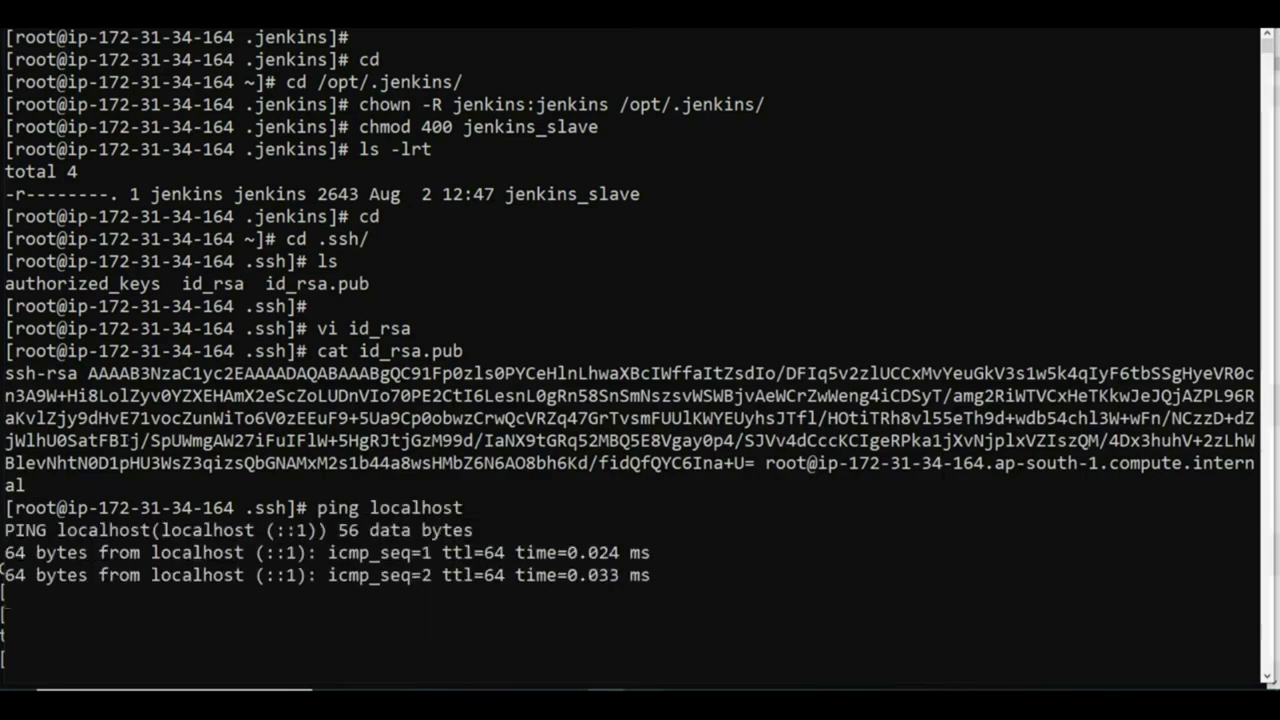
- On the agent server's session, switch to the jenkins user with su - jenkins
mouse_move(679, 667)
left_click(506, 648)
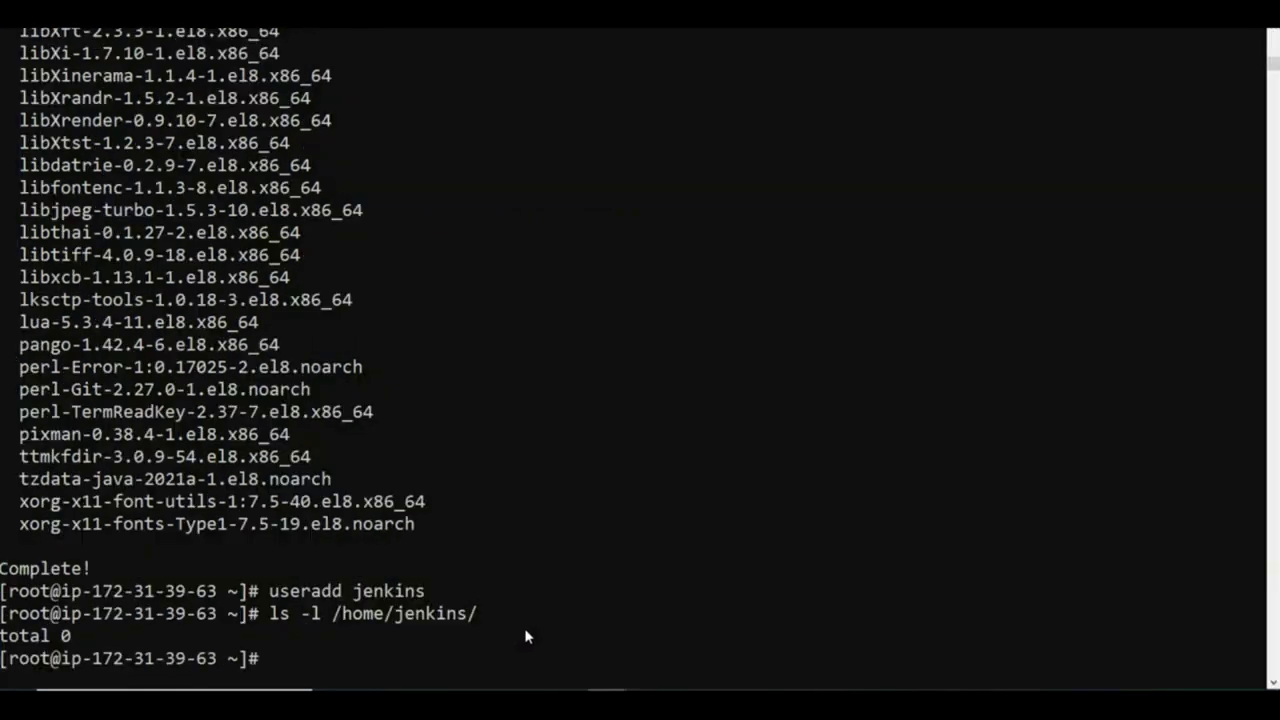
key("Return")
key("Return")
key("Return")
key("Return")
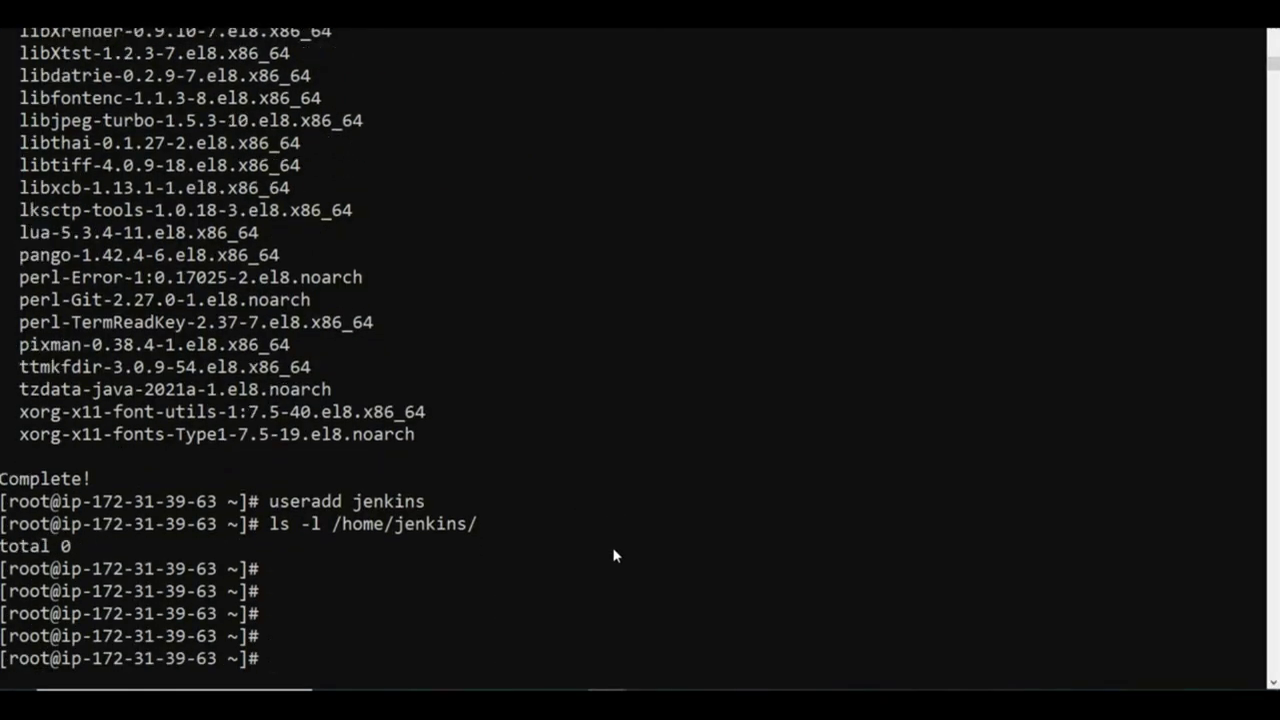
type("su - jenkins")
key("Return")
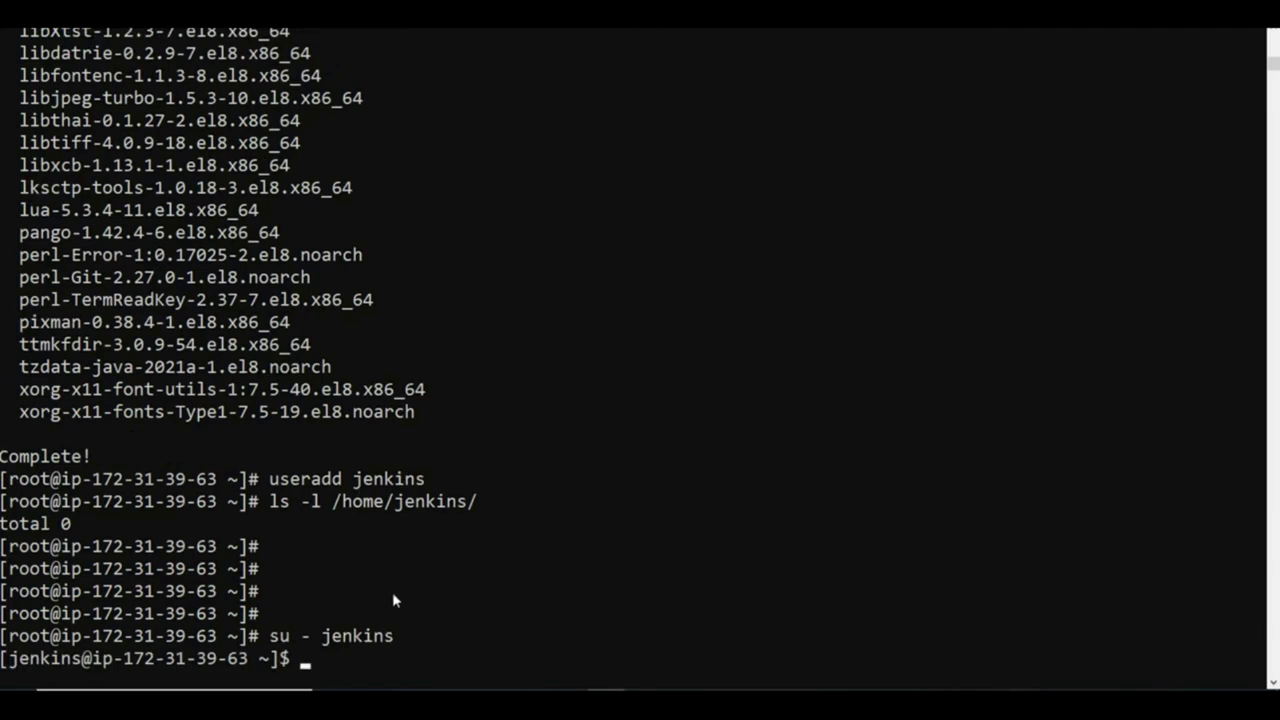
- Create .ssh with mode 700 and start the command vi .ssh/authorized_keys
type("mkdir .ssh")
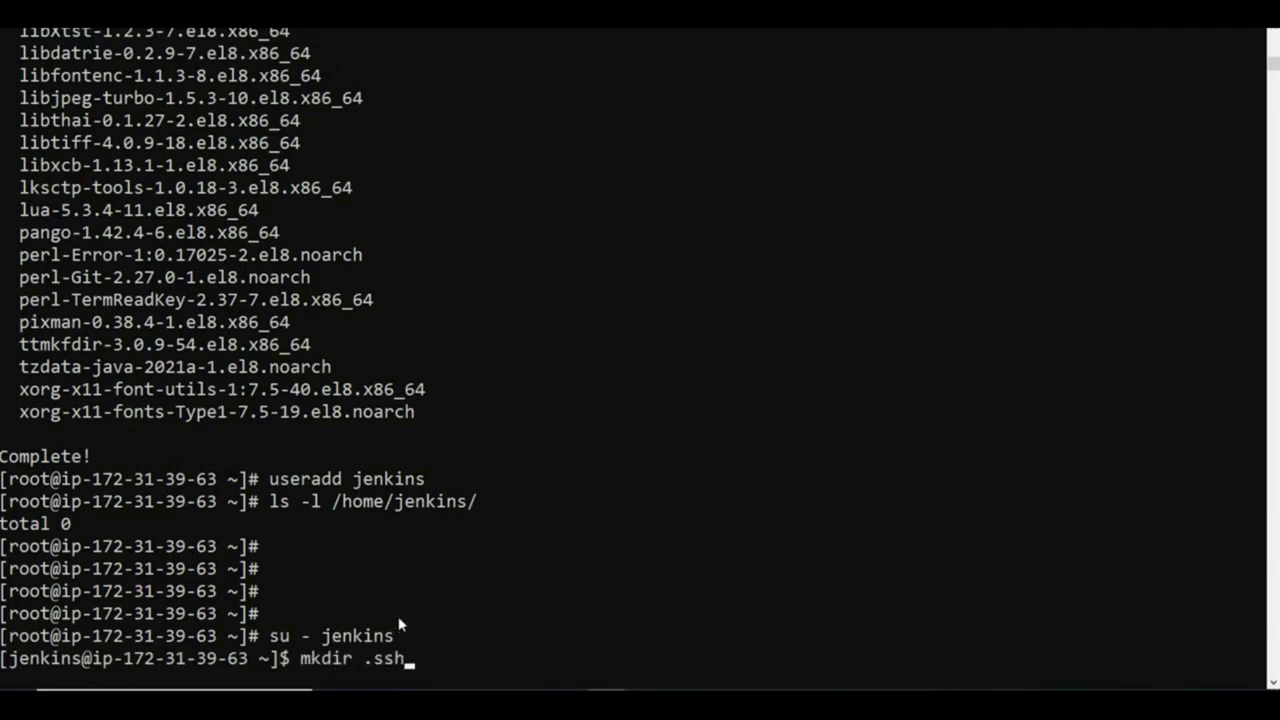
key("Return")
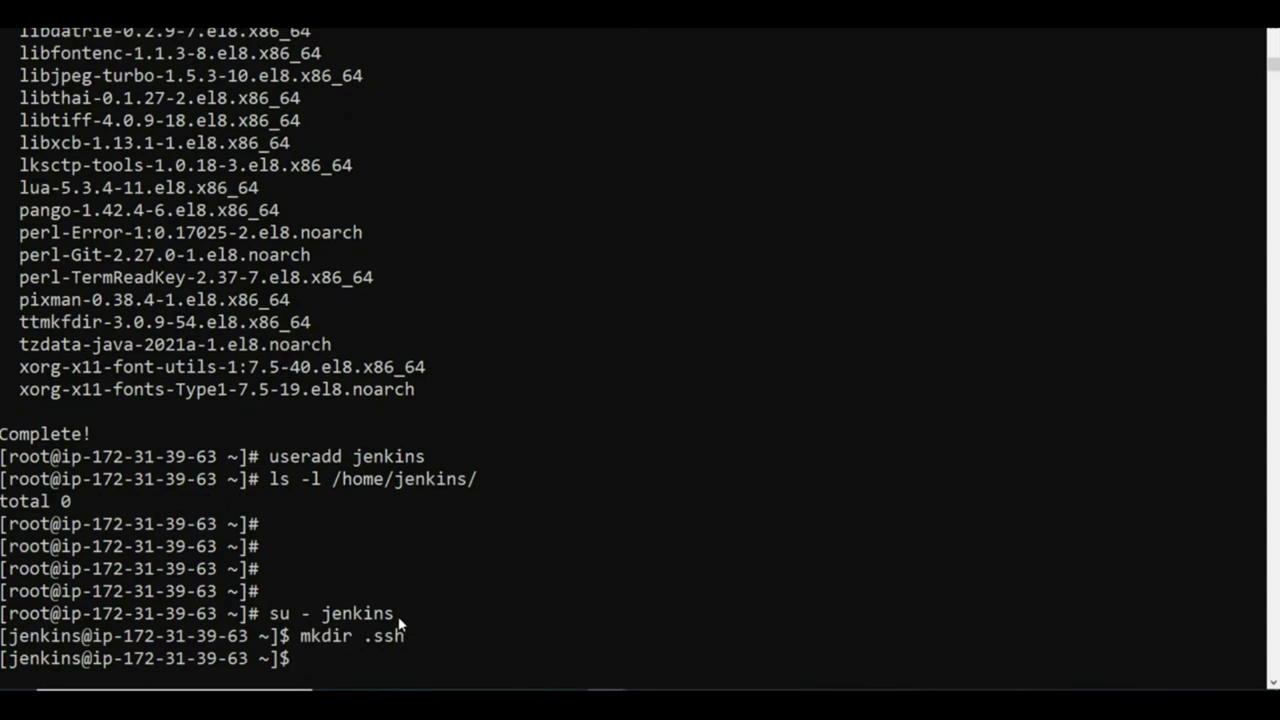
type("chmod 700 ")
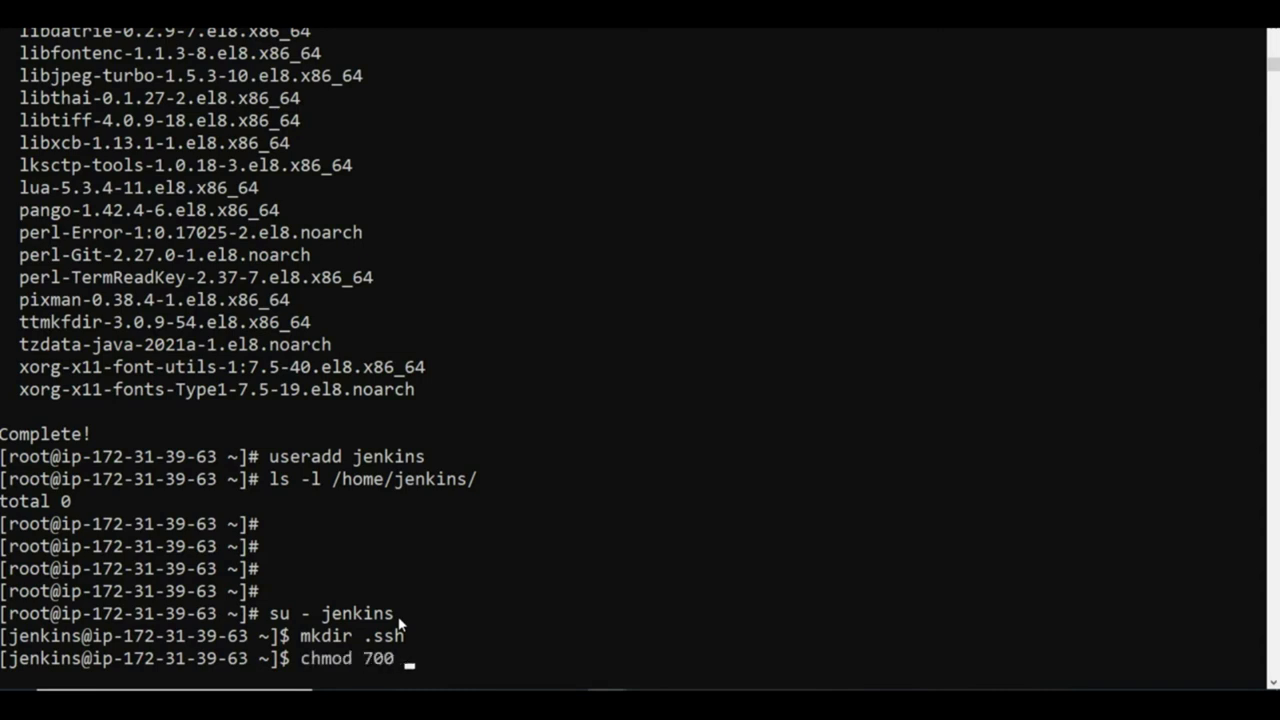
type(".ssh/")
key("Return")
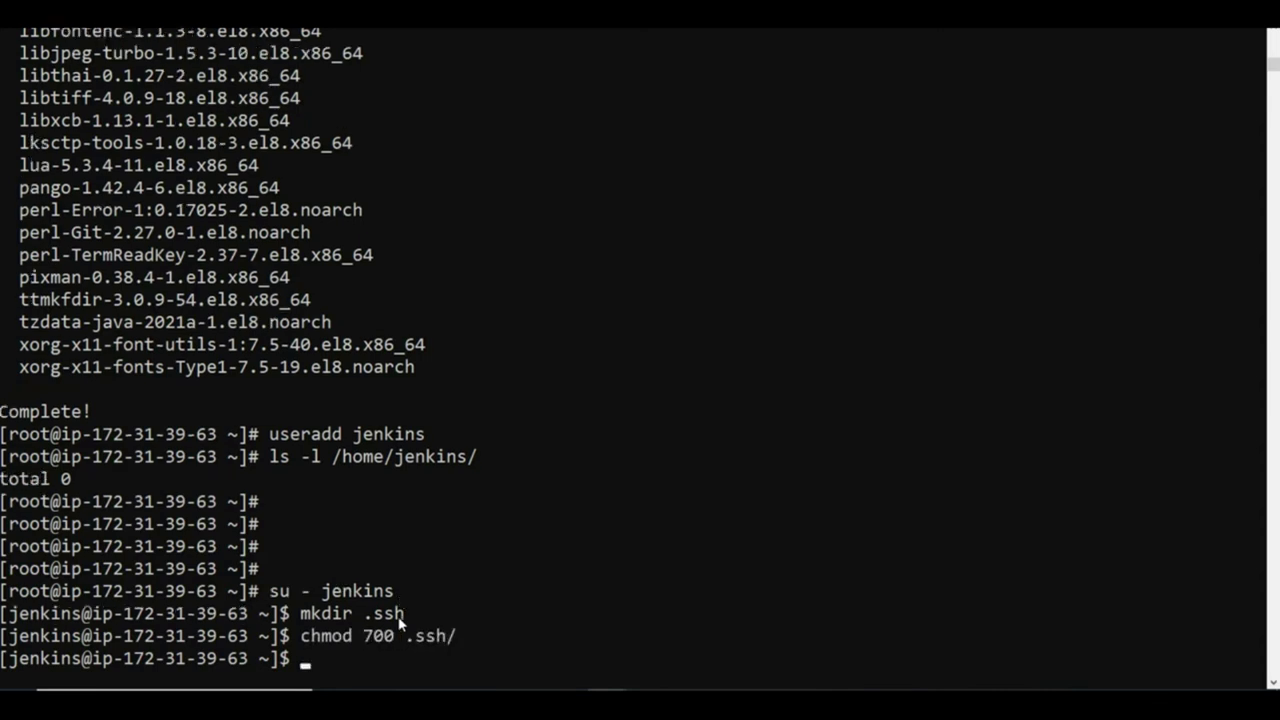
type("vi .ssh/au")
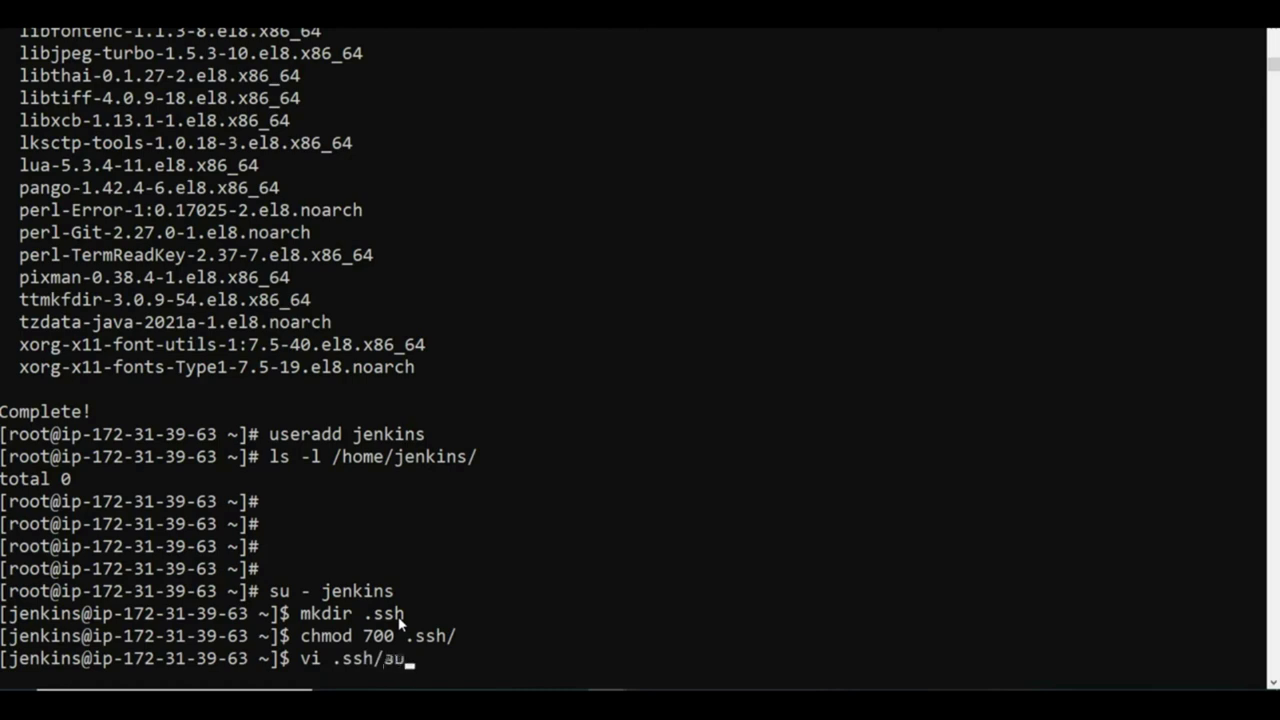
type("thorized)")
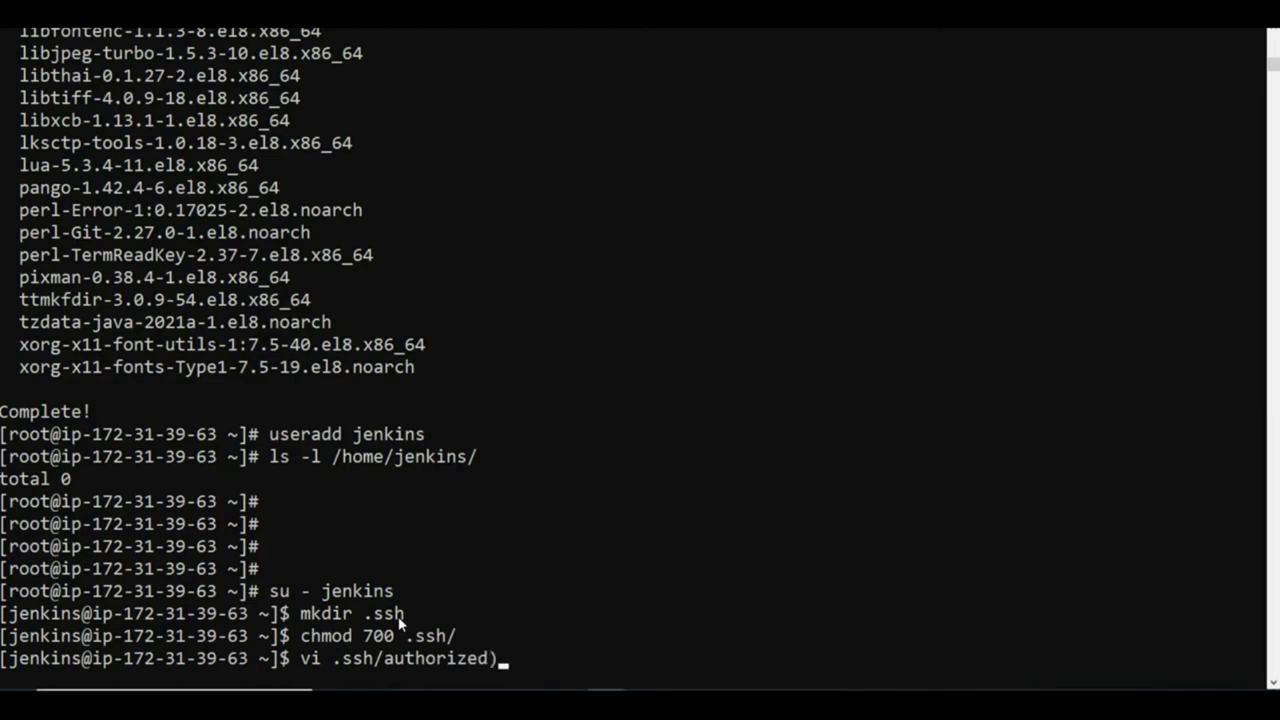
key("BackSpace")
type("_keys")
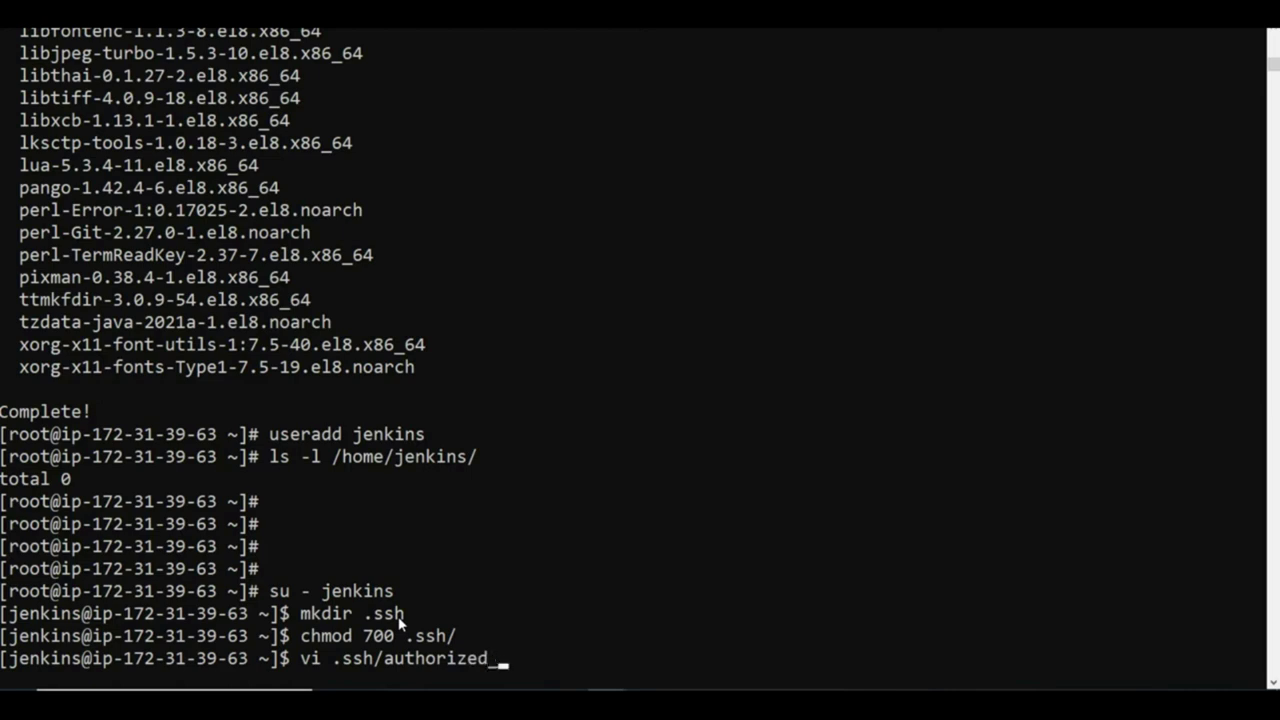
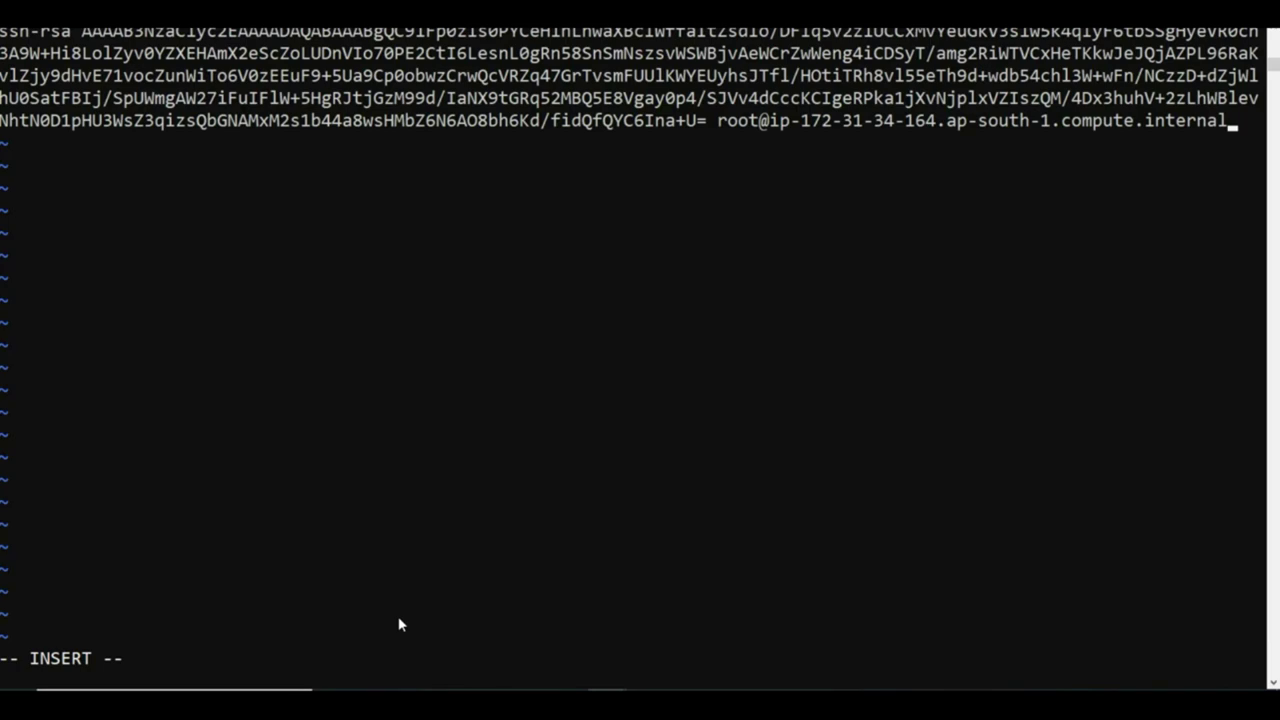
- Save the pasted public key to .ssh/authorized_keys and quit vi with :wq!
key("Escape")
type(":wq!")
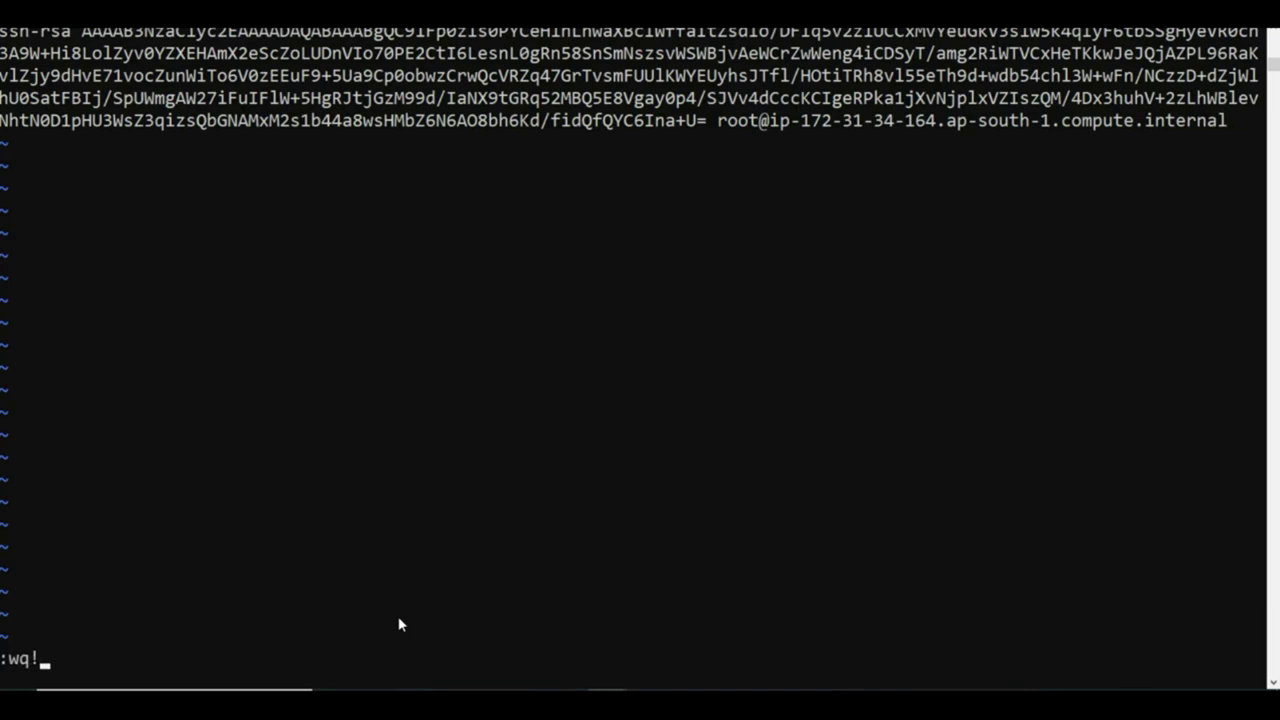
key("Return")
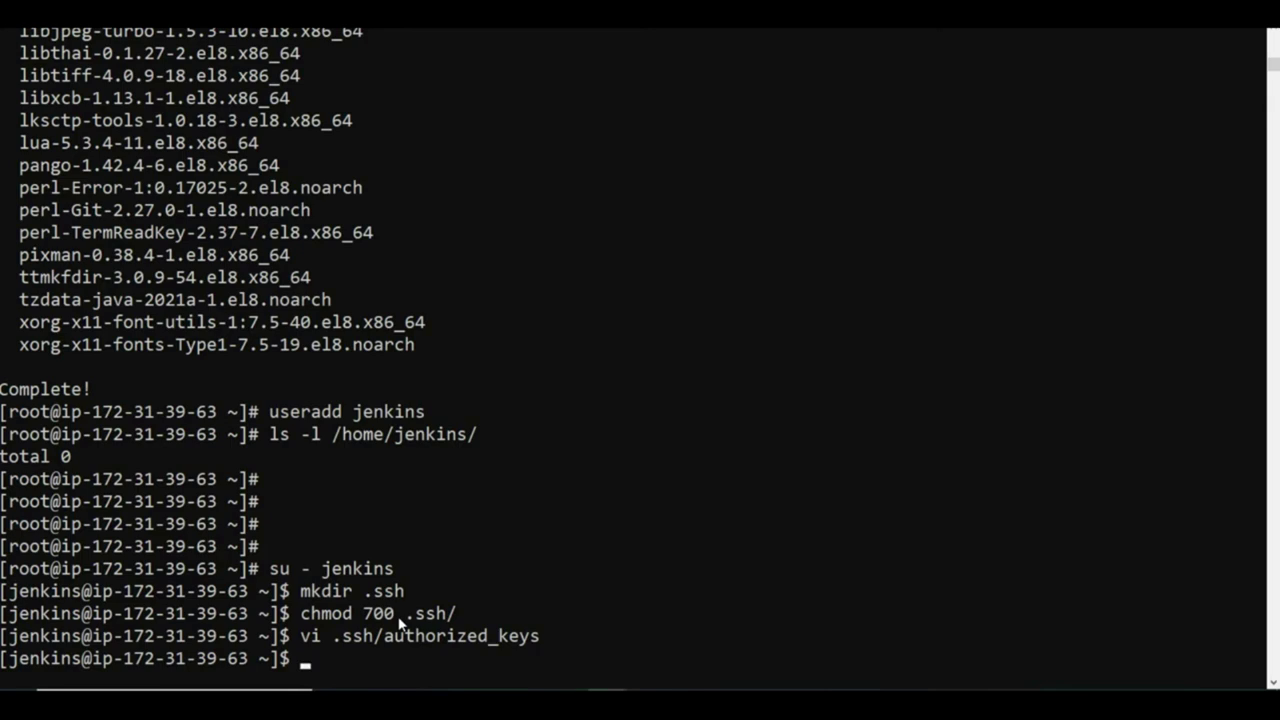
- Restrict .ssh/authorized_keys to owner-only access with chmod 600
type("chmod 600")
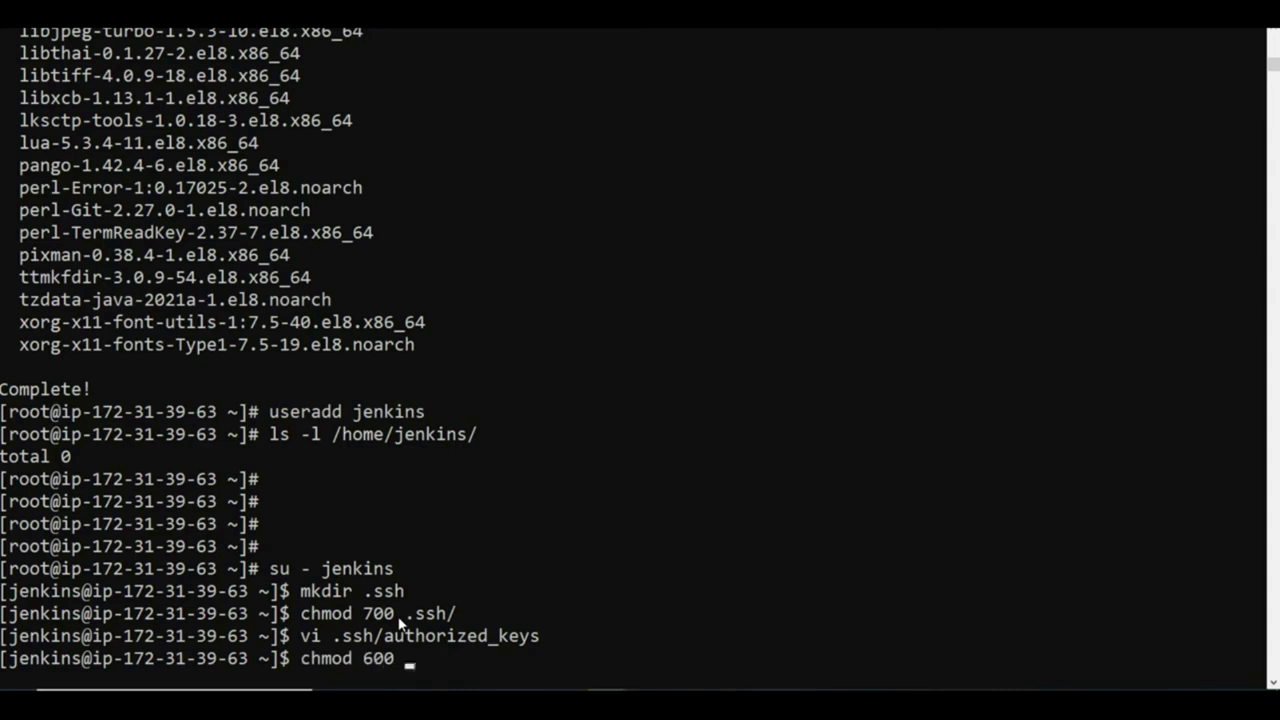
double_click(407, 640)
right_click(407, 643)
key("Return")
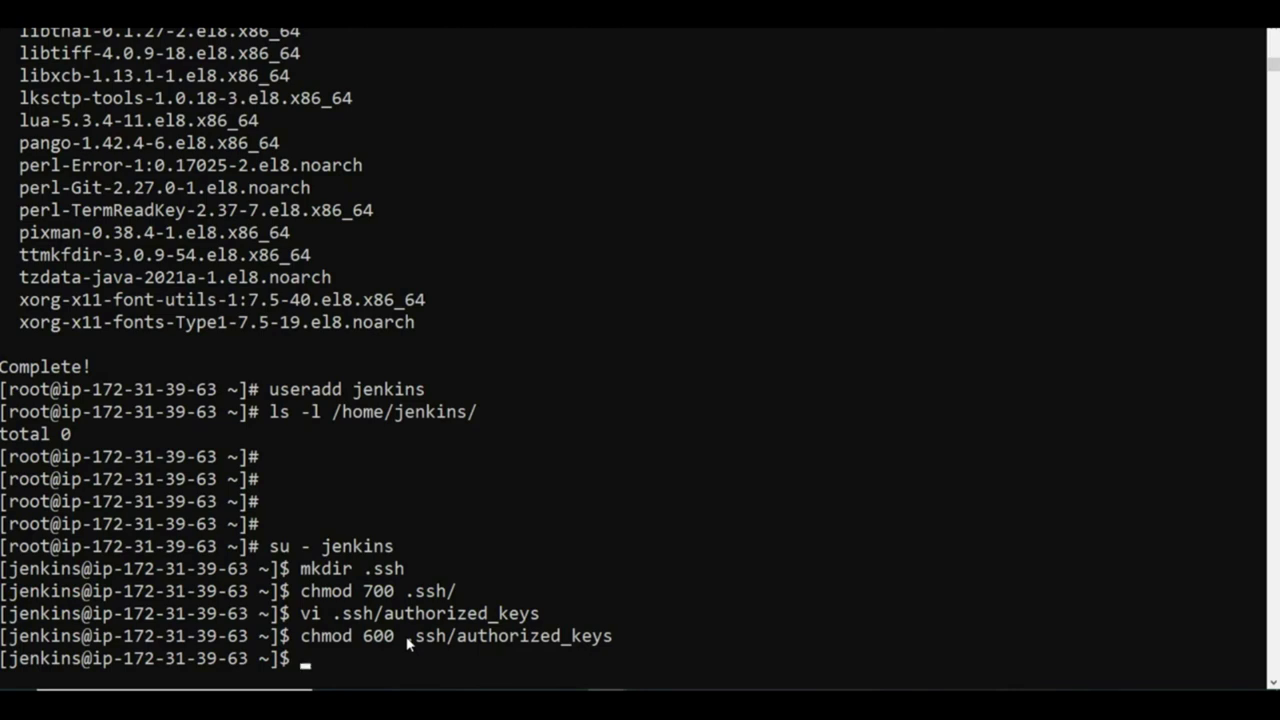
- Exit the jenkins user back to root and change into /opt
type("exit")
key("Return")
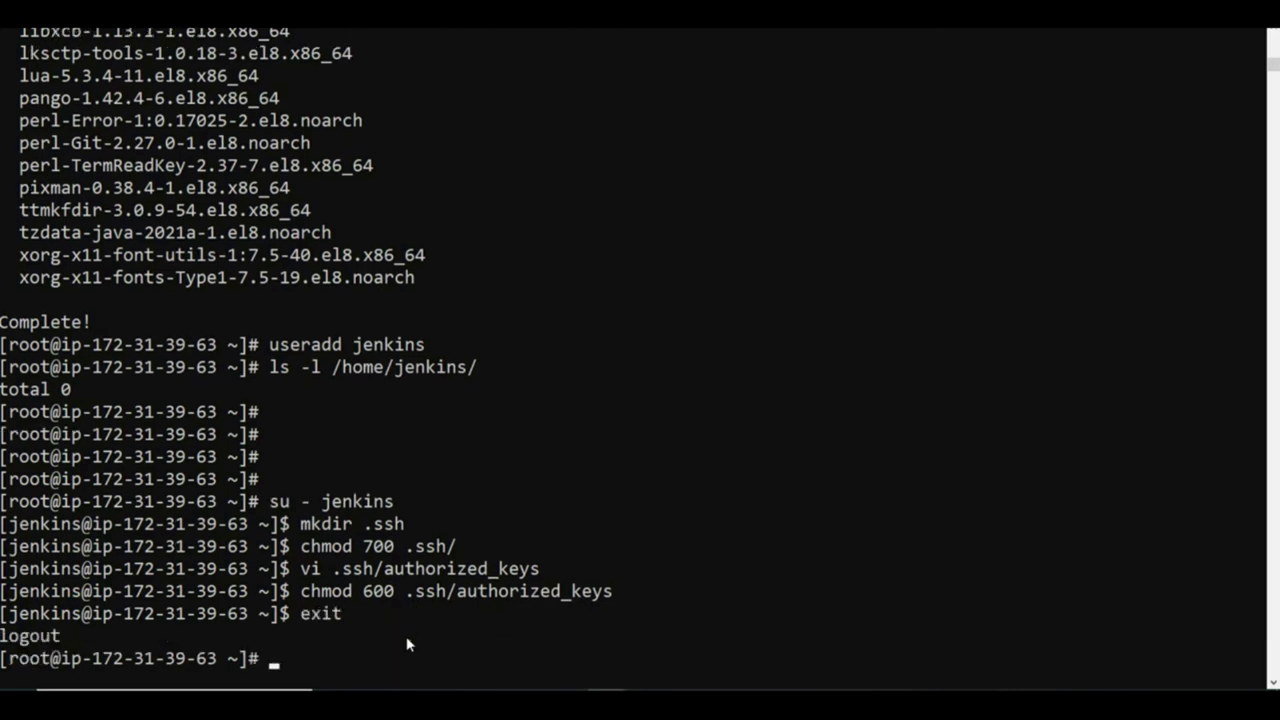
key("Return")
type("cd /opt/")
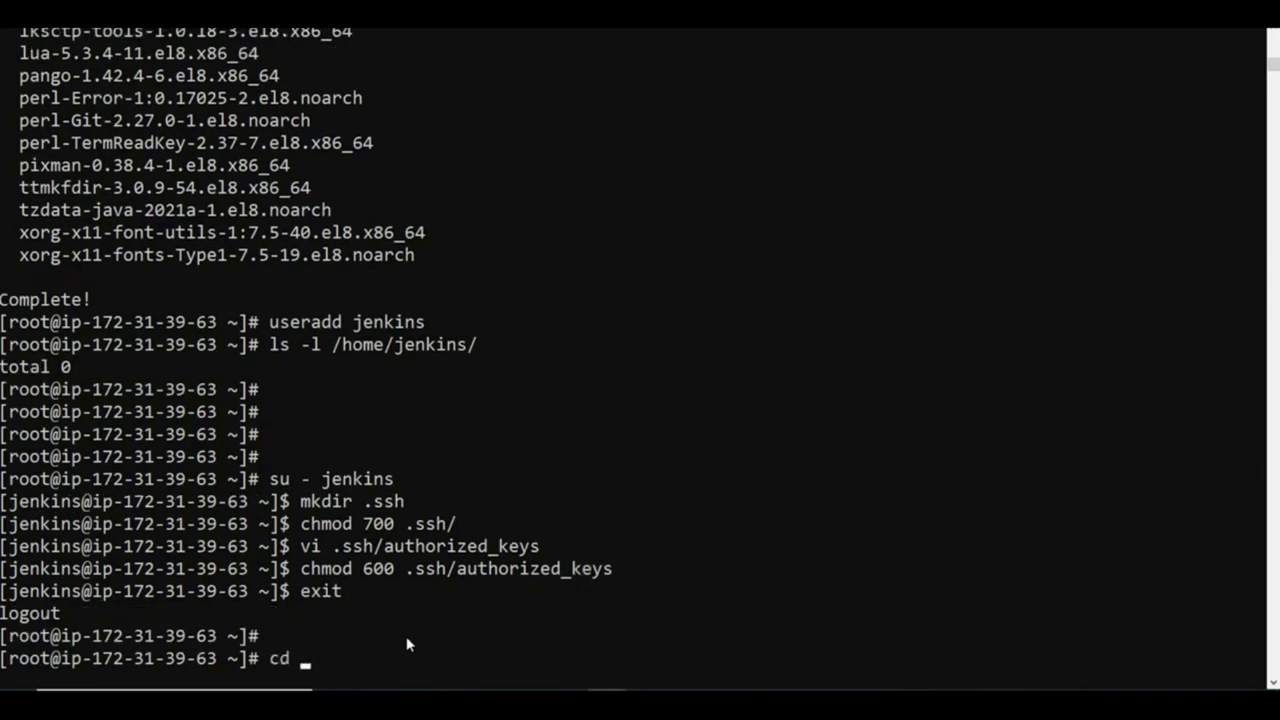
key("Return")
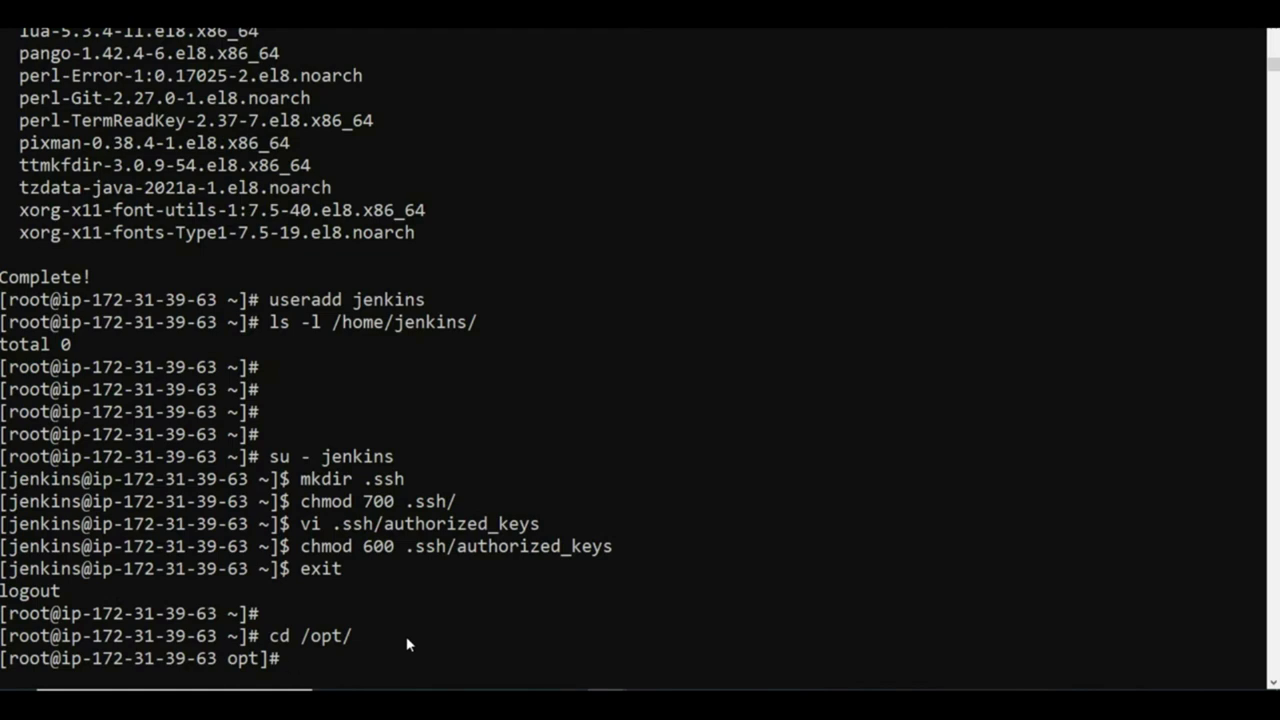
type("wget")
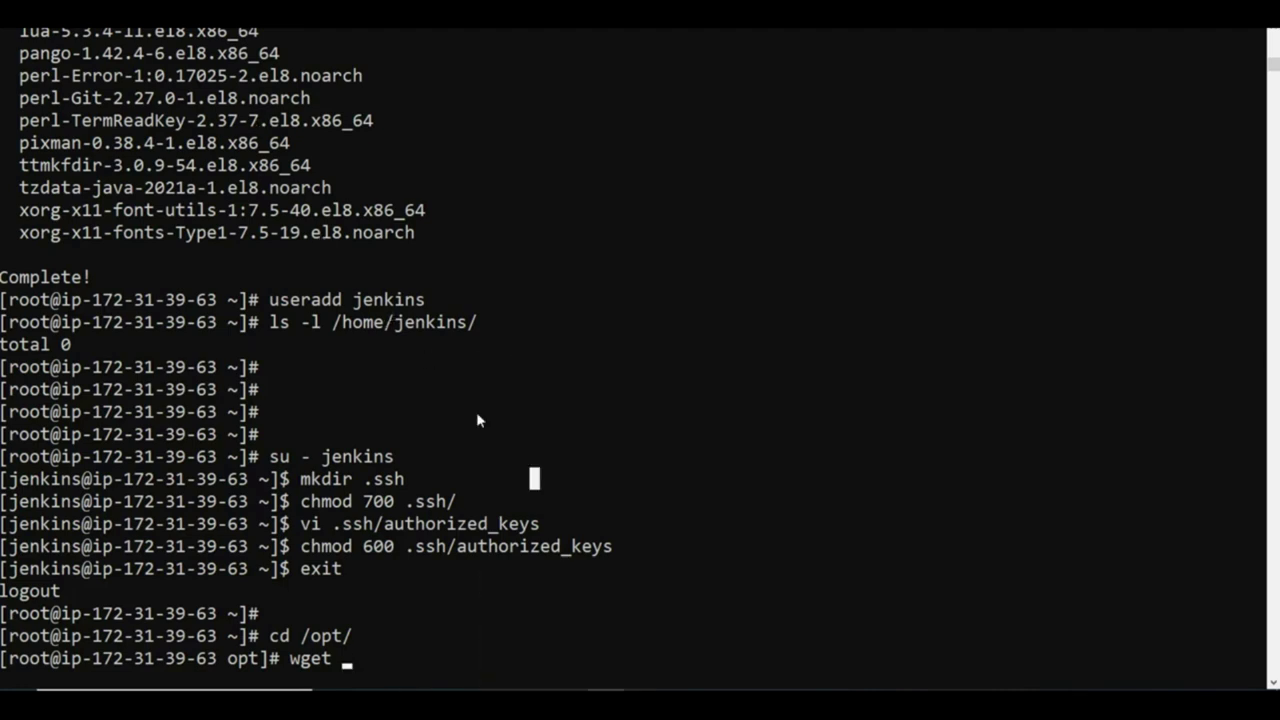
type("http:")
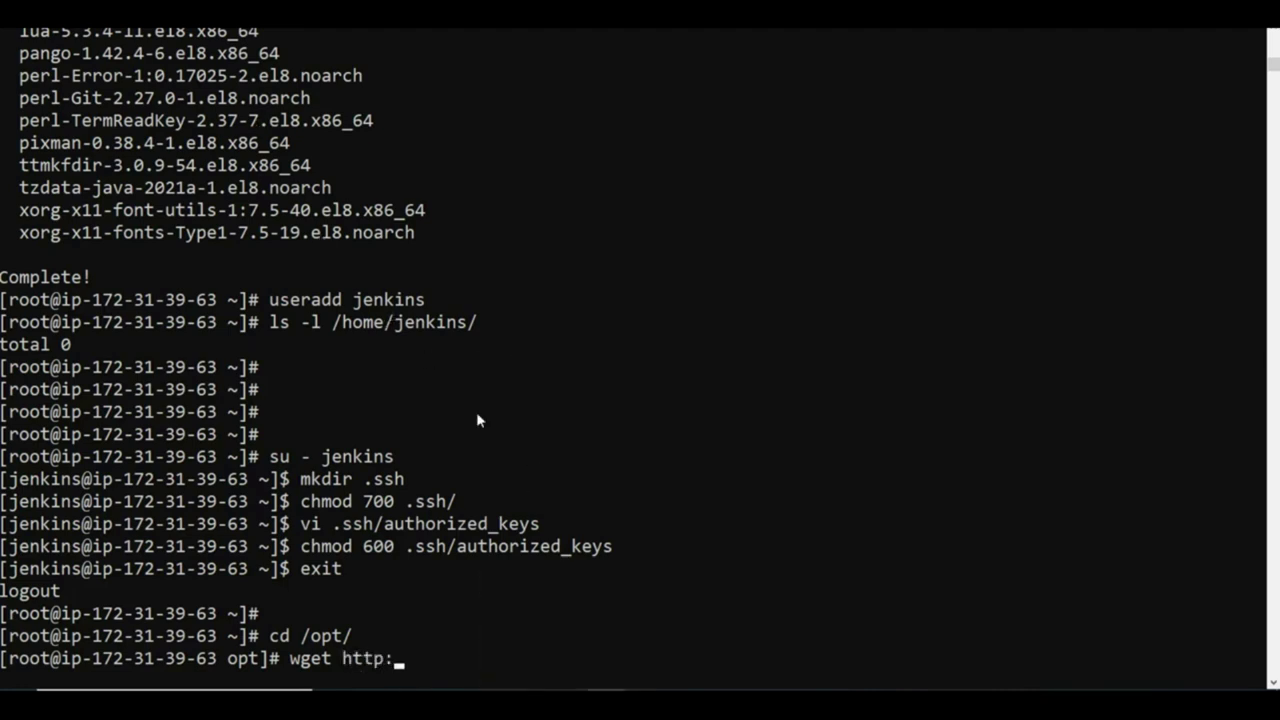
type("//172.31.34.164:8080")
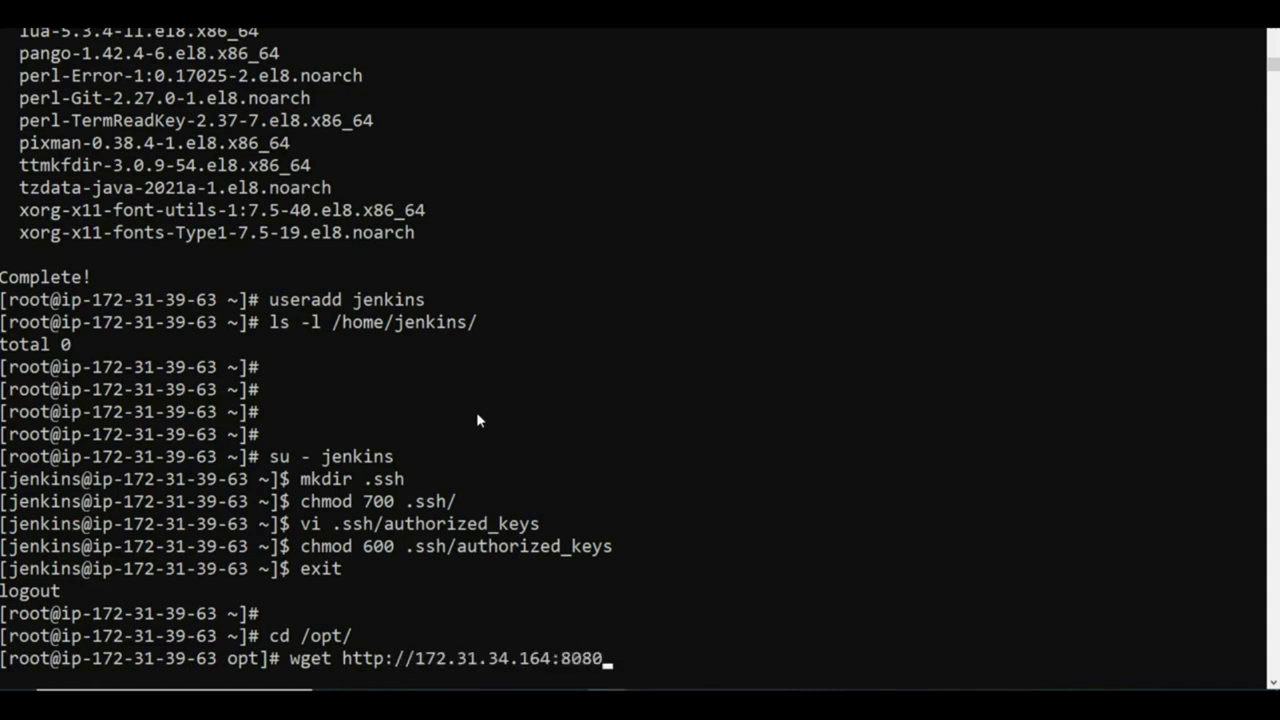
type("/jnlpjars/")
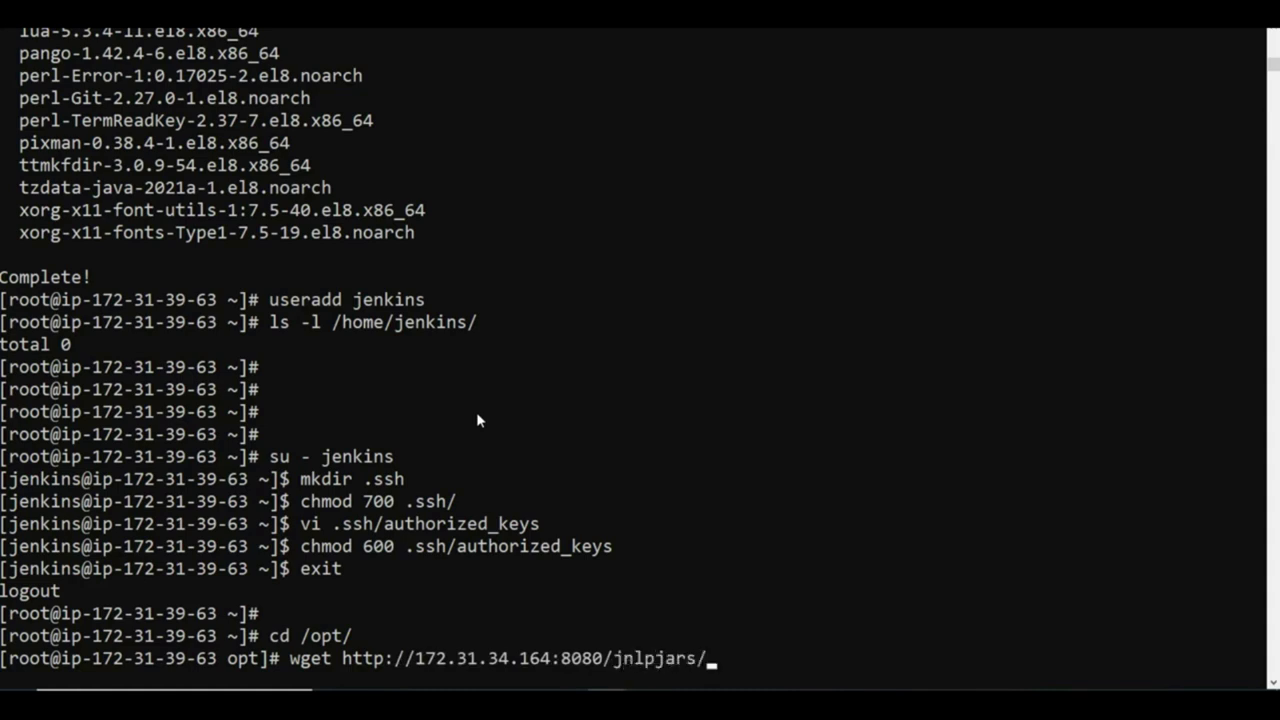
type("admin.jar")
key("BackSpace")
key("BackSpace")
key("BackSpace")
key("BackSpace")
key("BackSpace")
key("BackSpace")
key("BackSpace")
key("BackSpace")
type("gent.jar")
key("Return")
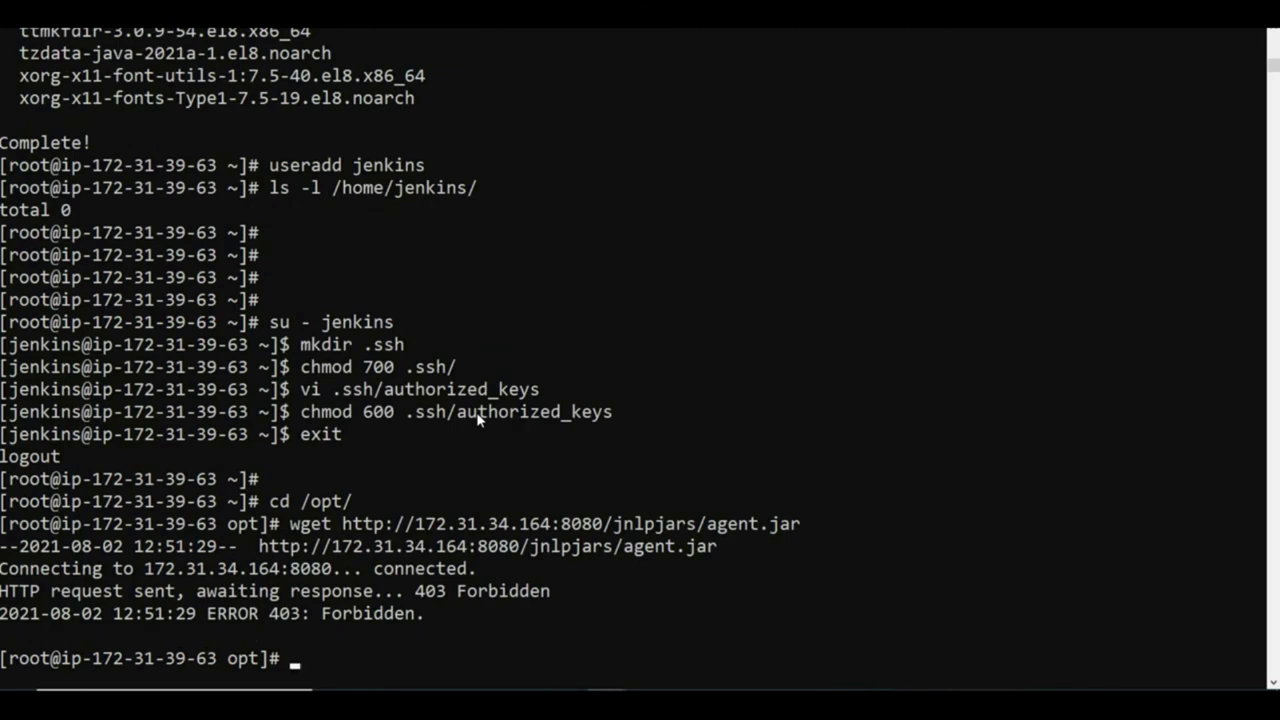
- List /opt with ls -lrt to confirm agent.jar arrived
key("Up")
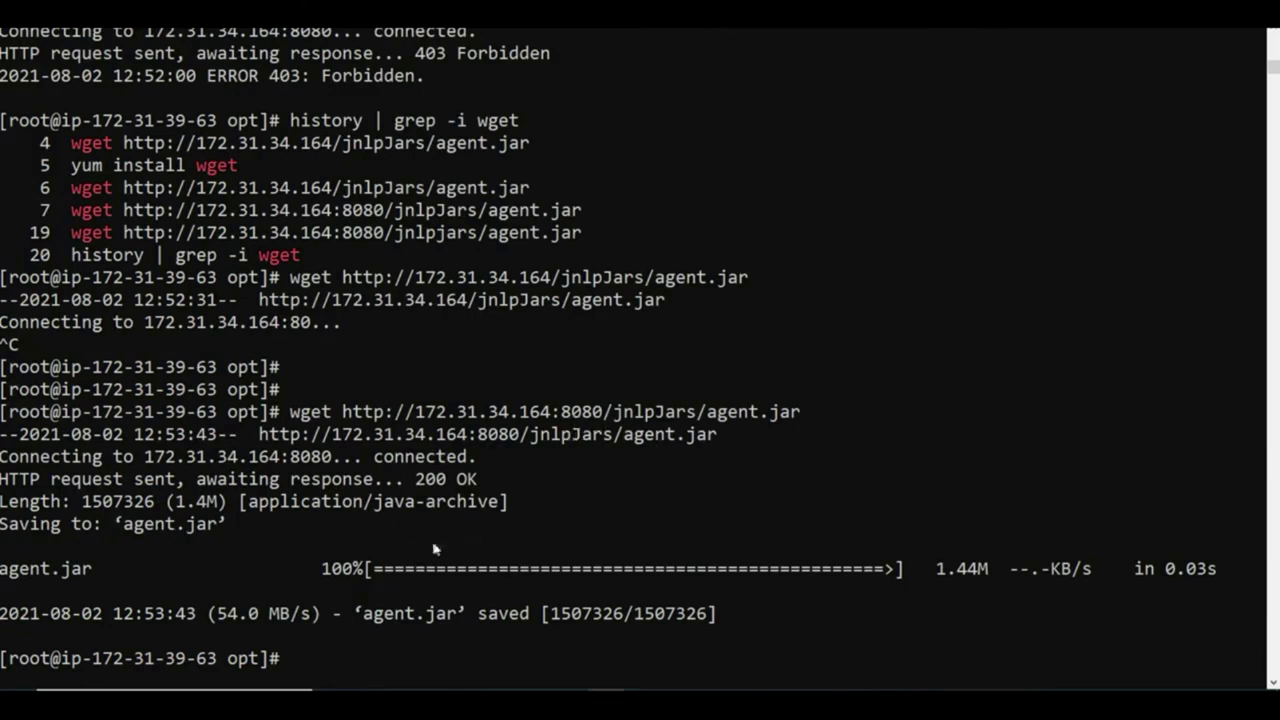
type("ls -lrt")
key("Return")
key("Return")
key("Return")
key("Return")
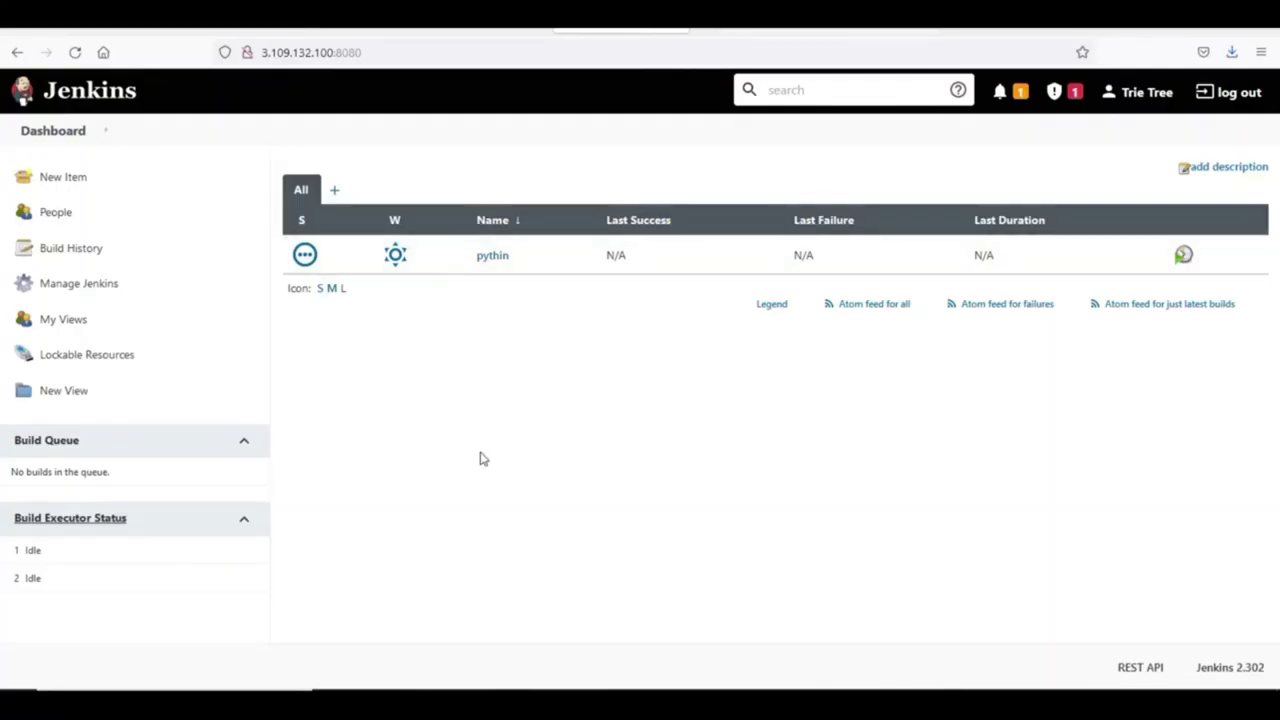
- Set the inbound agent TCP port to Fixed 50000 in Configure Global Security and save
left_click(78, 287)
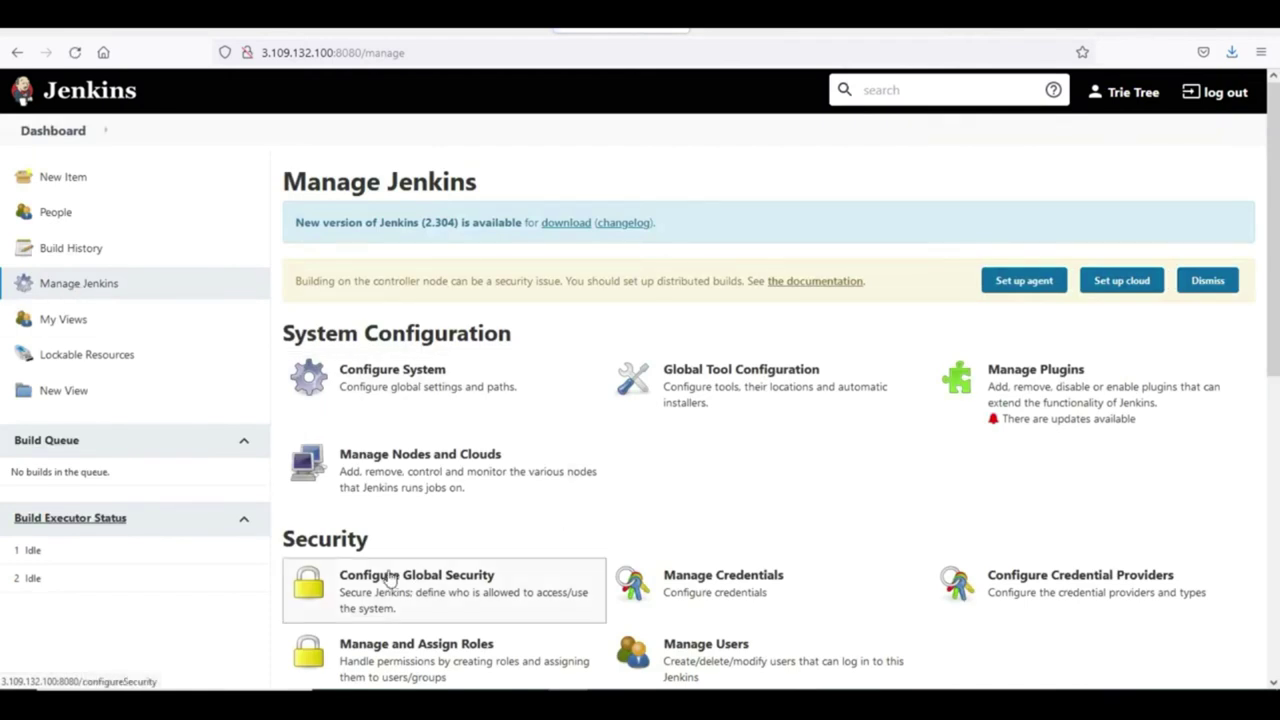
left_click(390, 578)
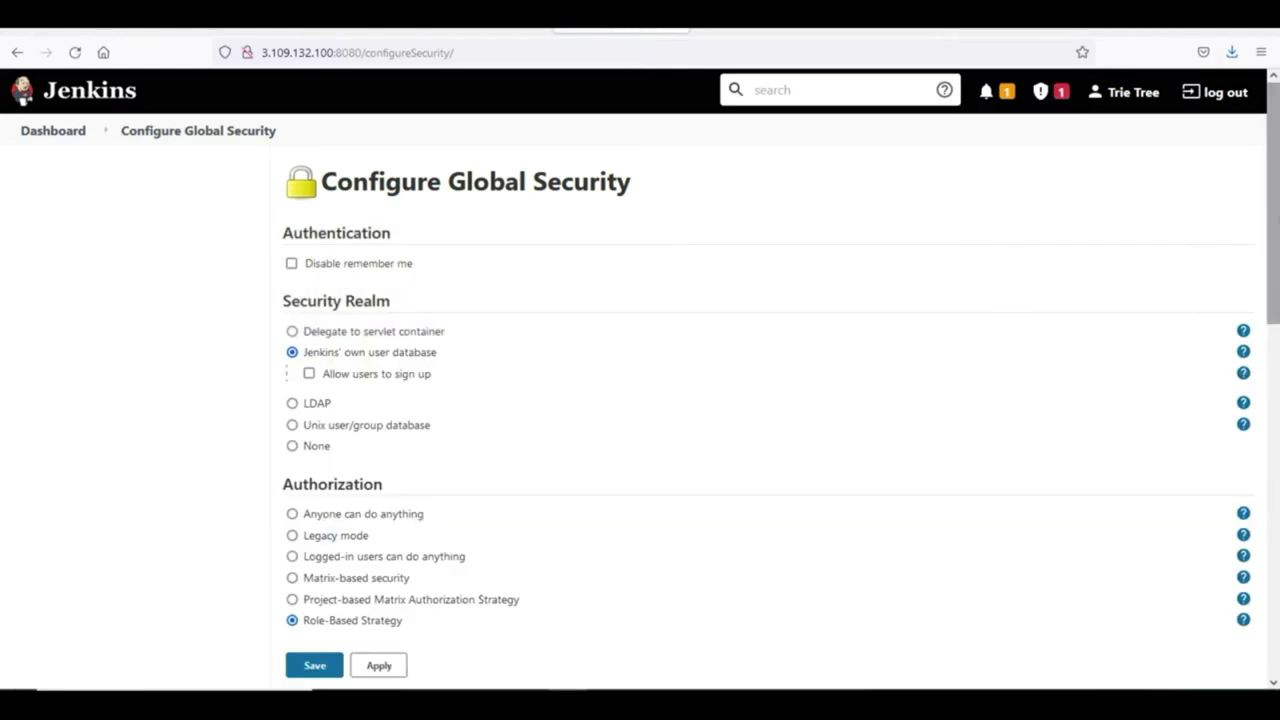
scroll(1272, 200, "down", 5)
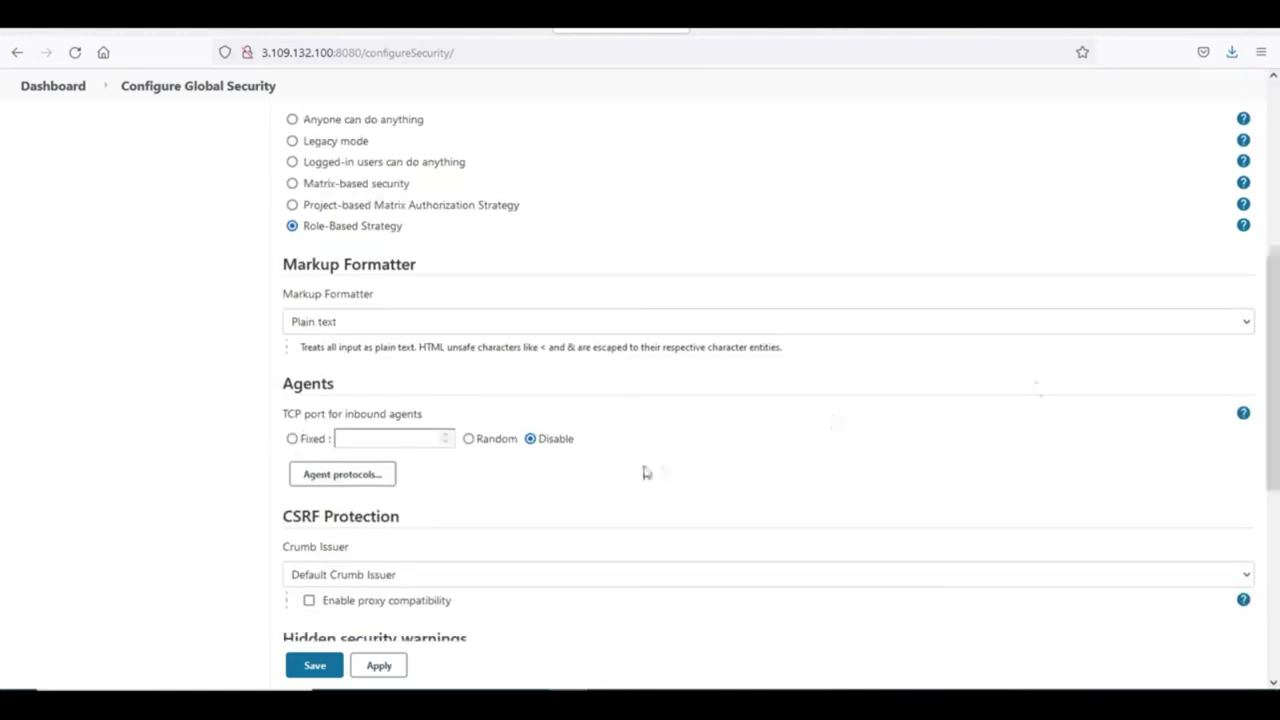
left_click(298, 438)
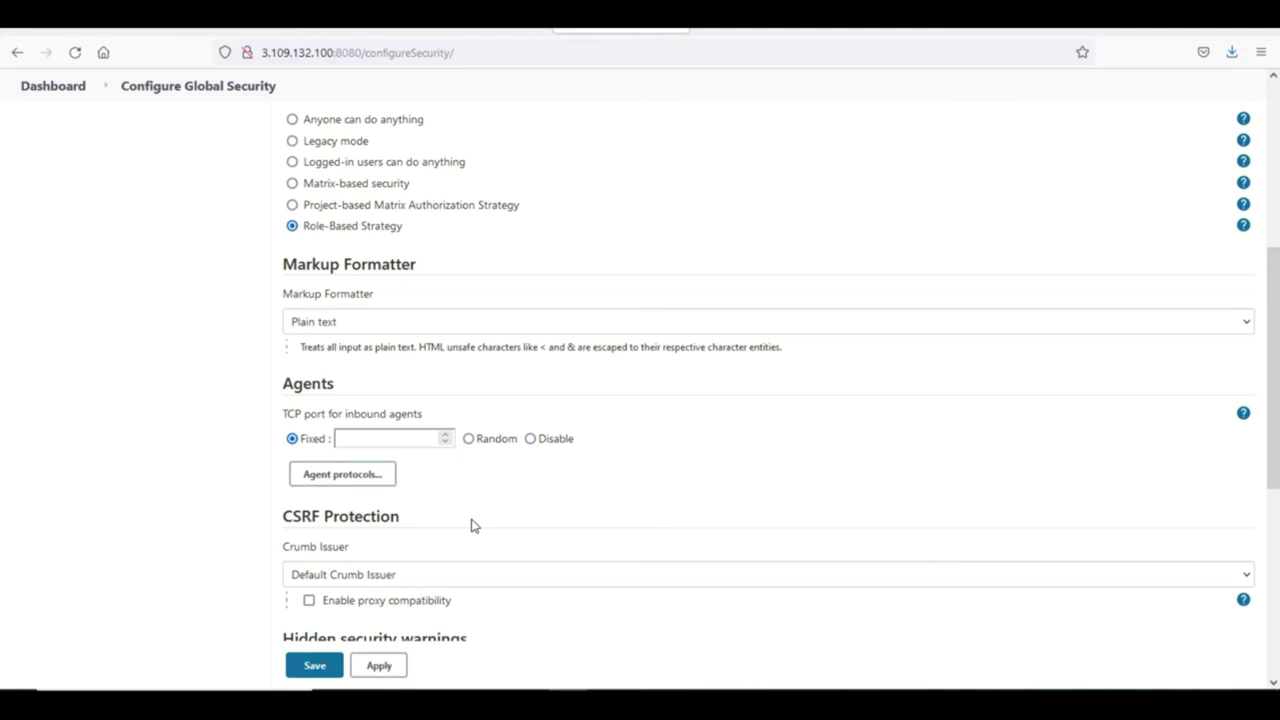
left_click(420, 438)
type("50000")
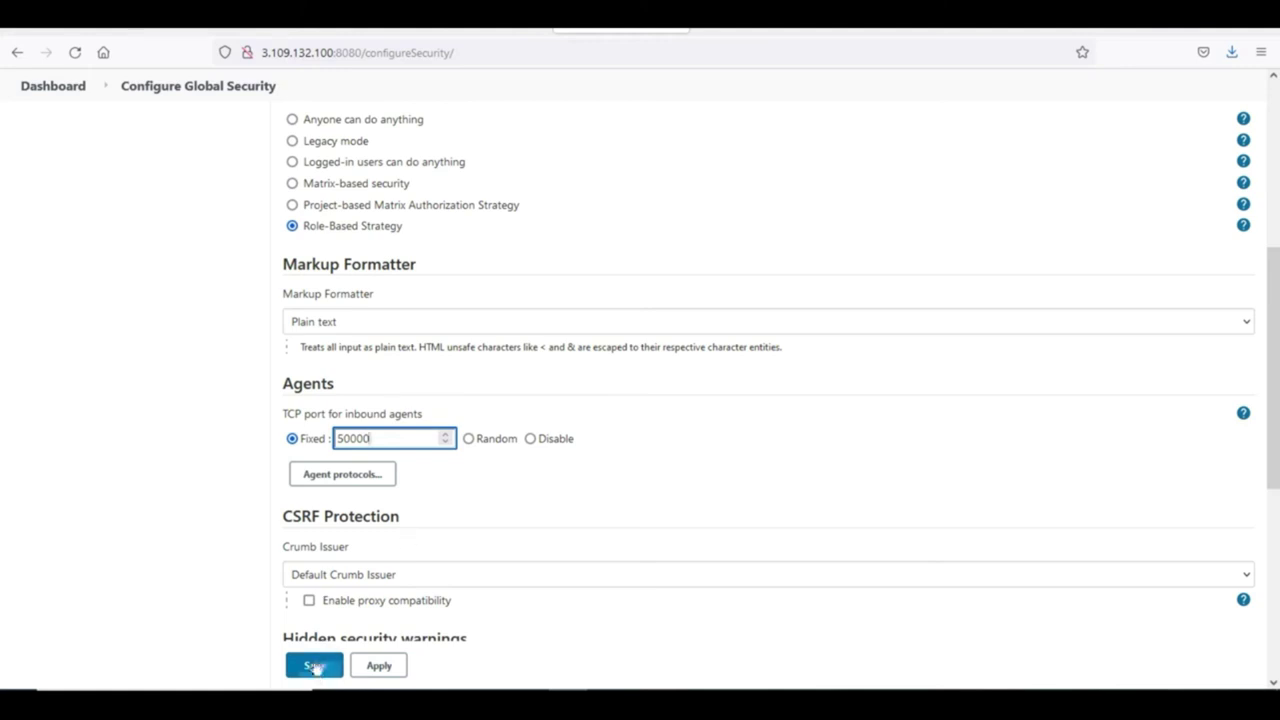
left_click(374, 668)
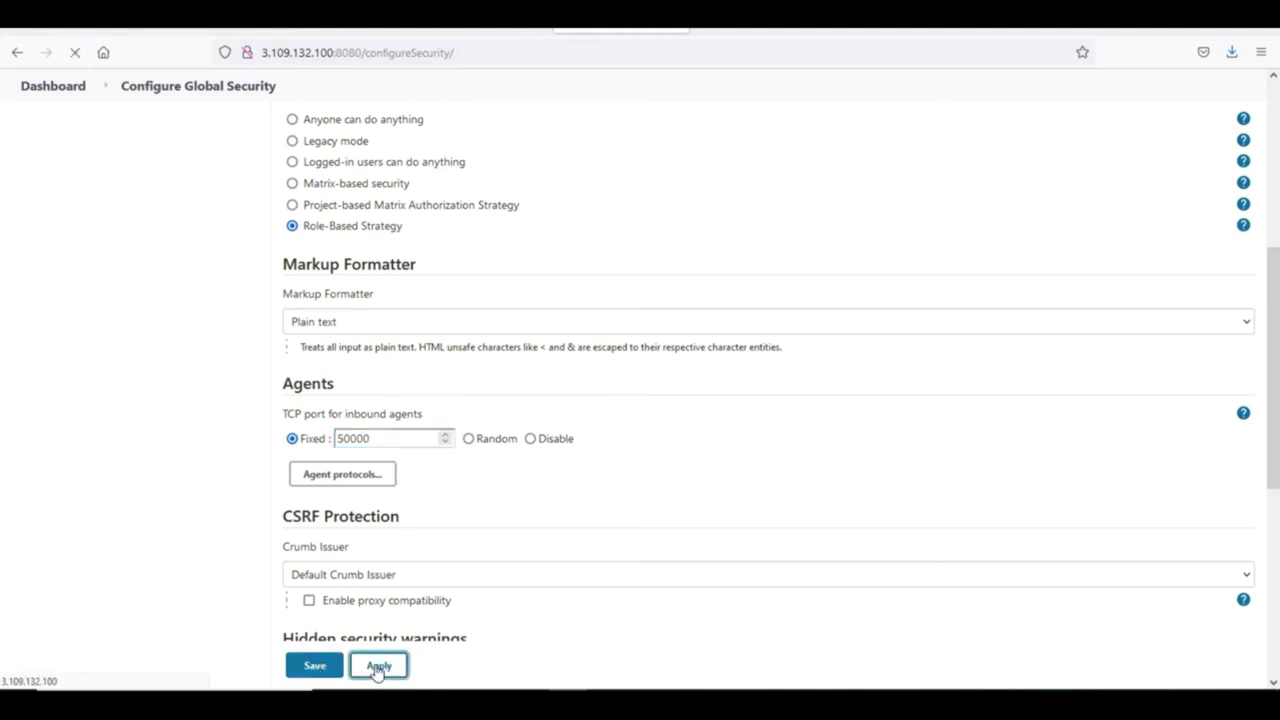
left_click(315, 664)
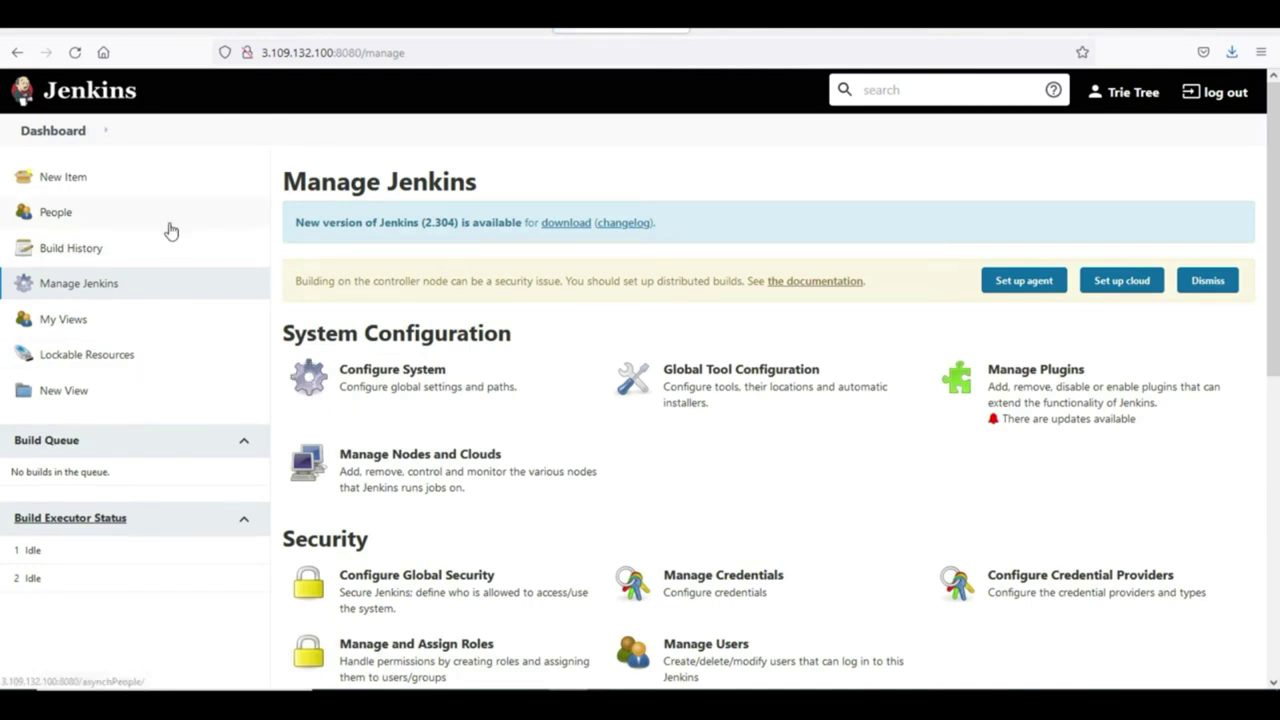
- Add a new Permanent Agent node named jenkins-slave and select its executor count
left_click(417, 457)
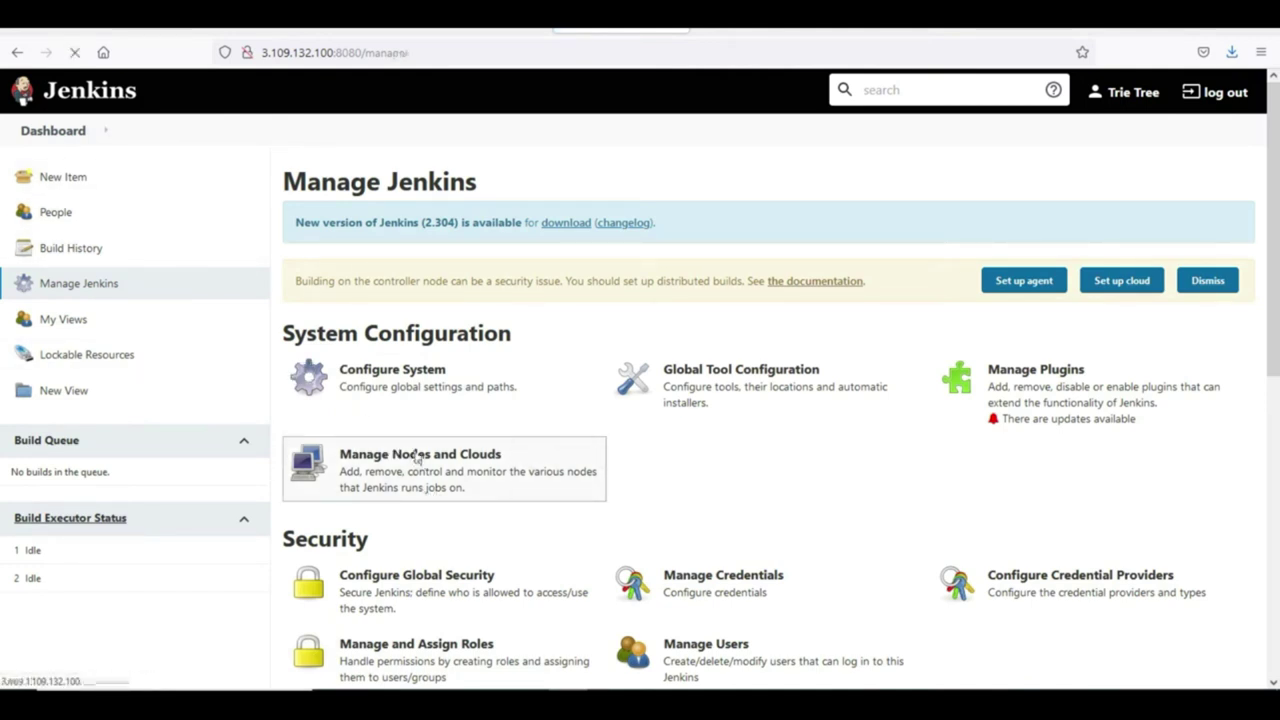
left_click(57, 249)
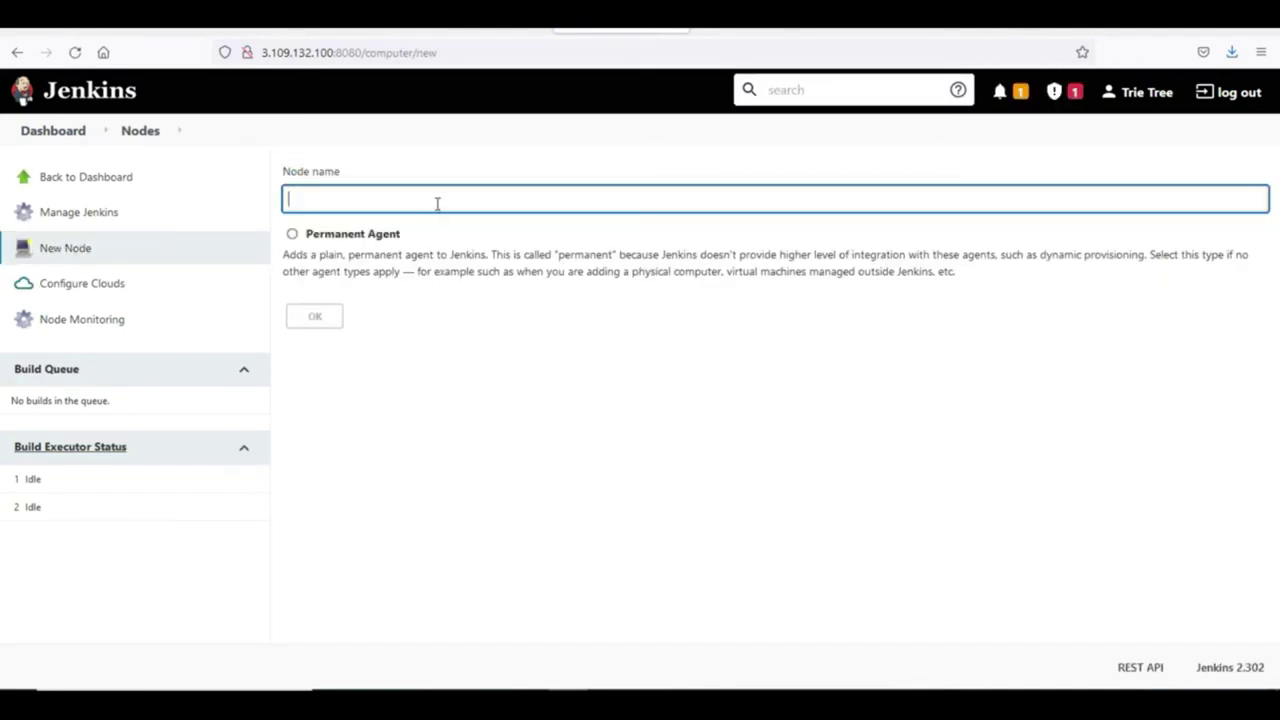
type("jenkins-slave")
left_click(292, 235)
left_click(315, 330)
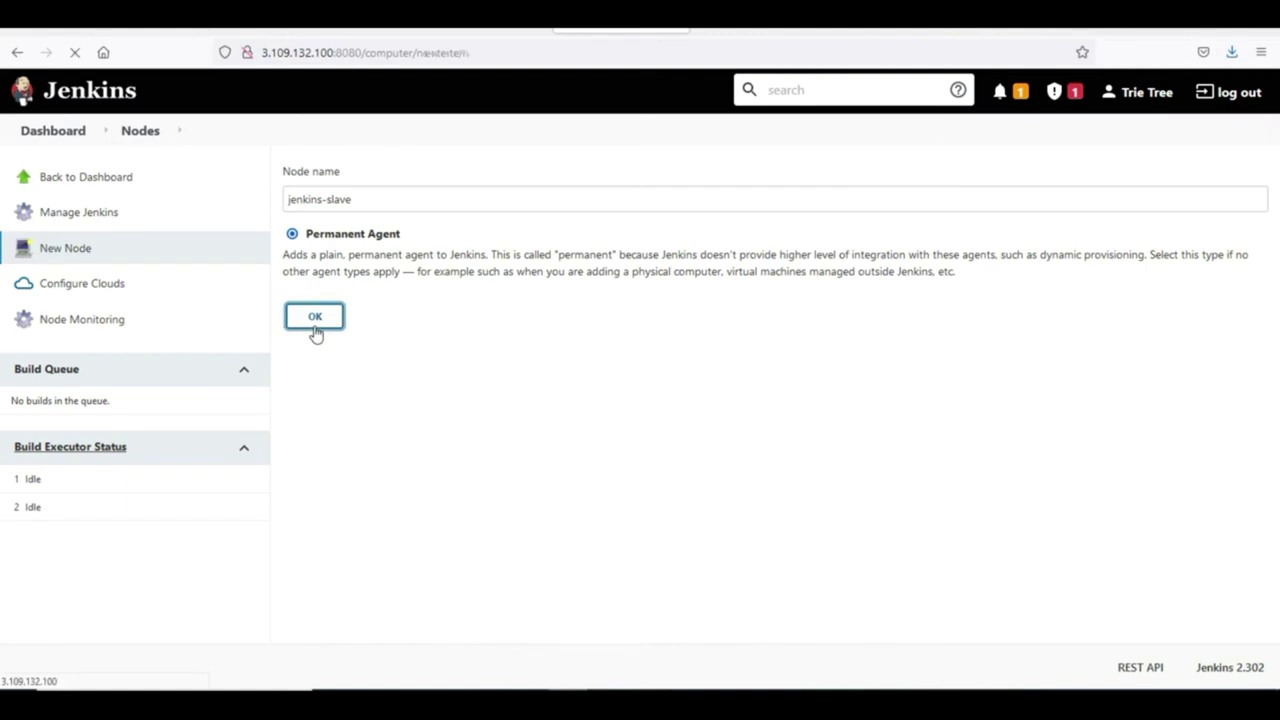
double_click(371, 321)
- Give jenkins-slave 2 executors, remote root /home/jenkins, and label jenkins-ssh-slave
type("2")
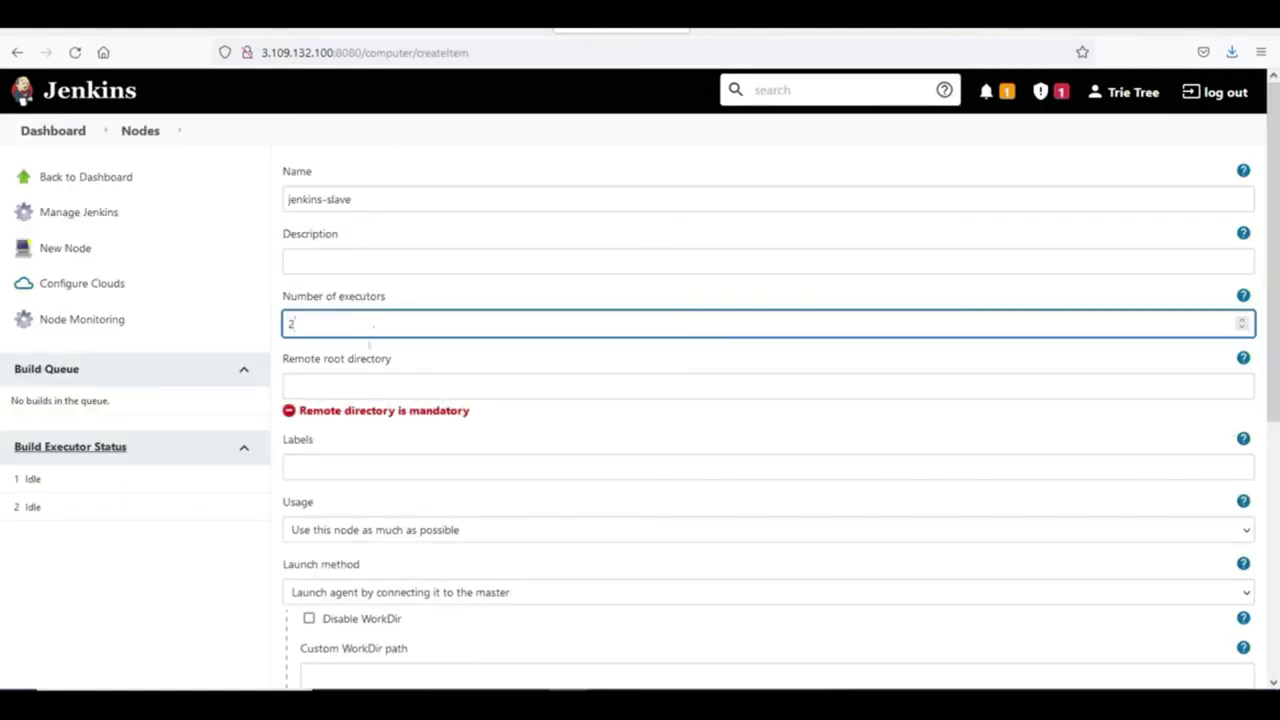
left_click(357, 382)
type("/home/jenkins")
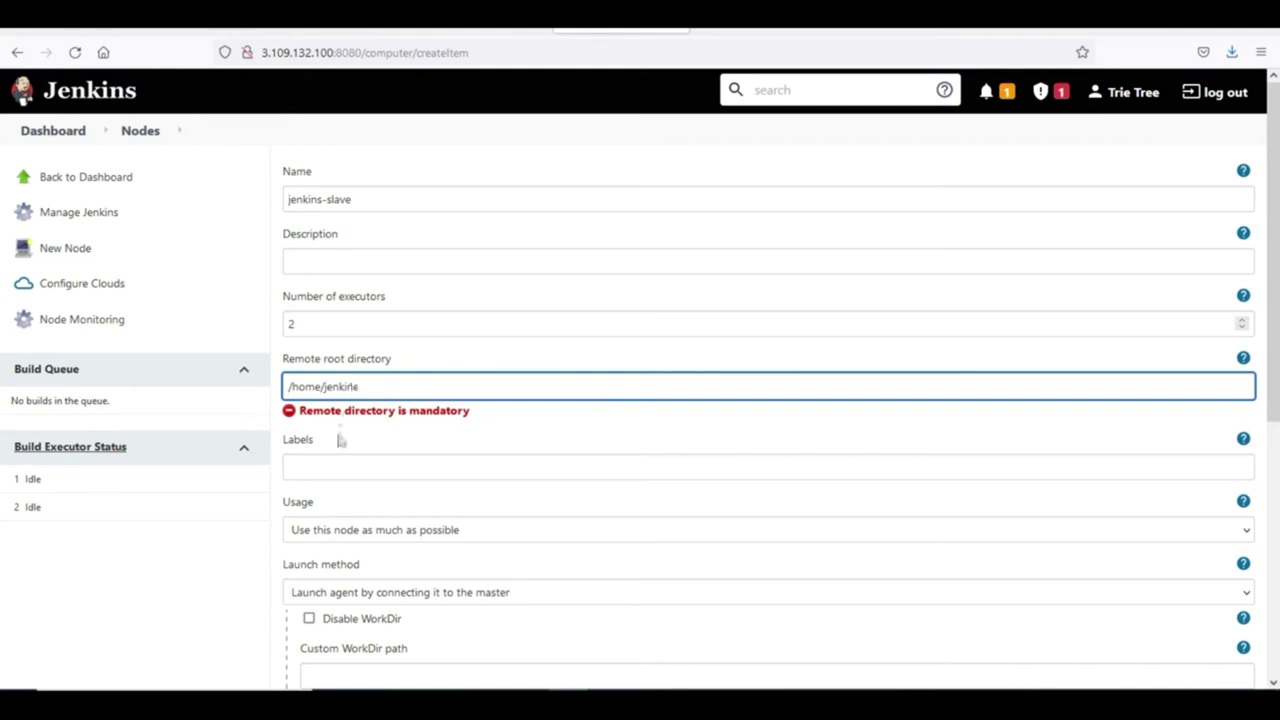
left_click(334, 470)
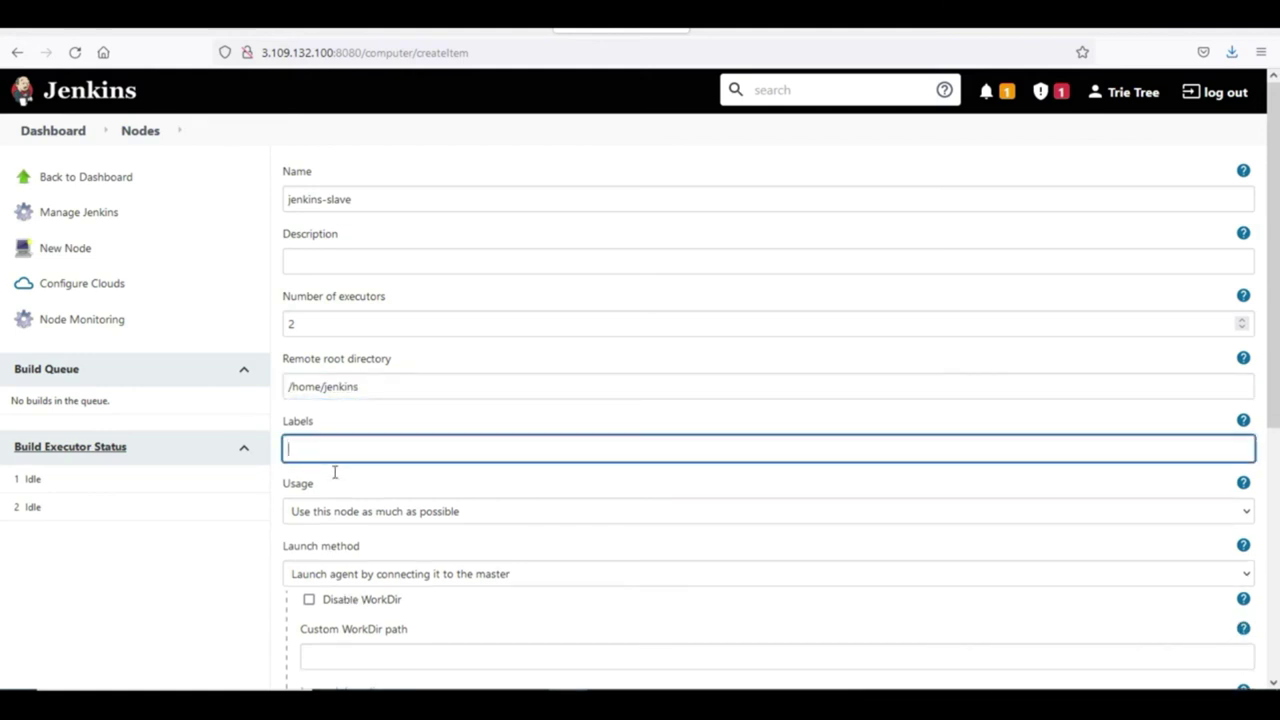
type("jenkins-ssh-slave")
- Limit usage to jobs matching its label and launch the agent via a controller command
left_click(487, 514)
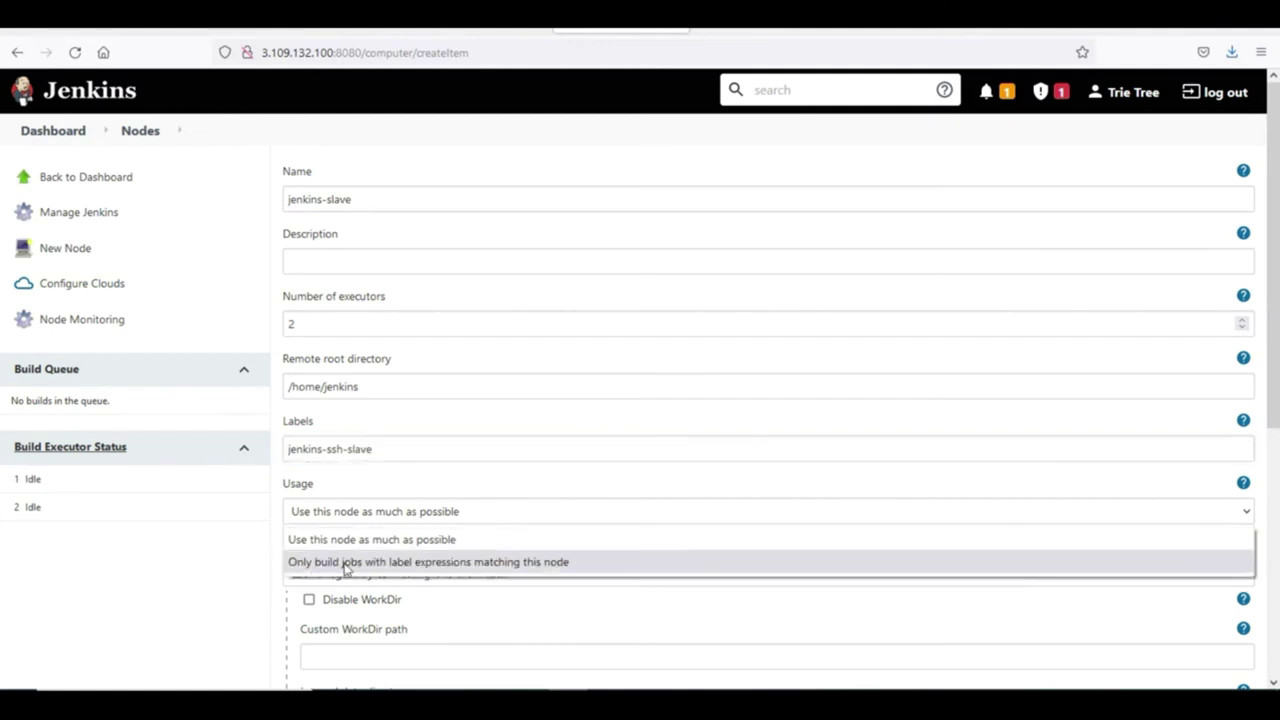
left_click(395, 564)
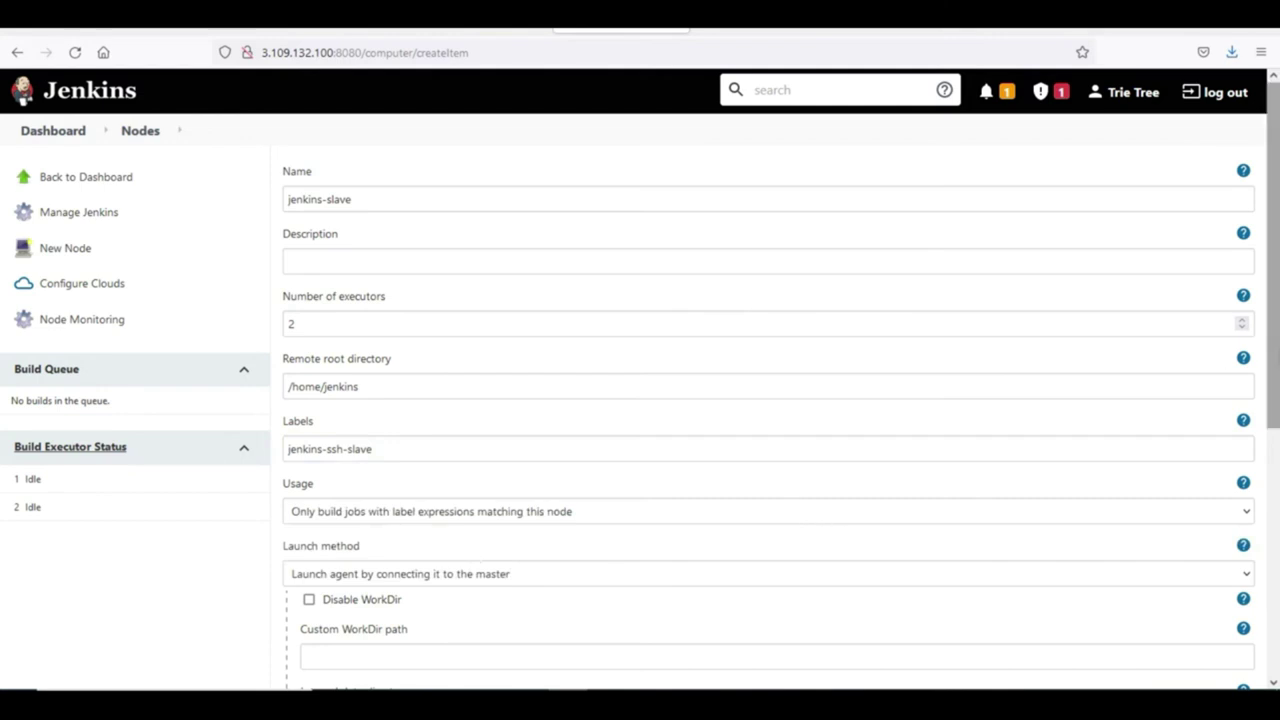
scroll(684, 340, "down", 3)
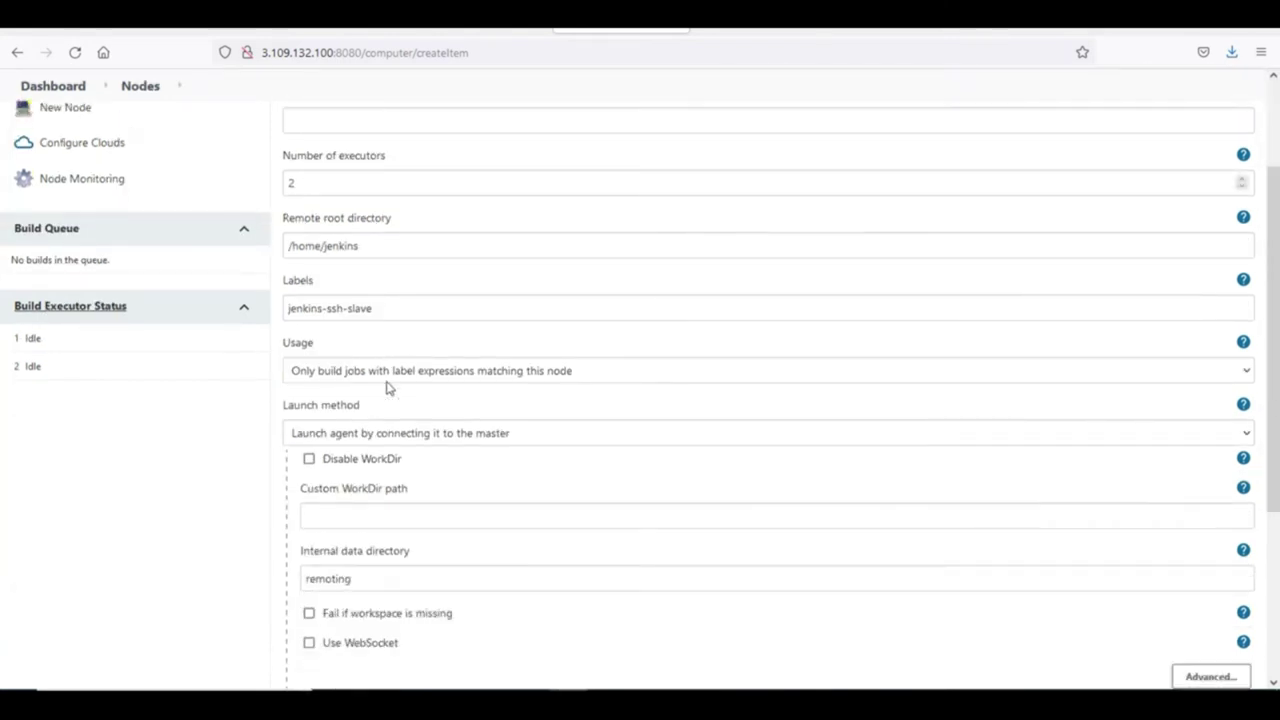
left_click(412, 435)
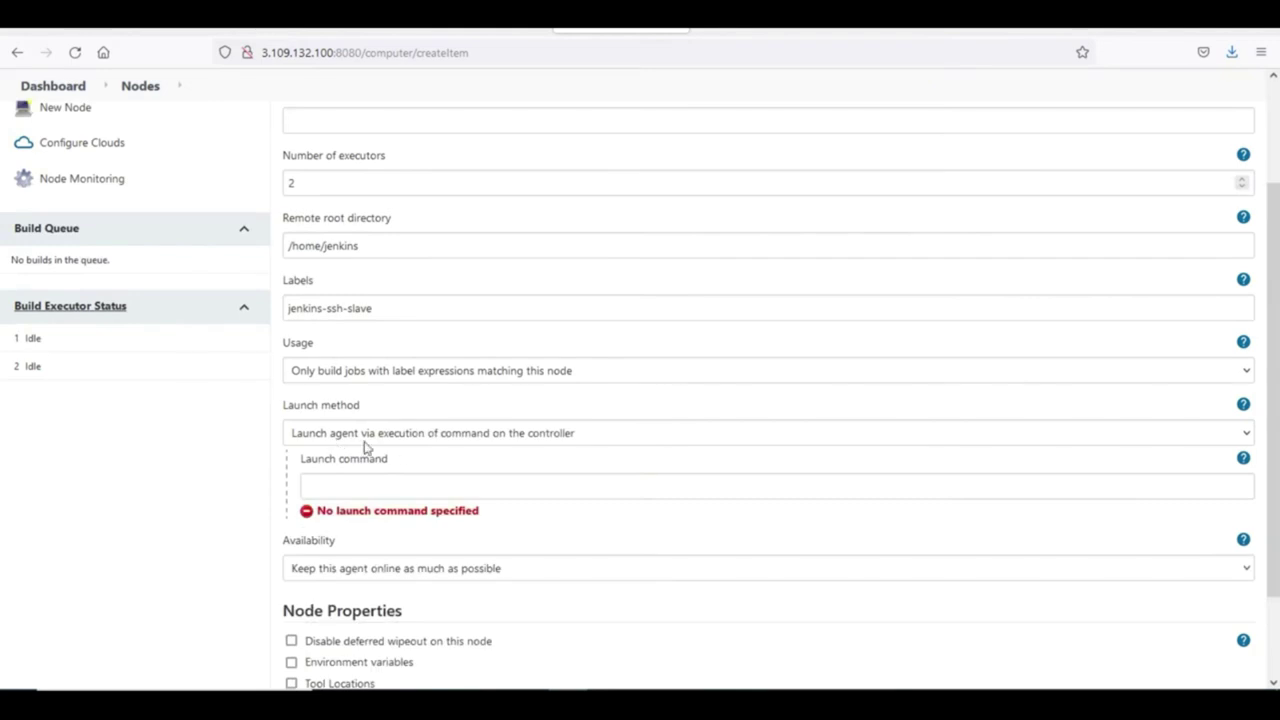
left_click(504, 488)
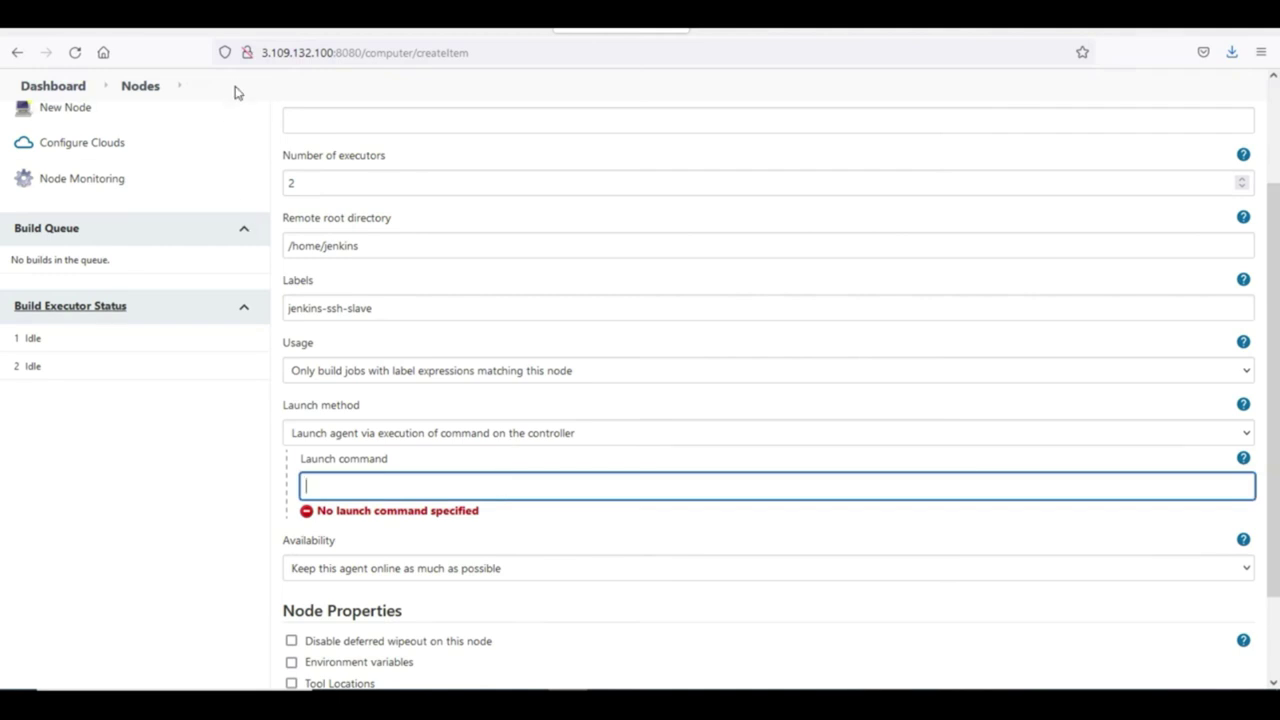
key("ctrl+v")
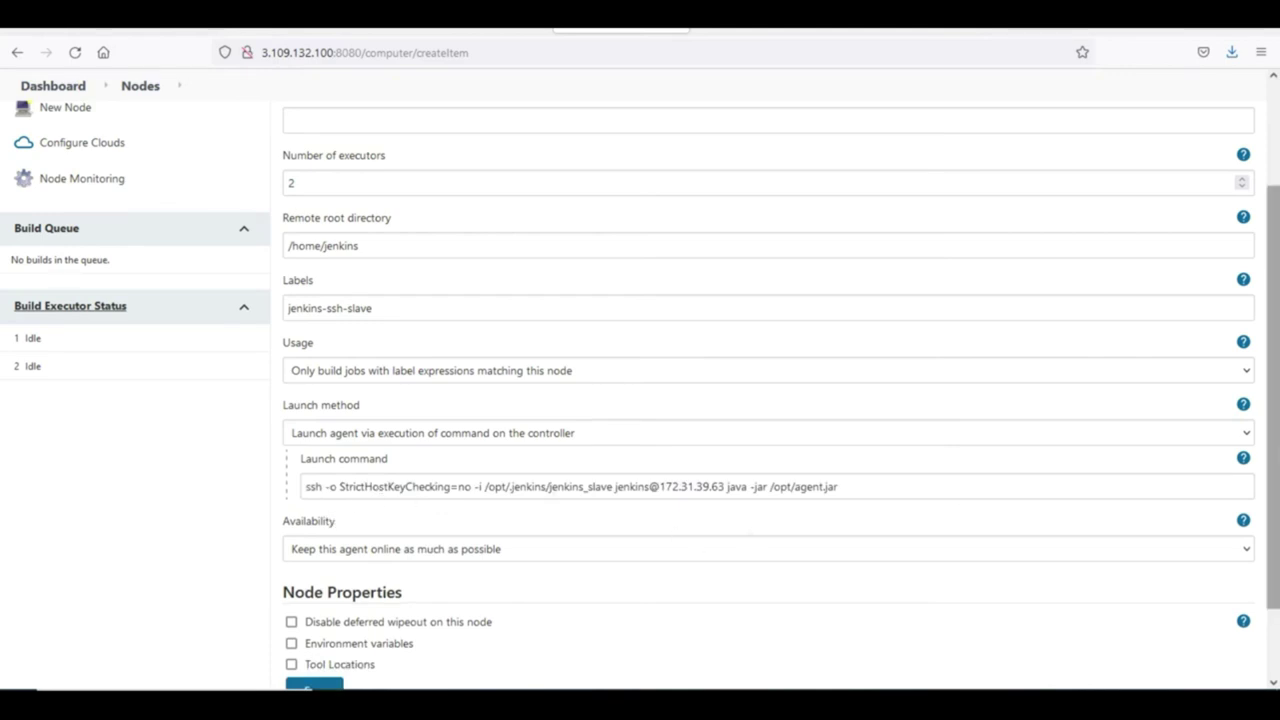
left_click_drag(1276, 452, 1276, 490)
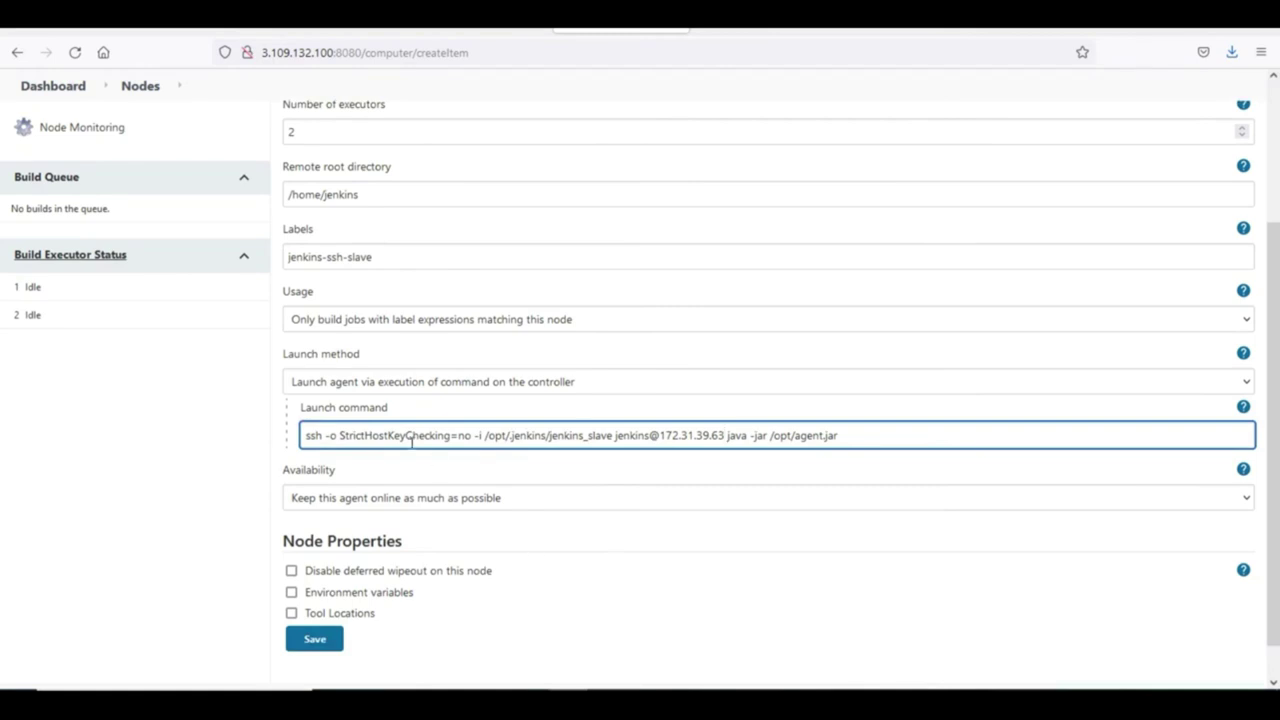
left_click_drag(616, 436, 657, 440)
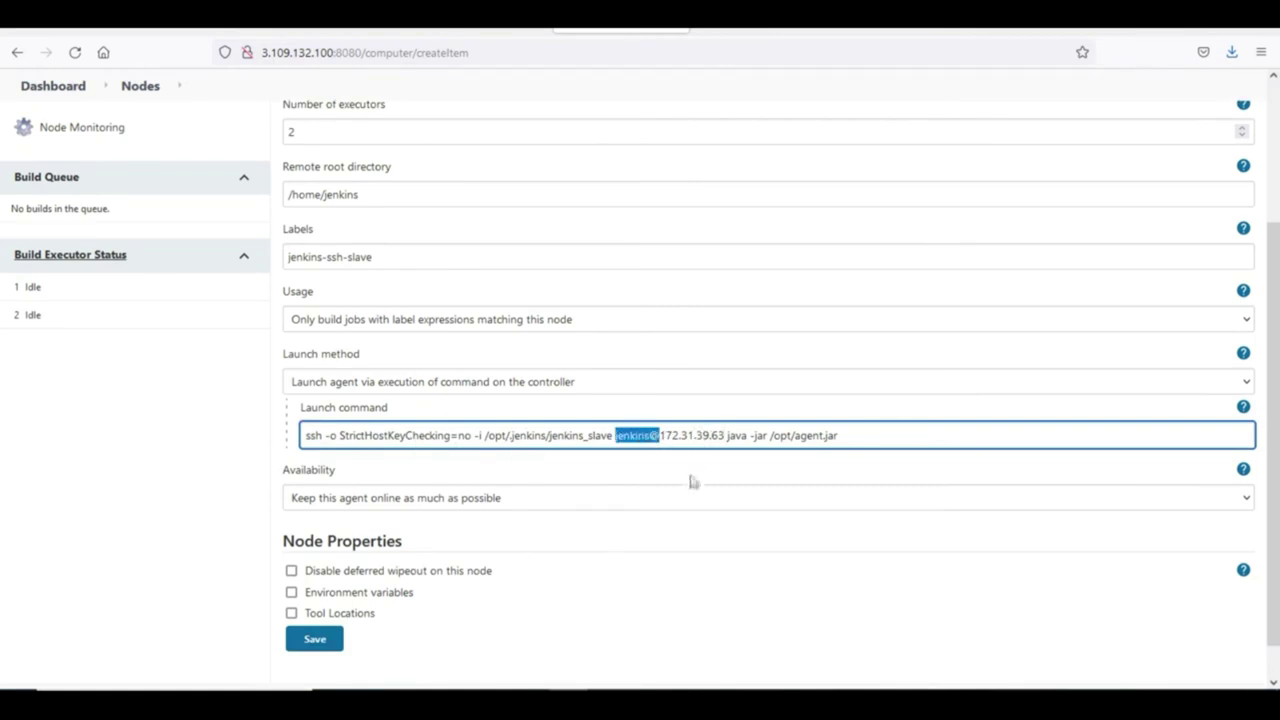
left_click(312, 640)
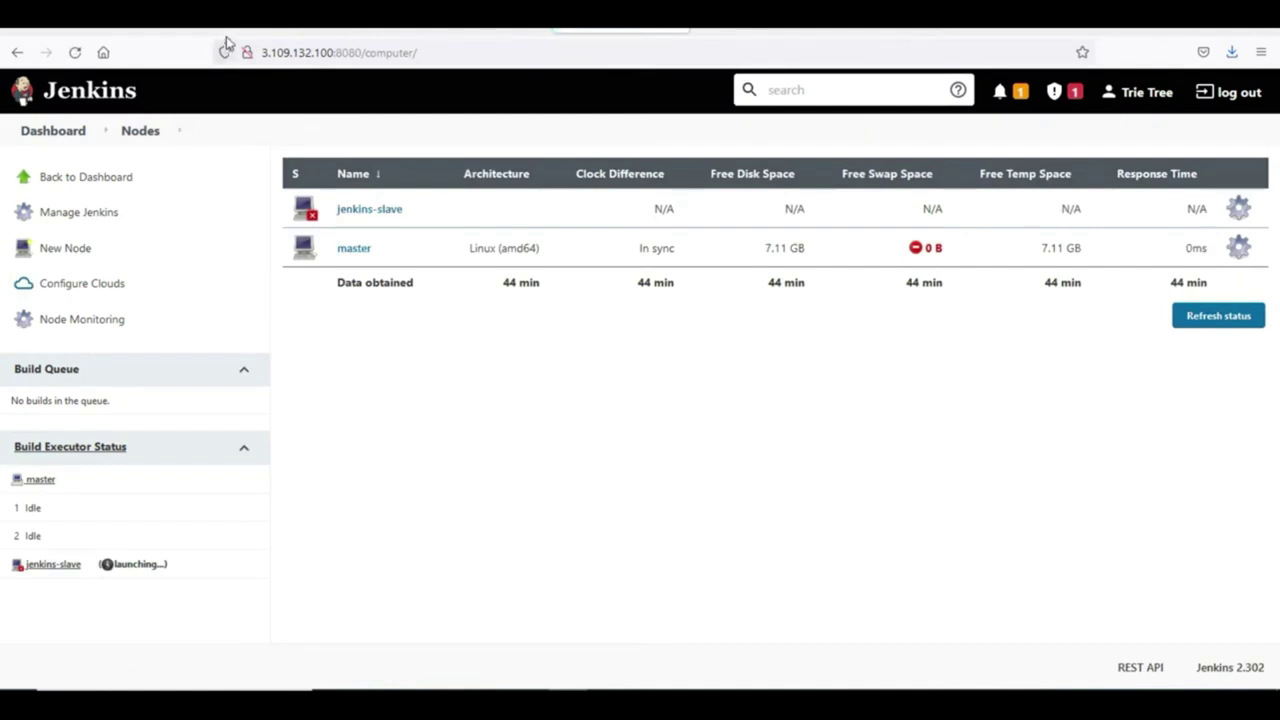
- Check jenkins-slave's log for the successful connection message
left_click(369, 208)
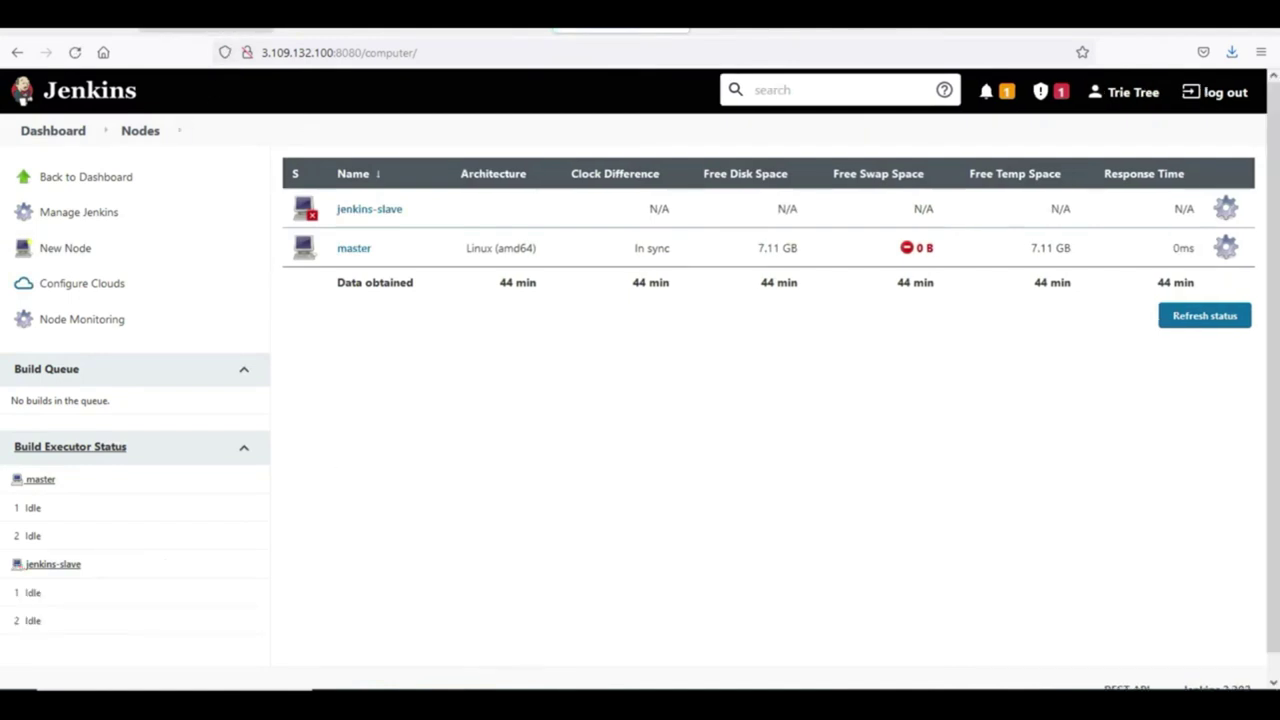
left_click(55, 427)
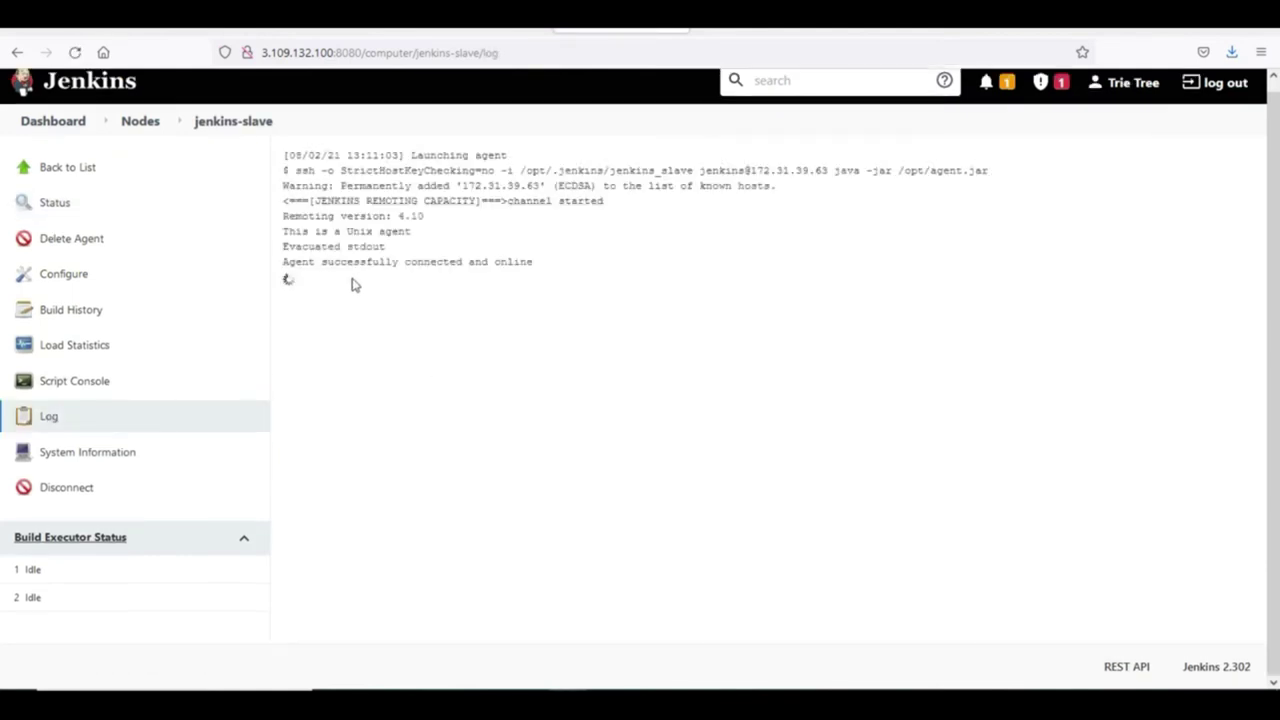
left_click_drag(284, 263, 521, 258)
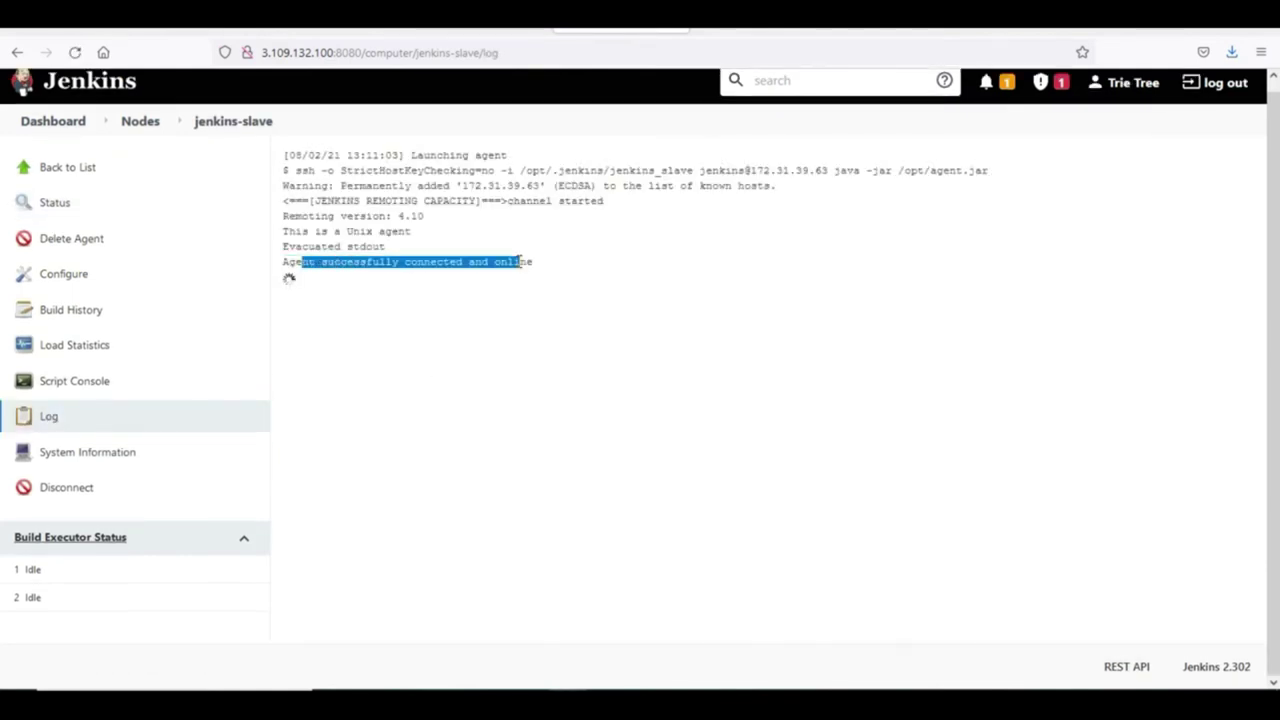
left_click_drag(507, 263, 451, 263)
- Return to the node list, recheck the jenkins-slave log, then go to the dashboard
left_click(507, 289)
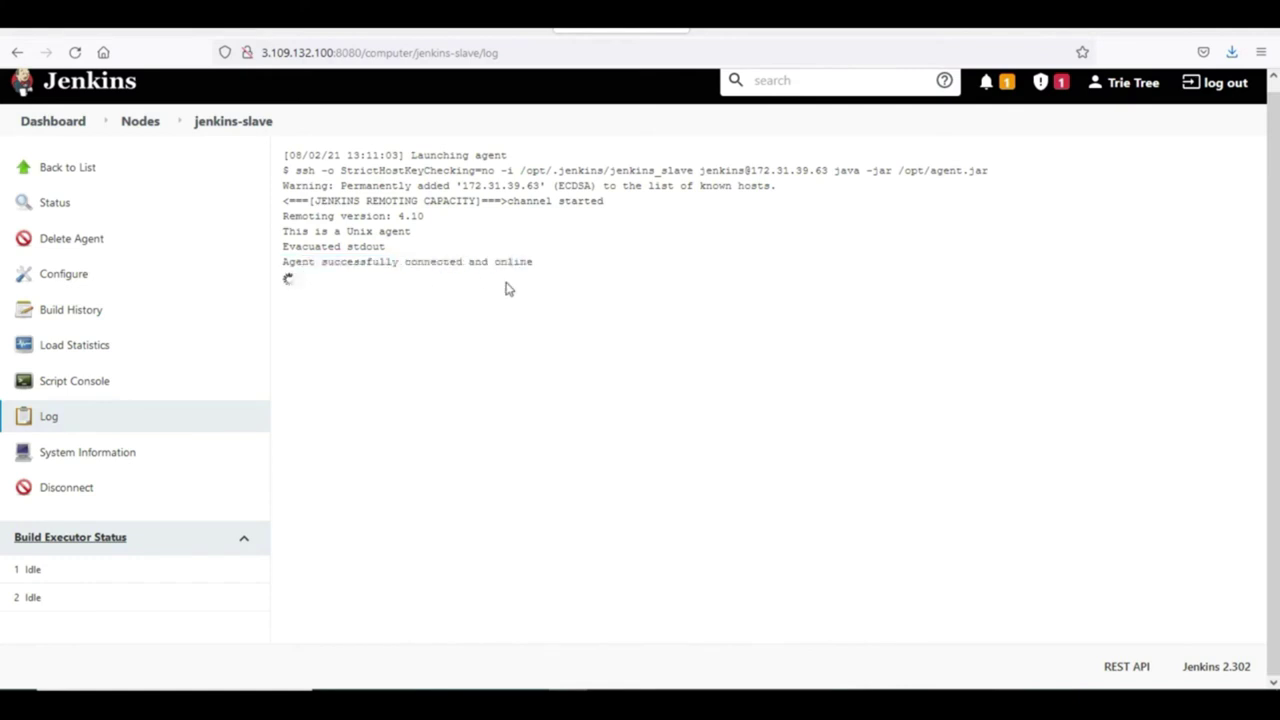
left_click(92, 168)
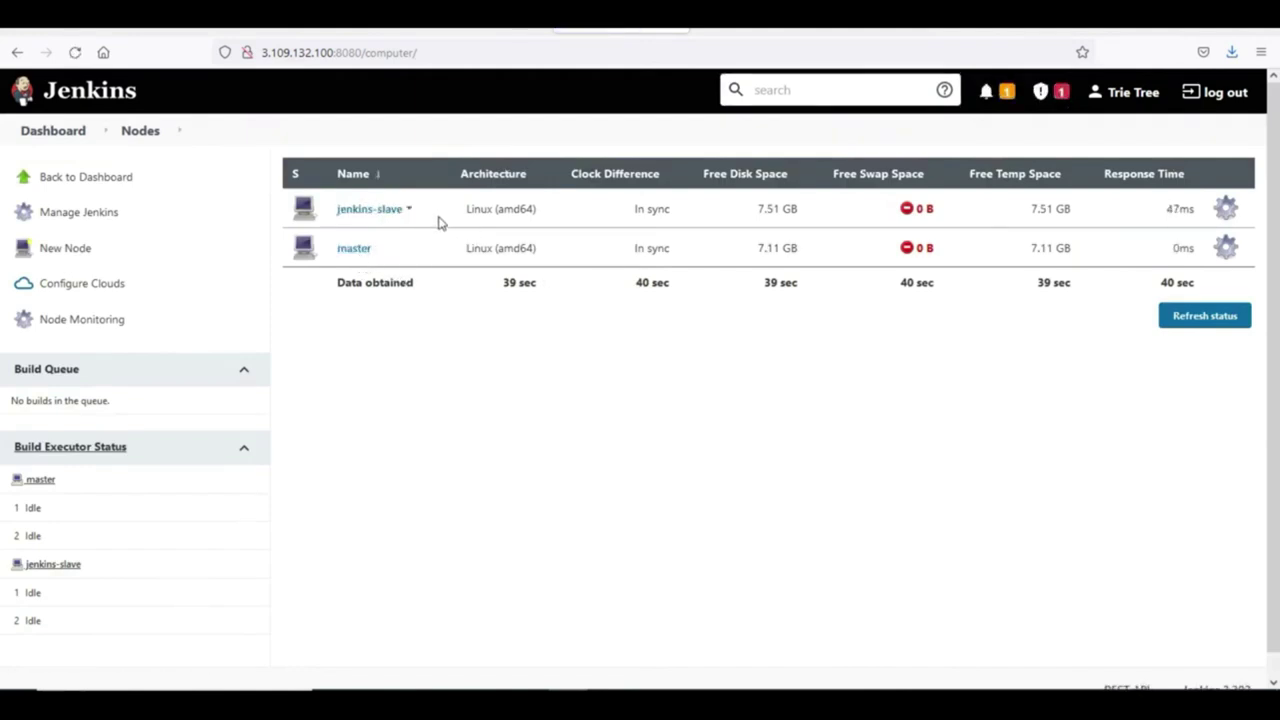
left_click(360, 211)
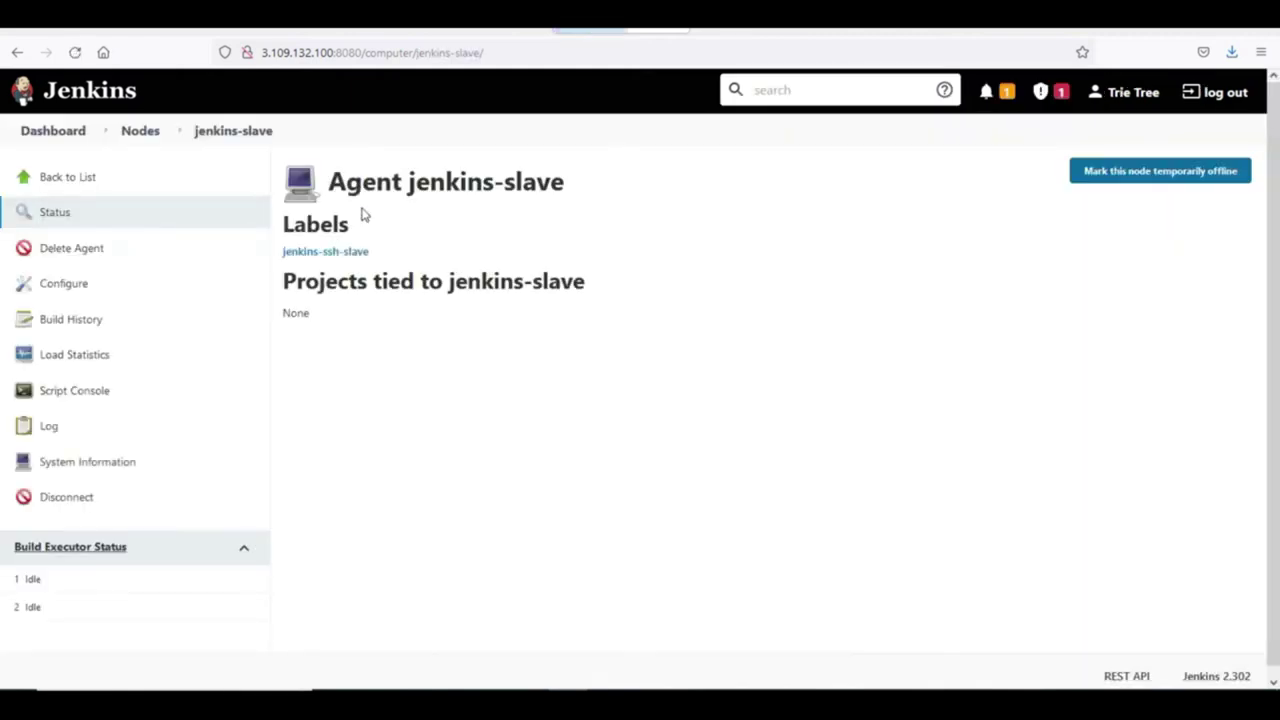
left_click(51, 427)
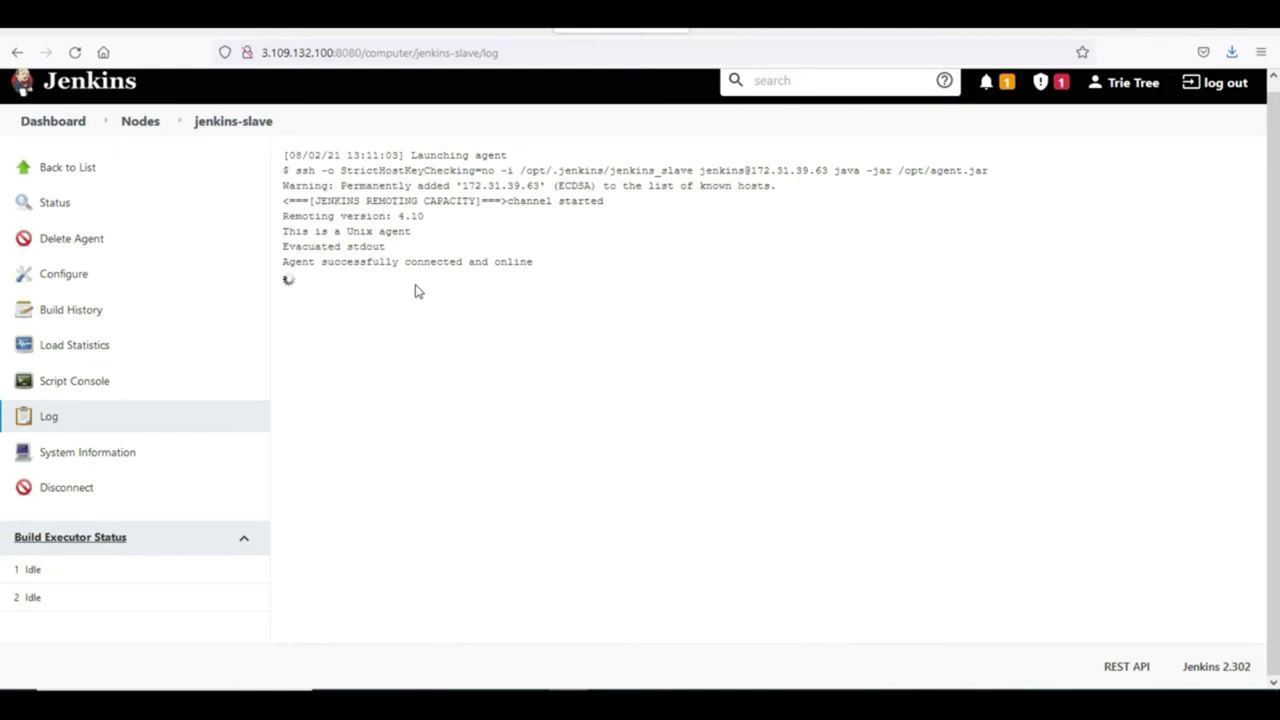
left_click(55, 124)
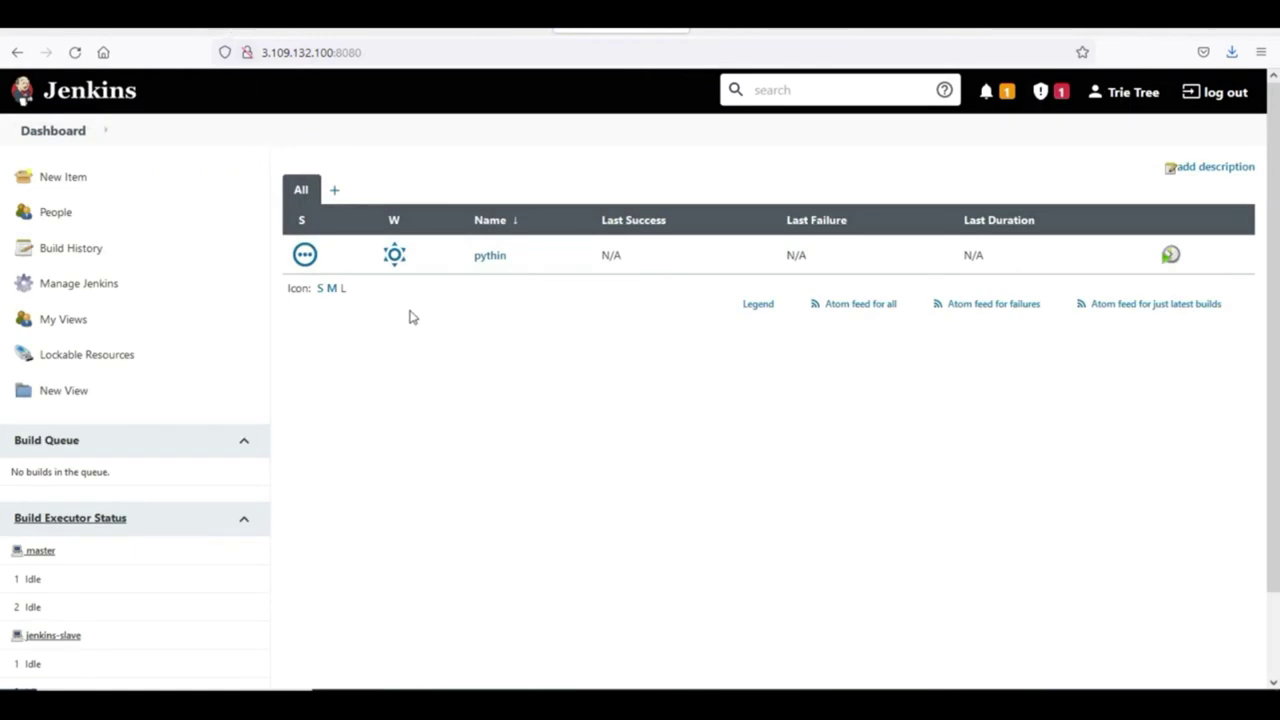
- Open the pythin job's configuration and enable 'Restrict where this project can be run'
left_click(491, 256)
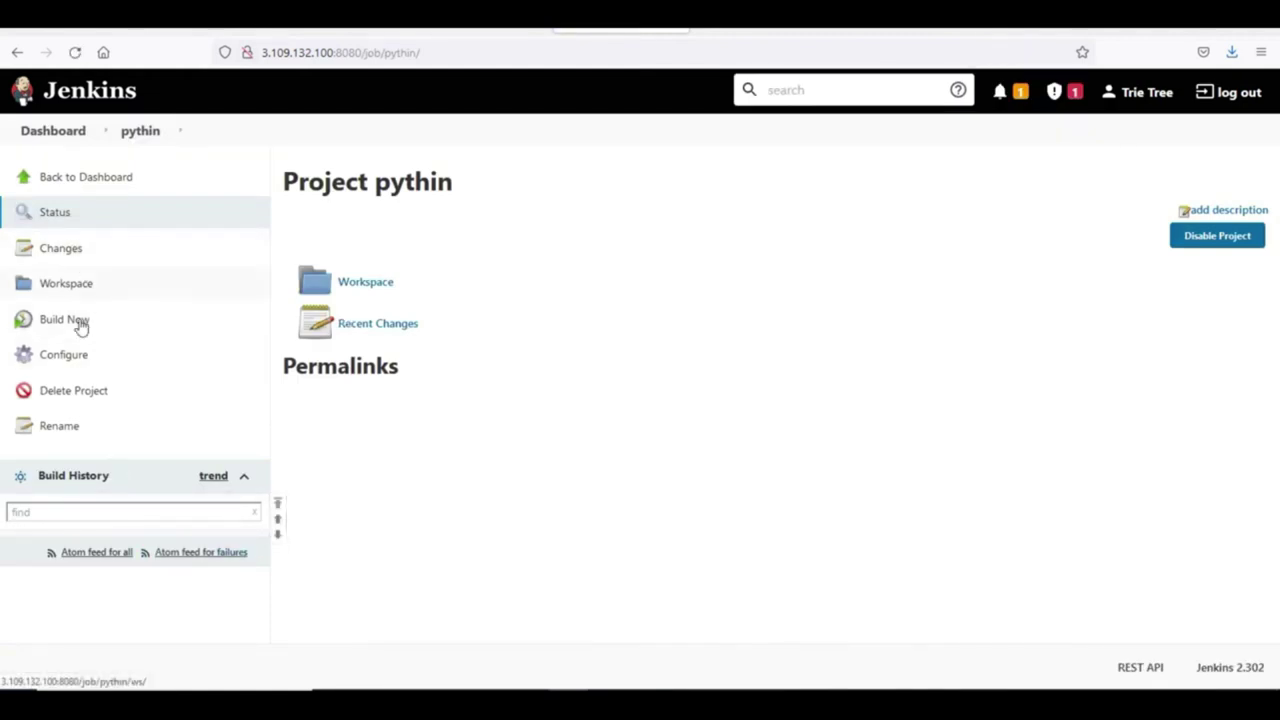
left_click(64, 358)
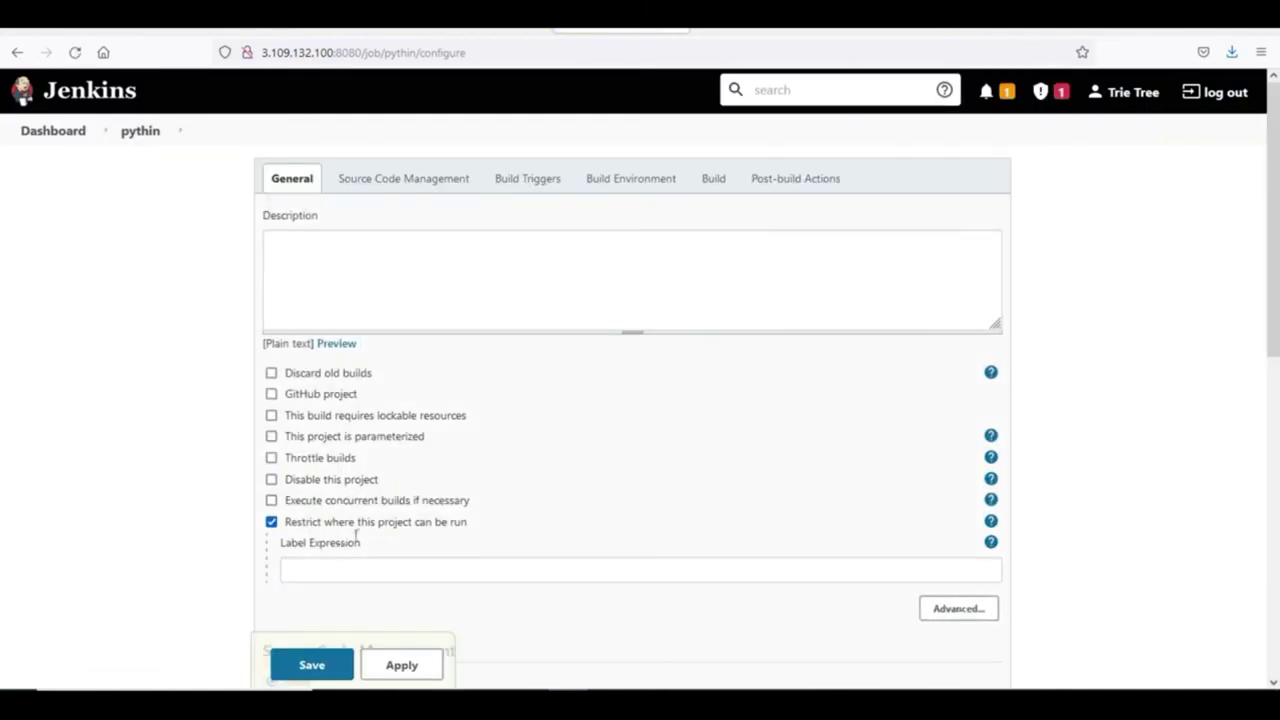
left_click(318, 571)
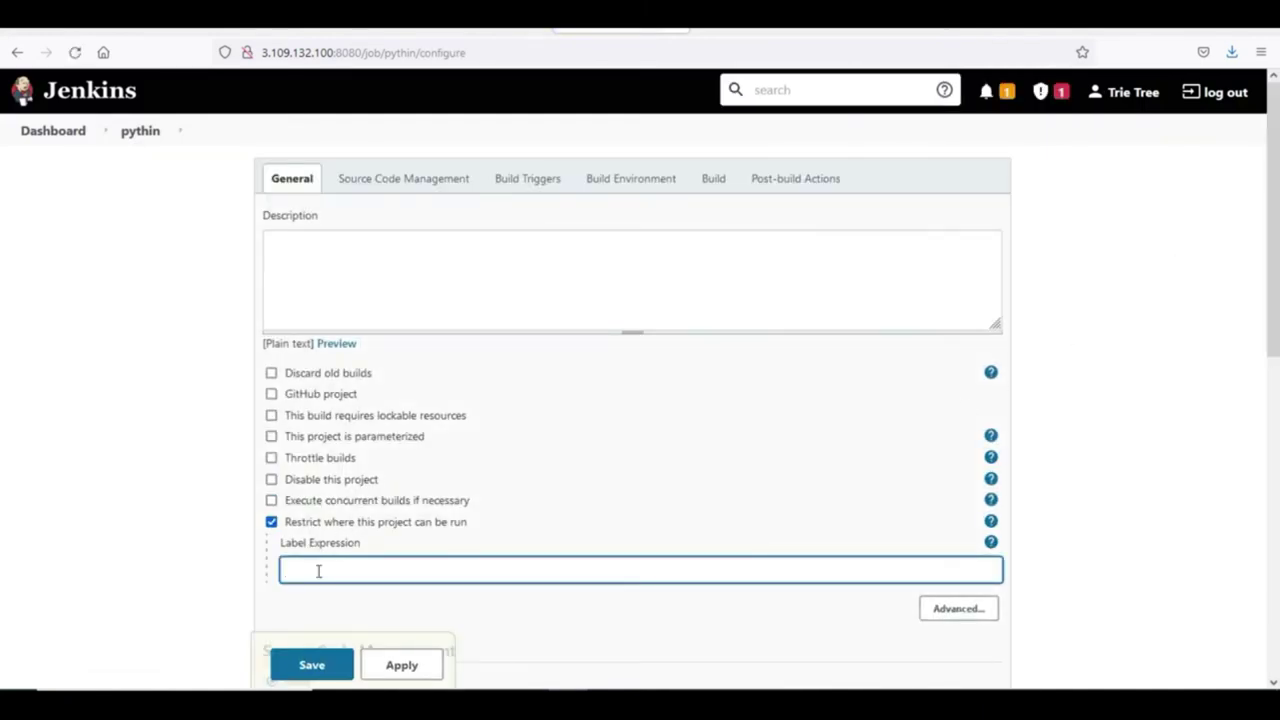
scroll(1190, 335, "down", 3)
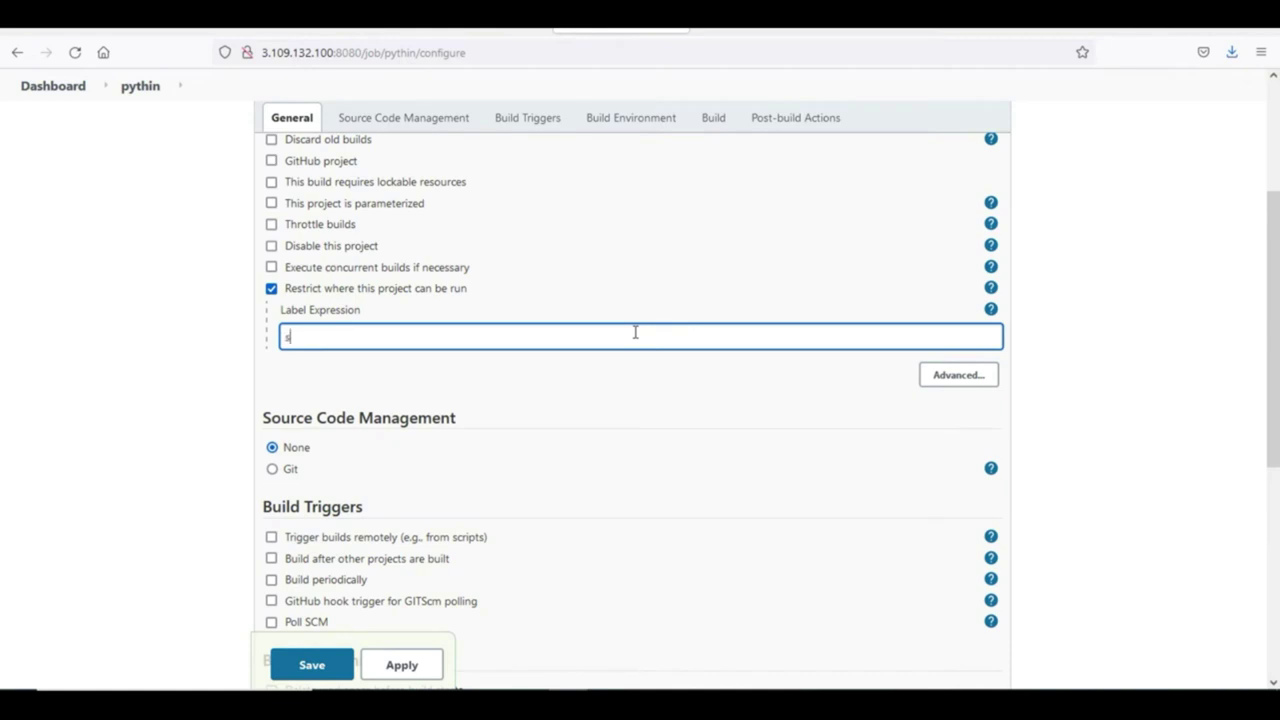
- Enter label jenkins-ssh-slave, save the pythin job, and trigger Build Now
type("ssh")
type("jenkins-ssh")
type("-slave")
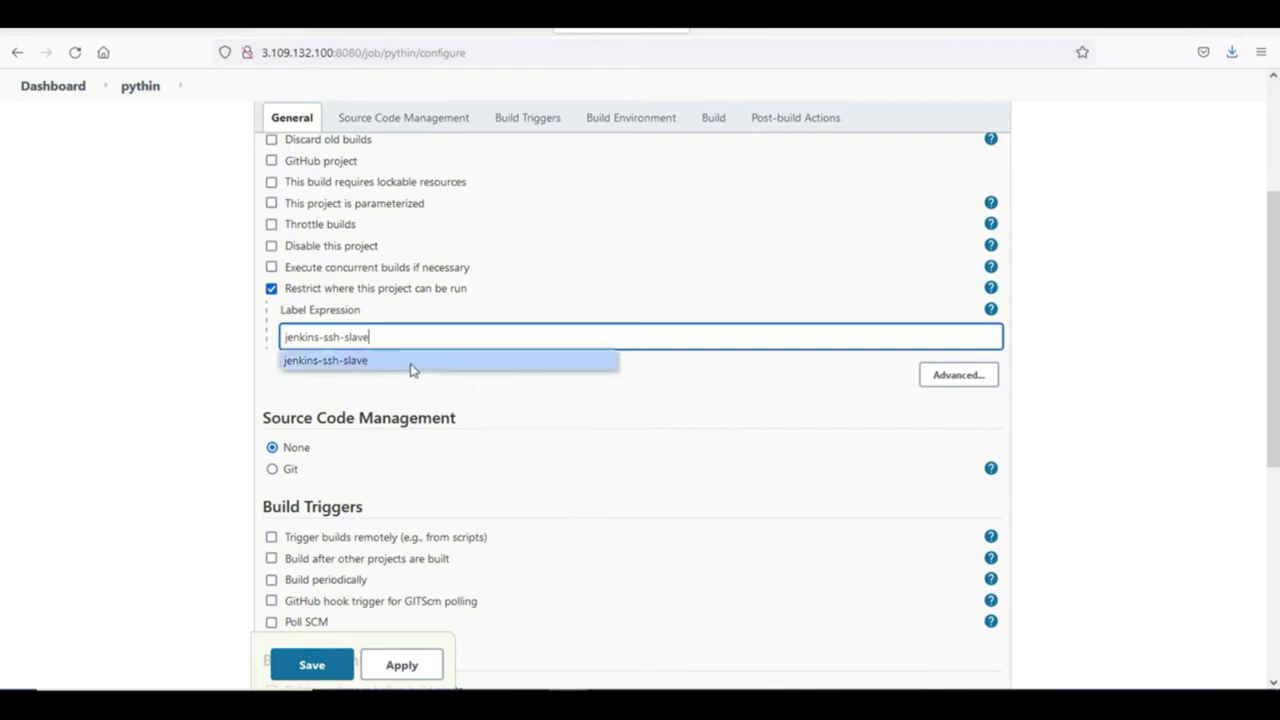
left_click(410, 363)
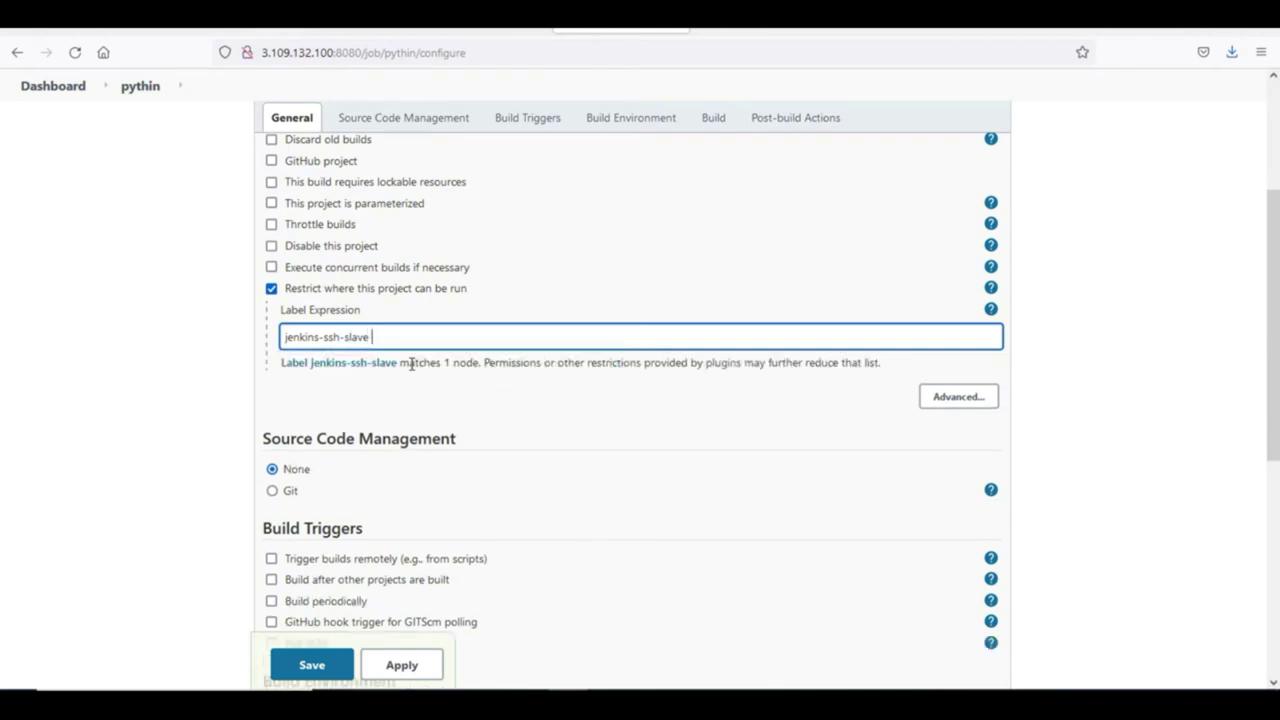
left_click(405, 666)
left_click(333, 667)
left_click(99, 328)
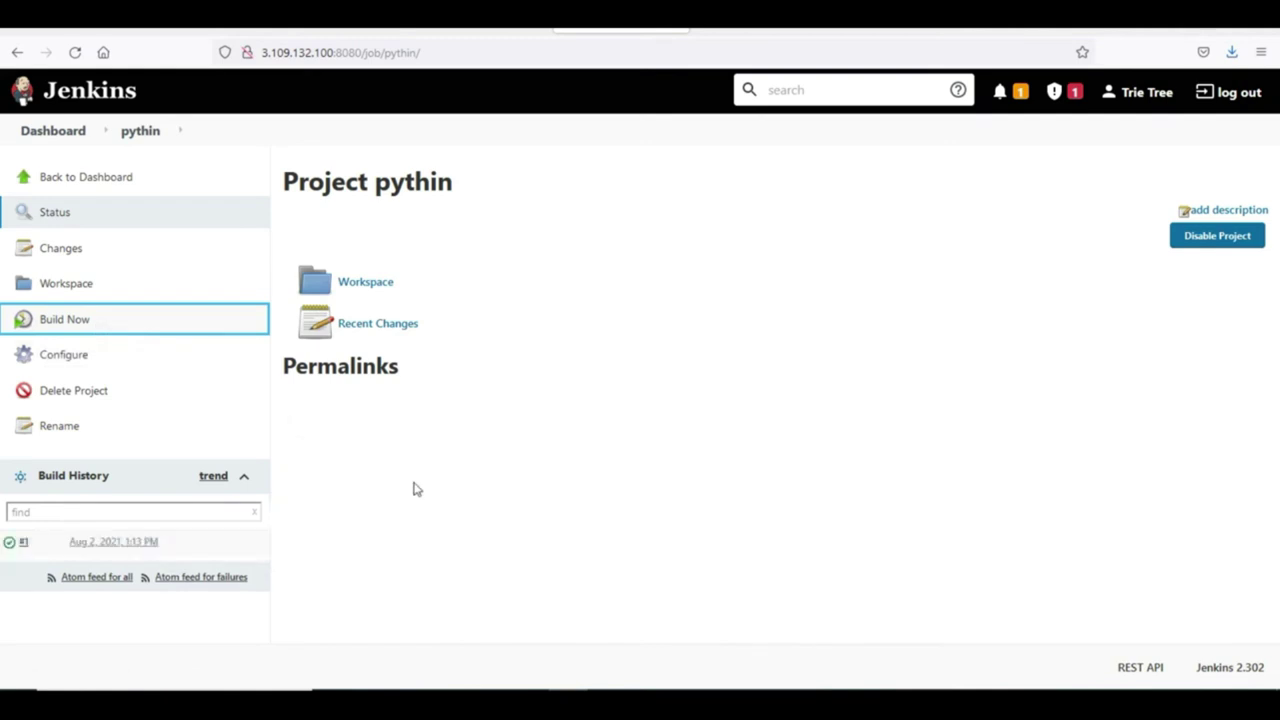
- Review build #1's console output showing where it ran, then return to the dashboard
left_click(15, 545)
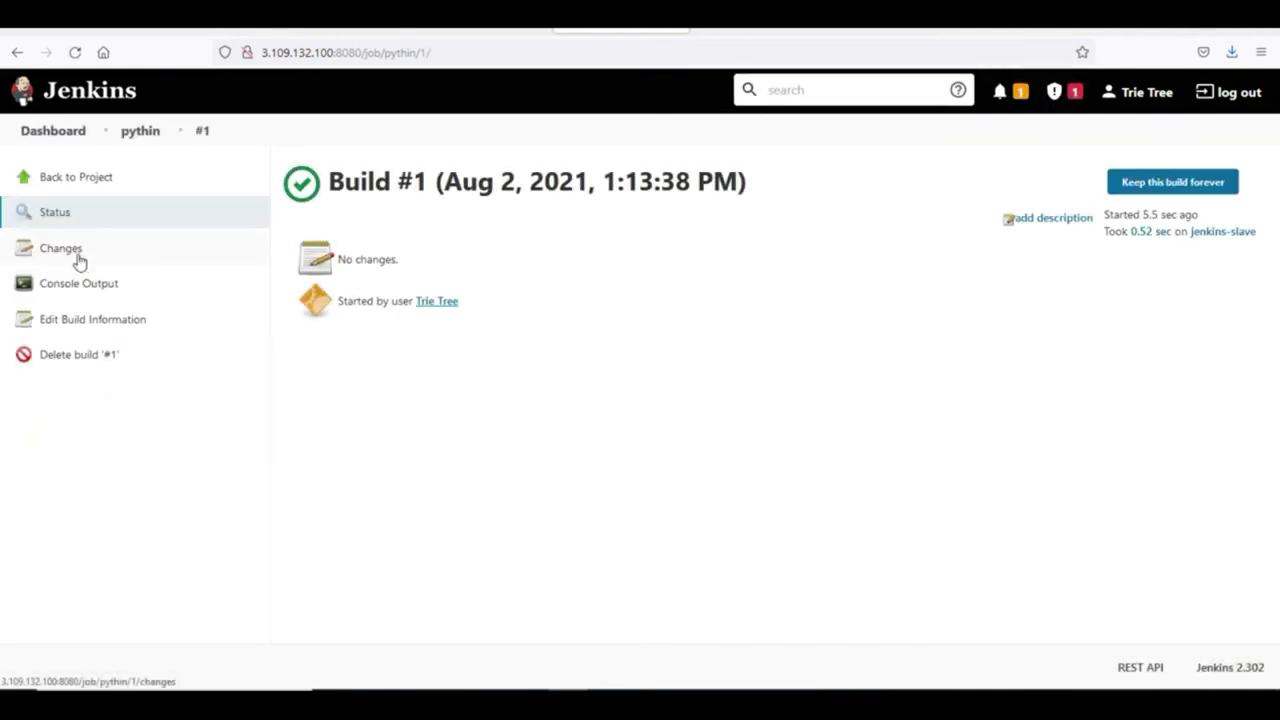
left_click(80, 285)
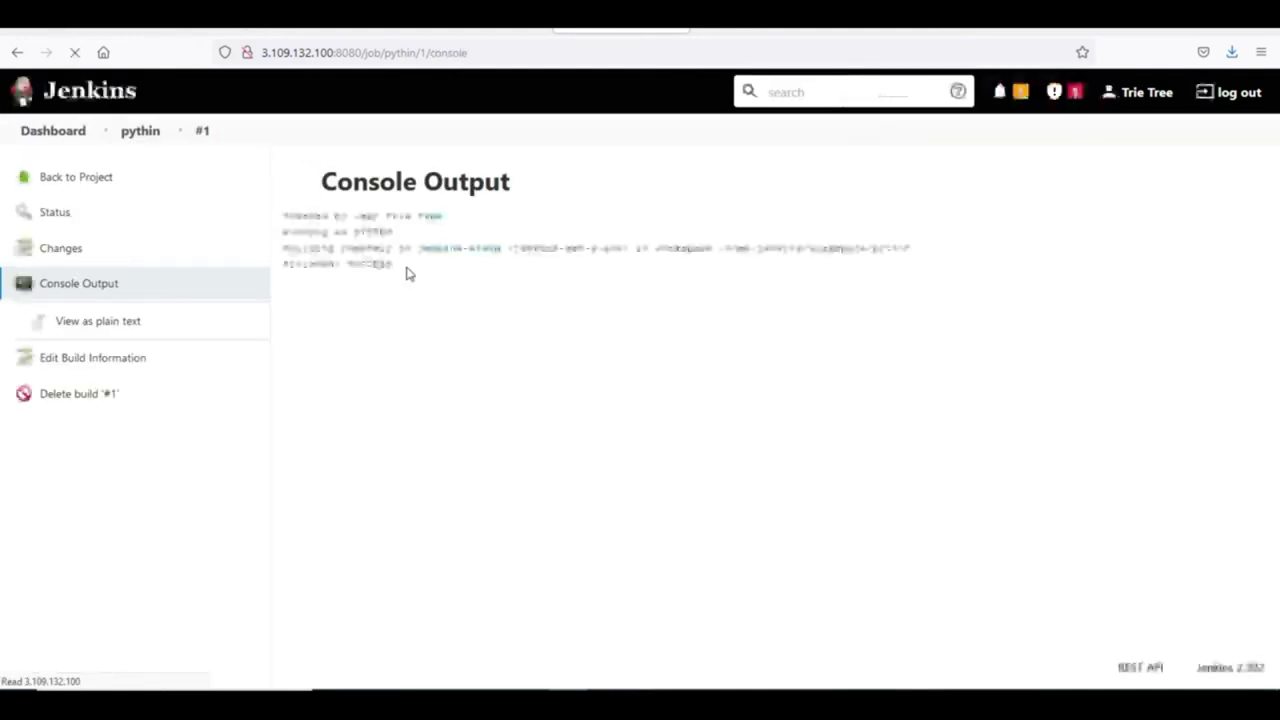
left_click_drag(296, 248, 829, 249)
left_click(917, 244)
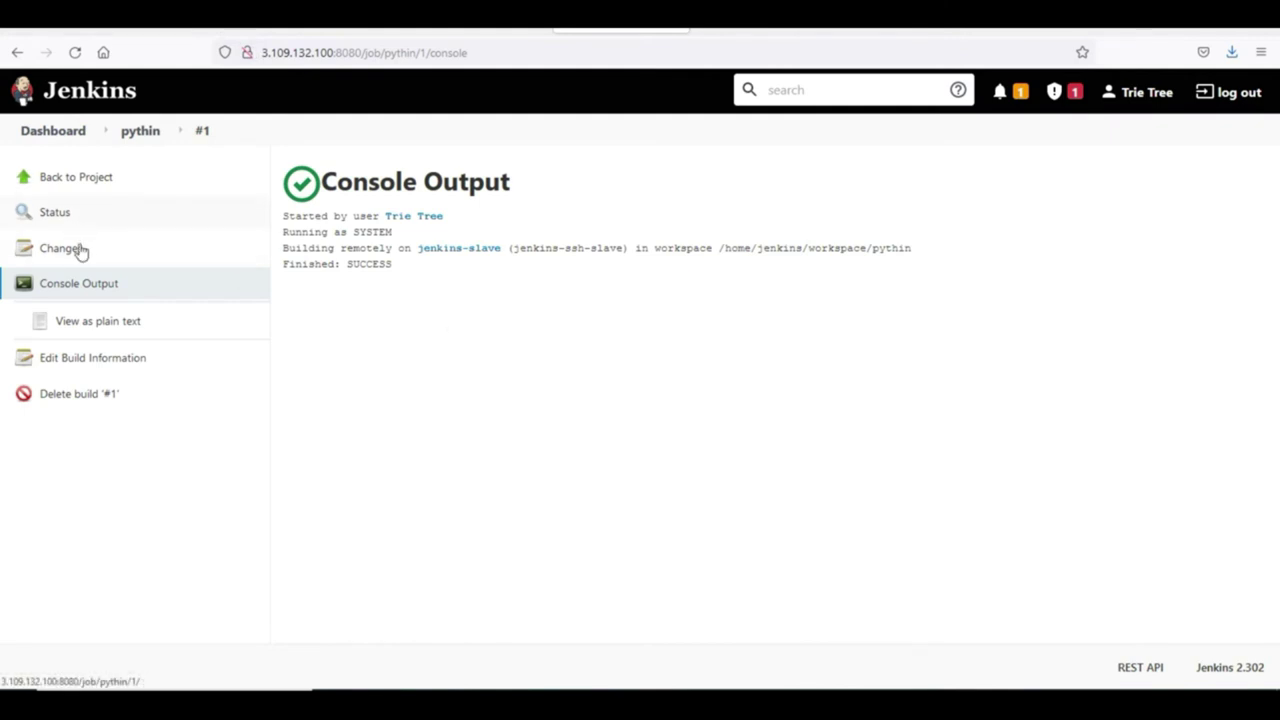
left_click(86, 283)
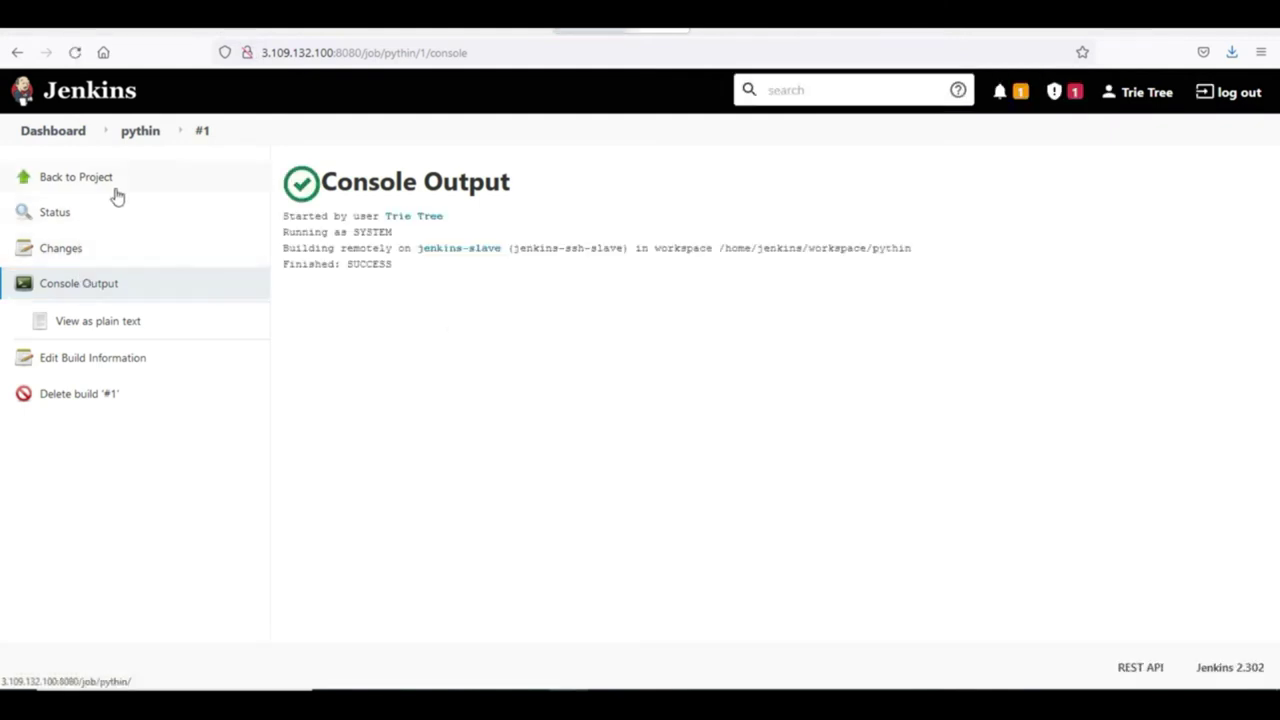
left_click(70, 133)
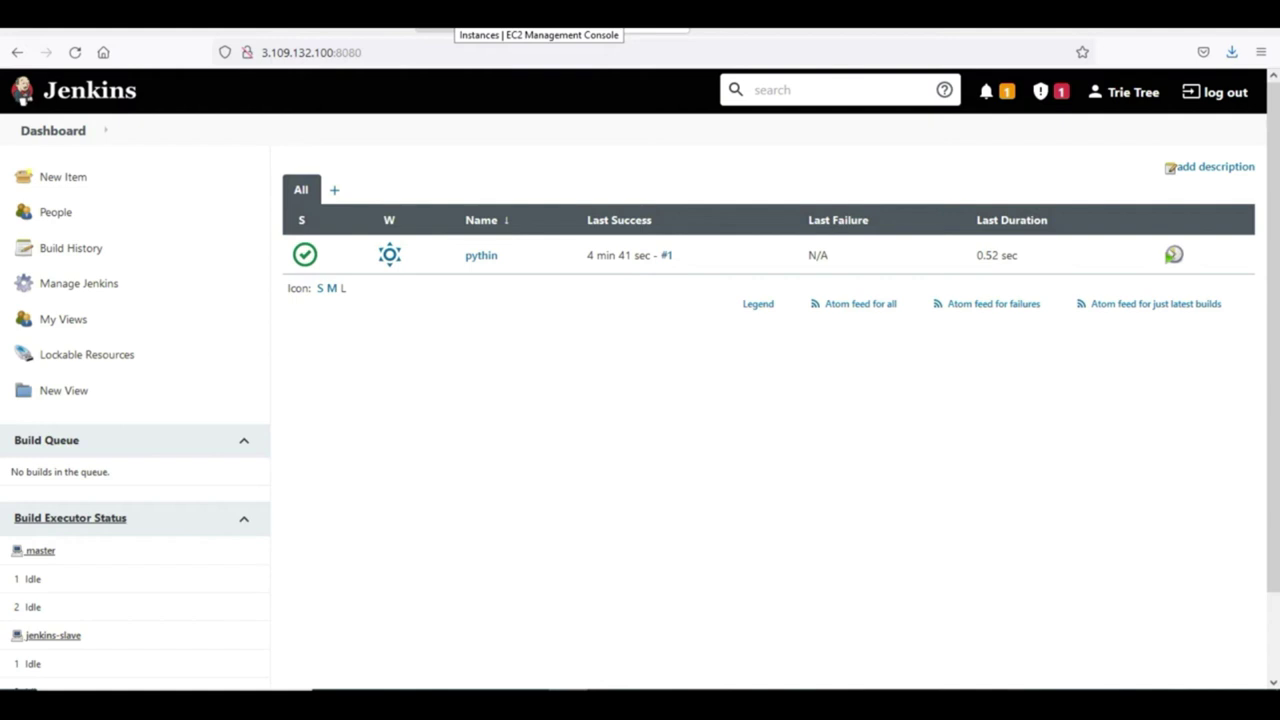
- From the EC2 console, search for IAM and show its User groups list (0 groups)
left_click(462, 14)
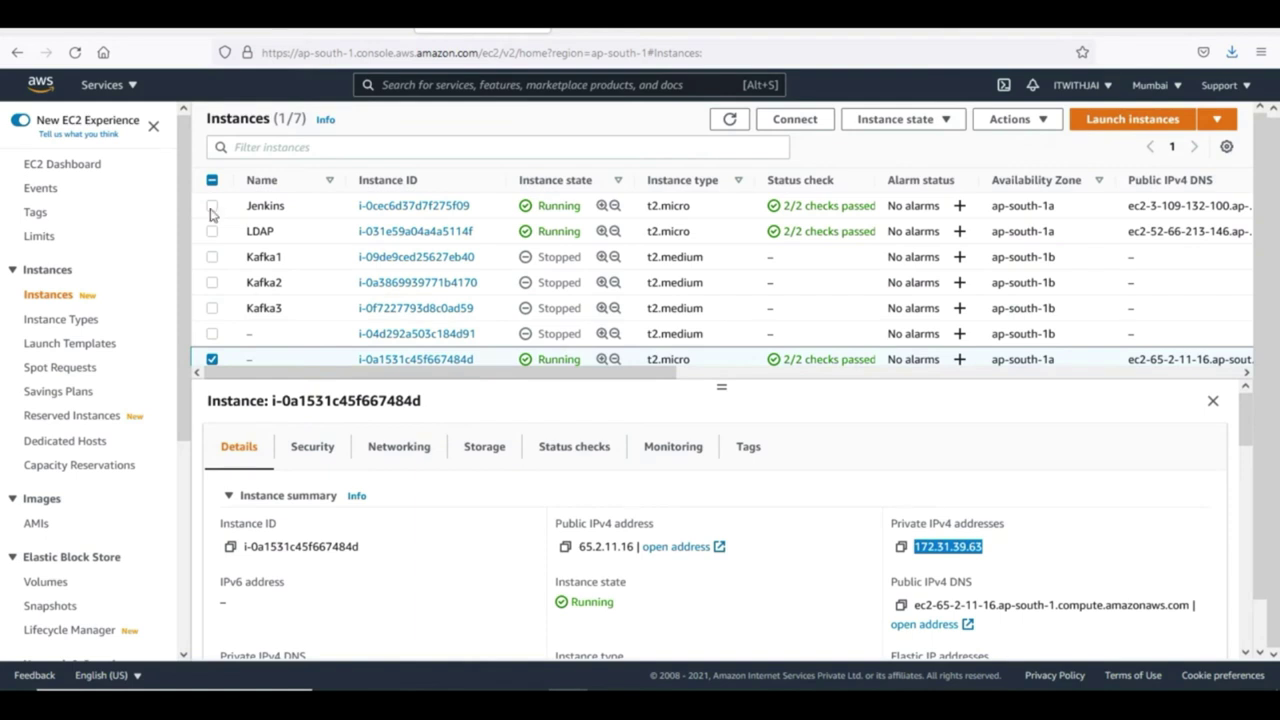
left_click(425, 85)
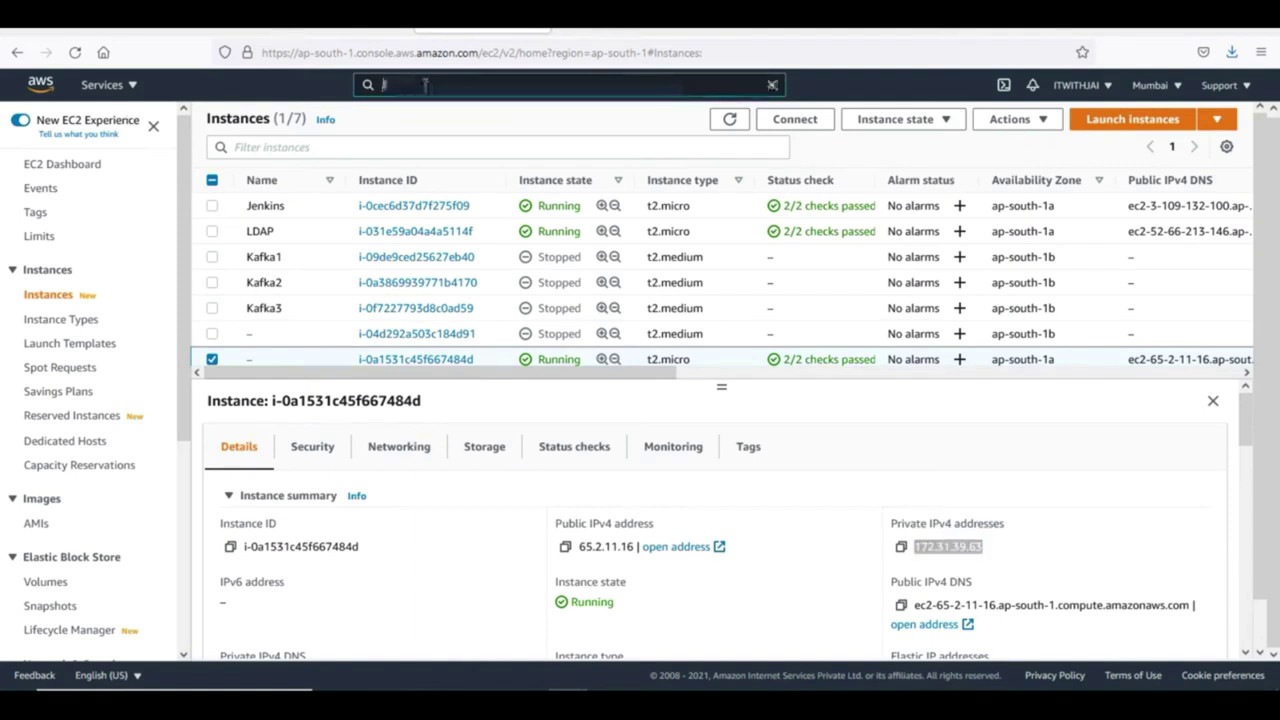
type("iam")
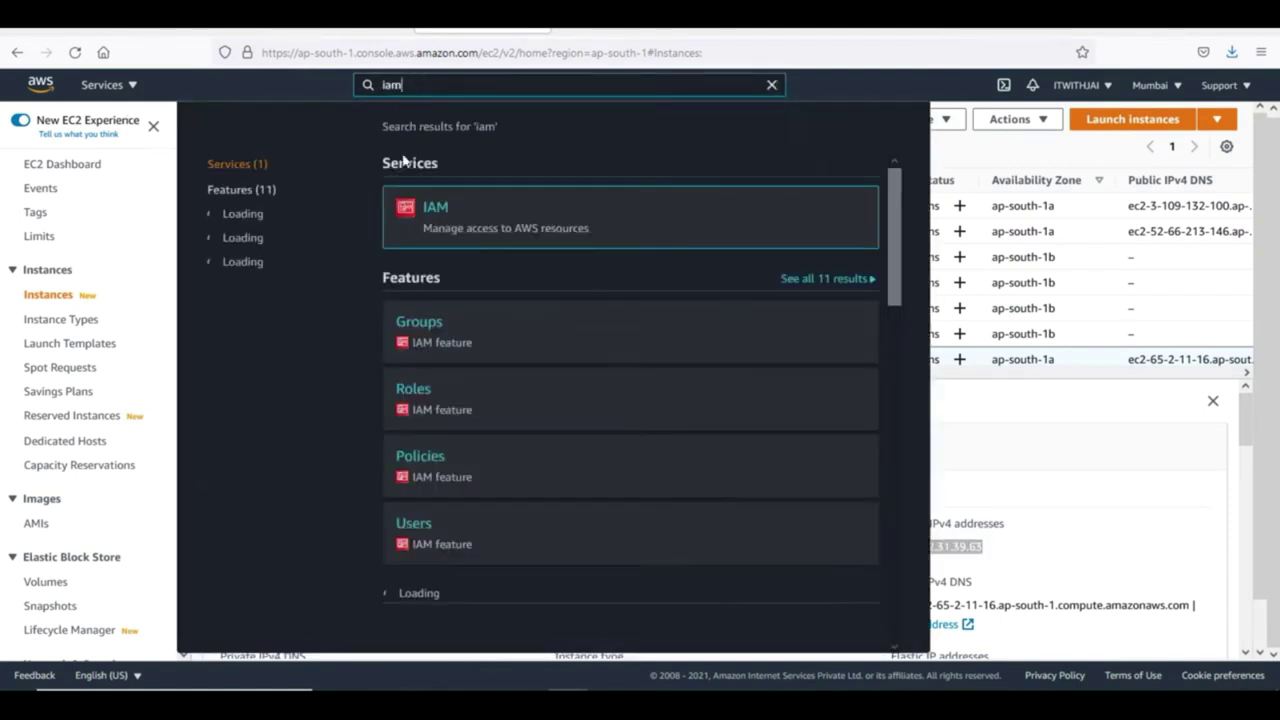
left_click(430, 215)
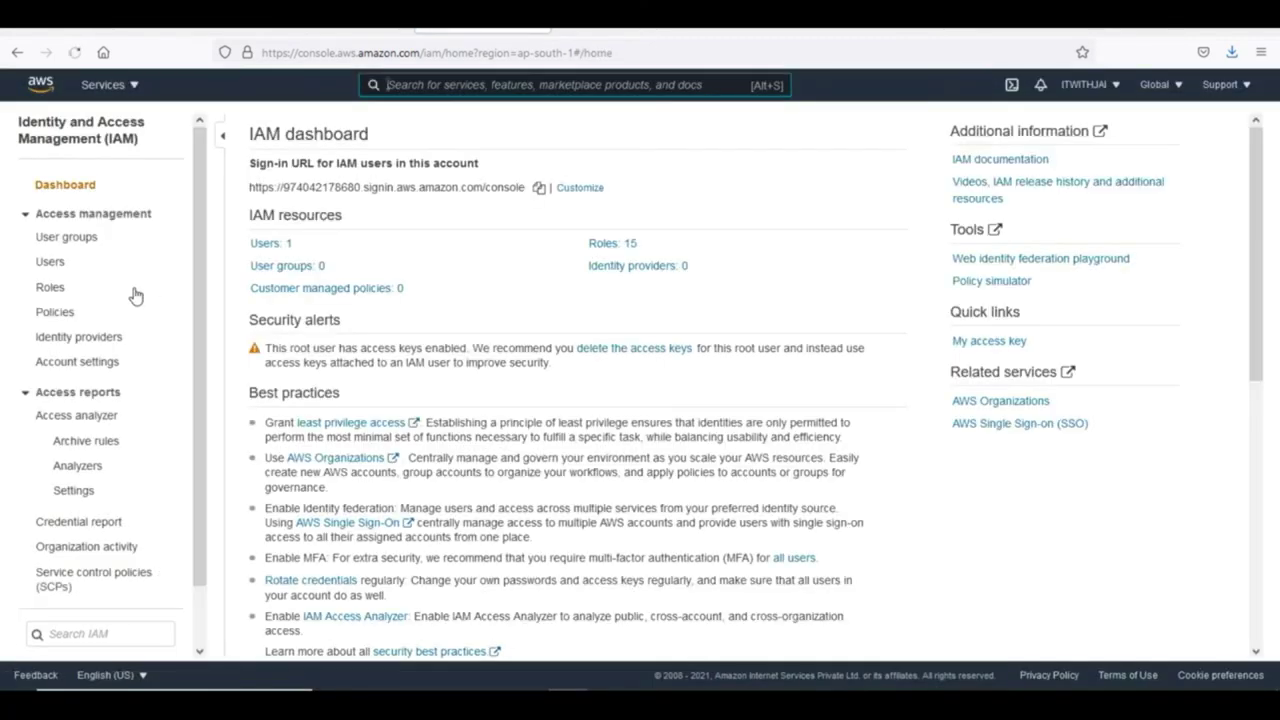
left_click(79, 240)
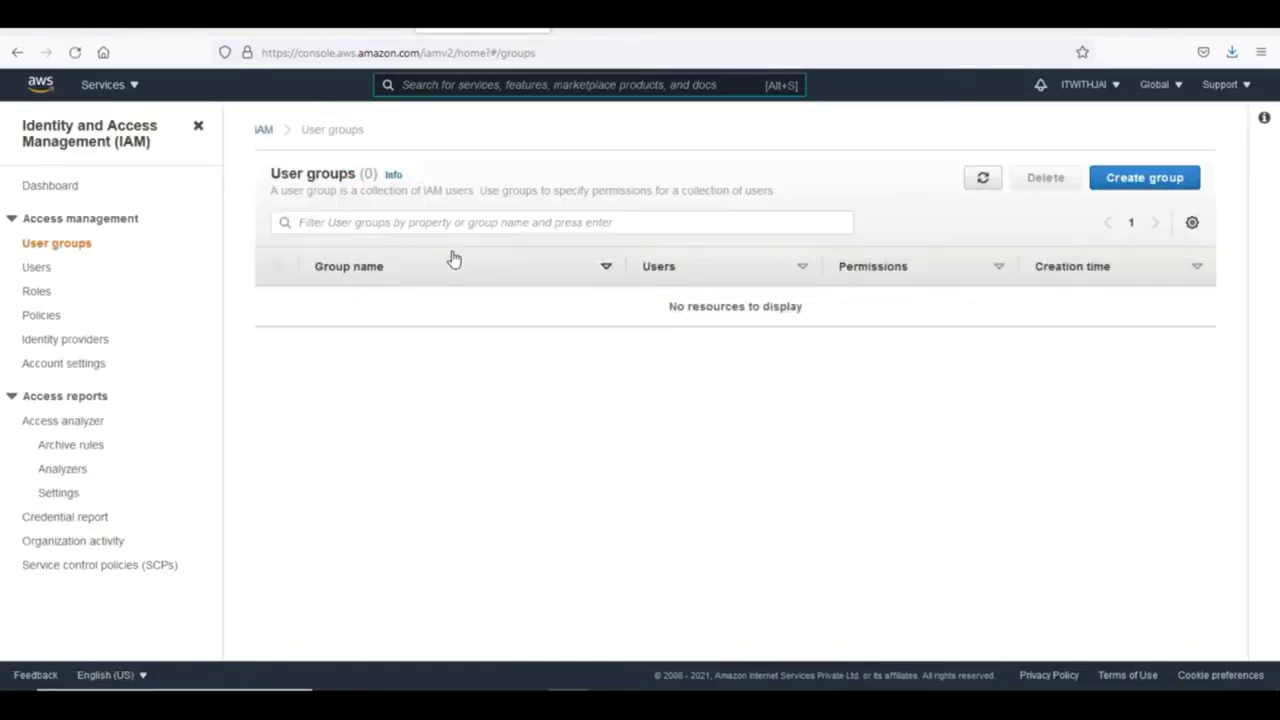
- Start a new IAM user group named jenkins
left_click(1137, 182)
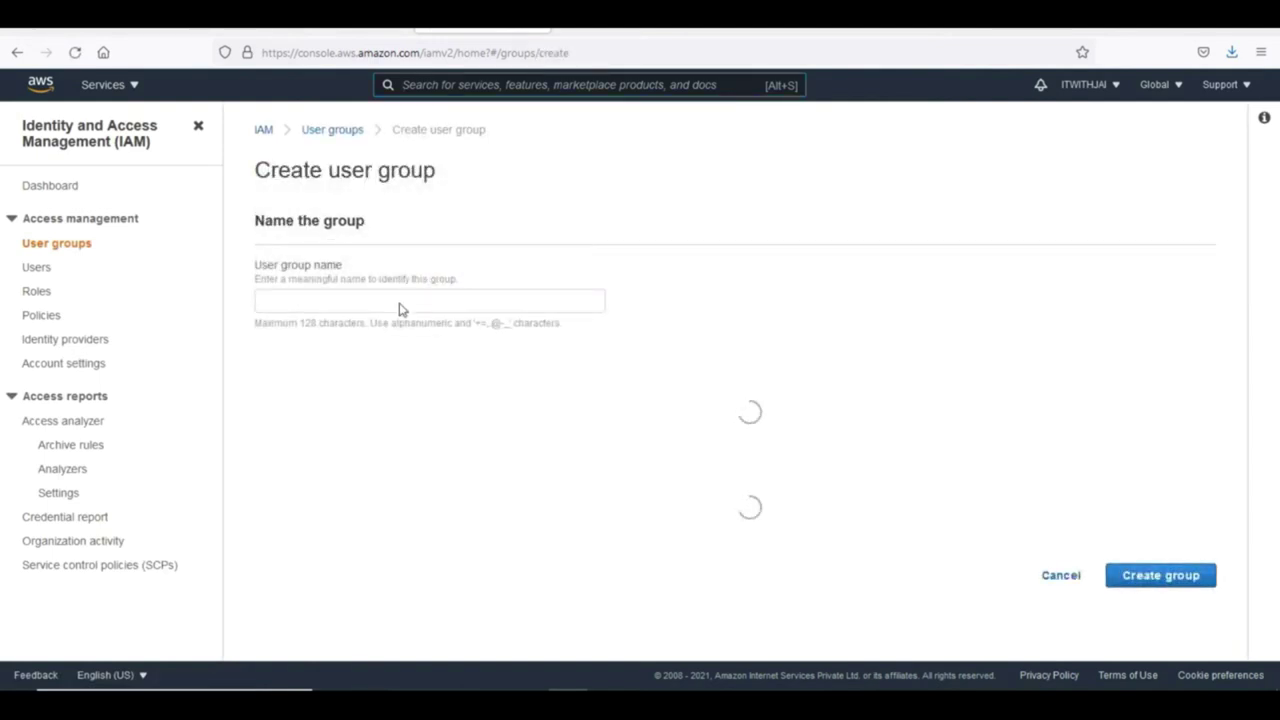
left_click(400, 302)
type("jenkins")
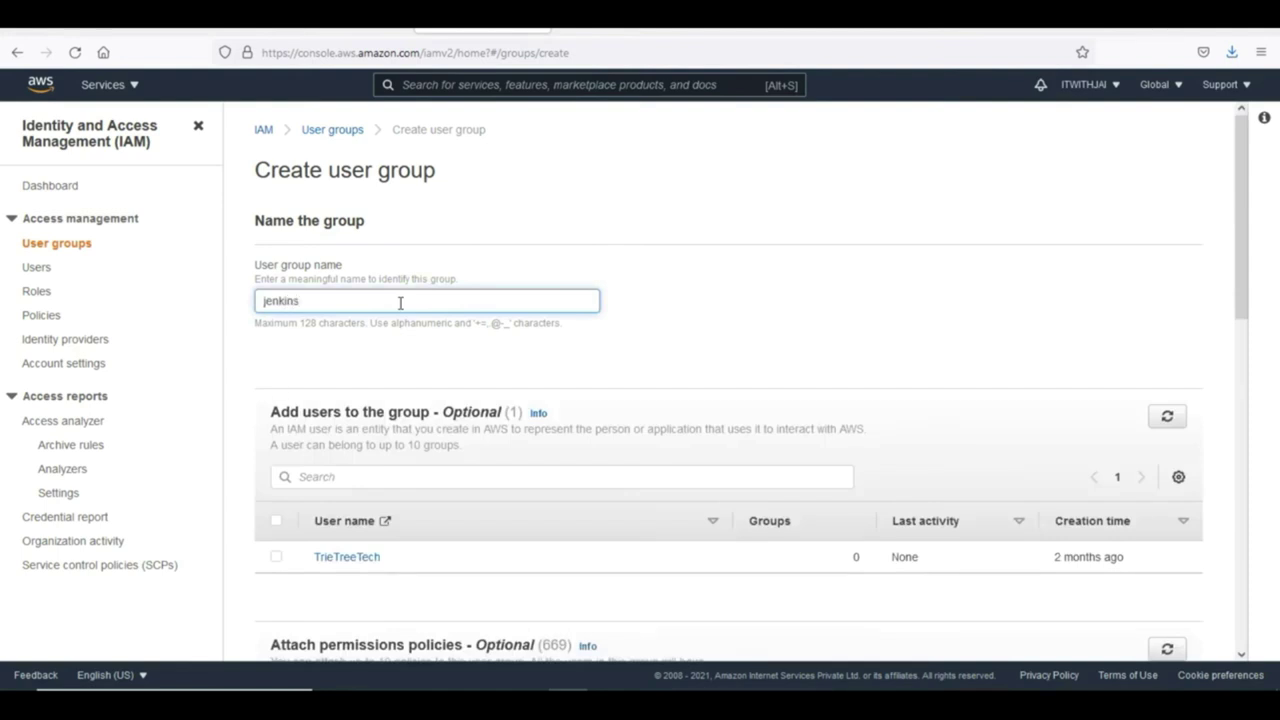
left_click_drag(1246, 286, 1247, 456)
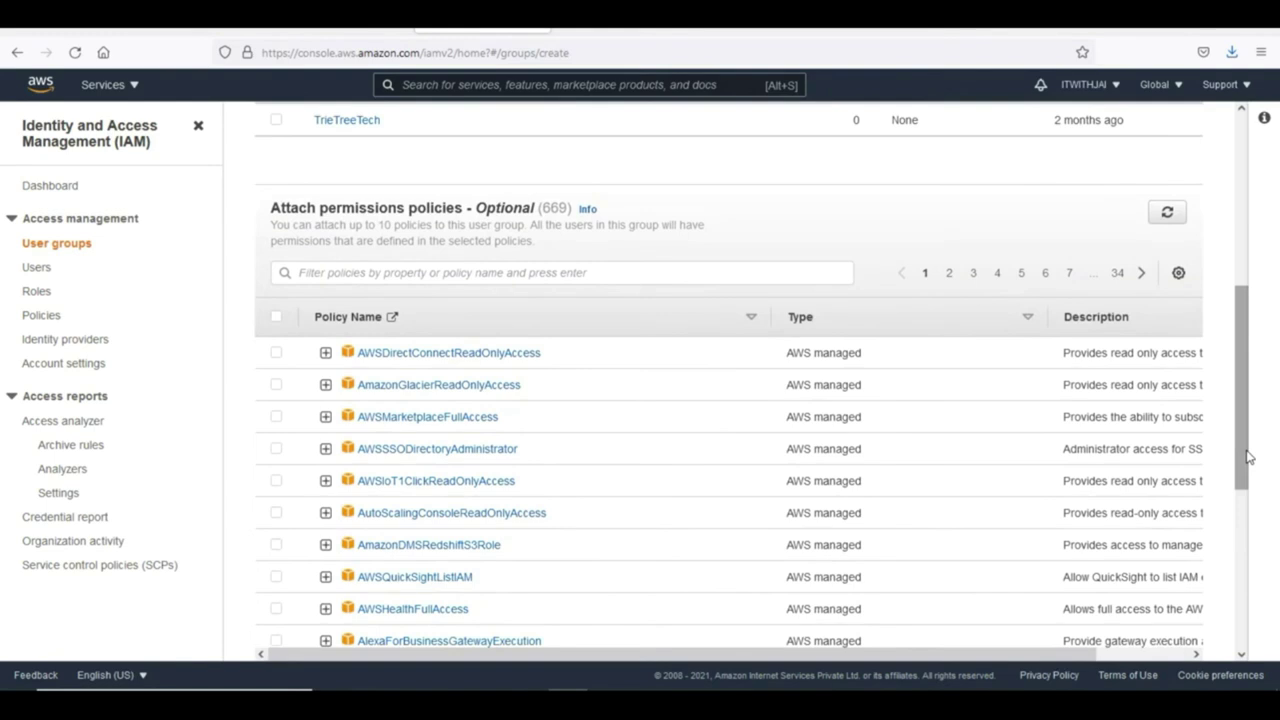
- Attach the AmazonEC2FullAccess policy, create the group, and go to the IAM Users list
left_click(541, 273)
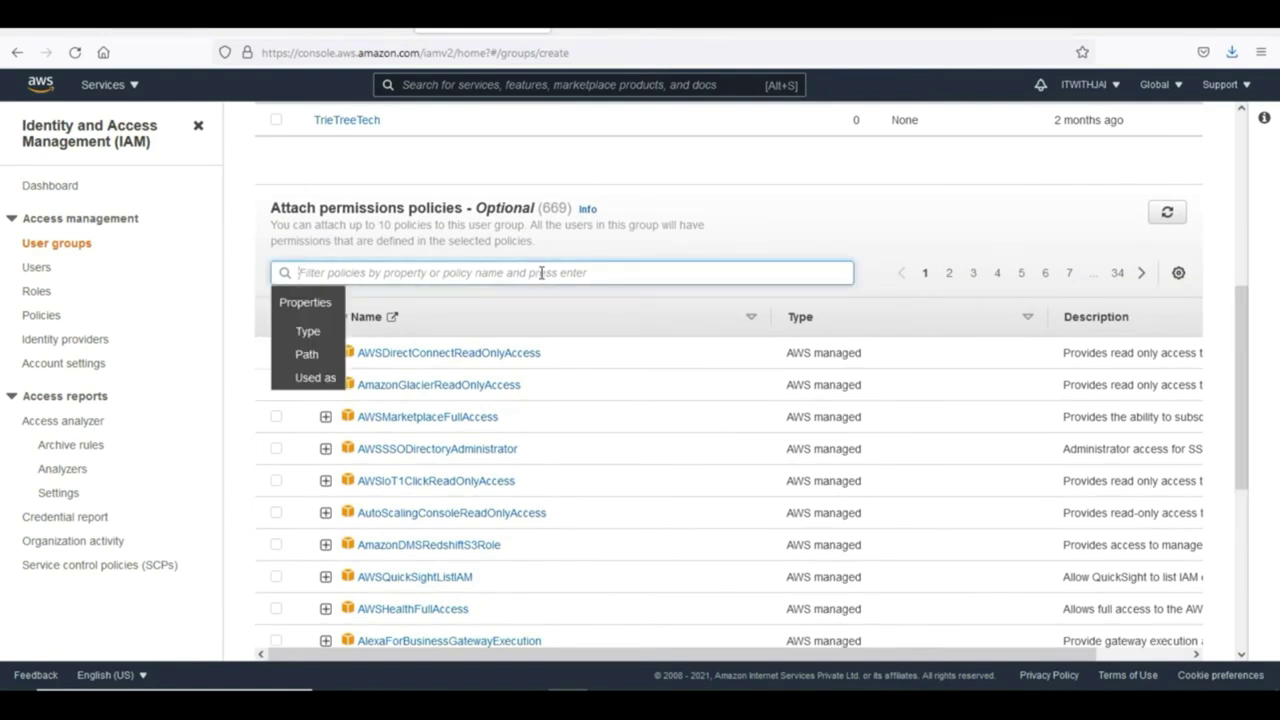
type("amaz")
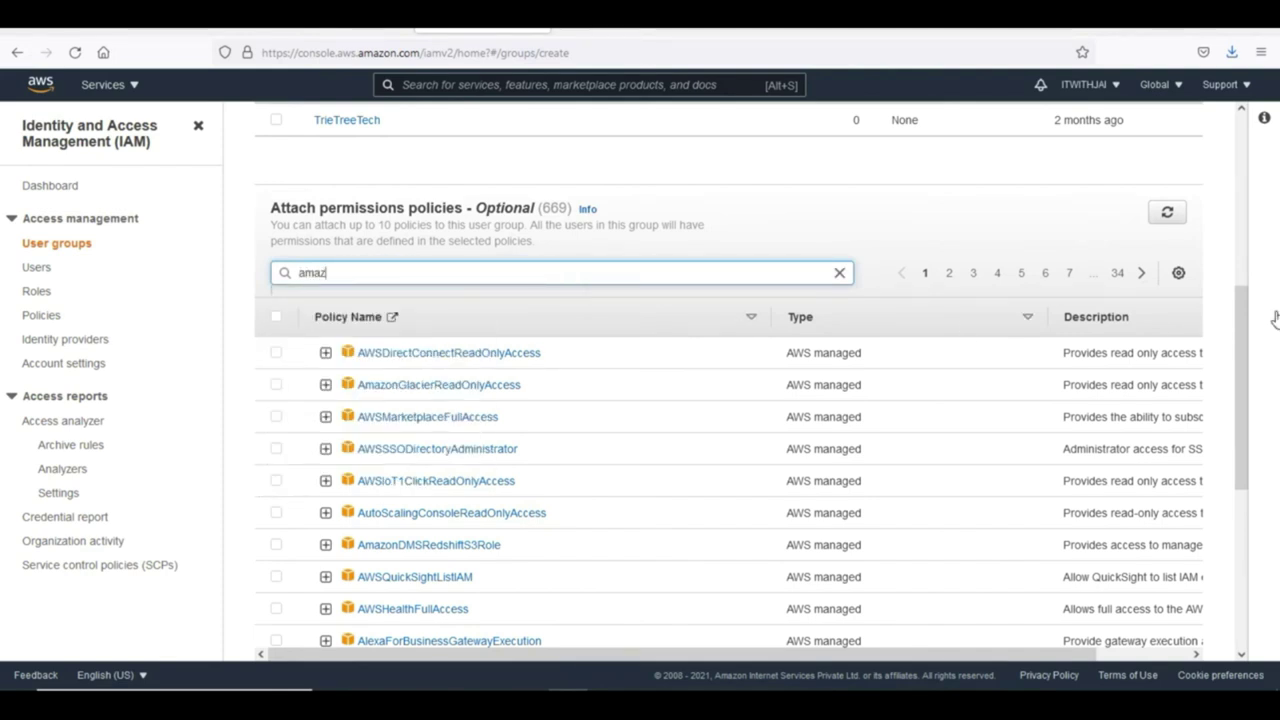
left_click_drag(1246, 322, 1248, 485)
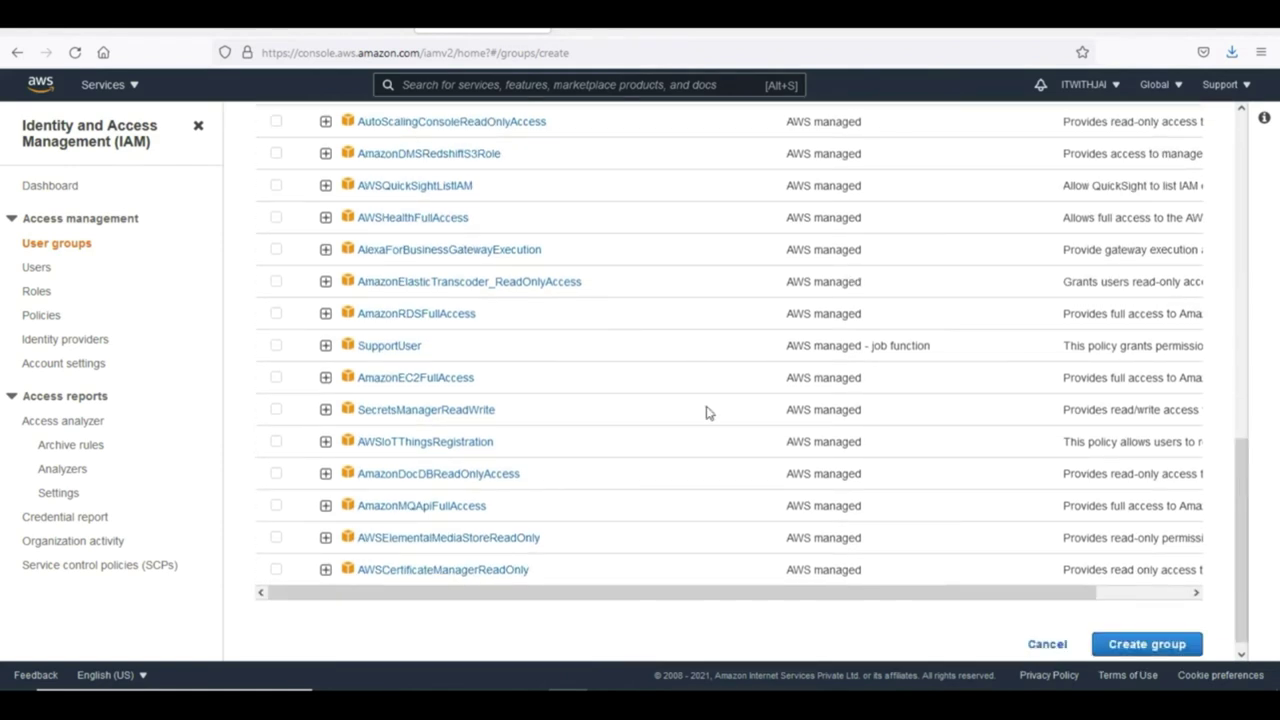
left_click(276, 378)
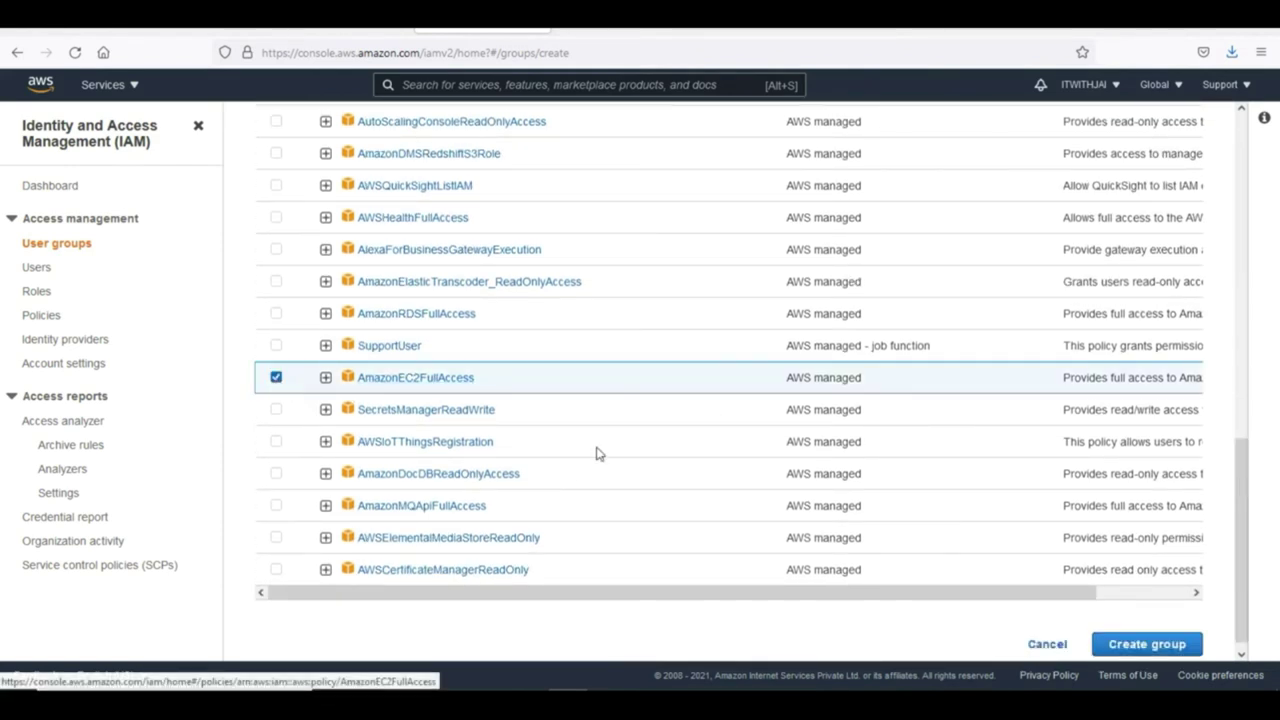
left_click(1143, 646)
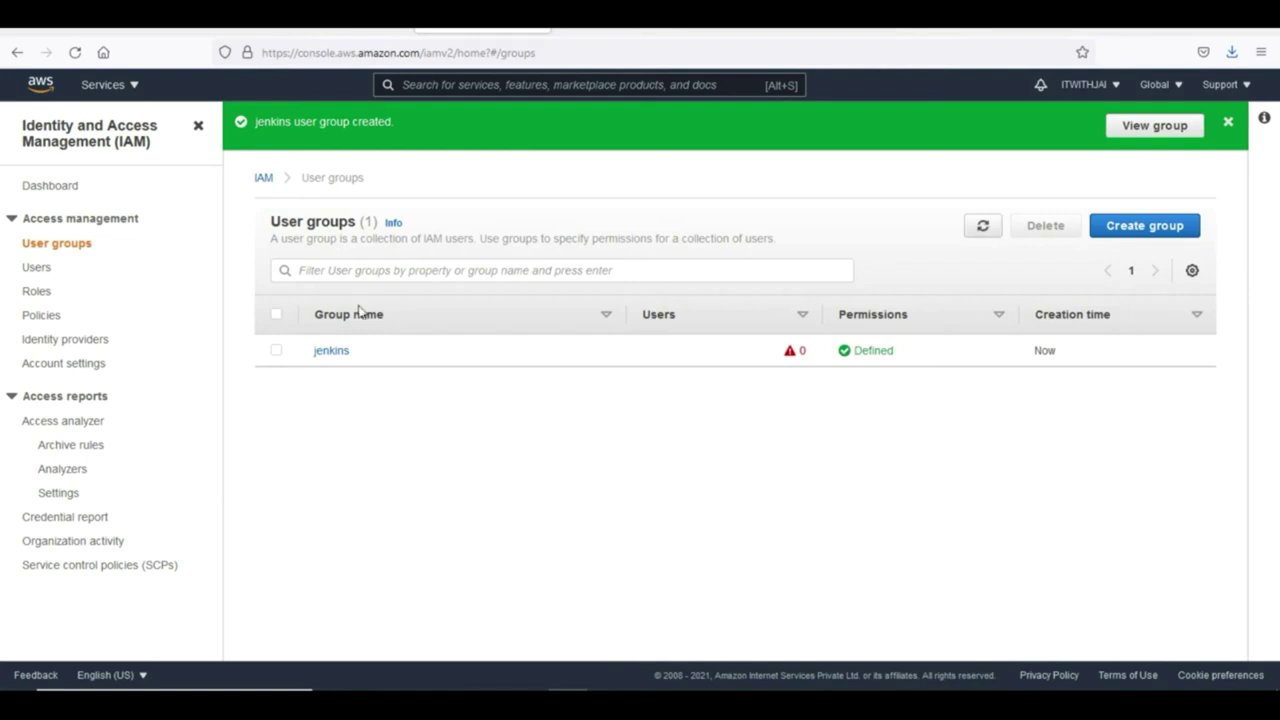
left_click(38, 270)
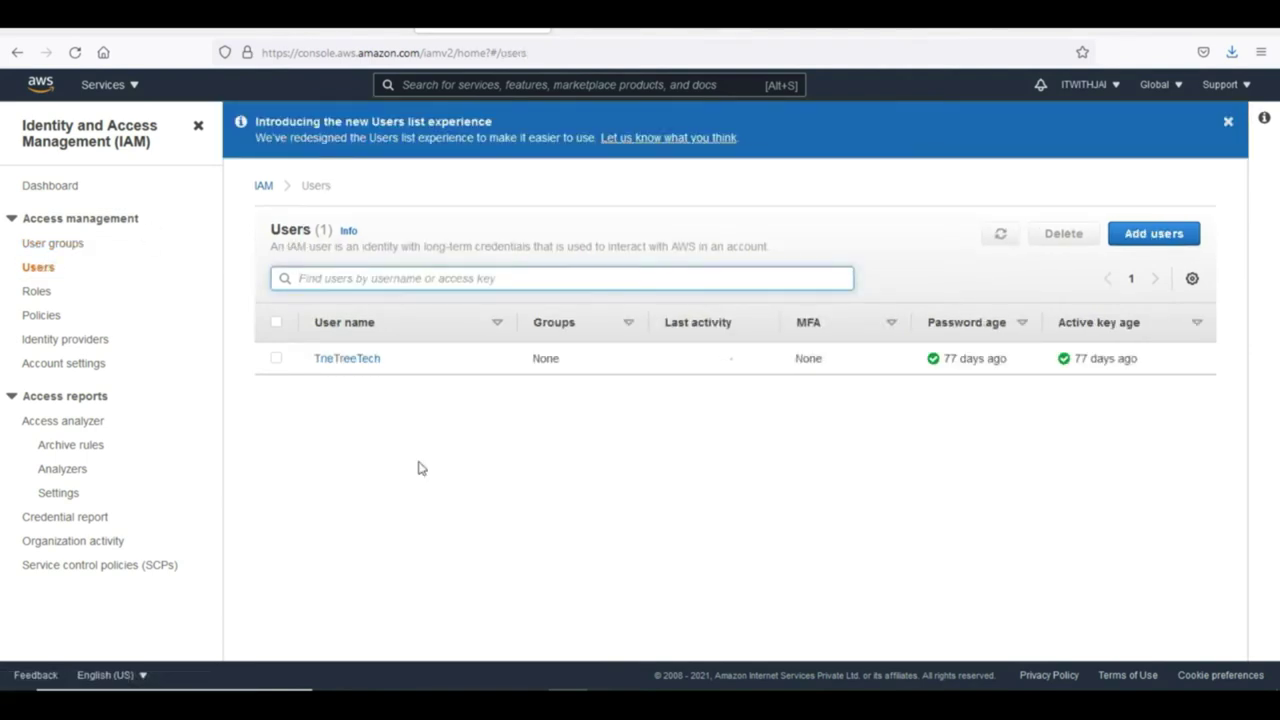
- Add a new IAM user named jenkins with programmatic access
left_click(1145, 244)
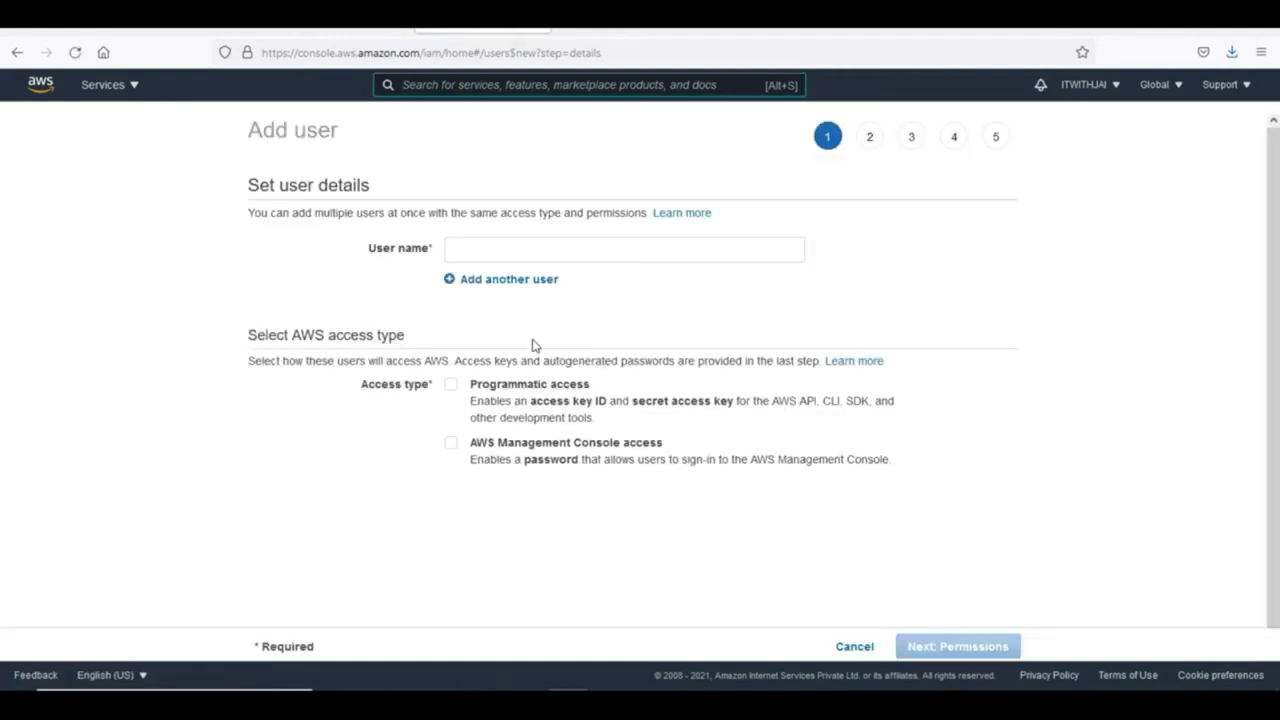
left_click(494, 245)
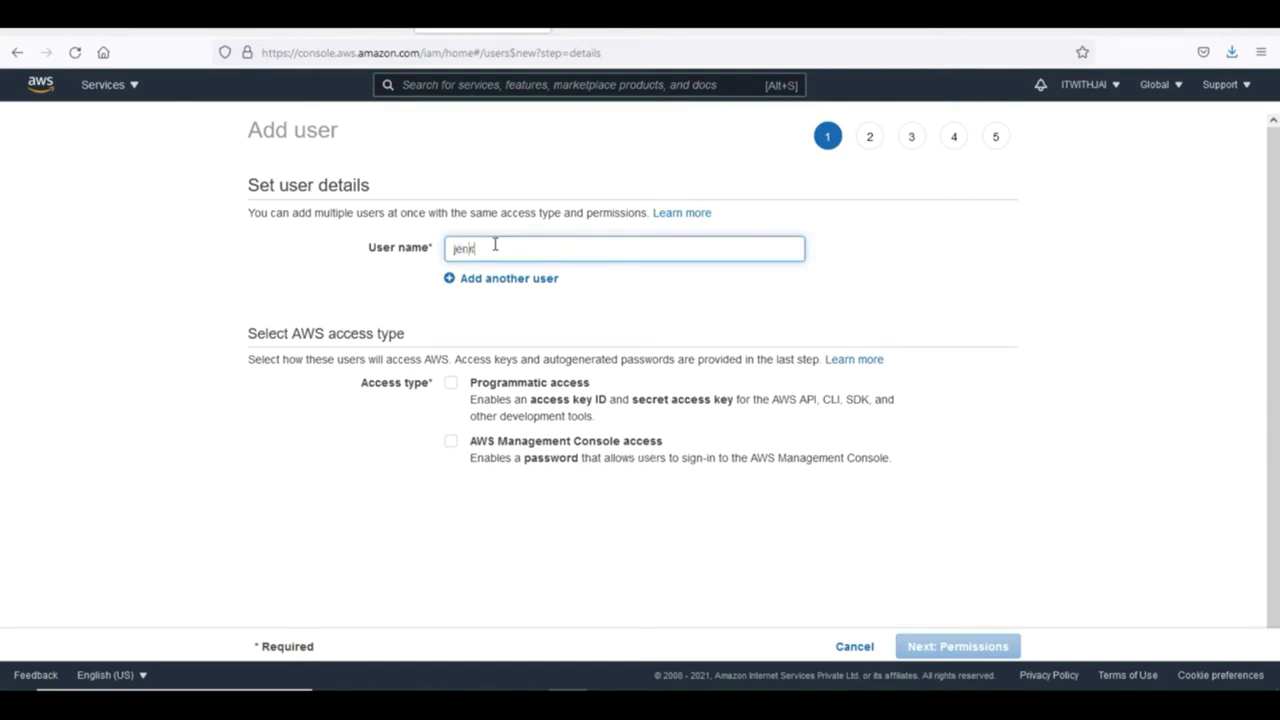
left_click(451, 384)
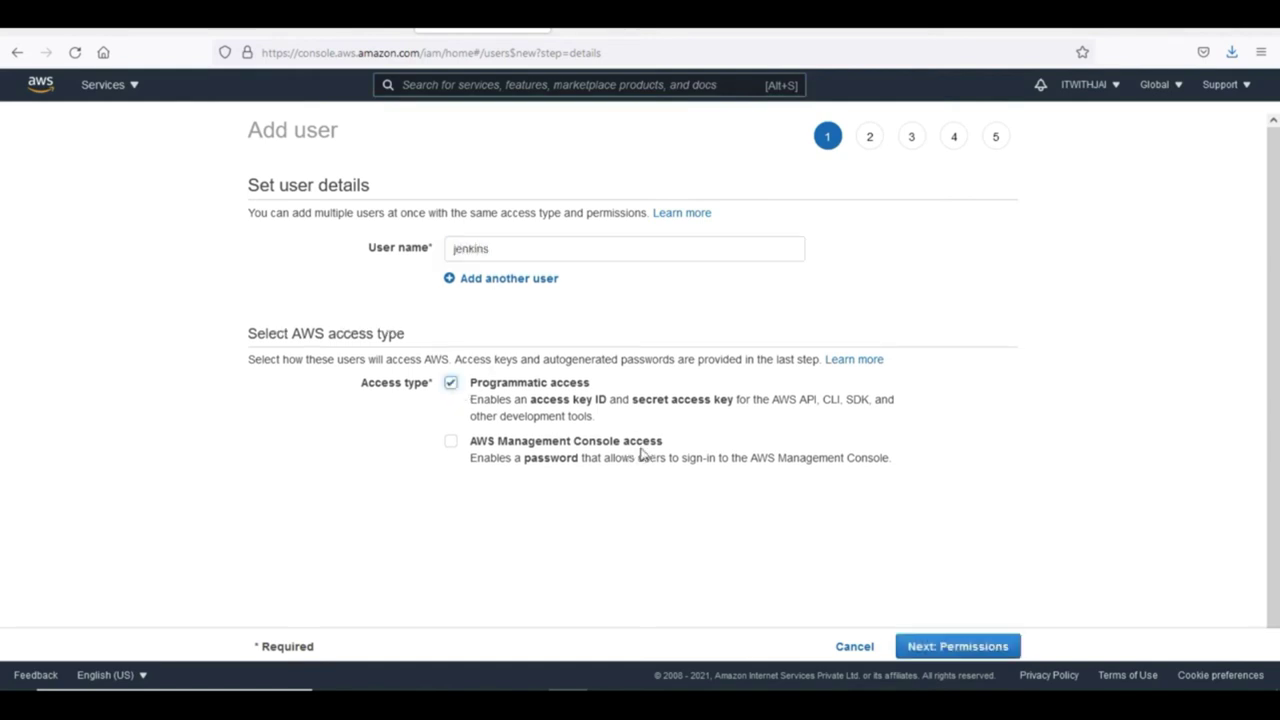
left_click(960, 646)
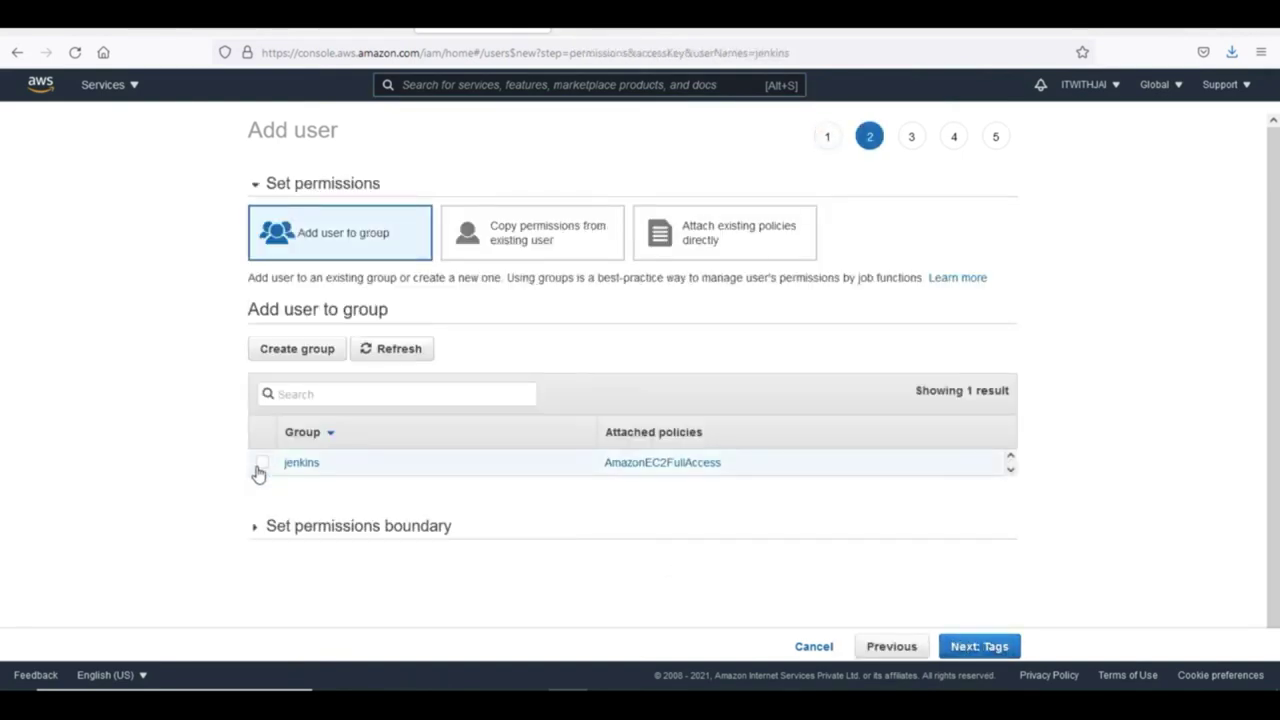
- Put the jenkins user in the jenkins group, skip tags, and create the user
left_click(260, 466)
left_click(985, 647)
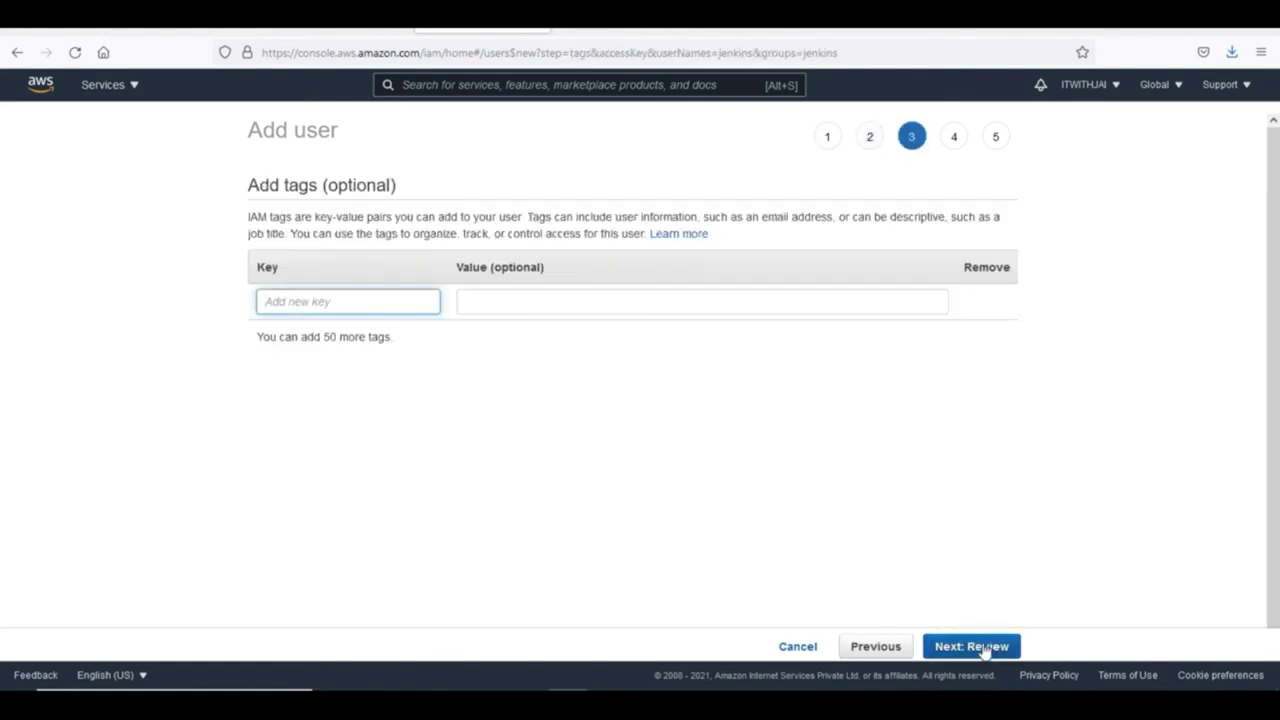
left_click(959, 648)
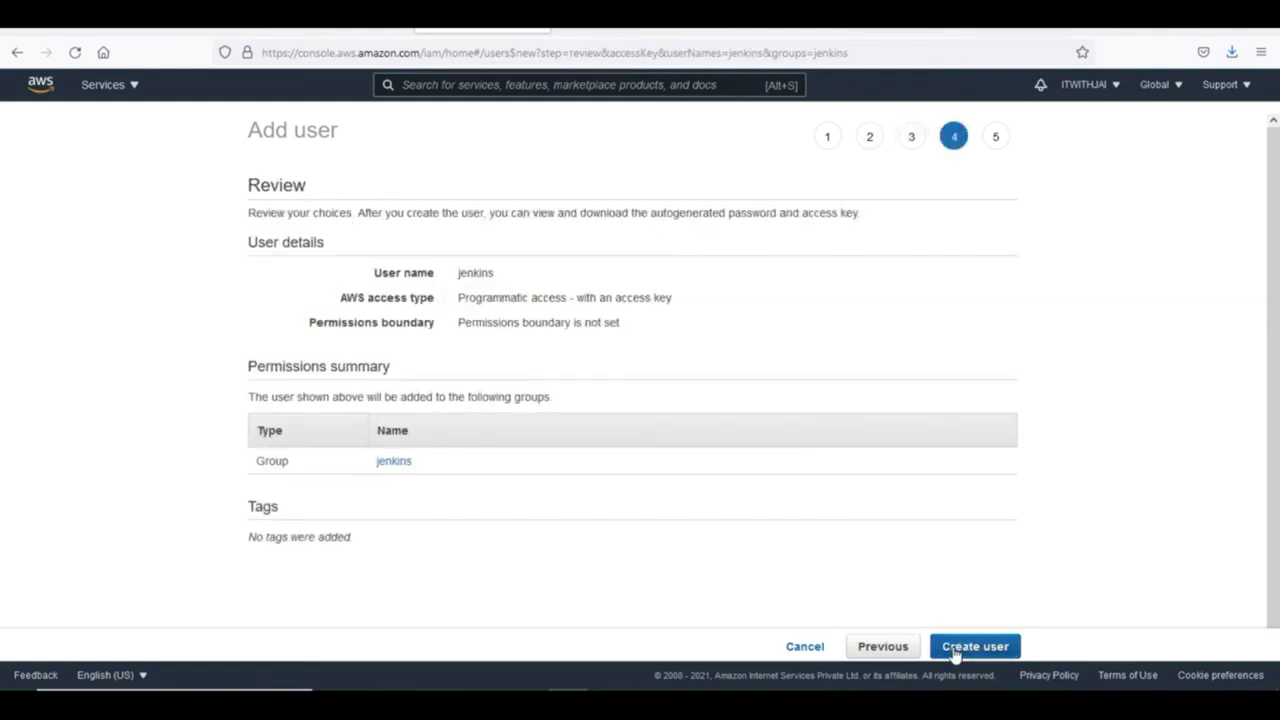
left_click(975, 651)
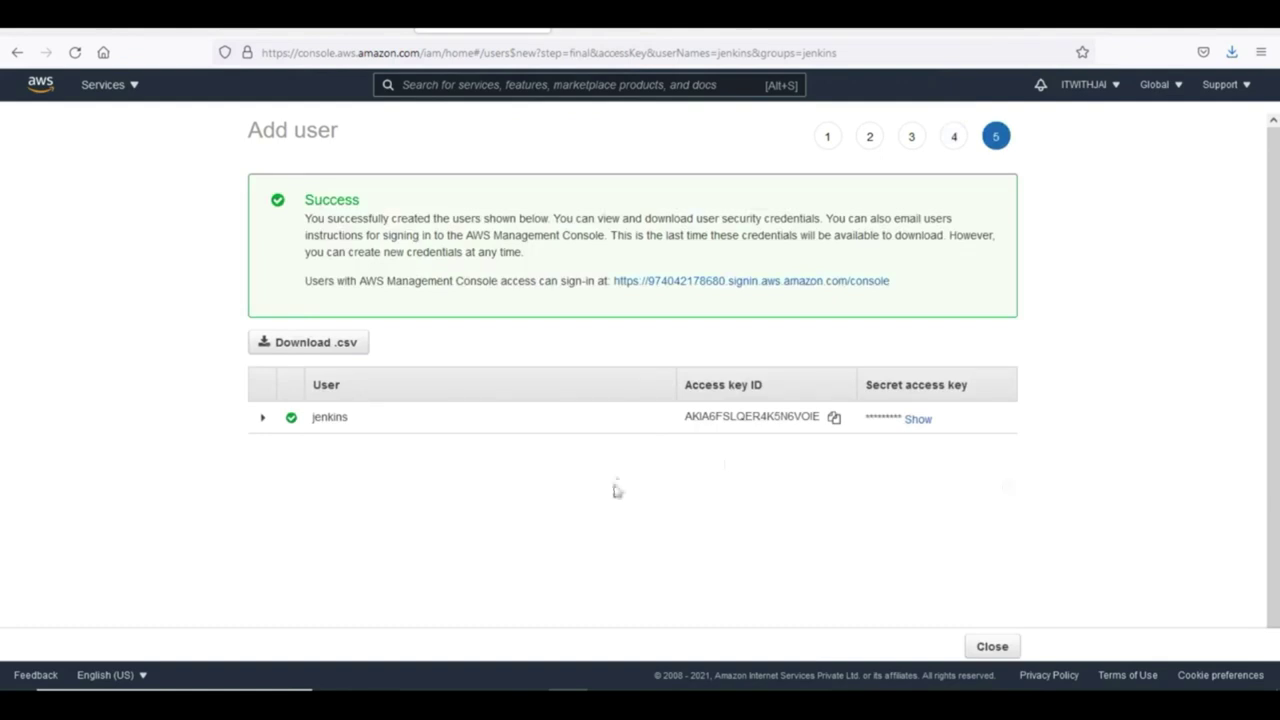
- Download the user's access key credentials as a .csv file and close the wizard
left_click(330, 340)
key("Return")
left_click(992, 647)
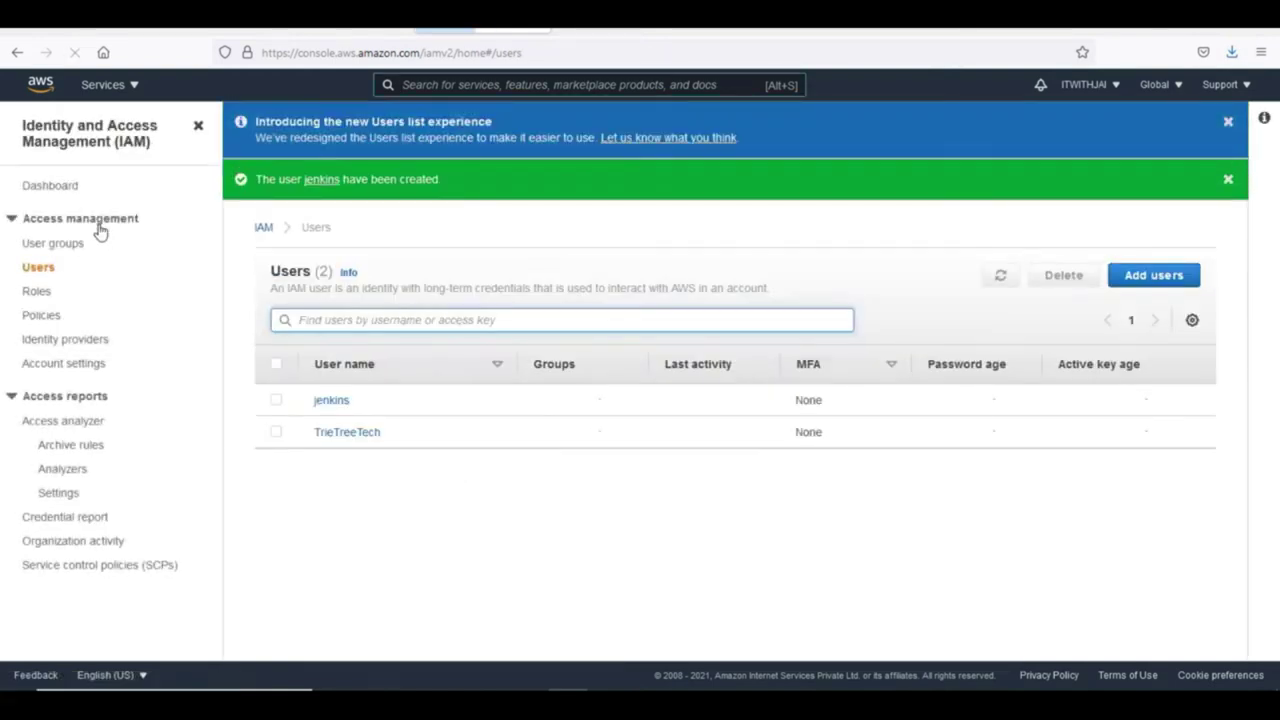
- Go to the EC2 Key Pairs page, keeping the Mumbai region
left_click(42, 84)
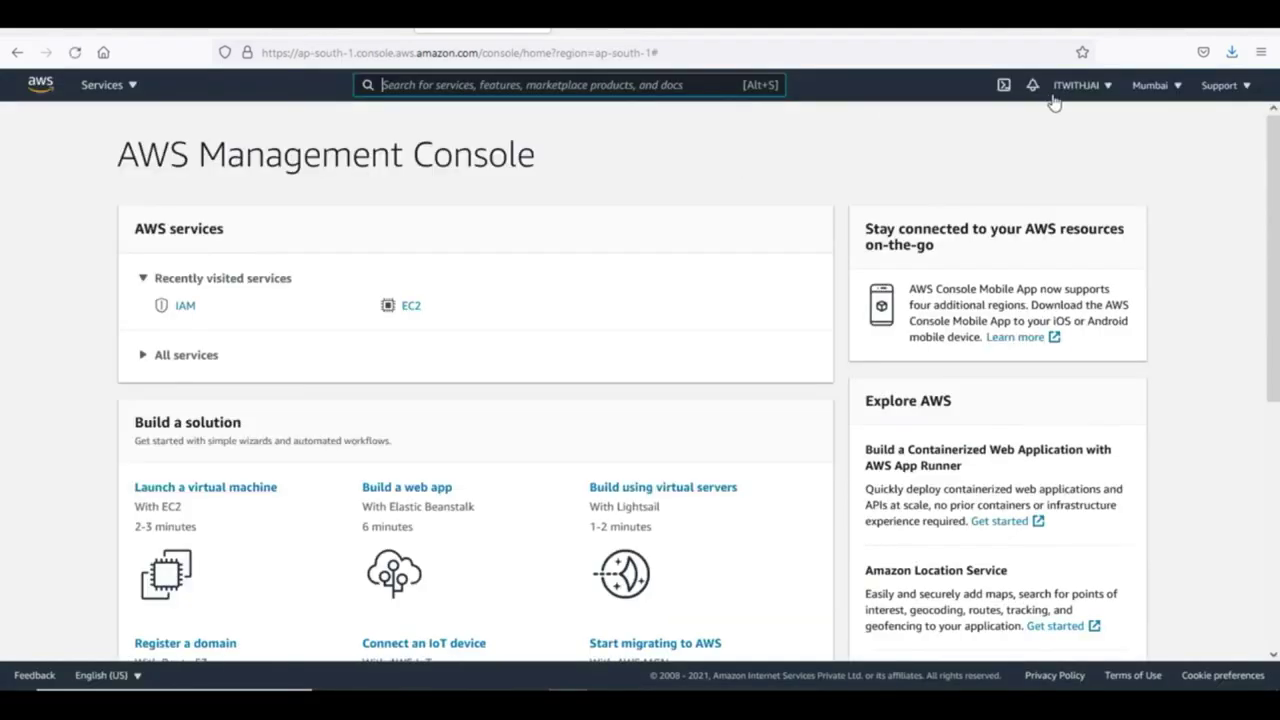
left_click(1156, 90)
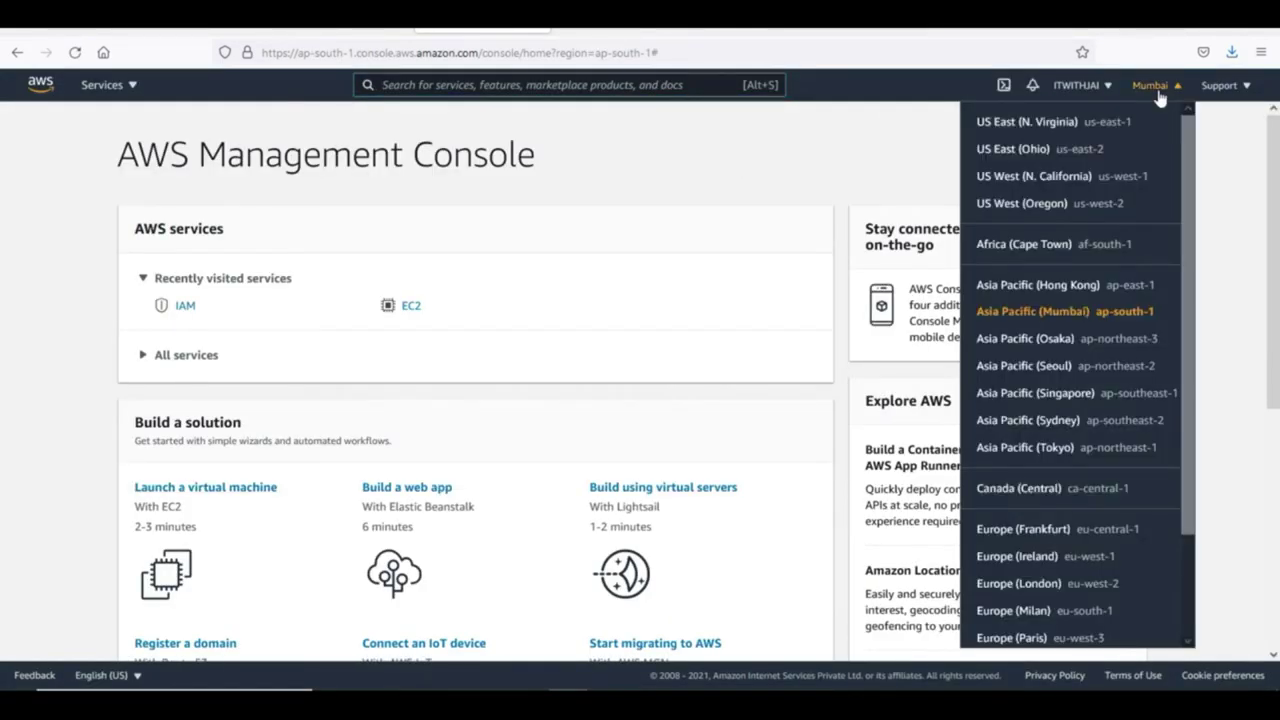
left_click(1157, 92)
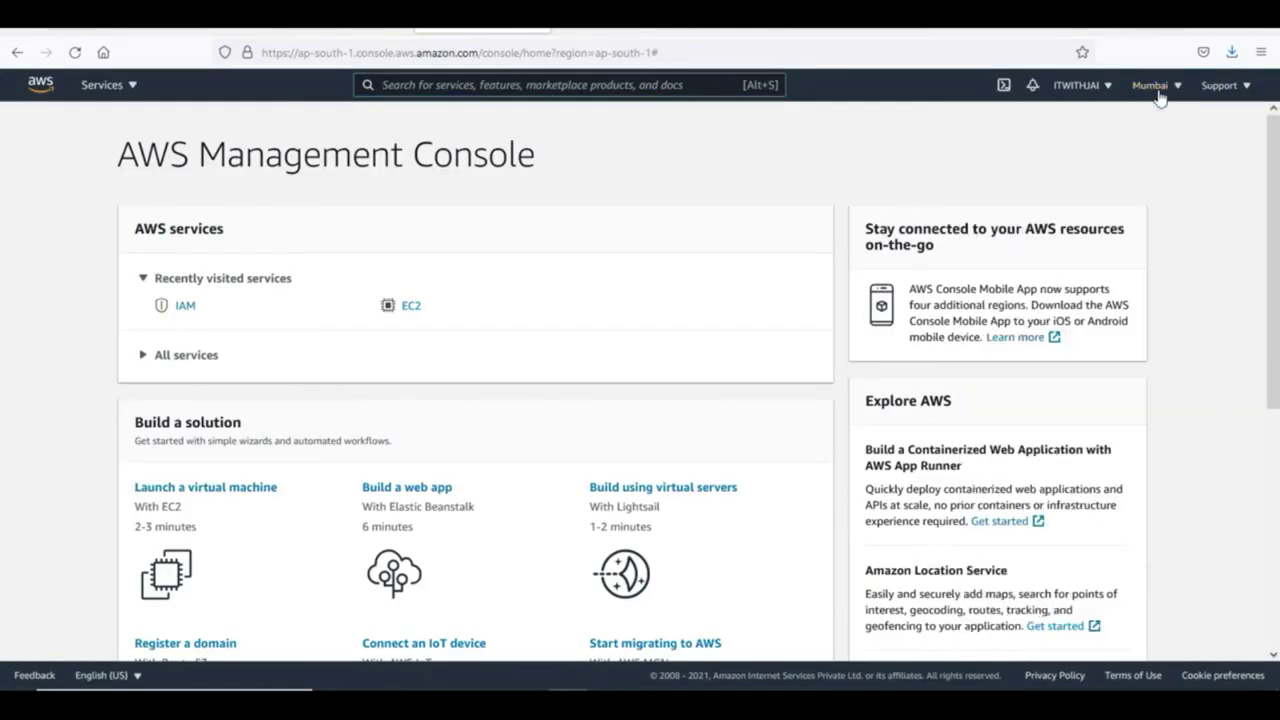
left_click(411, 308)
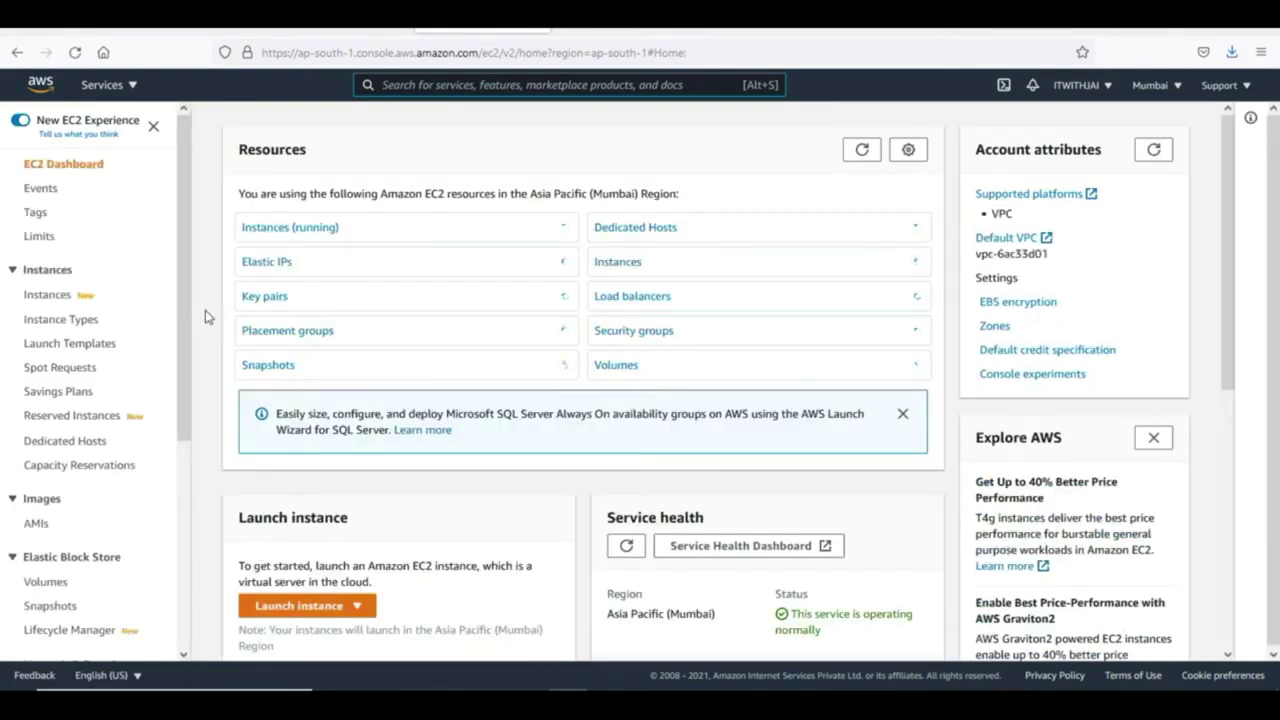
left_click_drag(186, 310, 178, 443)
left_click(47, 548)
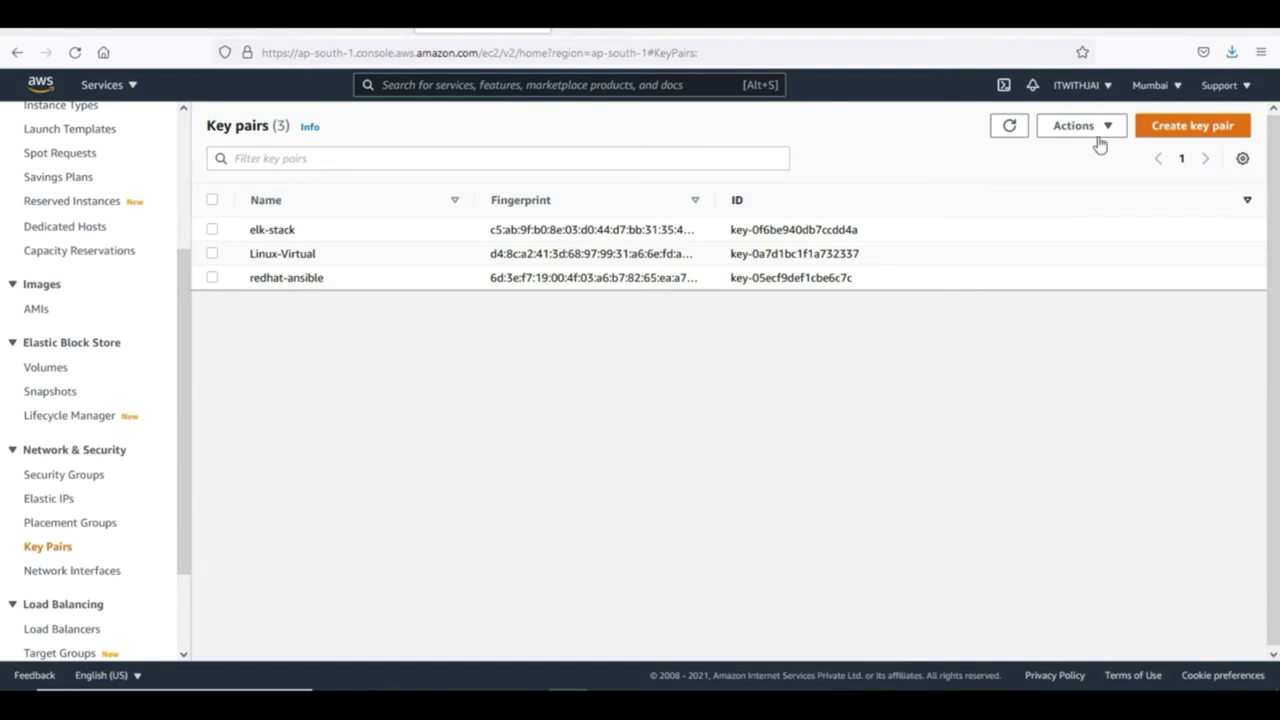
- Create a key pair named jenkins in .pem format
left_click(1163, 127)
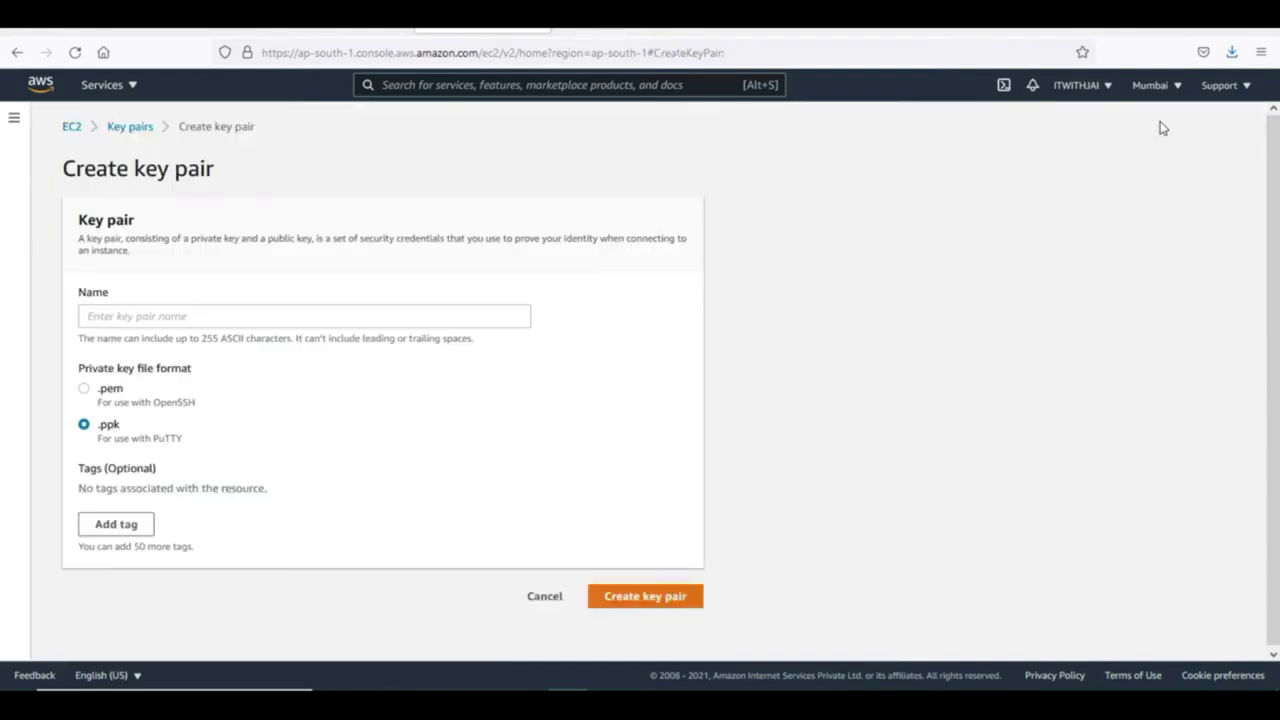
left_click(411, 315)
type("ins")
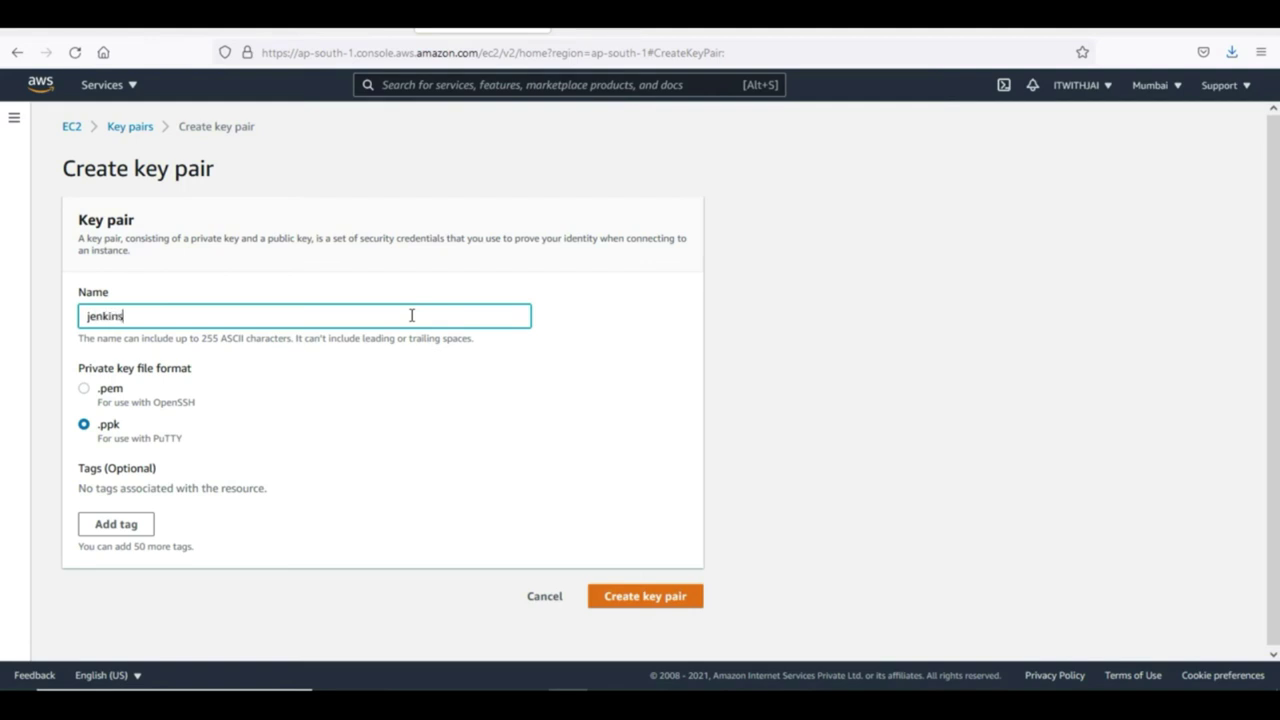
left_click(84, 390)
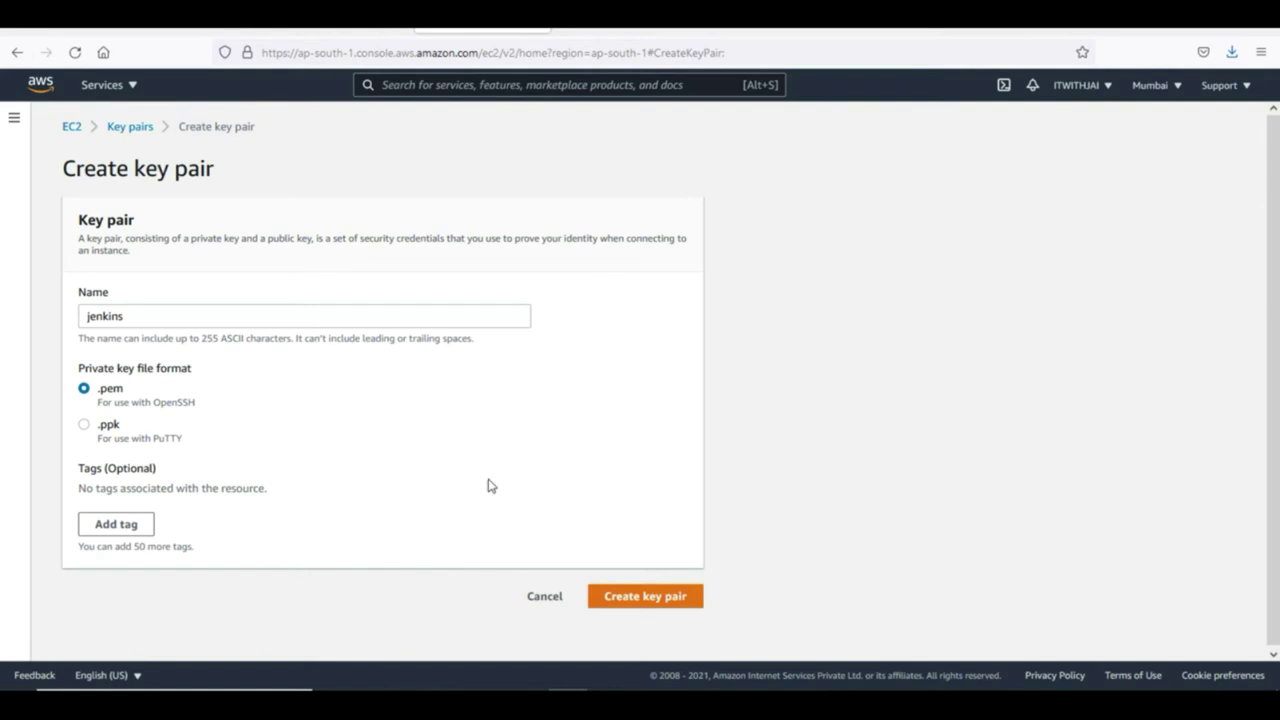
left_click(646, 598)
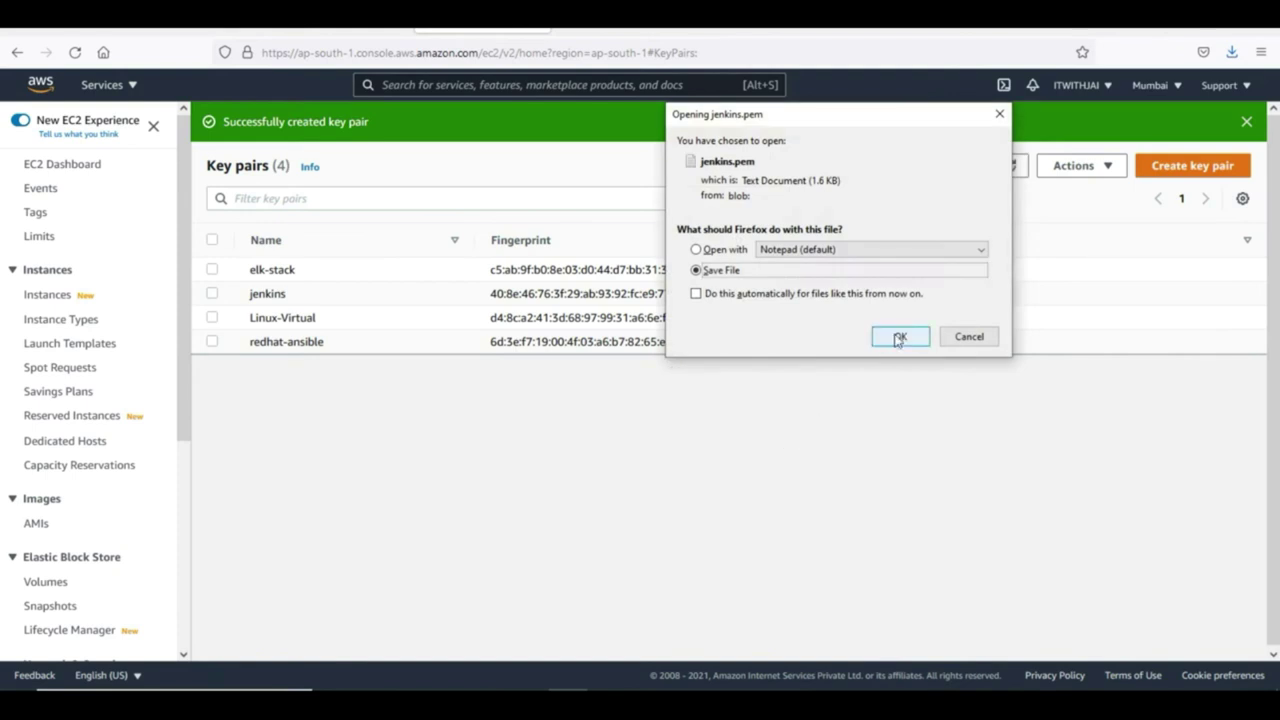
- Open the downloaded jenkins.pem in Notepad, then minimize Notepad
left_click(720, 251)
left_click(900, 338)
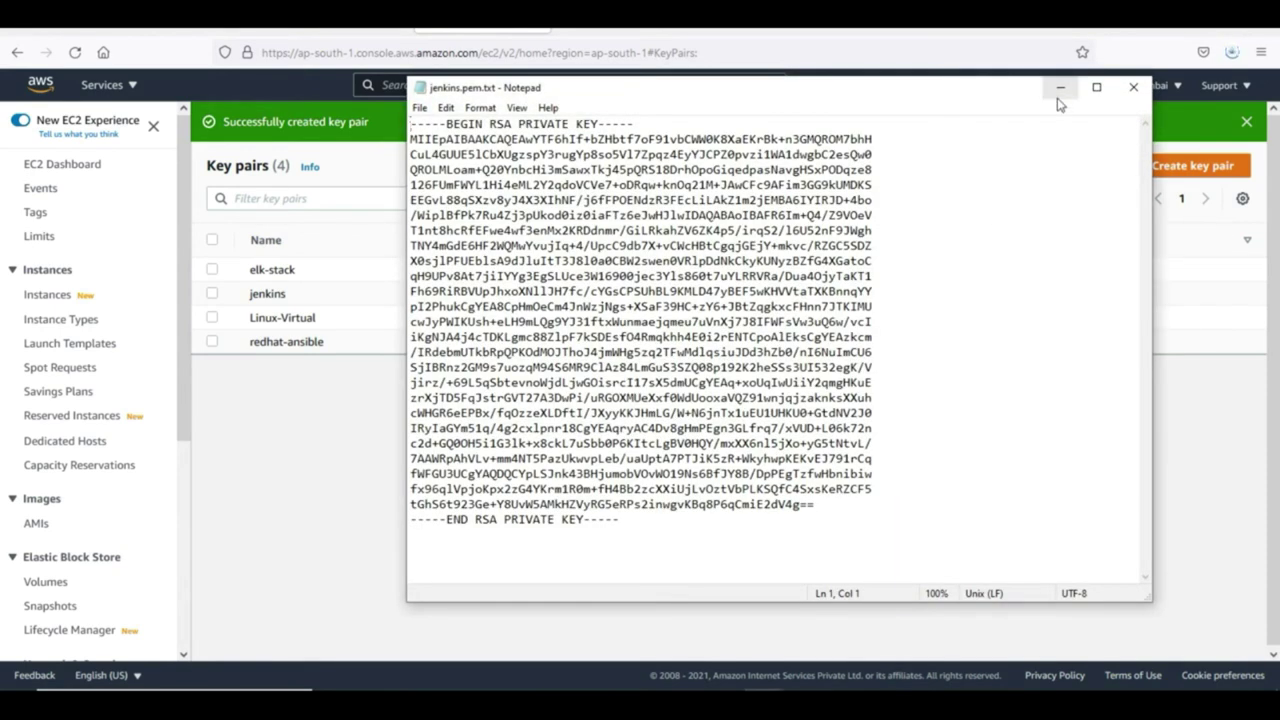
left_click(1060, 89)
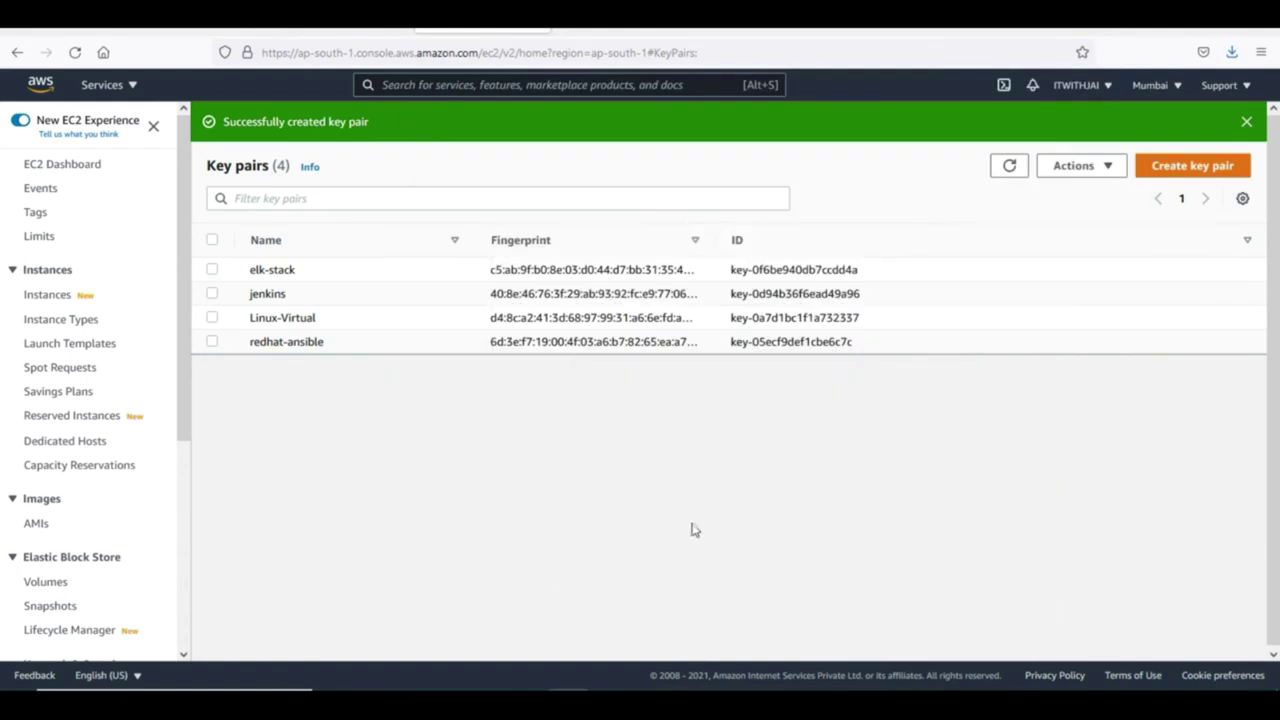
- Find 'amaz' under Available plugins, install Amazon EC2 without restarting, and return to the dashboard
left_click(621, 26)
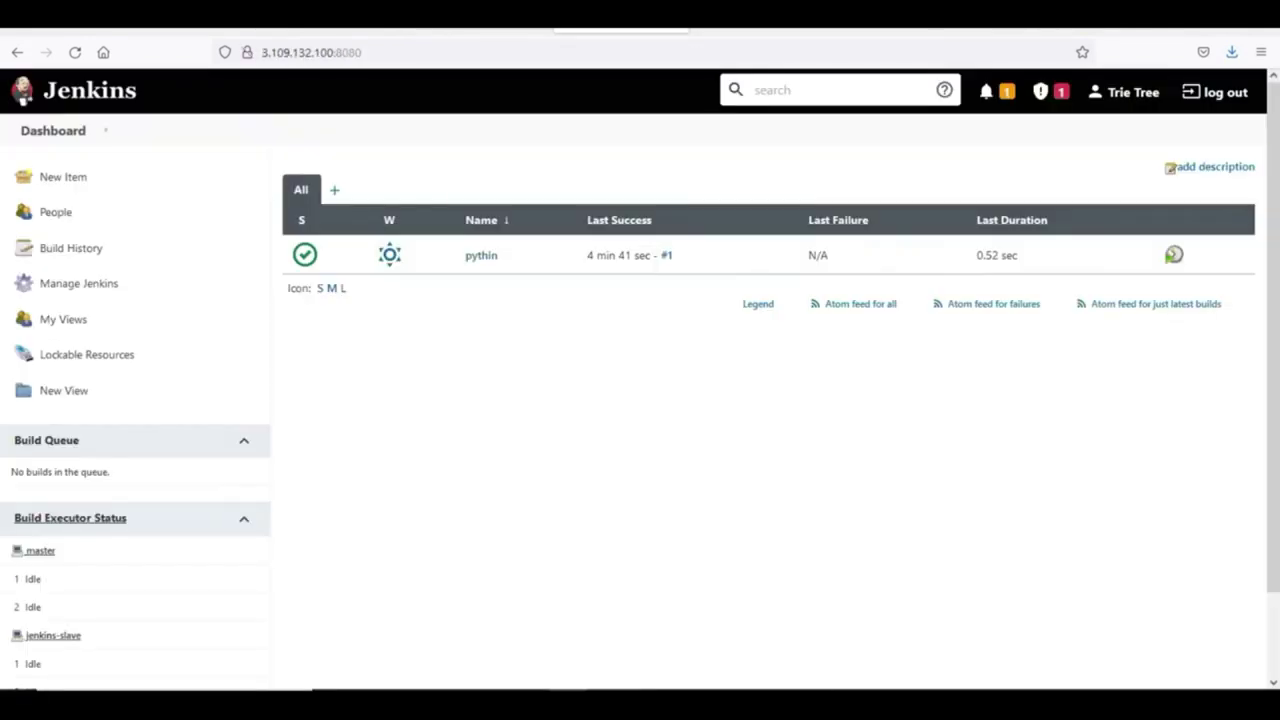
left_click(80, 285)
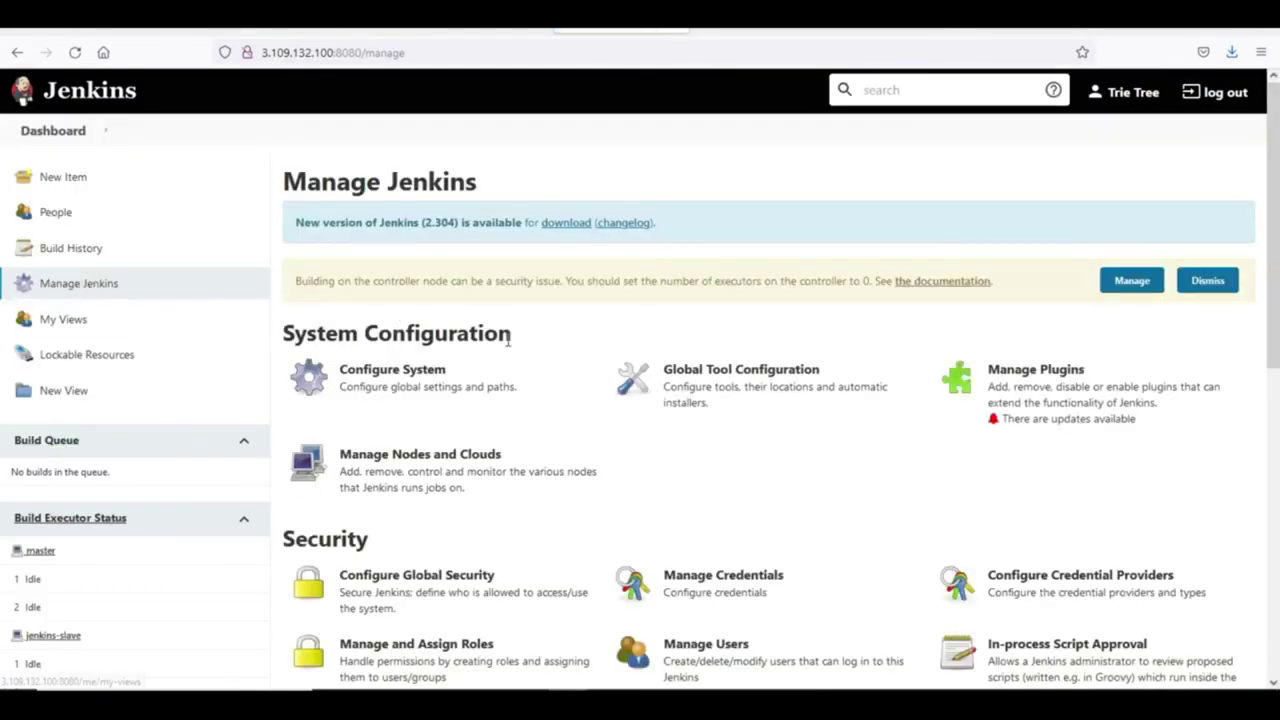
left_click(1088, 380)
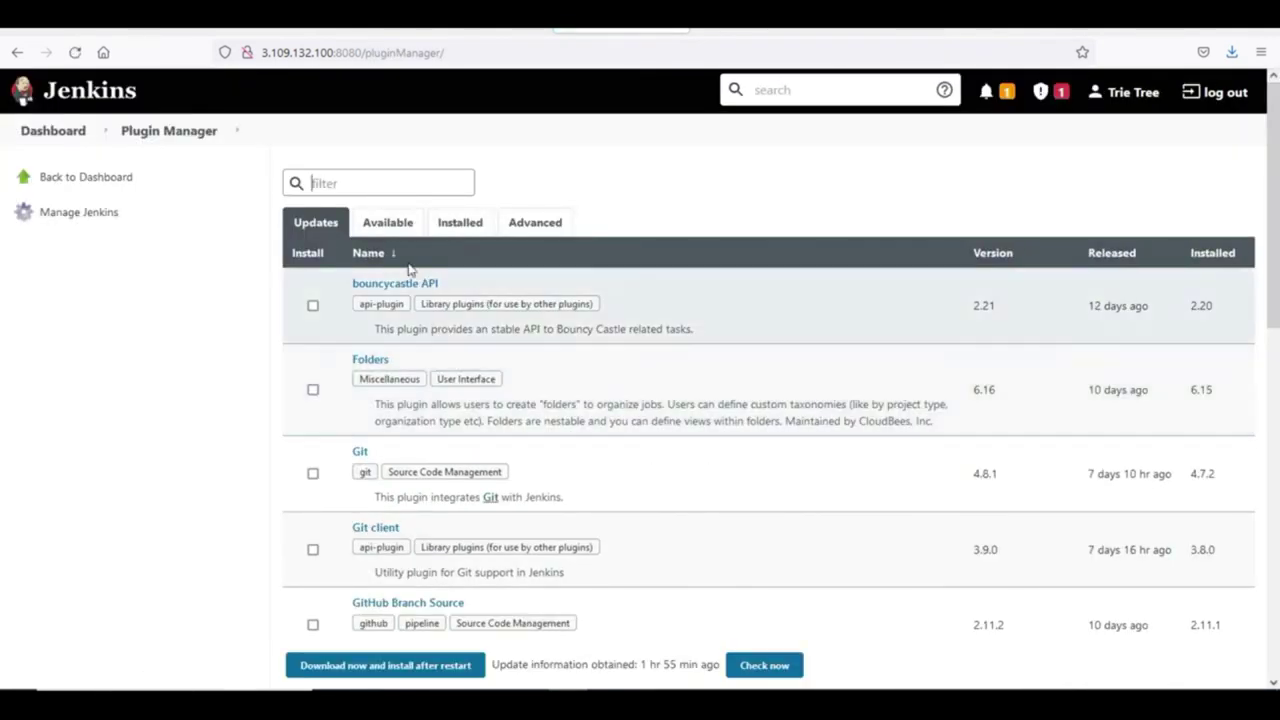
left_click(388, 223)
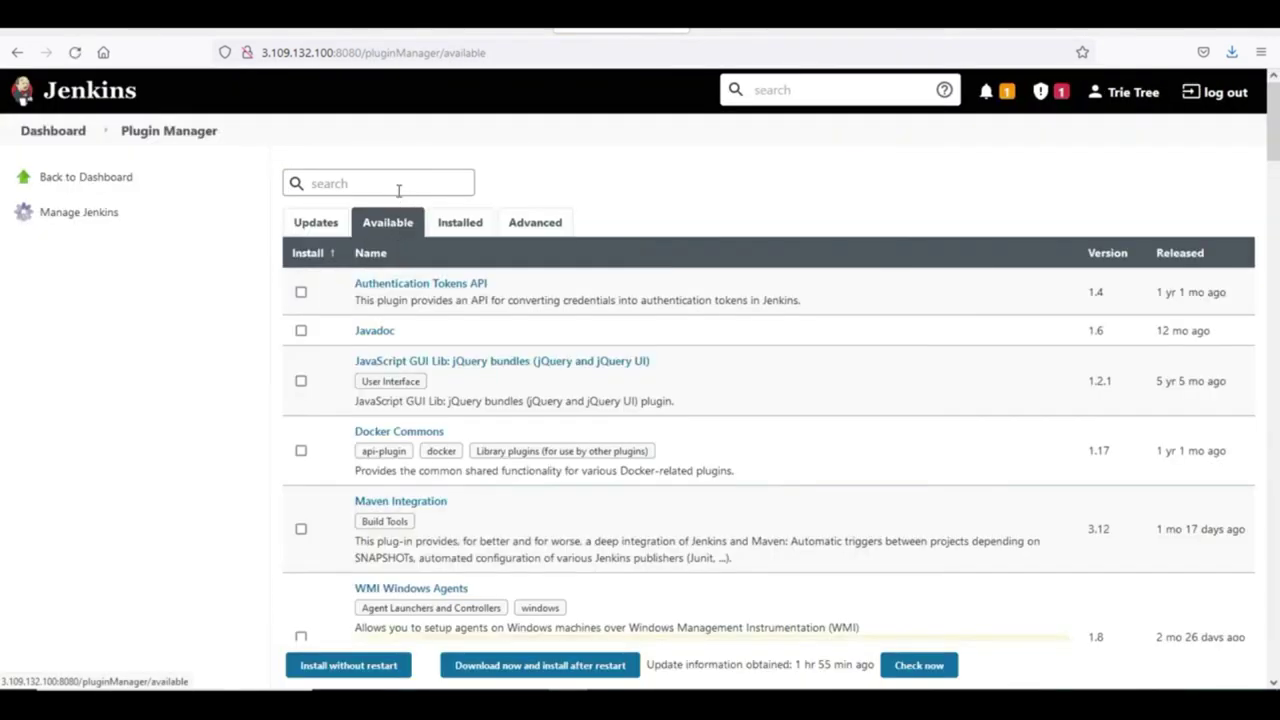
type("am")
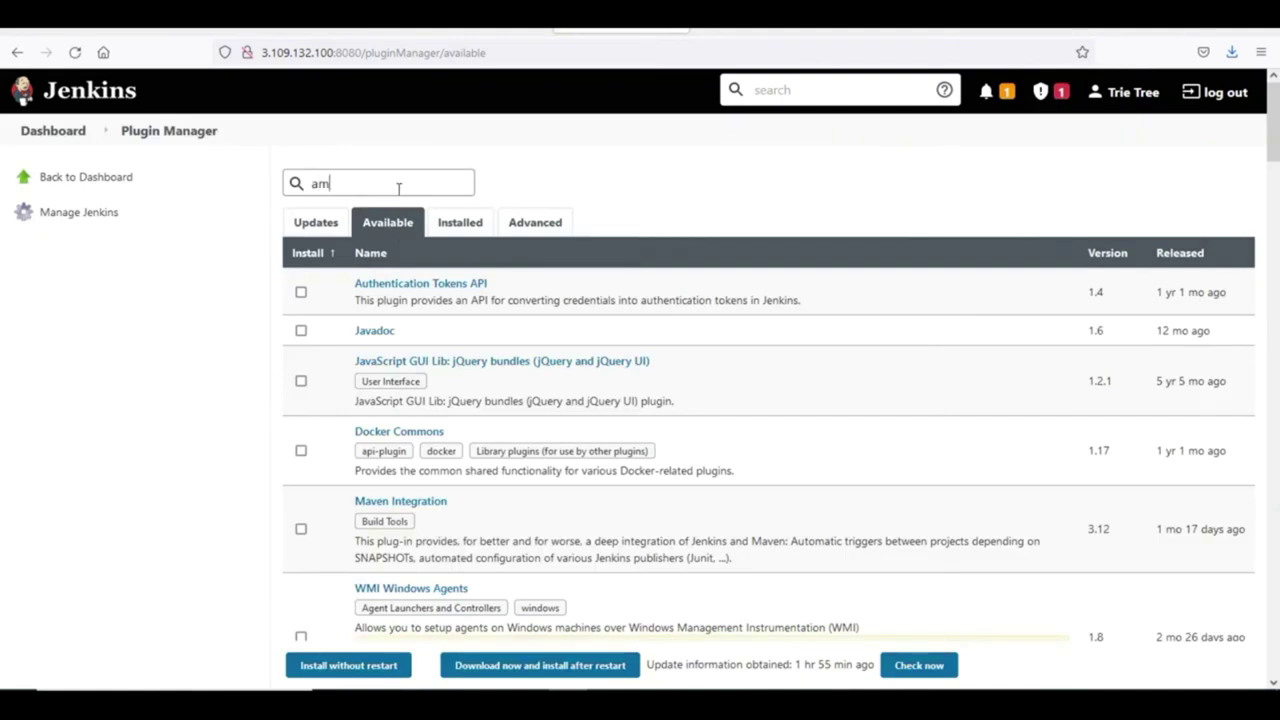
type("az")
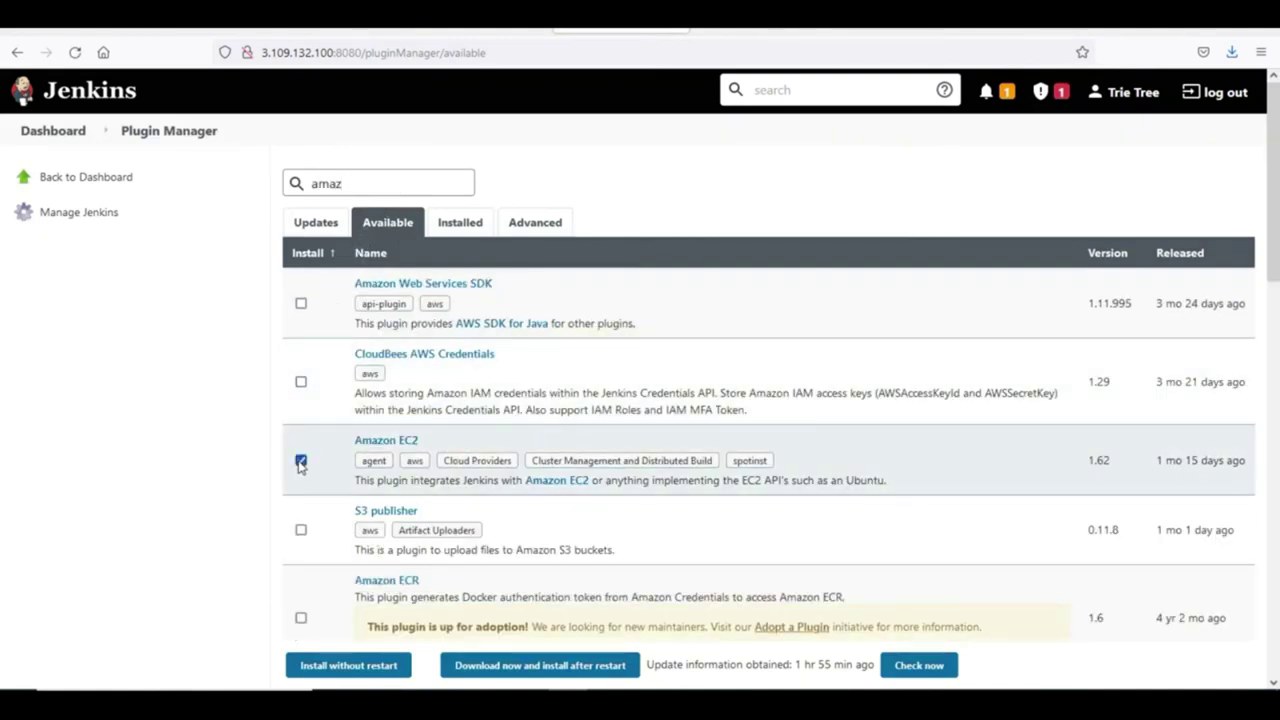
left_click(356, 668)
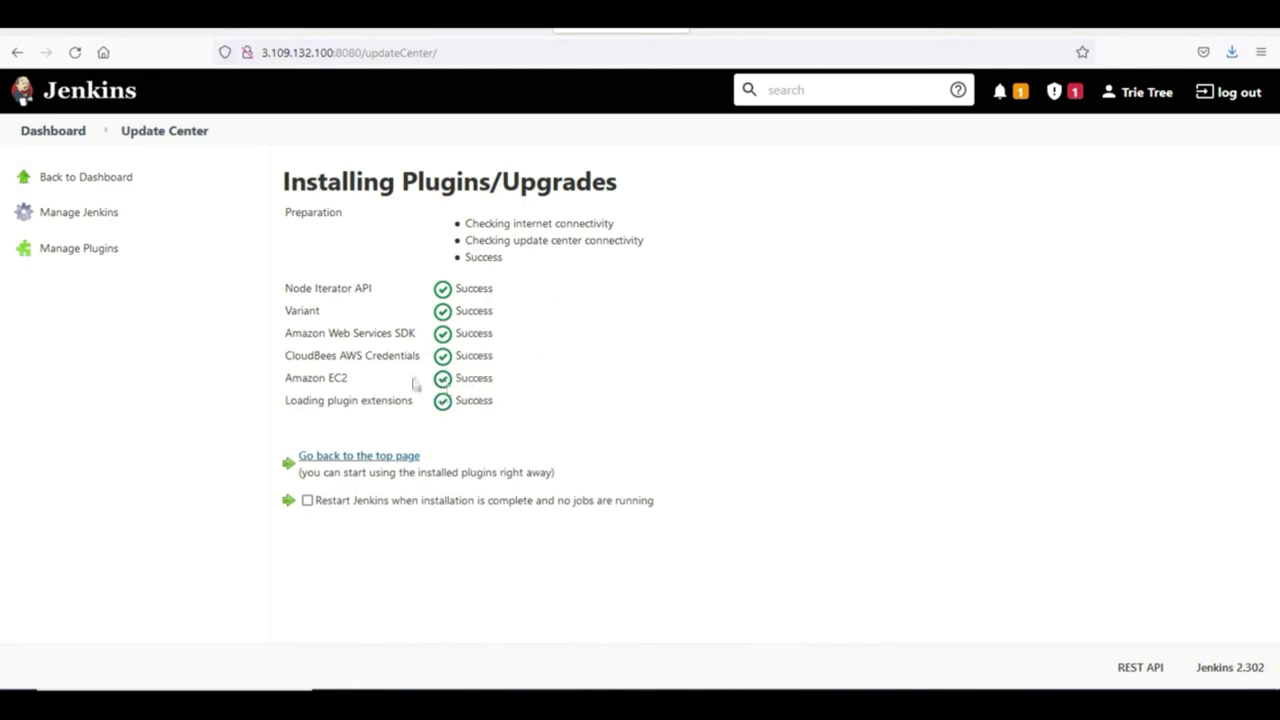
left_click(106, 177)
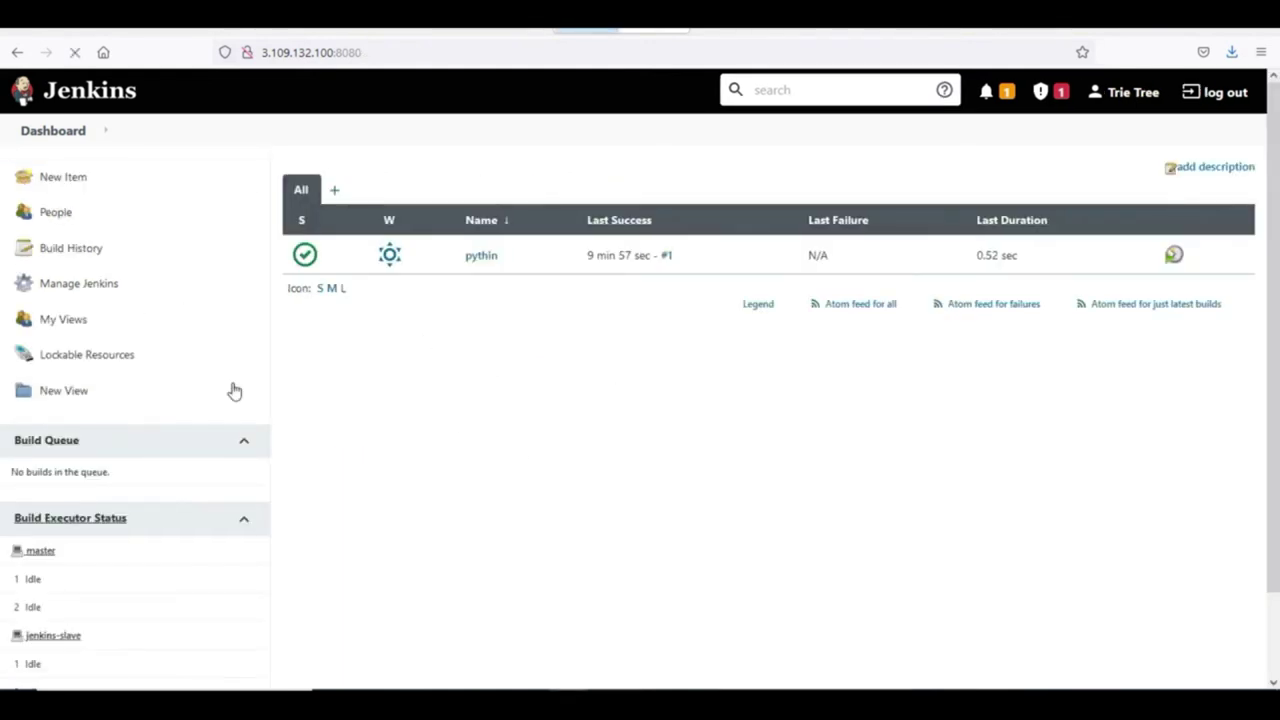
- Go to Manage Credentials, open the Global credentials (unrestricted) domain, and start a new credential
left_click(99, 292)
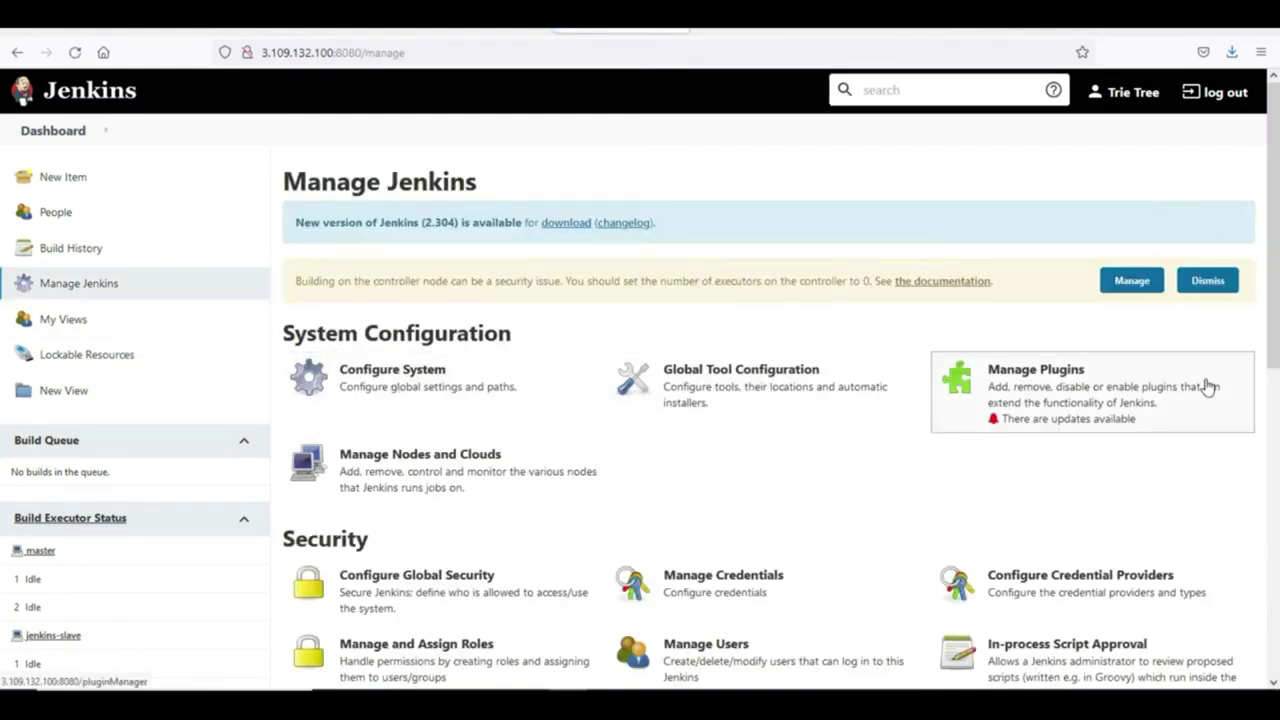
left_click(743, 596)
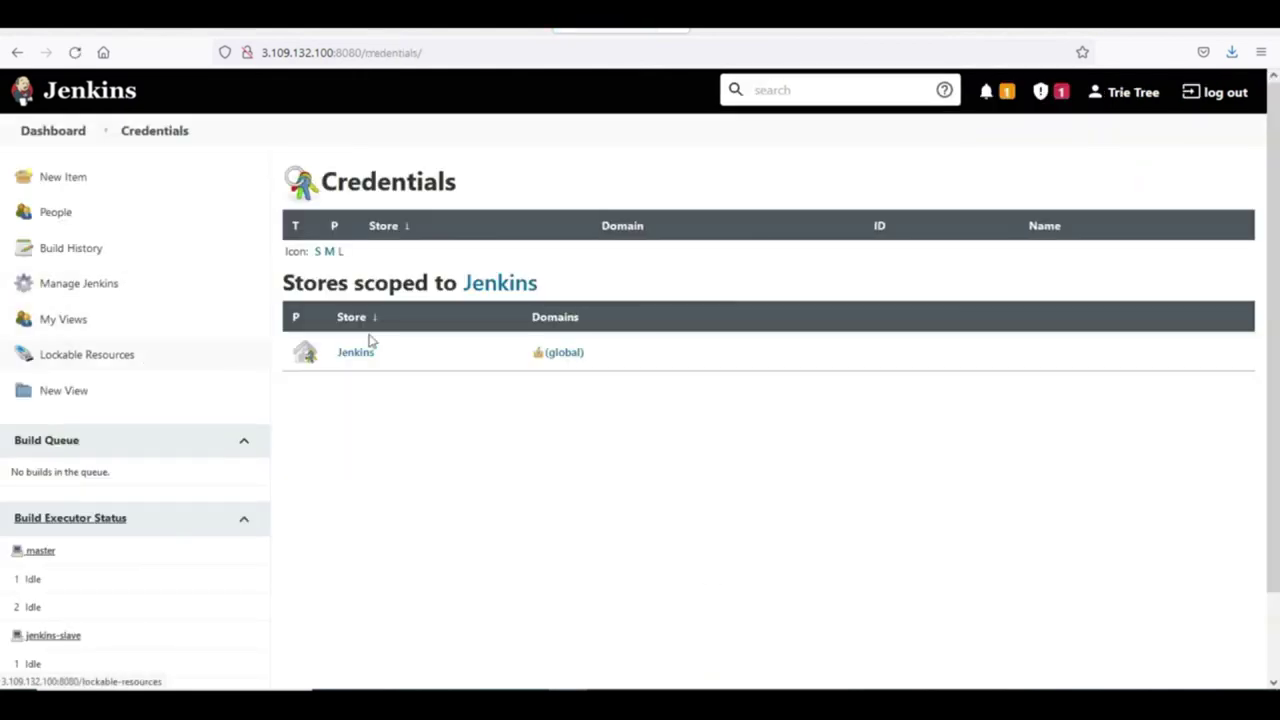
left_click(352, 358)
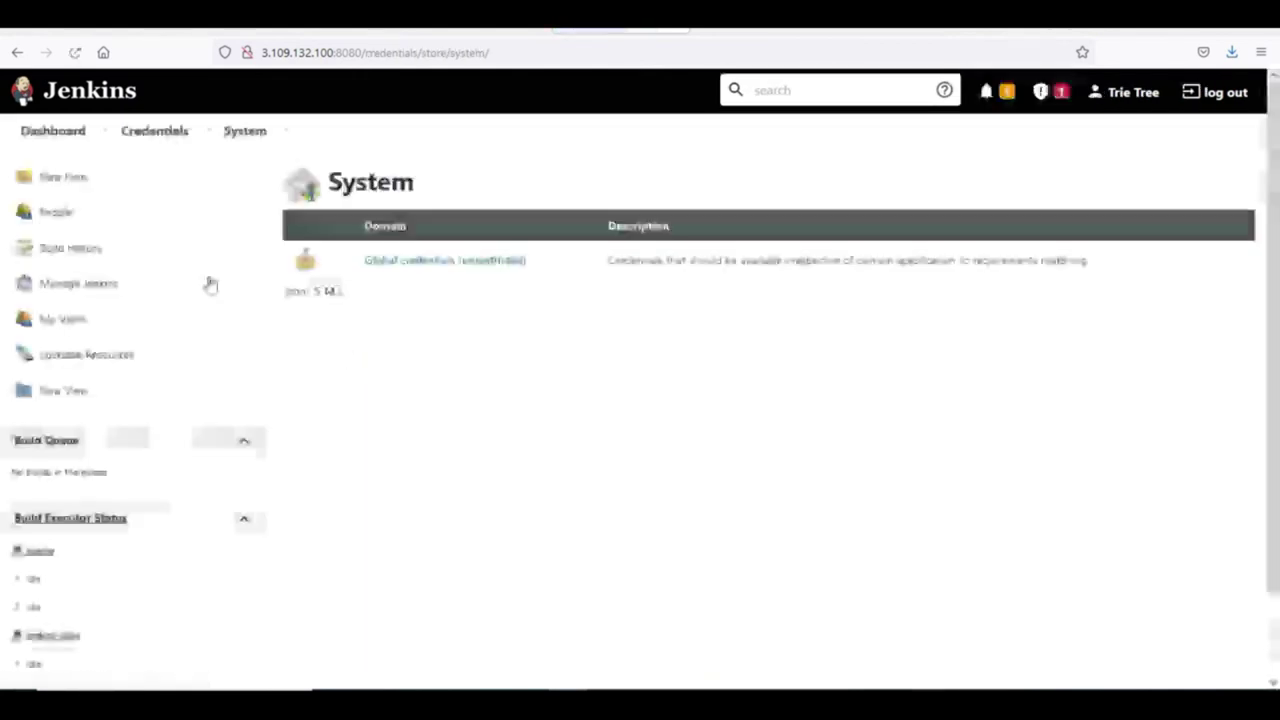
left_click(438, 262)
left_click(64, 215)
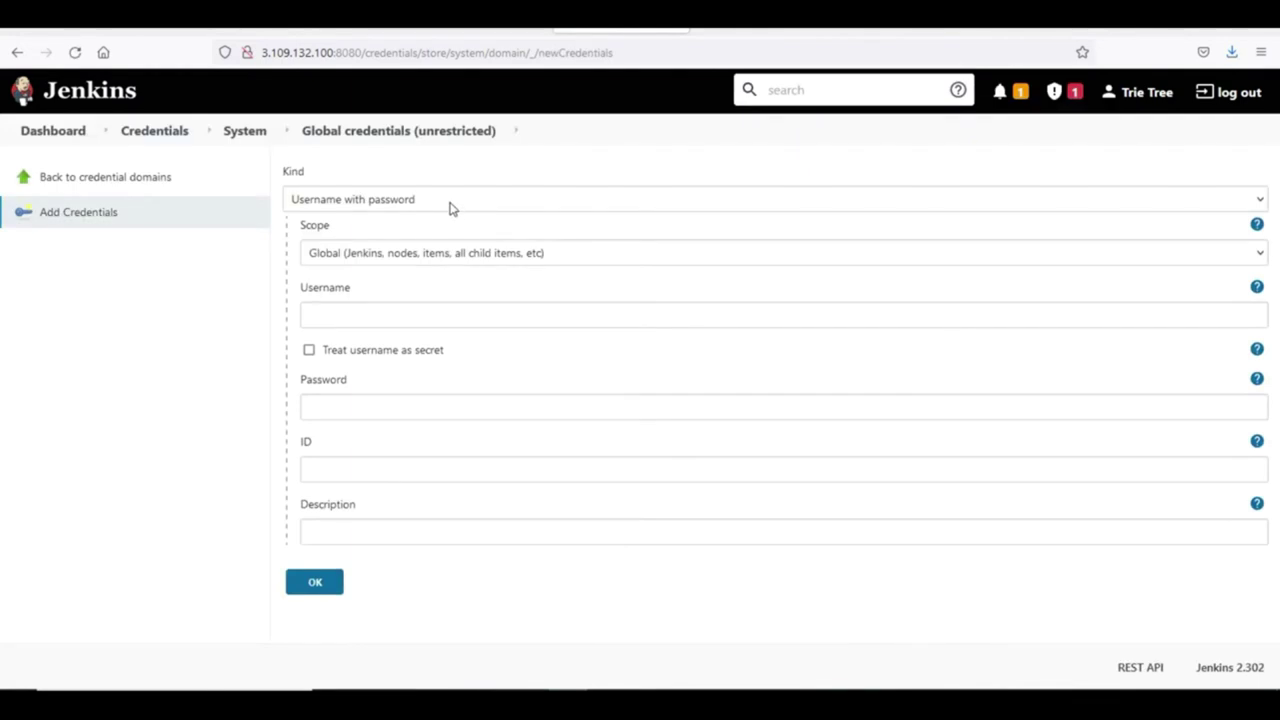
- Save an AWS Credentials entry with the jenkins user's access key ID and secret, then view it
left_click(450, 205)
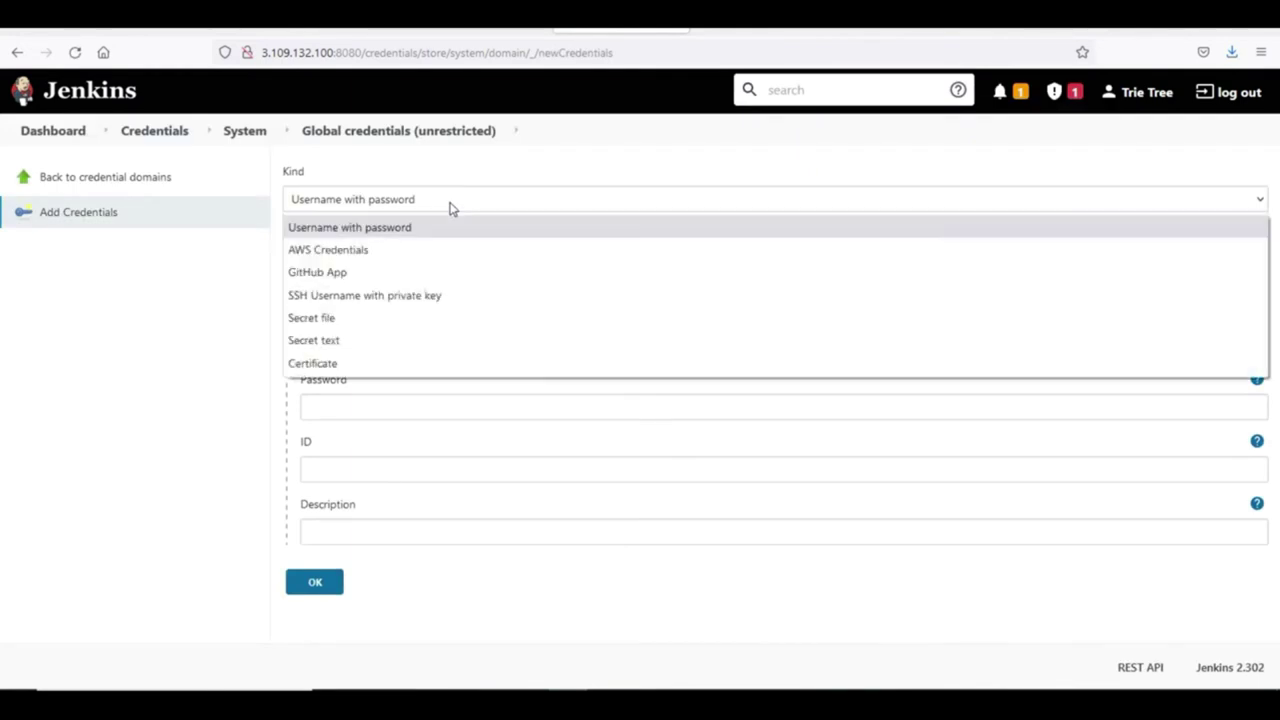
left_click(395, 252)
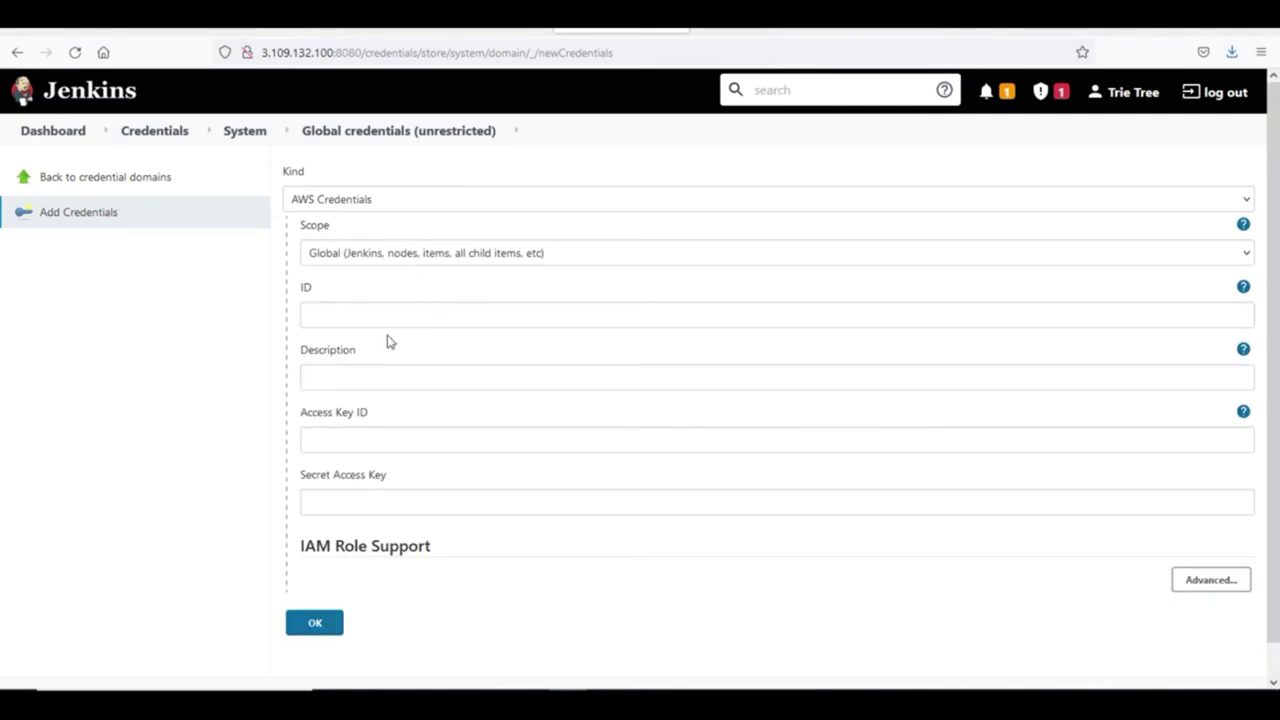
left_click(398, 445)
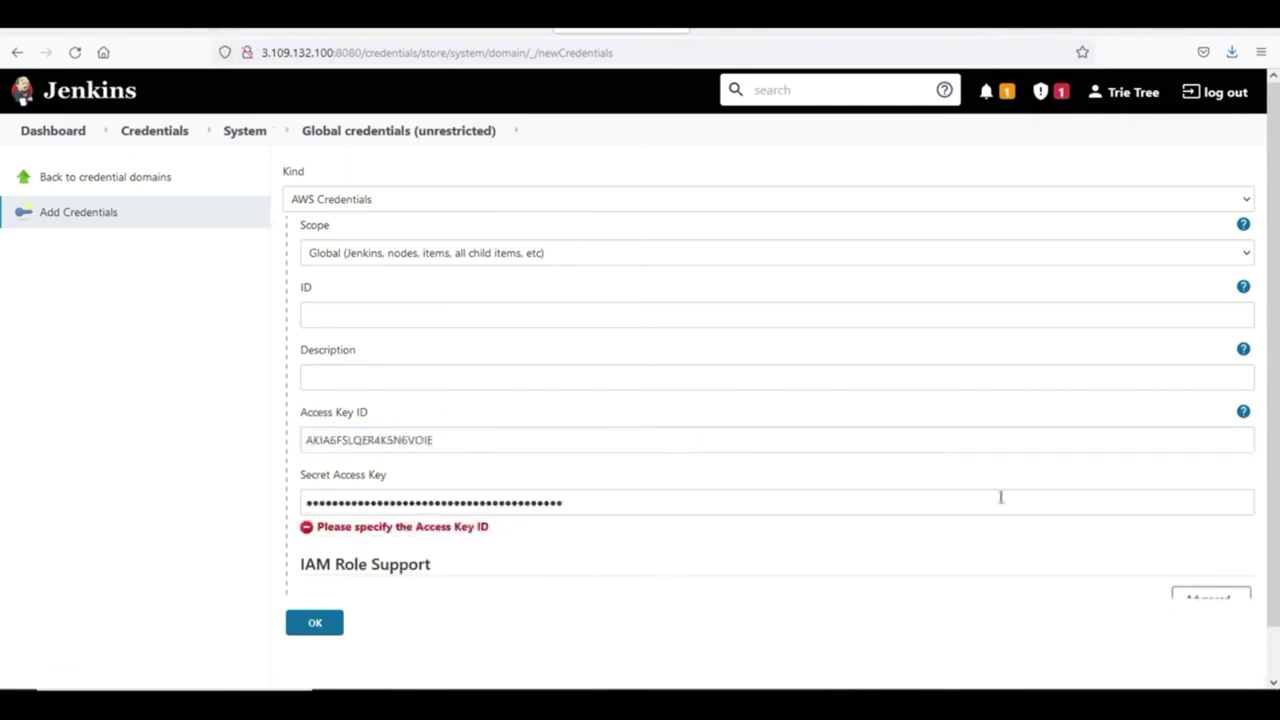
left_click(700, 440)
scroll(640, 400, "down", 1)
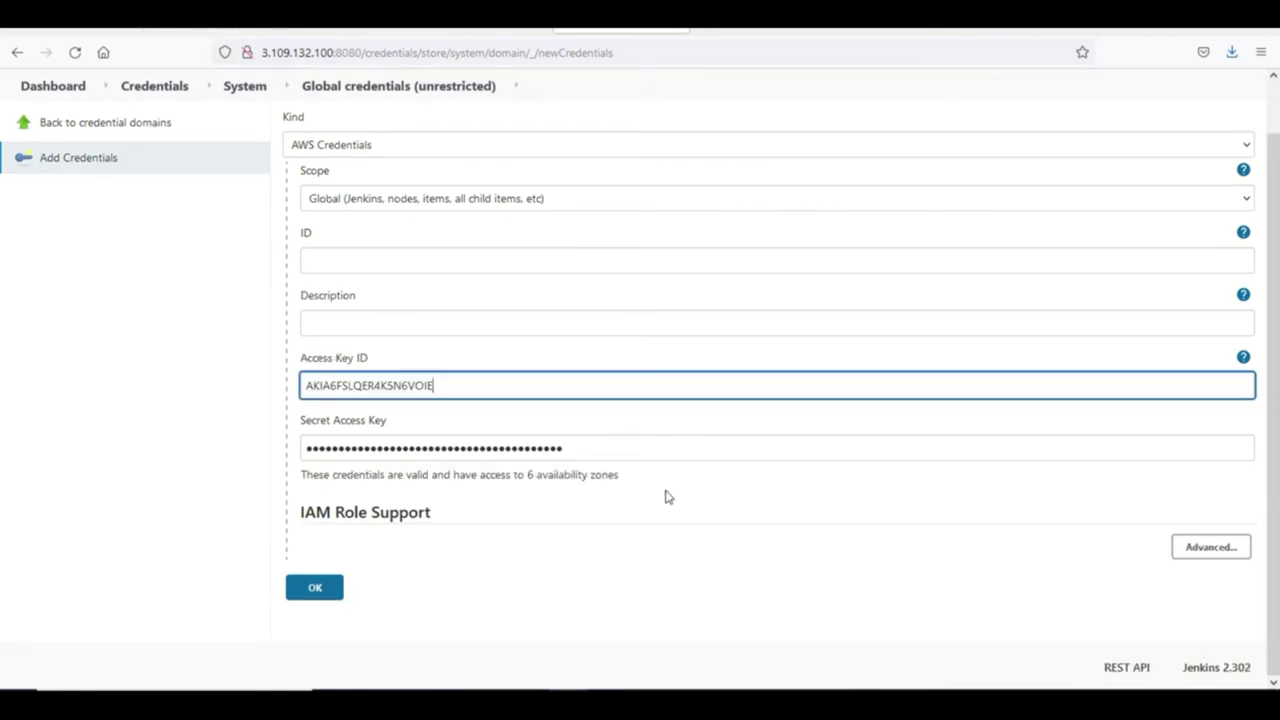
left_click(318, 595)
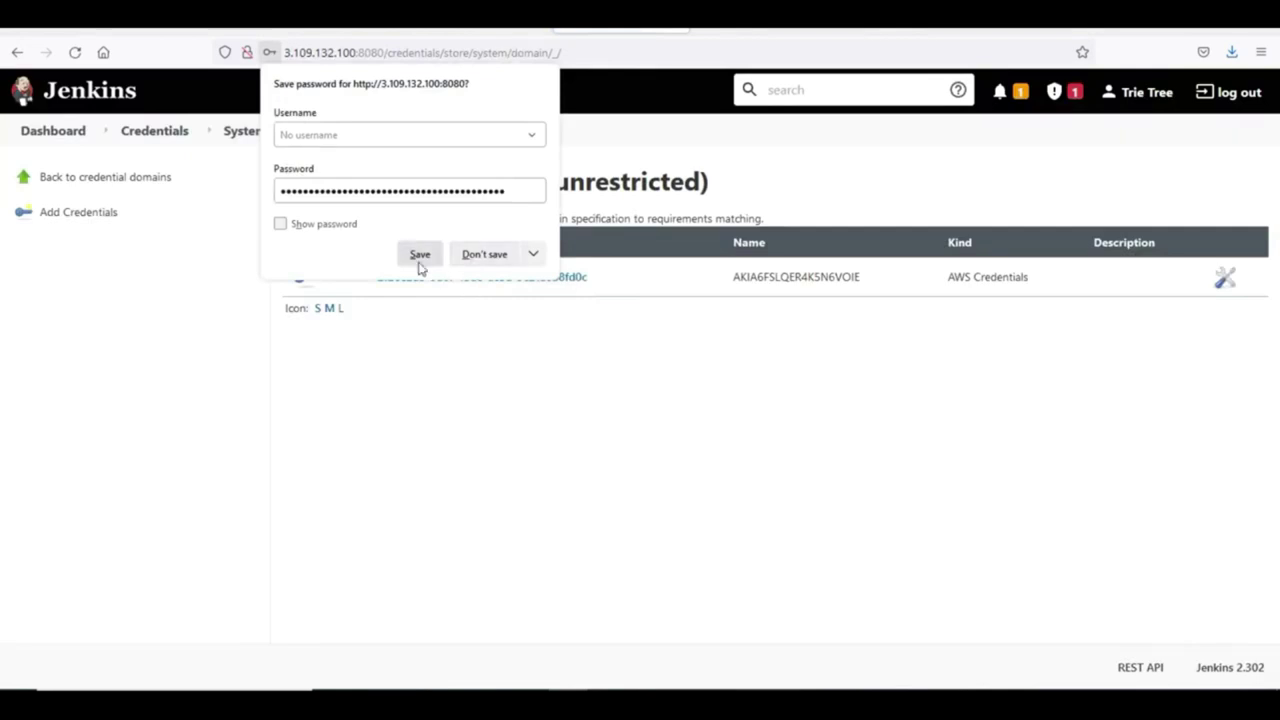
left_click(484, 268)
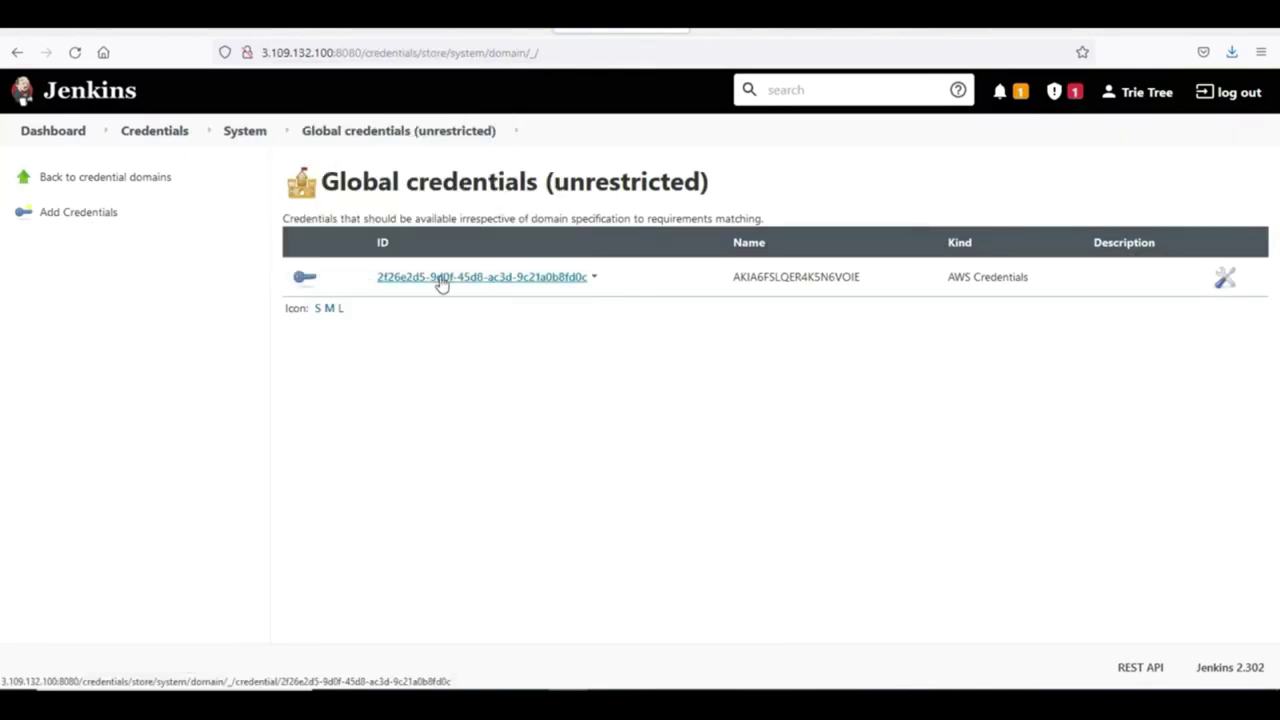
left_click(442, 283)
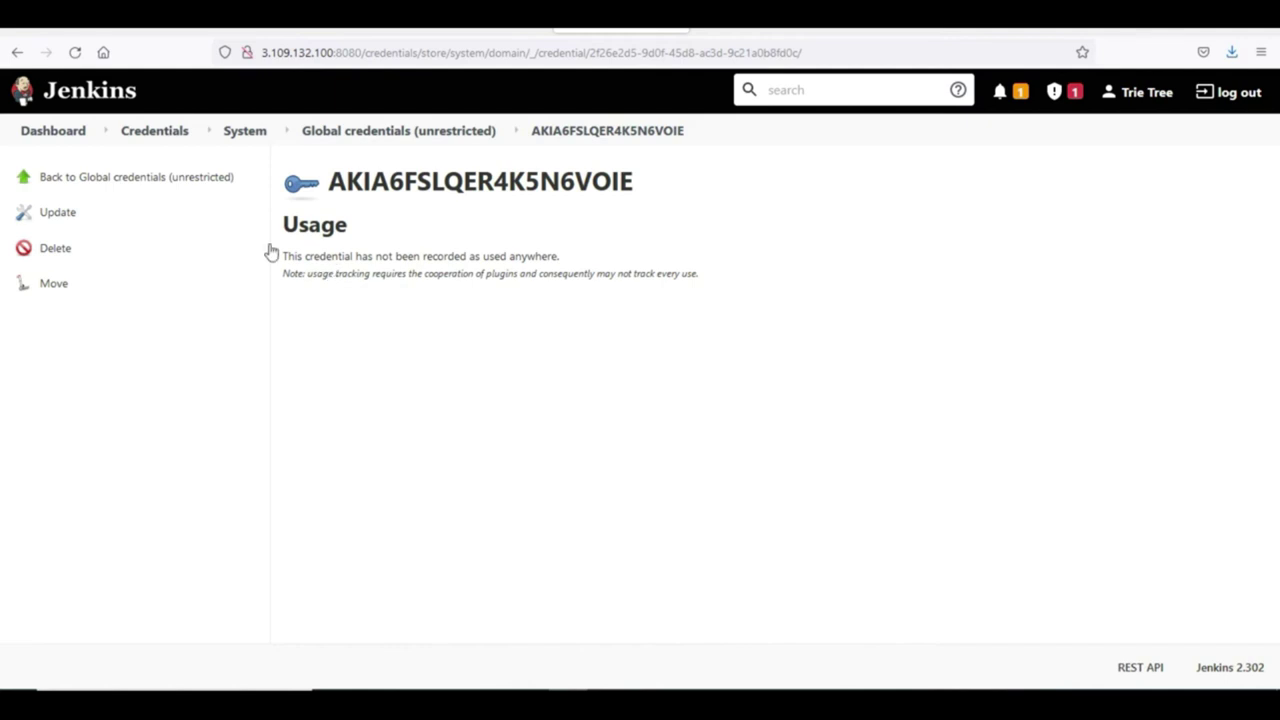
- Add a new Amazon EC2 cloud from Manage Jenkins > Manage Nodes and Clouds > Configure Clouds
left_click(47, 132)
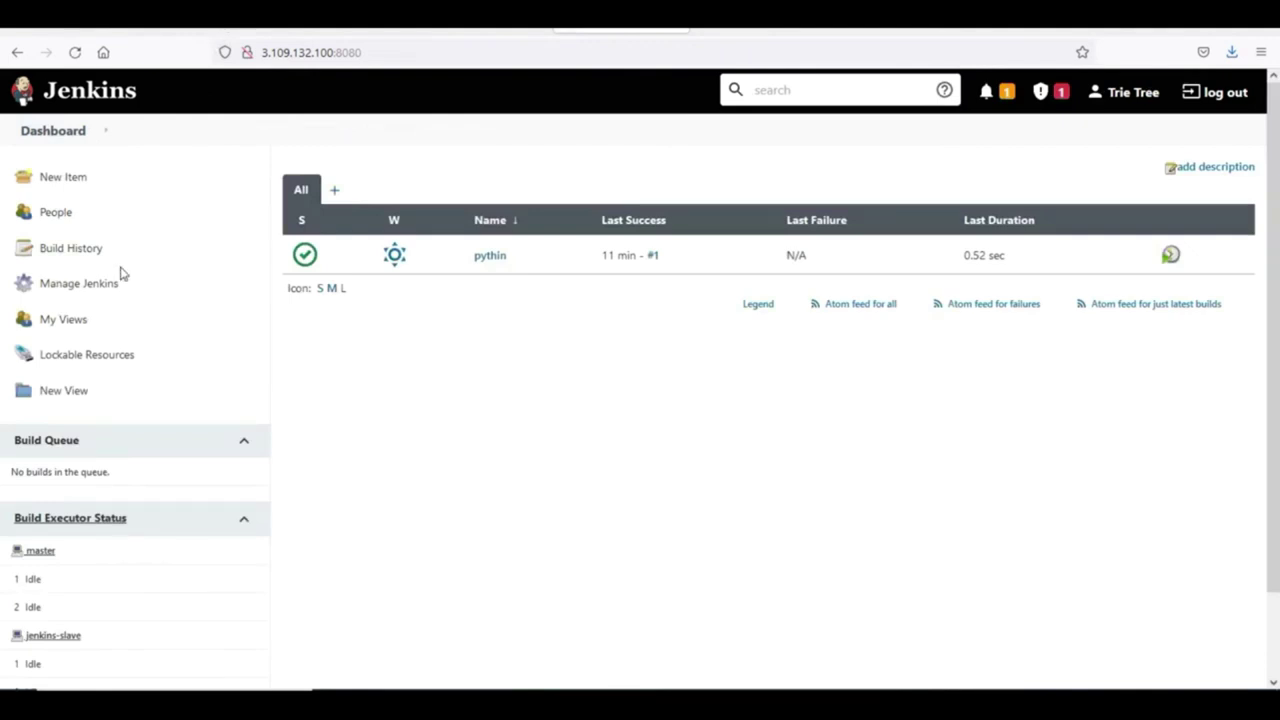
left_click(76, 290)
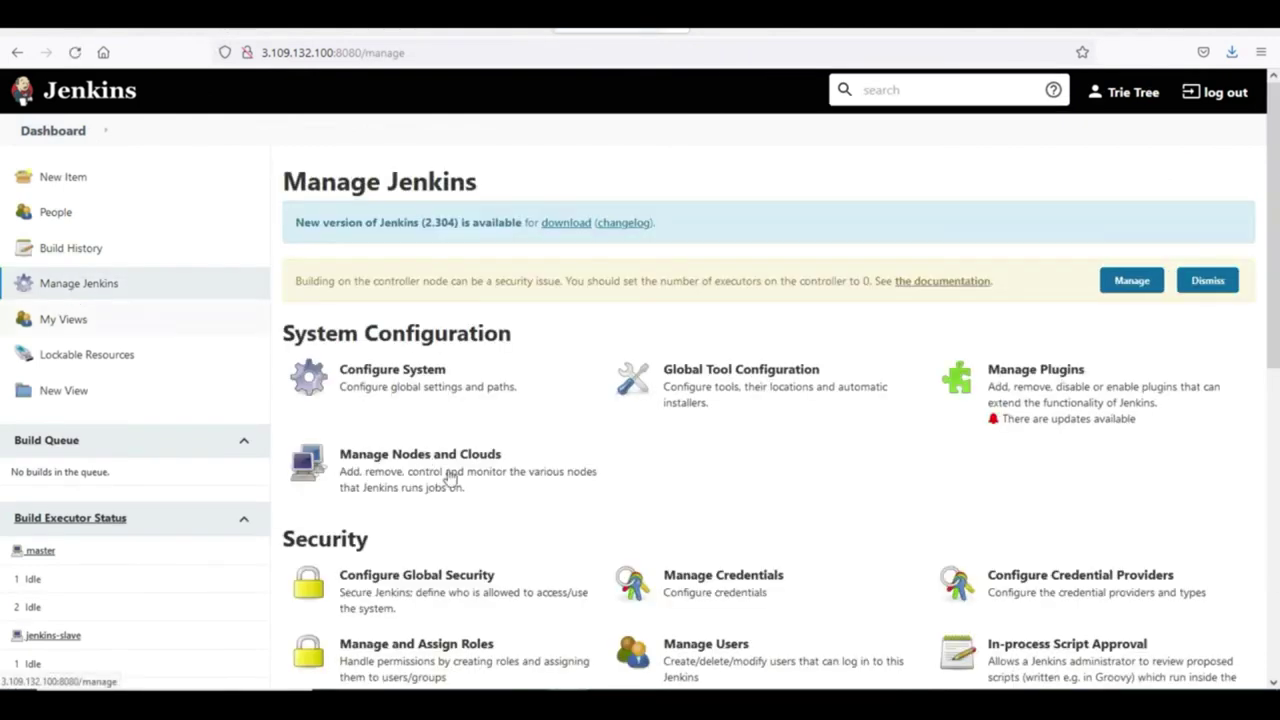
left_click(386, 449)
left_click(86, 290)
left_click(360, 229)
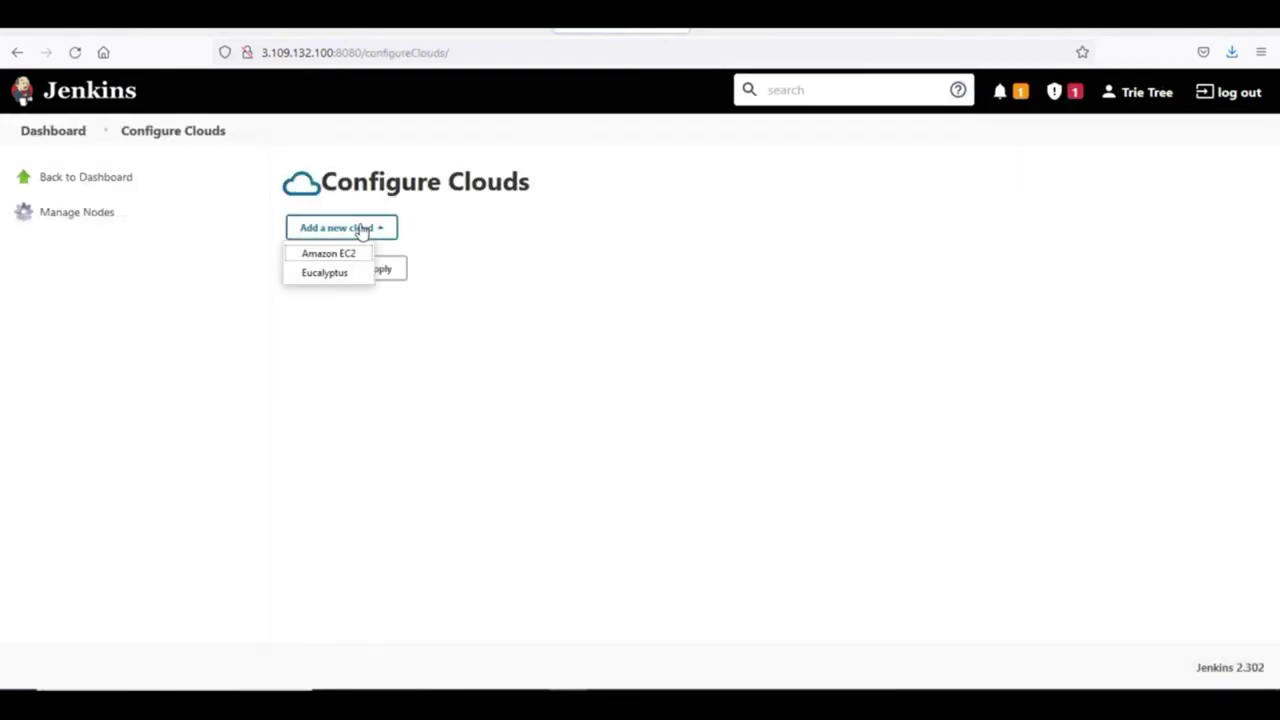
left_click(351, 254)
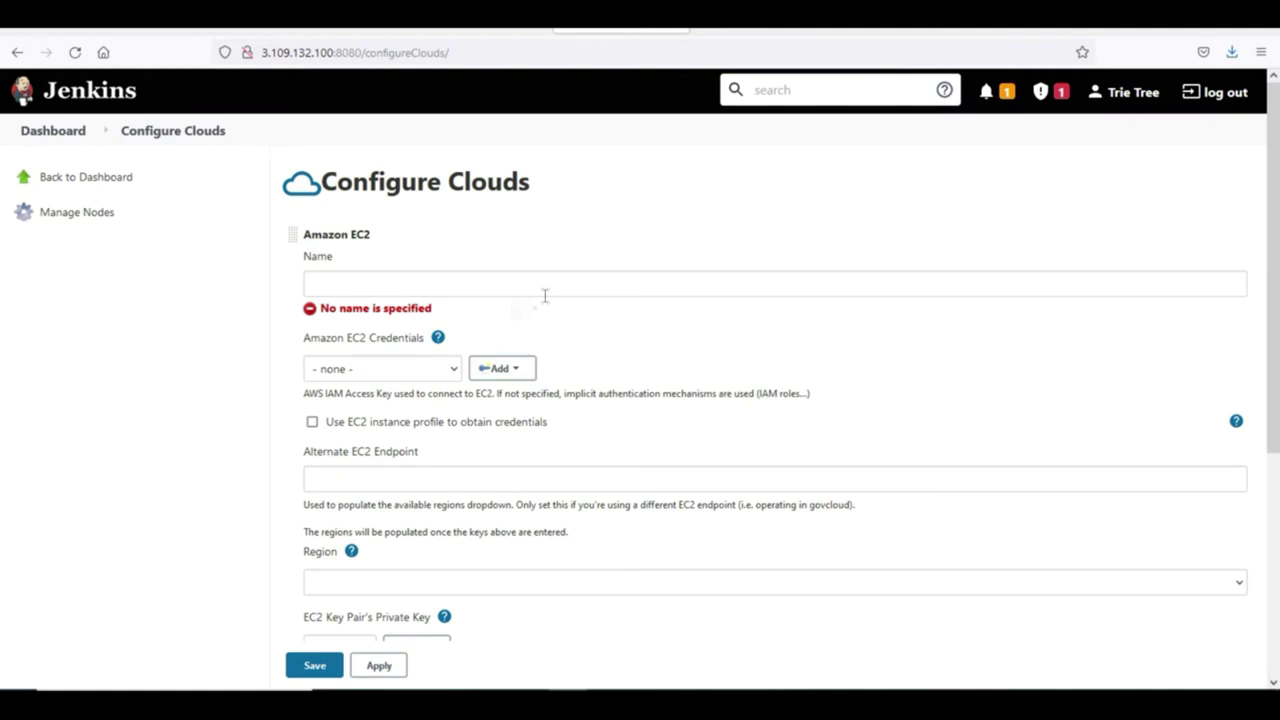
- Name the cloud aws-jenkins, select the stored AWS access key, and set region ap-south-1
left_click(544, 289)
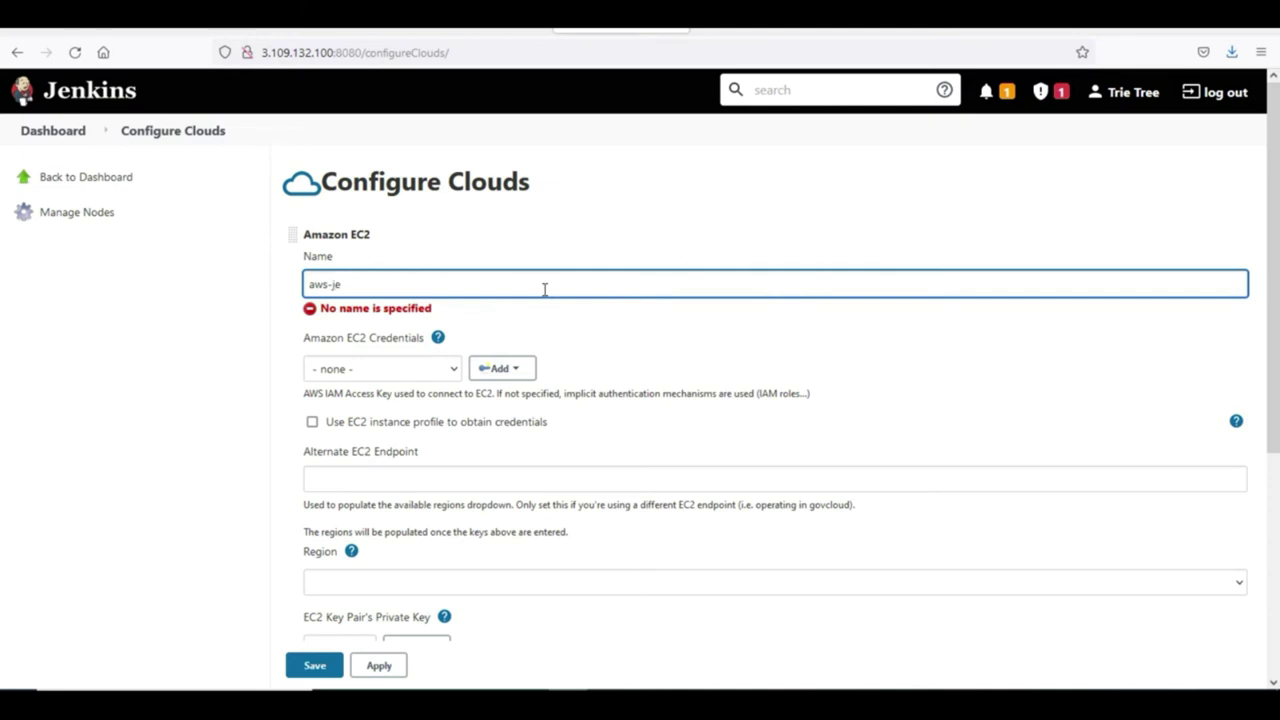
left_click(396, 366)
left_click(392, 420)
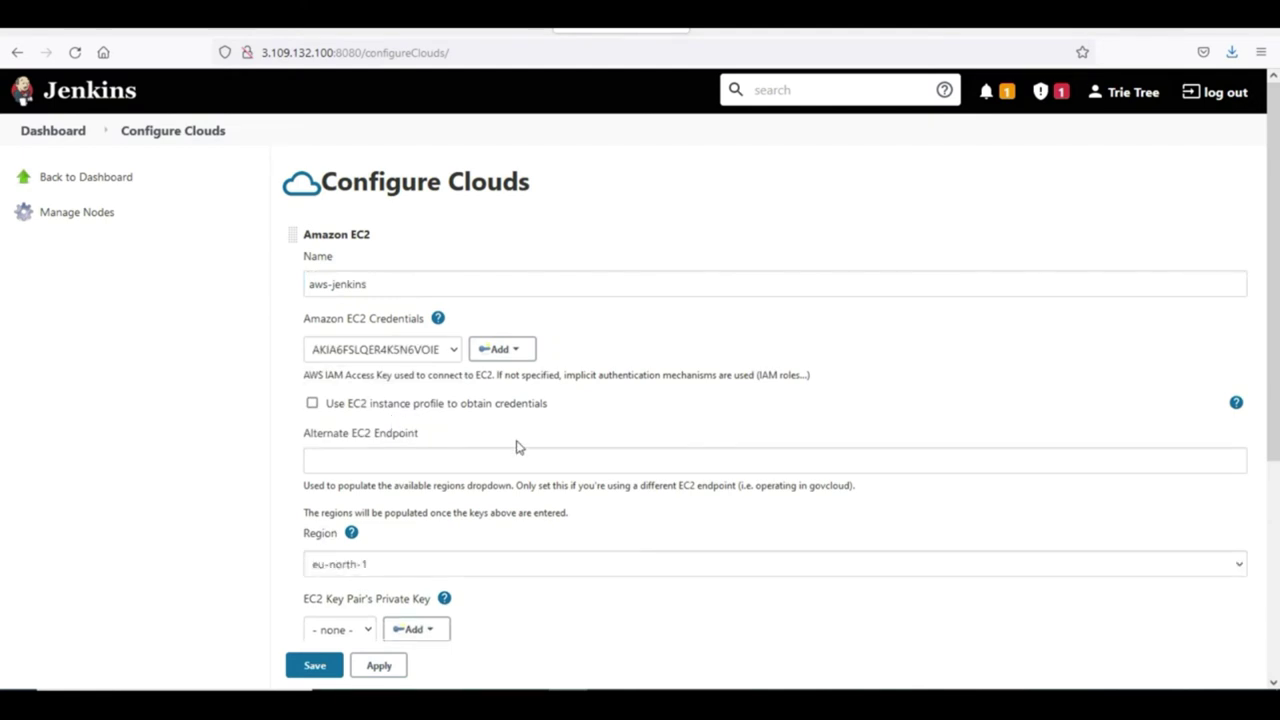
scroll(1272, 300, "down", 2)
scroll(734, 329, "down", 1)
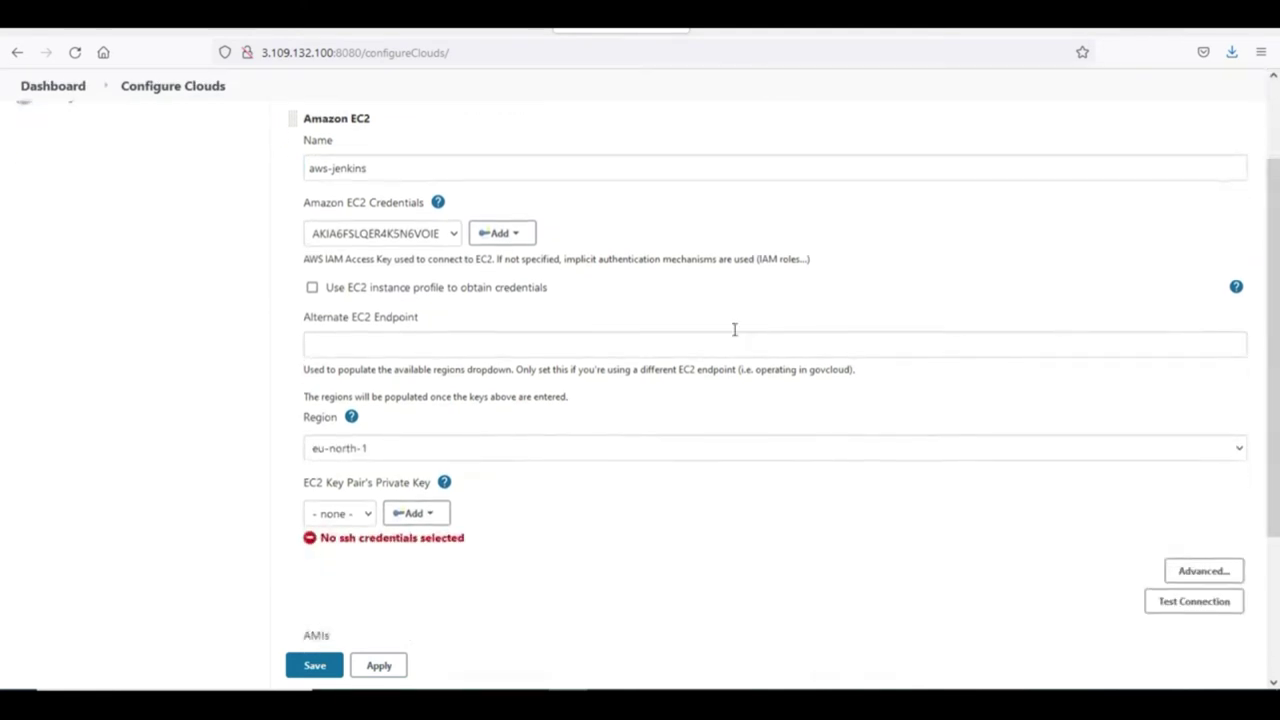
left_click(620, 349)
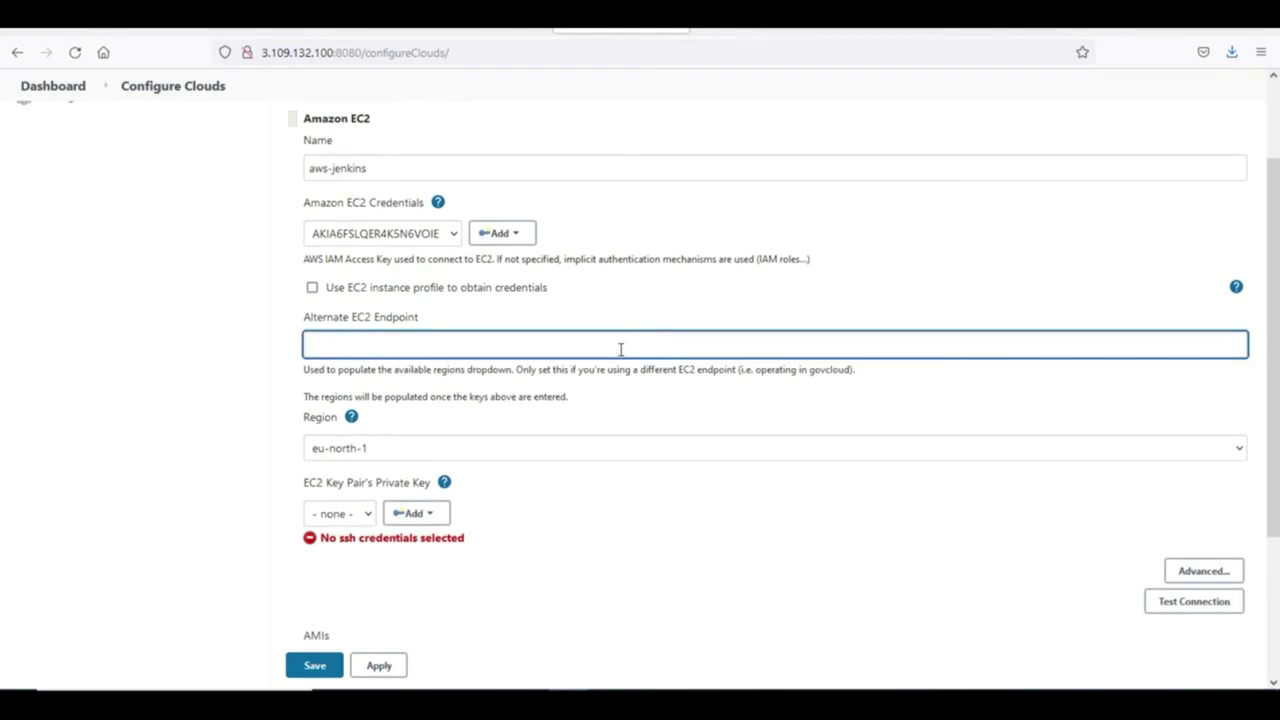
left_click(482, 457)
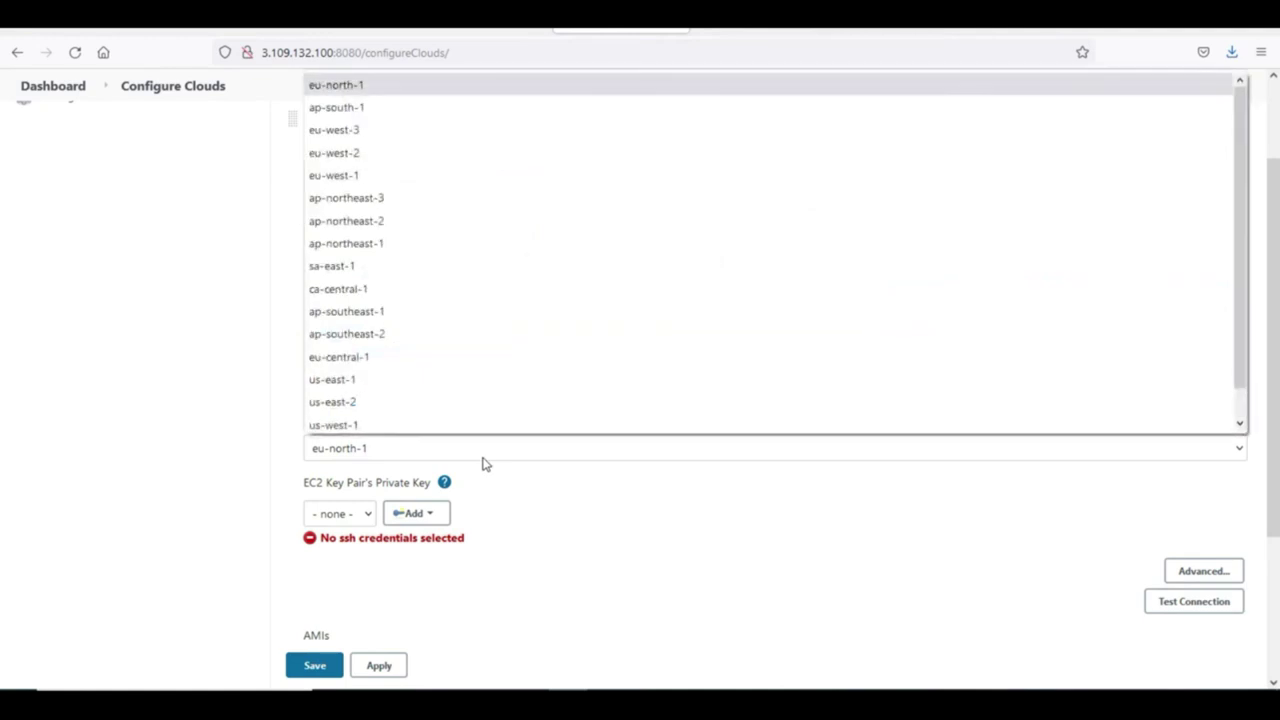
left_click(403, 112)
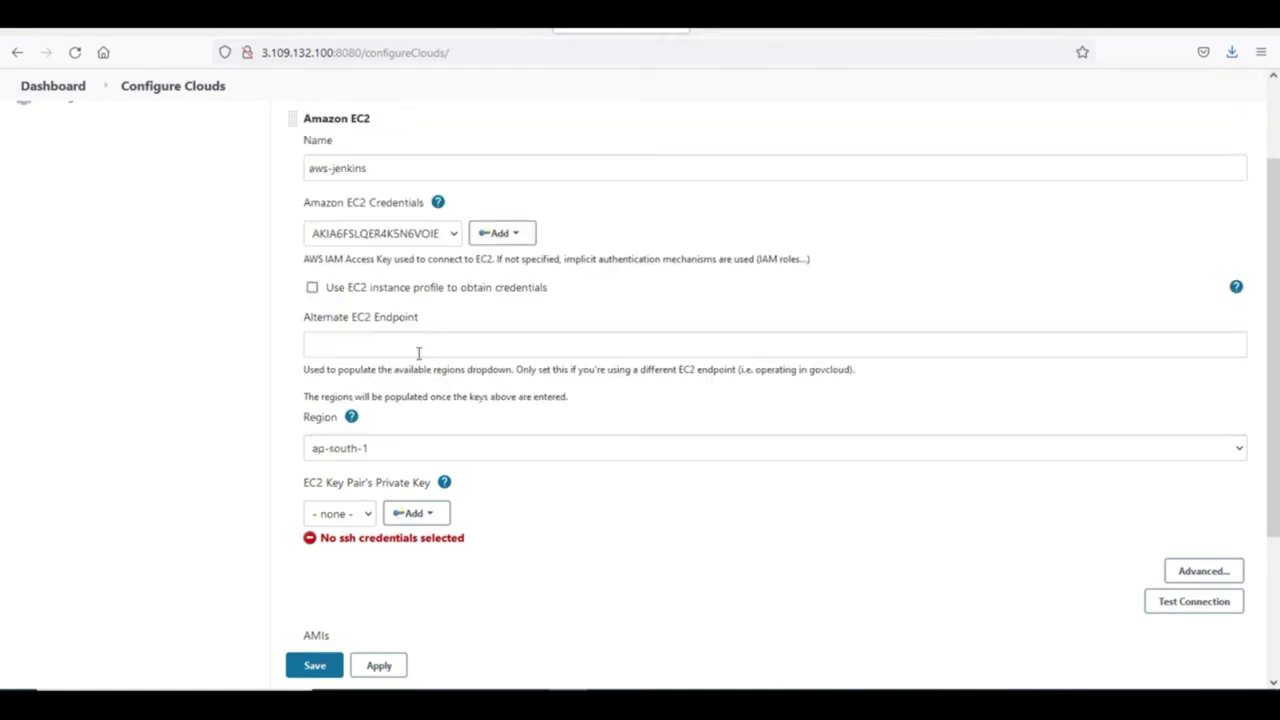
- Start adding a new Jenkins credential for the EC2 key pair's private key
left_click(357, 517)
left_click(438, 583)
left_click(414, 513)
- Create the credential in the Jenkins store with kind SSH Username with private key
left_click(420, 532)
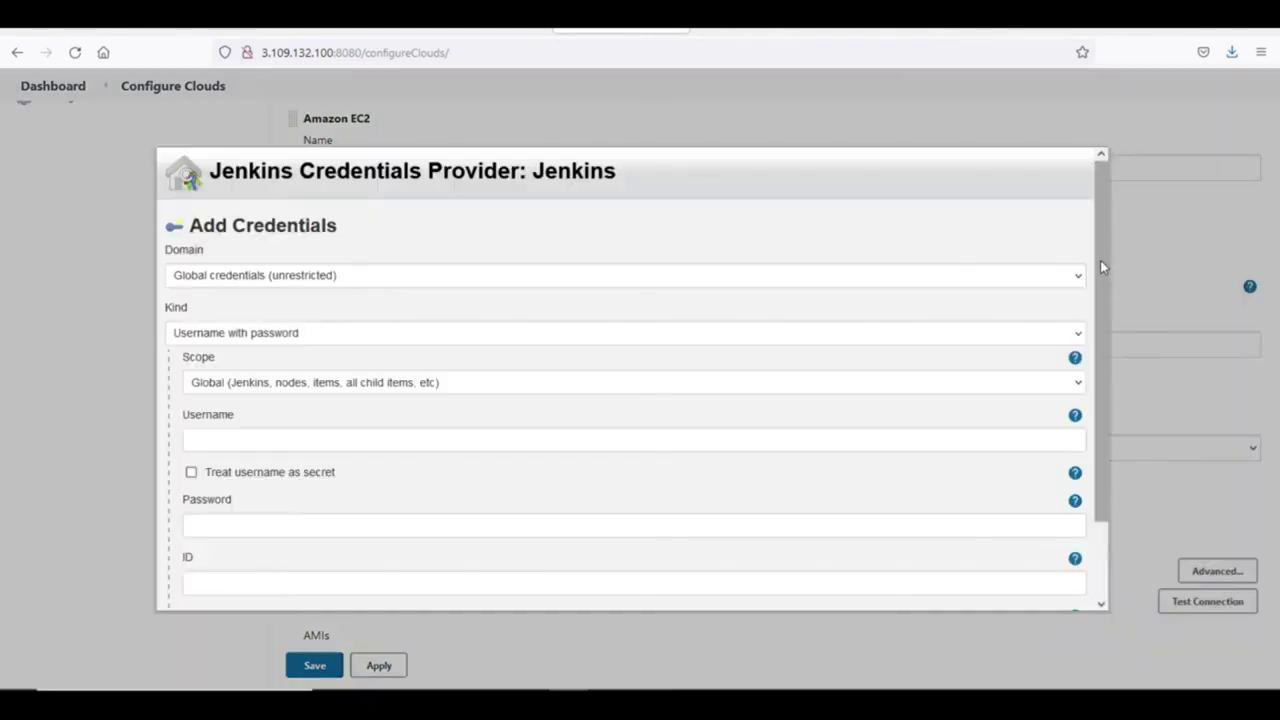
left_click_drag(1101, 279, 1109, 480)
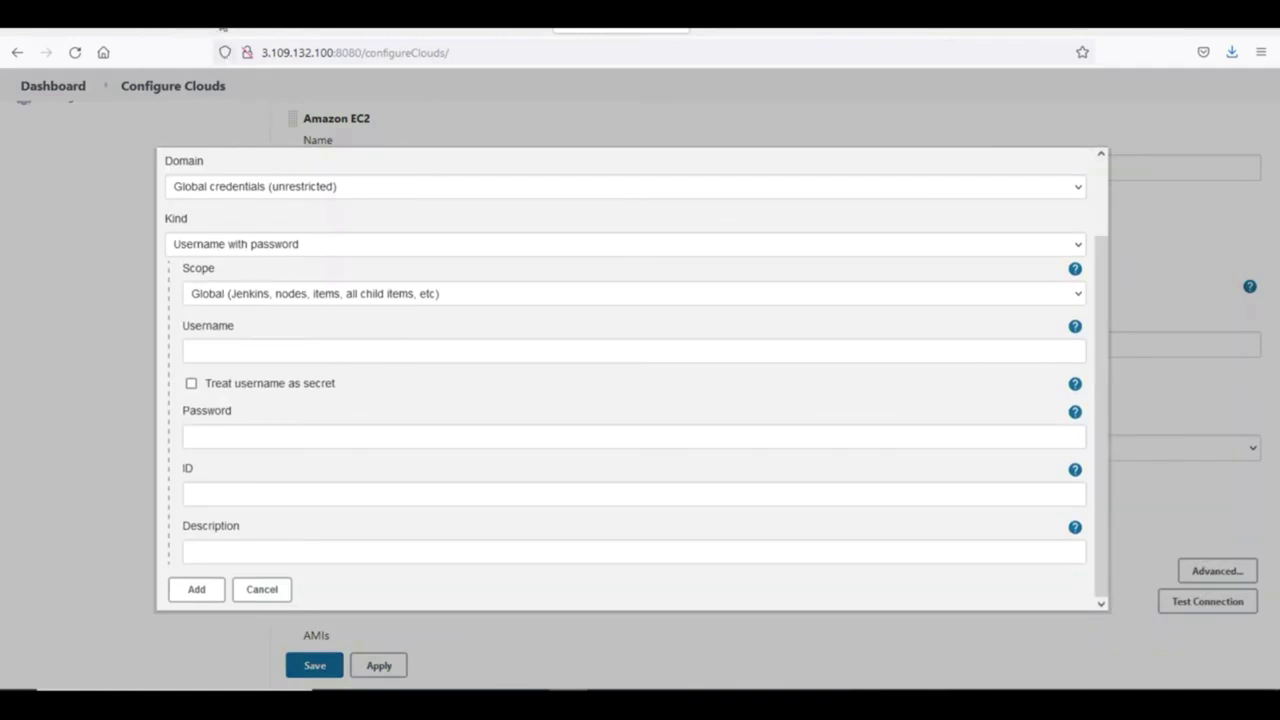
left_click(390, 336)
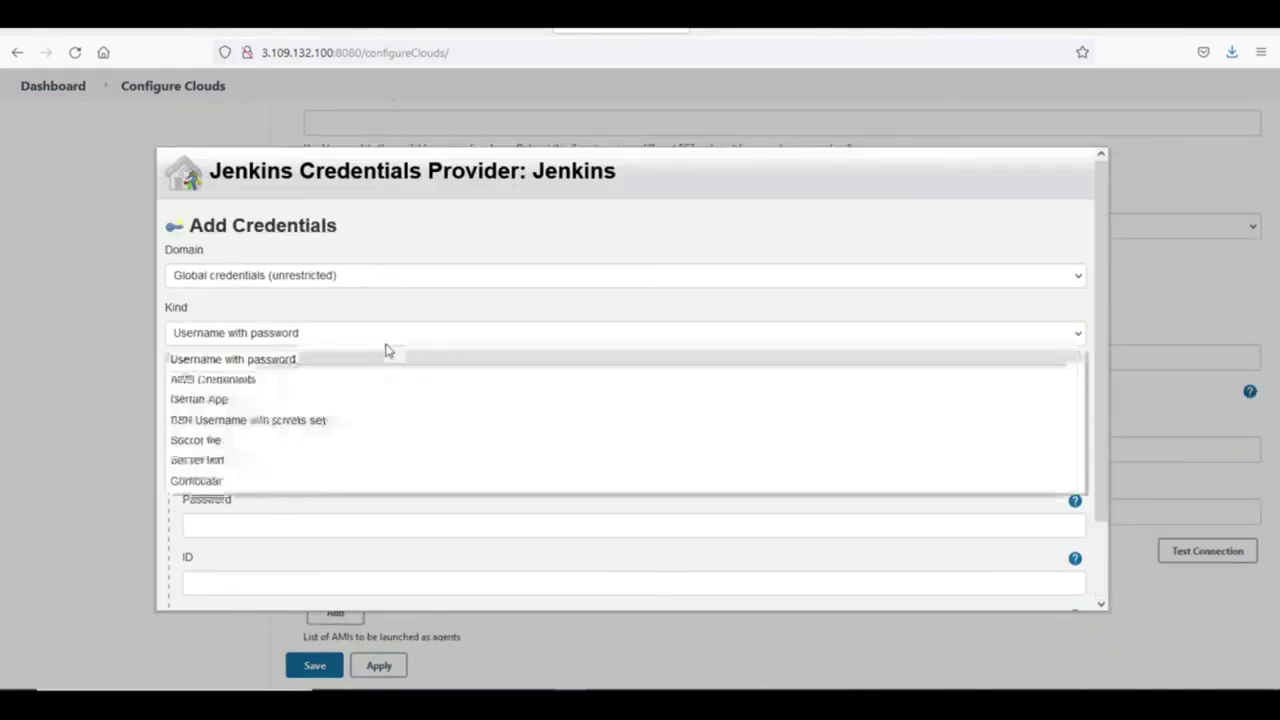
left_click(231, 421)
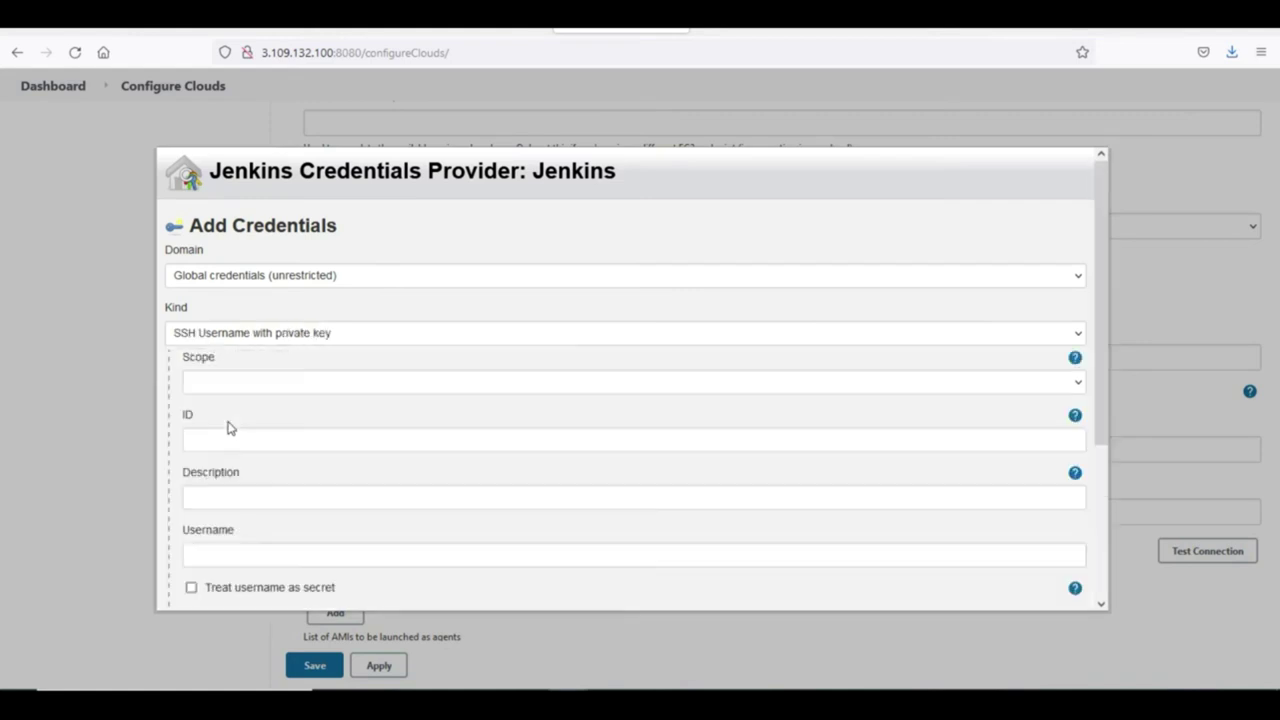
scroll(766, 415, "down", 2)
mouse_move(764, 700)
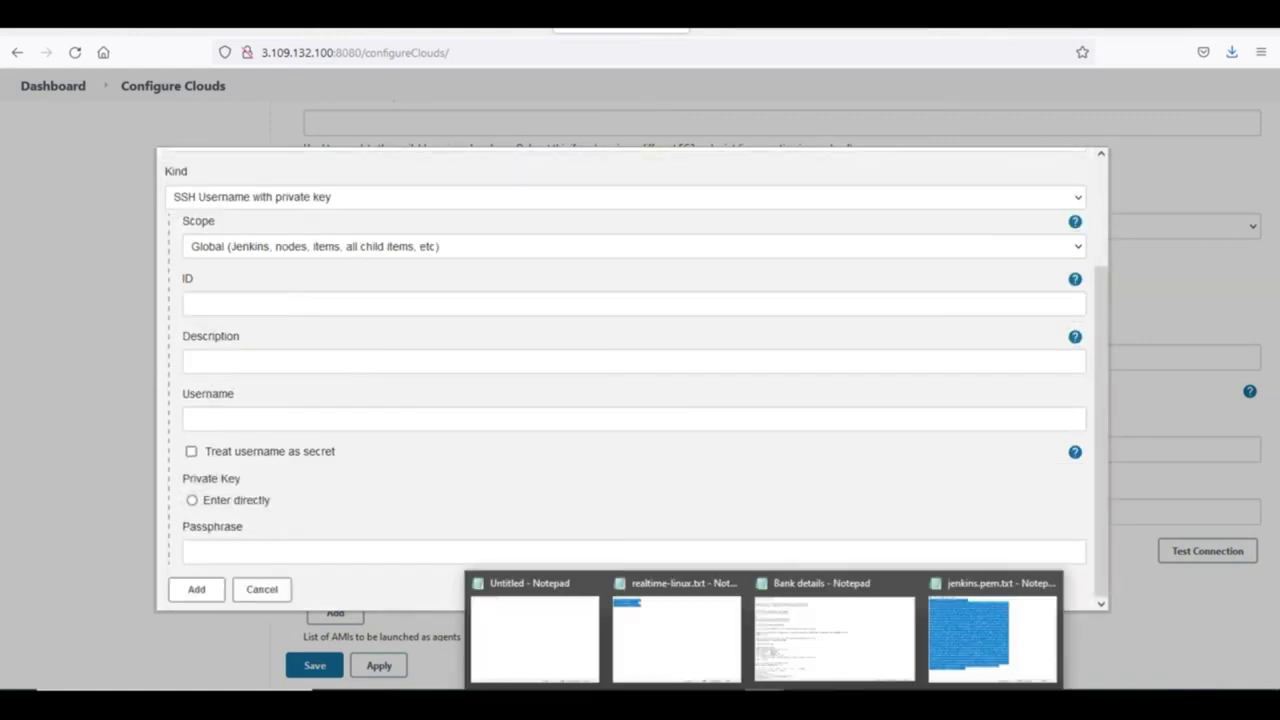
left_click(961, 645)
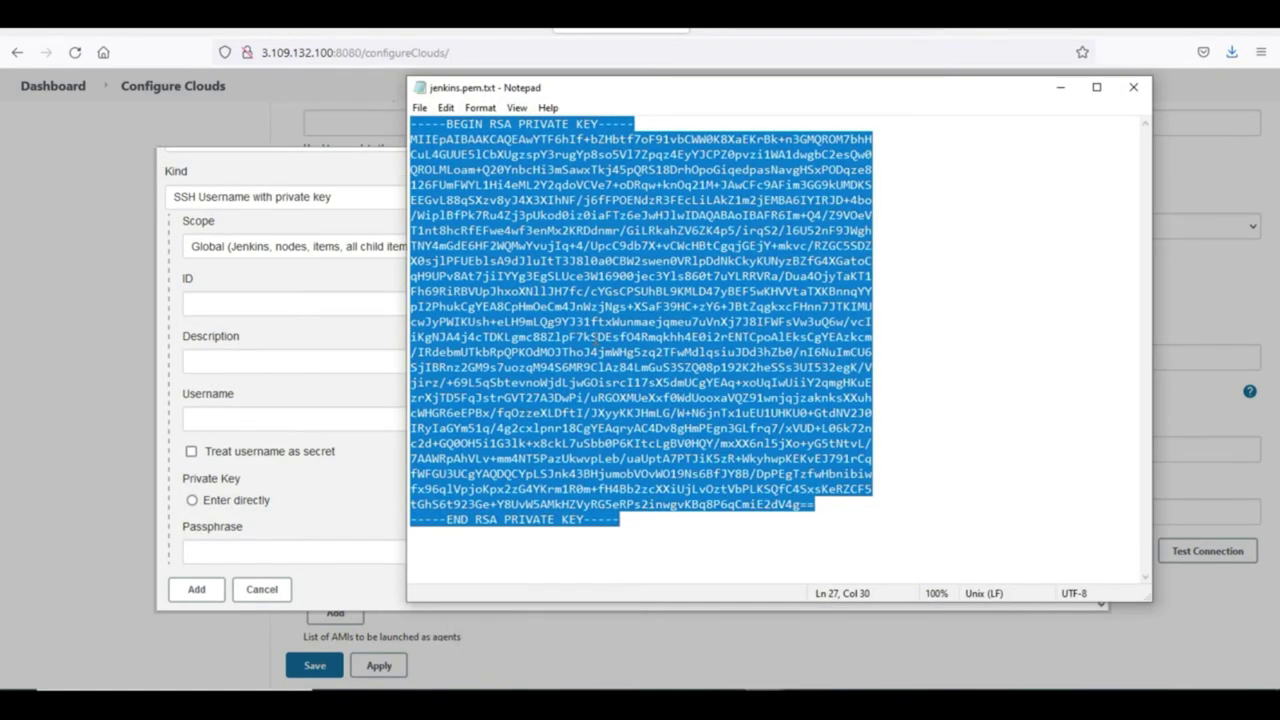
left_click(1060, 87)
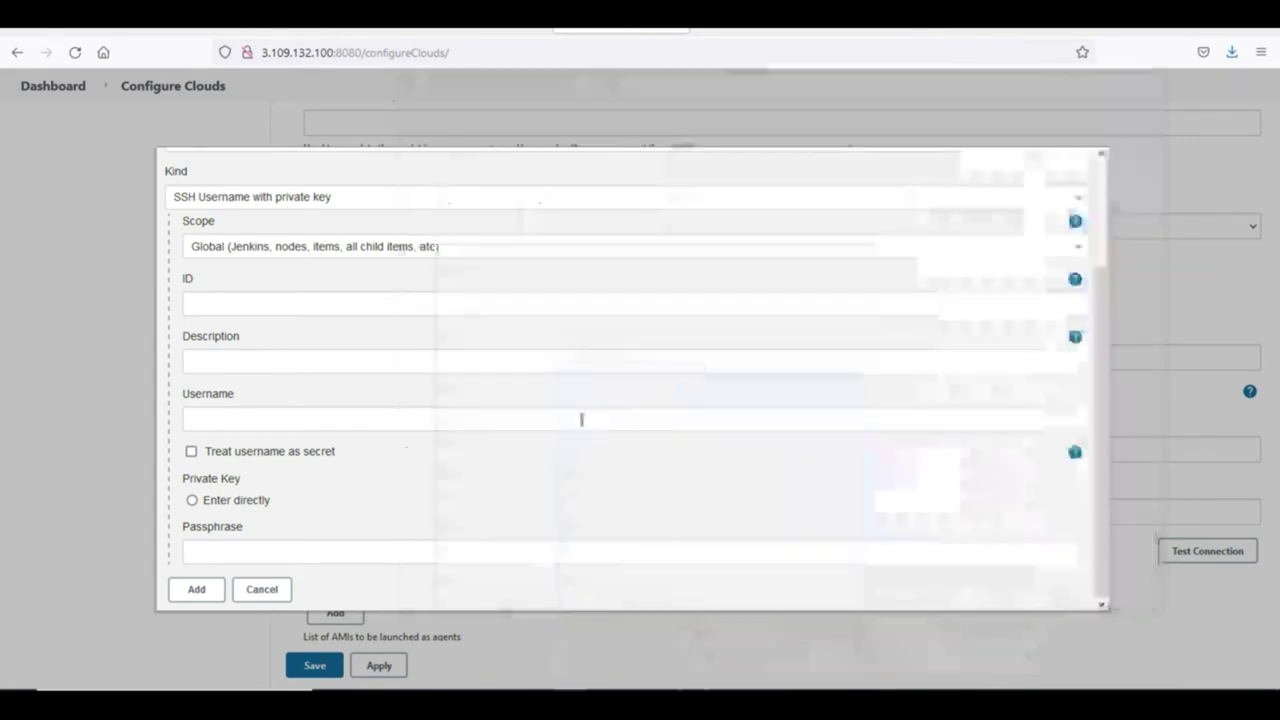
- Paste the jenkins.pem.txt RSA private key directly into the credential and add it
left_click(192, 500)
left_click(1032, 565)
left_click_drag(1105, 435, 1103, 543)
left_click(722, 479)
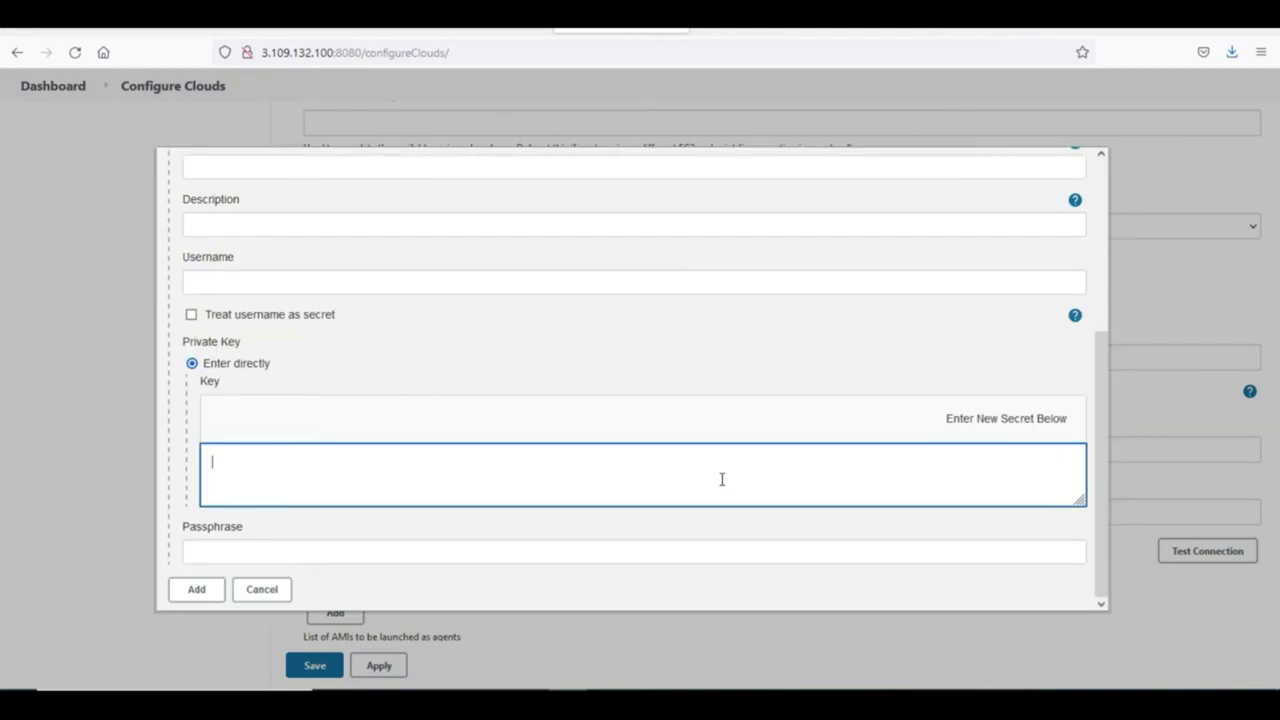
key("ctrl+v")
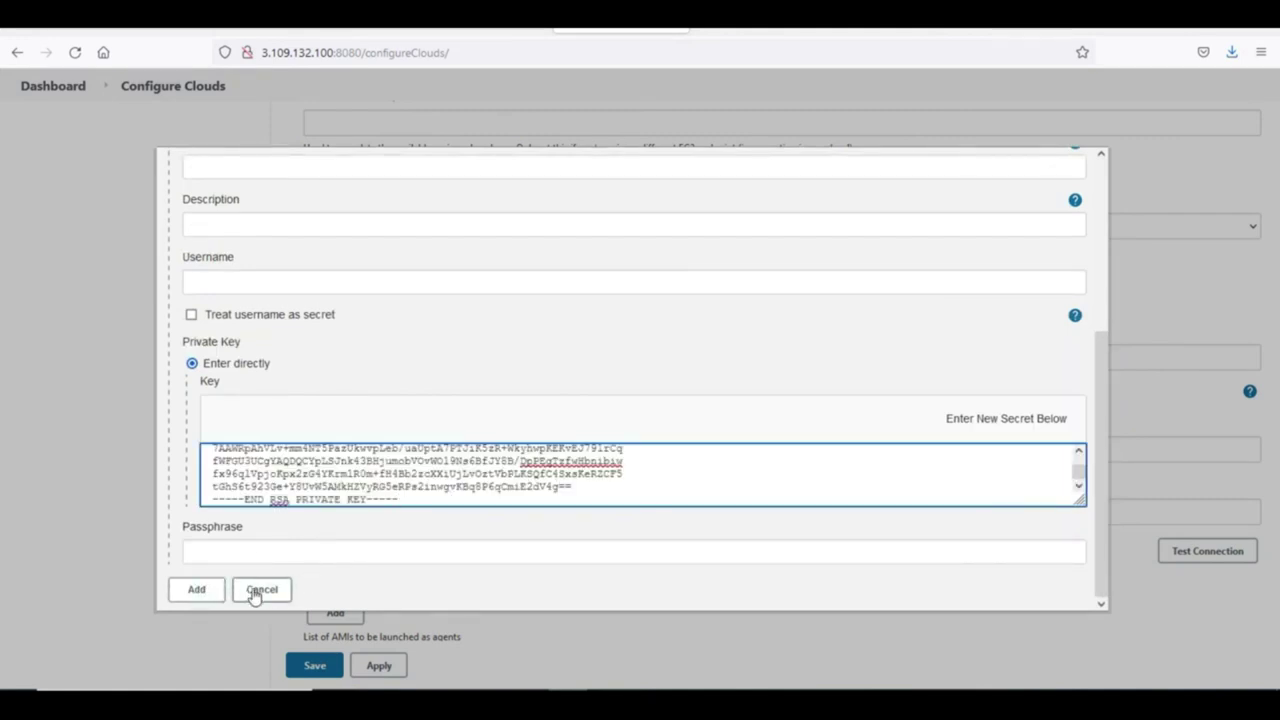
left_click(208, 592)
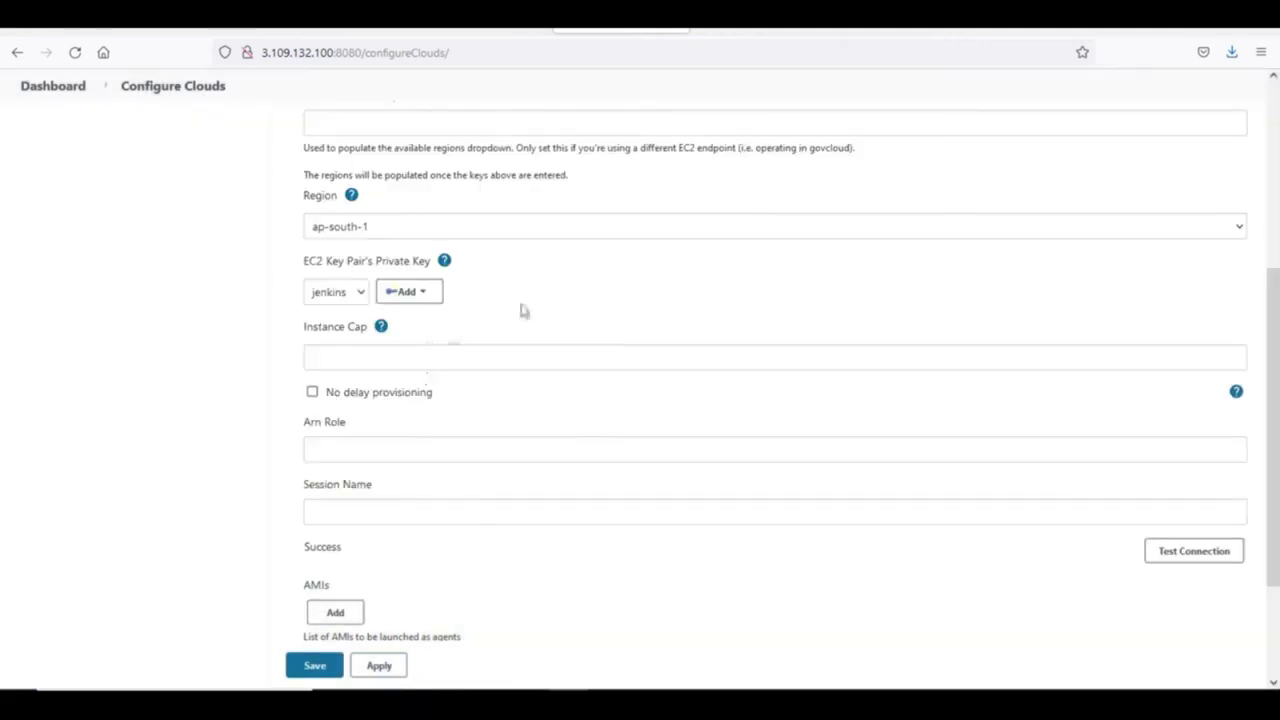
- Use the jenkins key pair, confirm Test Connection reports Success, and save the cloud
left_click(356, 299)
left_click(333, 329)
left_click(1191, 560)
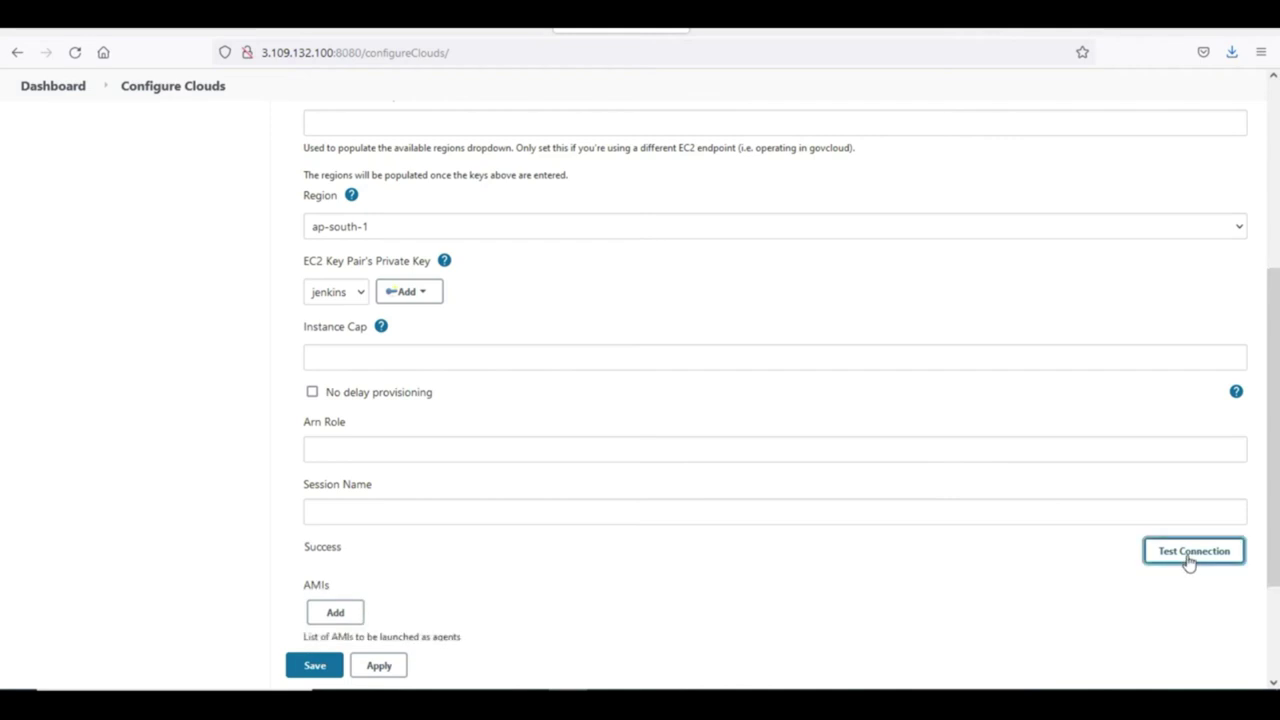
double_click(324, 546)
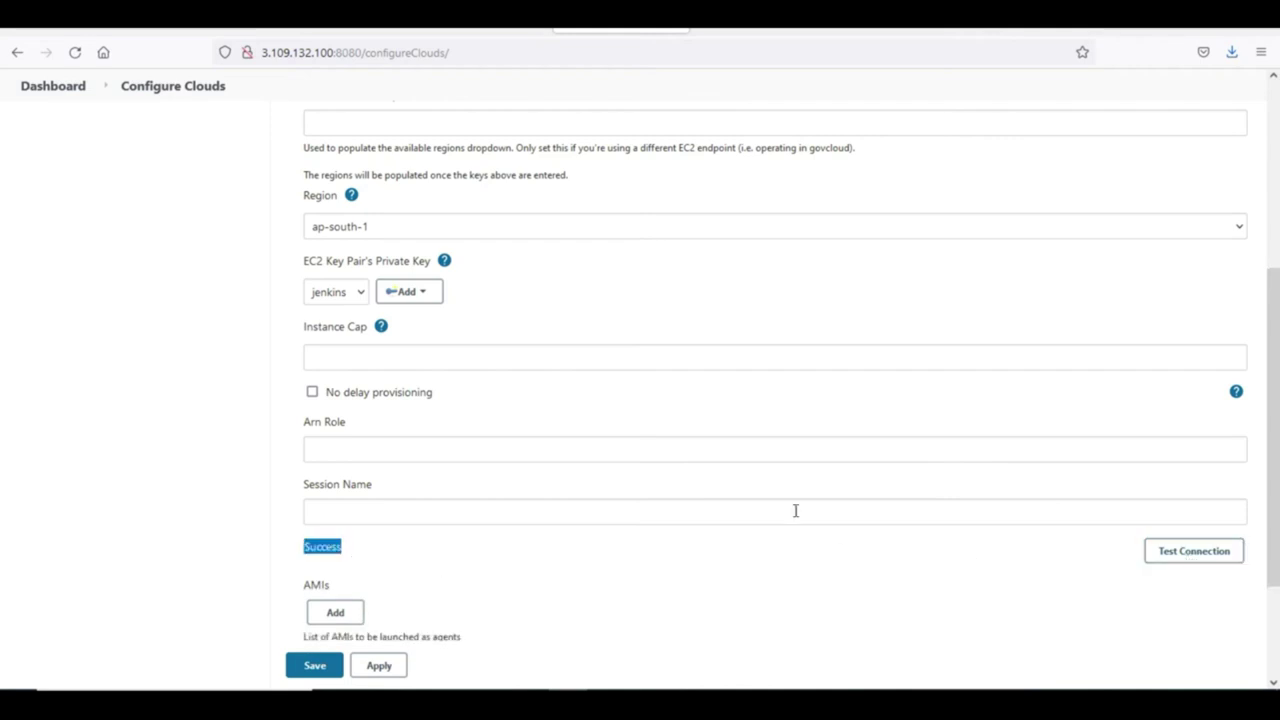
scroll(1200, 420, "down", 2)
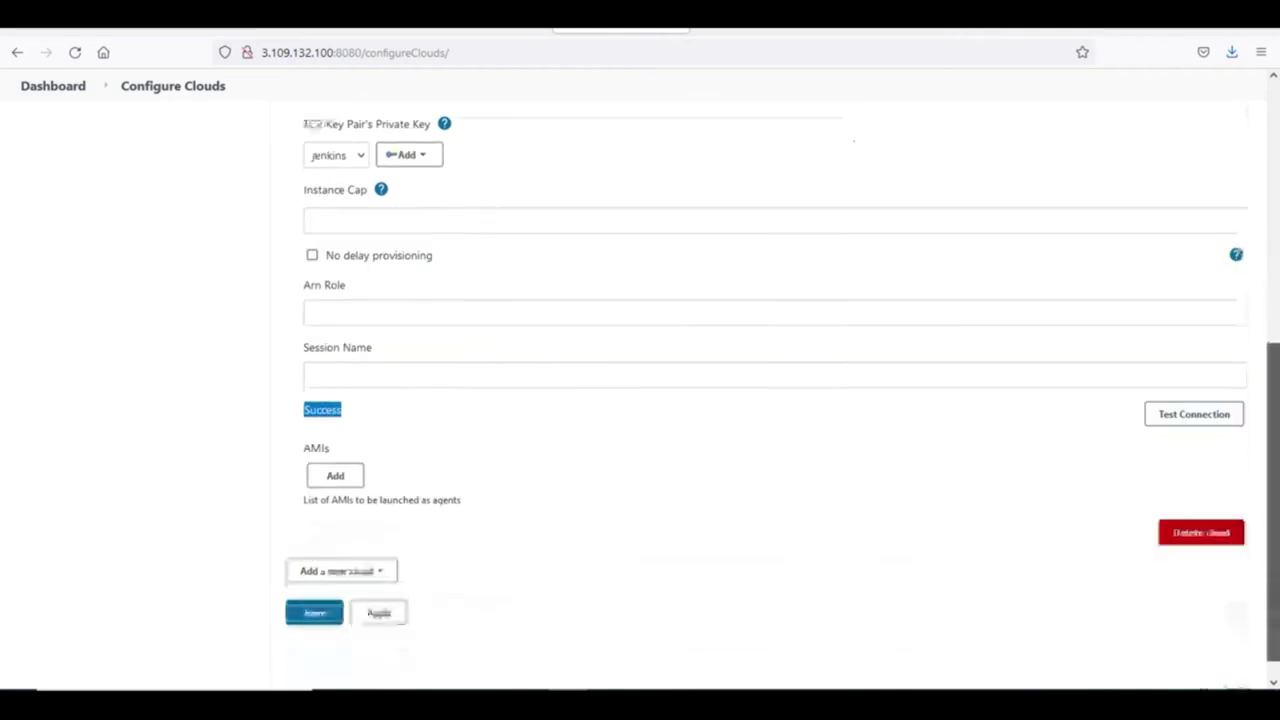
left_click(308, 614)
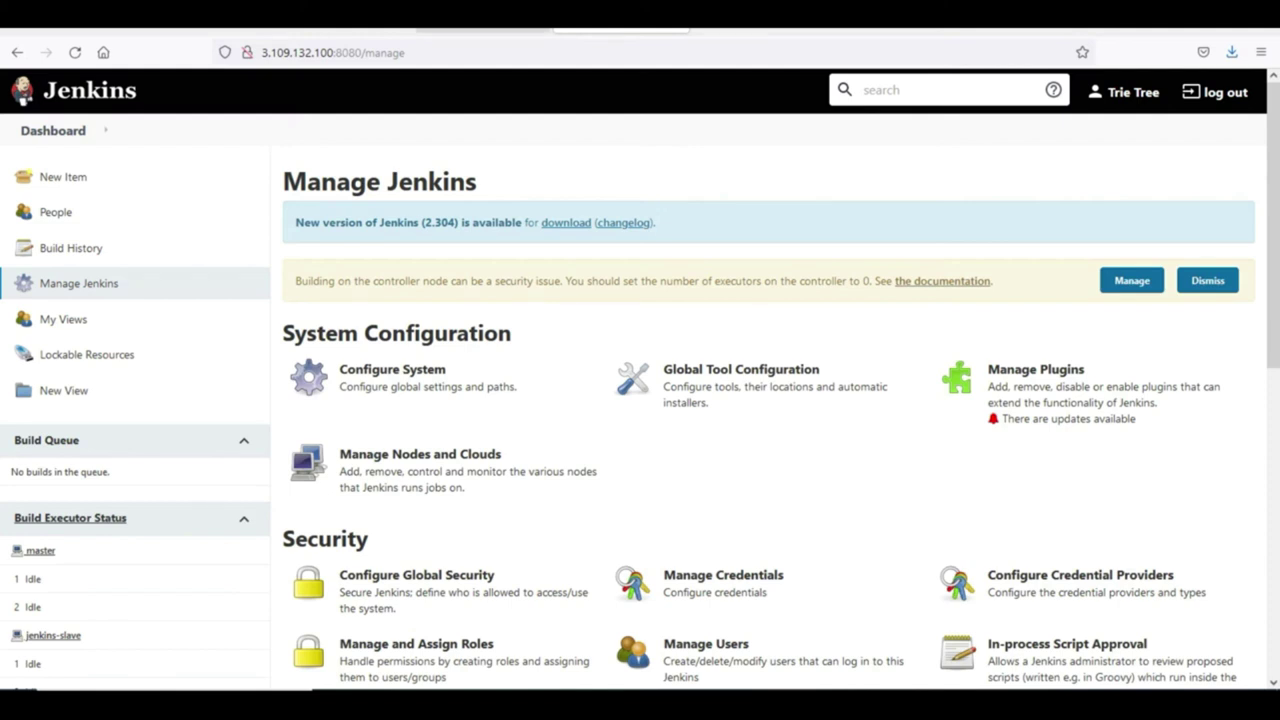
left_click(483, 31)
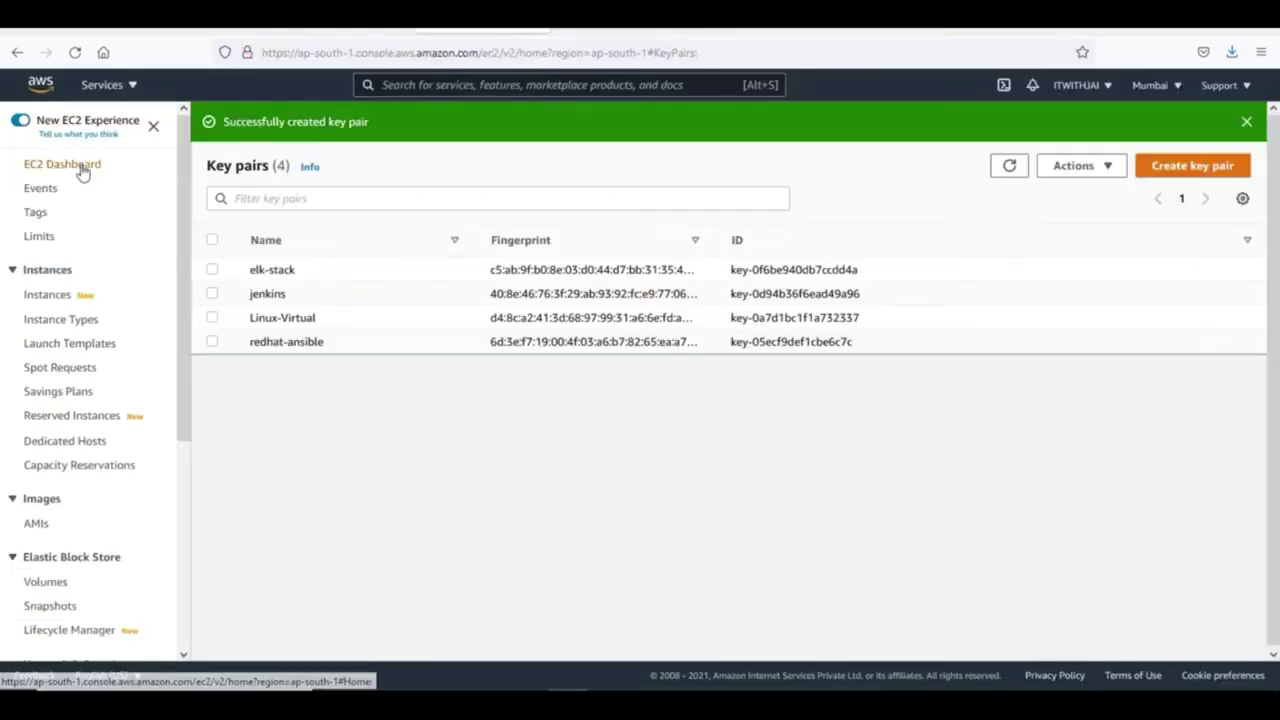
- Go to the AWS console home, then move to the OmniOS AMI list page
left_click(40, 88)
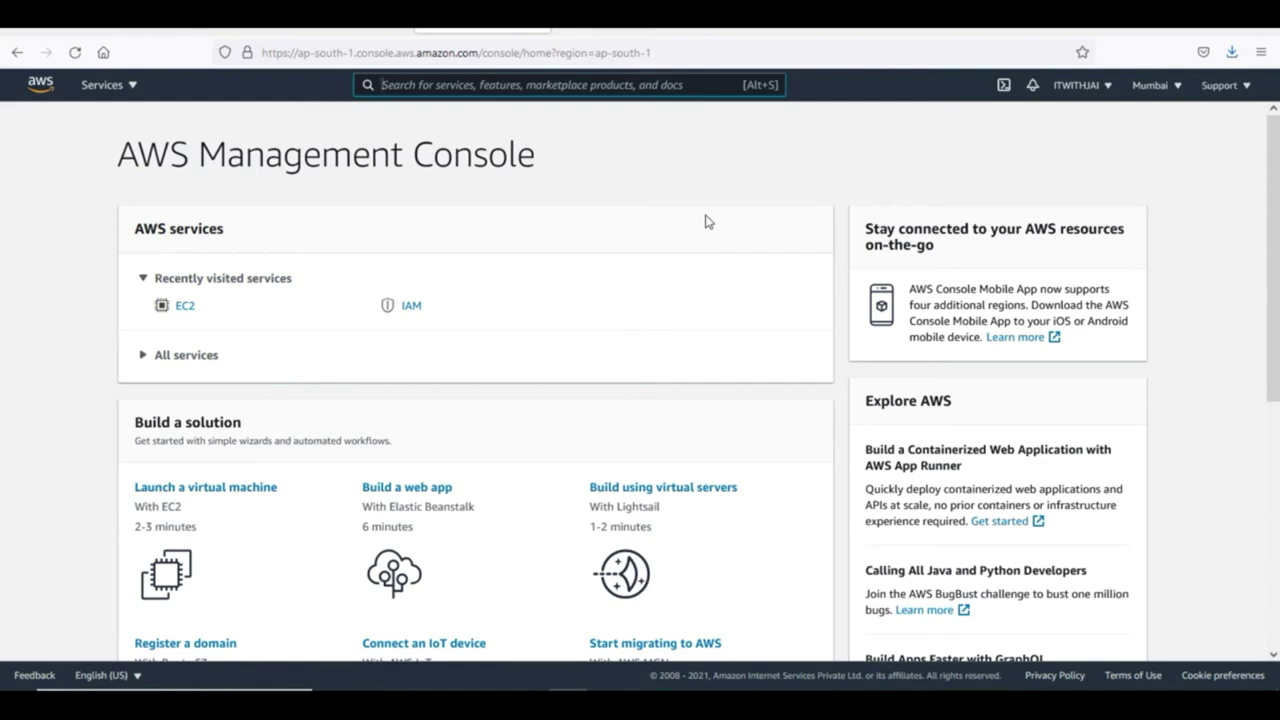
left_click(218, 31)
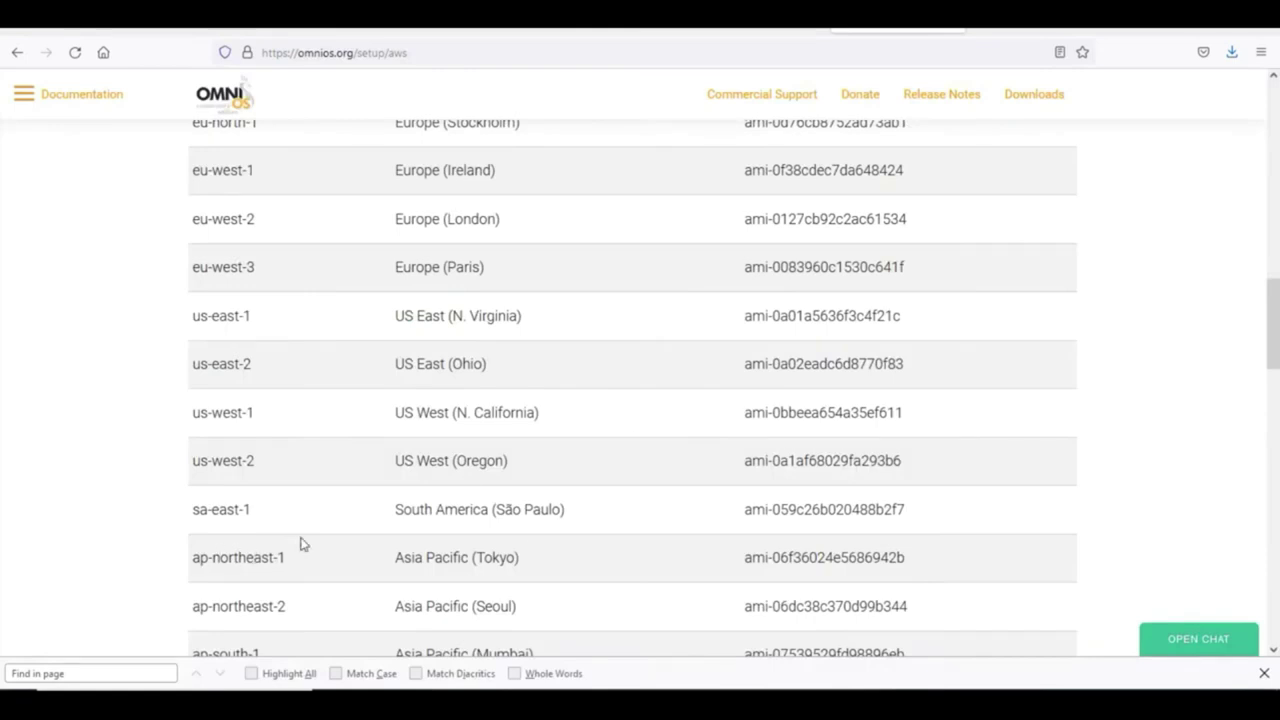
- Copy the ap-south-1 AMI ID ami-07539529fd98896eb from the OmniOS page and return to Jenkins
left_click_drag(1273, 320, 1273, 366)
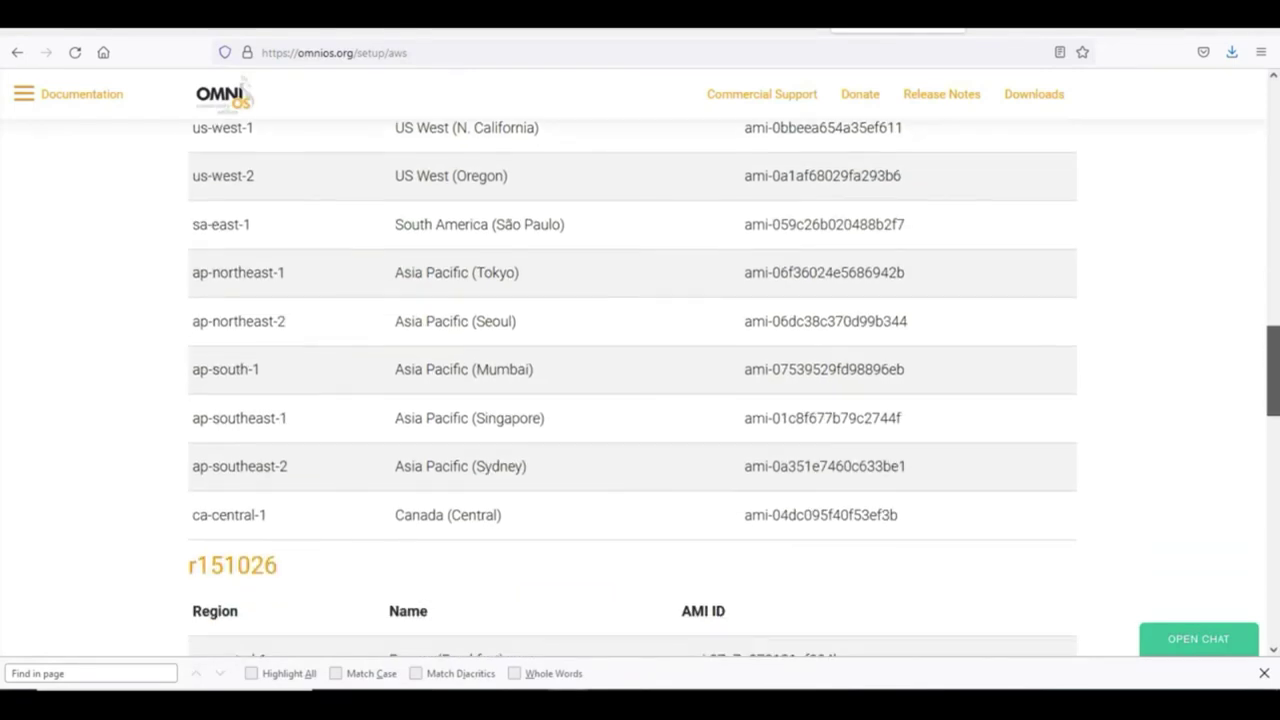
left_click_drag(743, 369, 948, 372)
right_click(857, 374)
left_click(880, 394)
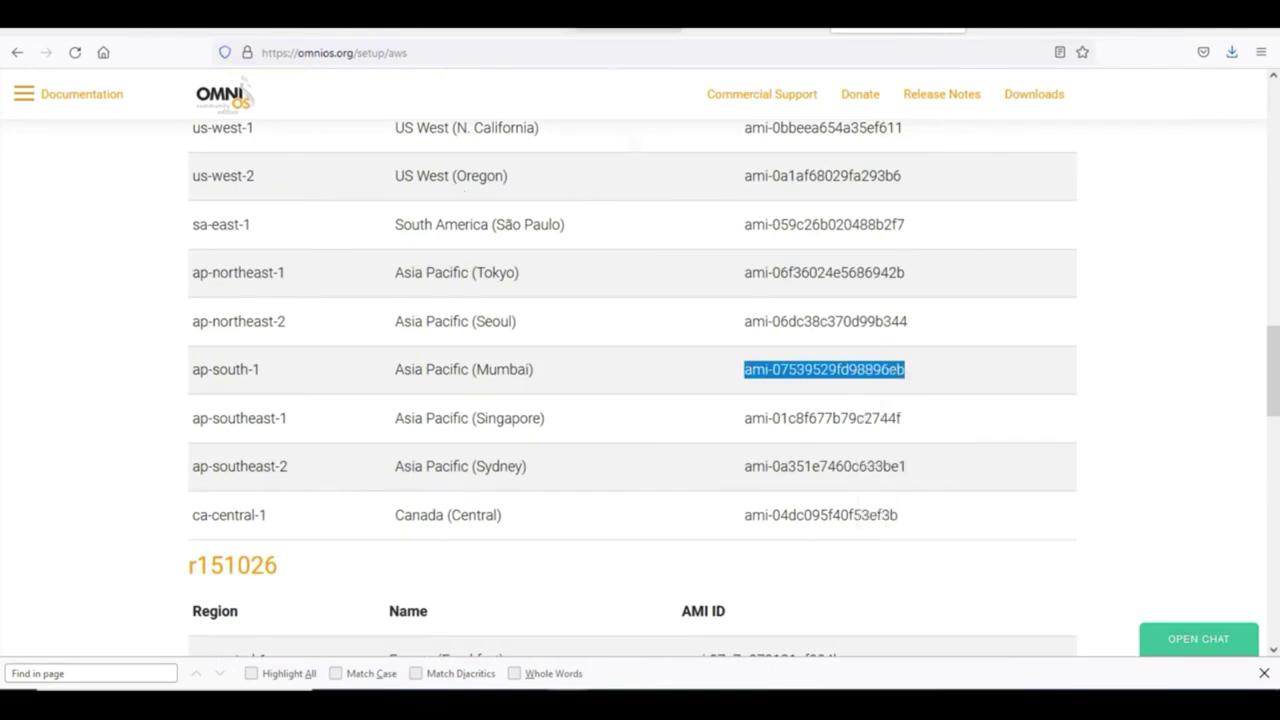
left_click(598, 30)
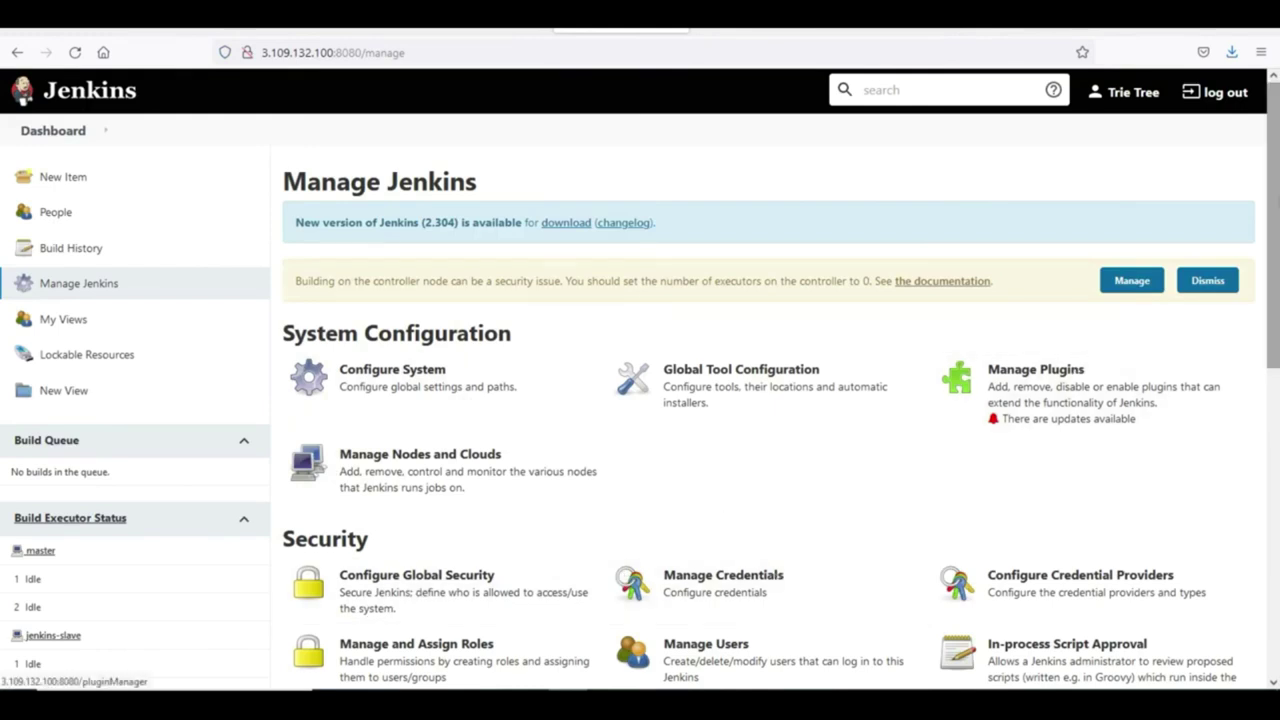
- Open Configure Clouds, expand the EC2 cloud's advanced settings, and add a new AMI entry
scroll(640, 400, "down", 2)
left_click(413, 360)
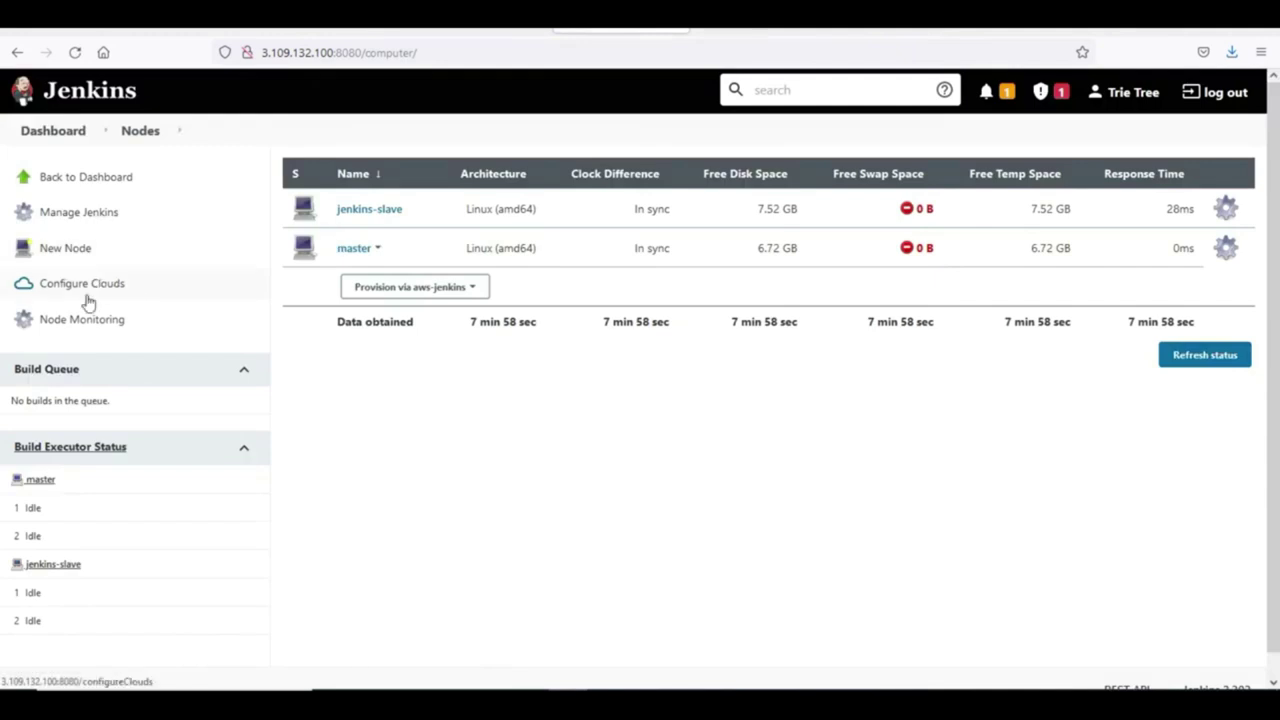
left_click(92, 288)
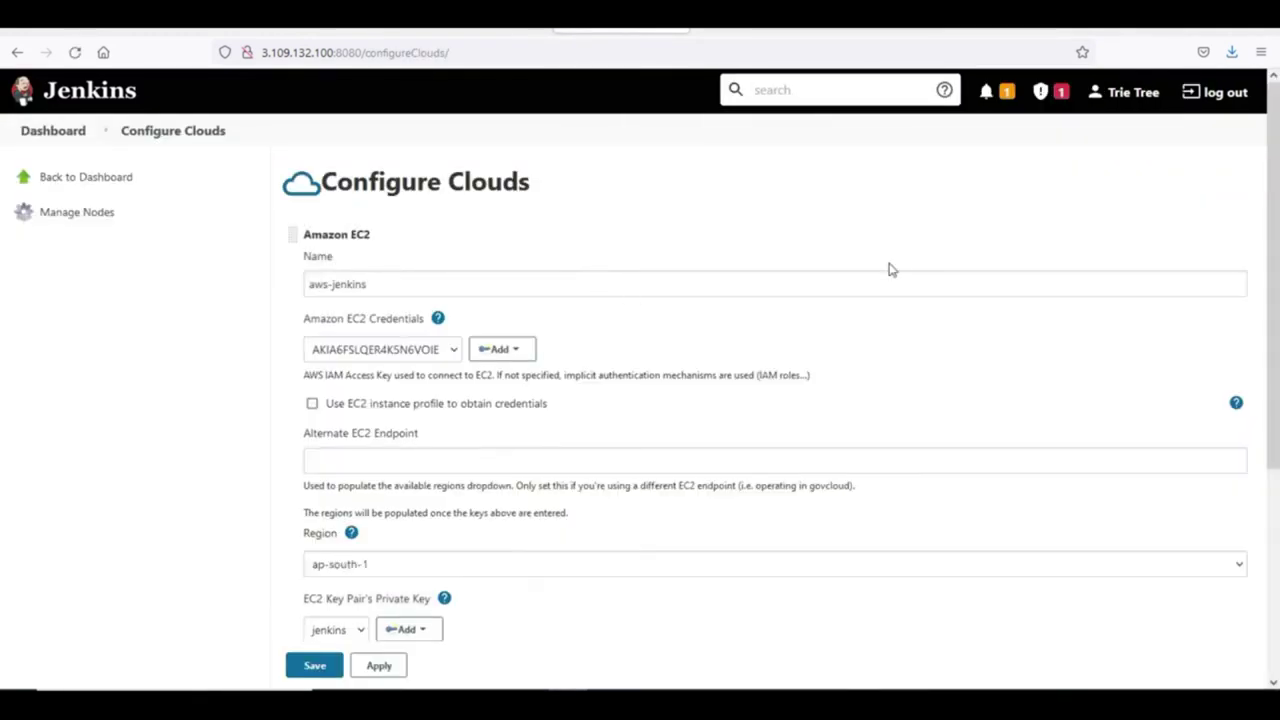
scroll(1100, 330, "down", 3)
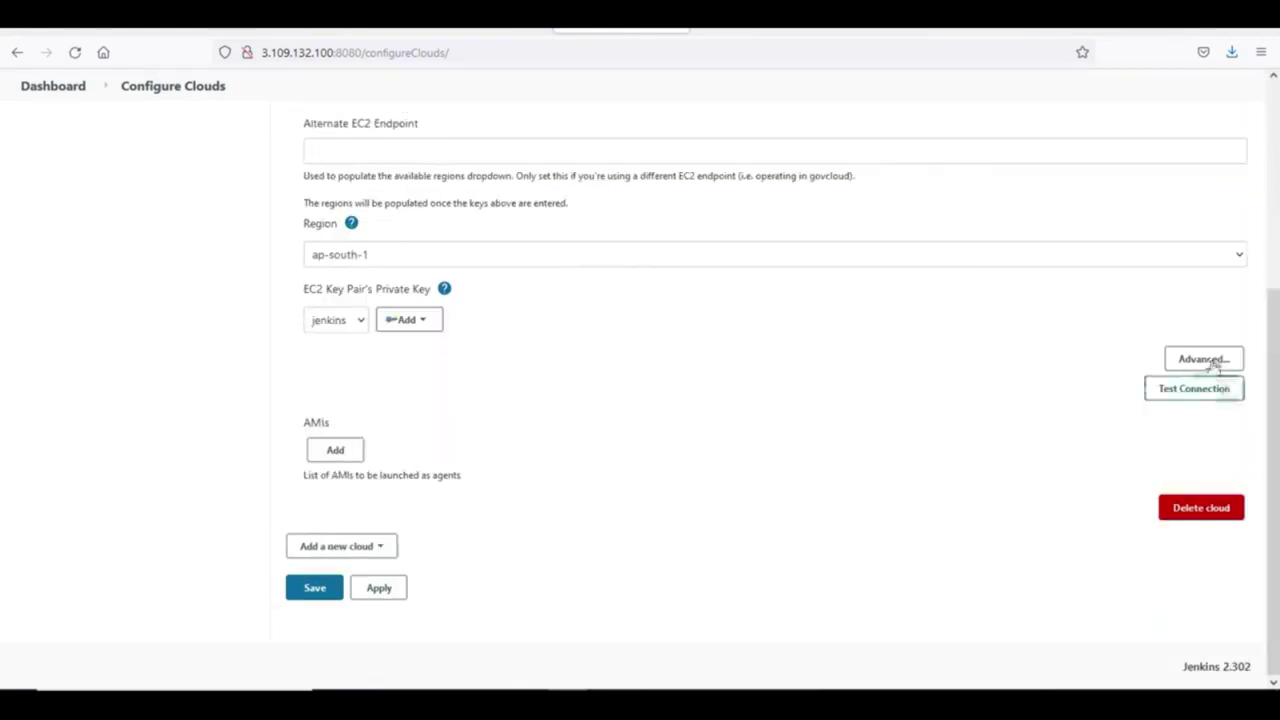
left_click(1204, 359)
left_click_drag(1274, 306, 1276, 400)
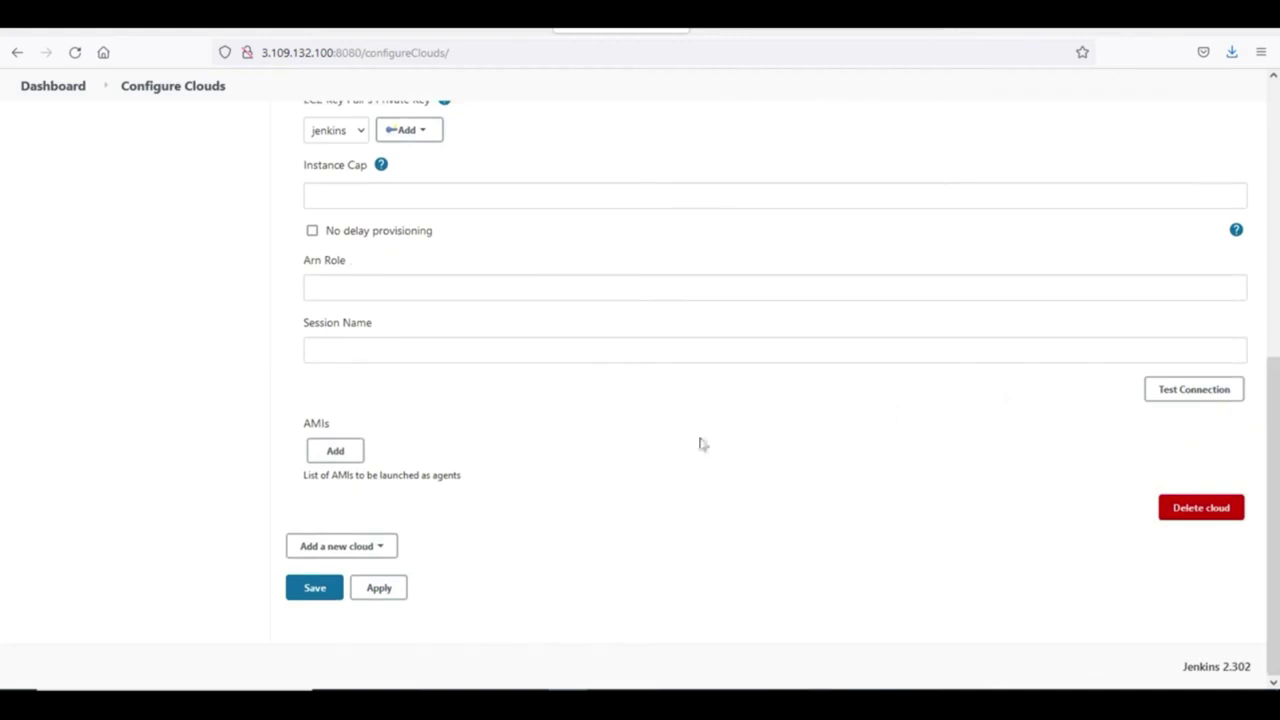
left_click(345, 451)
- Paste AMI ID ami-07539529fd98896eb, check it, and describe it as aws-jenkins-slave
left_click(590, 495)
left_click(534, 572)
key("ctrl+v")
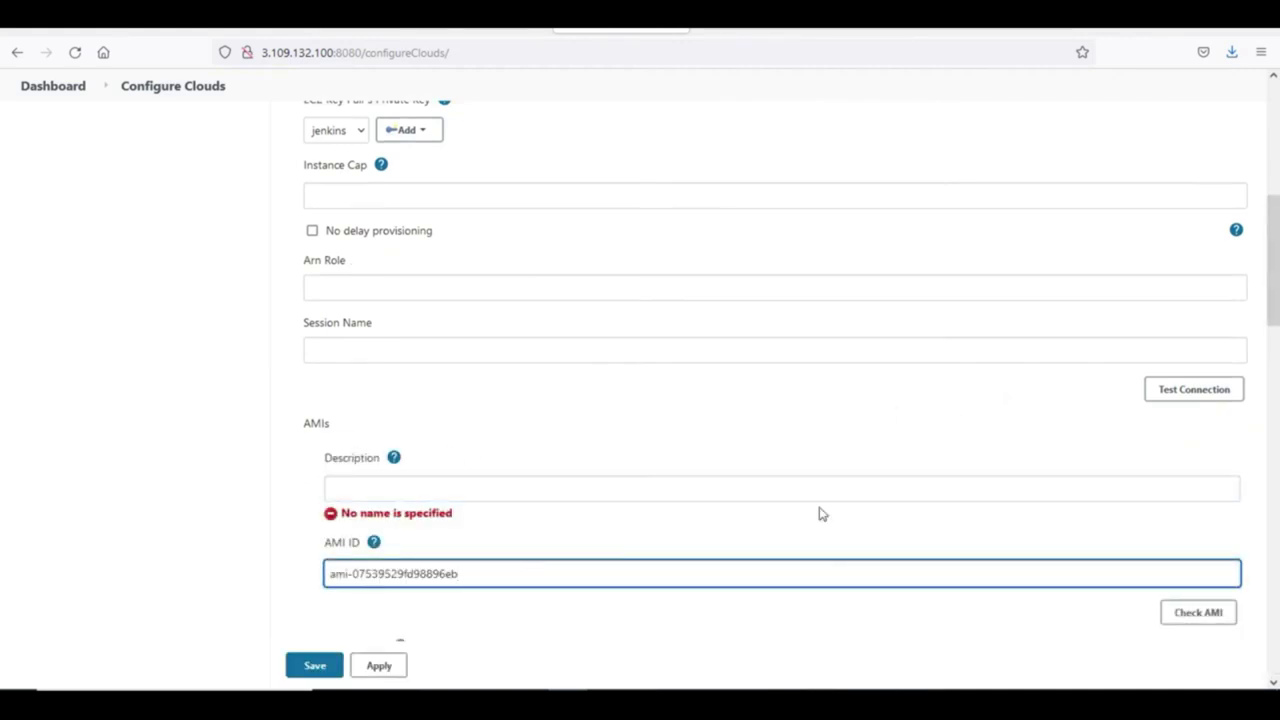
left_click_drag(1273, 270, 1273, 310)
left_click(1203, 437)
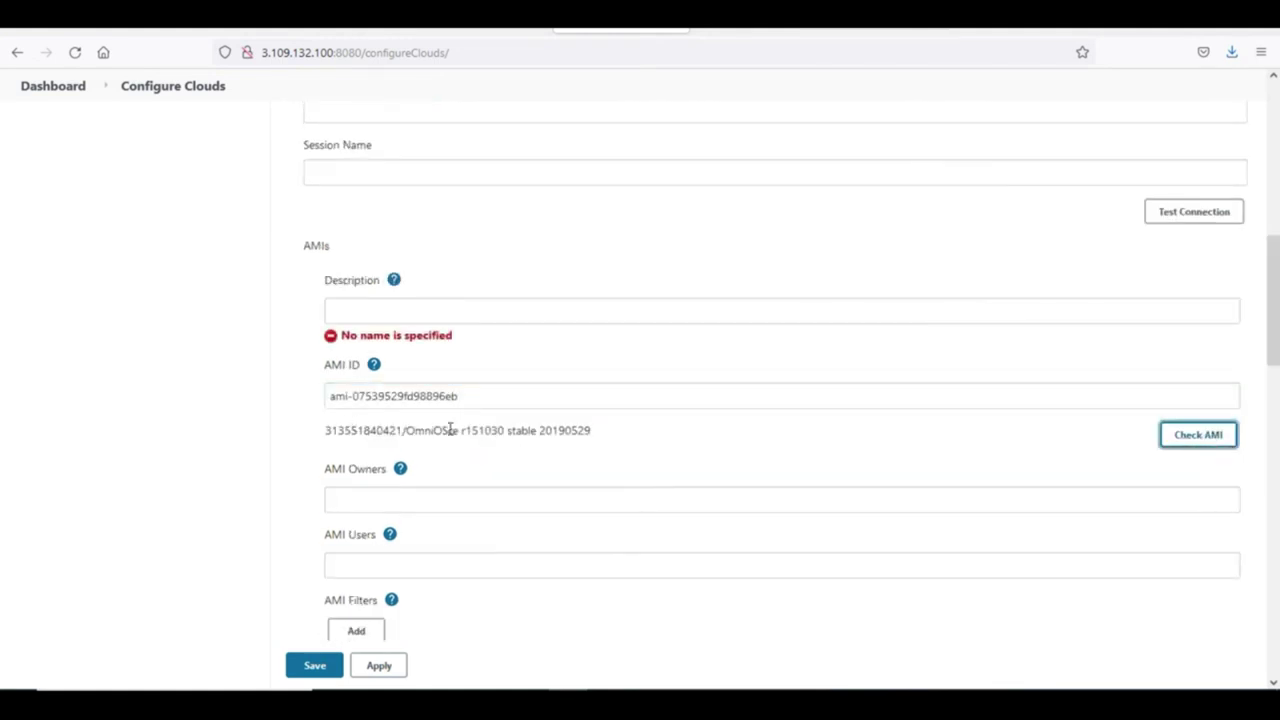
left_click(397, 311)
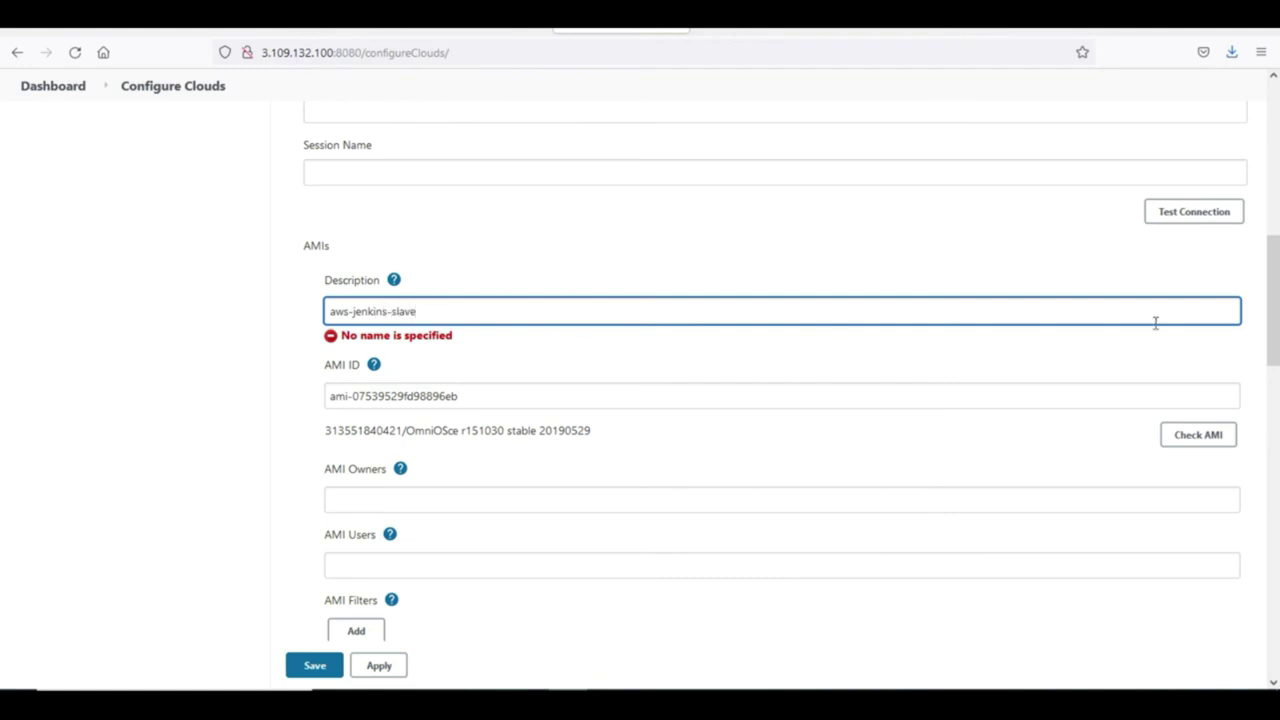
scroll(546, 345, "down", 3)
left_click(485, 336)
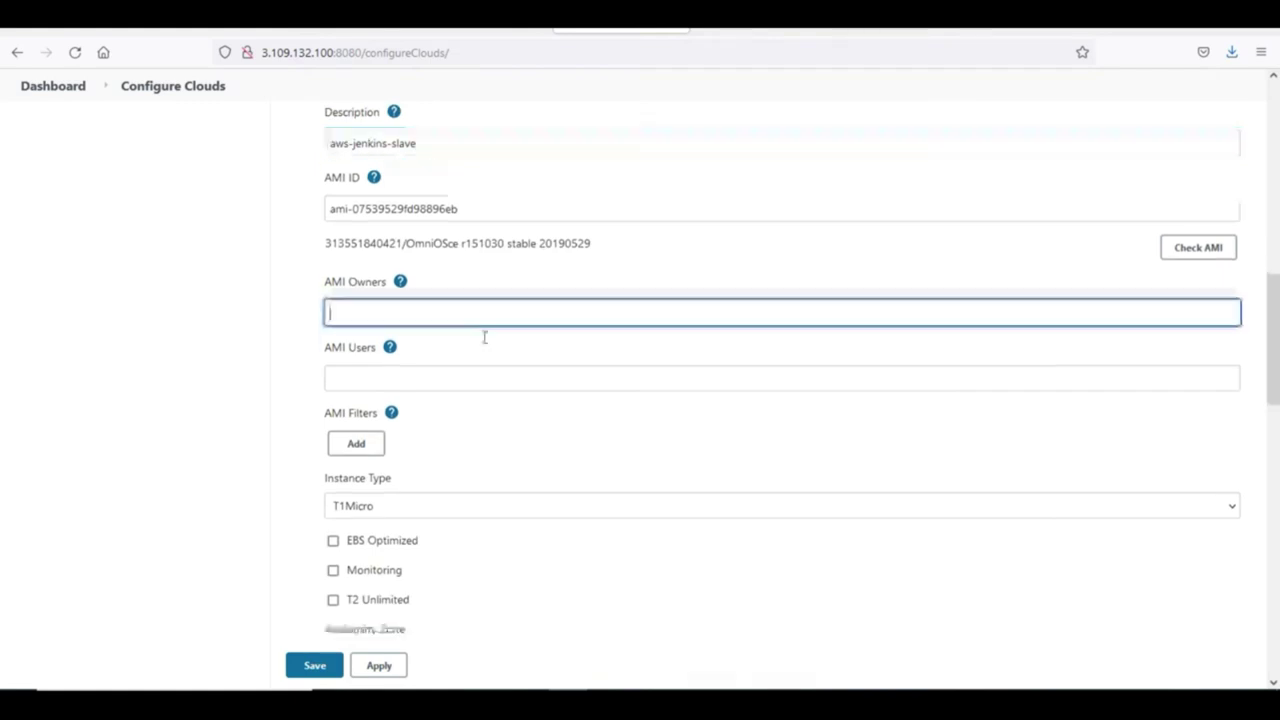
left_click(483, 372)
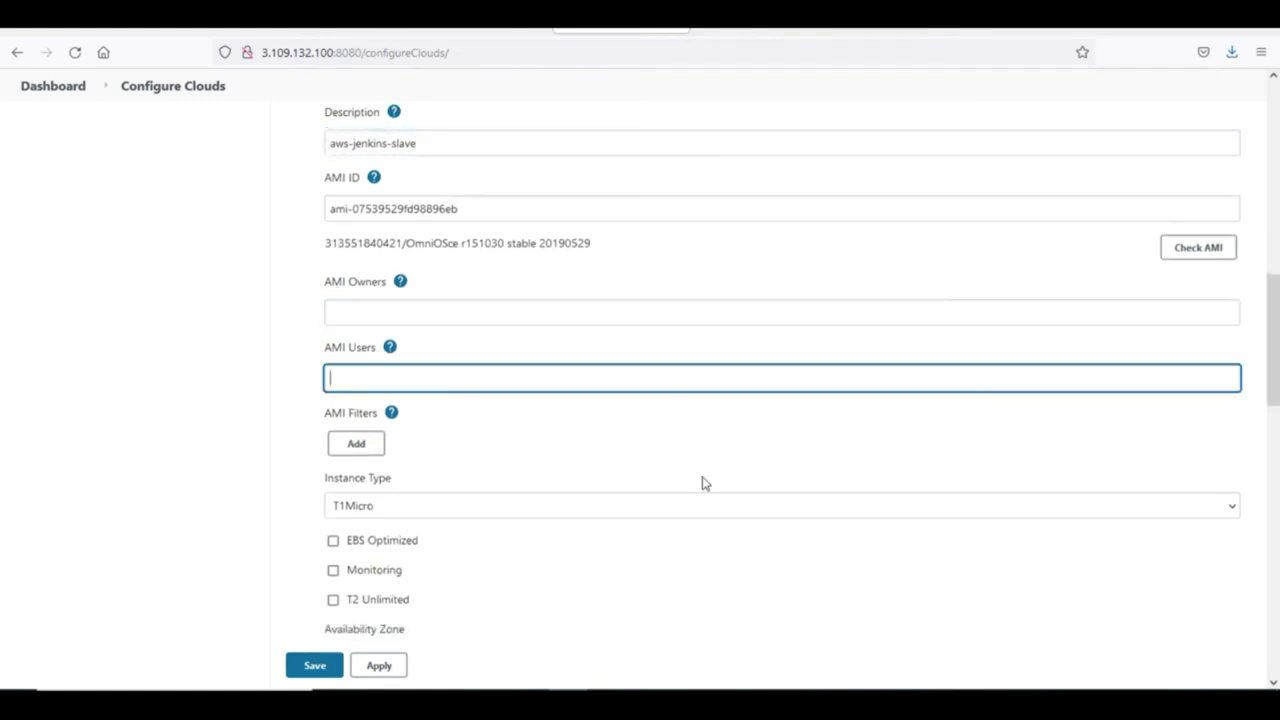
- Choose instance type T2Micro and security group default for the AMI
left_click_drag(1274, 370, 1276, 425)
left_click(360, 258)
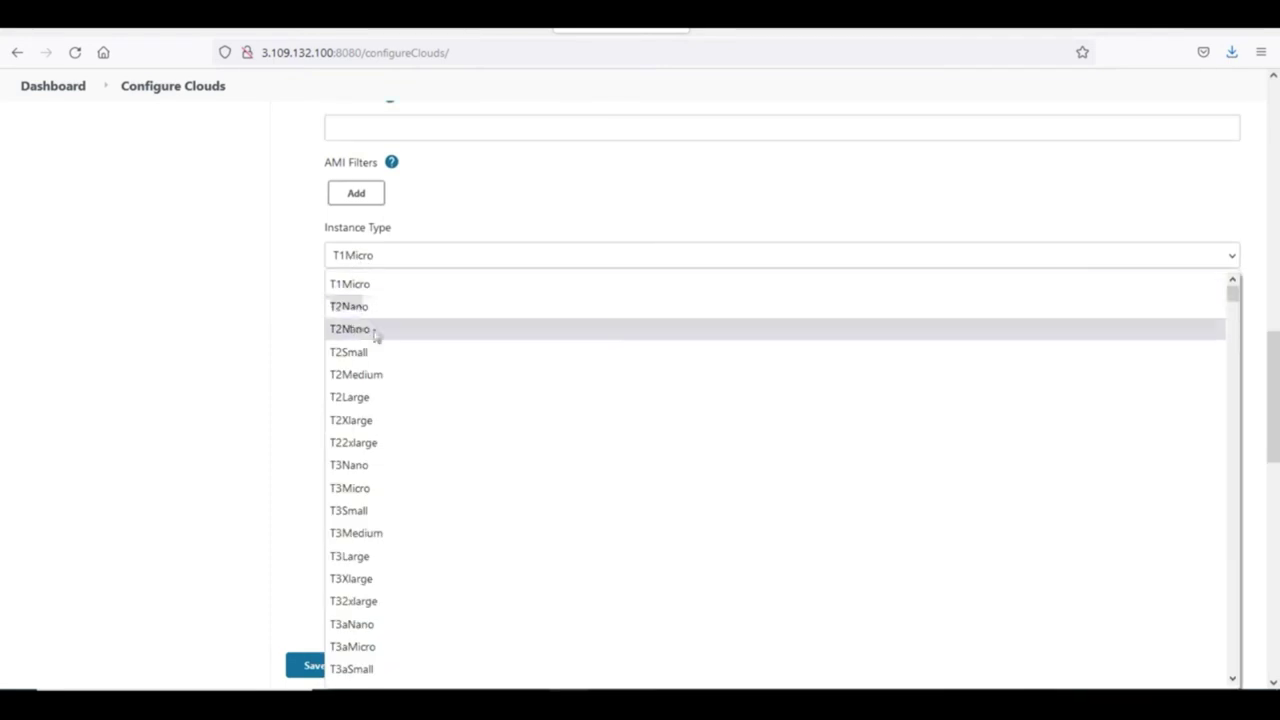
left_click(372, 332)
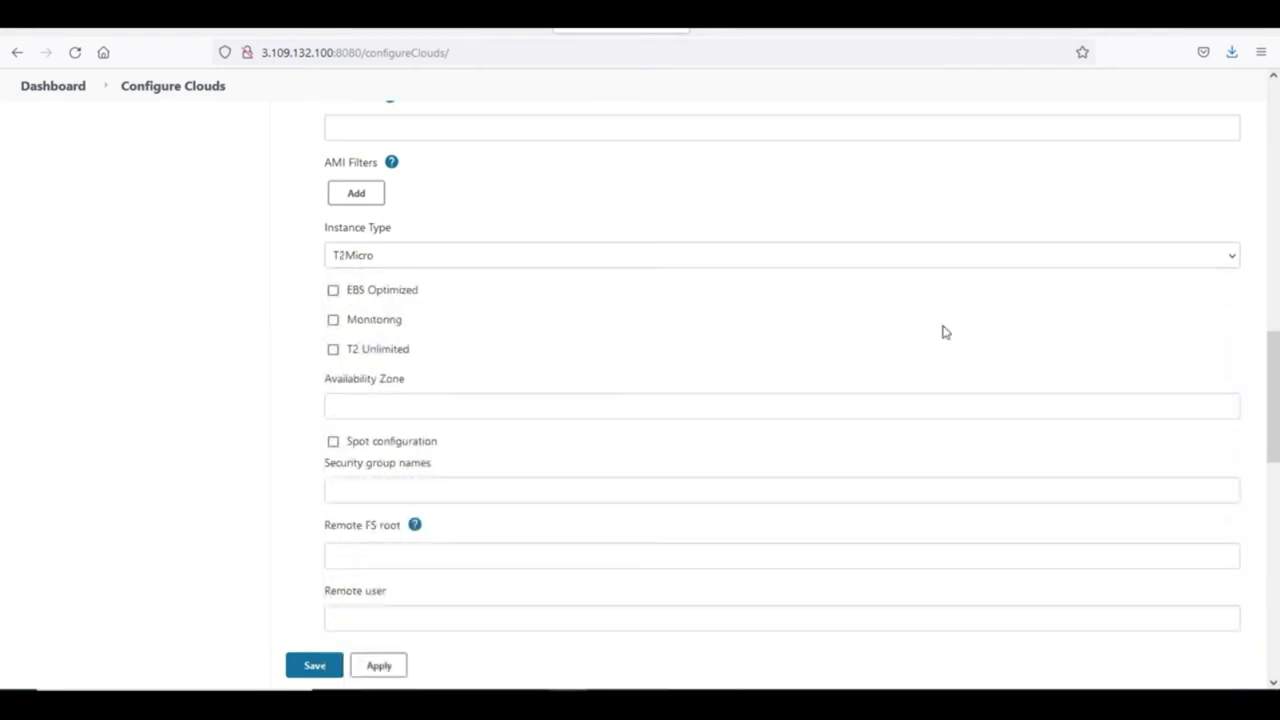
left_click_drag(1274, 332, 1142, 365)
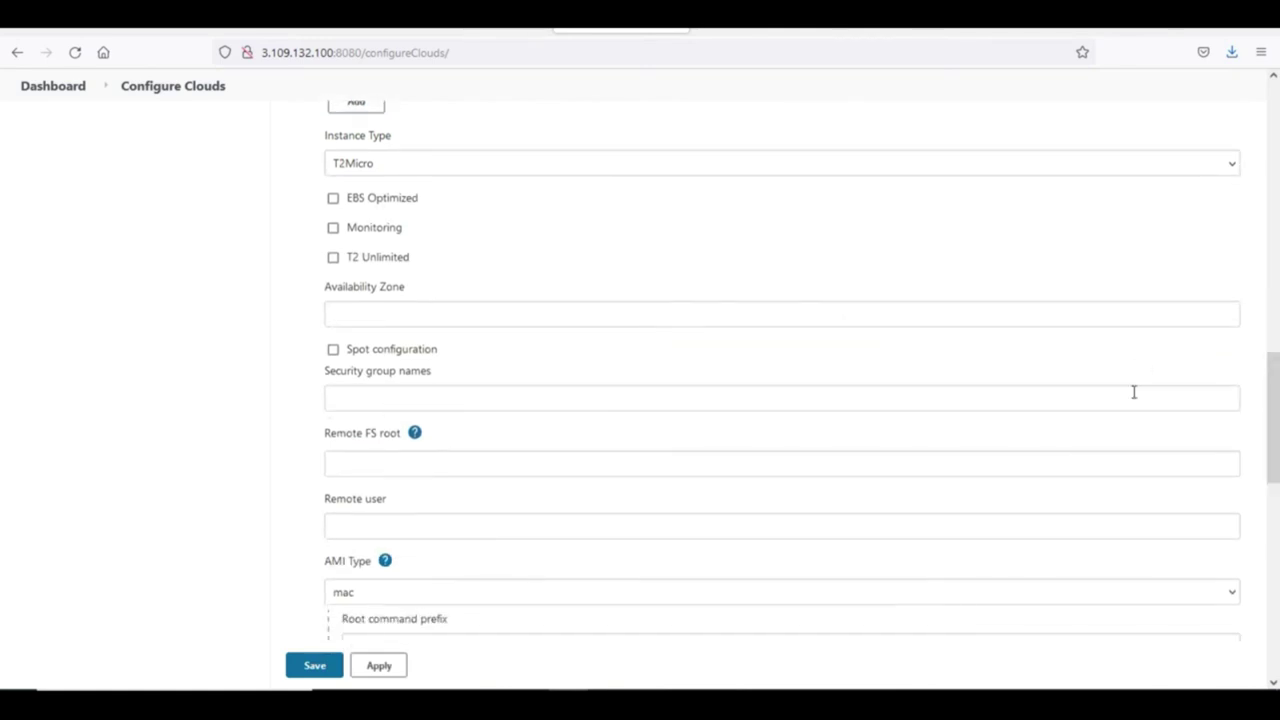
scroll(900, 370, "down", 1)
left_click(737, 321)
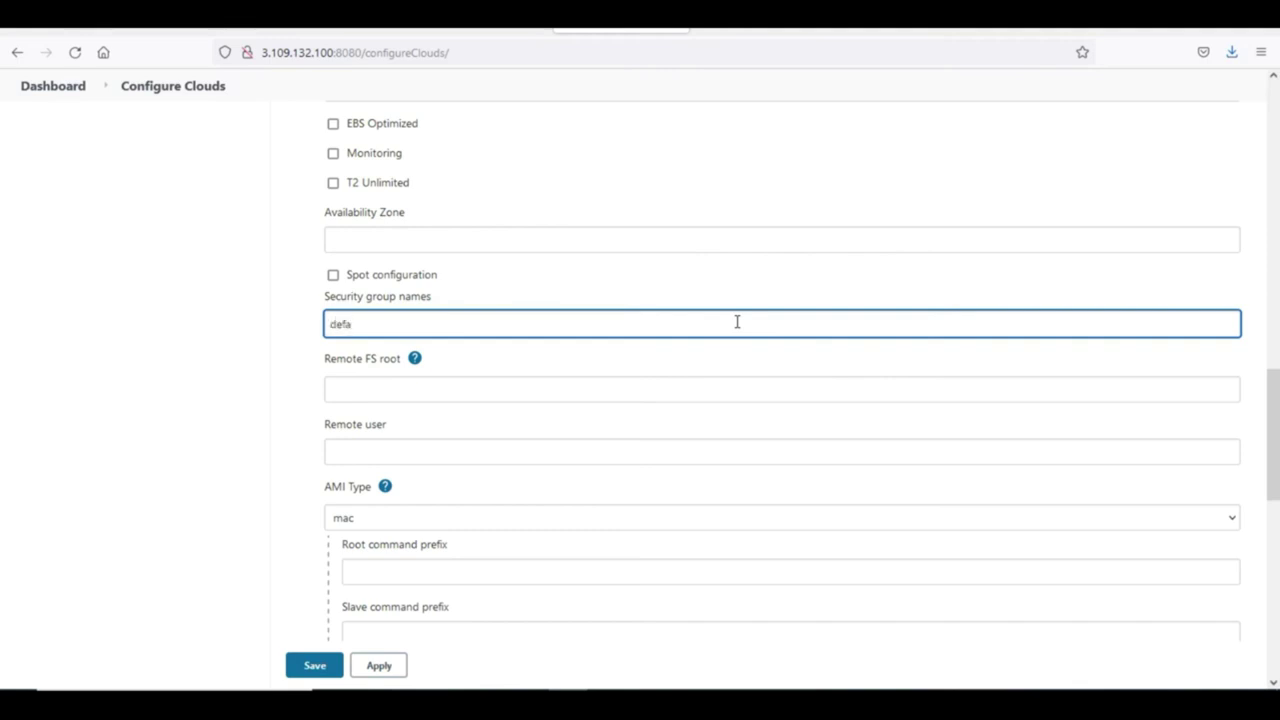
- Set remote FS root /home/redhat, user redhat, AMI type unix, and root prefix sudo
left_click(473, 391)
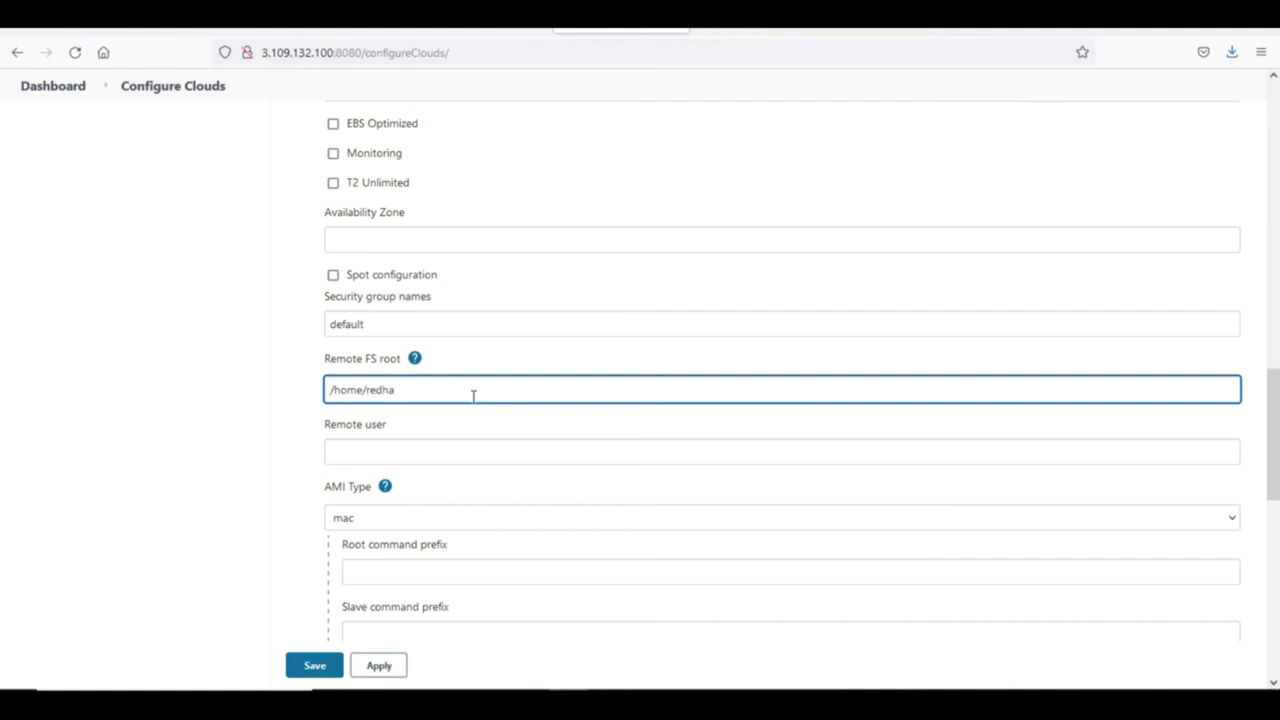
left_click(459, 453)
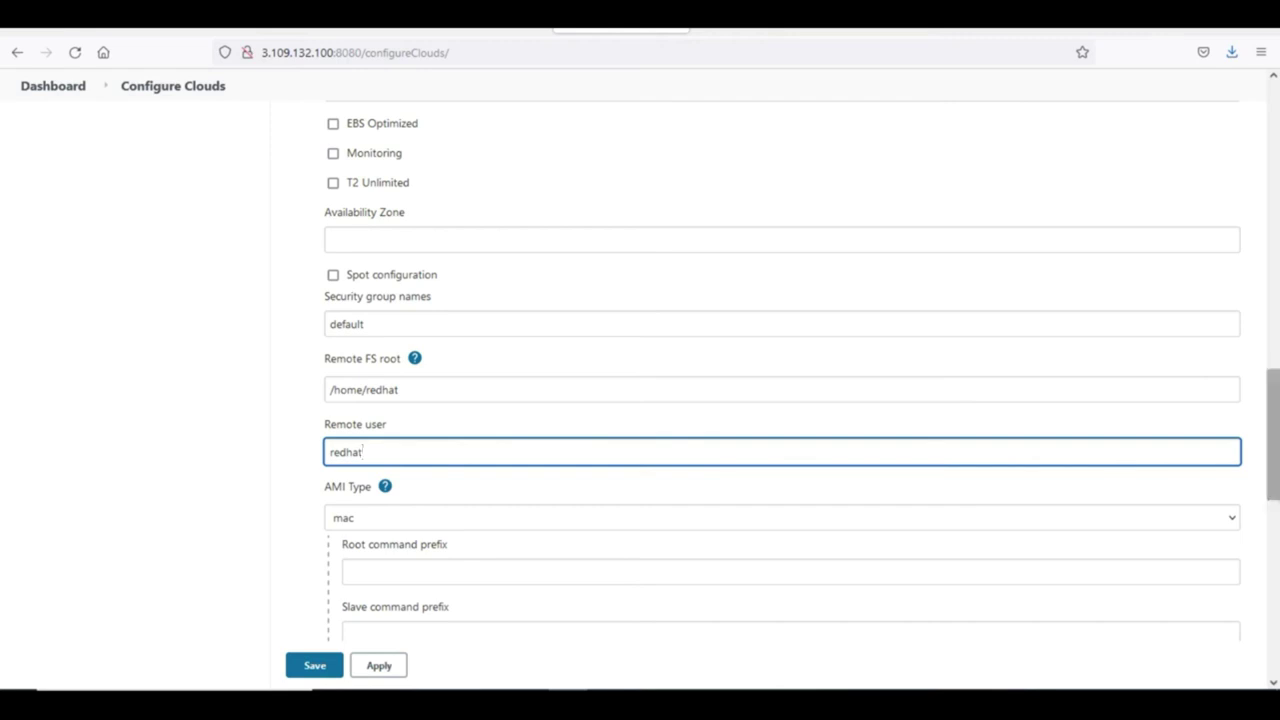
left_click_drag(1273, 475, 1273, 525)
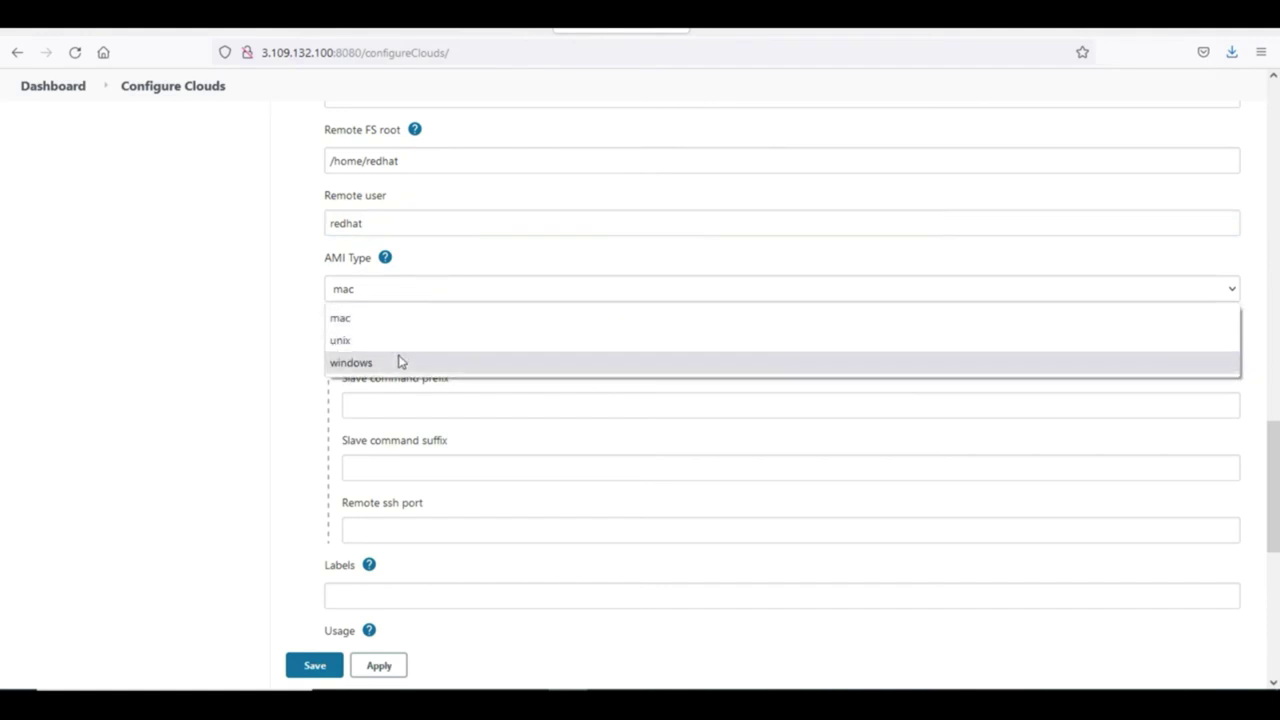
left_click(396, 345)
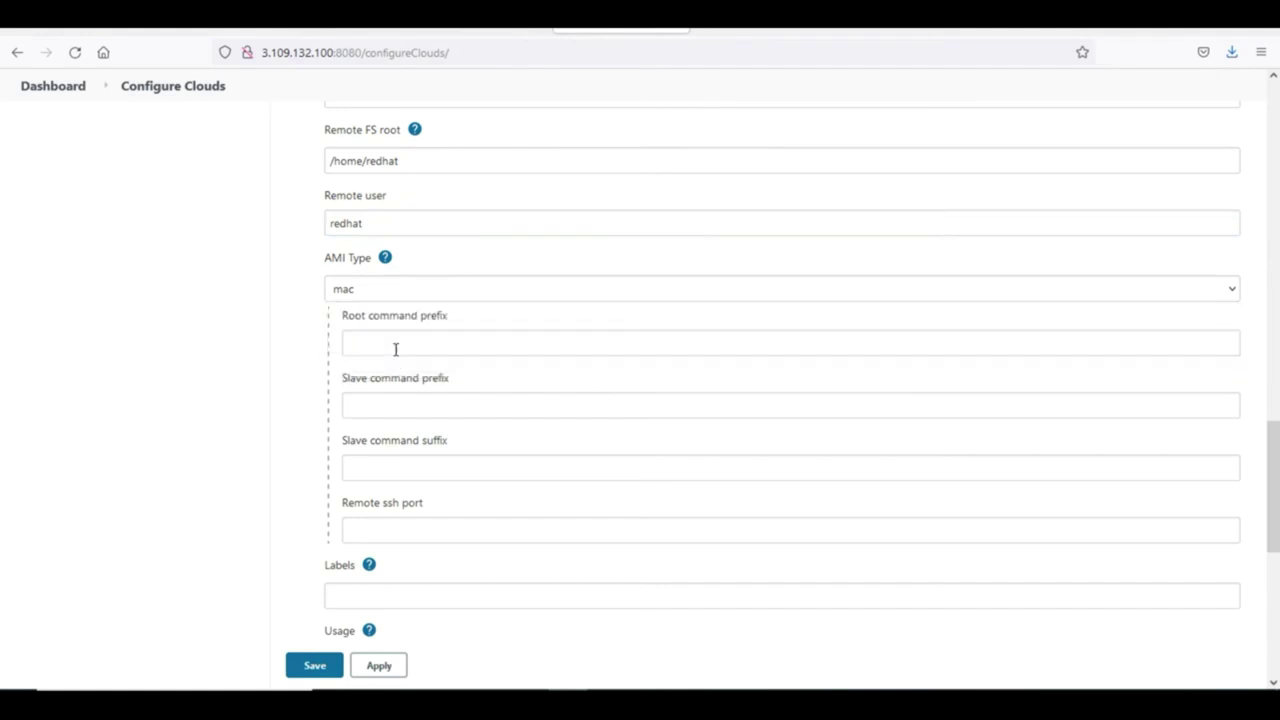
left_click(519, 351)
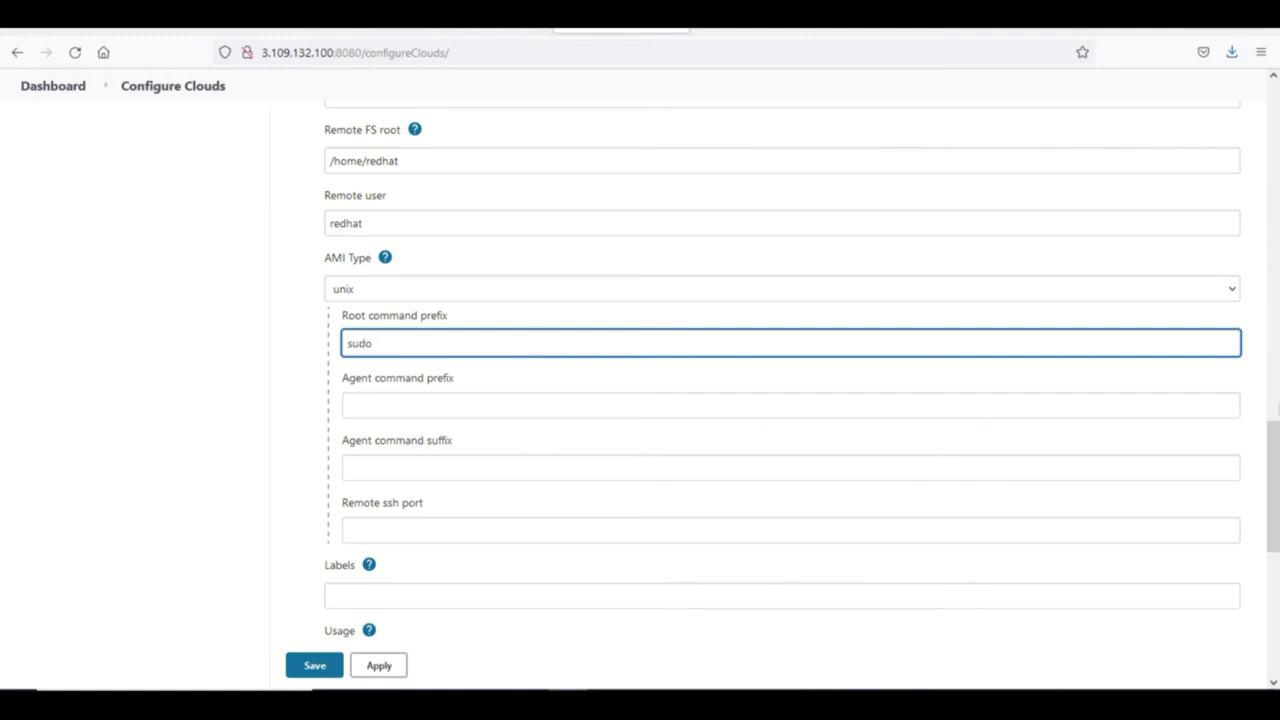
left_click_drag(1277, 457, 1277, 548)
- Label the AMI aws-jenkins-slave and restrict usage to jobs with matching label expressions
left_click(544, 203)
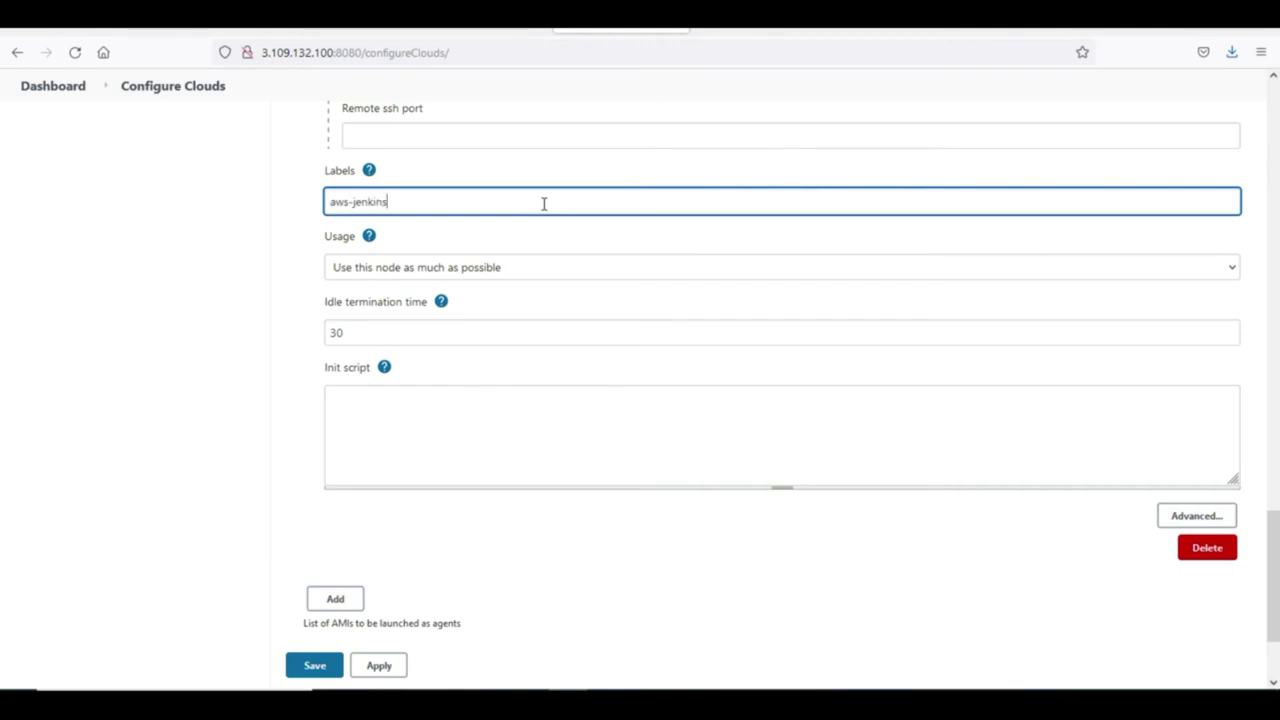
type("ave")
left_click(530, 278)
left_click(452, 316)
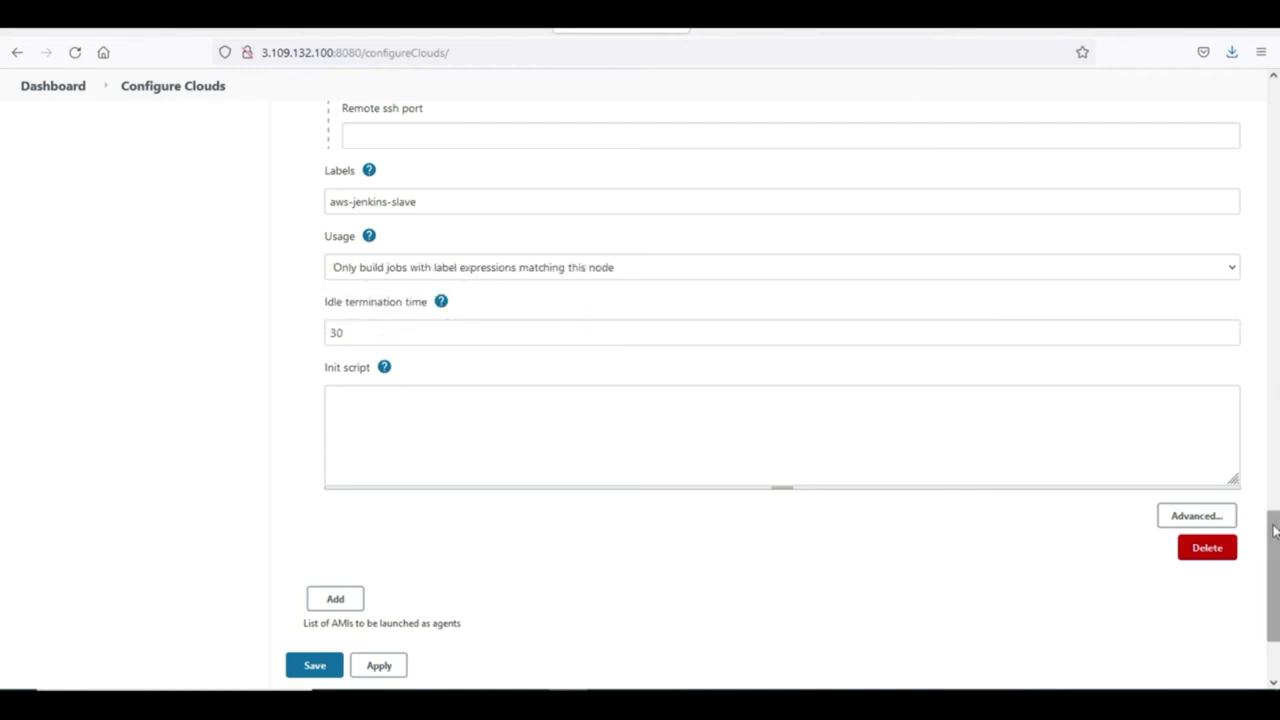
left_click_drag(1275, 531, 1271, 551)
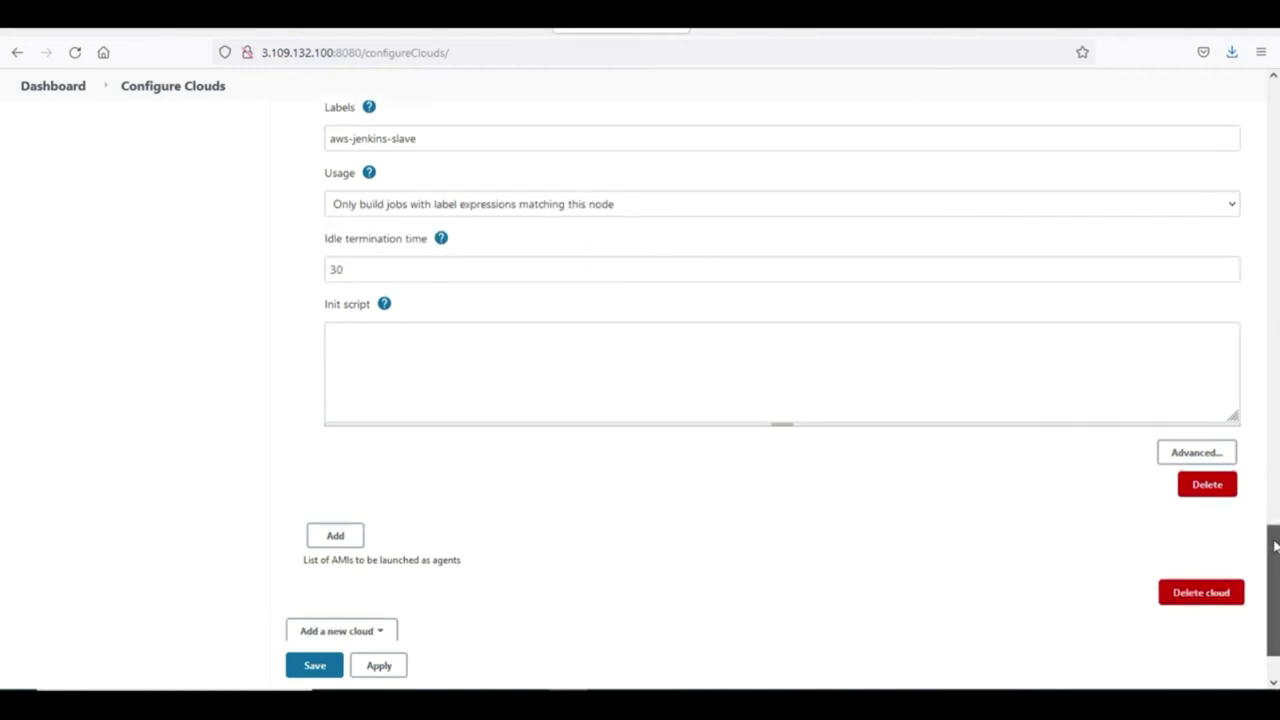
- Set the idle termination time to 1 minute
left_click(422, 273)
key("ctrl+a")
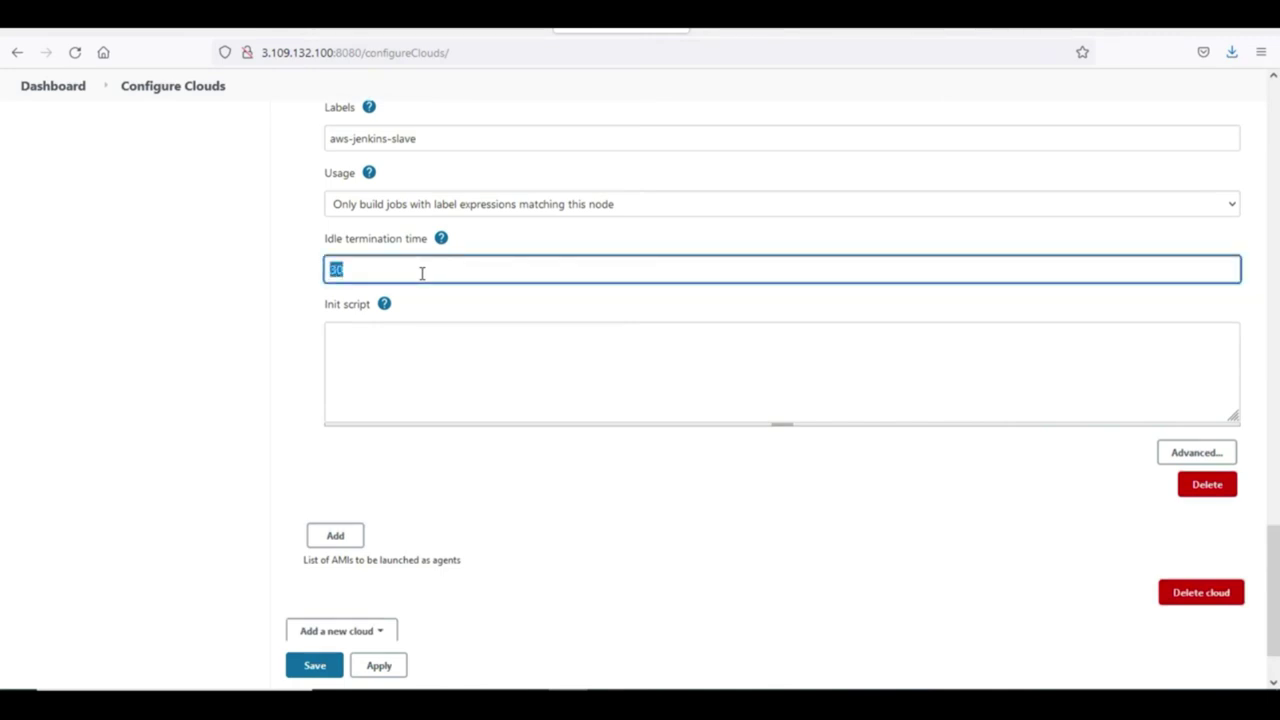
type("5")
scroll(1262, 584, "down", 1)
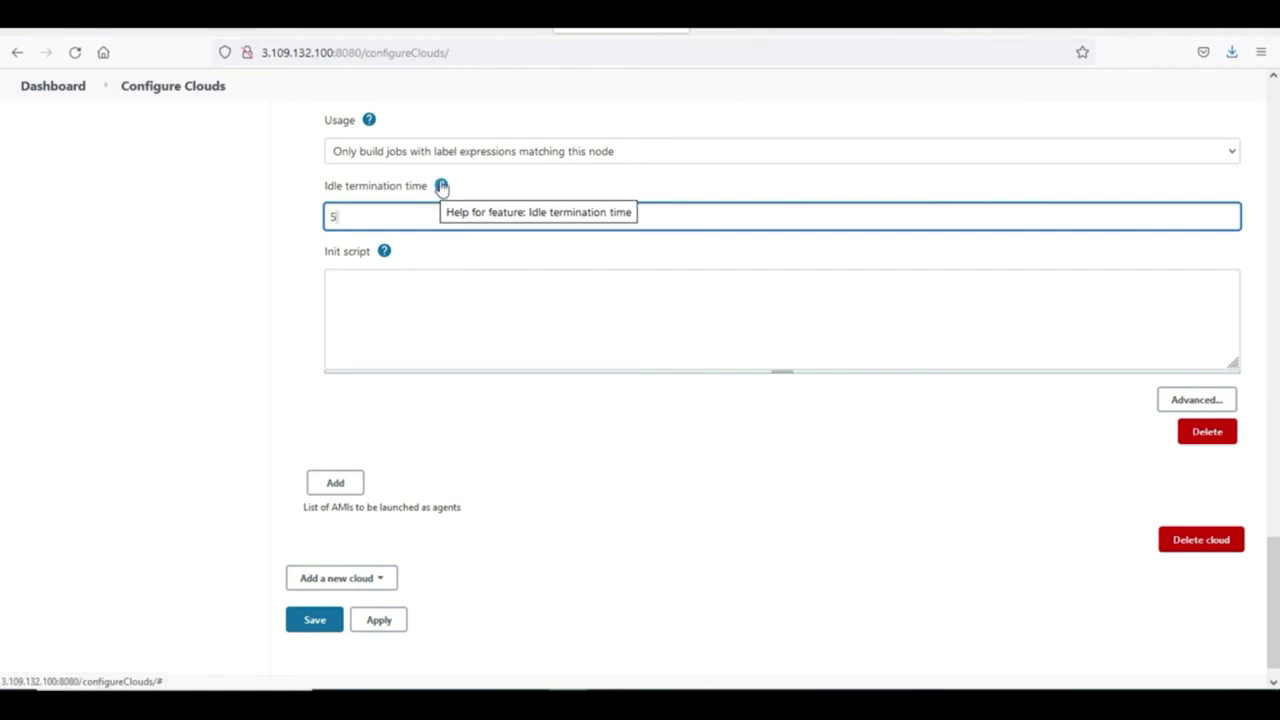
left_click(441, 187)
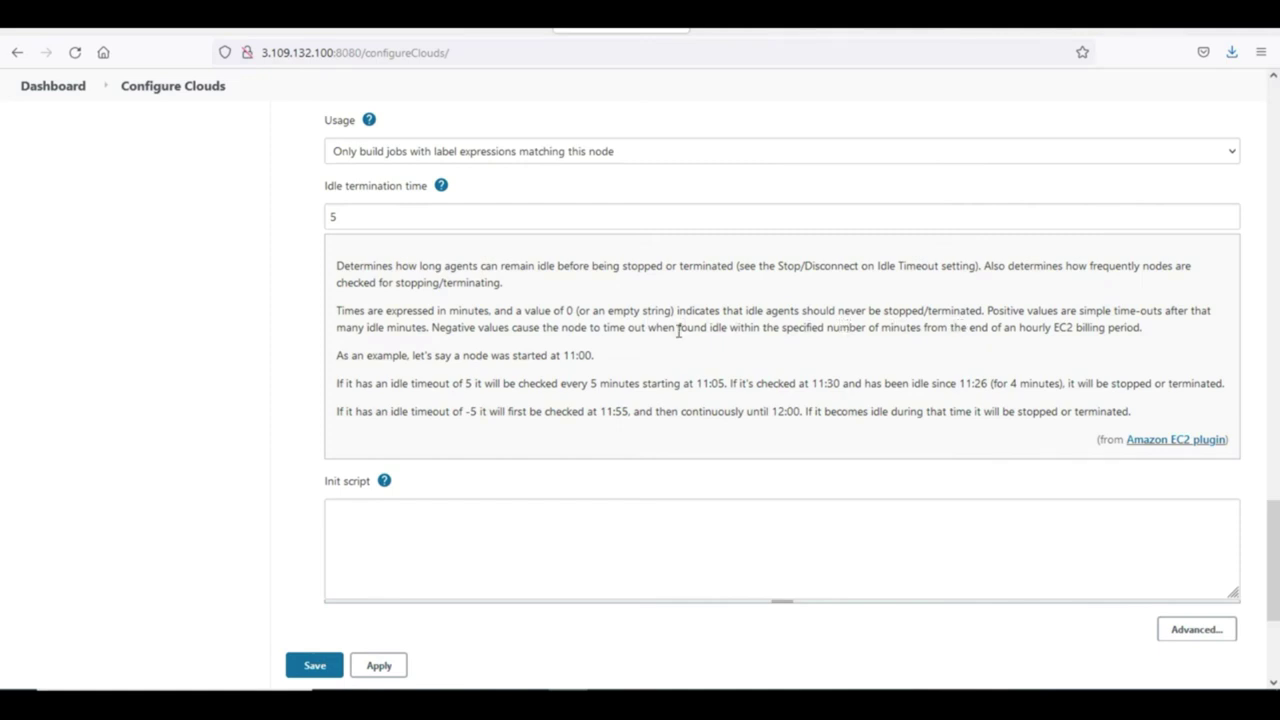
double_click(398, 220)
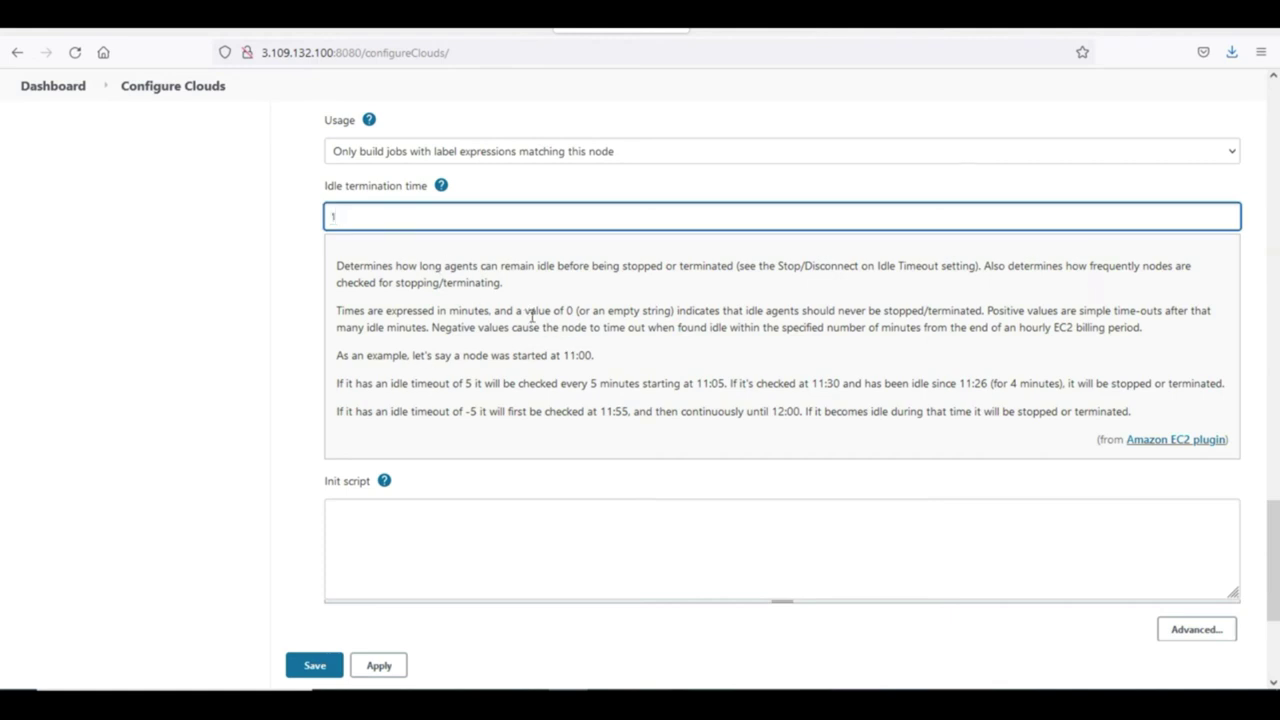
- Paste a yum init script installing java-1.8.0-openjdk and git, then apply and save
left_click(462, 530)
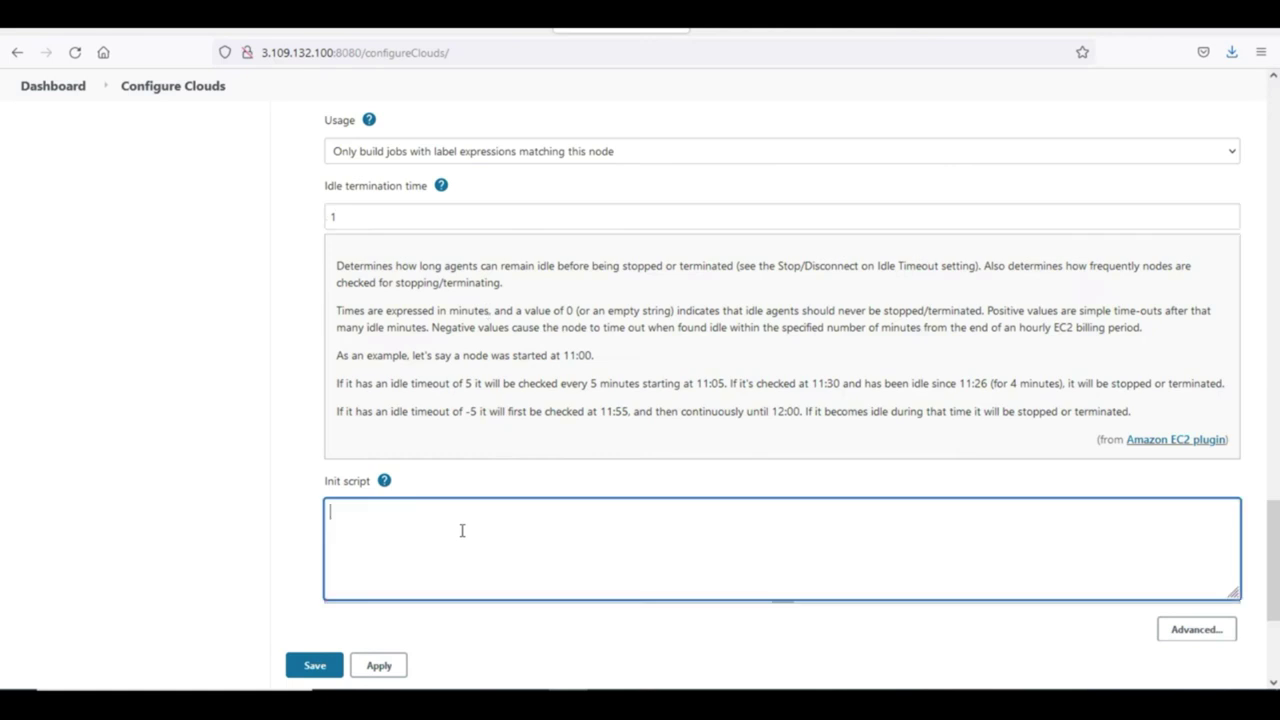
type("#!/bin/bash  yum -y install java-1.8.0-openjdk.x86_64 git")
scroll(462, 530, "down", 3)
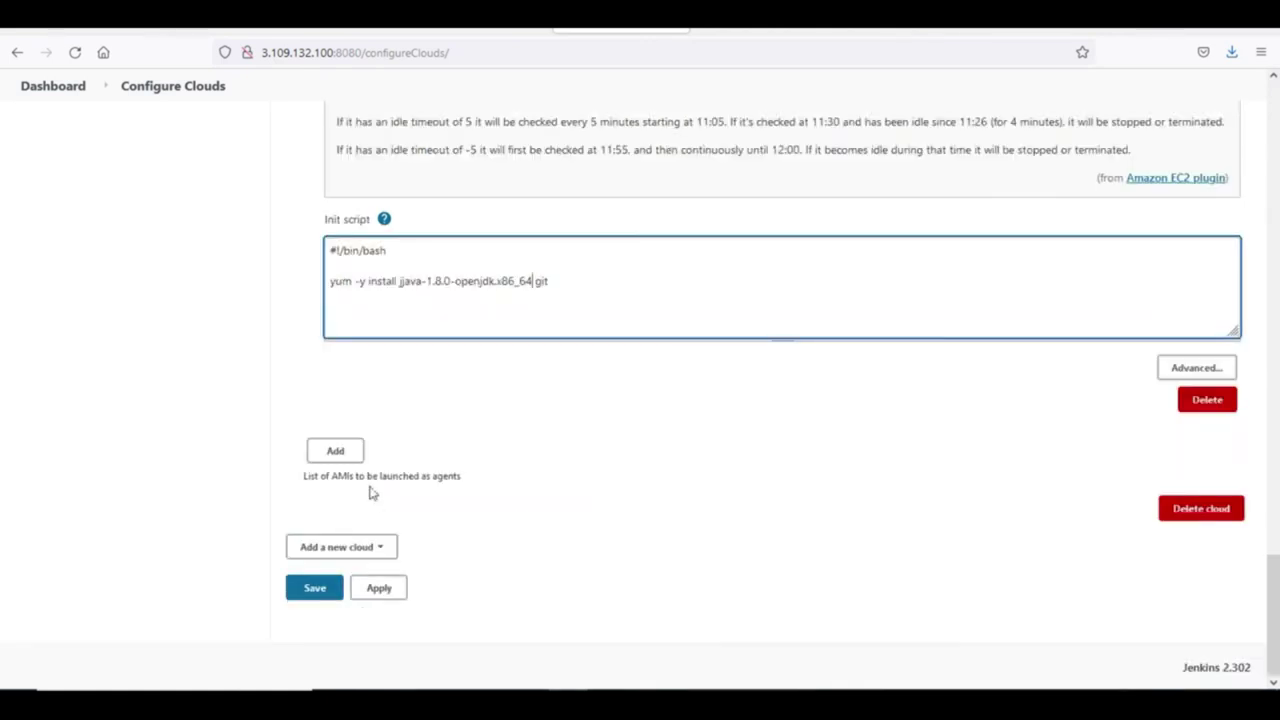
left_click(383, 600)
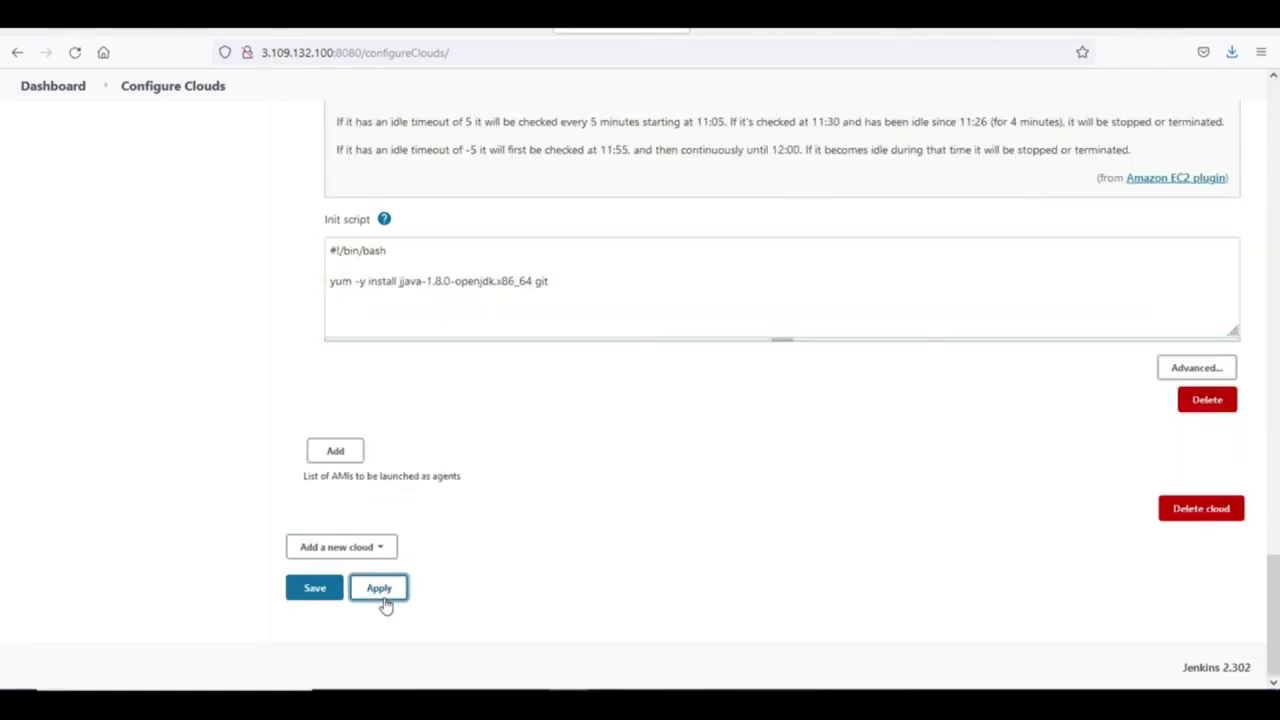
left_click(320, 598)
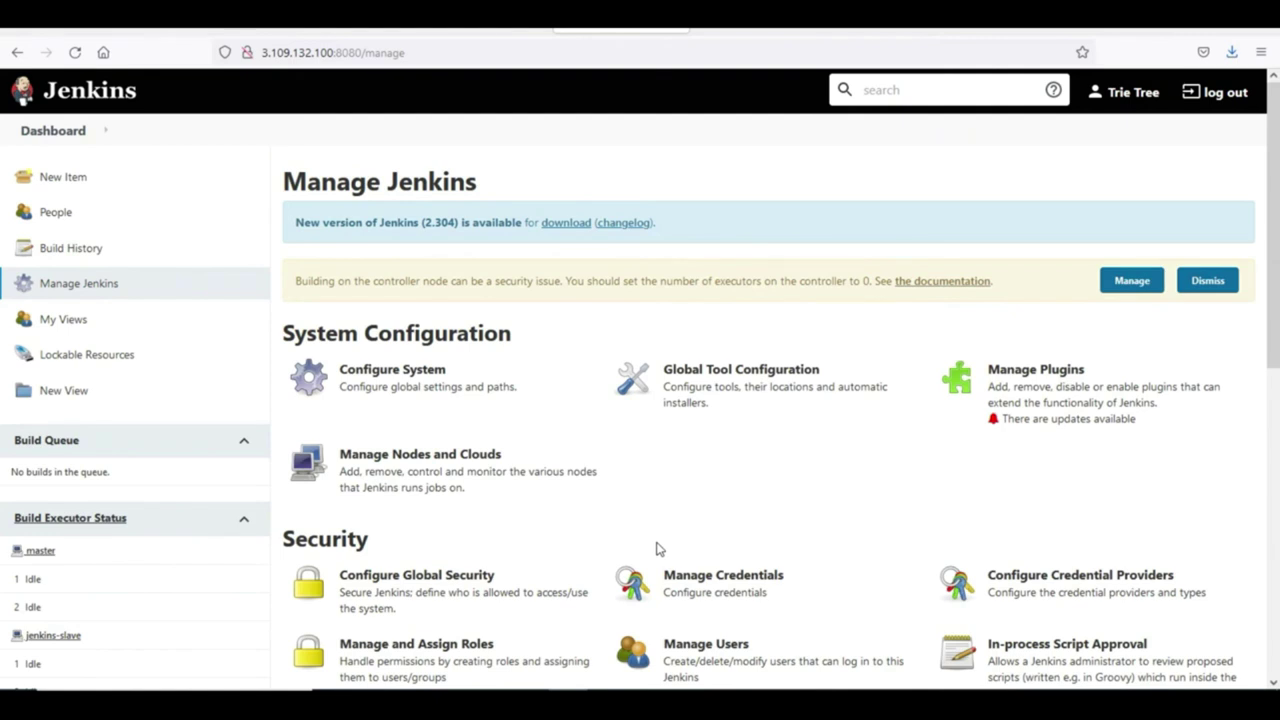
left_click(856, 436)
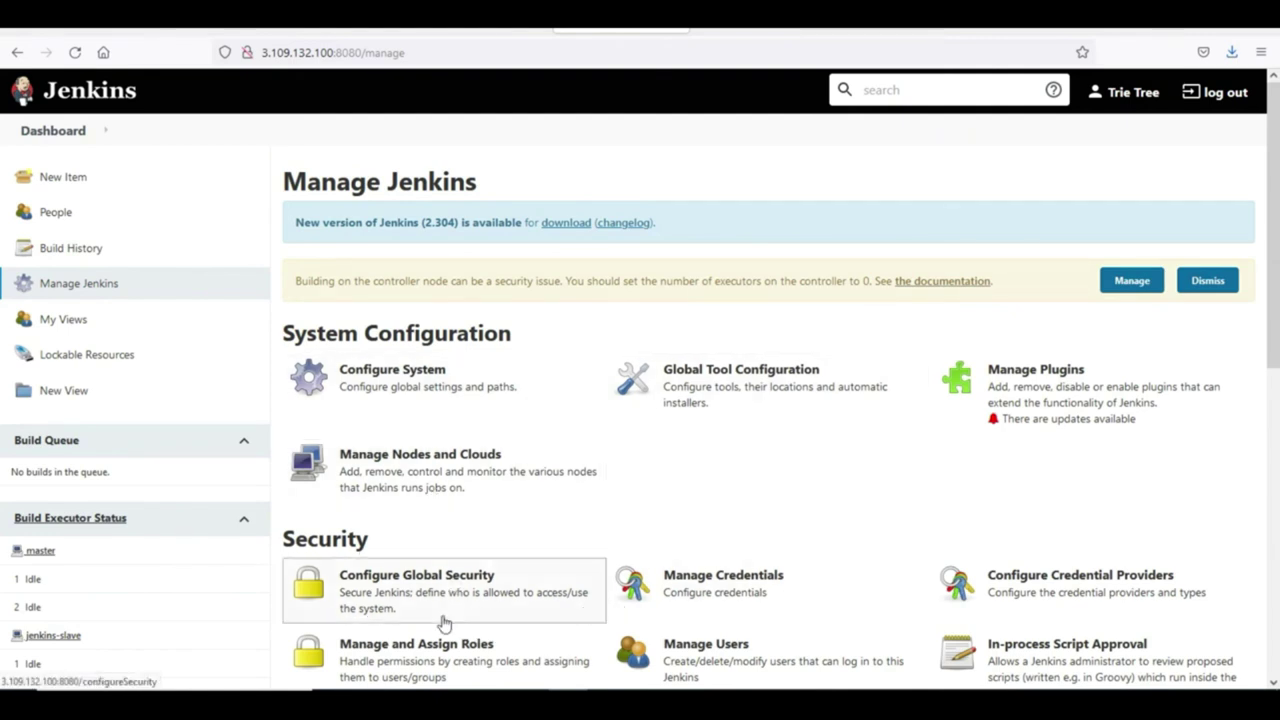
left_click(407, 476)
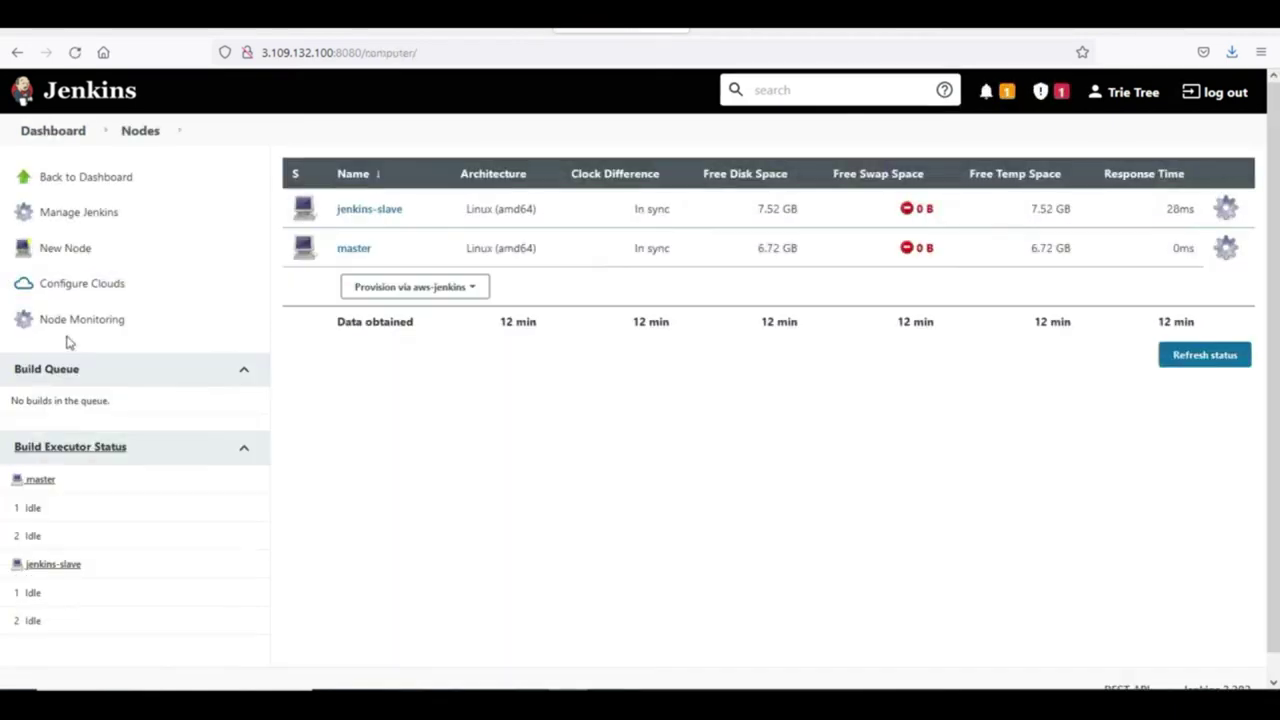
left_click(87, 289)
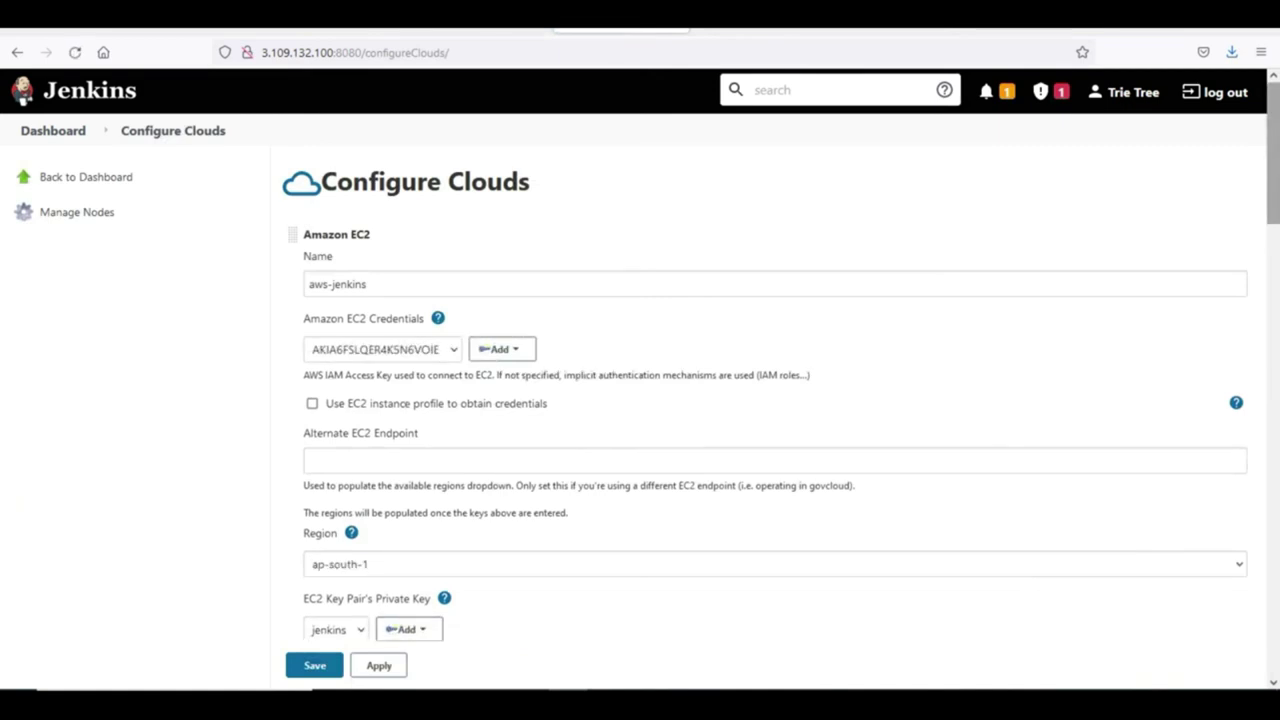
scroll(760, 400, "down", 3)
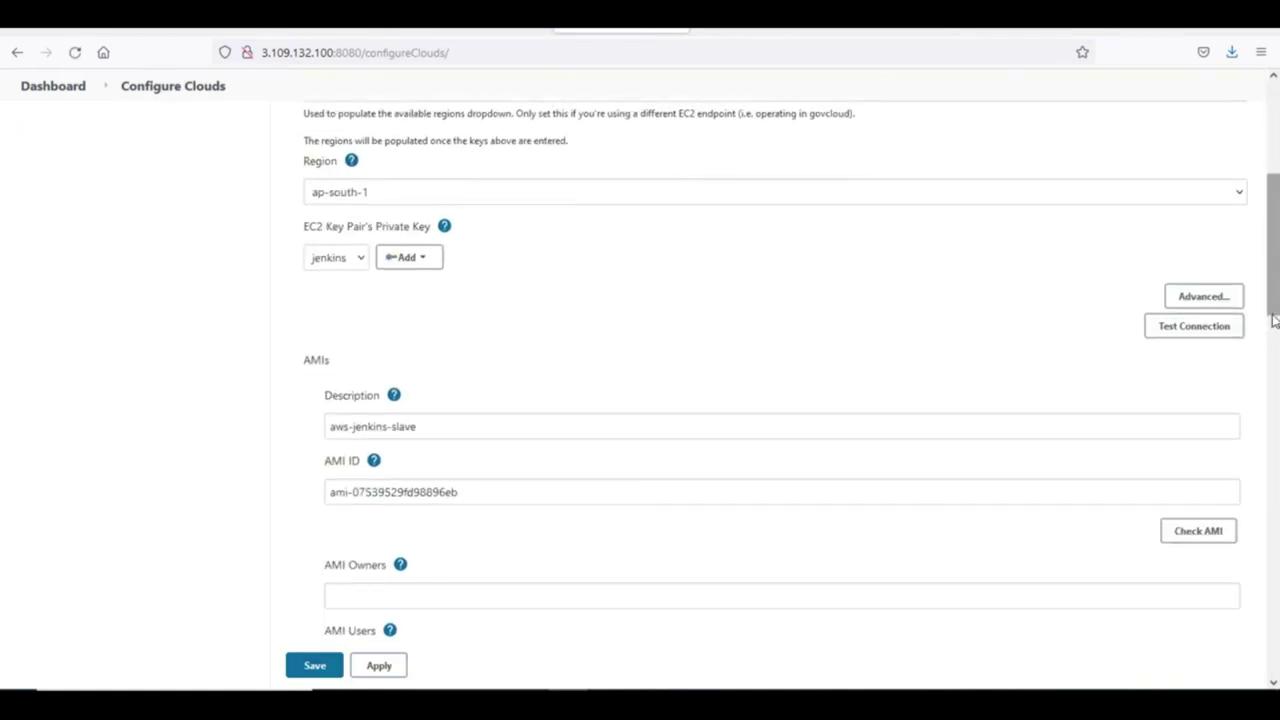
left_click_drag(1272, 314, 1252, 657)
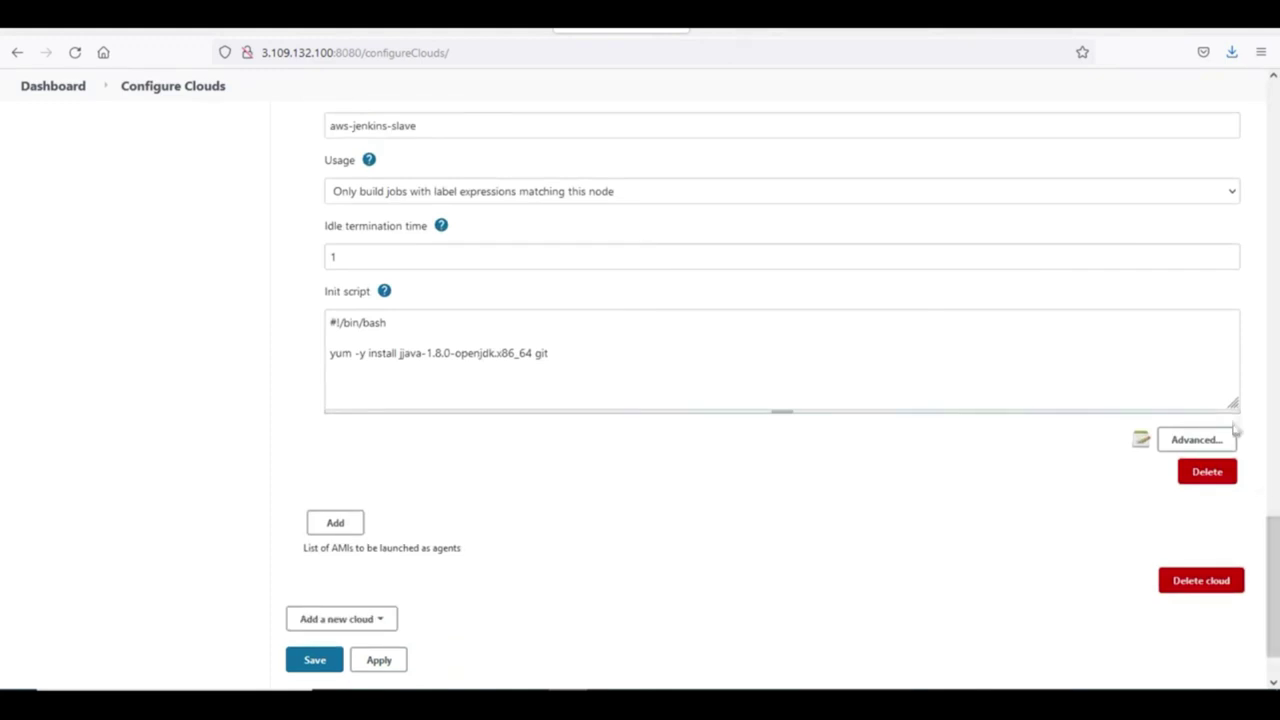
- Expand the AMI's advanced settings and set Number of Executors to 2
left_click(1198, 441)
left_click_drag(1273, 424, 1274, 493)
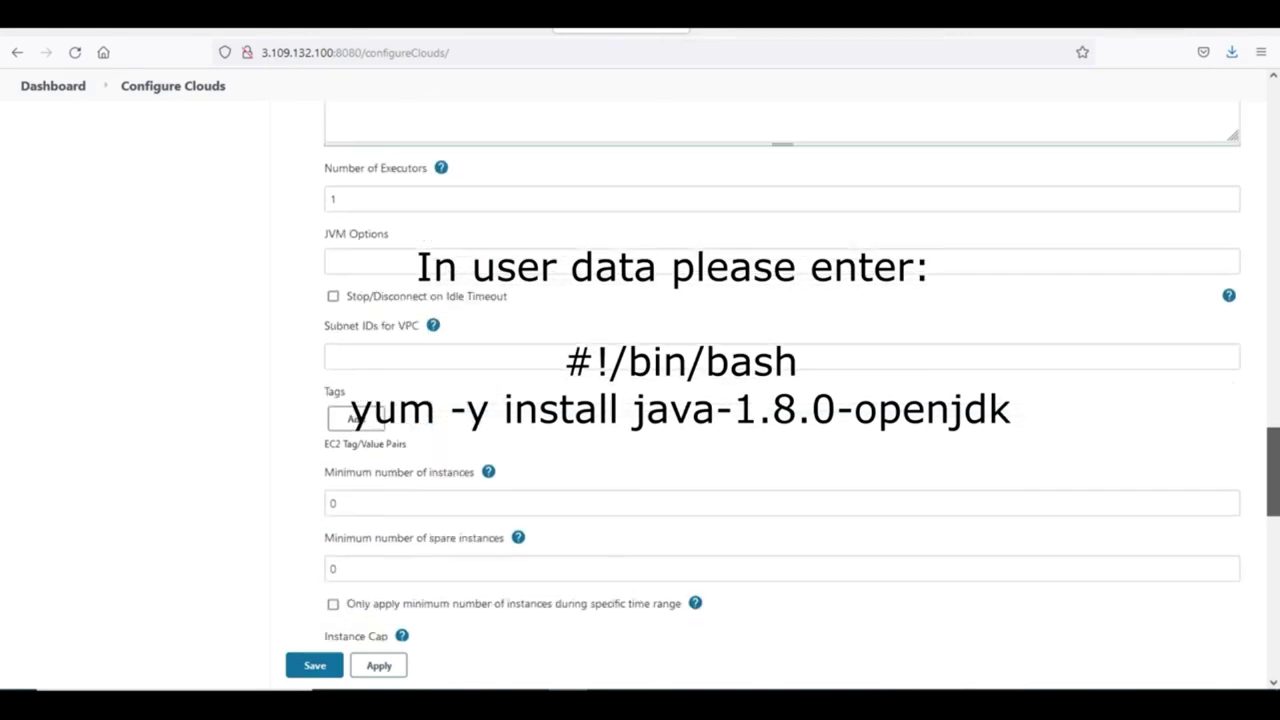
double_click(508, 197)
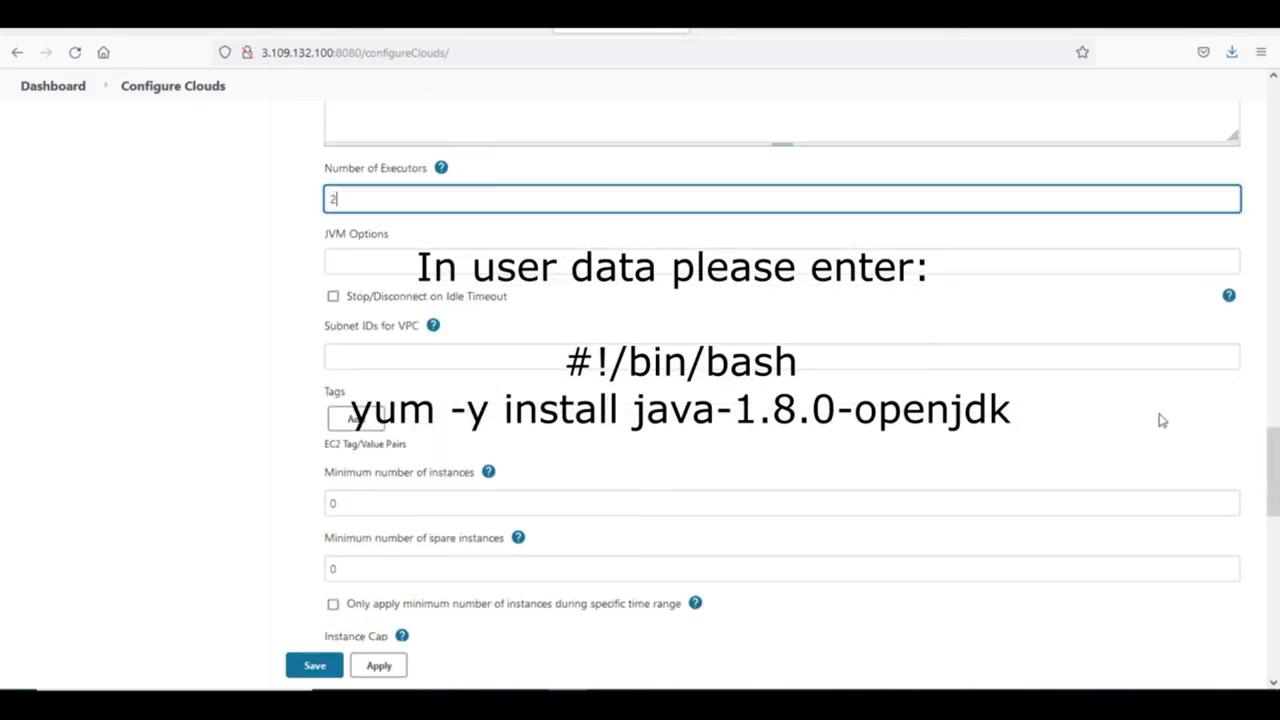
left_click_drag(1274, 460, 1276, 487)
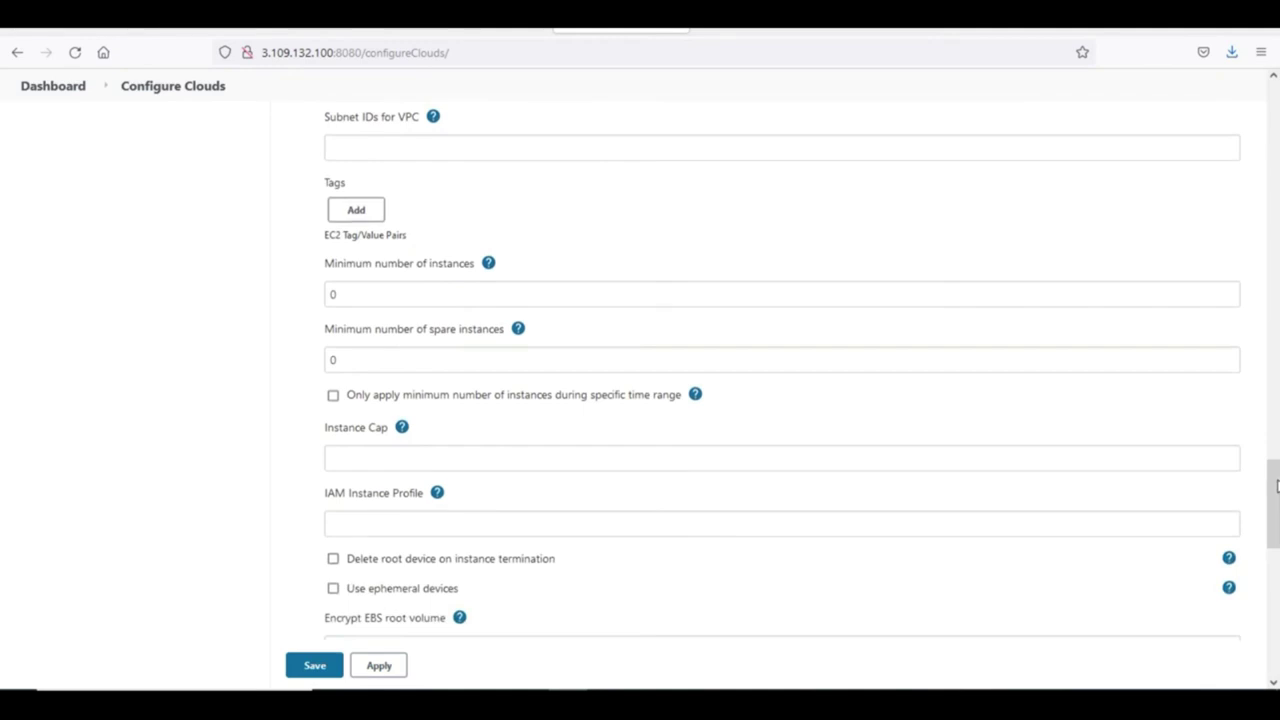
- Enable Delete root device on termination and Associate Public IP, then apply and save
scroll(780, 400, "down", 2)
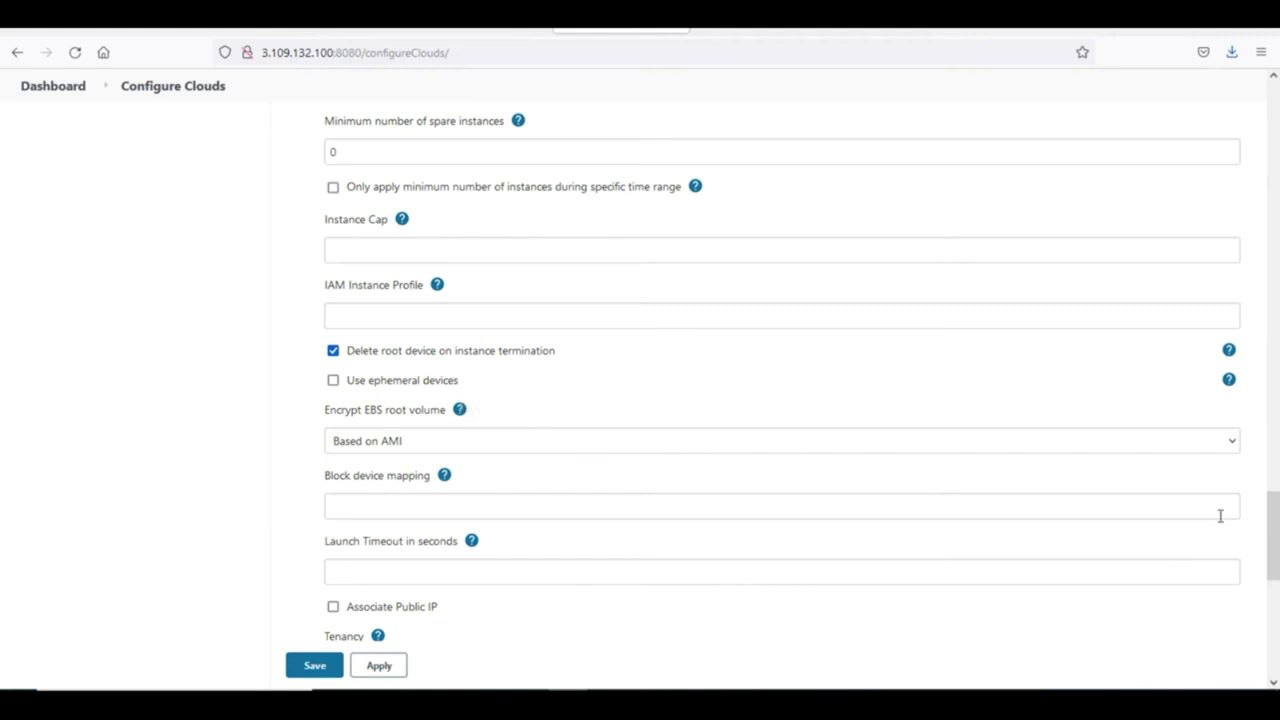
left_click_drag(1273, 535, 1273, 579)
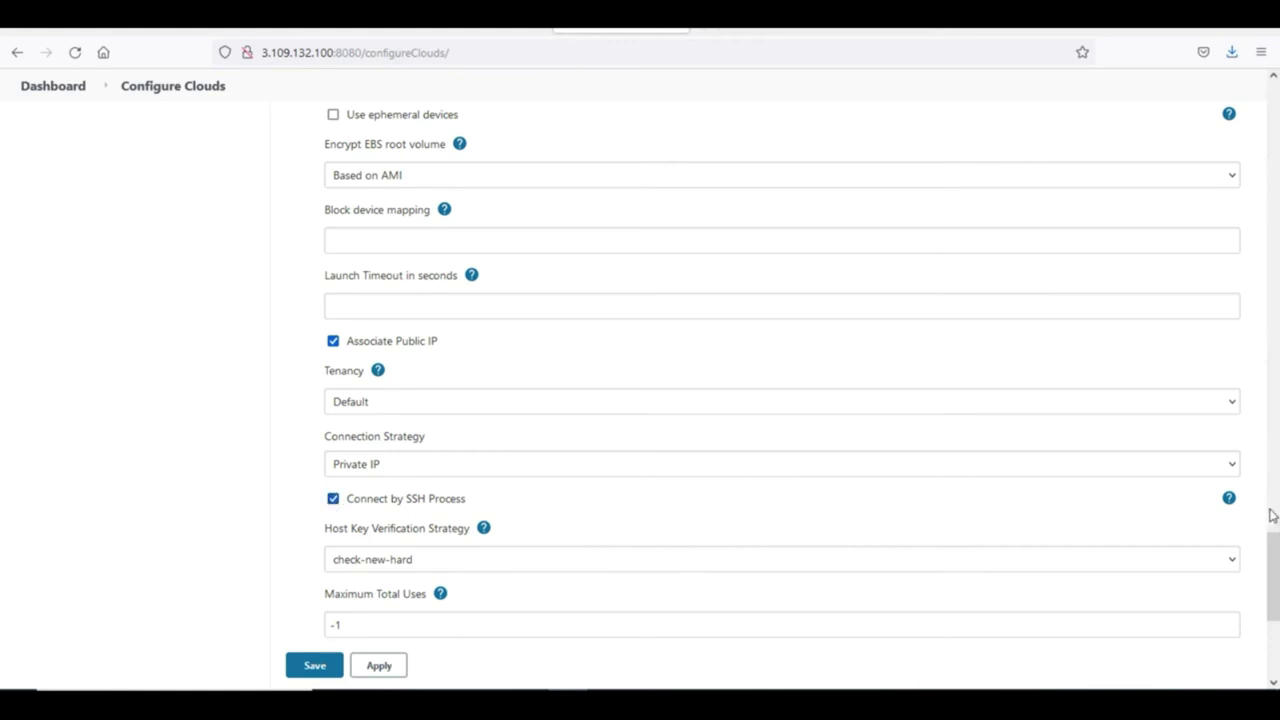
scroll(1274, 566, "down", 2)
scroll(1274, 566, "down", 3)
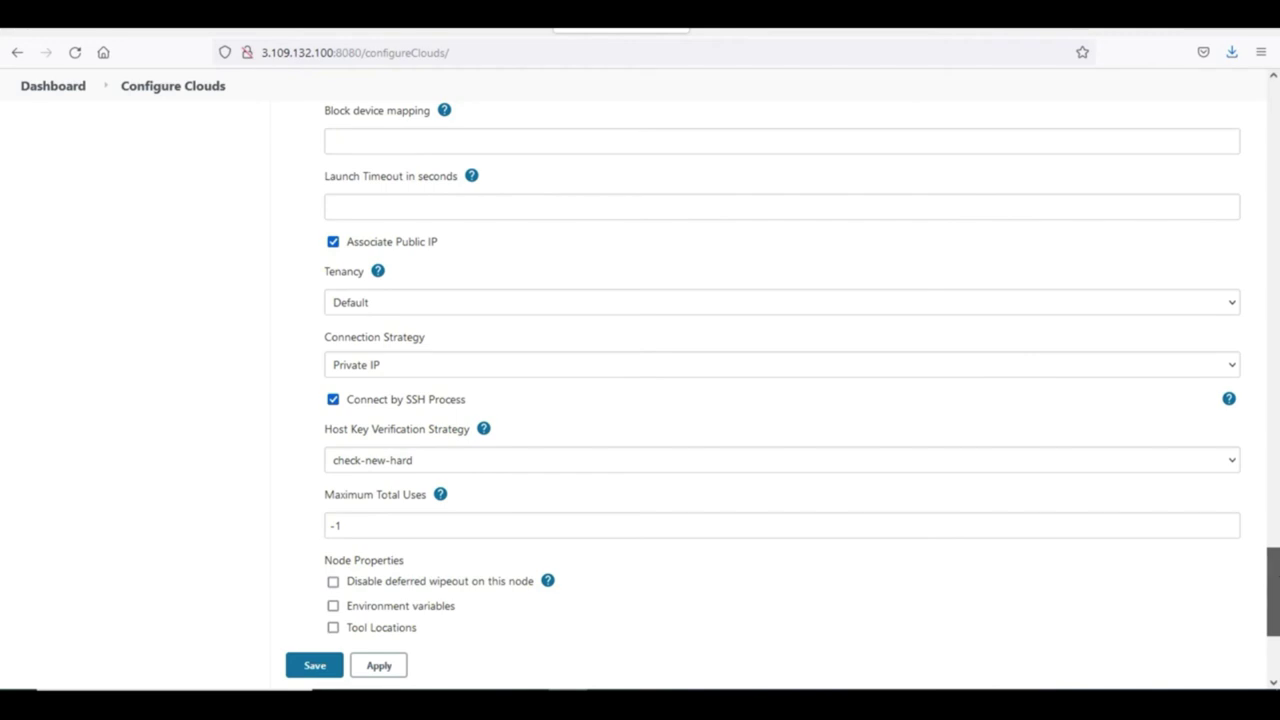
scroll(1274, 566, "down", 1)
scroll(1274, 566, "up", 2)
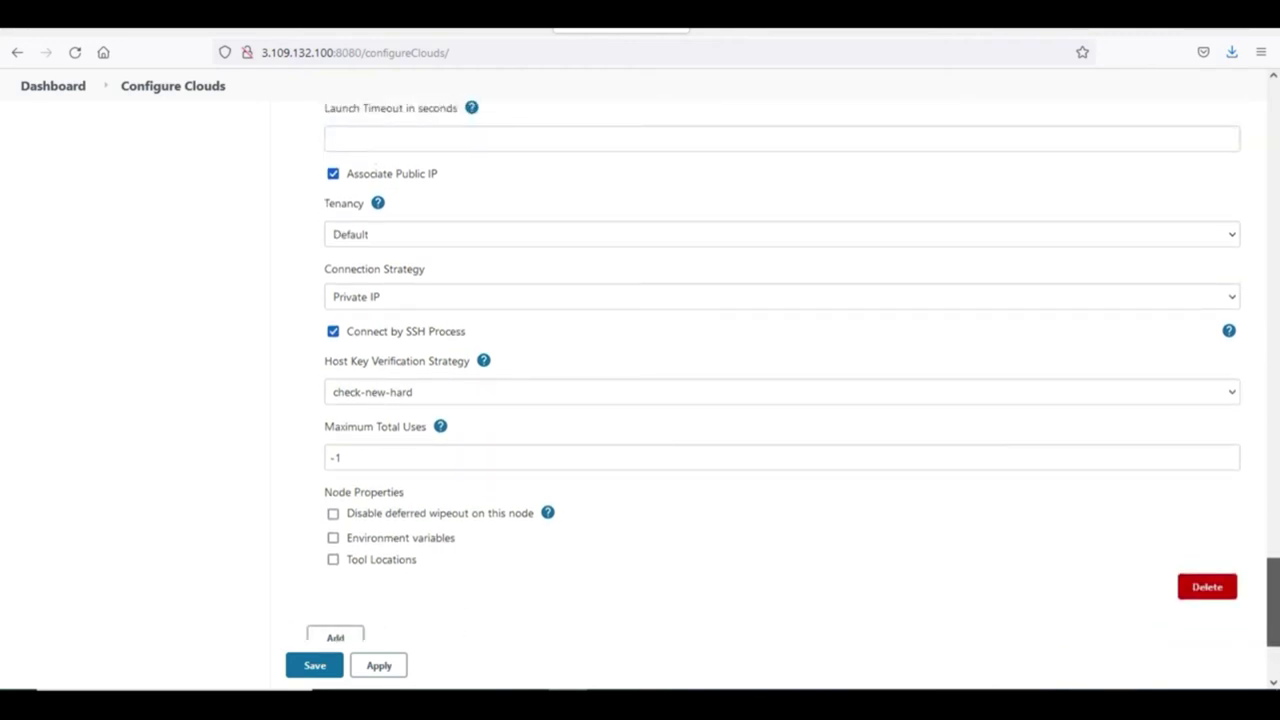
scroll(1274, 566, "down", 2)
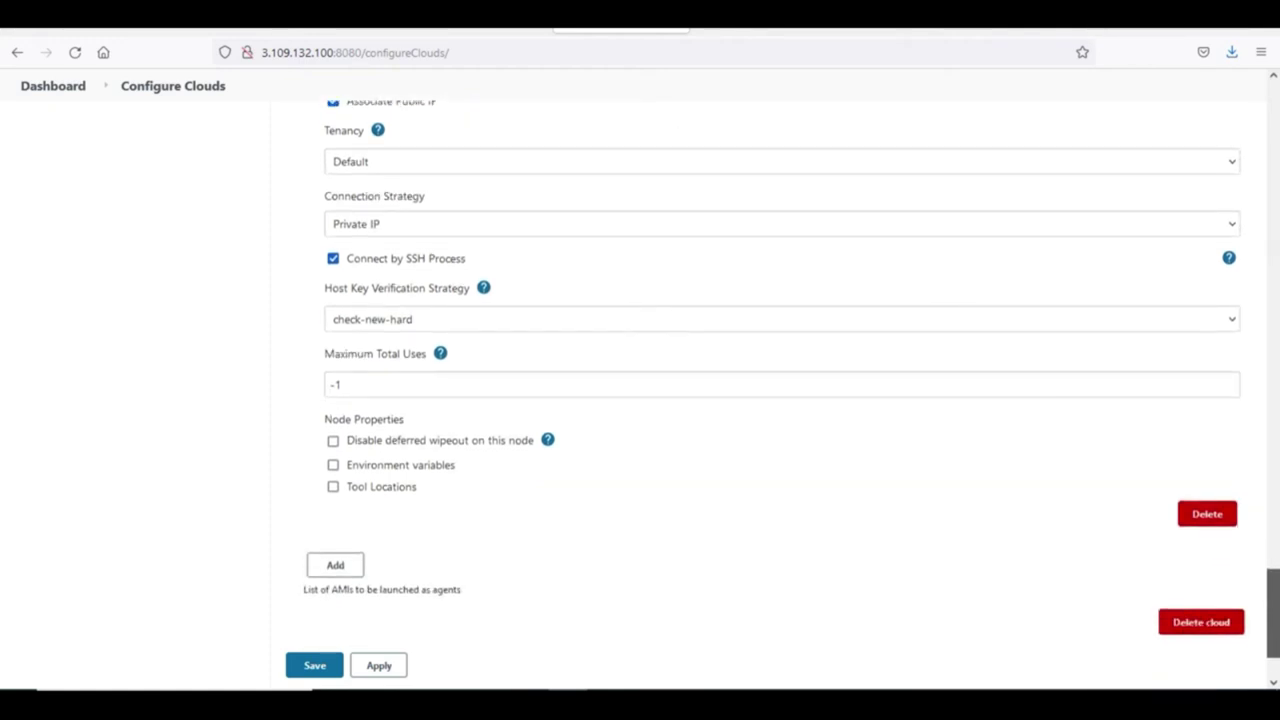
scroll(782, 380, "down", 1)
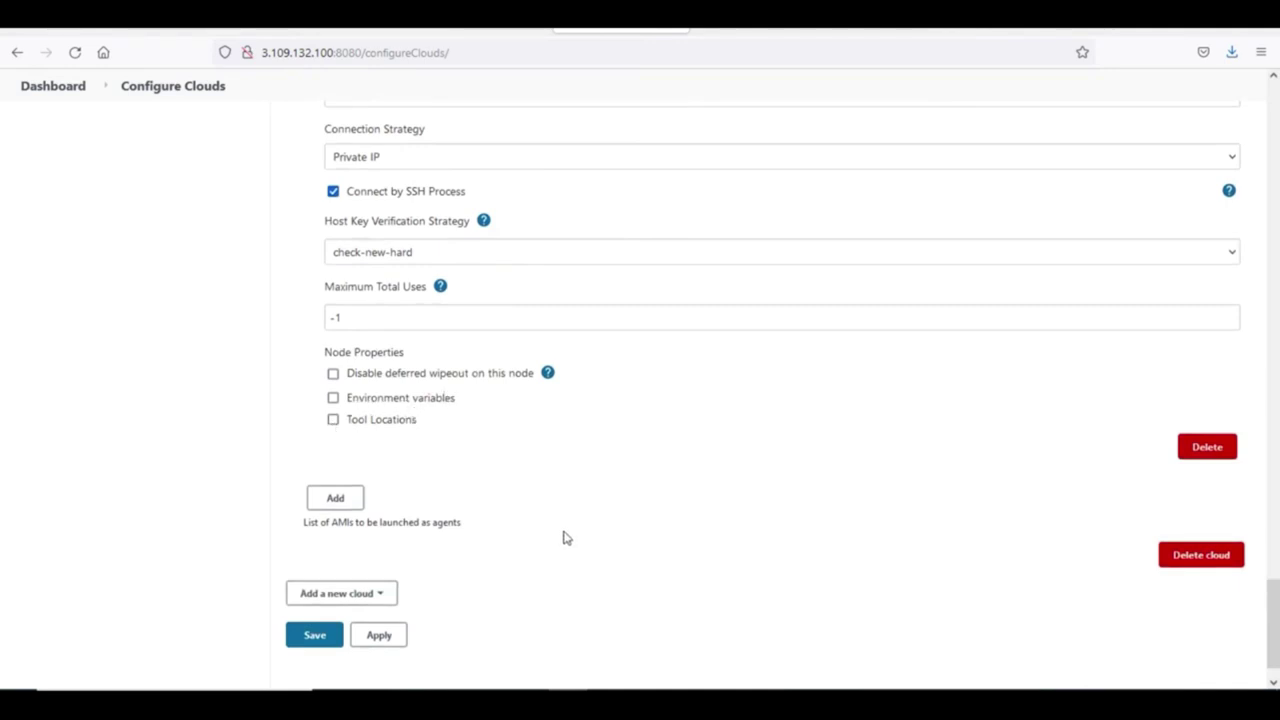
left_click(393, 638)
left_click(316, 636)
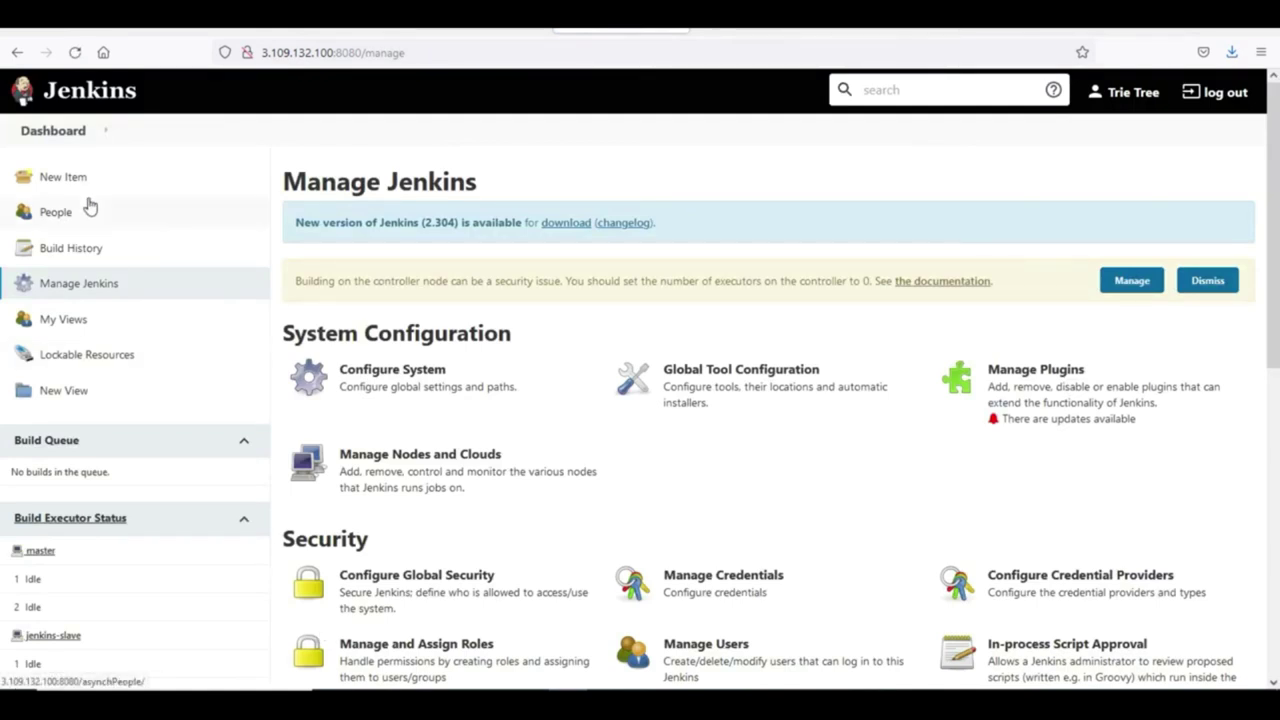
- Change the pythin job's Label Expression to aws-jenkins-slave, then apply and save the job
left_click(73, 146)
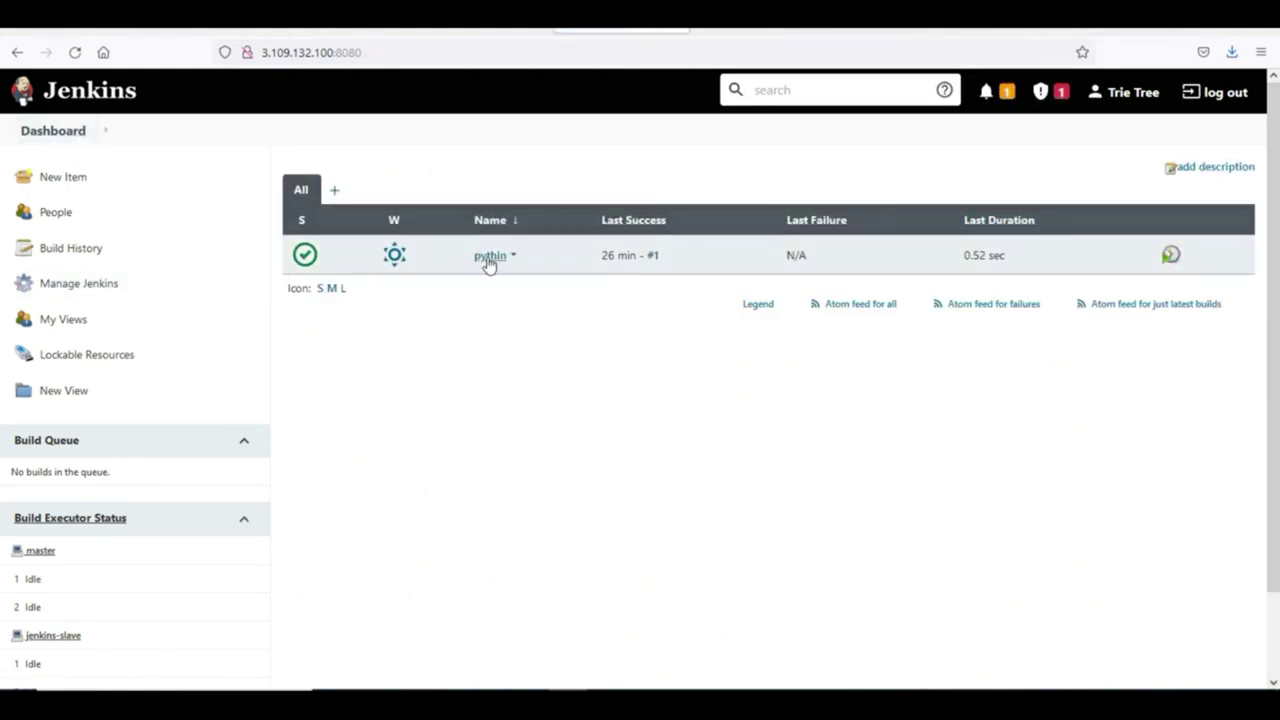
left_click(489, 258)
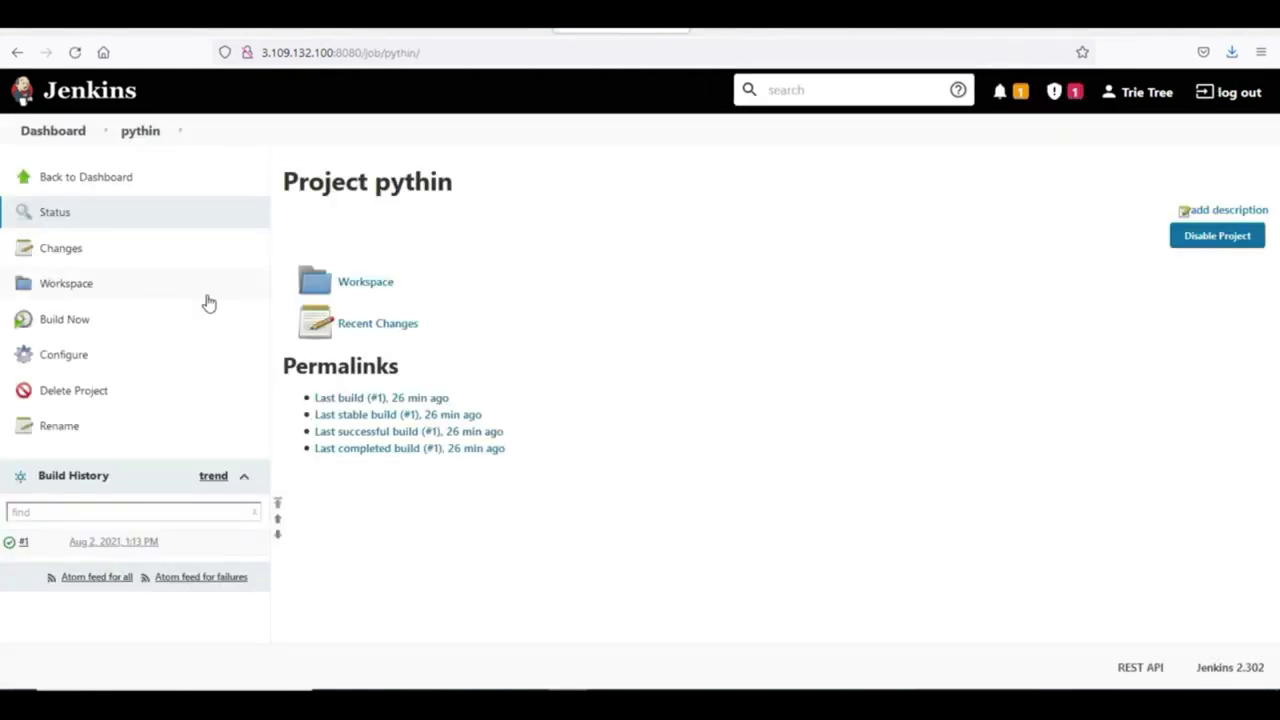
left_click(98, 366)
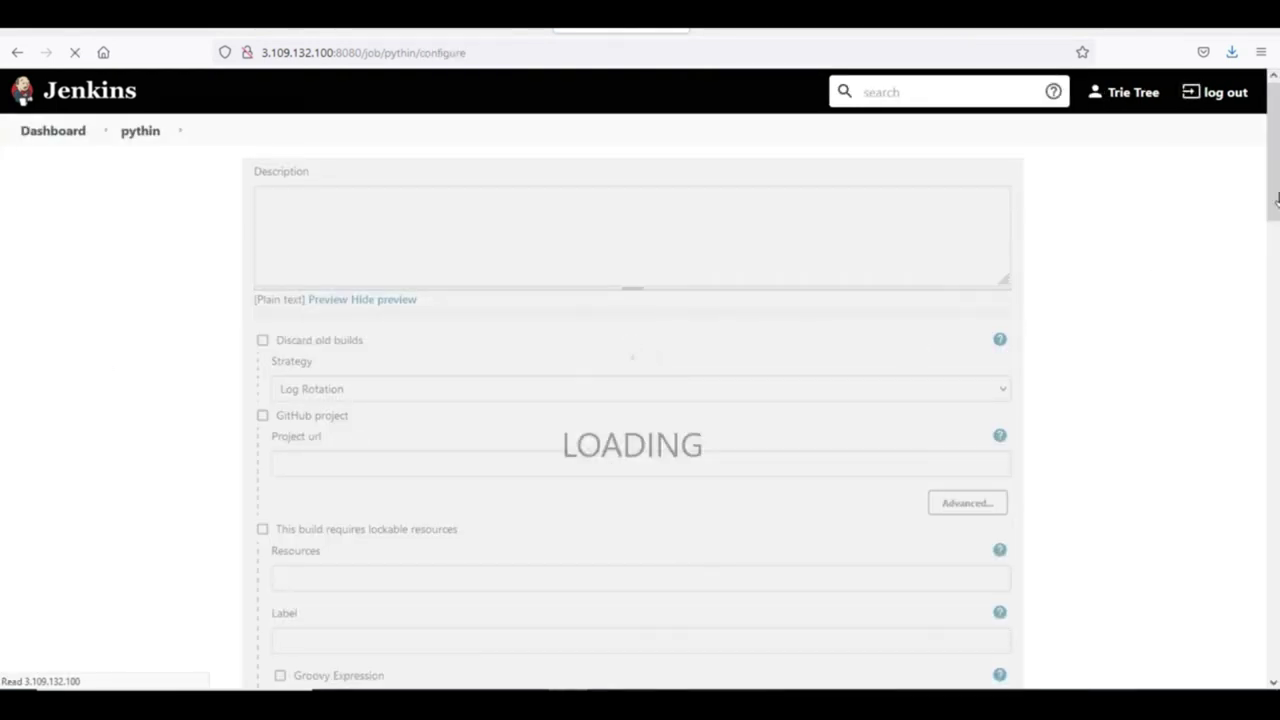
scroll(1276, 185, "down", 3)
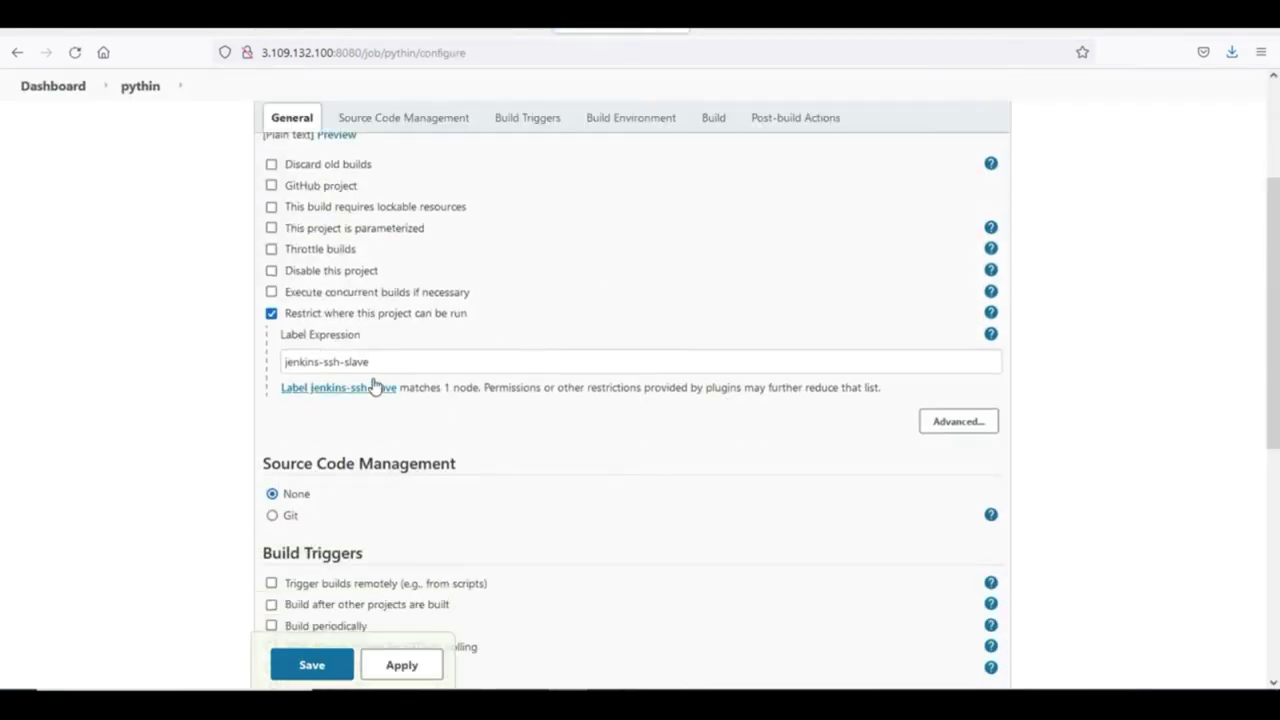
double_click(364, 362)
key("ctrl+a")
type("aws")
left_click(400, 385)
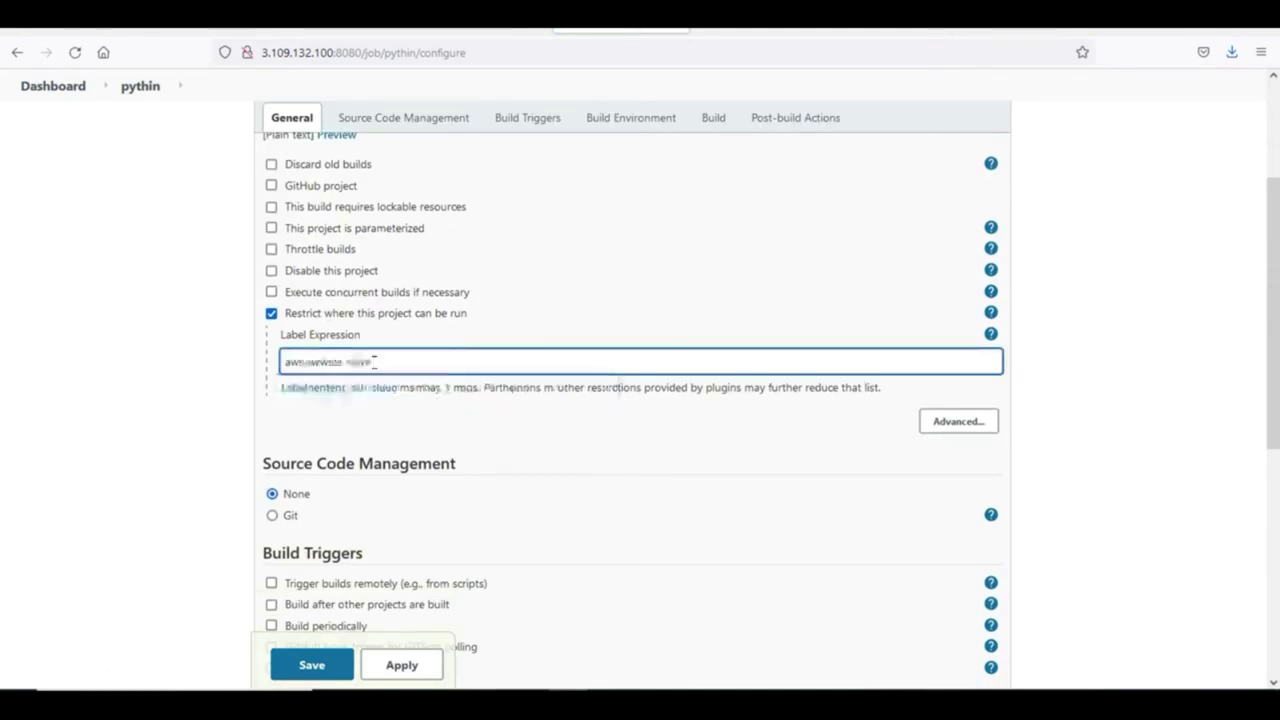
left_click(402, 680)
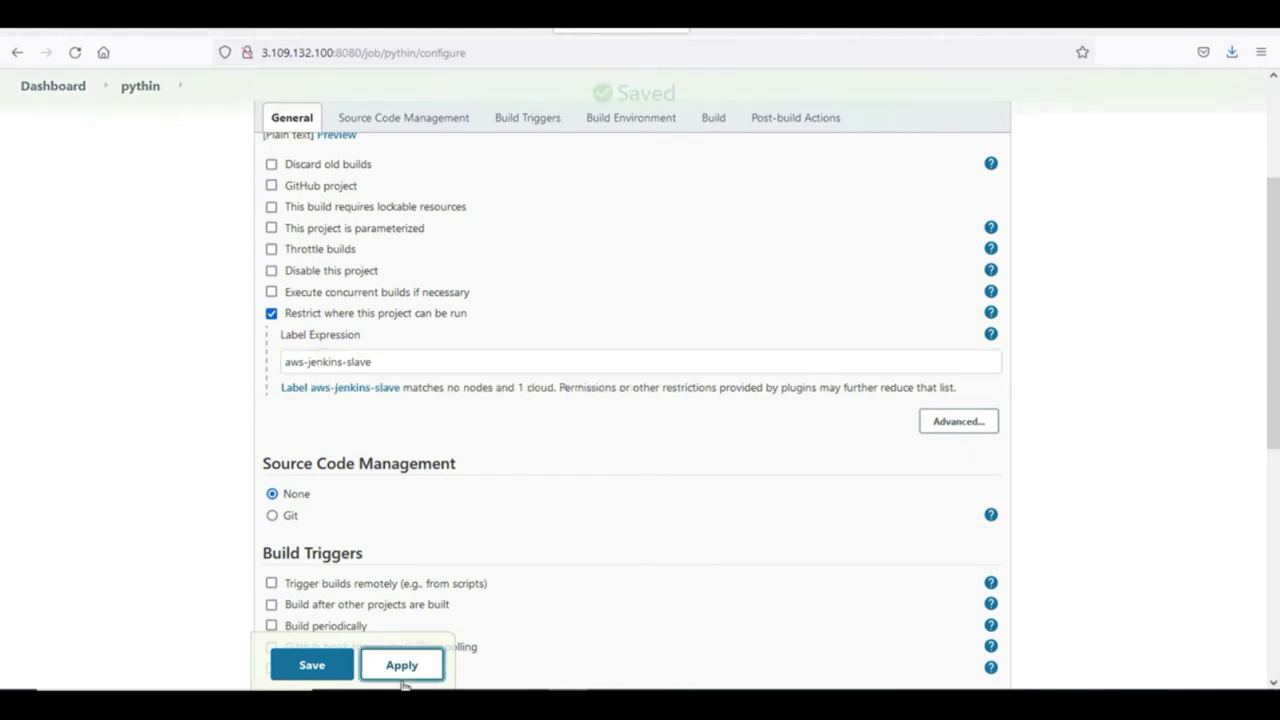
left_click(303, 668)
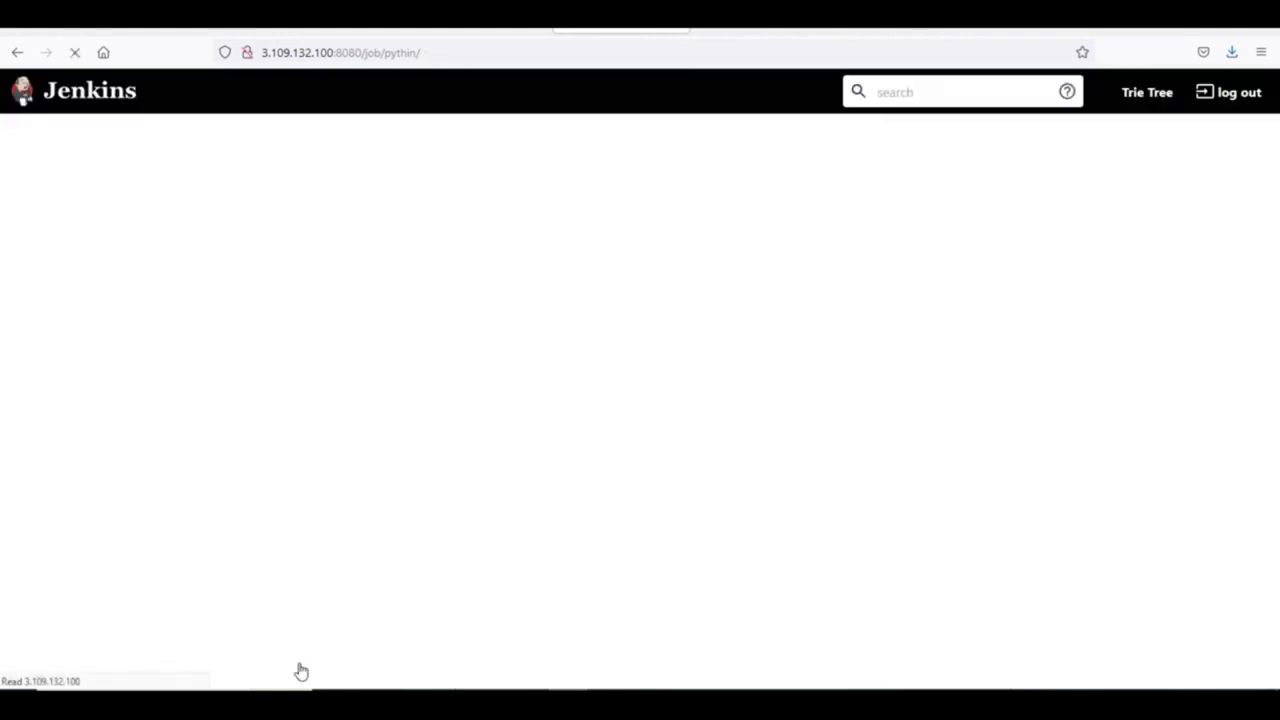
- Trigger a new pythin build and return to the pythin job page
left_click(84, 333)
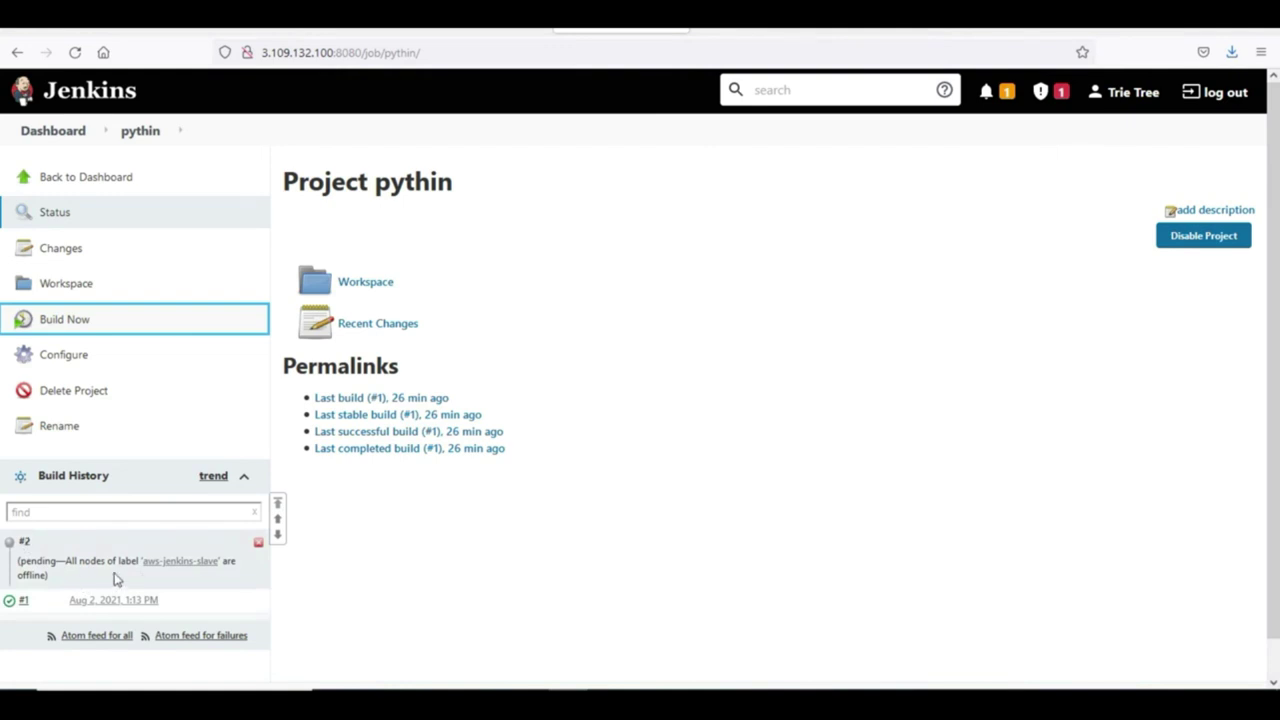
left_click(30, 555)
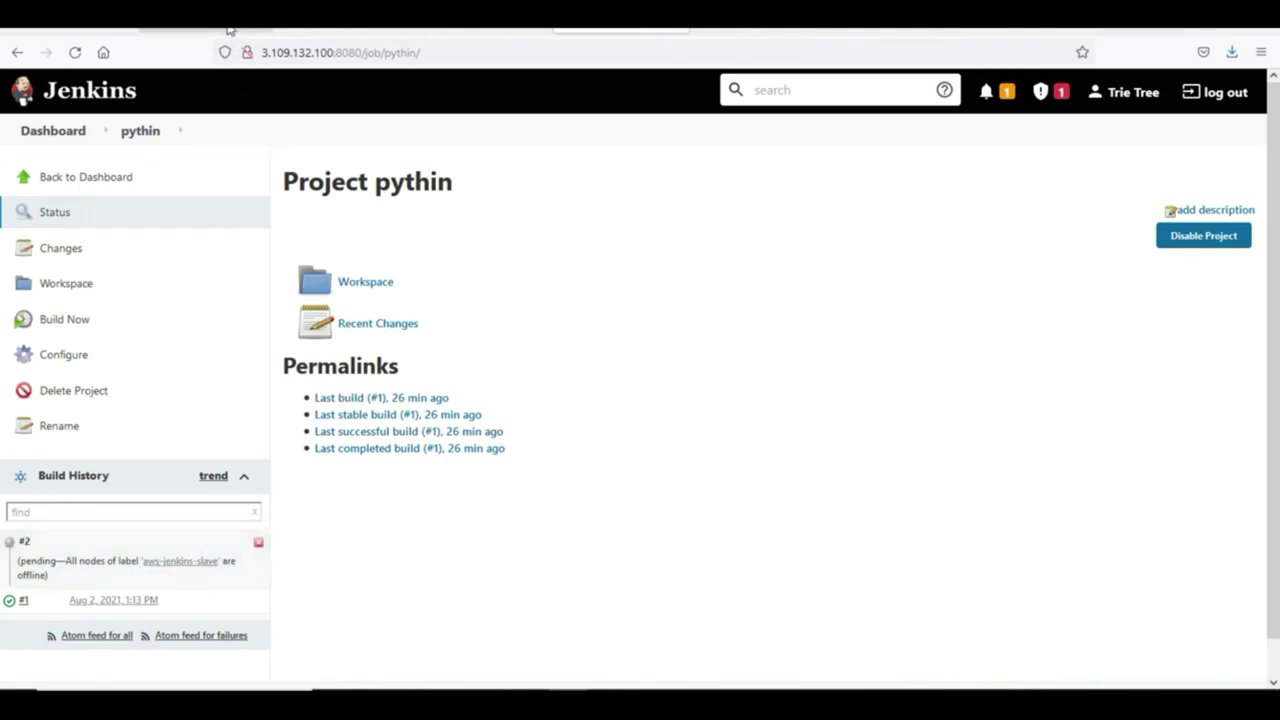
left_click(102, 177)
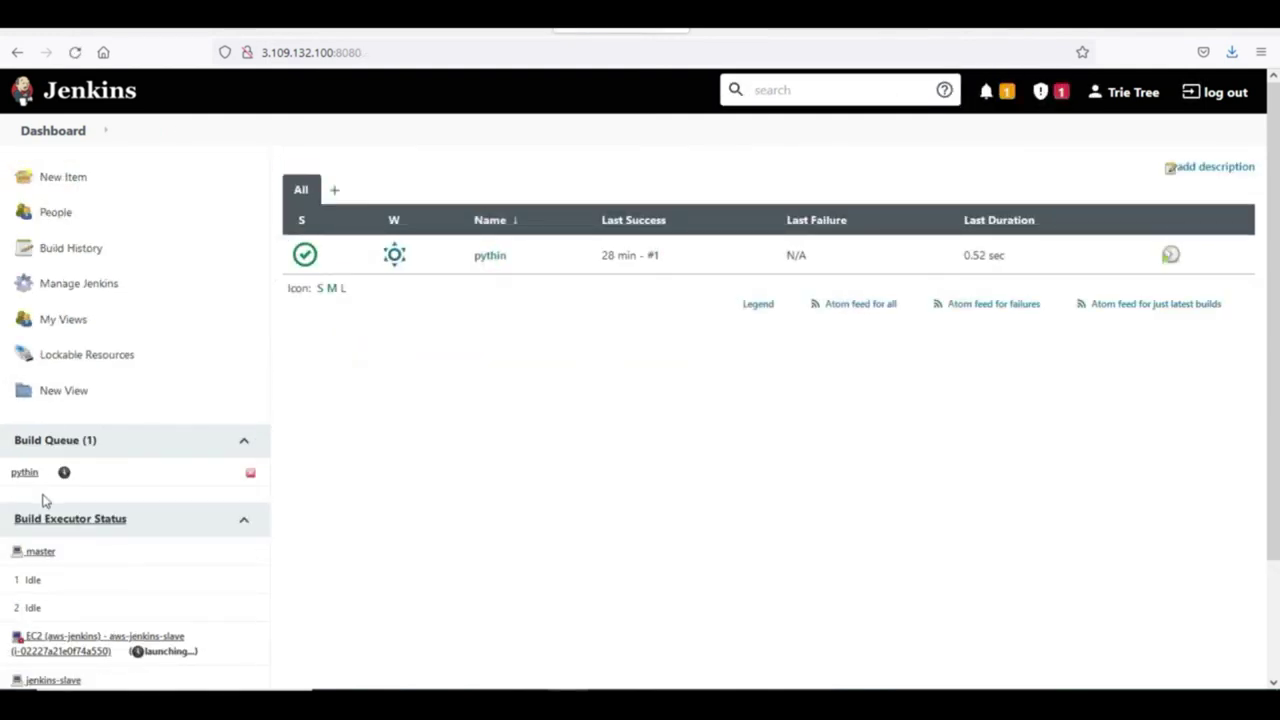
left_click(490, 257)
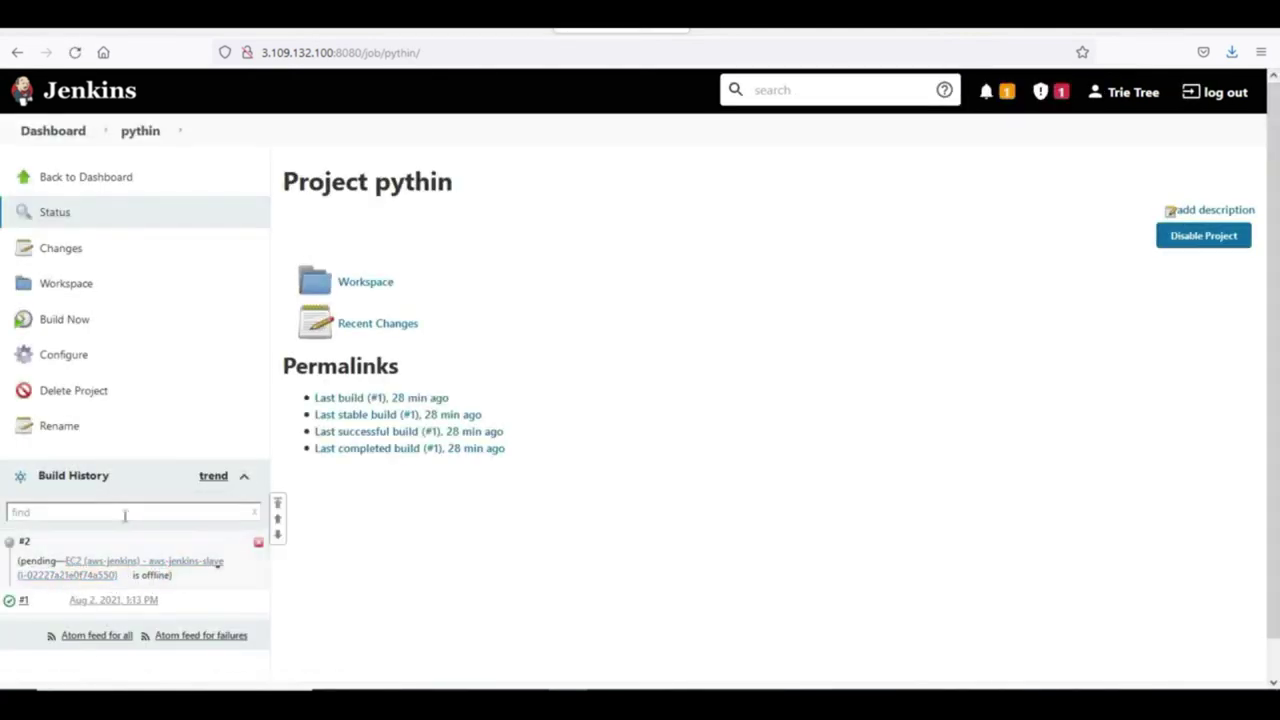
- From Manage Nodes and Clouds, open the launching aws-jenkins EC2 agent's status page
key("ctrl+Tab")
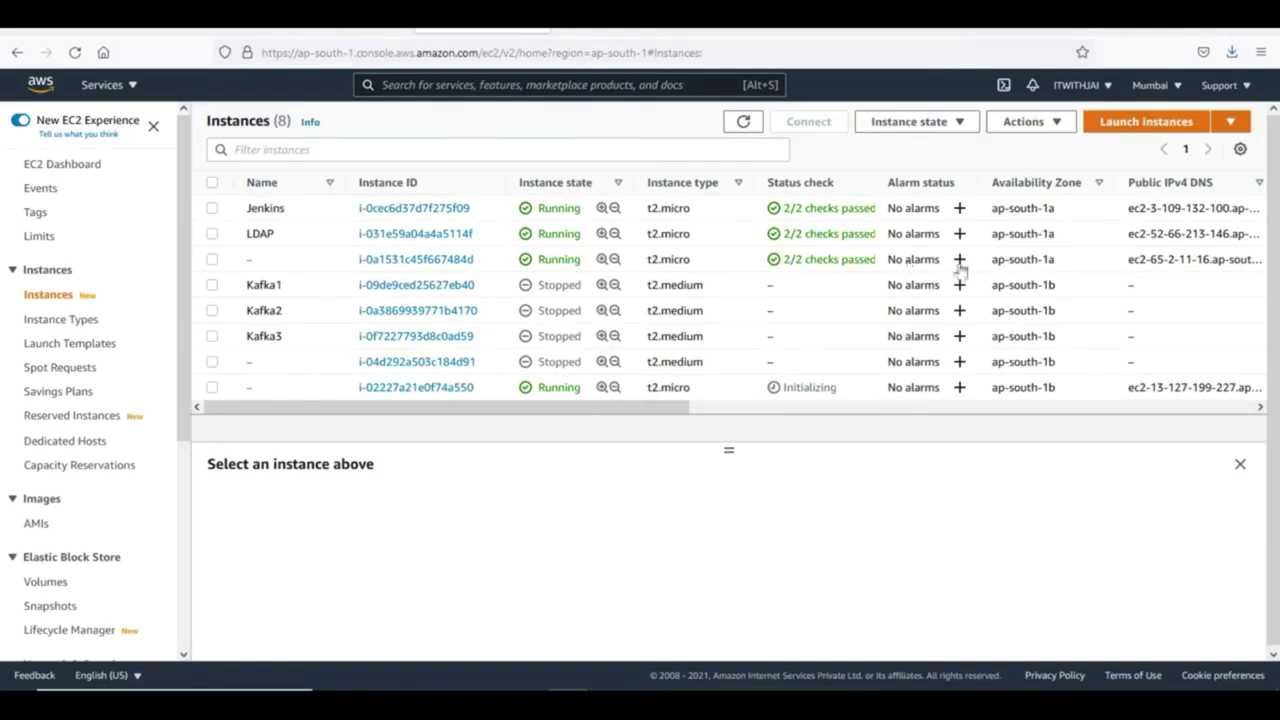
key("ctrl+shift+Tab")
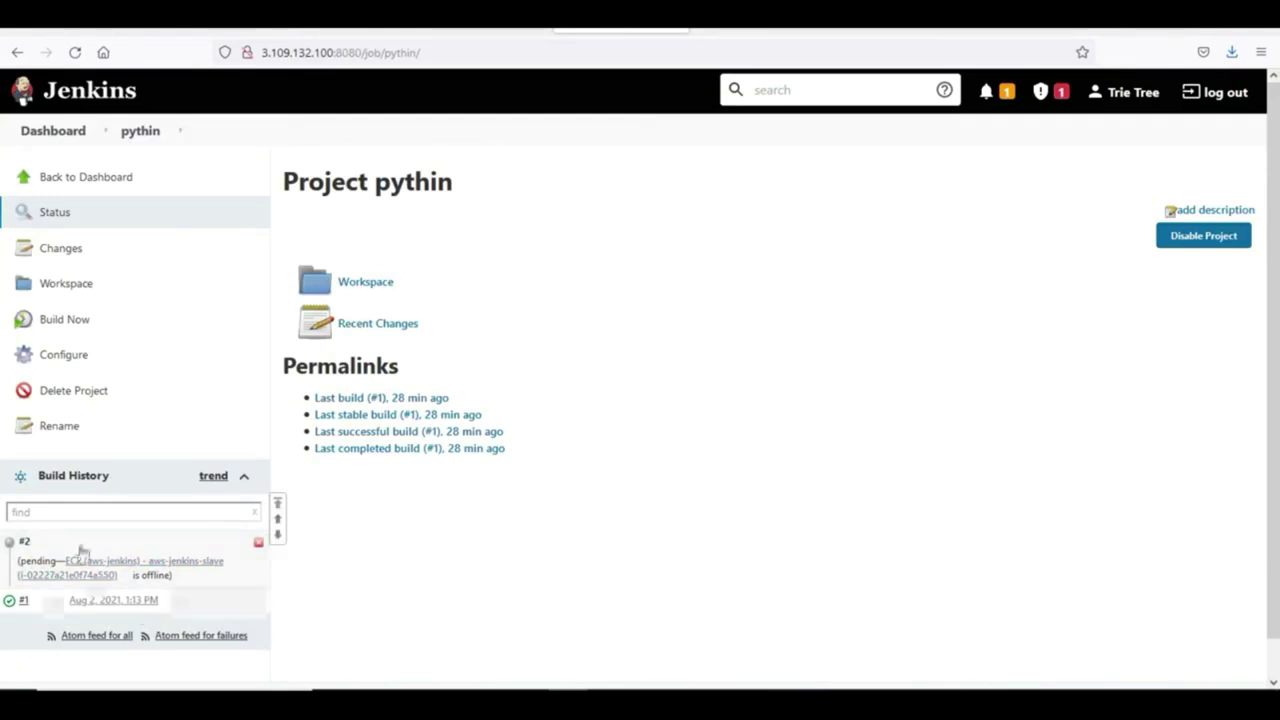
left_click(77, 190)
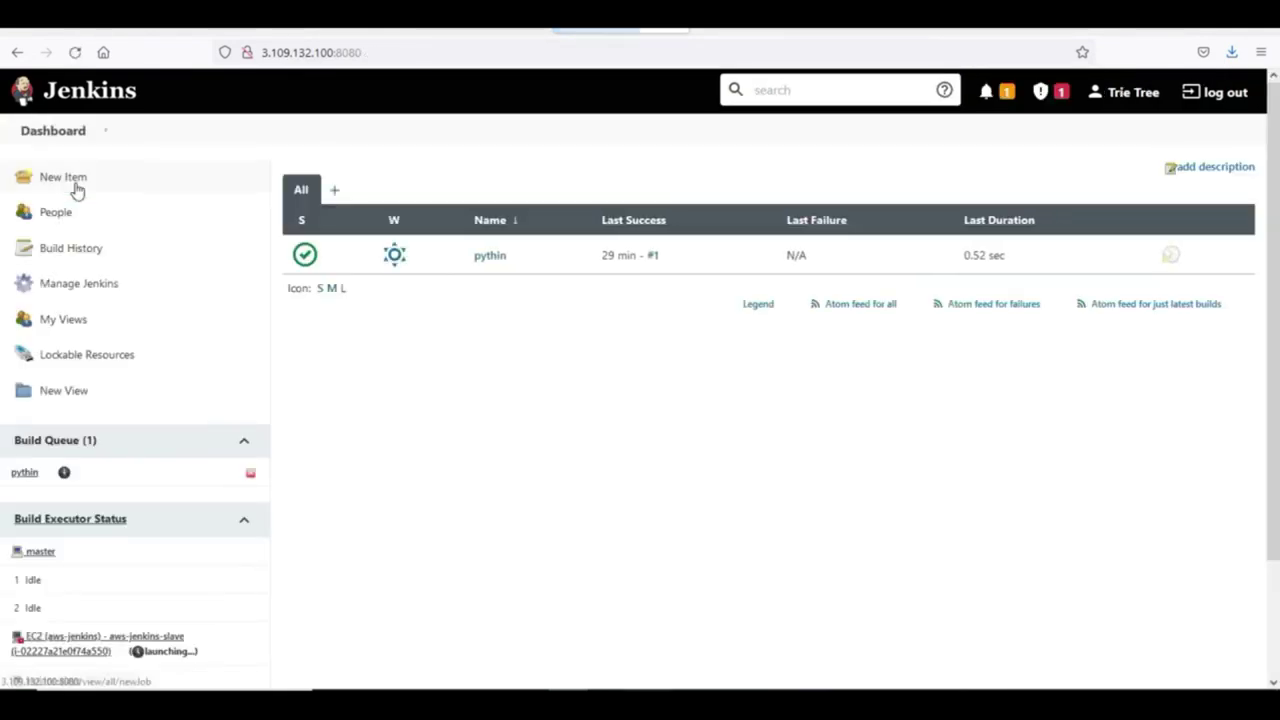
left_click(88, 286)
left_click(391, 486)
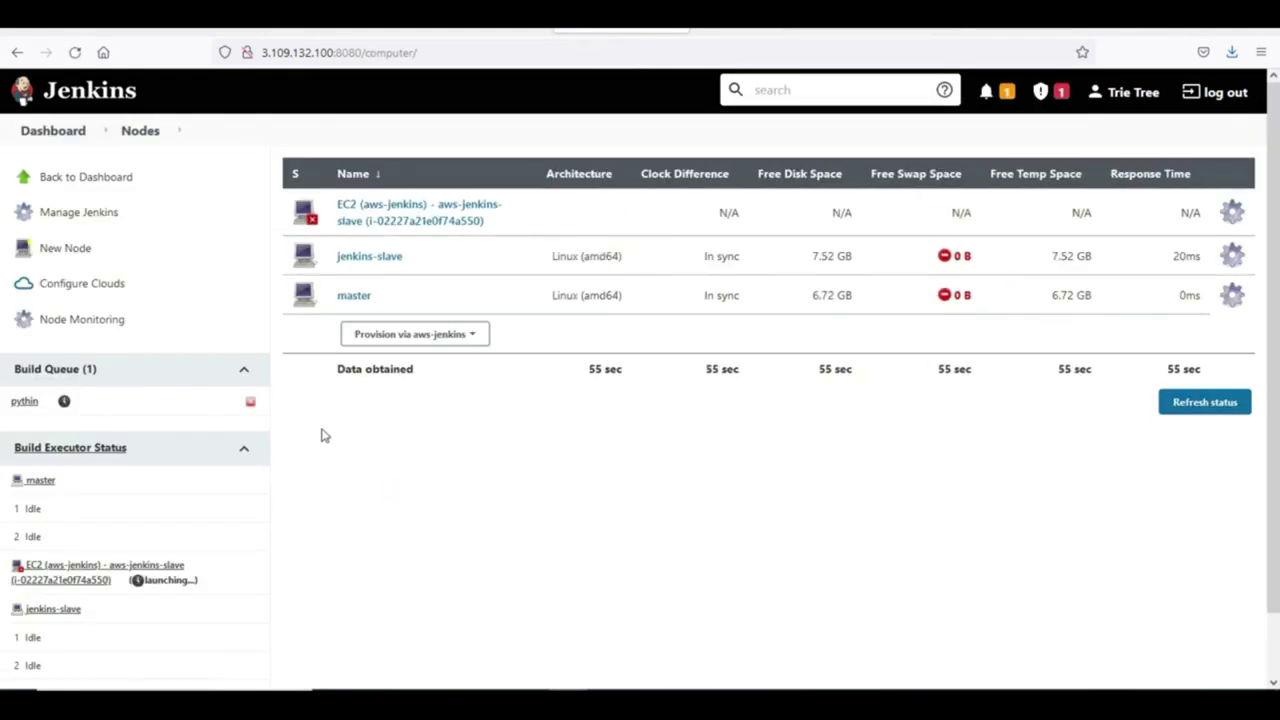
left_click(62, 572)
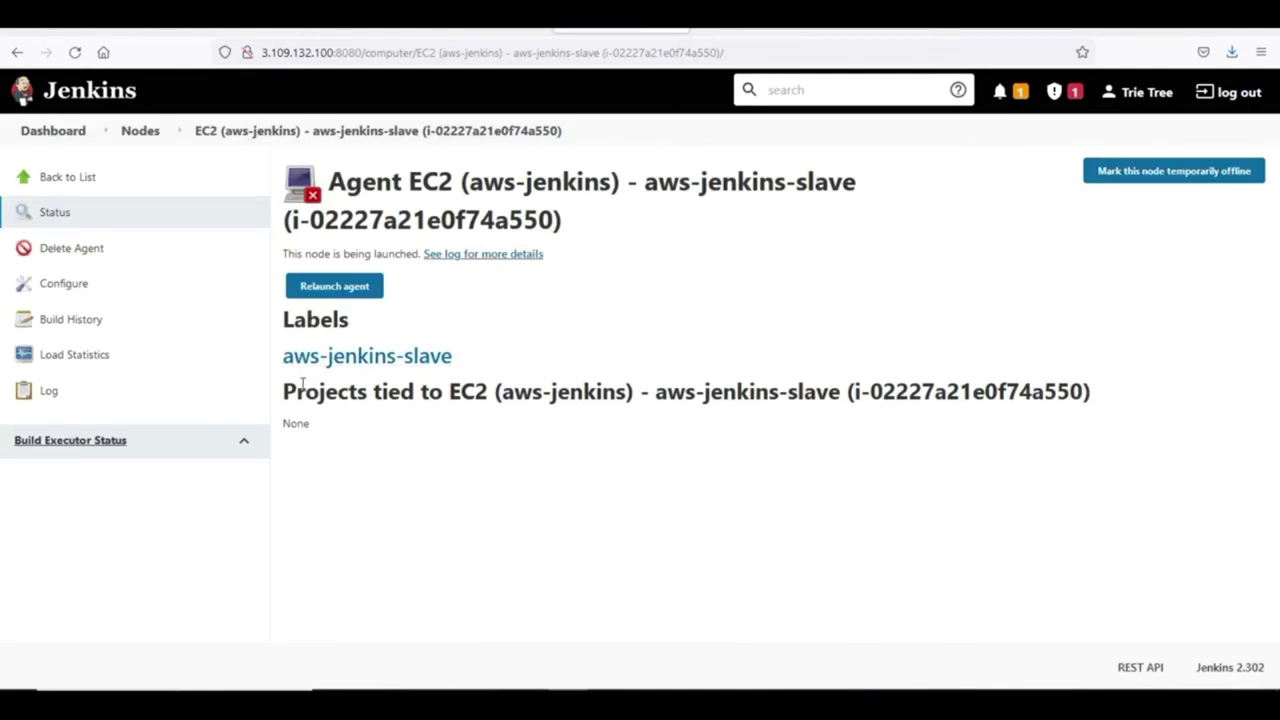
- View the EC2 agent's log and highlight the failing IP 172.31.7.150
left_click(77, 393)
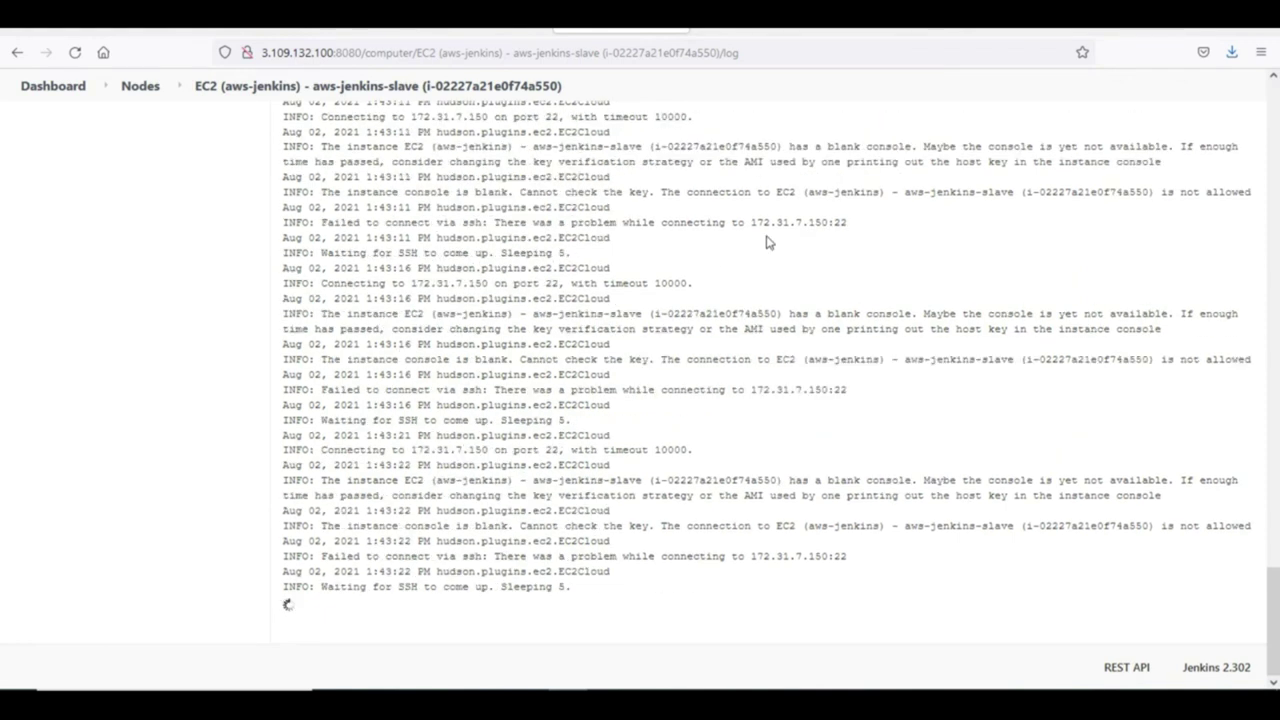
left_click_drag(750, 556, 827, 560)
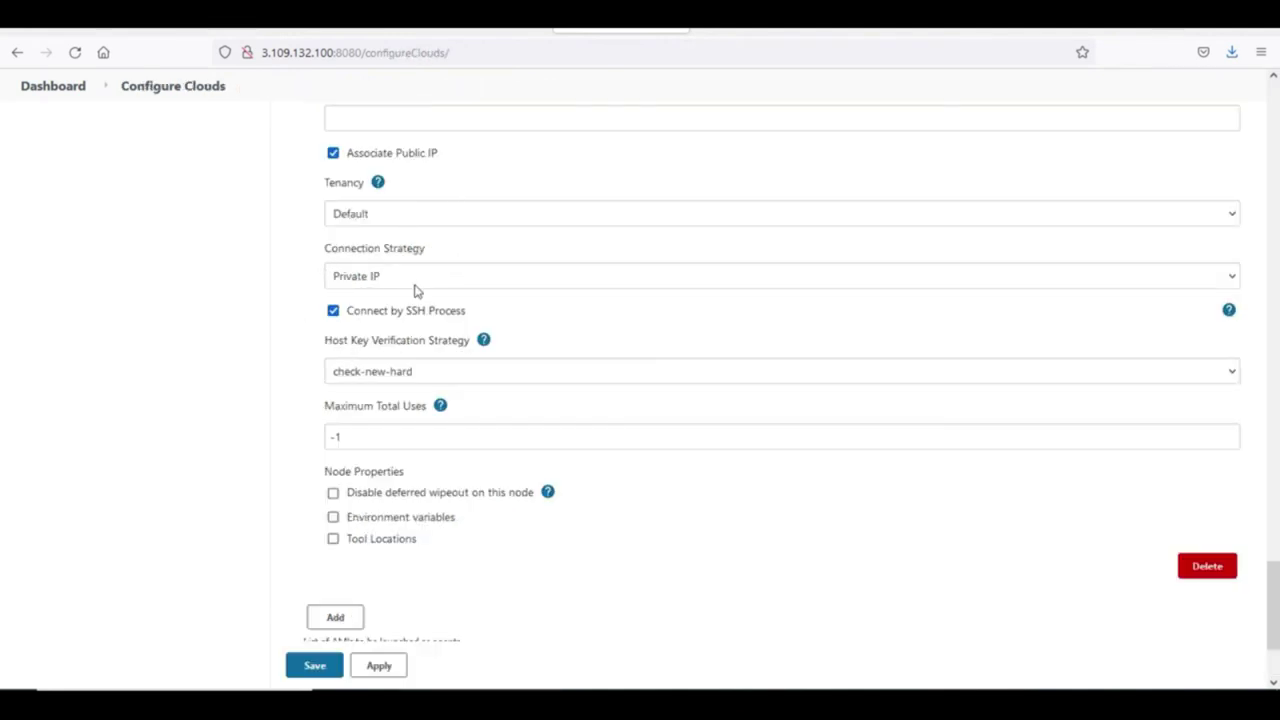
- Set the EC2 template's connection strategy to Public IP and apply
left_click(355, 287)
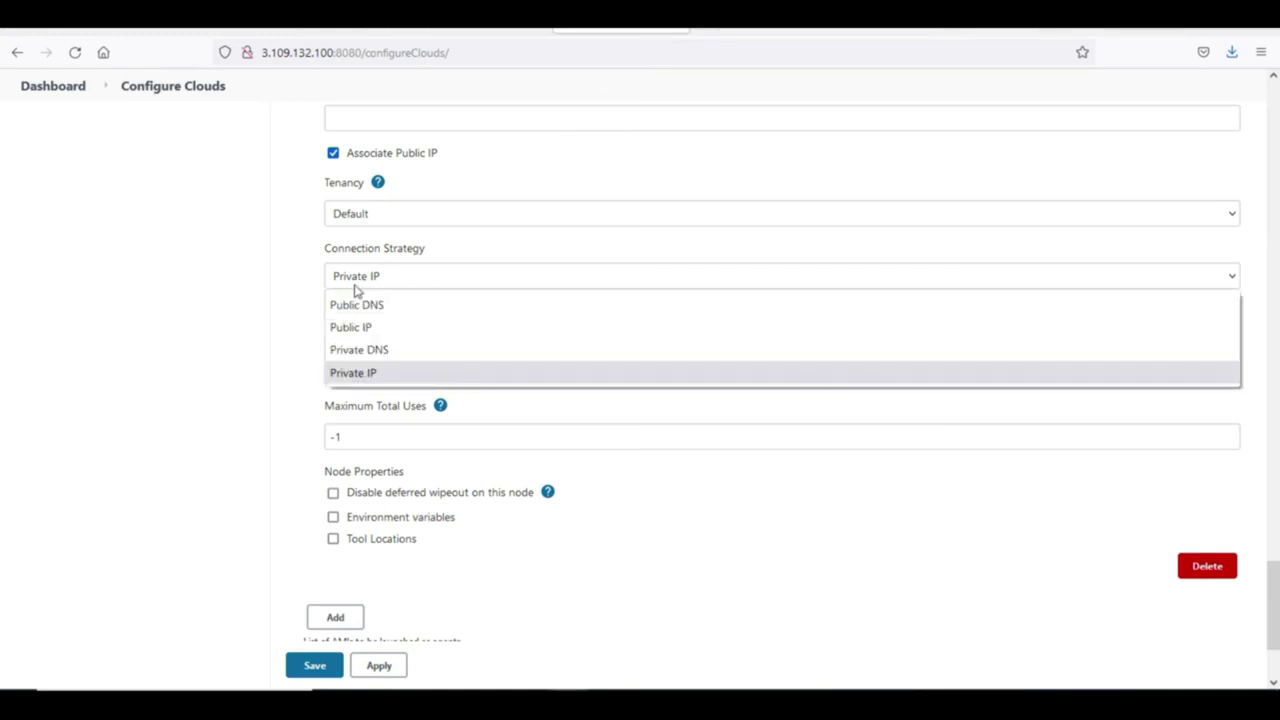
left_click(367, 330)
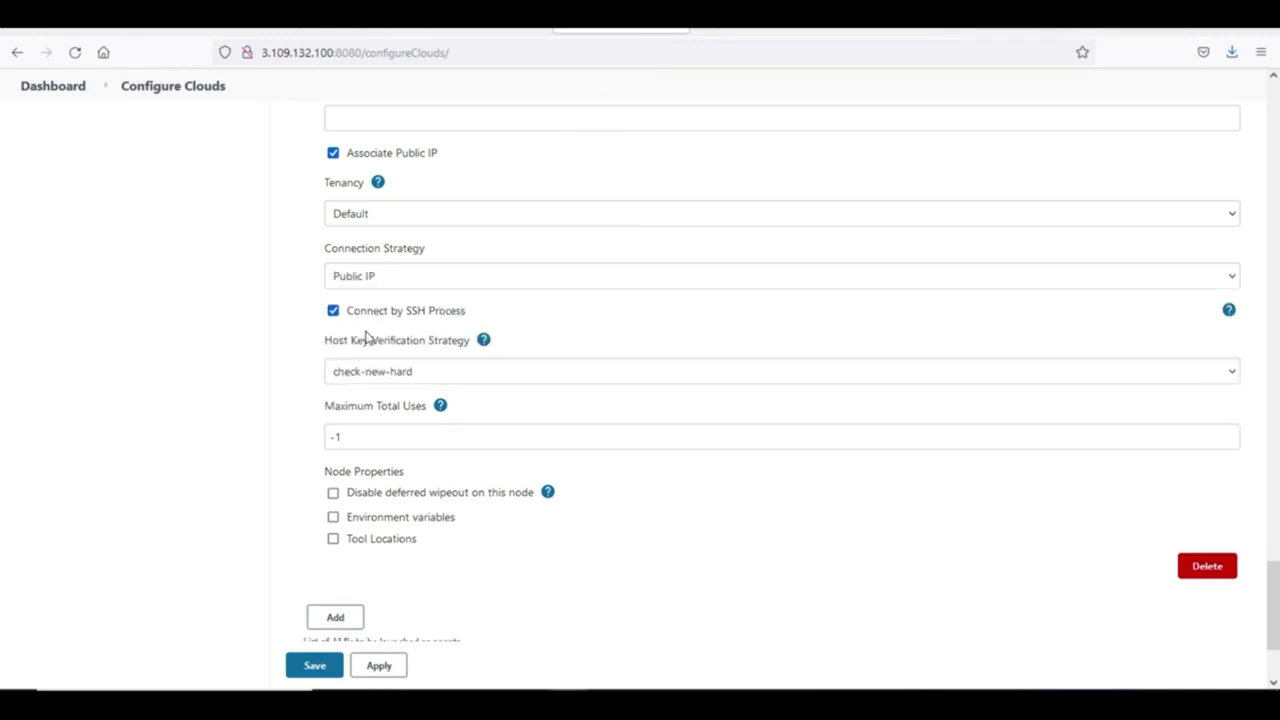
left_click(373, 667)
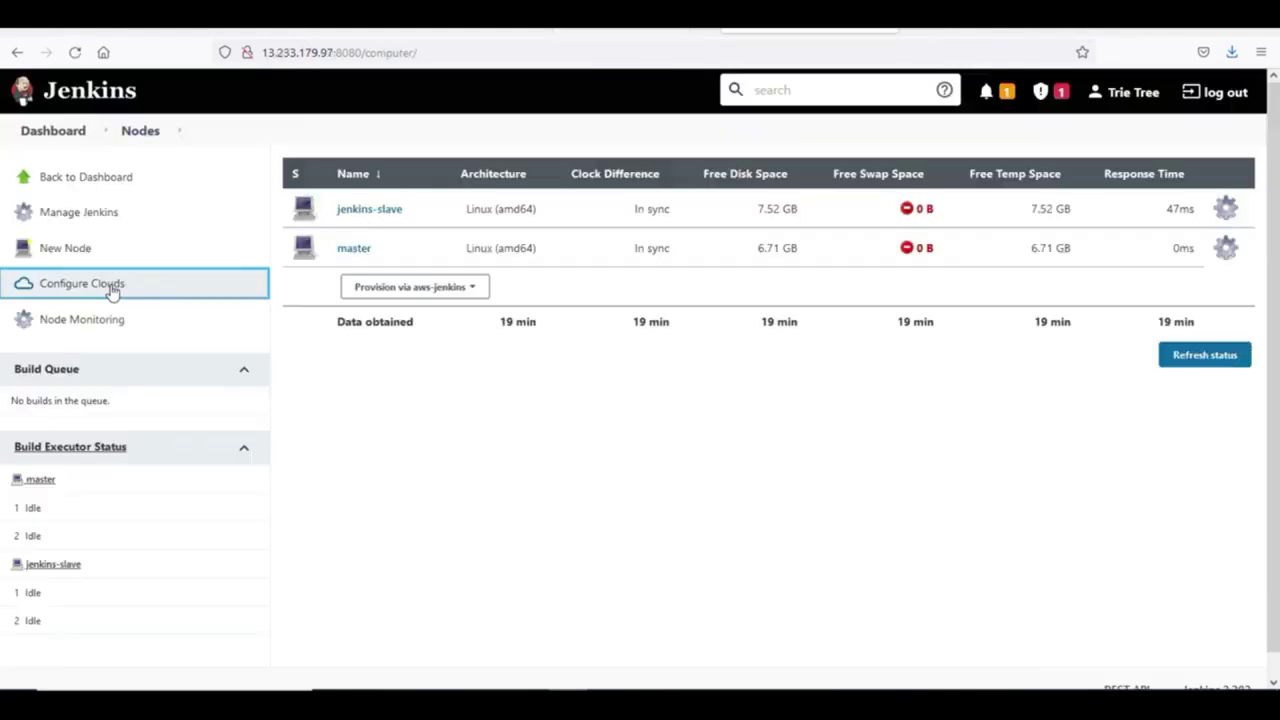
- Copy the Red Hat AMI ID from the AWS launch wizard and update the AMI's remote user to ec2-user
left_click(112, 288)
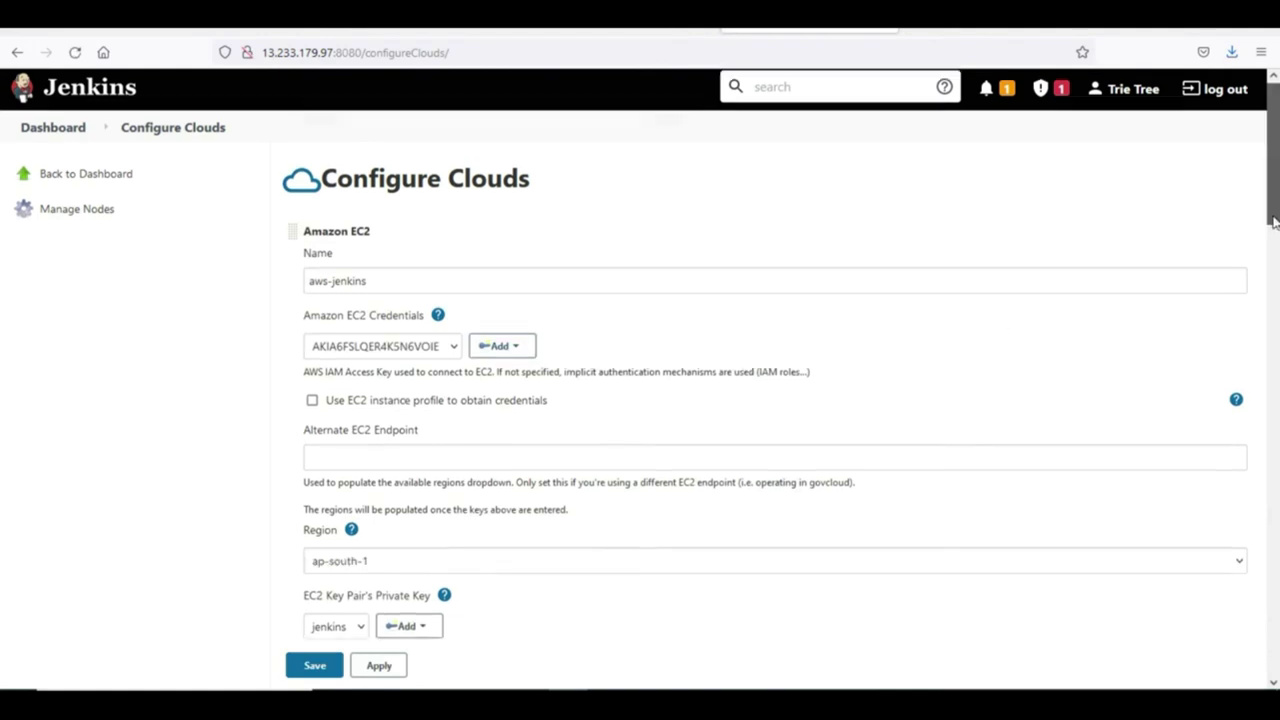
scroll(786, 77, "down", 2)
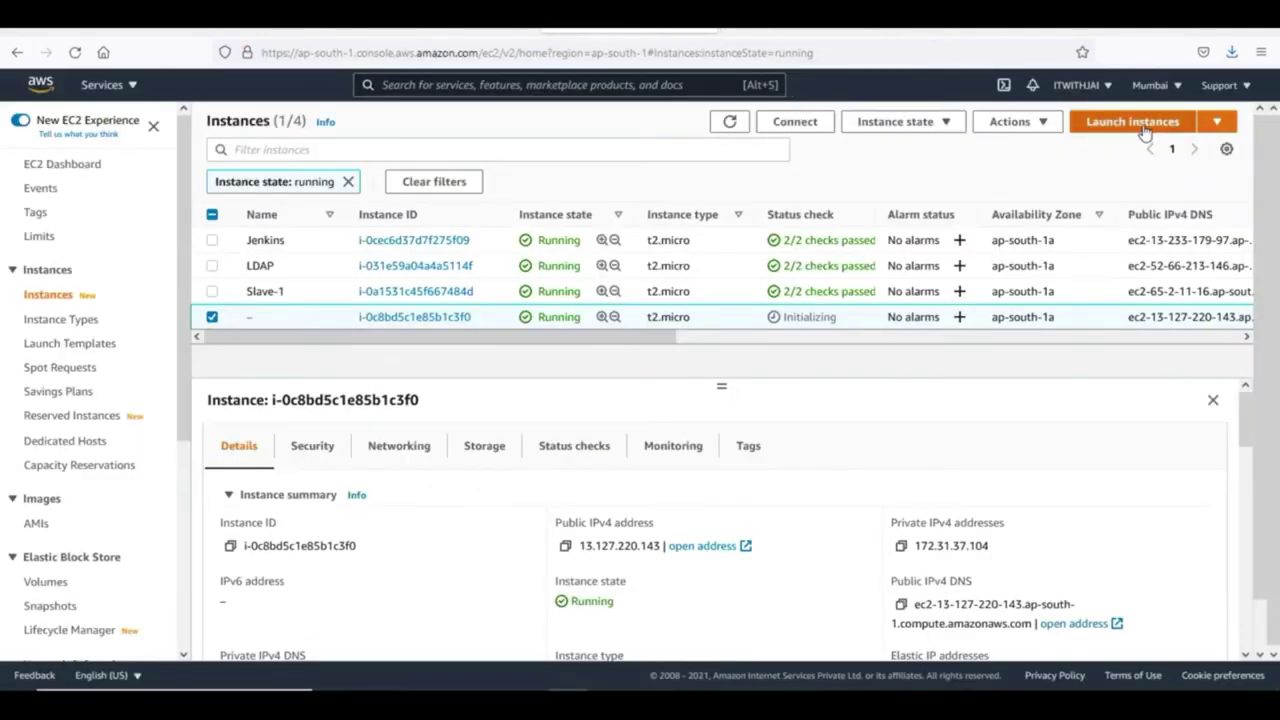
left_click(1143, 129)
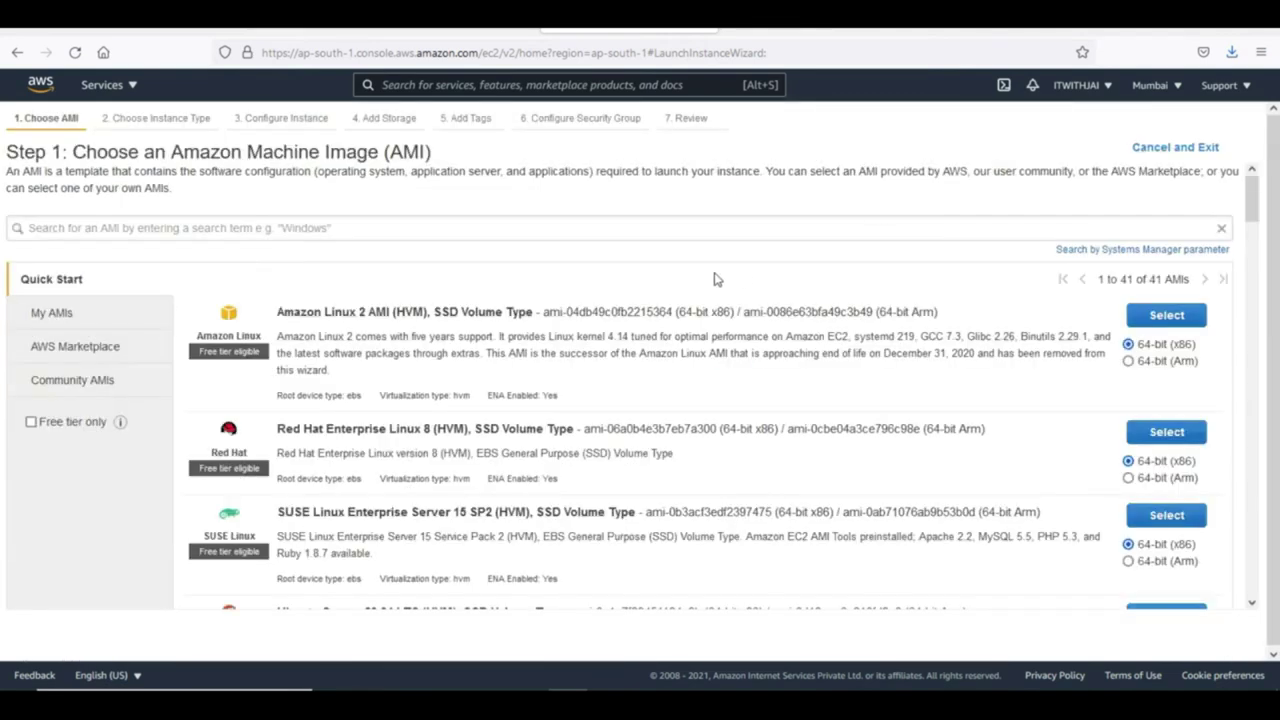
left_click_drag(587, 432, 723, 425)
left_click(720, 424)
left_click(809, 15)
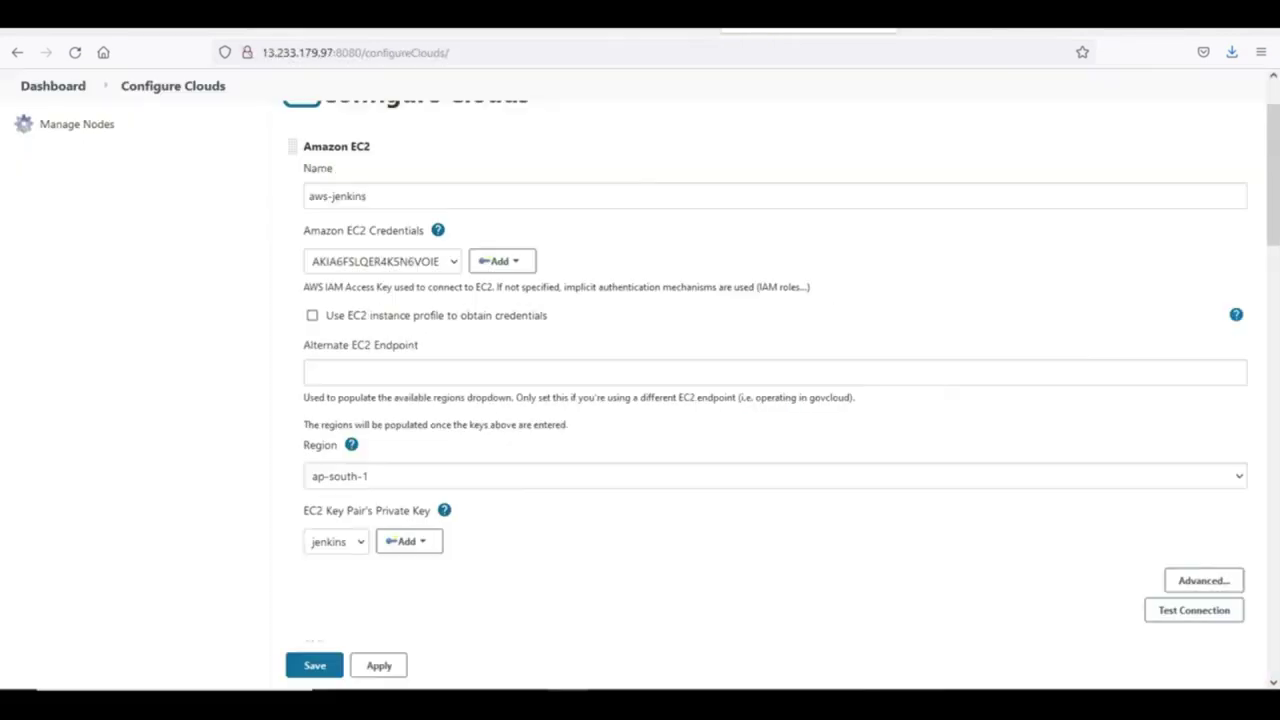
left_click_drag(1273, 175, 1273, 426)
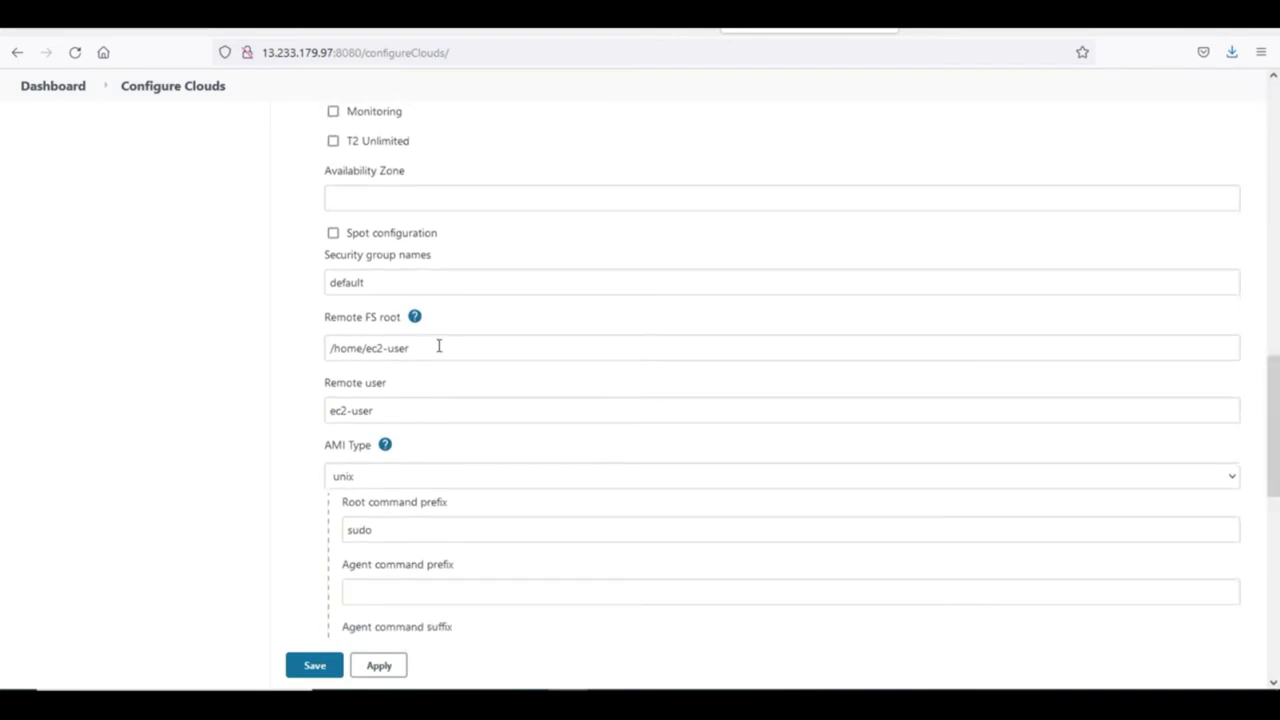
left_click_drag(366, 347, 410, 350)
key("ctrl+c")
left_click_drag(334, 409, 386, 414)
key("ctrl+v")
- Check AMI to confirm ami-06a0b4e3b7eb7a300 resolves to a RHEL_HA-8.4.0 image
scroll(782, 400, "down", 6)
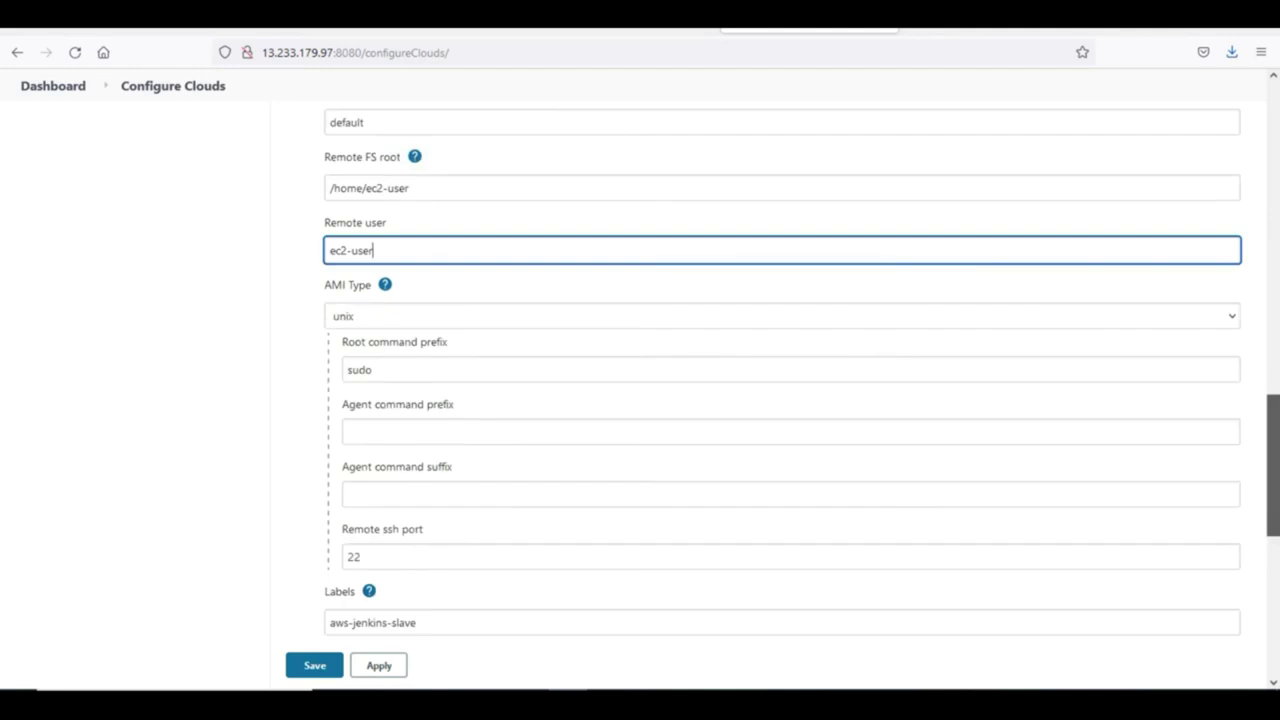
scroll(782, 400, "down", 2)
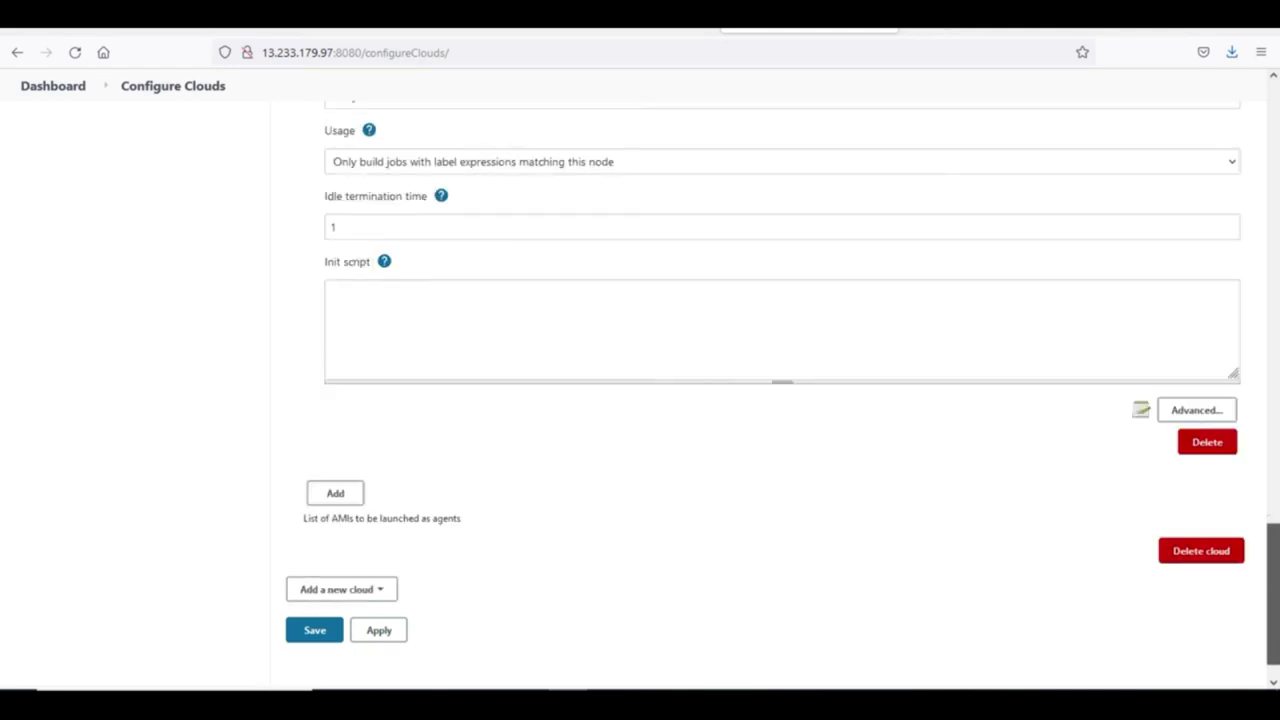
scroll(1248, 168, "up", 20)
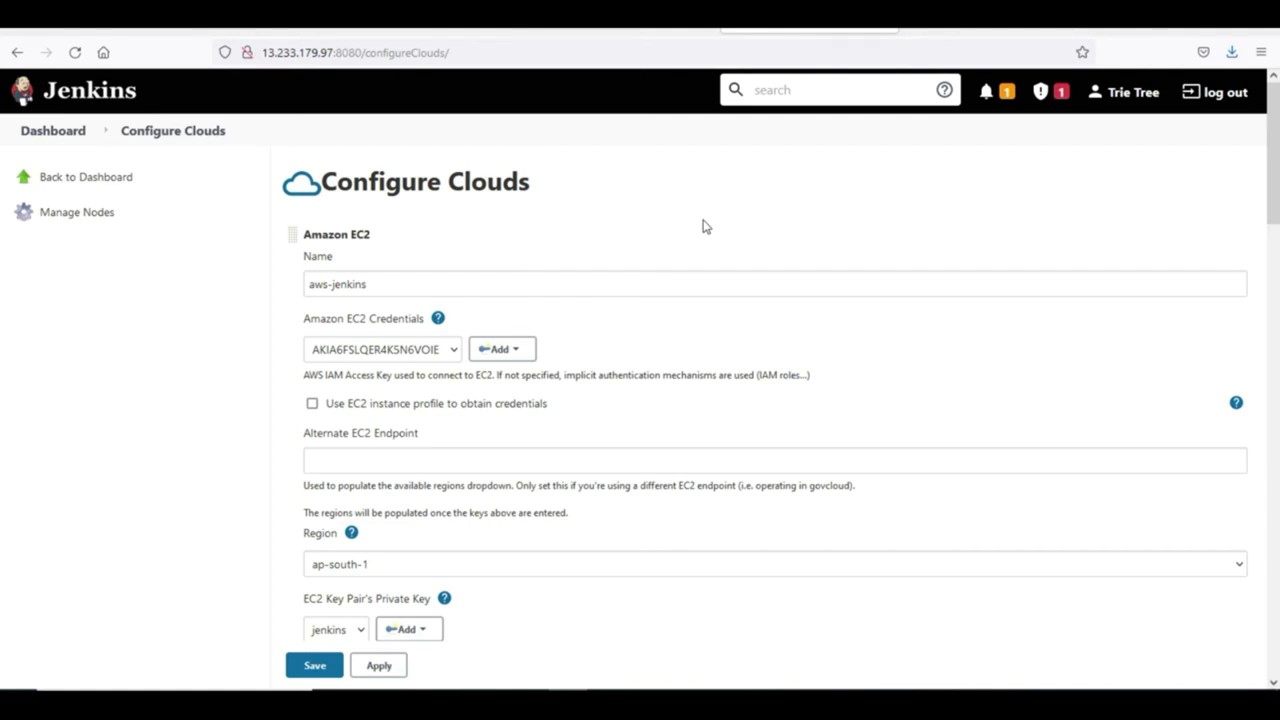
left_click_drag(1273, 152, 1273, 313)
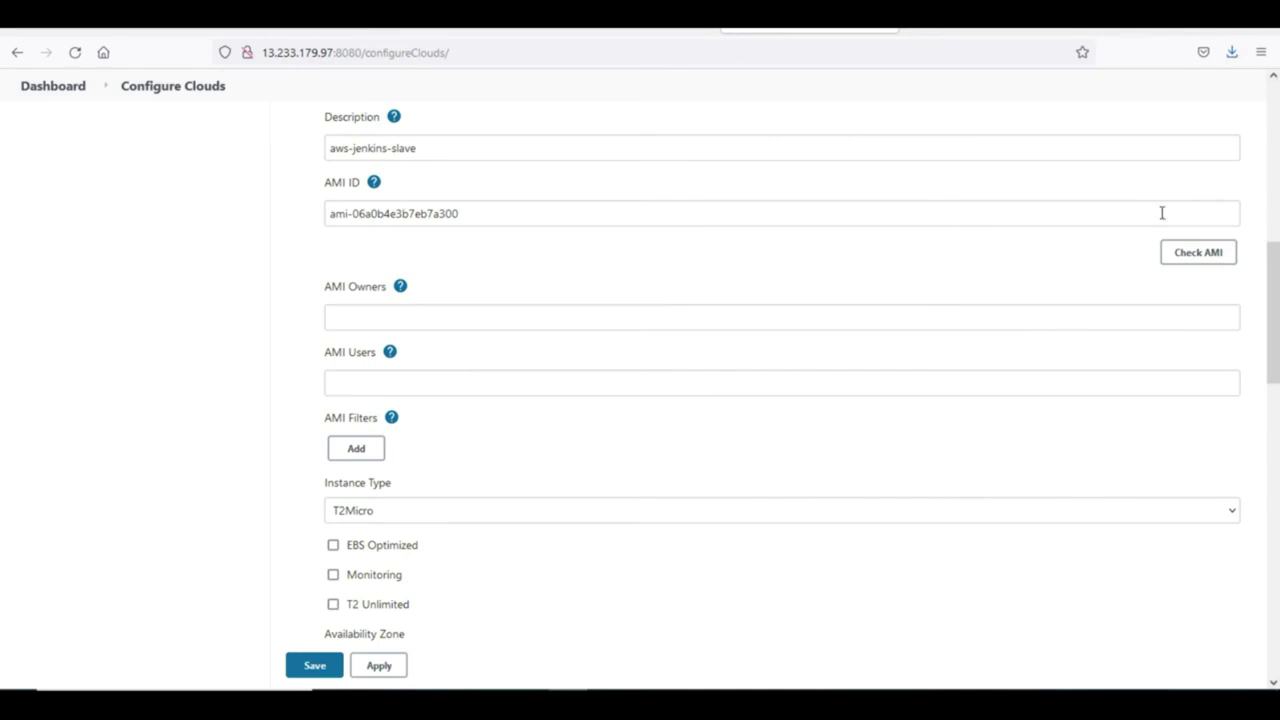
left_click_drag(1274, 306, 1276, 318)
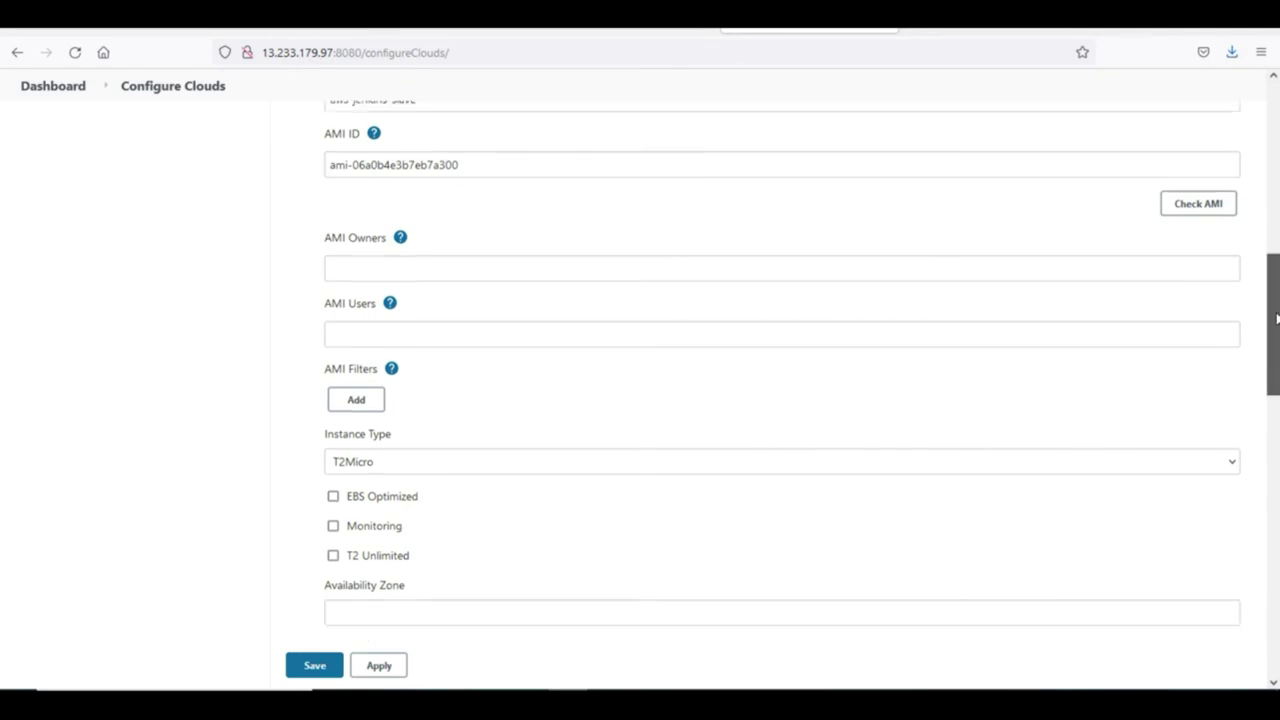
left_click(1197, 207)
left_click_drag(411, 205, 560, 220)
left_click(600, 218)
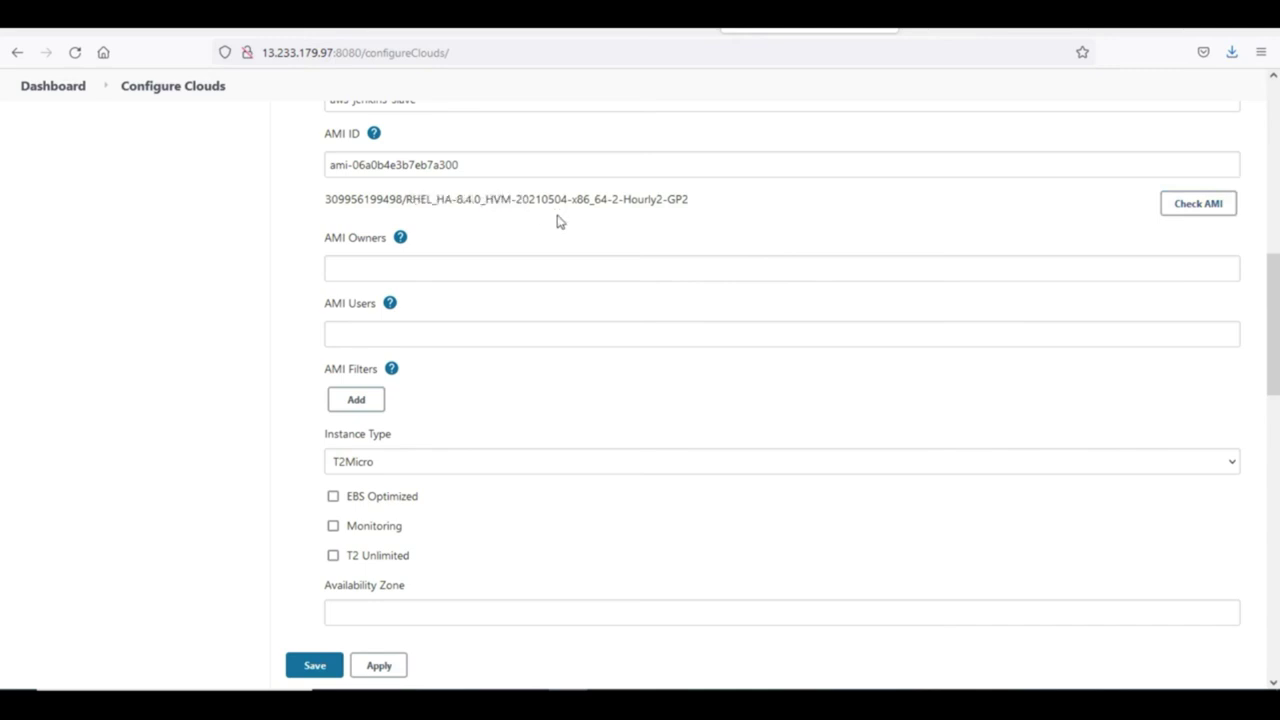
scroll(780, 400, "down", 8)
scroll(780, 400, "up", 3)
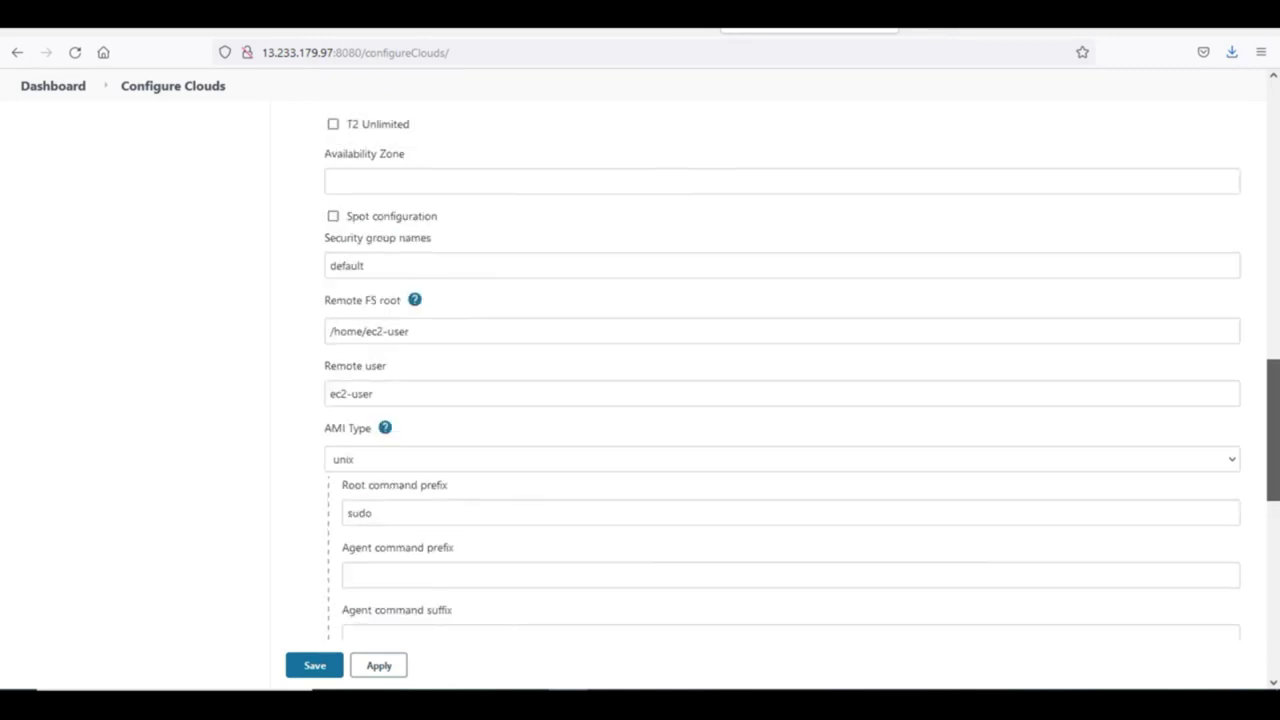
scroll(356, 137, "up", 15)
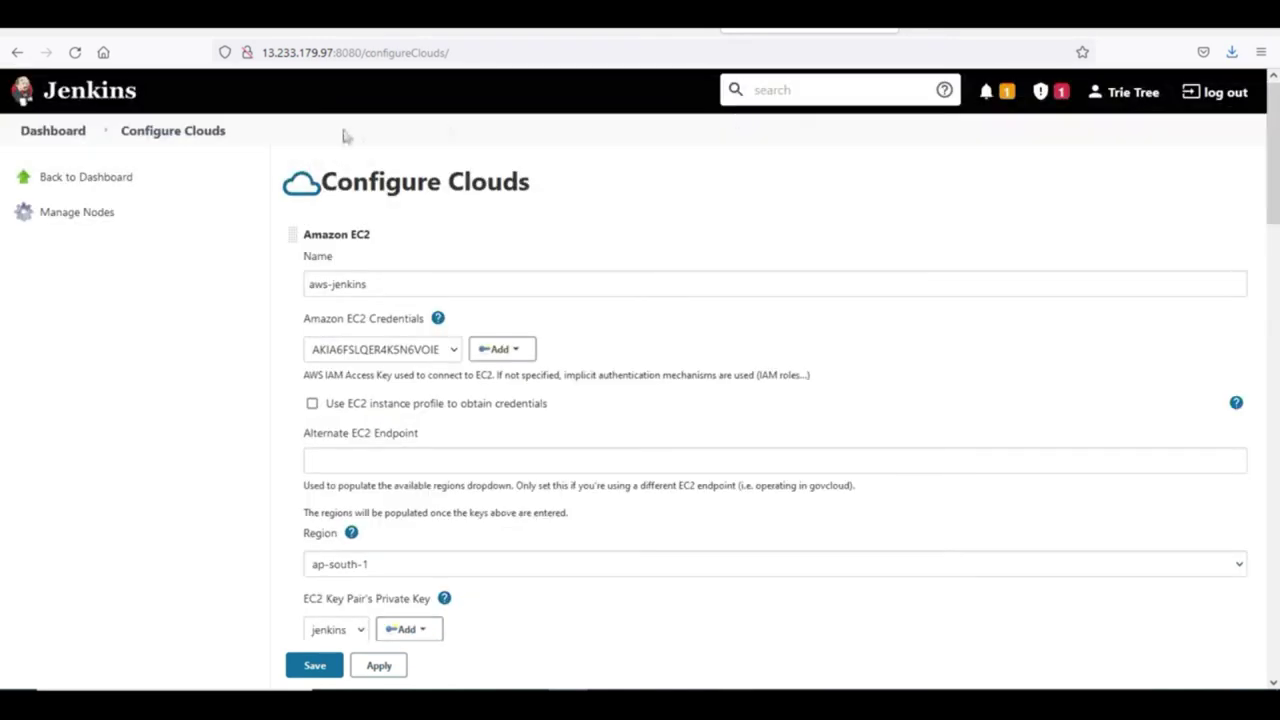
left_click(98, 177)
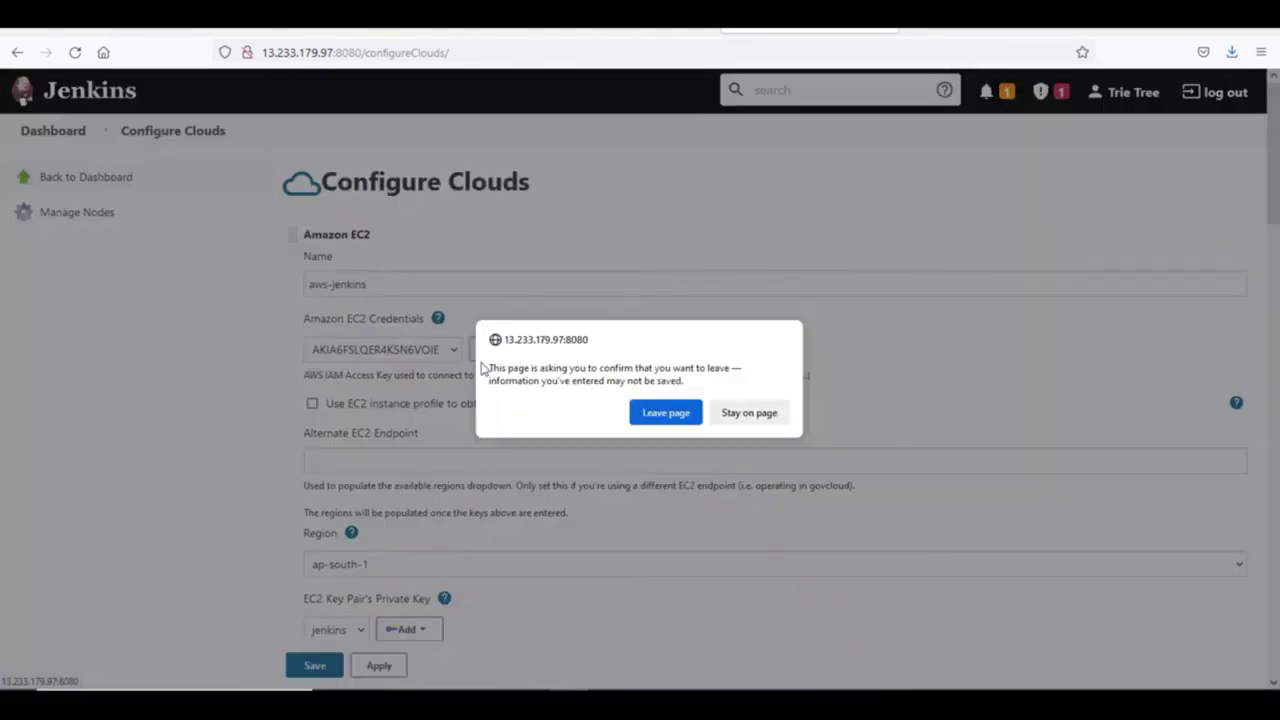
- Discard the unsaved changes, queue pythin build #3, and view the offline aws-jenkins-slave label
left_click(668, 412)
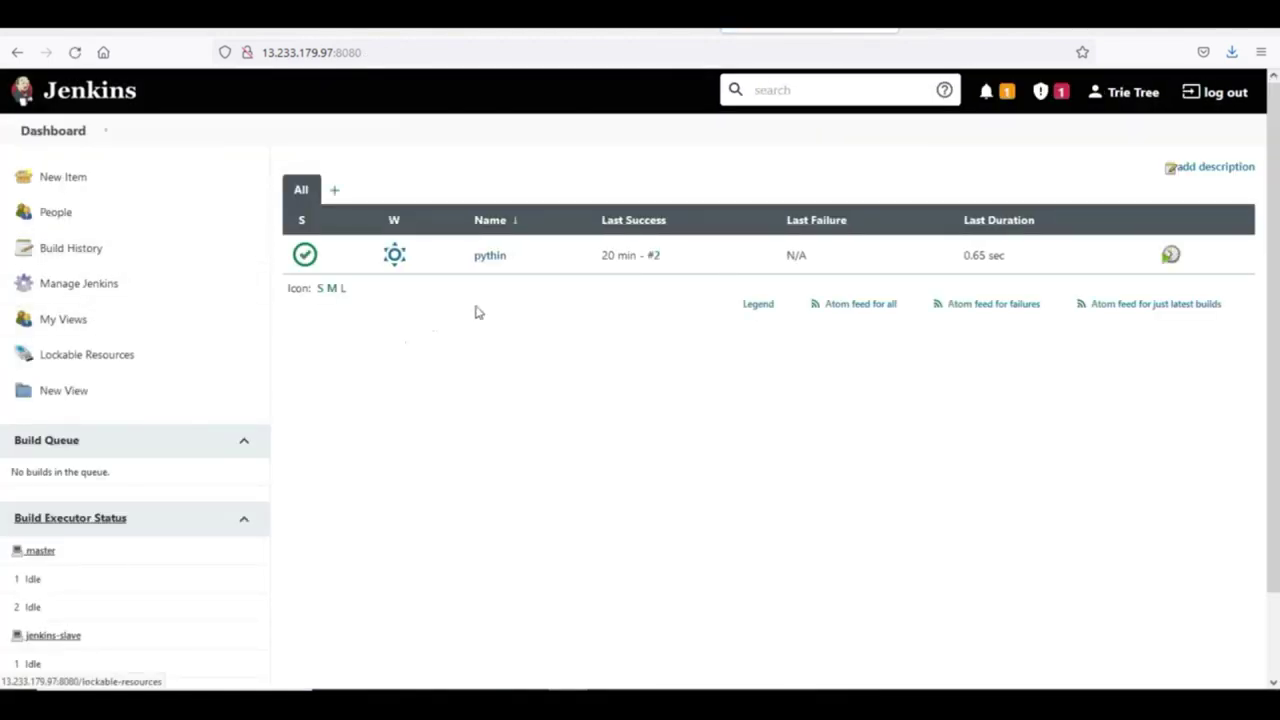
left_click(490, 256)
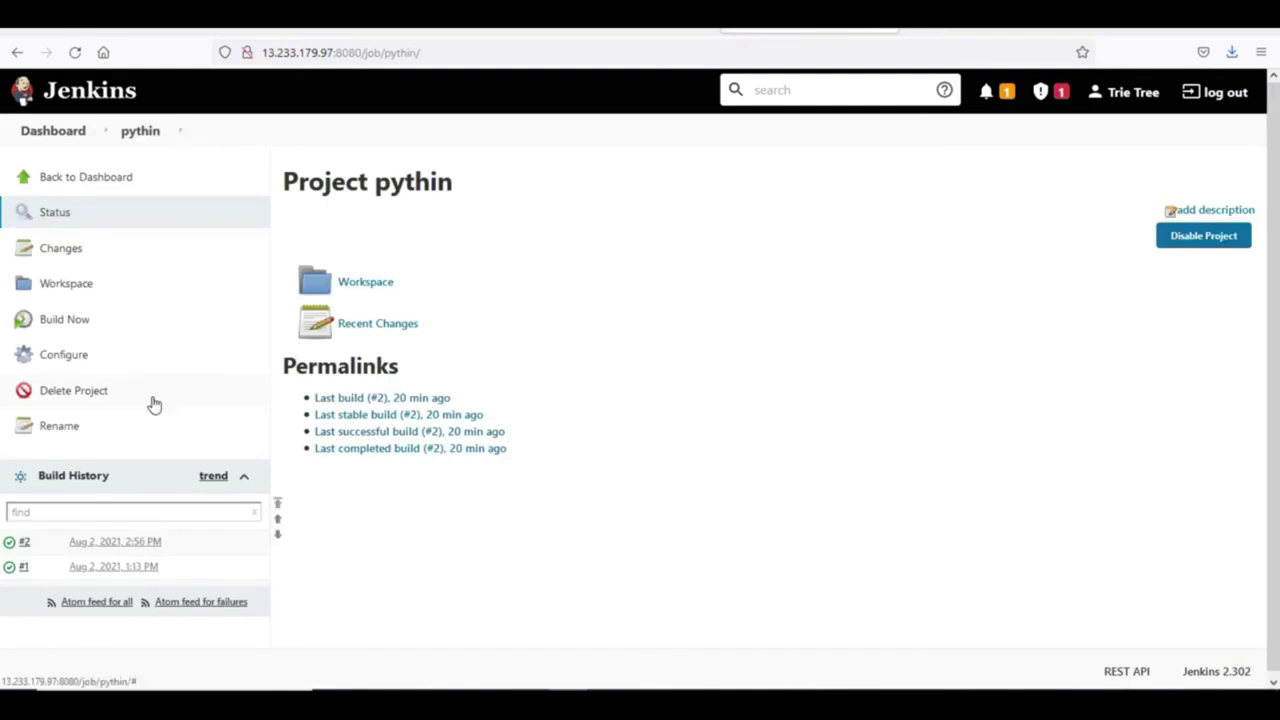
left_click(85, 333)
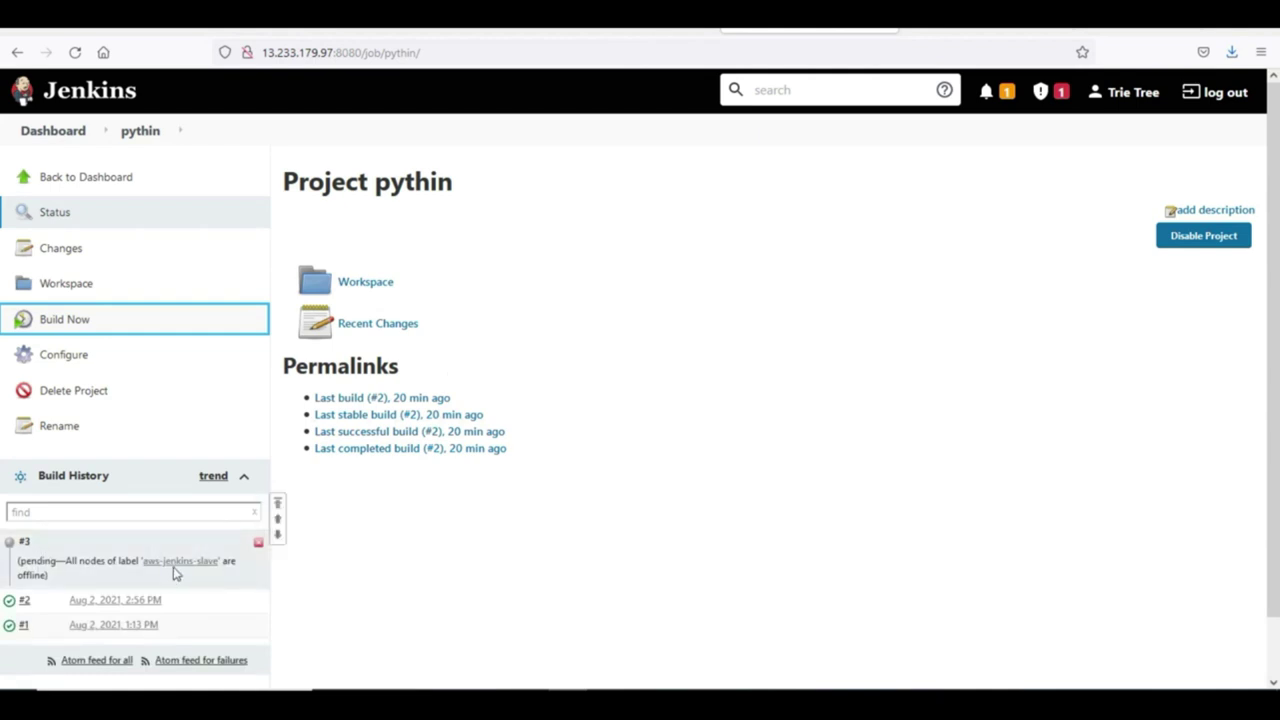
left_click(190, 566)
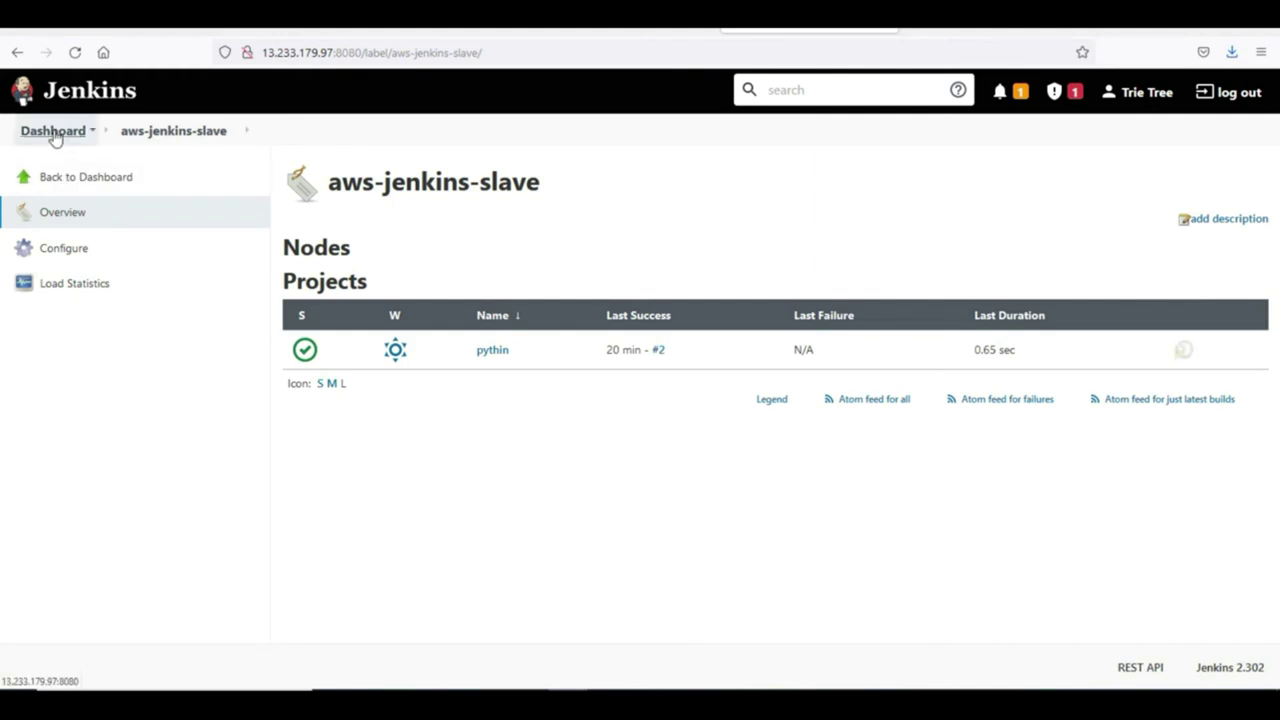
left_click(54, 133)
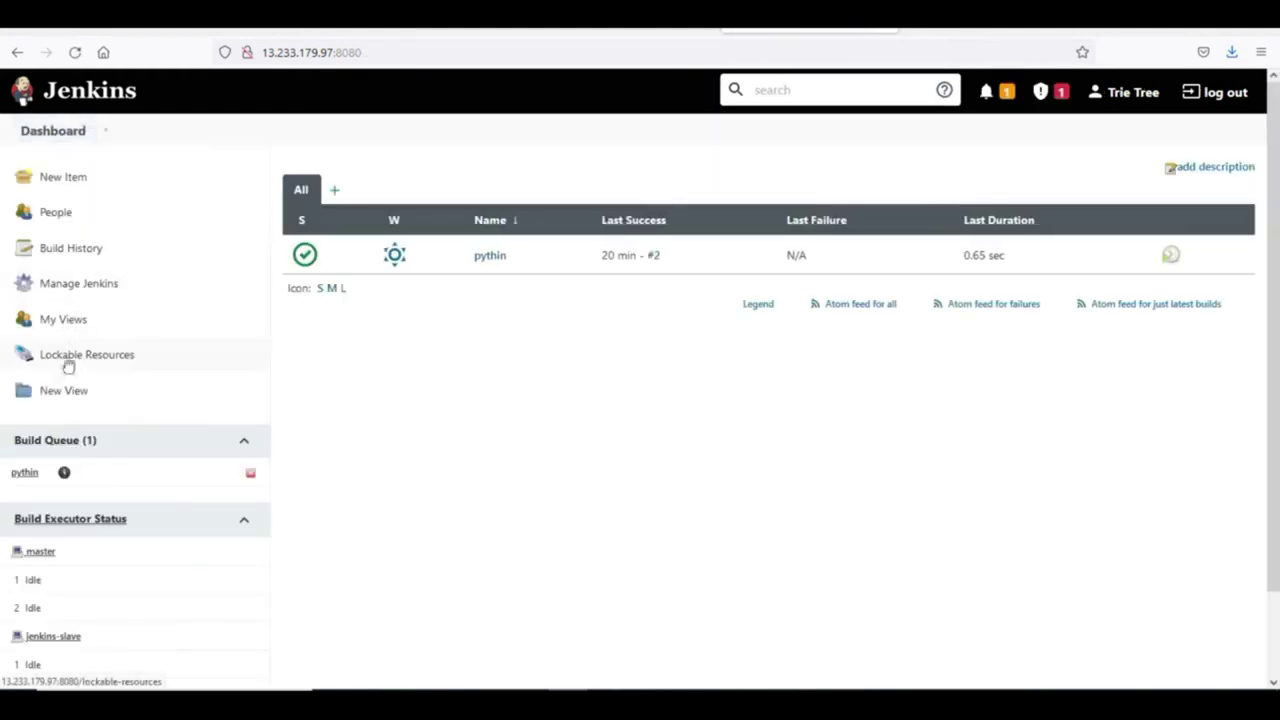
left_click(74, 286)
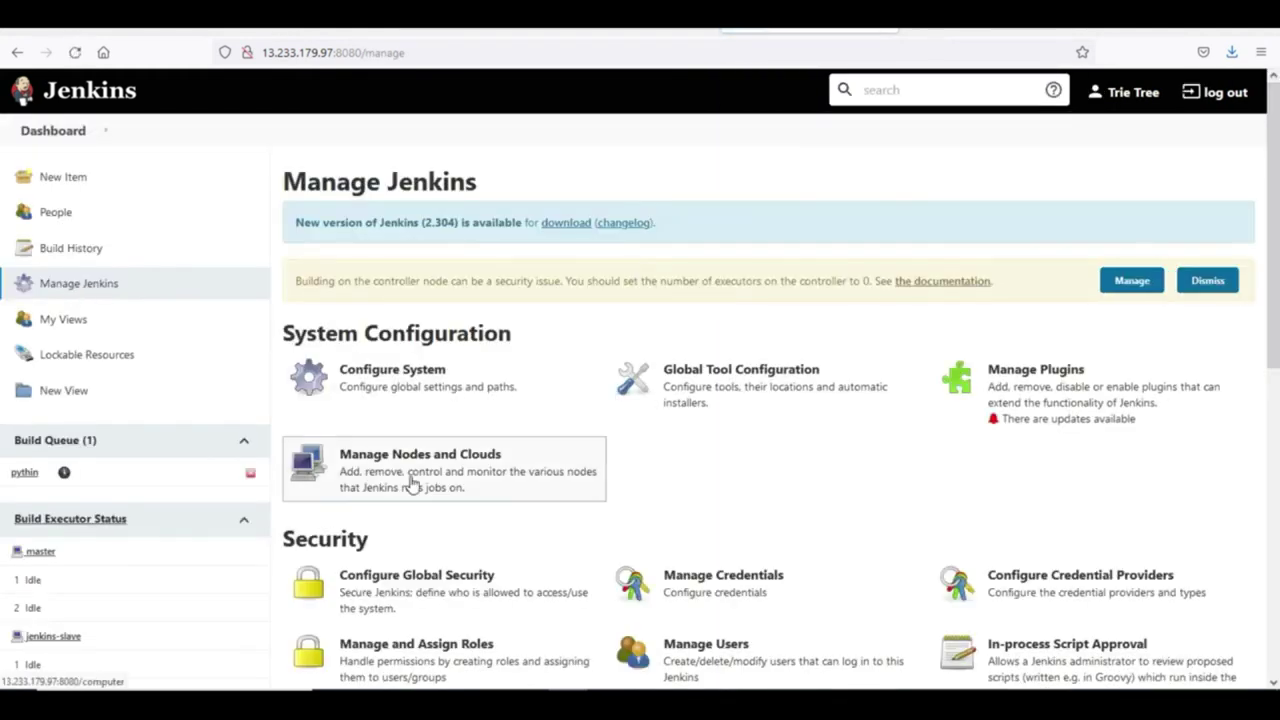
- View the running EC2 instances Jenkins, LDAP and Slave-1 in the AWS console, all passing 2/2 checks
left_click(410, 484)
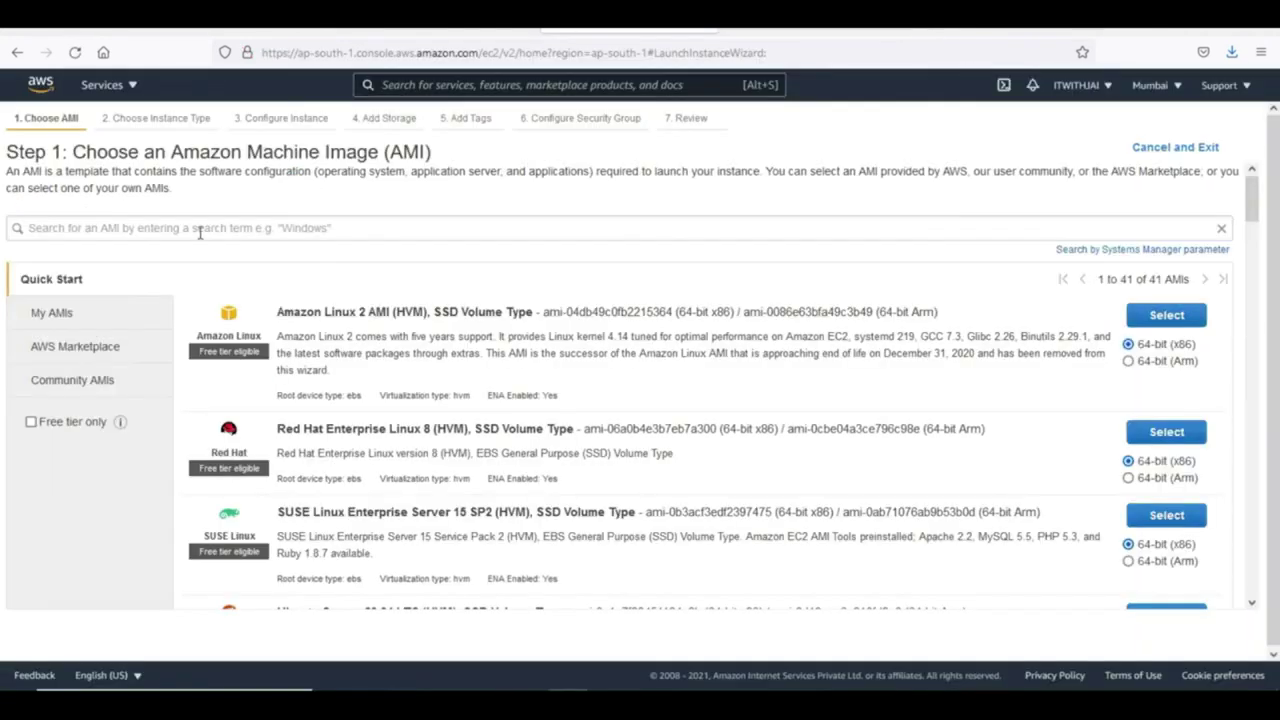
left_click(42, 88)
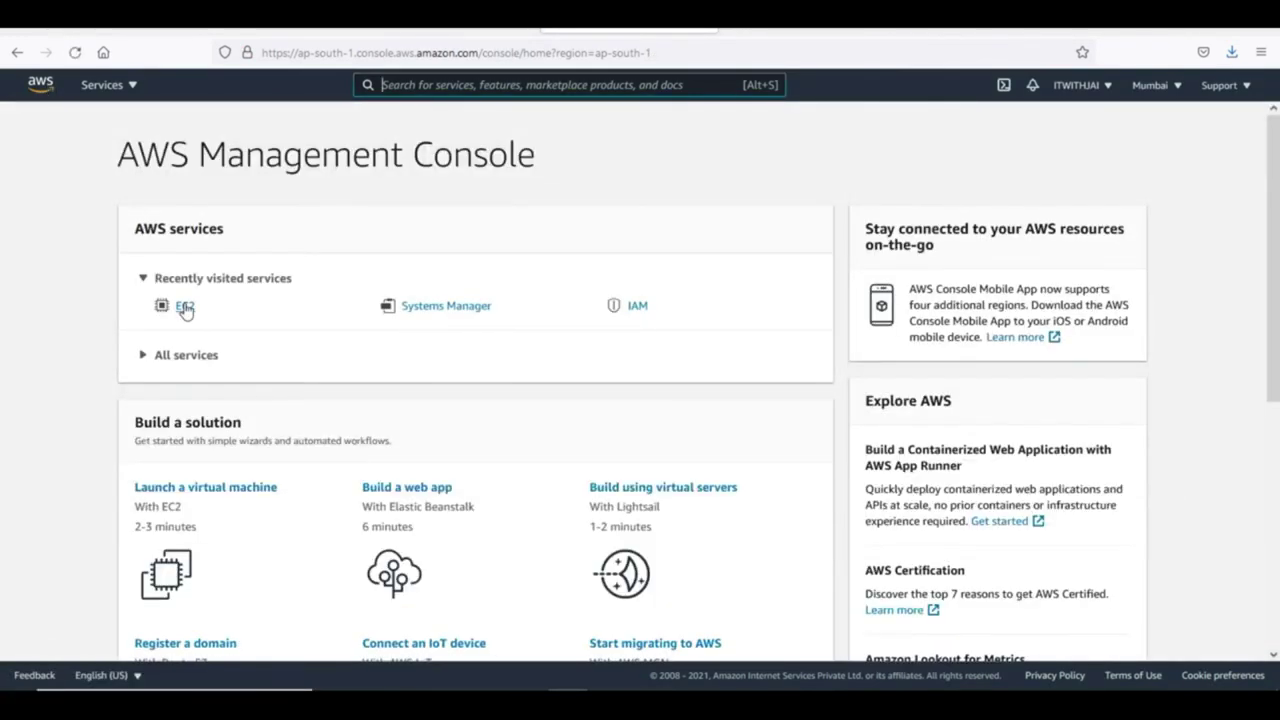
left_click(185, 307)
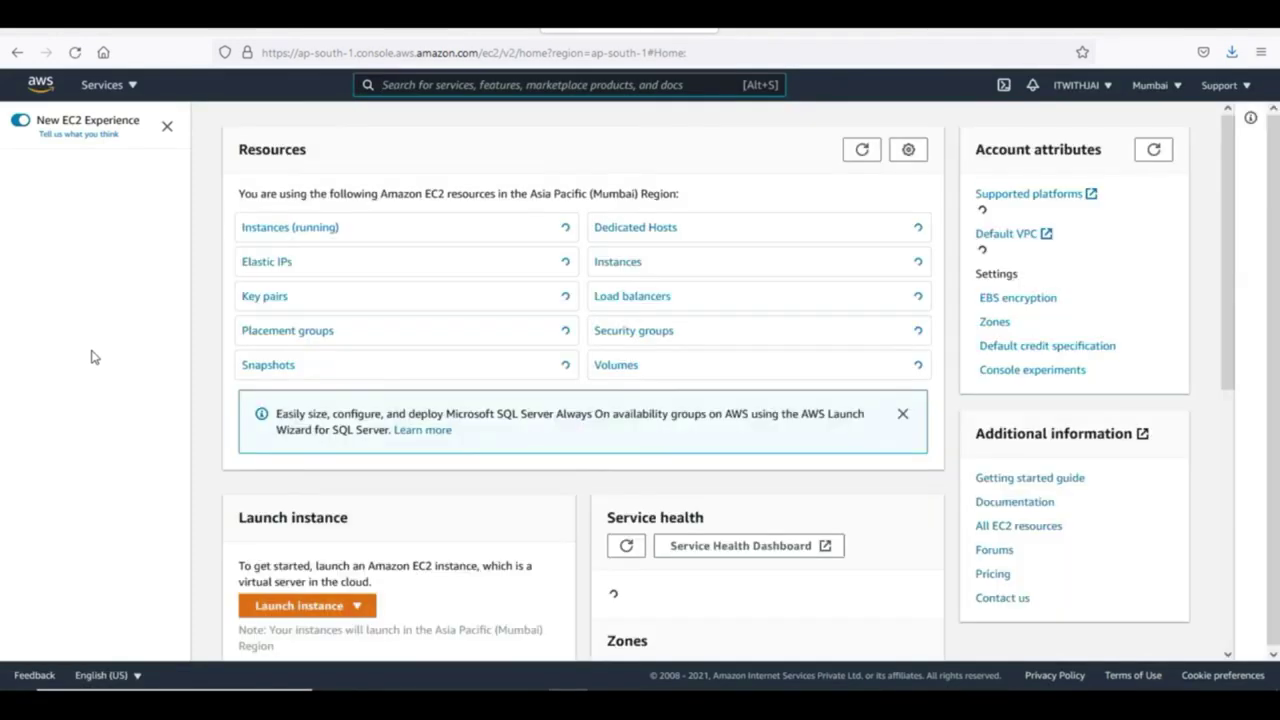
left_click(312, 236)
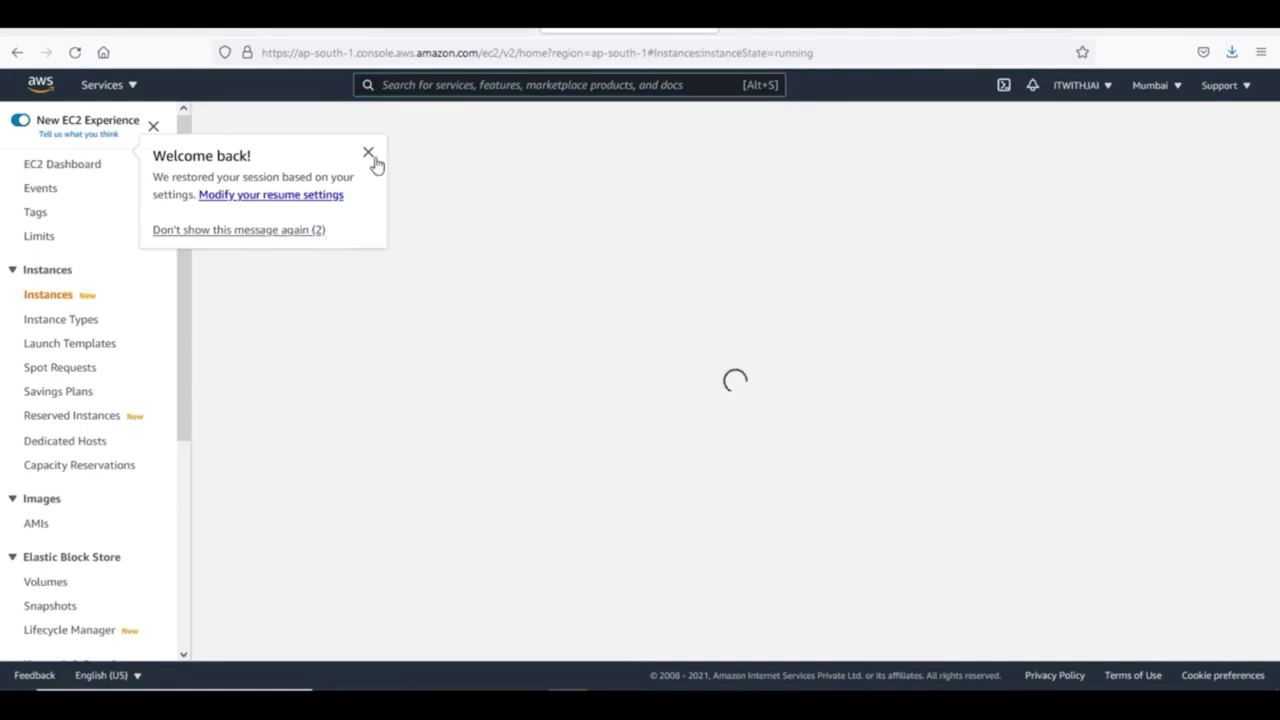
left_click(368, 153)
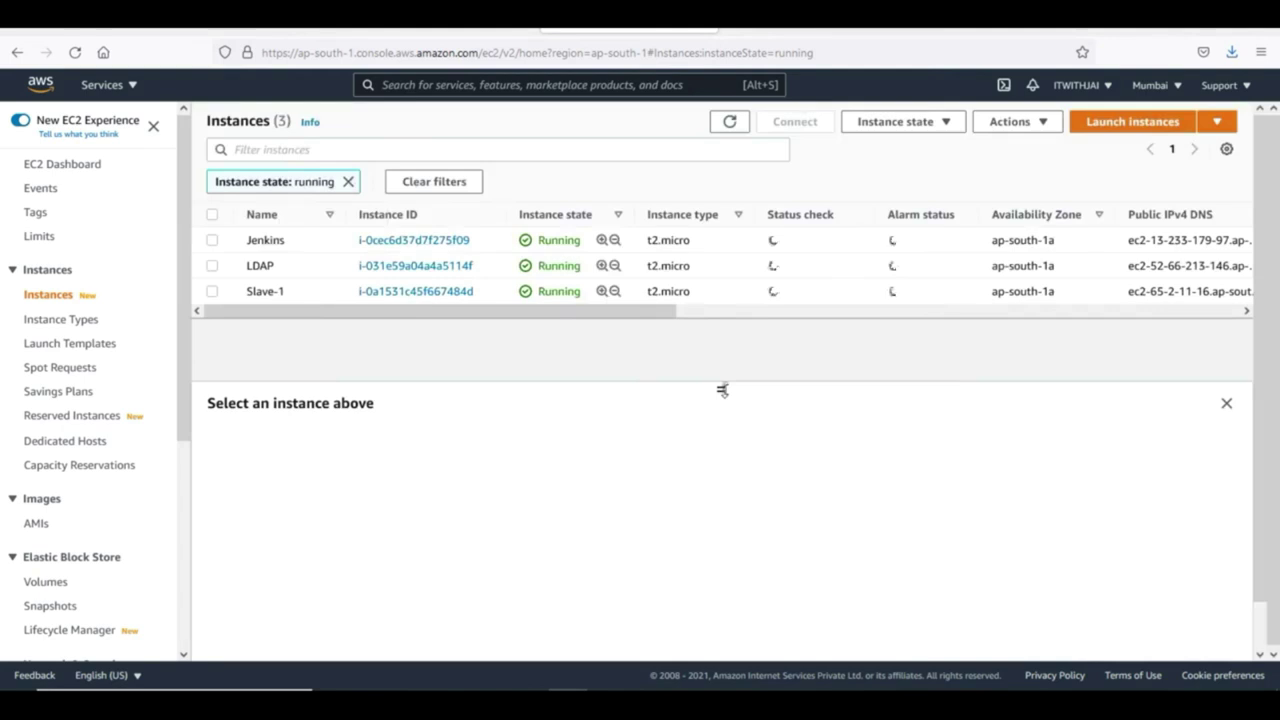
left_click_drag(724, 402, 723, 412)
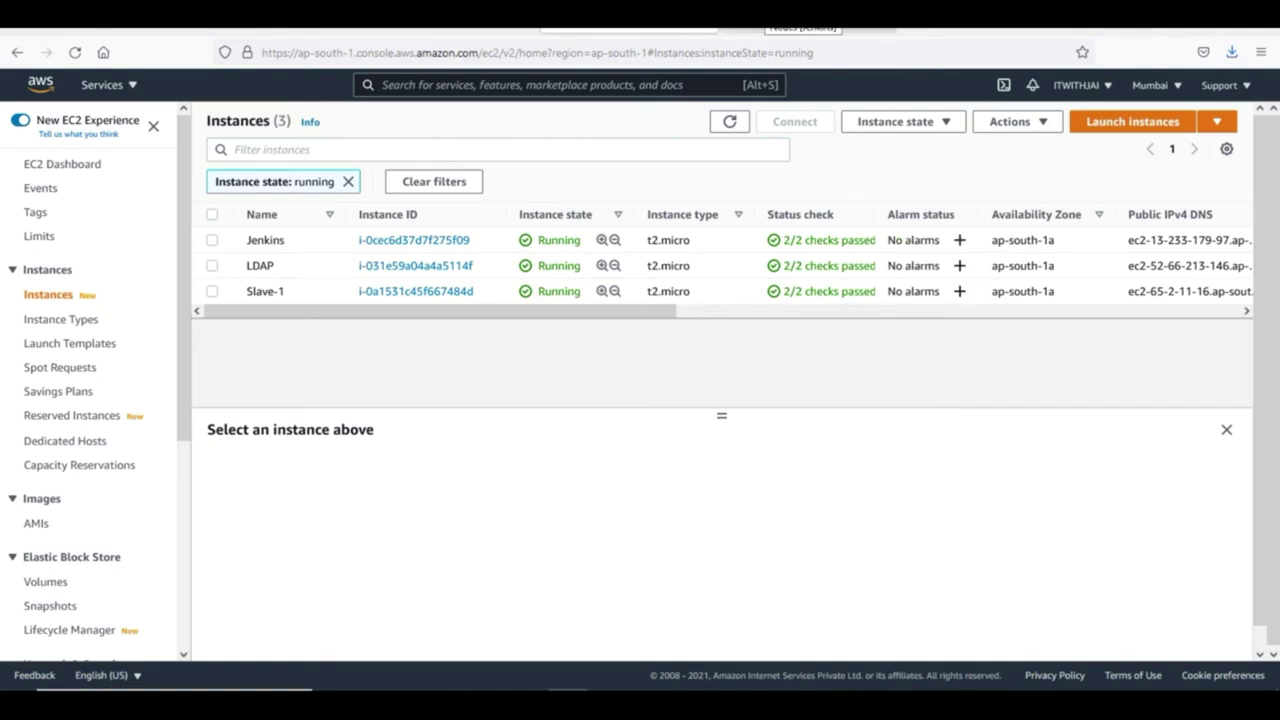
left_click(808, 29)
- Open the EC2 agent's launch log for build #3, showing SSH failures to 65.2.35.154:22
left_click(70, 179)
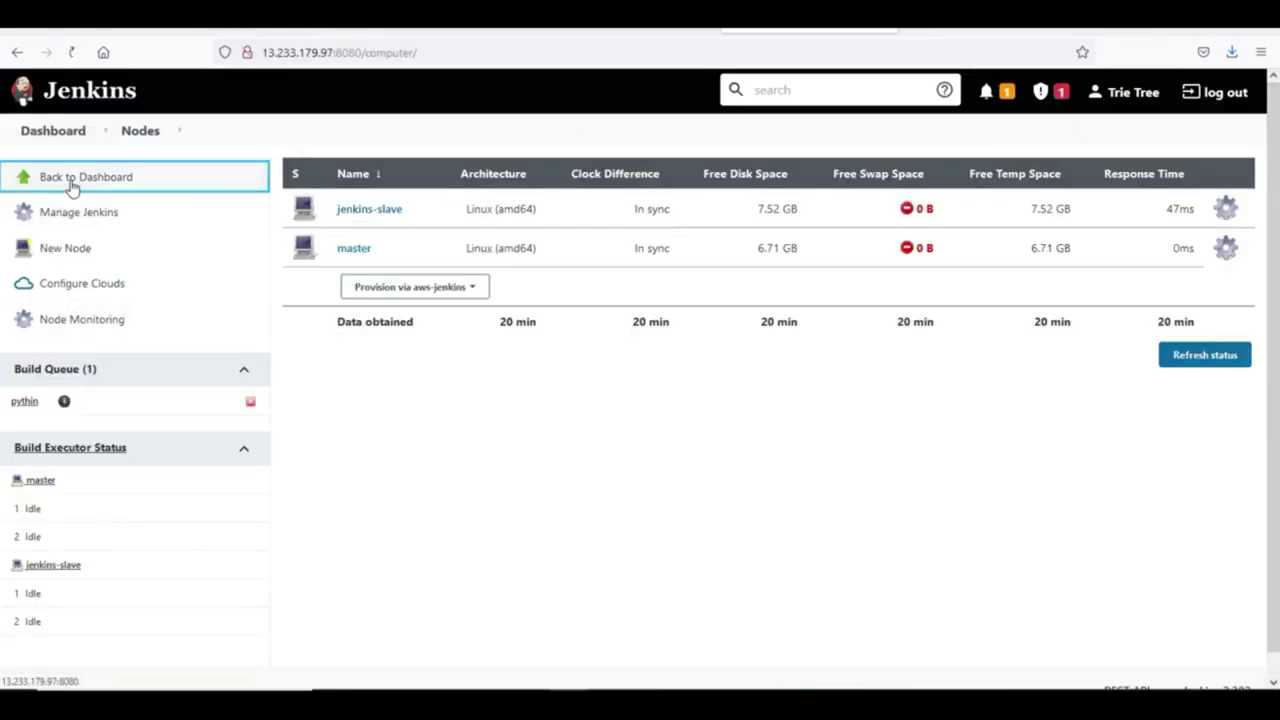
left_click(55, 178)
left_click(71, 134)
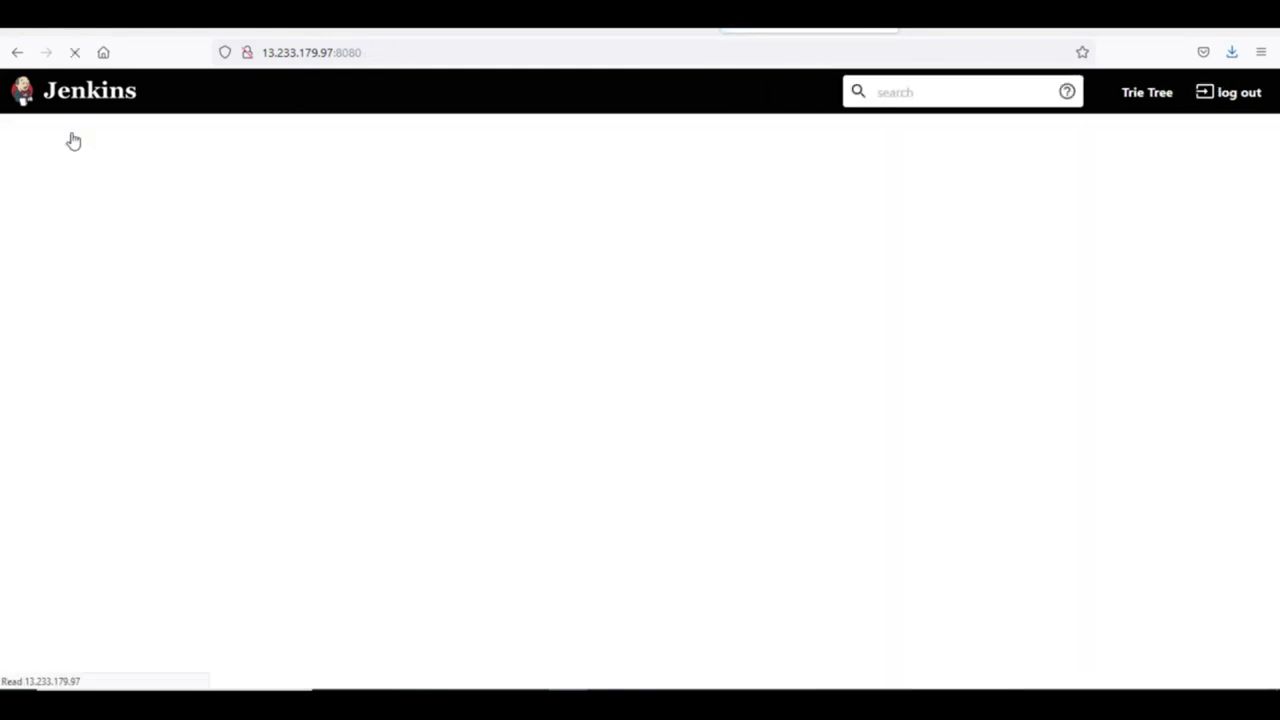
left_click(490, 256)
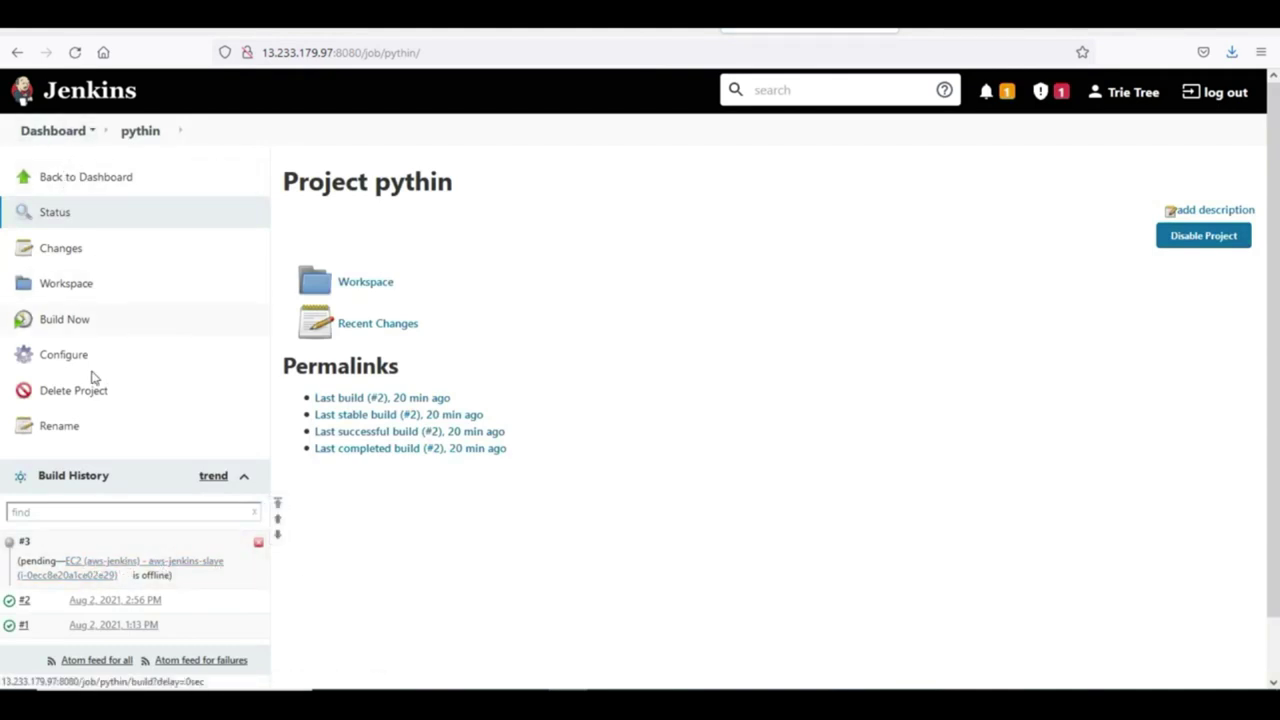
left_click(119, 573)
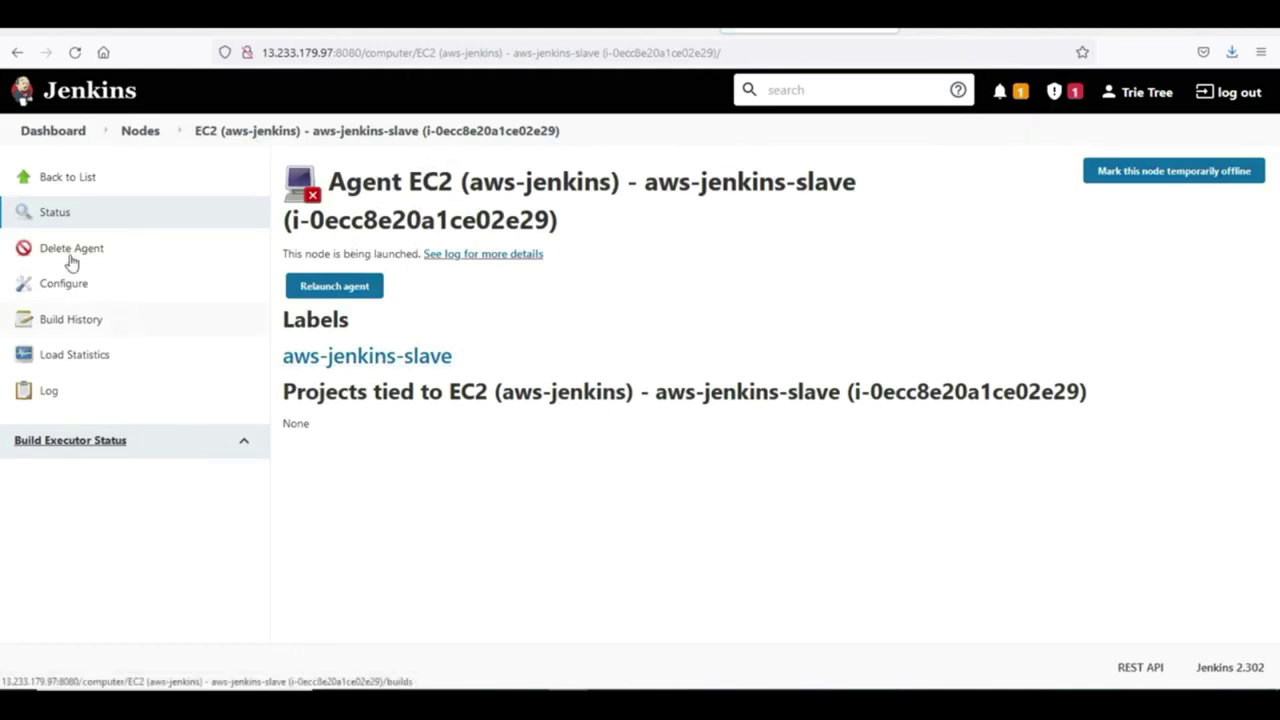
left_click(75, 396)
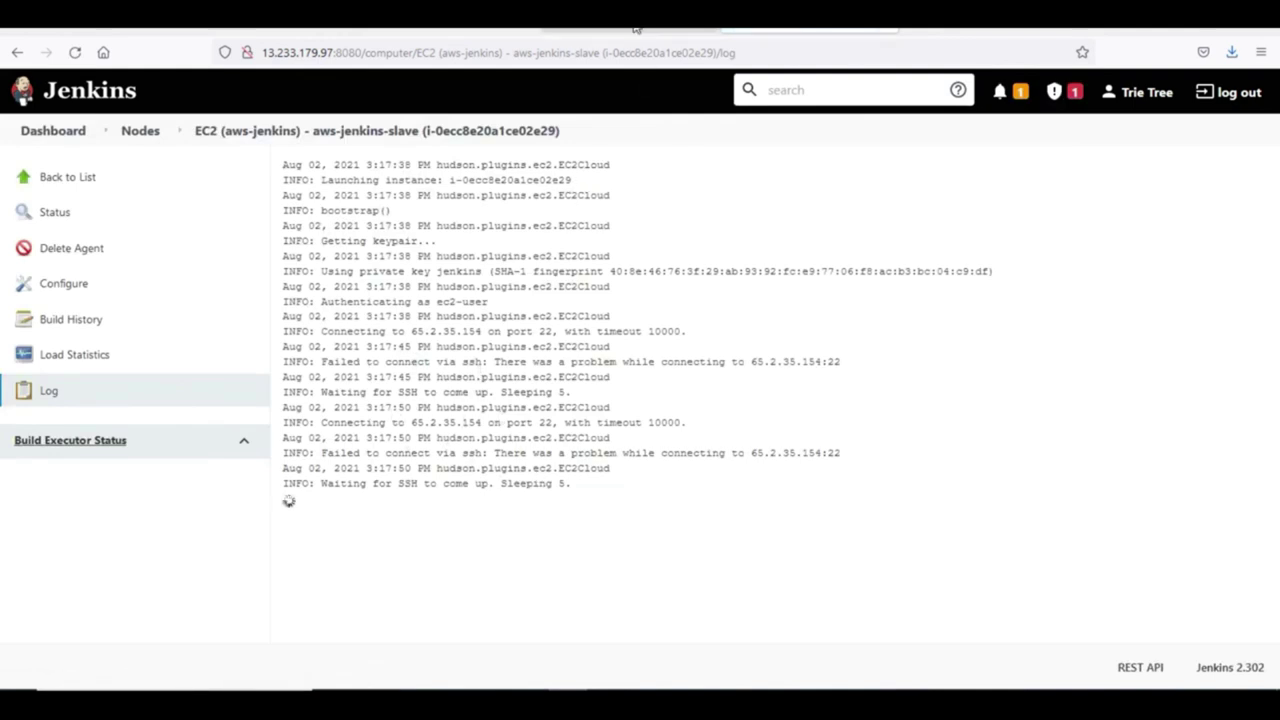
left_click(600, 31)
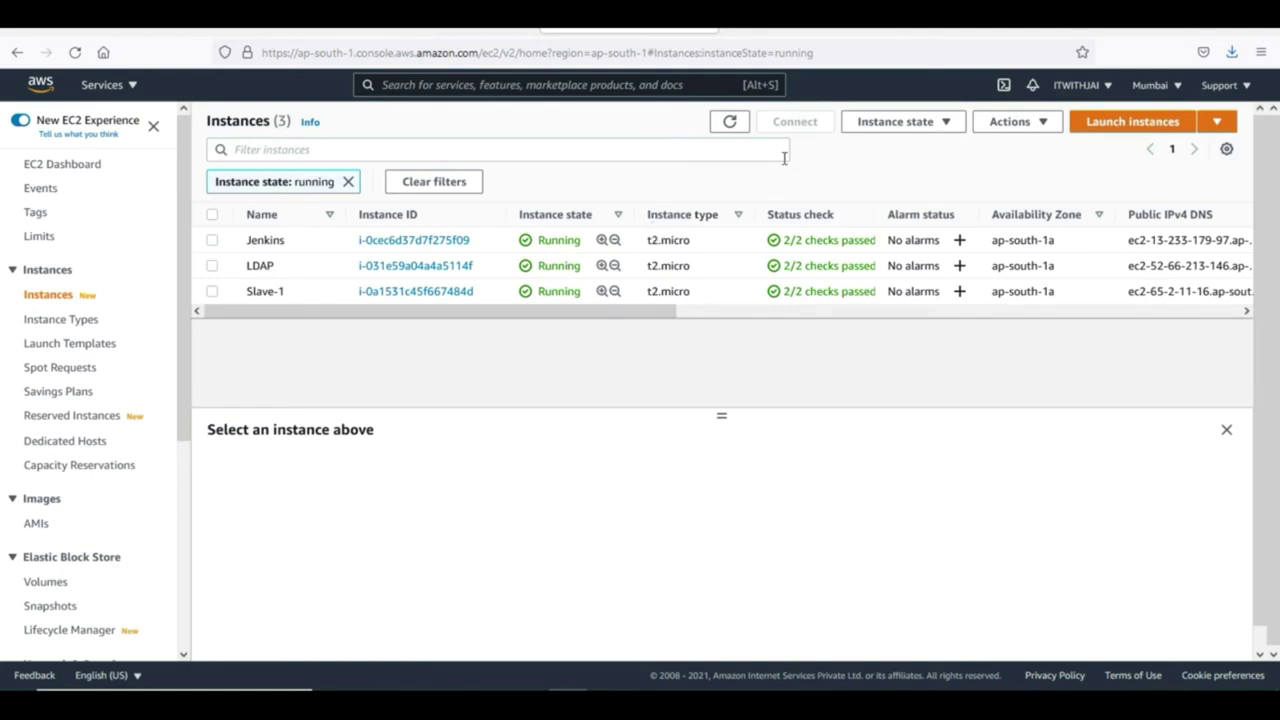
- Refresh the instances and copy instance i-0ecc8e20a1ce02e29's example ssh command using jenkins.pem
left_click(726, 123)
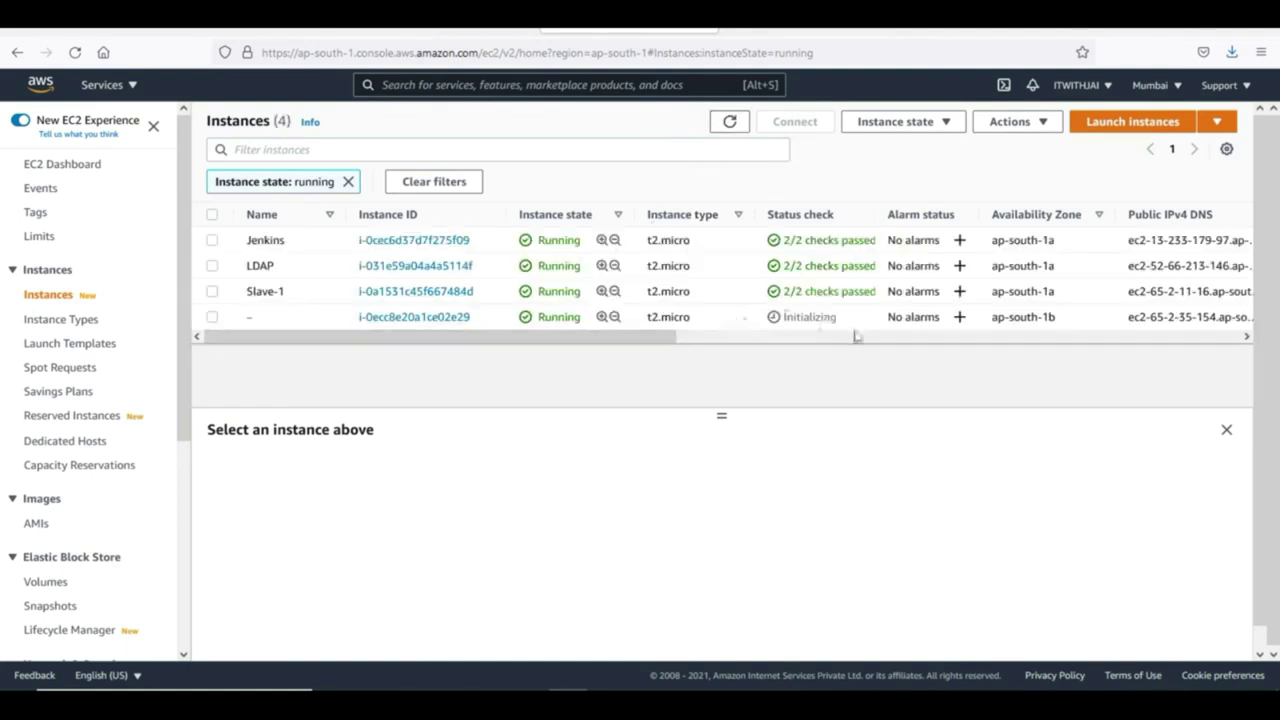
left_click(212, 318)
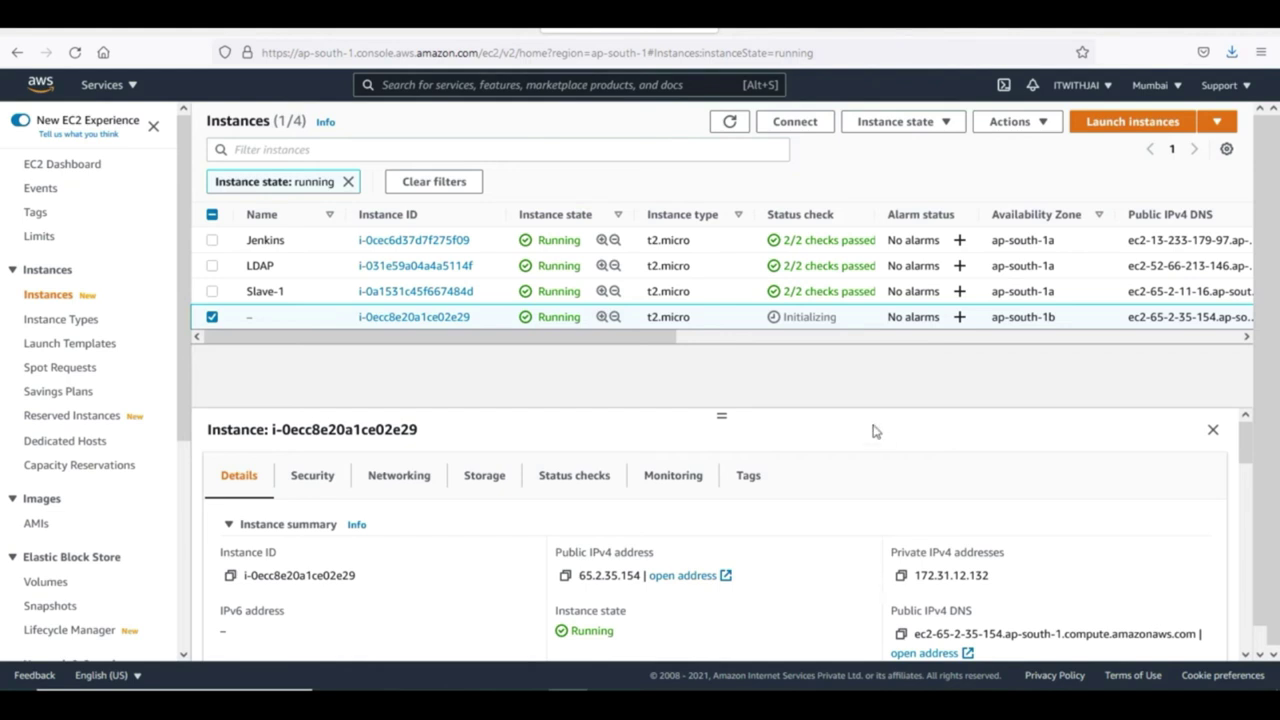
left_click(812, 18)
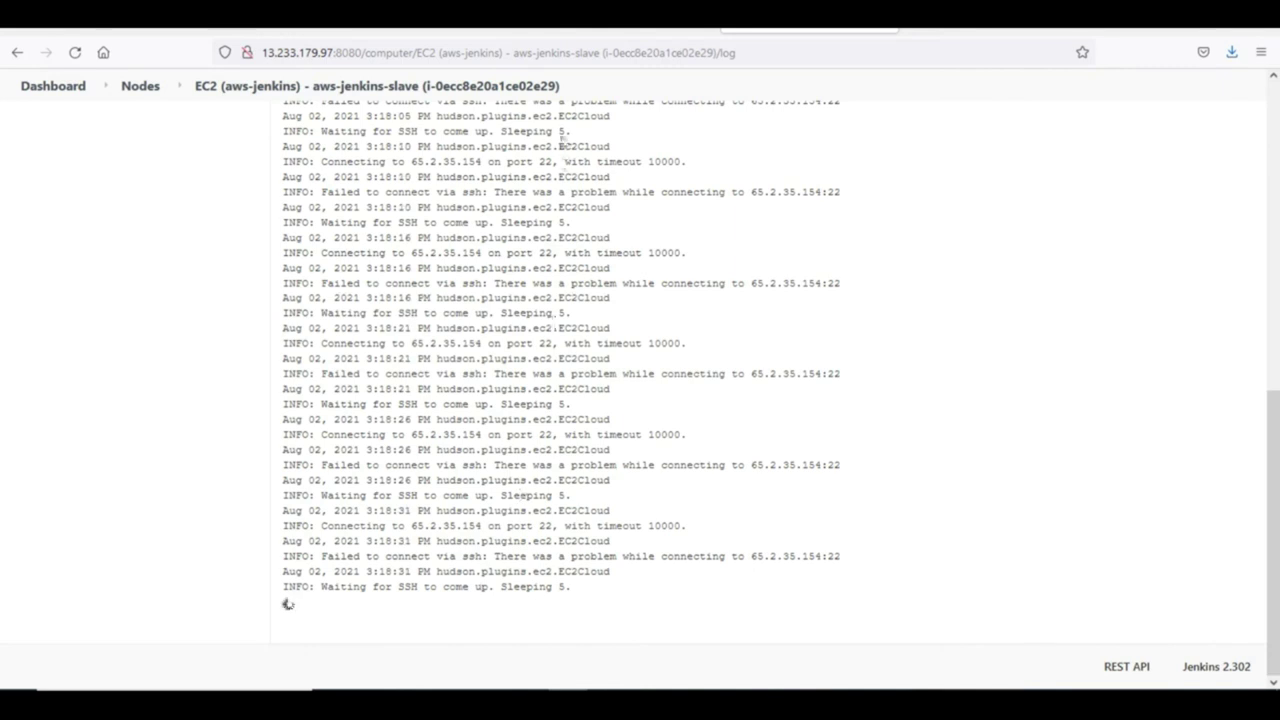
left_click(618, 33)
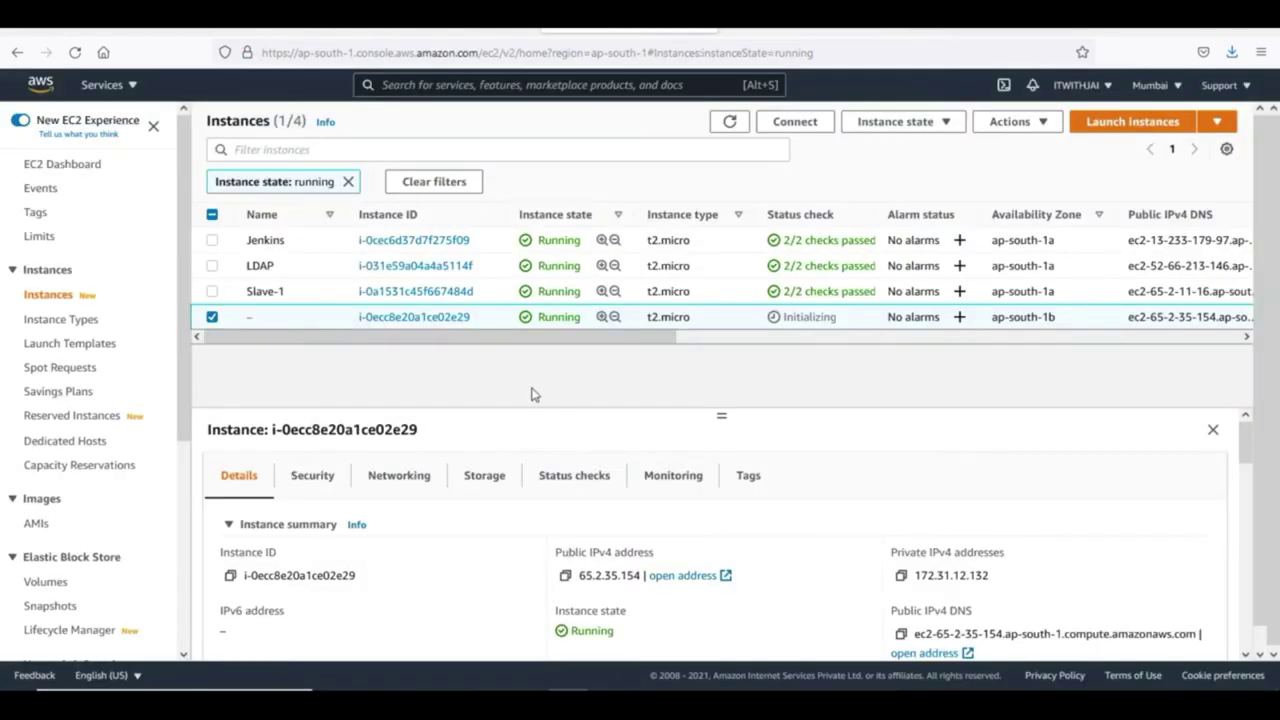
left_click(728, 121)
left_click(817, 123)
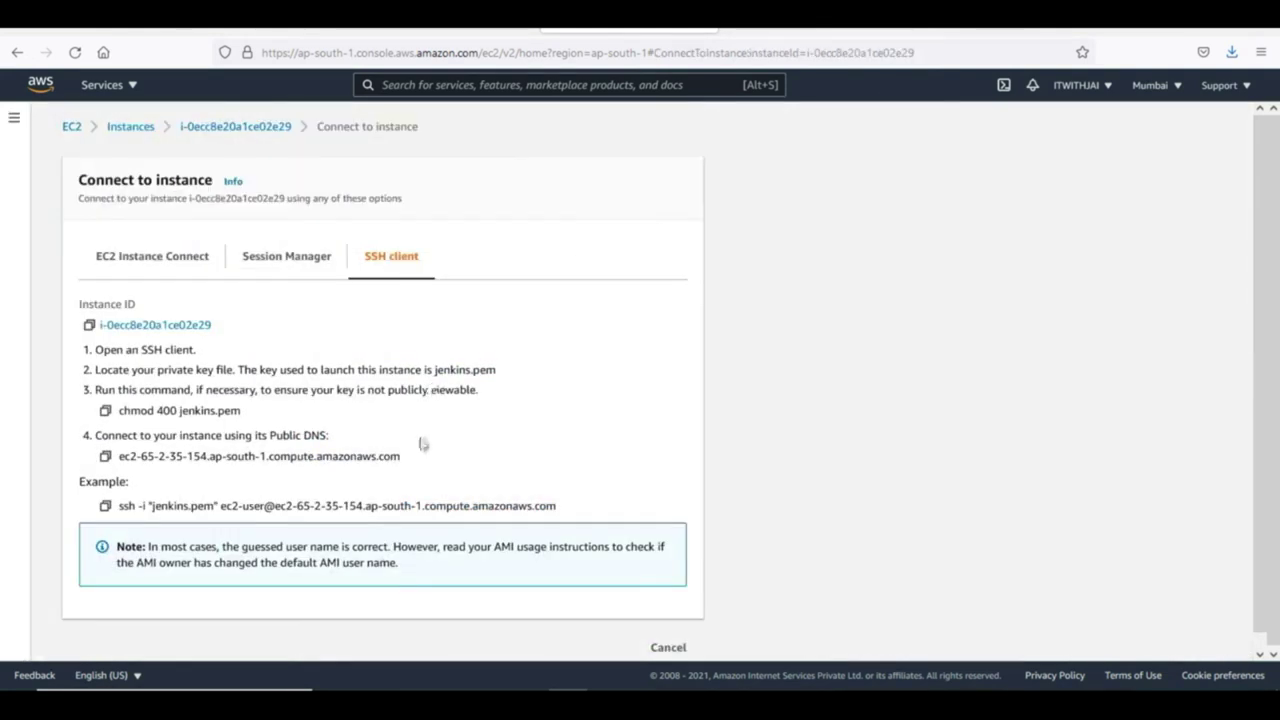
left_click(104, 508)
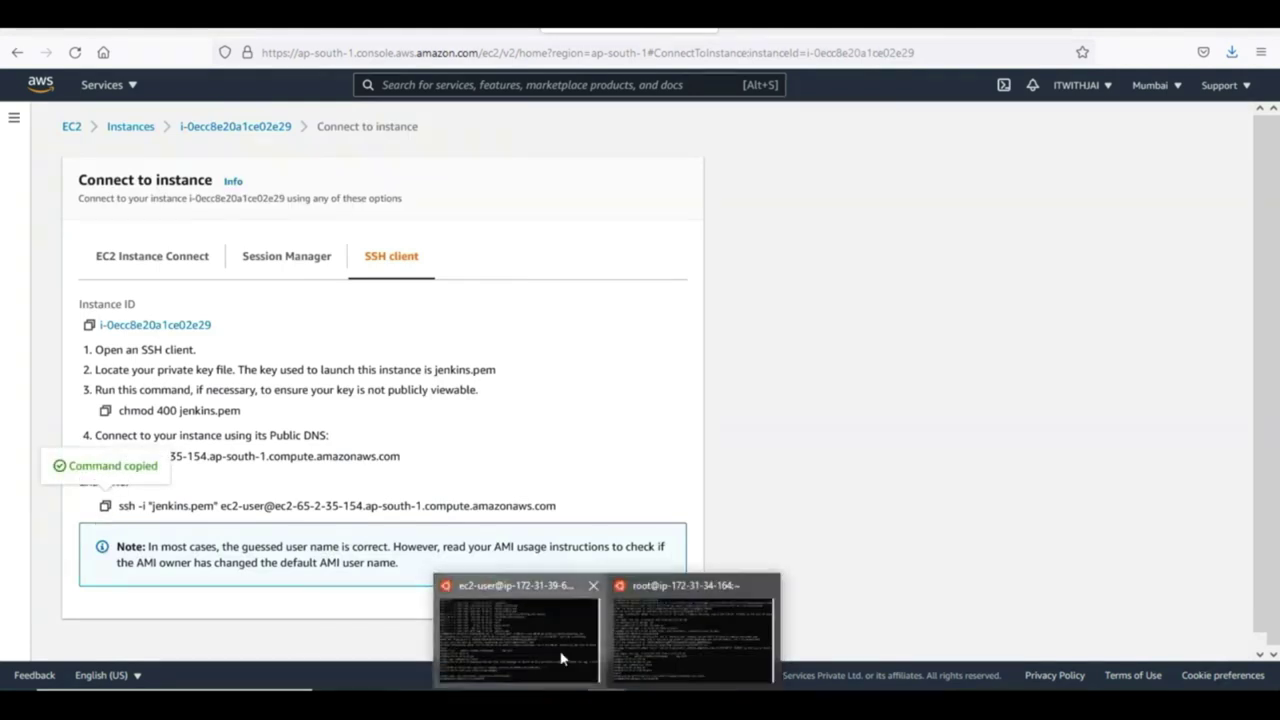
left_click(580, 628)
- SSH into the new instance with the copied command, accepting its host key
right_click(650, 496)
key("Return")
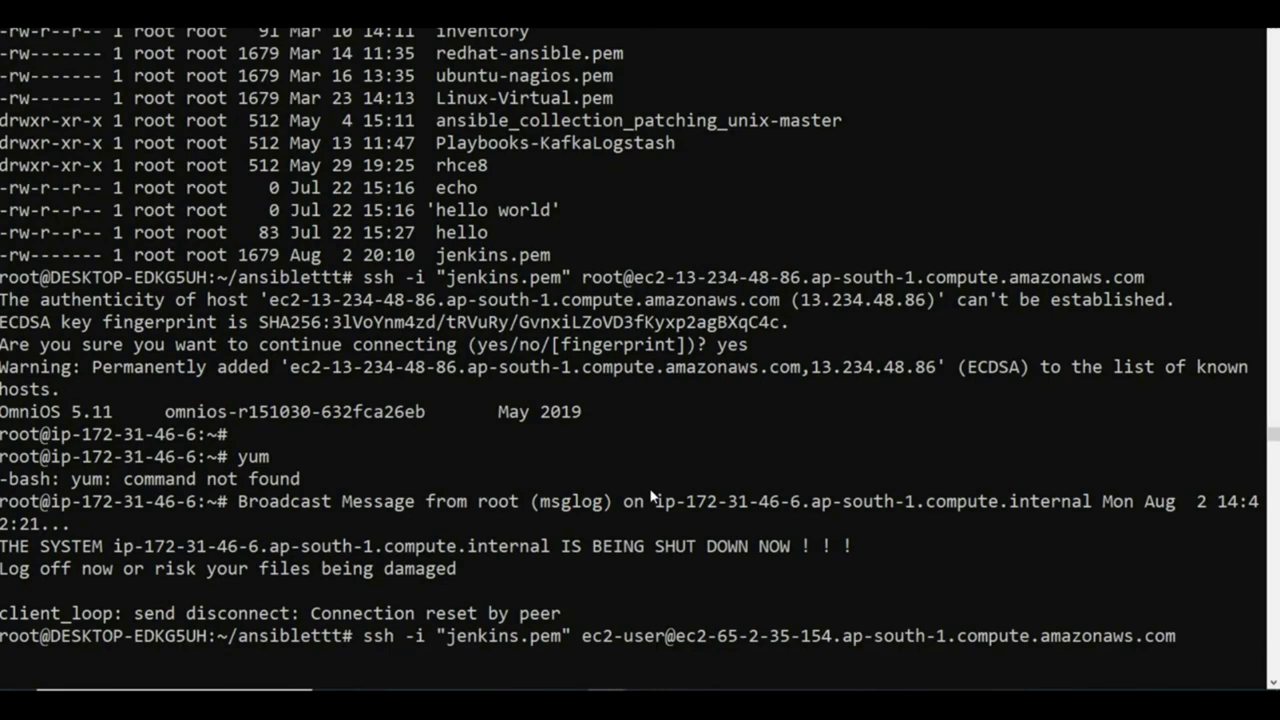
type("yes")
key("Return")
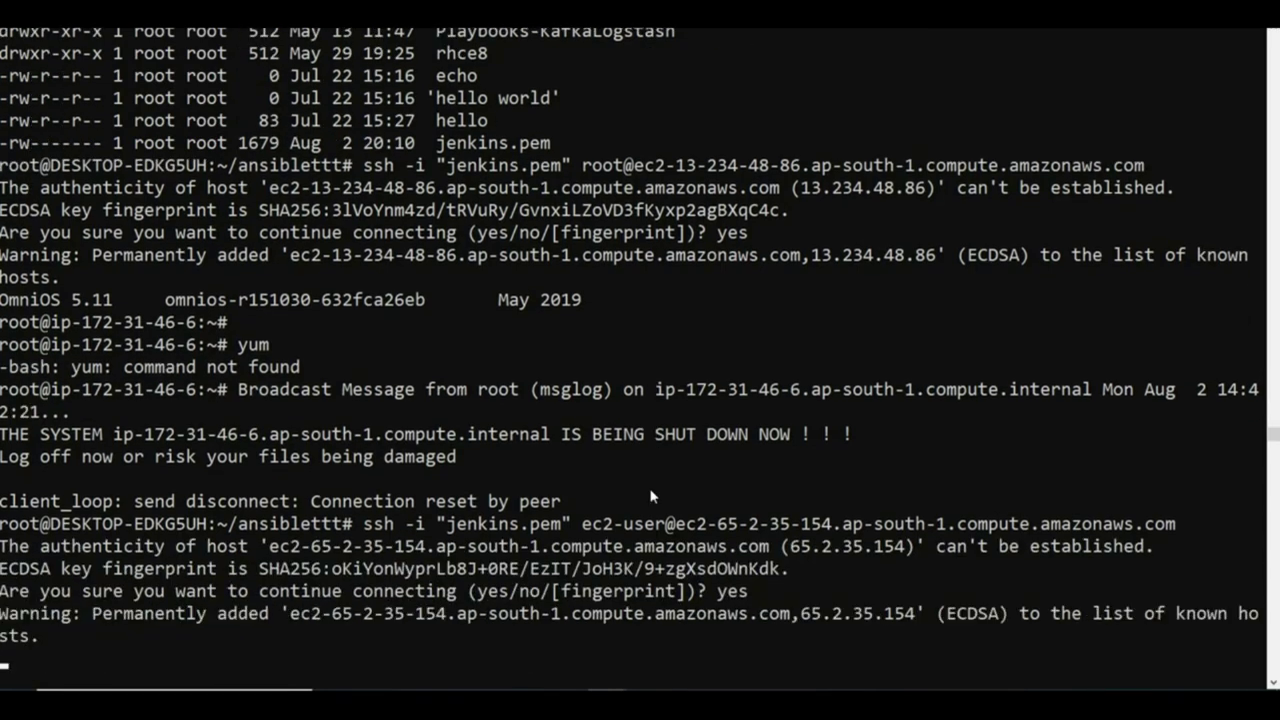
key("Return")
key("Return")
key("Return")
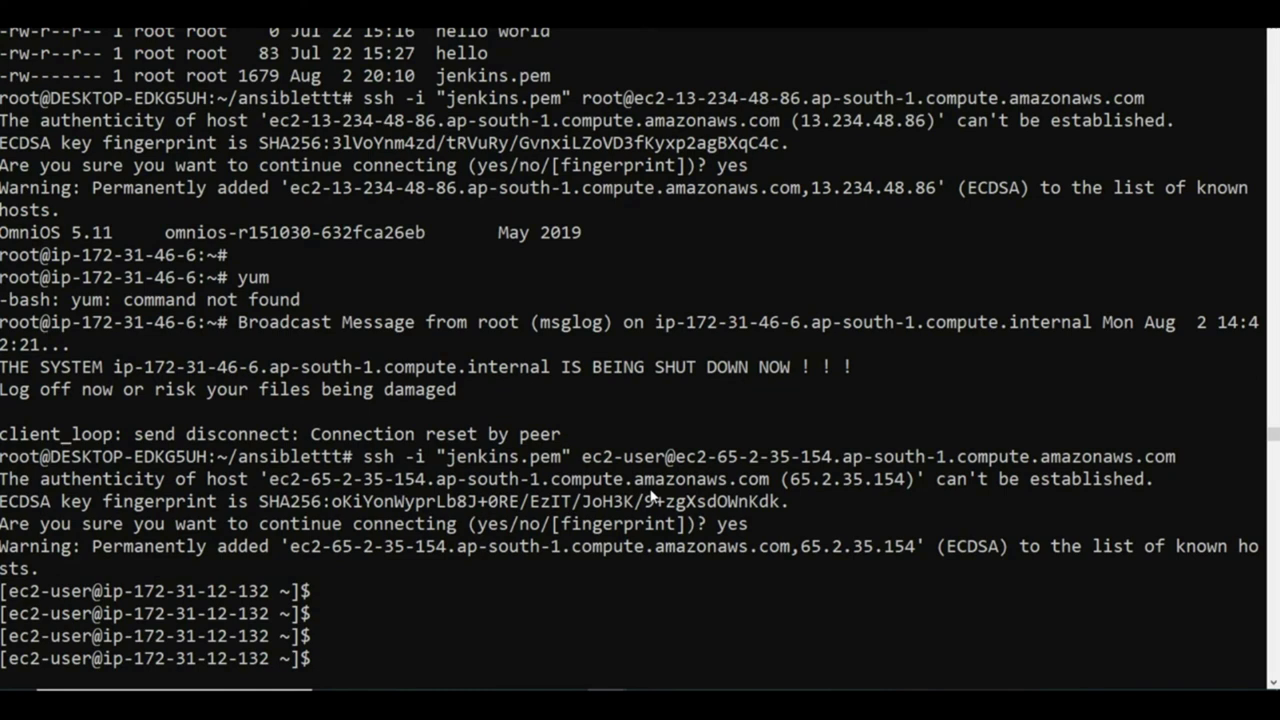
- As root, confirm sshd is running with 'service sshd status', then log out of both shells
type("sudo su -")
key("Return")
type("service ")
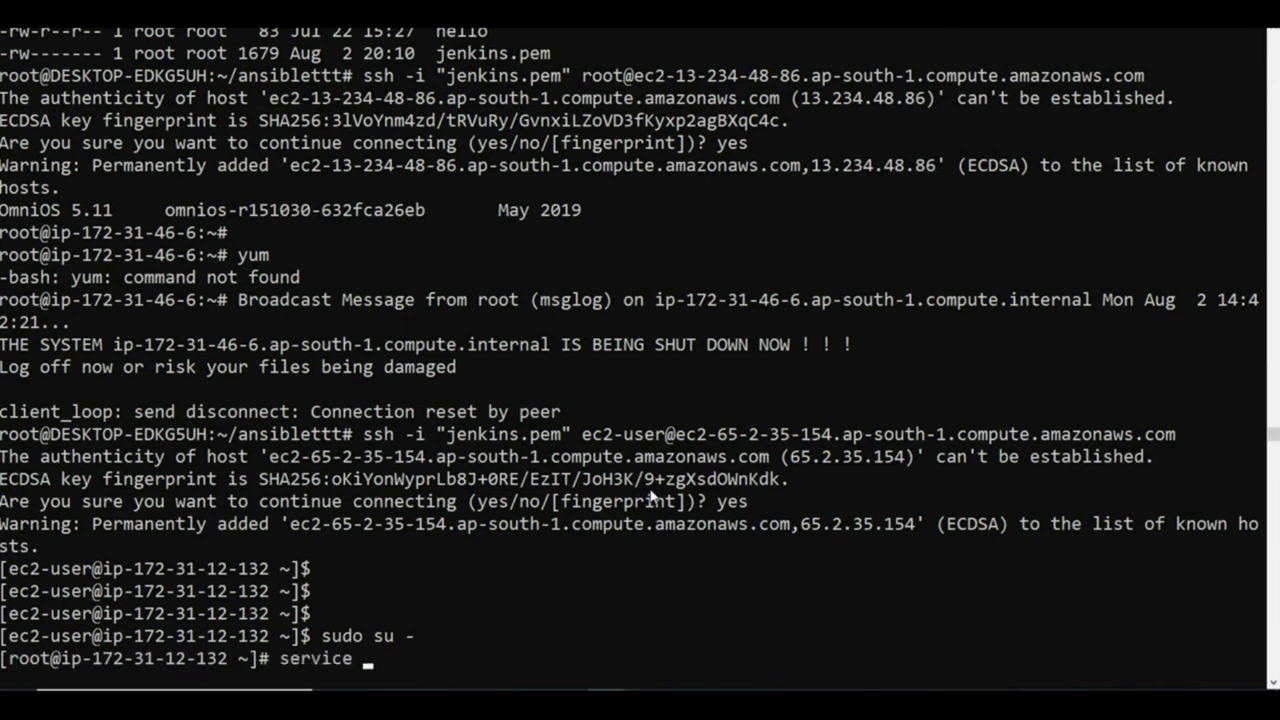
type("sshd status")
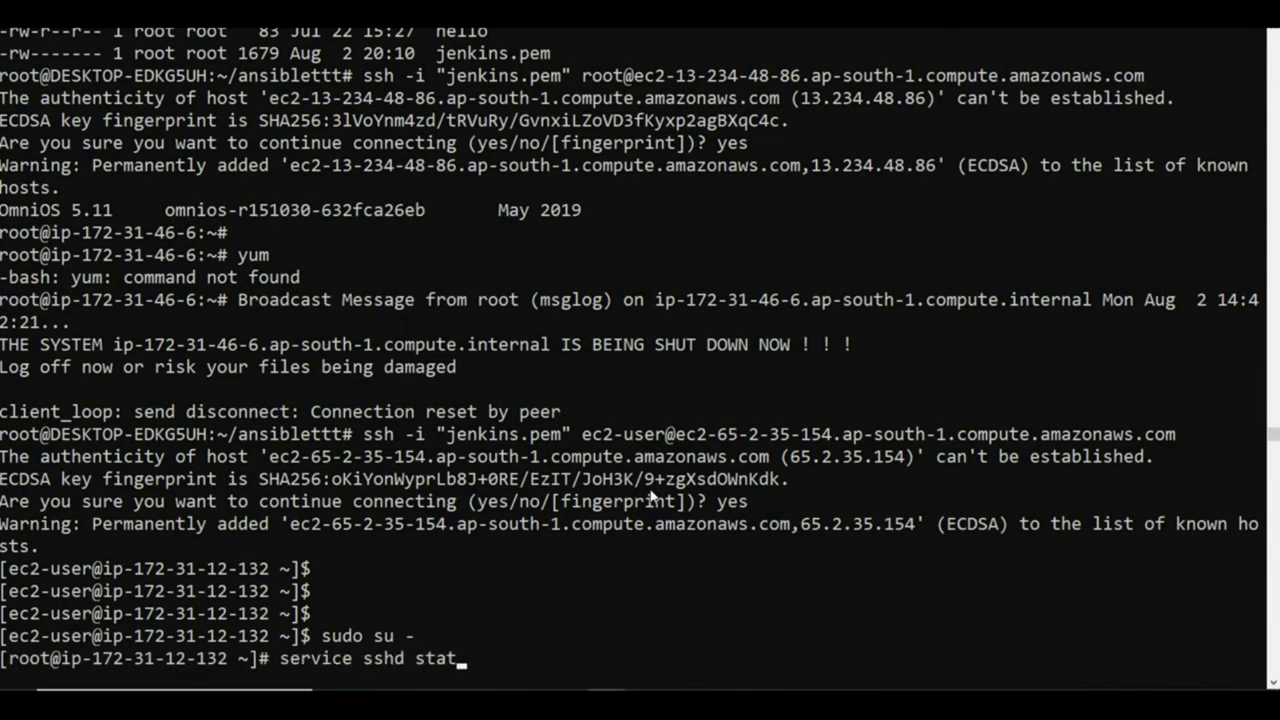
key("Return")
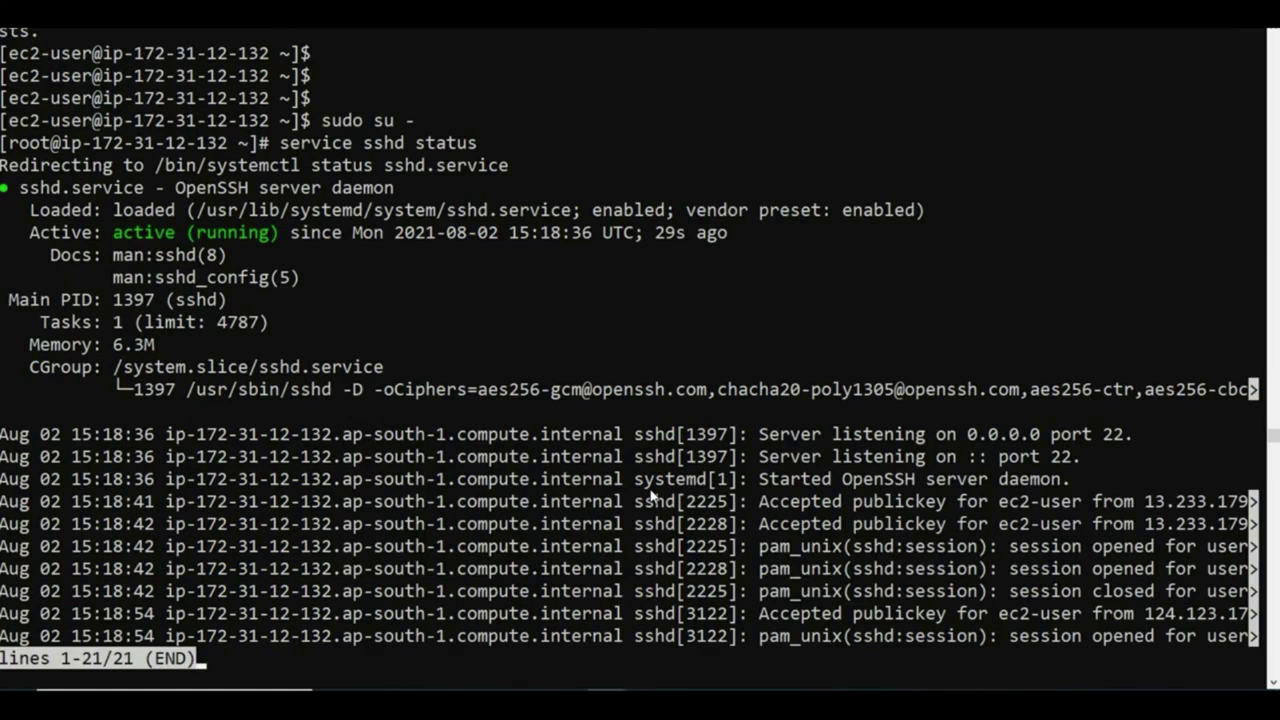
key("q")
type("exit")
key("Return")
type("exit")
key("Return")
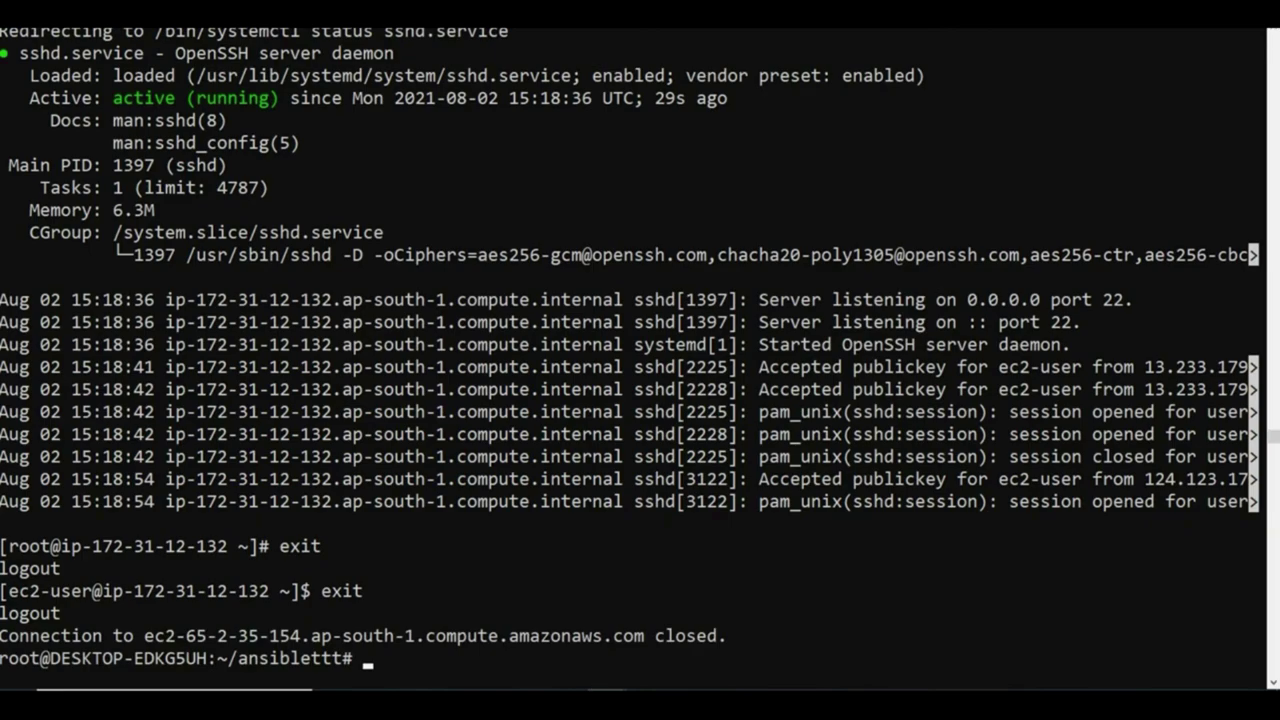
mouse_move(528, 712)
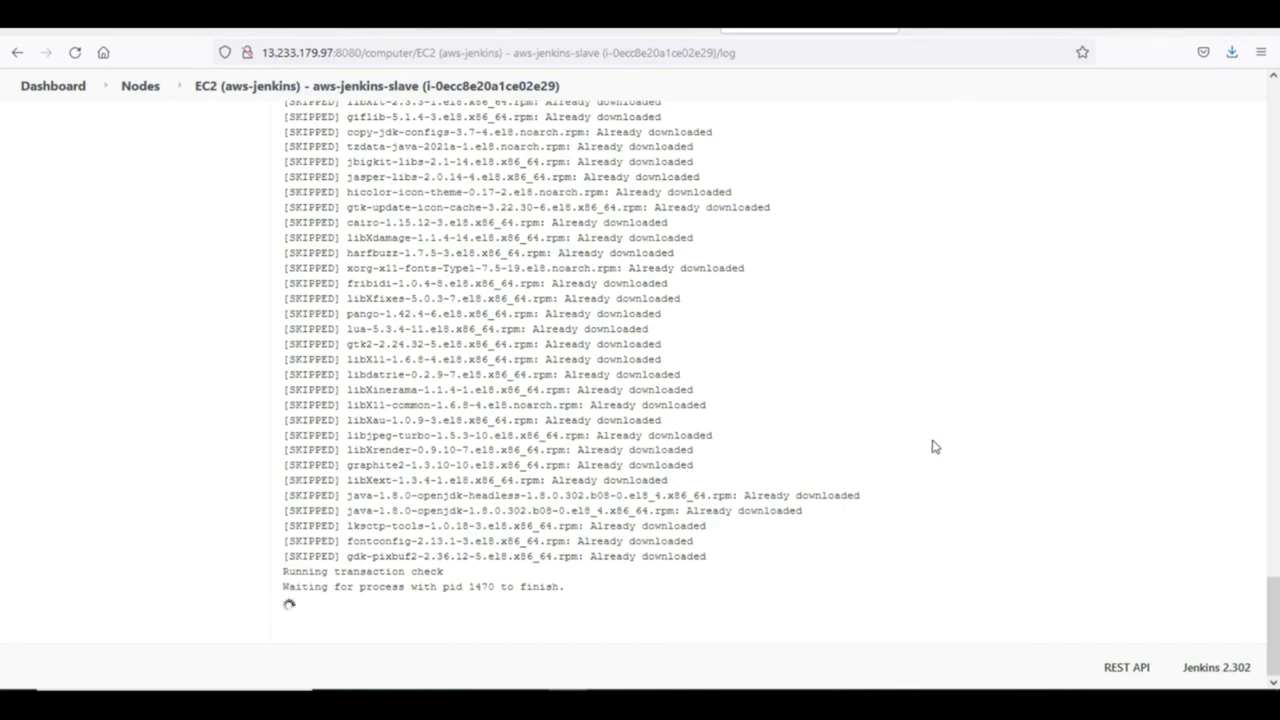
- Scroll the agent log to the Java install command and the agent connected and online message
left_click_drag(1274, 604, 1277, 312)
left_click_drag(1274, 412, 1274, 372)
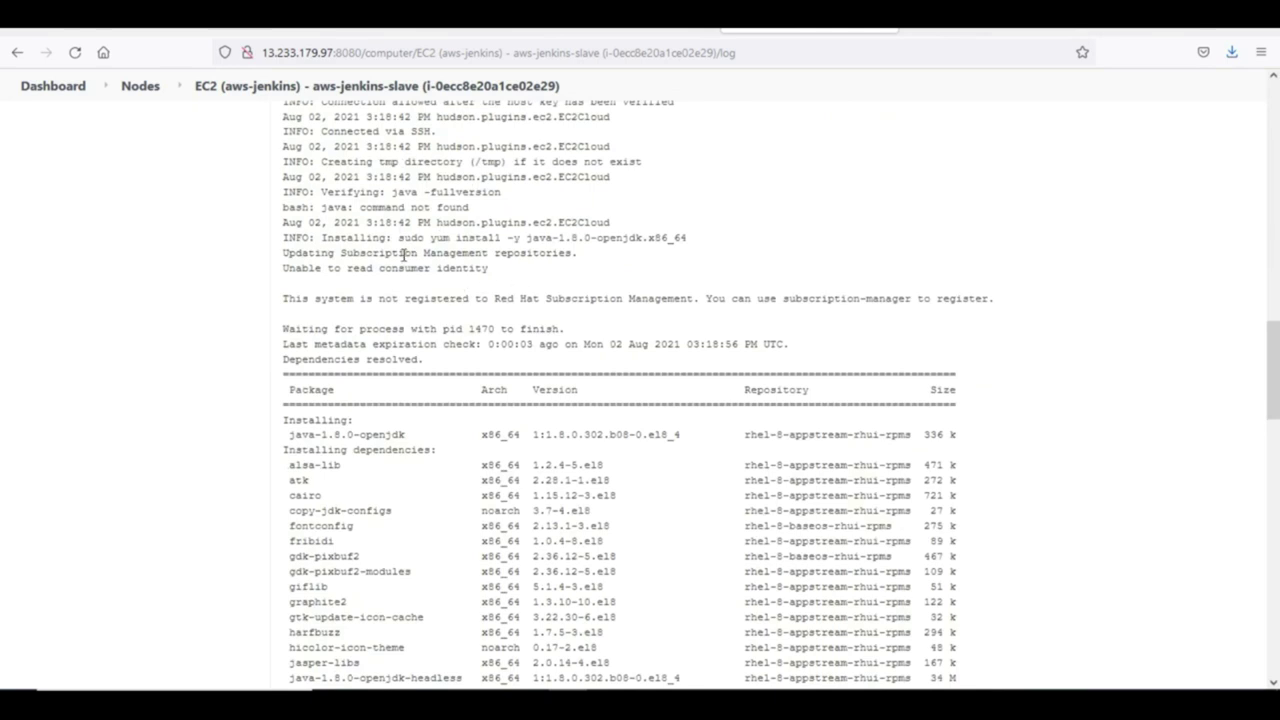
left_click_drag(398, 238, 646, 238)
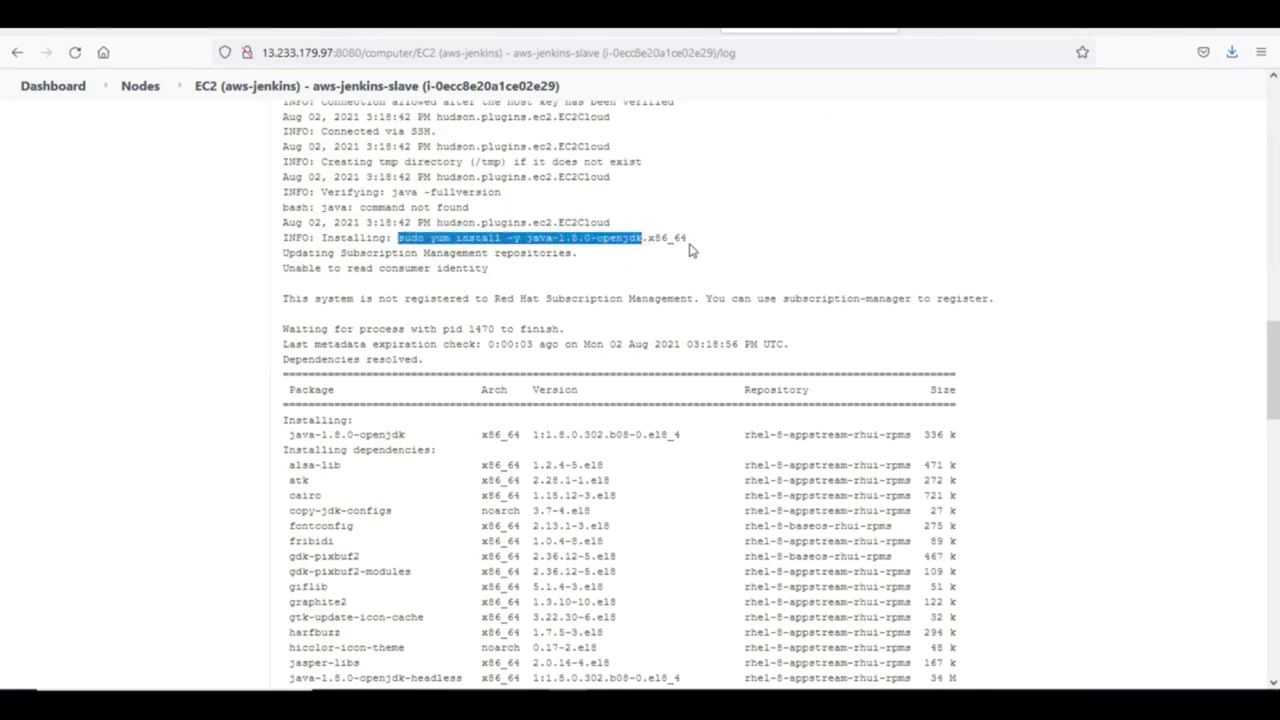
left_click(692, 250)
left_click_drag(1277, 353, 1277, 620)
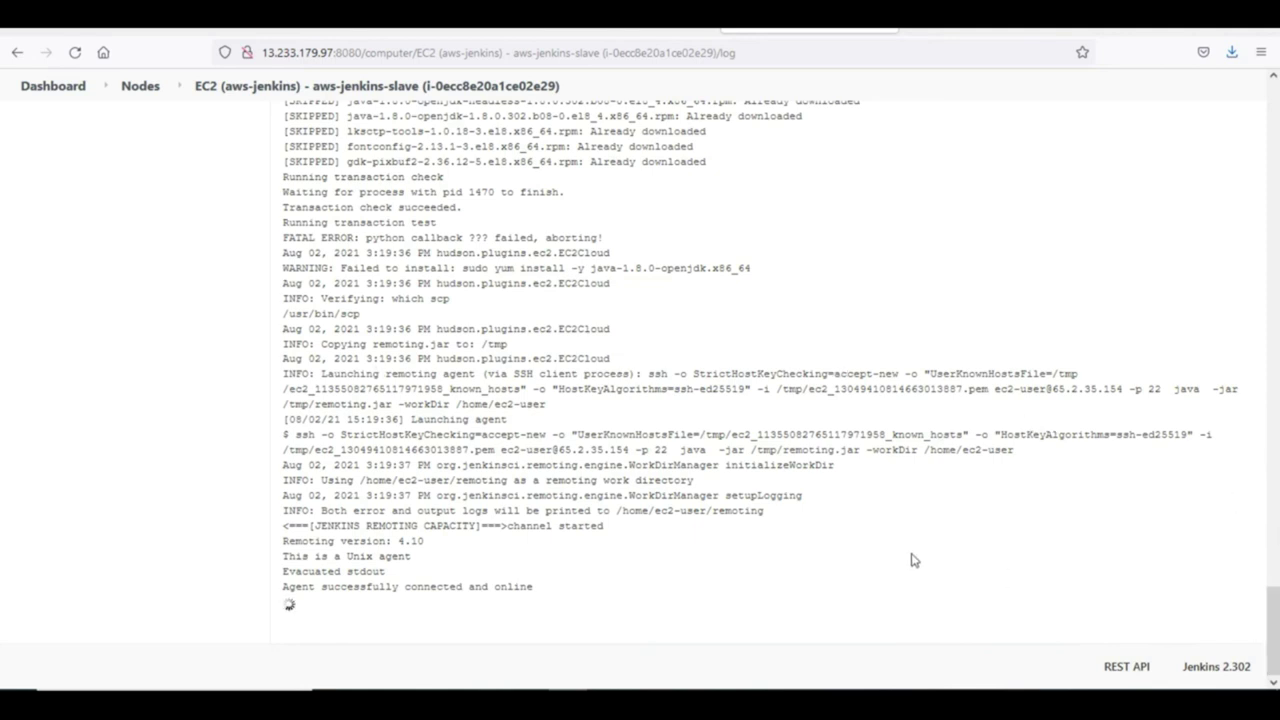
left_click_drag(285, 586, 524, 583)
left_click(559, 589)
scroll(1275, 258, "up", 20)
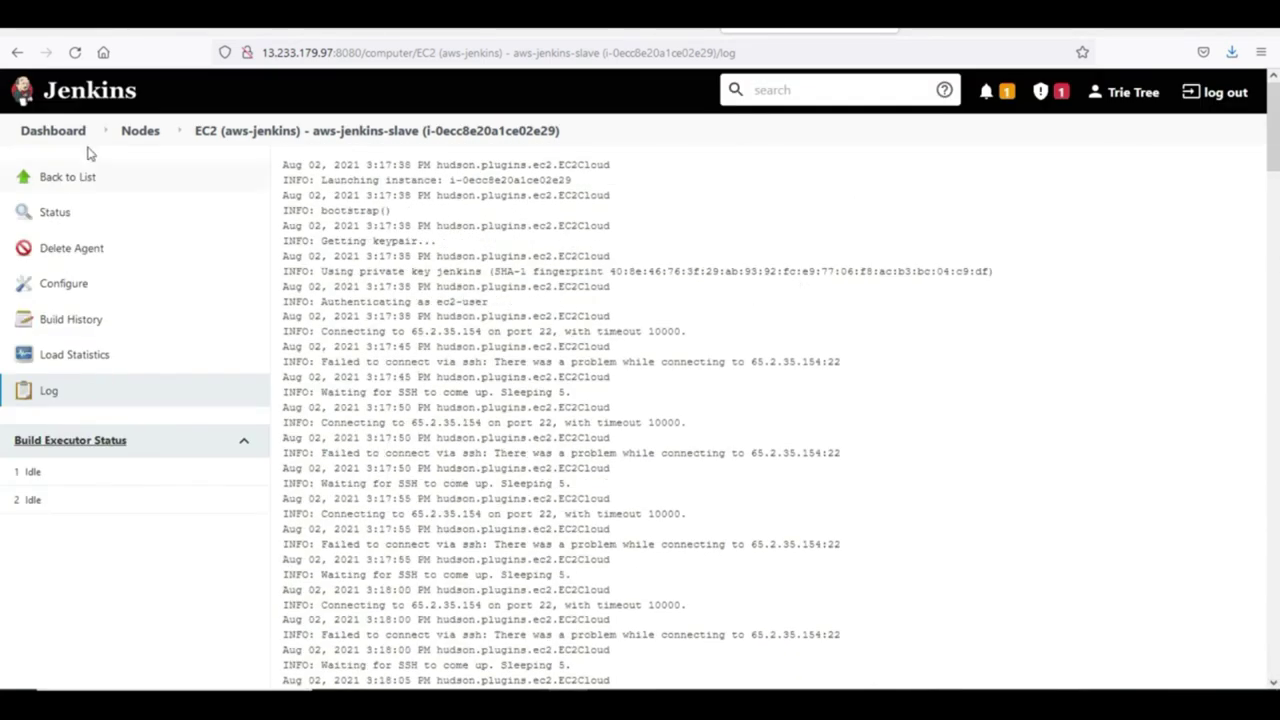
- Open pythin build #3's console output and confirm 'Finished: SUCCESS'
left_click(62, 138)
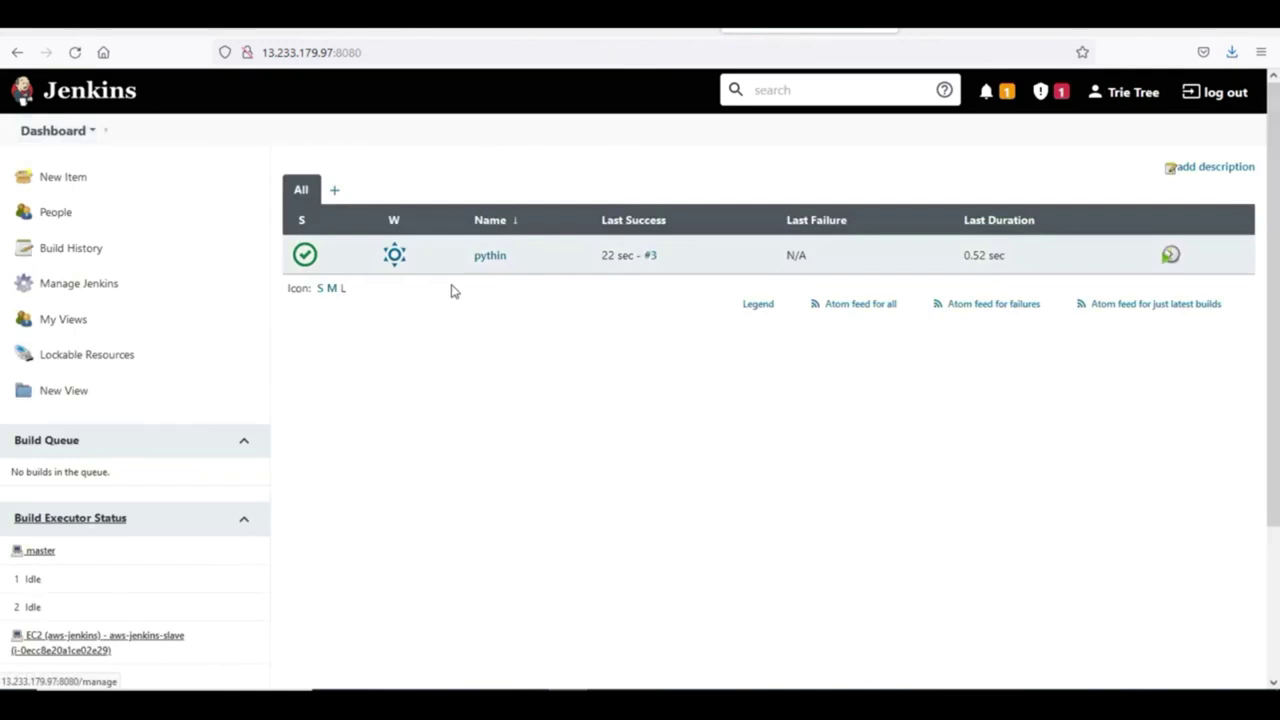
left_click(492, 257)
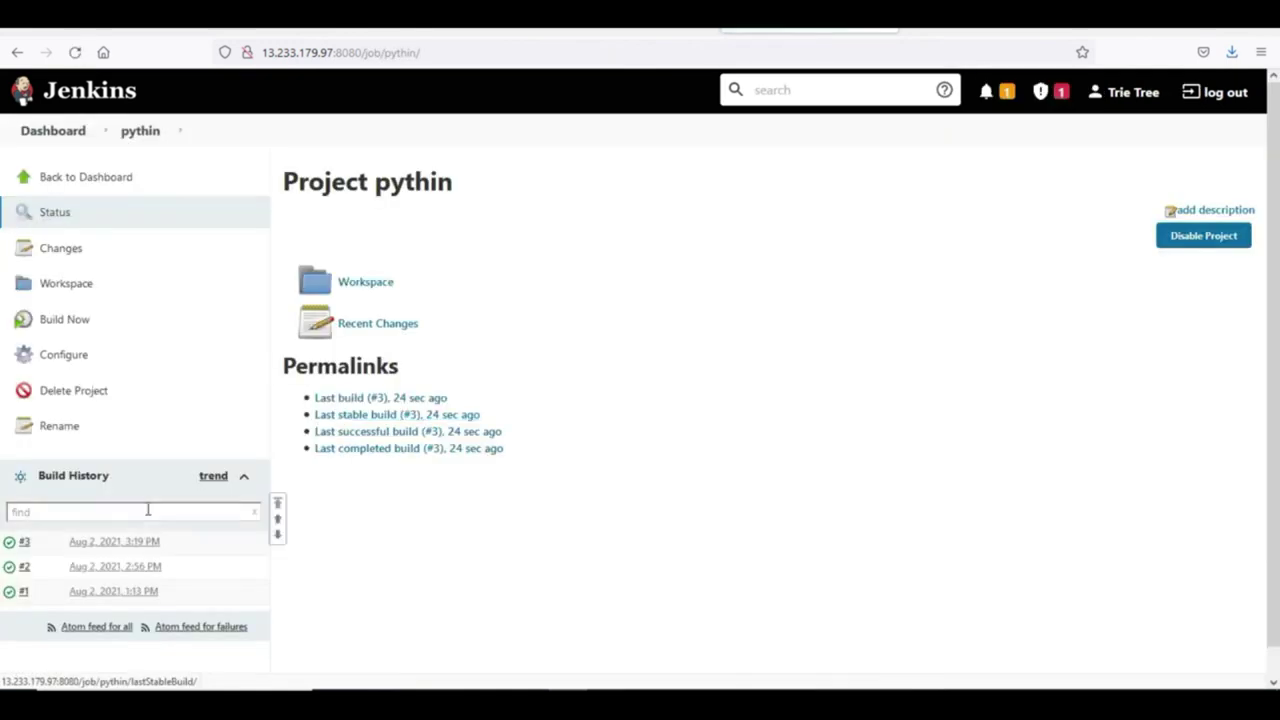
left_click(24, 543)
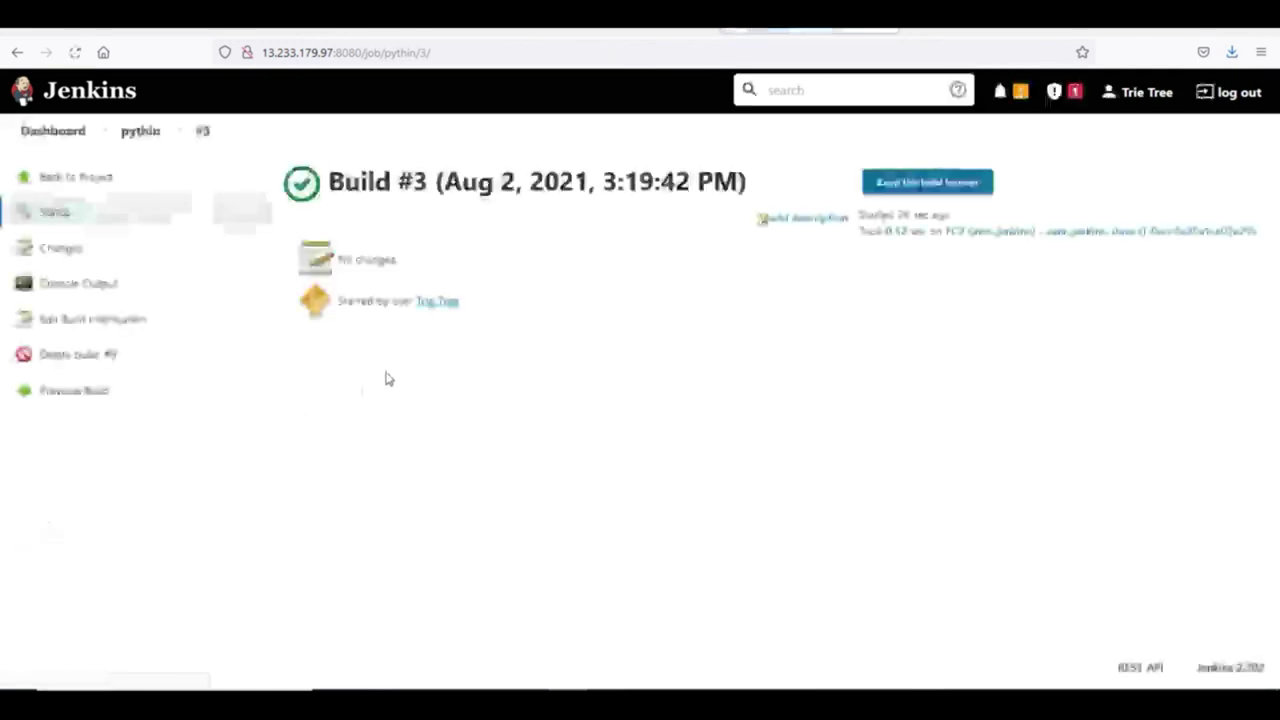
left_click(86, 283)
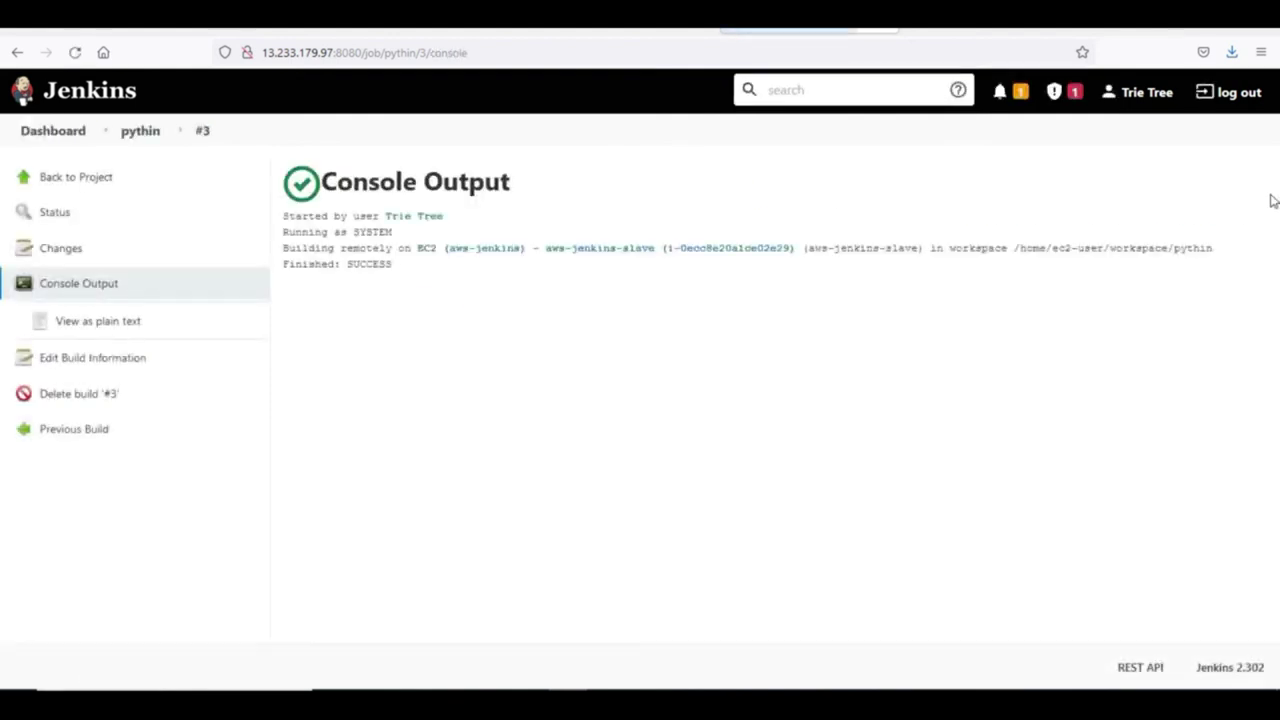
left_click_drag(346, 264, 397, 272)
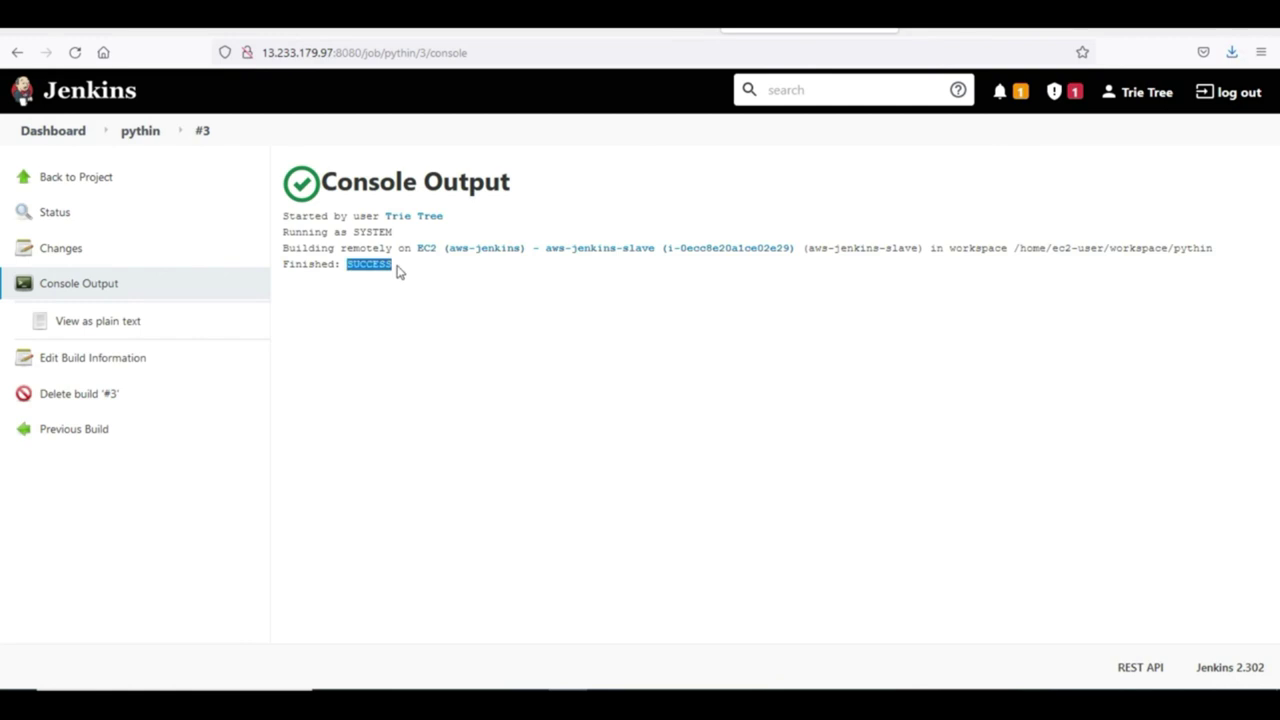
left_click(406, 313)
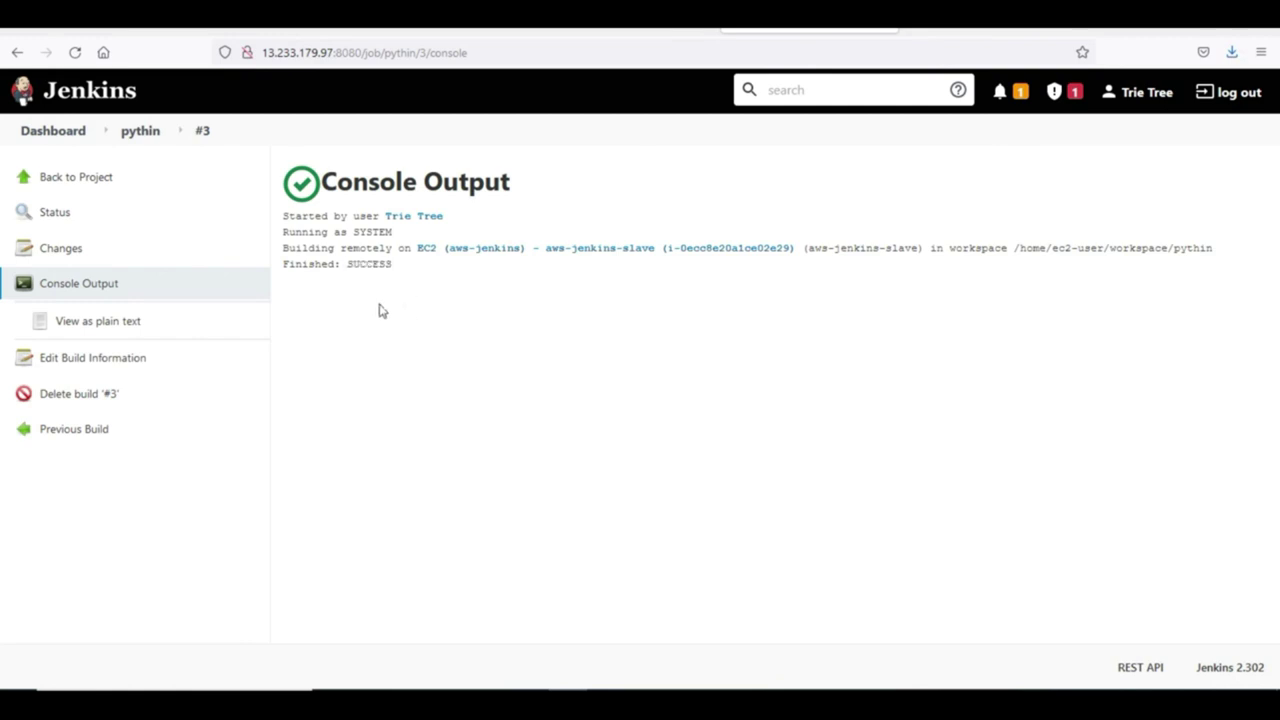
left_click(64, 176)
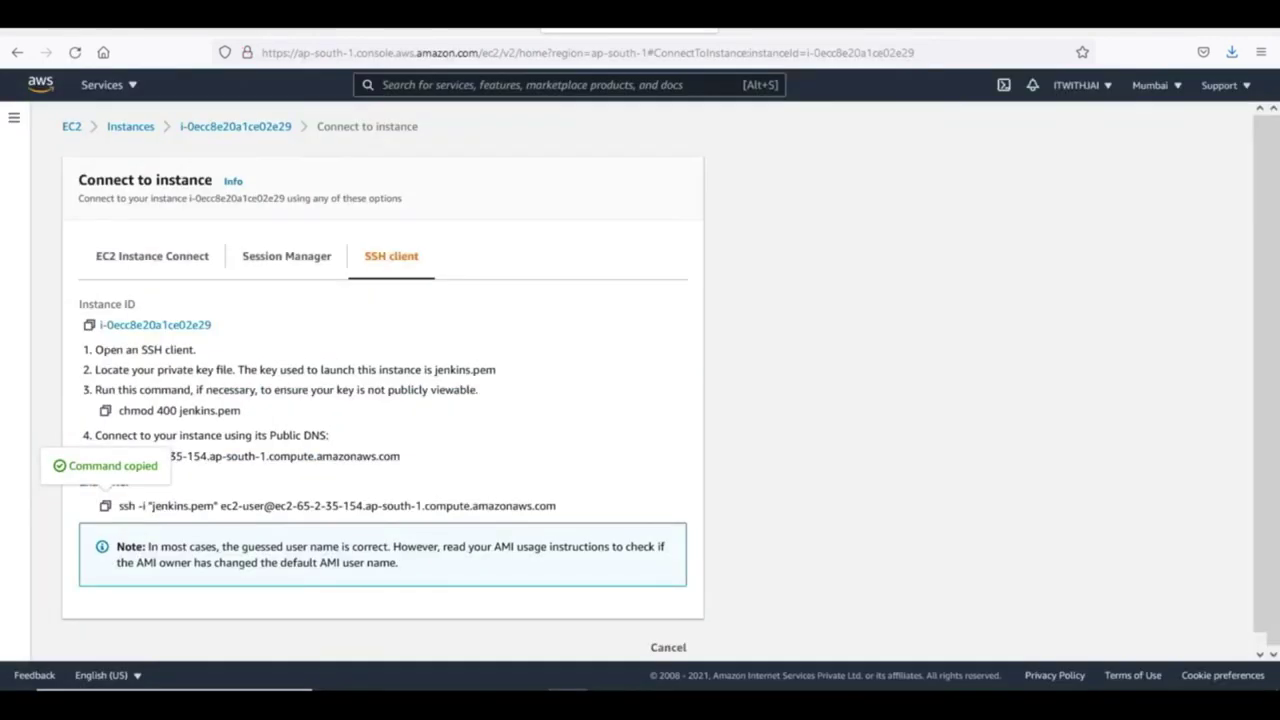
- List the running EC2 instances to confirm the new instance passes its 2/2 status checks
left_click(118, 136)
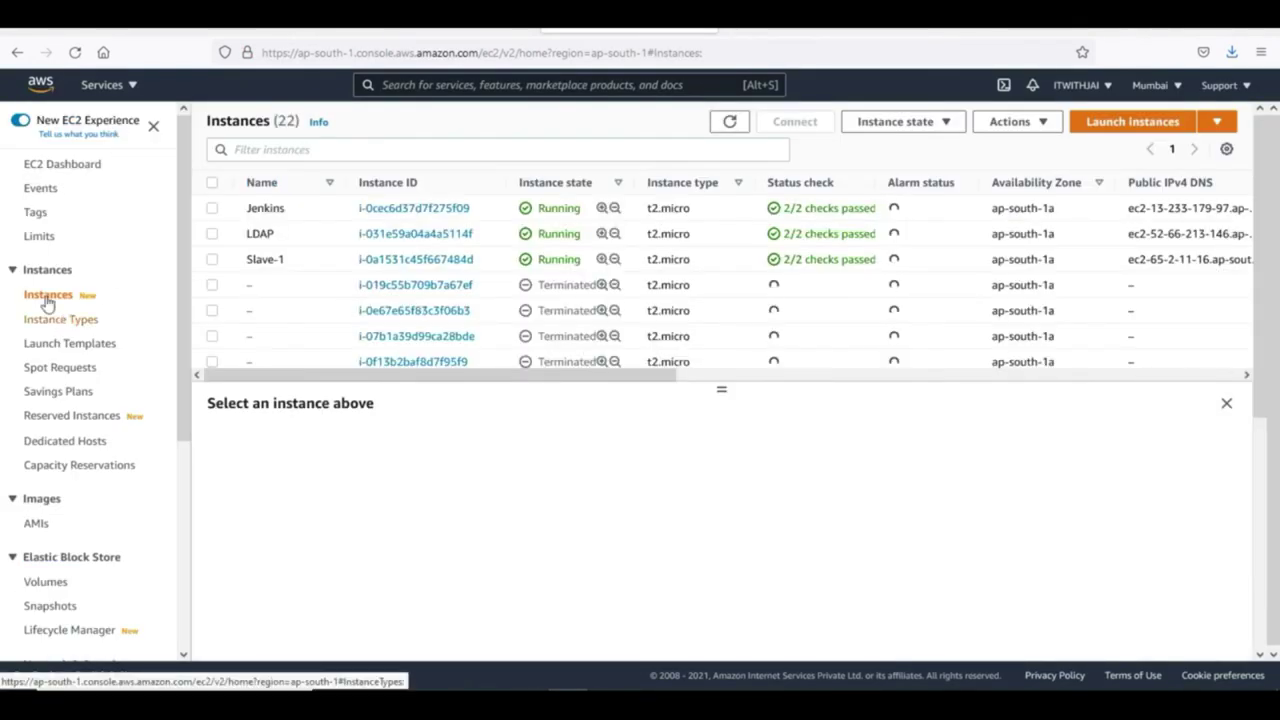
left_click(48, 164)
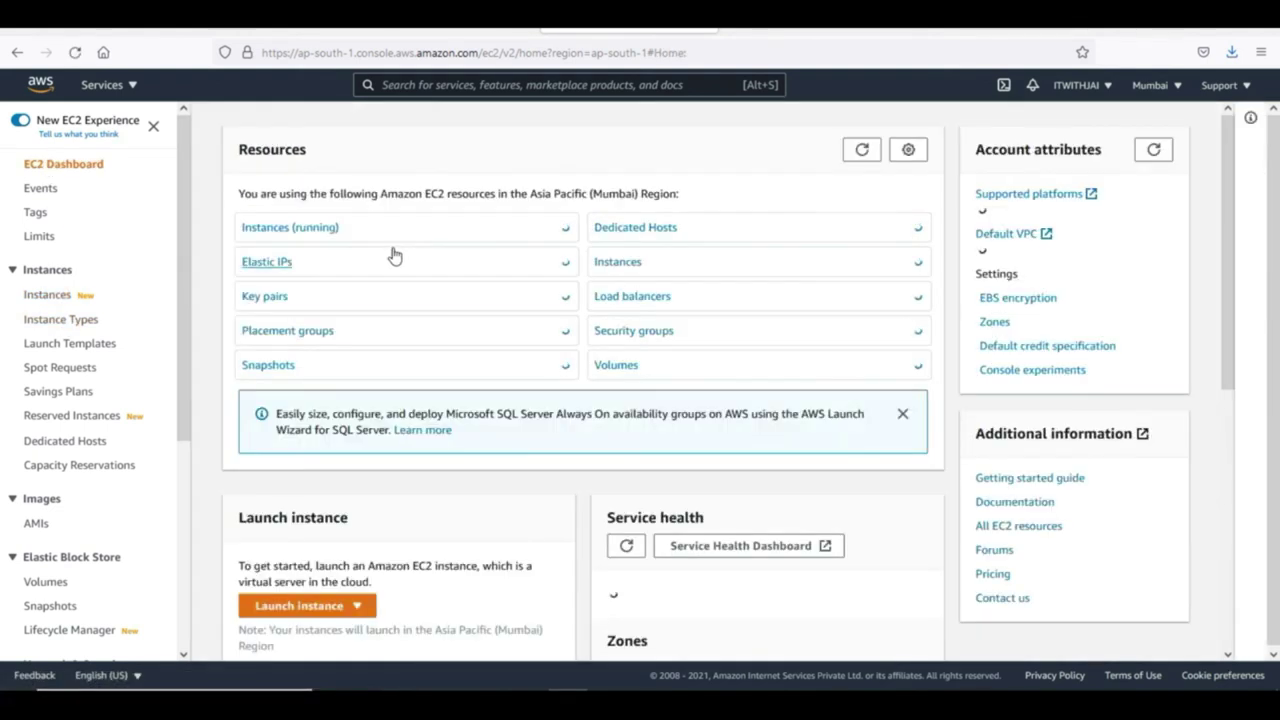
left_click(318, 229)
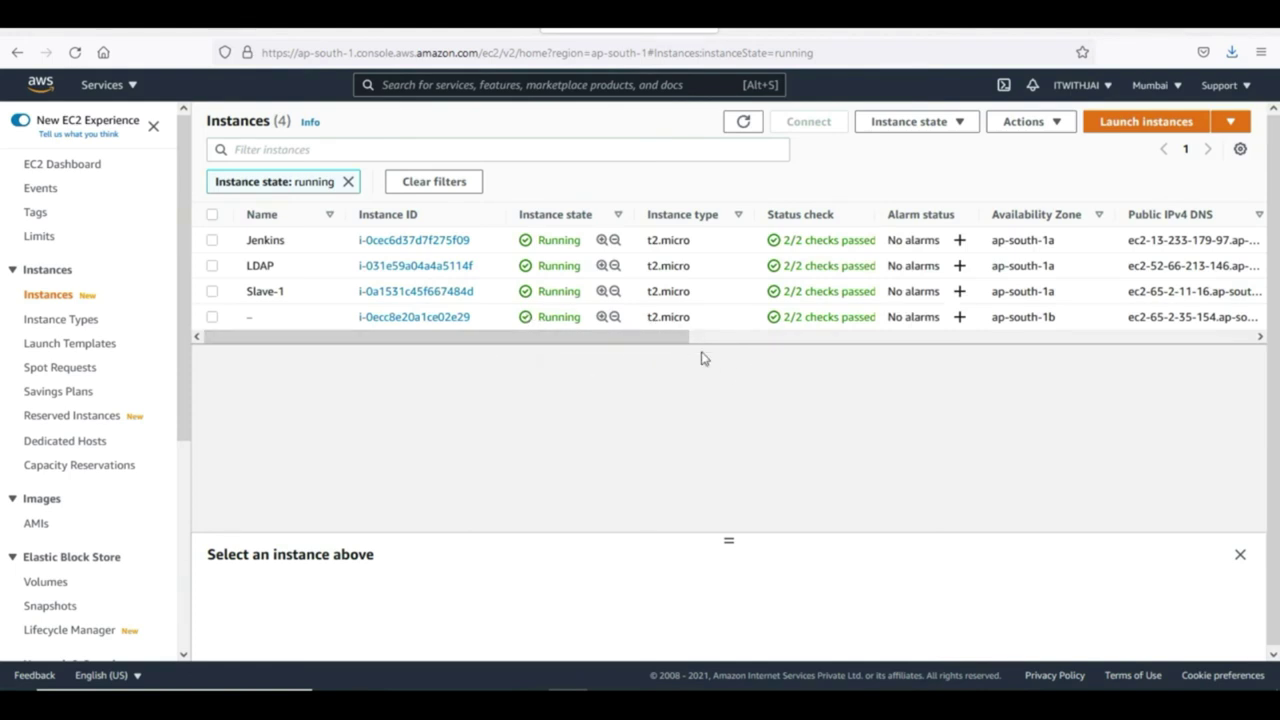
left_click(760, 20)
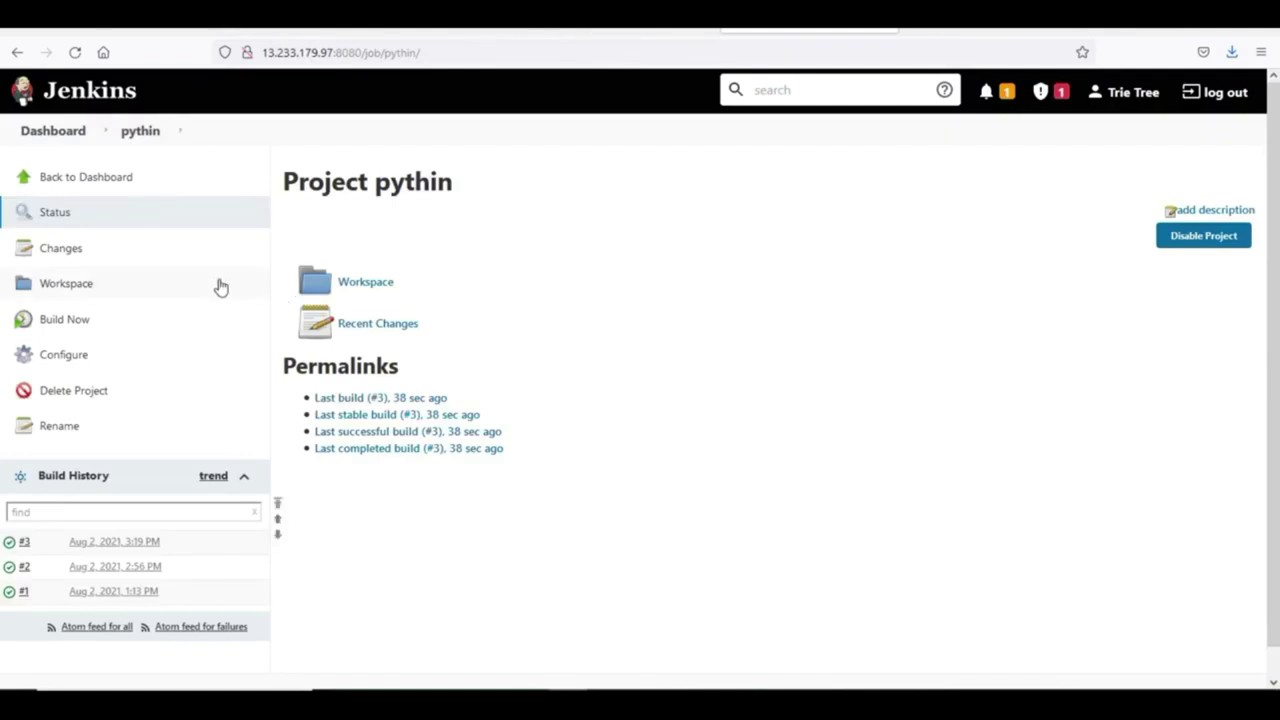
- Open Configure Clouds for the aws-jenkins EC2 cloud and check the AMI's idle termination time of 1
left_click(83, 188)
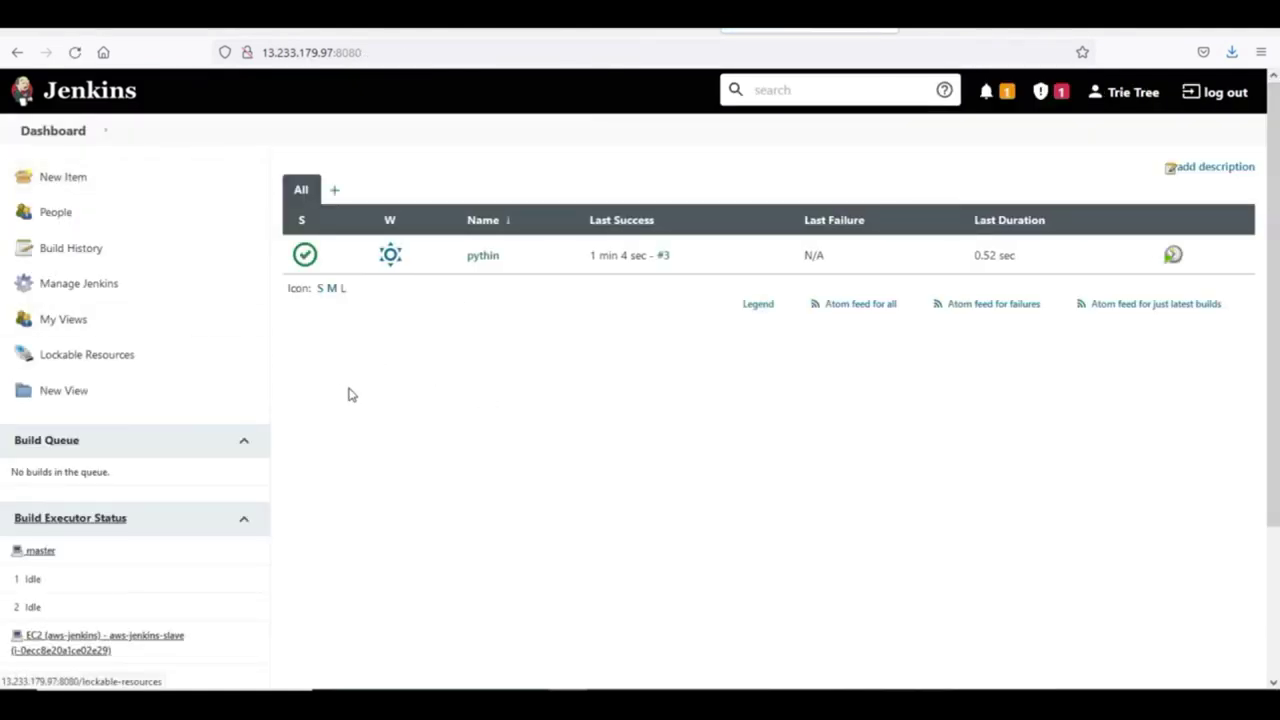
left_click(105, 294)
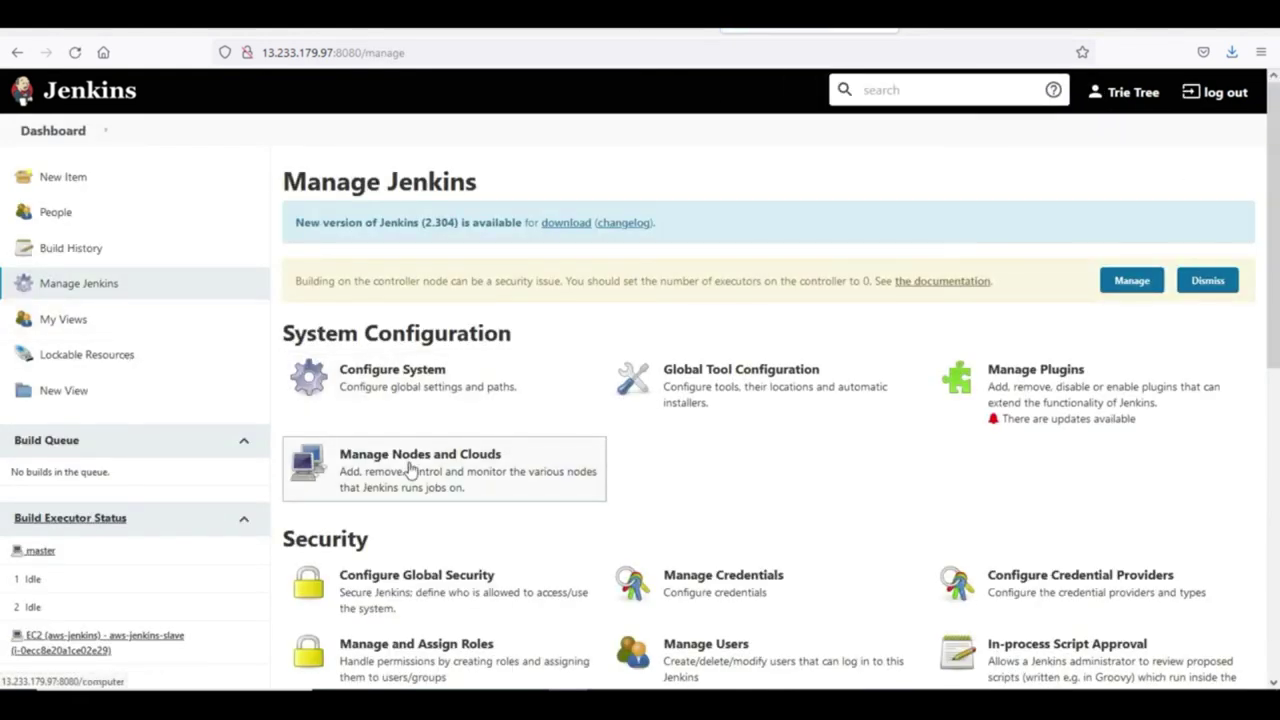
left_click(408, 471)
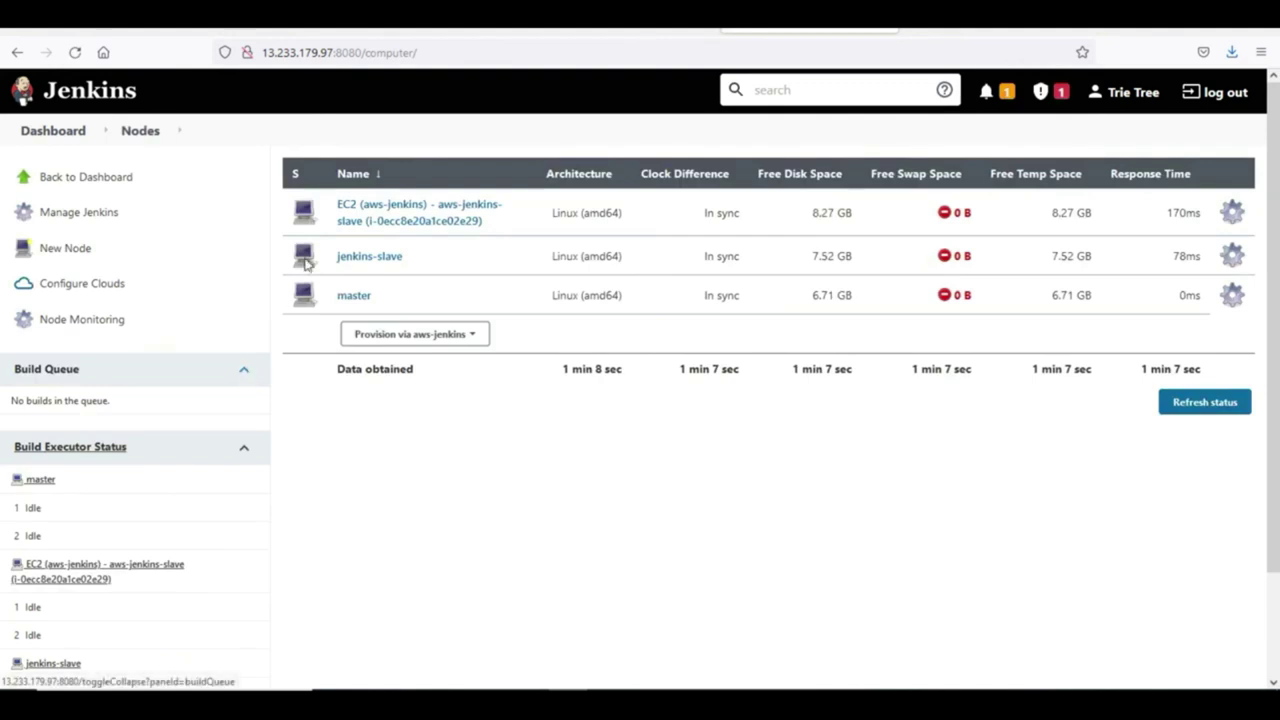
left_click(87, 293)
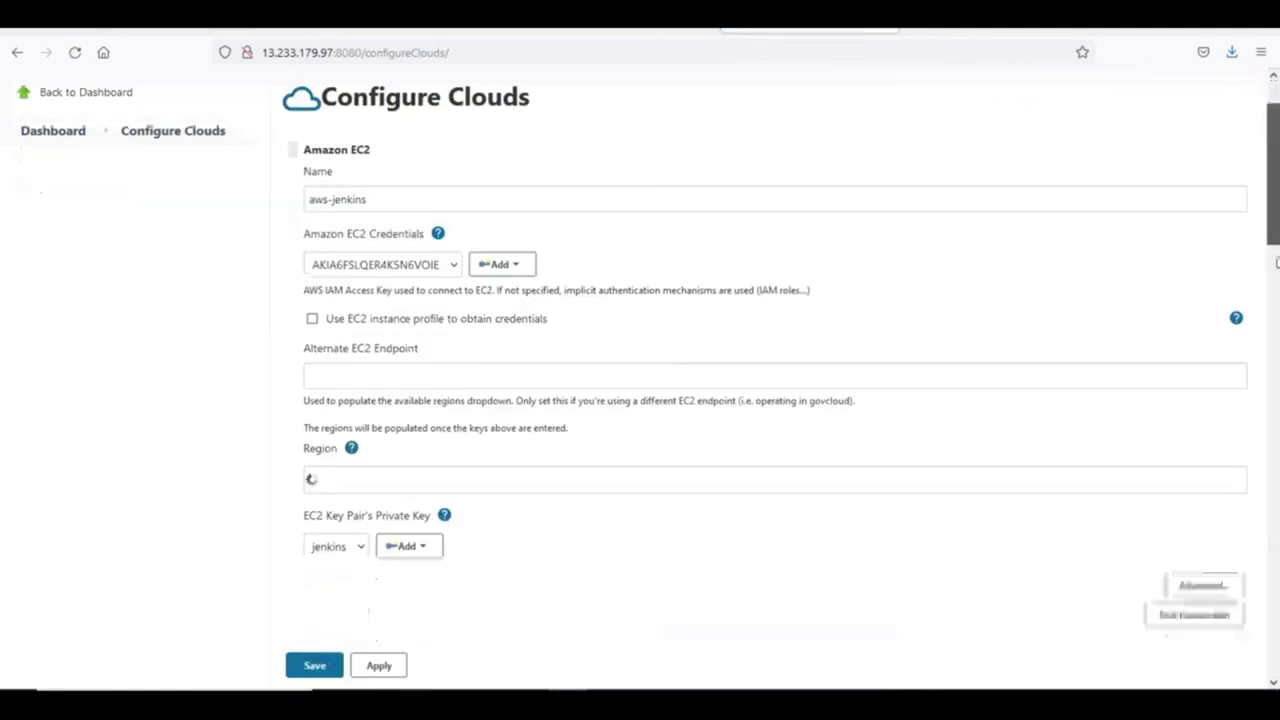
scroll(760, 400, "down", 15)
scroll(667, 440, "down", 2)
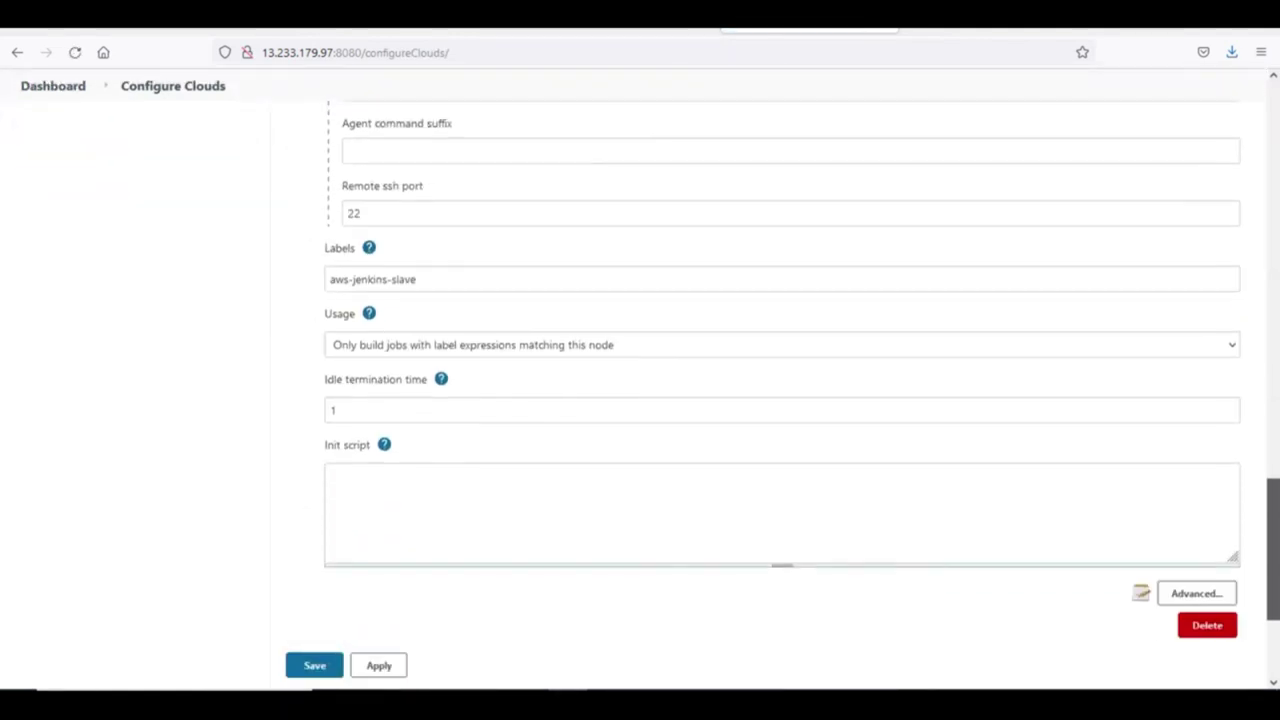
scroll(667, 440, "down", 1)
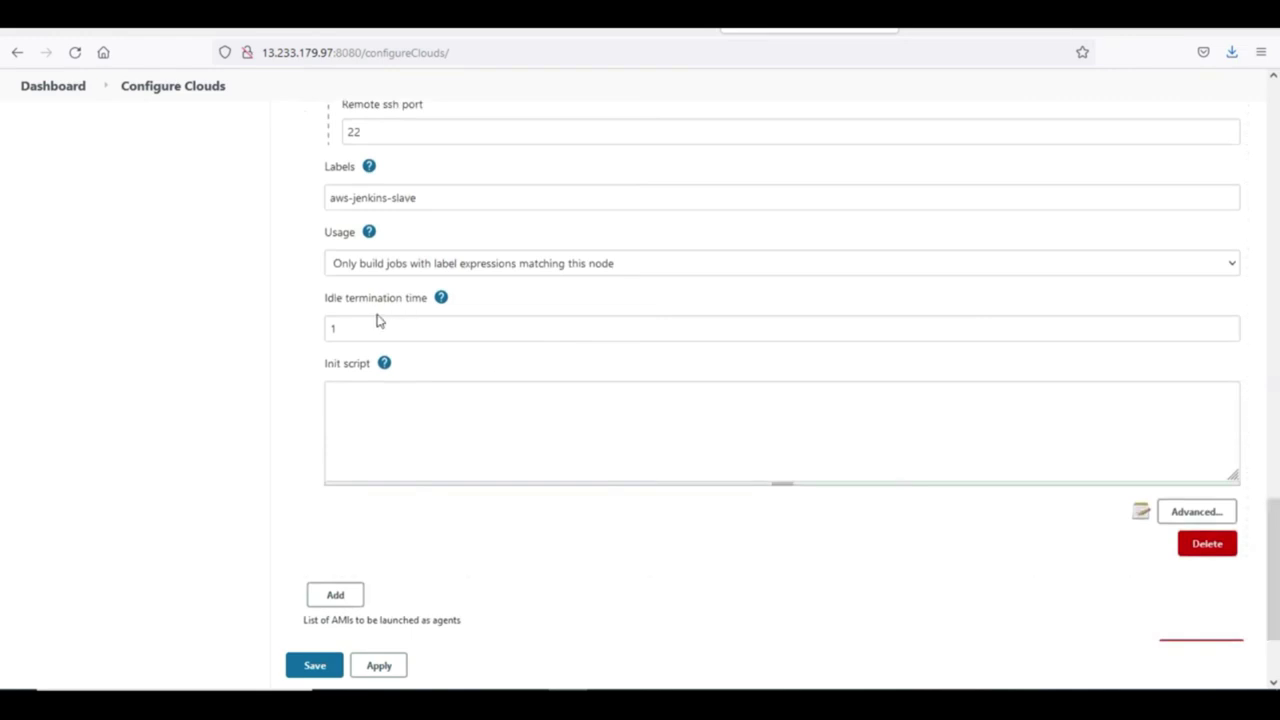
double_click(338, 329)
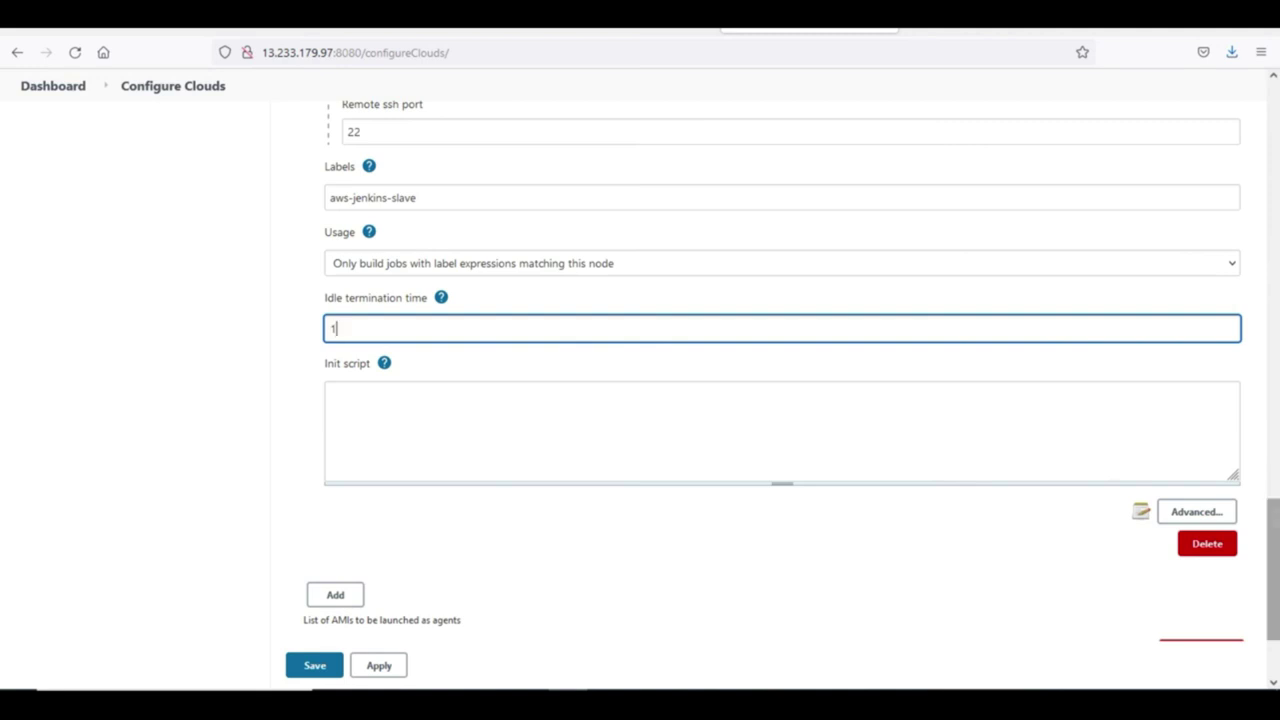
left_click_drag(1276, 568, 1276, 170)
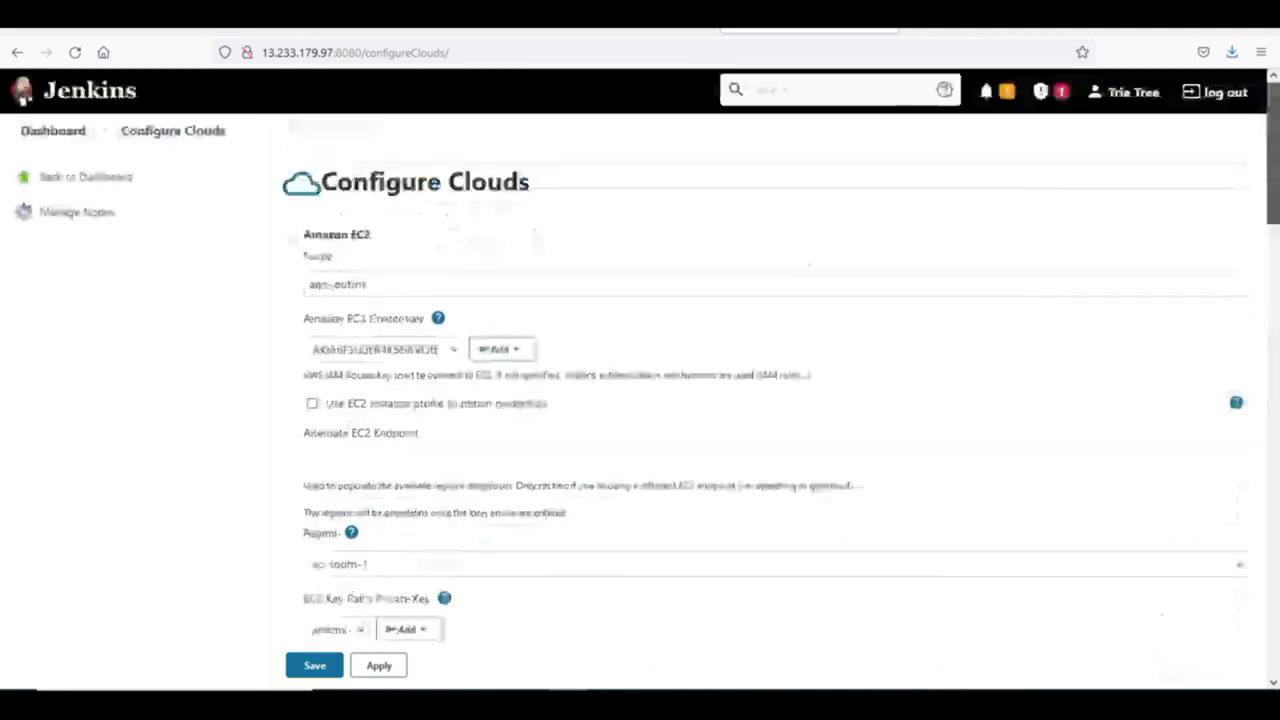
- Read the EC2 agent node's connection log, then return to the jenkins-slave and master nodes list
left_click(112, 186)
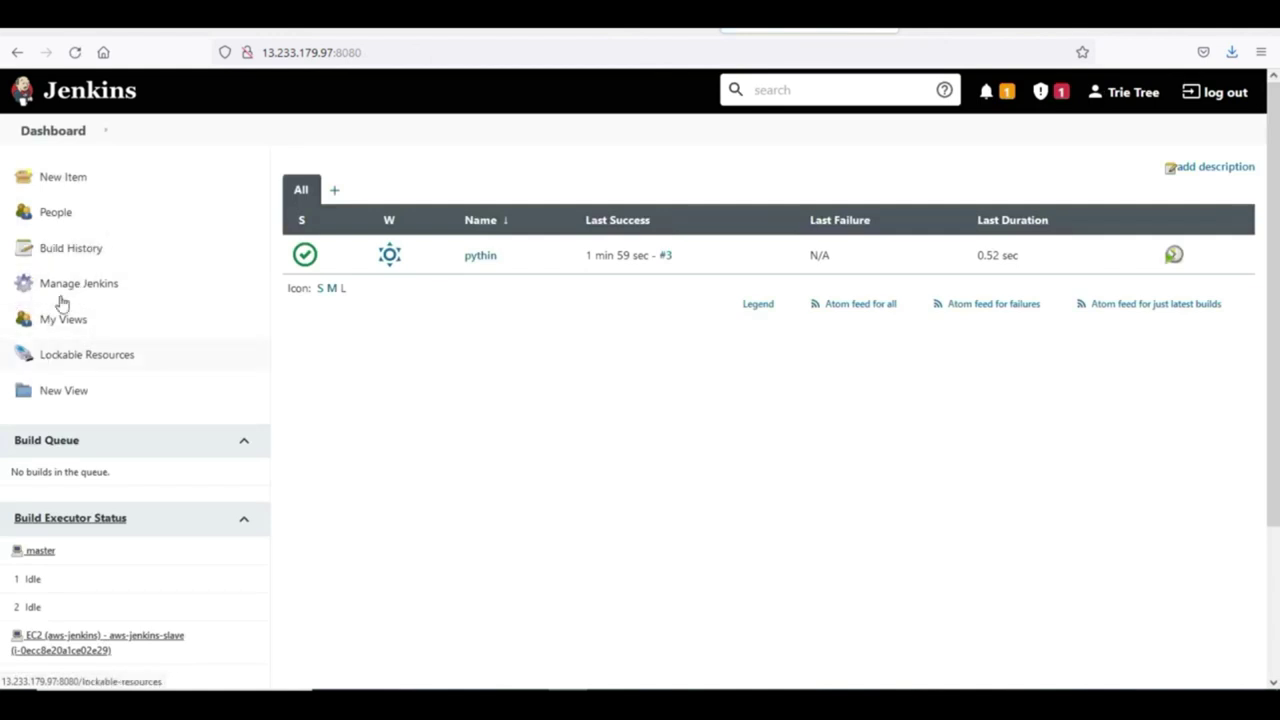
left_click(86, 284)
left_click(380, 464)
left_click(397, 205)
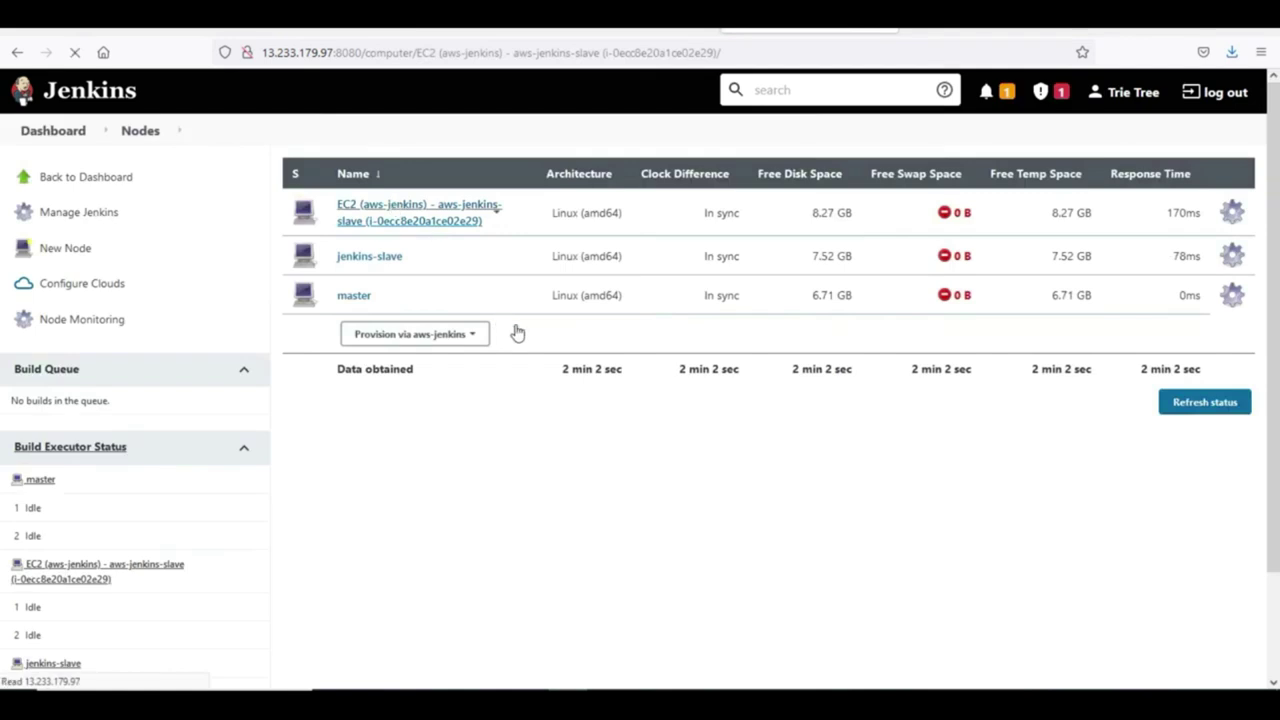
left_click(44, 436)
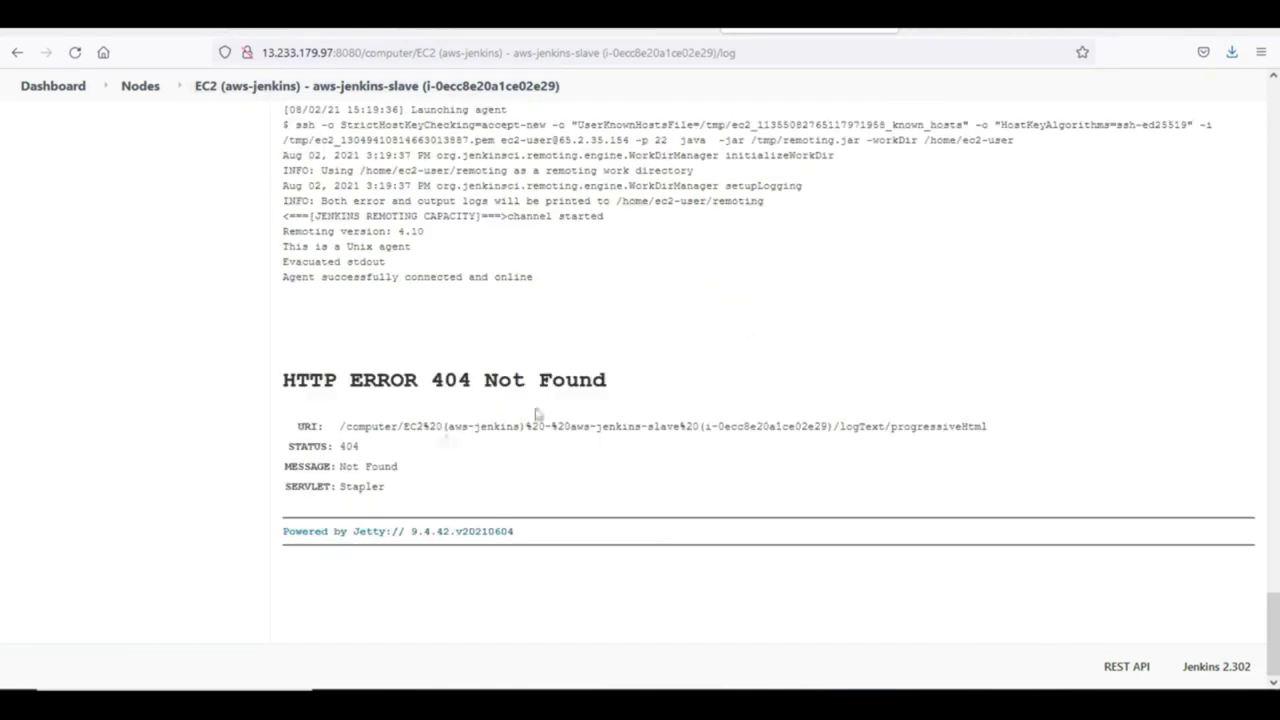
left_click_drag(1272, 630, 1272, 120)
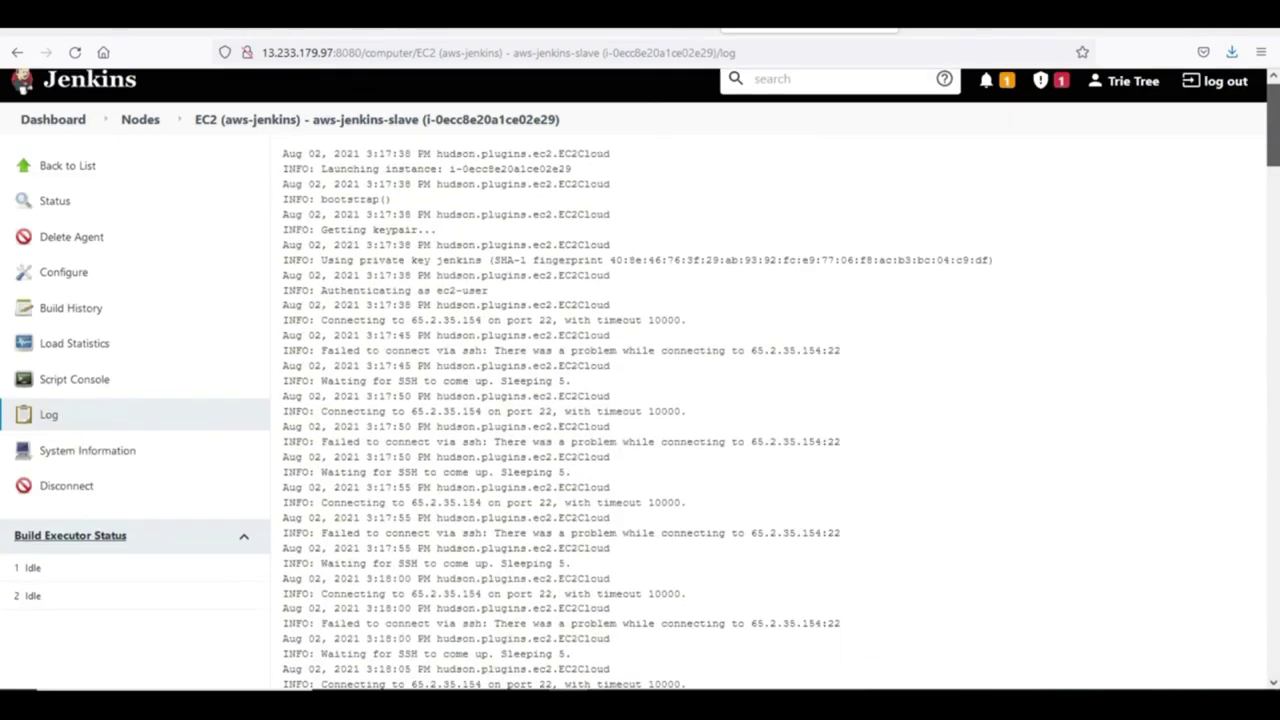
left_click(80, 170)
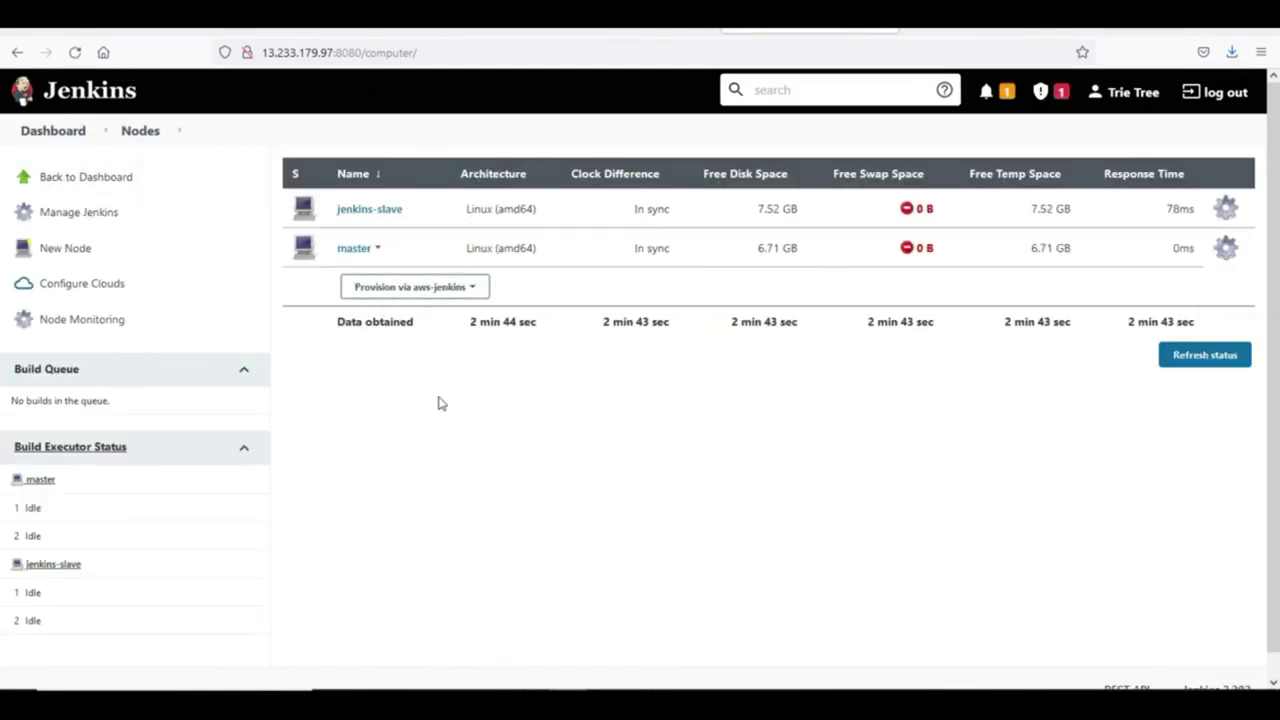
- Refresh the EC2 instances list and show all states to confirm the agent instance is shutting down
left_click(630, 31)
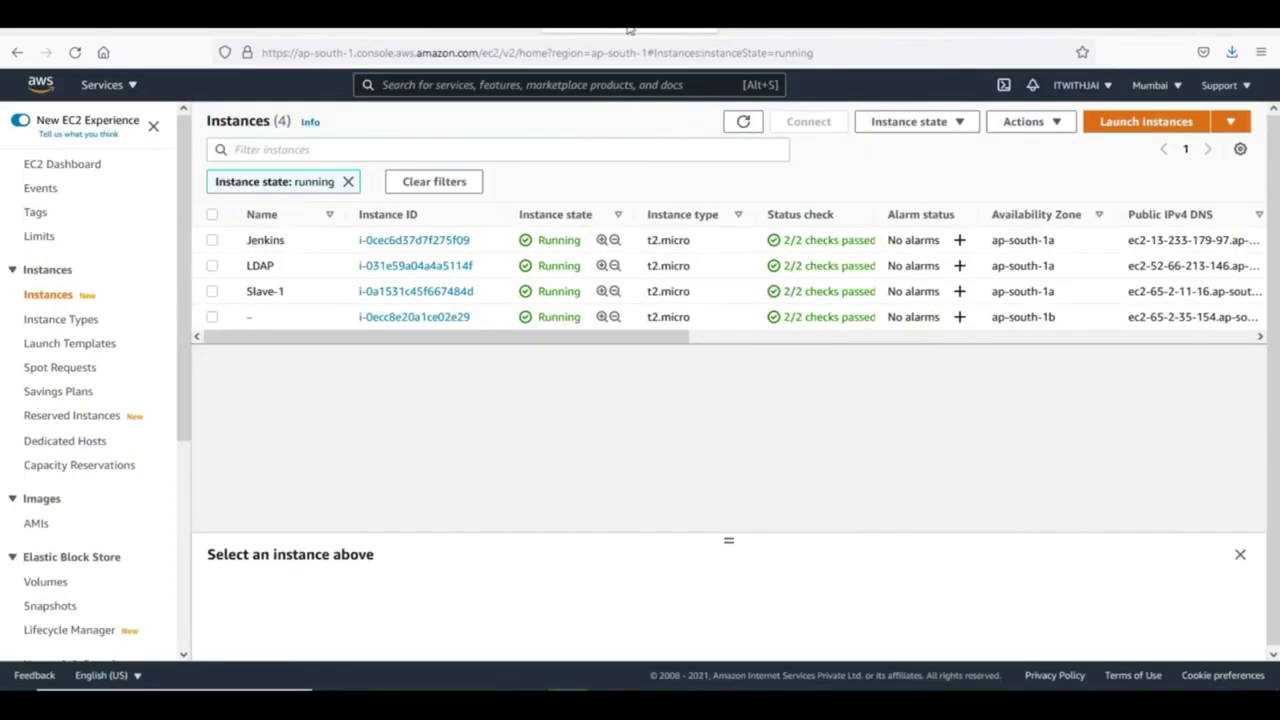
left_click(743, 121)
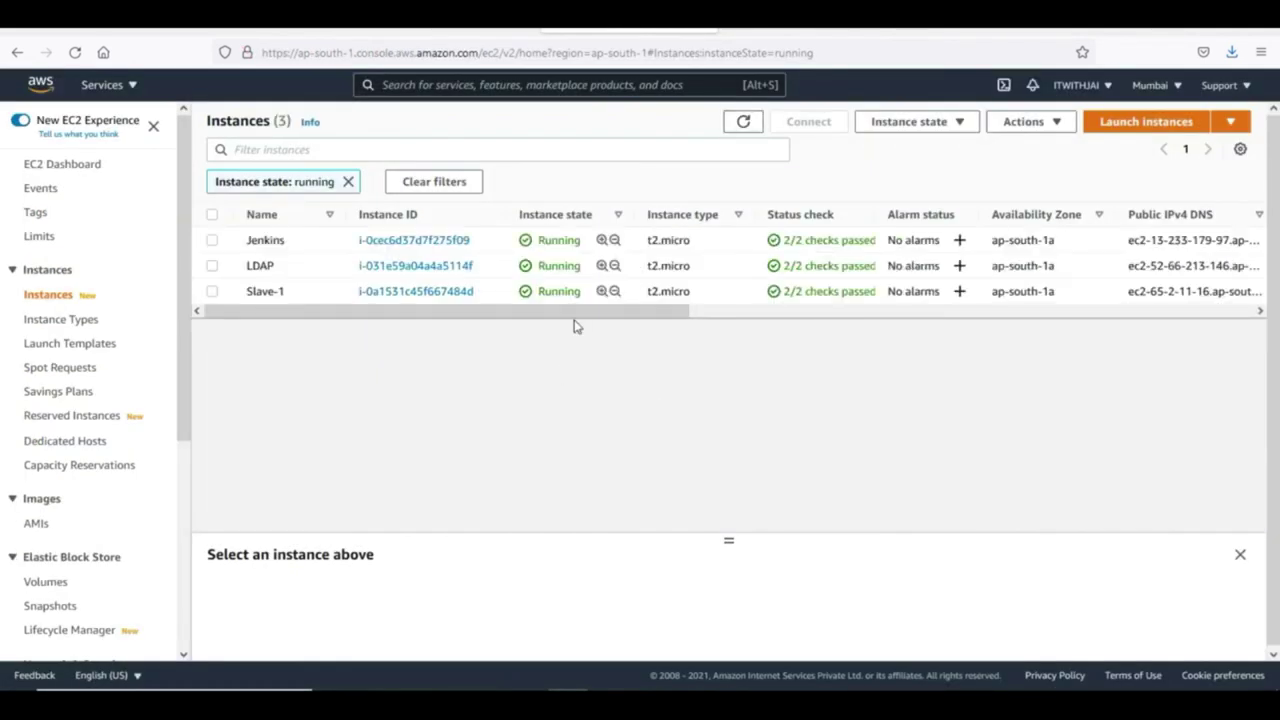
left_click_drag(727, 540, 721, 367)
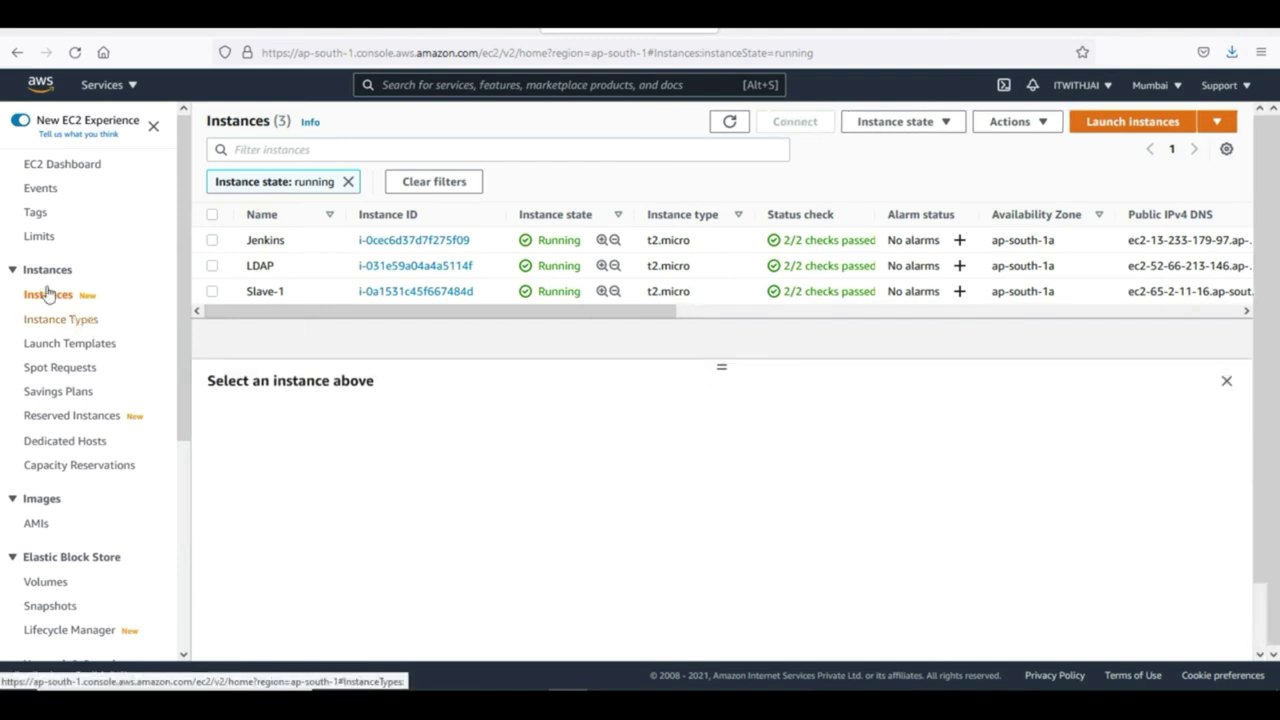
left_click(50, 300)
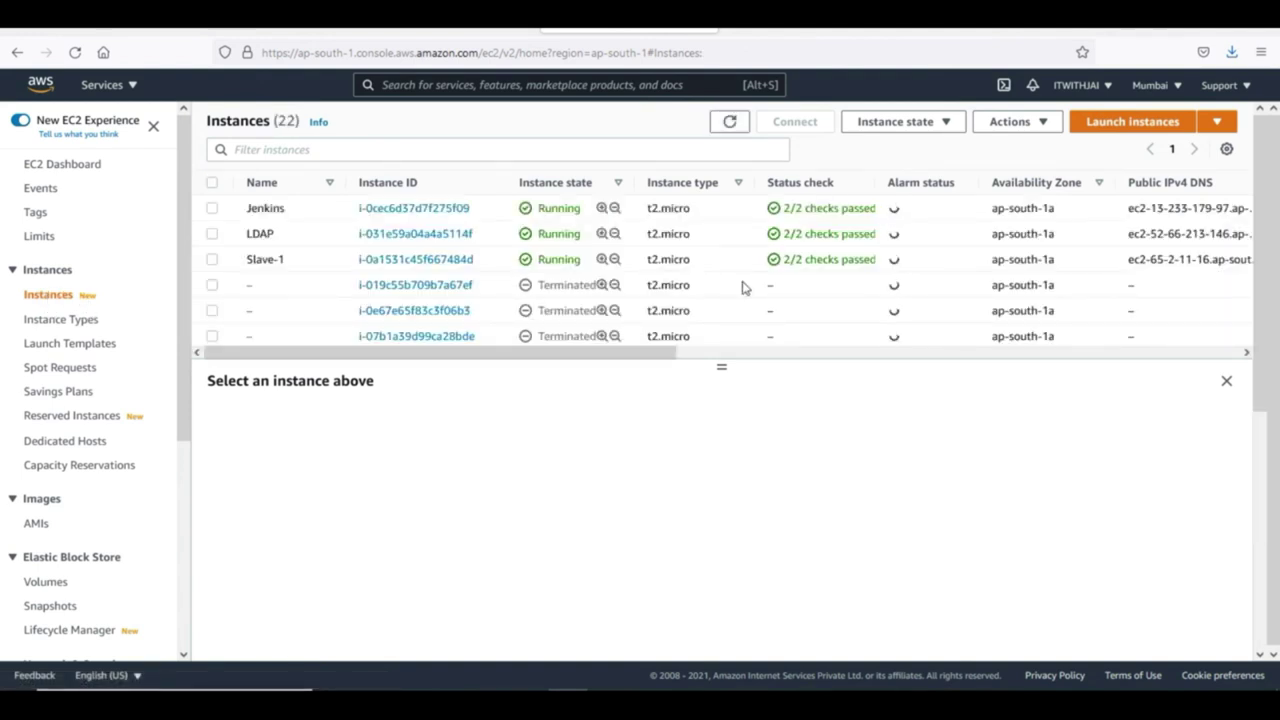
left_click_drag(721, 367, 749, 563)
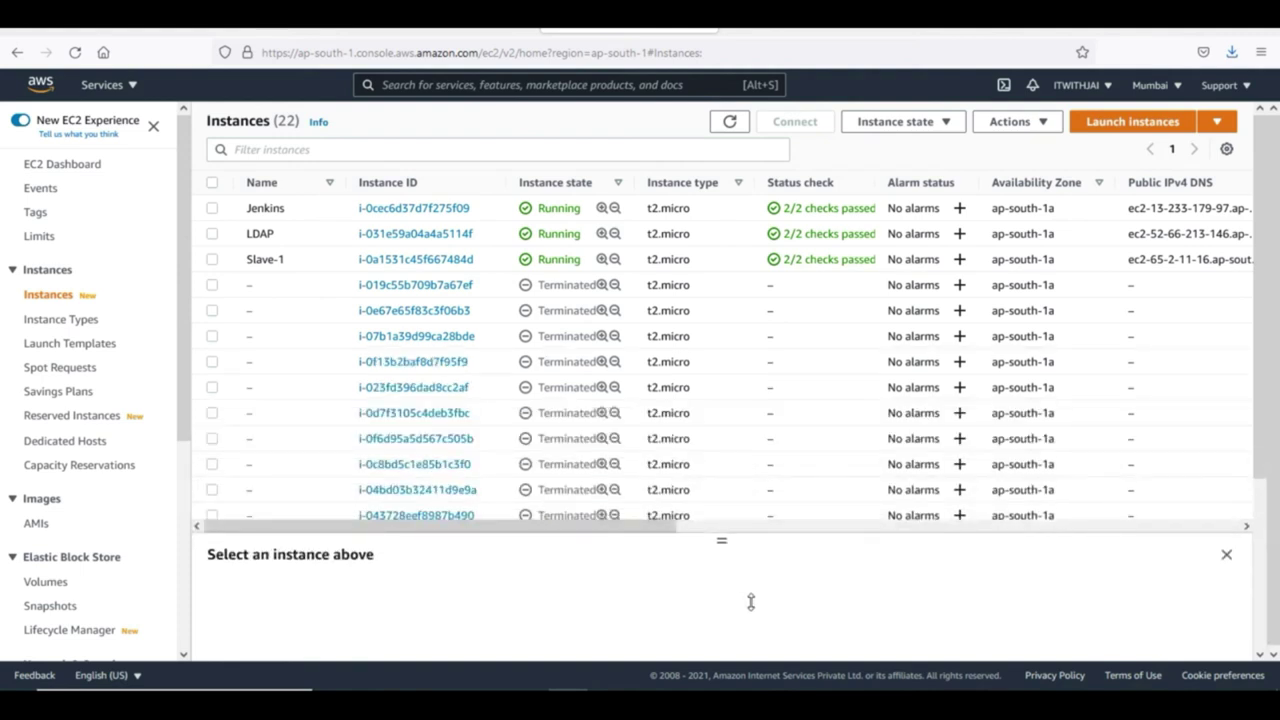
left_click_drag(1265, 248, 1272, 506)
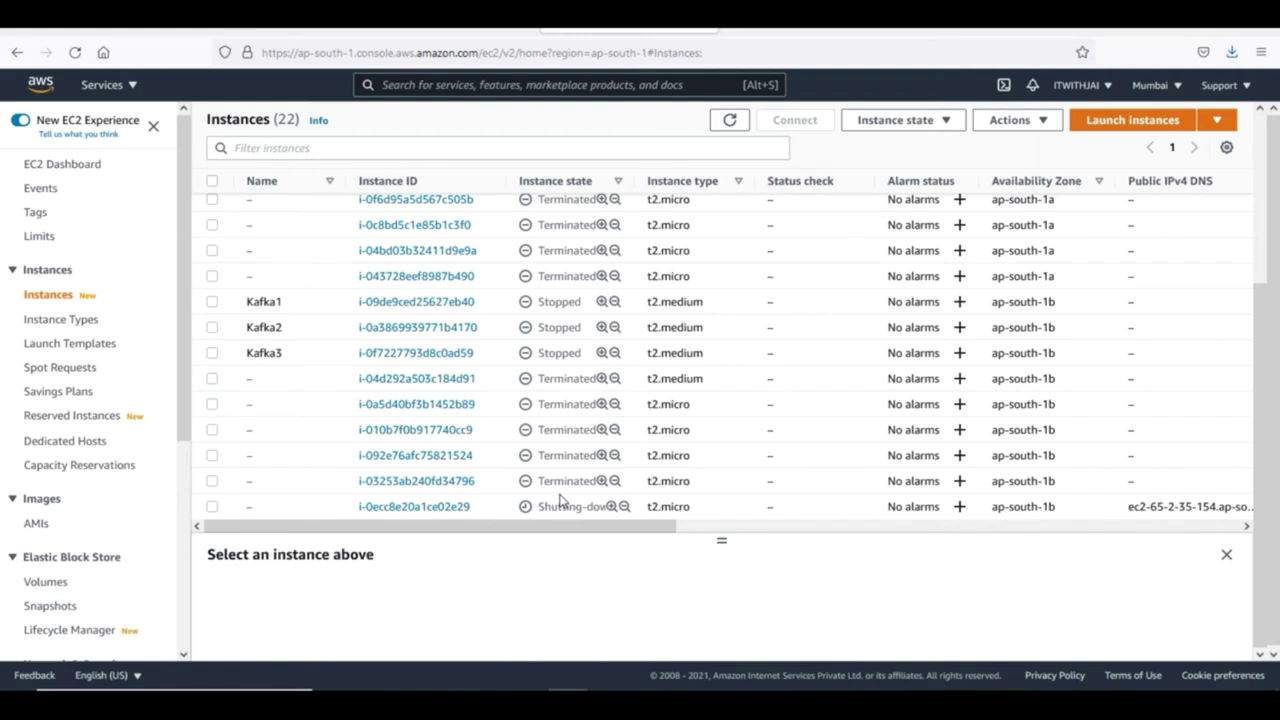
- Filter back to running instances, showing only Jenkins, LDAP and Slave-1
left_click(83, 170)
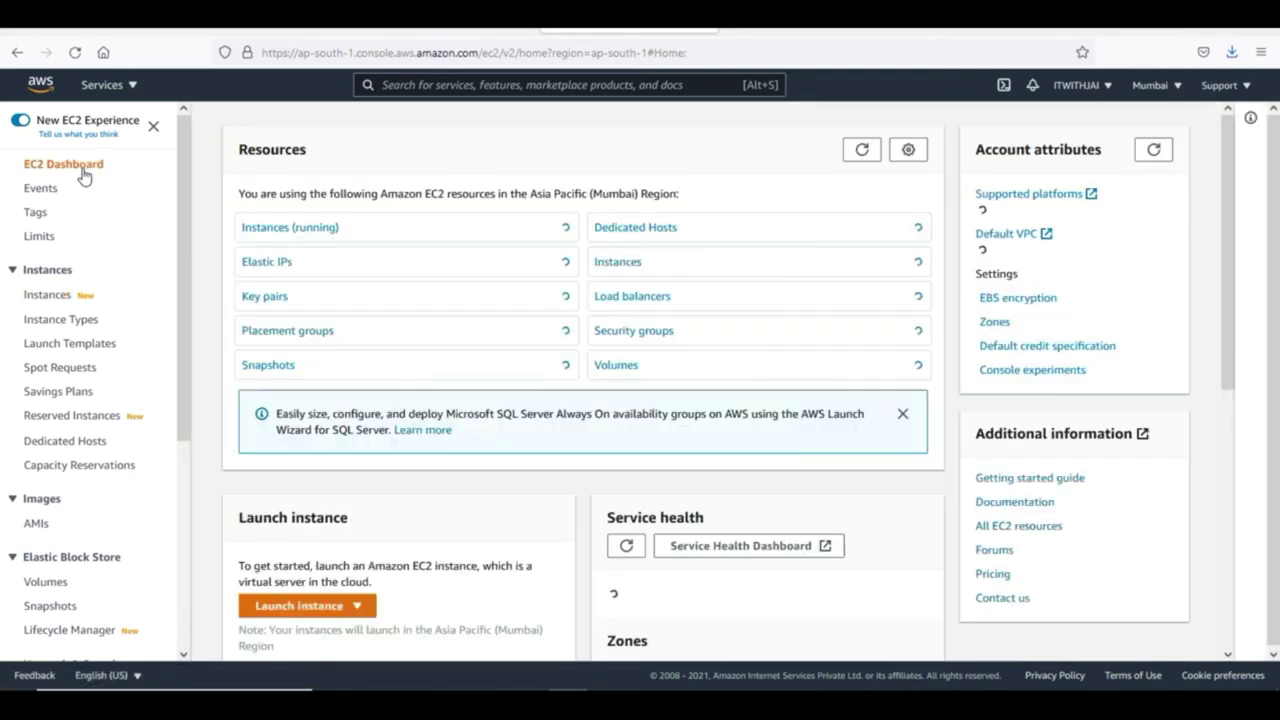
left_click(304, 238)
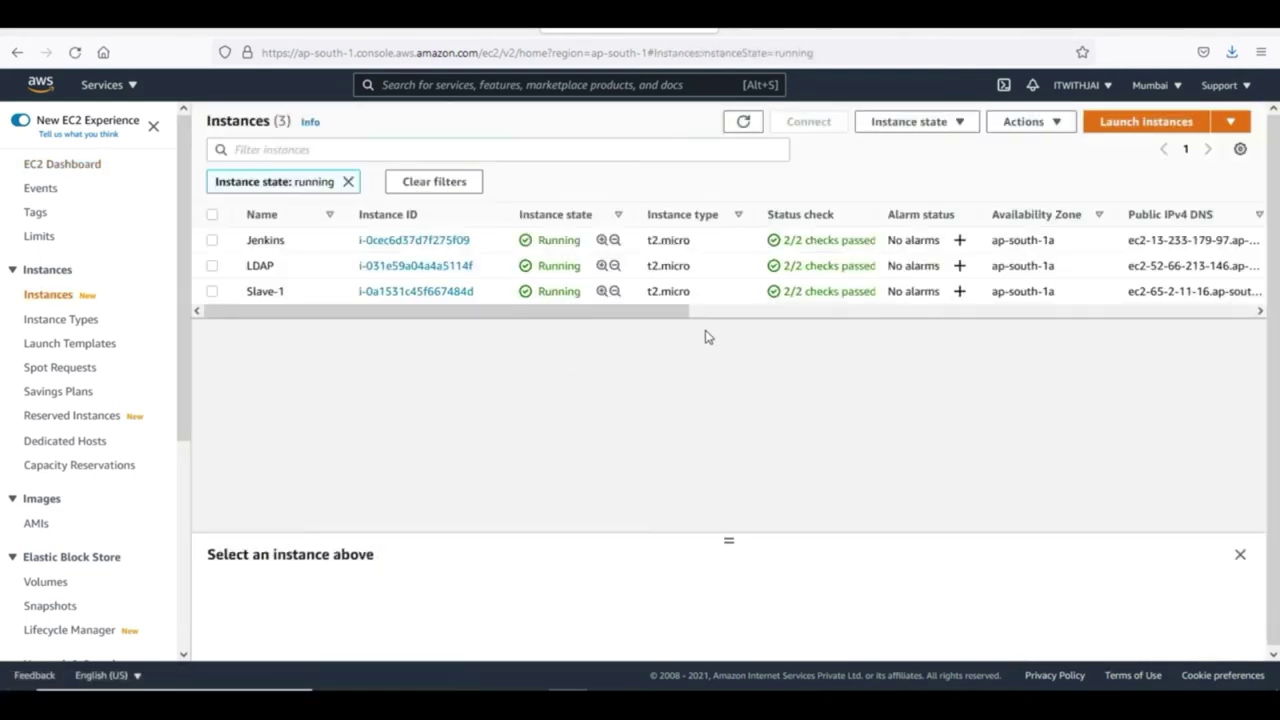
left_click_drag(729, 537, 720, 320)
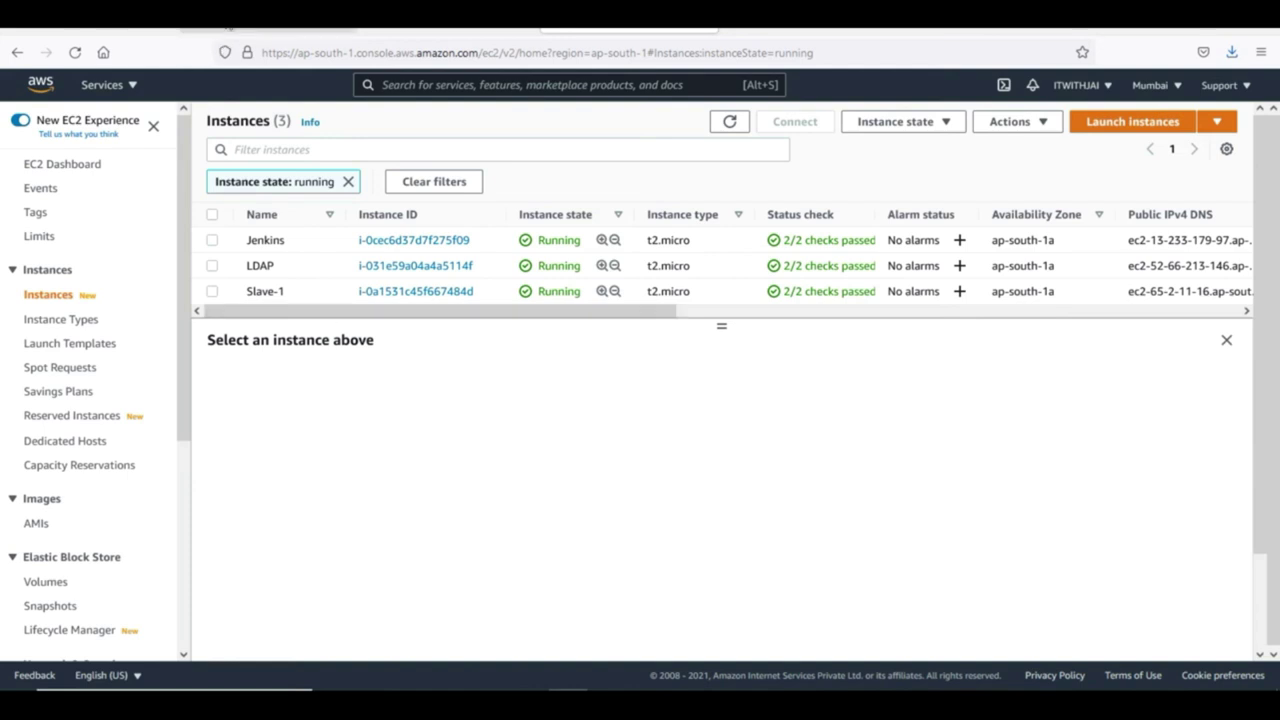
left_click(268, 30)
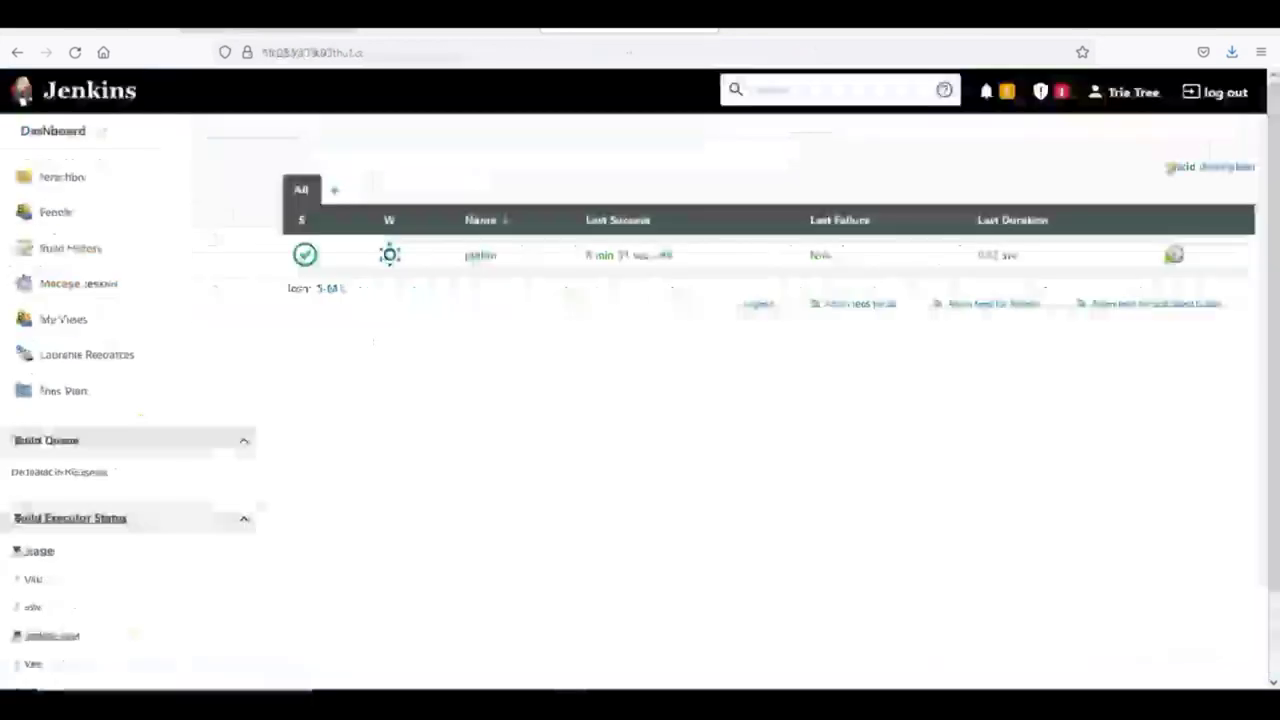
- Install the Docker and Docker Pipeline plugins without restart, filtering available plugins by 'docker'
left_click(100, 283)
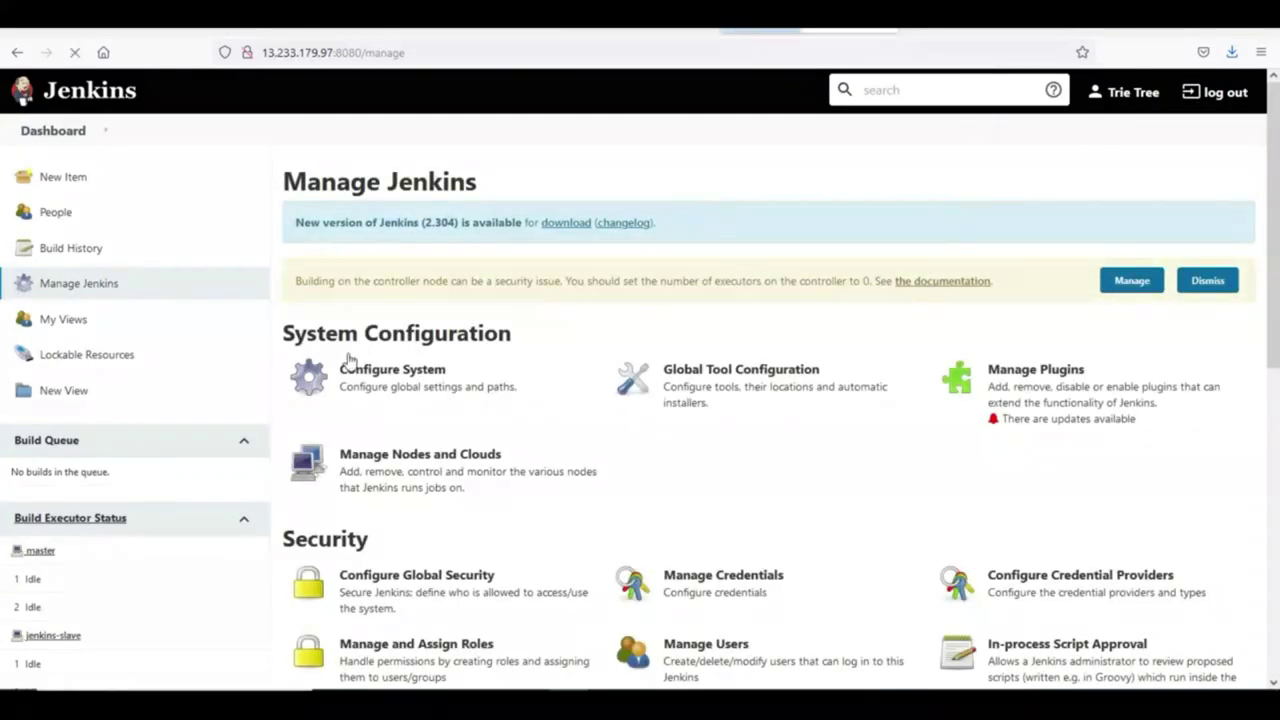
left_click(1080, 391)
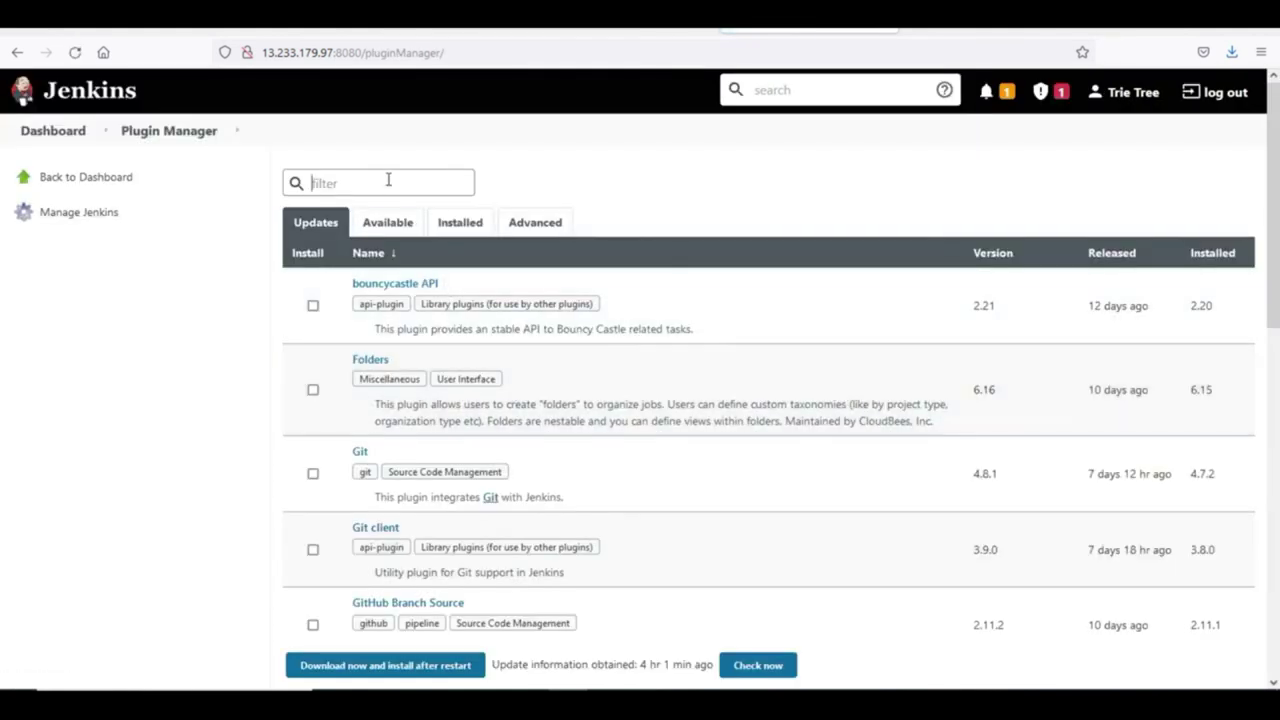
left_click(388, 222)
left_click(386, 183)
type("docker")
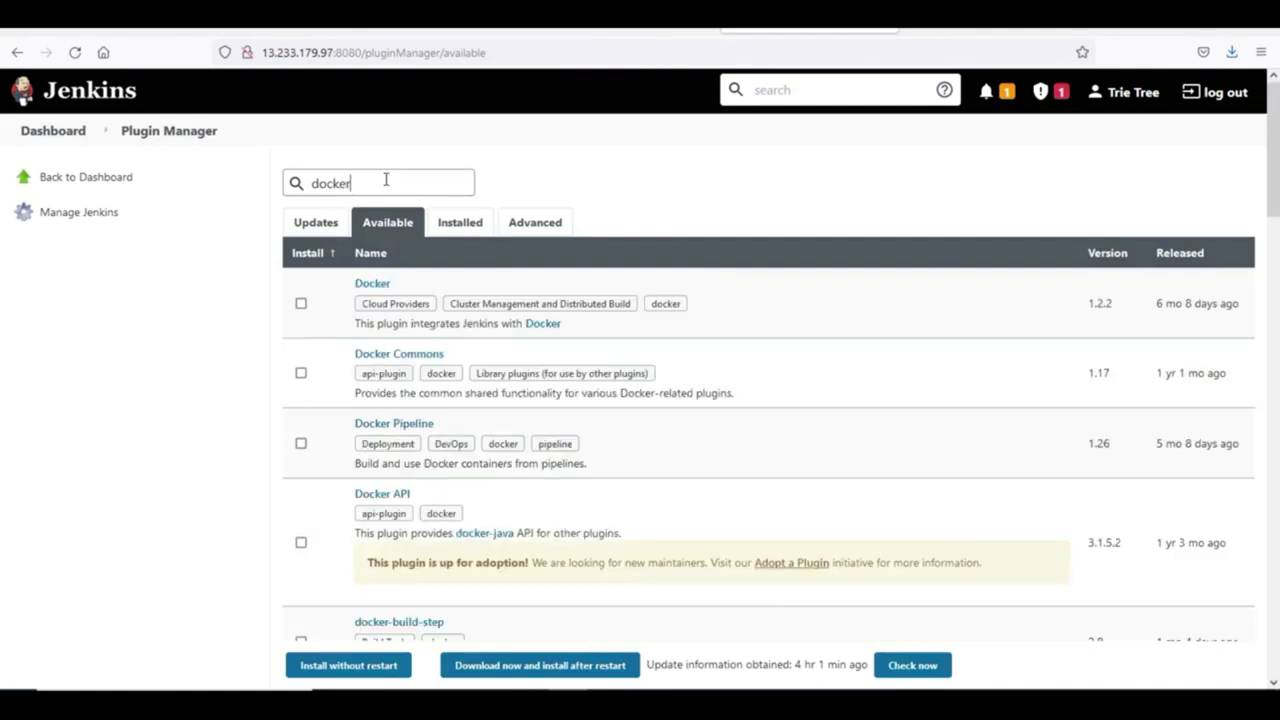
left_click(301, 304)
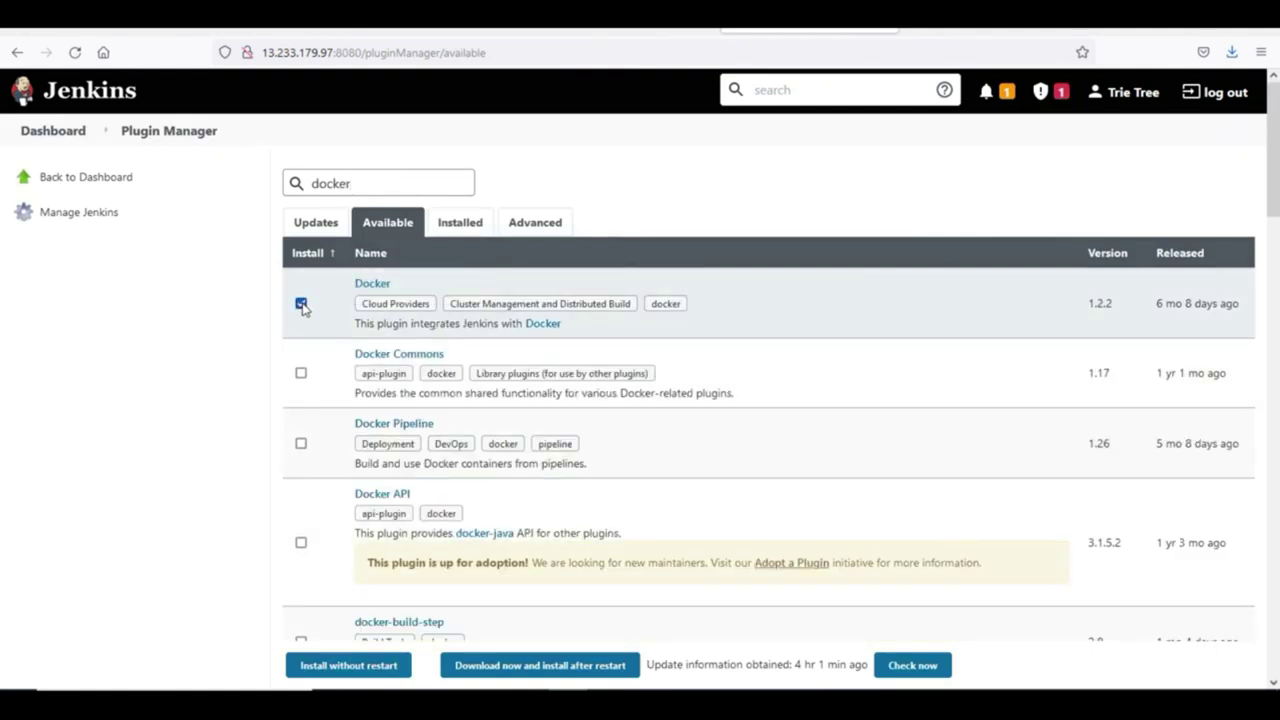
left_click(301, 443)
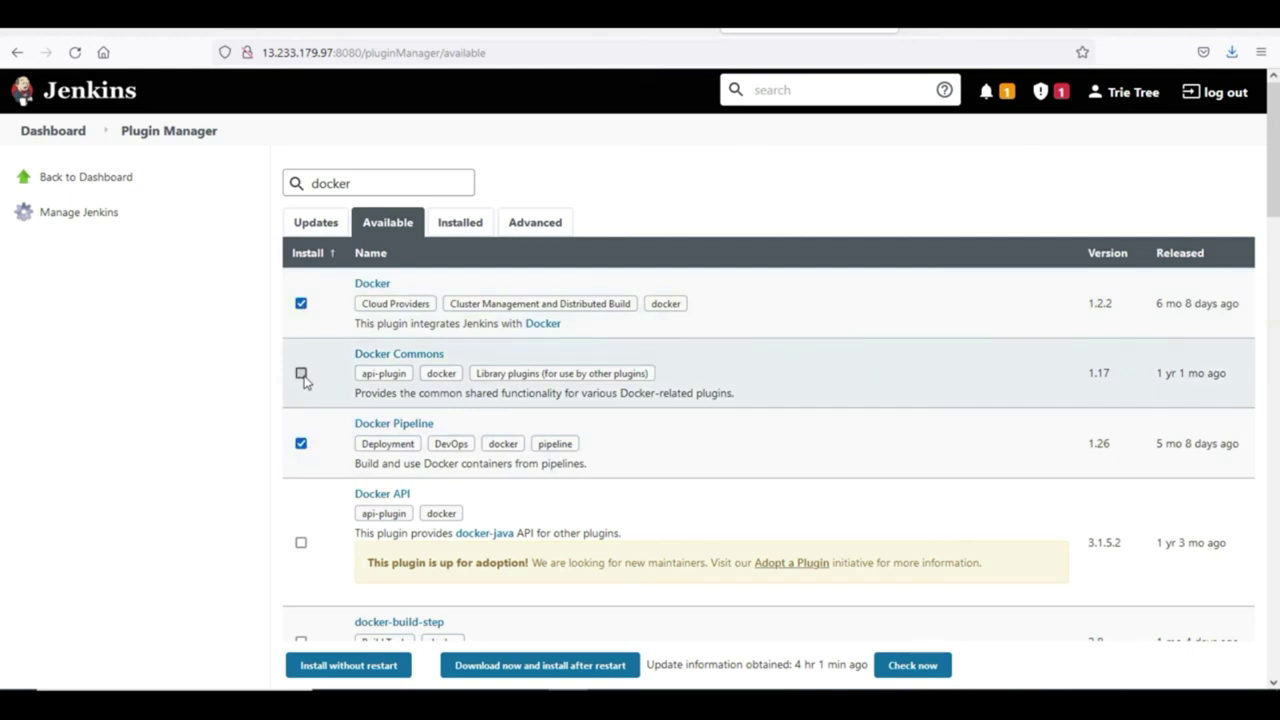
left_click(302, 375)
mouse_move(1273, 150)
left_mouse_down()
mouse_move(1275, 421)
mouse_move(1273, 150)
left_mouse_up()
left_click(360, 673)
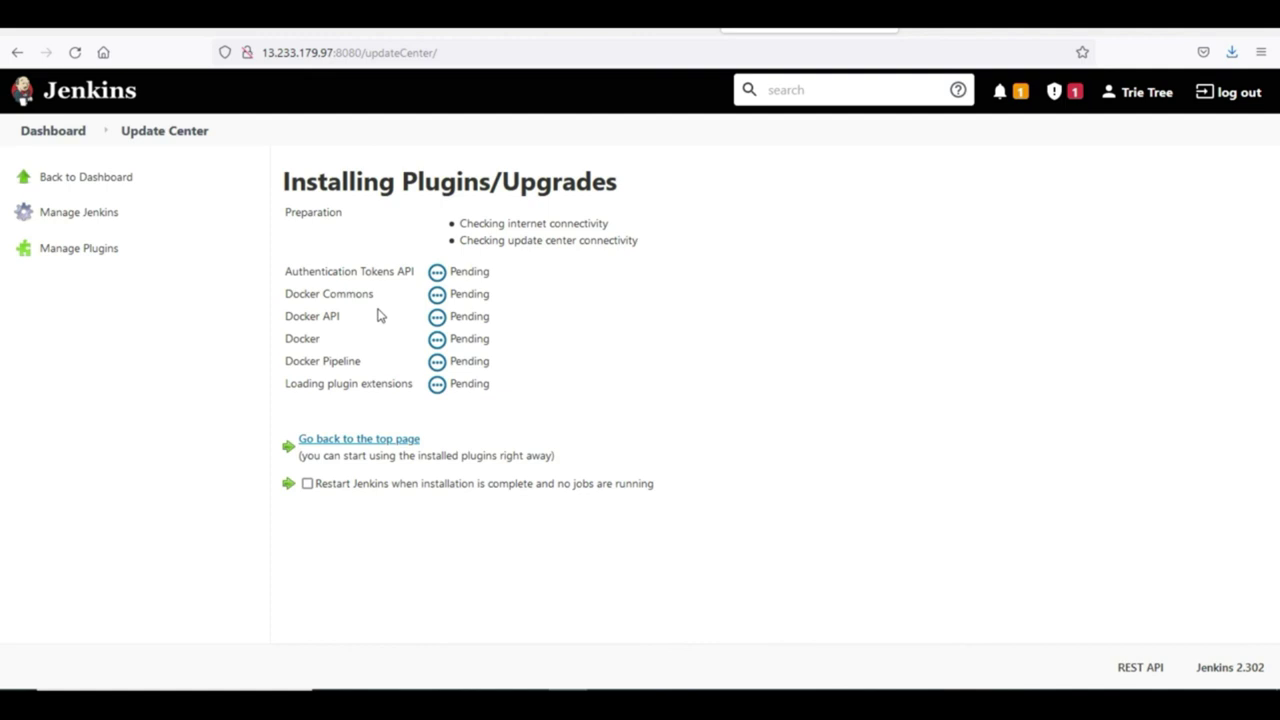
- Return to the Jenkins dashboard and switch to the root SSH terminal prompt
left_click(60, 138)
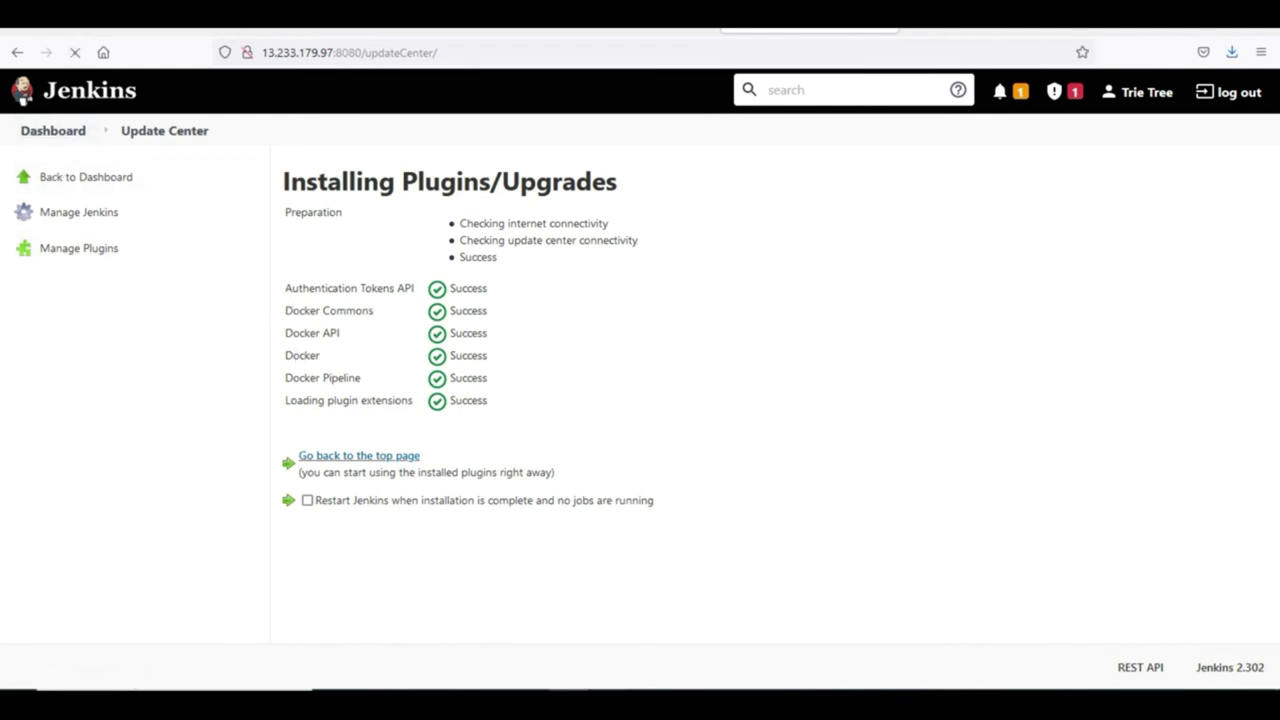
left_click(531, 643)
key("Return")
key("Return")
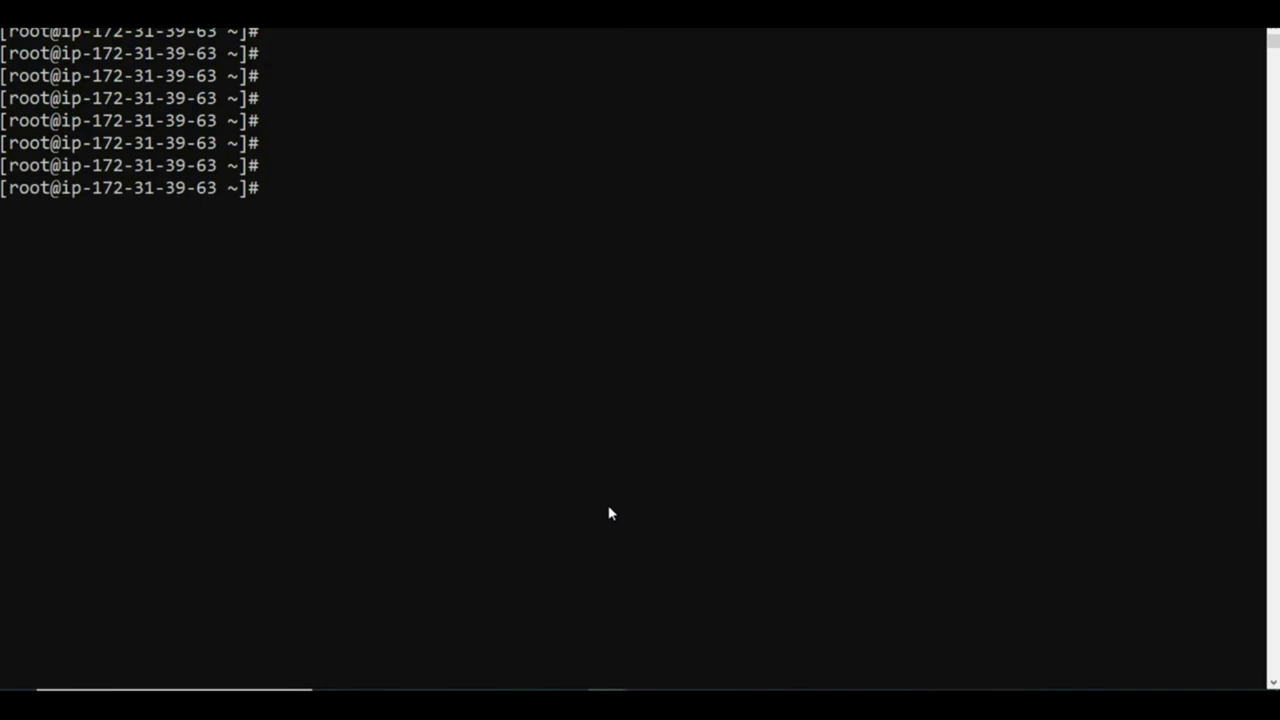
- Open /lib/systemd/system/docker.service in vi using Tab completion
type("vi /lib")
key("Tab")
key("Tab")
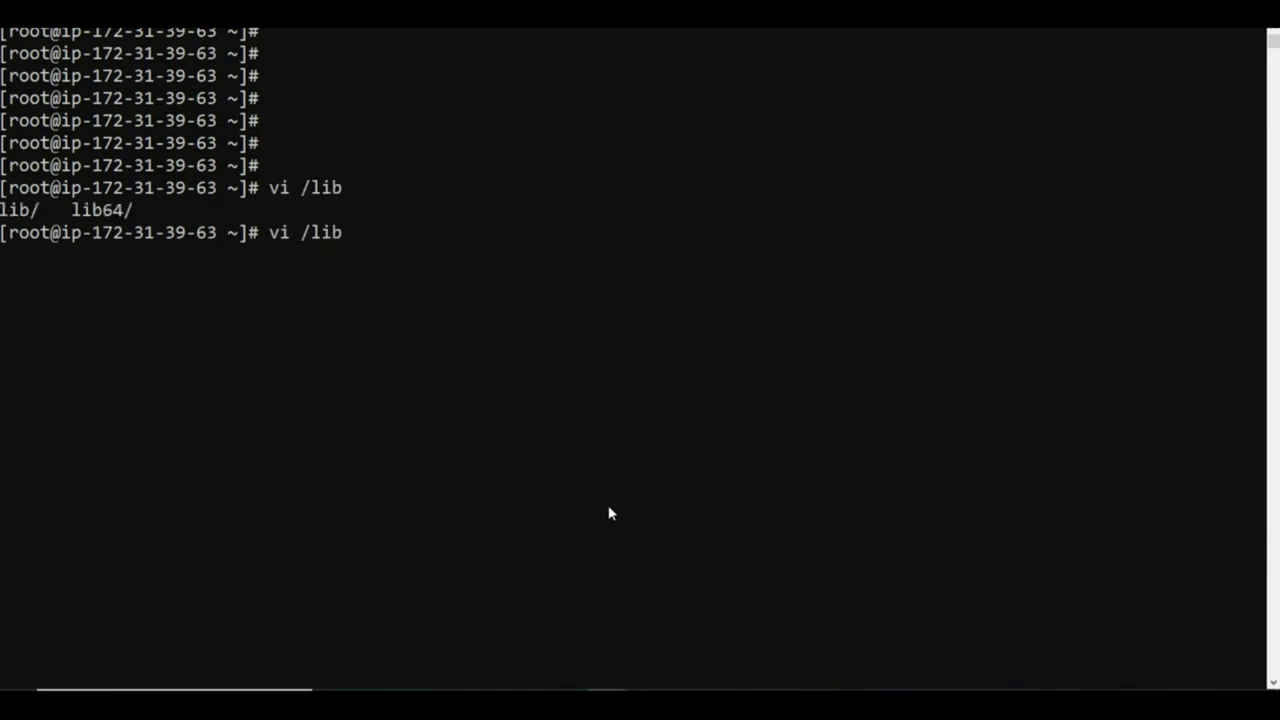
key("Tab")
key("Tab")
type("/")
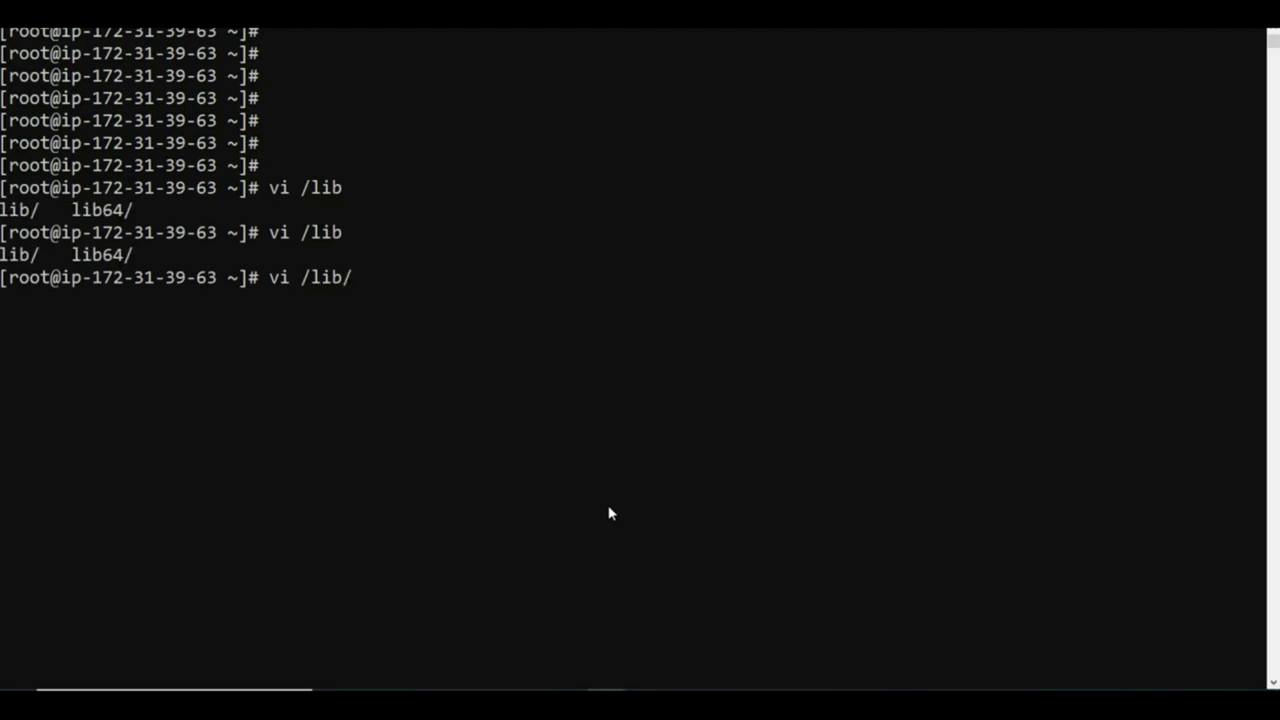
type("SYS")
key("BackSpace")
key("BackSpace")
type("syste")
key("Tab")
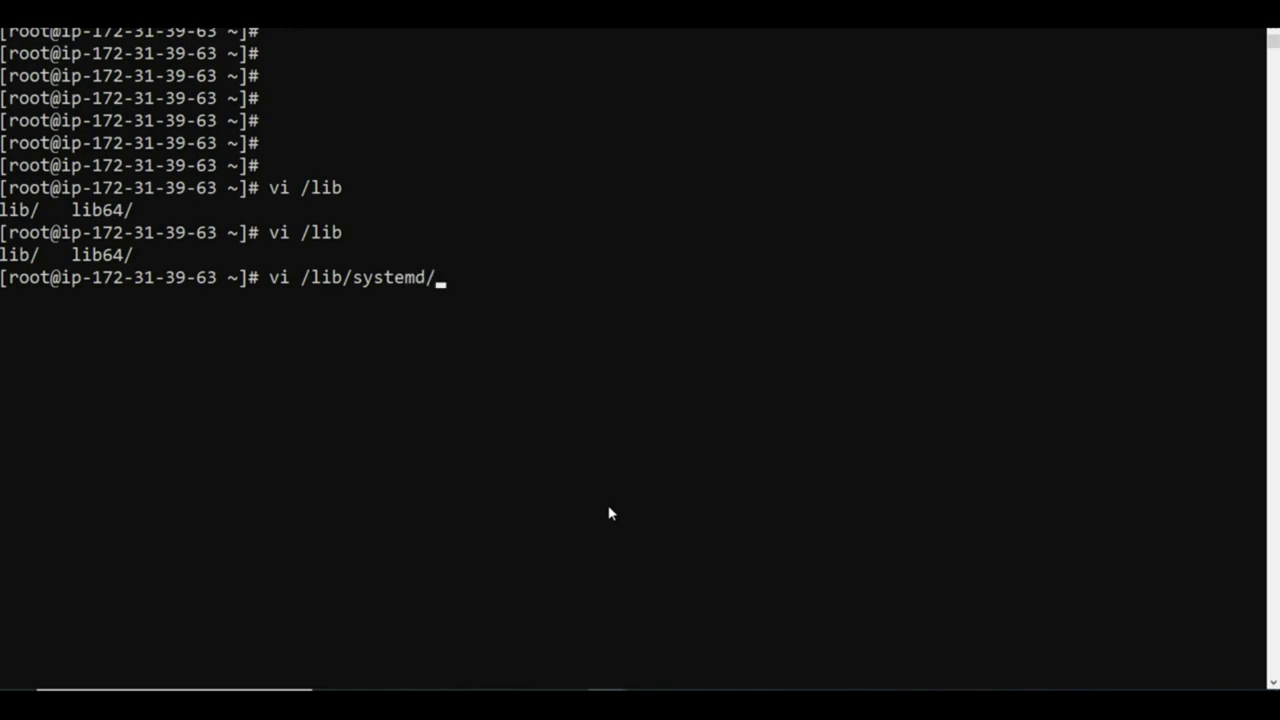
type("system/docker.s")
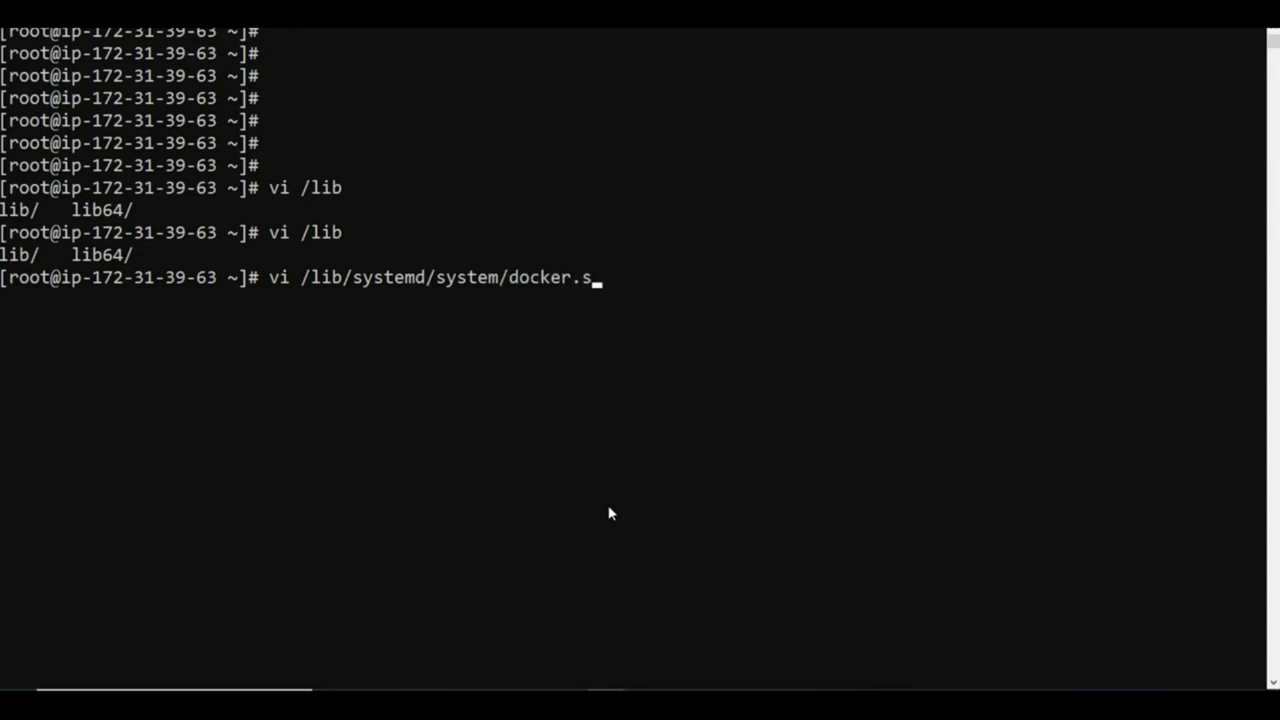
type("e")
key("Tab")
key("Return")
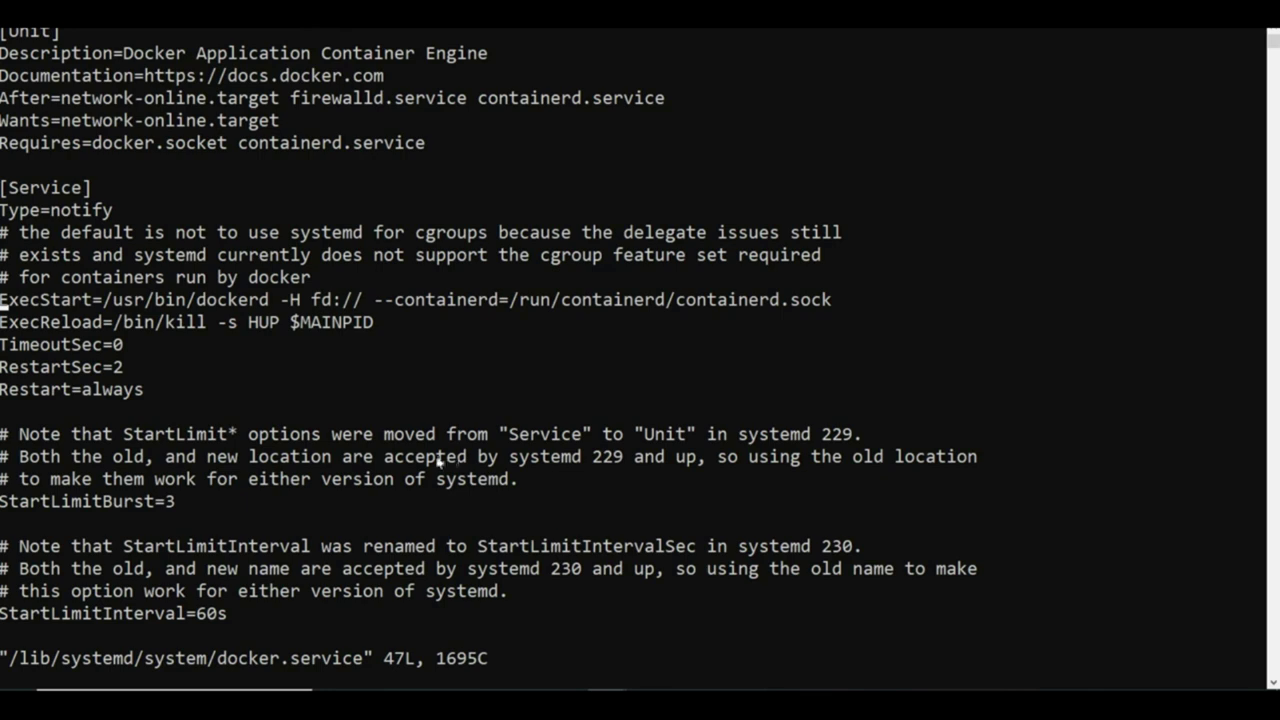
- Comment out the original ExecStart line with # and add an empty line below it
double_click(132, 307)
left_click(131, 305)
key("i")
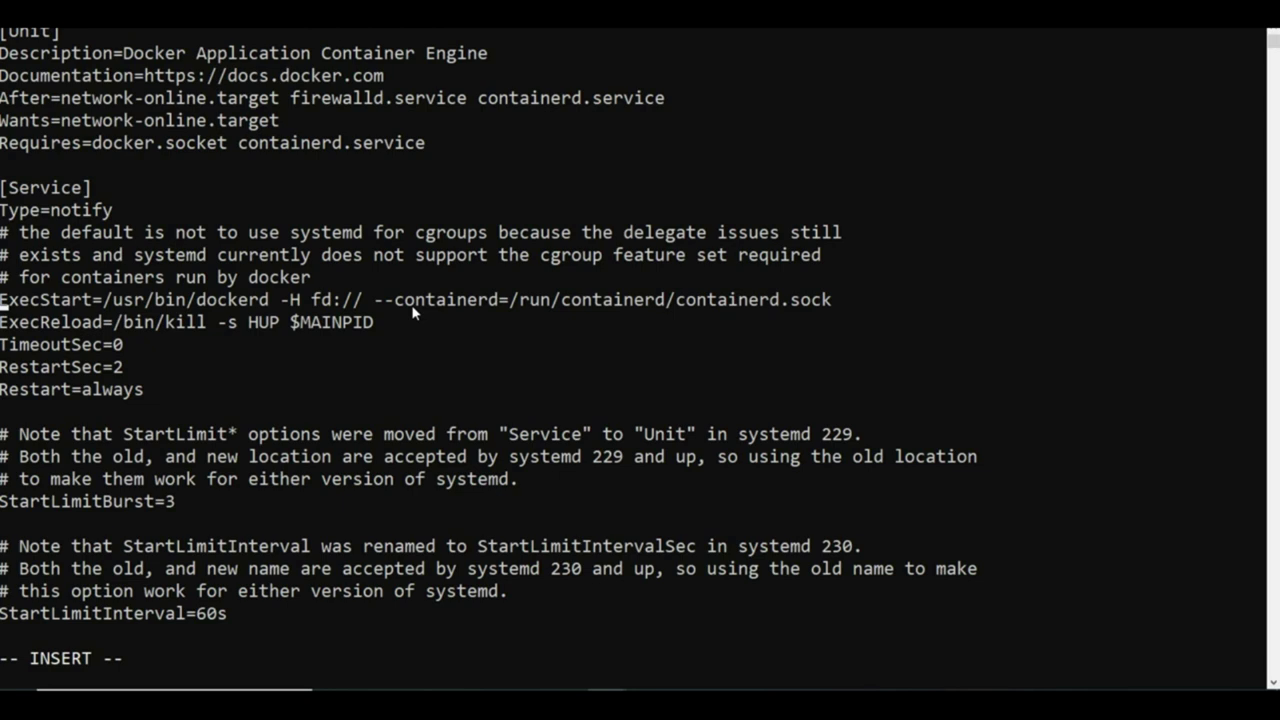
type("#")
key("Return")
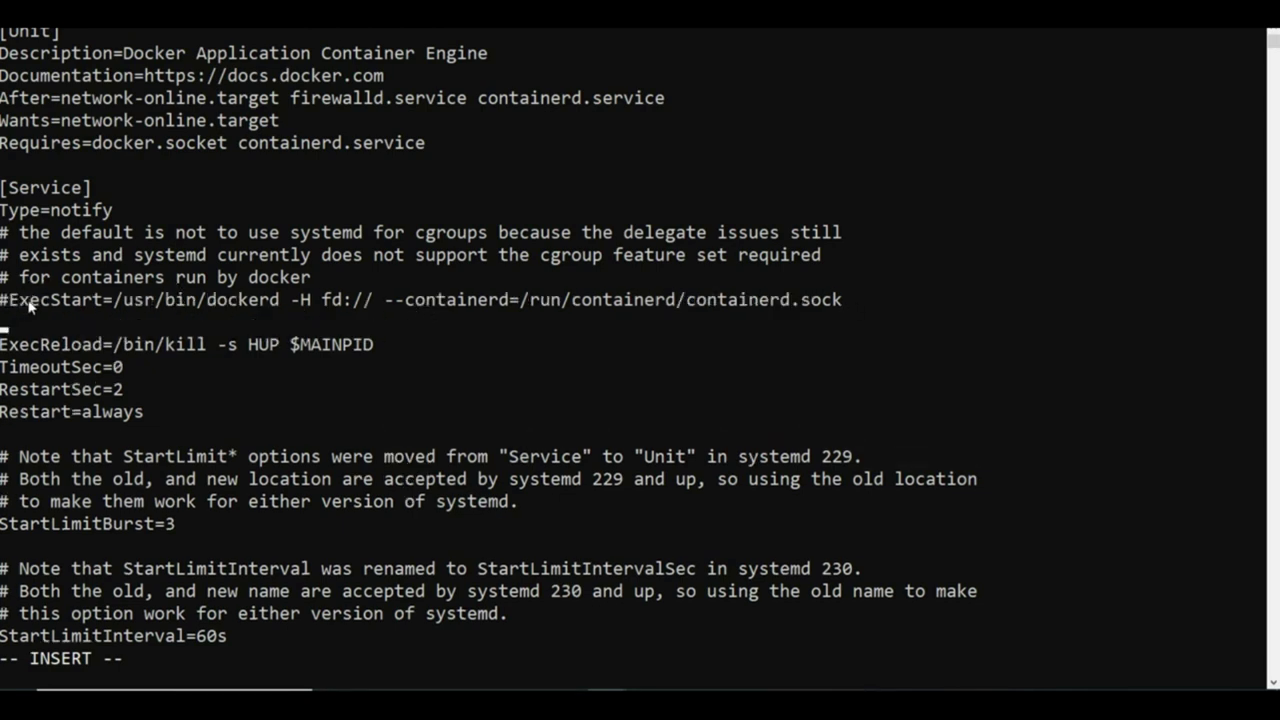
- Paste a copy of ExecStart and replace fd:// with -H tcp://0.0.0.0:4243 and the unix socket
left_click_drag(16, 306, 82, 308)
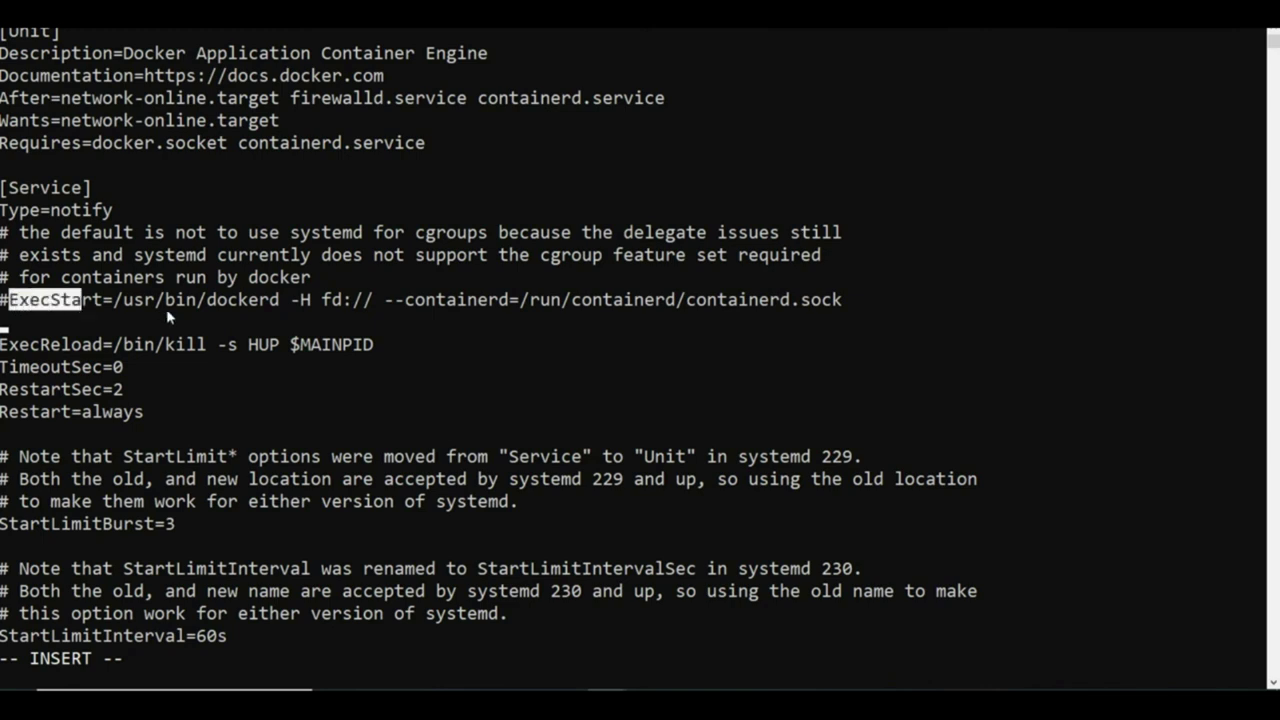
left_click_drag(22, 300, 836, 300)
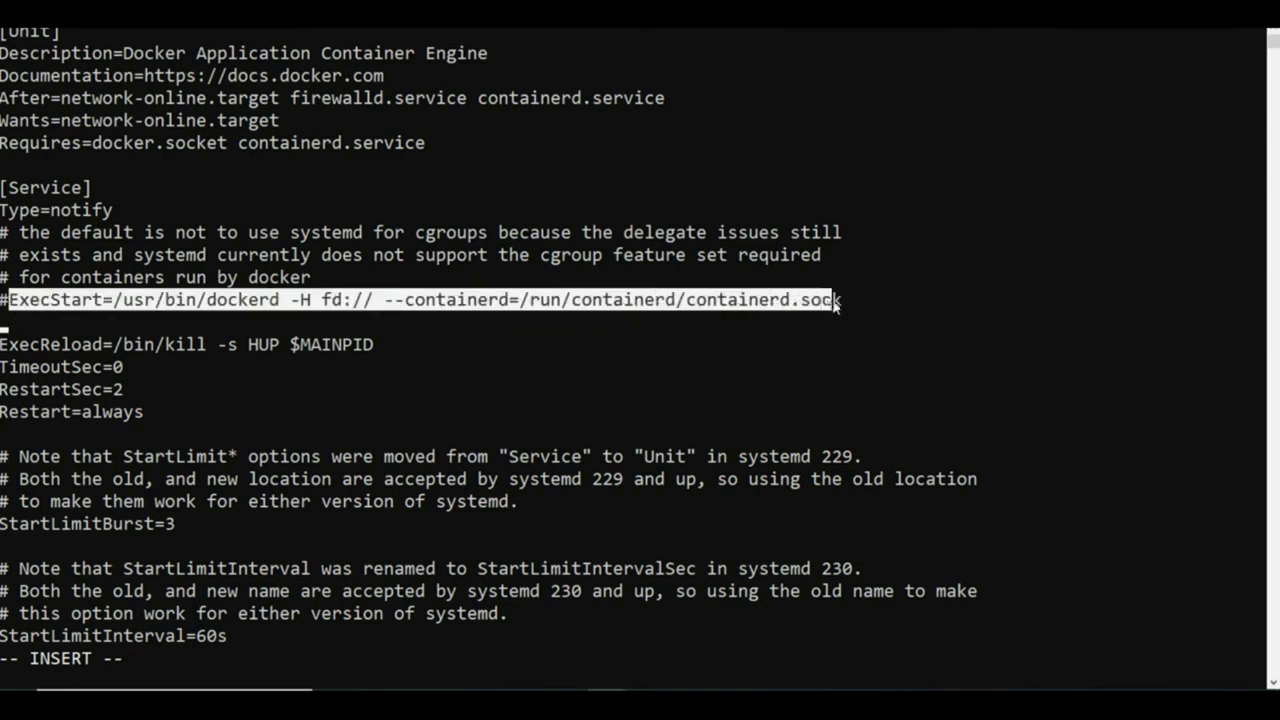
right_click(836, 300)
right_click(843, 326)
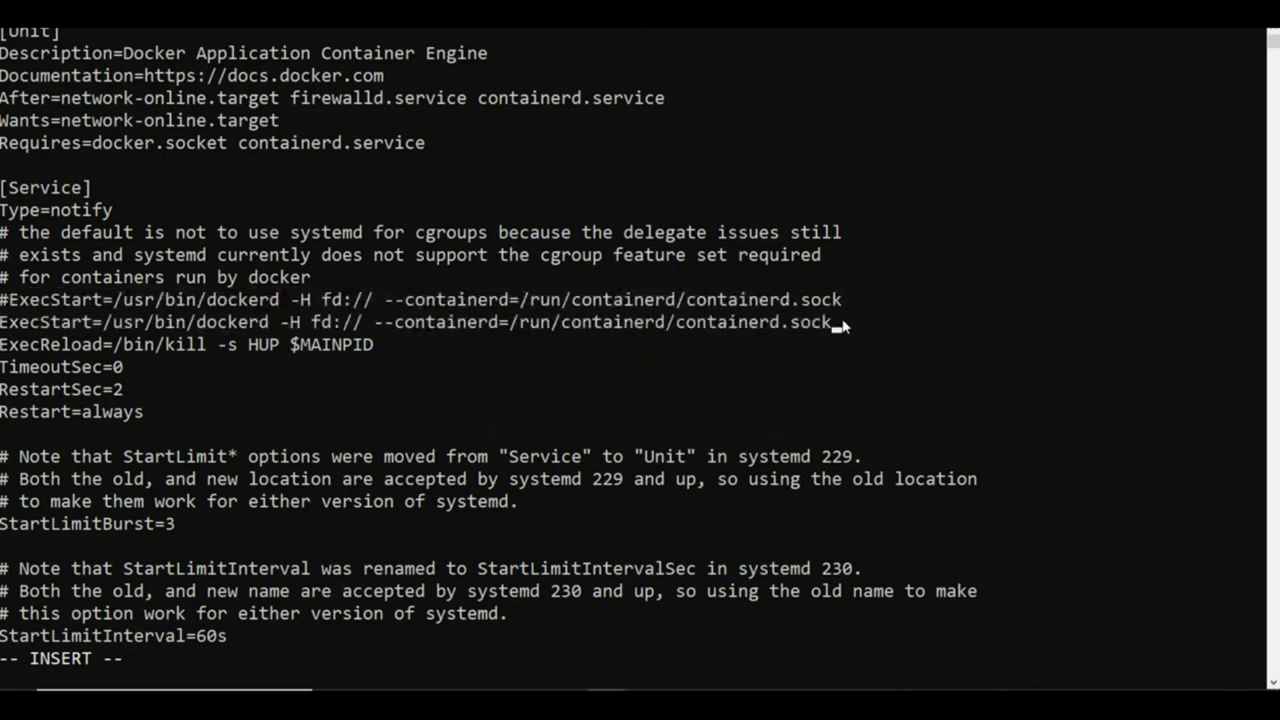
key("Left")
key("Left")
key("Left")
key("Left")
key("Left")
key("Left")
key("Left")
key("Left")
key("Left")
key("Left")
key("Left")
key("Left")
key("Left")
key("Left")
key("Left")
key("Left")
key("Left")
key("Left")
key("Left")
key("Left")
key("Left")
key("Left")
key("Left")
key("Left")
key("Left")
key("Left")
key("Right")
key("Right")
key("Left")
key("Left")
key("Left")
key("Left")
type("tcp")
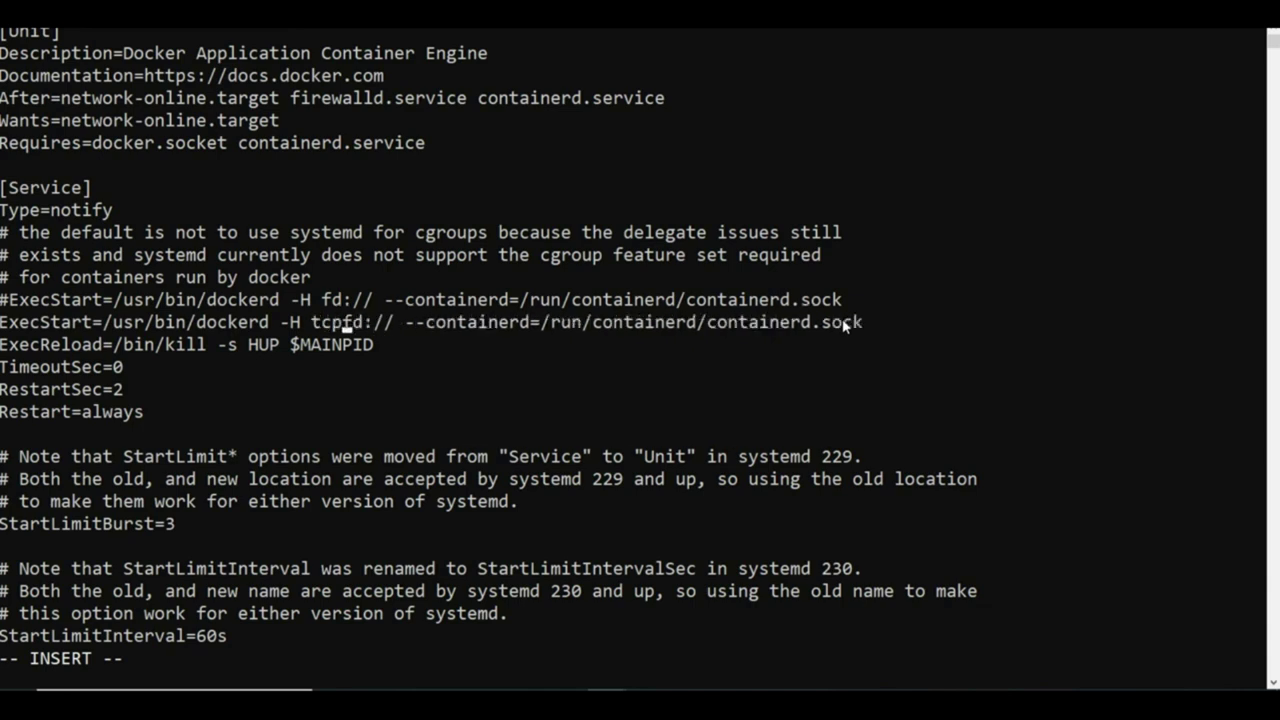
type("://")
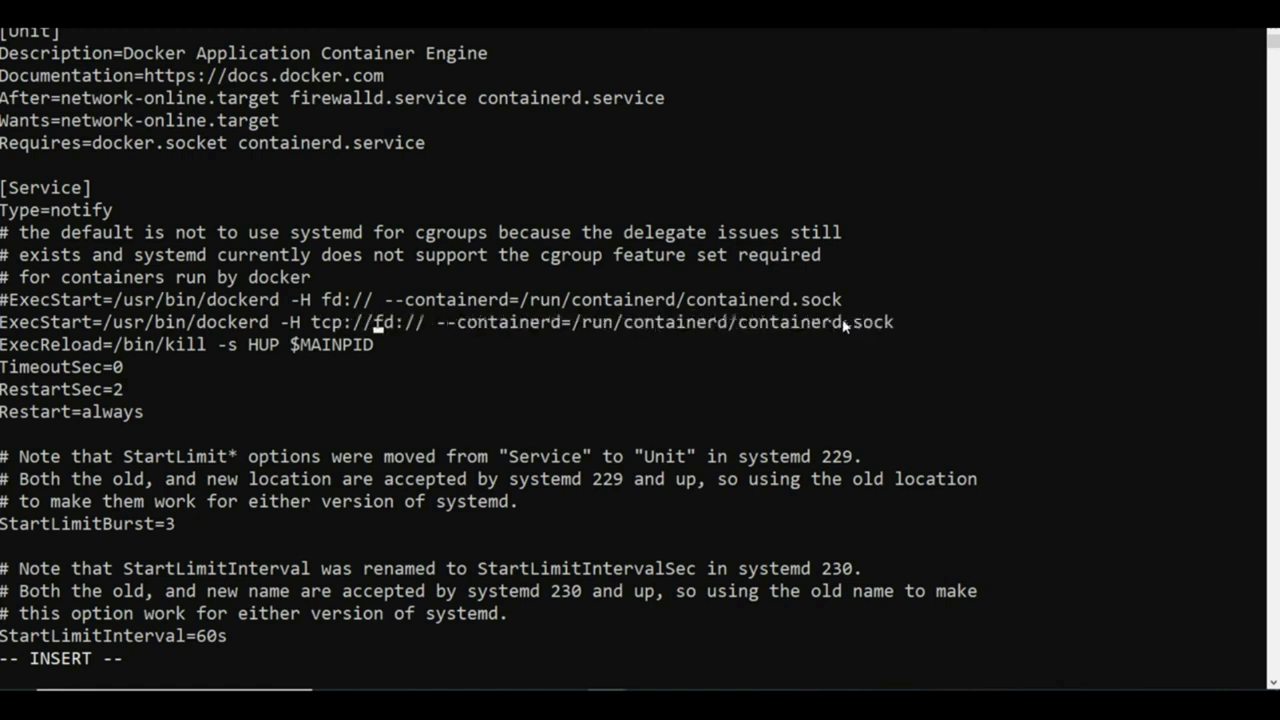
type("0.0.0.0")
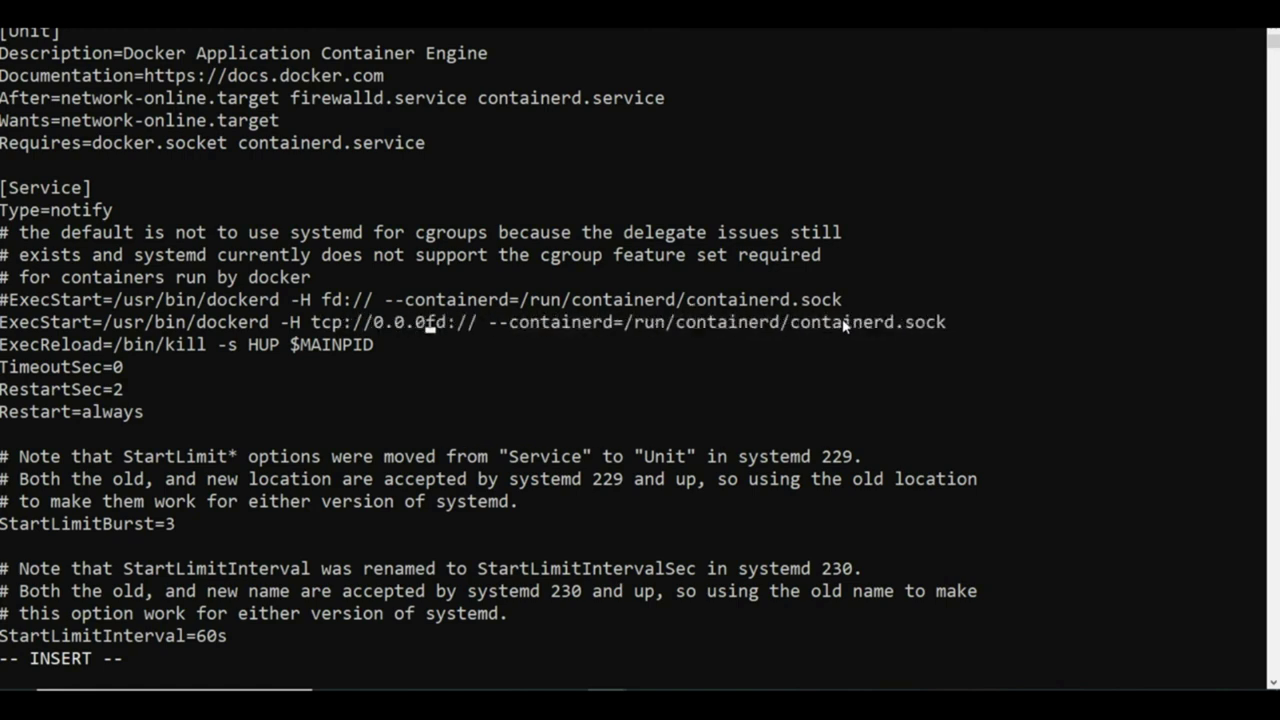
type(":4243")
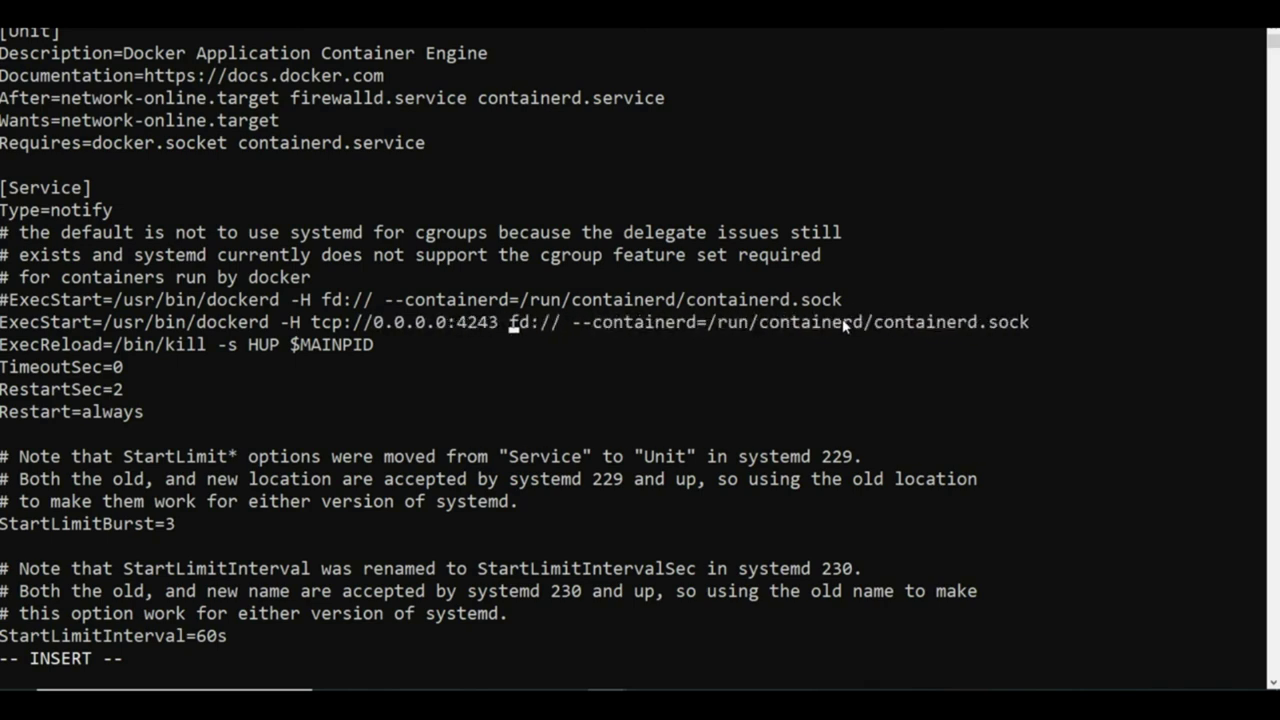
key("Delete")
key("Delete")
key("Delete")
key("Delete")
key("Delete")
type("--H")
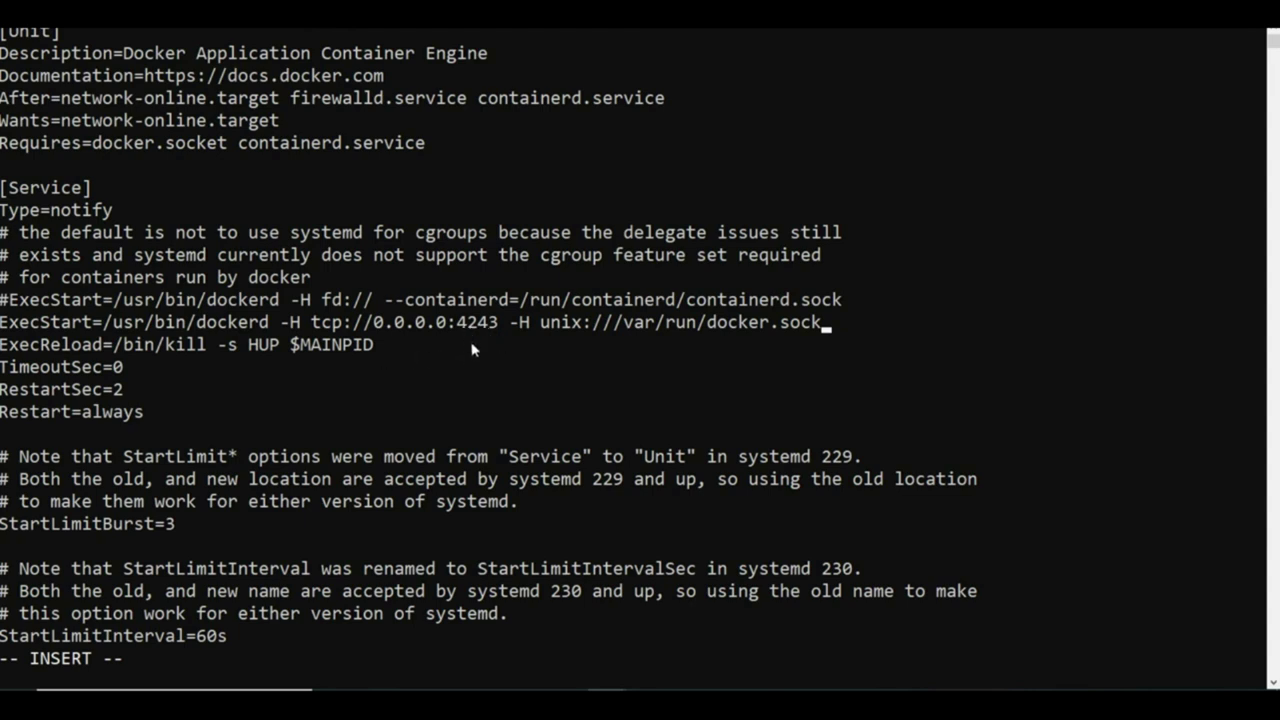
- Save docker.service and quit vi with :wq!
key("Escape")
type(":wq!")
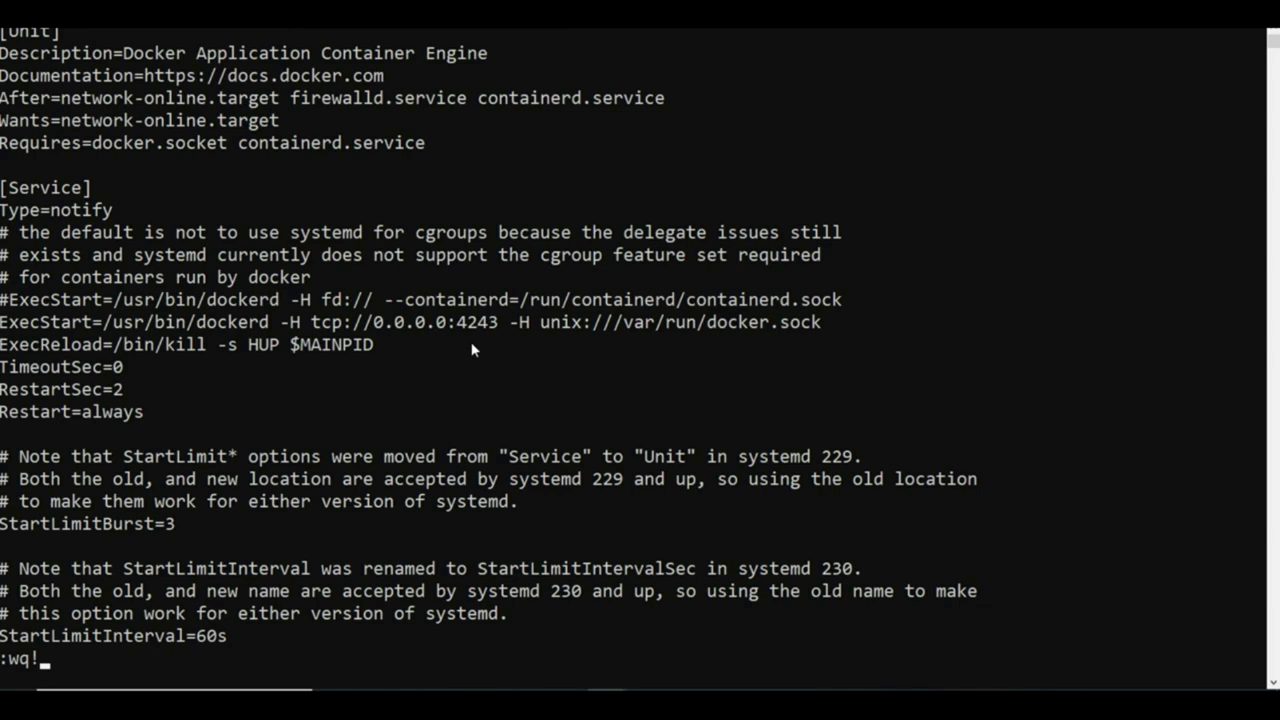
key("Return")
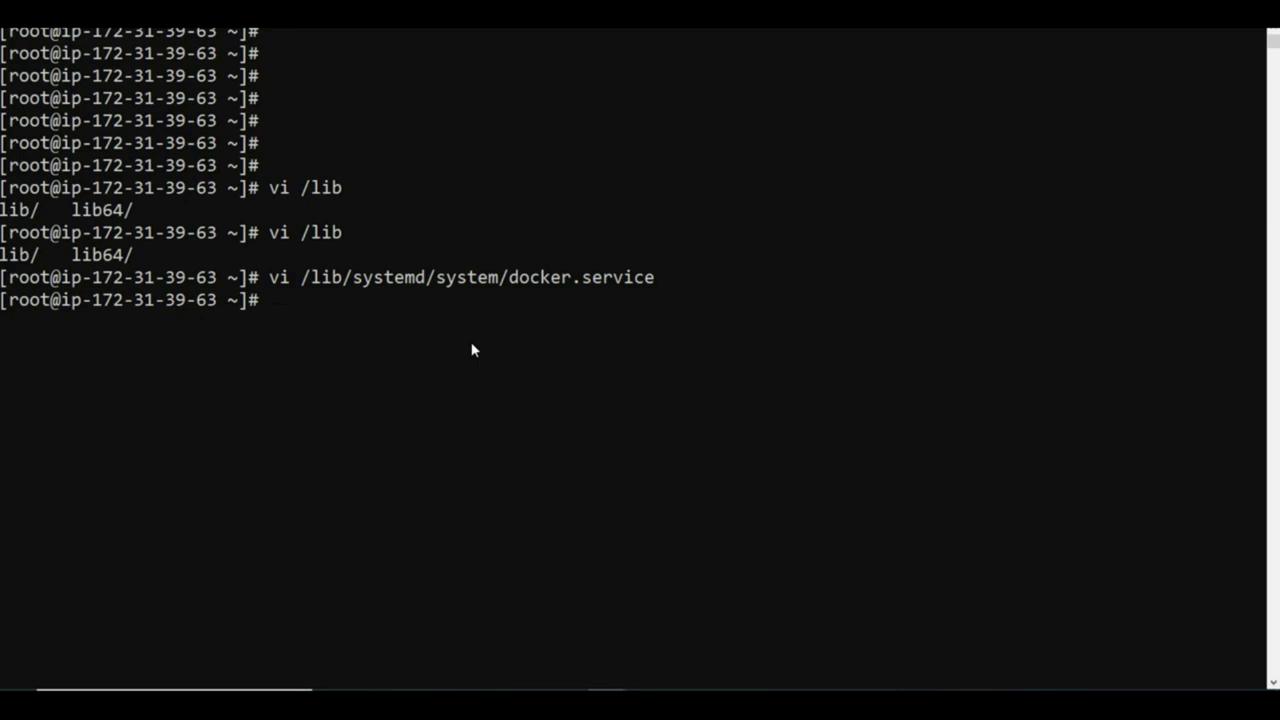
- Run systemctl daemon-reload, correcting the 'deamon' misspelling
key("Up")
key("Down")
type("systemctl s")
key("BackSpace")
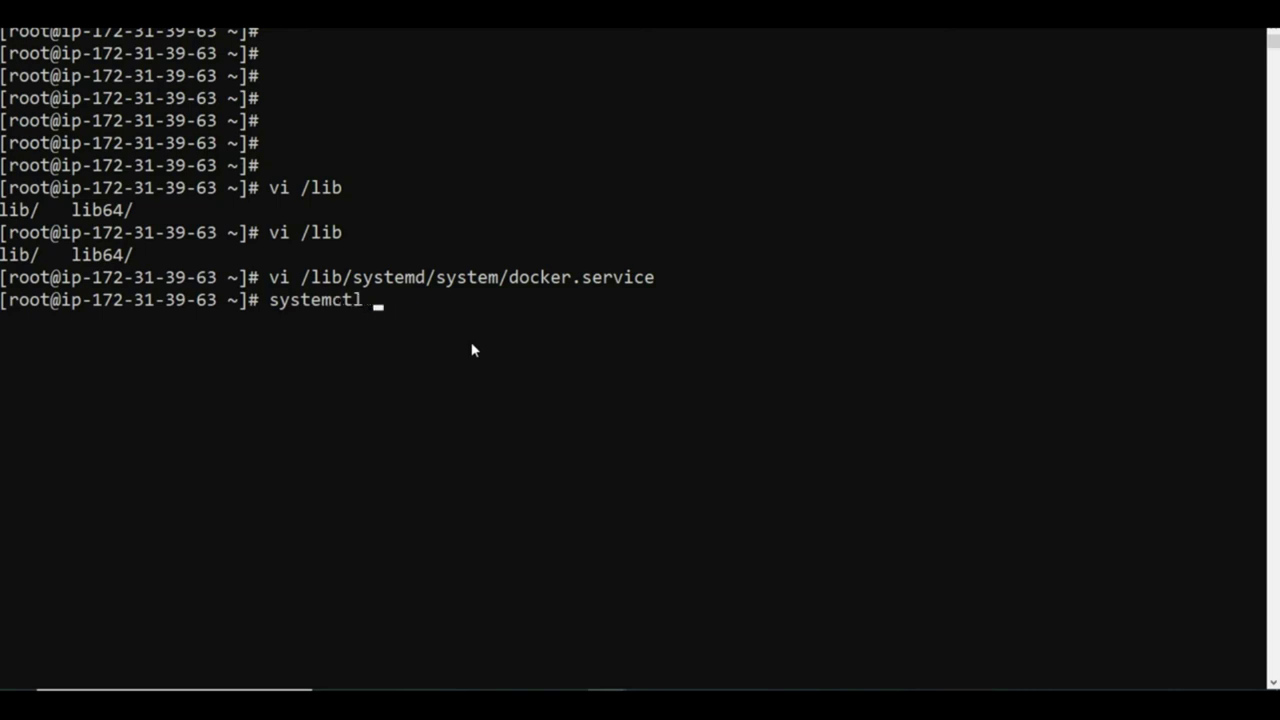
type("deamon-reload")
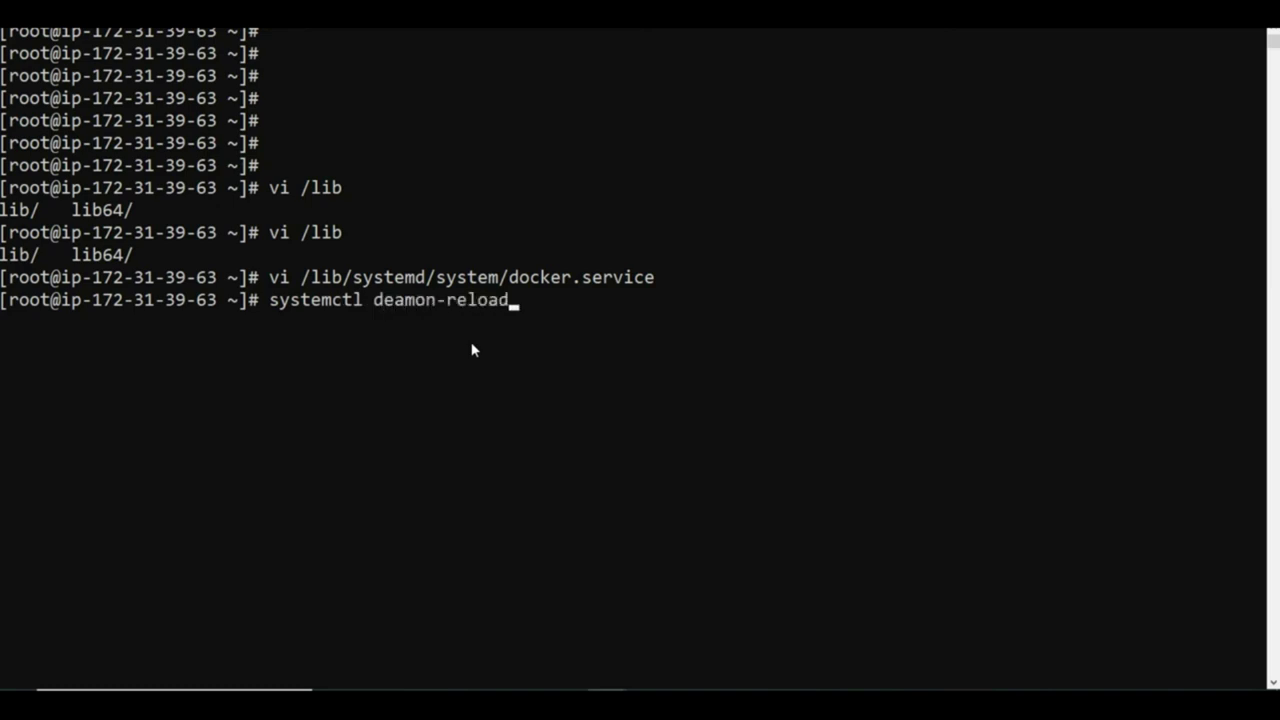
key("Return")
key("Up")
key("Left")
key("Left")
key("Left")
key("Left")
key("Left")
key("Left")
key("Left")
key("Left")
key("Left")
key("Left")
key("Left")
key("Left")
key("Delete")
key("Right")
type("e")
key("Return")
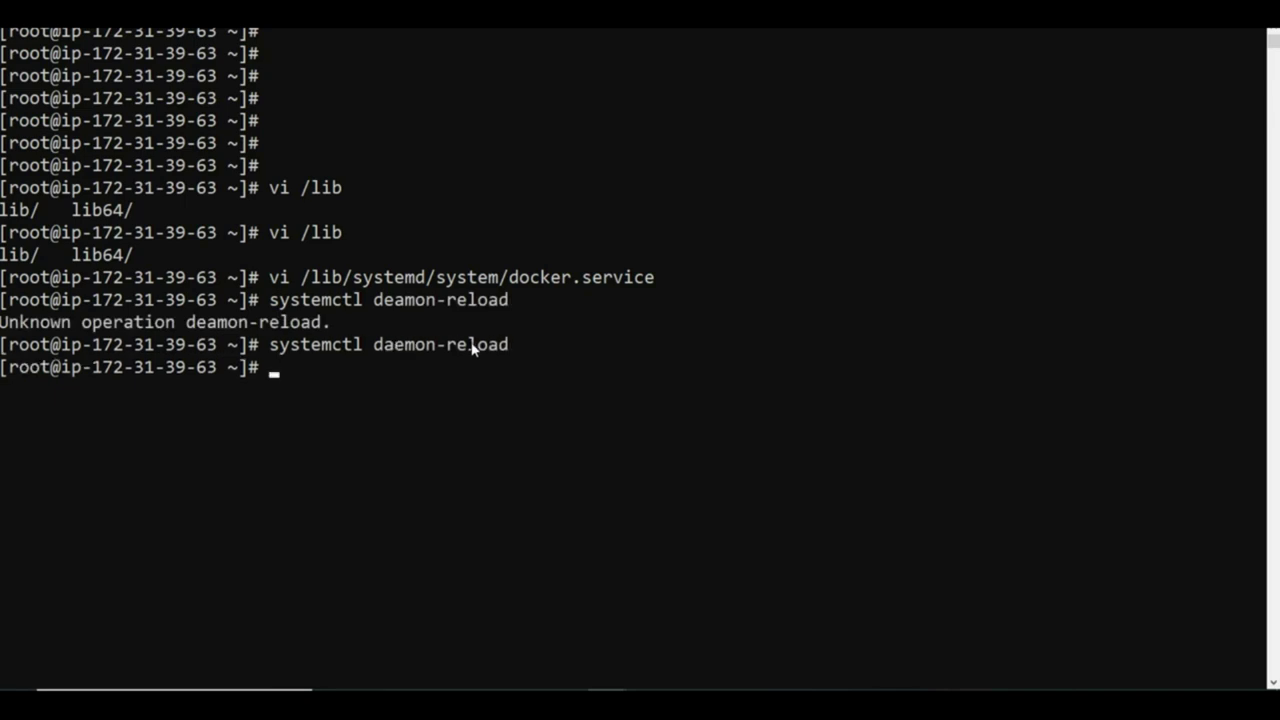
- Start Docker with systemctl start docker after fixing the reversed word order
key("Up")
key("BackSpace")
key("BackSpace")
key("BackSpace")
key("BackSpace")
key("BackSpace")
key("BackSpace")
key("BackSpace")
key("BackSpace")
key("BackSpace")
key("BackSpace")
key("BackSpace")
key("BackSpace")
key("BackSpace")
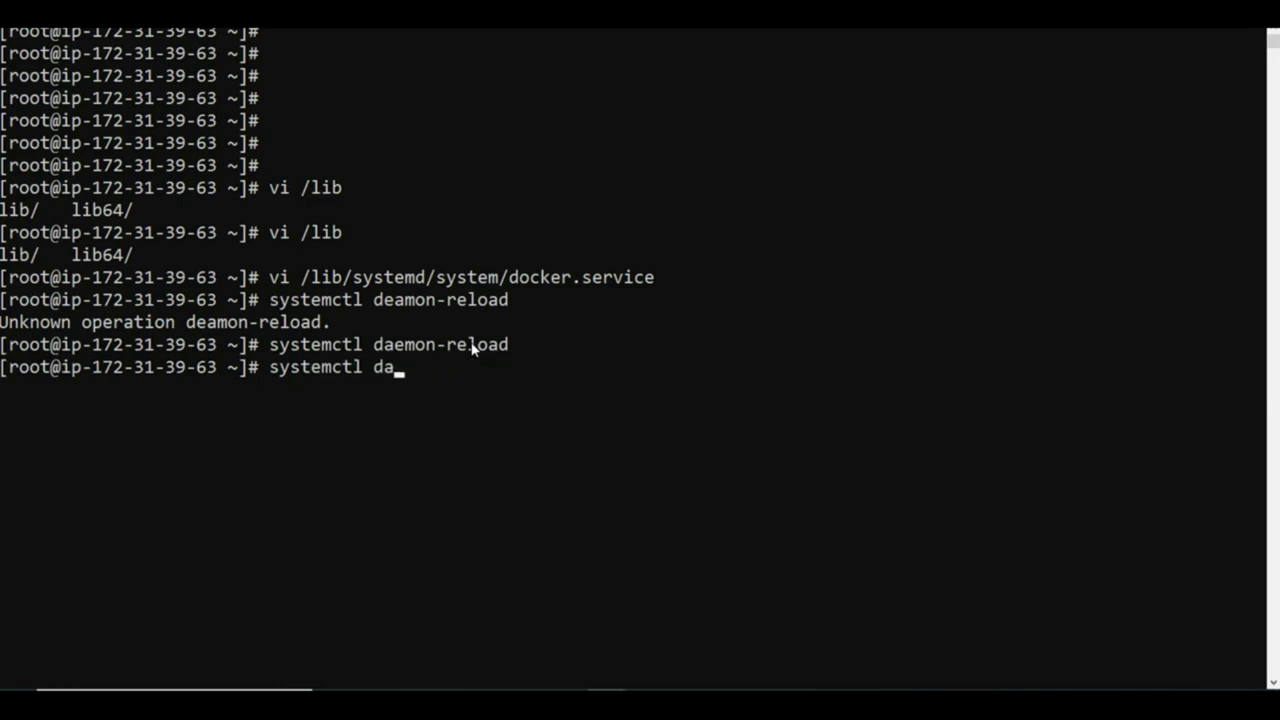
type("docker start")
key("Return")
key("Up")
key("Left")
key("Left")
key("Left")
key("Left")
key("Left")
key("BackSpace")
key("BackSpace")
key("BackSpace")
key("BackSpace")
key("BackSpace")
key("BackSpace")
key("BackSpace")
key("End")
type("docker")
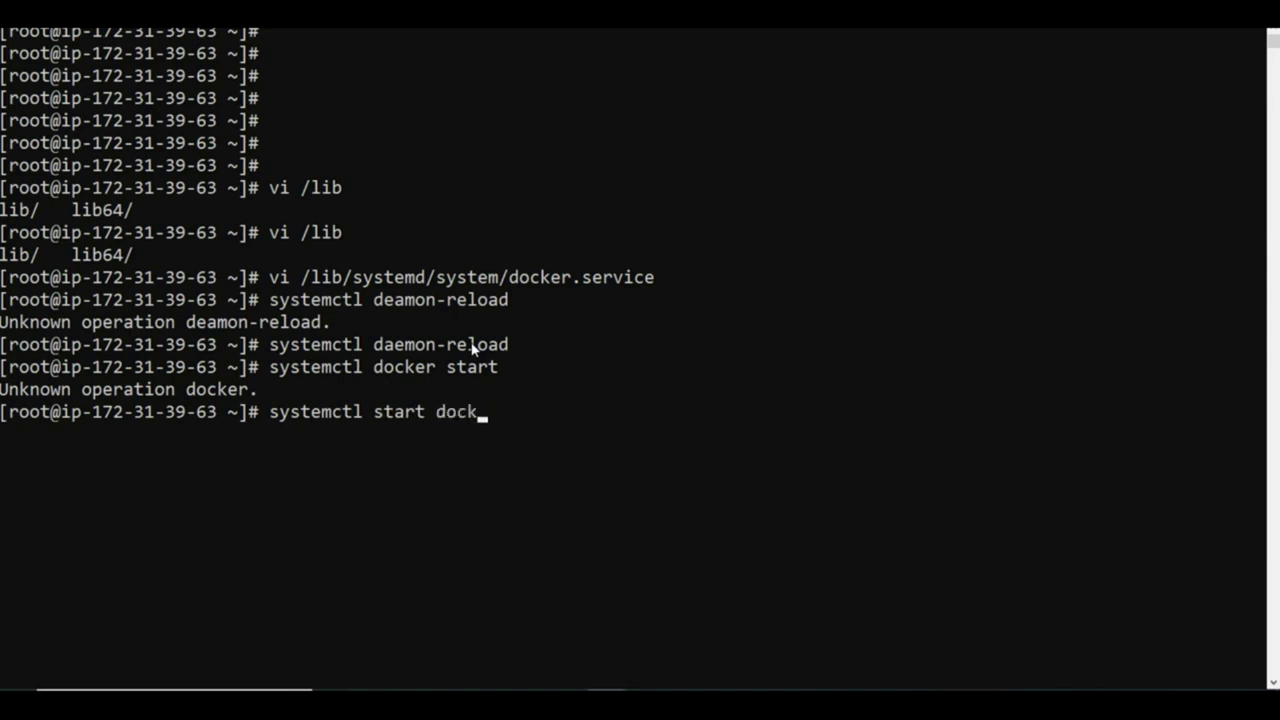
key("Return")
key("Return")
- Check systemctl status docker to confirm the service is active (running)
key("Up")
key("Left")
key("Left")
key("Left")
key("Left")
key("Left")
key("Left")
key("Left")
key("BackSpace")
key("BackSpace")
type("tus")
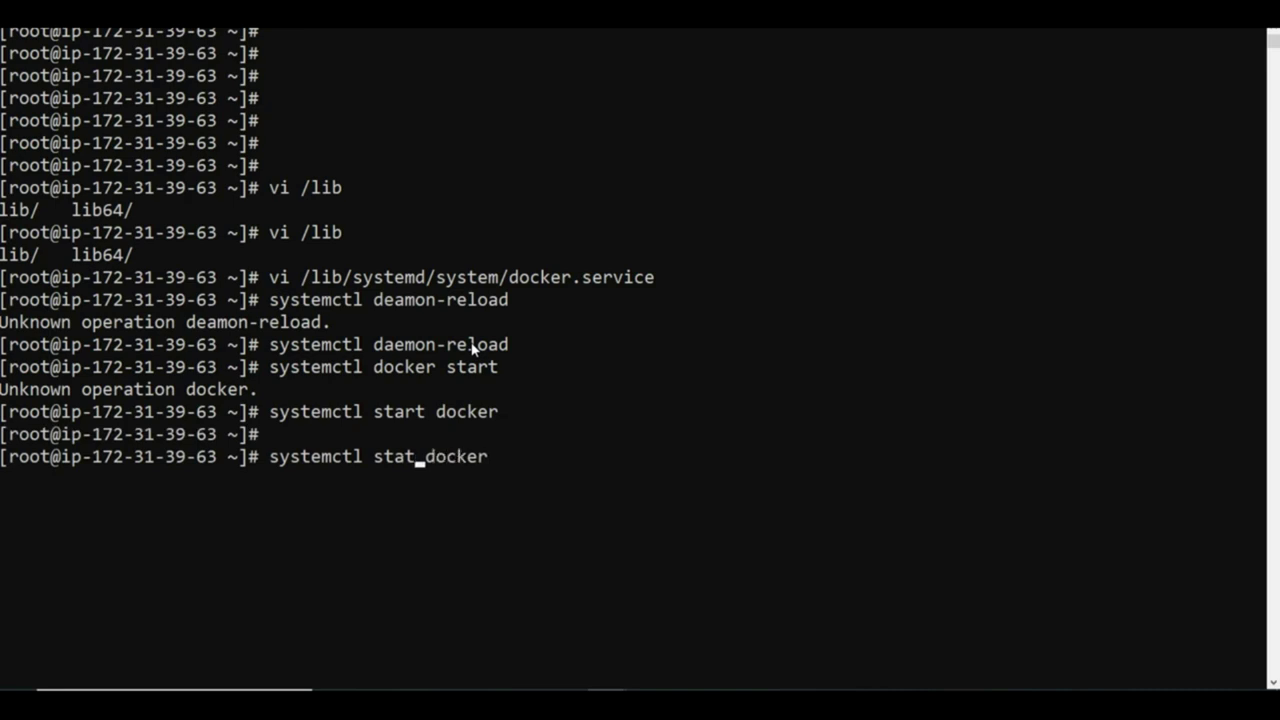
key("Return")
key("q")
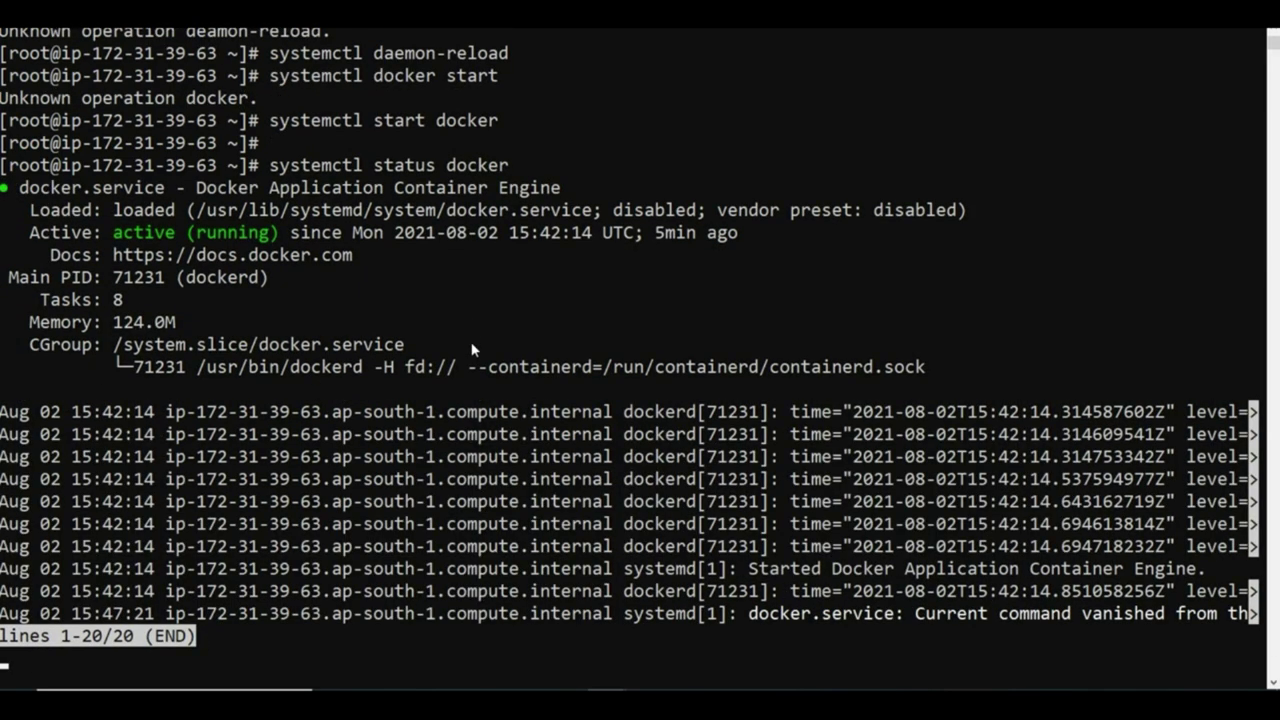
- Clear the screen and run docker ps to confirm no containers are running
type("clear")
key("Return")
key("Return")
key("Return")
key("Return")
key("Return")
type("docker ps")
key("Return")
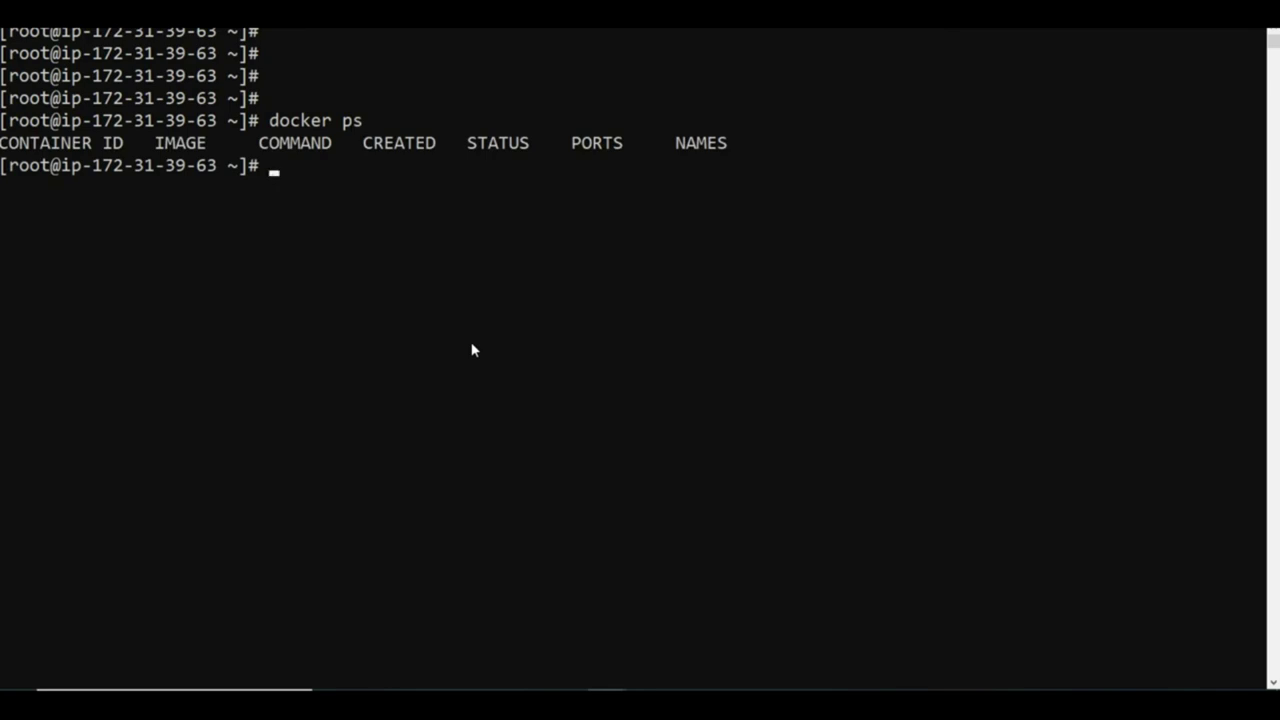
type("curl htt")
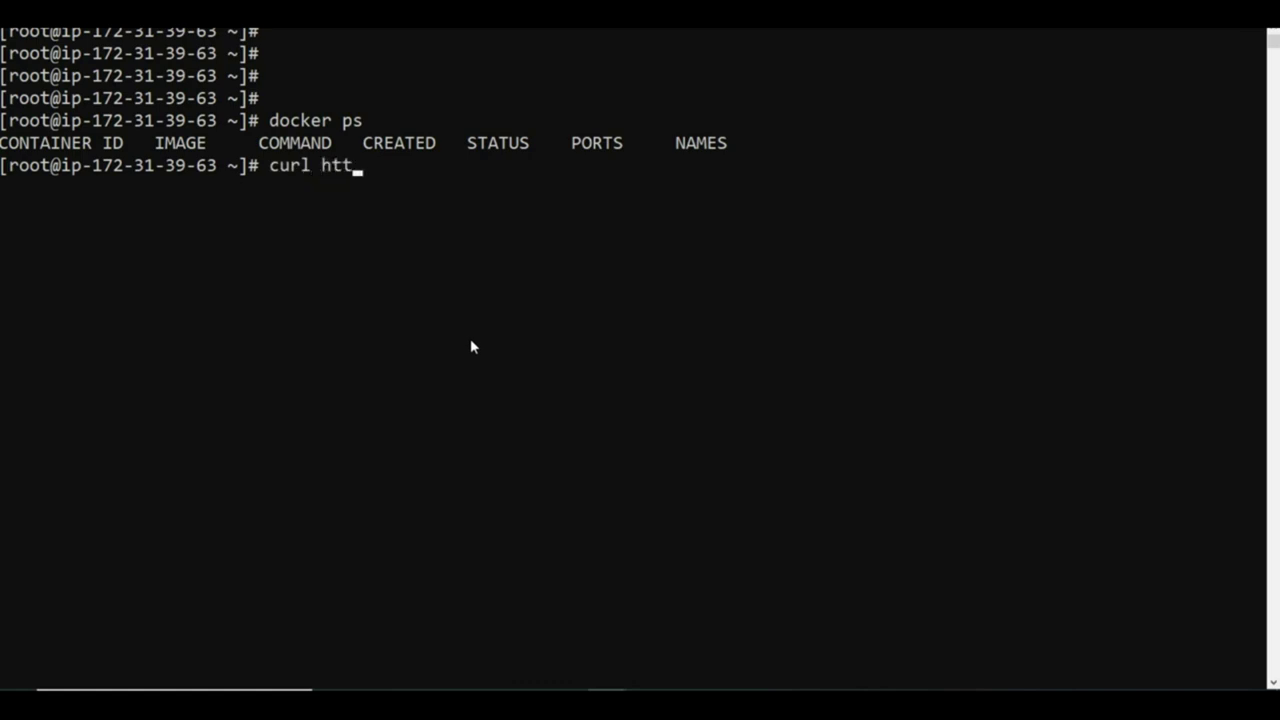
type("p://localhos")
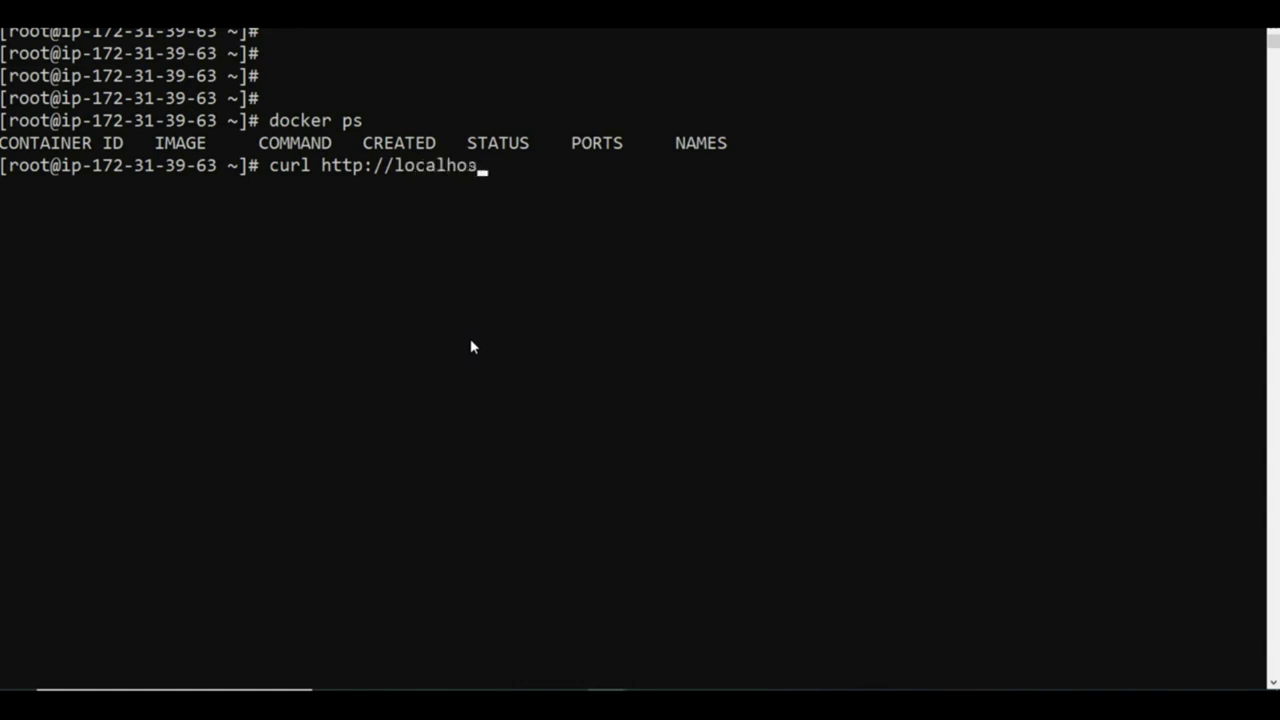
type("t:")
type("4243/verx")
key("BackSpace")
type("sion")
key("Return")
key("Return")
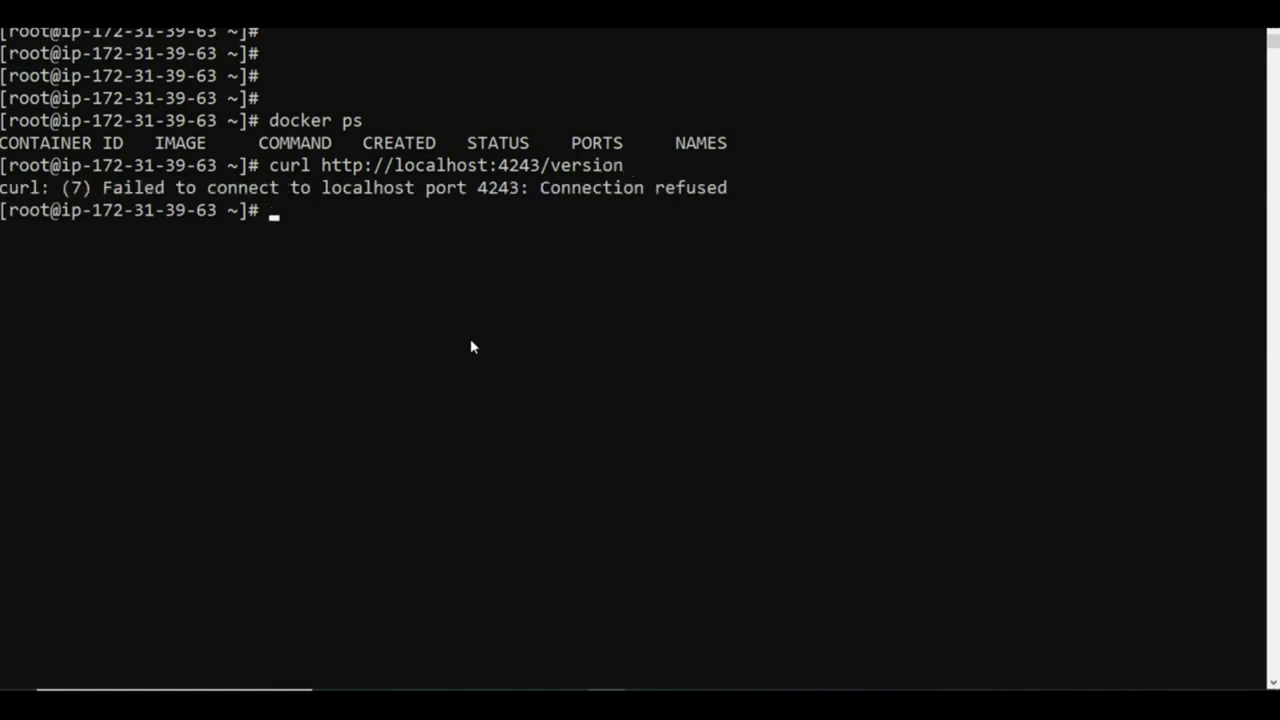
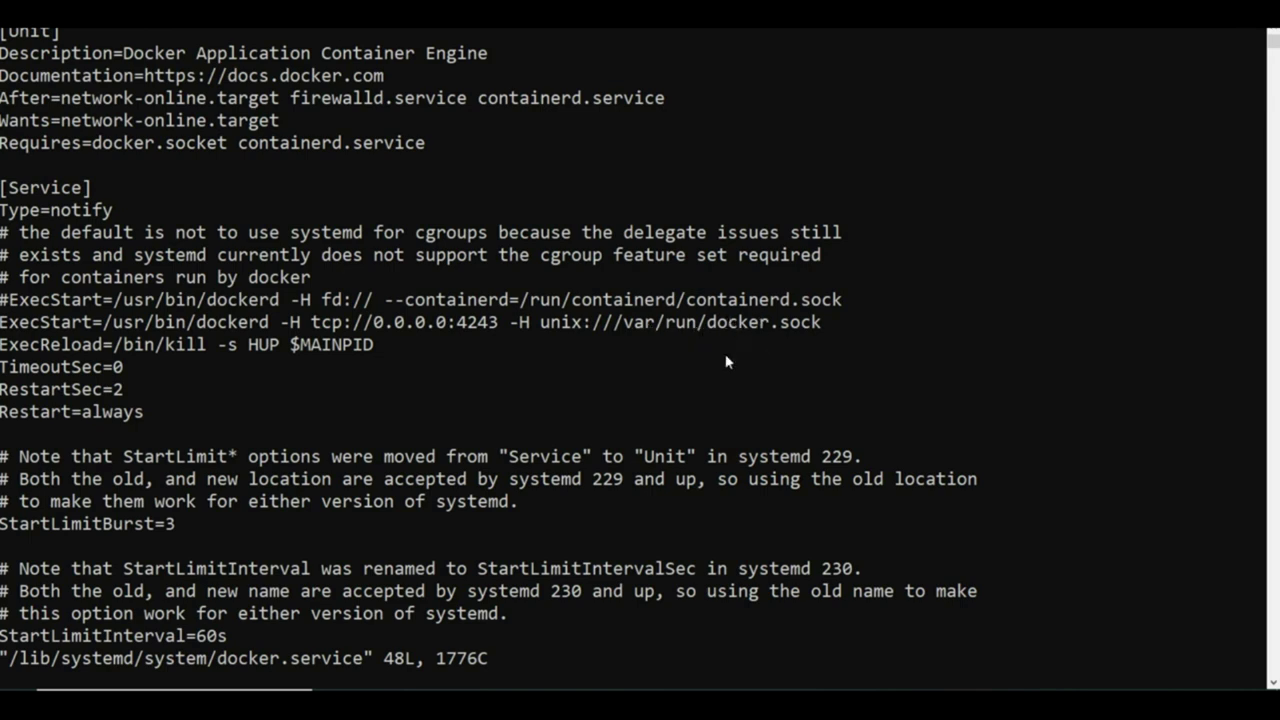
- Quit vi and rerun the curl version check against the Docker API on port 4243
type(":q")
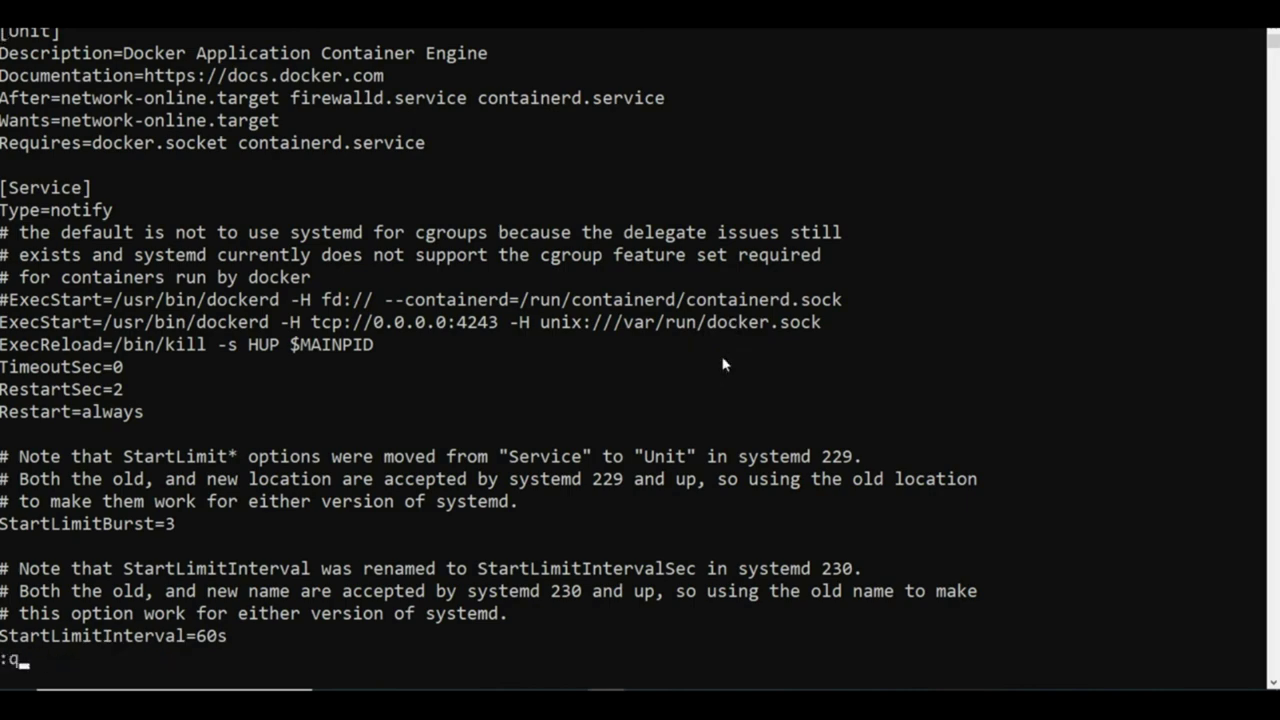
key("Return")
key("Return")
key("Return")
key("Up")
key("Up")
key("Up")
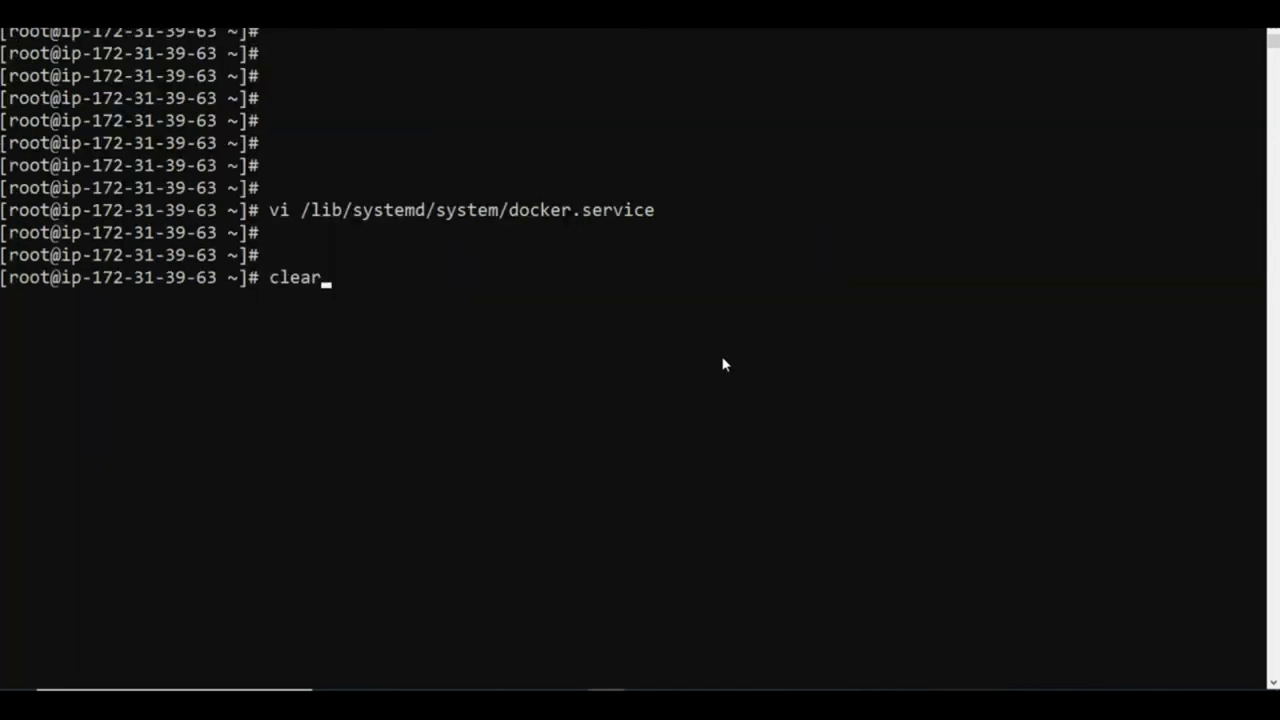
key("Return")
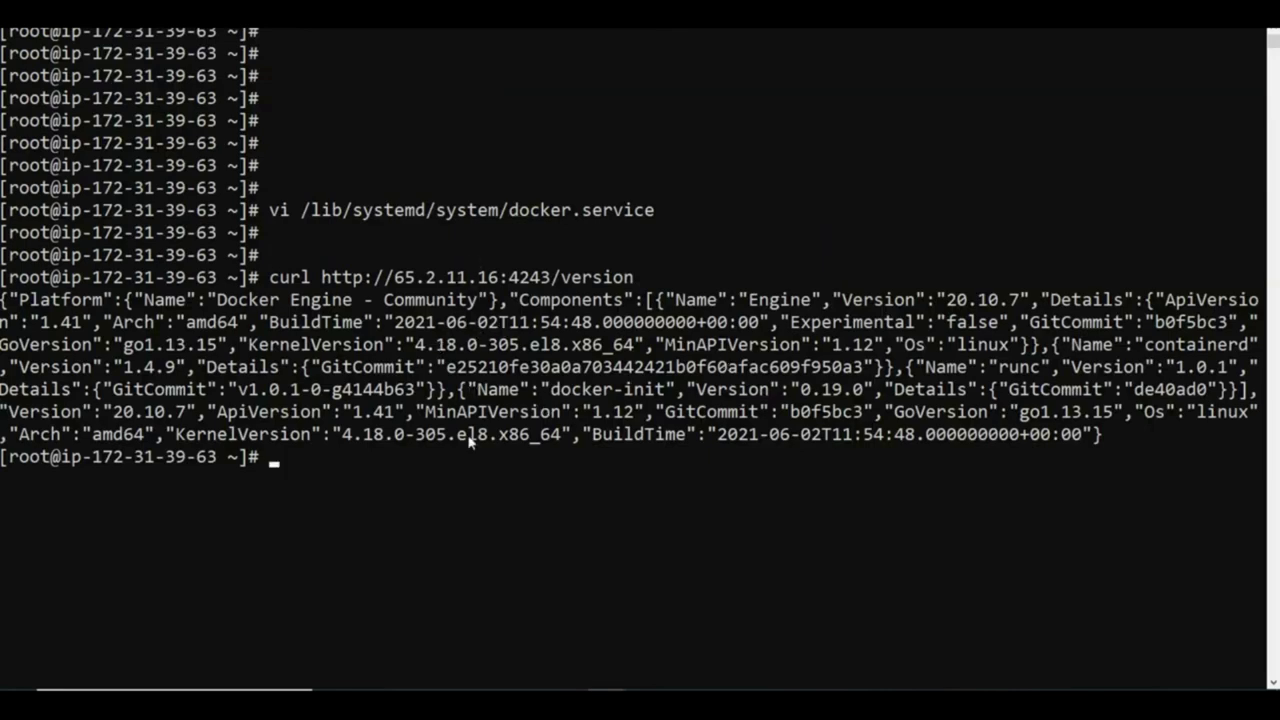
left_click_drag(509, 280, 551, 282)
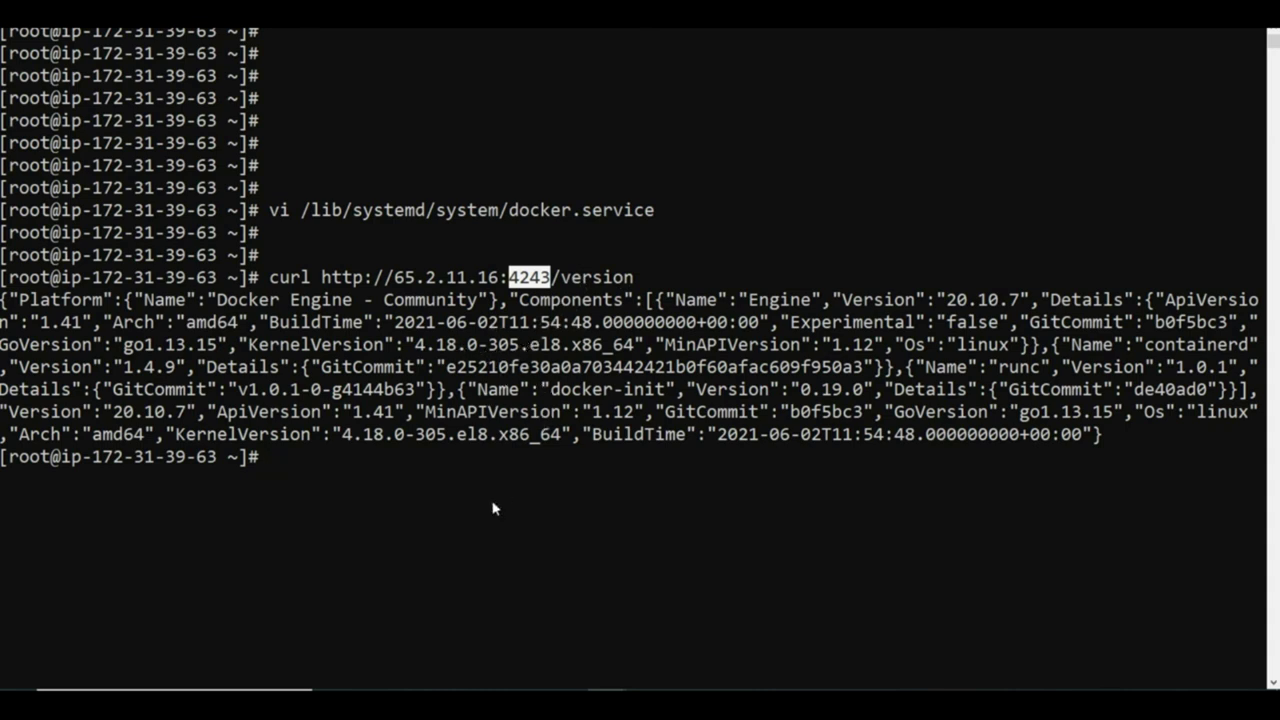
- Run docker ps to confirm no containers are running, then ping localhost
type("ping")
key("BackSpace")
key("BackSpace")
key("BackSpace")
key("BackSpace")
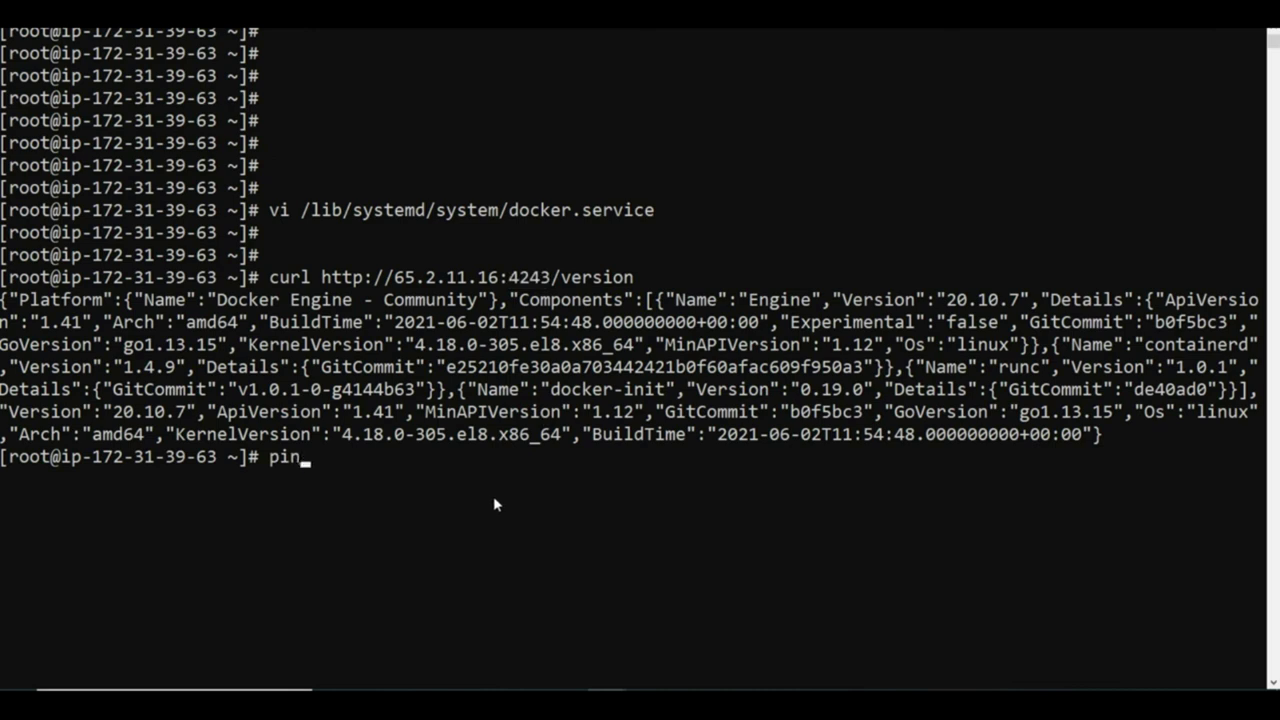
type("docker ps")
key("Return")
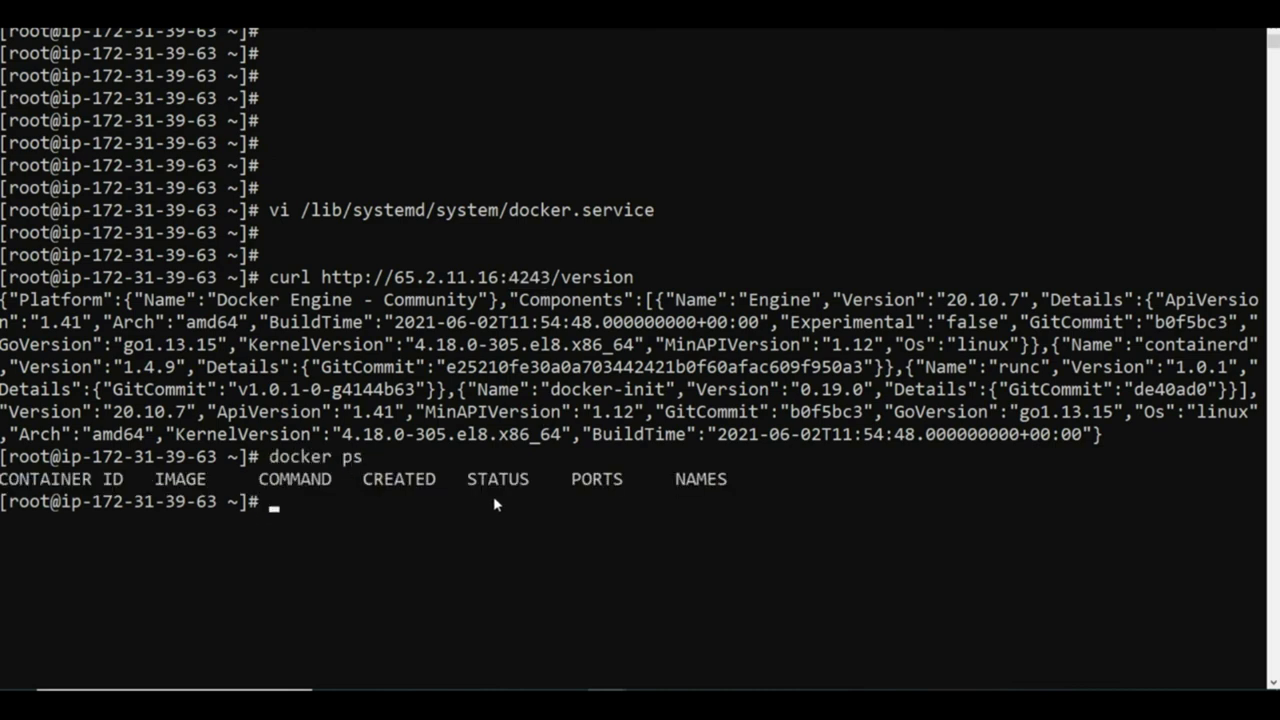
type("ping localhost")
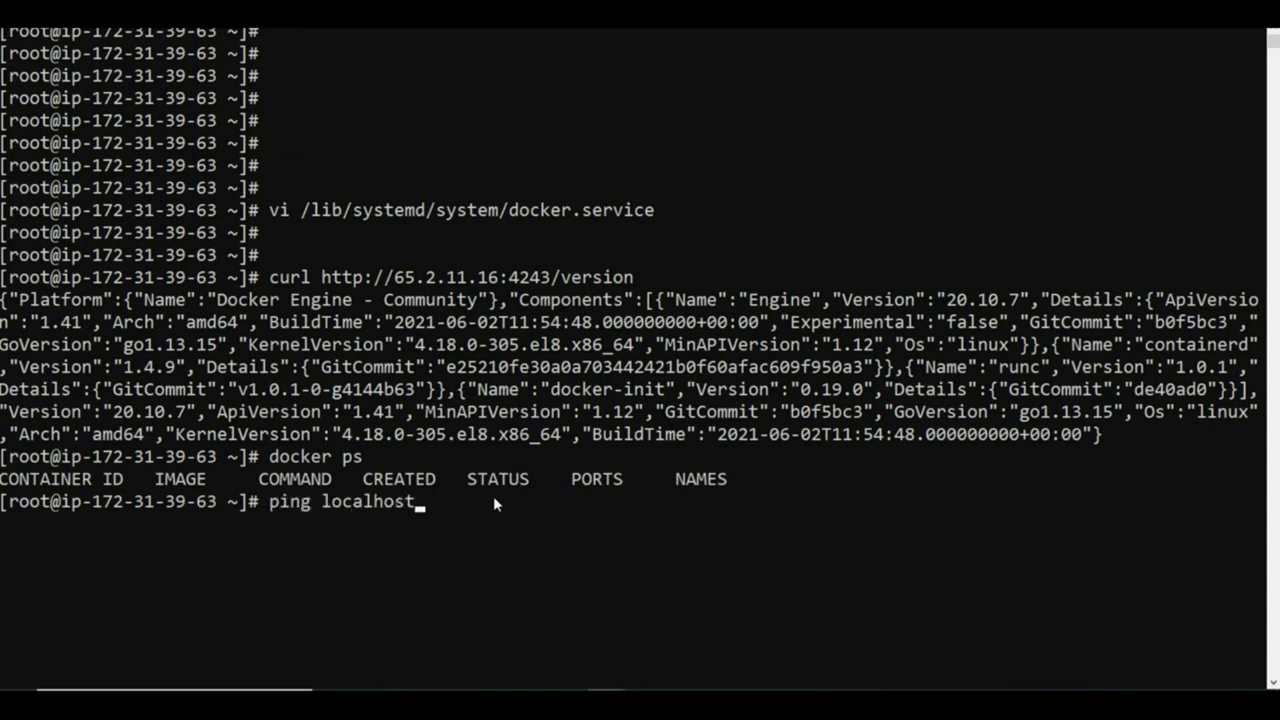
key("Return")
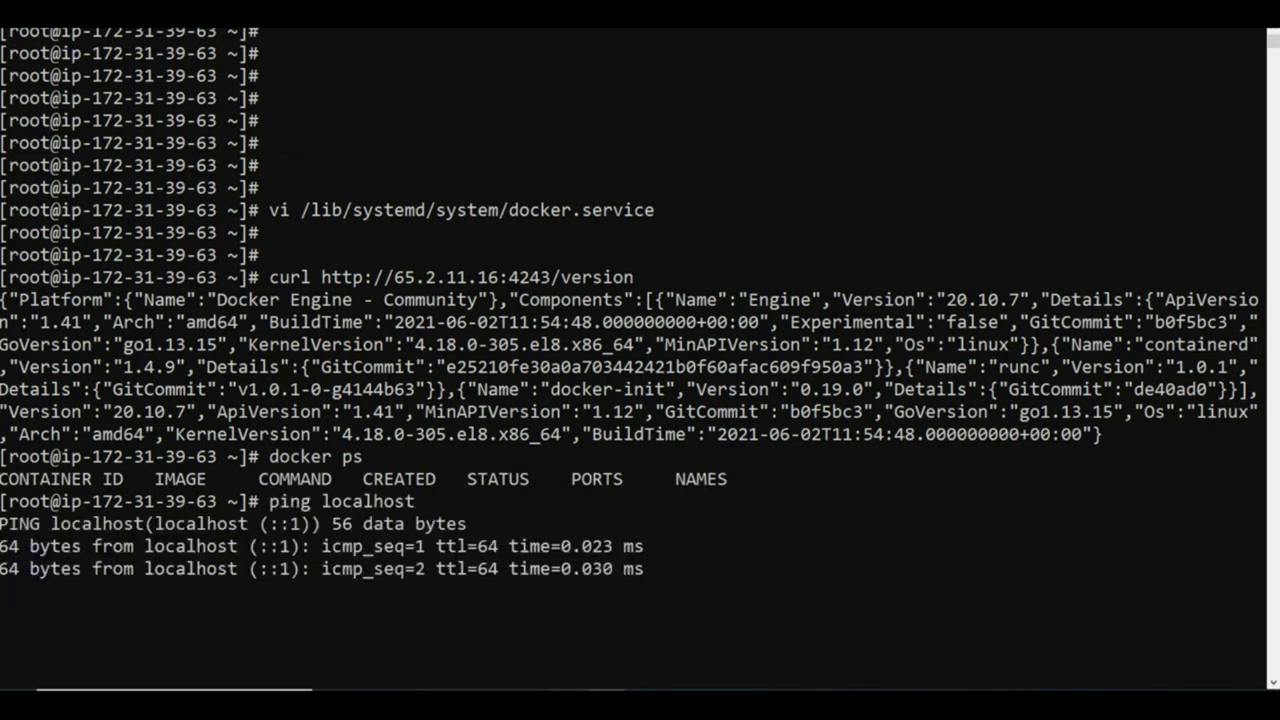
key("alt+Tab")
- Reload Jenkins and go through Manage Jenkins > Manage Nodes and Clouds to Configure Clouds
left_click(740, 30)
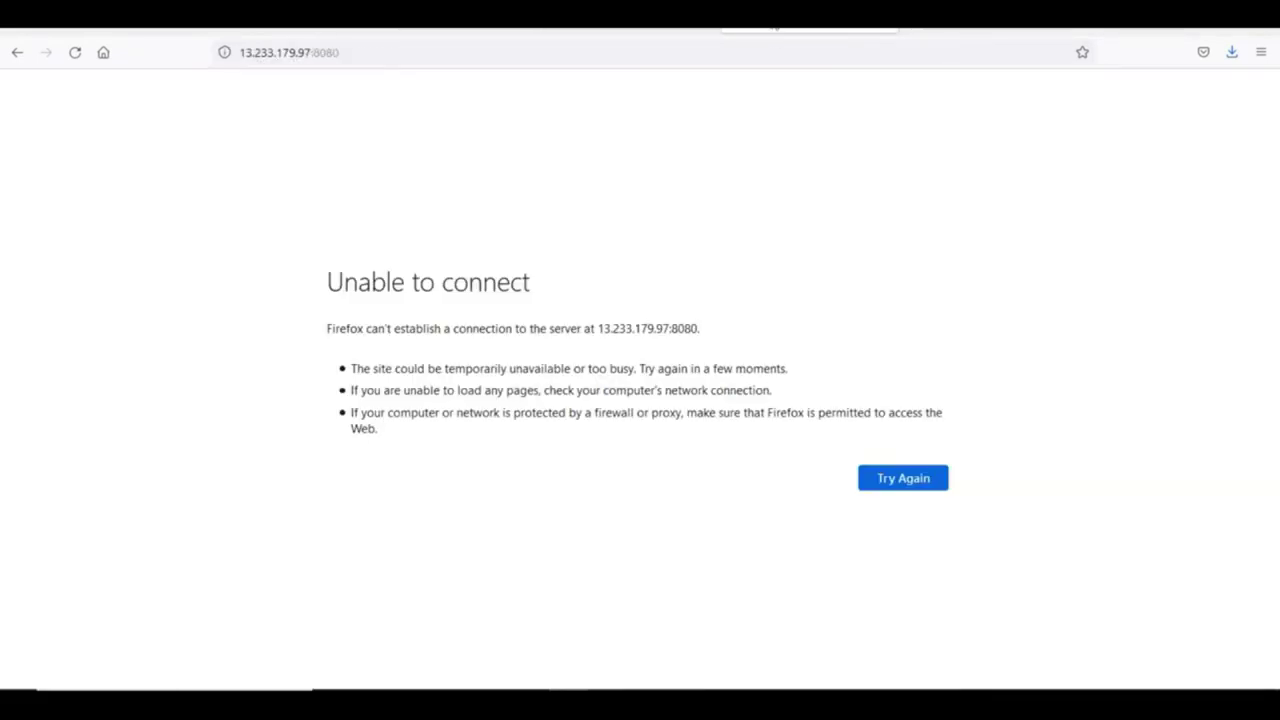
left_click(735, 51)
key("Return")
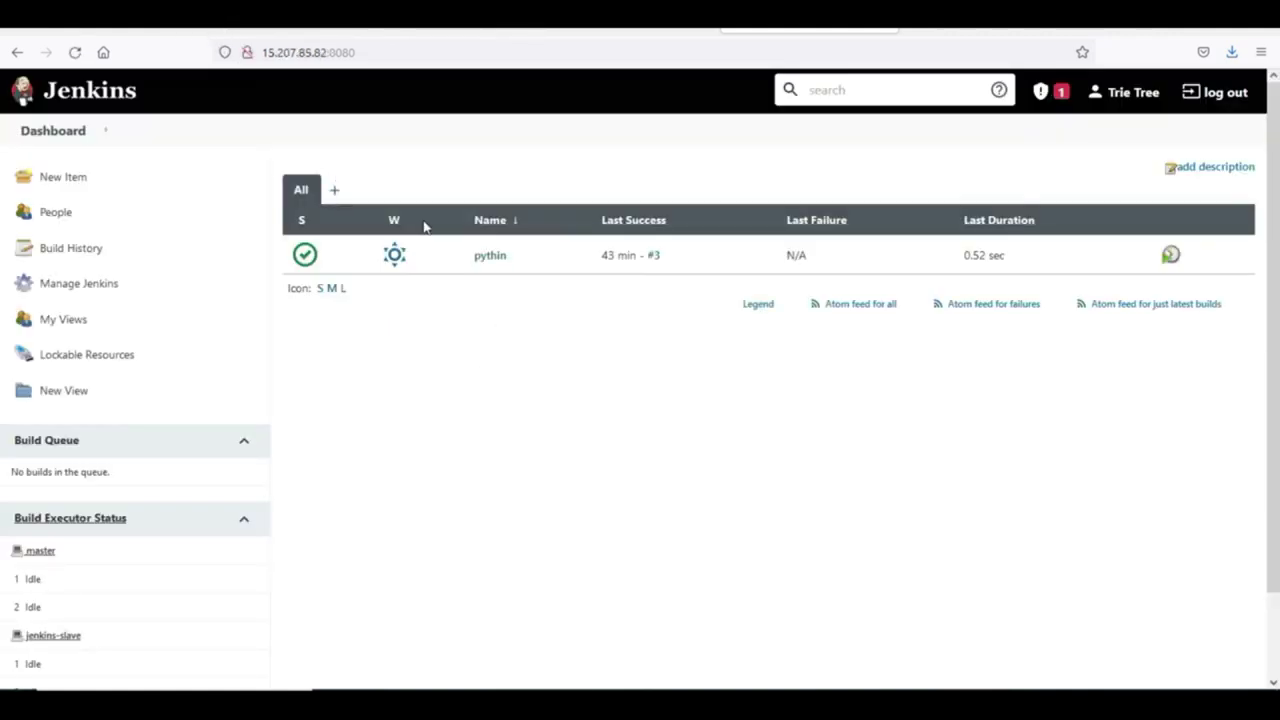
left_click(68, 287)
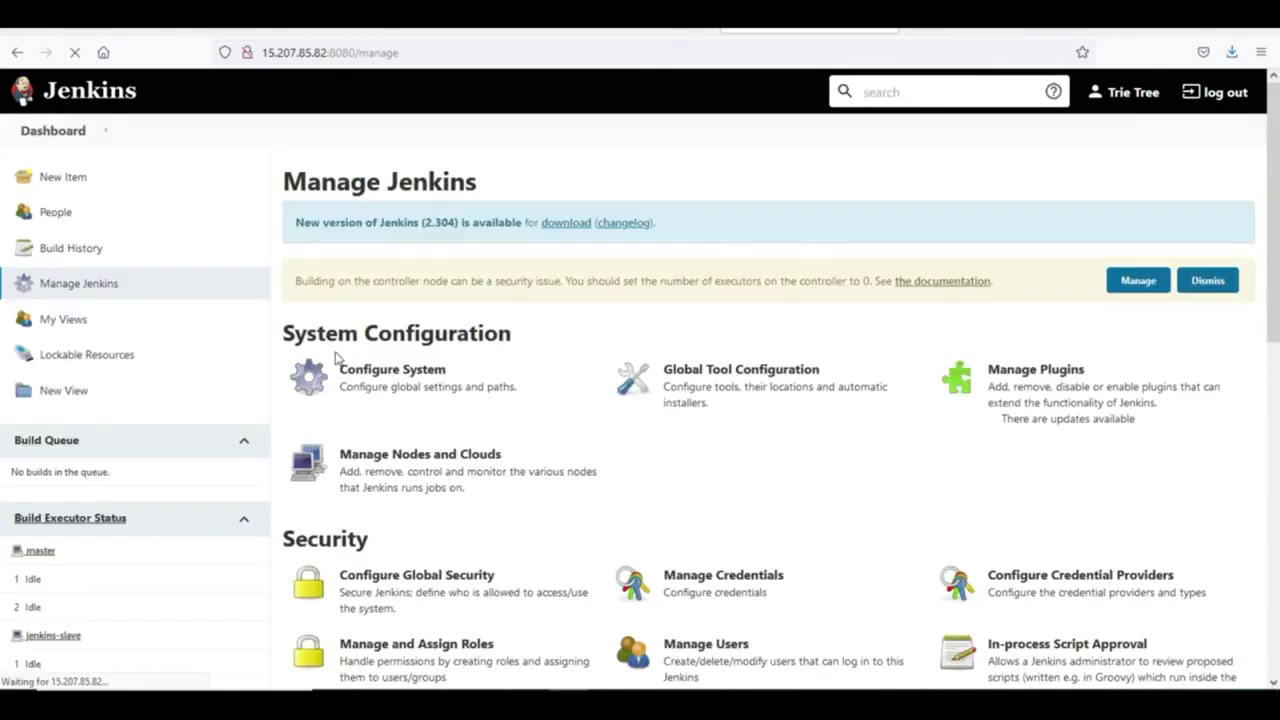
left_click(479, 472)
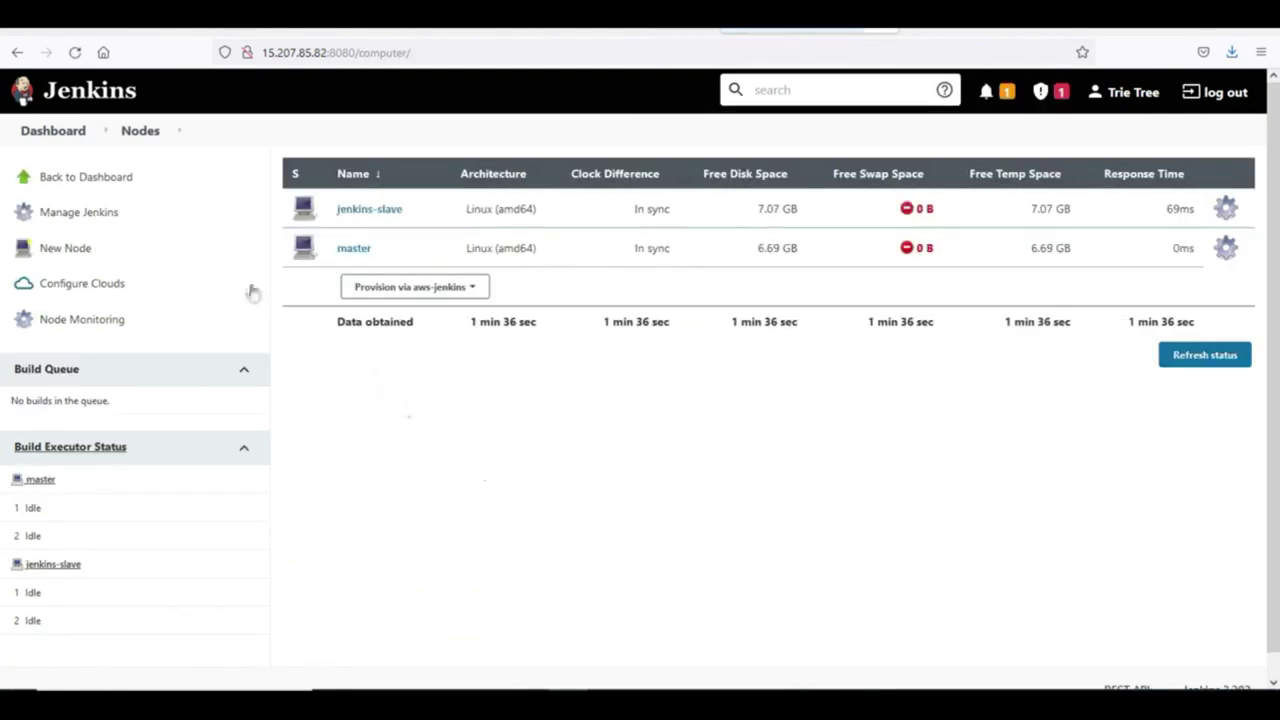
left_click(116, 293)
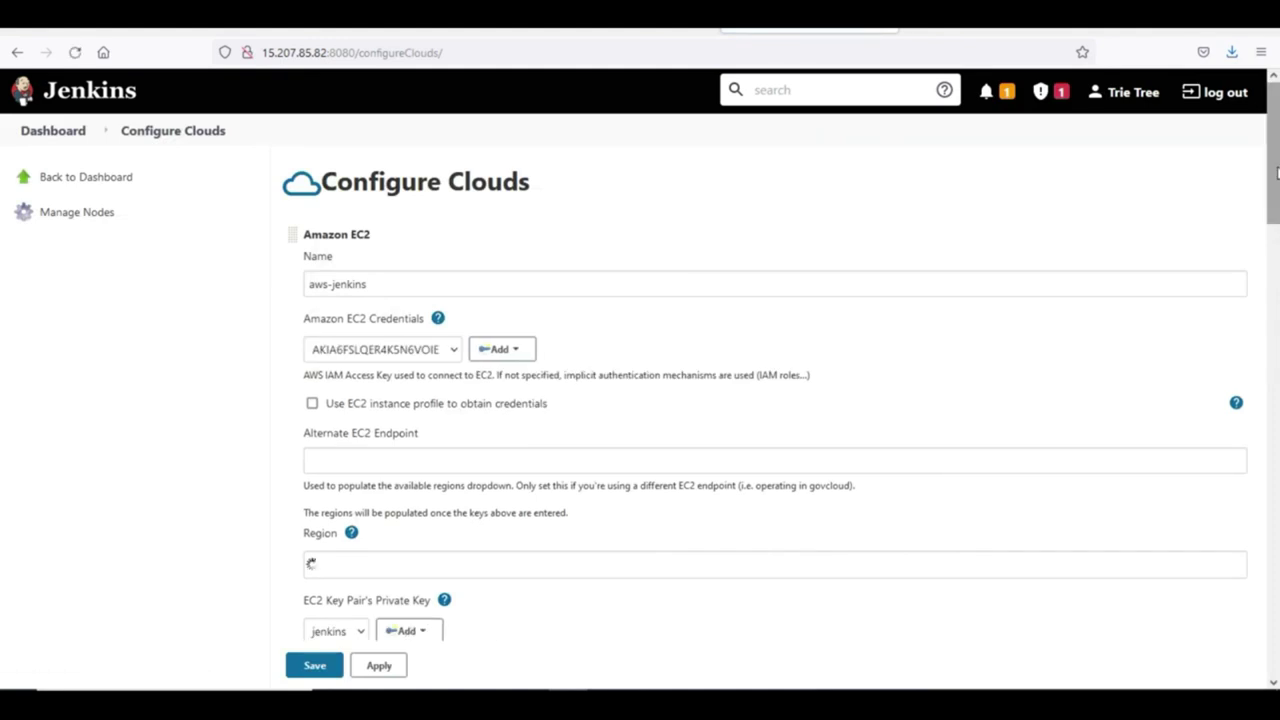
- Add a new Docker cloud and expand its Docker Cloud details and Agent templates sections
left_click_drag(1272, 170, 1265, 618)
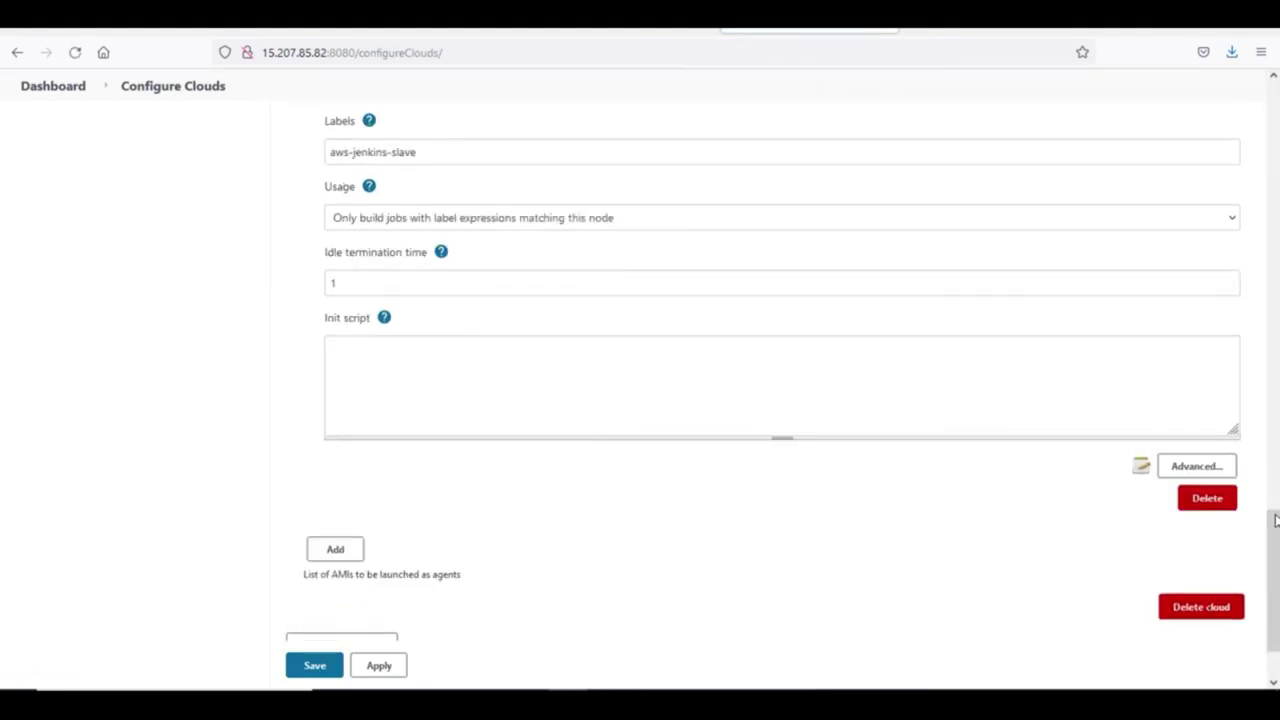
scroll(1272, 540, "down", 2)
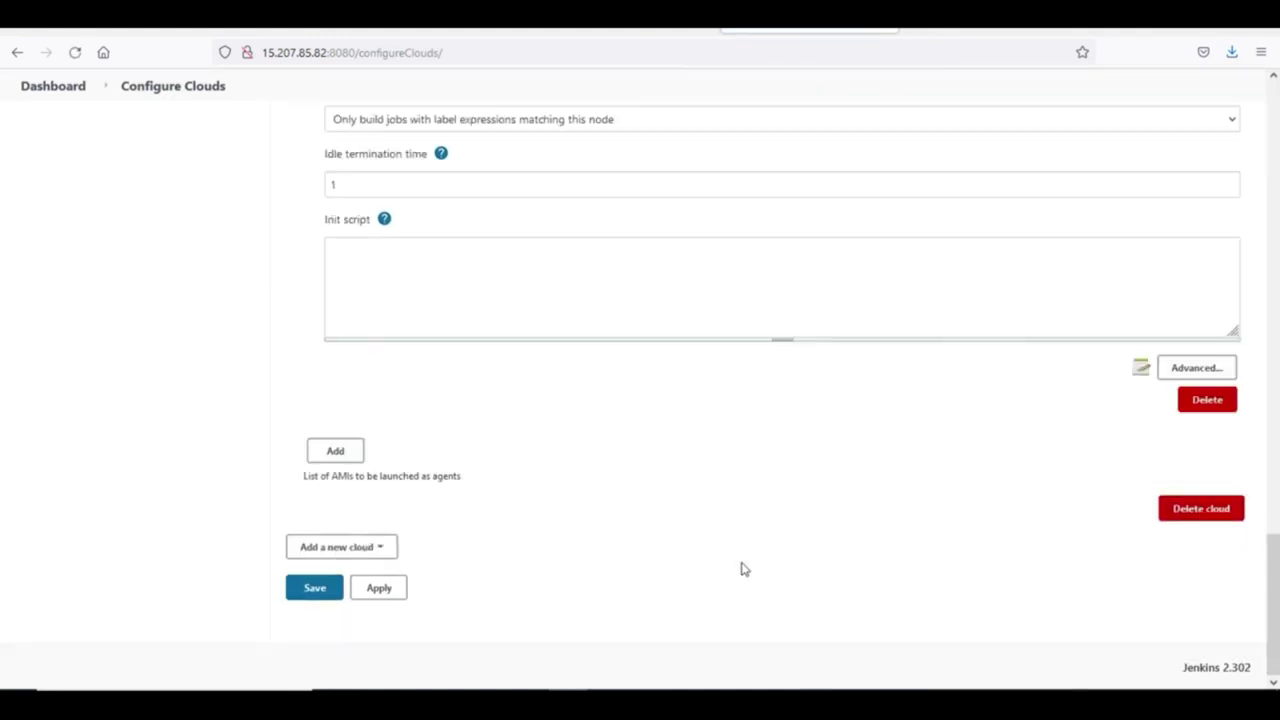
left_click(348, 558)
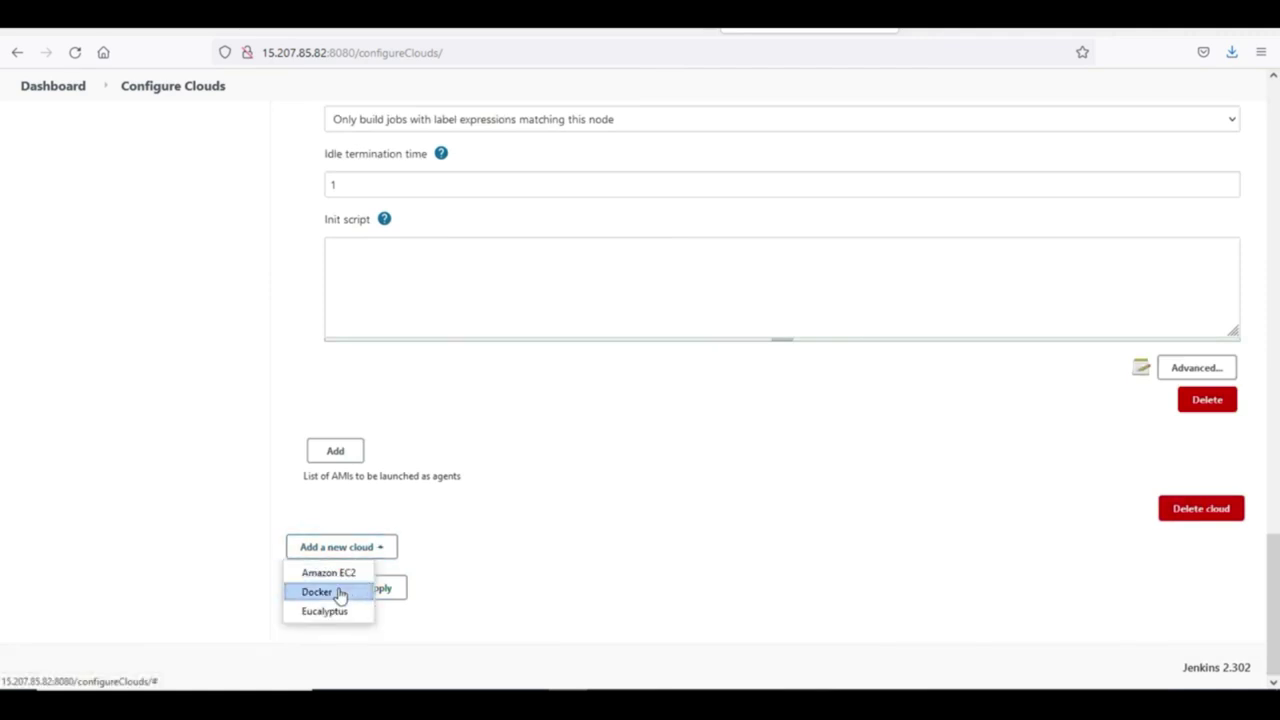
left_click(340, 594)
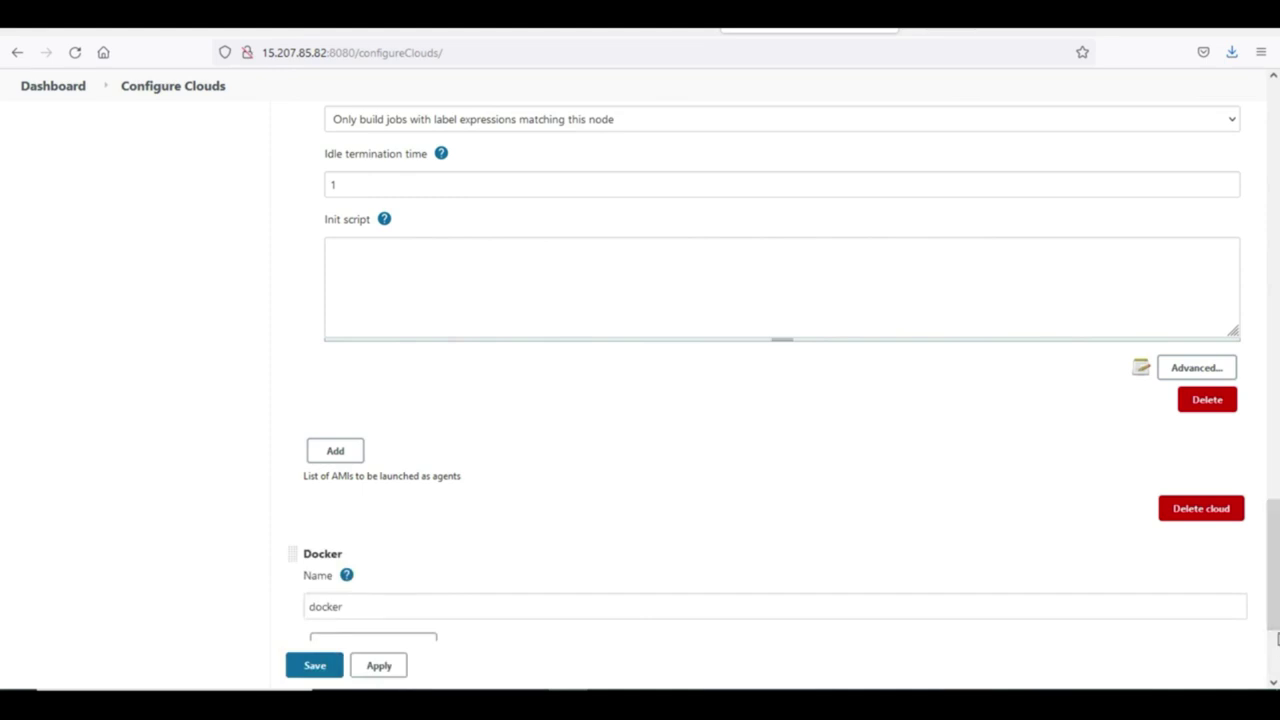
left_click_drag(1276, 640, 1276, 686)
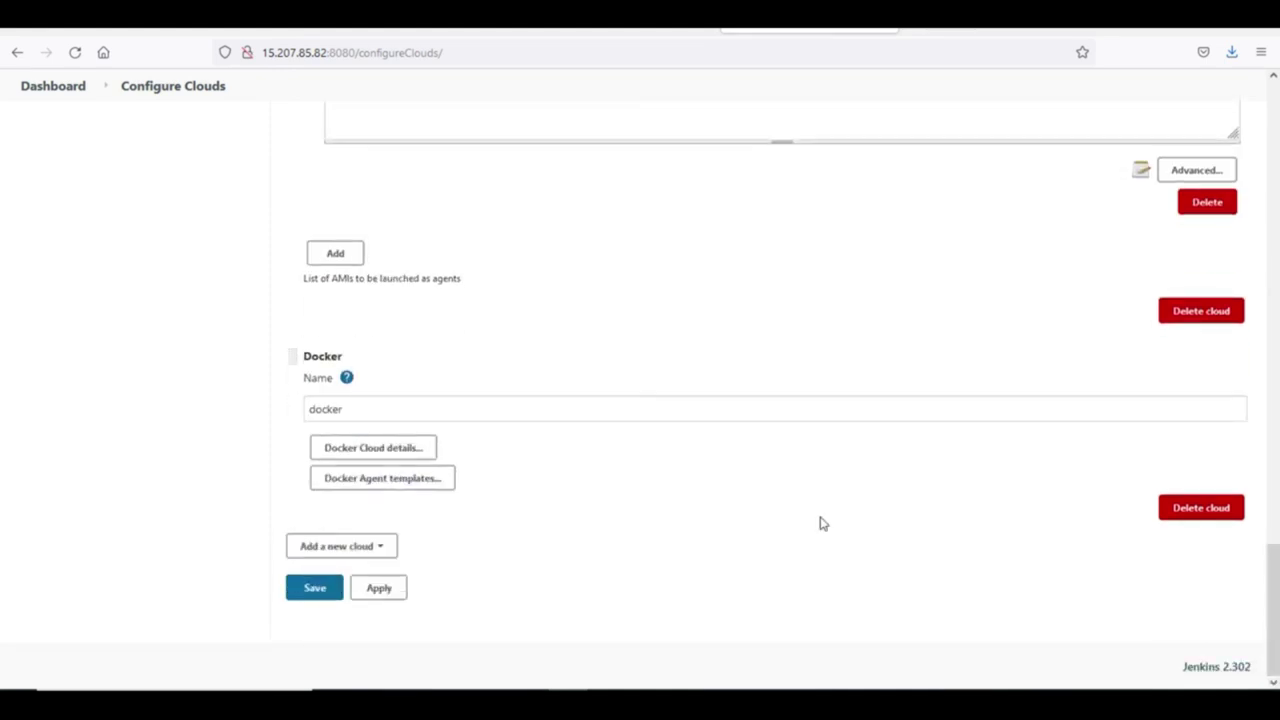
left_click(428, 447)
left_click(405, 479)
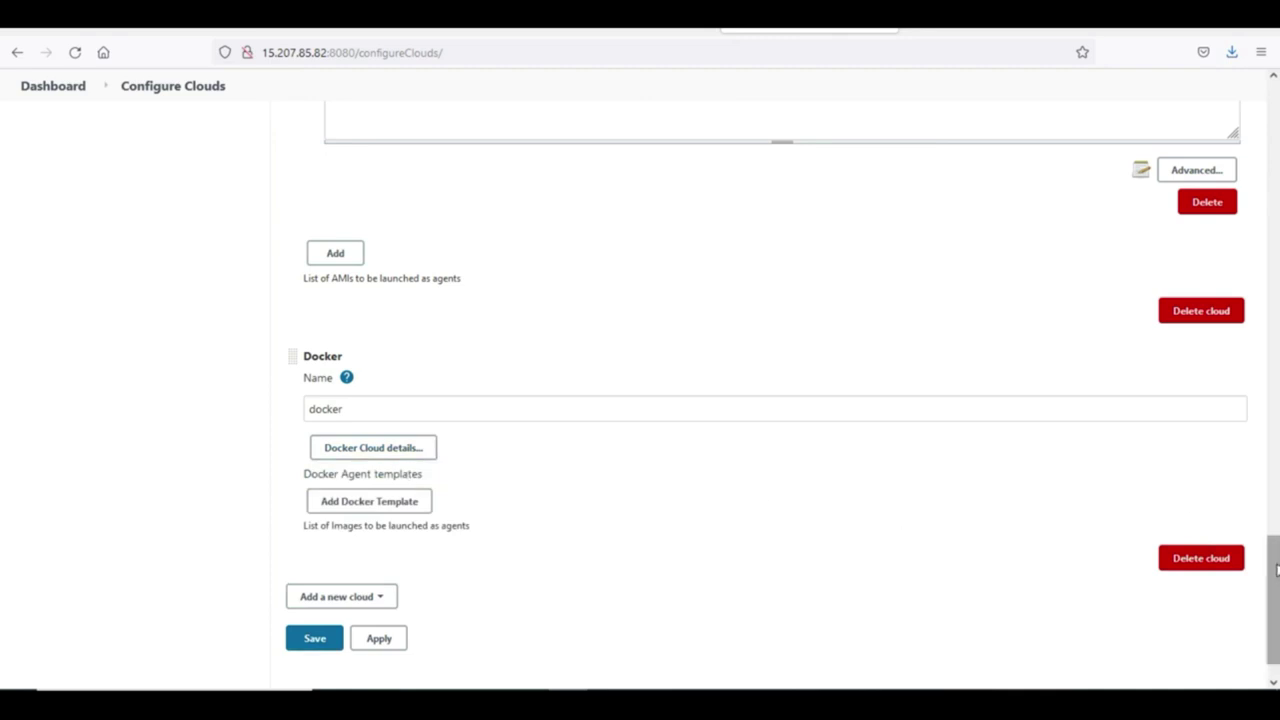
scroll(1272, 600, "down", 1)
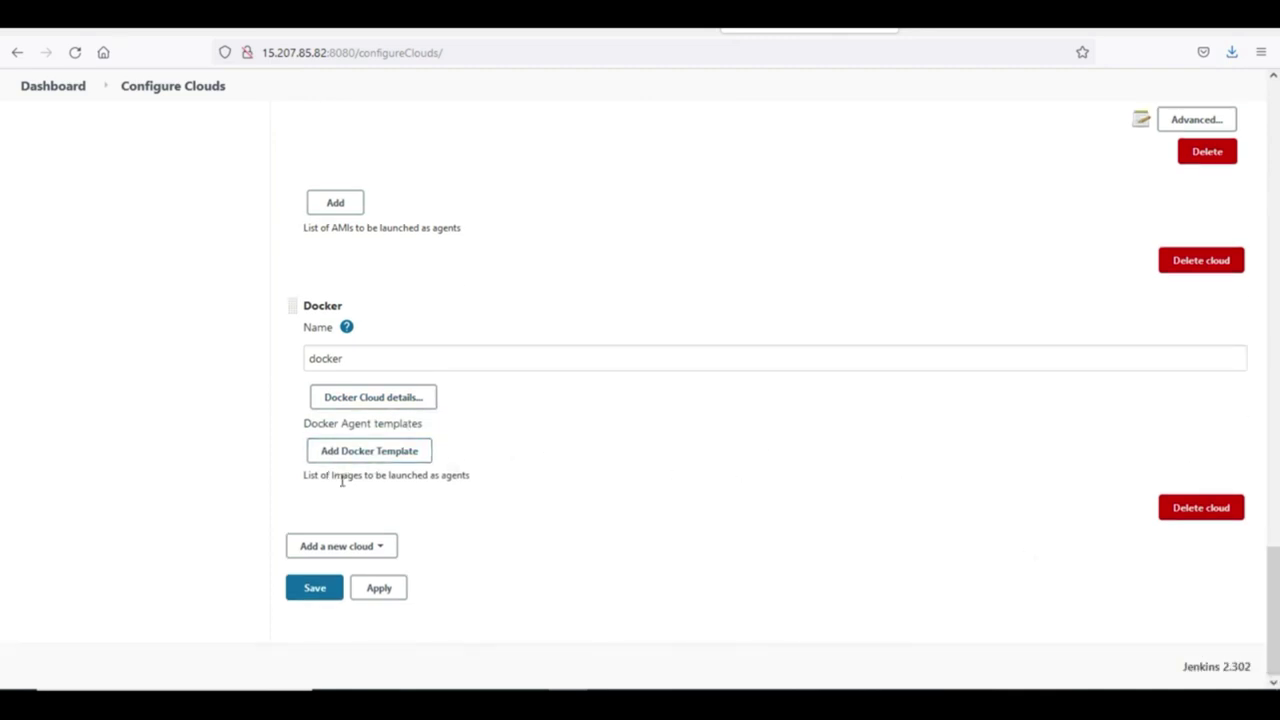
left_click(378, 399)
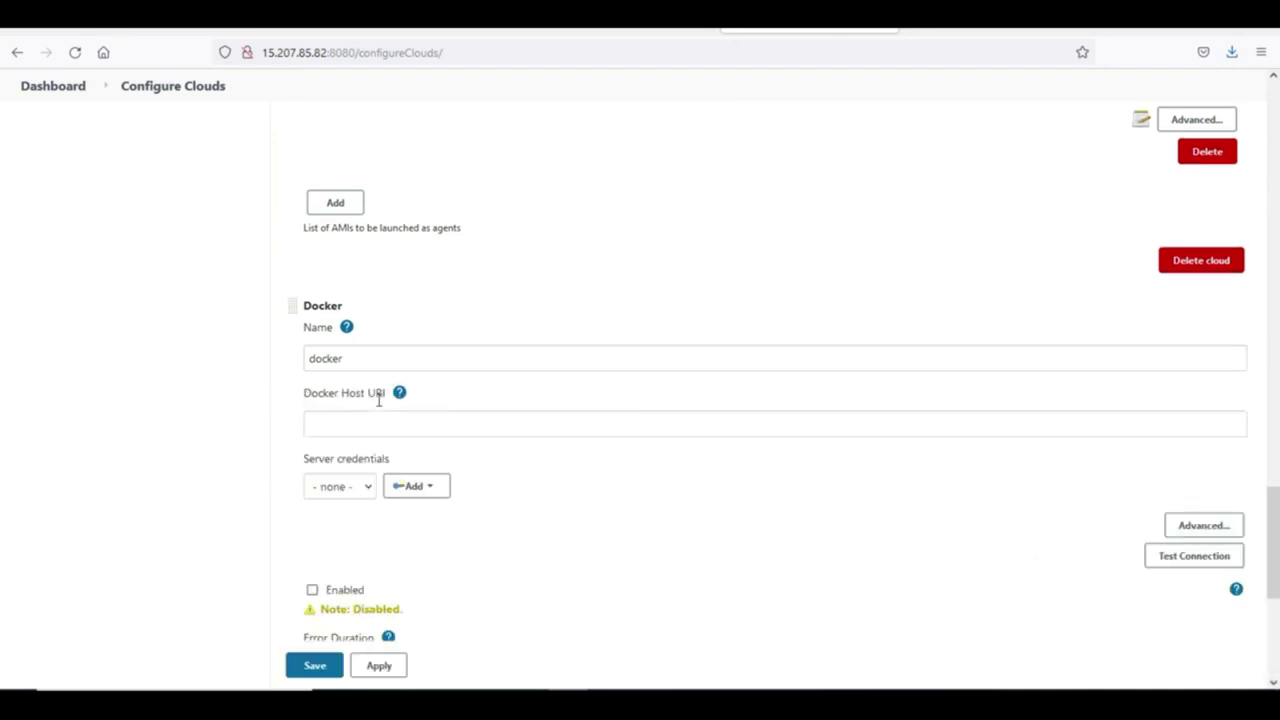
left_click(616, 418)
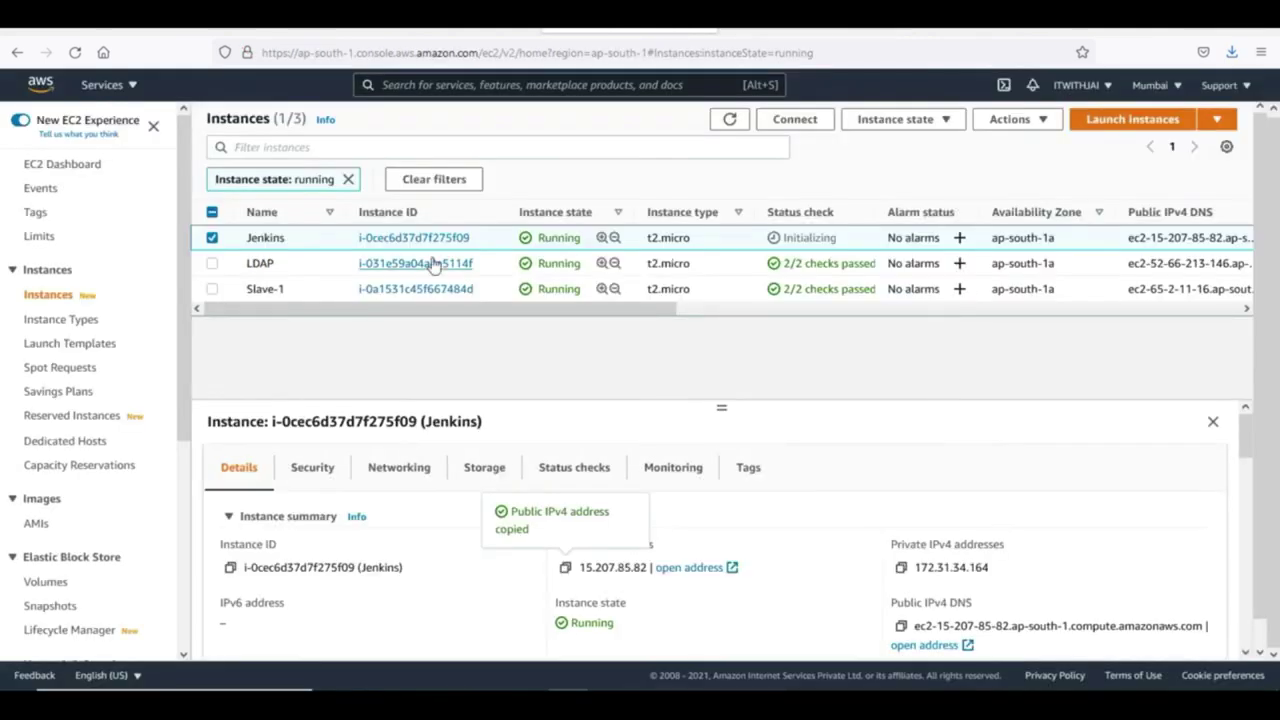
- In the EC2 console, select Slave-1 and copy its public IPv4 address
left_click(212, 237)
left_click(212, 289)
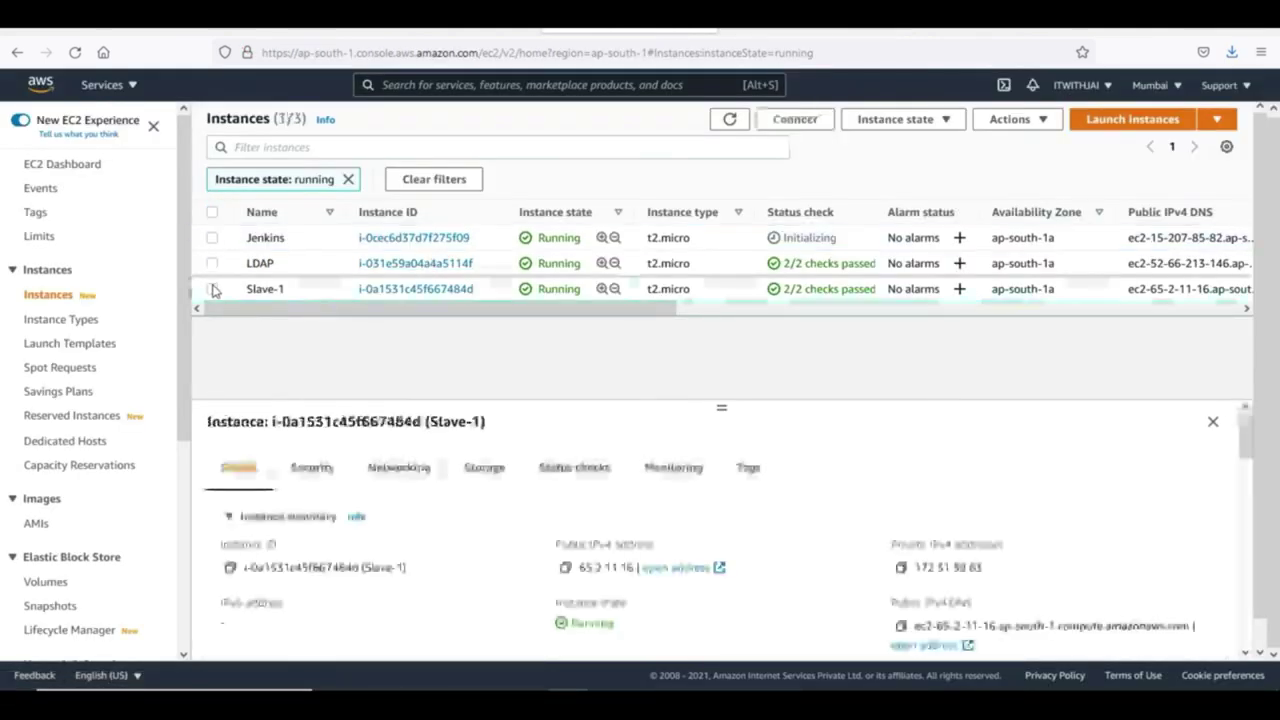
left_click(565, 567)
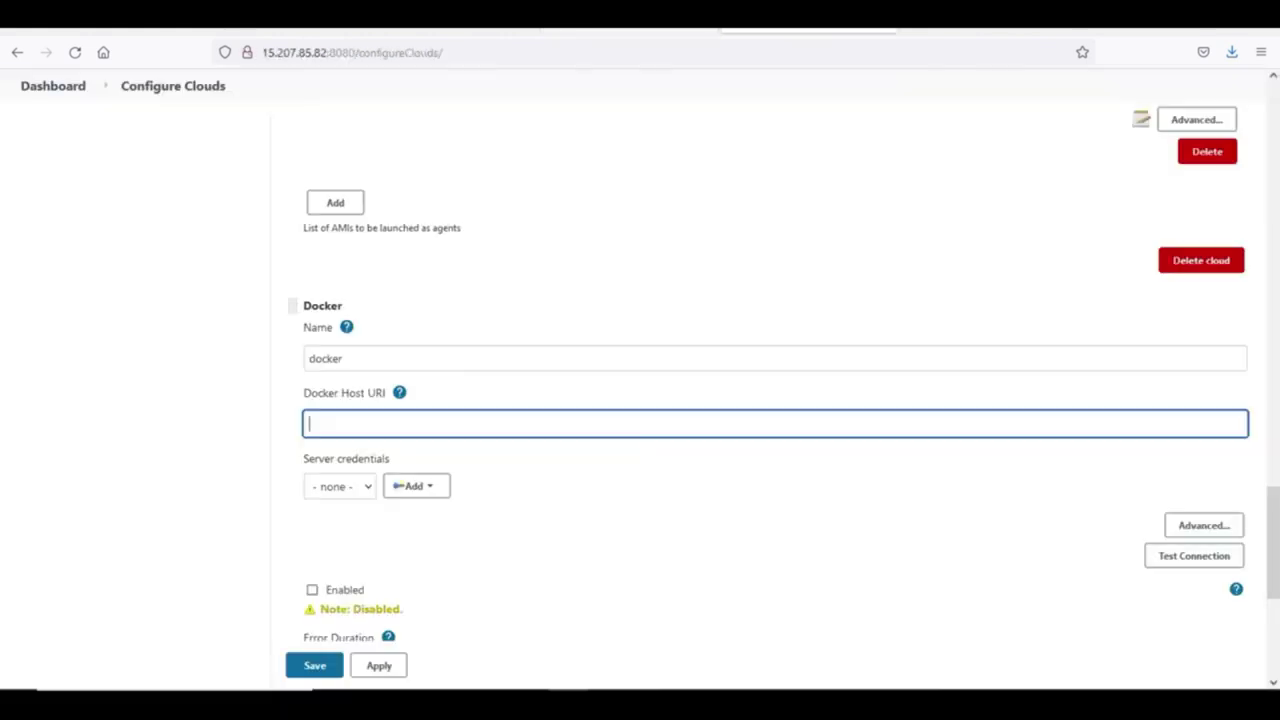
- Set Docker Host URI to tcp://65.2.11.16:4243, test it (Docker 20.10.7), and enable the cloud
key("ctrl+v")
type("tcp://")
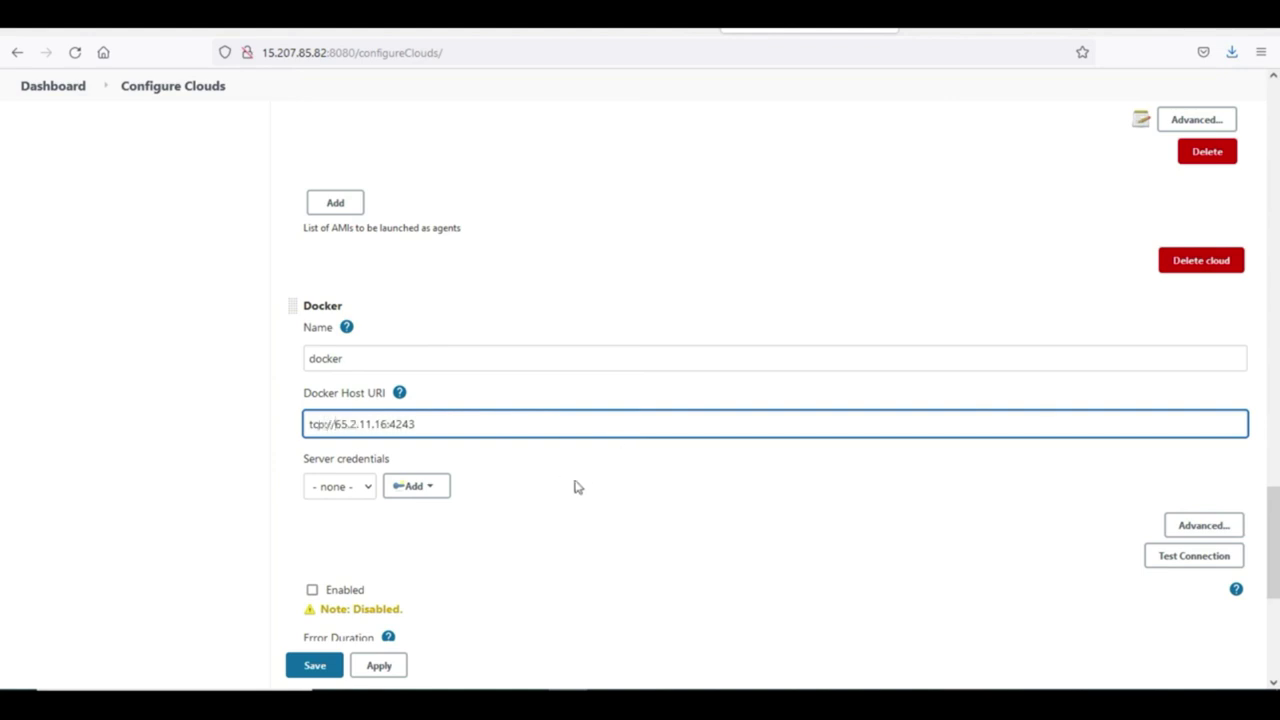
left_click(1176, 566)
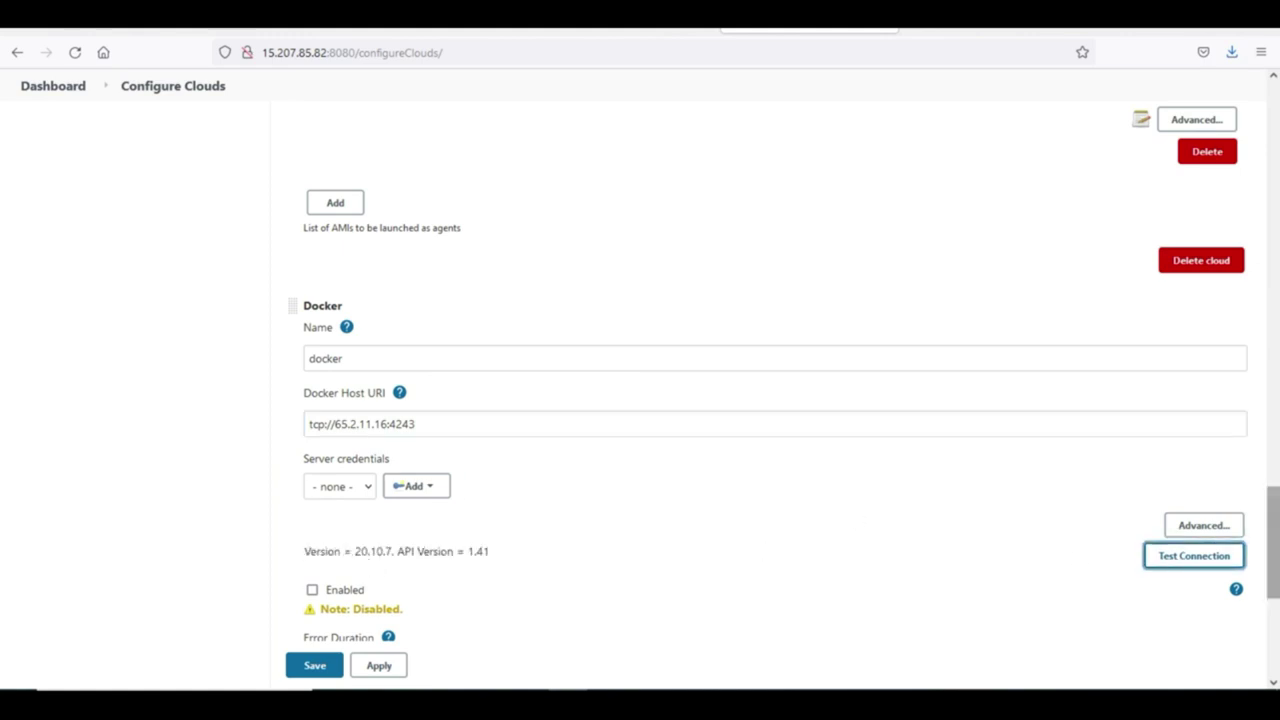
left_click(312, 590)
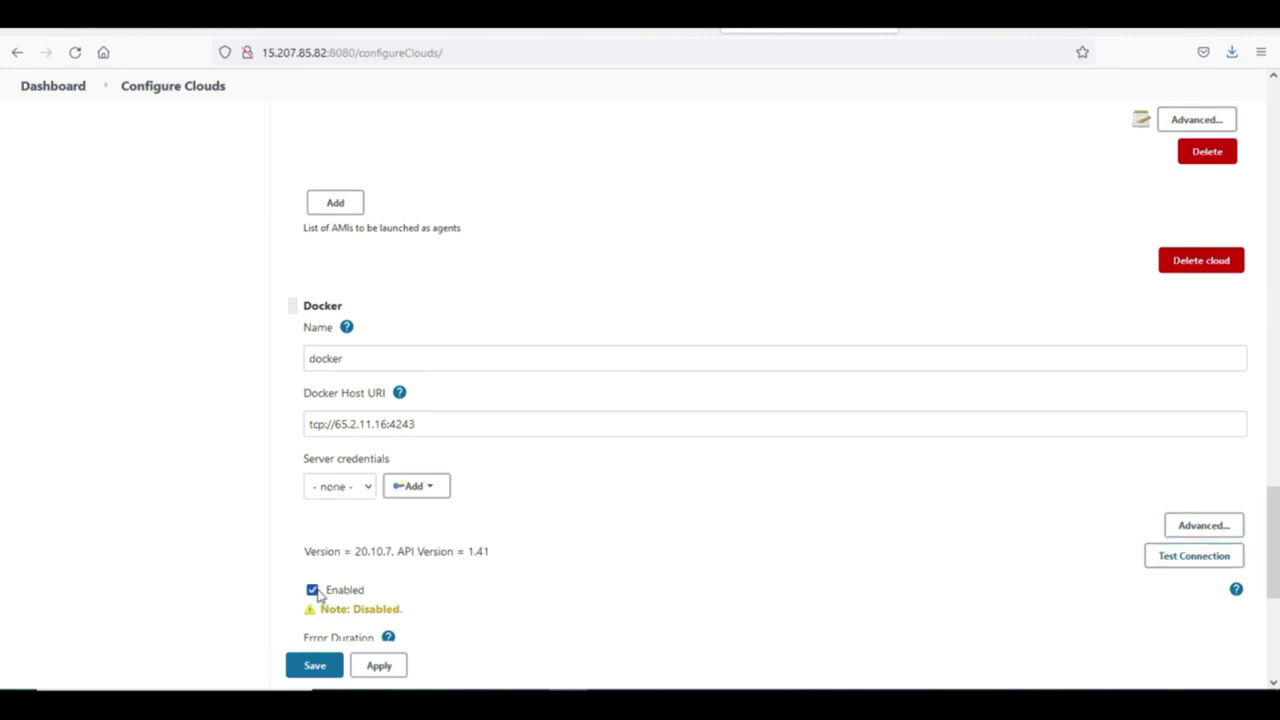
left_click_drag(1276, 528, 1273, 584)
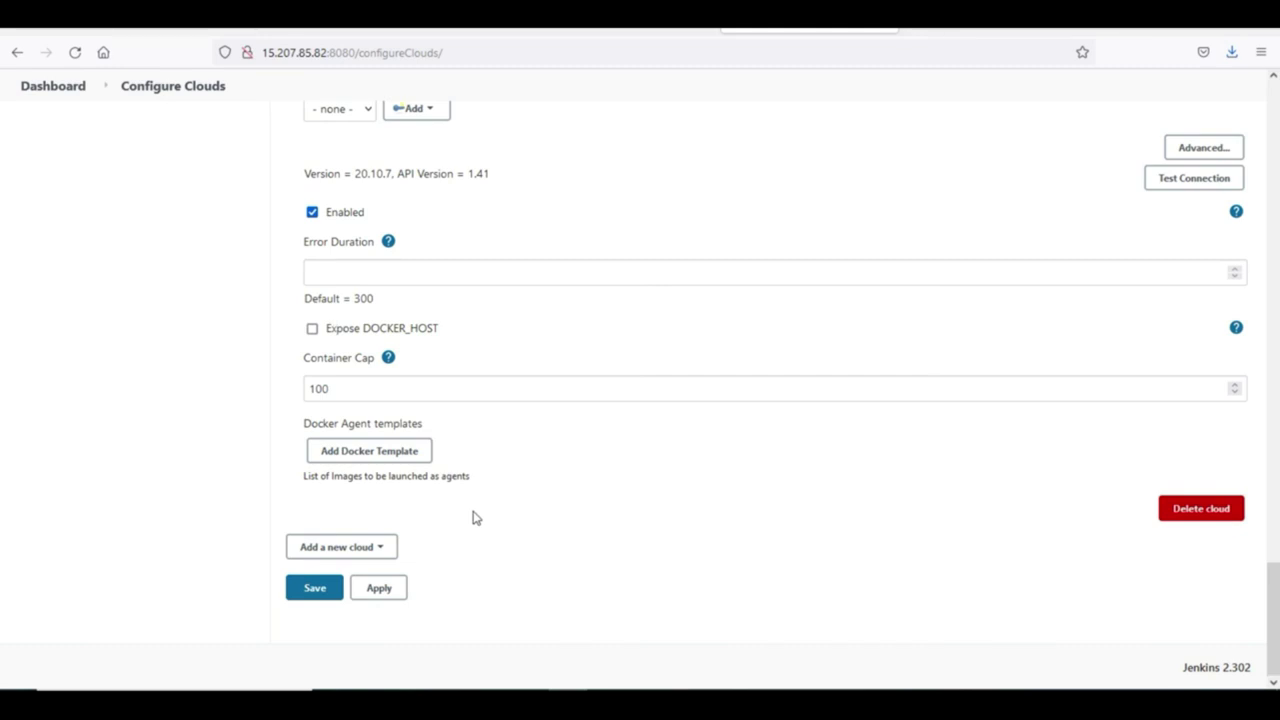
- Add a Docker agent template named docker-slave, then open a new browser tab for searching
left_click(401, 452)
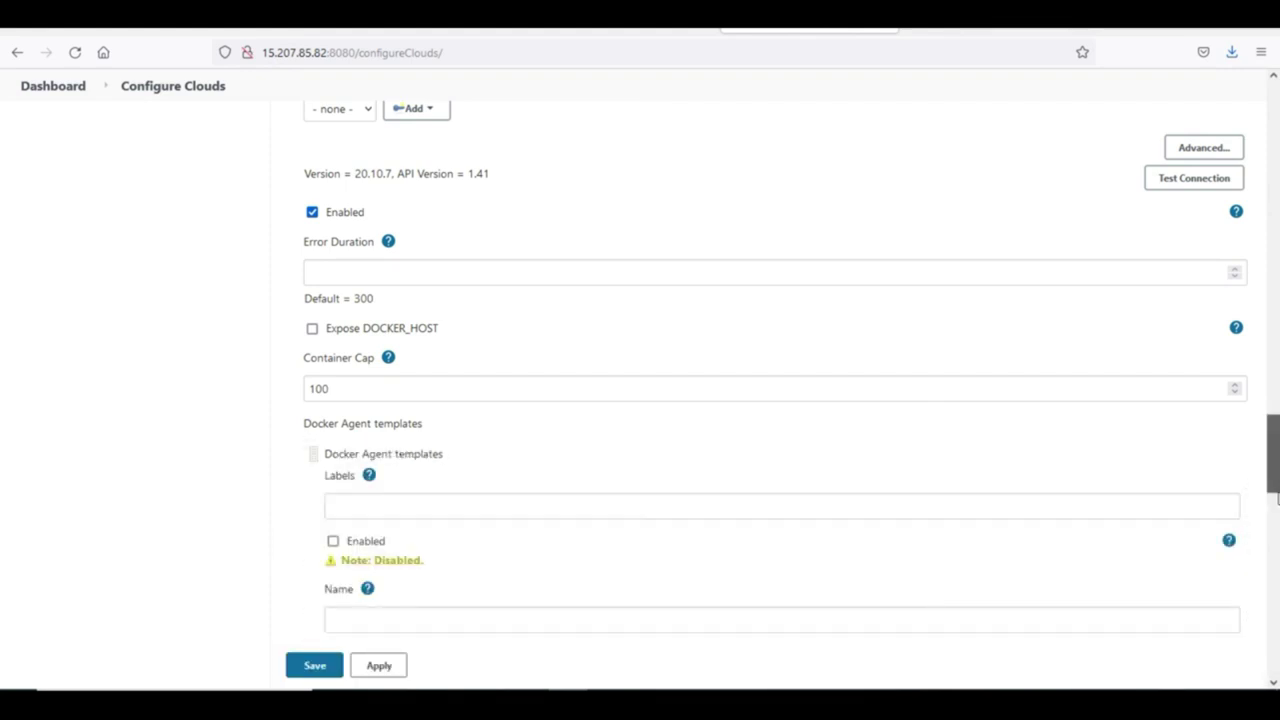
scroll(977, 397, "down", 4)
left_click(633, 215)
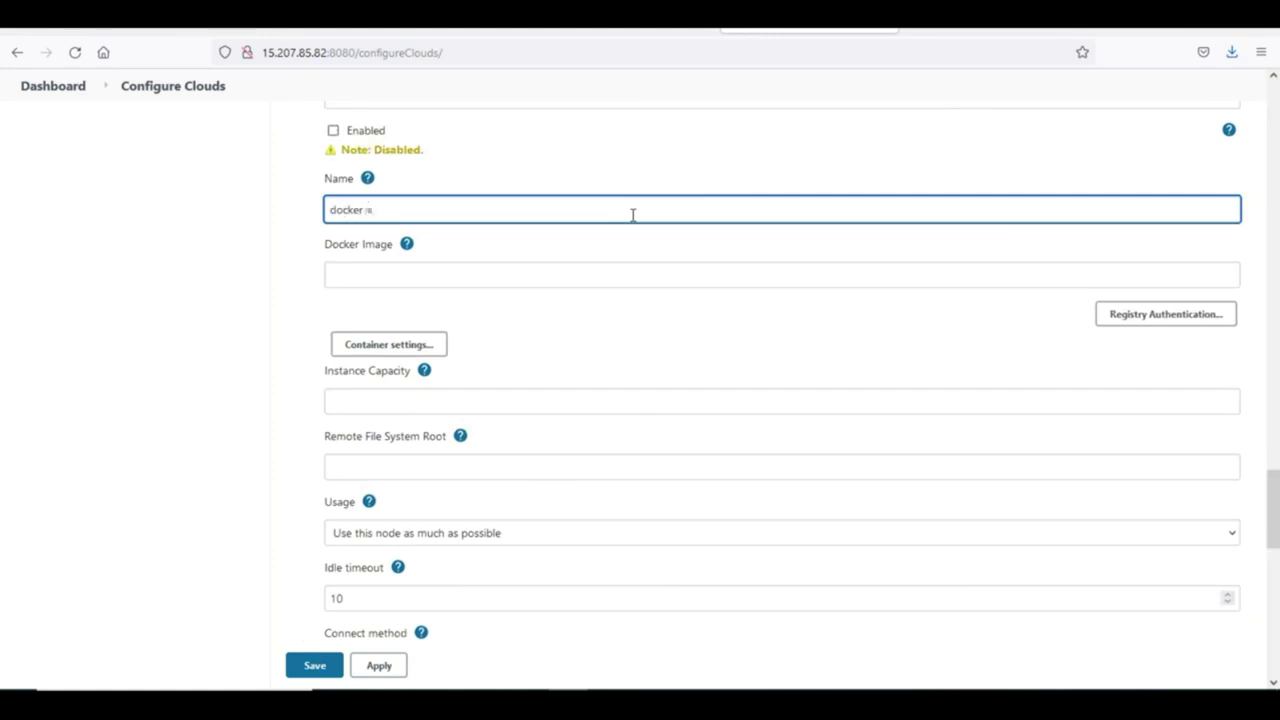
left_click(570, 267)
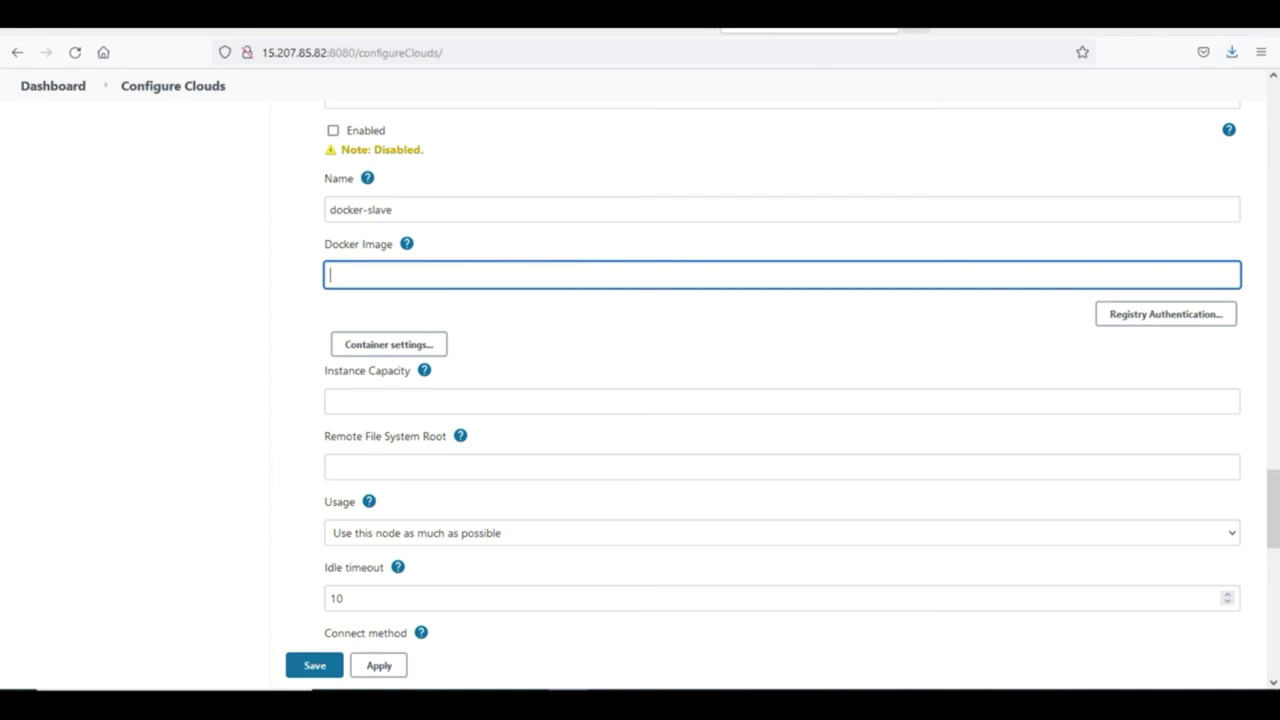
key("ctrl+t")
left_click(869, 51)
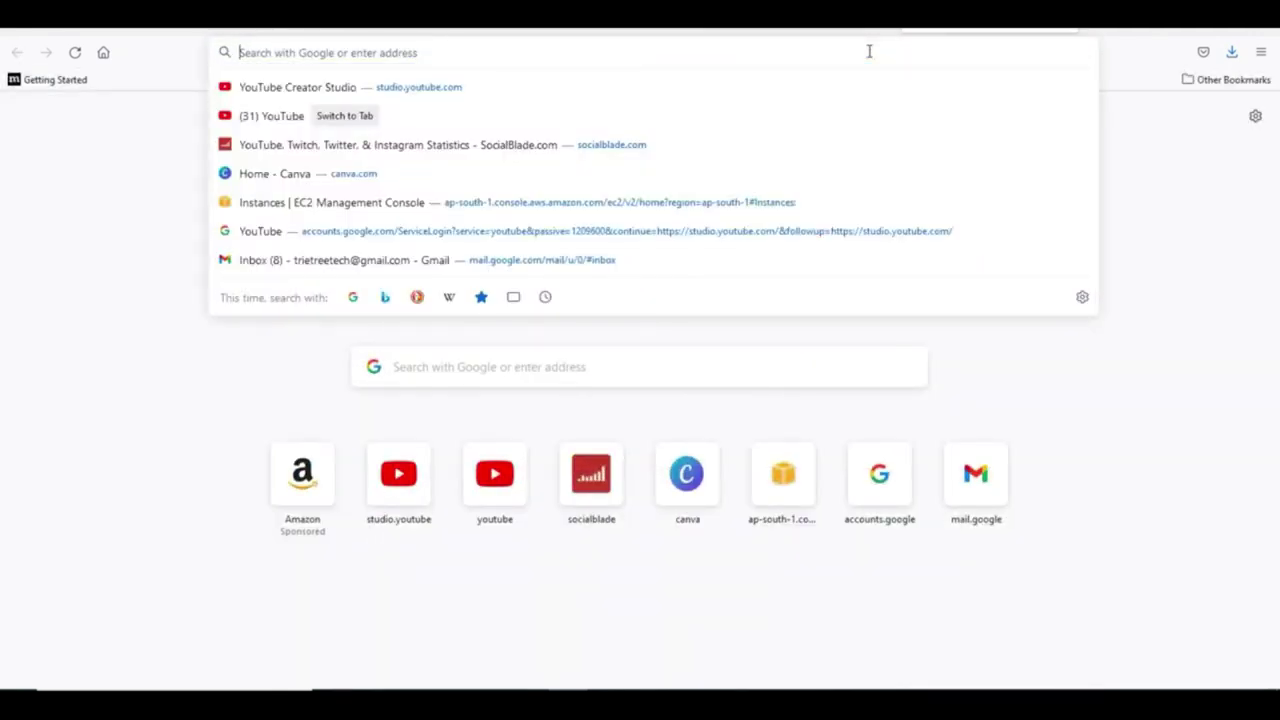
- Search Google for 'jnlp jenkins', refine to 'jnlp jenkins image', and open the jenkins/jnlp-slave result
type("jnl")
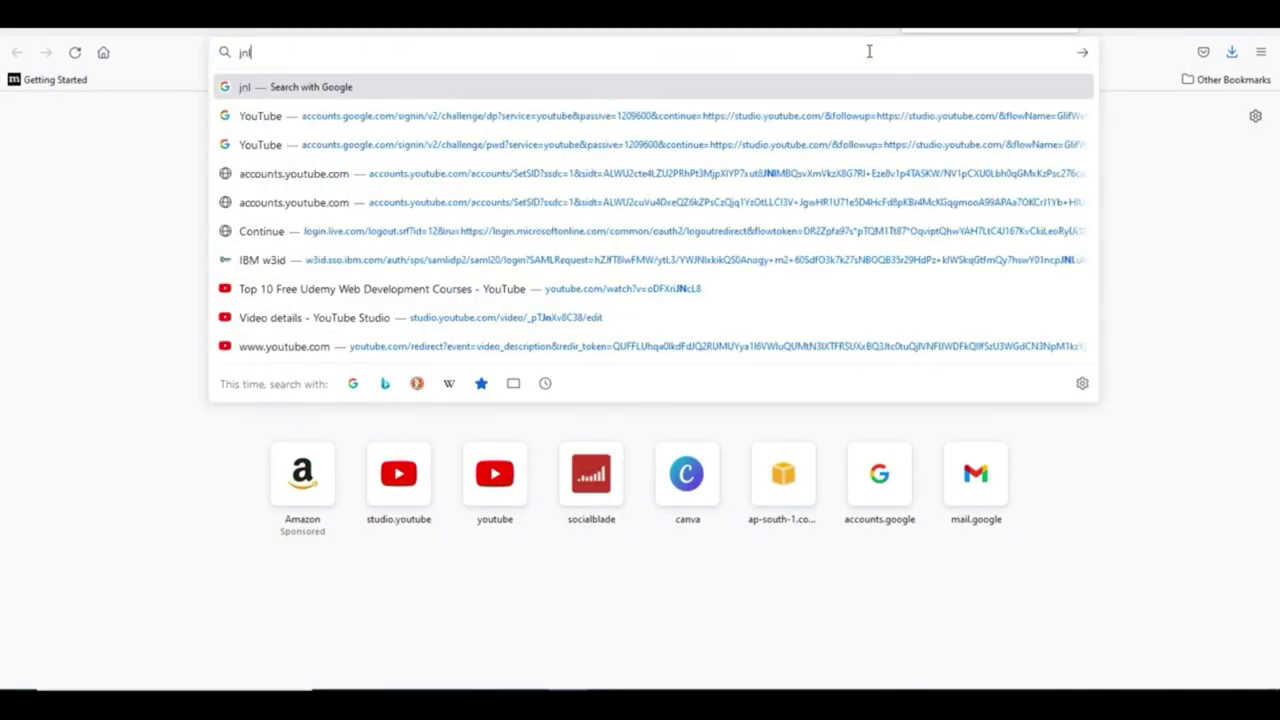
type("p j")
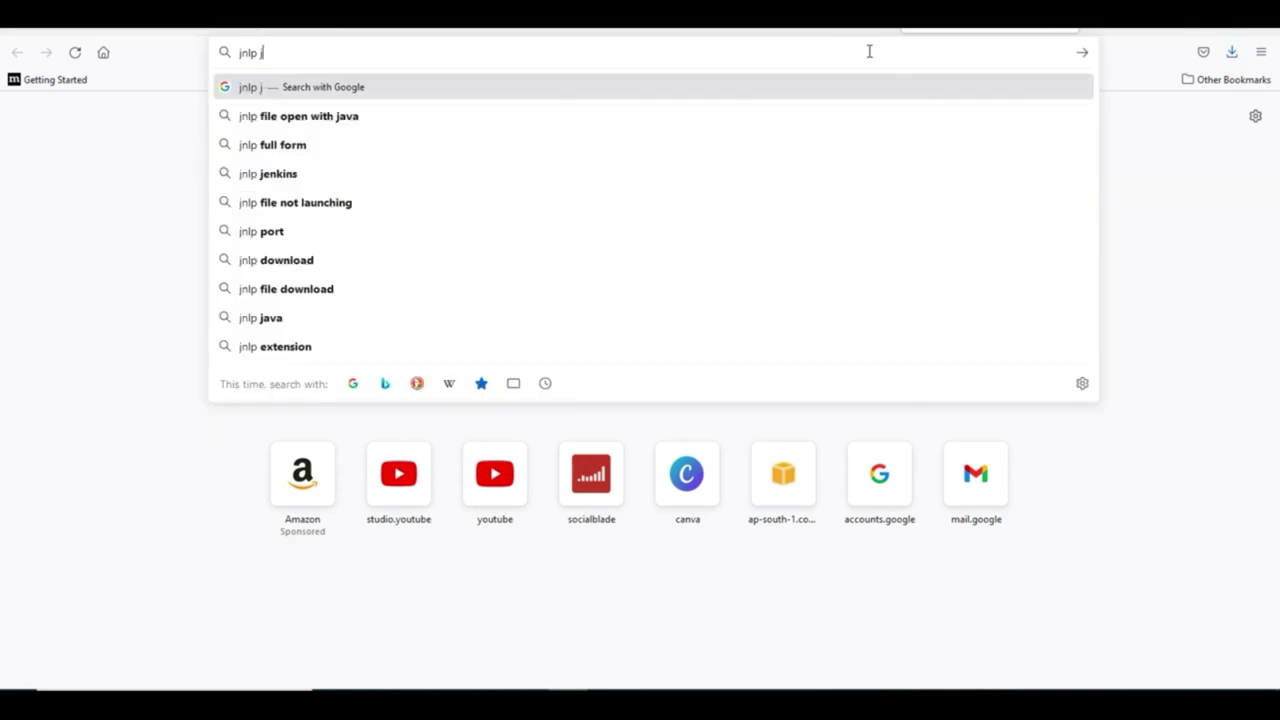
type("enkins")
key("Return")
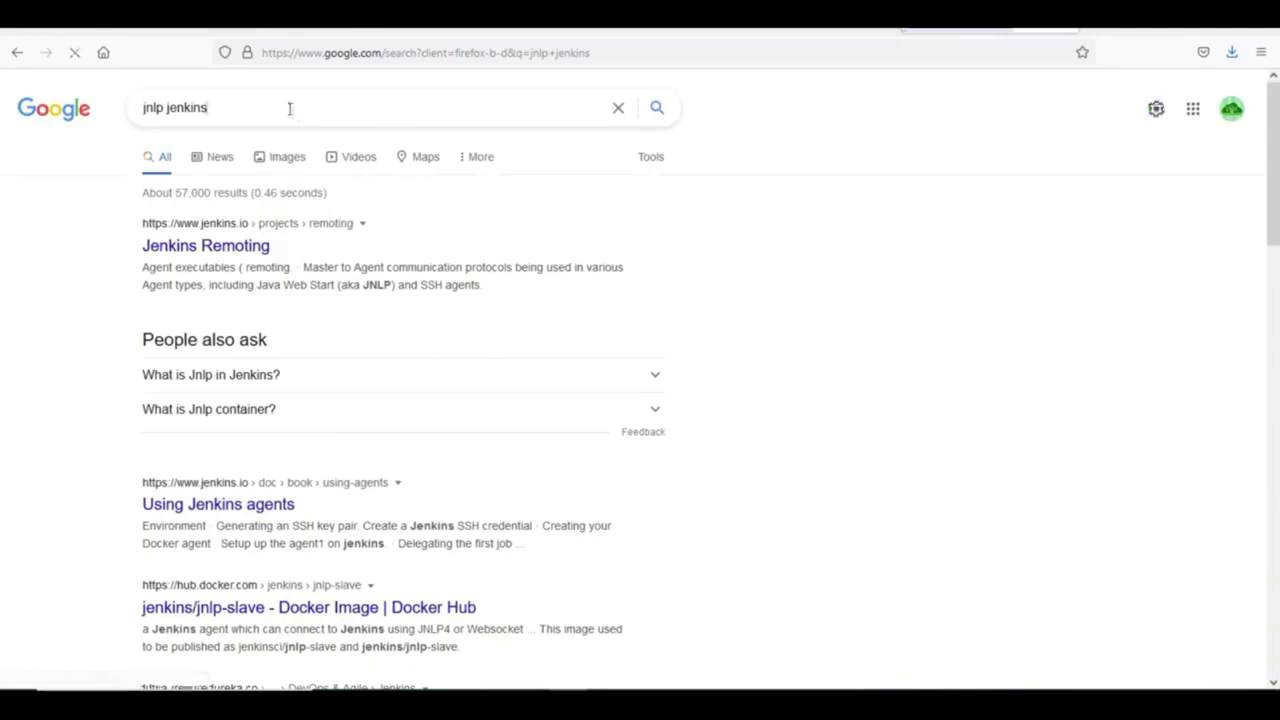
left_click(290, 107)
type("jenkin")
key("BackSpace")
type("mage")
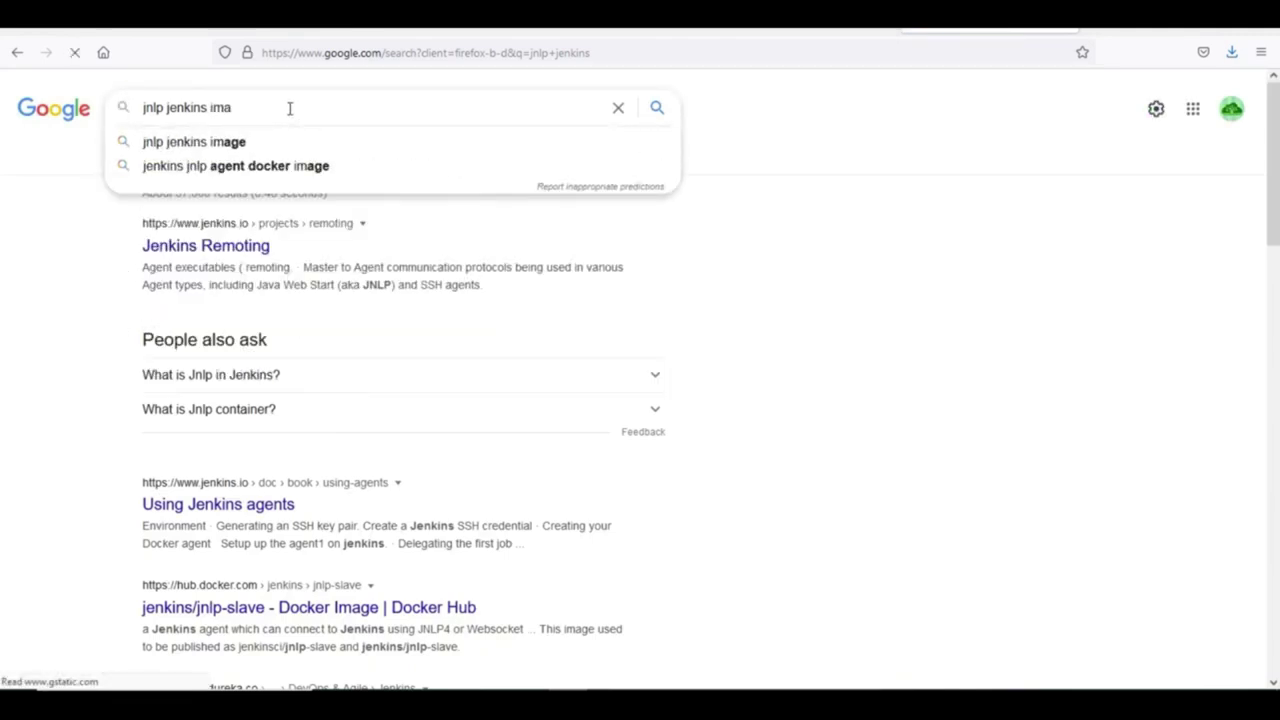
key("Return")
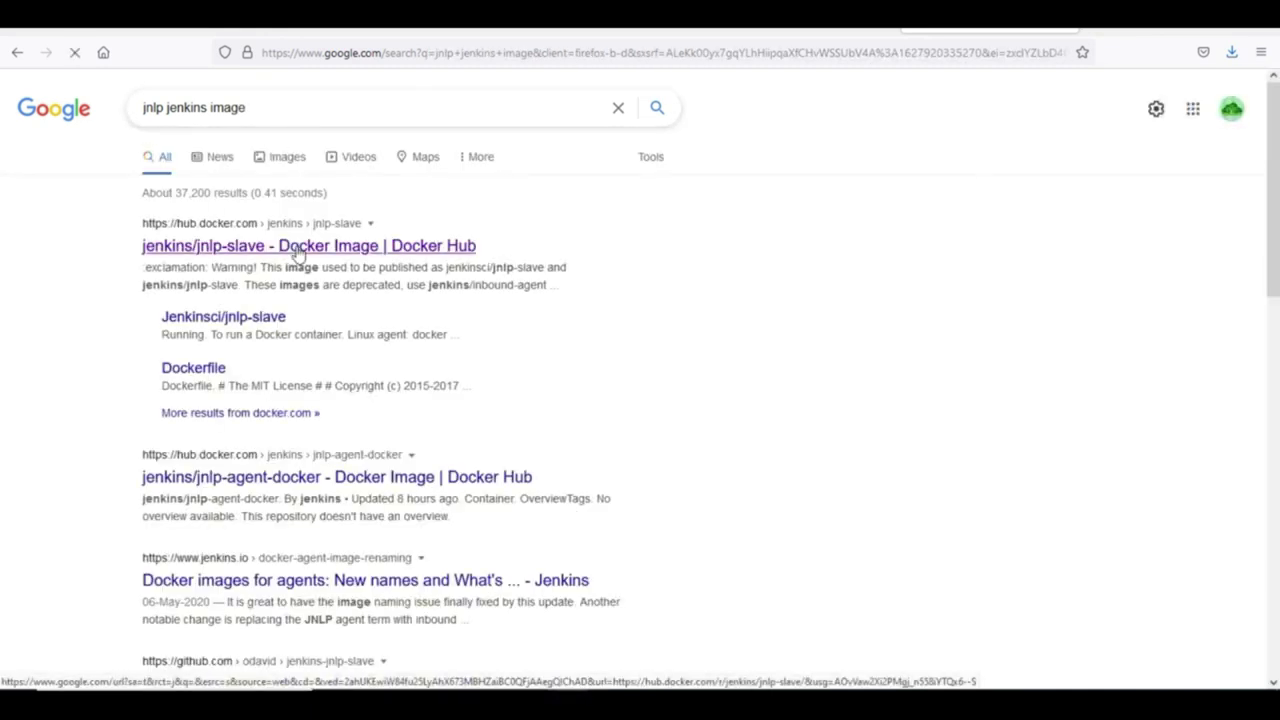
left_click(298, 250)
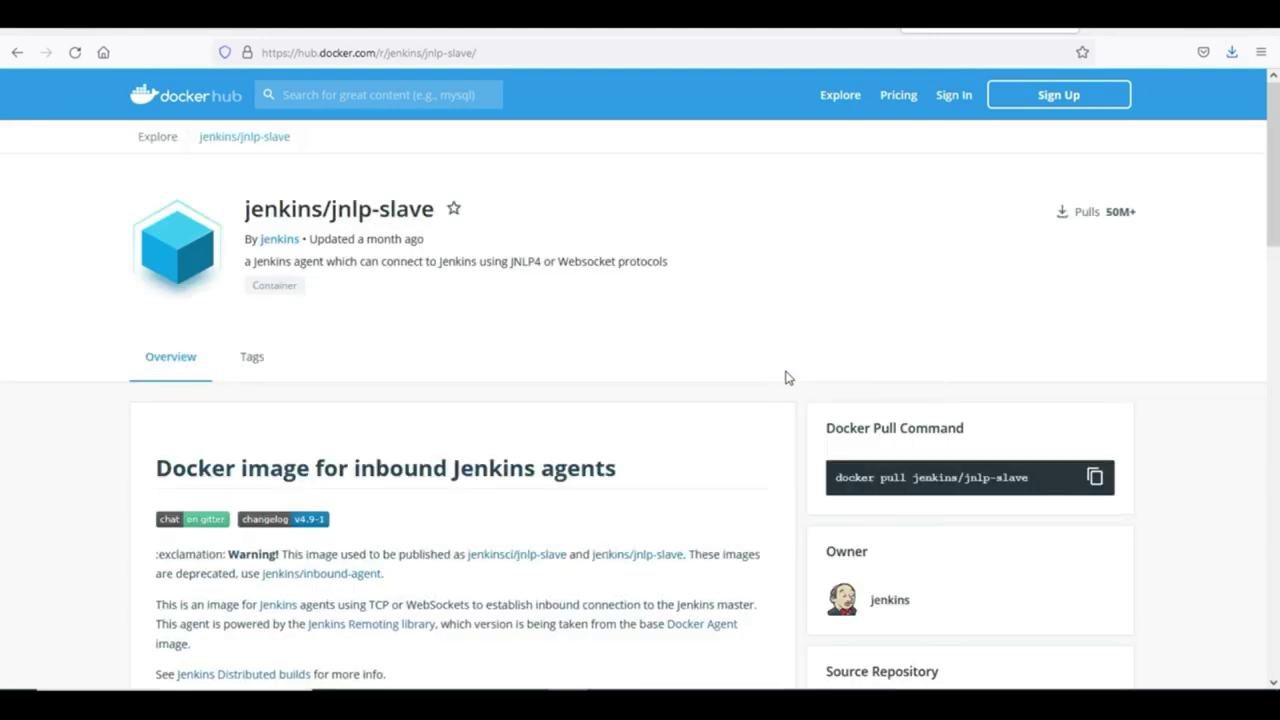
- Copy the jenkins/jnlp-slave image name from Docker Hub into the Jenkins Docker Image field
left_click(1096, 479)
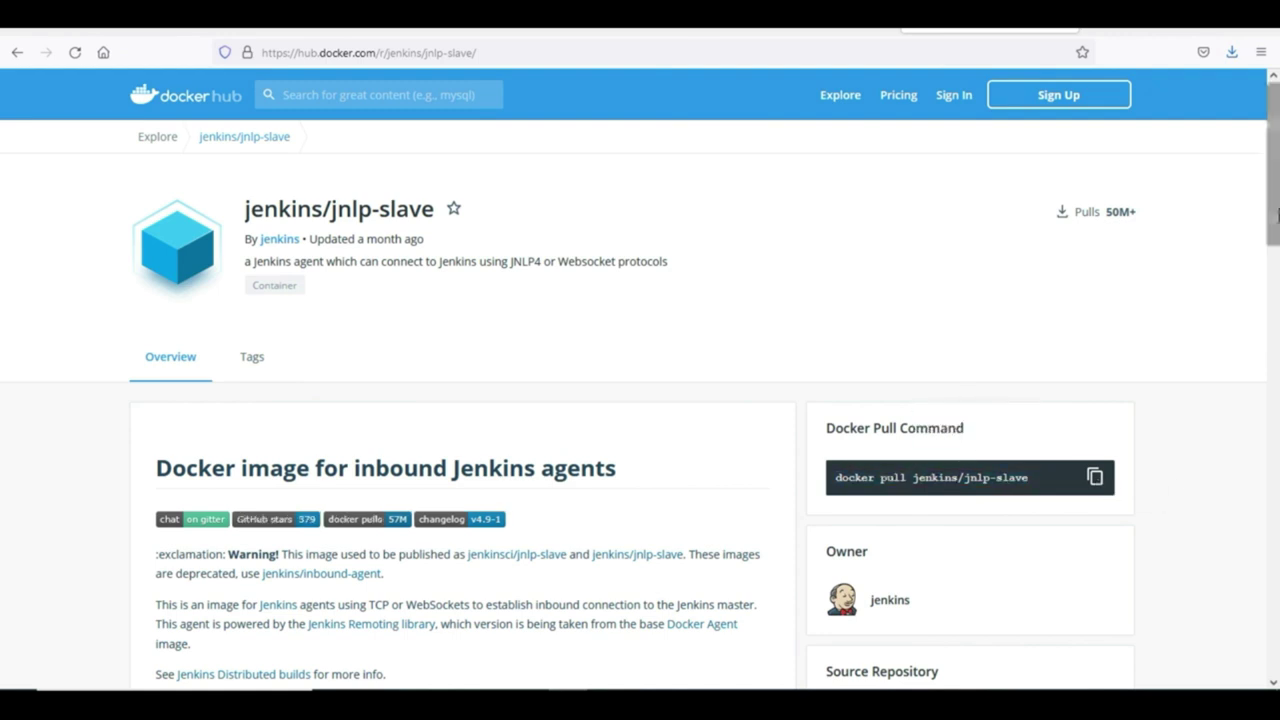
scroll(1272, 160, "down", 3)
scroll(1203, 220, "up", 2)
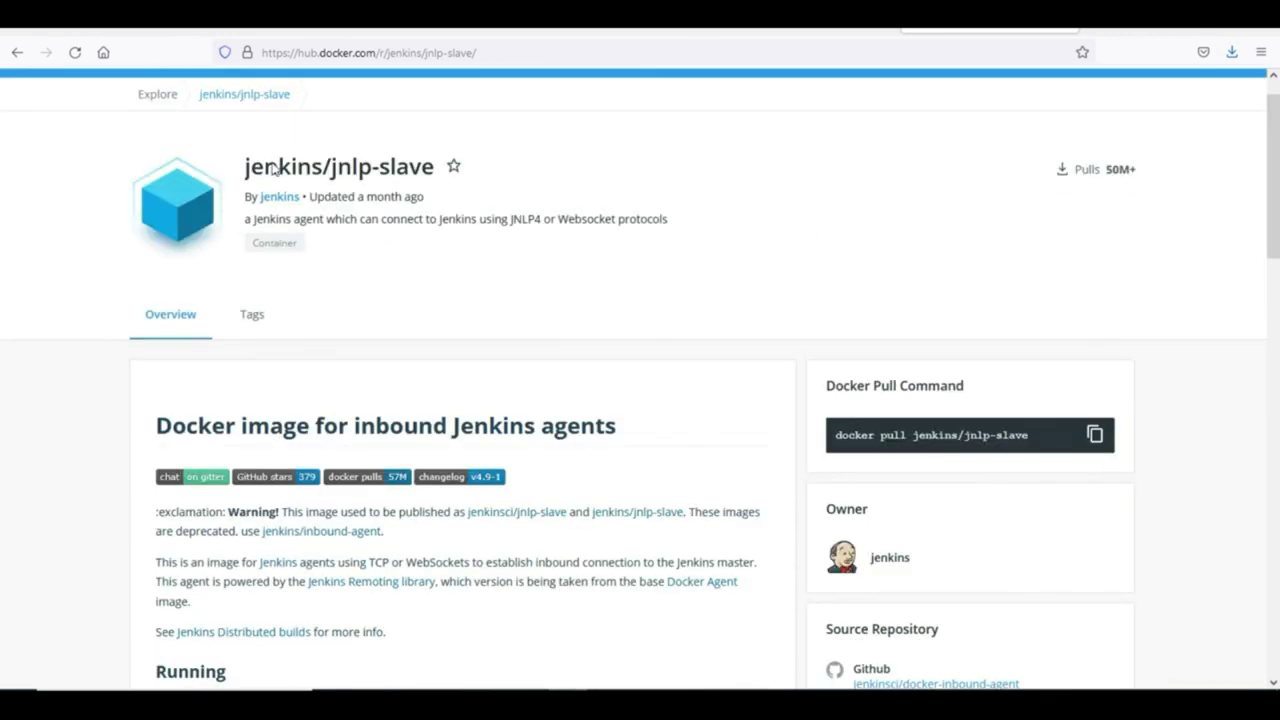
left_click_drag(240, 178, 437, 182)
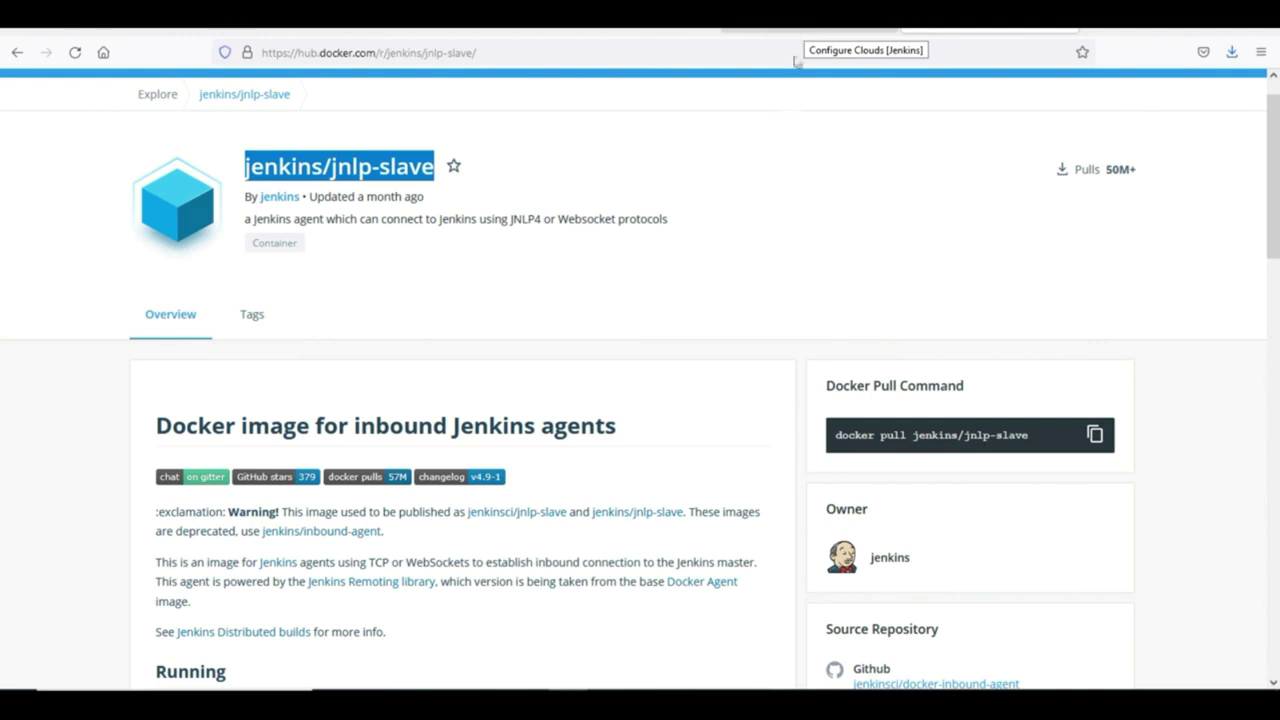
key("ctrl+Tab")
key("ctrl+v")
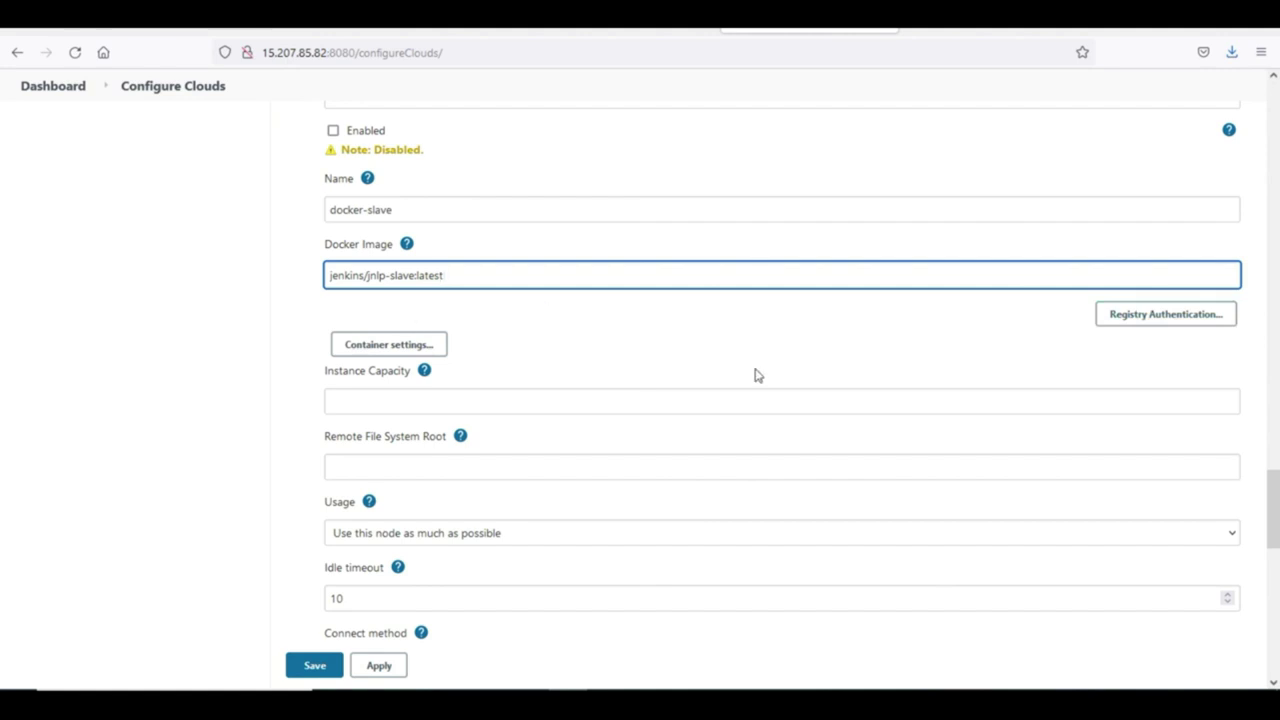
- Set the template's Usage to 'Only build jobs with label expressions matching this node'
scroll(755, 375, "down", 4)
scroll(755, 375, "down", 2)
scroll(810, 360, "down", 1)
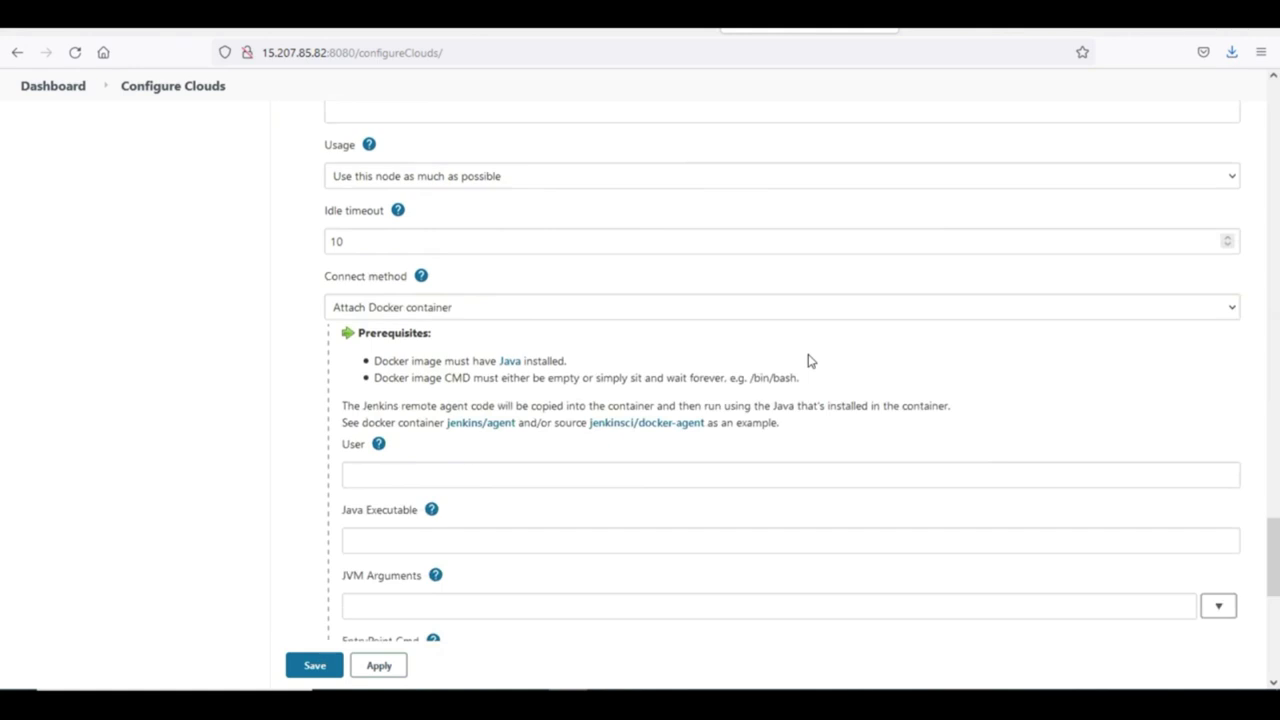
left_click(468, 186)
left_click(416, 230)
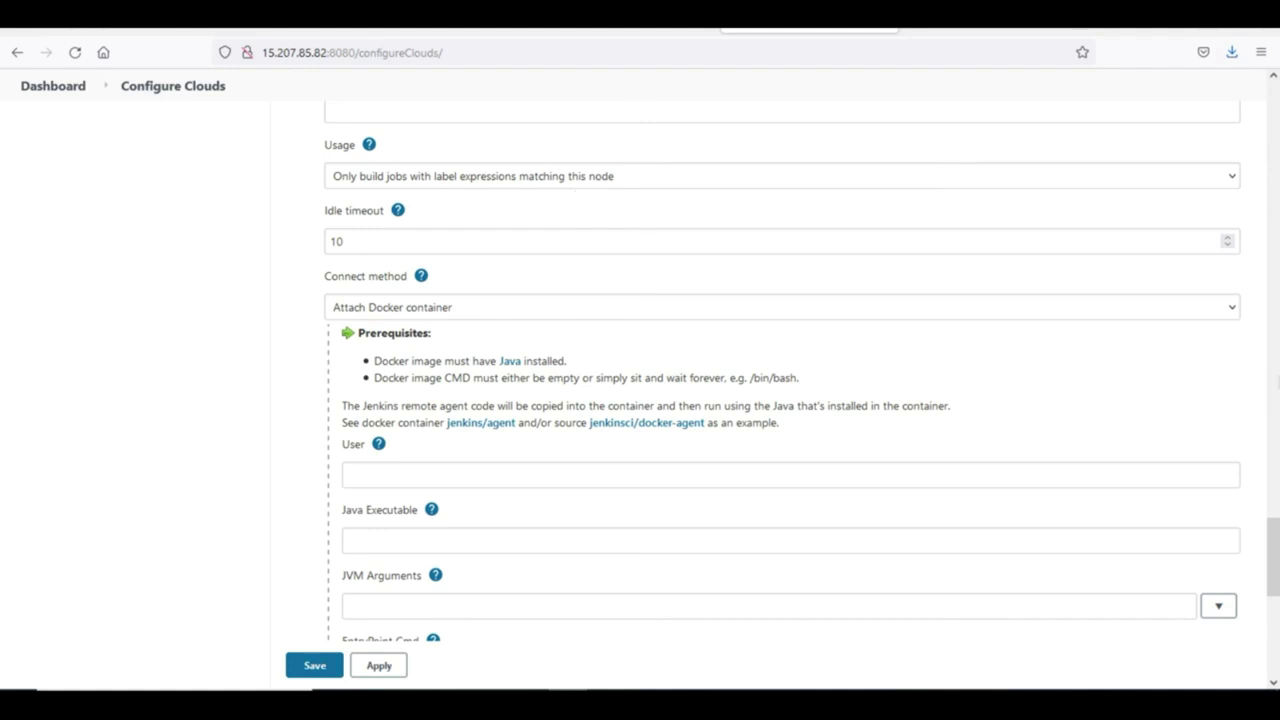
left_click_drag(1277, 514, 1277, 594)
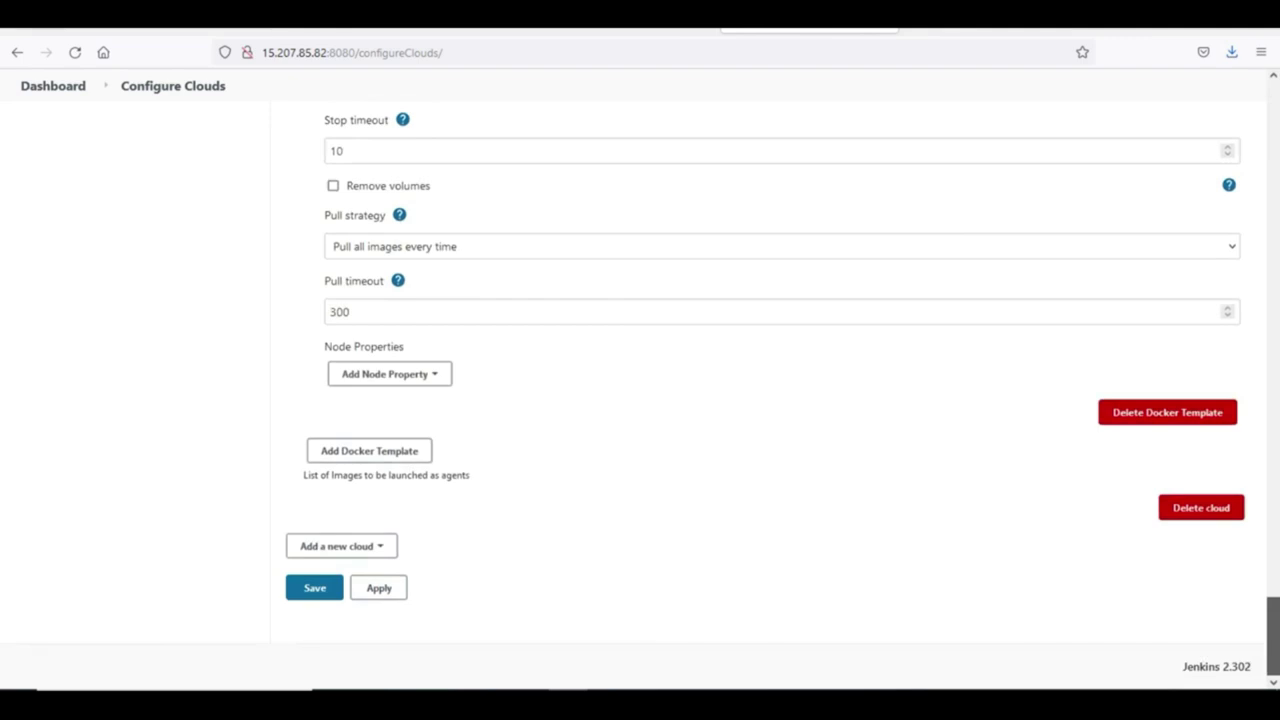
mouse_move(1277, 594)
left_mouse_down()
mouse_move(1277, 442)
mouse_move(1277, 597)
left_mouse_up()
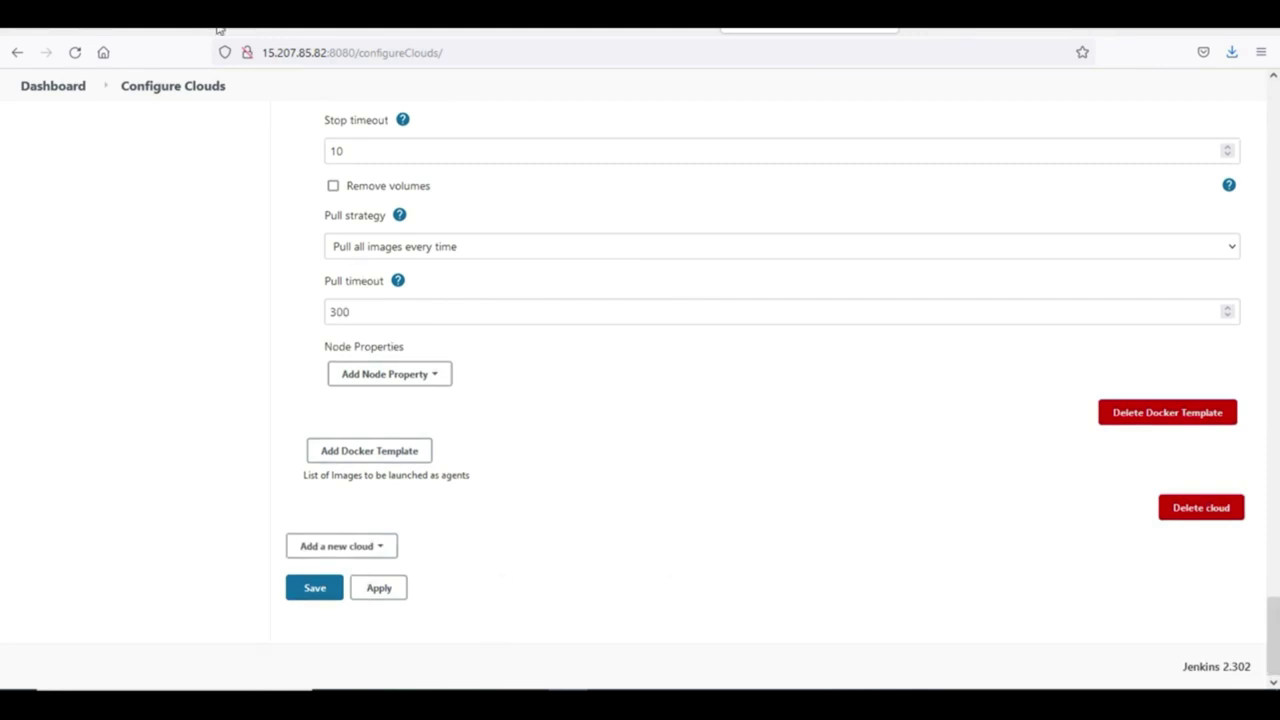
scroll(430, 335, "up", 5)
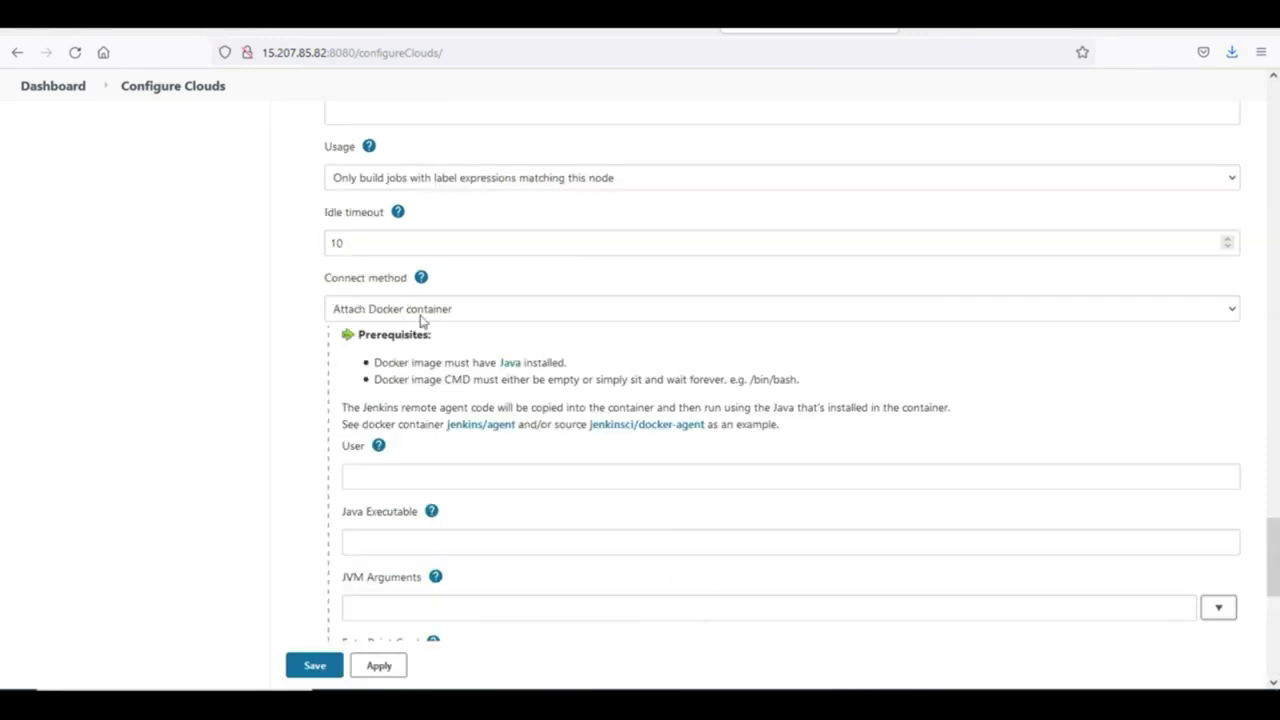
left_click(460, 312)
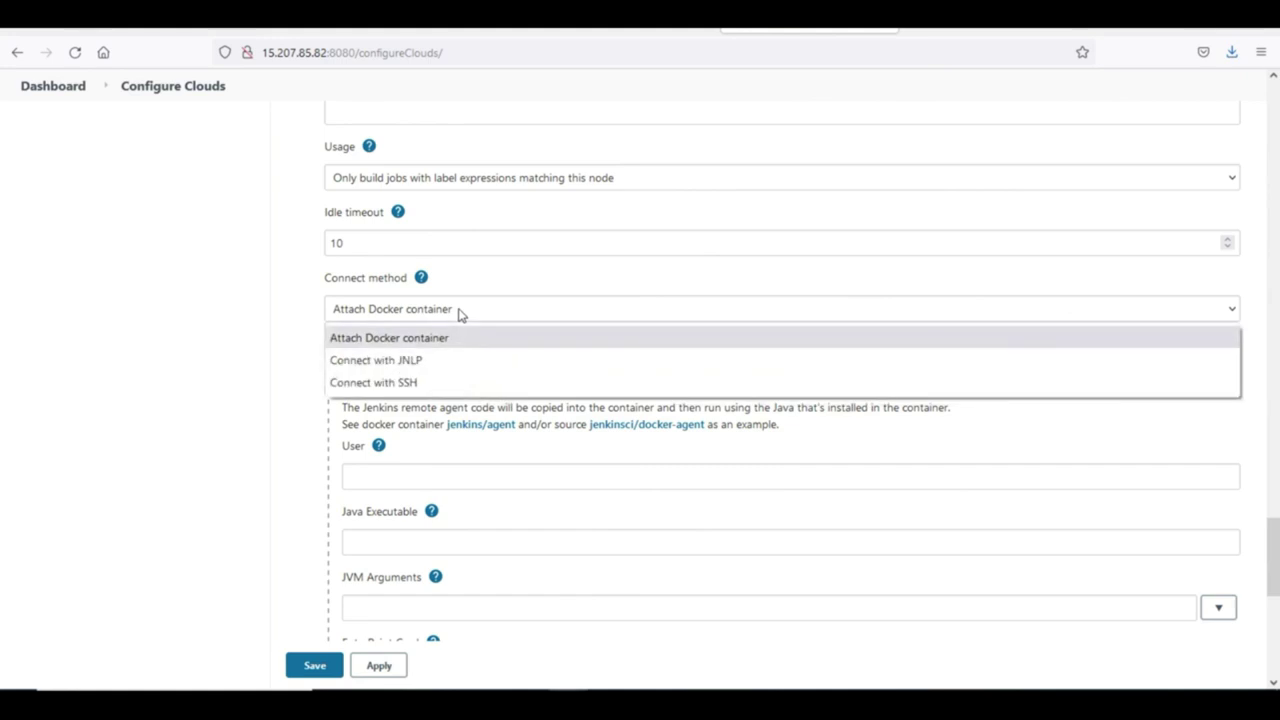
left_click(449, 360)
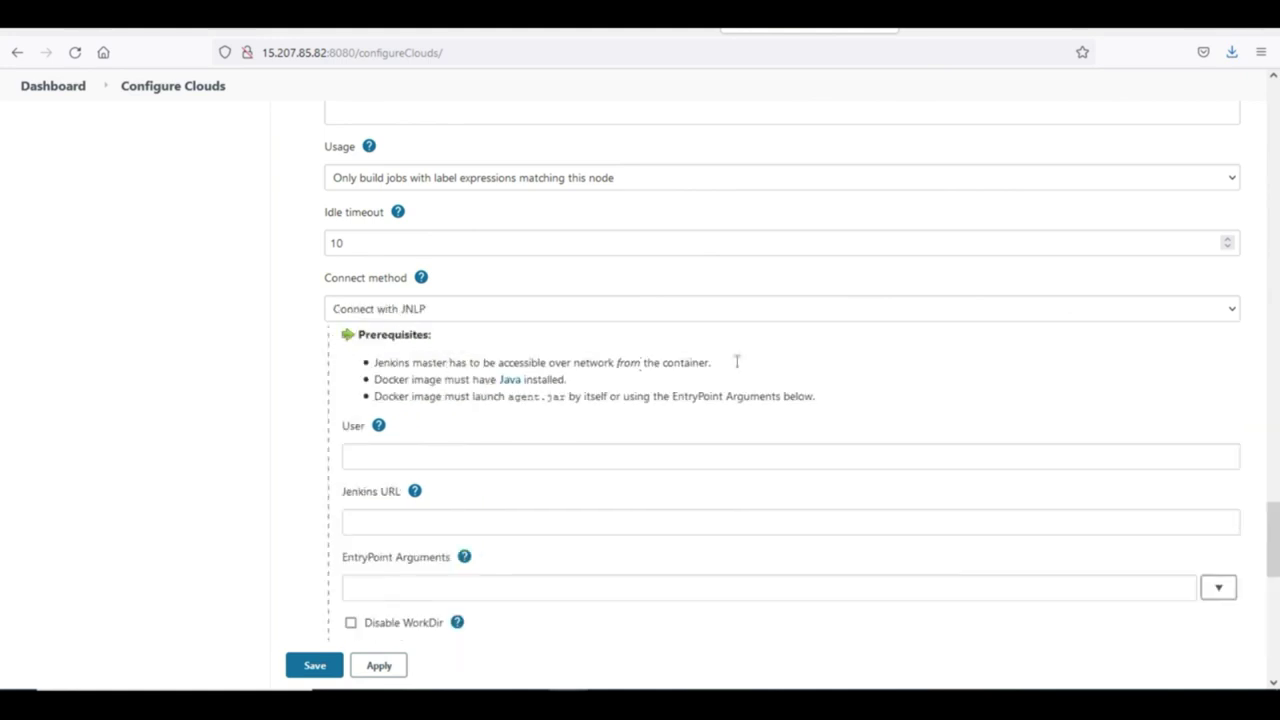
mouse_move(1274, 500)
left_mouse_down()
mouse_move(1274, 594)
mouse_move(1274, 522)
left_mouse_up()
left_click(533, 417)
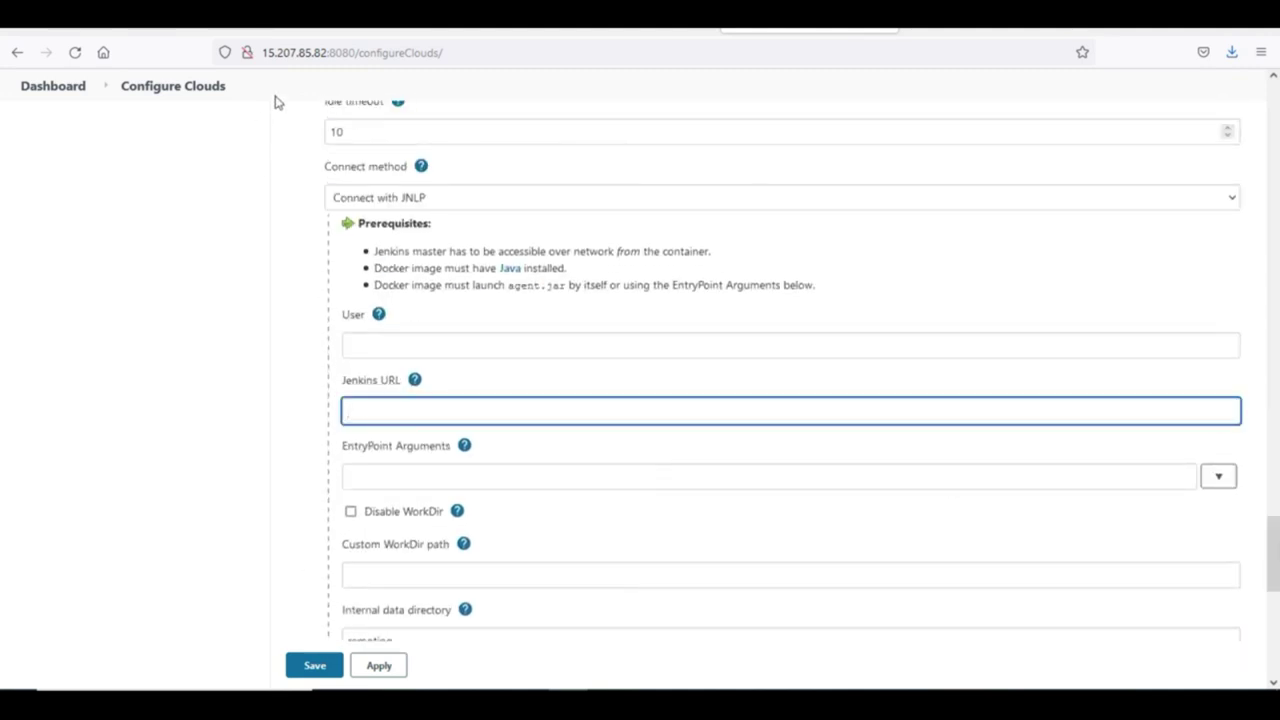
left_click(271, 54)
left_click_drag(271, 54, 351, 55)
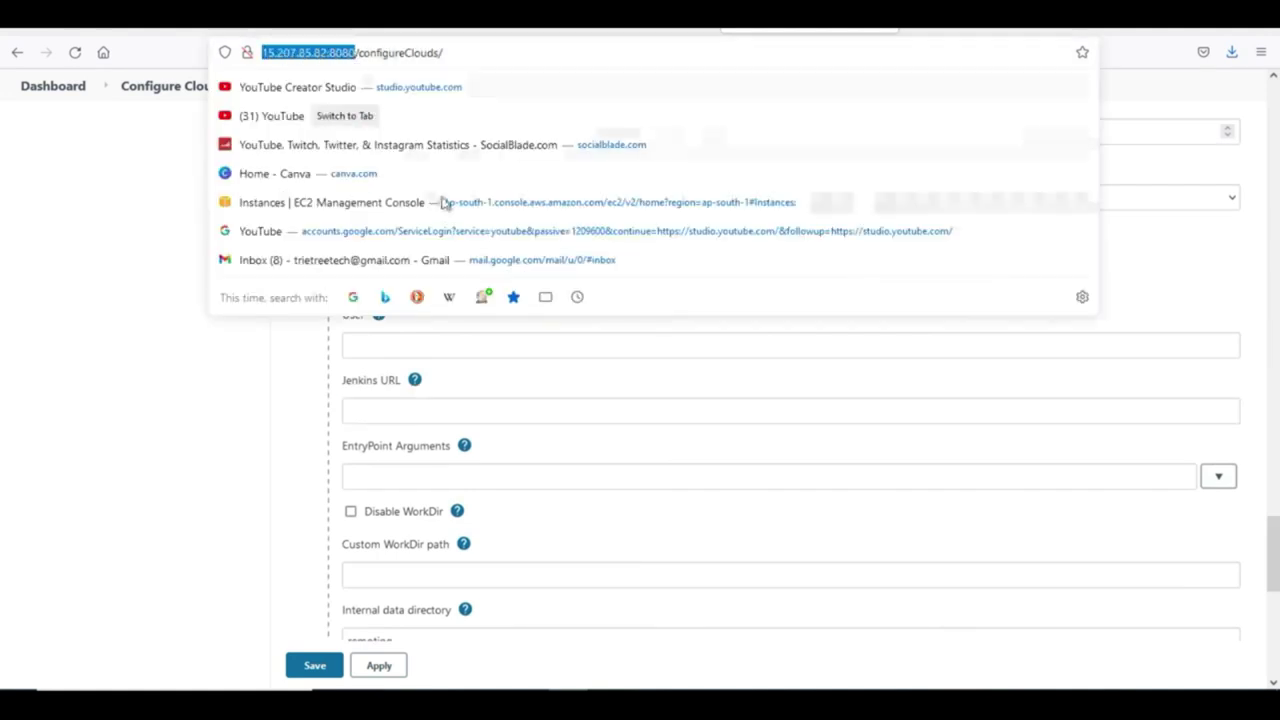
left_click(504, 415)
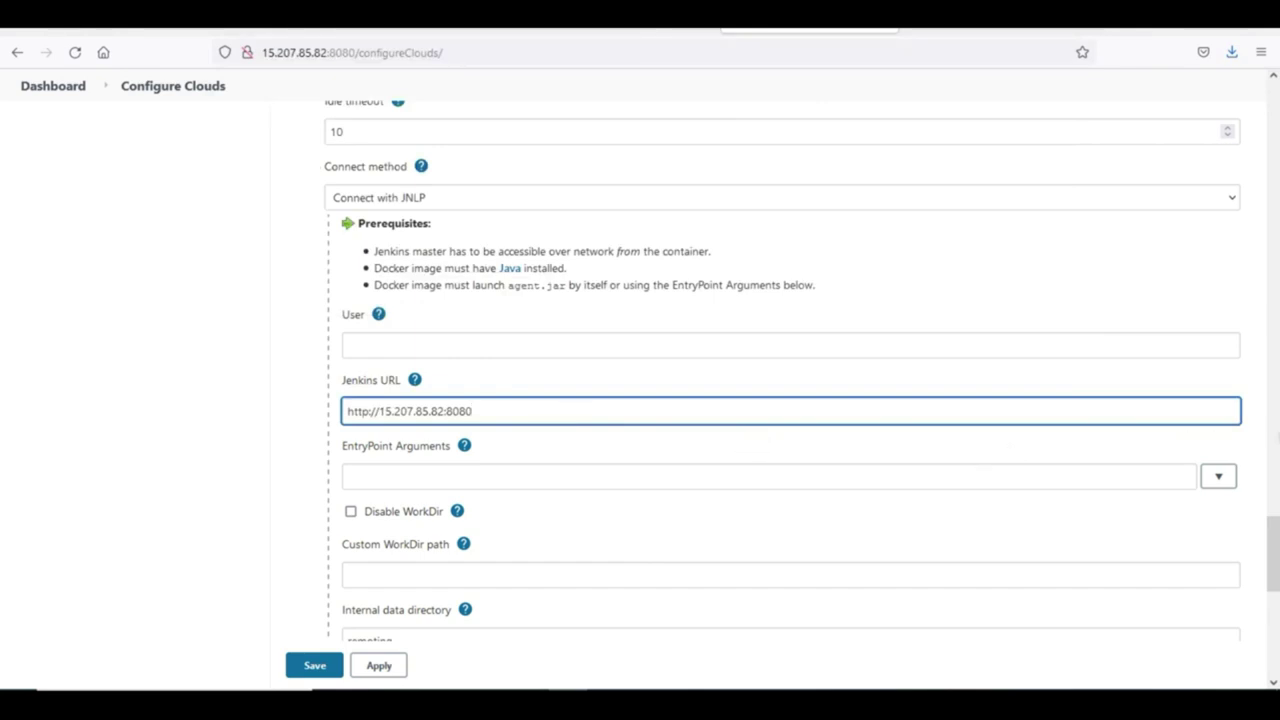
- Apply and save the cloud configuration
scroll(1275, 517, "down", 5)
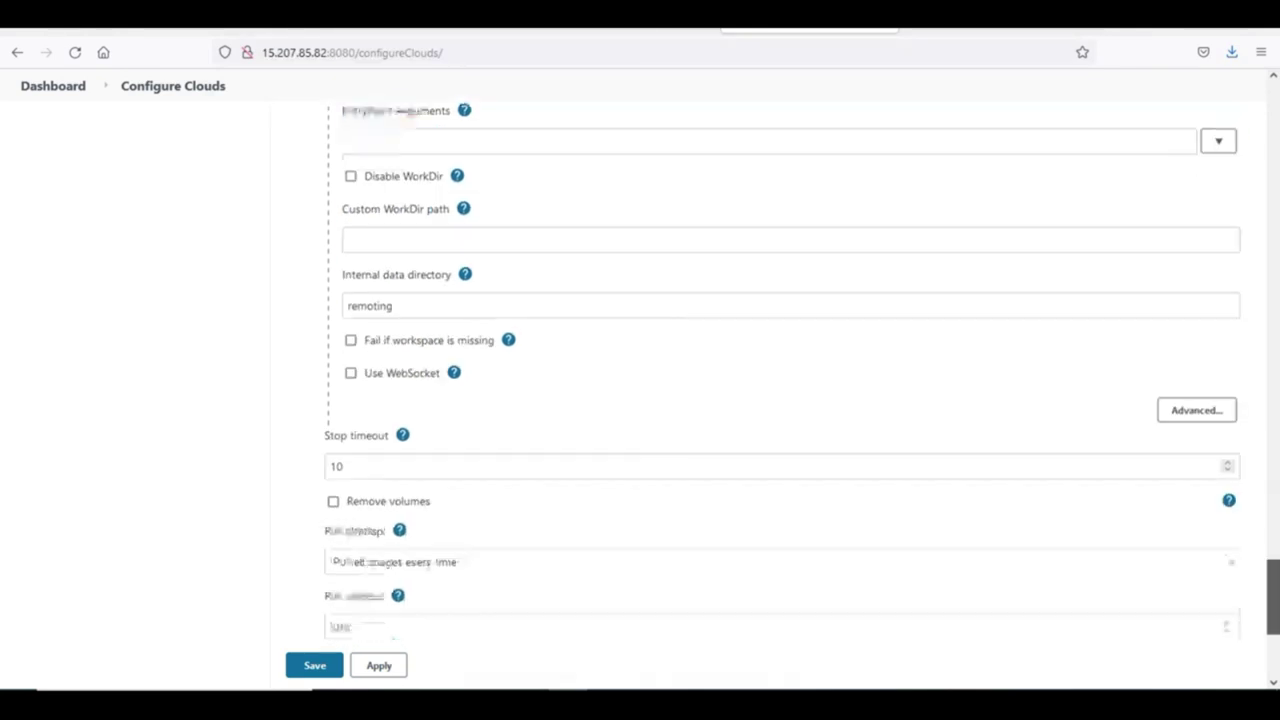
scroll(1275, 517, "down", 4)
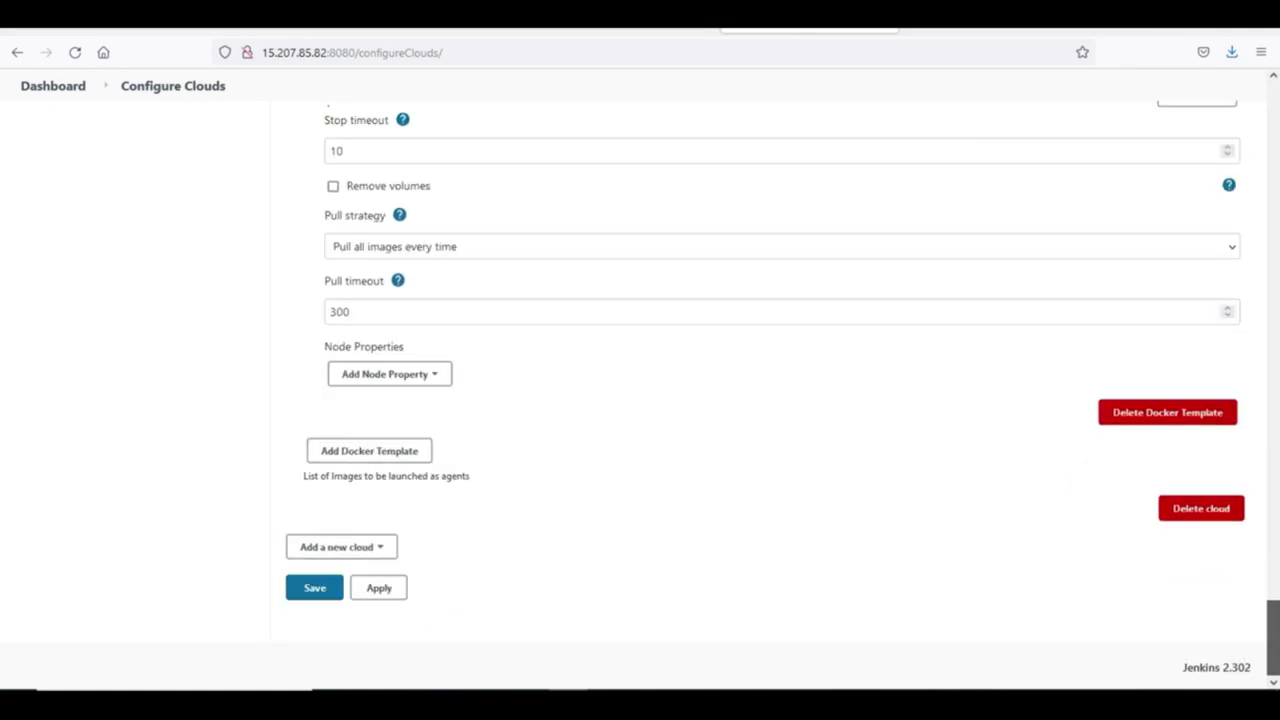
left_click(379, 591)
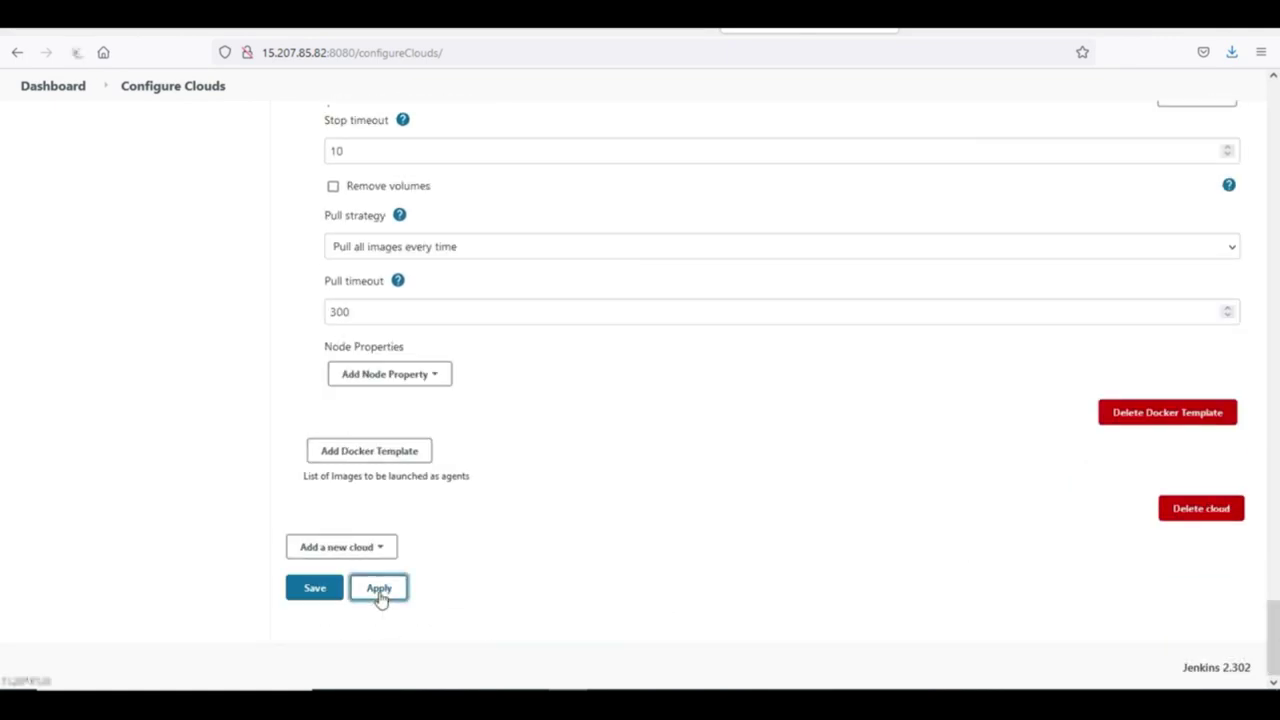
left_click(320, 594)
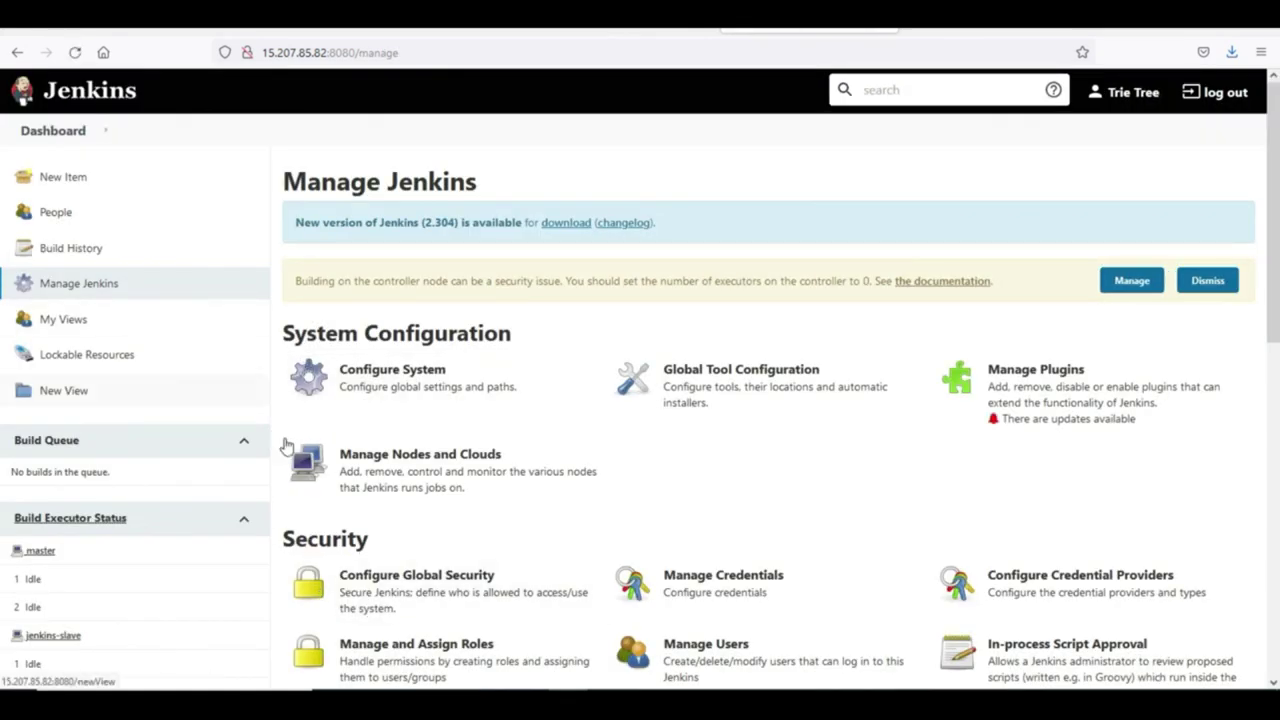
- Open the pythin job's configuration from the Jenkins dashboard
left_click(56, 138)
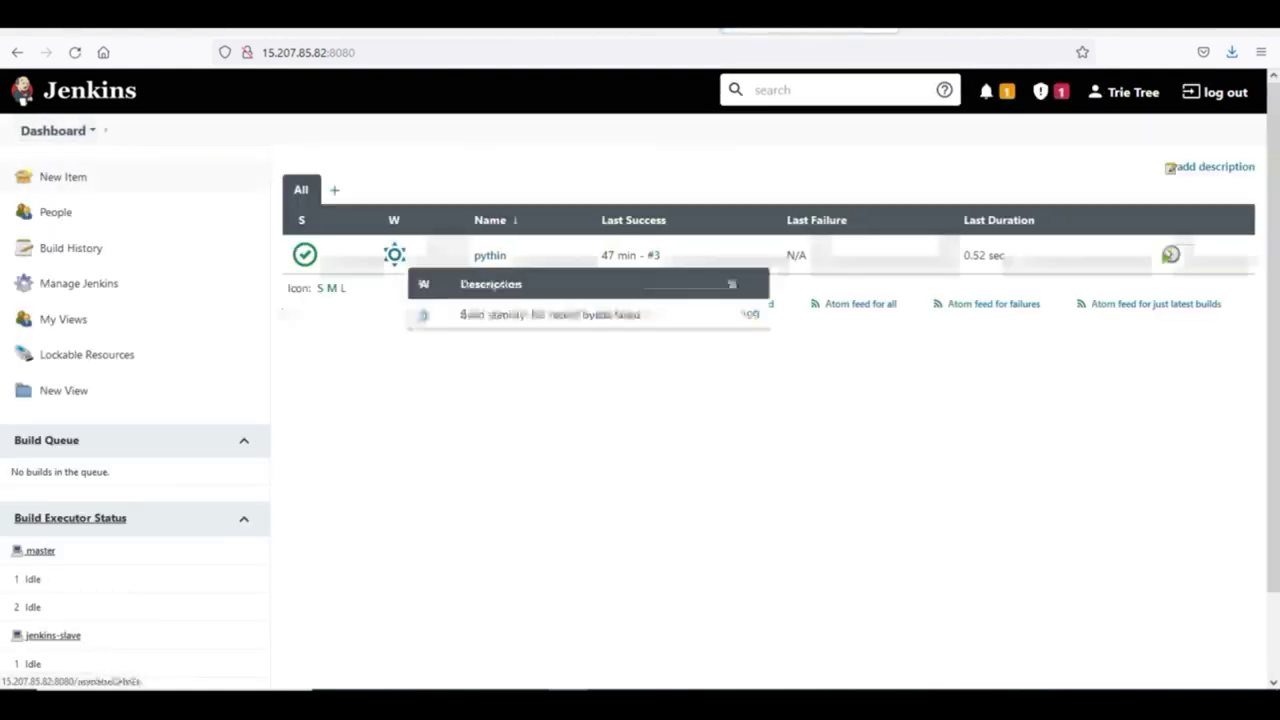
left_click(492, 257)
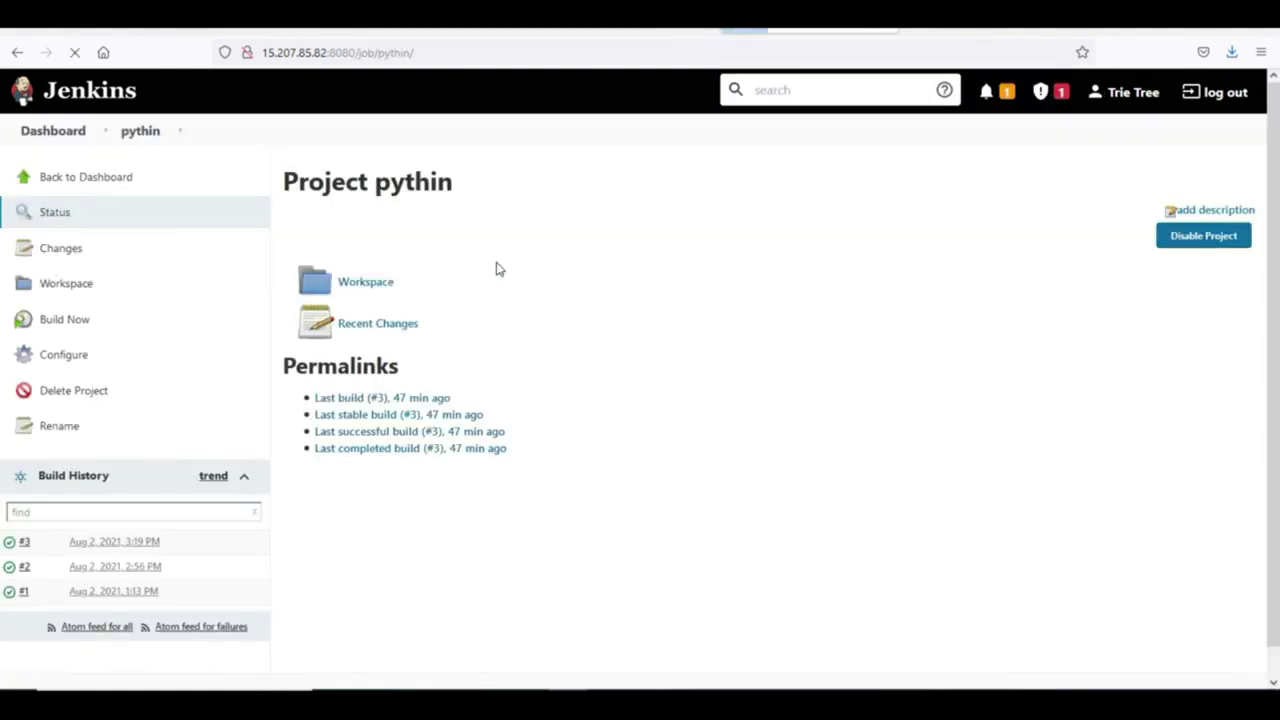
left_click(75, 360)
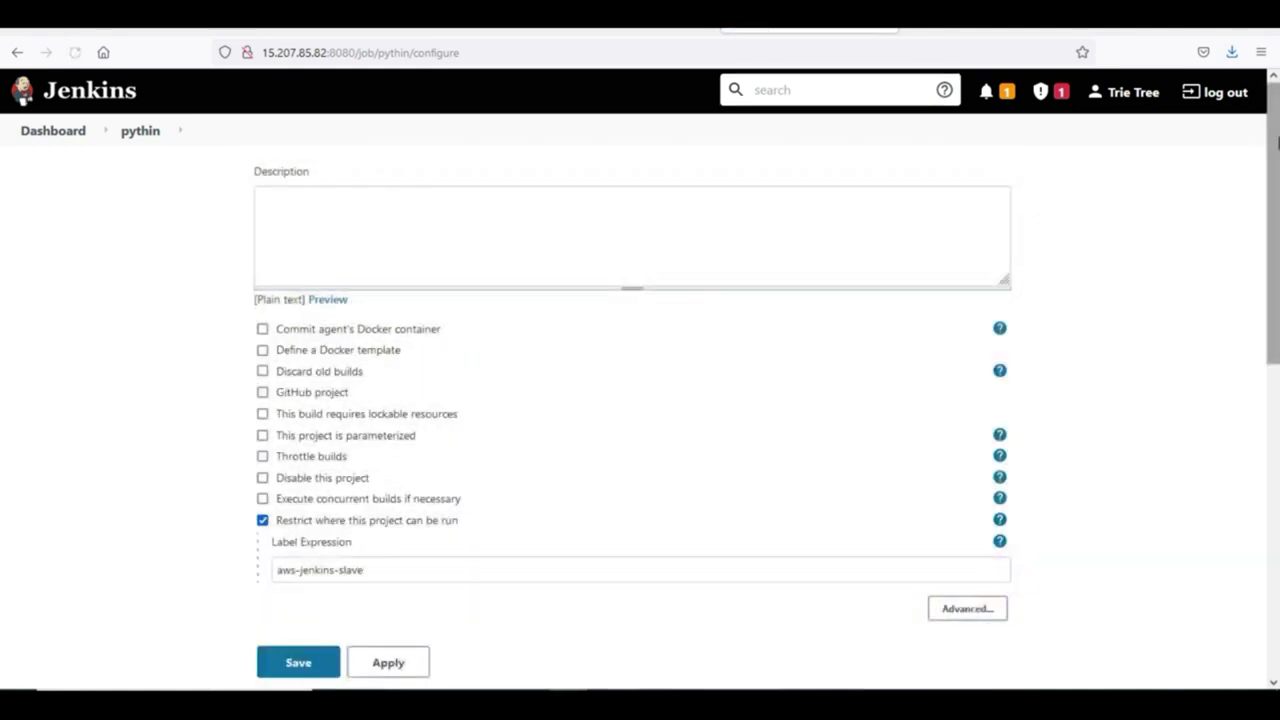
left_click_drag(1270, 146, 1270, 221)
- Replace the Label Expression aws-jenkins-slave with docker-slave
left_click(352, 447)
triple_click(360, 446)
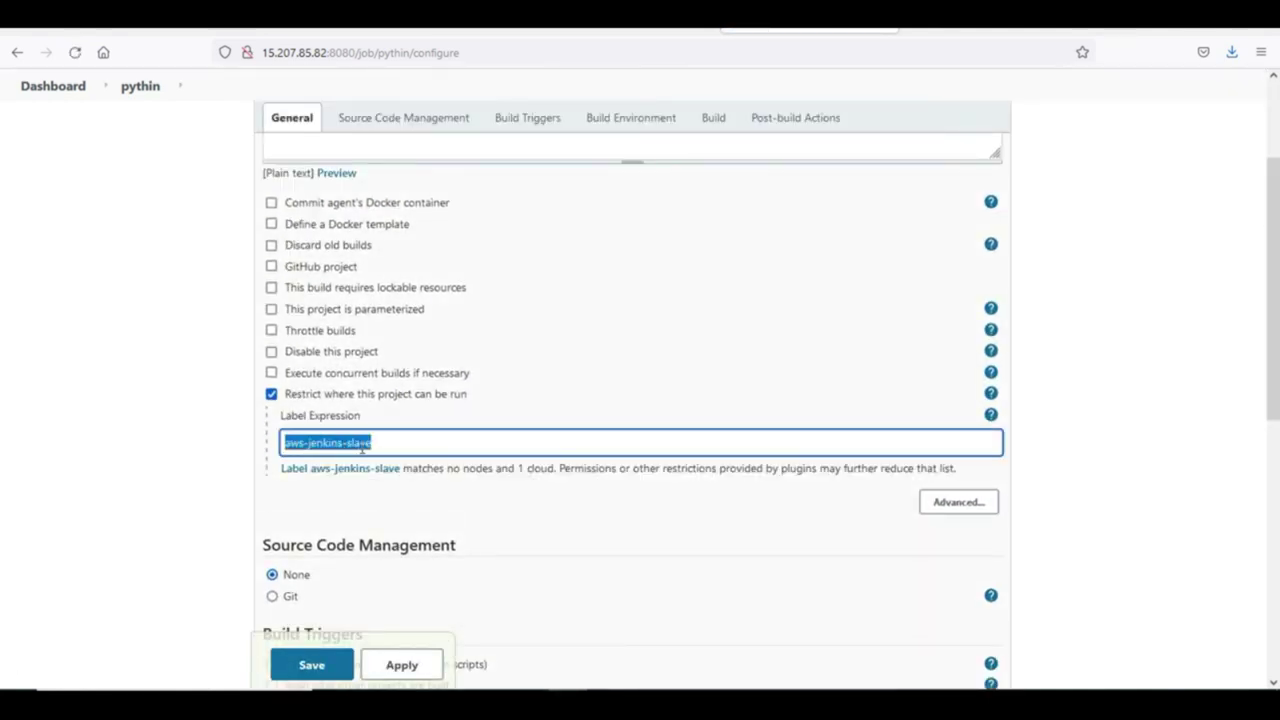
type("do")
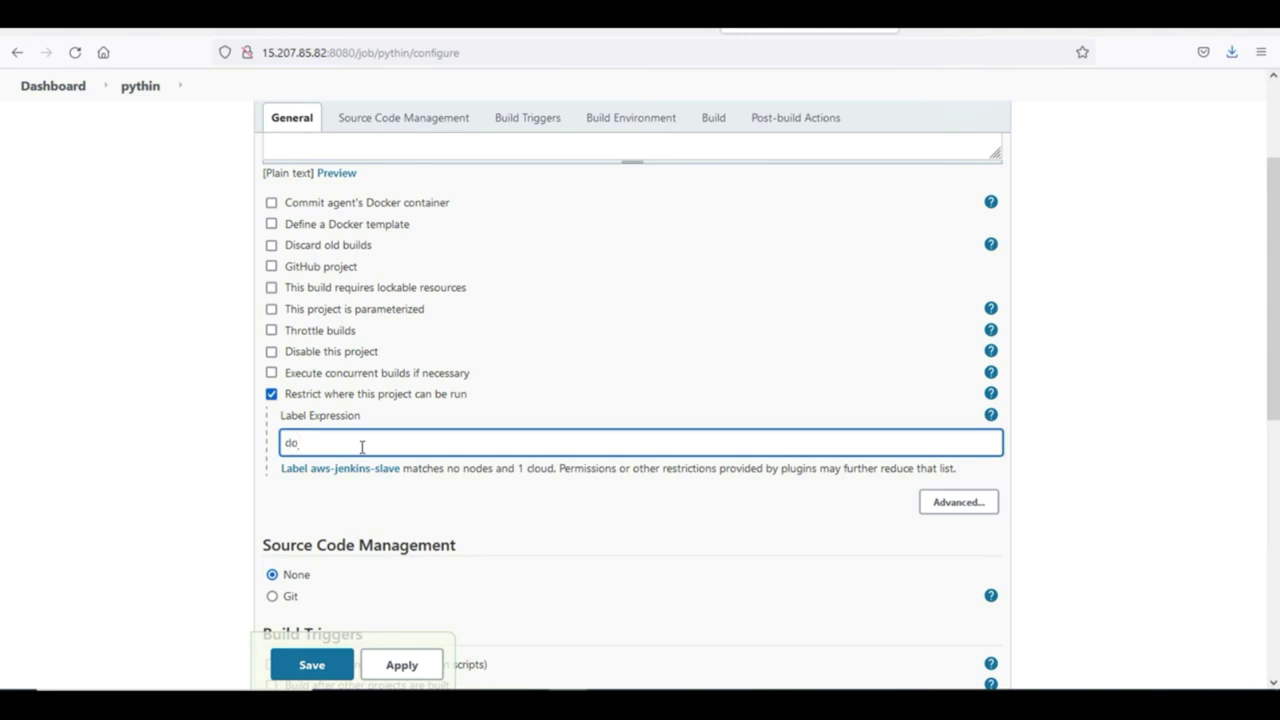
type("cker-slave")
scroll(514, 369, "down", 1)
triple_click(514, 371)
type("do")
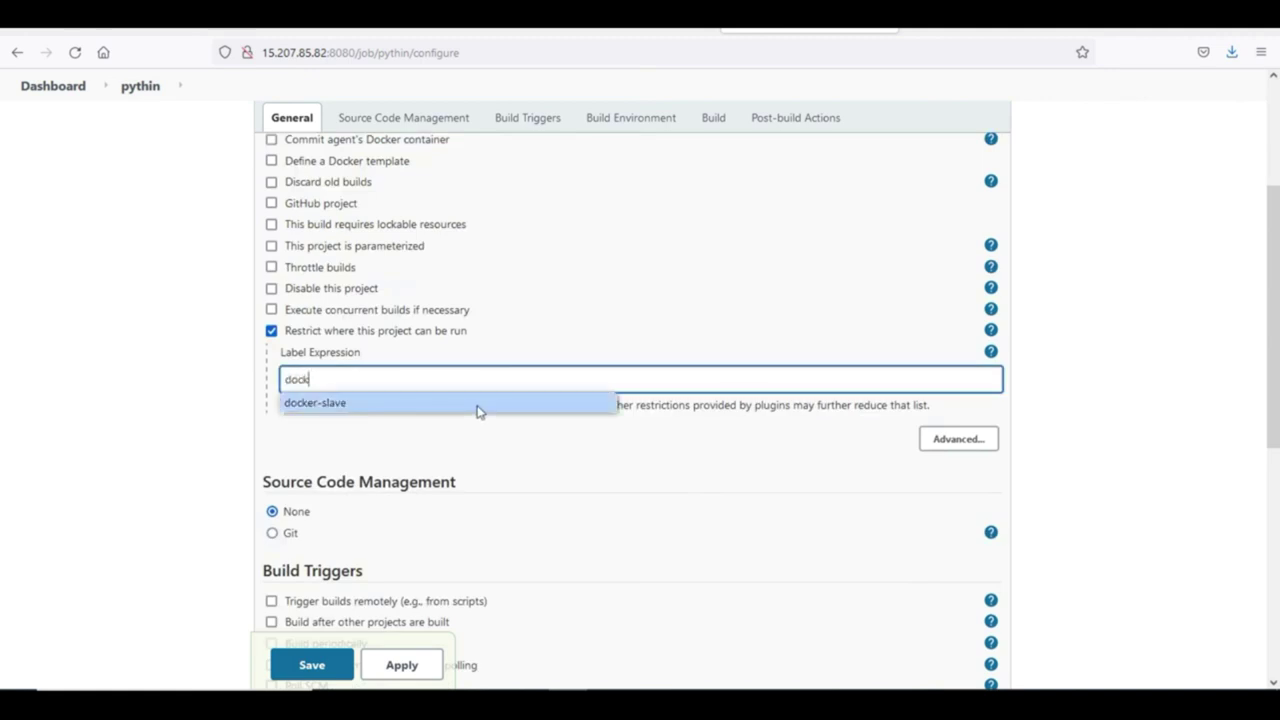
left_click(478, 405)
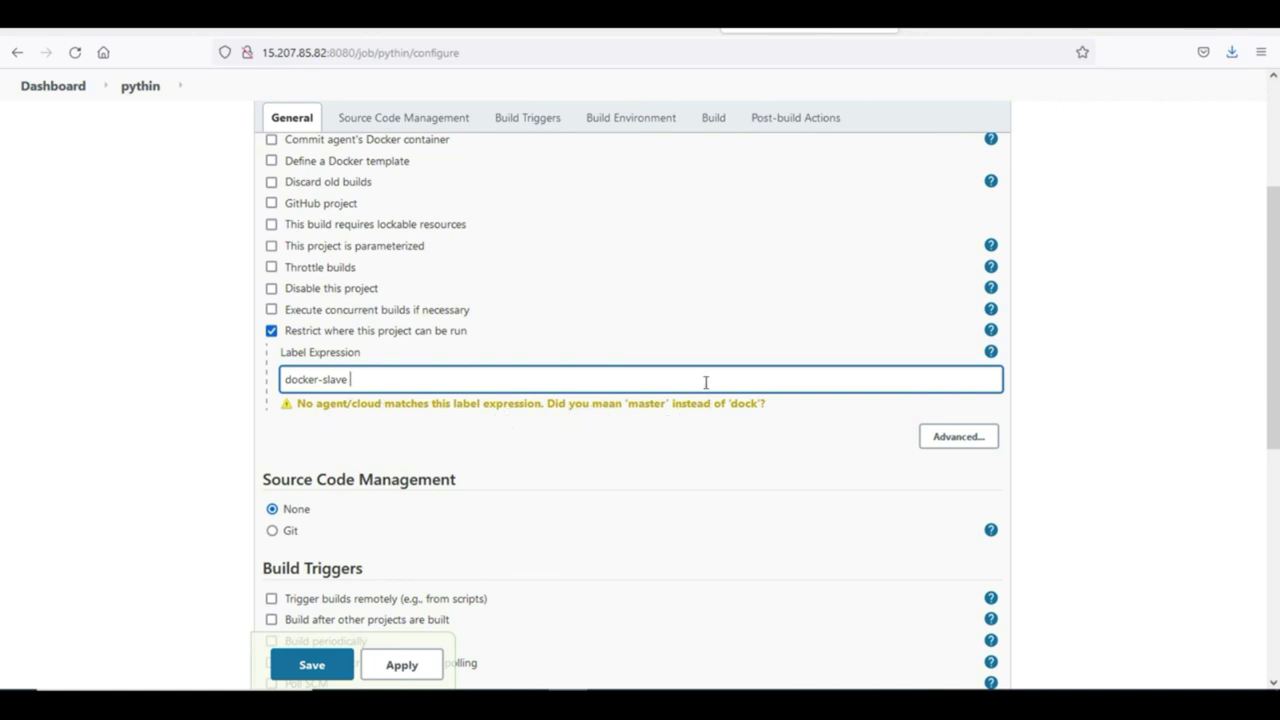
key("BackSpace")
left_click(561, 405)
key("ctrl+a")
key("BackSpace")
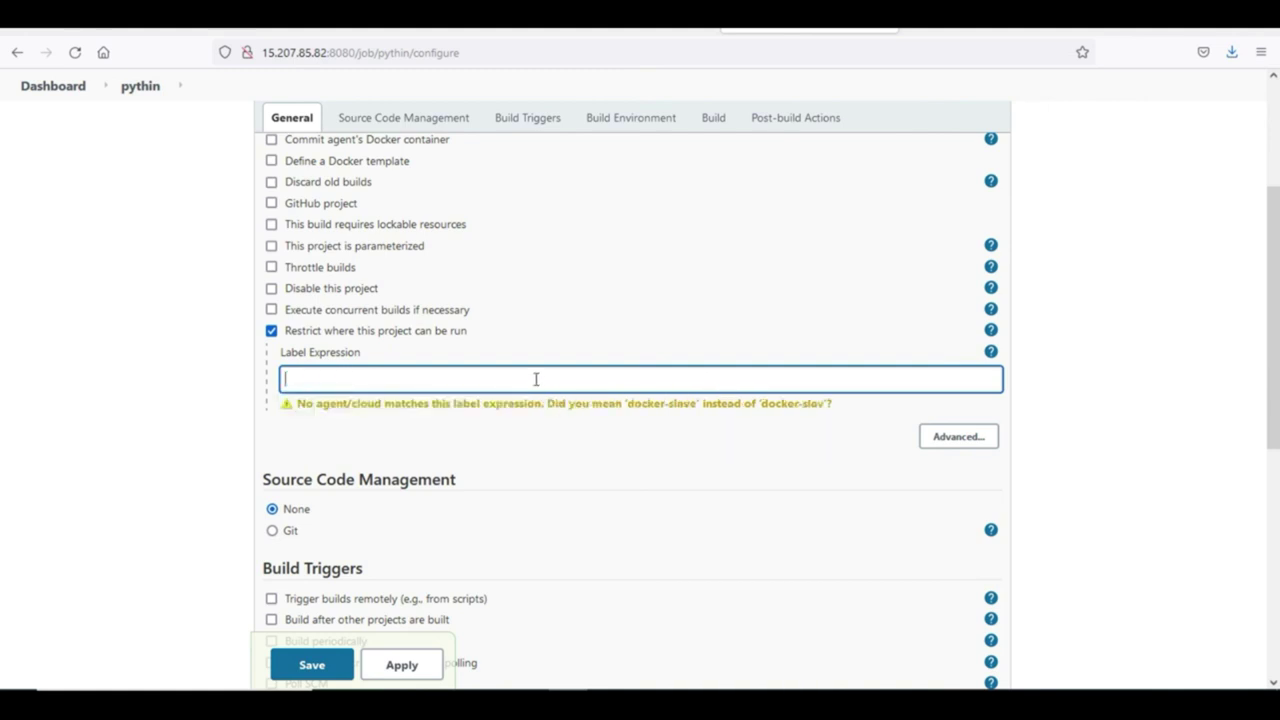
type("docker-slave")
- Apply and save the pythin job configuration, then reopen it
left_click(401, 666)
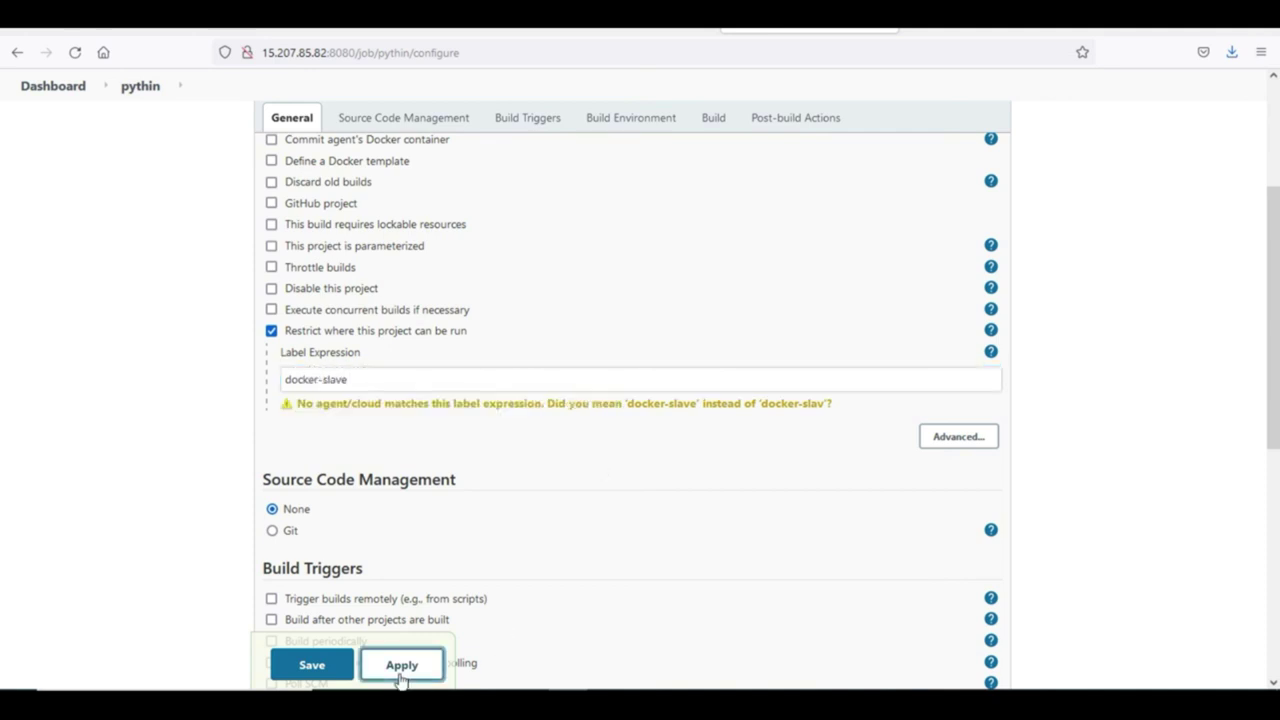
left_click(311, 666)
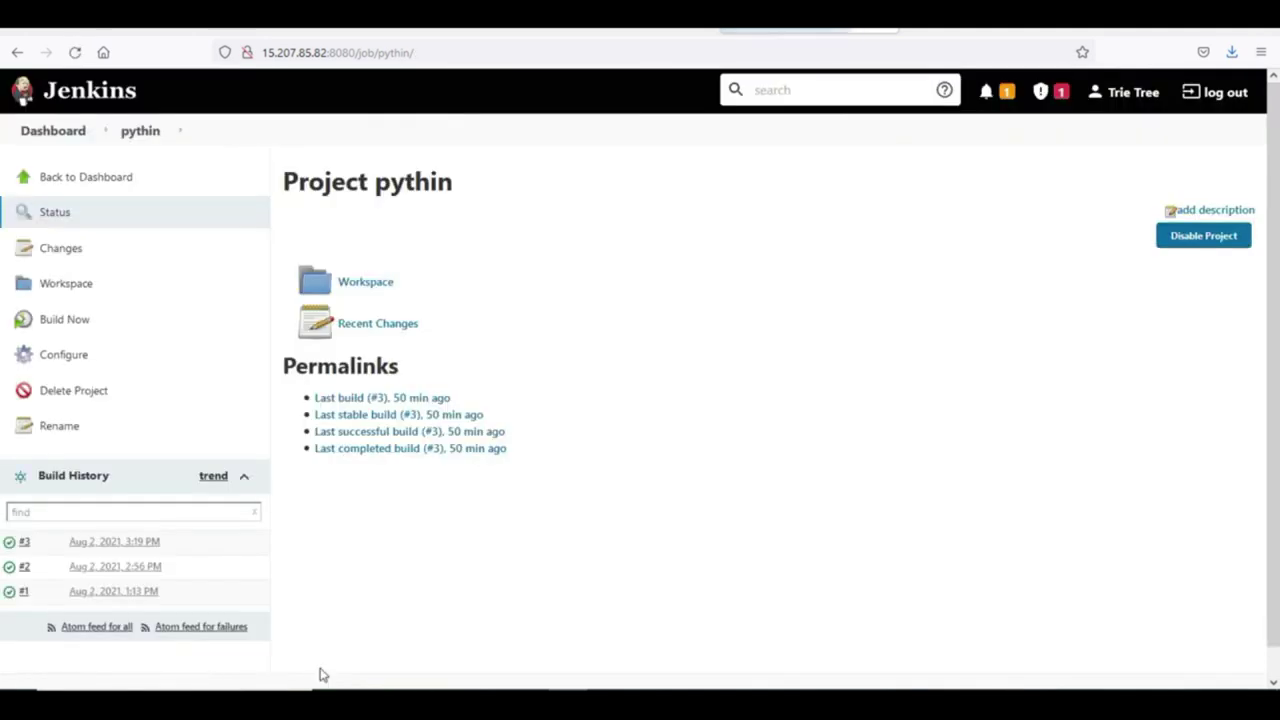
left_click(80, 358)
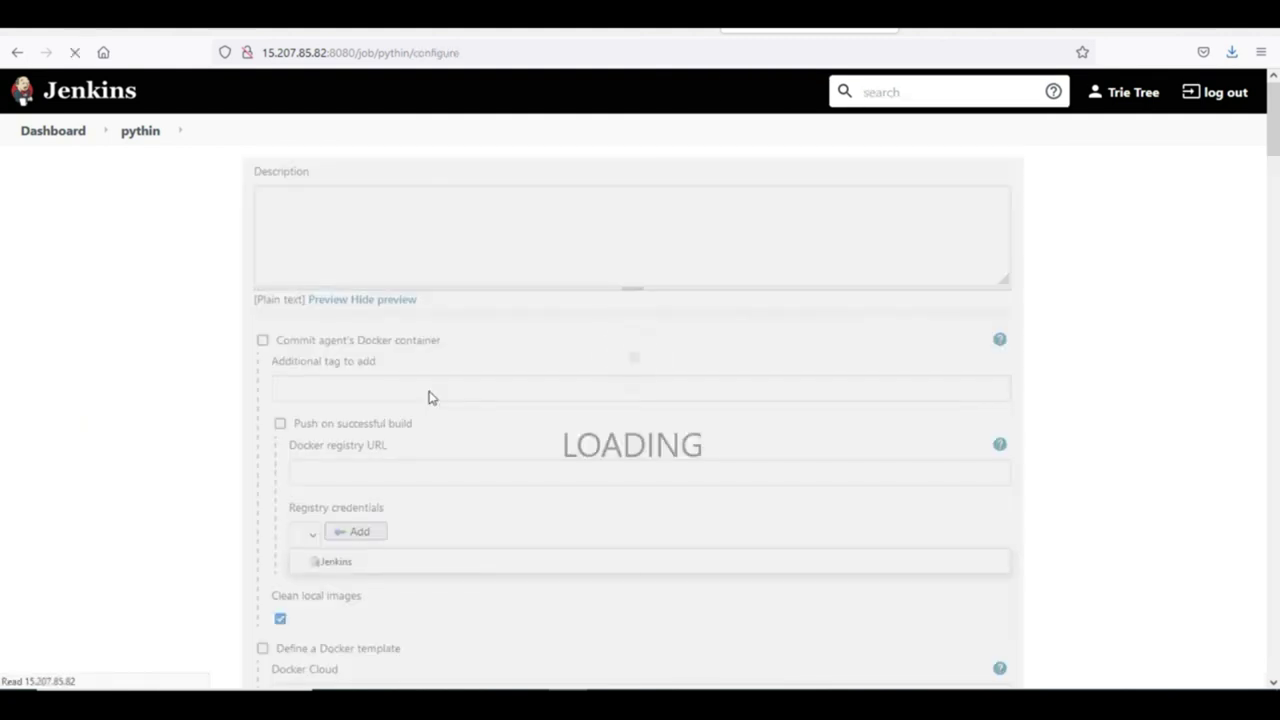
- Queue a new pythin build and return to the dashboard
scroll(874, 397, "down", 4)
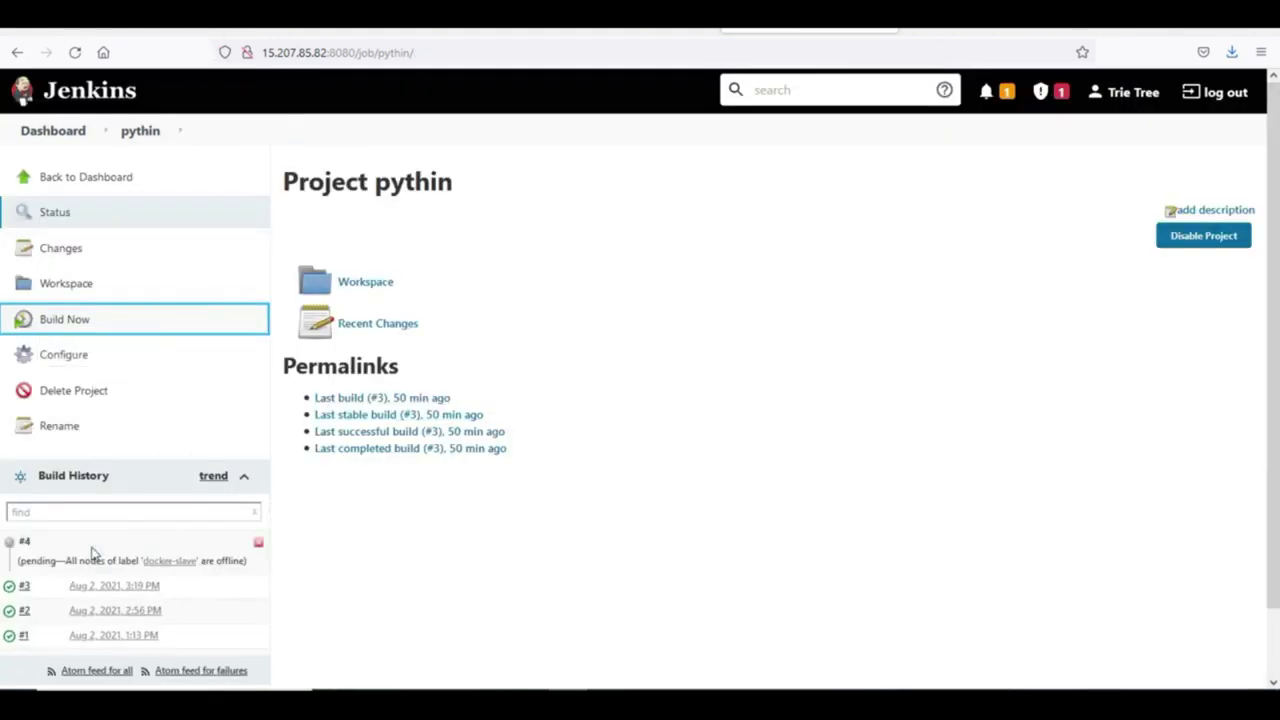
left_click(182, 566)
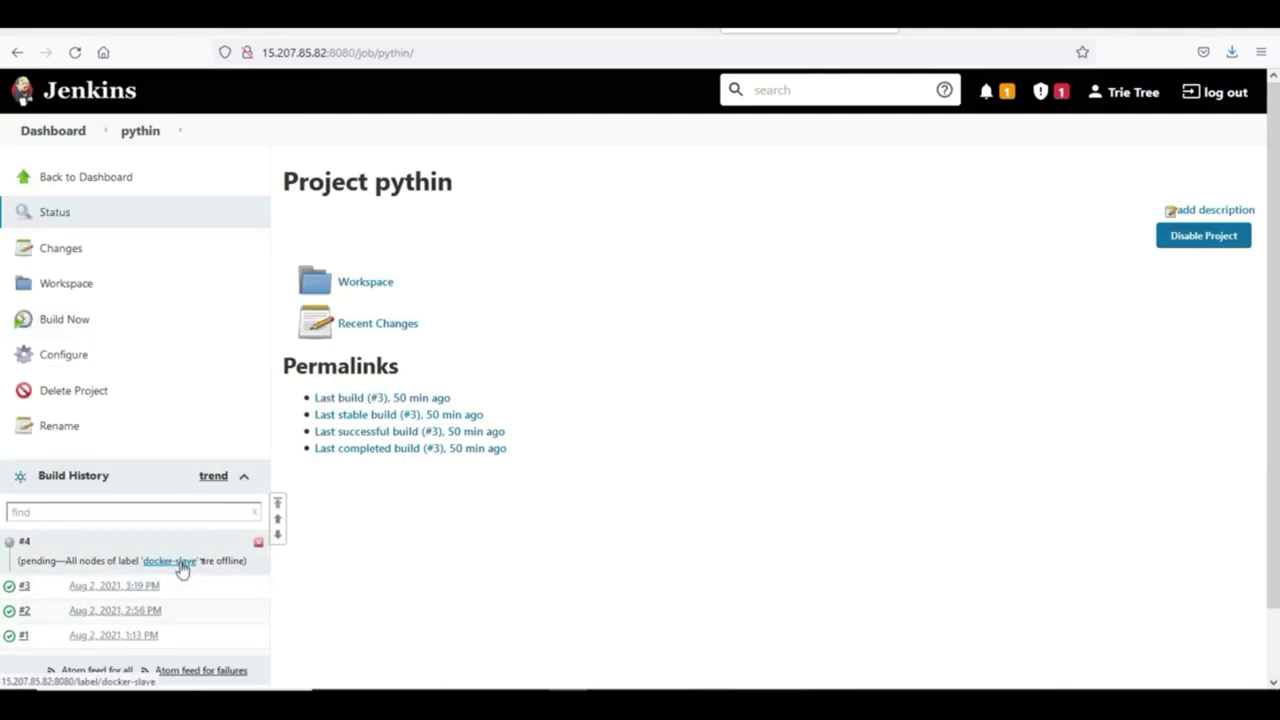
left_click(110, 183)
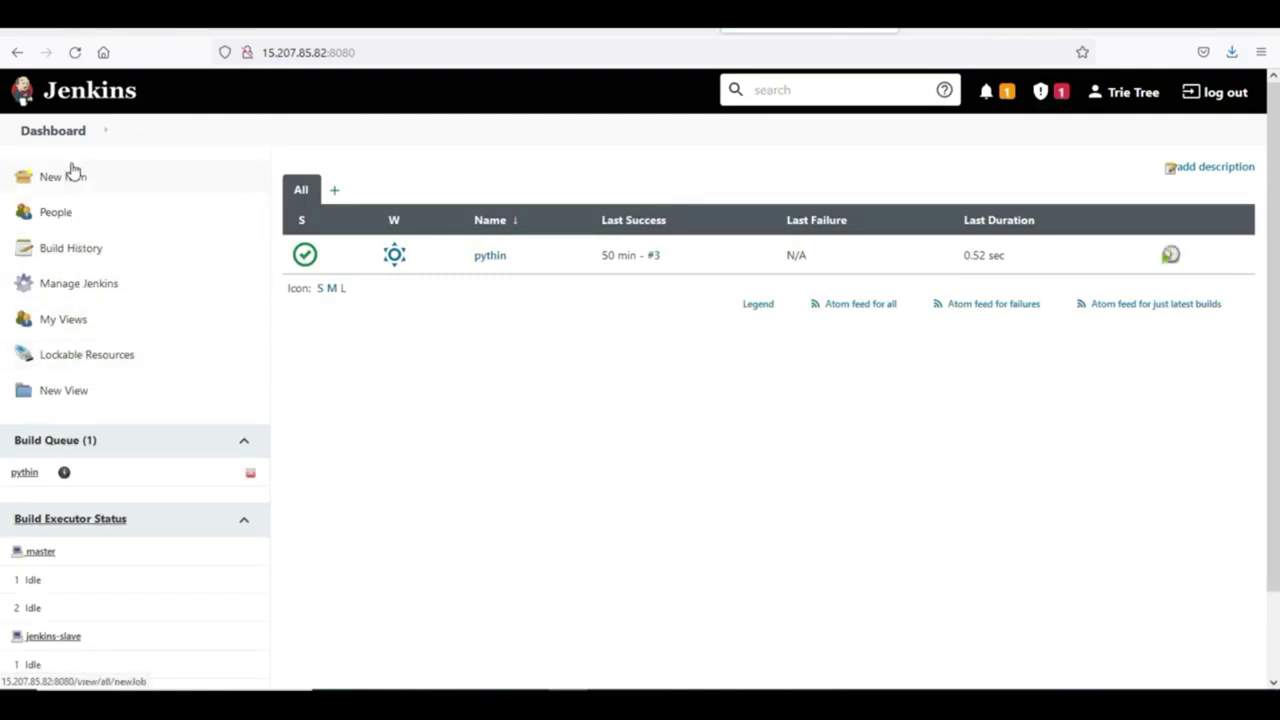
- Review Manage Nodes and Clouds and the cloud configuration, then return to the dashboard
left_click(88, 286)
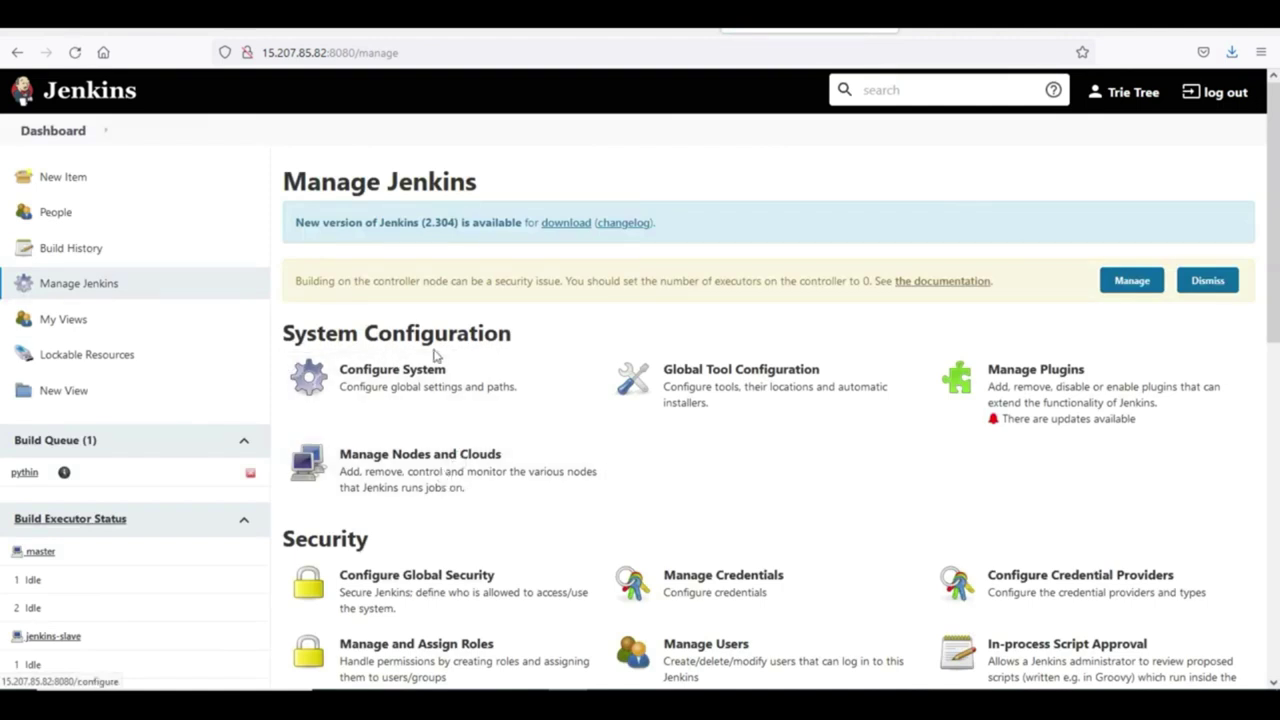
left_click(408, 460)
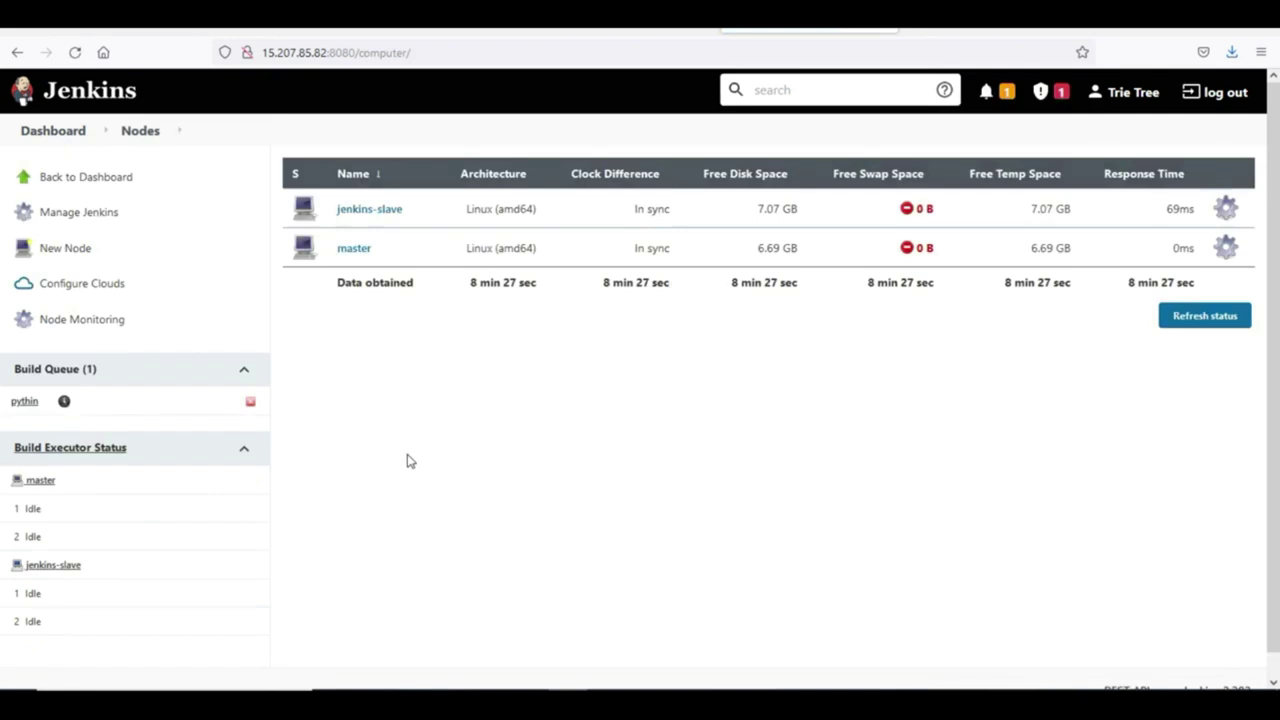
left_click(121, 284)
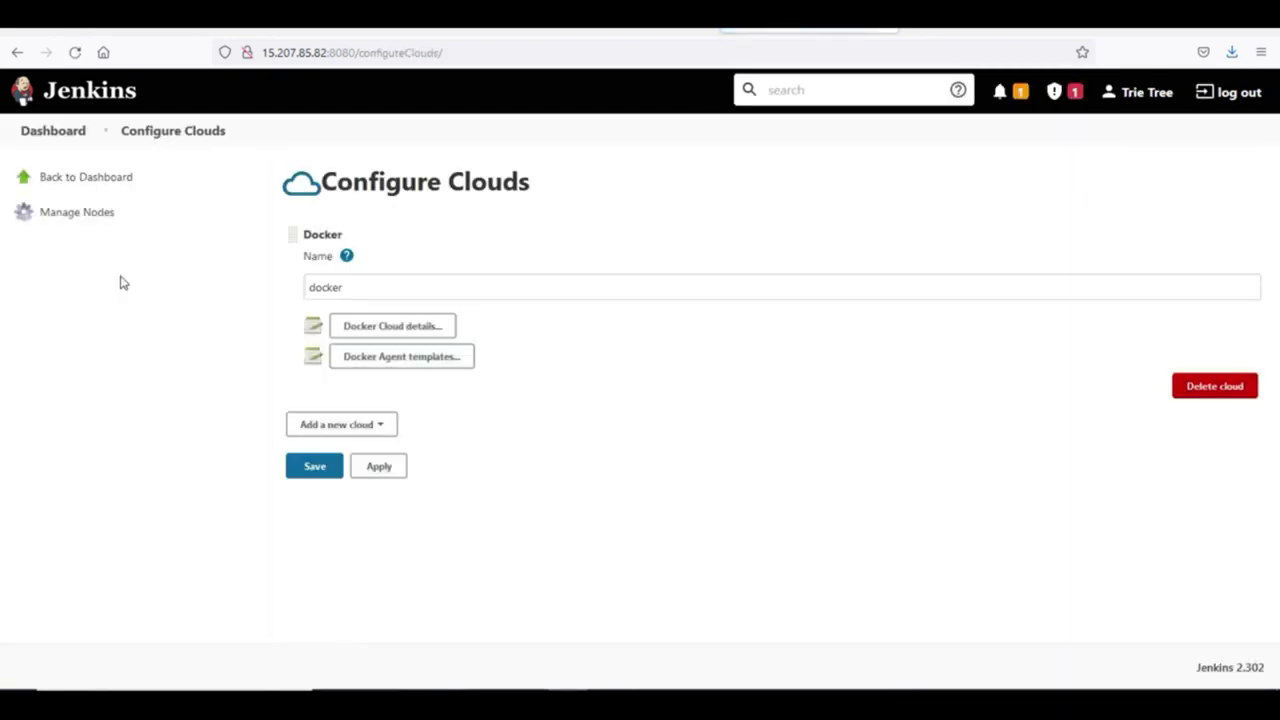
left_click(94, 180)
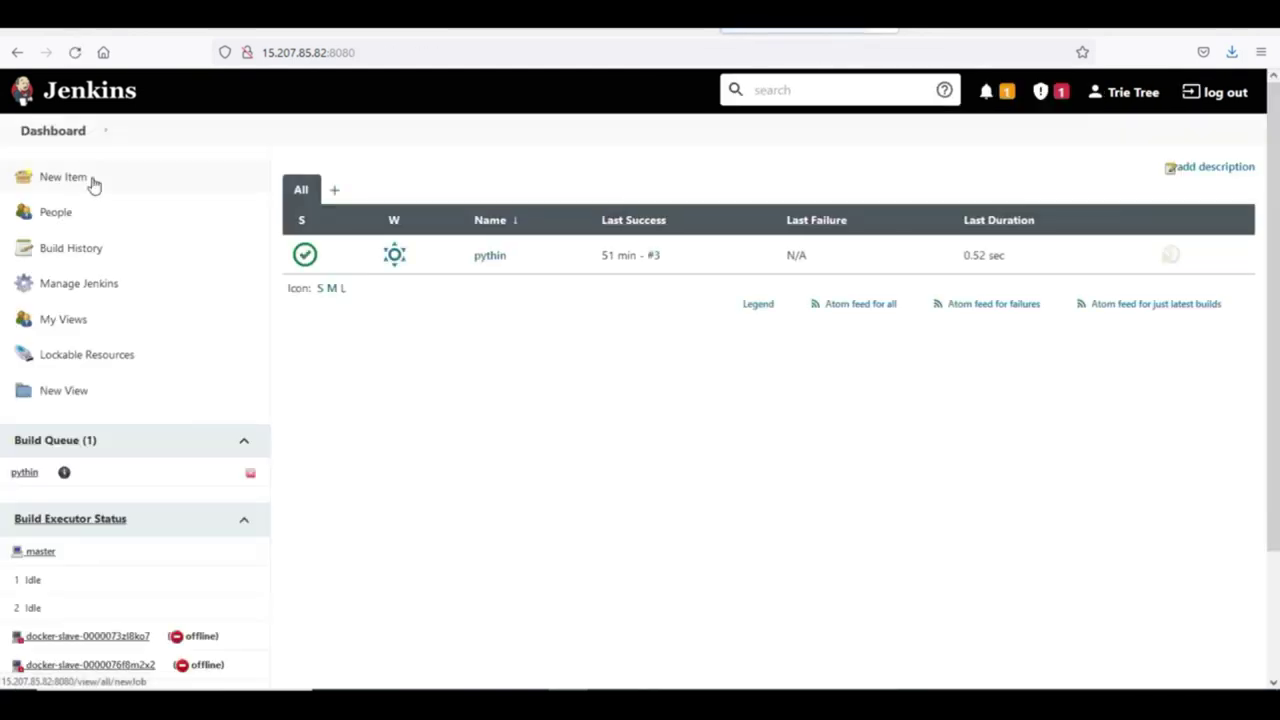
- Verify the security group's inbound rule allowing TCP port 50000, then return to Jenkins
left_click(106, 640)
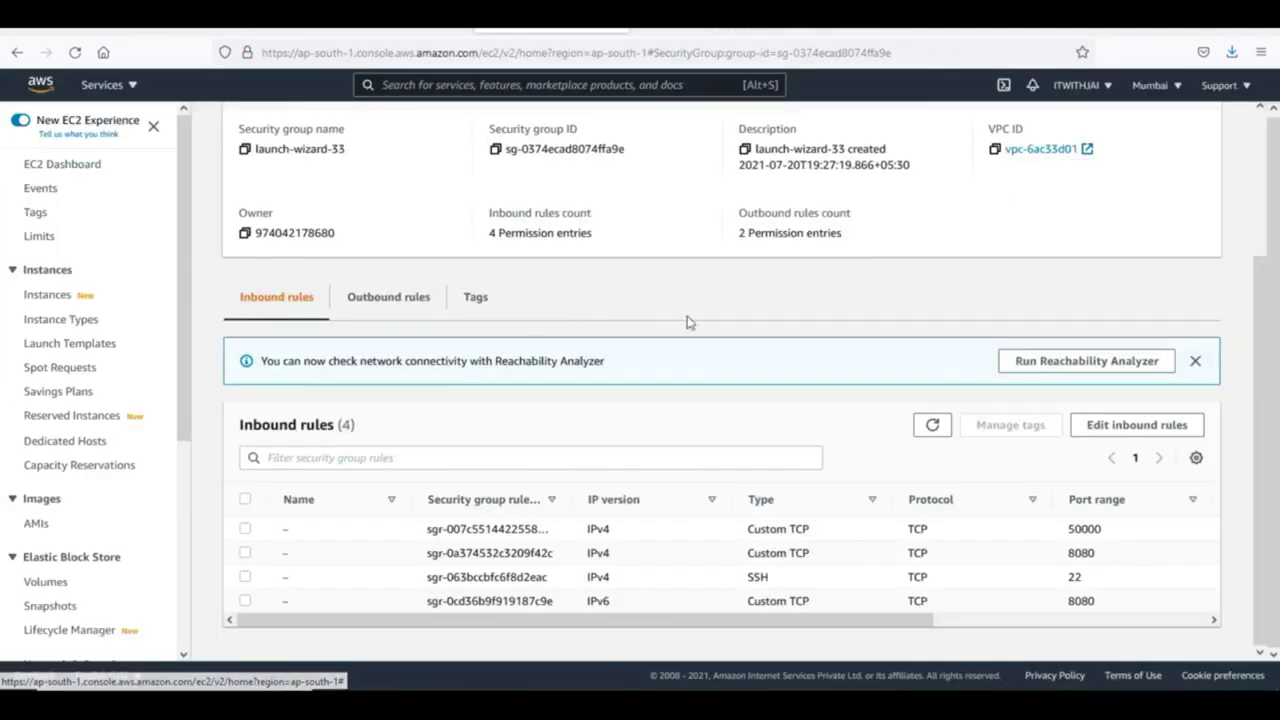
double_click(1083, 529)
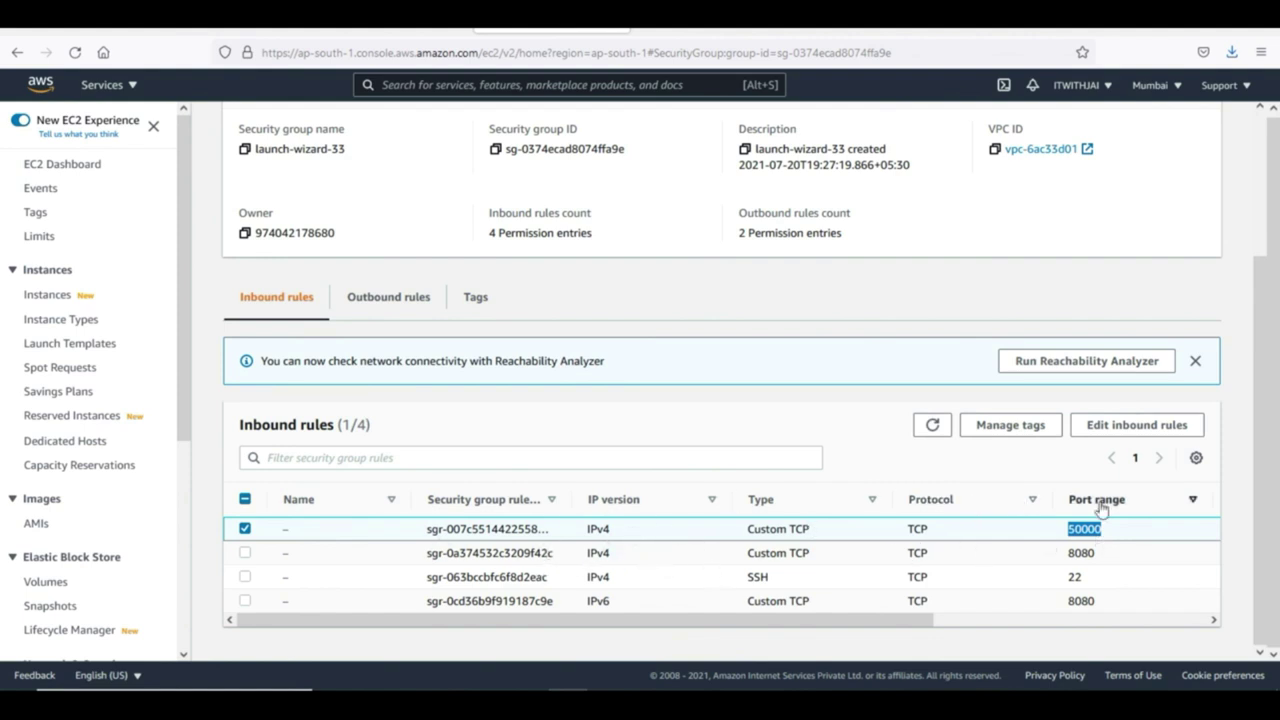
key("ctrl+Tab")
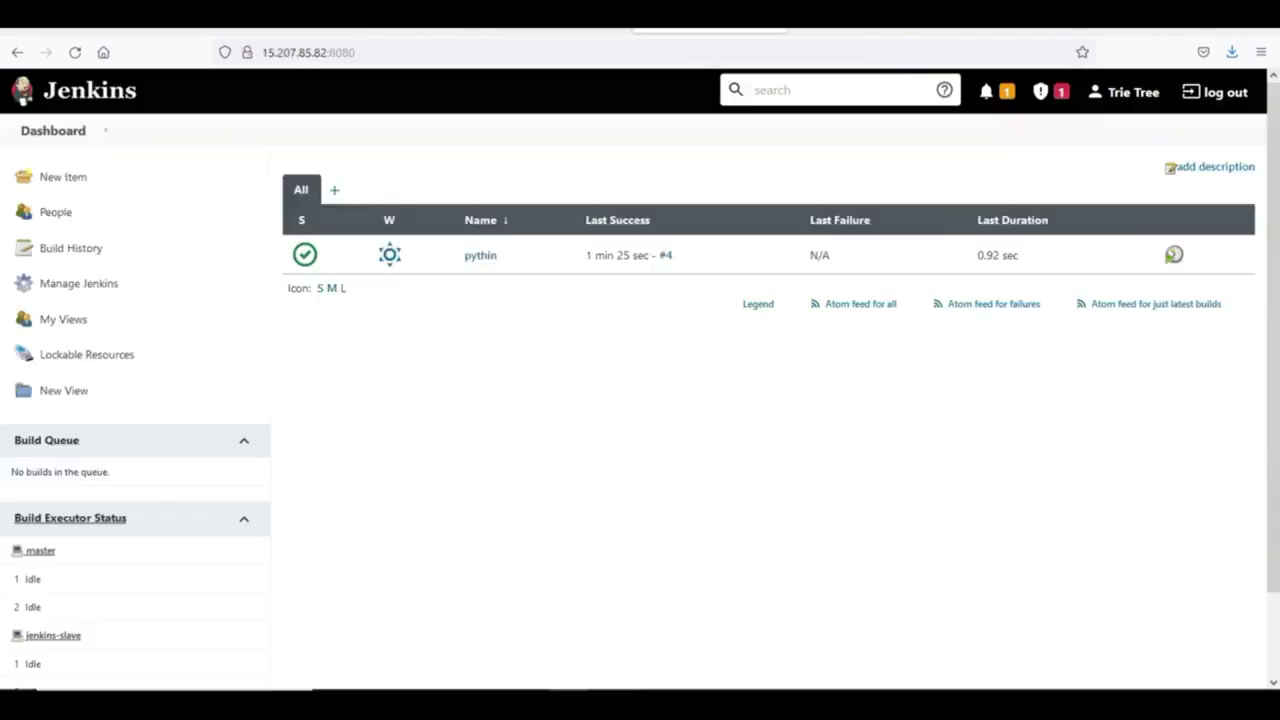
- Build pythin again, open build #5, and select its docker cloud name and container ID
left_click(474, 256)
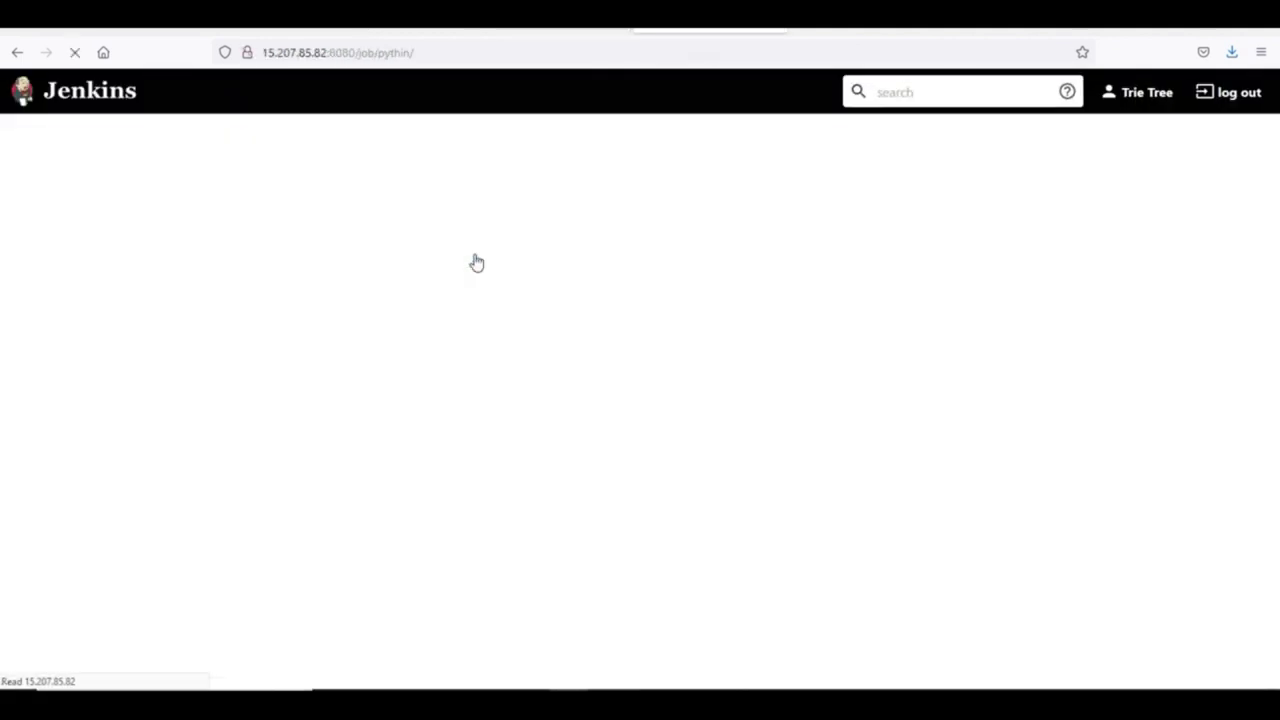
left_click(76, 328)
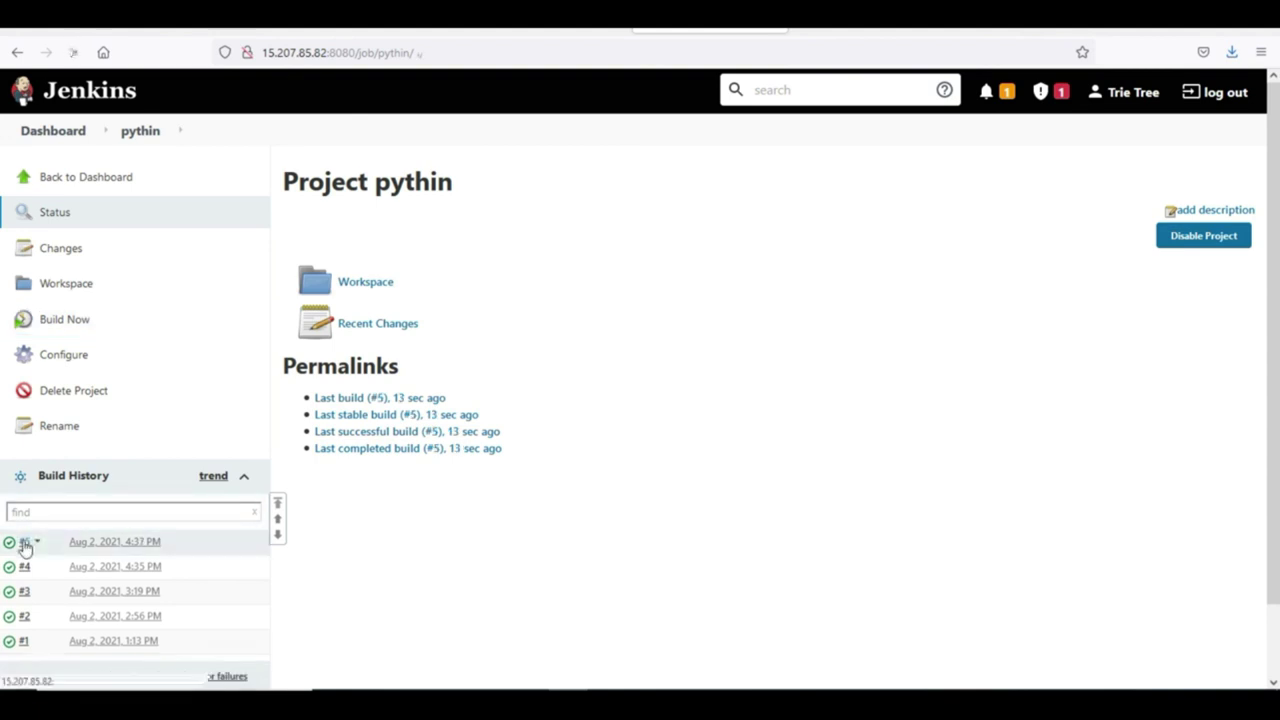
left_click(25, 543)
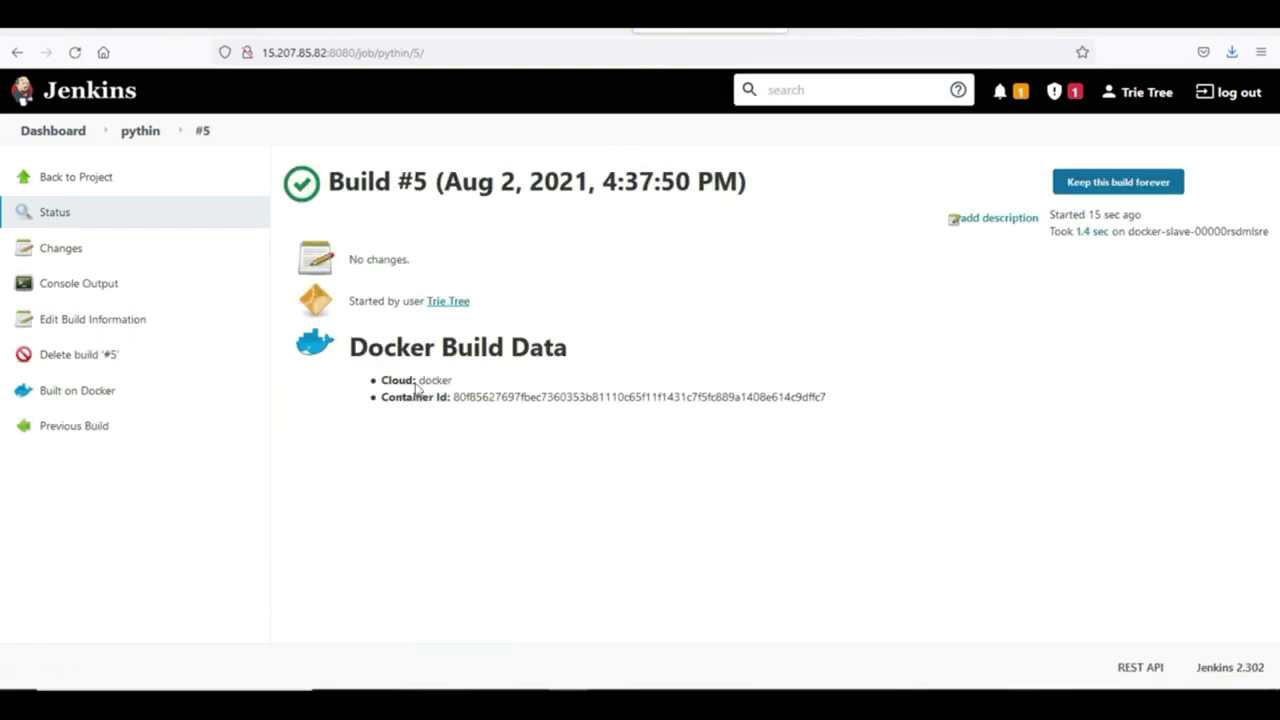
left_click_drag(388, 380, 862, 410)
left_click(437, 396)
left_click(456, 397)
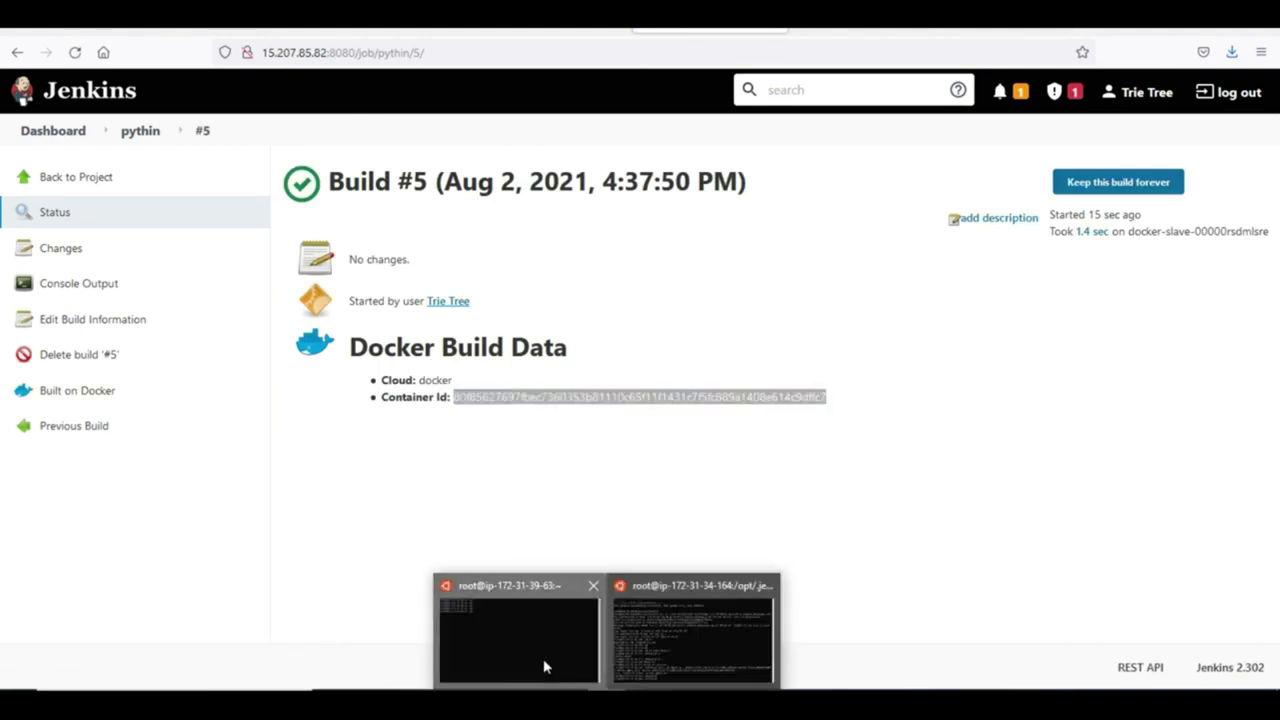
- Run docker ps and docker ps -a over SSH to list the jenkins/jnlp-slave containers
left_click(543, 666)
type("docker ps")
key("Return")
key("Up")
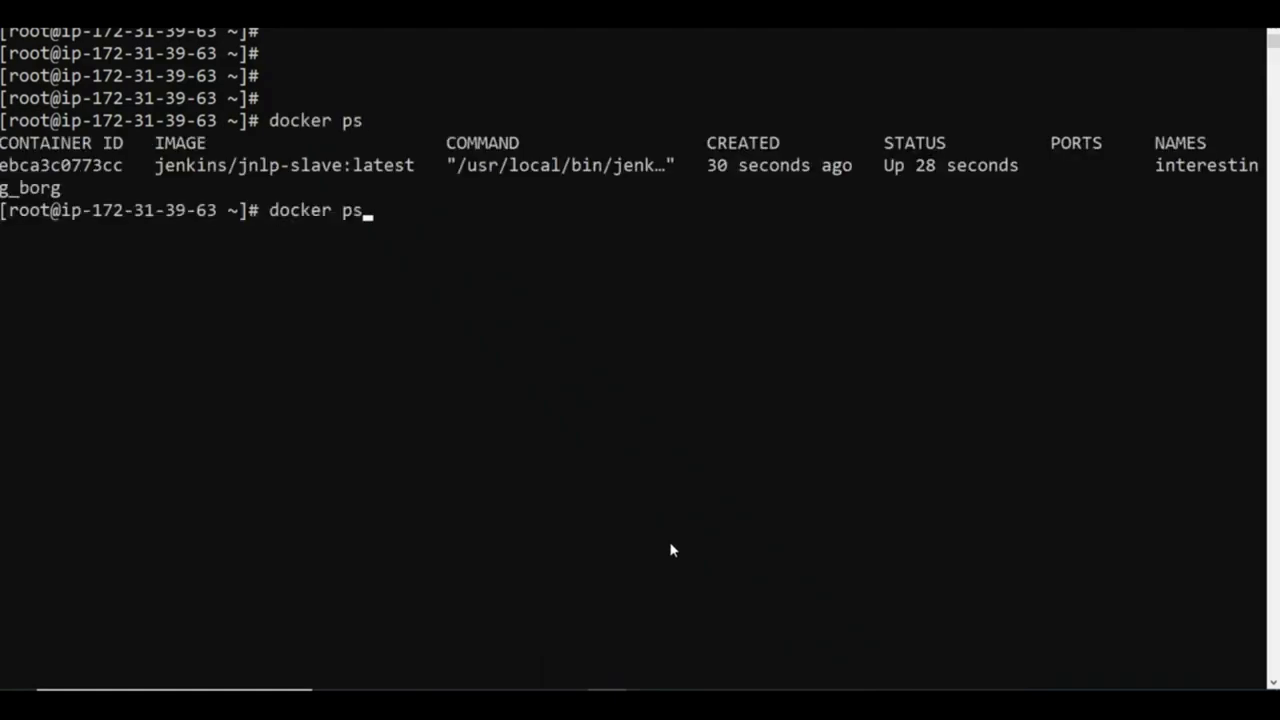
key("Down")
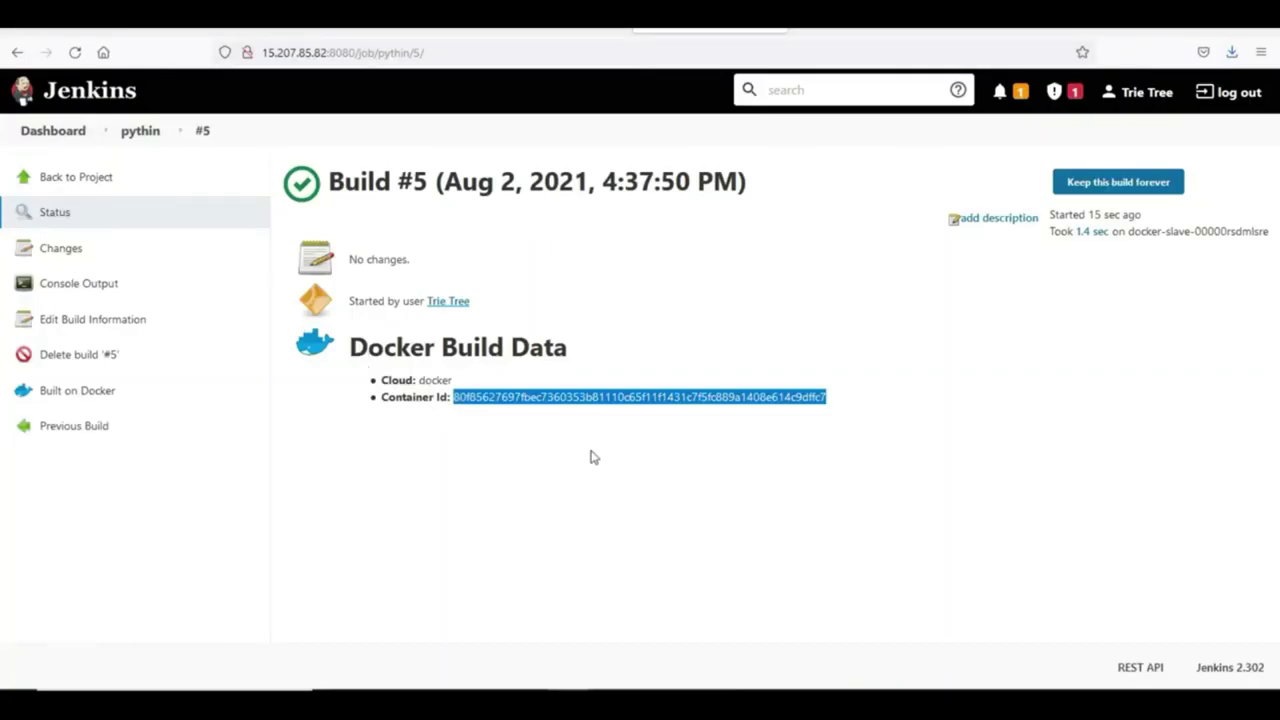
left_click(602, 457)
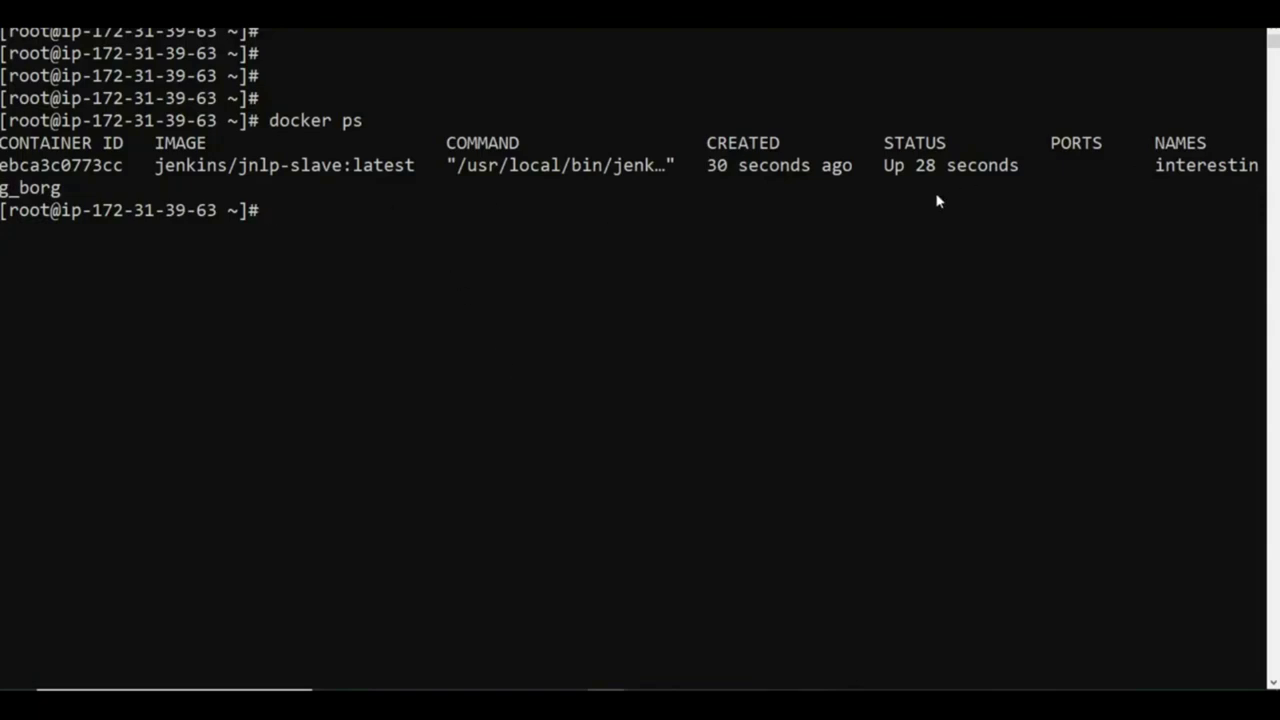
key("Return")
key("Return")
key("Up")
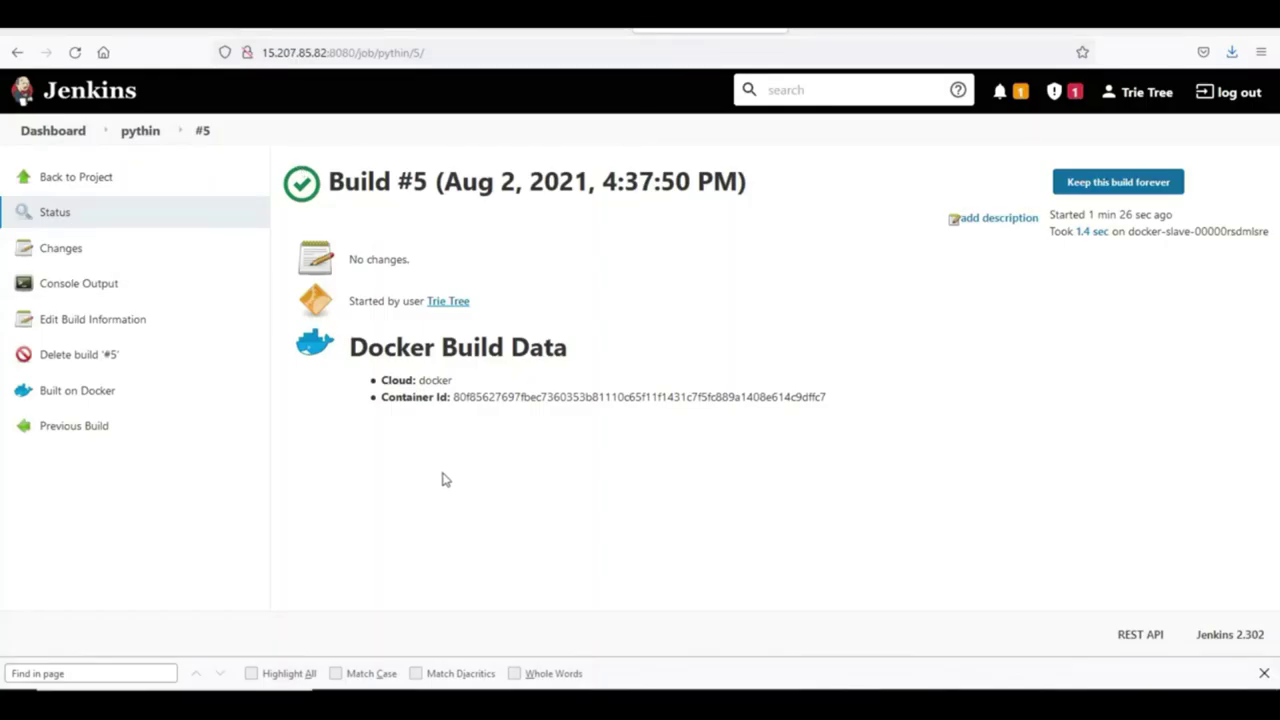
mouse_move(566, 705)
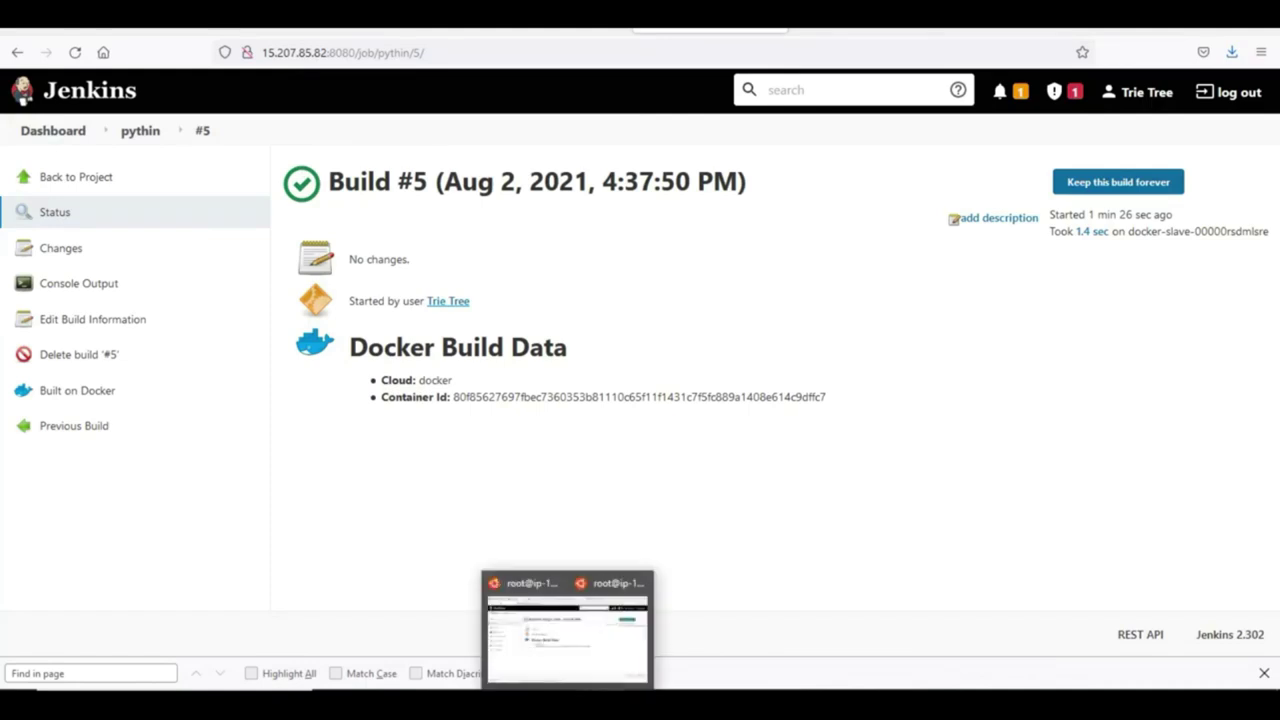
left_click(518, 632)
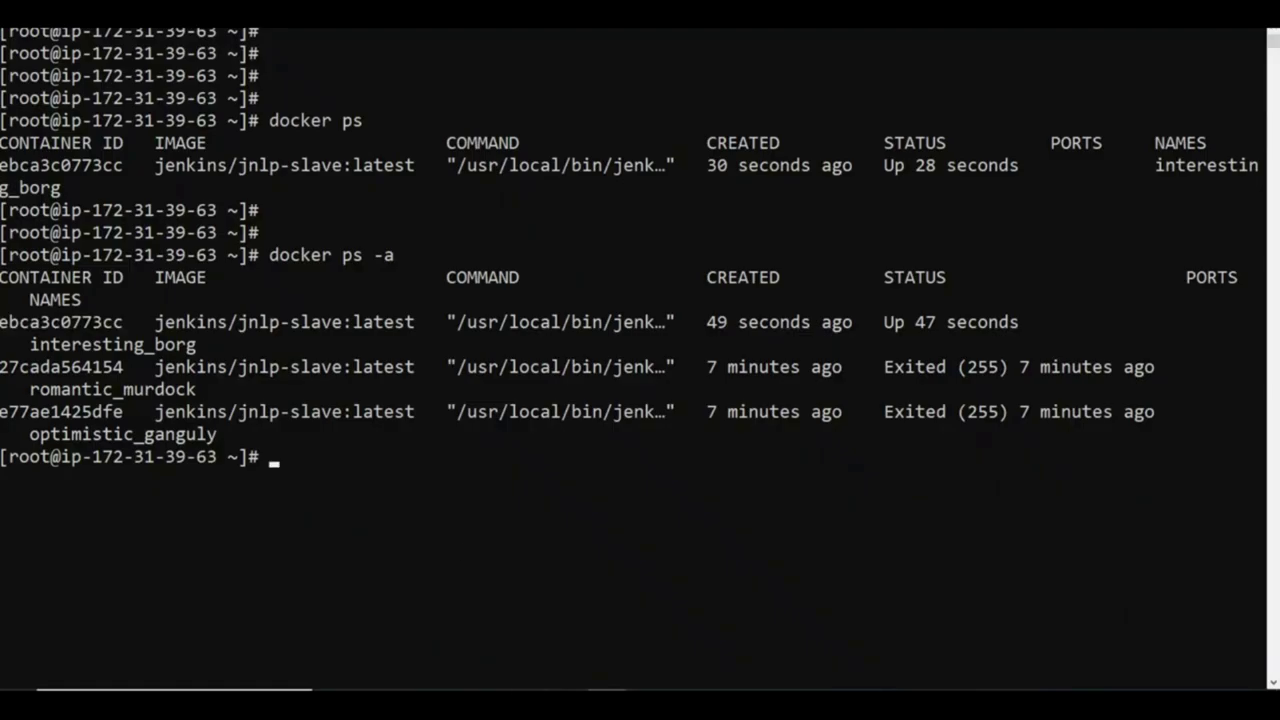
key("alt+Tab")
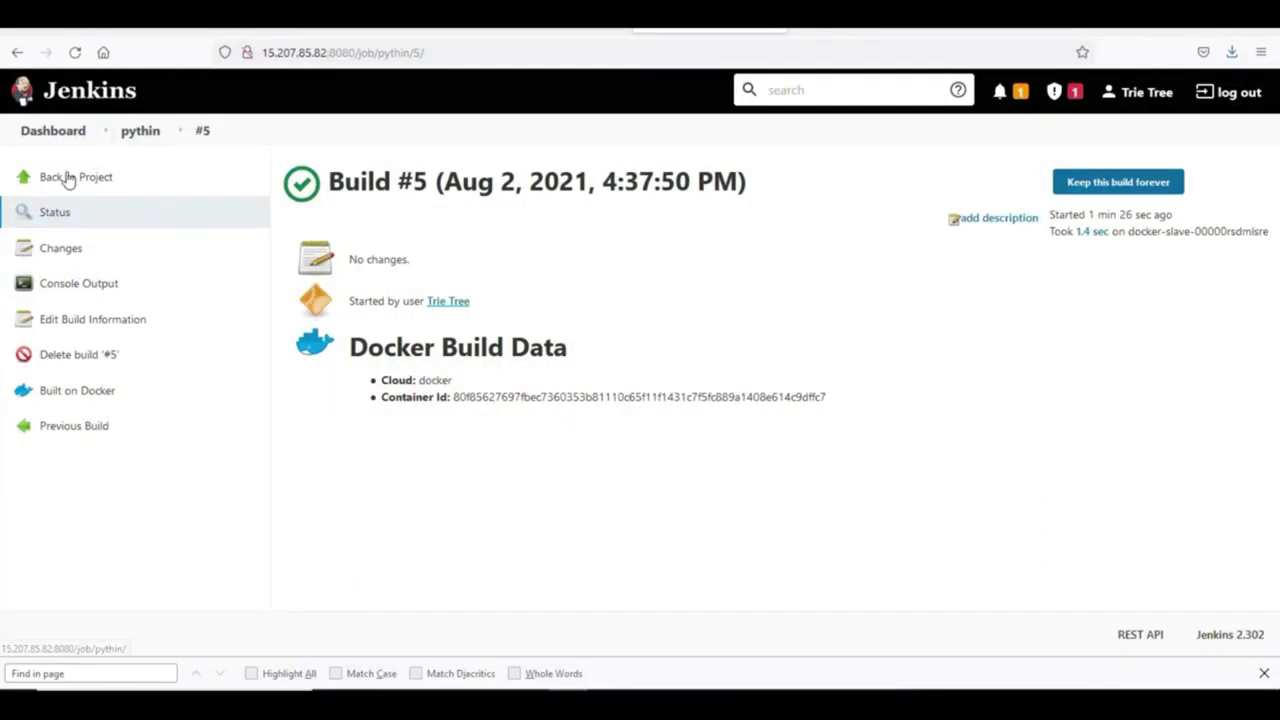
- Open the docker-slave agent under Manage Nodes and Clouds and find the copied container ID
left_click(66, 178)
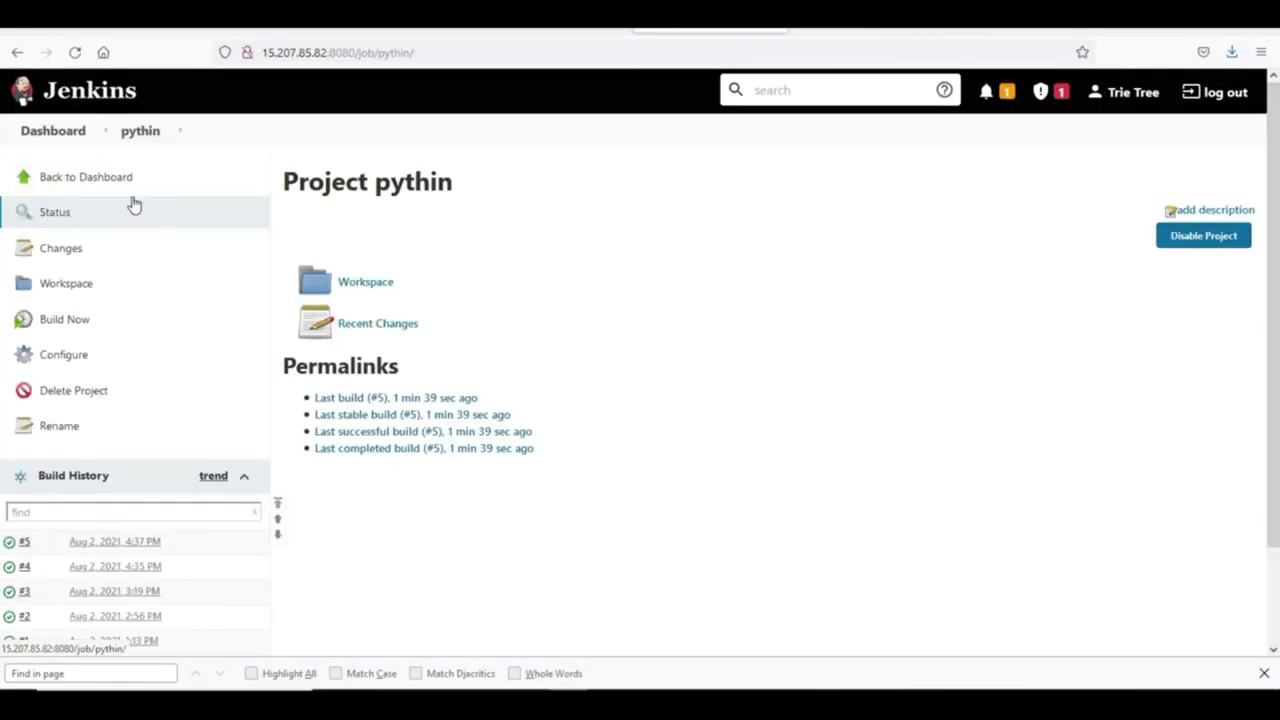
left_click(57, 135)
left_click(113, 287)
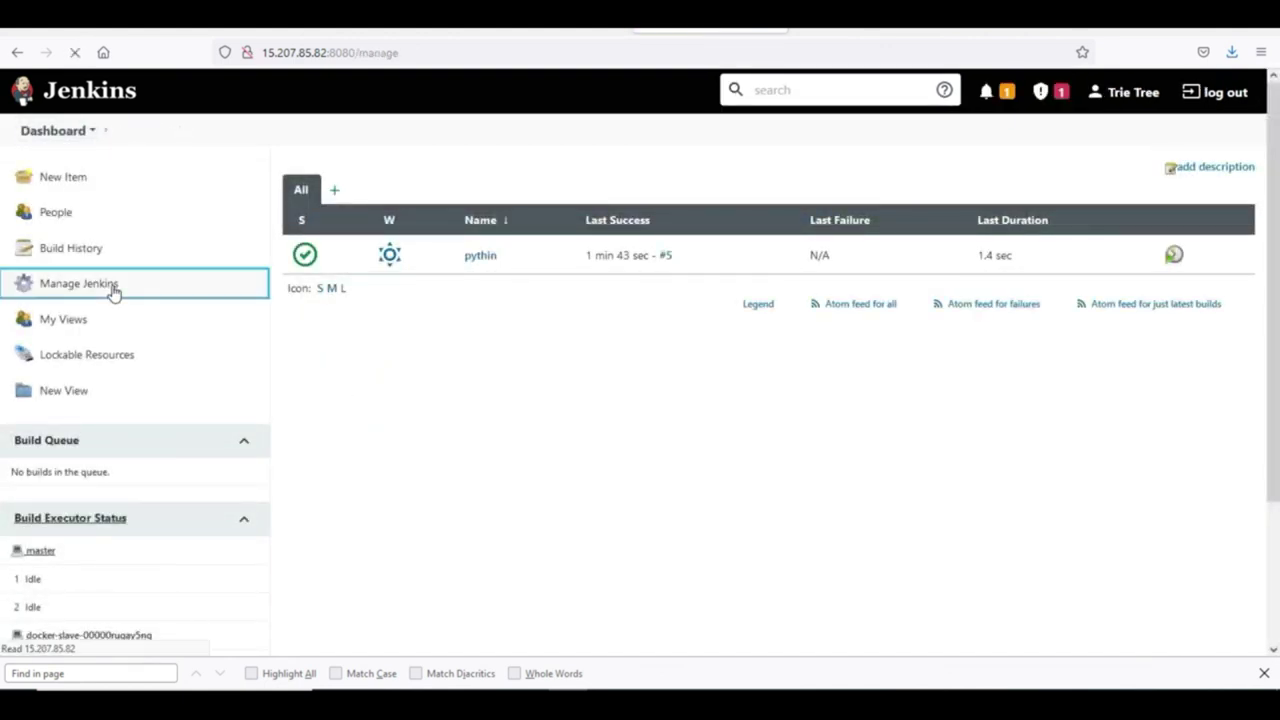
left_click(435, 454)
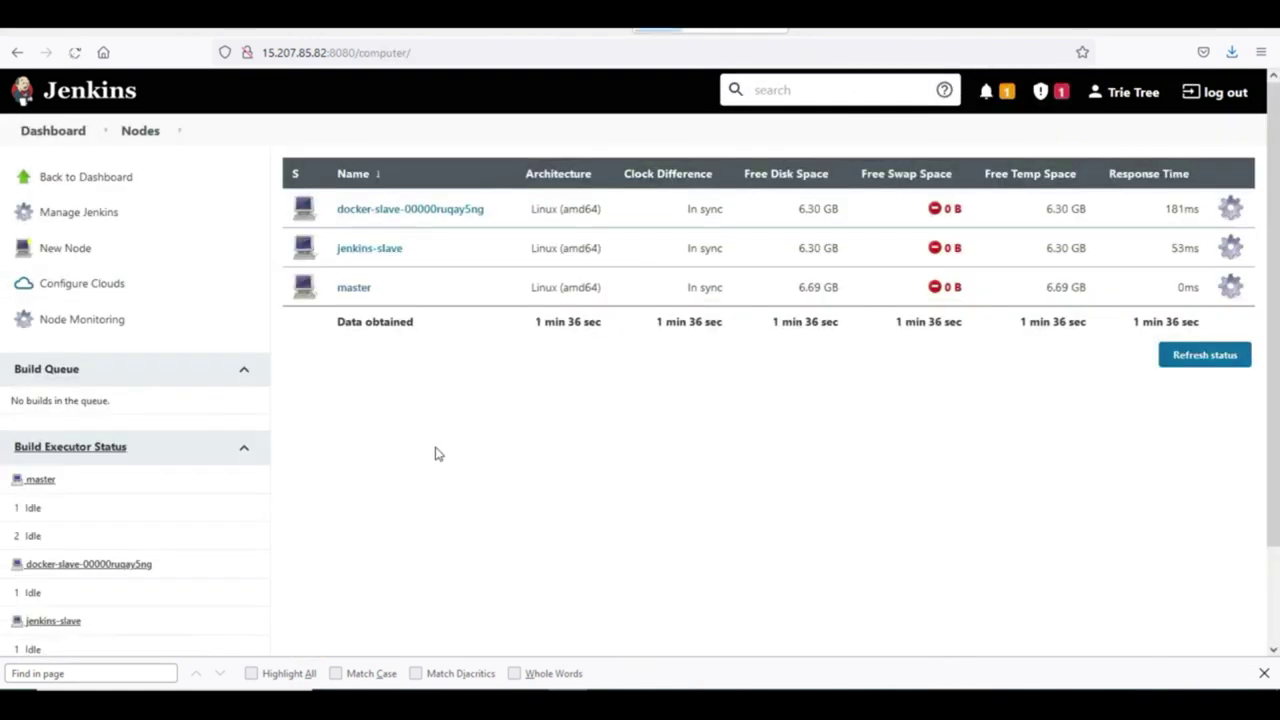
left_click(416, 211)
key("ctrl+f")
type("ebca3c0773cc")
key("Return")
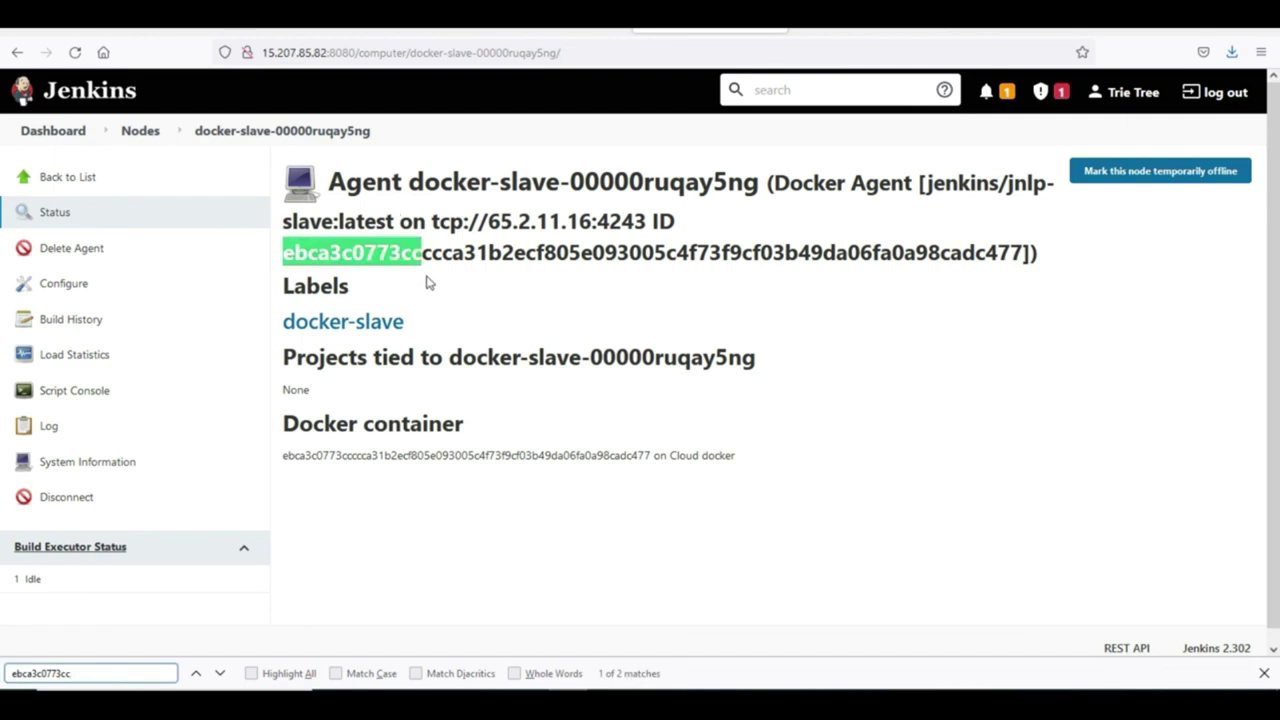
- Check the docker-slave label's page, then go back to the docker-slave agent in Nodes
left_click(350, 321)
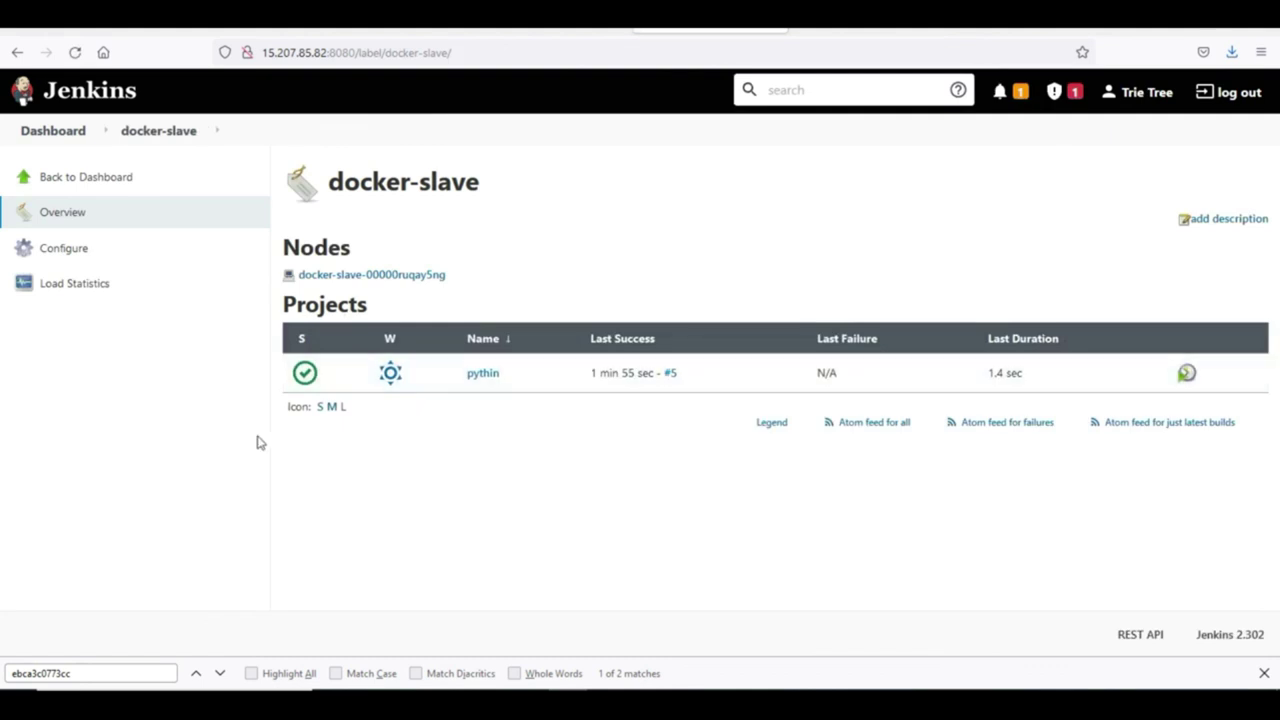
left_click(55, 131)
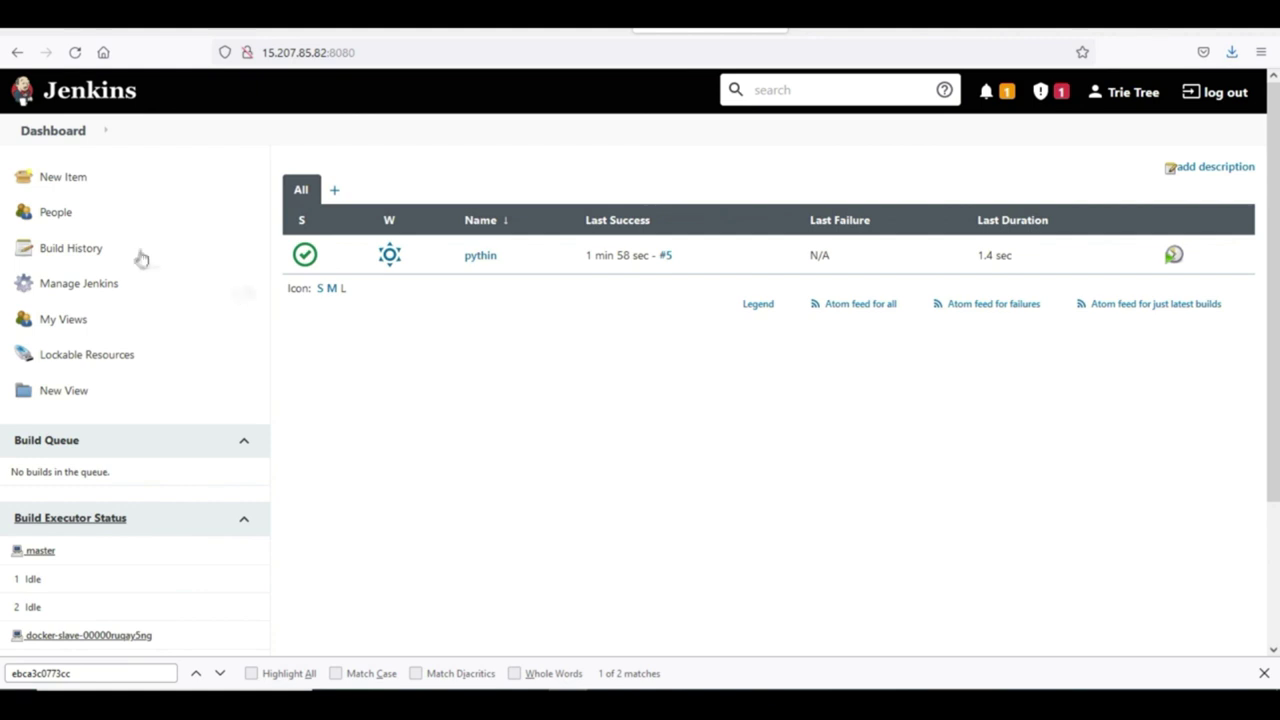
left_click(94, 283)
left_click(437, 477)
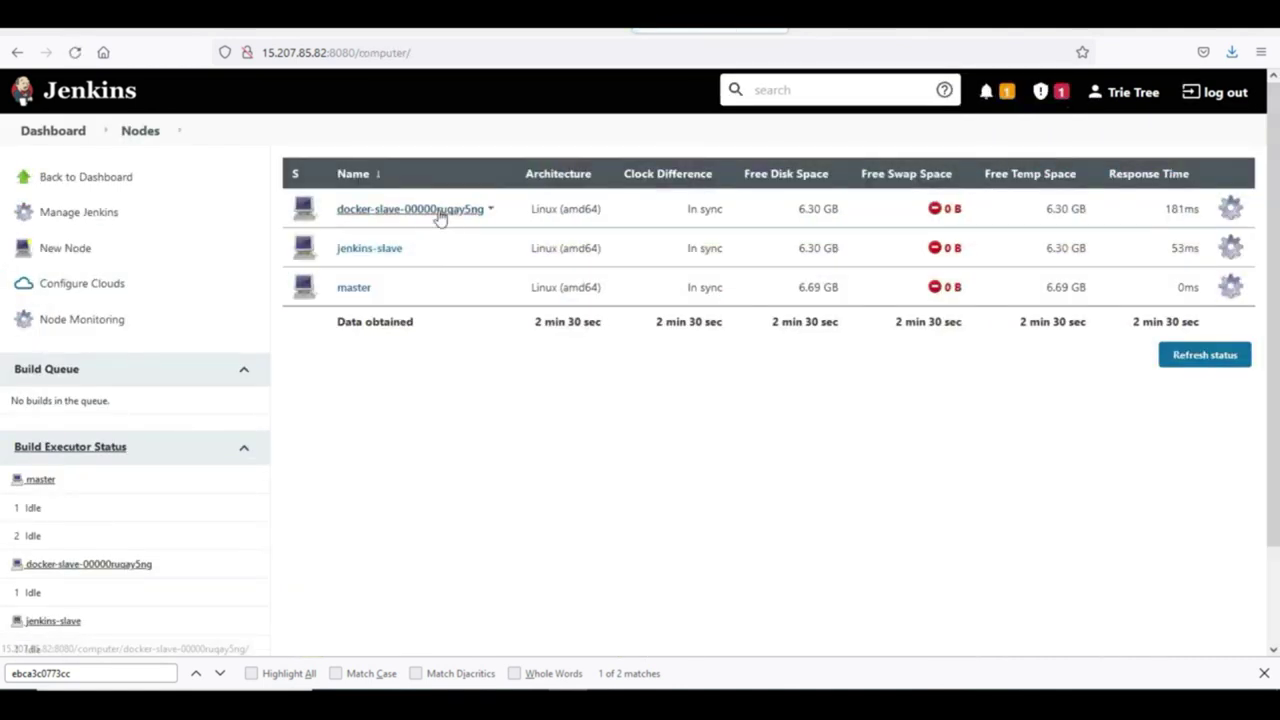
left_click(437, 212)
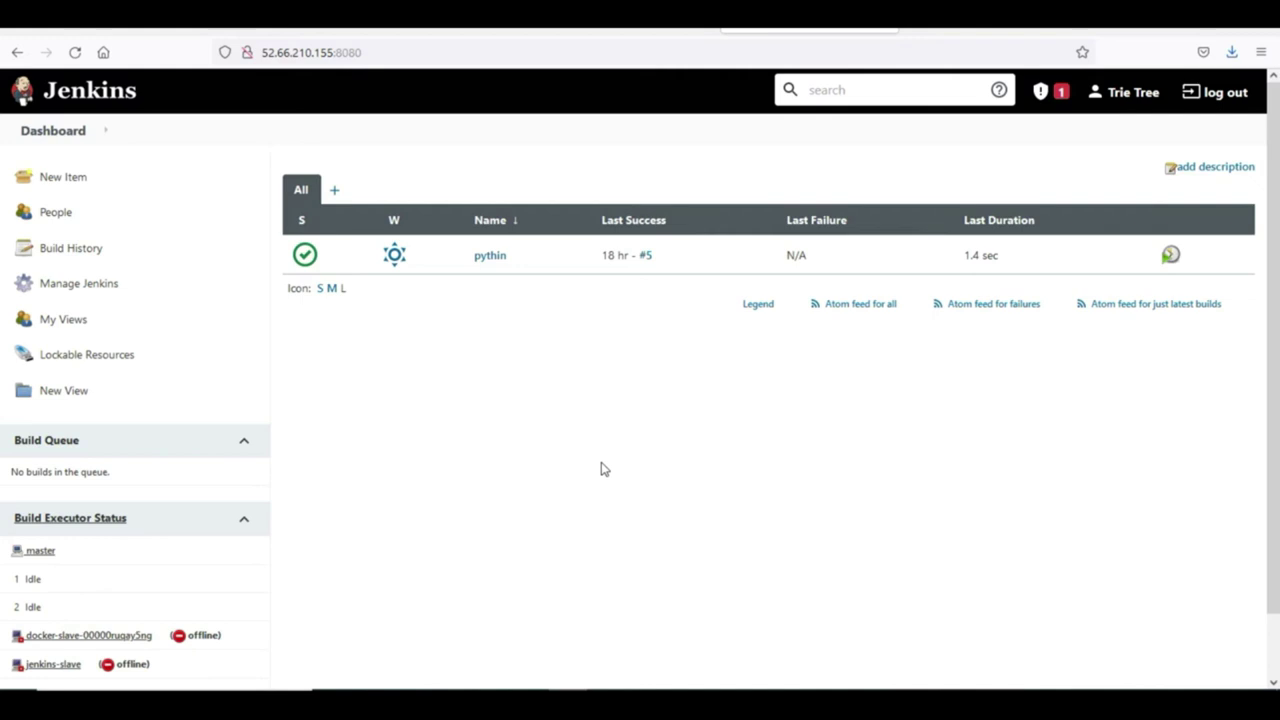
- Create a Freestyle project named 'Basic-Project' through New Item
left_click(60, 176)
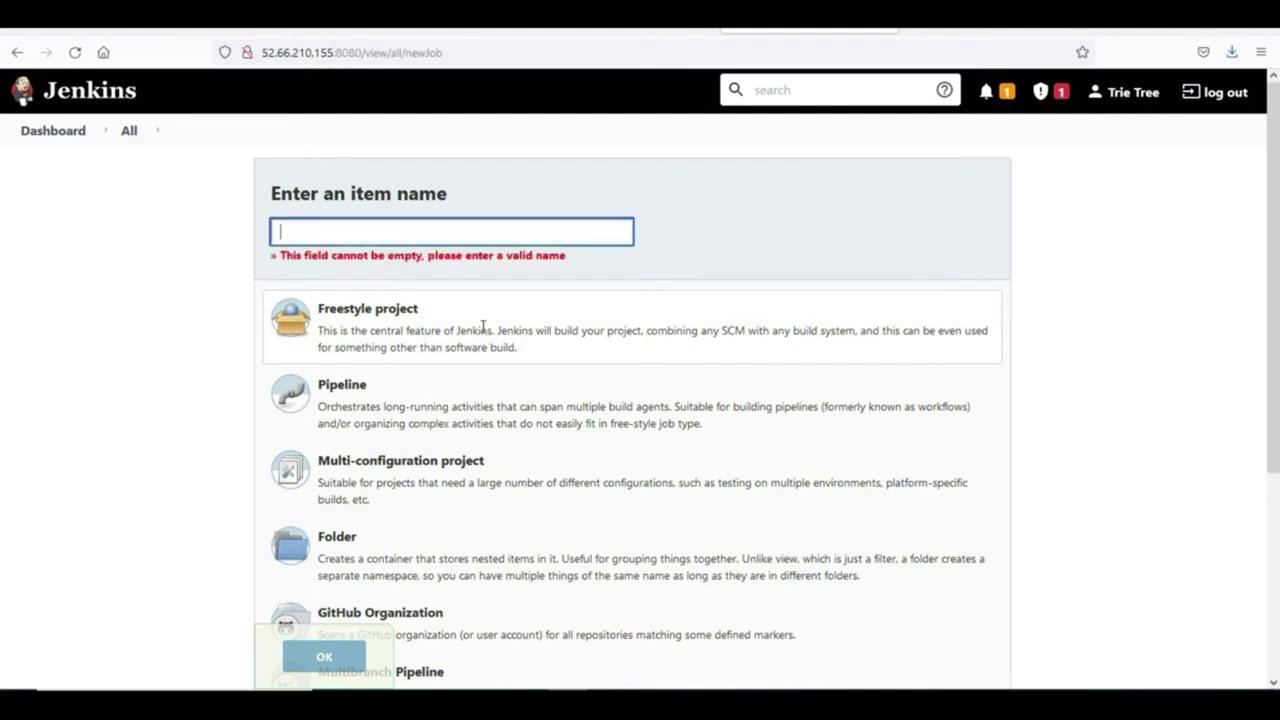
left_click(478, 233)
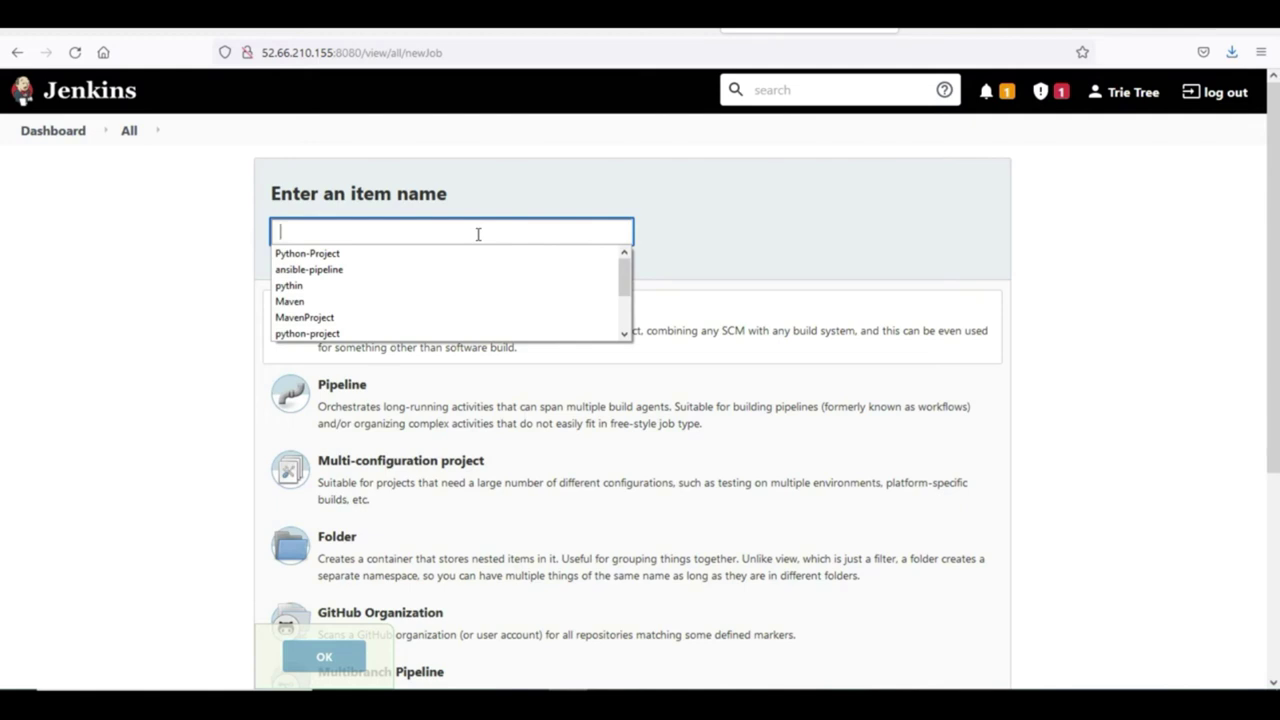
type("basic")
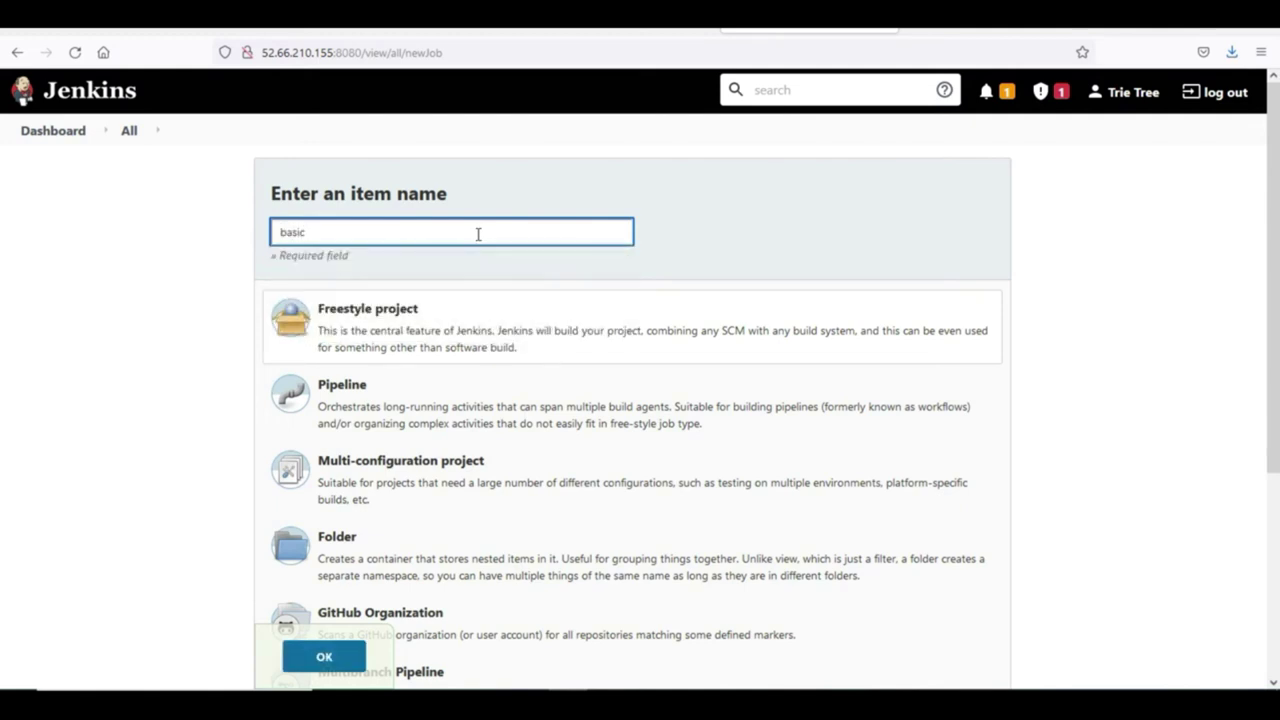
key("BackSpace")
key("BackSpace")
key("BackSpace")
key("BackSpace")
key("BackSpace")
type("Basic-Project")
left_click(400, 328)
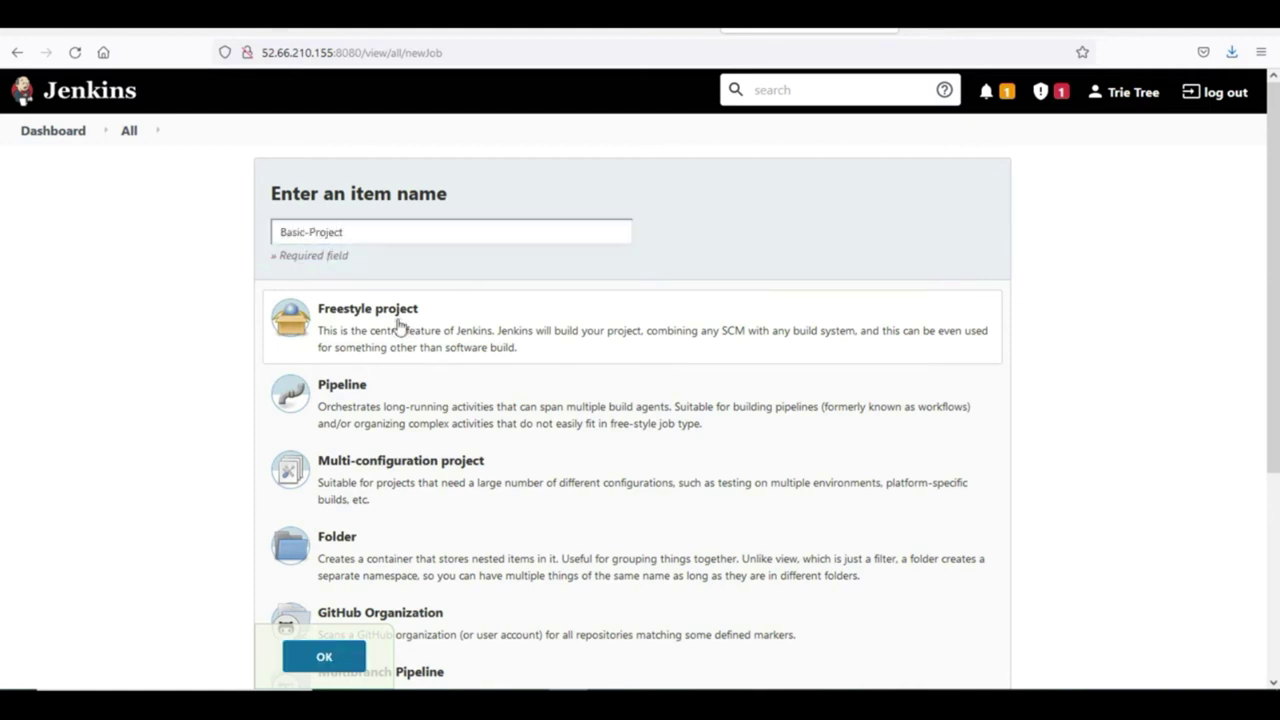
left_click(337, 658)
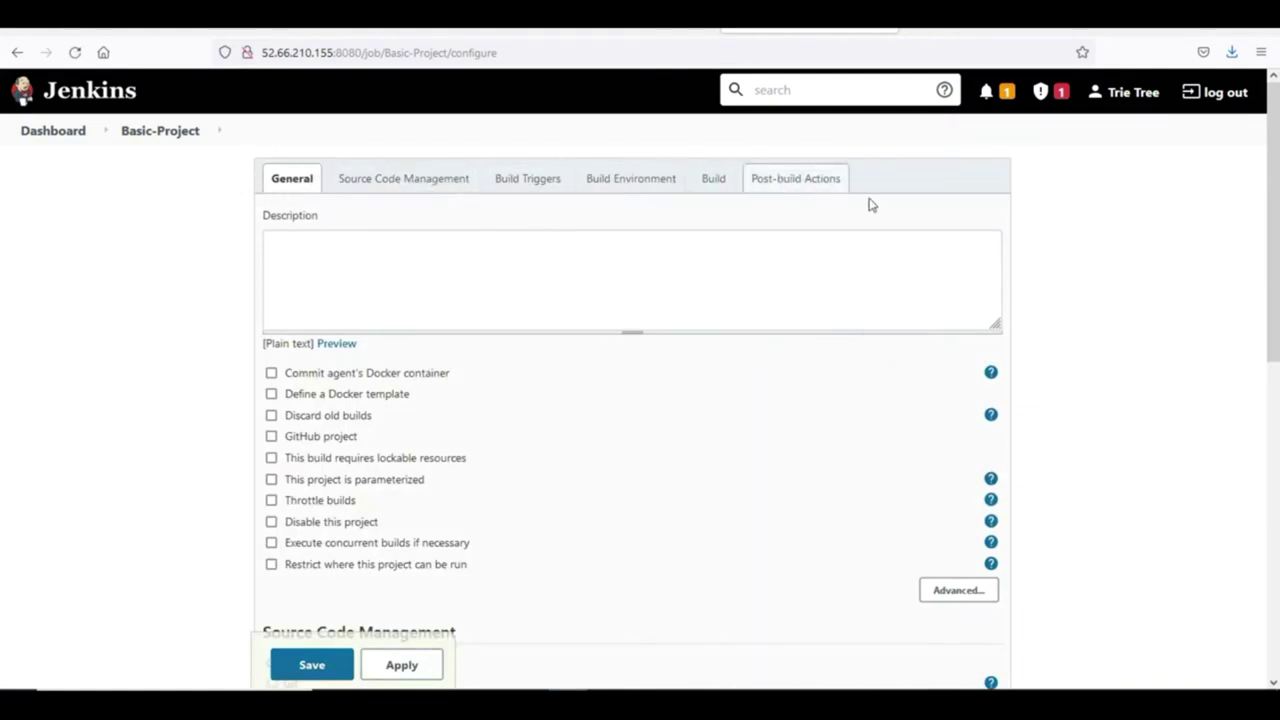
- Enter the description '<h1> Hello Viewers Please Subscribe </h1>' and preview how it renders
left_click(466, 244)
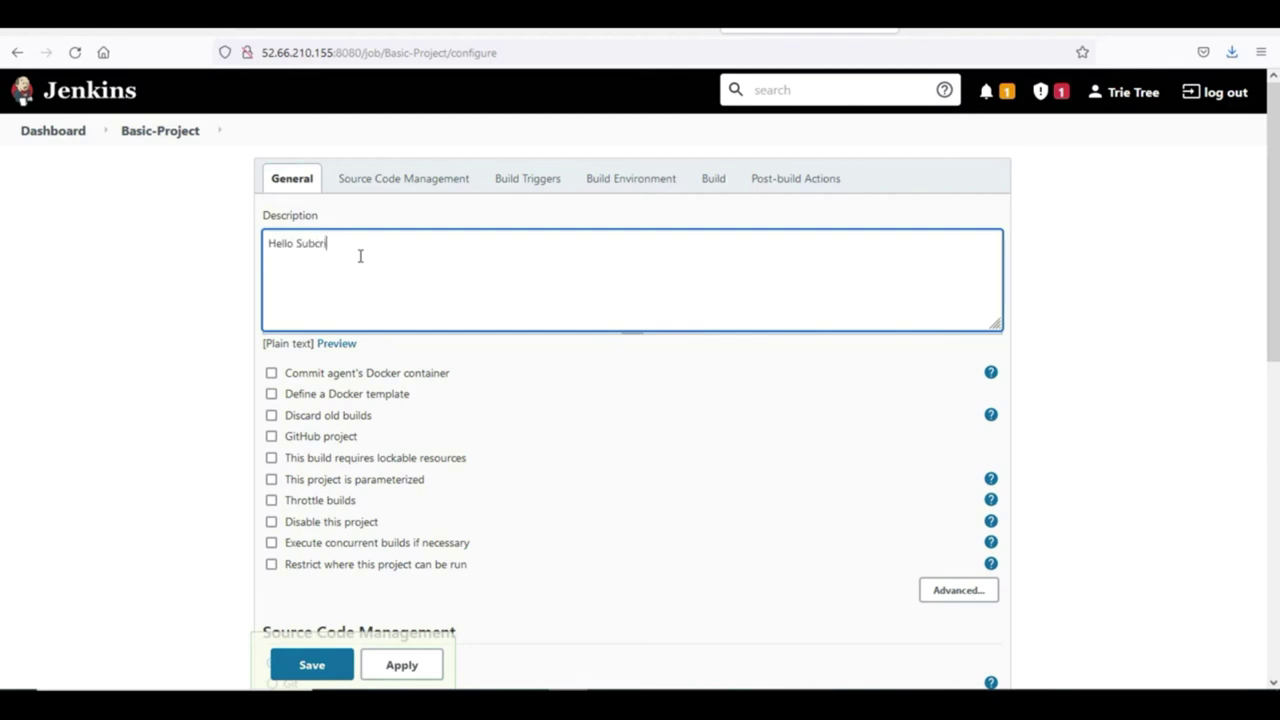
type("s Please")
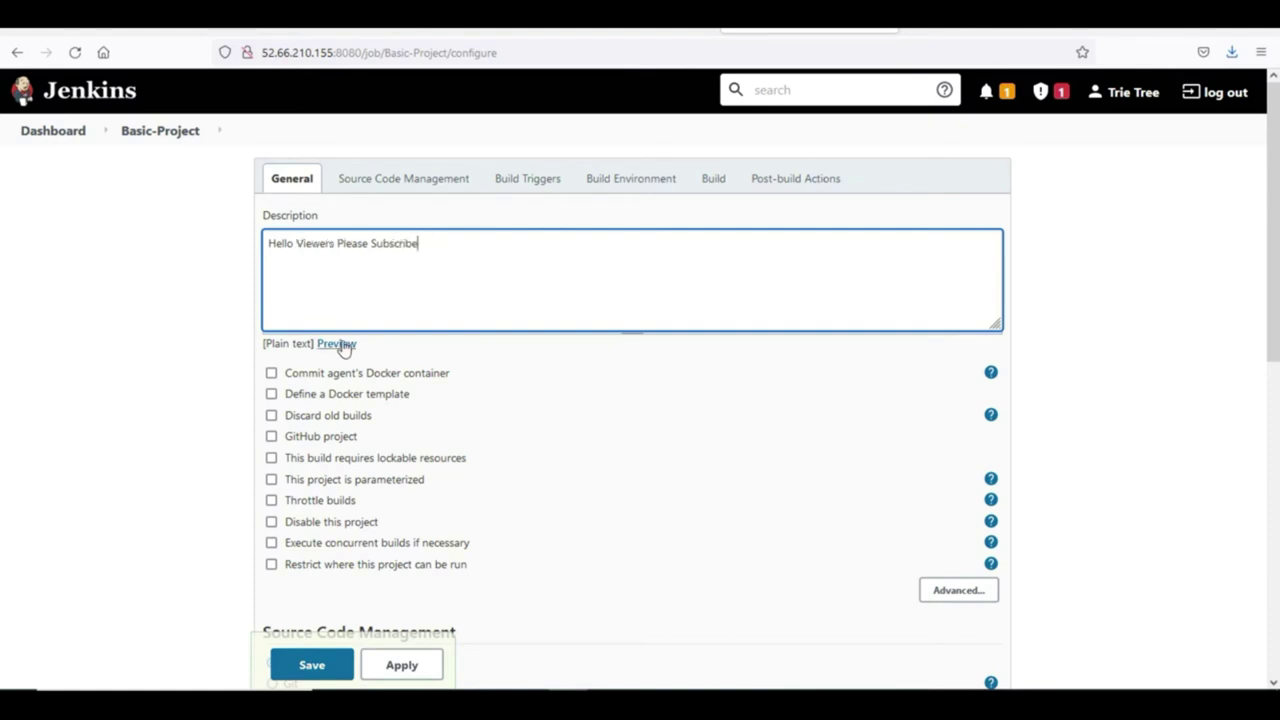
left_click(336, 343)
left_click(452, 245)
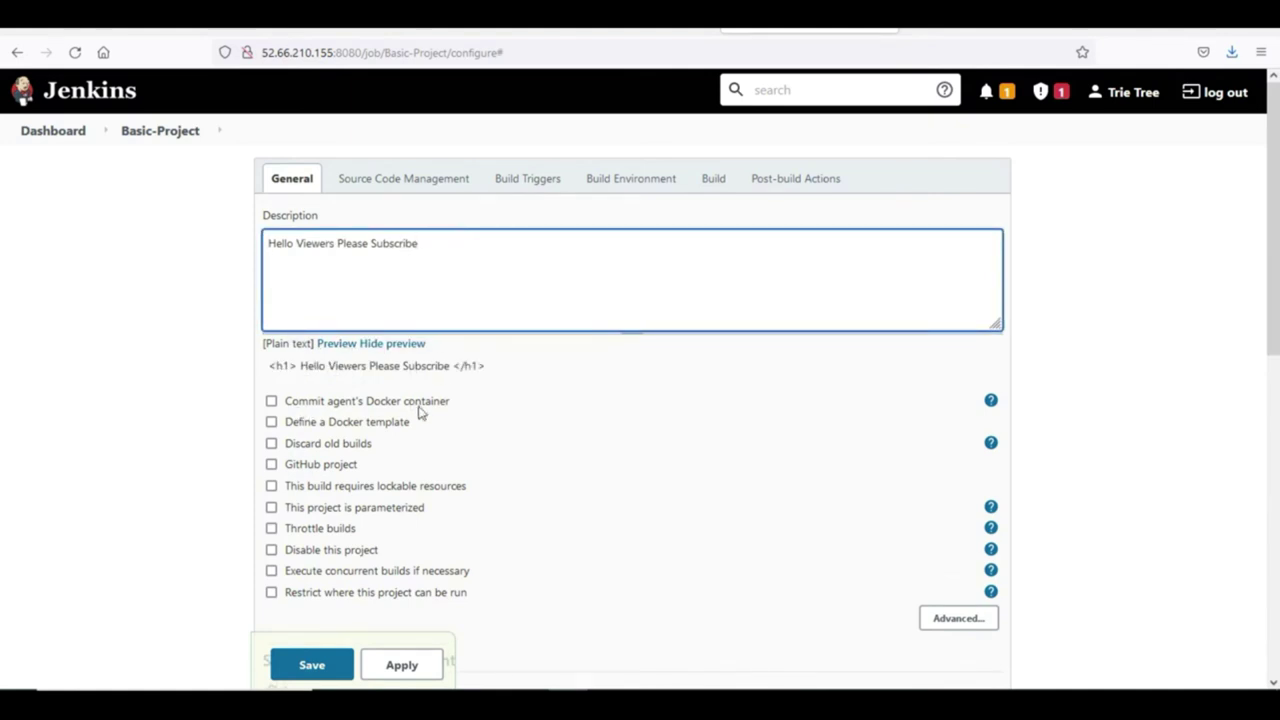
scroll(1276, 265, "down", 1)
scroll(1276, 265, "down", 1)
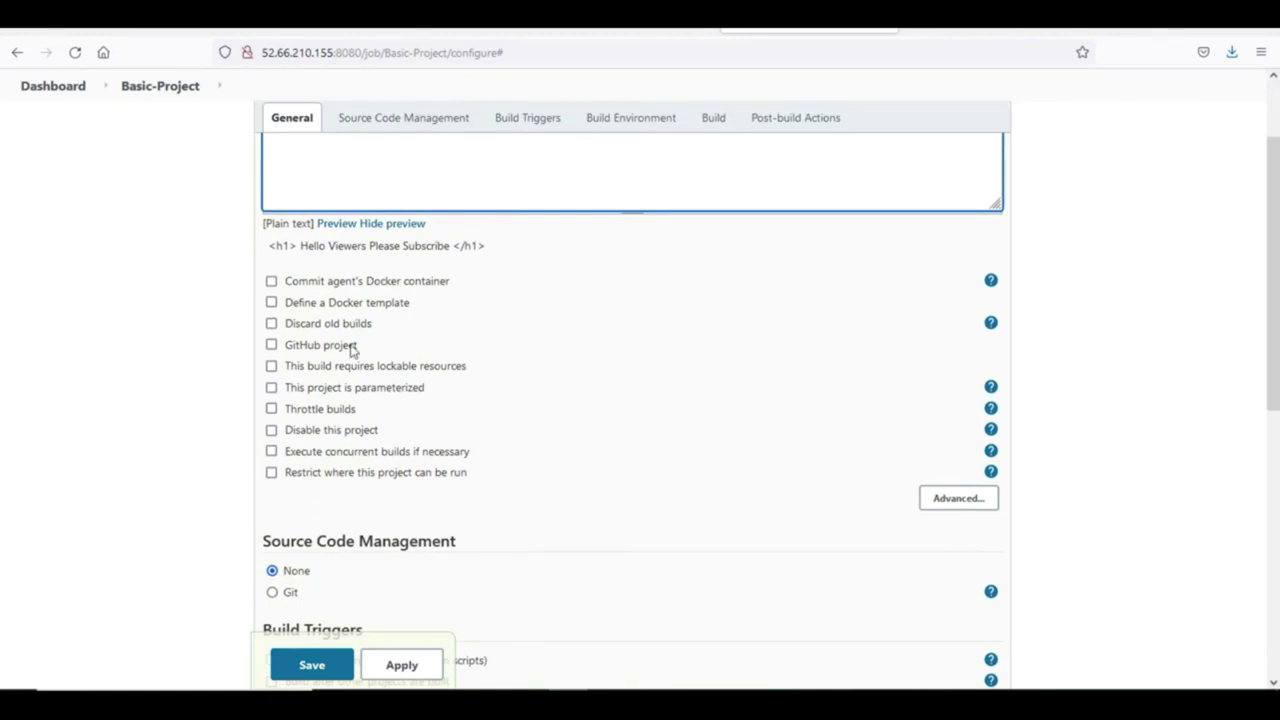
left_click(271, 281)
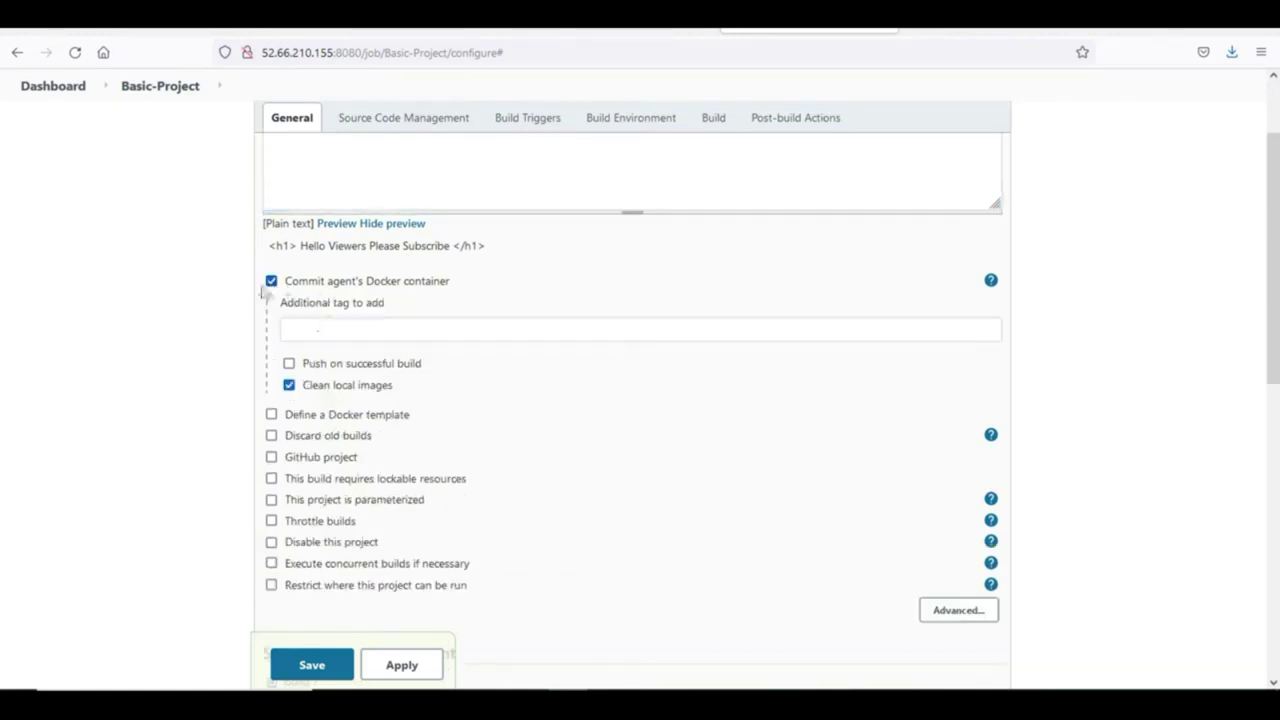
left_click(271, 281)
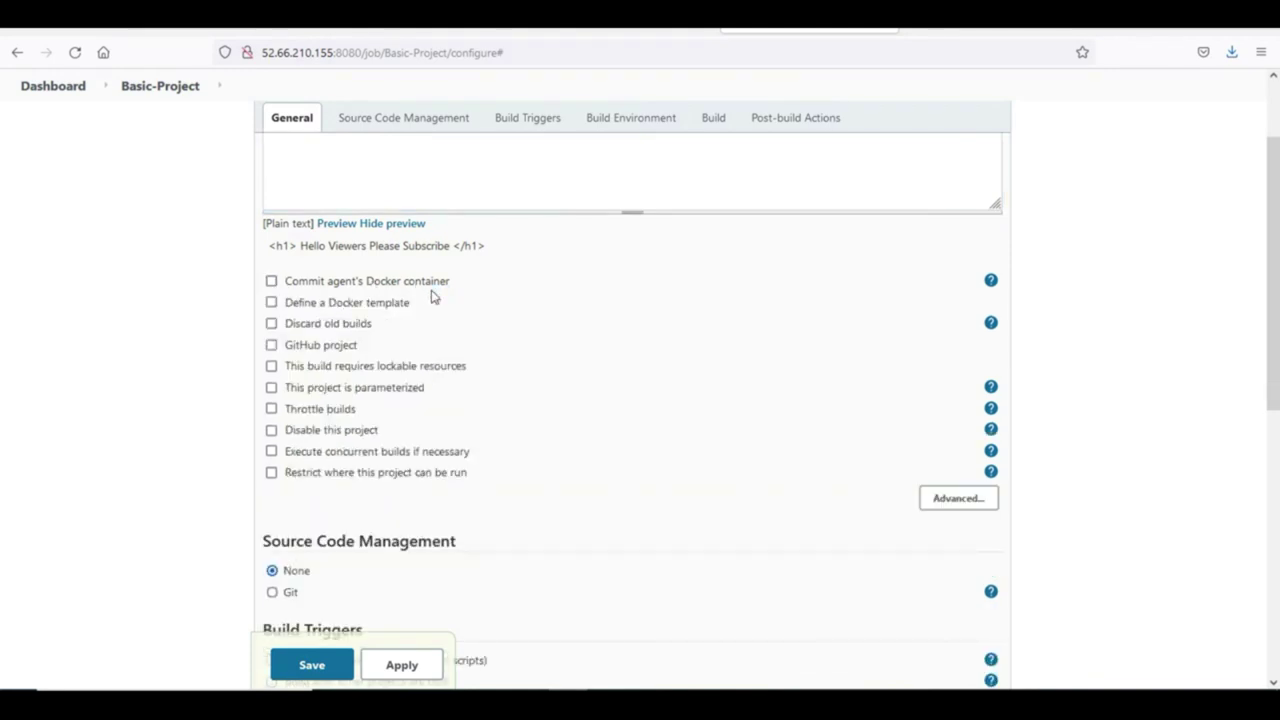
left_click(271, 302)
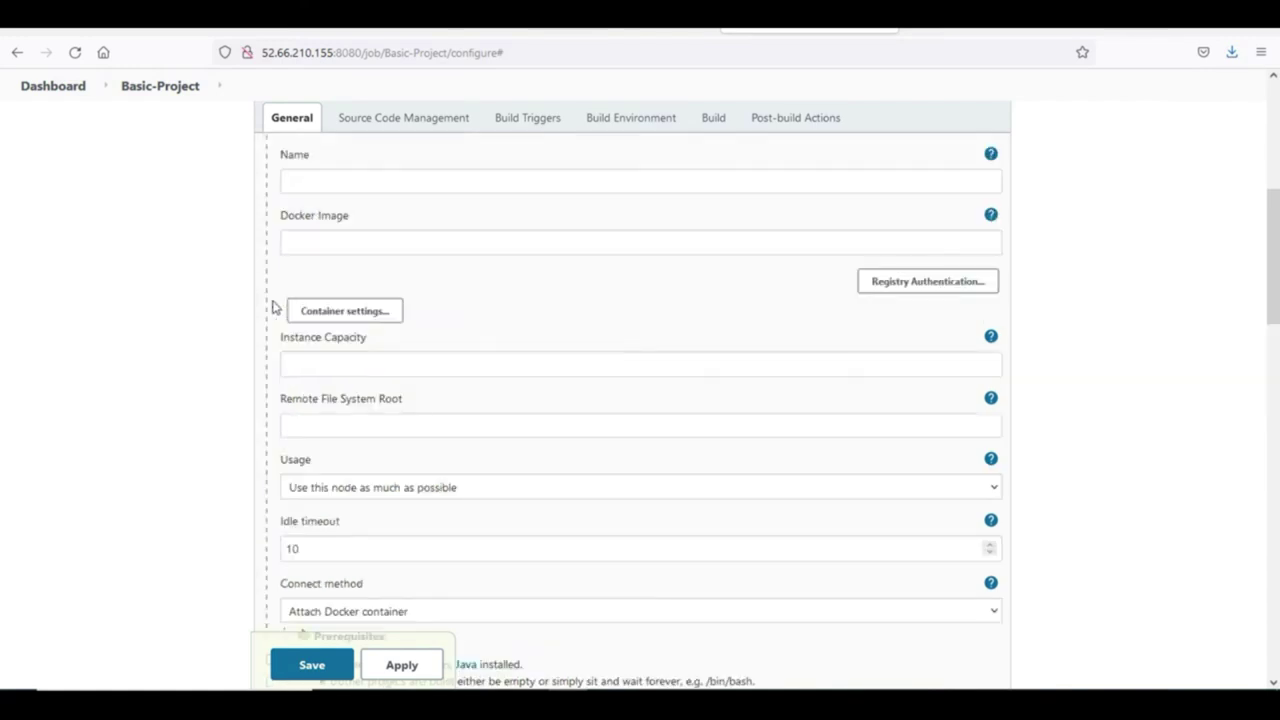
scroll(820, 249, "up", 6)
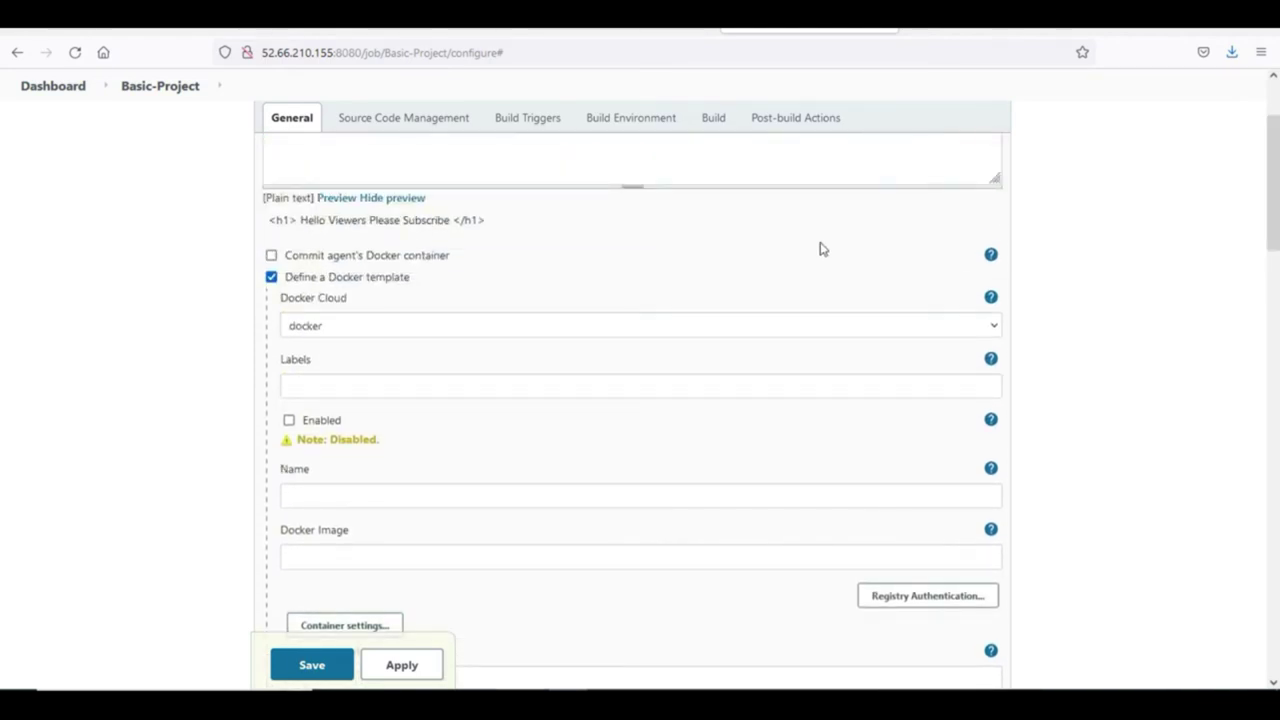
left_click(271, 277)
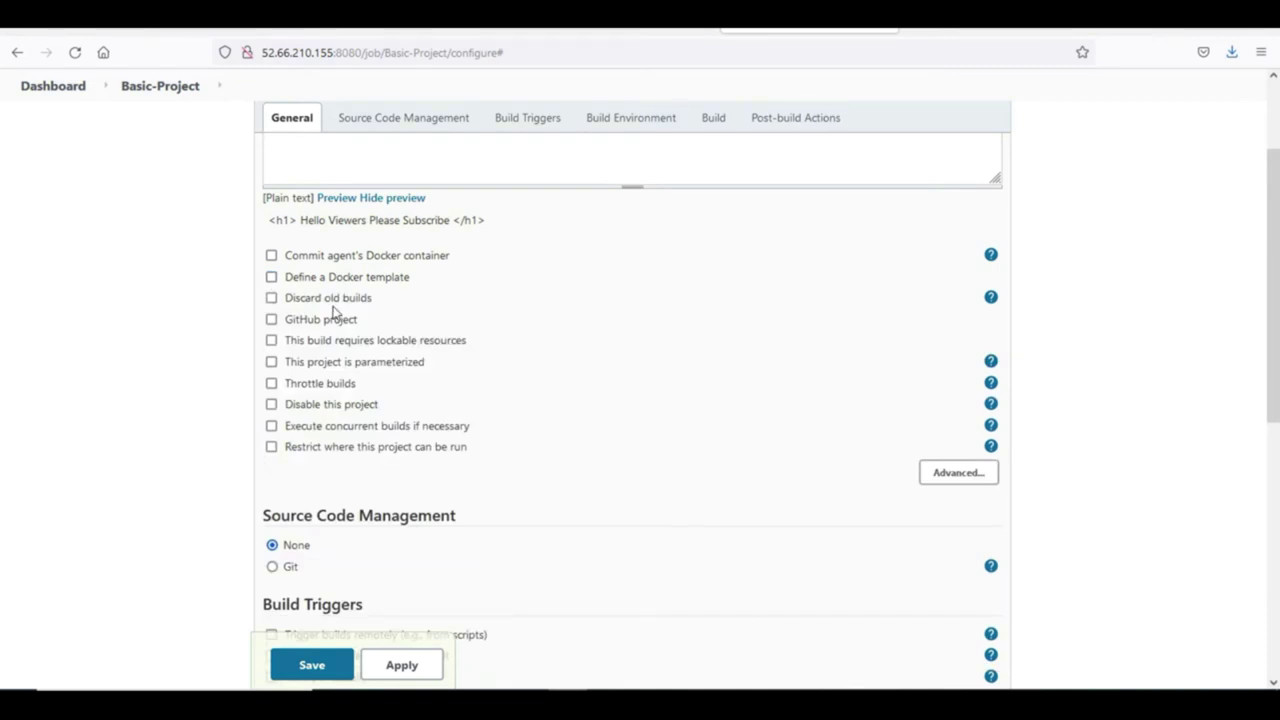
left_click(271, 298)
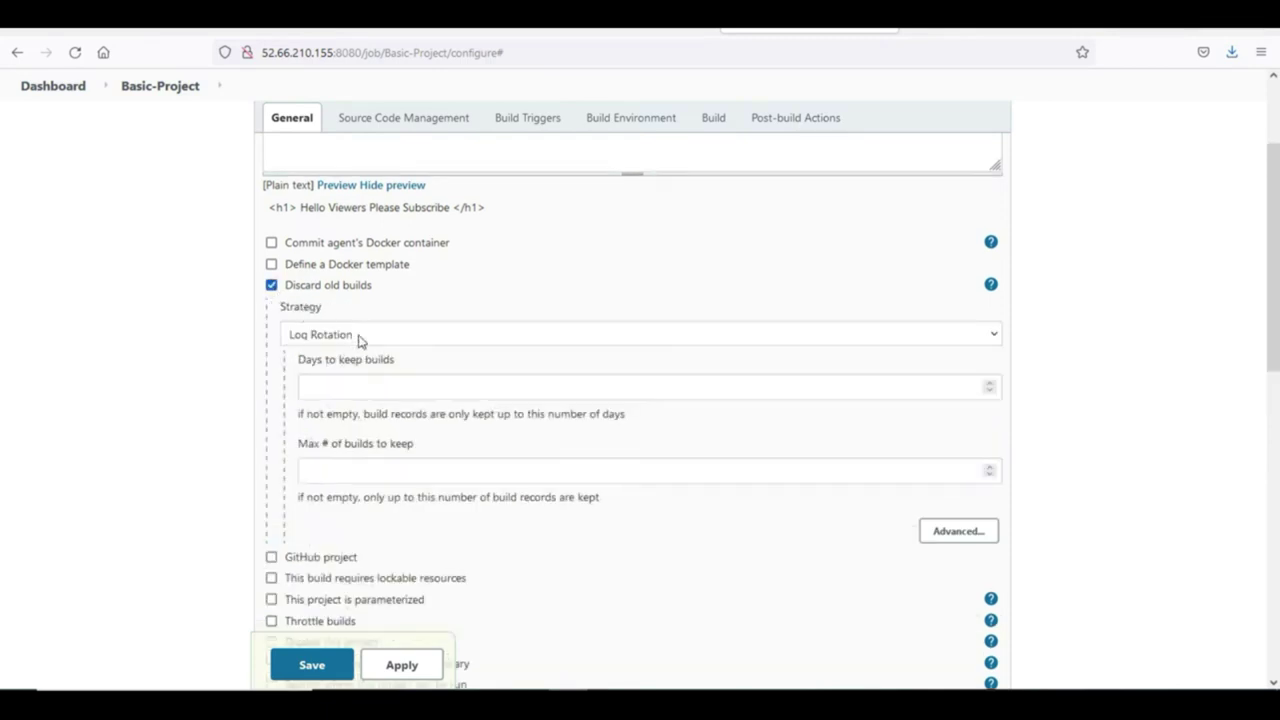
left_click(447, 393)
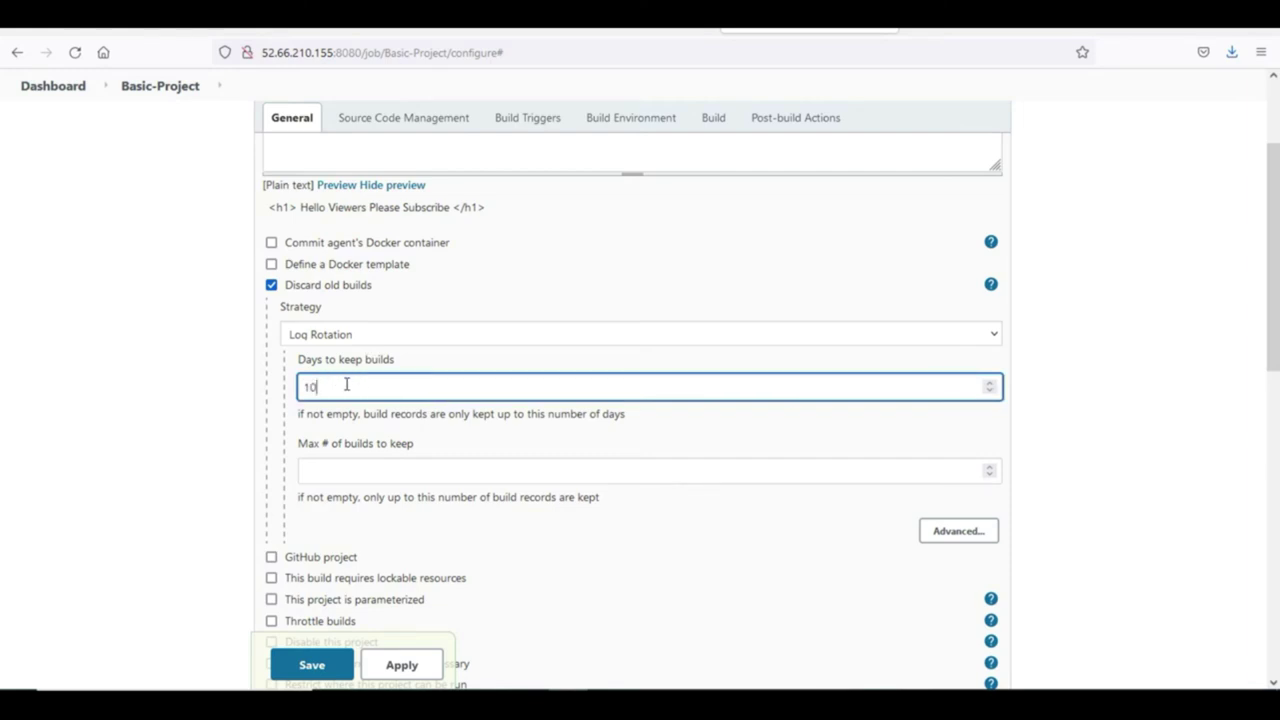
left_click_drag(336, 388, 282, 390)
key("BackSpace")
left_click(363, 468)
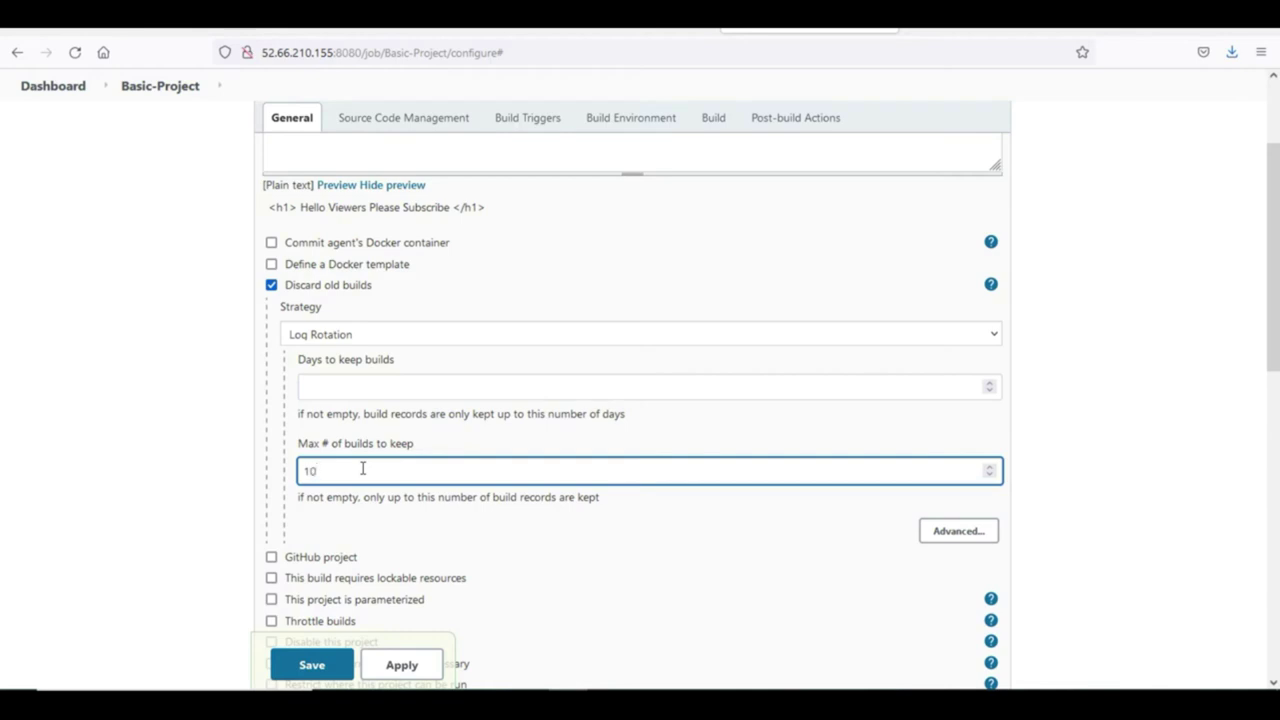
left_click_drag(363, 468, 271, 468)
key("BackSpace")
left_click(271, 285)
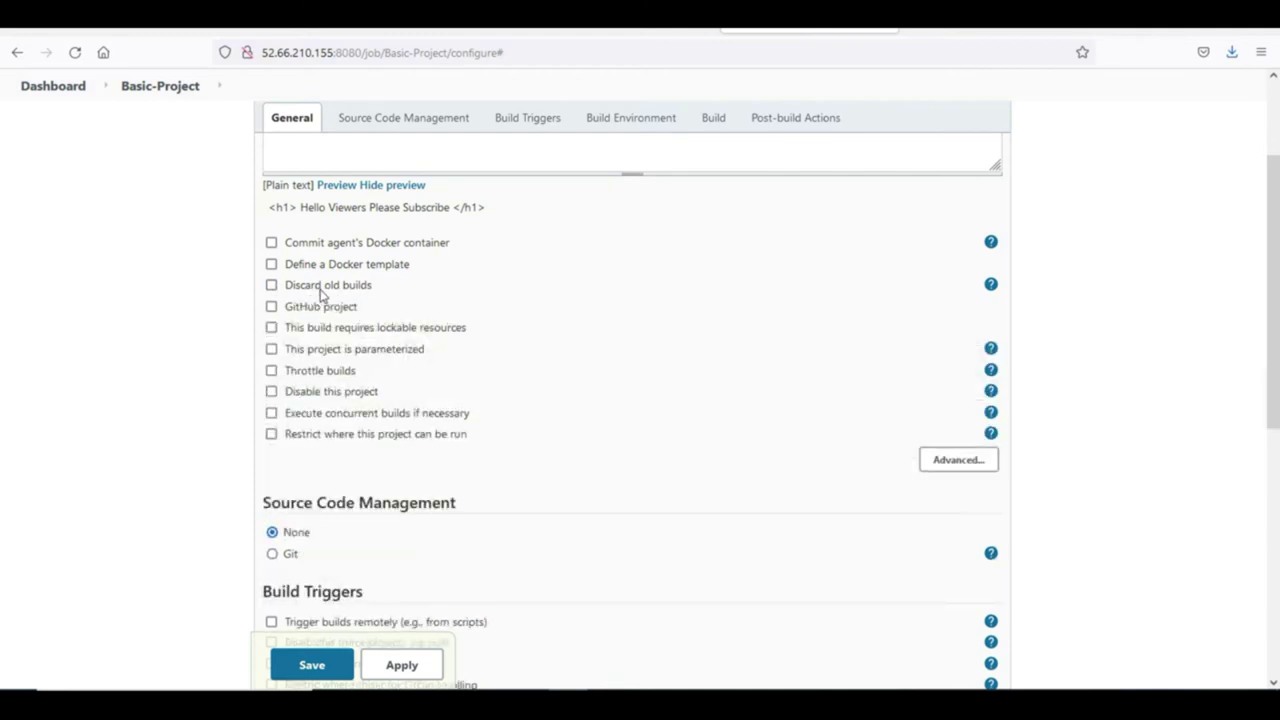
- Try the Discard old builds and GitHub project options, leaving both unchecked
left_click(272, 285)
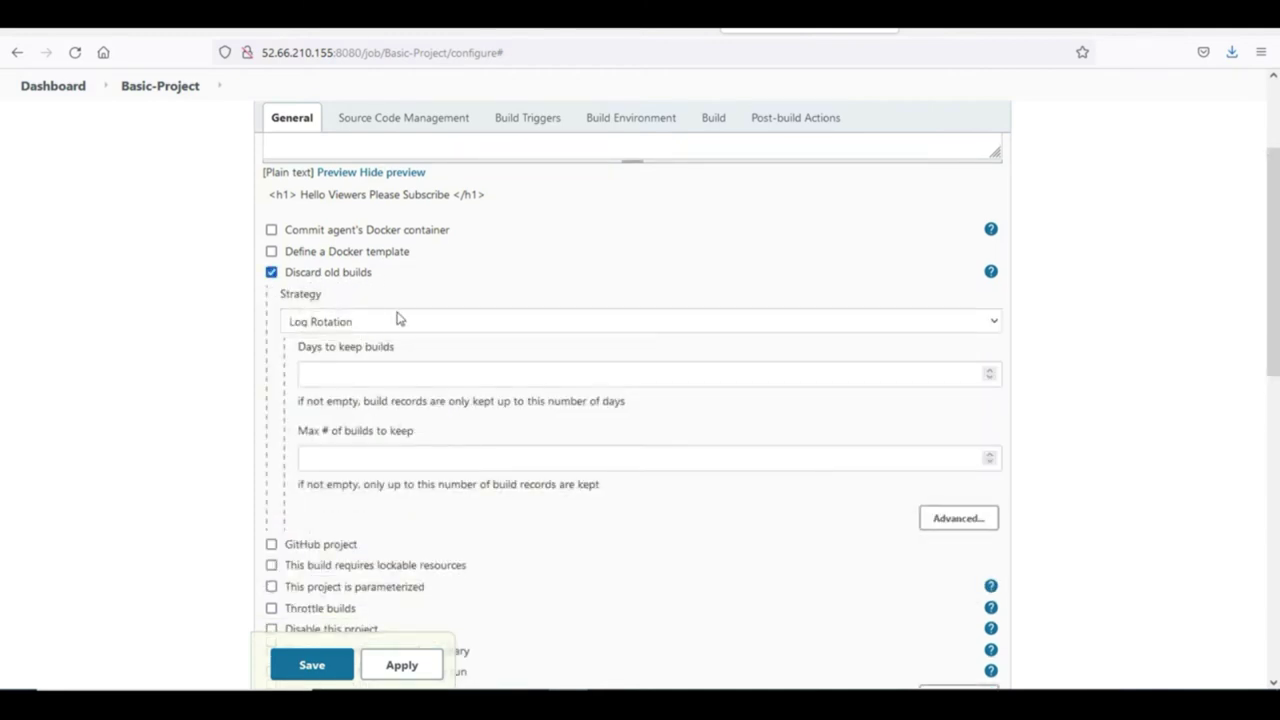
left_click(271, 273)
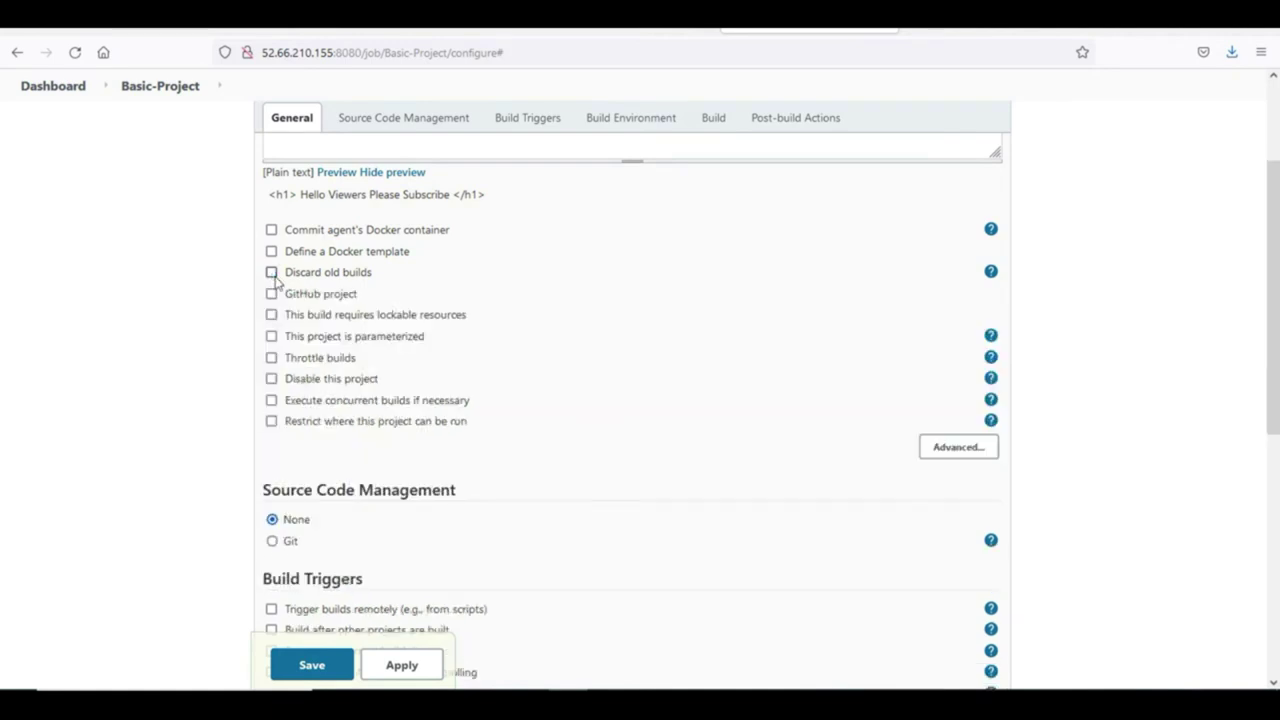
left_click(271, 294)
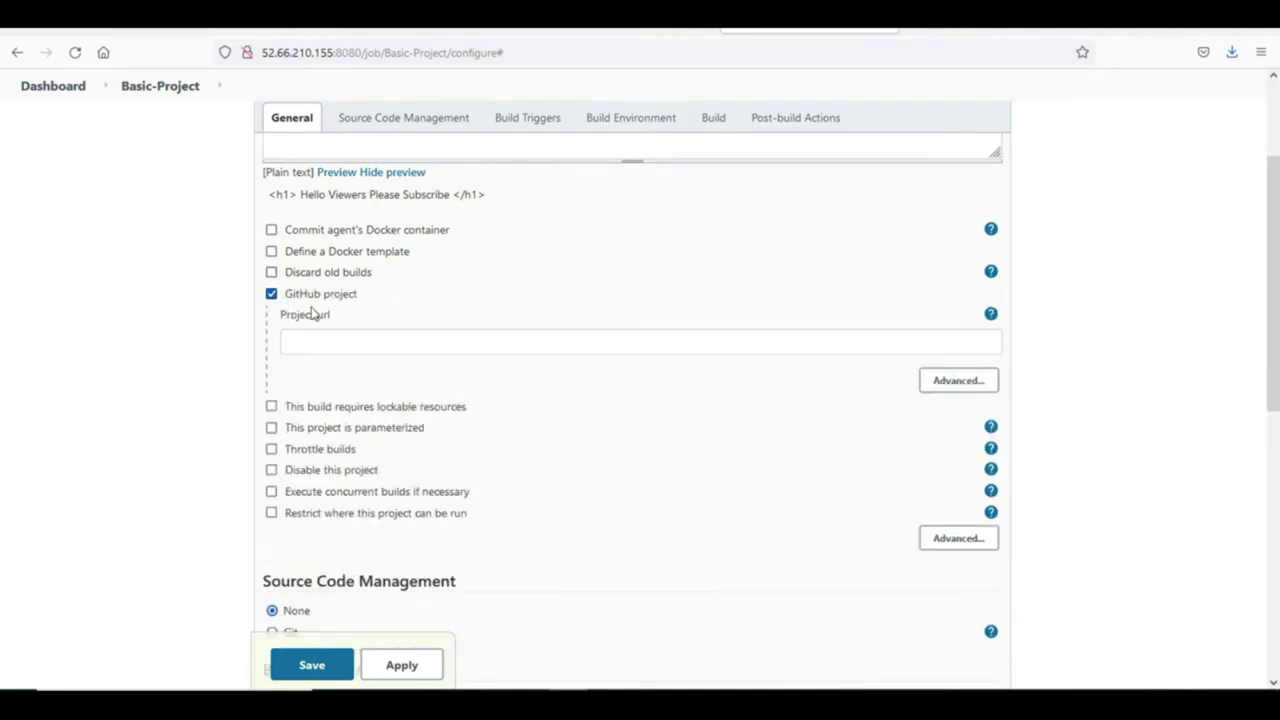
left_click(332, 340)
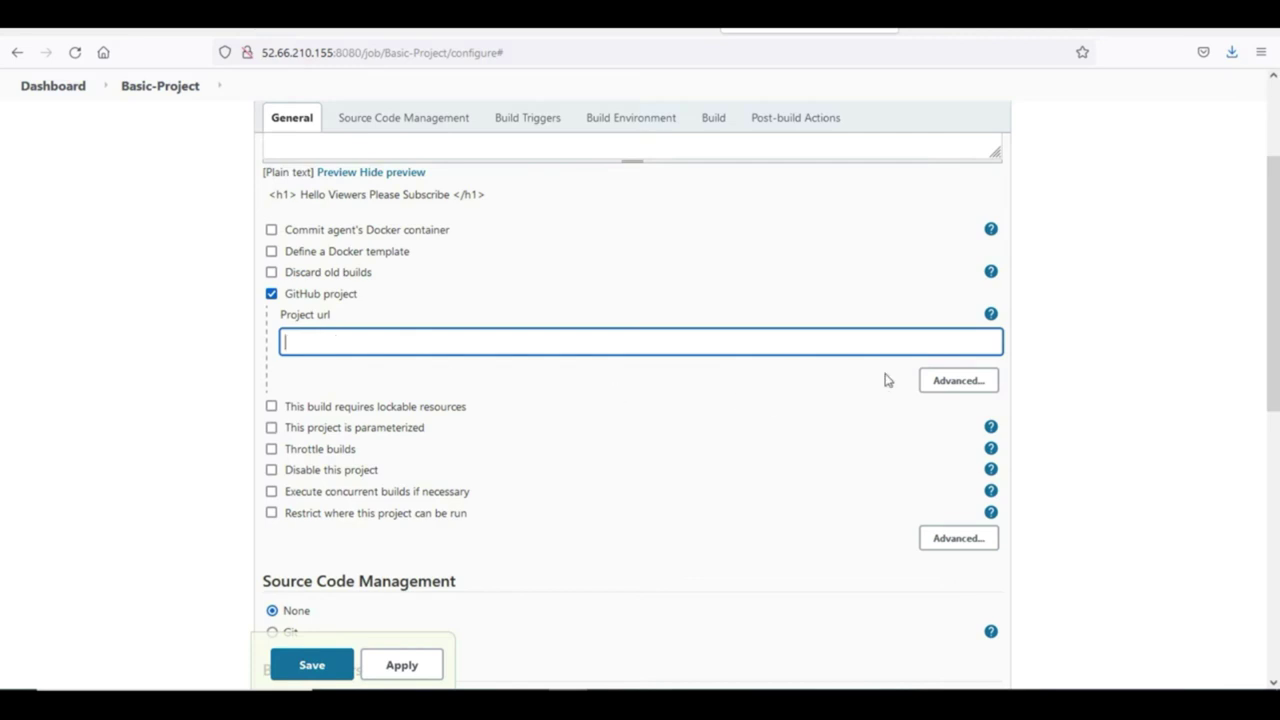
left_click(956, 381)
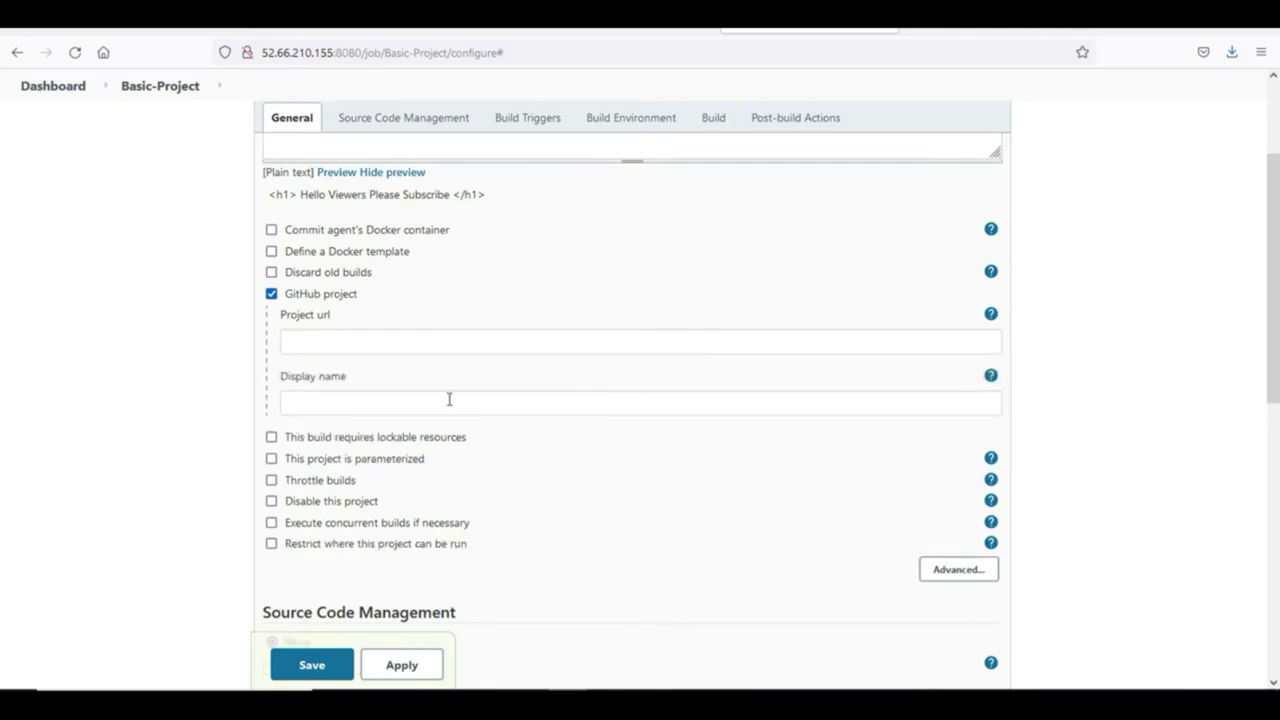
left_click(271, 293)
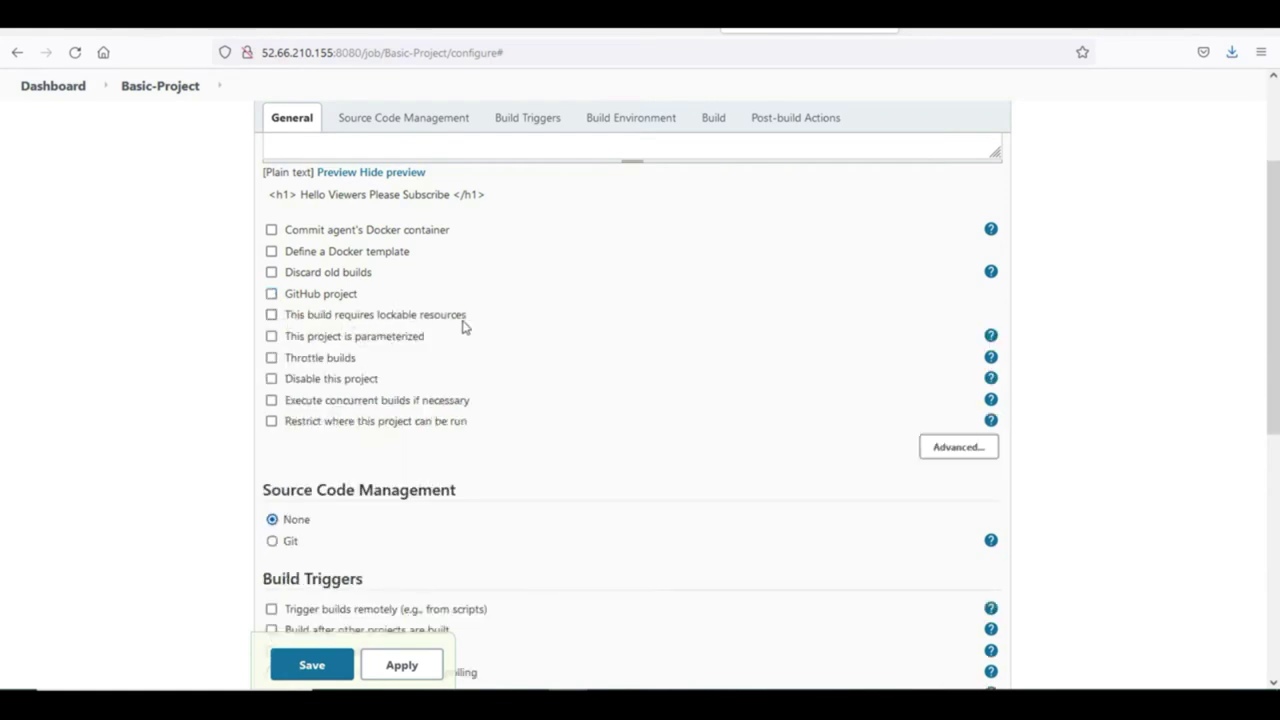
- Try 'This project is parameterized' and its help, switch it off, and enable Throttle builds
left_click(271, 336)
left_click(365, 365)
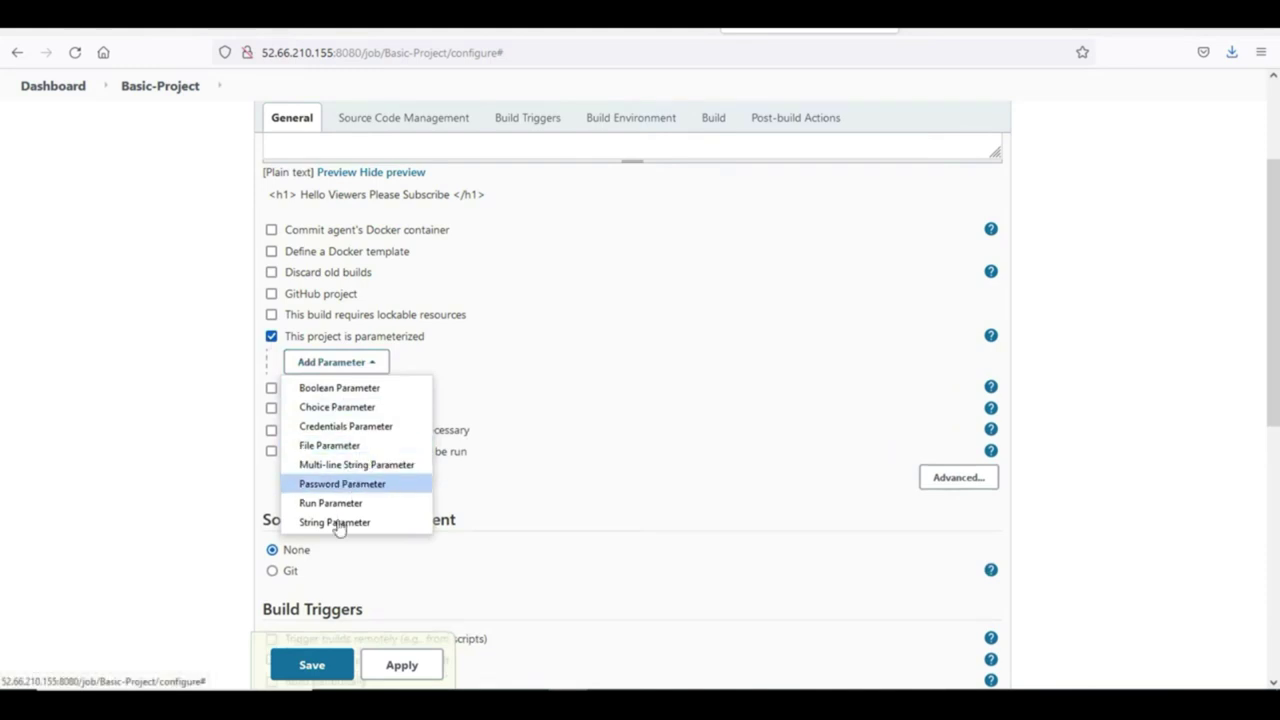
left_click(487, 369)
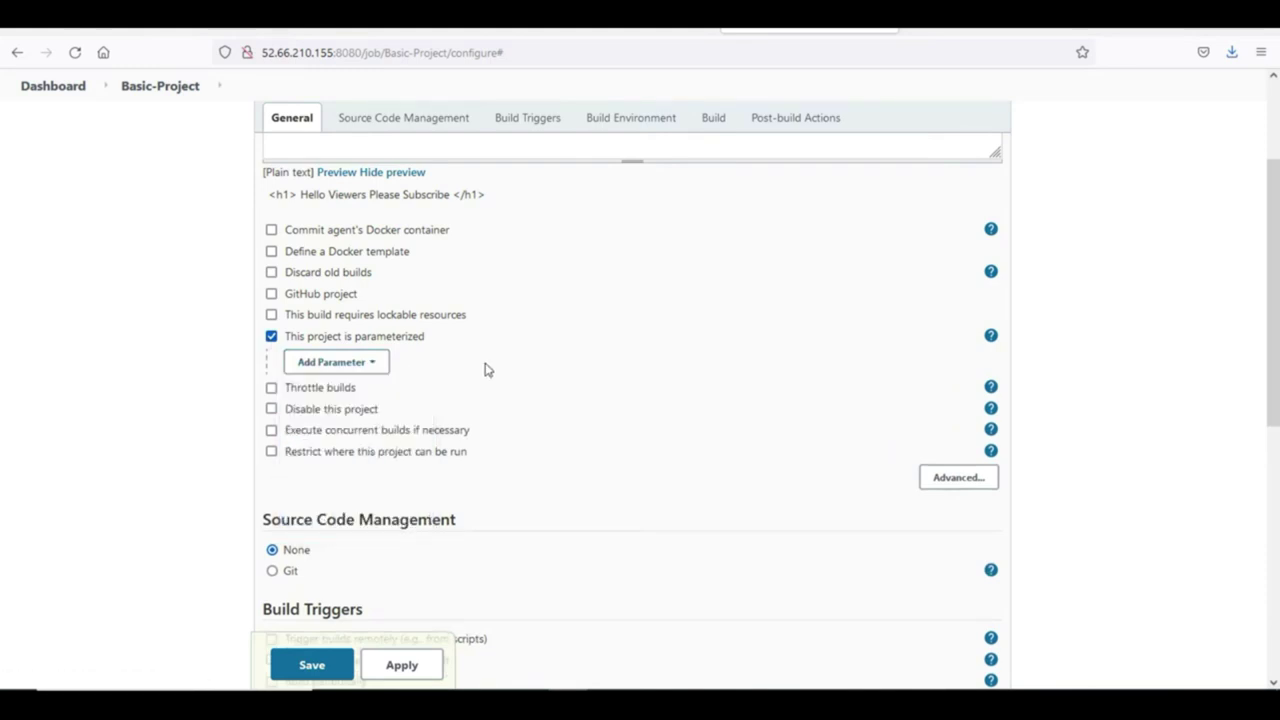
left_click(991, 337)
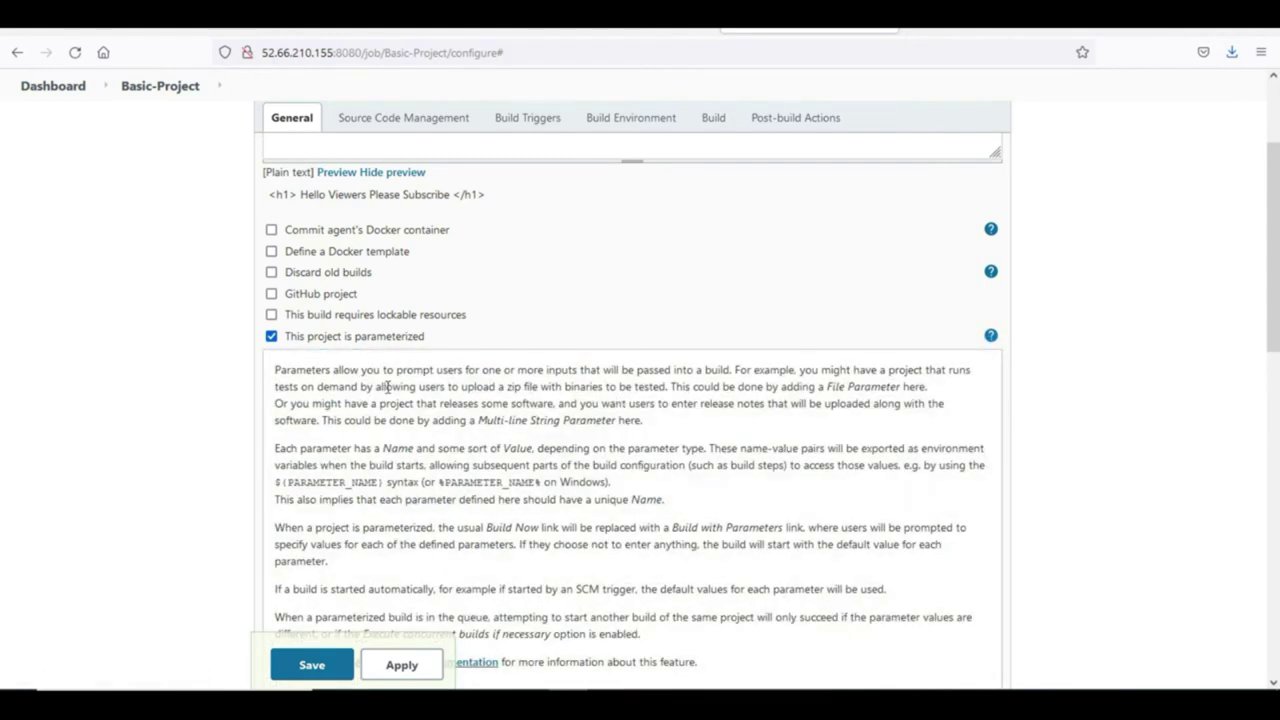
left_click(272, 337)
left_click(991, 337)
left_click(272, 358)
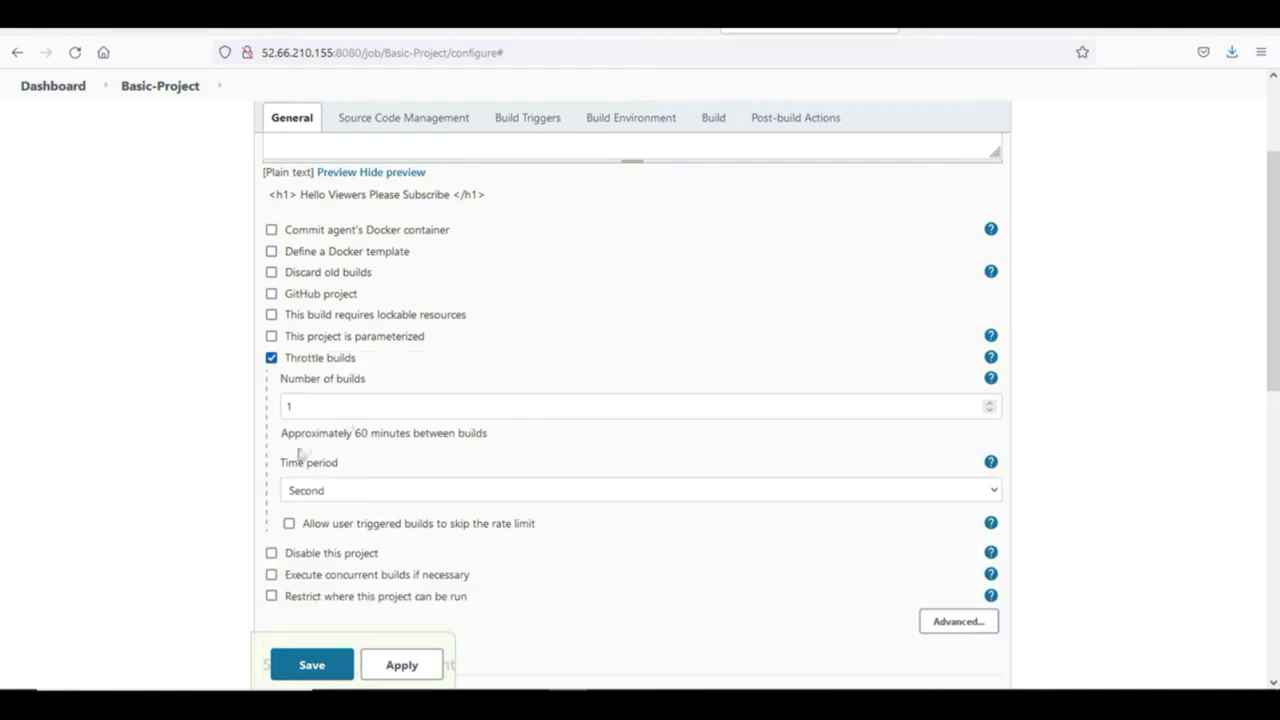
- Set build throttling to 1 build per Second
left_click_drag(357, 438, 494, 437)
left_click(501, 446)
double_click(430, 412)
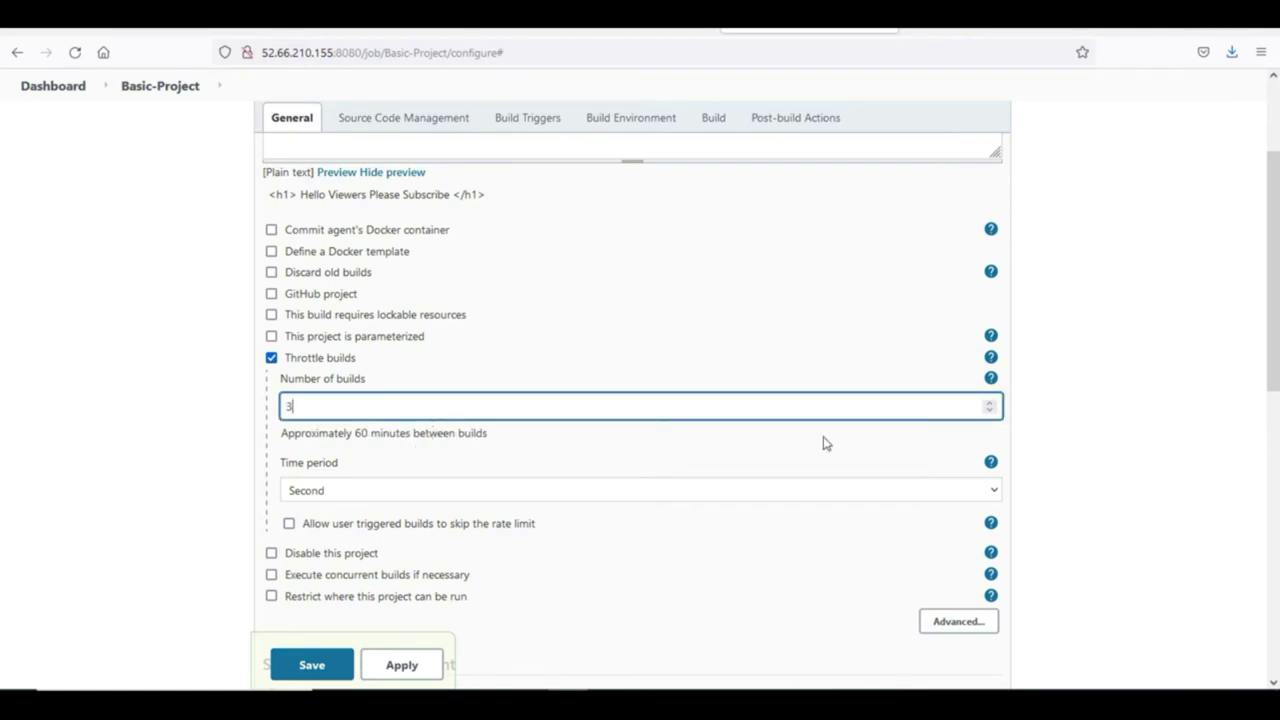
left_click(654, 486)
left_click(1077, 398)
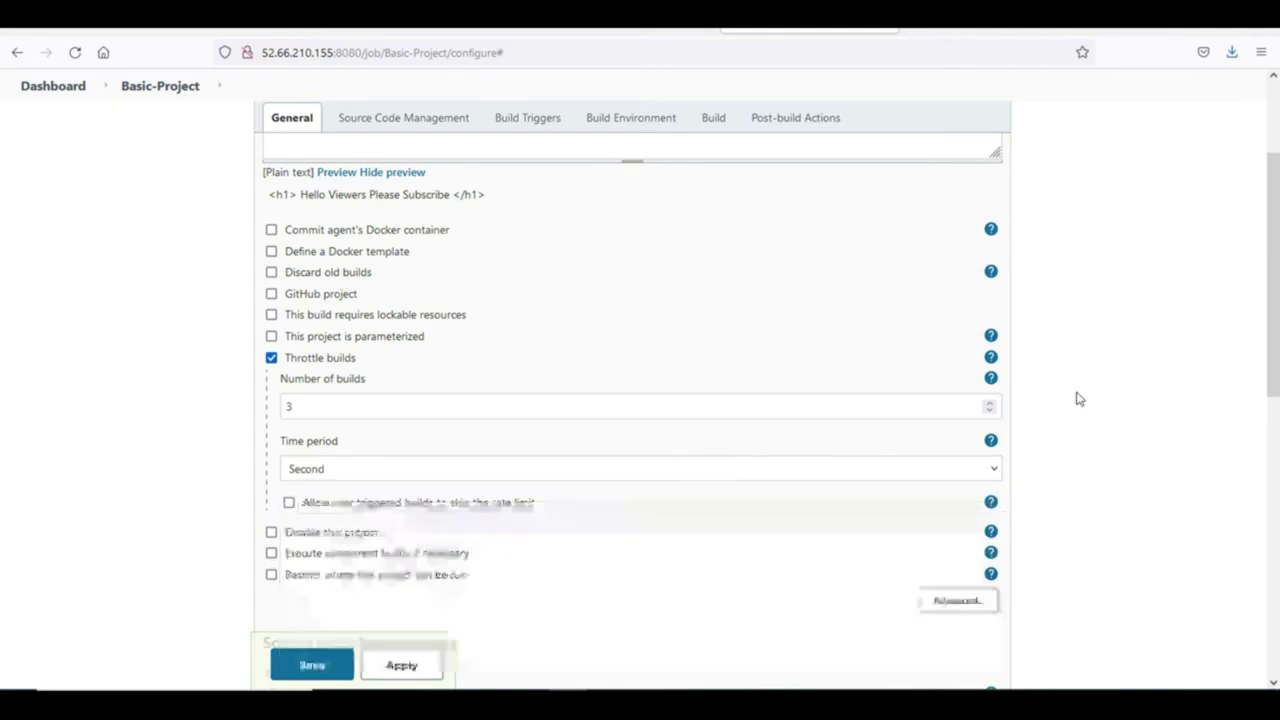
left_click(457, 474)
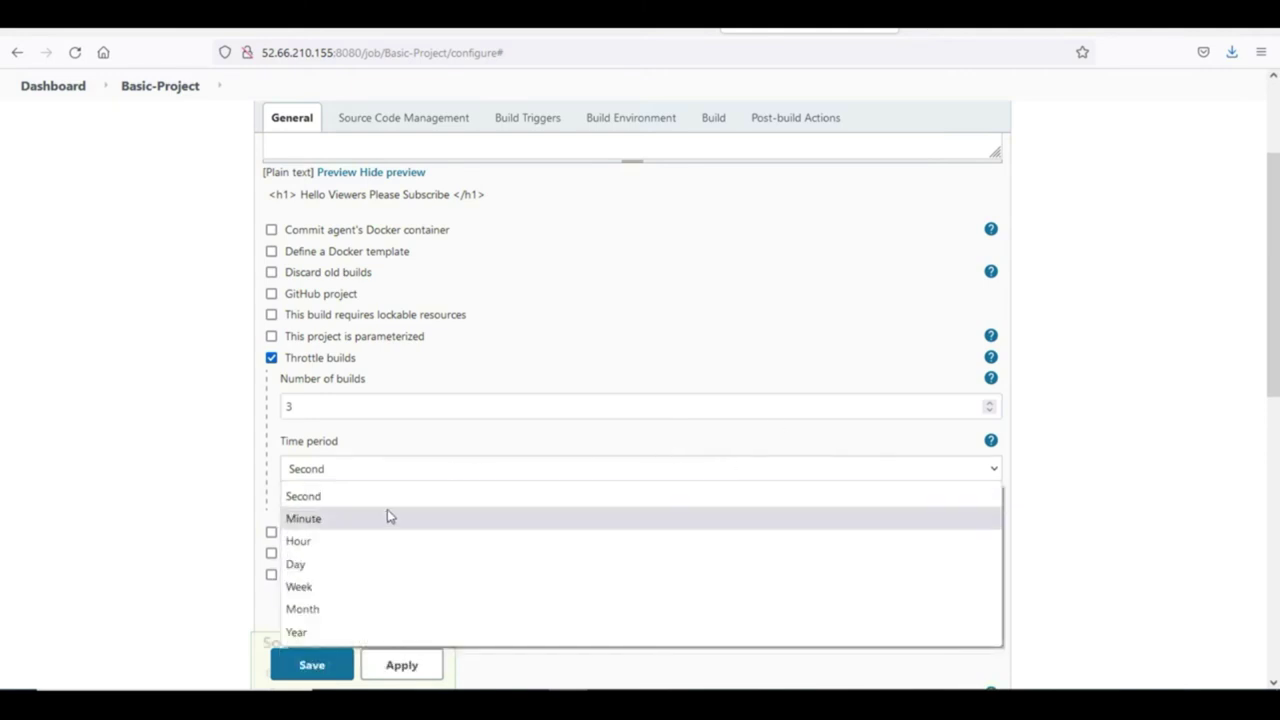
left_click(415, 407)
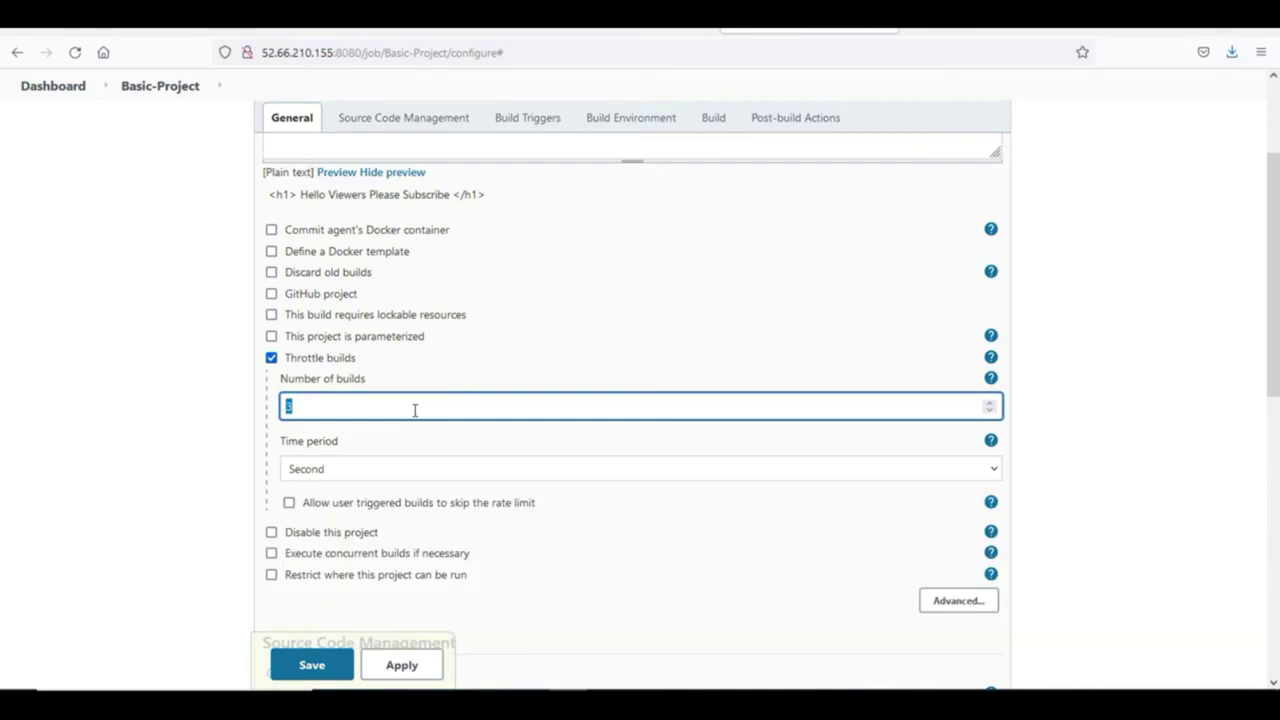
type("1")
left_click(1175, 451)
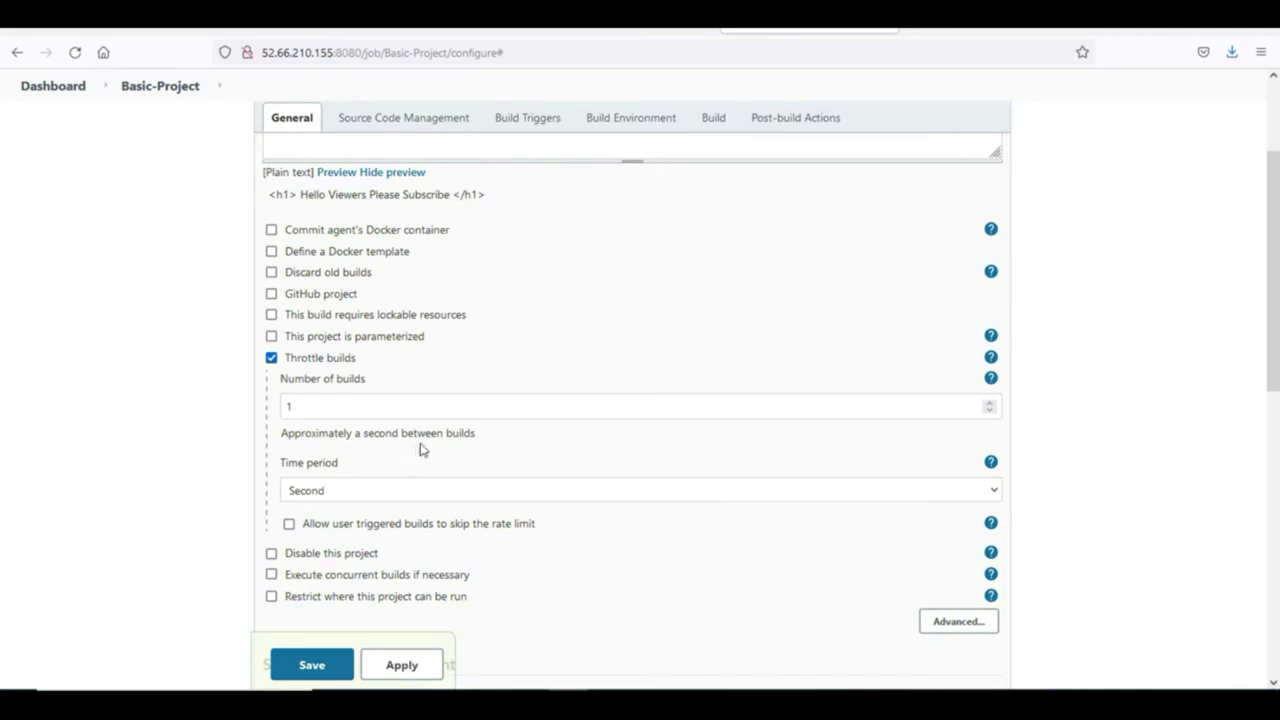
- Change throttling to Hour with 3, then 5 builds, and switch Throttle builds off
left_click(368, 492)
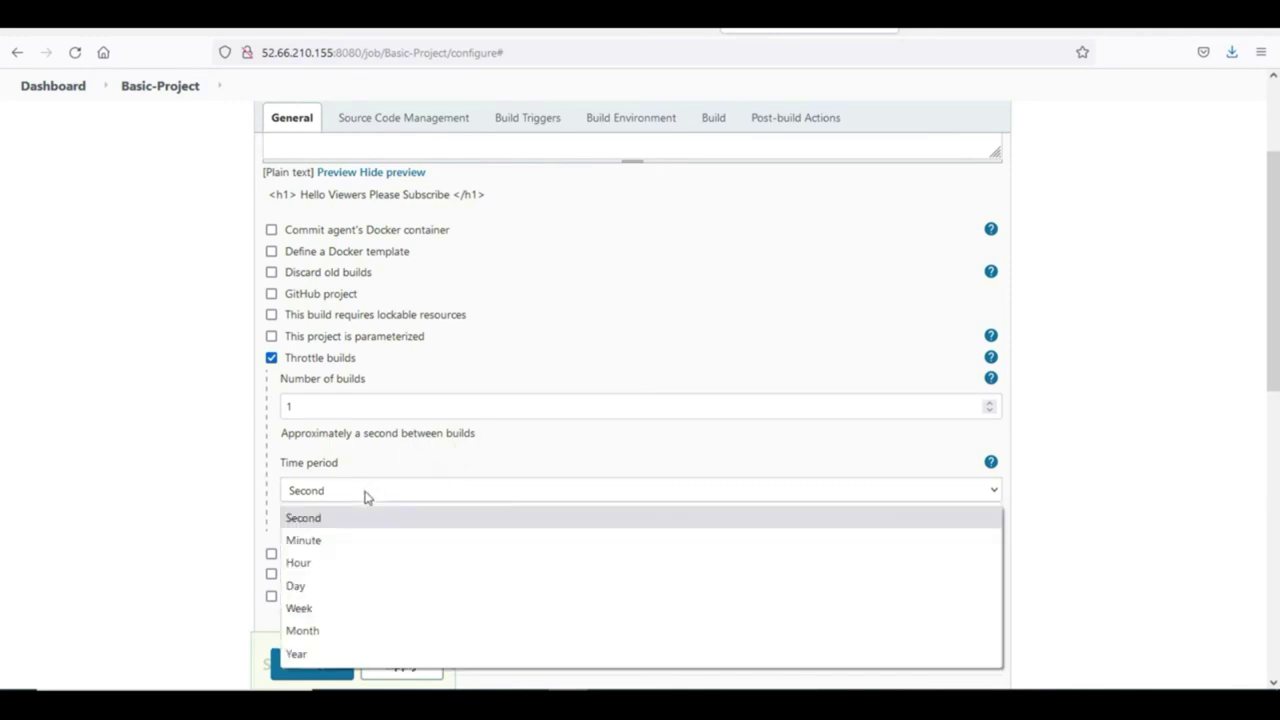
left_click(330, 563)
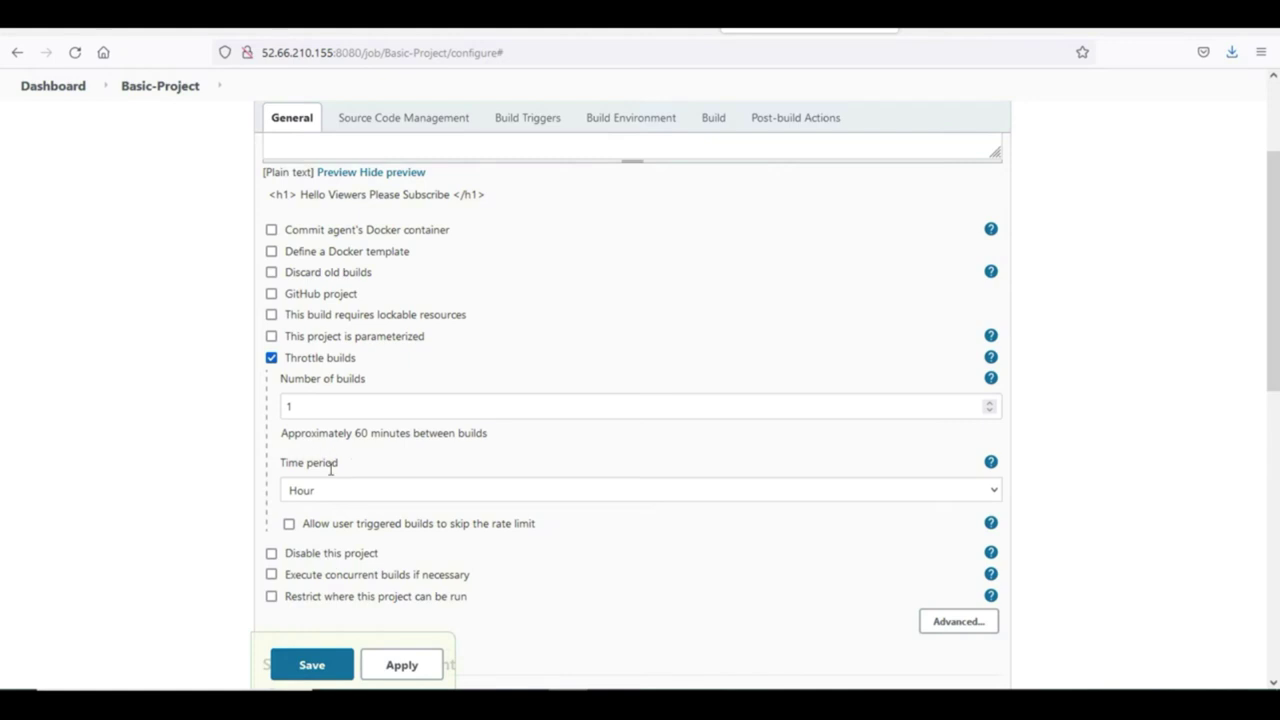
left_click(375, 413)
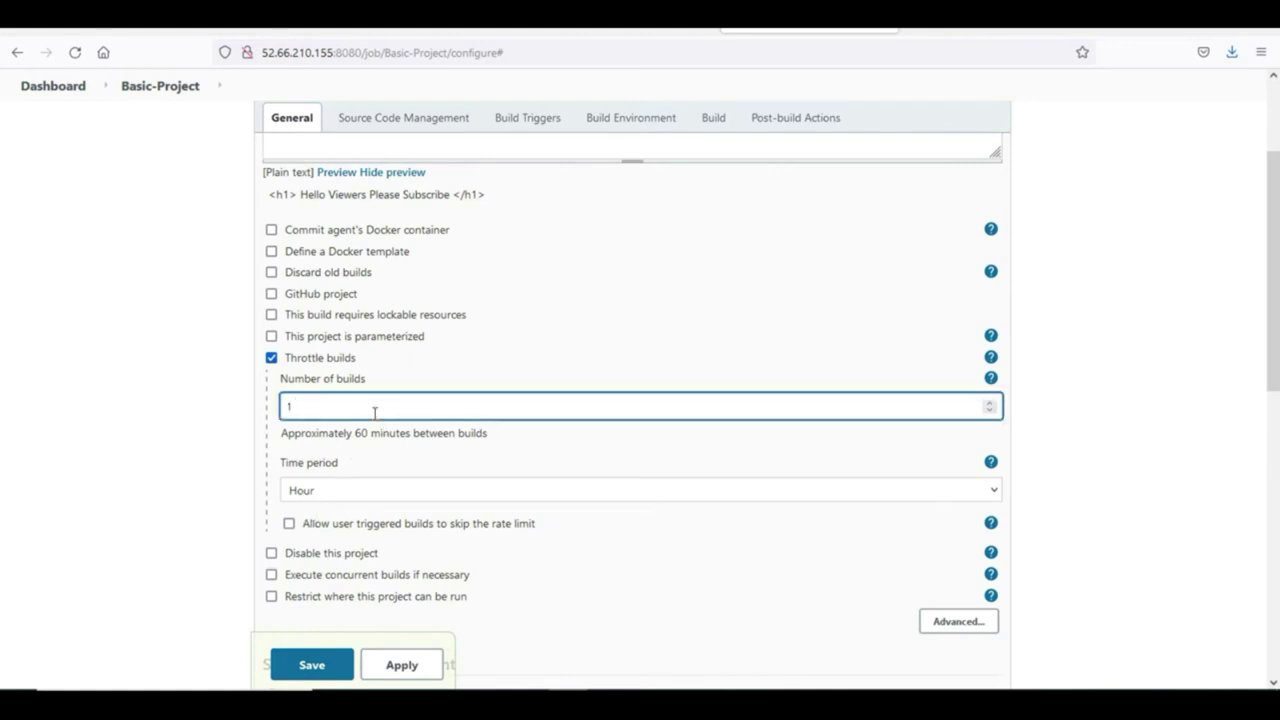
type("3")
left_click(1088, 522)
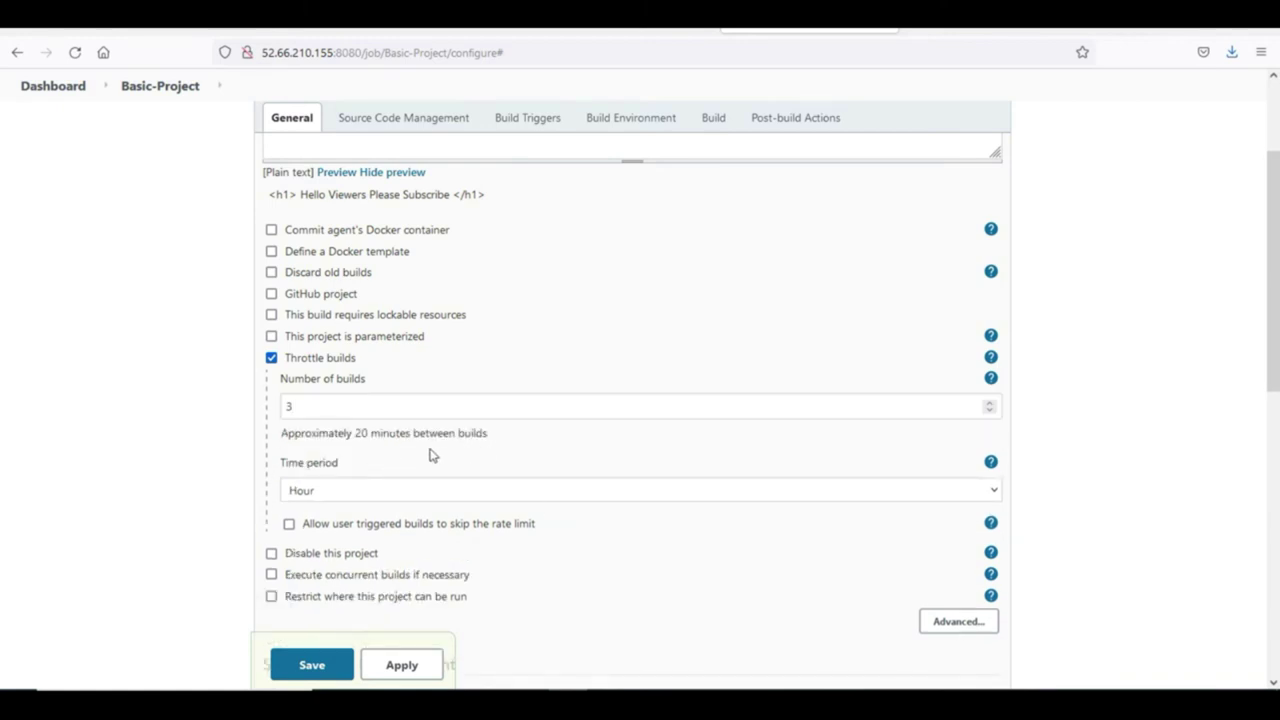
double_click(495, 410)
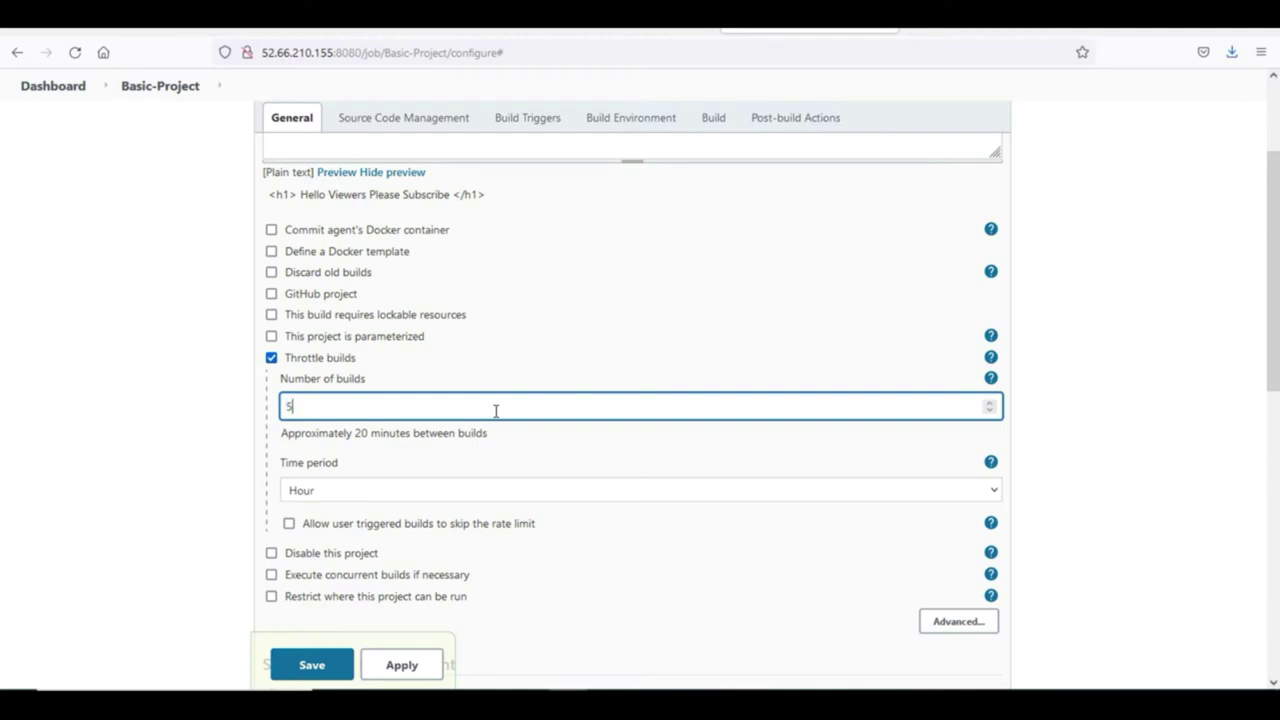
type("5")
left_click(1212, 451)
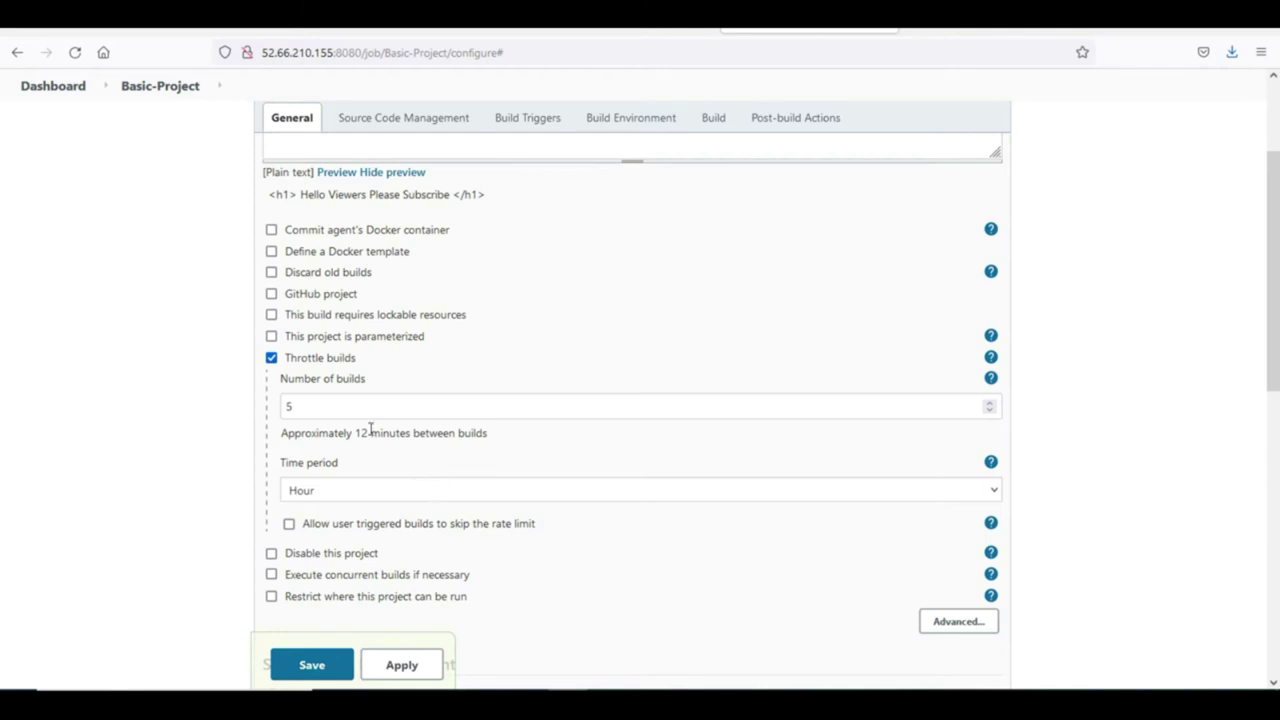
left_click(271, 357)
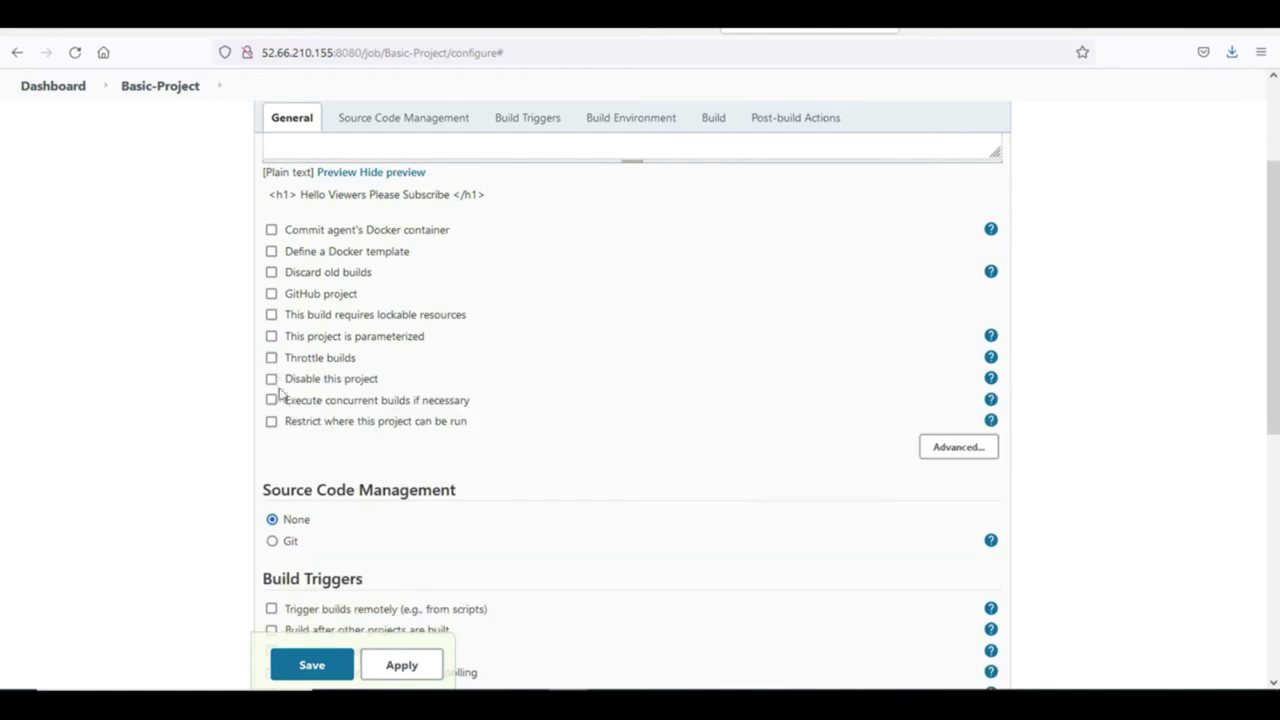
left_click(273, 384)
left_click(271, 401)
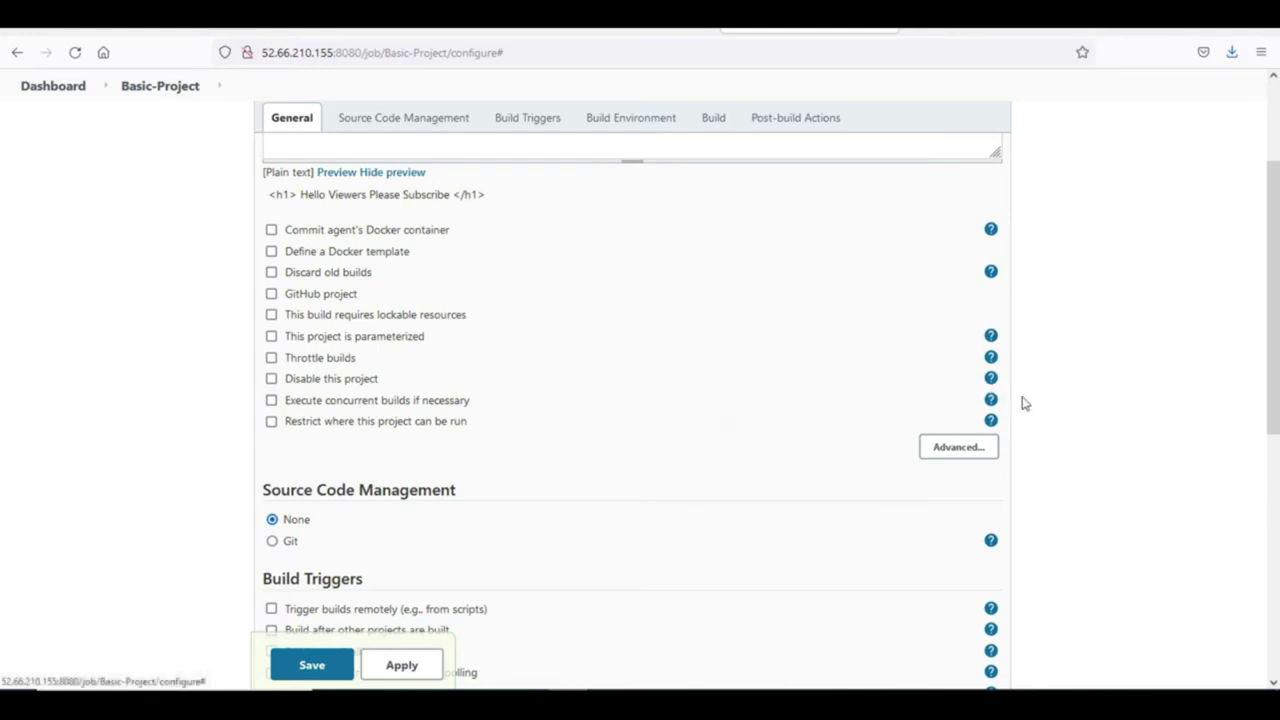
left_click(991, 400)
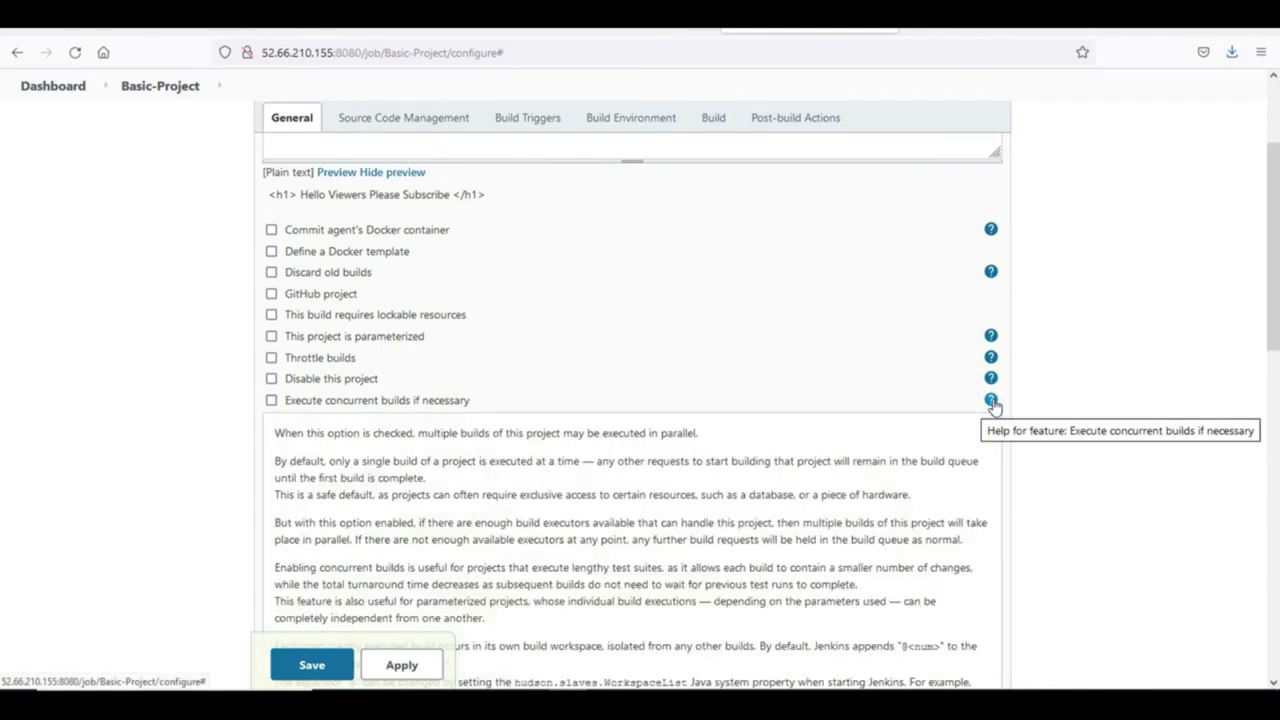
left_click(991, 400)
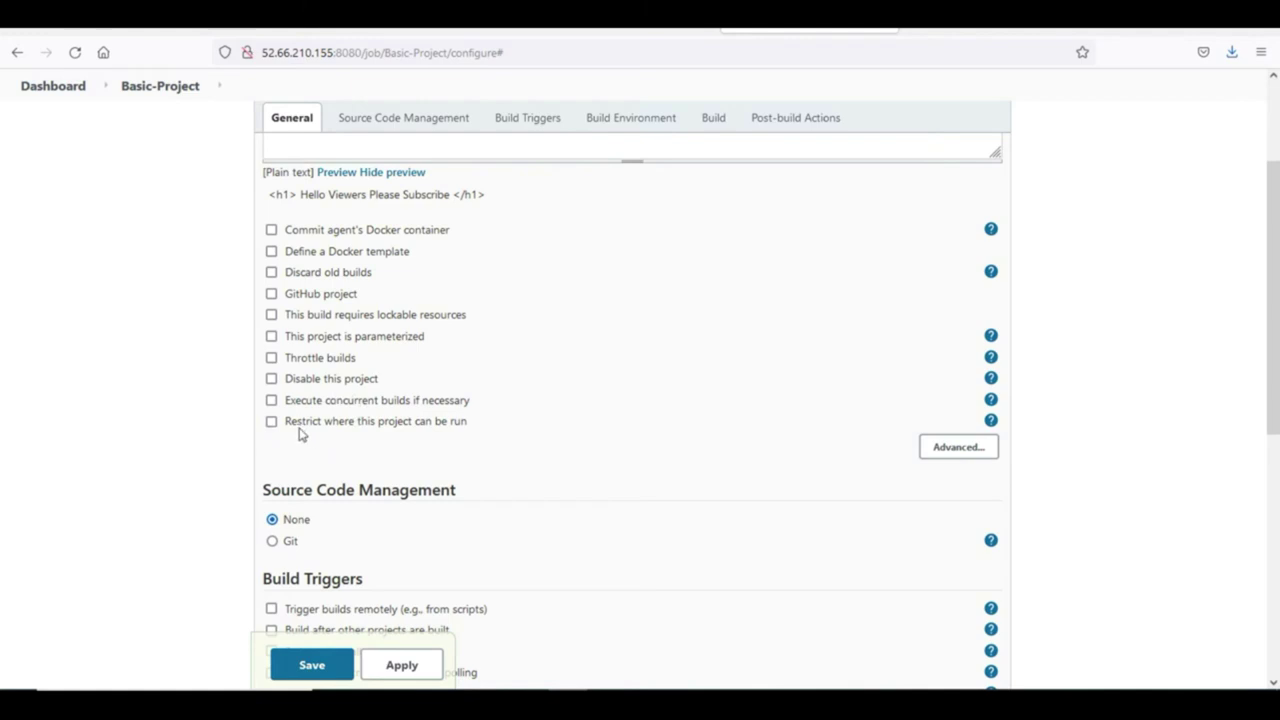
left_click(277, 423)
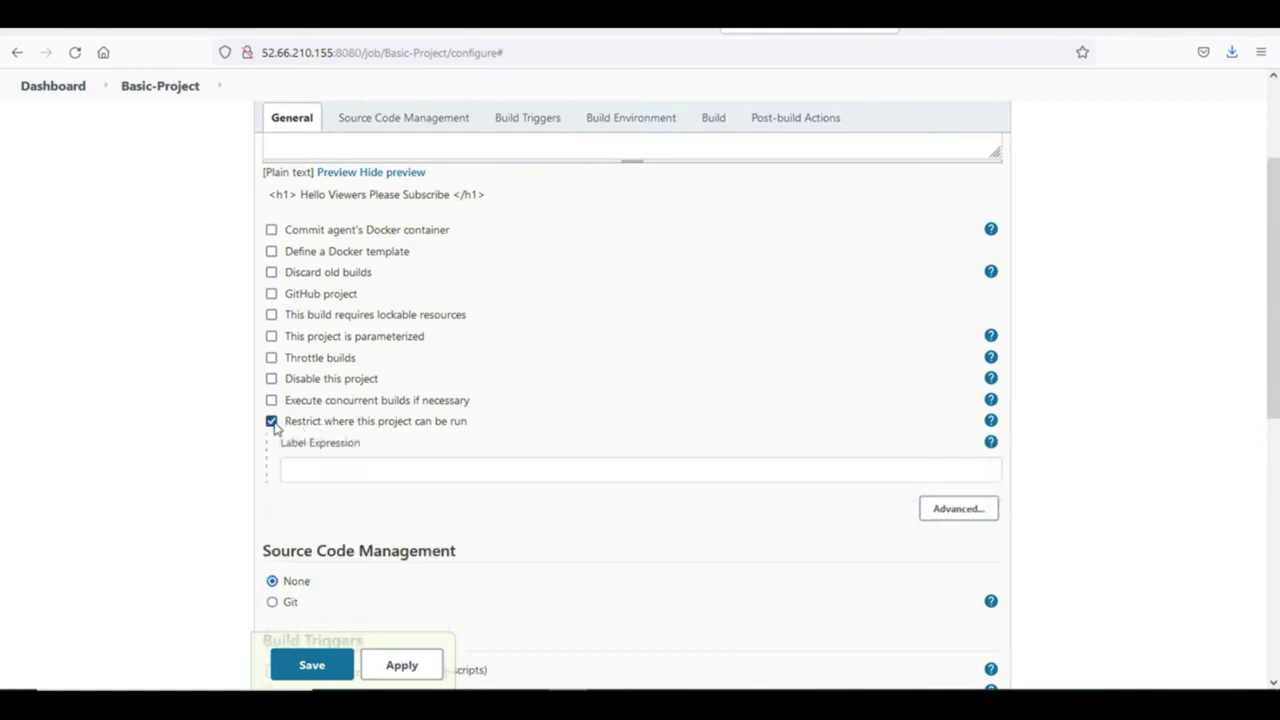
left_click(272, 422)
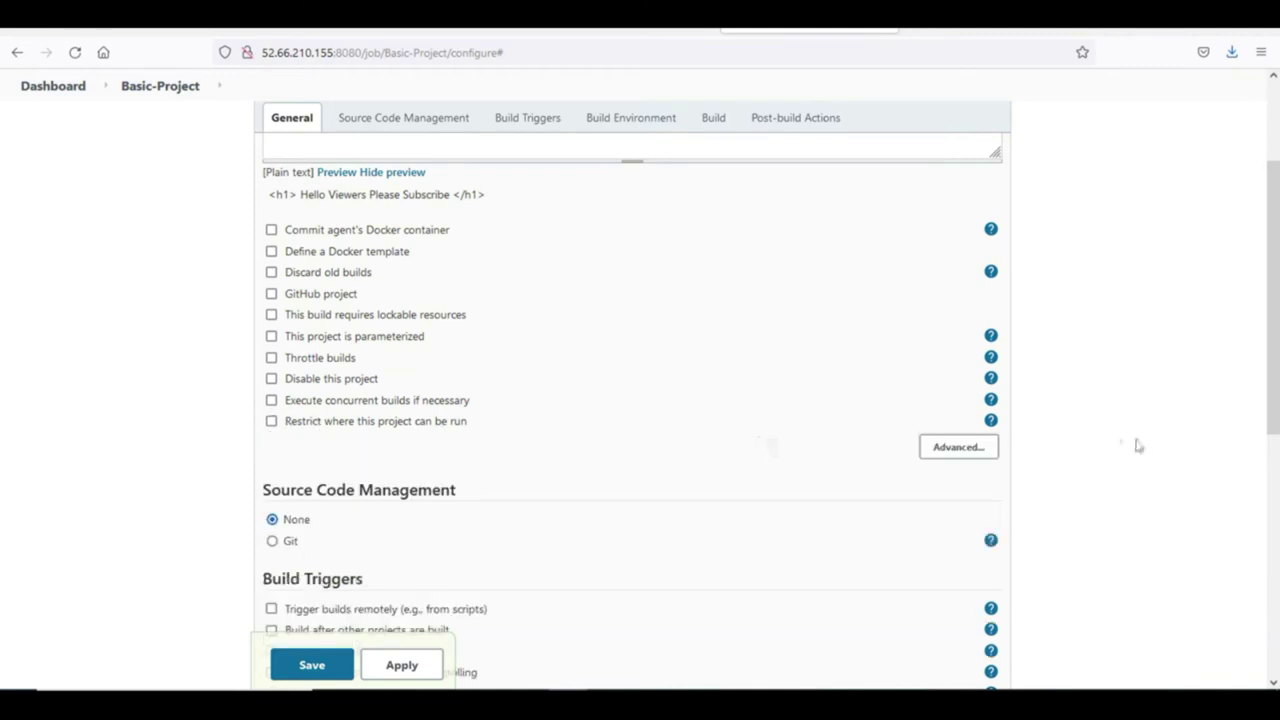
scroll(1072, 346, "down", 4)
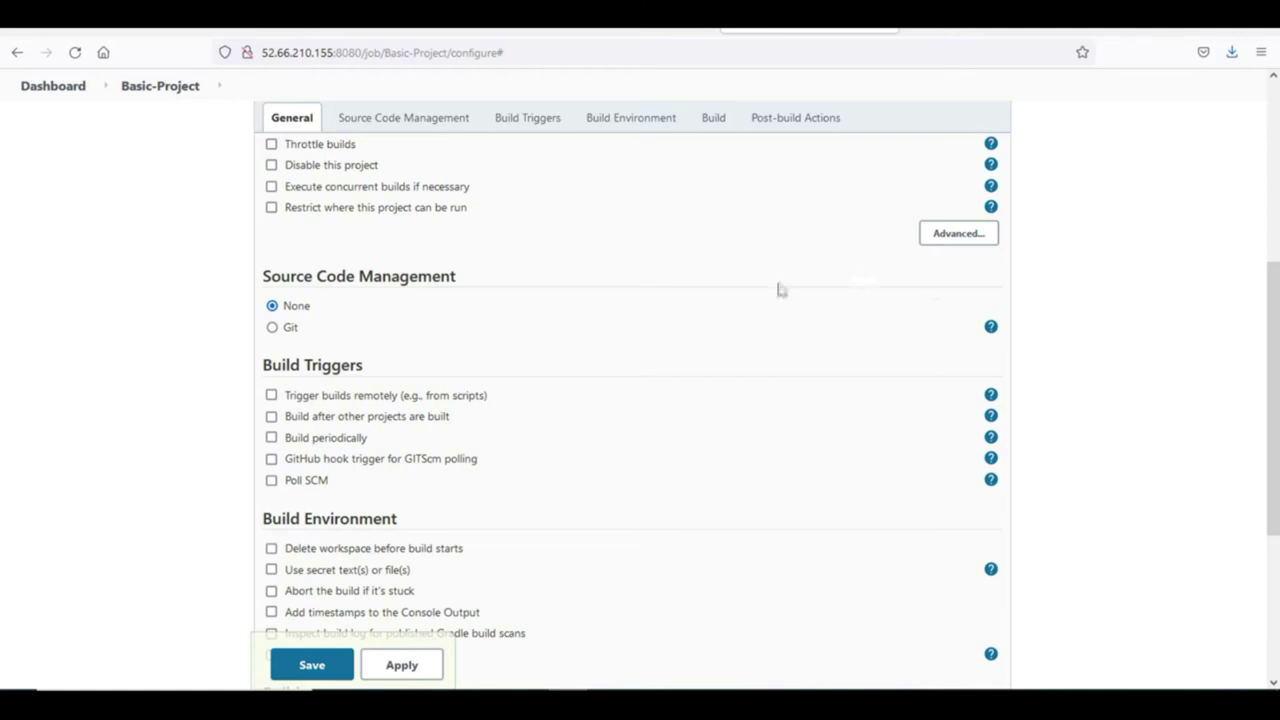
- Select Git as source code management, then switch back to None
left_click(406, 120)
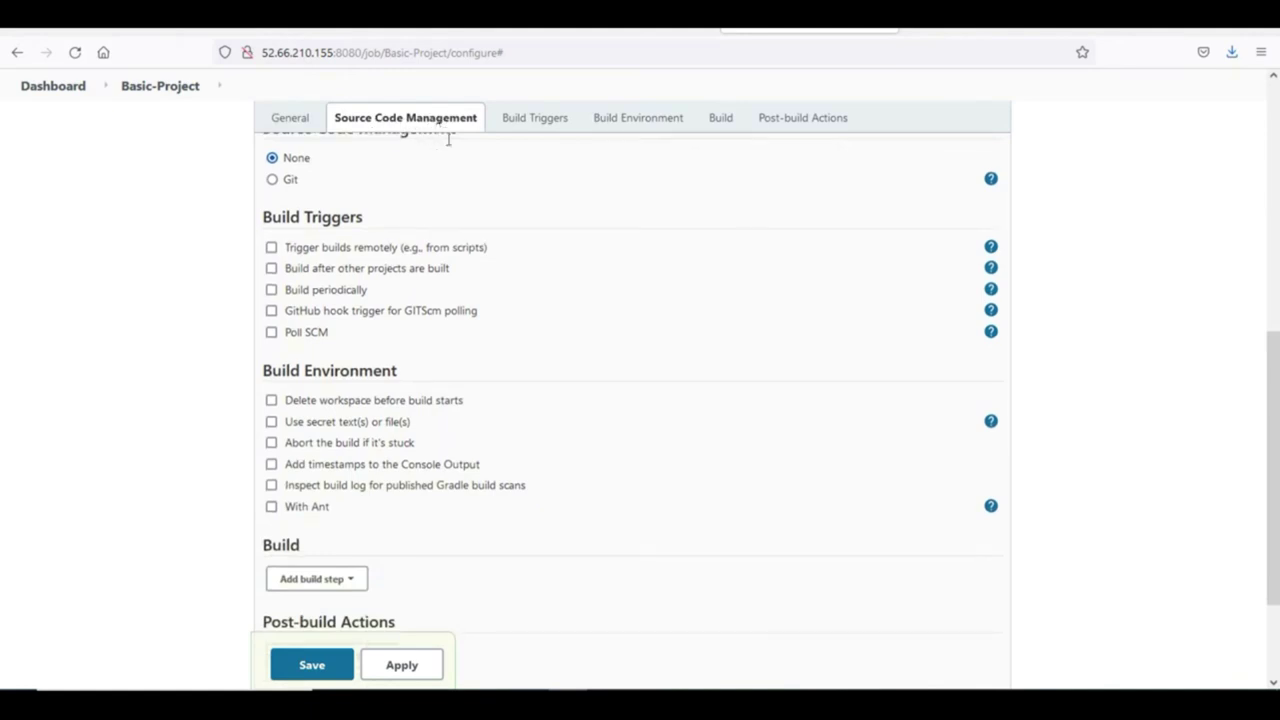
left_click_drag(1276, 380, 1275, 323)
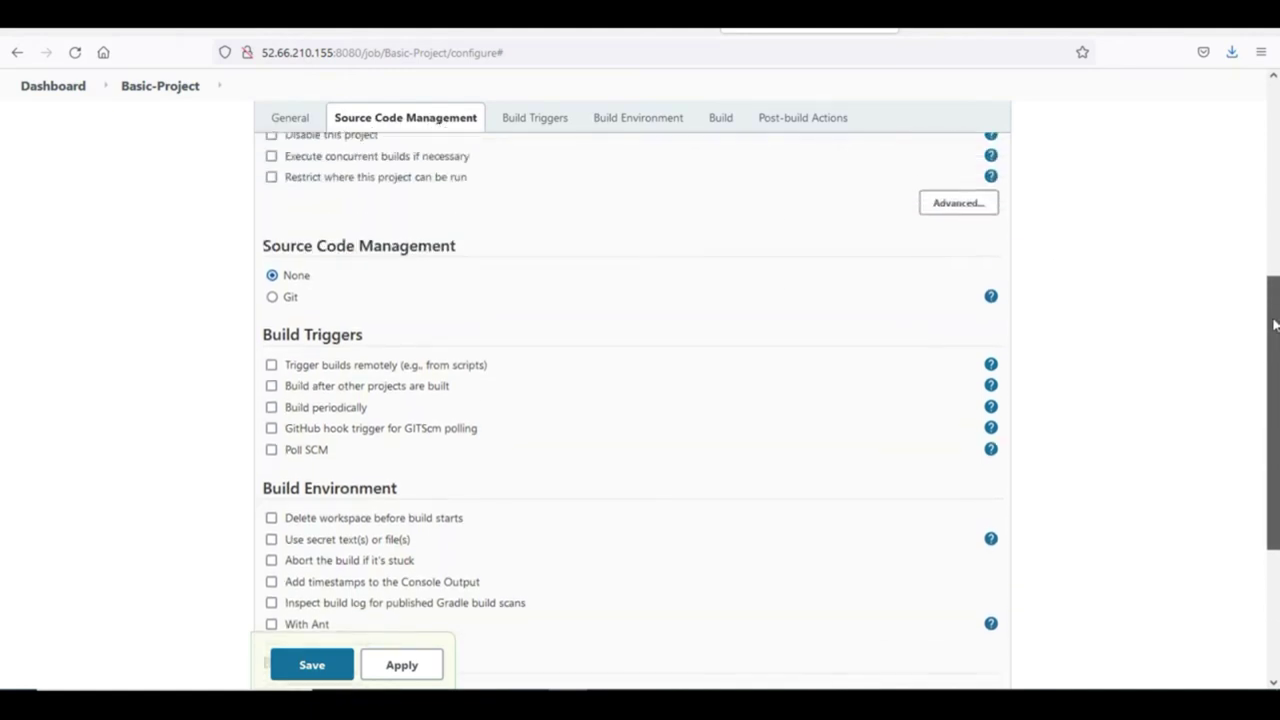
left_click(272, 297)
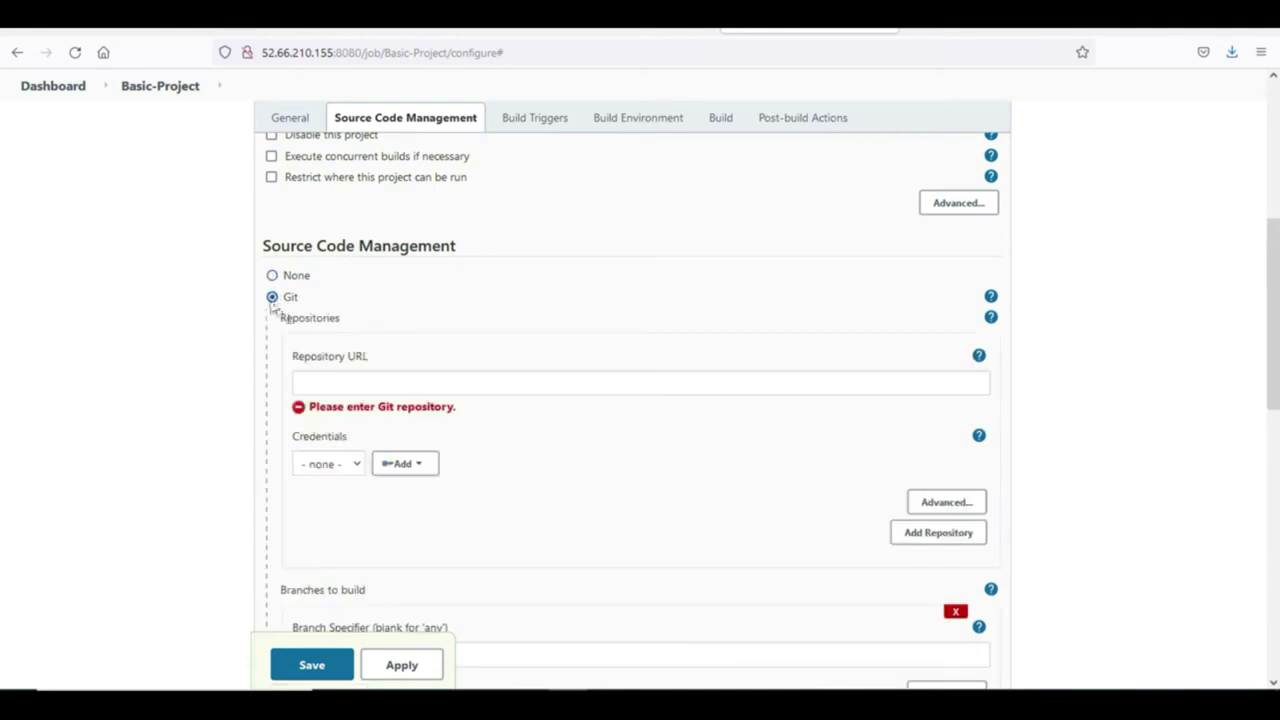
left_click(272, 275)
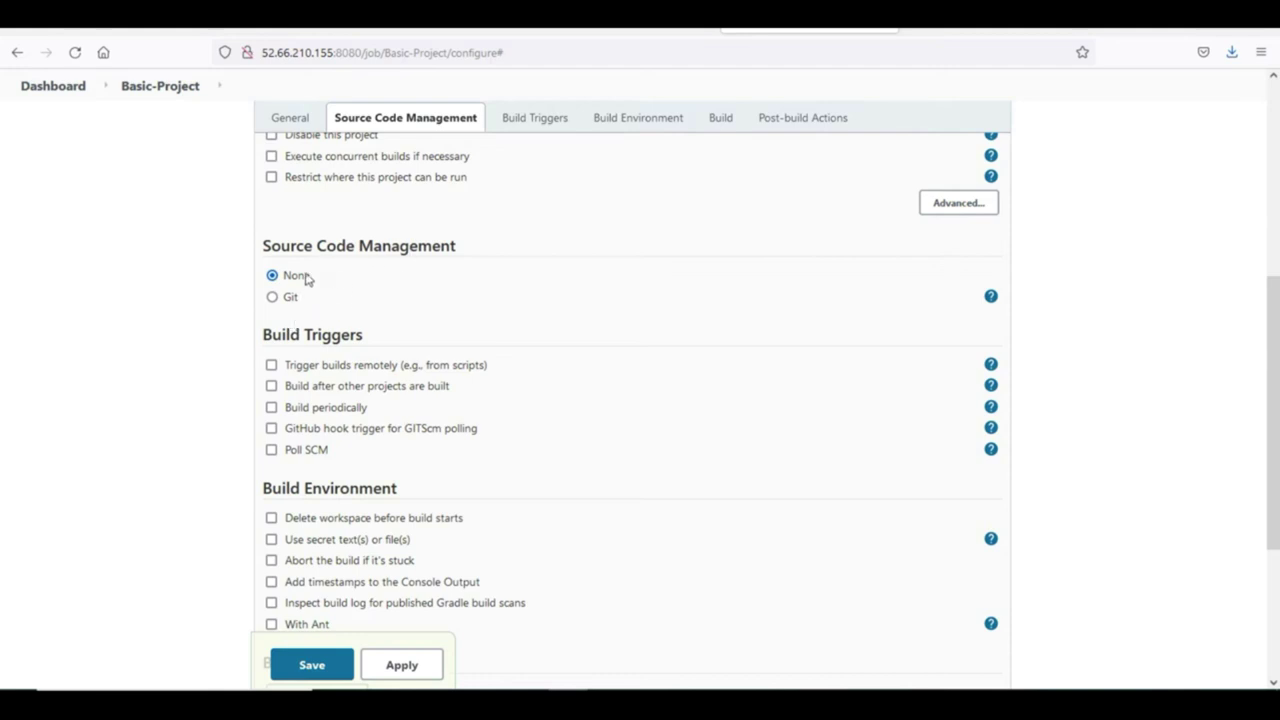
- Explore Git's repository URL and credentials fields, then set source code management back to None
left_click(273, 298)
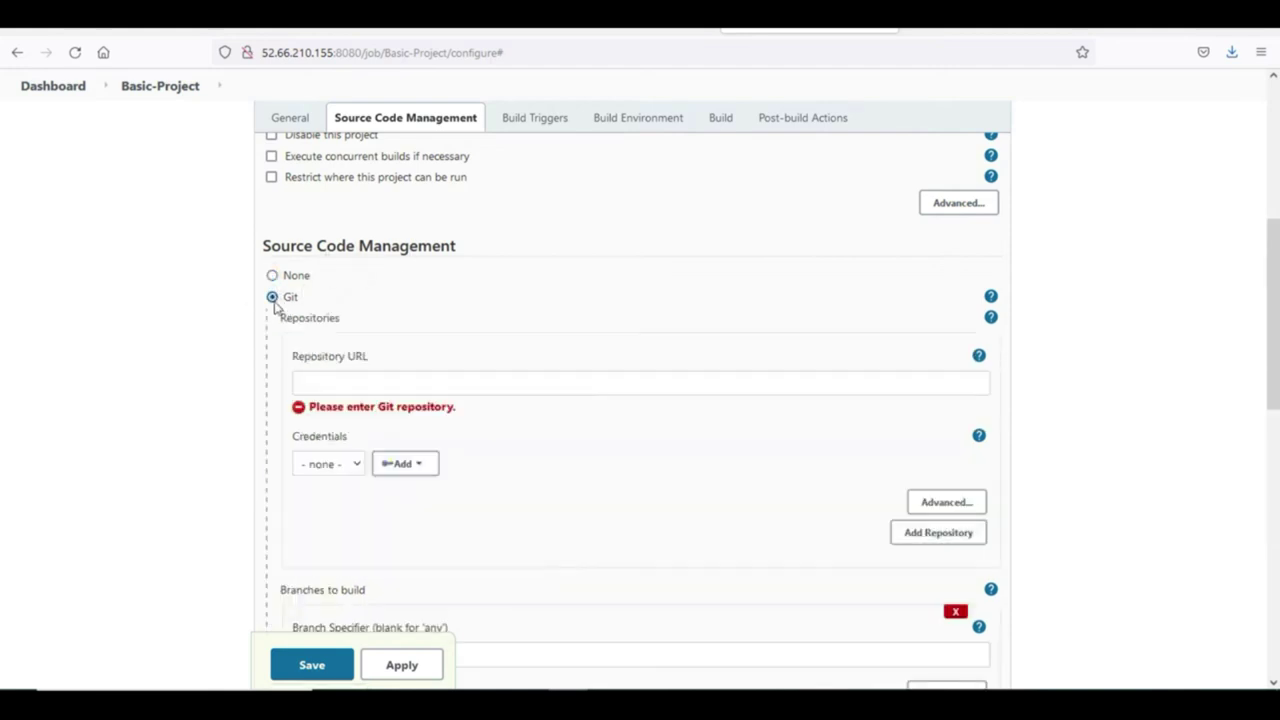
left_click(403, 385)
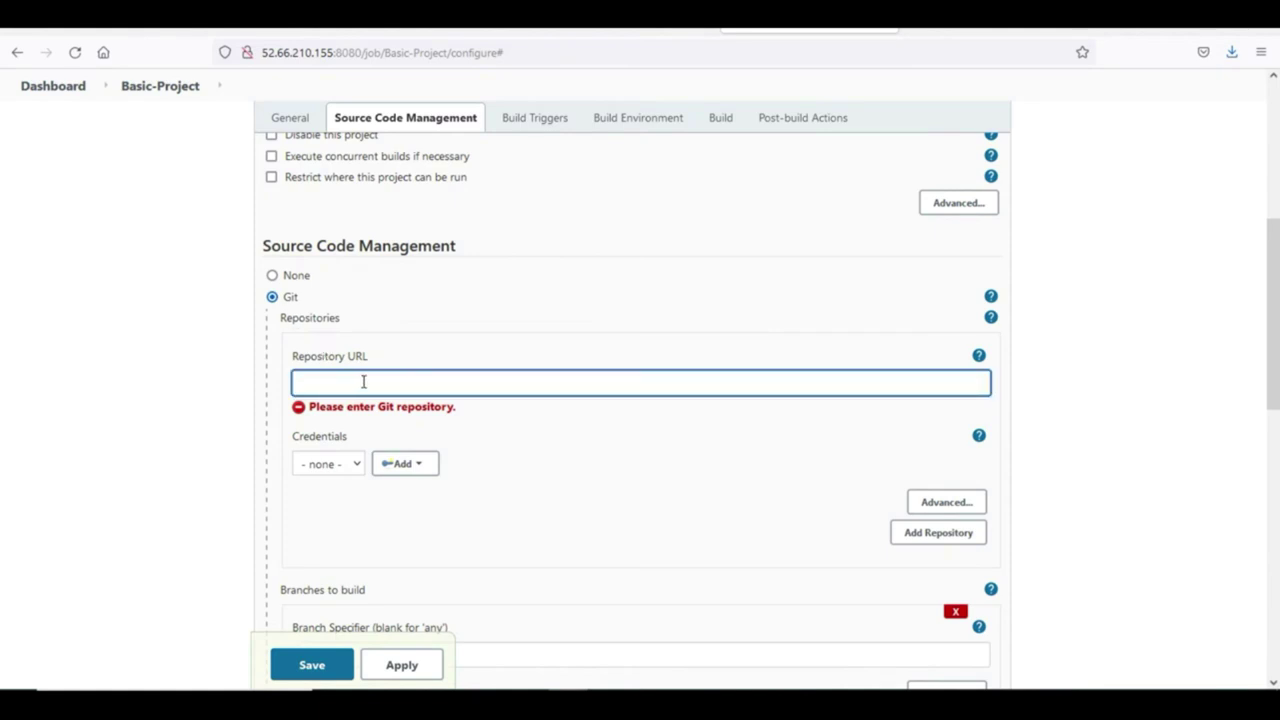
left_click(340, 465)
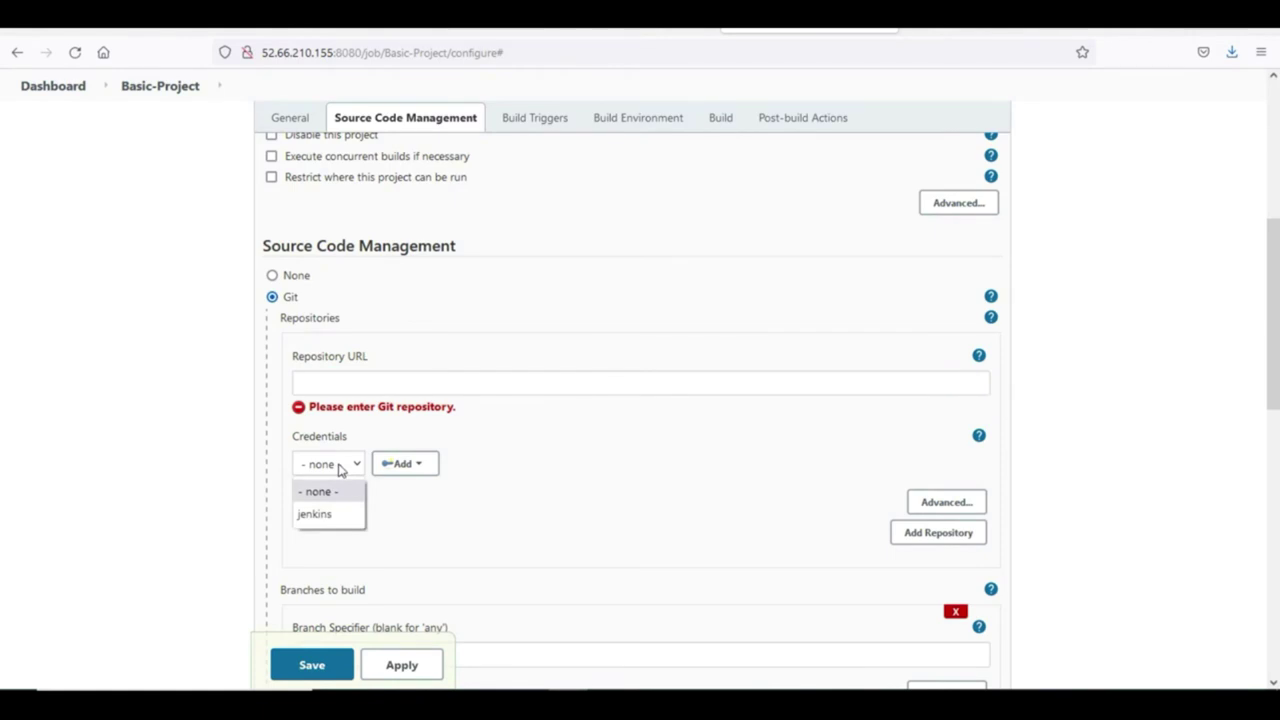
left_click(378, 491)
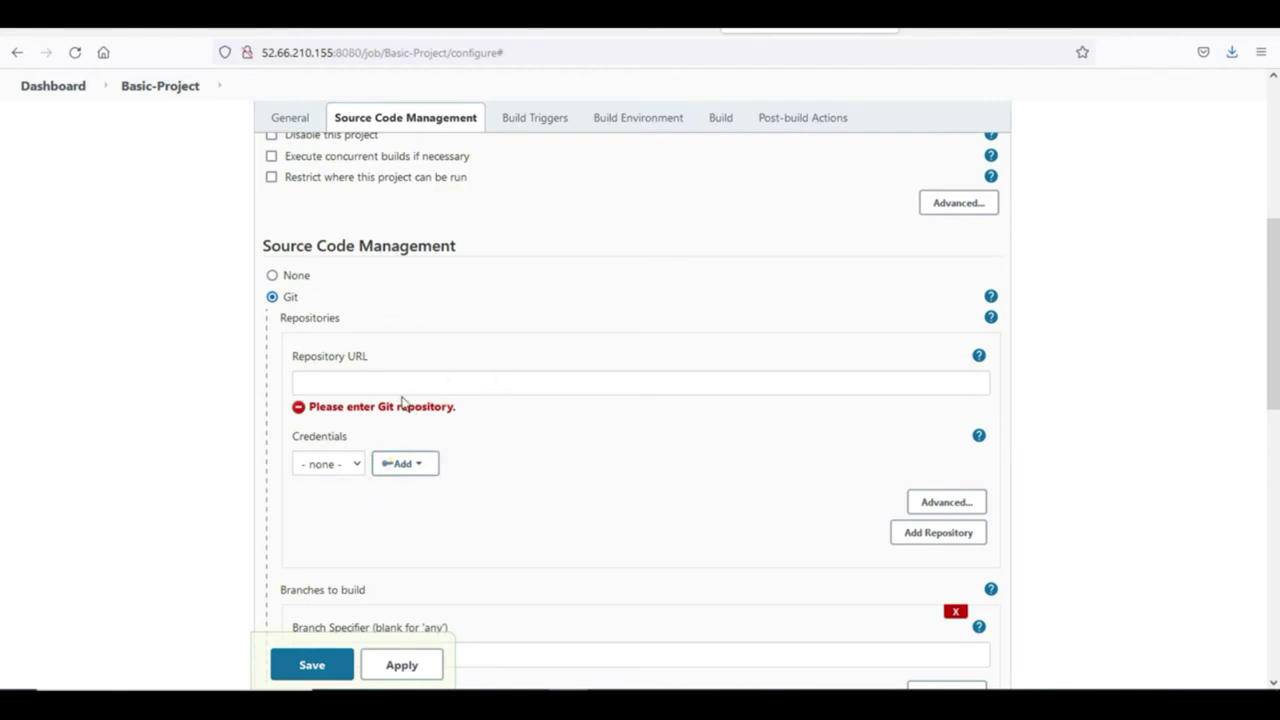
left_click(380, 464)
left_click(474, 503)
left_click(273, 276)
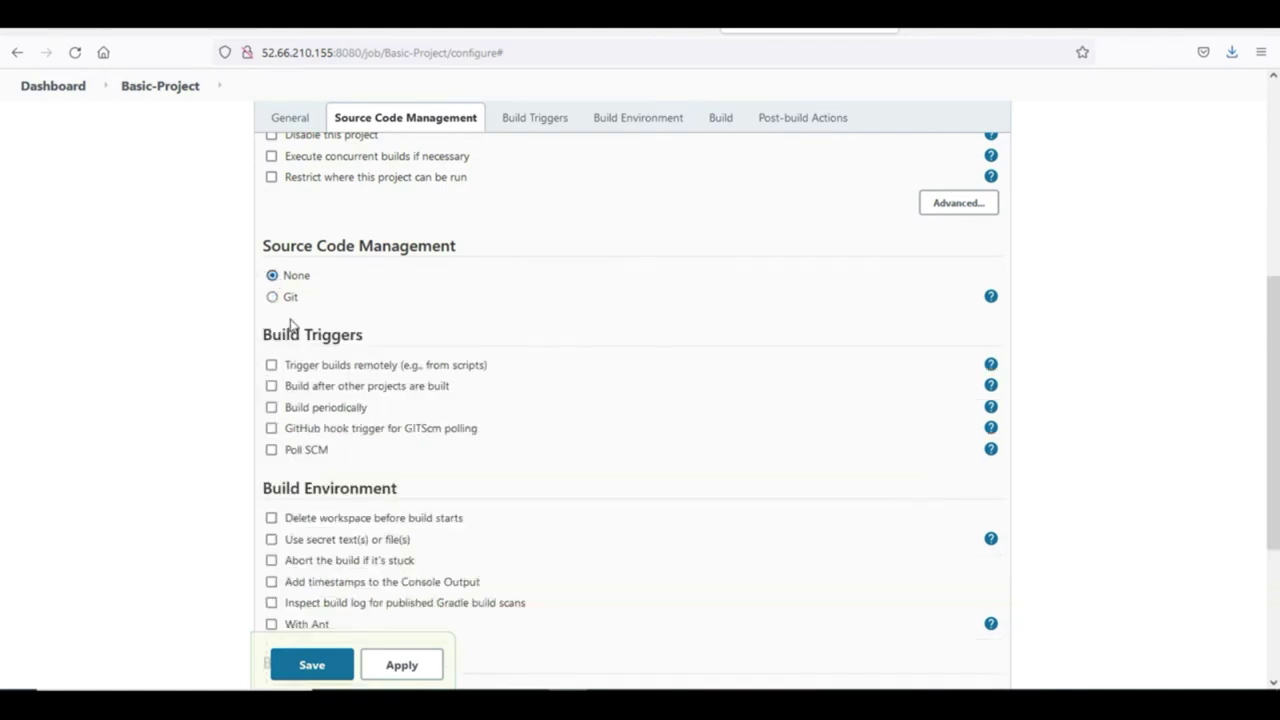
left_click(532, 133)
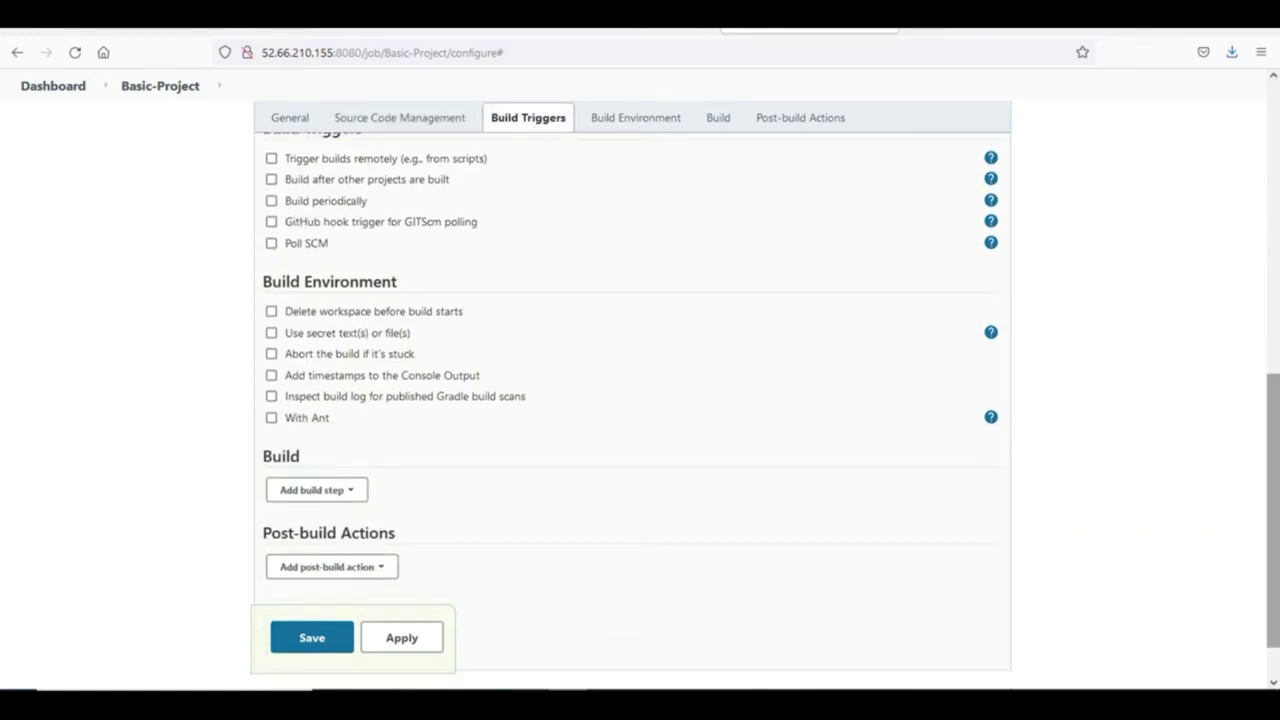
- Turn Trigger builds remotely and Build after other projects on and off again, then enable Build periodically and start its Schedule
scroll(1064, 303, "up", 1)
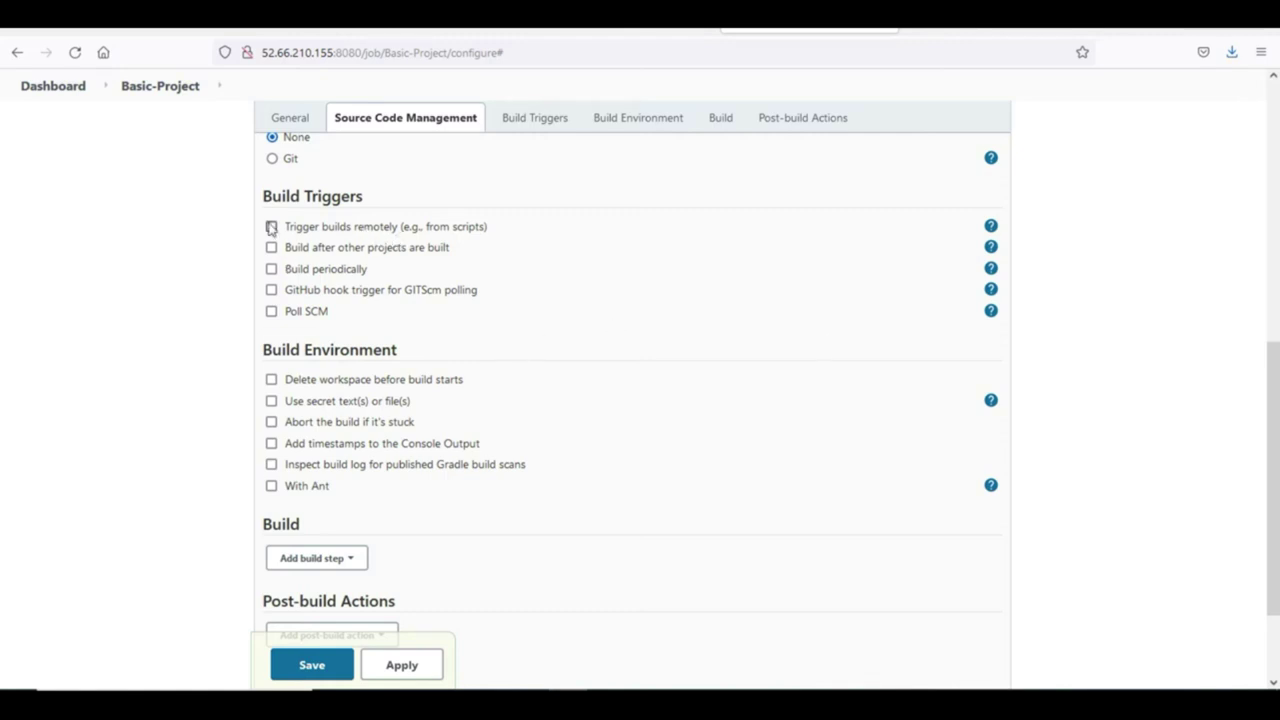
left_click(271, 226)
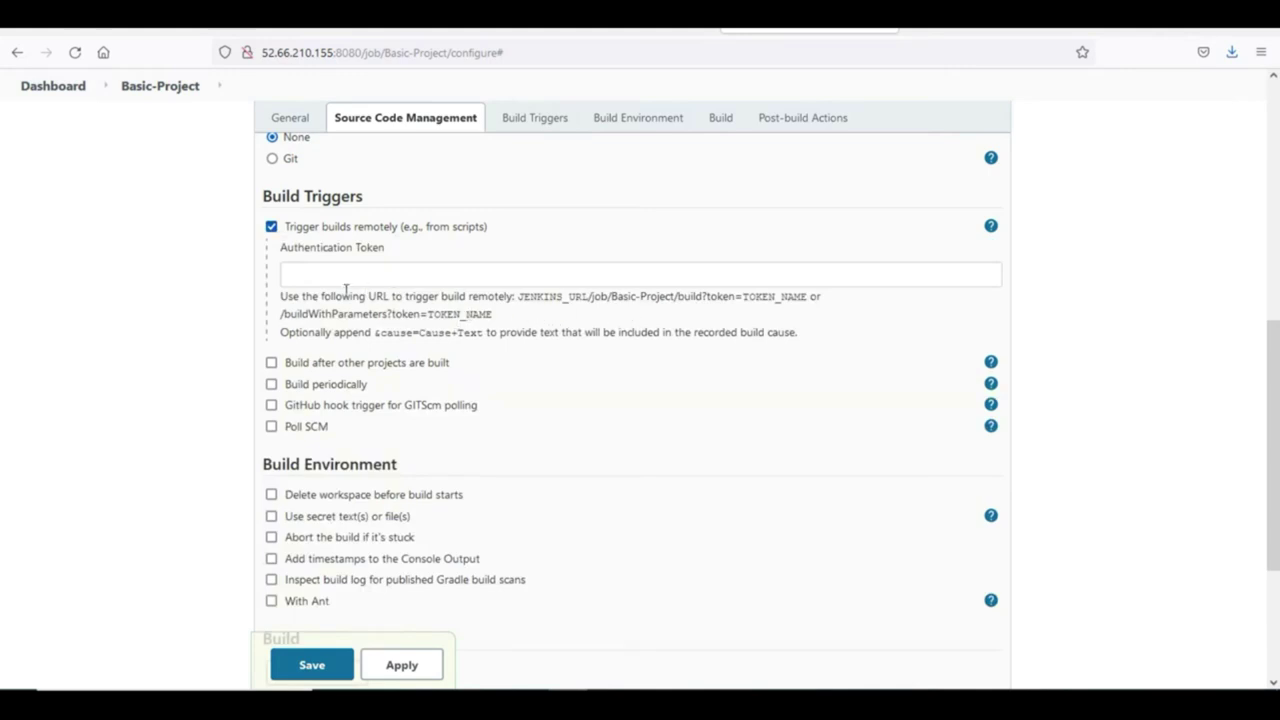
left_click(271, 227)
left_click(271, 247)
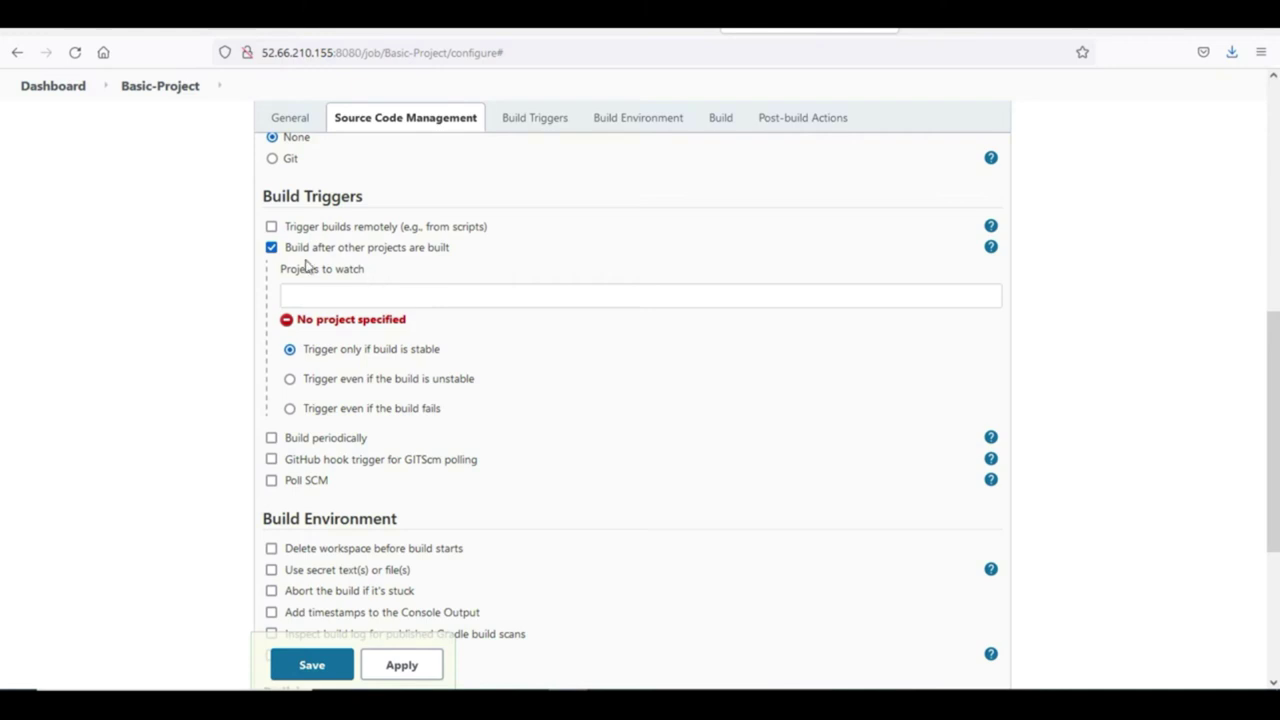
left_click(271, 247)
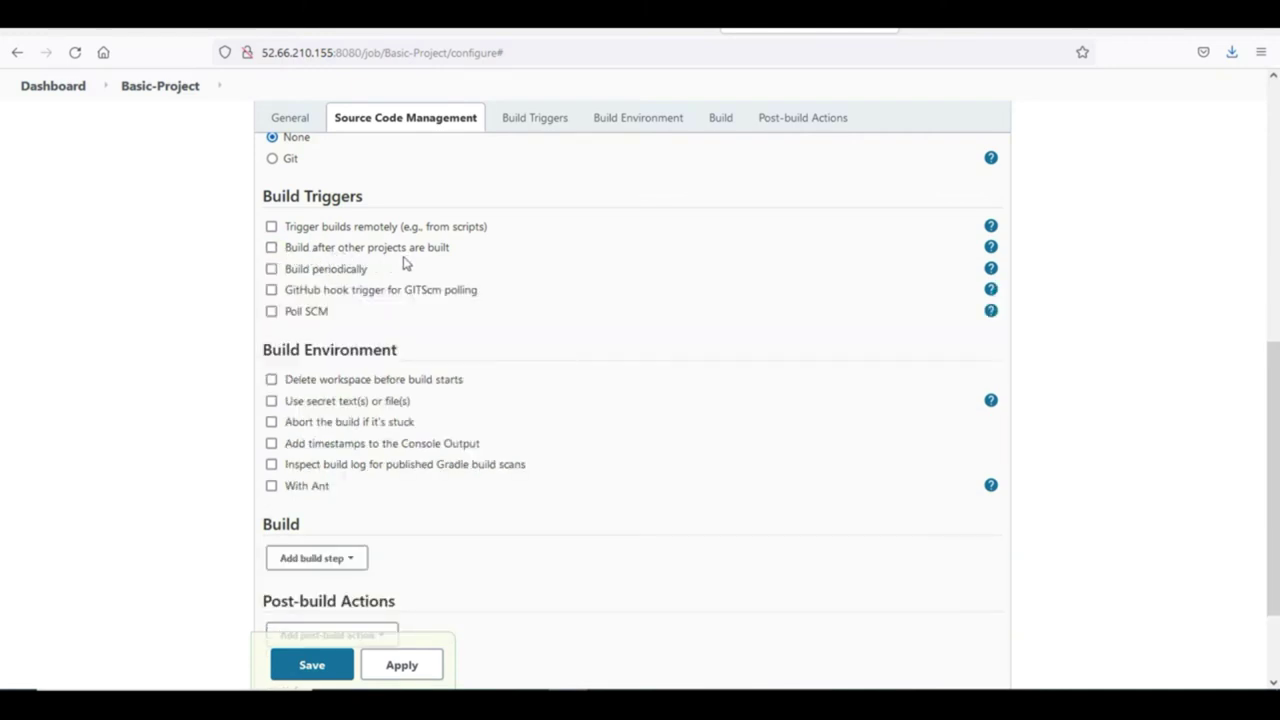
left_click(271, 269)
left_click(381, 343)
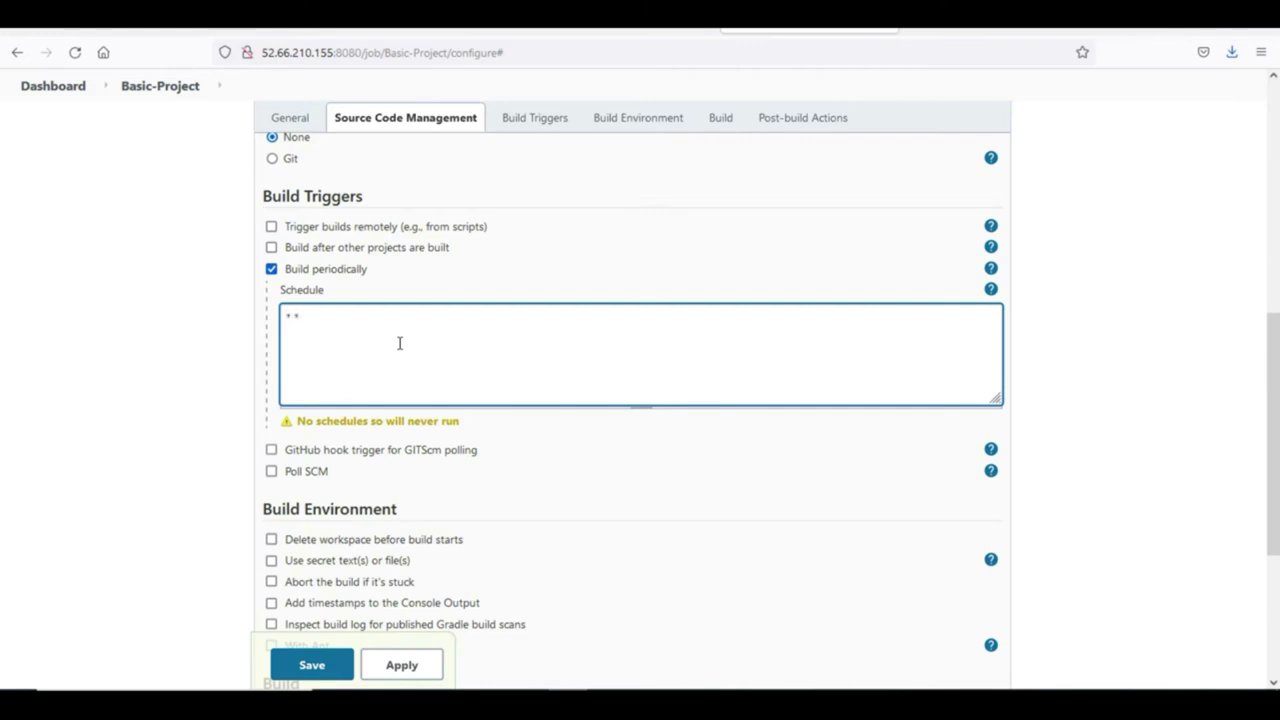
- Tidy the schedule to an every-minute cron and highlight the 'every minute' warning text
key("BackSpace")
left_click(1086, 413)
left_click_drag(498, 421, 768, 426)
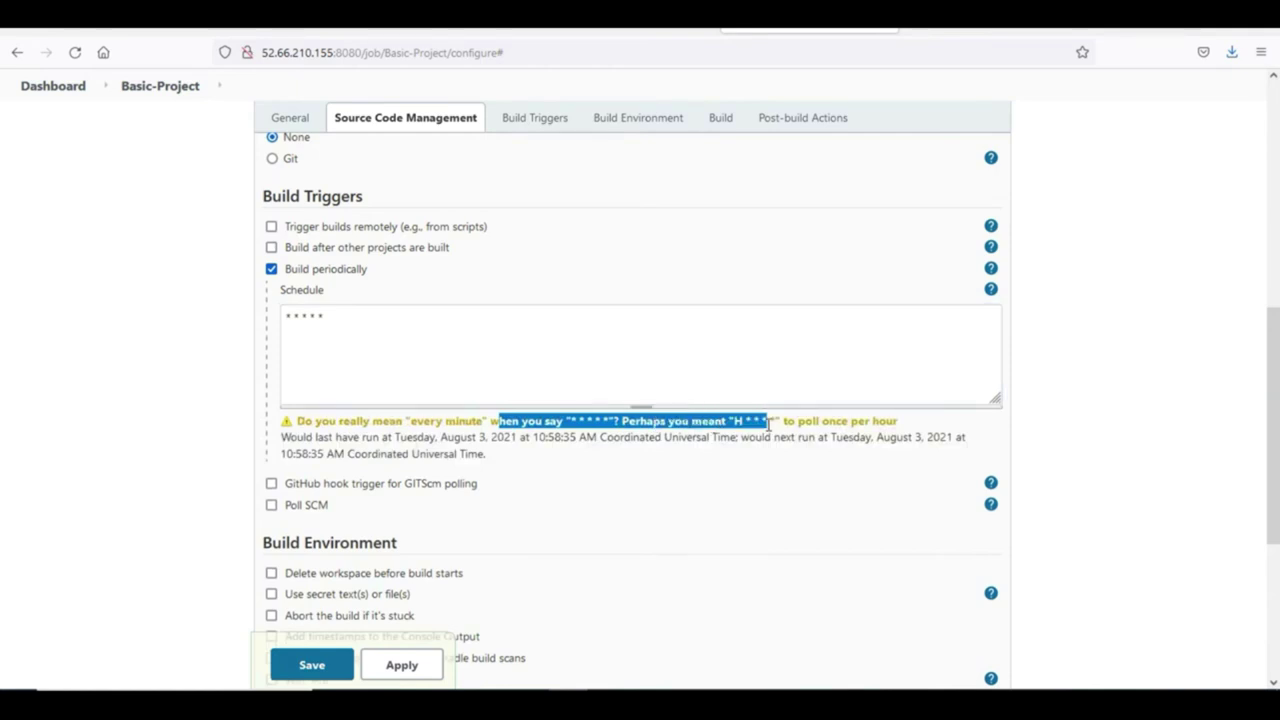
left_click(792, 424)
left_click_drag(417, 421, 488, 424)
left_click(524, 425)
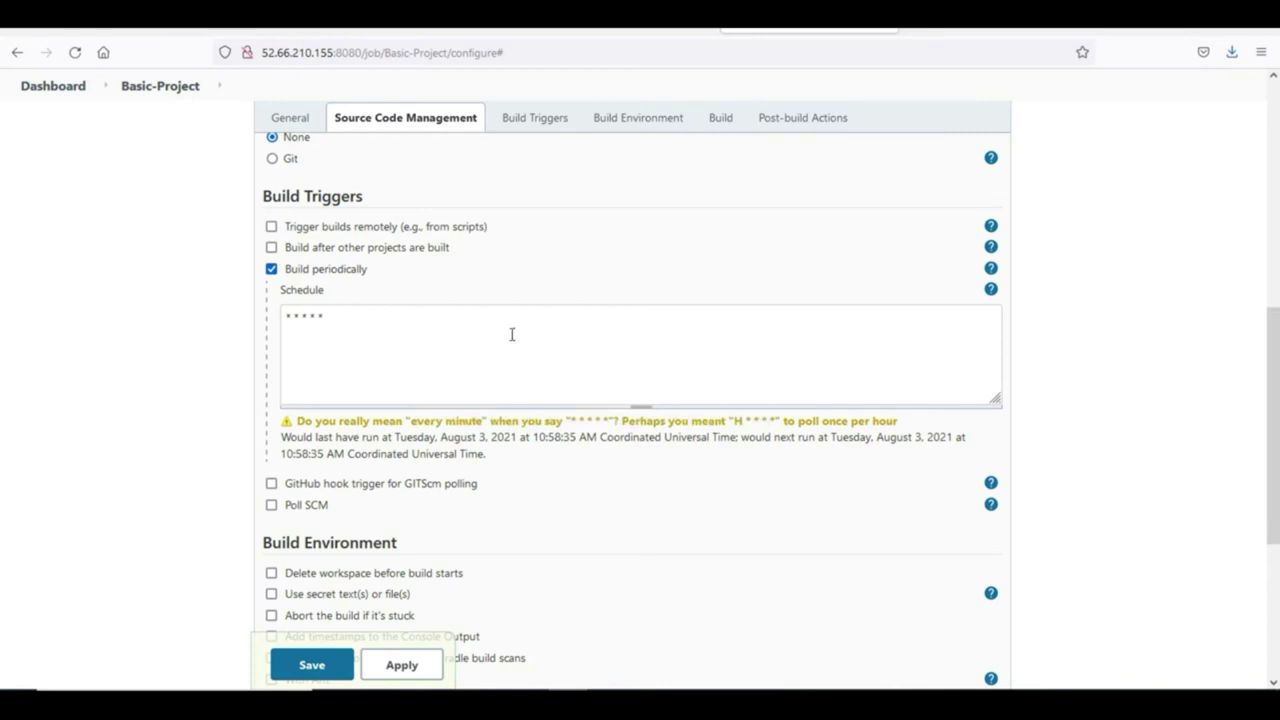
- Change the schedule to H/15 * * * * and validate it
left_click(291, 316)
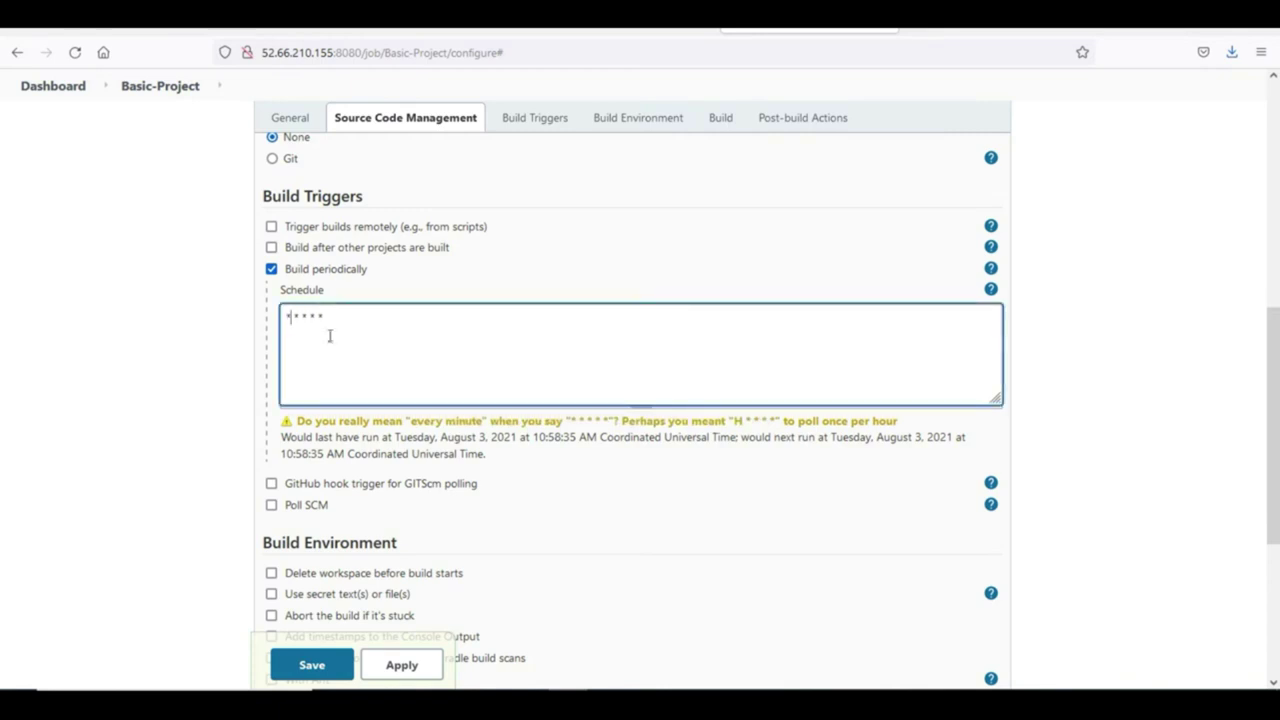
key("Delete")
key("Delete")
type("H/1")
left_click(1143, 440)
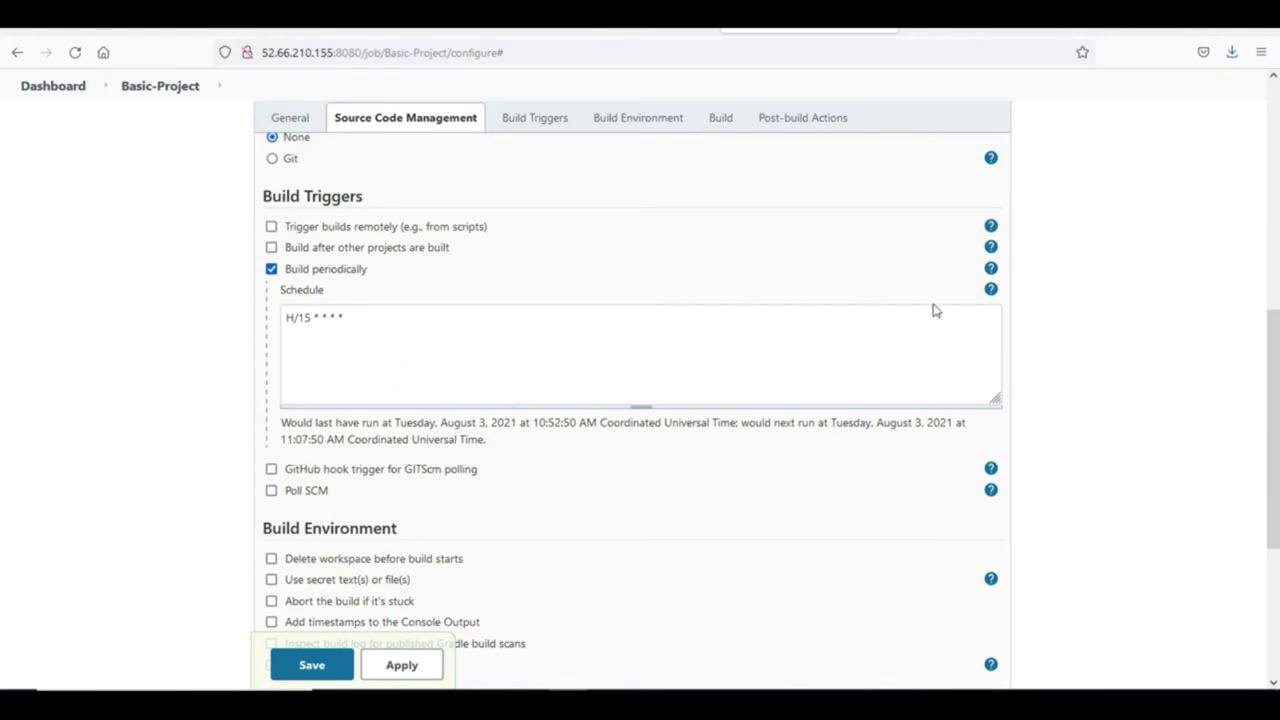
- Show the Schedule syntax help and read through it
left_click(990, 291)
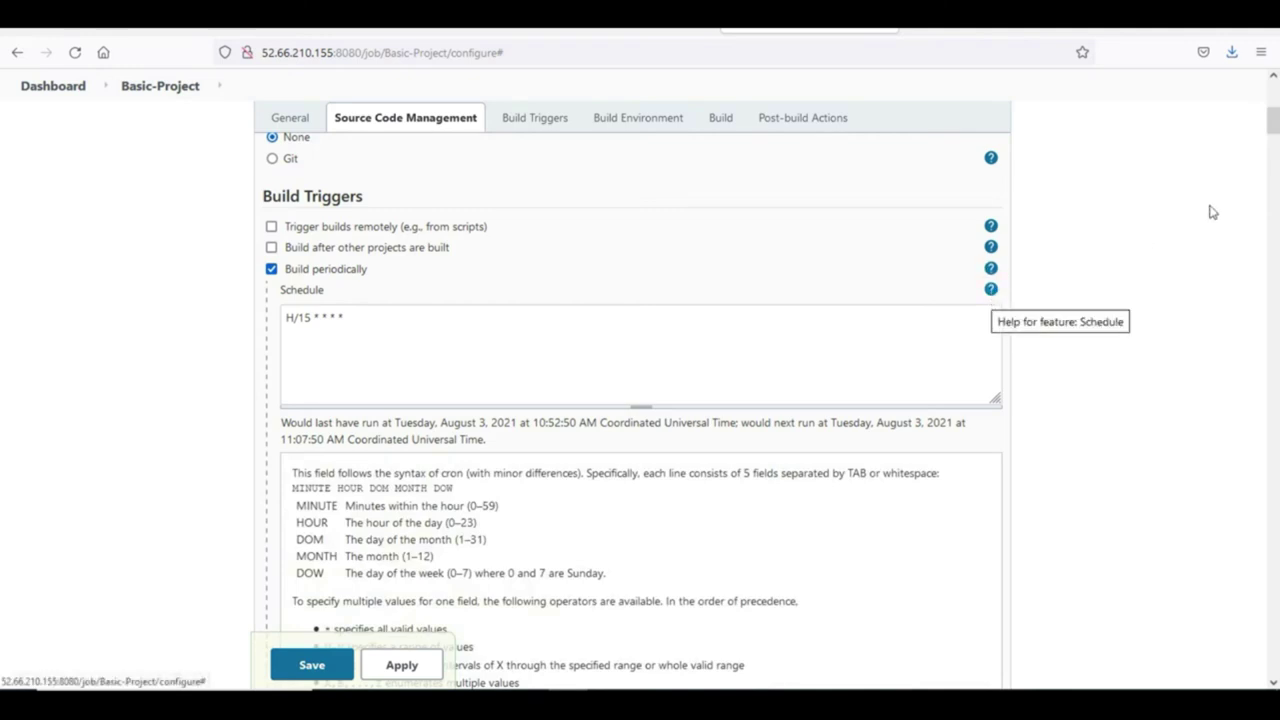
scroll(1273, 122, "down", 1)
scroll(640, 400, "down", 8)
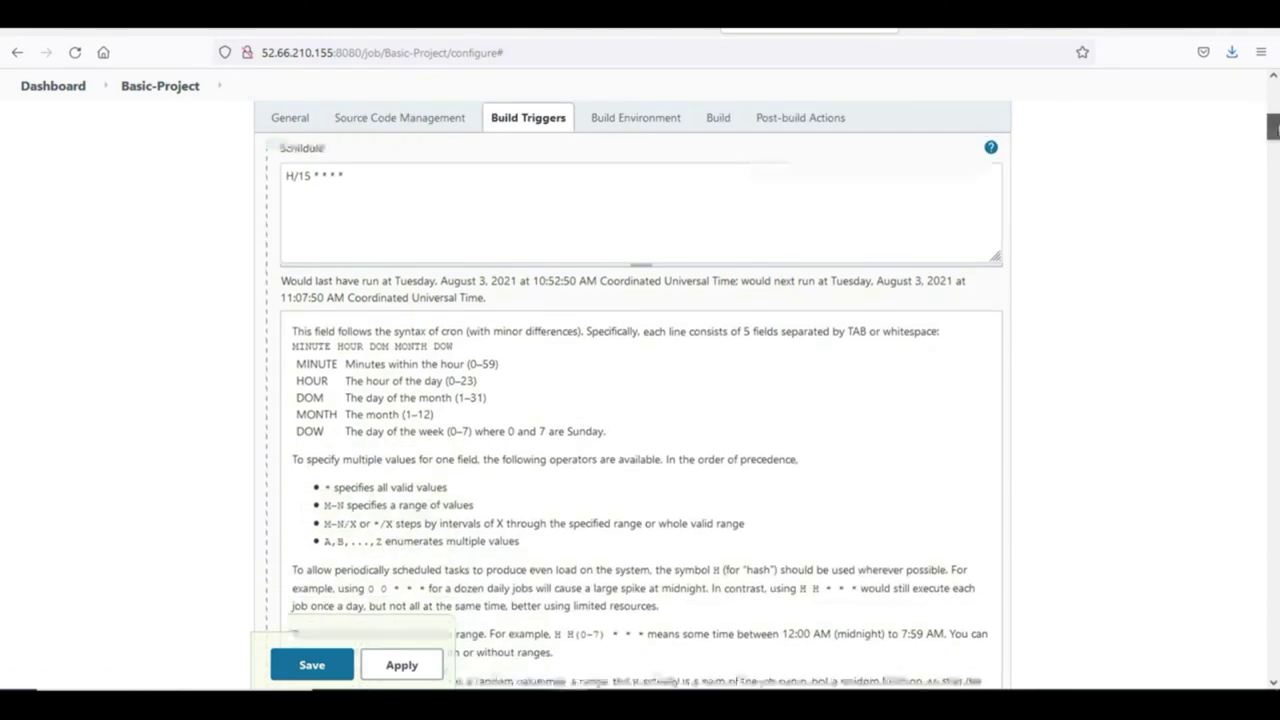
scroll(640, 400, "down", 2)
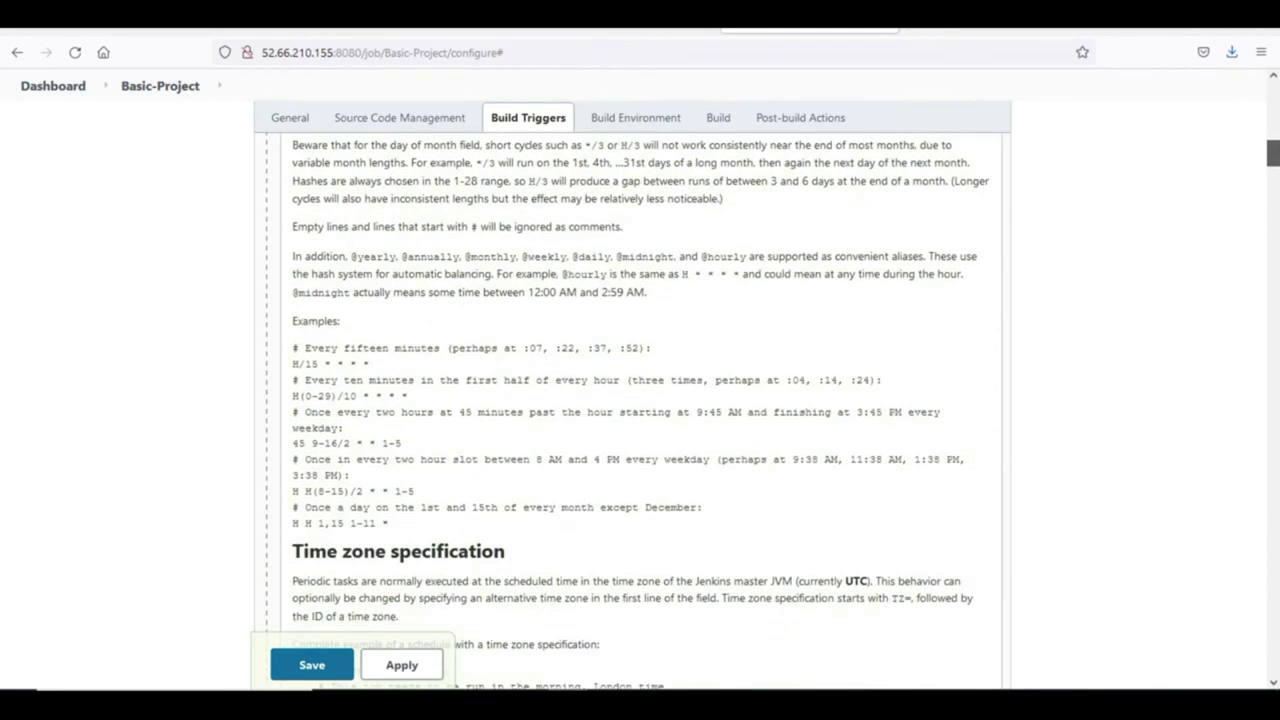
scroll(640, 400, "up", 5)
scroll(1186, 143, "up", 3)
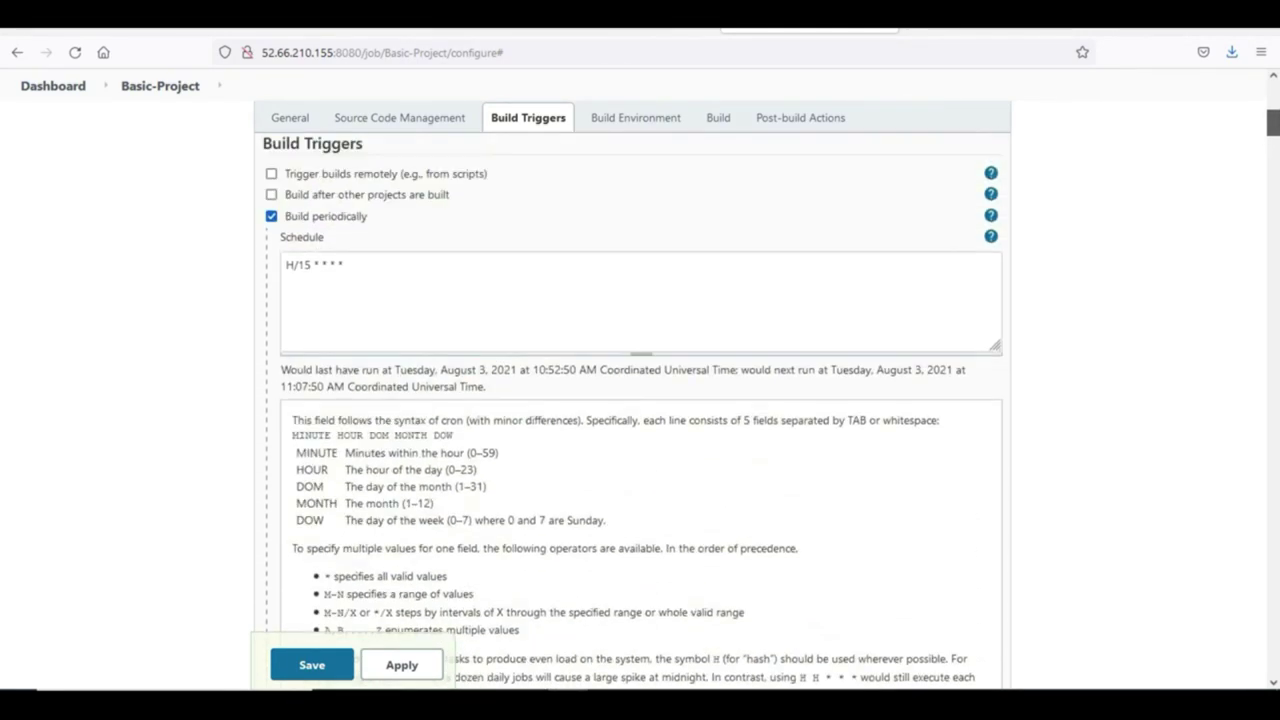
double_click(684, 274)
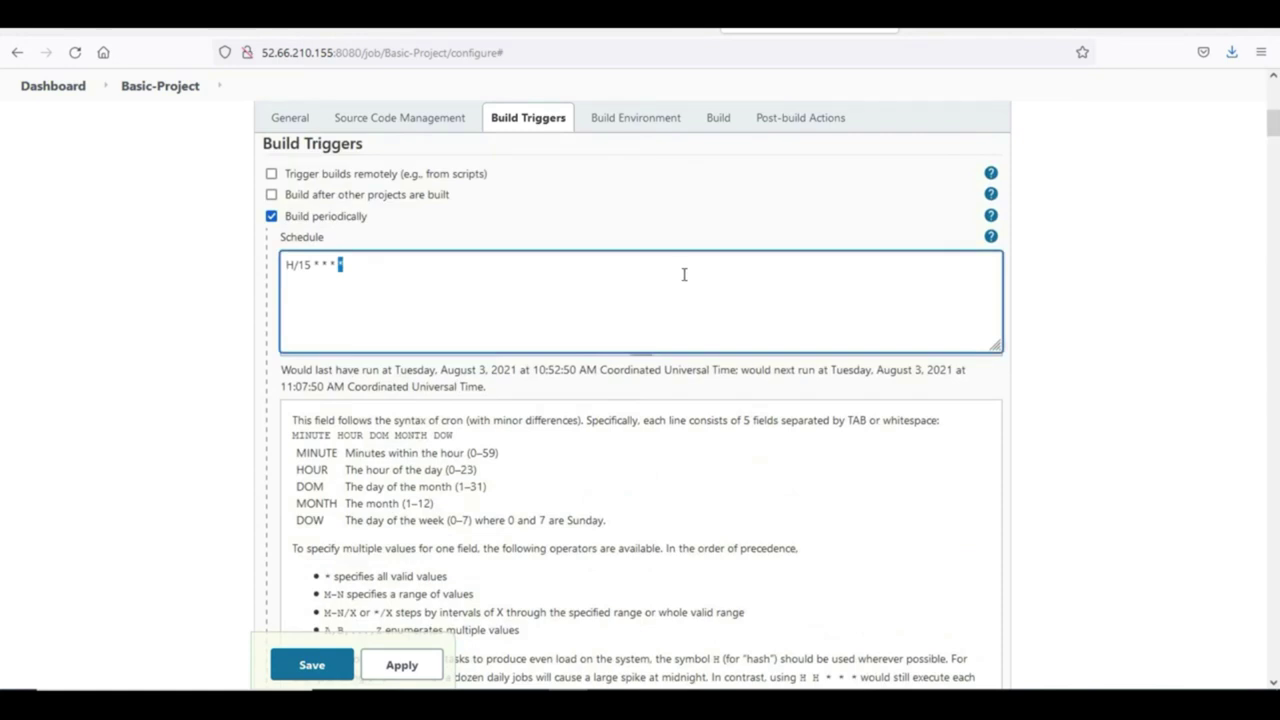
type("A@")
key("ctrl+a")
type("@ho")
left_click(1054, 422)
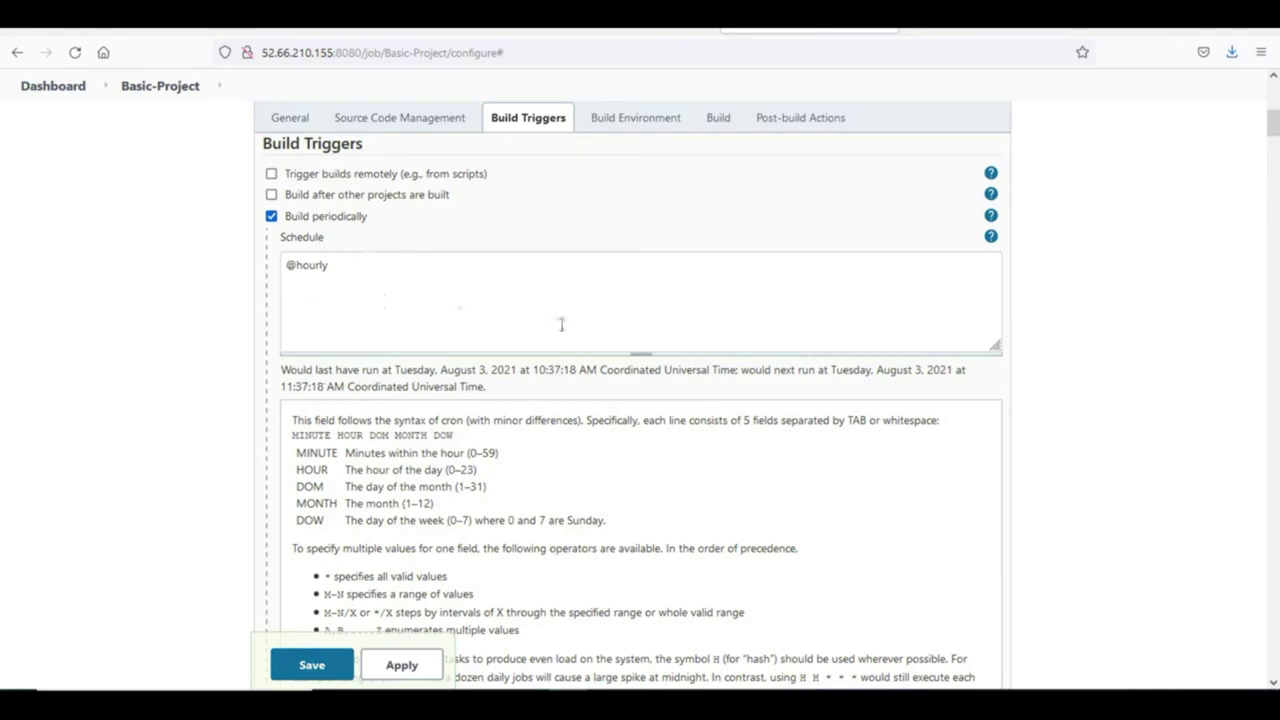
left_click(990, 236)
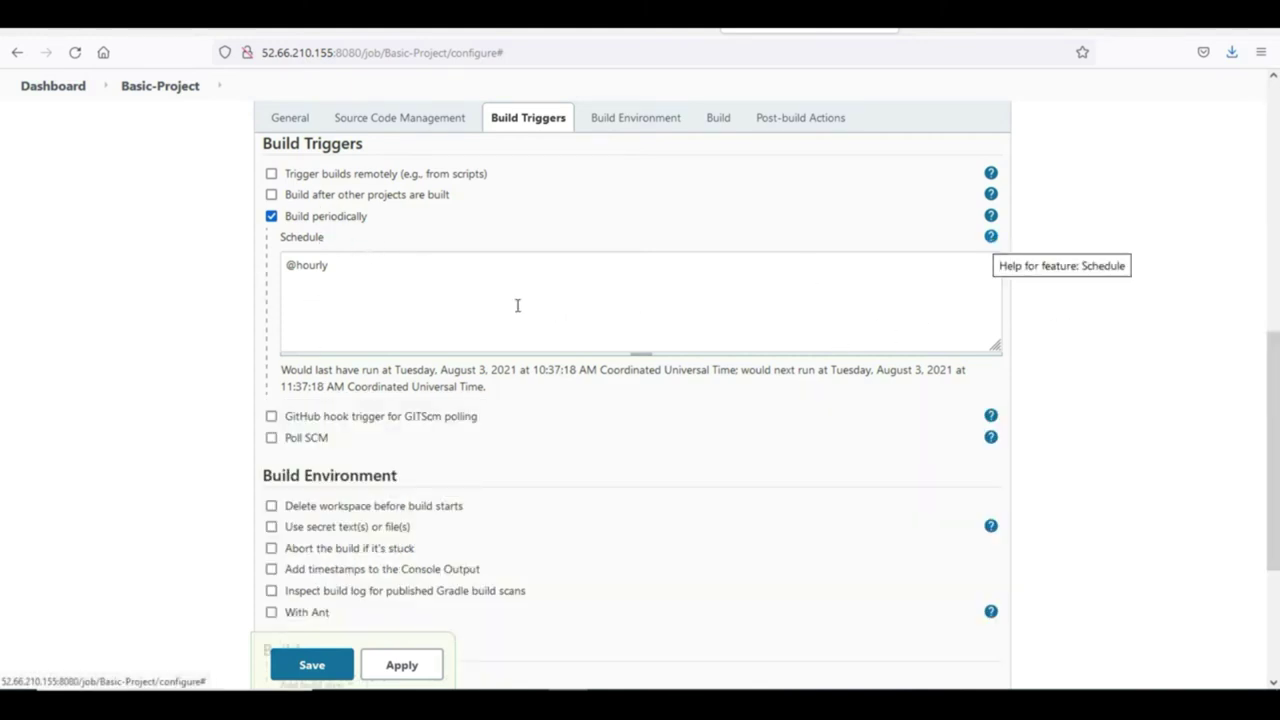
left_click(272, 217)
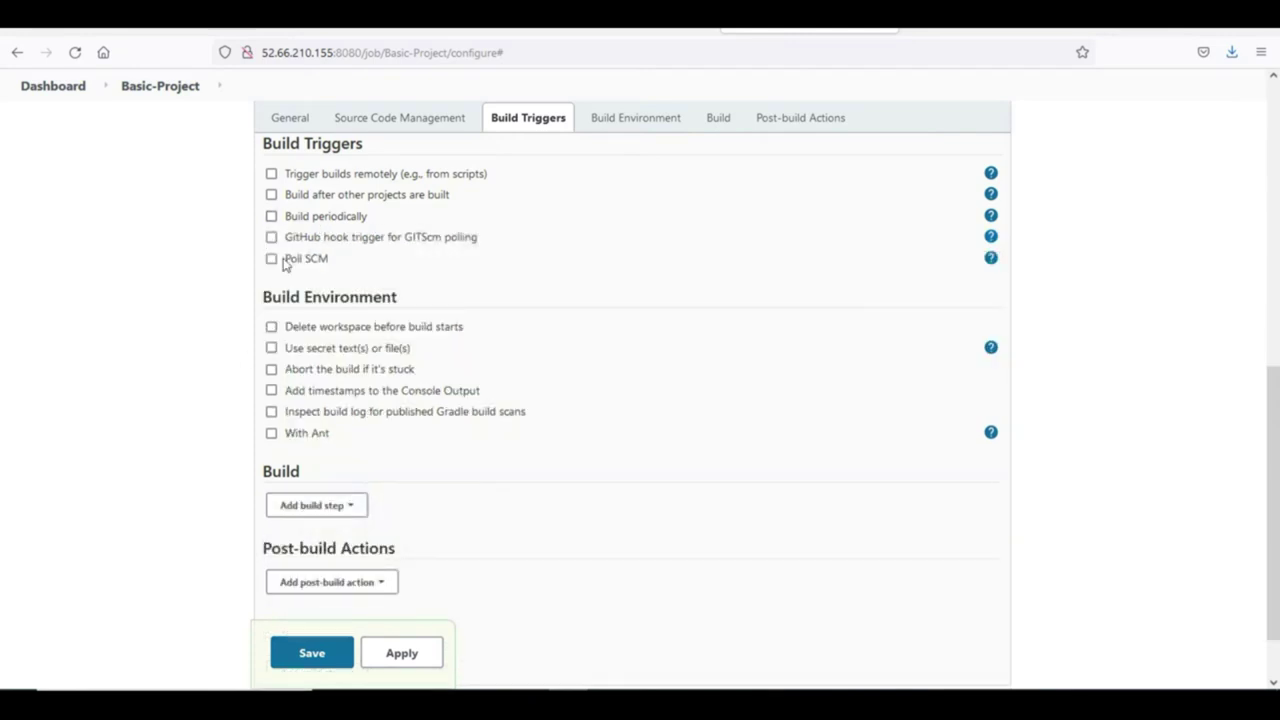
- Try the GitHub hook trigger, then enable Poll SCM with a * * * * * schedule
left_click(271, 238)
left_click(272, 259)
left_click(271, 237)
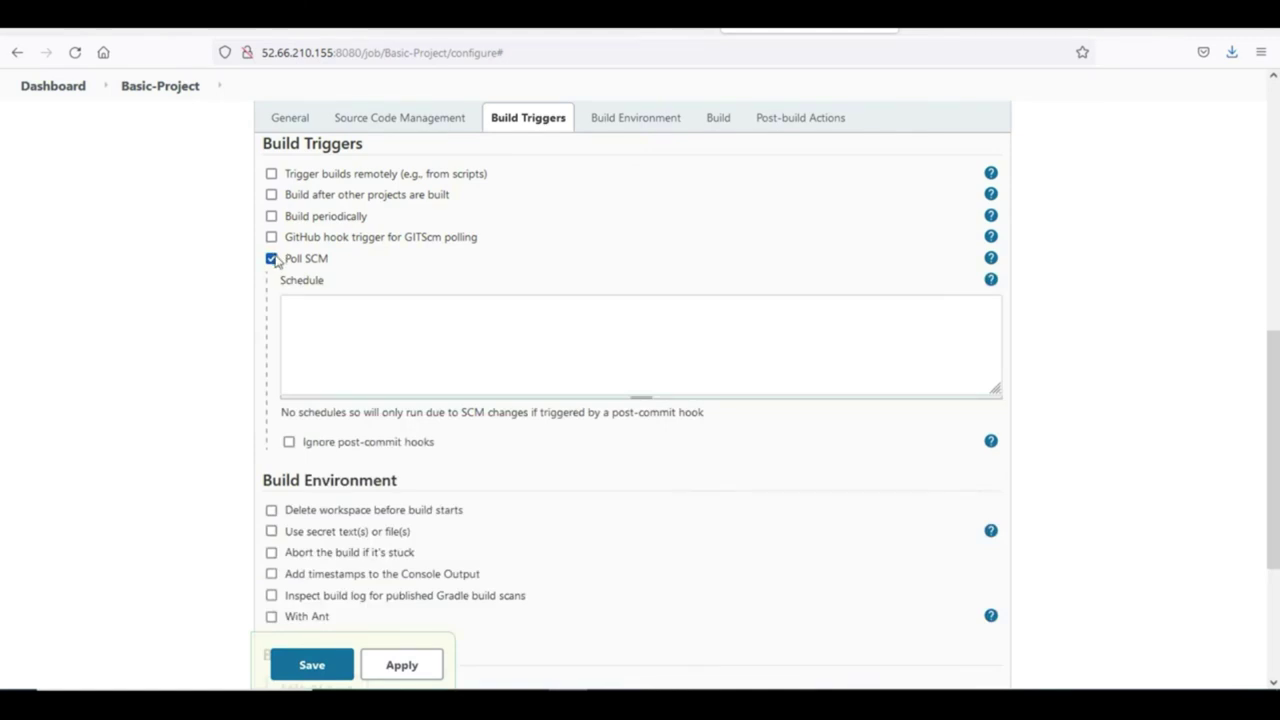
left_click(354, 357)
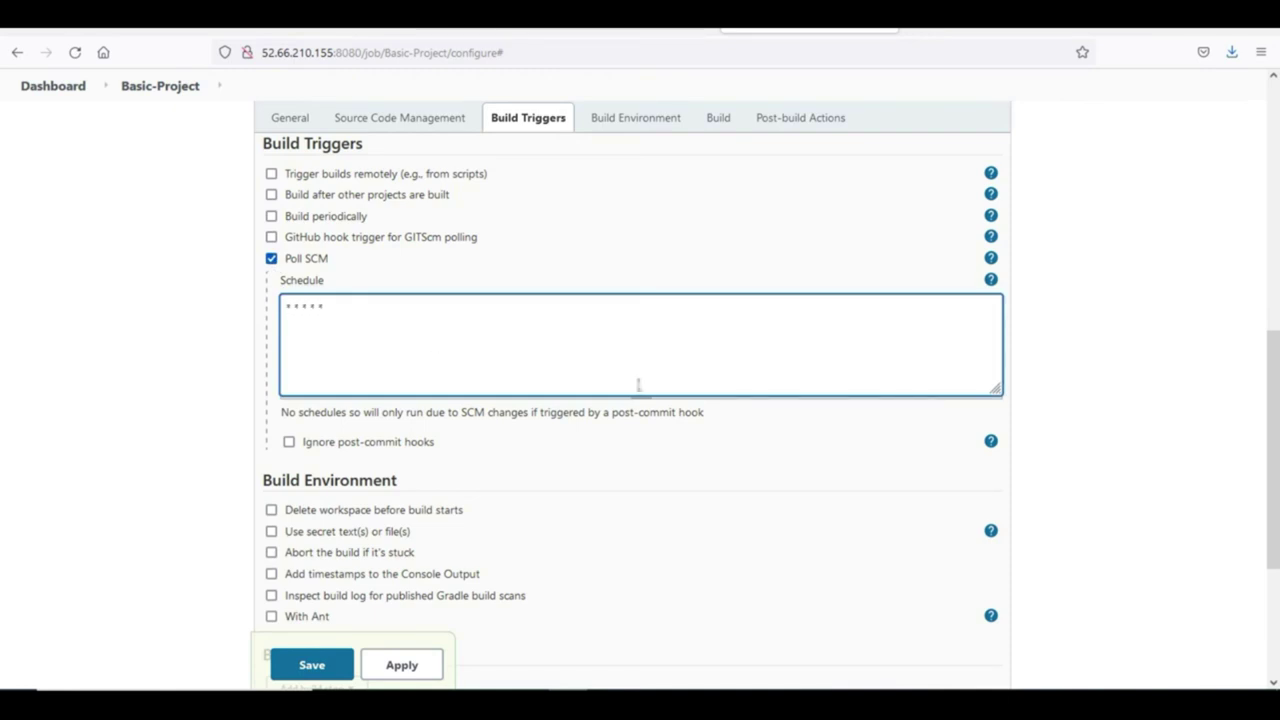
left_click(1068, 398)
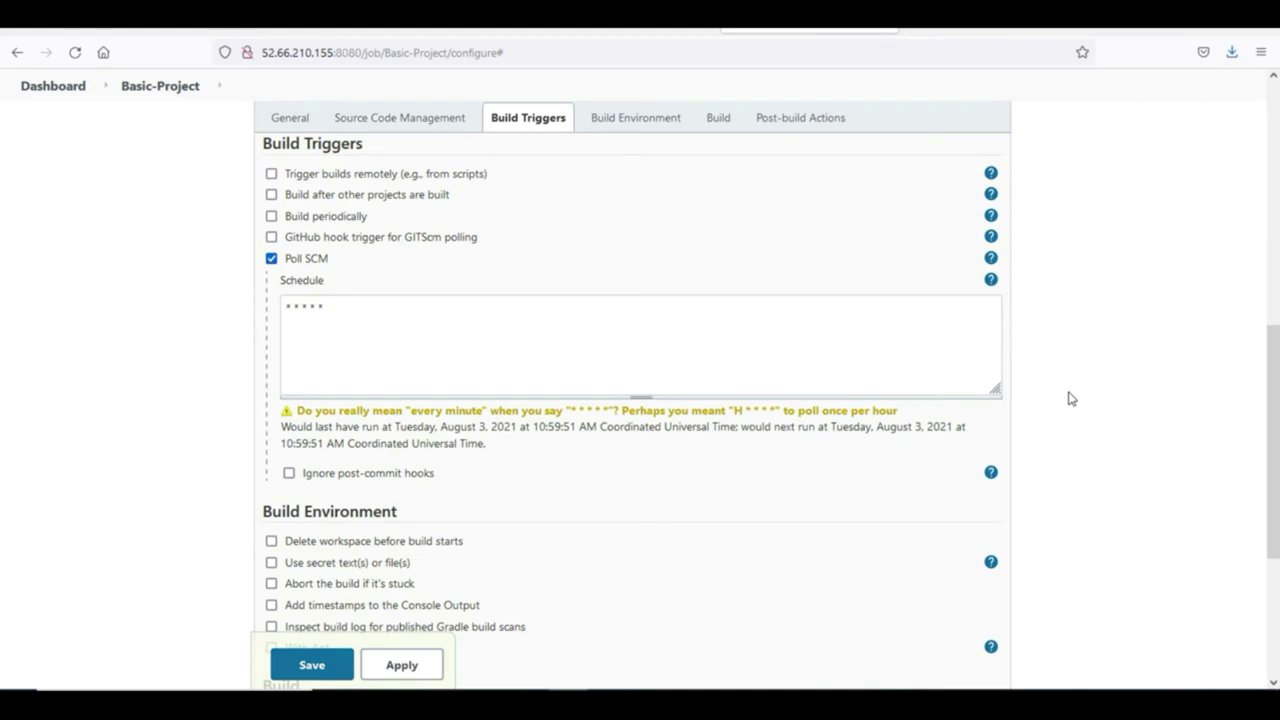
- Clear the polling schedule, uncheck Poll SCM, and move to the Build Environment section
left_click(378, 302)
key("ctrl+a")
key("BackSpace")
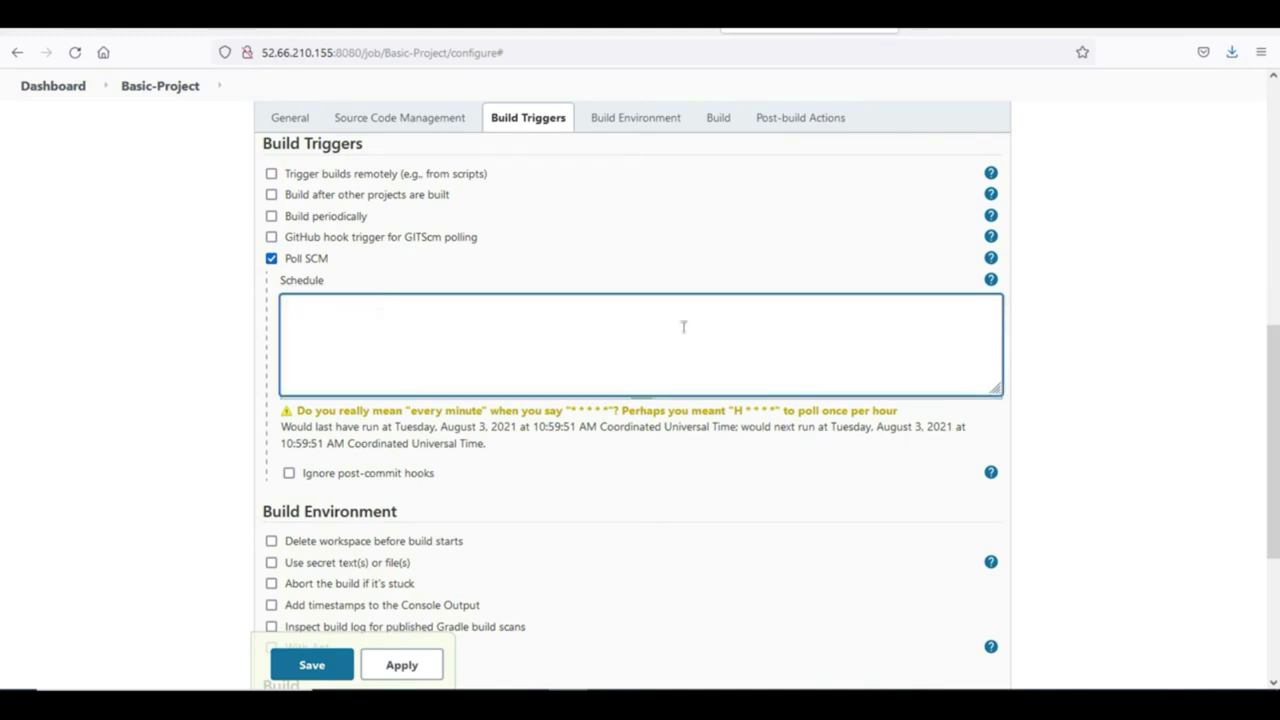
left_click(272, 259)
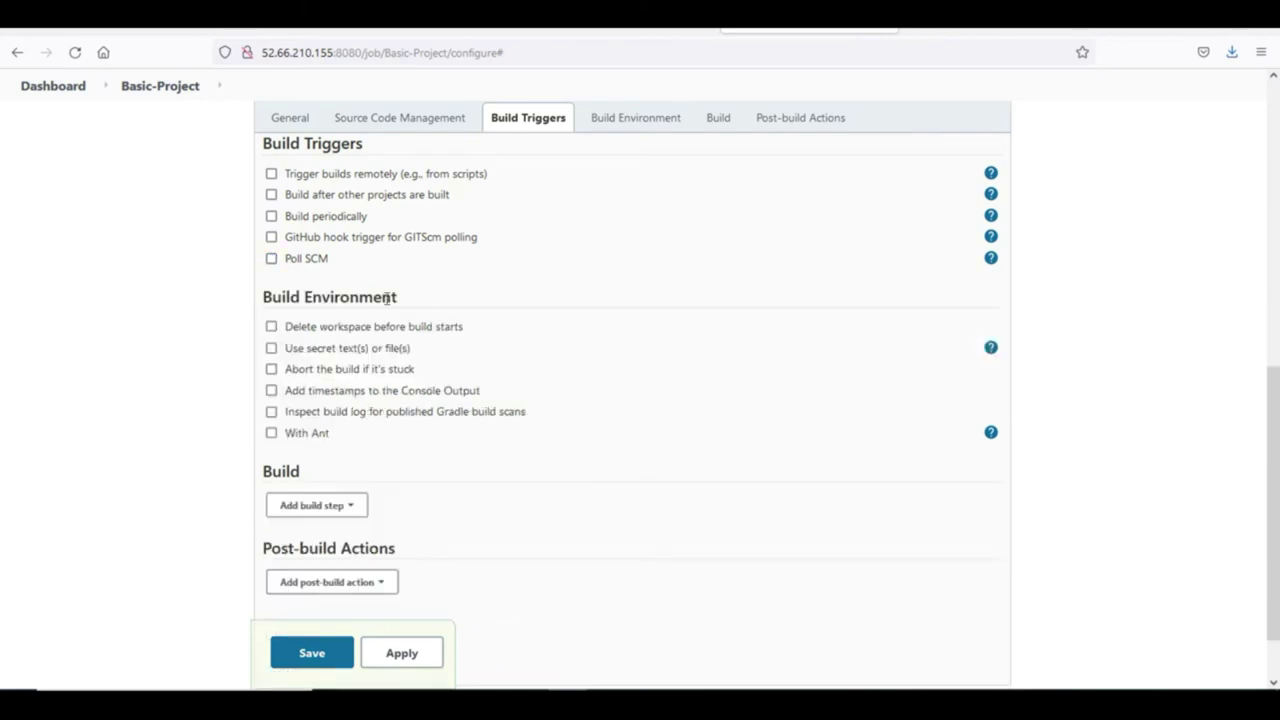
left_click(632, 131)
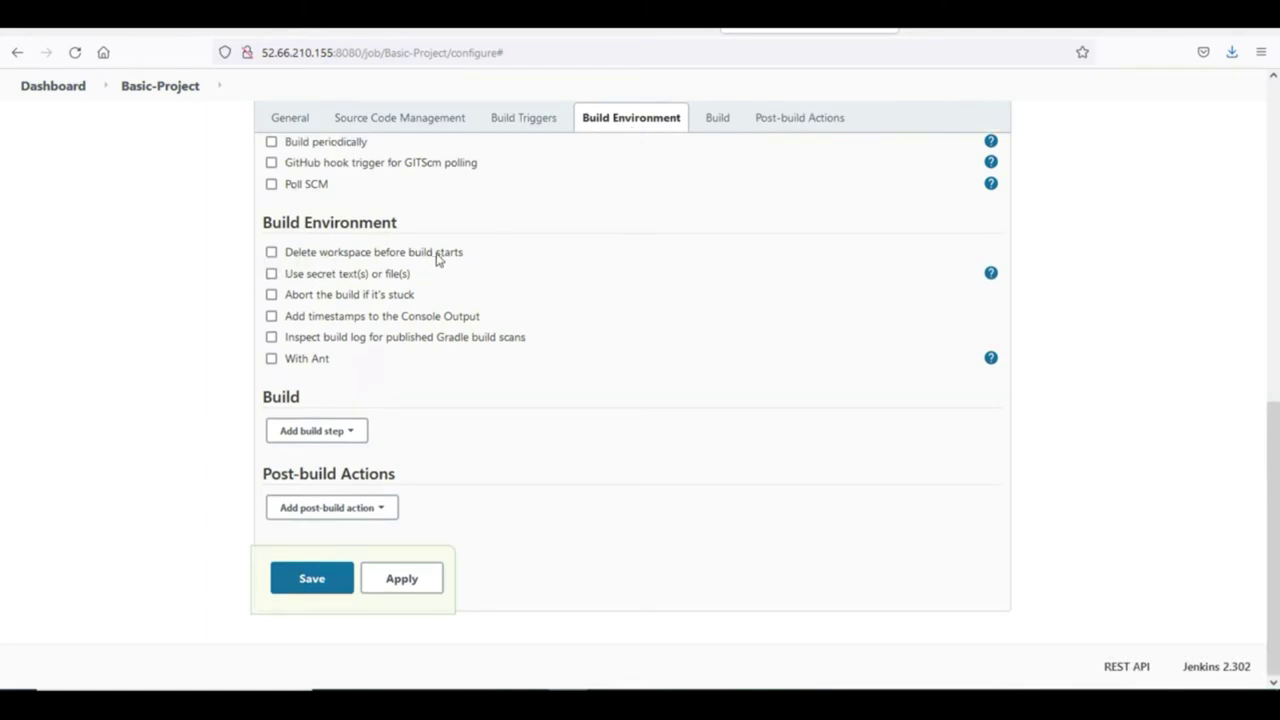
- Leave 'Delete workspace before build starts' and 'Use secret text(s) or file(s)' unchecked after trying them
left_click(271, 253)
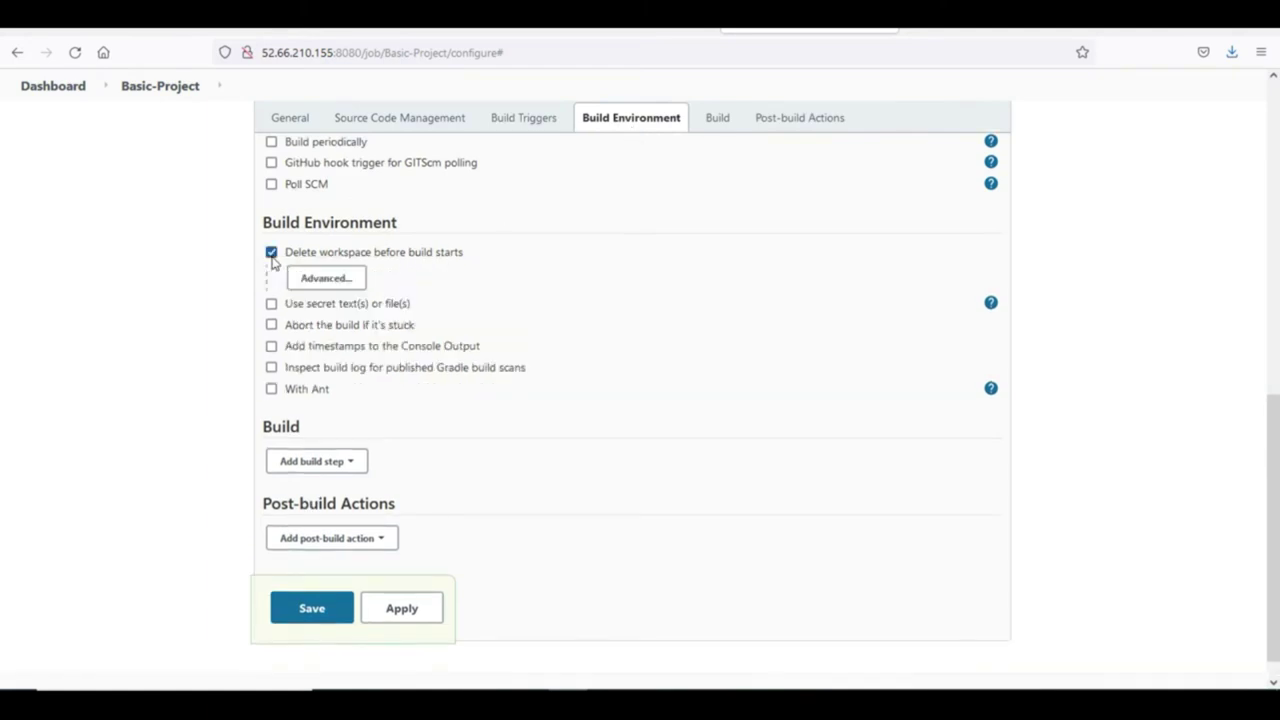
left_click(271, 253)
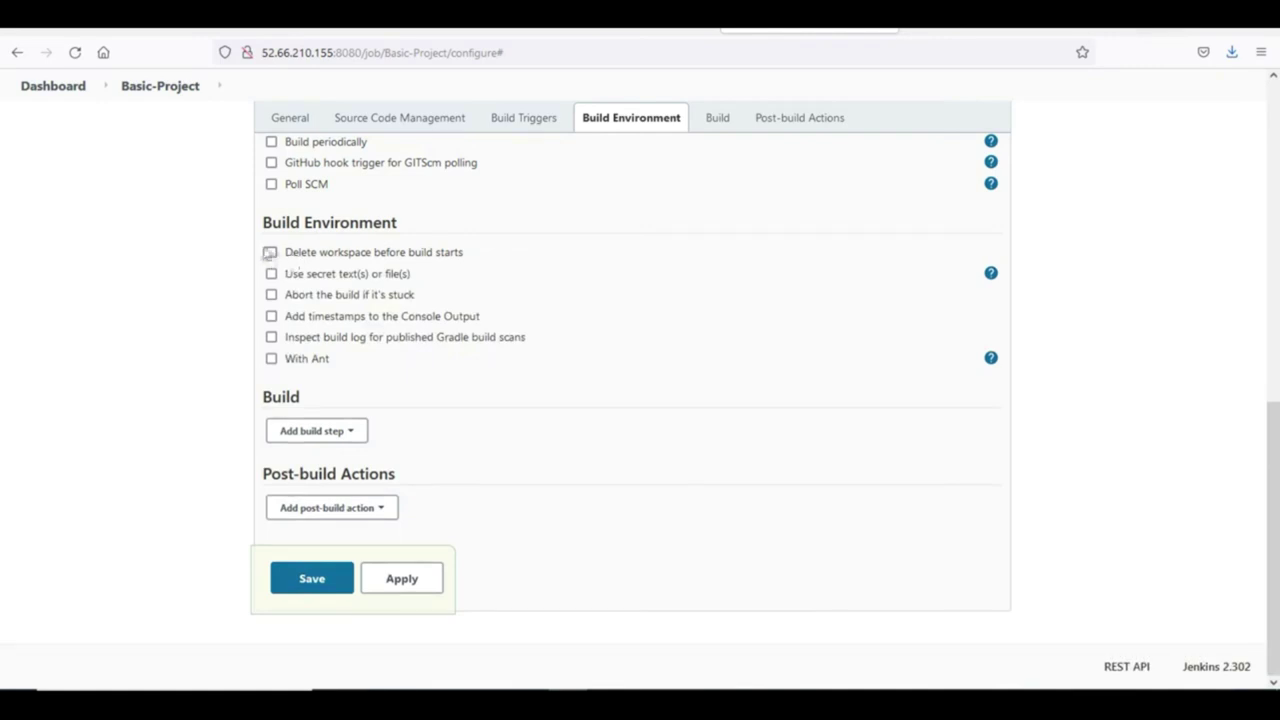
left_click(271, 253)
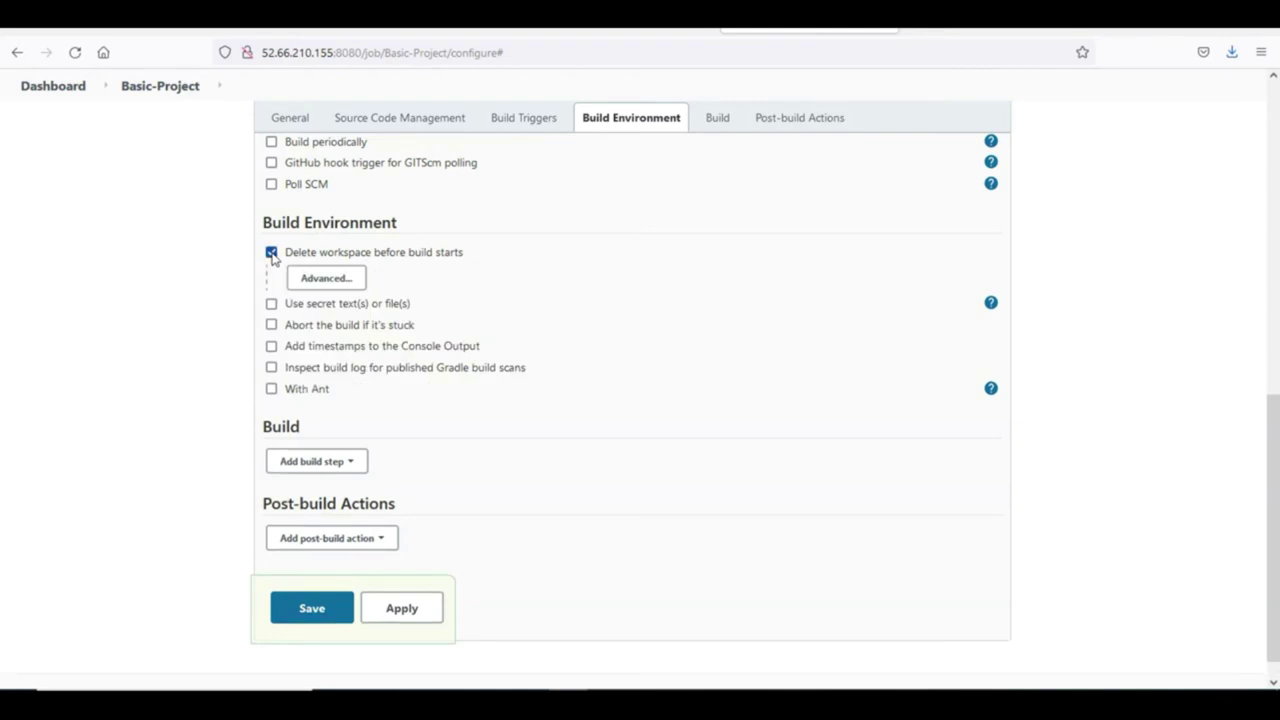
left_click(271, 253)
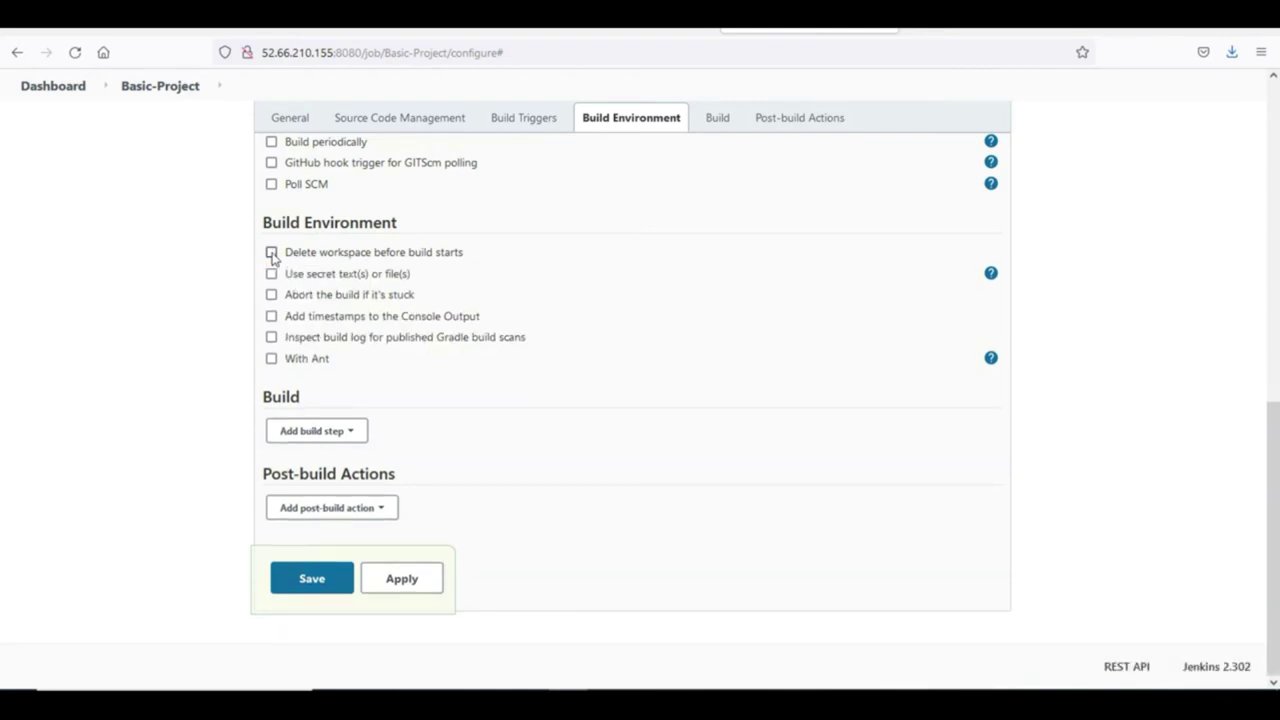
left_click(272, 275)
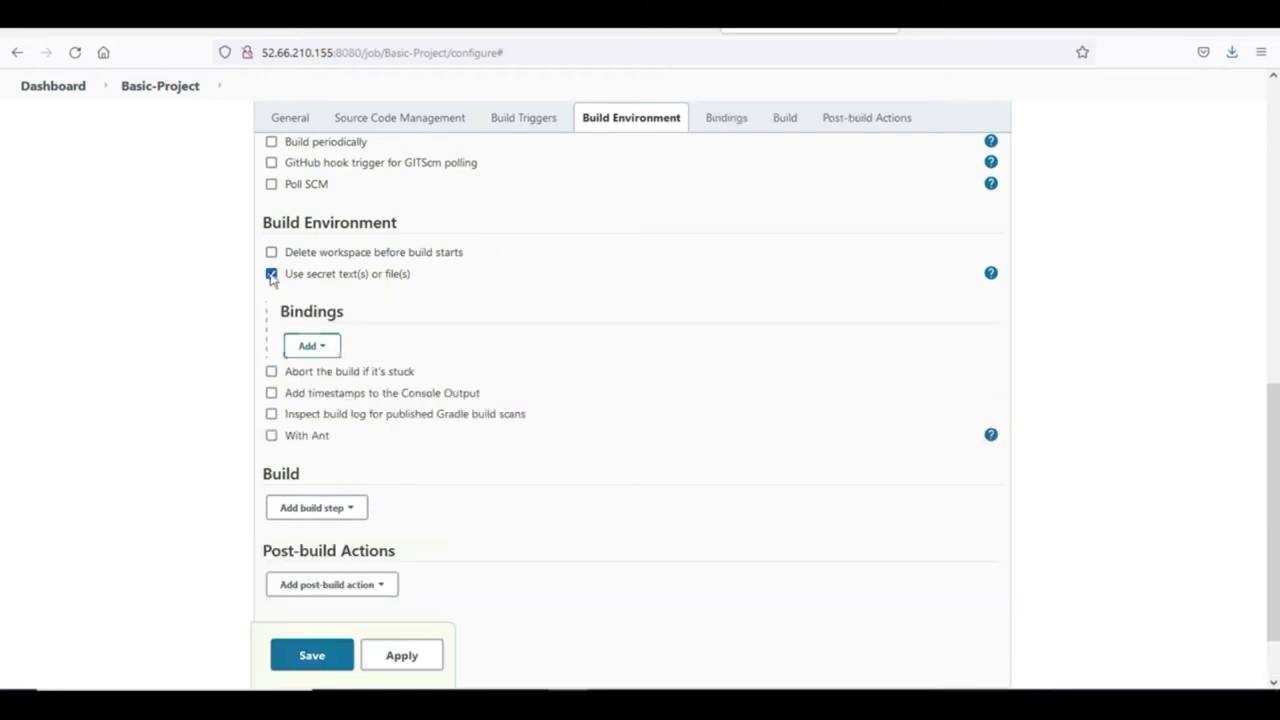
left_click(271, 275)
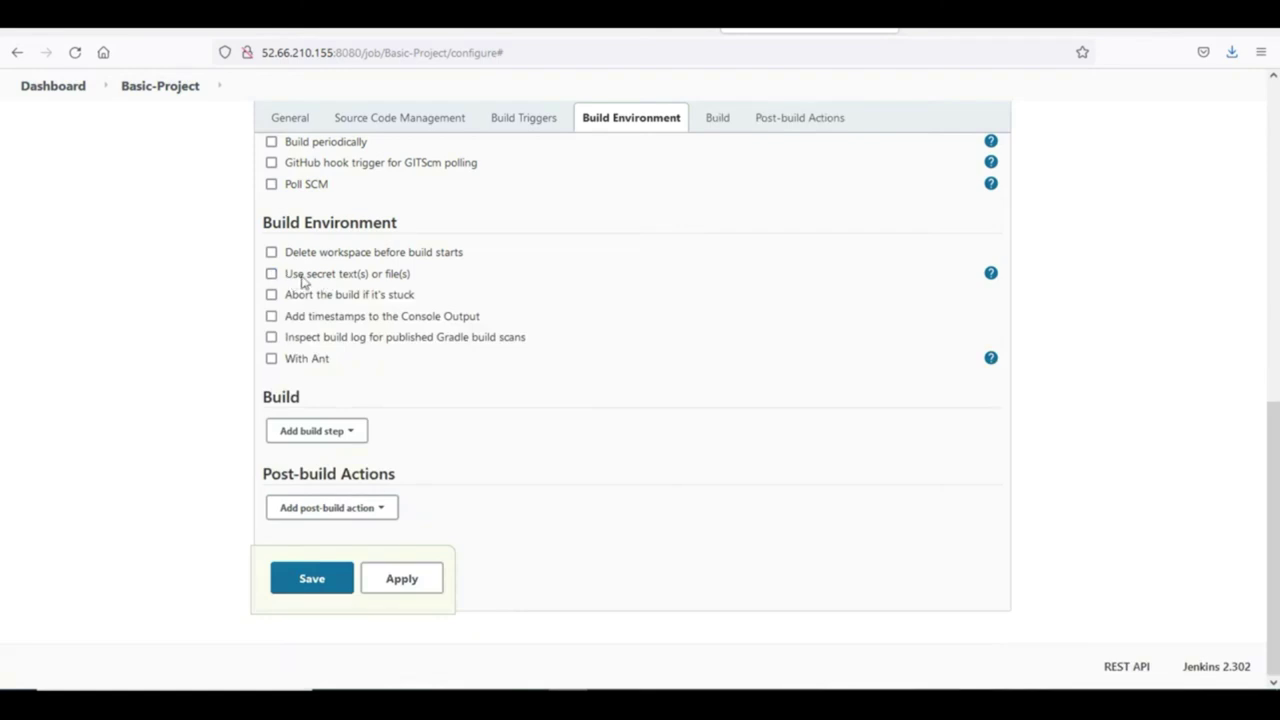
- Try 'Abort the build if it's stuck' with its 3-minute timeout, then uncheck it
left_click(271, 295)
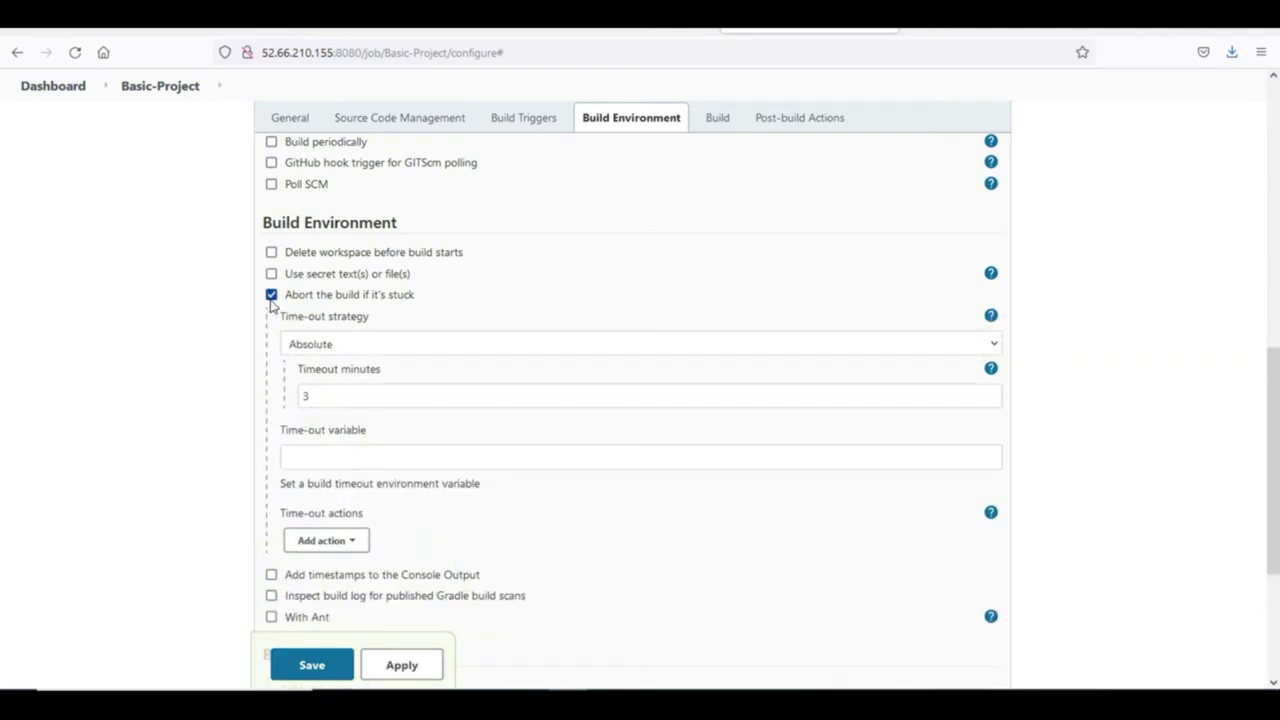
left_click(354, 401)
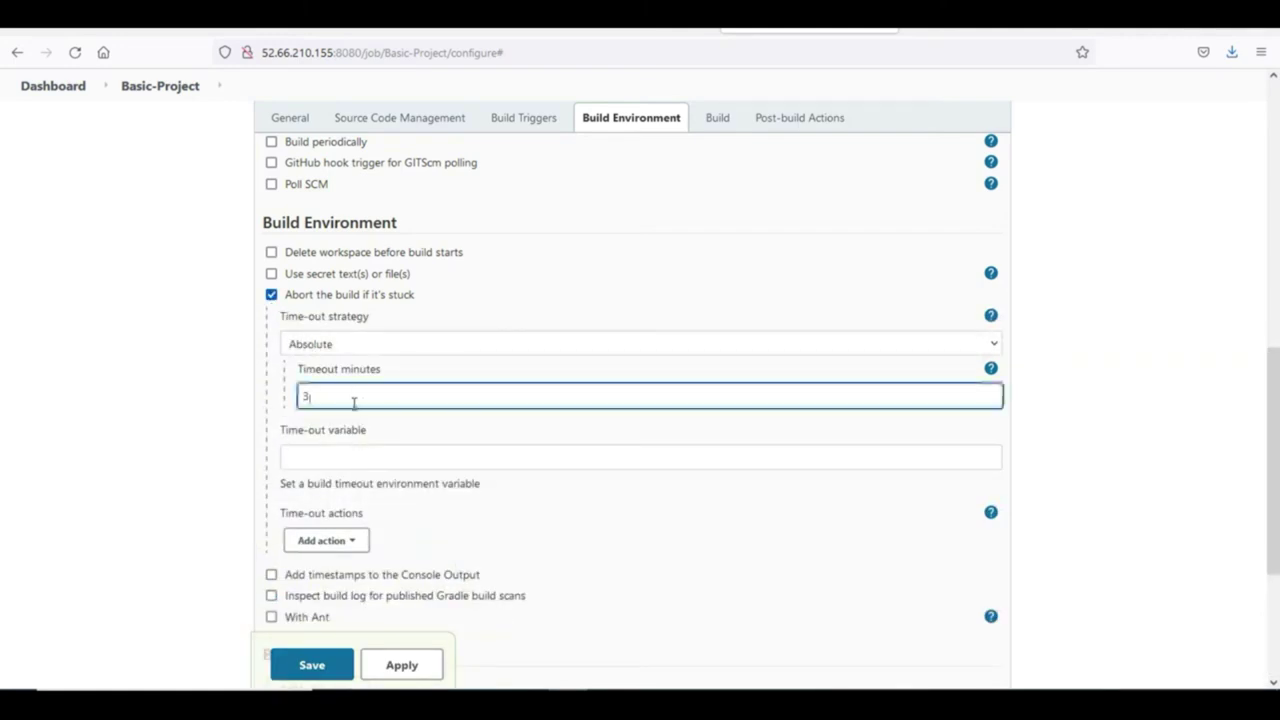
key("ctrl+a")
left_click(1110, 431)
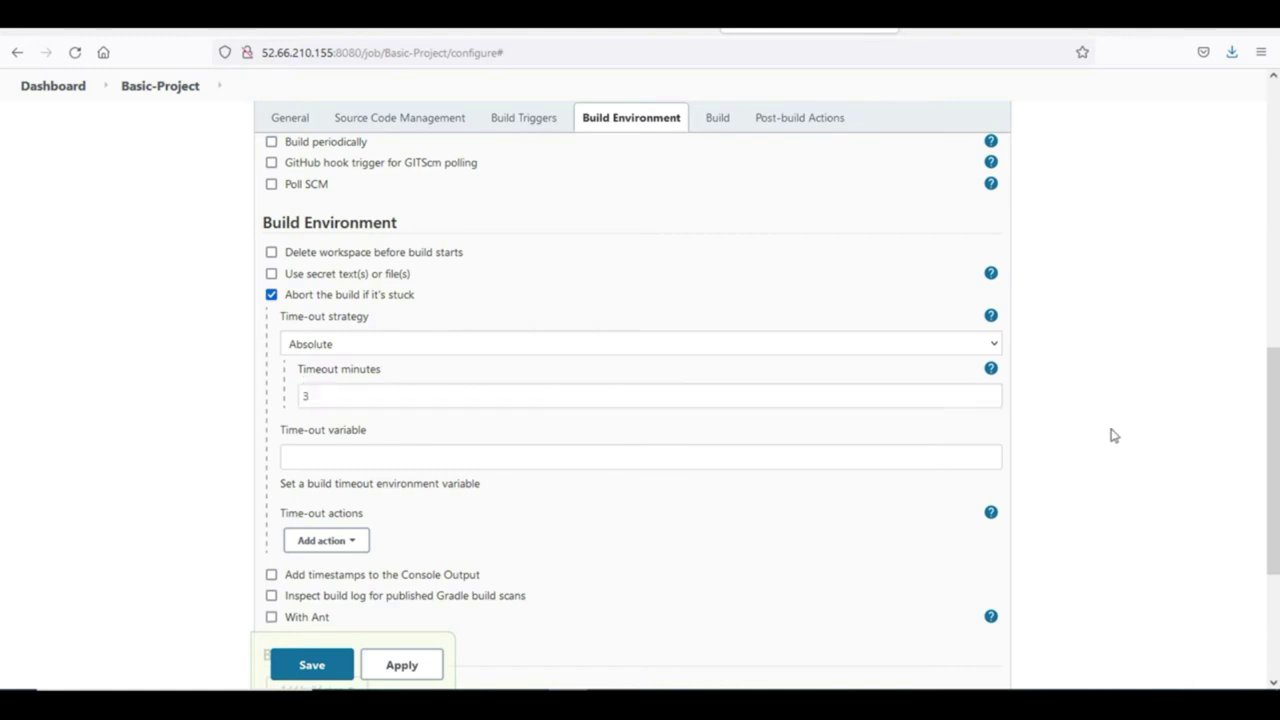
left_click(271, 295)
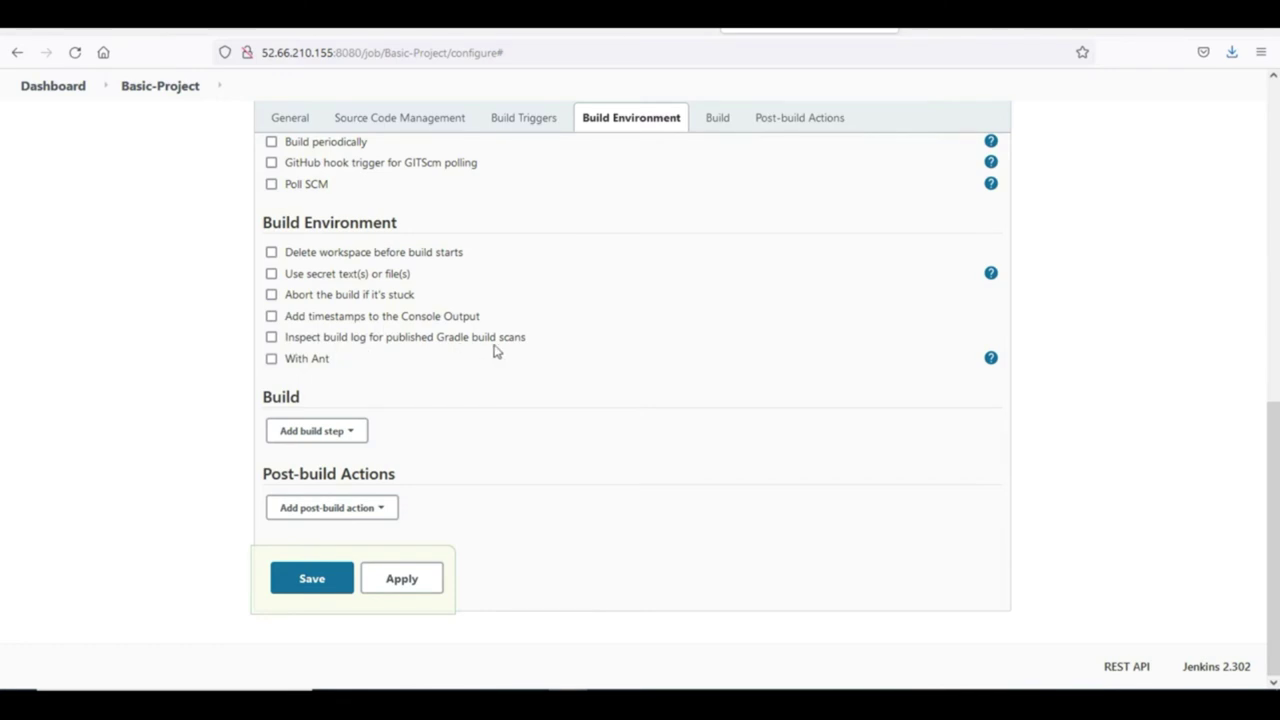
- Leave the With Ant option off and add an Execute shell build step
left_click(271, 359)
left_click(271, 359)
left_click(716, 118)
left_click(345, 430)
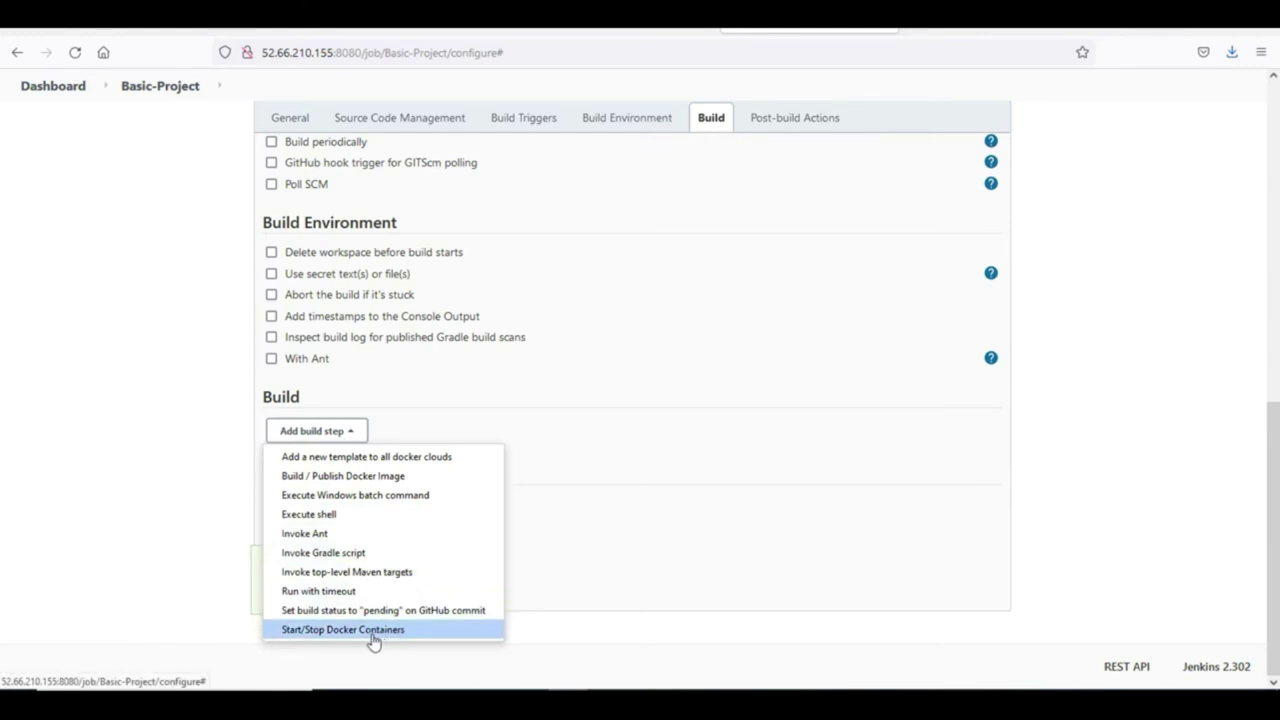
left_click(342, 516)
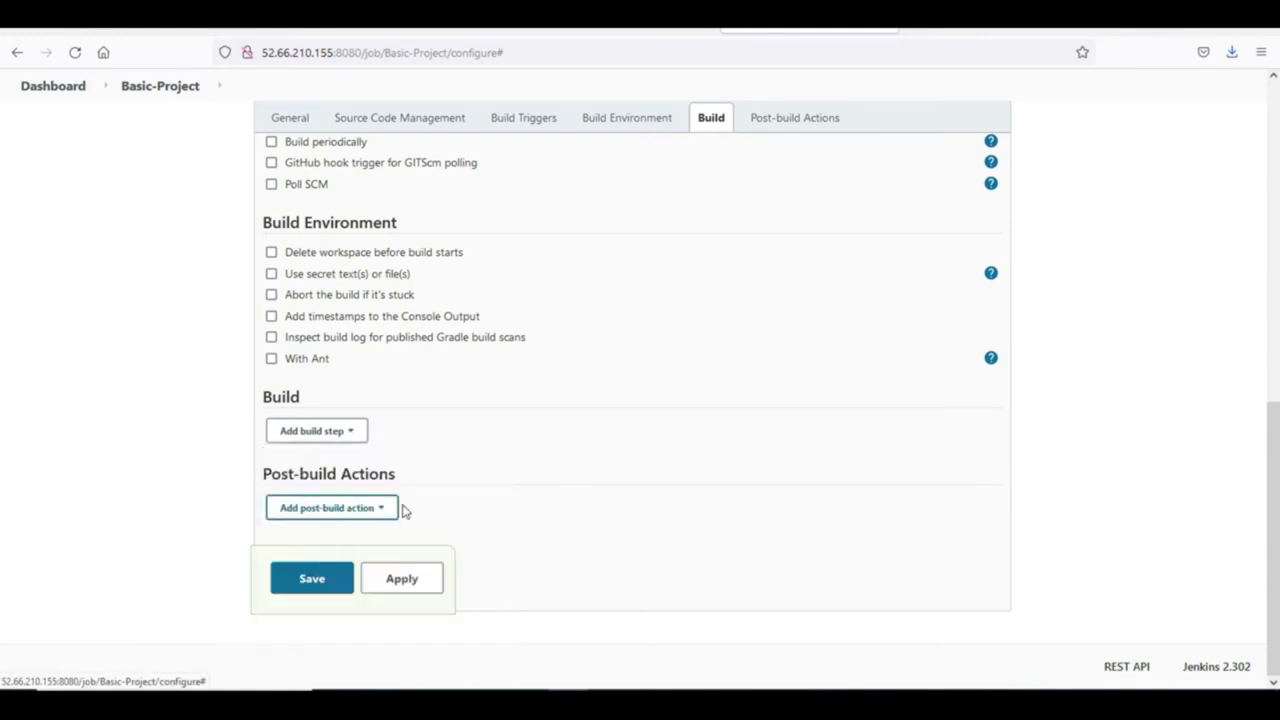
- Enter the shell commands echo "Hello Subscribers", ls -lrt /etc and cd
left_click(540, 486)
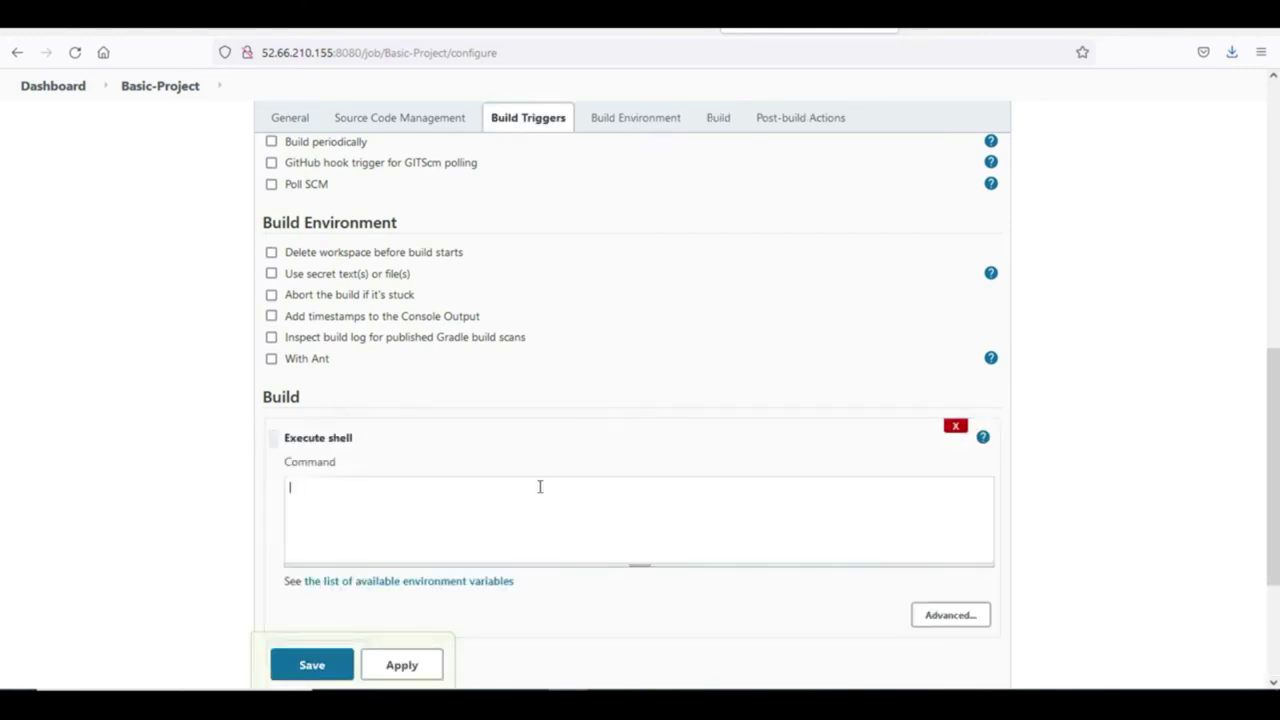
type("ech")
type("o \"Hello Subscribers\"")
key("Return")
type("ls -l")
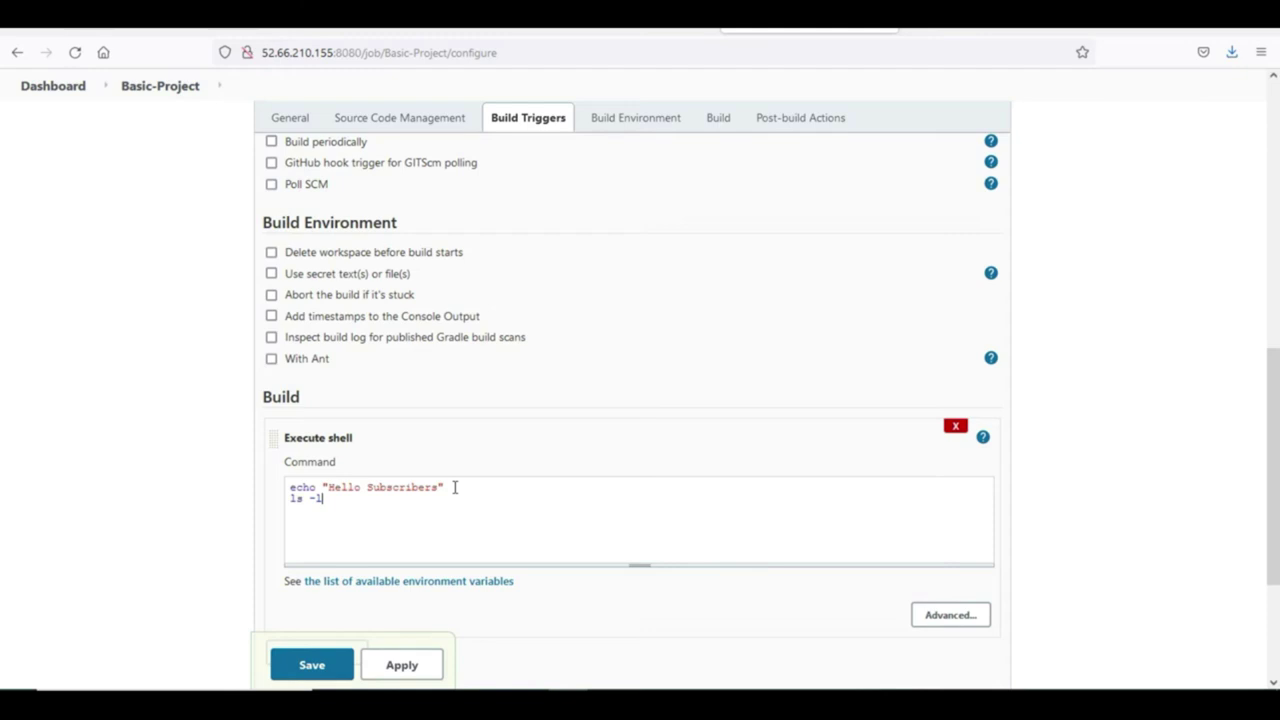
type("rt /etc")
key("Return")
type("cd")
scroll(1031, 374, "down", 2)
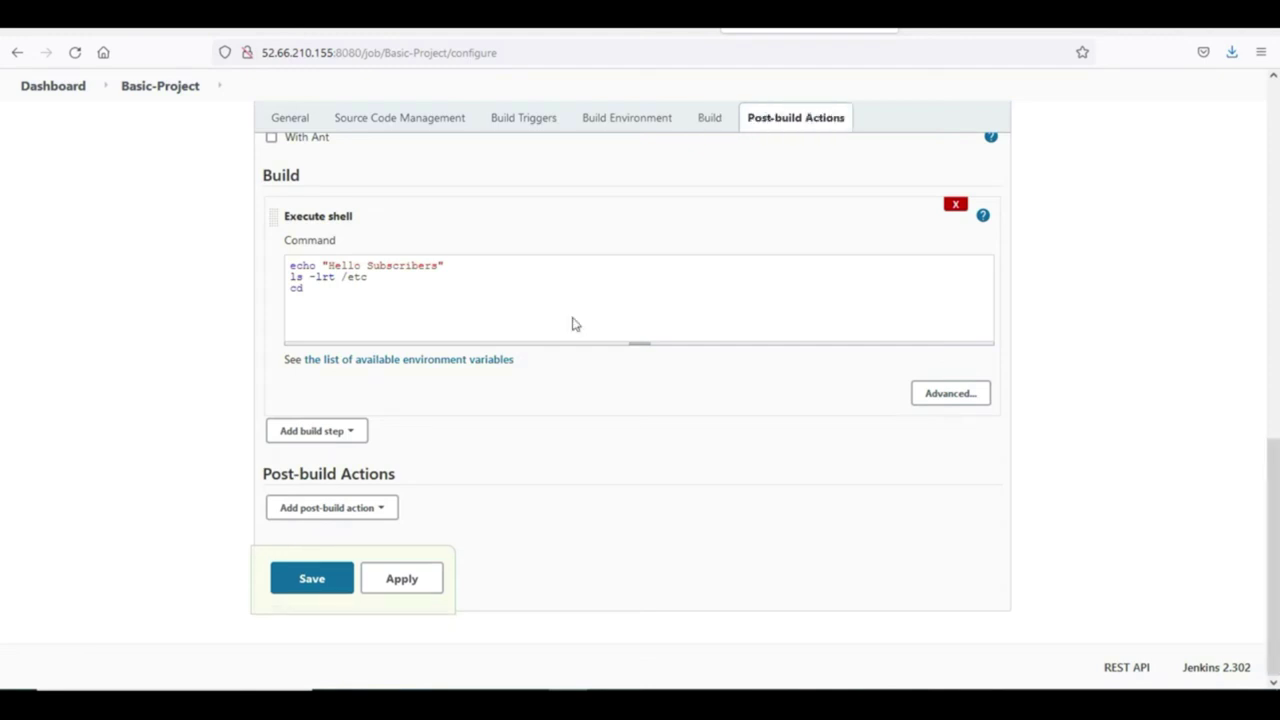
- Add a Build other projects post-build action targeting 'pythin', then delete it
left_click(331, 507)
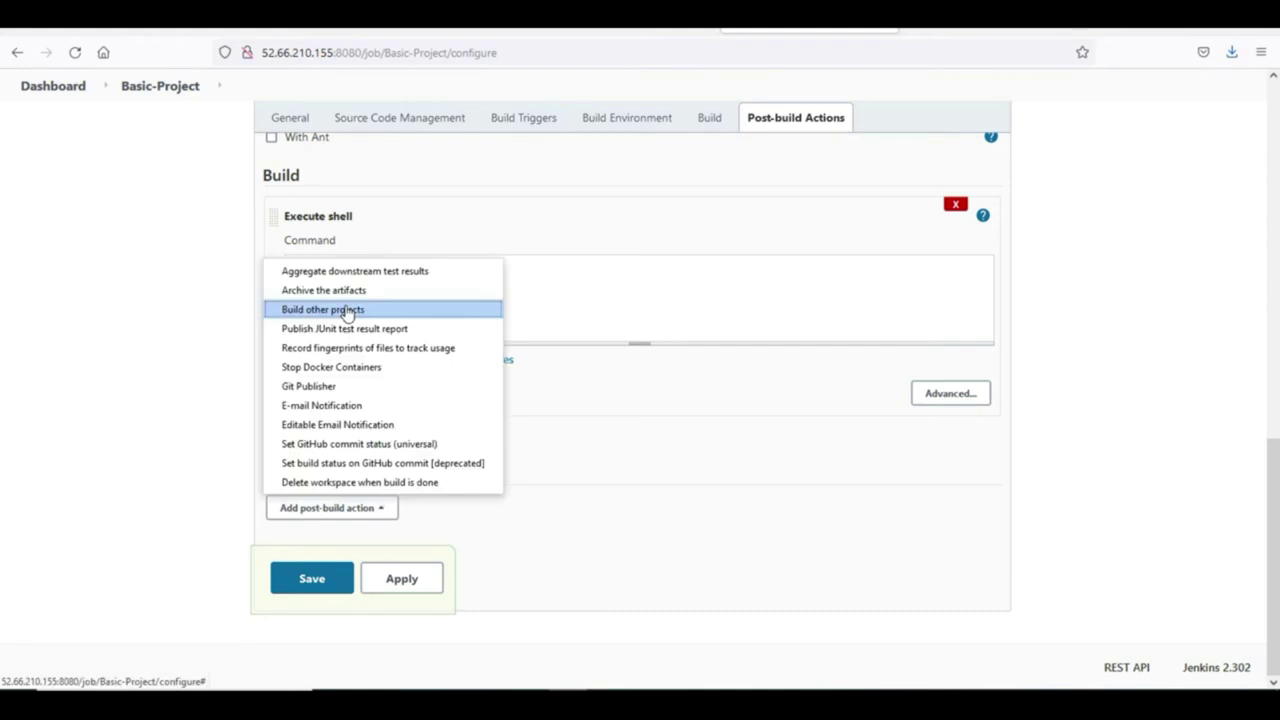
left_click(348, 310)
type("py")
left_click(610, 589)
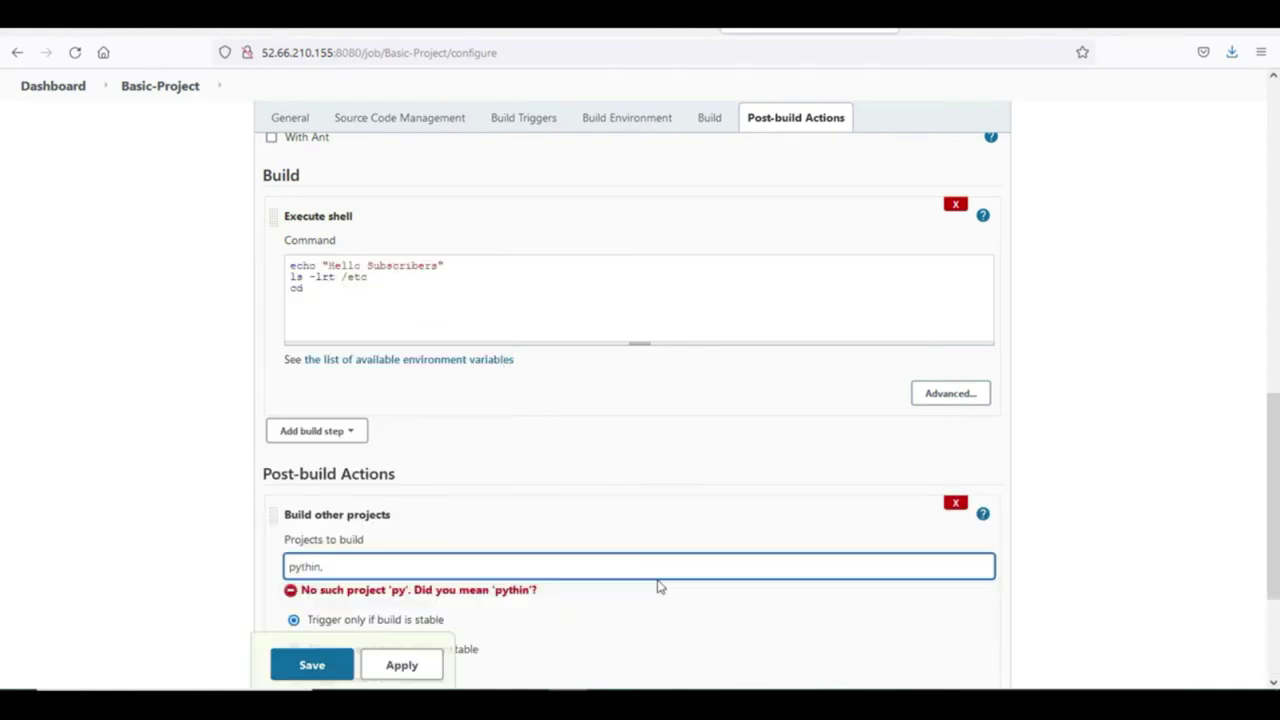
left_click(660, 587)
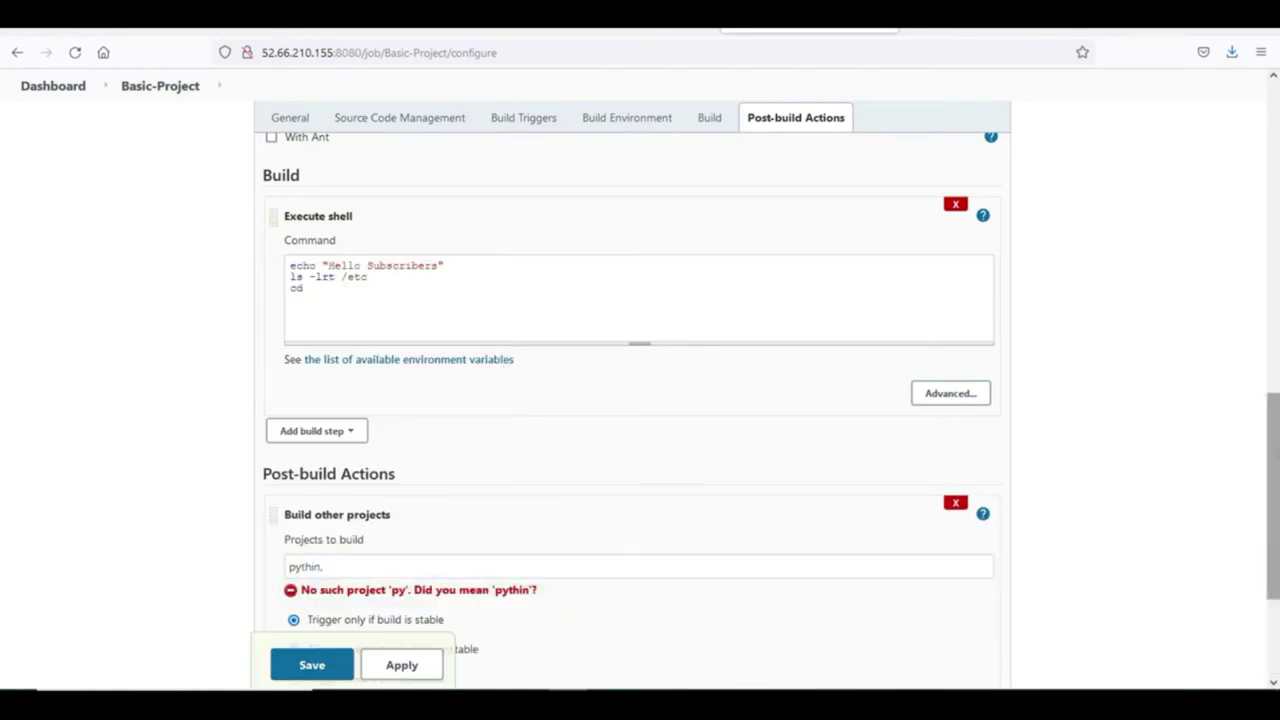
left_click(955, 502)
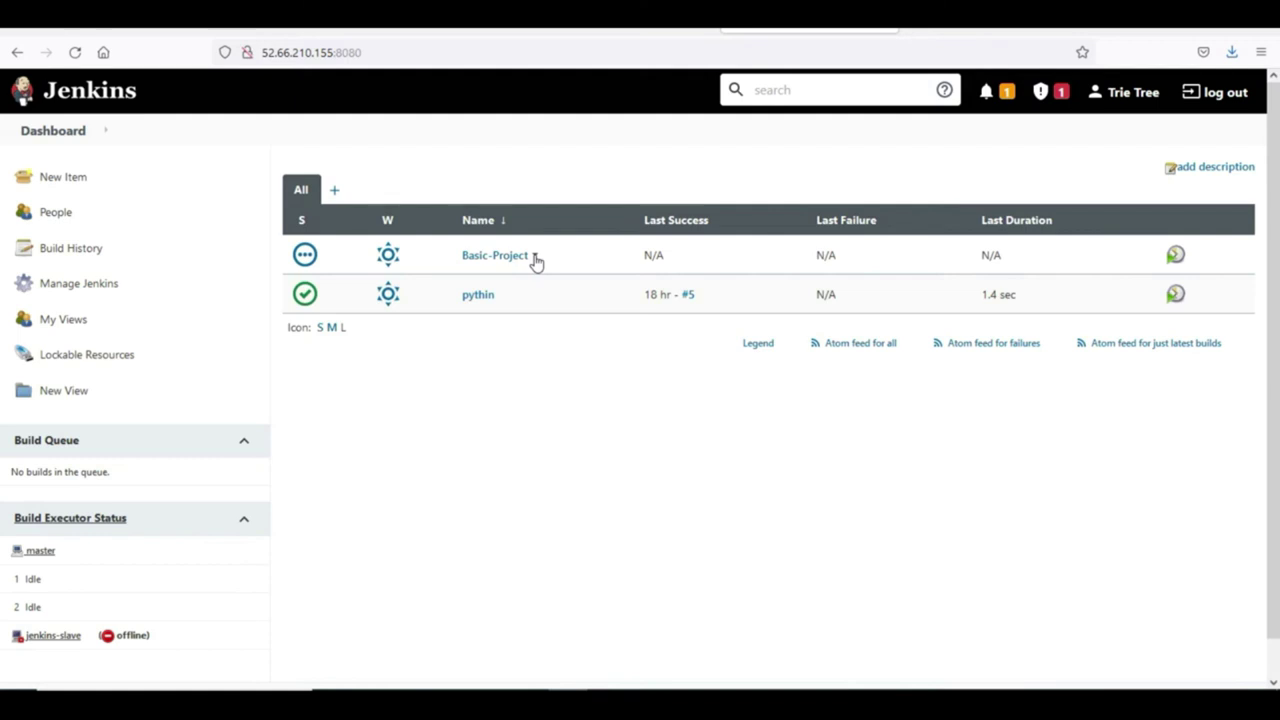
- Schedule Basic-Project's first build from the dashboard and open its job page
left_click(1175, 255)
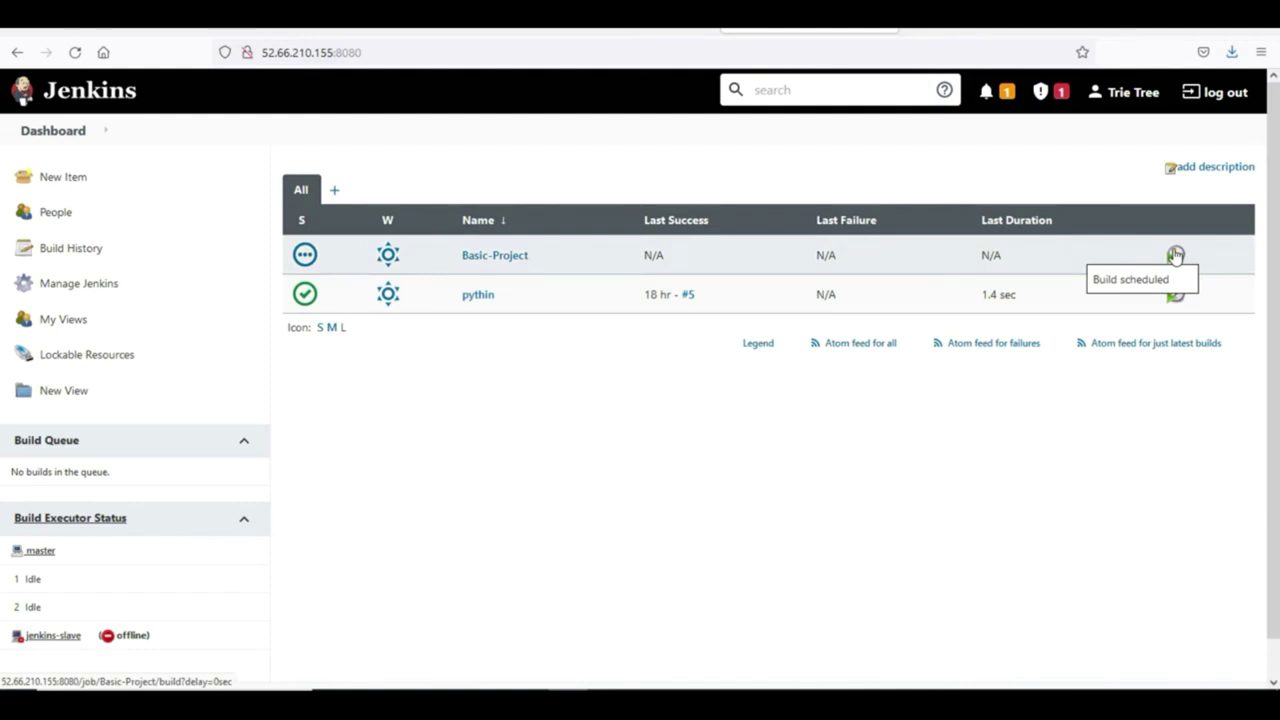
left_click(495, 255)
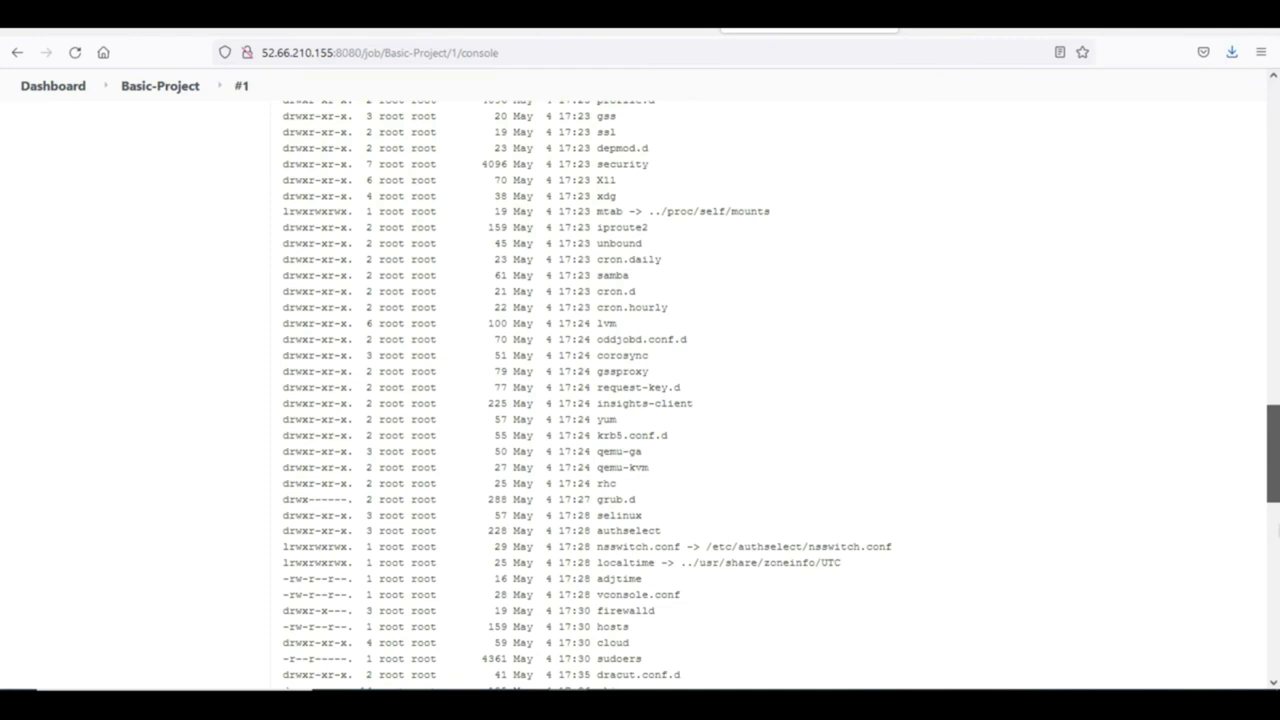
scroll(68, 190, "up", 15)
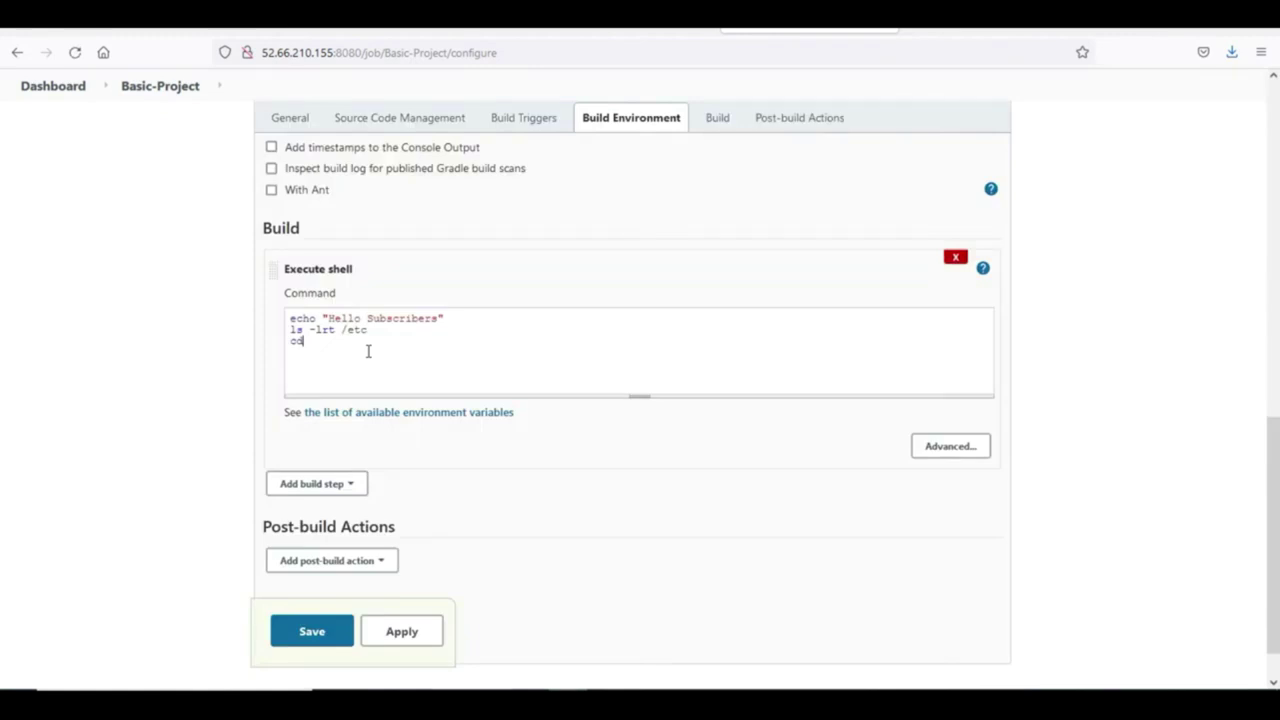
- Save the job, run Build Now, and return to the dashboard
left_click(317, 636)
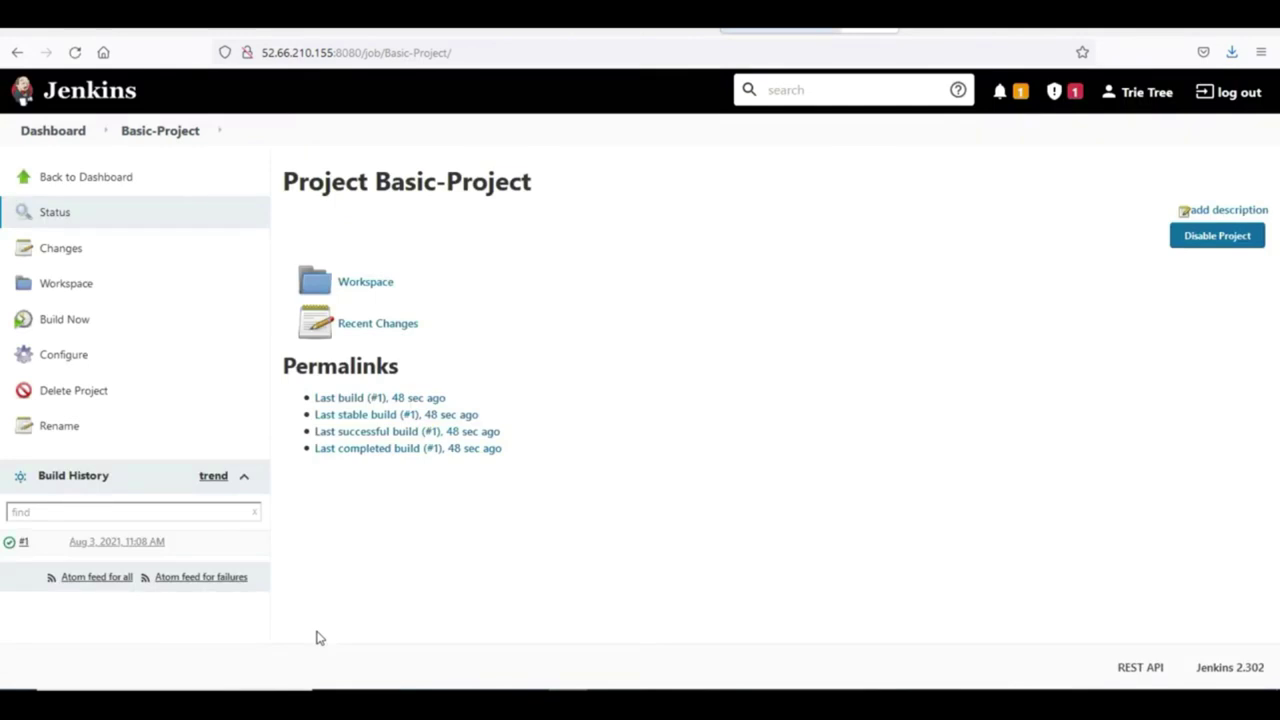
left_click(80, 319)
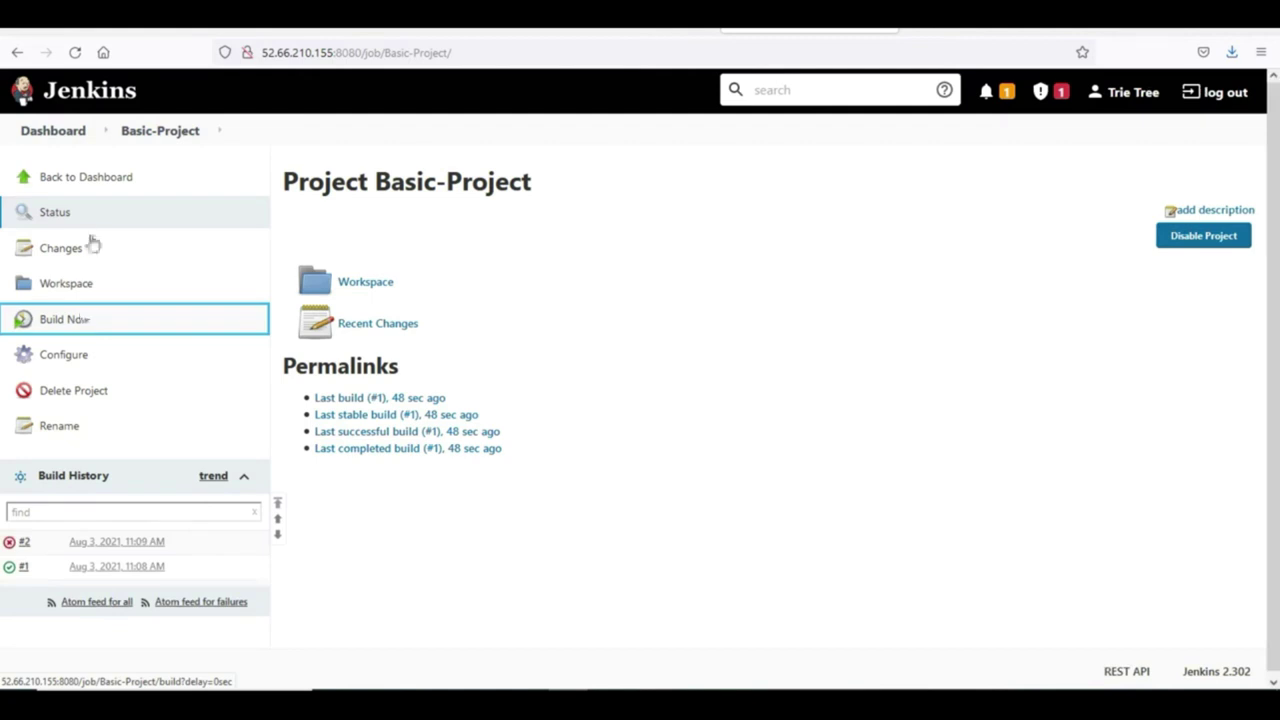
left_click(60, 131)
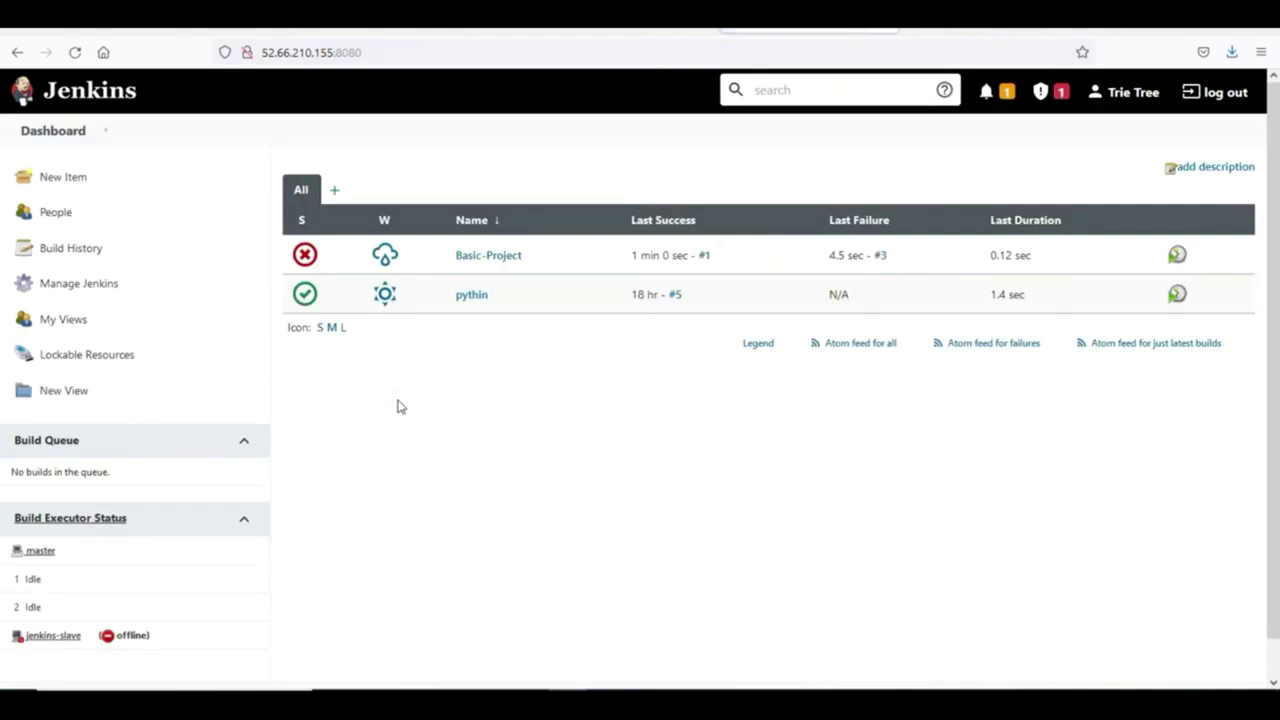
- Schedule two more Basic-Project builds from the dashboard, refreshing to see the results
mouse_move(387, 253)
left_click(1178, 256)
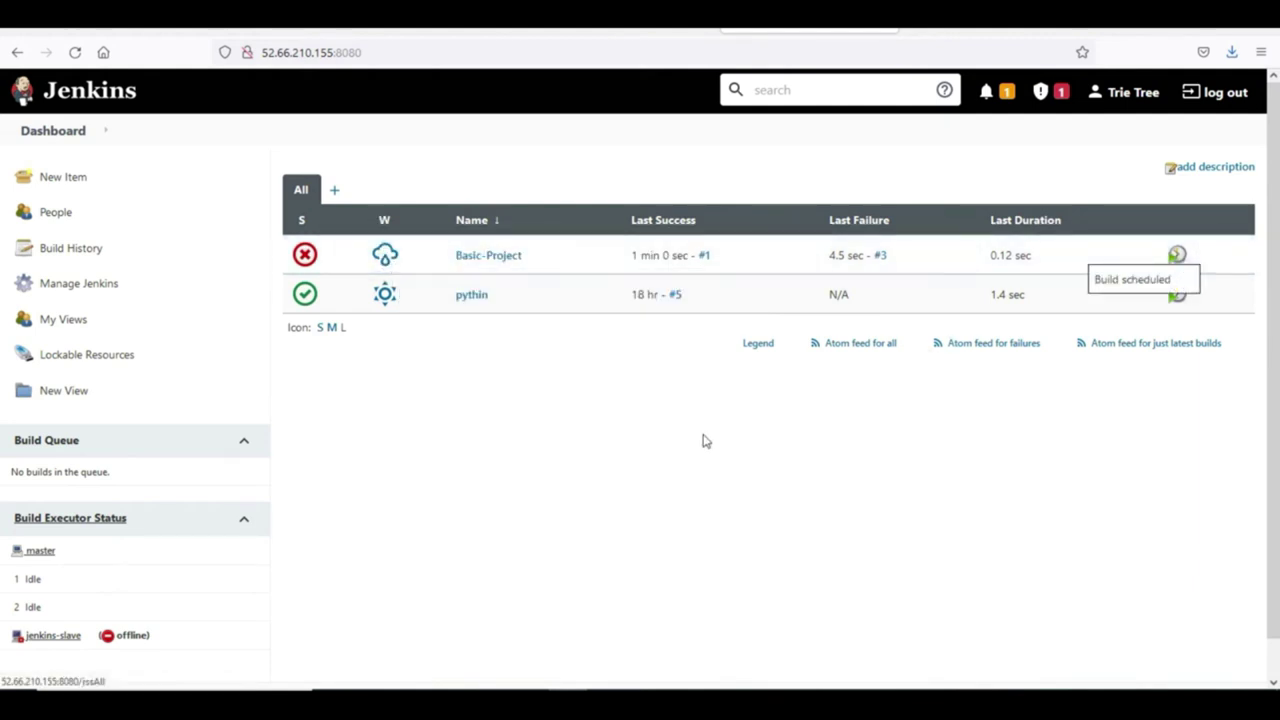
left_click(110, 95)
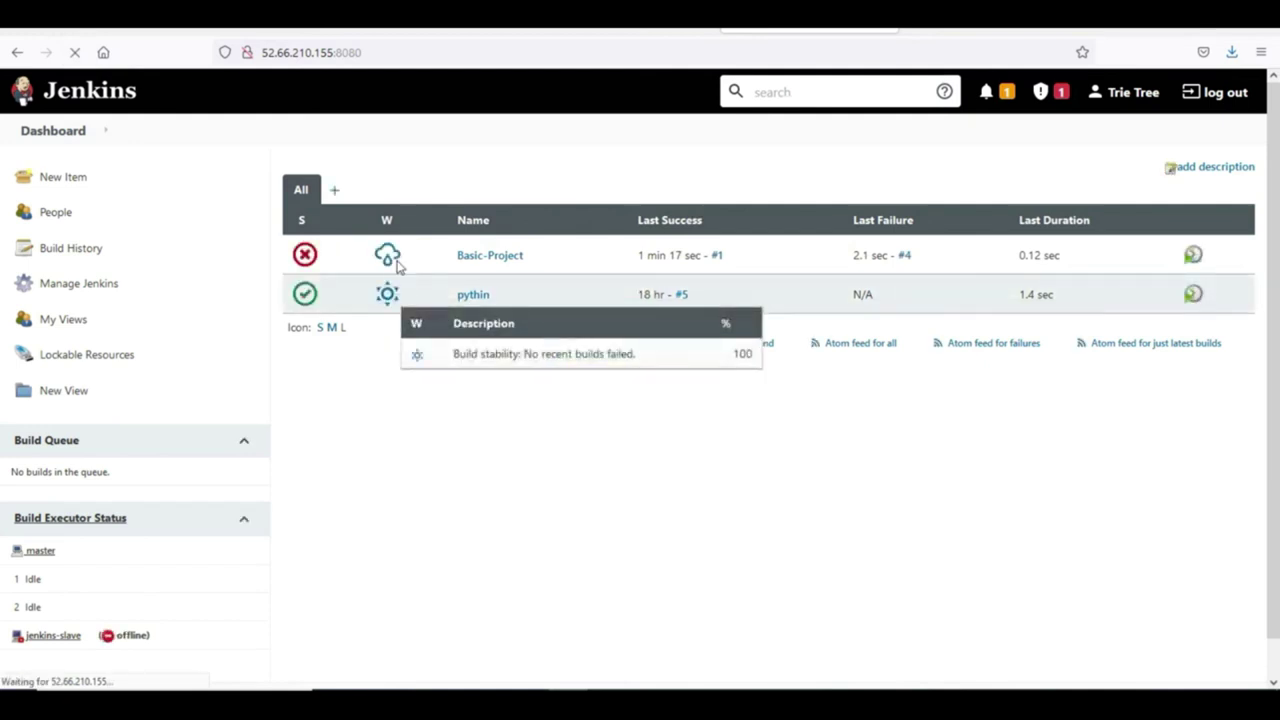
left_click(1179, 256)
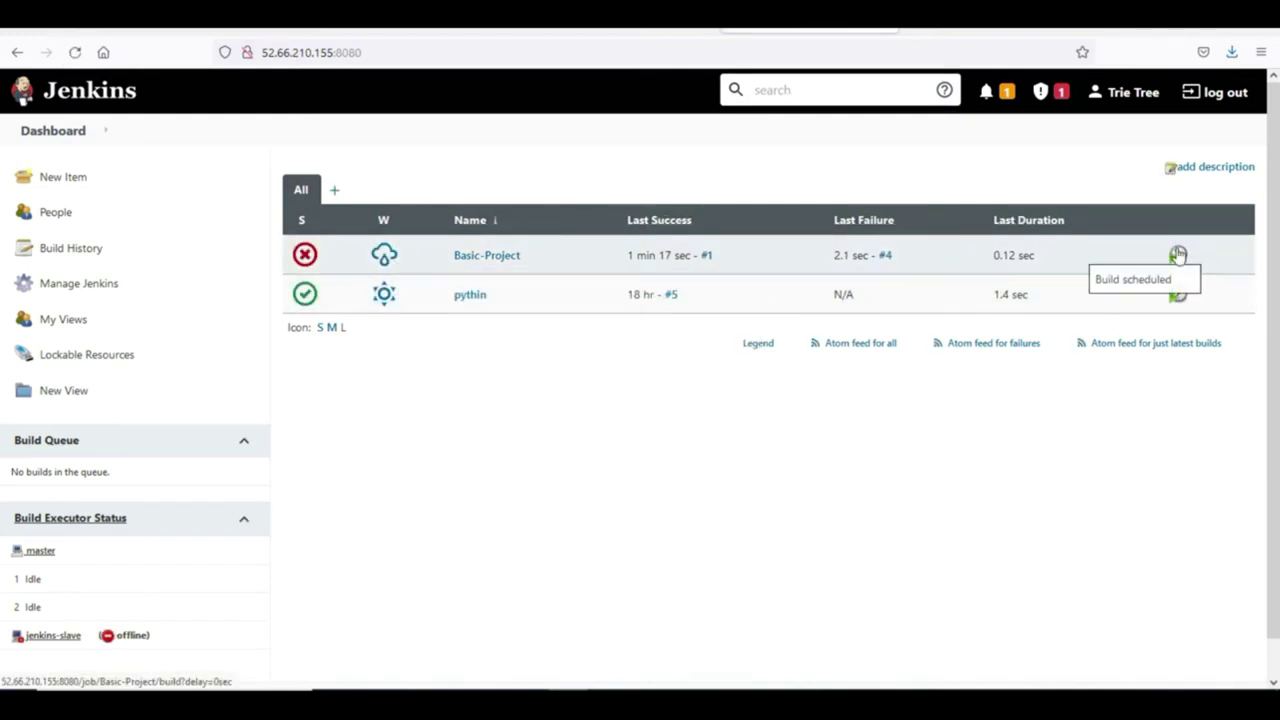
left_click(70, 130)
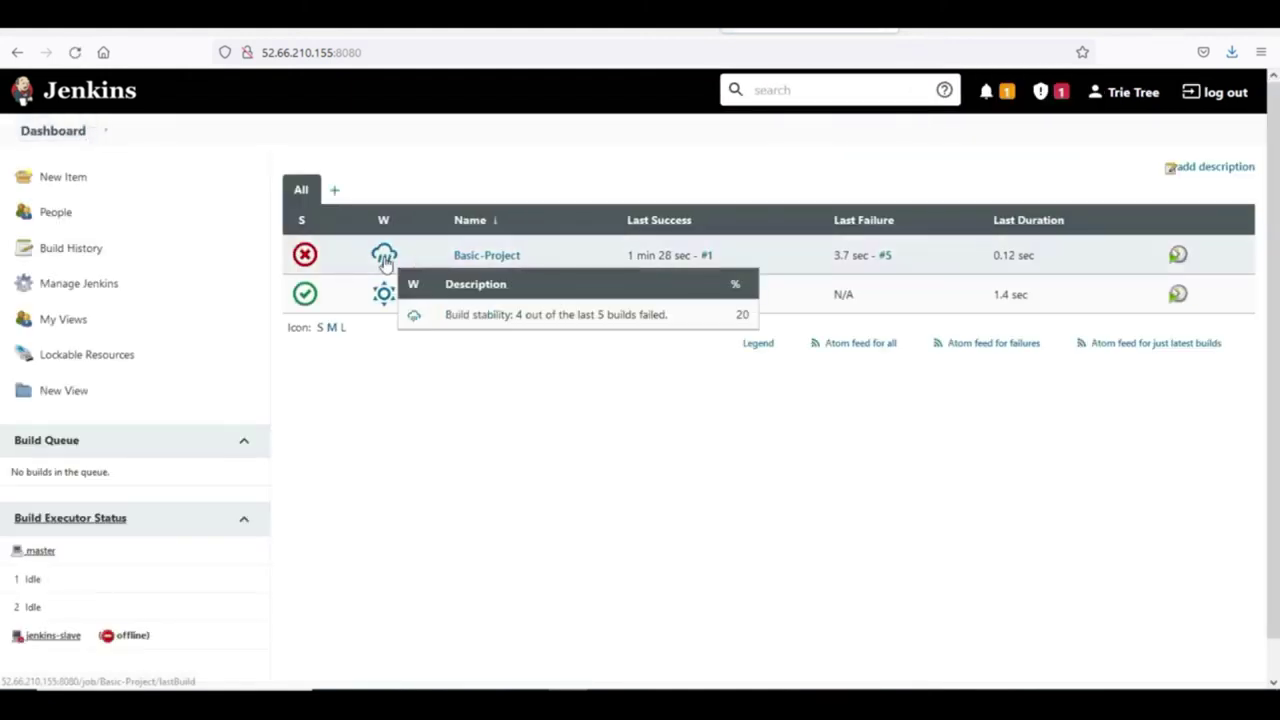
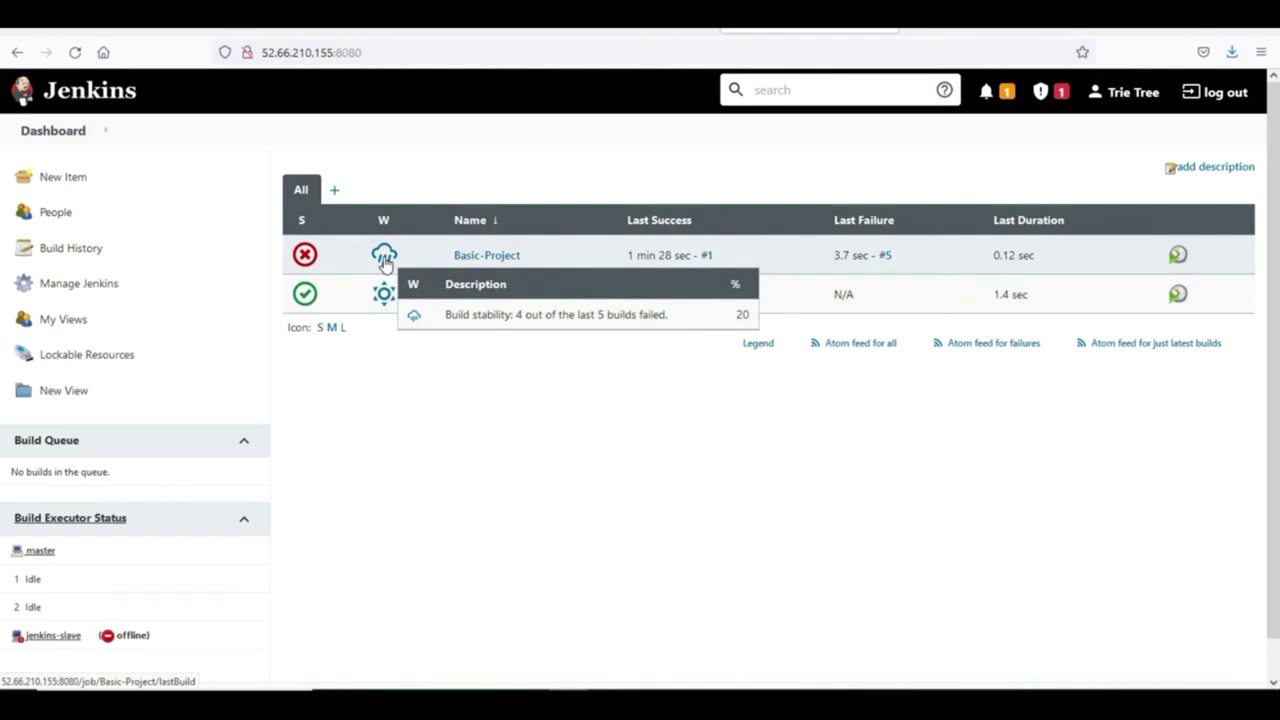
- Queue two more Basic-Project builds, refresh the dashboard, and open the Basic-Project job page
left_click(1179, 255)
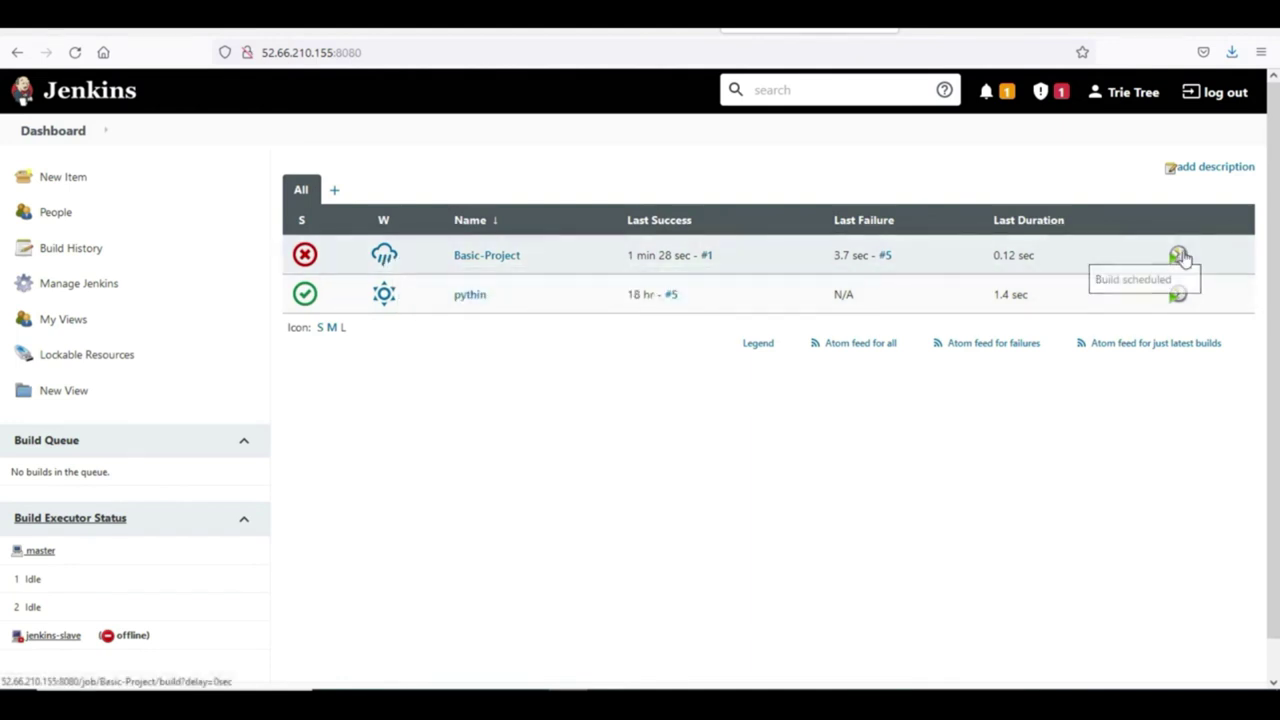
left_click(1179, 256)
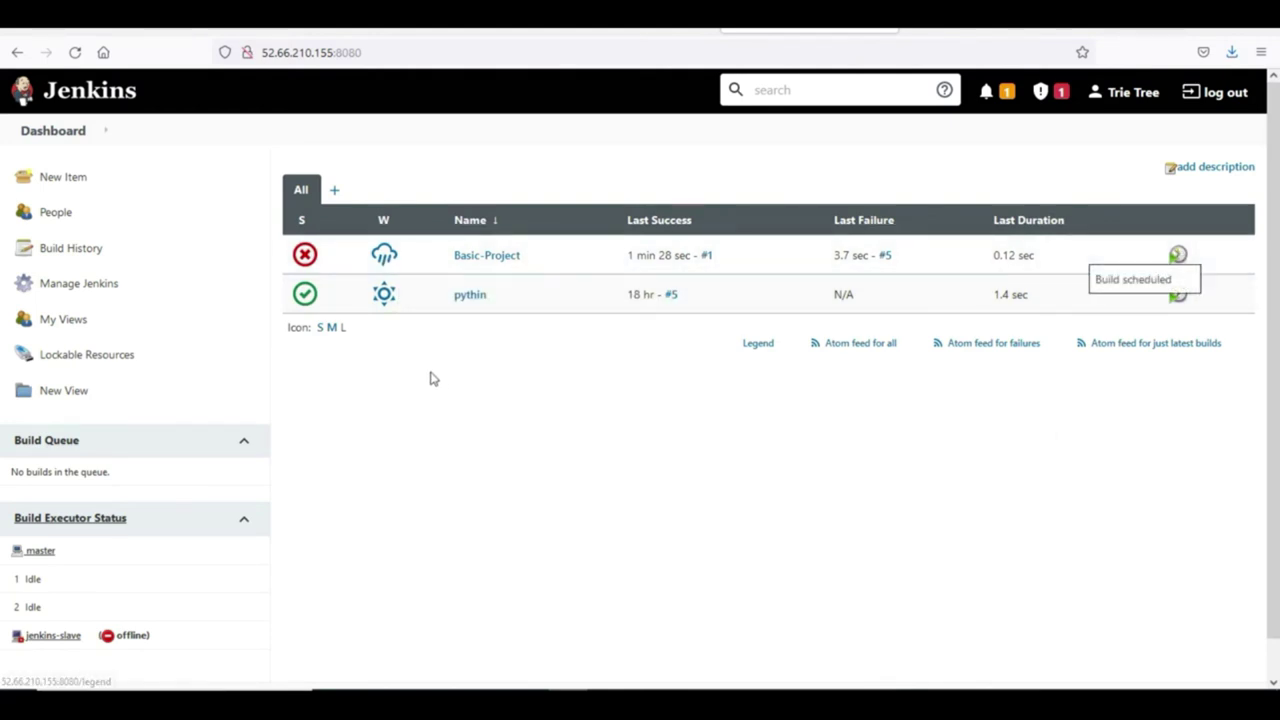
left_click(55, 131)
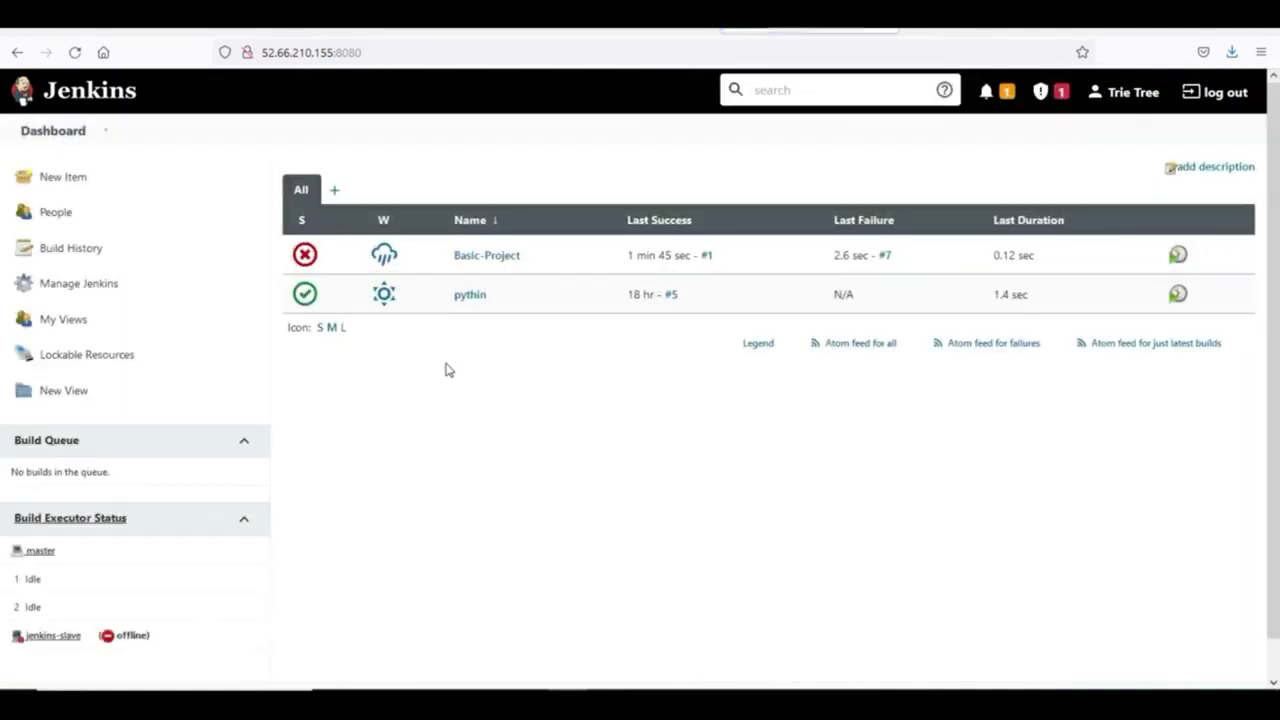
mouse_move(387, 262)
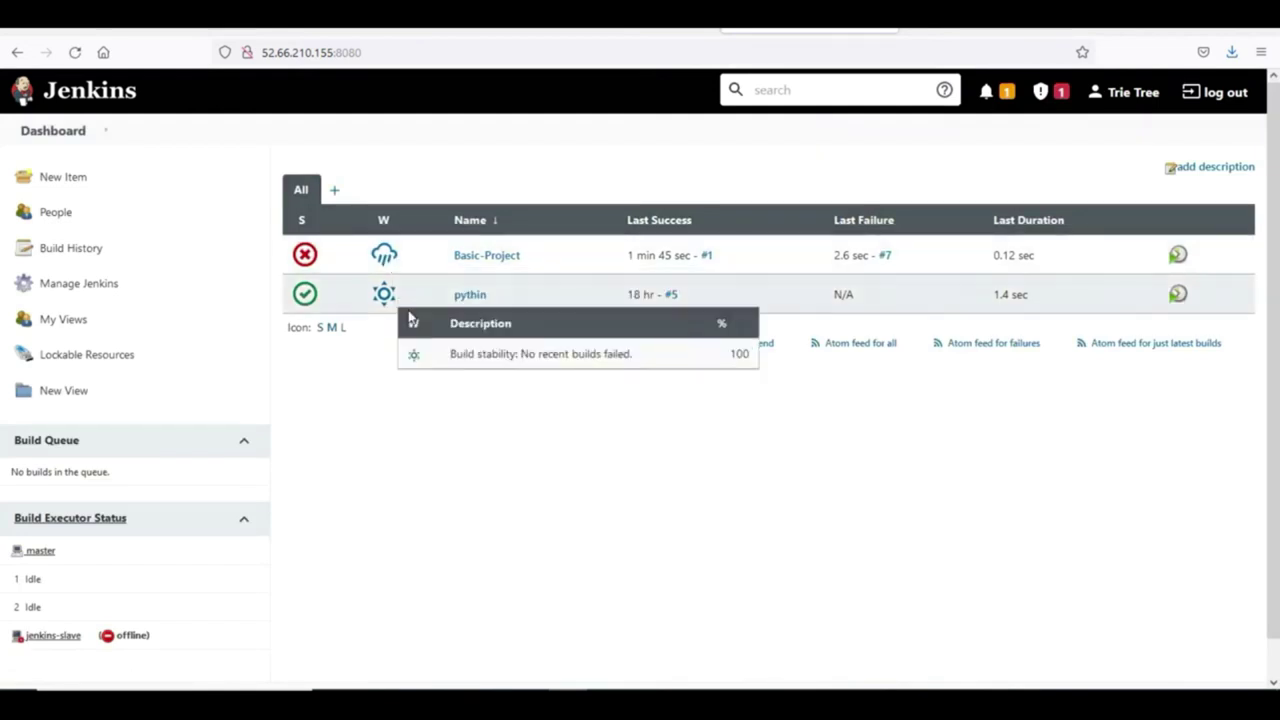
left_click(487, 257)
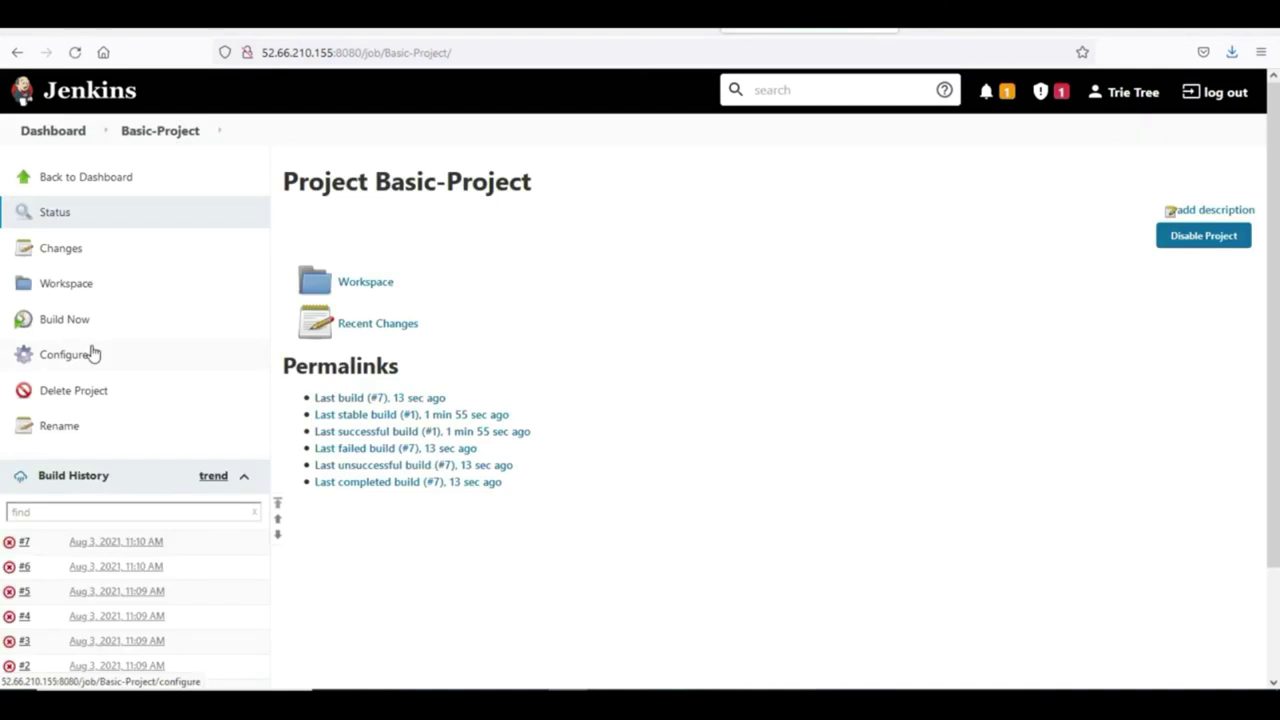
- Correct 'cdd' to 'cd' in the Basic-Project Execute shell command and save
left_click(93, 354)
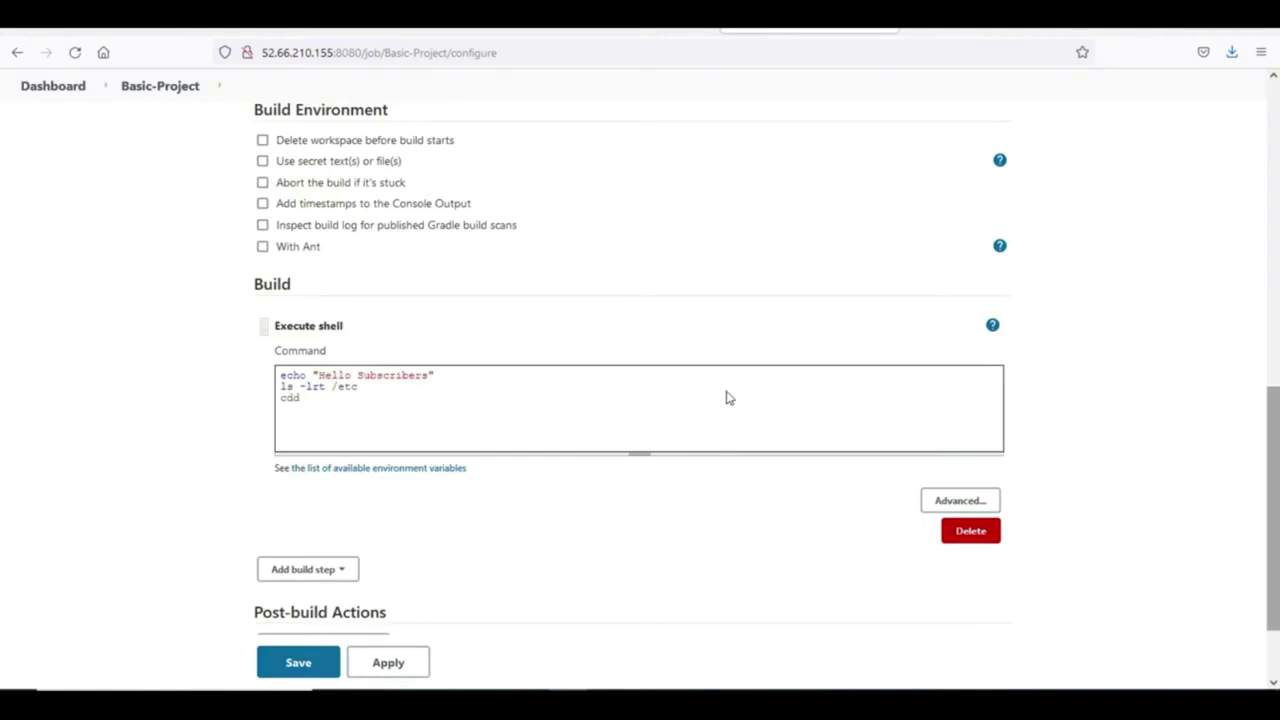
left_click(403, 676)
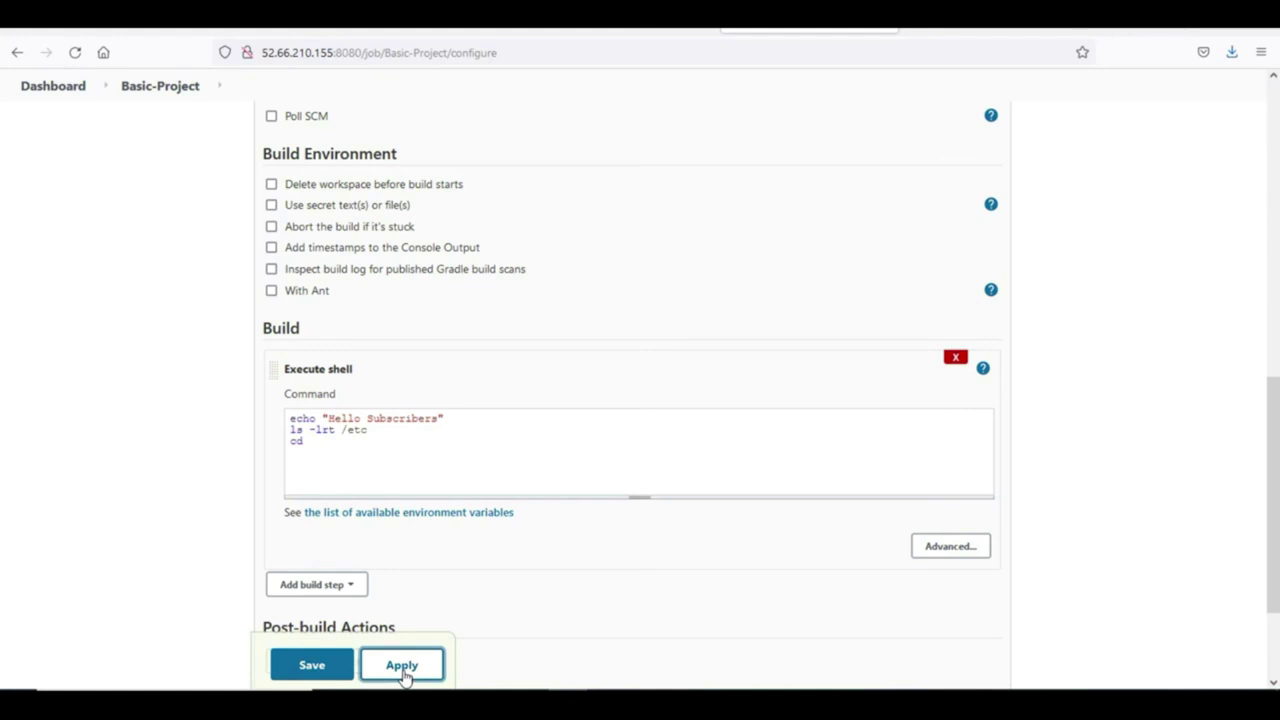
left_click(311, 665)
- Rebuild Basic-Project, review its now-successful build history, and return to the dashboard
left_click(117, 328)
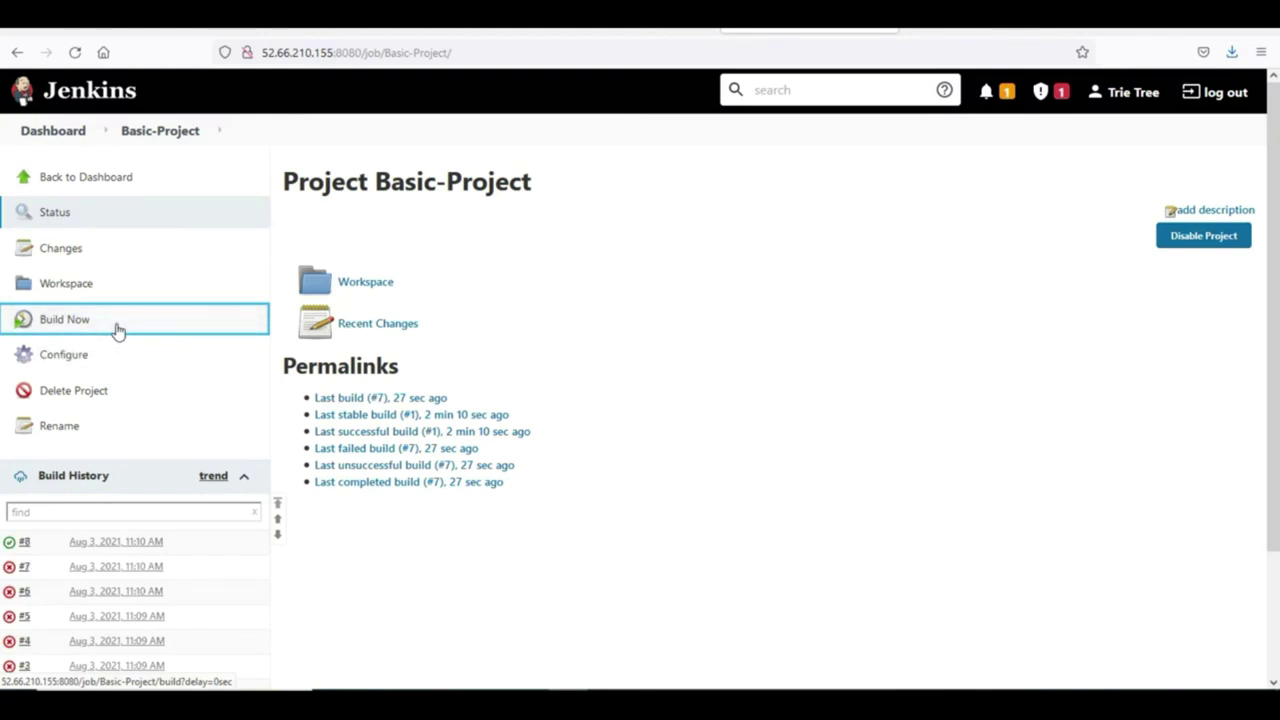
left_click(68, 134)
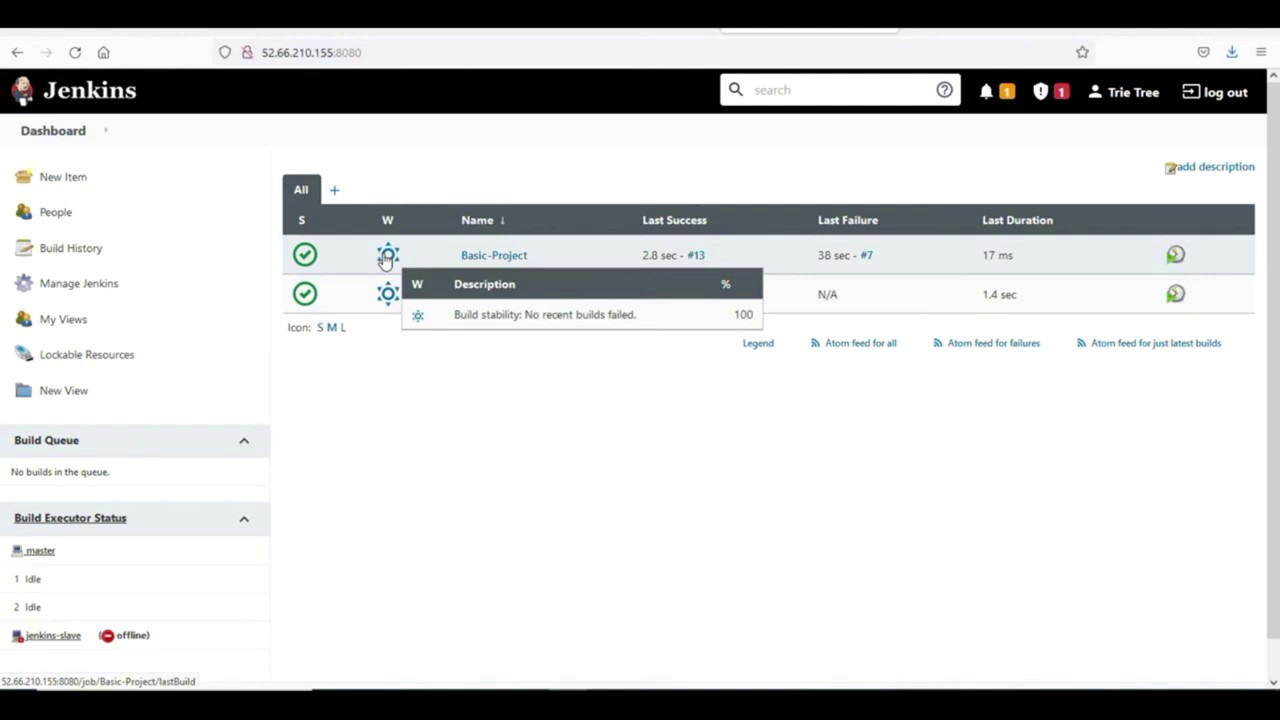
left_click(494, 255)
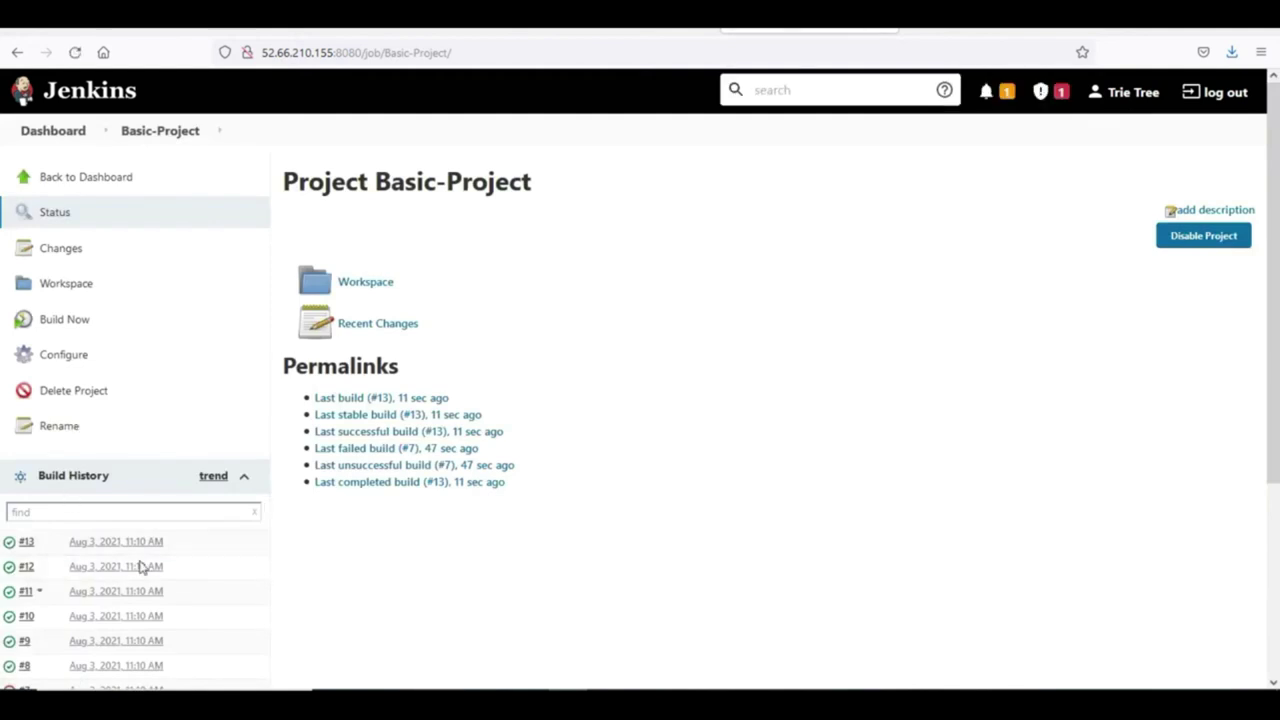
scroll(211, 347, "down", 5)
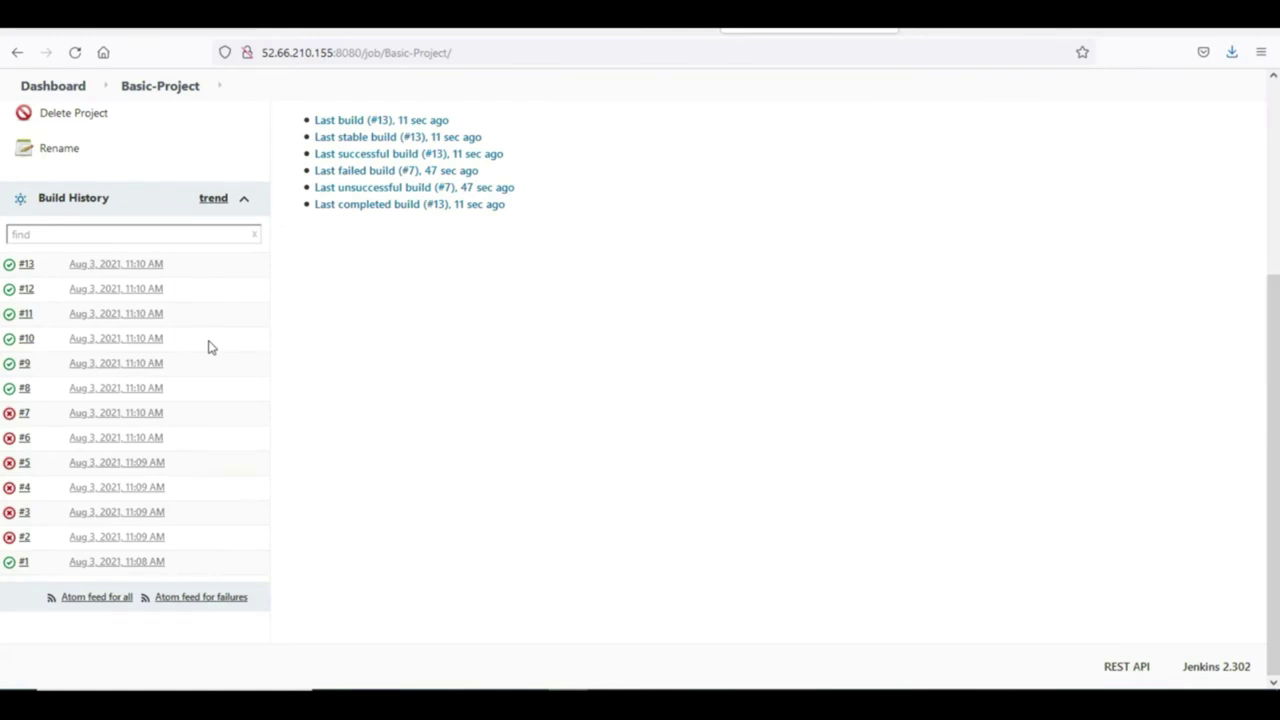
scroll(727, 251, "up", 3)
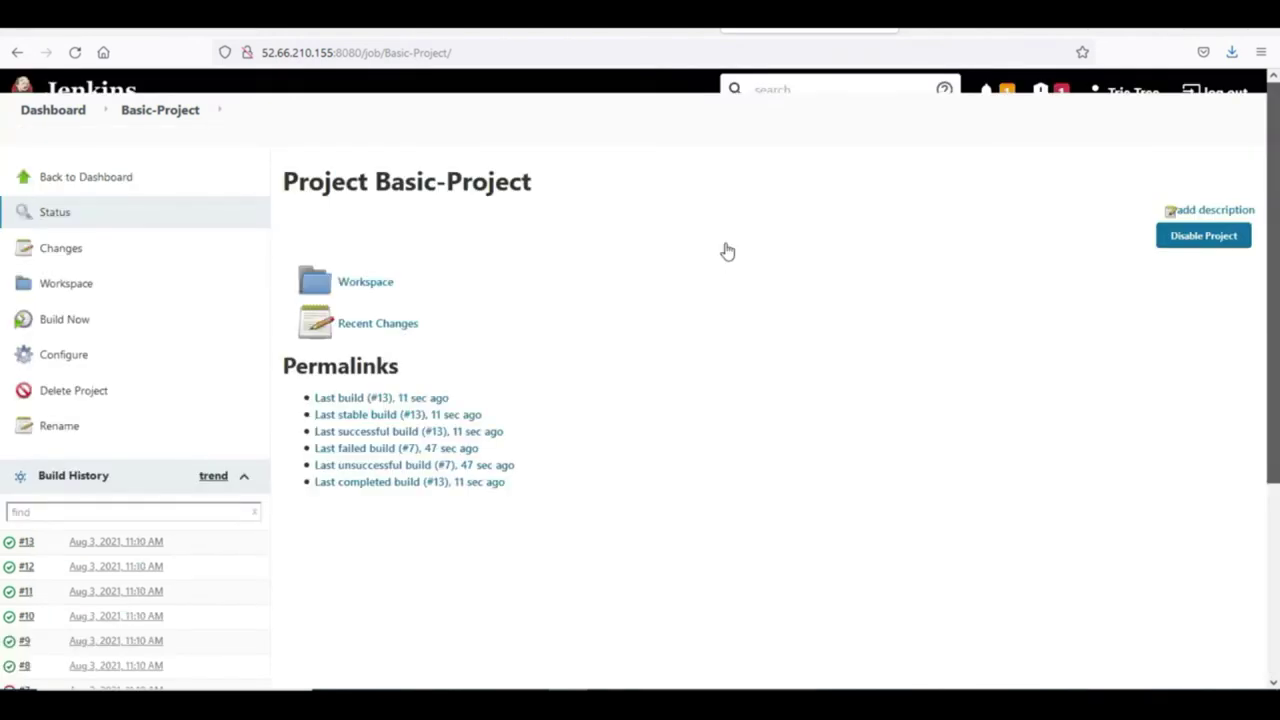
left_click(57, 177)
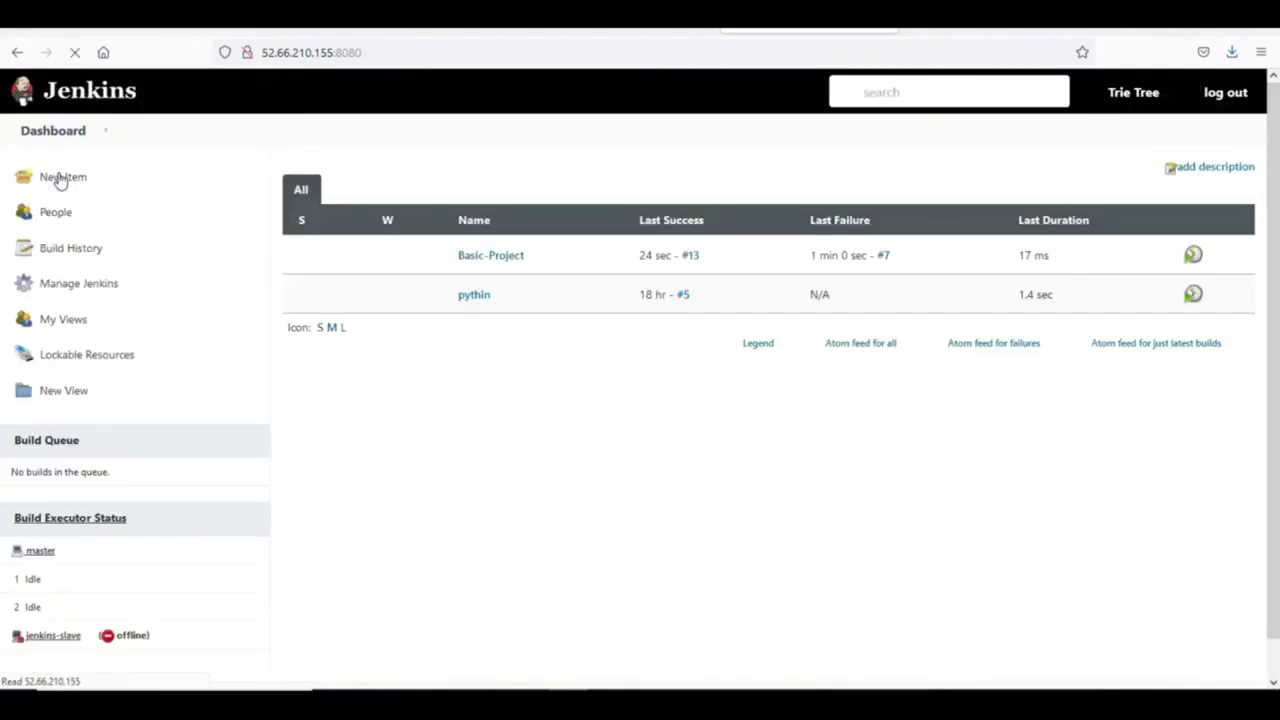
- Enable 'Trigger builds remotely' in Basic-Project's configuration and enter an authentication token
left_click(491, 256)
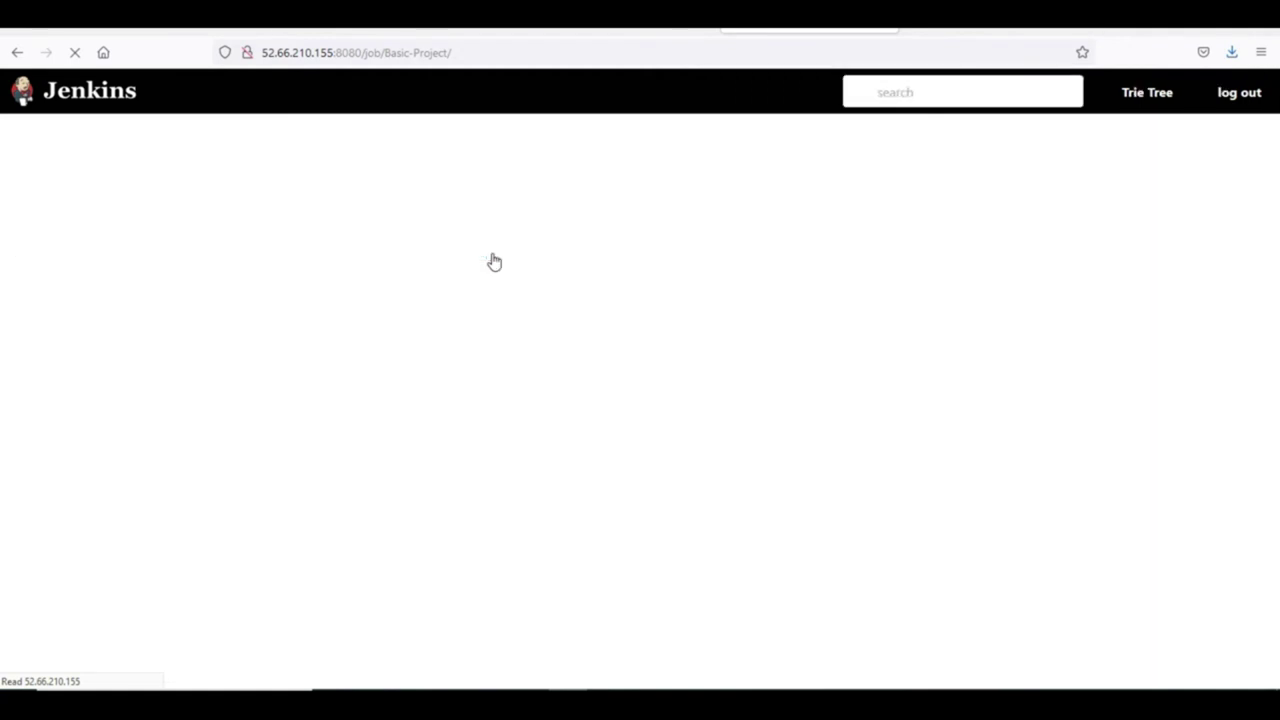
left_click(63, 365)
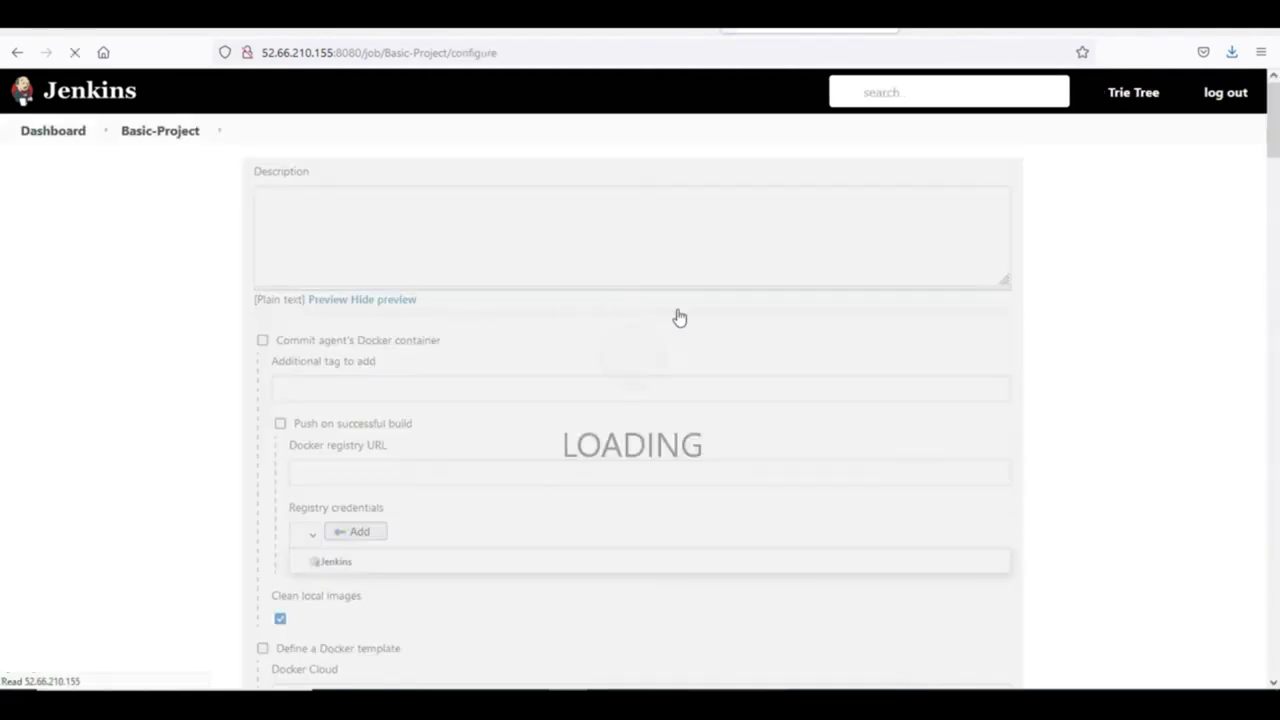
scroll(1034, 277, "down", 3)
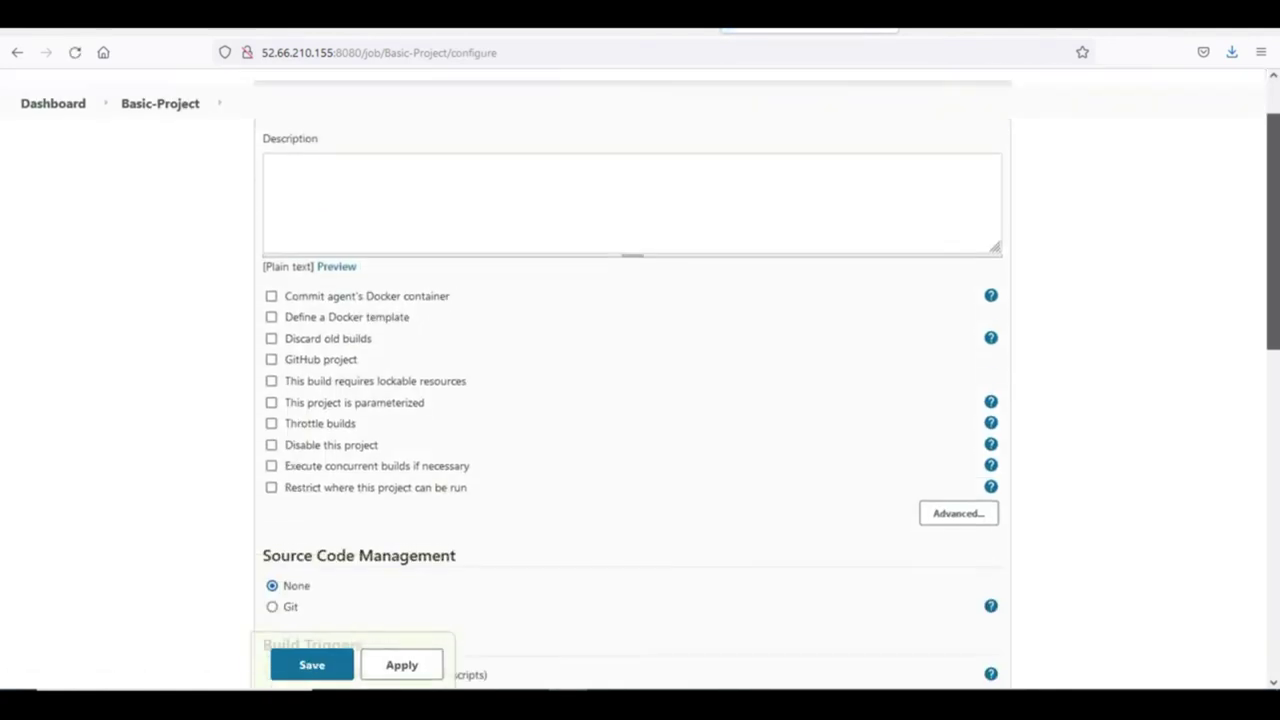
scroll(771, 411, "down", 2)
scroll(666, 309, "down", 2)
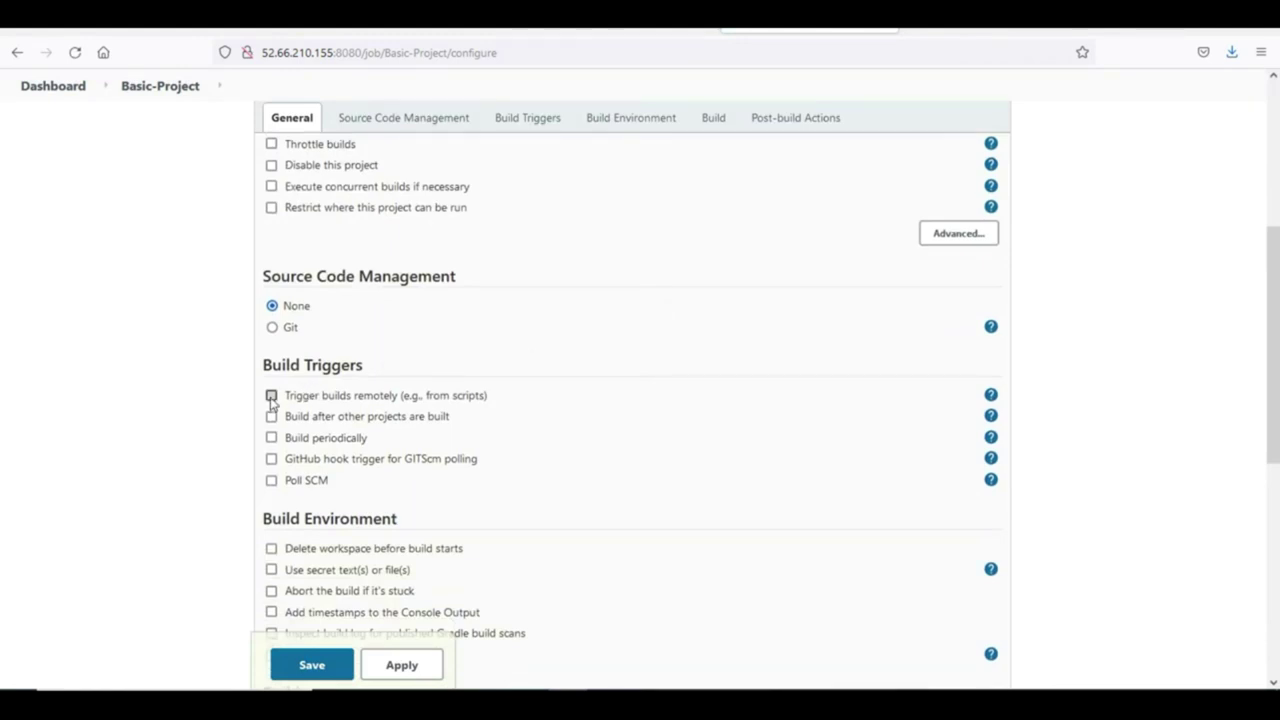
left_click(271, 396)
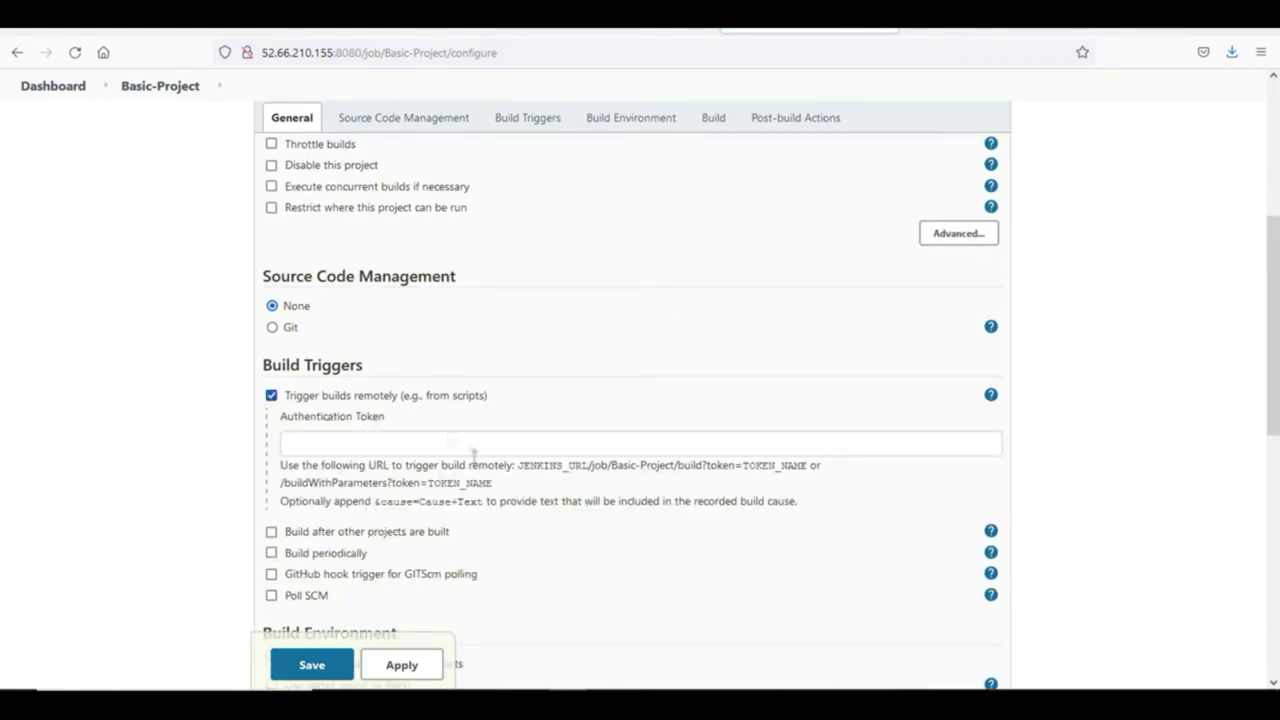
scroll(1106, 429, "down", 2)
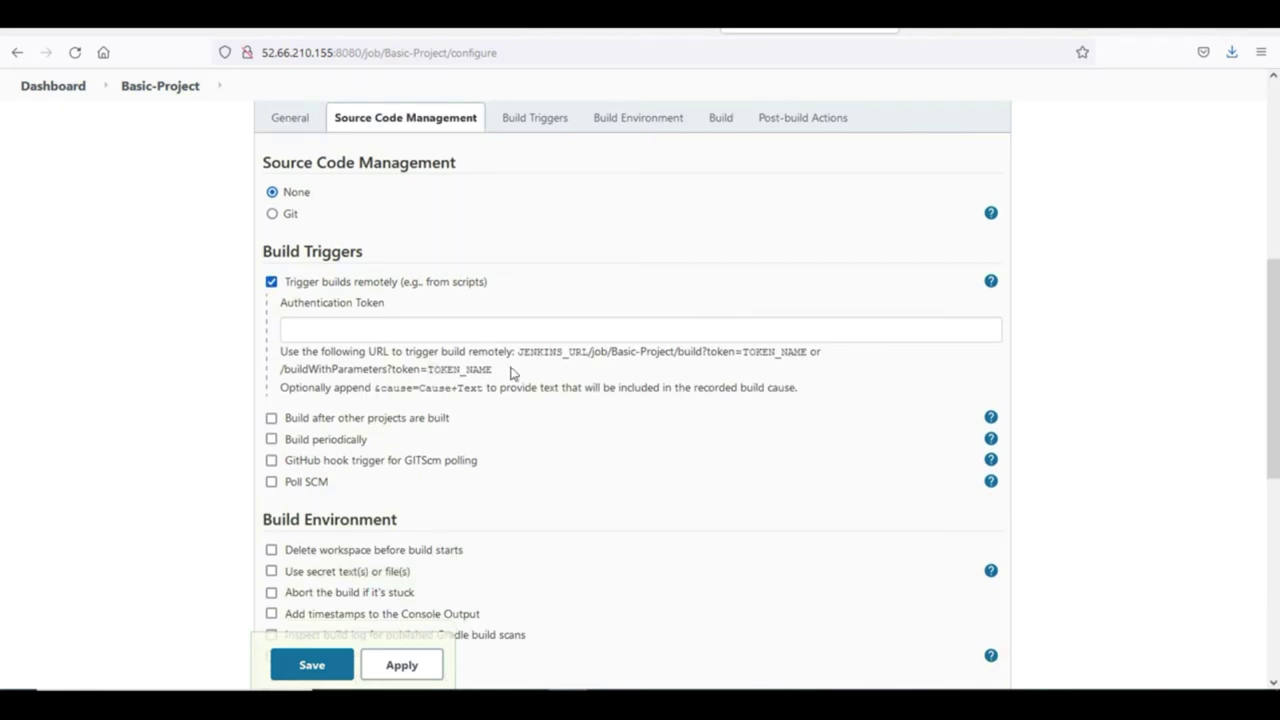
left_click_drag(518, 352, 538, 358)
left_click(519, 333)
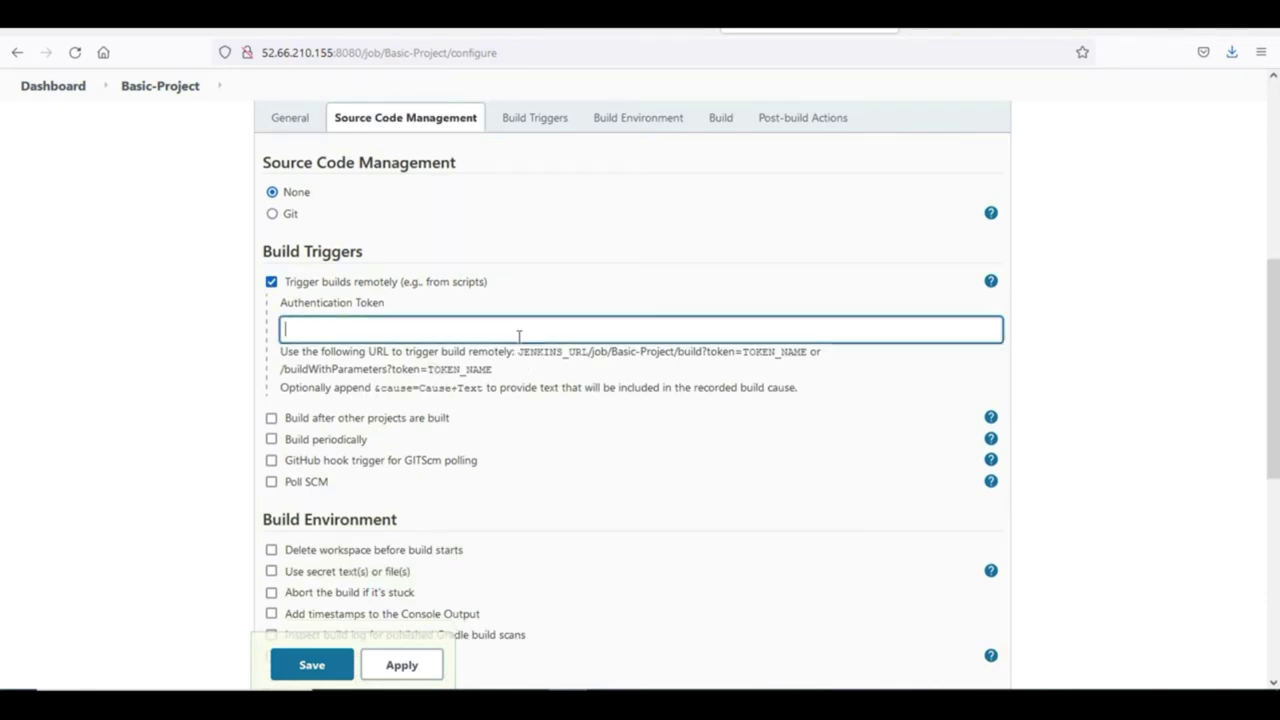
left_click(155, 318)
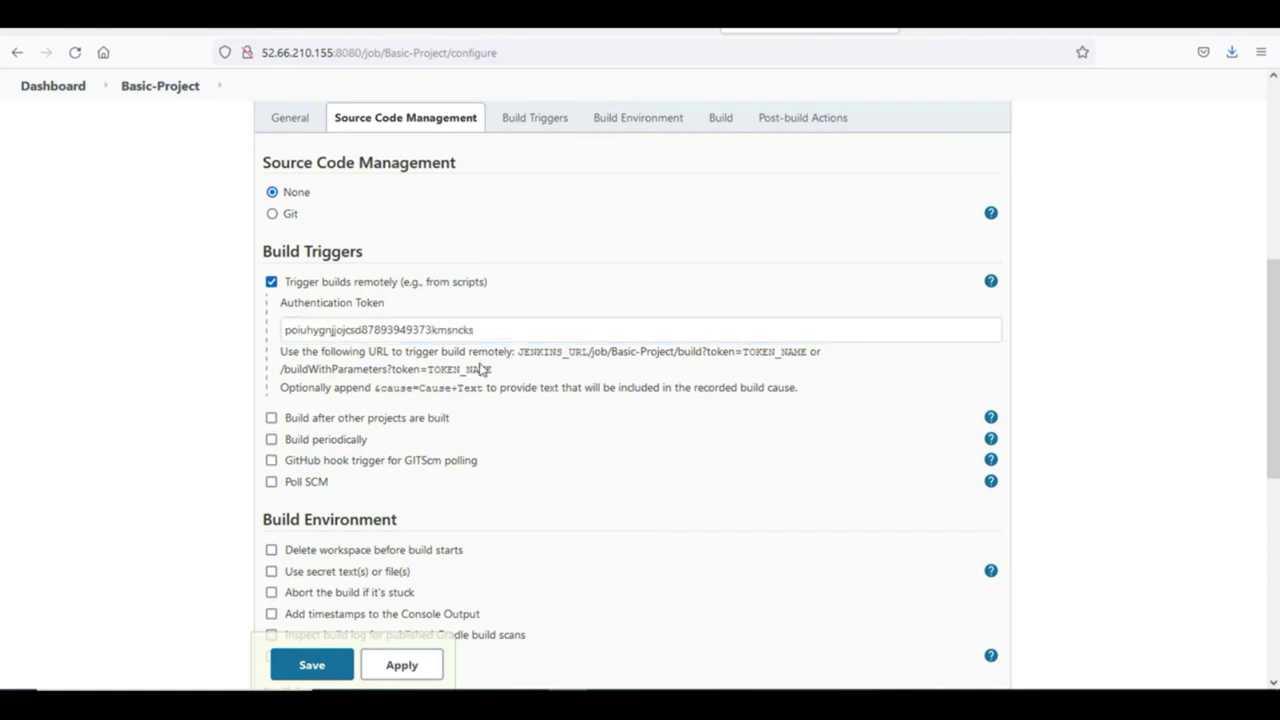
- Copy the example remote trigger URL into Notepad as the second line
left_click_drag(520, 352, 808, 350)
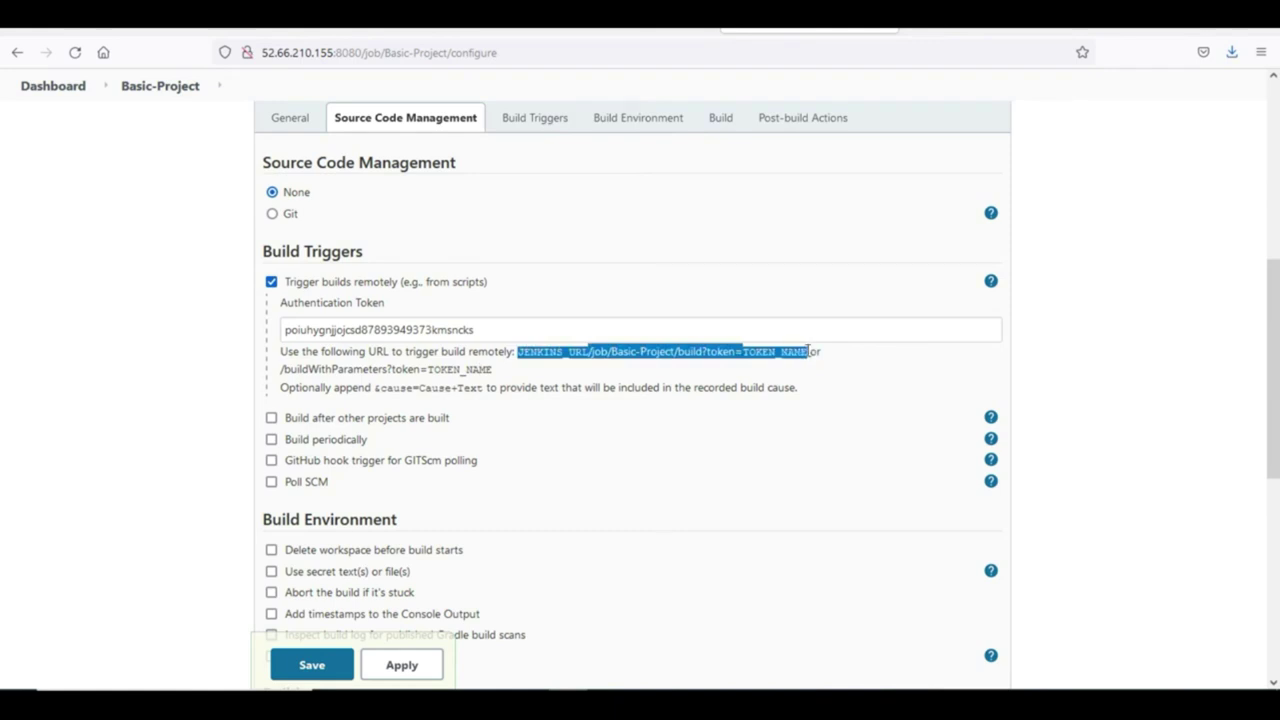
key("ctrl+c")
key("alt+Tab")
key("ctrl+v")
- Replace JENKINS_URL in the Notepad link with the Jenkins server address on port 8080
left_click(263, 53)
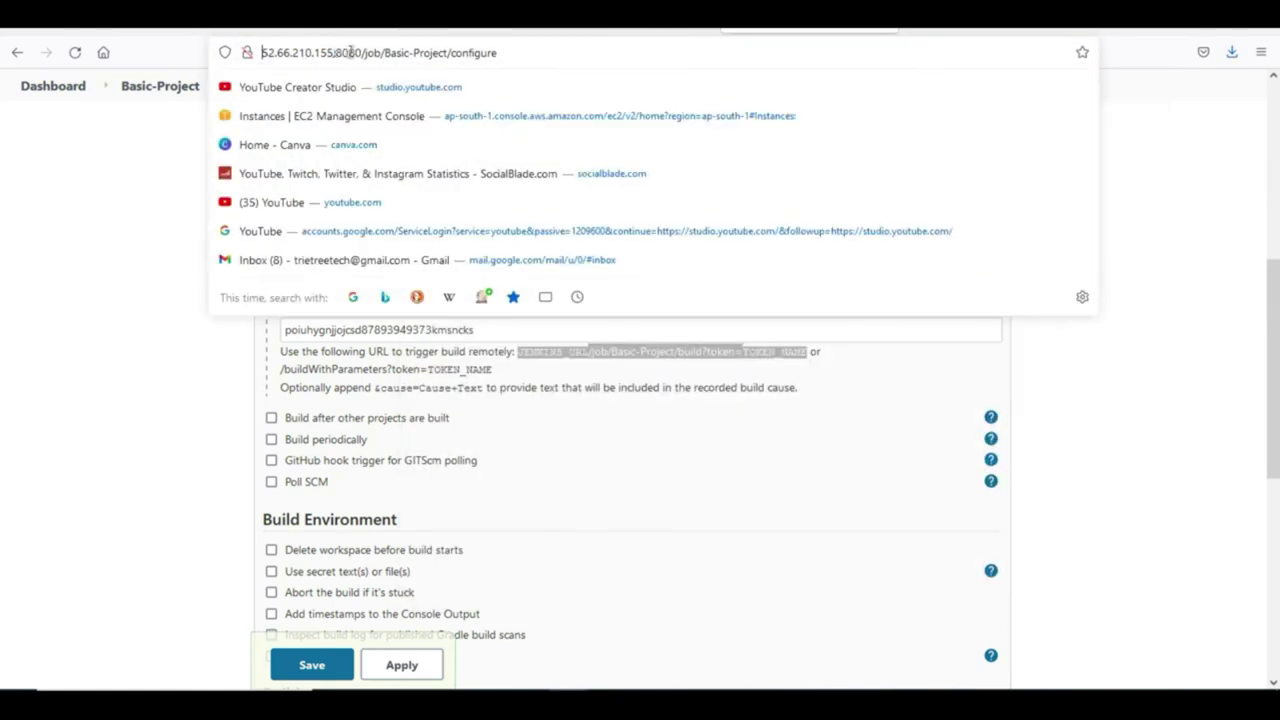
left_click_drag(361, 52, 263, 55)
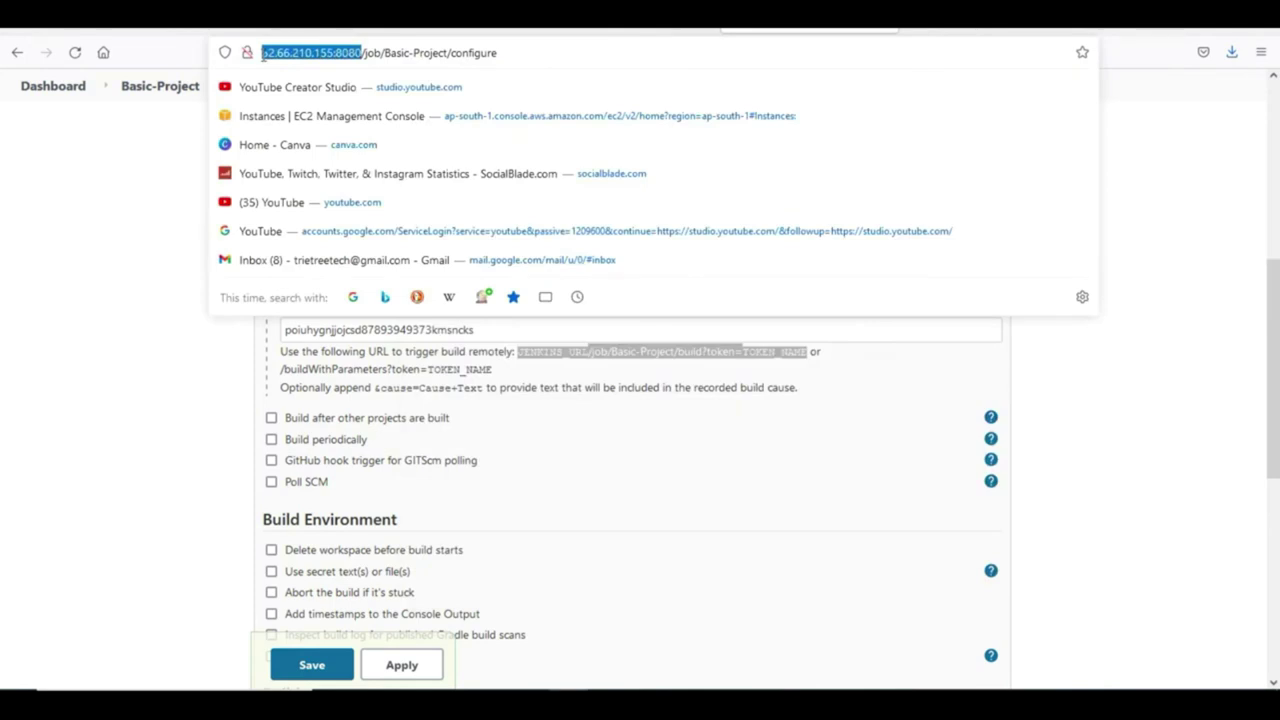
key("alt+Tab")
left_click_drag(492, 140, 410, 141)
key("ctrl+v")
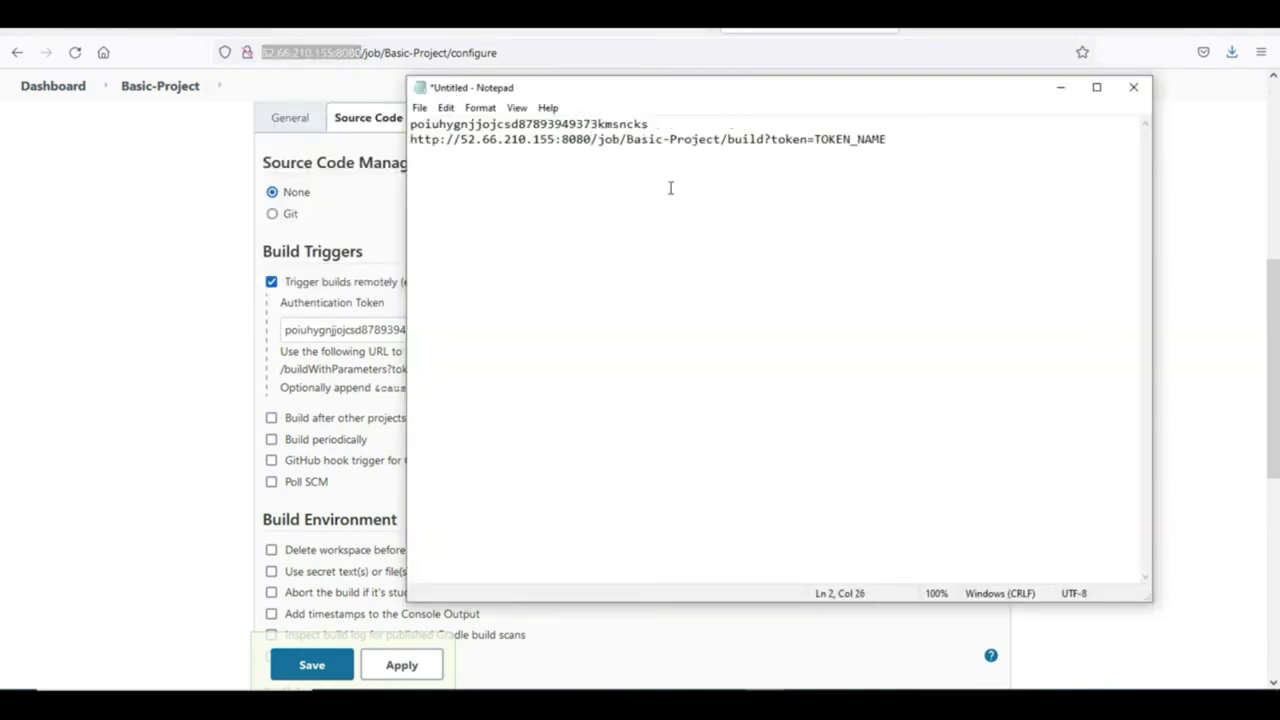
left_click_drag(462, 142, 413, 143)
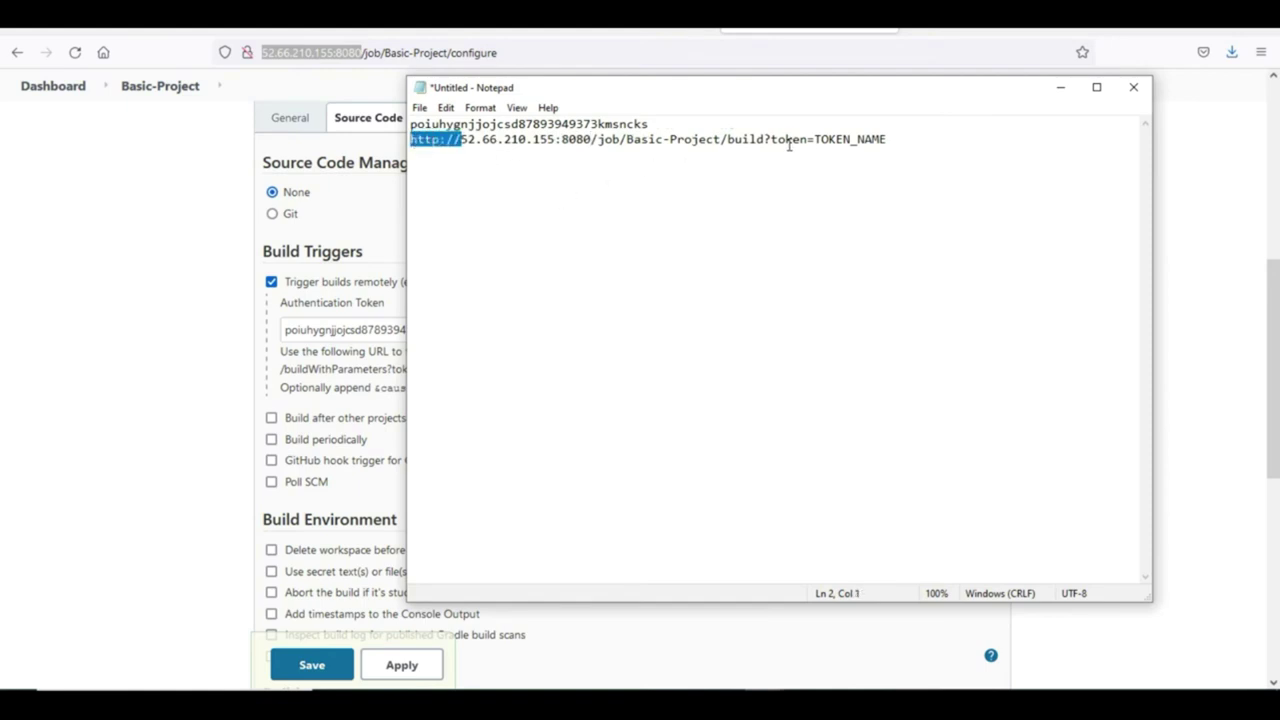
- Swap the TOKEN_NAME placeholder for the authentication token from line 1
left_click_drag(815, 139, 904, 138)
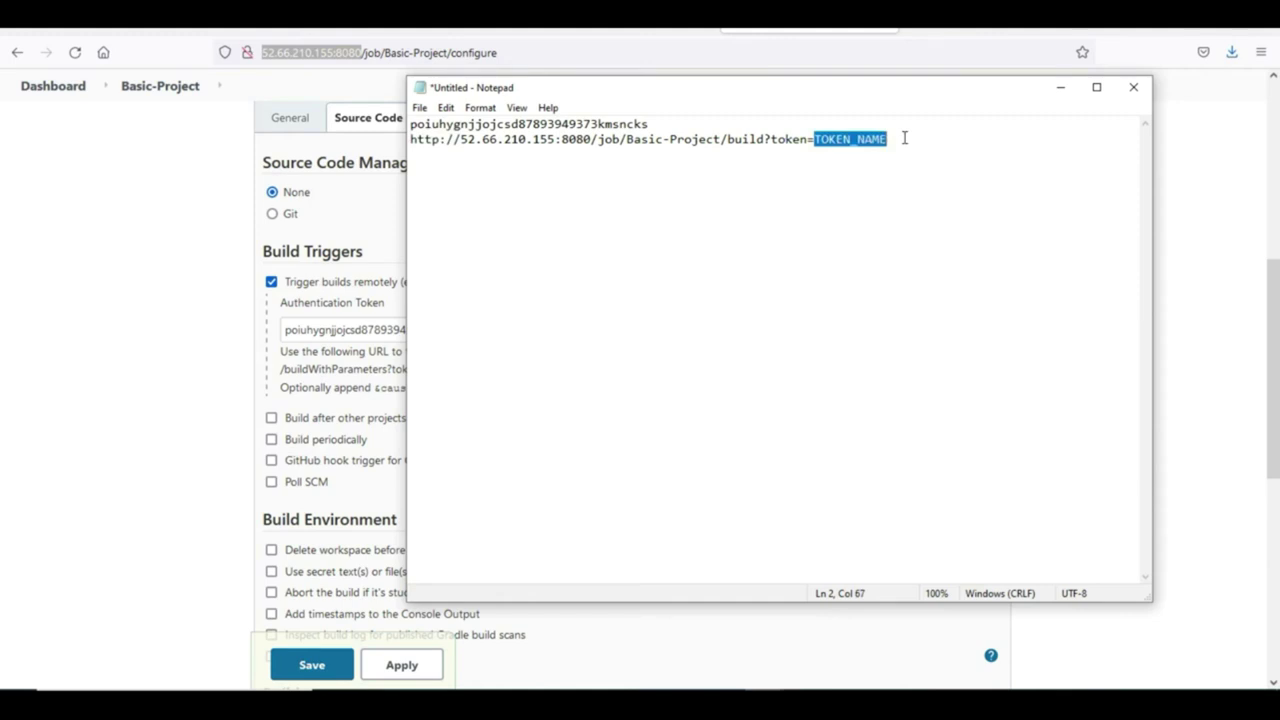
key("BackSpace")
left_click_drag(650, 124, 410, 124)
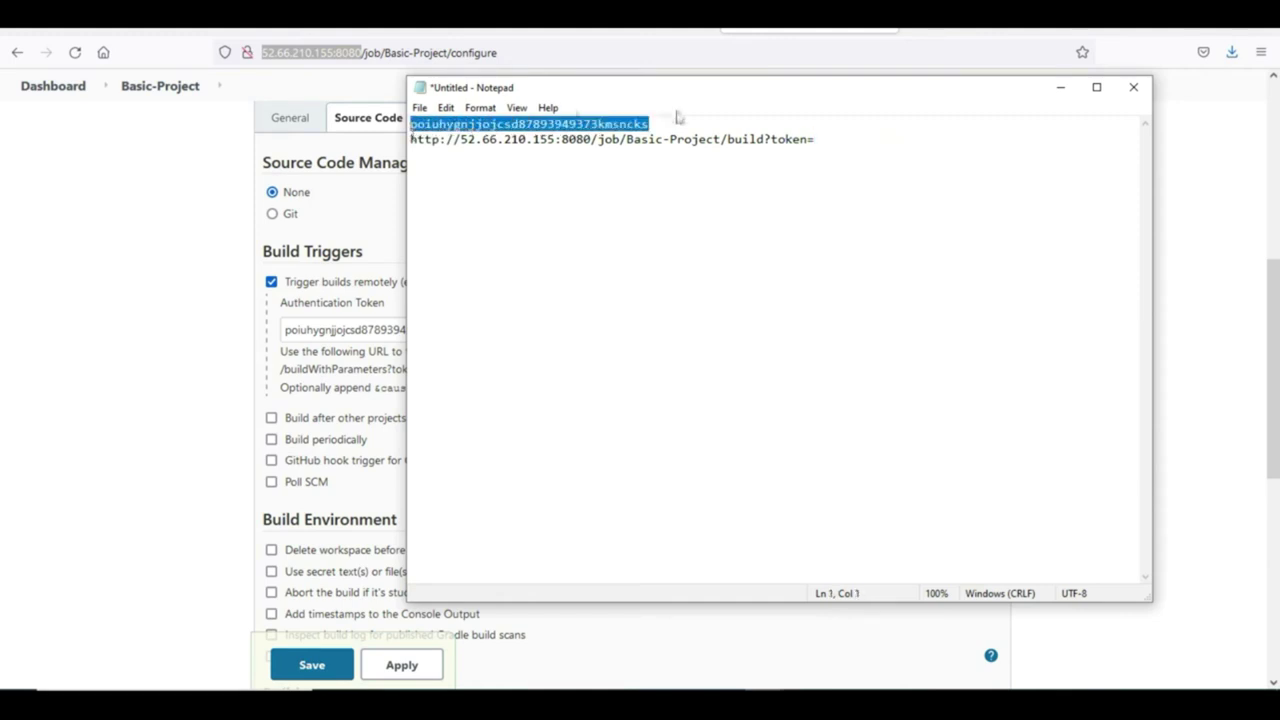
key("ctrl+c")
left_click(824, 147)
key("ctrl+v")
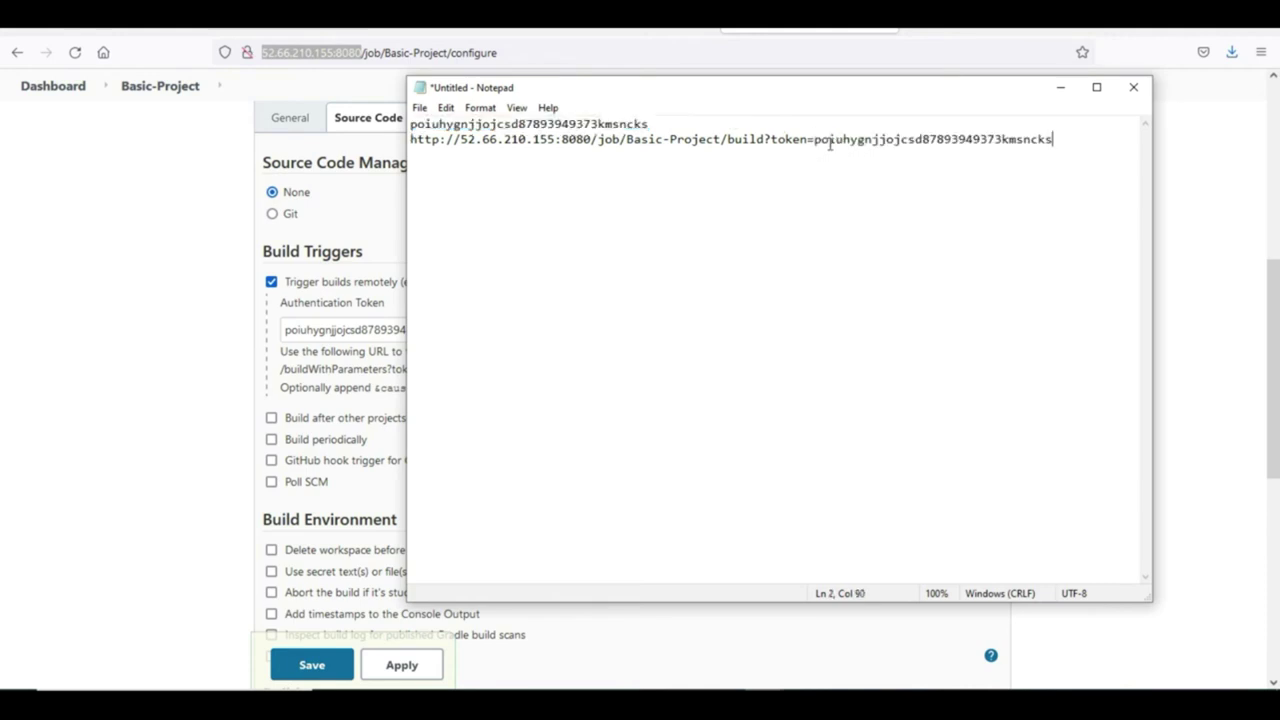
key("shift+Home")
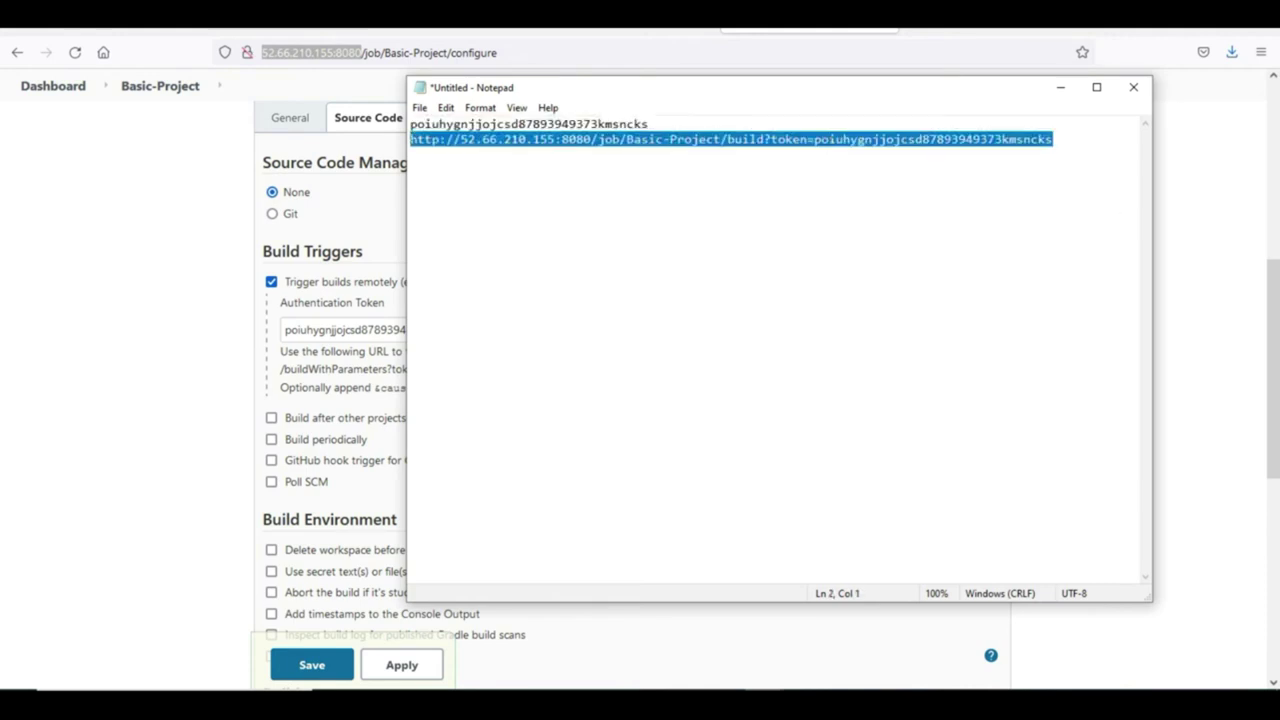
left_click(1180, 286)
- Save the remote-trigger settings and trigger a Basic-Project build by loading the URL in a new tab
left_click(401, 665)
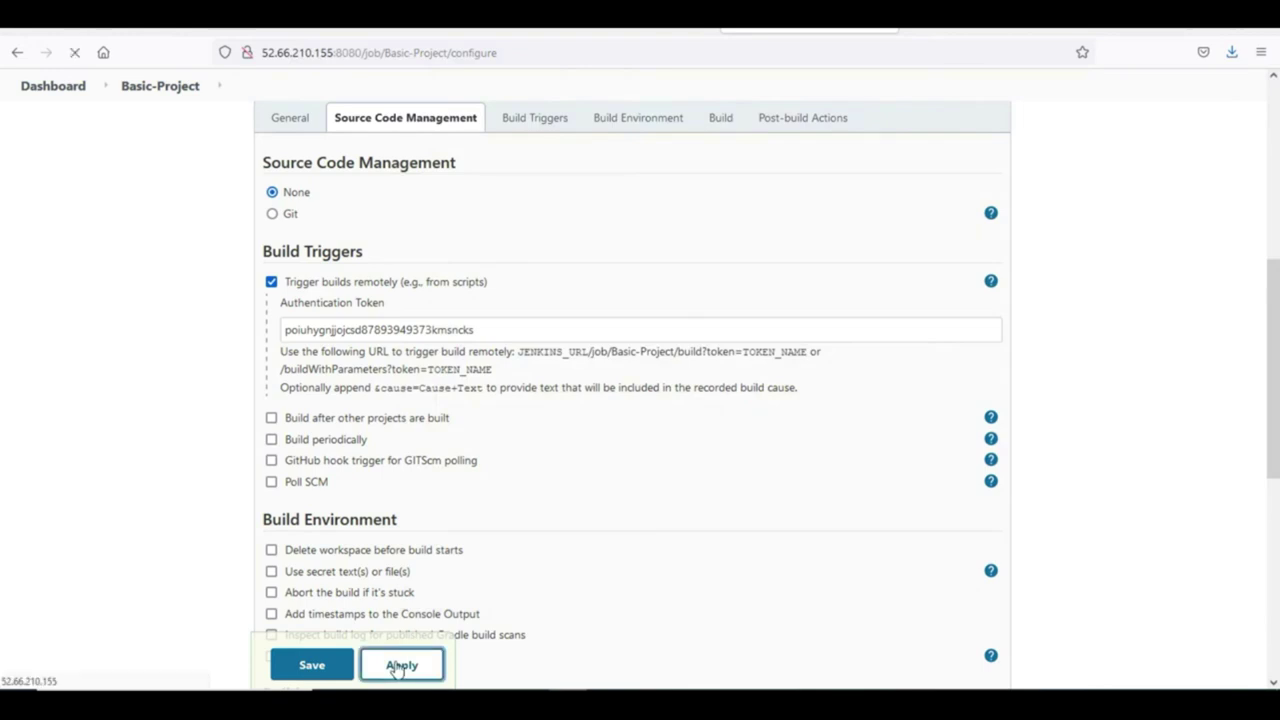
left_click(346, 666)
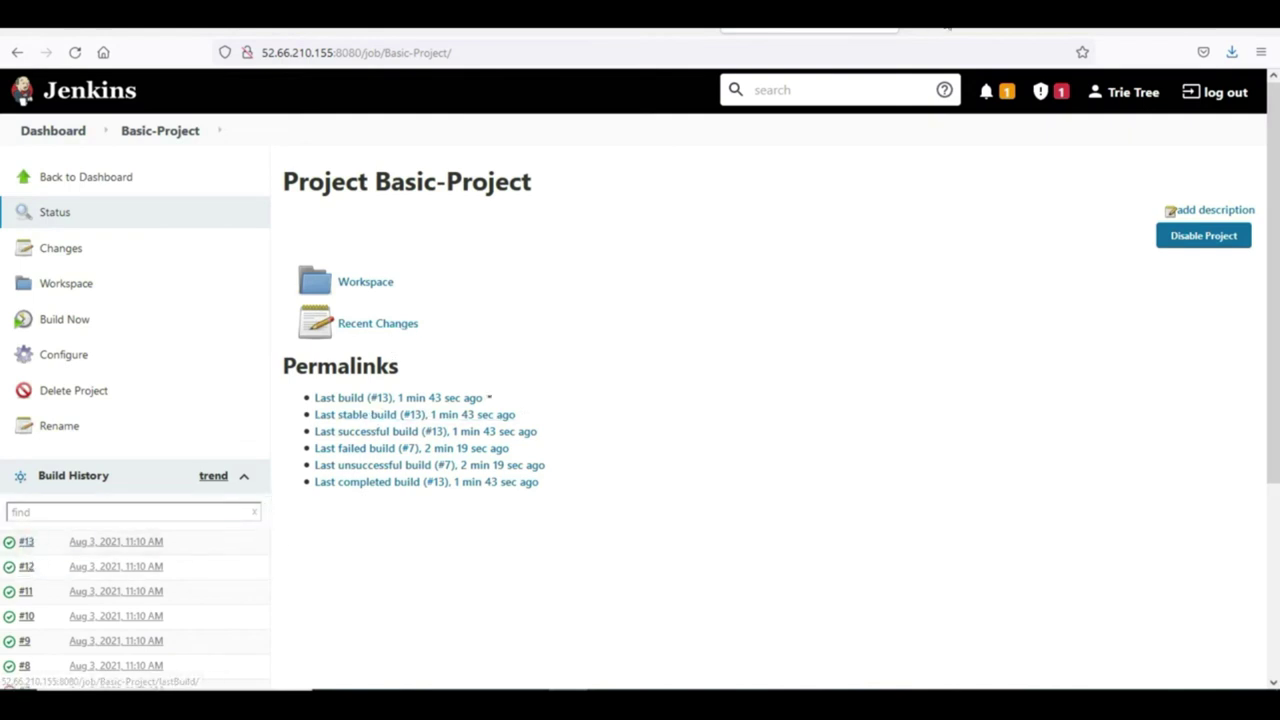
left_click(912, 28)
key("ctrl+v")
key("Return")
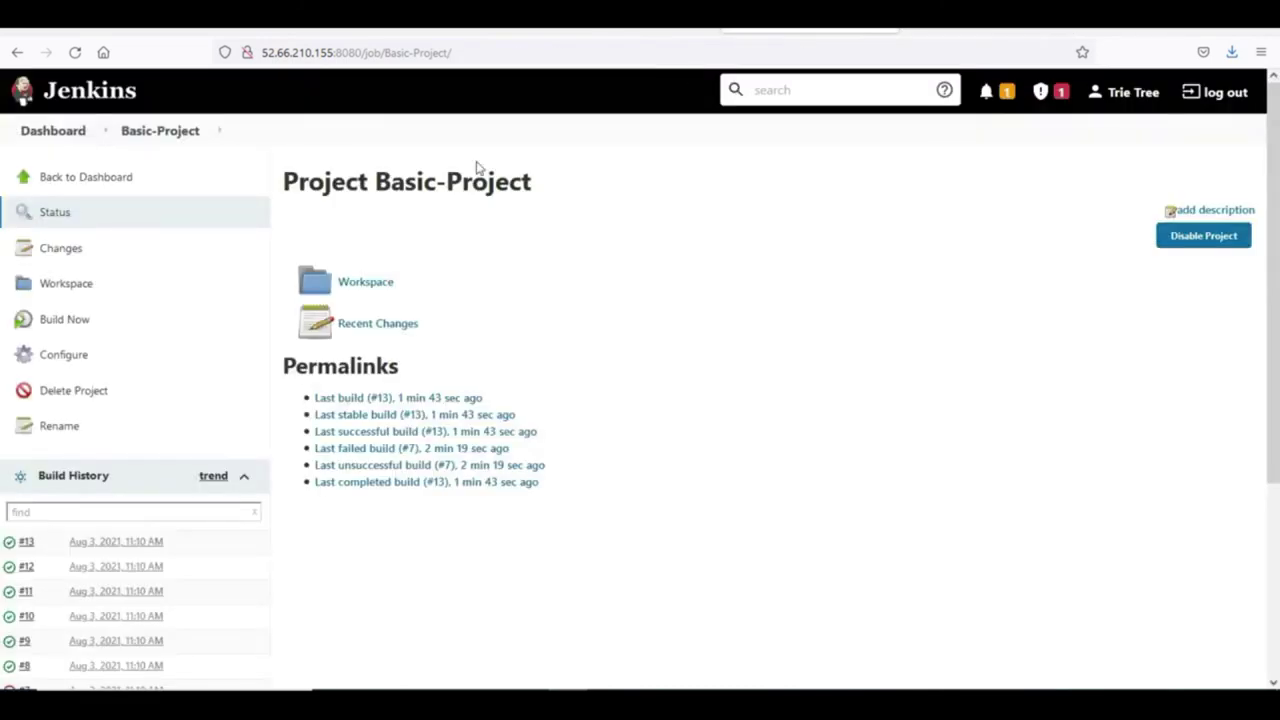
- Check the console output of Basic-Project build #14
left_click(62, 138)
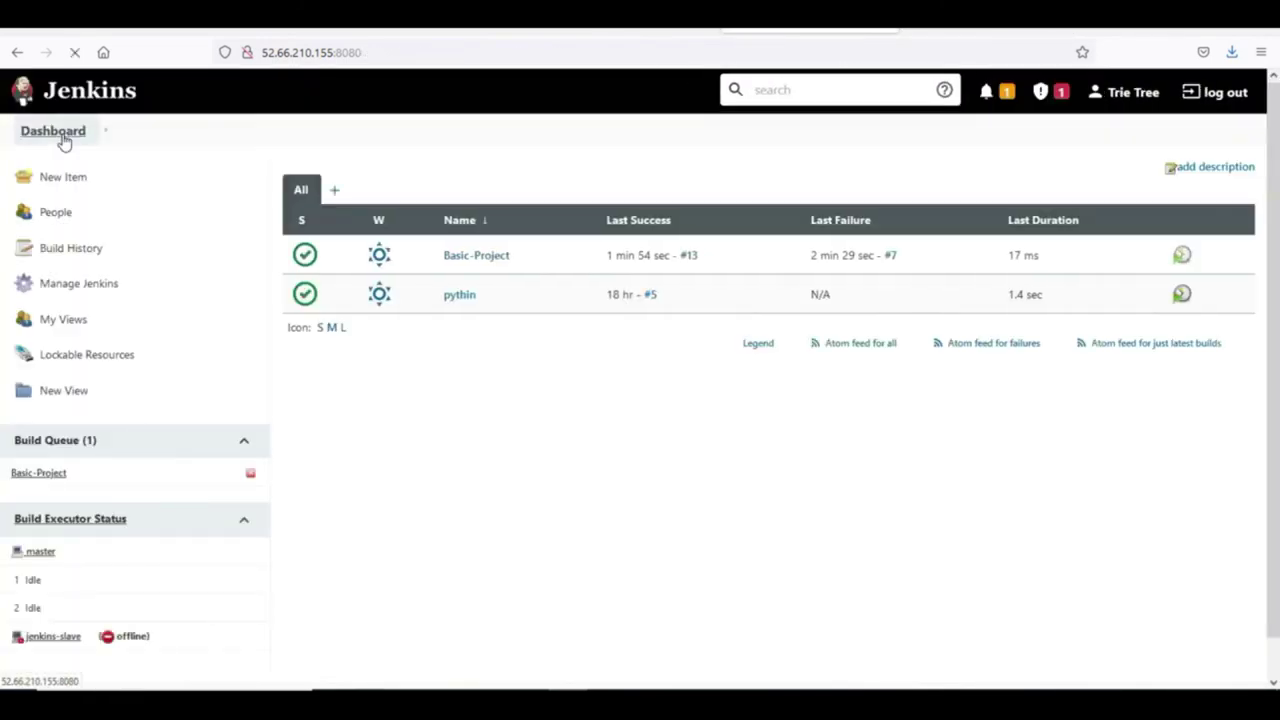
left_click(466, 257)
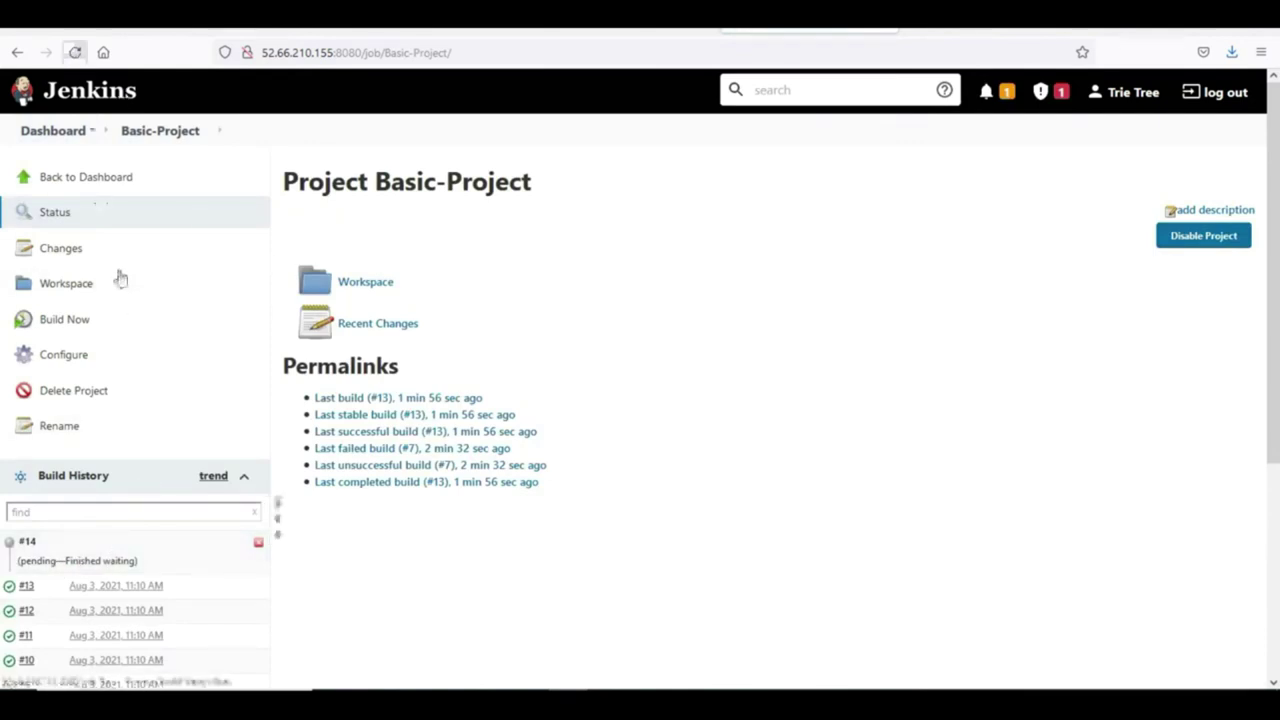
left_click(26, 542)
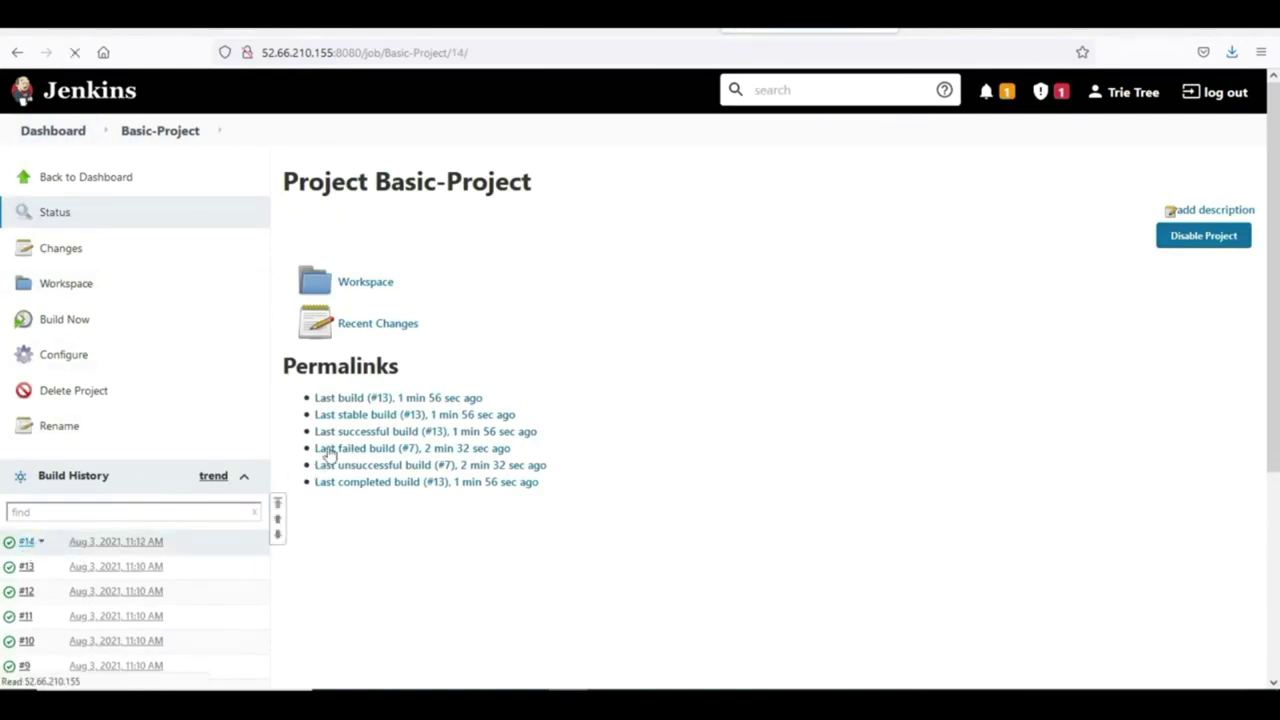
left_click(72, 292)
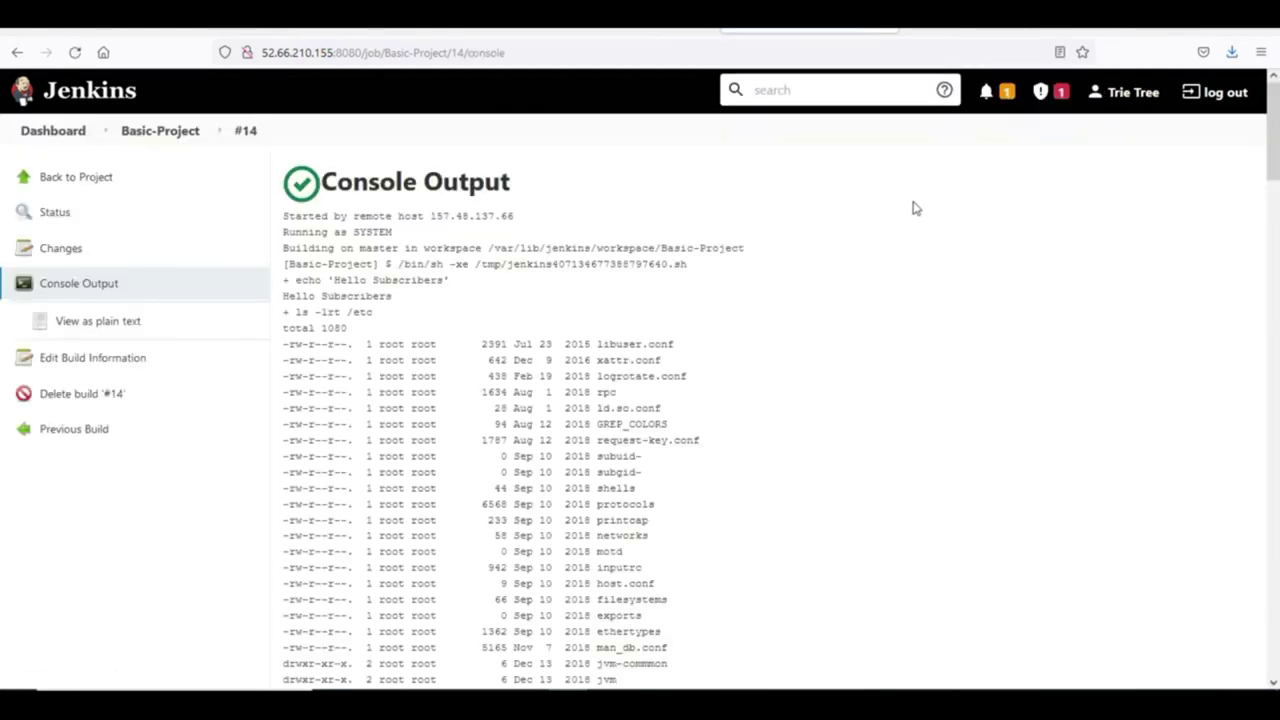
- Retry the trigger URL with a truncated token and confirm it returns Access Denied
left_click(895, 42)
key("ctrl+v")
key("Return")
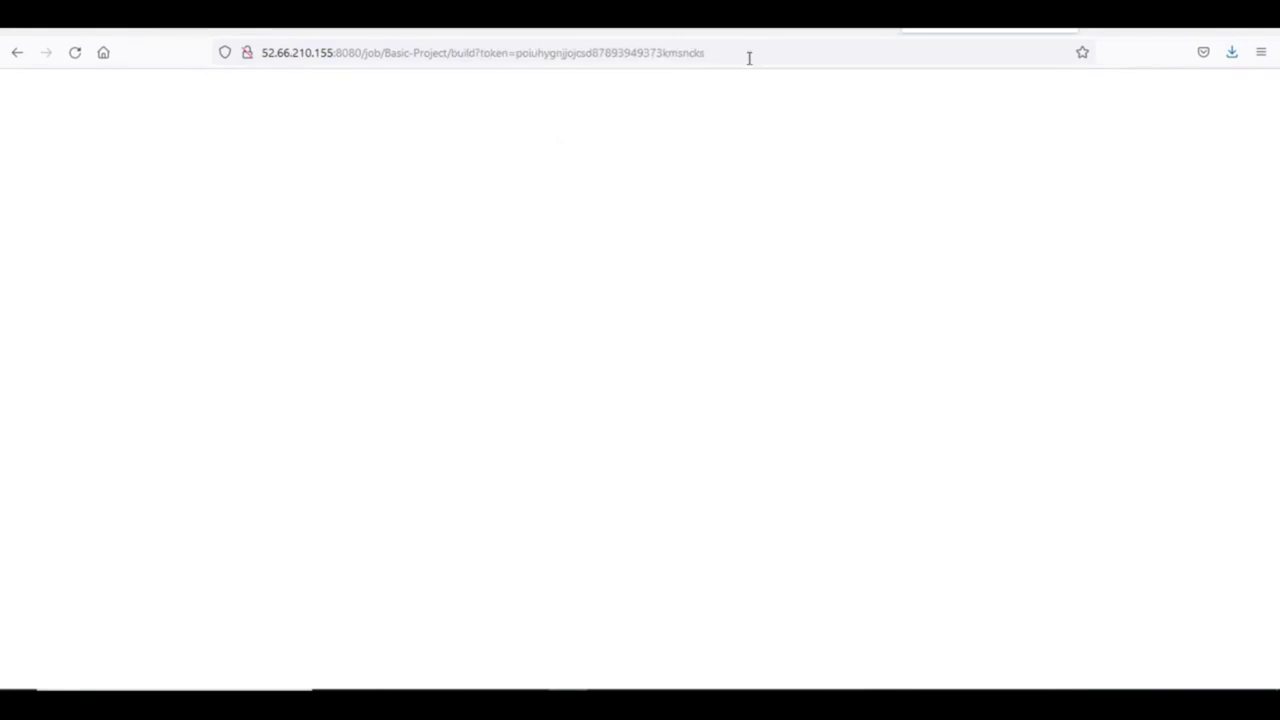
left_click_drag(690, 55, 777, 55)
key("BackSpace")
key("Return")
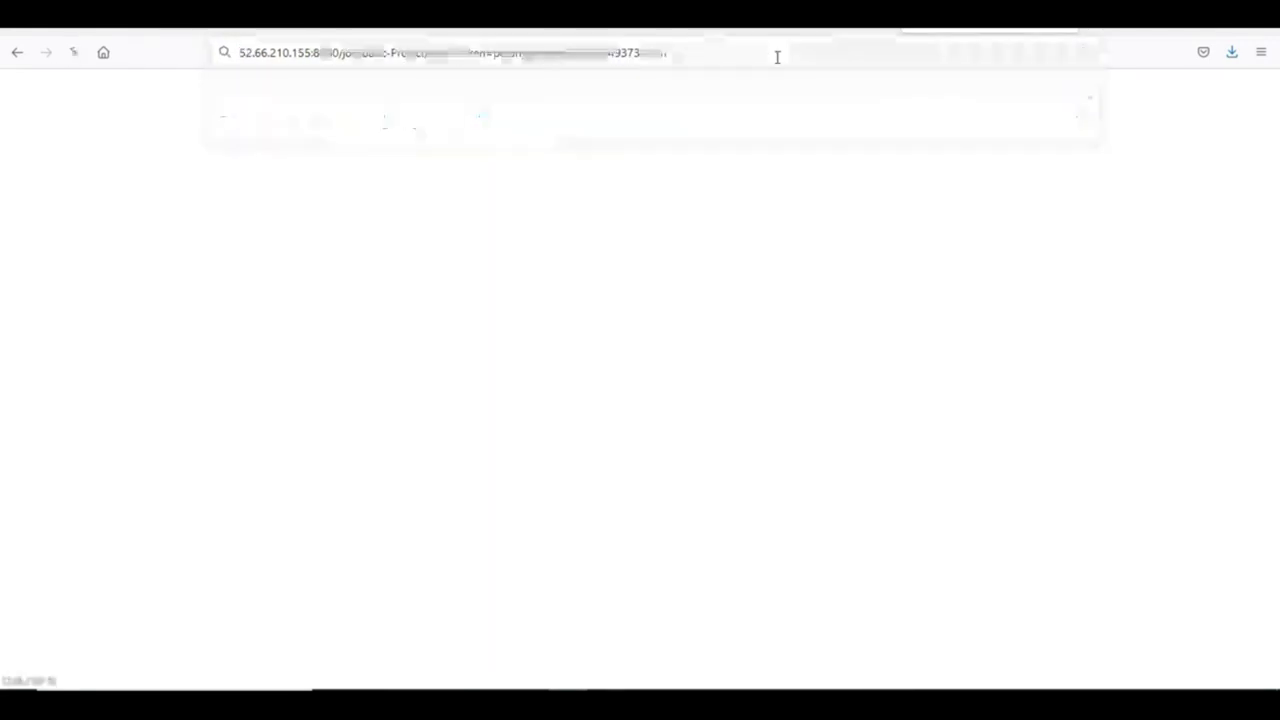
left_click_drag(290, 185, 514, 214)
left_click(443, 346)
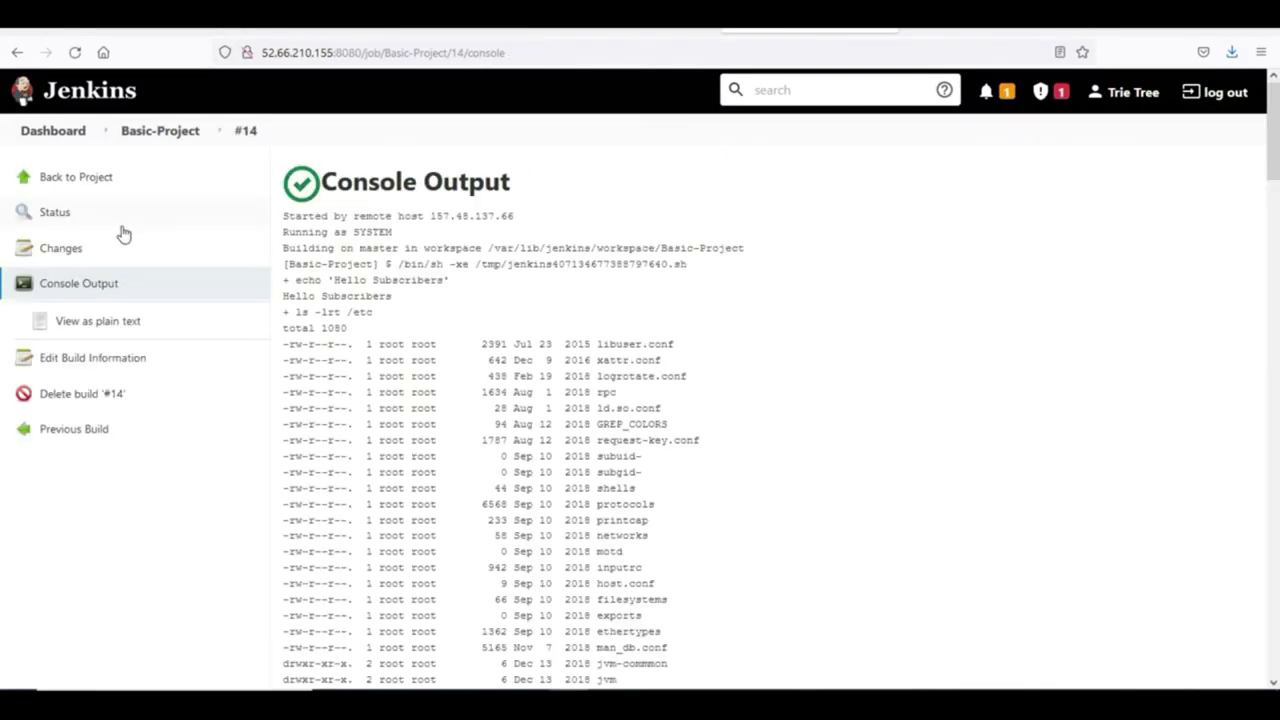
- Return to the dashboard and reopen the Basic-Project page
left_click(87, 182)
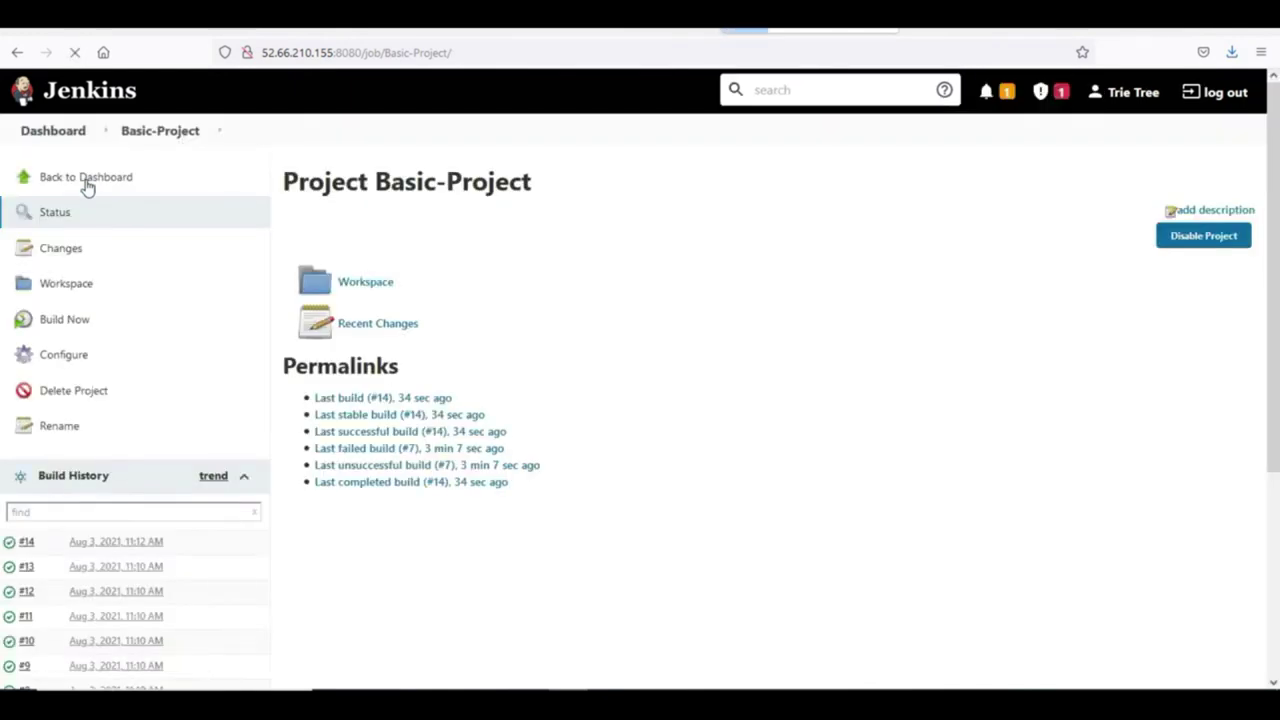
left_click(85, 180)
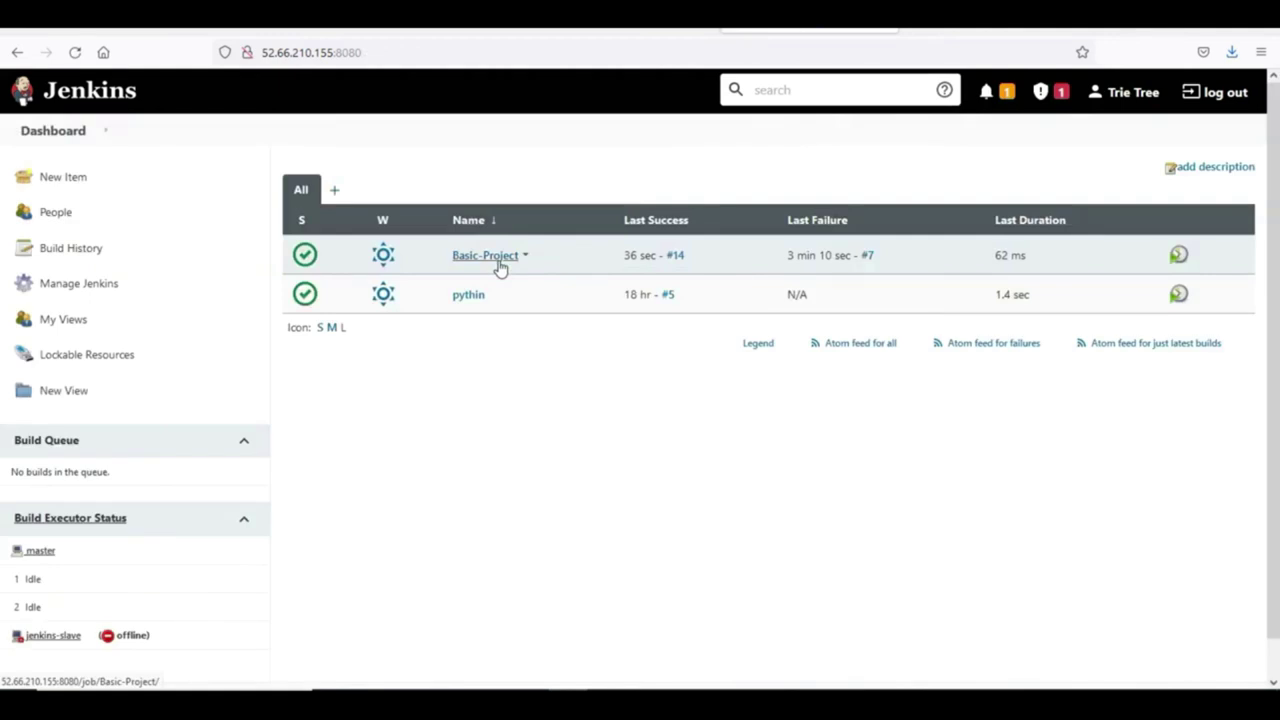
left_click(500, 262)
- Add a 'Build other projects' post-build action targeting pythin and save
left_click(78, 354)
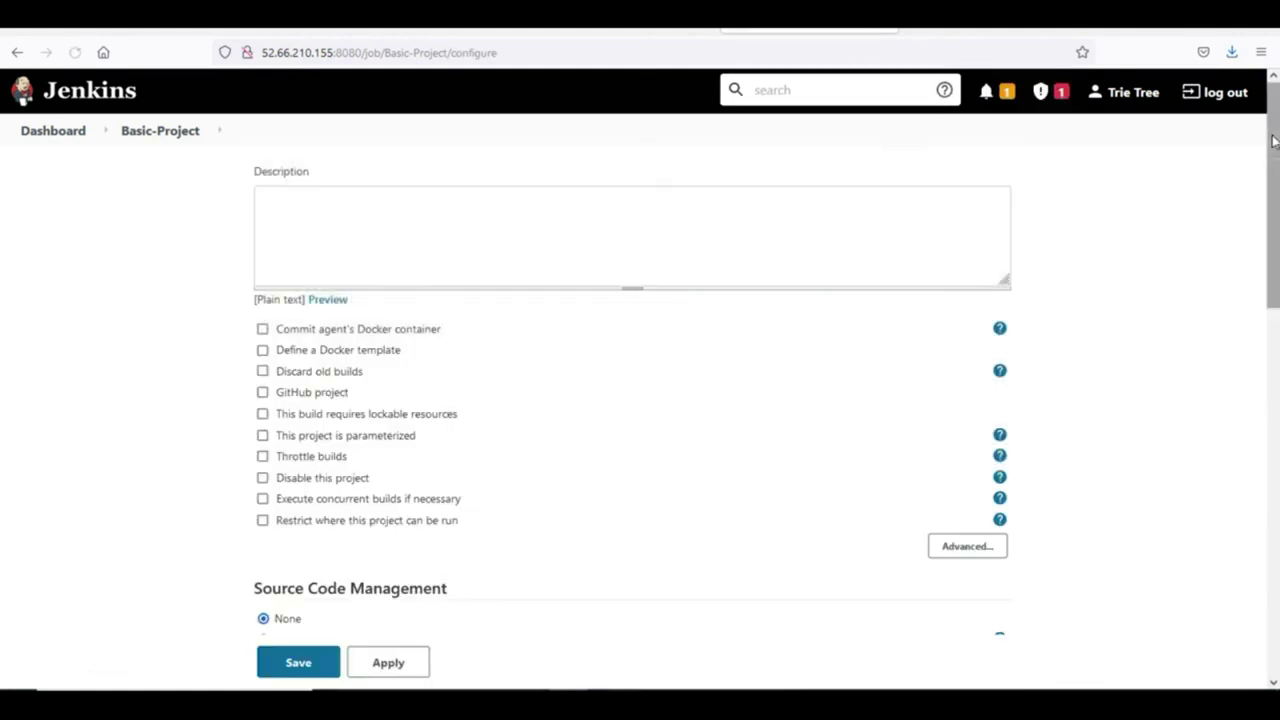
left_click_drag(1273, 140, 1269, 428)
scroll(722, 498, "down", 3)
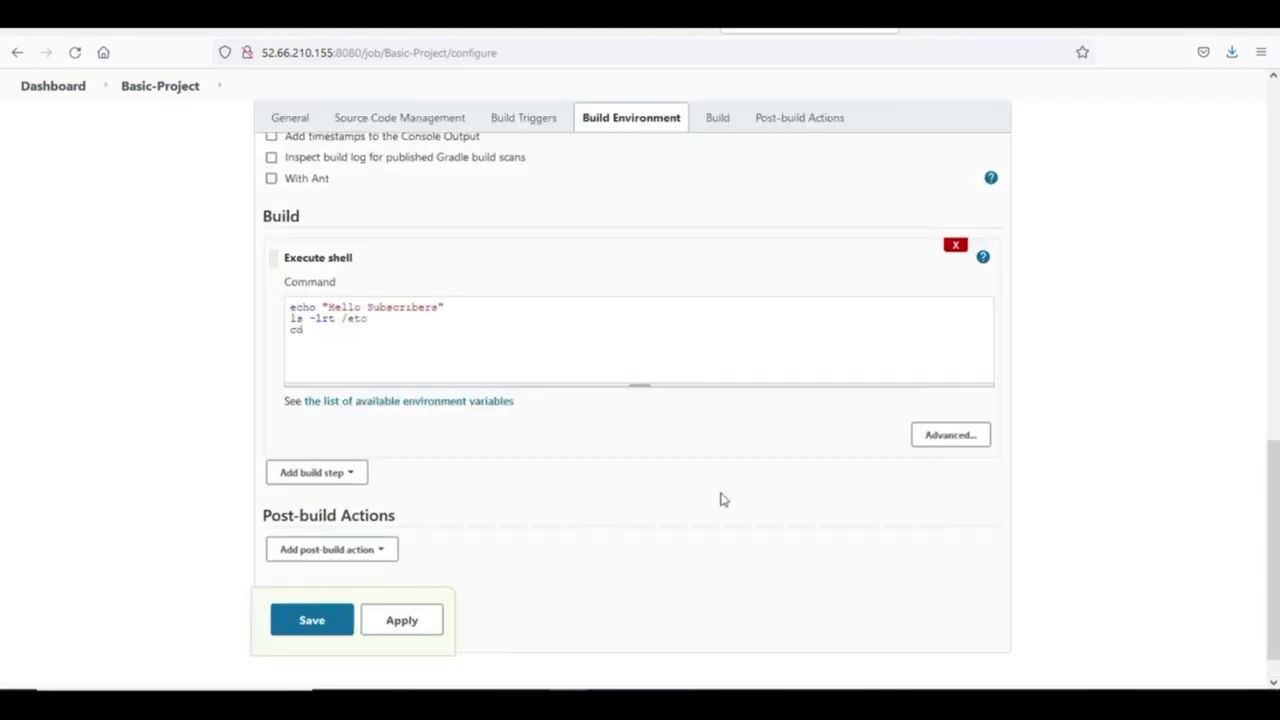
left_click(363, 551)
left_click(343, 356)
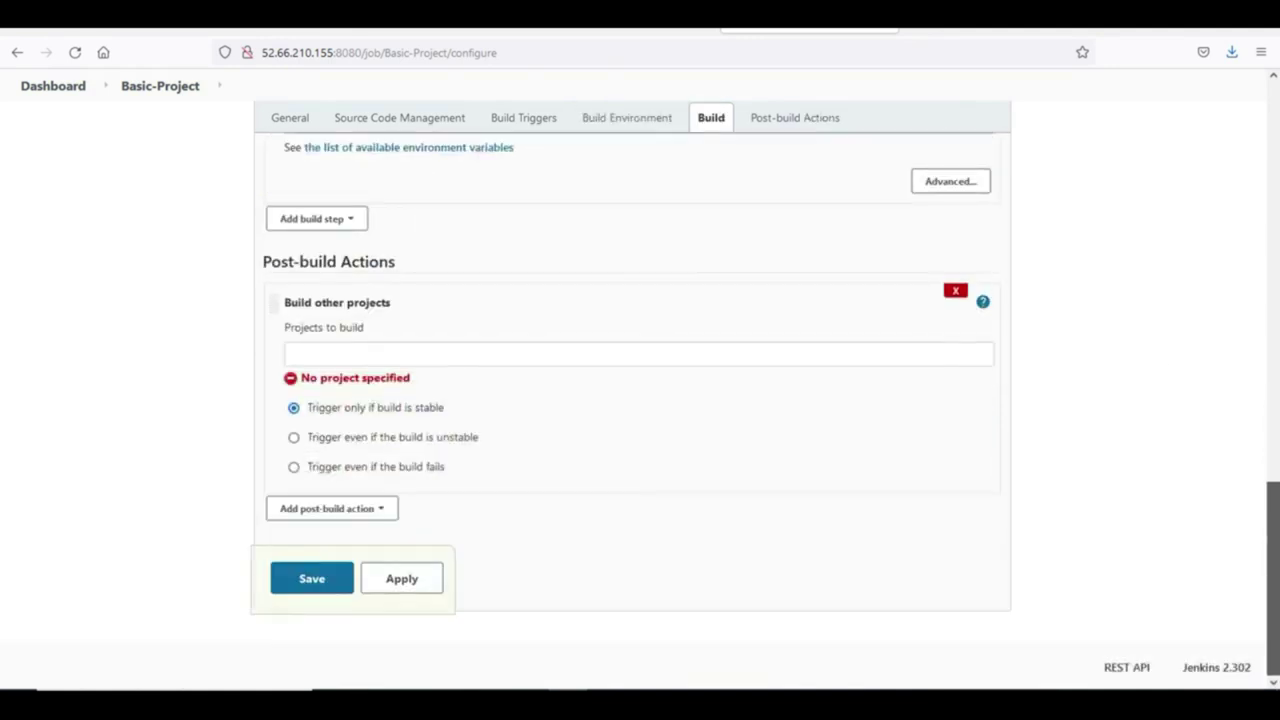
left_click(613, 357)
type("py")
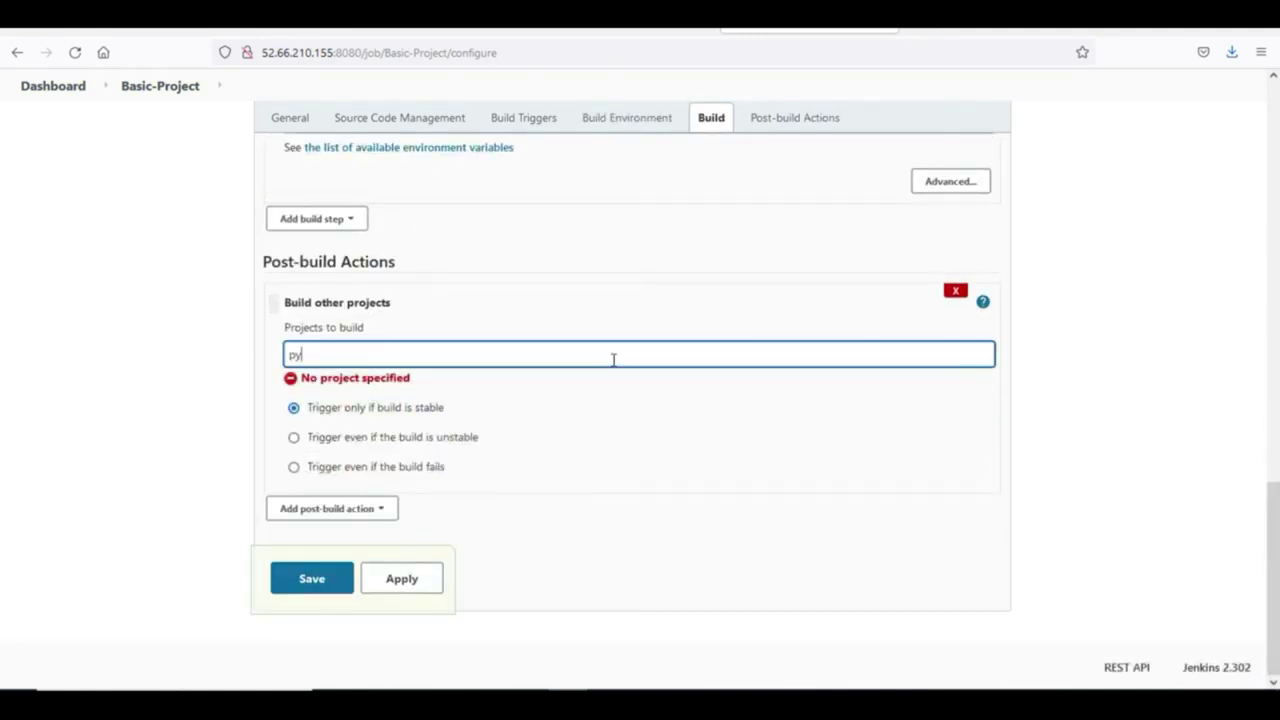
type("thi")
left_click(594, 376)
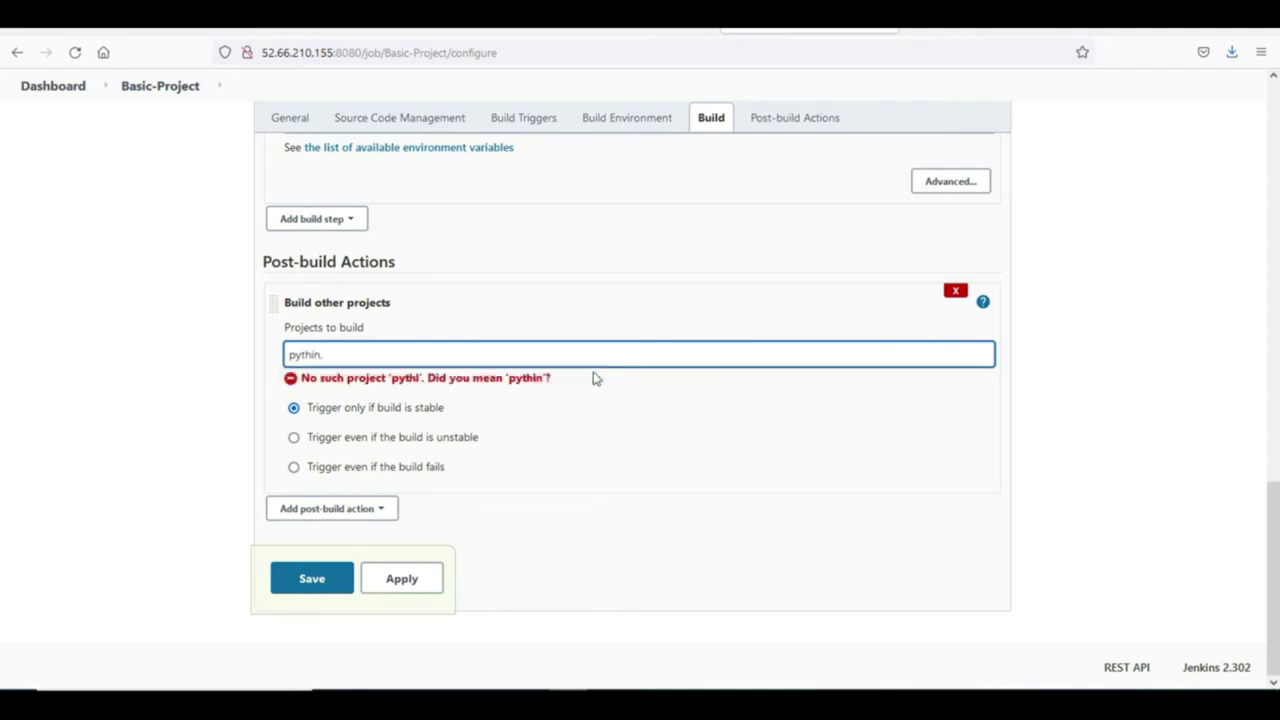
left_click(416, 582)
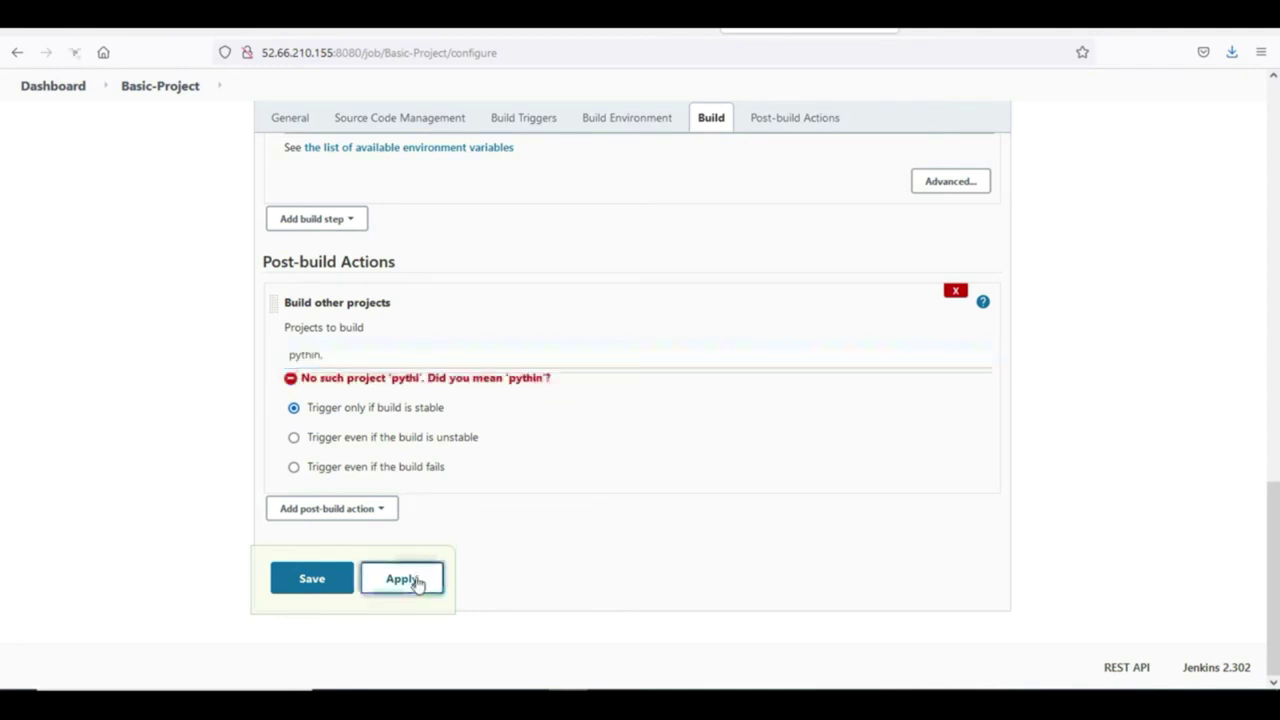
left_click(306, 586)
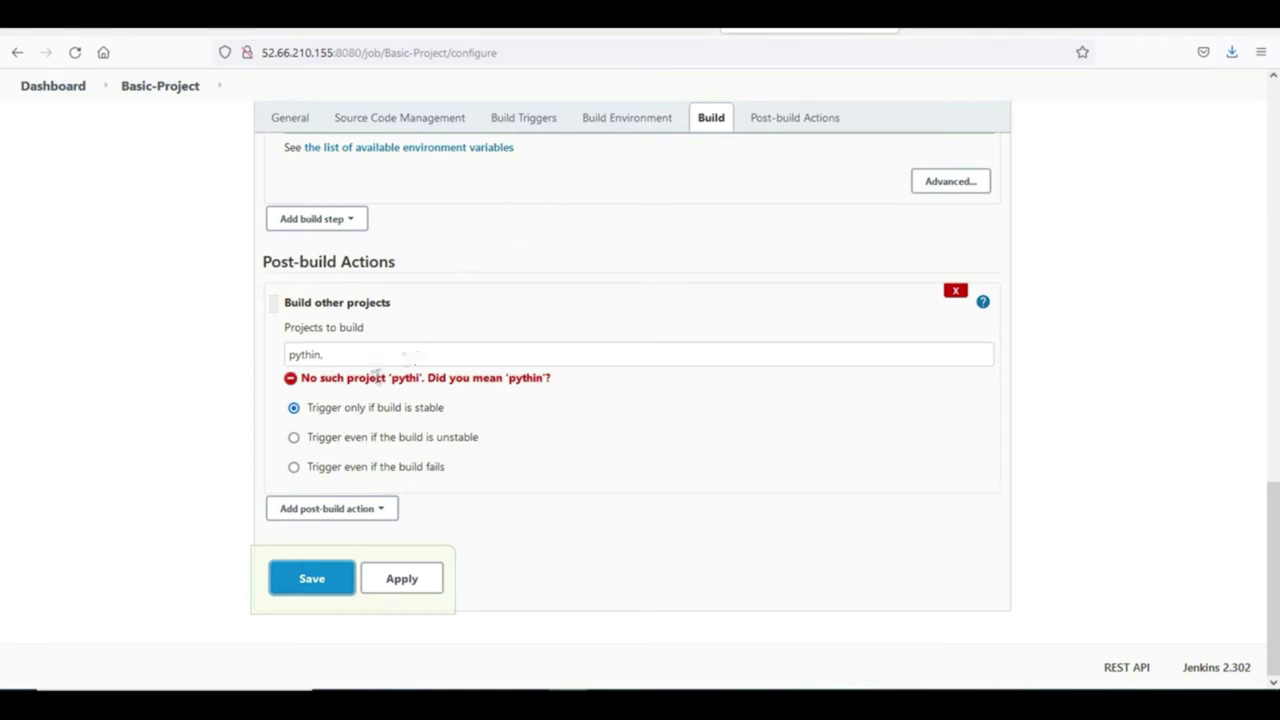
- Set the pythin trigger to fire even if the build fails, and save
mouse_move(427, 446)
left_mouse_down()
mouse_move(466, 449)
mouse_move(414, 467)
mouse_move(428, 470)
left_mouse_up()
left_click(393, 584)
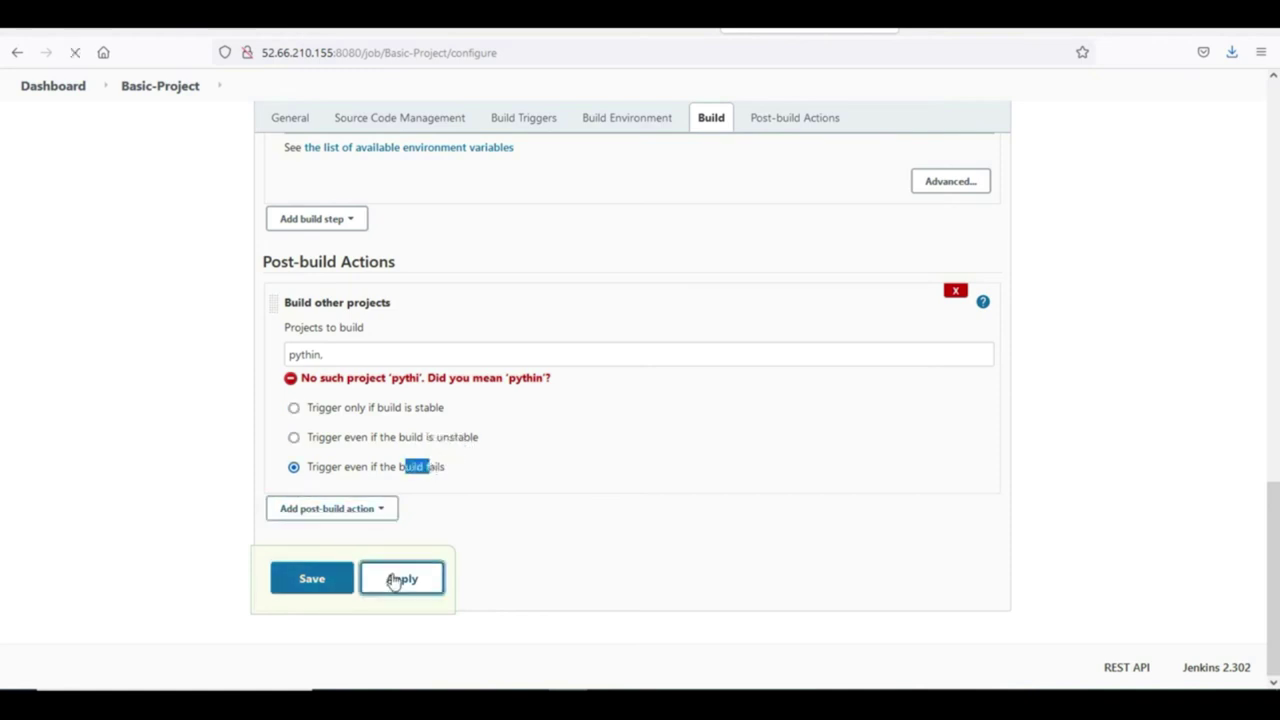
left_click(319, 588)
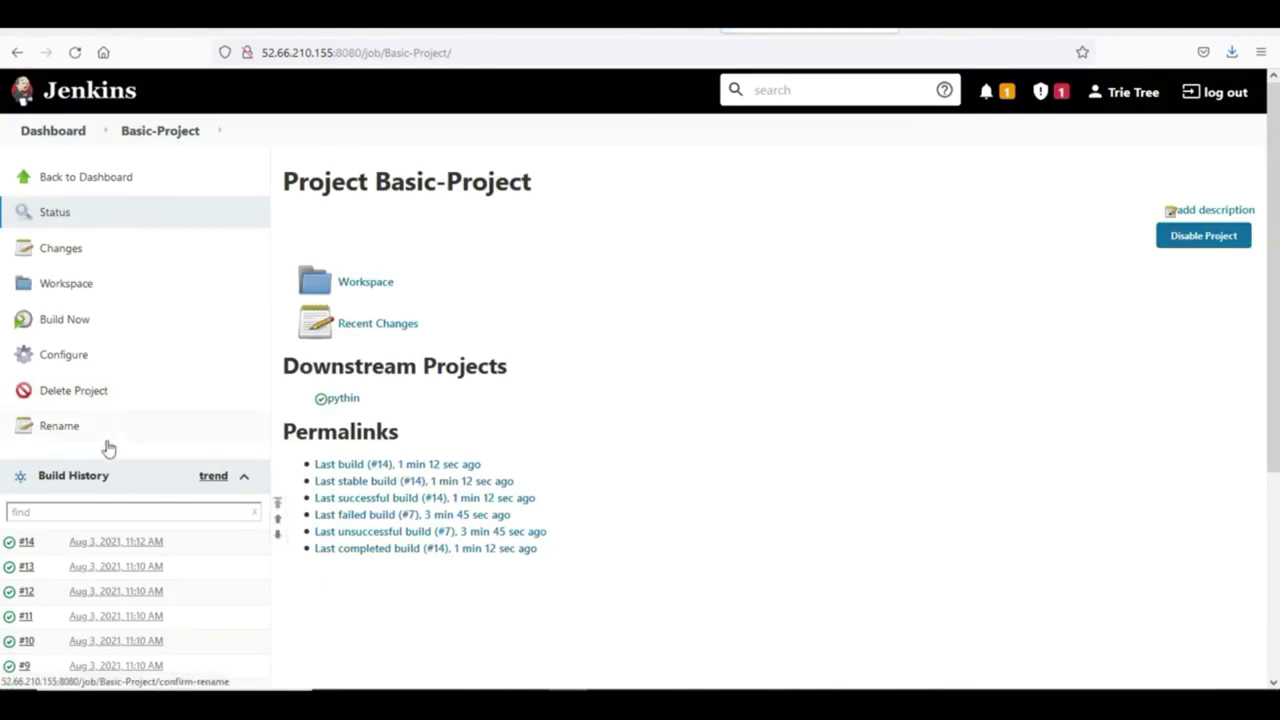
- Uncheck 'Restrict where this project can be run' for pythin and save
left_click(92, 186)
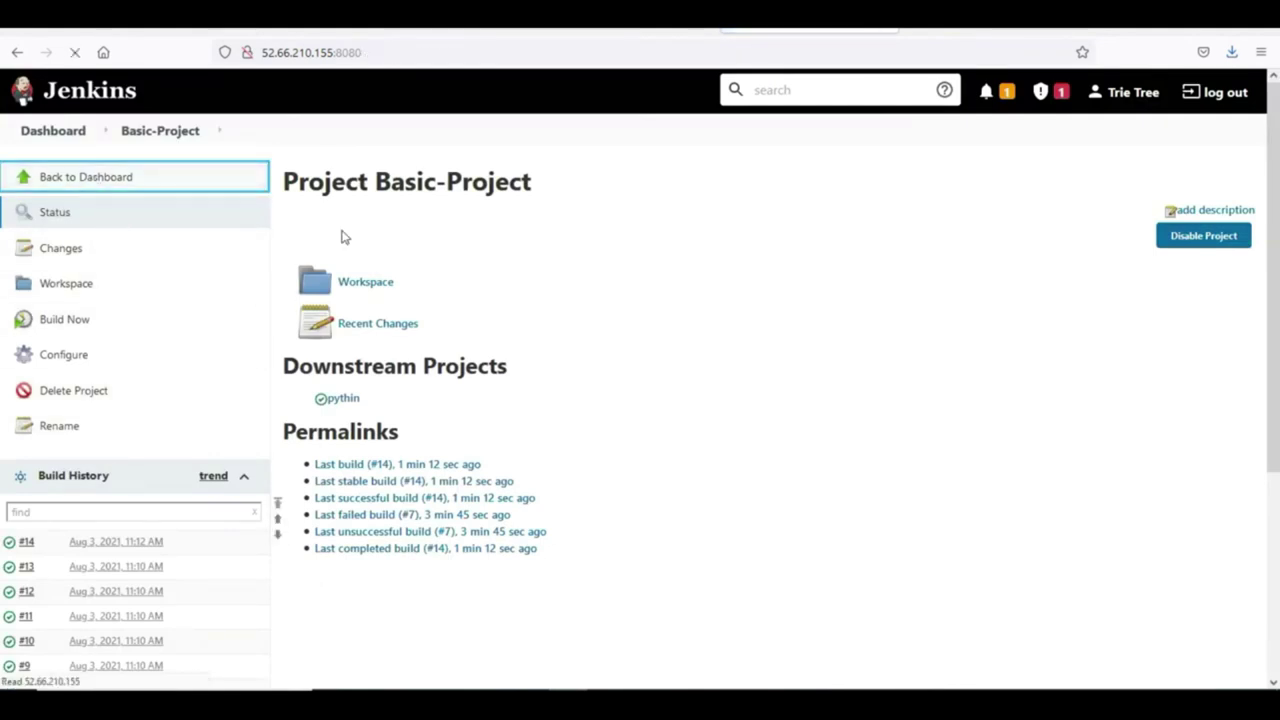
left_click(459, 296)
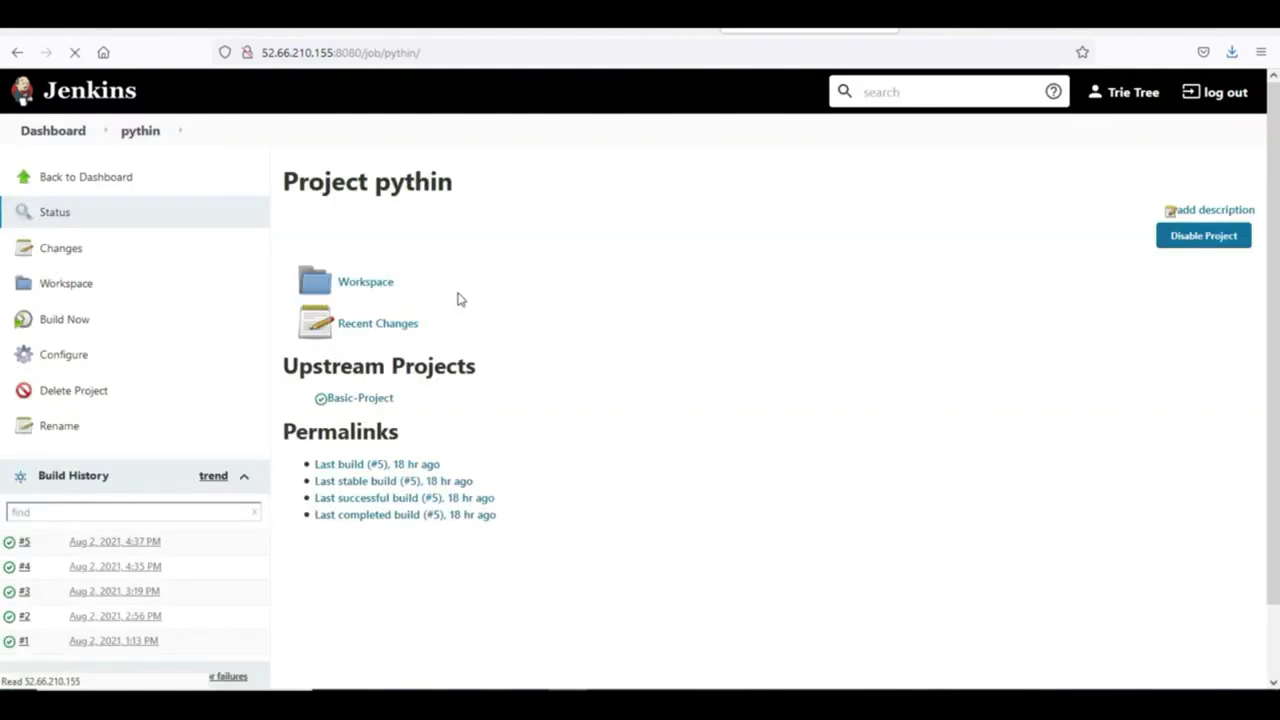
left_click(80, 365)
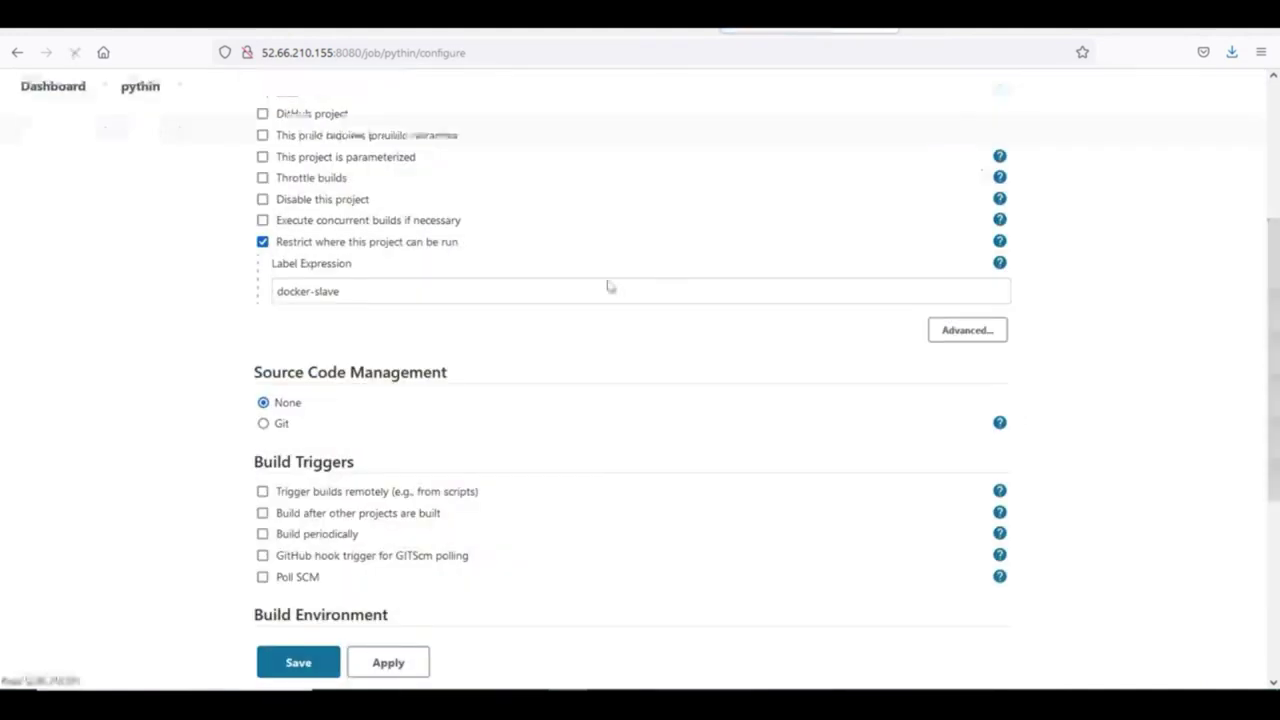
left_click(271, 286)
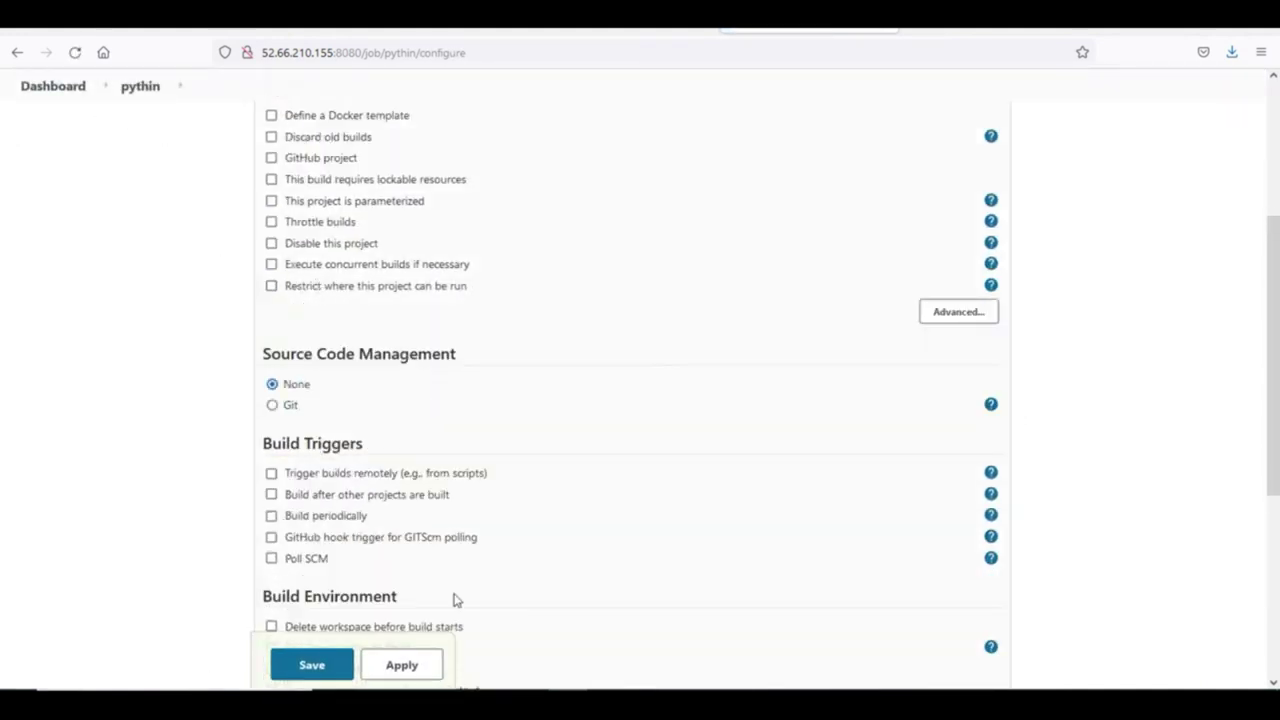
left_click(402, 662)
left_click(310, 666)
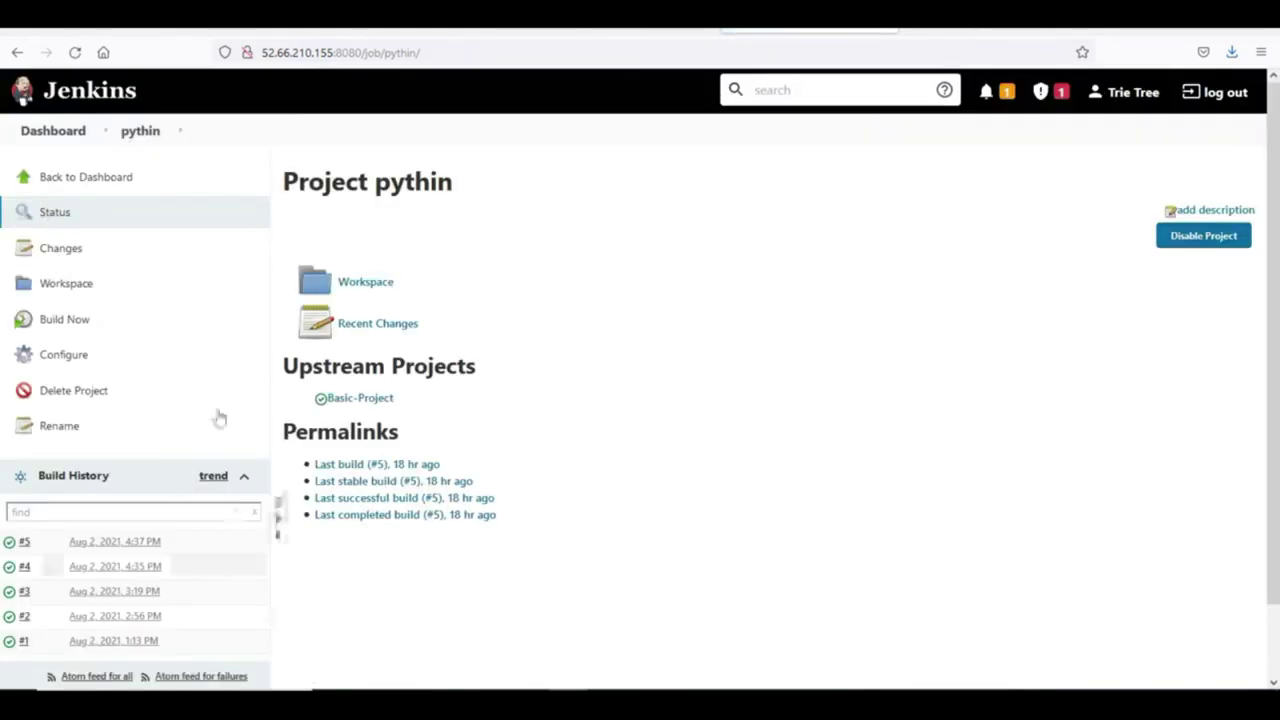
- Start Basic-Project build #15 from its project page
left_click(98, 180)
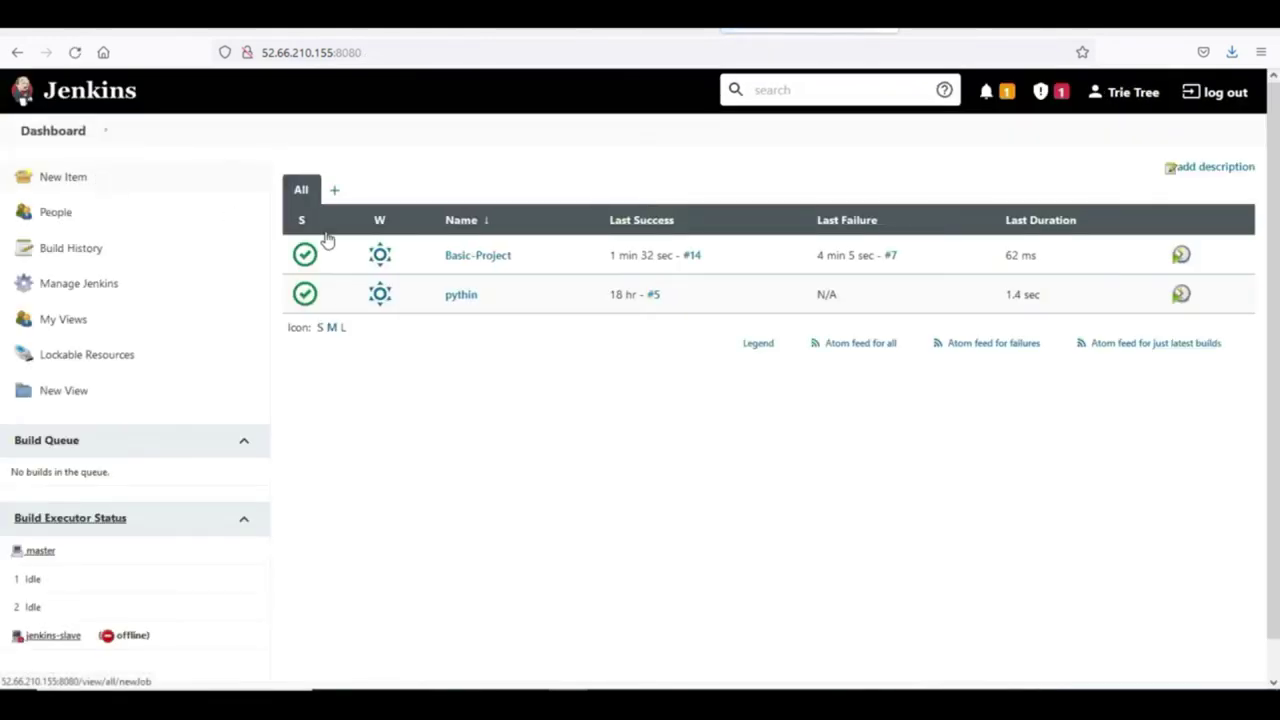
left_click(474, 257)
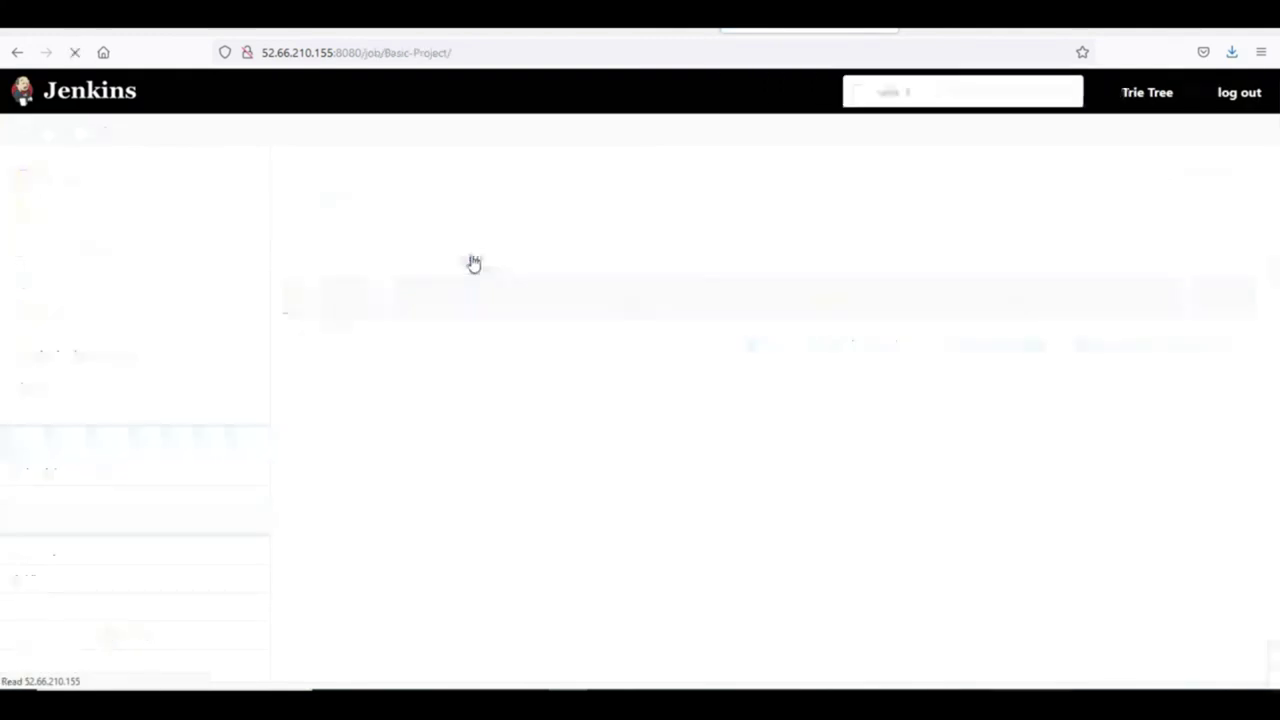
left_click(71, 325)
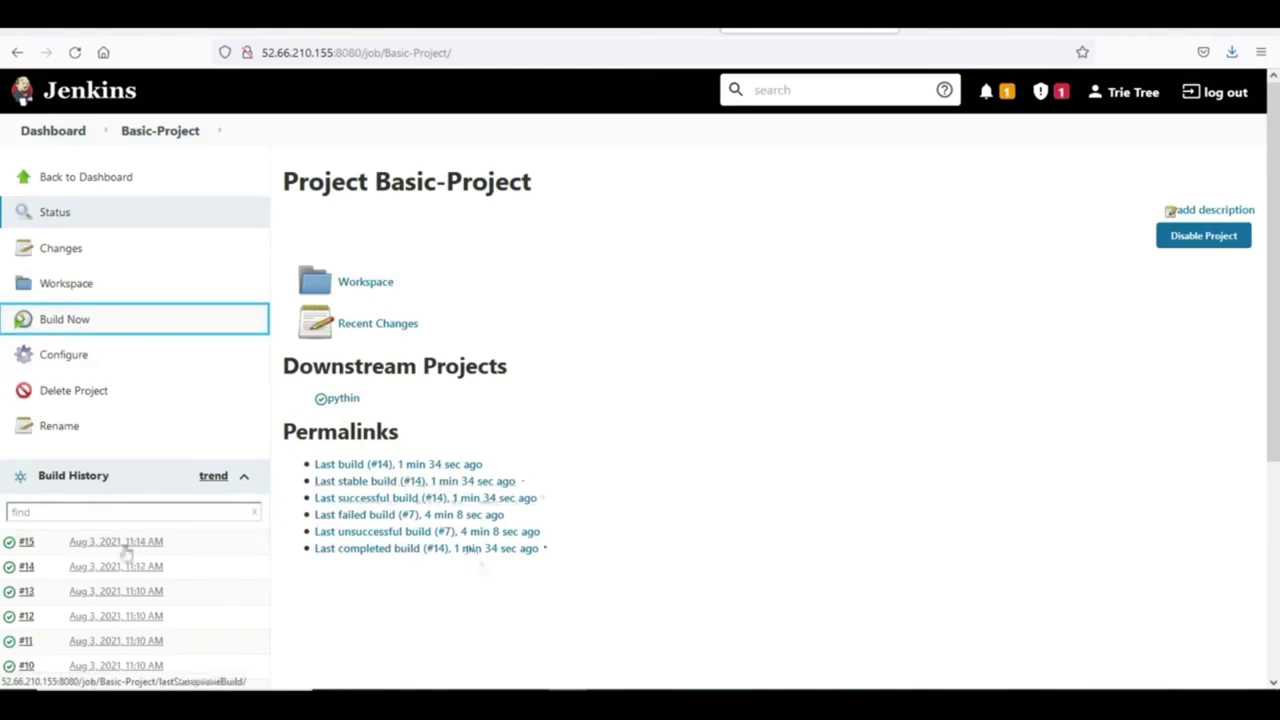
- Inspect build #15's console output for the line triggering a pythin build
left_click(28, 542)
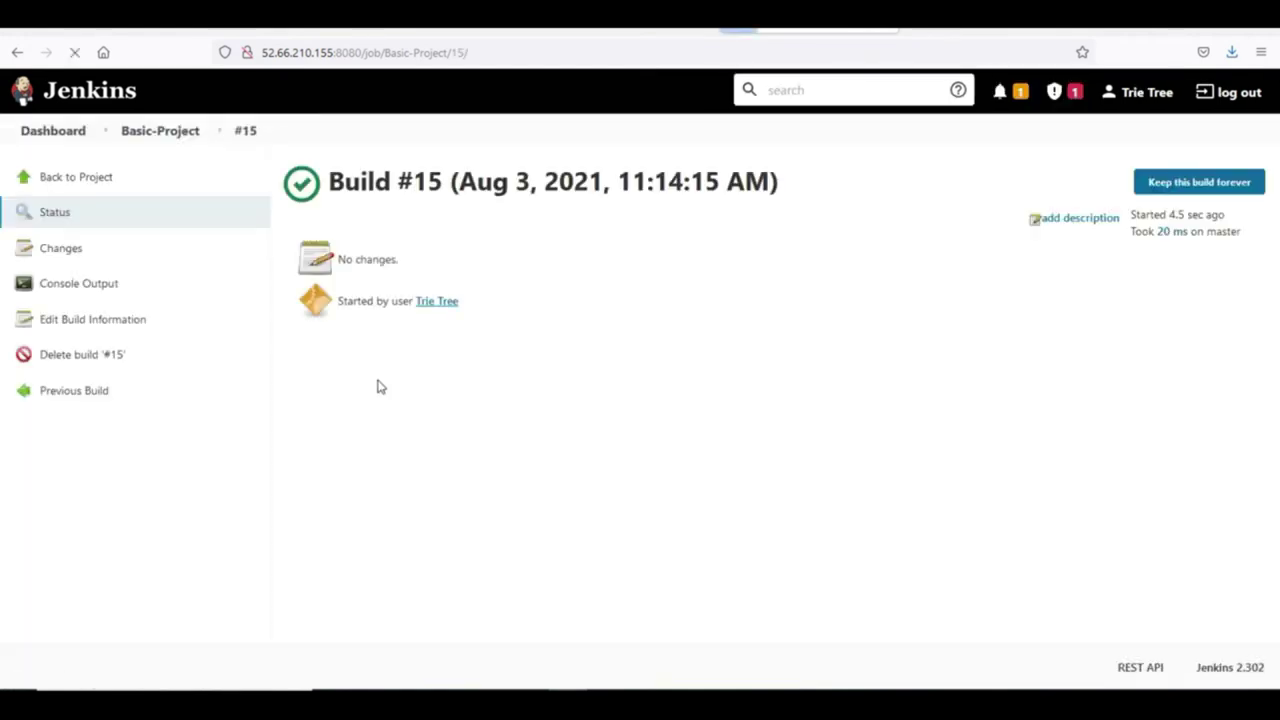
left_click(86, 283)
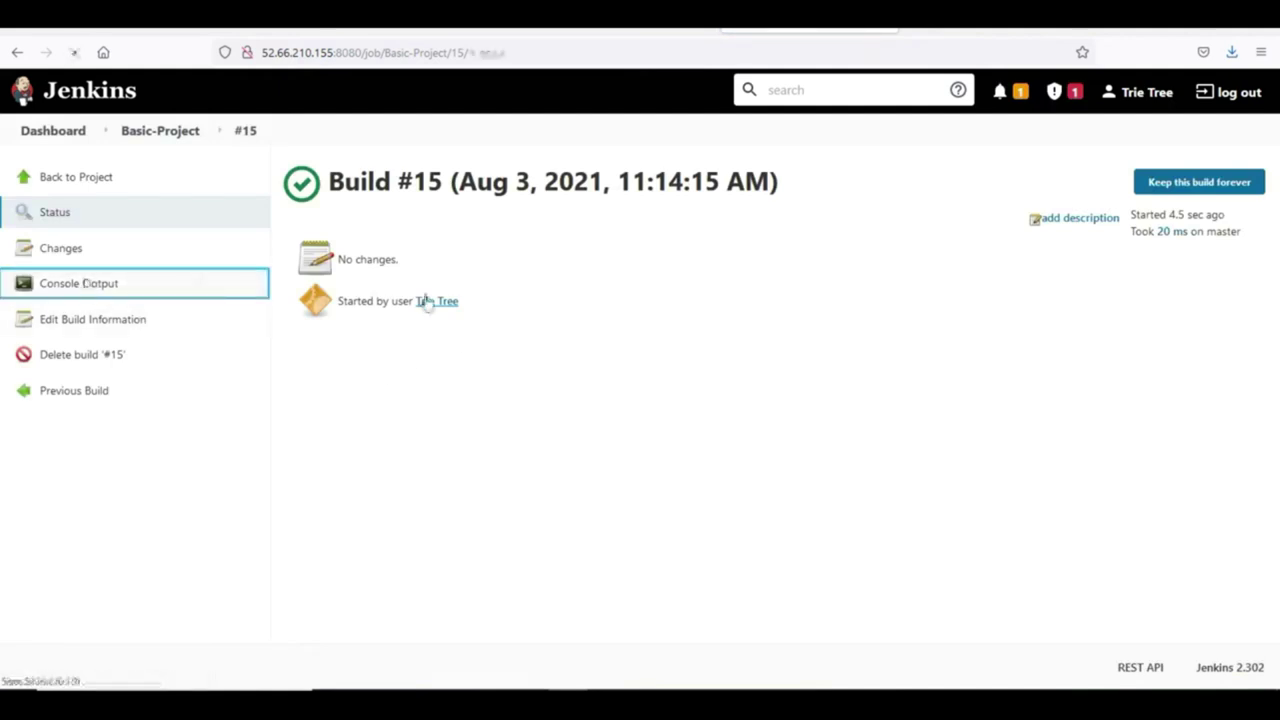
scroll(1278, 350, "down", 15)
scroll(1278, 350, "down", 15)
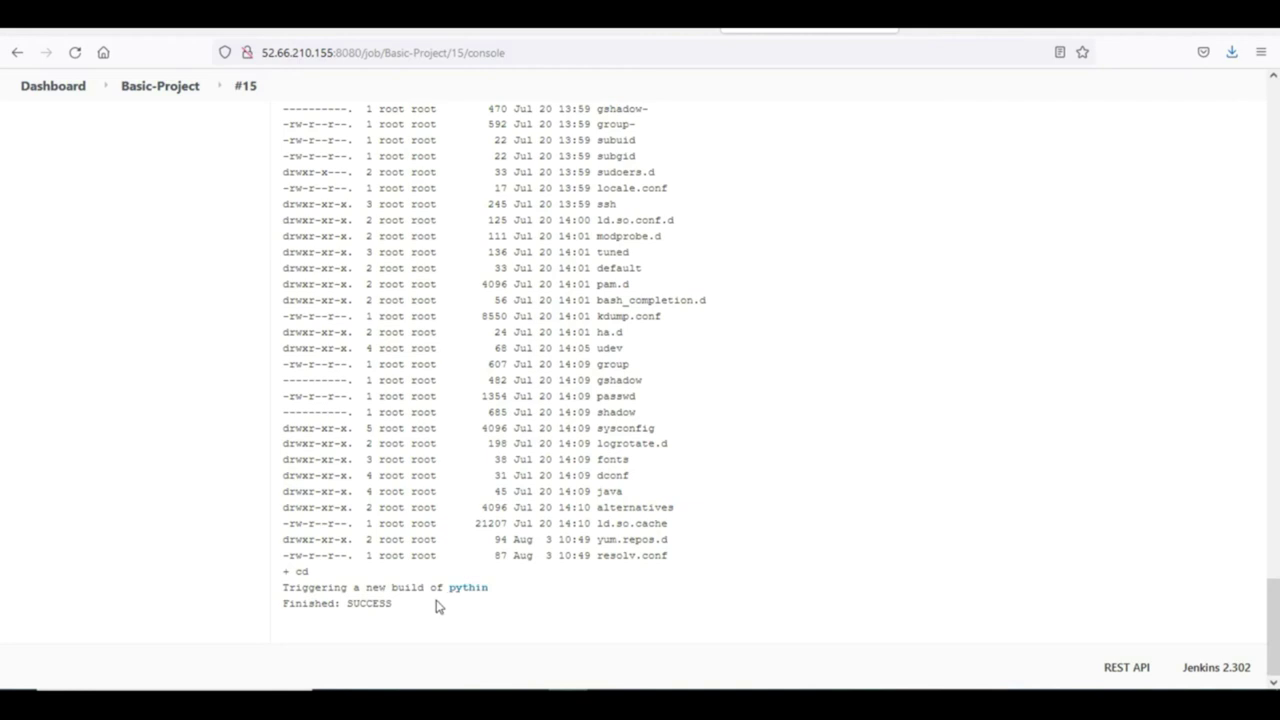
left_click_drag(322, 588, 456, 590)
left_click(481, 619)
left_click_drag(1275, 575, 1275, 130)
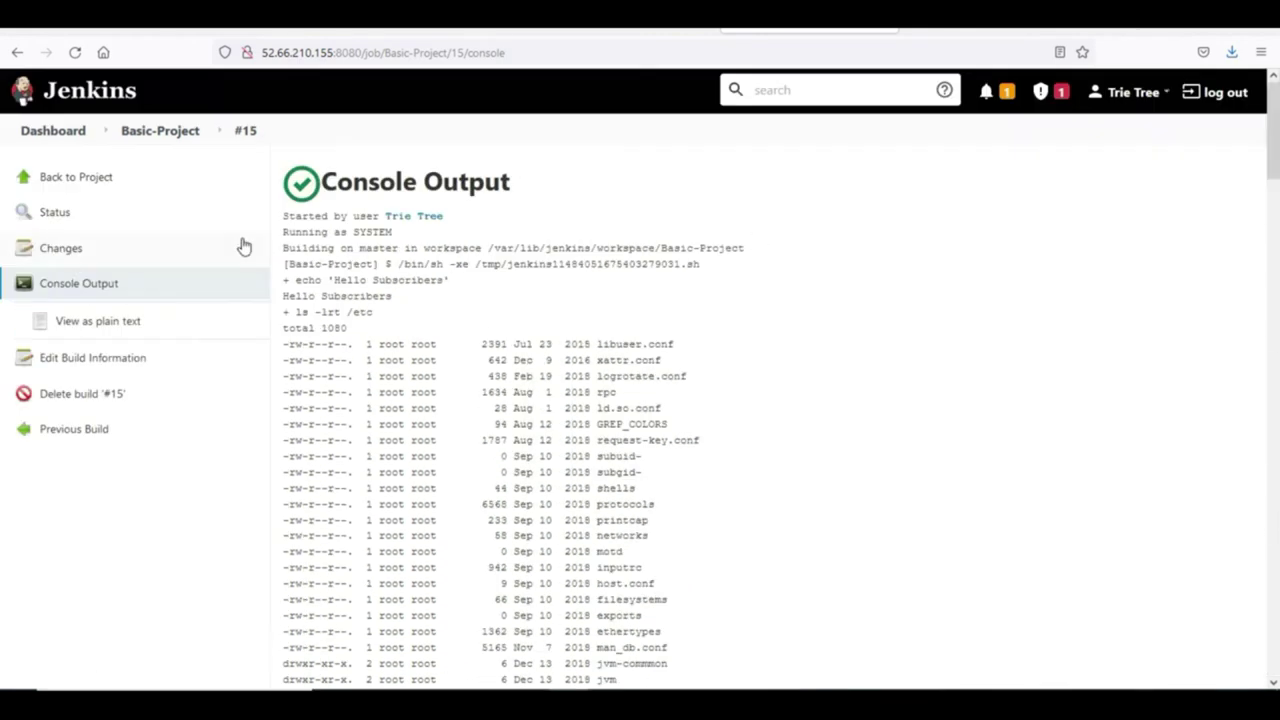
- Open pythin build #6's console output and note it was started by upstream Basic-Project #15
left_click(80, 183)
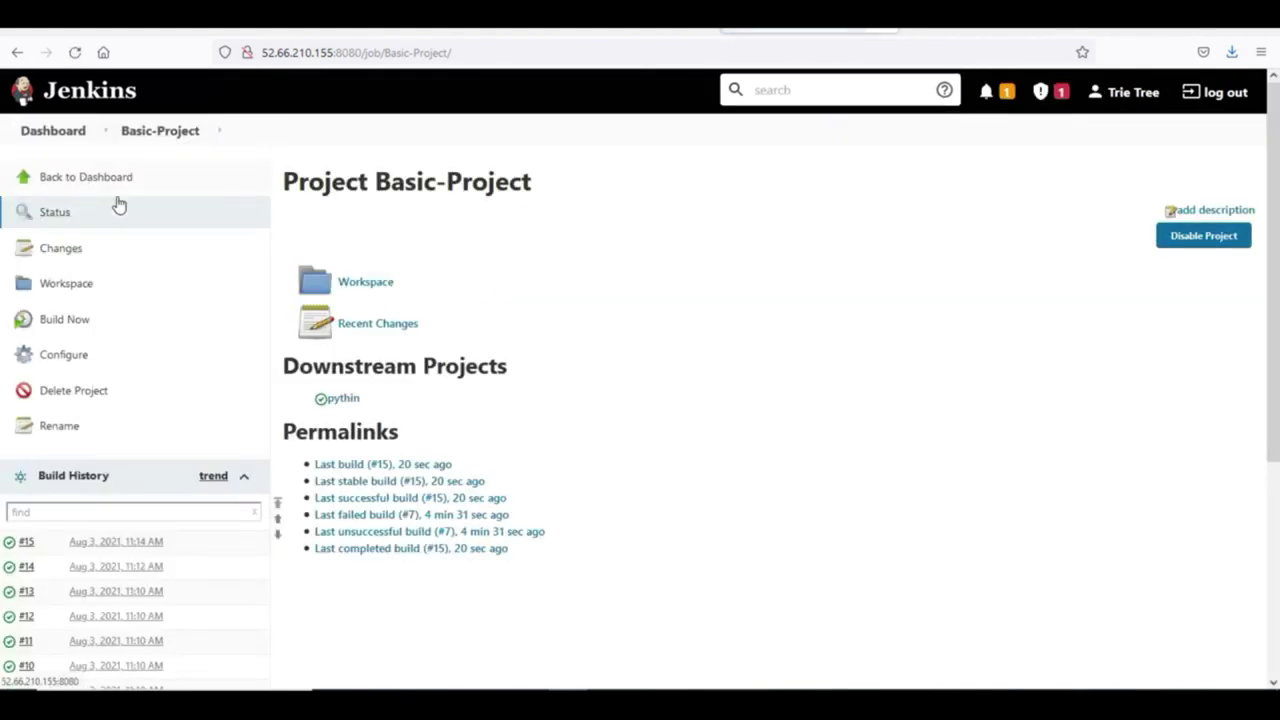
left_click(54, 133)
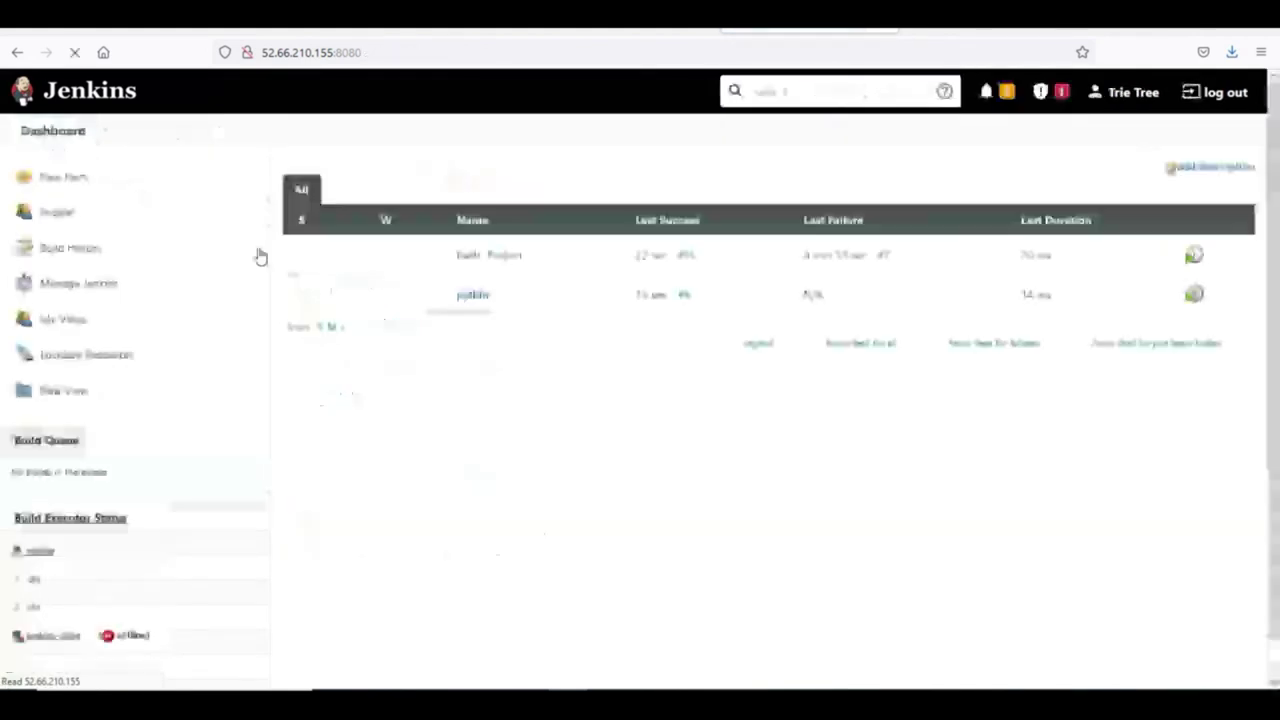
left_click(465, 296)
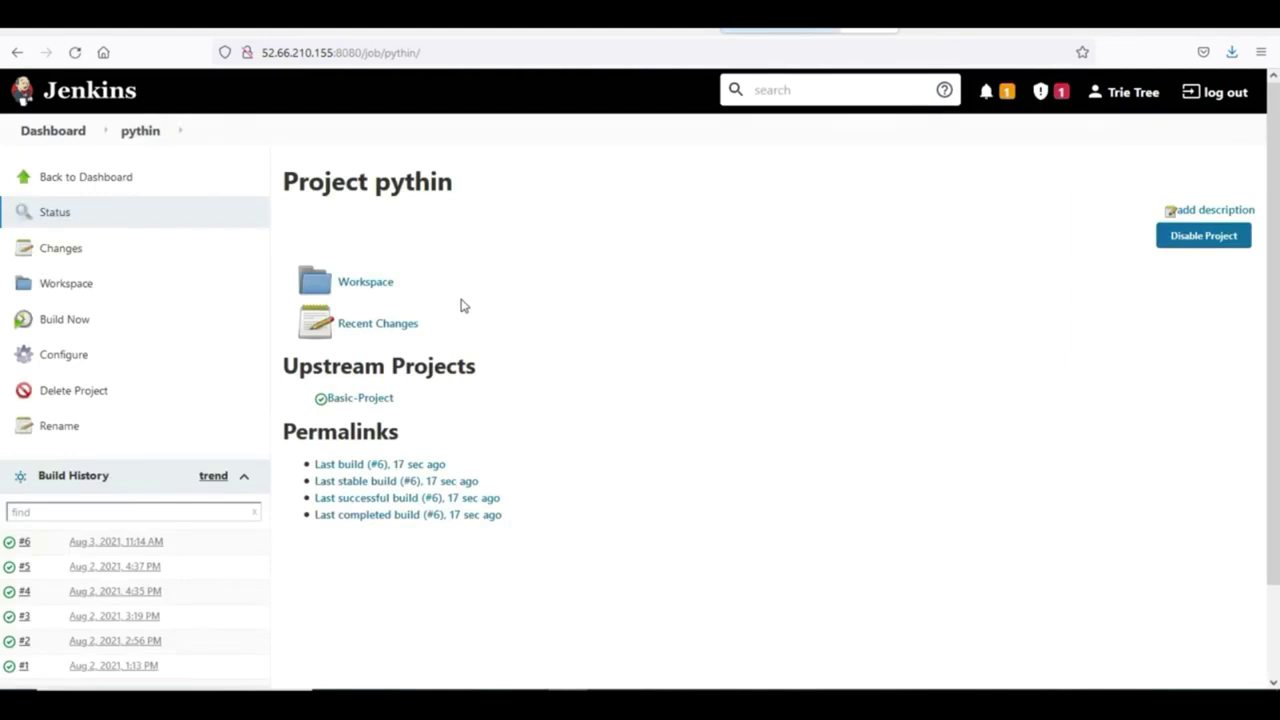
left_click(24, 541)
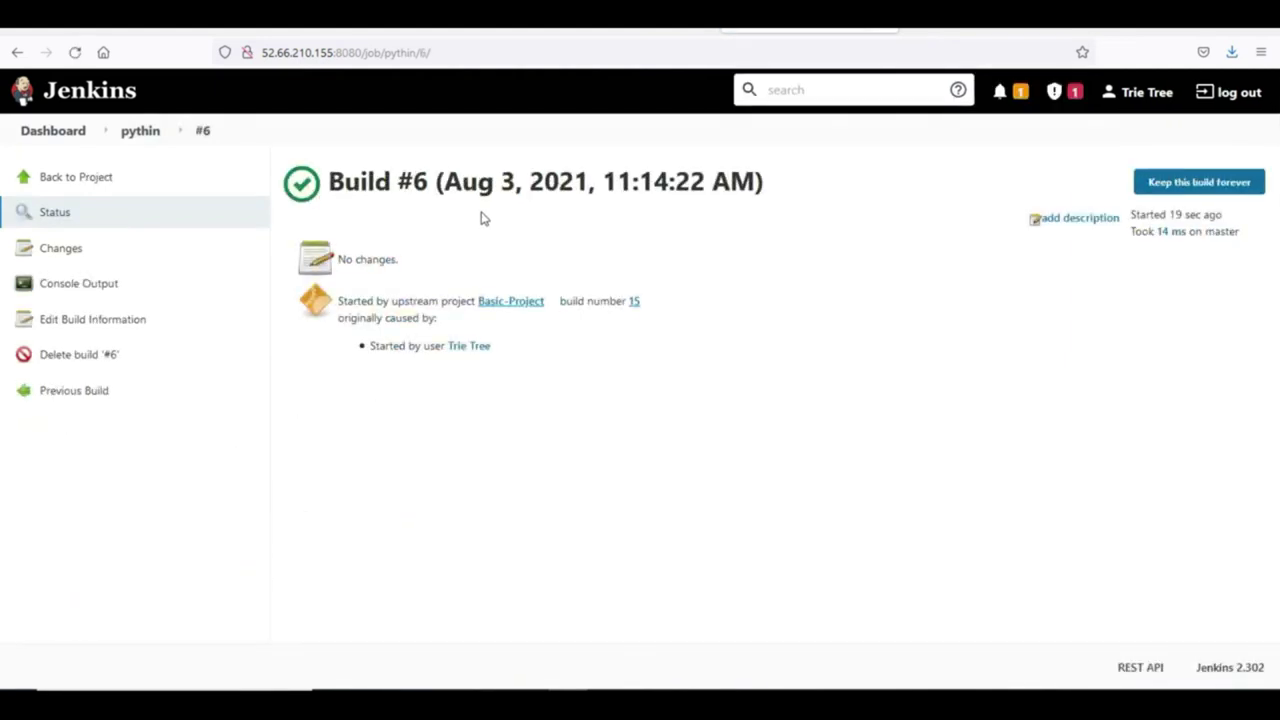
left_click_drag(444, 190, 530, 188)
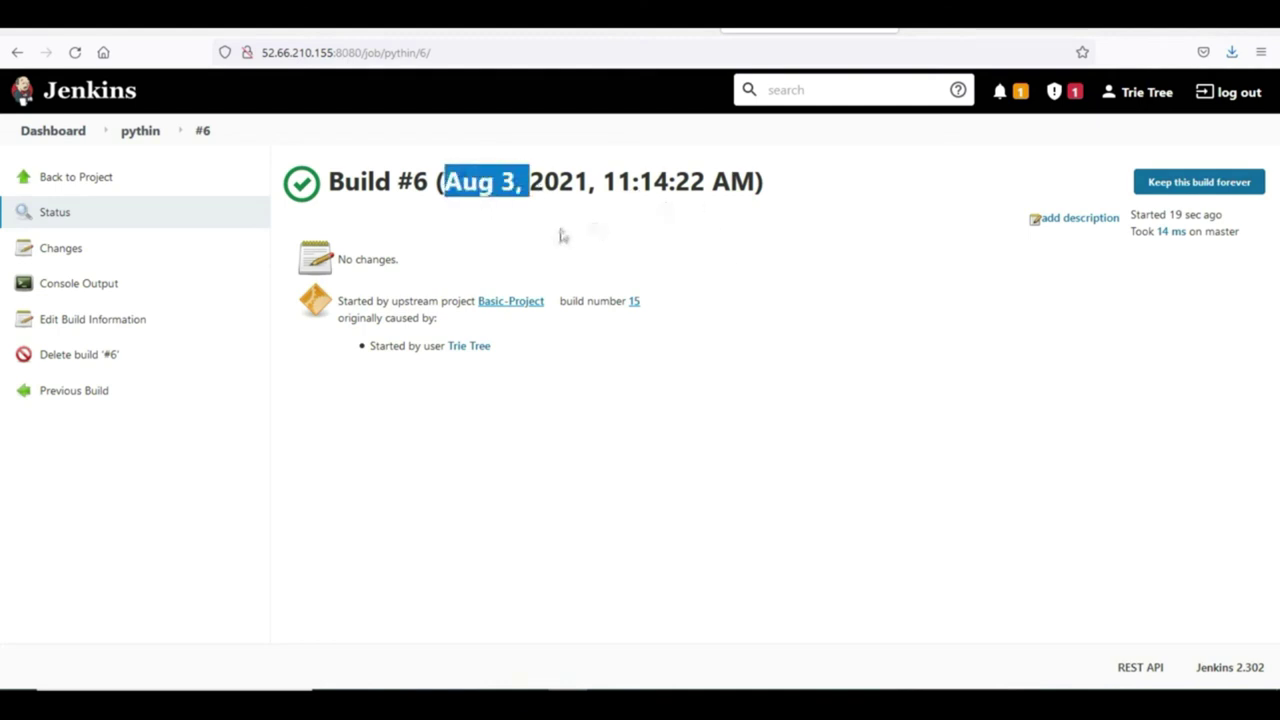
left_click(417, 402)
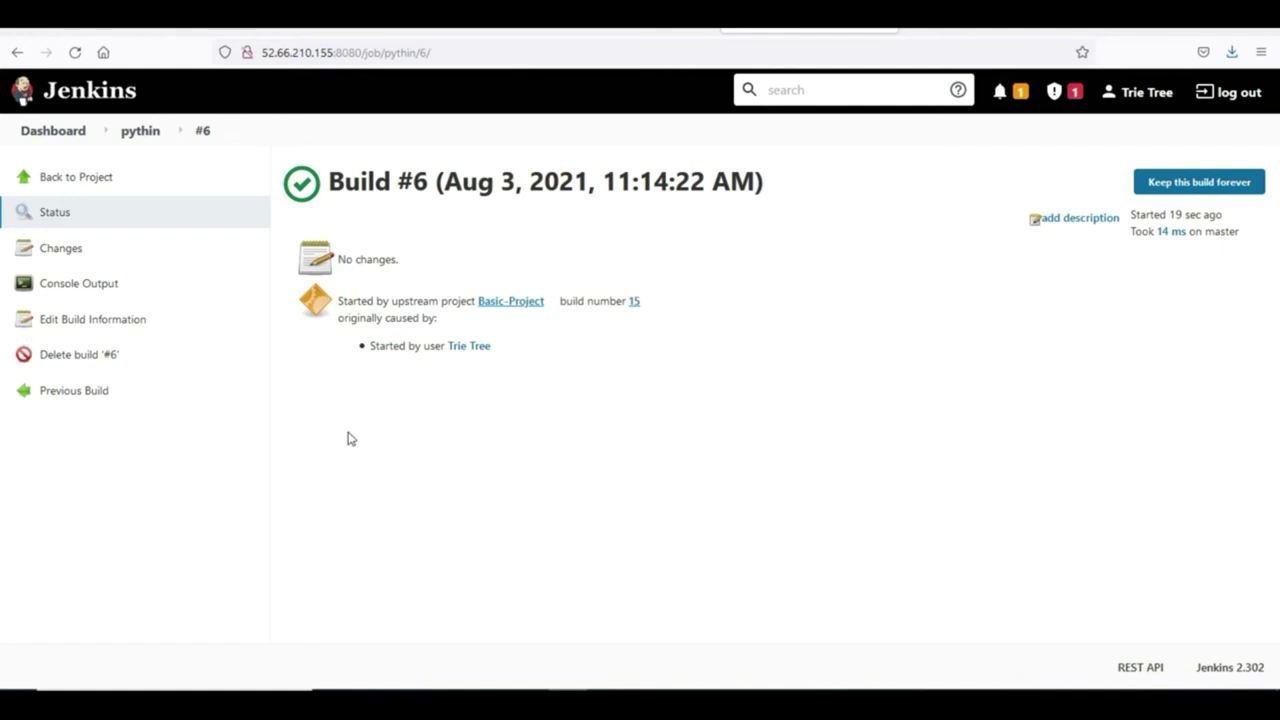
left_click(72, 285)
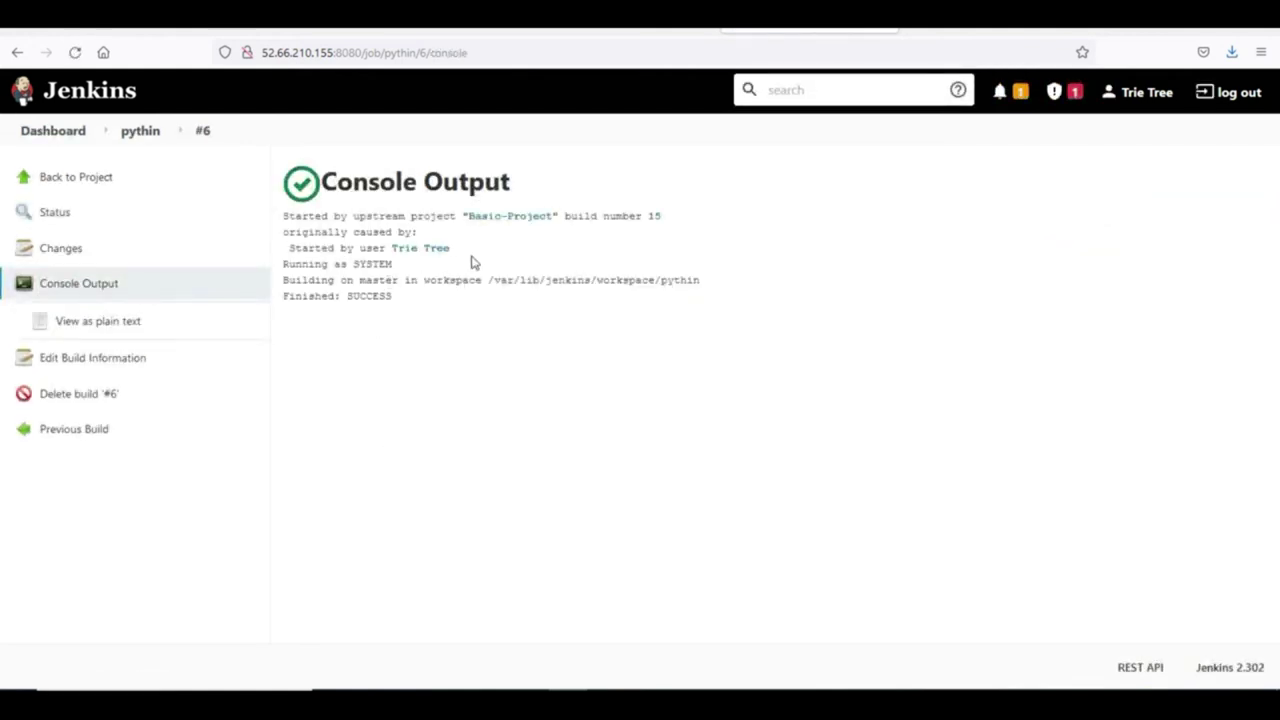
left_click_drag(309, 218, 422, 217)
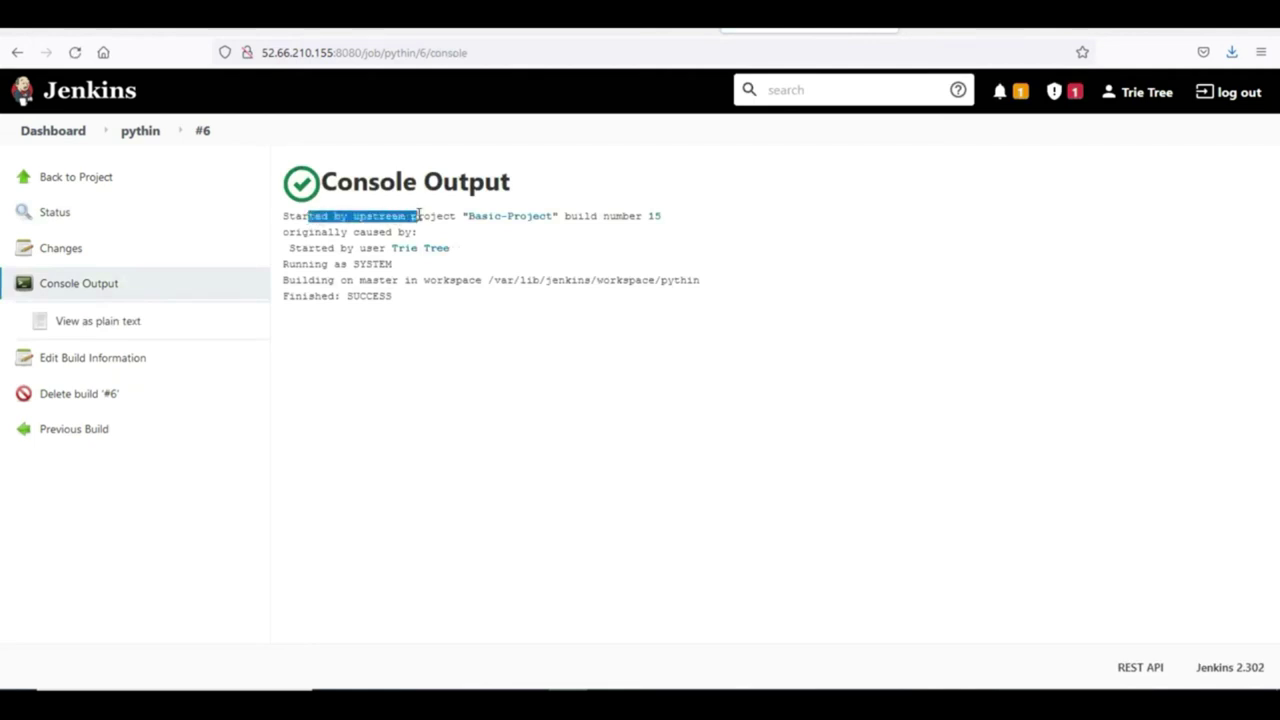
left_click(448, 222)
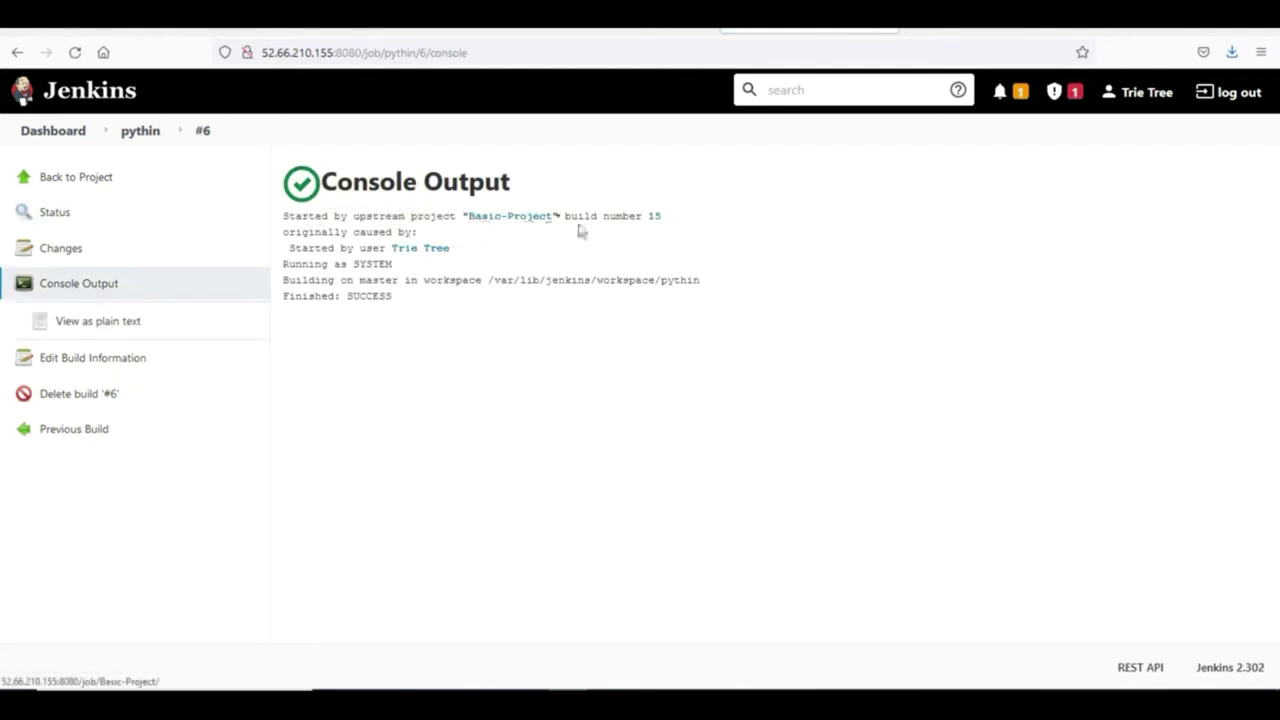
left_click_drag(571, 217, 641, 221)
left_click(620, 248)
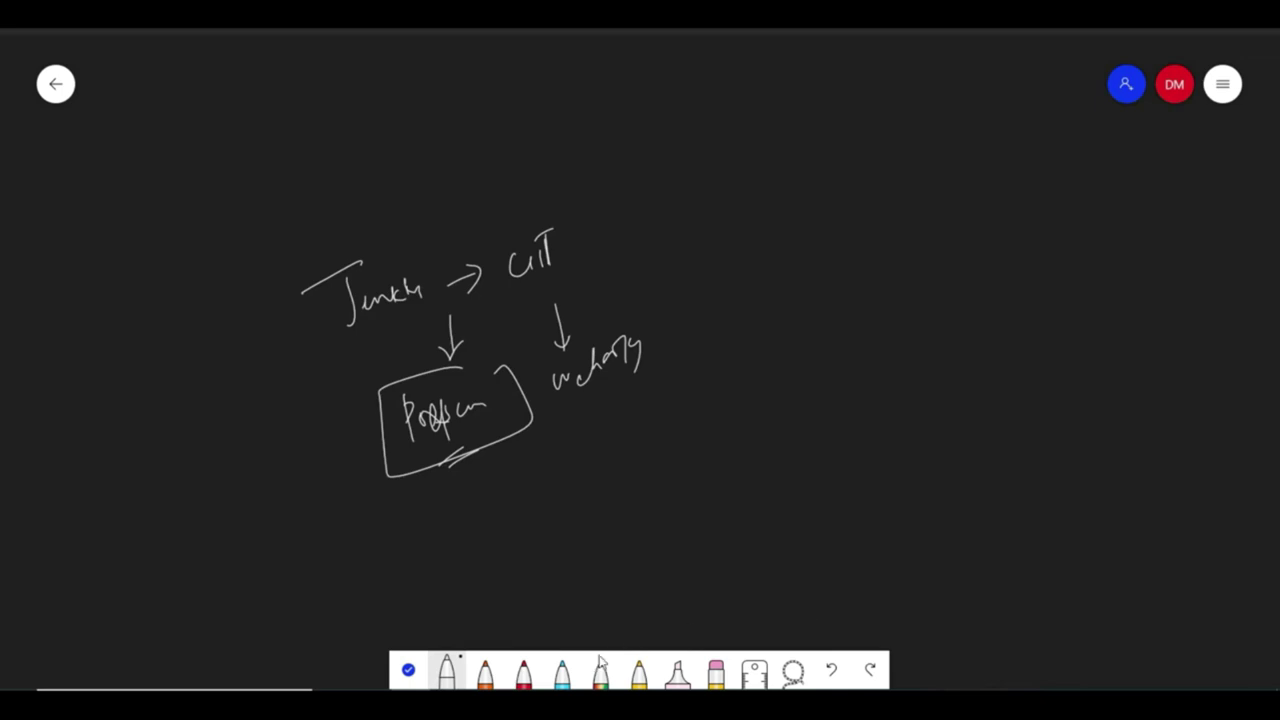
- Switch from Whiteboard to the Firefox window showing the Jenkins dashboard
left_click(578, 688)
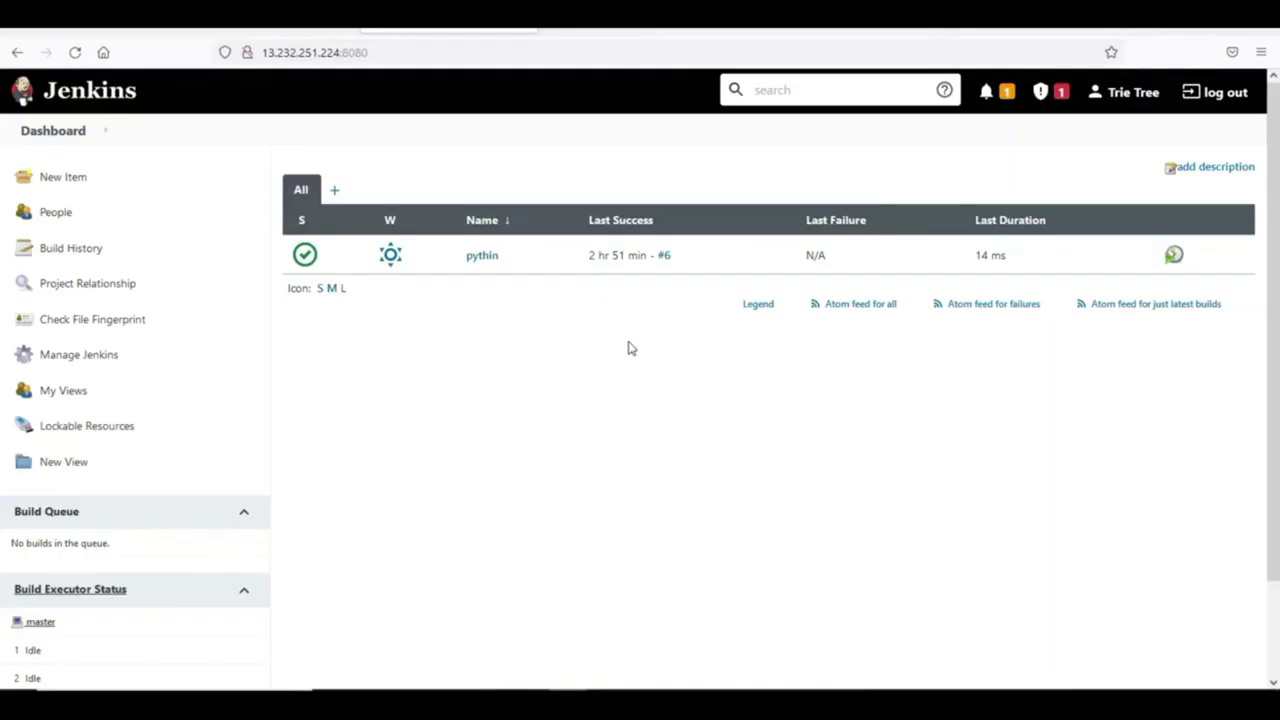
- Create a new Jenkins item named Python-Project
left_click(80, 180)
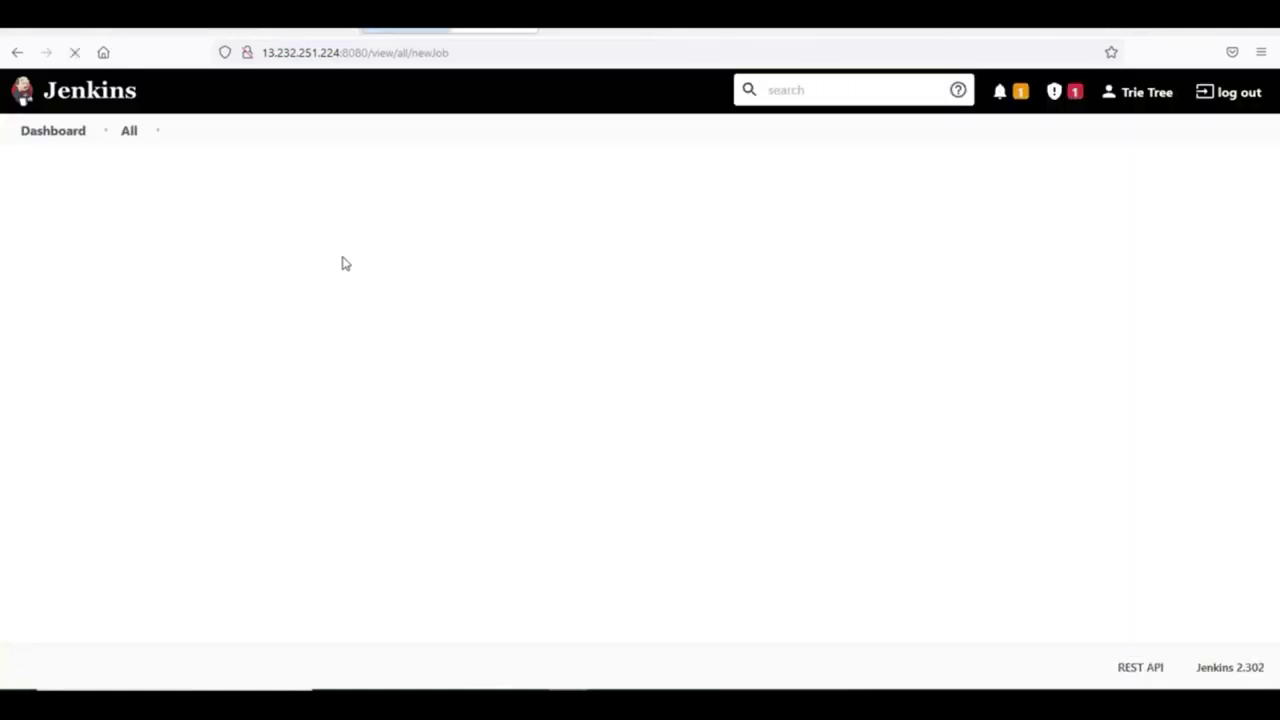
left_click(408, 234)
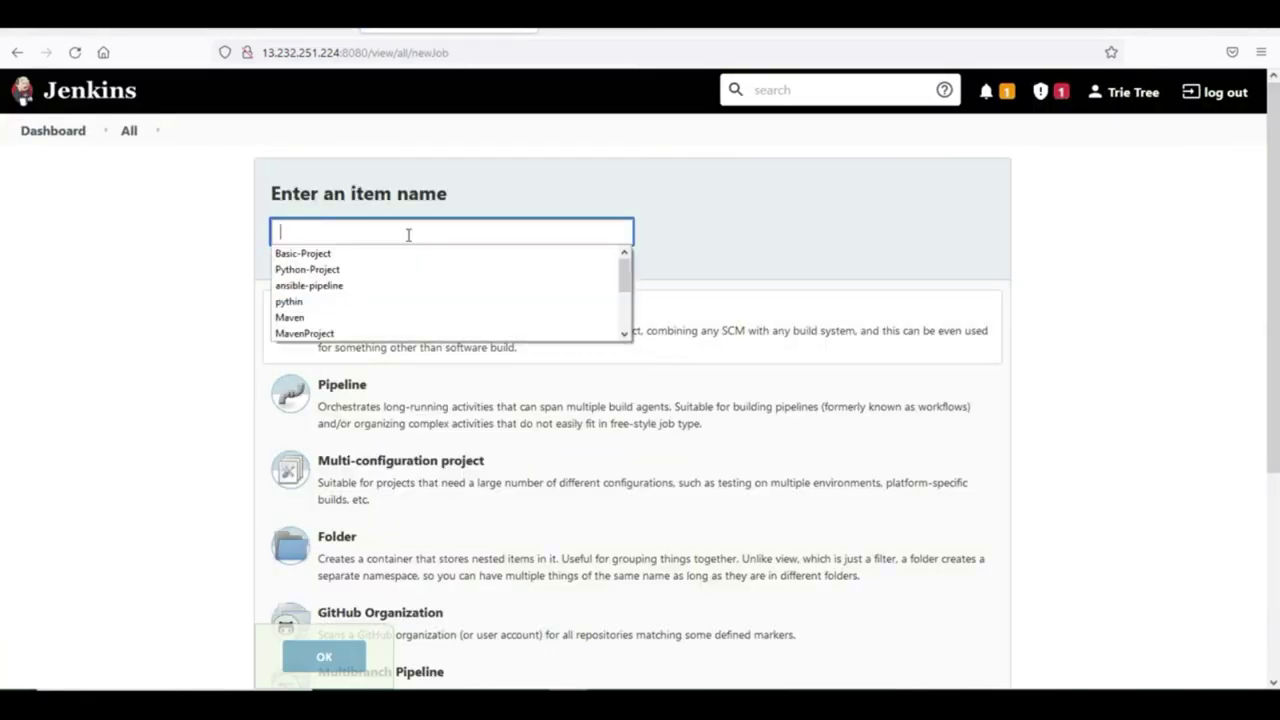
left_click(363, 269)
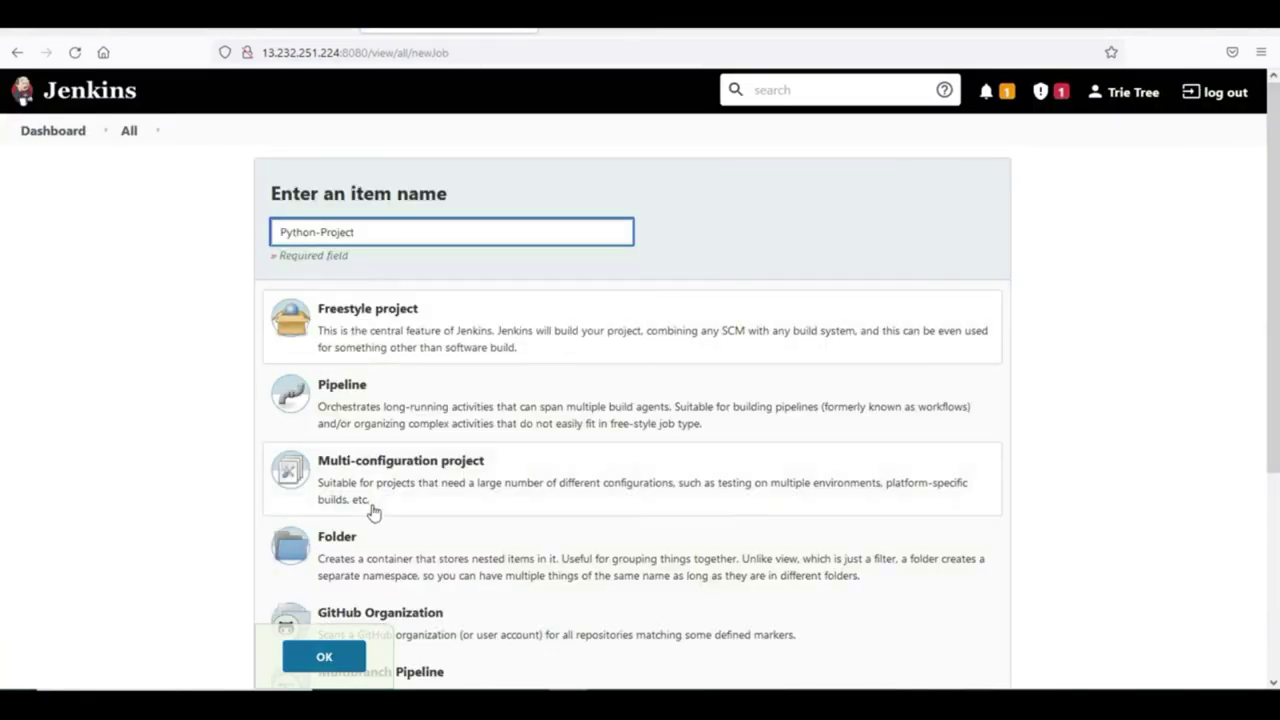
left_click(343, 655)
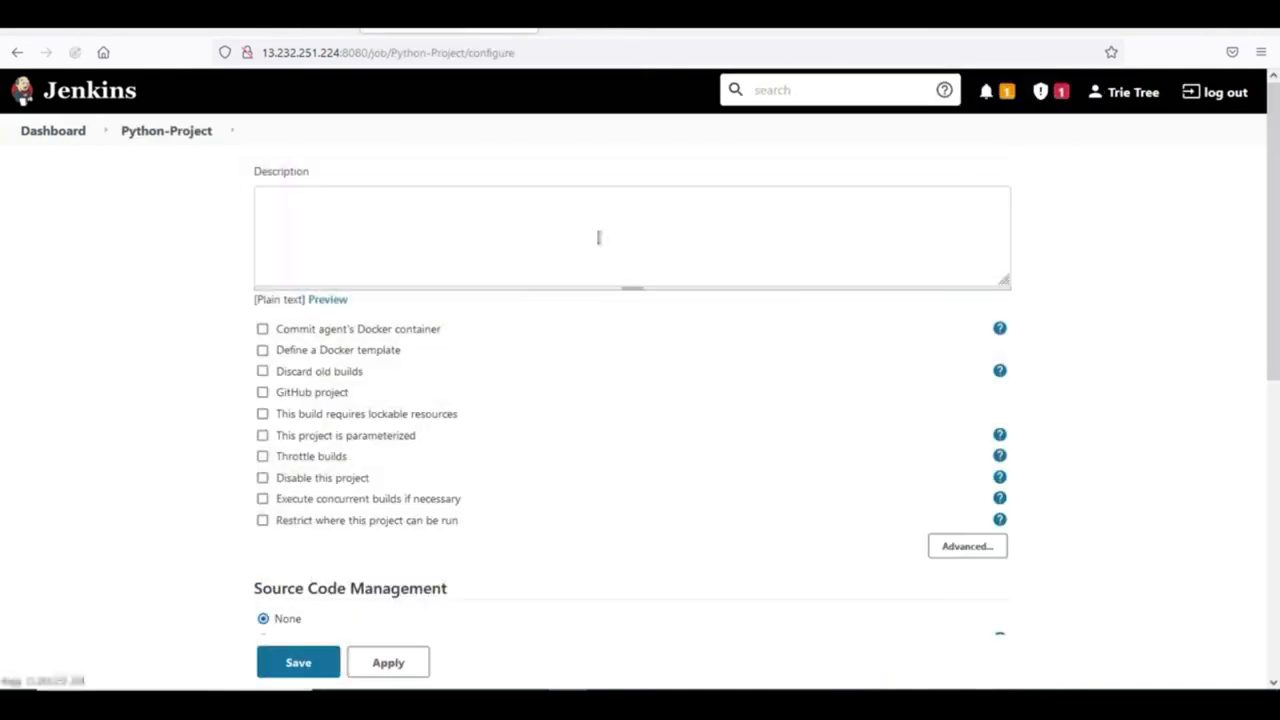
- Describe it as 'Building Python Project with Git integration' and tick GitHub project
left_click(598, 238)
type("Building G")
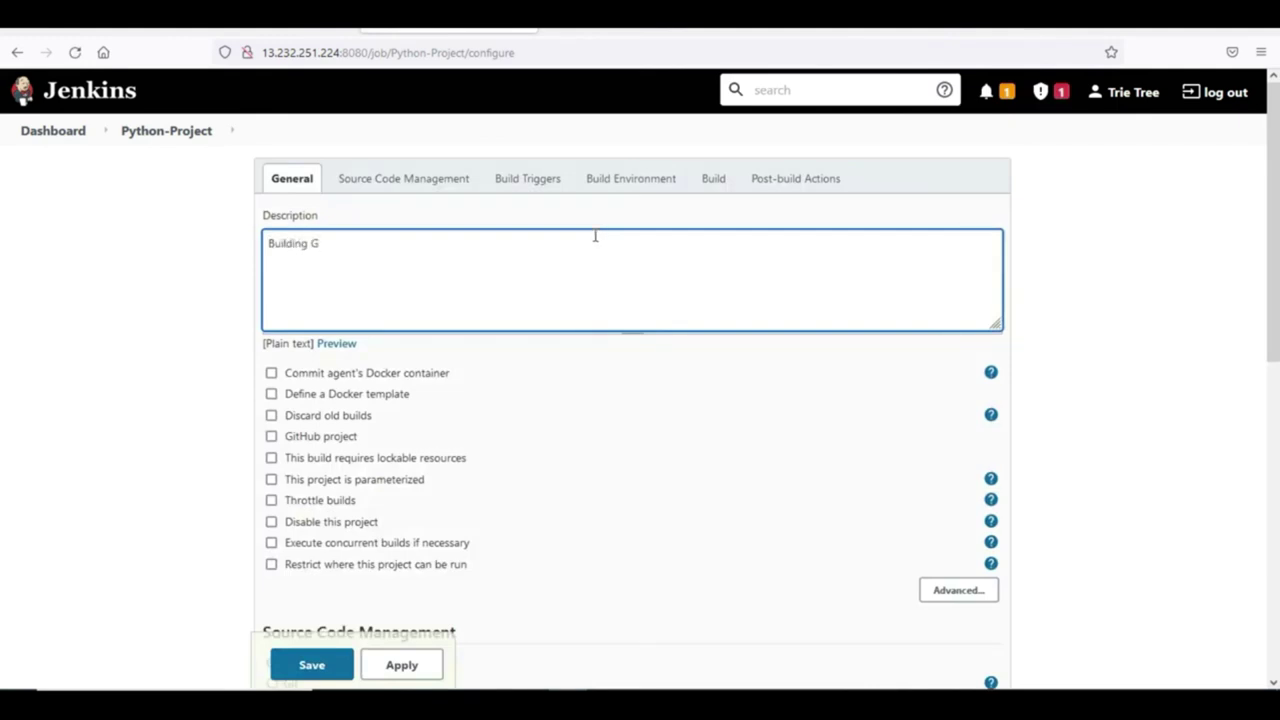
type("it integration")
left_click(310, 243)
type("Pythin")
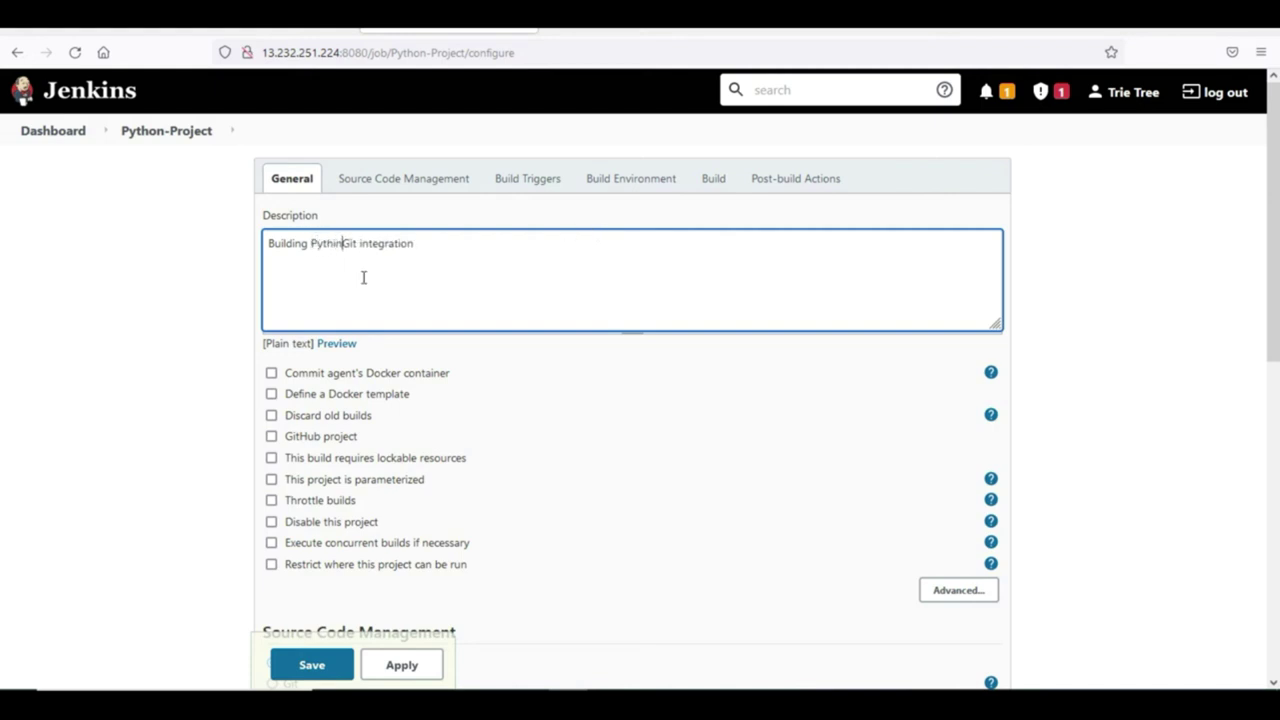
key("BackSpace")
key("BackSpace")
type("on Project w")
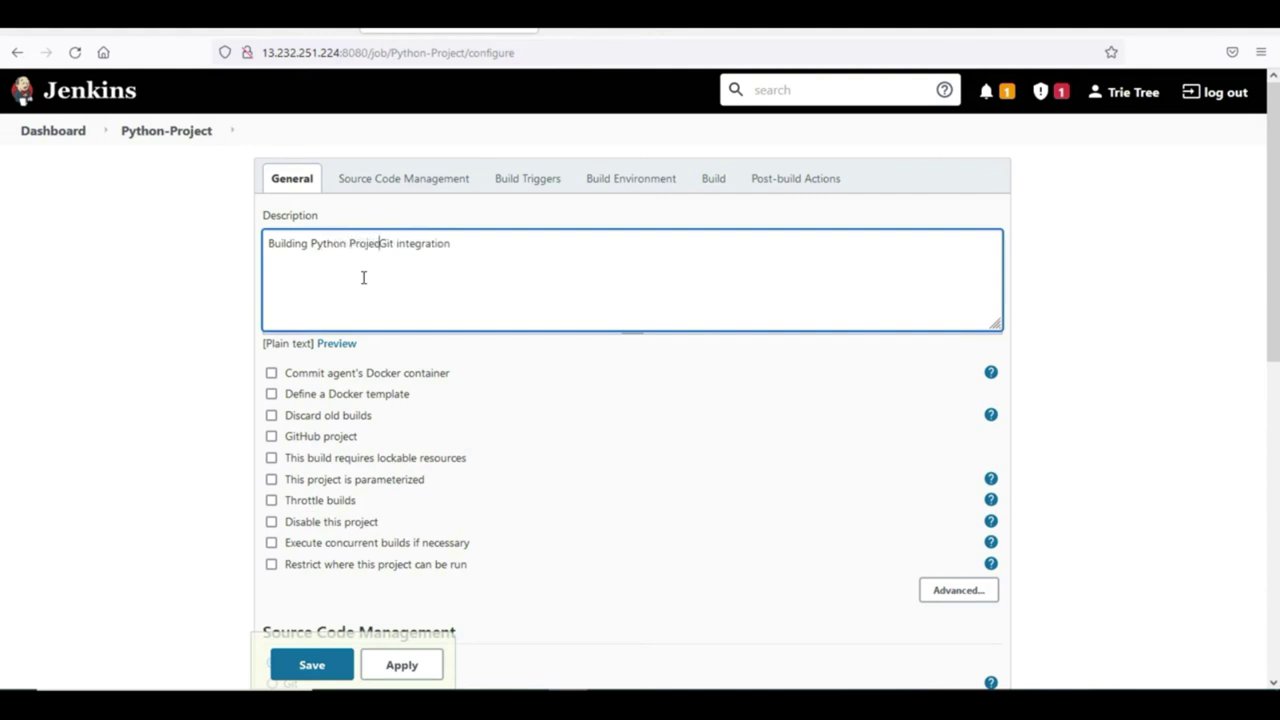
type("ith")
left_click(271, 437)
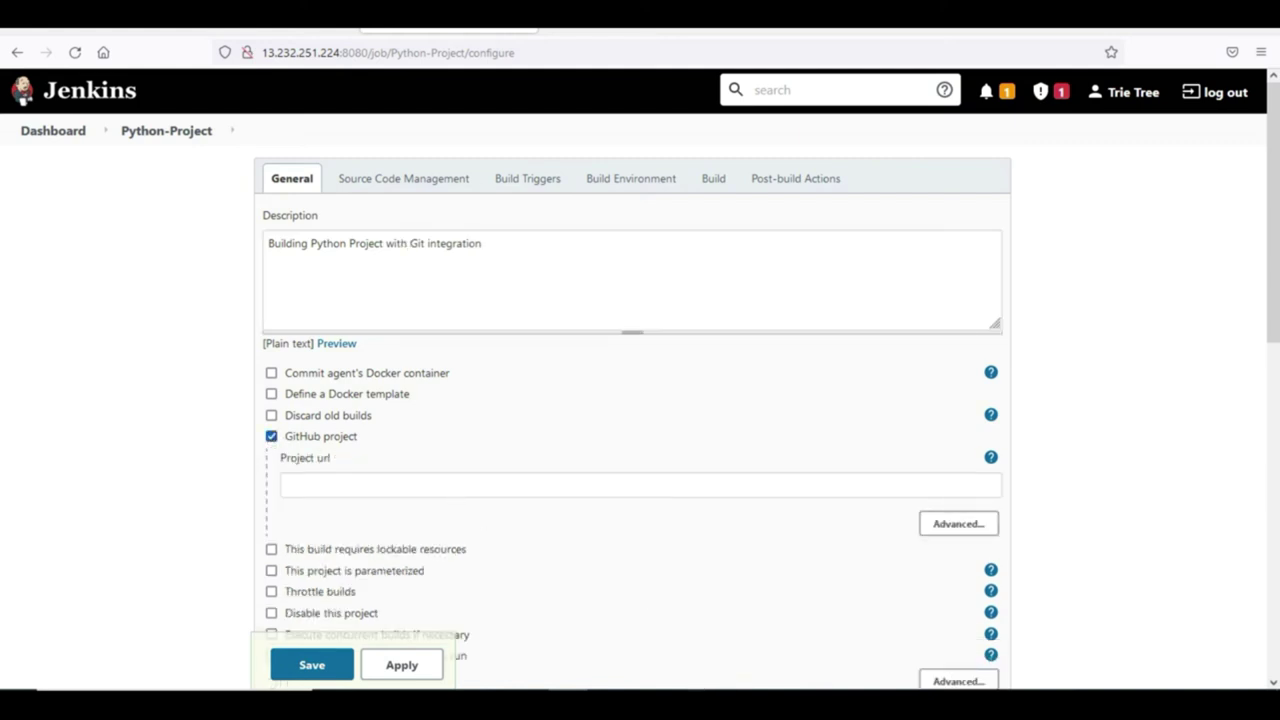
left_click(733, 686)
- Paste the PythonJenkins repository address into Python-Project's project URL field
left_click(461, 45)
key("ctrl+c")
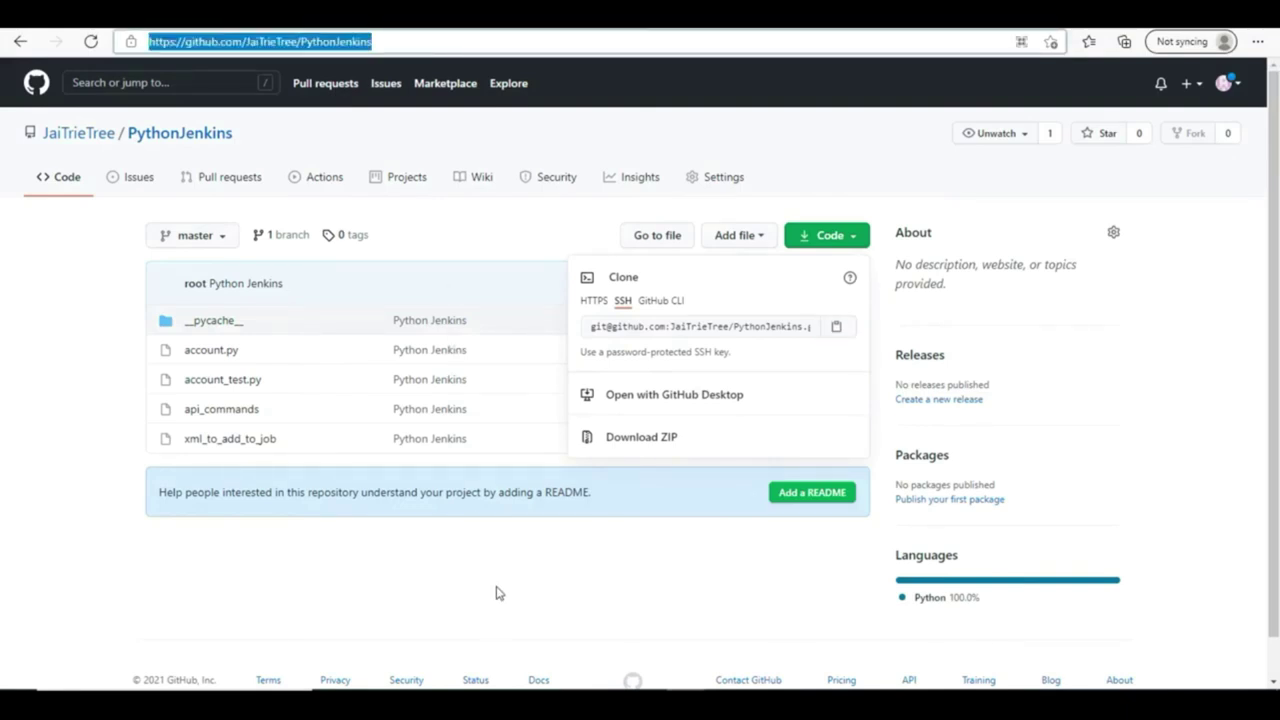
left_click(542, 686)
left_click(418, 487)
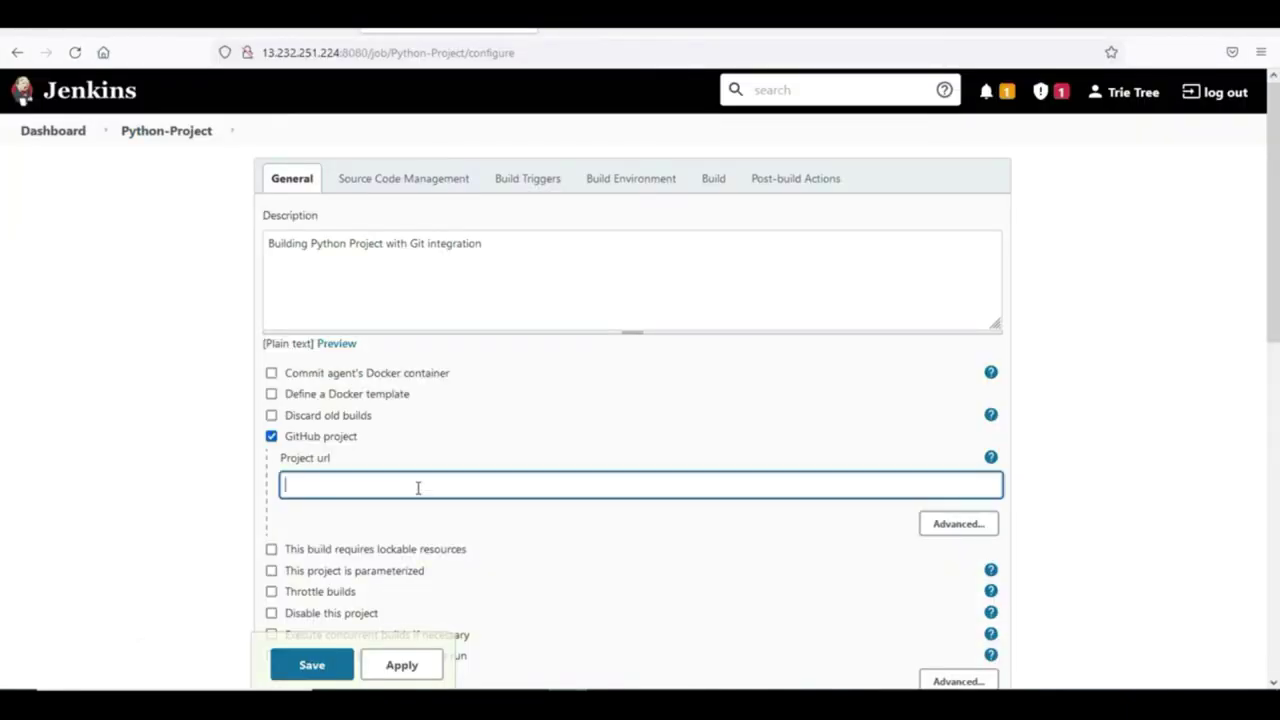
key("ctrl+v")
left_click(1176, 482)
- Set Git as source control using the PythonJenkins SSH clone URL and the git credentials
left_click_drag(1272, 291, 1272, 425)
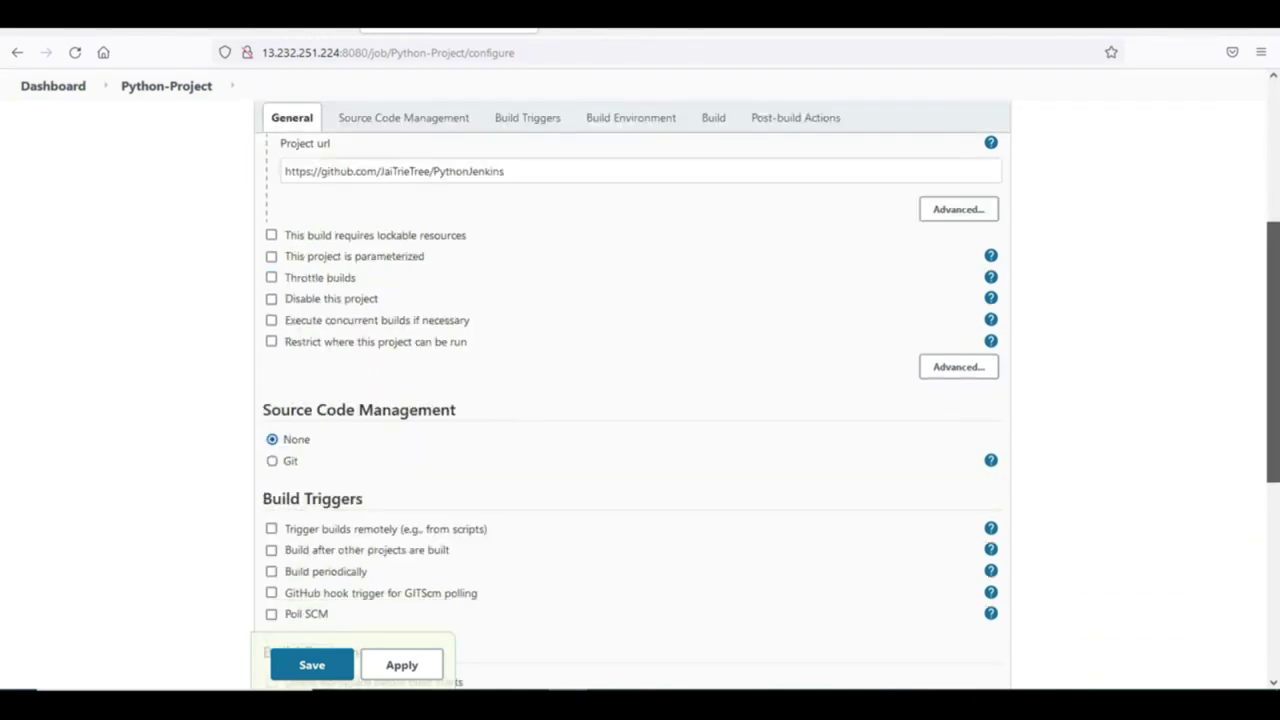
left_click(272, 462)
left_click_drag(1266, 316, 1276, 422)
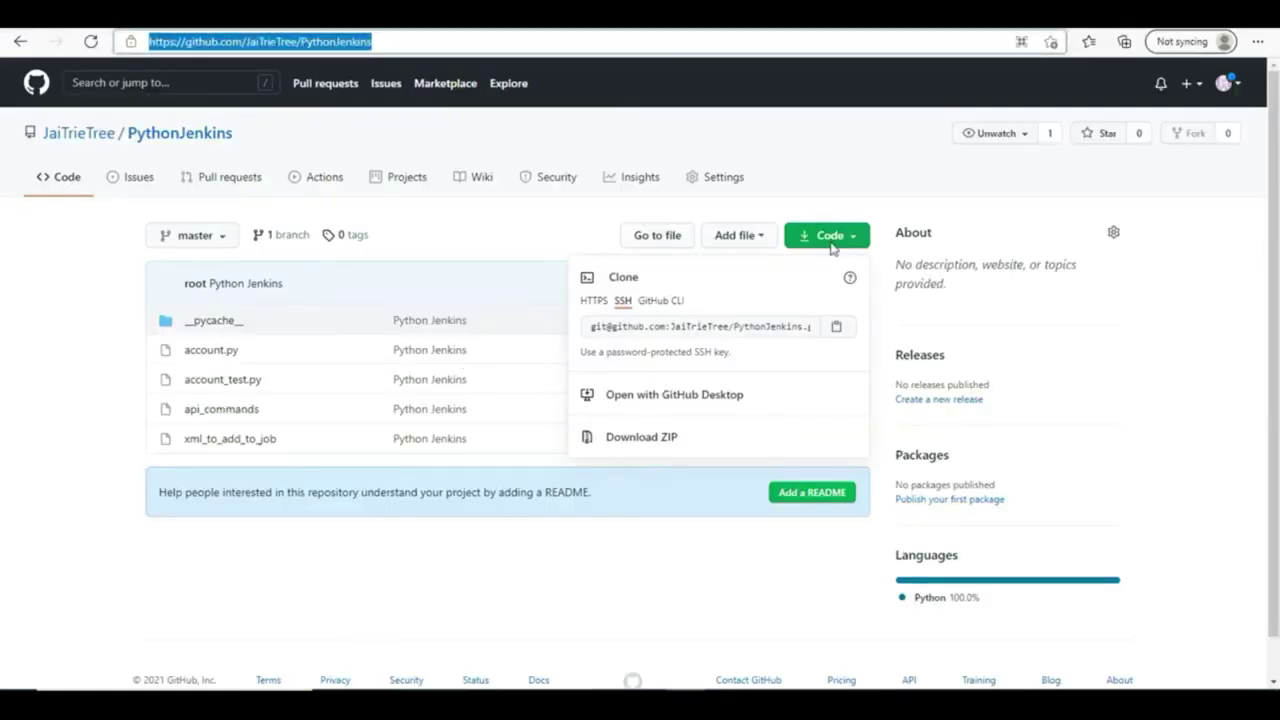
left_click(836, 327)
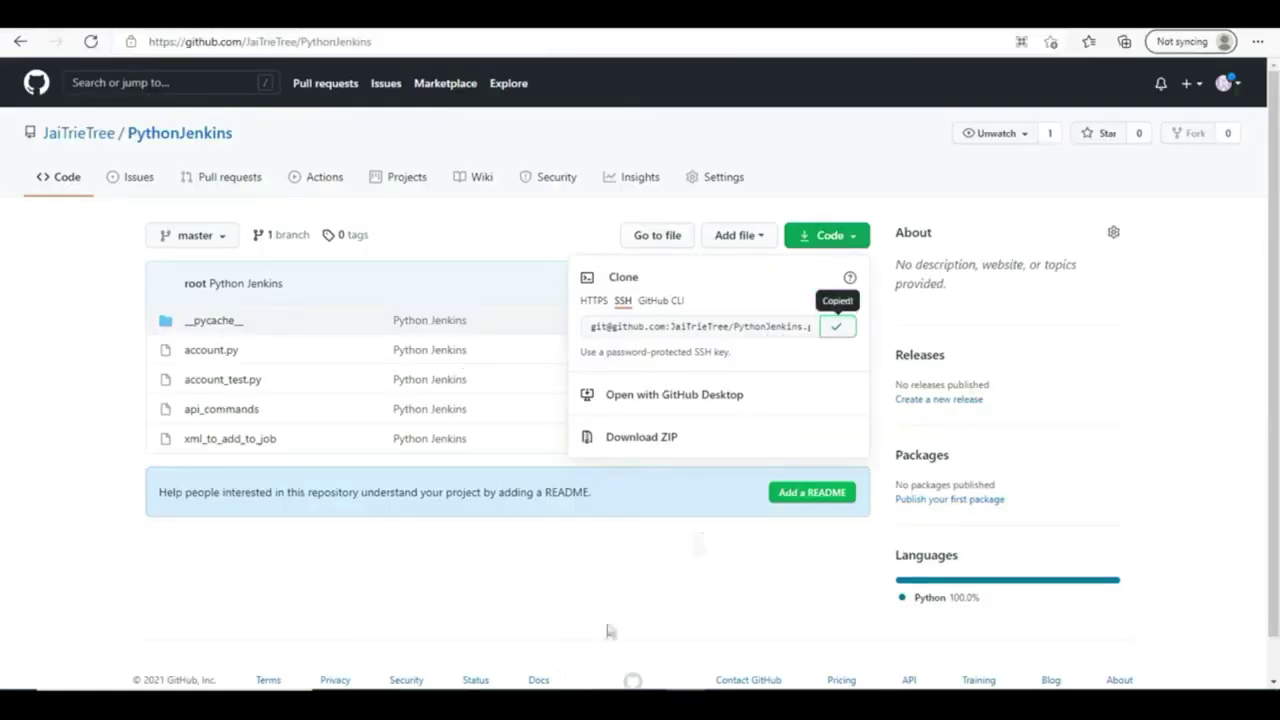
left_click(546, 620)
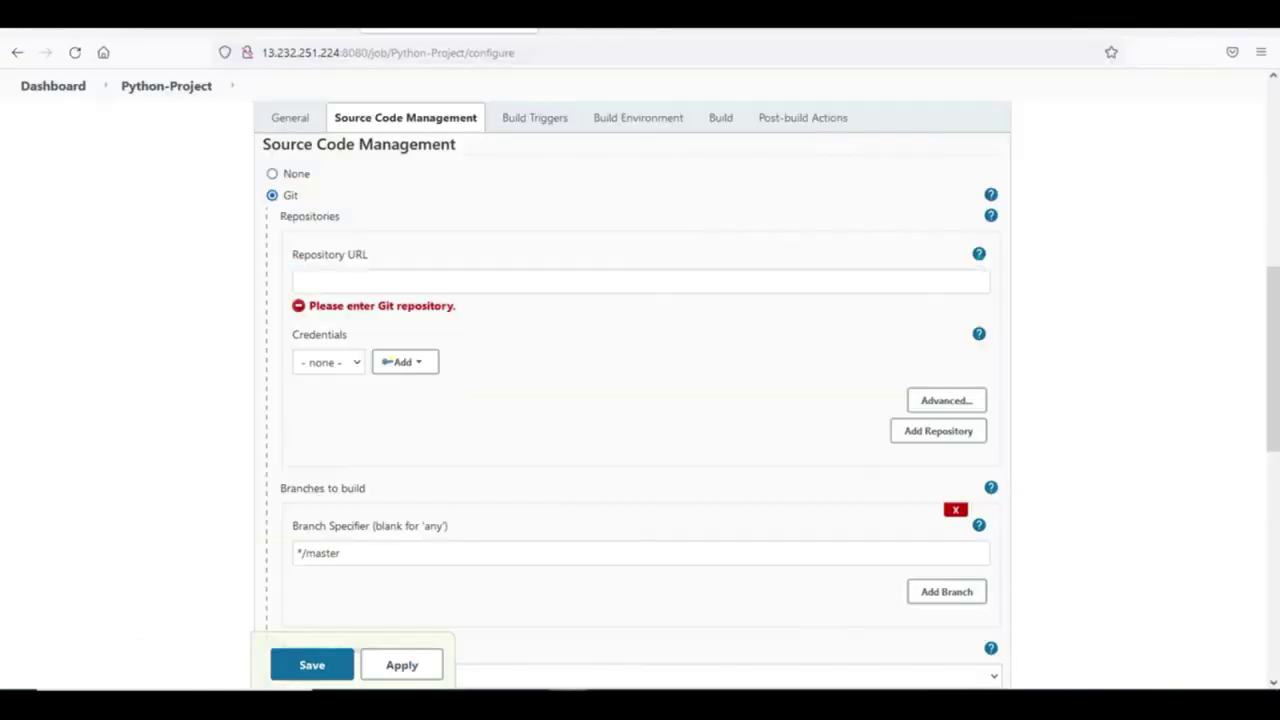
left_click(405, 281)
key("ctrl+v")
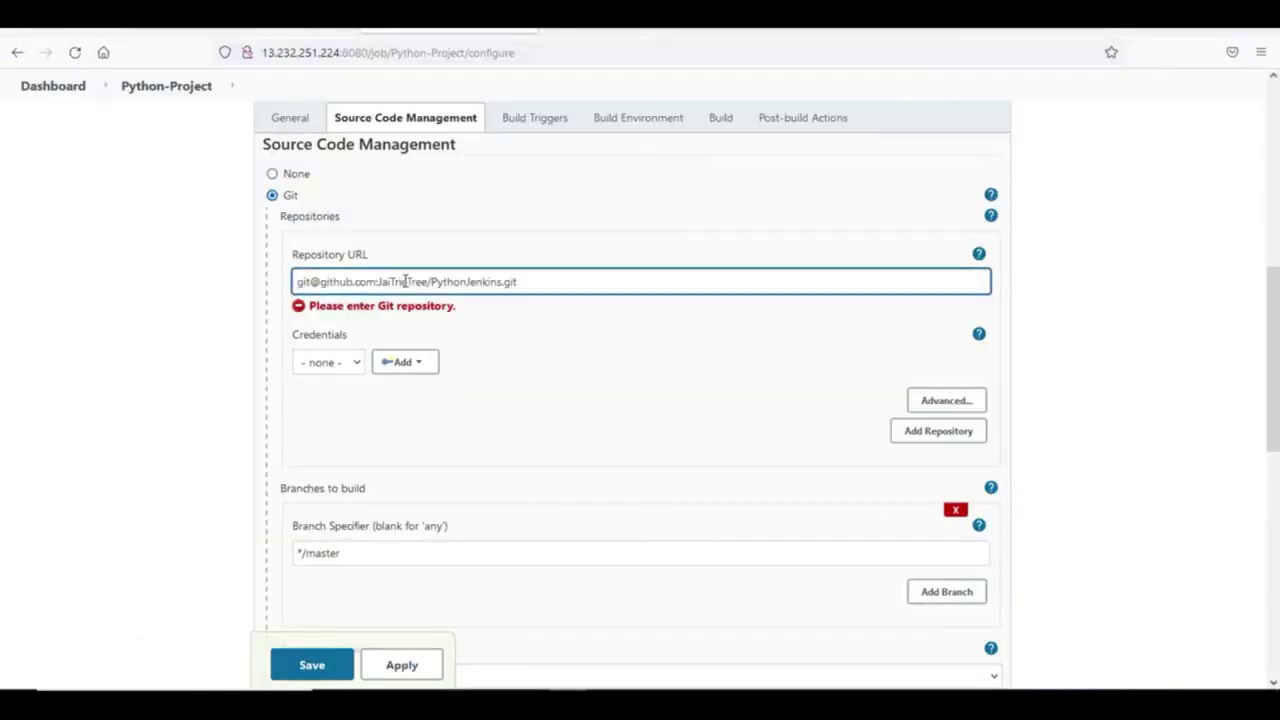
left_click(357, 366)
left_click(318, 414)
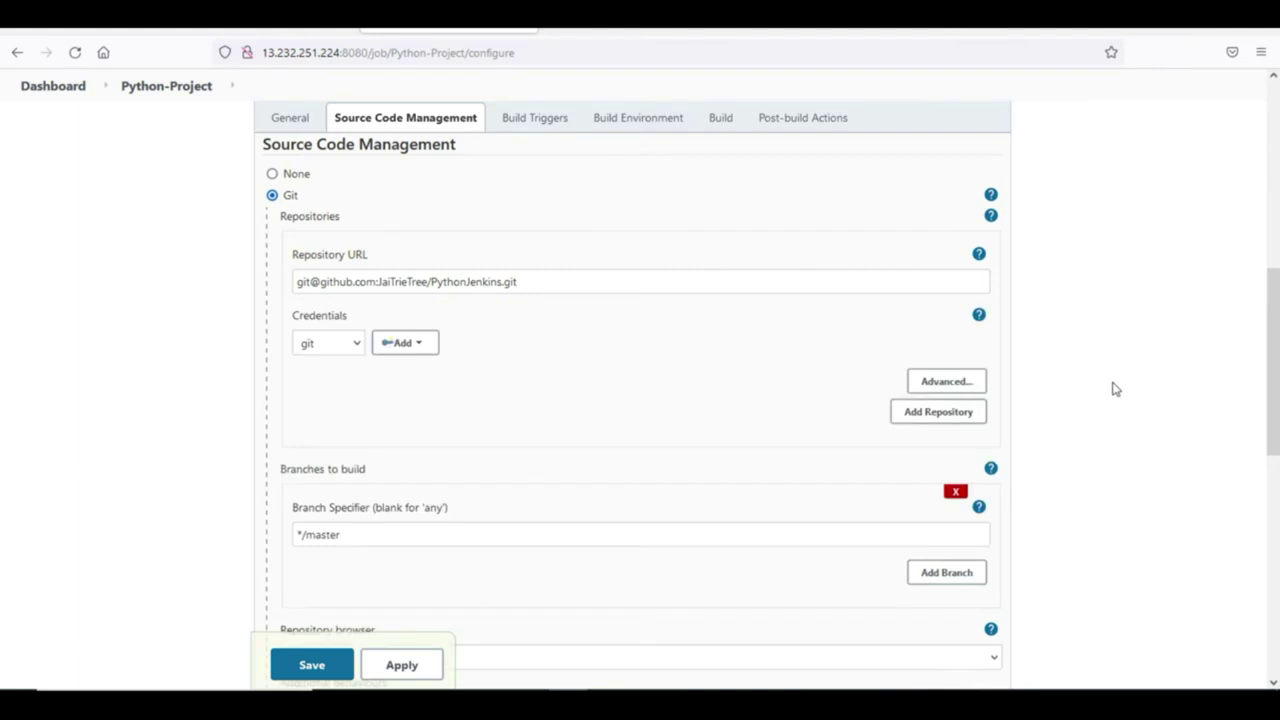
- Scroll down to the Build section and bring up the build step types
left_click_drag(1273, 360, 1273, 454)
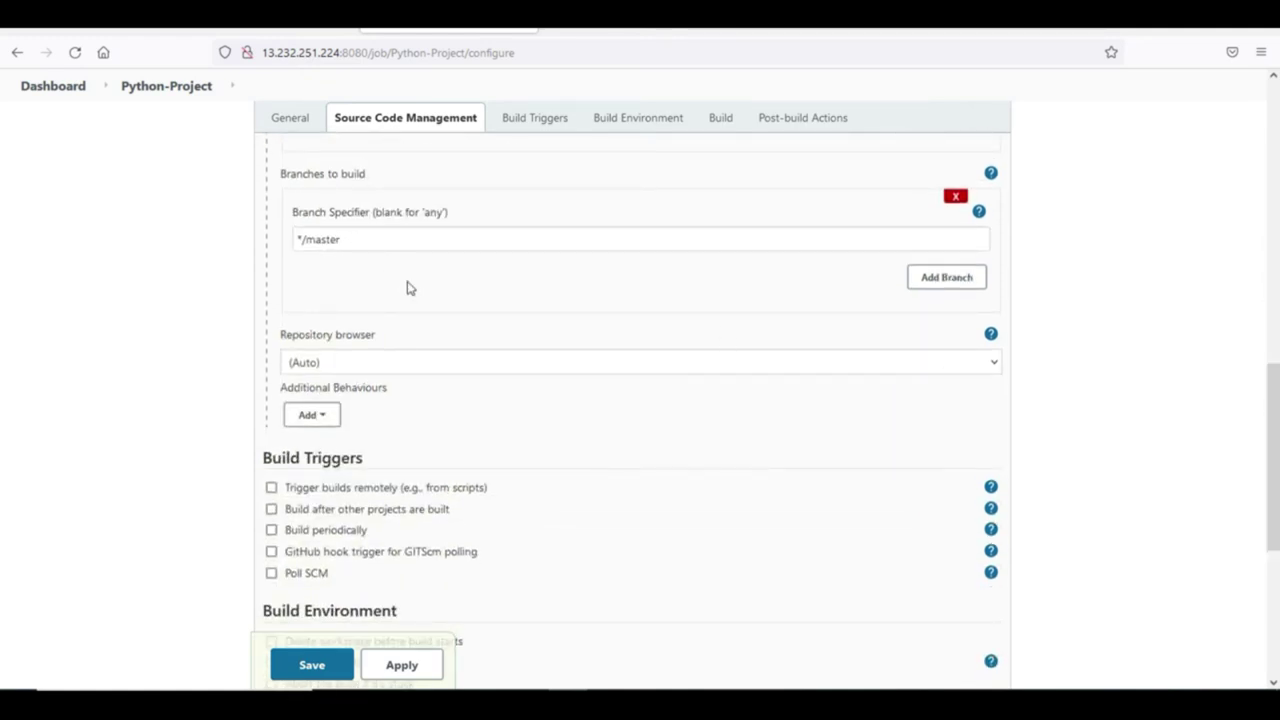
left_click_drag(1273, 455, 1273, 580)
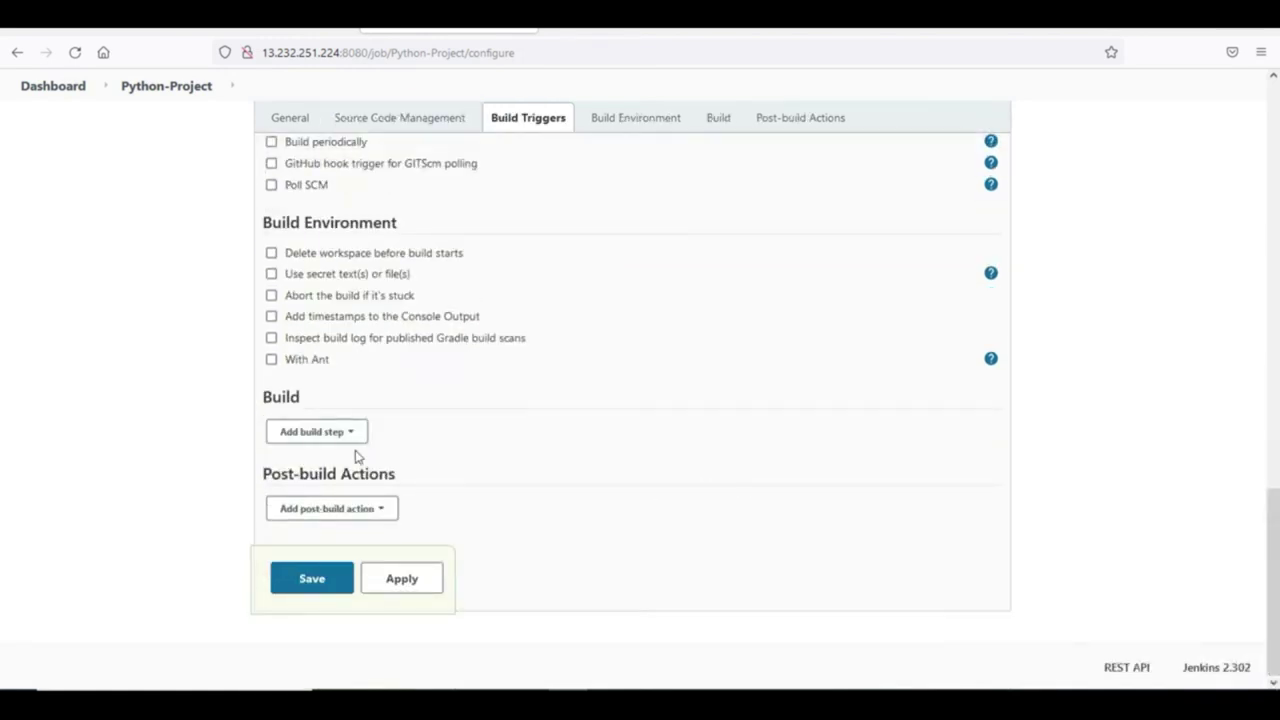
left_click(330, 434)
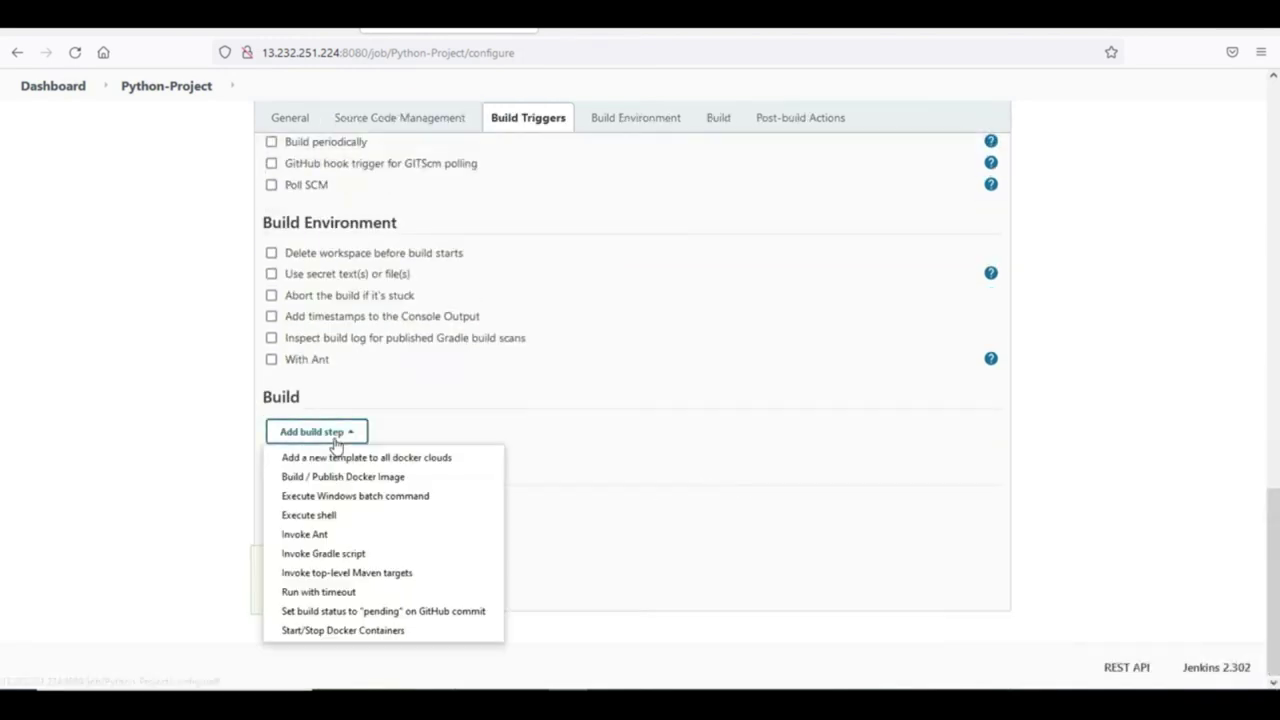
- Add an Execute shell step running 'python3 account.py', then apply and save
left_click(336, 516)
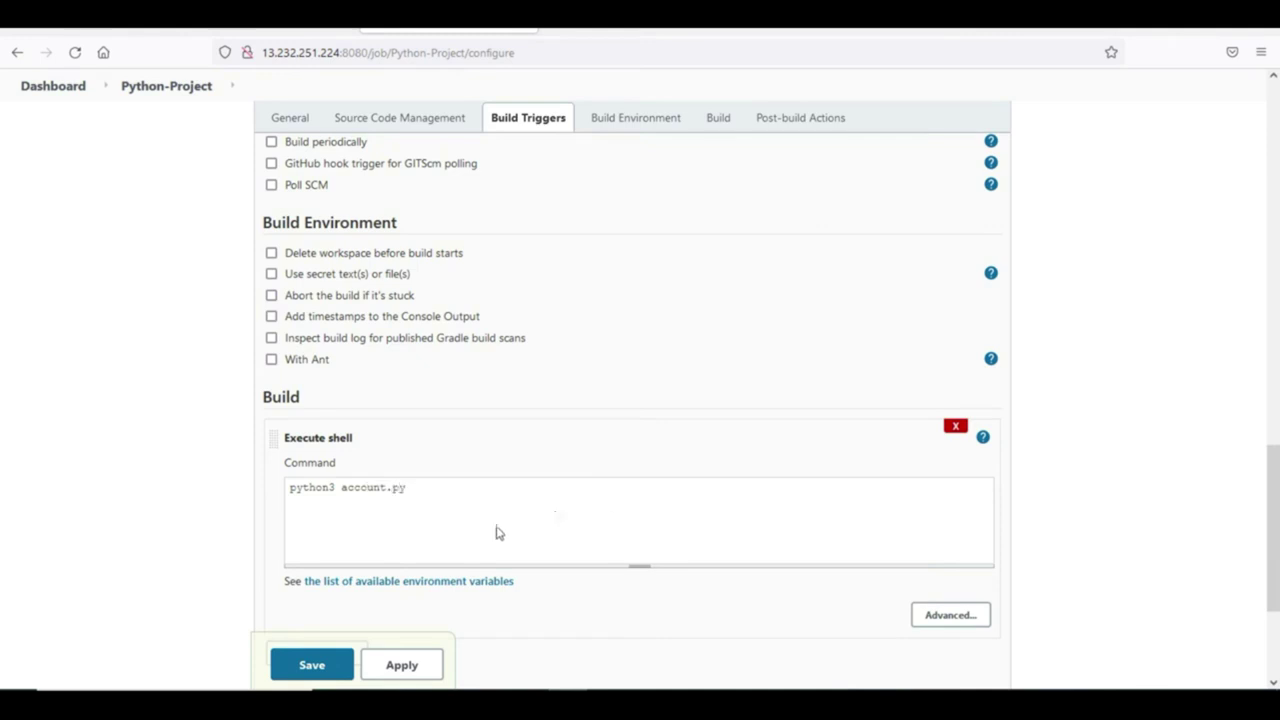
left_click(402, 666)
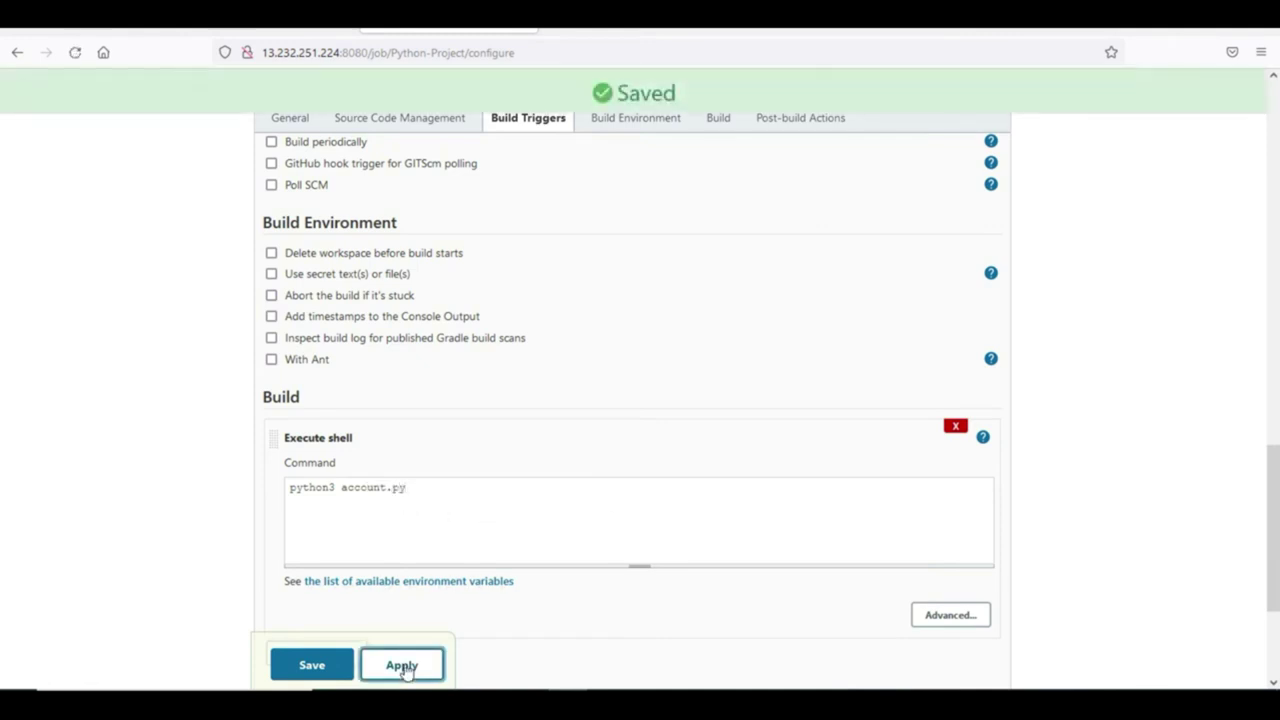
left_click(316, 675)
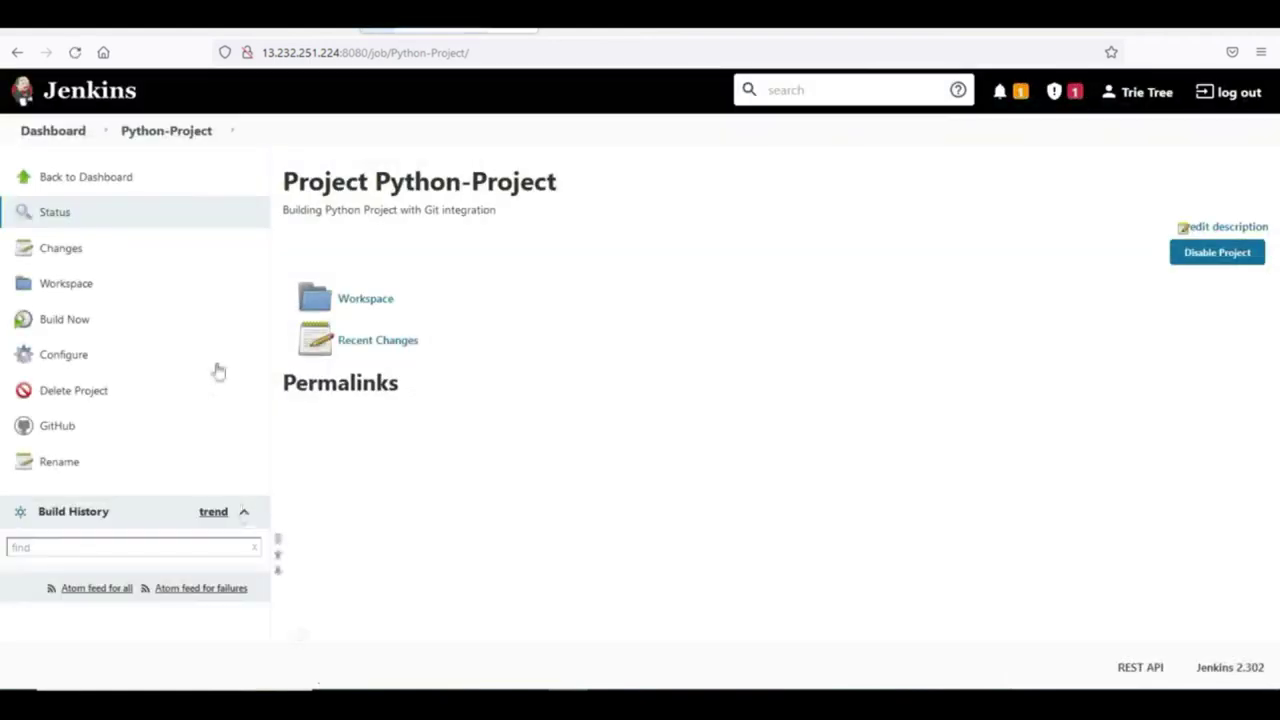
- Build Python-Project, confirm build #1's console log shows SUCCESS, then reopen Configure
left_click(78, 322)
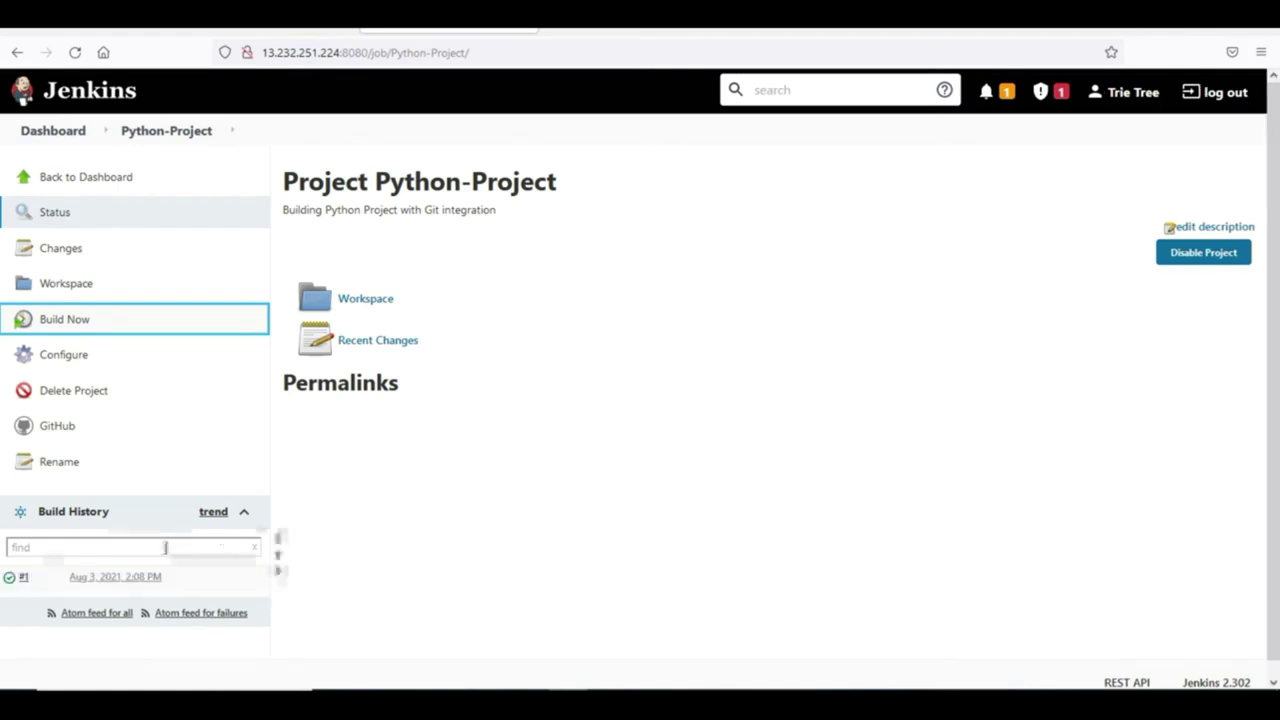
left_click(24, 580)
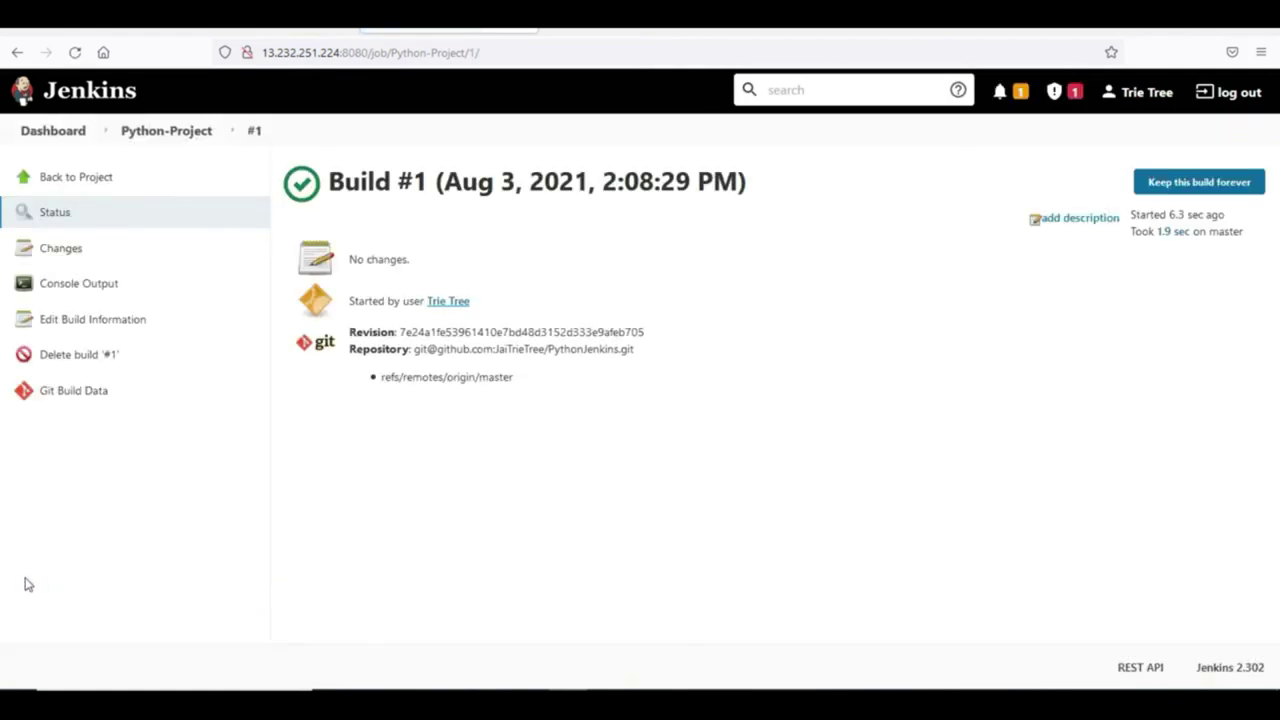
left_click(63, 292)
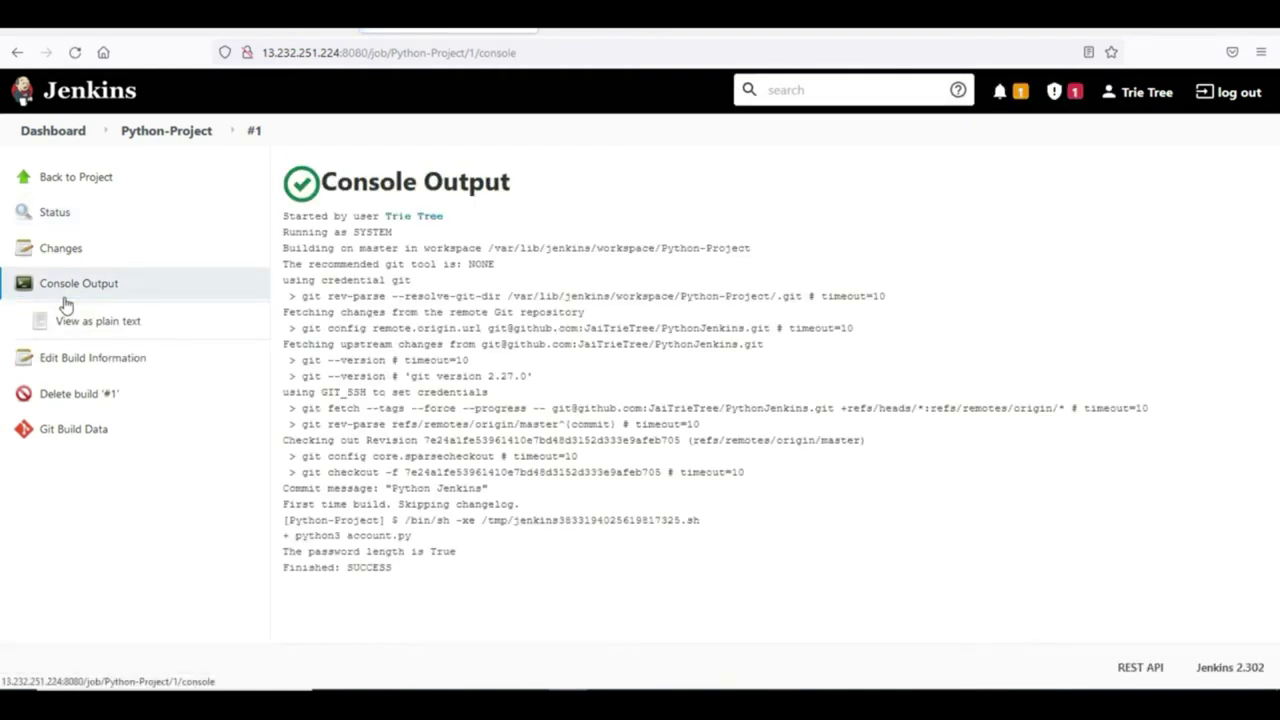
left_click(94, 177)
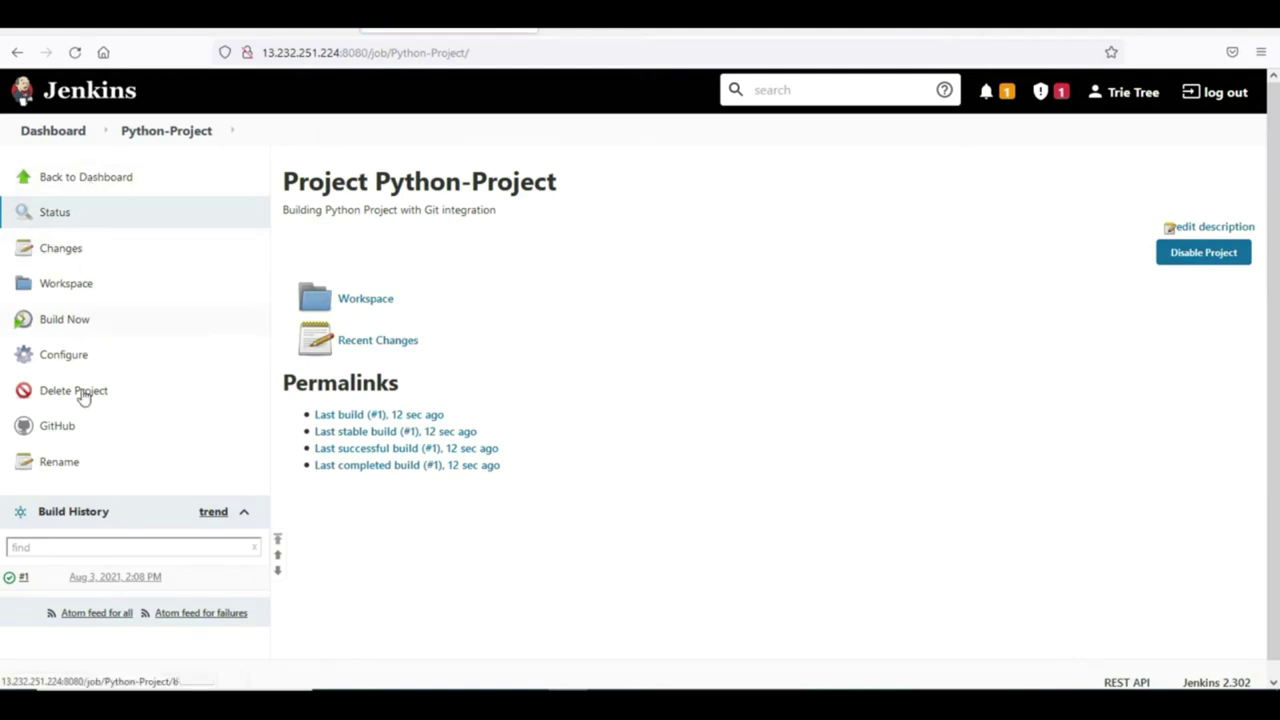
left_click(87, 362)
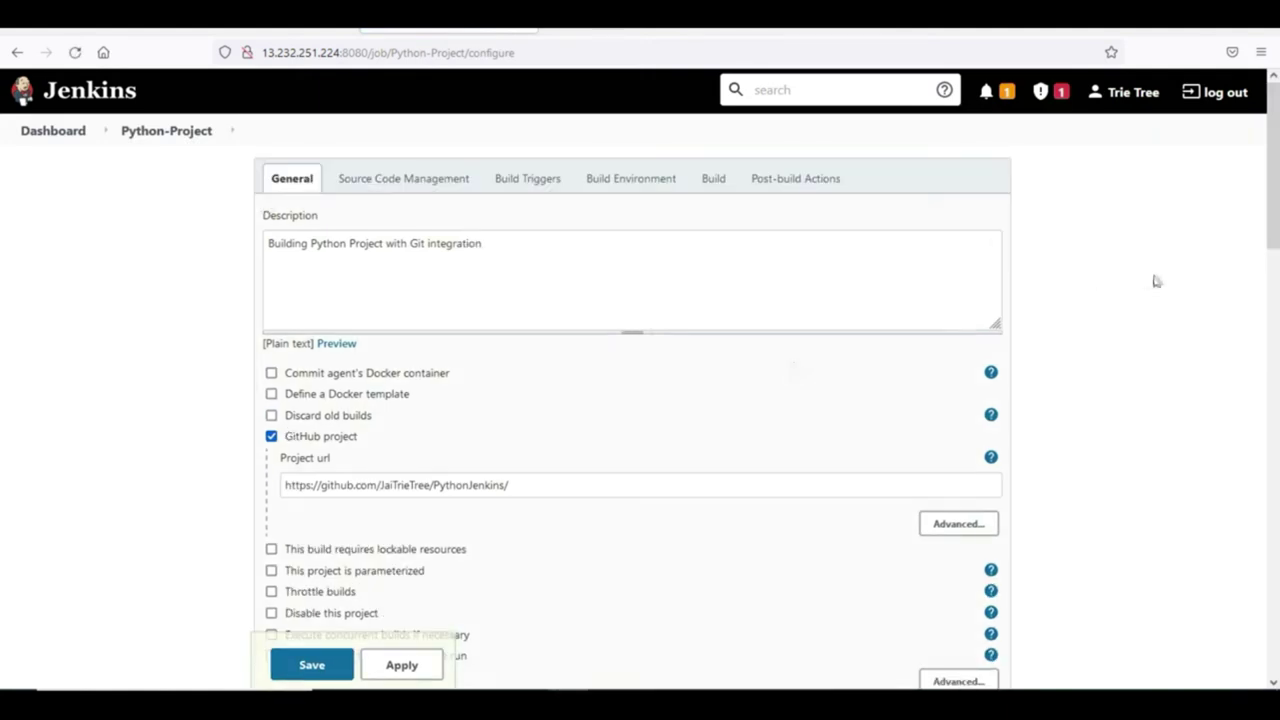
- Enable Poll SCM with schedule '* * * * *', then apply and save the configuration
scroll(640, 410, "down", 10)
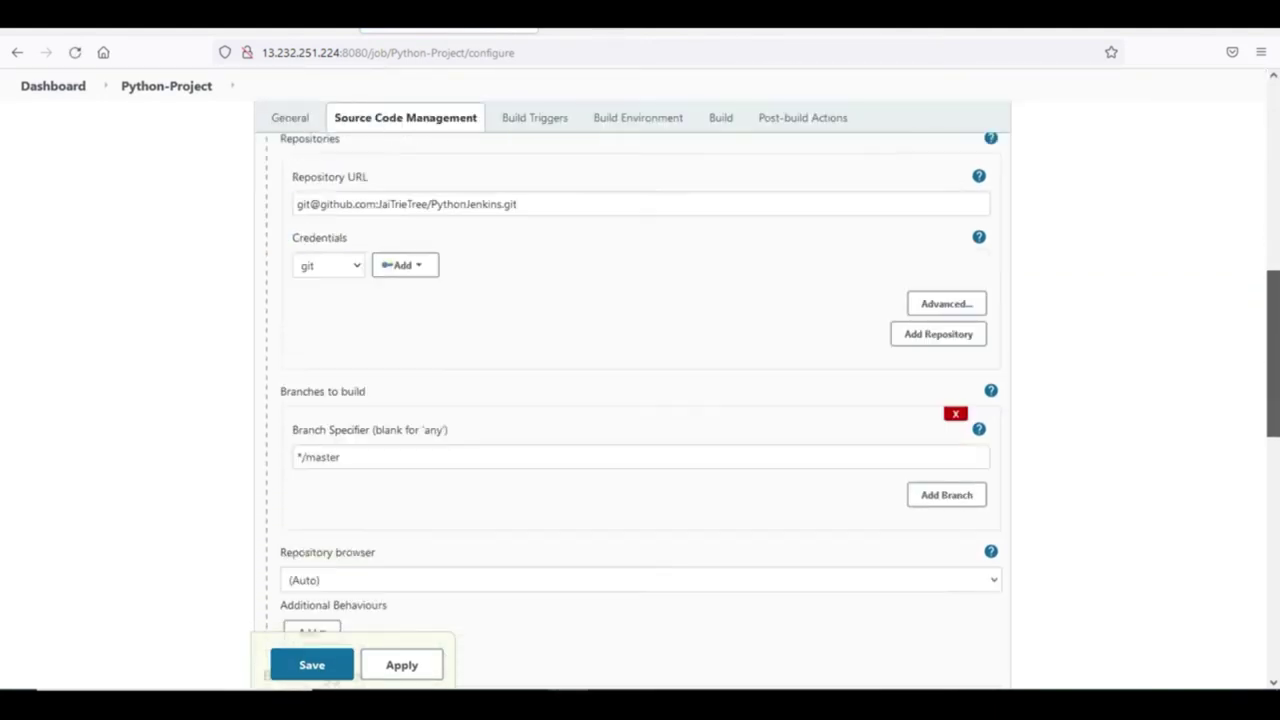
scroll(1016, 488, "down", 3)
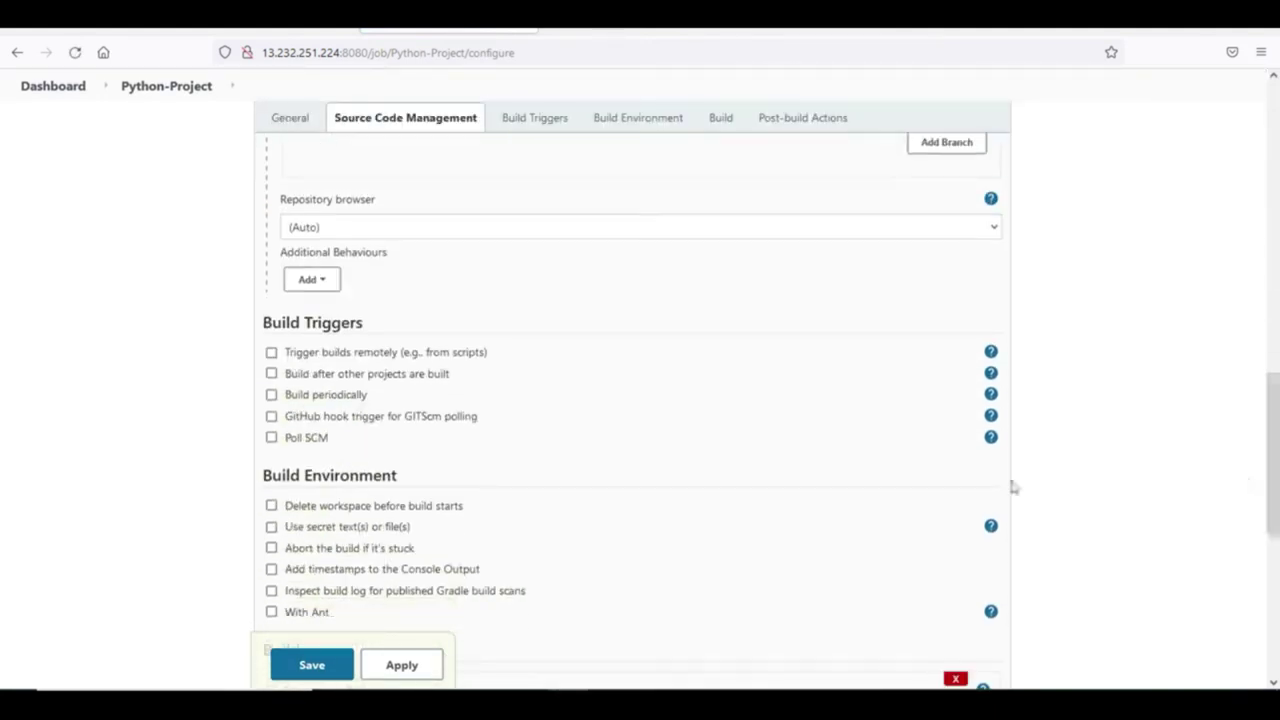
left_click(271, 438)
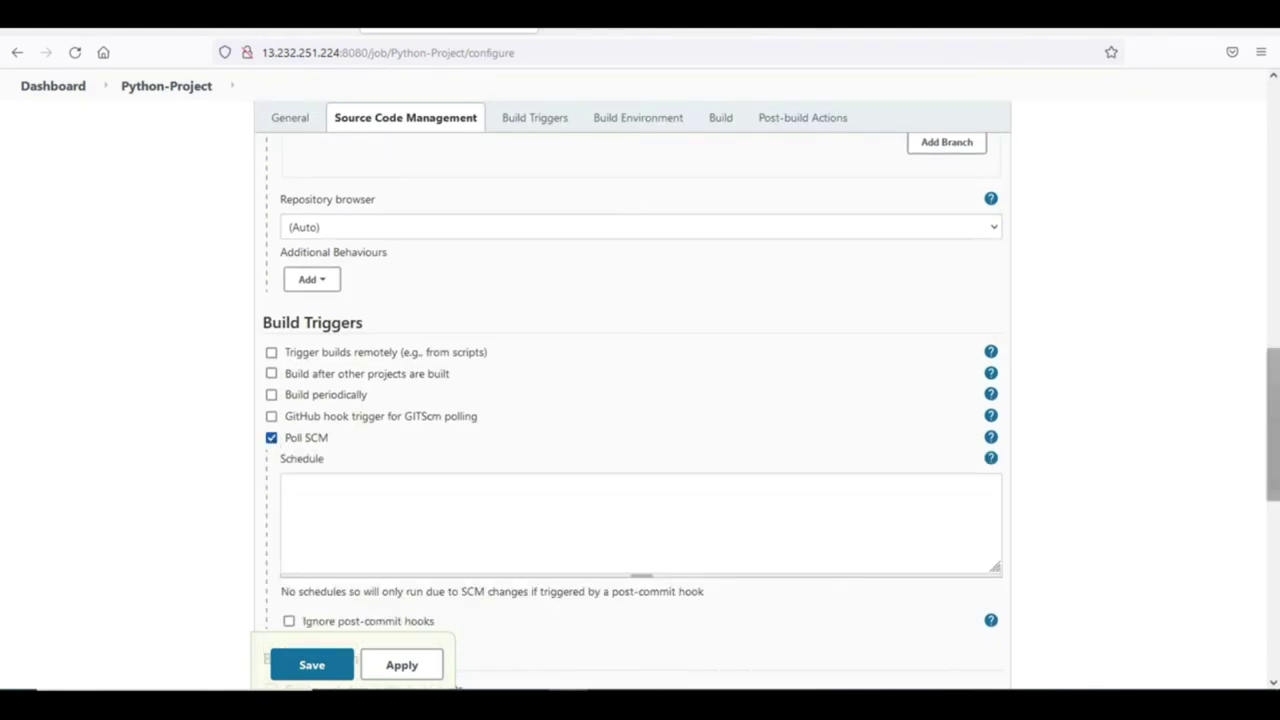
scroll(1188, 466, "down", 3)
left_click(714, 300)
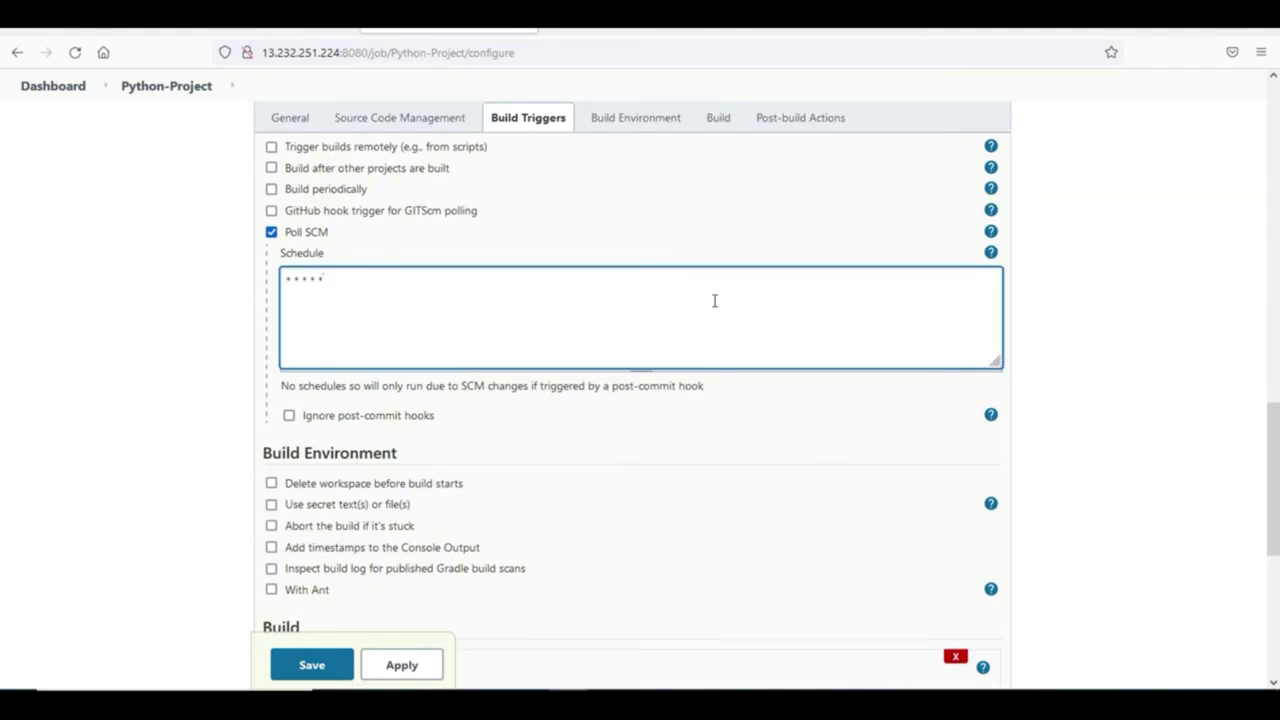
left_click(1180, 416)
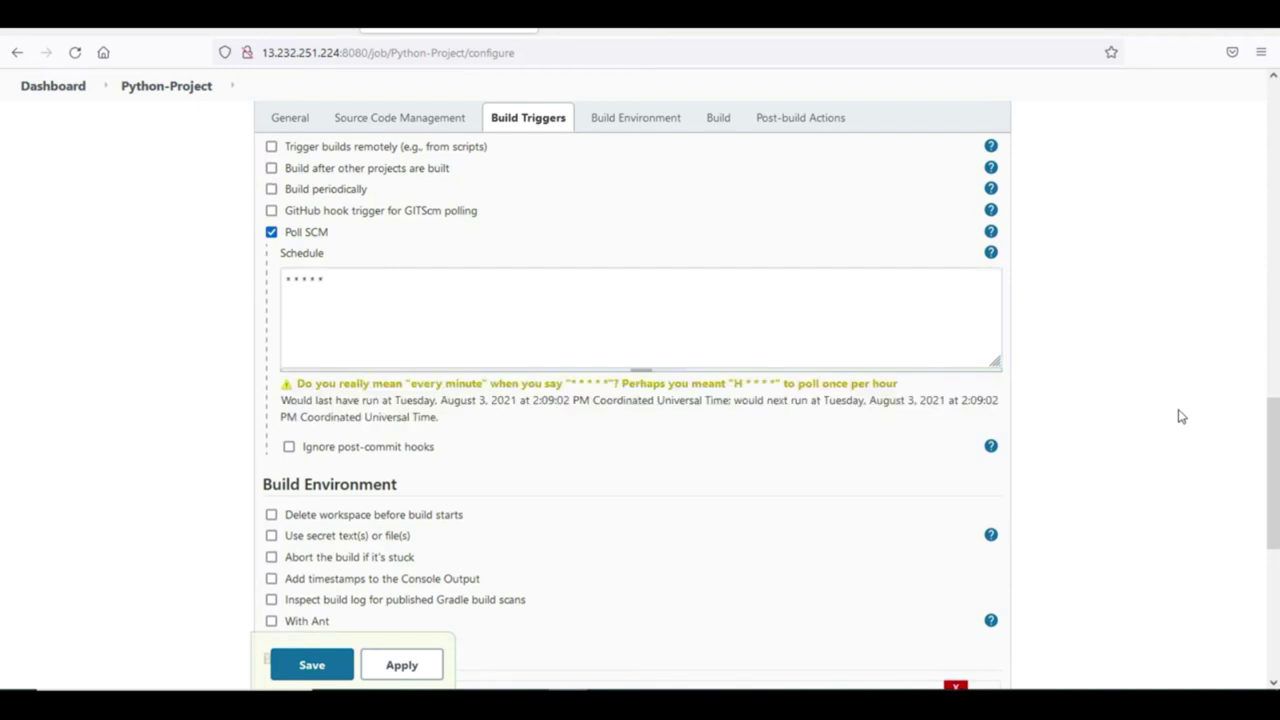
left_click_drag(1180, 416, 751, 457)
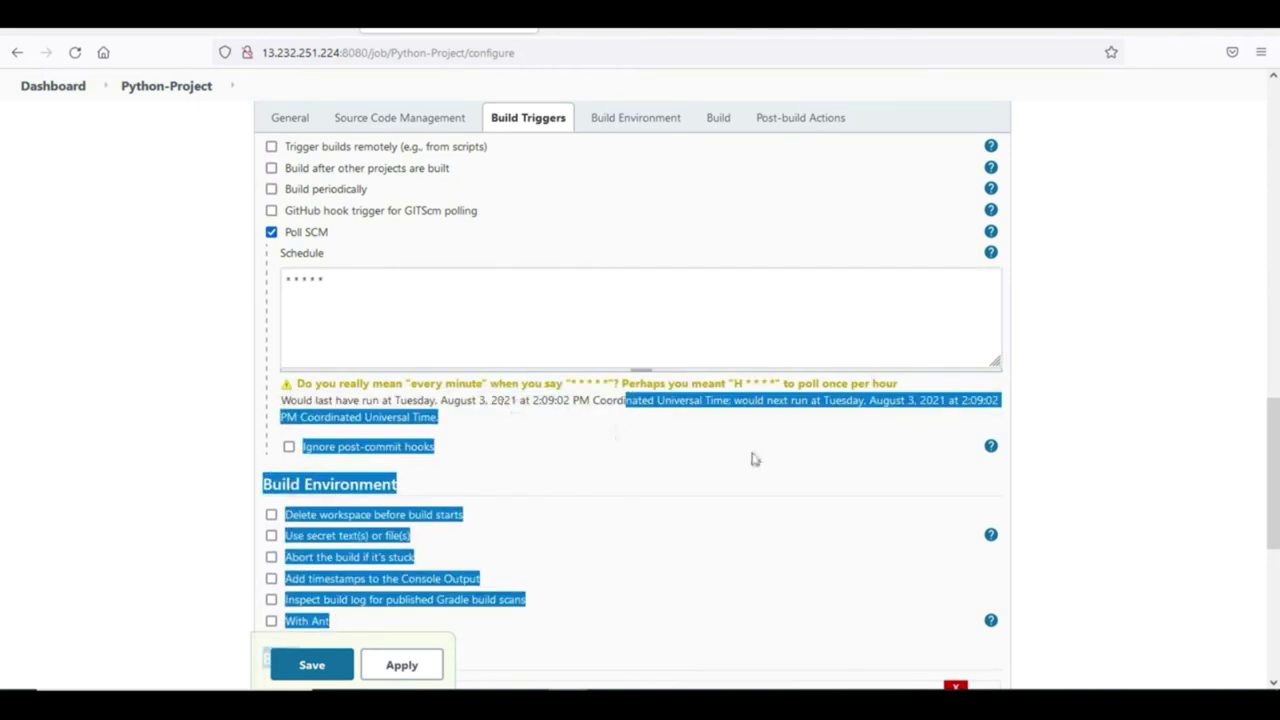
left_click(1117, 417)
left_click(410, 666)
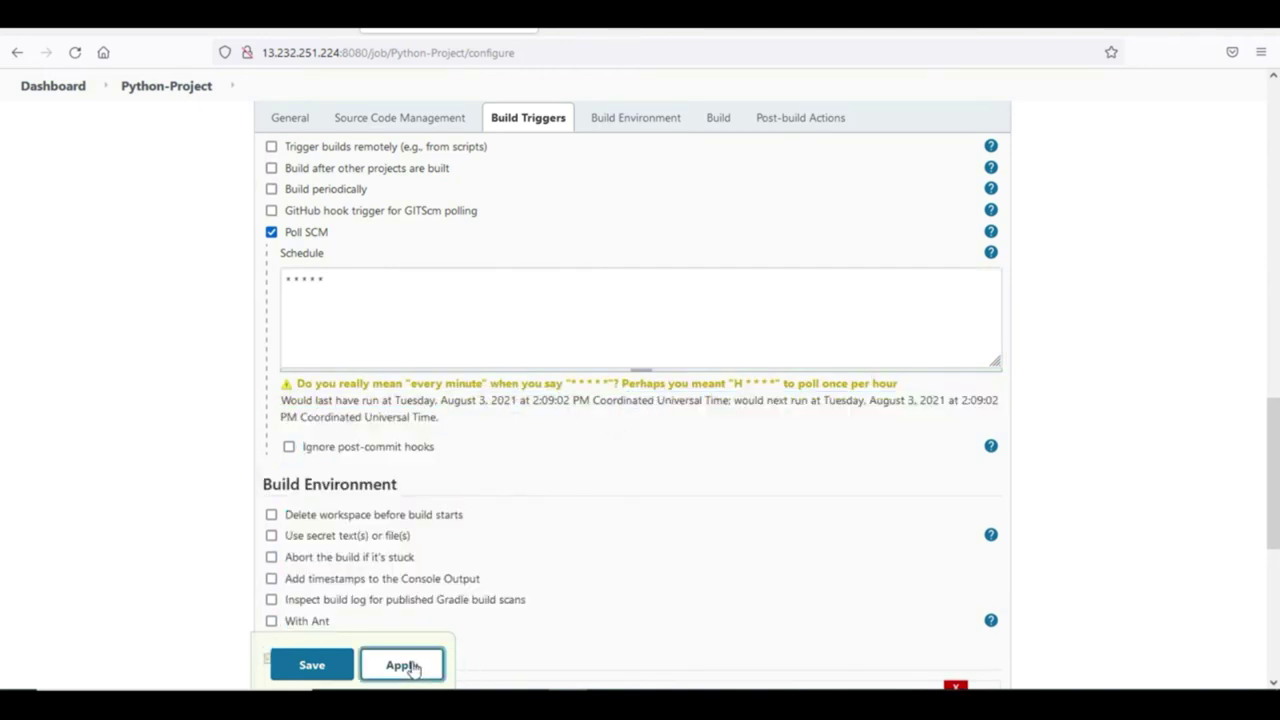
left_click(309, 665)
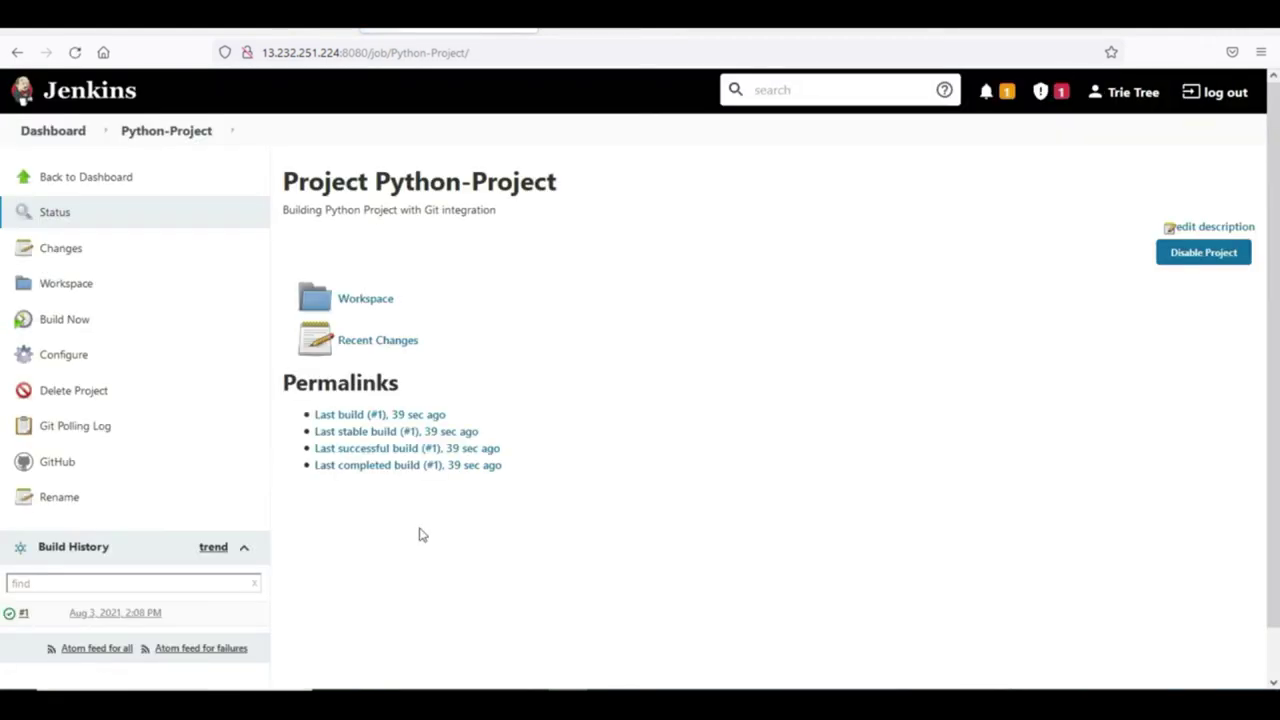
scroll(1270, 400, "down", 2)
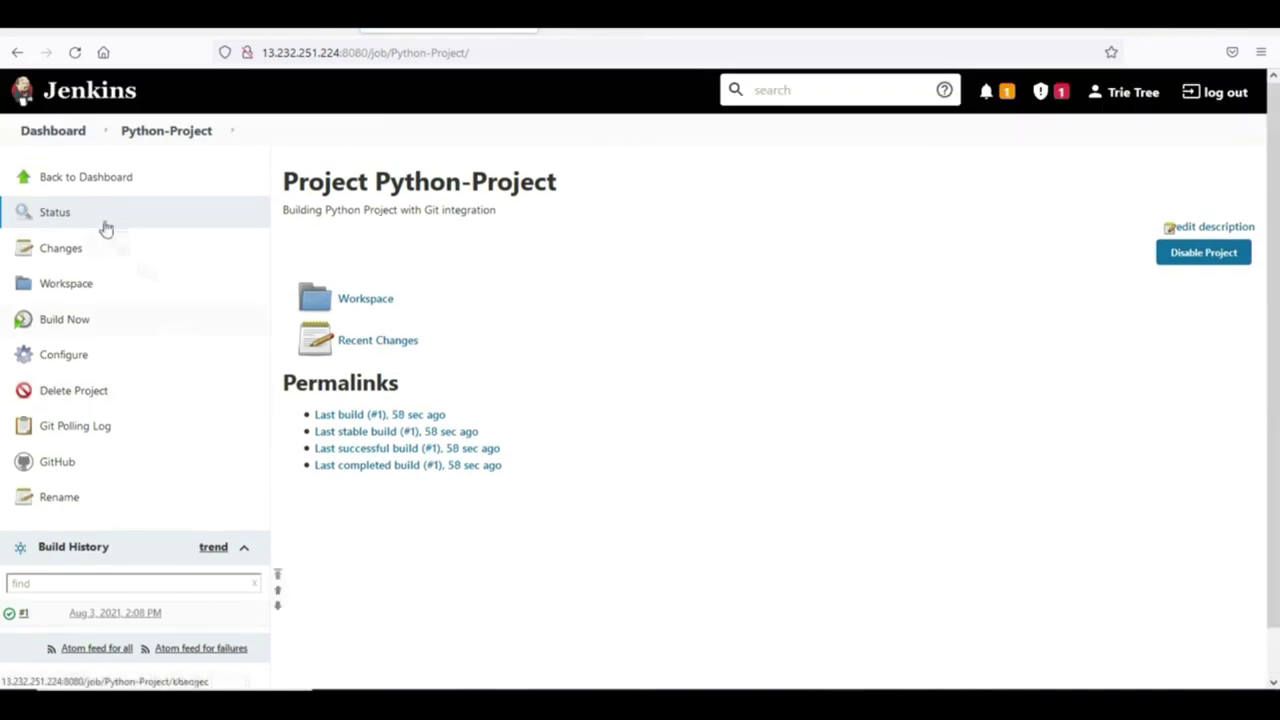
- Create a new file named dummy containing 'Nothing in it. Checking for Git poll'
left_click(74, 52)
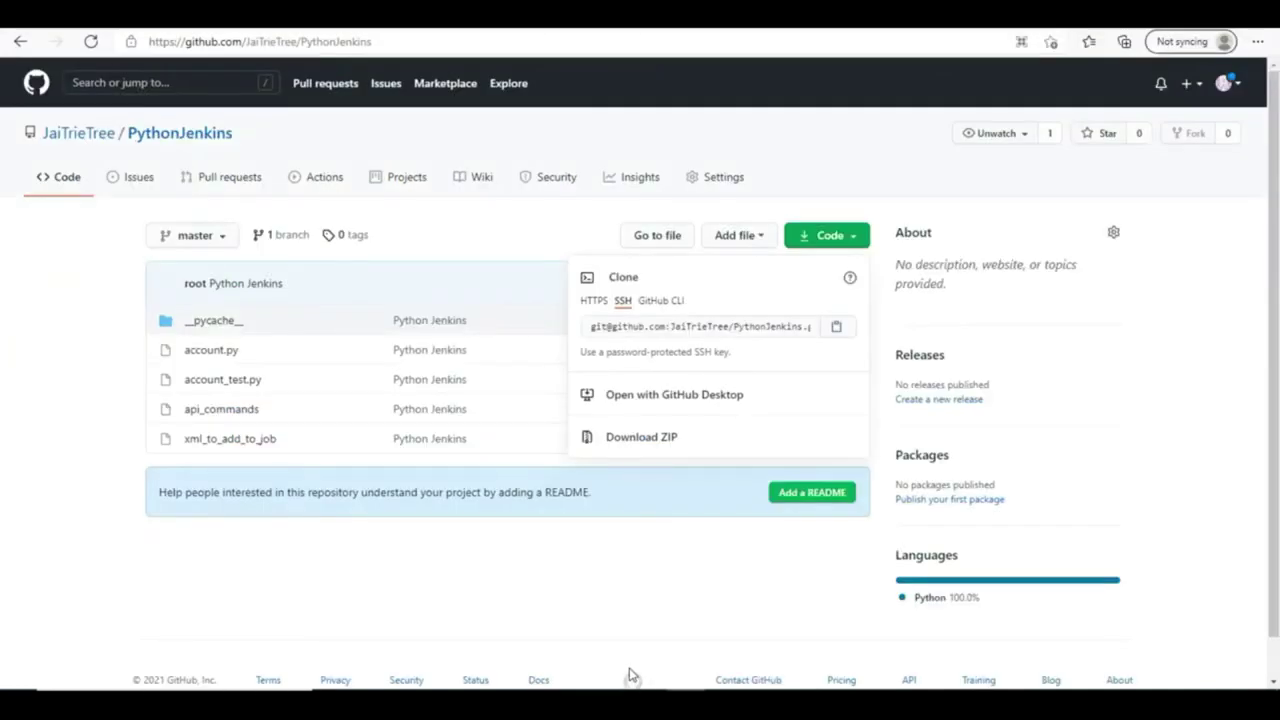
left_click(624, 630)
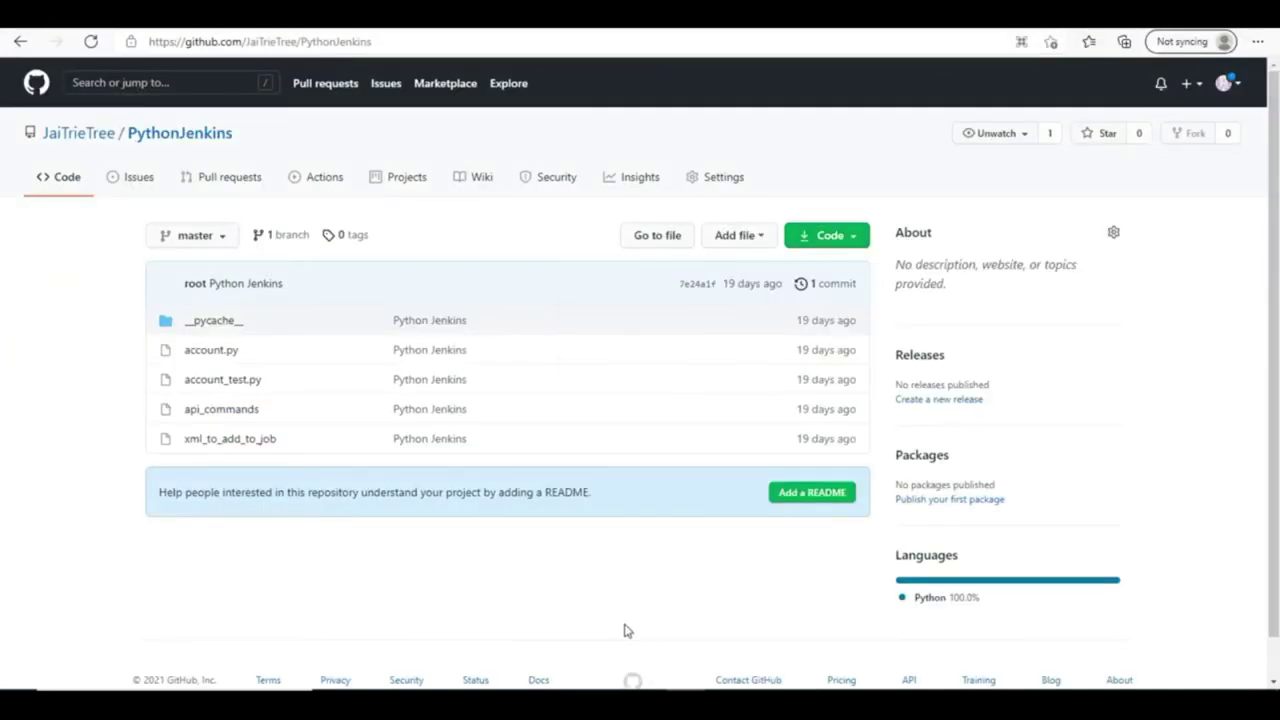
left_click(736, 245)
left_click(698, 268)
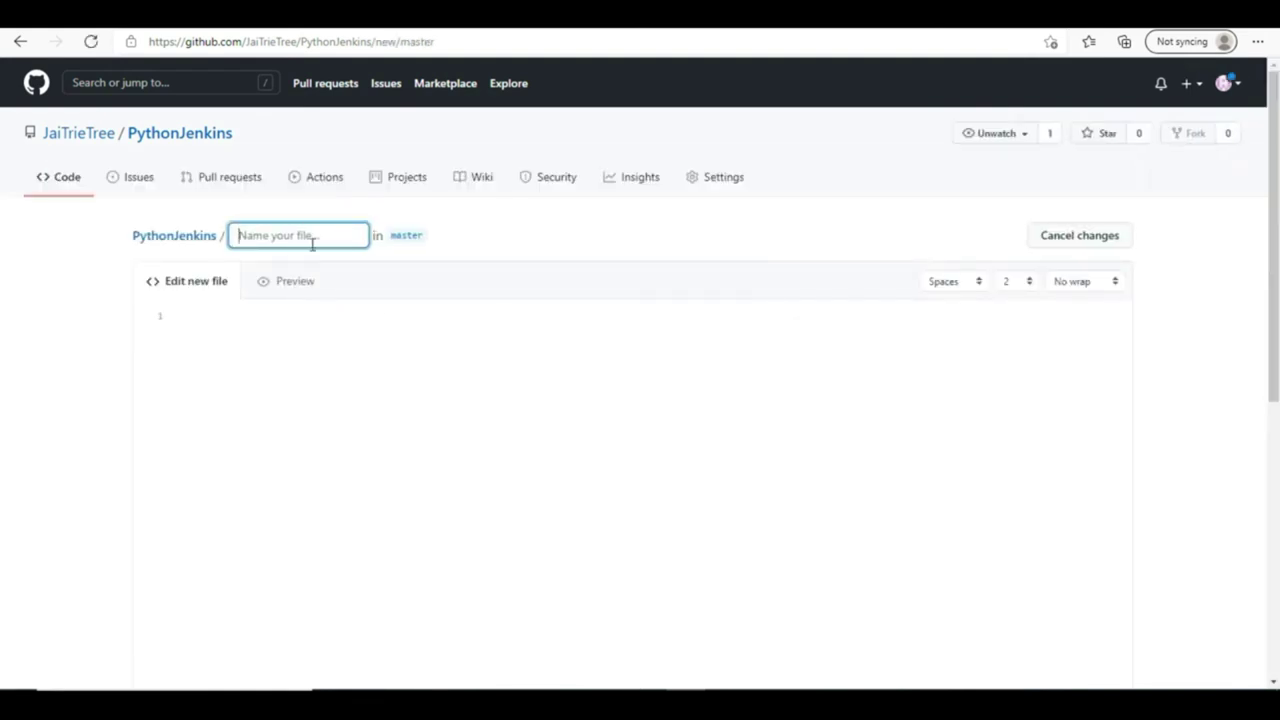
type("dummy")
left_click(300, 326)
type("Nothing in it.")
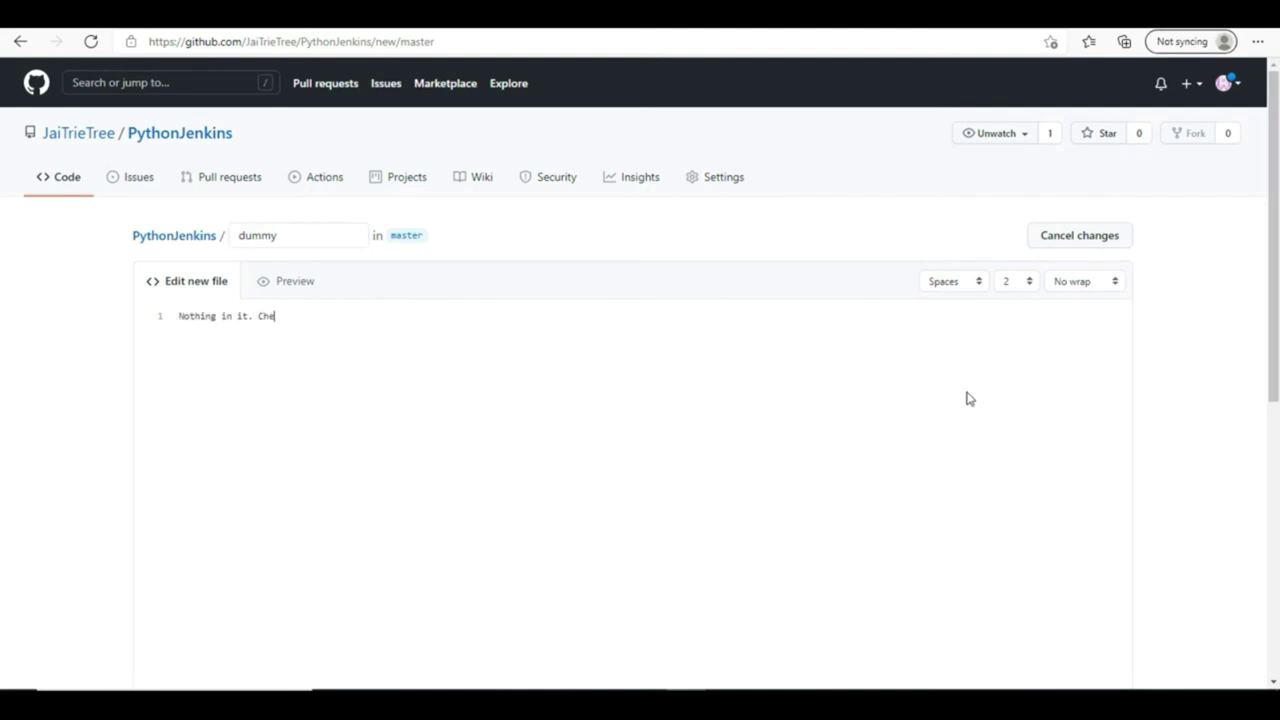
type(" Checking for Git poll scm.")
- Commit the dummy file to master titled 'Create poll scm test'
scroll(1275, 203, "down", 5)
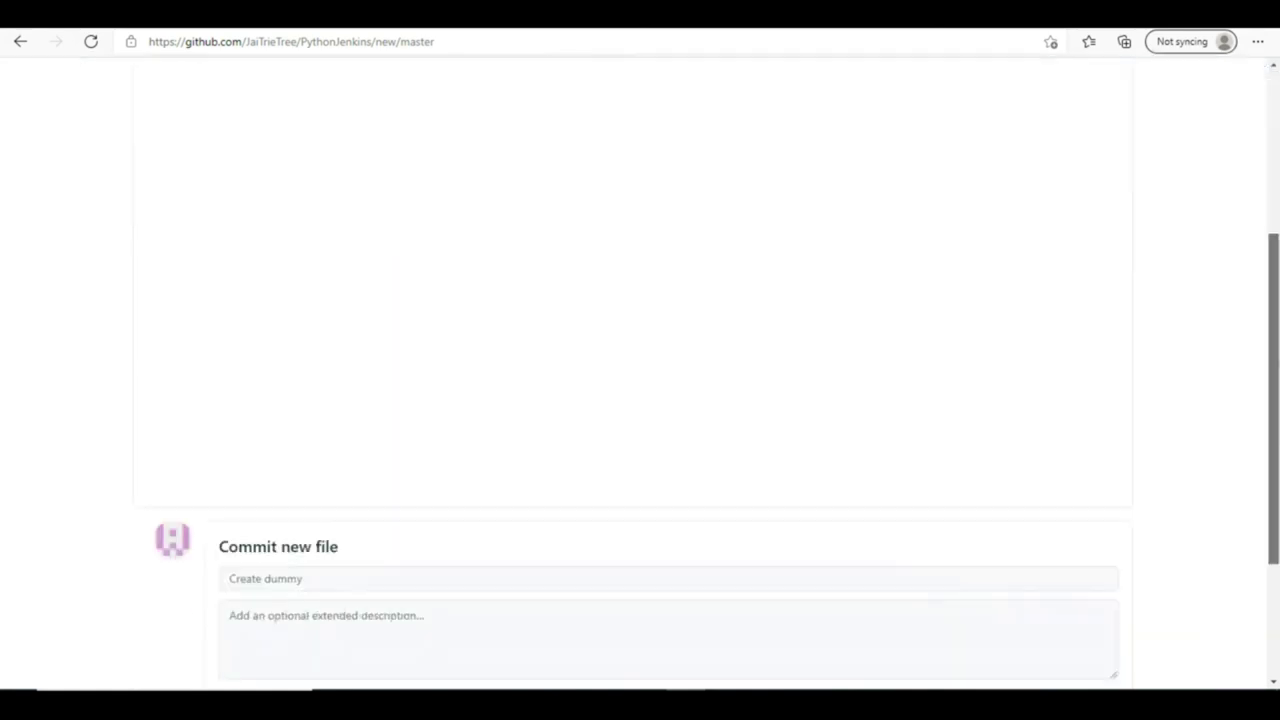
left_click(296, 417)
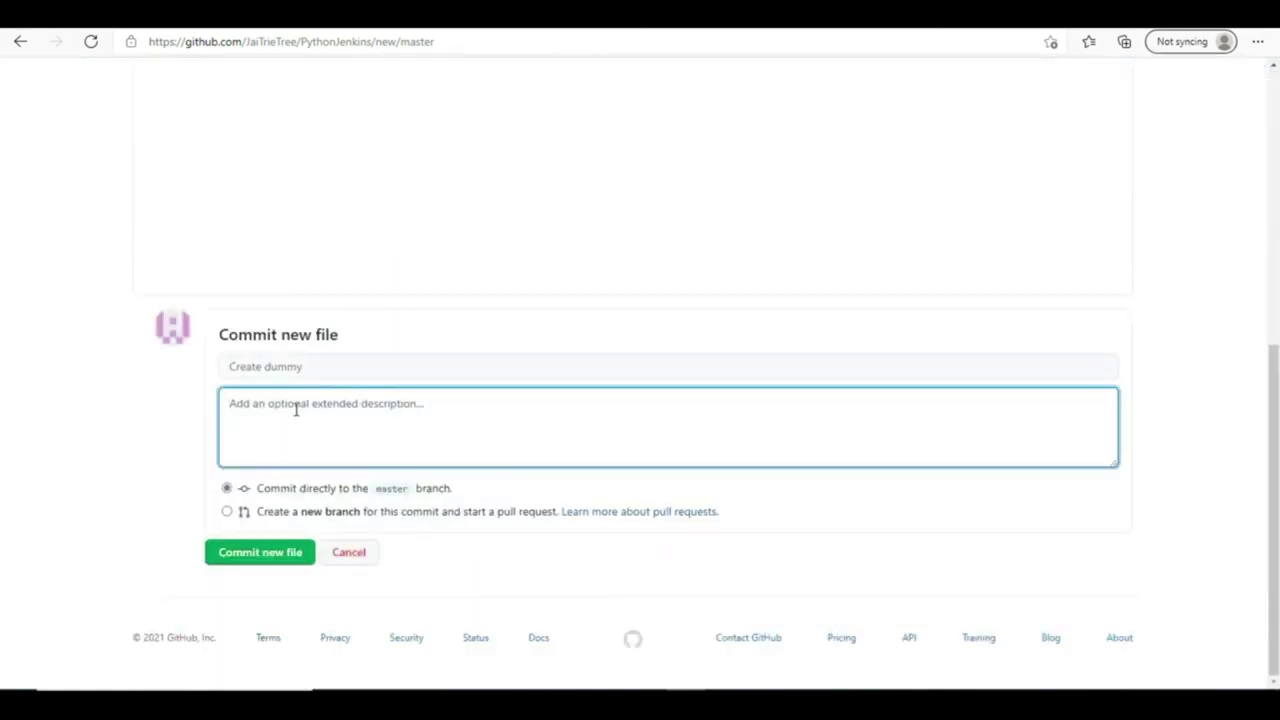
left_click(292, 369)
type("Create poll scm test")
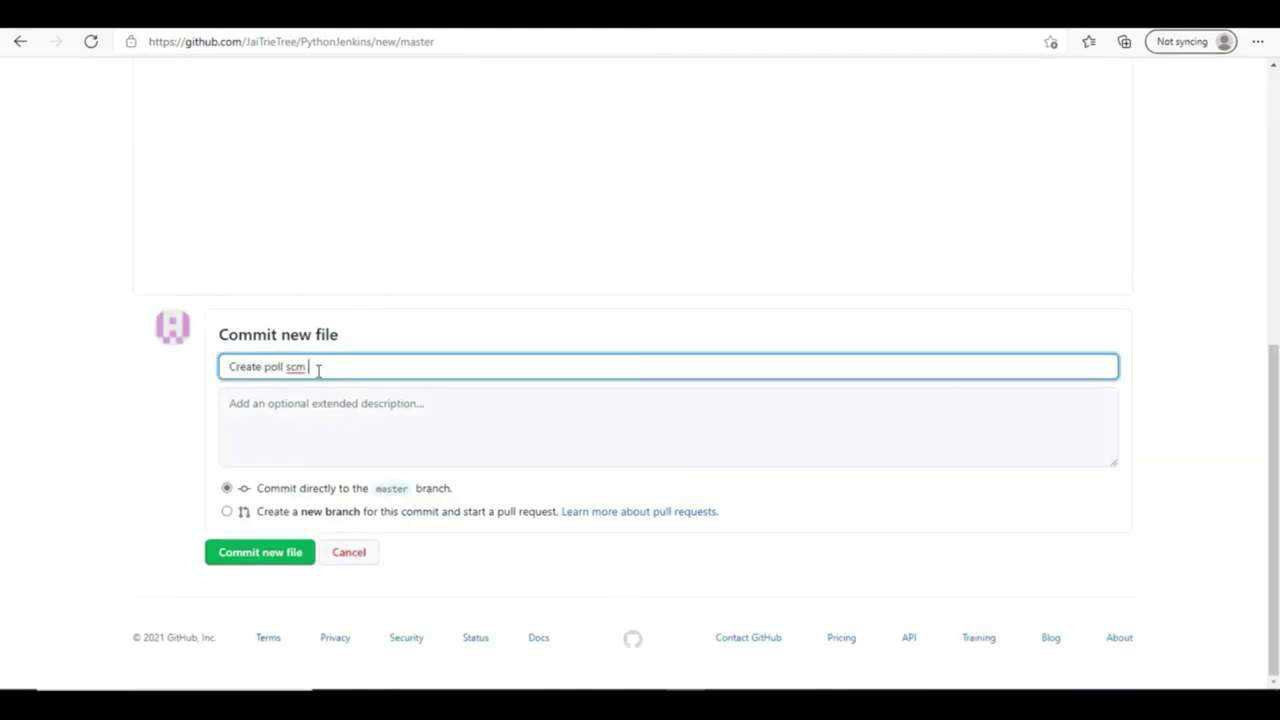
left_click(246, 556)
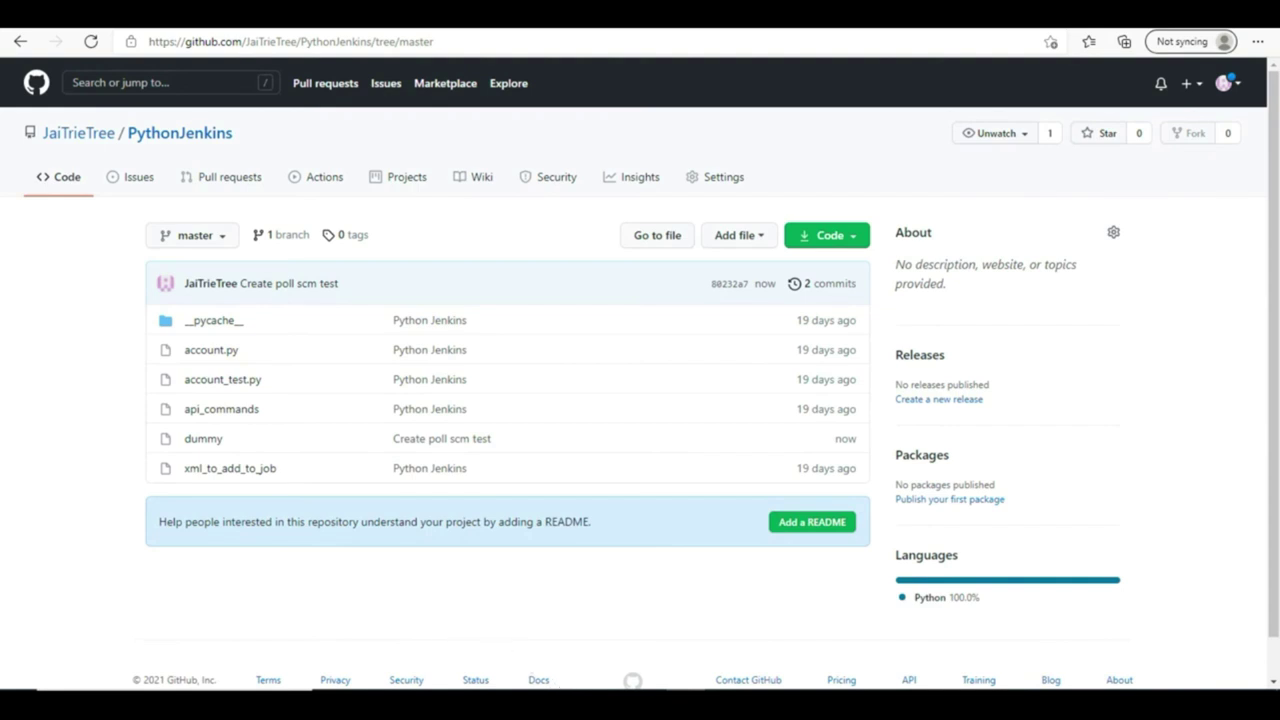
- Open build #2's console log, confirm an SCM change triggered it and it succeeded
mouse_move(632, 685)
left_click(547, 610)
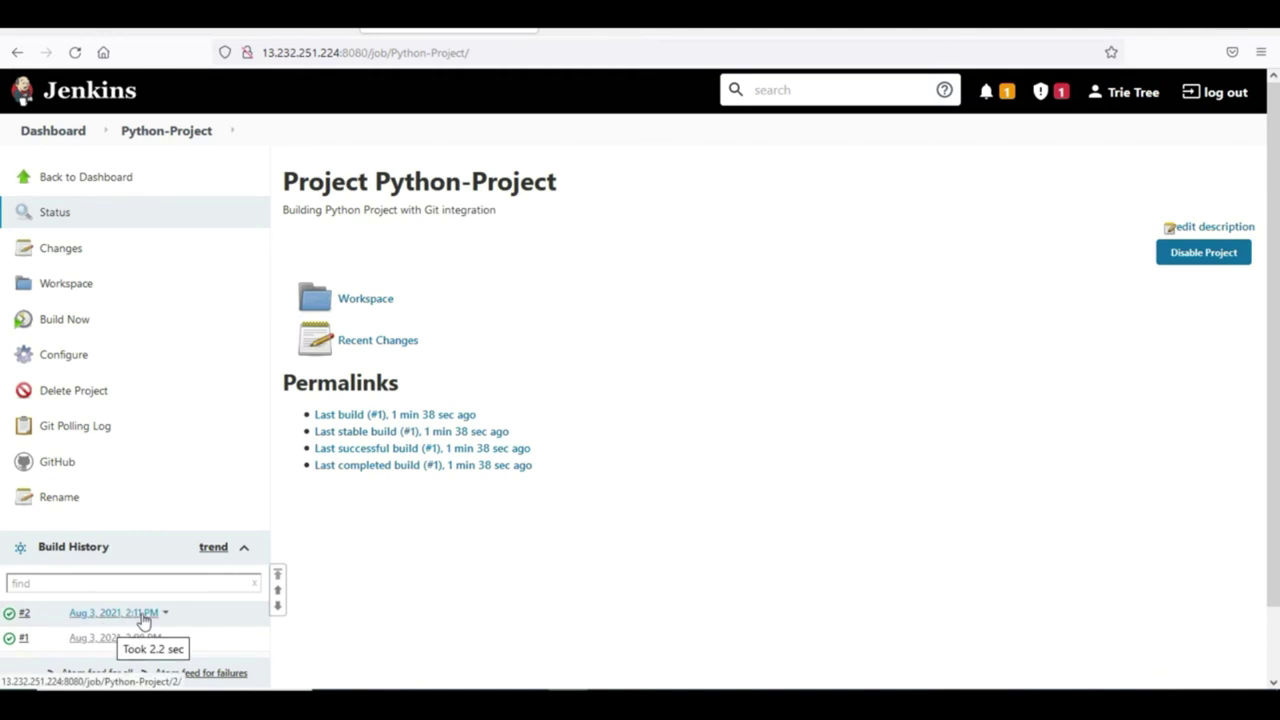
left_click(23, 613)
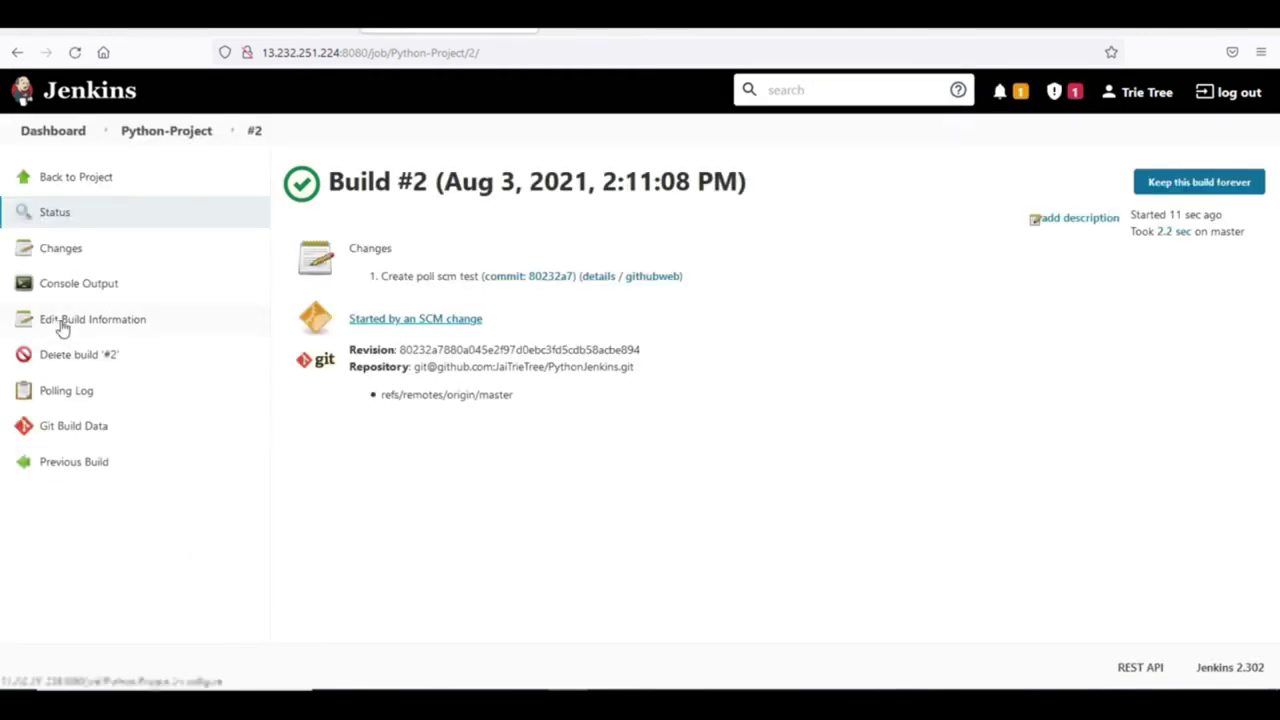
left_click(83, 290)
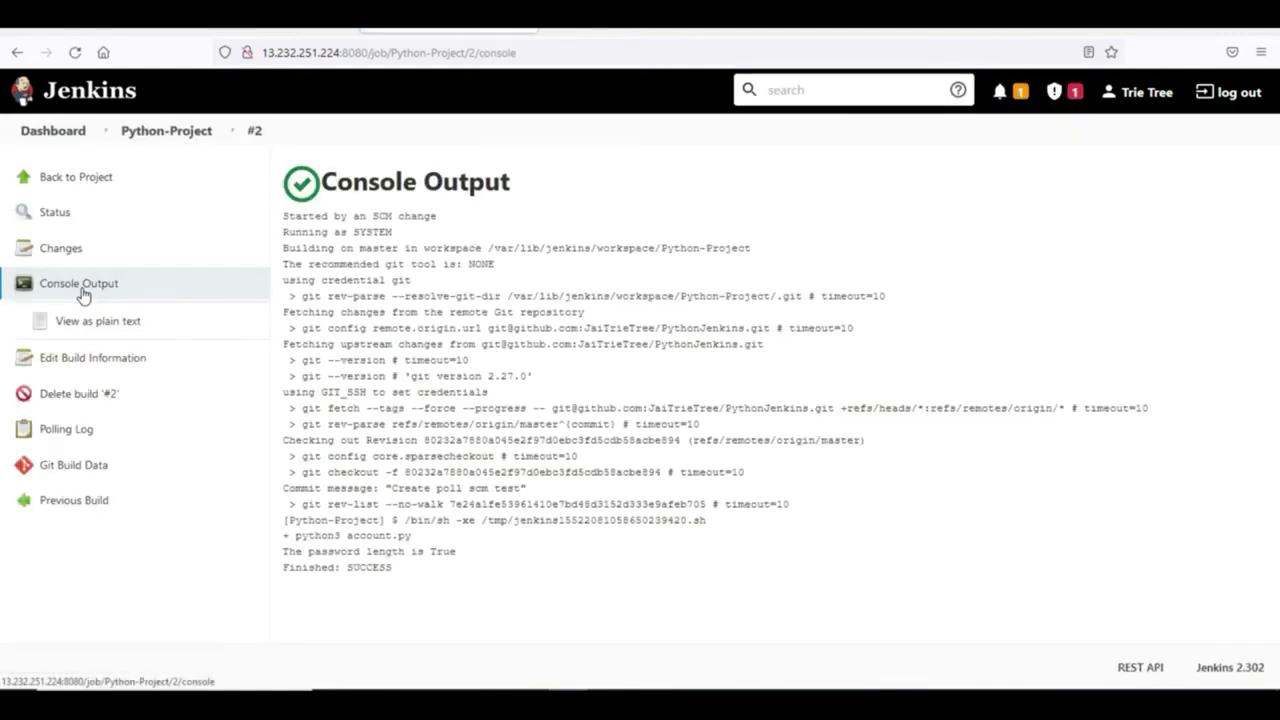
left_click_drag(372, 216, 436, 223)
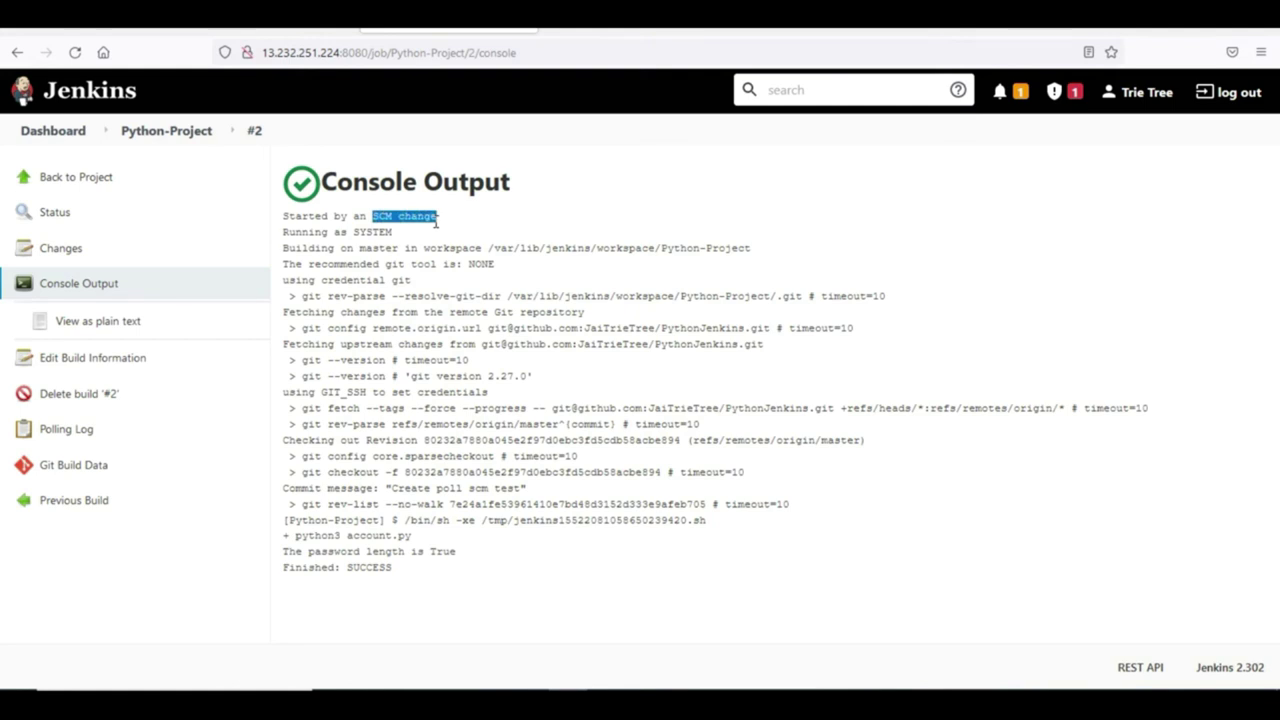
left_click(89, 177)
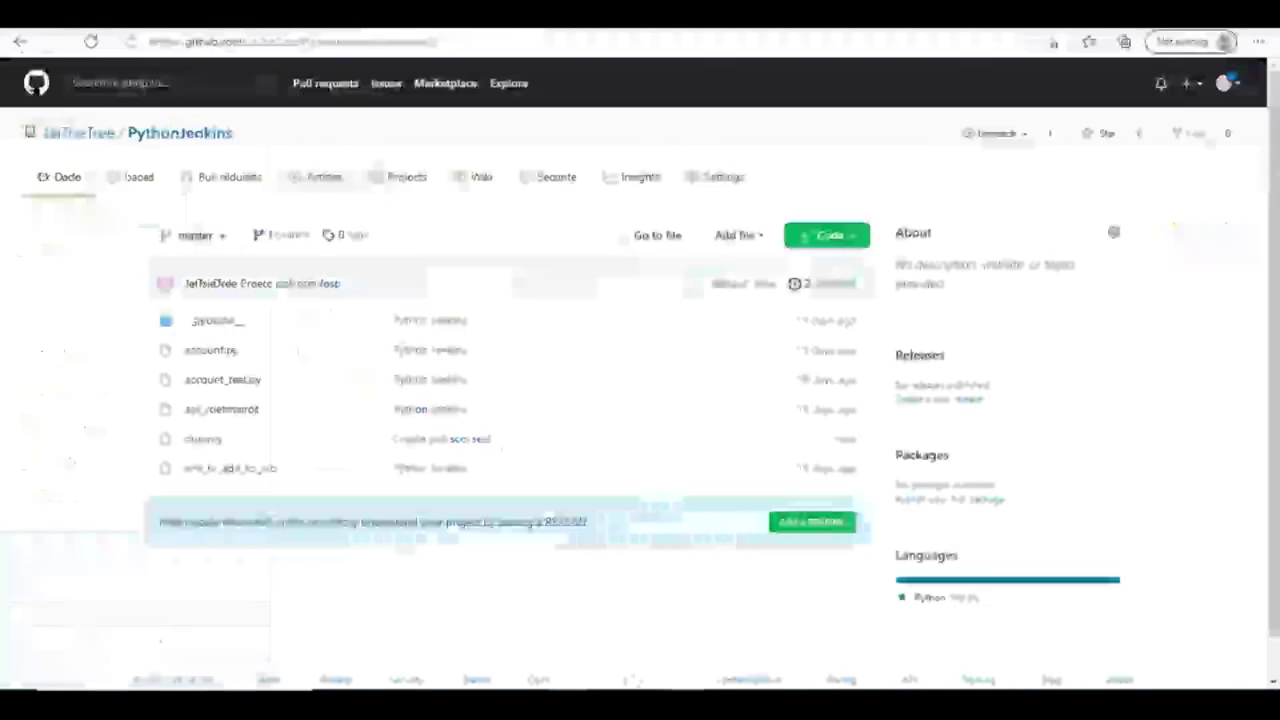
- Delete the dummy file and commit the deletion to master as 'Delete Dummy'
left_click(206, 440)
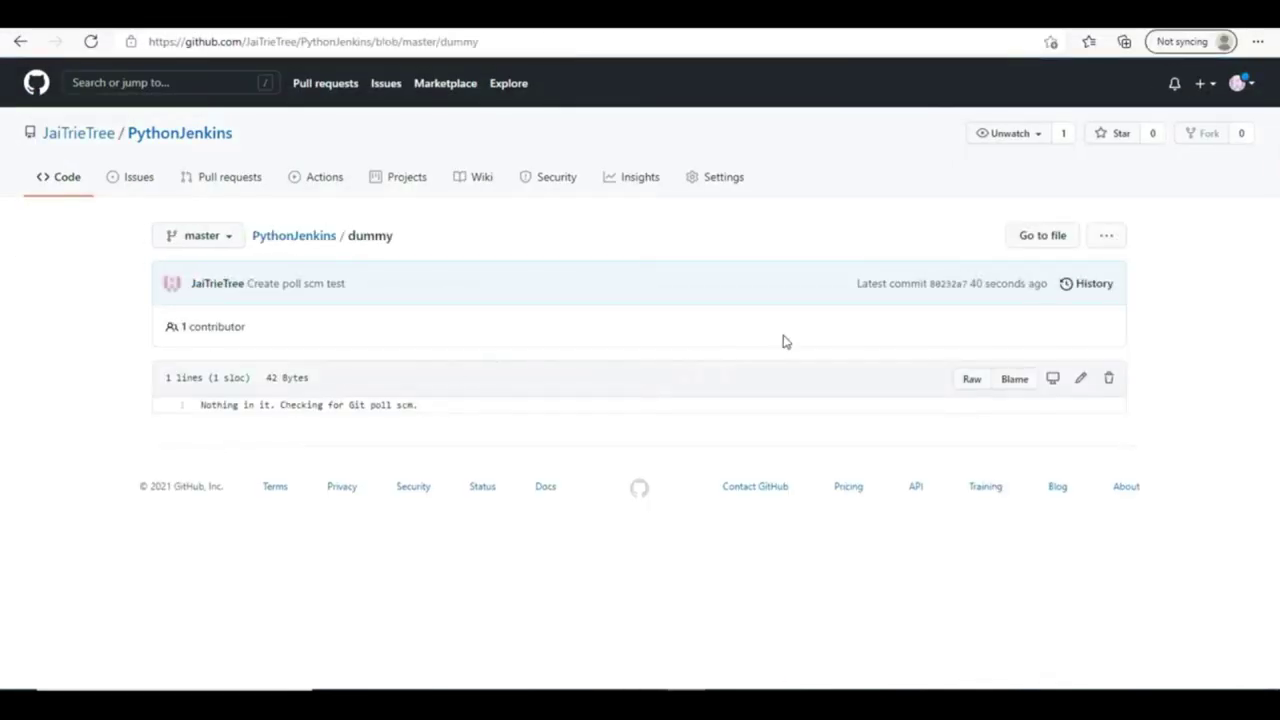
left_click(1104, 243)
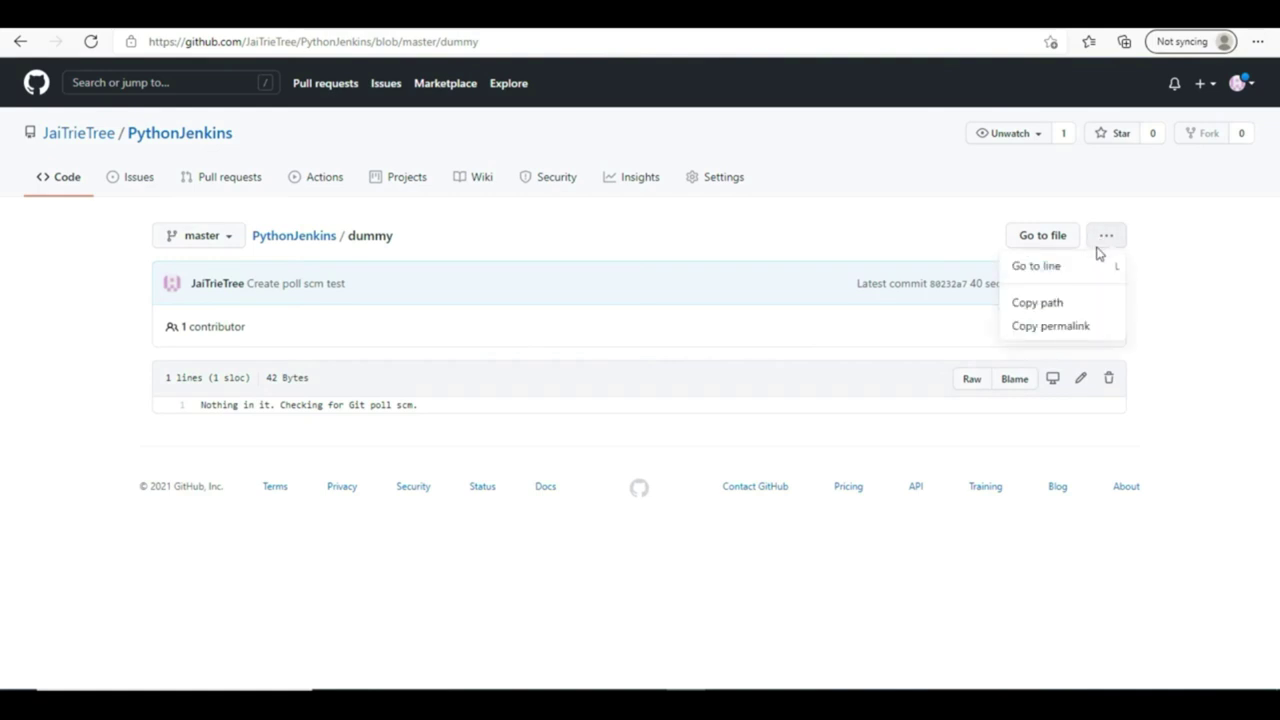
left_click(785, 268)
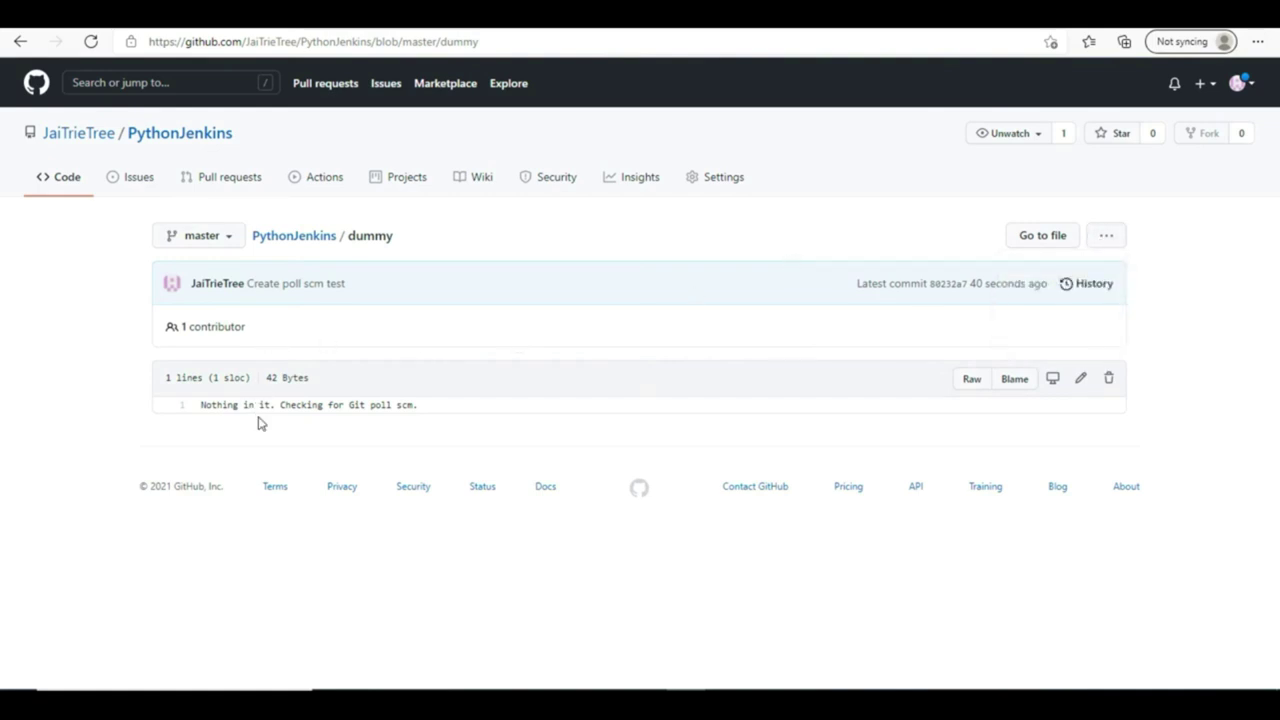
left_click(1110, 381)
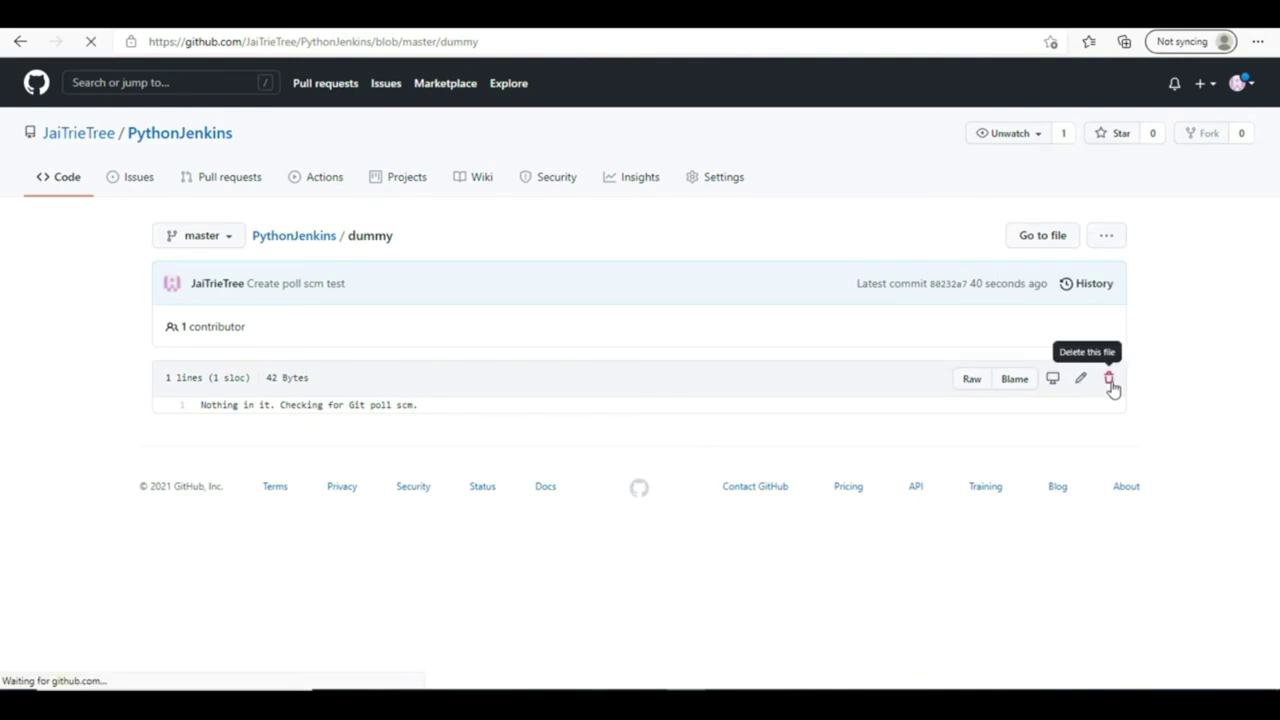
left_click(324, 474)
type("De")
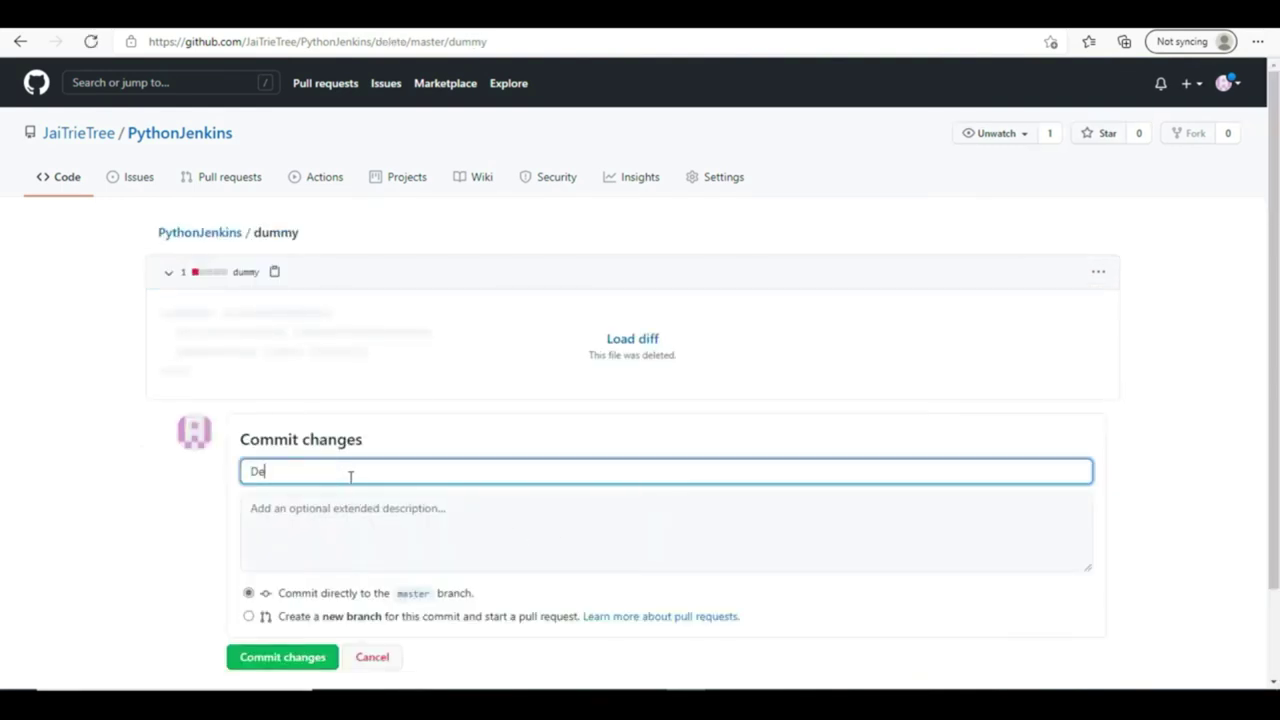
type("lete Dummy")
left_click(272, 657)
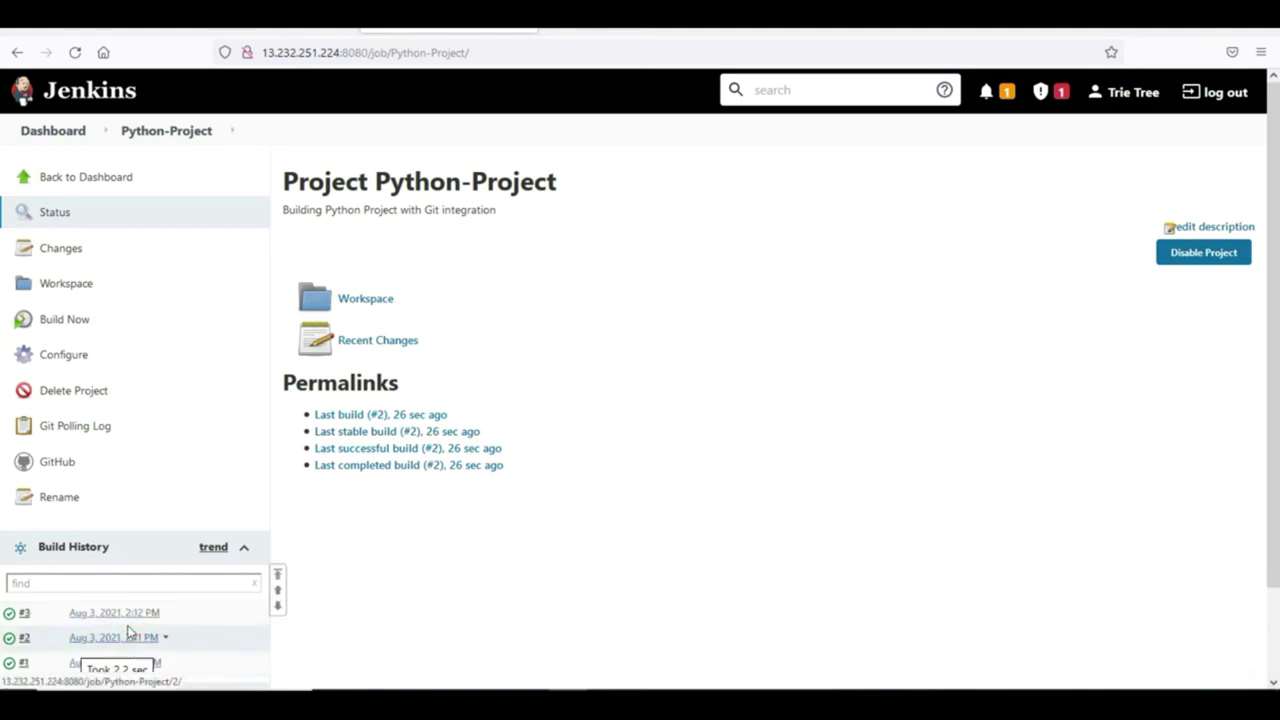
- Check build #3's console log for the SCM trigger and SUCCESS, then return to Python-Project
left_click(24, 614)
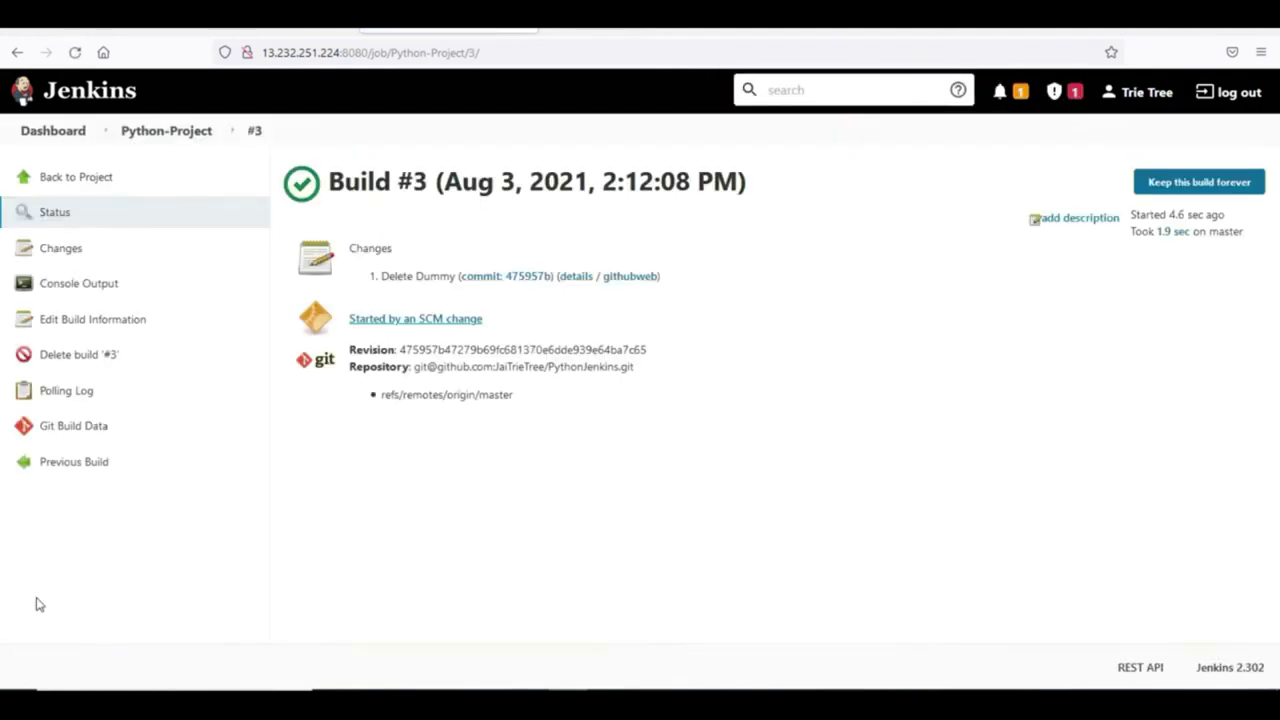
left_click(100, 284)
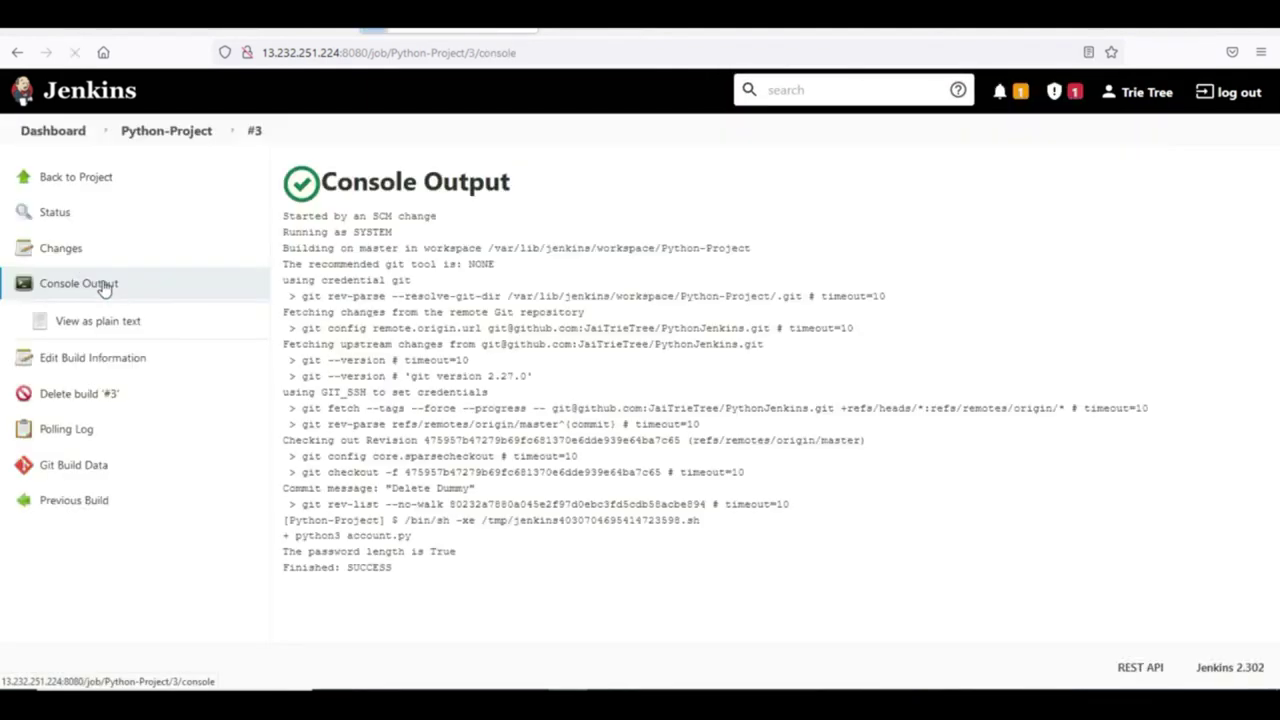
left_click_drag(361, 217, 395, 216)
left_click(414, 231)
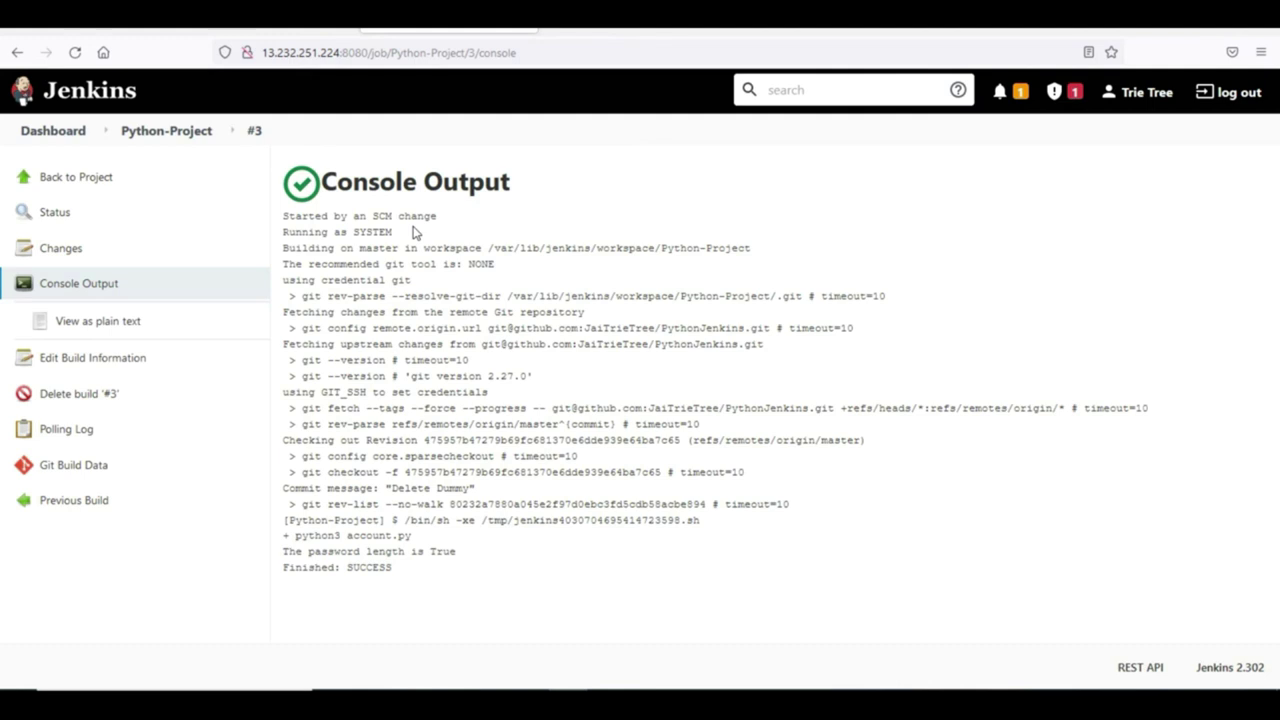
key("alt+Left")
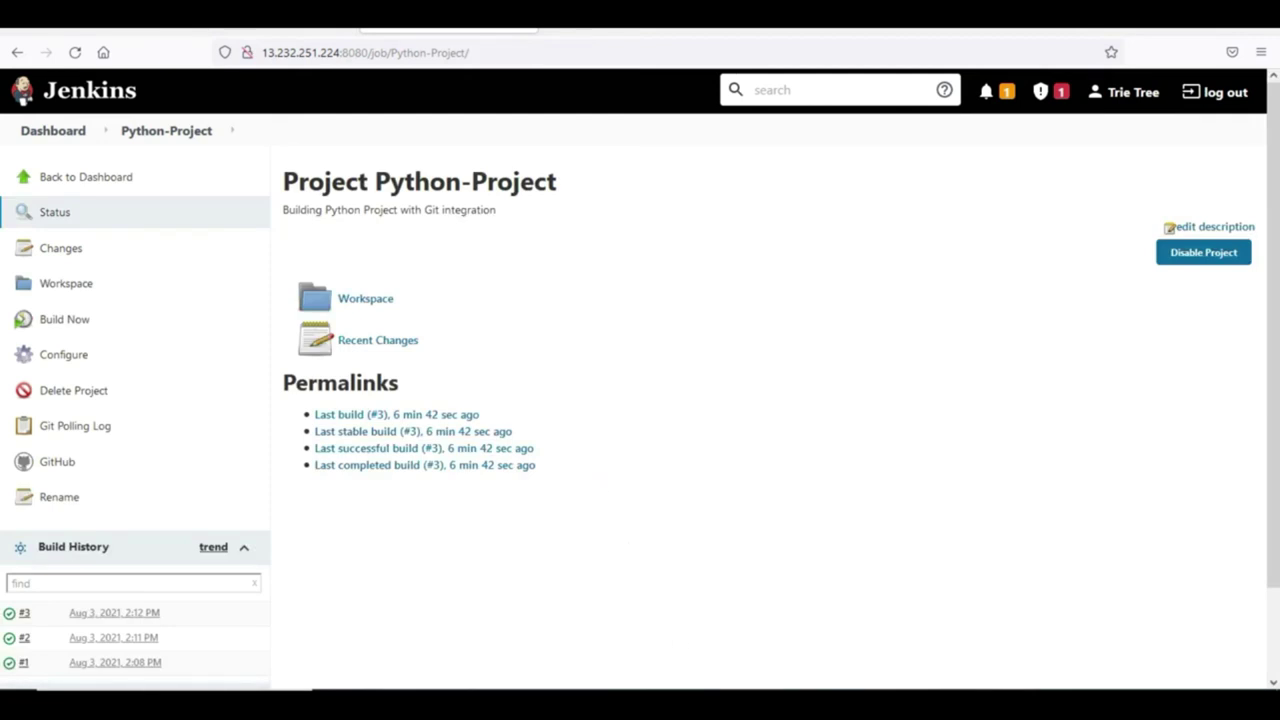
key("alt+Tab")
left_click(722, 222)
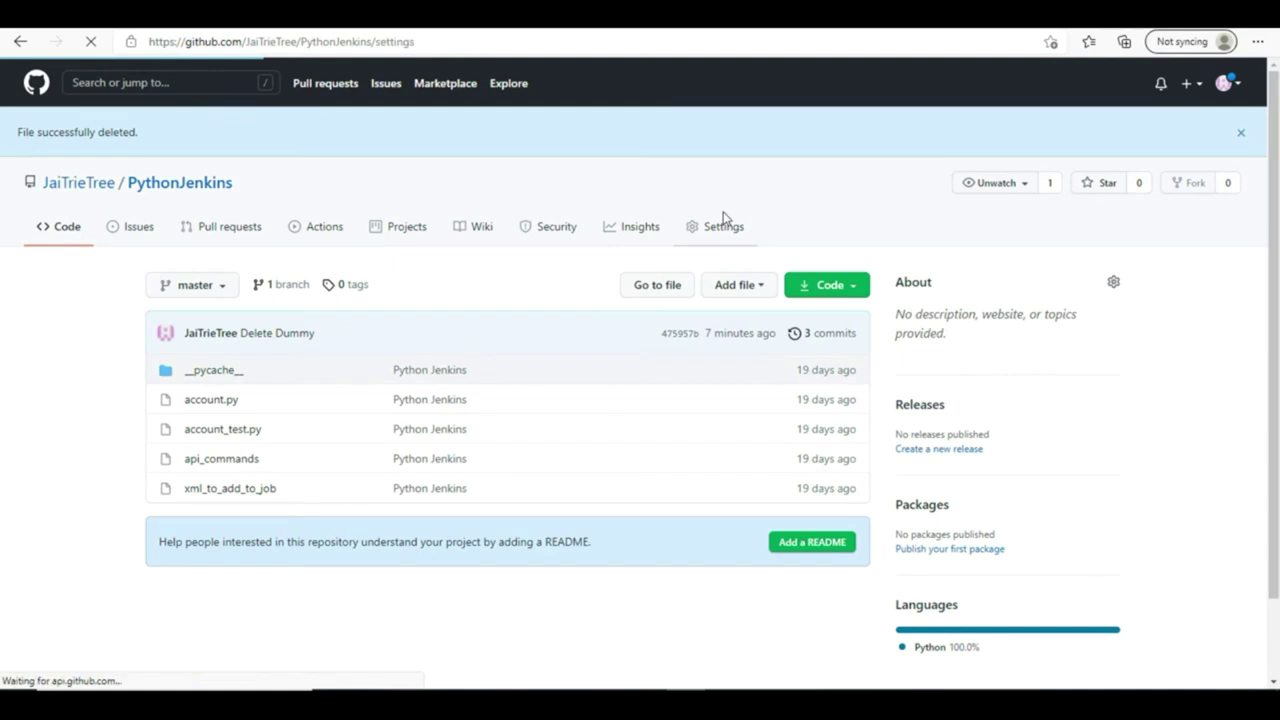
left_click(172, 392)
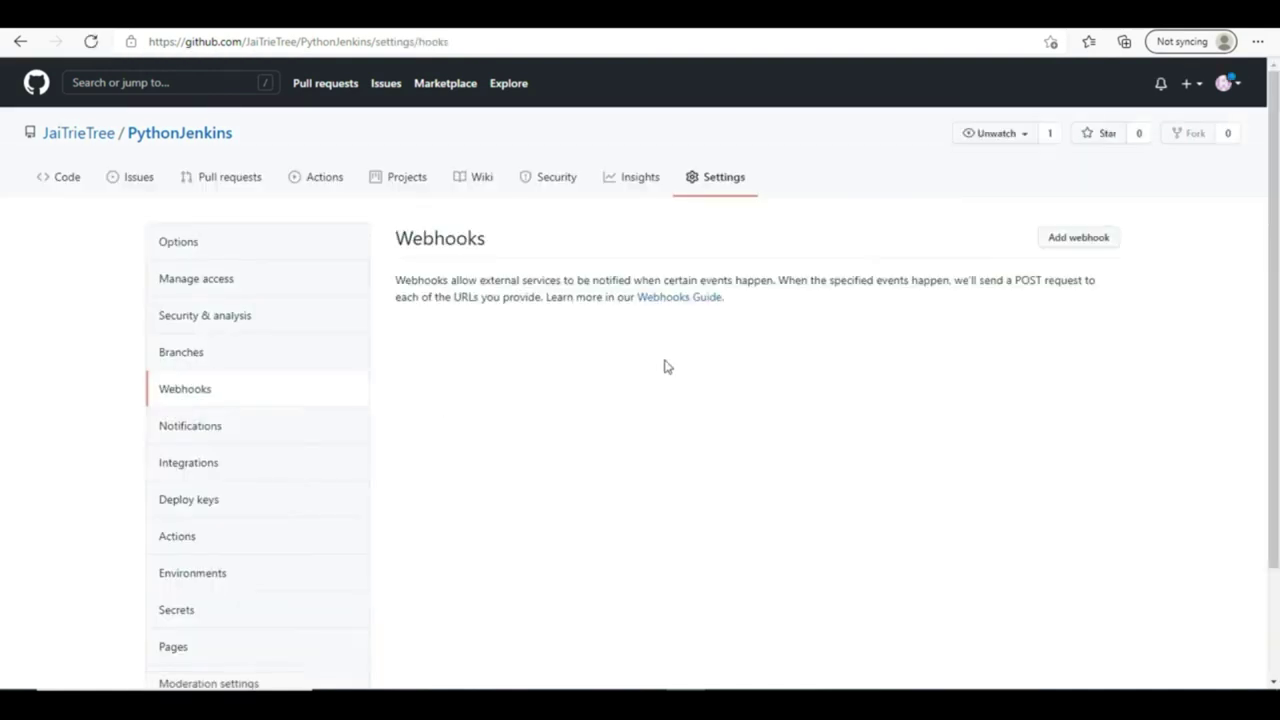
left_click(1103, 250)
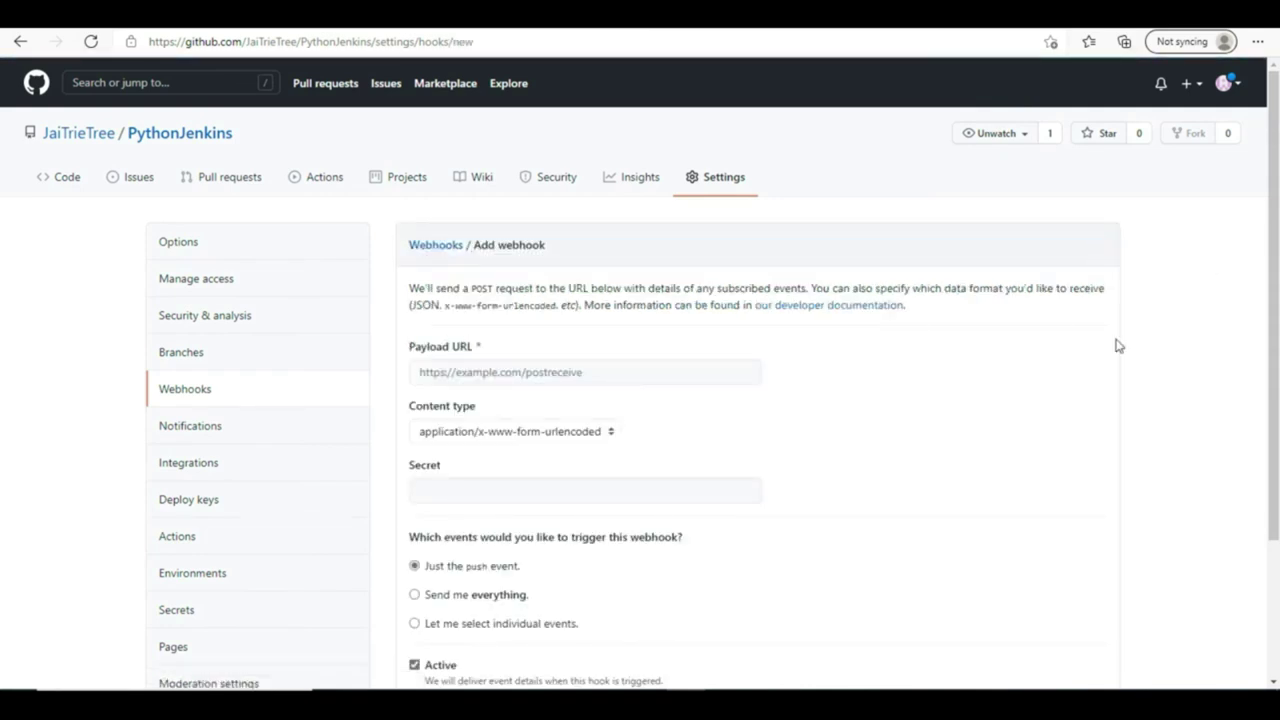
scroll(690, 330, "down", 1)
left_click(685, 334)
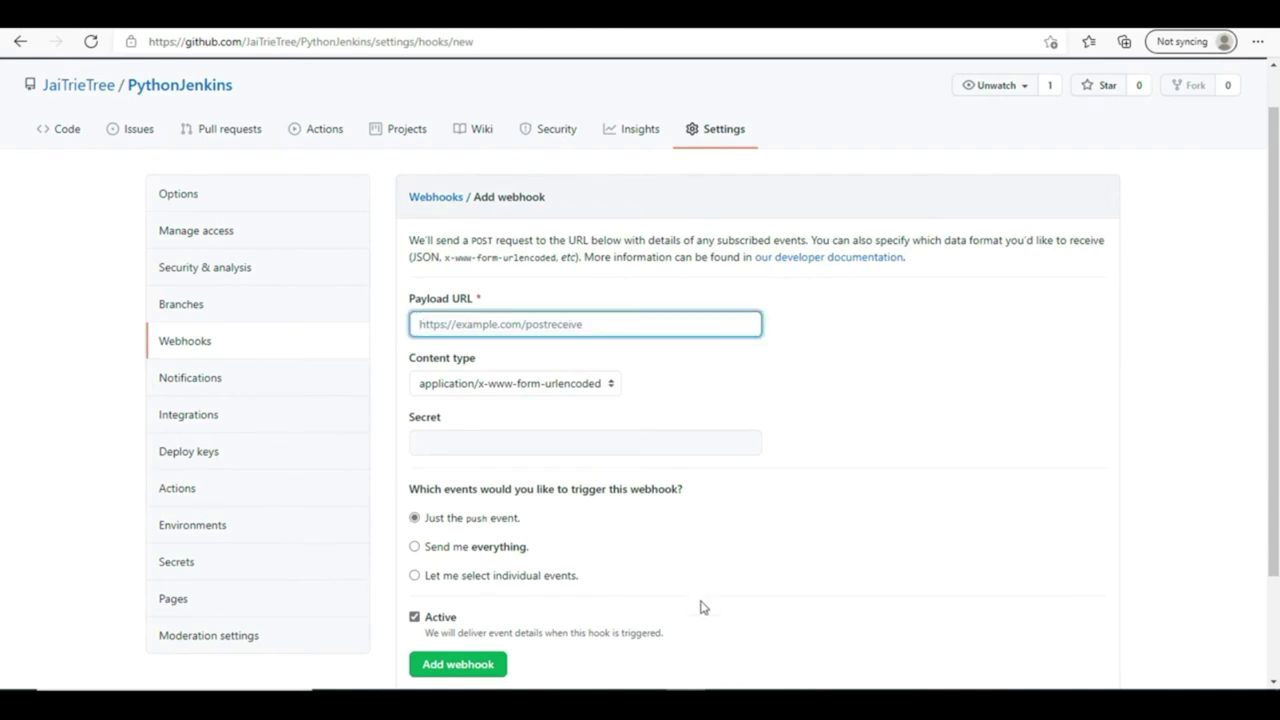
key("alt+Tab")
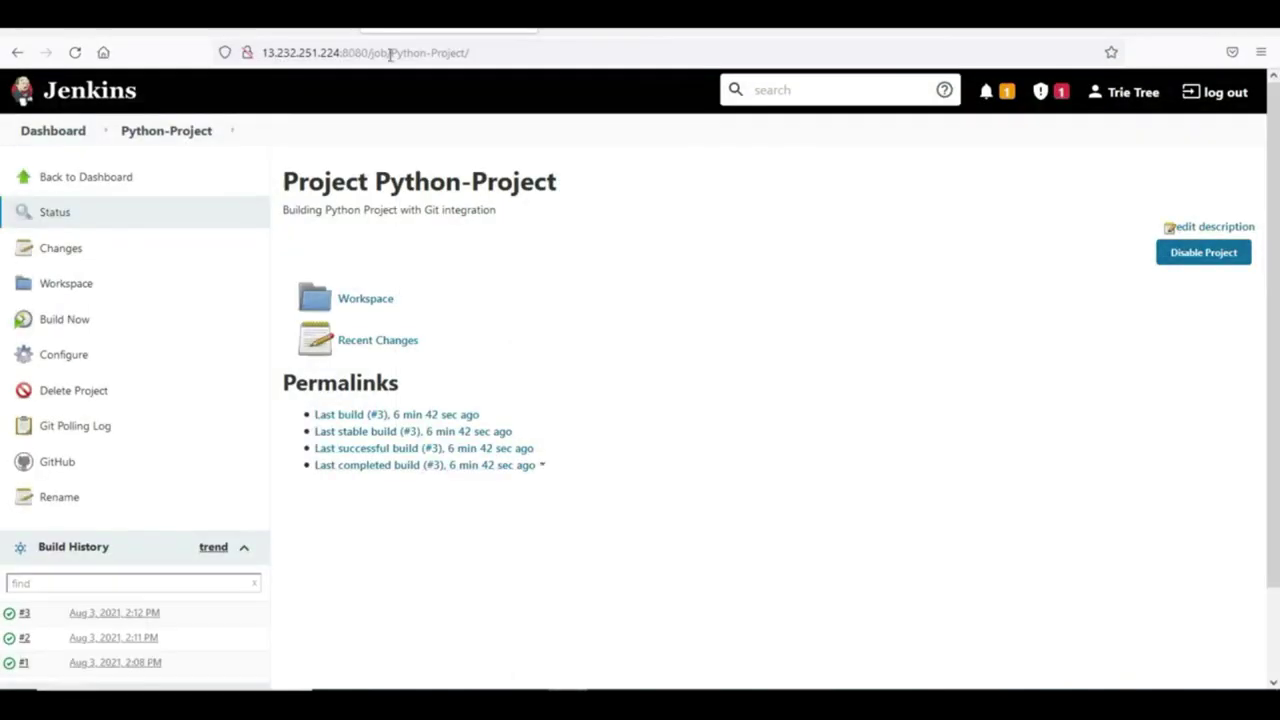
left_click(378, 52)
left_click_drag(368, 57, 268, 57)
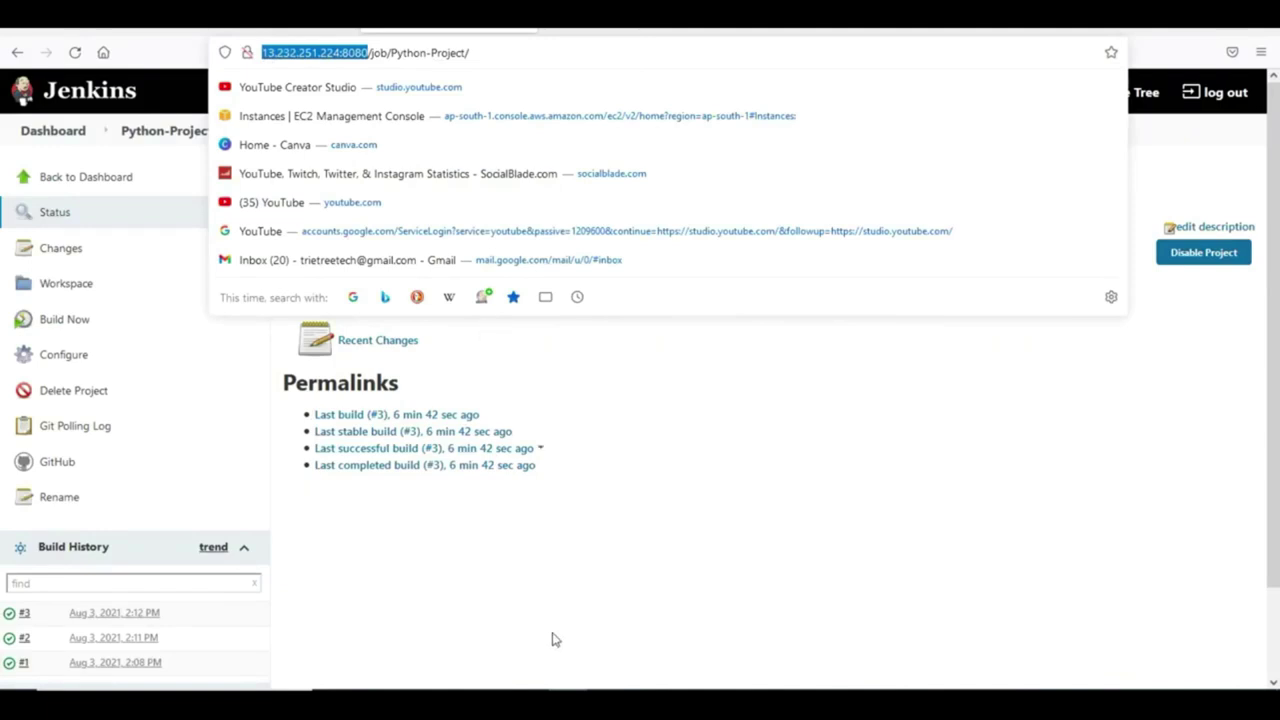
key("alt+Tab")
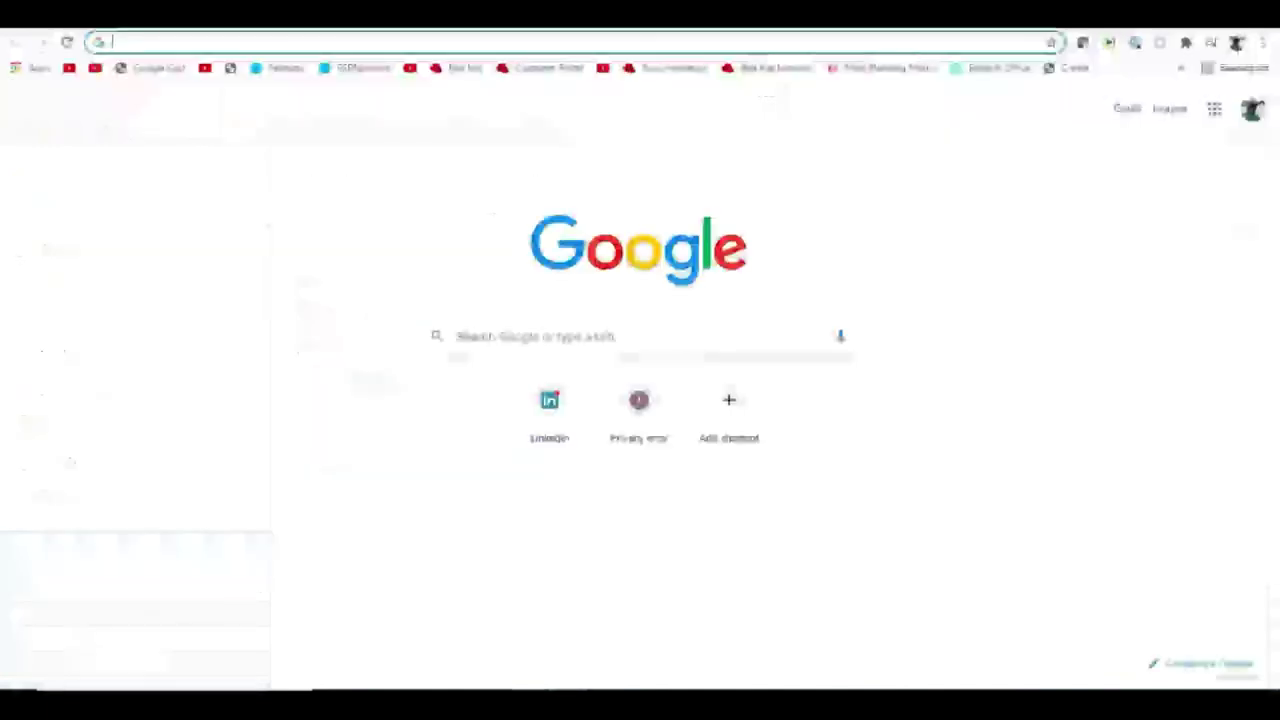
key("alt+Tab")
key("alt+Tab")
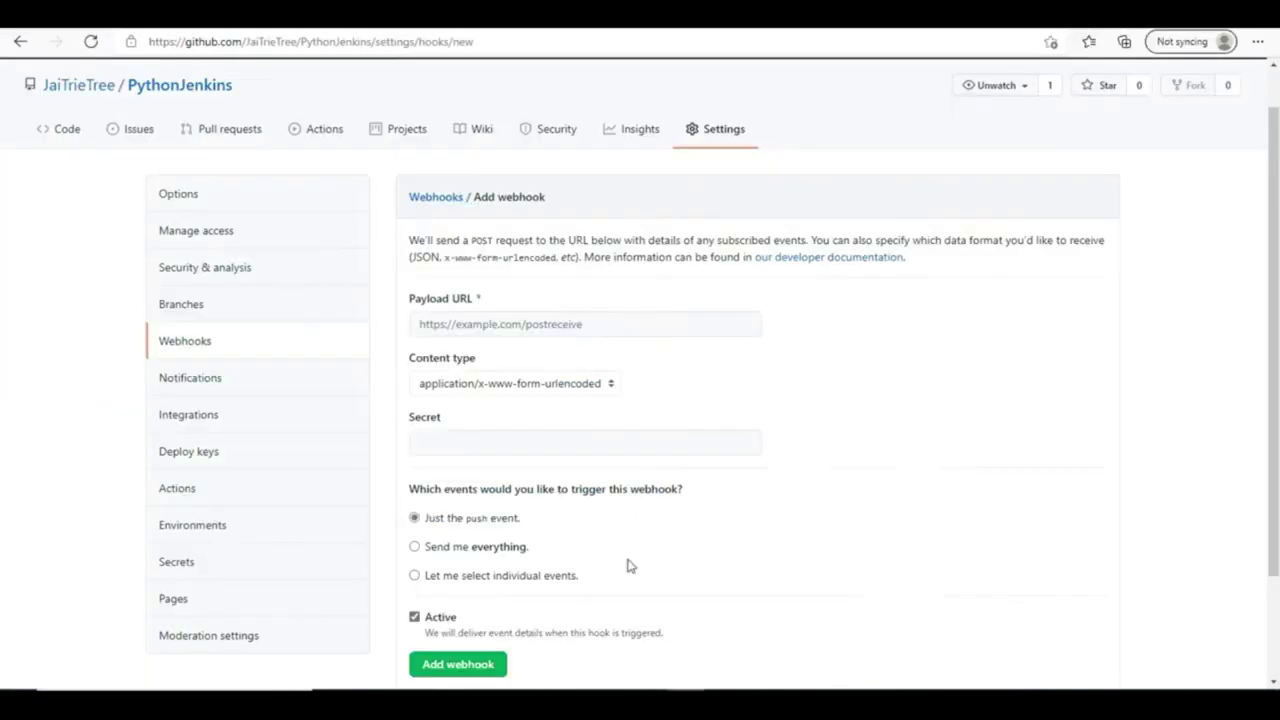
type("http://13.232.251.224:8080")
left_click(917, 407)
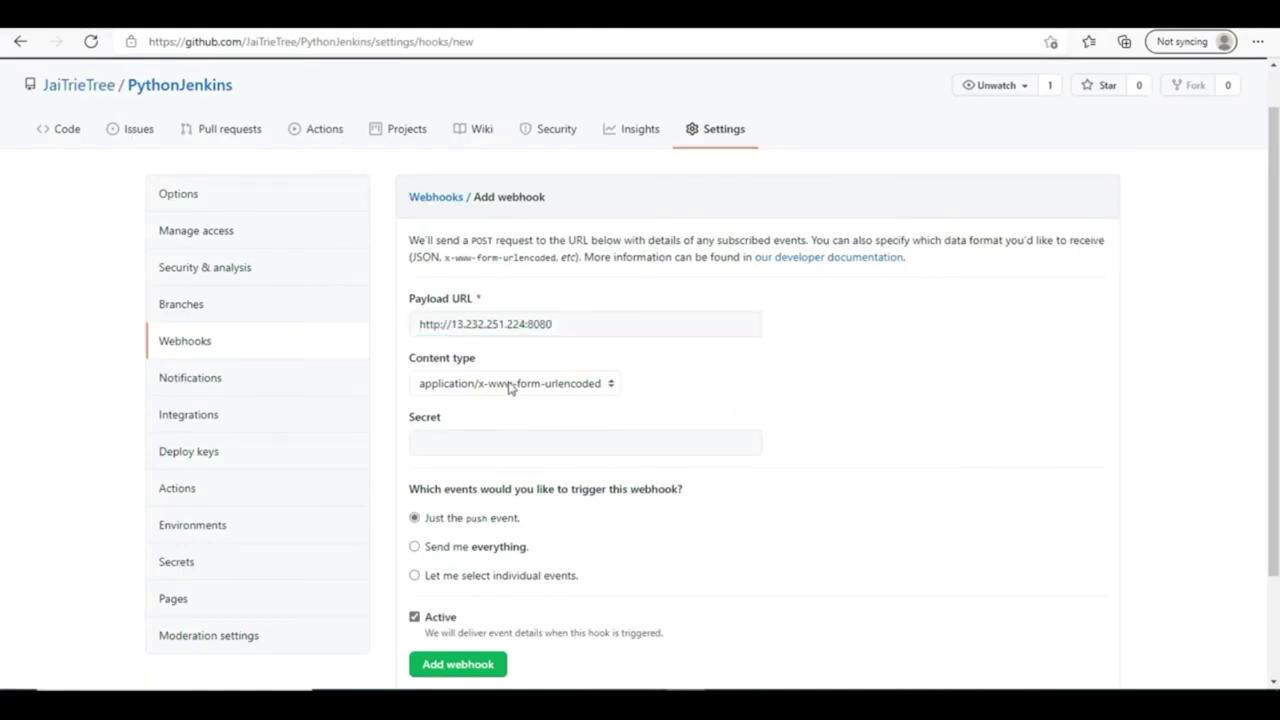
- Set content type to application/json, leave Secret empty, and create the webhook
left_click(594, 397)
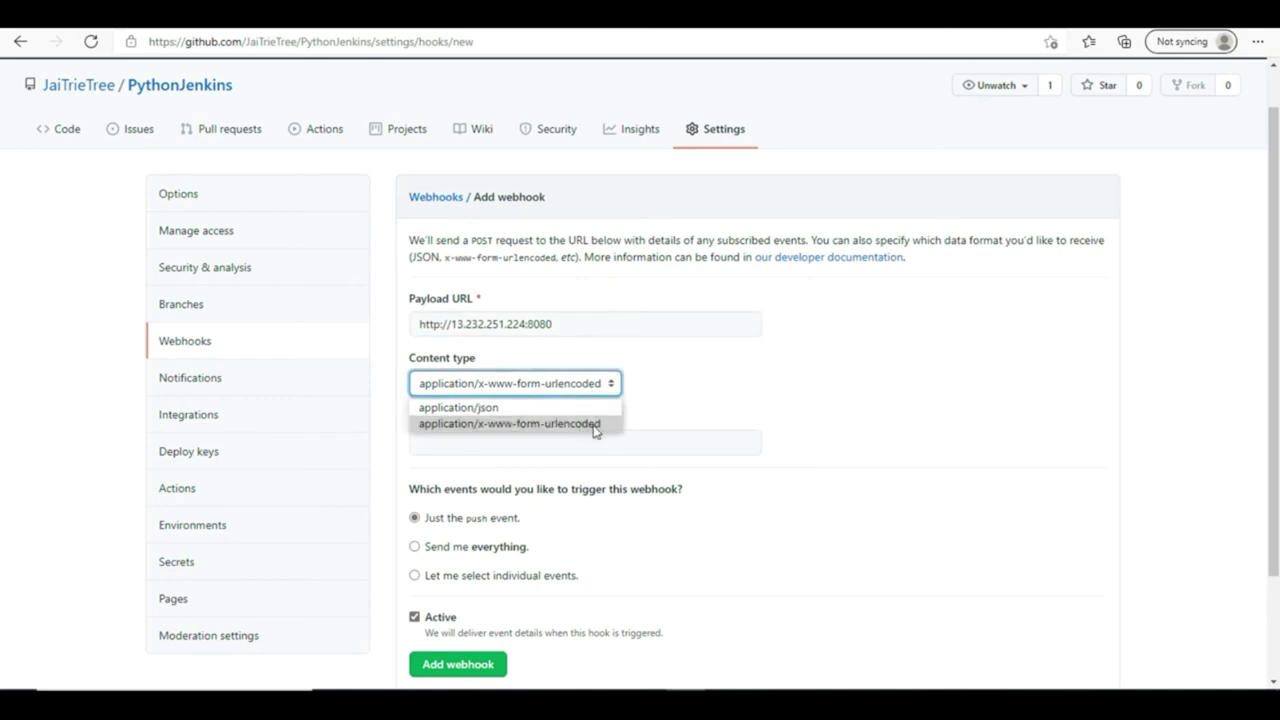
left_click(604, 408)
left_click(604, 447)
left_click(876, 417)
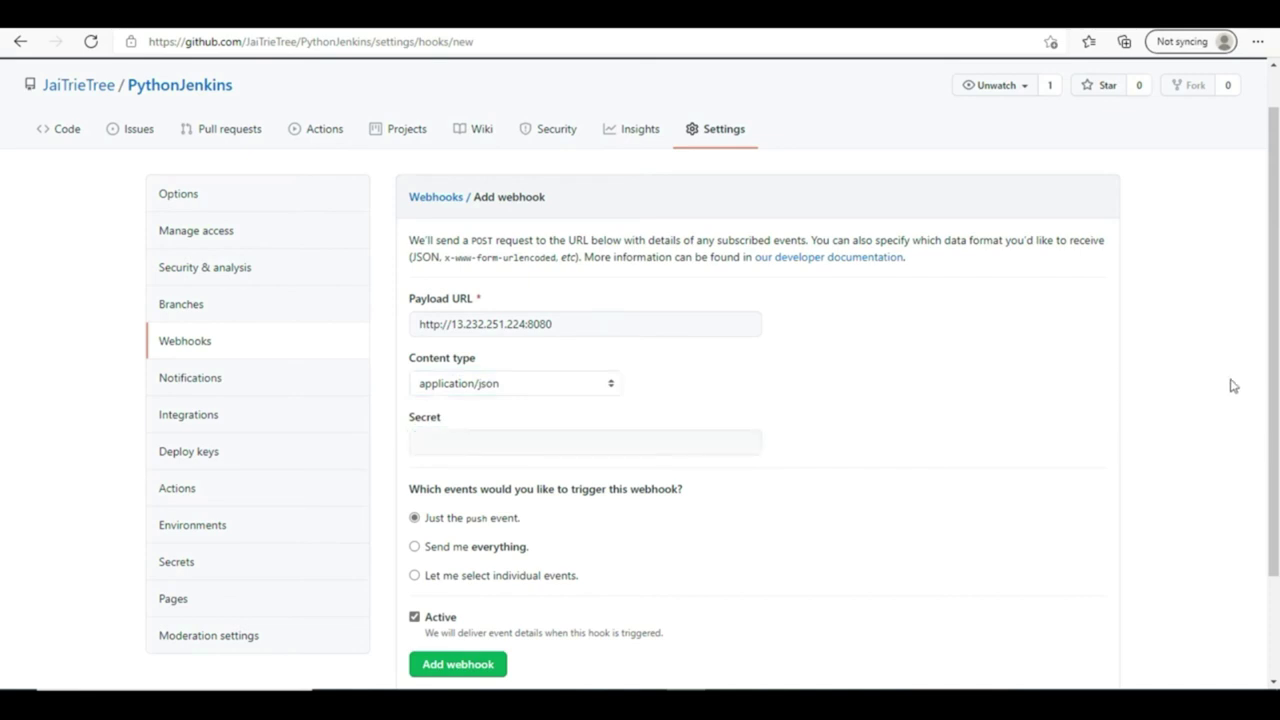
scroll(1271, 417, "down", 2)
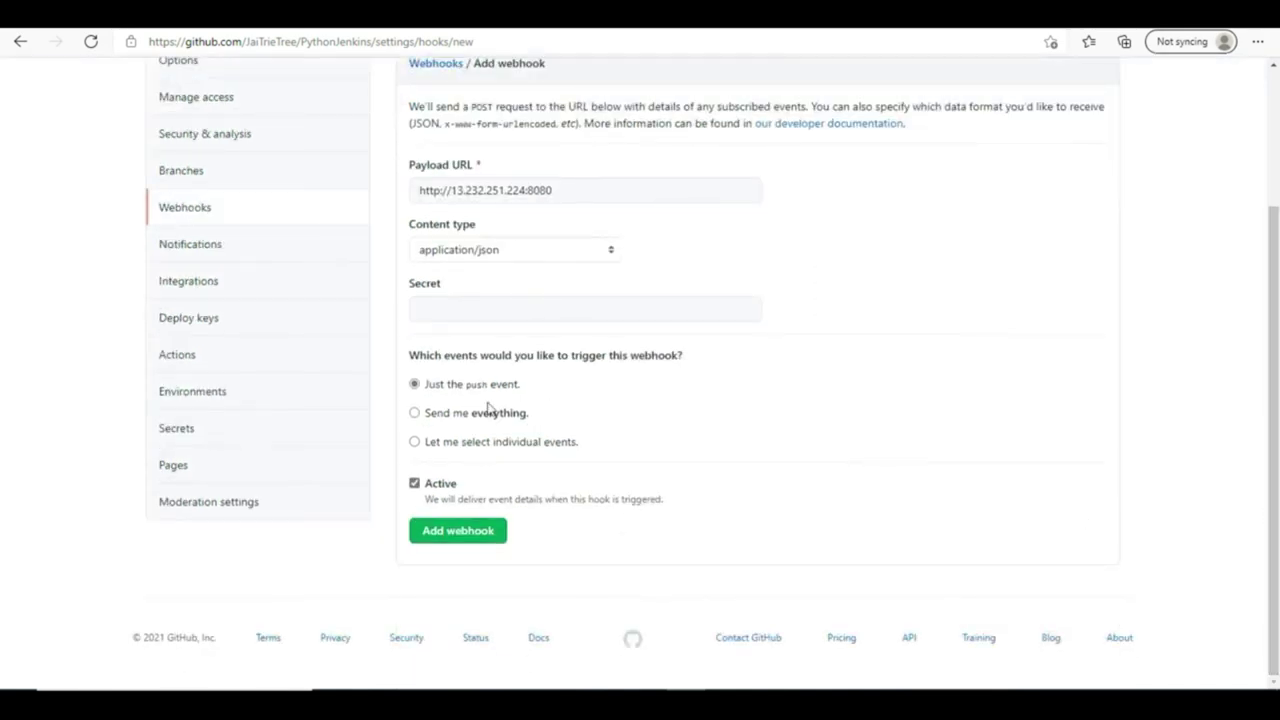
left_click(459, 531)
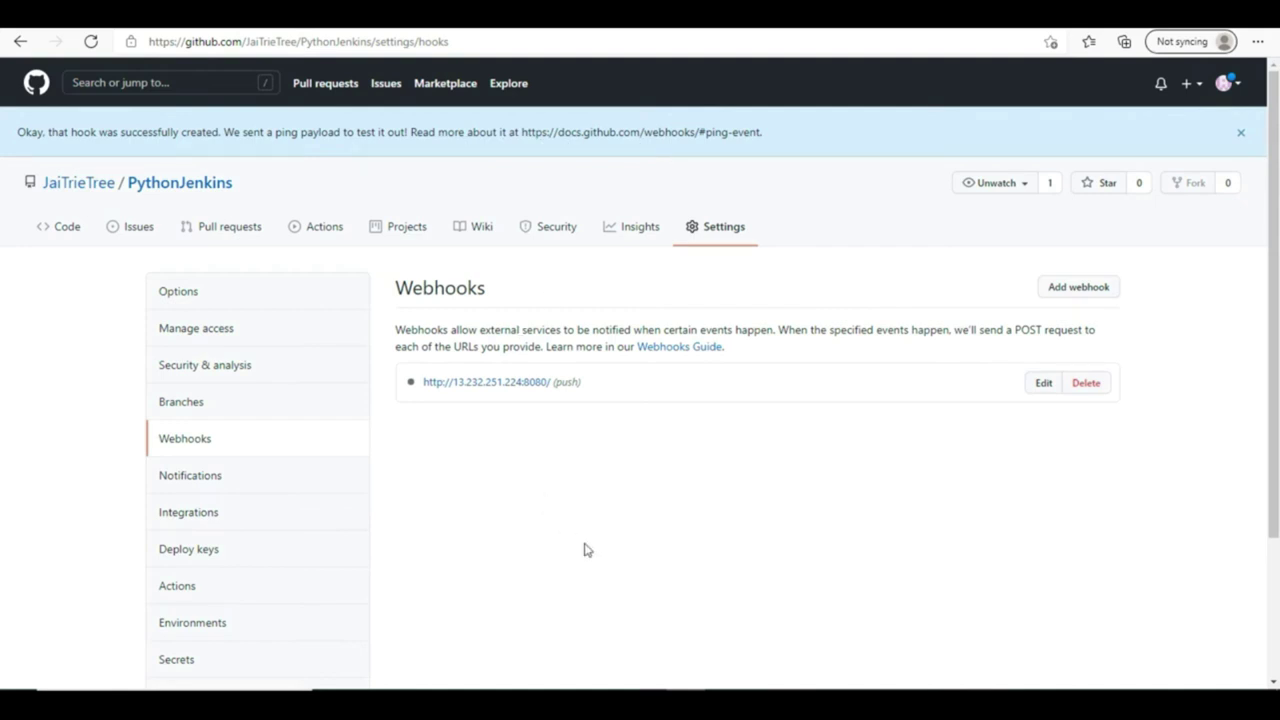
- Replace Poll SCM with GitHub hook trigger for GITScm polling in Python-Project and save
left_click(569, 700)
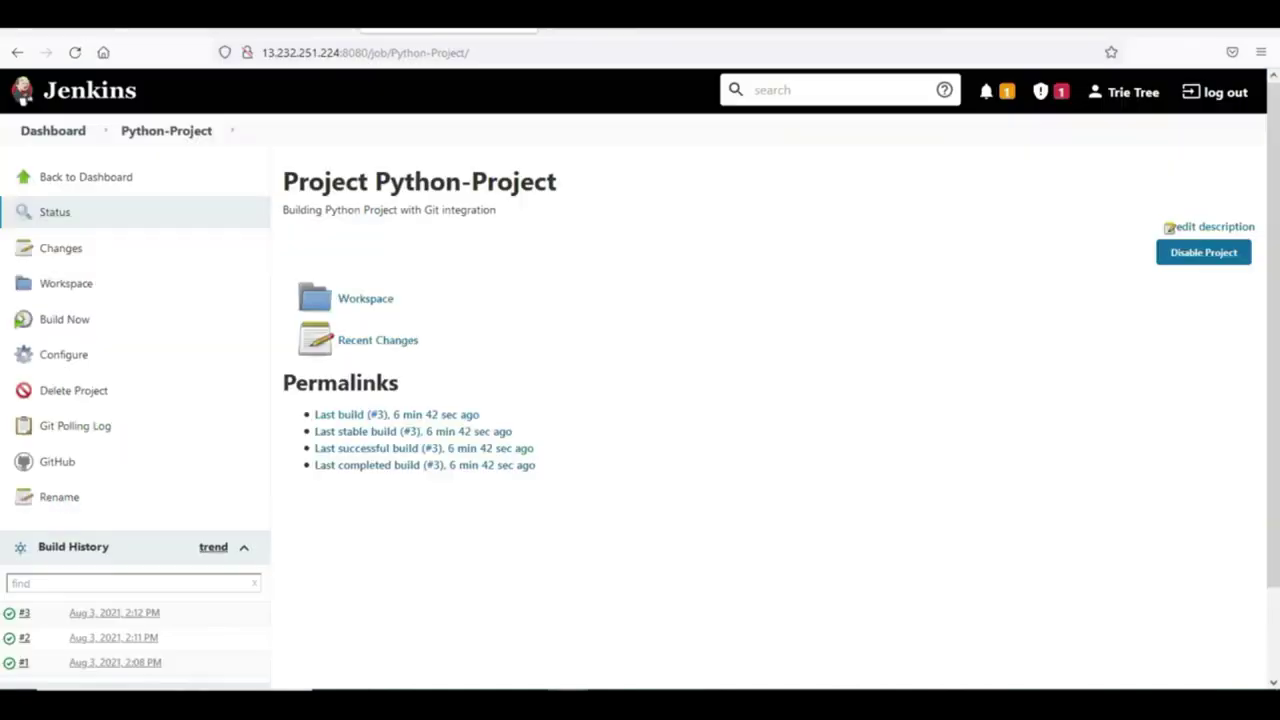
left_click(57, 188)
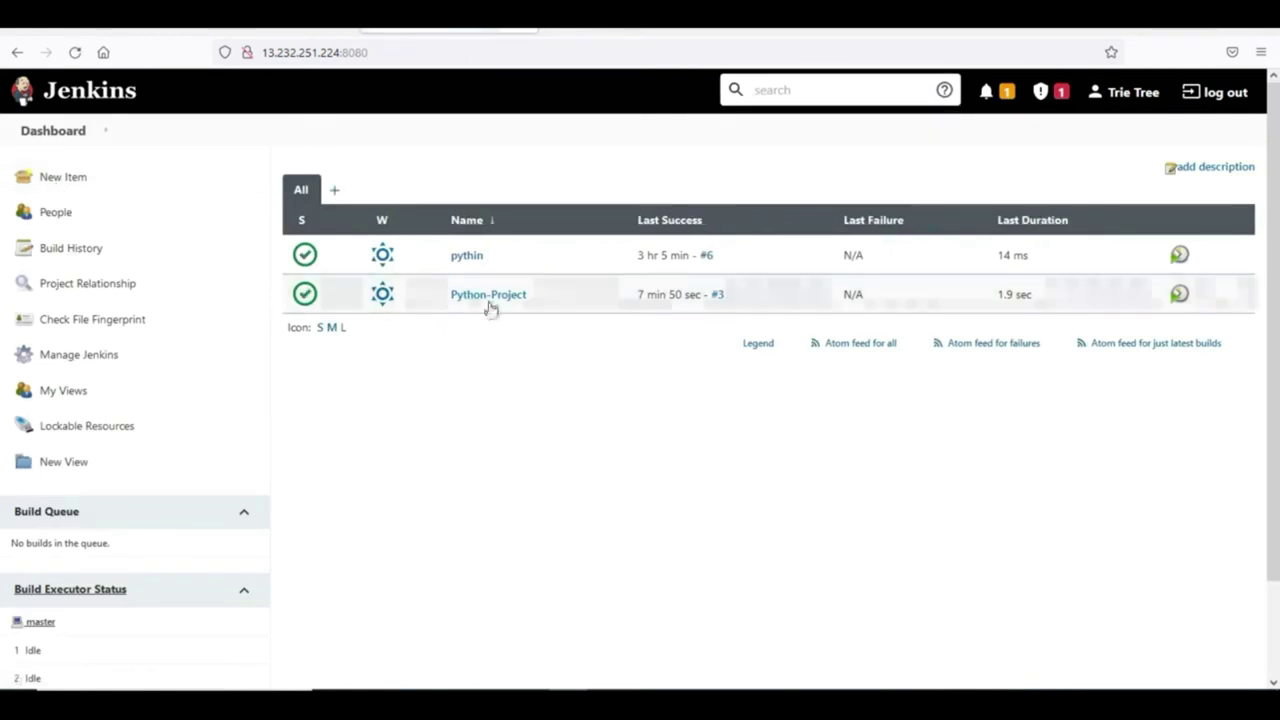
left_click(489, 298)
left_click(95, 362)
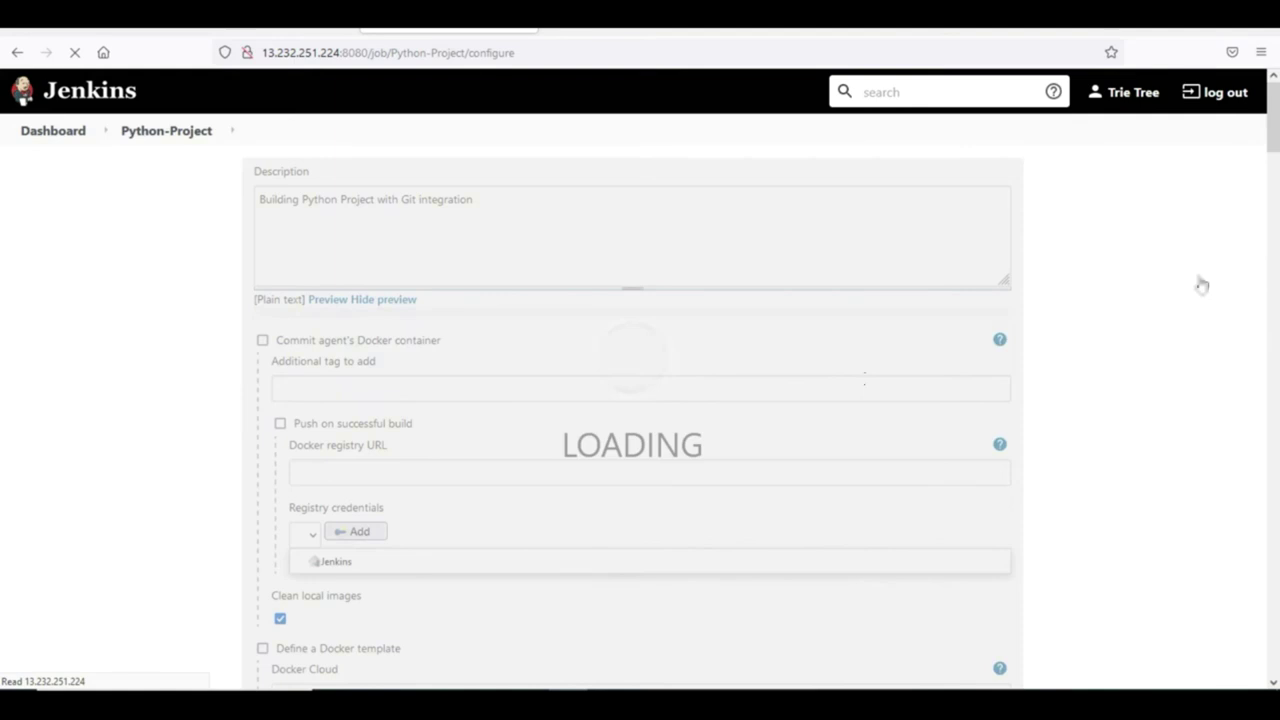
scroll(1276, 231, "down", 10)
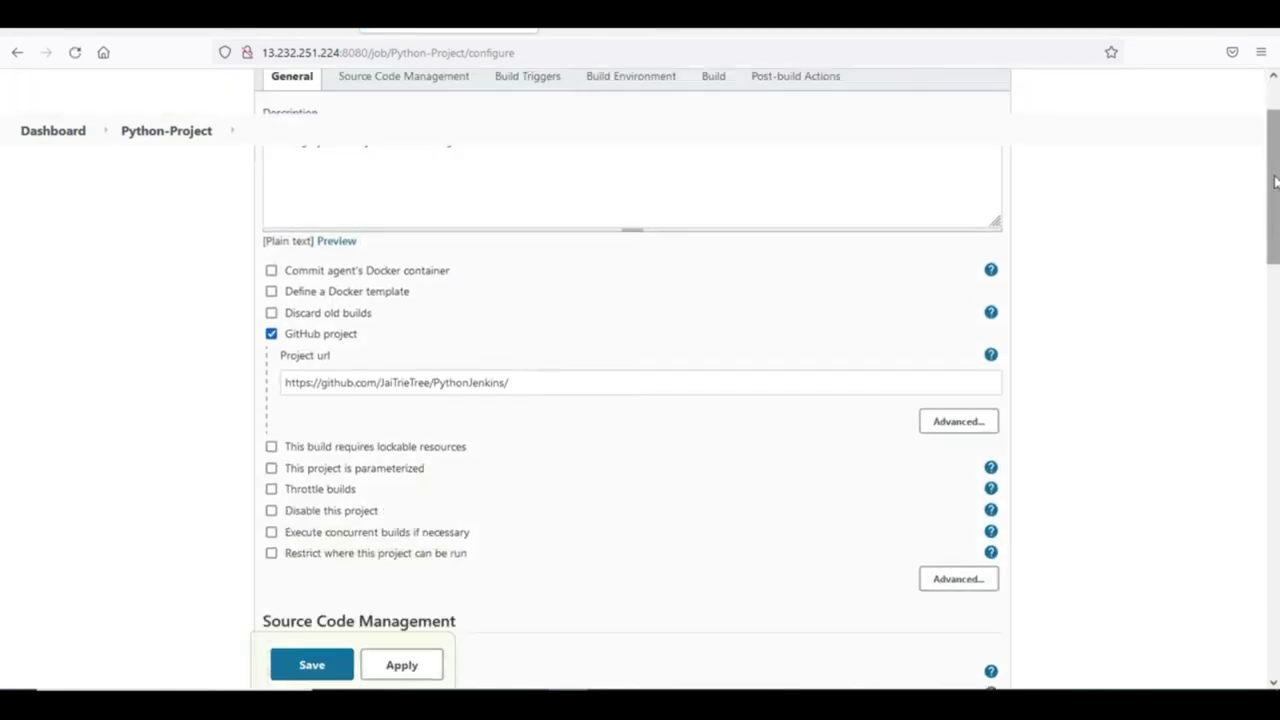
scroll(1273, 300, "down", 5)
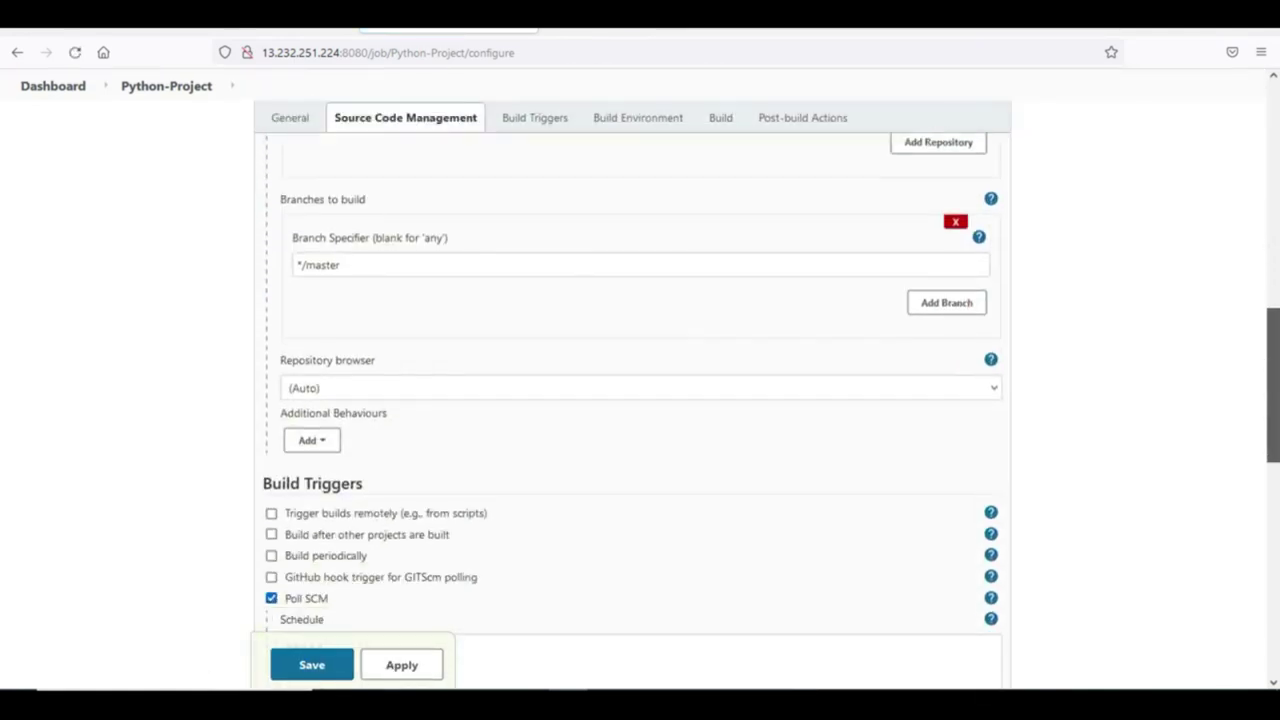
scroll(760, 383, "down", 1)
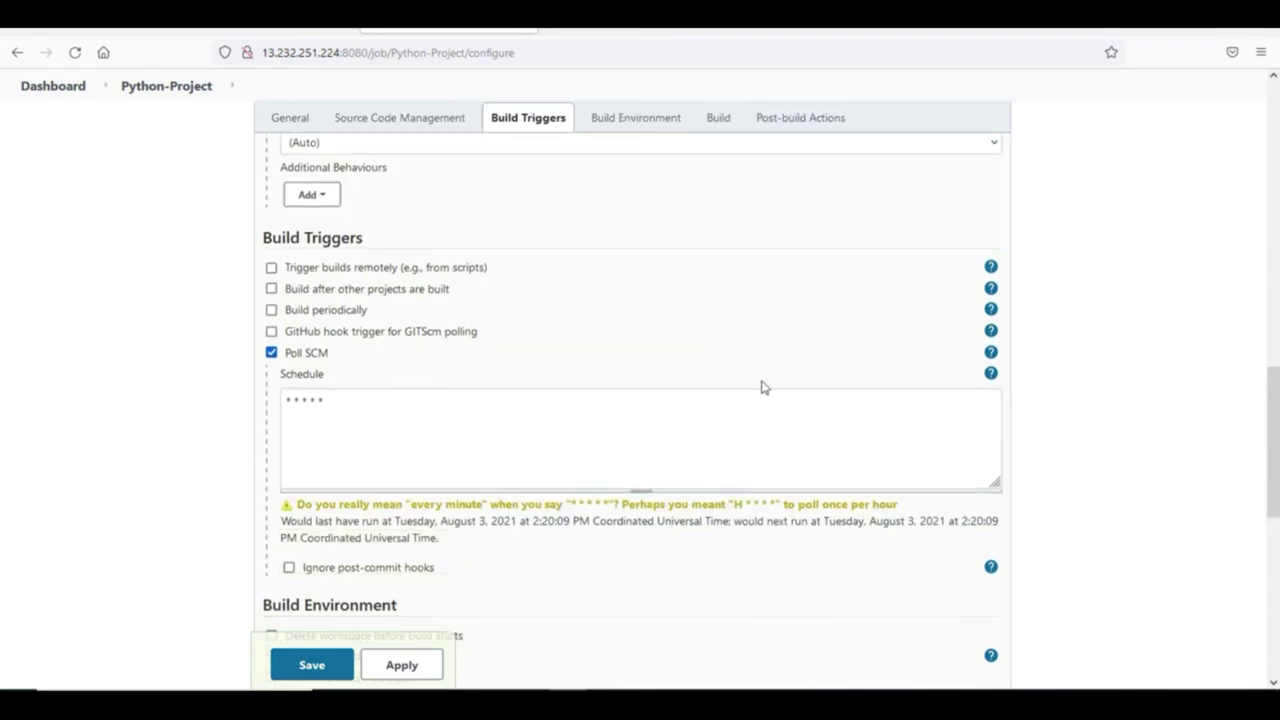
left_click(276, 354)
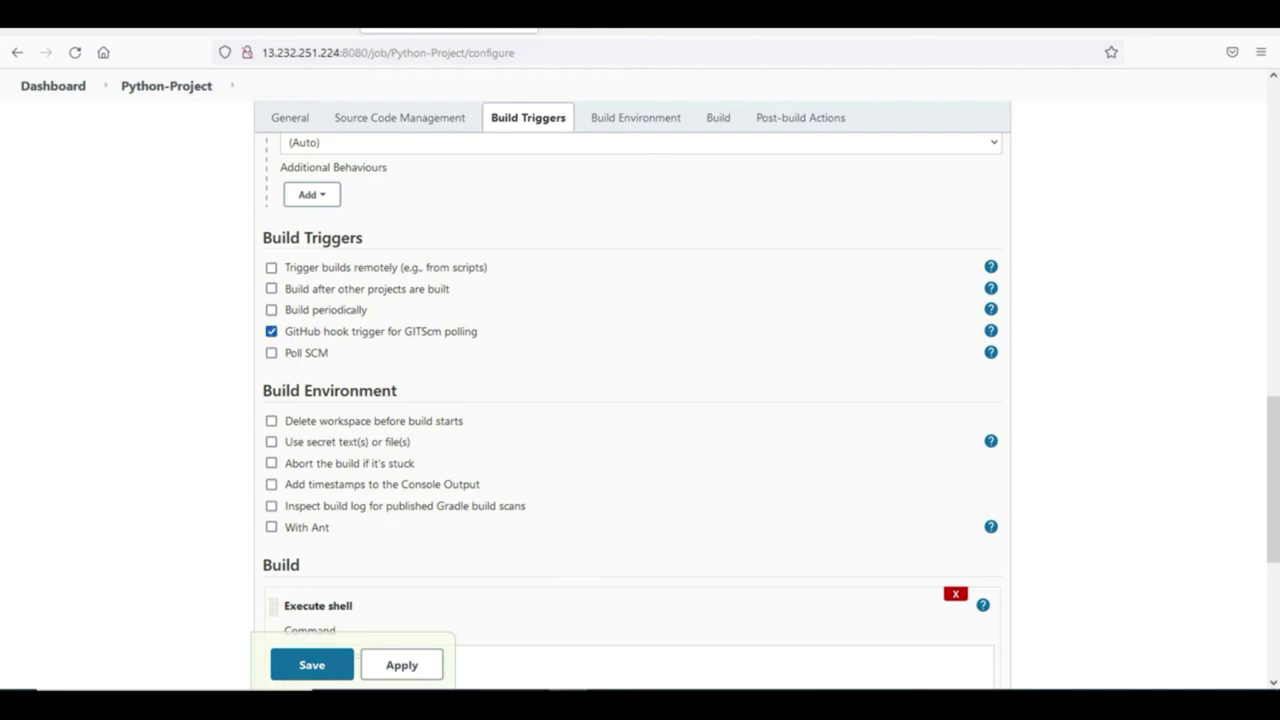
left_click(400, 665)
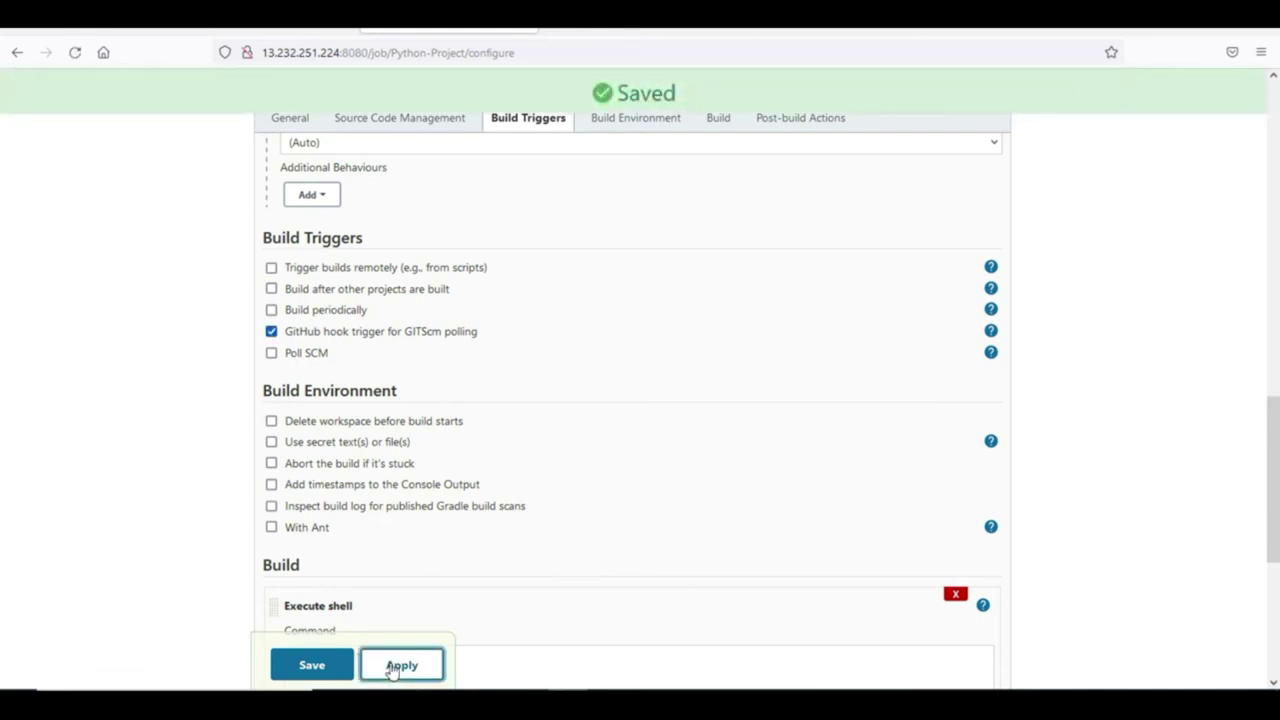
left_click(312, 665)
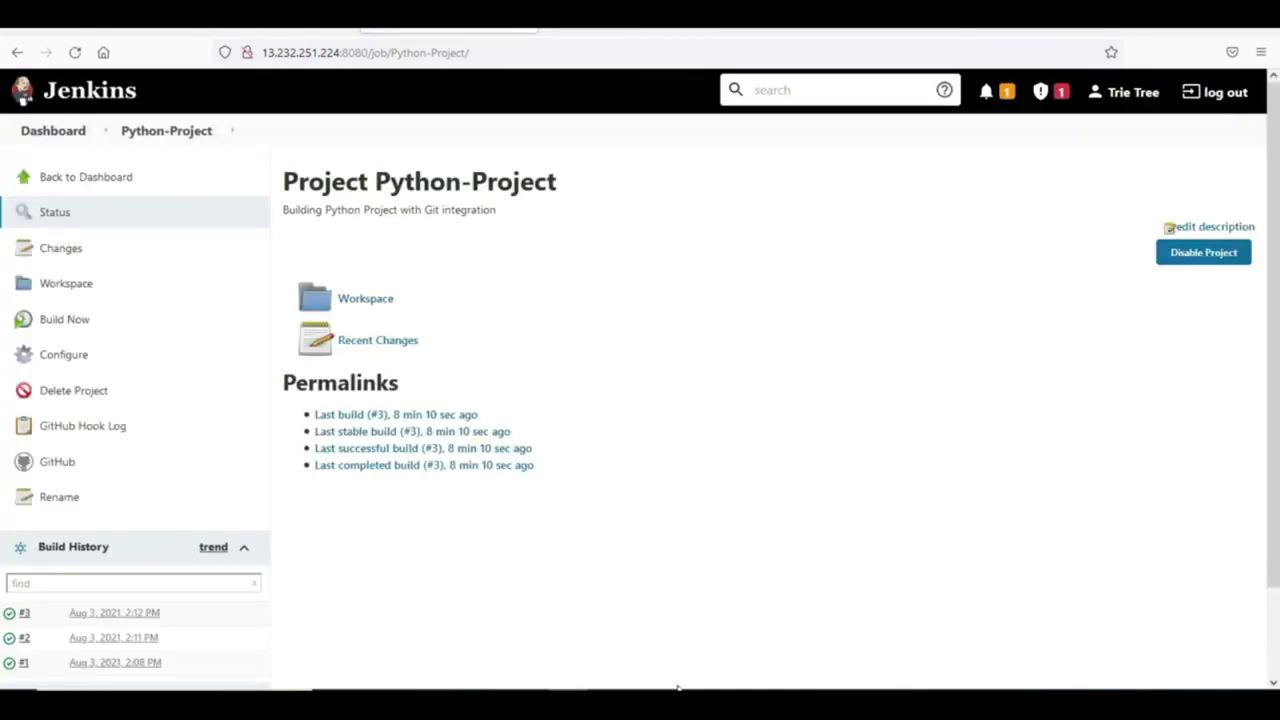
left_click(606, 700)
- Create a new file named webhooktest in the PythonJenkins repository and write a line of content
left_click(192, 195)
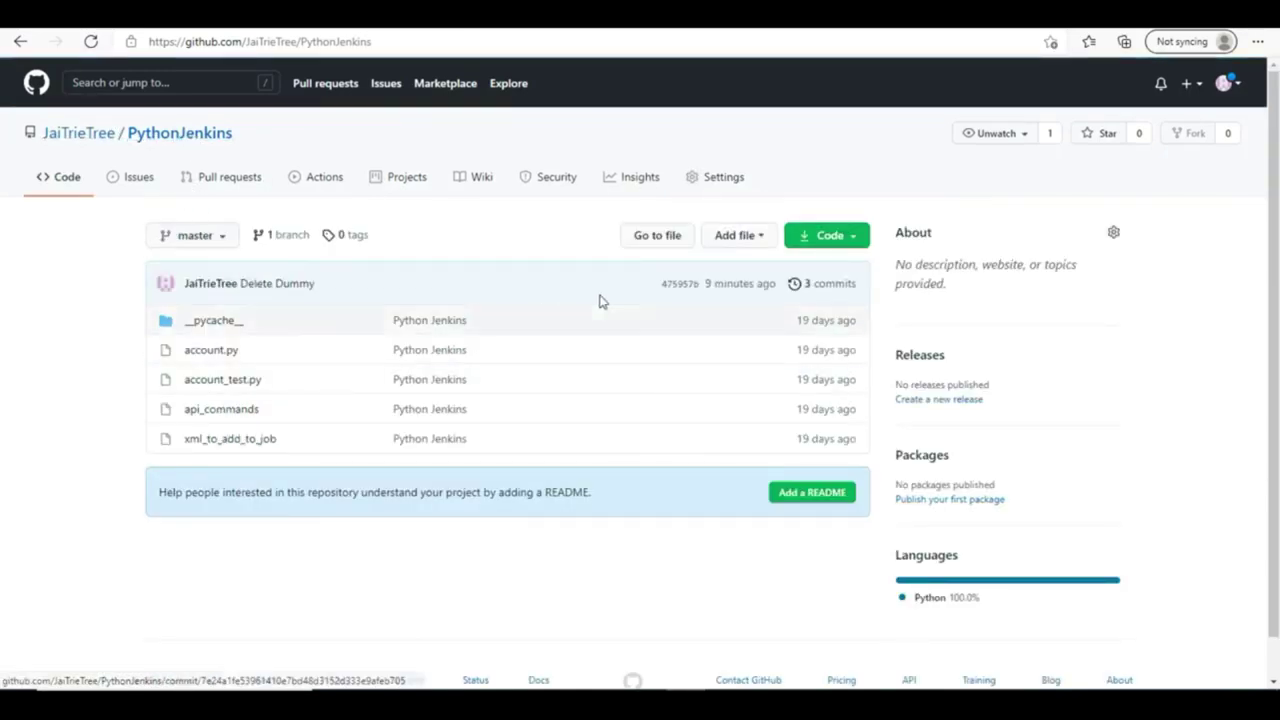
left_click(751, 240)
left_click(728, 269)
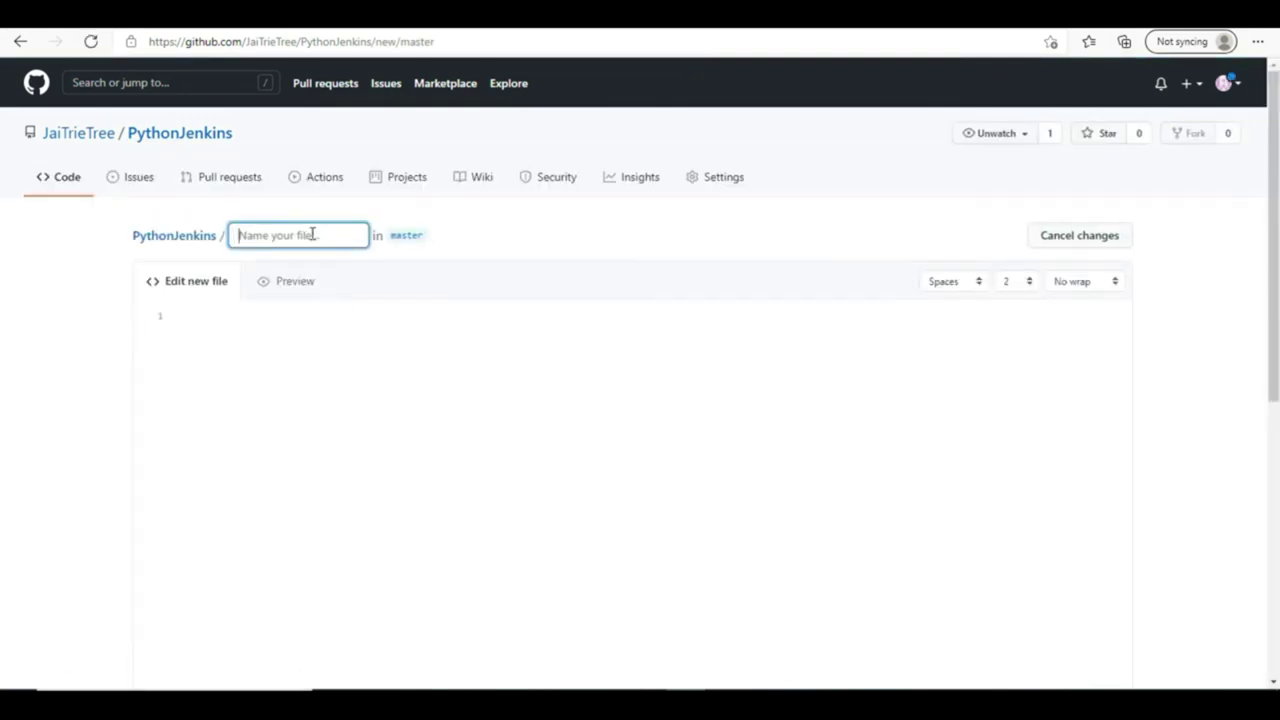
left_click(313, 234)
type("w")
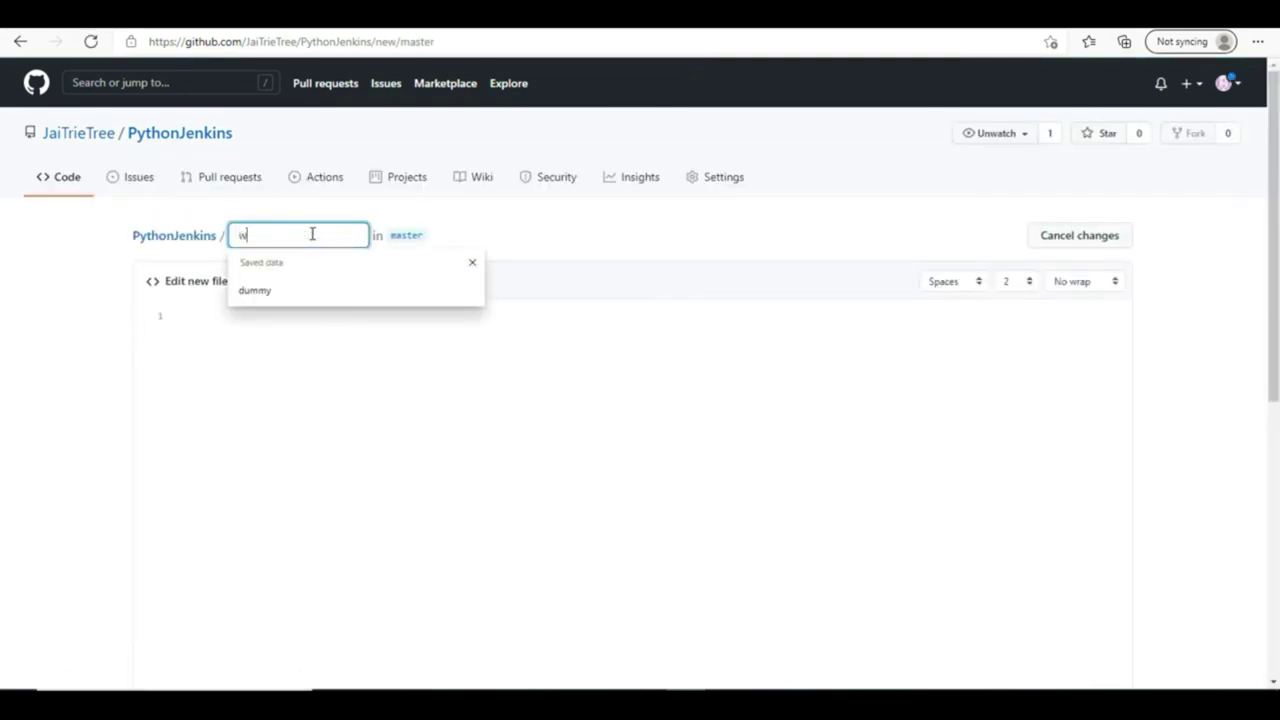
type("ebhooktest")
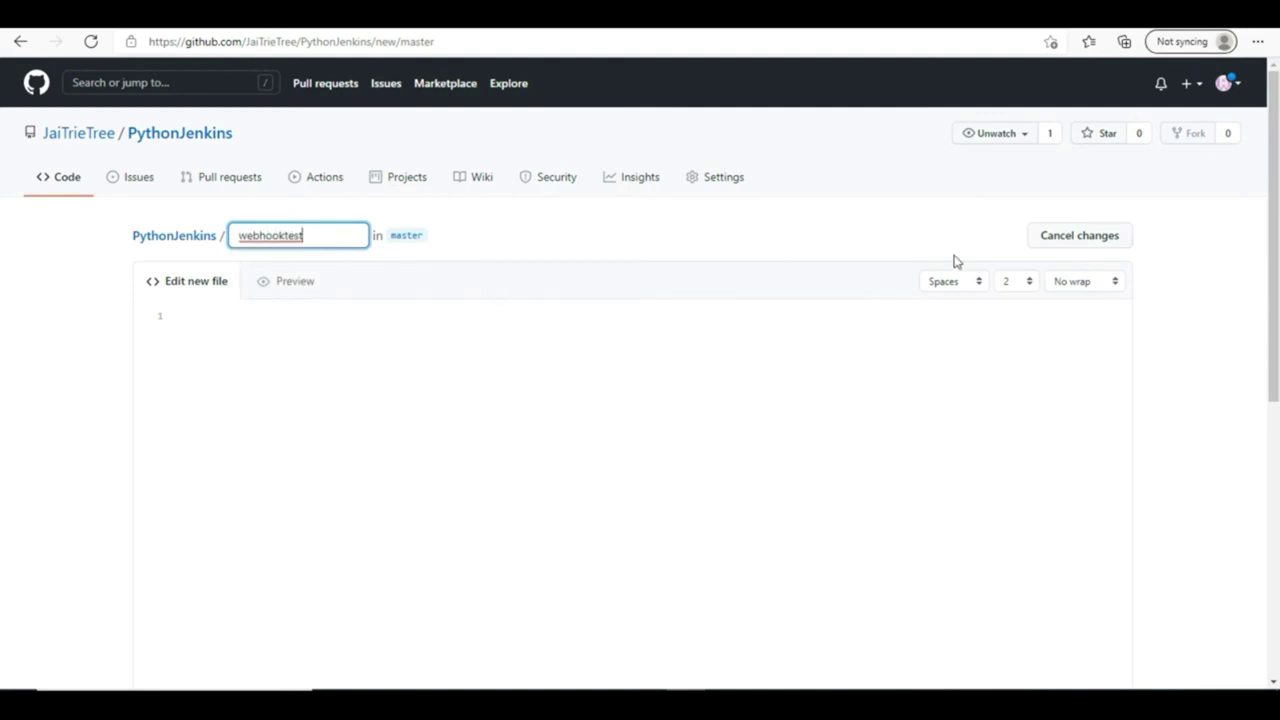
left_click(754, 358)
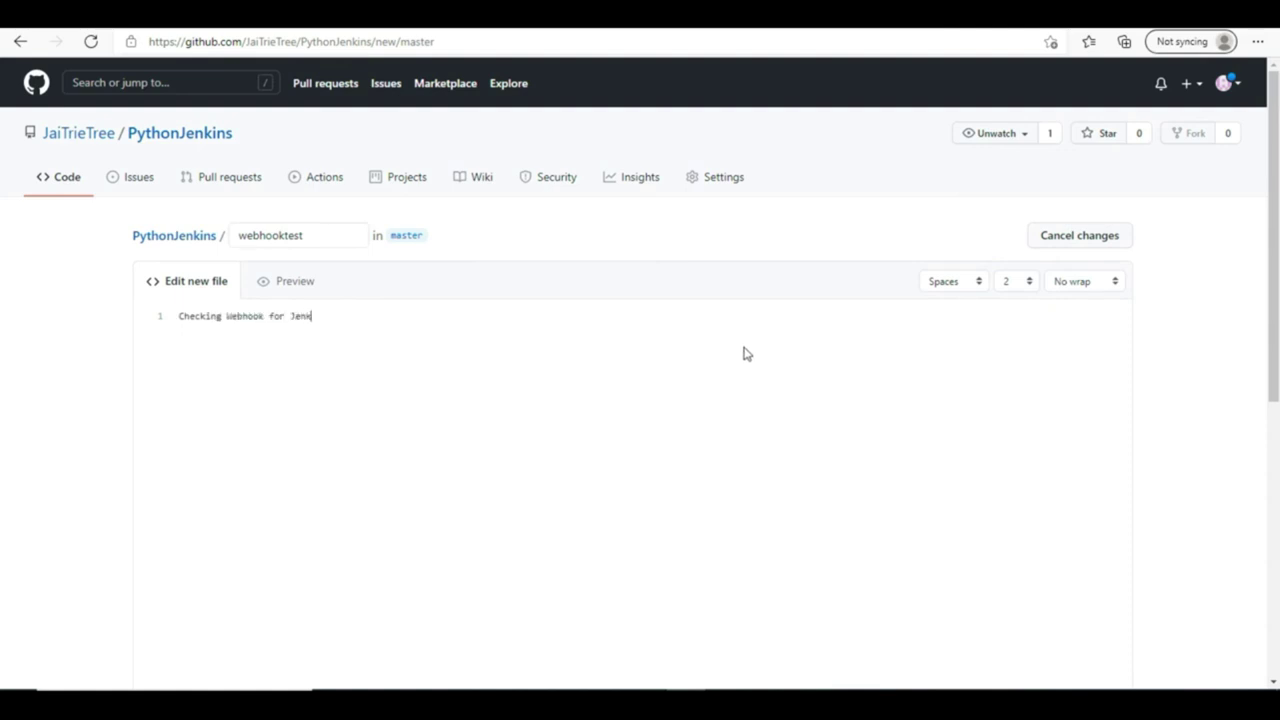
- Commit webhooktest to master as 'WebHookTest' and return to the Jenkins project page
scroll(1171, 277, "down", 10)
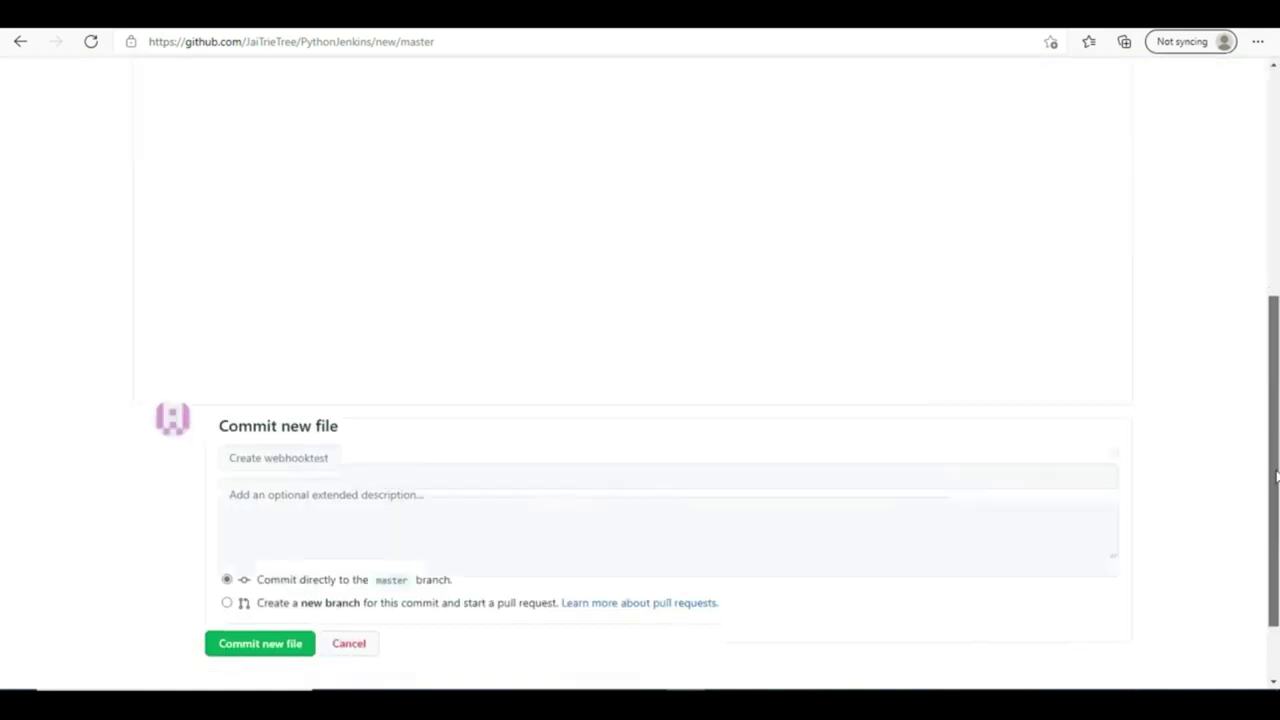
left_click(236, 367)
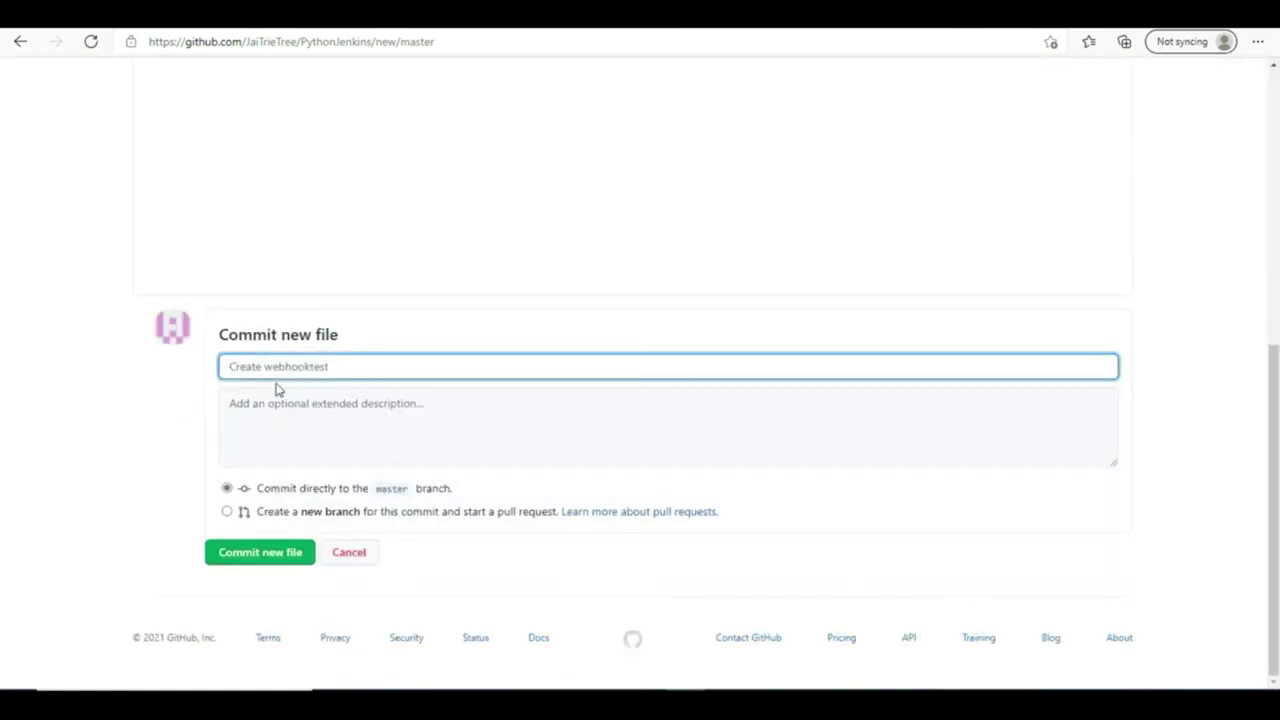
type("WebHookTest")
left_click(272, 558)
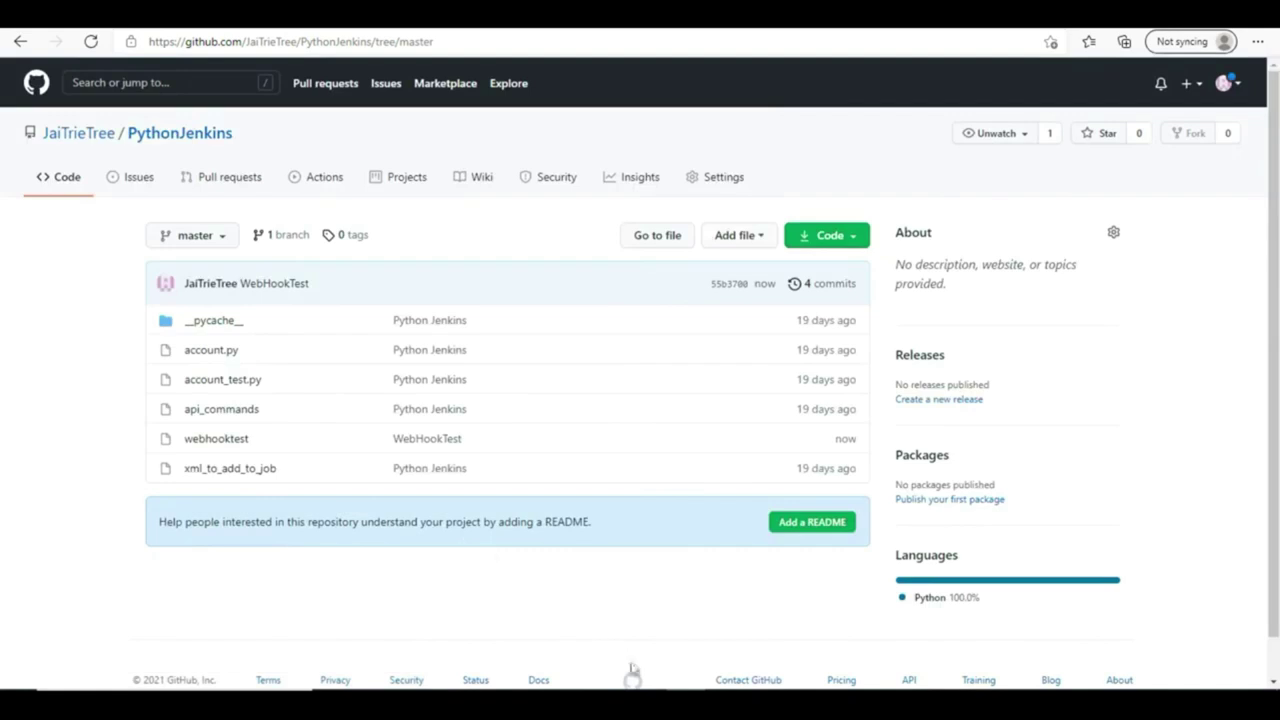
left_click(490, 612)
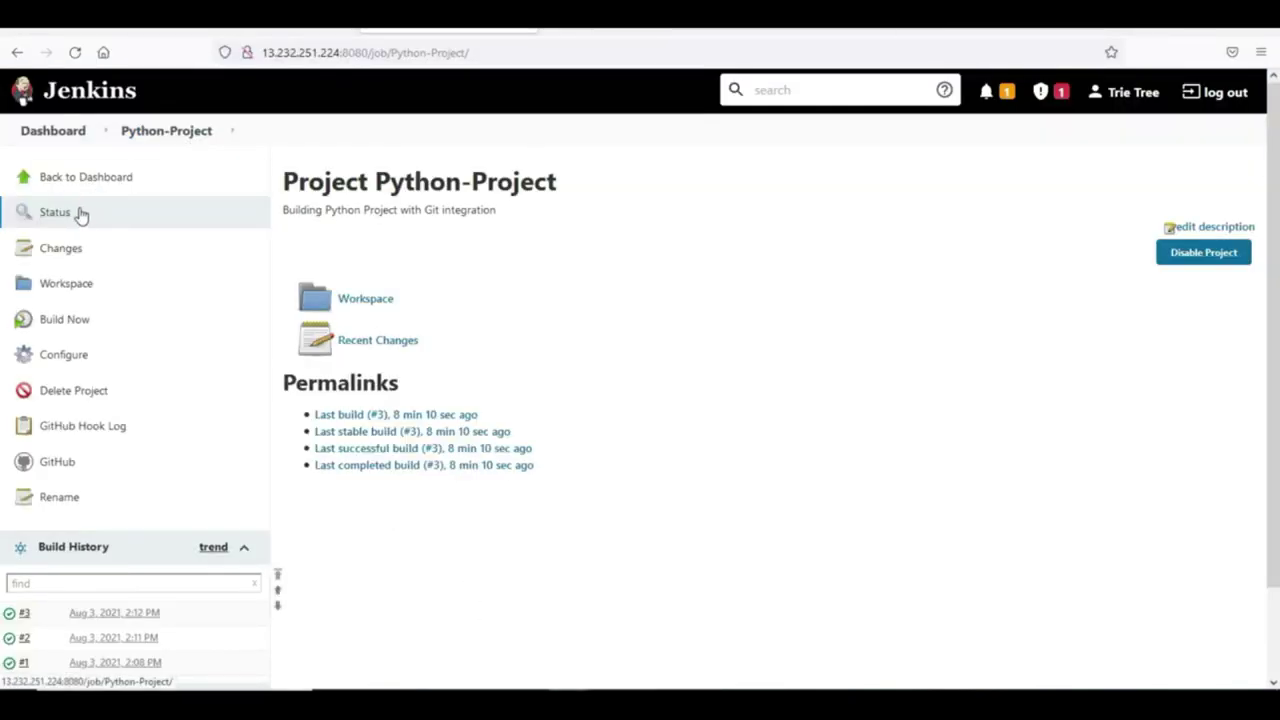
left_click(66, 128)
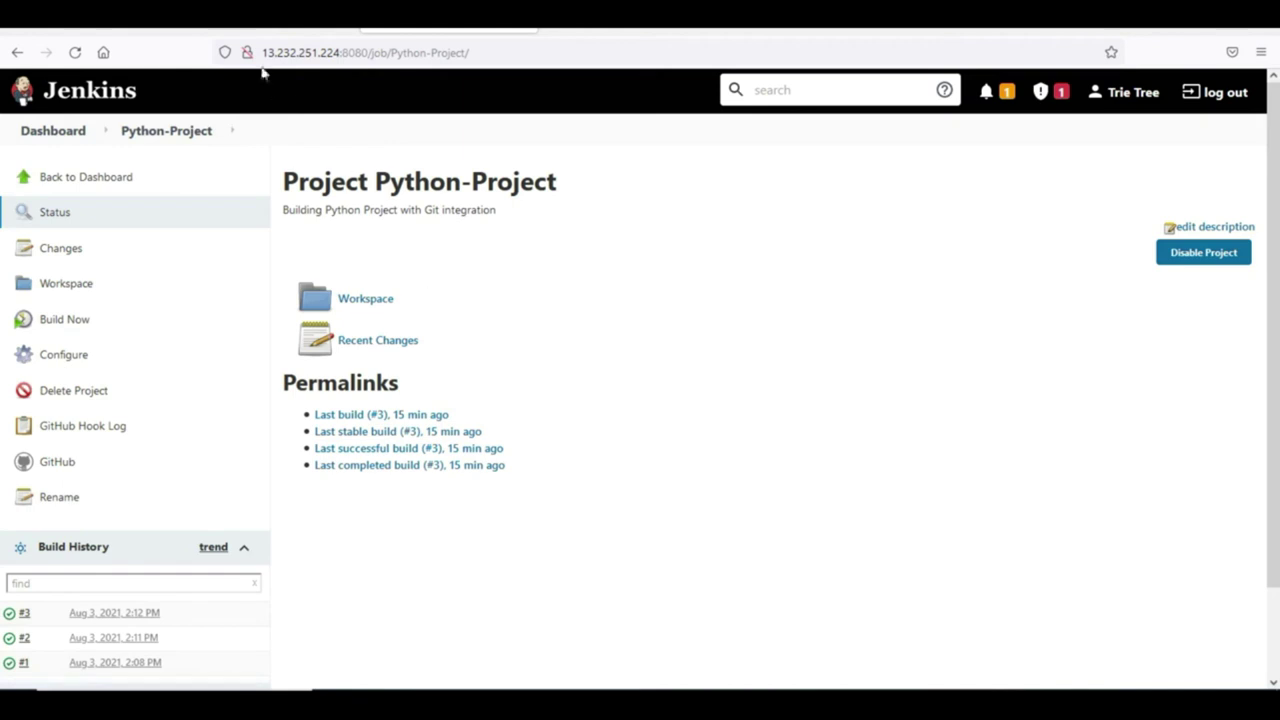
key("alt+Tab")
left_click(607, 336)
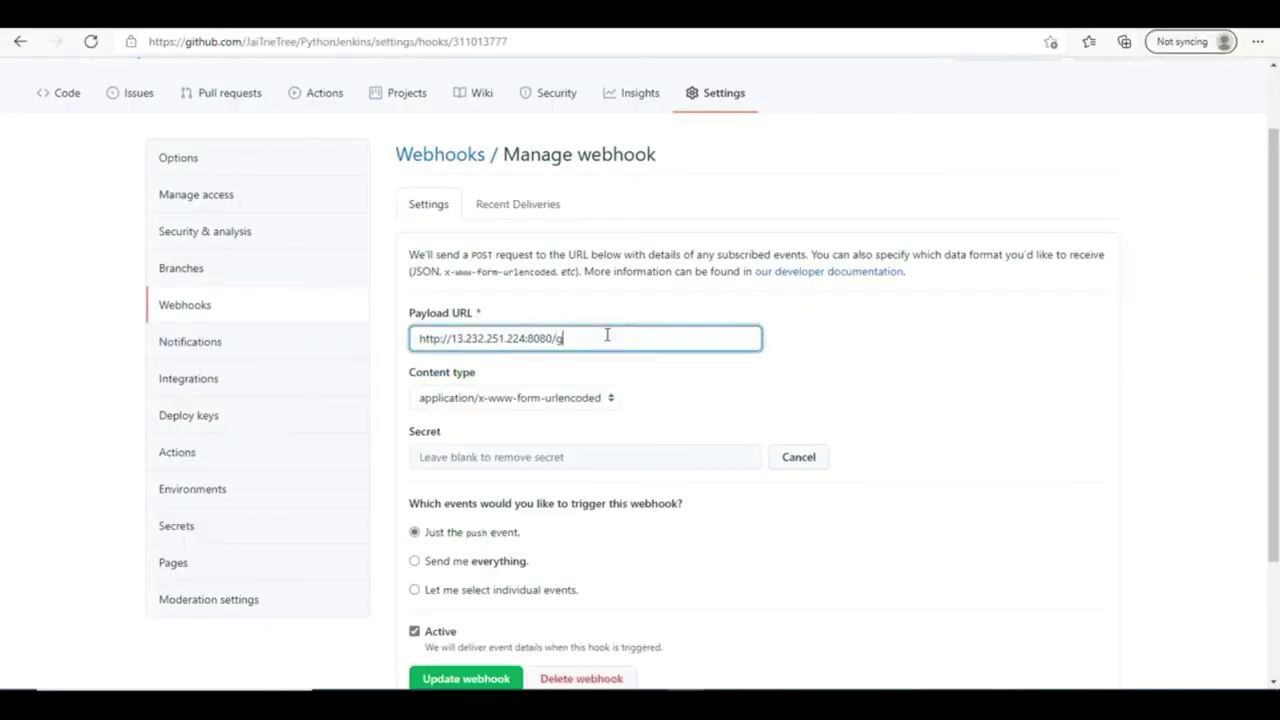
type("/github-webhook/")
left_click(480, 680)
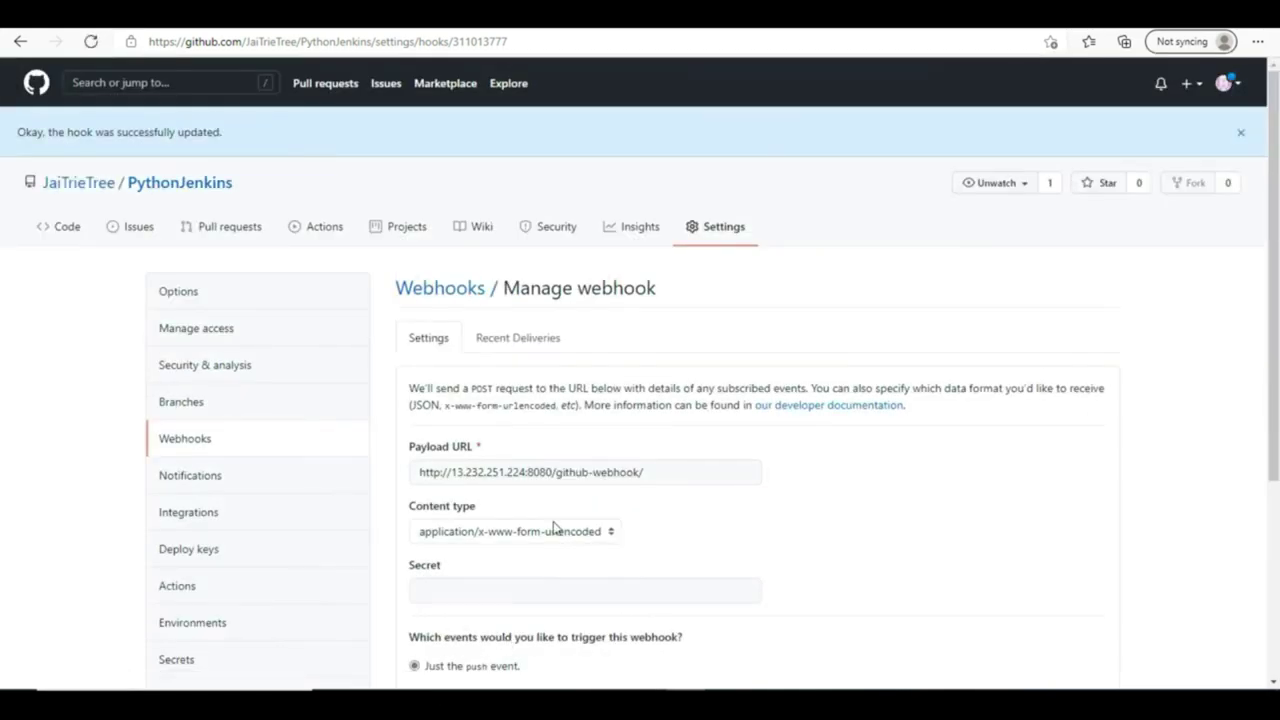
scroll(827, 388, "down", 3)
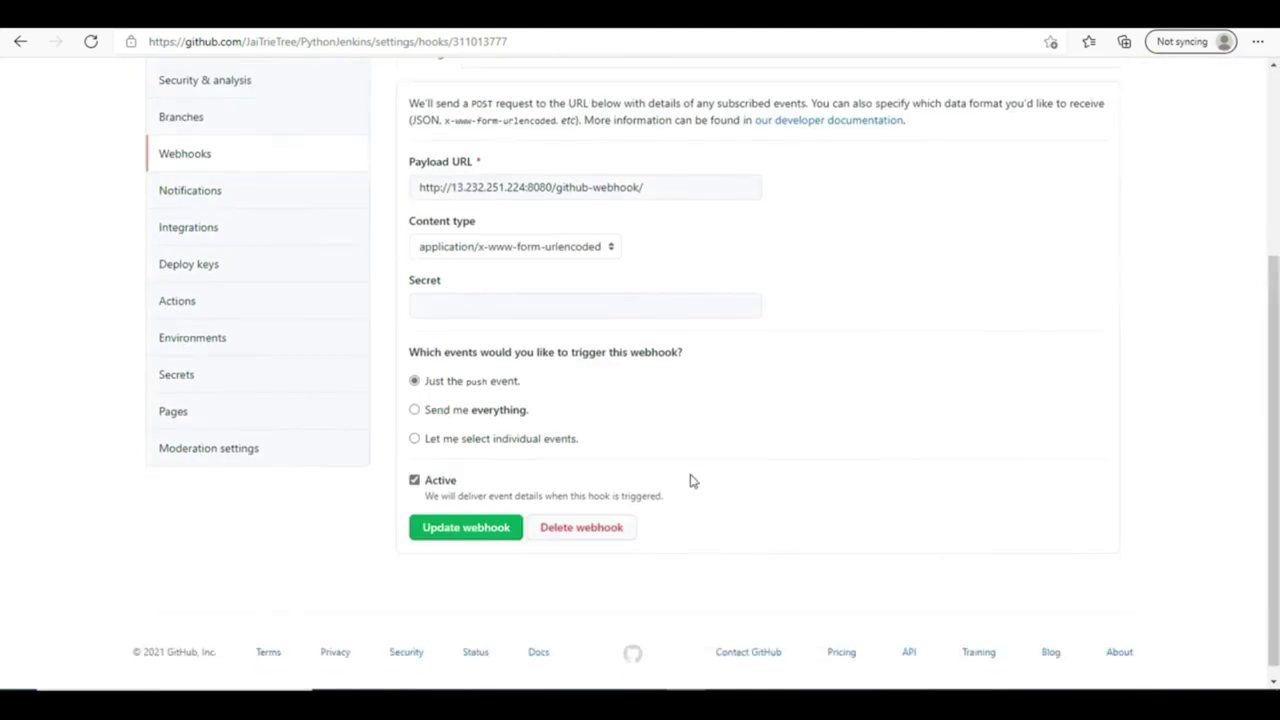
left_click(466, 528)
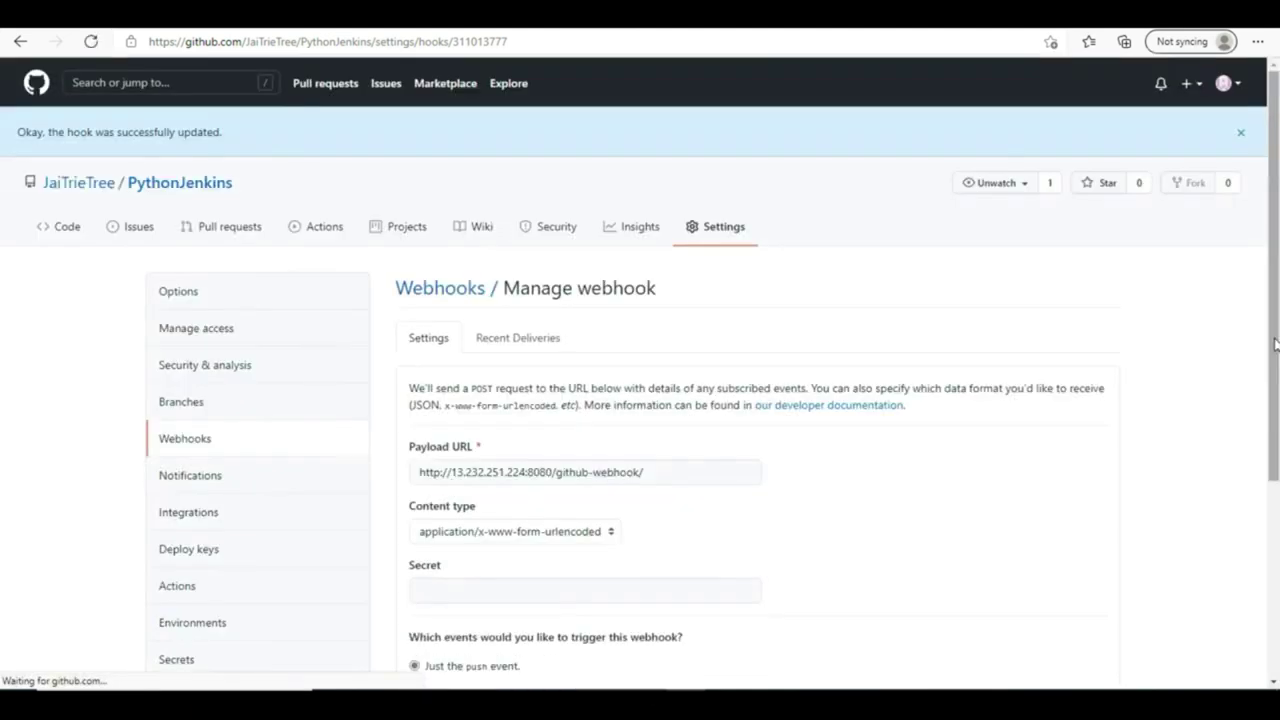
left_click(58, 228)
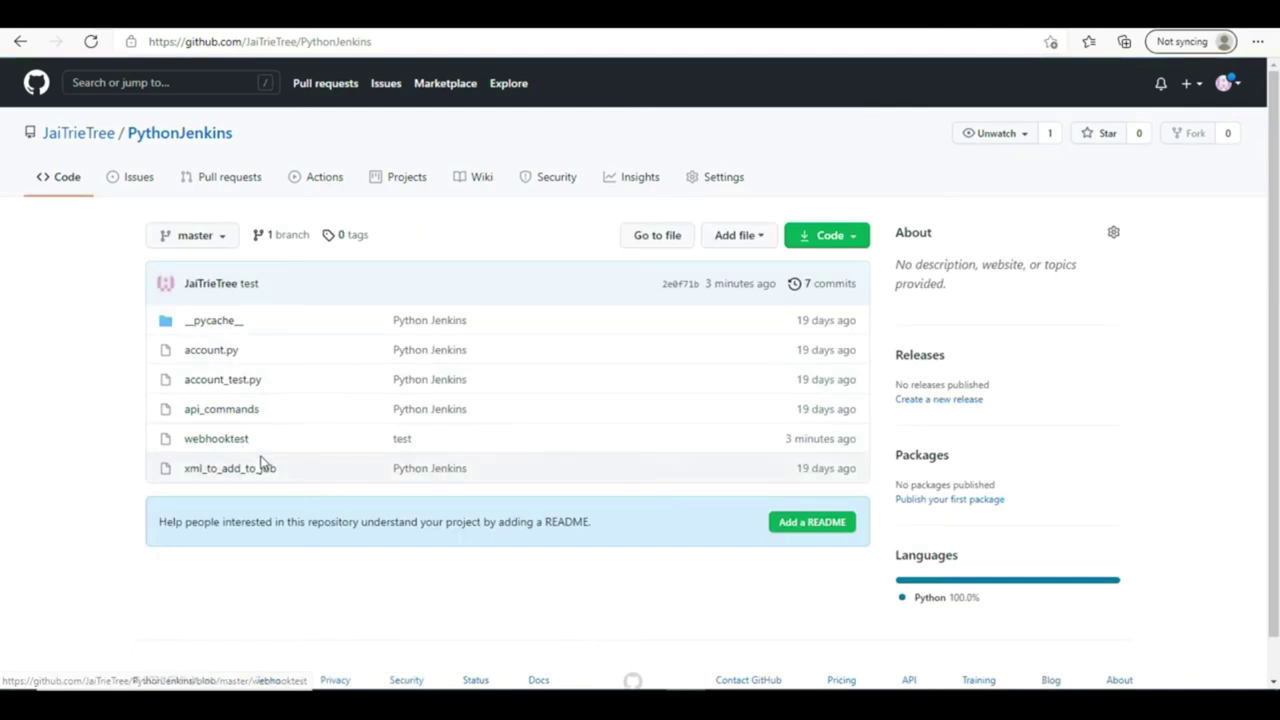
- Delete line 2 of webhooktest, commit the edit as 'test', and go back to Jenkins
left_click(211, 449)
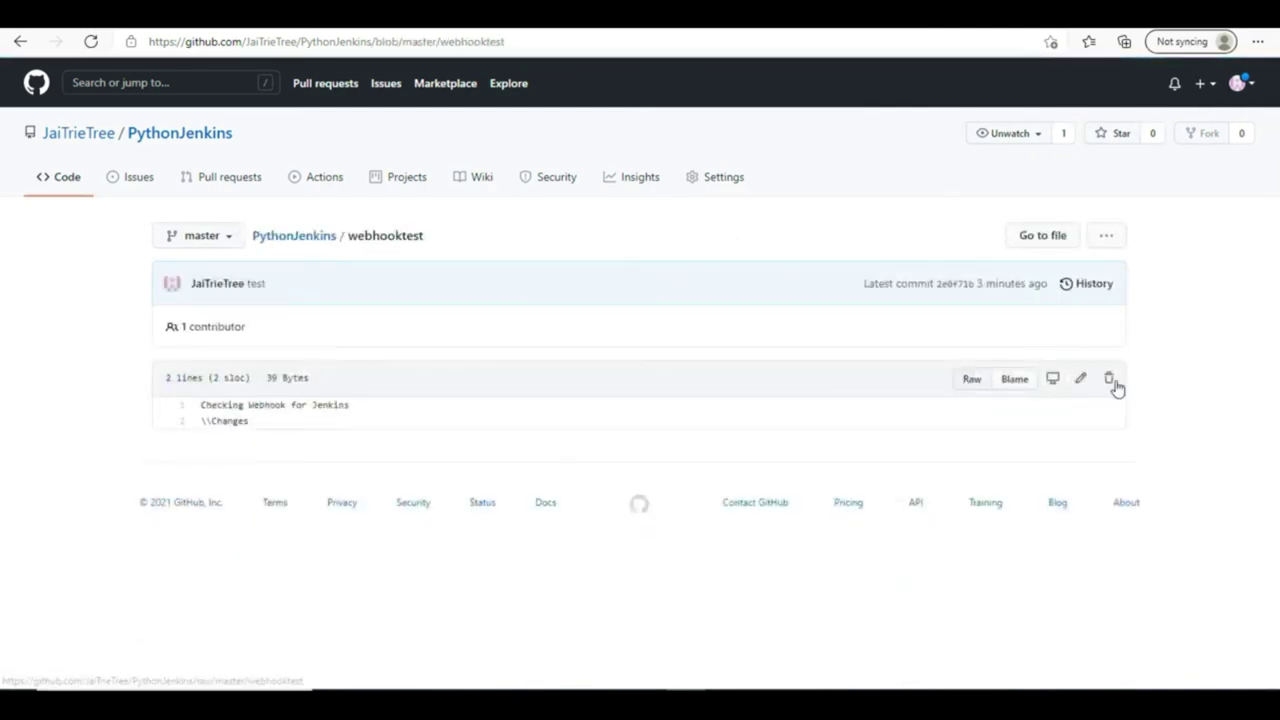
left_click(1082, 380)
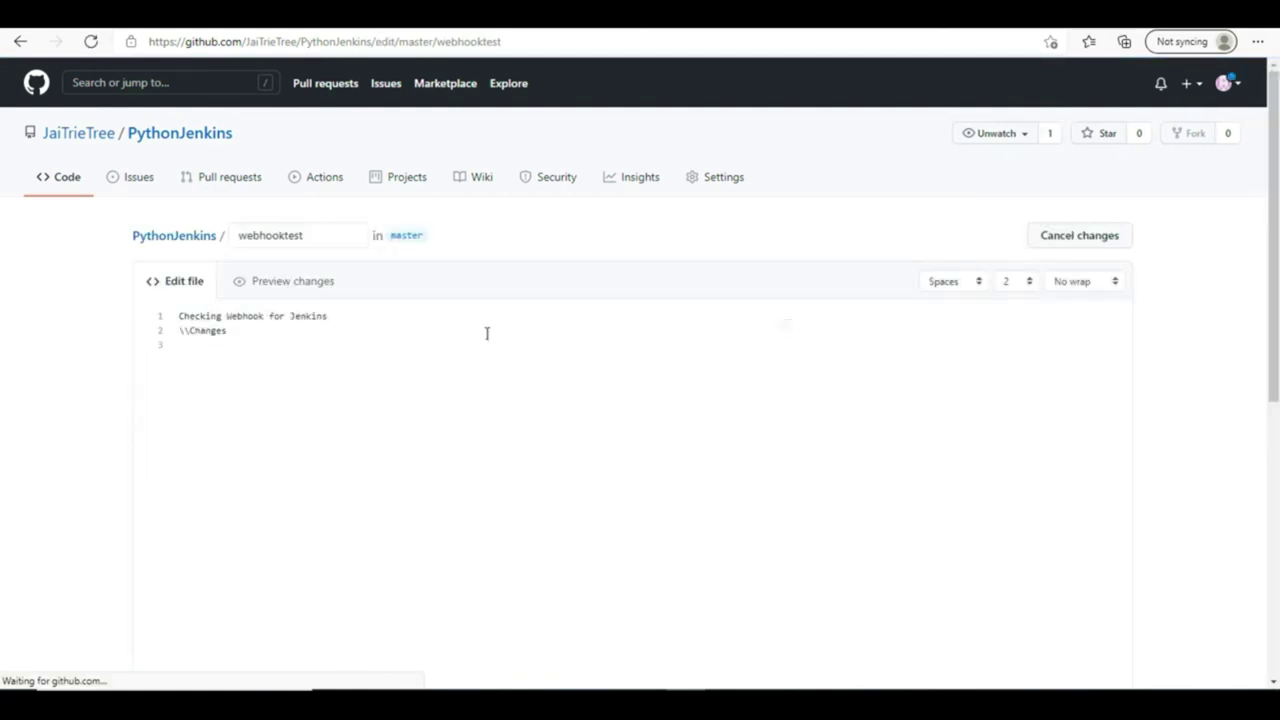
double_click(290, 328)
key("BackSpace")
key("BackSpace")
key("BackSpace")
key("BackSpace")
key("BackSpace")
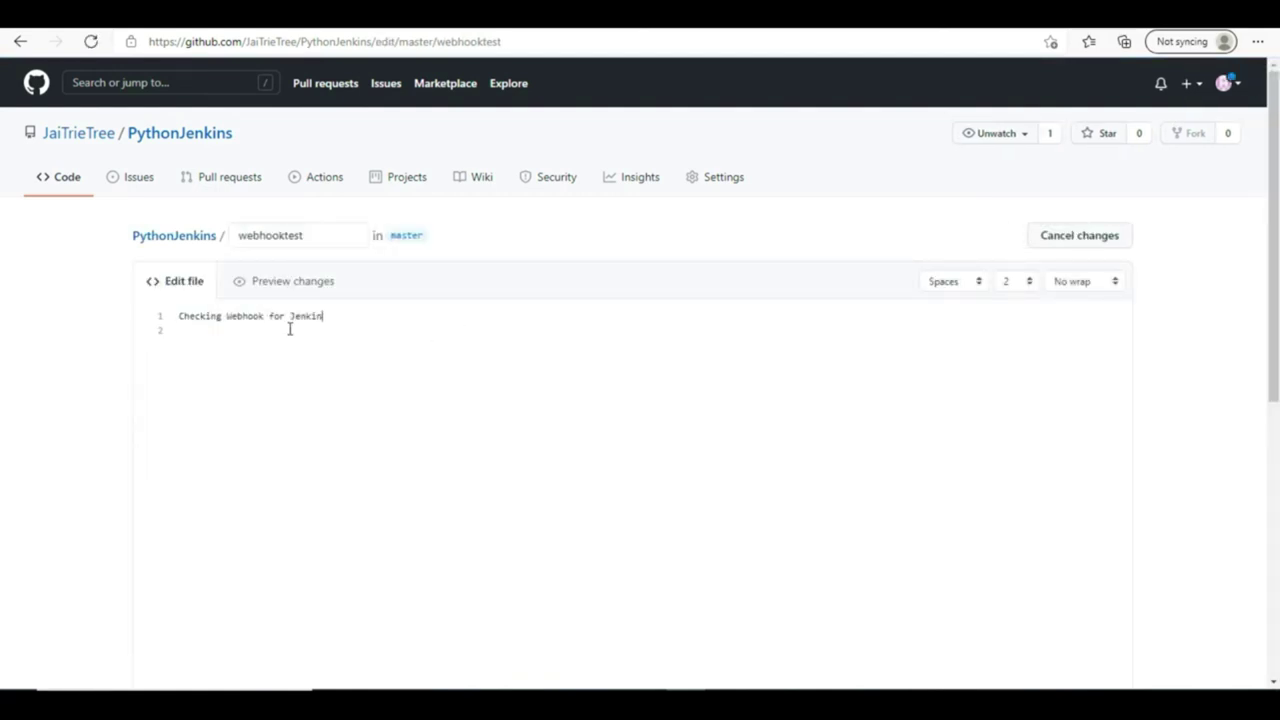
scroll(604, 495, "down", 5)
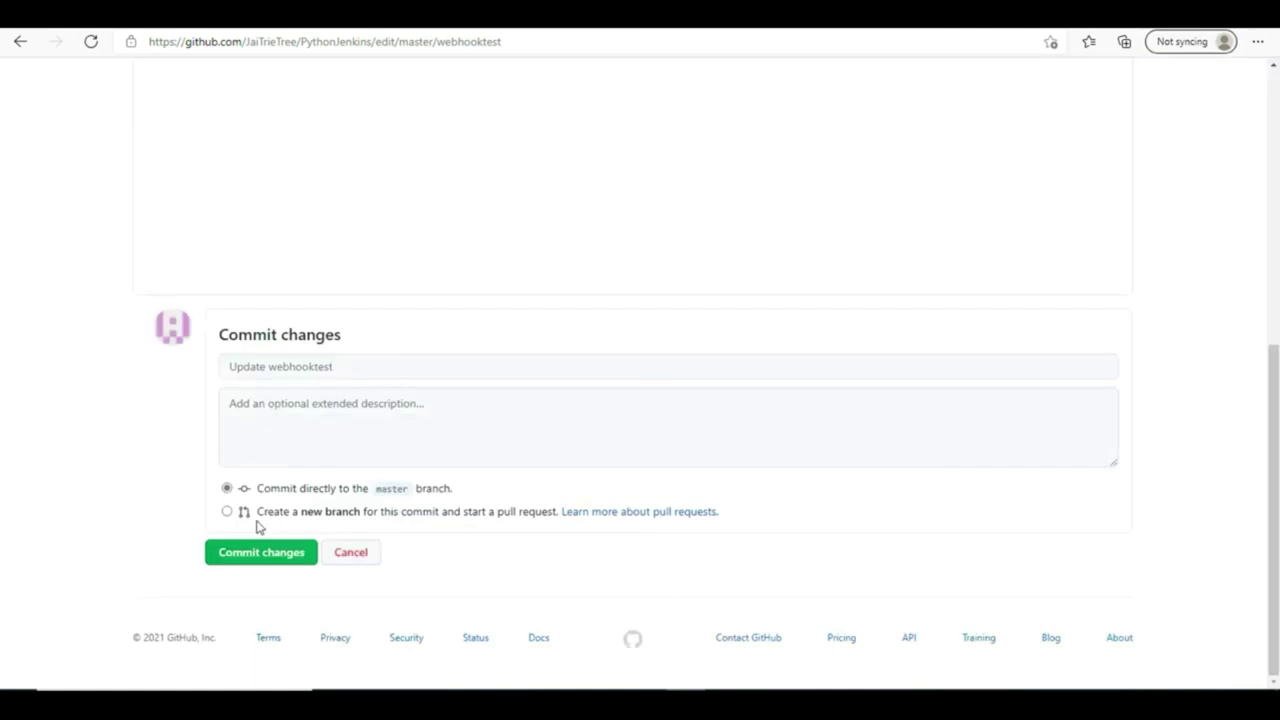
left_click(291, 374)
type("test")
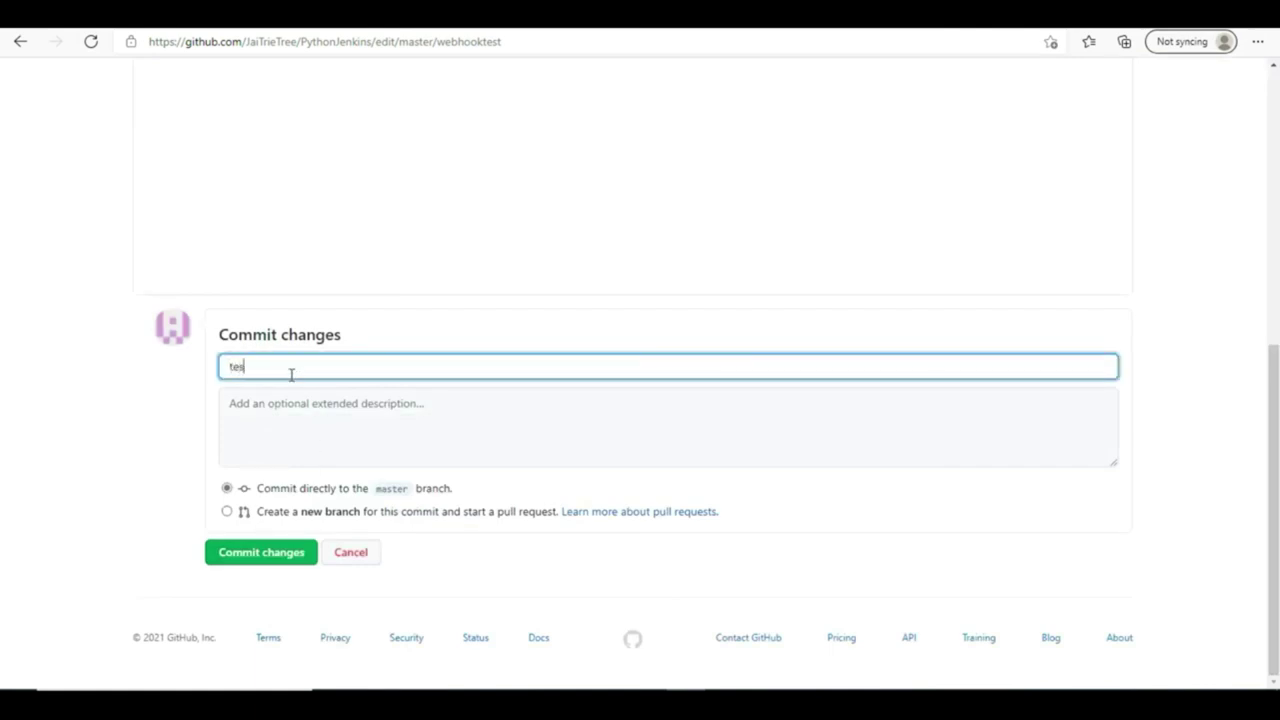
left_click(236, 555)
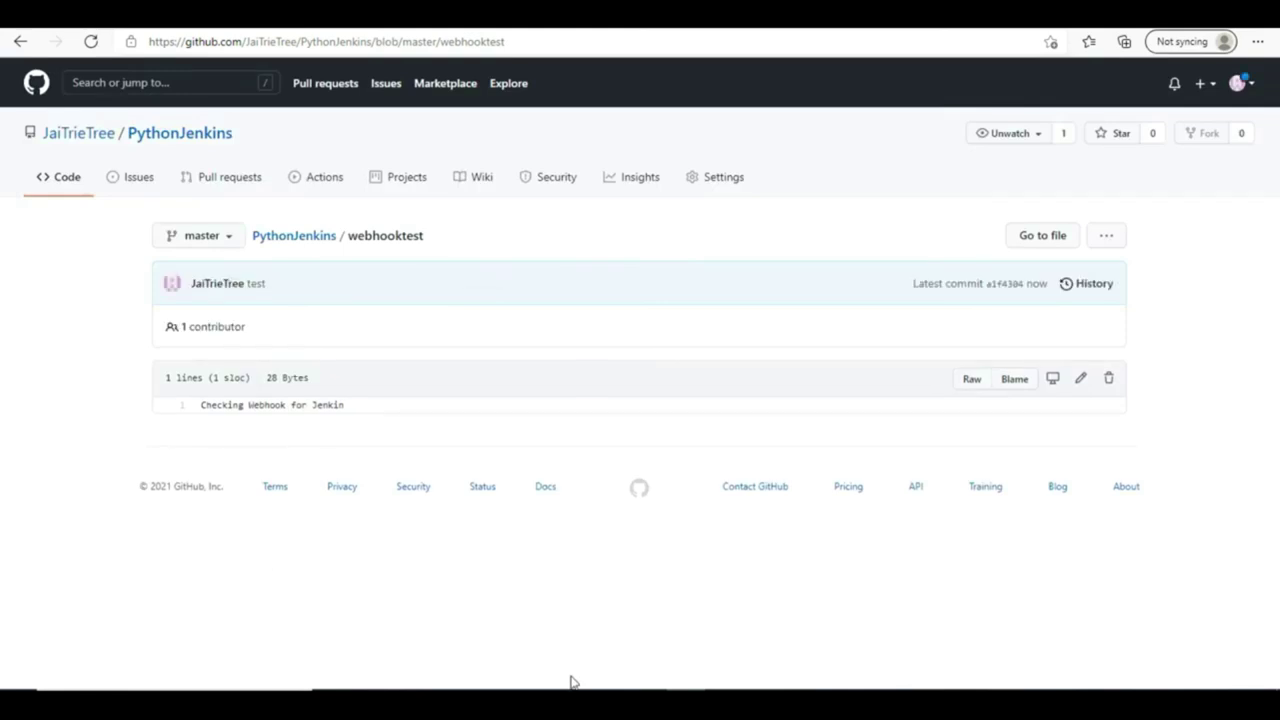
key("alt+Tab")
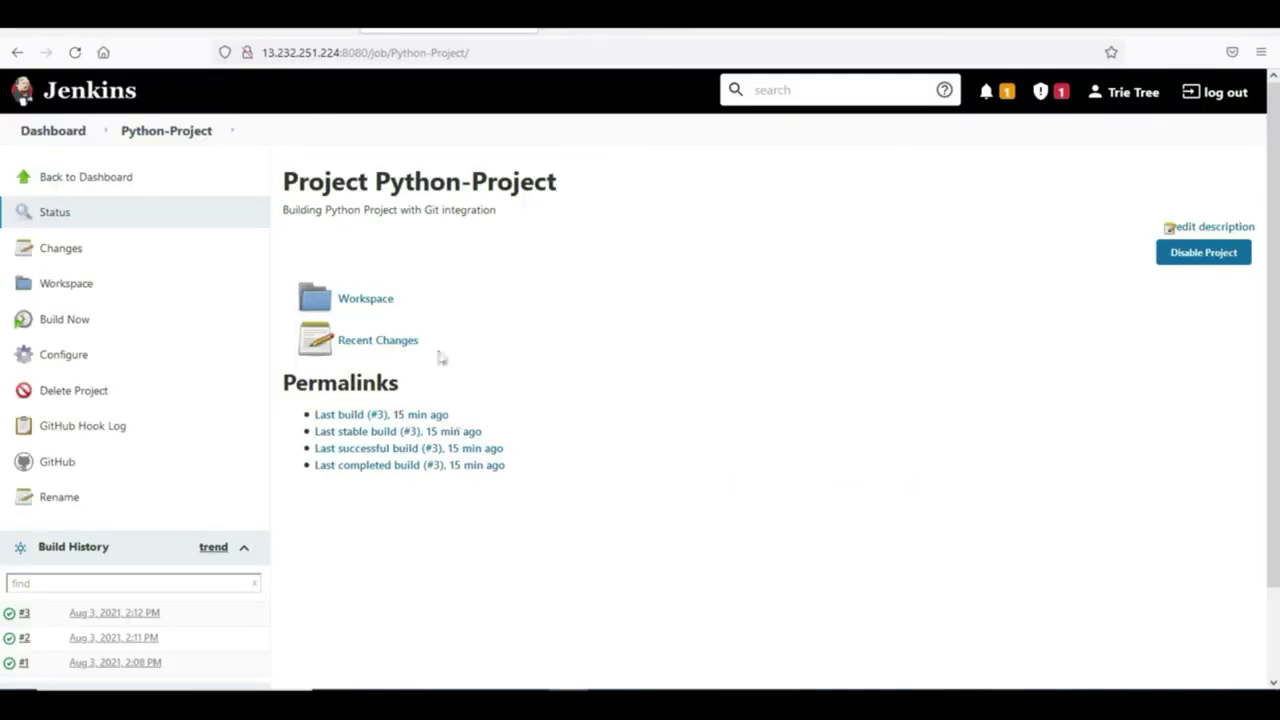
- Refresh Python-Project and confirm build #6's console output ends in SUCCESS
key("F5")
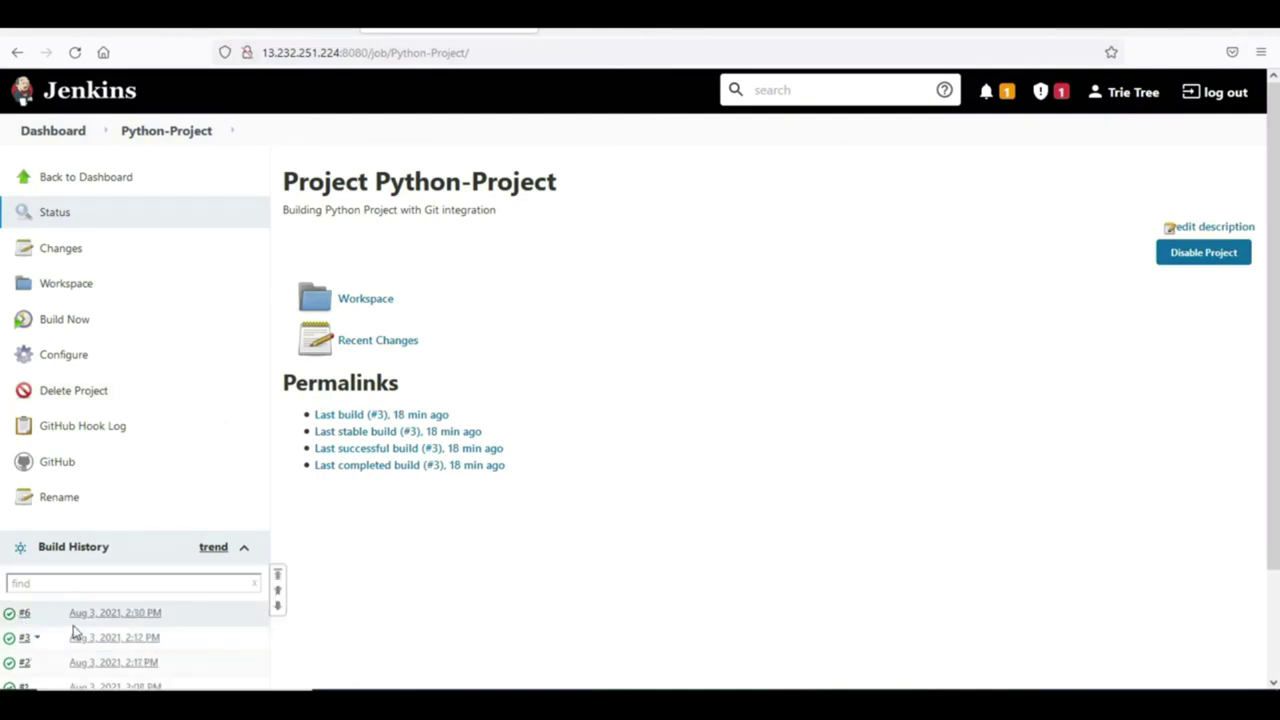
left_click(22, 615)
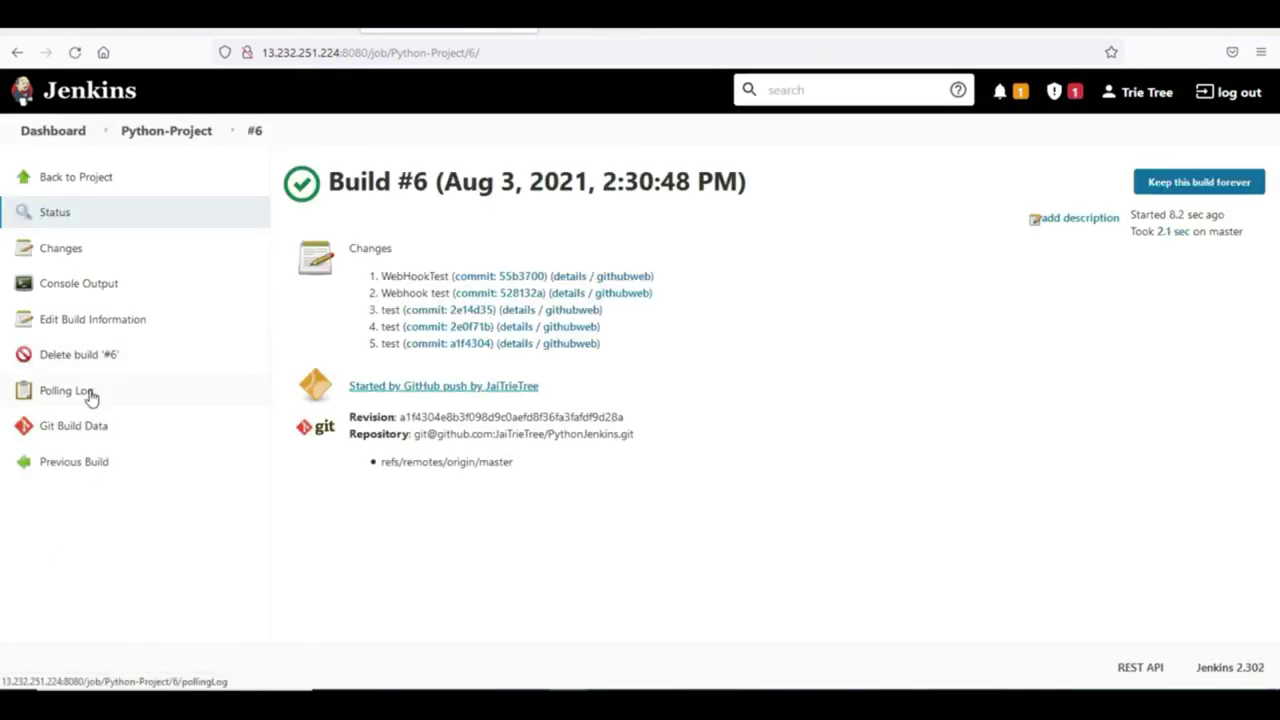
left_click(74, 286)
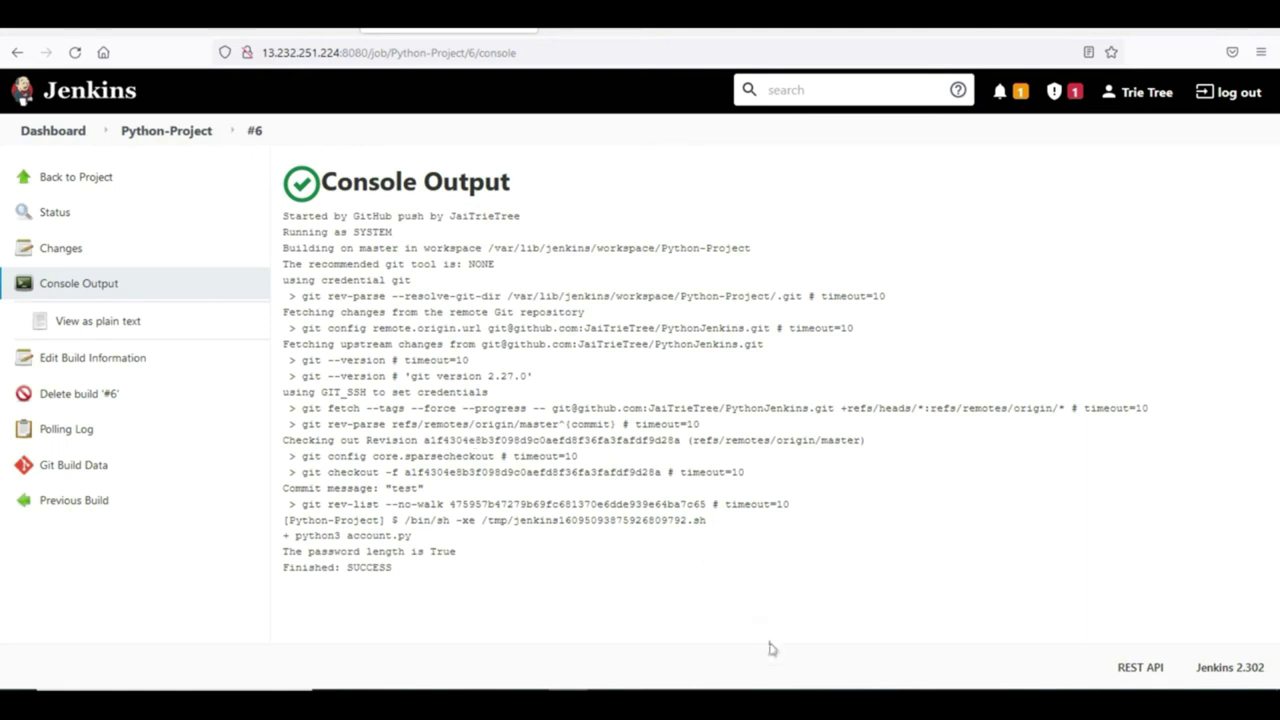
key("alt+Tab")
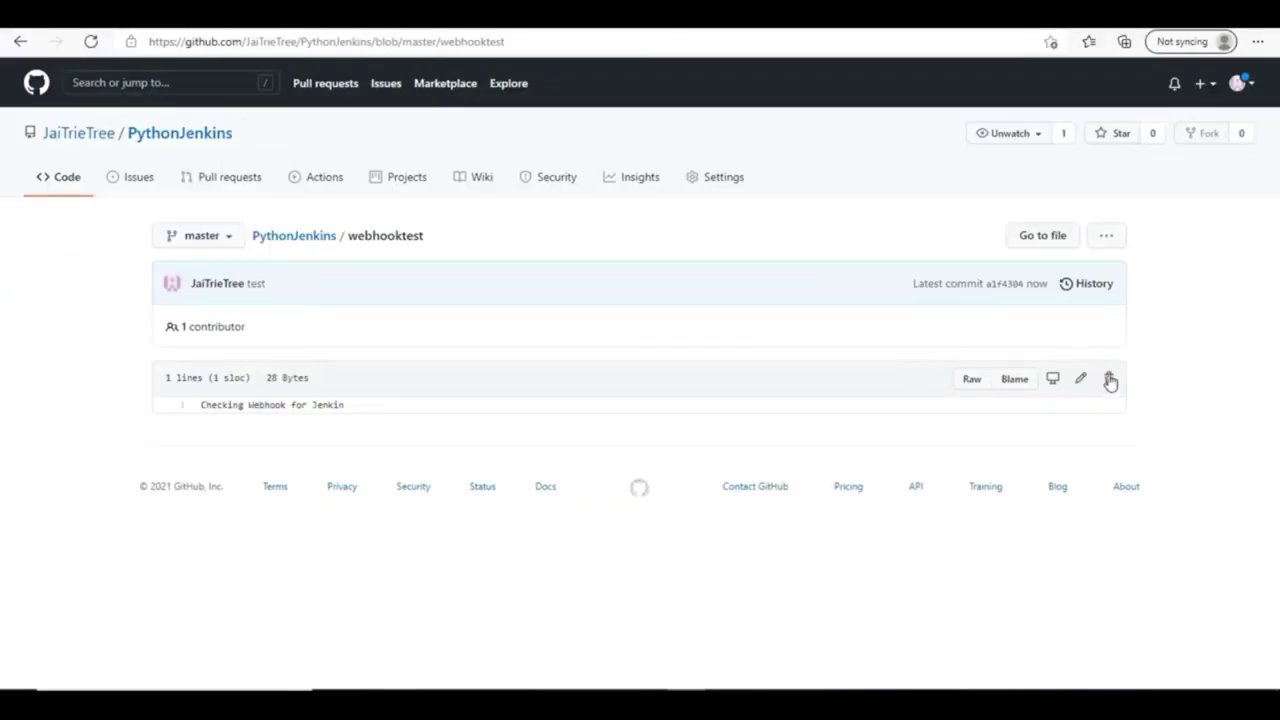
- Delete the webhooktest file on GitHub with the commit summary 'Delete Webhooktest'
left_click(1108, 378)
left_click(384, 472)
type("Dele")
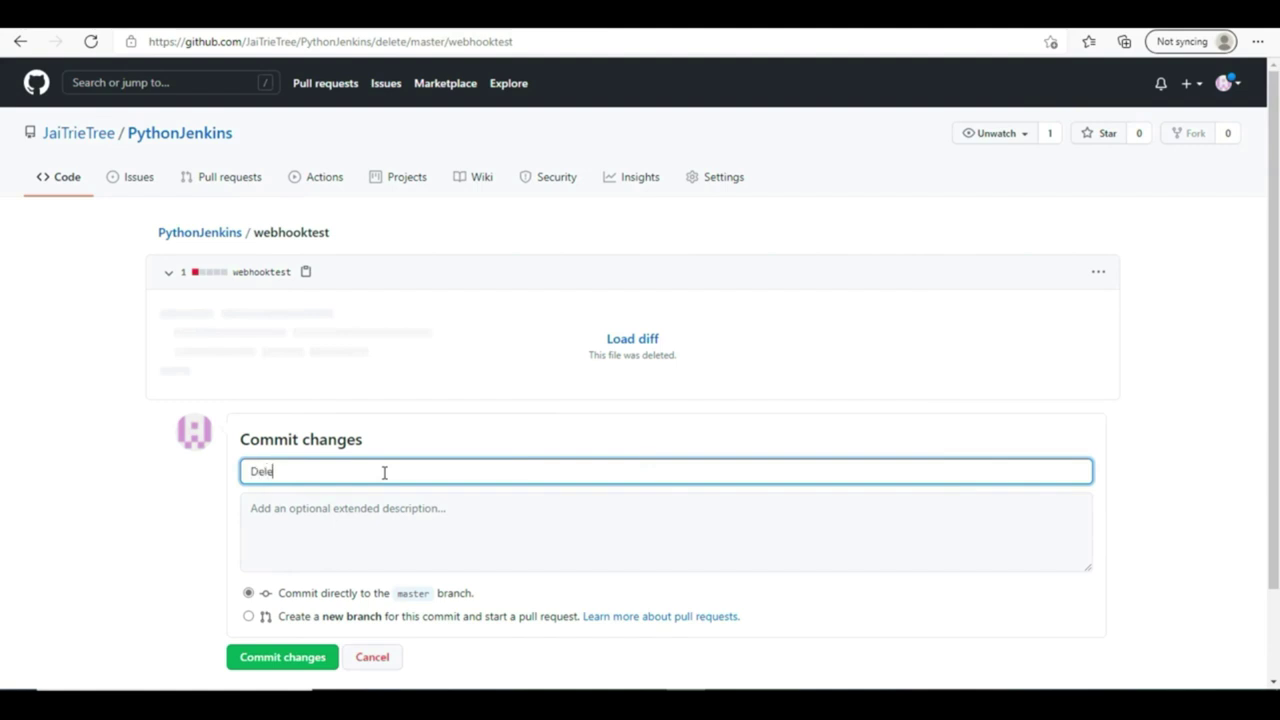
type("te Webhooktest")
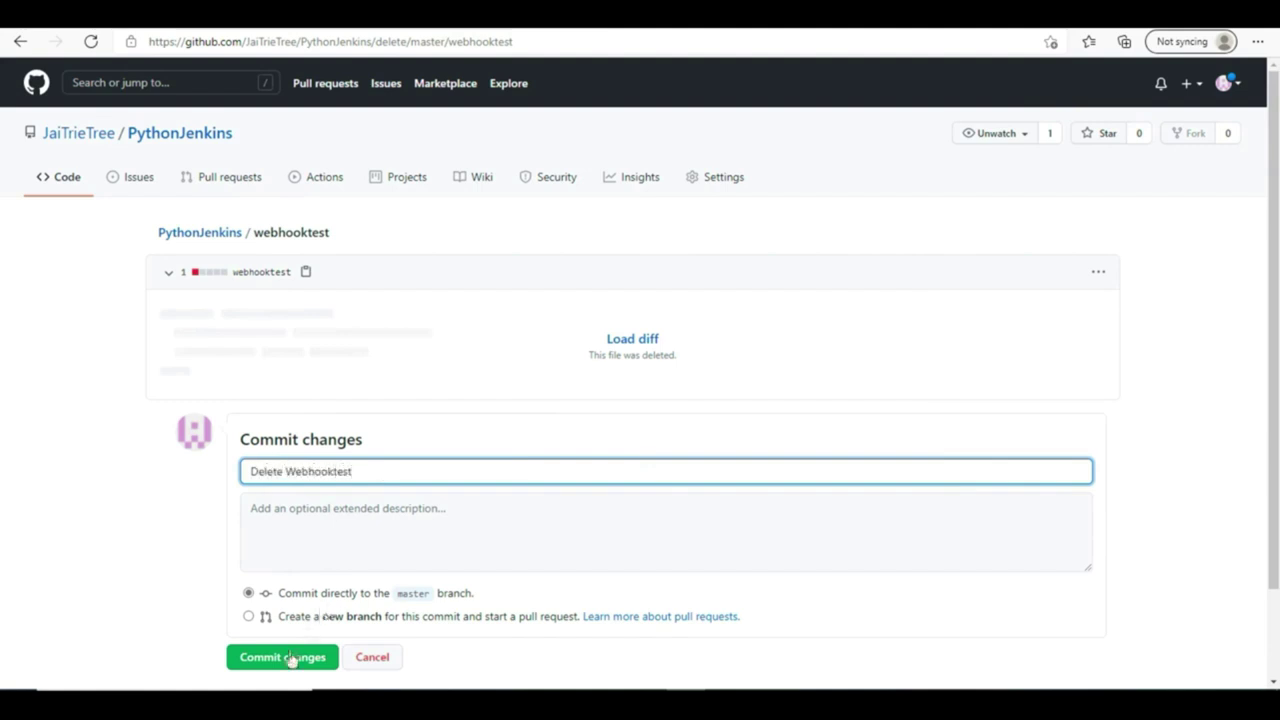
left_click(287, 657)
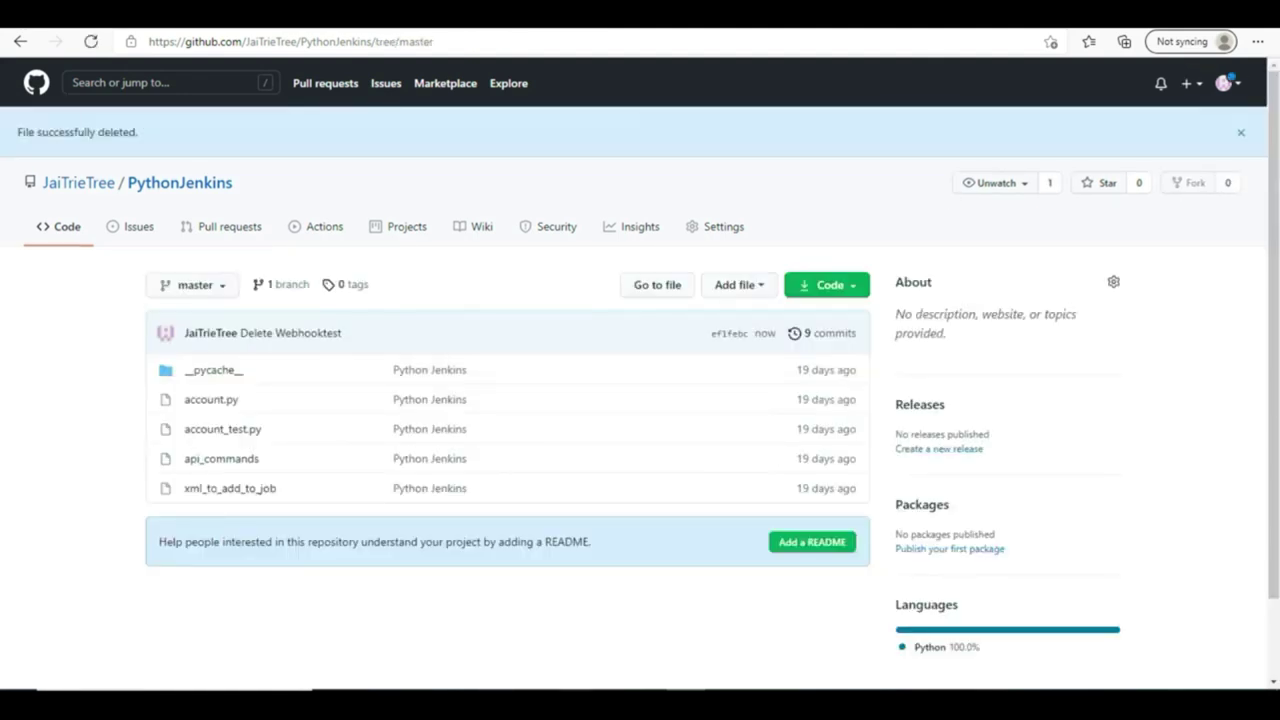
- Open Python-Project build #7's console output and confirm it finished with SUCCESS
left_click(569, 628)
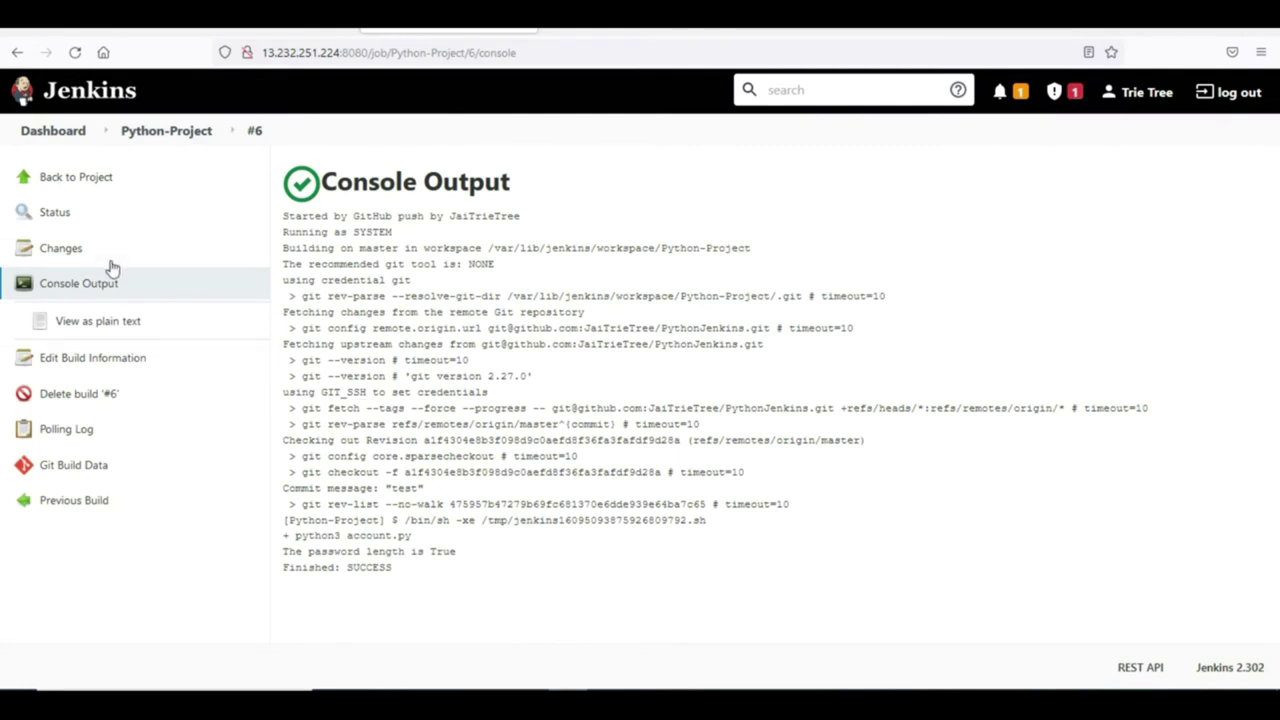
left_click(86, 177)
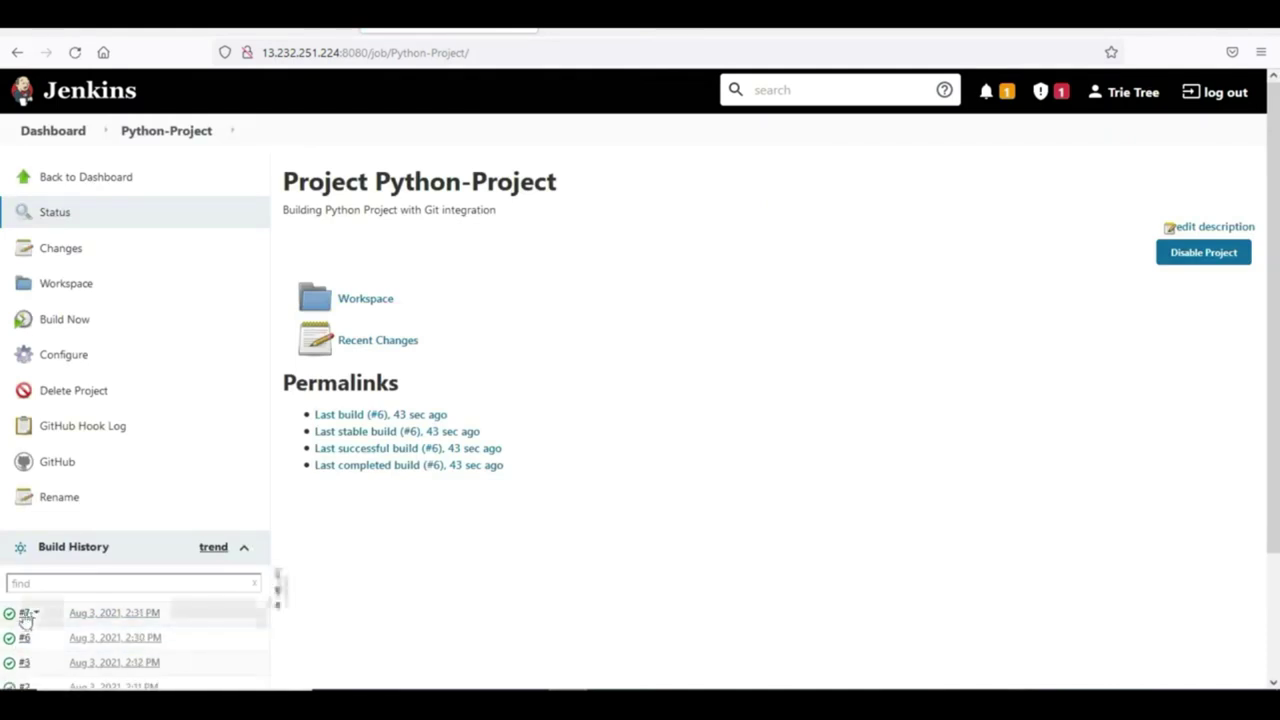
left_click(25, 614)
left_click(86, 294)
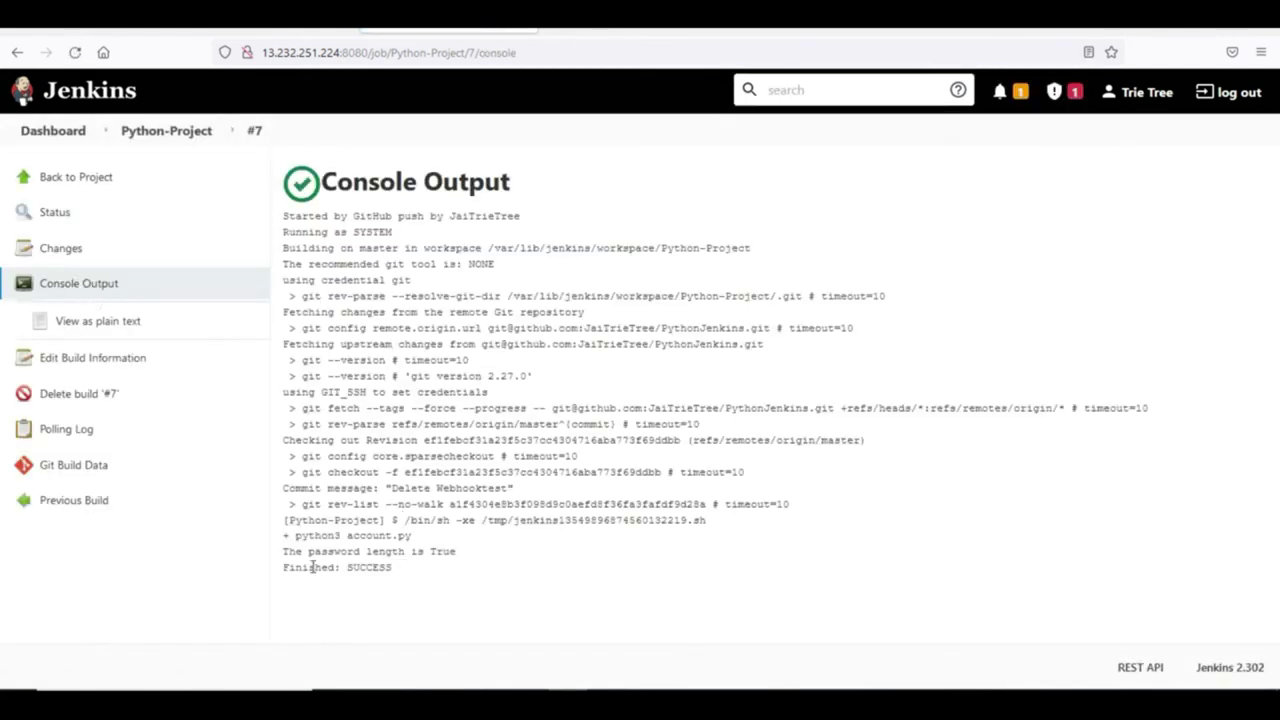
left_click_drag(317, 566, 395, 567)
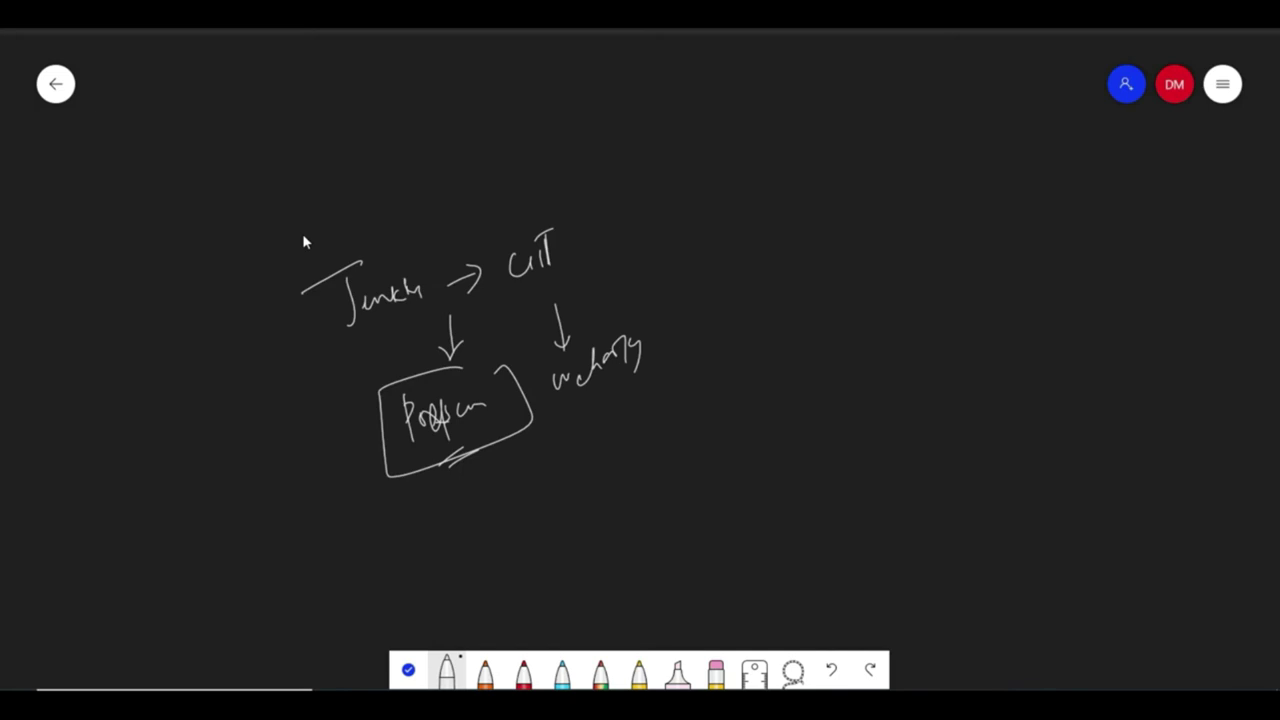
- Draw another arrow stroke below the Program box in the Jenkins–Git diagram
left_click_drag(469, 466, 485, 503)
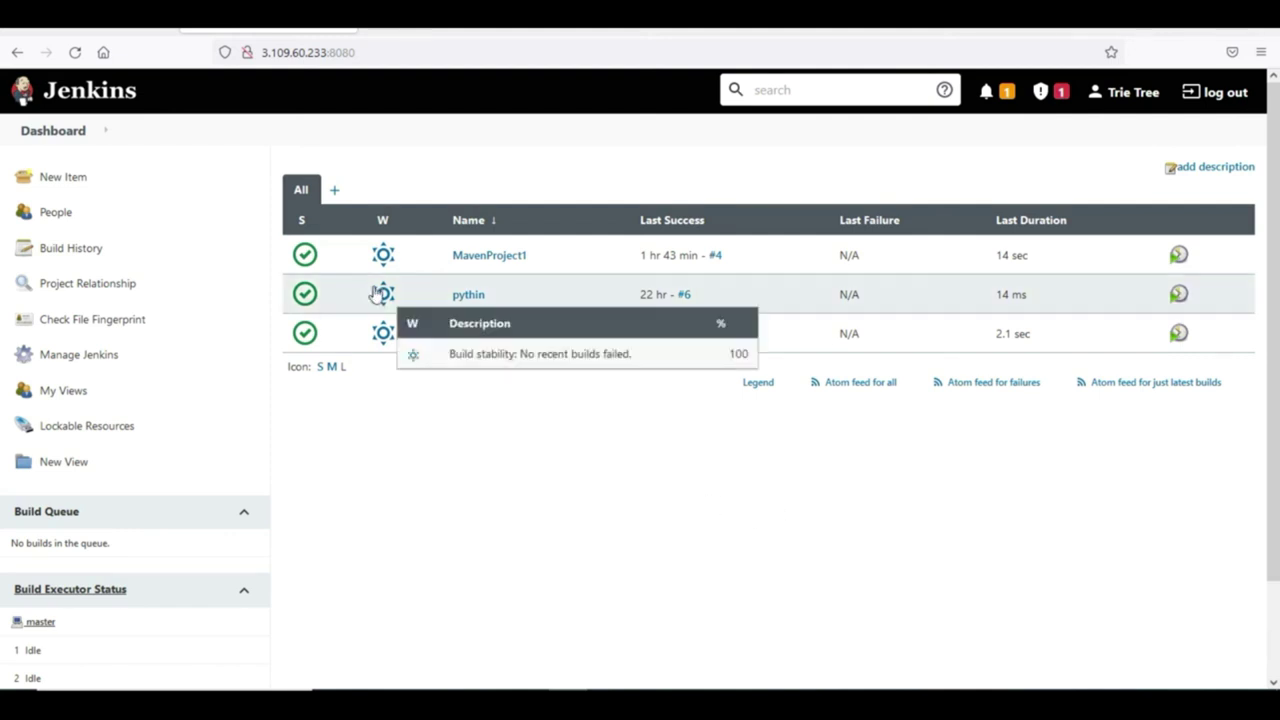
left_click(128, 360)
left_click(1020, 386)
left_click(387, 222)
type("maven")
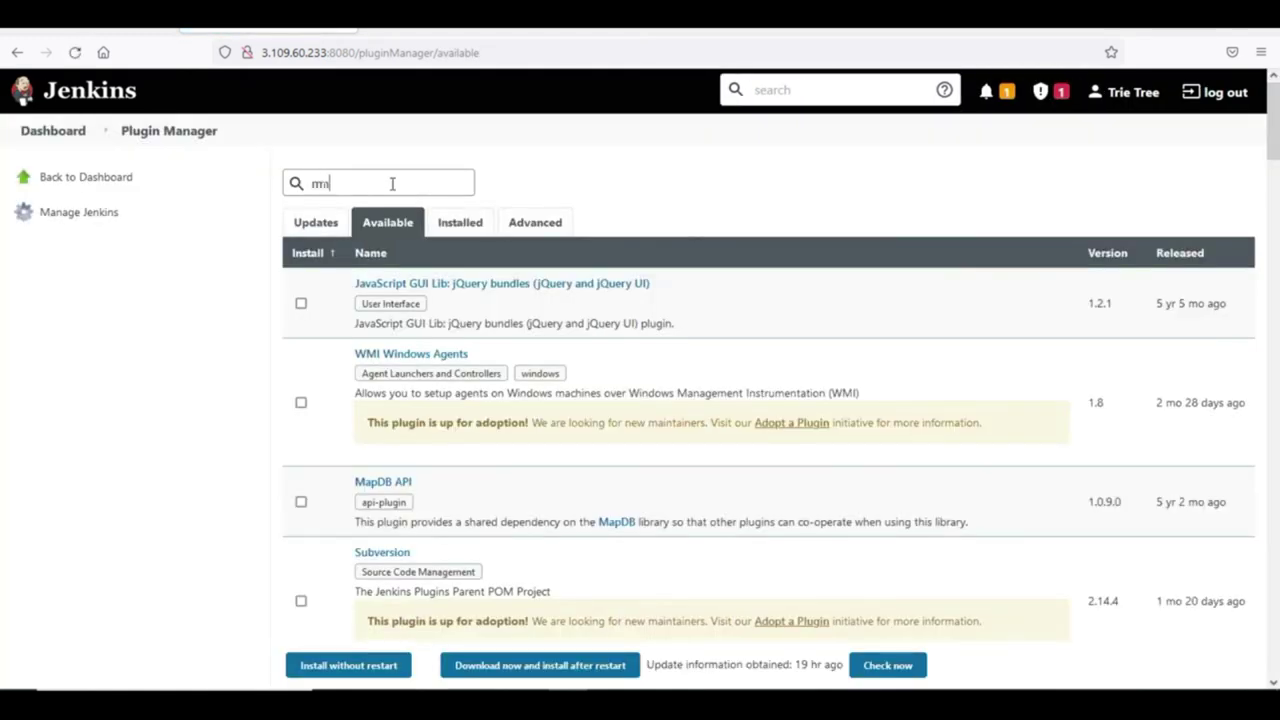
left_click(462, 226)
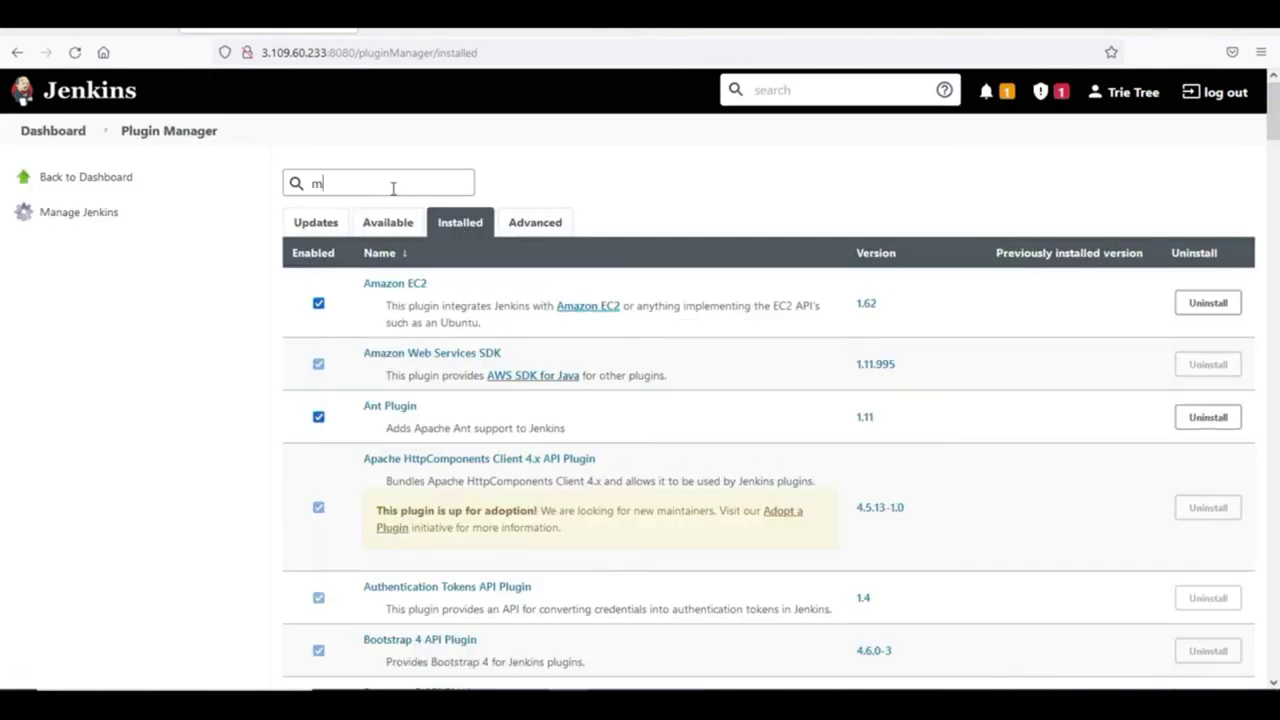
type("maven")
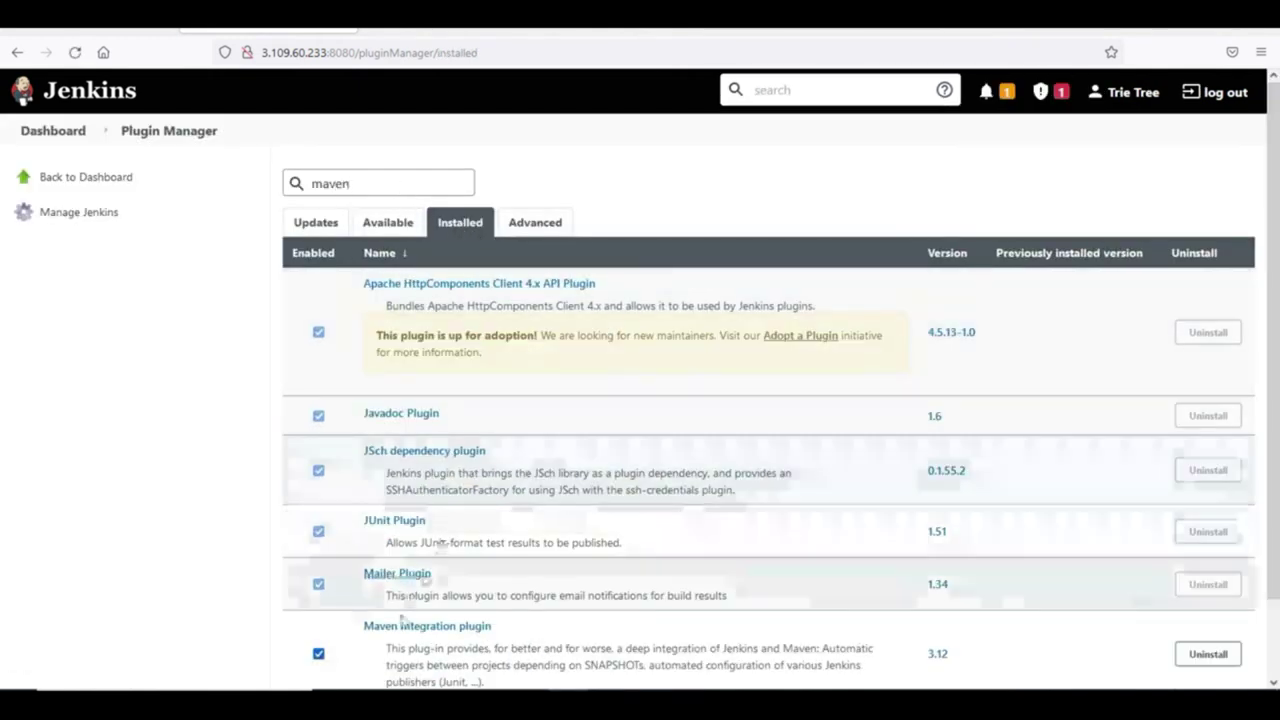
left_click_drag(363, 630, 494, 643)
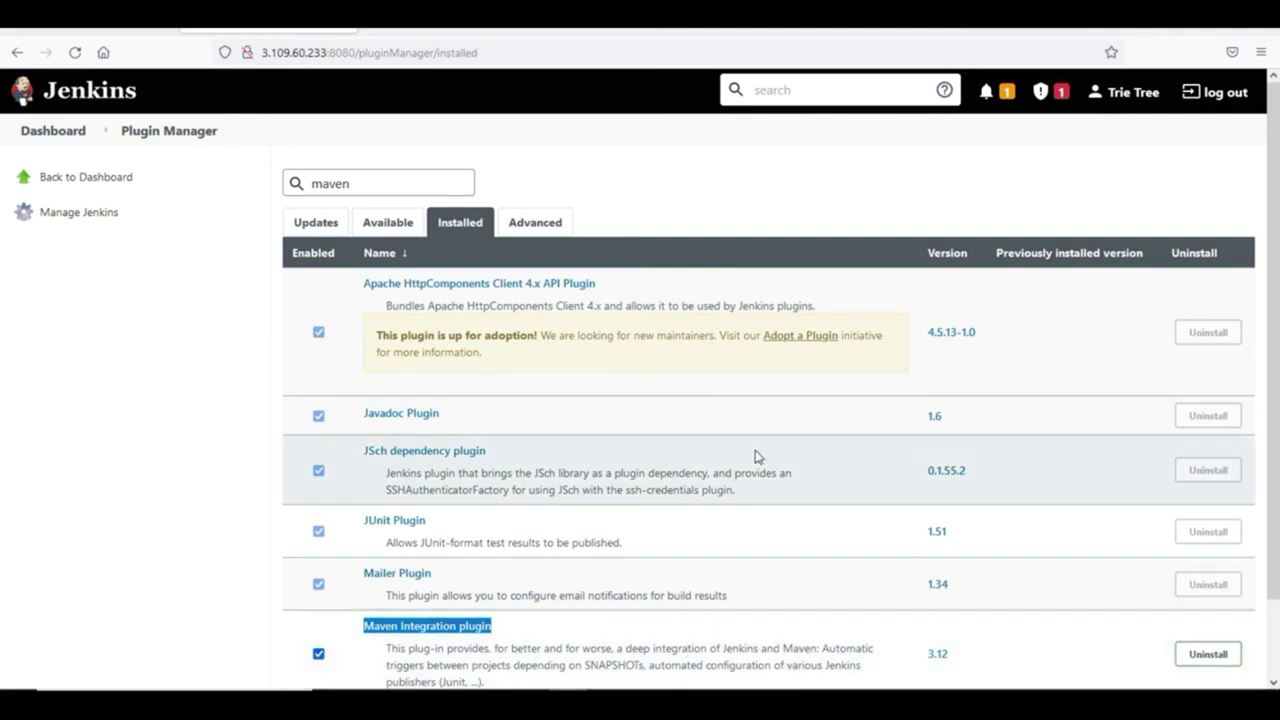
left_click(397, 224)
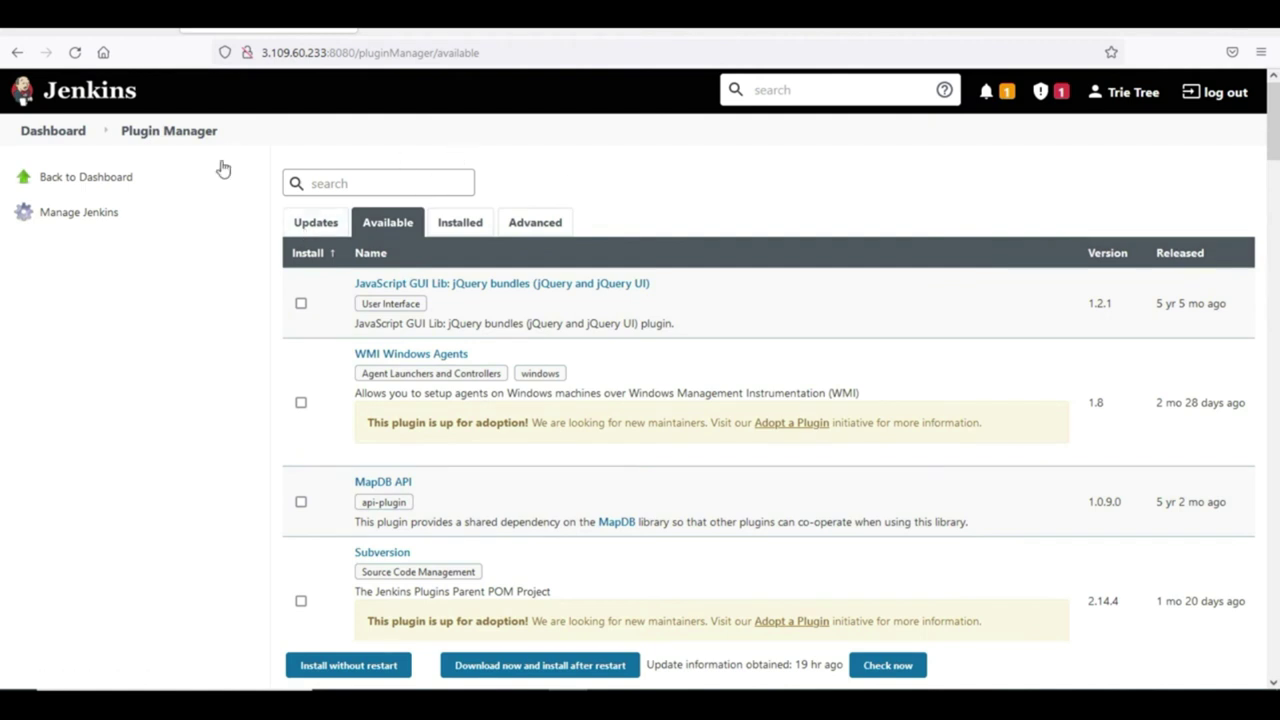
left_click(80, 178)
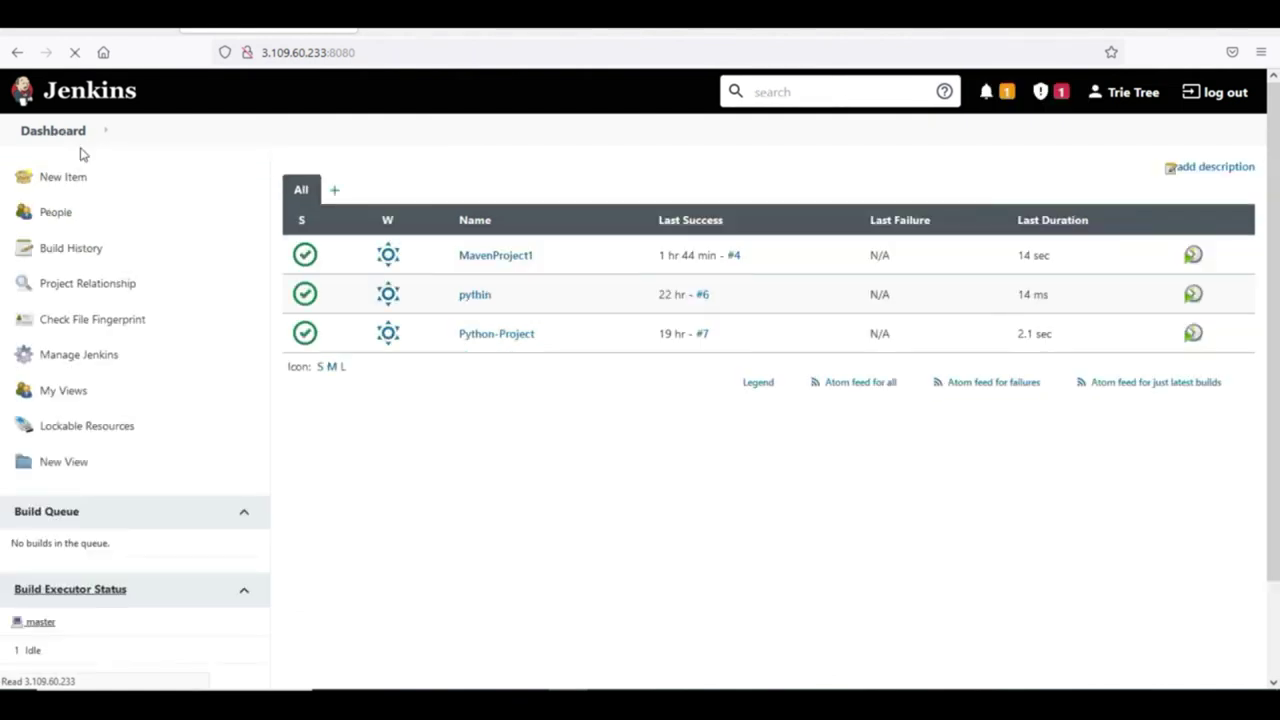
- In Global Tool Configuration, expand JDK installations and set the JDK name to jdk
left_click(89, 350)
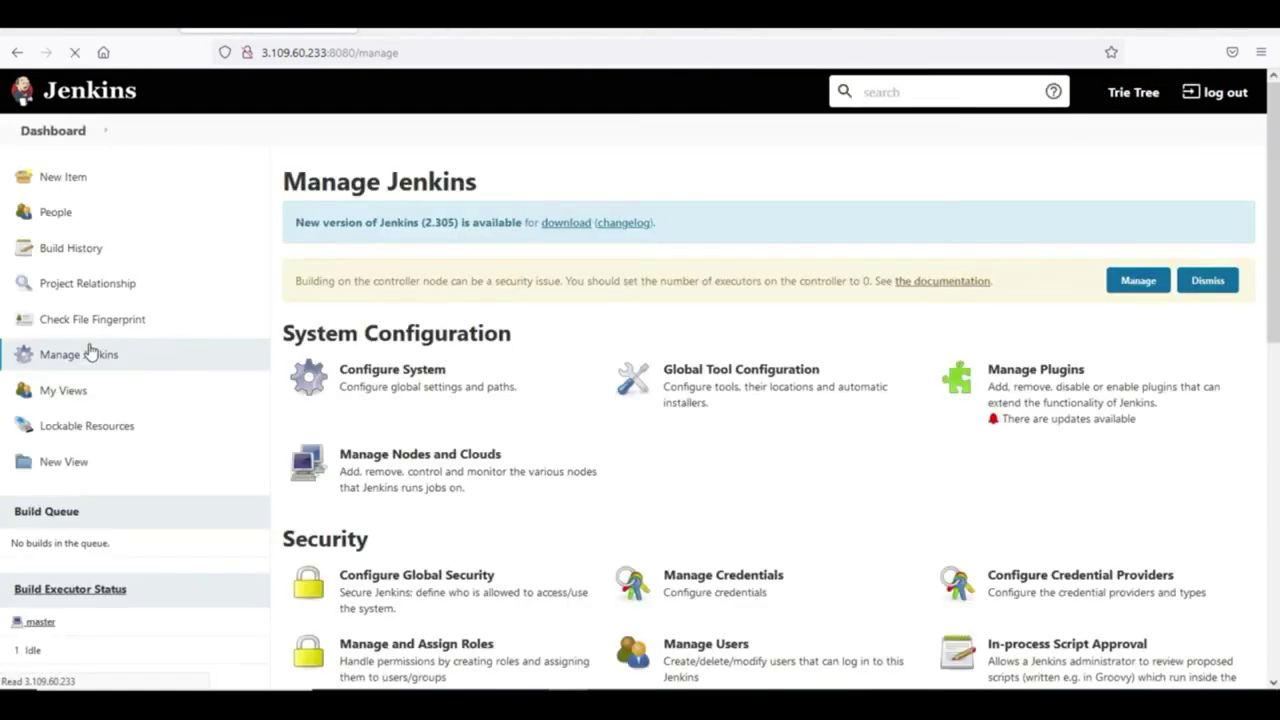
left_click(753, 384)
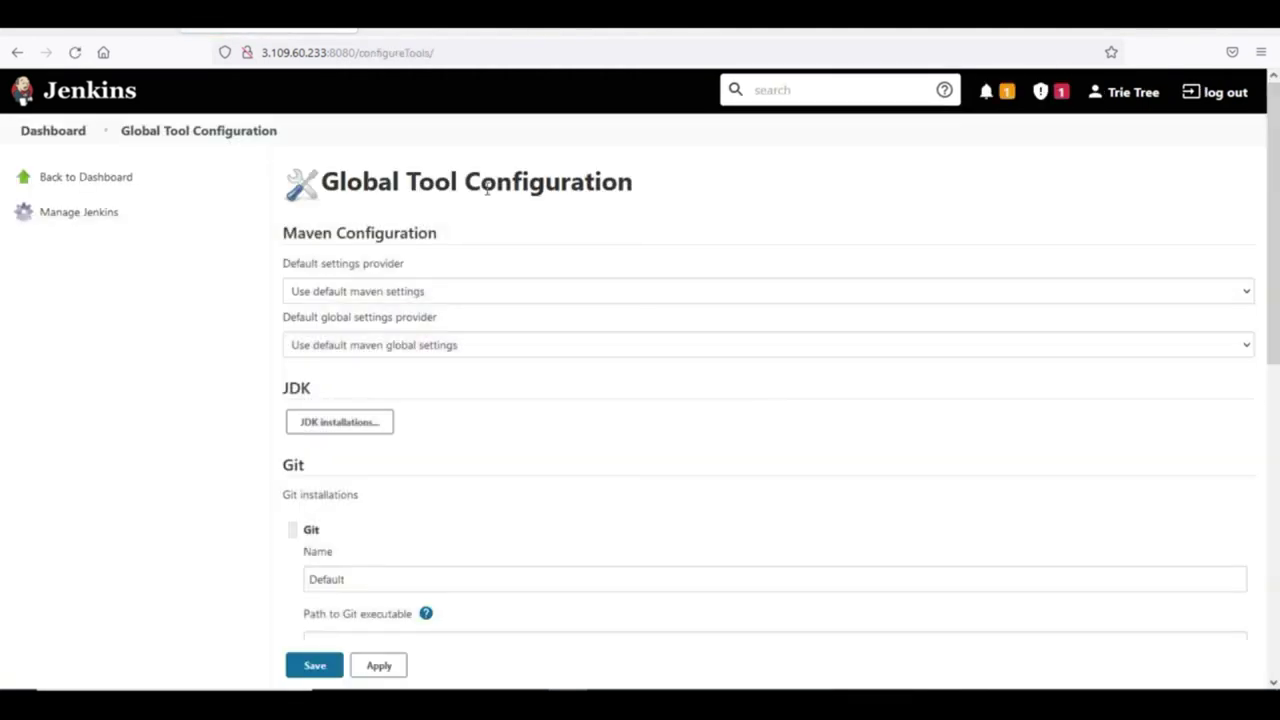
left_click(350, 429)
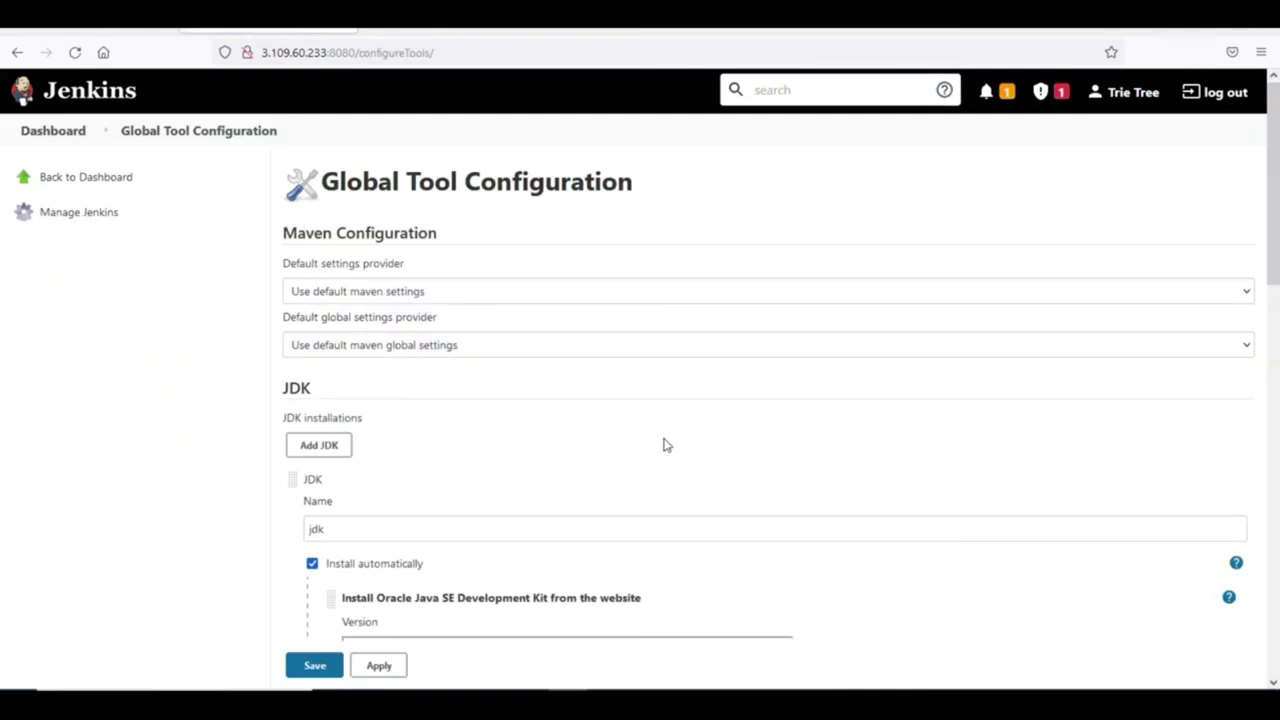
scroll(1062, 294, "down", 2)
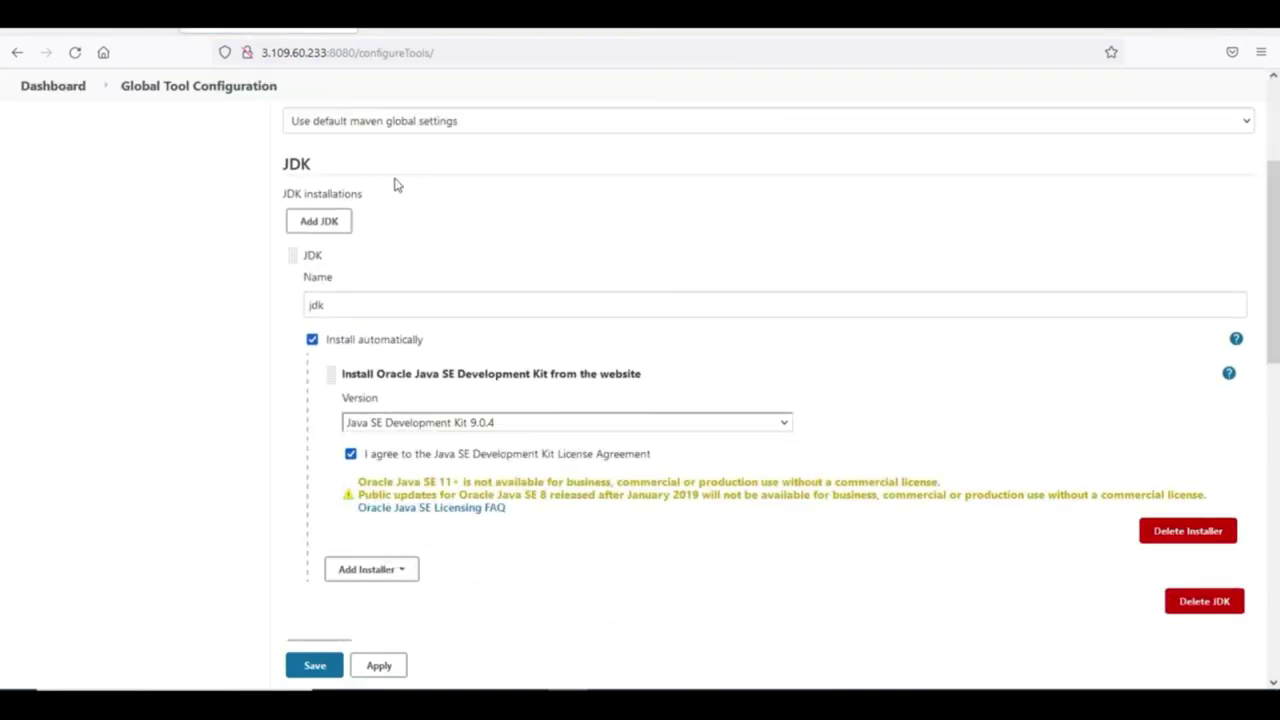
double_click(332, 309)
type("jd")
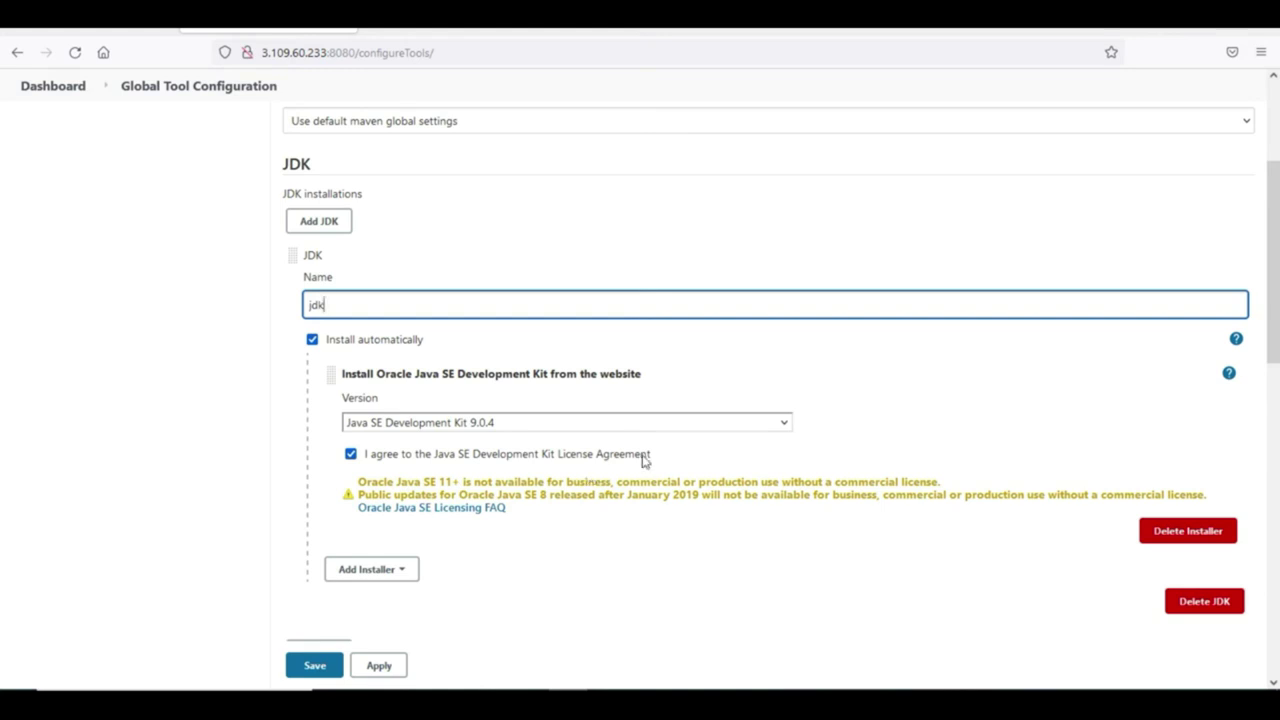
left_click_drag(1272, 300, 1272, 606)
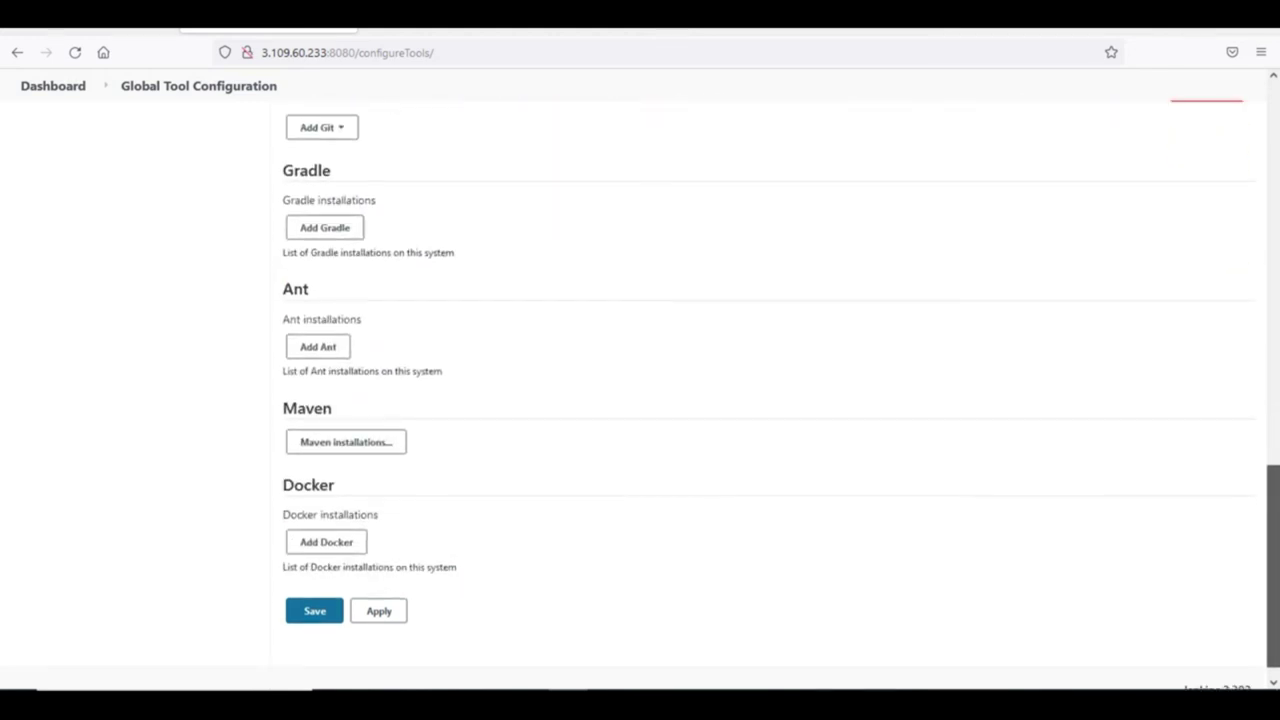
- Keep the Maven installation MavenBuild at version 3.8.1, then apply and save
left_click(354, 447)
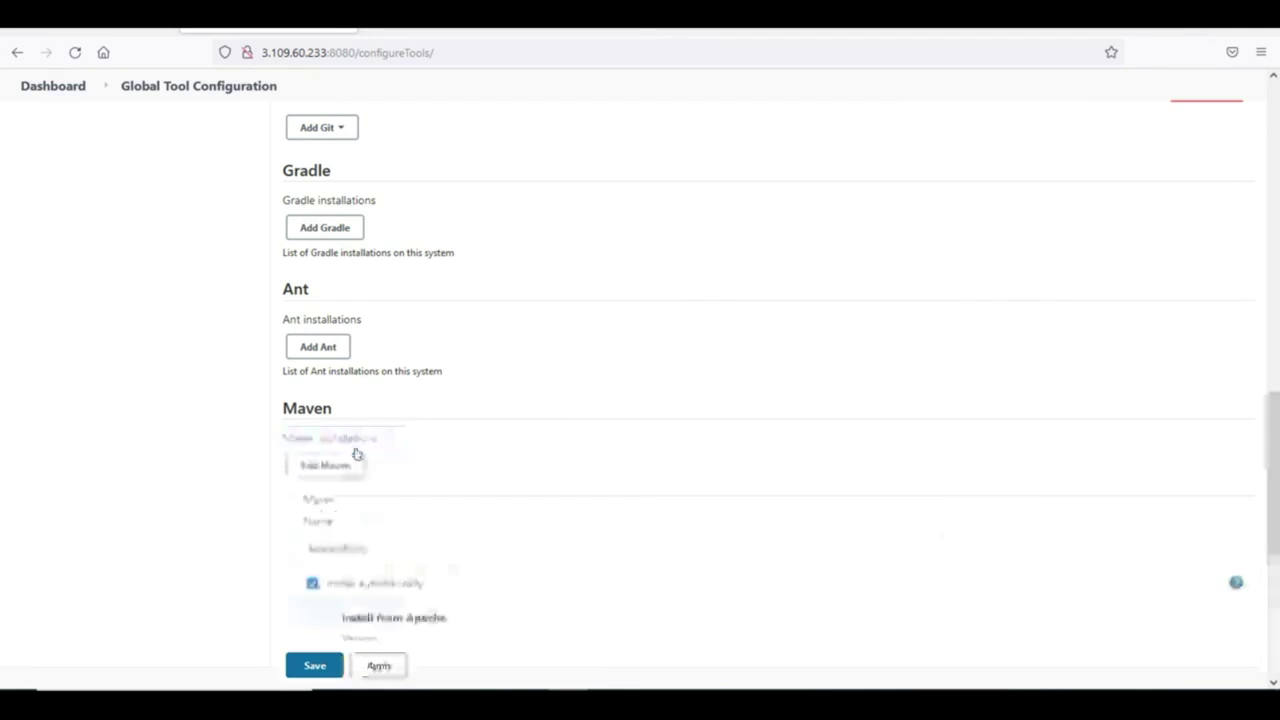
double_click(388, 545)
left_click_drag(1272, 475, 1272, 562)
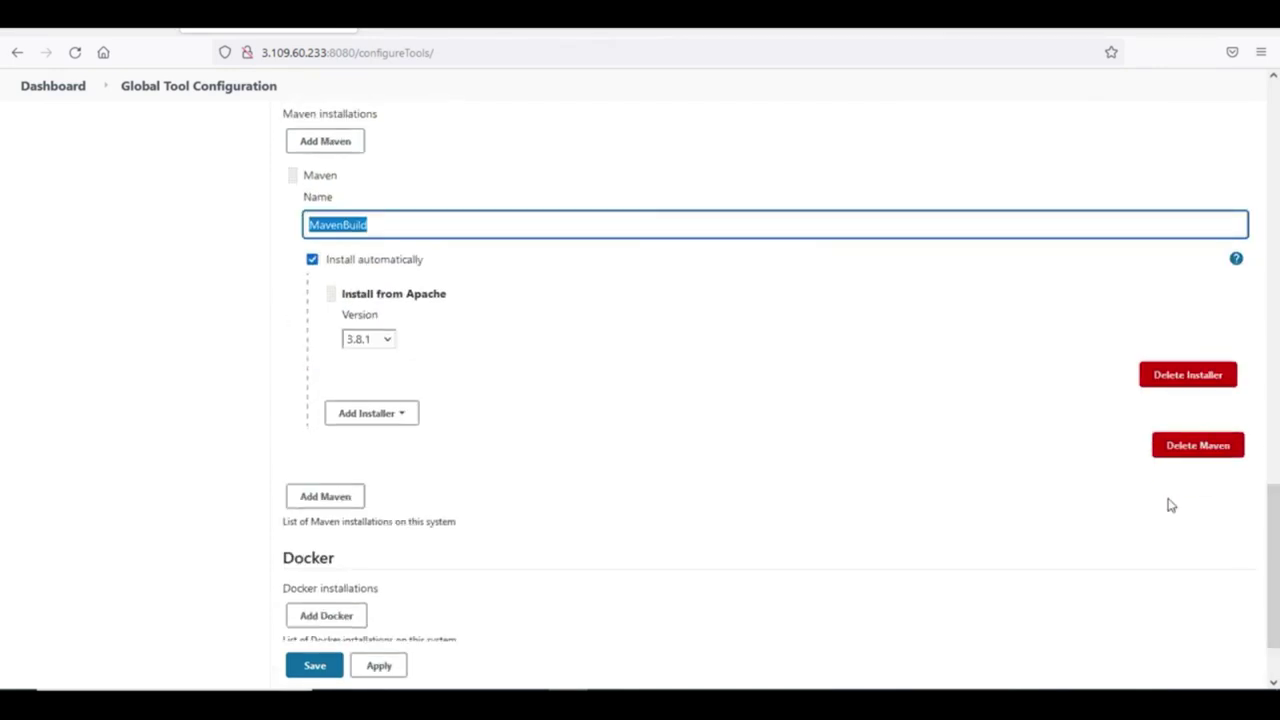
left_click(384, 339)
left_click(380, 366)
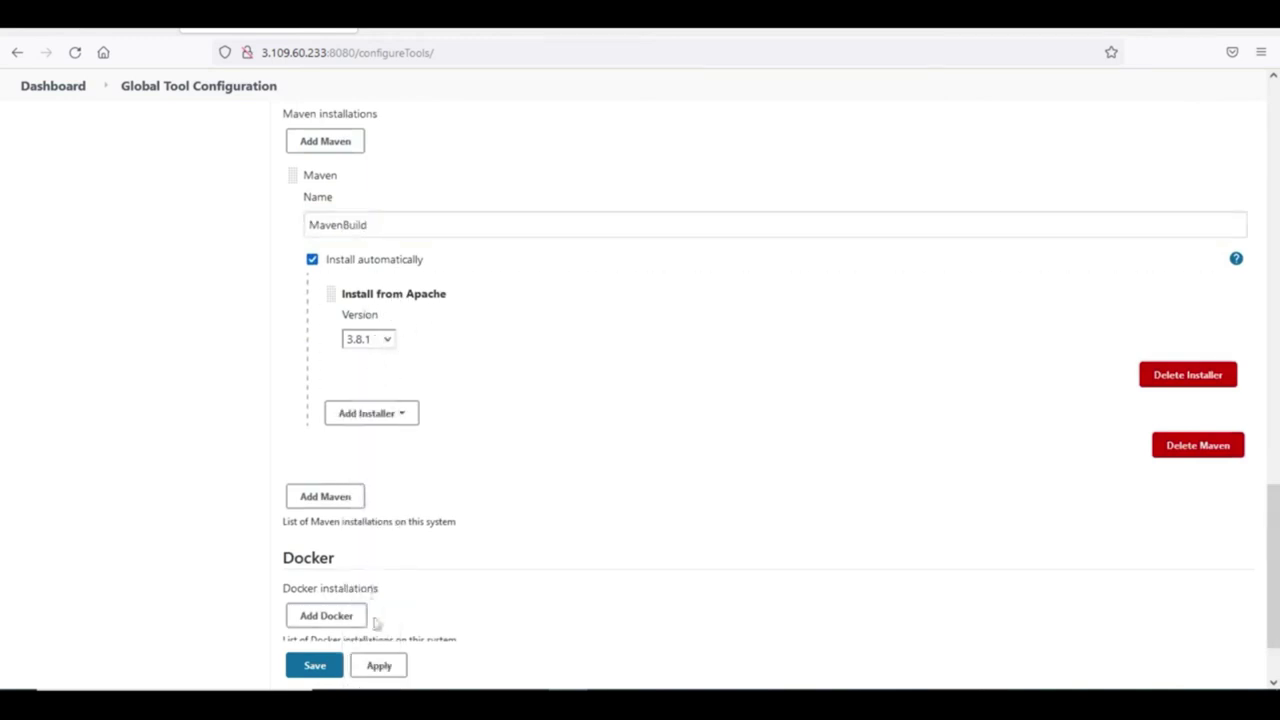
left_click(375, 668)
left_click(318, 667)
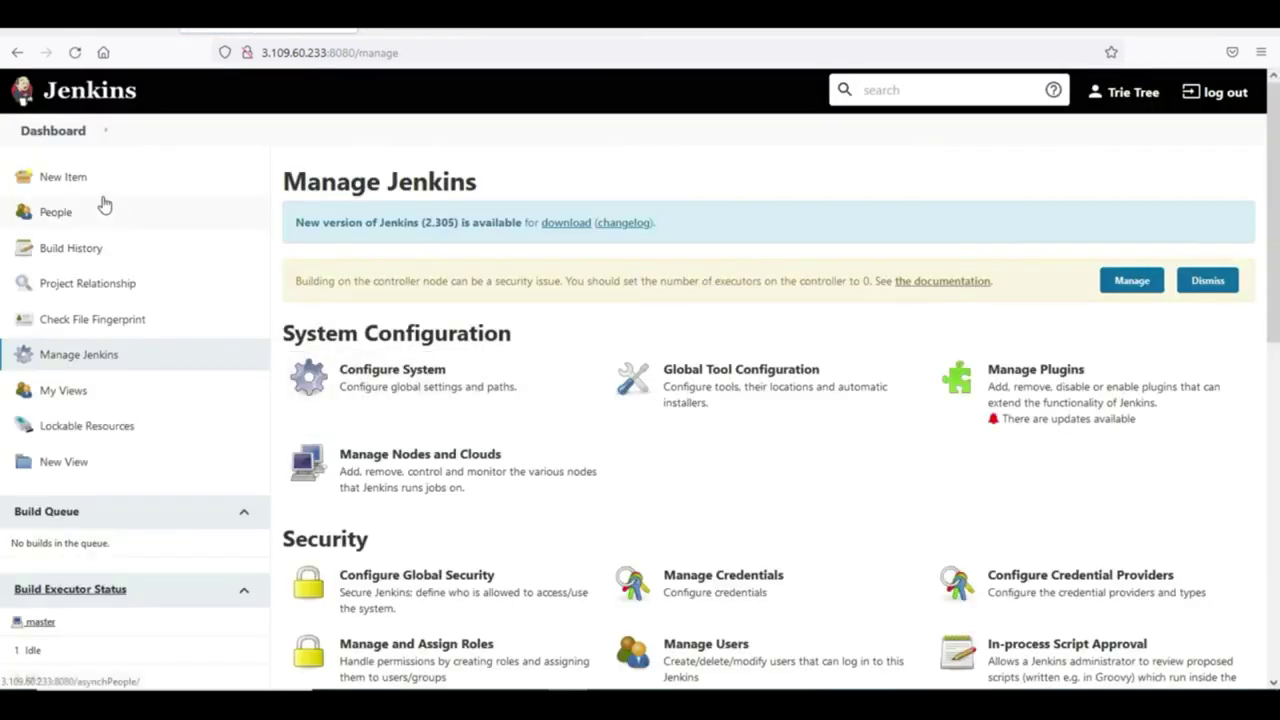
left_click(74, 172)
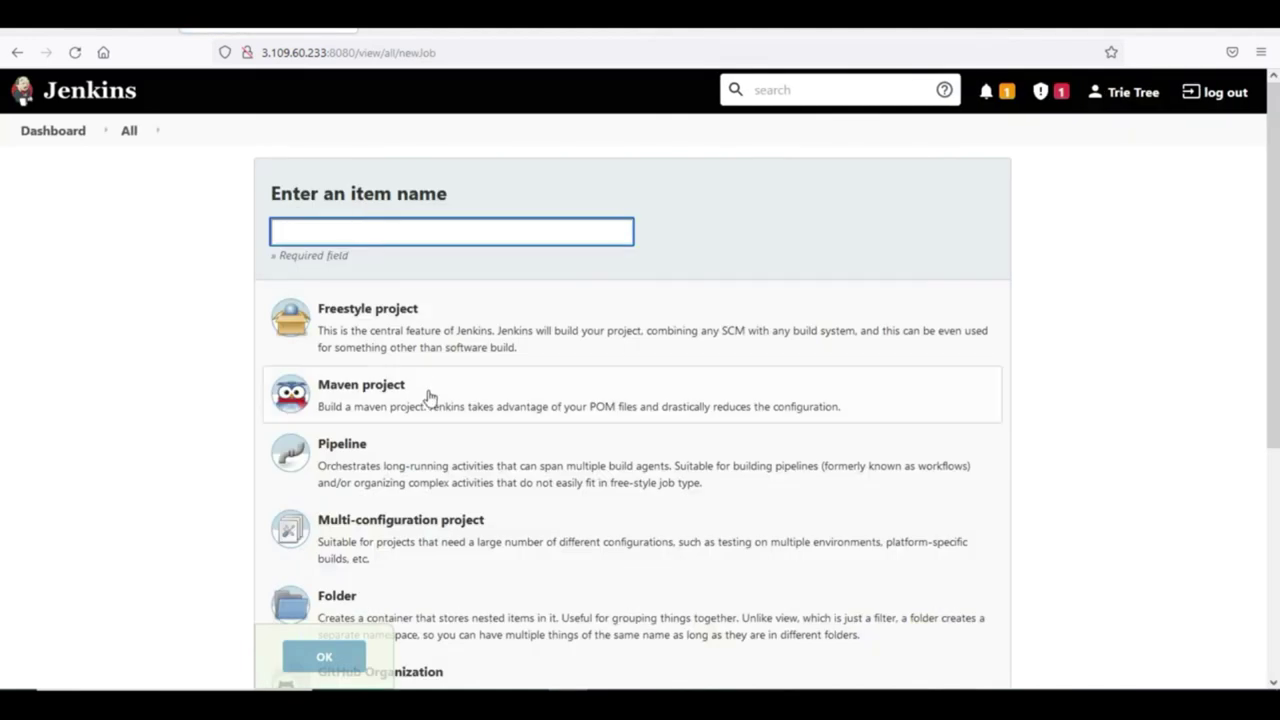
left_click(457, 251)
left_click(440, 235)
type("ma")
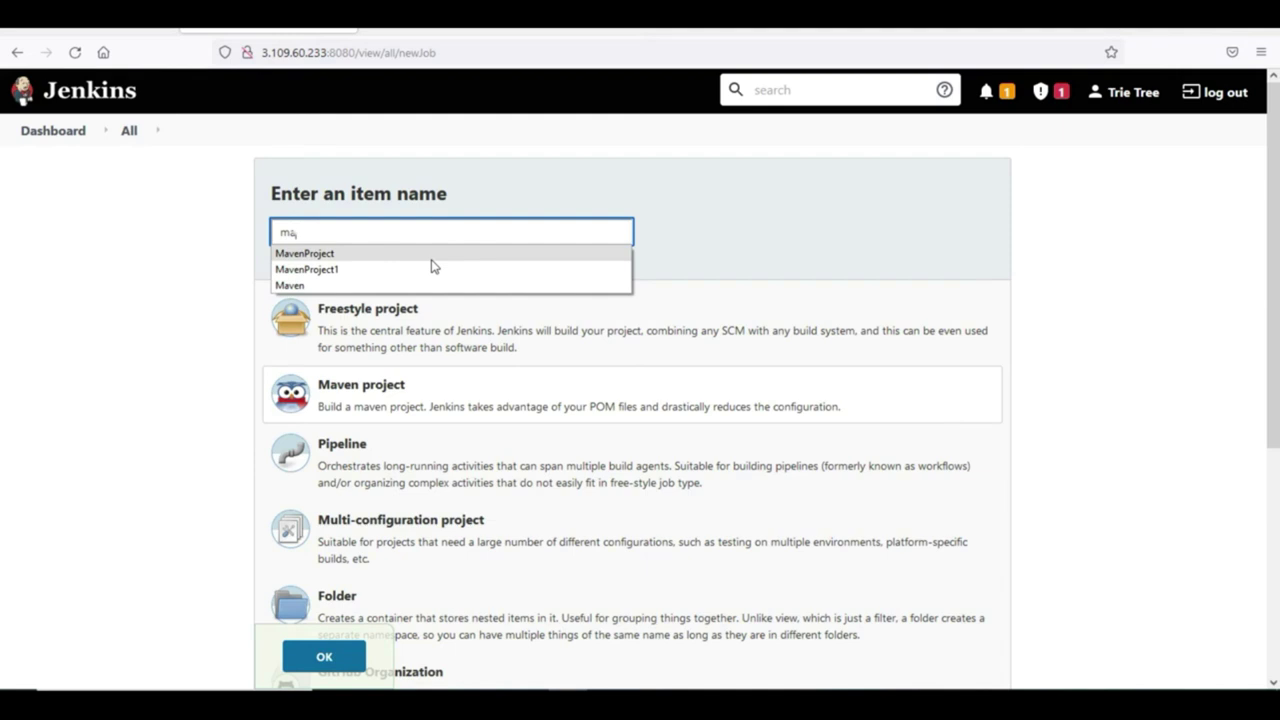
left_click(412, 255)
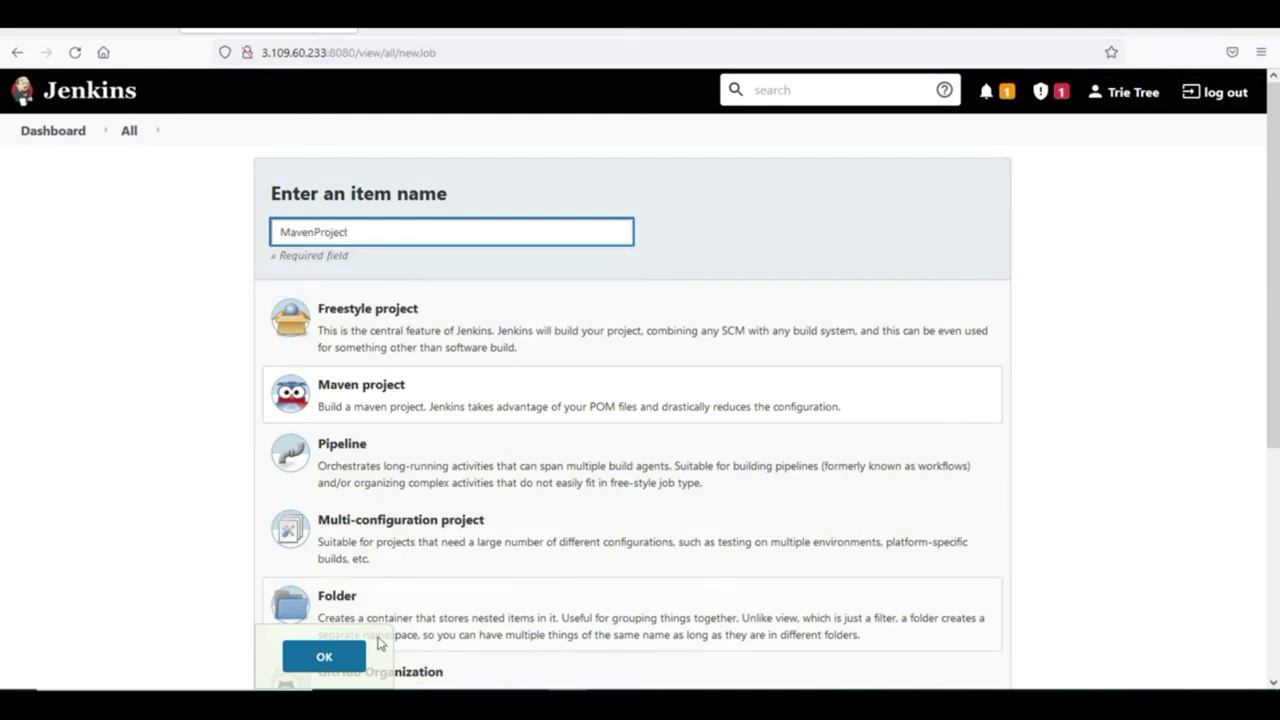
left_click(326, 656)
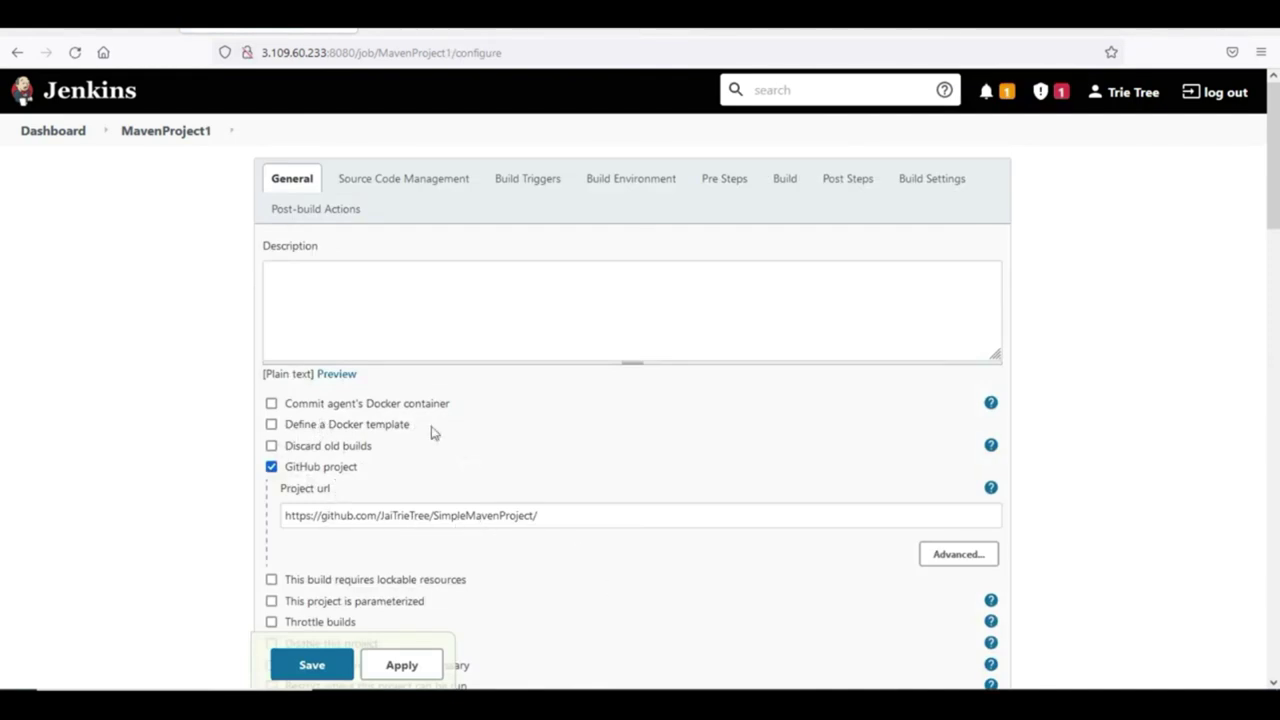
- Confirm the Git repository uses the git credentials and the */master branch specifier
left_click(224, 27)
scroll(1270, 248, "down", 5)
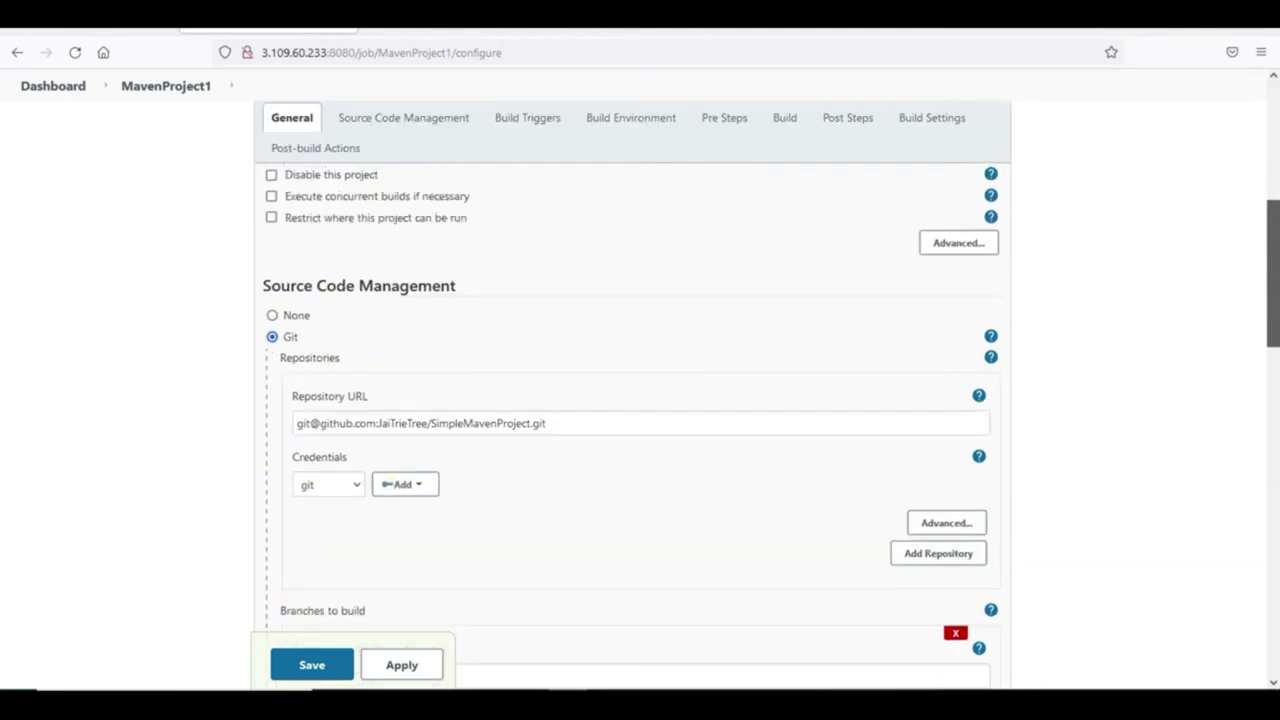
scroll(640, 400, "down", 2)
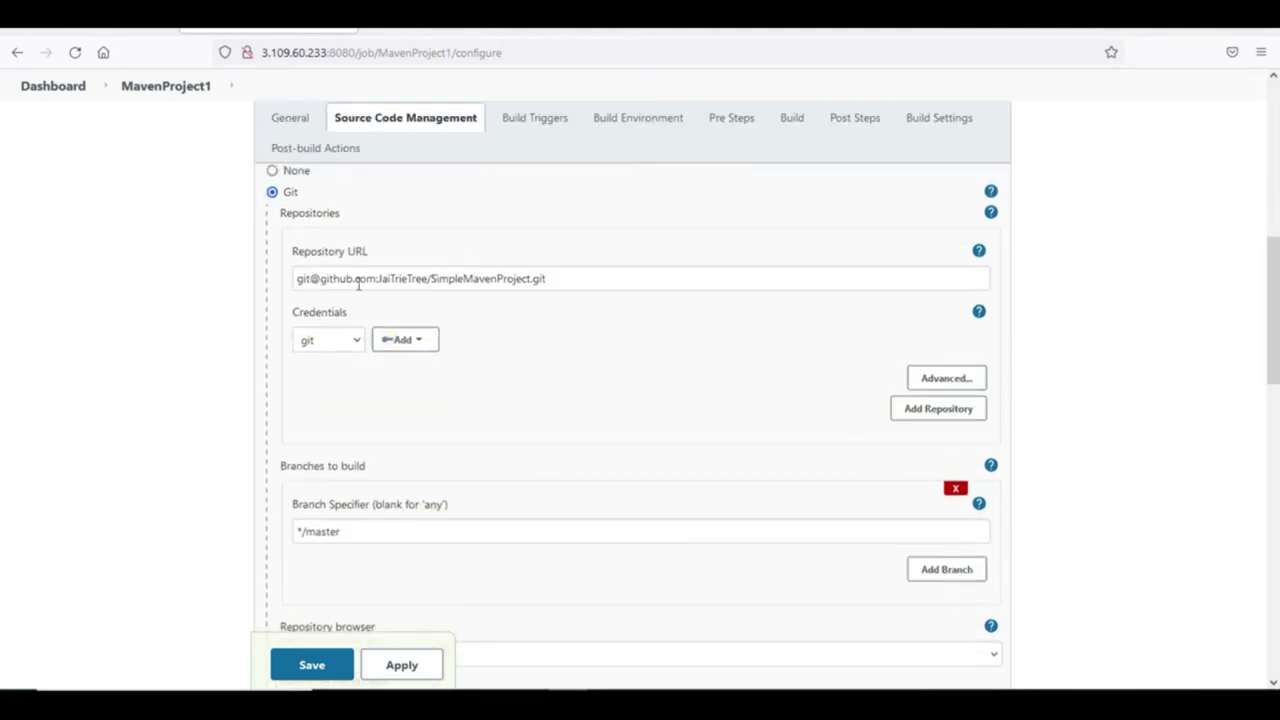
left_click(354, 340)
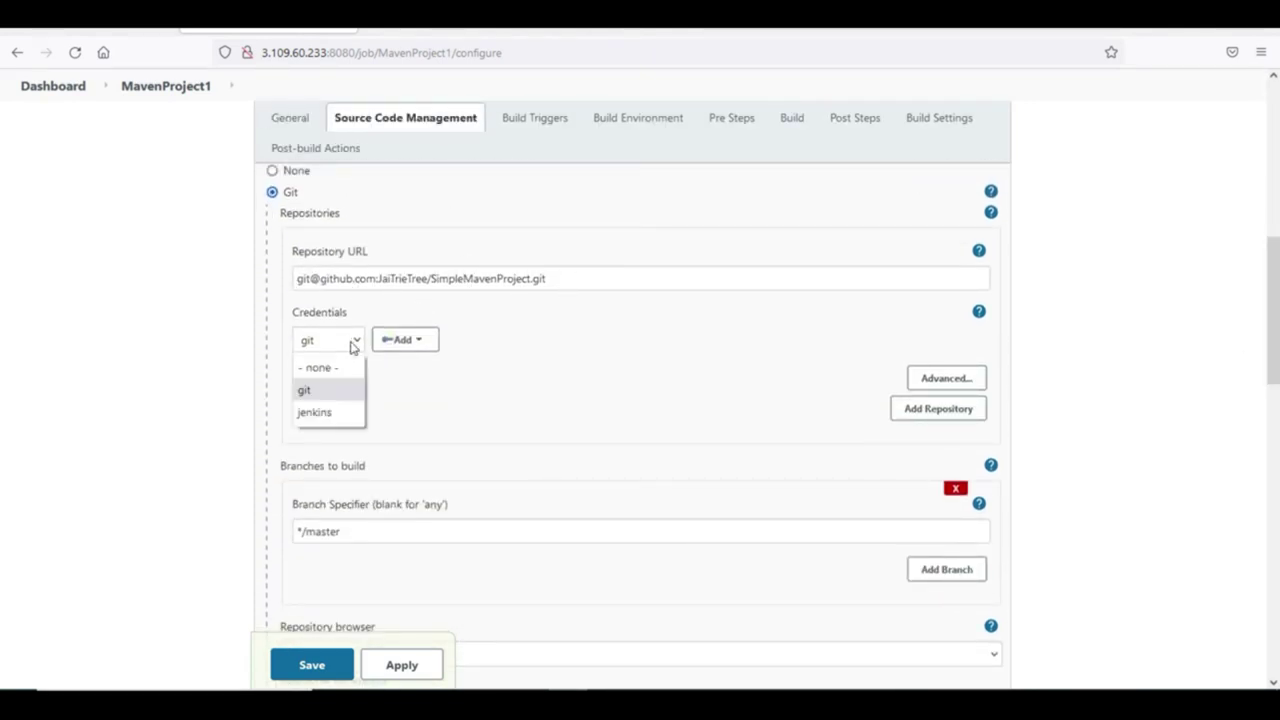
left_click(329, 398)
left_click_drag(1271, 323, 1271, 430)
scroll(789, 309, "up", 2)
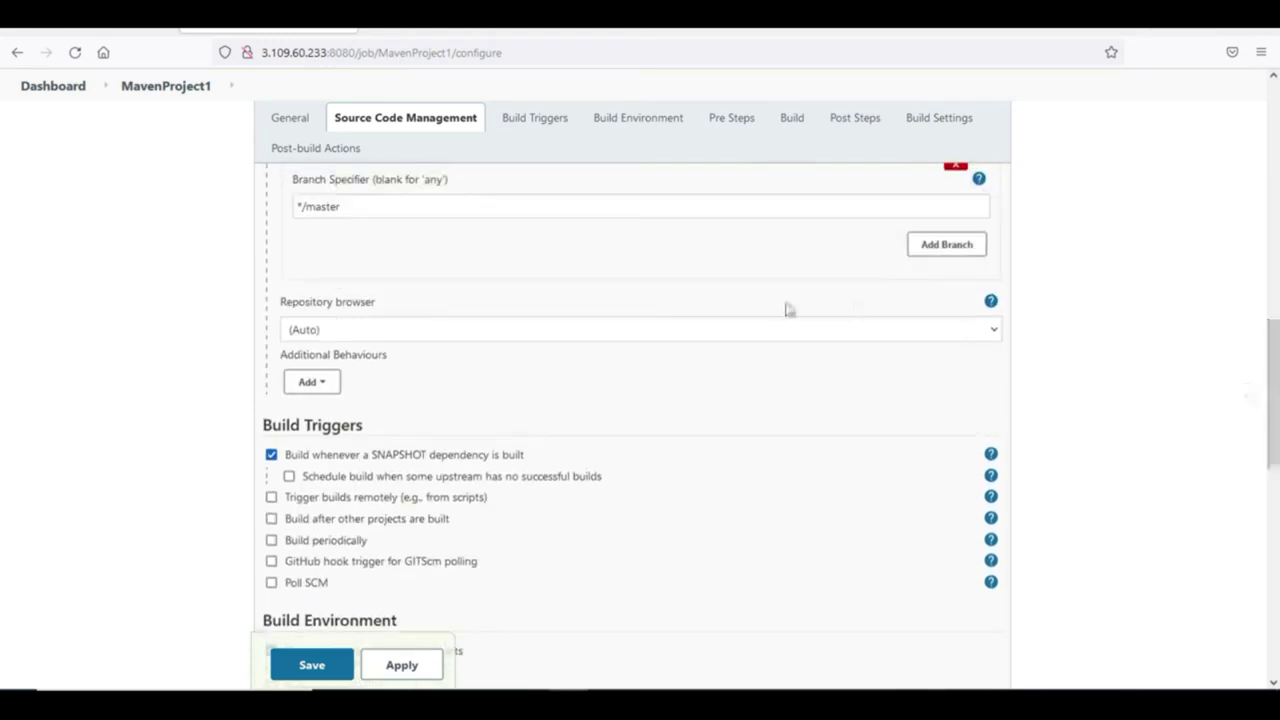
triple_click(356, 210)
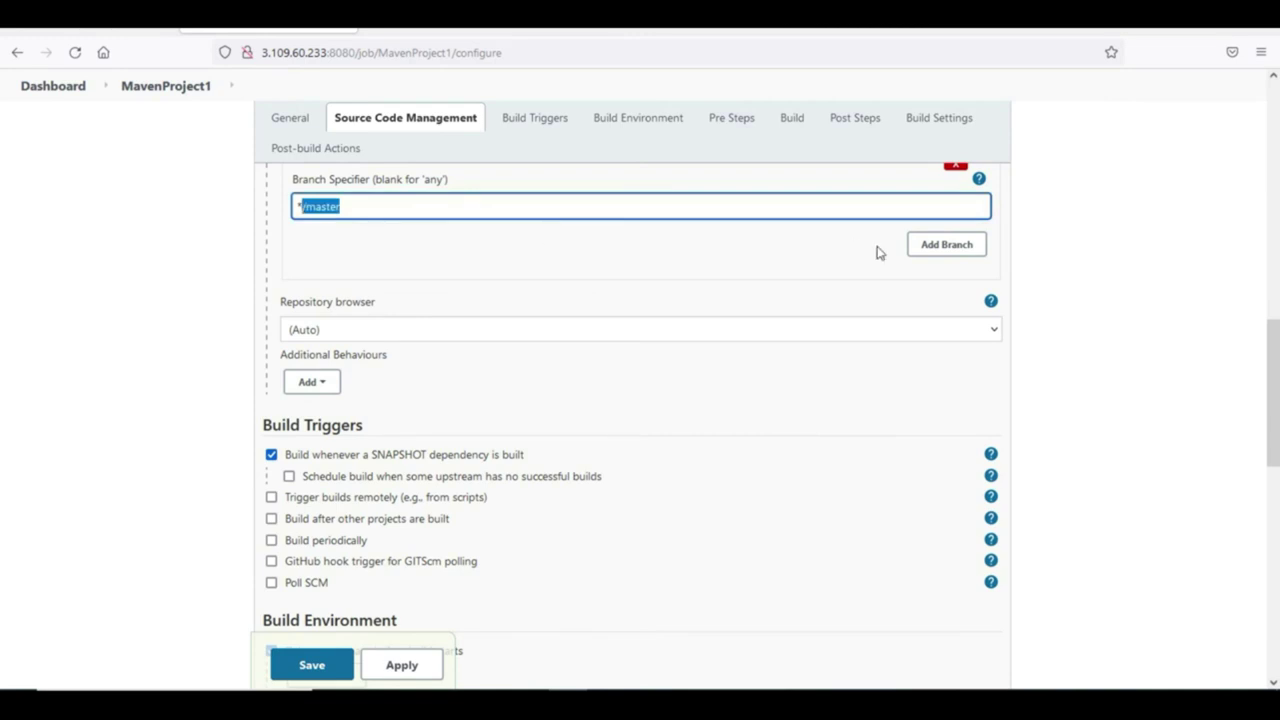
left_click(1214, 329)
scroll(951, 283, "down", 3)
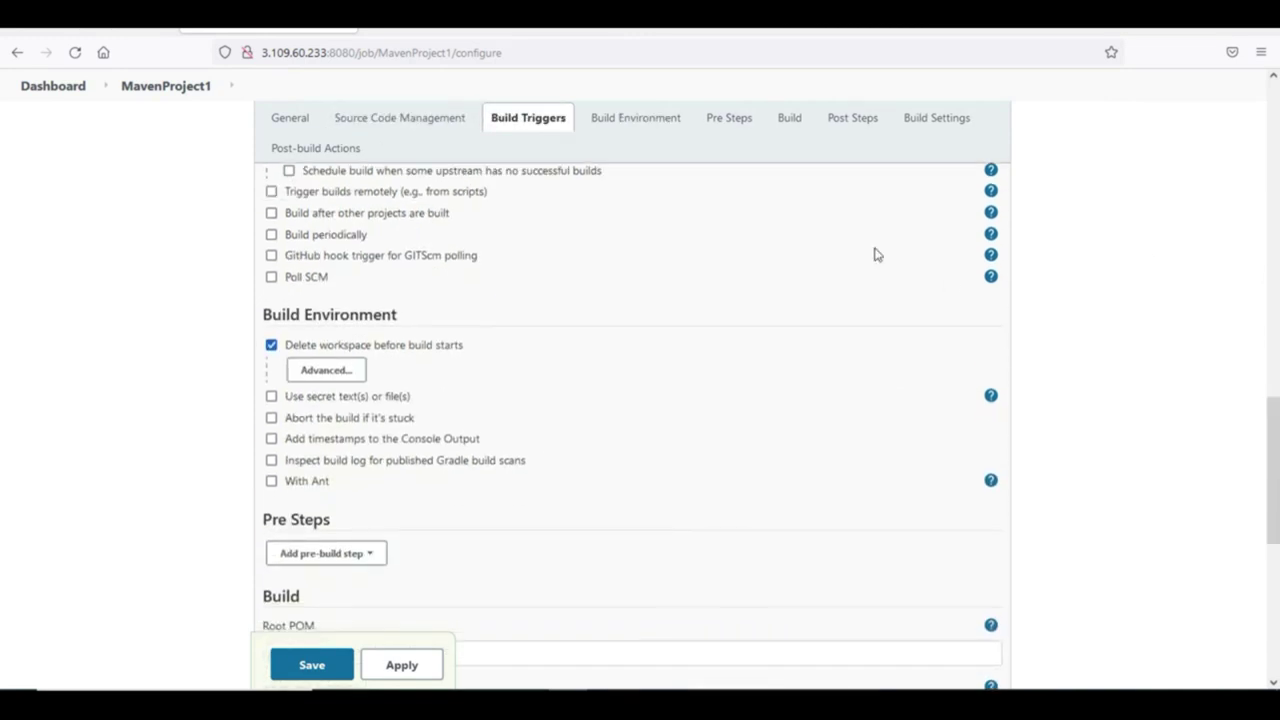
- Verify Root POM pom.xml and goals 'clean test package', then apply and save
left_click(790, 125)
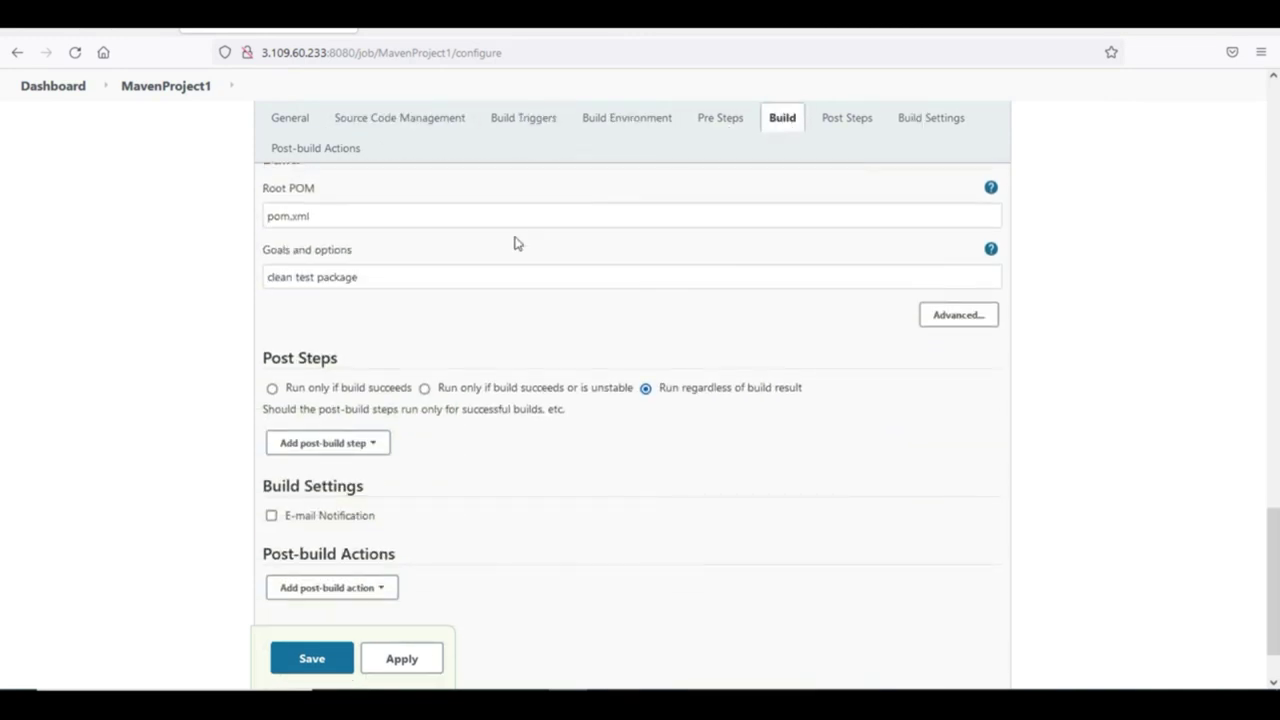
left_click_drag(328, 227, 264, 220)
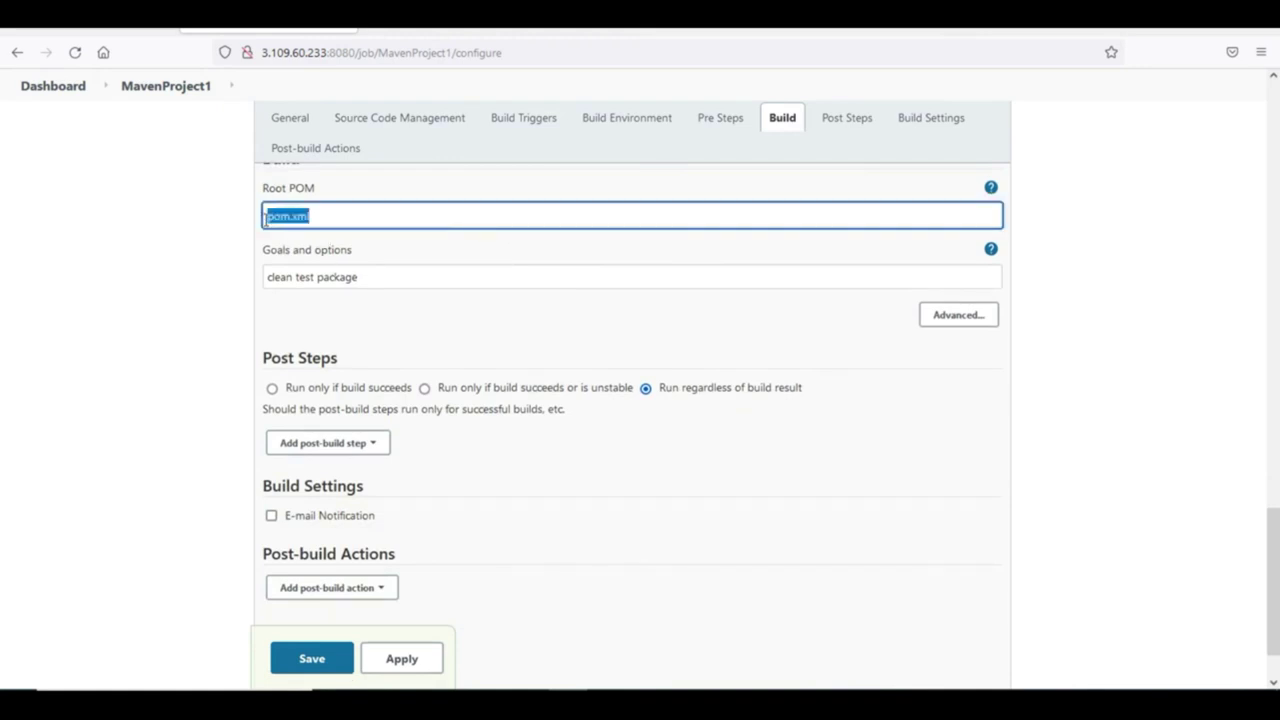
left_click_drag(270, 279, 398, 285)
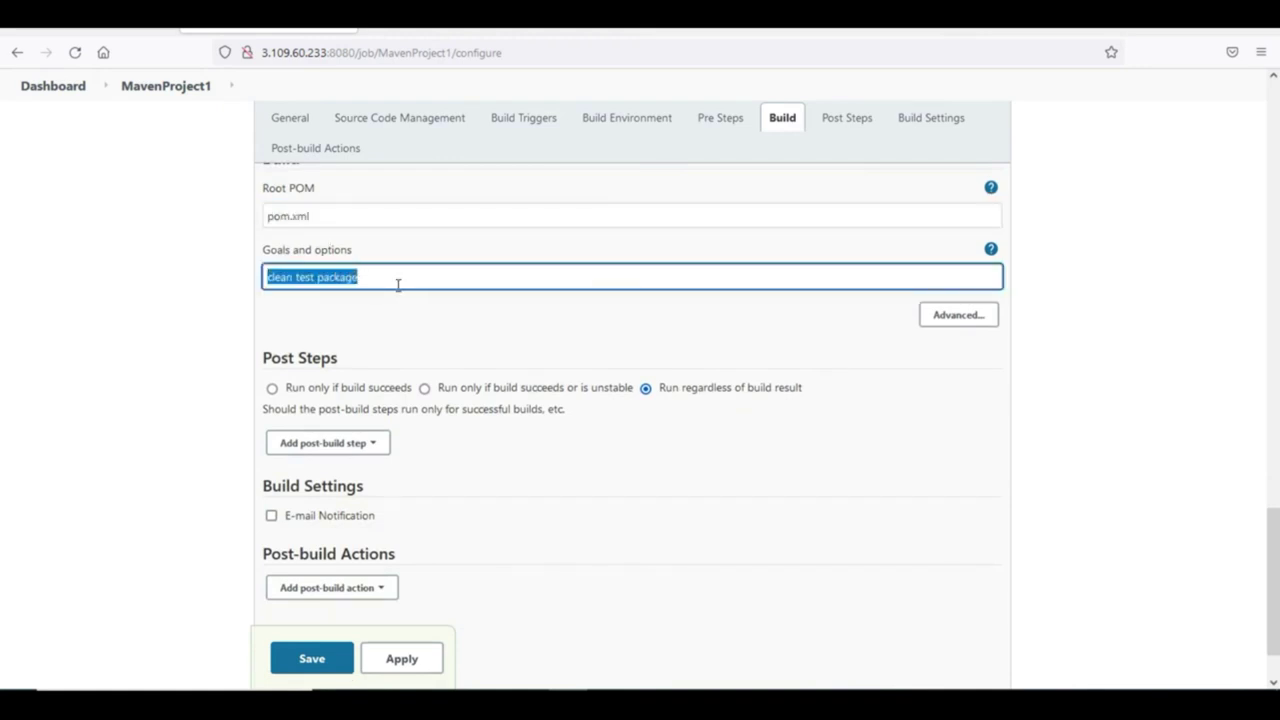
left_click(398, 285)
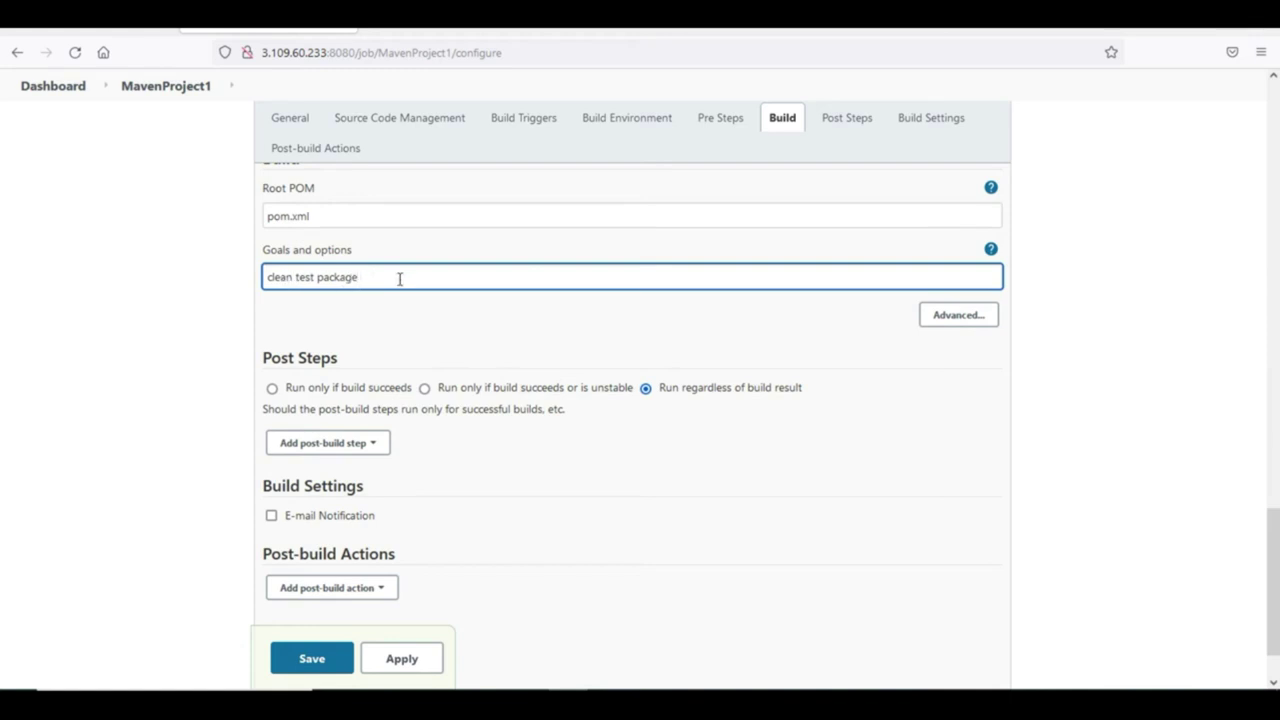
left_click(406, 660)
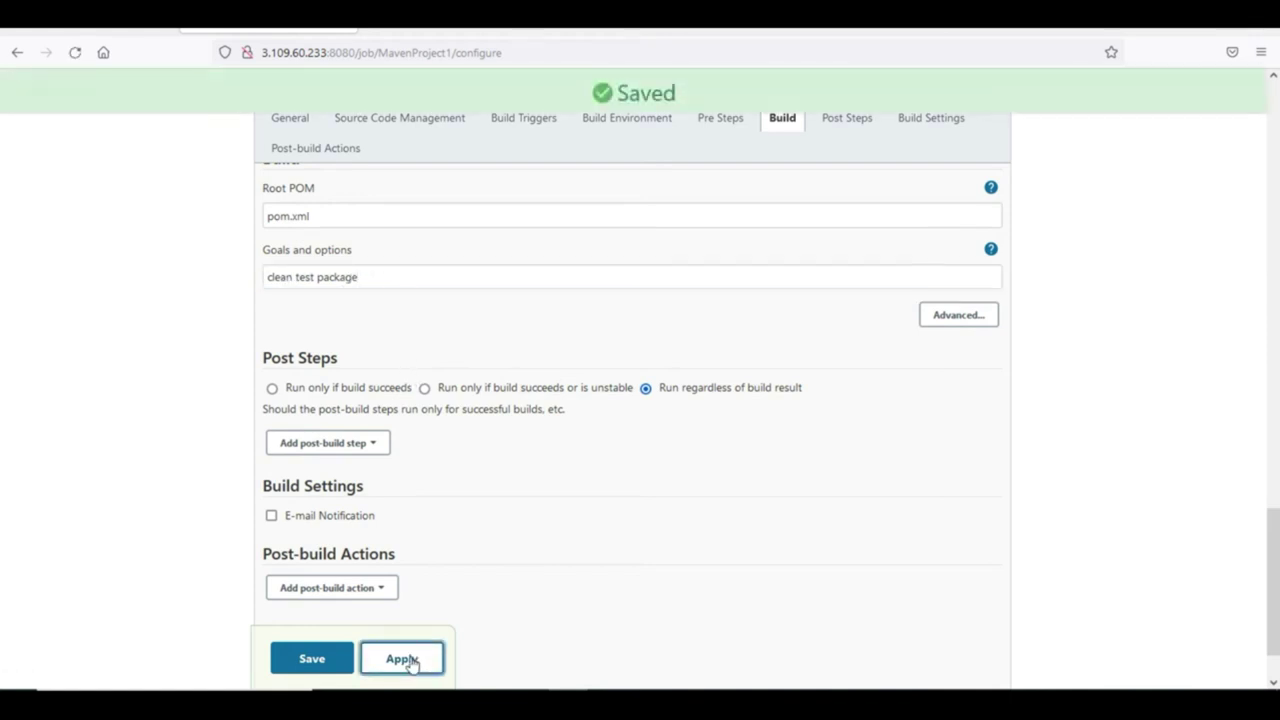
left_click(326, 660)
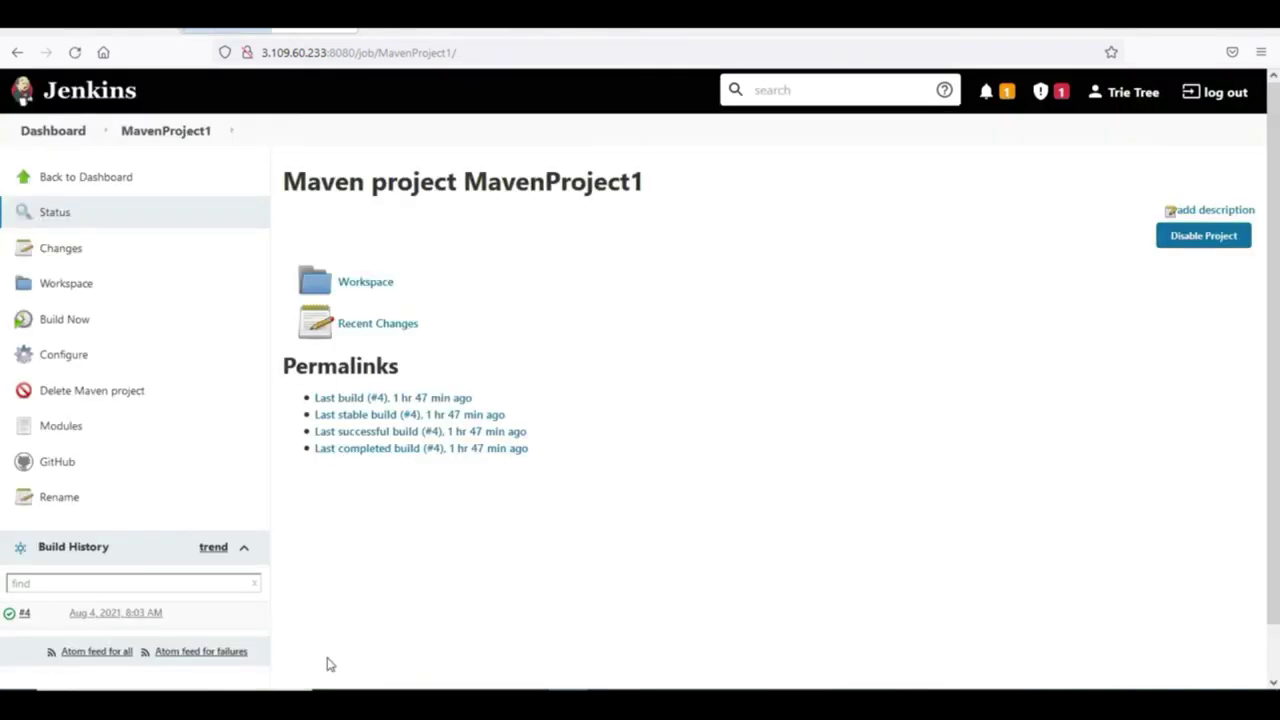
- Build MavenProject1, check build #5's console shows BUILD SUCCESS and the built jar, then return to the dashboard
left_click(97, 325)
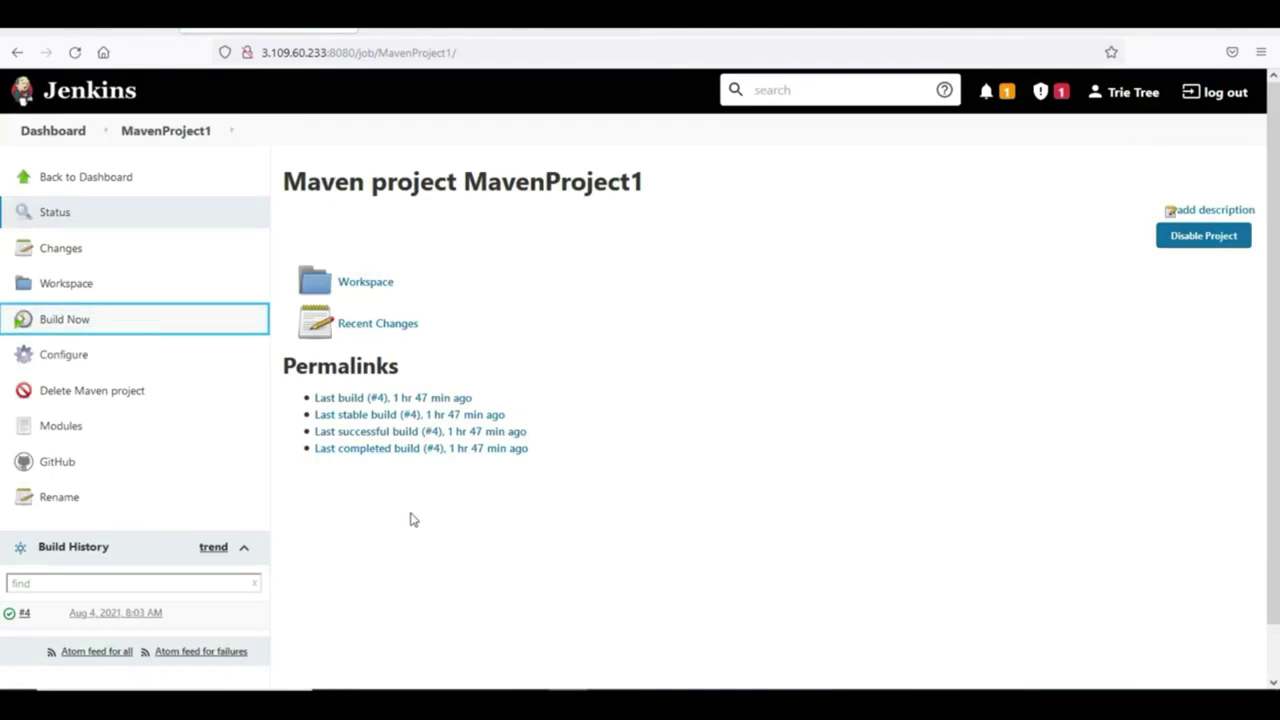
left_click(24, 613)
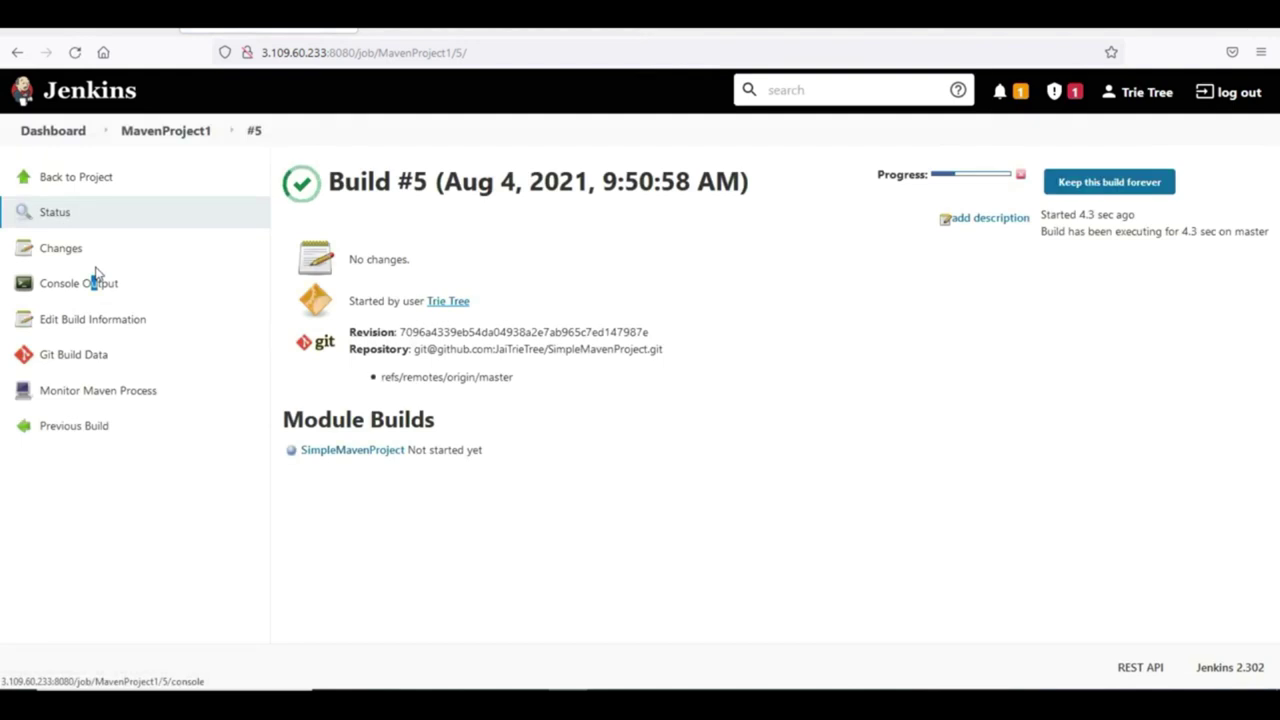
left_click(94, 281)
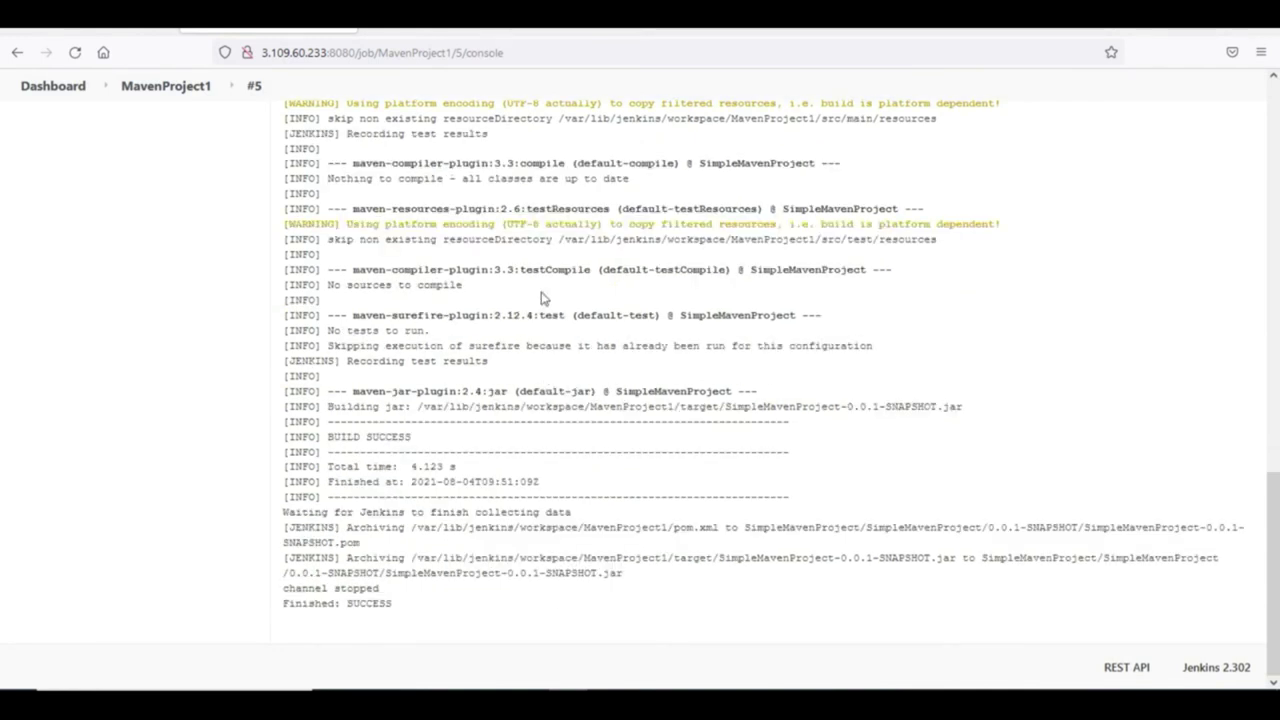
left_click_drag(411, 437, 329, 436)
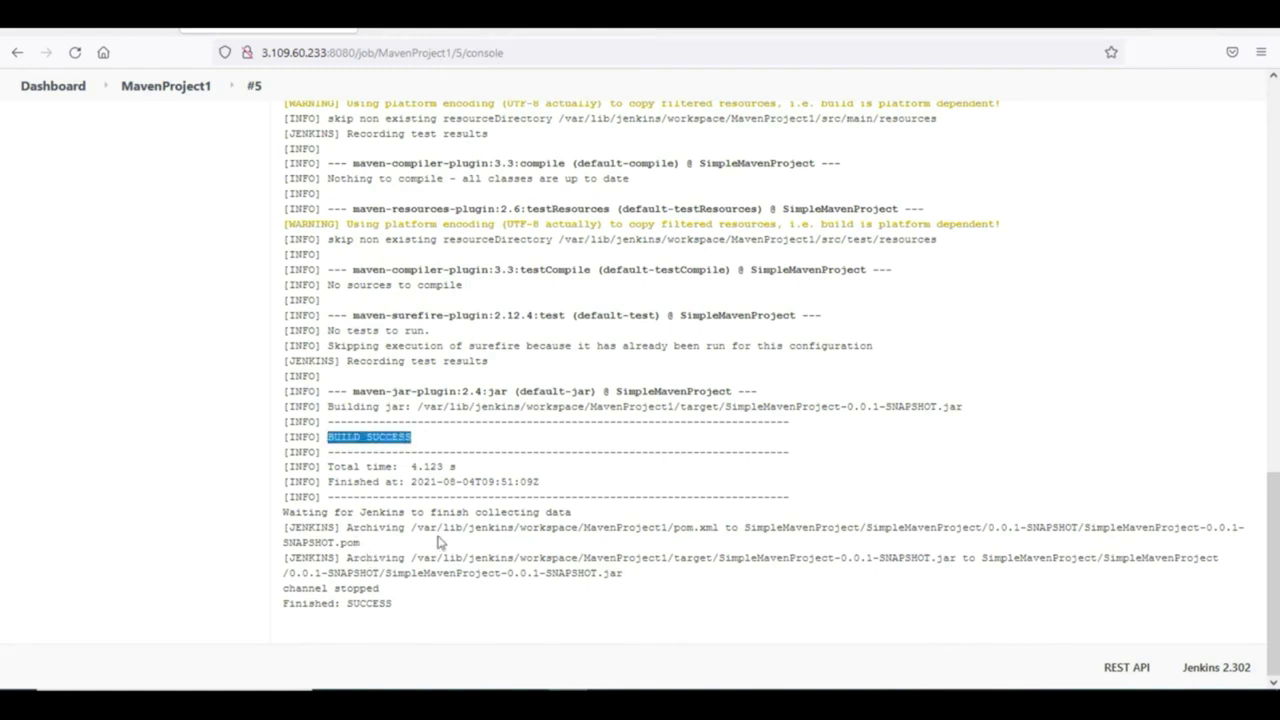
left_click_drag(623, 574, 349, 560)
left_click(448, 600)
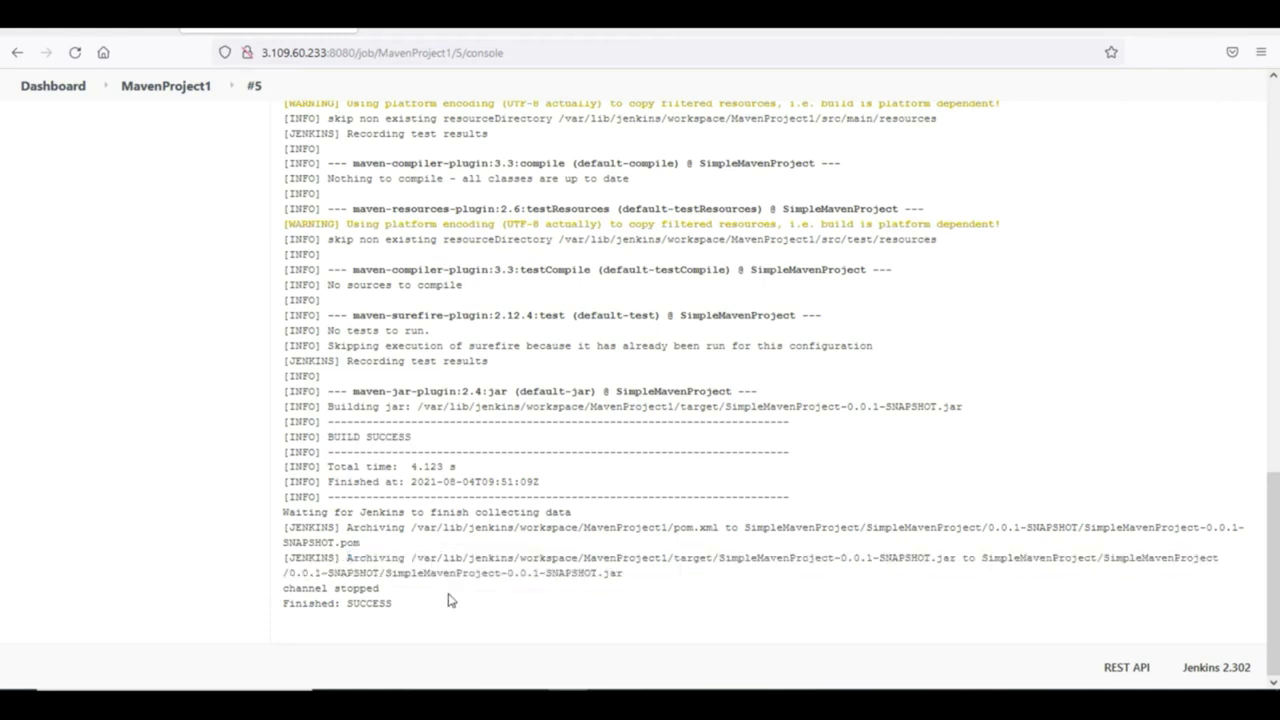
mouse_move(390, 604)
left_mouse_down()
mouse_move(269, 608)
mouse_move(390, 603)
left_mouse_up()
triple_click(600, 496)
left_click(1184, 357)
left_click_drag(1275, 510, 1274, 118)
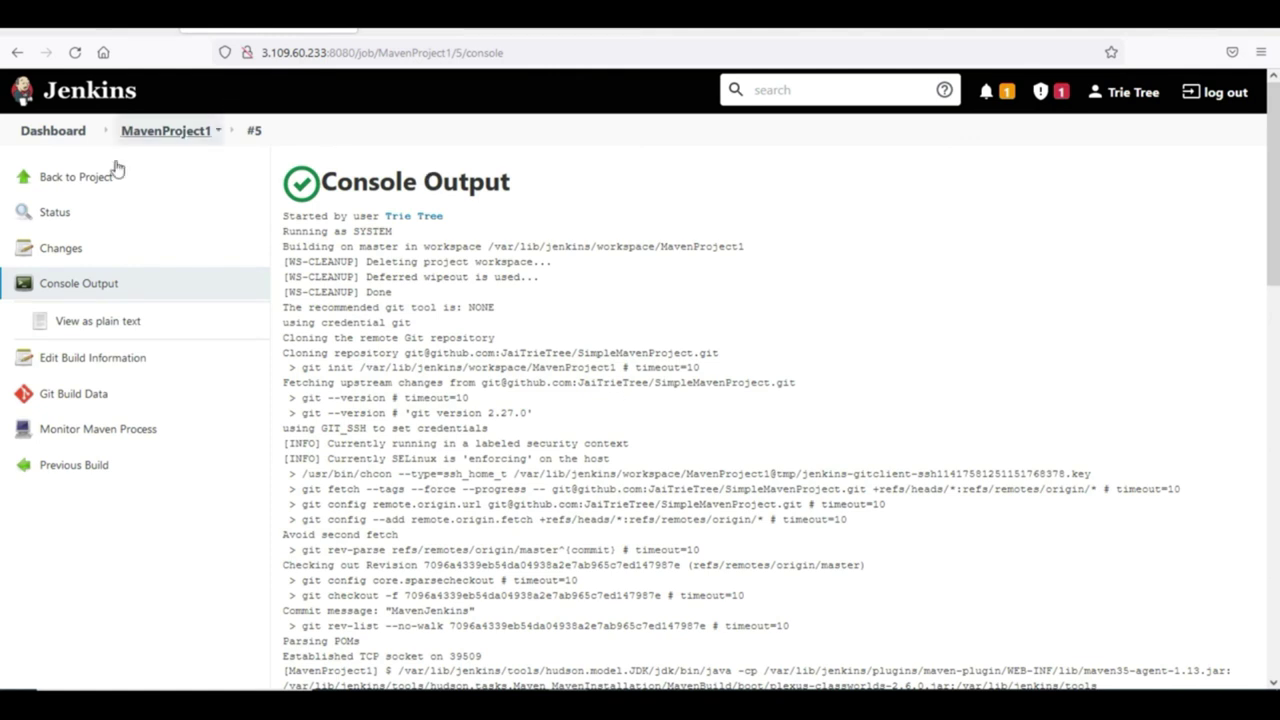
left_click(47, 133)
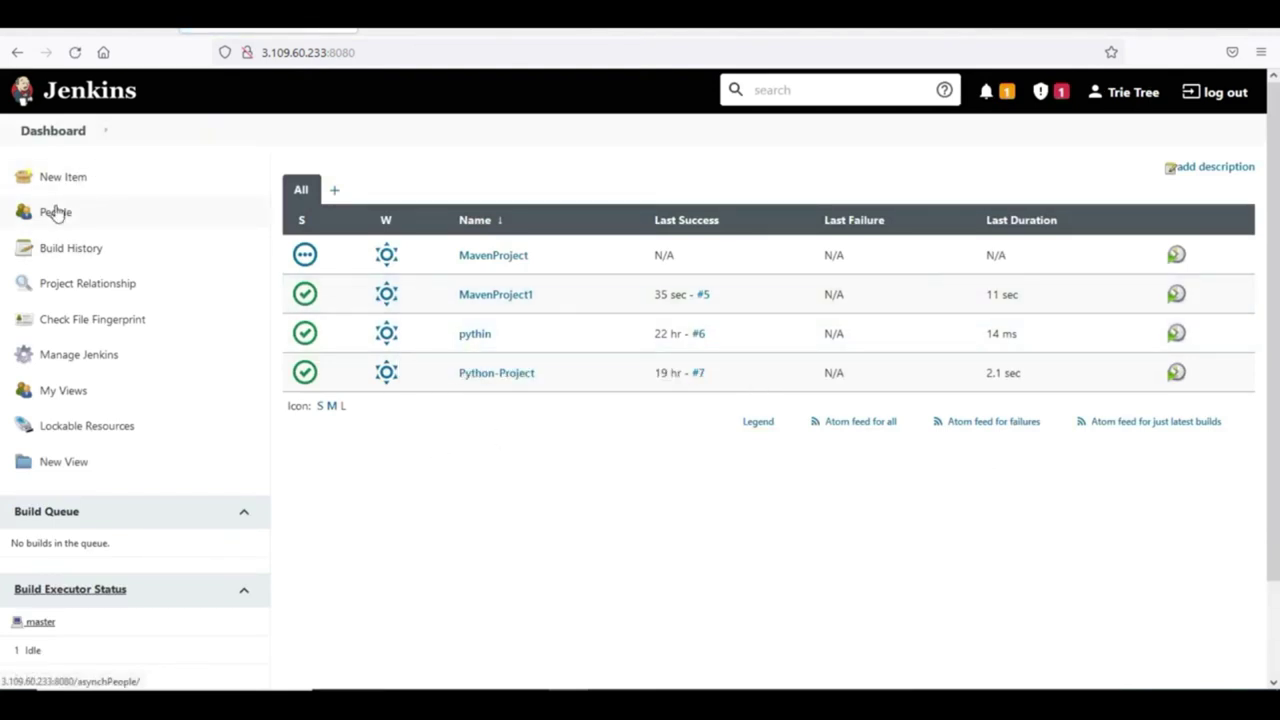
- Open the New Item page with the caret in the empty item-name field
left_click(74, 175)
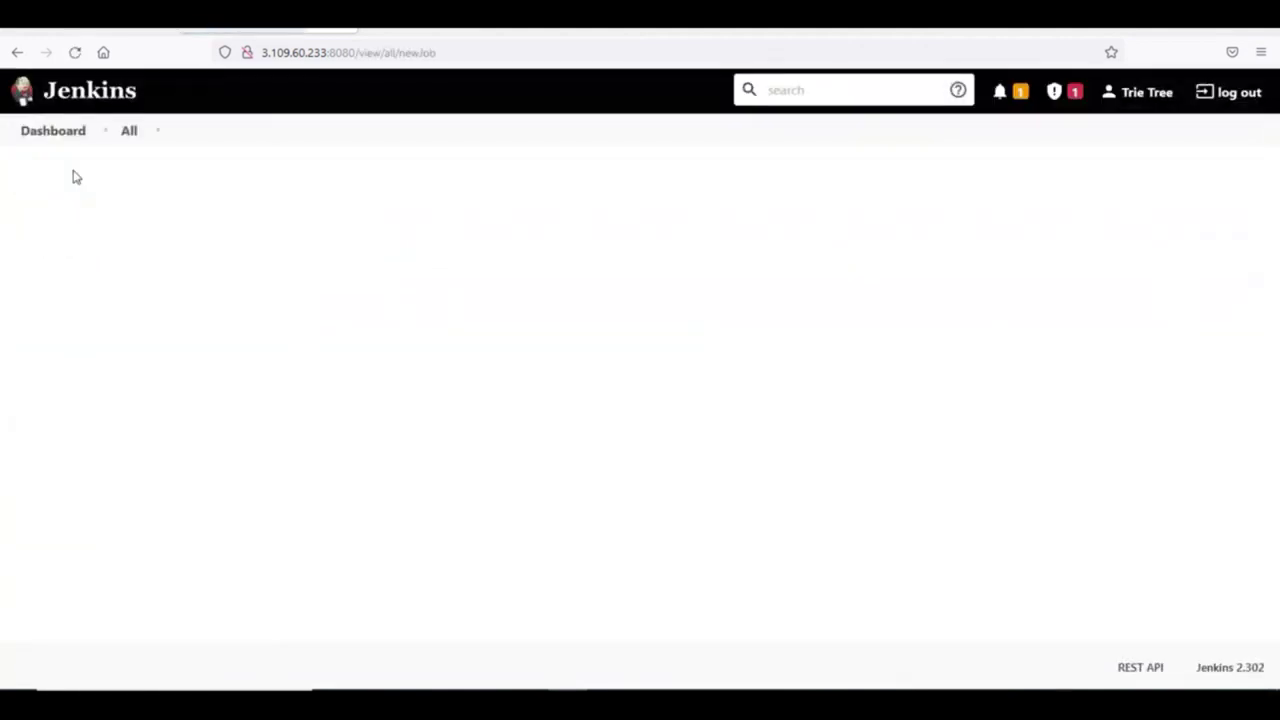
left_click(400, 232)
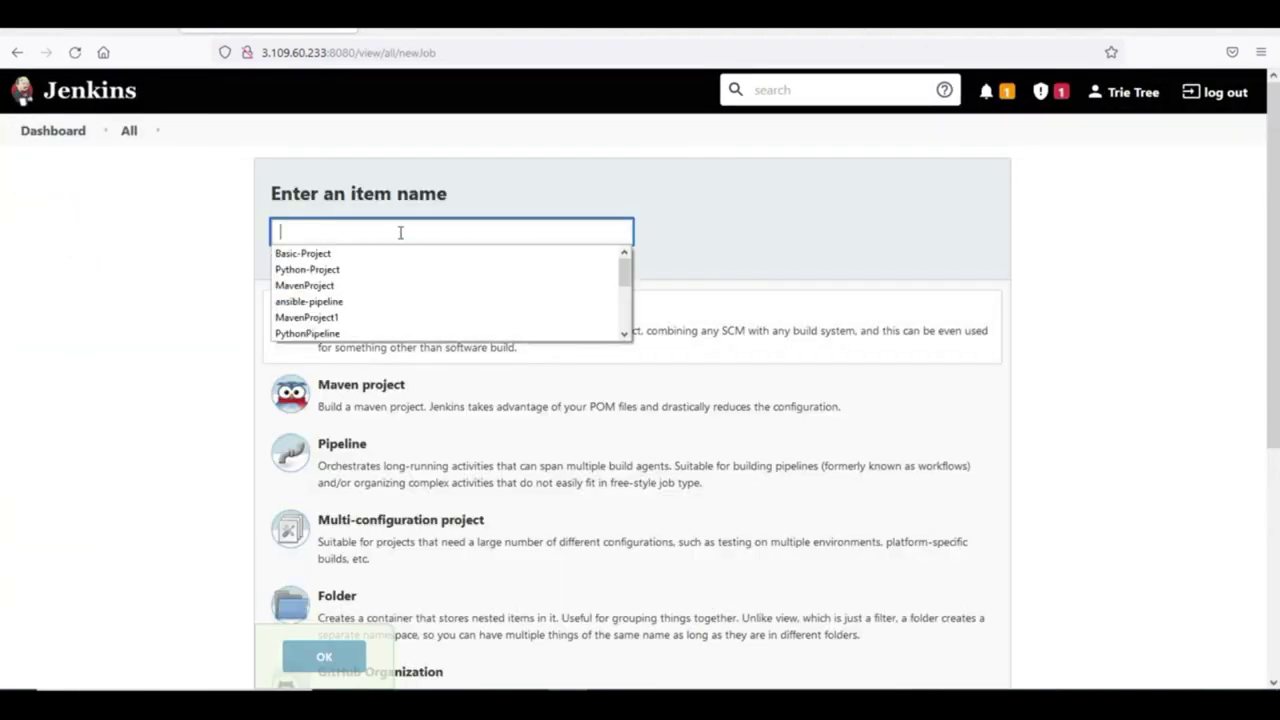
left_click(436, 510)
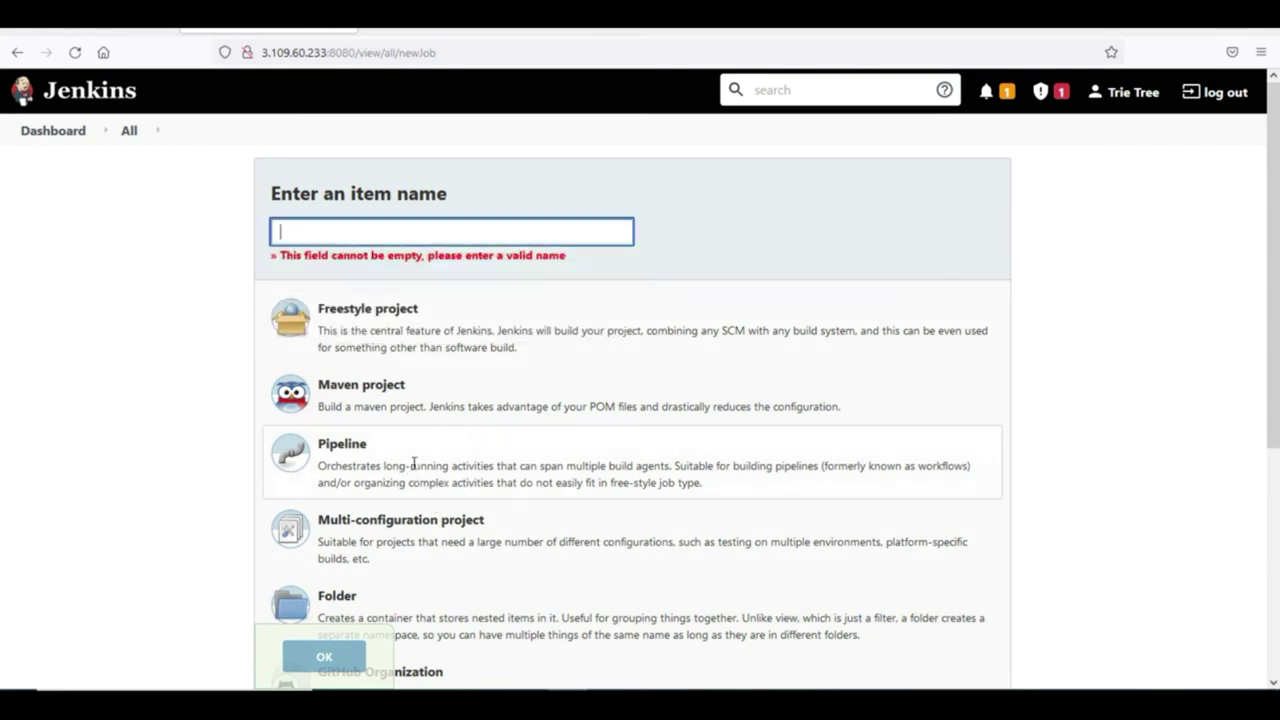
left_click(393, 233)
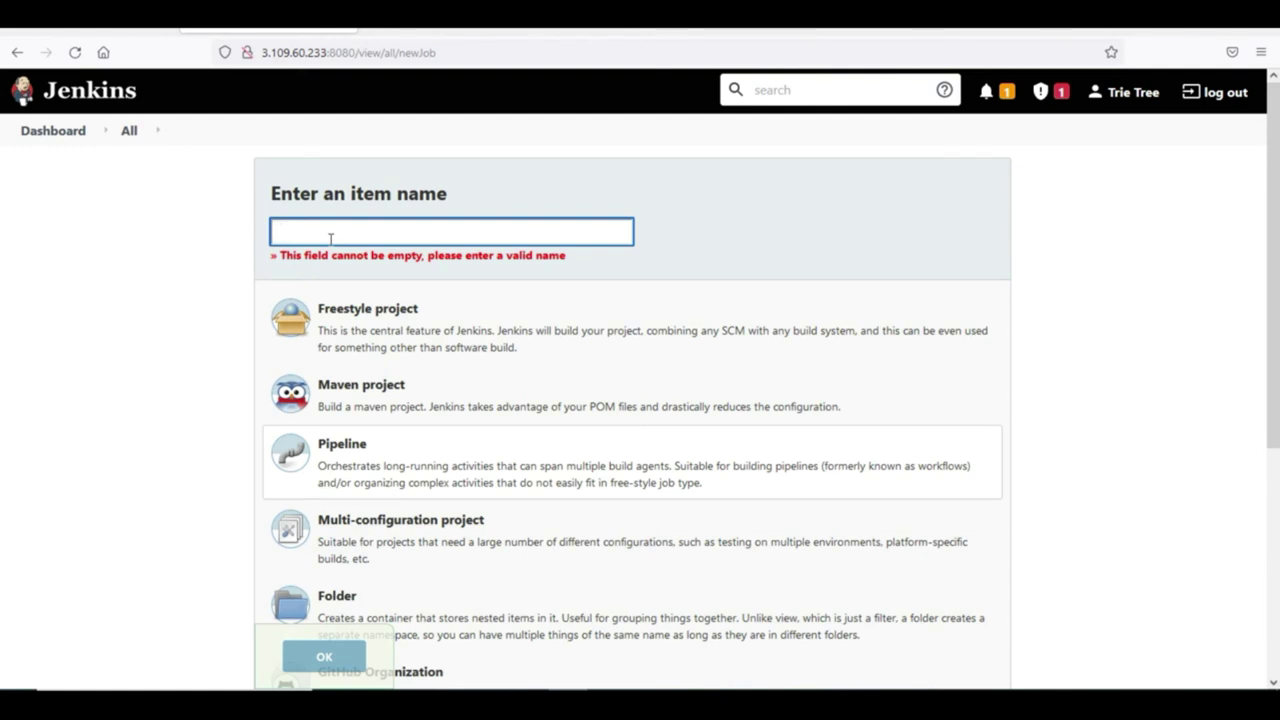
- Return to the Jenkins dashboard and start creating a new item
left_click(120, 237)
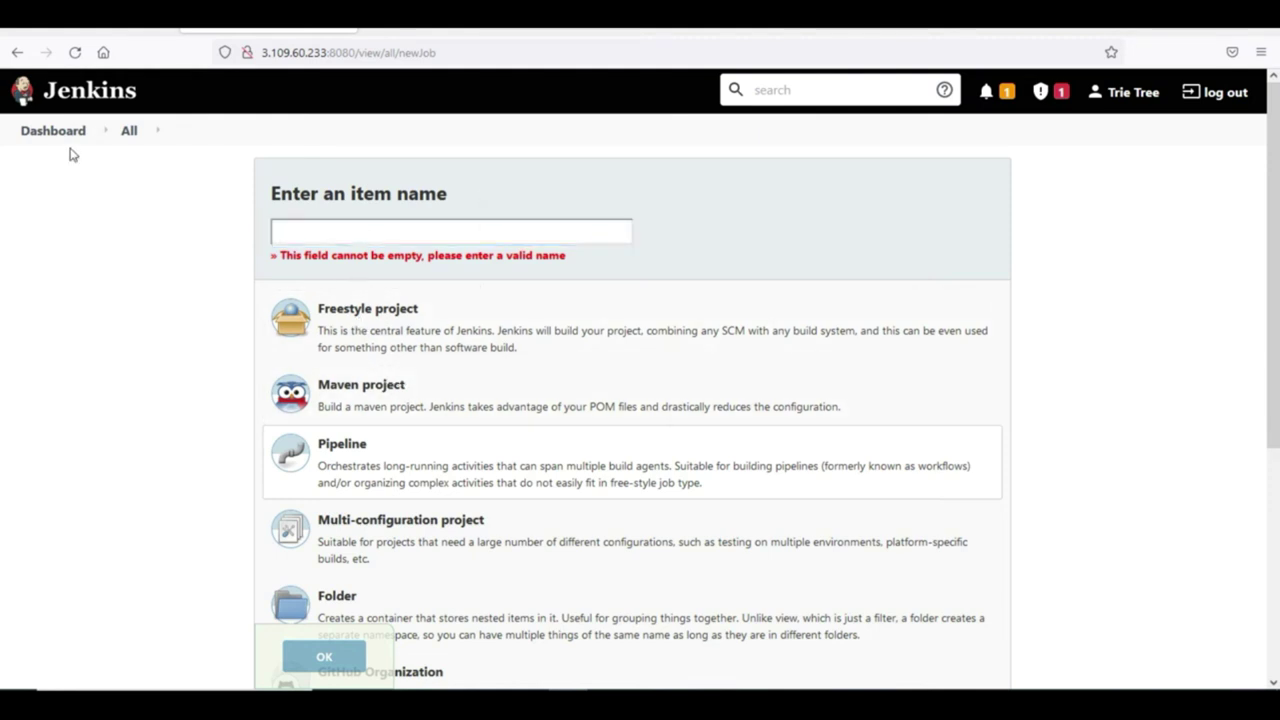
left_click(57, 130)
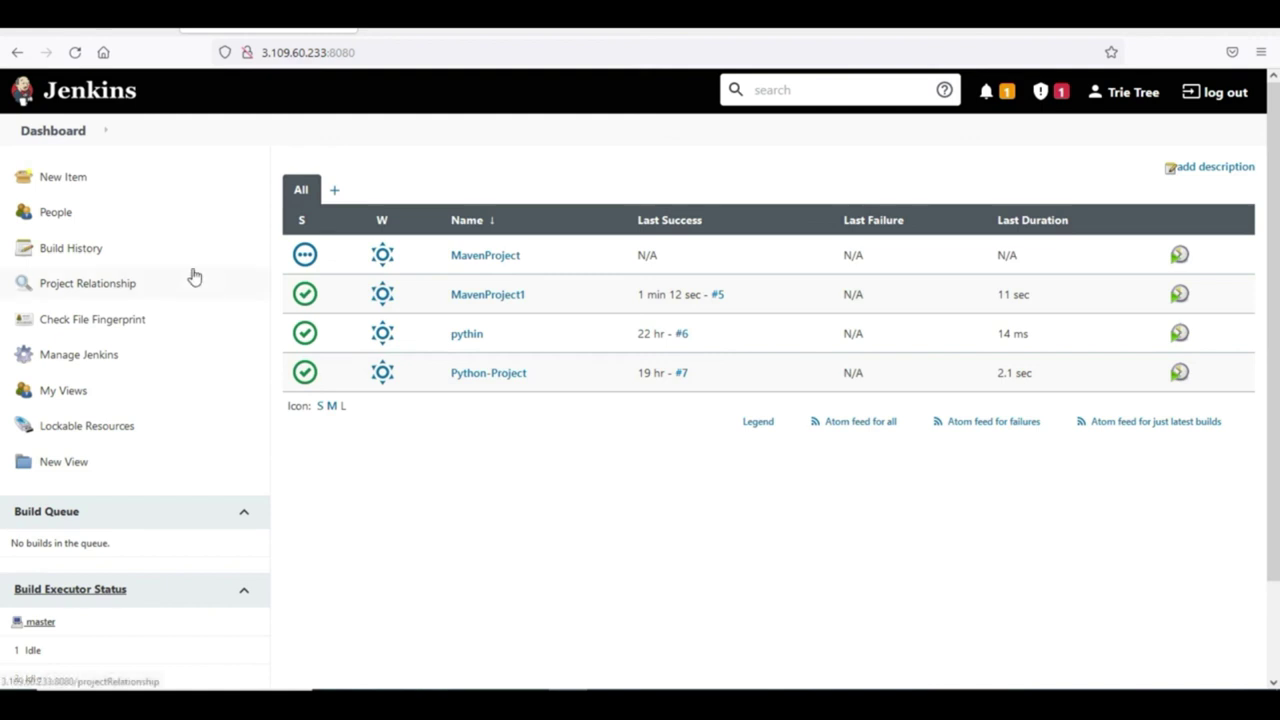
left_click(94, 184)
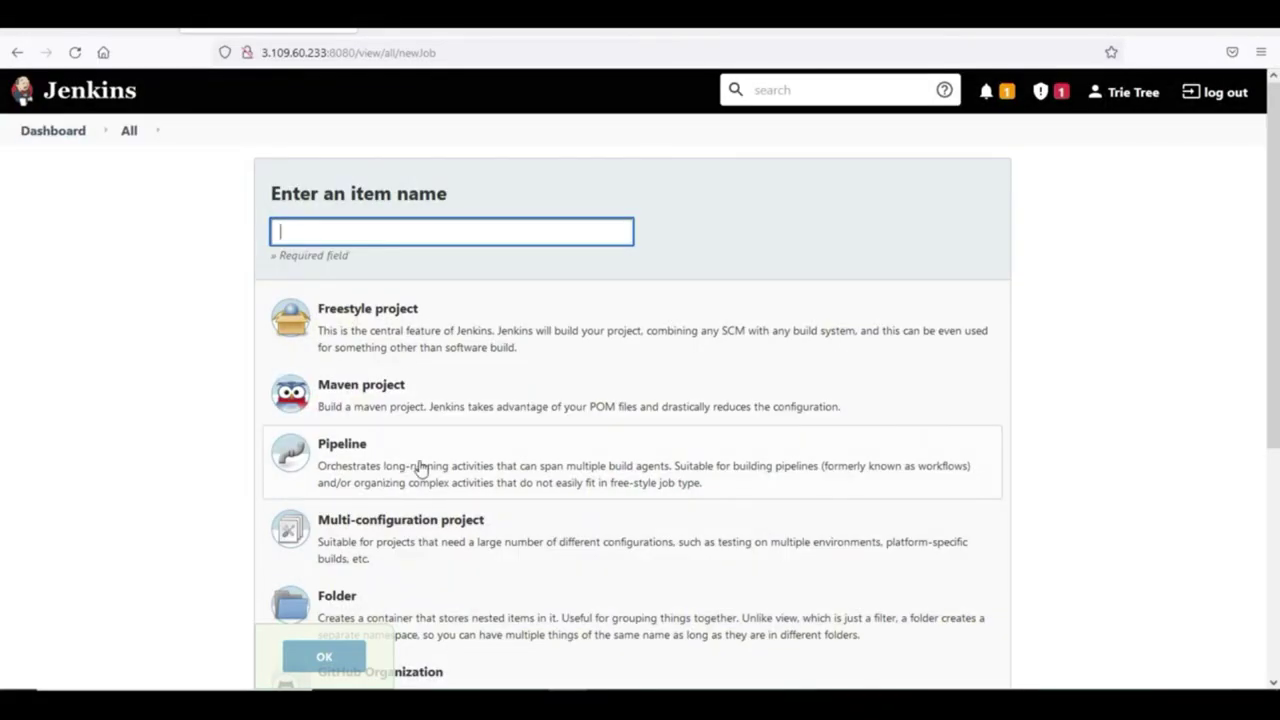
- In GitHub, open jenkins_pipeline_1 in the jenkins_pipeline repository and copy its empty pipeline block
mouse_move(685, 700)
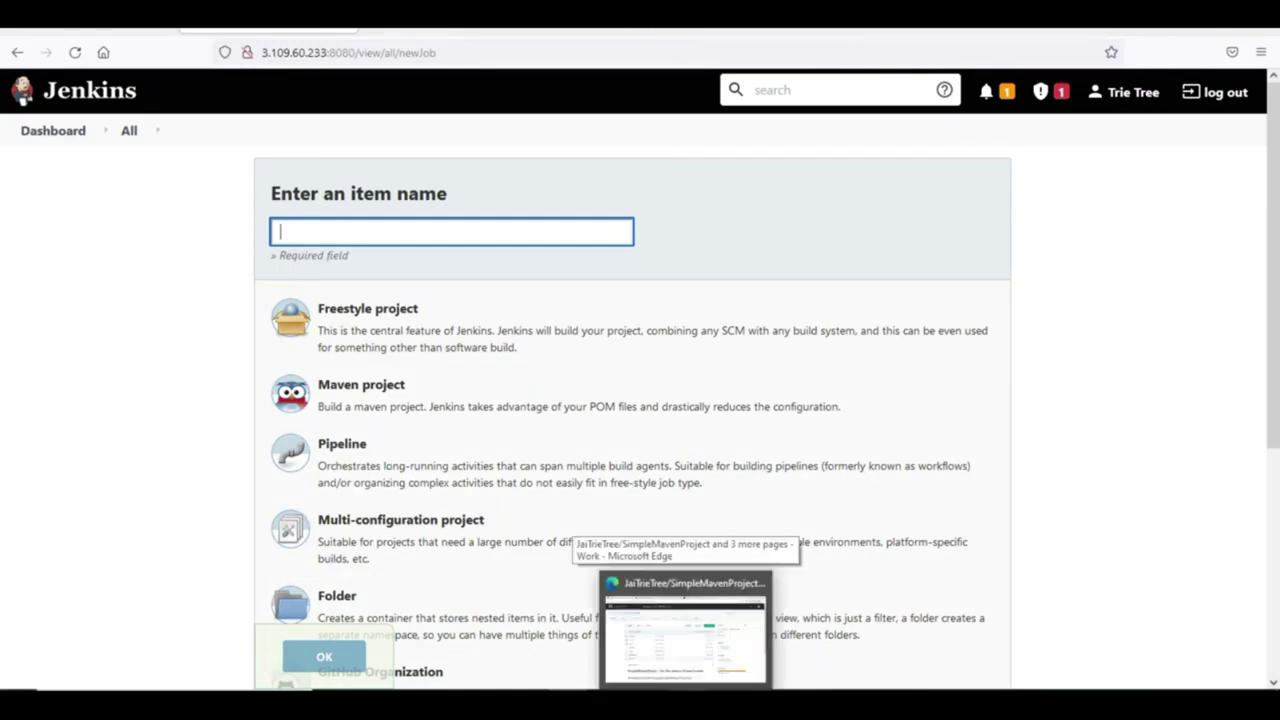
left_click(685, 630)
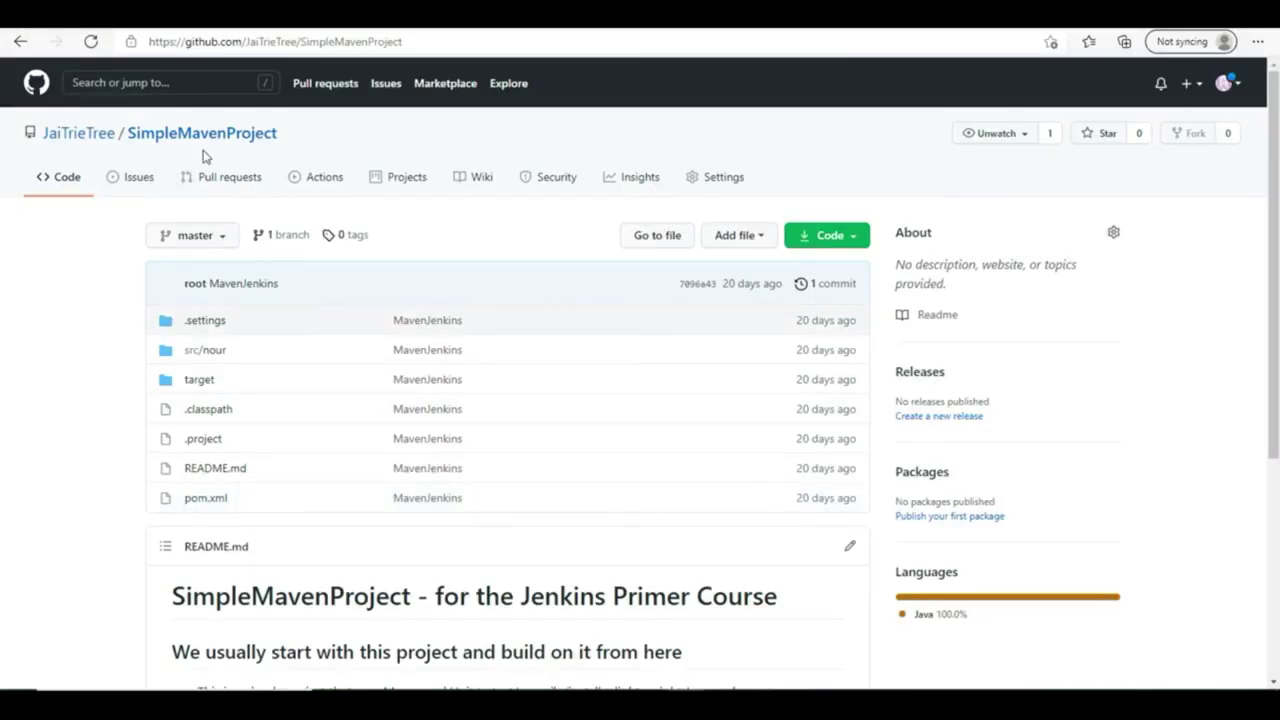
left_click(77, 133)
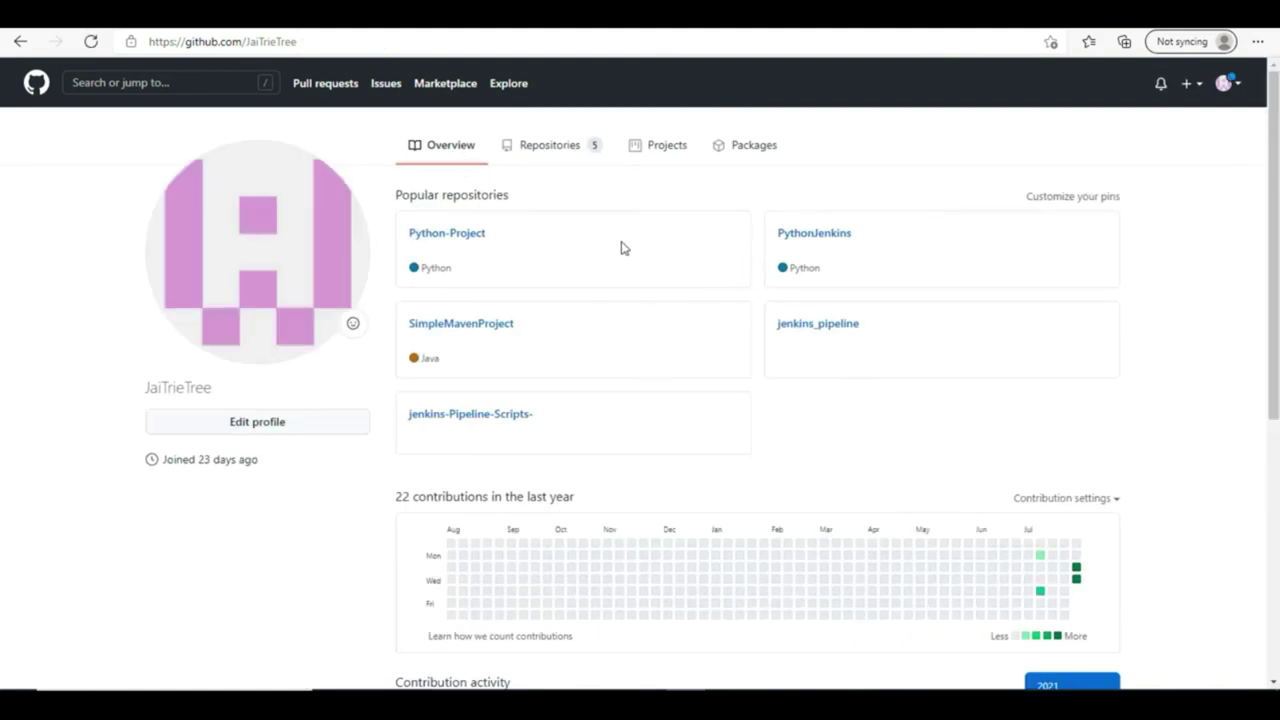
left_click(817, 328)
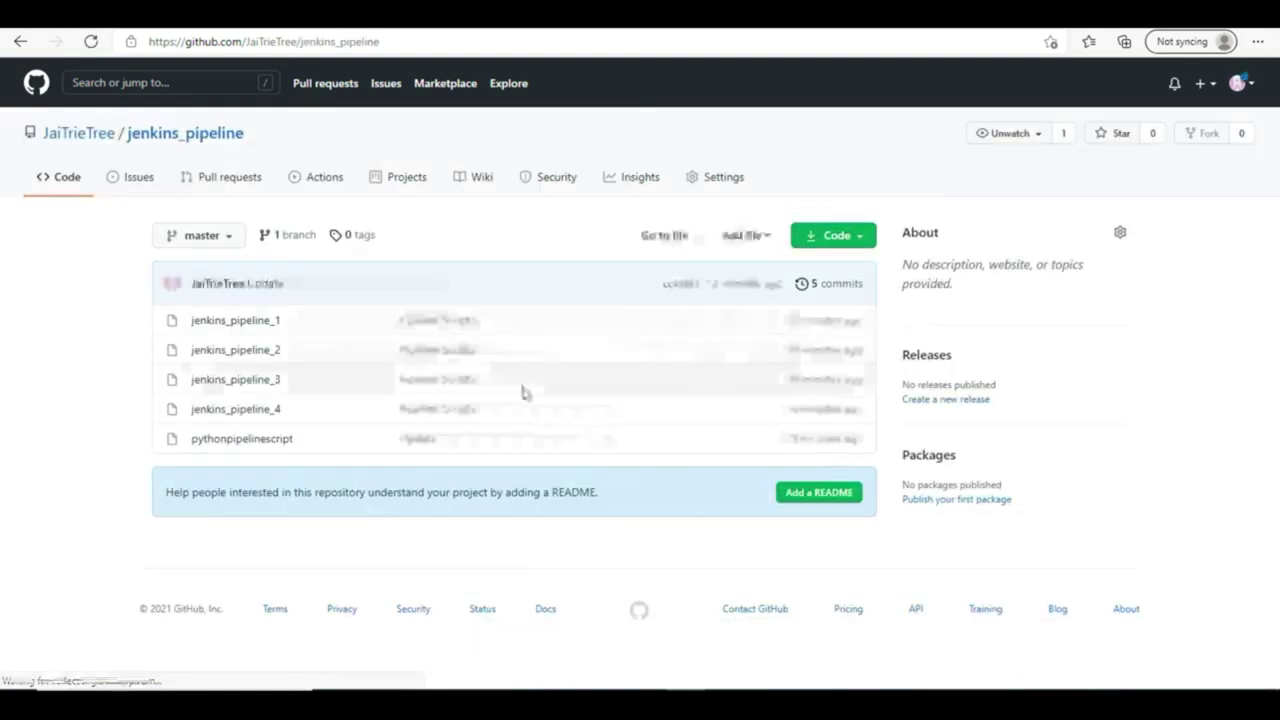
left_click(236, 324)
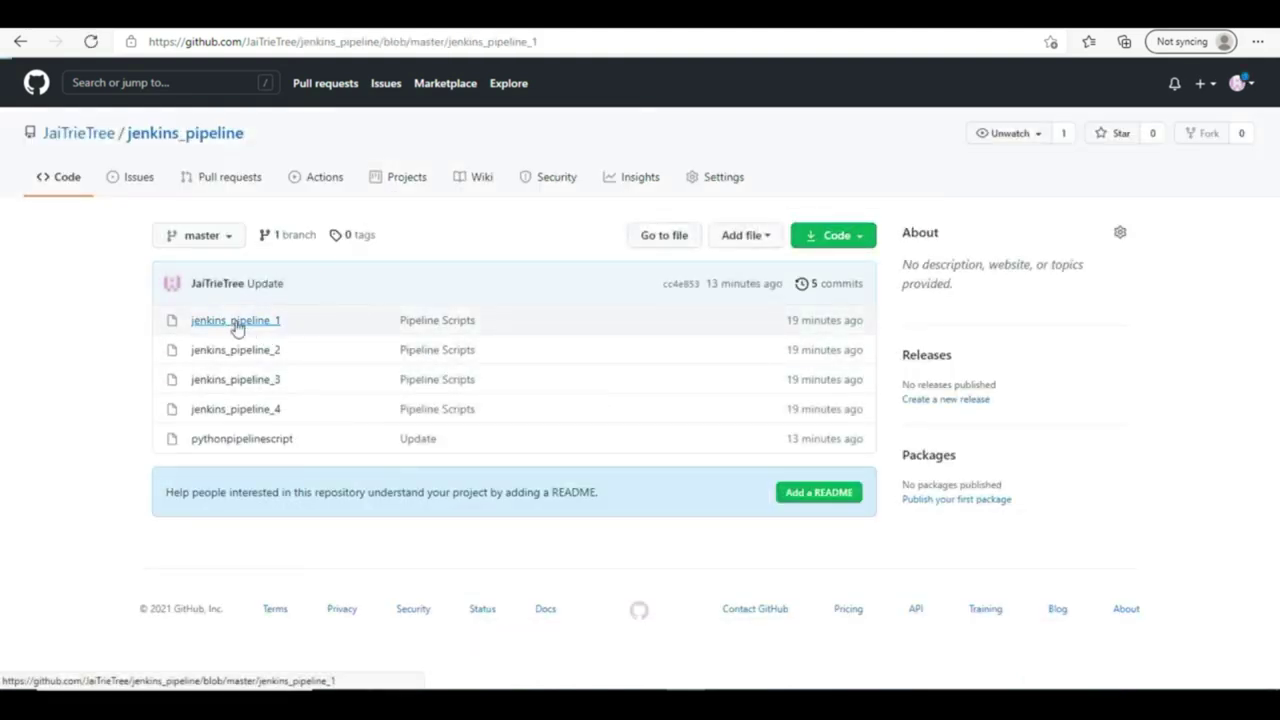
left_click_drag(199, 414, 429, 580)
key("ctrl+c")
left_click(214, 426)
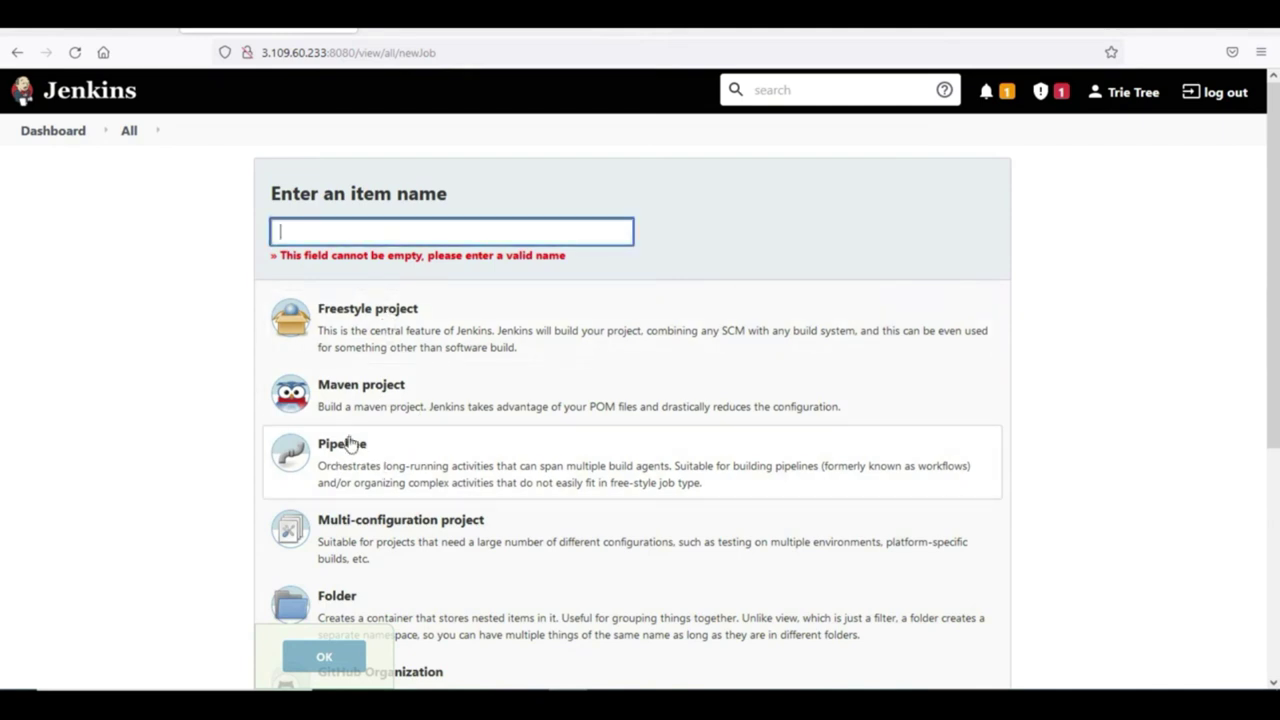
- Create a new Pipeline item named PythonPipeline
left_click(386, 235)
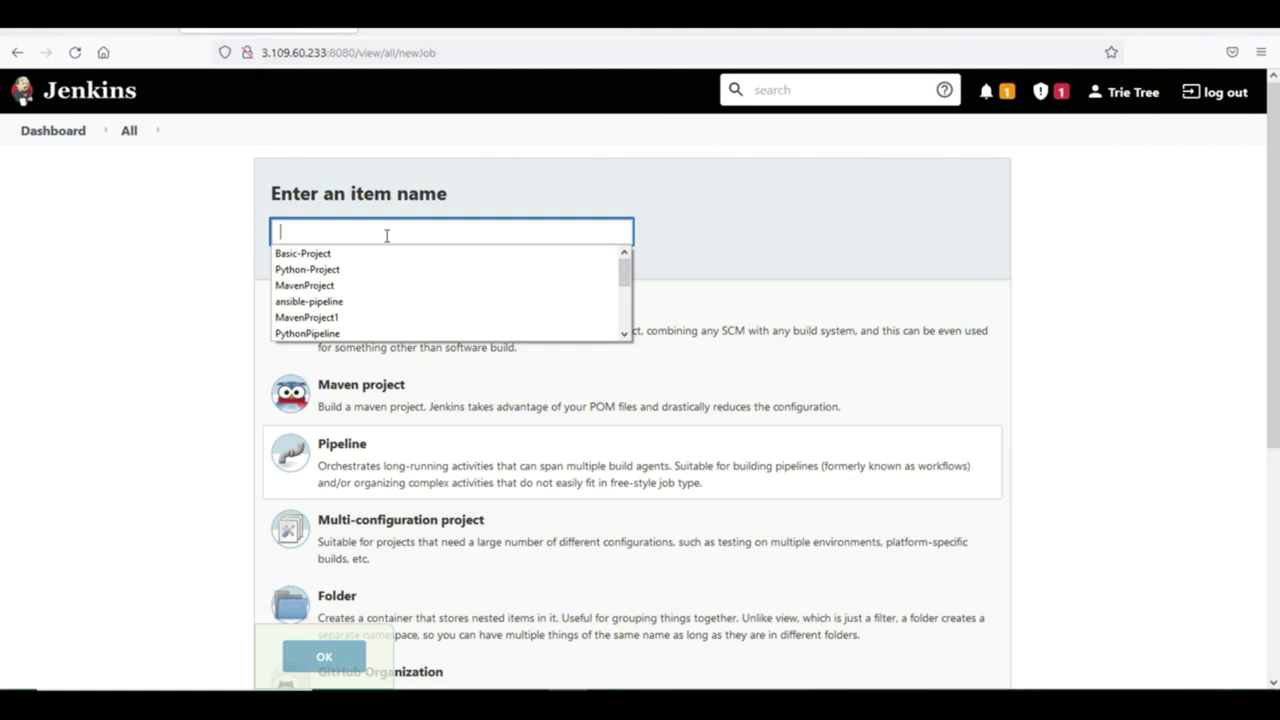
type("python")
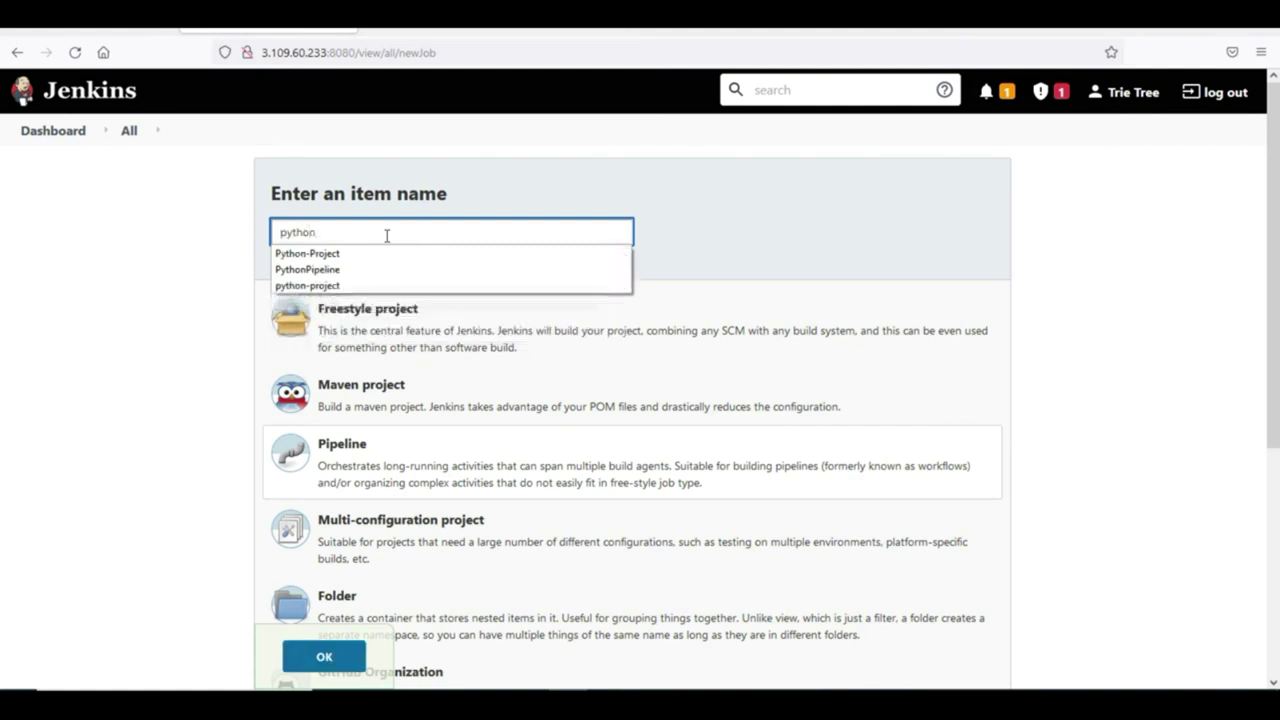
key("Down")
key("Down")
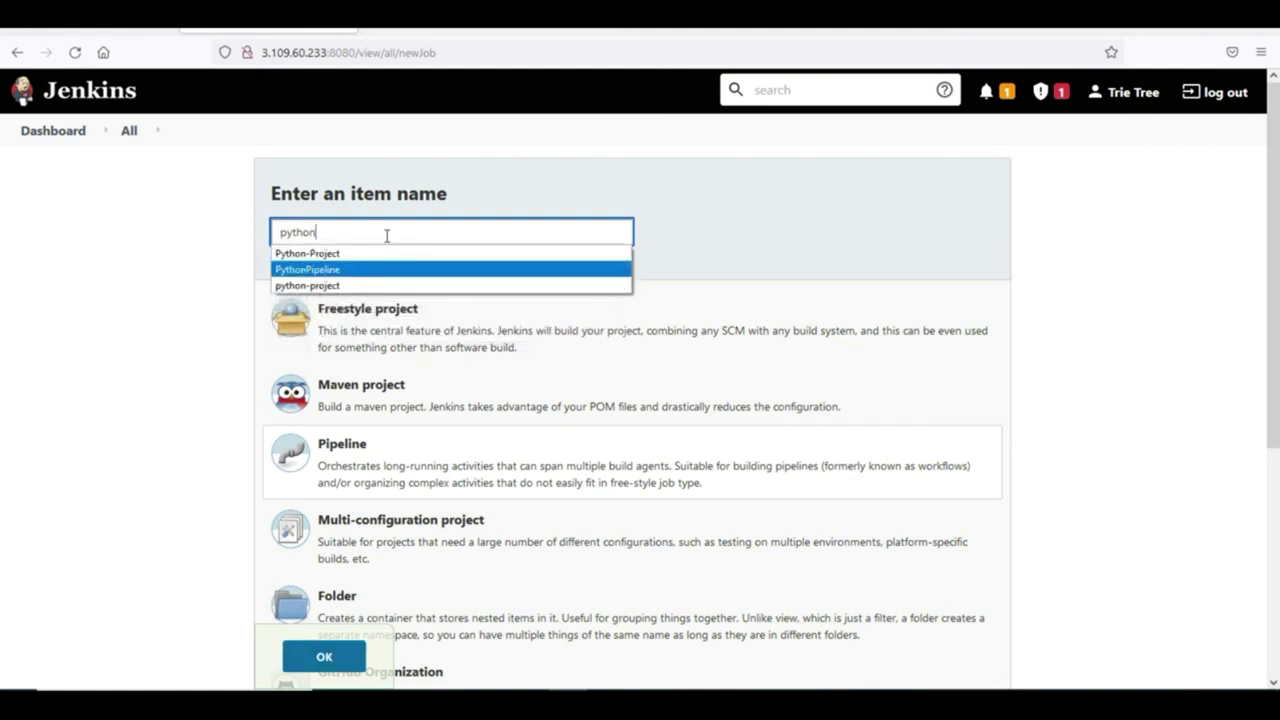
left_click(388, 268)
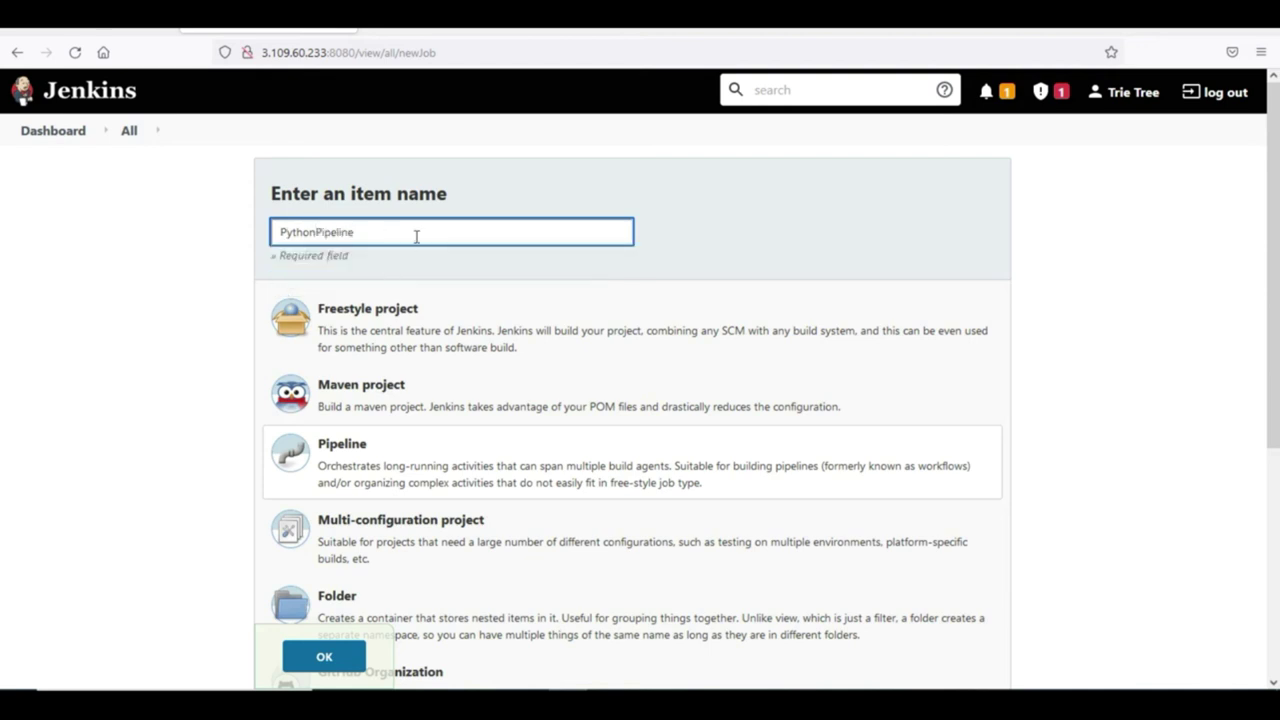
left_click(323, 658)
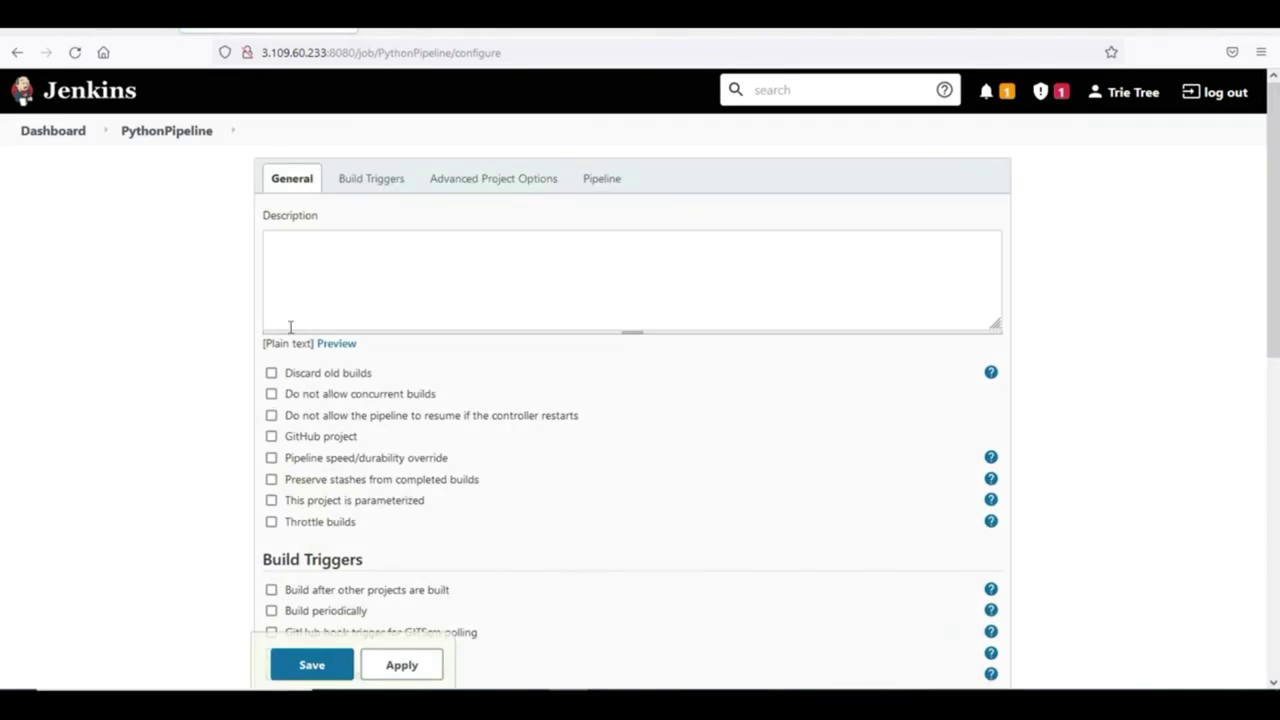
- Paste the empty pipeline { } block into the job's script and bring up Pipeline Syntax
scroll(640, 260, "down", 1)
scroll(660, 250, "up", 1)
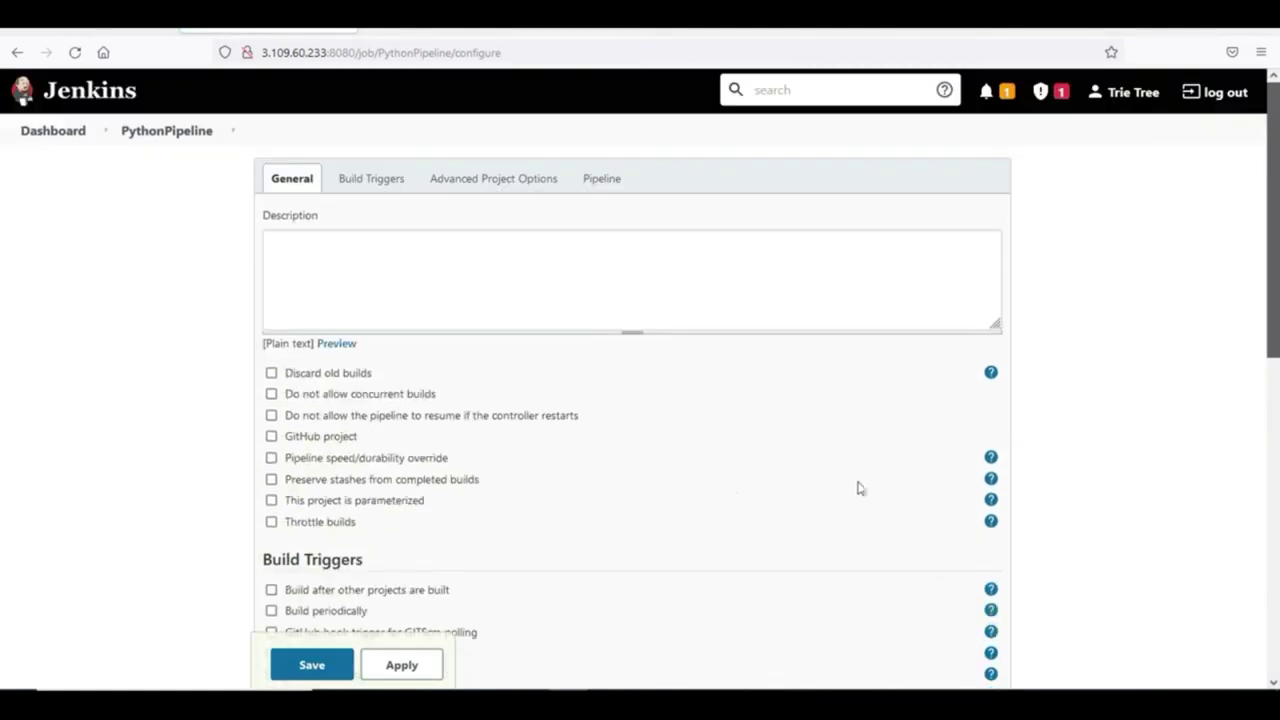
scroll(1237, 574, "down", 10)
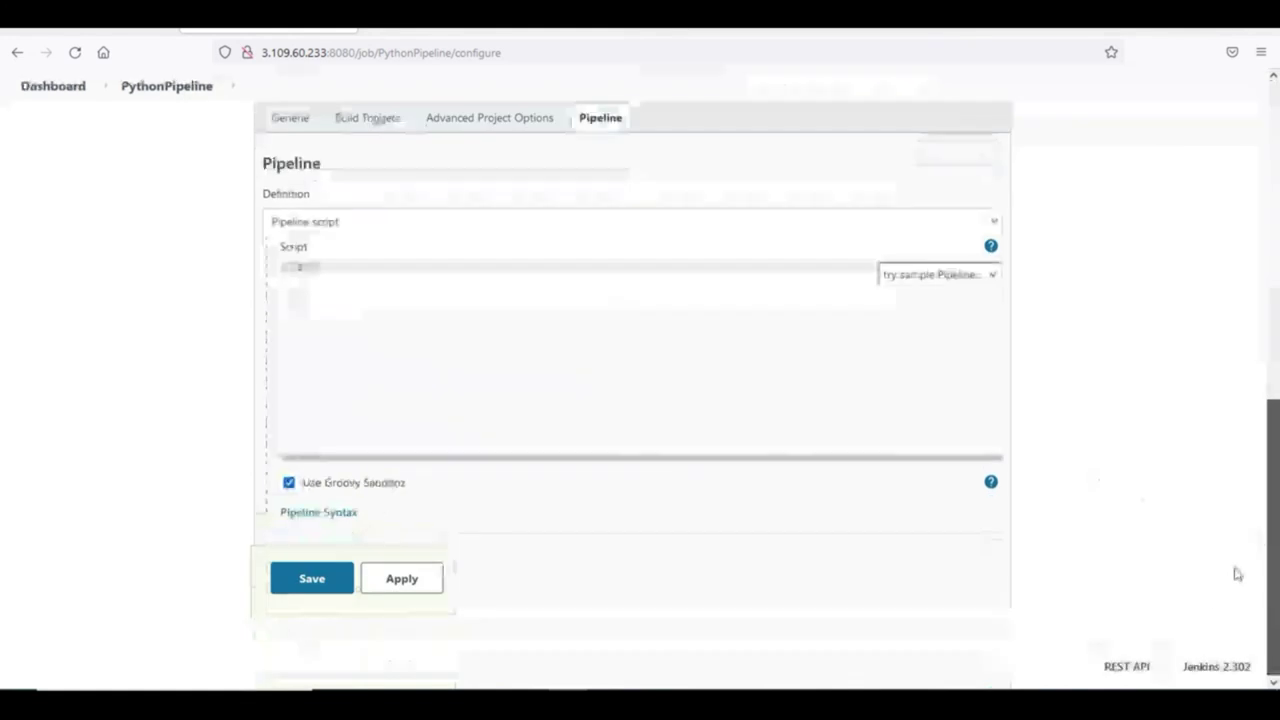
left_click(525, 338)
key("ctrl+v")
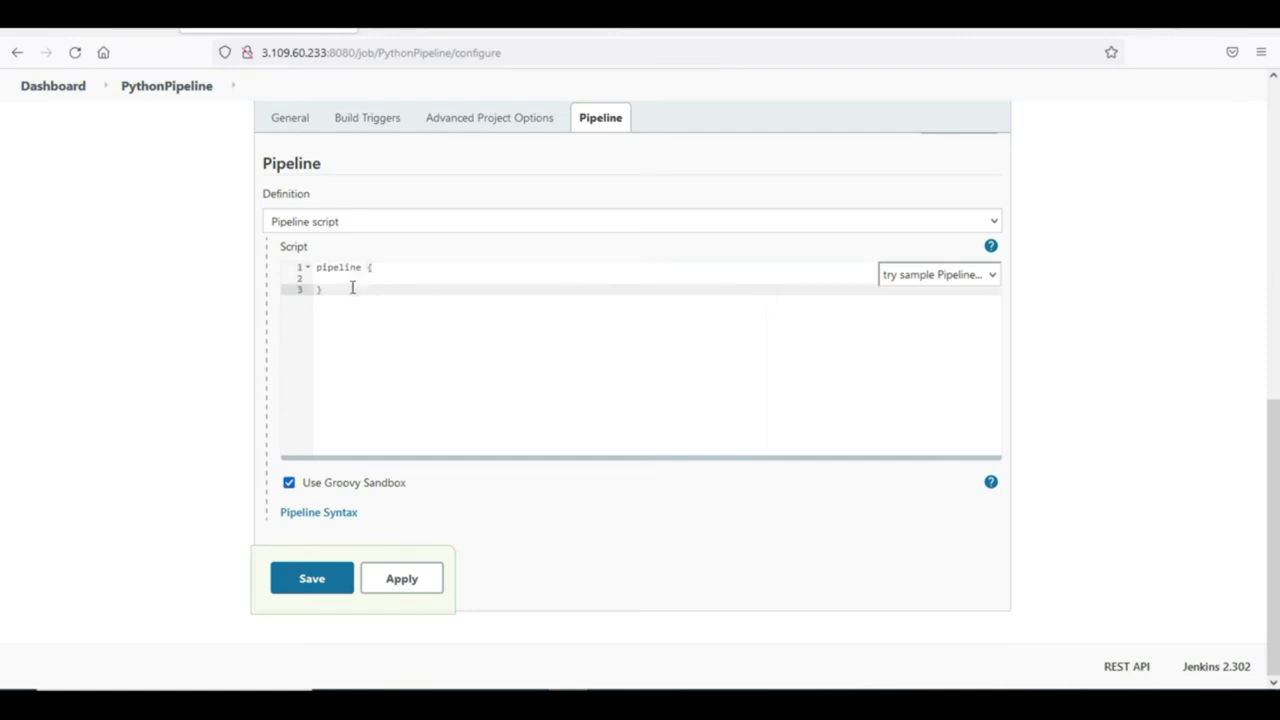
left_click(316, 522)
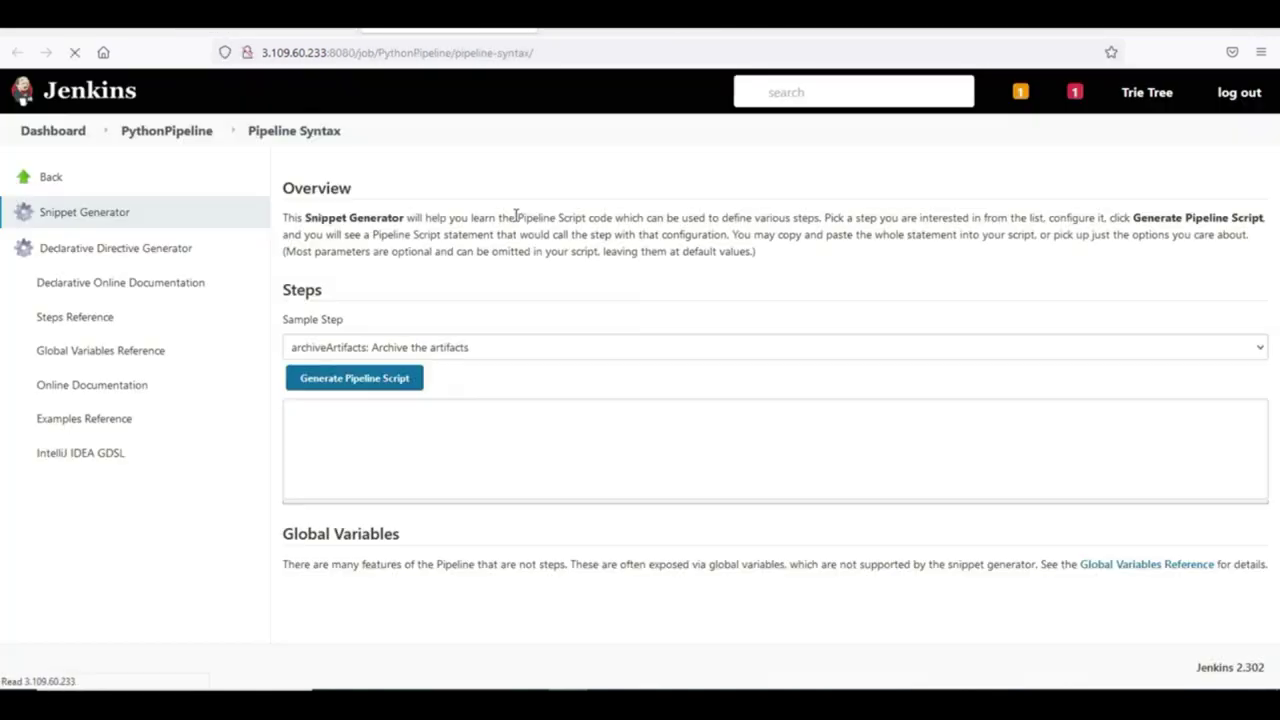
- Generate build 'pythin' with the 'build: Build a job' sample step, then return to GitHub
left_click(516, 342)
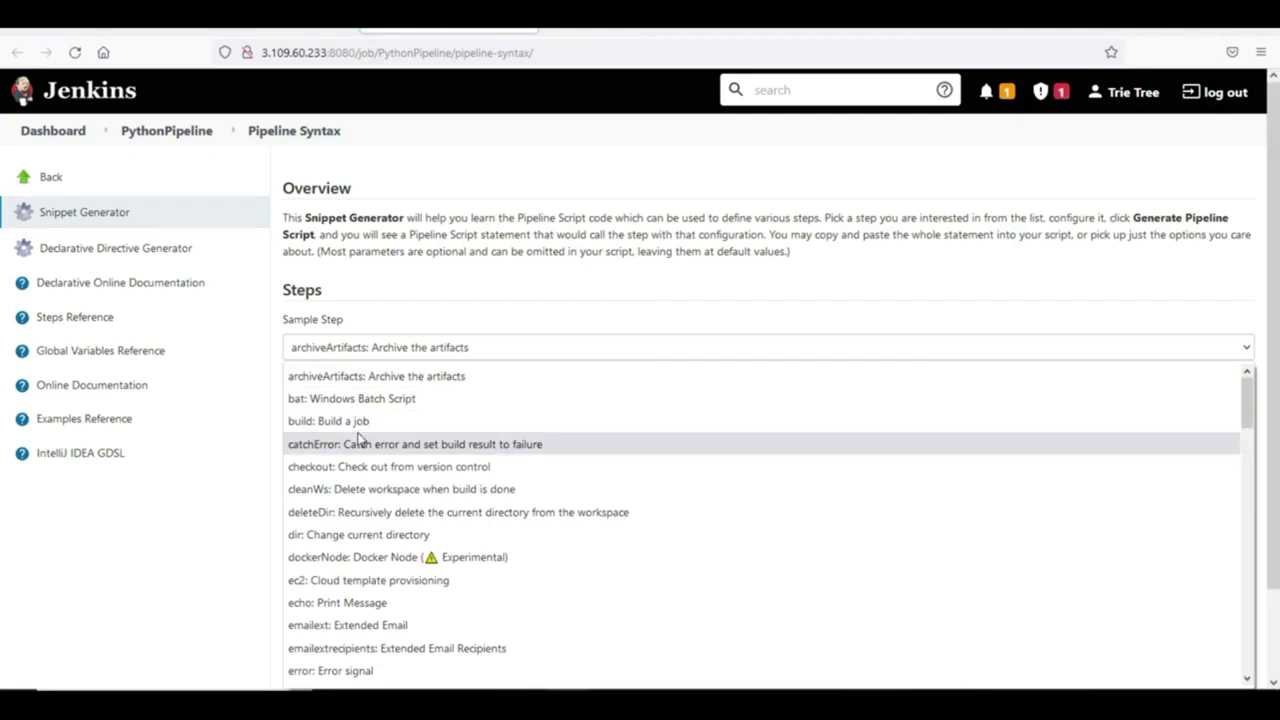
left_click(321, 428)
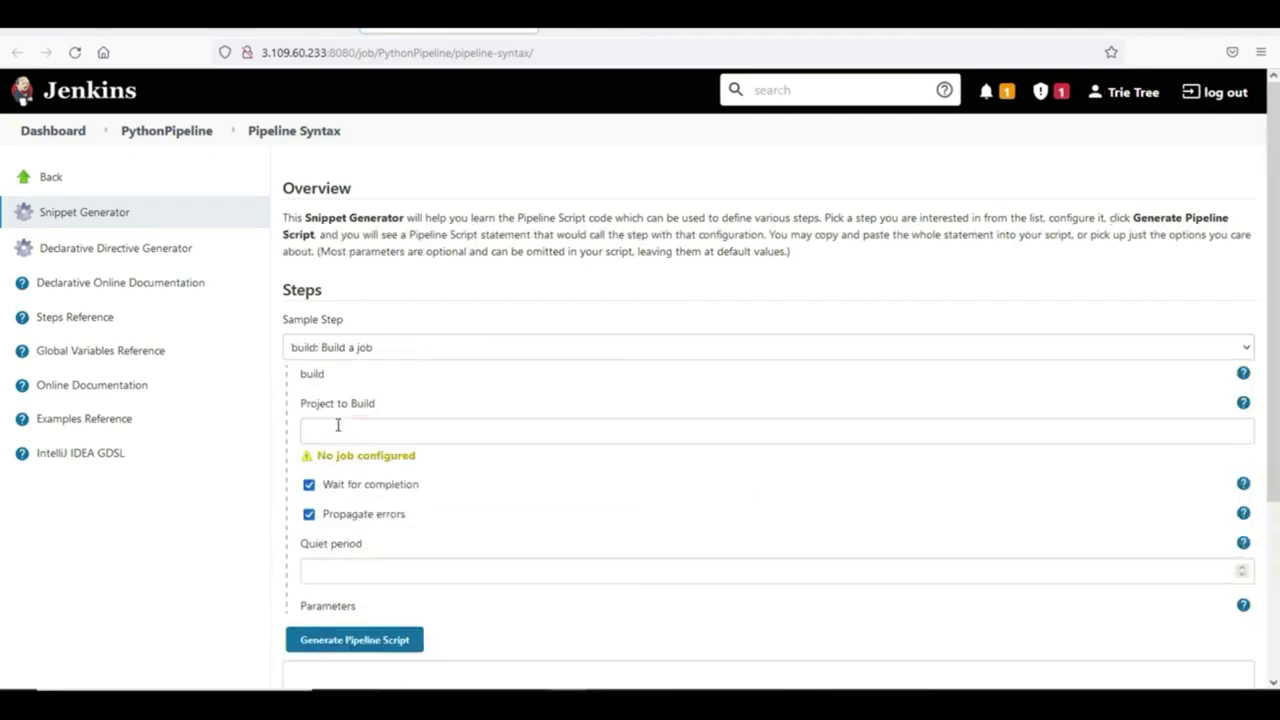
left_click(372, 430)
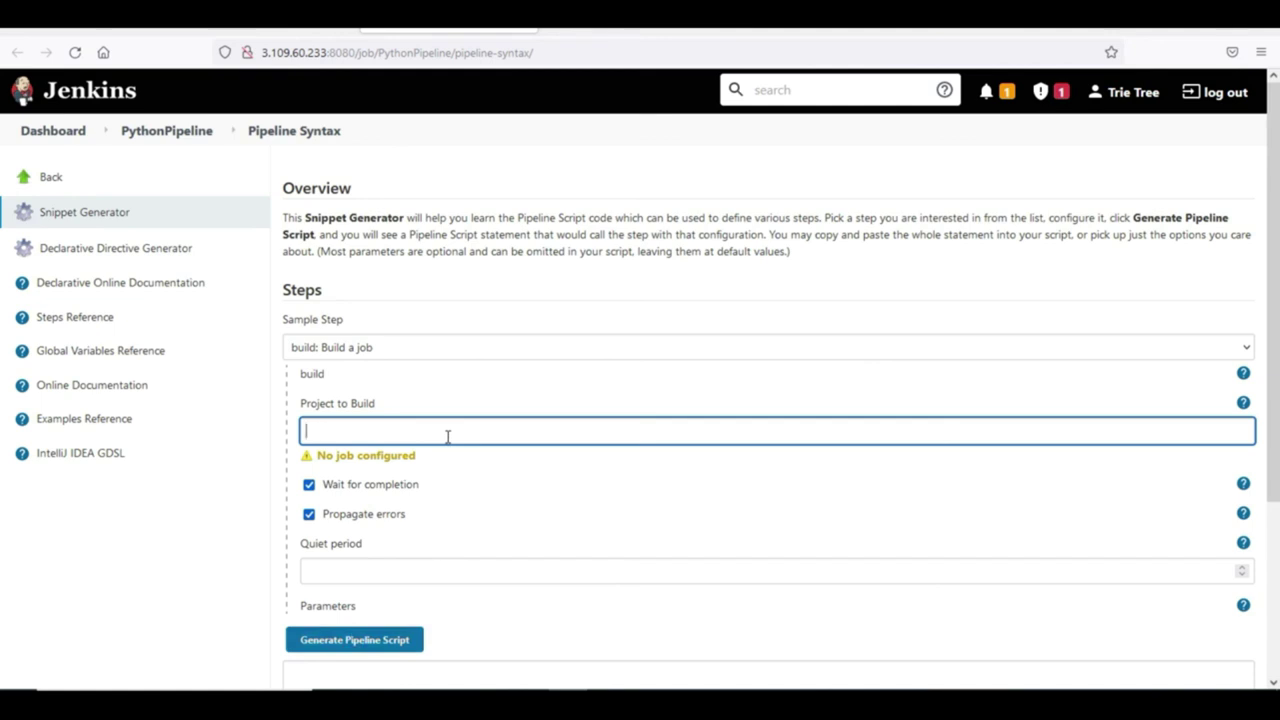
type("pythin")
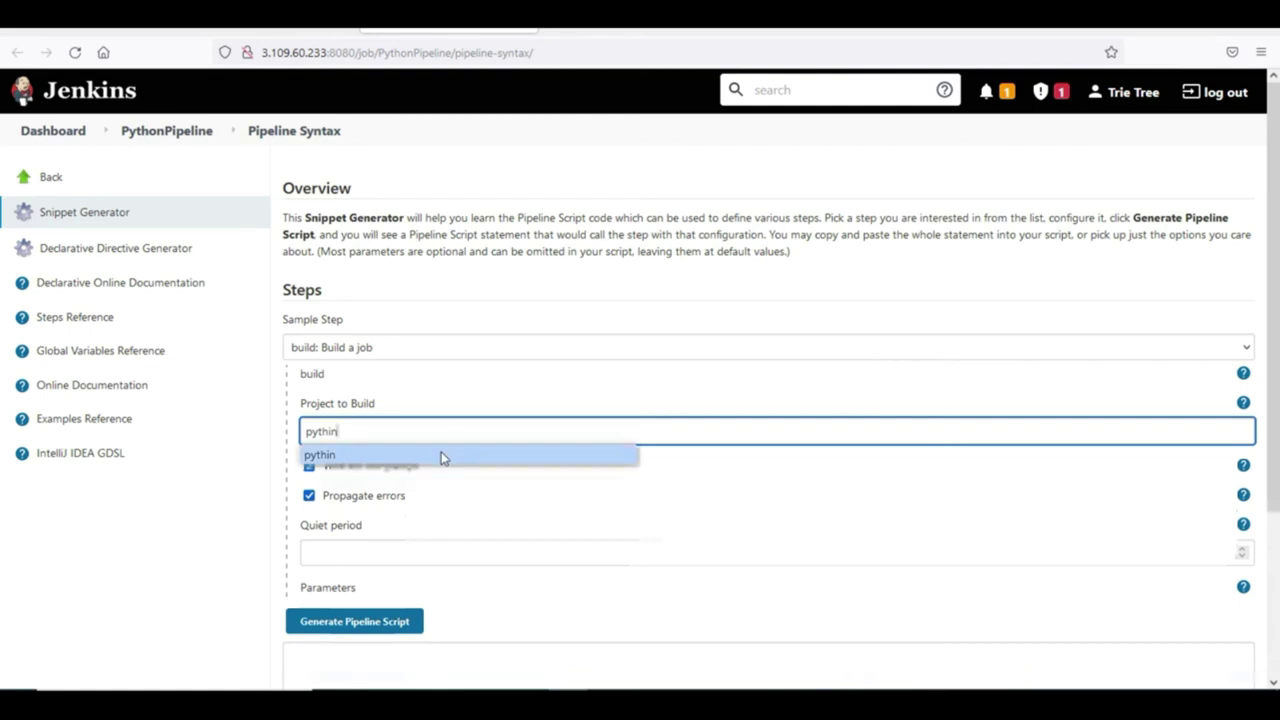
left_click(443, 456)
left_click(389, 648)
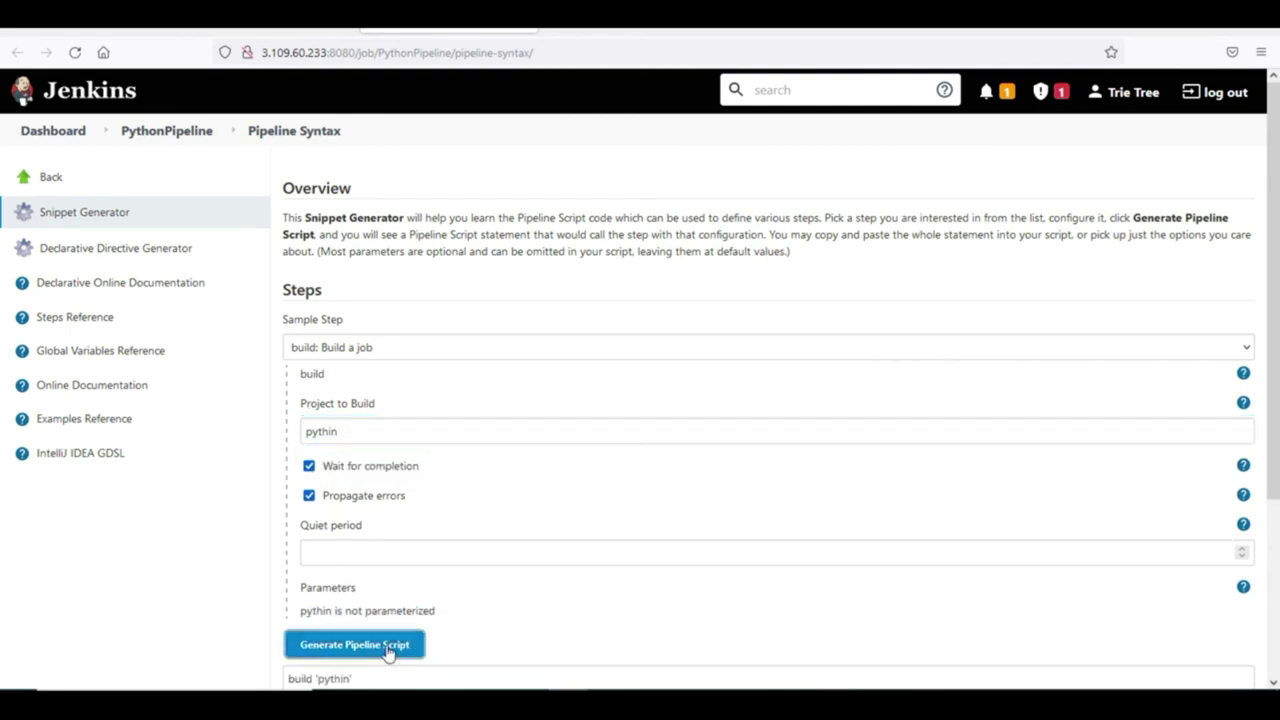
scroll(1054, 403, "down", 2)
scroll(768, 400, "down", 1)
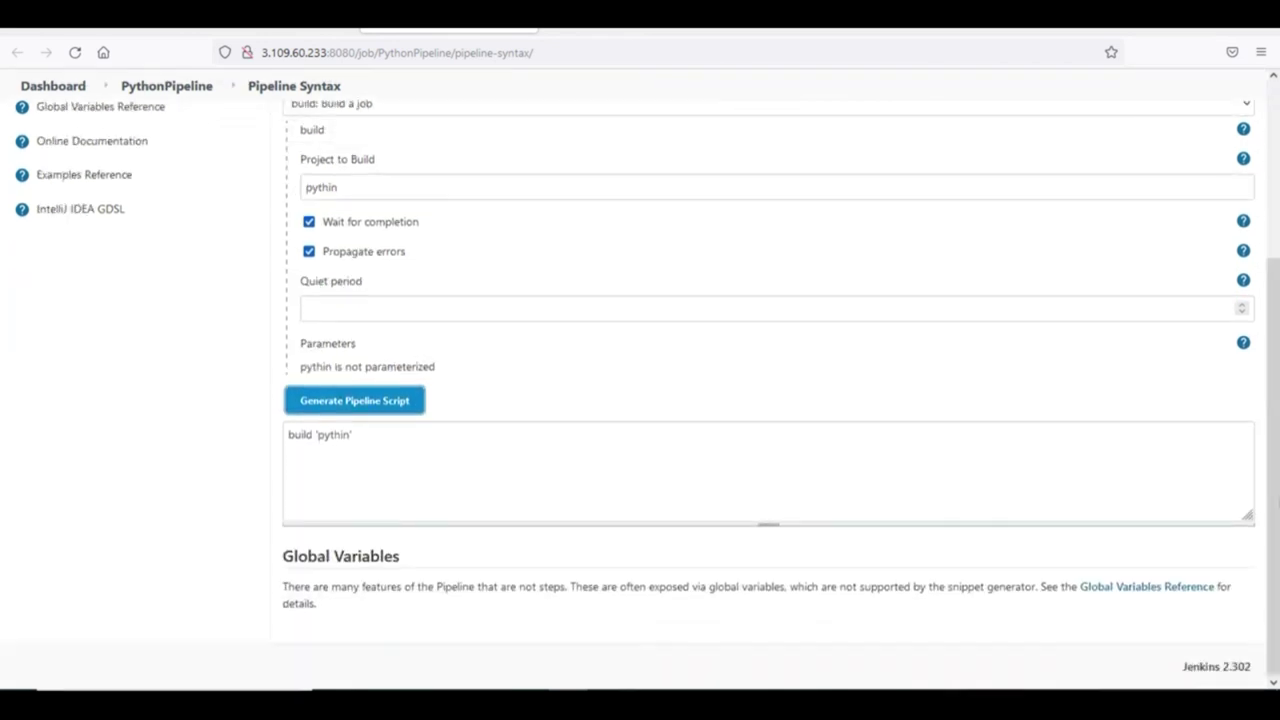
left_click_drag(352, 435, 252, 440)
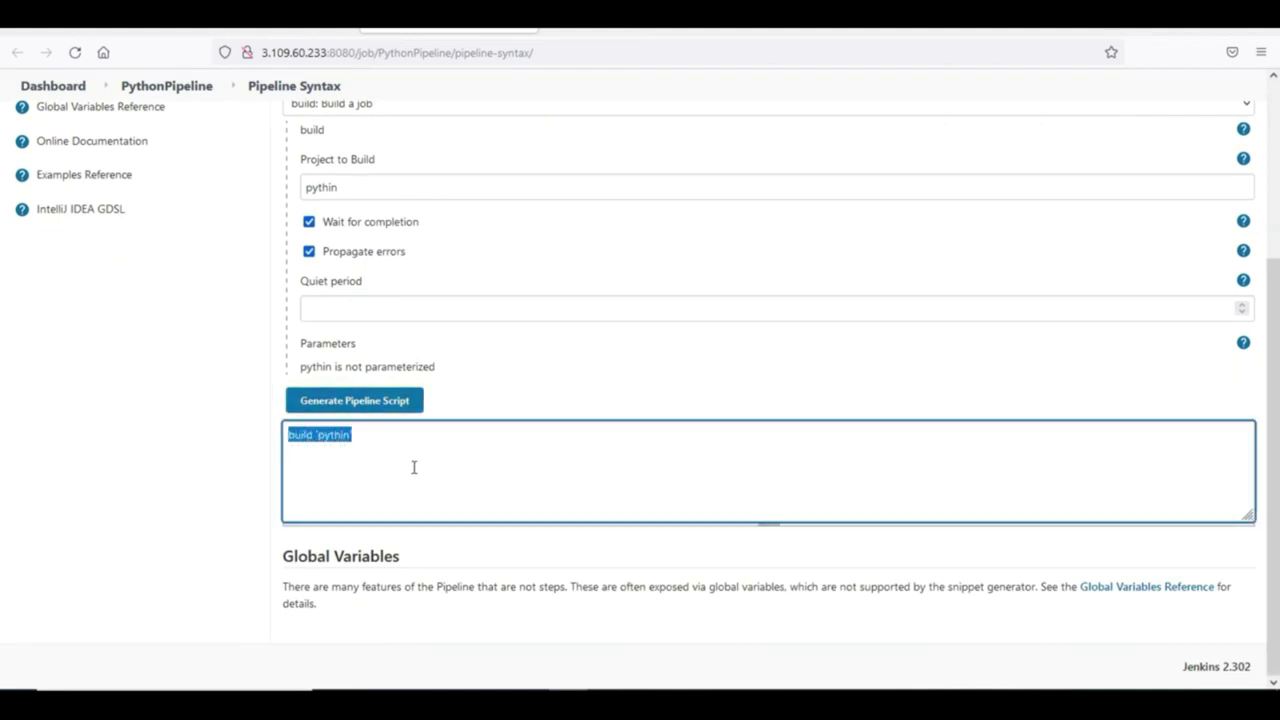
scroll(1276, 318, "up", 2)
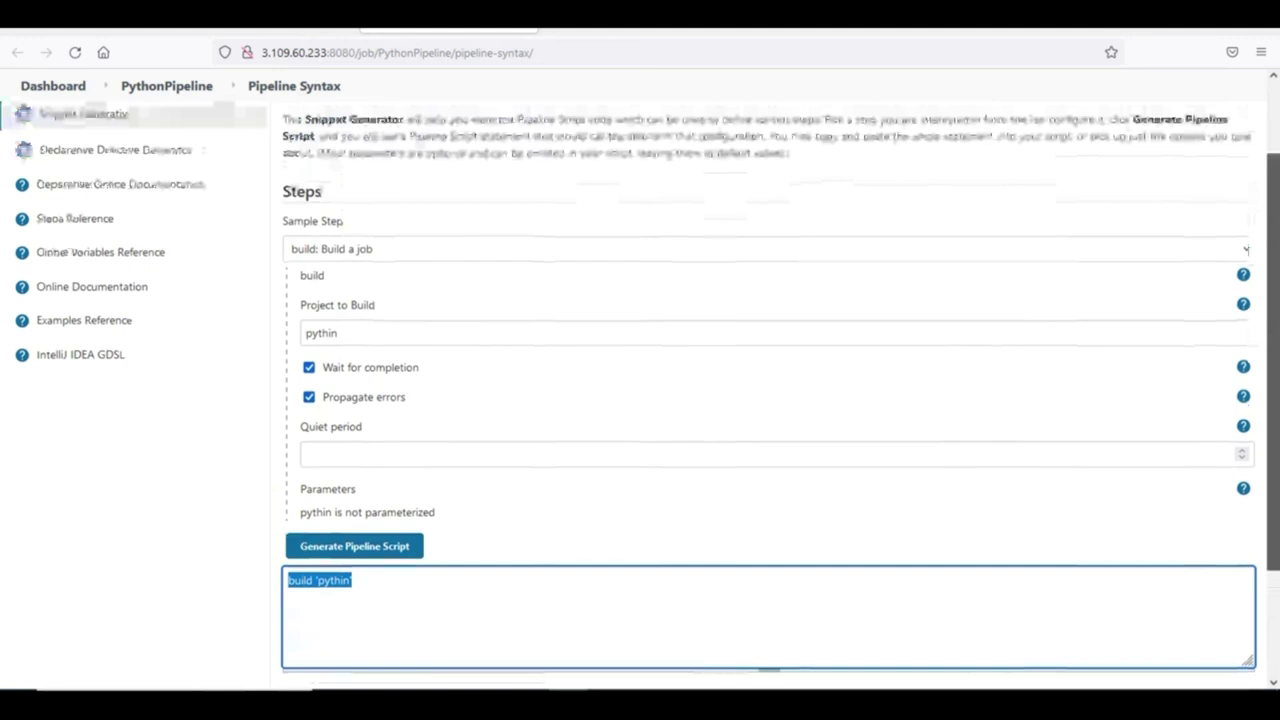
key("alt+Tab")
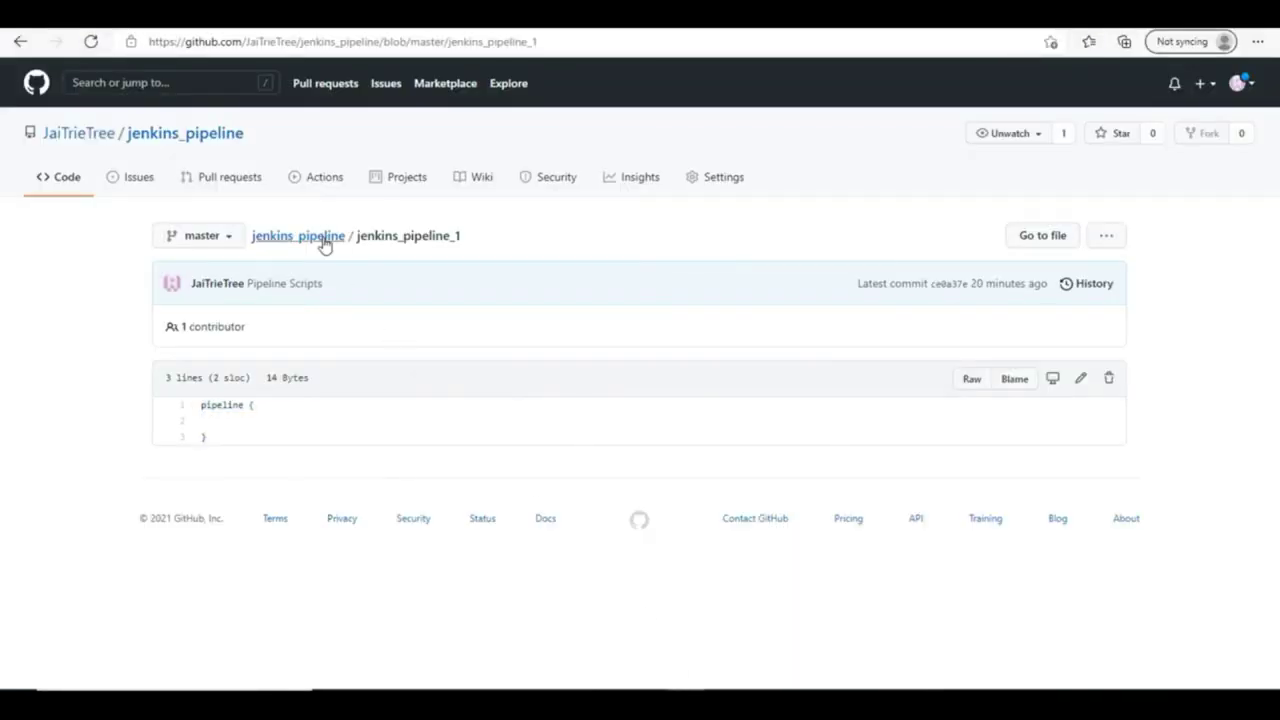
left_click(325, 246)
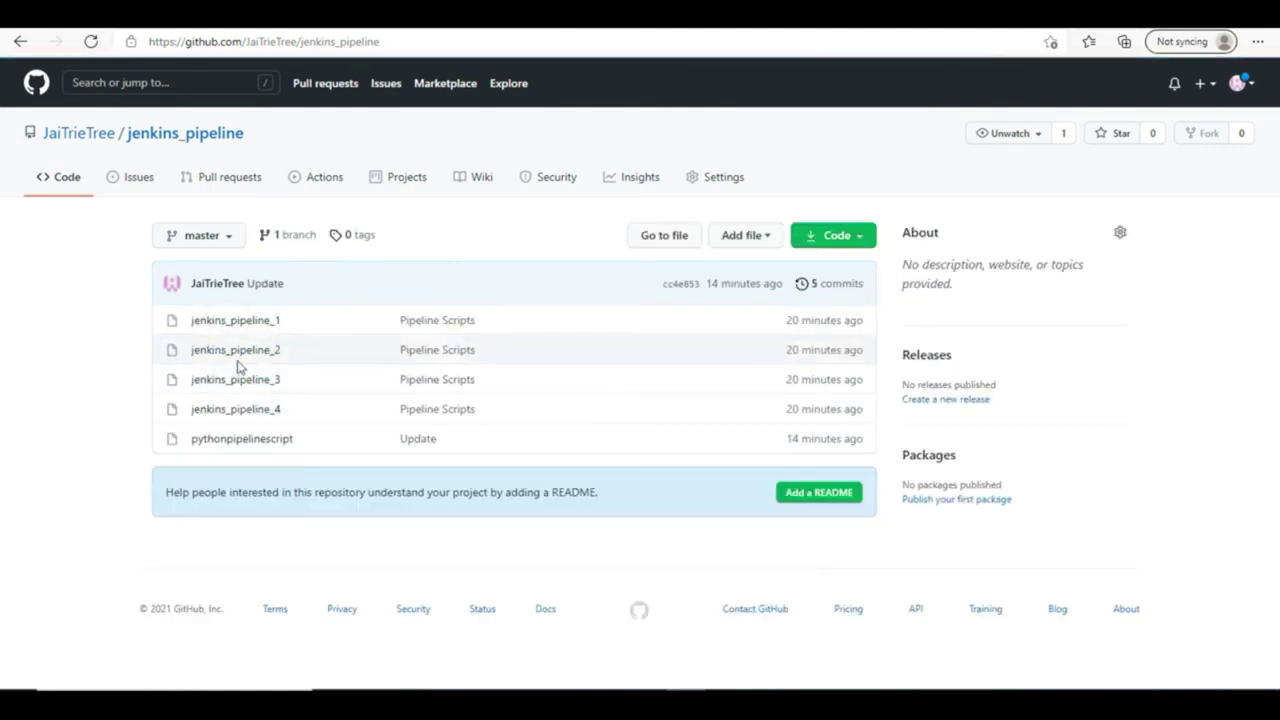
left_click(230, 353)
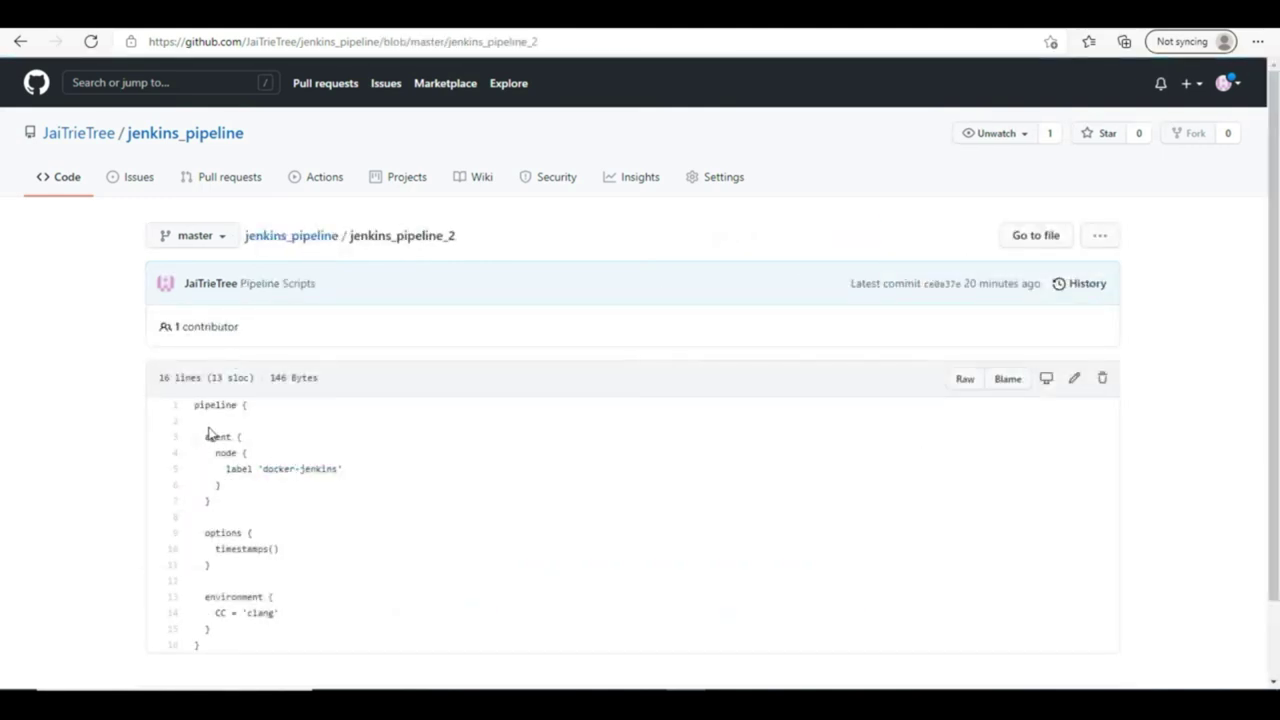
left_click_drag(206, 437, 230, 503)
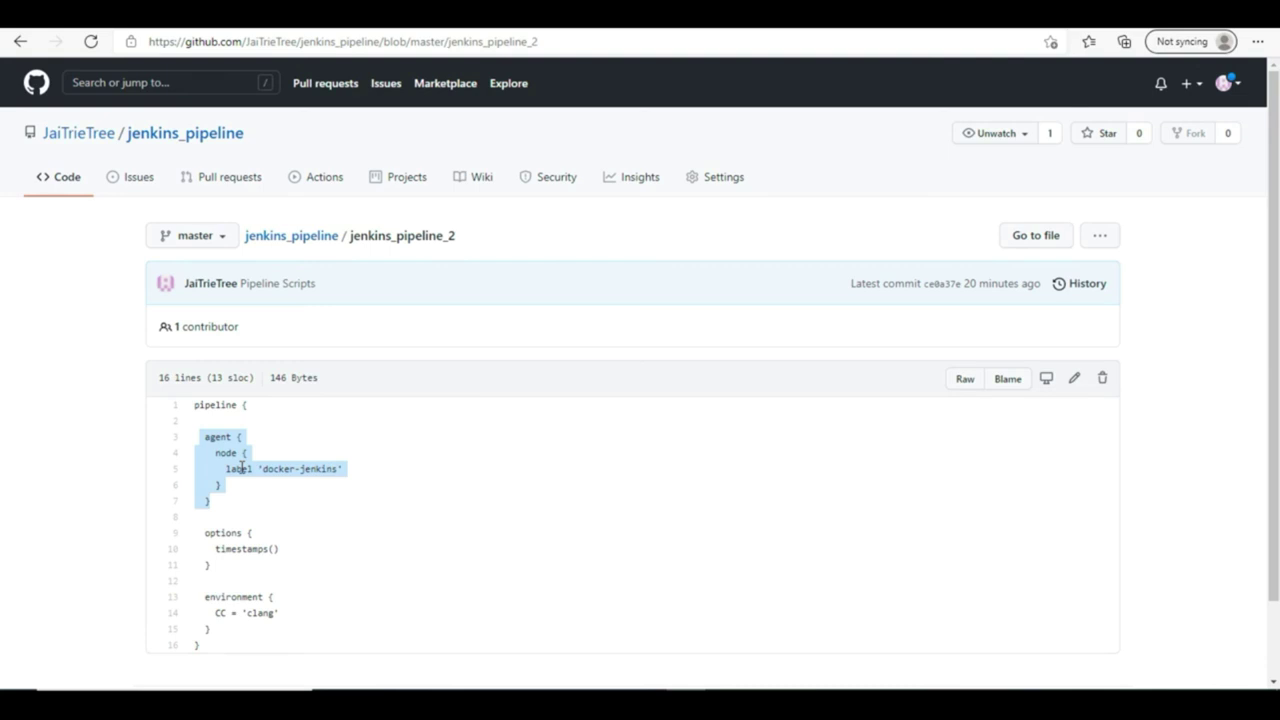
left_click(240, 467)
left_click_drag(262, 467, 337, 469)
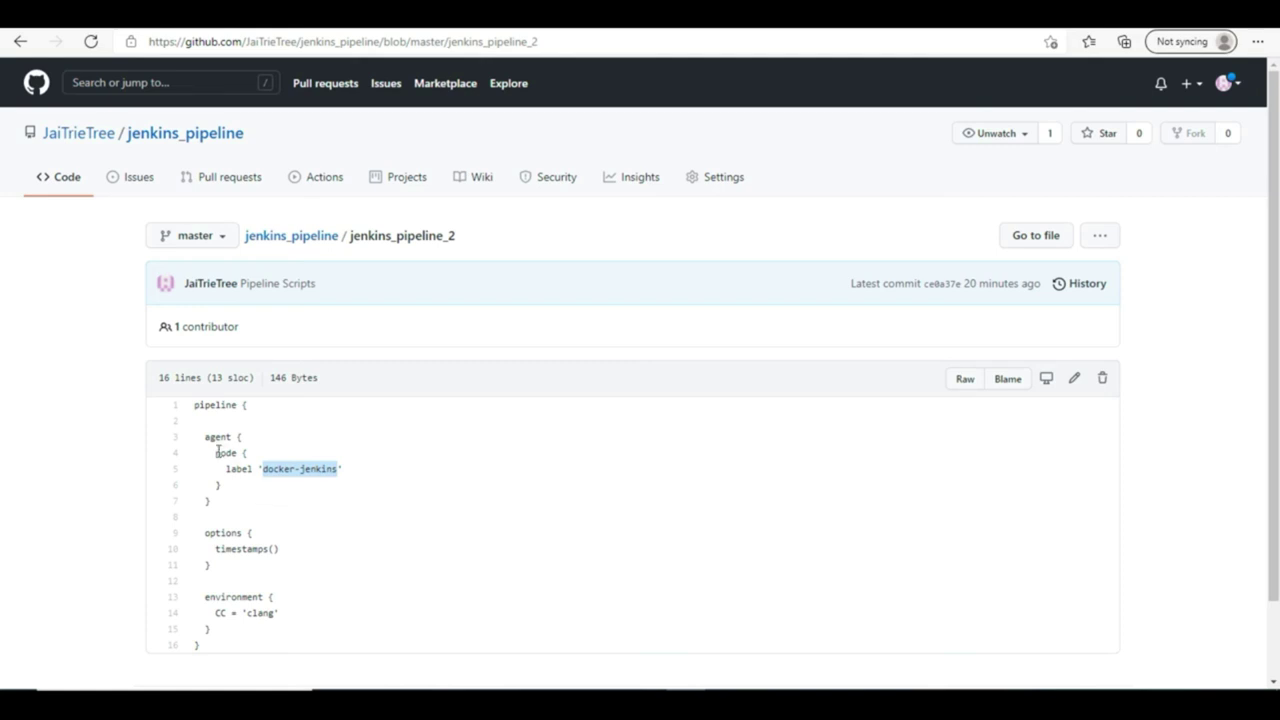
left_click_drag(198, 406, 233, 527)
left_click(245, 505)
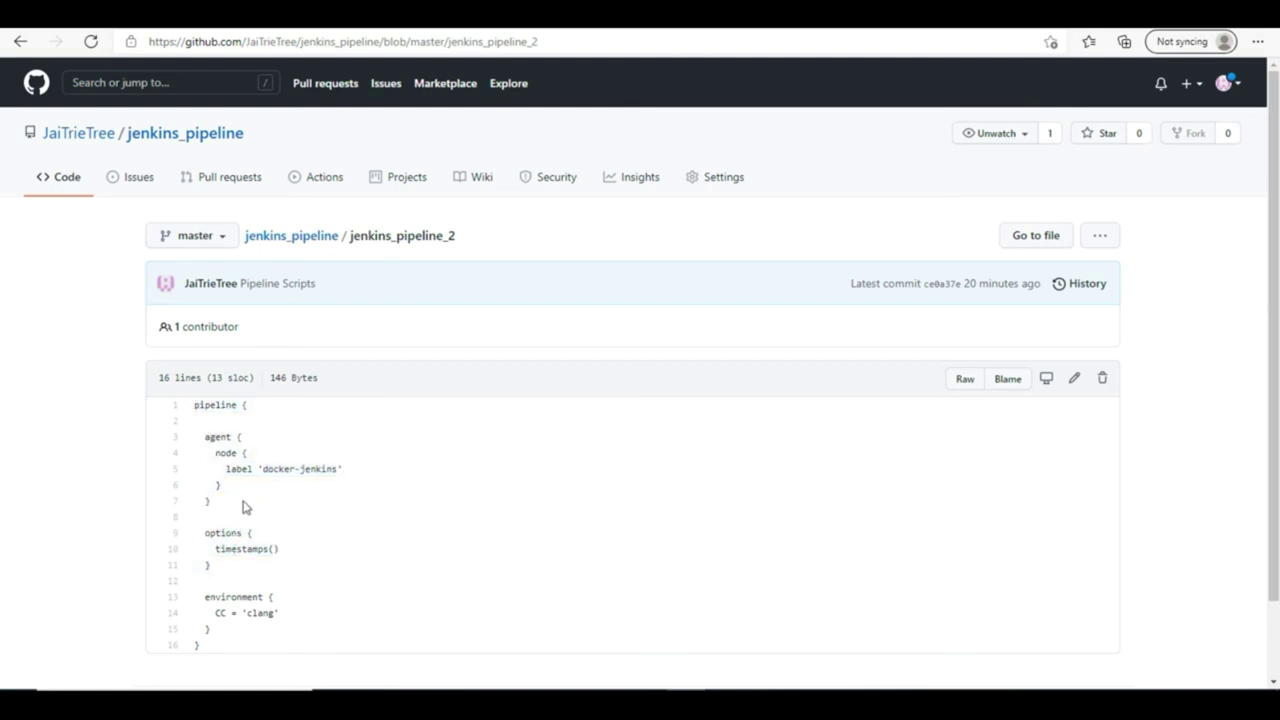
left_click_drag(237, 438, 246, 511)
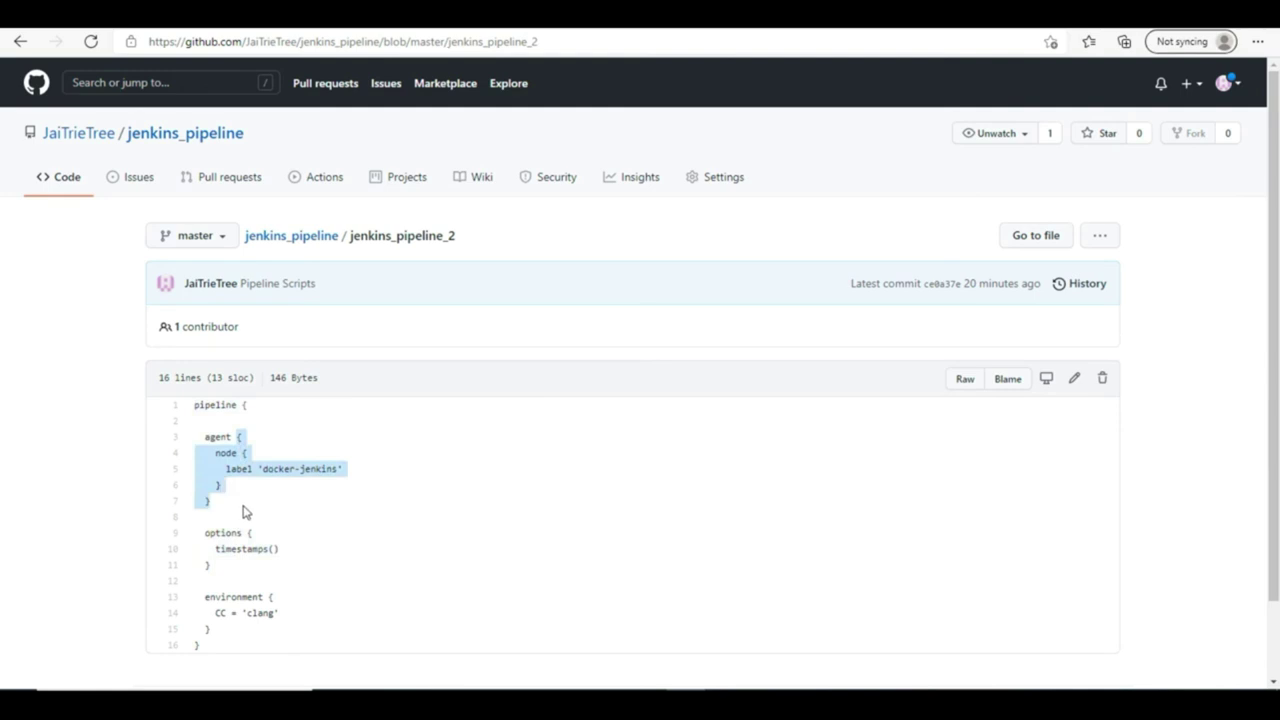
left_click(247, 509)
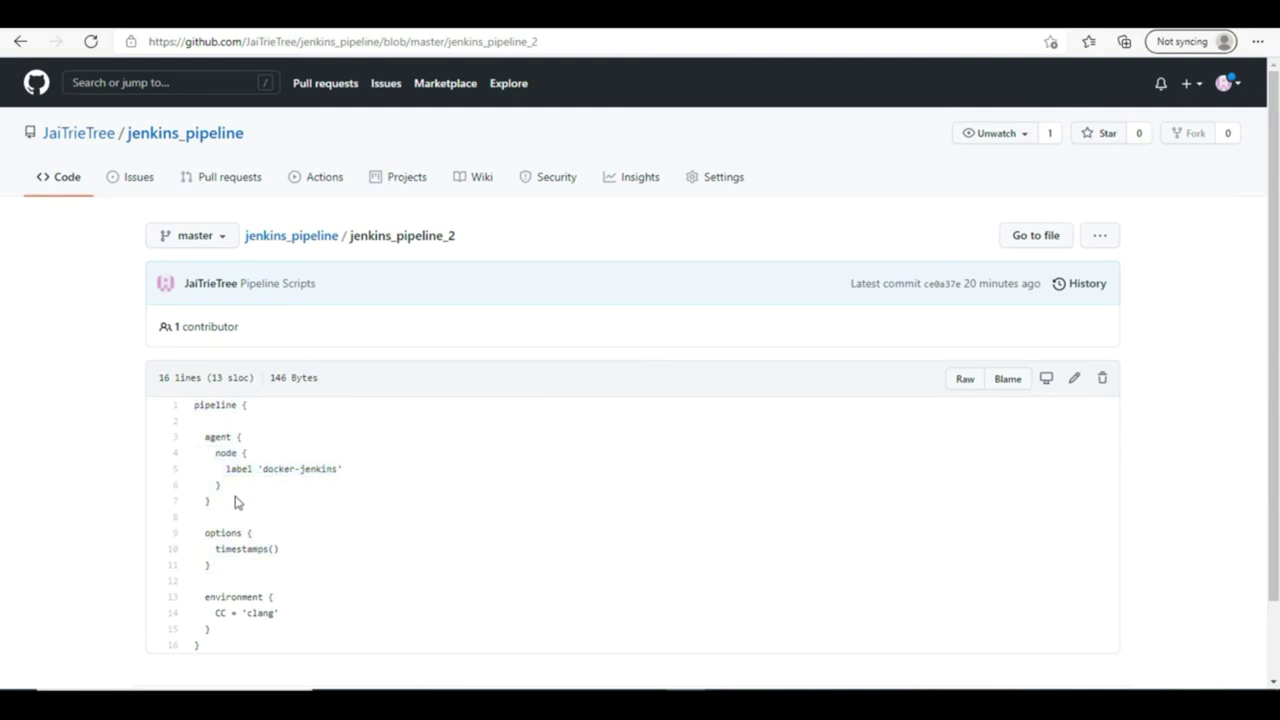
left_click_drag(205, 534, 251, 568)
left_click(251, 568)
left_click_drag(216, 548, 283, 551)
left_click(283, 551)
left_click_drag(196, 597, 234, 646)
left_click(264, 648)
- Open pipeline-helloworld/pipeline-helloworld.txt in jenkins-Pipeline-Scripts- and select its Hello World code
key("ctrl+Tab")
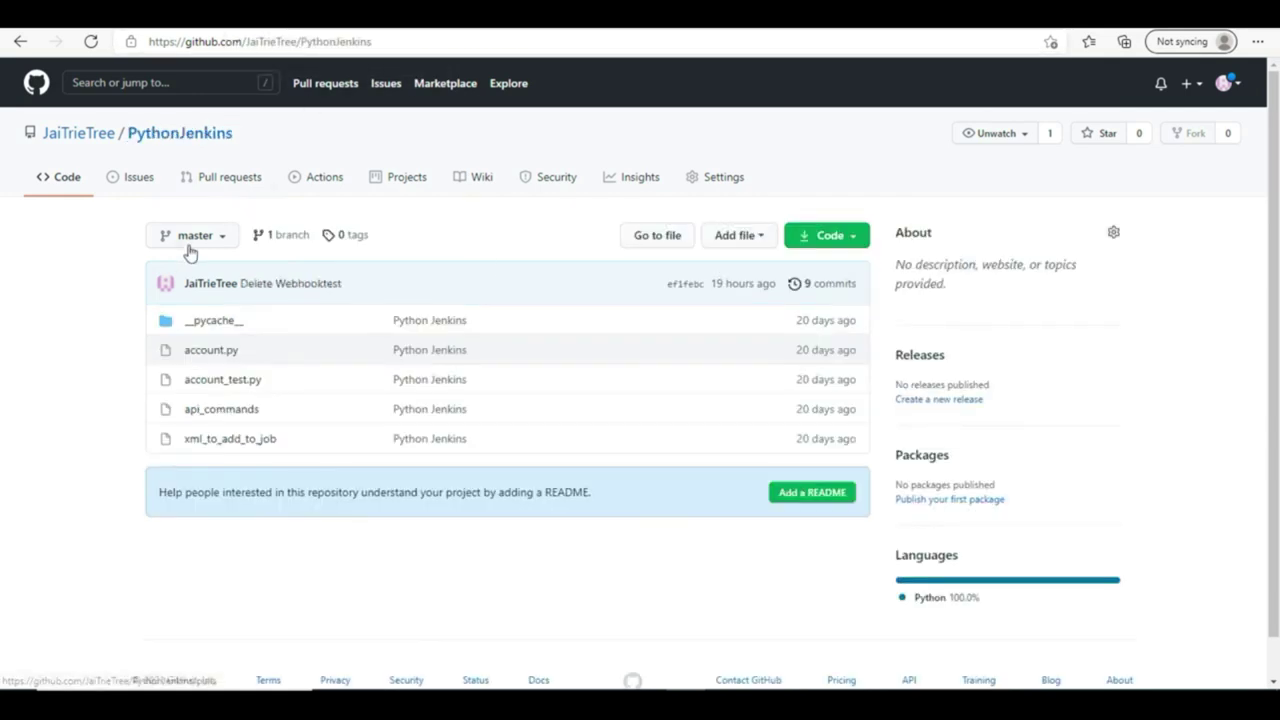
left_click(79, 134)
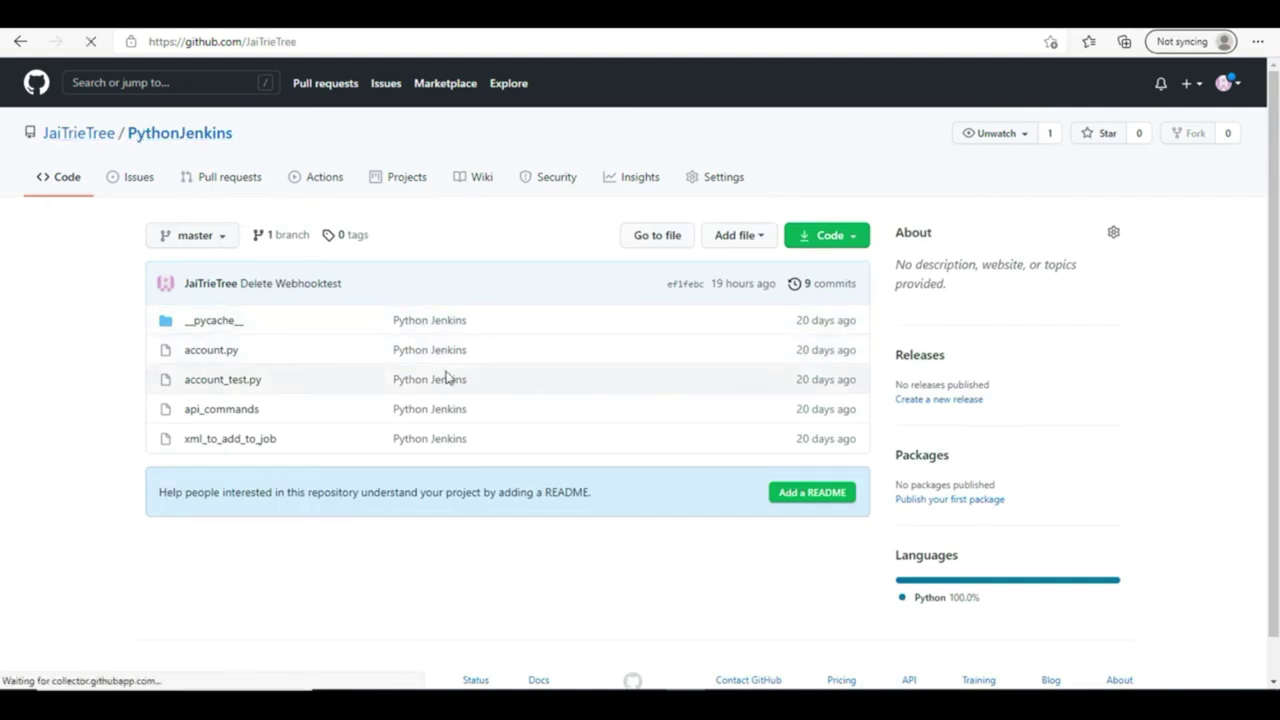
left_click(447, 420)
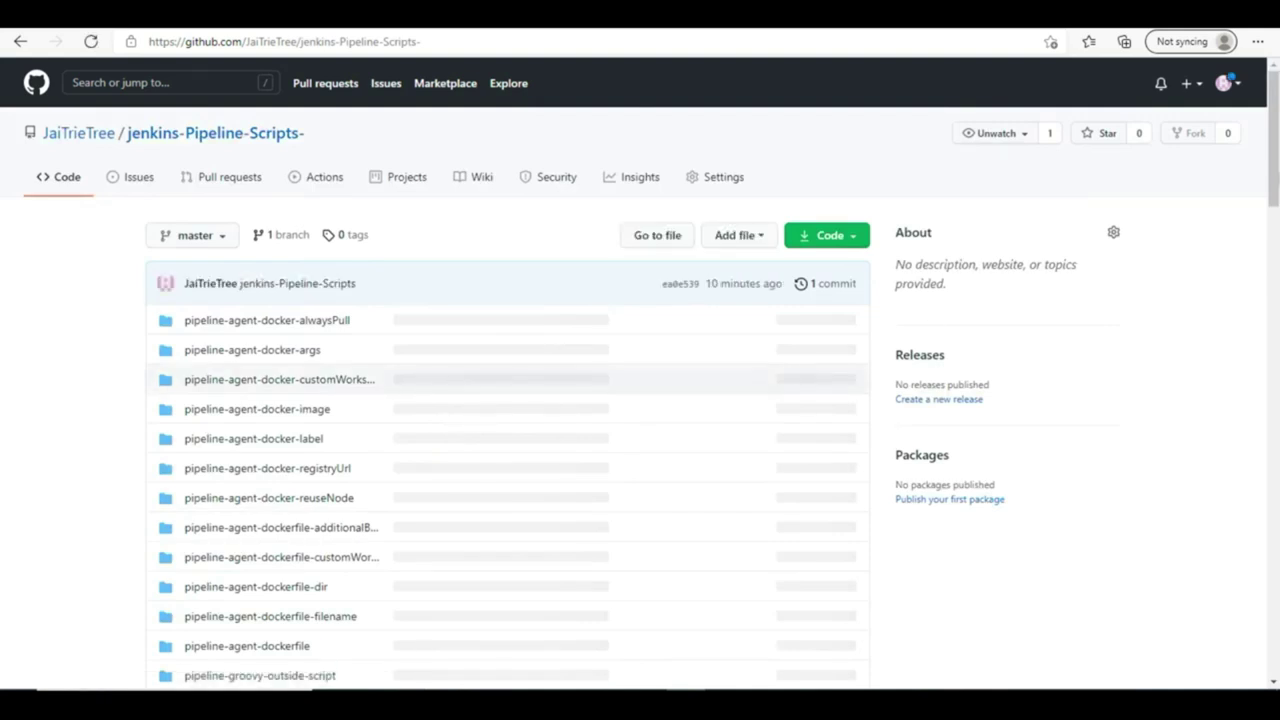
scroll(785, 371, "down", 3)
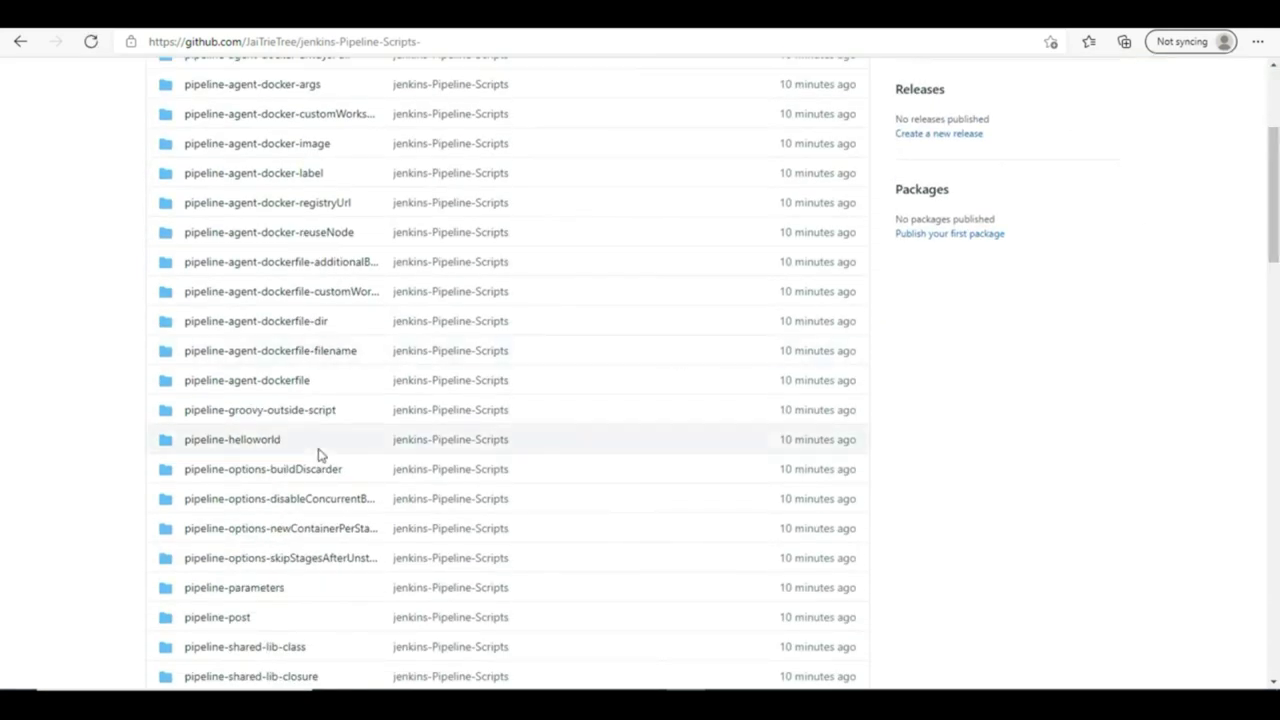
left_click(246, 446)
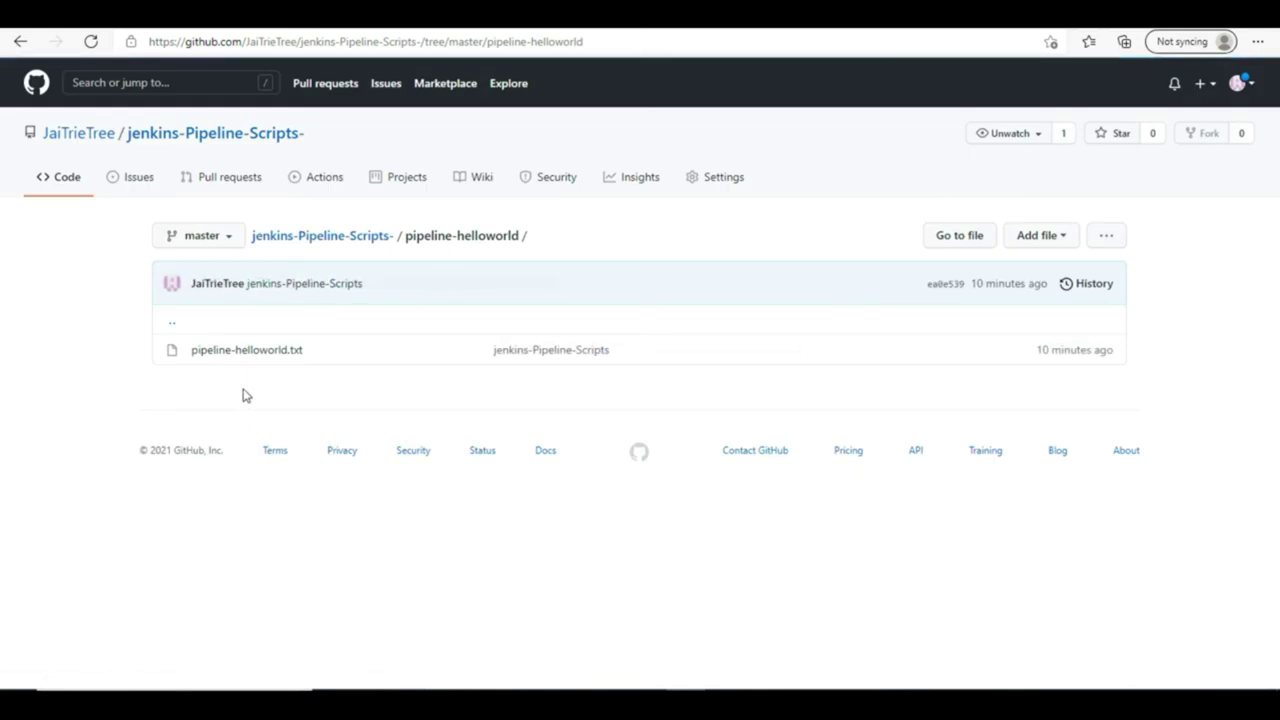
left_click(226, 352)
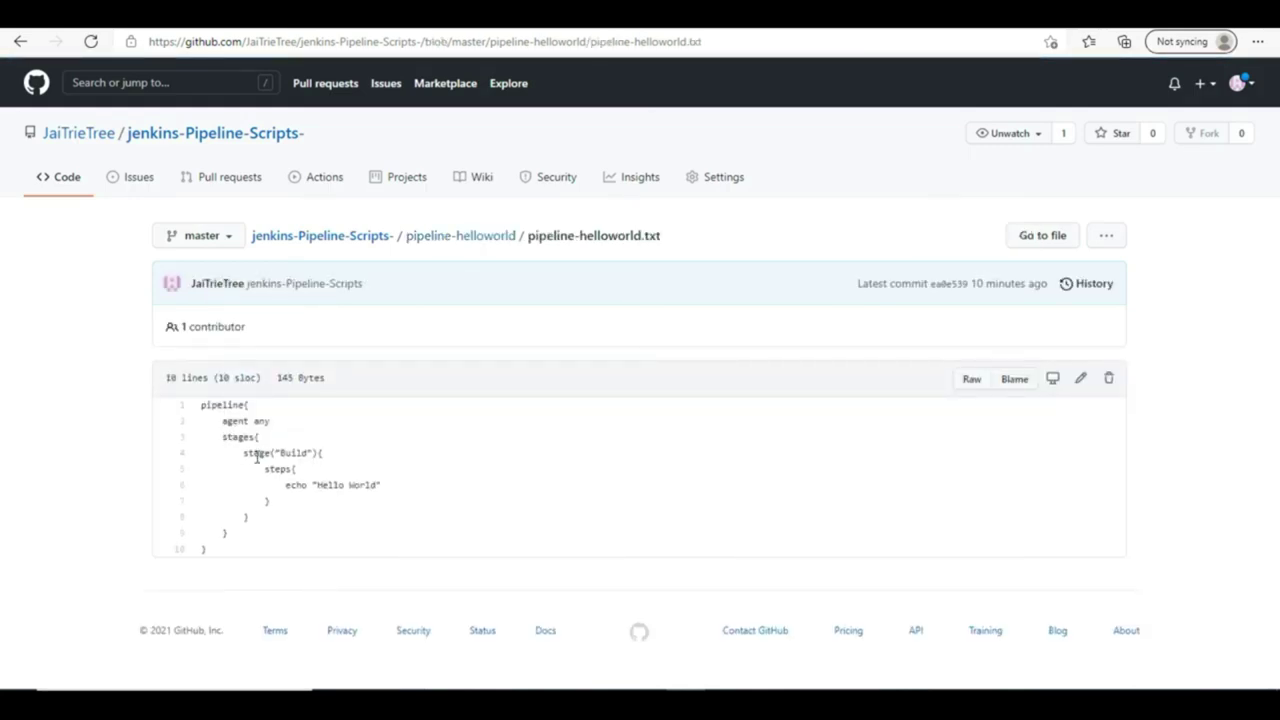
left_click_drag(224, 552, 193, 415)
key("ctrl+c")
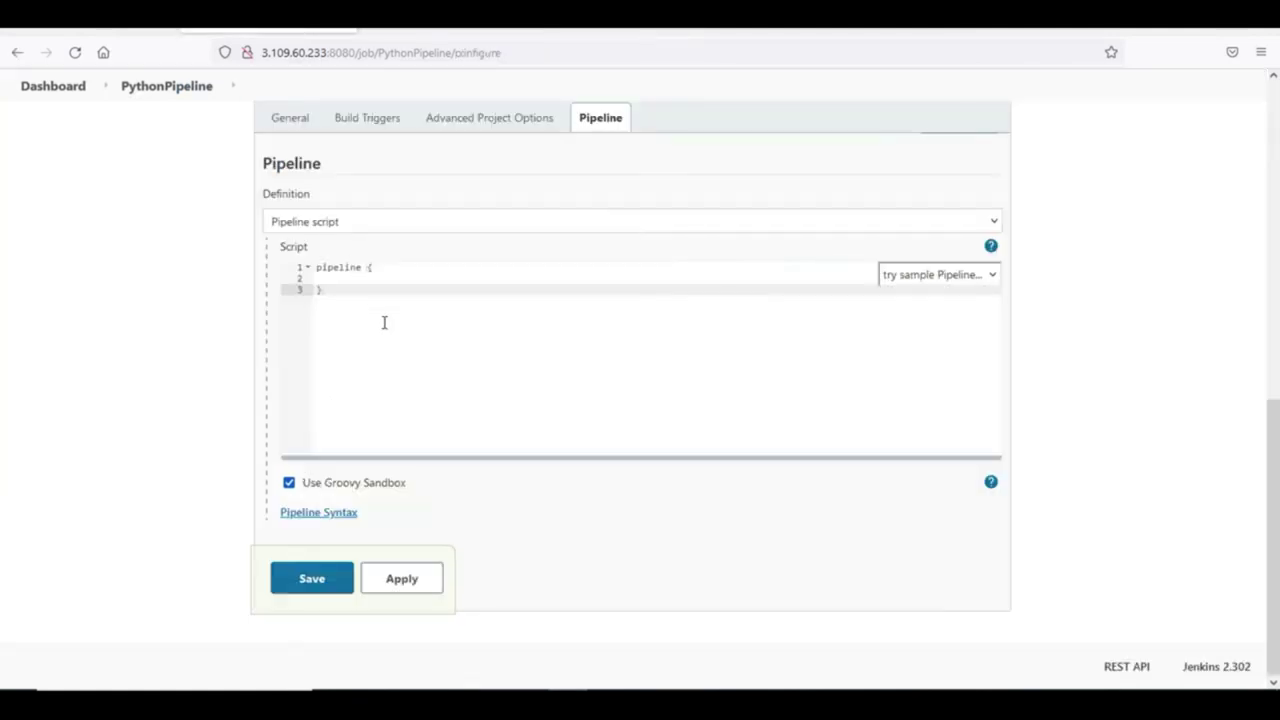
- Replace PythonPipeline's script with the pasted Hello World pipeline, then go to the GitHub profile
key("ctrl+a")
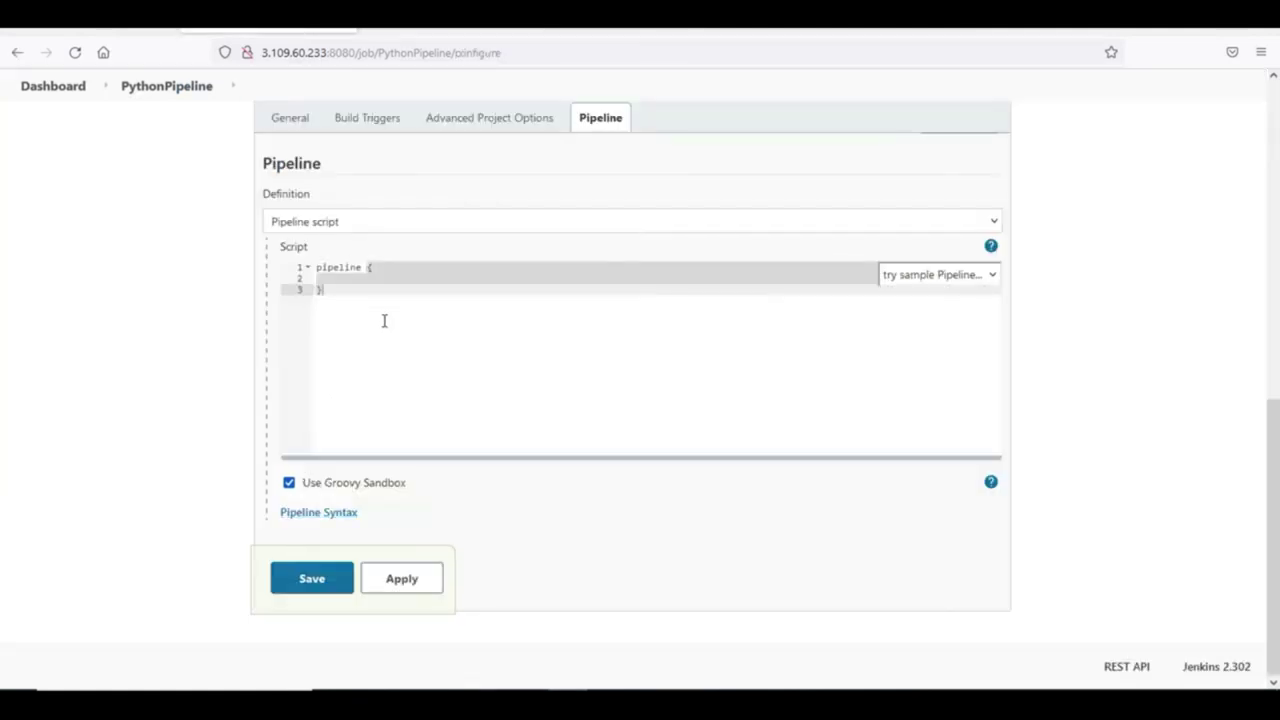
key("ctrl+v")
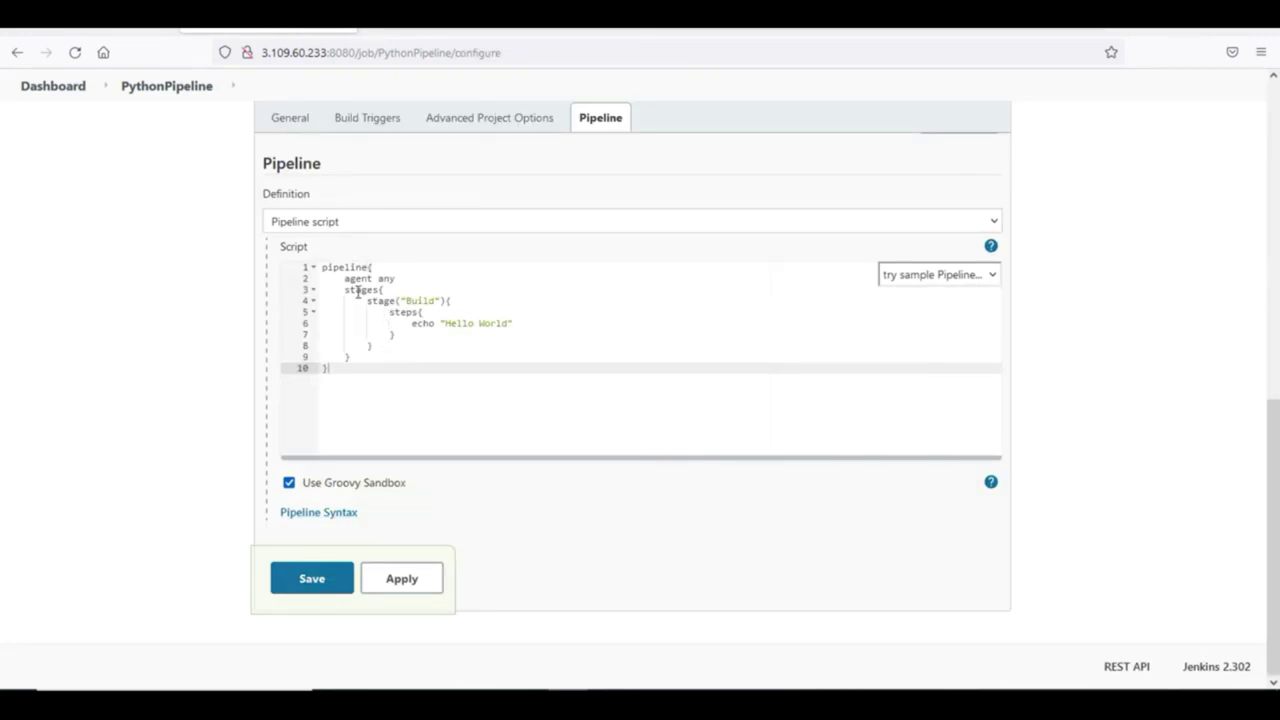
left_click(396, 280)
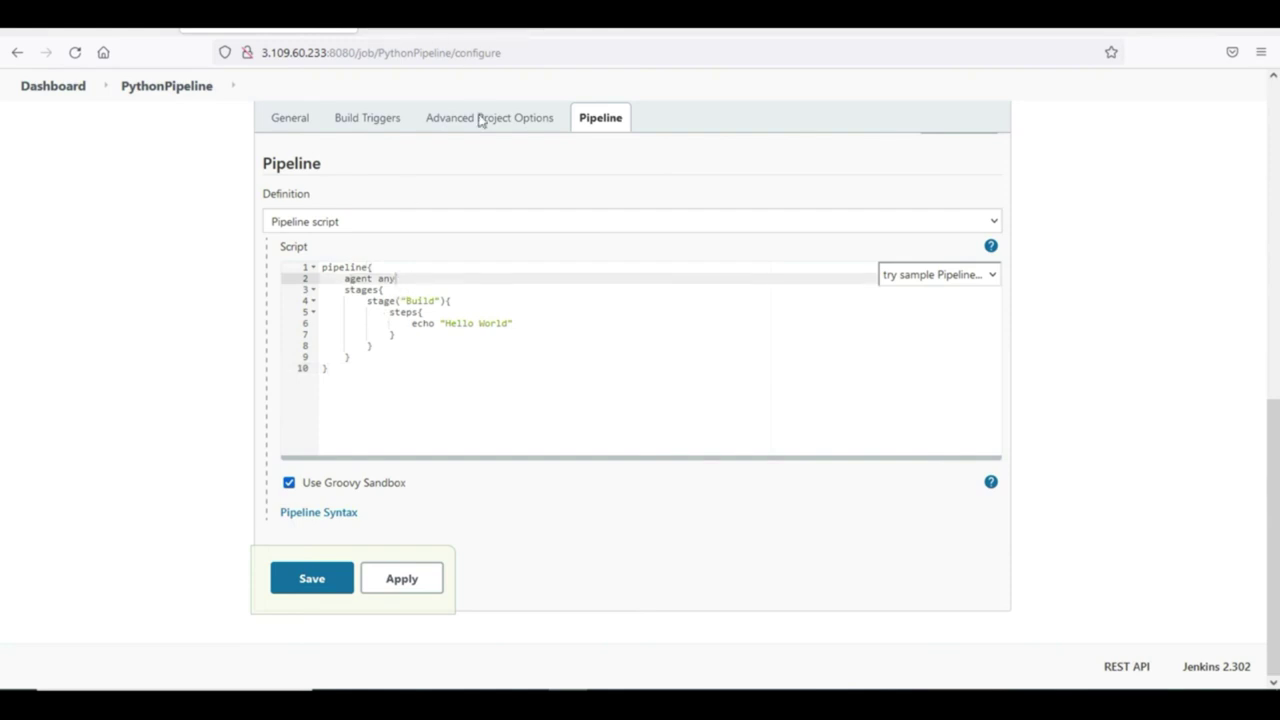
key("alt+Tab")
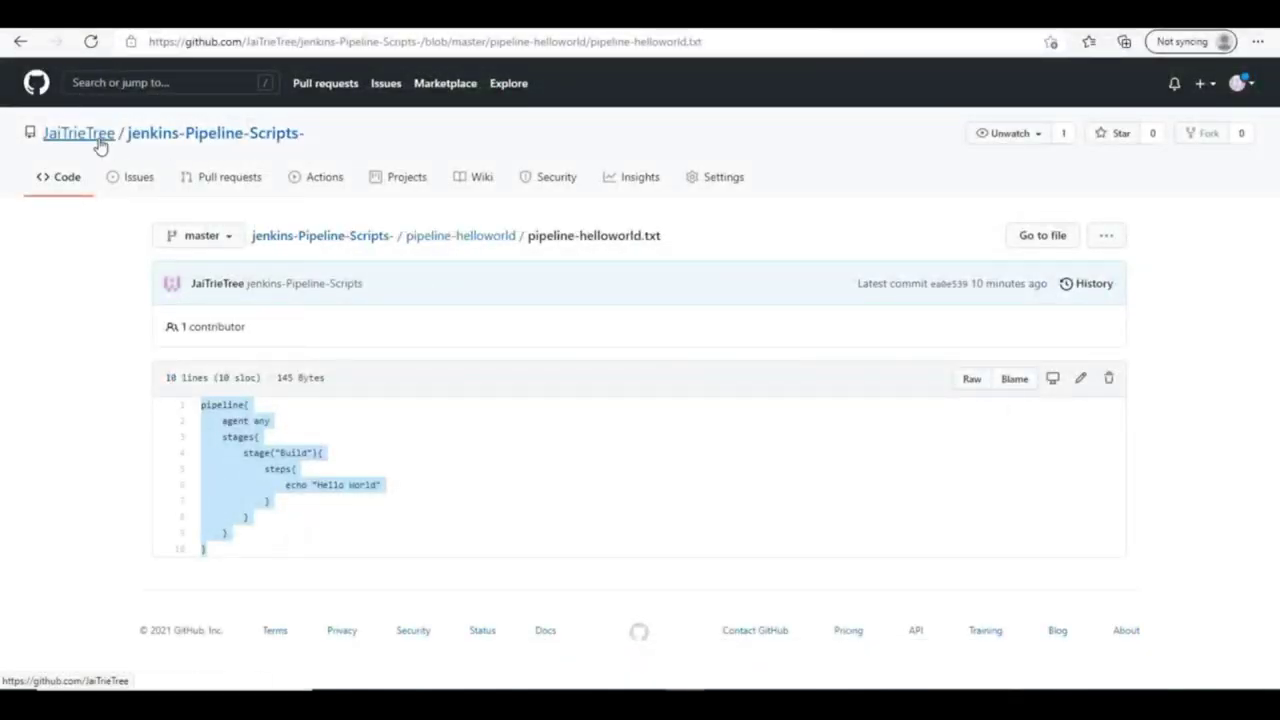
left_click(98, 148)
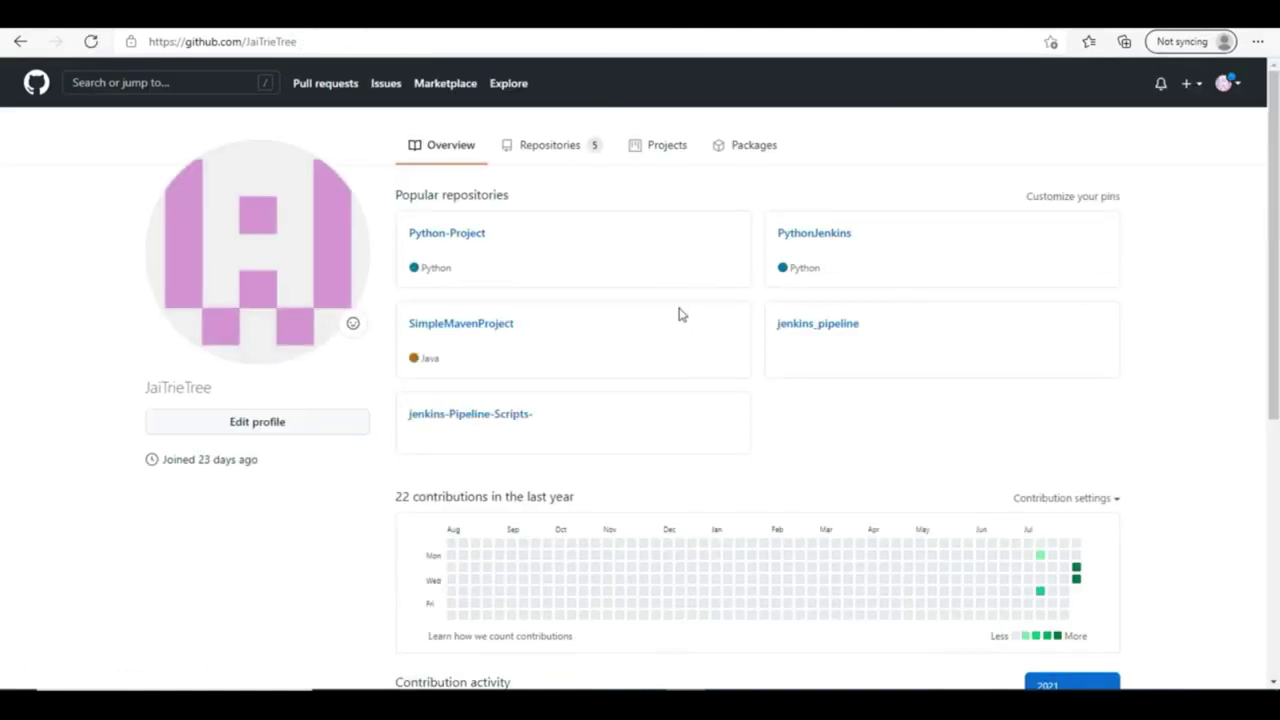
- Open jenkins_pipeline_3 in the jenkins_pipeline repository and highlight its stages and Checkout stage
left_click(812, 334)
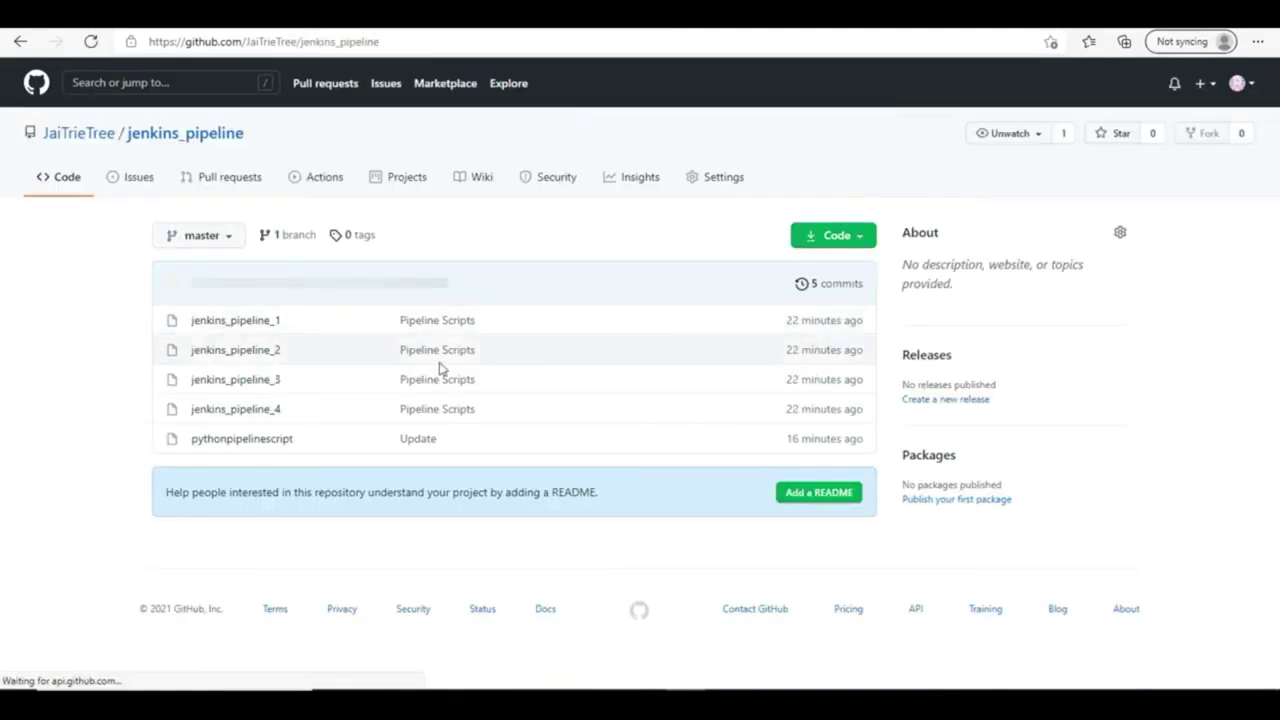
left_click(255, 382)
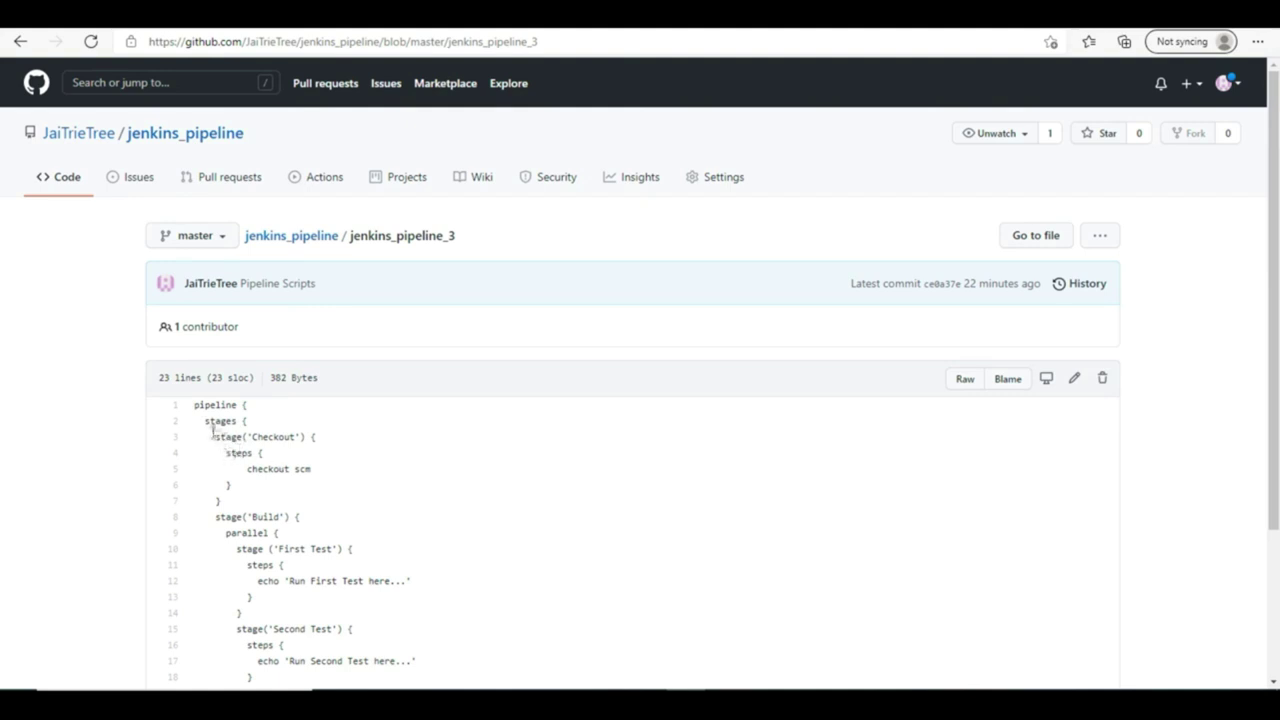
left_click_drag(205, 421, 265, 470)
left_click(252, 490)
- Highlight the Build stage's parallel block with its First Test and Second Test stages
left_click_drag(220, 514, 329, 660)
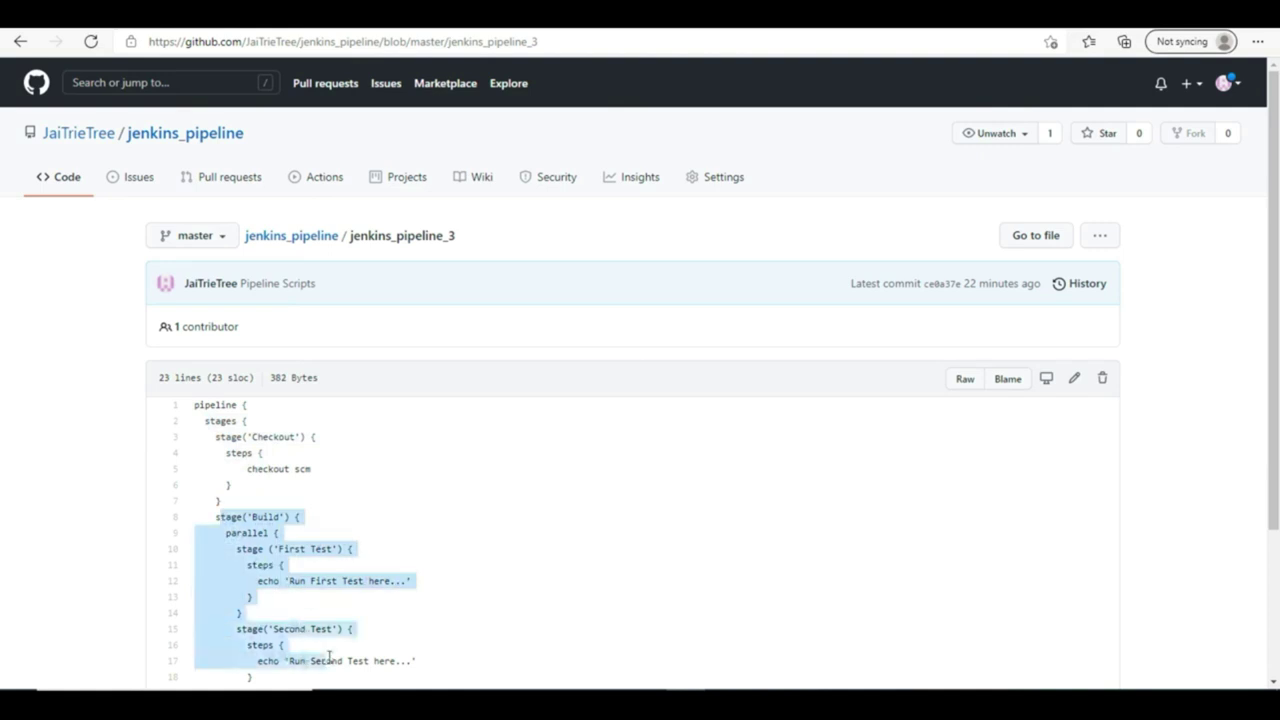
left_click(224, 516)
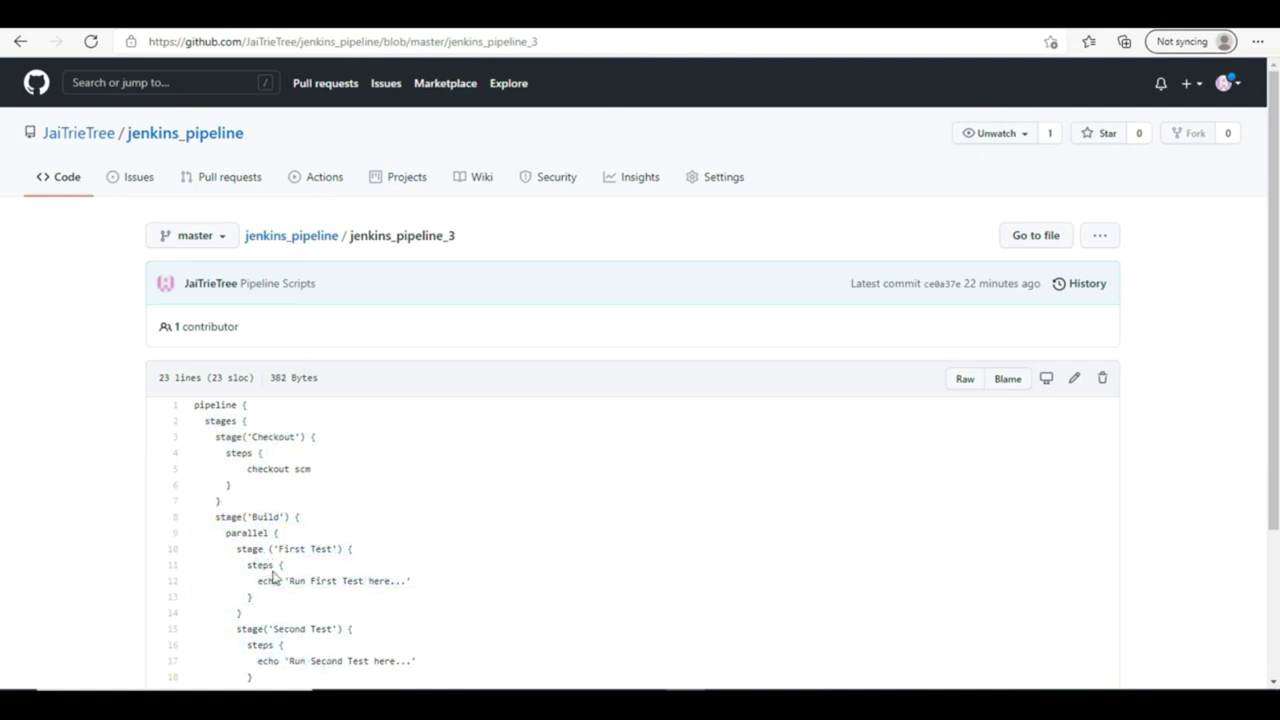
left_click_drag(227, 531, 322, 676)
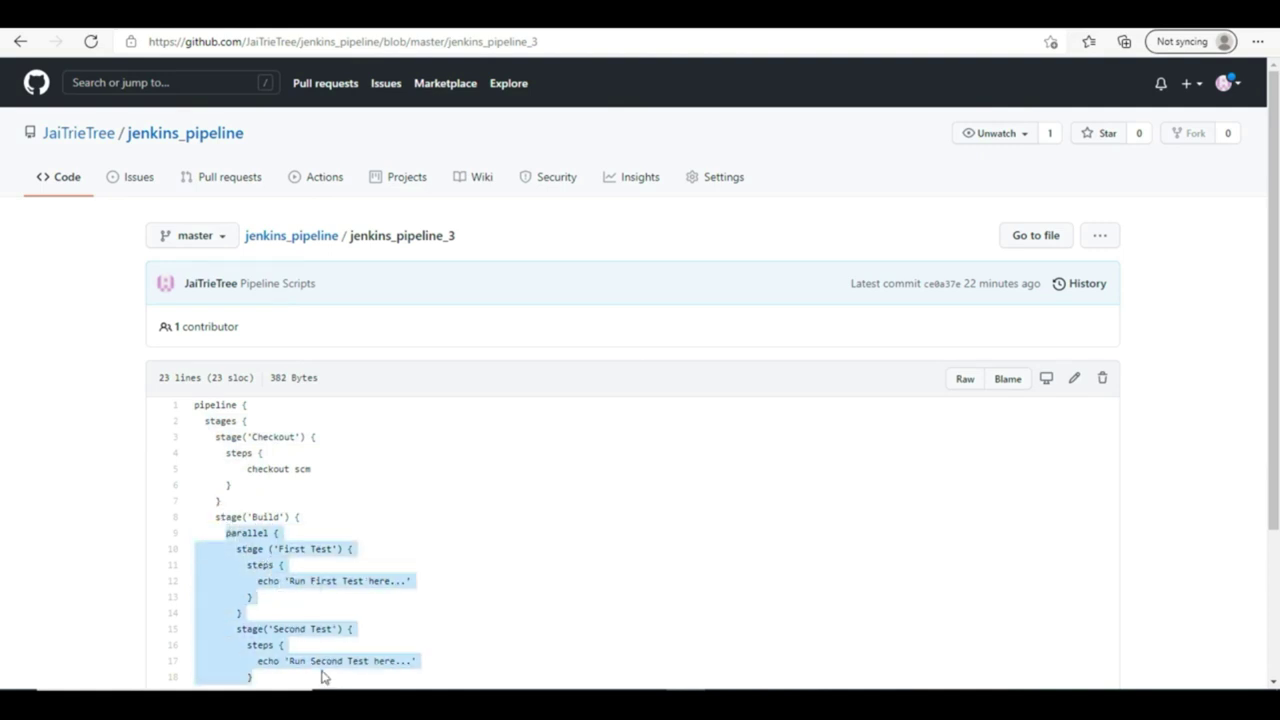
left_click(317, 565)
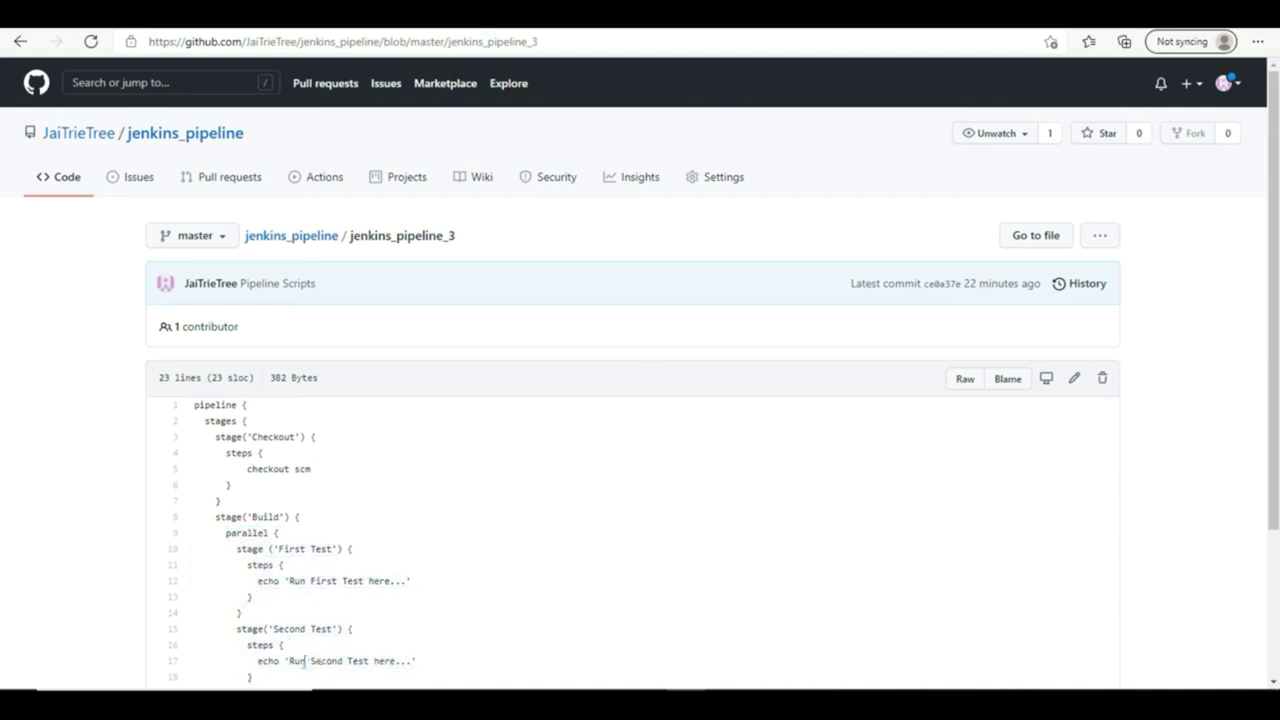
scroll(688, 318, "down", 3)
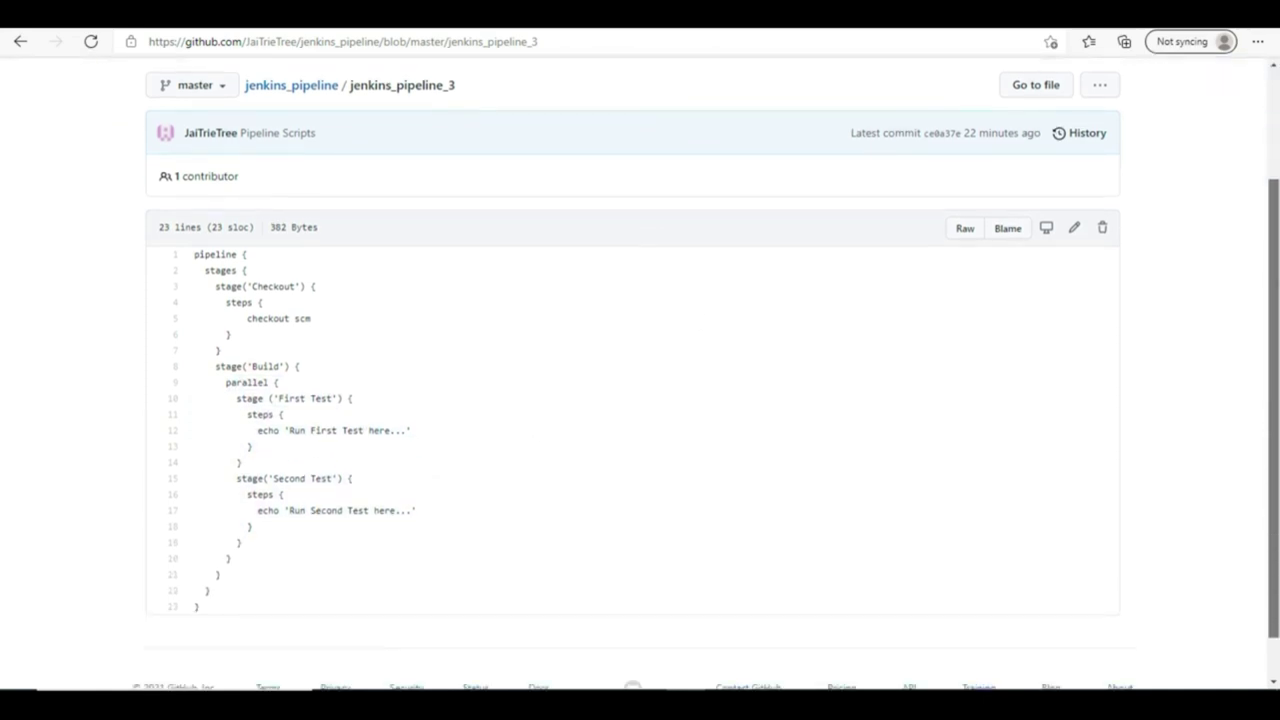
left_click_drag(226, 382, 340, 530)
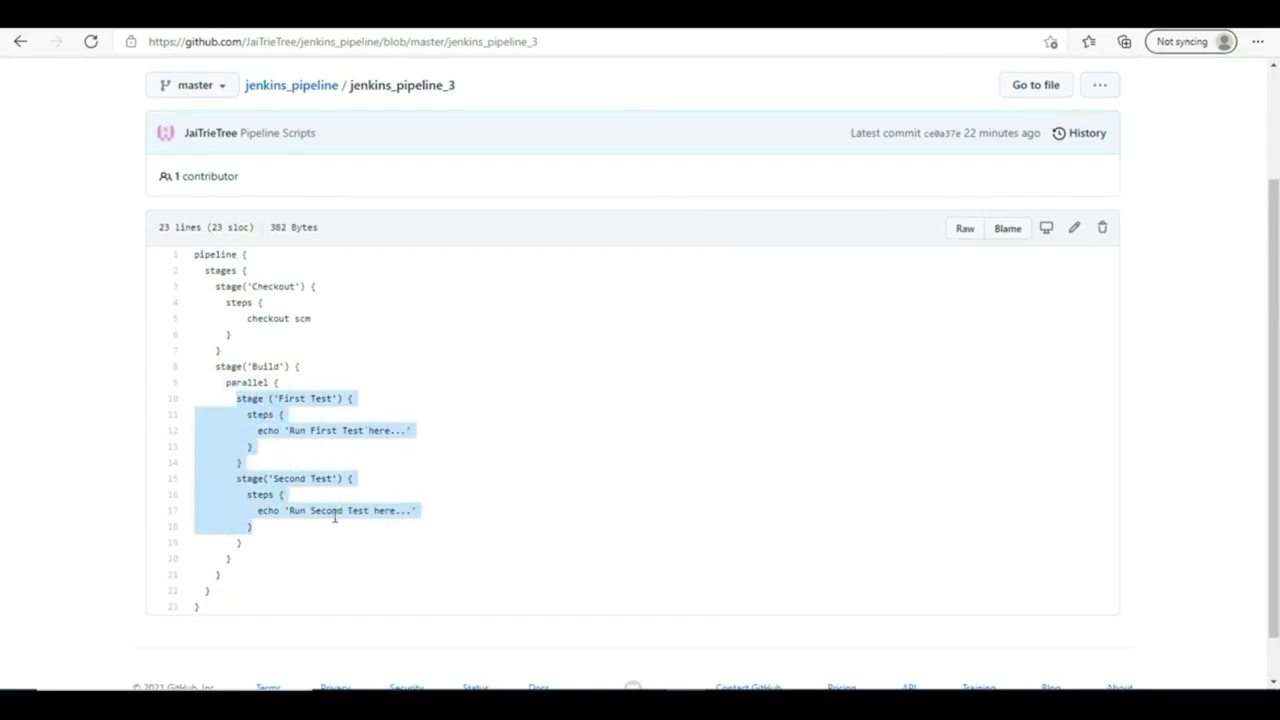
left_click(259, 414)
left_click_drag(242, 398, 331, 398)
left_click(322, 398)
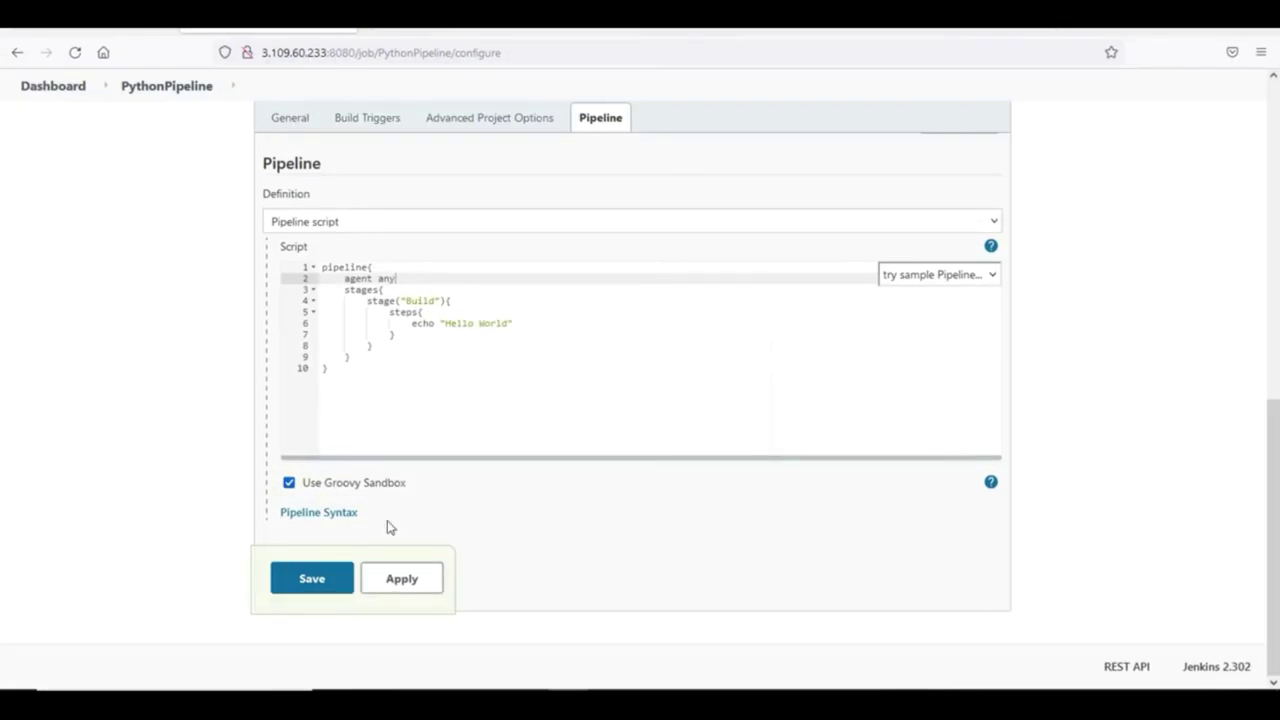
- Apply and save the Hello World script, then run a PythonPipeline build
left_click(400, 578)
left_click(322, 586)
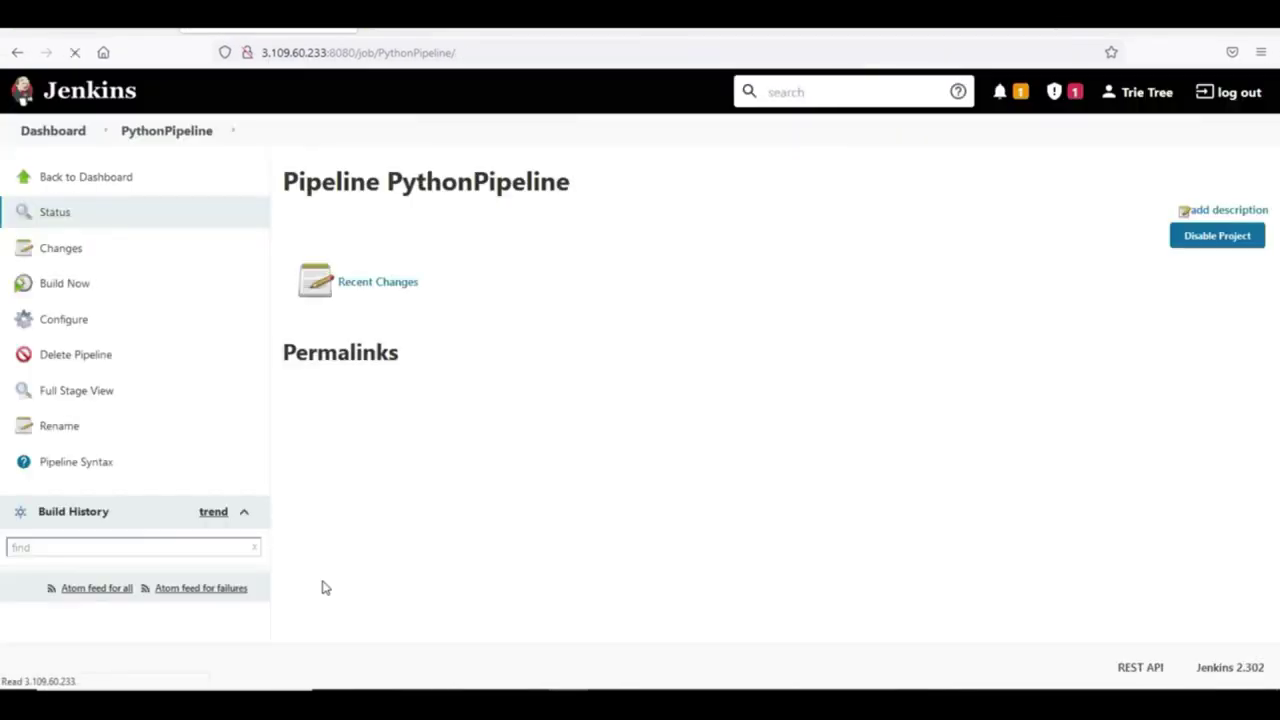
left_click(65, 262)
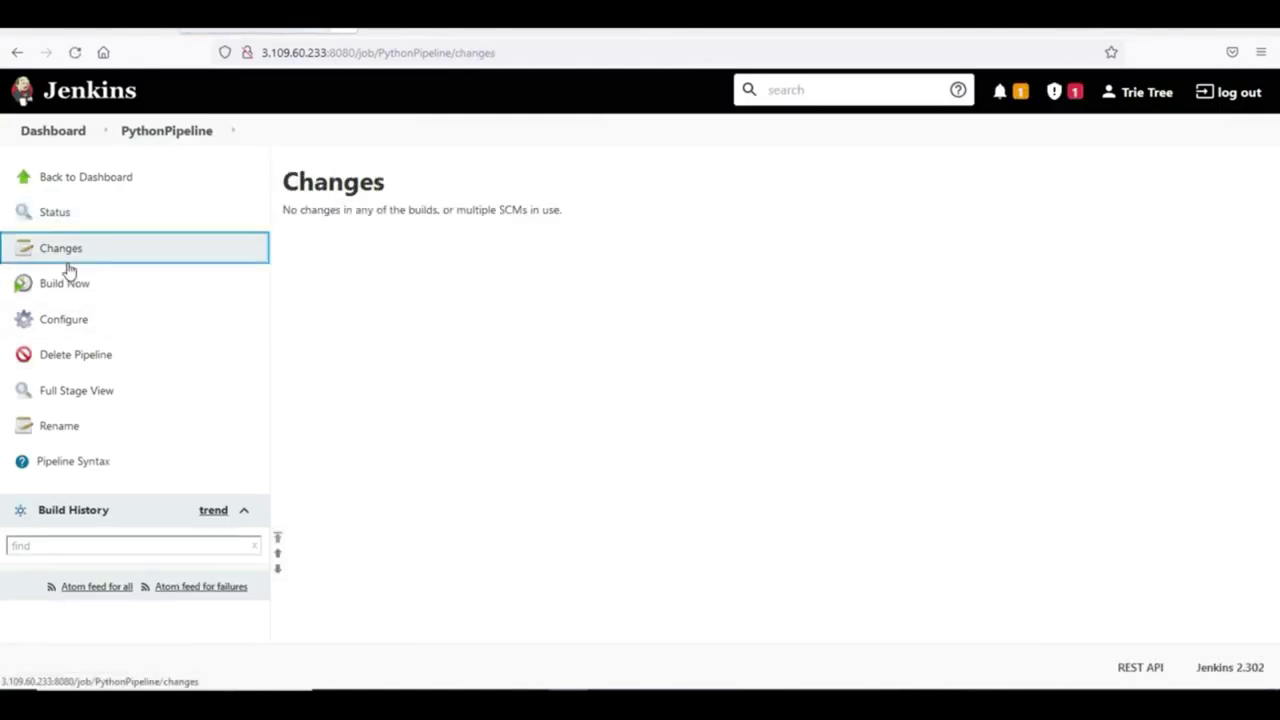
left_click(92, 292)
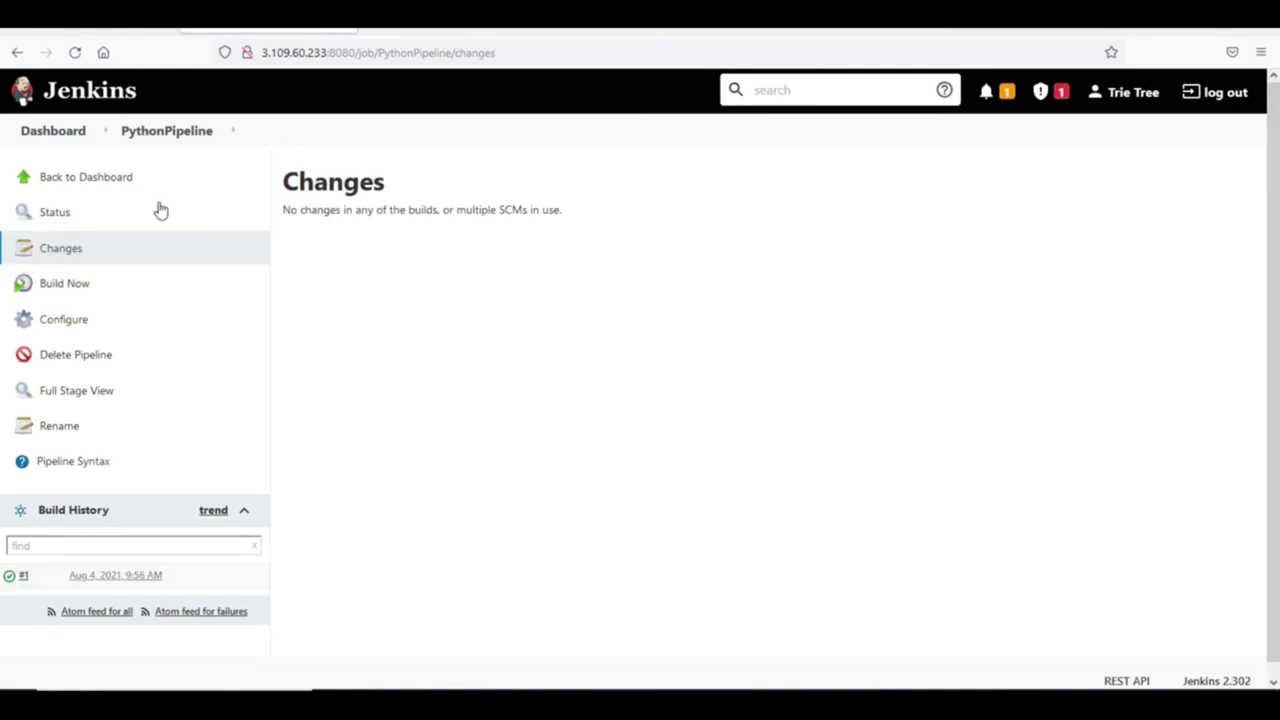
- Review build #1's console output, marking the Hello World, Finished: SUCCESS and workspace lines
left_click(25, 578)
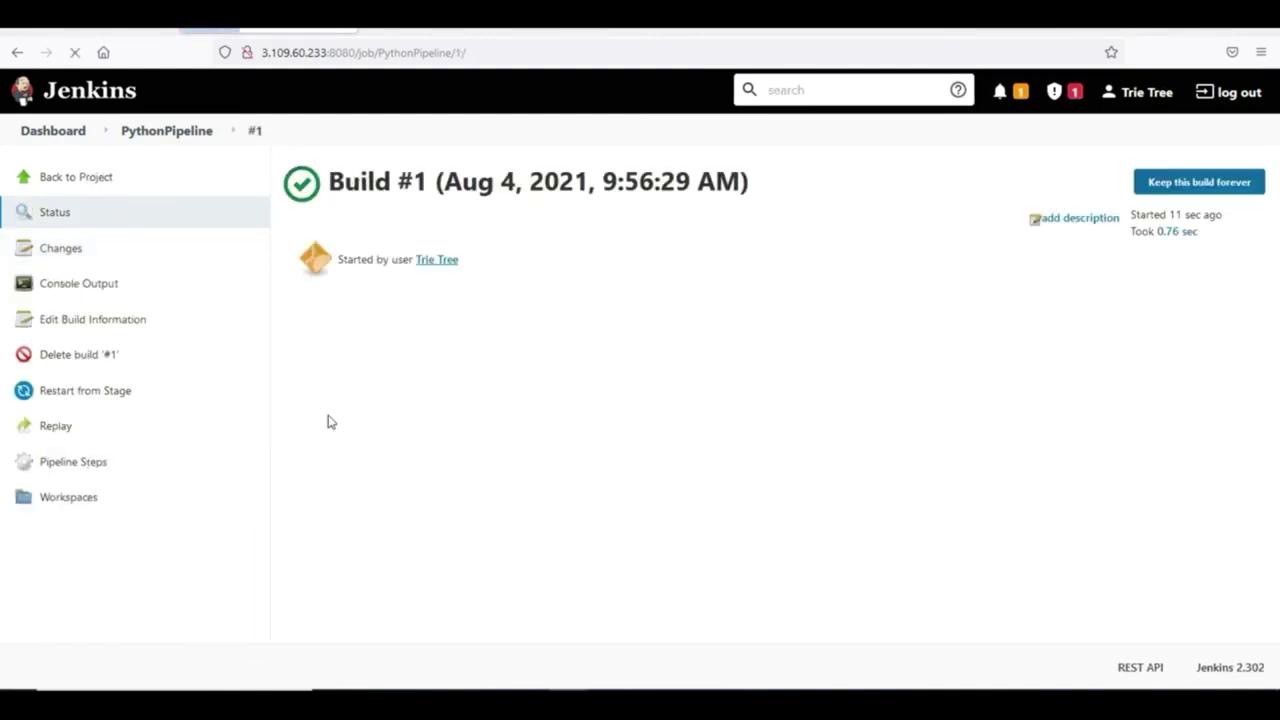
left_click(84, 288)
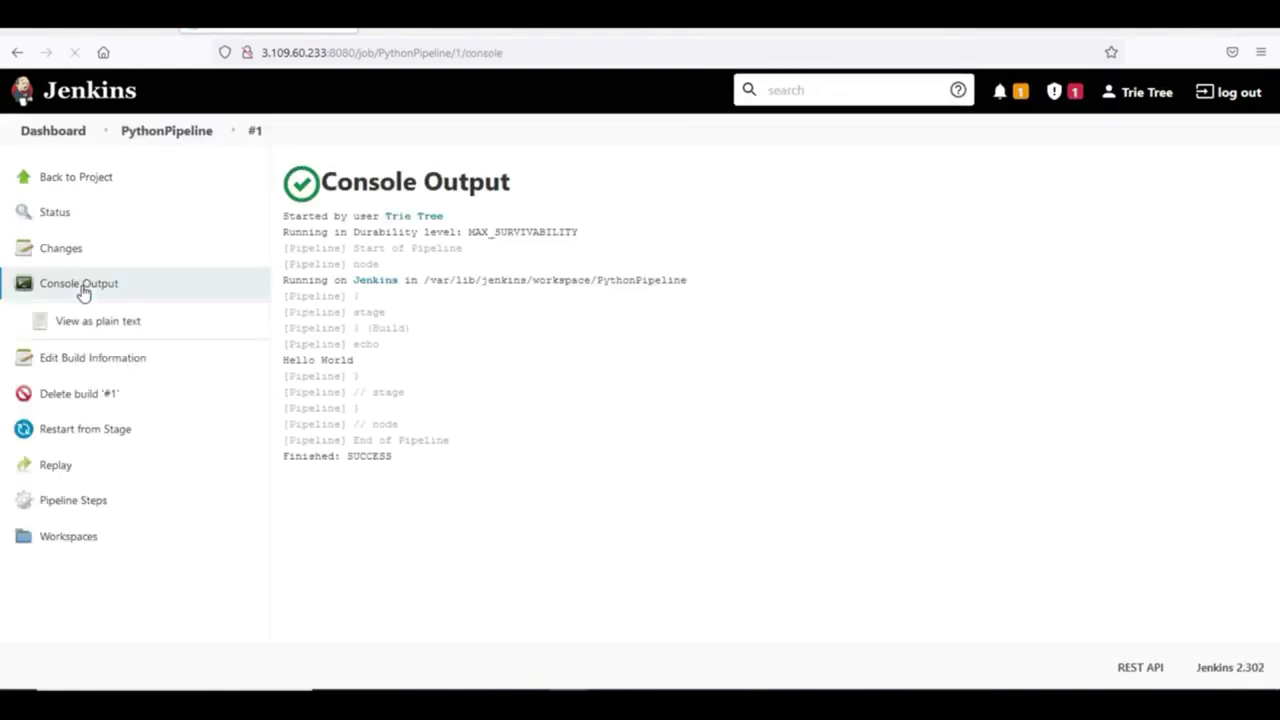
left_click_drag(297, 361, 347, 365)
left_click_drag(310, 458, 394, 460)
left_click(500, 384)
left_click_drag(434, 281, 649, 281)
left_click(616, 284)
- Reopen PythonPipeline's configuration at the Hello World script's agent any line, then switch to GitHub
left_click(63, 177)
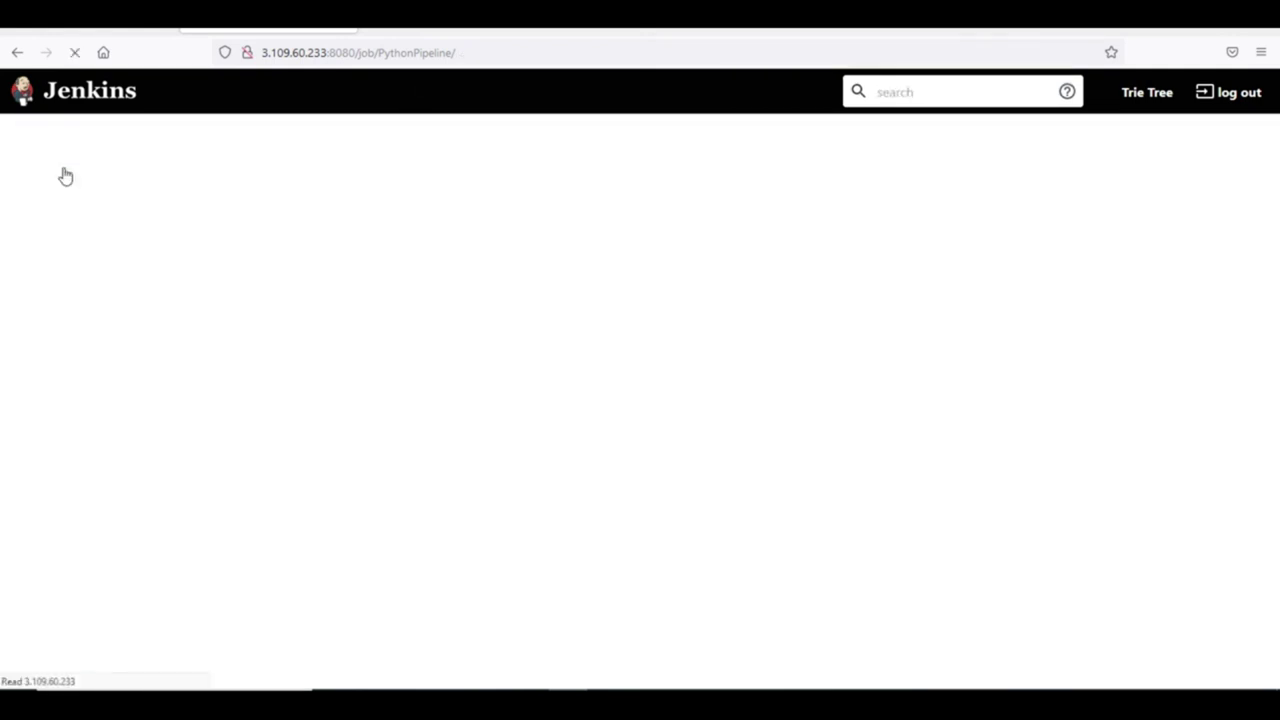
left_click(77, 328)
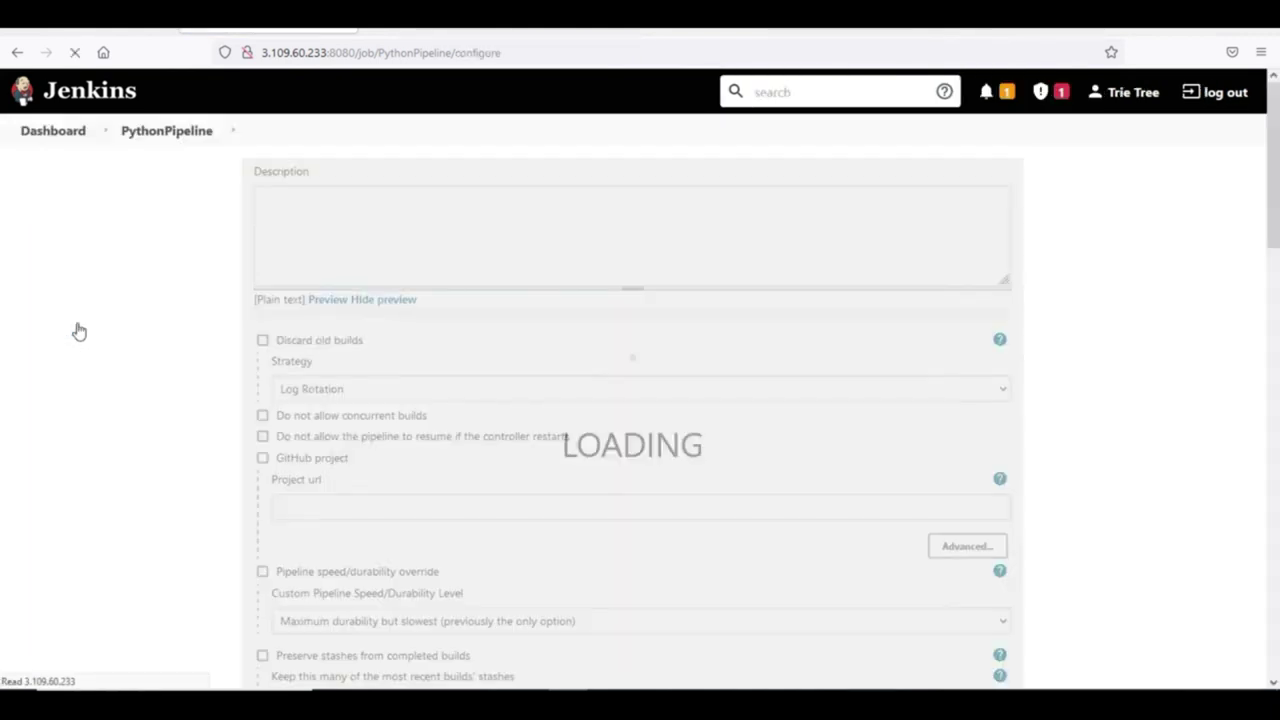
scroll(694, 374, "down", 5)
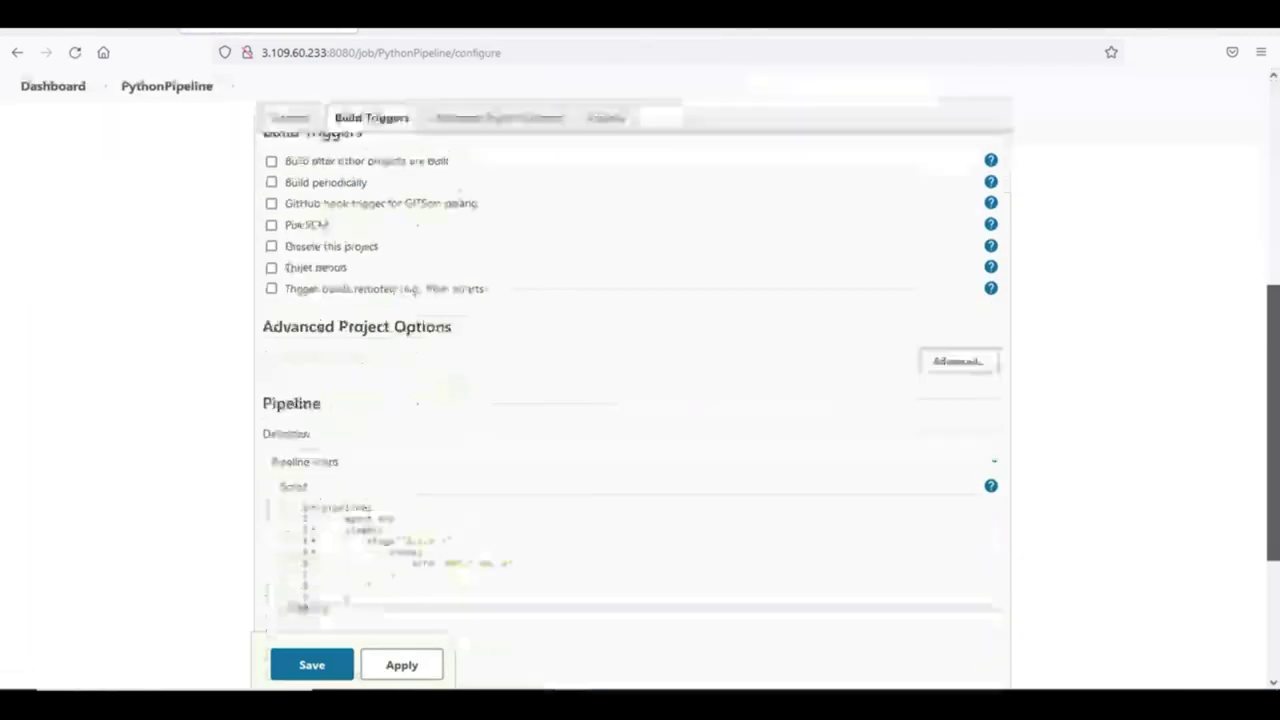
scroll(687, 465, "down", 1)
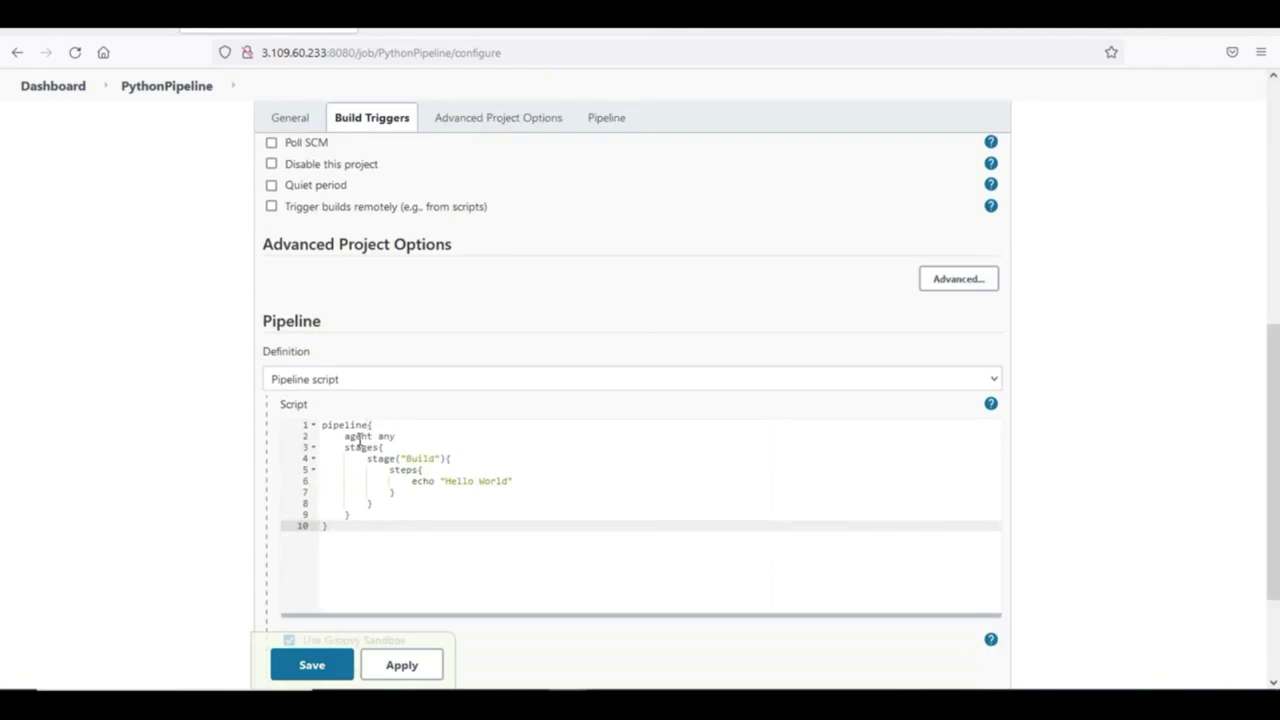
left_click_drag(359, 440, 419, 433)
left_click(474, 507)
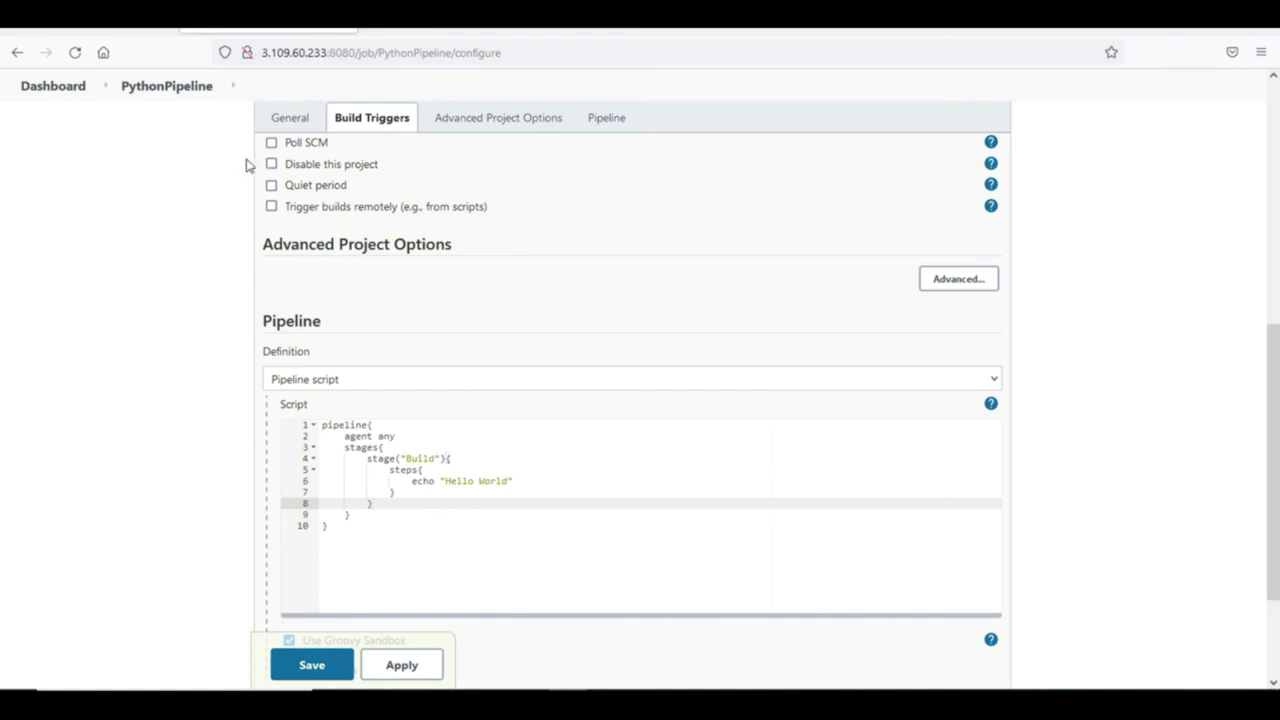
left_click_drag(1275, 401, 1276, 133)
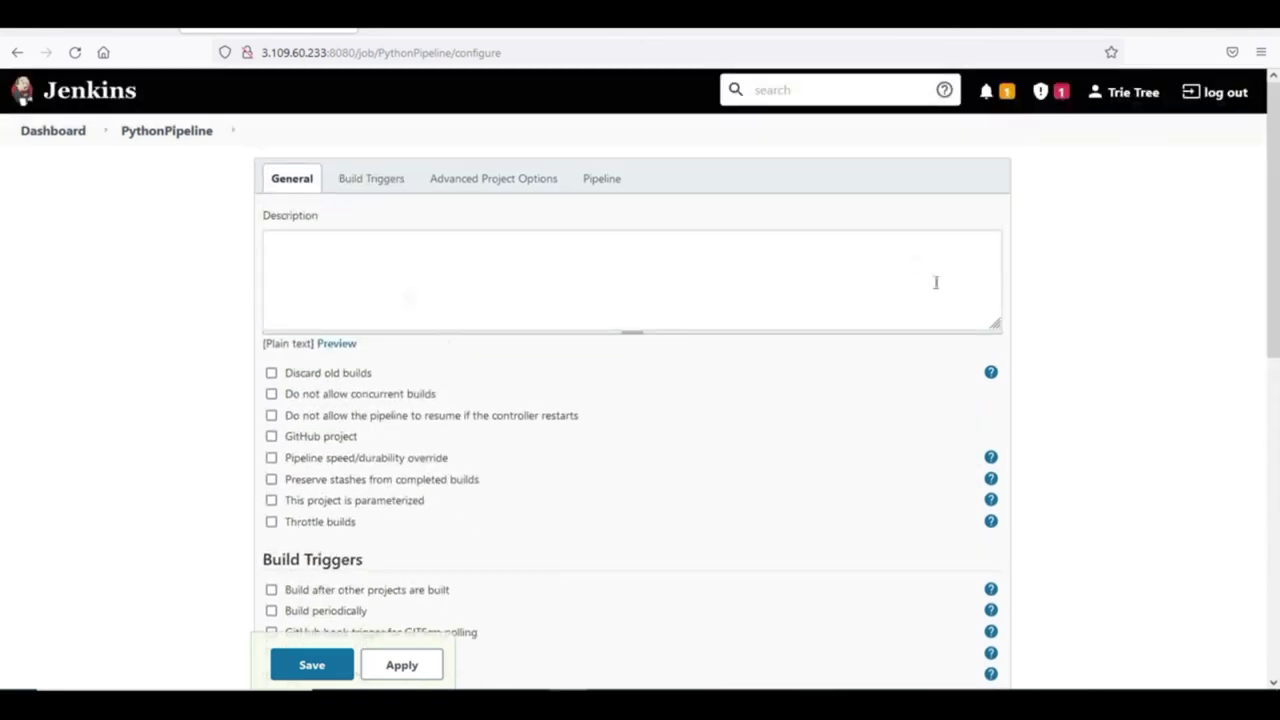
left_click_drag(1274, 220, 1274, 531)
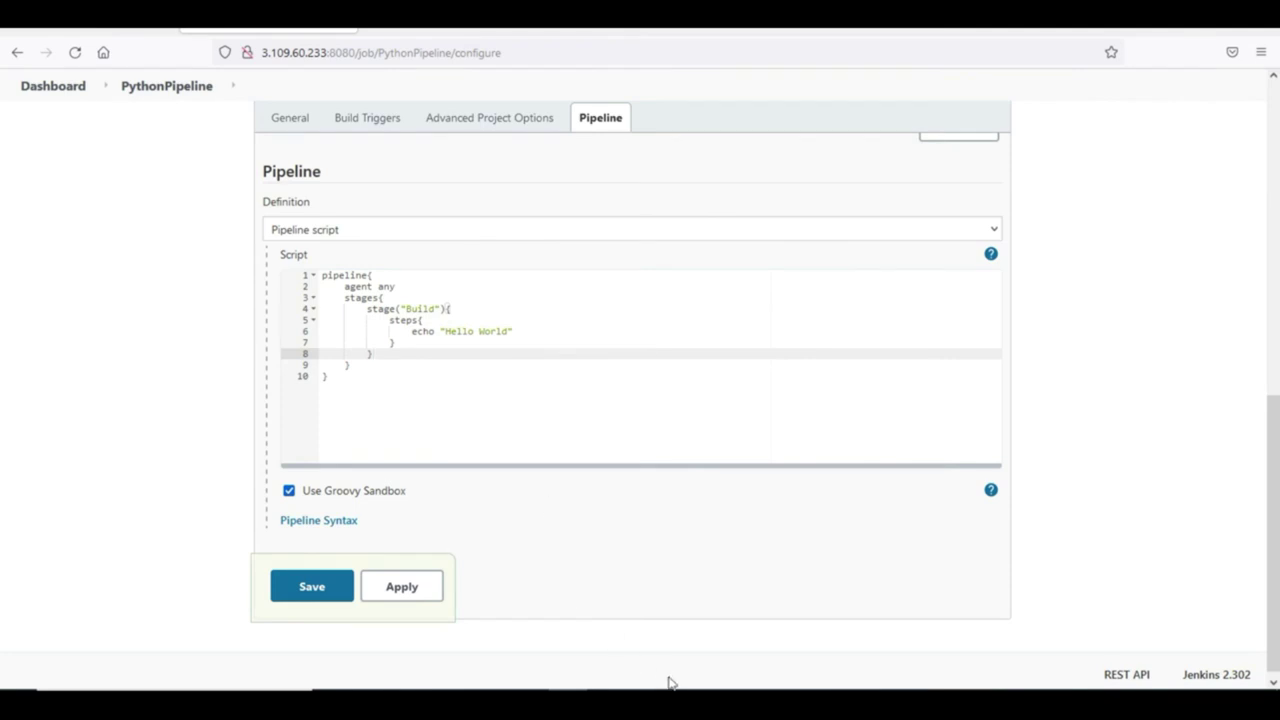
key("alt+Tab")
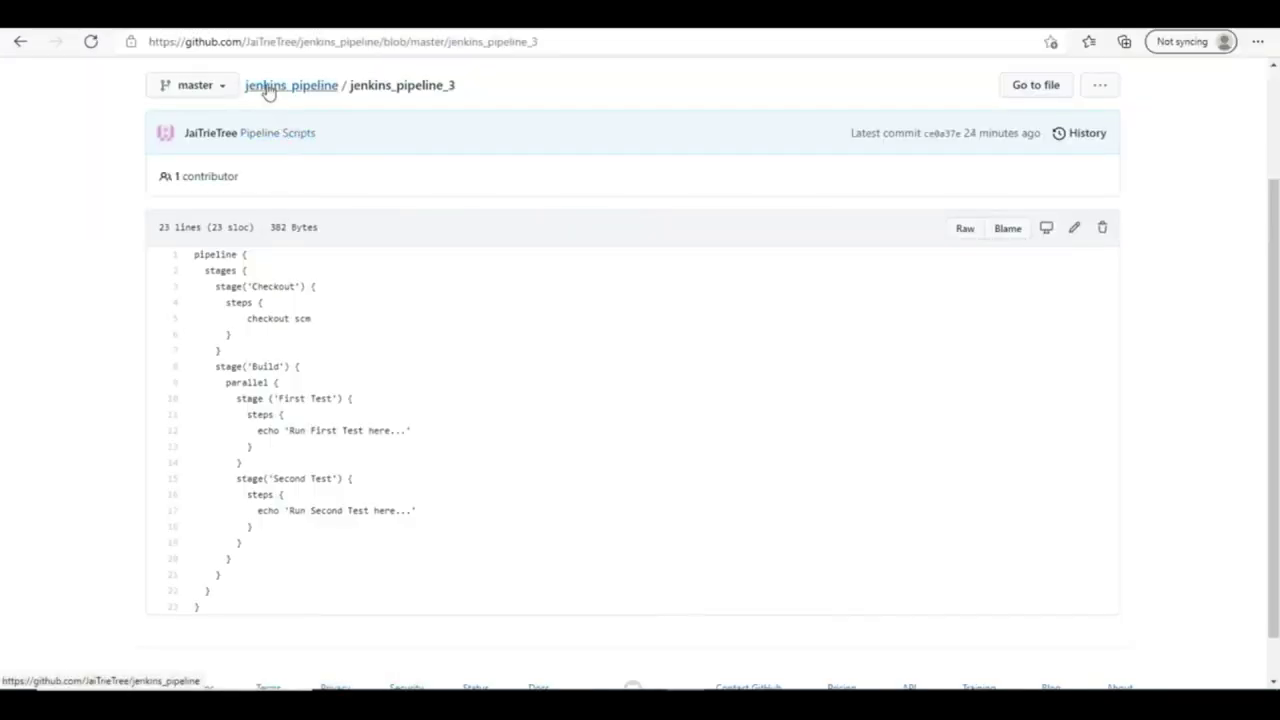
- Open the pinned PythonJenkins repository from the GitHub profile, then go back to Jenkins' script editor
scroll(1276, 88, "up", 1)
scroll(1276, 88, "up", 1)
left_click(80, 132)
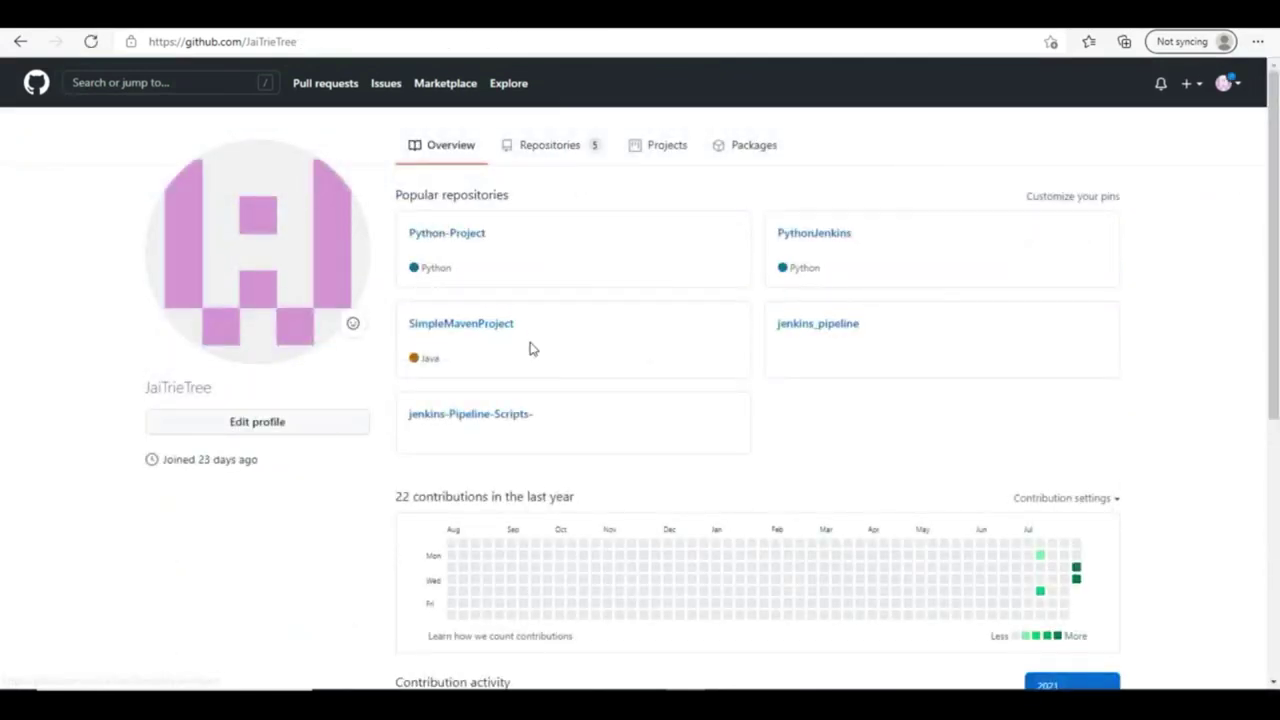
left_click(800, 236)
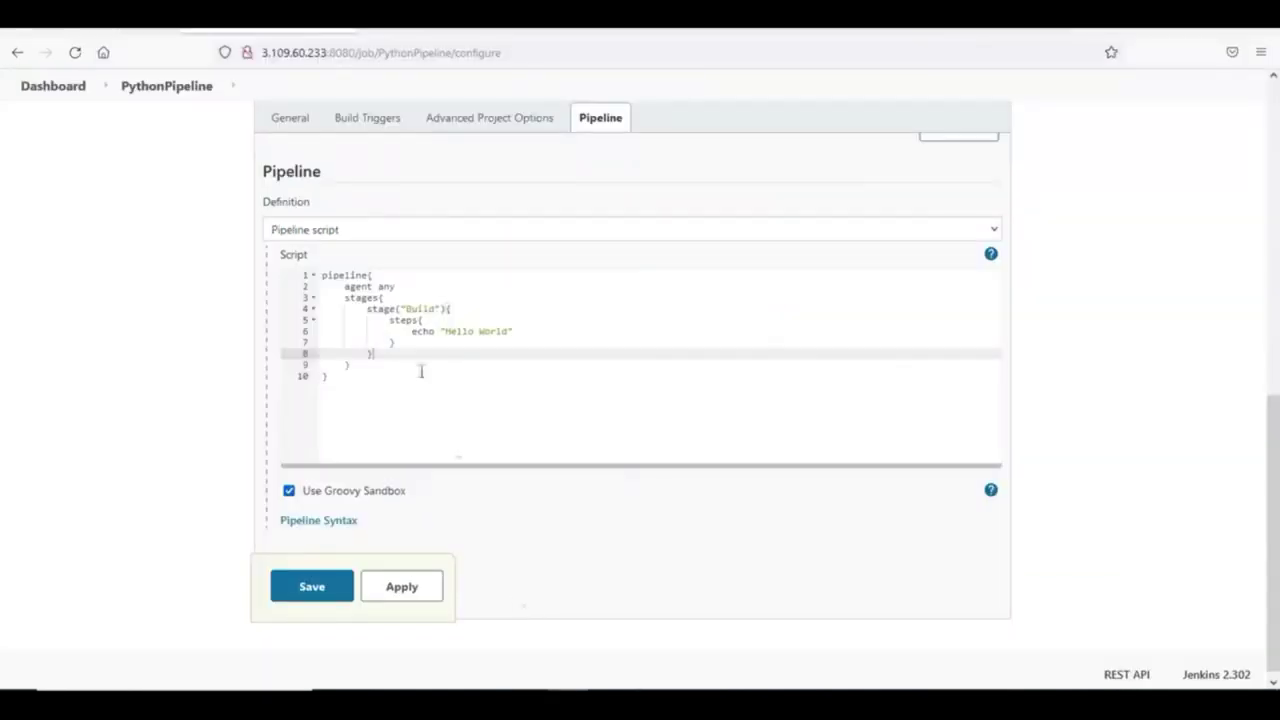
left_click(431, 394)
- Clear the pipeline script and pick the checkout sample step in the Snippet Generator
left_click_drag(431, 394, 314, 277)
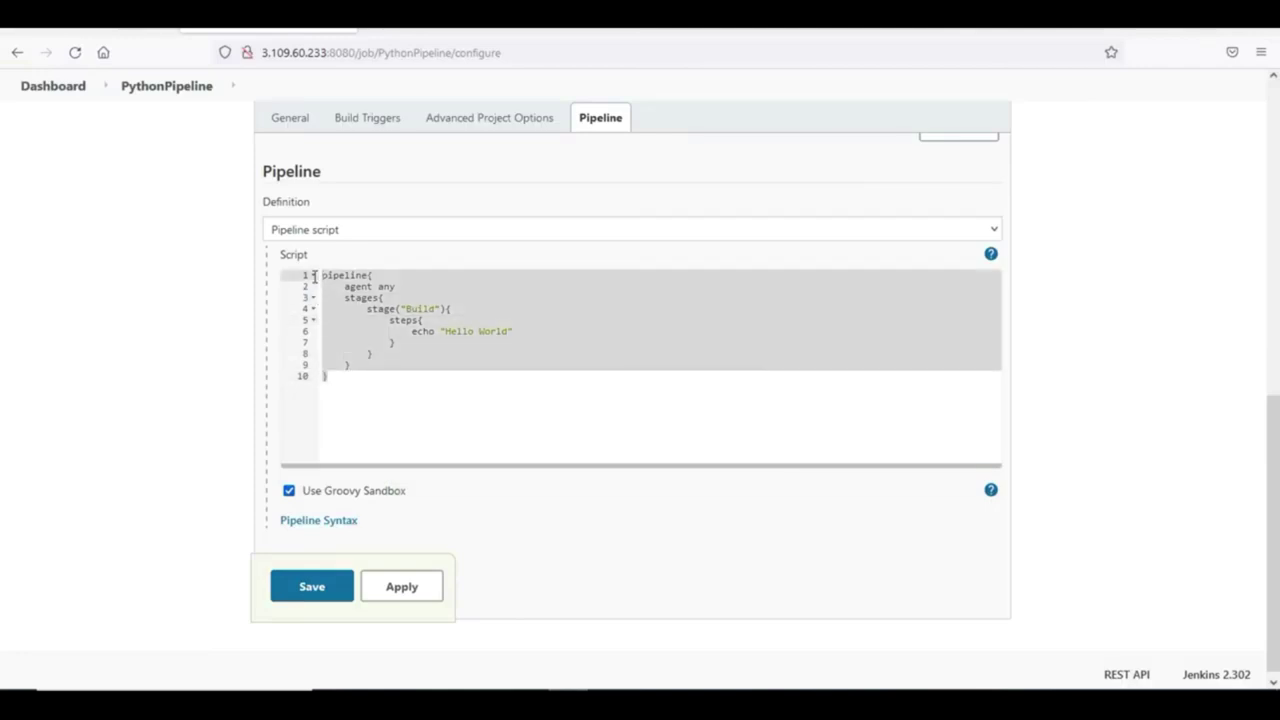
key("BackSpace")
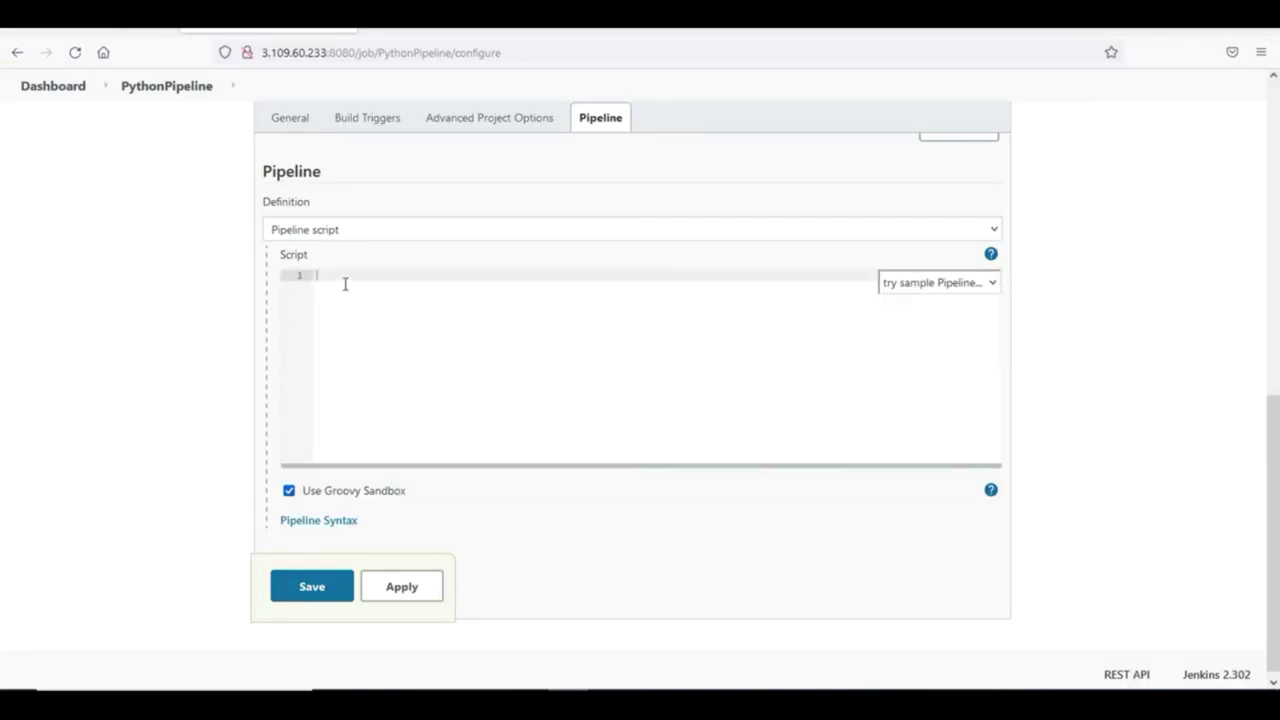
left_click(330, 520)
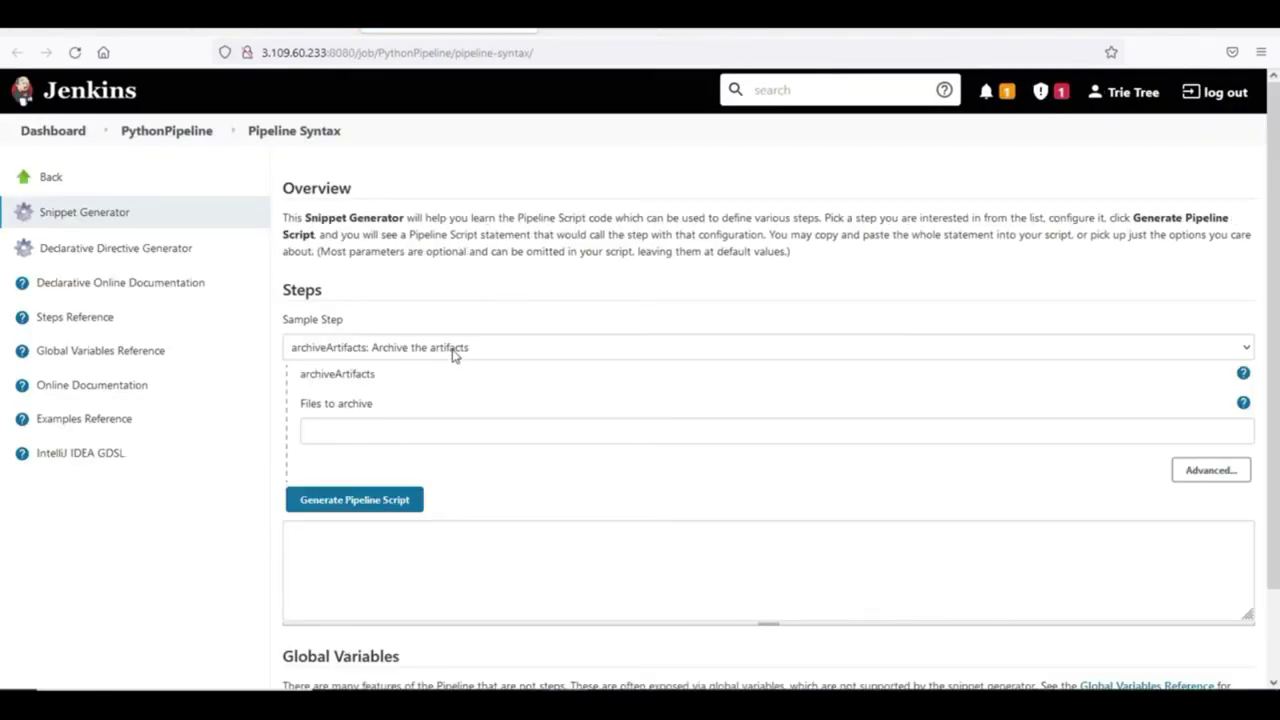
left_click(458, 350)
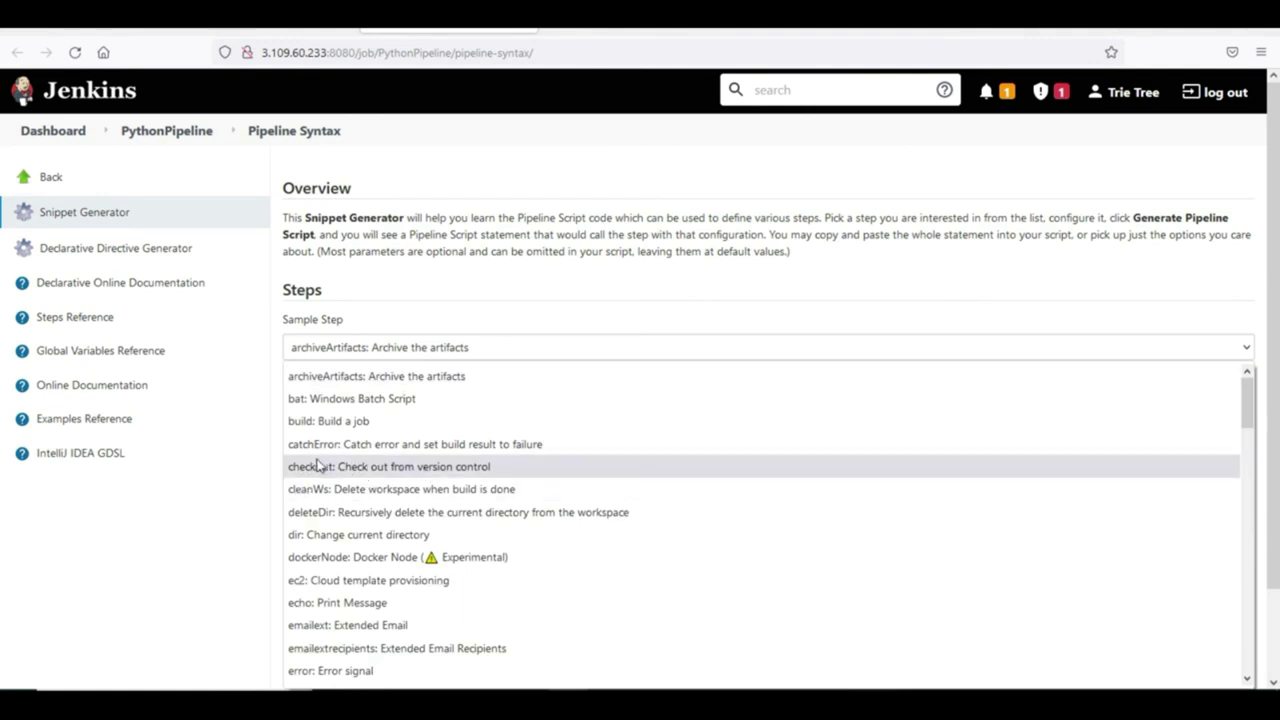
left_click(338, 468)
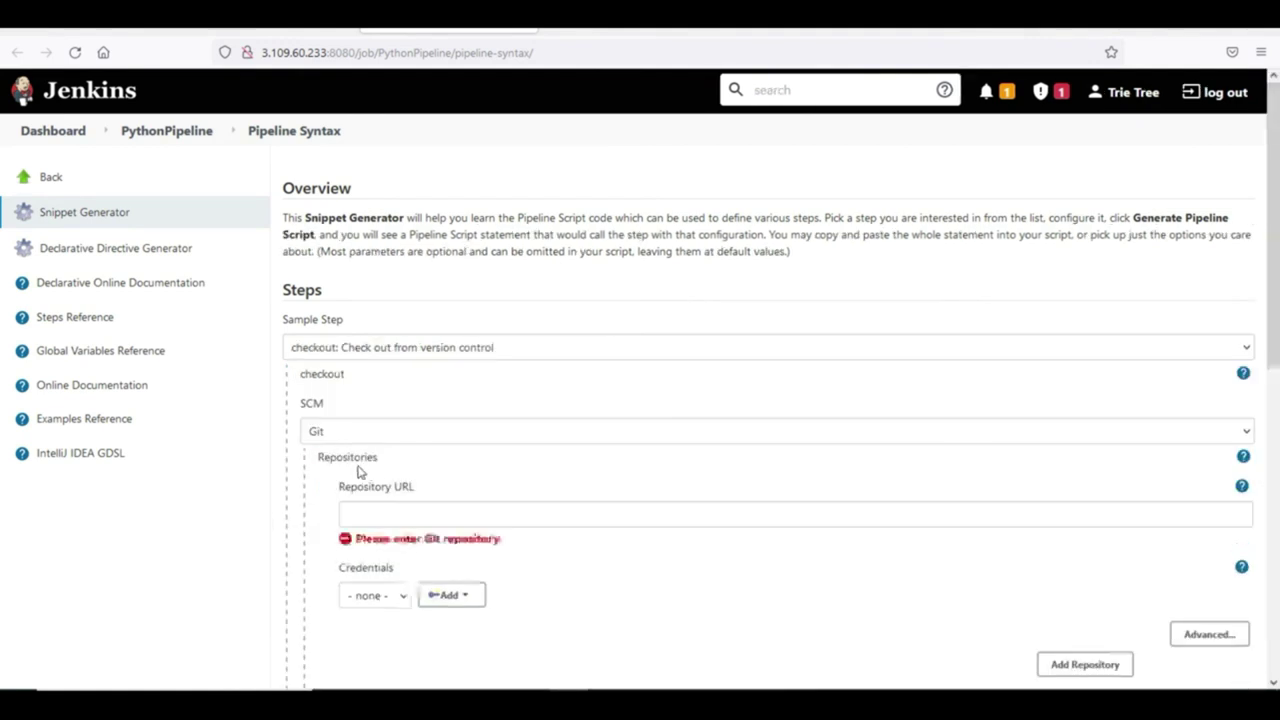
scroll(1270, 333, "down", 3)
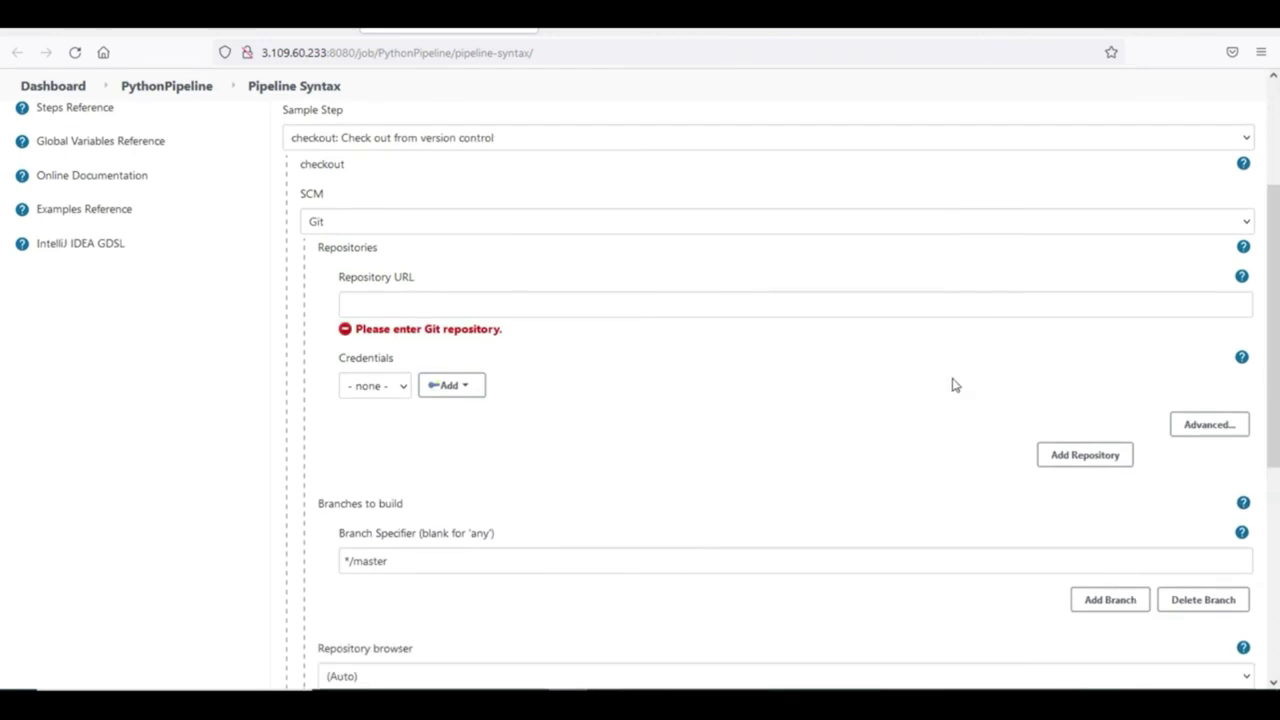
left_click(622, 308)
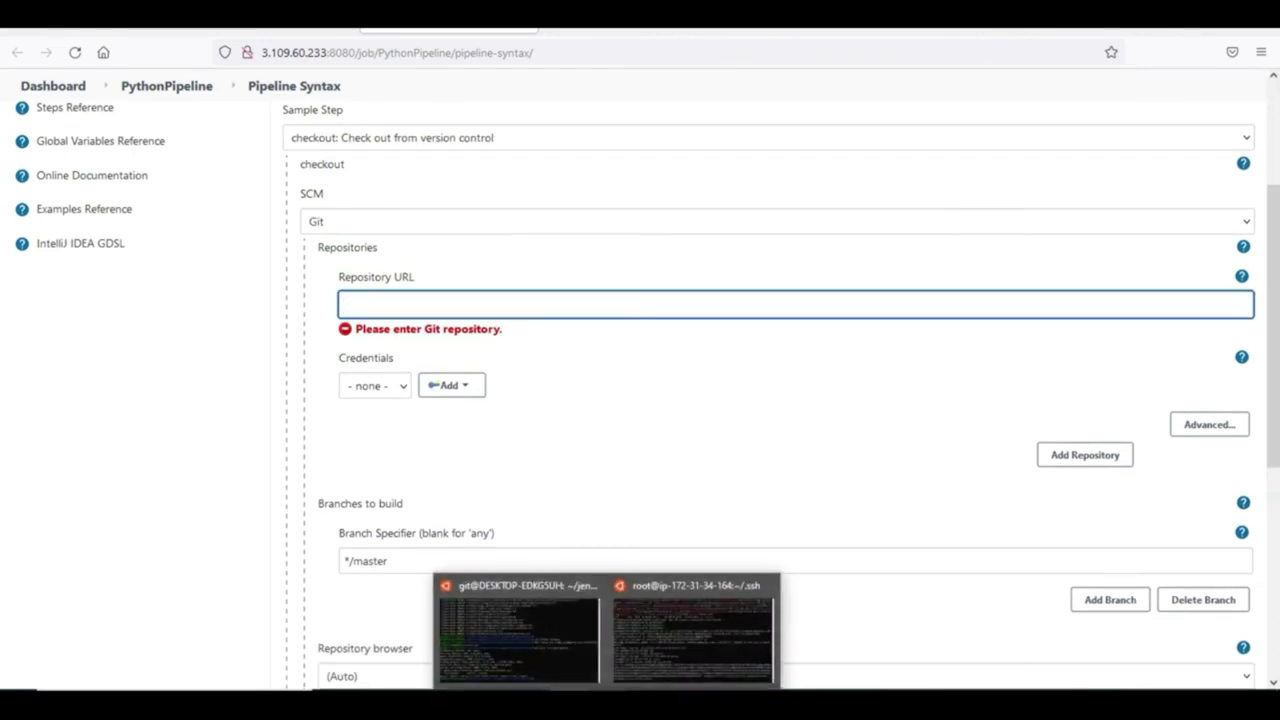
- Copy the PythonJenkins repository's SSH clone address from GitHub and return to Jenkins
mouse_move(567, 705)
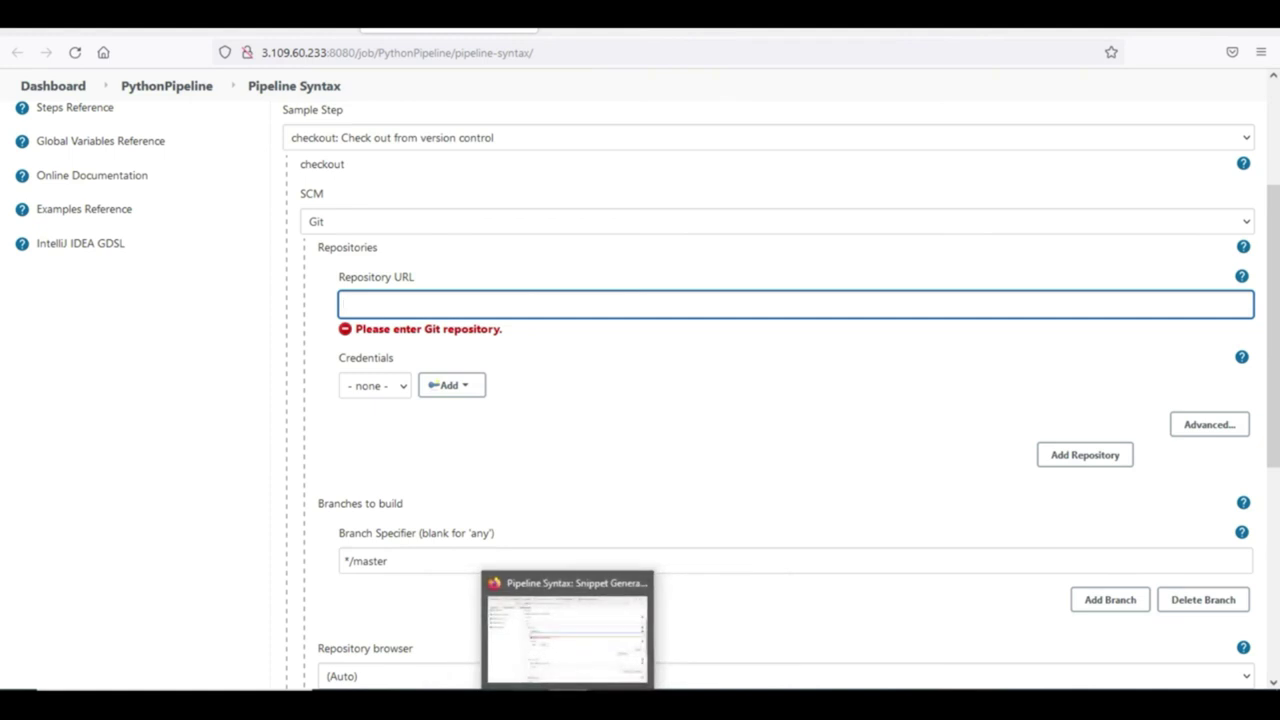
mouse_move(683, 705)
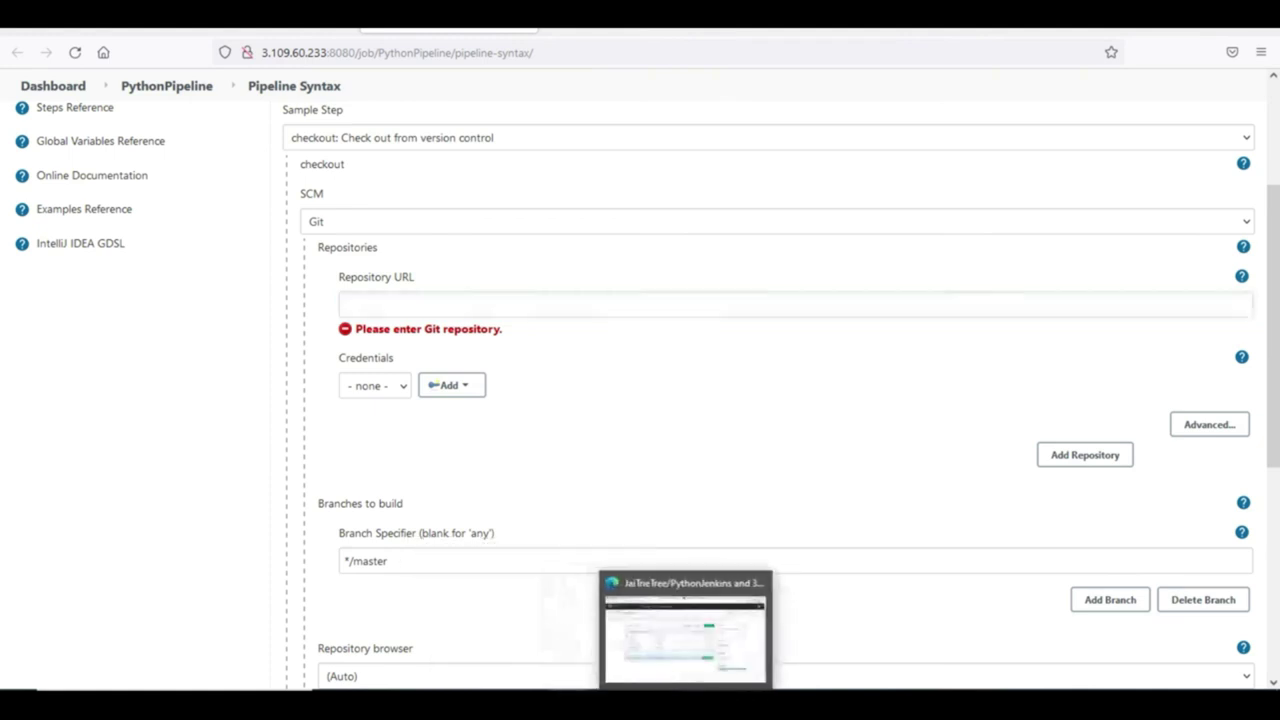
left_click(683, 640)
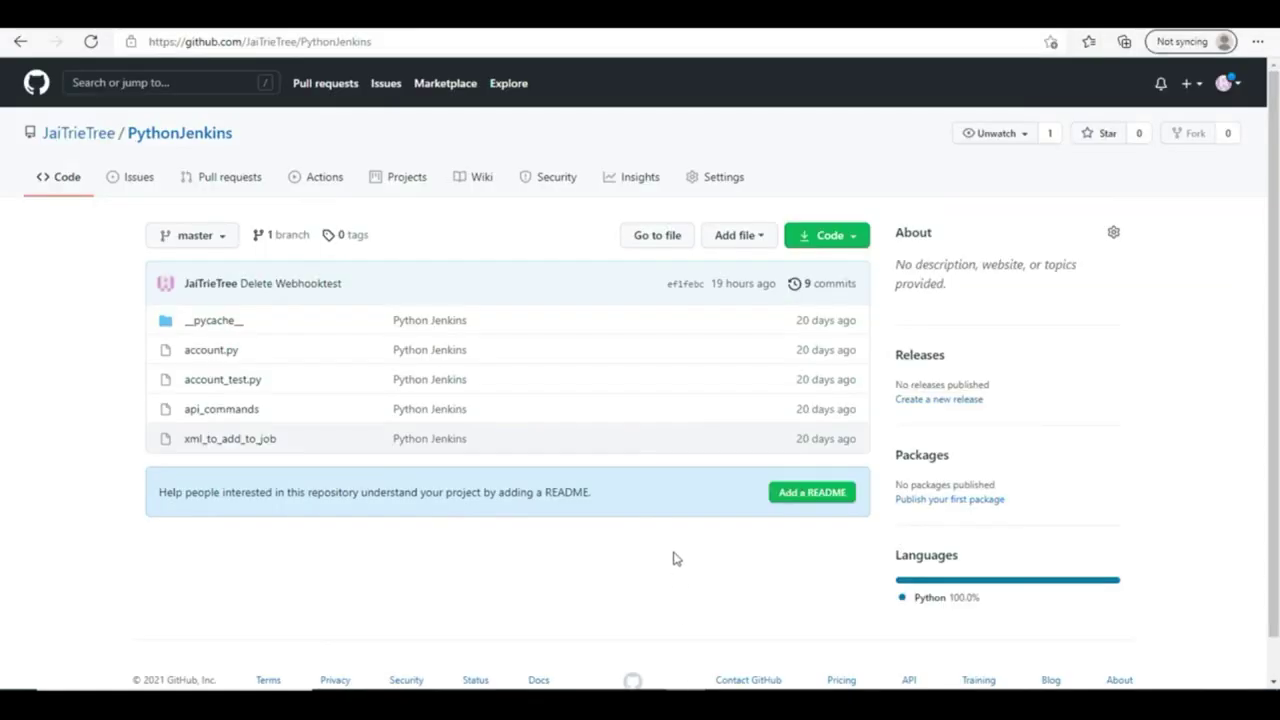
left_click(852, 238)
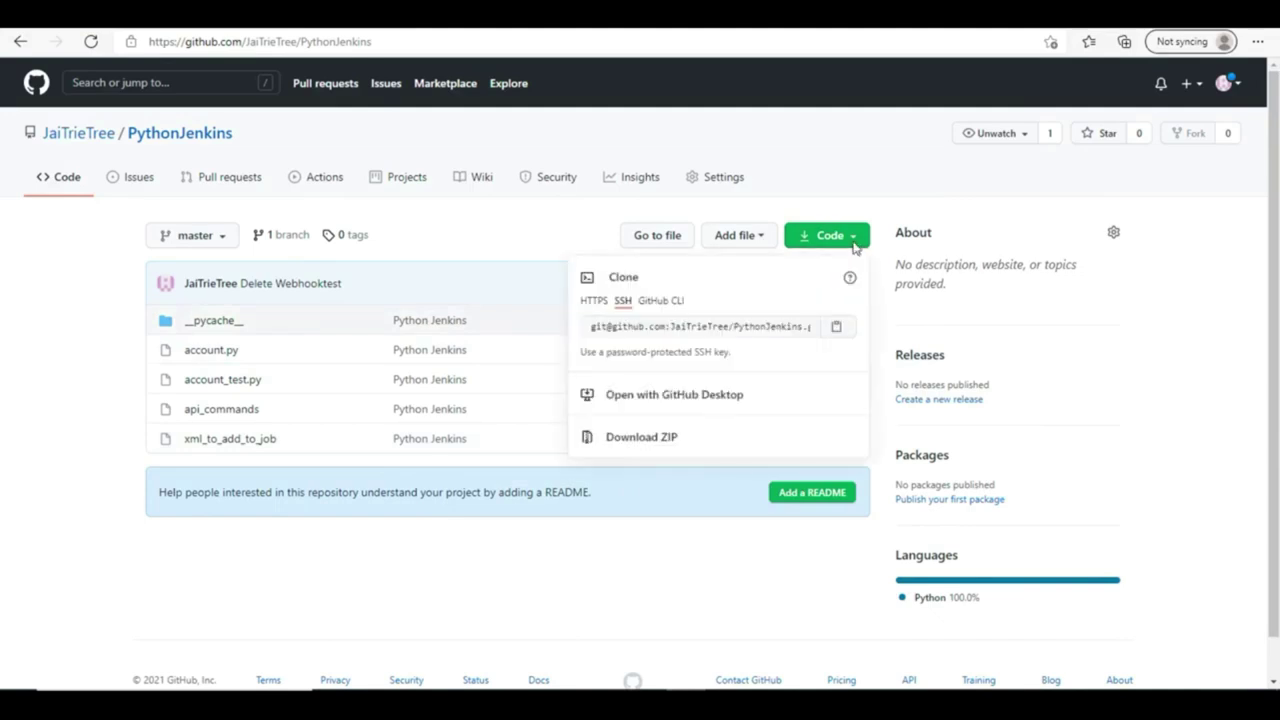
left_click(836, 328)
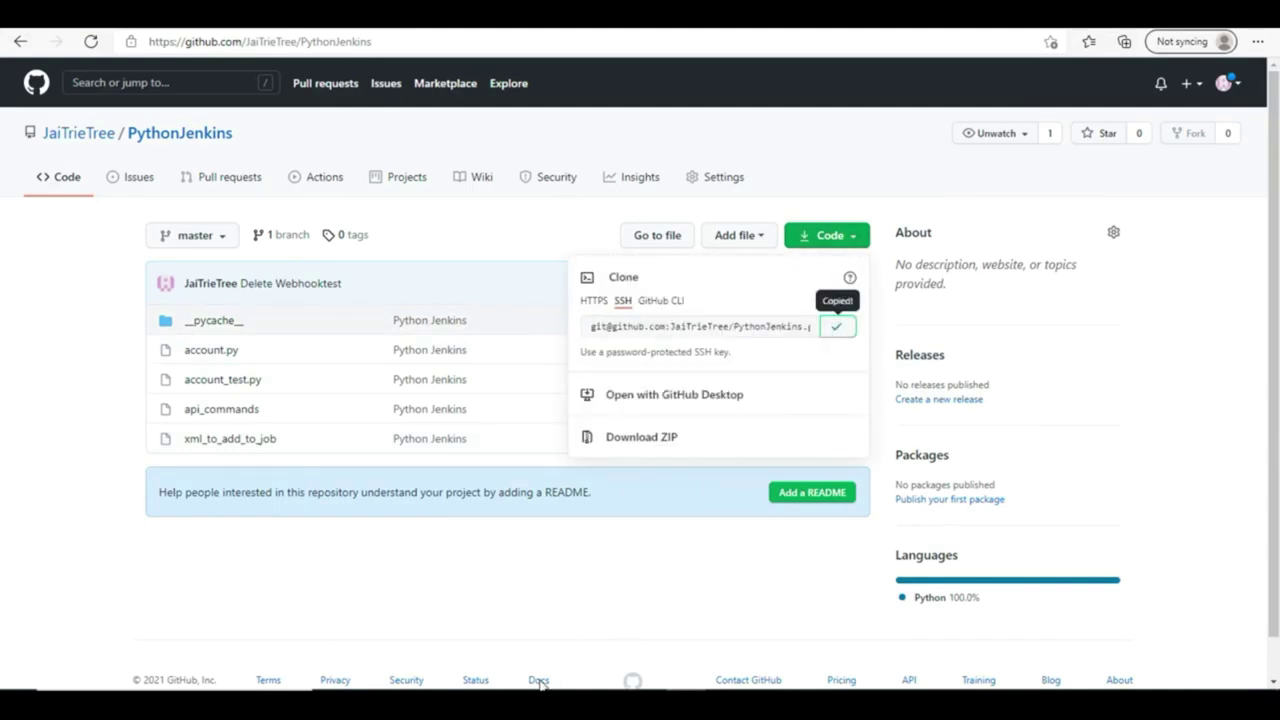
key("alt+Tab")
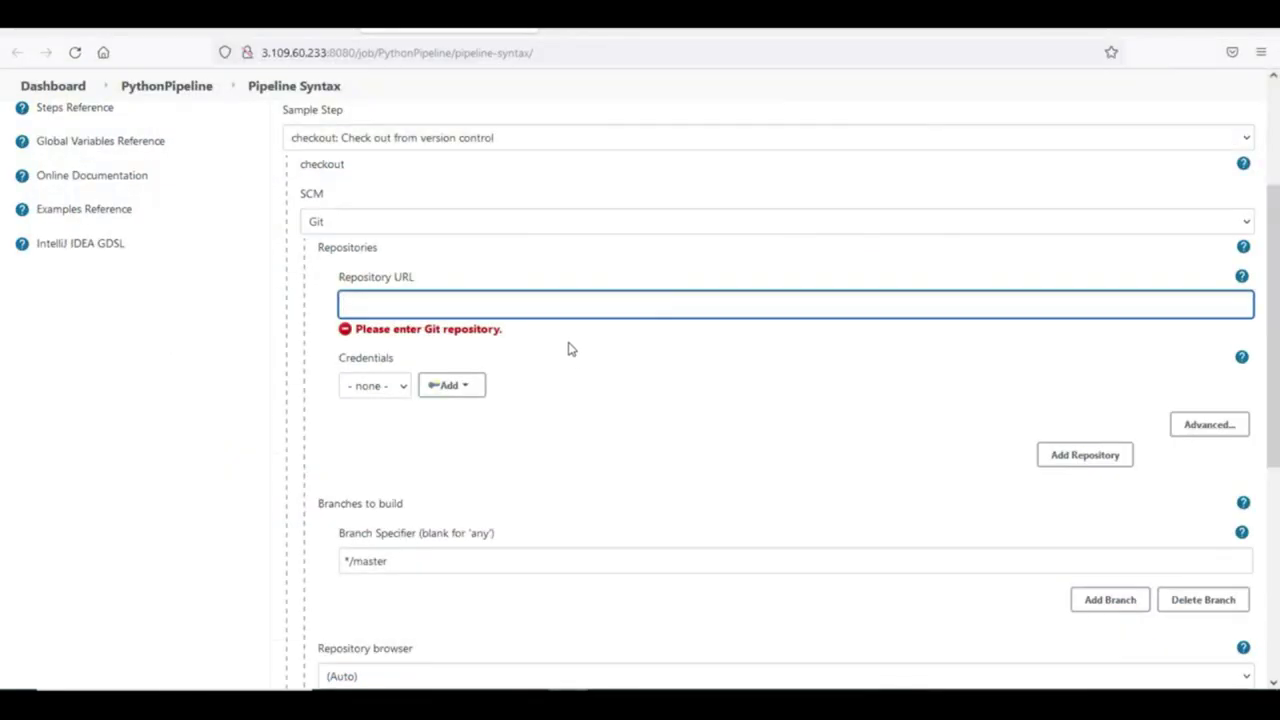
- Generate a checkout snippet for the PythonJenkins SSH repository using the 'git' credential
key("ctrl+v")
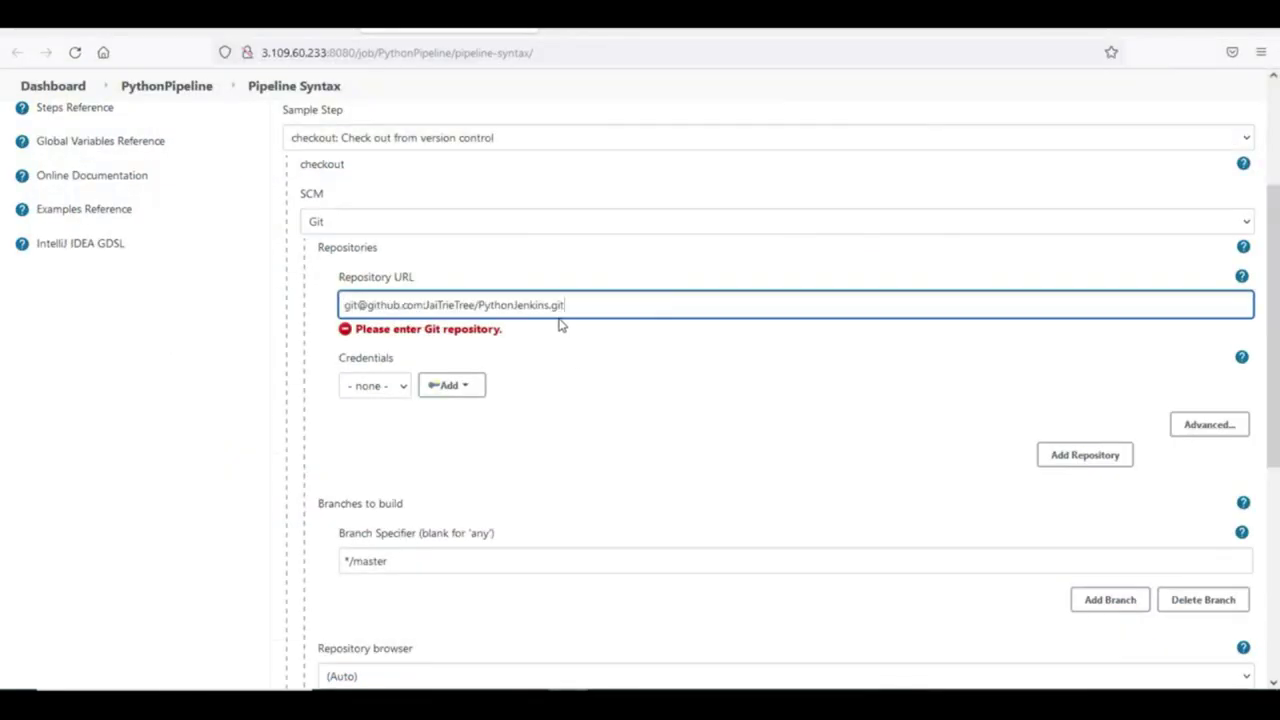
left_click(602, 397)
left_click(377, 443)
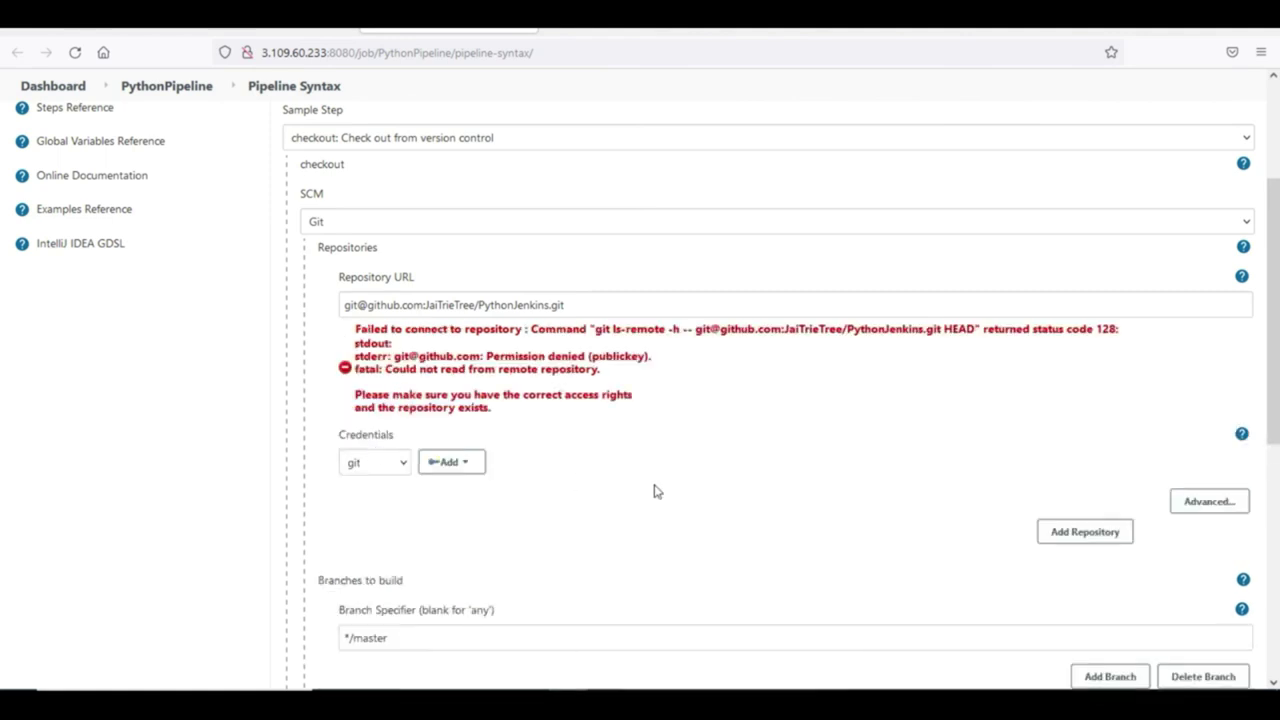
scroll(1272, 330, "down", 1)
scroll(647, 395, "down", 3)
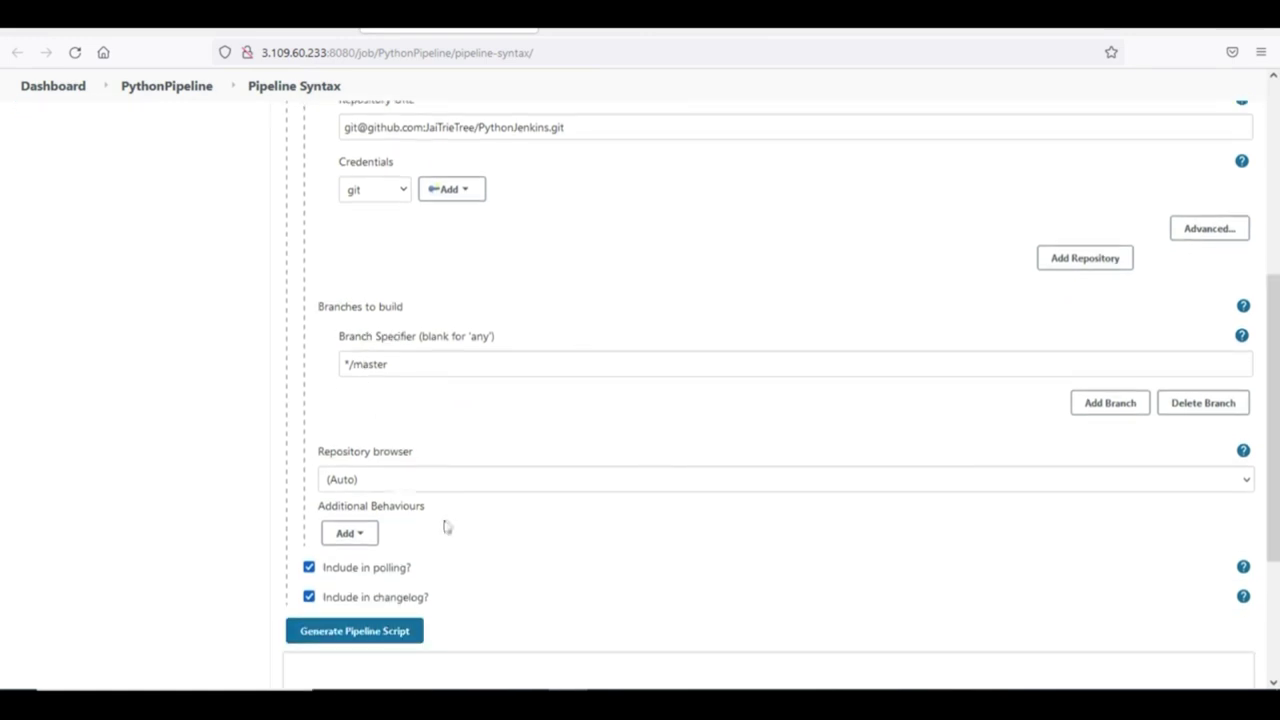
left_click(329, 633)
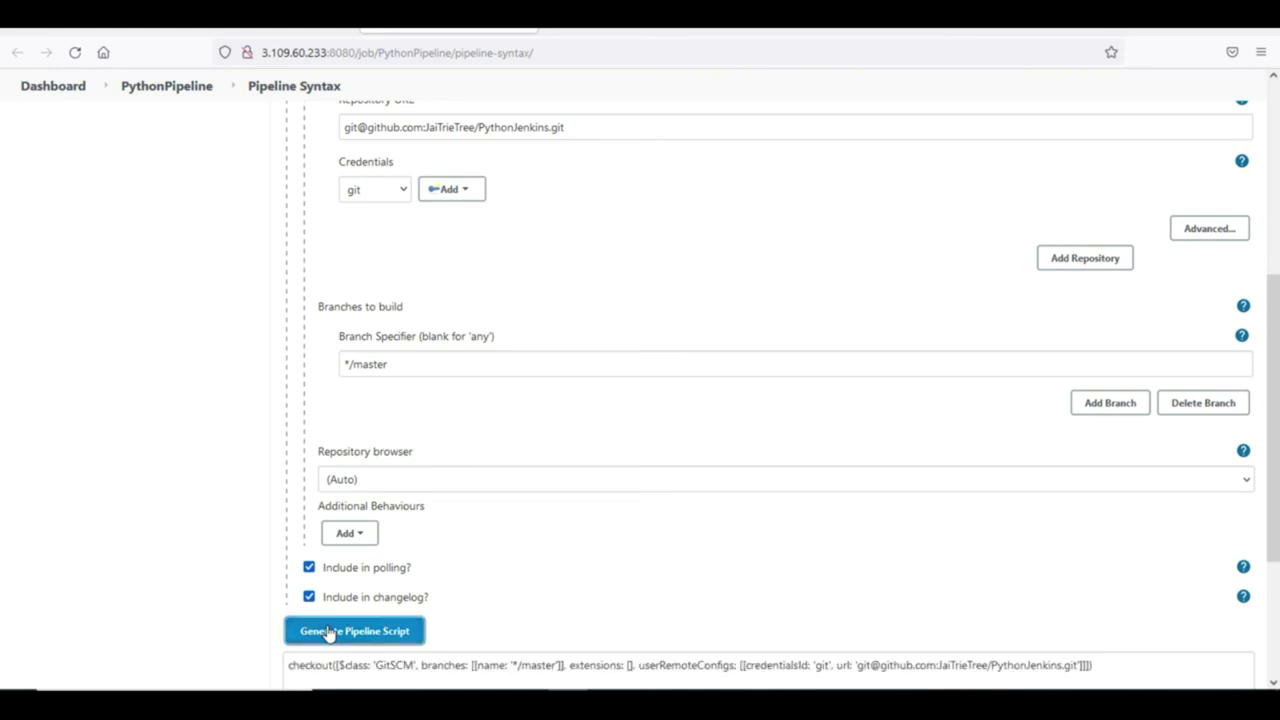
- Review the generated checkout line, then return to the PythonJenkins repository on GitHub
scroll(1068, 386, "down", 3)
scroll(781, 396, "down", 1)
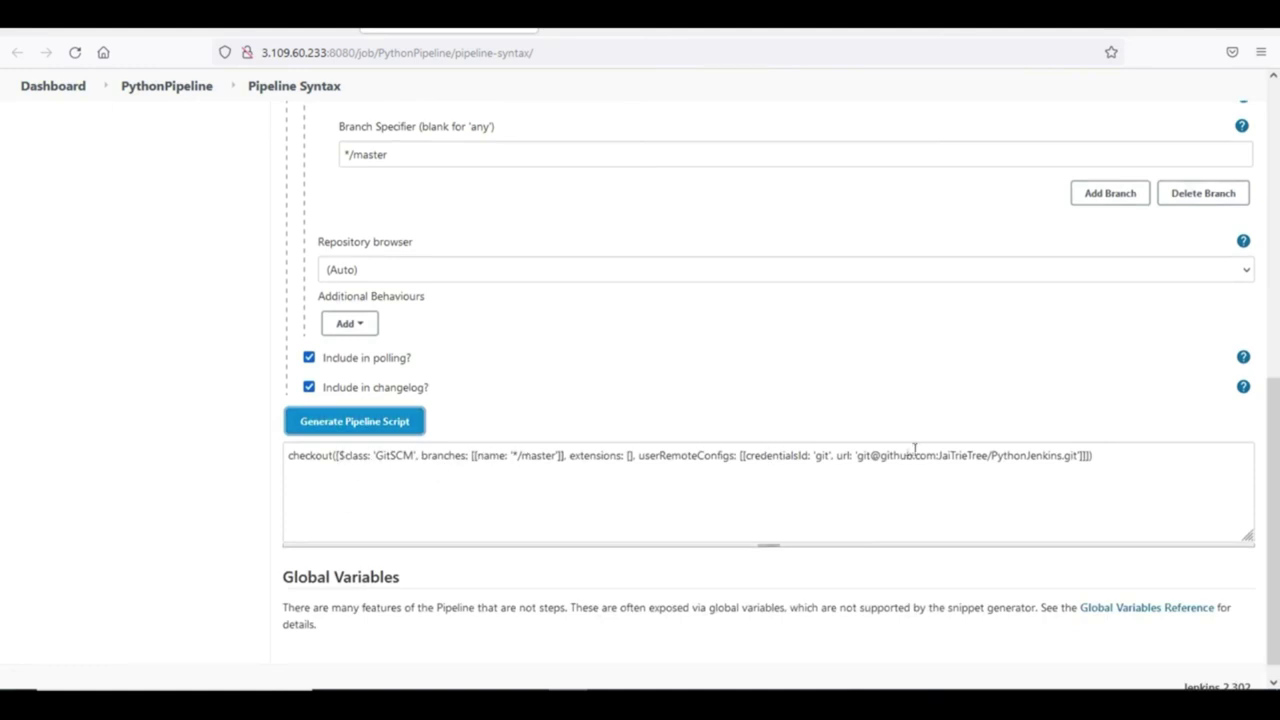
left_click_drag(1113, 450, 266, 465)
left_click(365, 493)
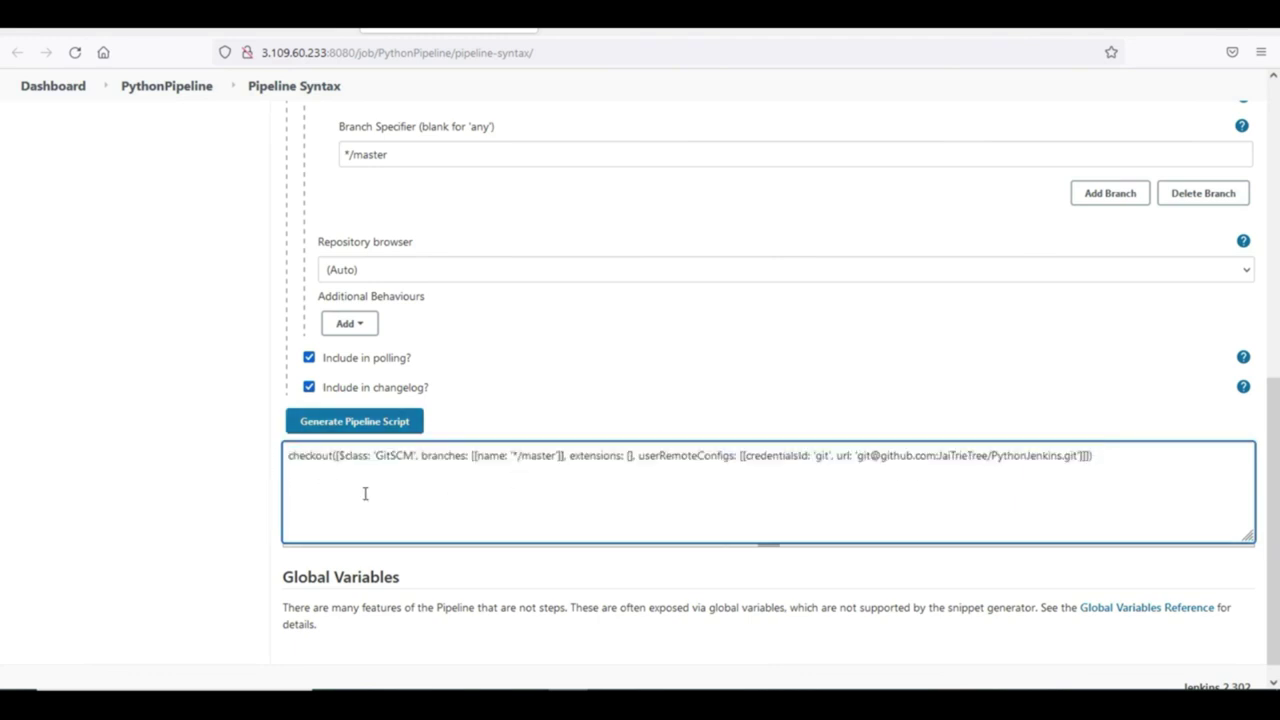
left_click_drag(540, 457, 632, 458)
left_click(612, 492)
left_click(683, 630)
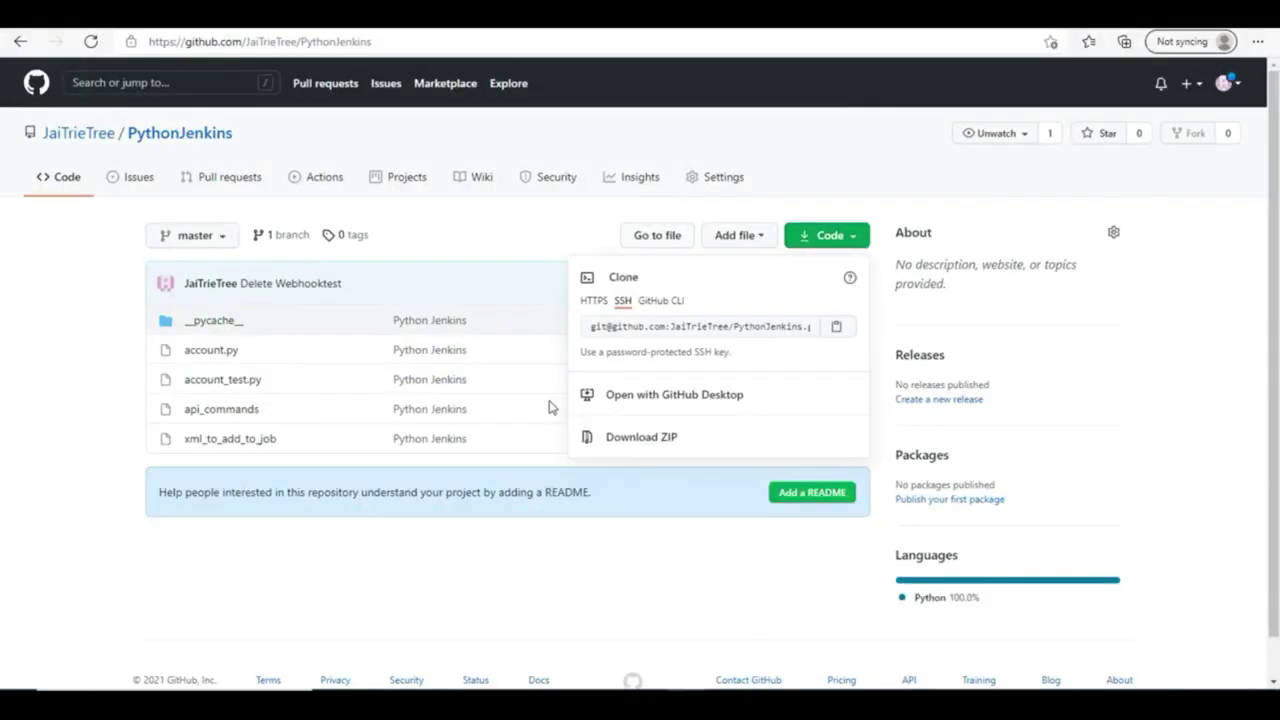
- Open the owner's profile in a new tab and open jenkins_pipeline's pythonpipelinescript file
right_click(77, 137)
left_click(103, 151)
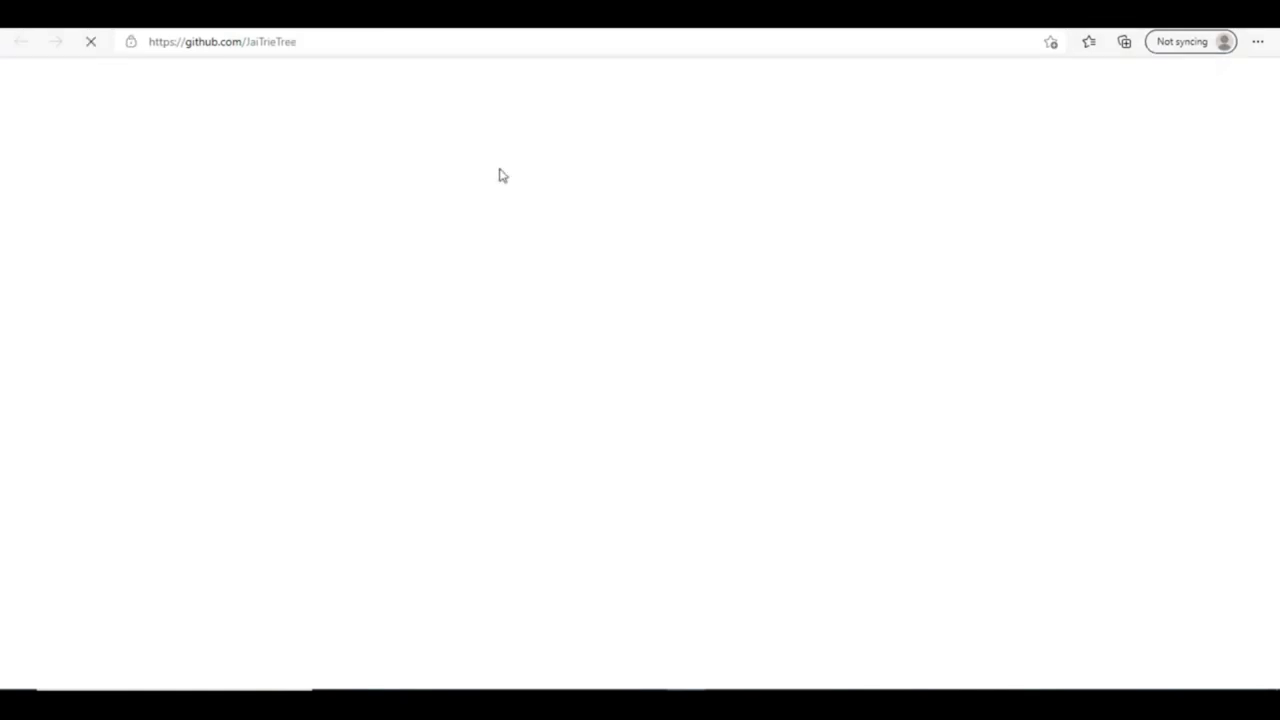
left_click(807, 330)
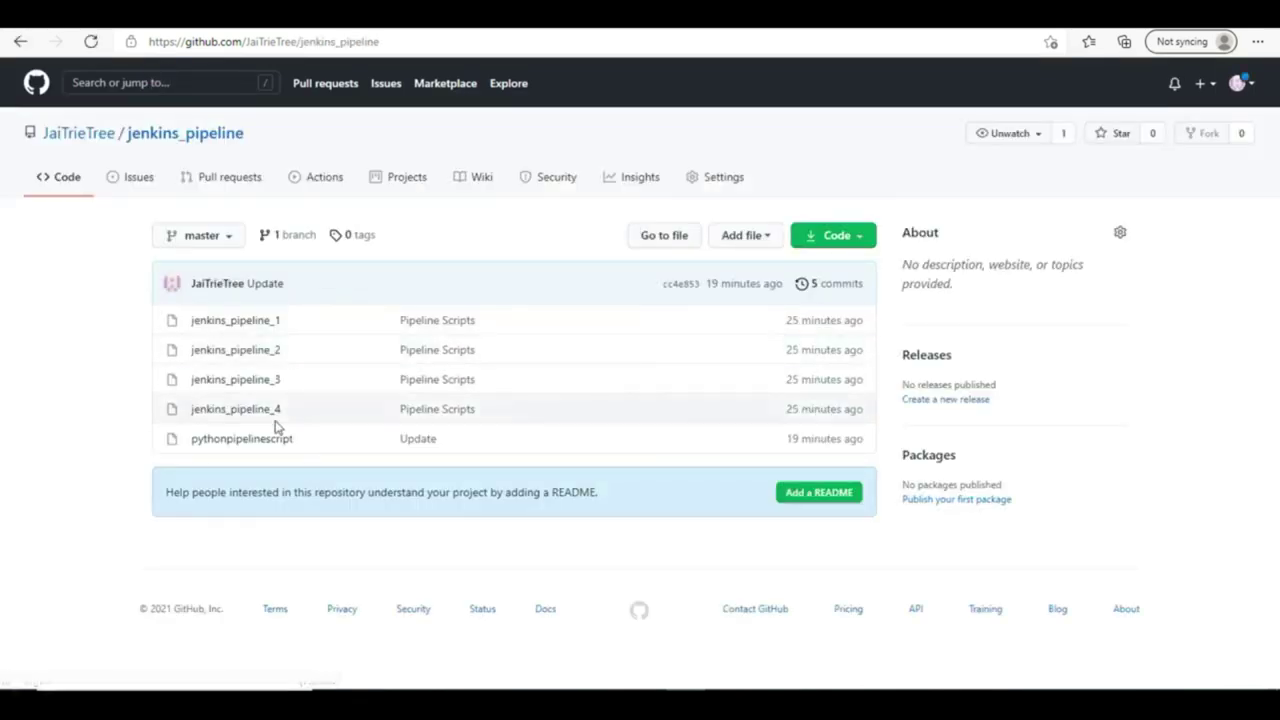
left_click(260, 440)
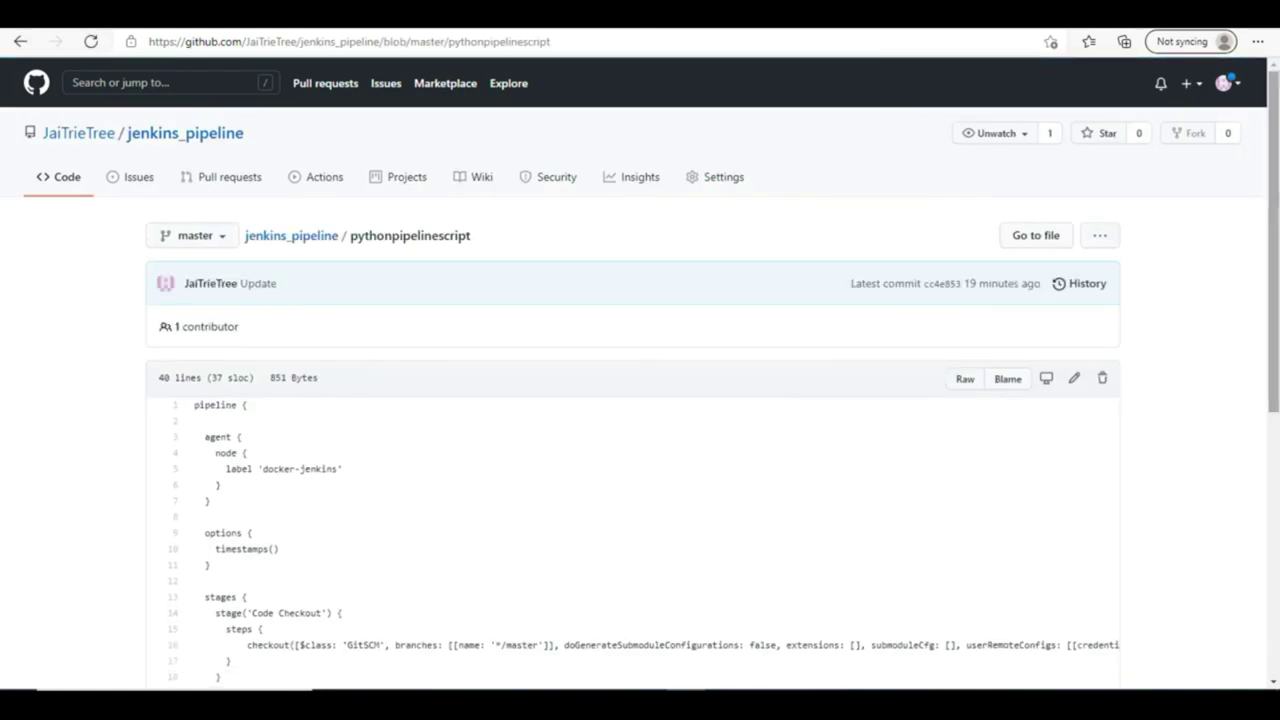
scroll(640, 400, "down", 3)
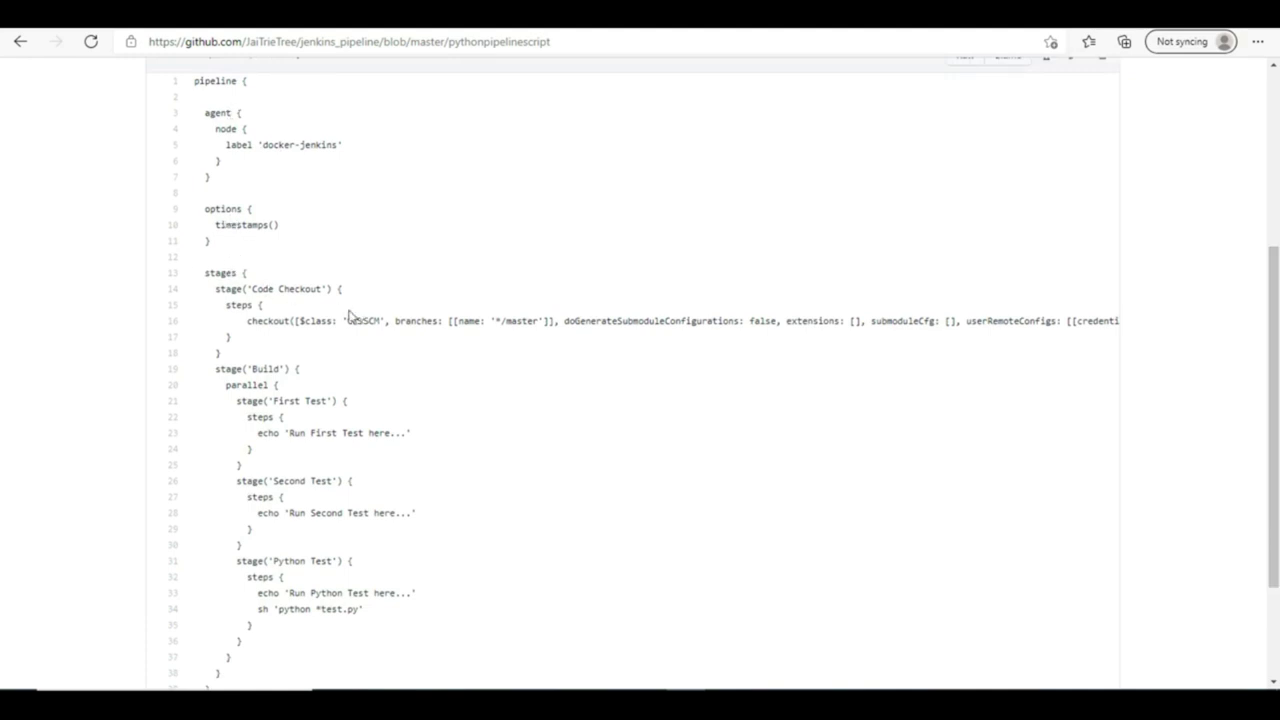
- Review the script's checkout call, Build, First Test, Second Test and python test lines
left_click_drag(245, 322, 1125, 328)
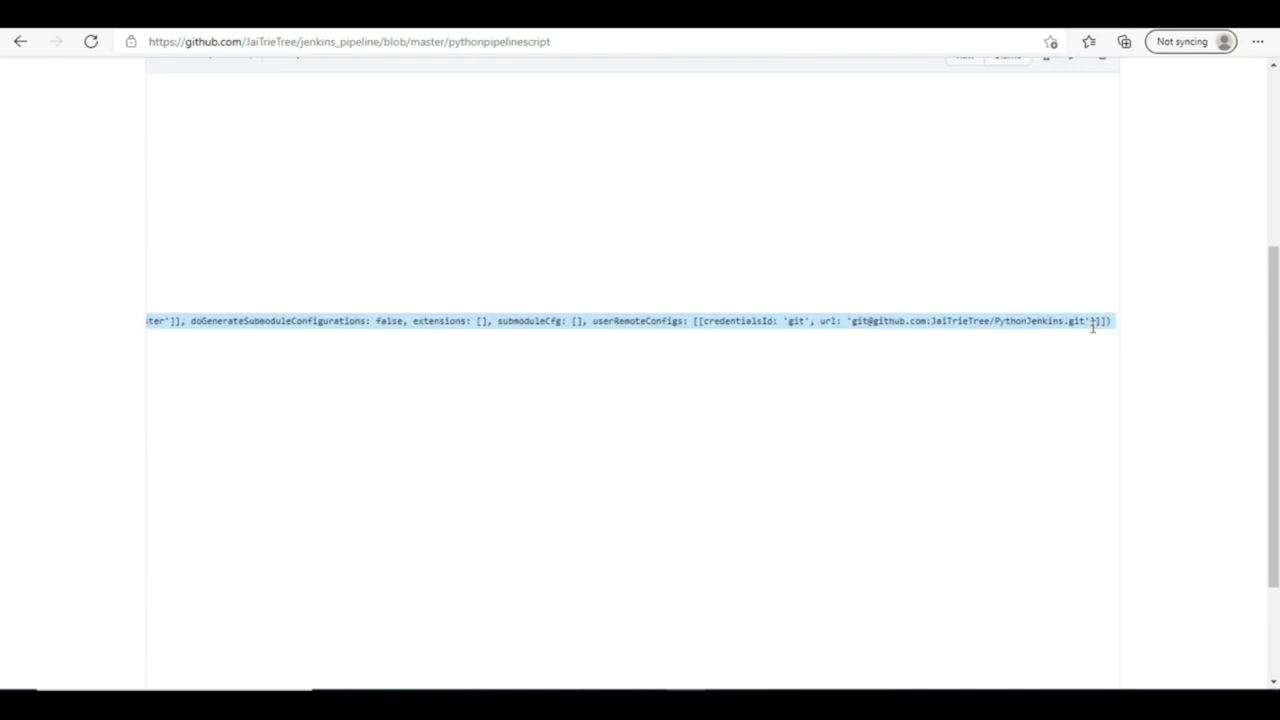
left_click(1048, 488)
scroll(1209, 434, "down", 1)
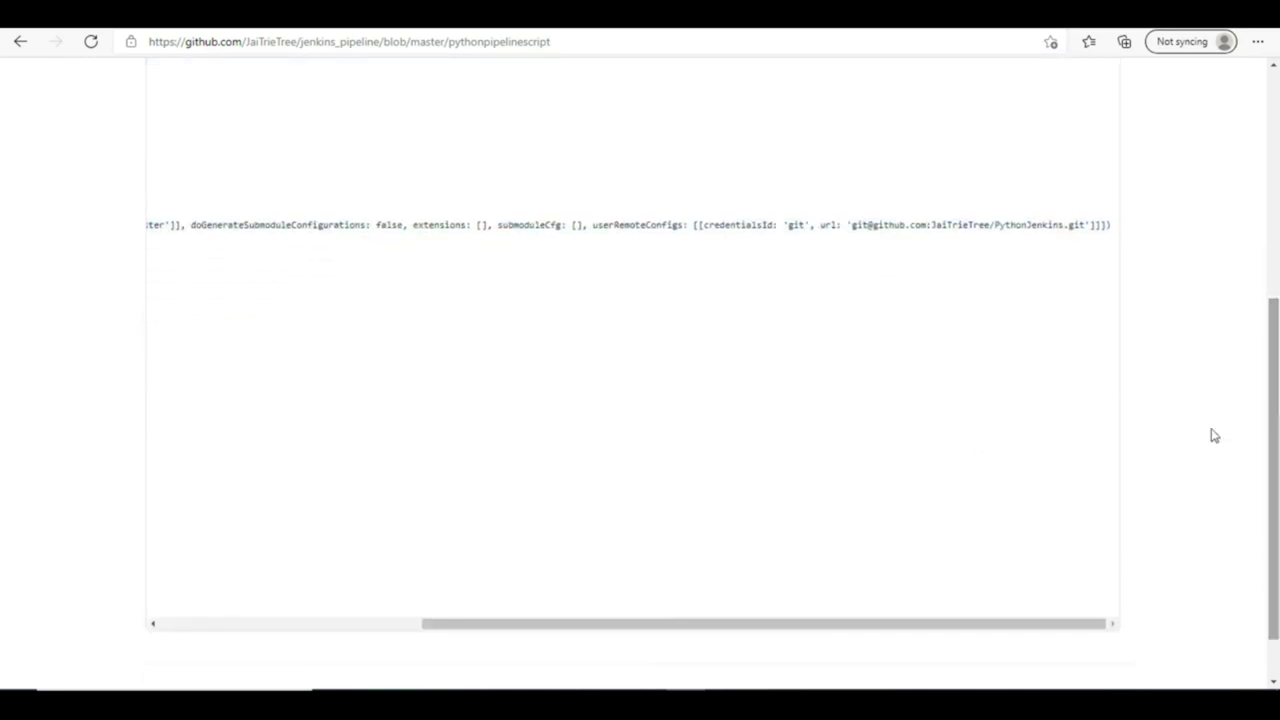
left_click_drag(860, 625, 426, 615)
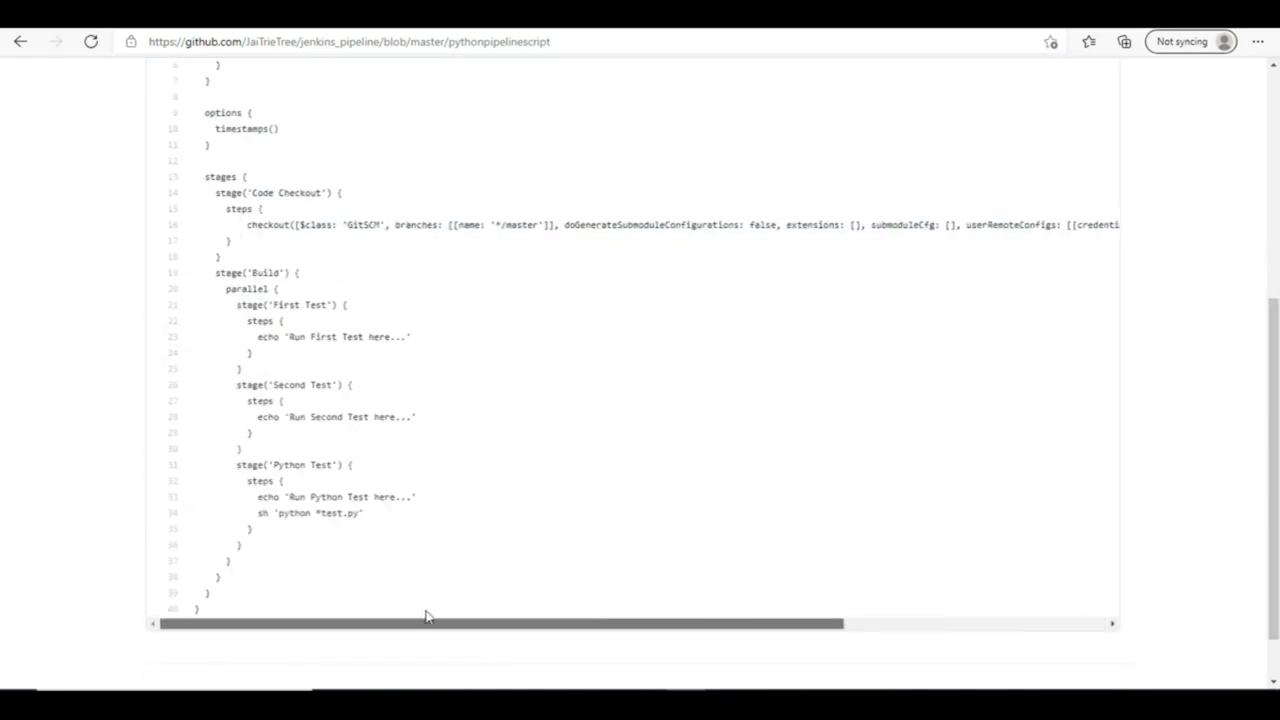
left_click_drag(213, 272, 403, 338)
left_click(268, 337)
left_click_drag(250, 423, 429, 420)
left_click(428, 421)
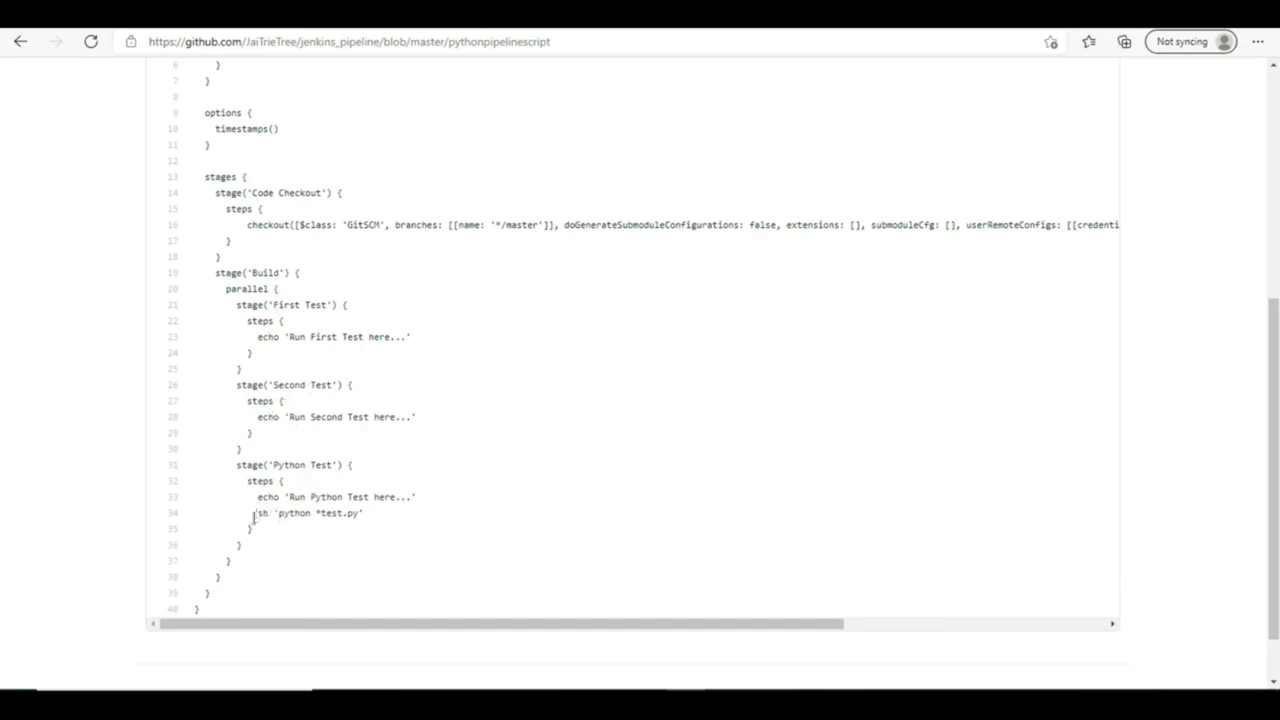
left_click_drag(259, 515, 380, 516)
left_click(380, 516)
- Copy the entire pipeline script and return to Jenkins
left_click_drag(237, 619, 196, 410)
right_click(199, 410)
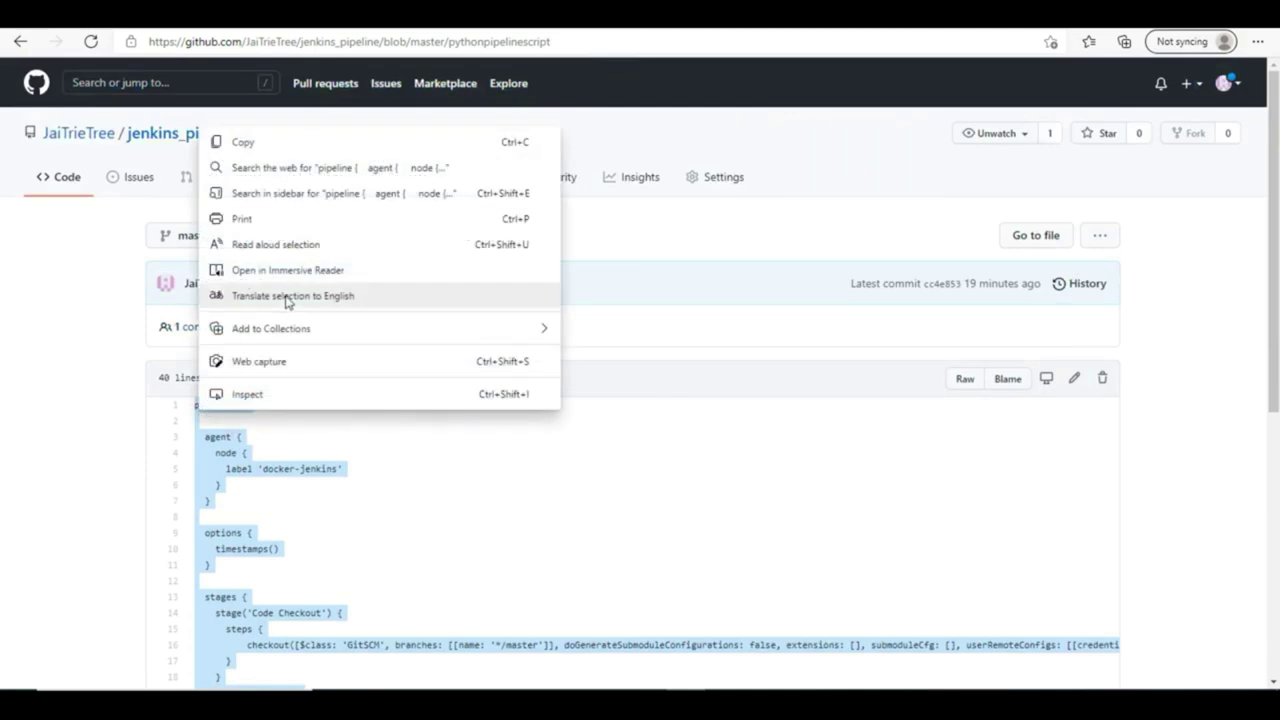
left_click(260, 137)
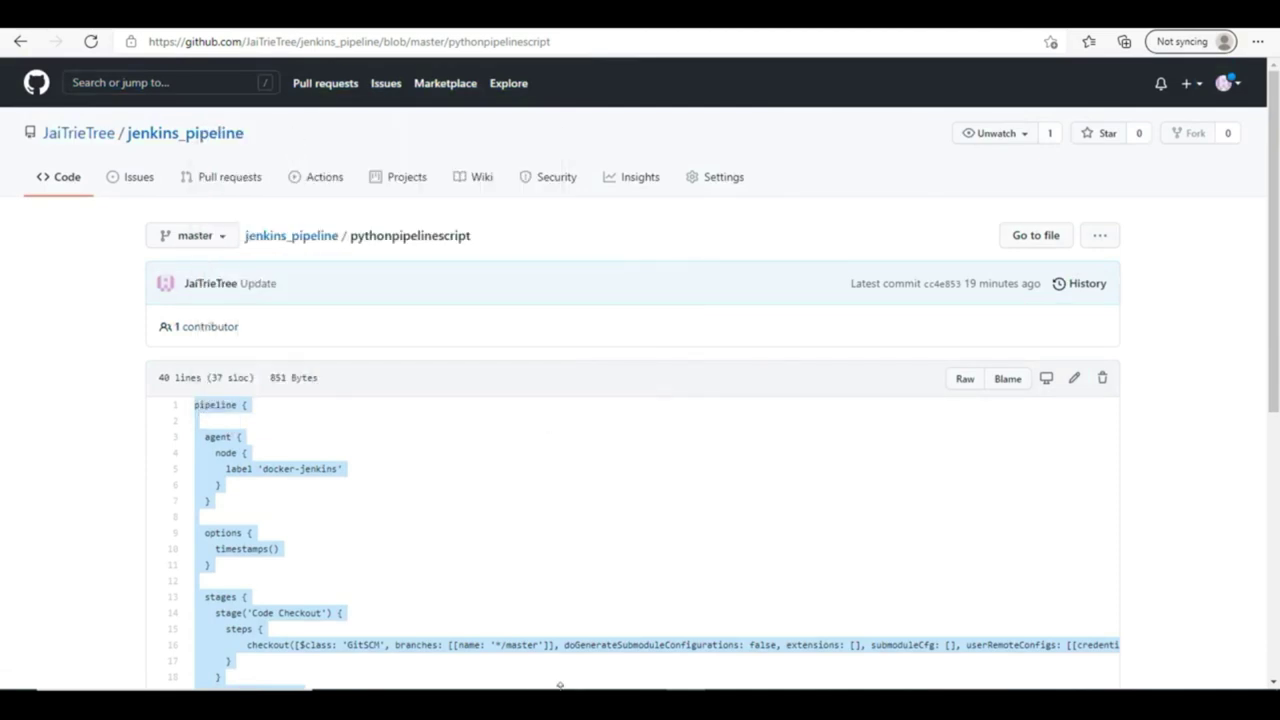
key("alt+Tab")
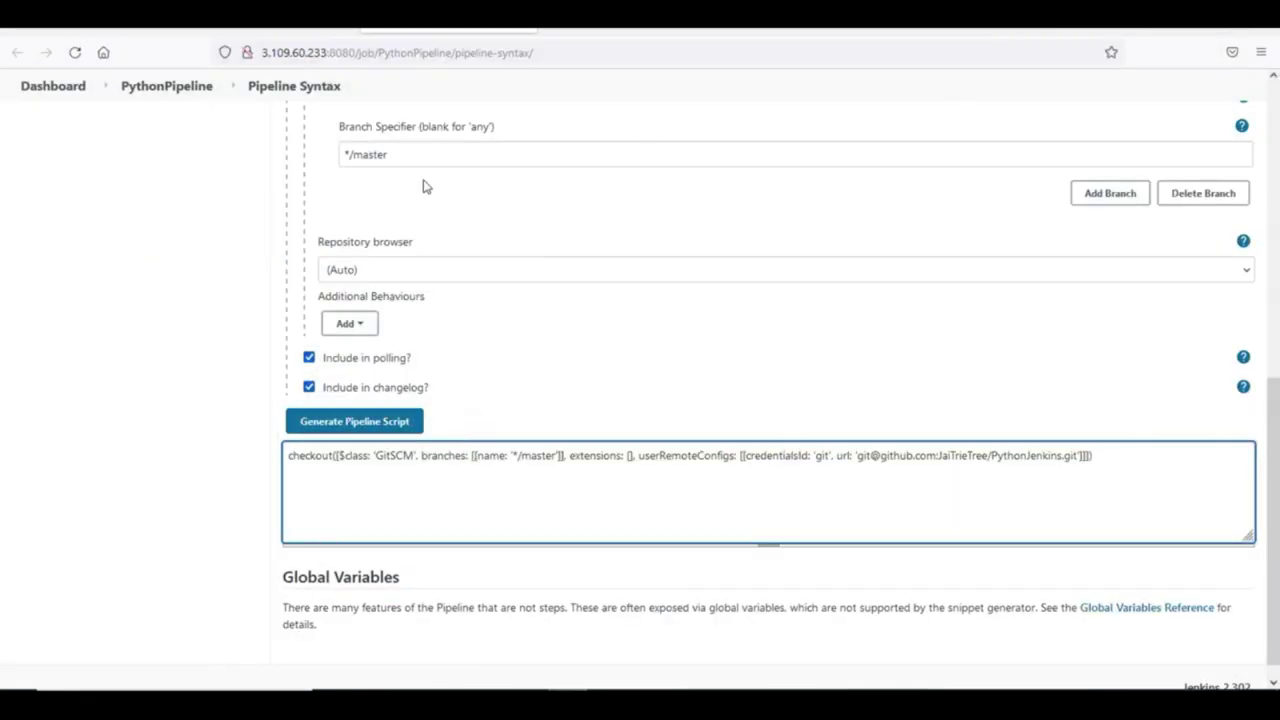
- Paste the copied pipeline into PythonPipeline's script editor, apply and save
left_click(269, 30)
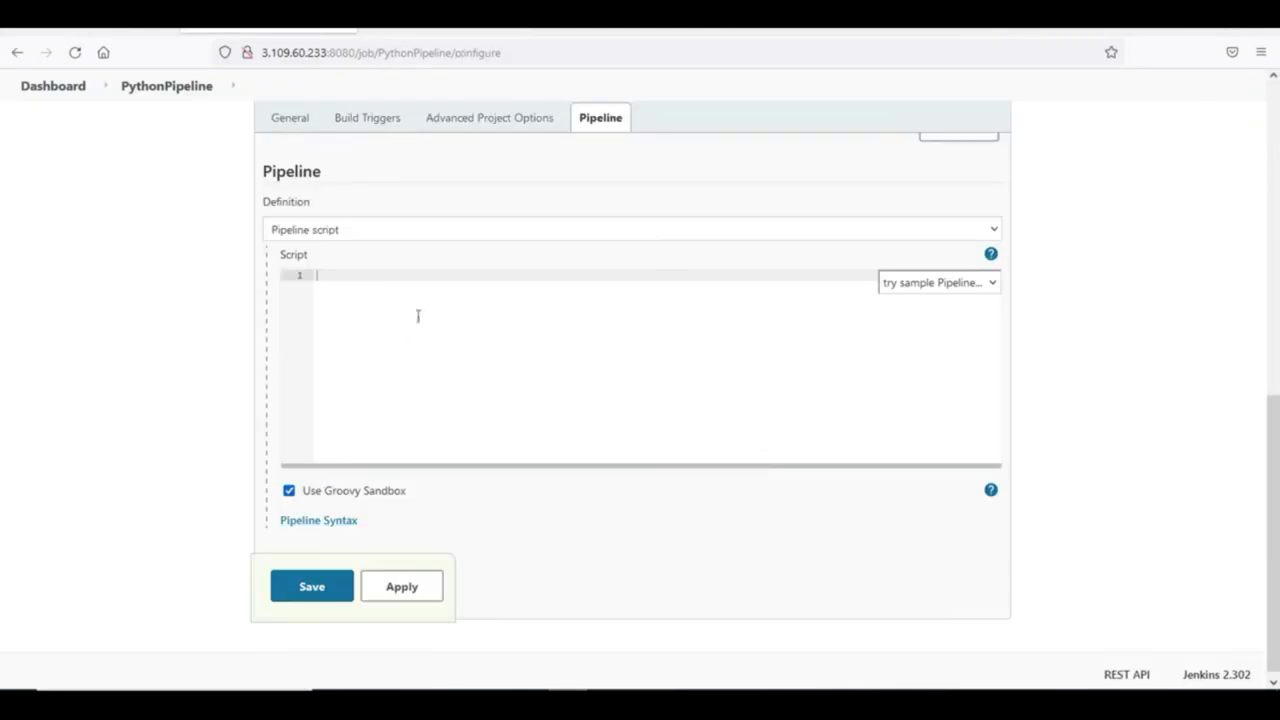
key("ctrl+v")
left_click_drag(1000, 403, 994, 451)
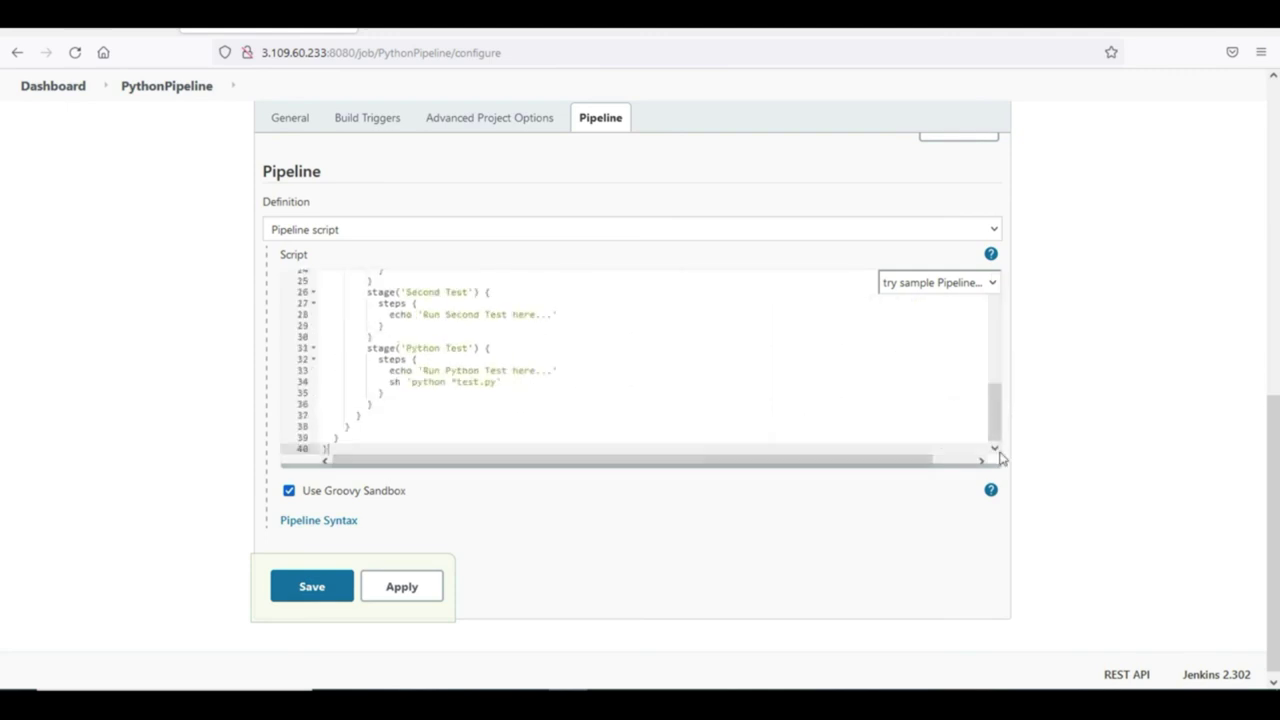
left_click(410, 590)
left_click(312, 586)
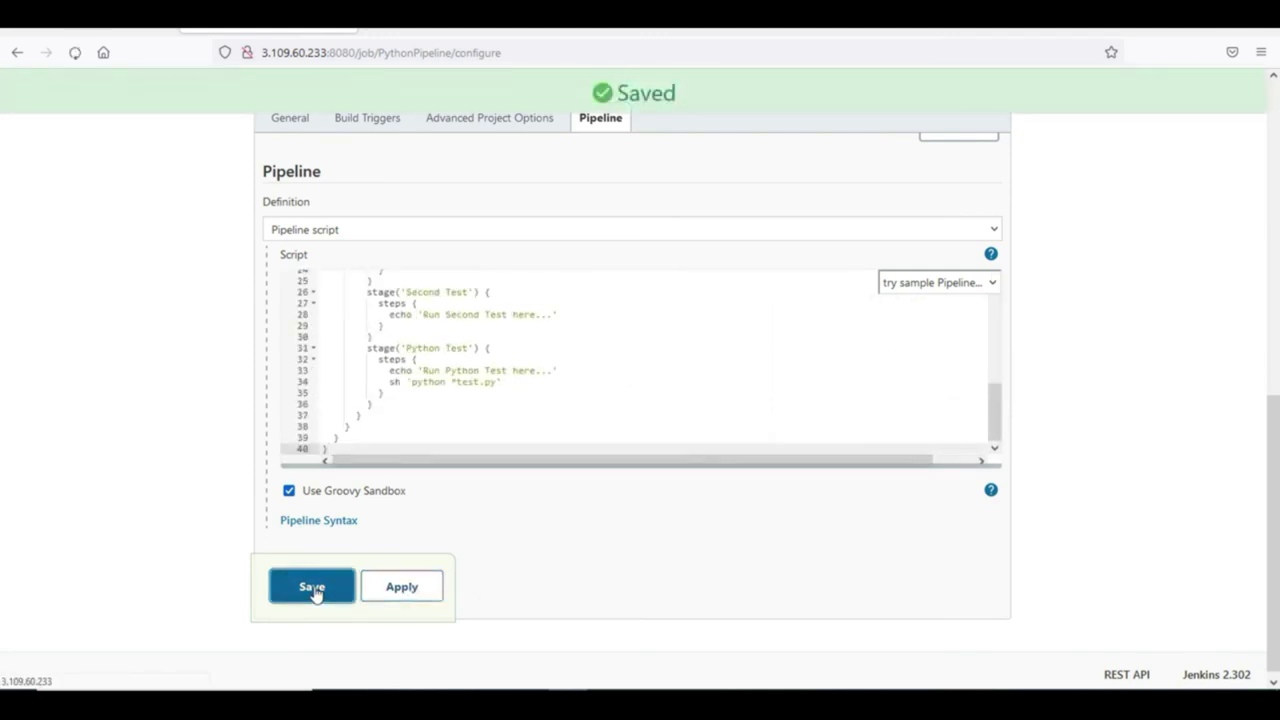
- Run build #2, abort it from the console output, and return to the project
left_click(89, 292)
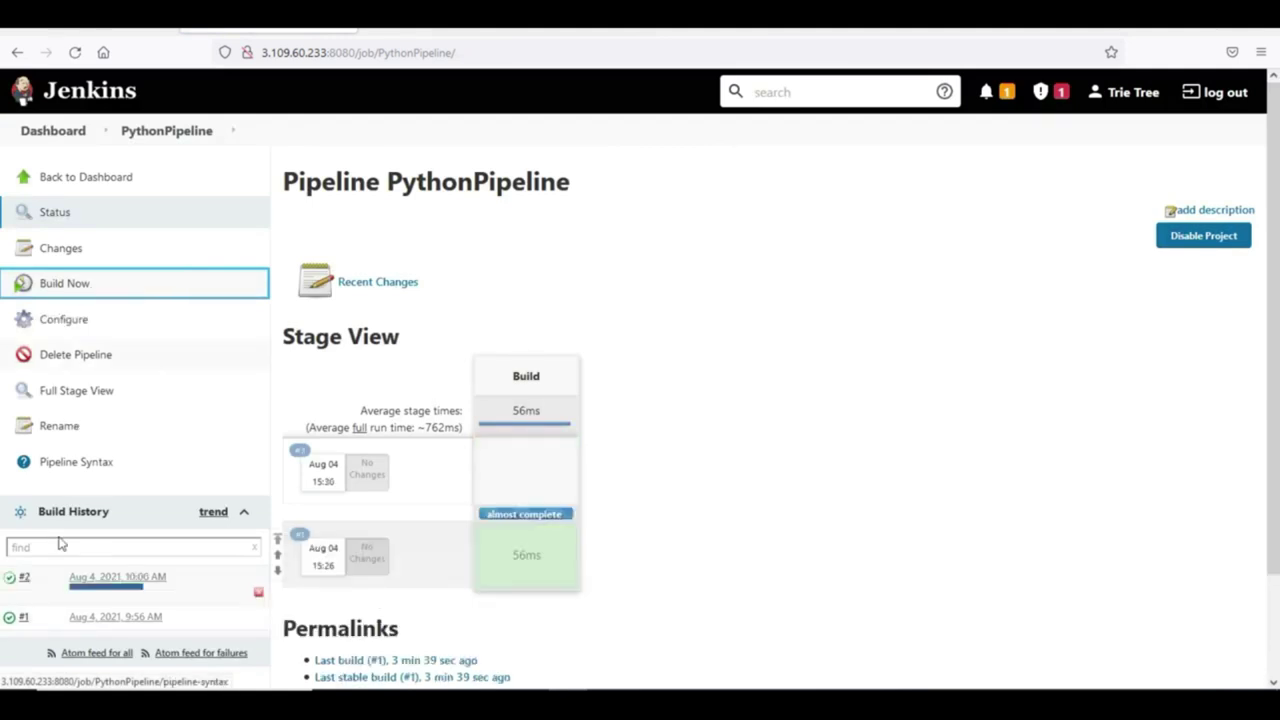
left_click(25, 579)
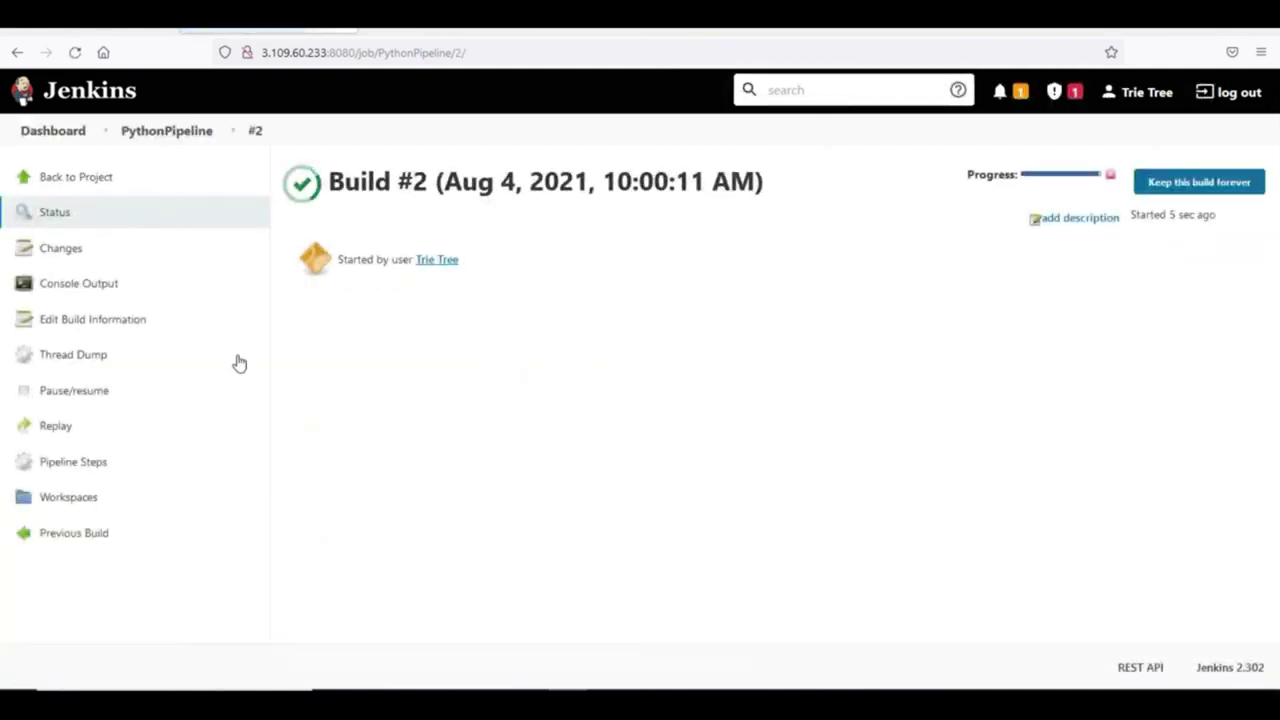
left_click(80, 300)
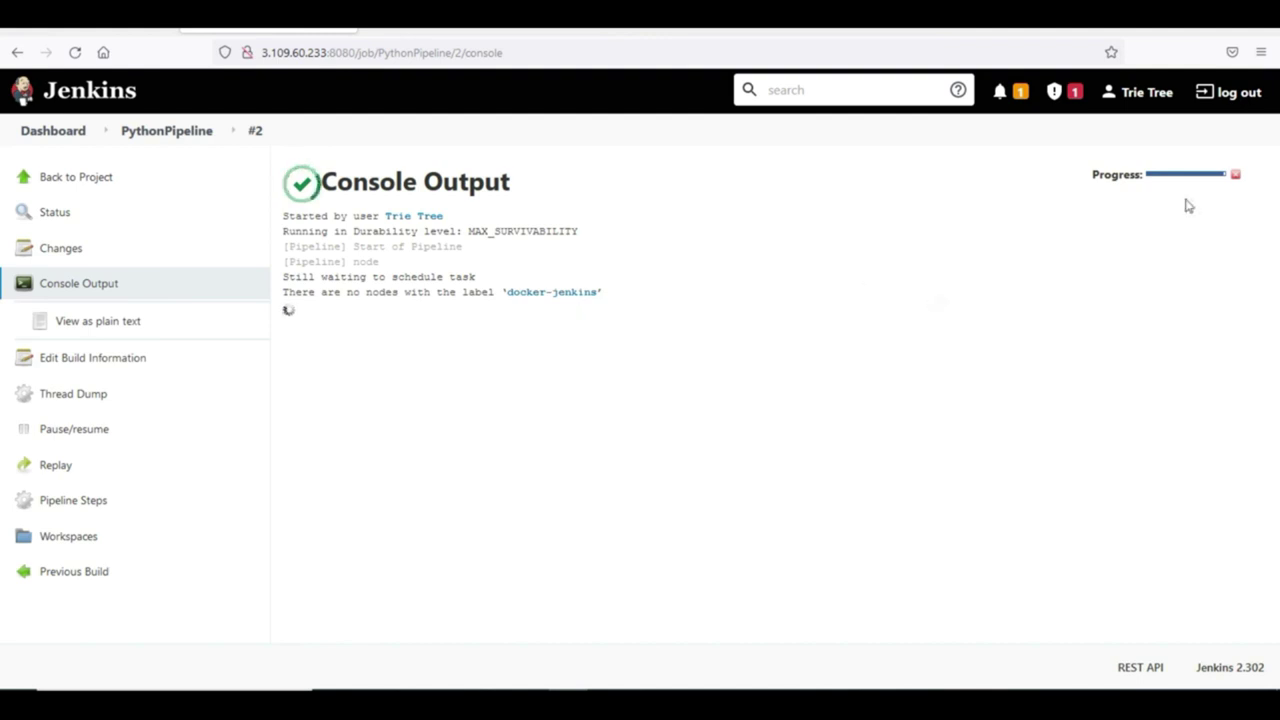
left_click(1236, 174)
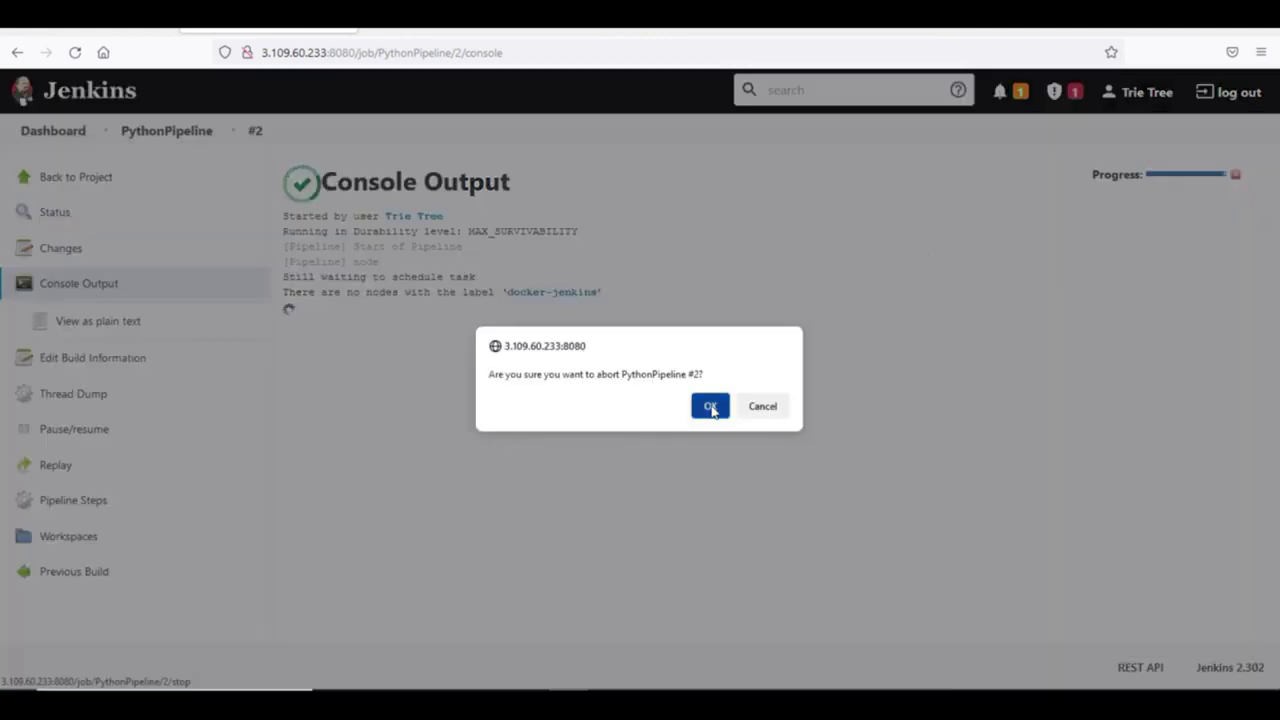
left_click(710, 405)
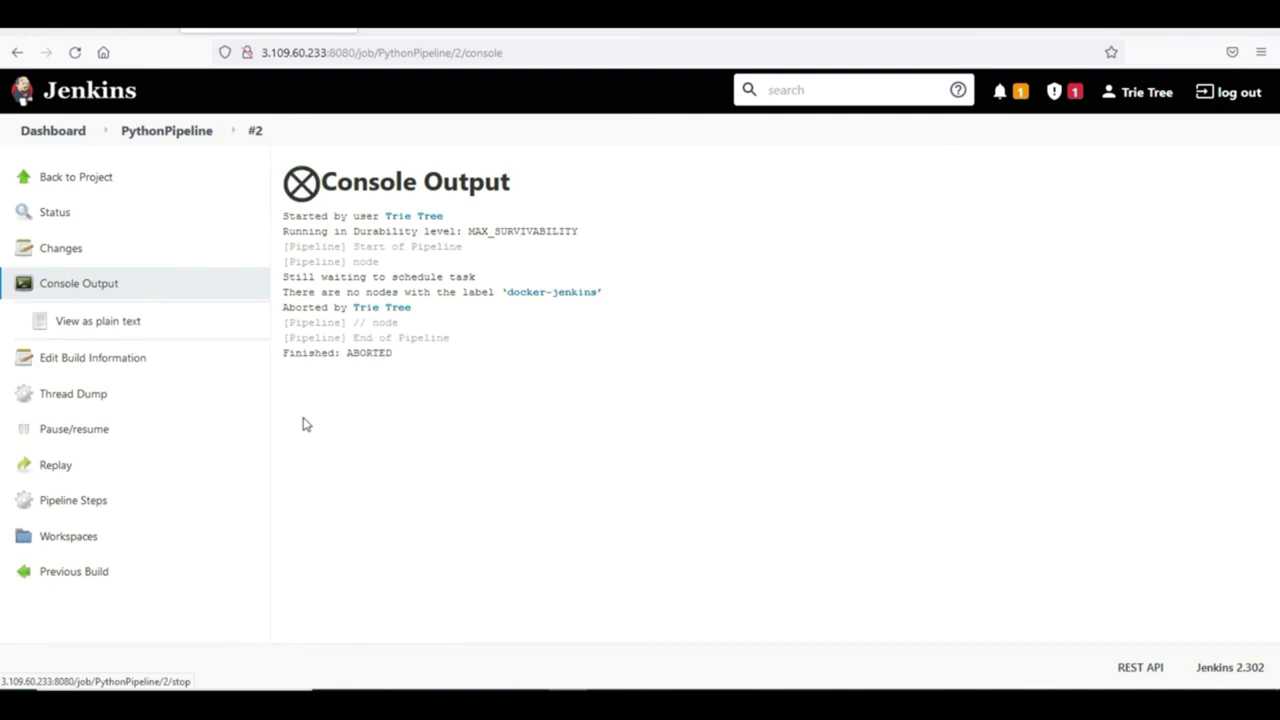
left_click(75, 184)
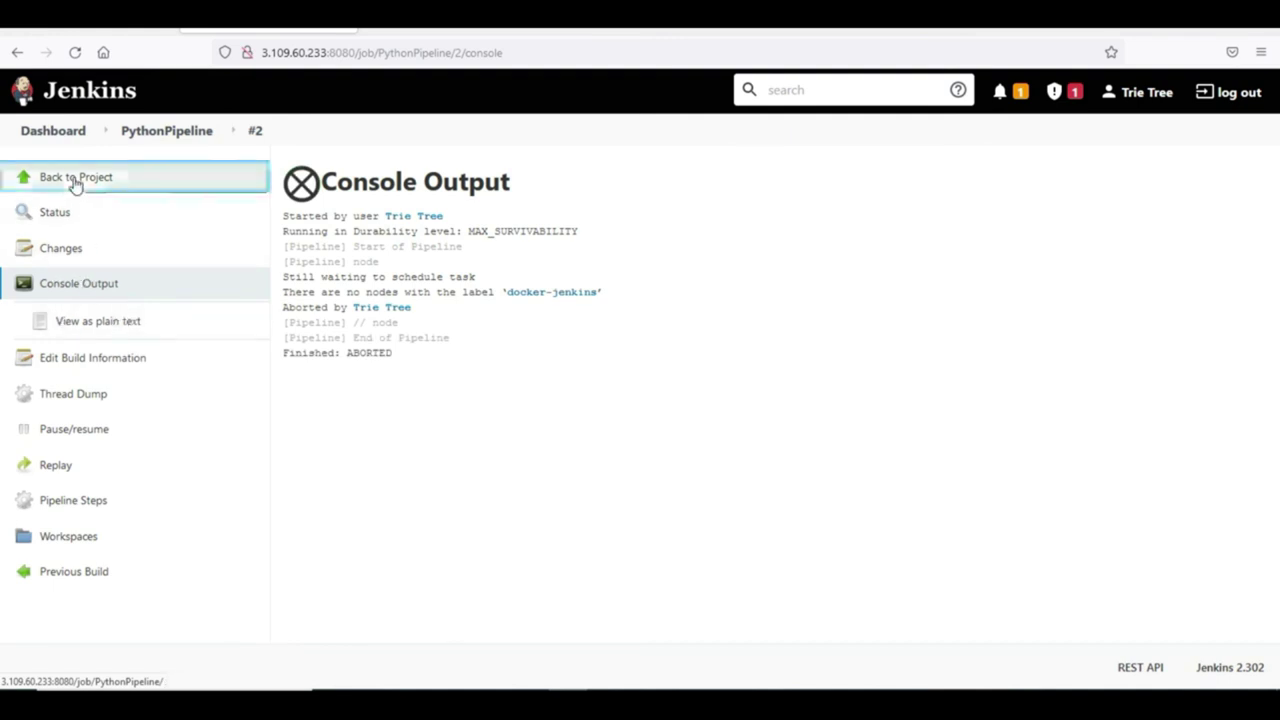
- Delete the docker-jenkins agent block, leaving agent any, save, and start build #3
left_click(104, 316)
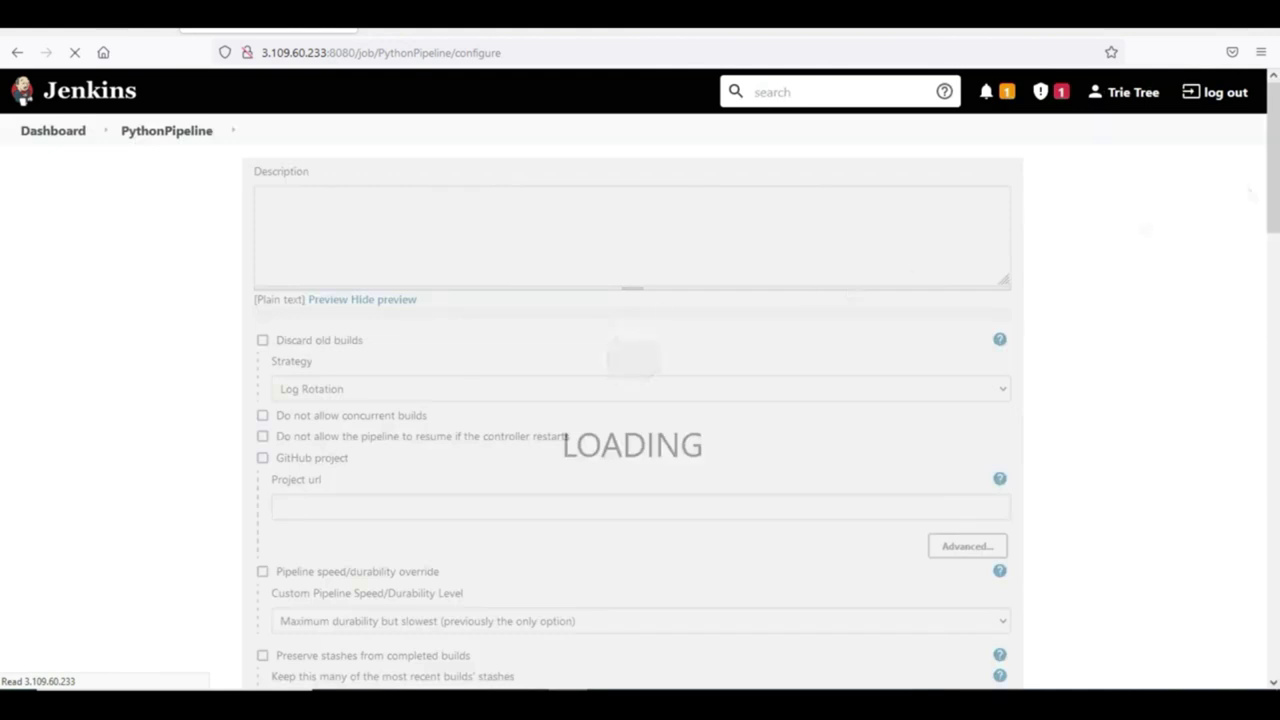
left_click_drag(1276, 195, 1277, 530)
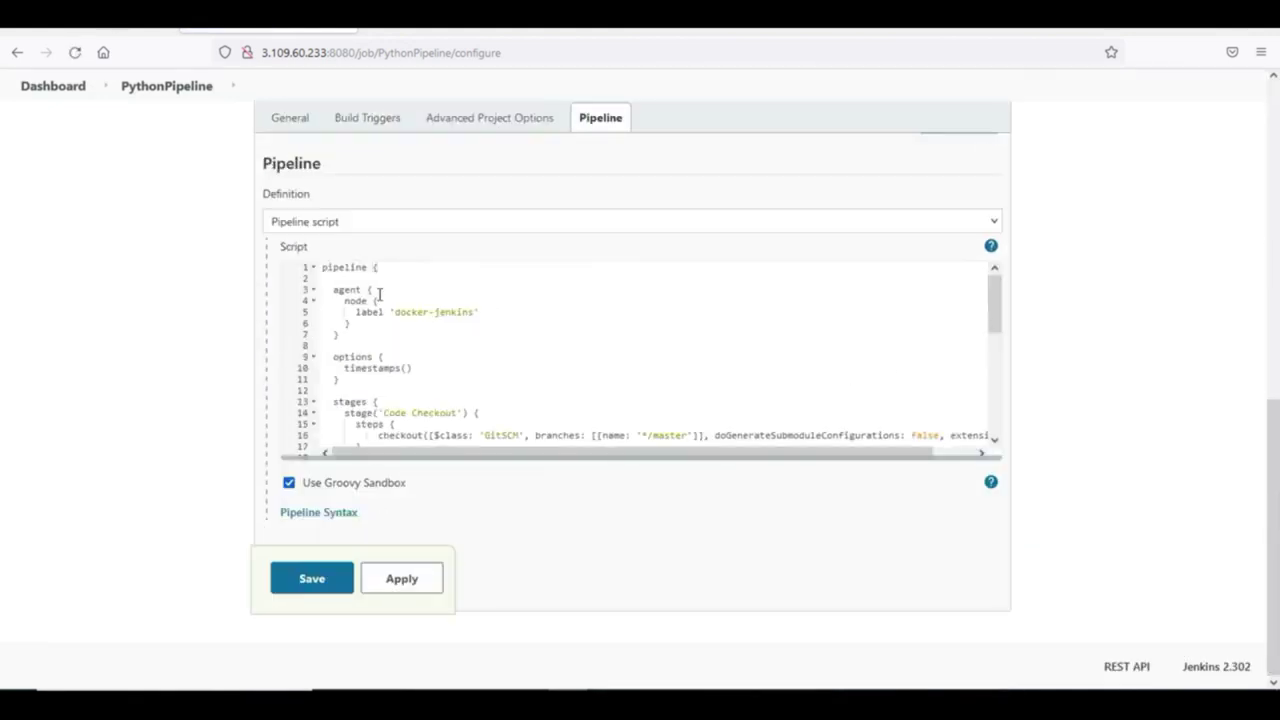
left_click_drag(366, 289, 389, 312)
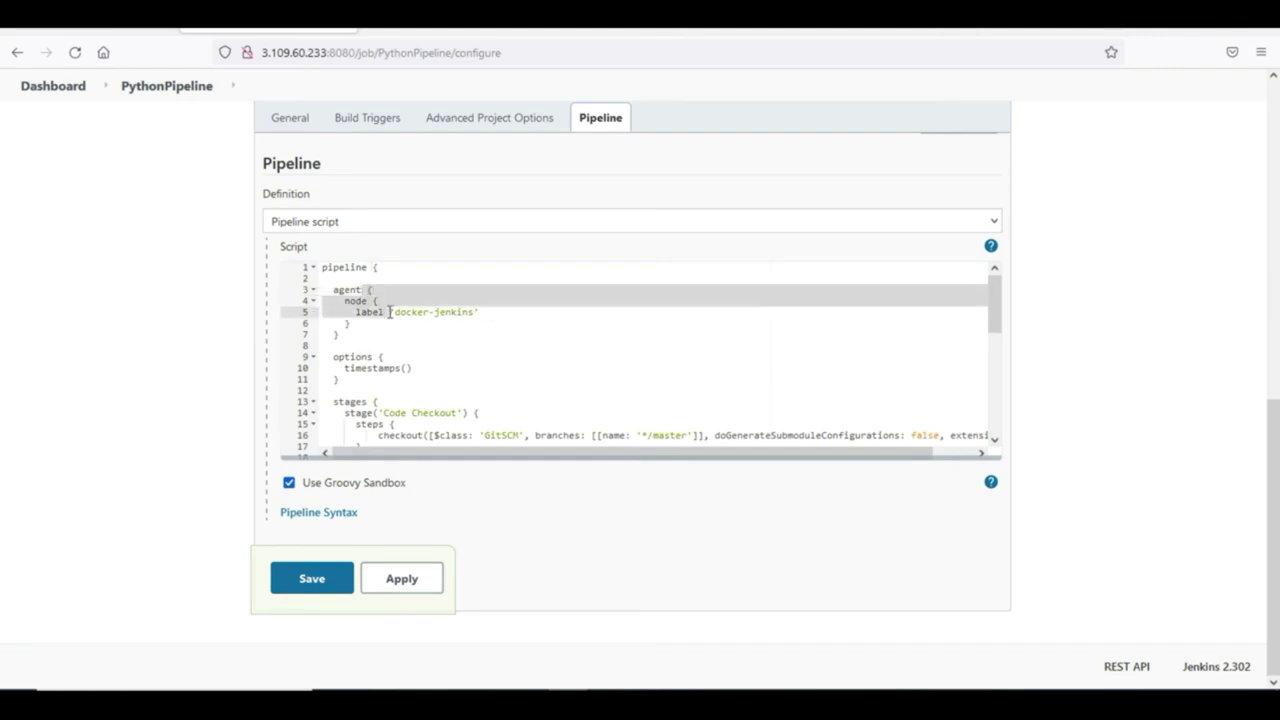
left_click_drag(393, 316, 398, 334)
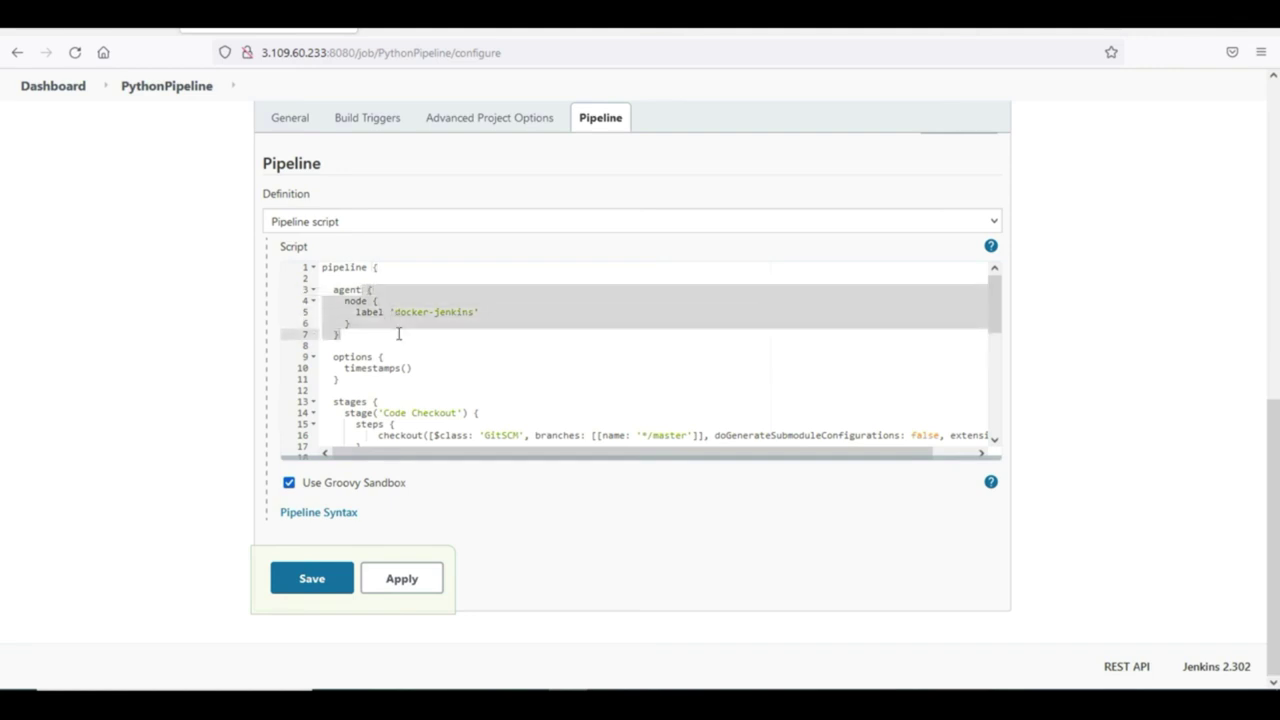
key("BackSpace")
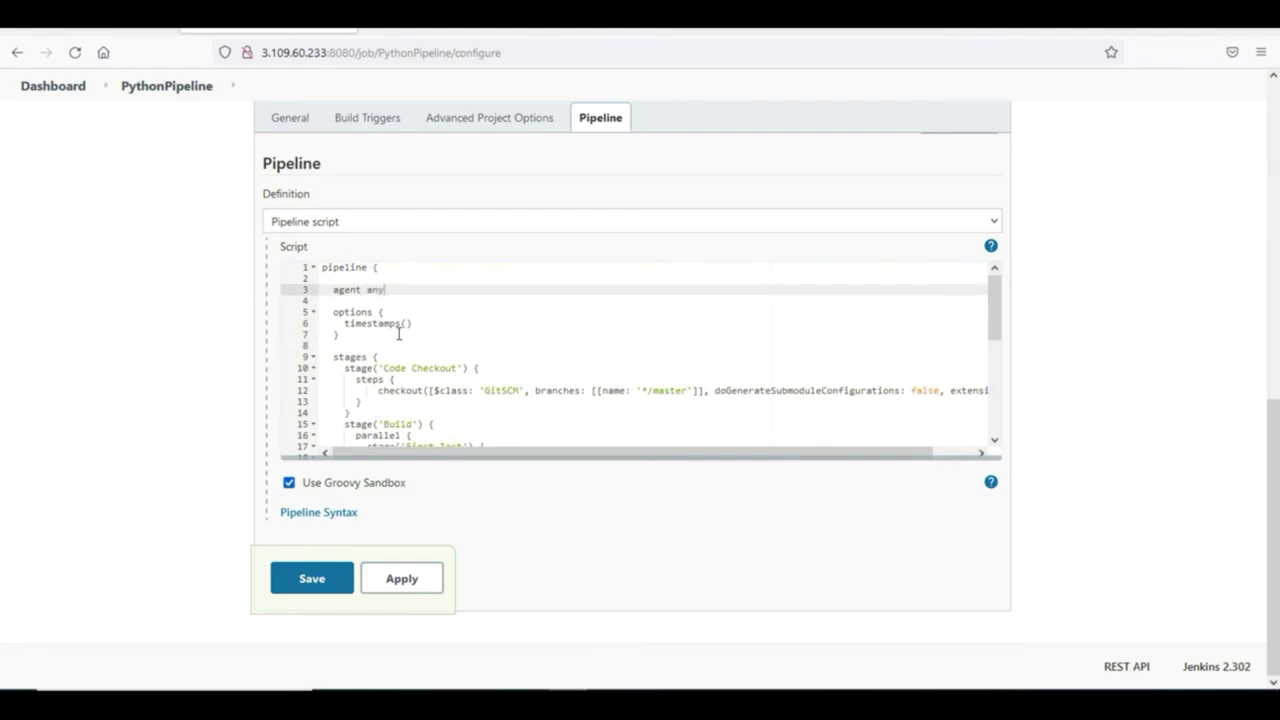
left_click(403, 584)
left_click(292, 581)
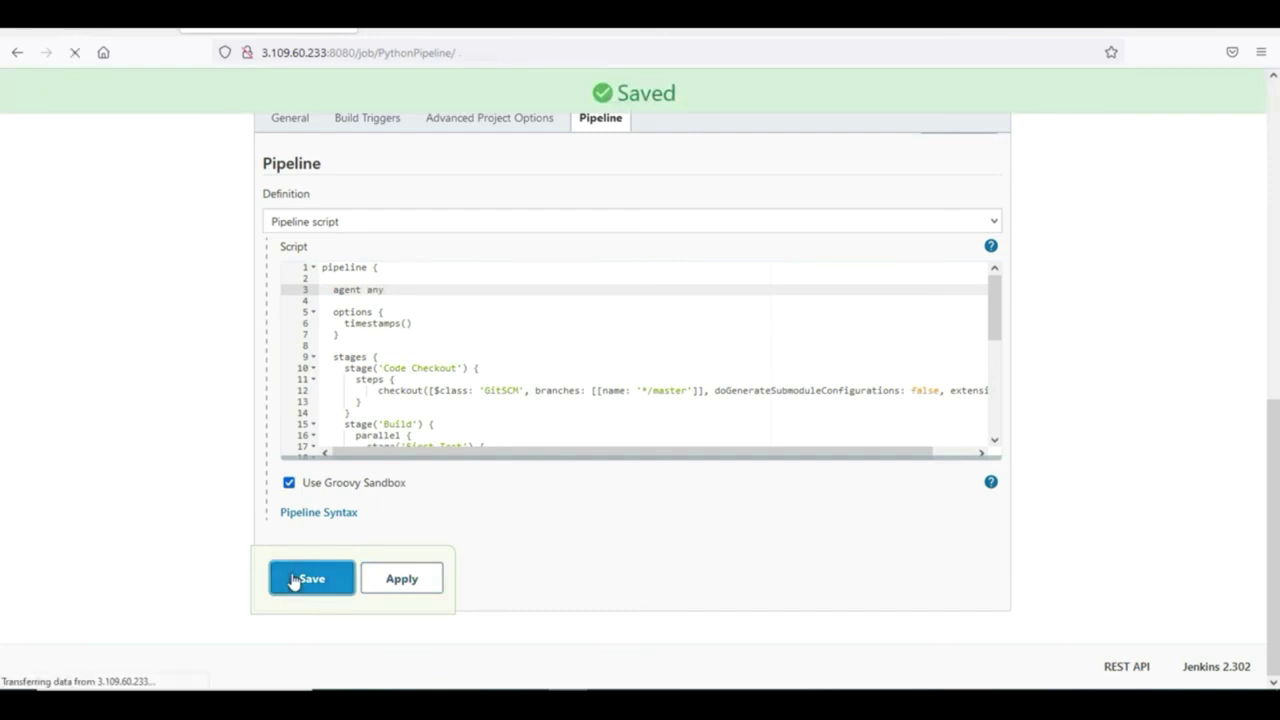
left_click(124, 294)
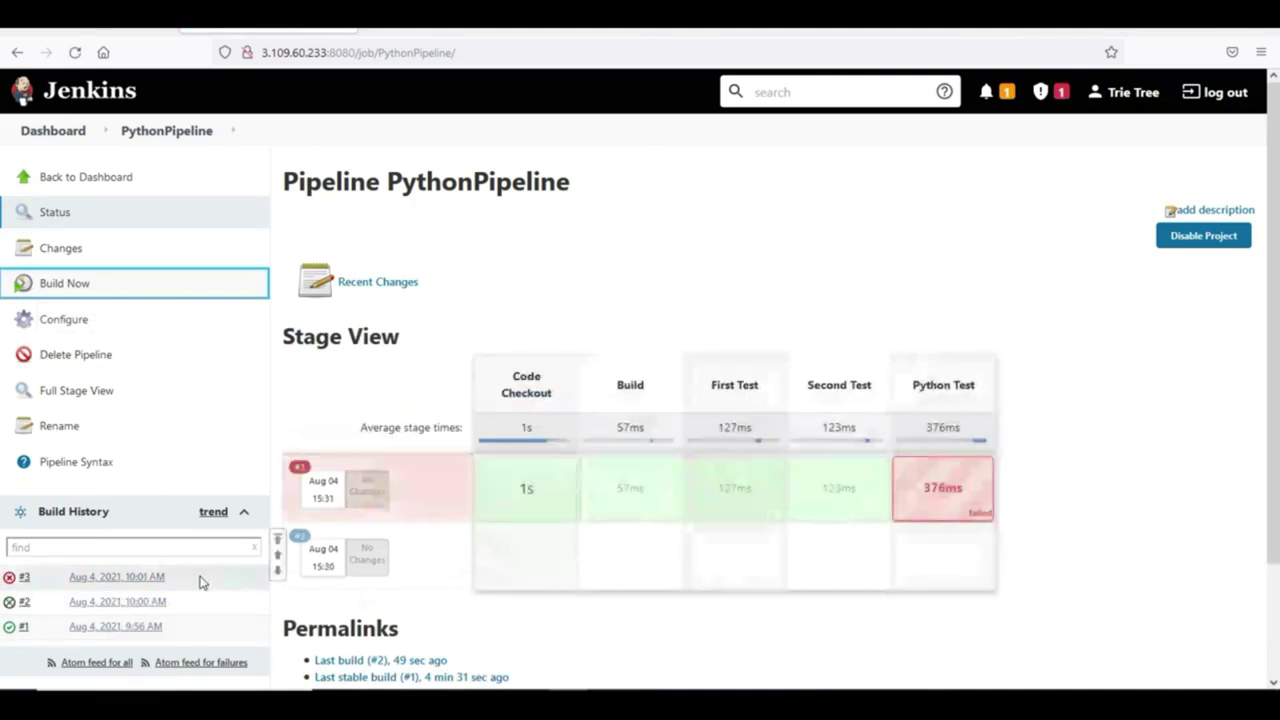
left_click(90, 578)
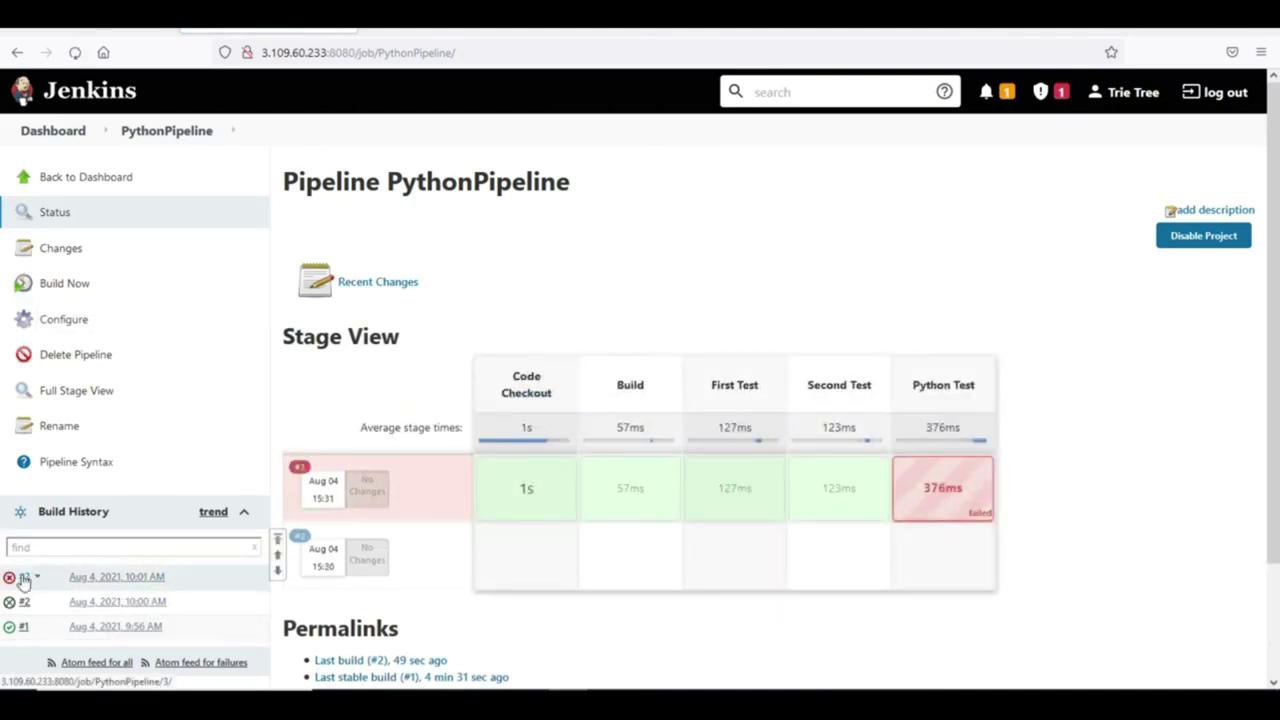
left_click(61, 292)
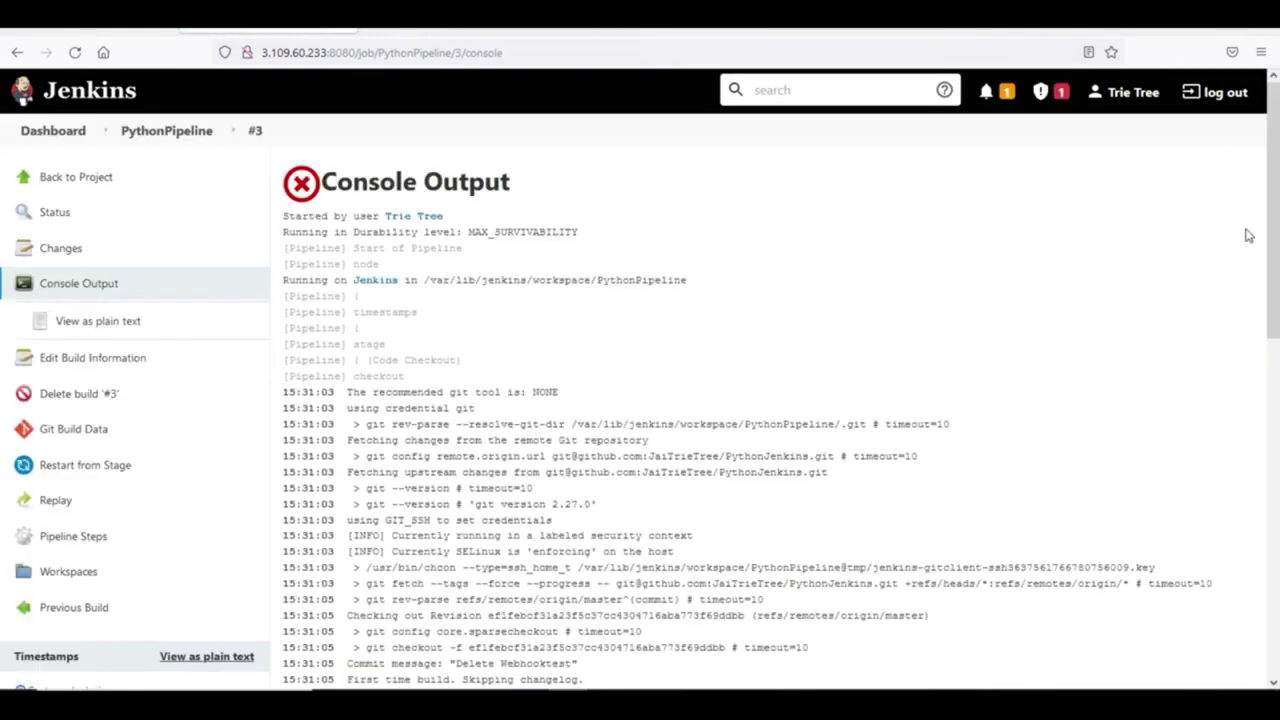
scroll(1270, 240, "down", 3)
scroll(640, 400, "down", 10)
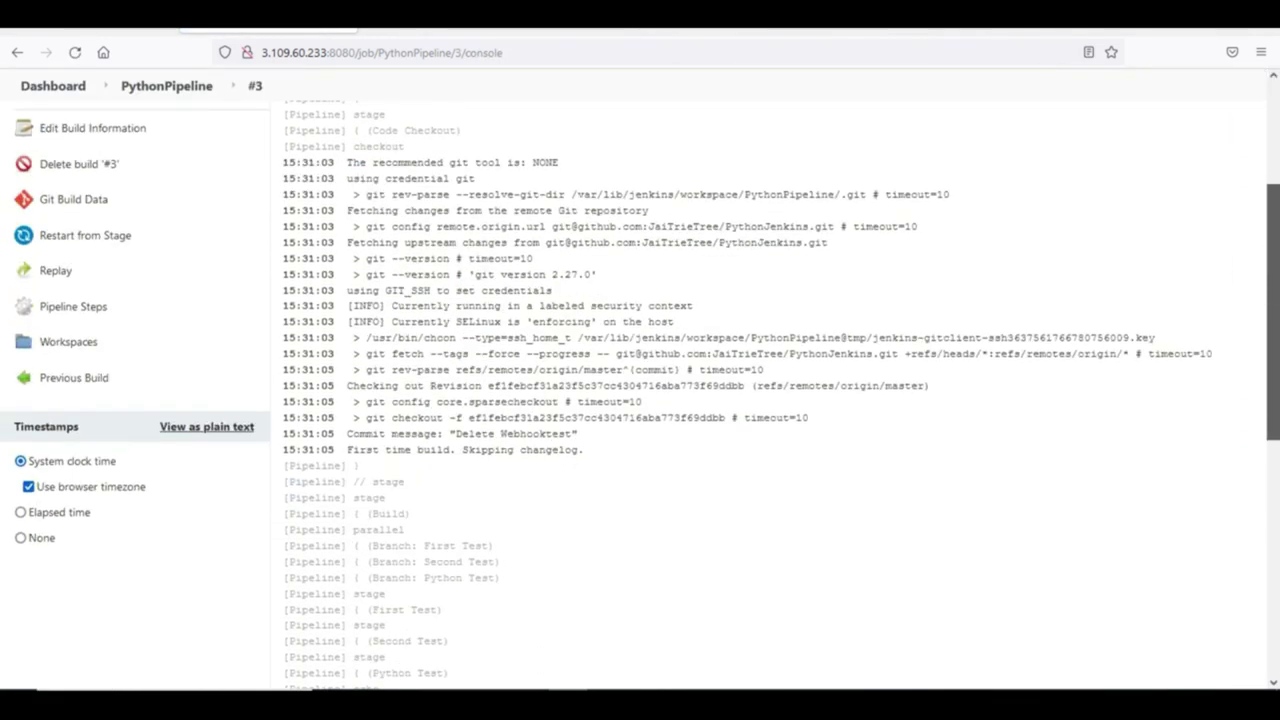
scroll(640, 400, "down", 3)
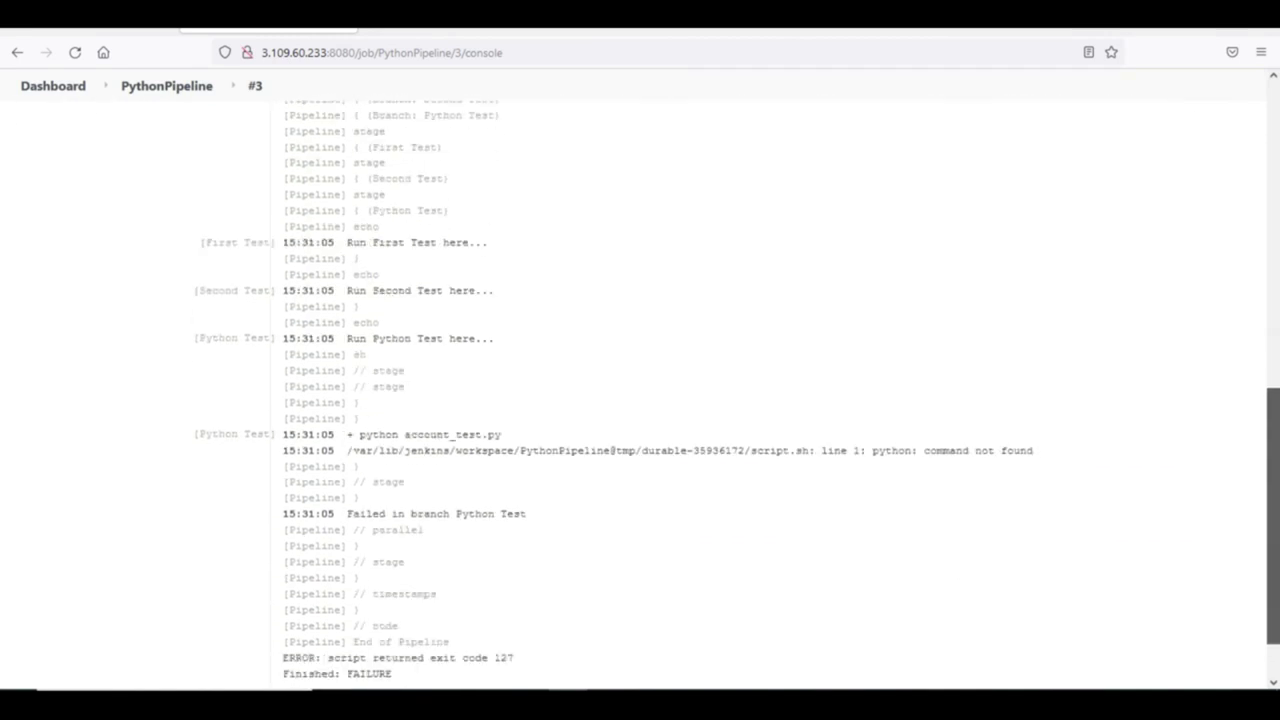
scroll(640, 390, "up", 1)
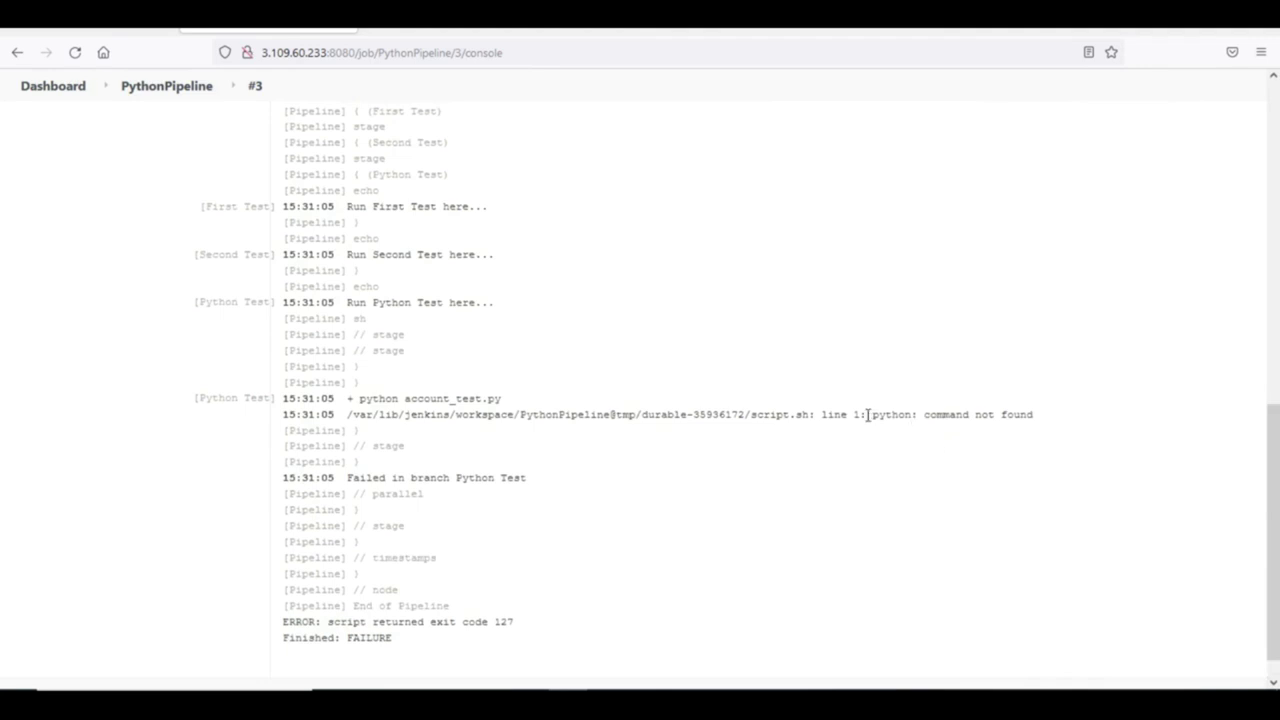
left_click_drag(866, 414, 282, 414)
left_click(1036, 414)
left_click_drag(1036, 414, 491, 397)
scroll(640, 380, "up", 15)
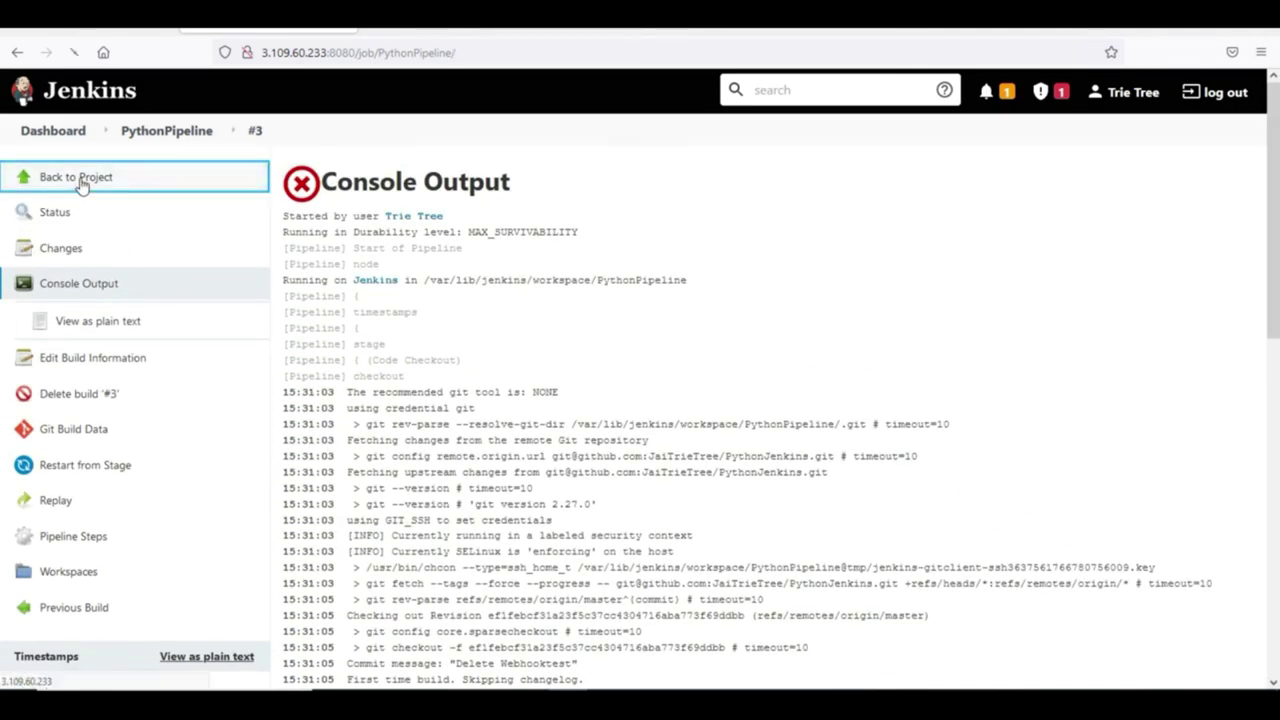
left_click(81, 180)
- Change line 30's python command to python3, save the configuration, and start build #4
left_click(86, 328)
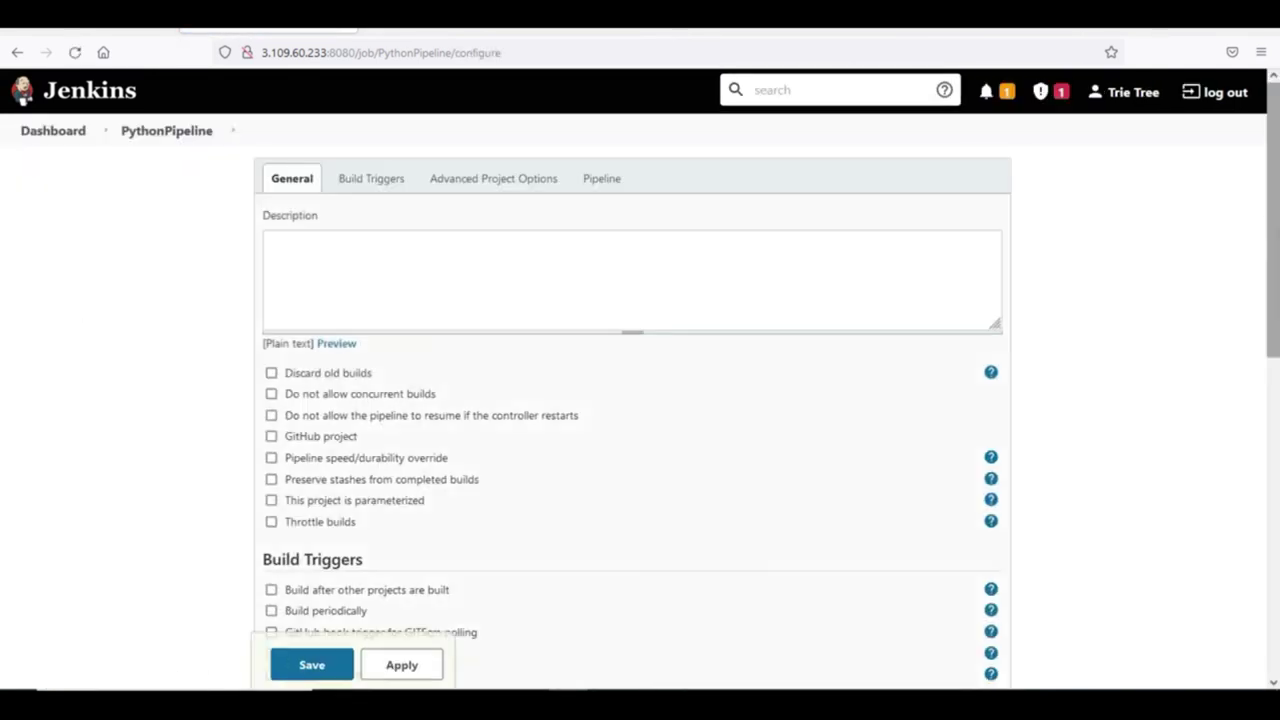
left_click_drag(1270, 225, 1276, 548)
left_click_drag(993, 282, 993, 430)
left_click(468, 373)
type("3 test.py'")
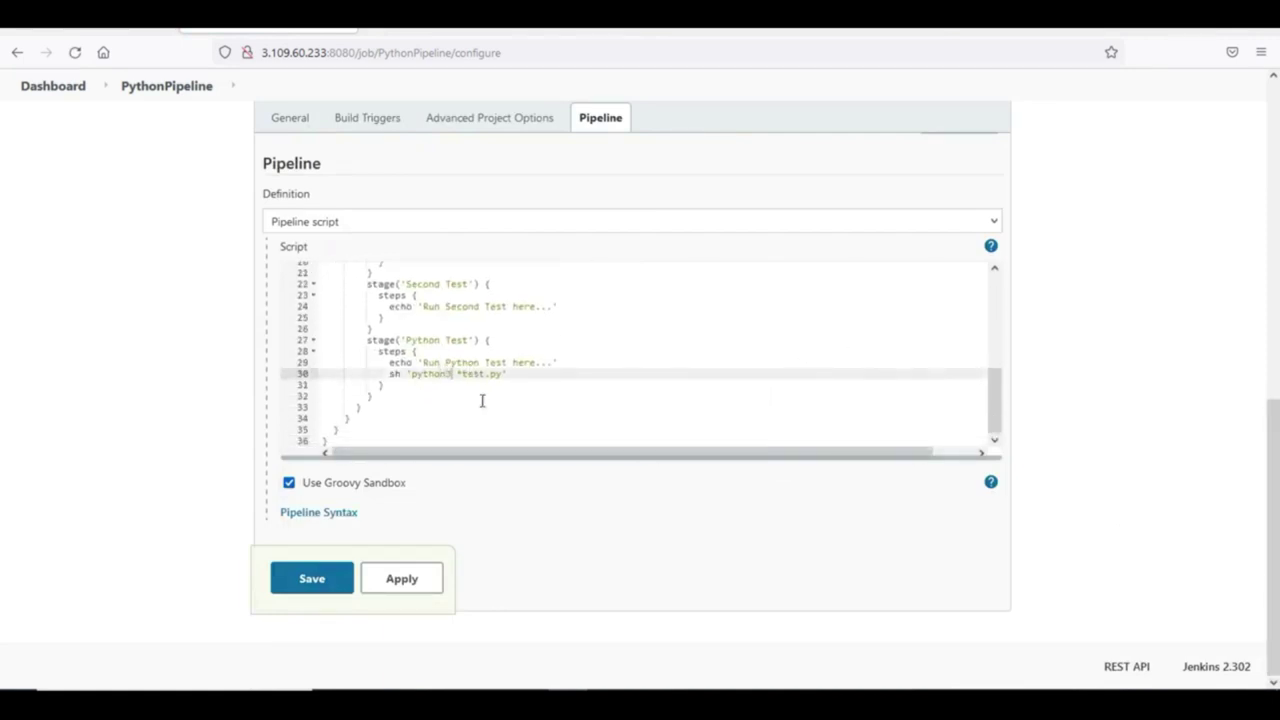
left_click(403, 577)
left_click(312, 579)
left_click(74, 284)
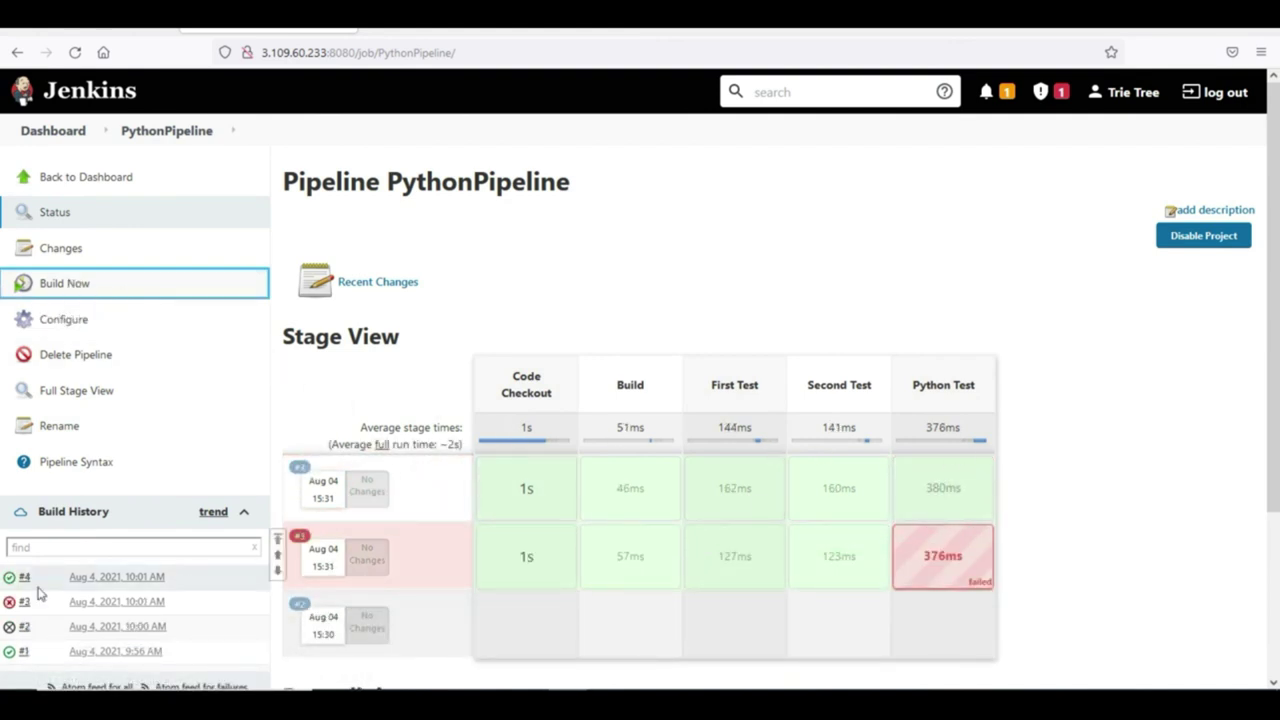
left_click(24, 578)
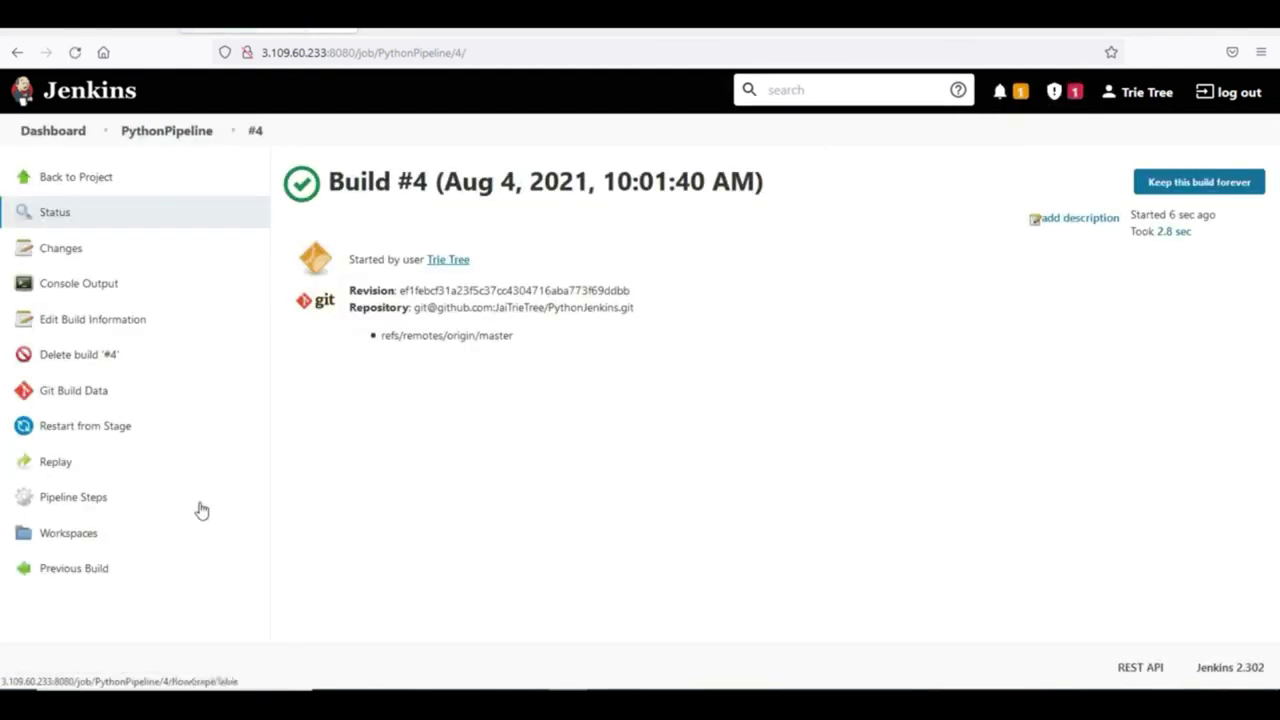
left_click(90, 282)
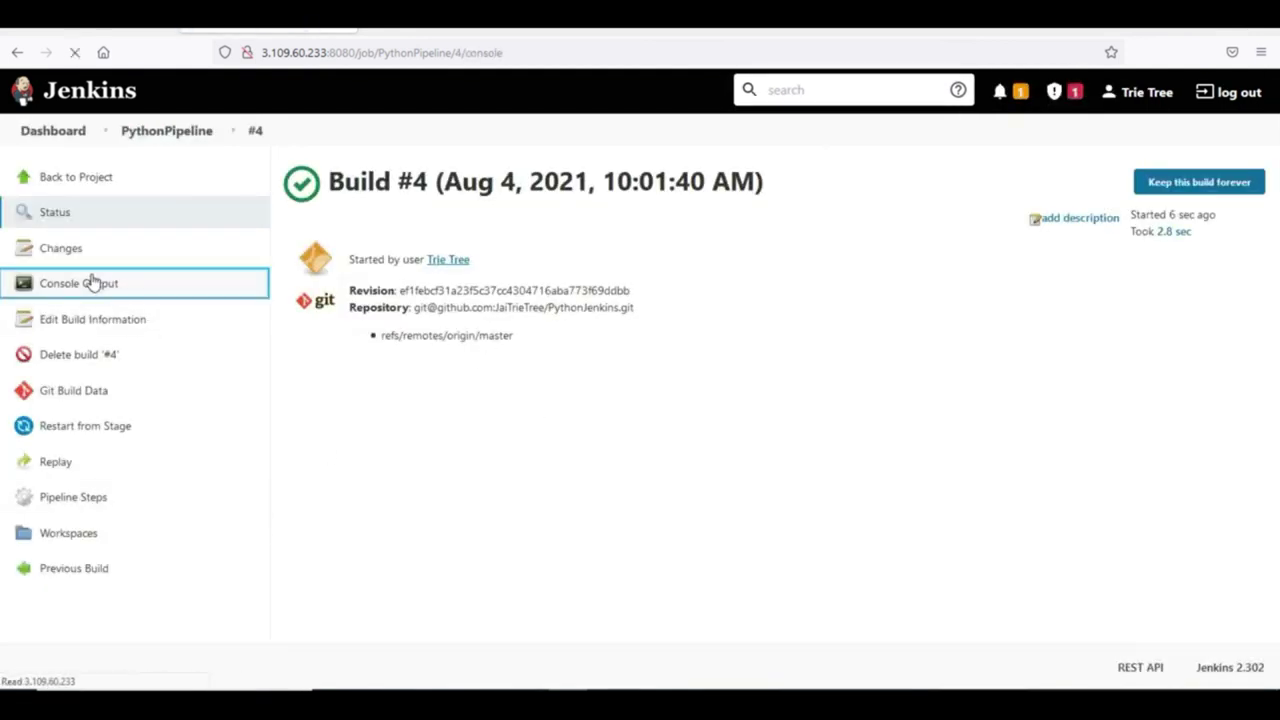
left_click_drag(1273, 249, 1277, 117)
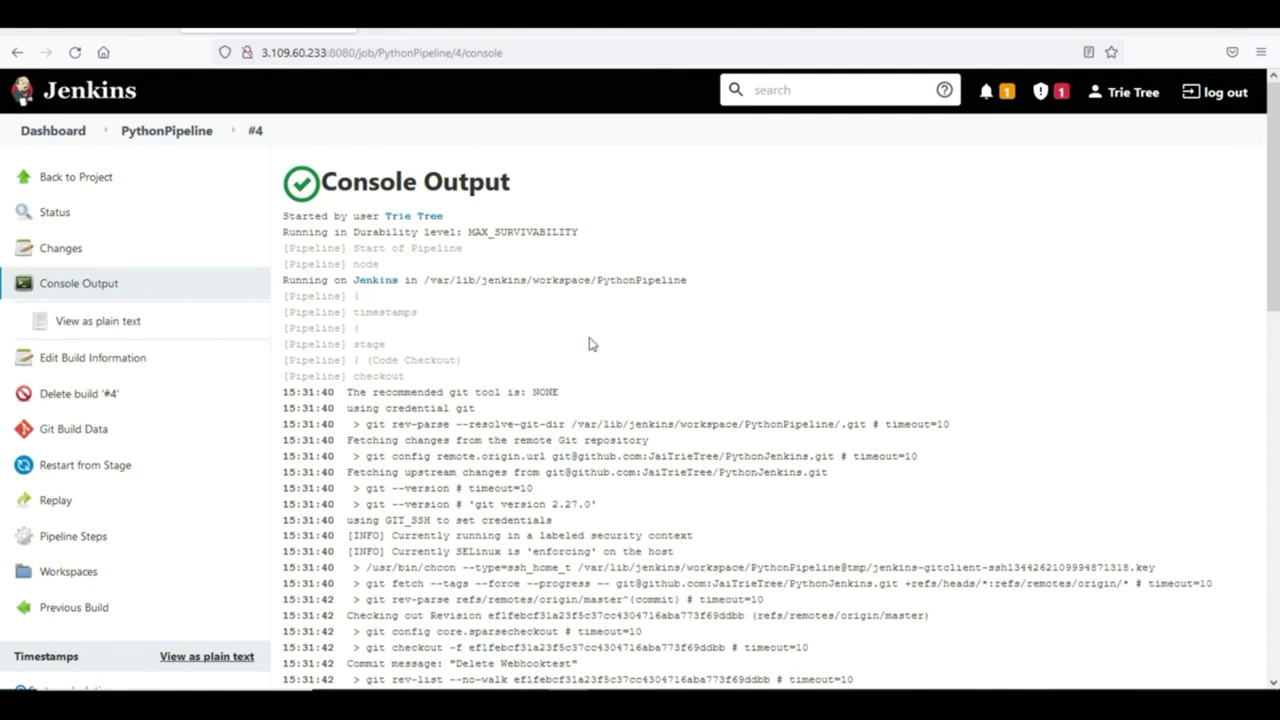
left_click(62, 180)
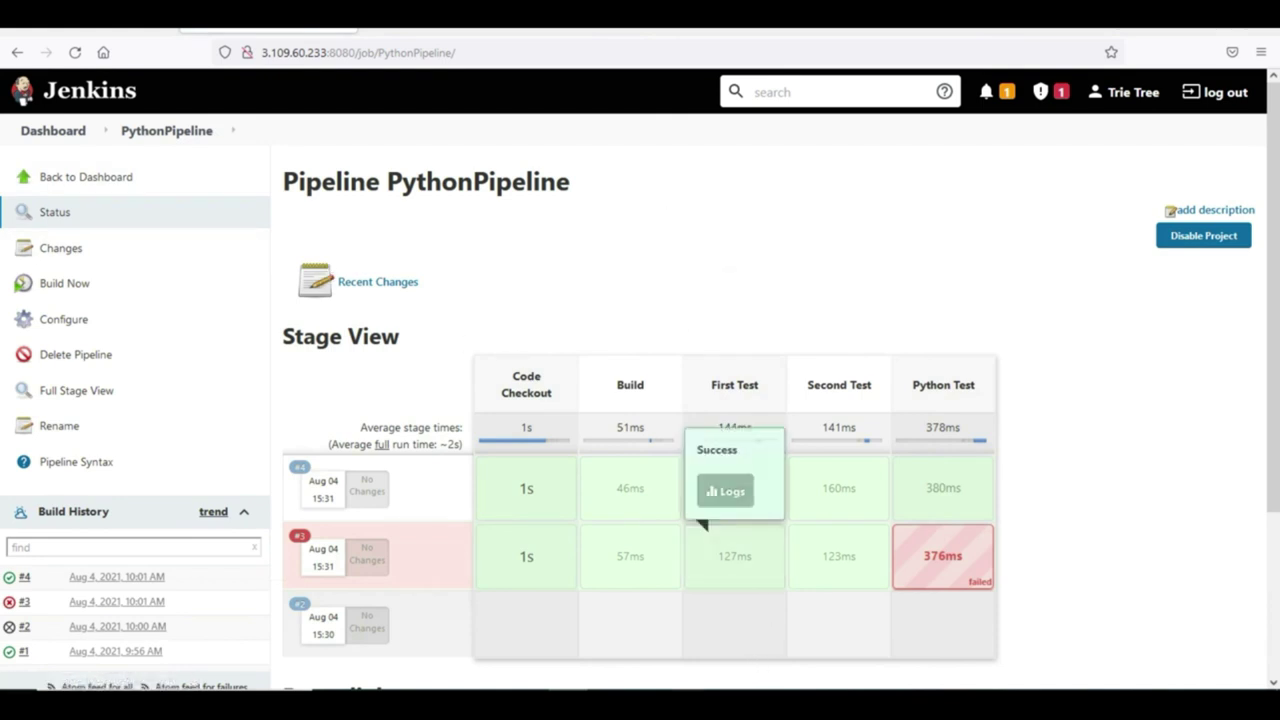
- Go from the pipeline script to the profile and open the jenkins-Pipeline-Scripts- repository
left_click(665, 600)
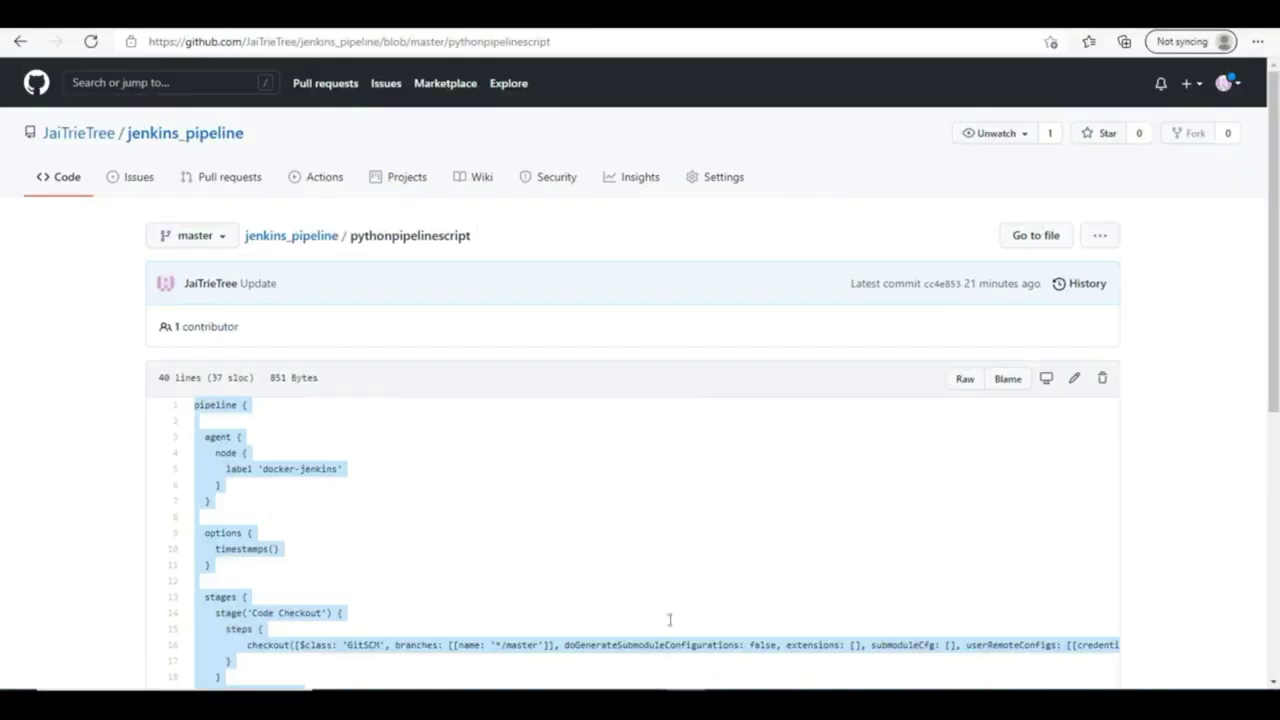
left_click(643, 422)
left_click(79, 133)
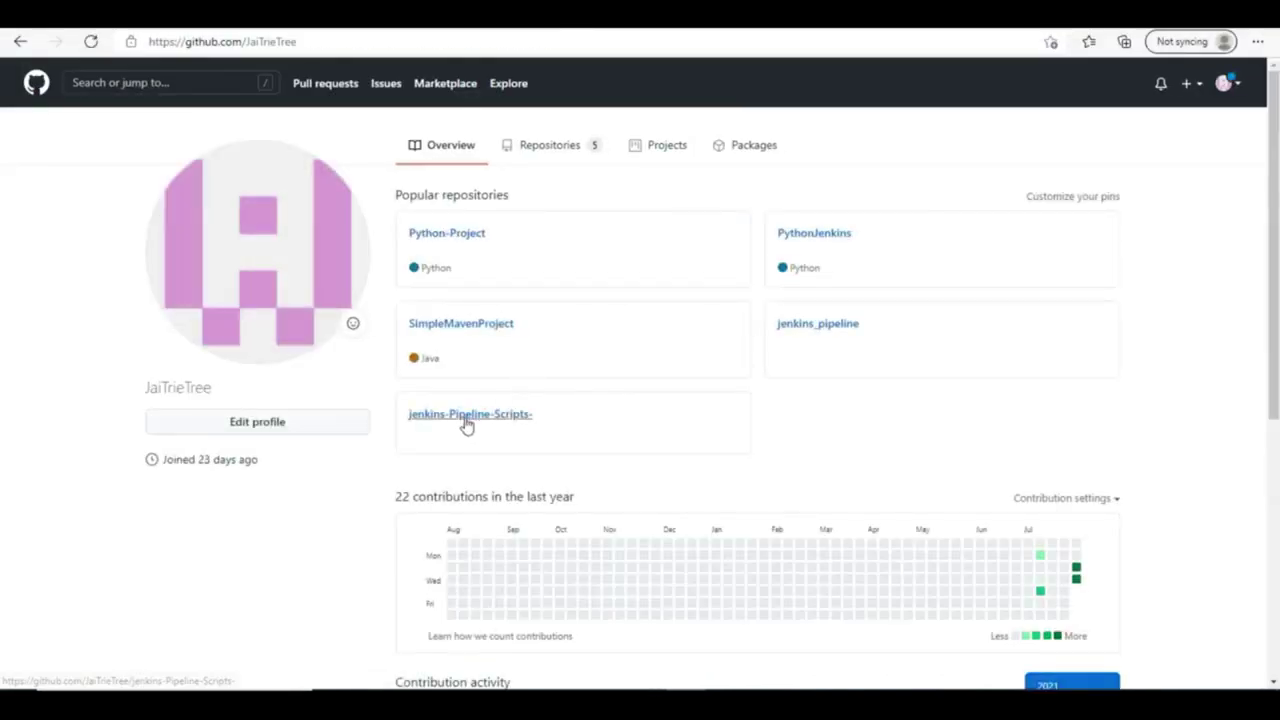
left_click(466, 422)
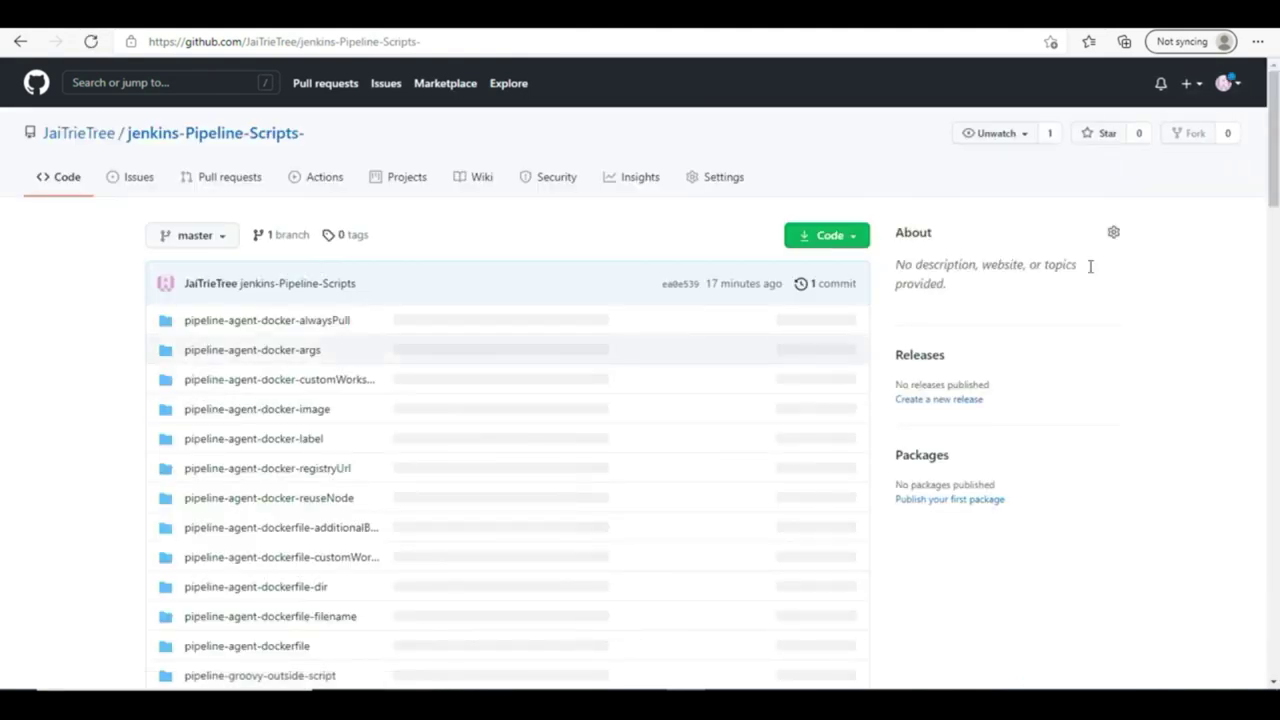
- Scroll through its example folders, then search 'jenkins pipeline script' in a new tab
scroll(640, 370, "down", 4)
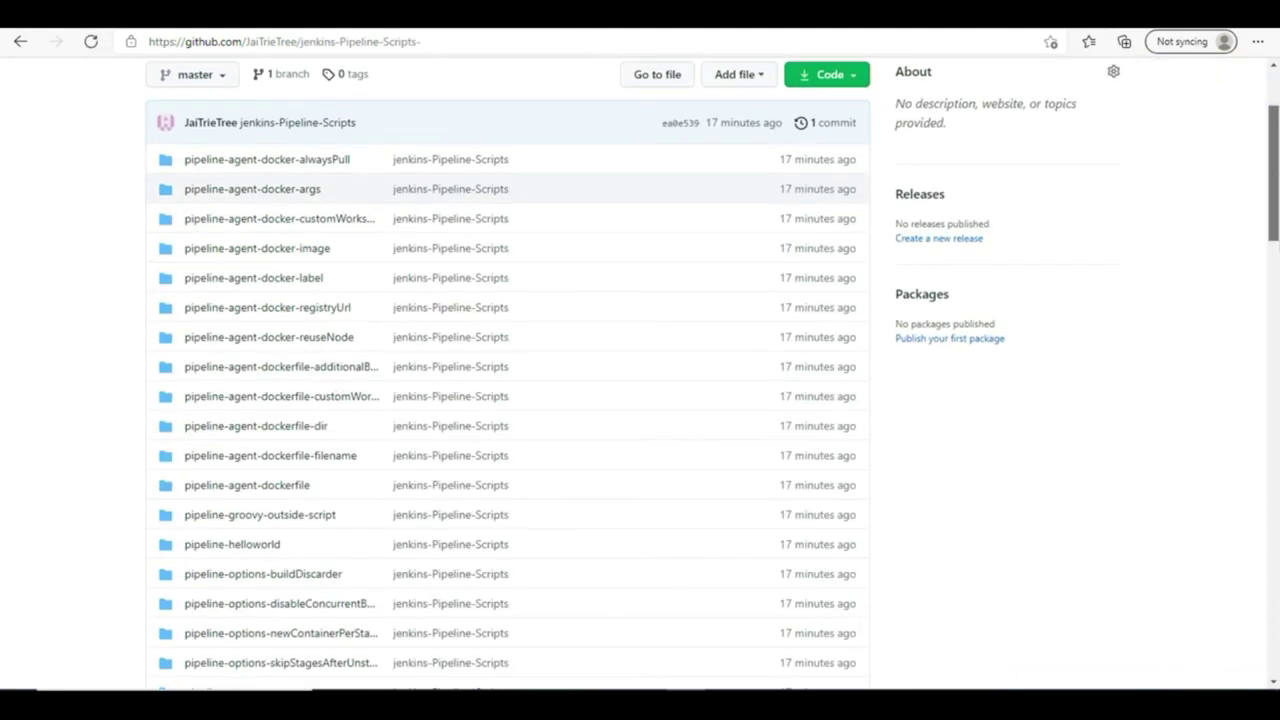
scroll(640, 370, "down", 2)
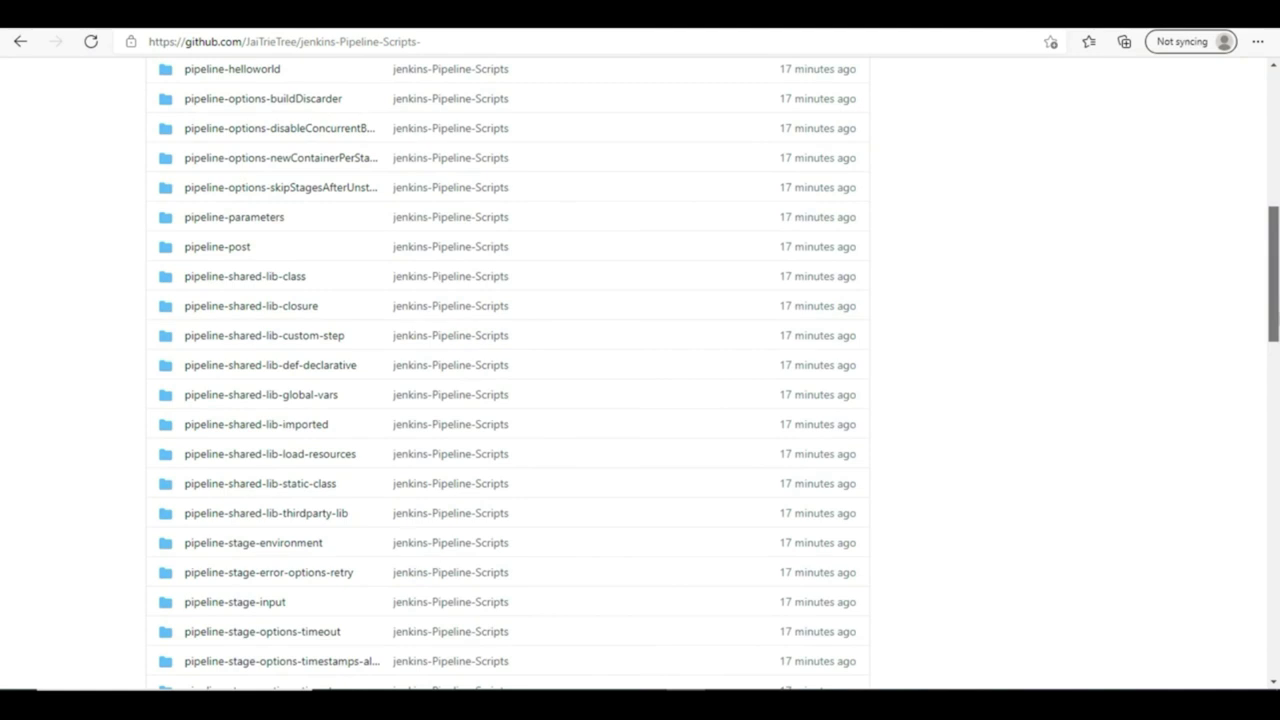
scroll(640, 370, "up", 1)
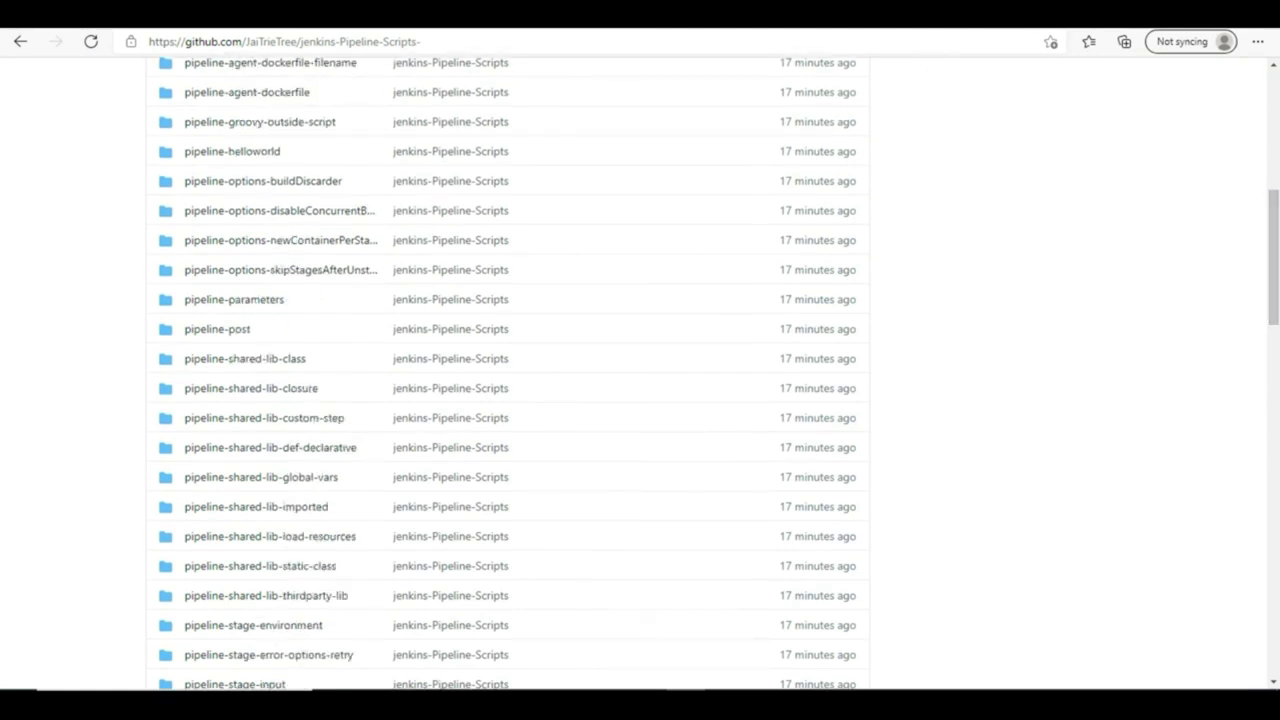
key("ctrl+t")
type("jenkins")
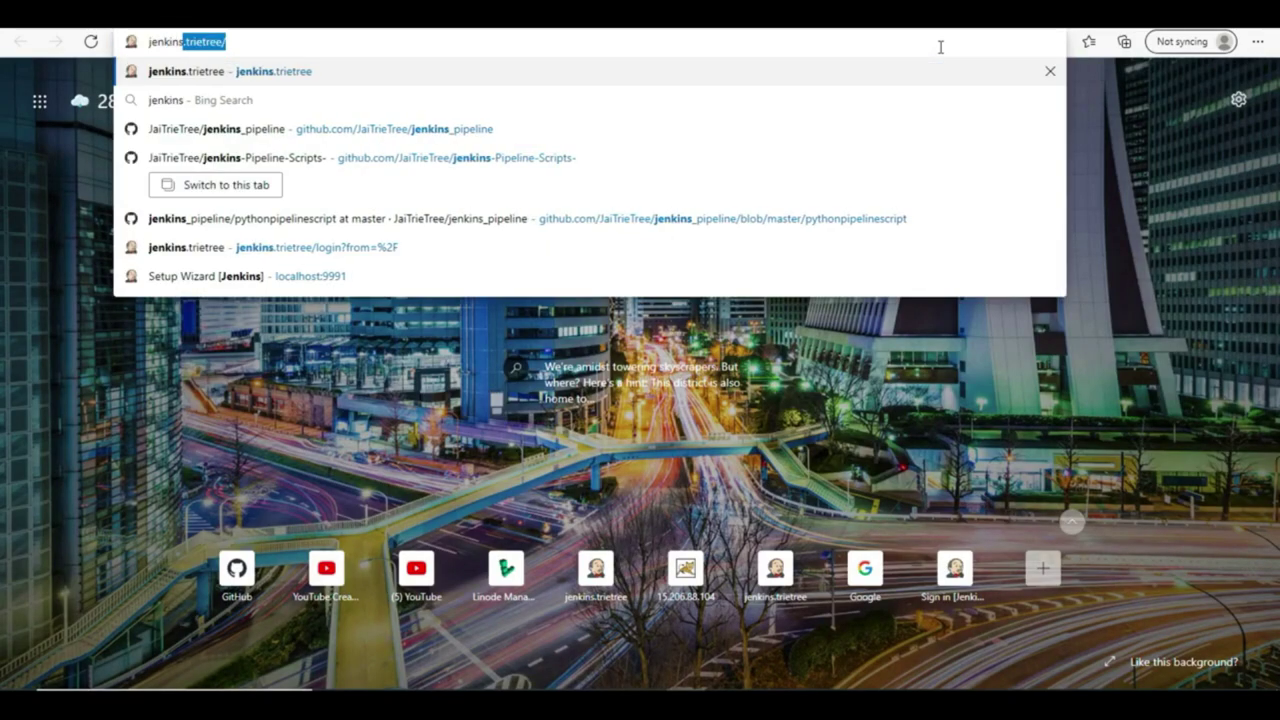
type(" pipeline script")
- Load the Jenkins Pipeline Syntax documentation and look over its first example pipeline
key("Return")
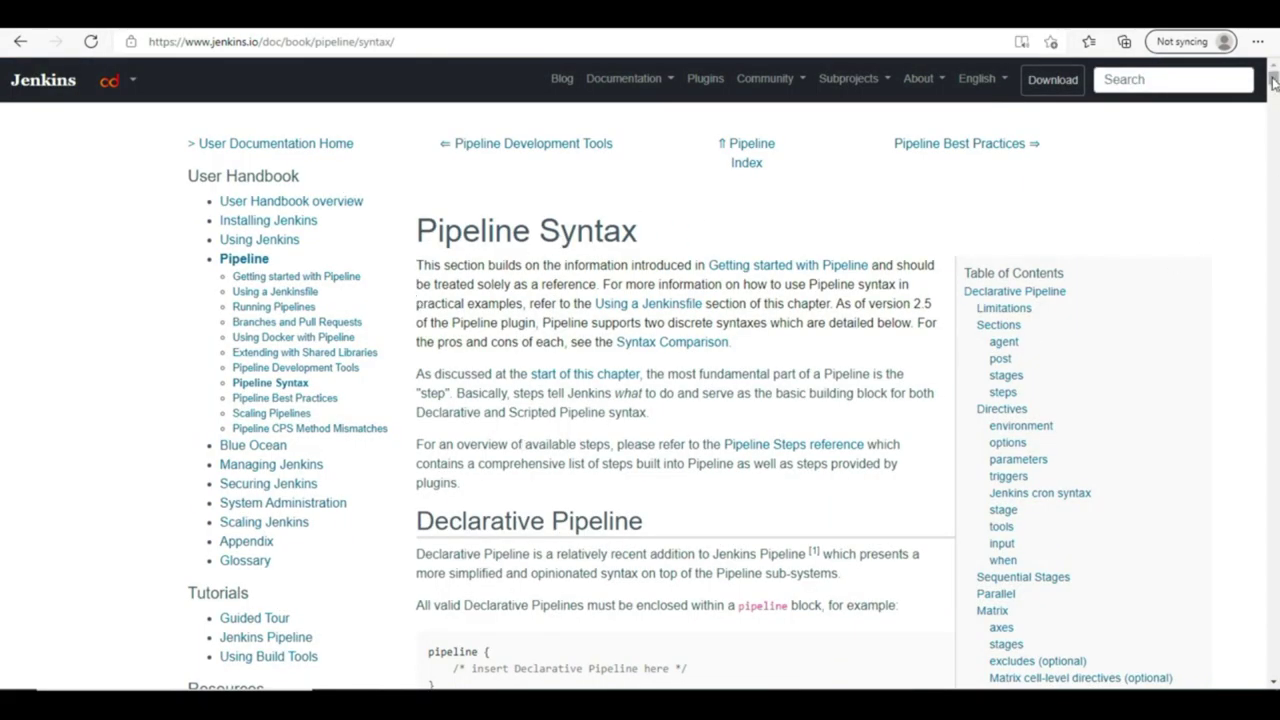
left_click_drag(1274, 80, 1274, 88)
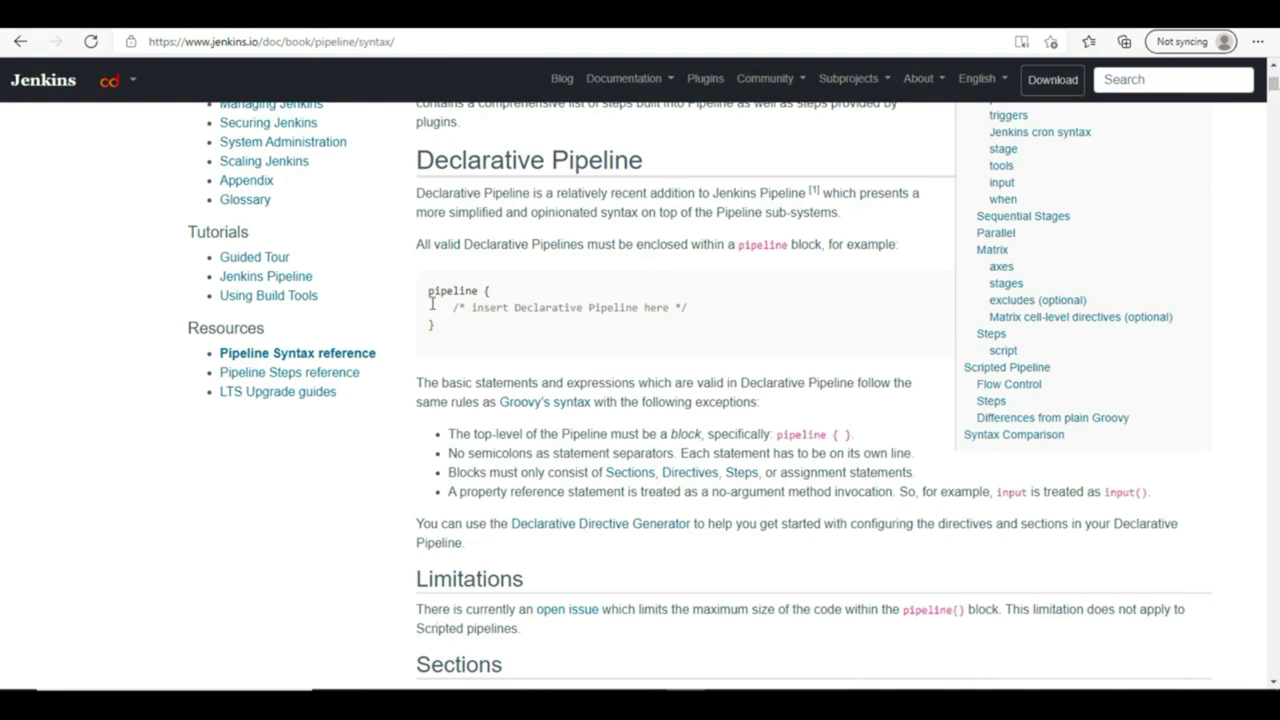
left_click_drag(426, 290, 464, 332)
left_click(464, 332)
left_click_drag(1275, 88, 1277, 104)
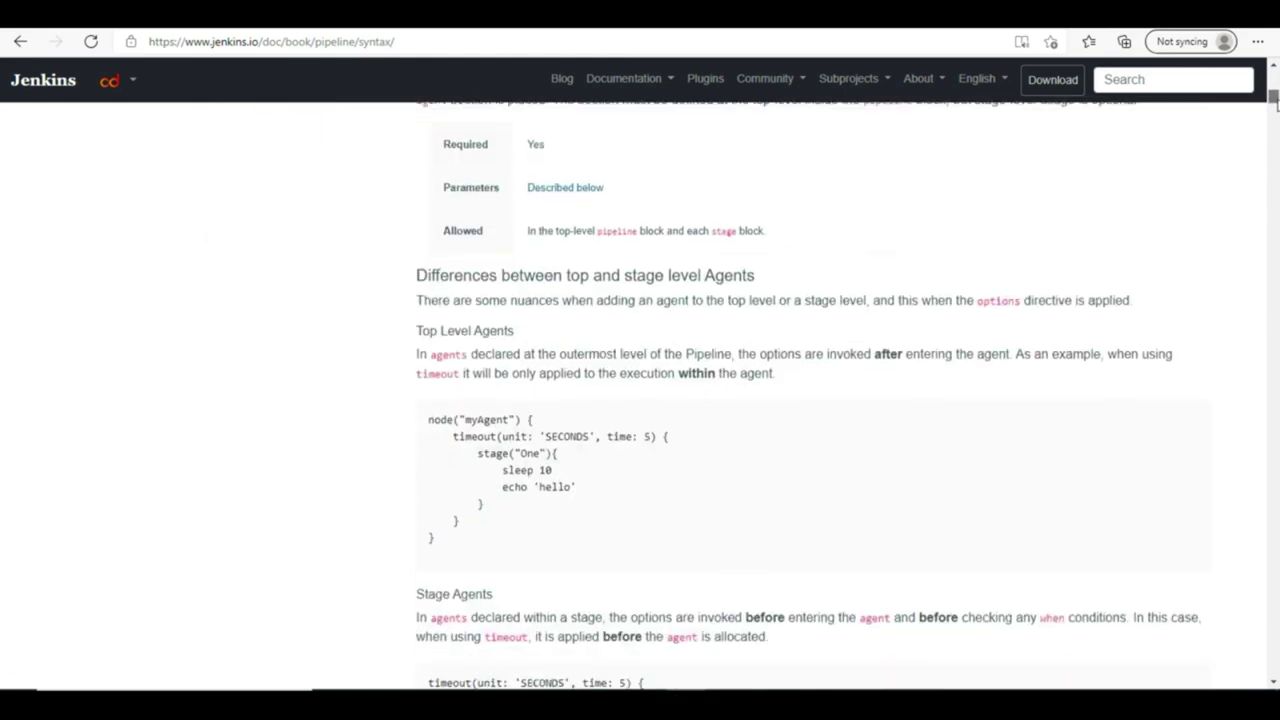
left_click_drag(1276, 104, 1275, 115)
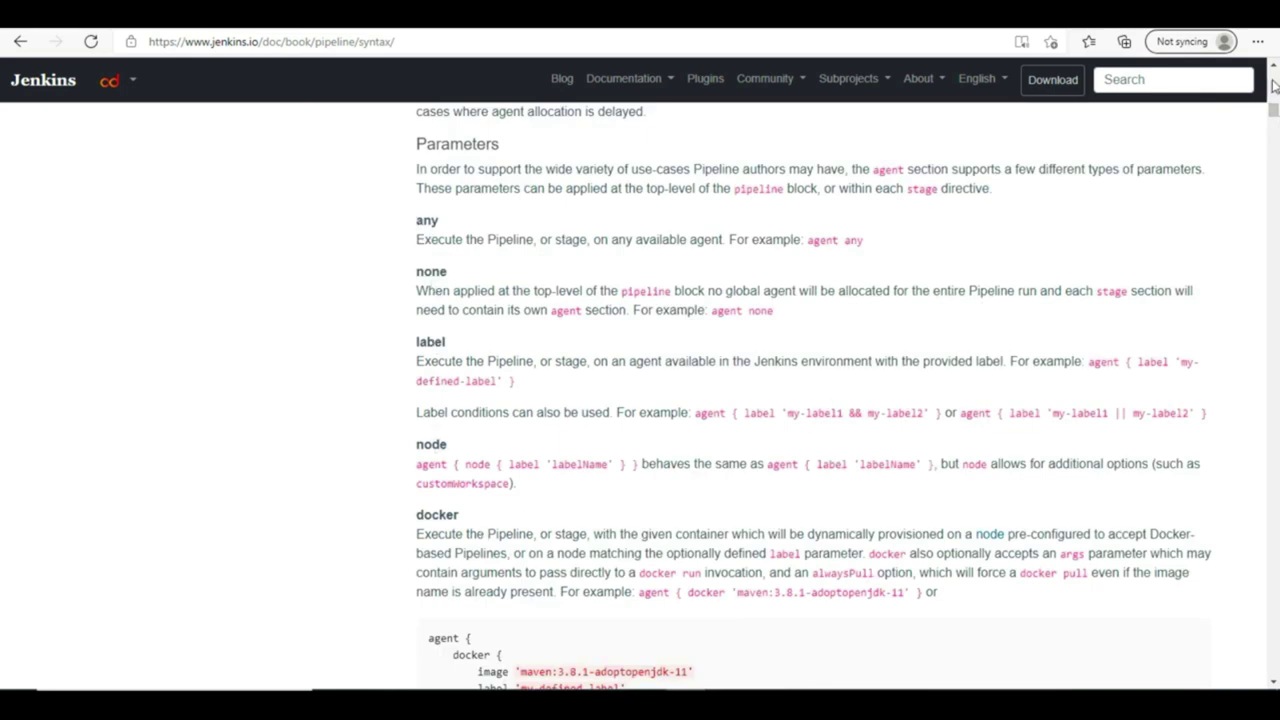
- Scroll past the post and stages sections down to the steps section's Example 5
scroll(1274, 86, "down", 10)
scroll(1277, 160, "down", 8)
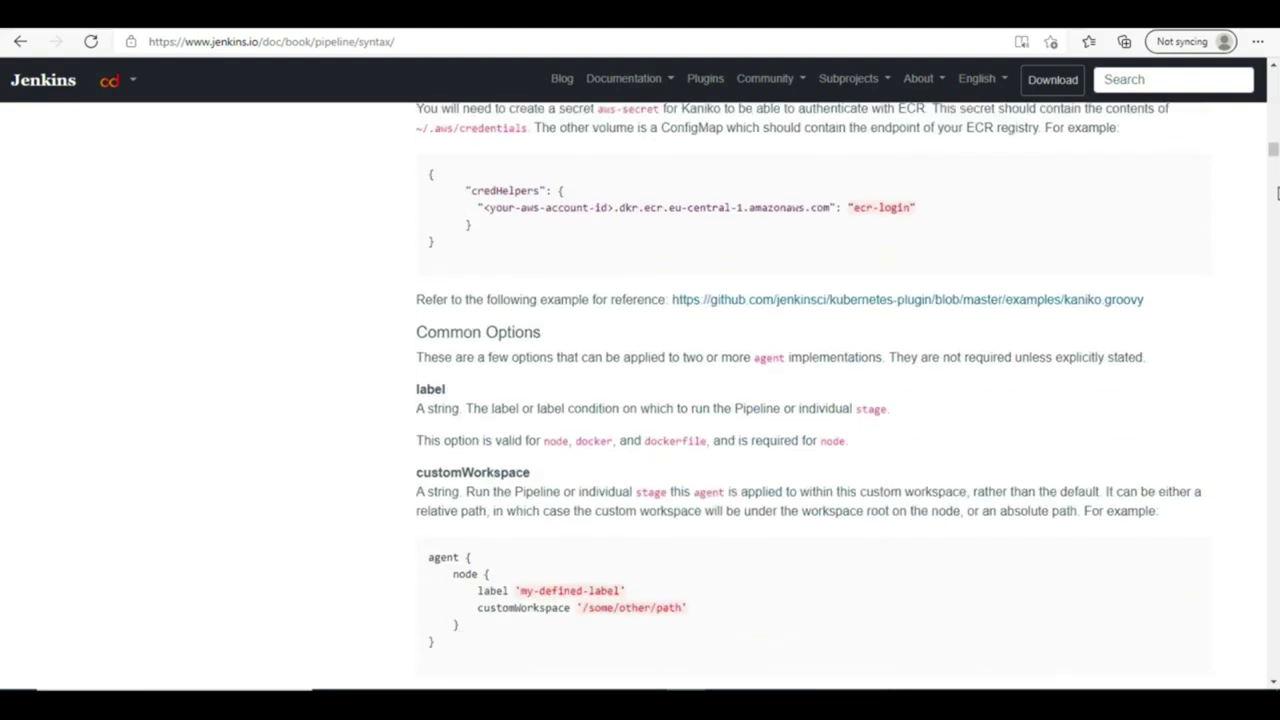
scroll(1277, 192, "down", 15)
scroll(1274, 185, "down", 7)
scroll(1273, 180, "up", 6)
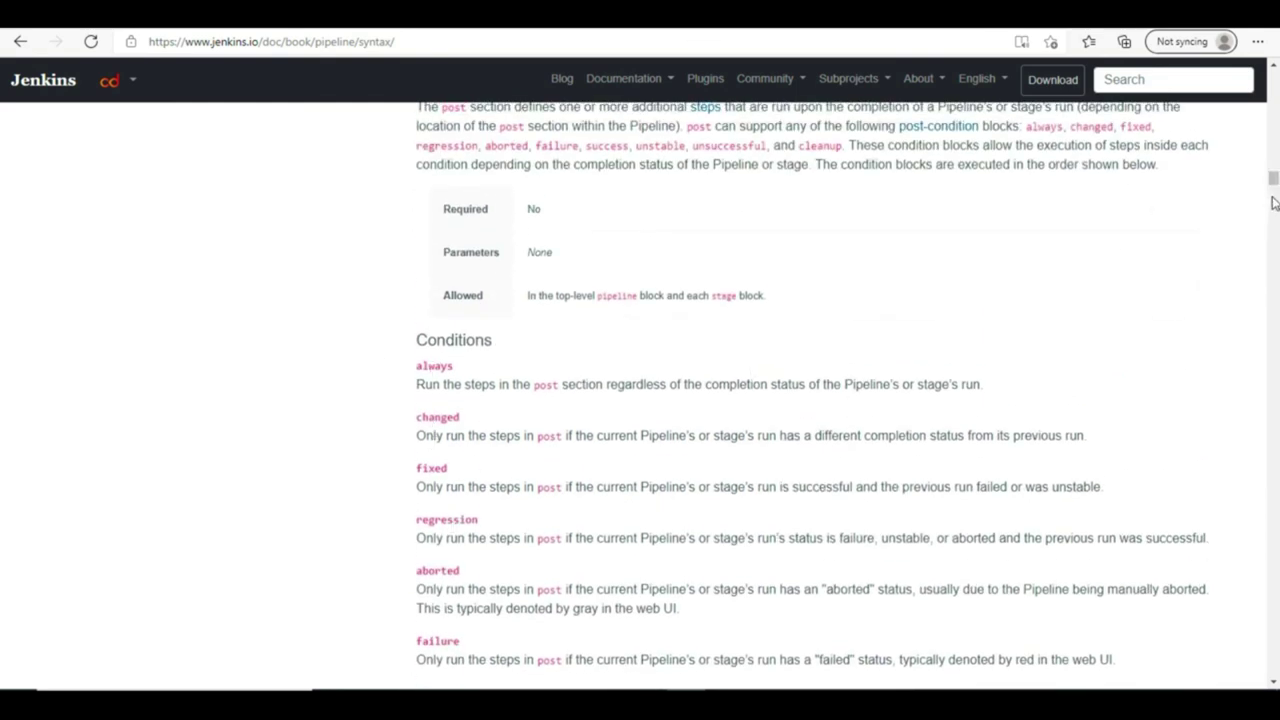
scroll(1274, 200, "down", 5)
scroll(1274, 200, "down", 1)
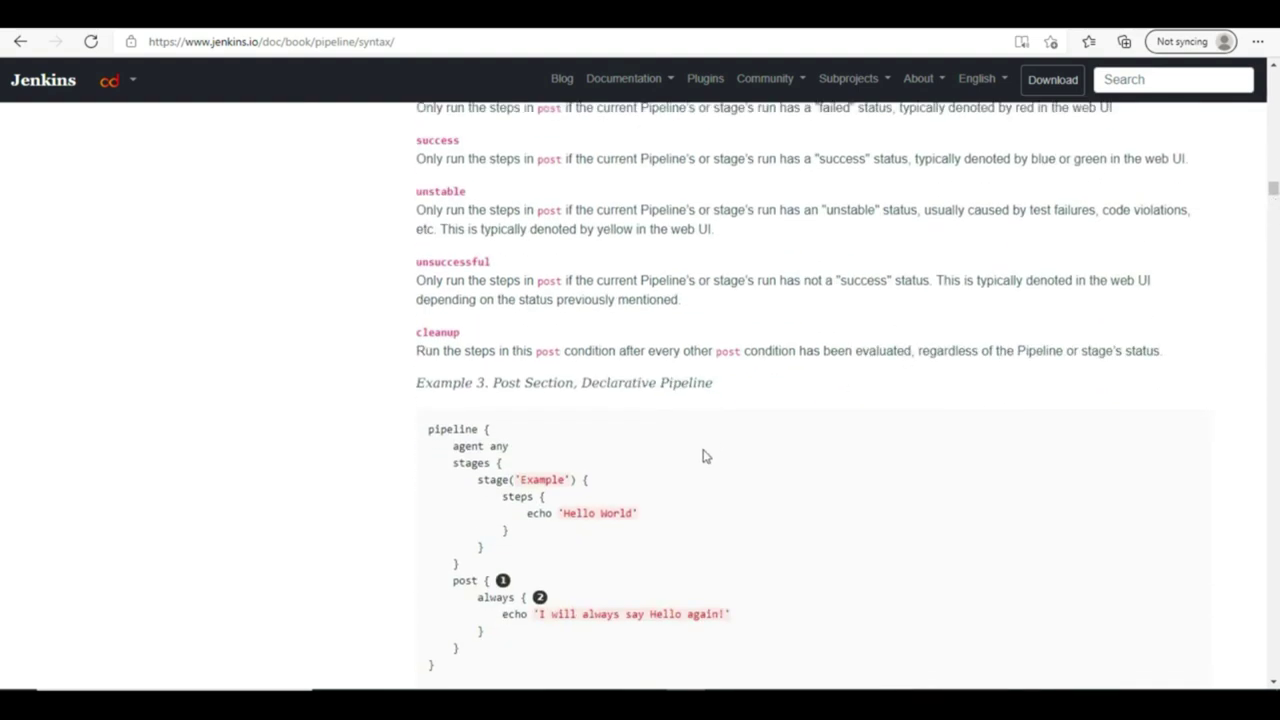
scroll(1276, 215, "down", 5)
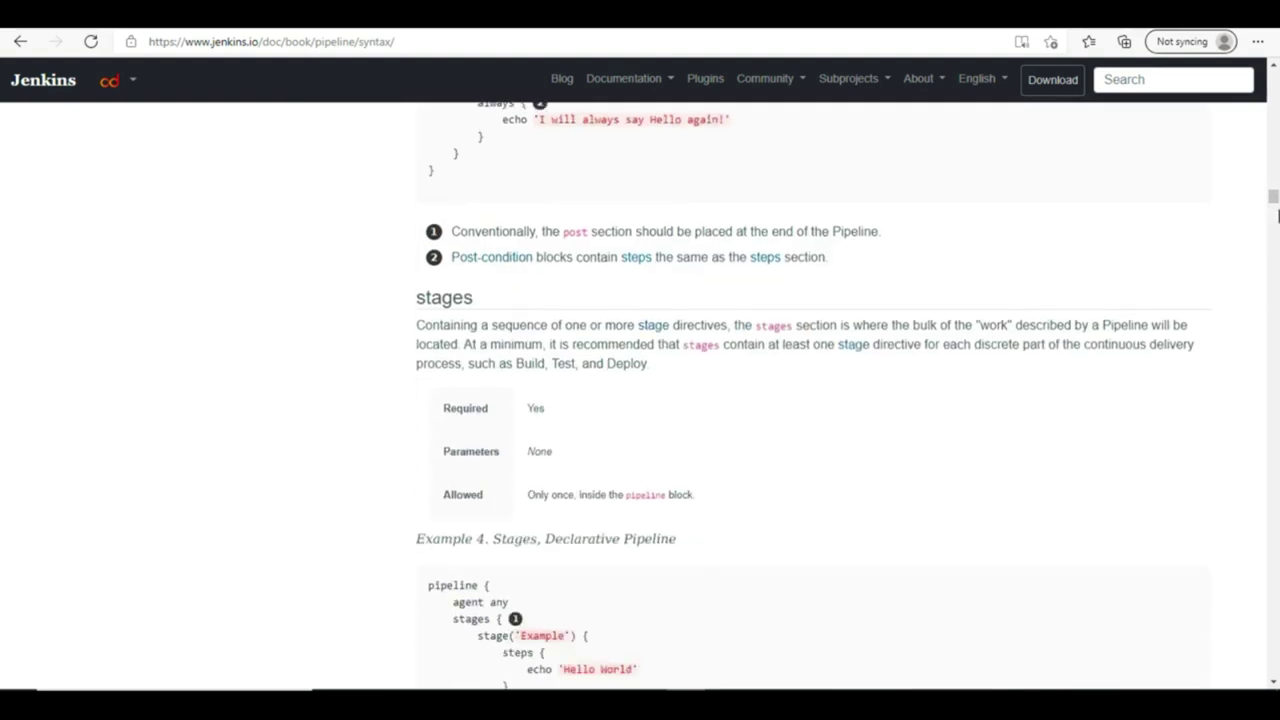
scroll(1274, 205, "down", 2)
scroll(1274, 200, "down", 10)
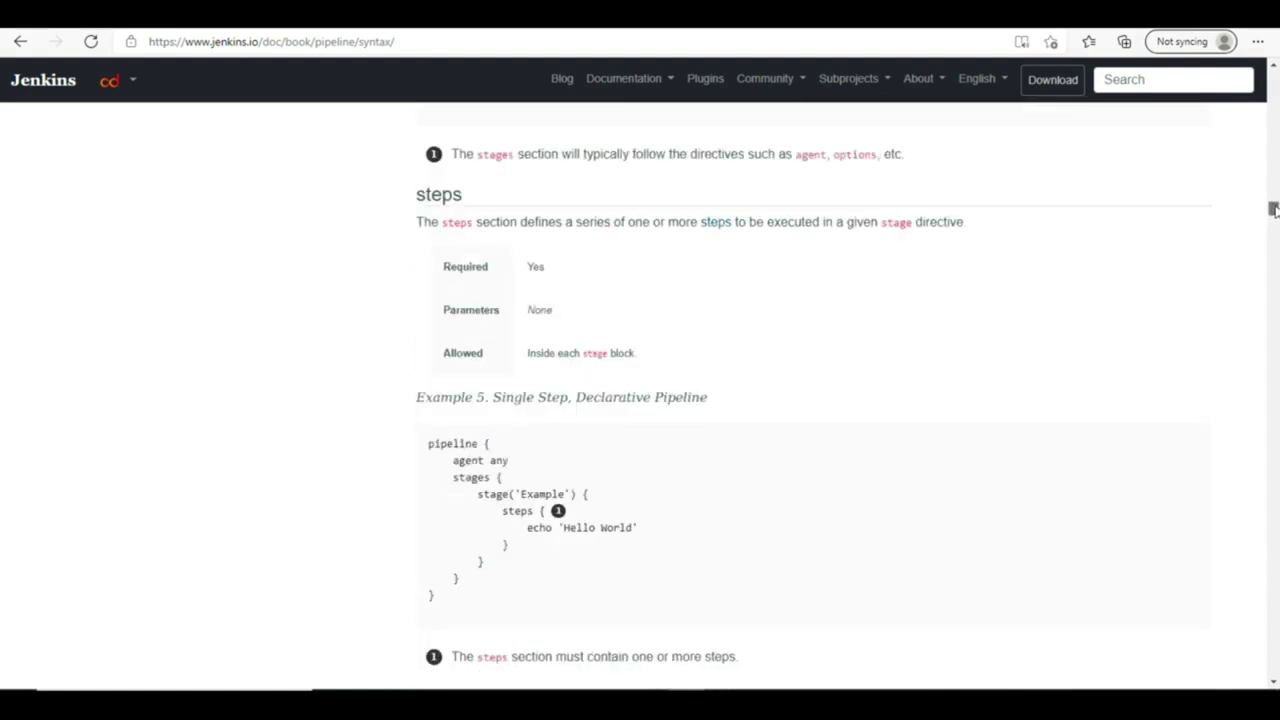
- Copy the Triggers example's triggers block with cron('H */4 * * 1-5') and go back to Jenkins
left_click_drag(1274, 208, 1274, 251)
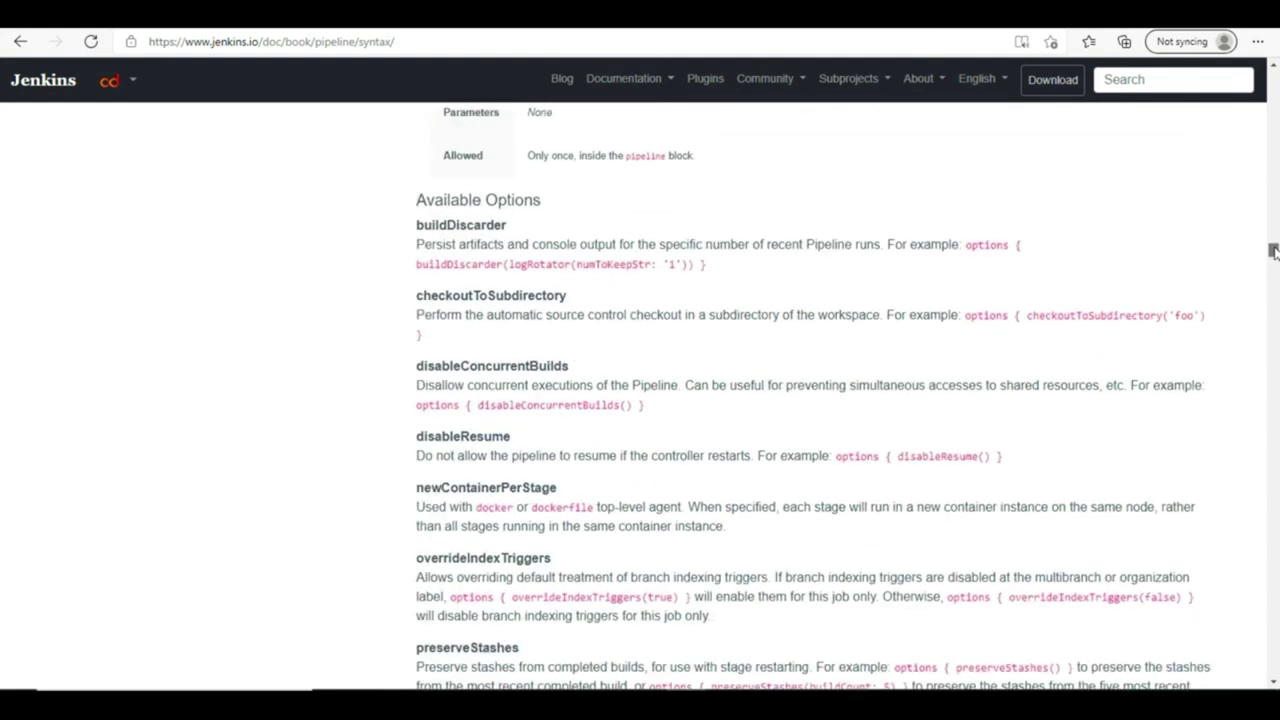
left_click_drag(1274, 251, 1268, 315)
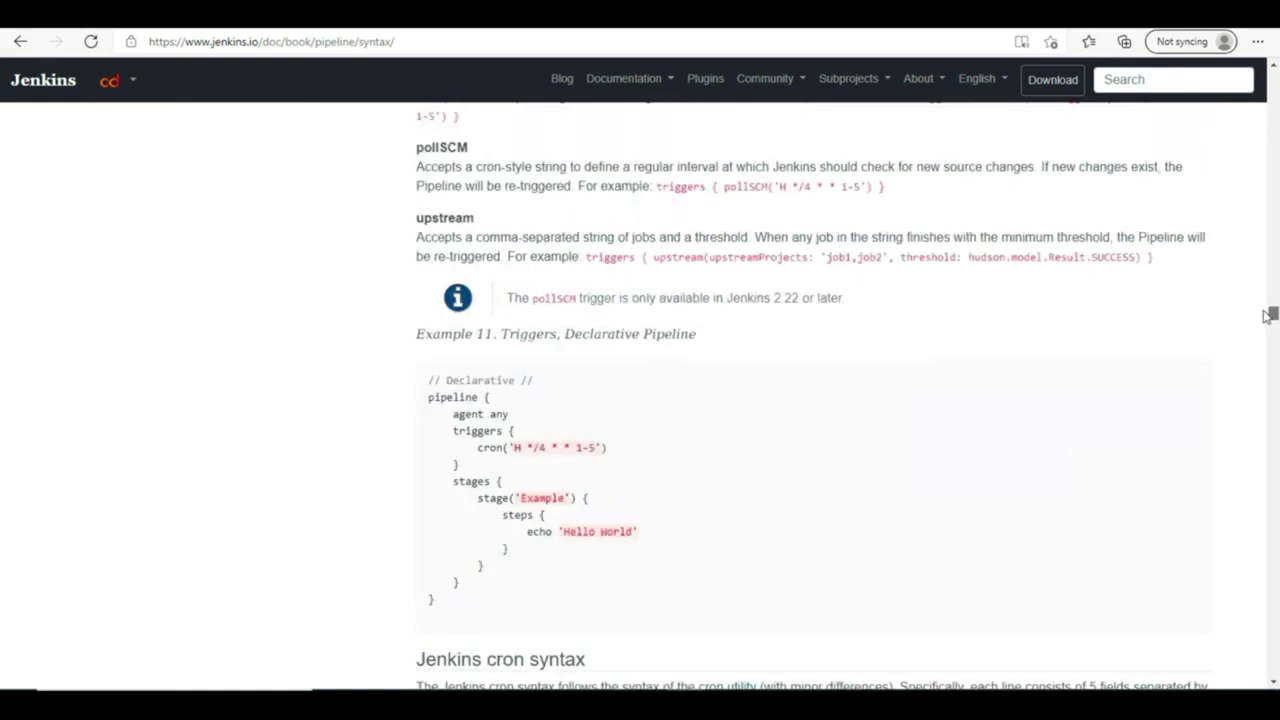
left_click_drag(479, 447, 654, 446)
left_click(654, 446)
left_click_drag(468, 467, 463, 431)
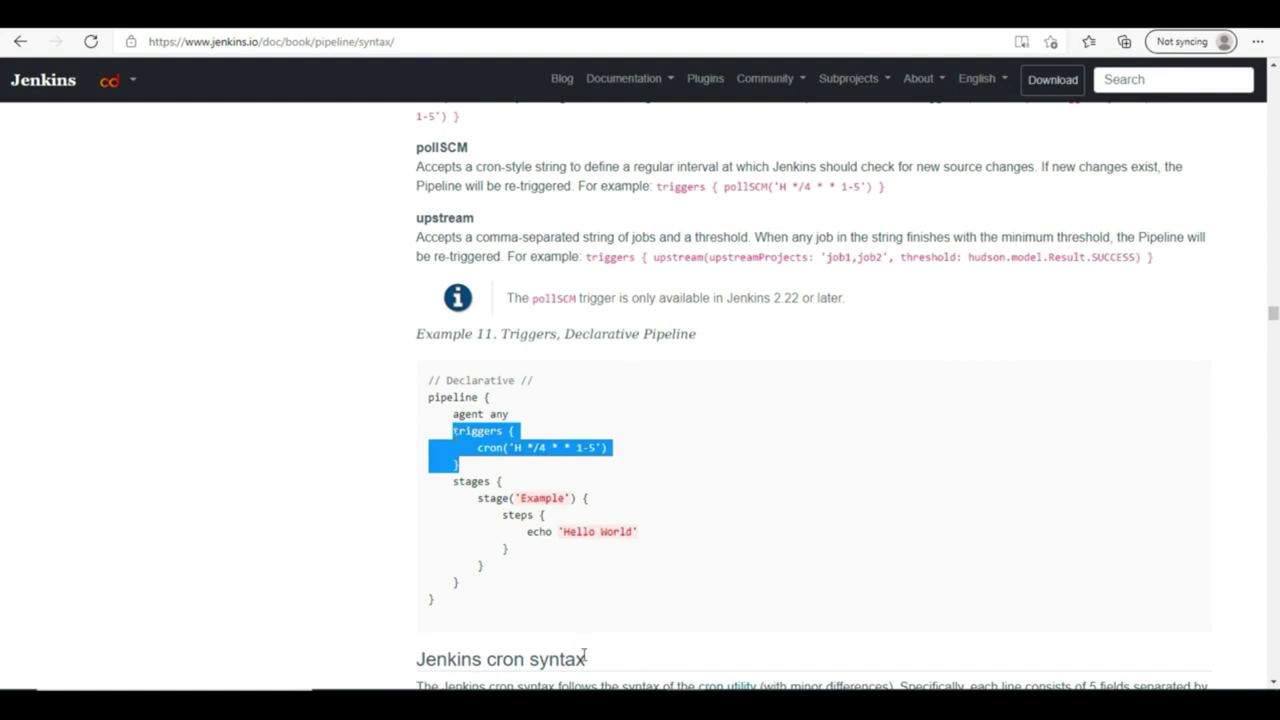
key("alt+Tab")
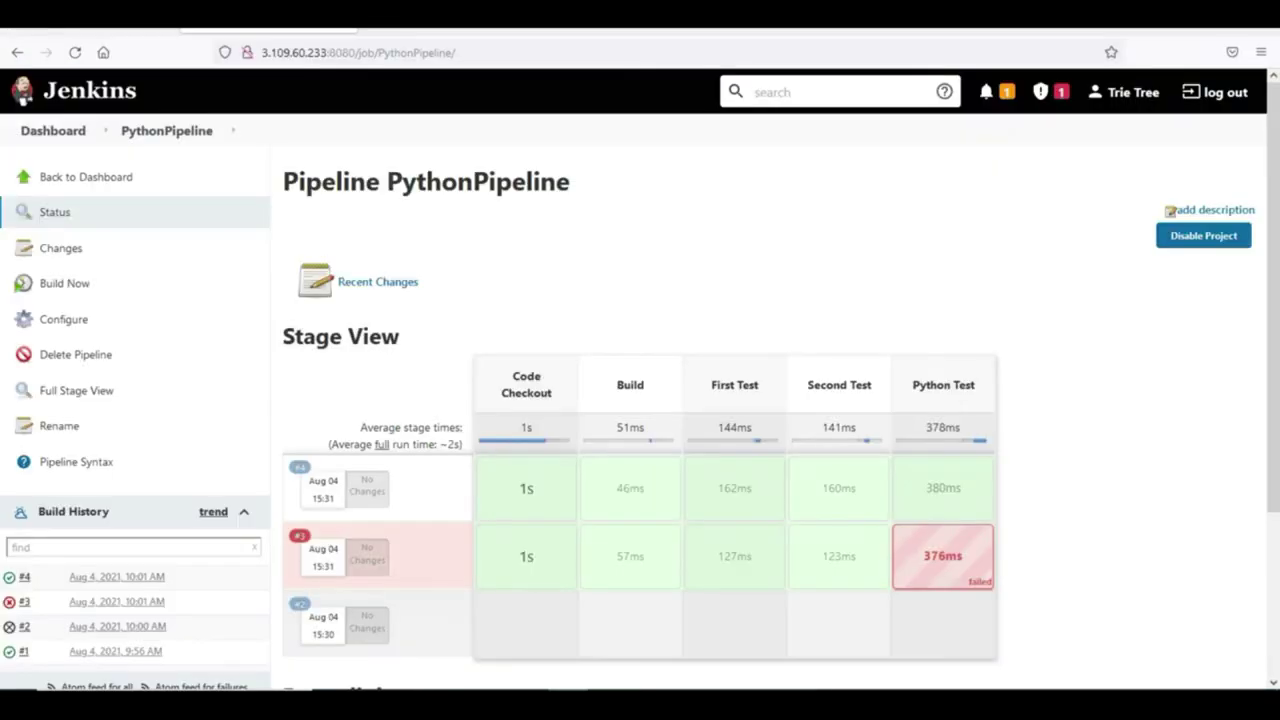
- Paste the triggers block on a new line after agent any in PythonPipeline's script
left_click(68, 321)
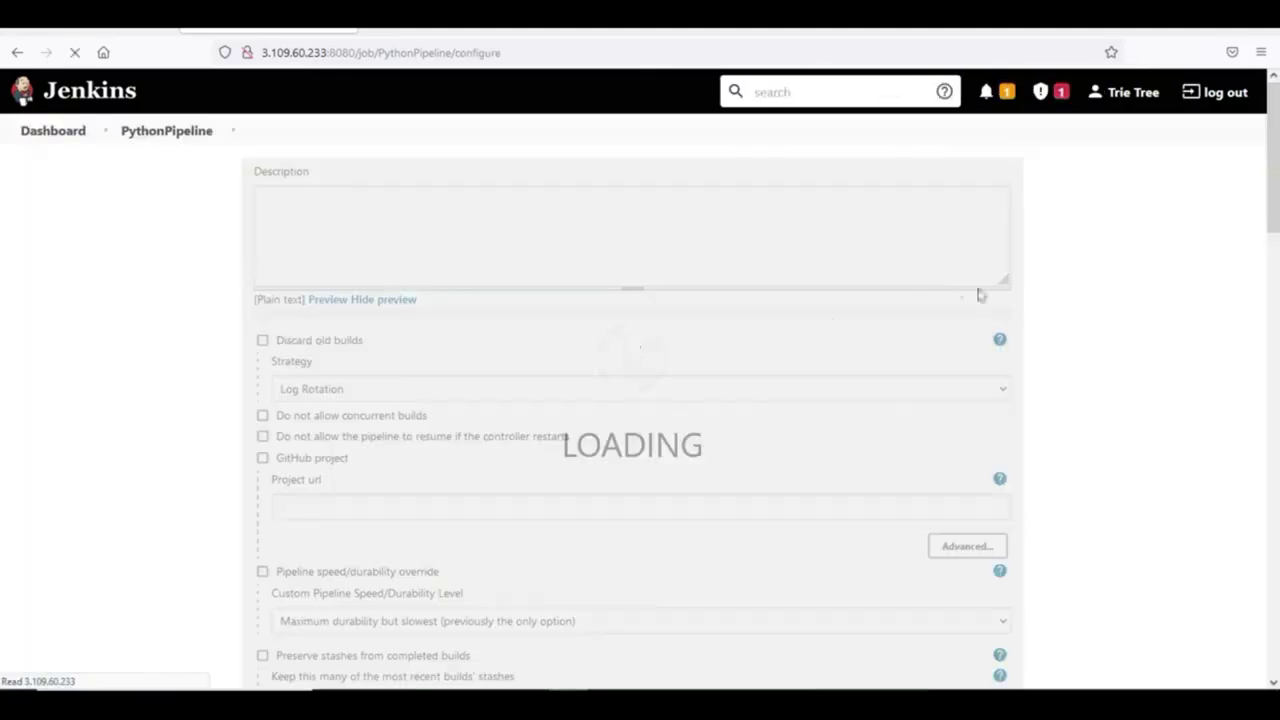
scroll(802, 413, "down", 6)
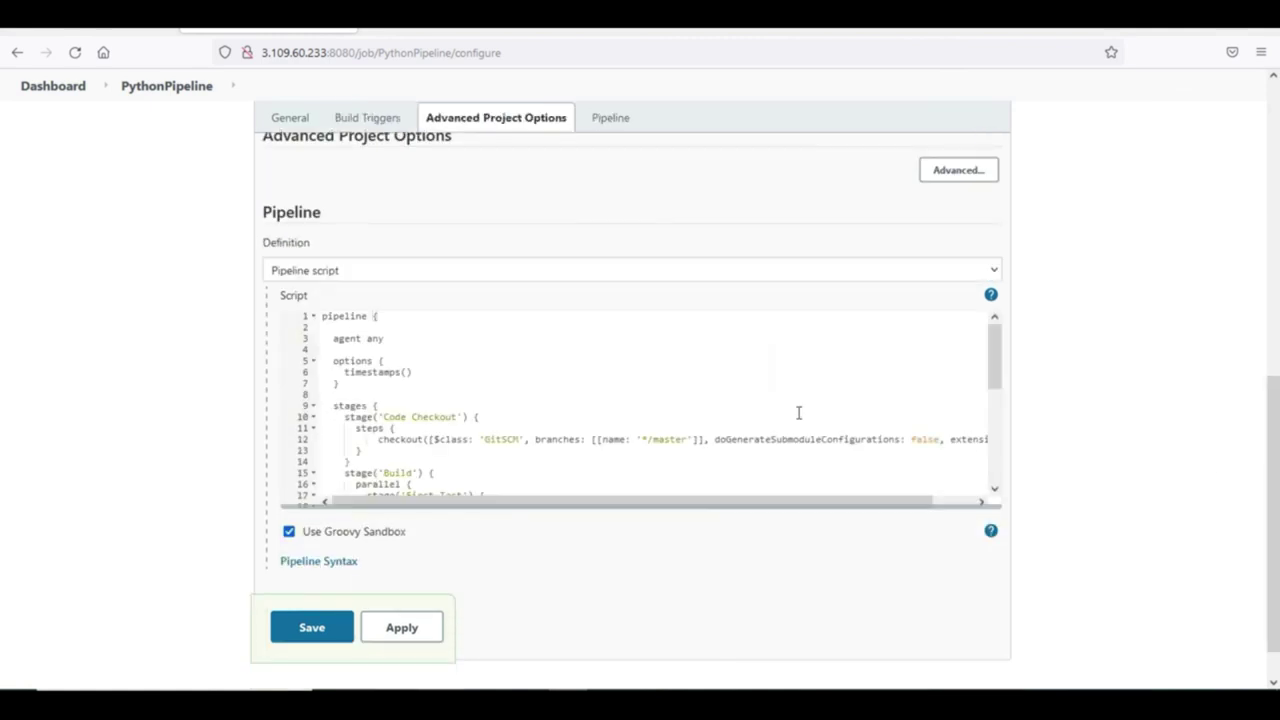
left_click(409, 347)
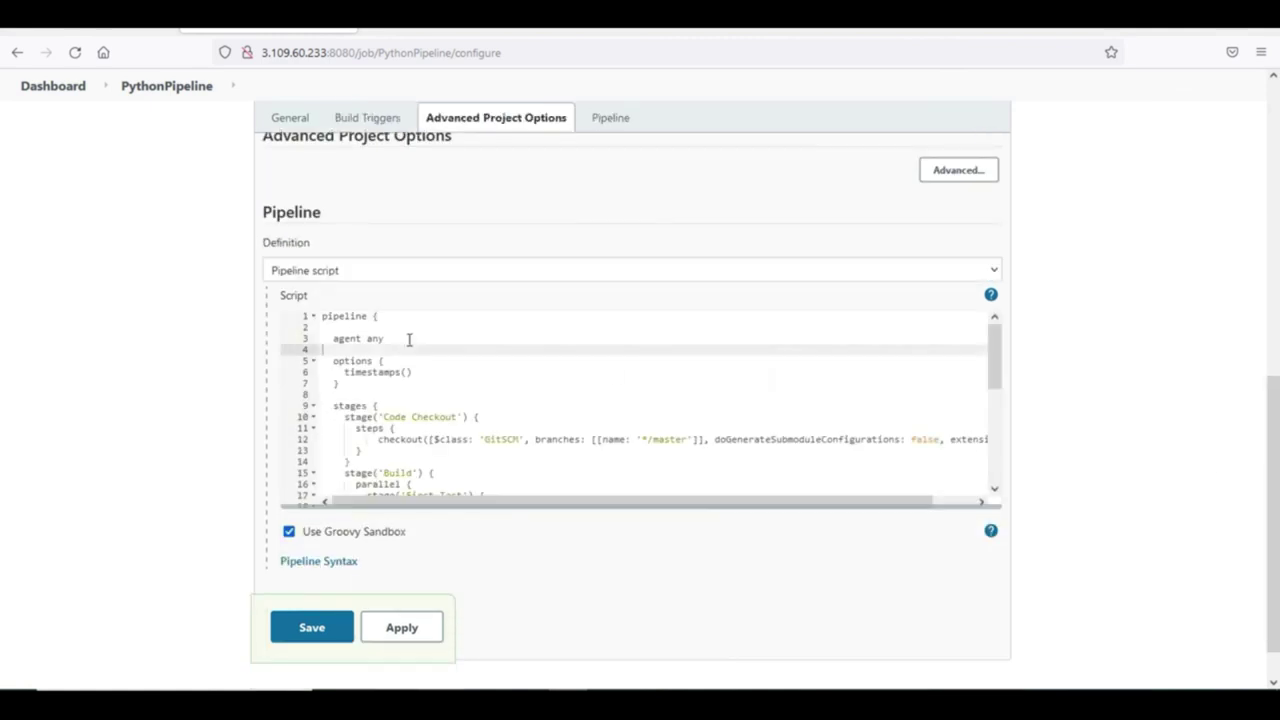
key("Return")
type("triggers {         cron('H */4 * * 1-5')     }")
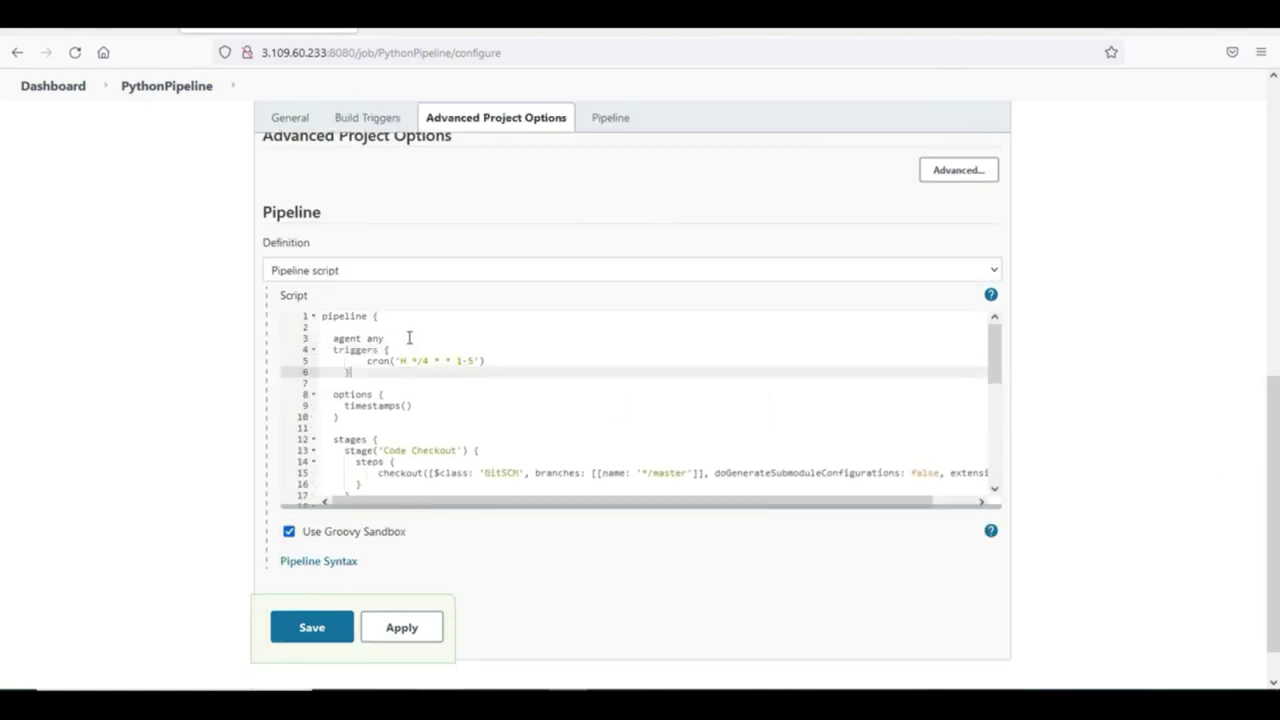
- Change the cron schedule to '* * * * *', then apply and save
left_click(436, 382)
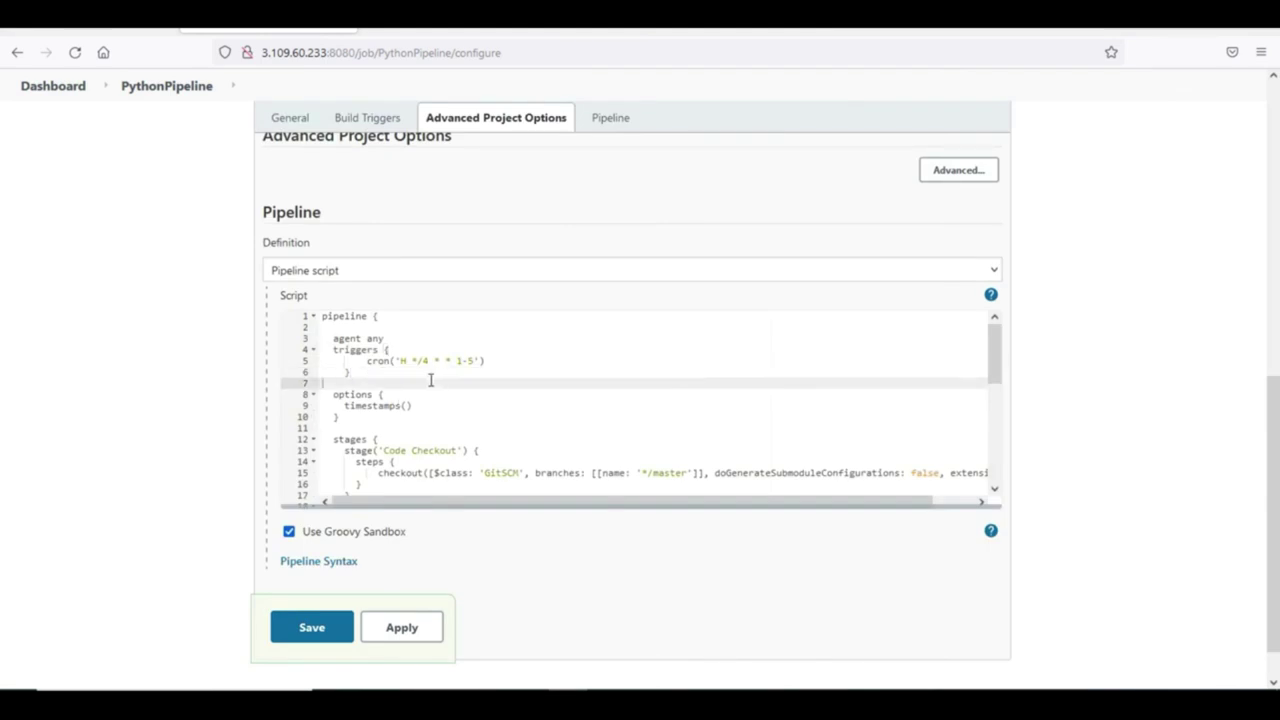
left_click(411, 363)
key("BackSpace")
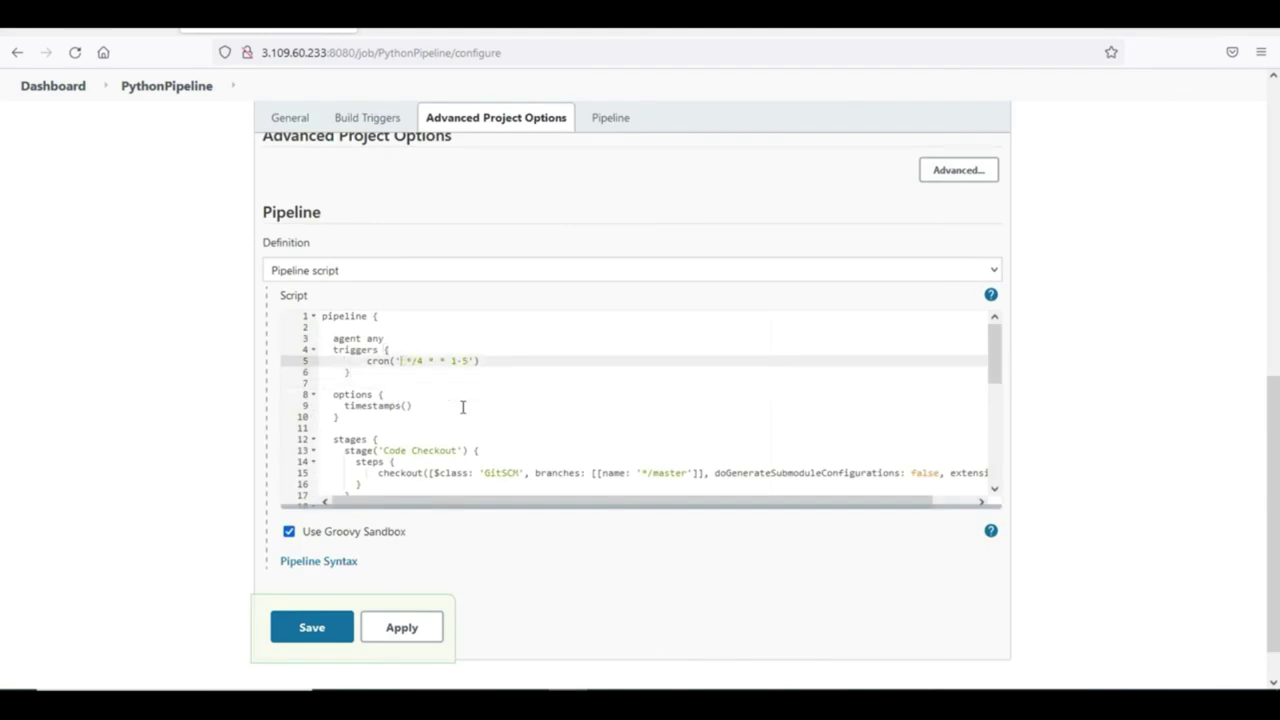
type("*")
key("BackSpace")
key("BackSpace")
left_click(403, 628)
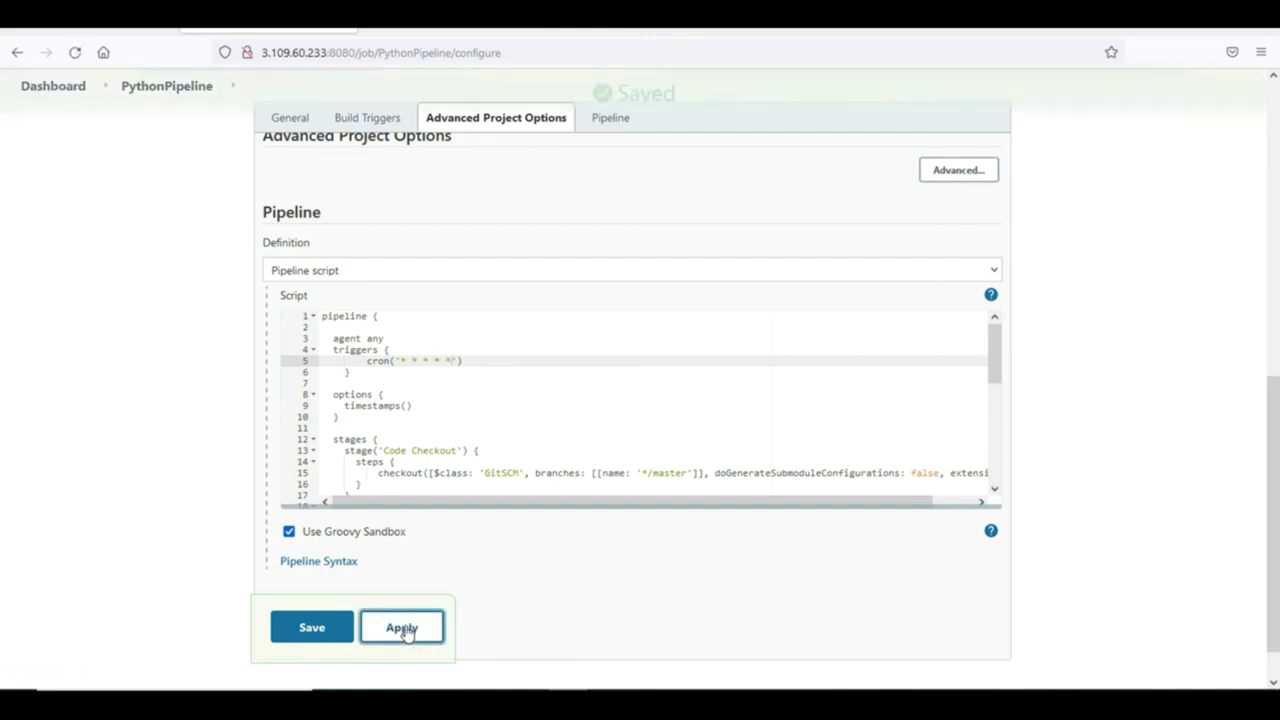
left_click(321, 635)
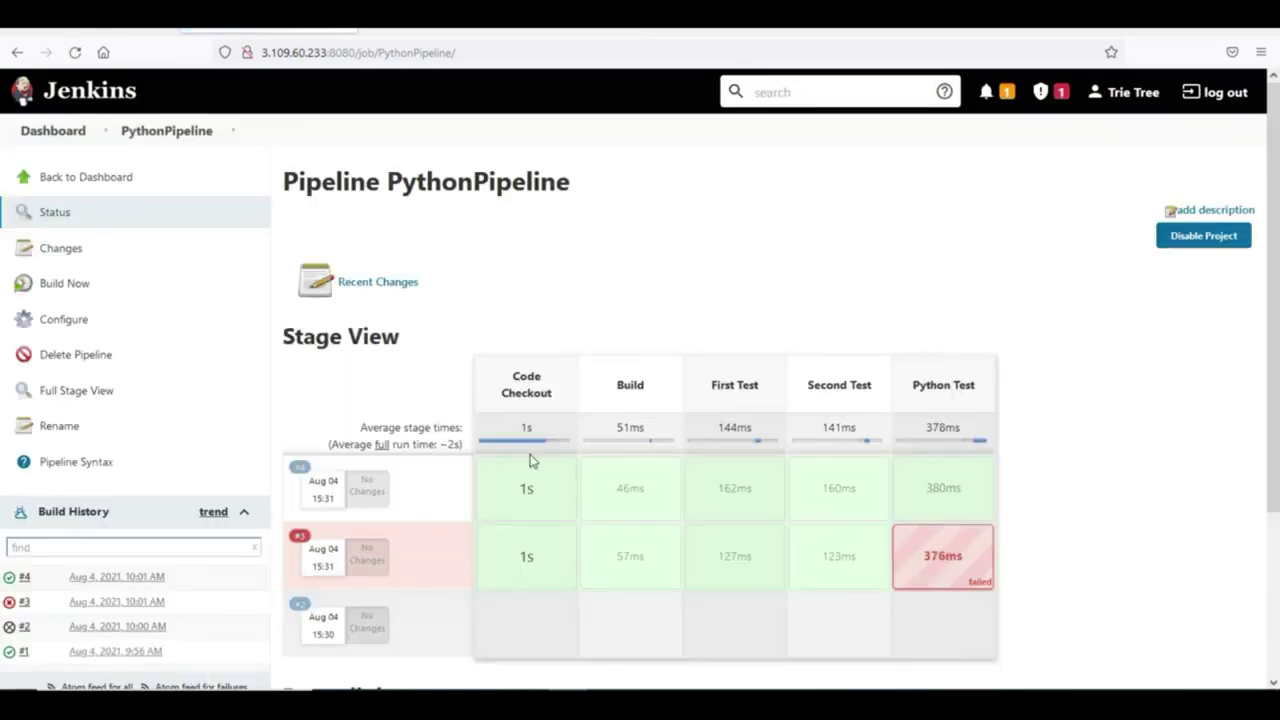
- Start PythonPipeline build #5 and follow it in Stage View
left_click(91, 286)
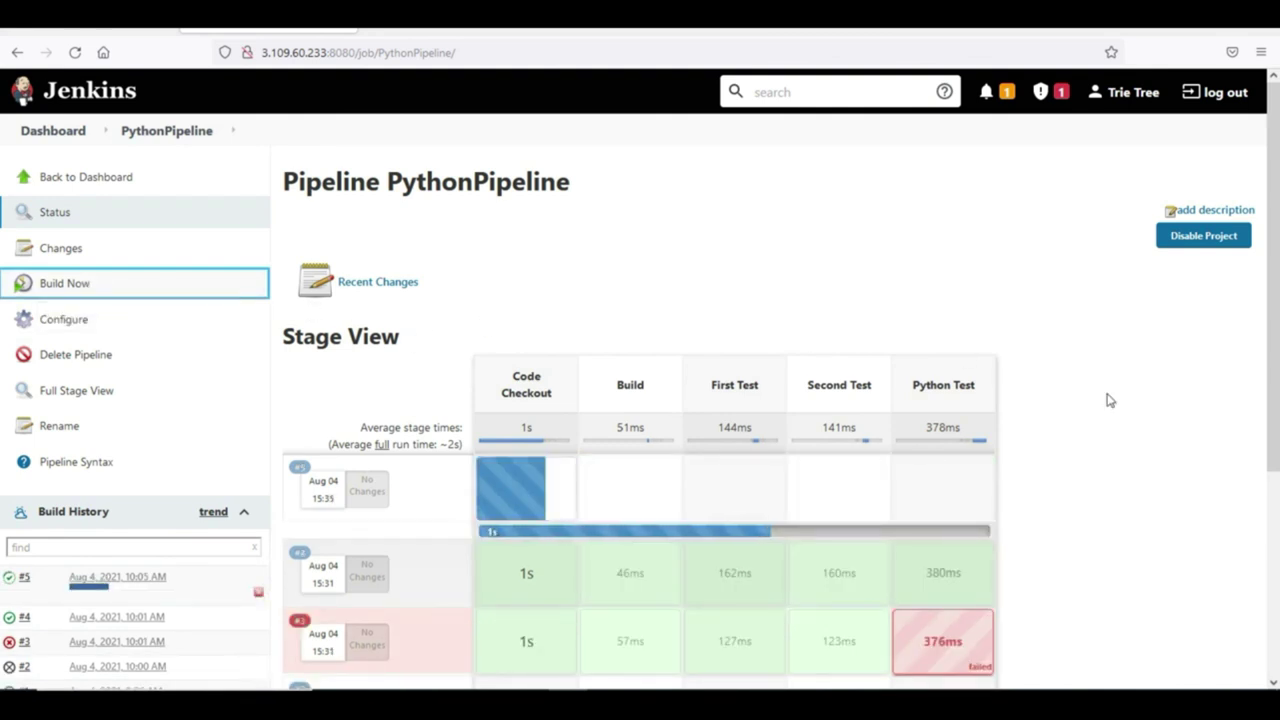
scroll(1106, 400, "down", 2)
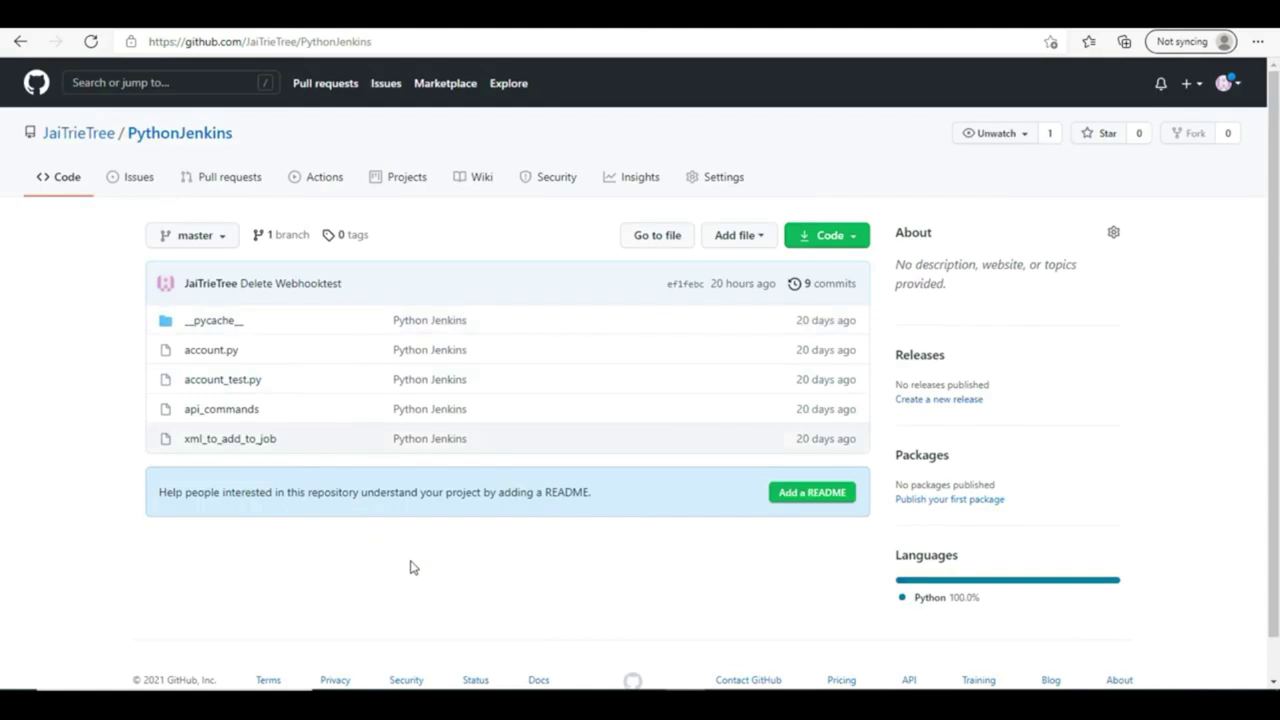
- Create a GitHub file named Dummy containing 'Nothing Here' and commit it to master
left_click(745, 242)
left_click(724, 268)
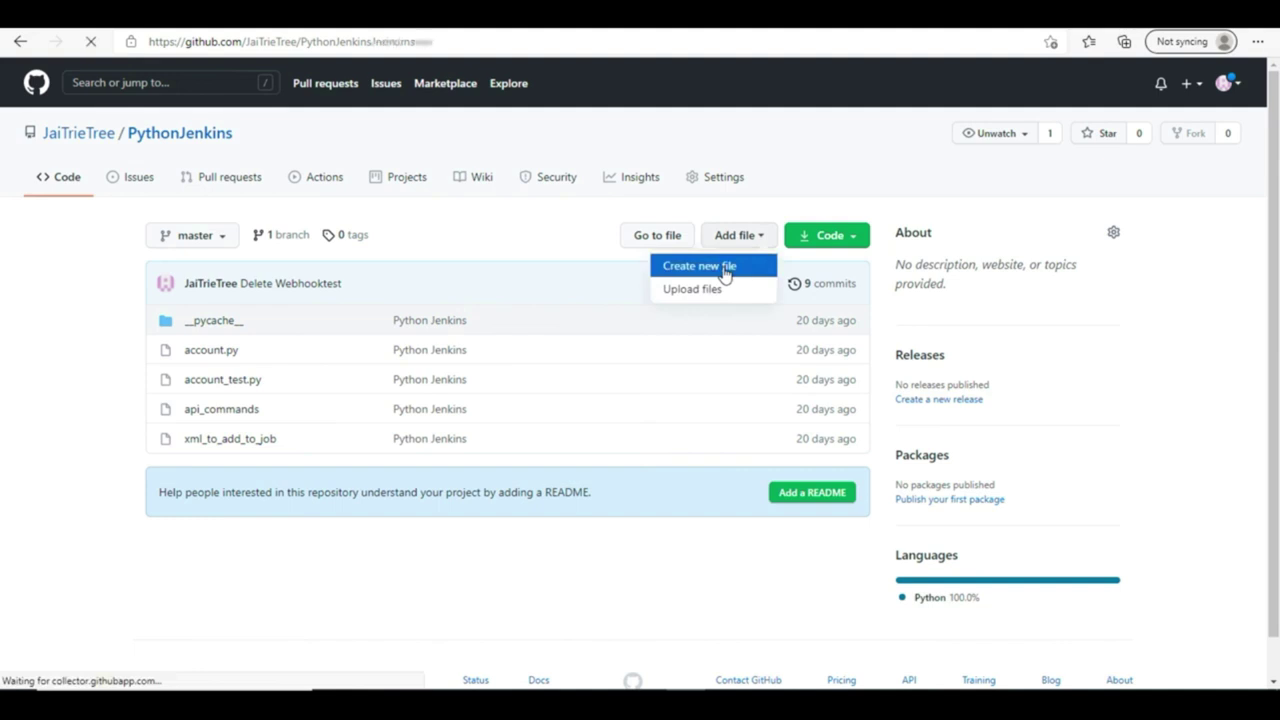
type("Dummy")
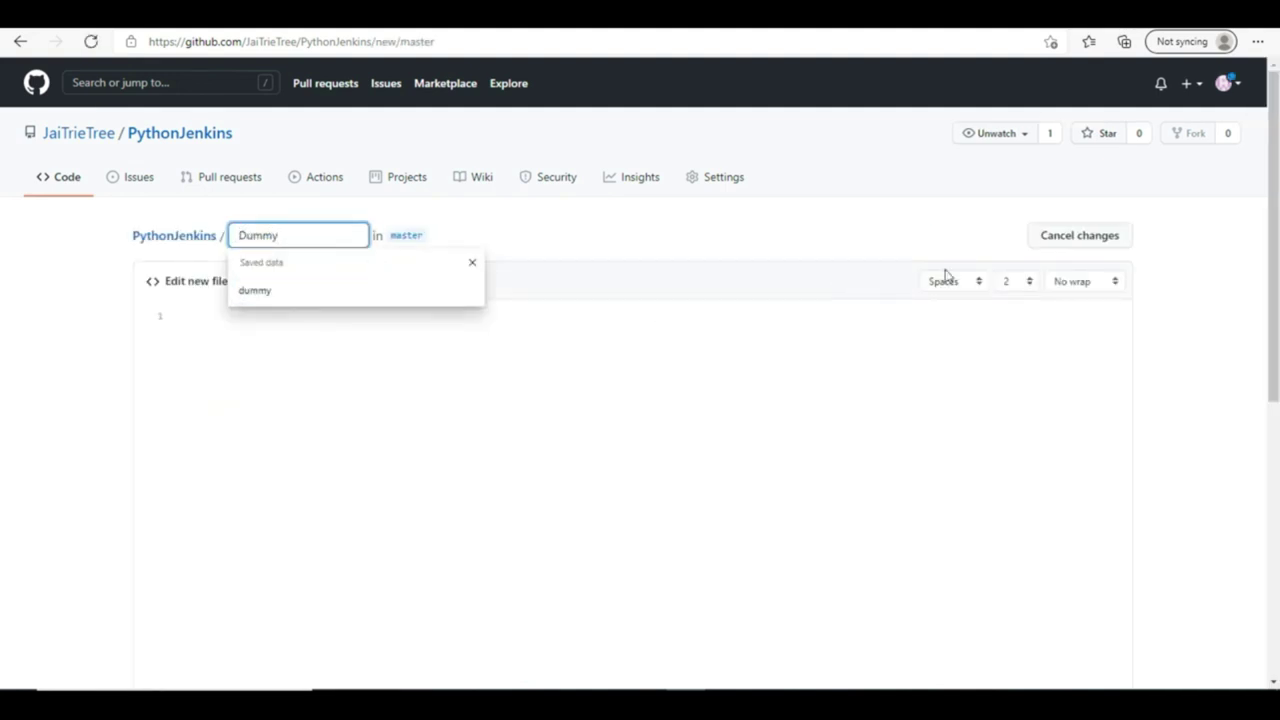
left_click(1044, 365)
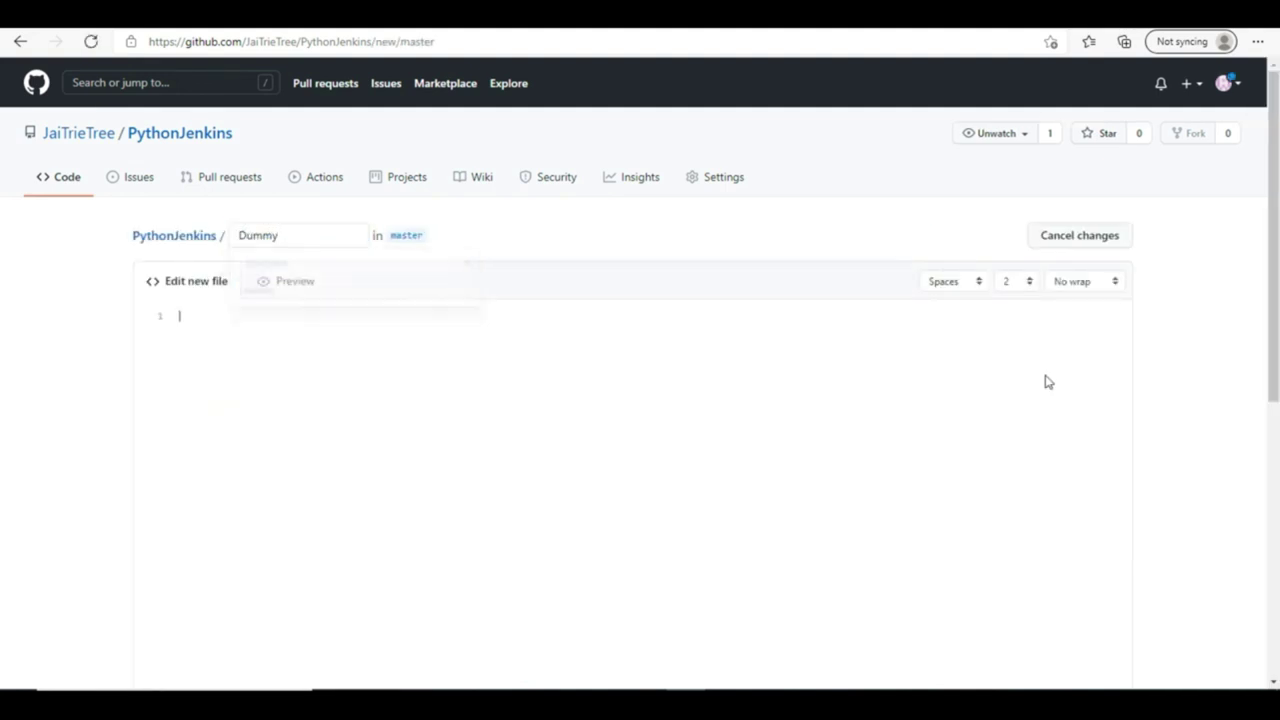
type("Nothing Here")
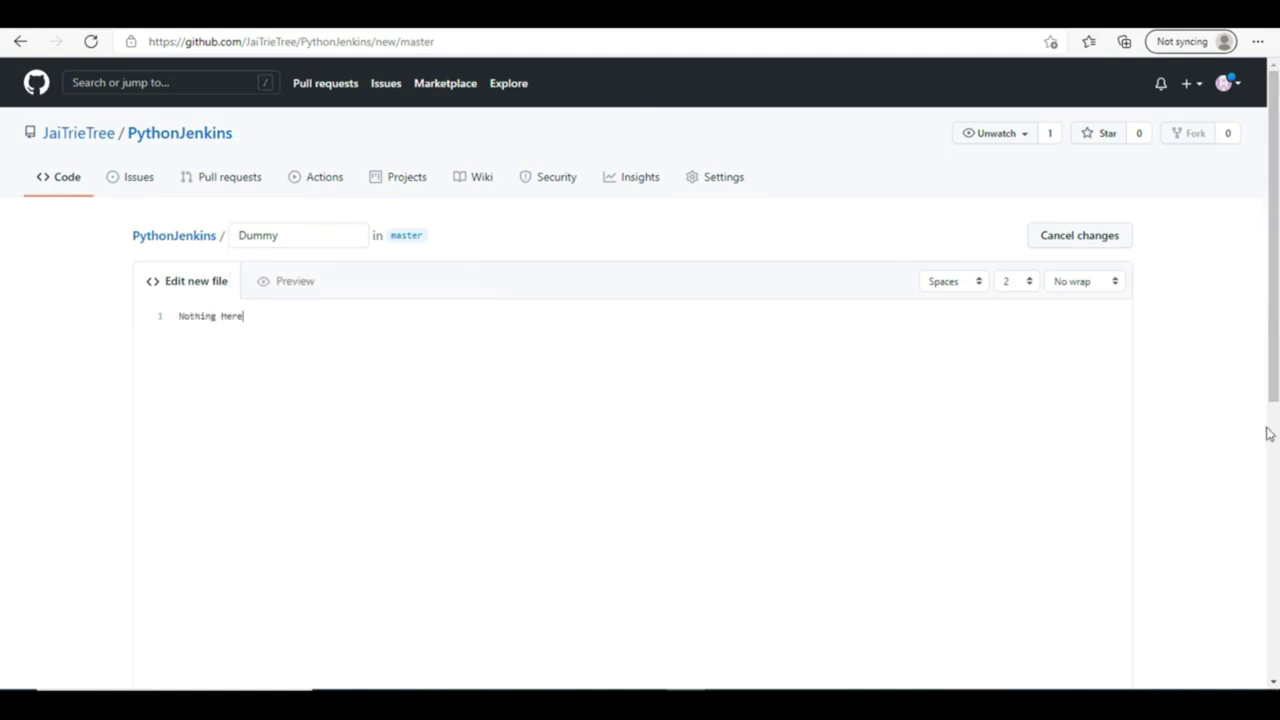
left_click(1266, 432)
left_click(268, 360)
type("fi")
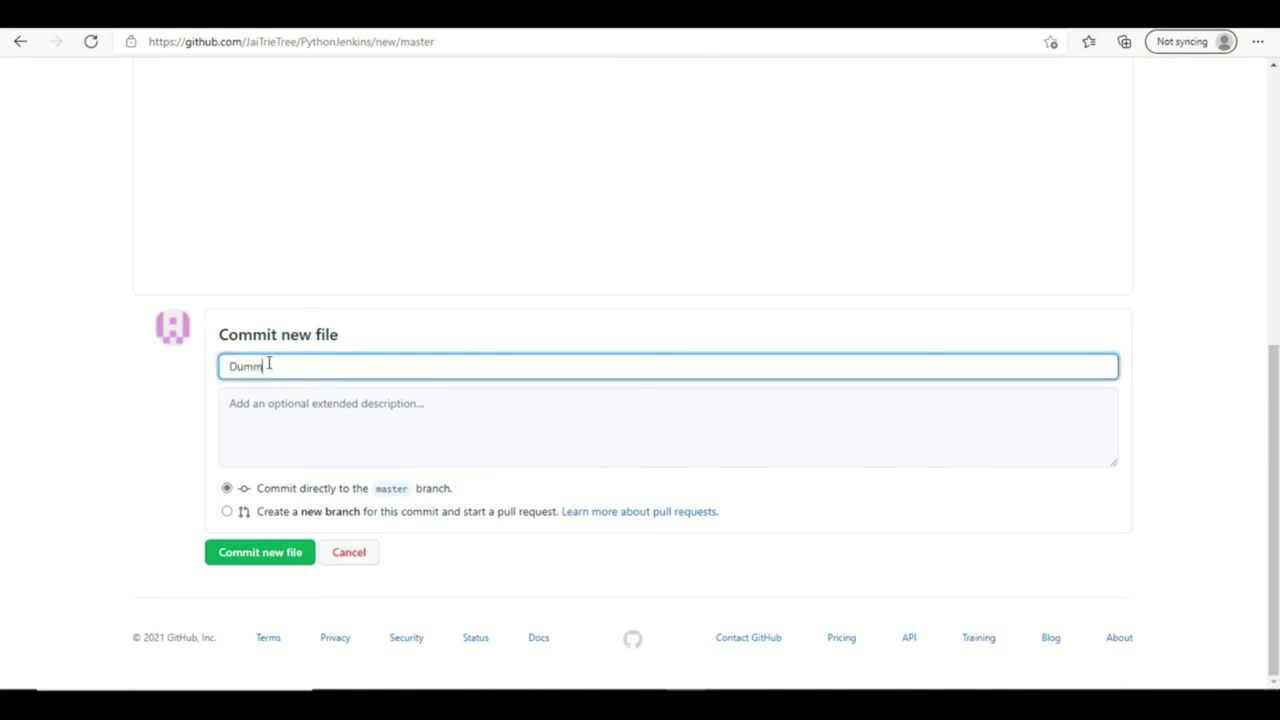
left_click(245, 558)
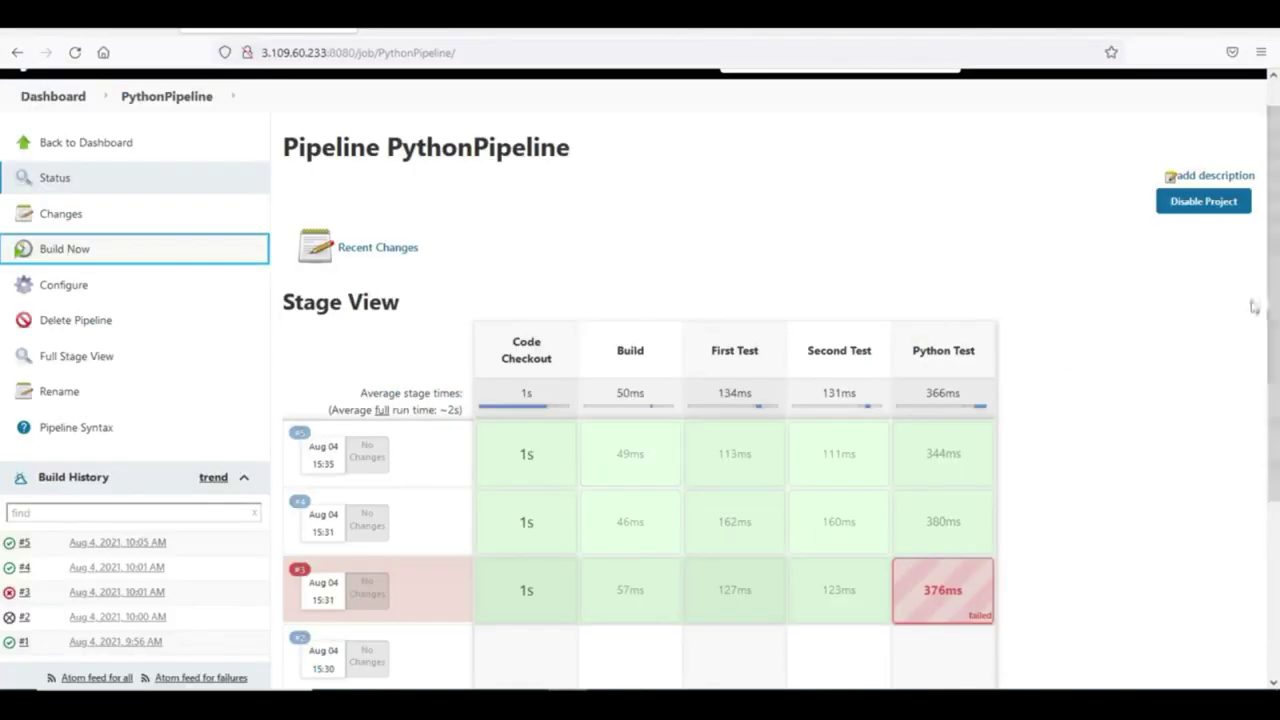
- Watch PythonPipeline build #6 pass in Stage View, then return to the Pipeline Syntax docs
scroll(1273, 320, "down", 1)
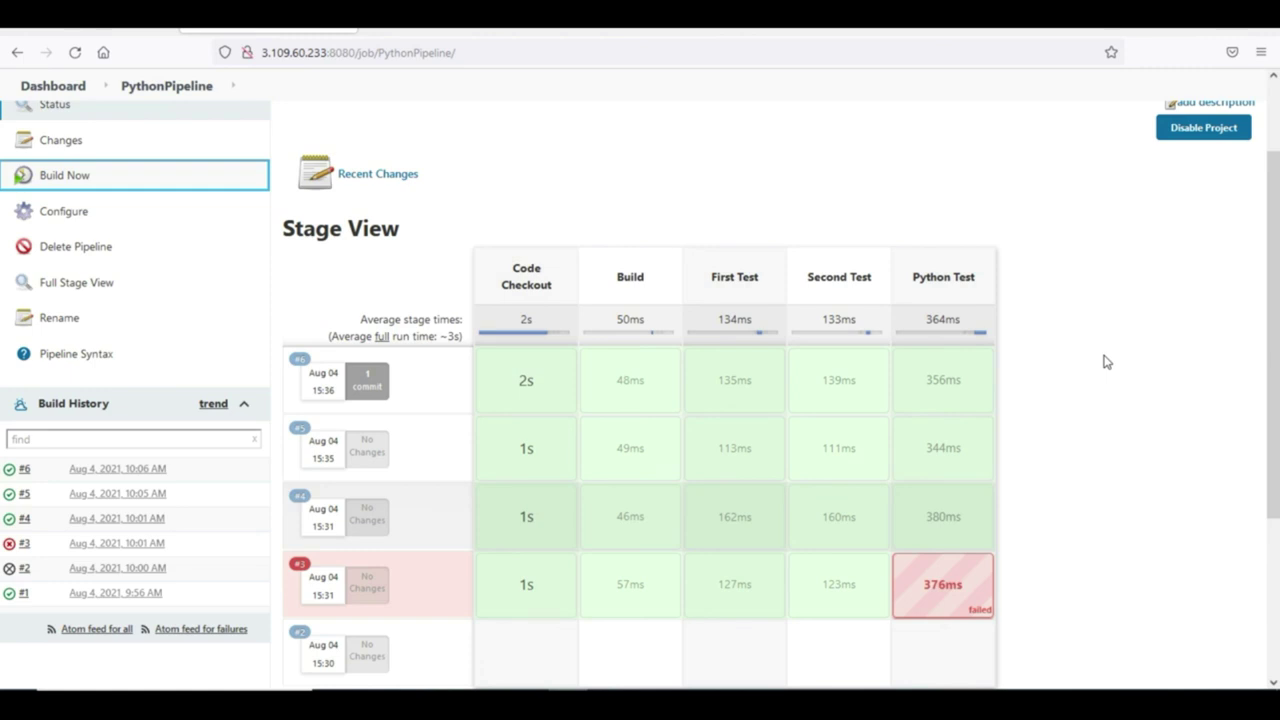
left_click(222, 31)
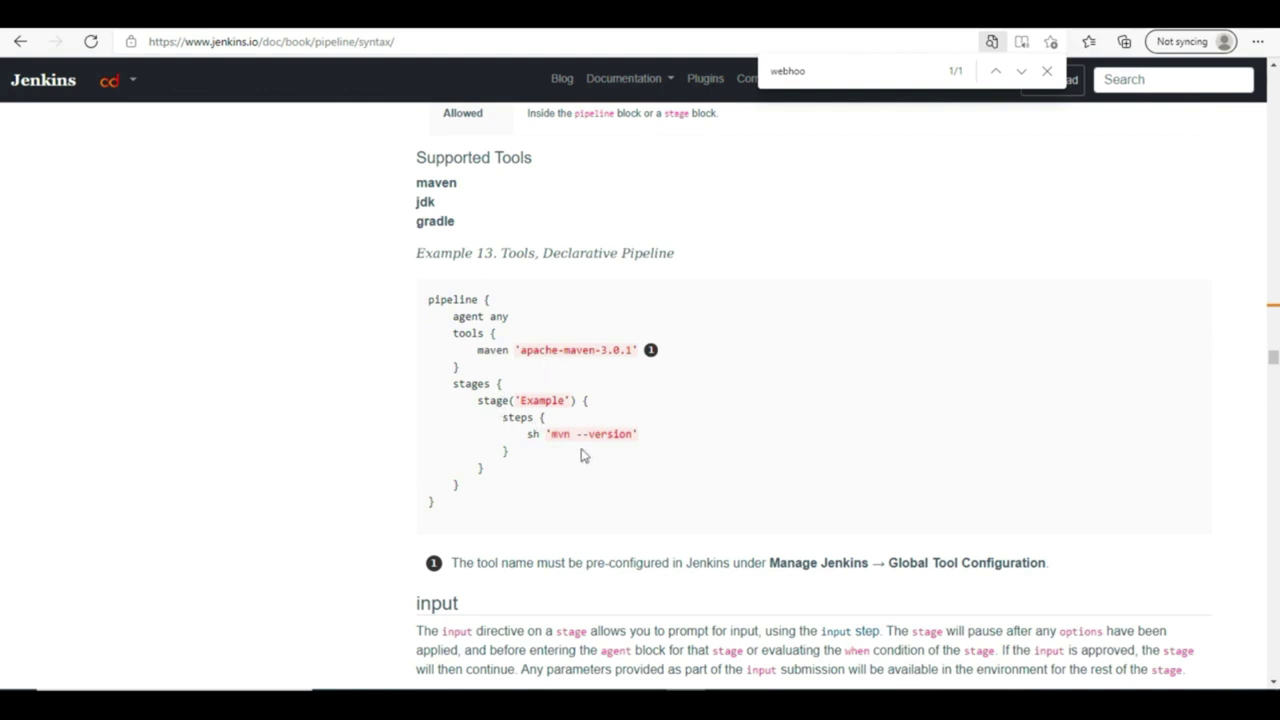
- Copy the Example 13 Tools pipeline code that uses Maven from the documentation
scroll(623, 451, "down", 2)
scroll(623, 451, "up", 2)
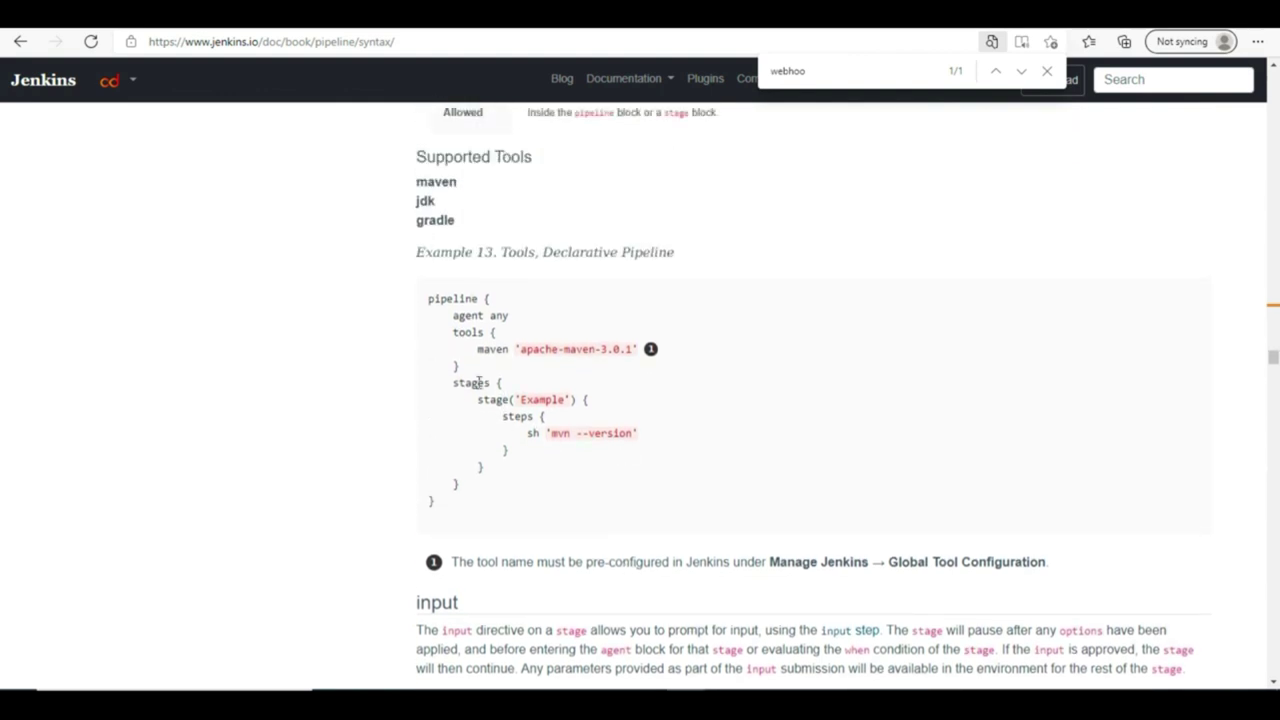
left_click_drag(430, 298, 477, 514)
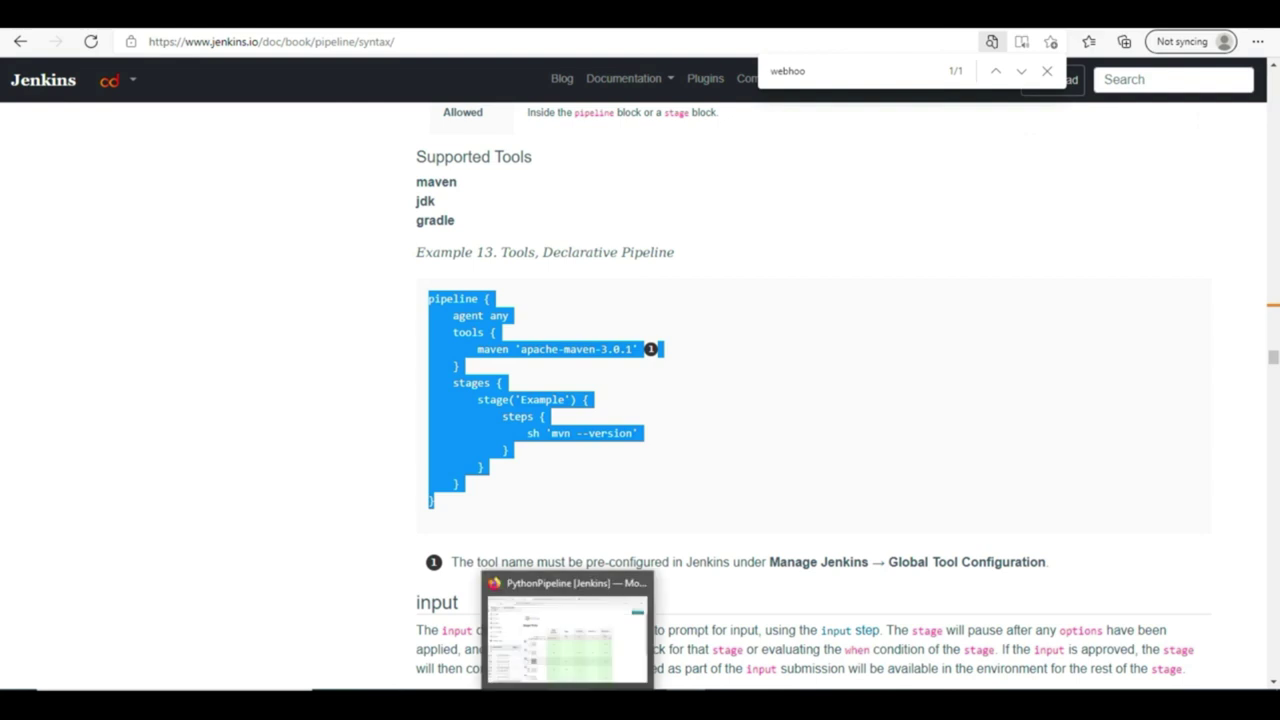
- Return to the Jenkins dashboard in the Firefox window and start a new item
left_click(567, 705)
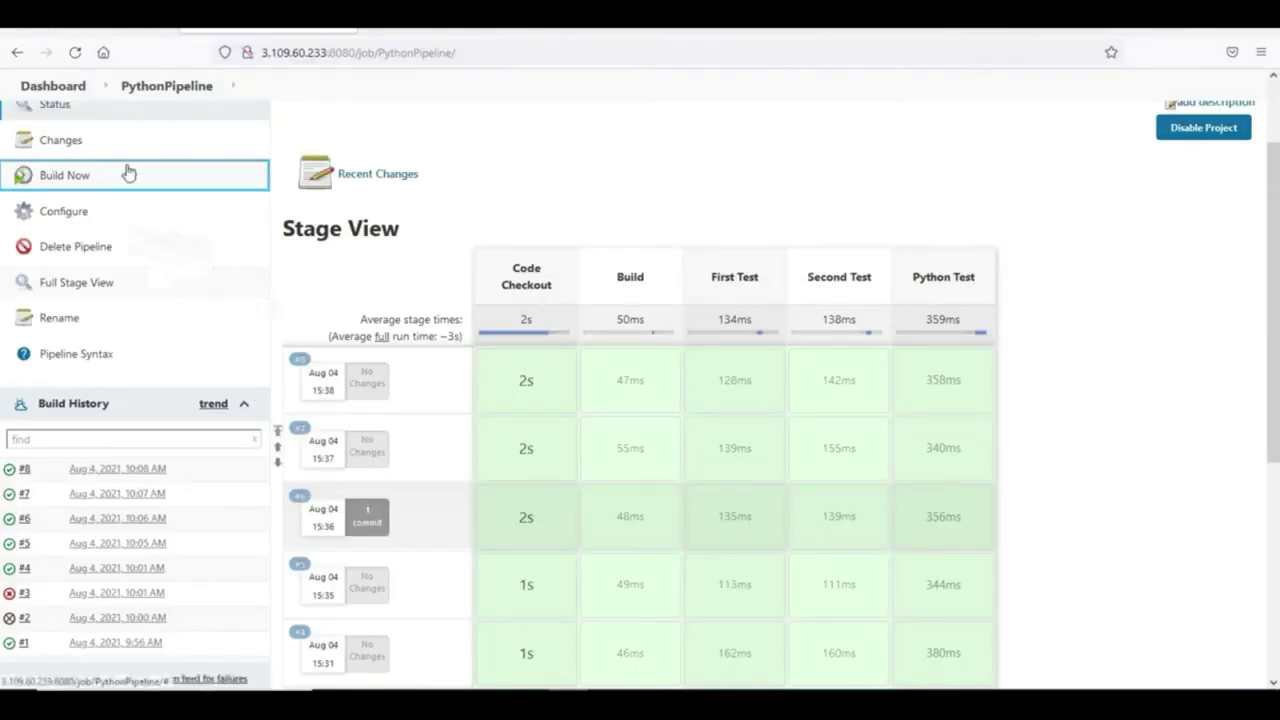
scroll(470, 175, "up", 3)
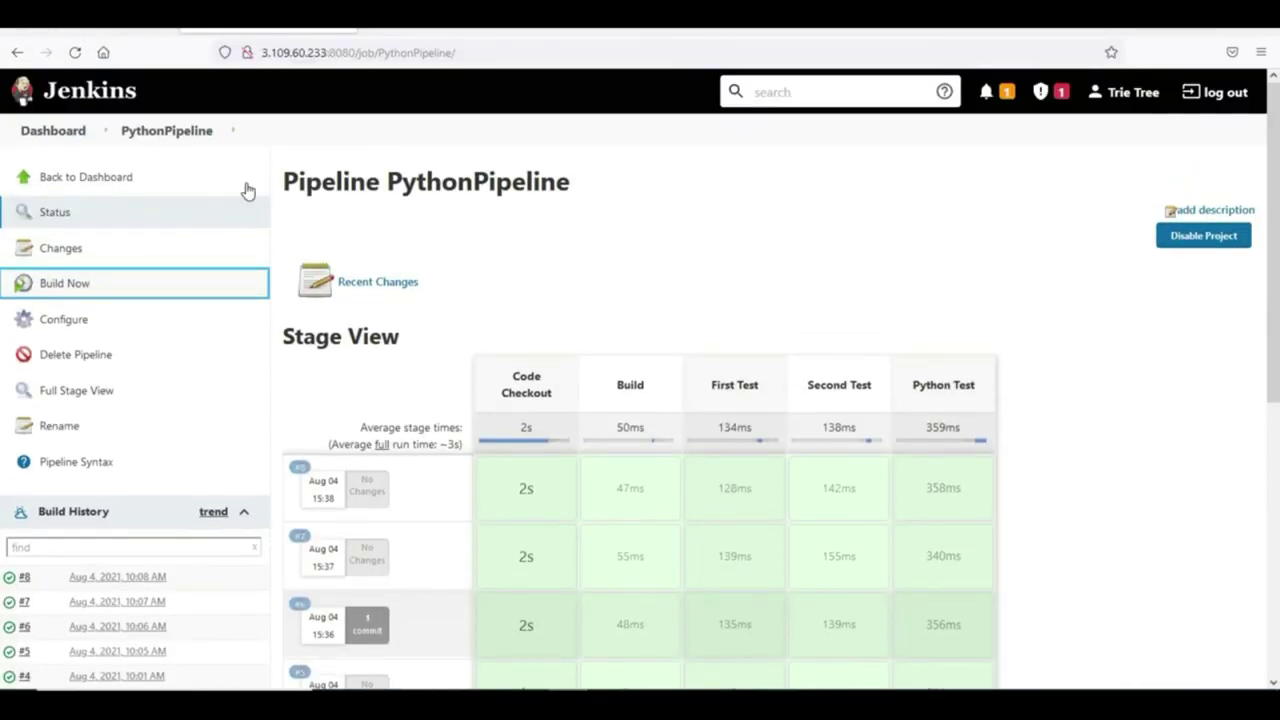
left_click(25, 182)
left_click(75, 180)
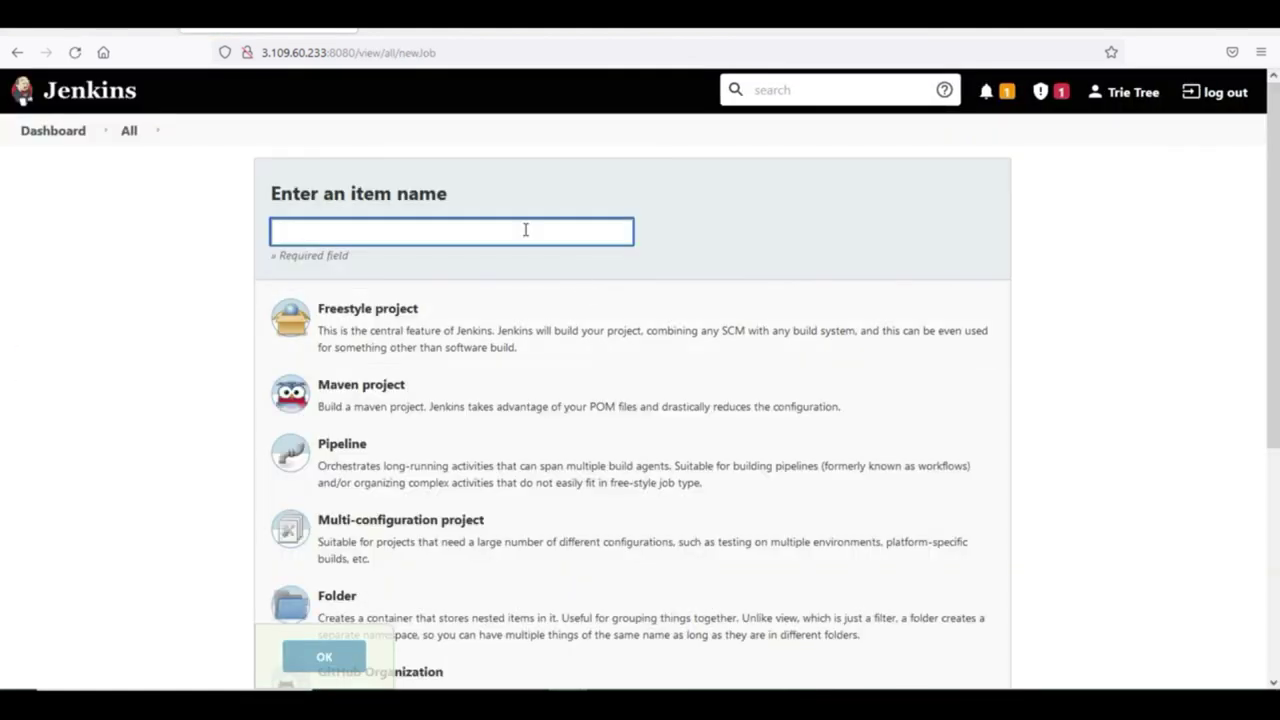
- Create a new Pipeline job named maven-pipeline
left_click(525, 230)
type("maven")
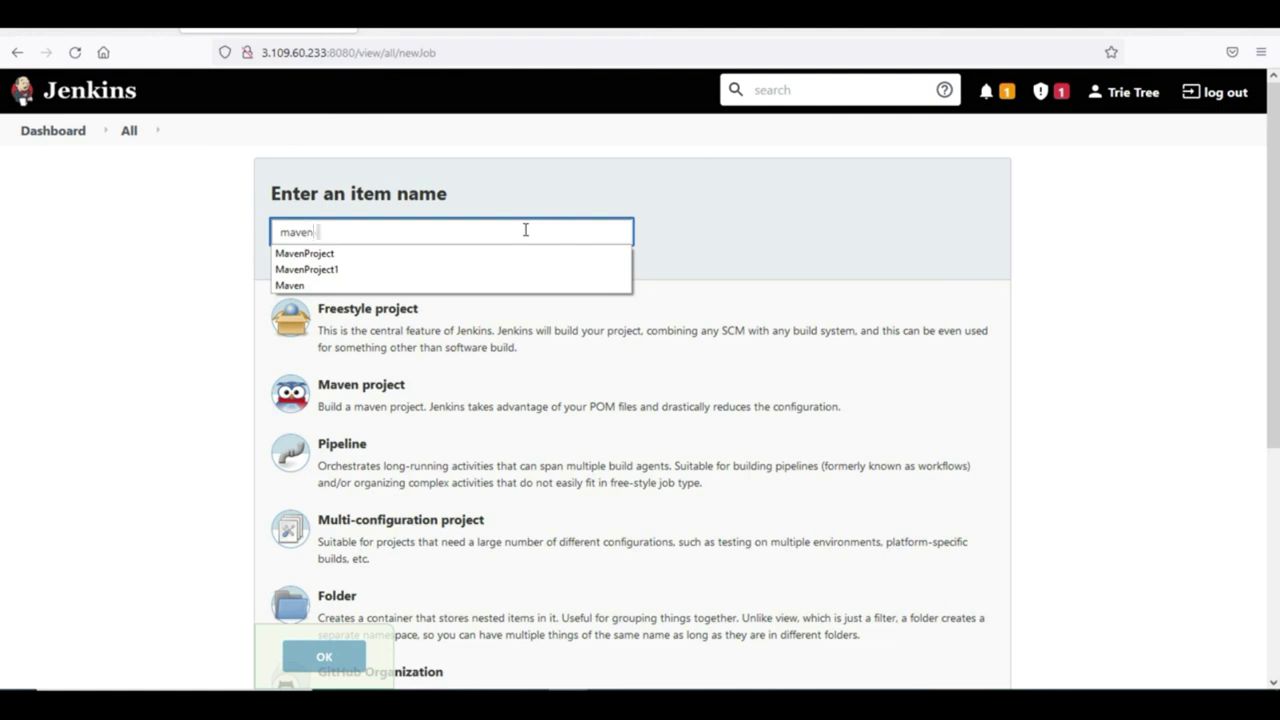
type("-pipeline")
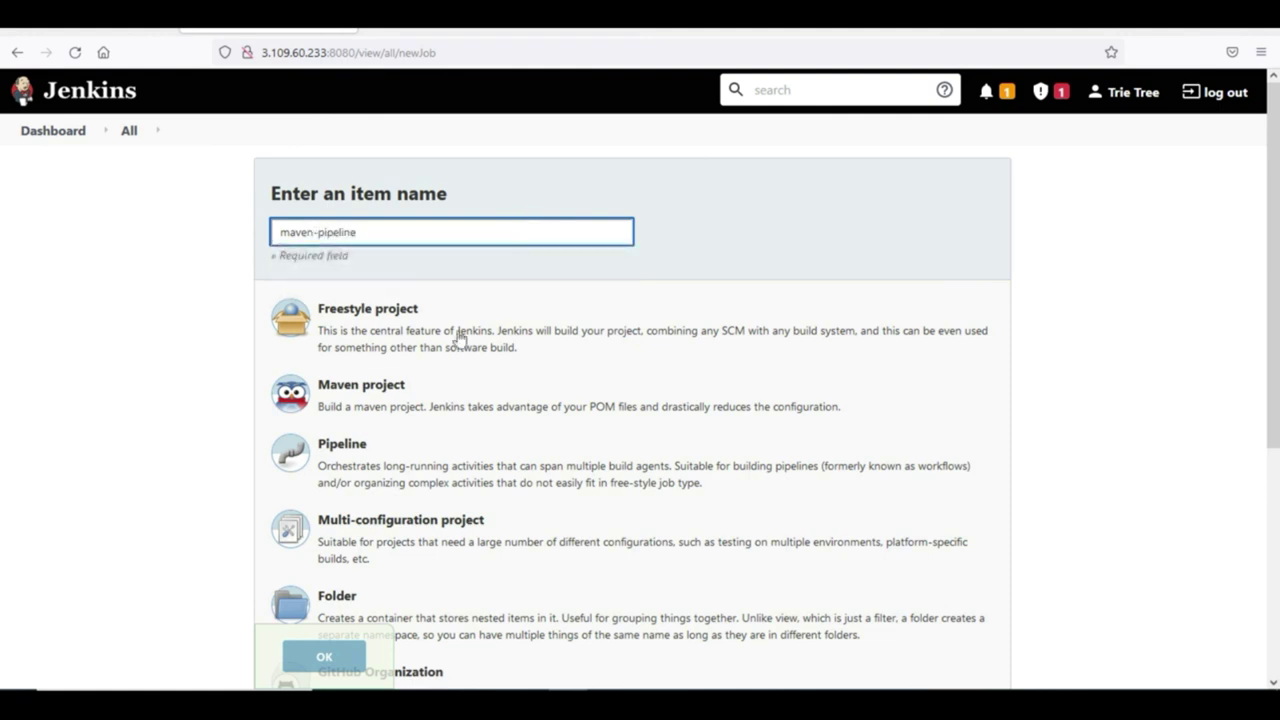
left_click(400, 478)
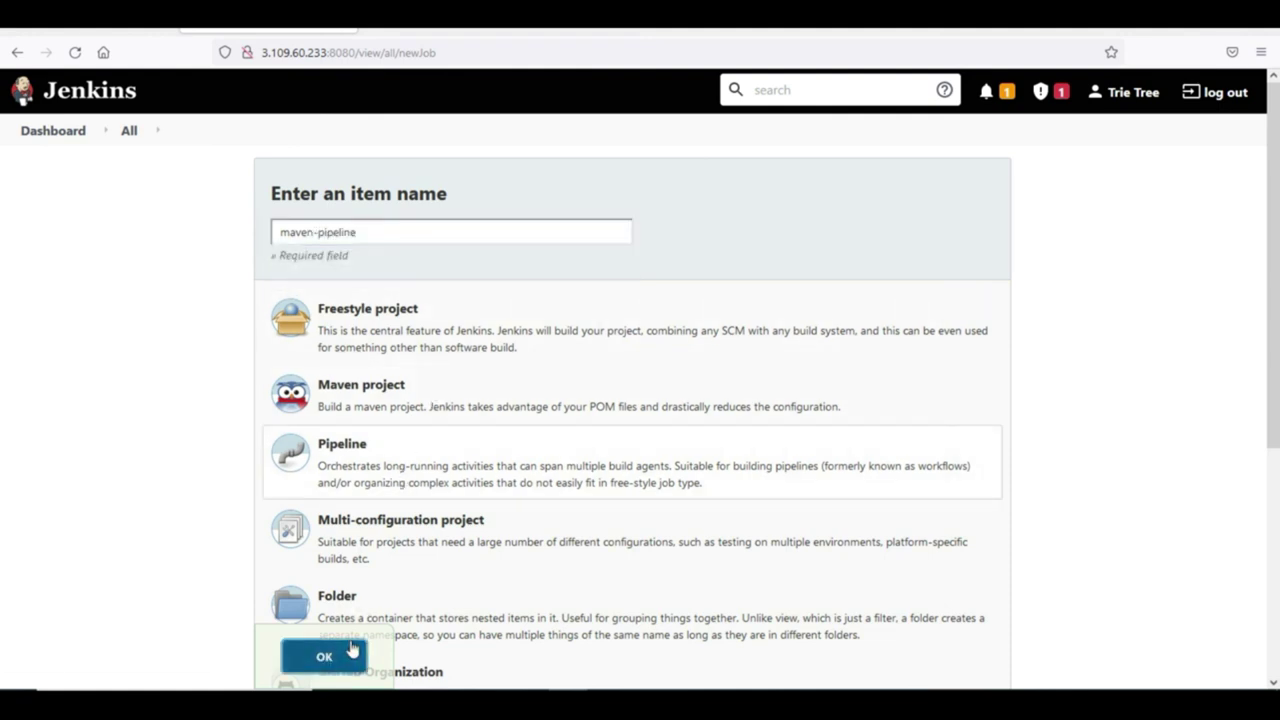
left_click(352, 650)
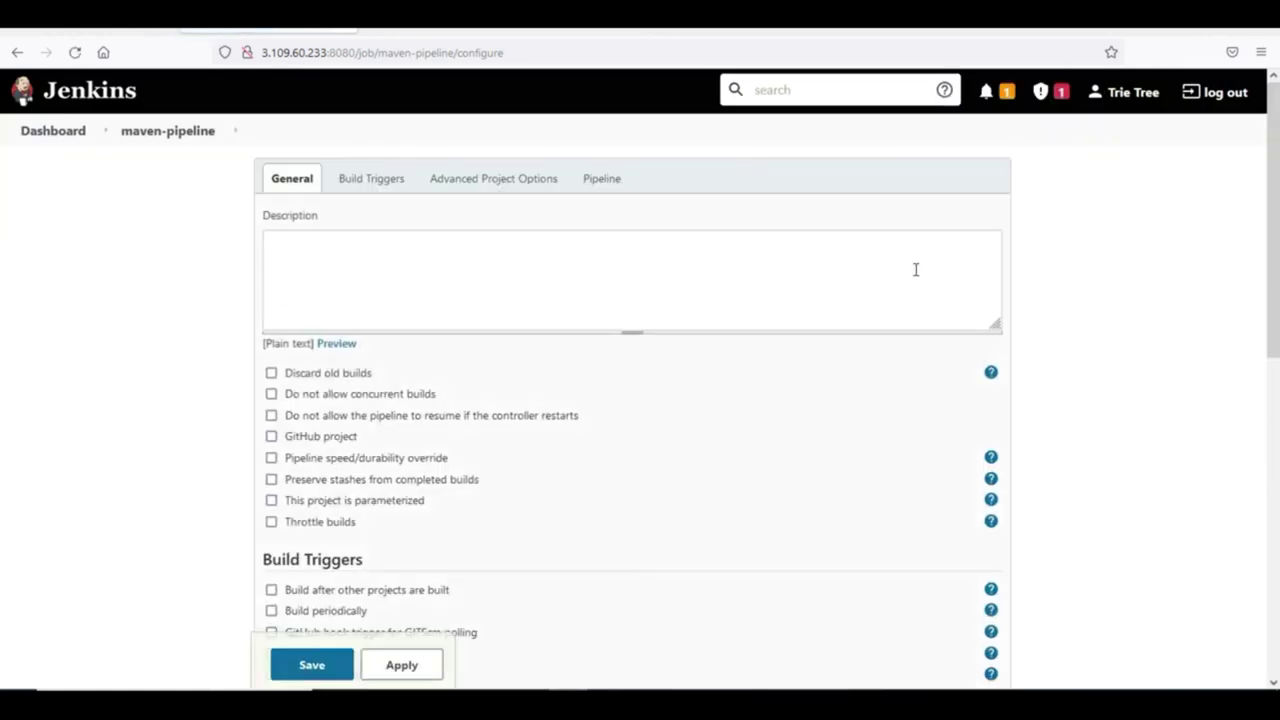
- Paste the sample Maven pipeline script into the job and save the configuration
scroll(763, 442, "down", 4)
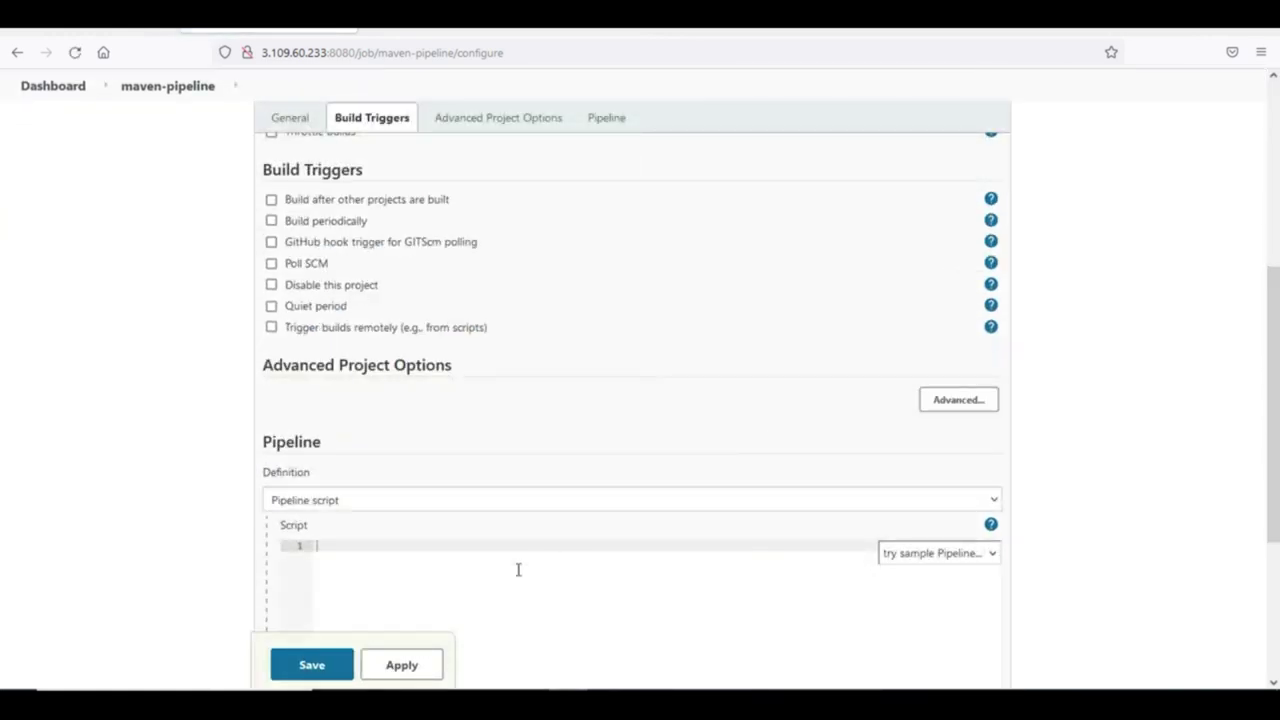
key("ctrl+v")
scroll(1265, 352, "up", 4)
scroll(1262, 549, "down", 4)
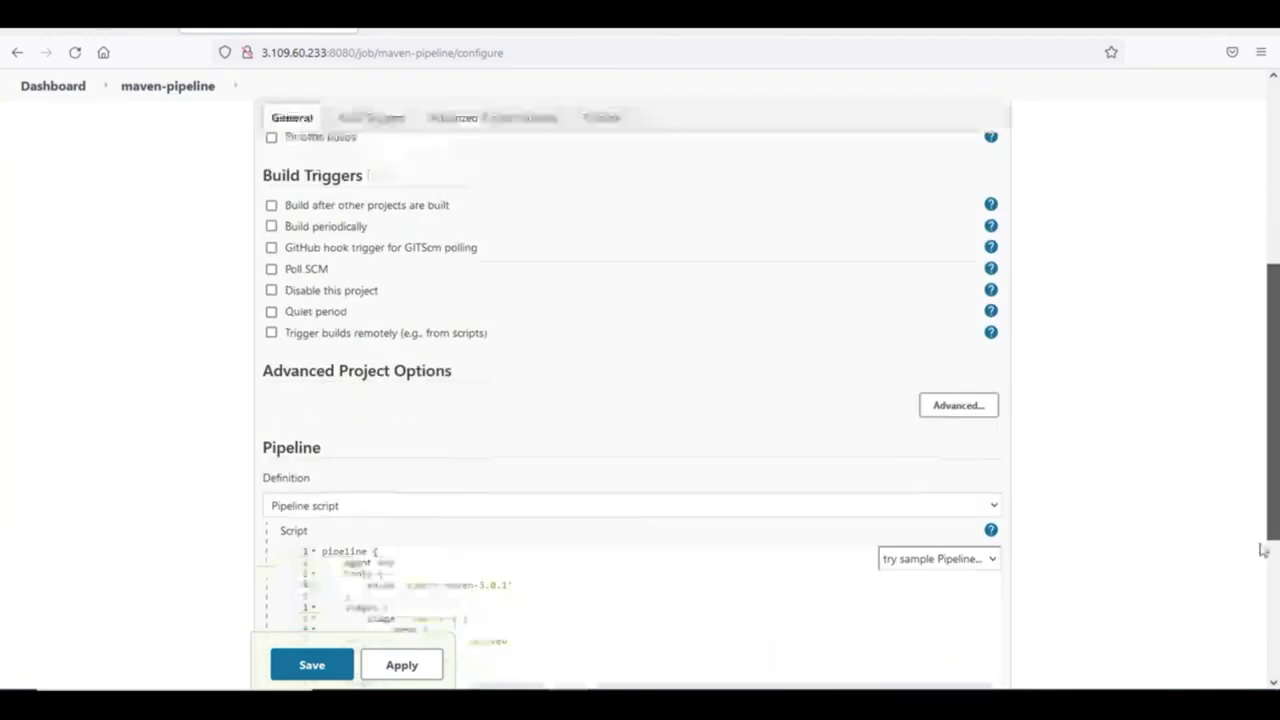
scroll(1262, 549, "down", 3)
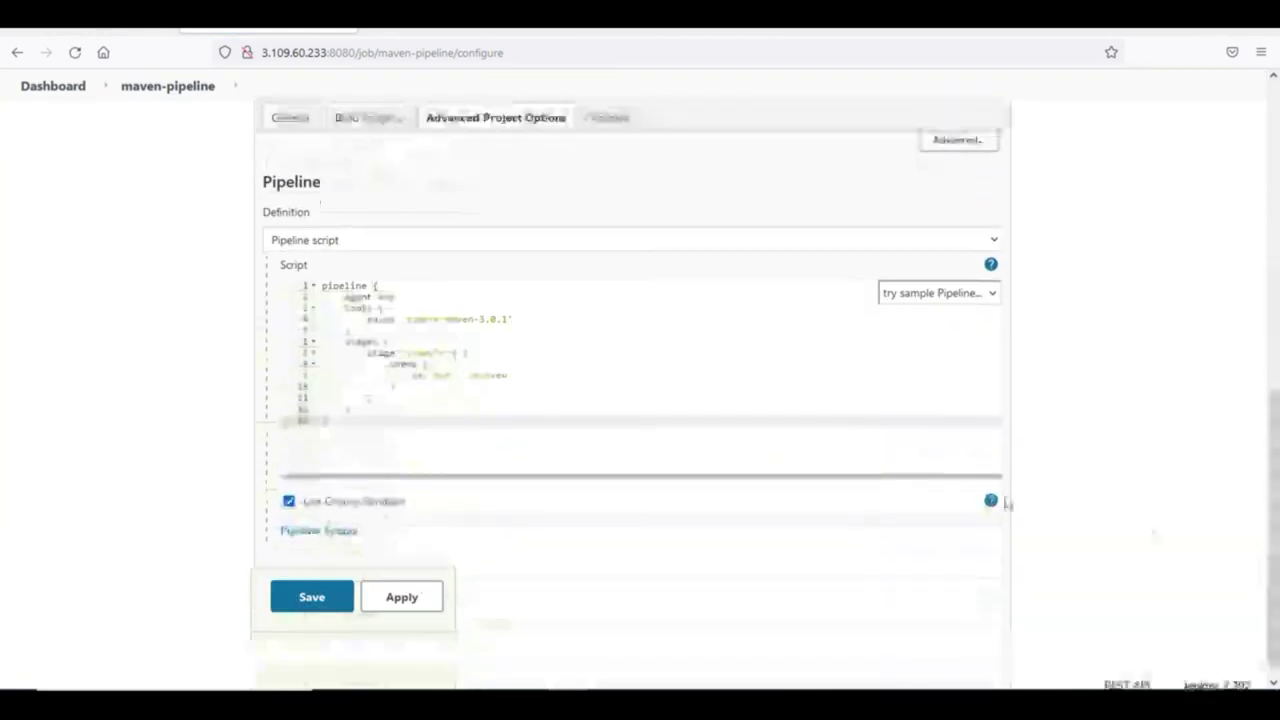
left_click(384, 594)
left_click(307, 605)
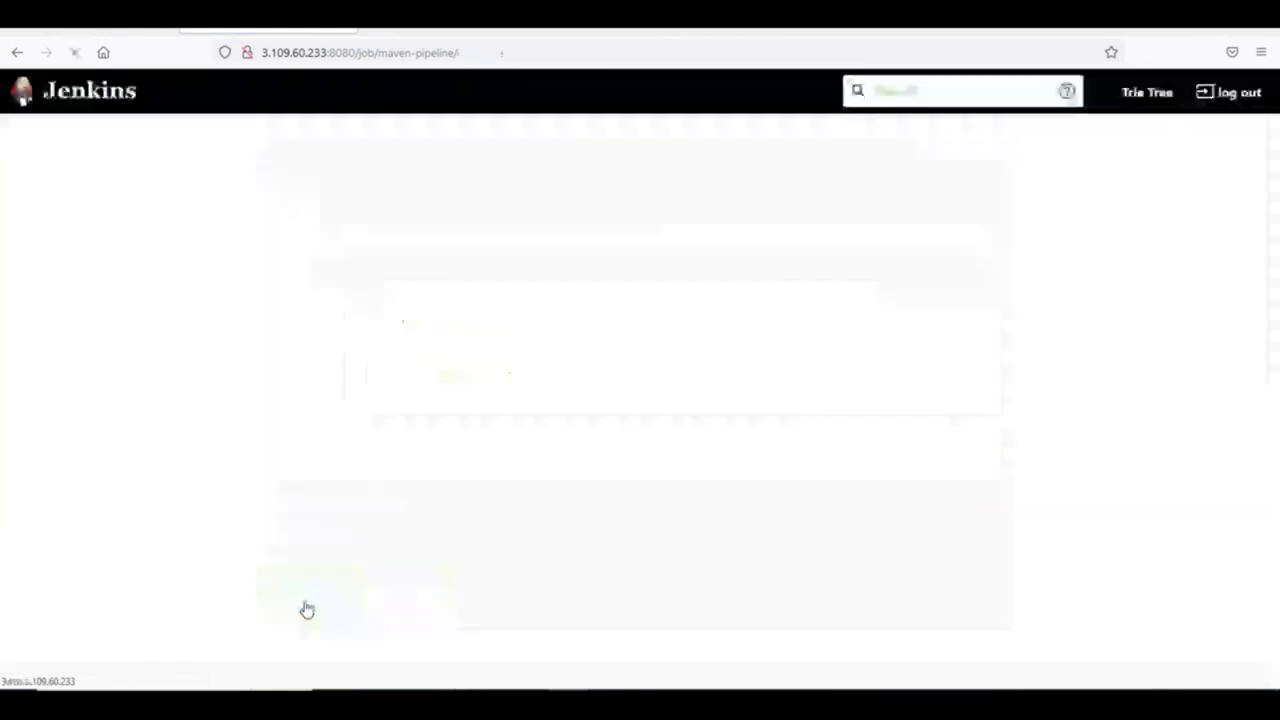
- Run build #1 and view its console output showing FAILURE
left_click(66, 290)
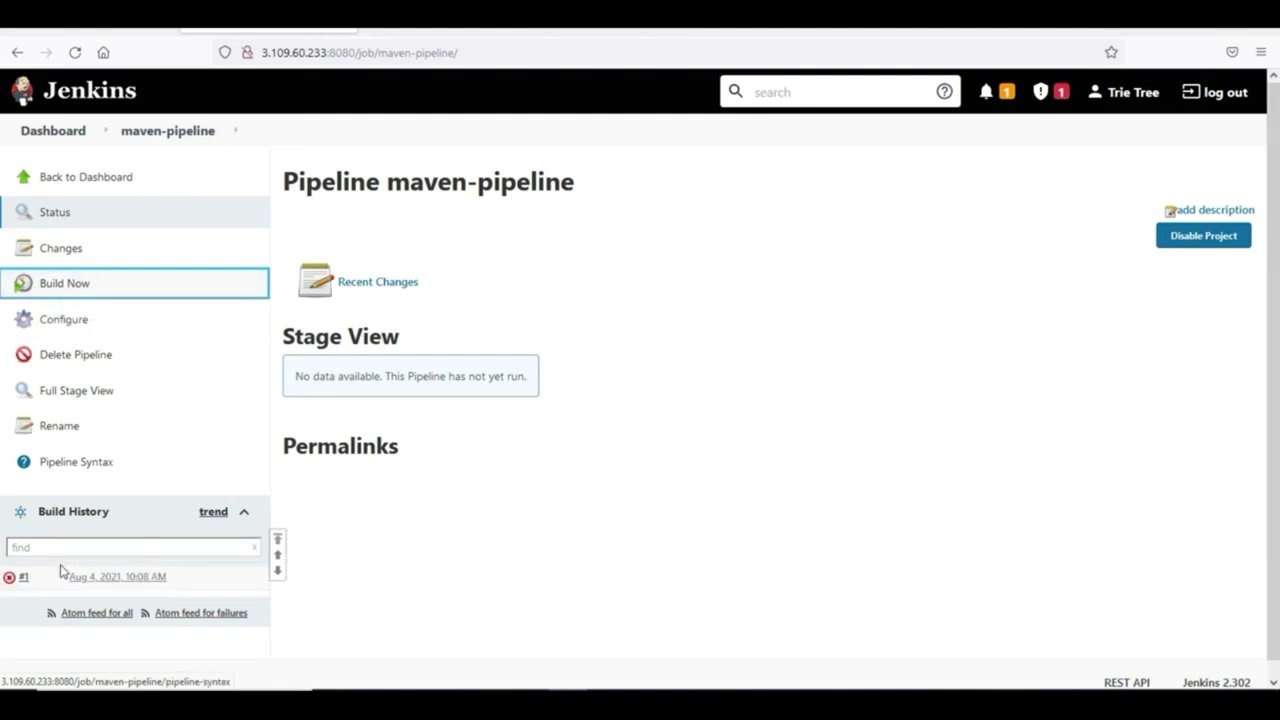
left_click(24, 582)
left_click(80, 283)
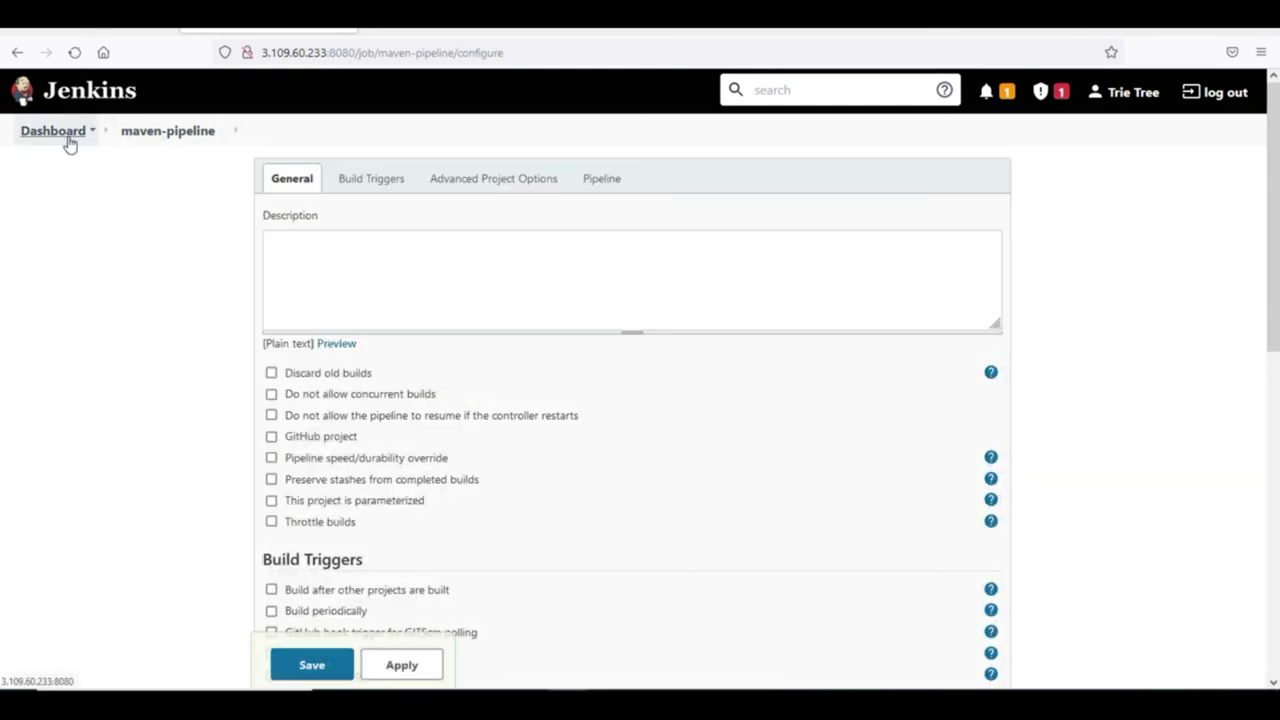
- Look up the Maven installation name MavenBuild in Global Tool Configuration, then return to the dashboard
left_click(68, 139)
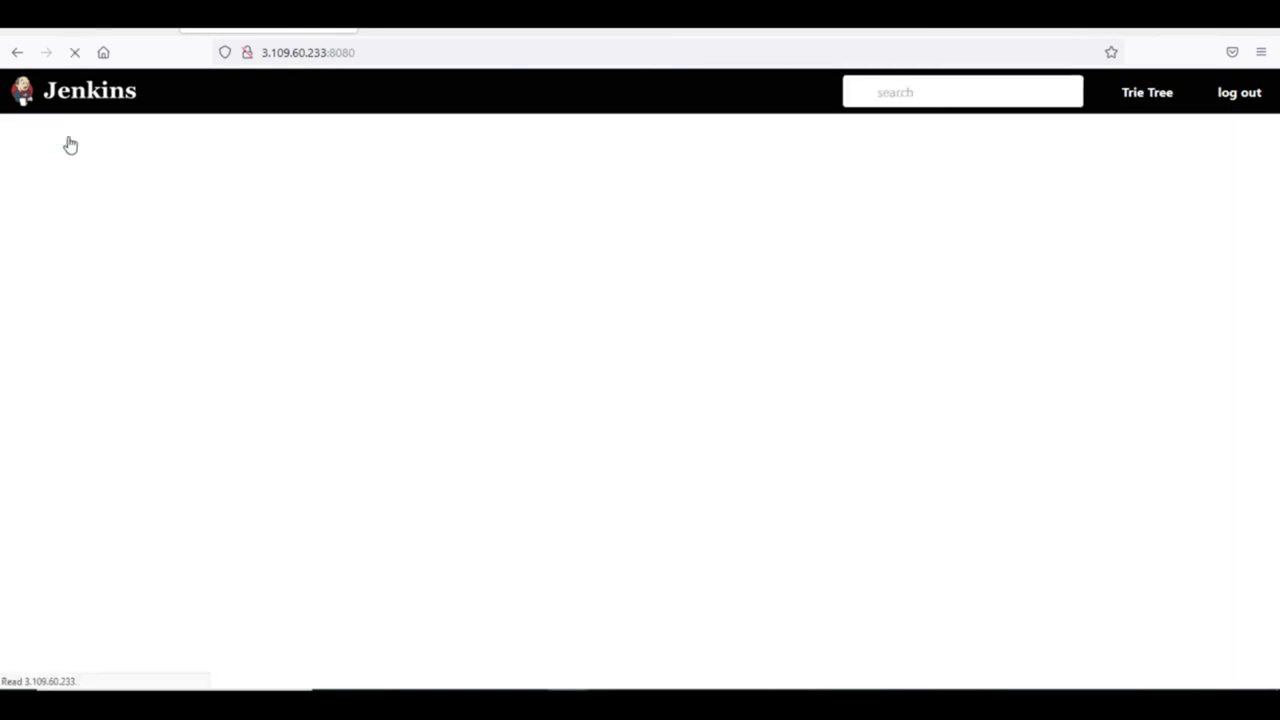
left_click(70, 355)
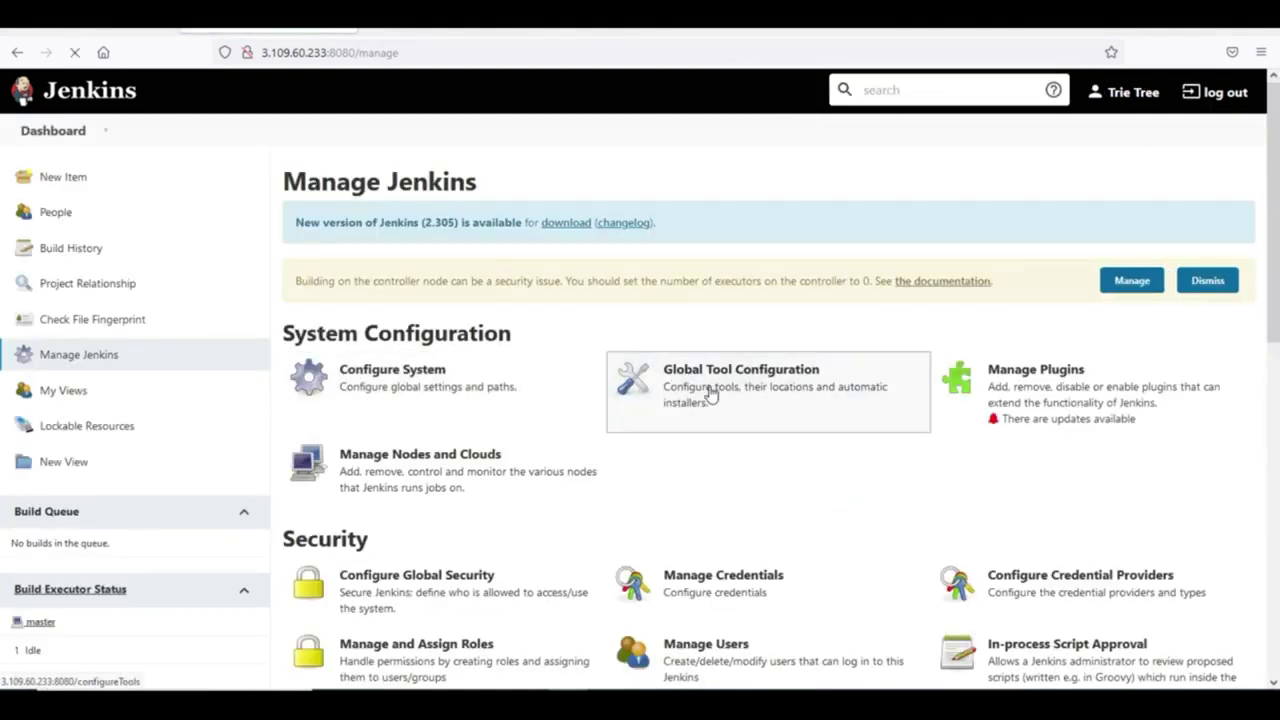
left_click(710, 393)
scroll(855, 434, "down", 2)
scroll(1254, 557, "down", 5)
left_click(341, 420)
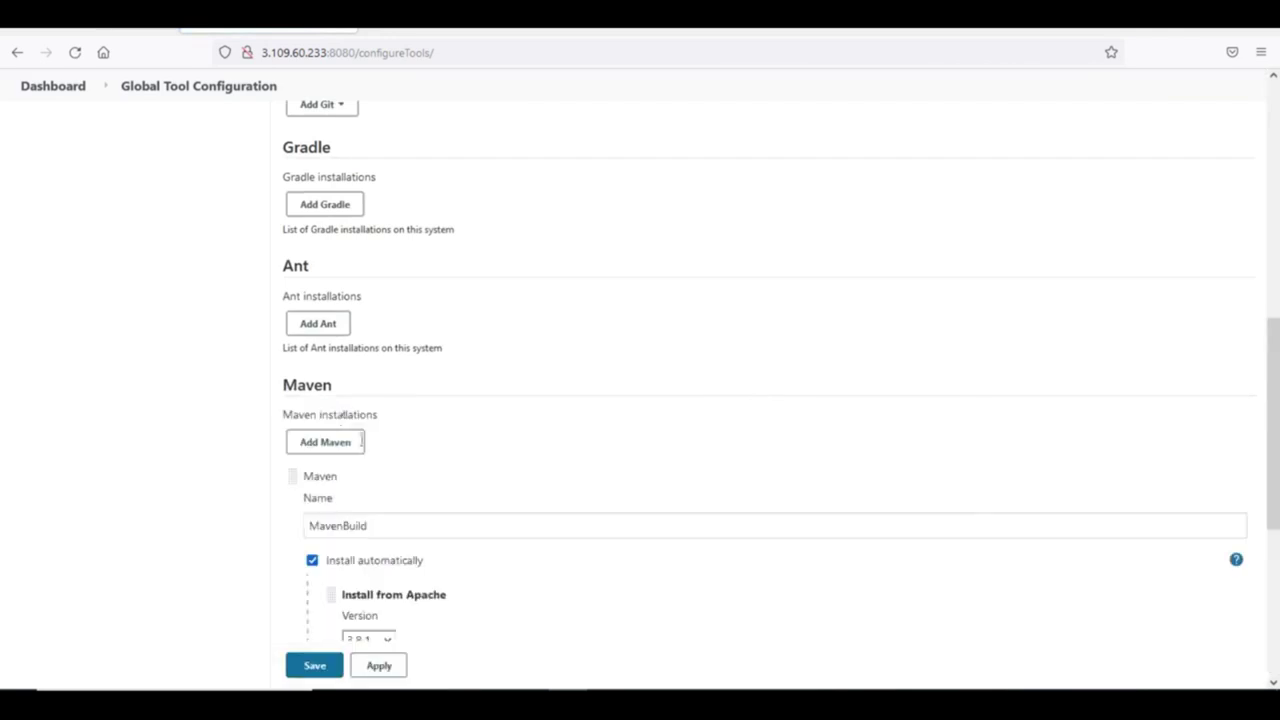
left_click_drag(400, 524, 290, 528)
key("ctrl+c")
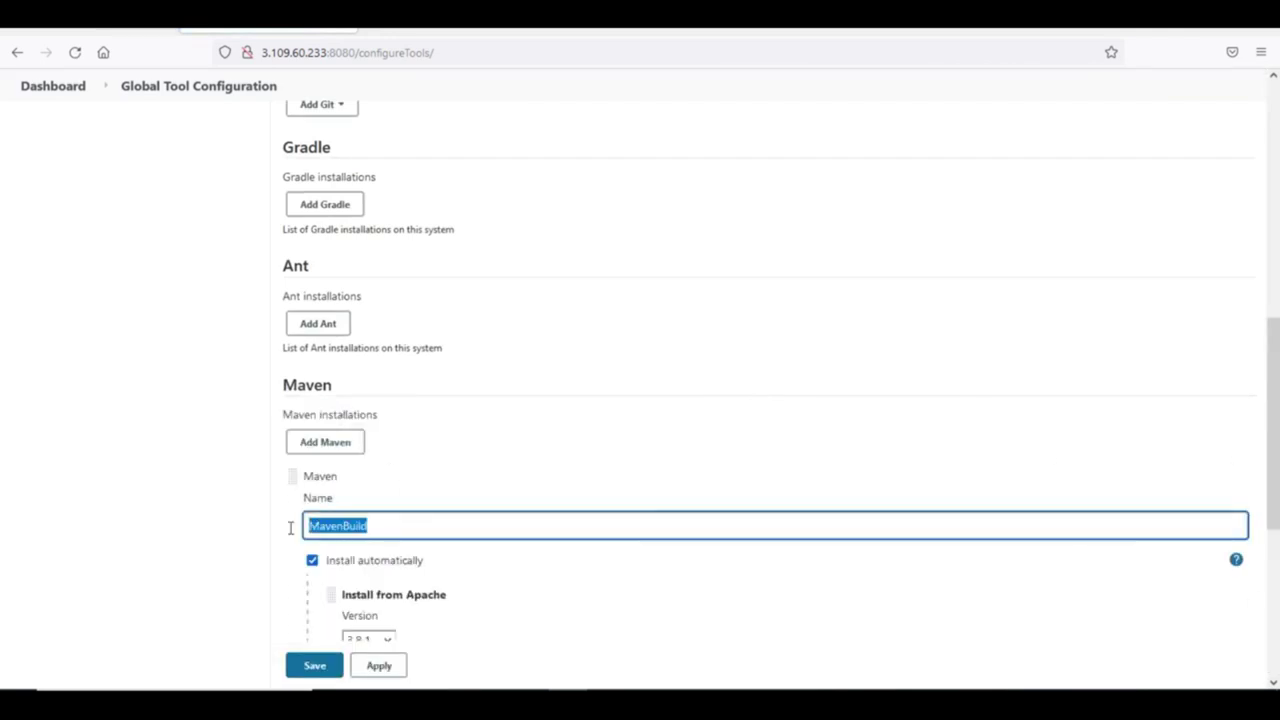
scroll(1223, 126, "up", 10)
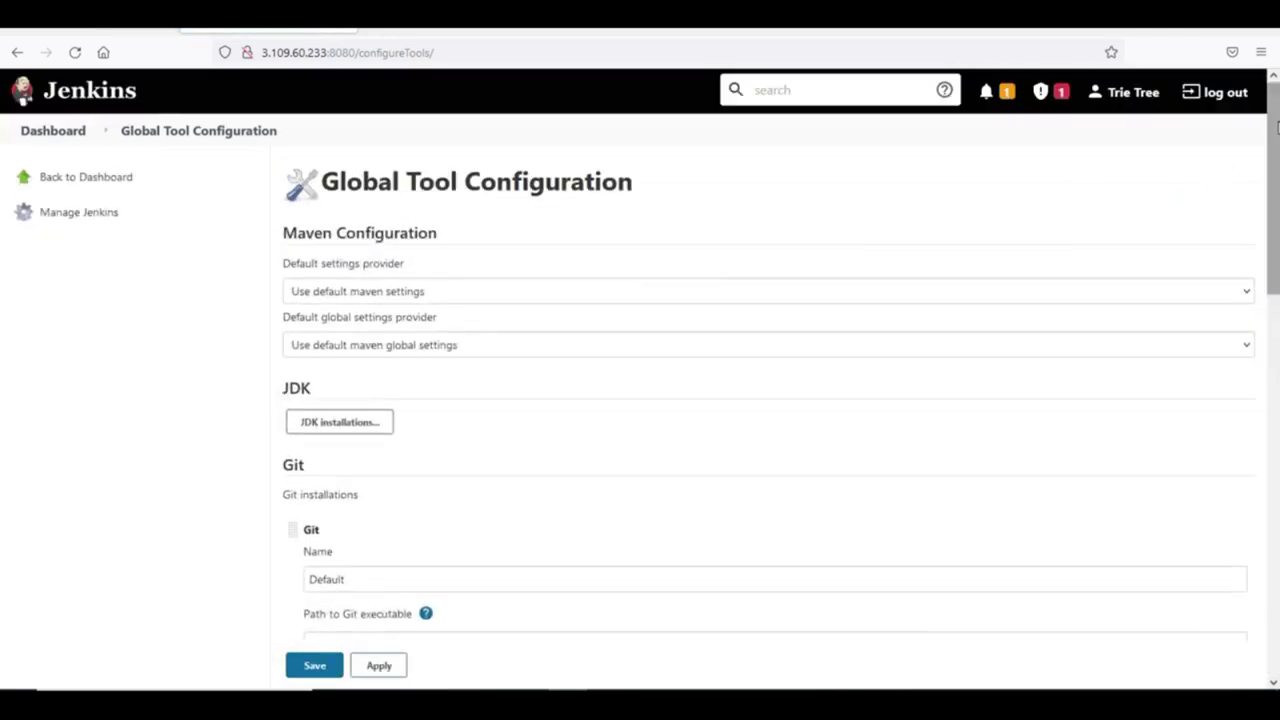
left_click(86, 177)
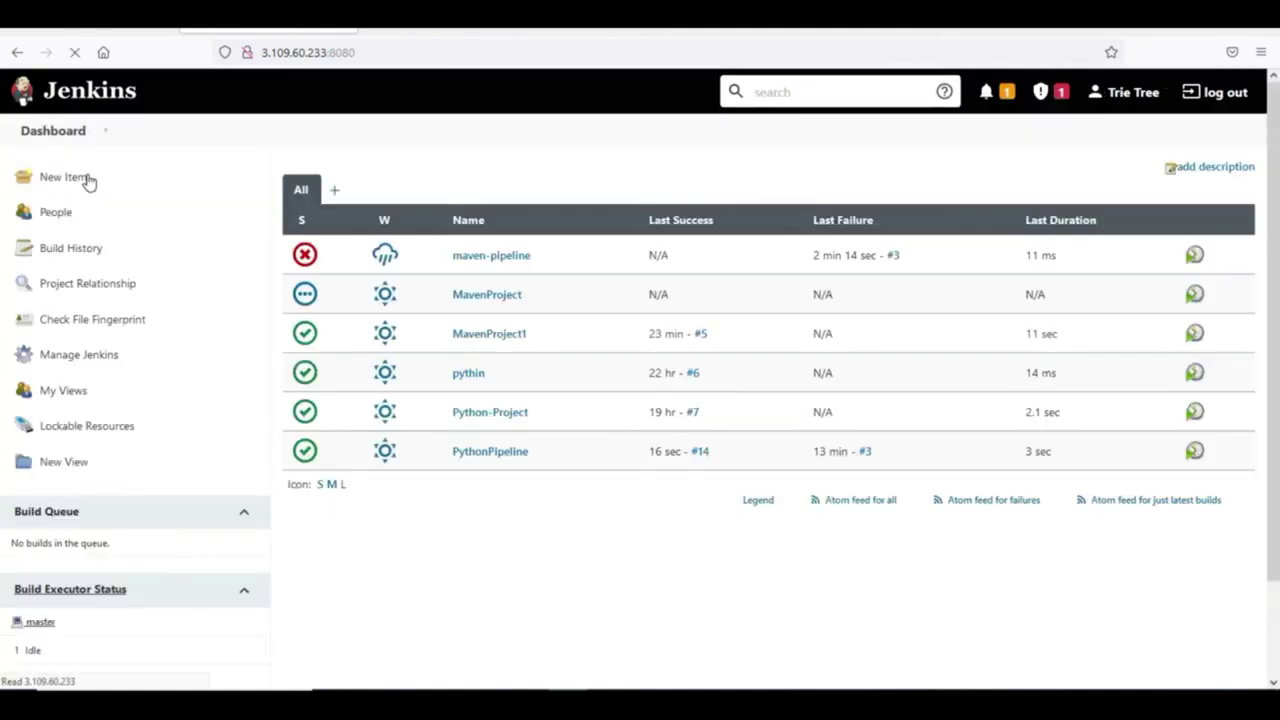
- Change the maven tool name in maven-pipeline's script to MavenBuild and save
left_click(500, 256)
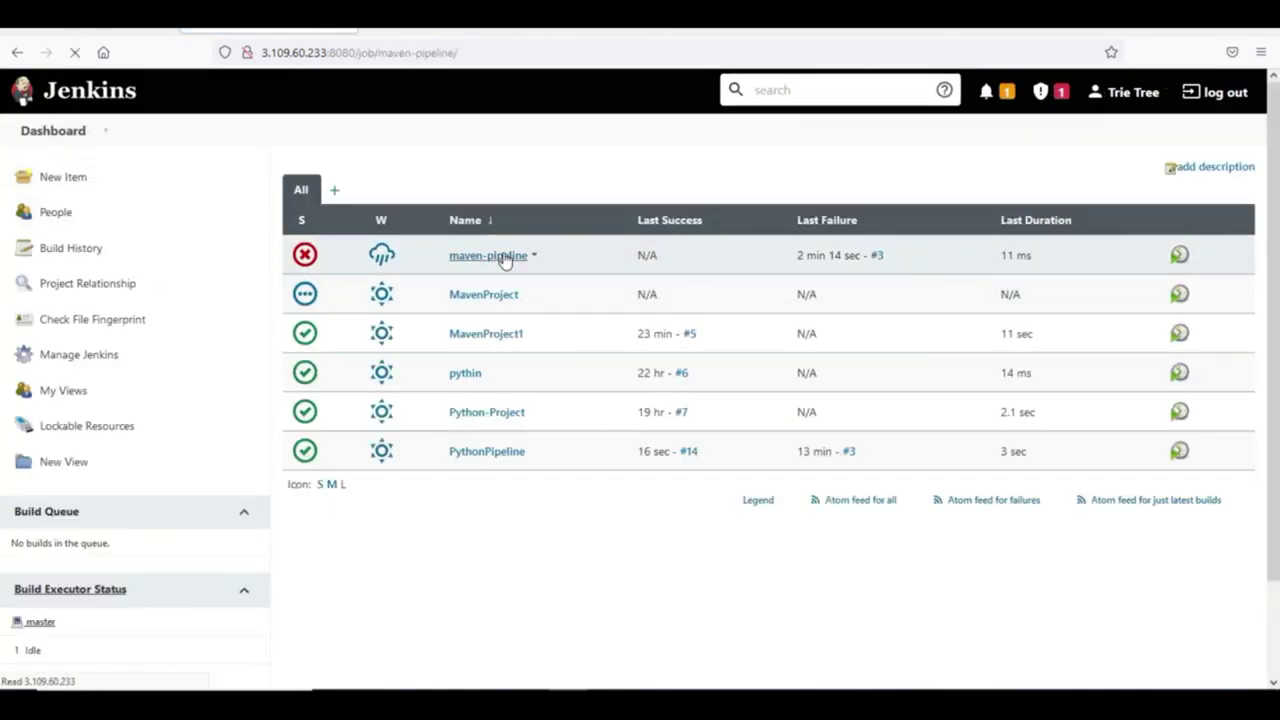
left_click(66, 319)
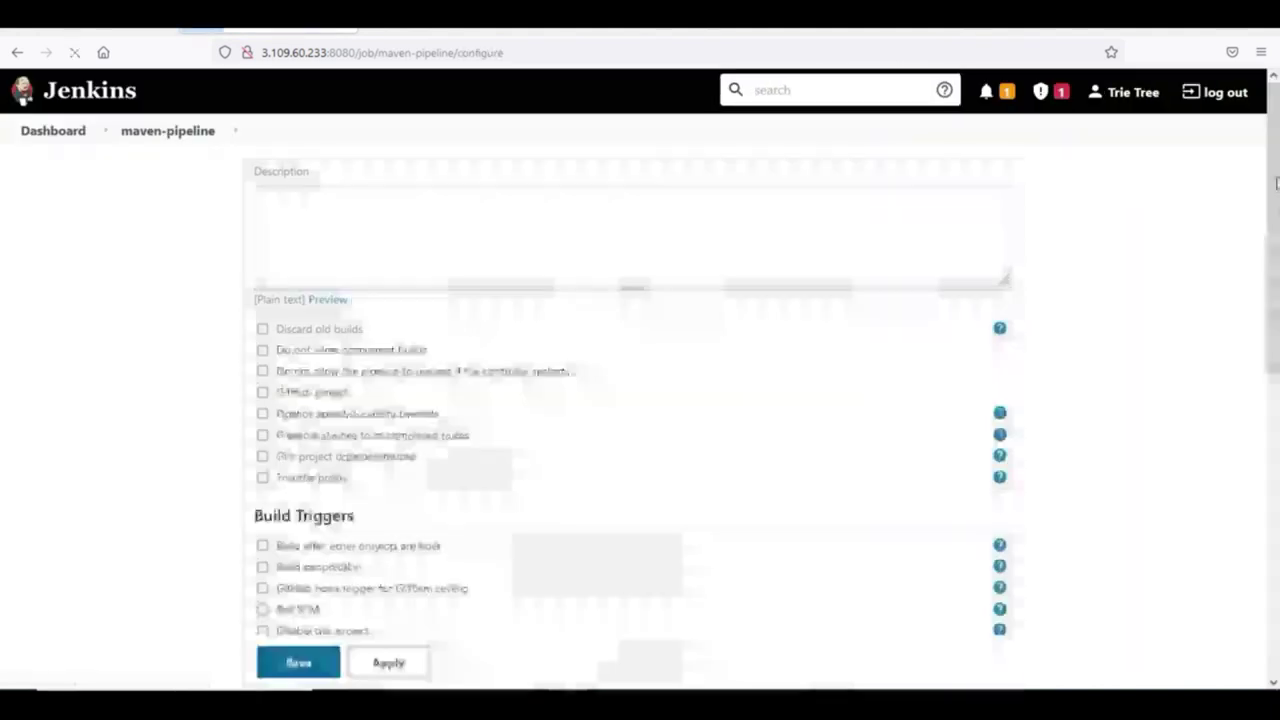
left_click_drag(1270, 175, 1268, 537)
left_click_drag(451, 335, 505, 335)
key("ctrl+v")
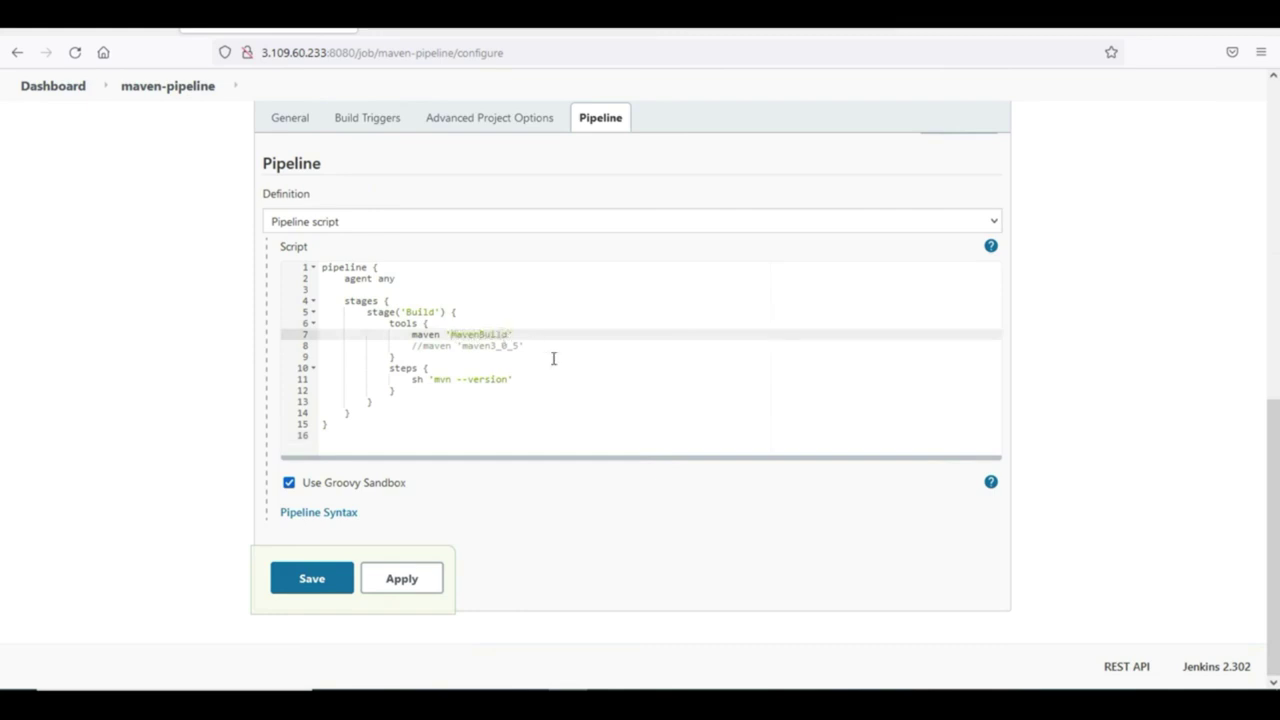
left_click(422, 579)
left_click(335, 589)
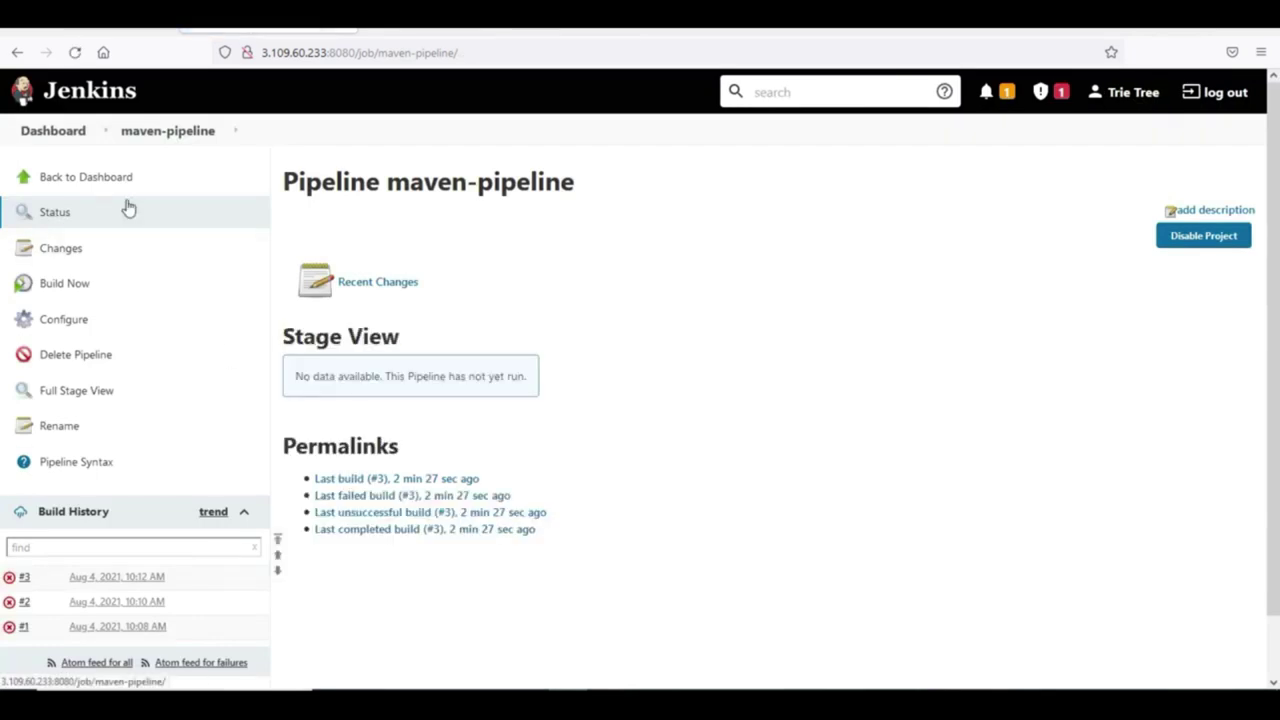
- Run build #4 and confirm its console shows SUCCESS with Maven 3.8.1
left_click(92, 288)
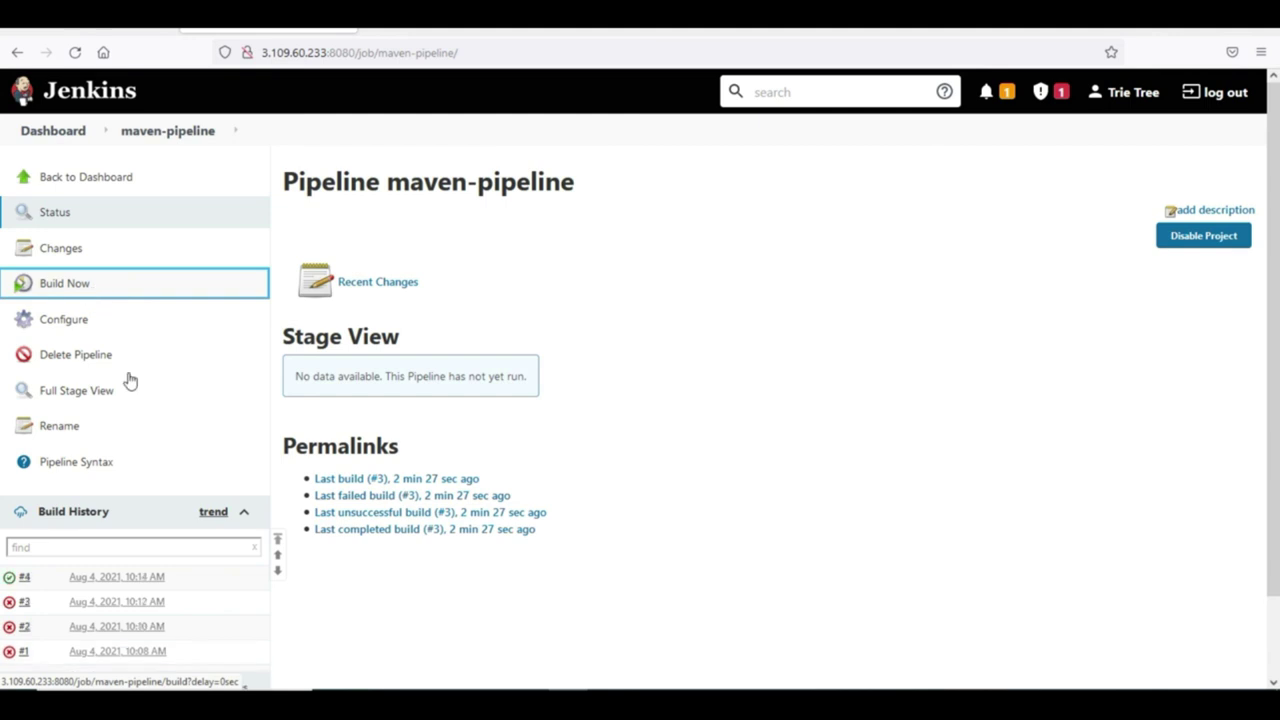
left_click(24, 578)
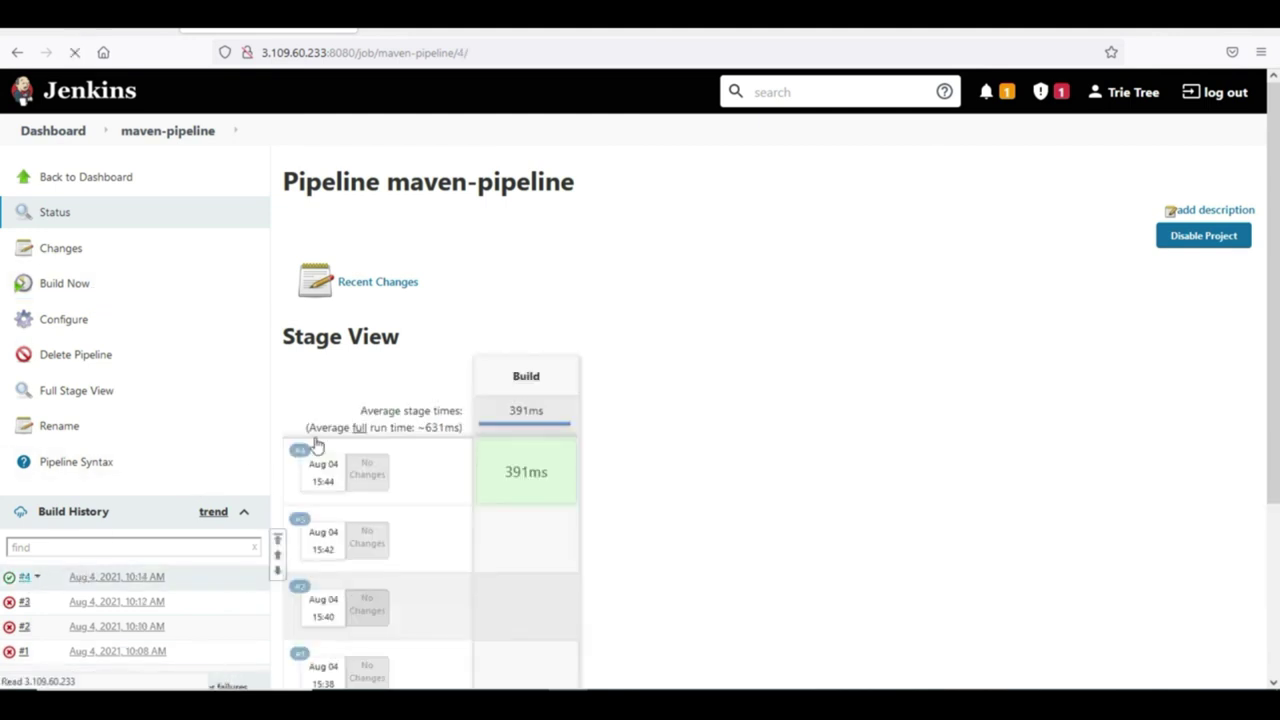
left_click(77, 285)
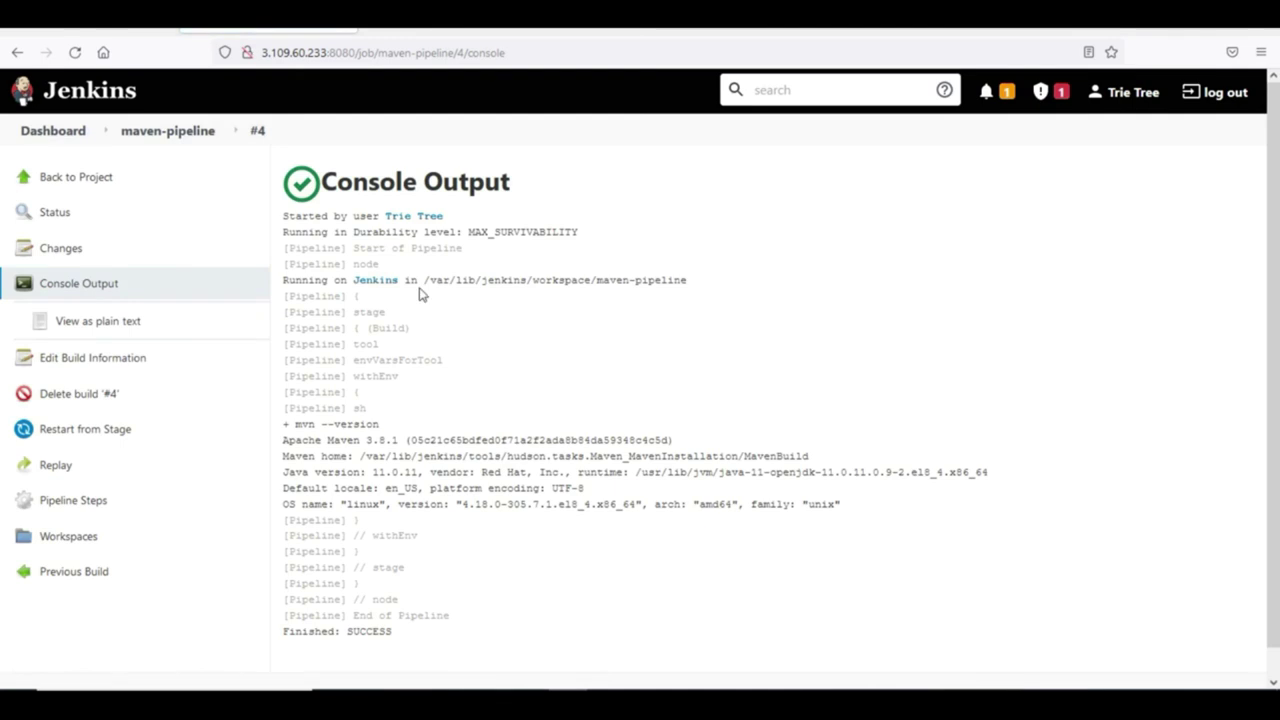
left_click(67, 180)
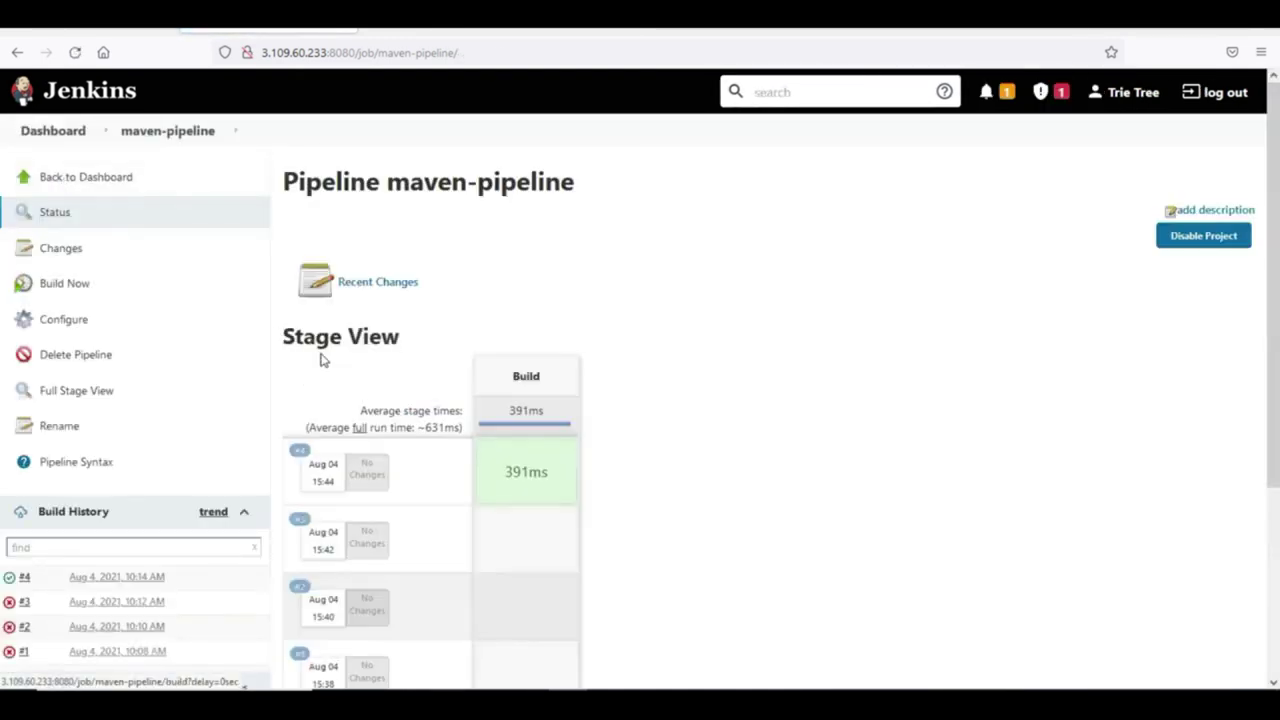
left_click(68, 320)
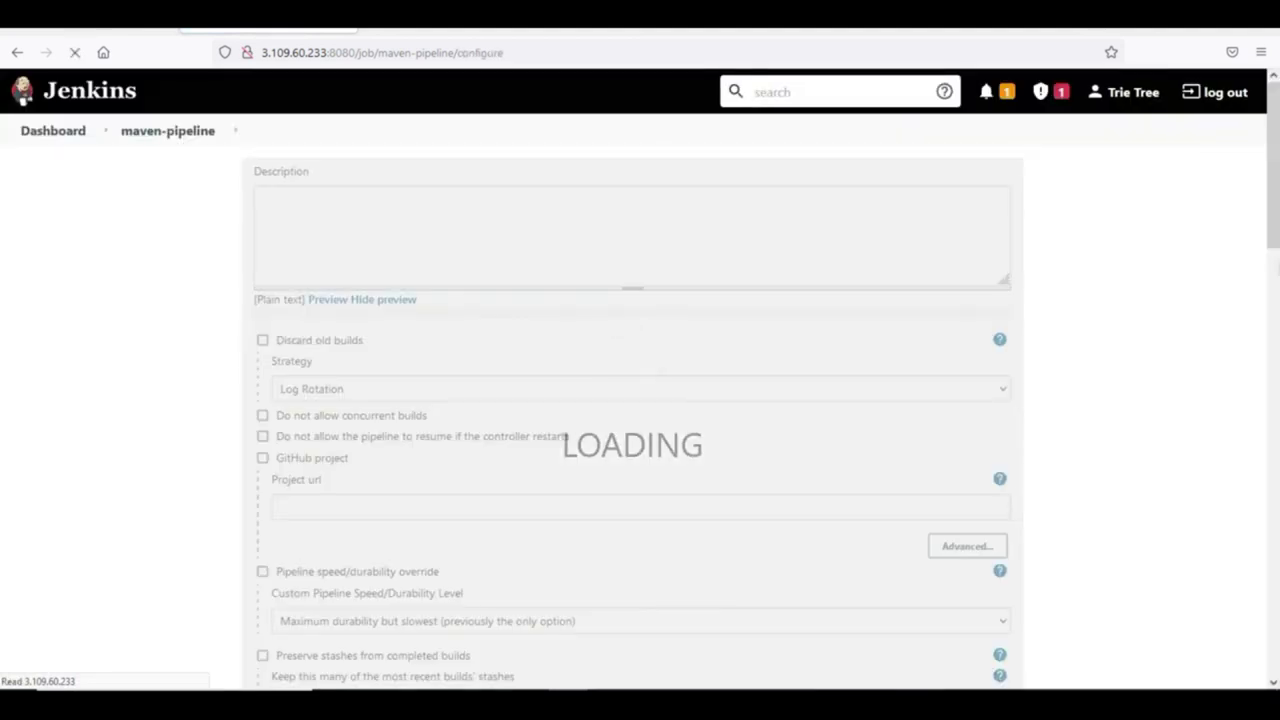
- Paste a Code Checkout stage with a checkout(GitSCM) step into the pipeline script
scroll(1064, 390, "down", 10)
scroll(636, 431, "down", 1)
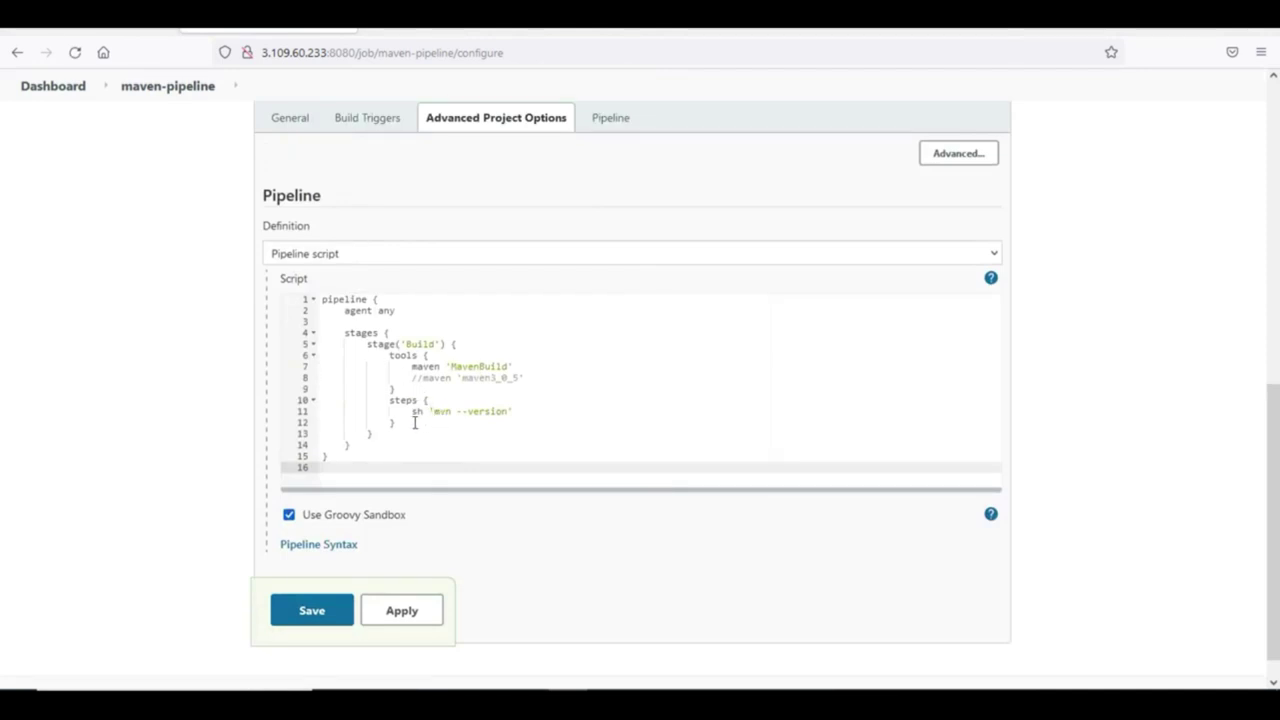
left_click(414, 422)
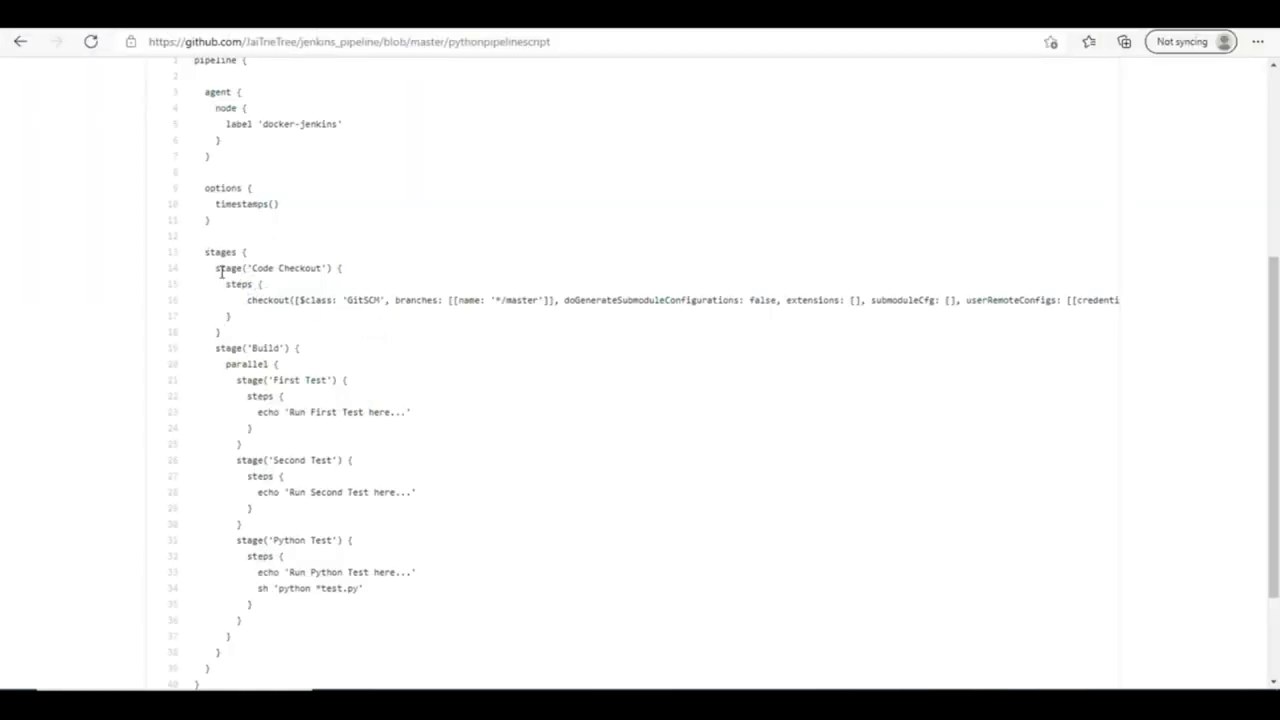
left_click_drag(206, 256, 233, 338)
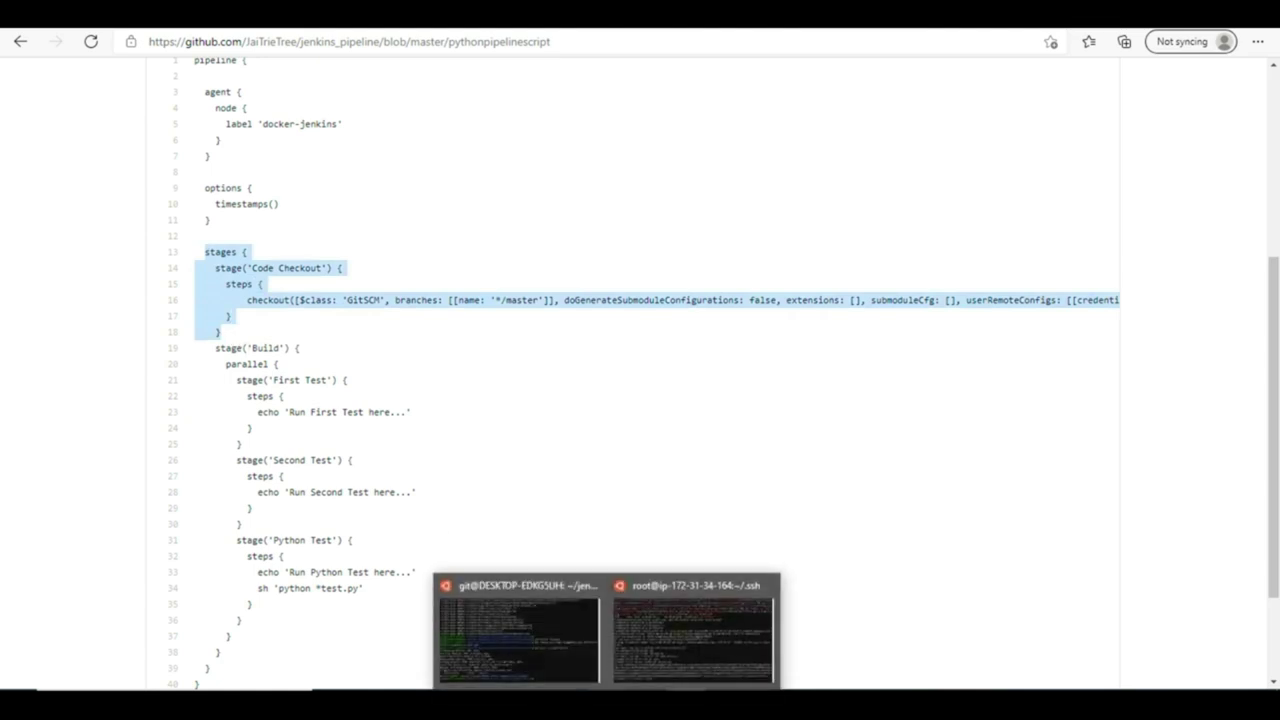
mouse_move(567, 702)
left_click(547, 593)
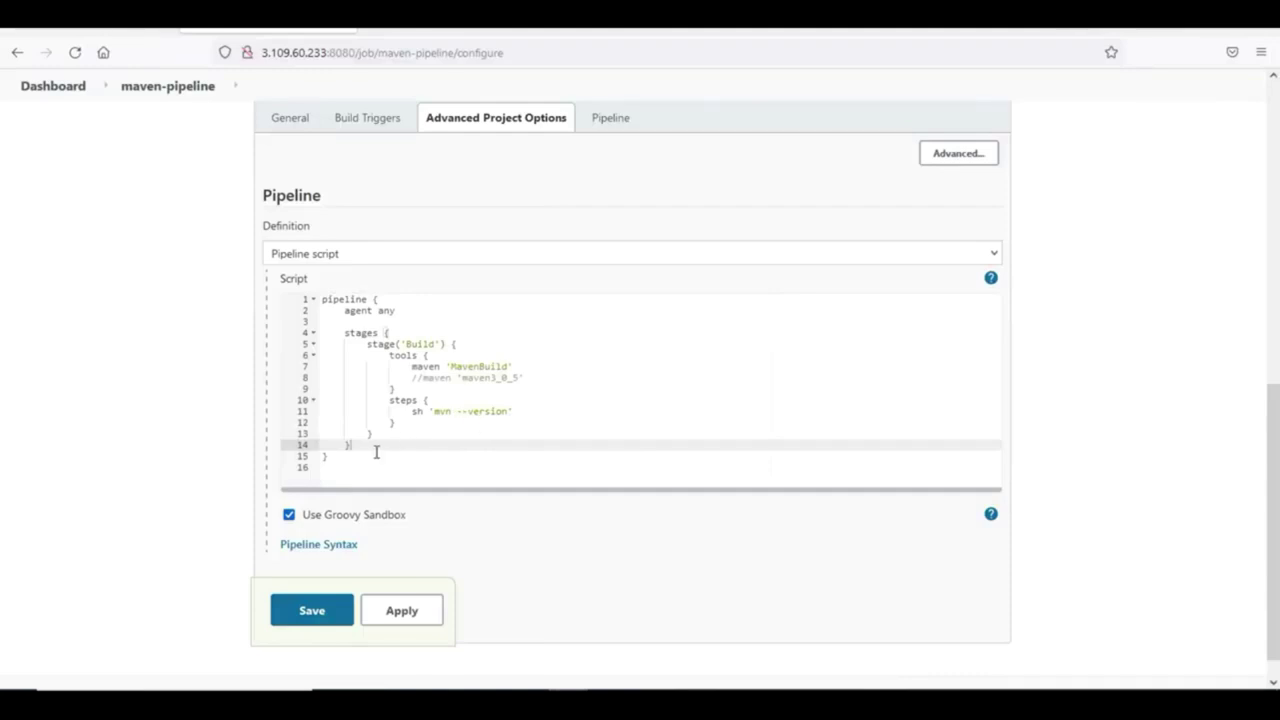
key("Return")
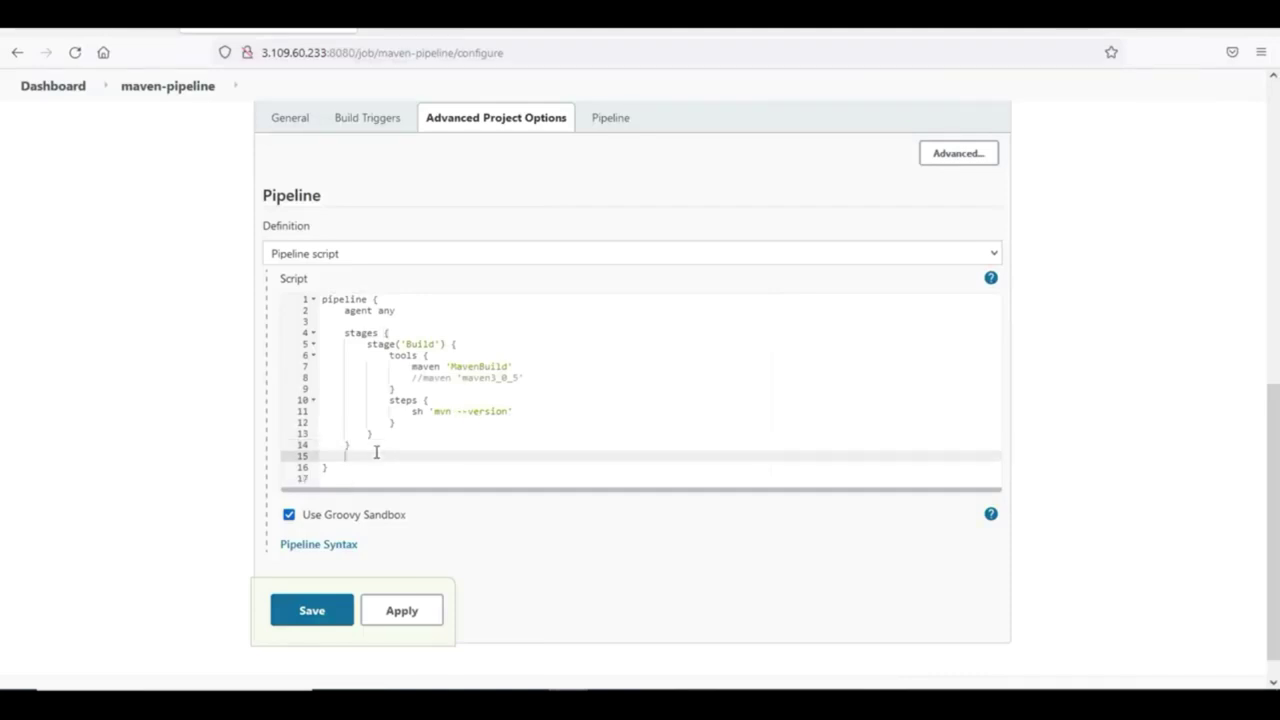
key("ctrl+v")
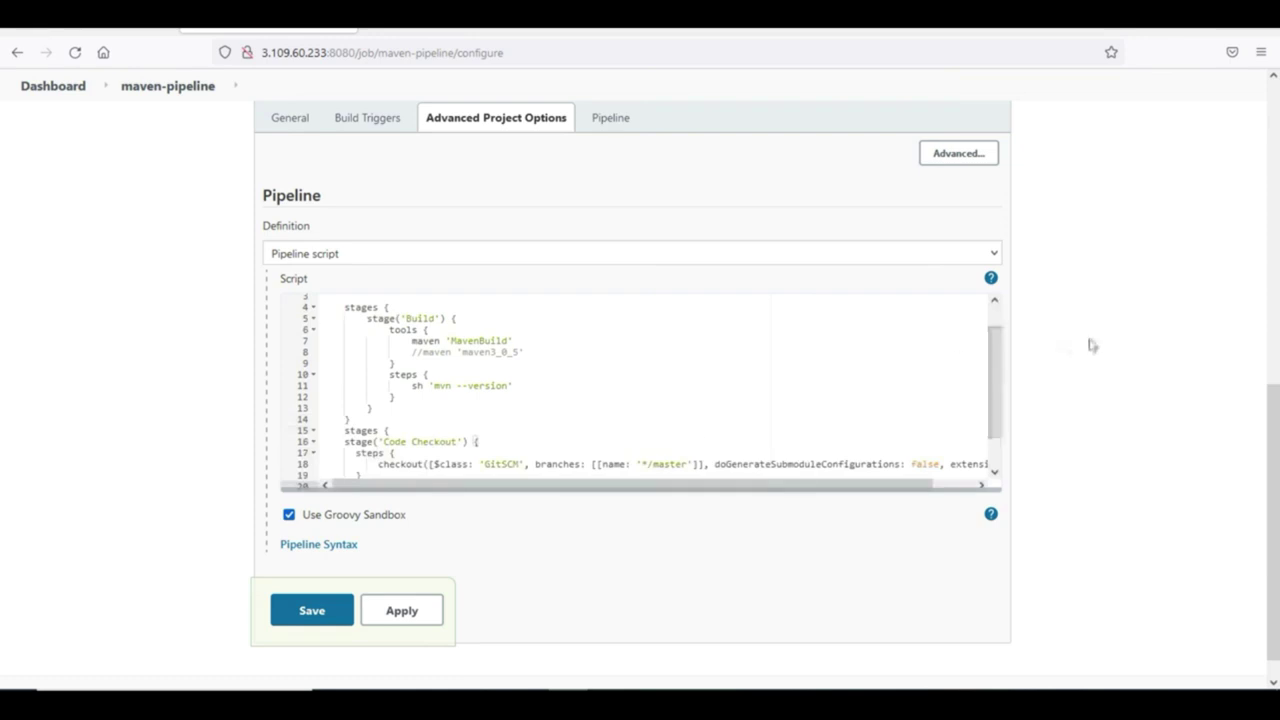
- Clear the old git repository URL in the checkout step, leaving empty quotes
scroll(1000, 375, "down", 1)
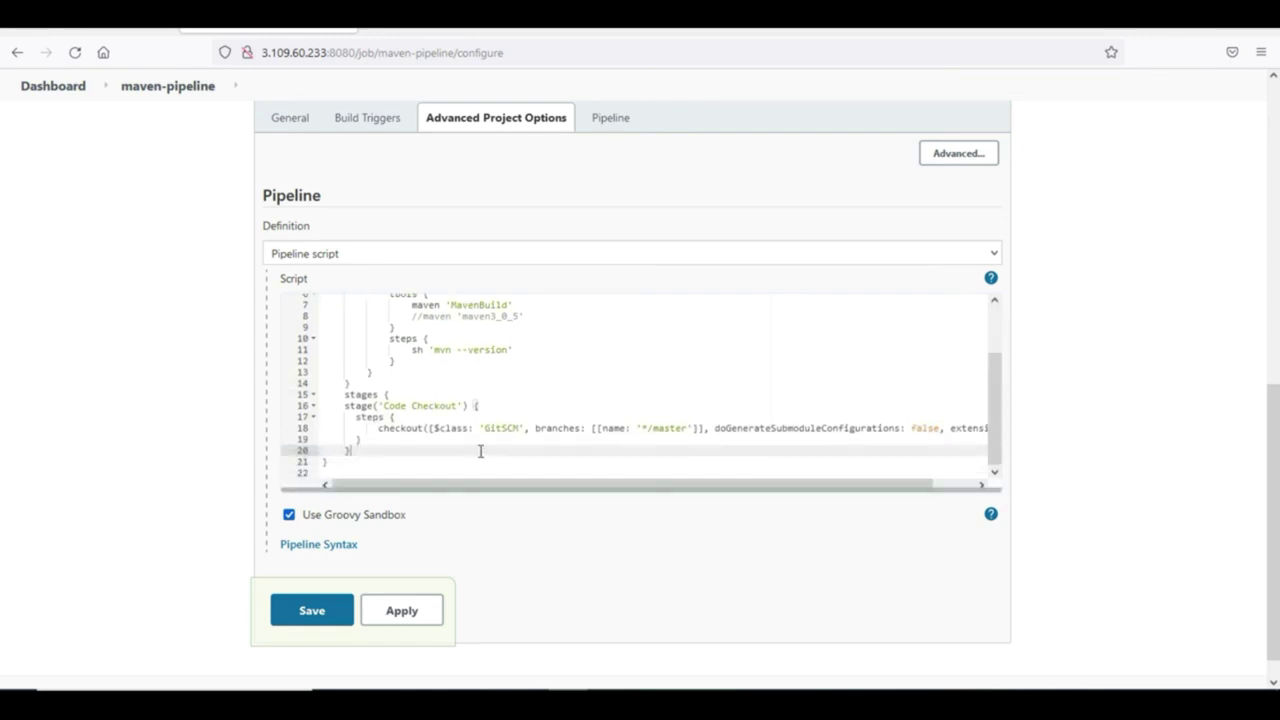
left_click_drag(823, 491, 1012, 482)
left_click_drag(774, 489, 979, 487)
left_click(973, 428)
key("BackSpace")
key("BackSpace")
key("BackSpace")
key("BackSpace")
key("BackSpace")
key("BackSpace")
key("BackSpace")
key("BackSpace")
key("BackSpace")
key("BackSpace")
key("BackSpace")
key("BackSpace")
key("BackSpace")
key("BackSpace")
key("BackSpace")
key("BackSpace")
key("BackSpace")
key("BackSpace")
key("BackSpace")
key("BackSpace")
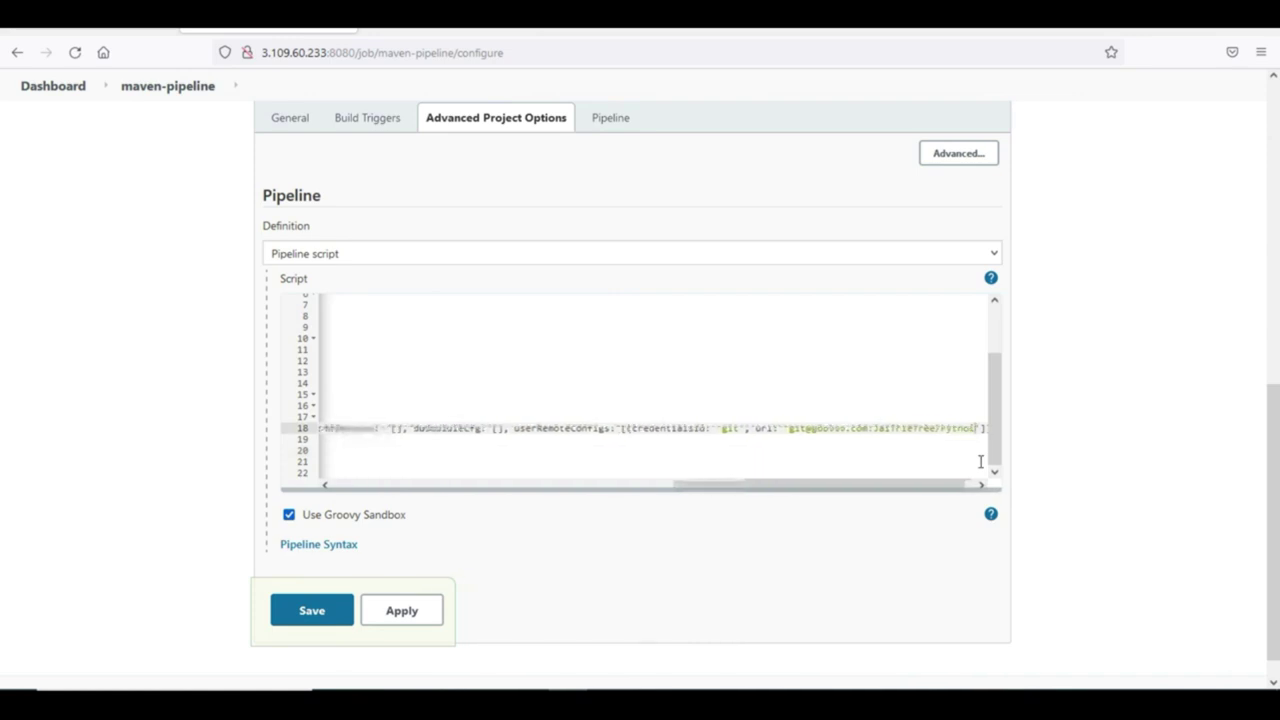
key("BackSpace")
key("BackSpace")
key("BackSpace")
key("BackSpace")
key("BackSpace")
key("BackSpace")
key("BackSpace")
key("BackSpace")
key("BackSpace")
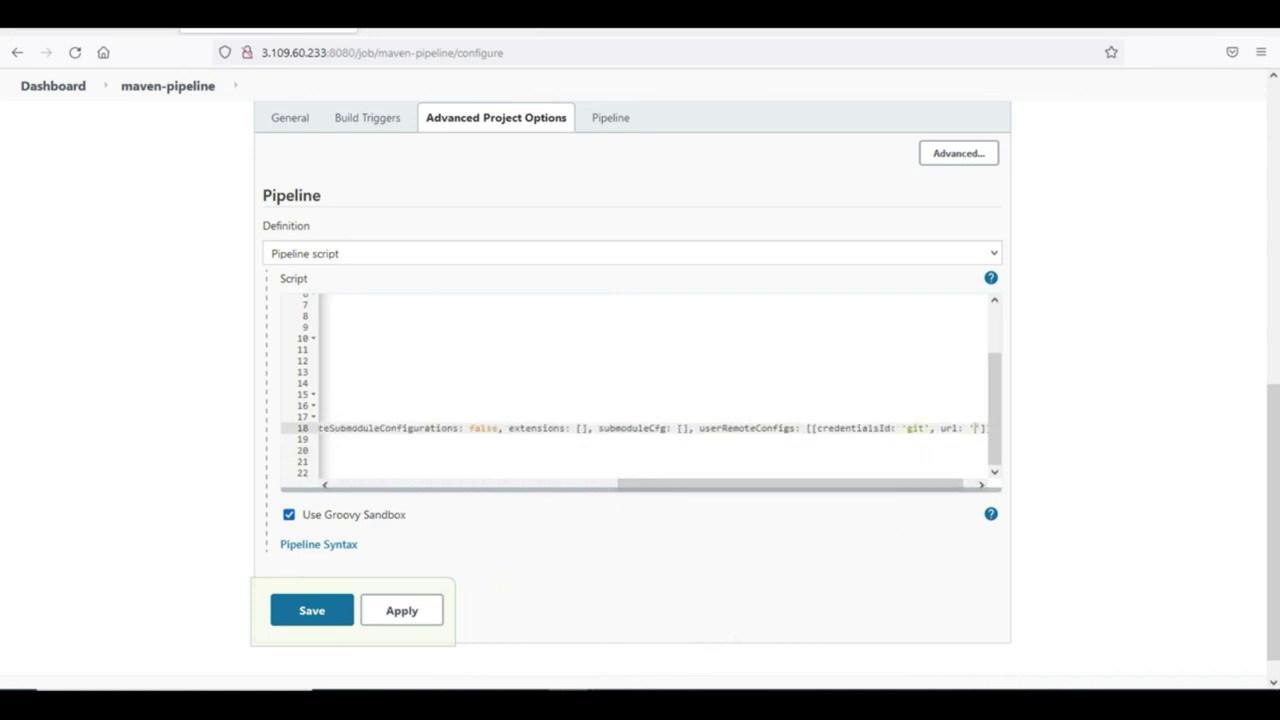
- Paste SimpleMavenProject's SSH clone URL from GitHub into the checkout url
key("alt+Tab")
key("alt+Tab")
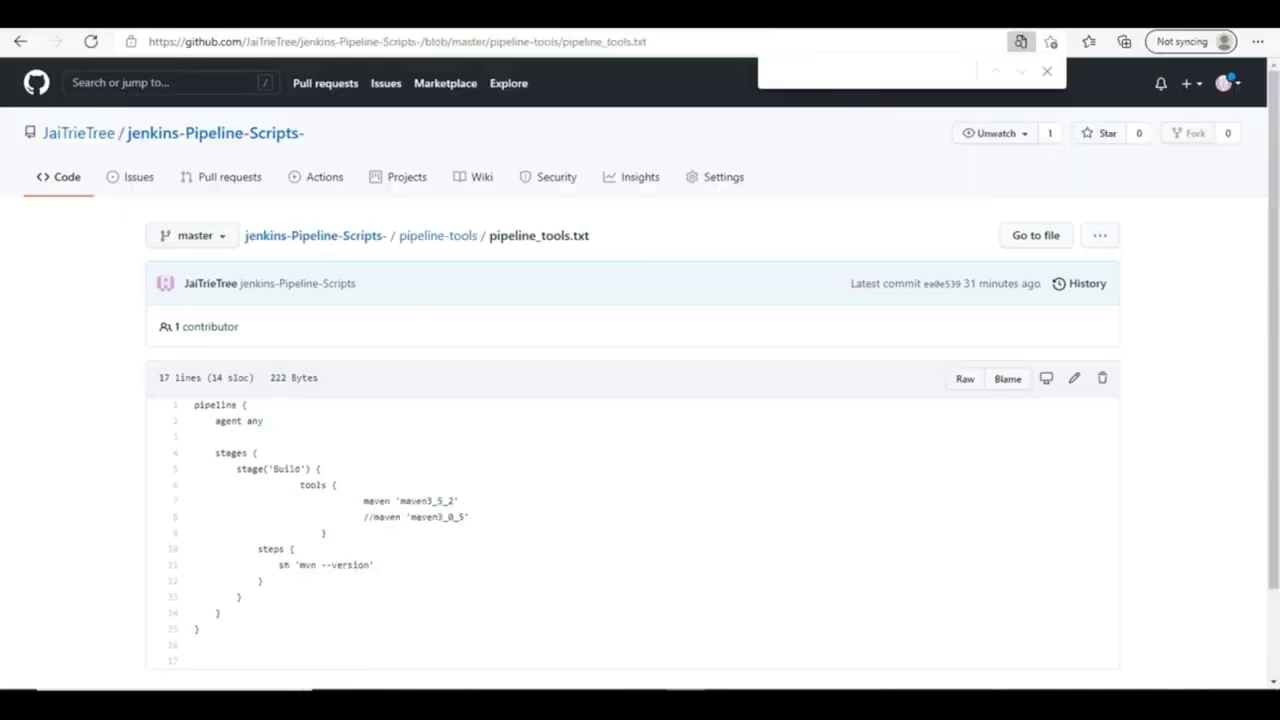
left_click(80, 134)
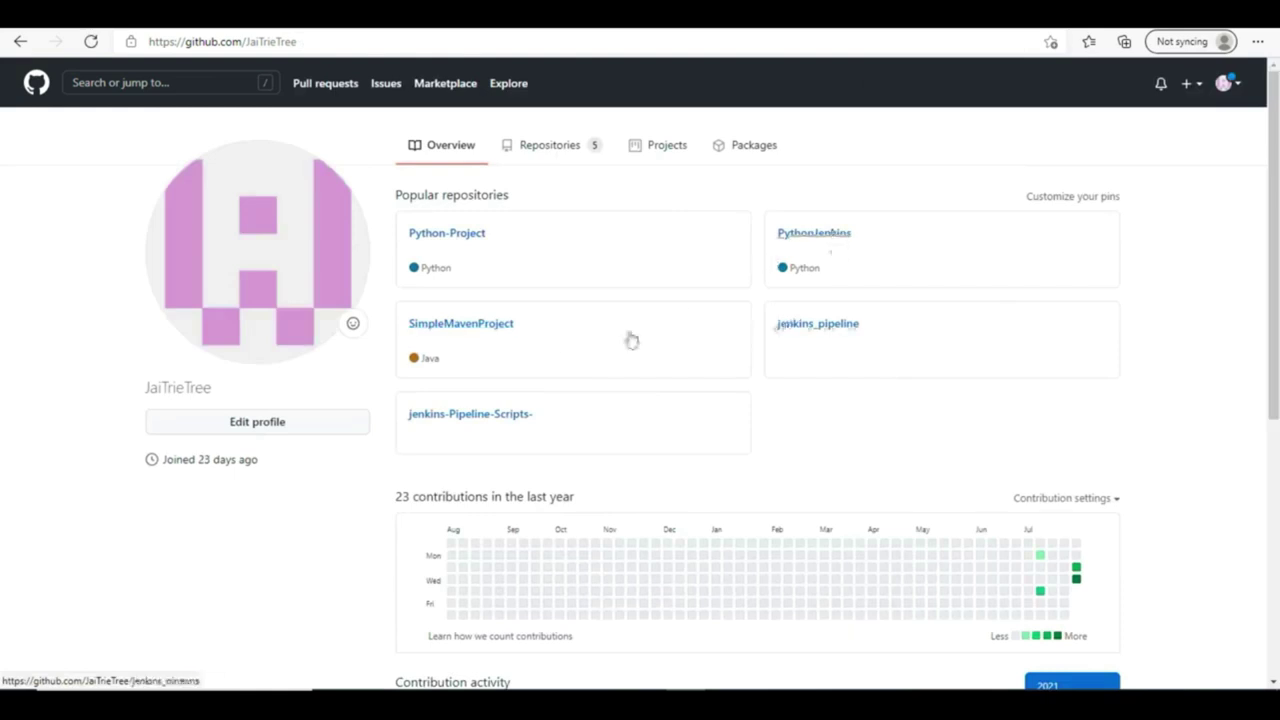
left_click(470, 326)
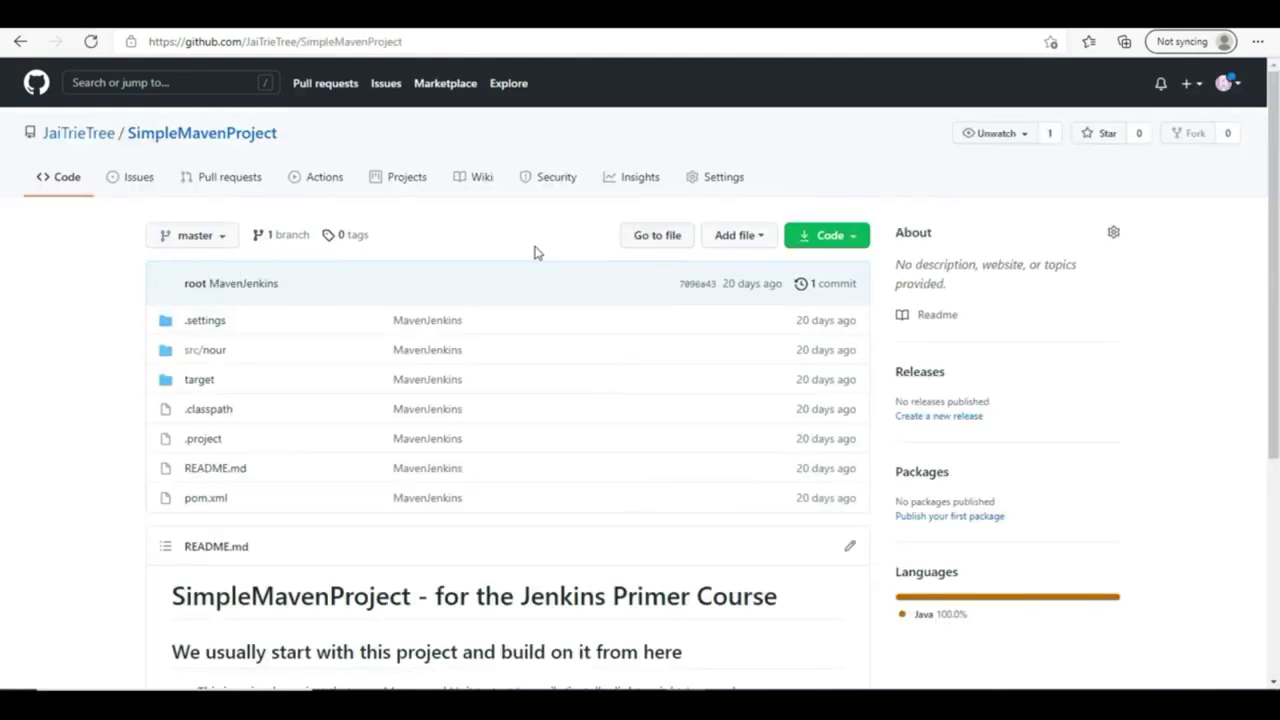
left_click(855, 235)
left_click(836, 329)
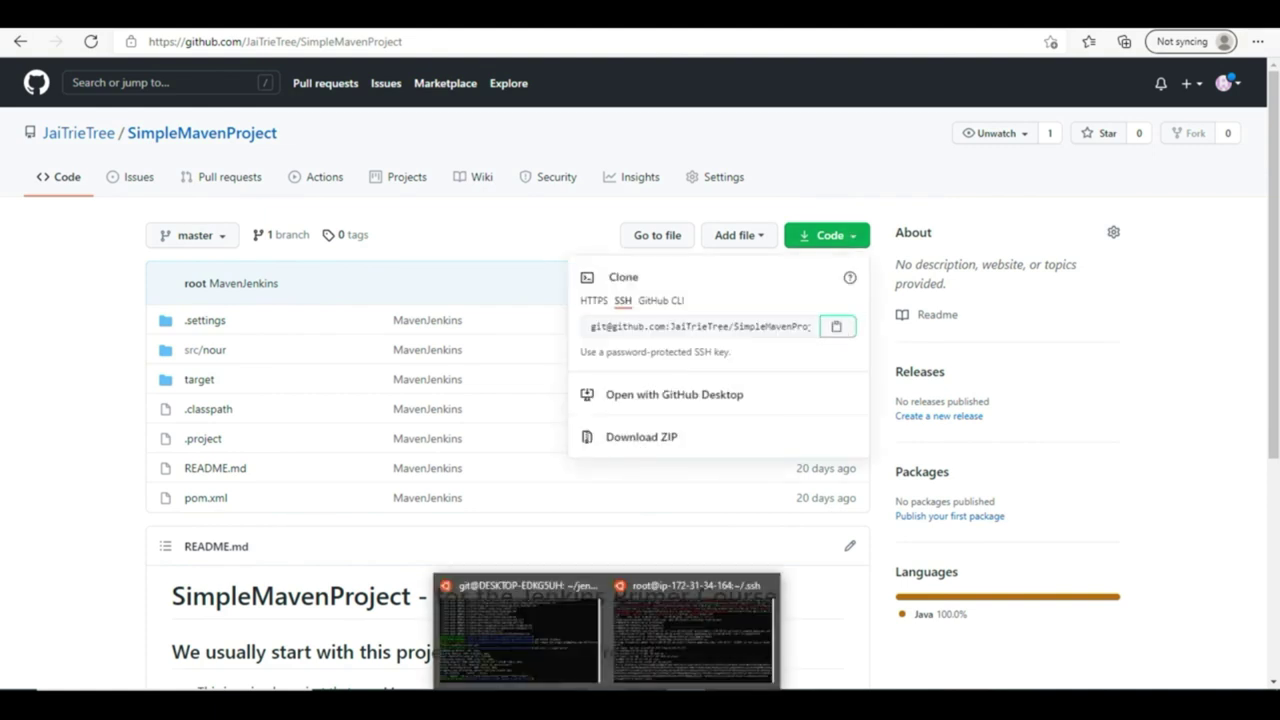
left_click(600, 705)
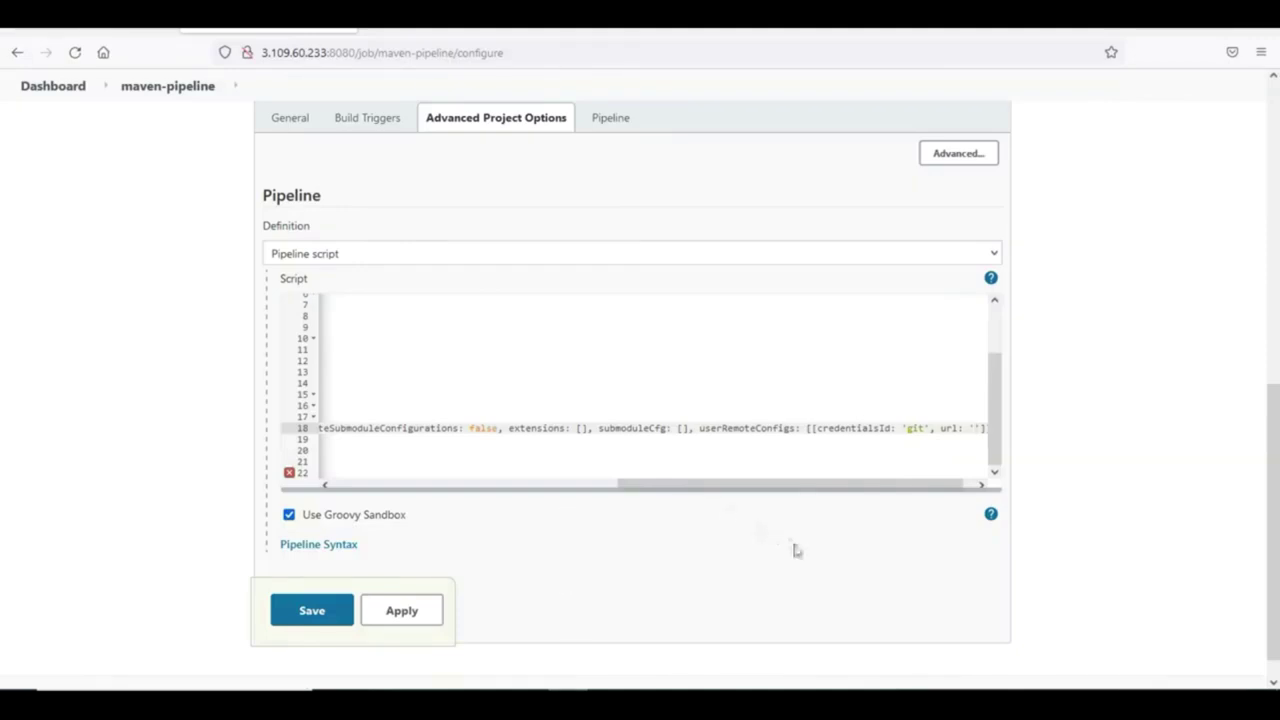
key("ctrl+v")
mouse_move(786, 491)
left_mouse_down()
mouse_move(852, 484)
mouse_move(383, 503)
left_mouse_up()
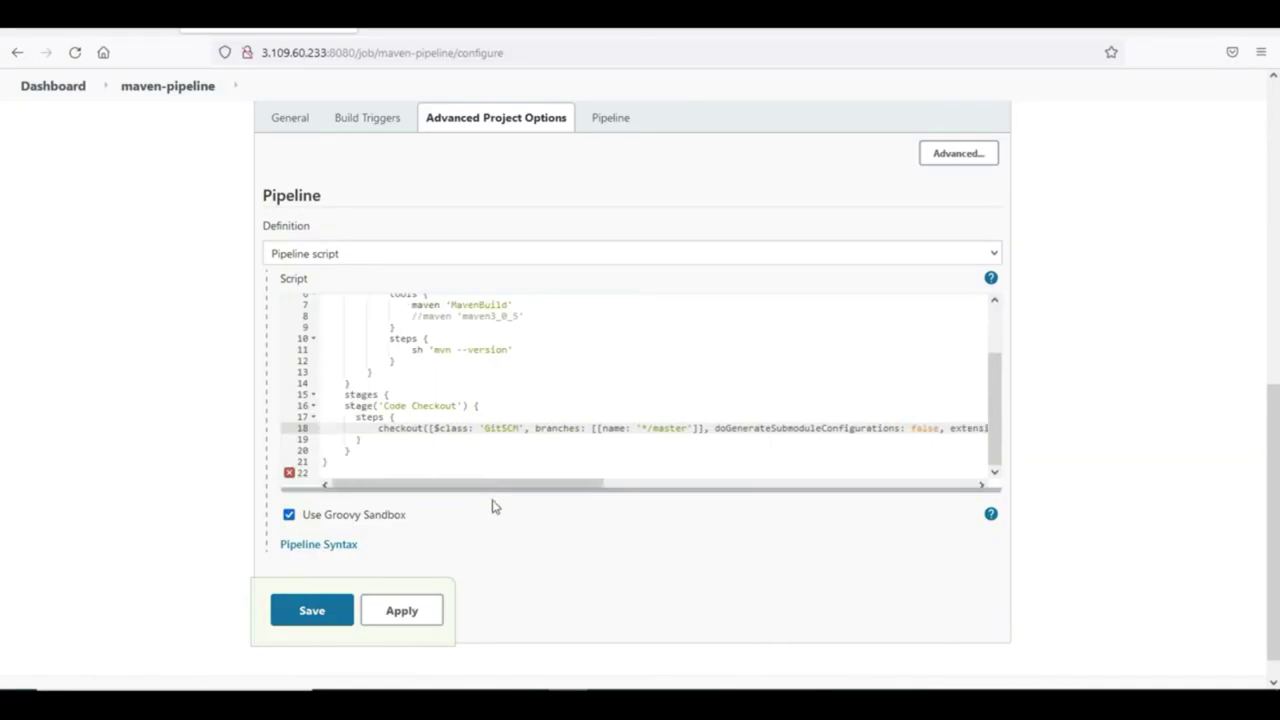
left_click(387, 453)
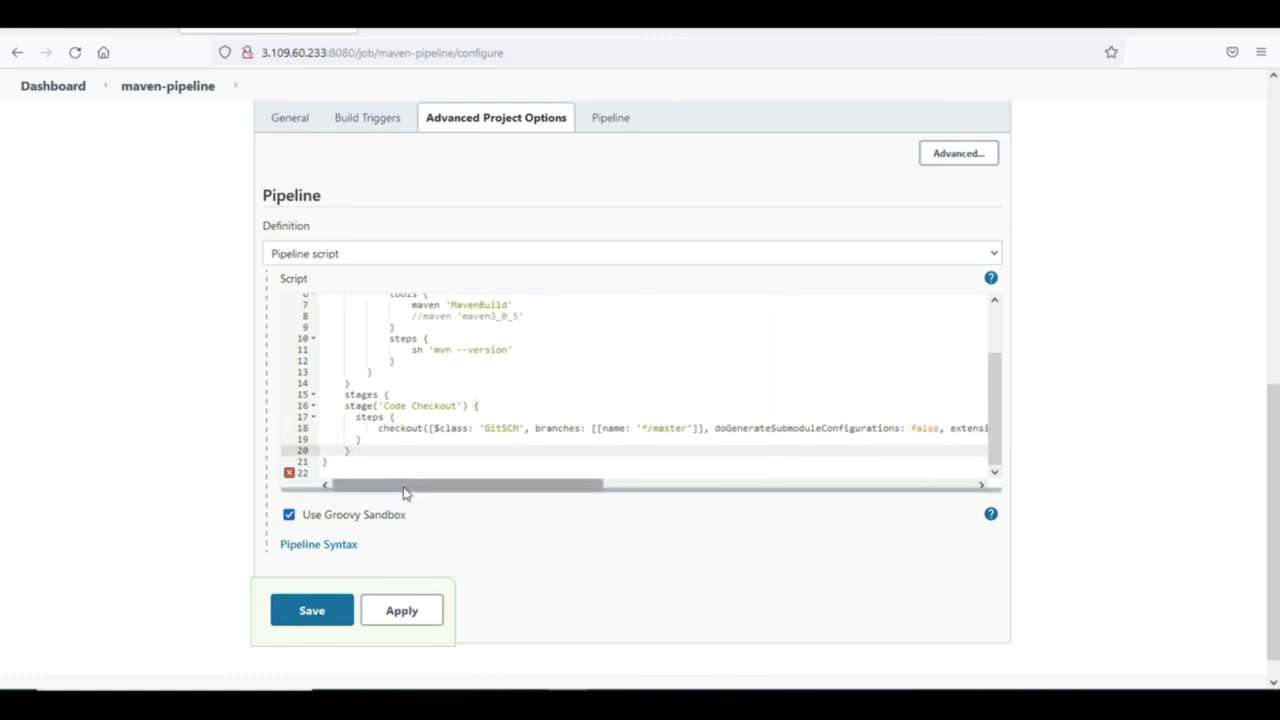
mouse_move(290, 474)
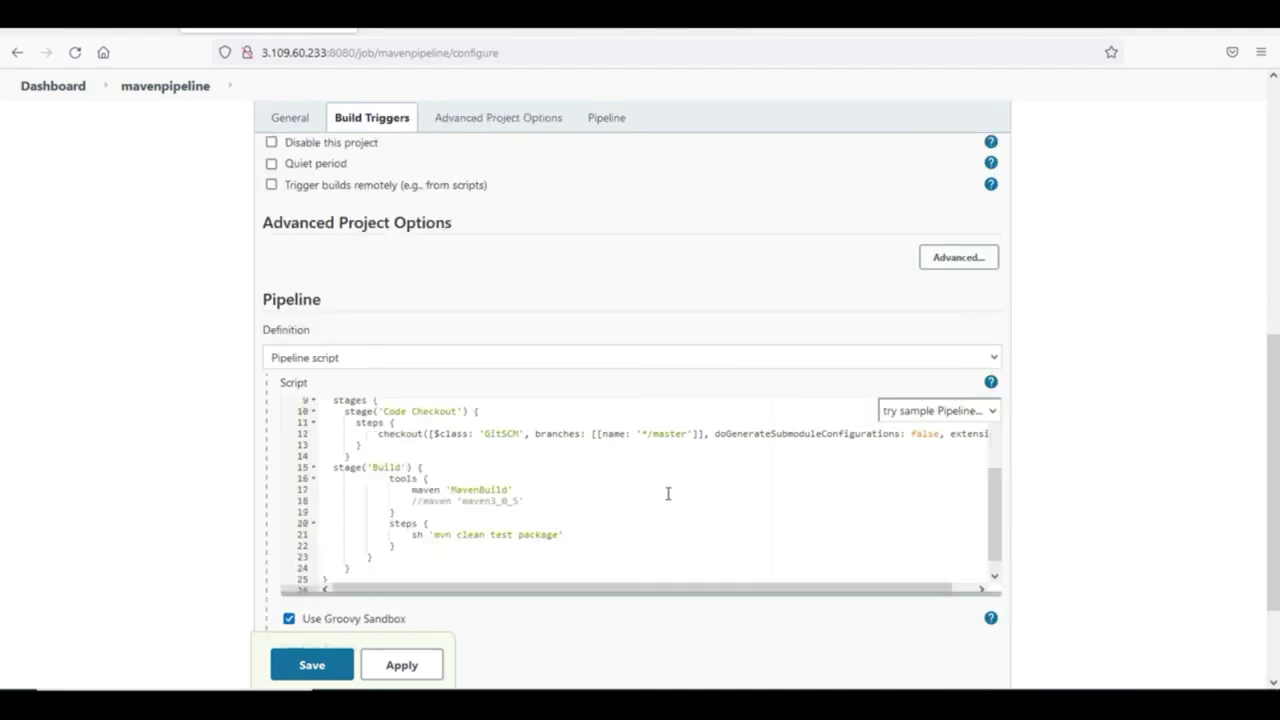
scroll(992, 456, "up", 3)
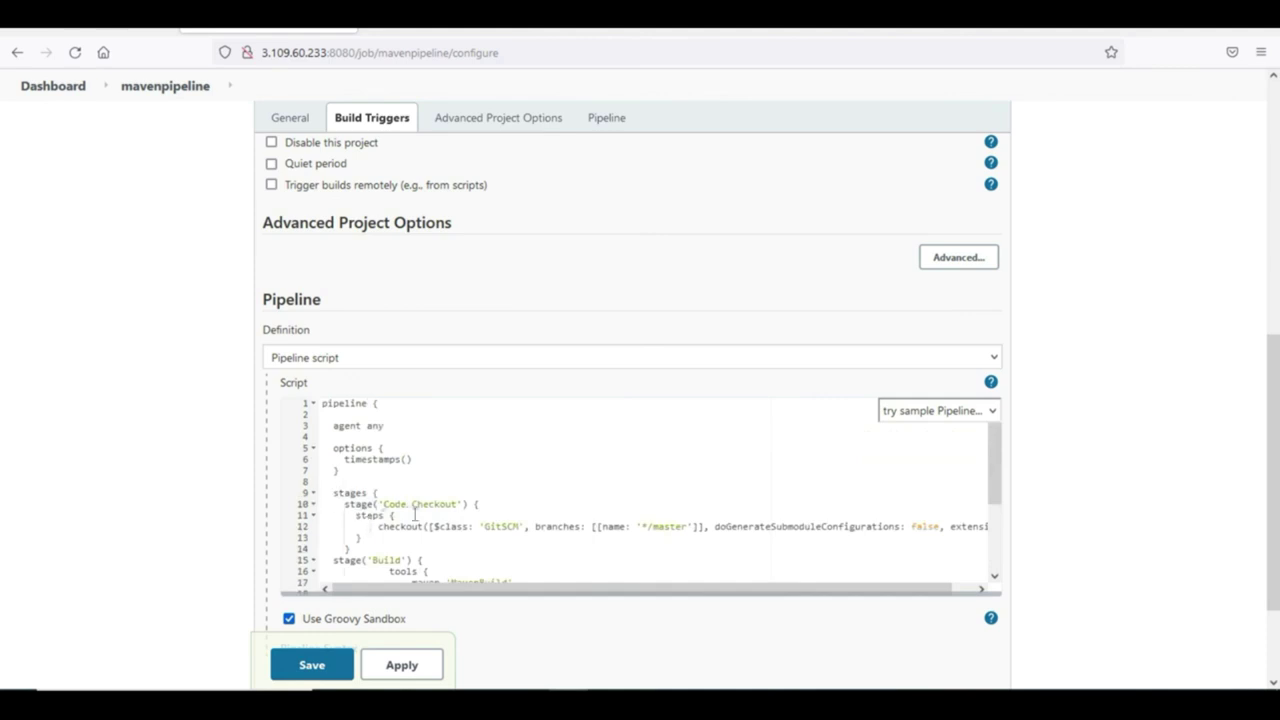
- Apply and save the mavenpipeline script, then start build #1
left_click_drag(551, 590, 471, 600)
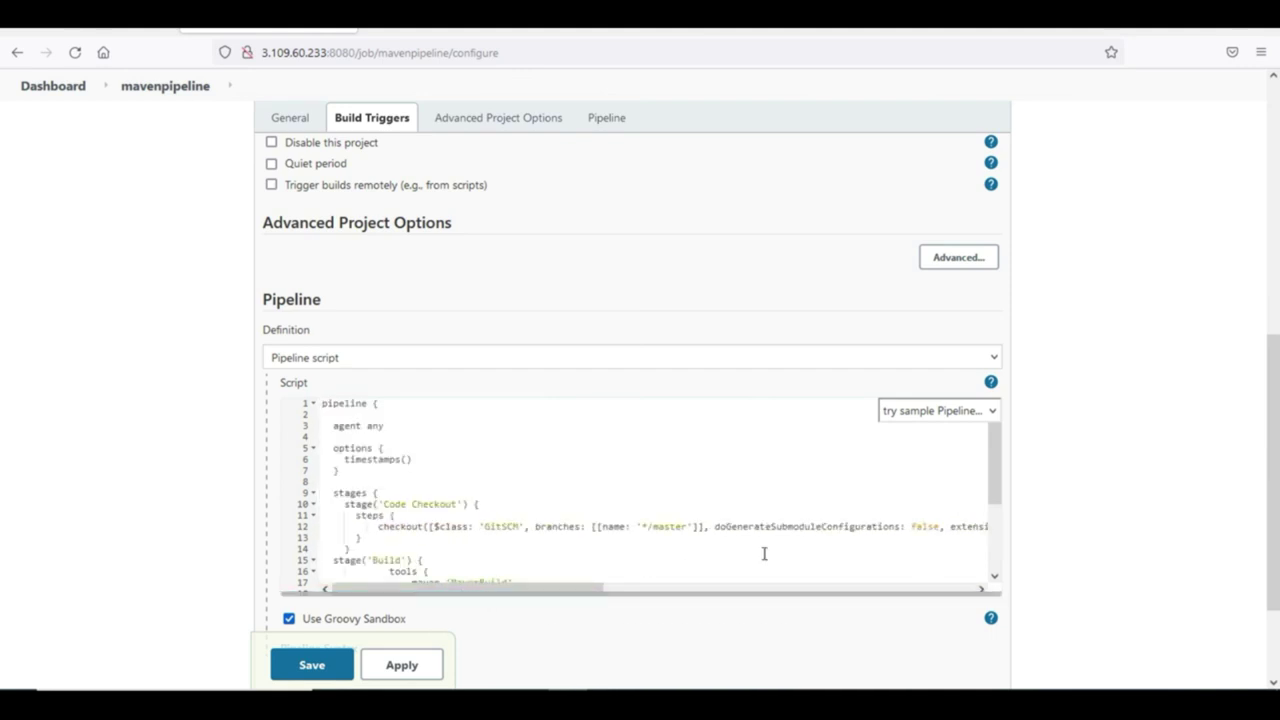
left_click_drag(994, 470, 1010, 563)
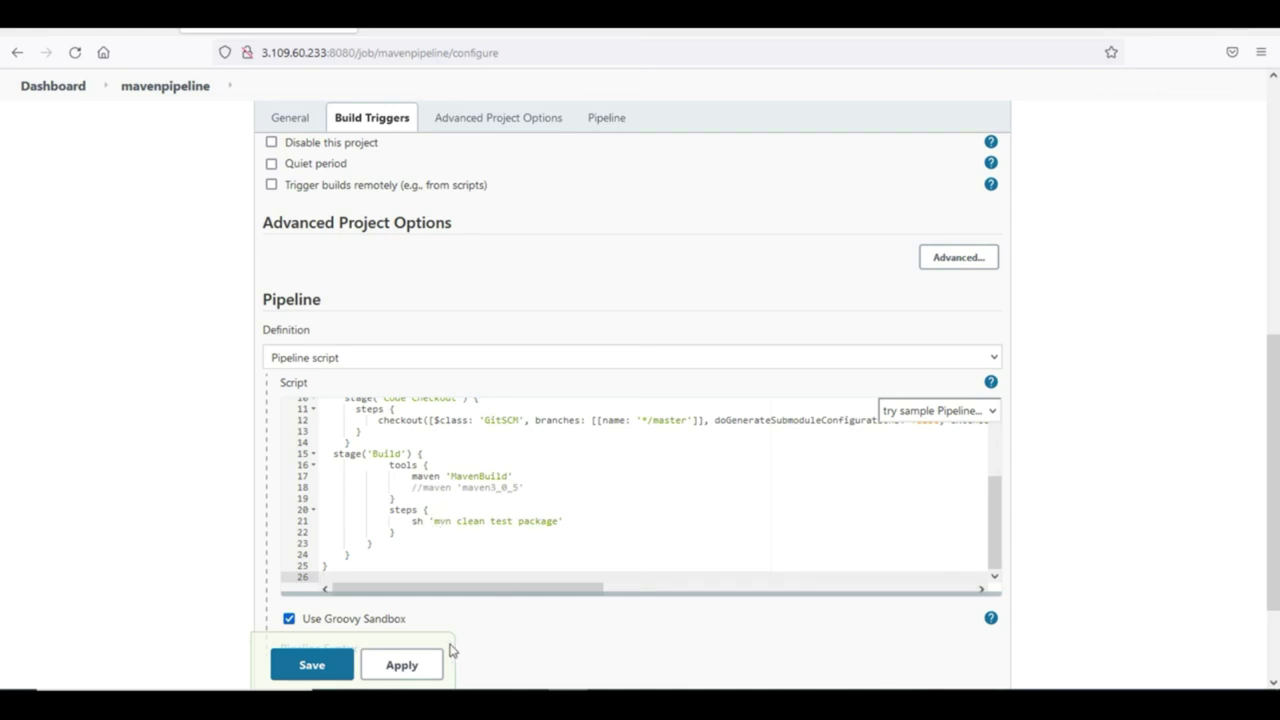
left_click(391, 672)
left_click(307, 665)
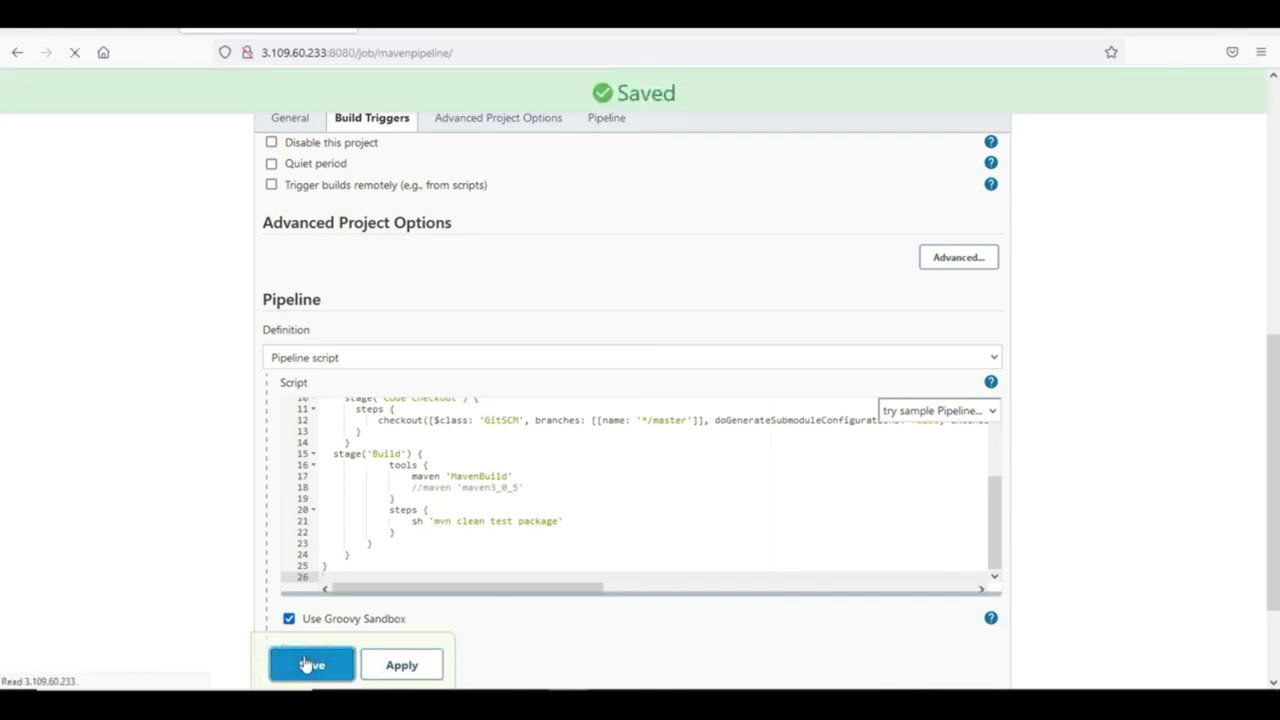
left_click(88, 284)
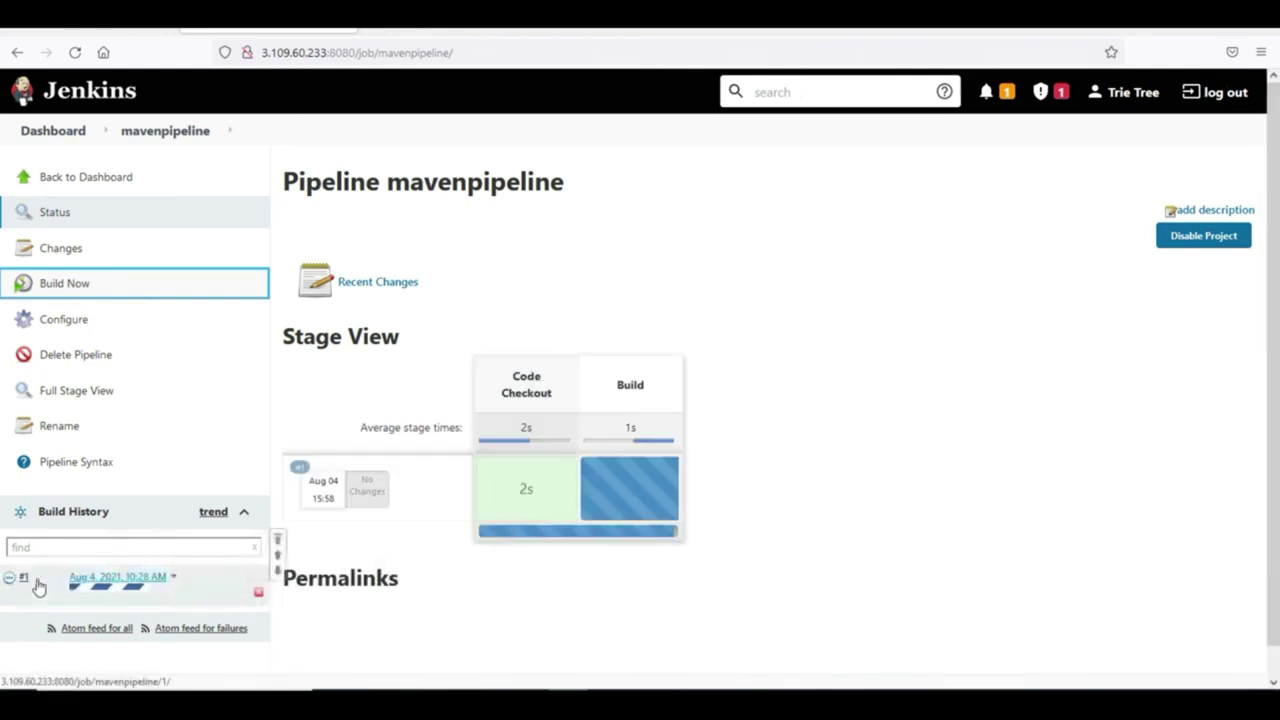
- Open build #1's console output and check it ends with SUCCESS and a built jar
left_click(27, 580)
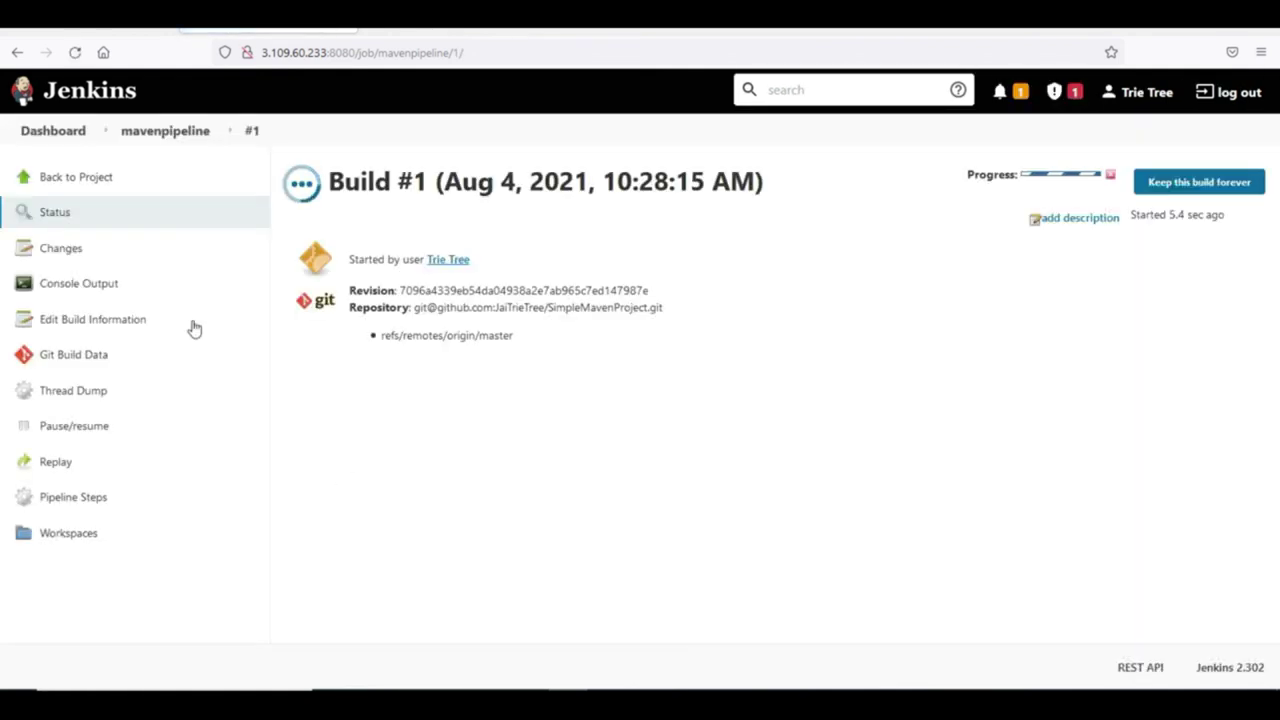
left_click(94, 285)
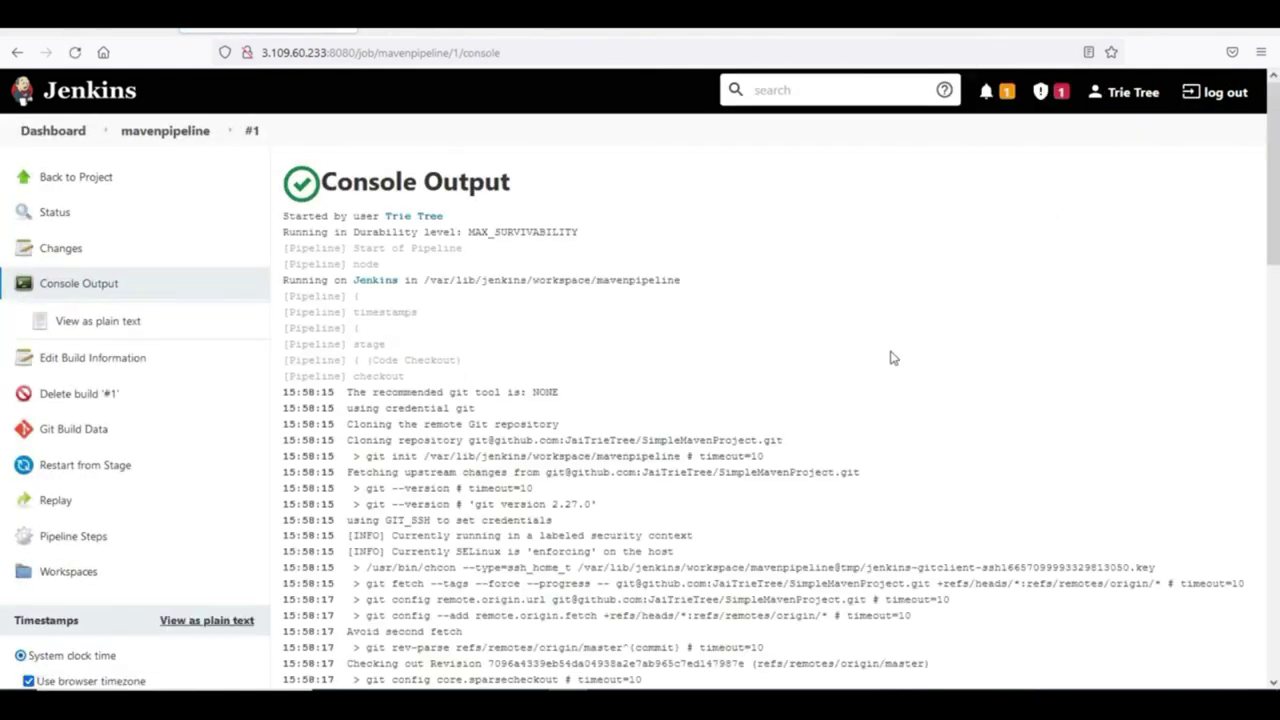
left_click_drag(1274, 260, 1275, 653)
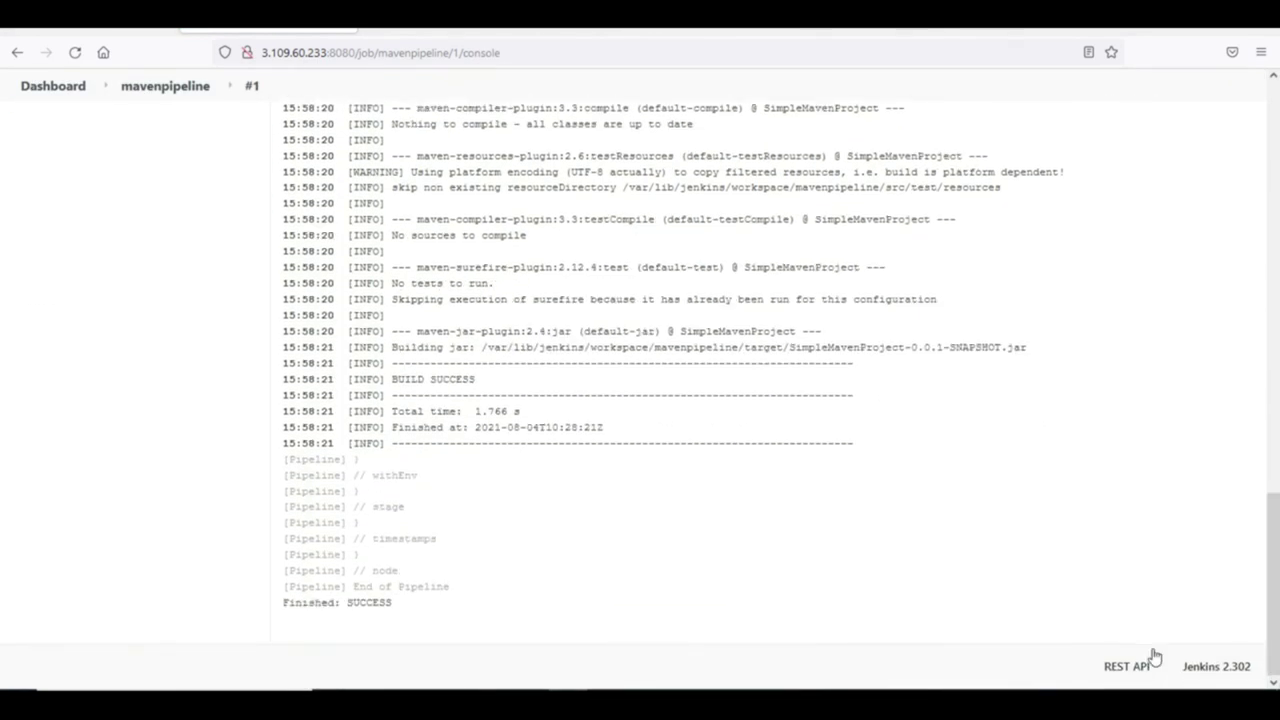
left_click_drag(316, 587, 407, 605)
left_click(646, 511)
left_click_drag(964, 347, 1041, 355)
left_click(1039, 405)
- Review the mvn clean test package lines, then return to the mavenpipeline page
left_click_drag(1273, 580, 1273, 308)
scroll(1270, 315, "down", 1)
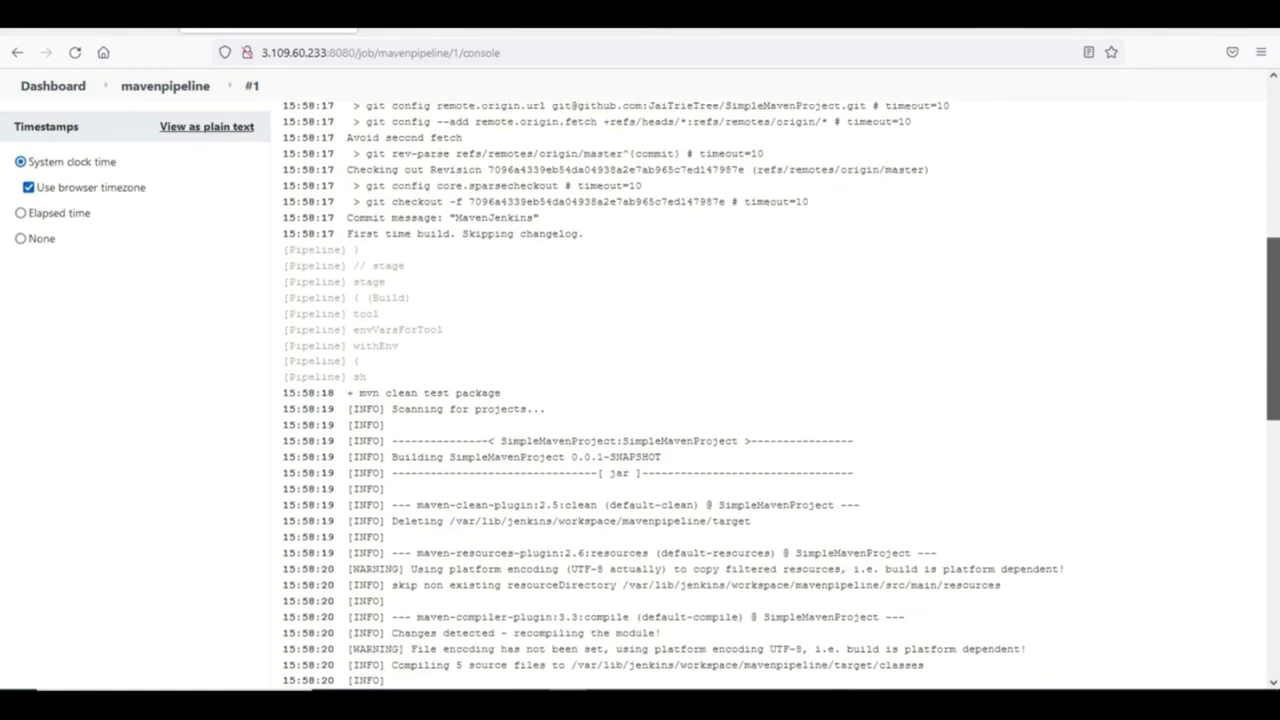
left_click_drag(387, 391, 524, 392)
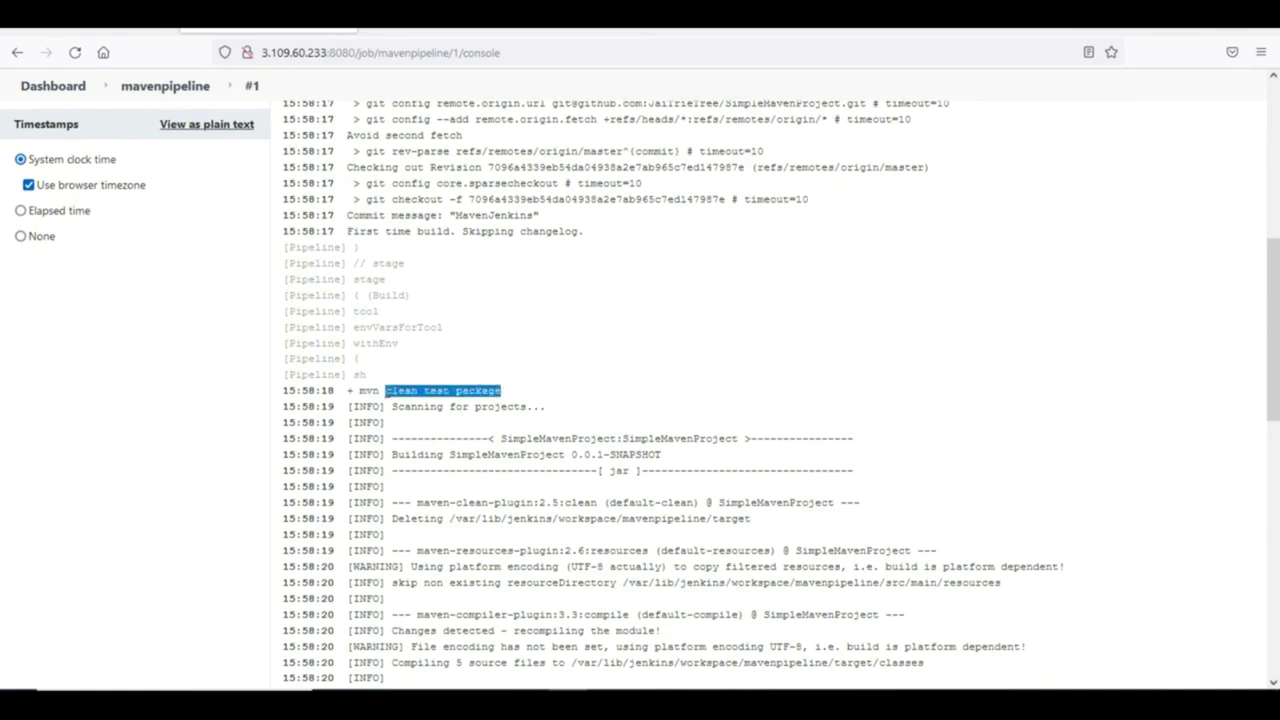
left_click(349, 391)
left_click_drag(1273, 320, 925, 116)
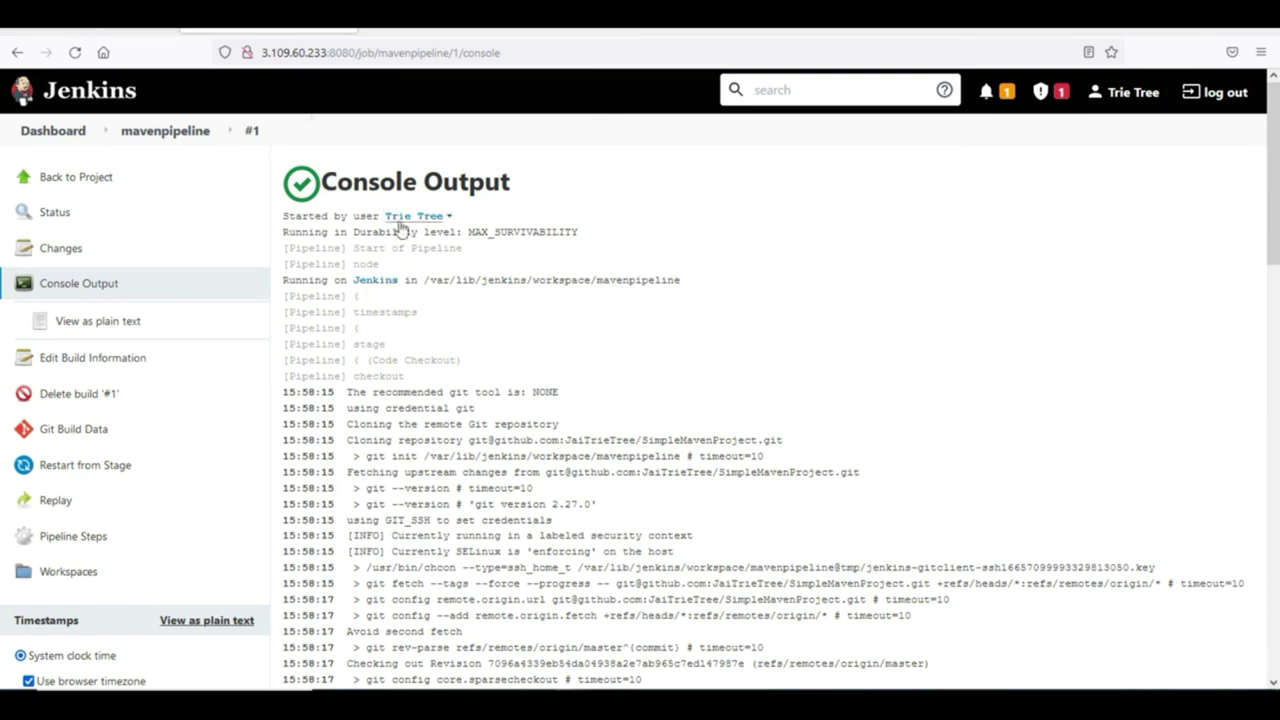
left_click(81, 179)
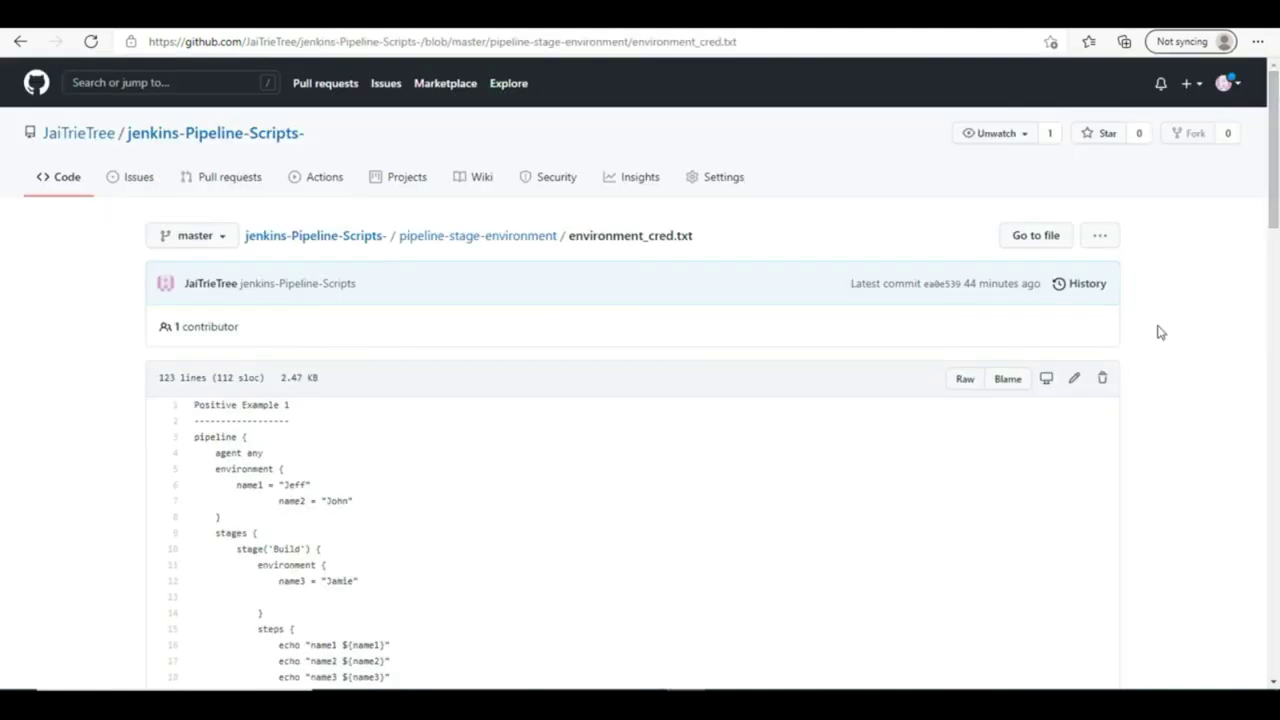
left_click(60, 131)
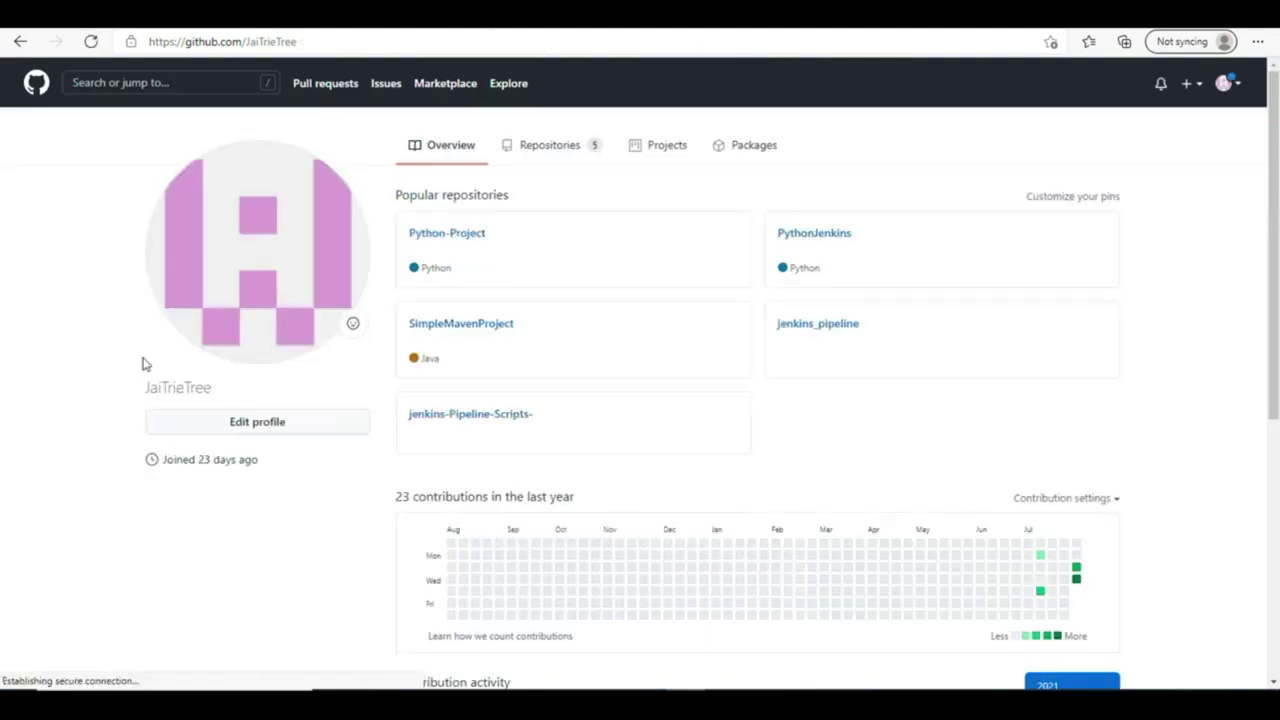
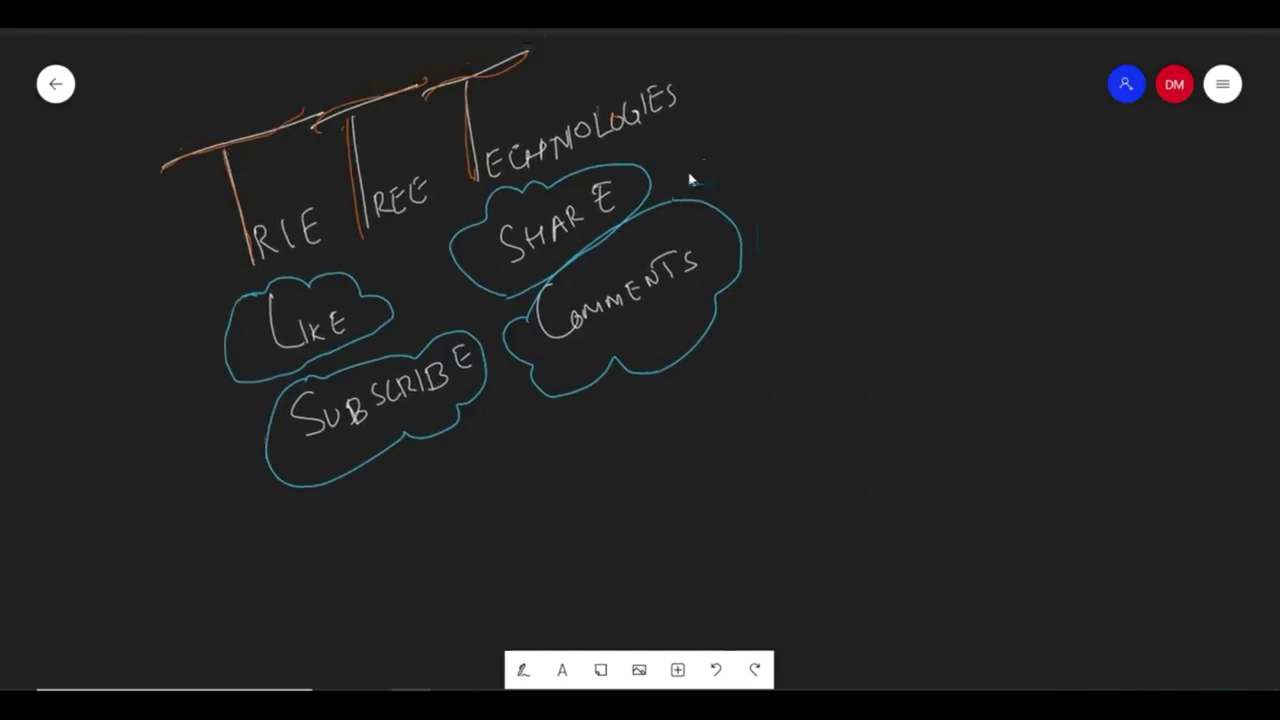
- Draw a short light grey pen stroke beside the Comments bubble on the whiteboard
left_click(522, 669)
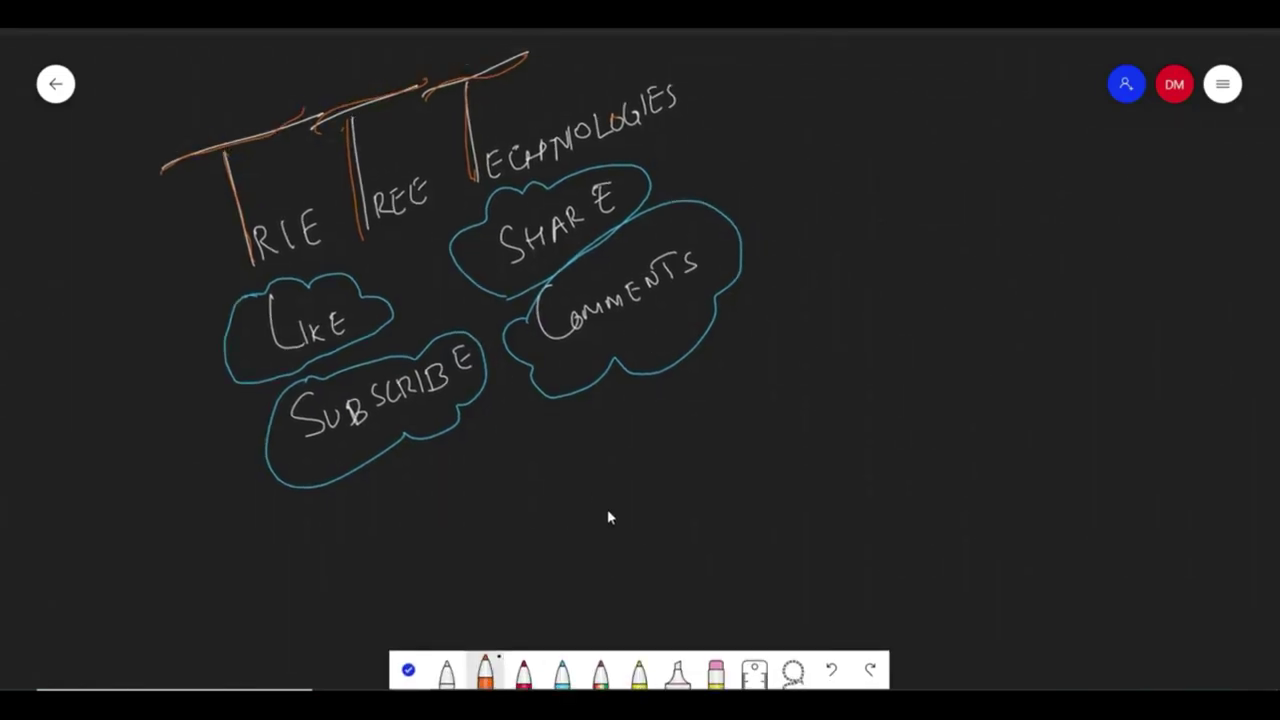
left_click(447, 670)
left_click_drag(755, 258, 787, 236)
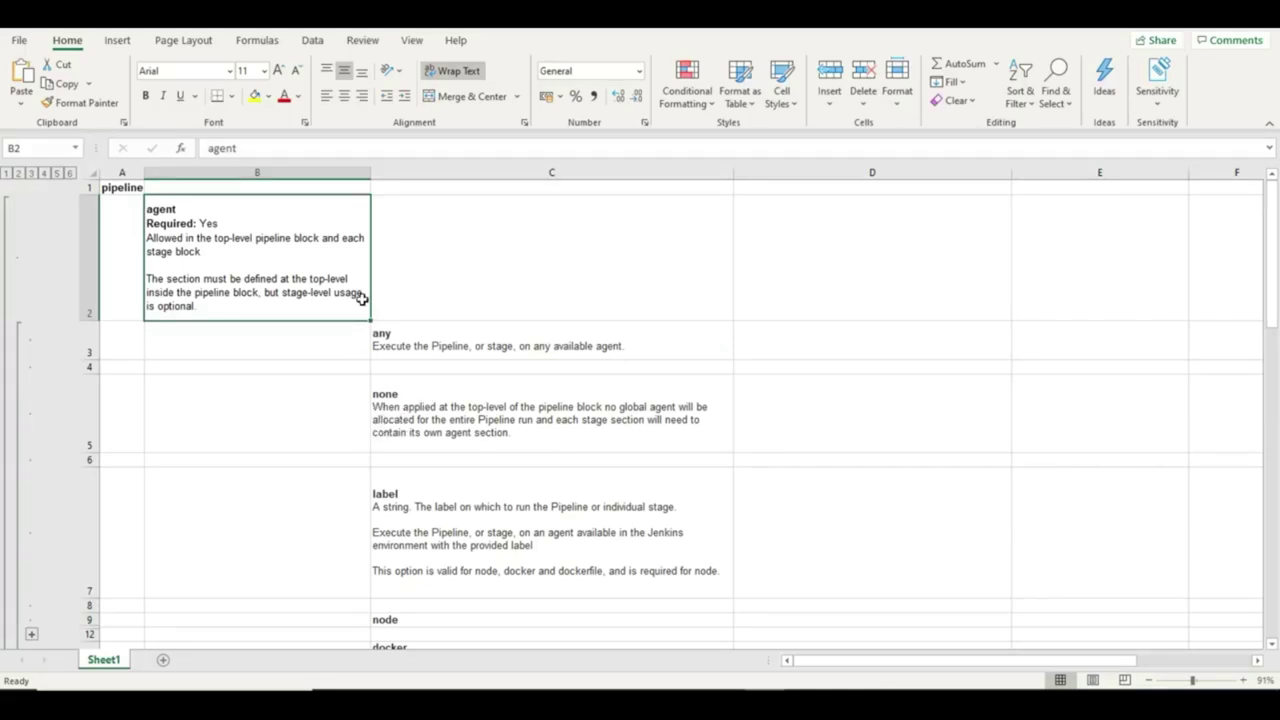
- Widen Excel column B so the agent notes rewrap, then bring the Firefox window forward
left_click_drag(372, 175, 415, 172)
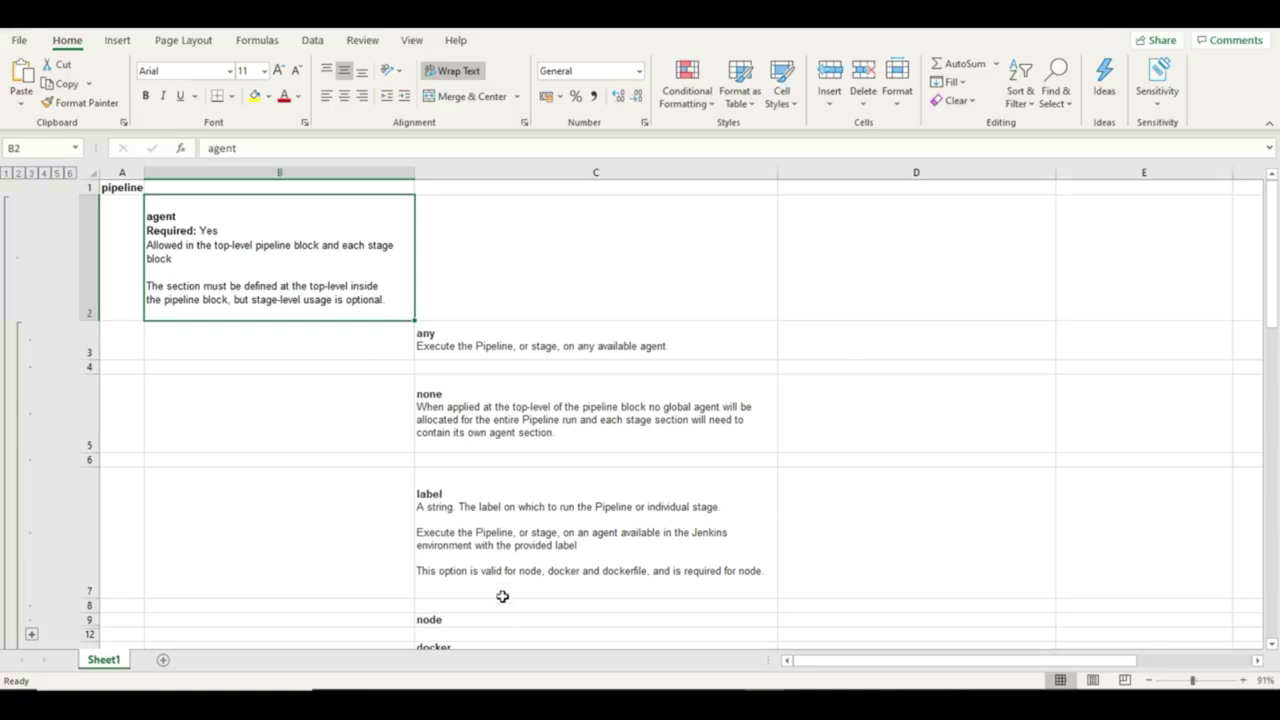
mouse_move(567, 705)
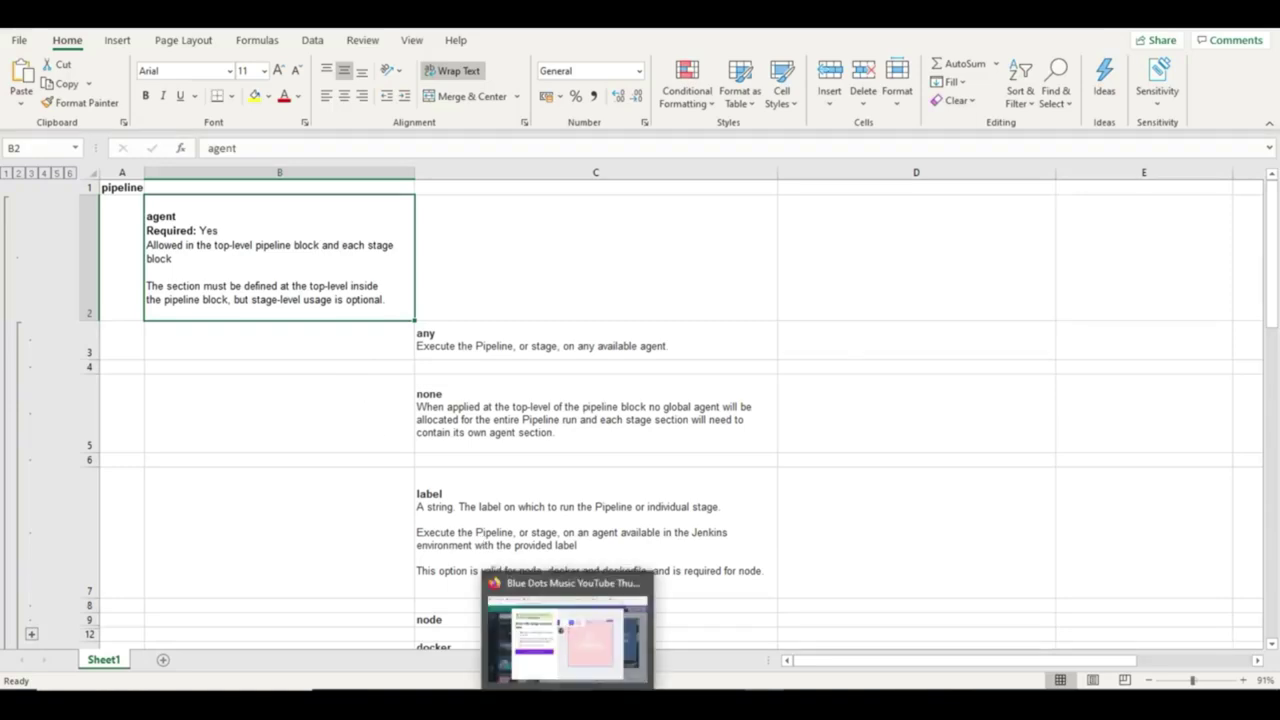
left_click(567, 705)
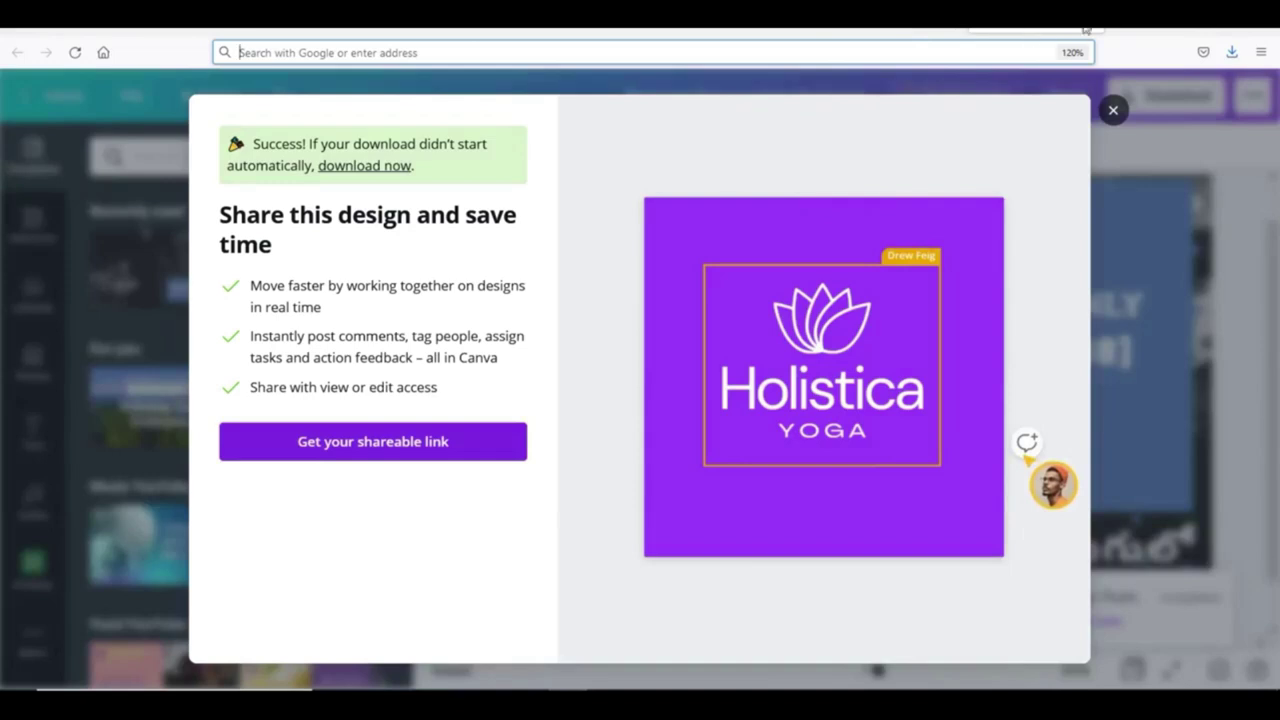
- Google 'jenkins declarative syntax' in a new tab and open the Declarative Pipeline syntax page
key("ctrl+t")
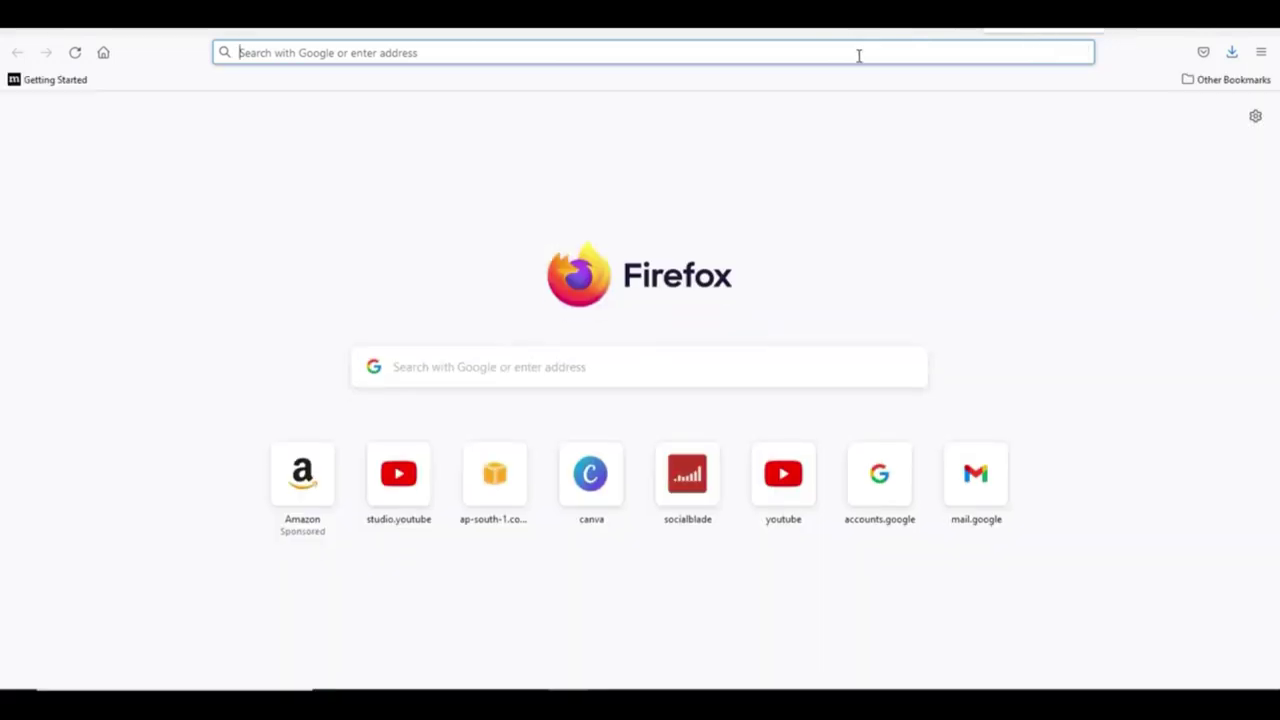
left_click(858, 55)
type("jenkins declarative synta")
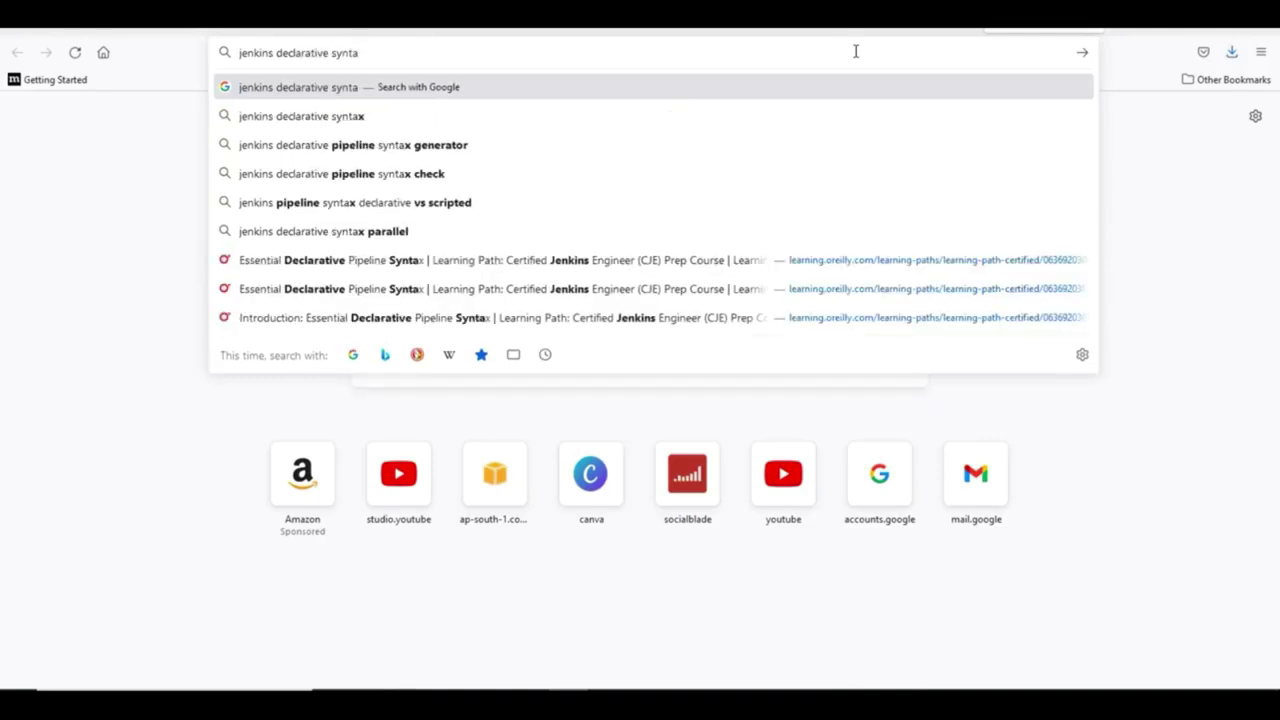
type("x")
key("Return")
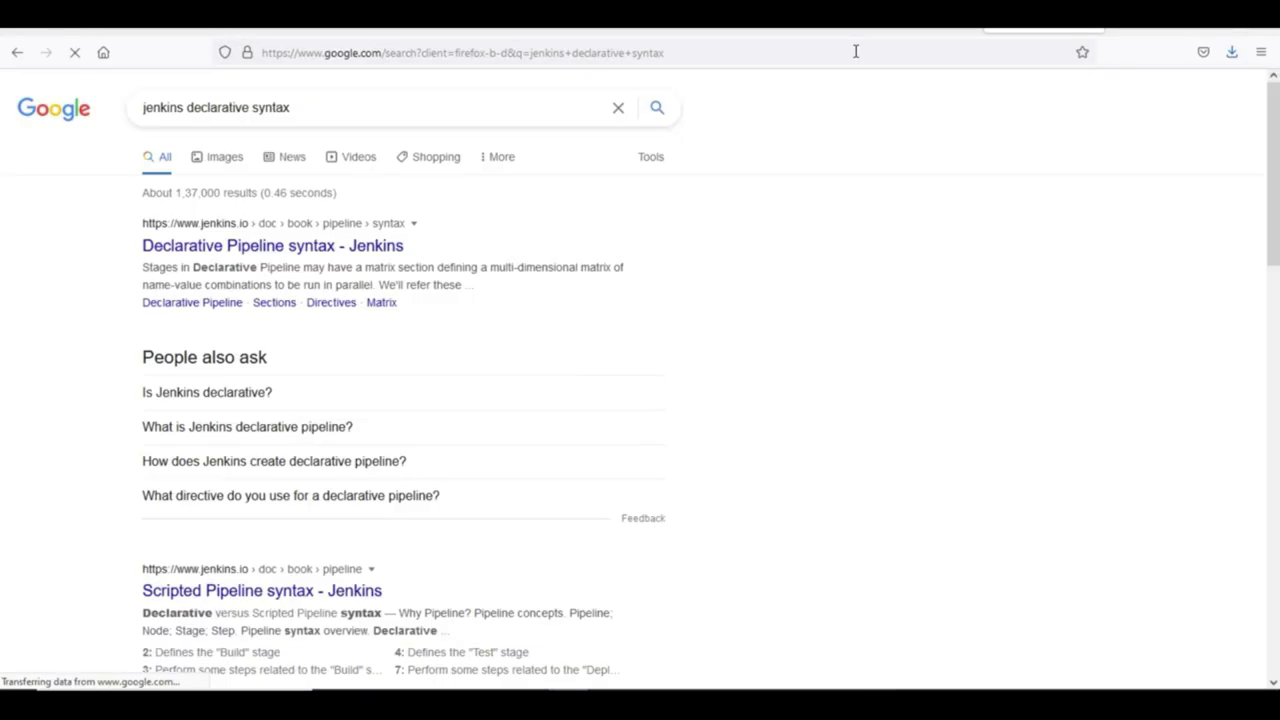
left_click(334, 248)
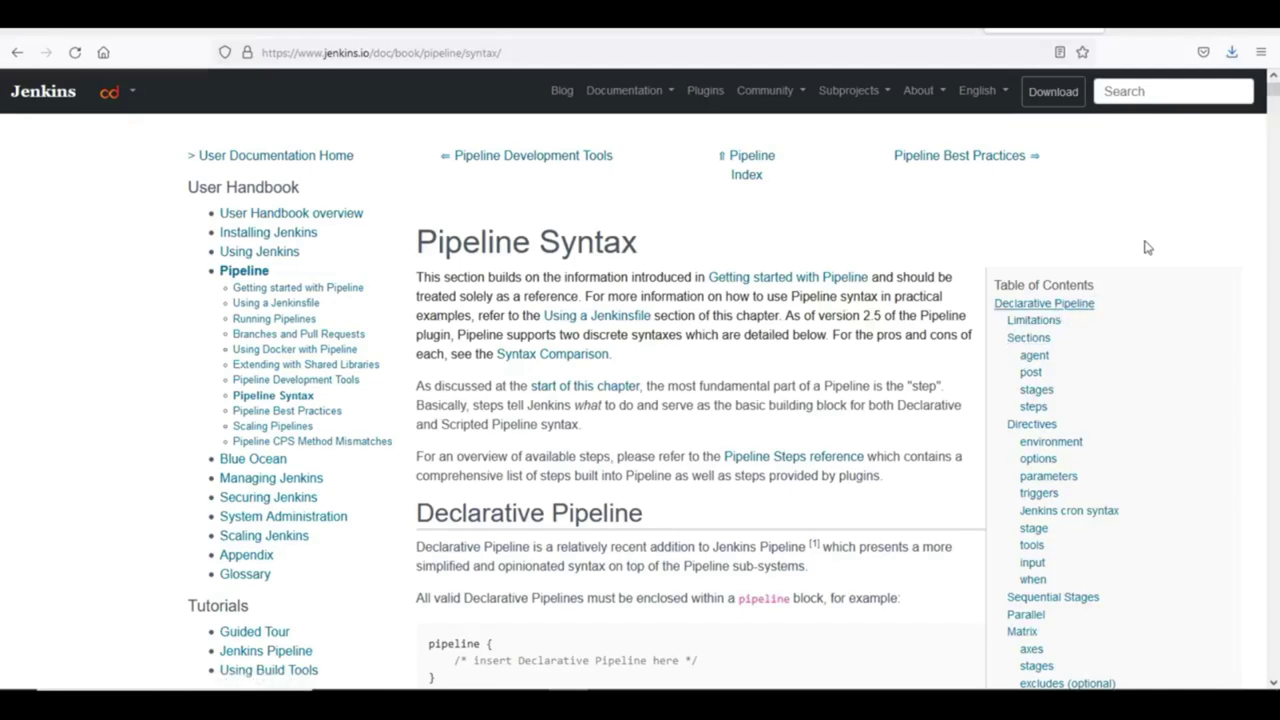
- Read through the agent parameters and examples on the Pipeline Syntax page, then return to Excel
scroll(1268, 133, "down", 4)
scroll(1268, 133, "down", 6)
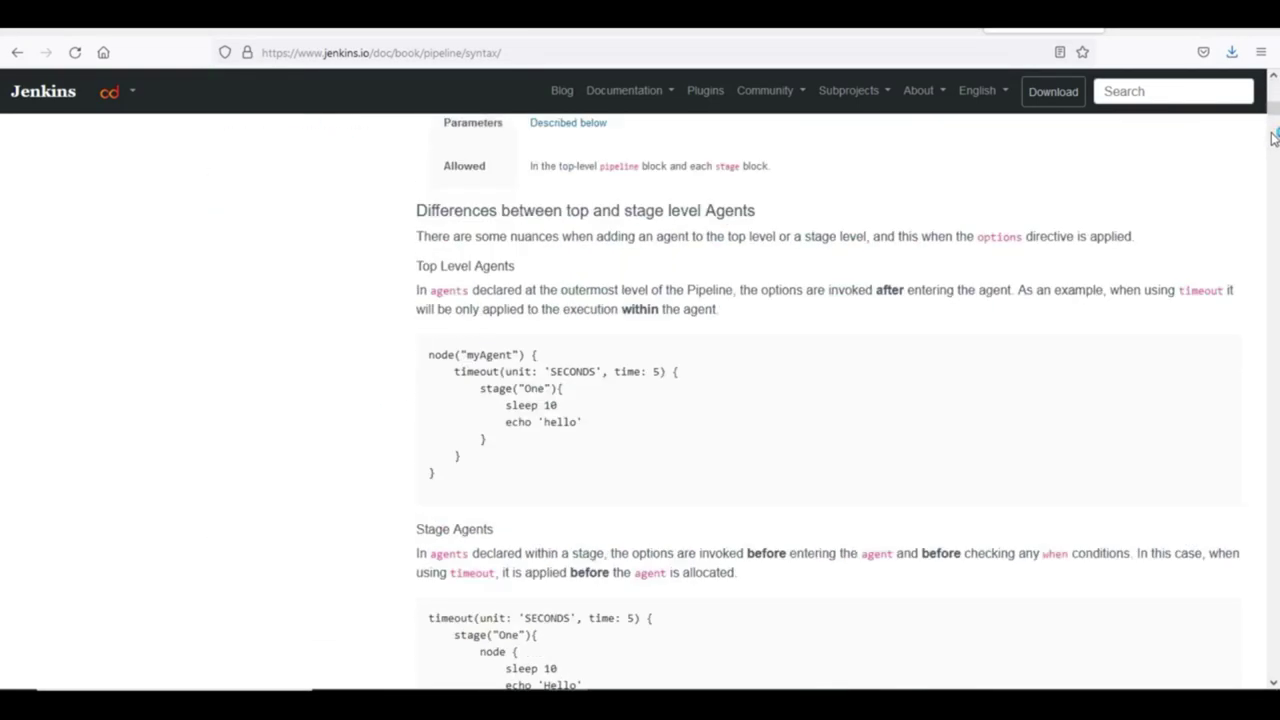
left_click_drag(1272, 120, 1273, 103)
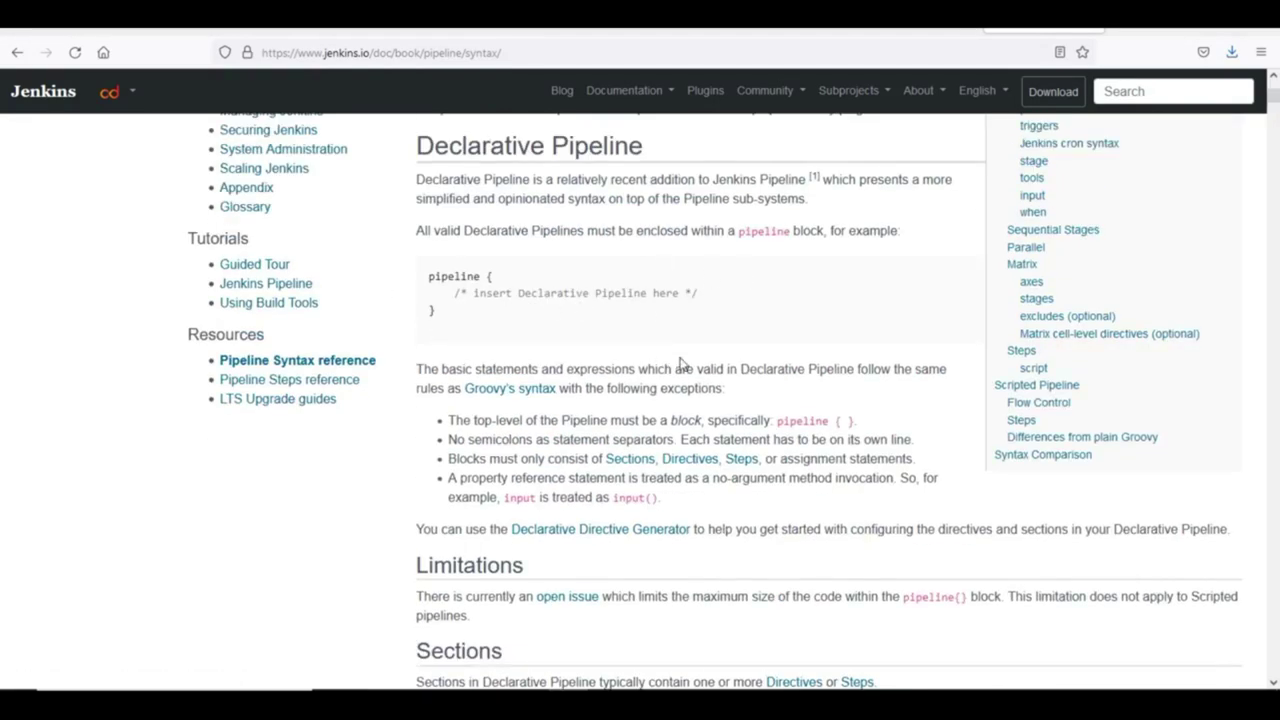
left_click_drag(1273, 105, 1274, 109)
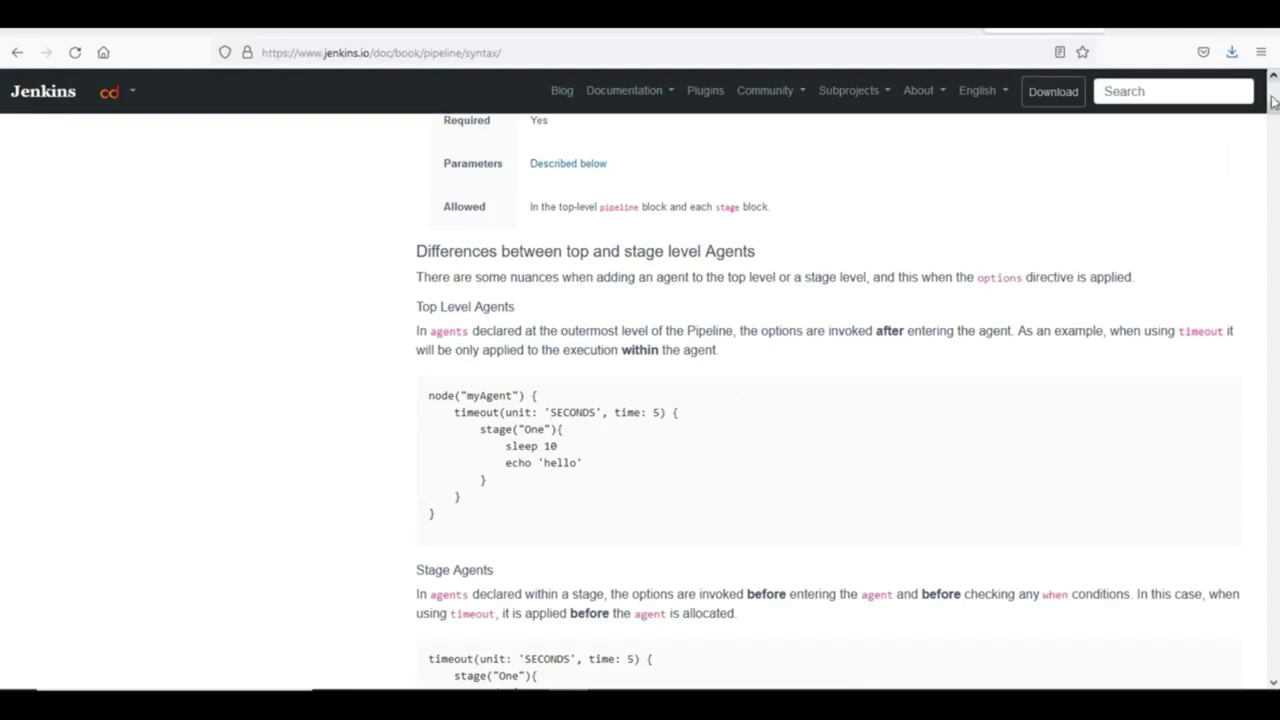
scroll(1272, 110, "down", 7)
scroll(823, 400, "down", 10)
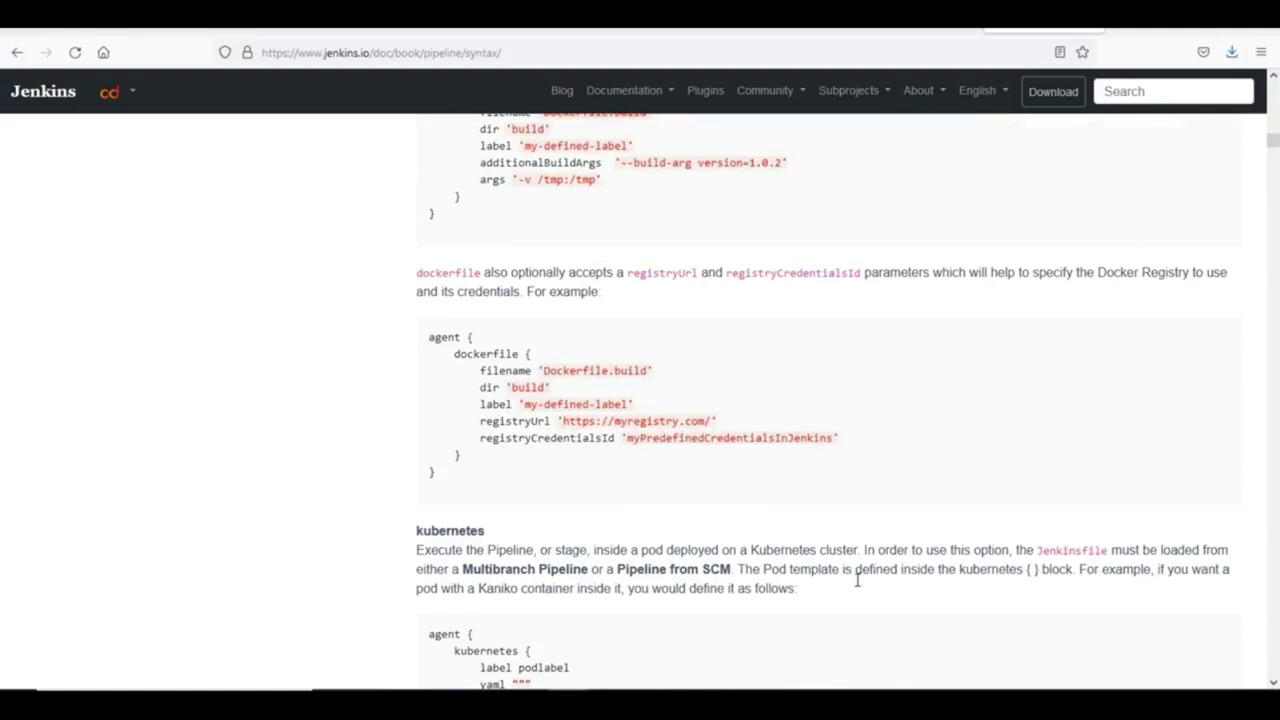
key("alt+Tab")
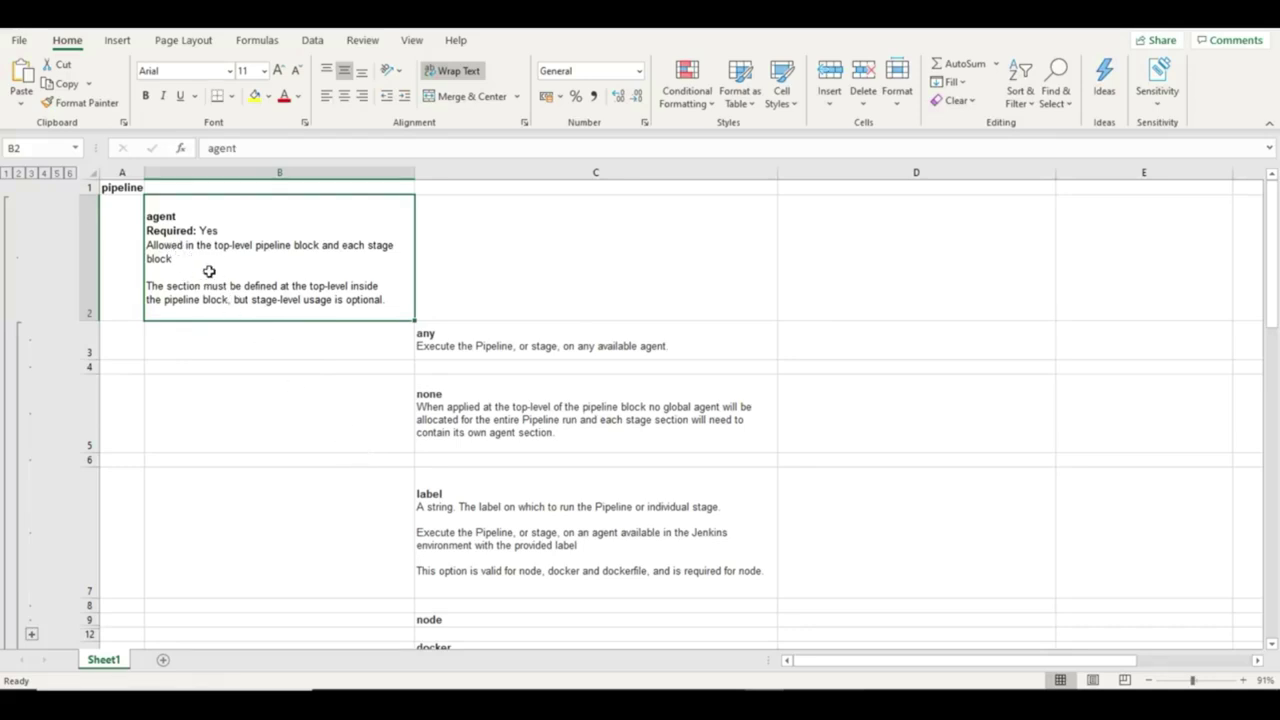
- Select cell C3 holding the note on the 'any' agent option
left_click(422, 358)
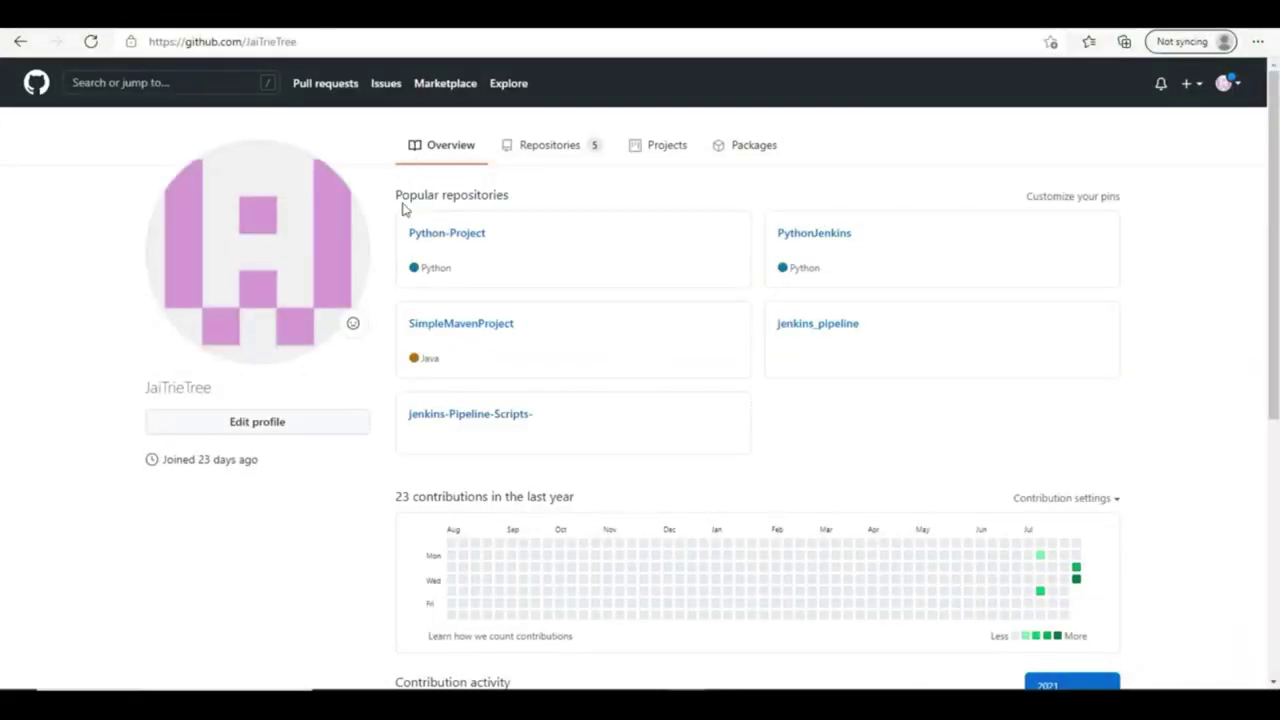
- Open the pythonpipelinescript file in the jenkins_pipeline repository
left_click(817, 334)
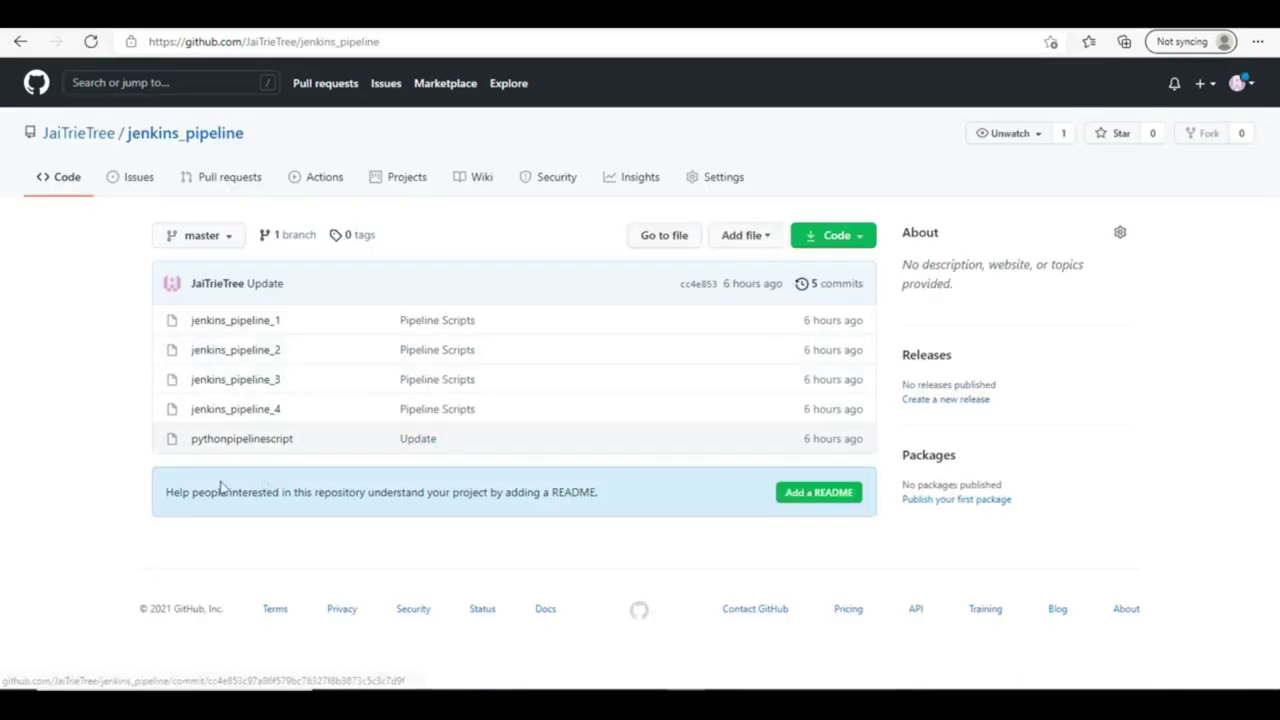
left_click(238, 440)
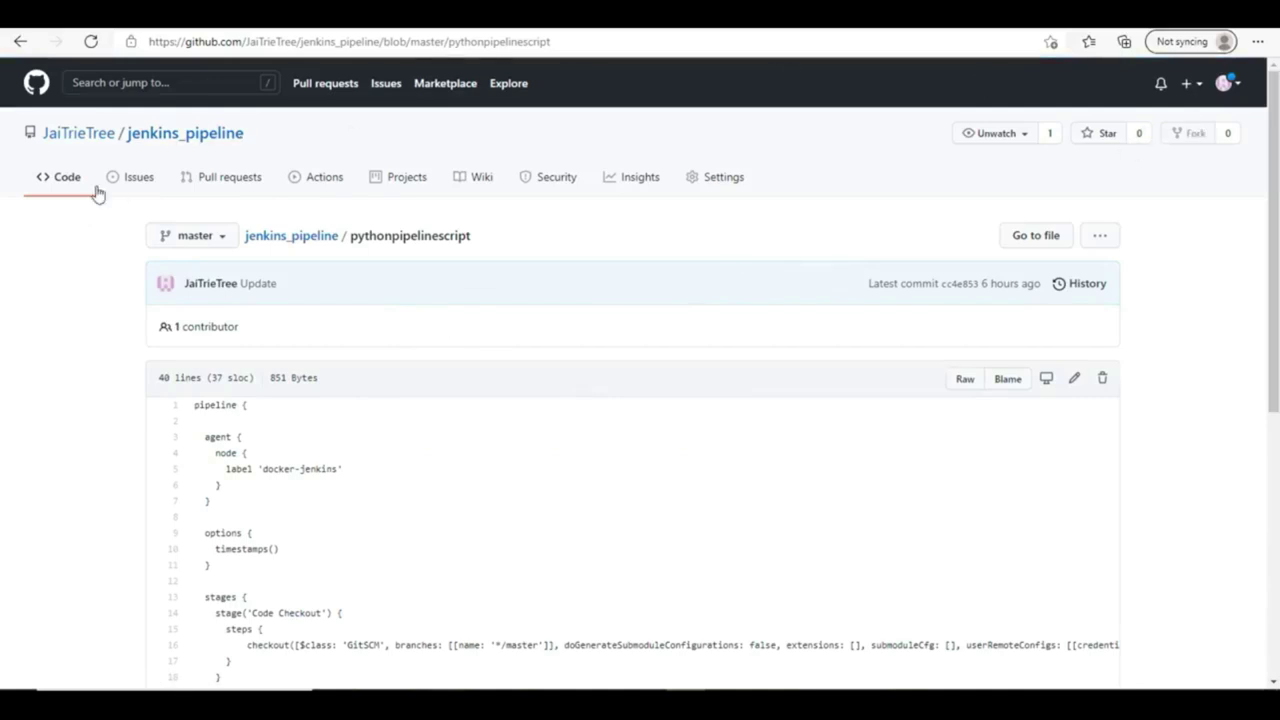
left_click_drag(1276, 128, 1273, 293)
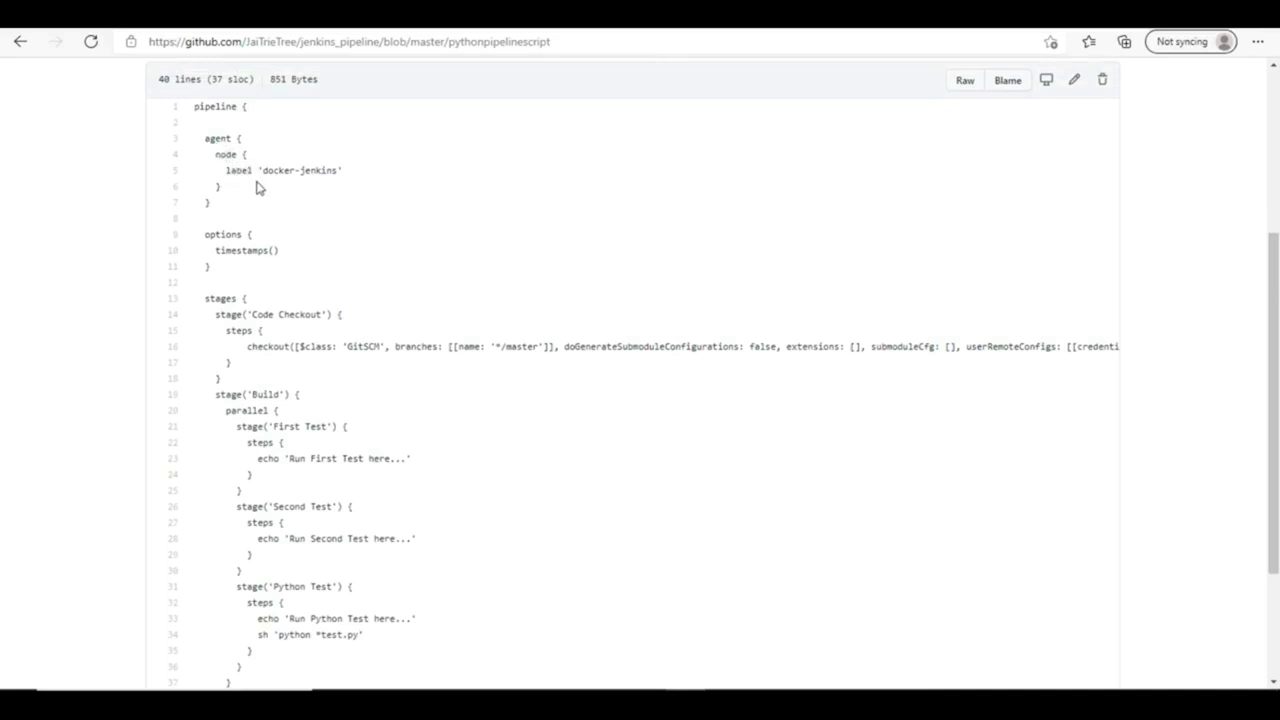
- Copy the agent block on lines 3–7 and open the file in the edit view
left_click_drag(227, 170, 322, 170)
left_click(238, 143)
left_click_drag(238, 143, 258, 205)
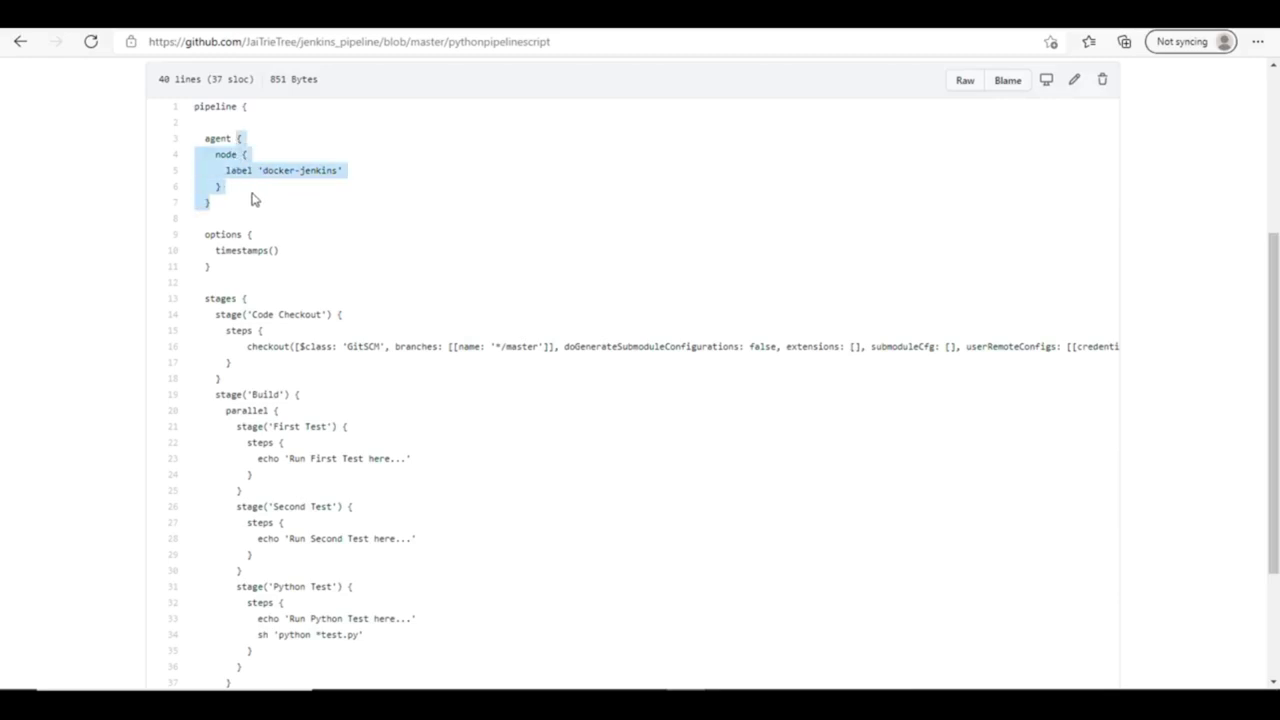
key("y")
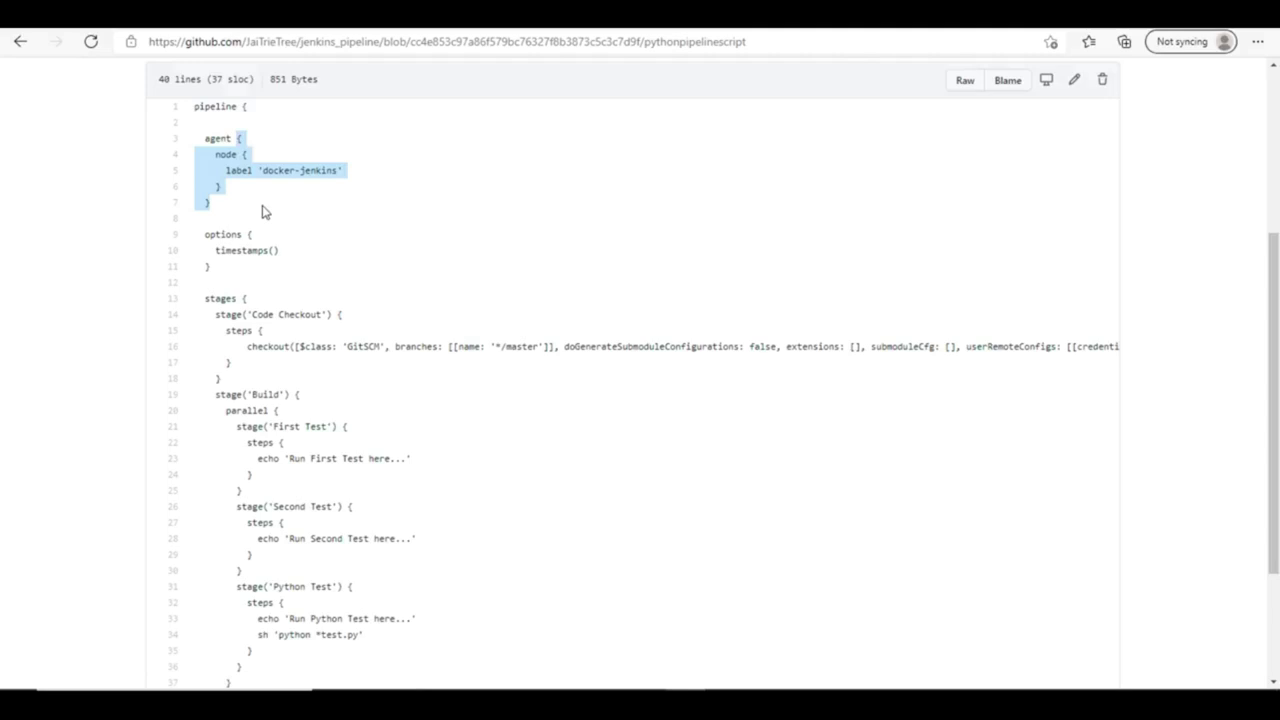
left_click(1075, 81)
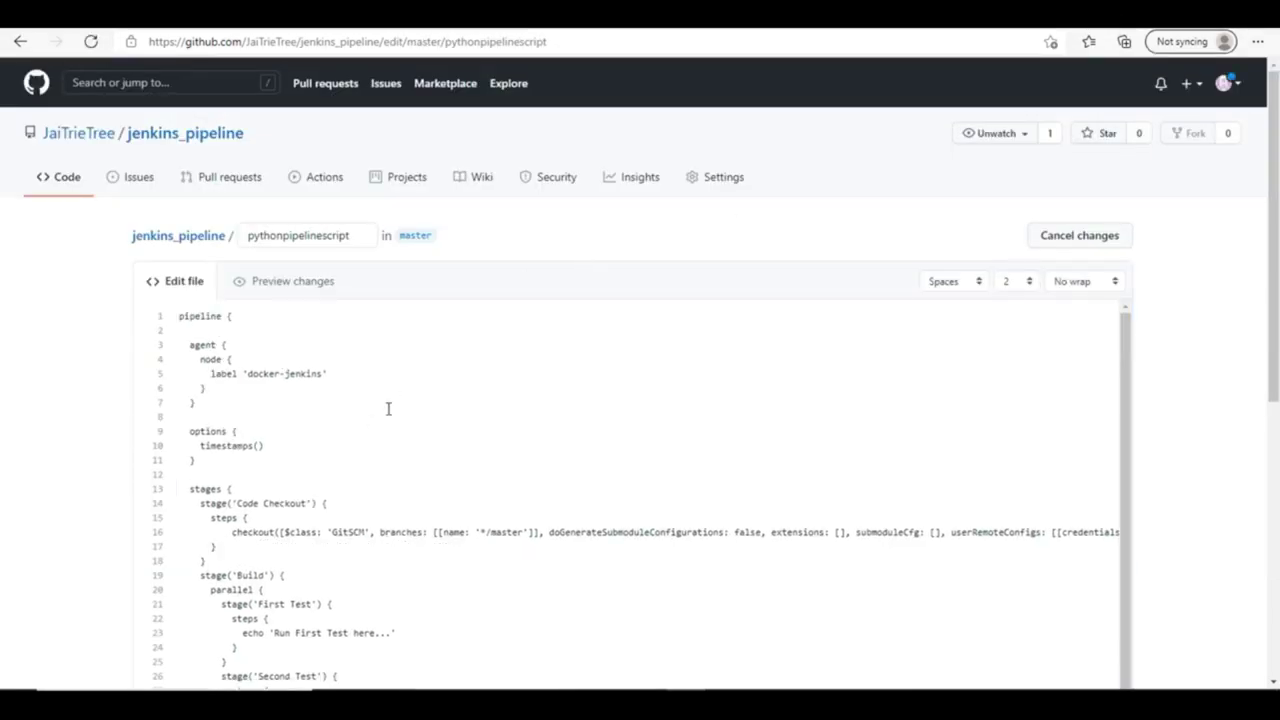
- Select the node agent block on lines 3–7 and overwrite it by typing 'an'
left_click_drag(224, 345, 238, 401)
key("ctrl+c")
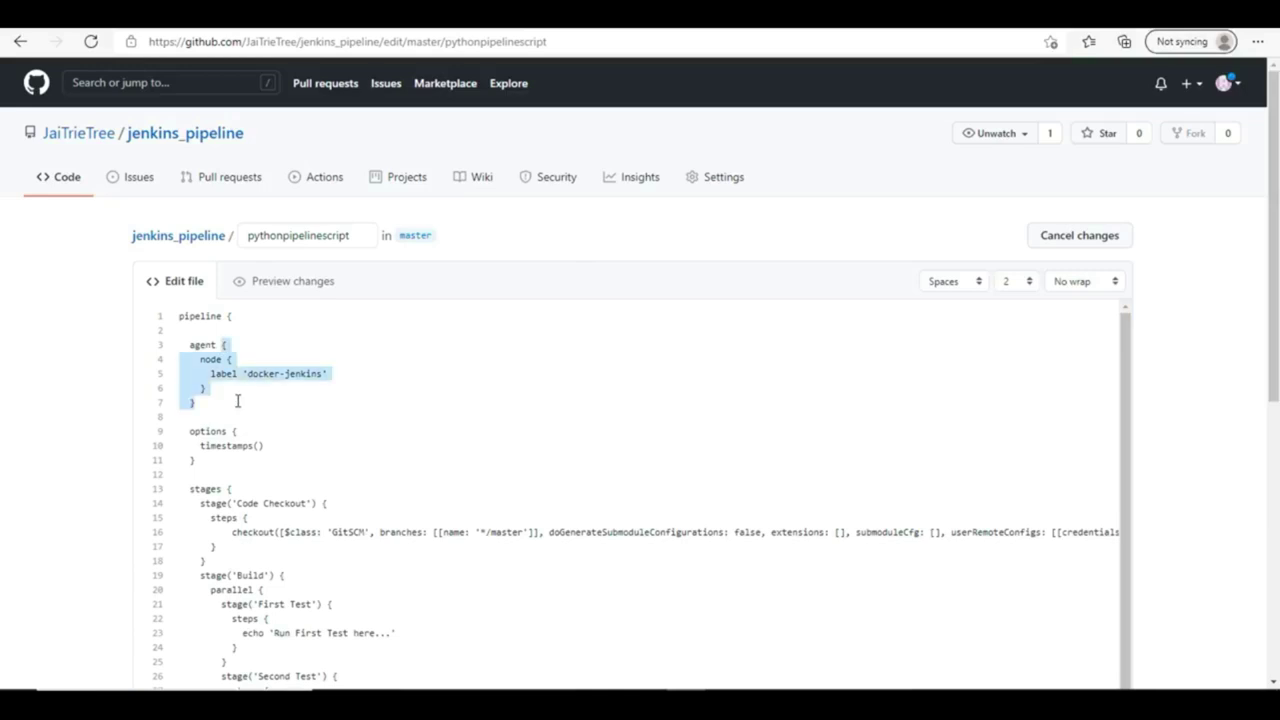
type("any")
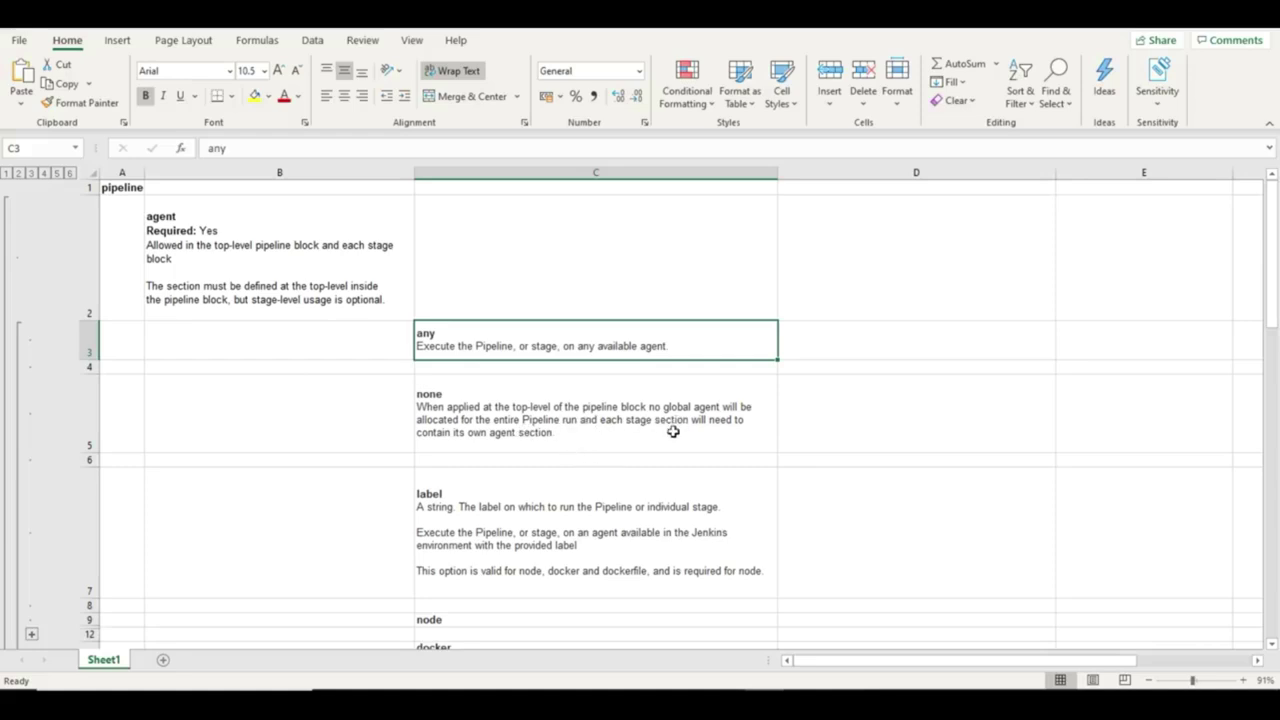
- Check the note on the label agent option in cell C7, then return to the GitHub editor
left_click(441, 538)
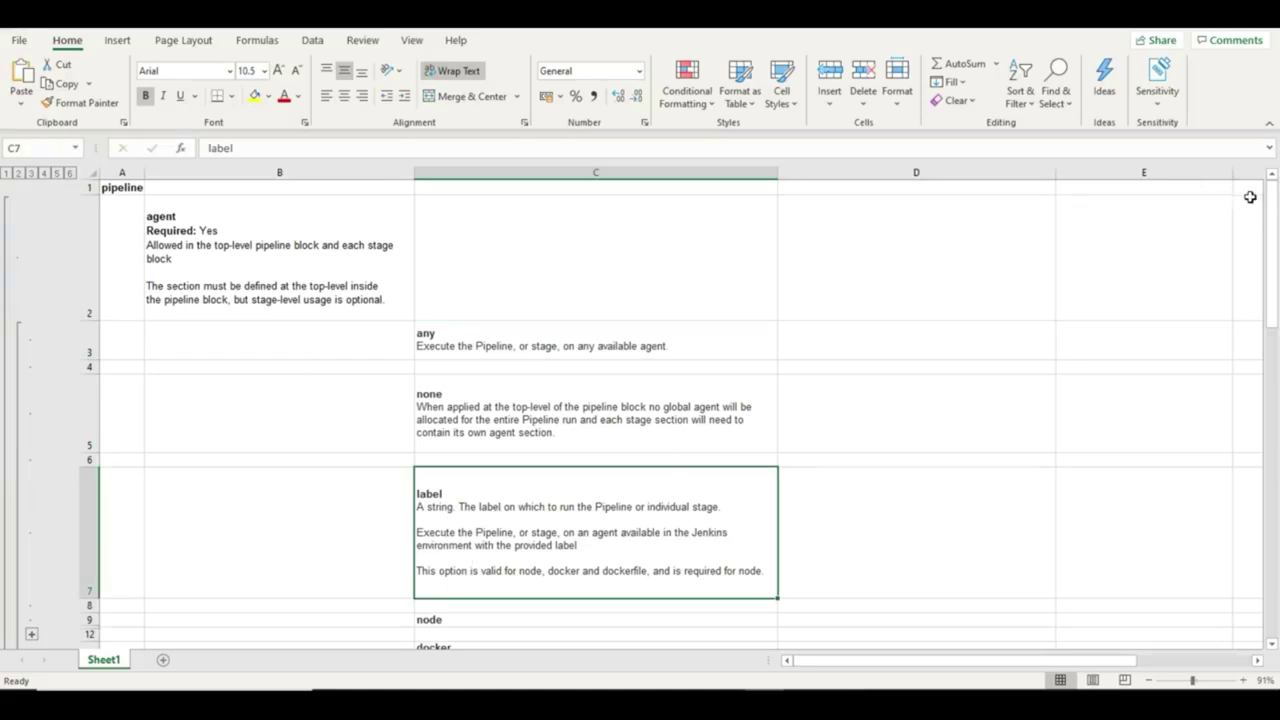
left_click_drag(1275, 250, 1276, 262)
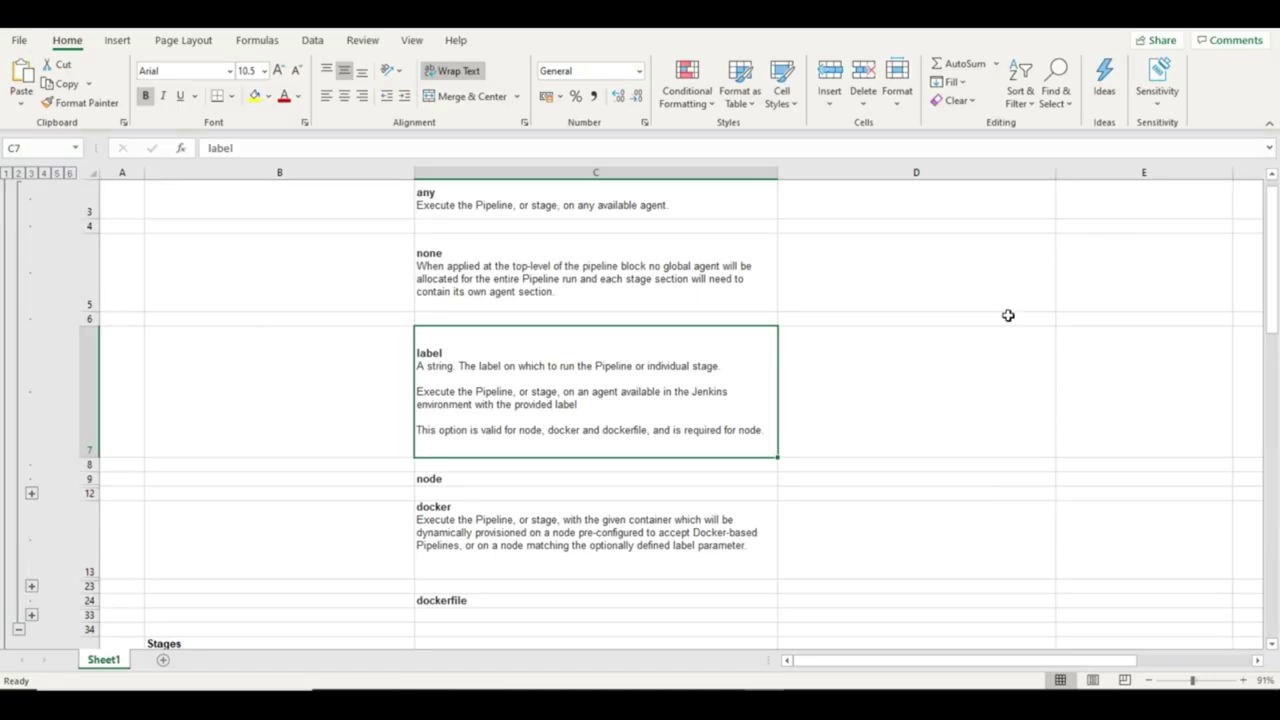
left_click(683, 688)
- Paste the node agent block back in and highlight its label 'docker-jenkins' line
key("ctrl+v")
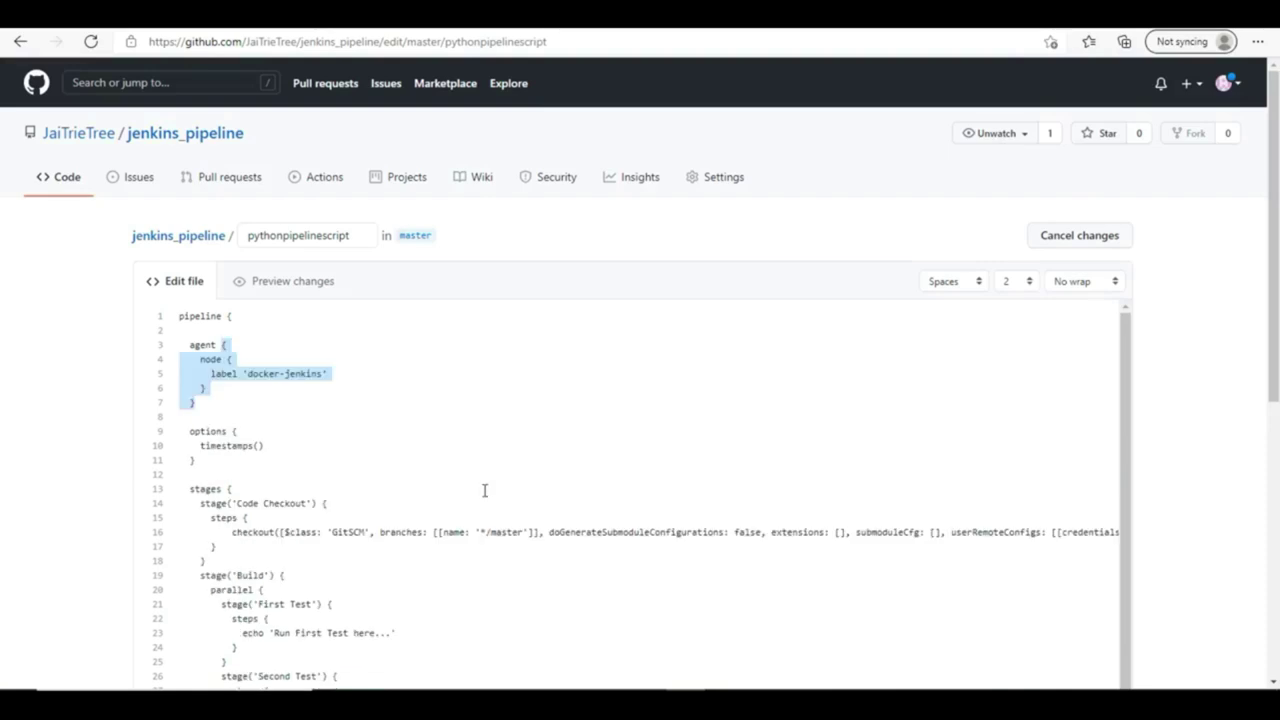
left_click_drag(248, 373, 324, 371)
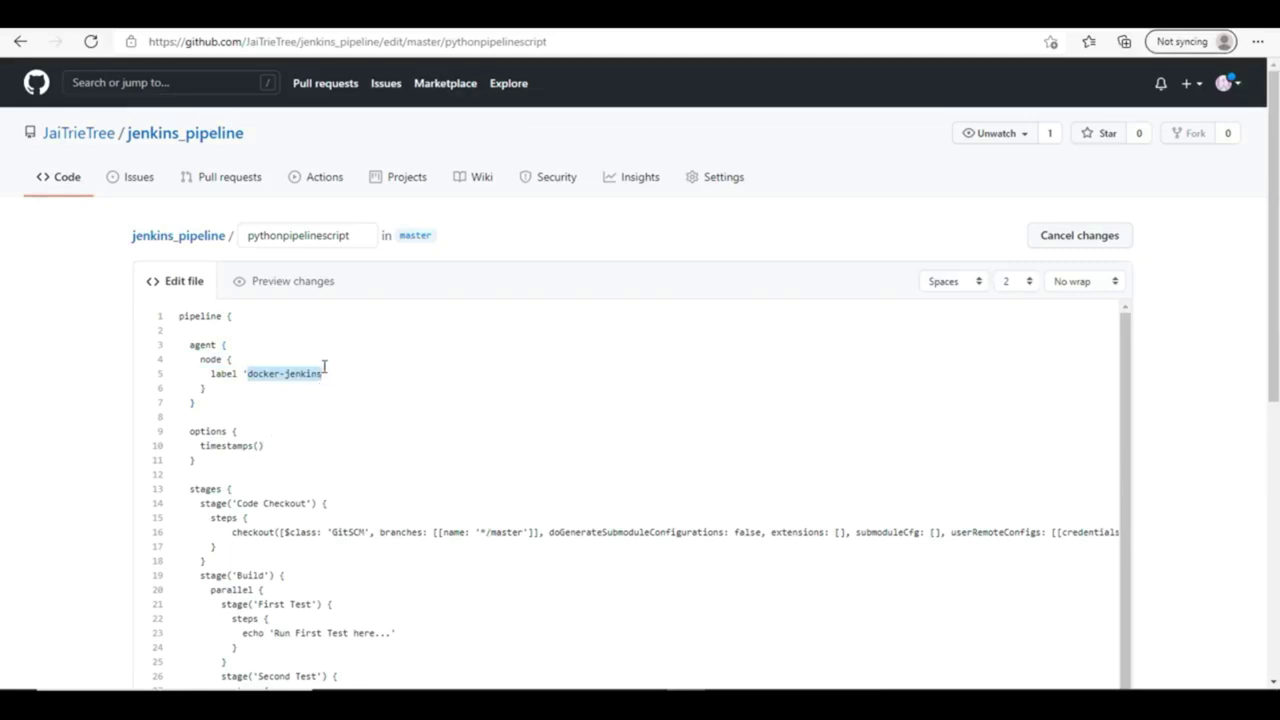
left_click(261, 386)
left_click_drag(248, 373, 324, 372)
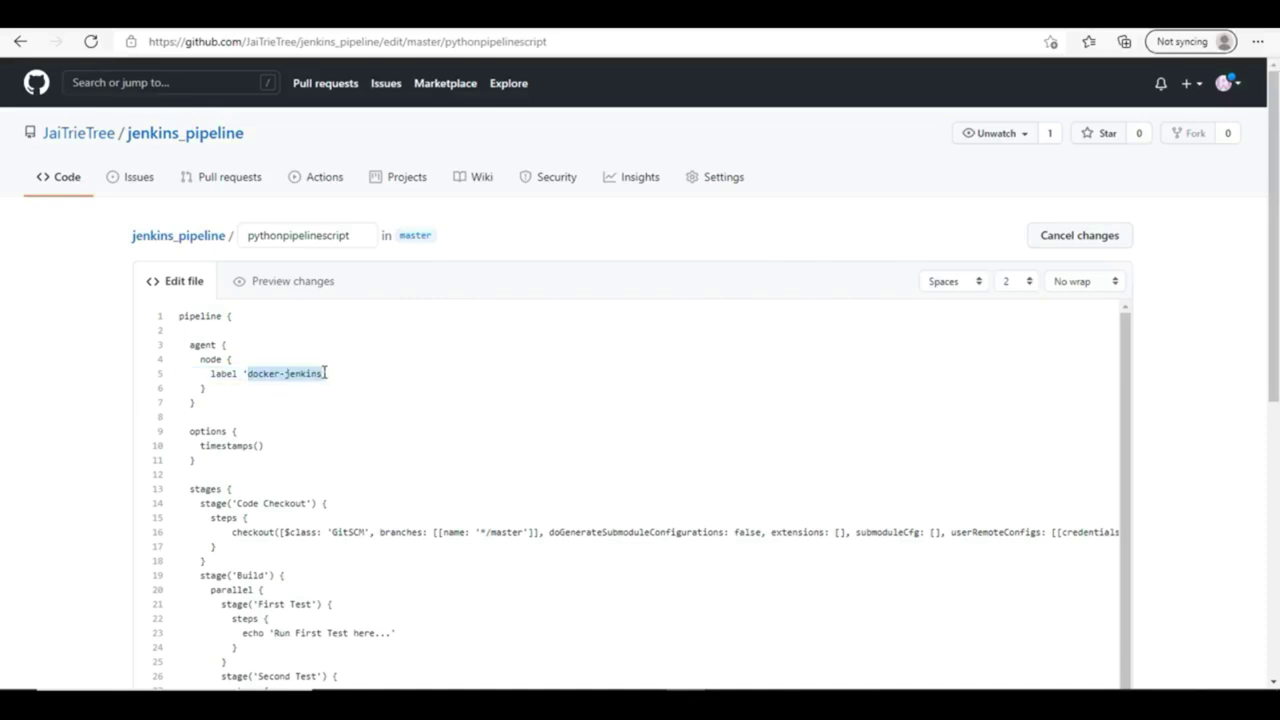
left_click(247, 409)
left_click_drag(212, 378, 323, 368)
- Back in Excel, review the notes on the docker and dockerfile agent options
key("alt+Tab")
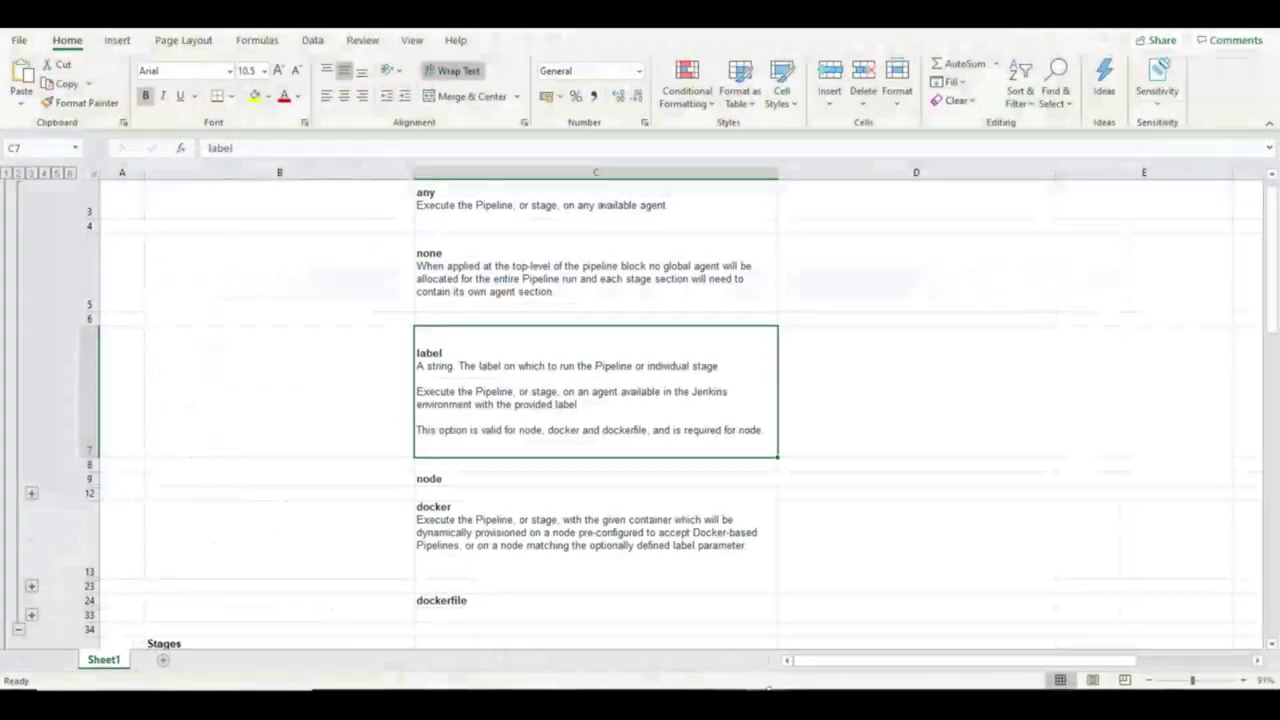
left_click(500, 540)
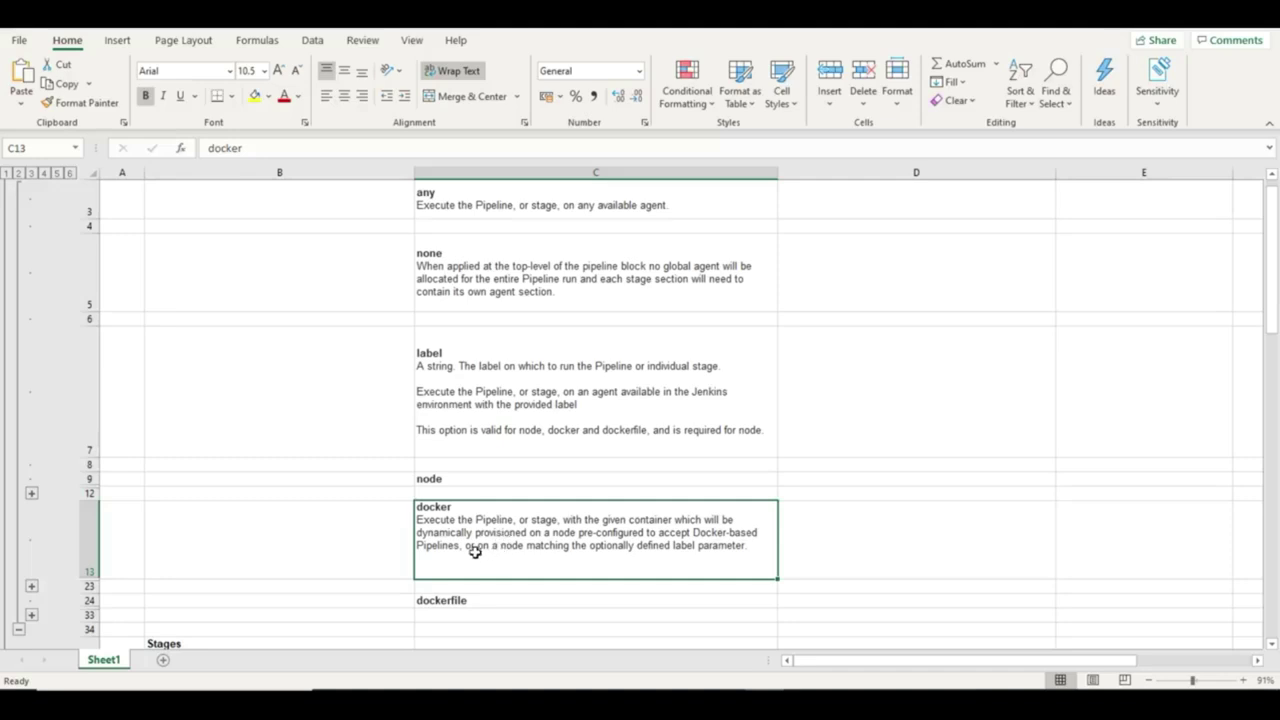
left_click(486, 598)
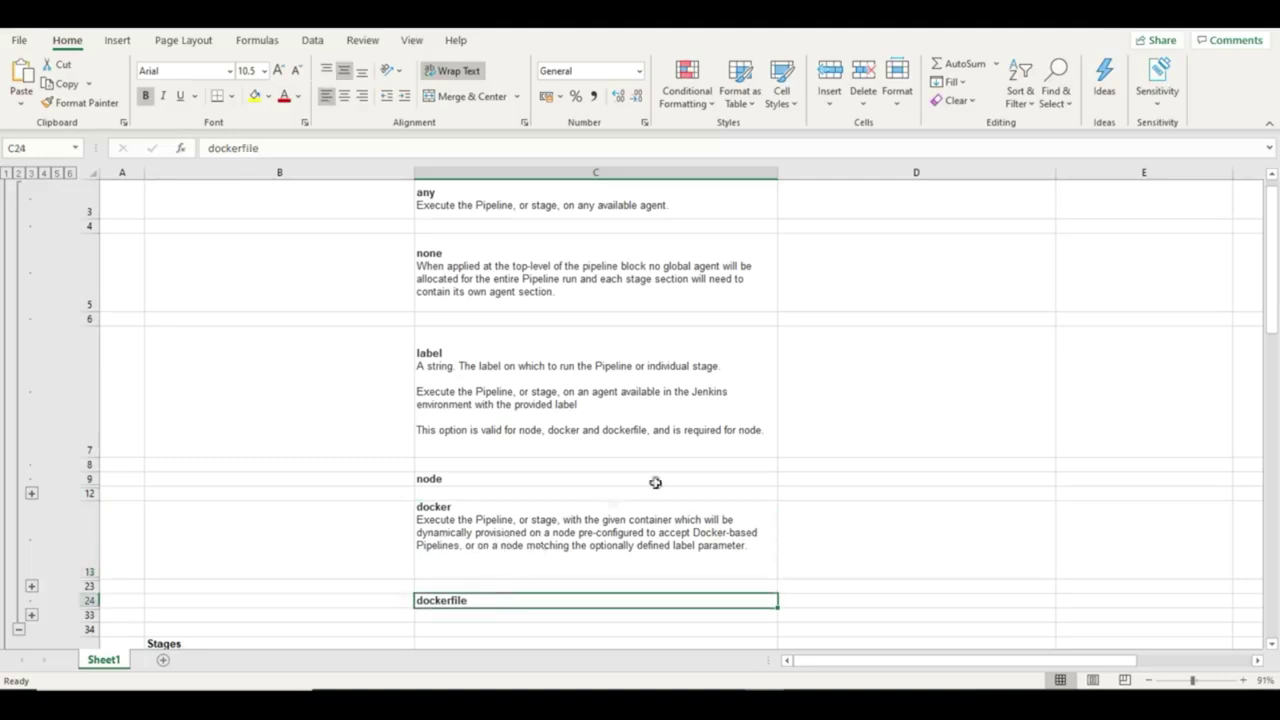
mouse_move(1271, 326)
left_mouse_down()
mouse_move(1275, 233)
mouse_move(1276, 314)
left_mouse_up()
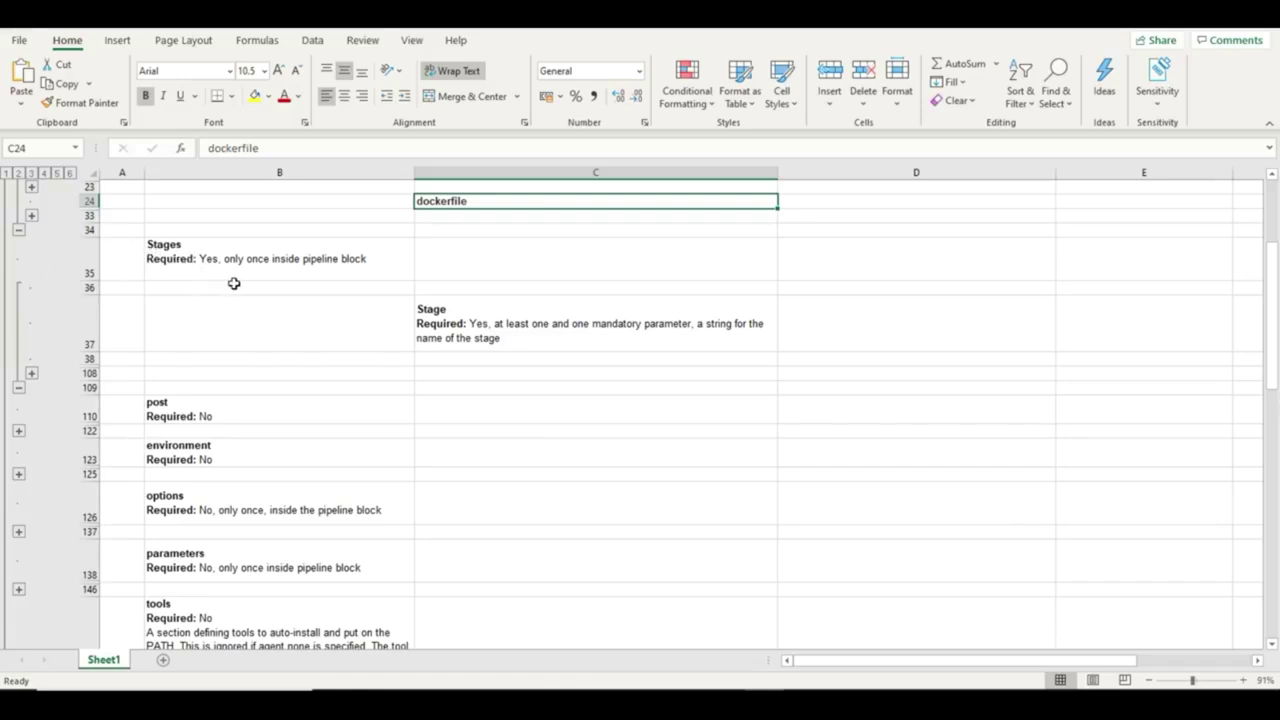
- Open the Stages notes in cell B35 for editing and highlight the word Stages
left_click(208, 258)
double_click(208, 258)
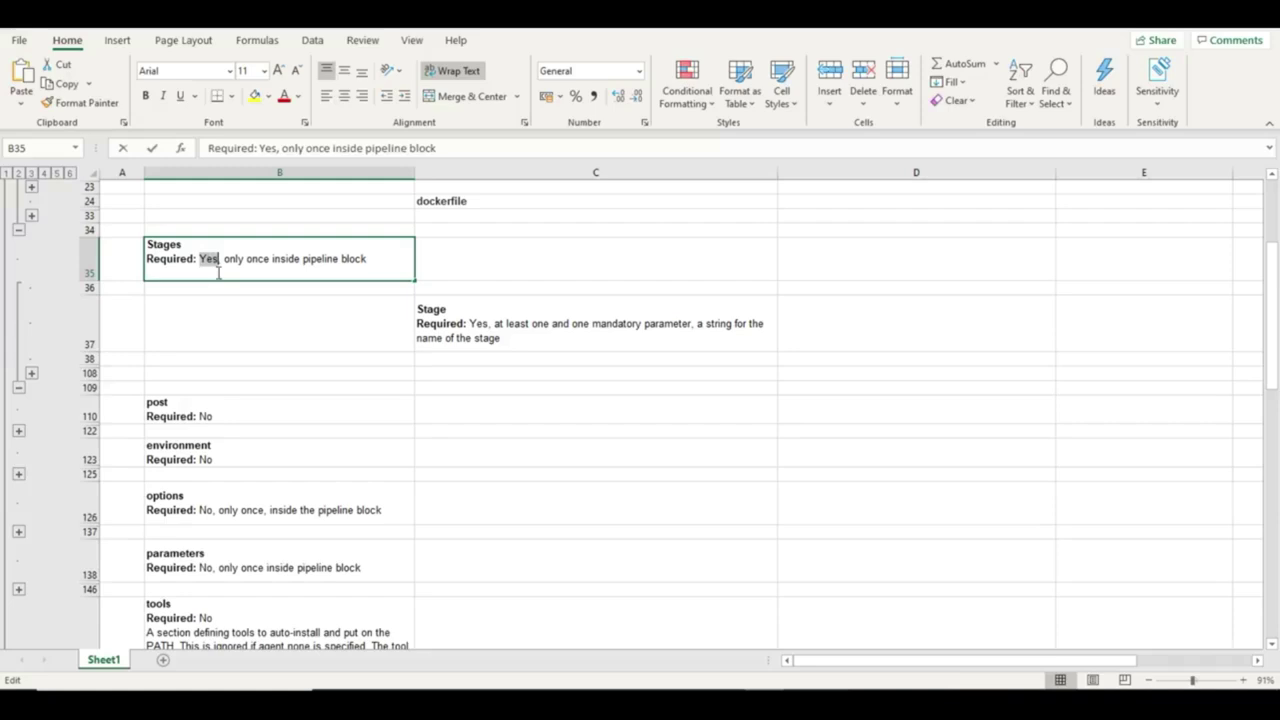
left_click(277, 268)
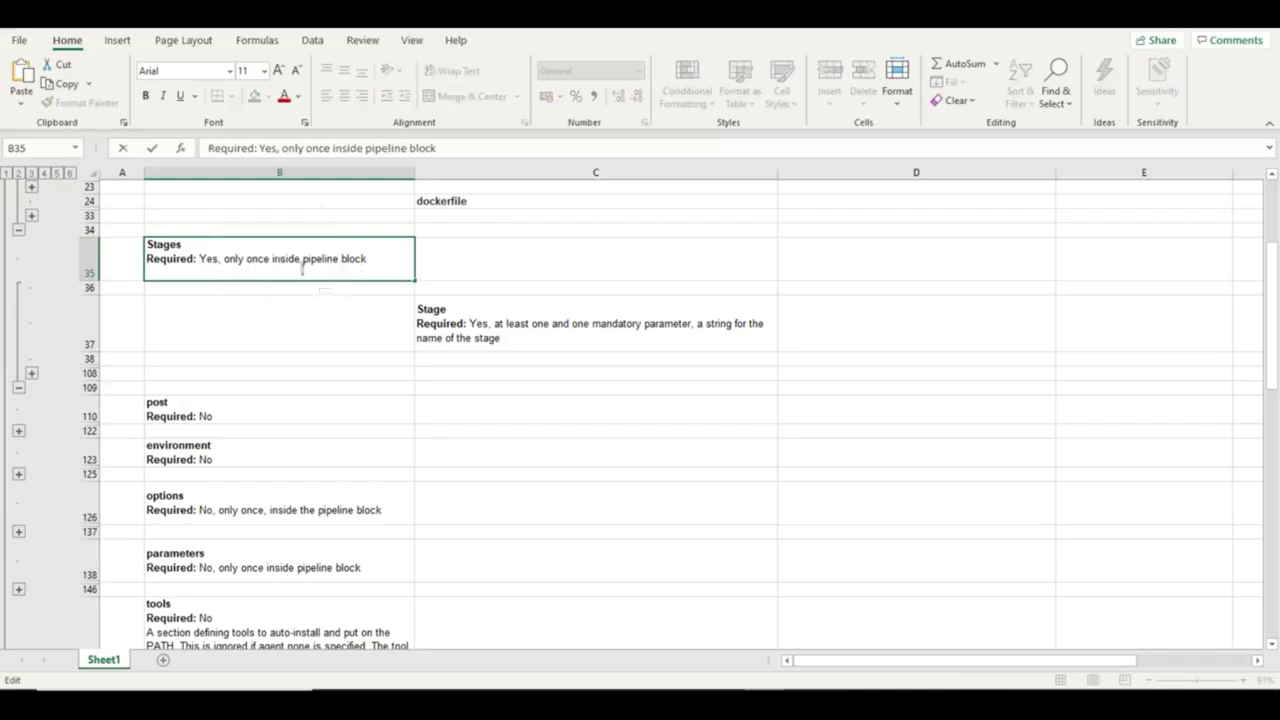
left_click_drag(187, 244, 145, 245)
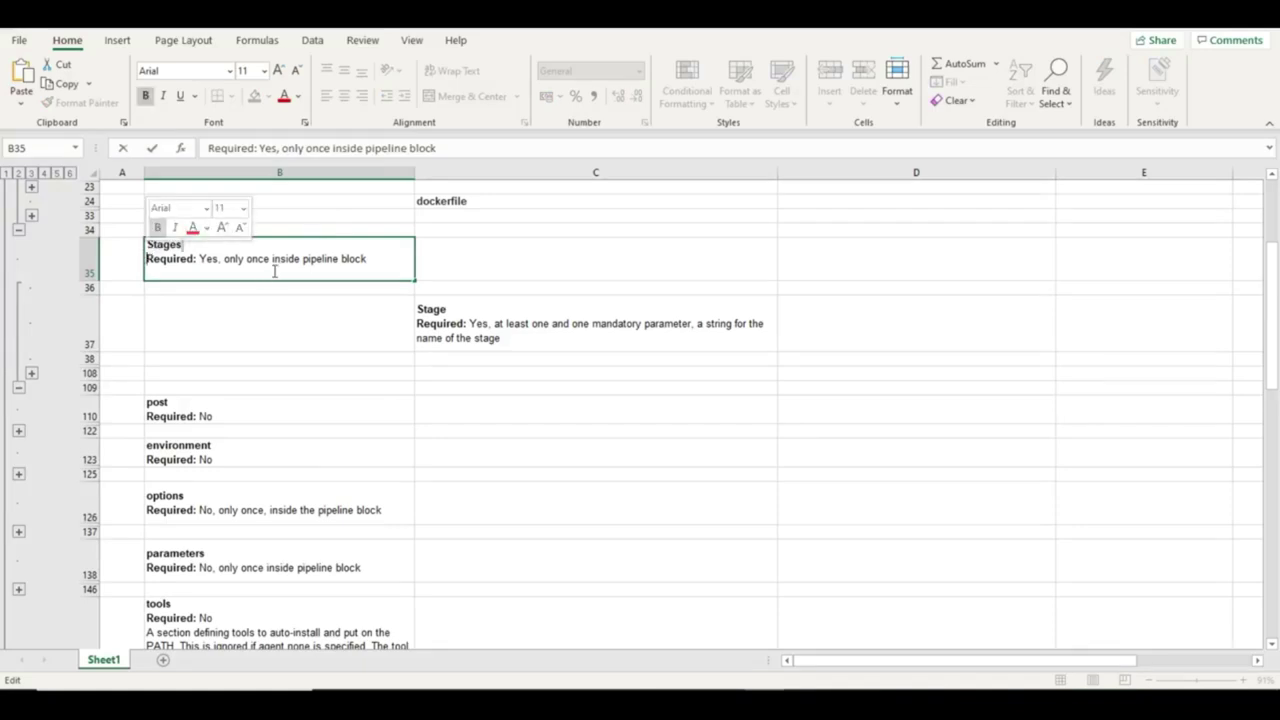
left_click(280, 274)
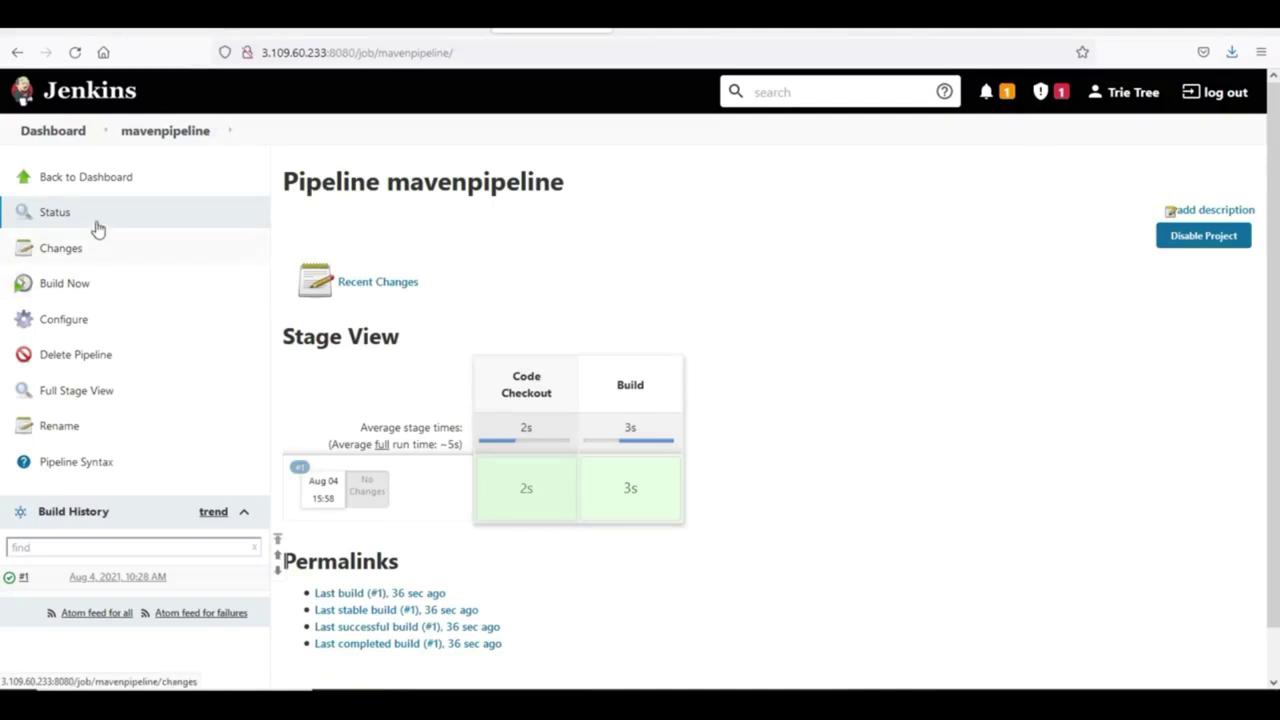
- Sign back into Jenkins with the account credentials and open PythonPipeline's Configure page
left_click(90, 178)
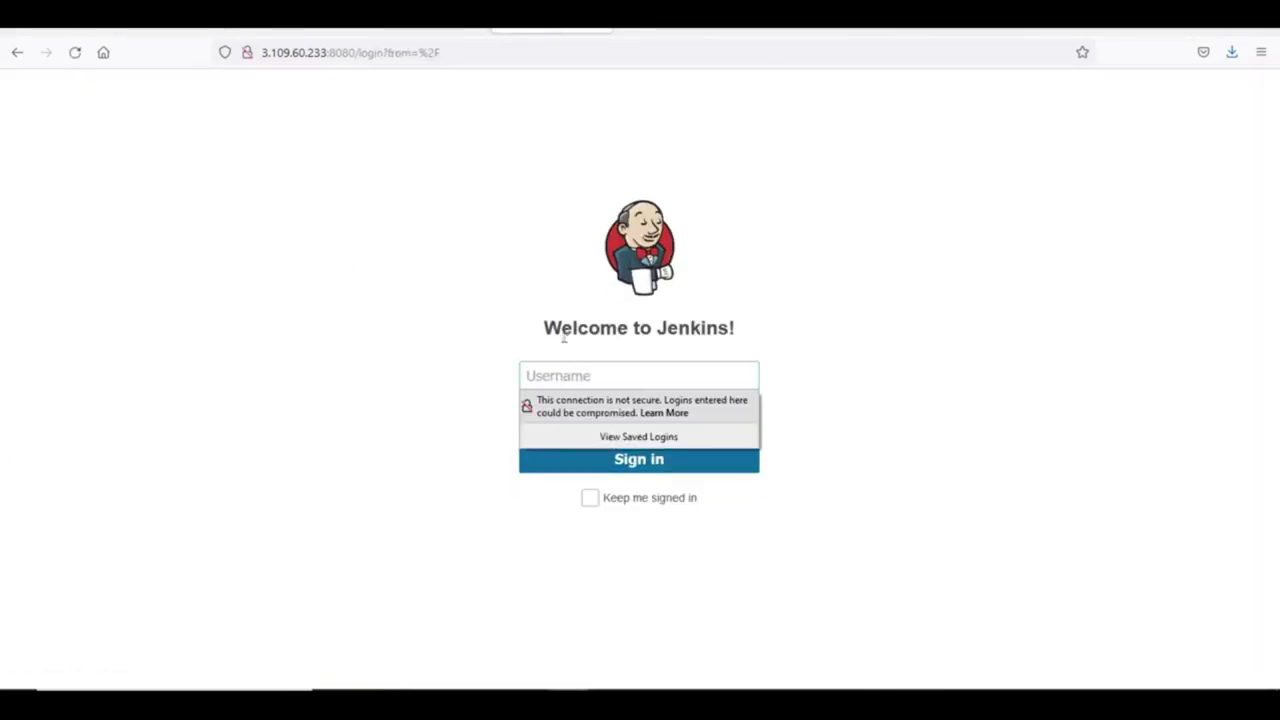
key("Tab")
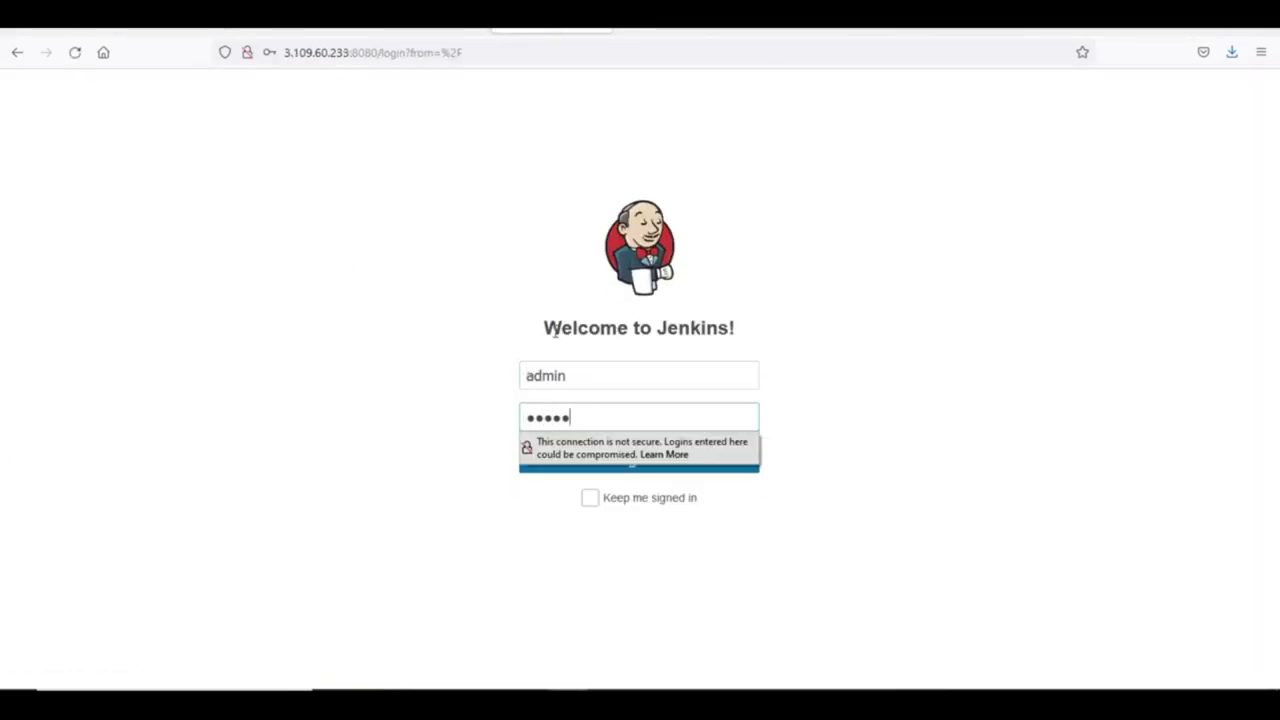
key("Return")
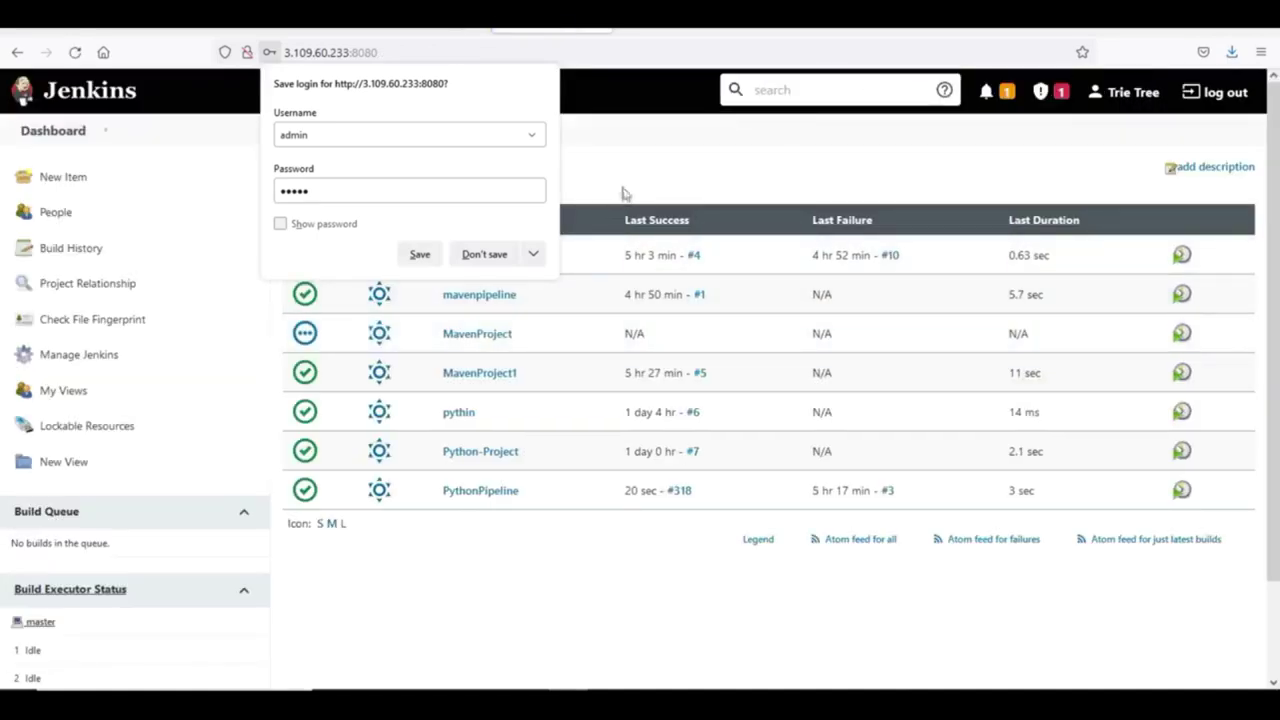
left_click(624, 192)
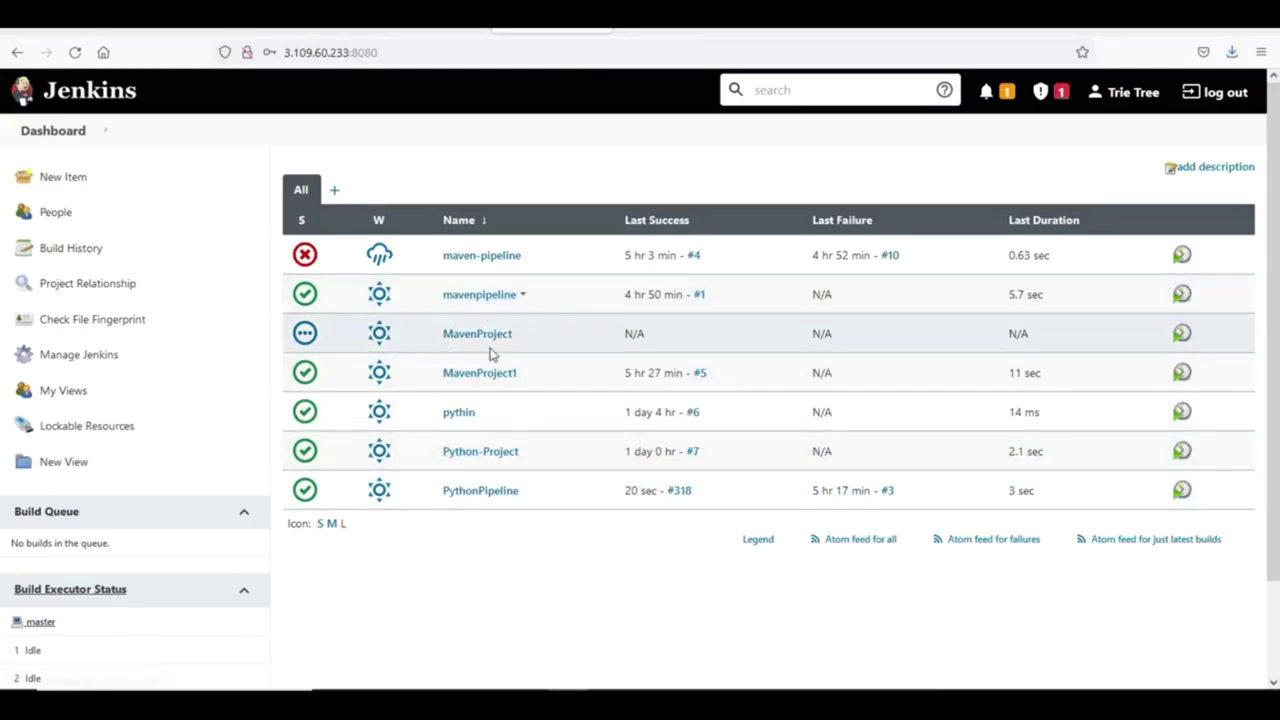
left_click(478, 491)
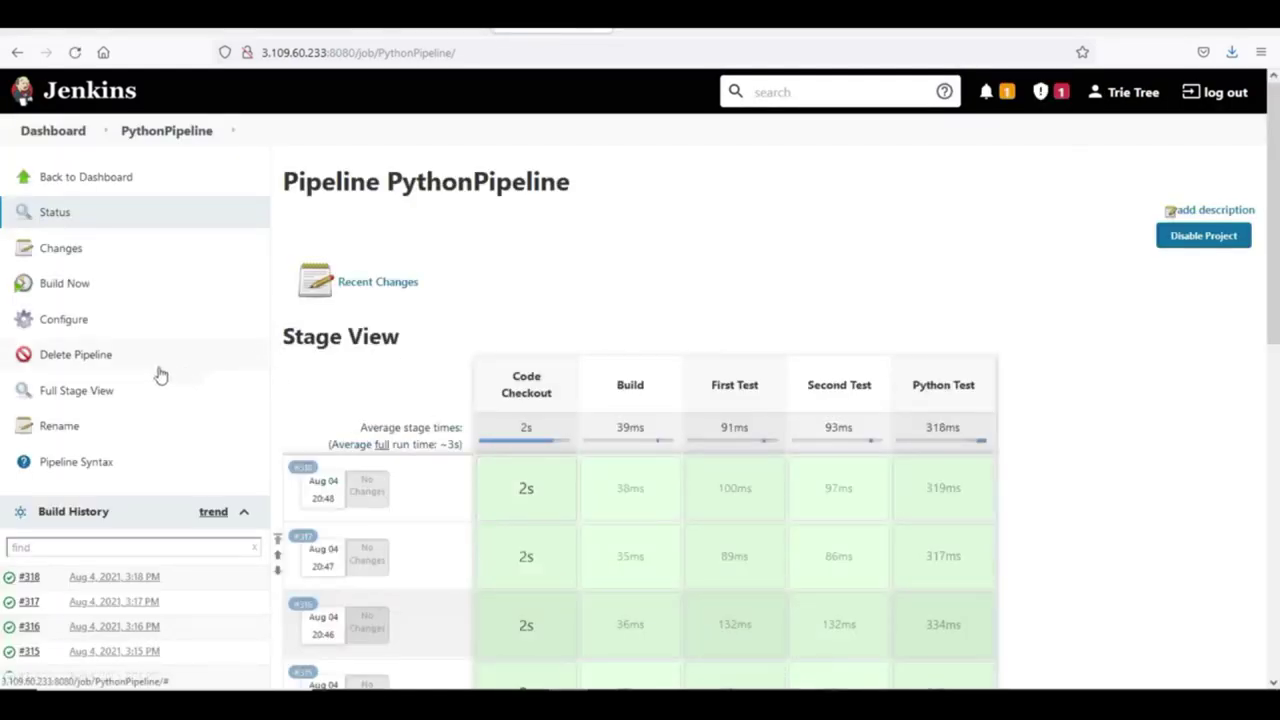
left_click(89, 323)
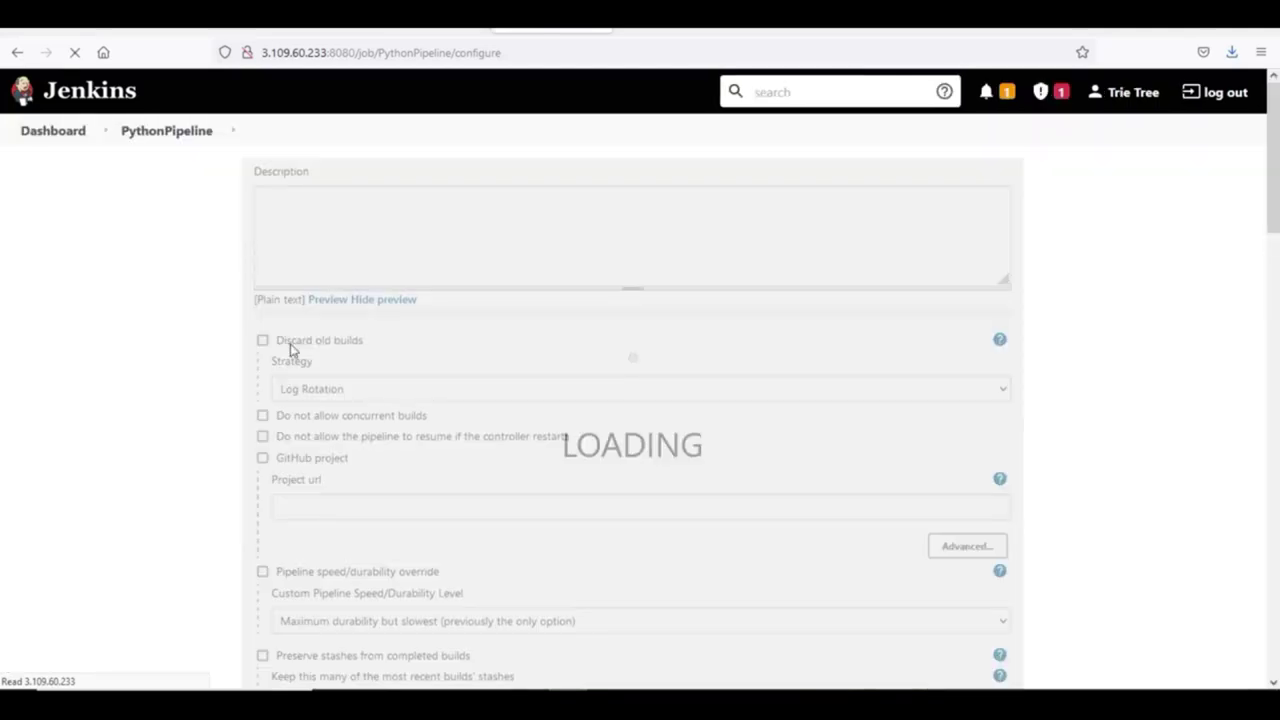
- Copy the Code Checkout stages block (lines 12–17) and paste a duplicate at line 11
scroll(1209, 171, "down", 3)
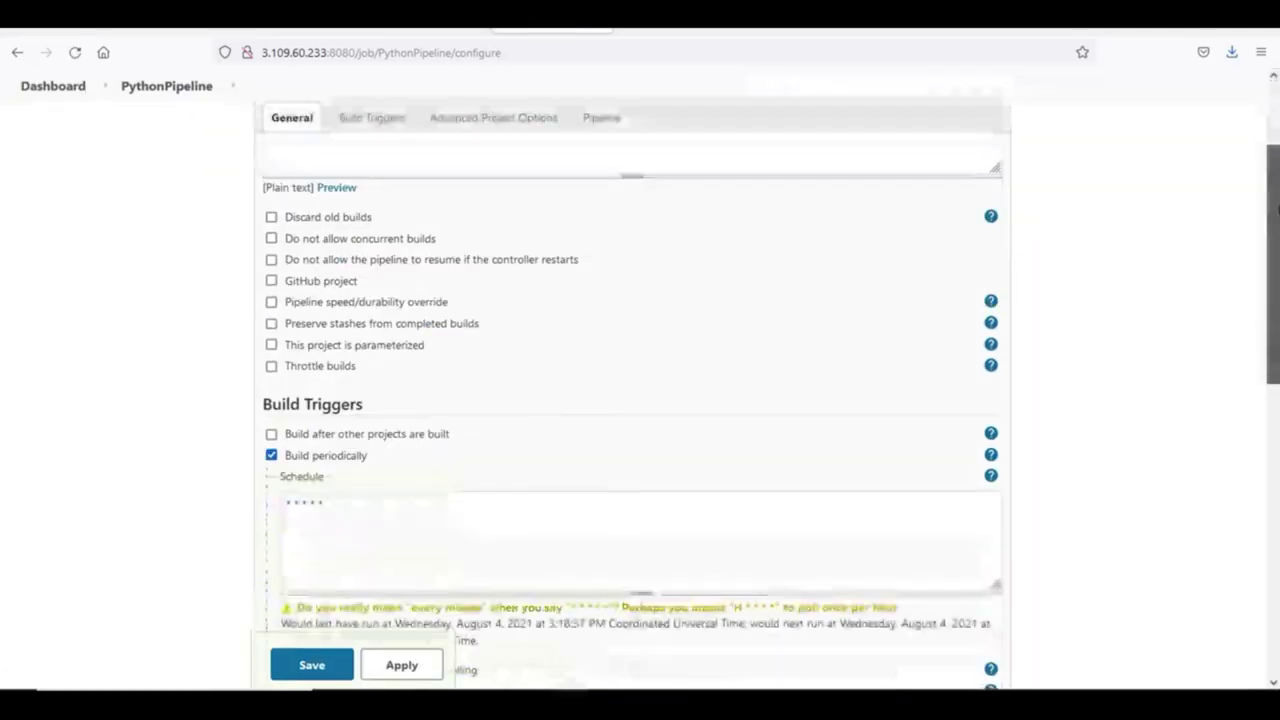
scroll(640, 400, "down", 4)
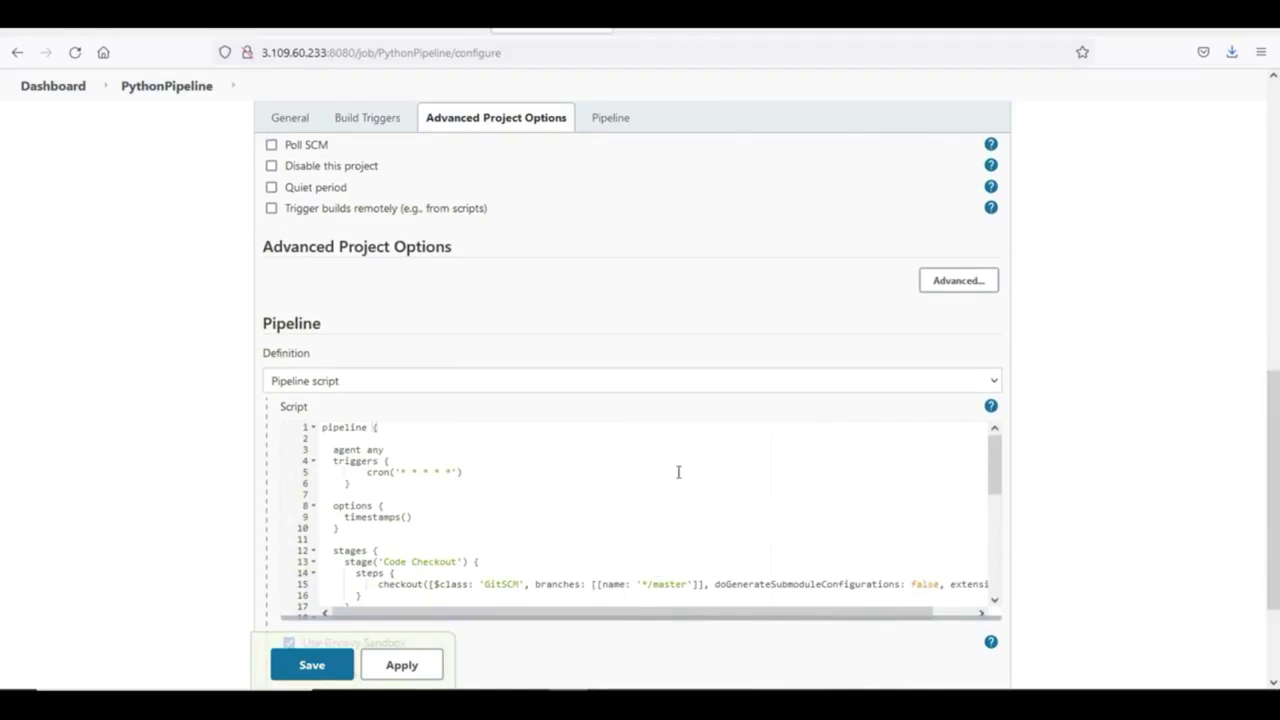
left_click_drag(998, 464, 1023, 508)
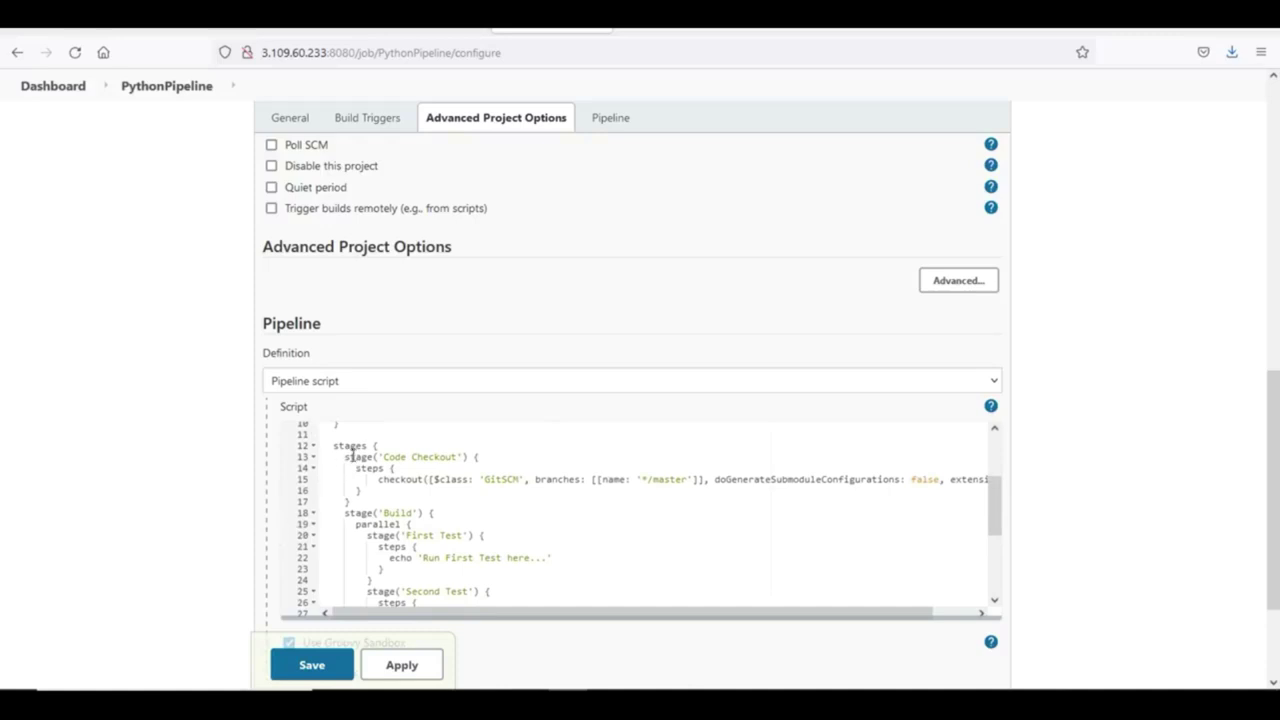
left_click_drag(336, 445, 376, 498)
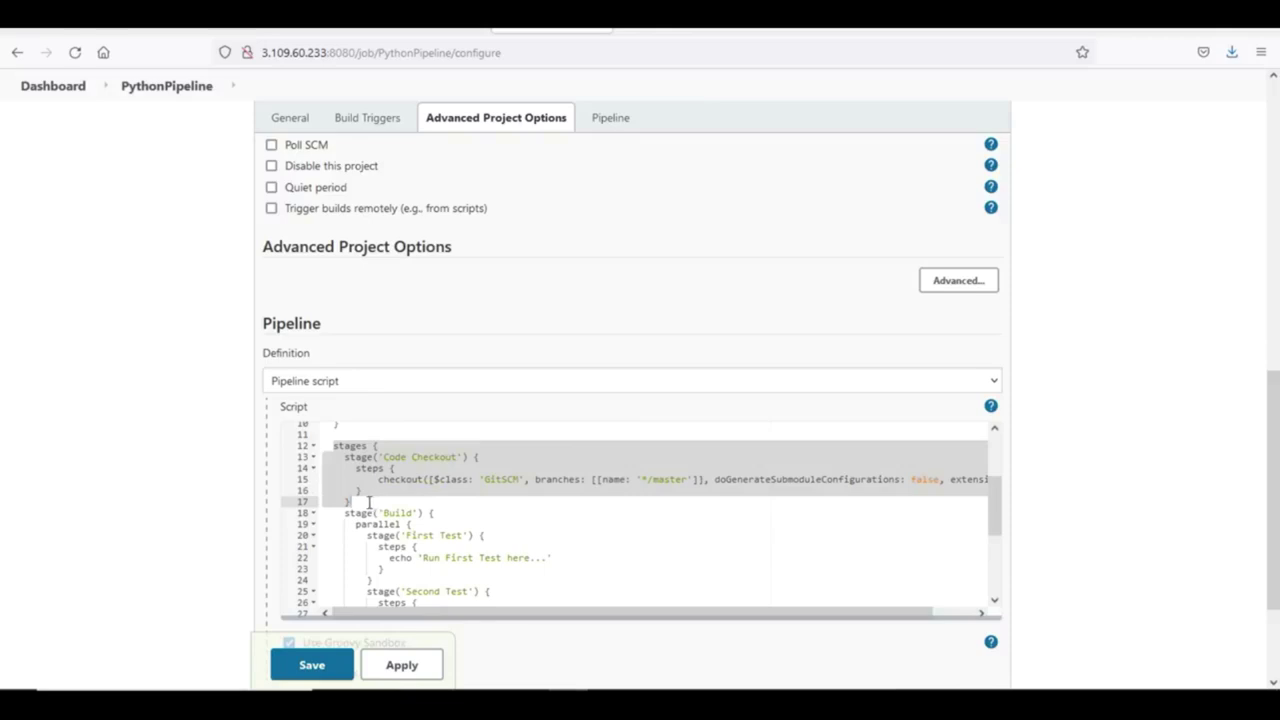
left_click(346, 465)
left_click(335, 447)
double_click(360, 447)
left_click_drag(367, 450, 386, 500)
key("ctrl+c")
left_click_drag(1000, 526, 1014, 591)
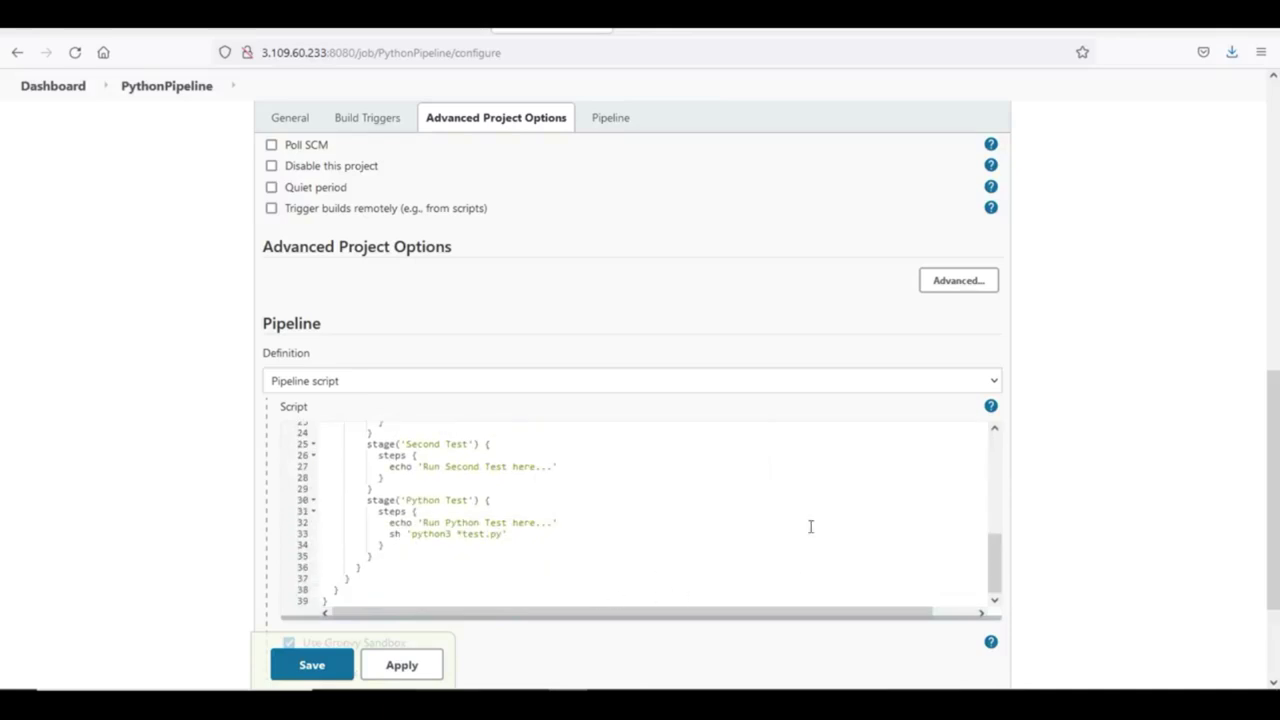
left_click_drag(993, 562, 995, 440)
left_click_drag(333, 550, 617, 607)
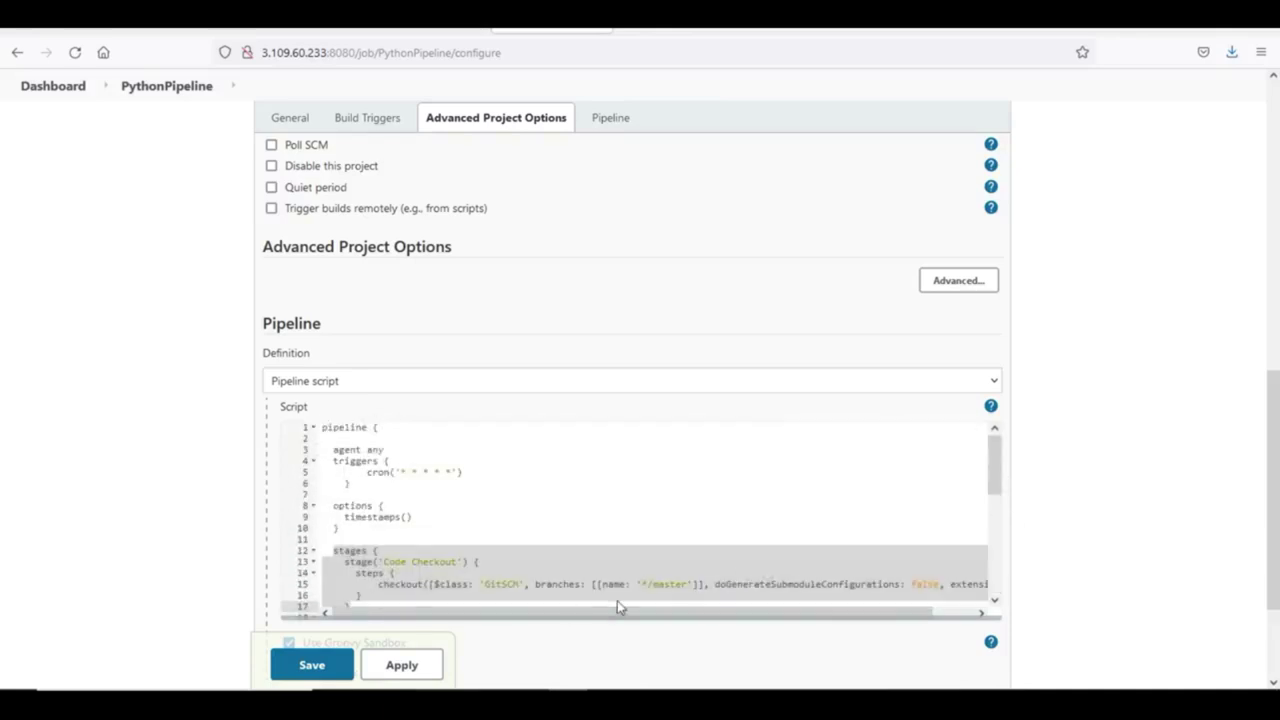
left_click(491, 538)
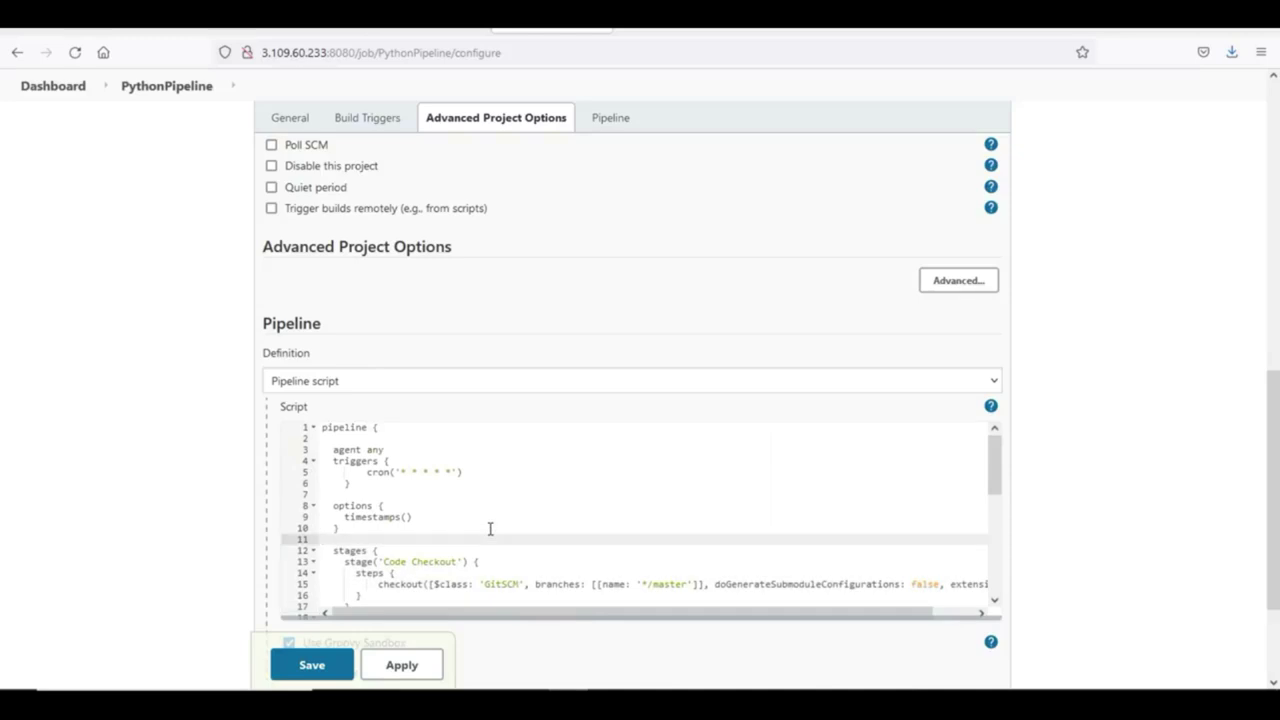
key("ctrl+v")
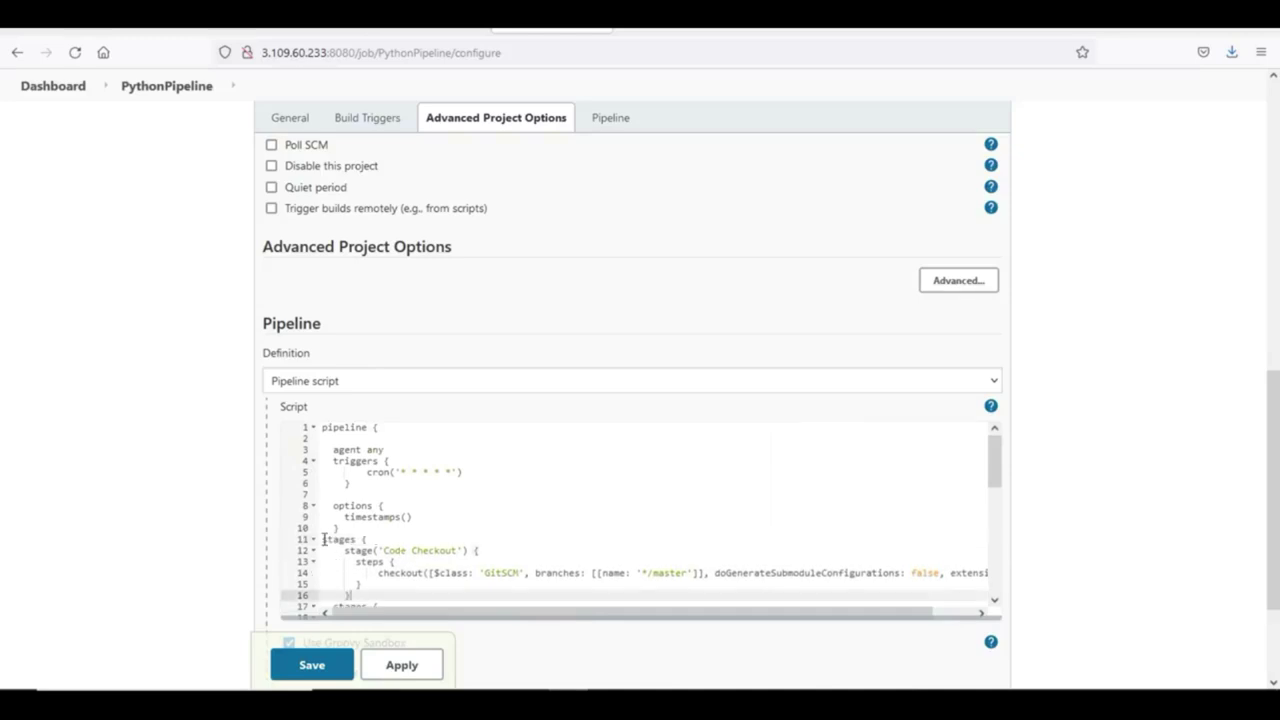
- Add a blank line after the script's final brace, then apply and save the configuration
left_click(324, 541)
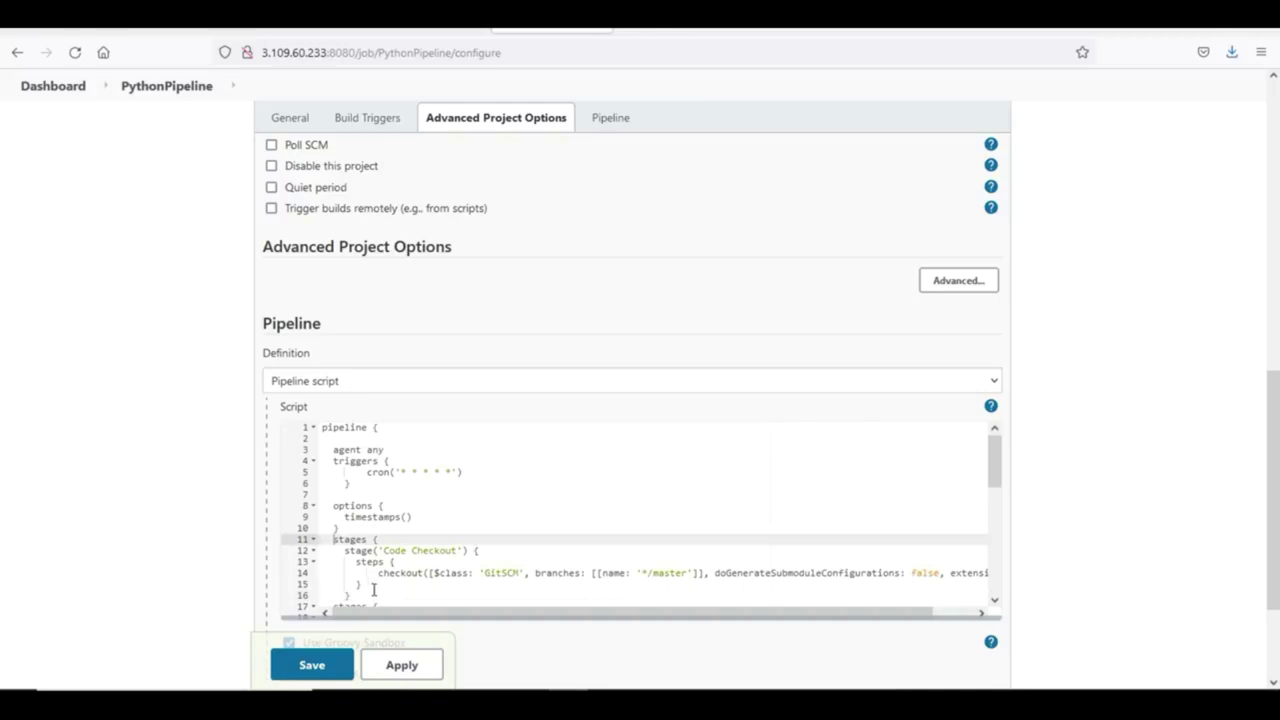
left_click_drag(996, 458, 1030, 582)
left_click(384, 599)
key("Return")
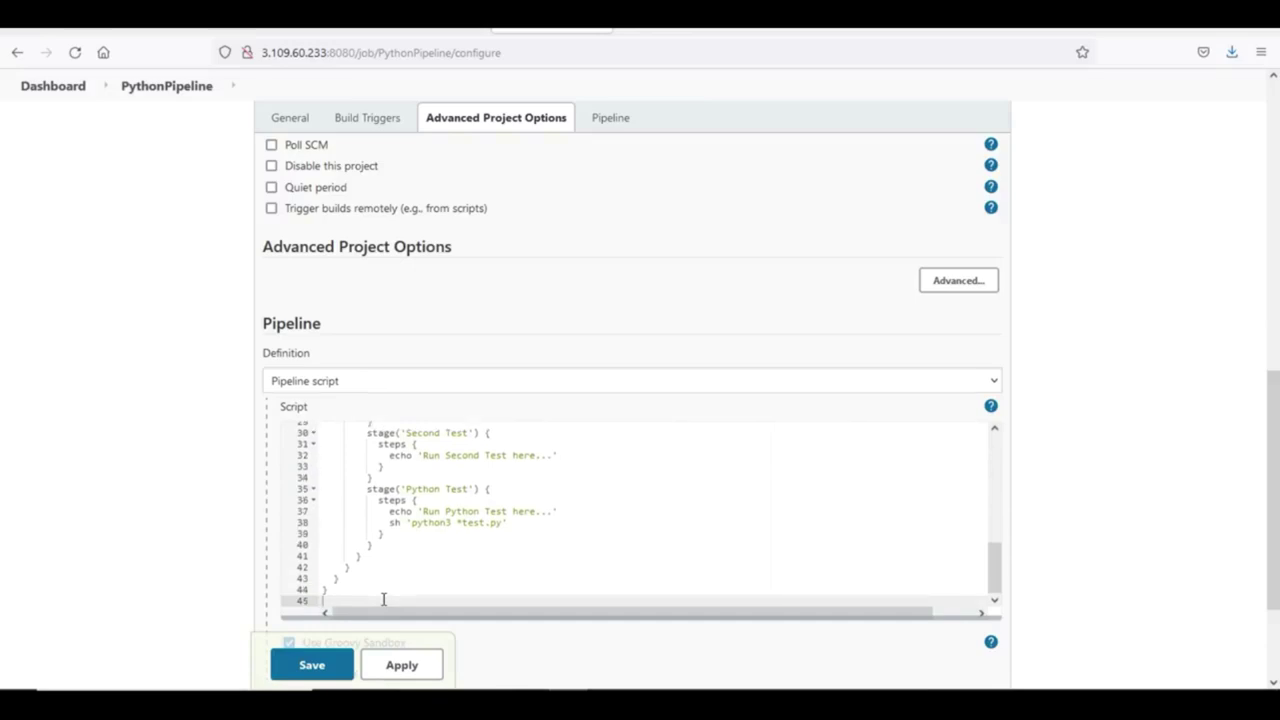
left_click(480, 562)
left_click(563, 523)
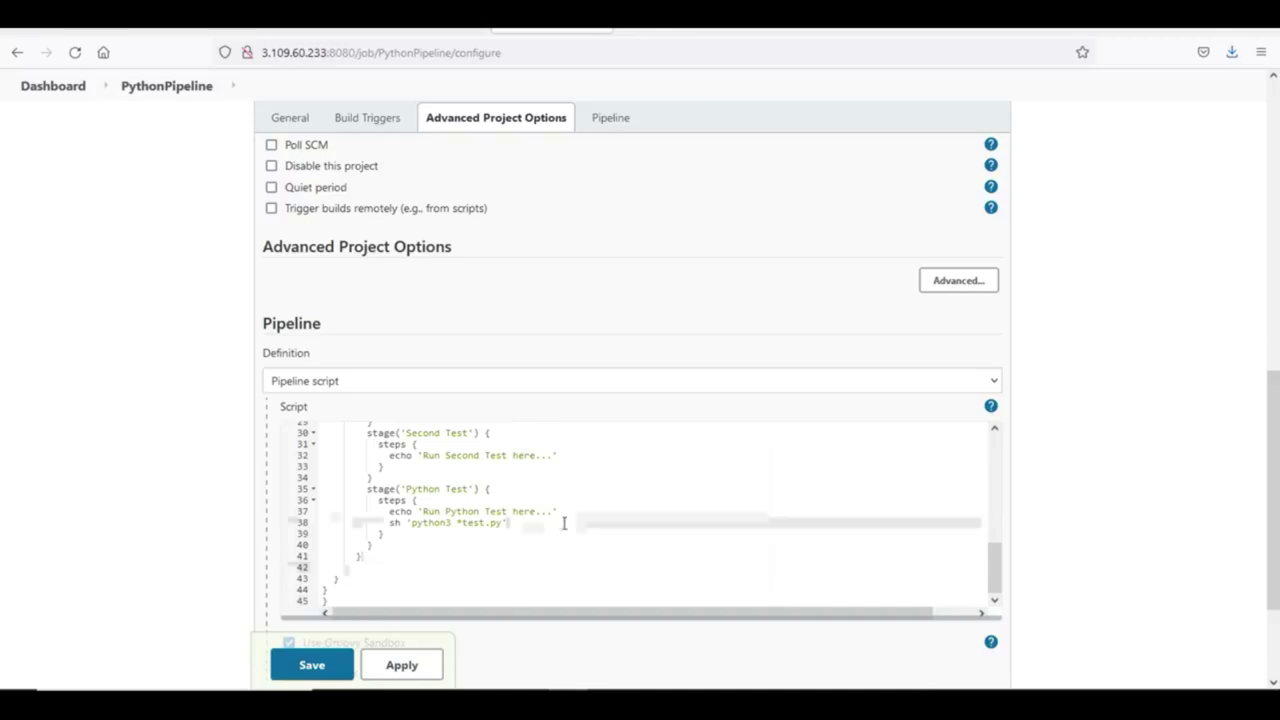
mouse_move(998, 576)
left_mouse_down()
mouse_move(971, 457)
mouse_move(996, 585)
left_mouse_up()
left_click(408, 668)
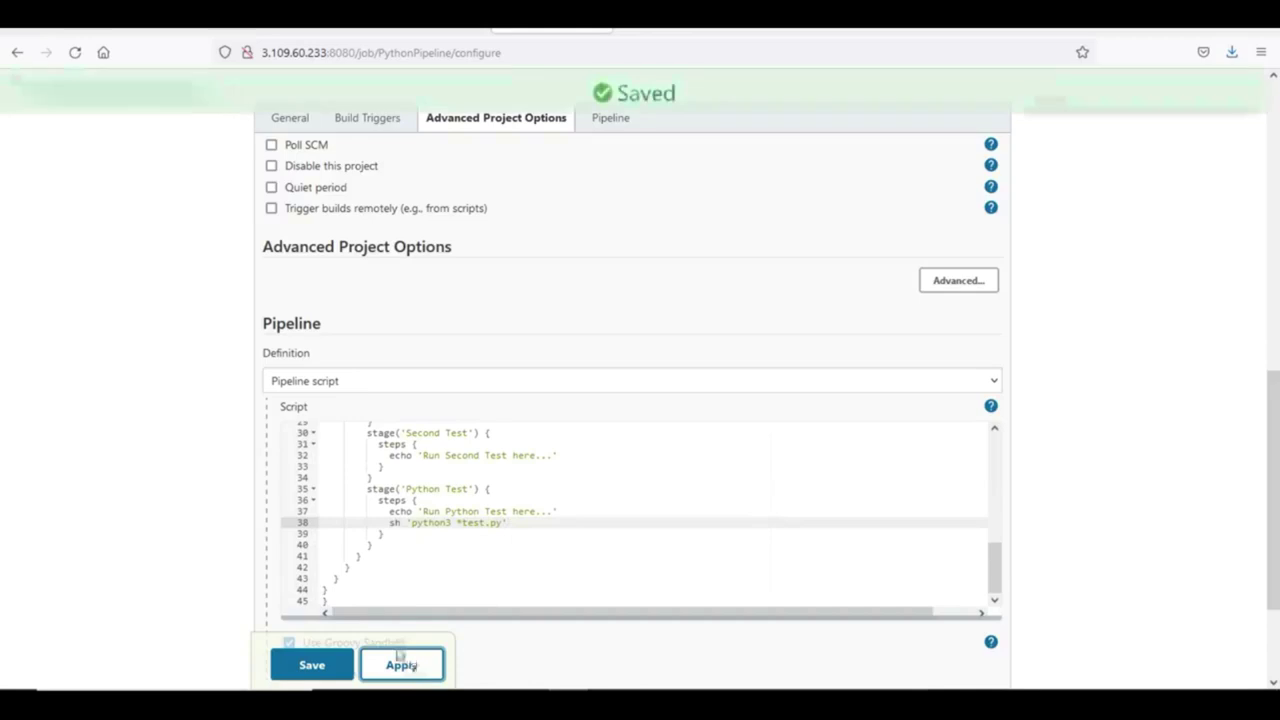
left_click(328, 676)
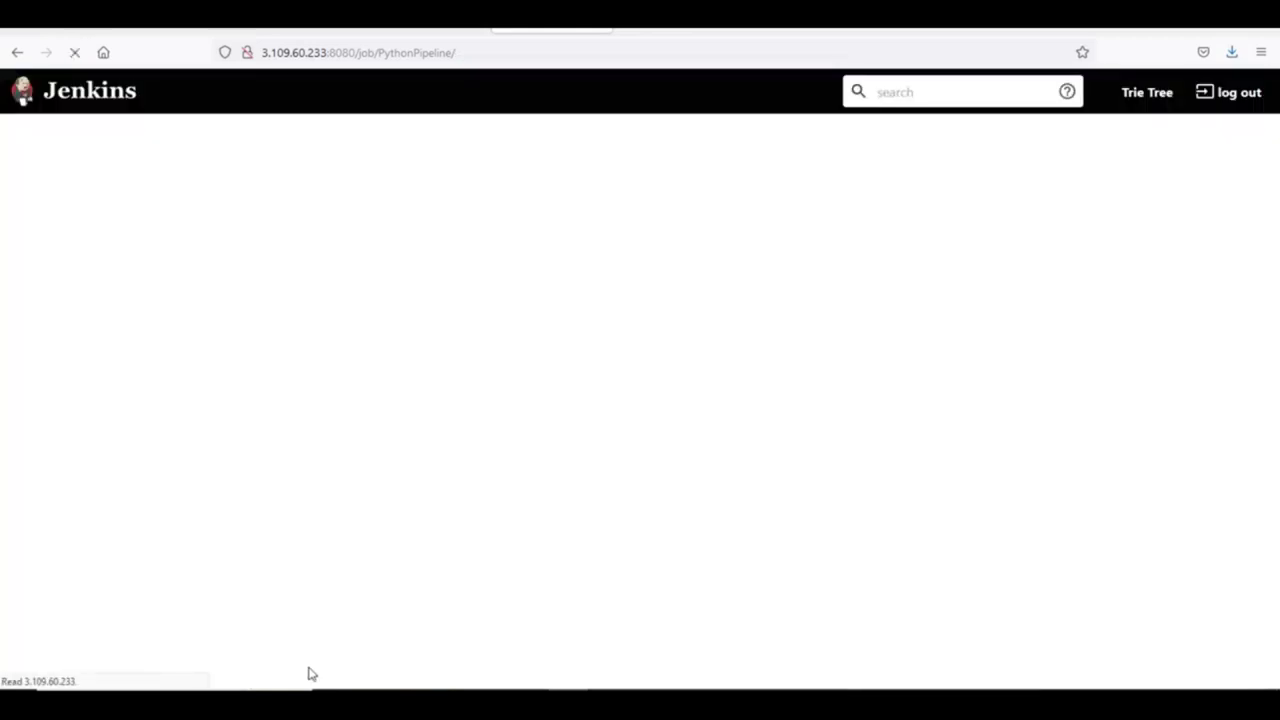
- Run build #320, read its 'Expected a stage @ line 17' console error, and reopen Configure
left_click(82, 289)
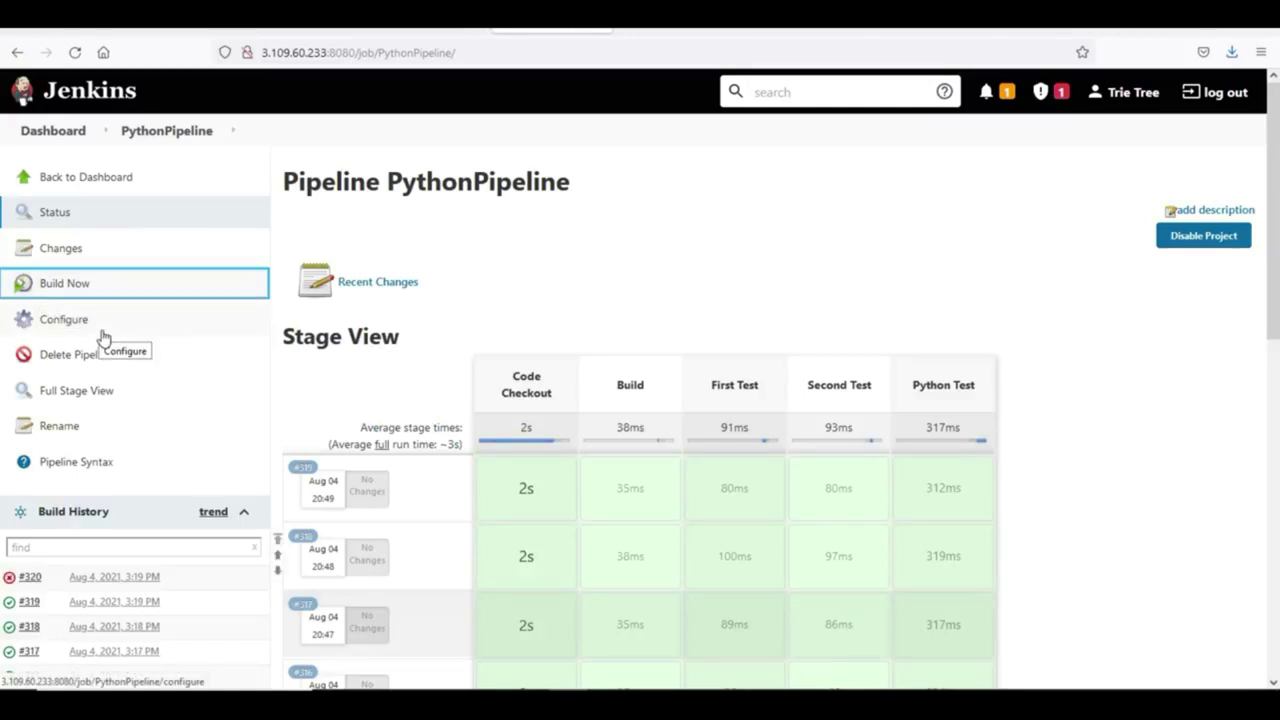
left_click(31, 578)
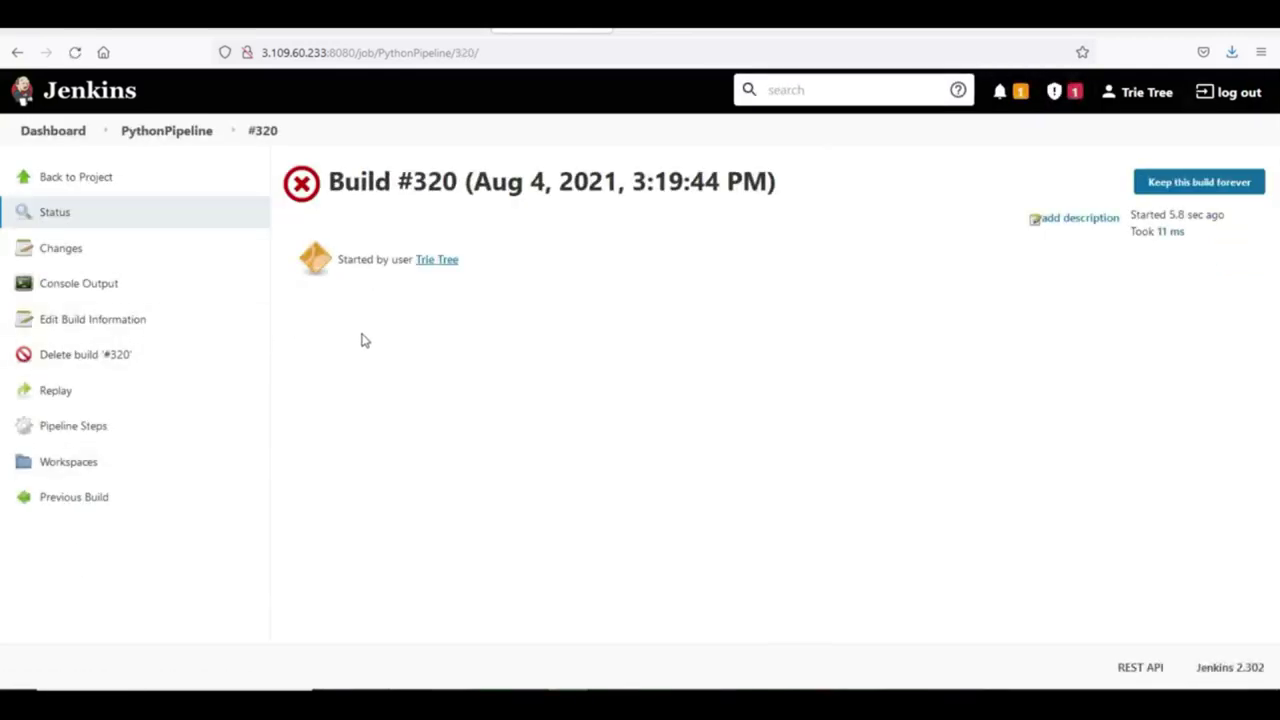
left_click(86, 289)
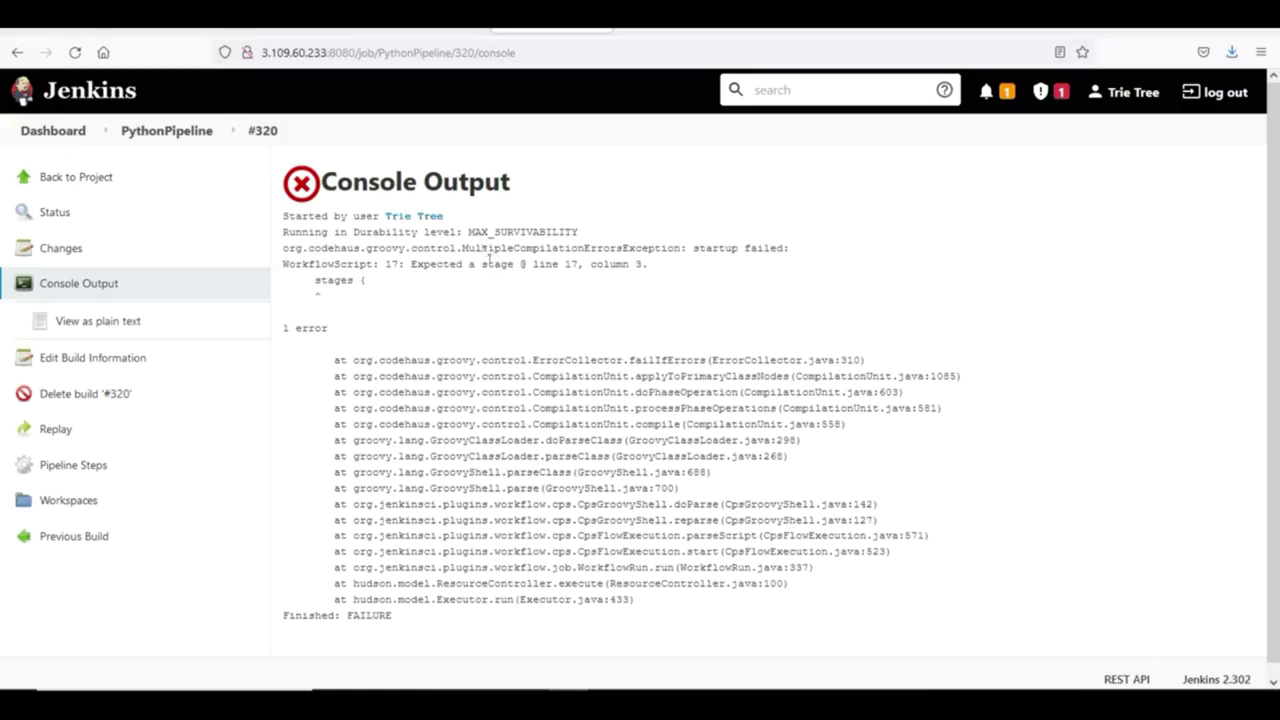
left_click_drag(462, 250, 495, 252)
left_click(450, 289)
left_click(98, 182)
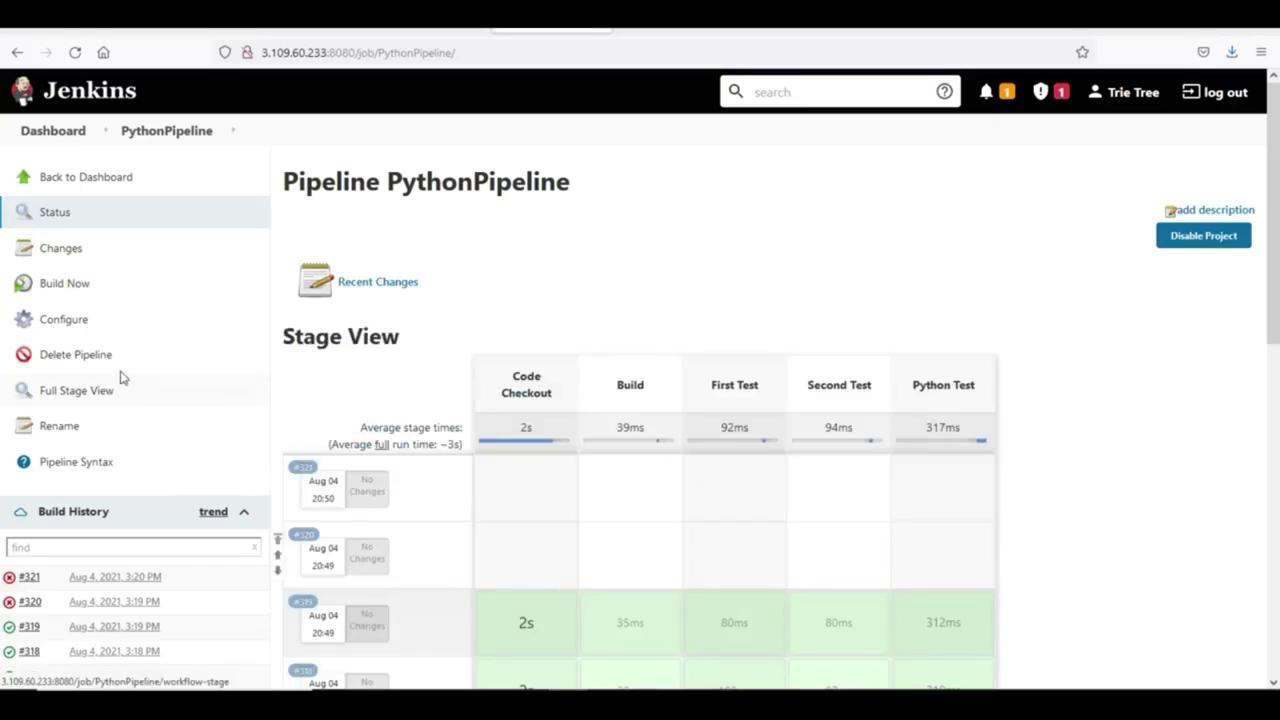
left_click(84, 321)
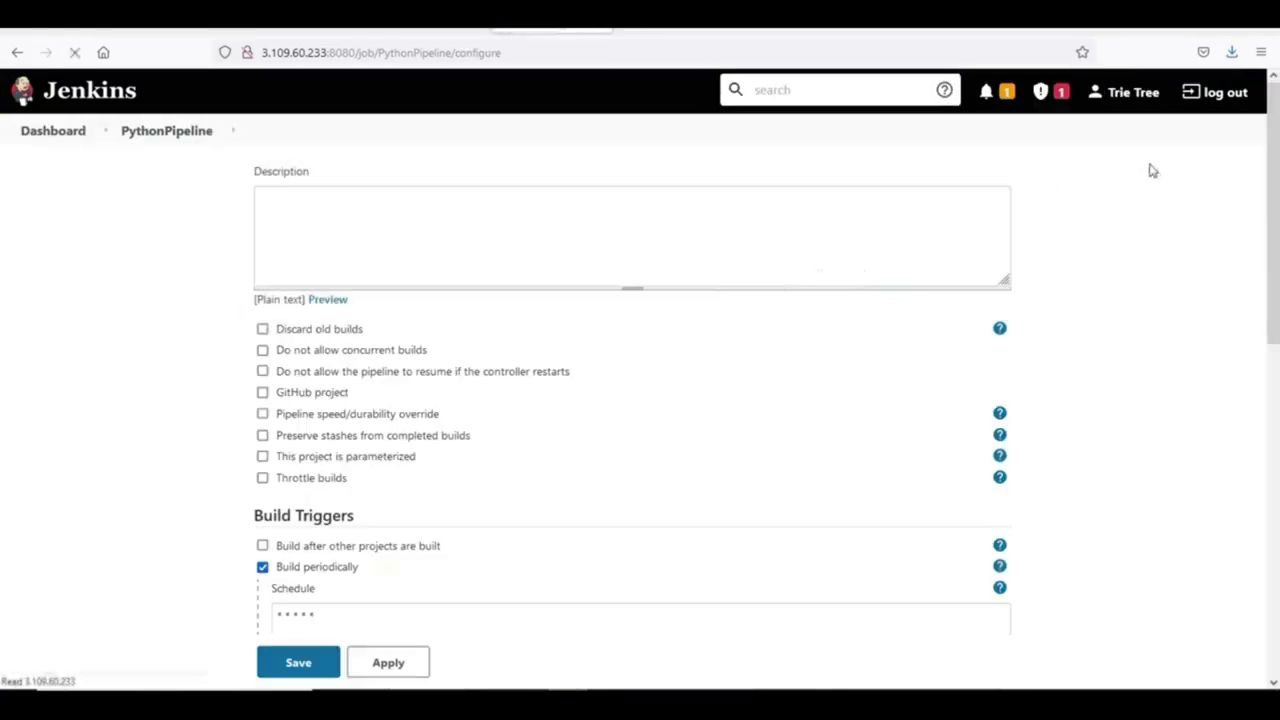
- Delete the duplicate stages block at lines 11–16 of the pipeline script
left_click_drag(1276, 198, 1263, 428)
scroll(1050, 400, "down", 3)
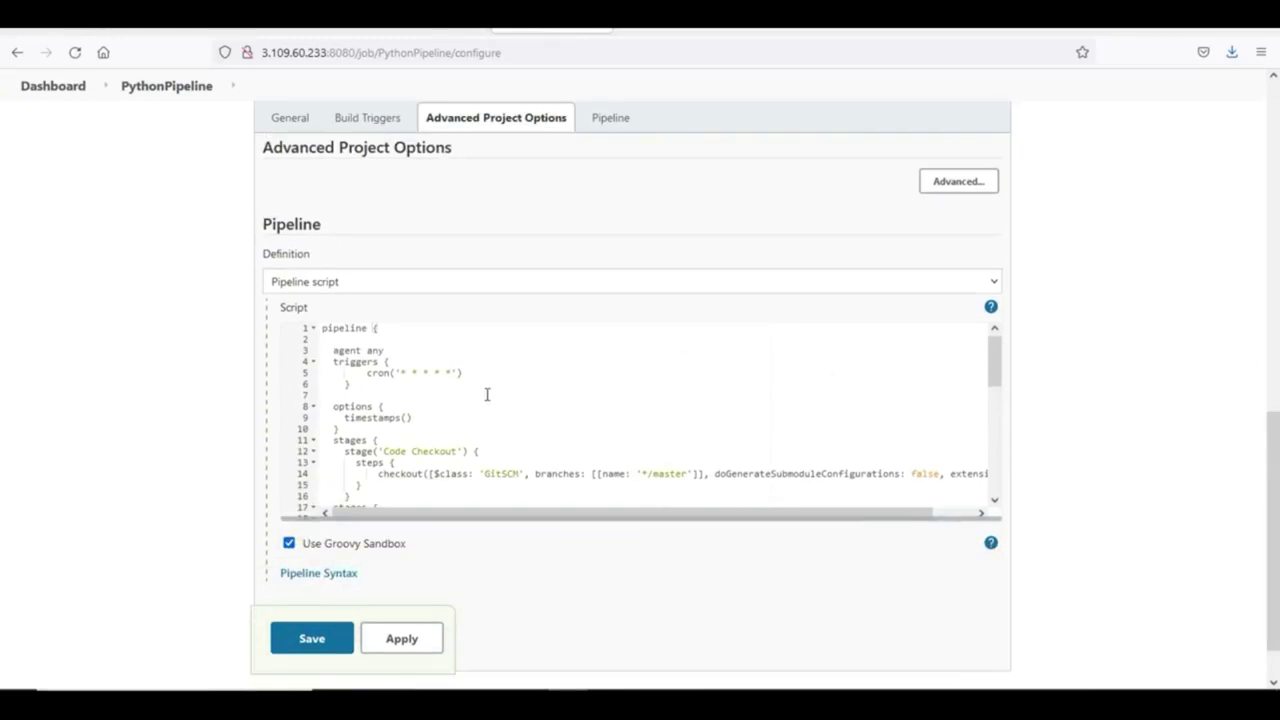
left_click_drag(335, 443, 382, 492)
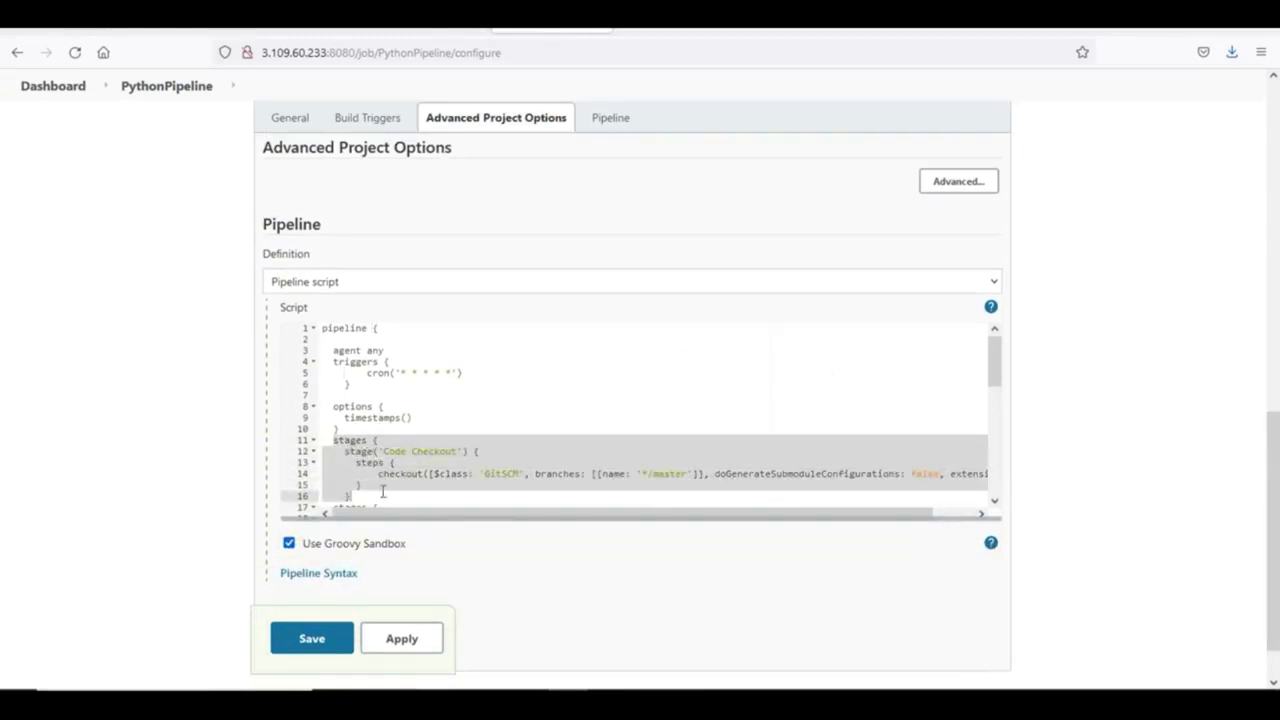
key("BackSpace")
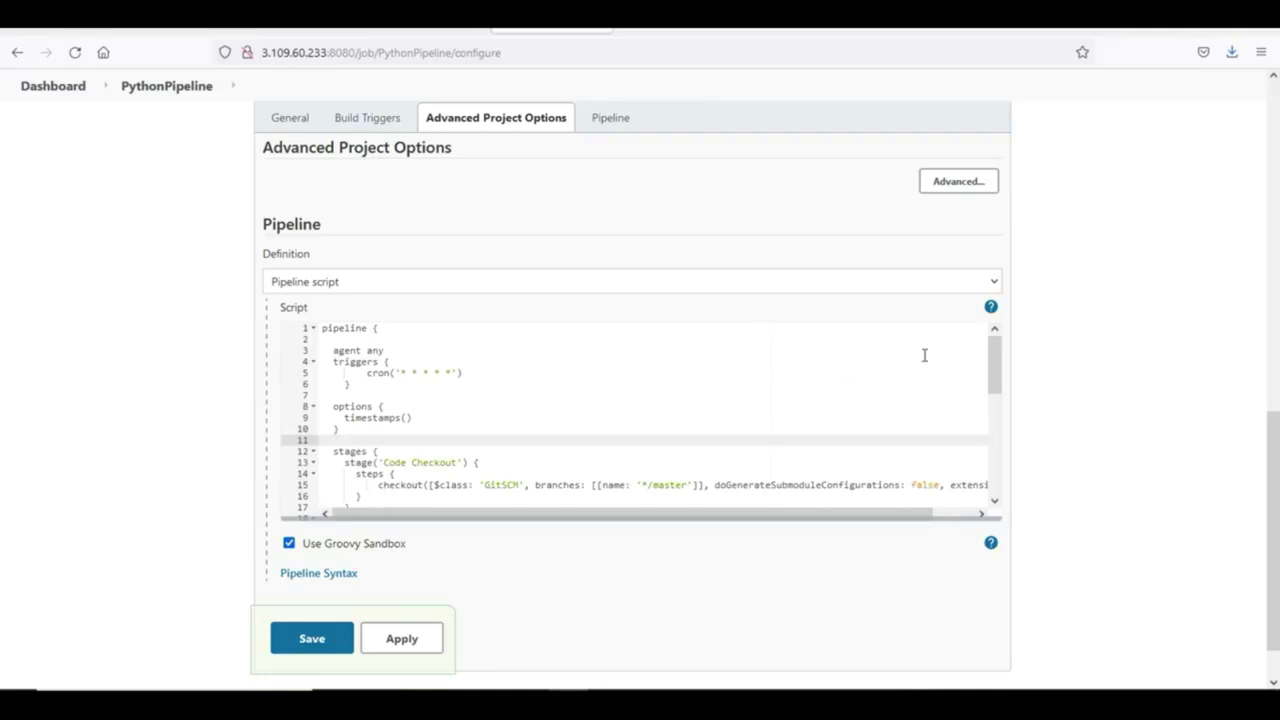
- Apply and save the corrected script, run a new build, and open build #322
left_click_drag(995, 382, 1014, 506)
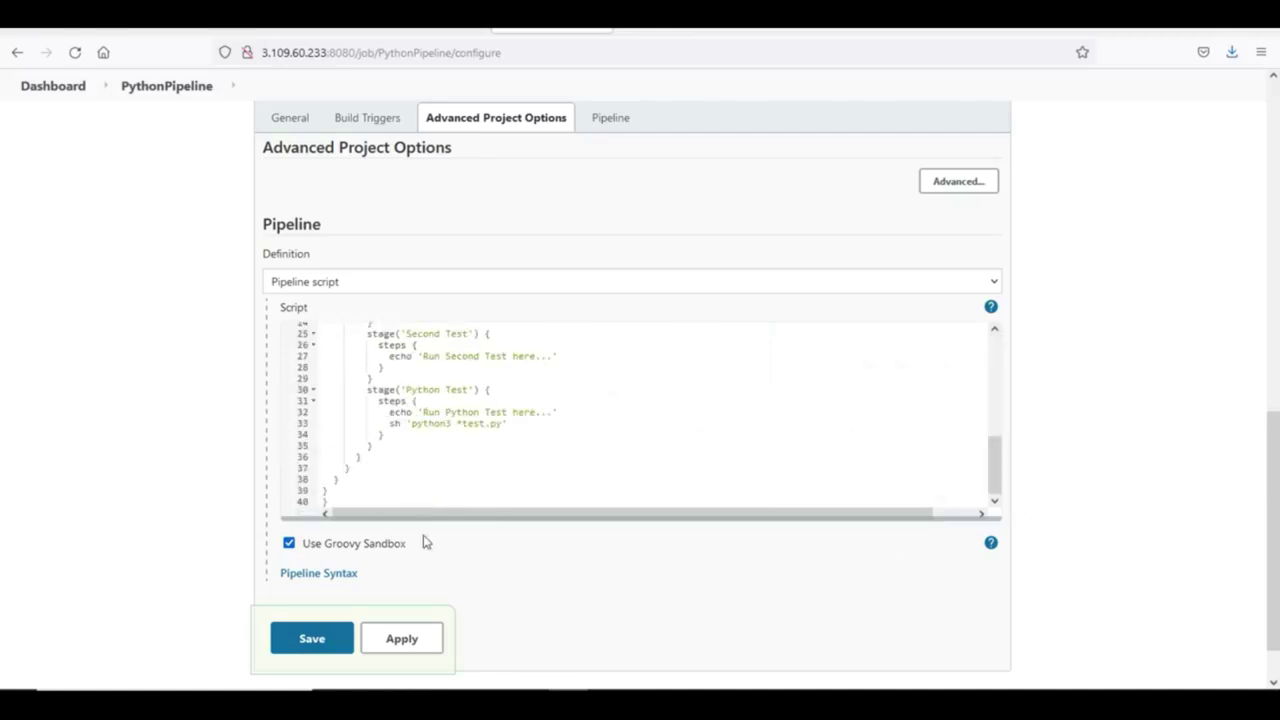
left_click(372, 490)
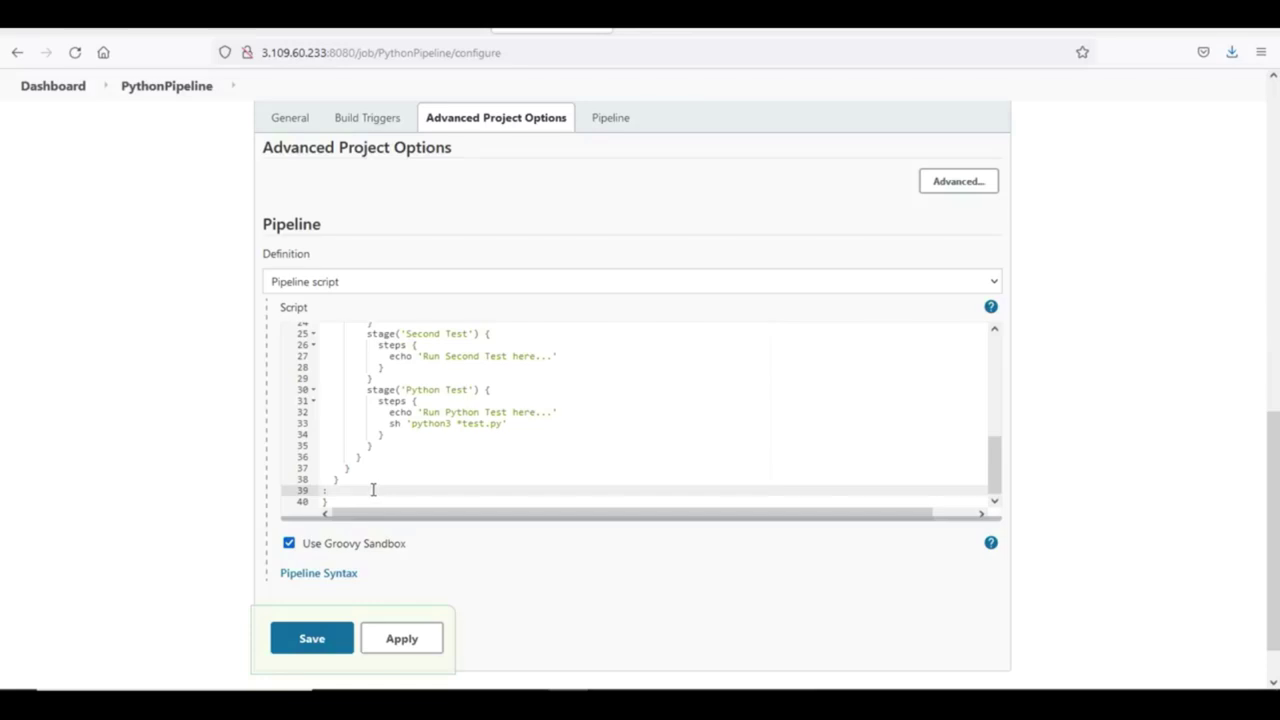
left_click(401, 645)
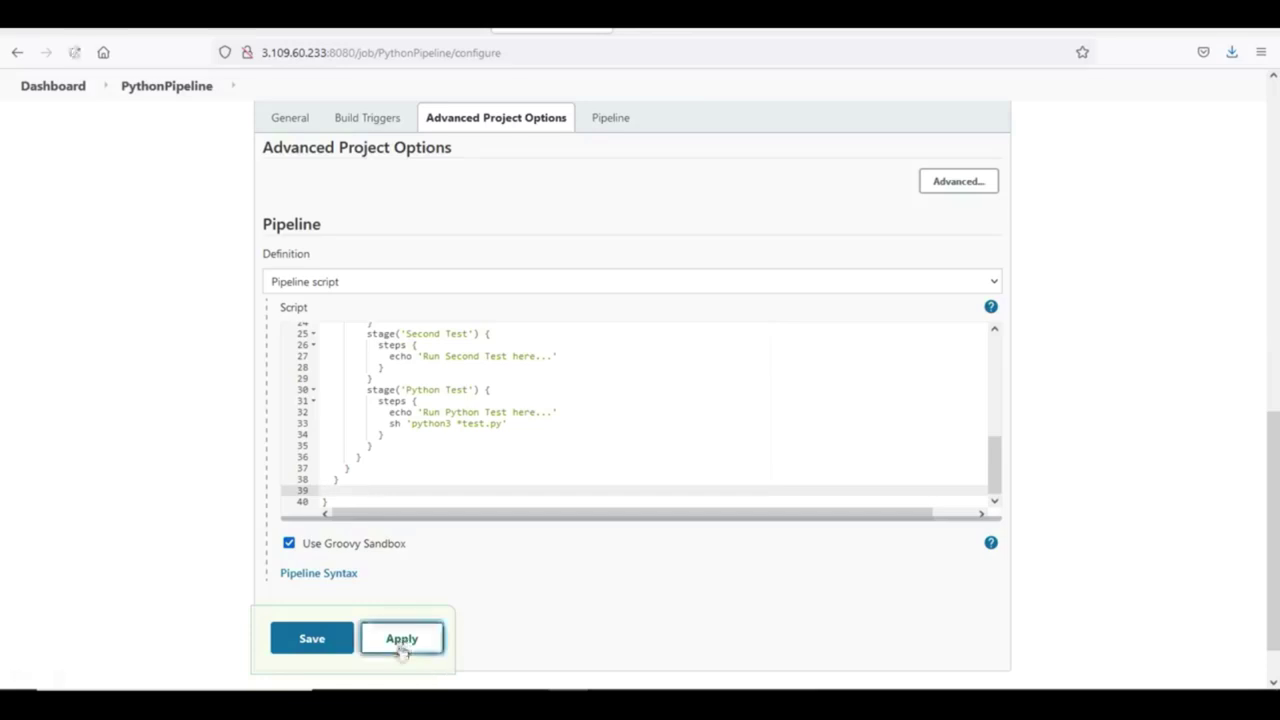
left_click(312, 645)
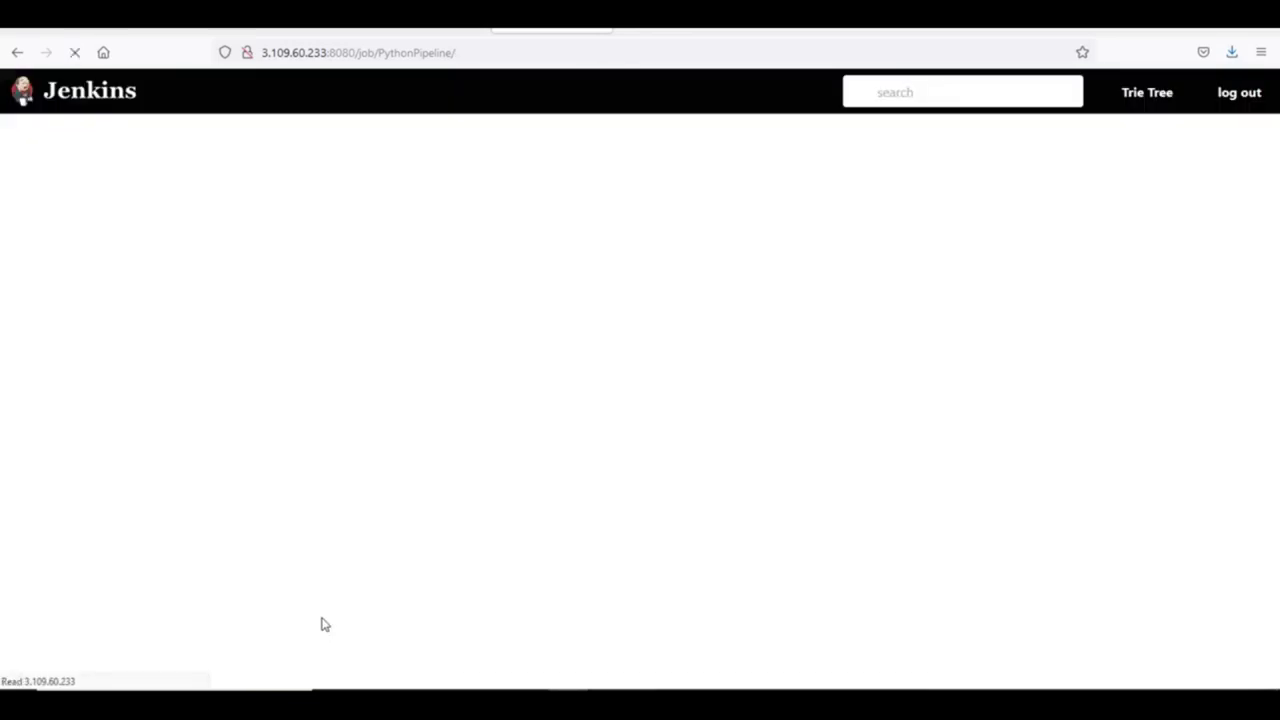
left_click(103, 290)
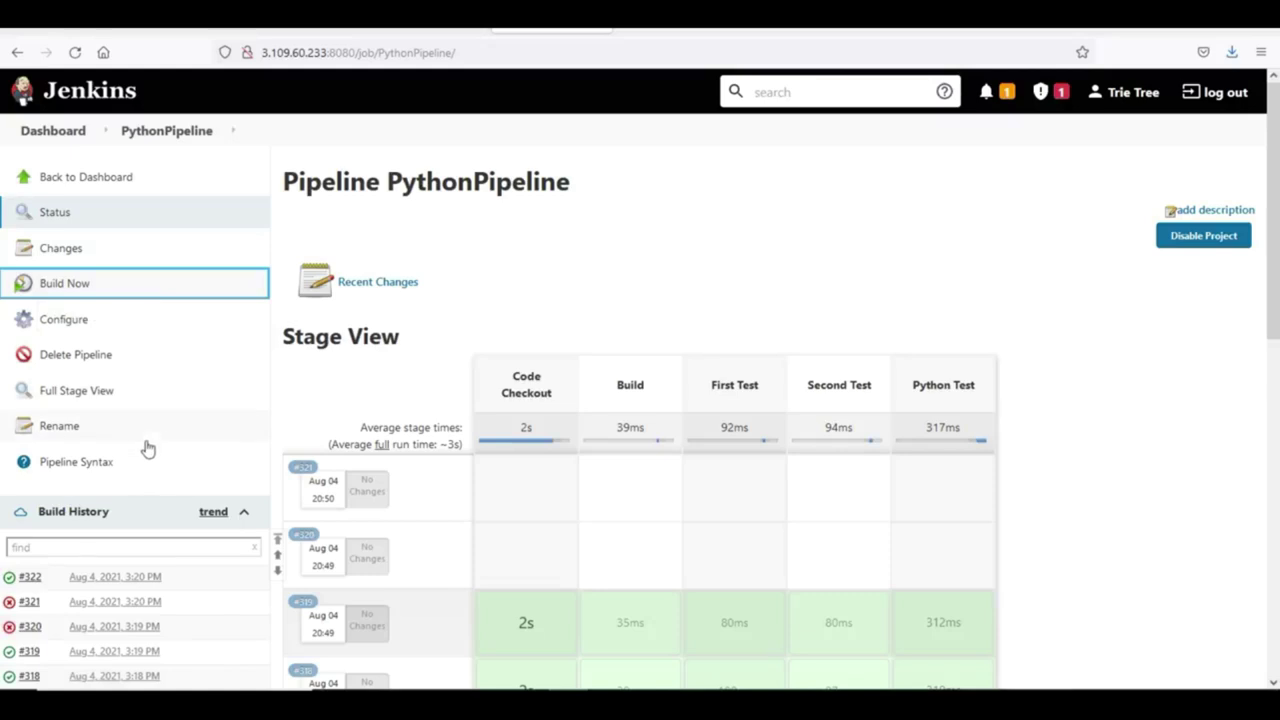
left_click(30, 577)
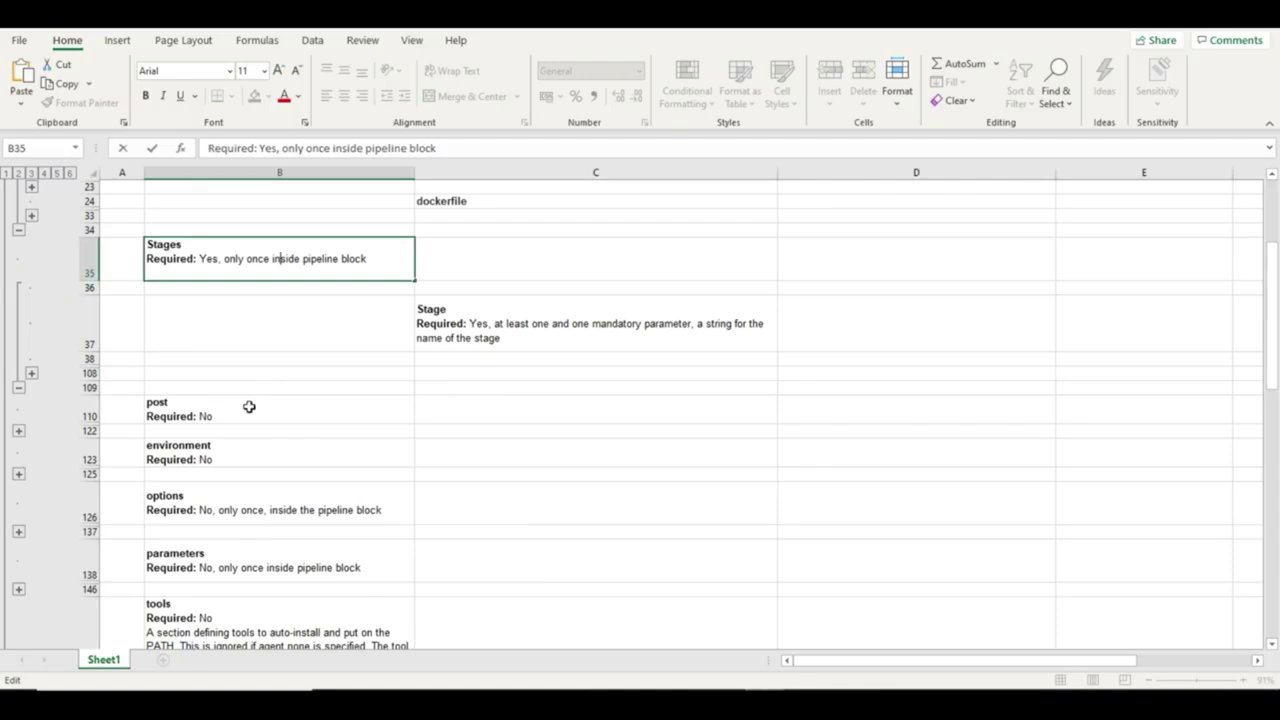
- Review the post, environment and options entries, then expand the stage directive rows 56–107
left_click(246, 404)
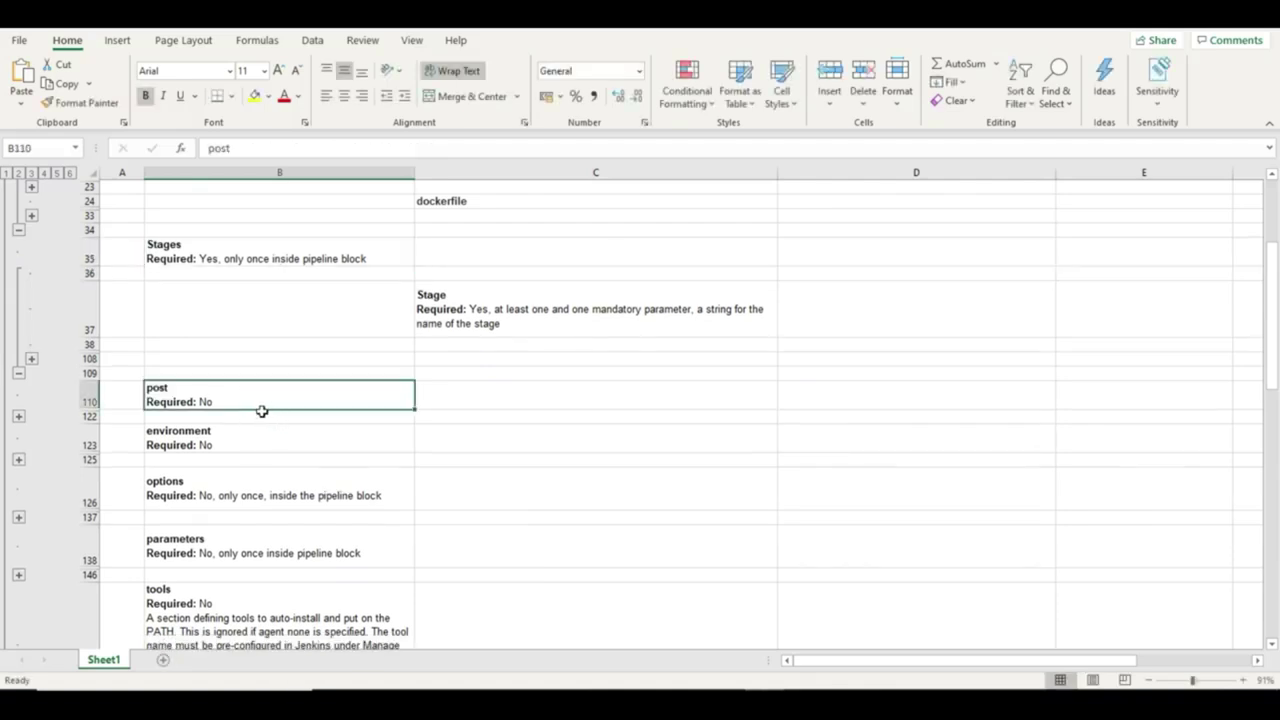
left_click(250, 439)
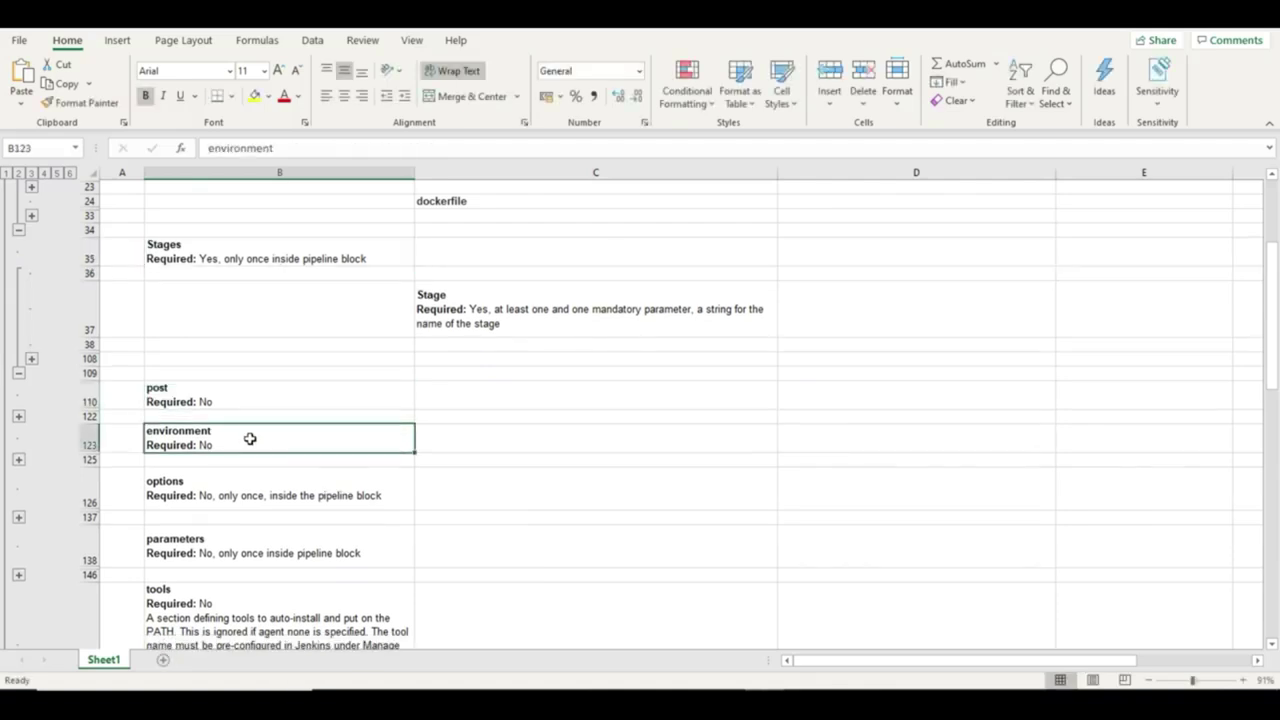
left_click(249, 490)
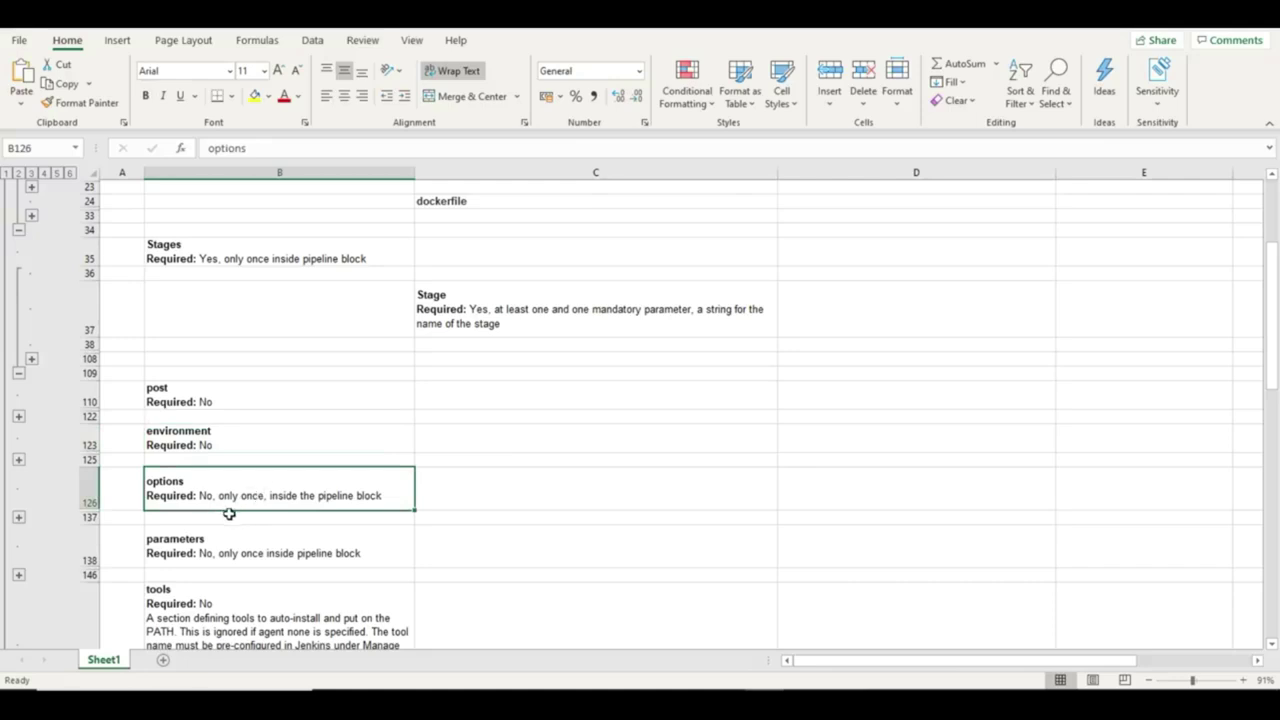
left_click(217, 437)
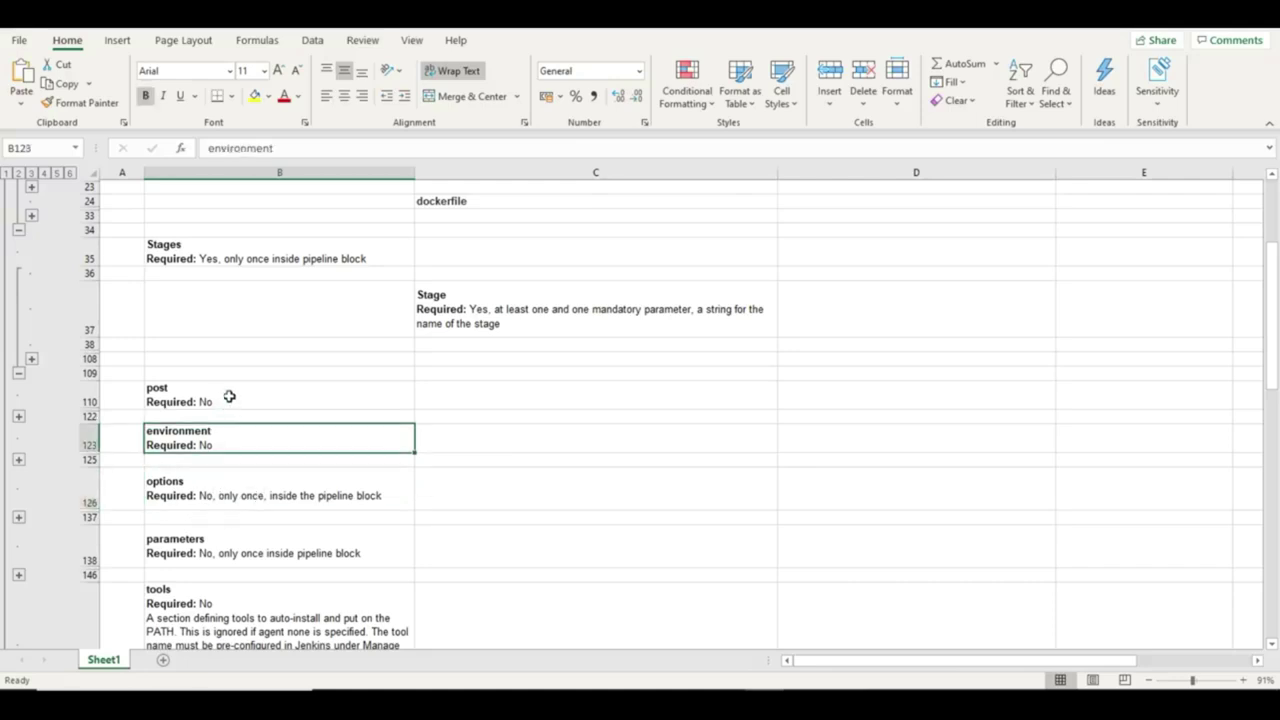
left_click(229, 397)
left_click(31, 358)
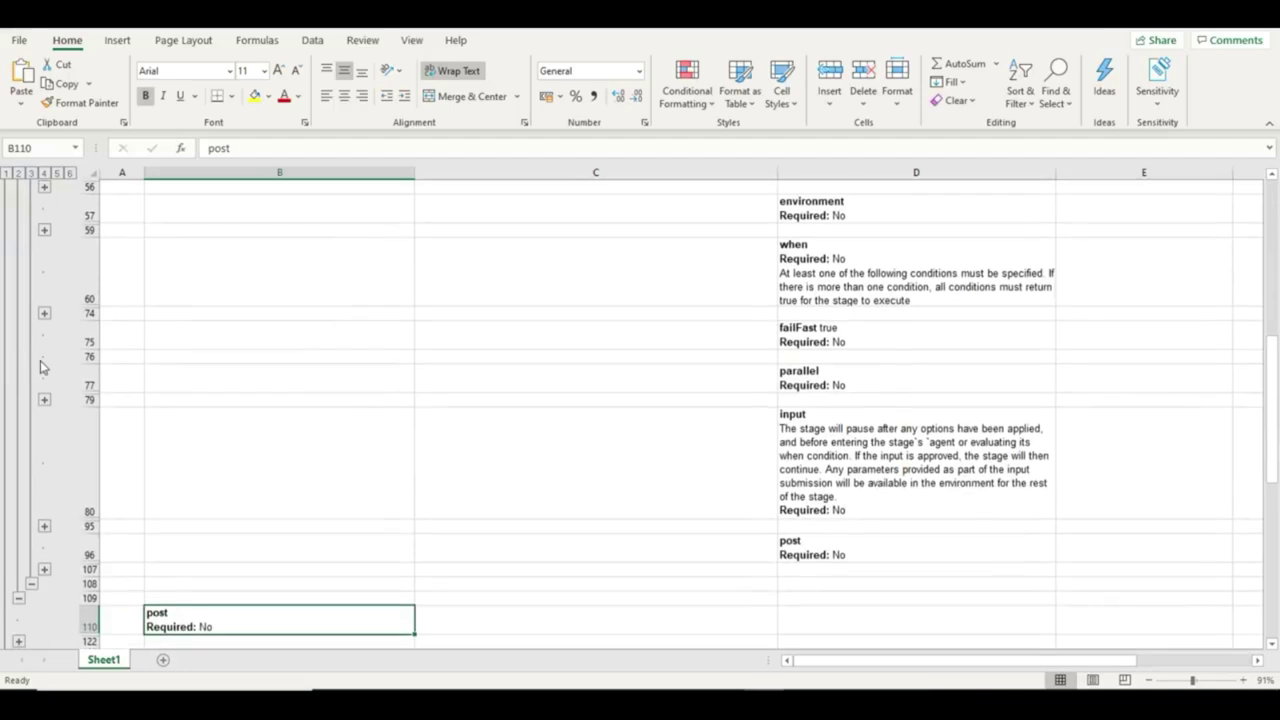
- Review the Steps, agent, tools, stage options, Stages and Stage entries in the syntax sheet
left_click_drag(1273, 333, 1272, 287)
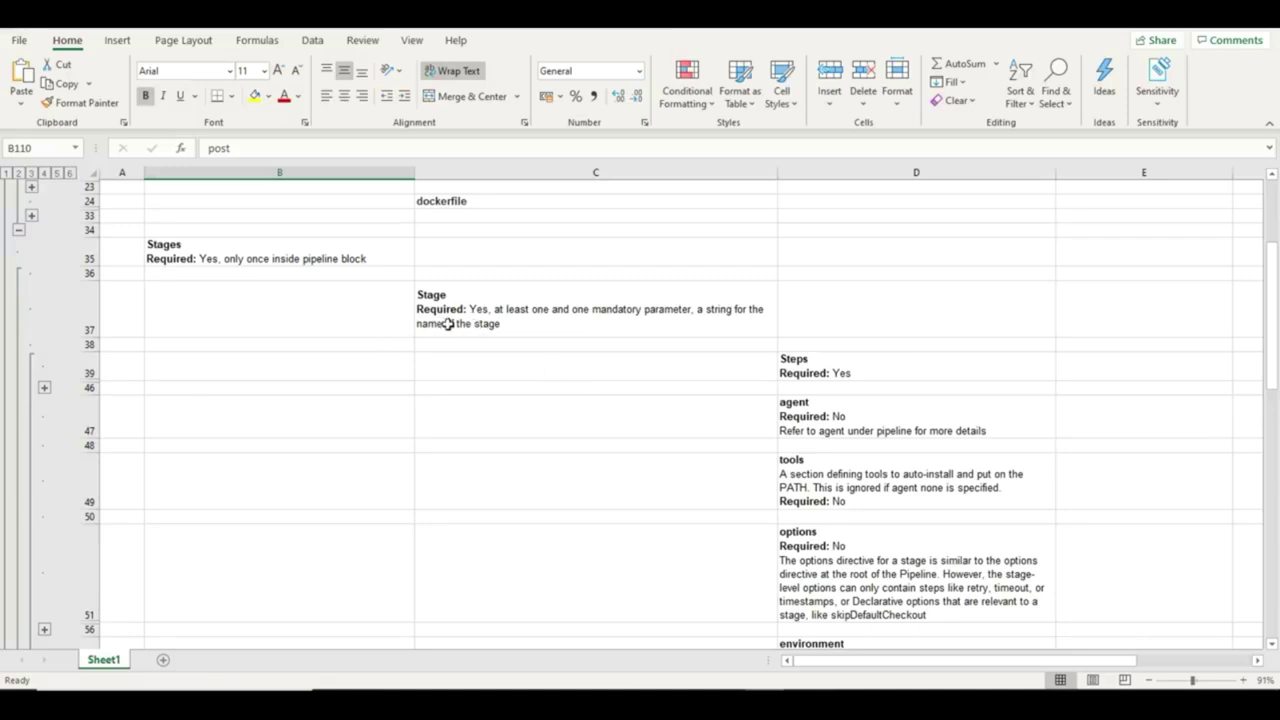
left_click(826, 364)
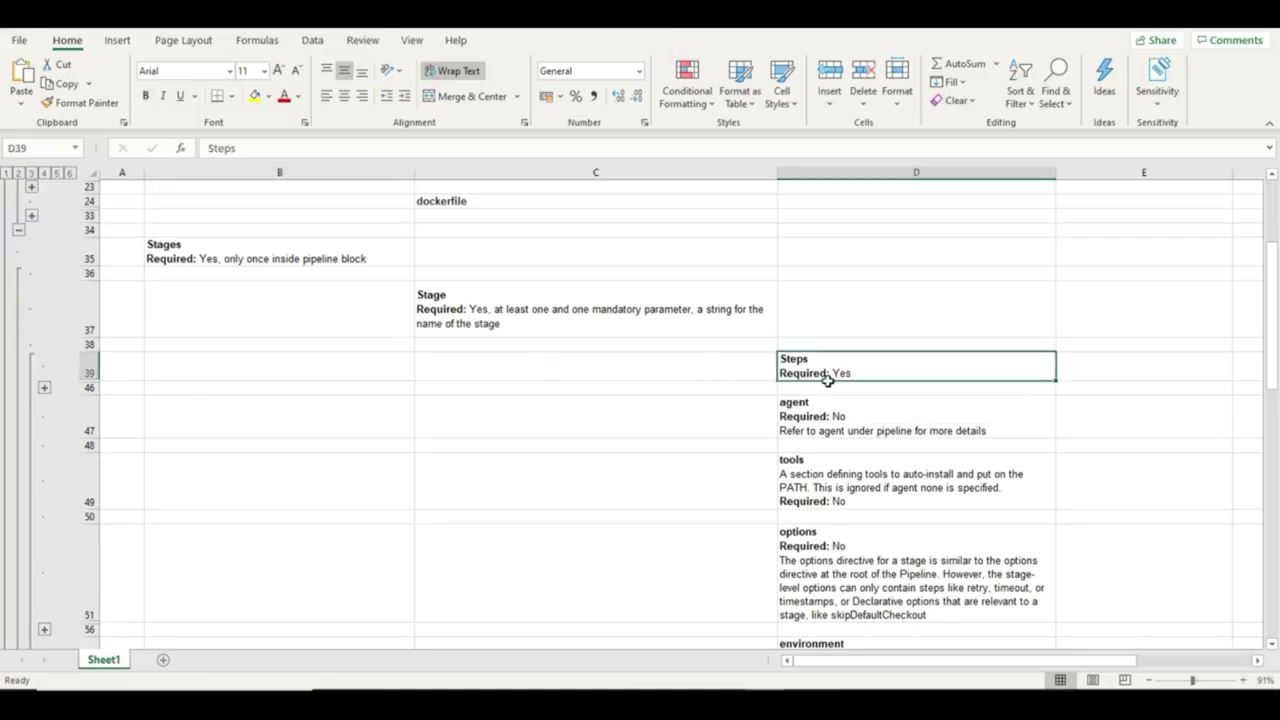
left_click(852, 428)
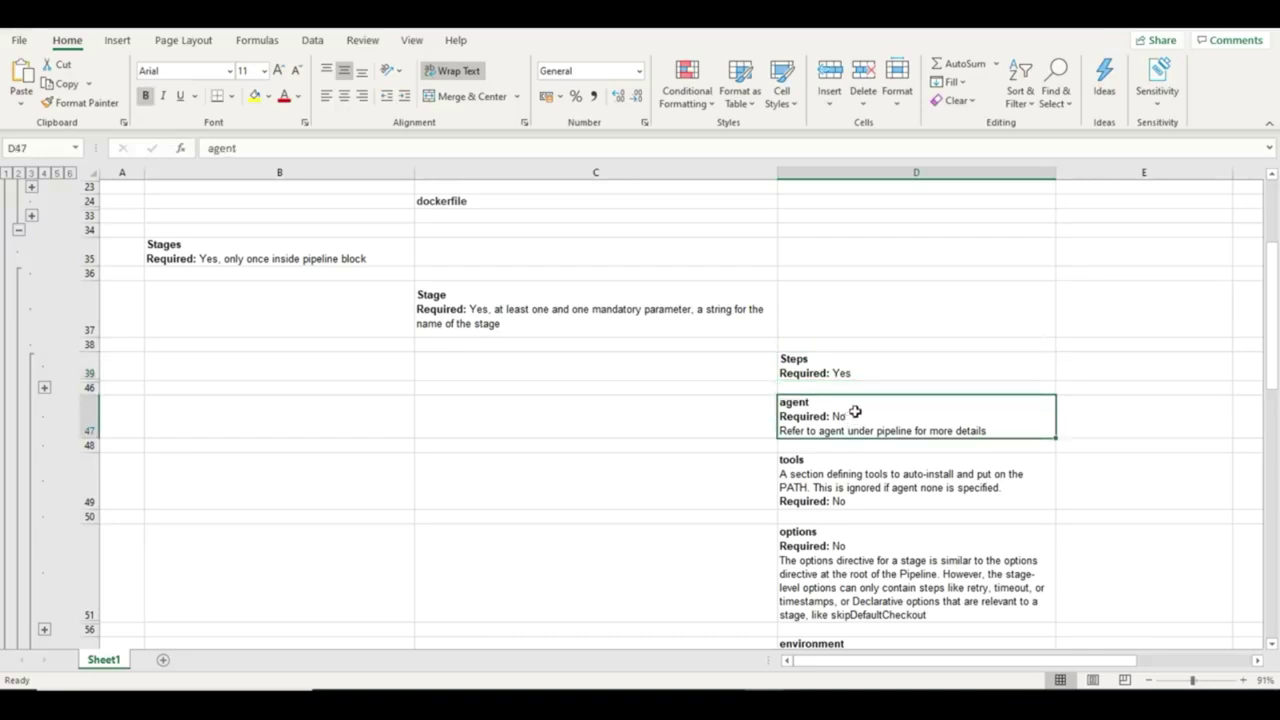
left_click(815, 490)
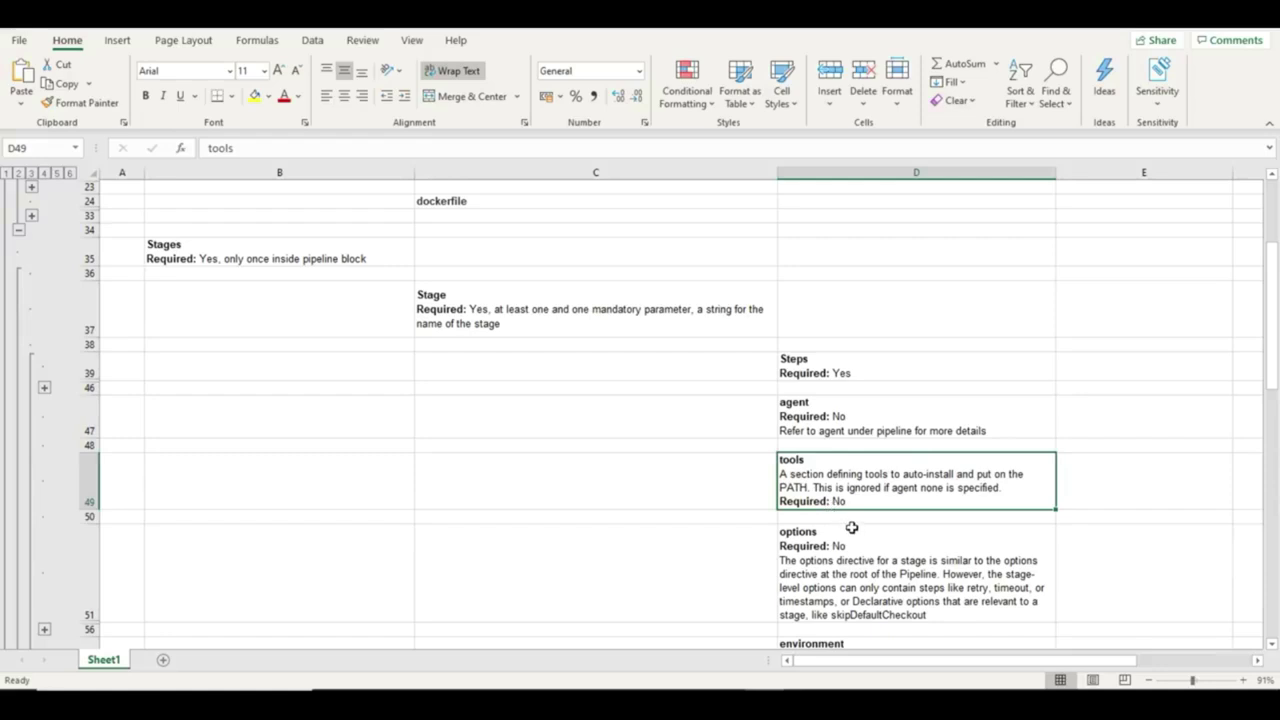
left_click(870, 563)
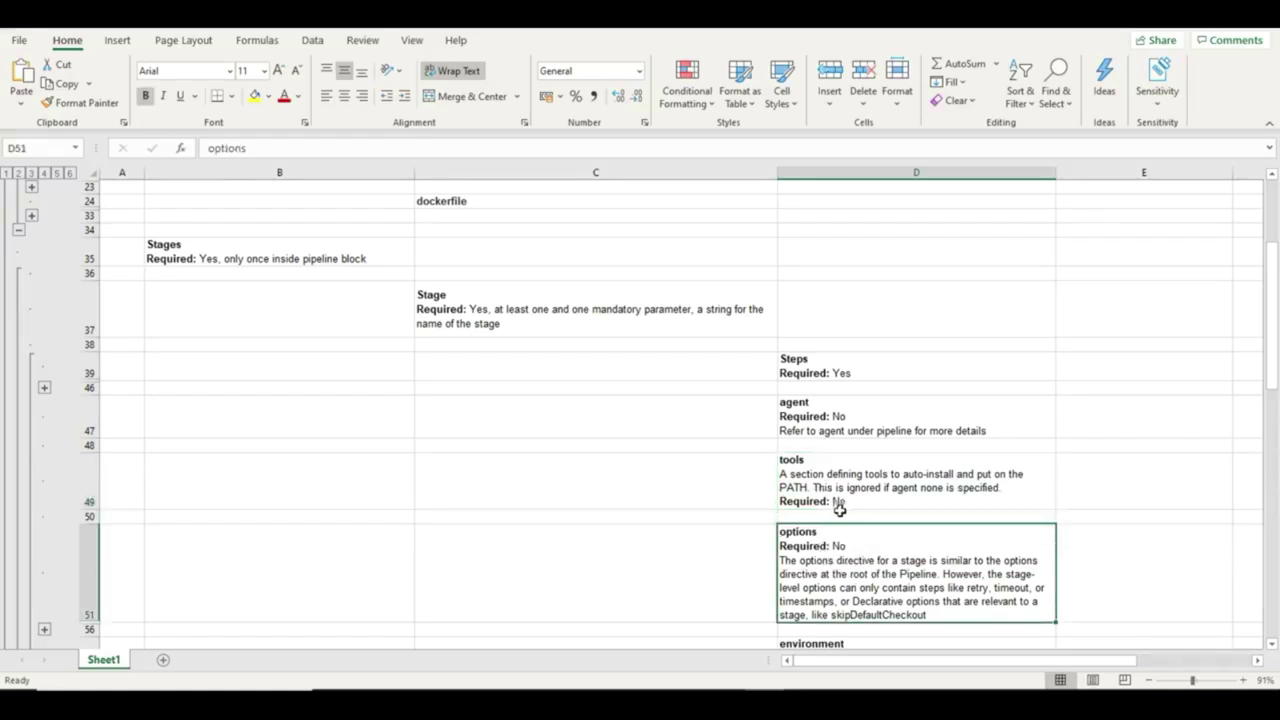
left_click(829, 372)
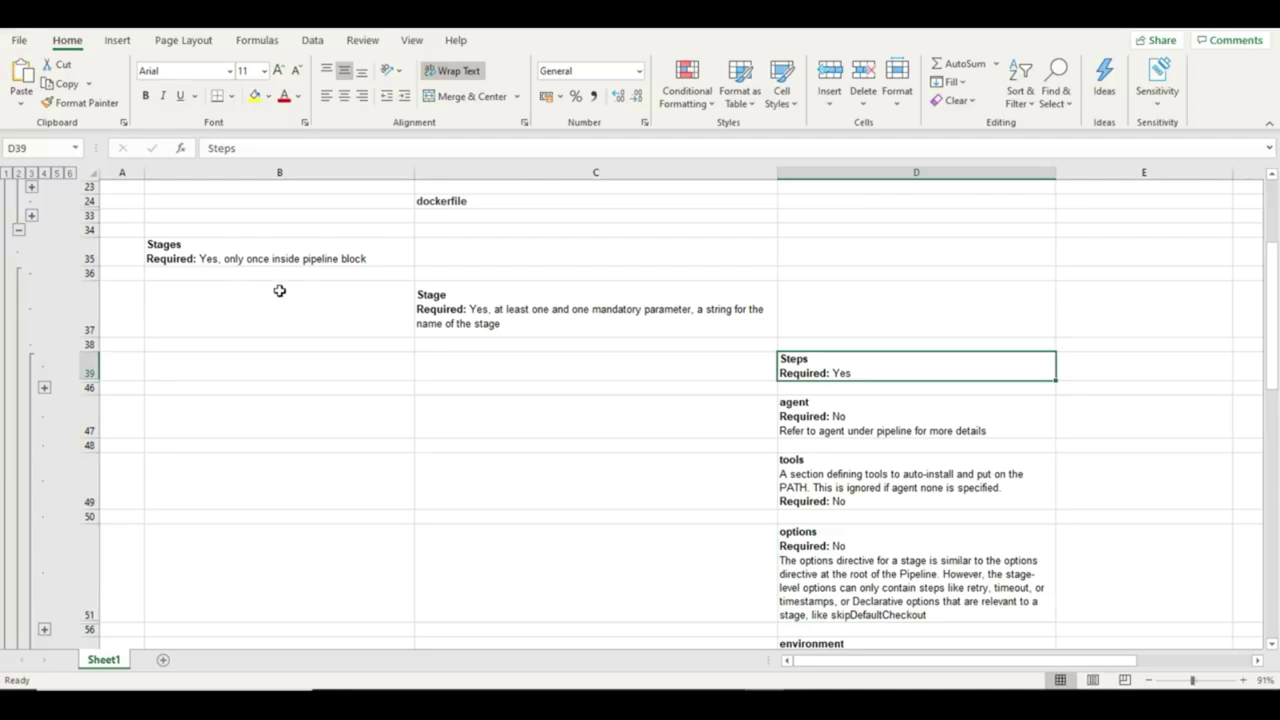
left_click(276, 233)
left_click(277, 249)
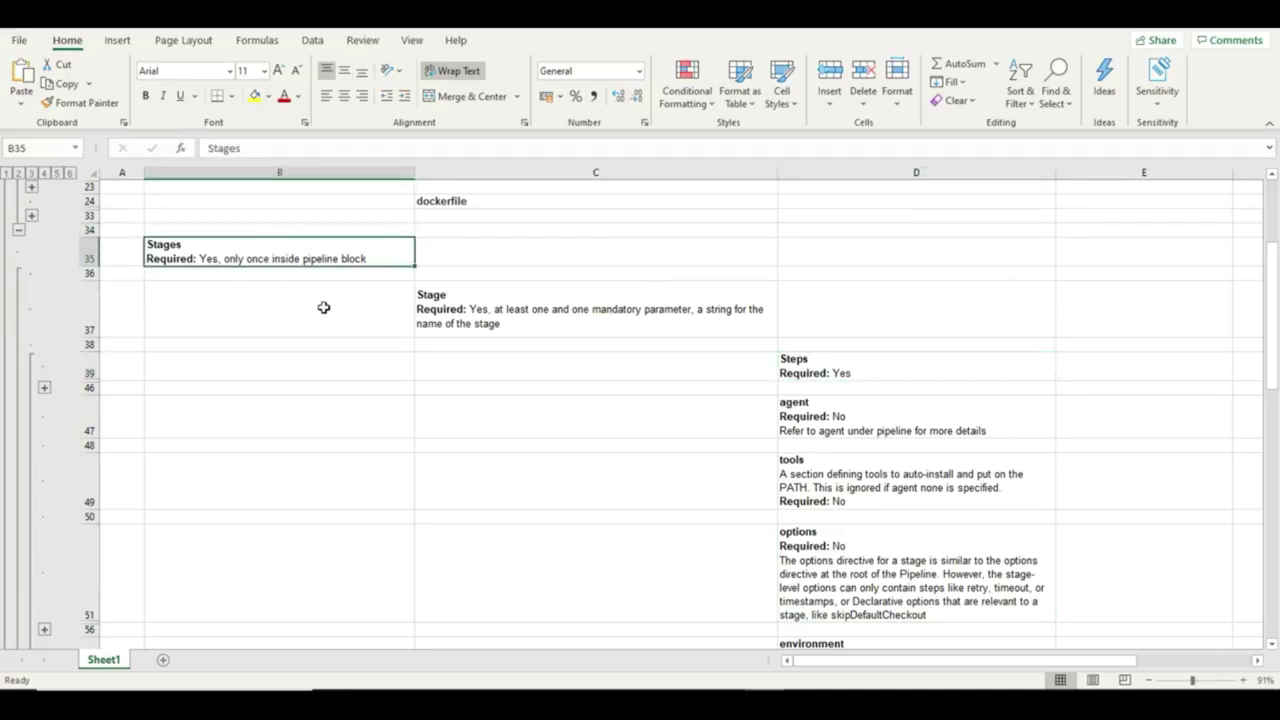
left_click(474, 308)
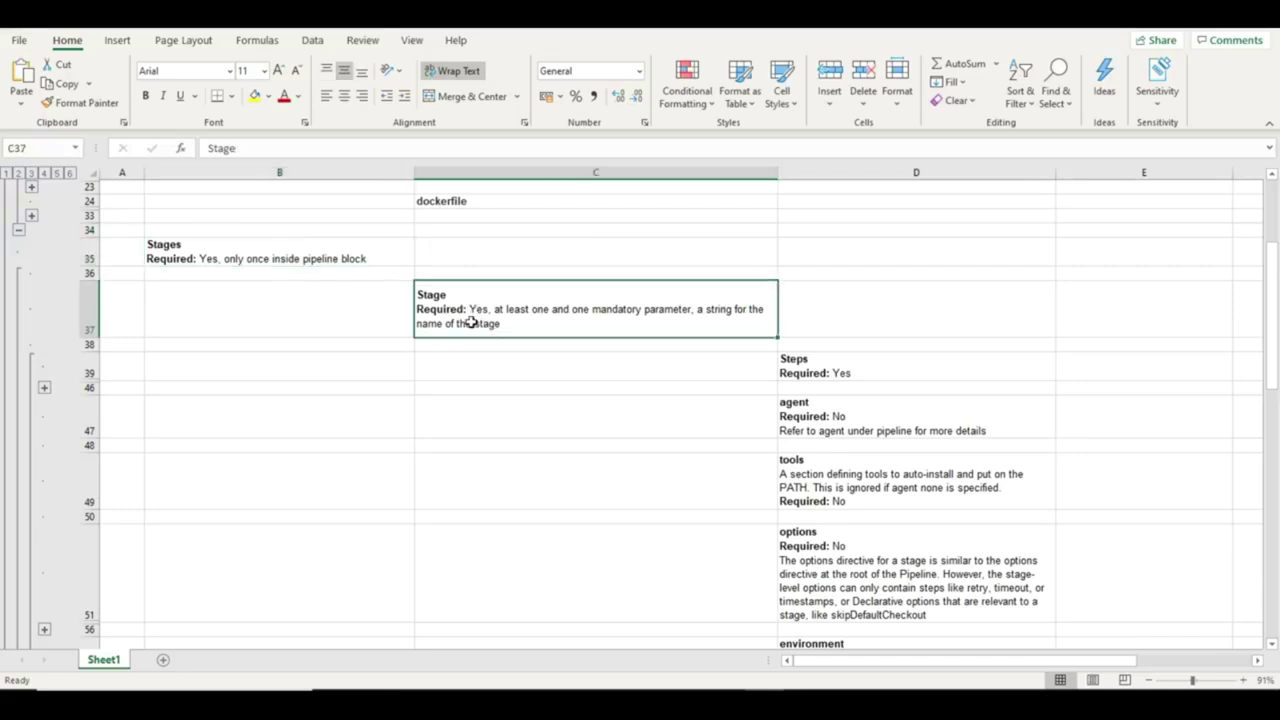
left_click_drag(1277, 345, 1278, 352)
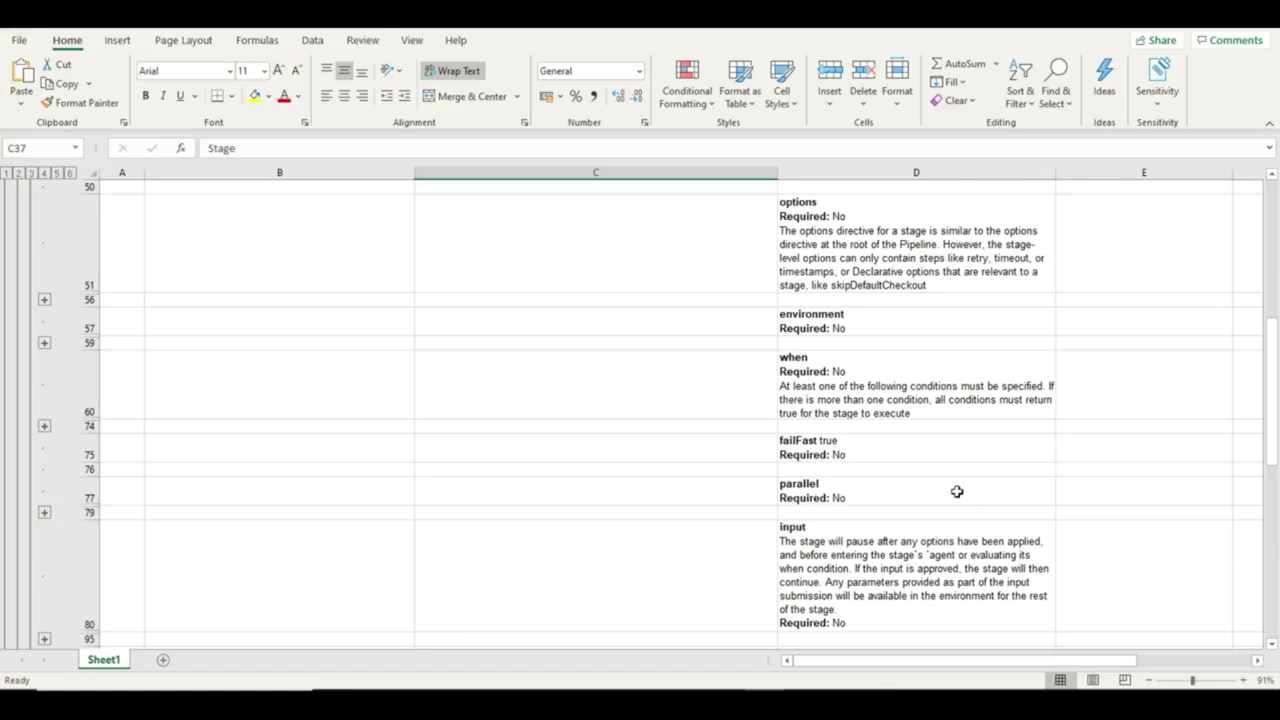
left_click_drag(1271, 386, 1273, 450)
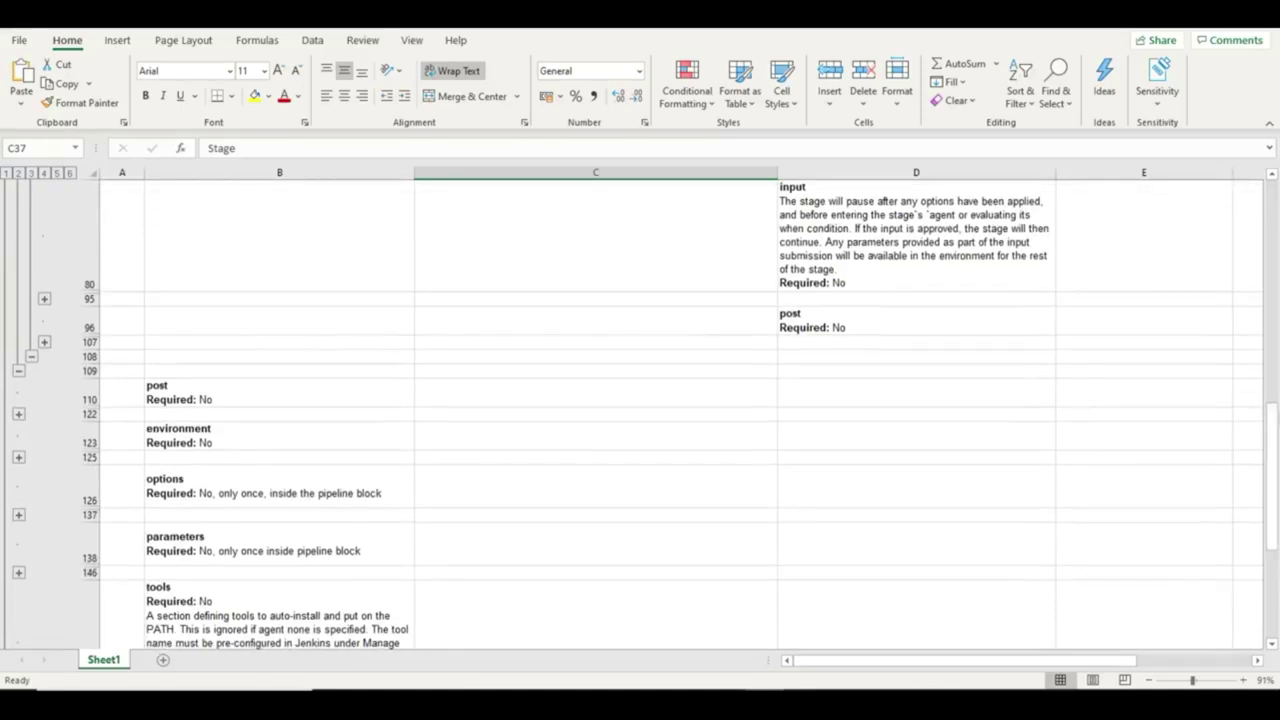
- Expand the post conditions, triggers (cron, pollSCM, upstream), tools and parameters row groups
left_click(18, 413)
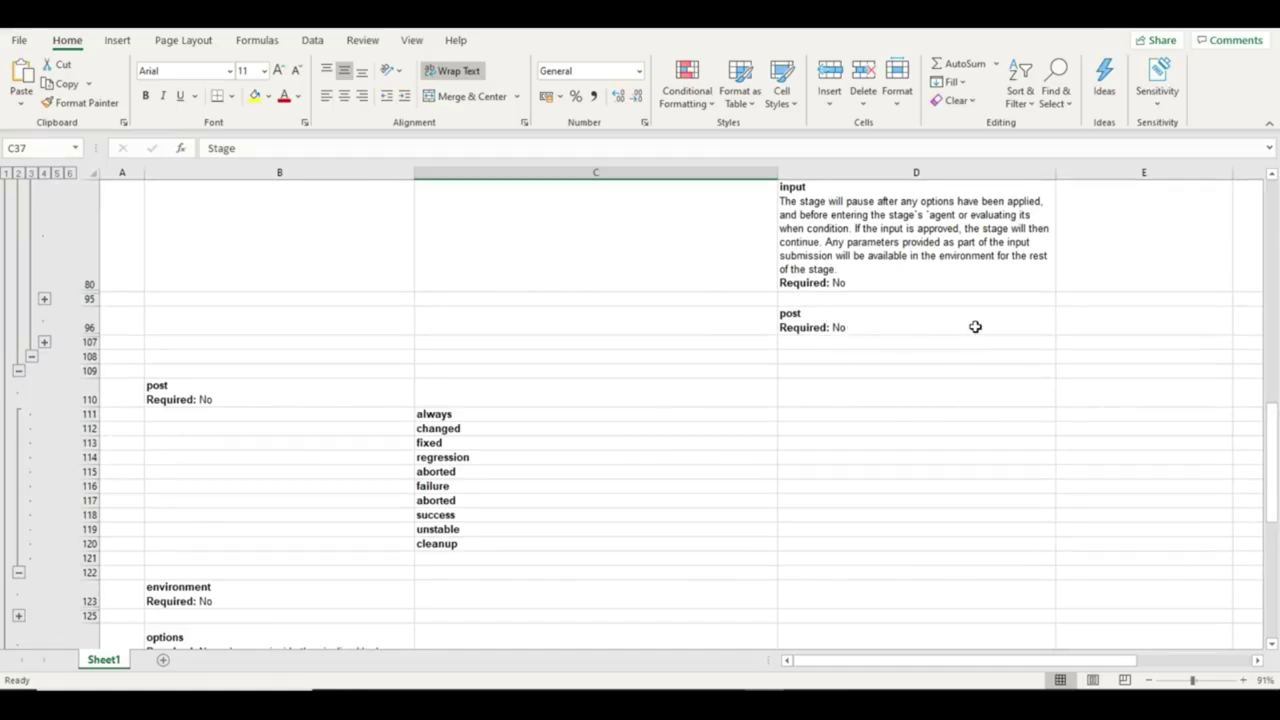
left_click_drag(1275, 438, 1275, 557)
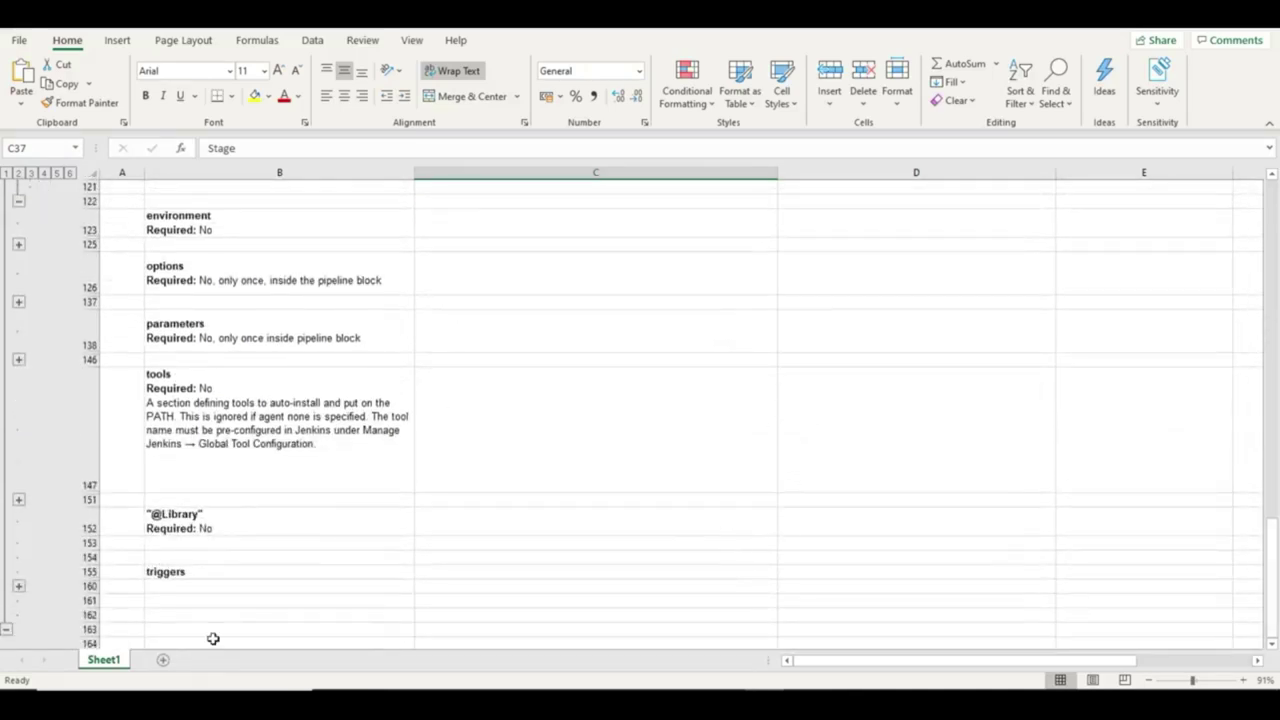
left_click(16, 587)
left_click(501, 587)
left_click(474, 573)
left_click(491, 601)
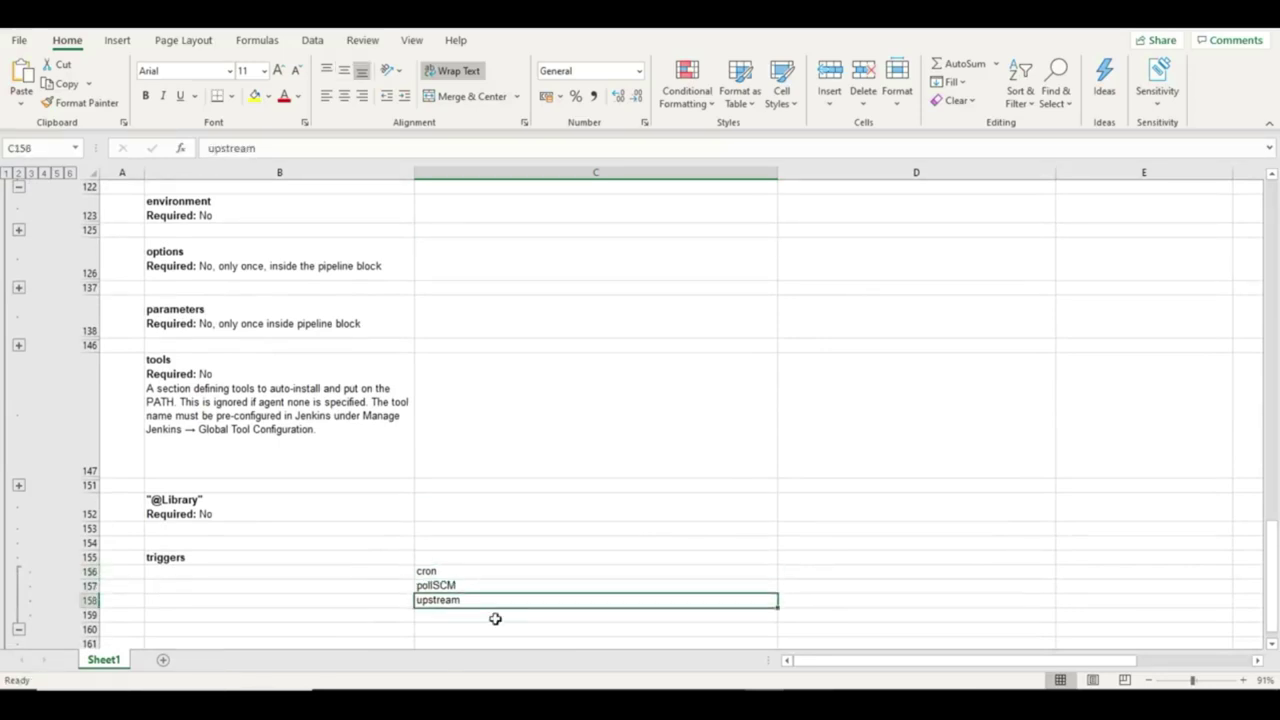
left_click(18, 486)
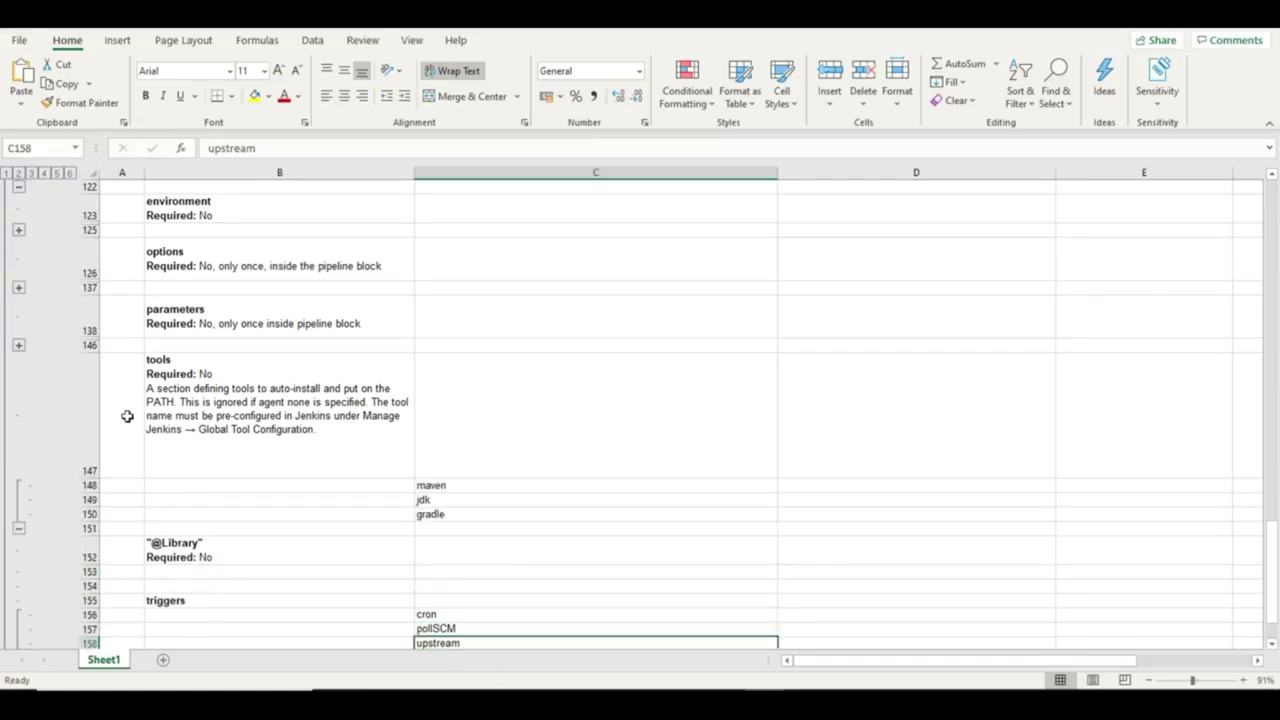
left_click(18, 347)
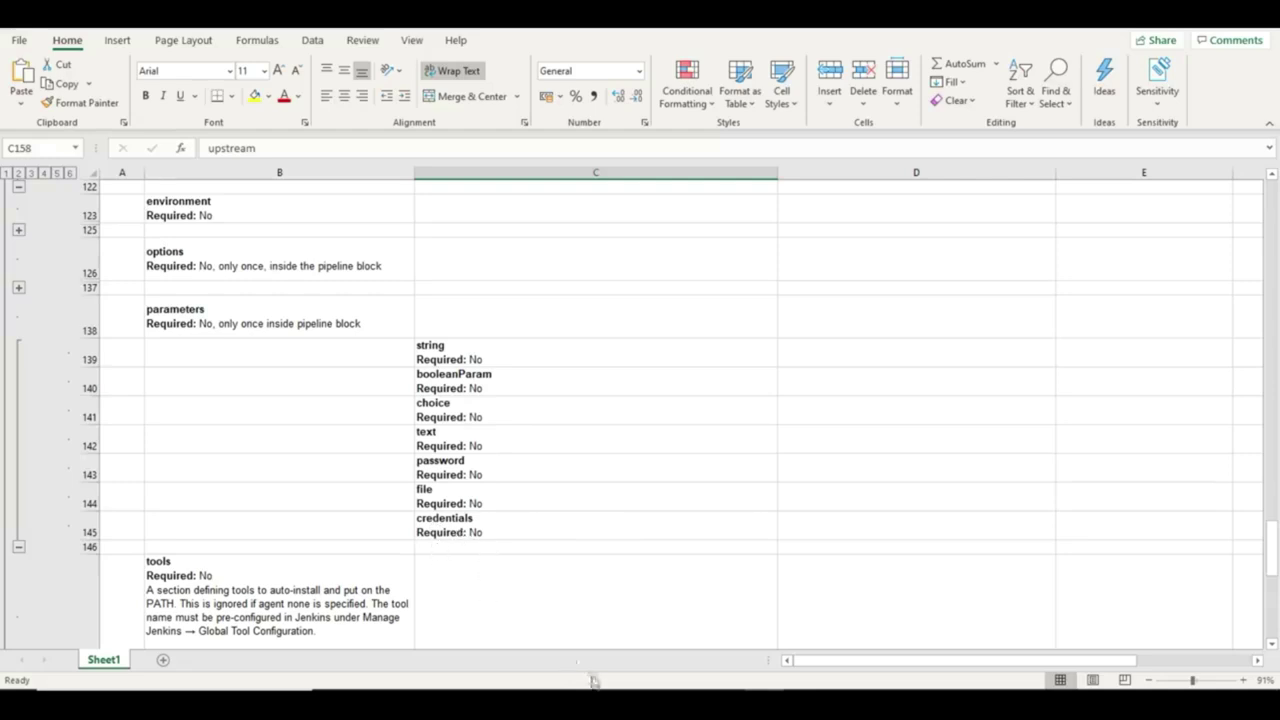
- Switch to the browser, scroll through the jenkins.io syntax docs, and return to the Jenkins dashboard
key("alt+Tab")
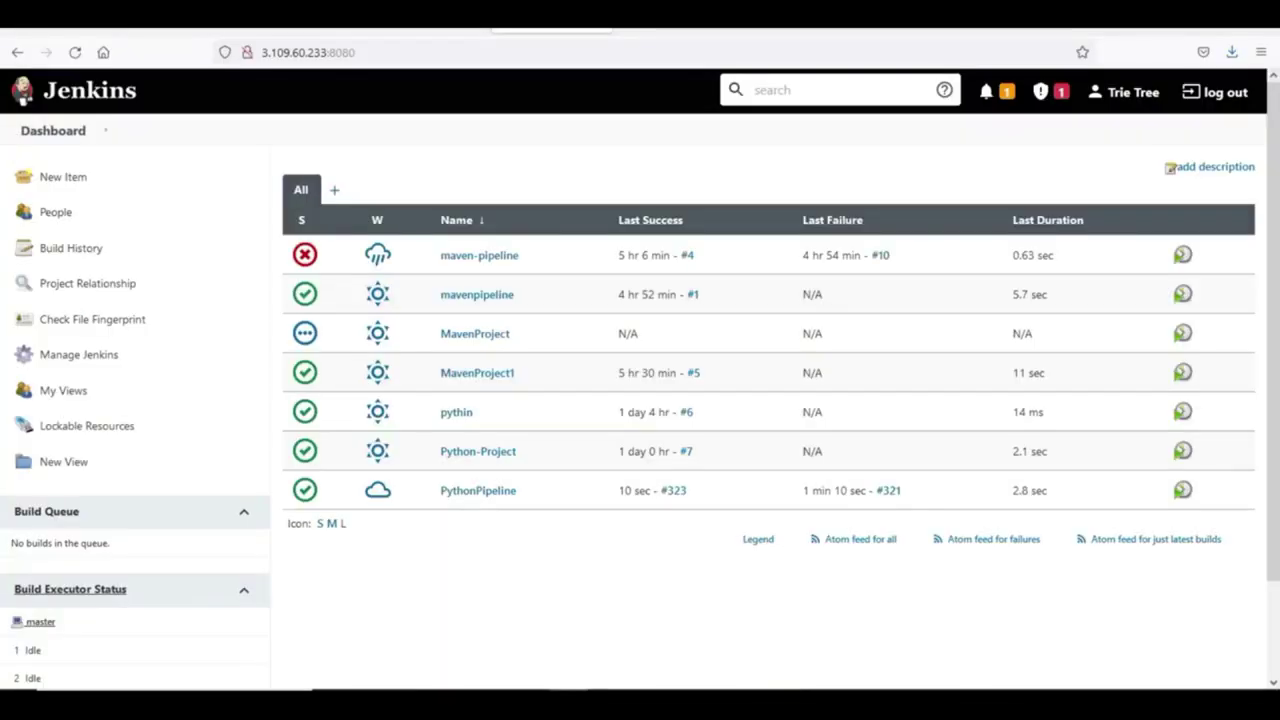
left_click(1044, 31)
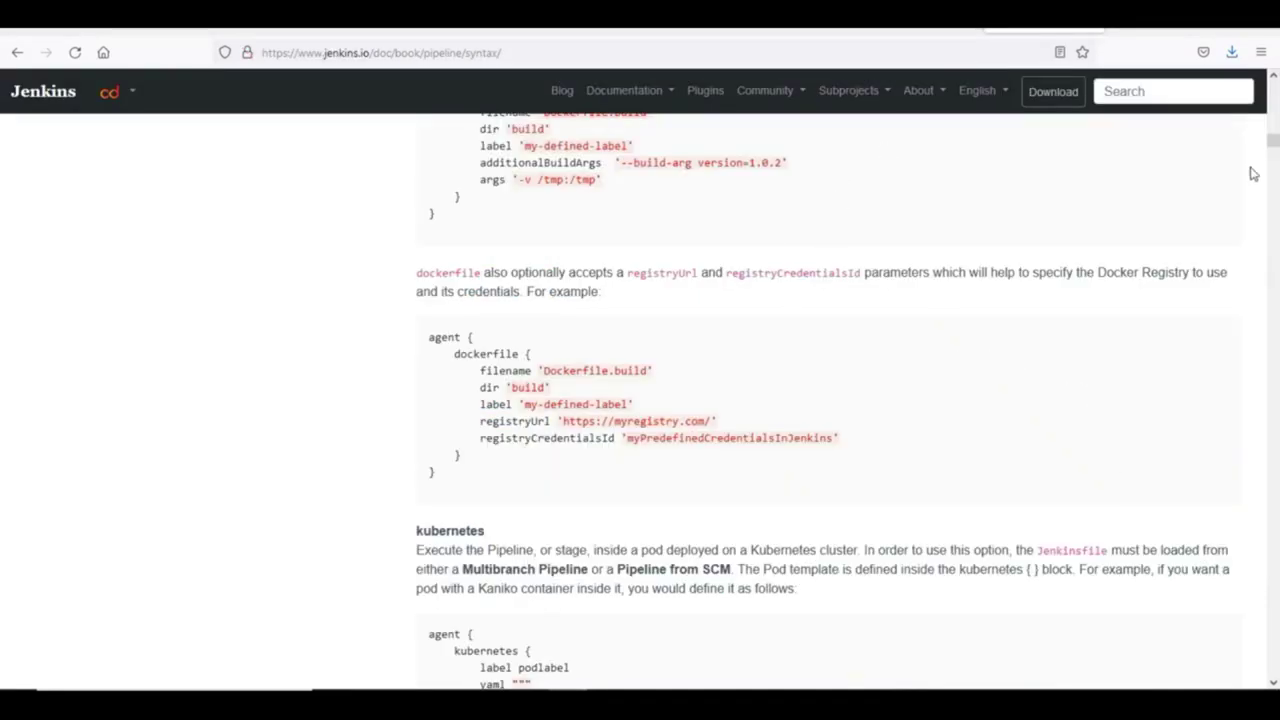
left_click_drag(1272, 142, 1272, 497)
scroll(1268, 183, "up", 10)
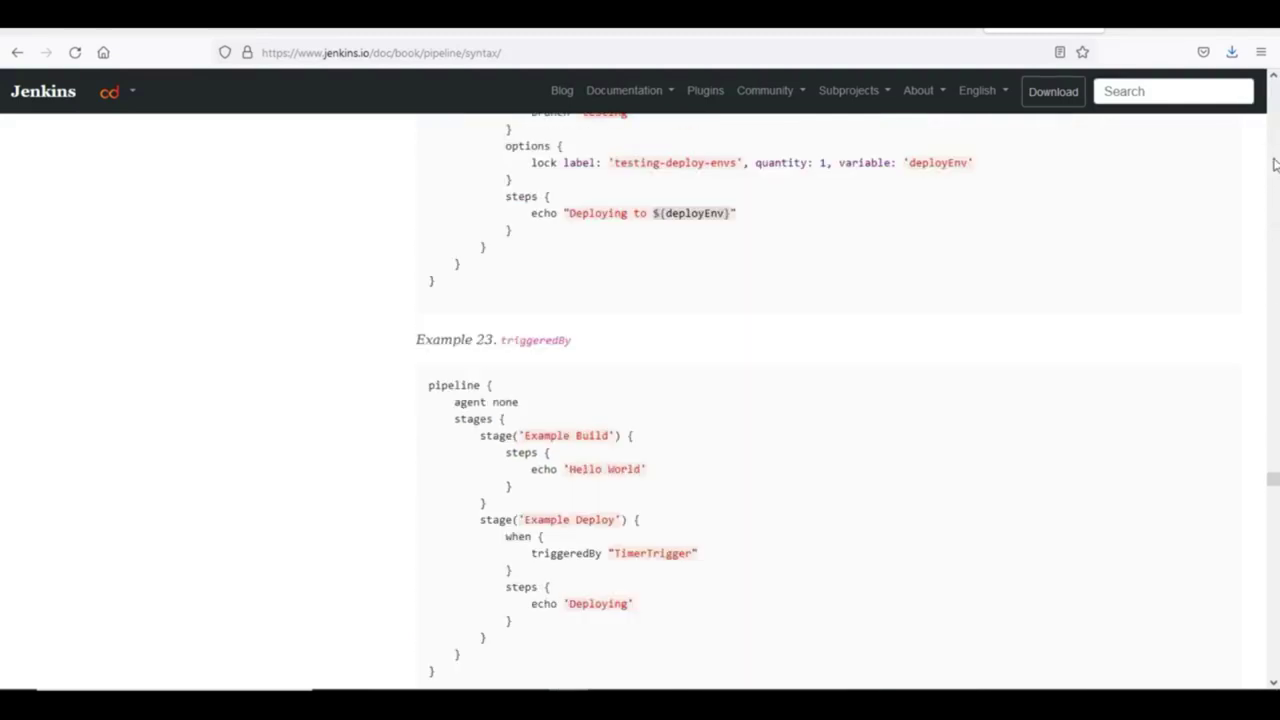
scroll(1275, 163, "up", 15)
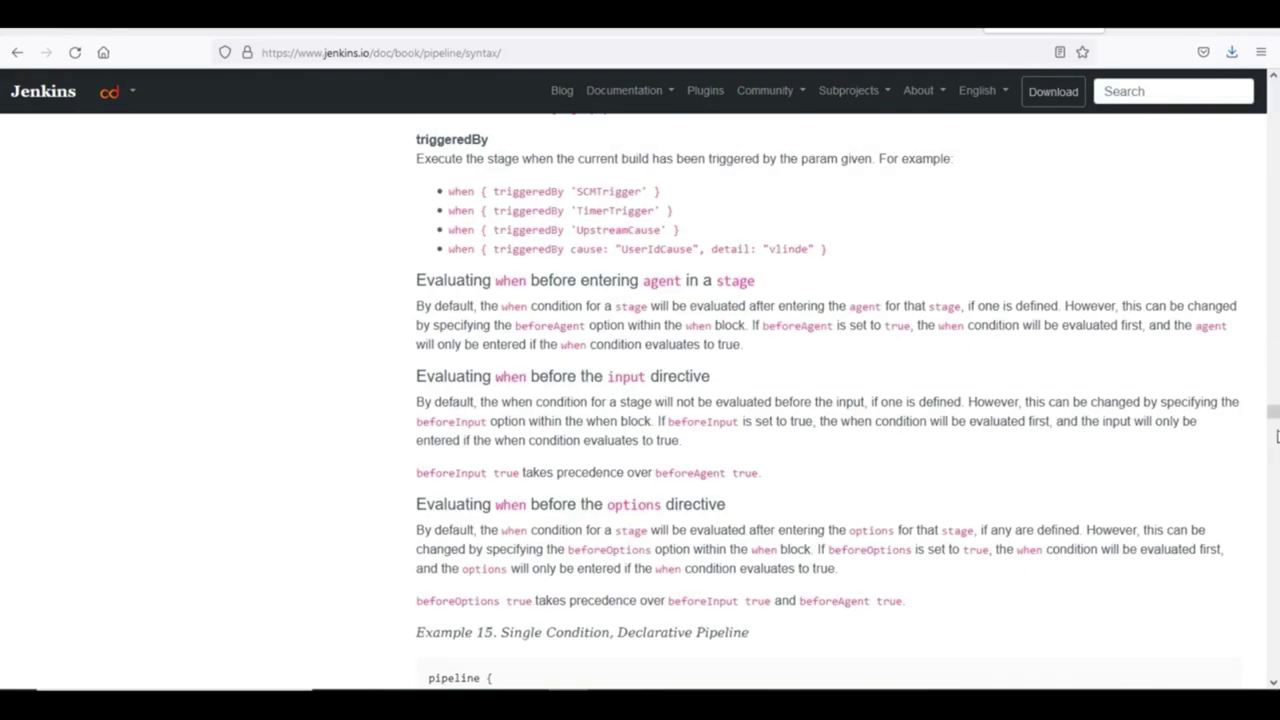
left_click_drag(1274, 413, 1213, 150)
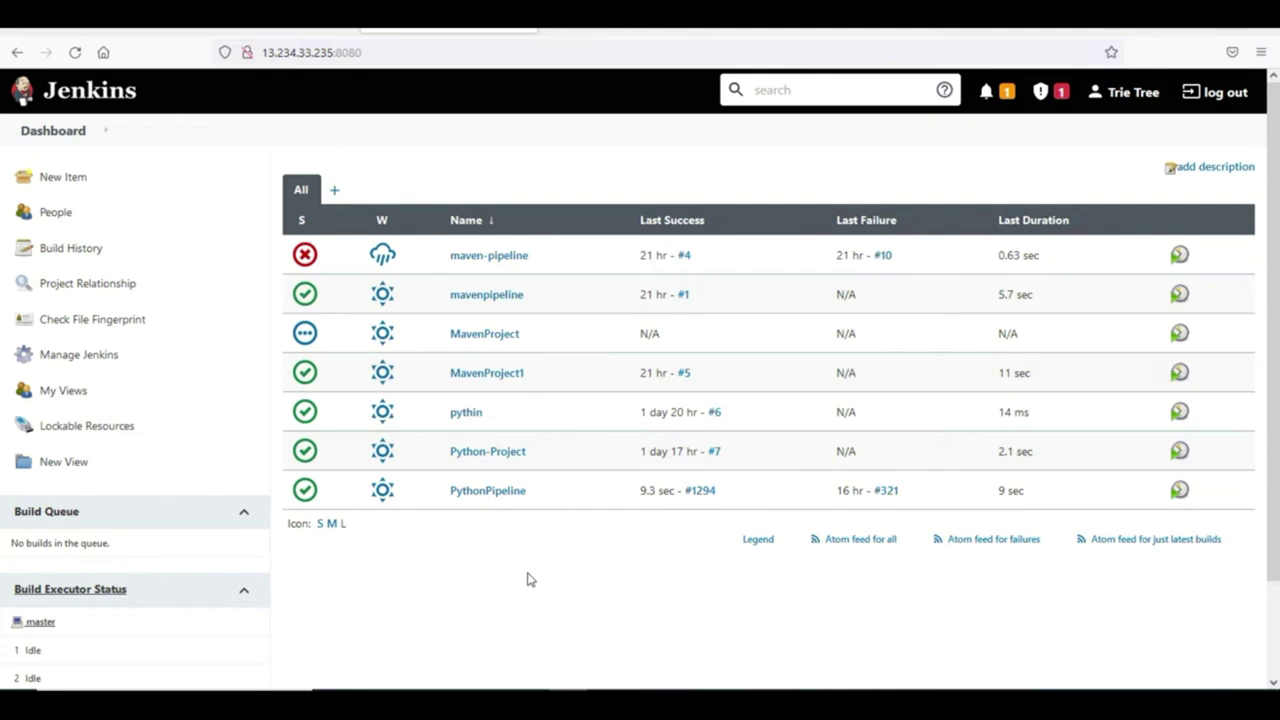
- Create a Pipeline-type job named Pipeline1 and scroll to its empty Pipeline script section
left_click(117, 190)
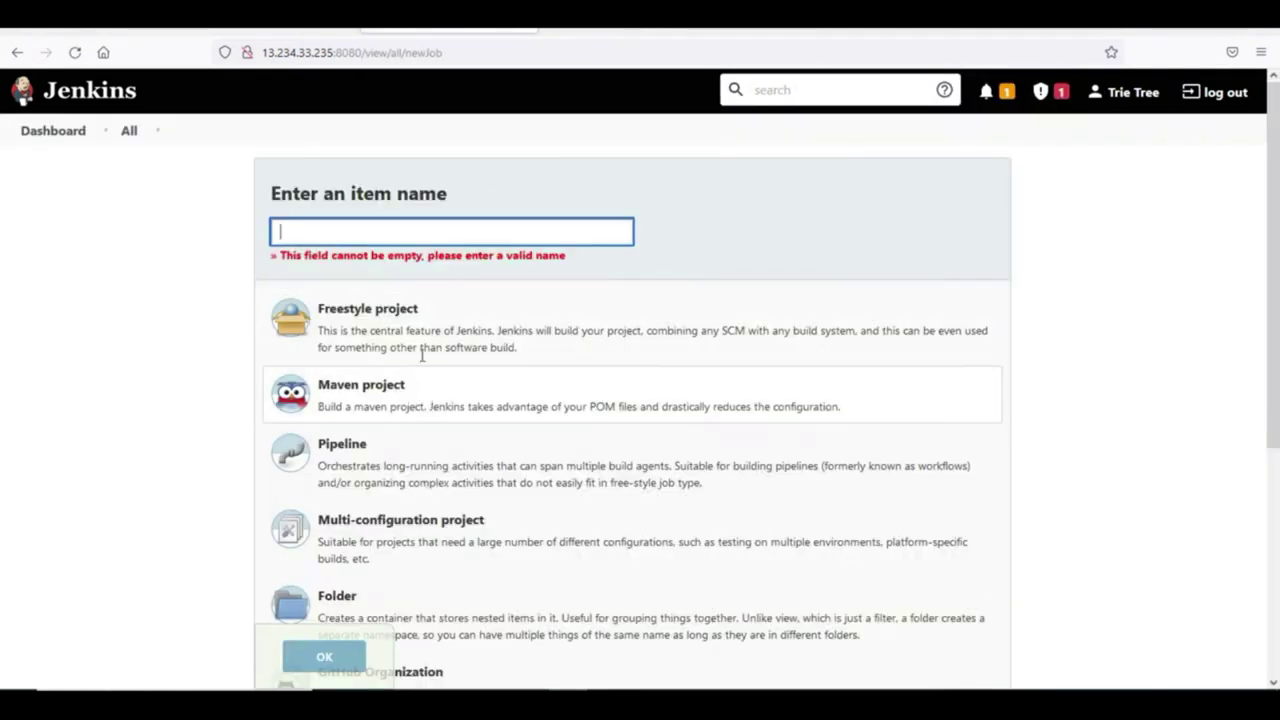
left_click(465, 238)
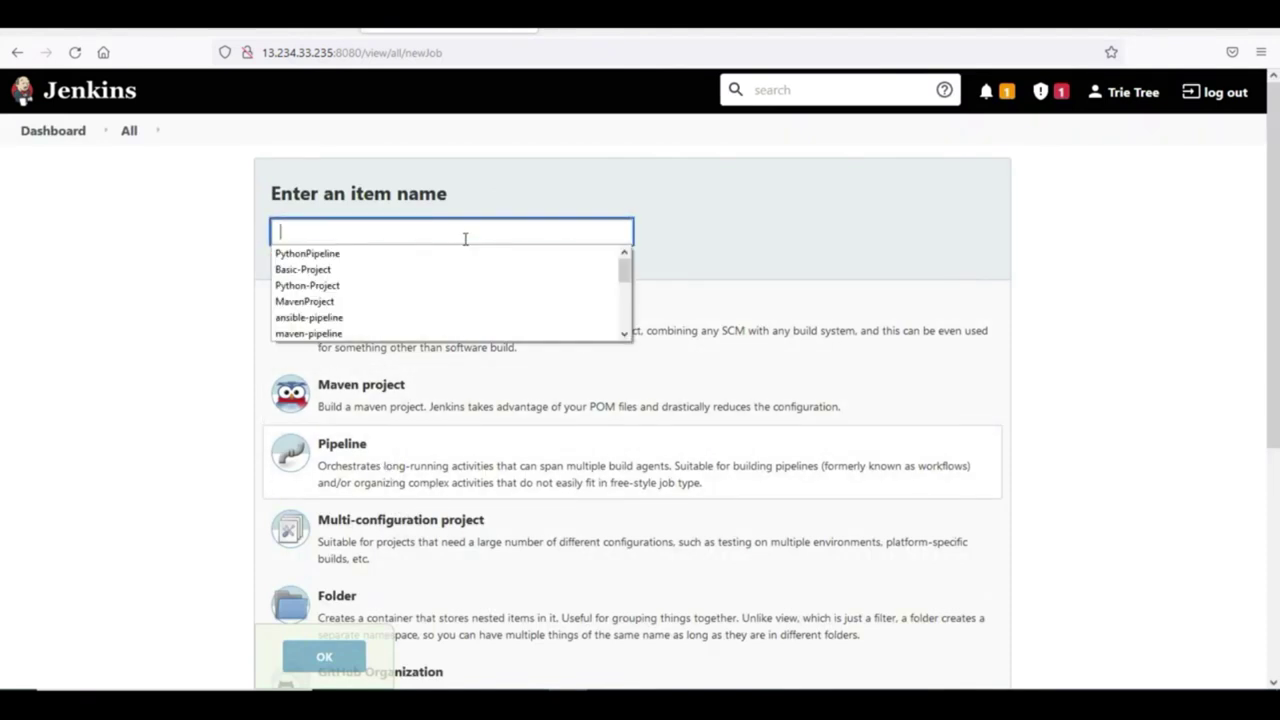
type("pipeline")
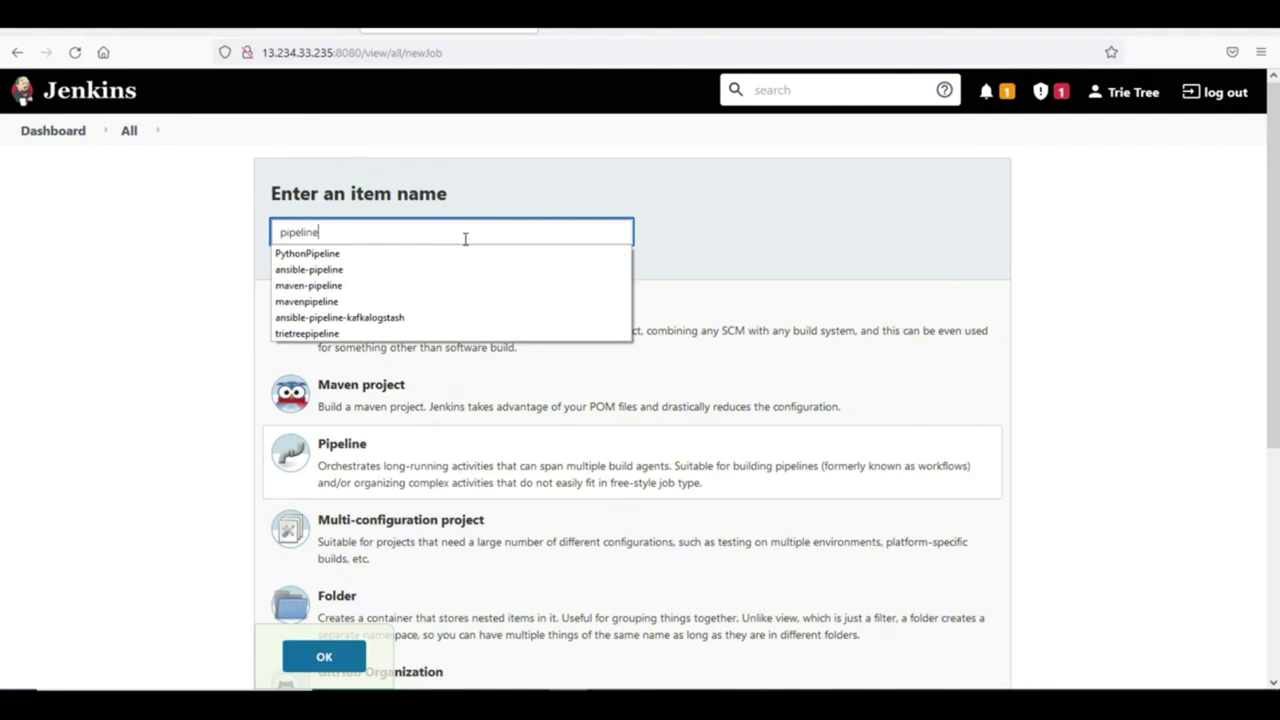
type("1")
key("Home")
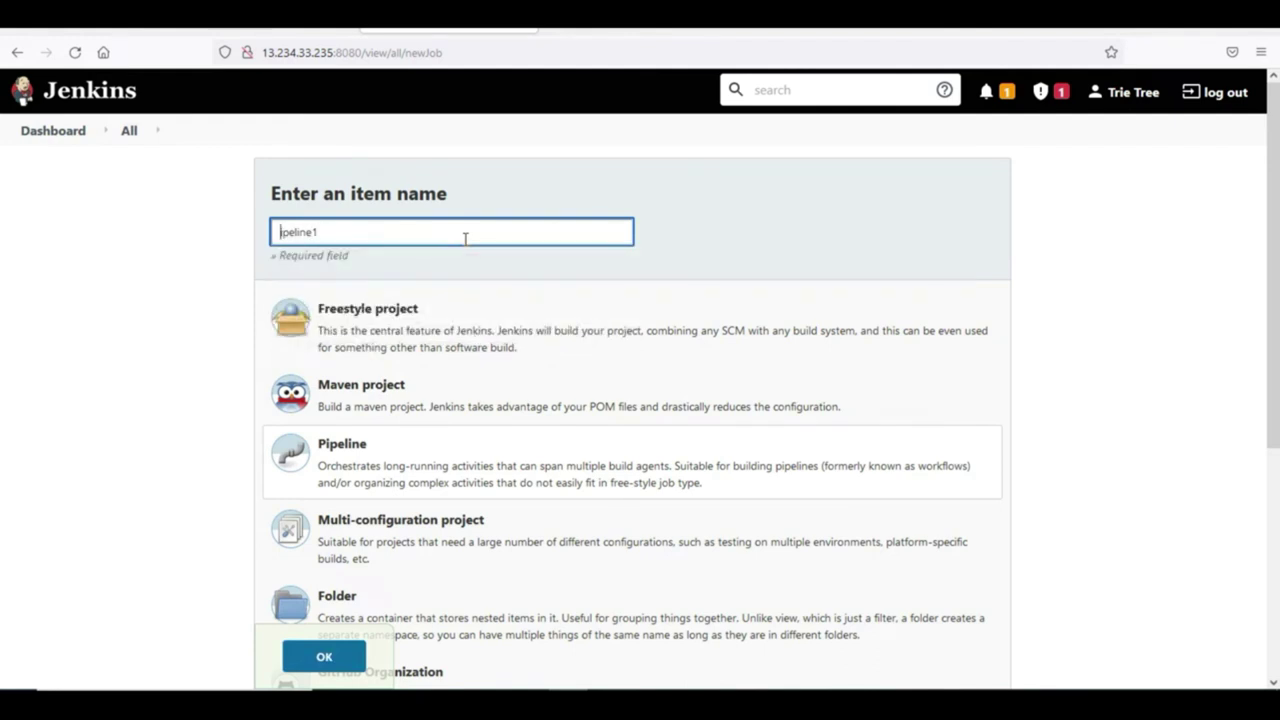
type("P")
left_click(387, 476)
left_click(325, 657)
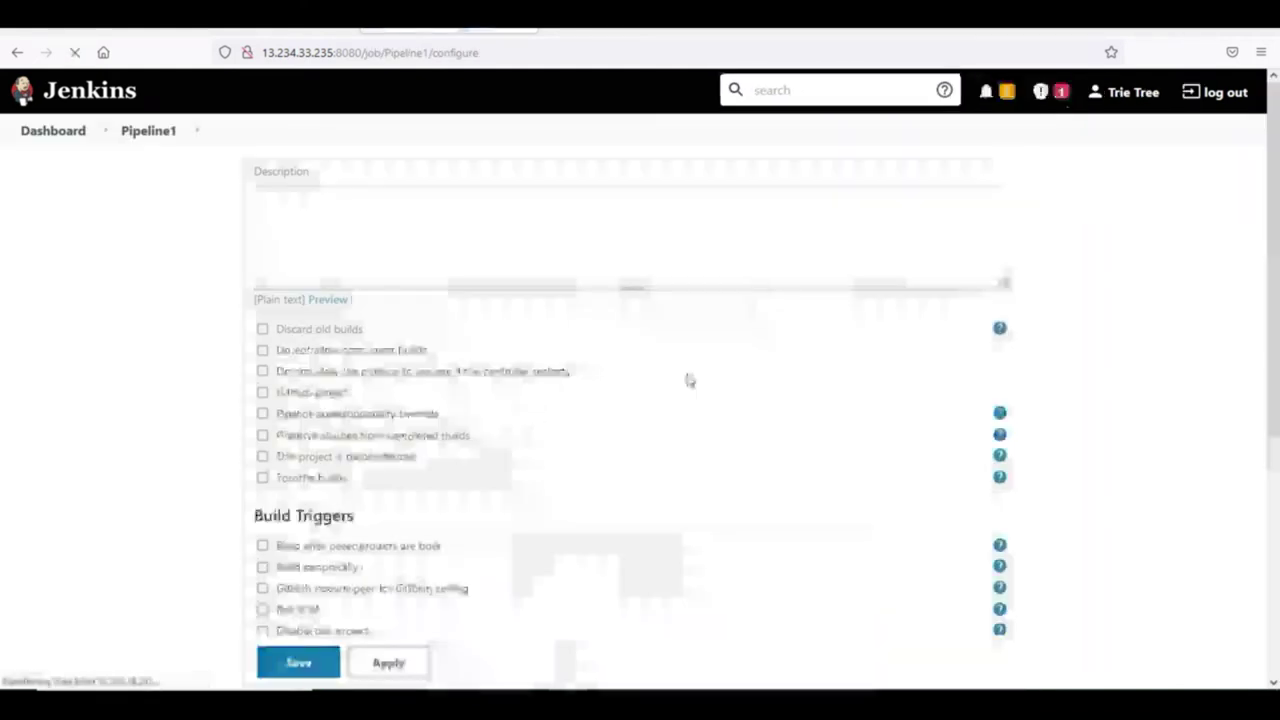
left_click_drag(1272, 240, 1266, 612)
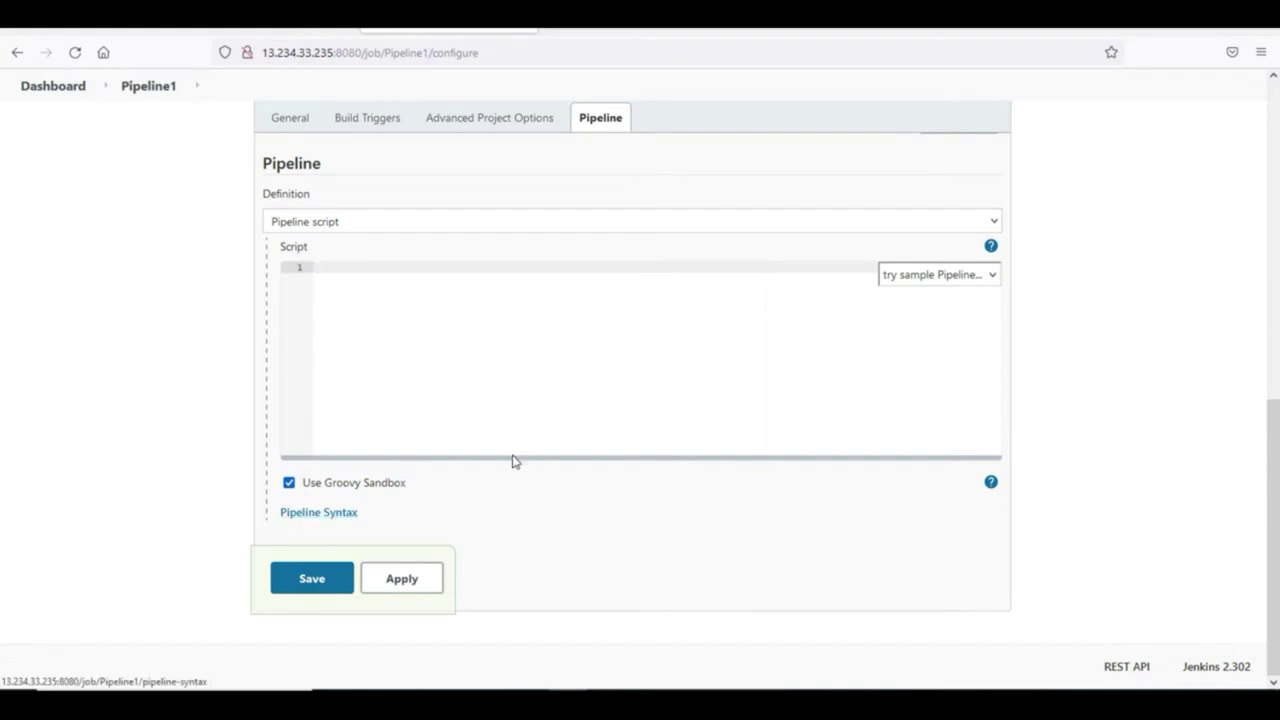
- Copy the Hello World pipeline from Notepad and paste it into Pipeline1's Script box
left_click(748, 705)
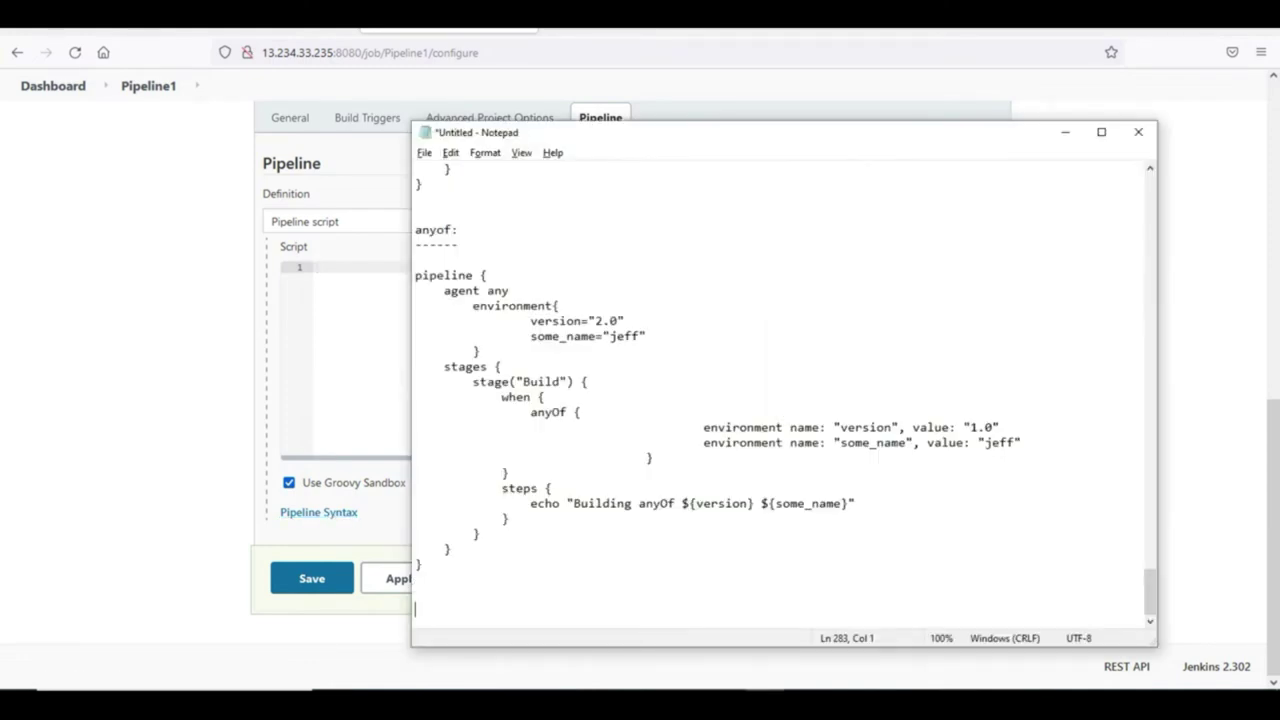
left_click_drag(1158, 607, 1152, 212)
left_click_drag(452, 316, 414, 170)
key("ctrl+c")
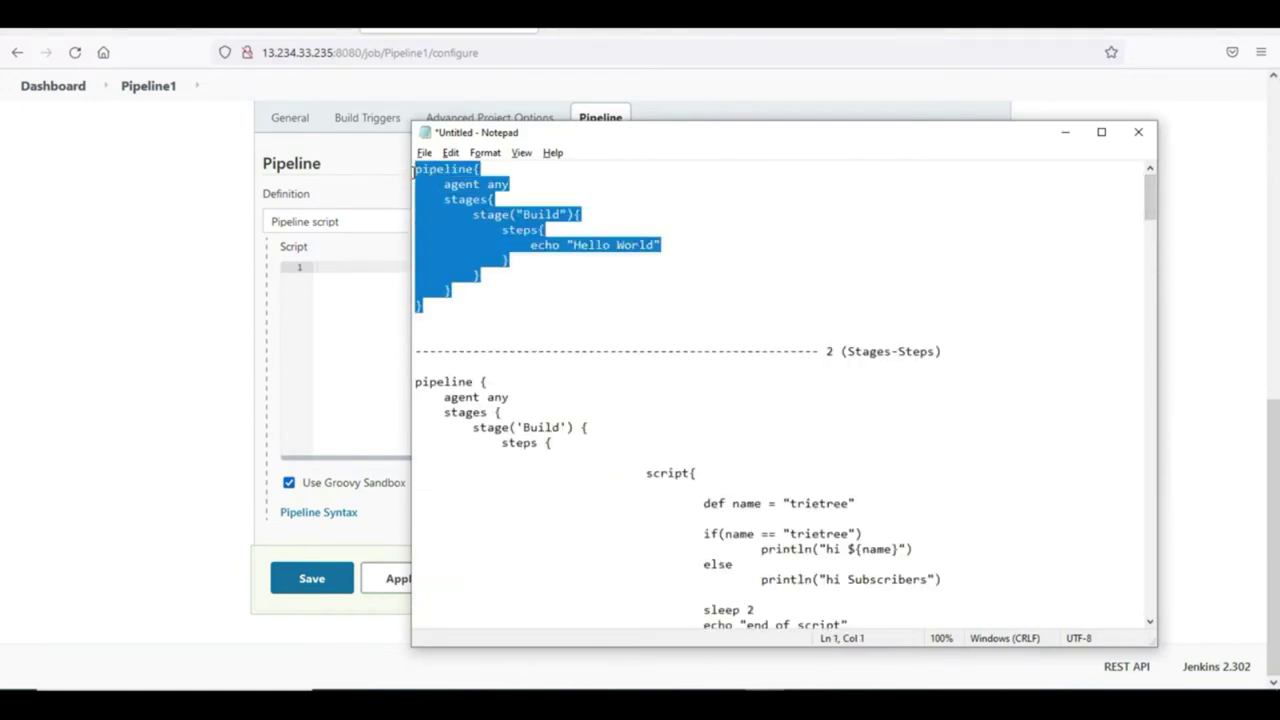
left_click(340, 280)
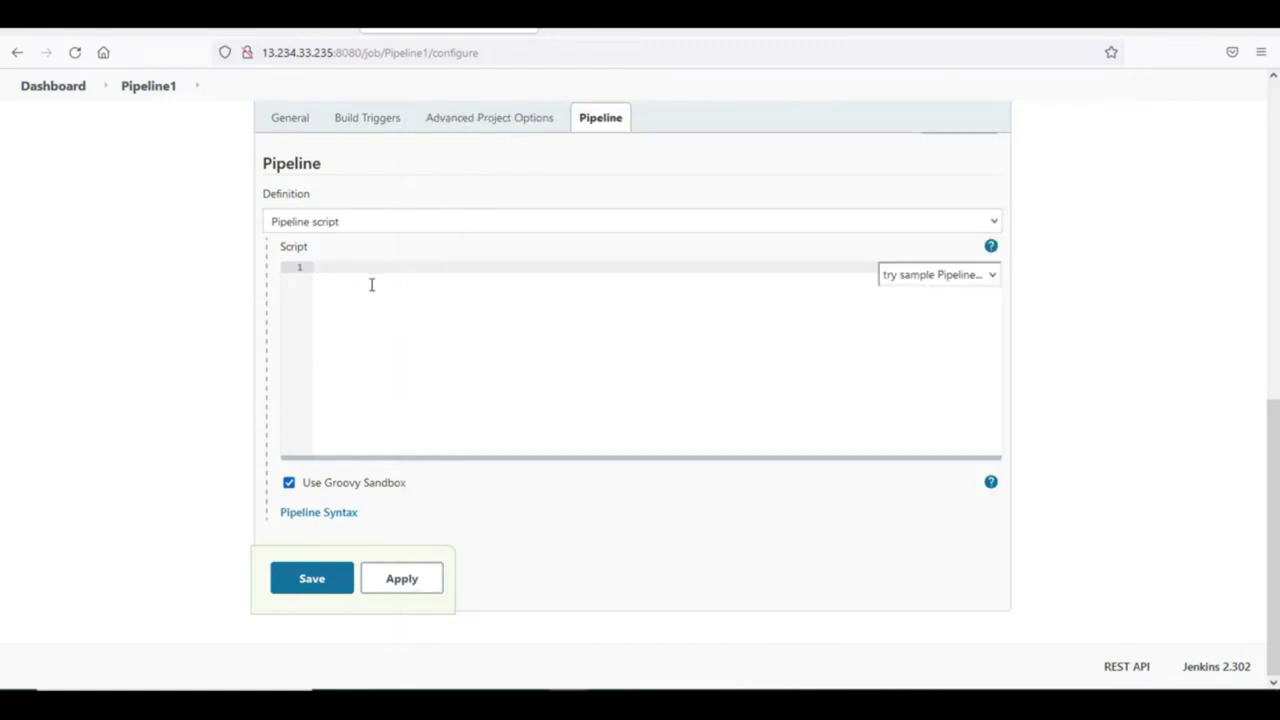
key("ctrl+v")
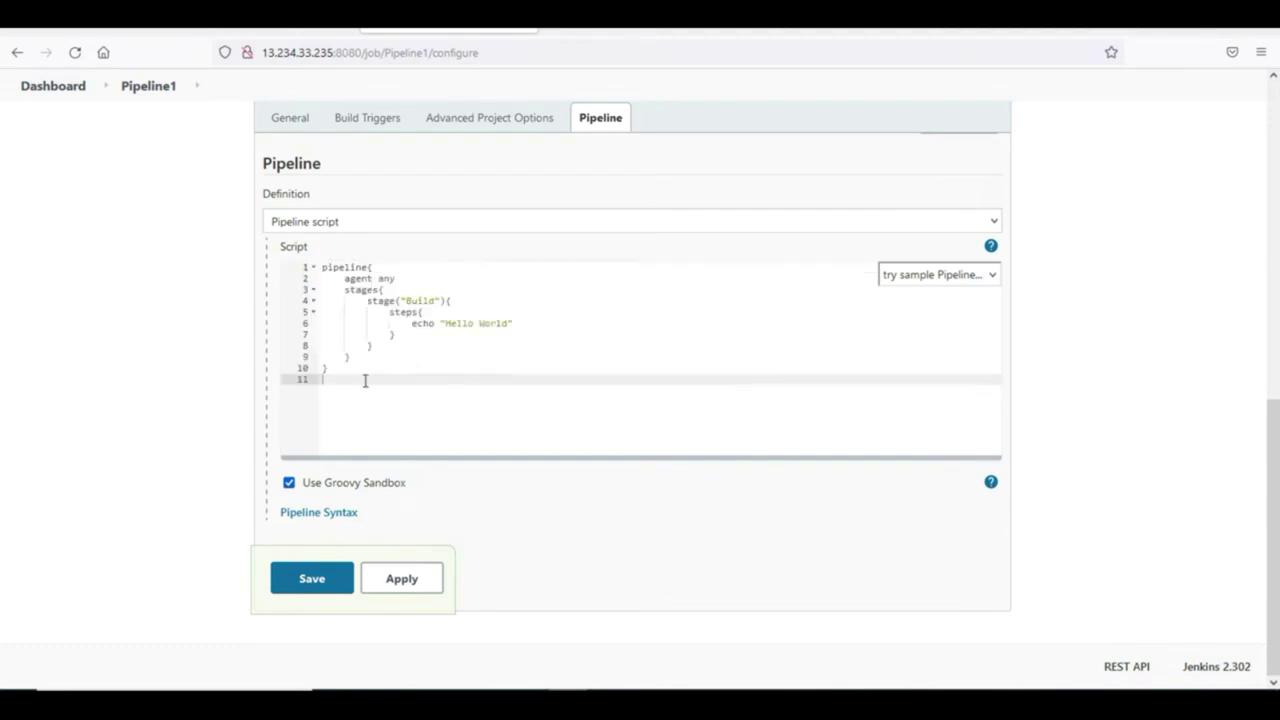
- Walk through the script's pipeline, agent any, stages and Build stage lines
left_click(347, 282)
left_click_drag(347, 281, 366, 302)
left_click(381, 300)
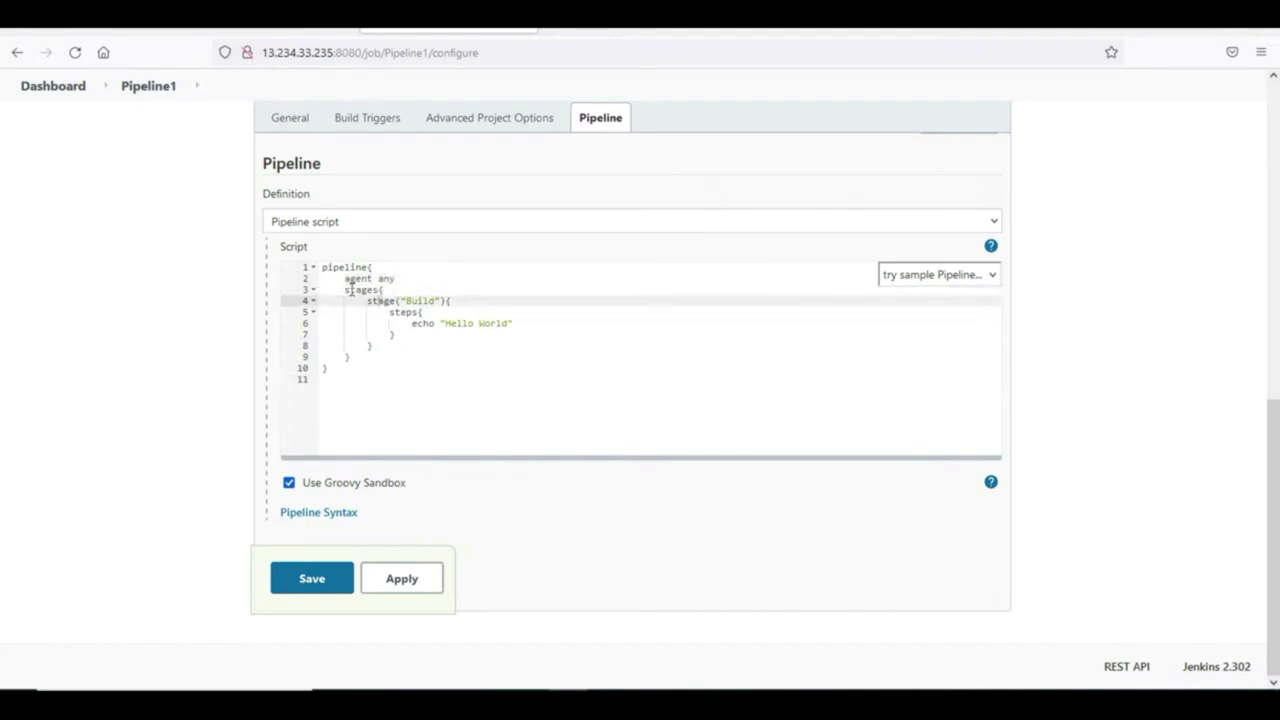
left_click_drag(321, 267, 383, 378)
left_click(322, 266)
left_click_drag(322, 266, 400, 279)
left_click(388, 302)
left_click(400, 279)
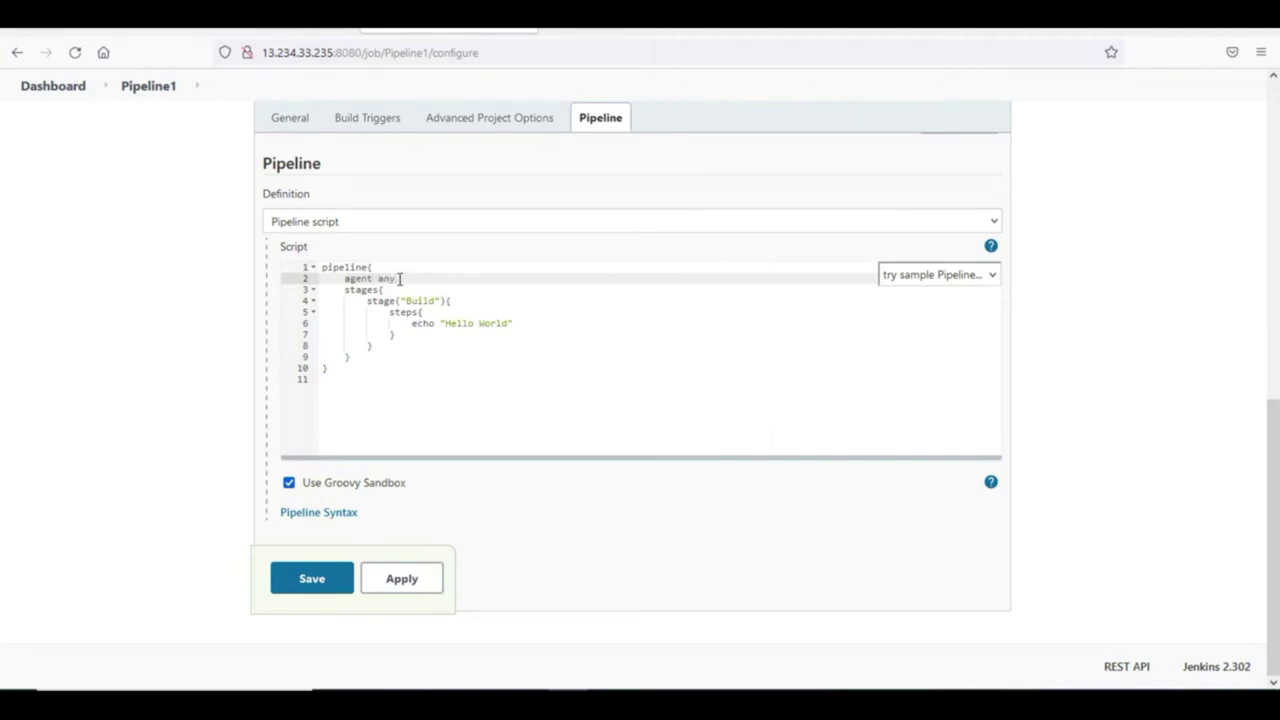
left_click_drag(344, 290, 386, 290)
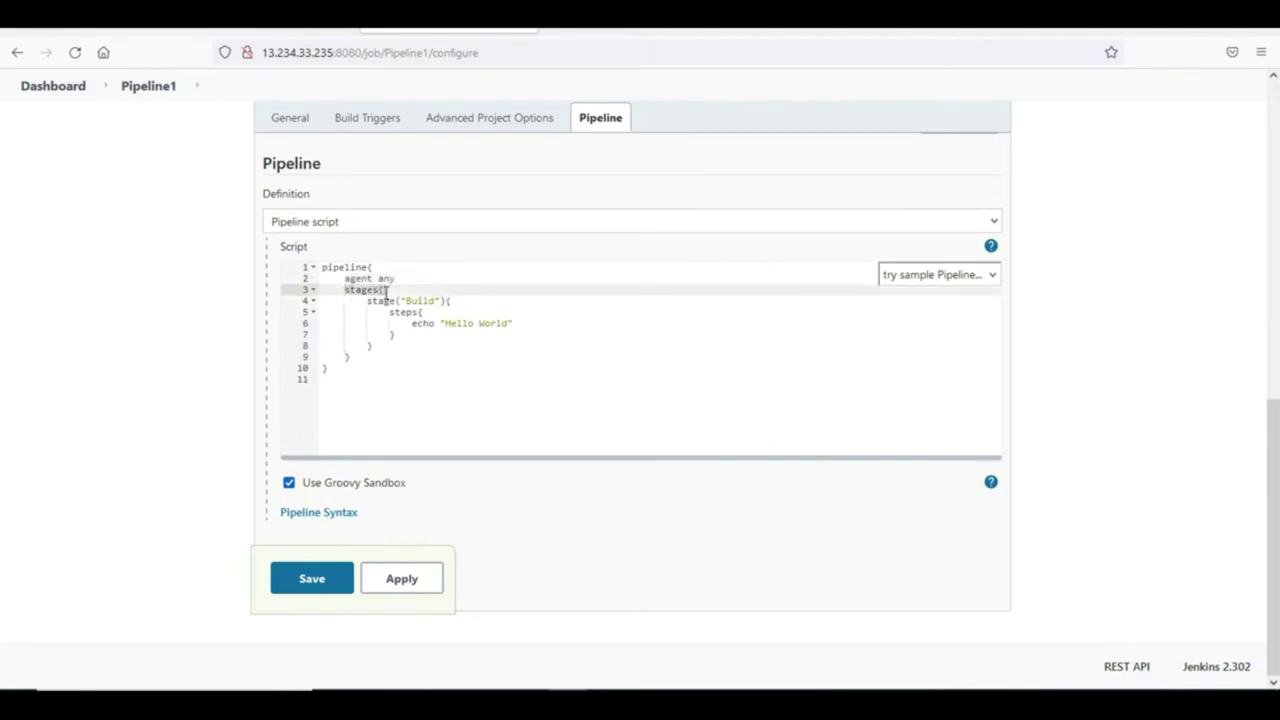
left_click(371, 301)
- Explain the steps block and echo 'Hello World' line, then apply and save Pipeline1
left_click(385, 312)
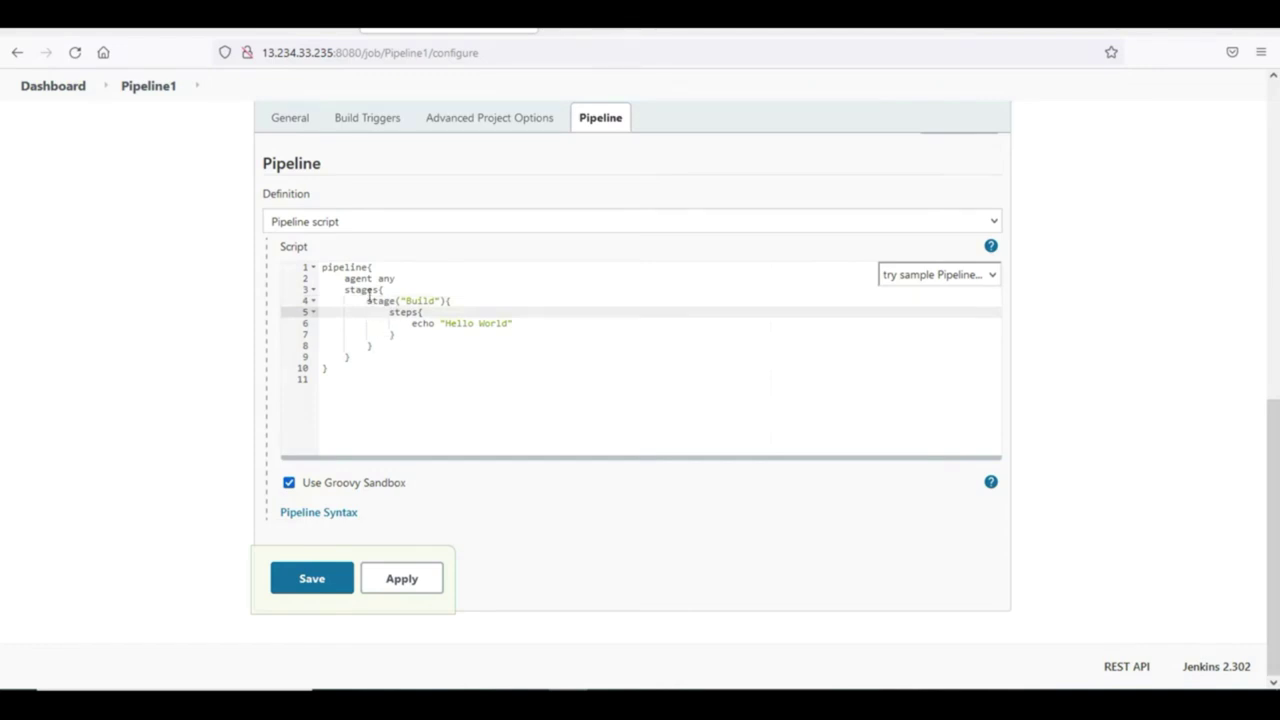
left_click_drag(344, 287, 383, 290)
left_click(385, 326)
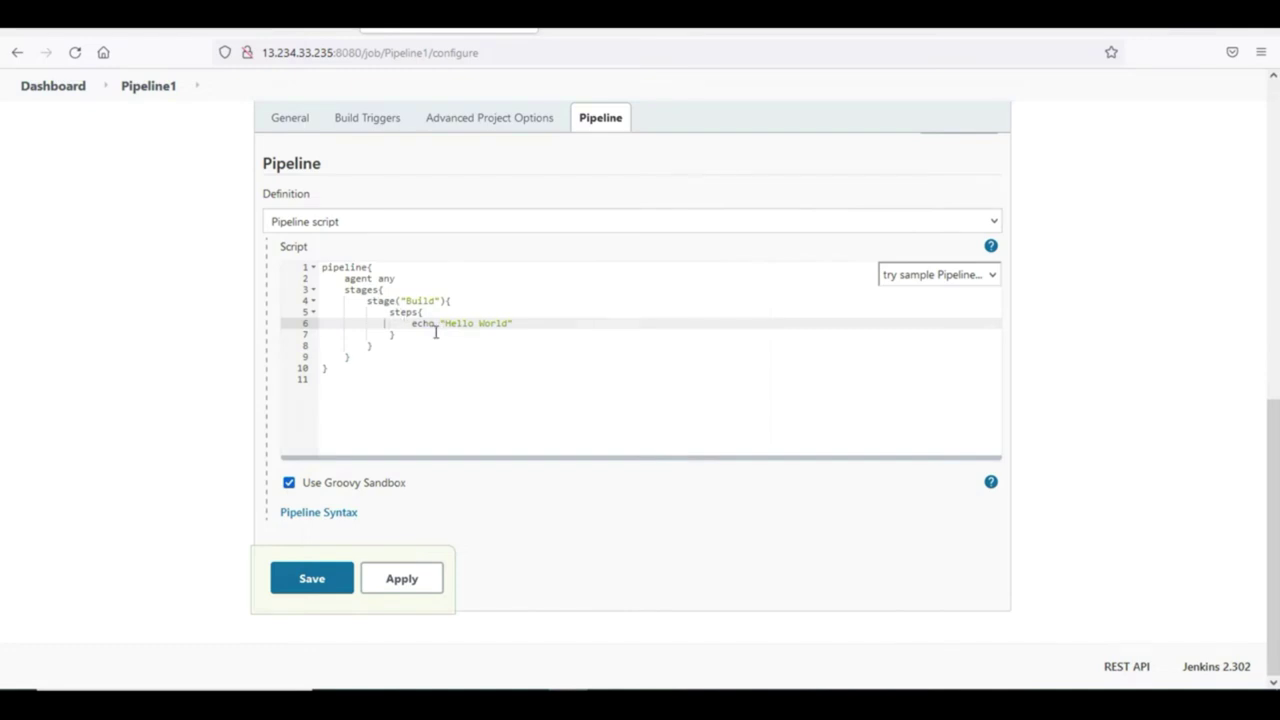
left_click_drag(366, 300, 441, 300)
left_click(446, 332)
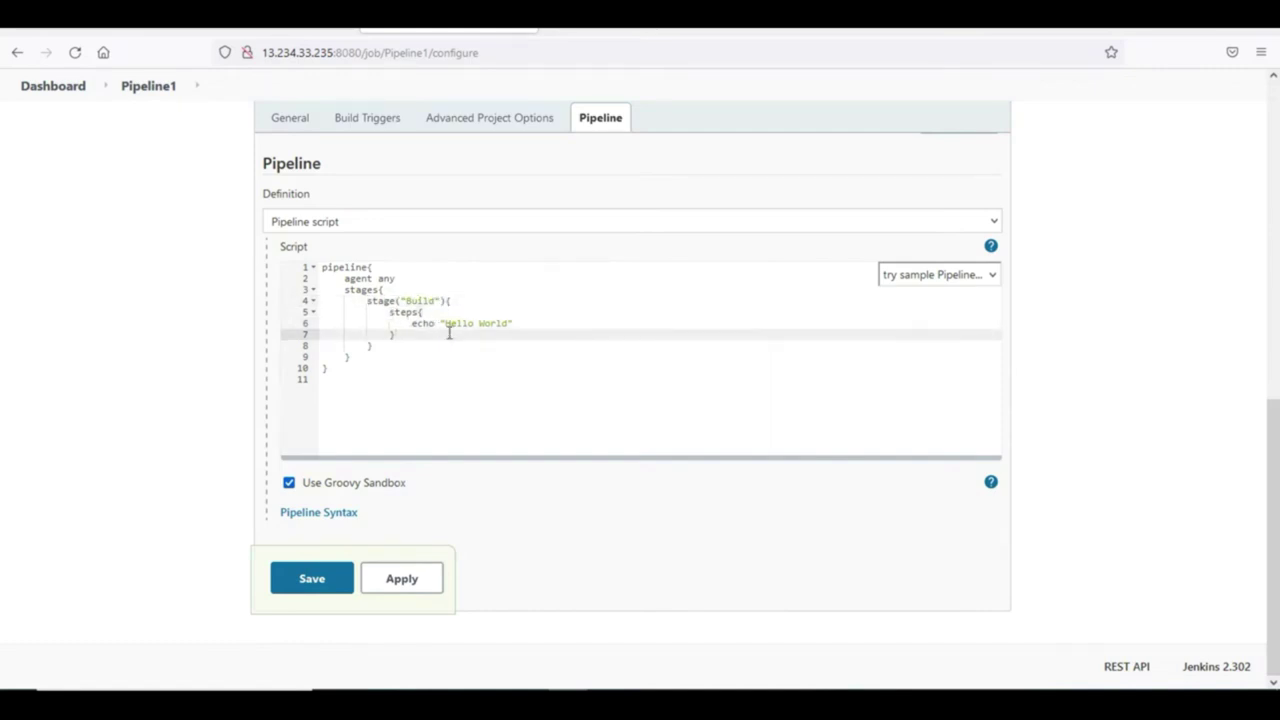
left_click(504, 326, "shift")
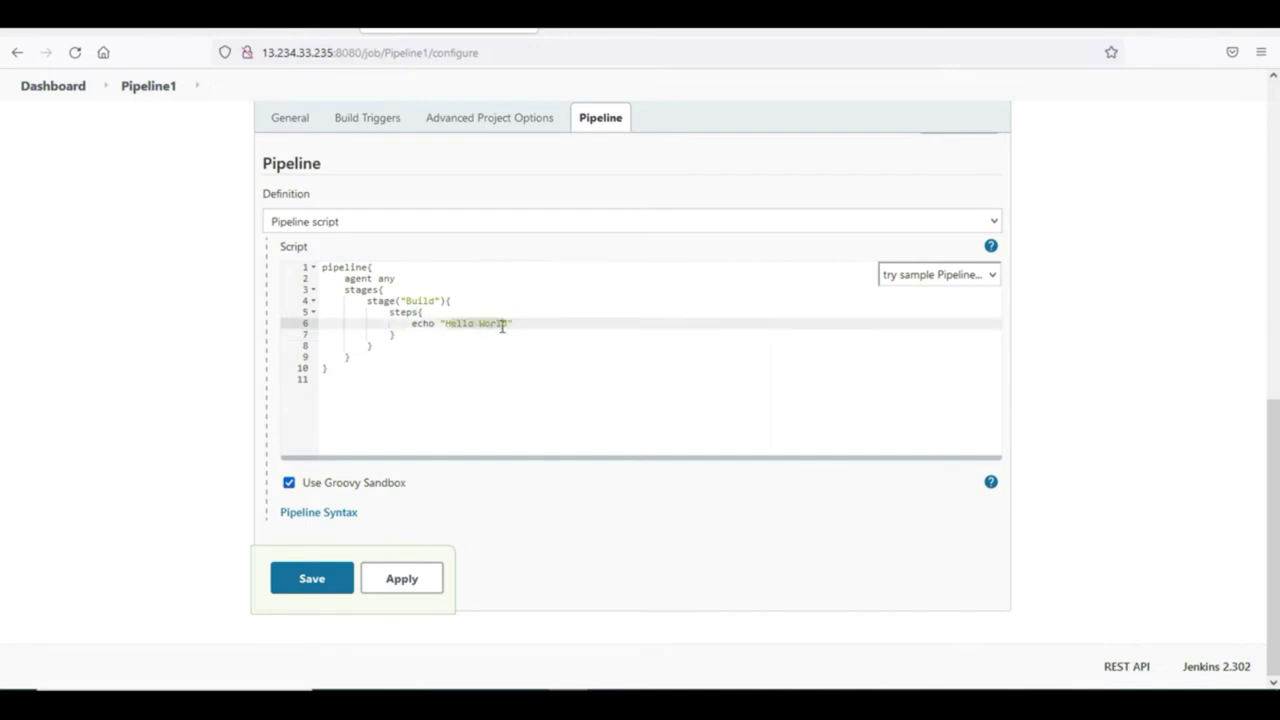
left_click(509, 353)
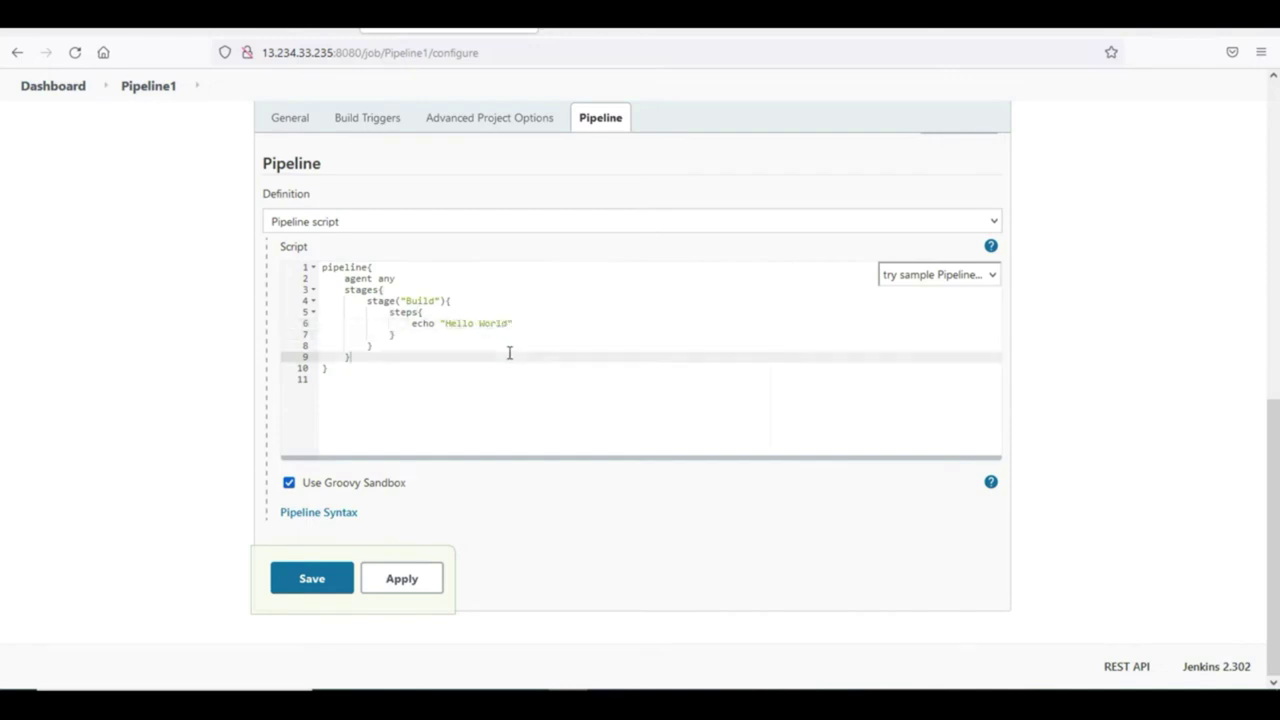
left_click(402, 582)
left_click(314, 580)
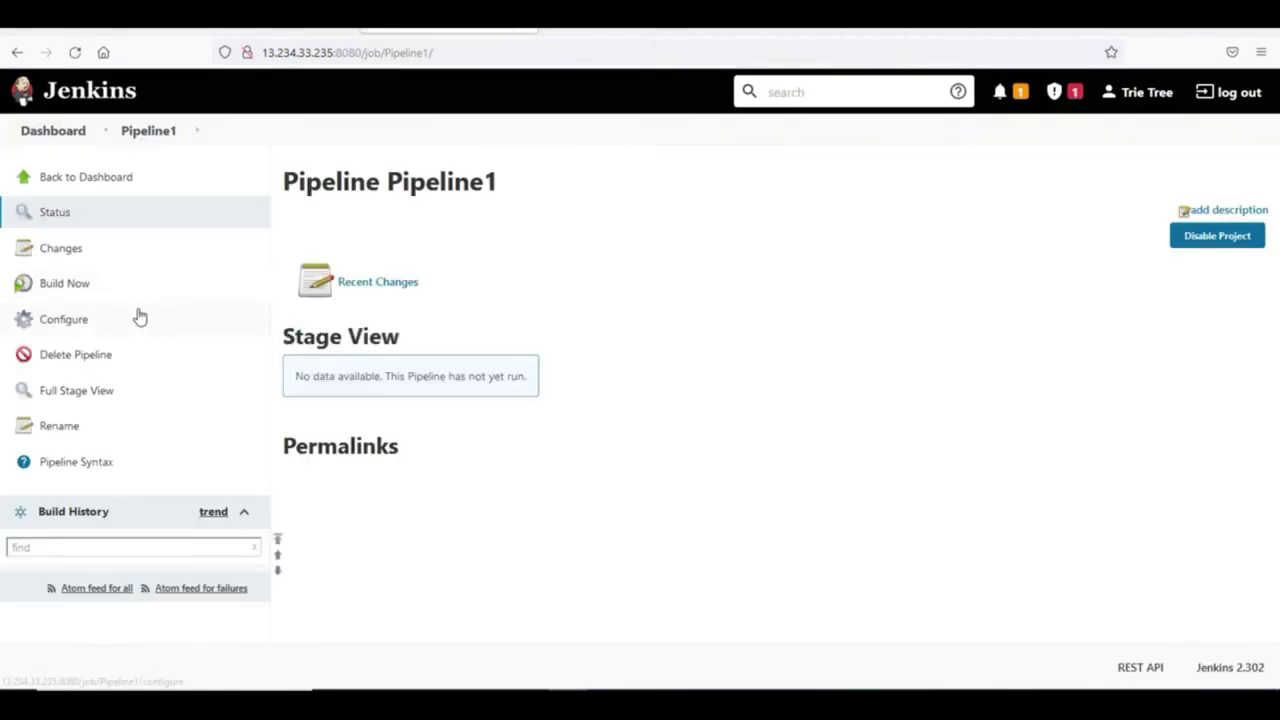
- Run Pipeline1 build #1 and confirm its console shows Hello World and Finished: SUCCESS
left_click(81, 293)
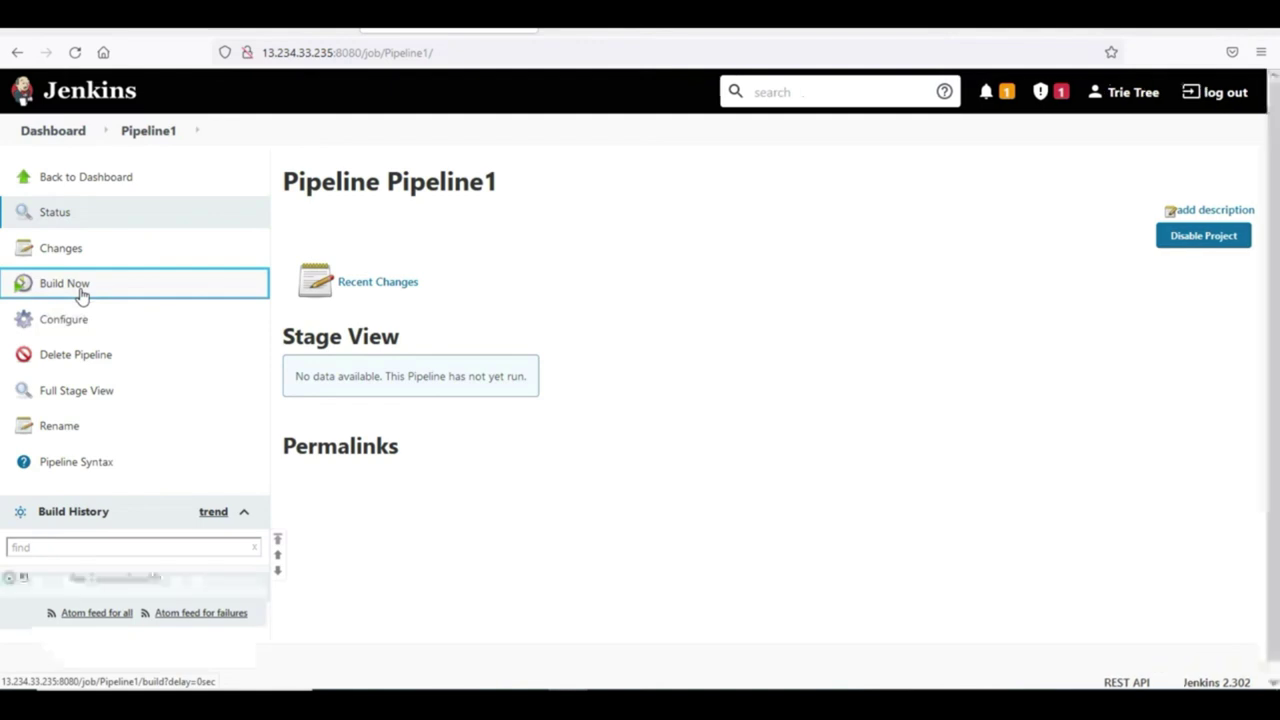
left_click(23, 577)
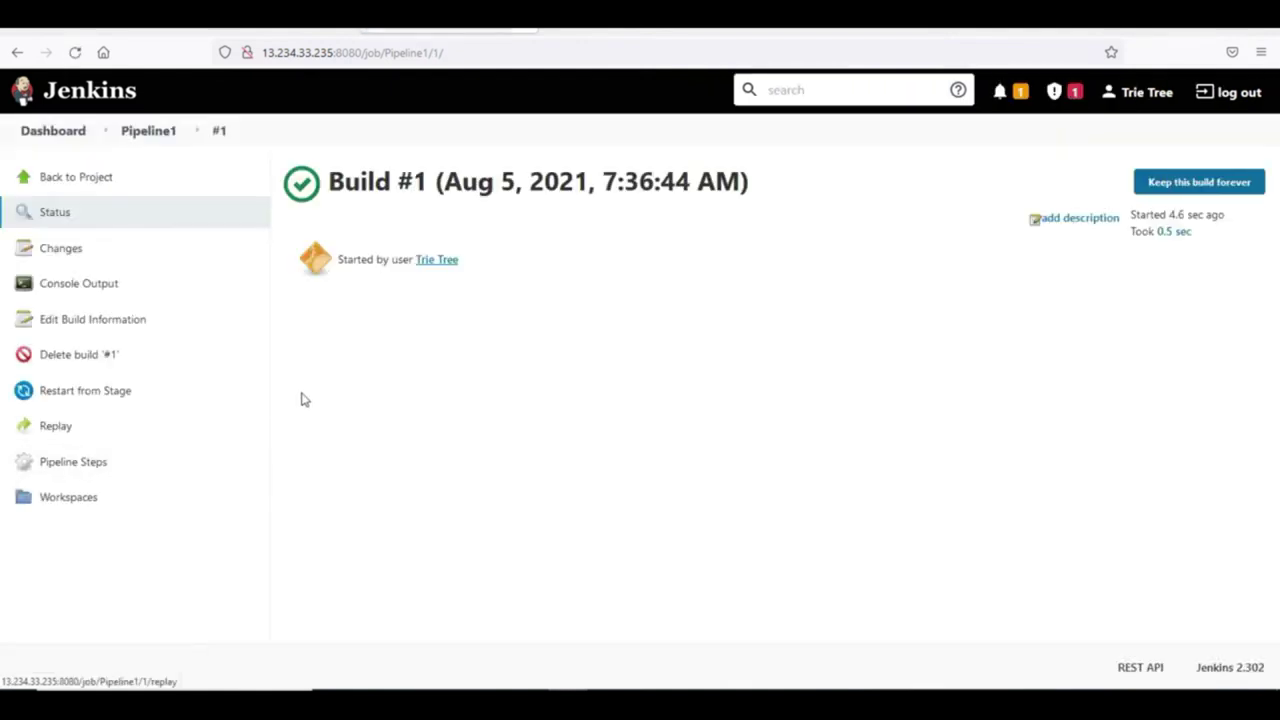
left_click(104, 292)
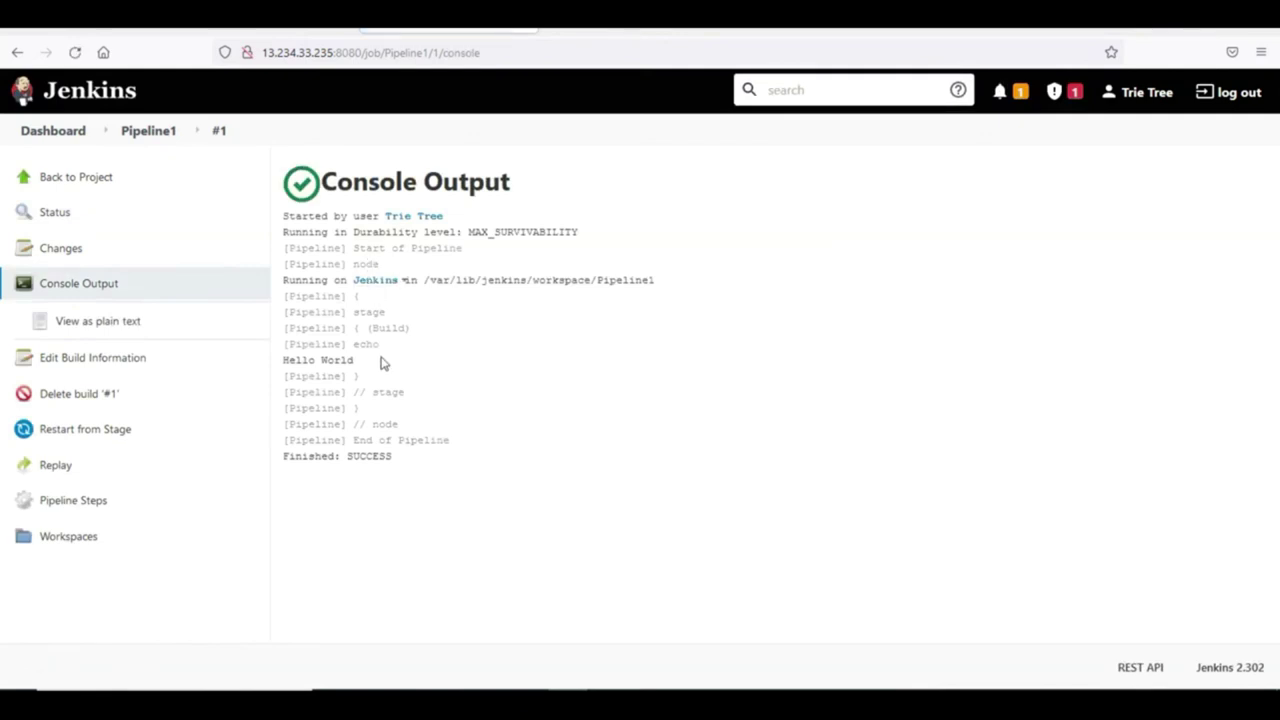
left_click_drag(296, 365, 393, 370)
left_click(393, 370)
left_click_drag(315, 462, 394, 480)
left_click(394, 480)
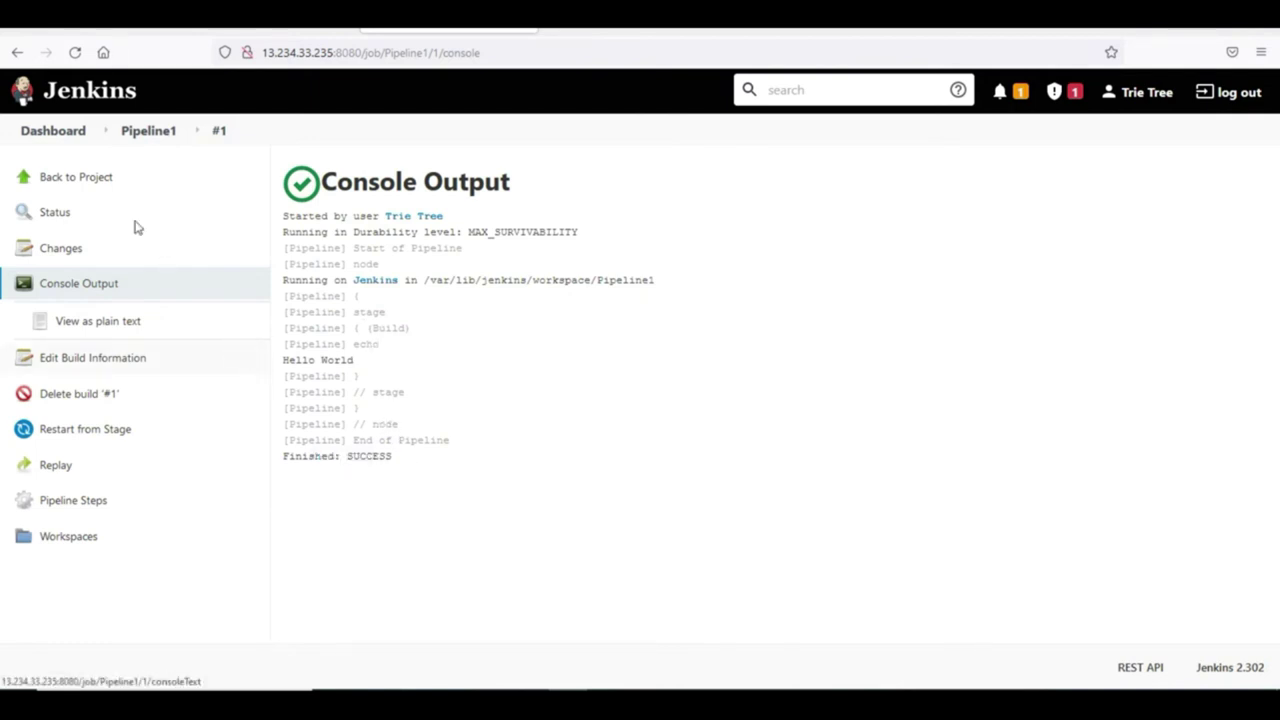
- Check the Build stage log shows Hello World, then return to the dashboard
left_click(83, 177)
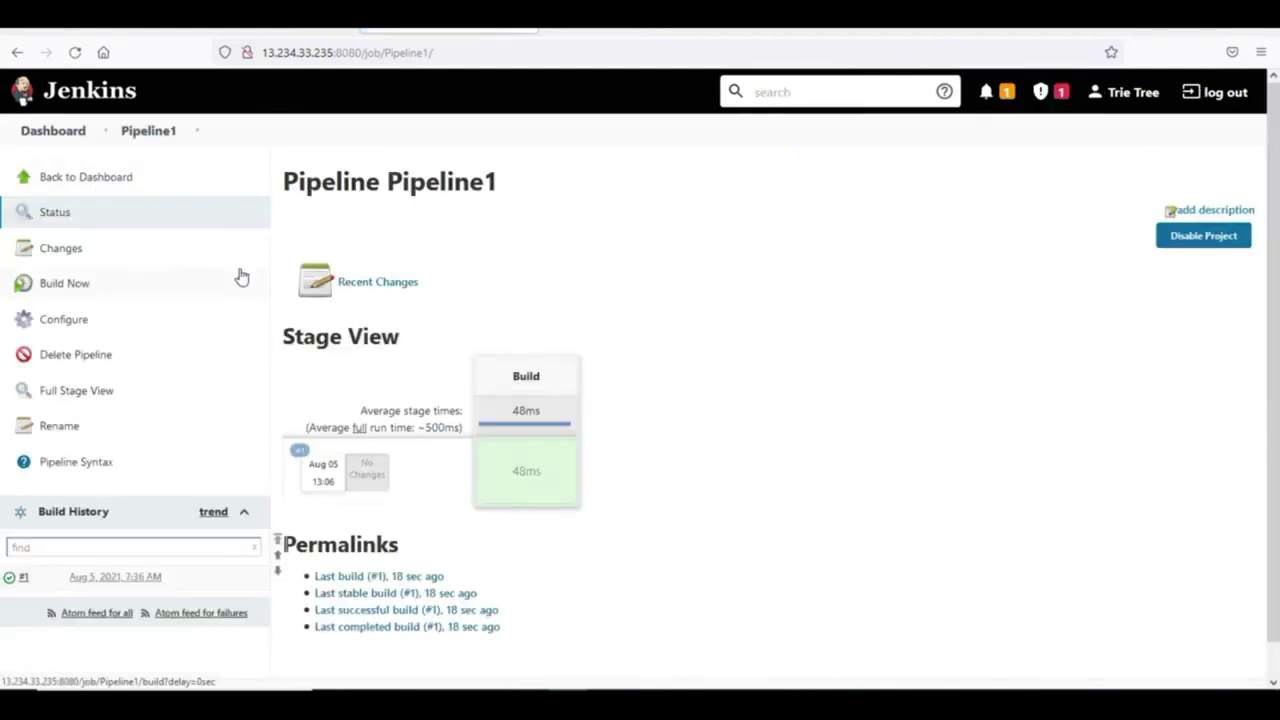
mouse_move(545, 485)
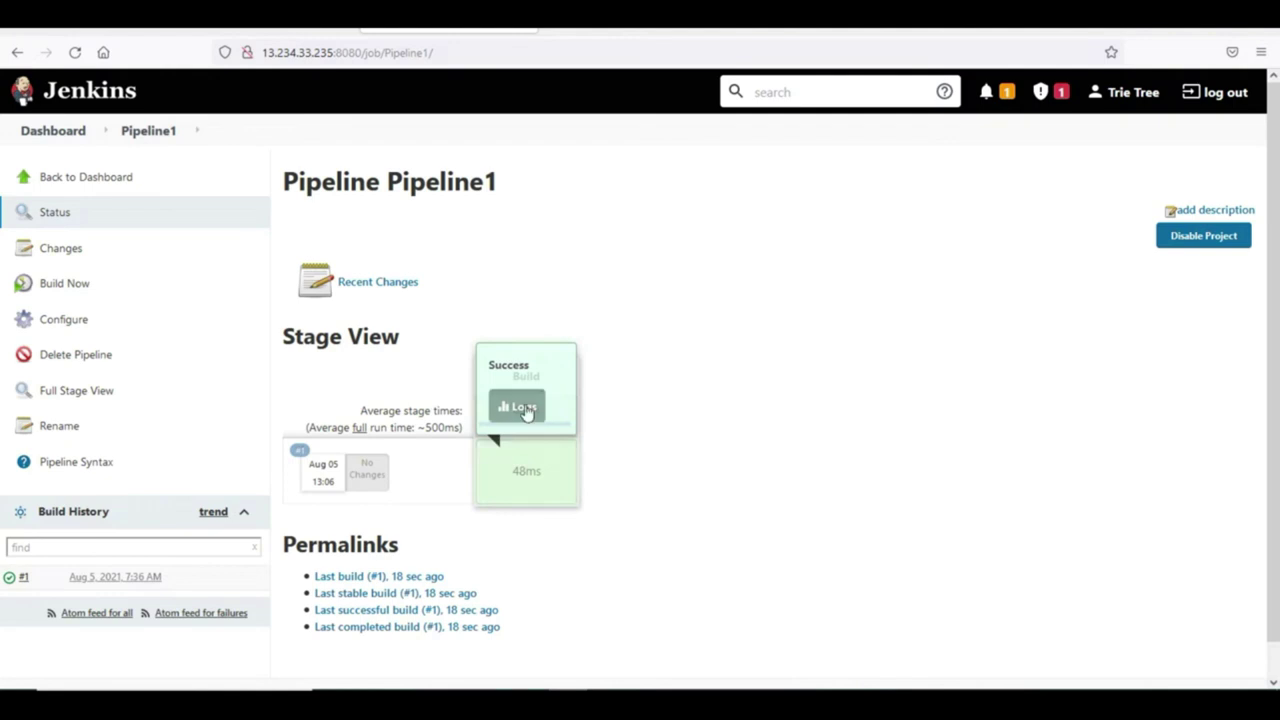
left_click(526, 410)
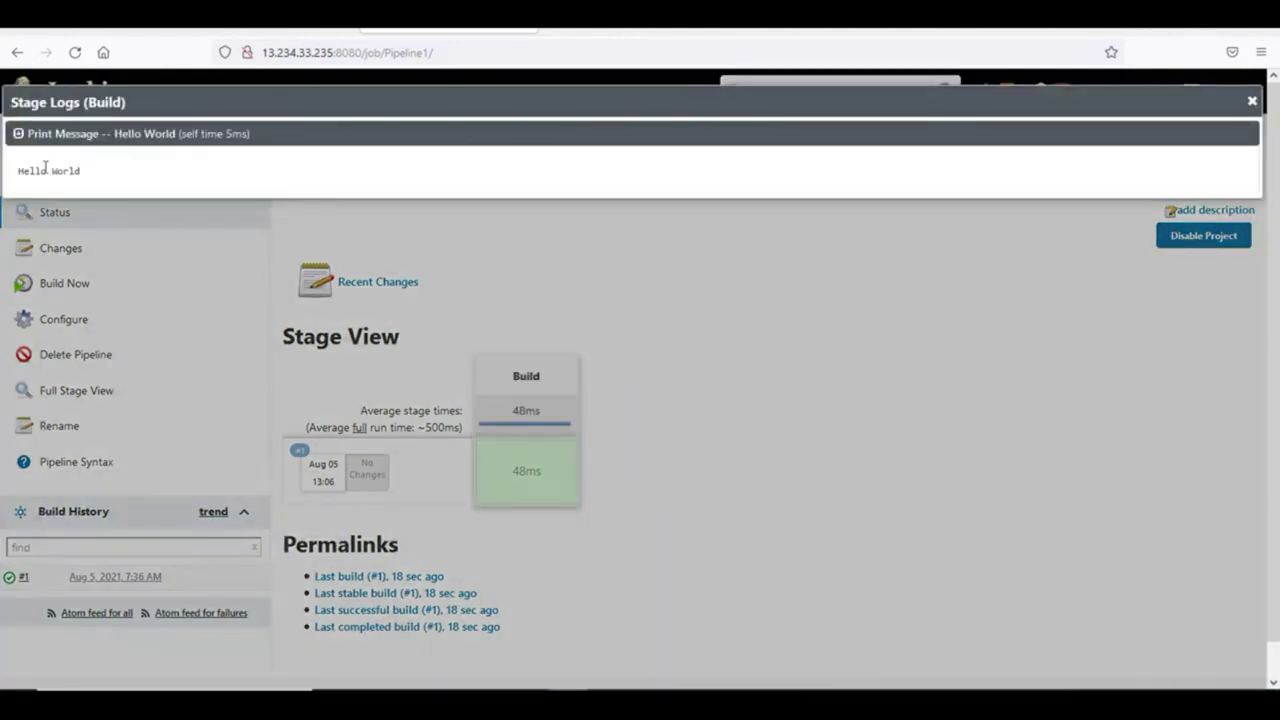
left_click_drag(10, 176, 84, 176)
left_click(276, 188)
left_click(1250, 102)
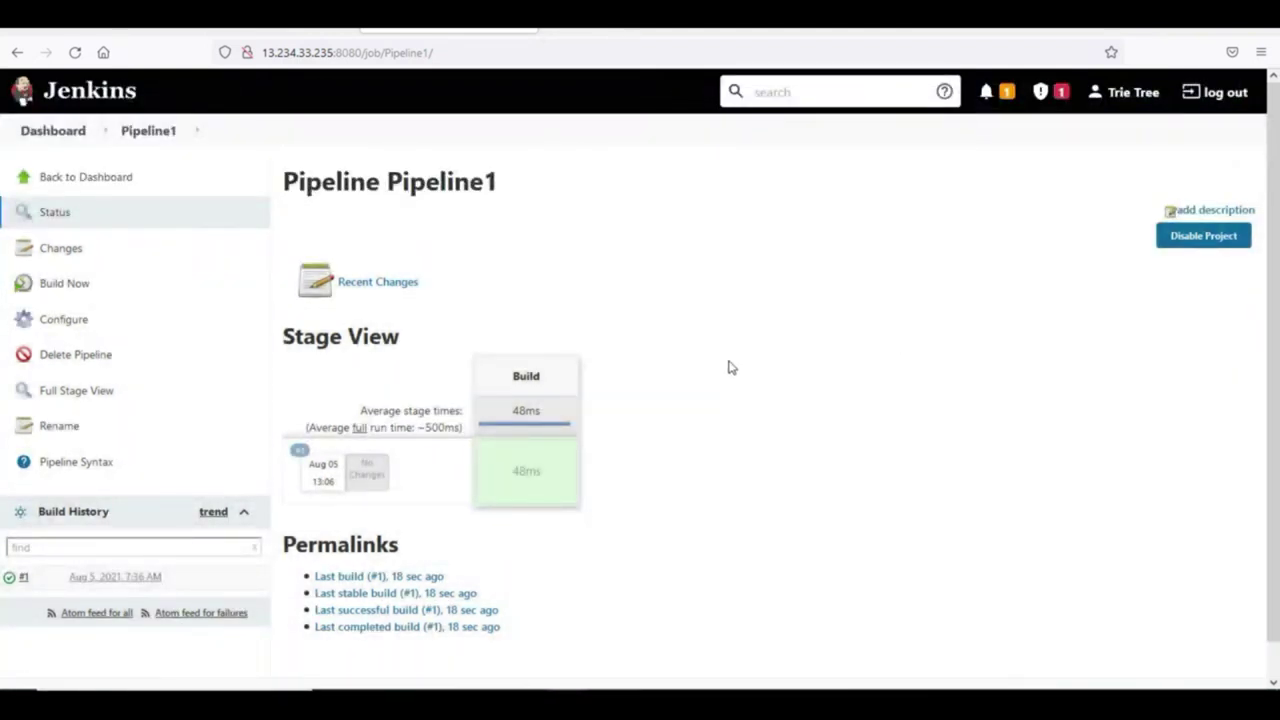
left_click(84, 177)
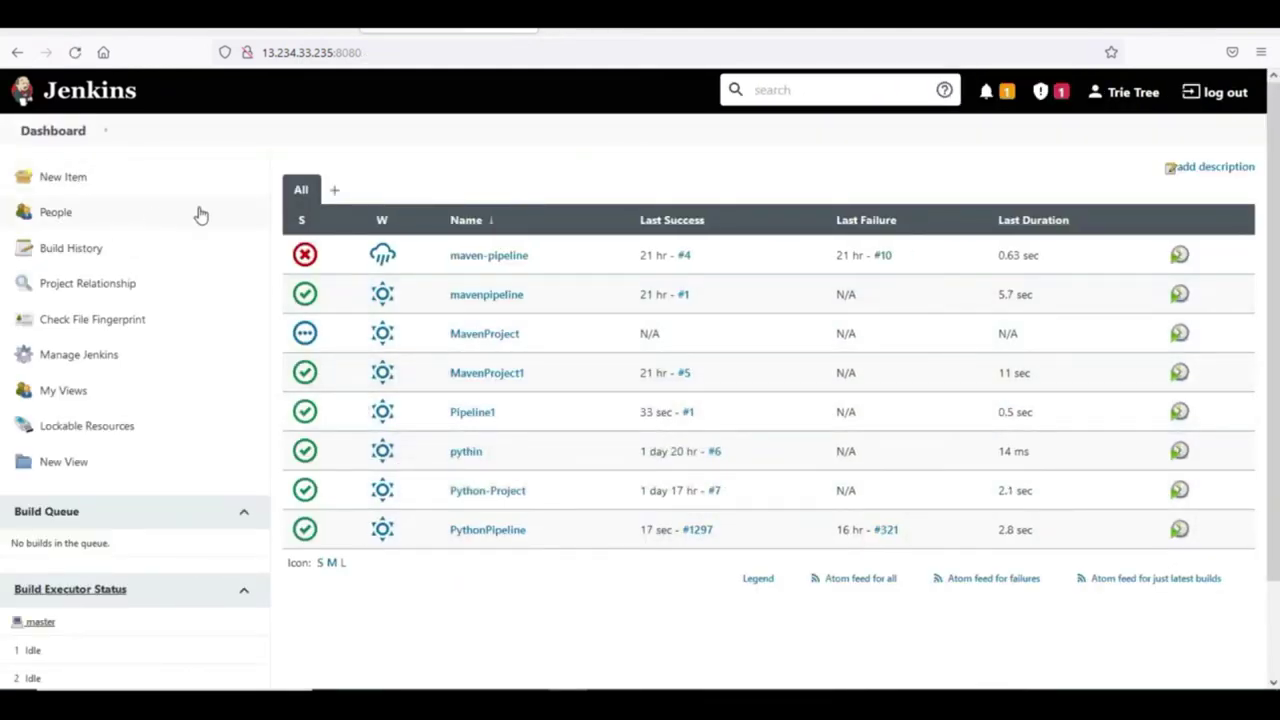
- Delete the maven-pipeline, mavenpipeline, MavenProject and pythin jobs
left_click(535, 258)
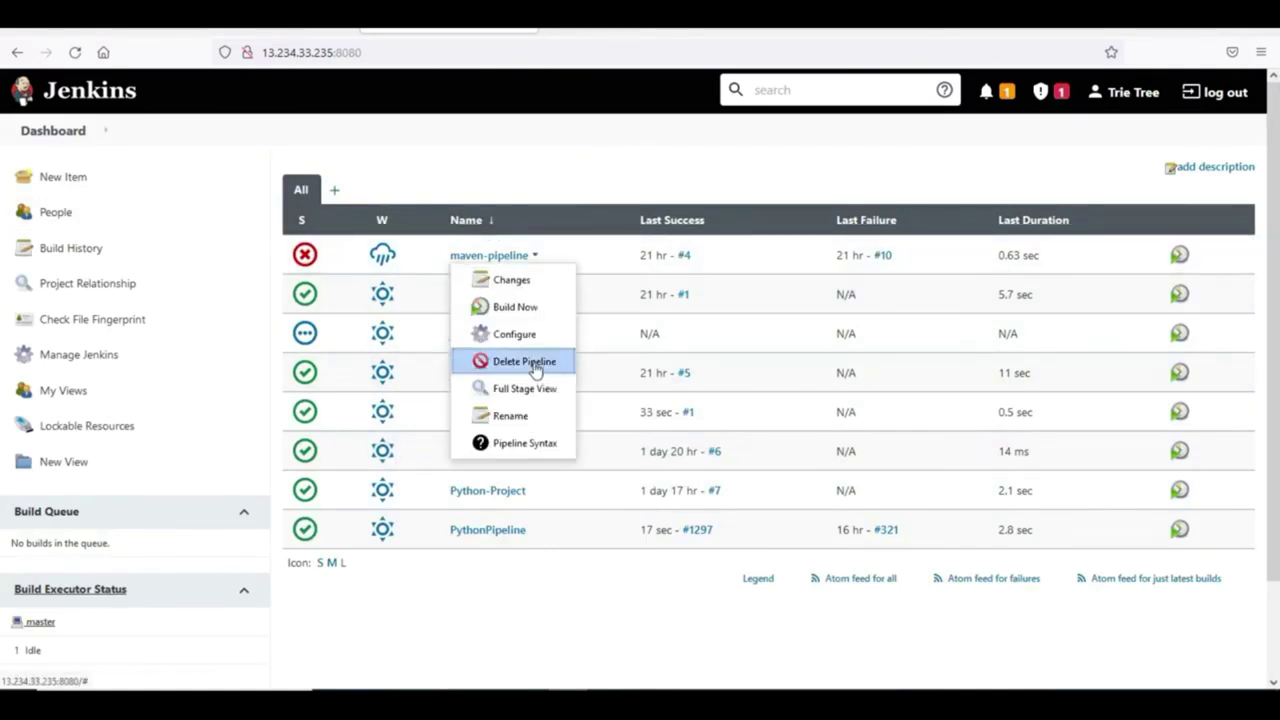
left_click(537, 361)
left_click(710, 406)
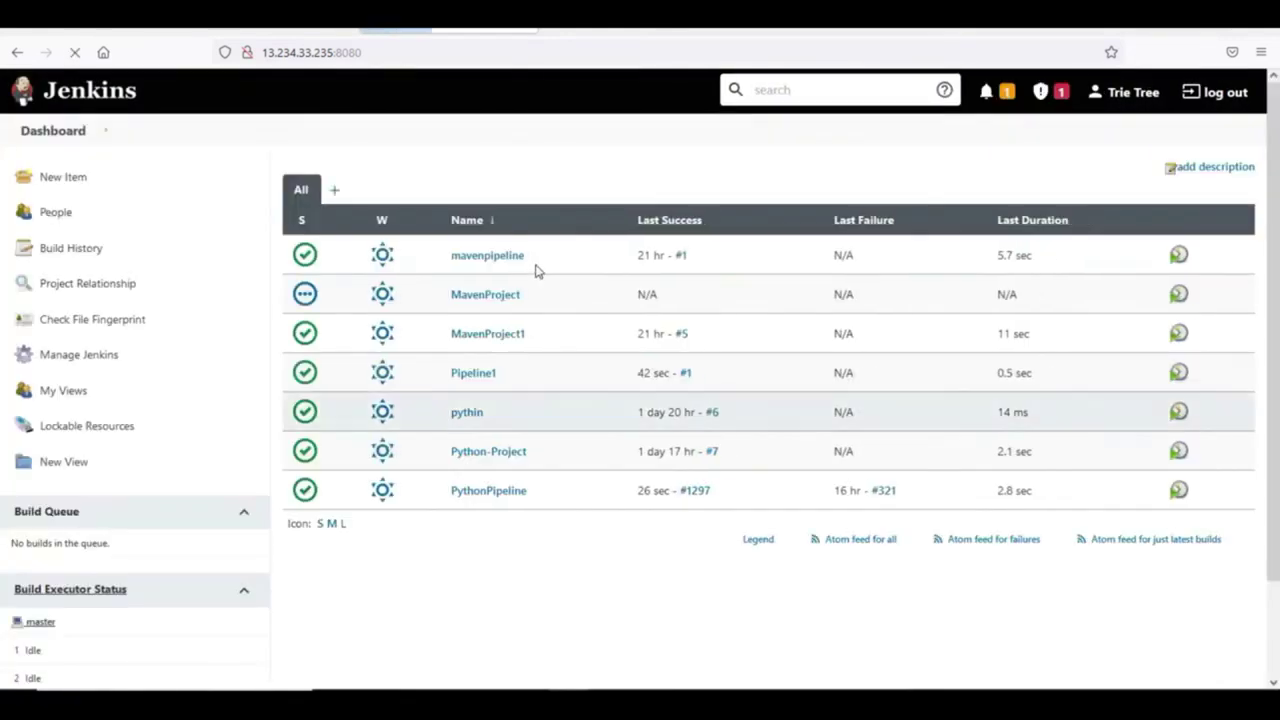
left_click(529, 257)
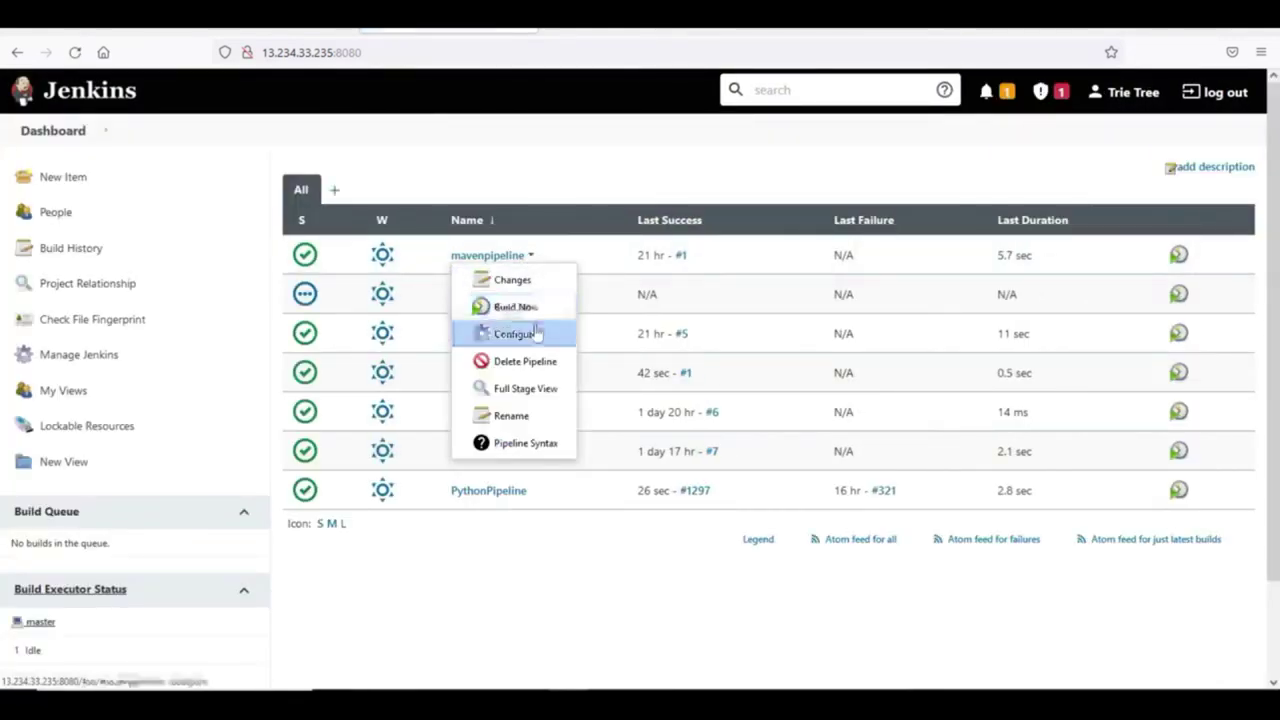
left_click(537, 361)
left_click(708, 404)
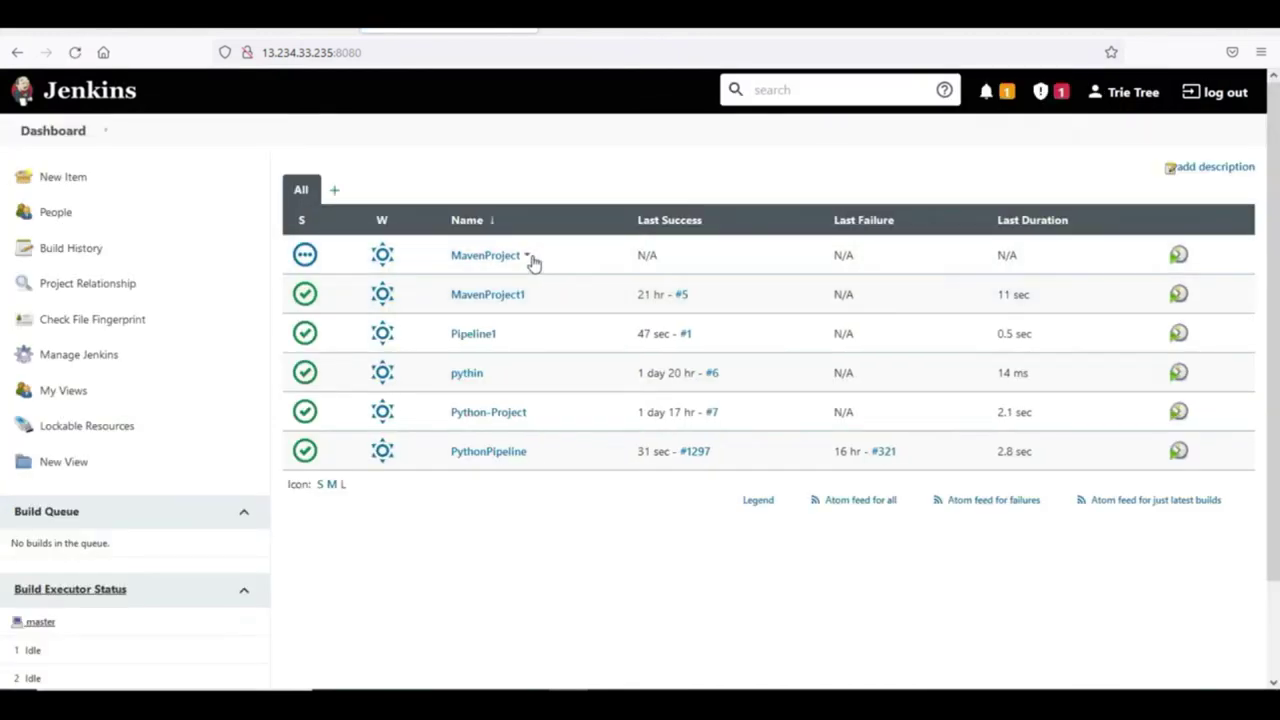
left_click(529, 257)
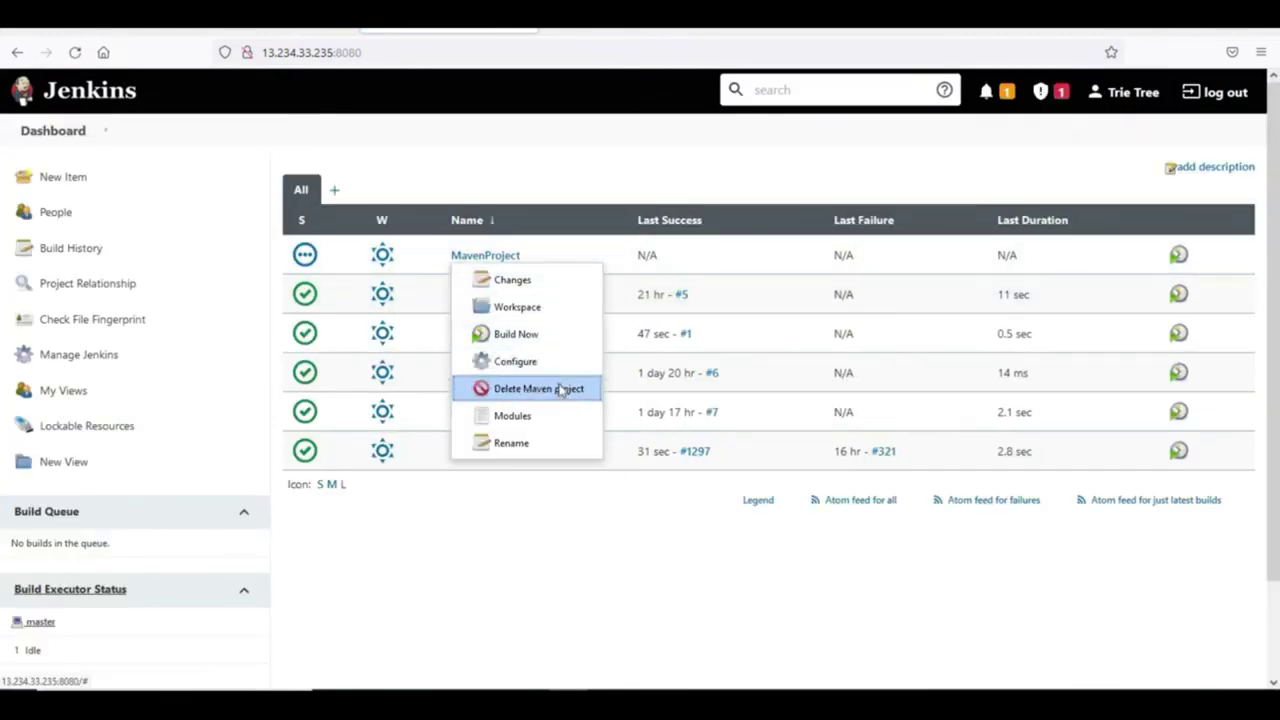
left_click(562, 389)
left_click(705, 404)
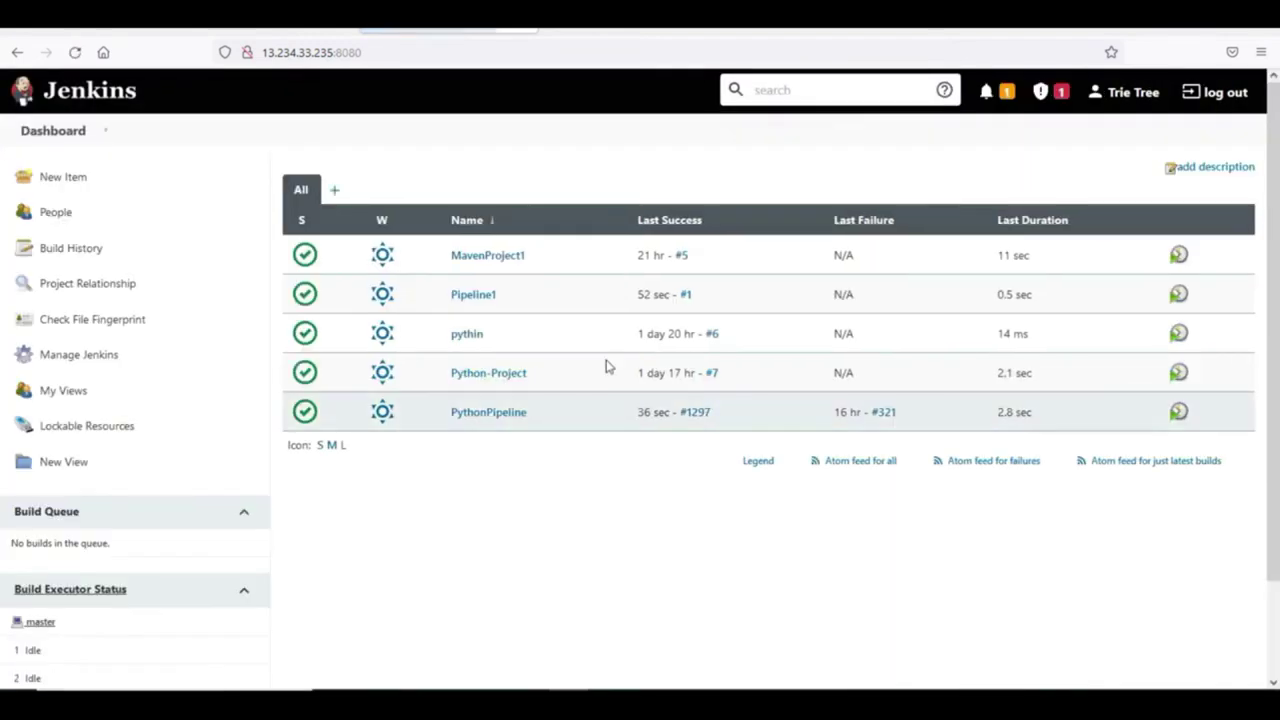
left_click(489, 335)
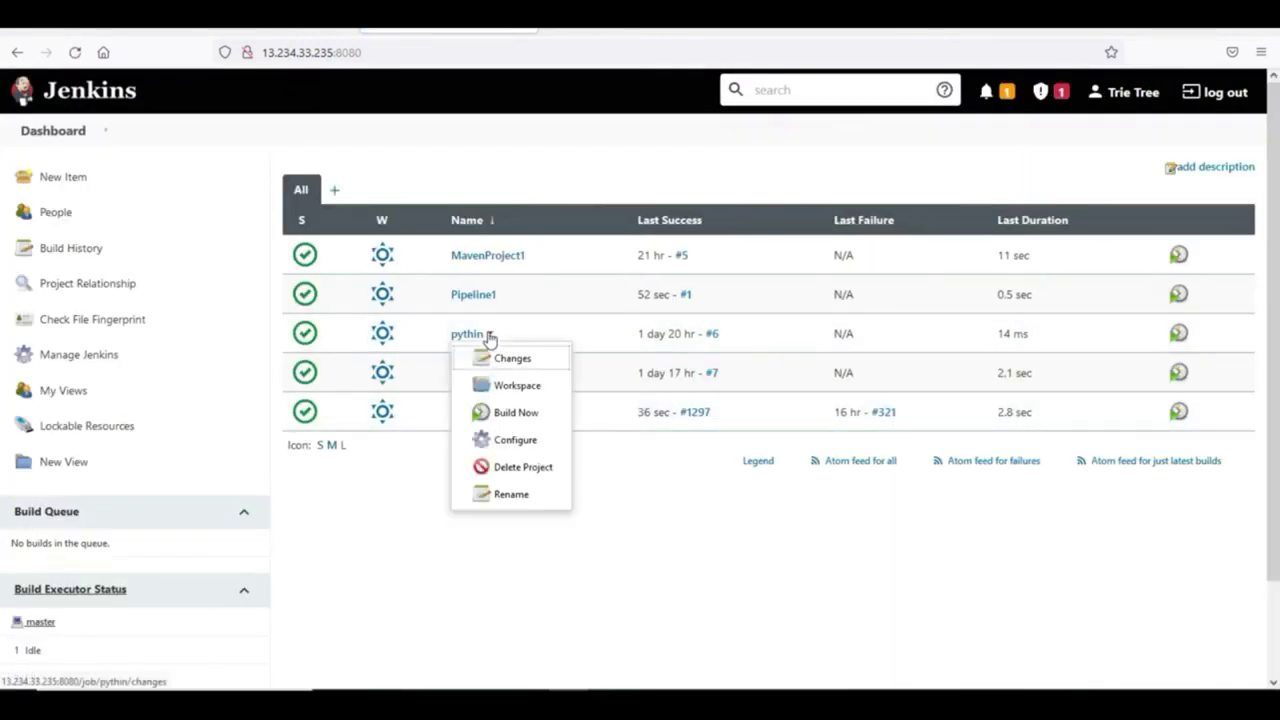
left_click(520, 467)
left_click(706, 408)
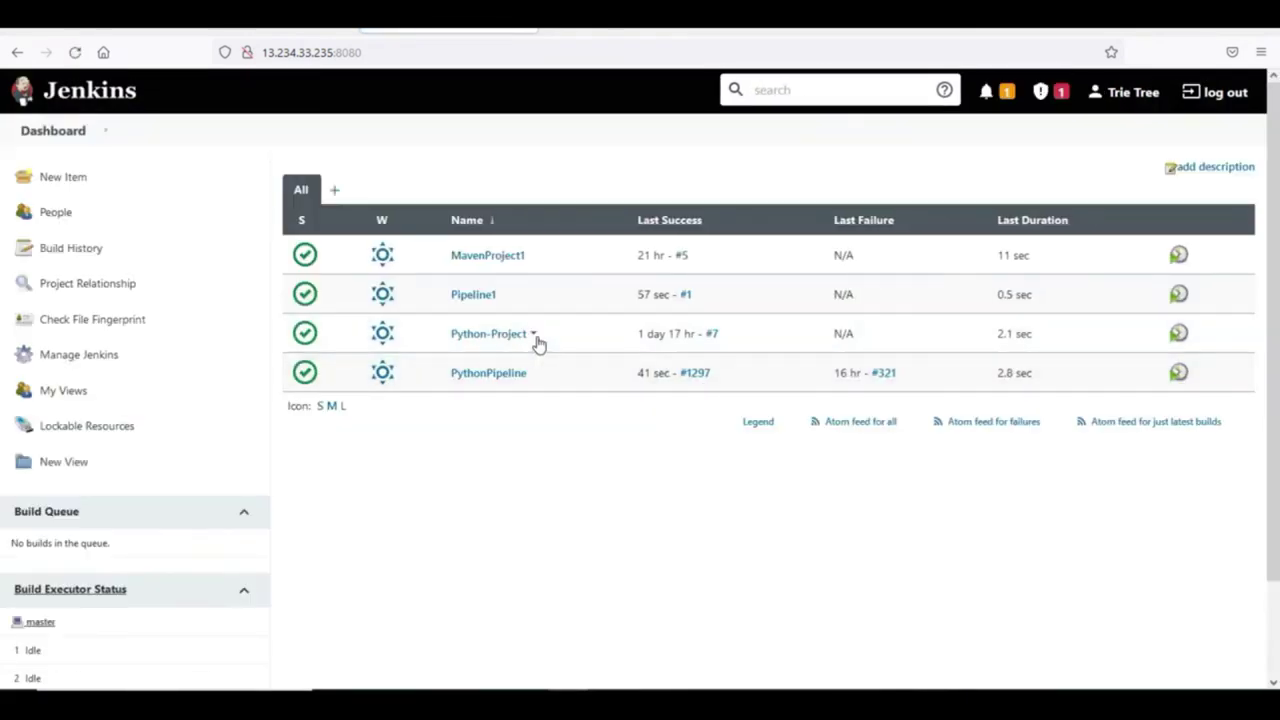
- Delete the Python-Project, MavenProject1 and PythonPipeline jobs, leaving only Pipeline1
left_click(536, 342)
left_click(502, 466)
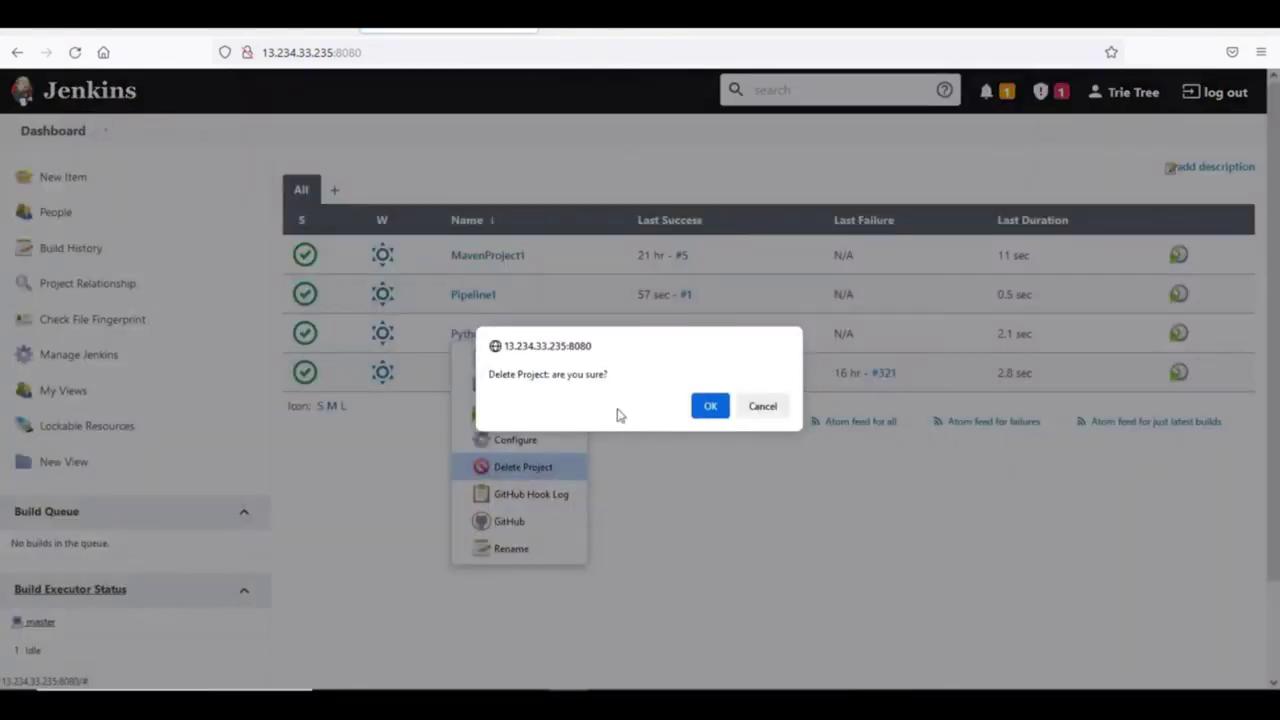
left_click(710, 406)
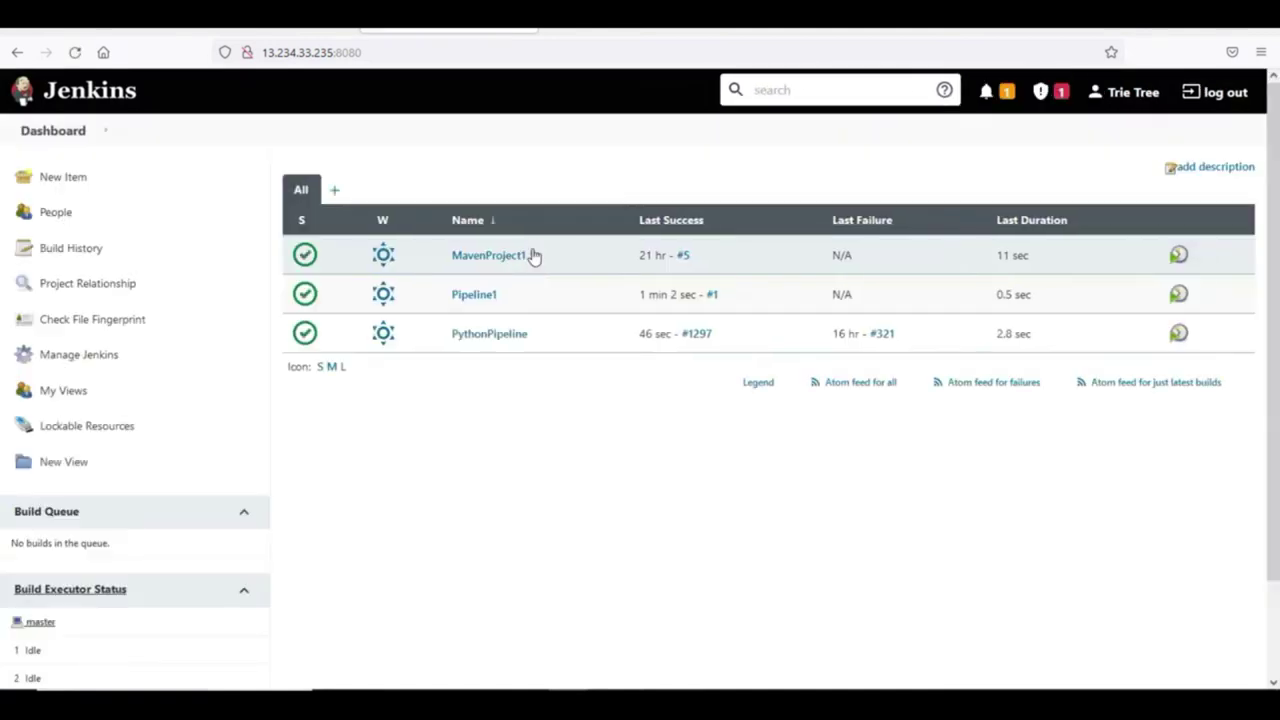
left_click(532, 257)
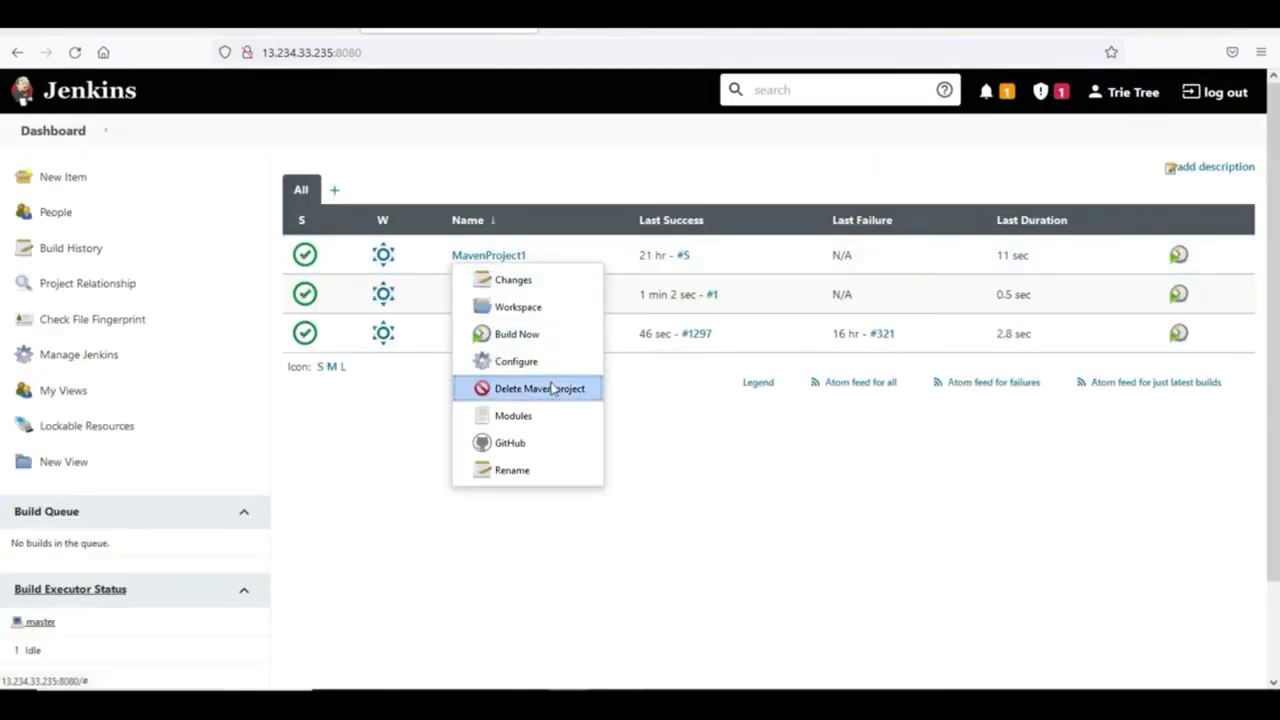
left_click(551, 389)
left_click(709, 406)
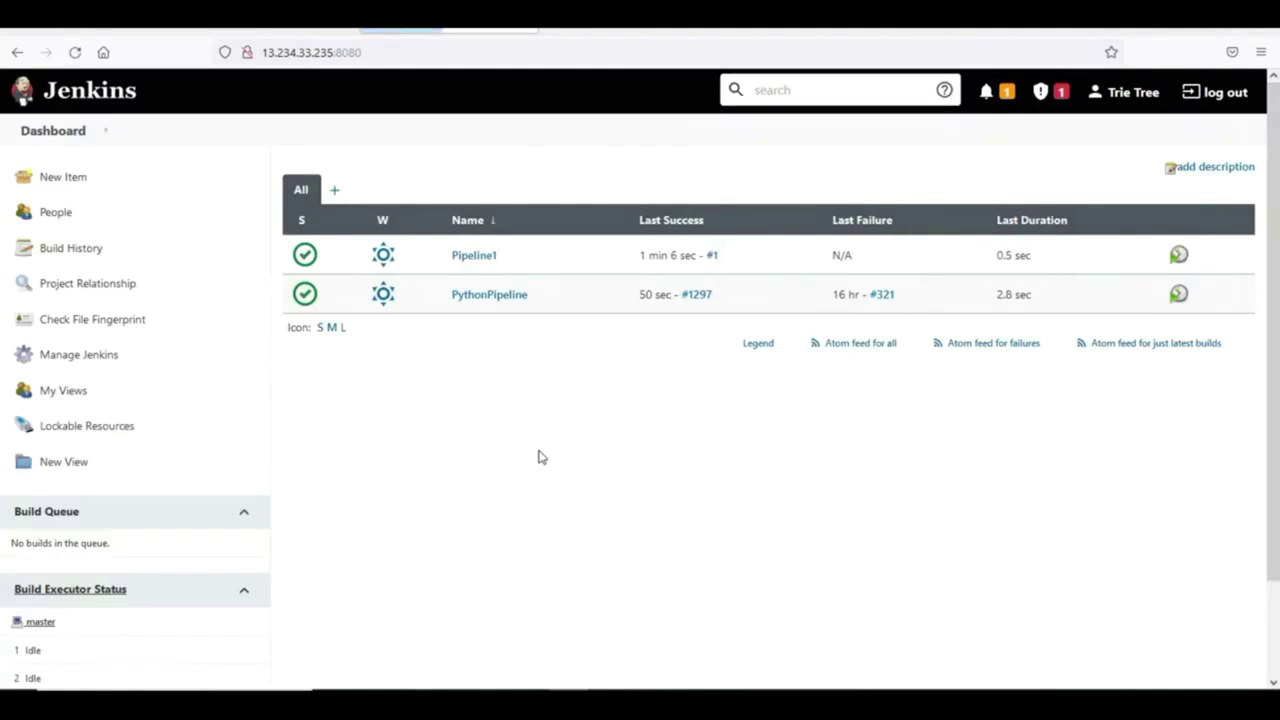
left_click(535, 298)
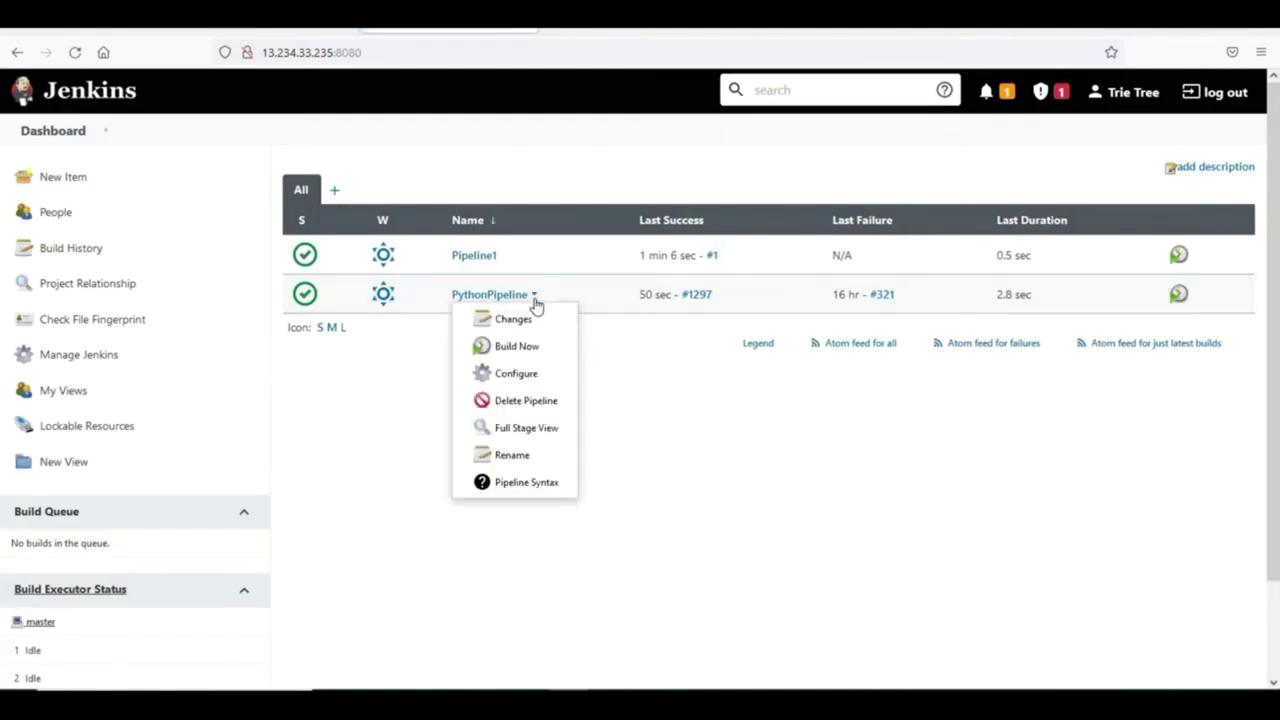
left_click(526, 401)
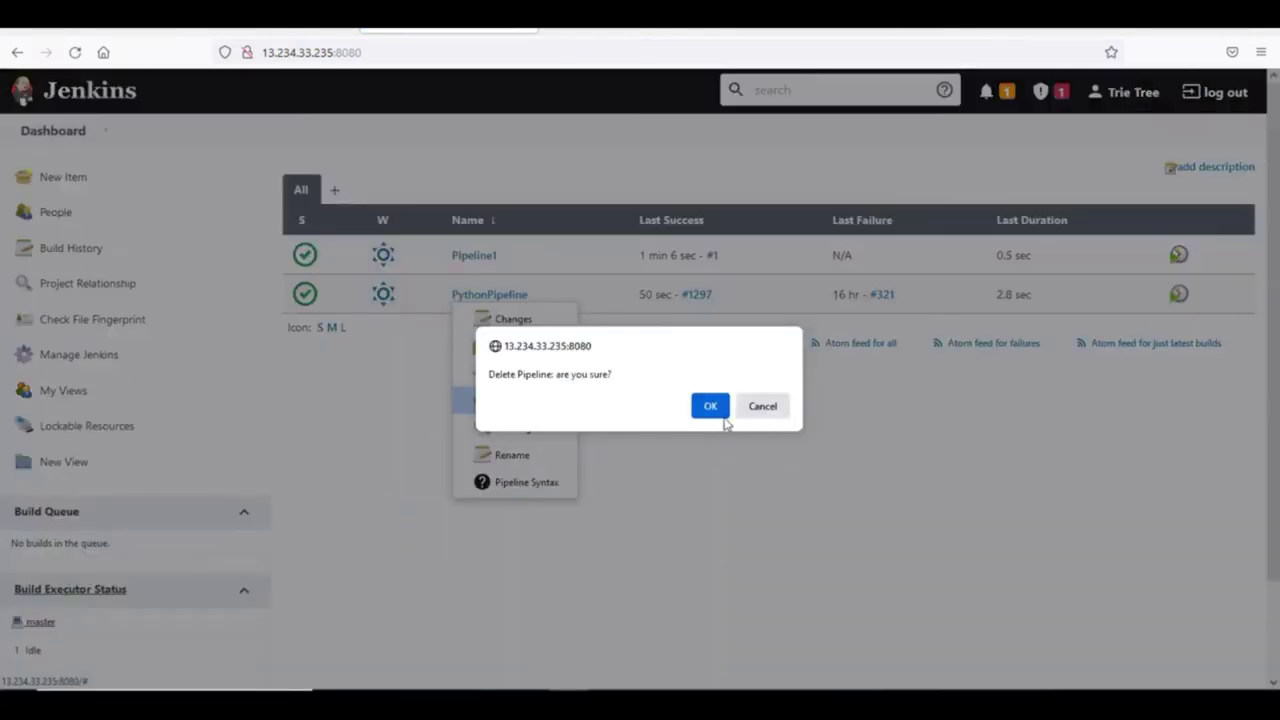
left_click(710, 410)
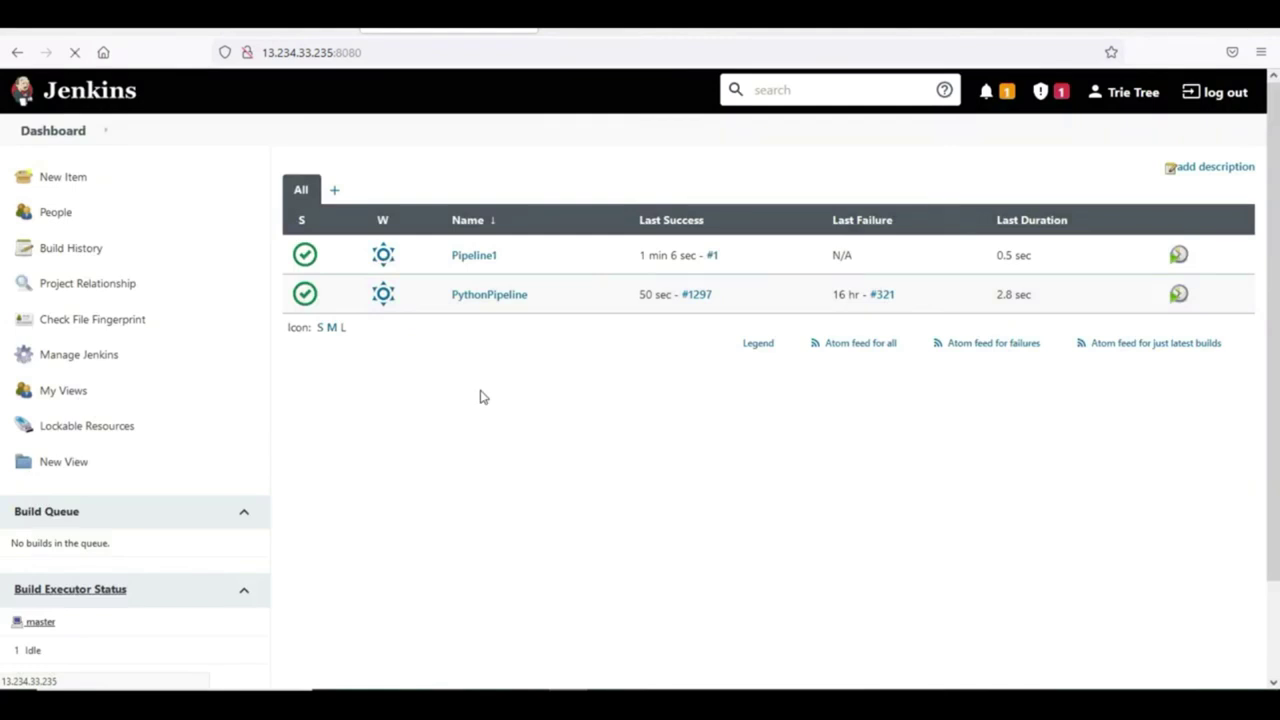
left_click(536, 298)
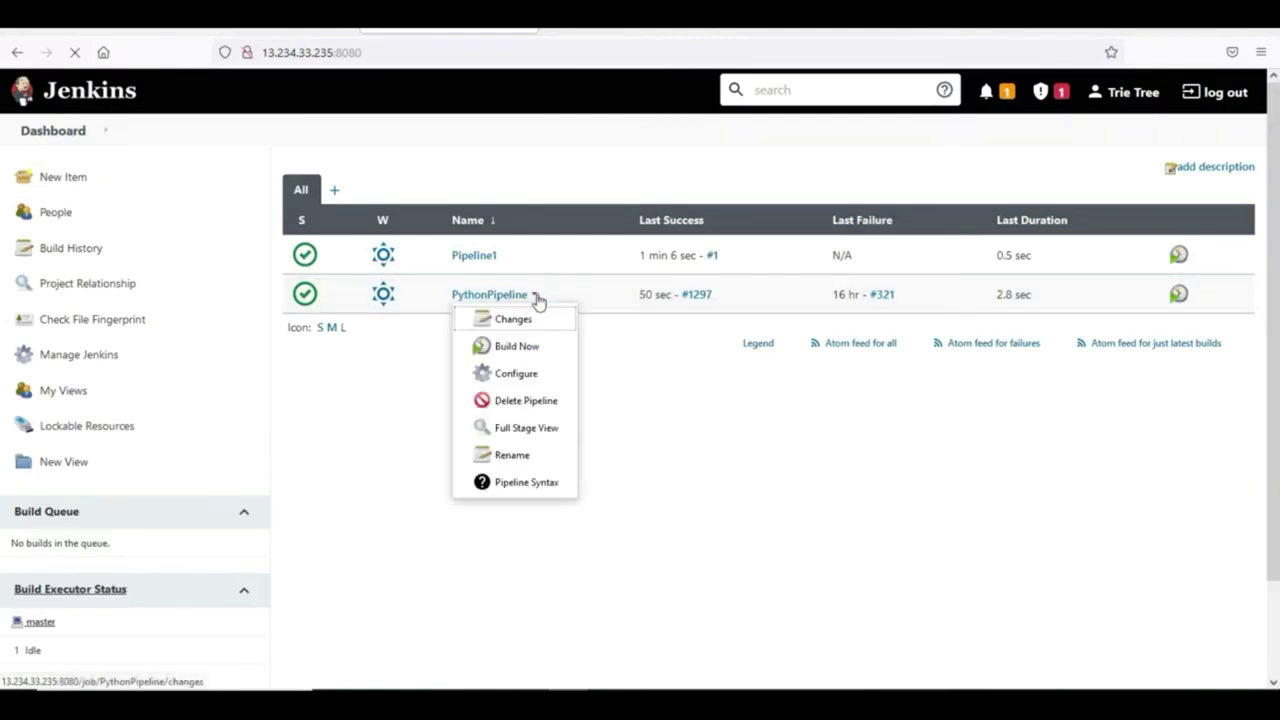
left_click(551, 400)
left_click(700, 410)
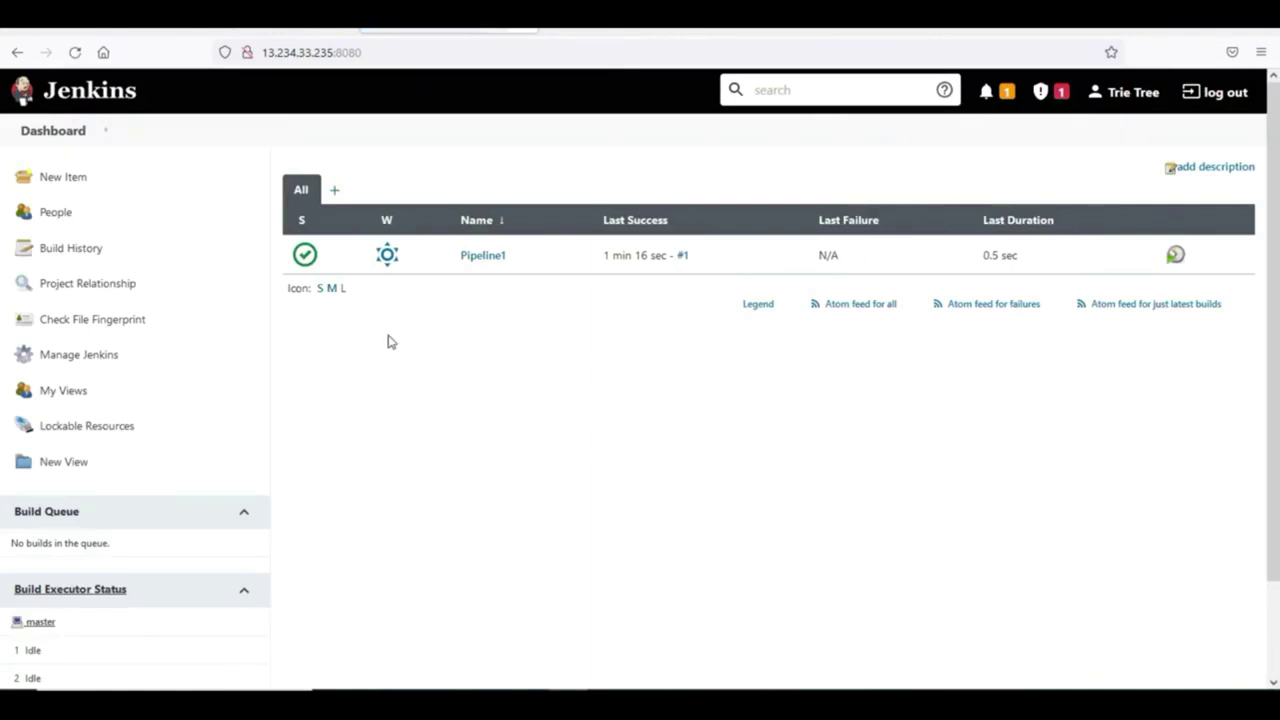
- Create a new Pipeline job named Pipeline2
left_click(52, 183)
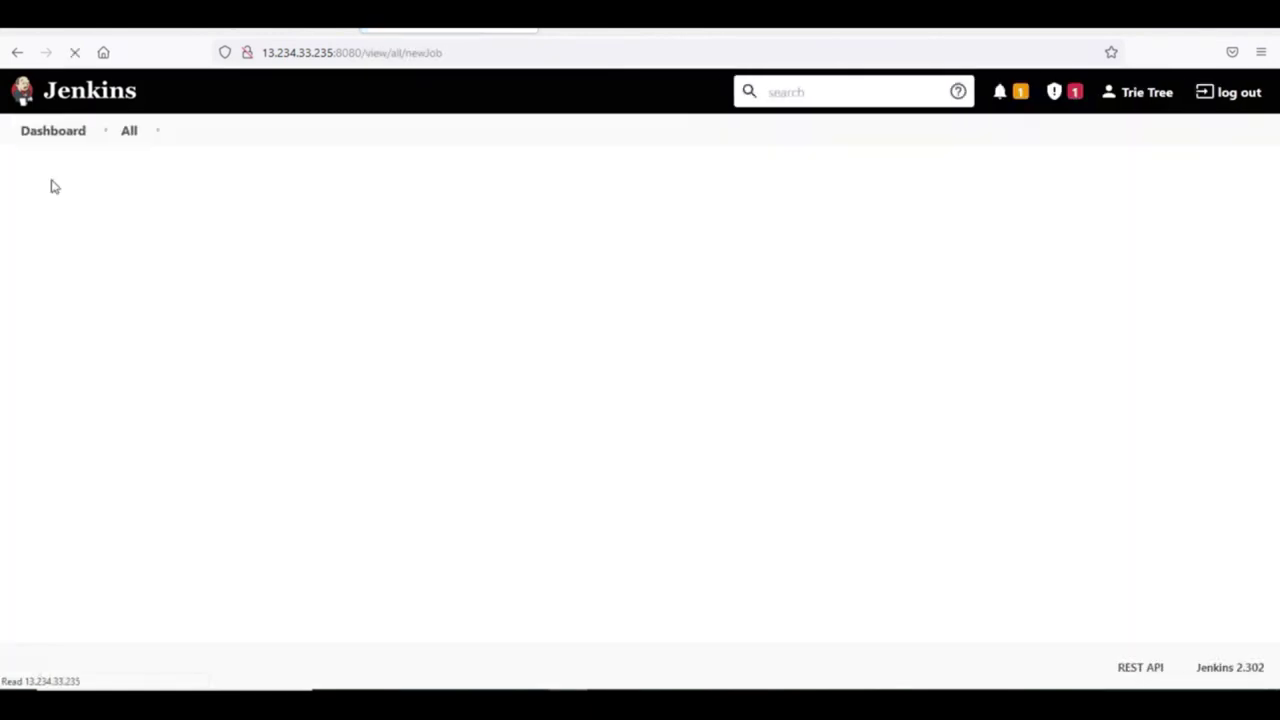
left_click(369, 231)
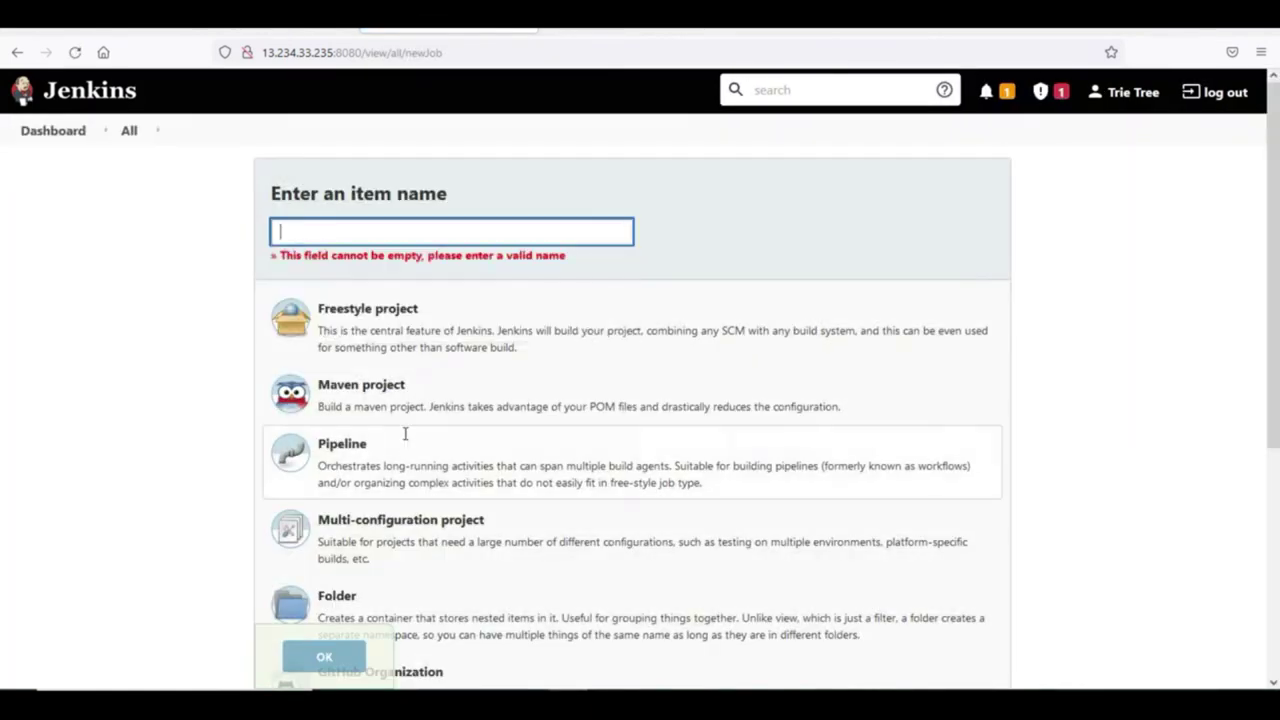
left_click(431, 234)
type("pipeli")
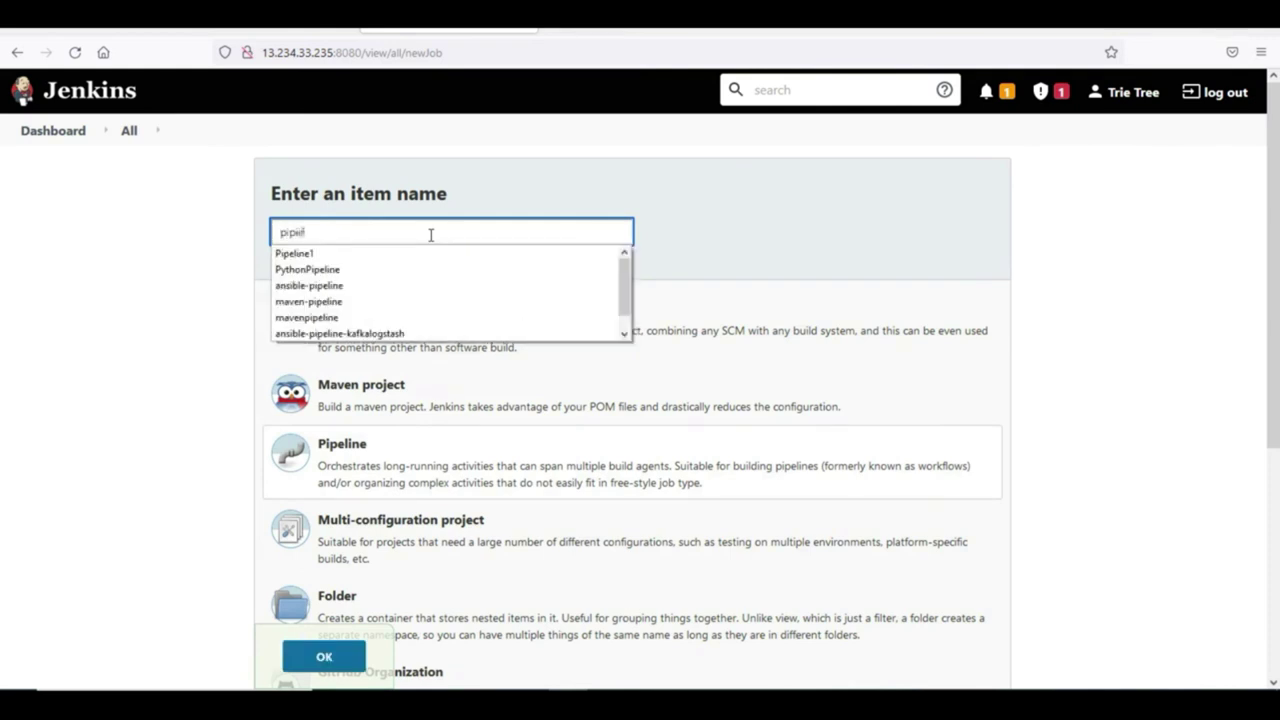
type("ne2")
key("Home")
type("P")
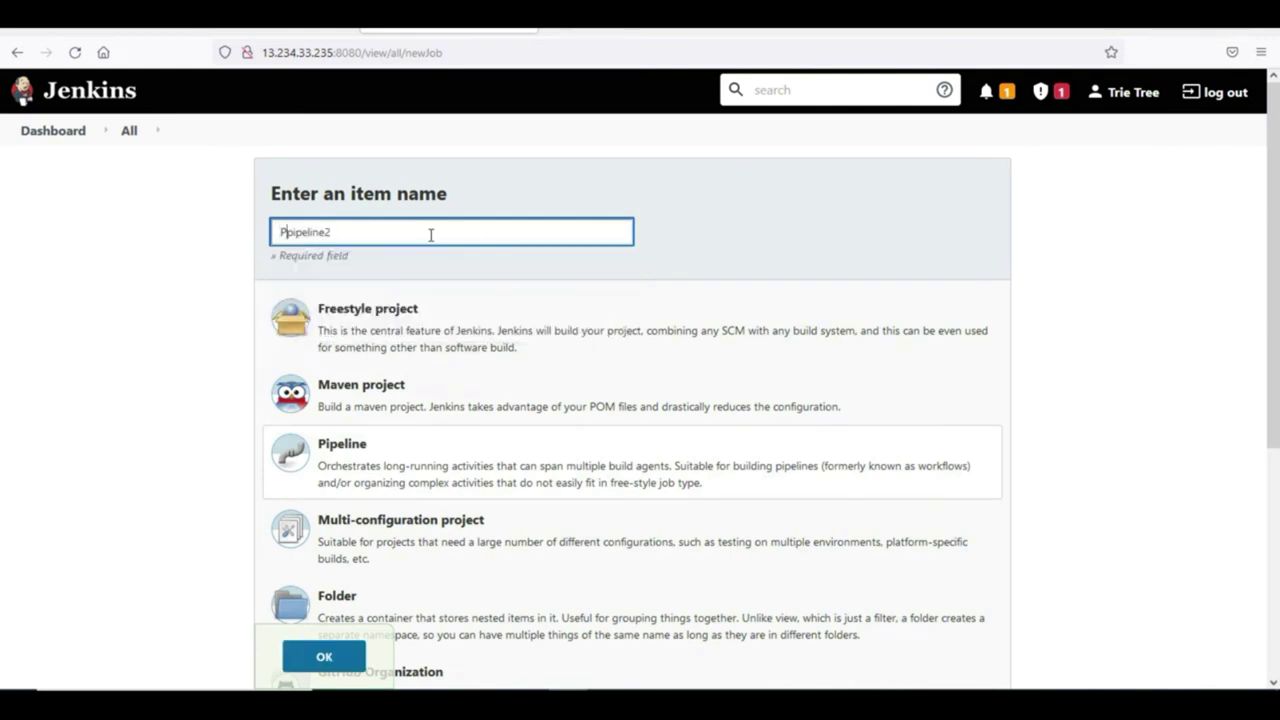
key("Delete")
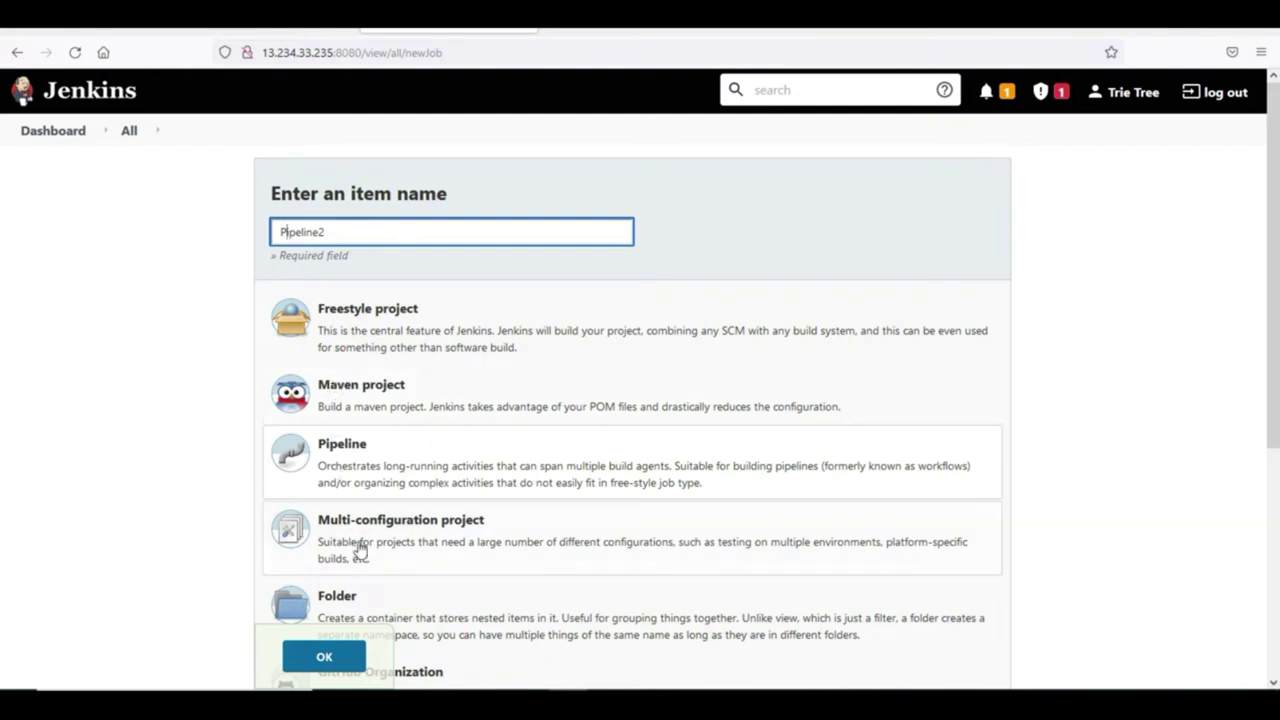
left_click(325, 658)
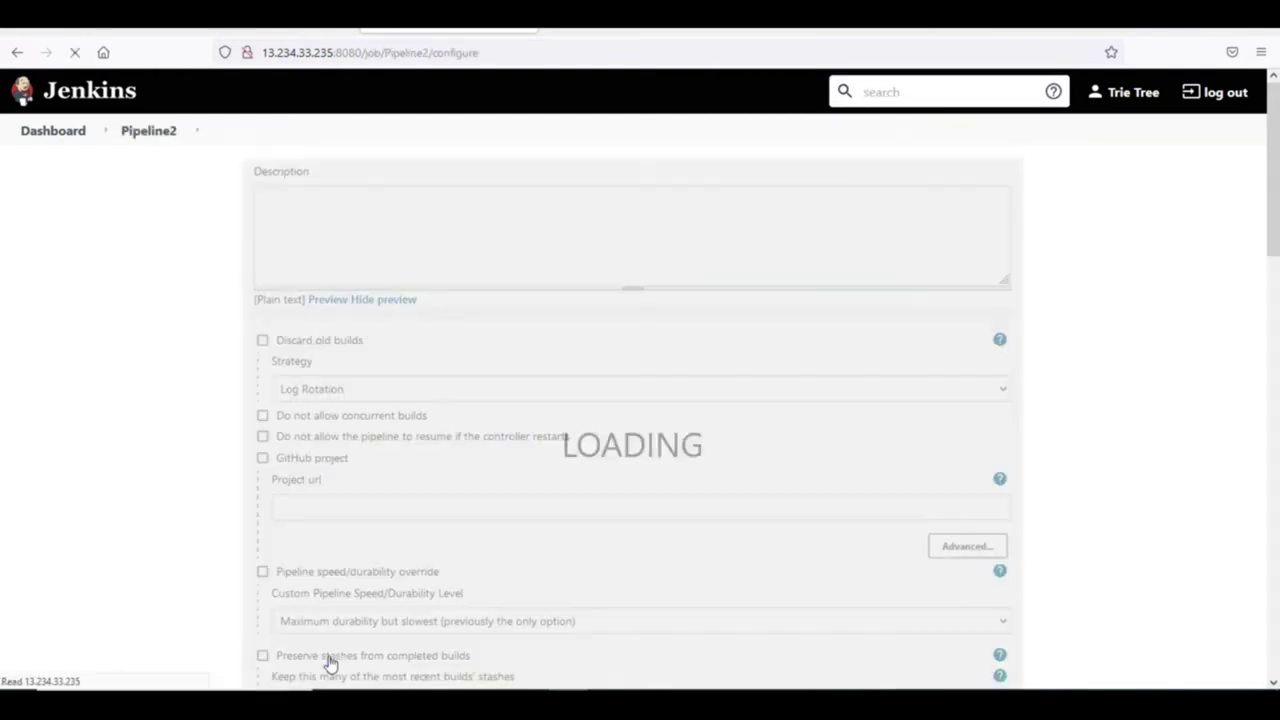
- Copy the Stages-Steps example pipeline script from the Notepad notes
key("alt+Tab")
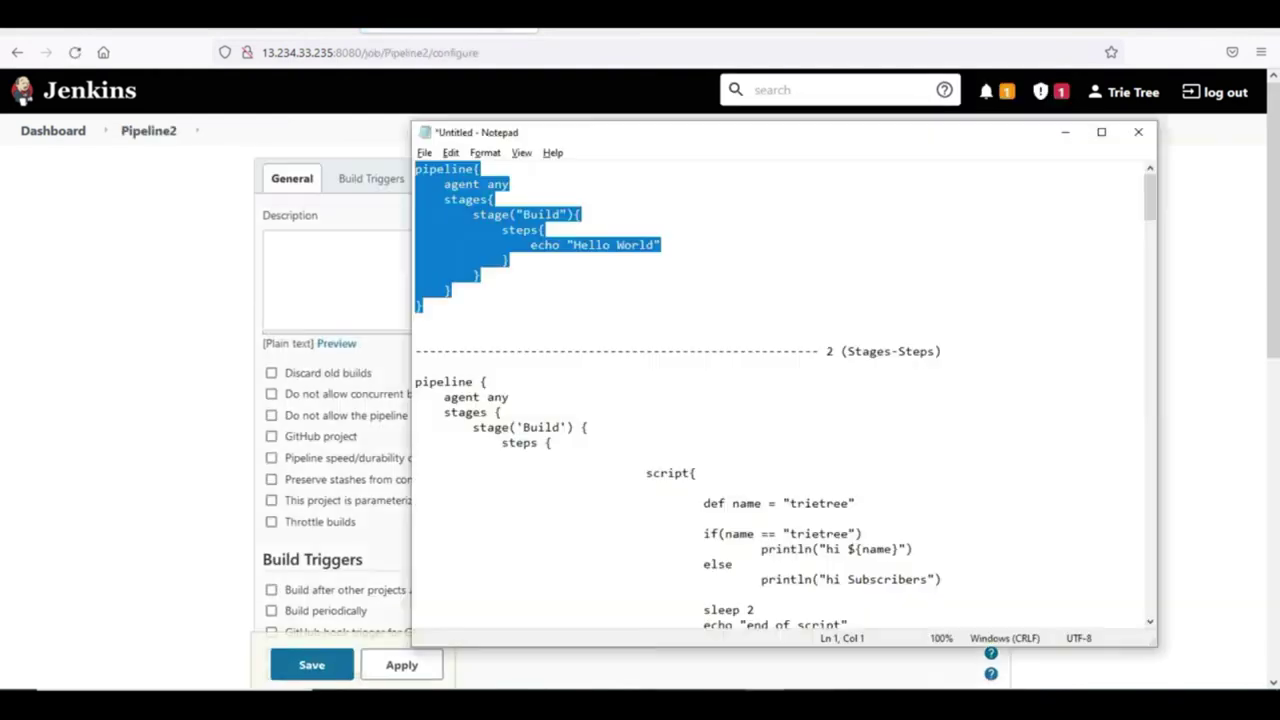
left_click_drag(840, 351, 951, 346)
left_click(952, 344)
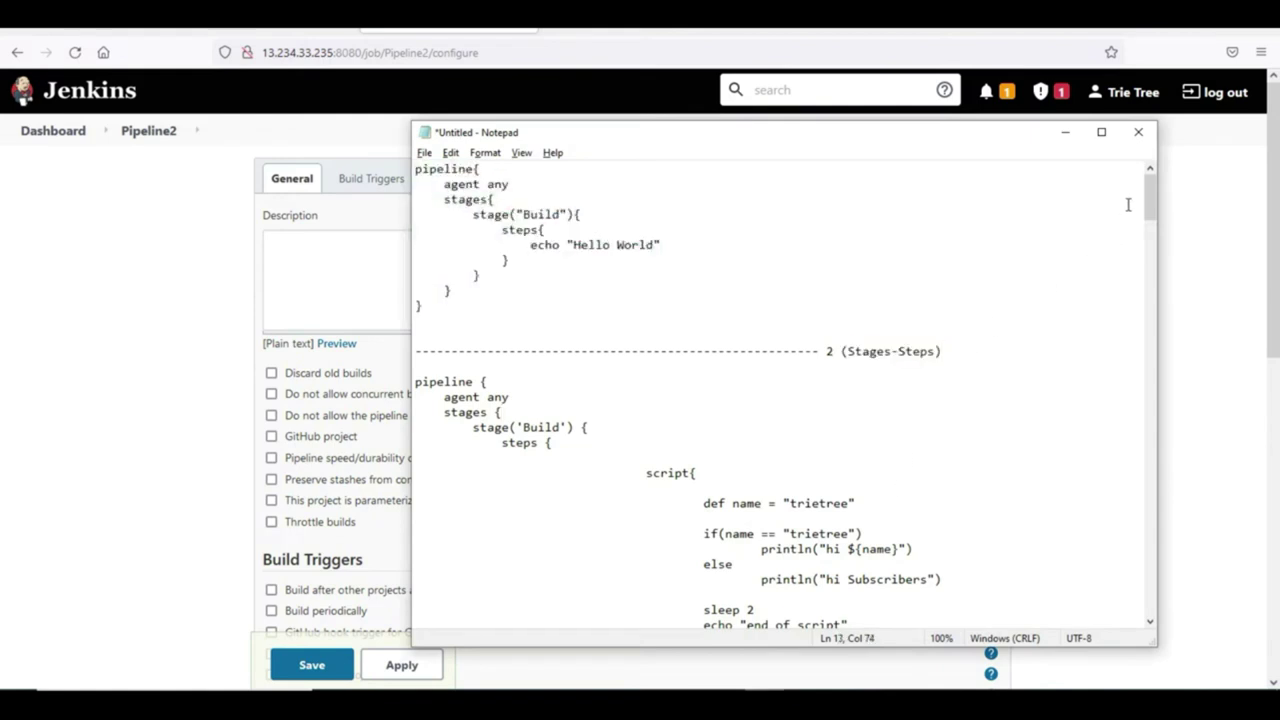
left_click(1101, 131)
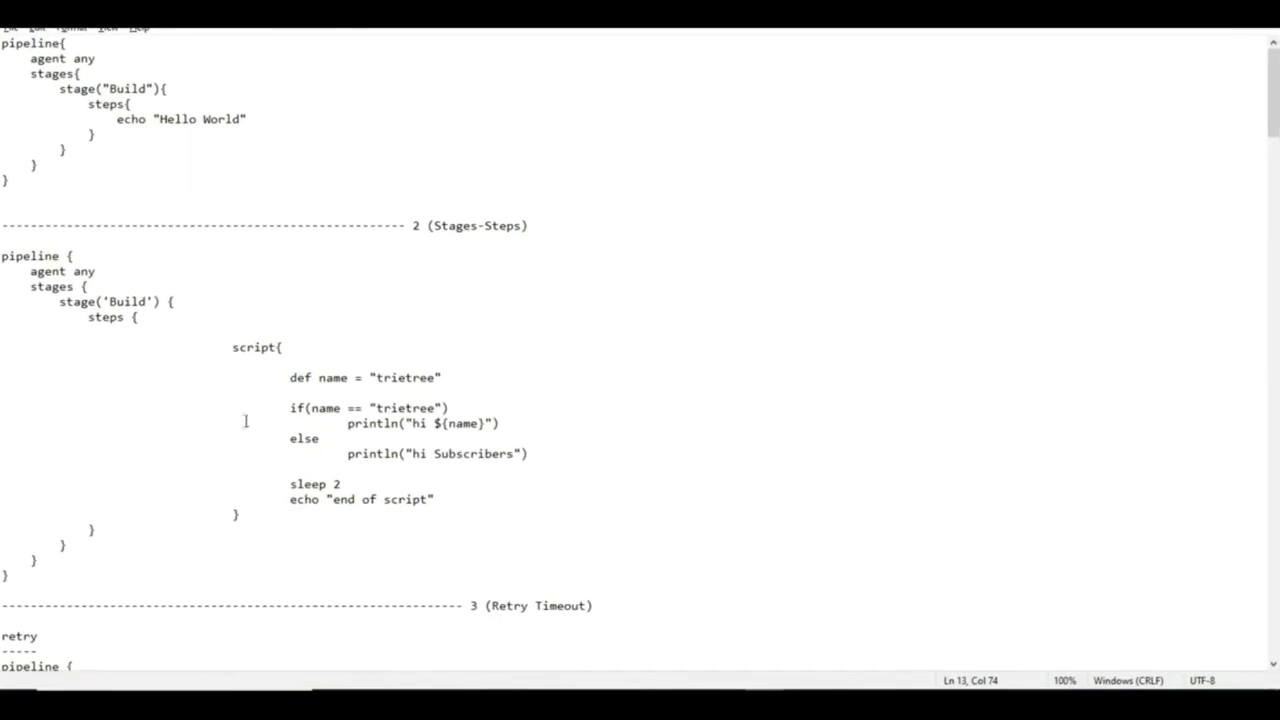
left_click_drag(285, 383, 436, 499)
left_click(439, 498)
double_click(342, 378)
left_click(342, 378)
left_click_drag(37, 576, 2, 256)
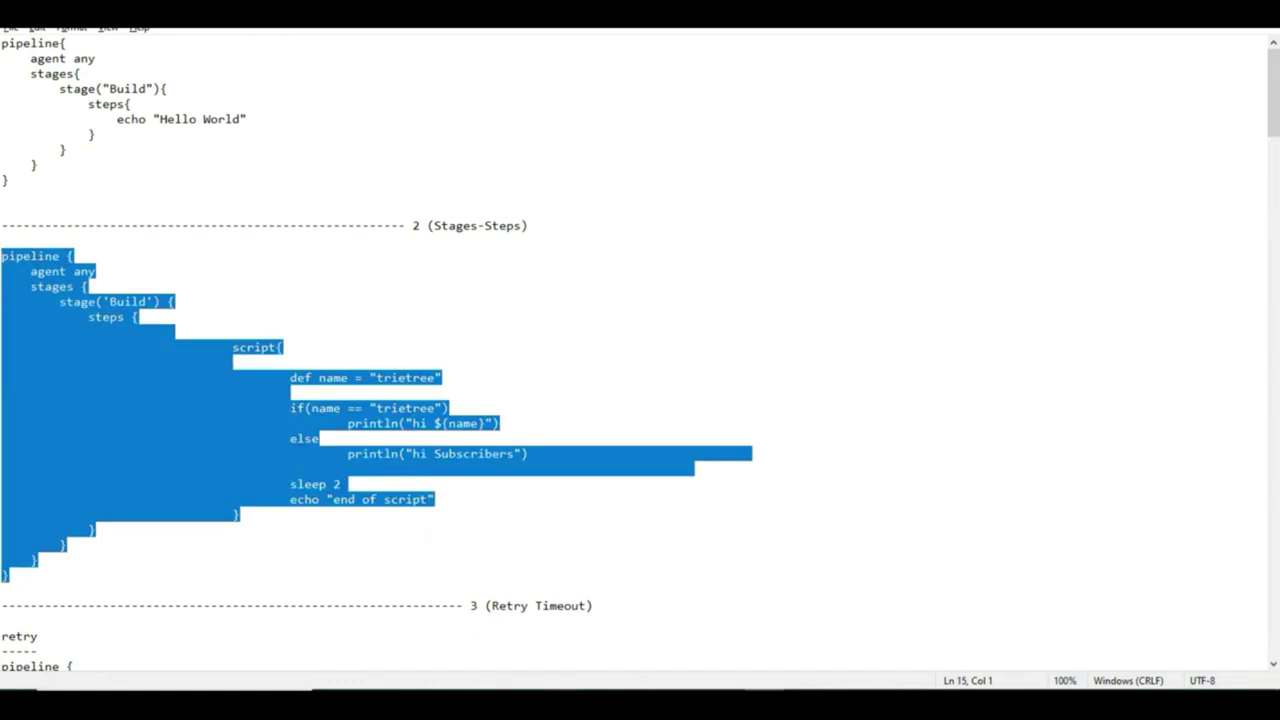
left_click(568, 630)
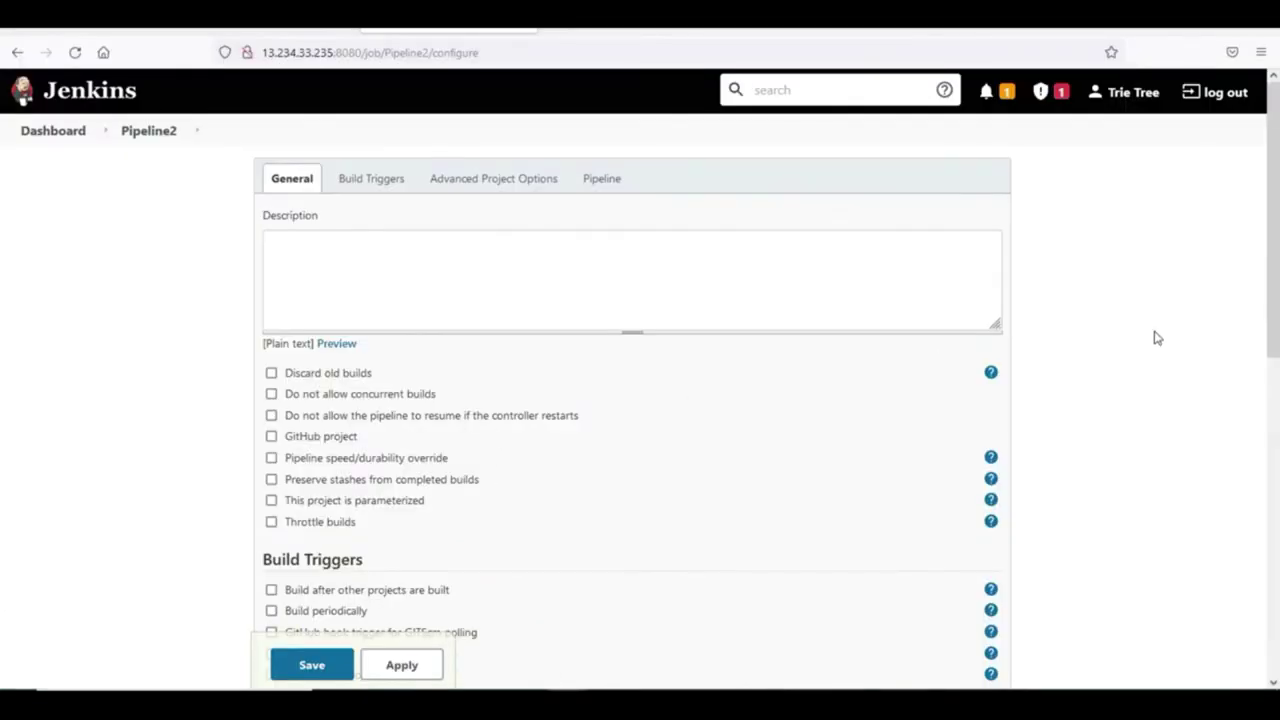
- Paste the Stages-Steps script into Pipeline2's Script field, then apply and save
left_click(1269, 466)
key("ctrl+v")
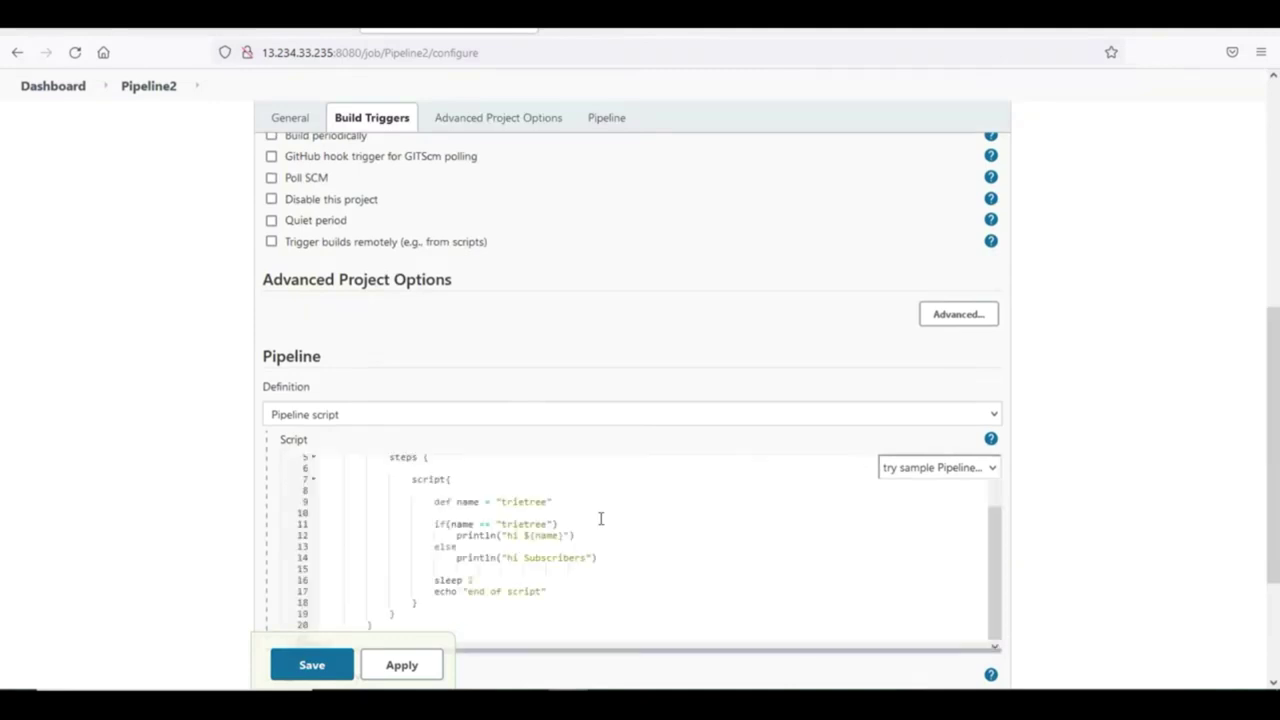
left_click_drag(993, 578, 613, 596)
left_click(397, 665)
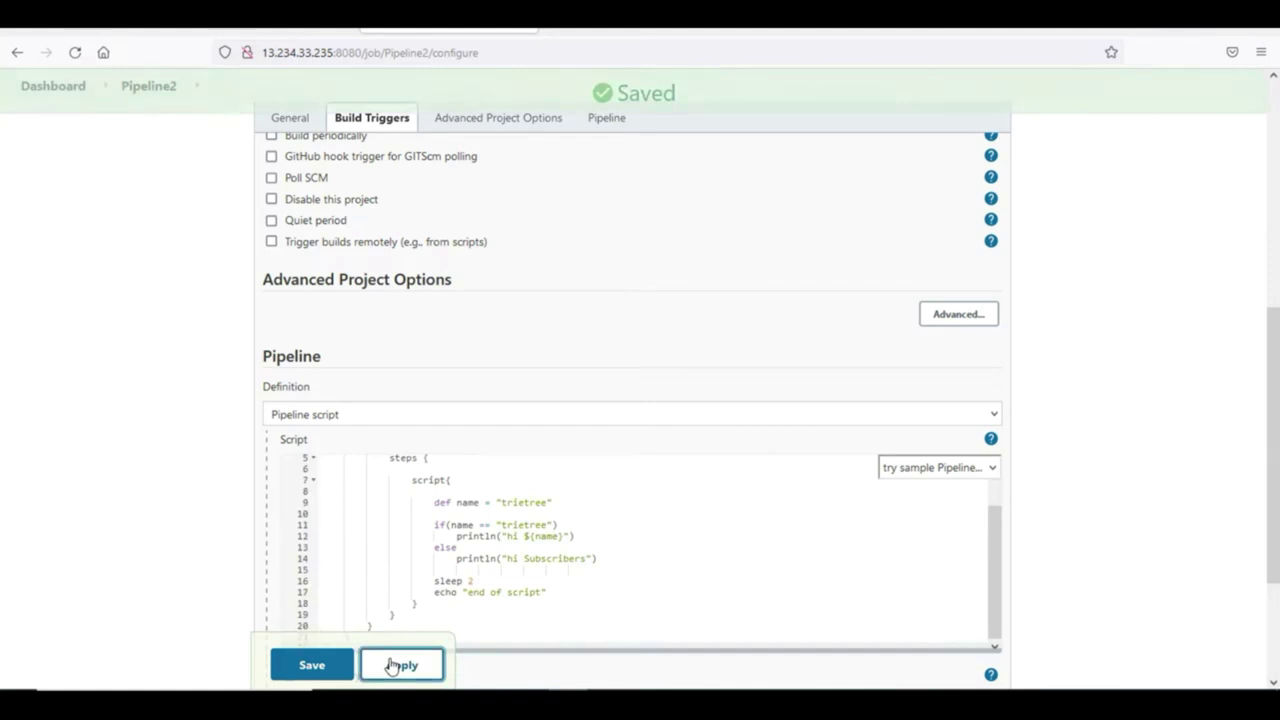
left_click(287, 673)
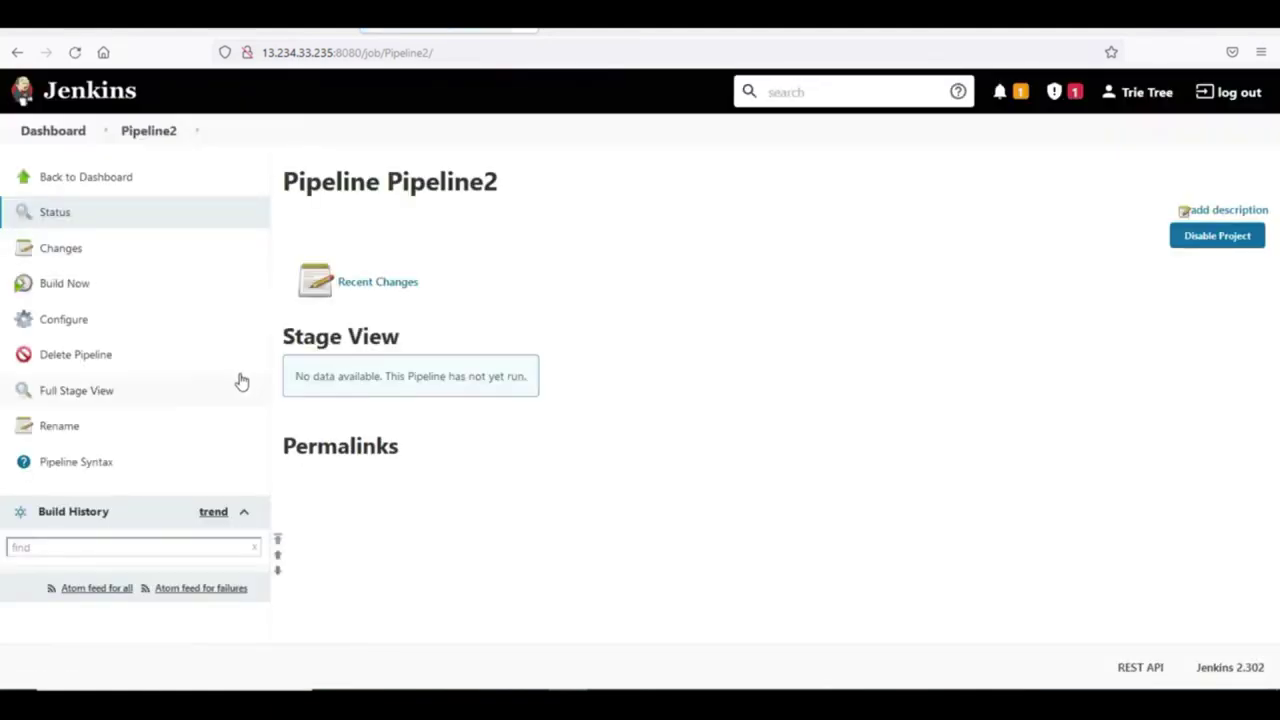
- Build Pipeline2 and view build #1's console log showing hi trietree
left_click(86, 292)
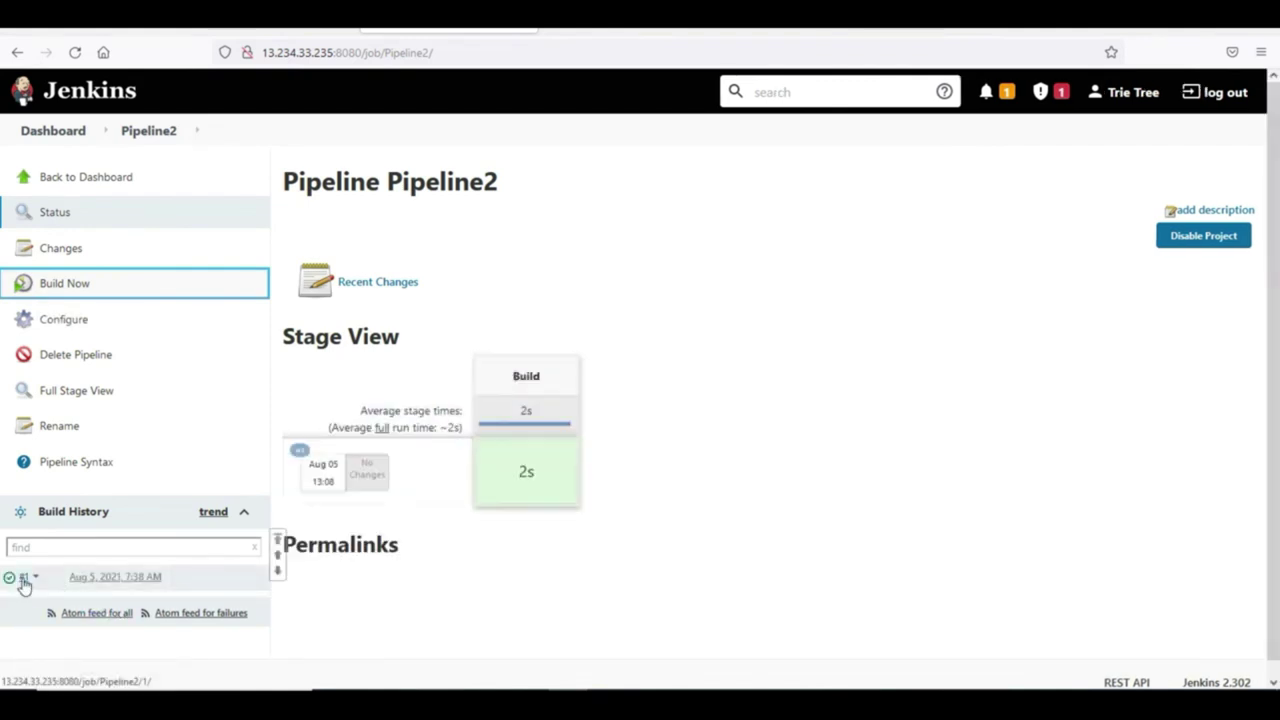
left_click(24, 583)
left_click(98, 300)
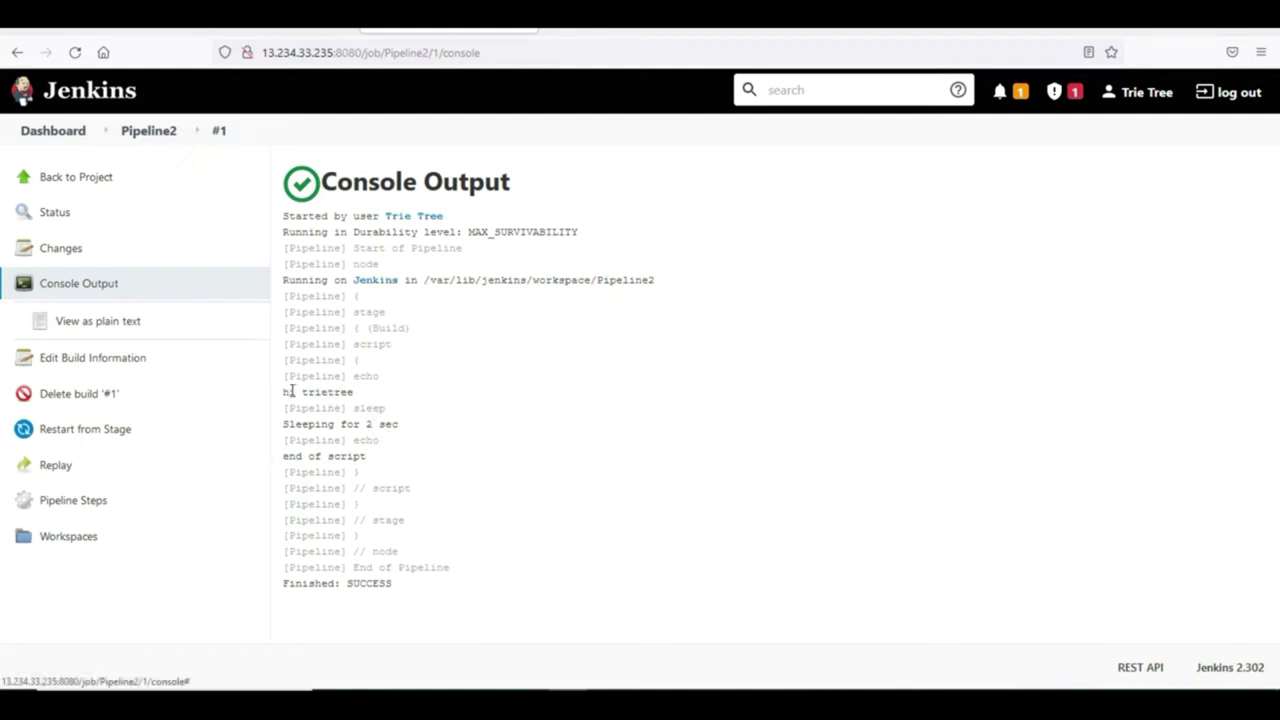
left_click_drag(287, 392, 355, 392)
left_click(402, 408)
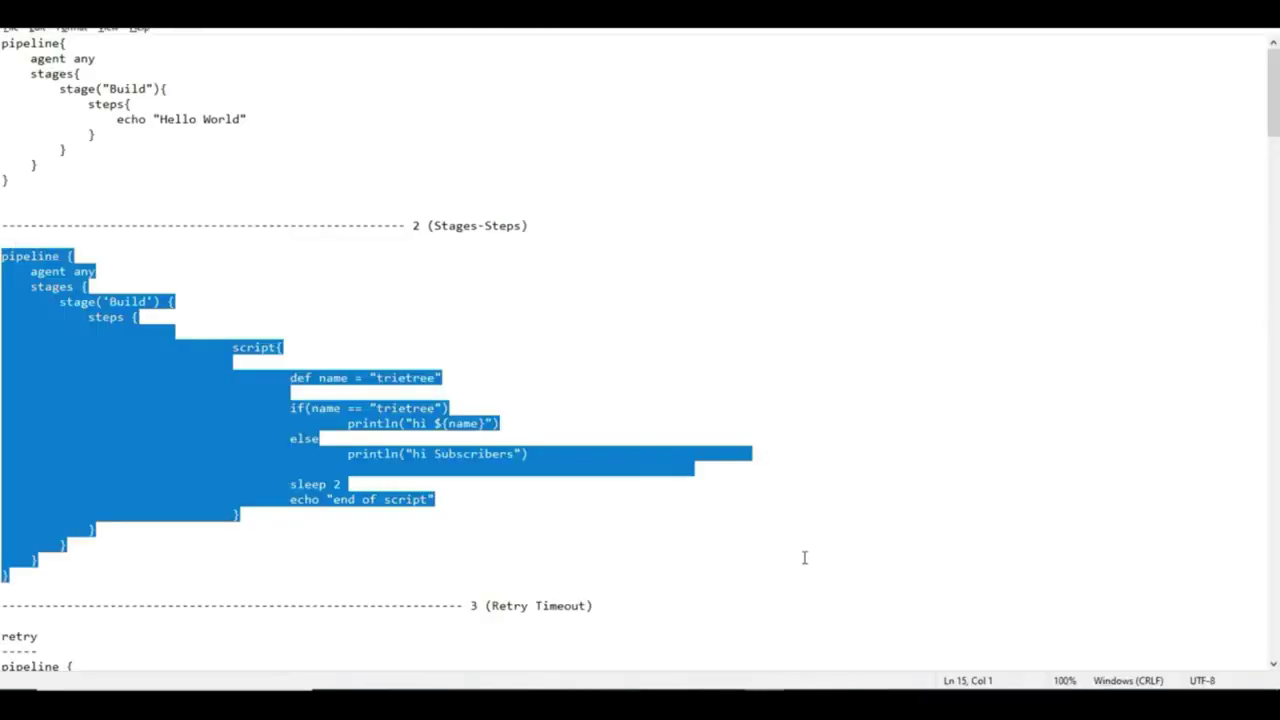
- In the notes, change the if-condition to trietree1 and select the pipeline block
left_click(804, 557)
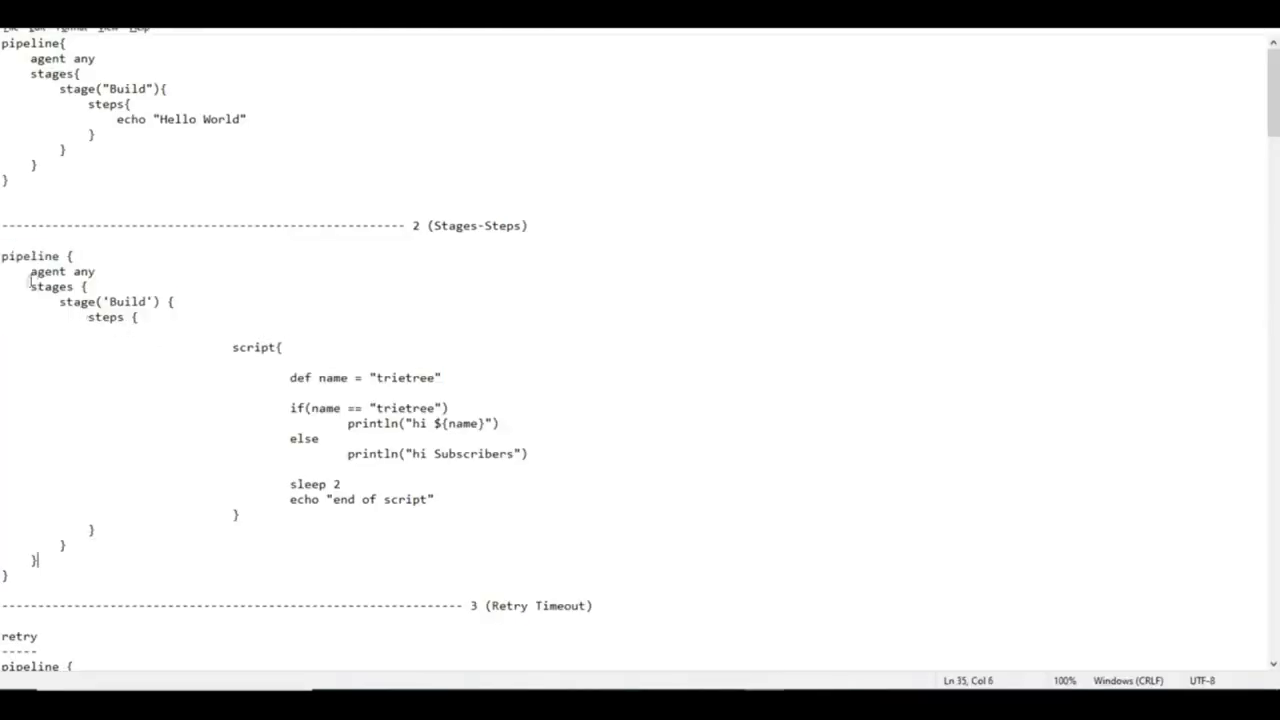
double_click(123, 316)
left_click_drag(172, 301, 96, 301)
left_click(118, 305)
key("Right")
type("1")
left_click_drag(14, 570, 2, 260)
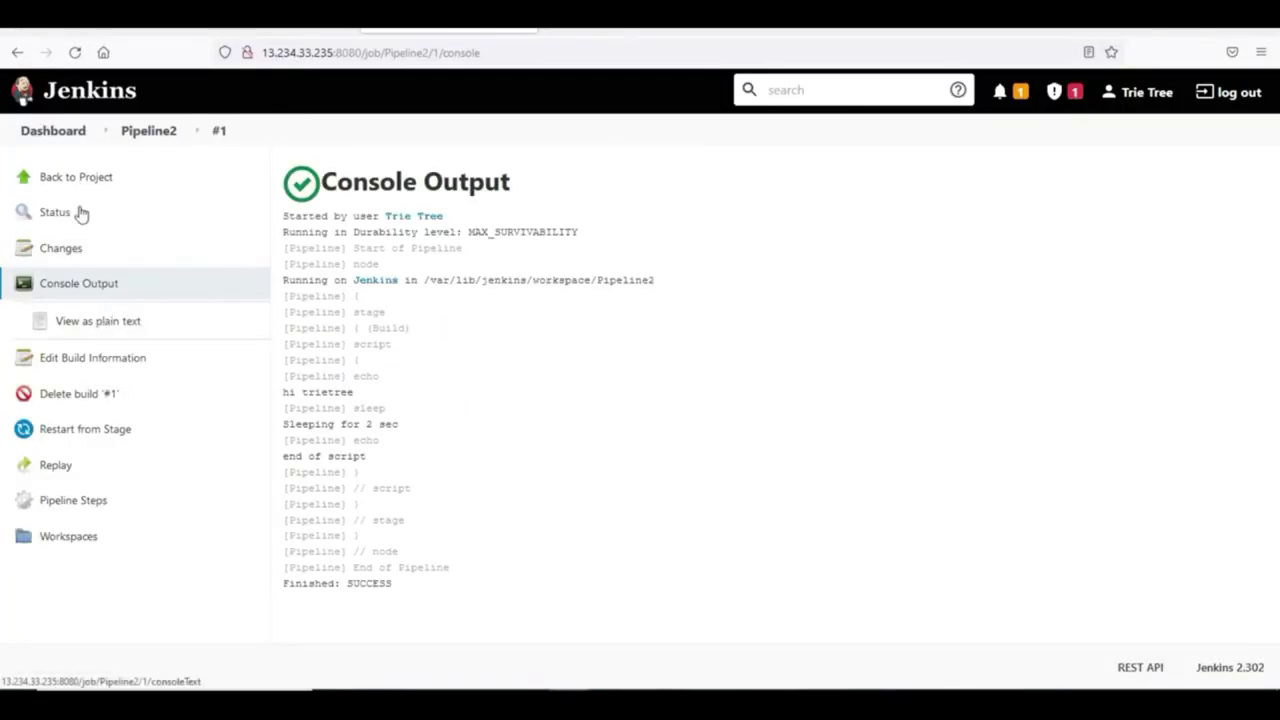
- Apply and save Pipeline2's pipeline script configuration
left_click(77, 187)
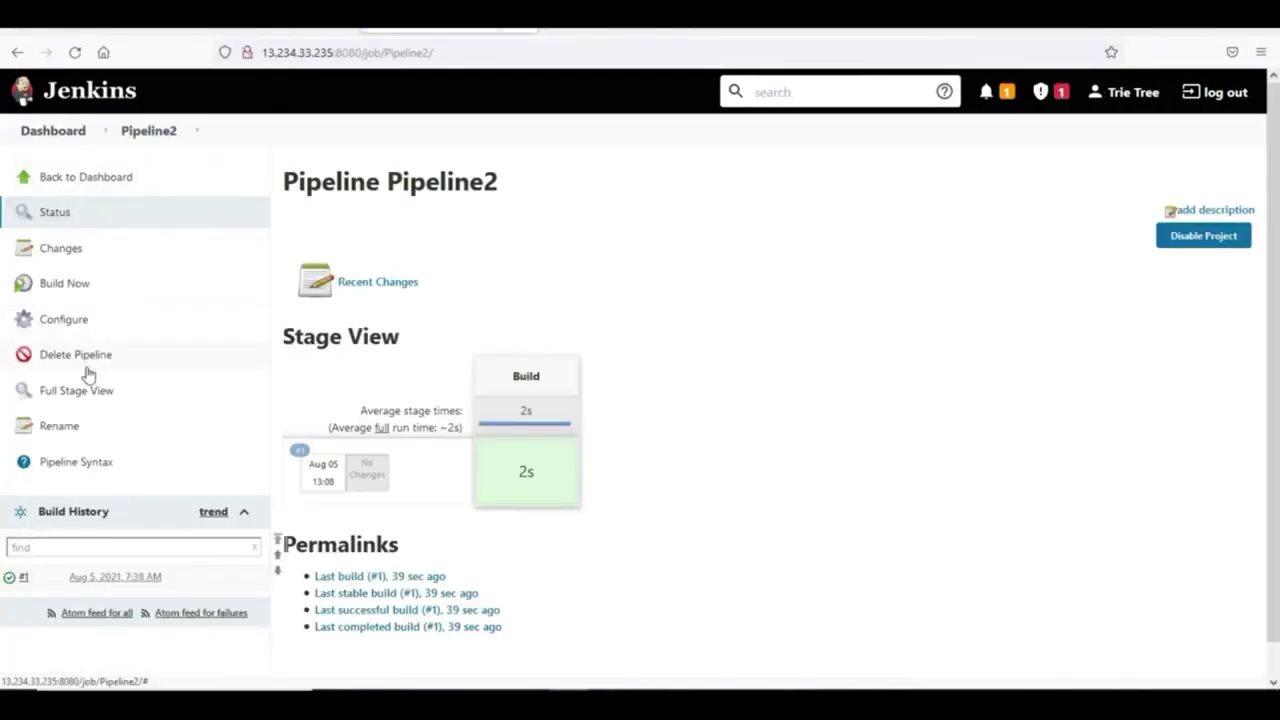
left_click(86, 328)
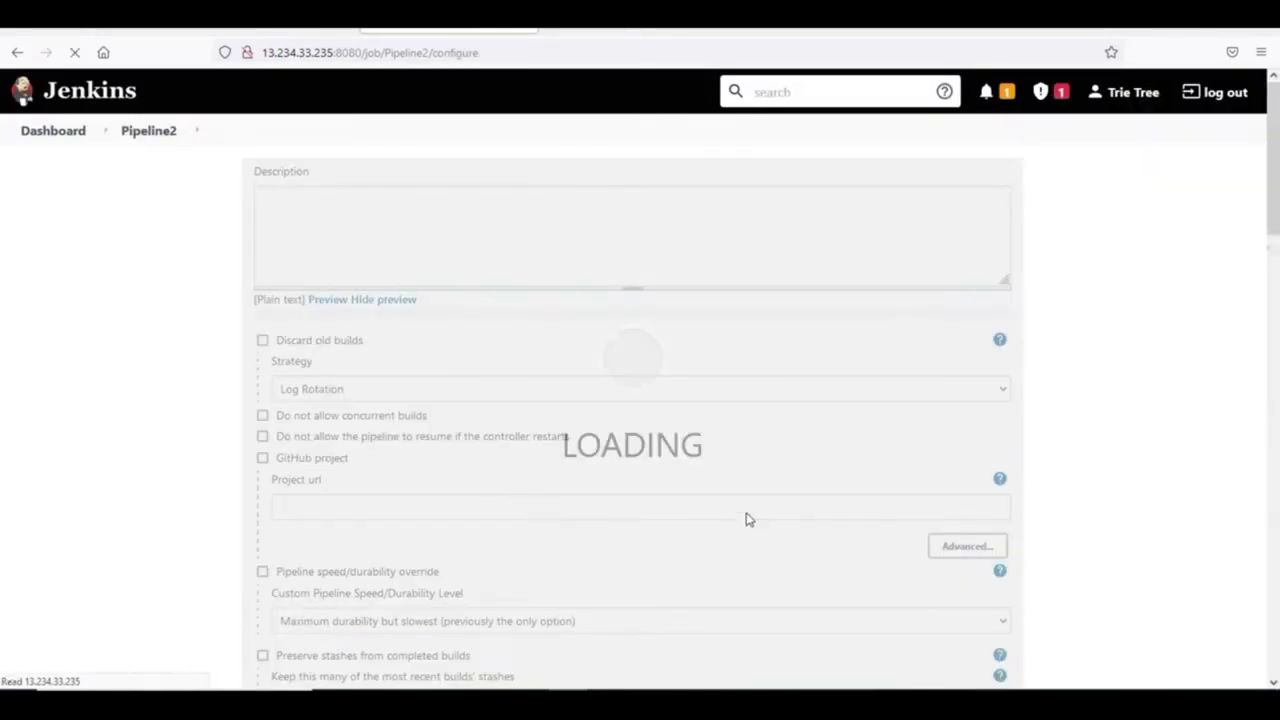
scroll(745, 519, "down", 5)
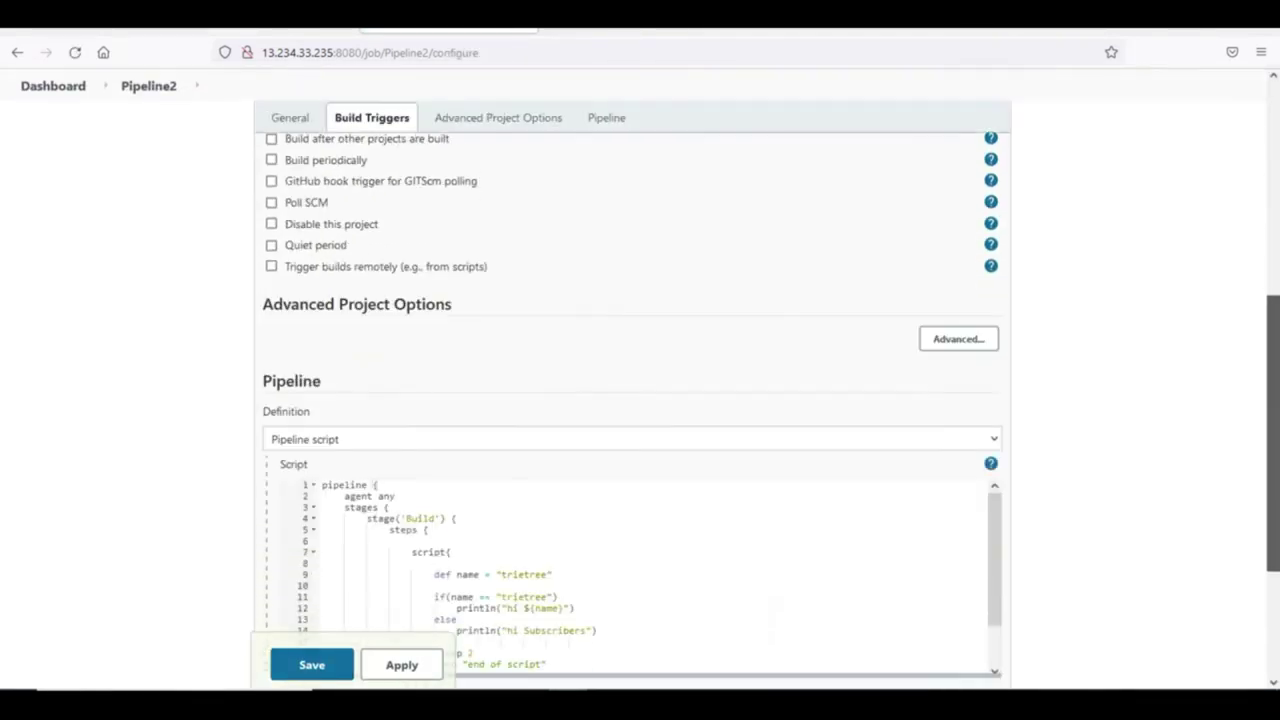
left_click(569, 598)
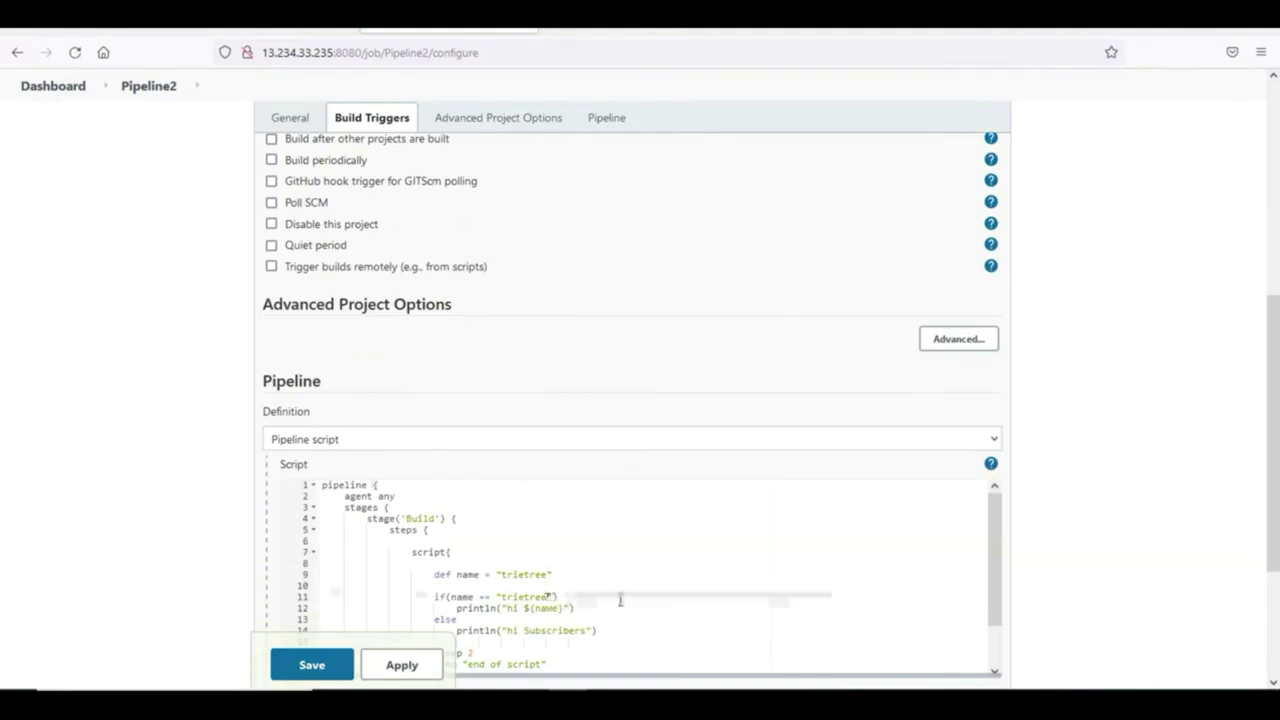
left_click(402, 663)
left_click(312, 665)
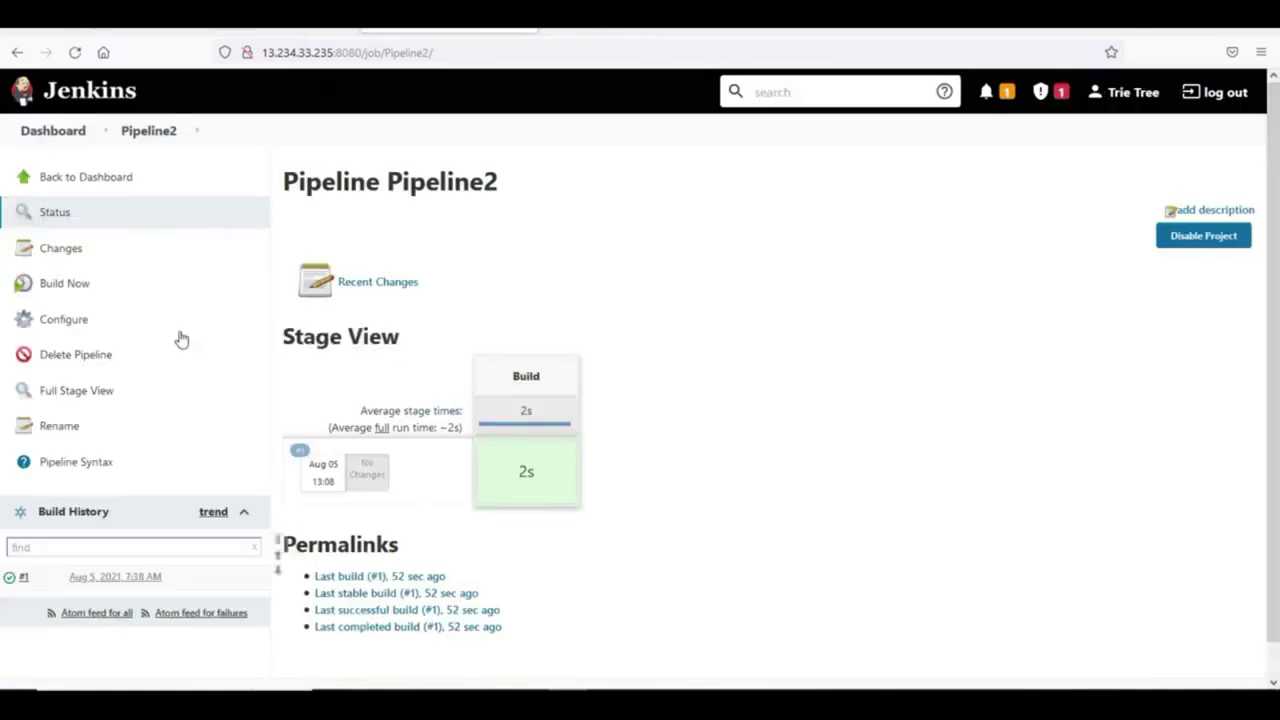
- Run Pipeline2 again and check build #2's log prints hi Subscribers with SUCCESS
left_click(68, 285)
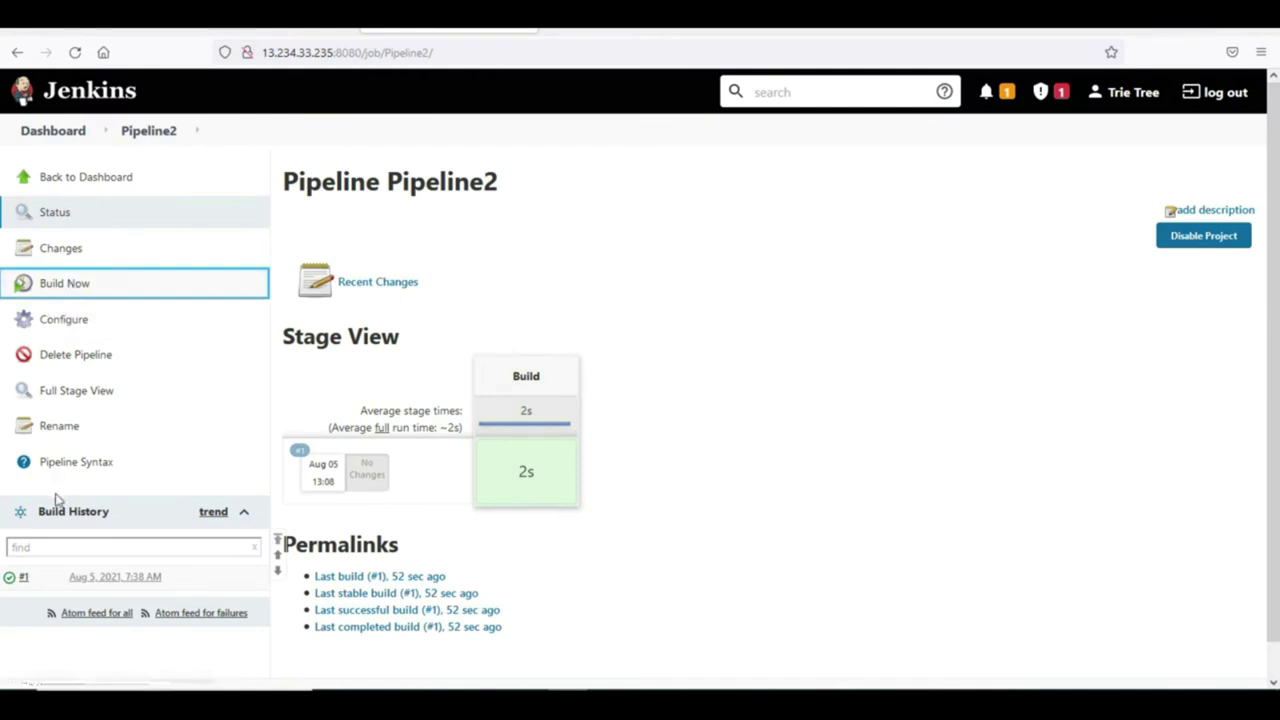
left_click(24, 577)
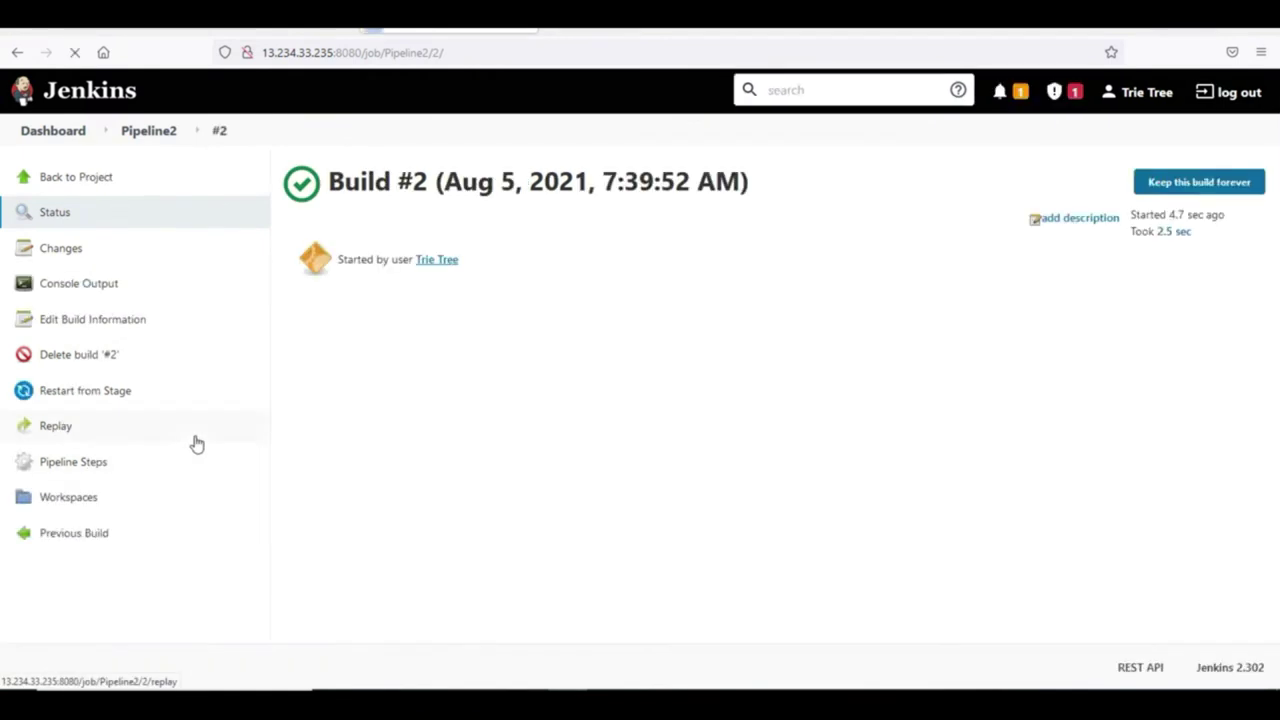
left_click(65, 284)
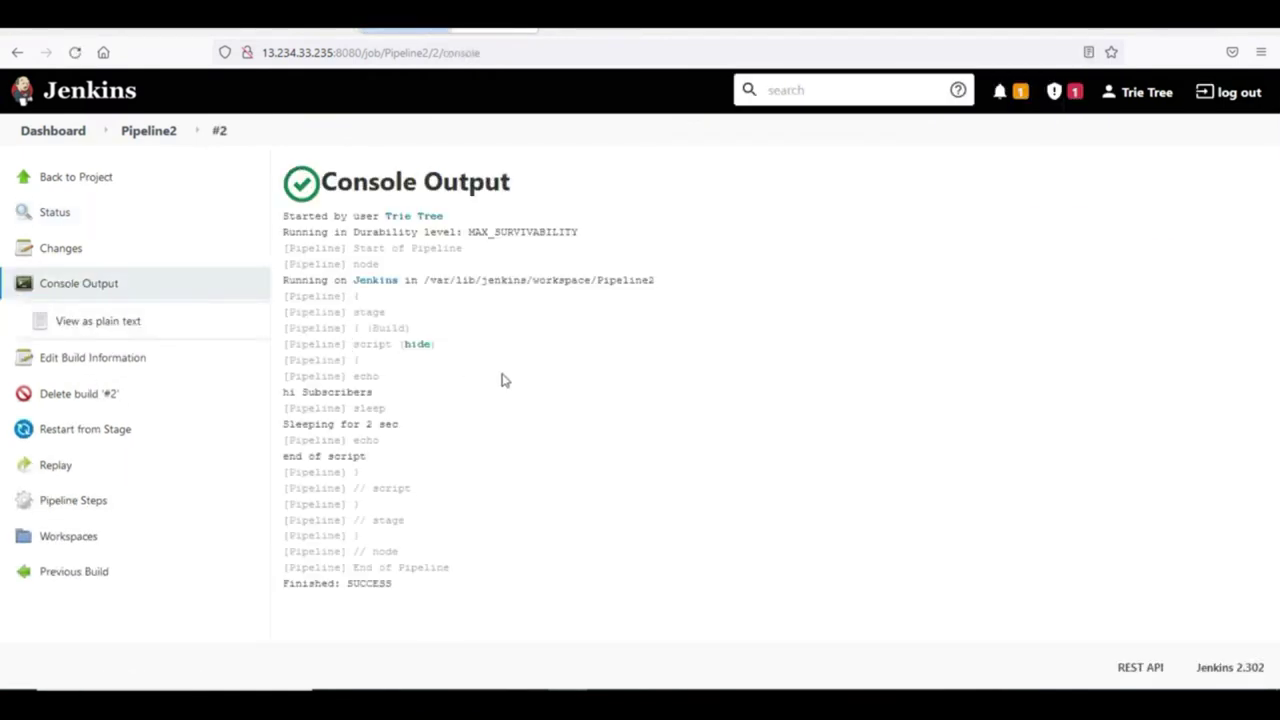
left_click_drag(284, 392, 379, 399)
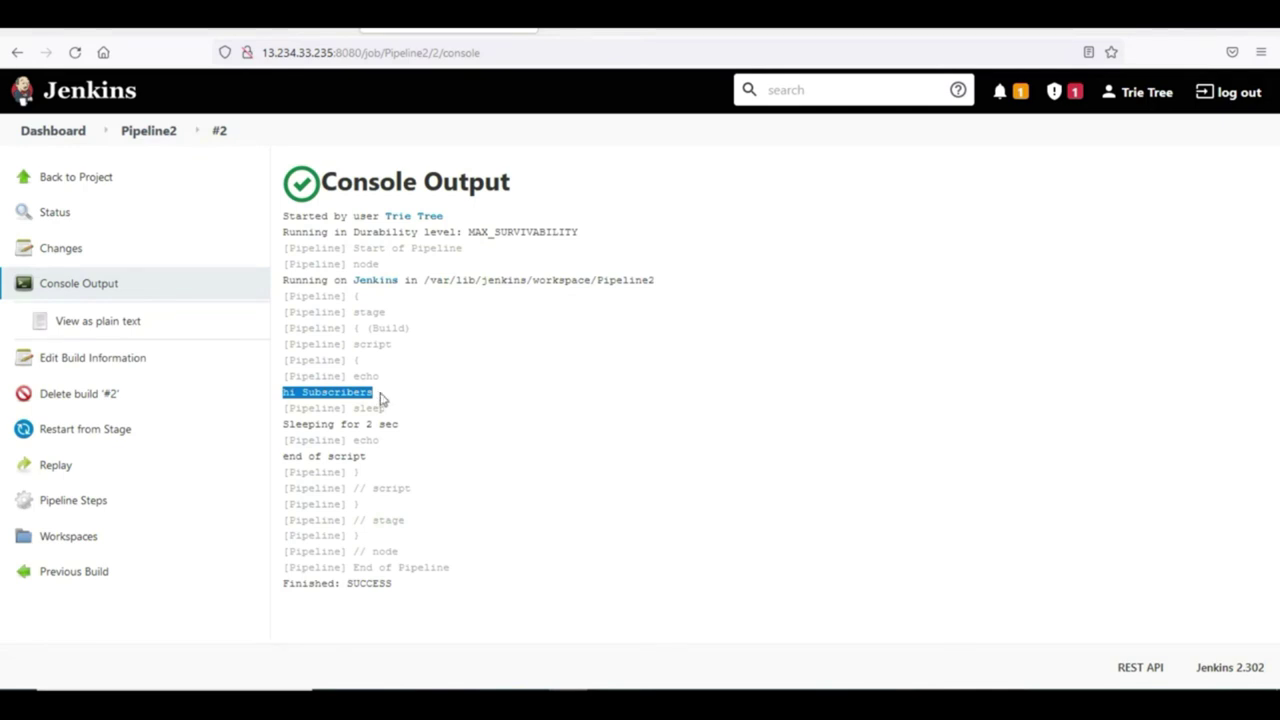
left_click(339, 396)
mouse_move(290, 436)
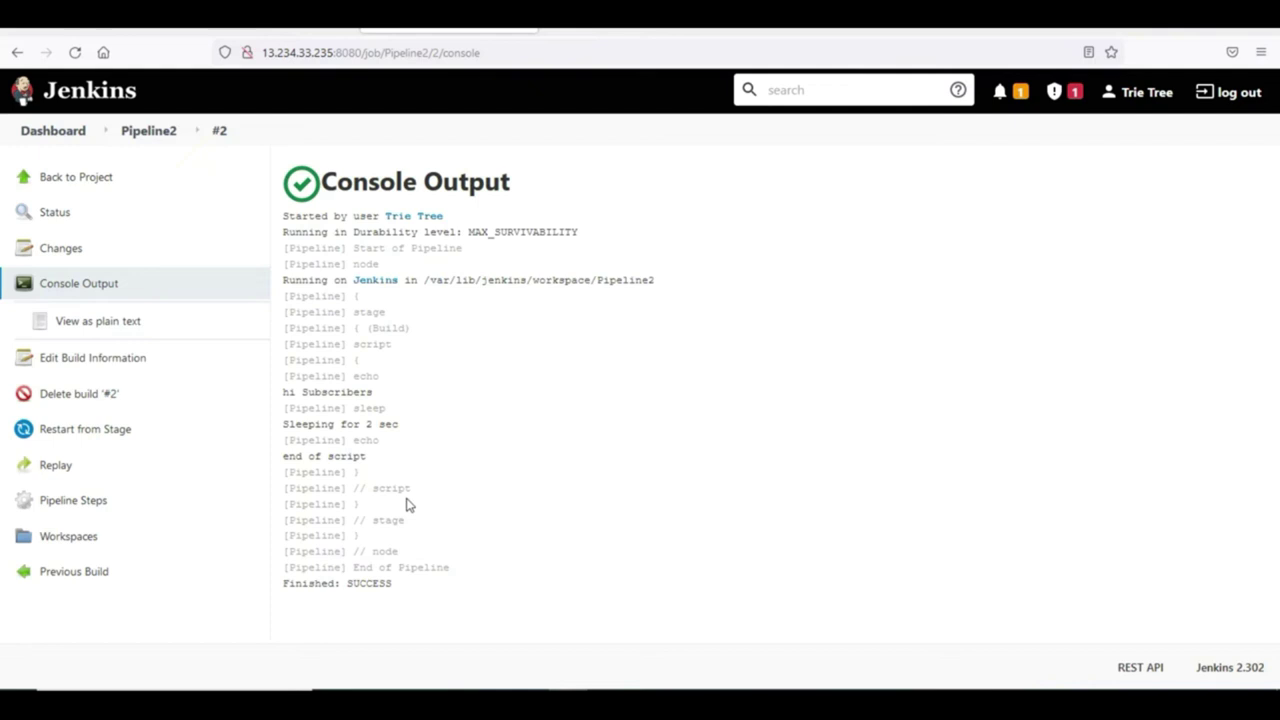
- Switch to Notepad and scroll to section 3, Retry Timeout, with the retry(3) example
mouse_move(764, 705)
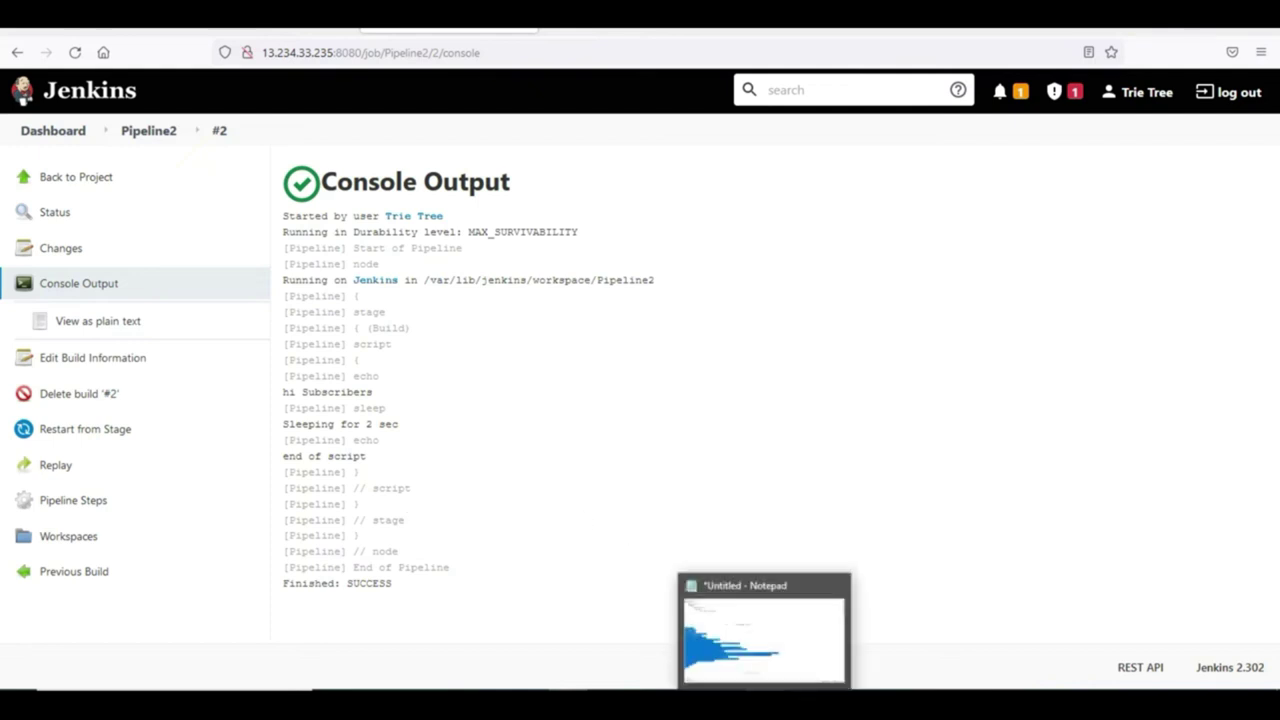
left_click(774, 650)
left_click(723, 375)
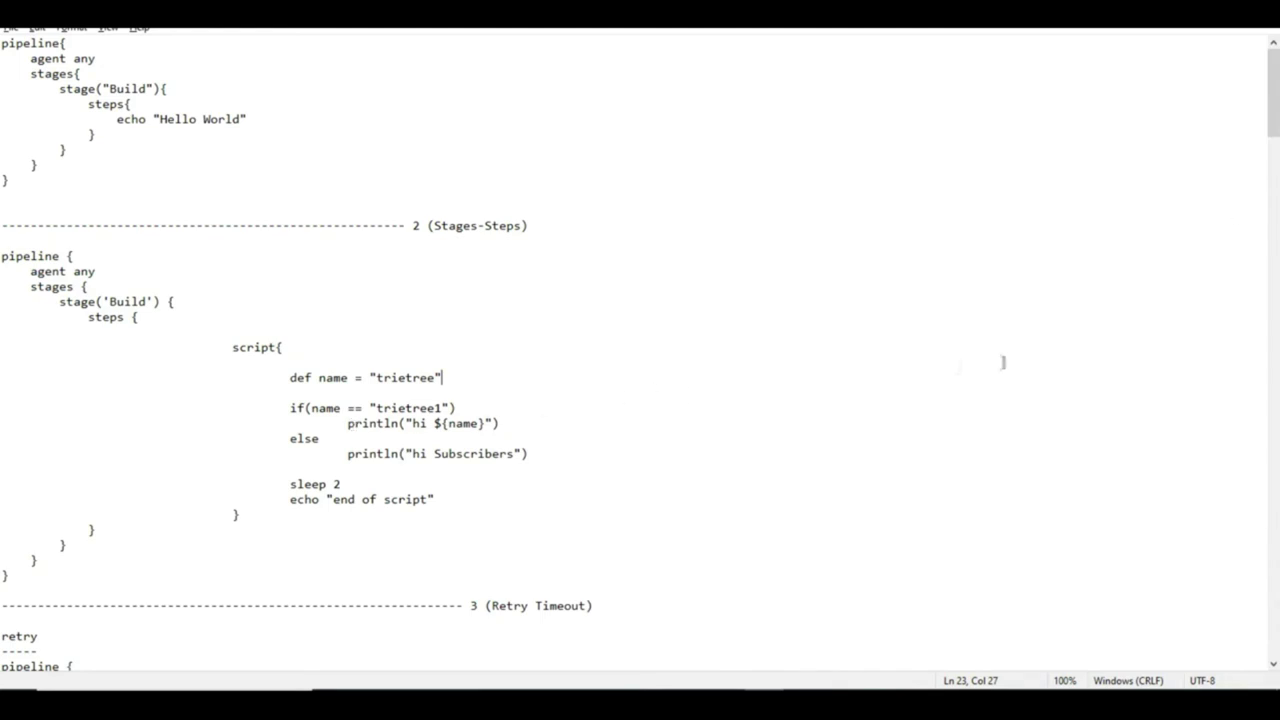
left_click_drag(1273, 100, 1273, 151)
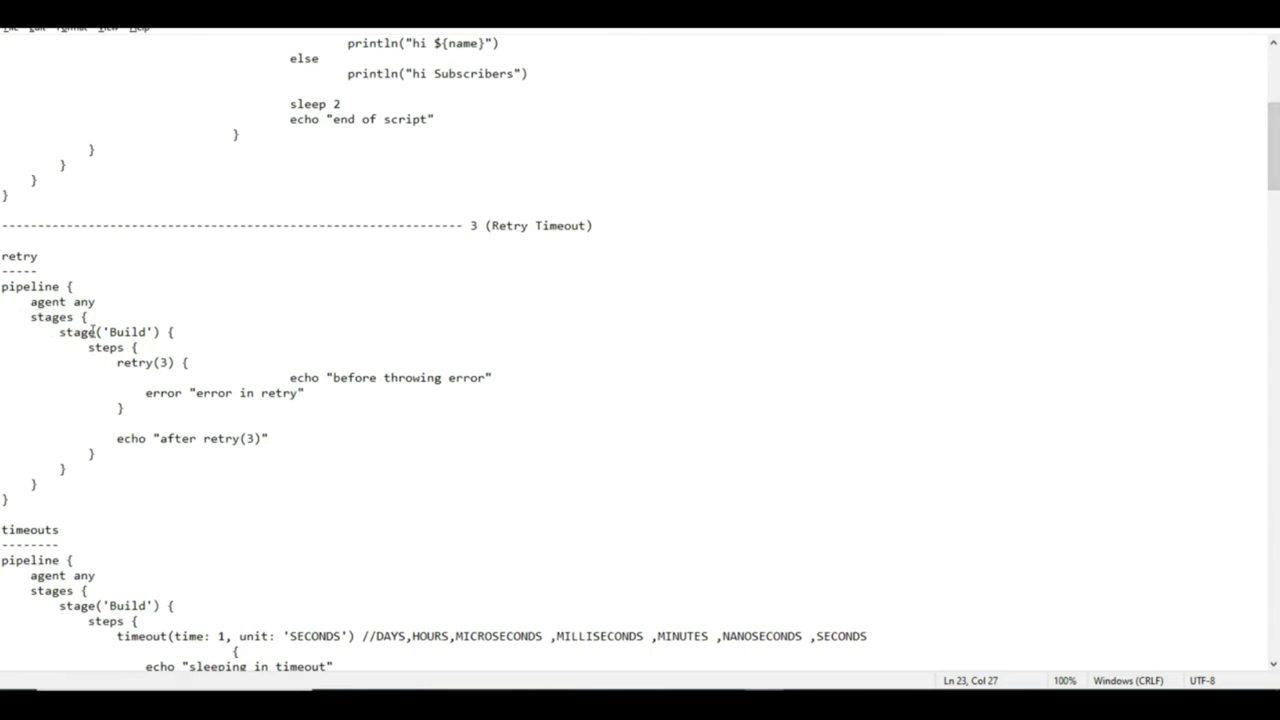
- Select the retry(3) pipeline example in Notepad, then go back to the Jenkins console log
left_click_drag(118, 362, 175, 366)
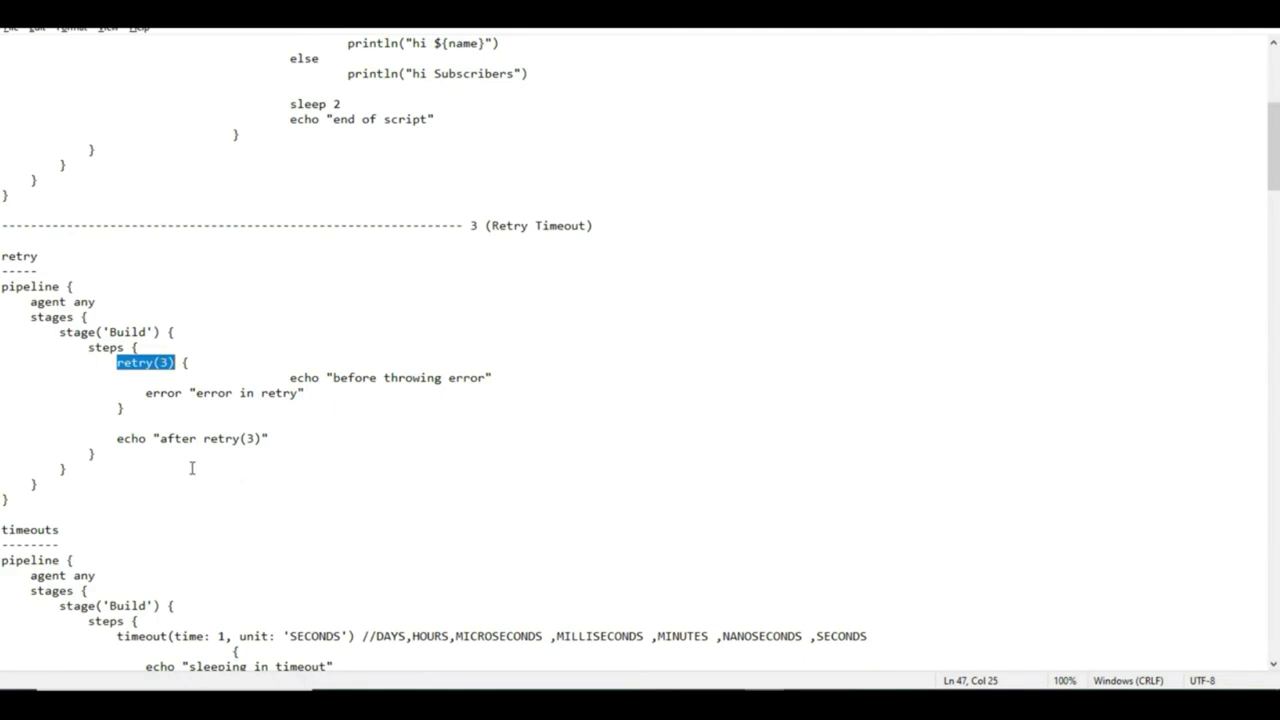
left_click(196, 395)
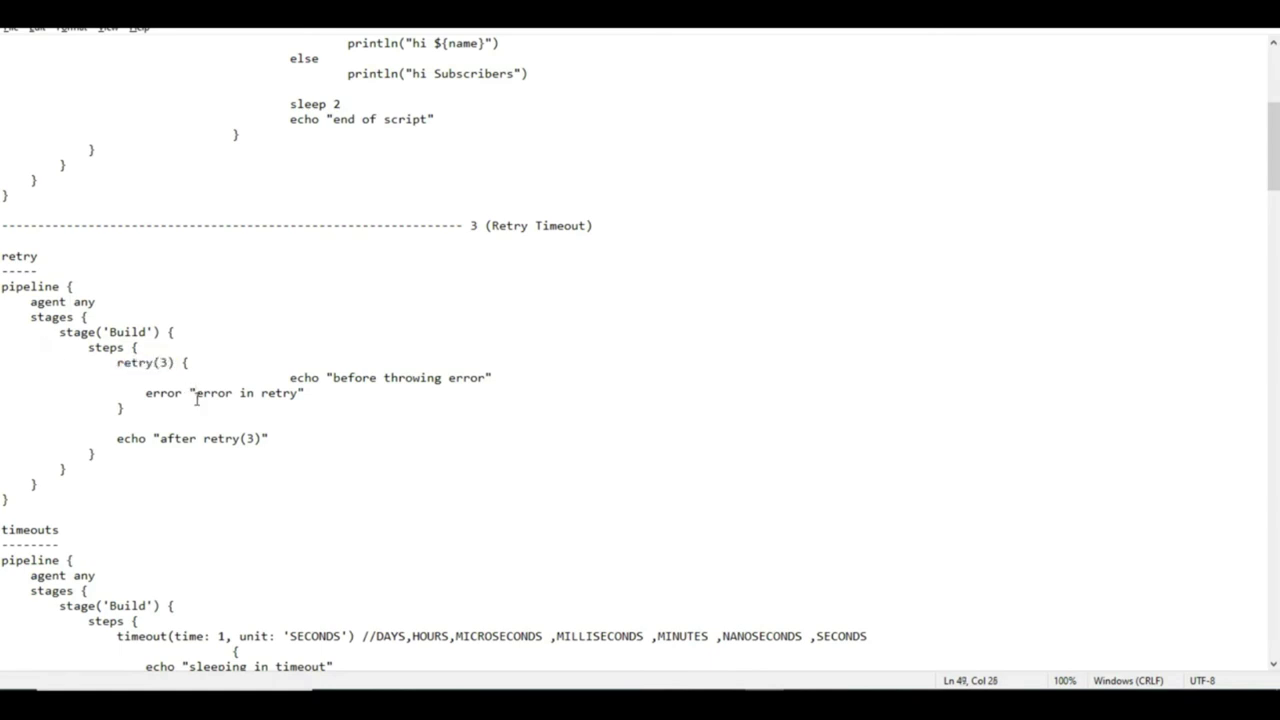
left_click_drag(30, 500, 3, 287)
key("ctrl+c")
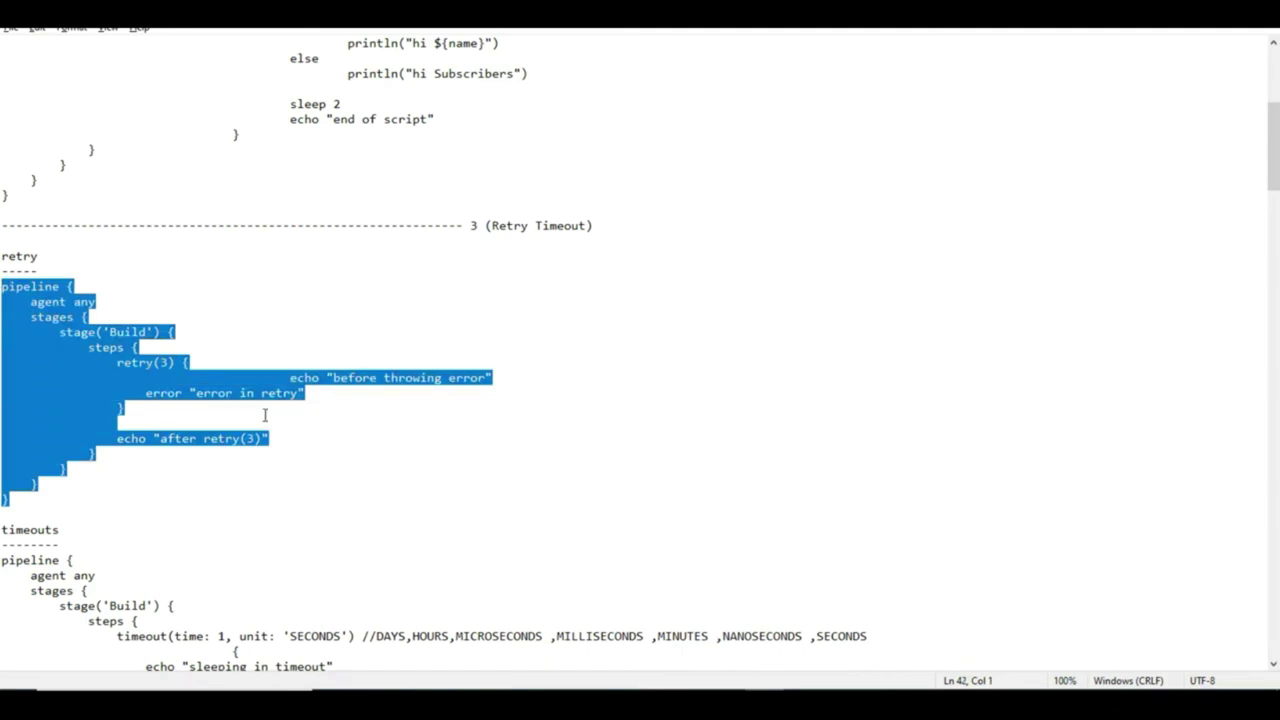
left_click(265, 415)
left_click_drag(117, 362, 171, 363)
left_click(125, 366)
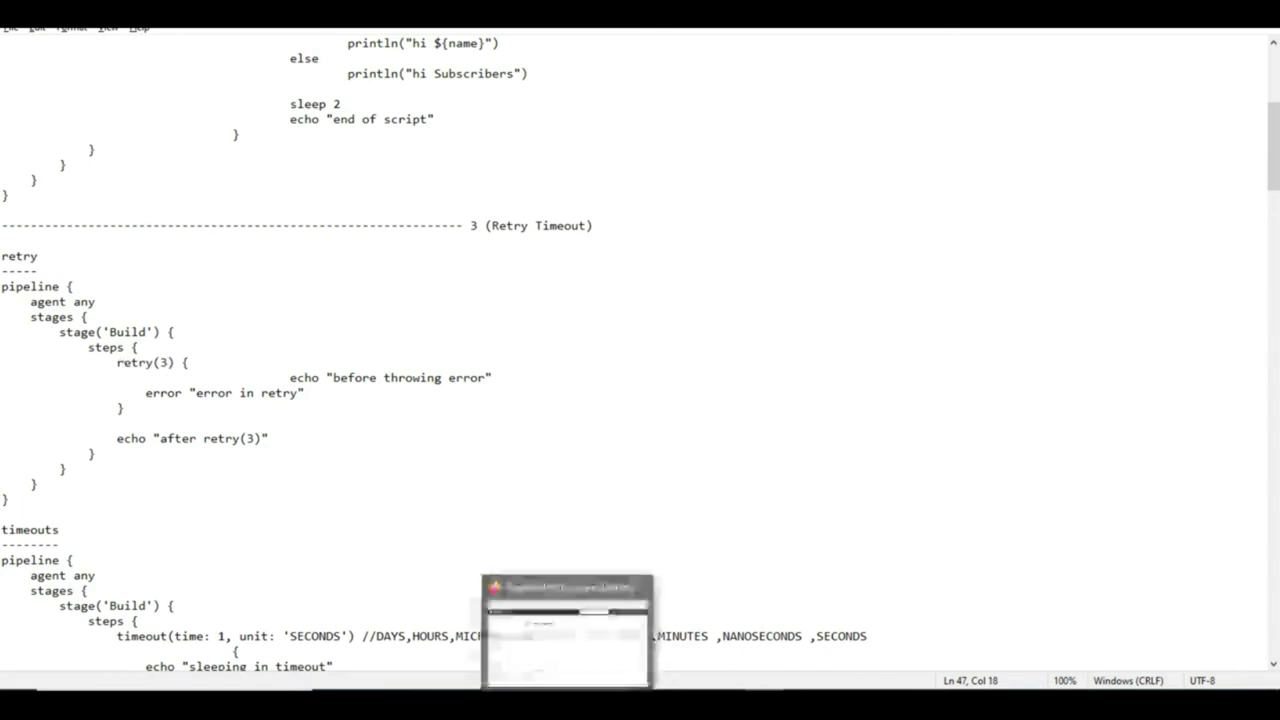
left_click(566, 630)
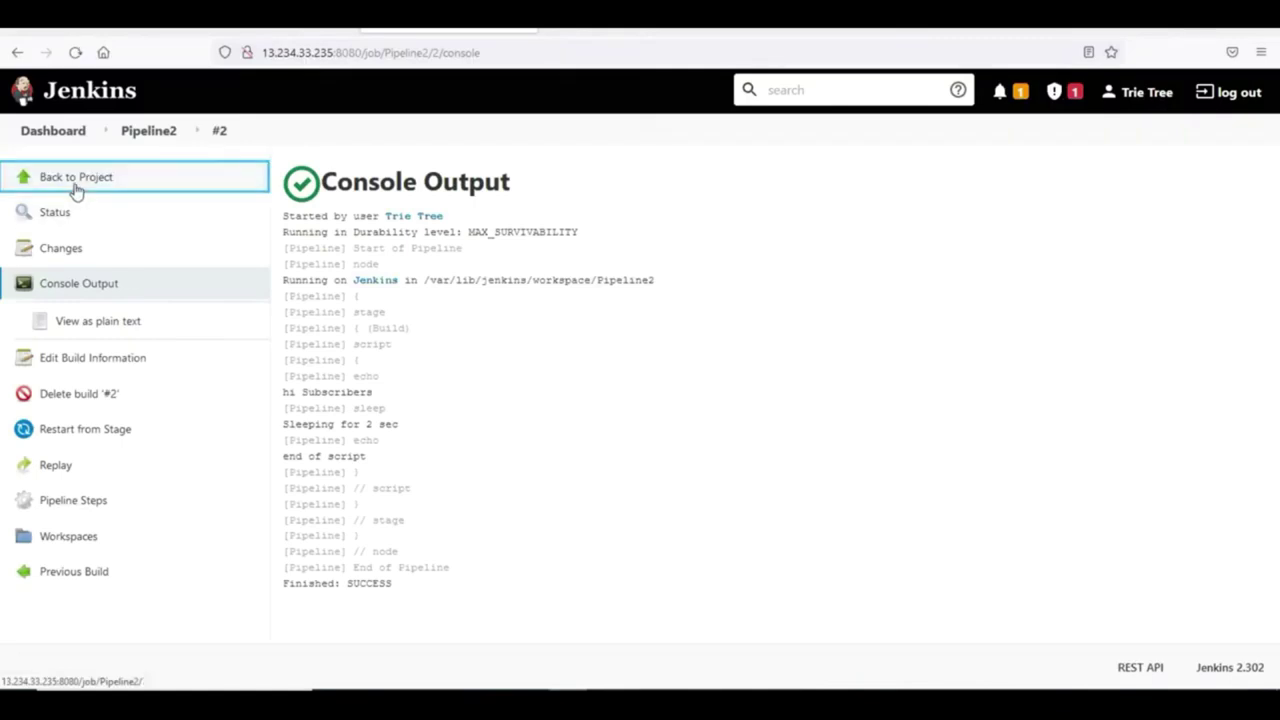
- Create a Pipeline job named Pipeline3 with the retry(3) example as its script
left_click(76, 184)
left_click(104, 186)
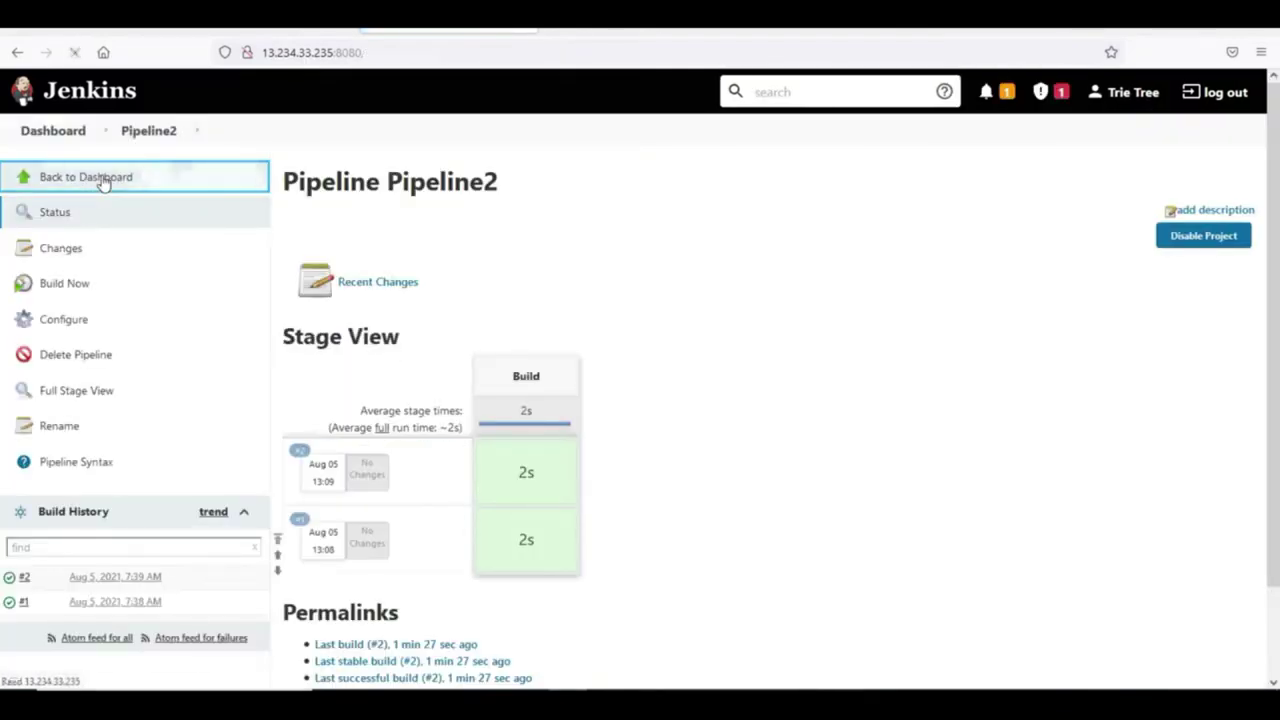
left_click(80, 180)
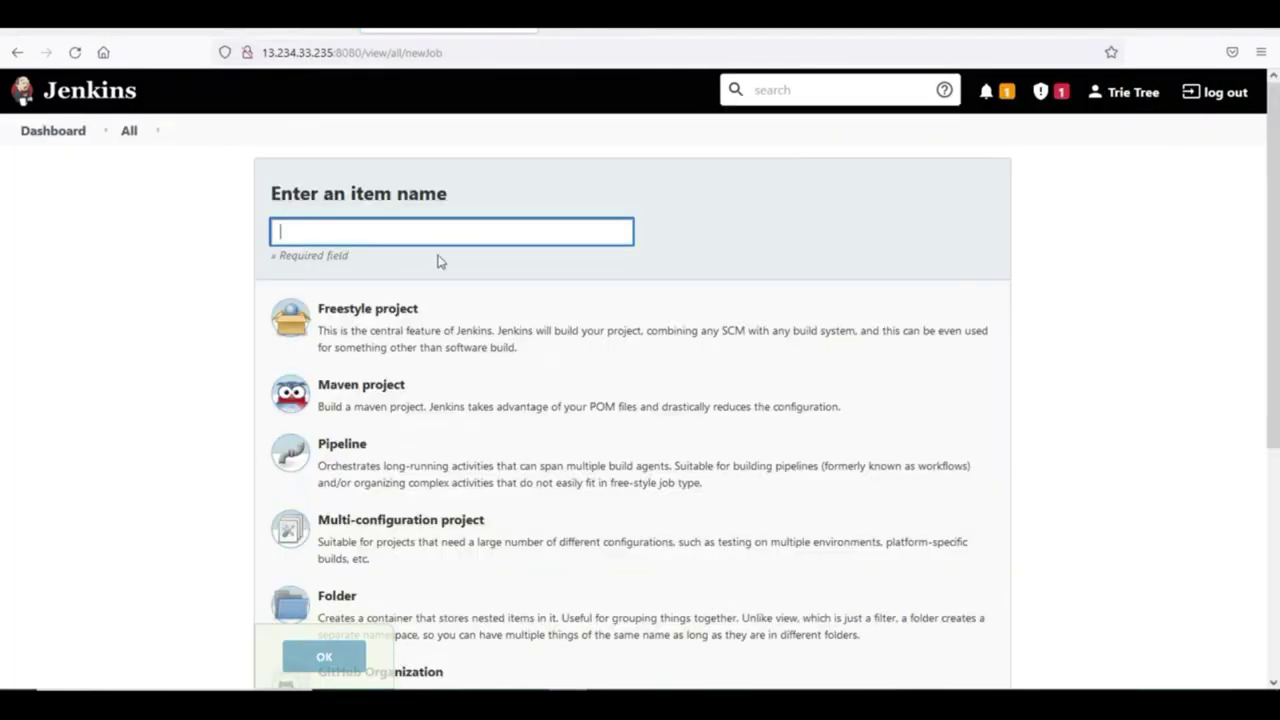
type("Pip")
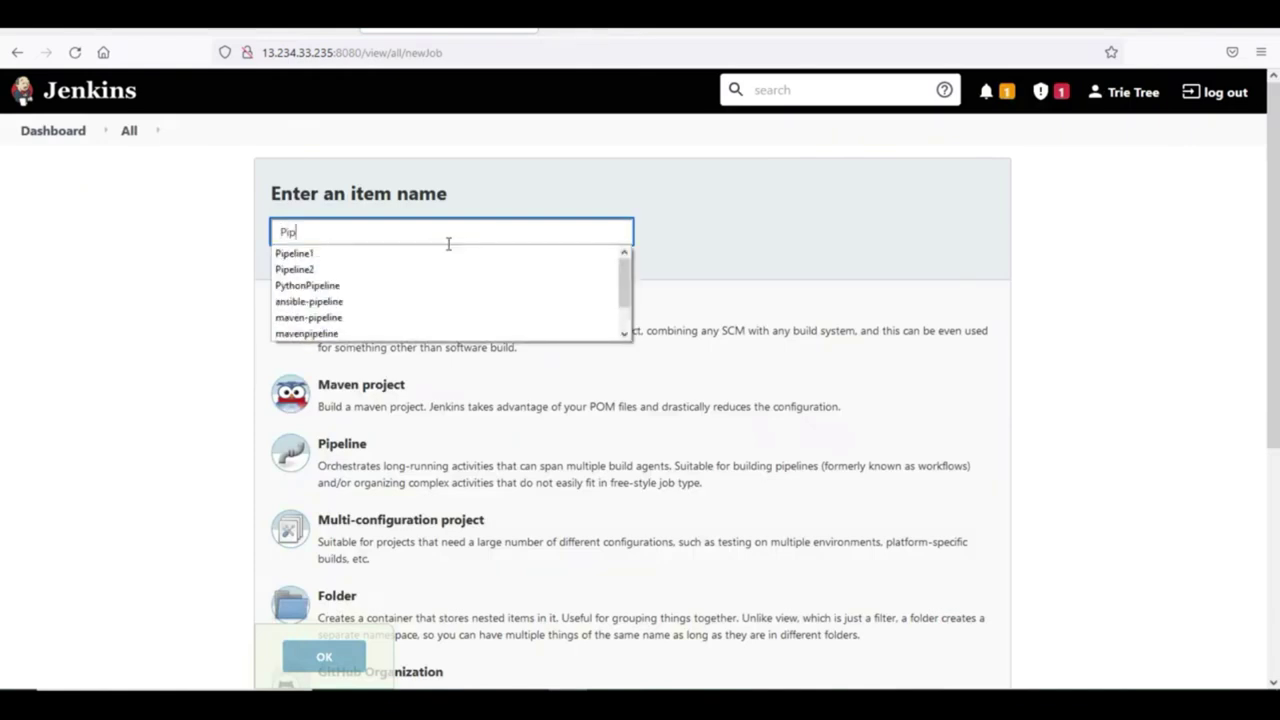
type("eline3")
left_click(402, 463)
left_click(324, 657)
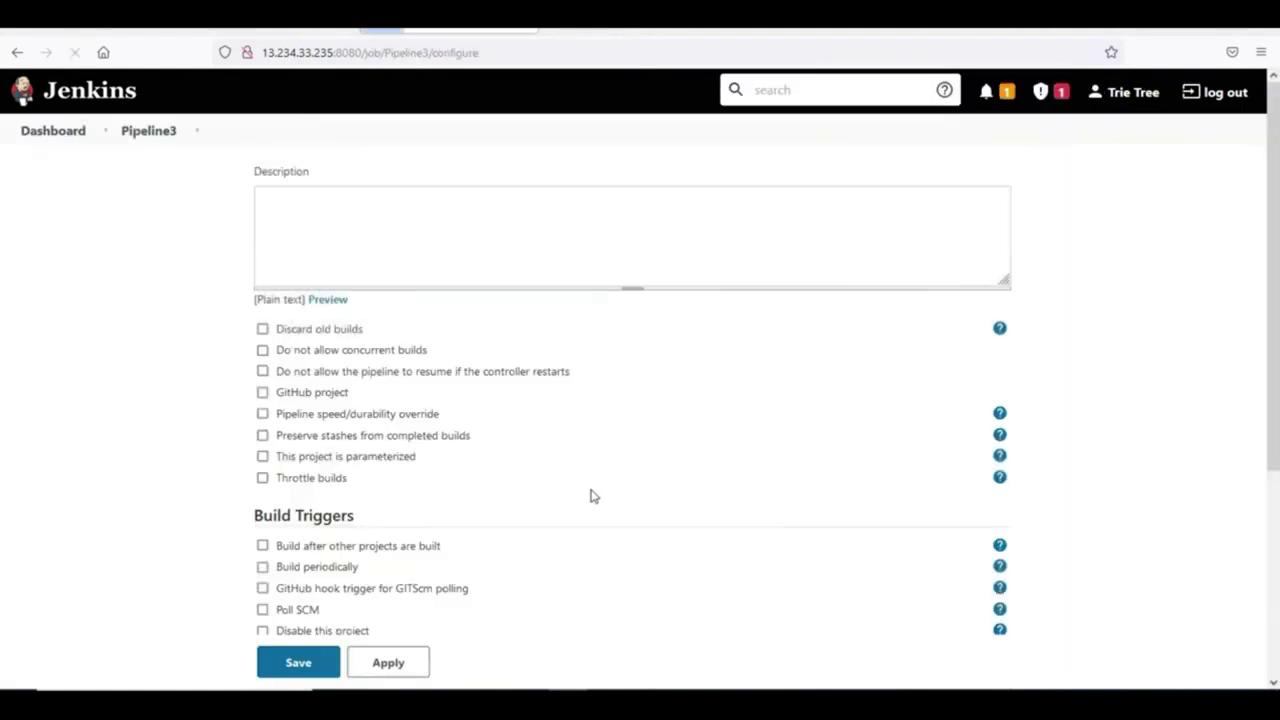
left_click_drag(1272, 285, 1274, 551)
key("ctrl+v")
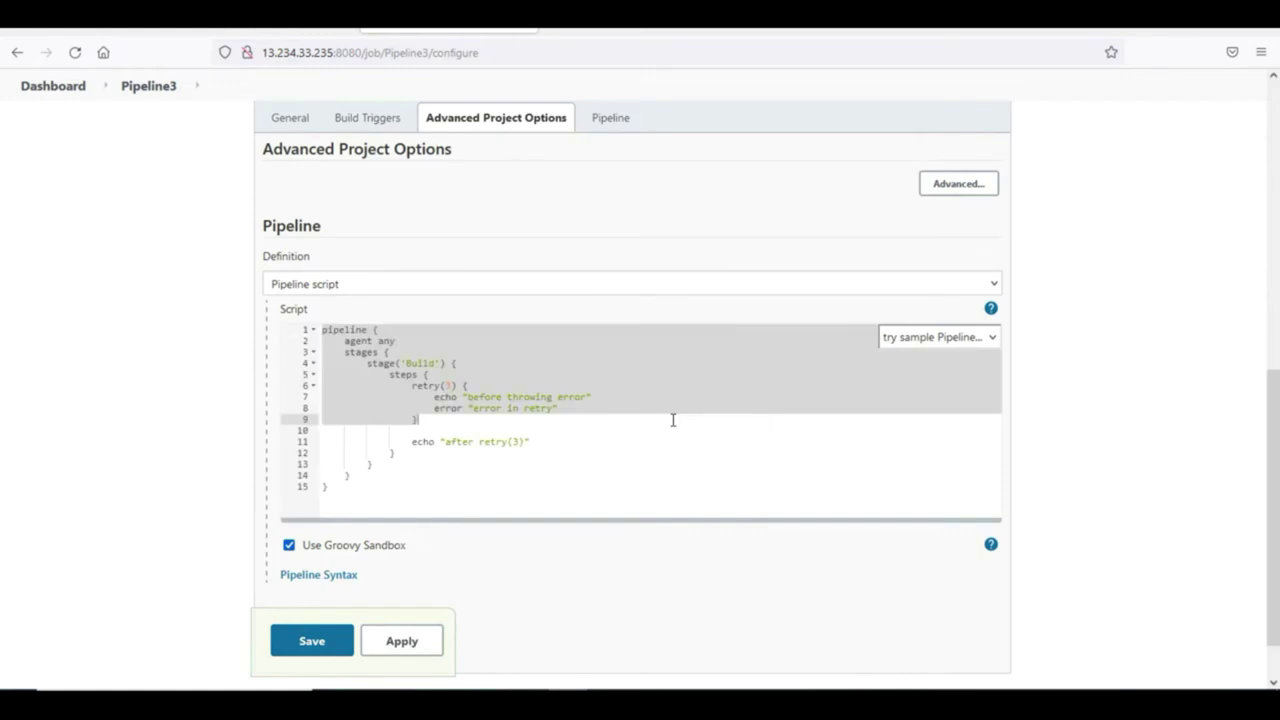
left_click(406, 656)
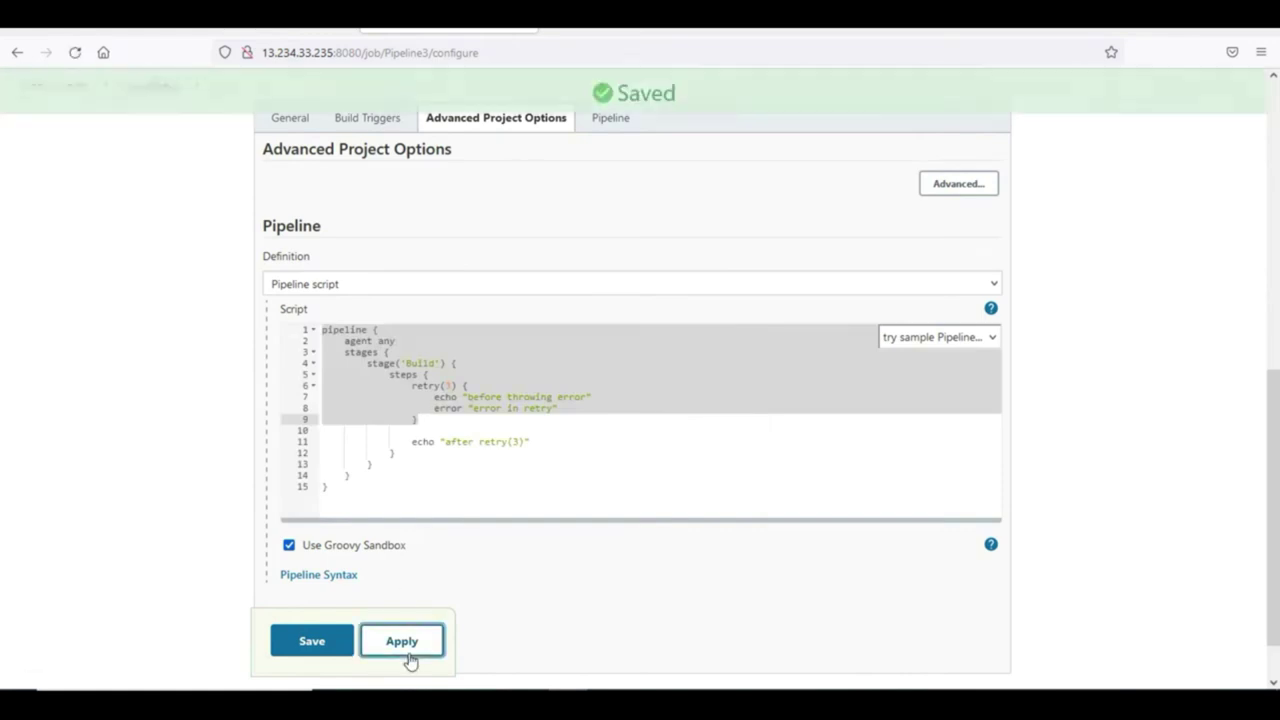
left_click(336, 645)
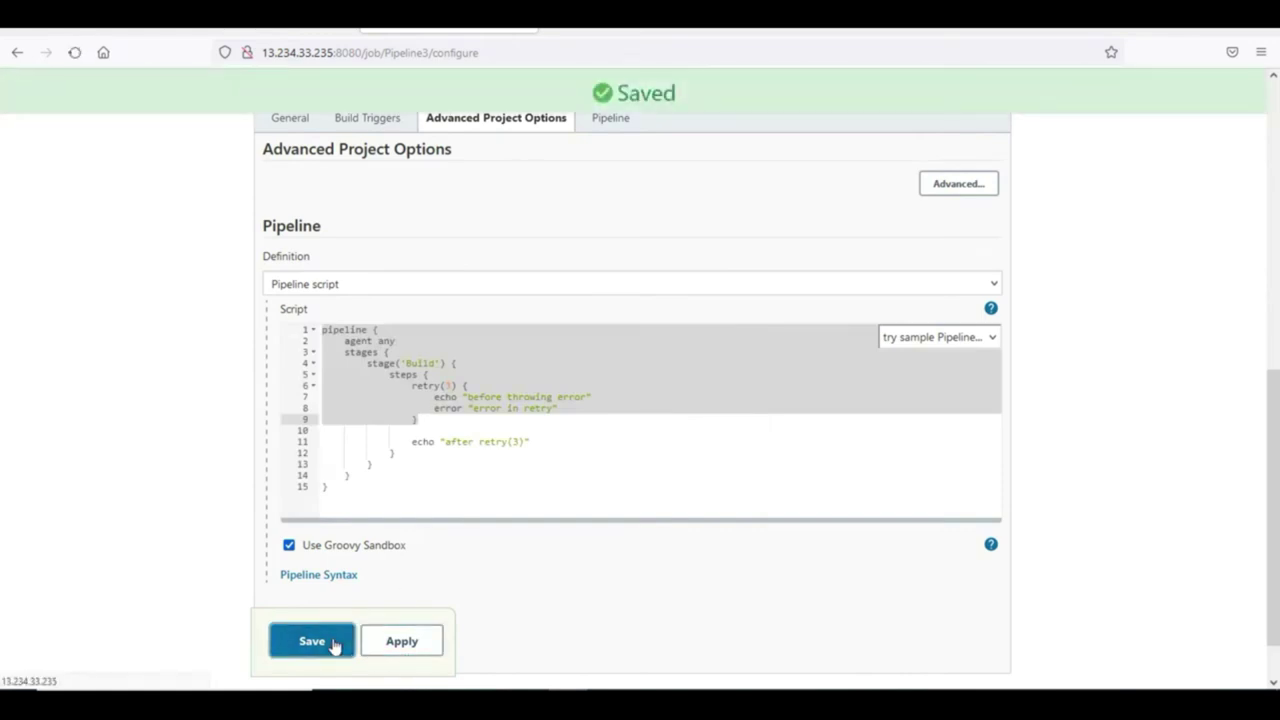
- Build Pipeline3 and review build #1's log showing the error retried three times
left_click(66, 285)
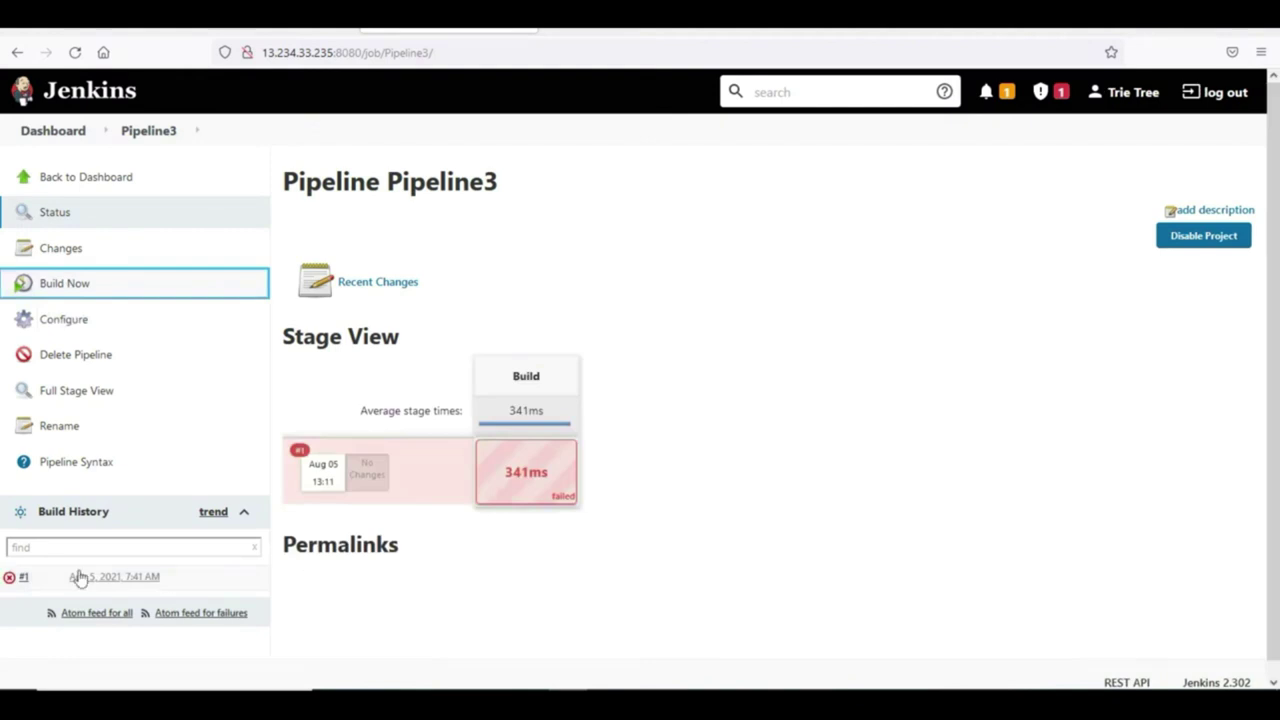
left_click(23, 578)
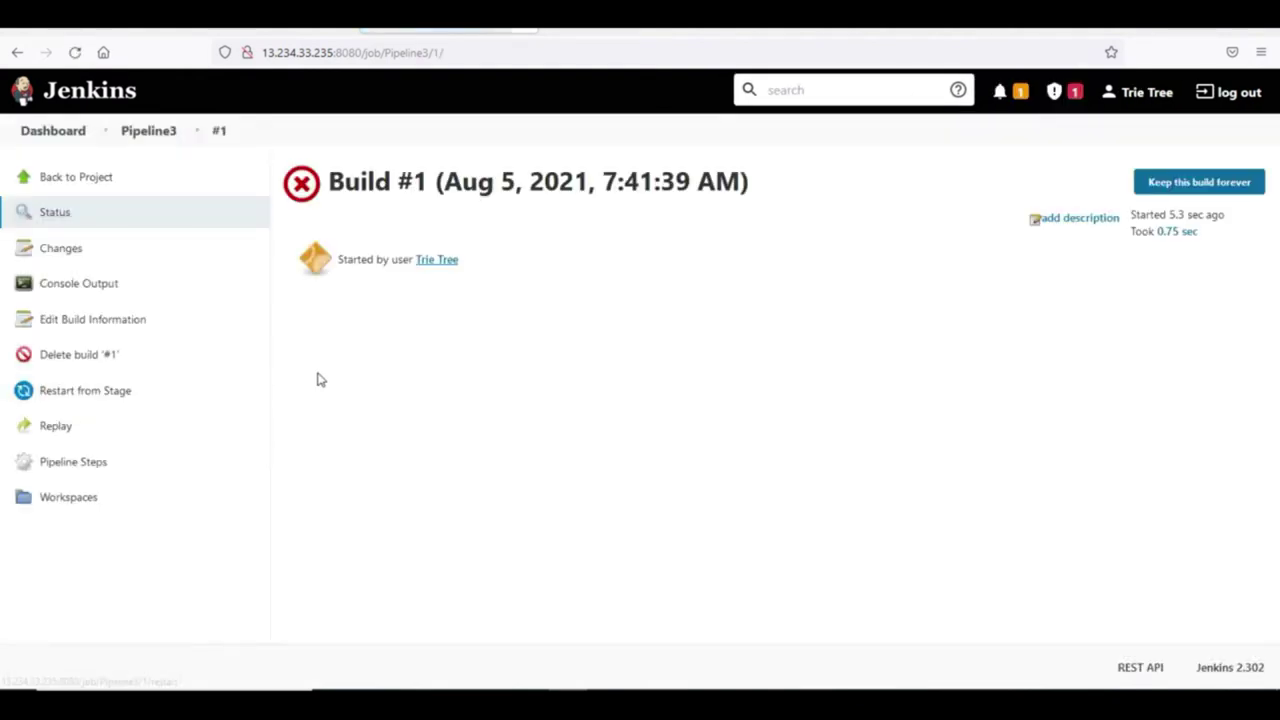
left_click(80, 285)
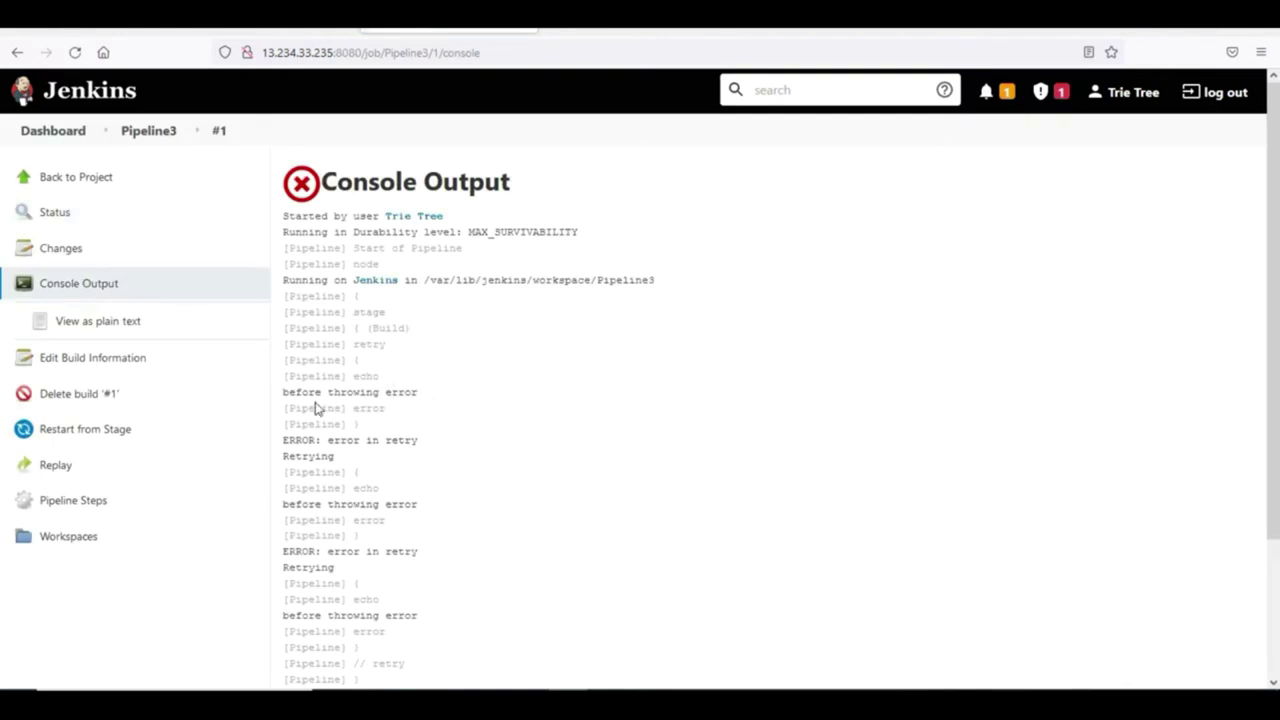
mouse_move(352, 474)
scroll(1272, 400, "down", 2)
scroll(1272, 400, "down", 1)
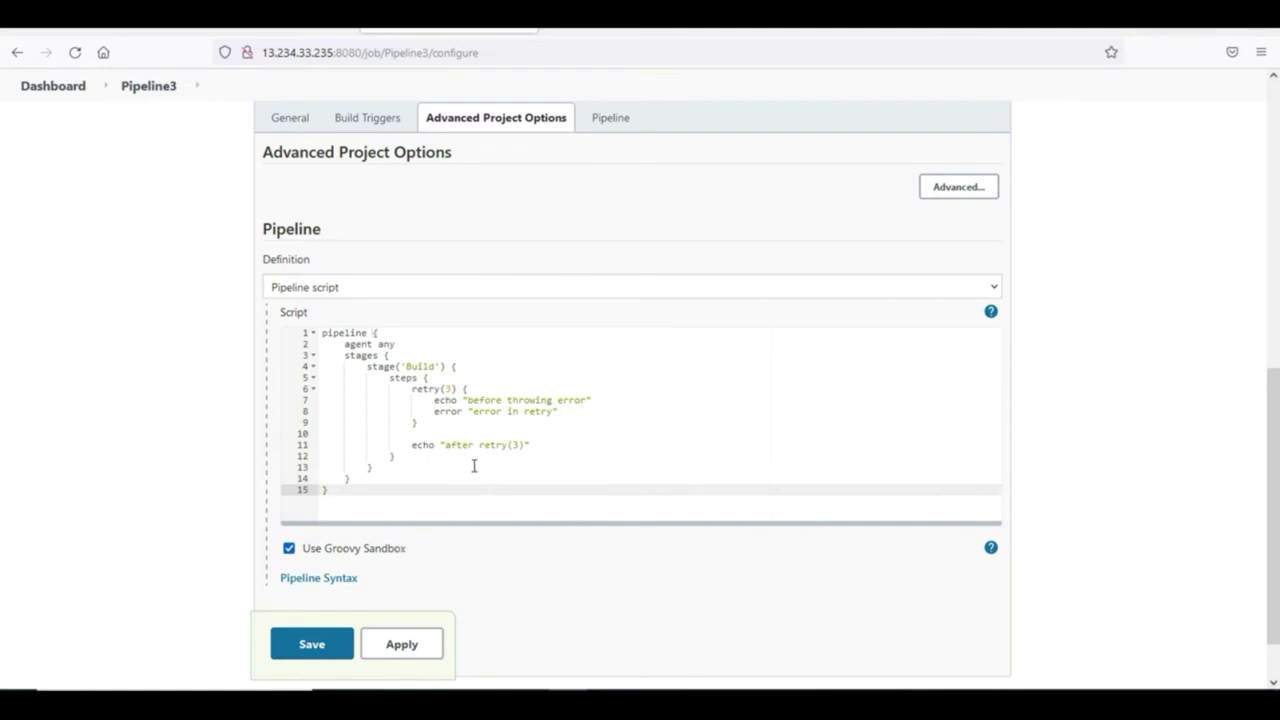
- Comment out the error line 8 with // in Pipeline3's script and save
left_click(223, 36)
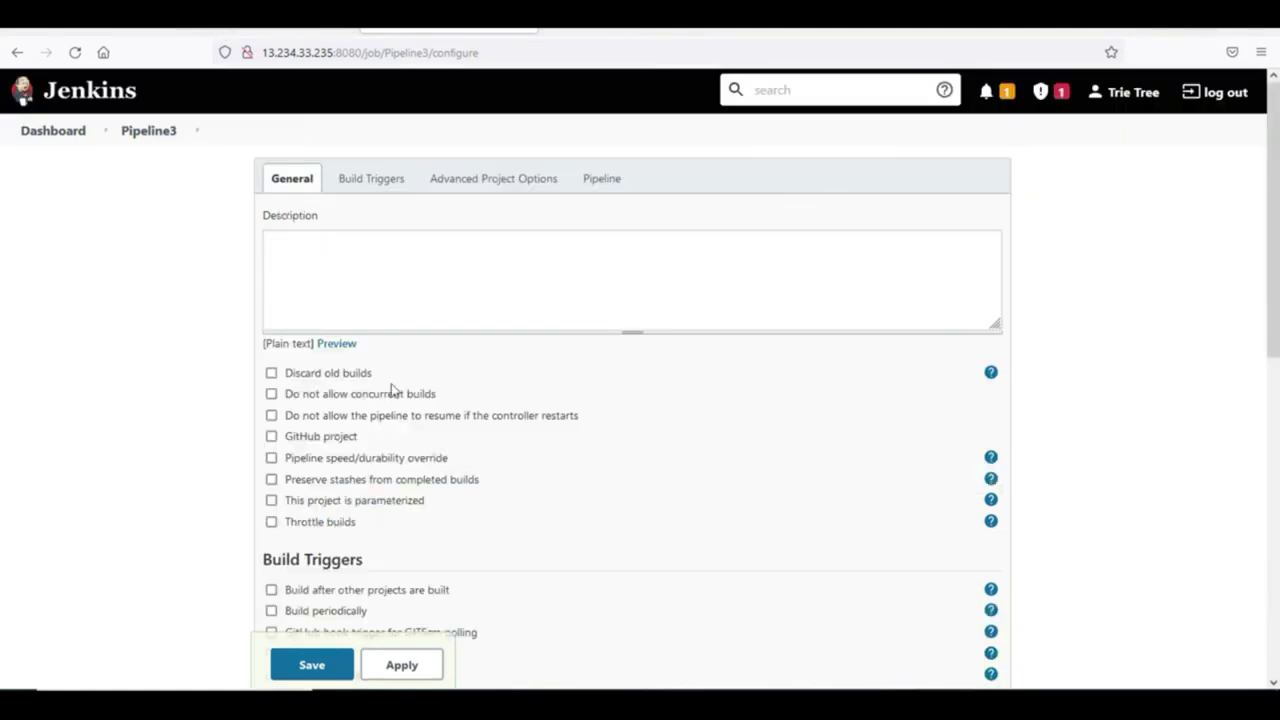
scroll(1272, 220, "down", 5)
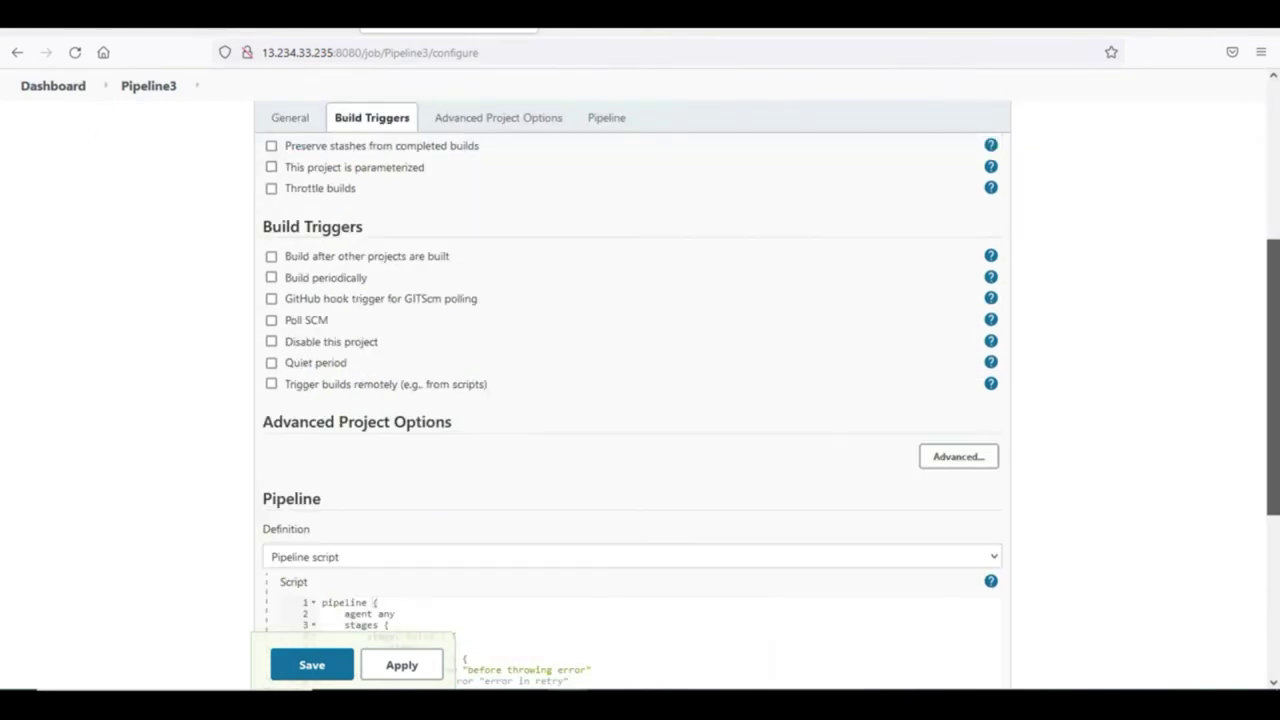
scroll(502, 392, "down", 3)
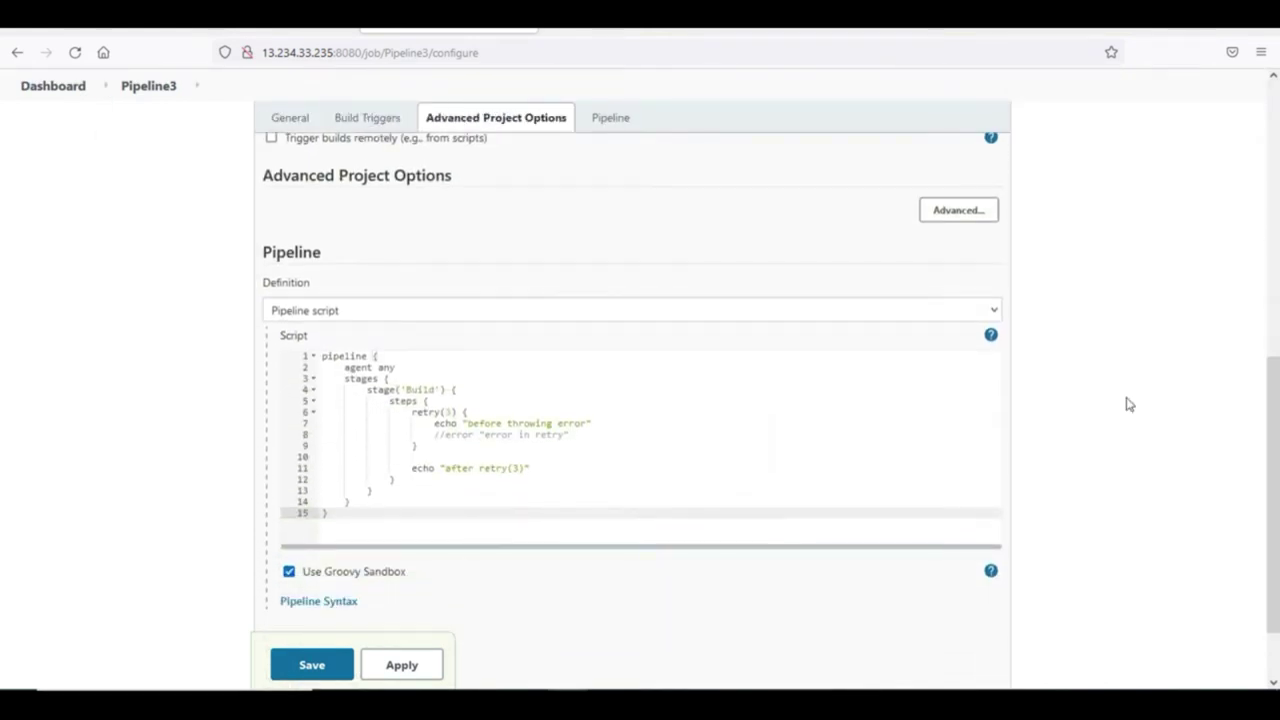
left_click(443, 435)
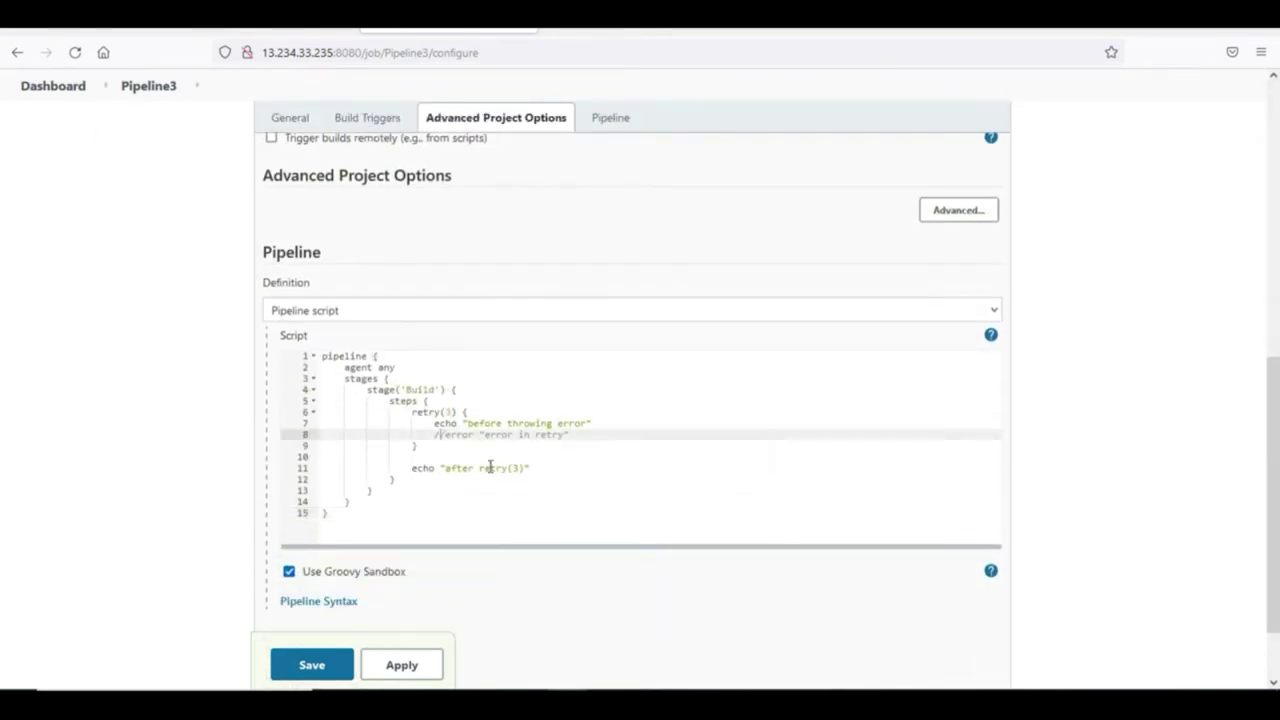
key("BackSpace")
key("BackSpace")
type("//")
left_click(397, 665)
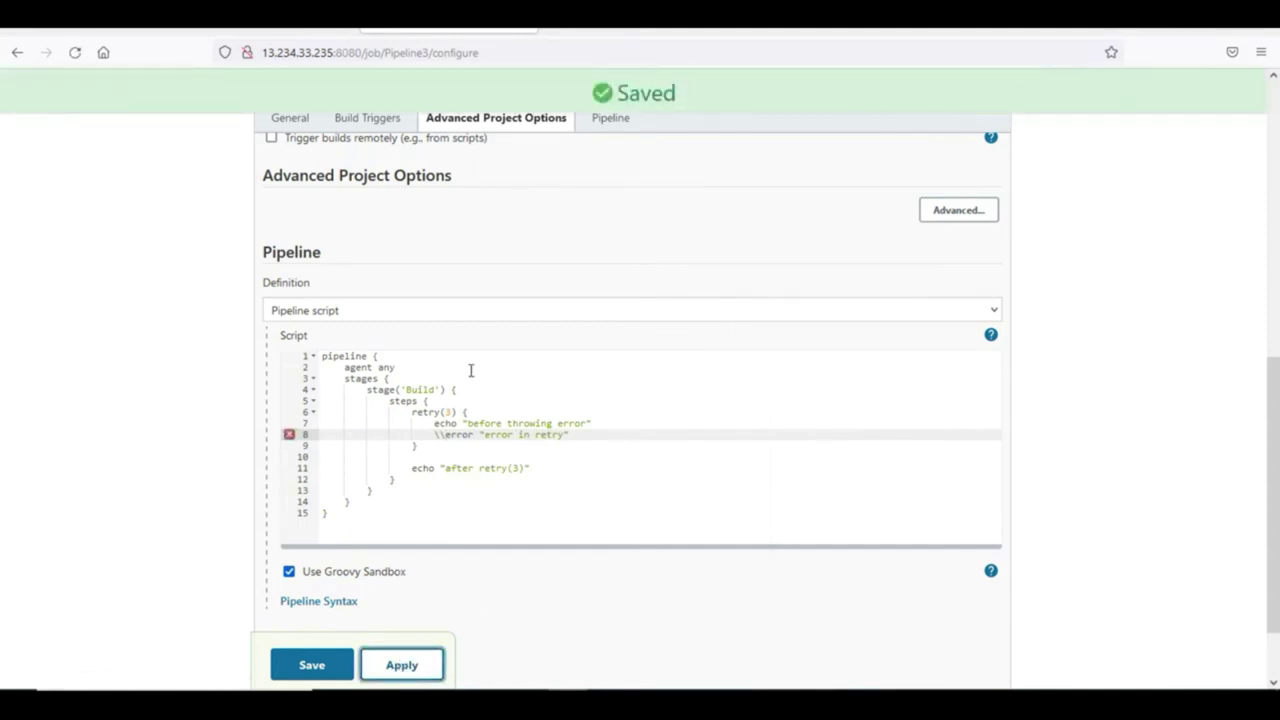
left_click(446, 432)
key("BackSpace")
key("BackSpace")
type("//")
left_click(397, 665)
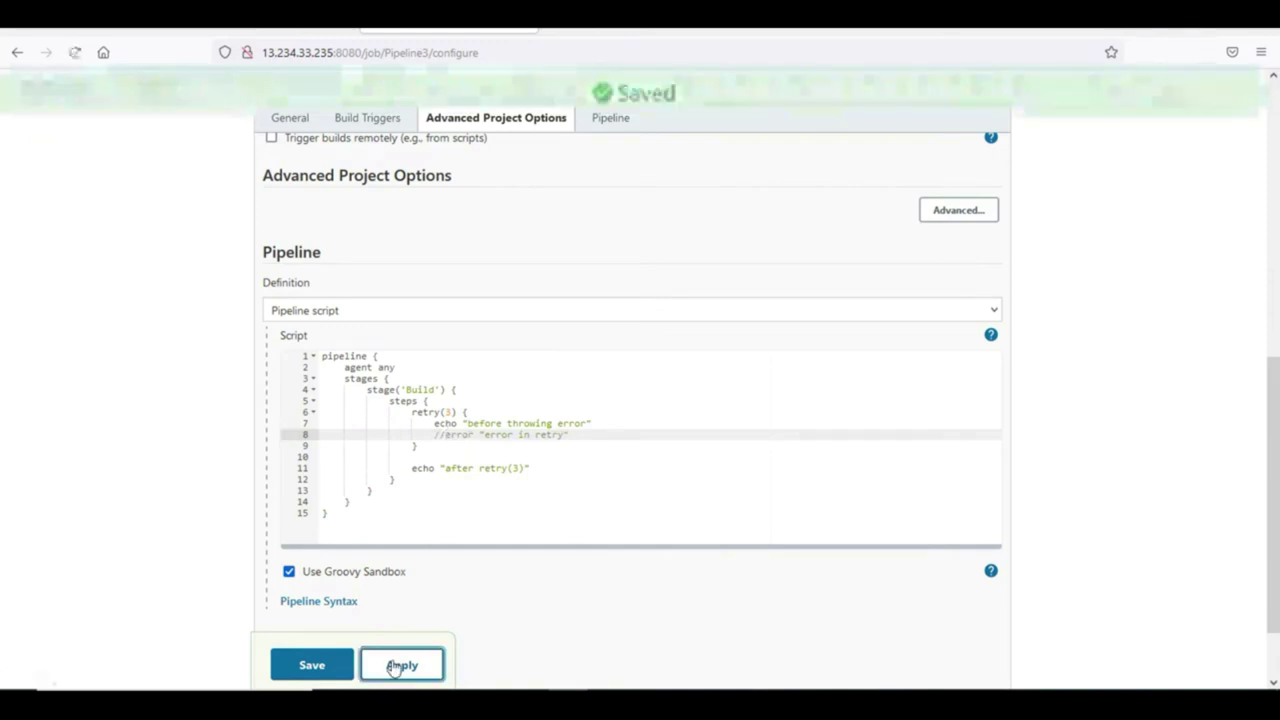
left_click(316, 672)
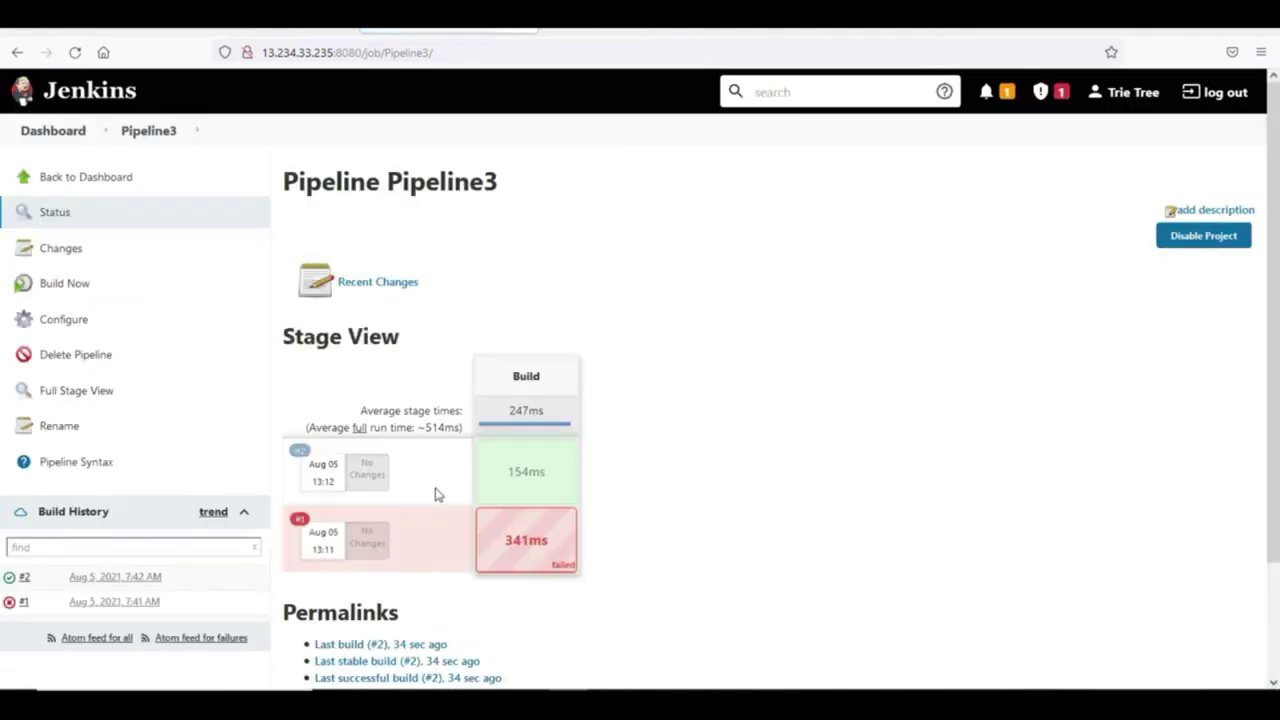
- Build Pipeline3 and confirm build #3 succeeds, then return to the job page
left_click(68, 286)
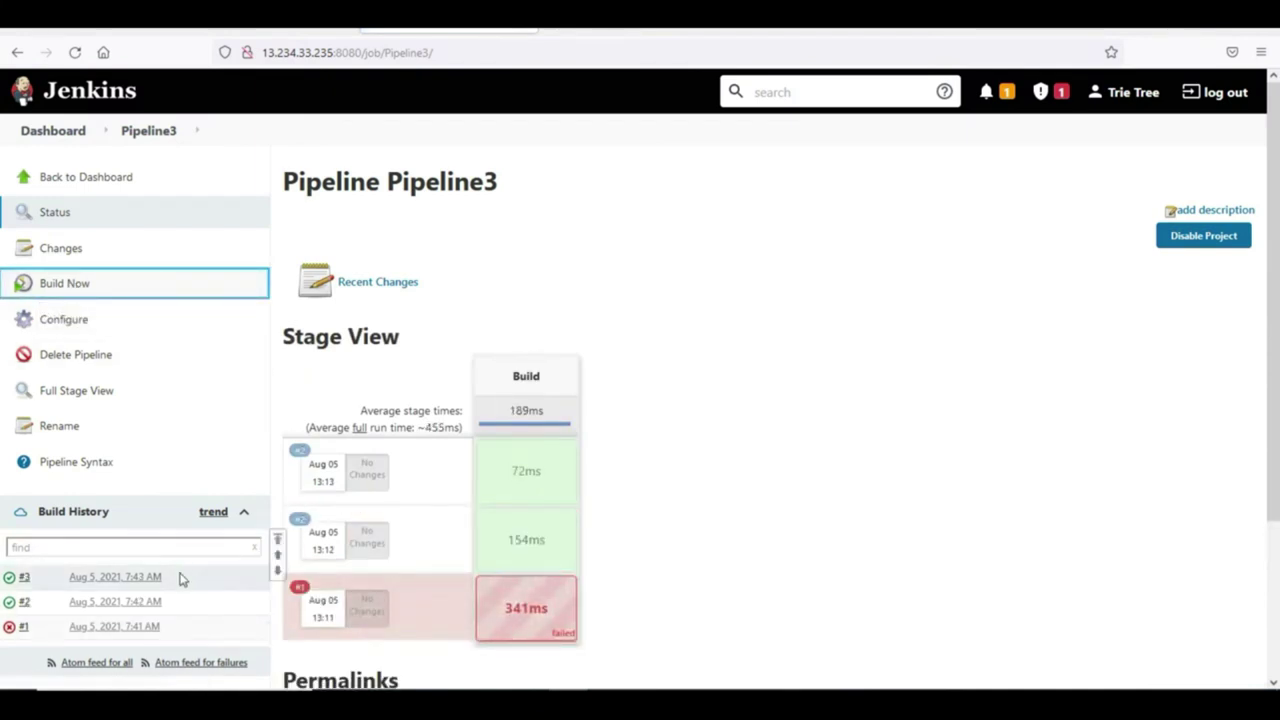
left_click(25, 579)
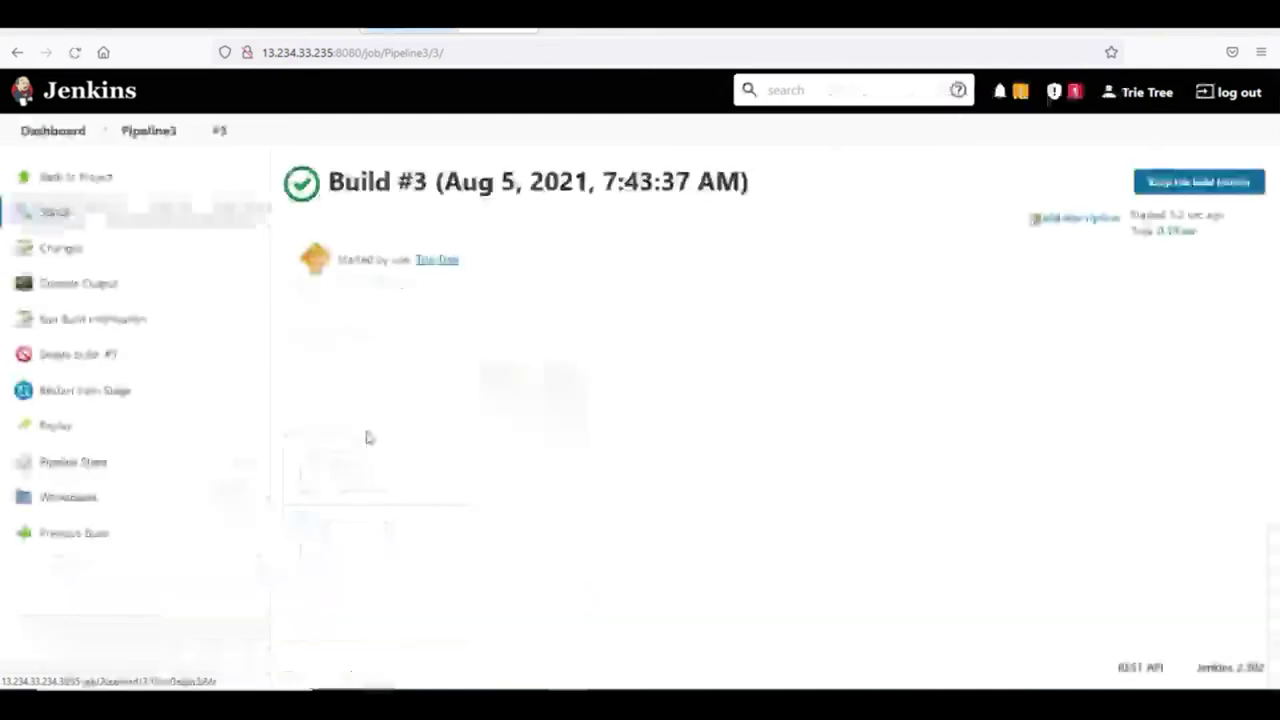
left_click(93, 295)
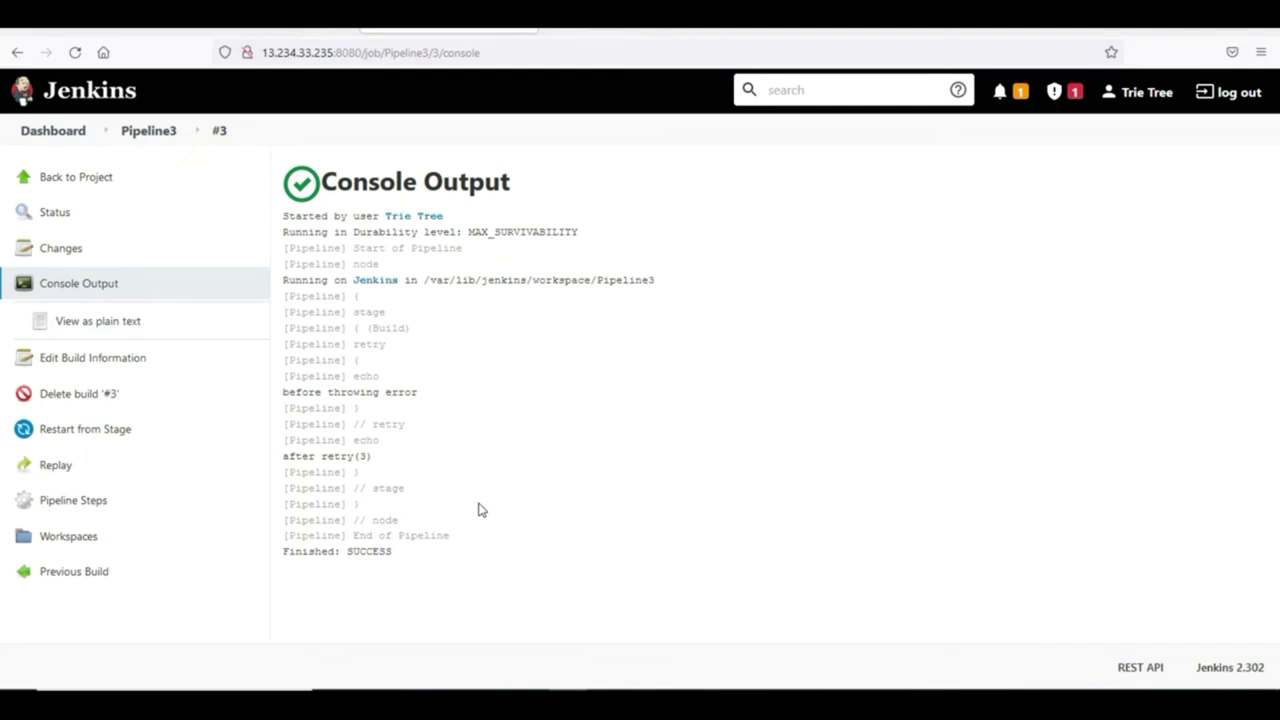
left_click(117, 178)
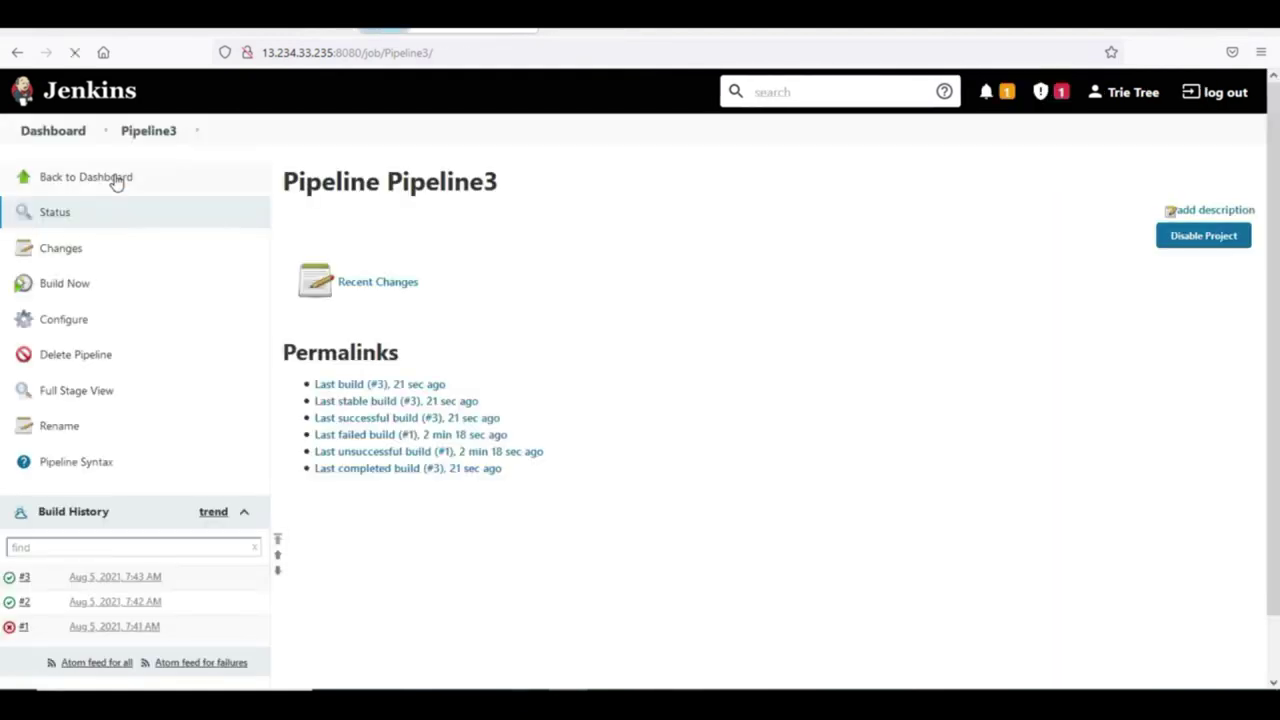
- Add an error "error" line inside Pipeline3's retry(3) block and save
left_click(70, 333)
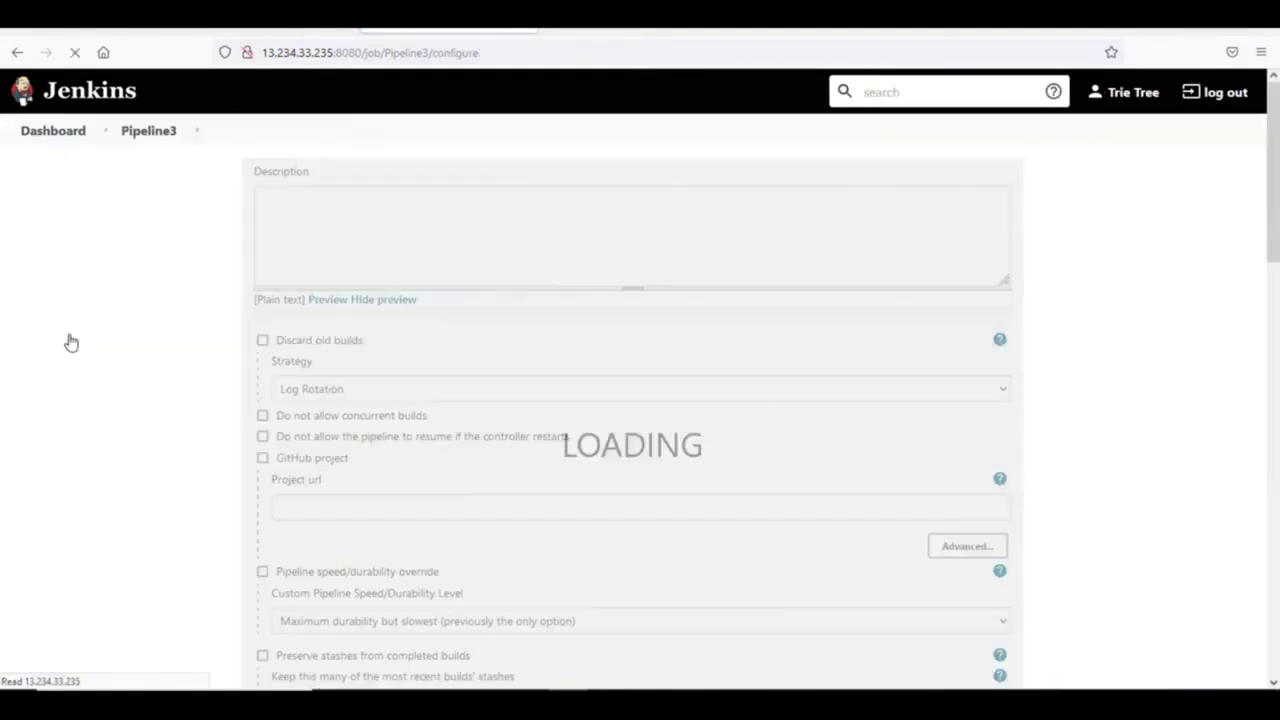
scroll(917, 260, "down", 10)
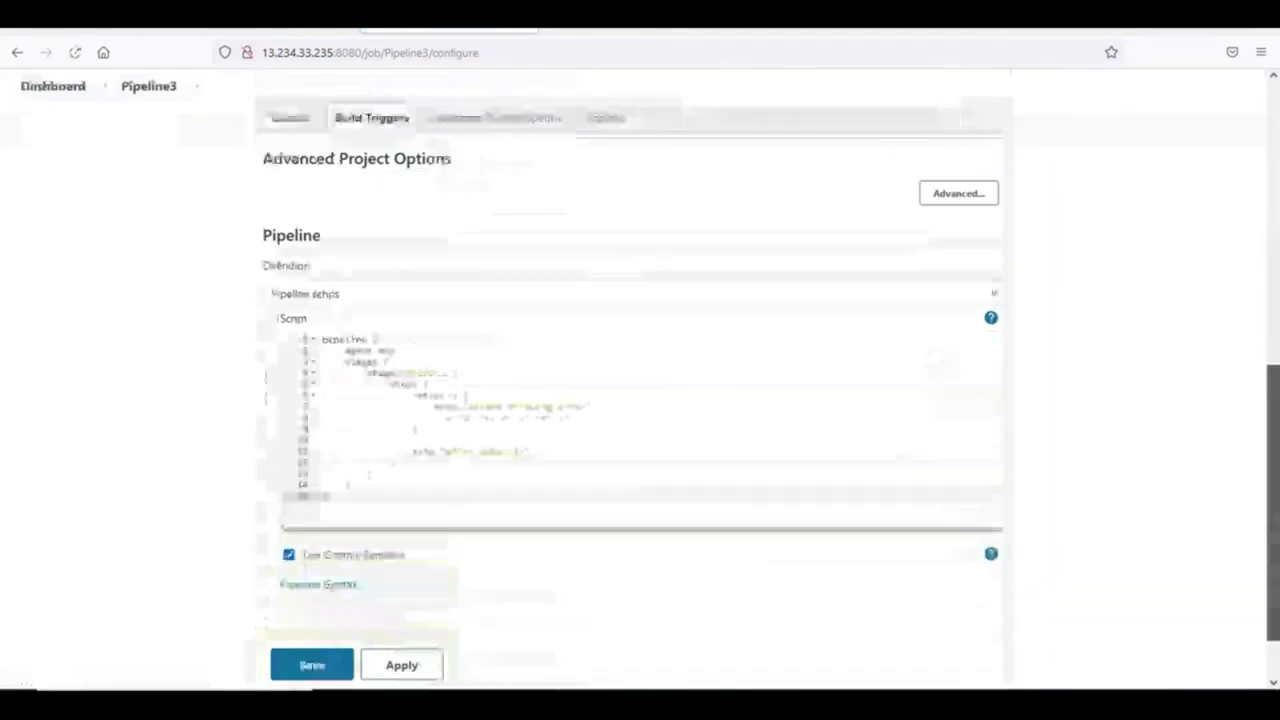
left_click(646, 406)
key("Return")
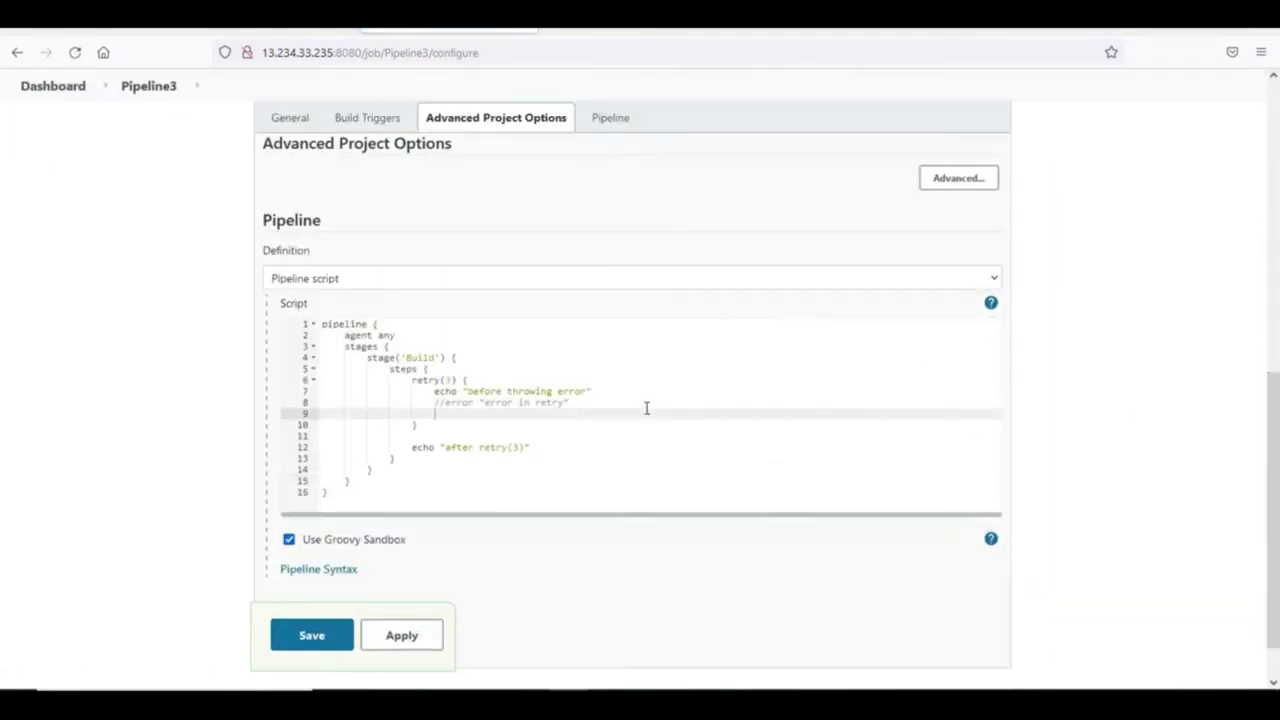
type("error")
scroll(519, 374, "down", 1)
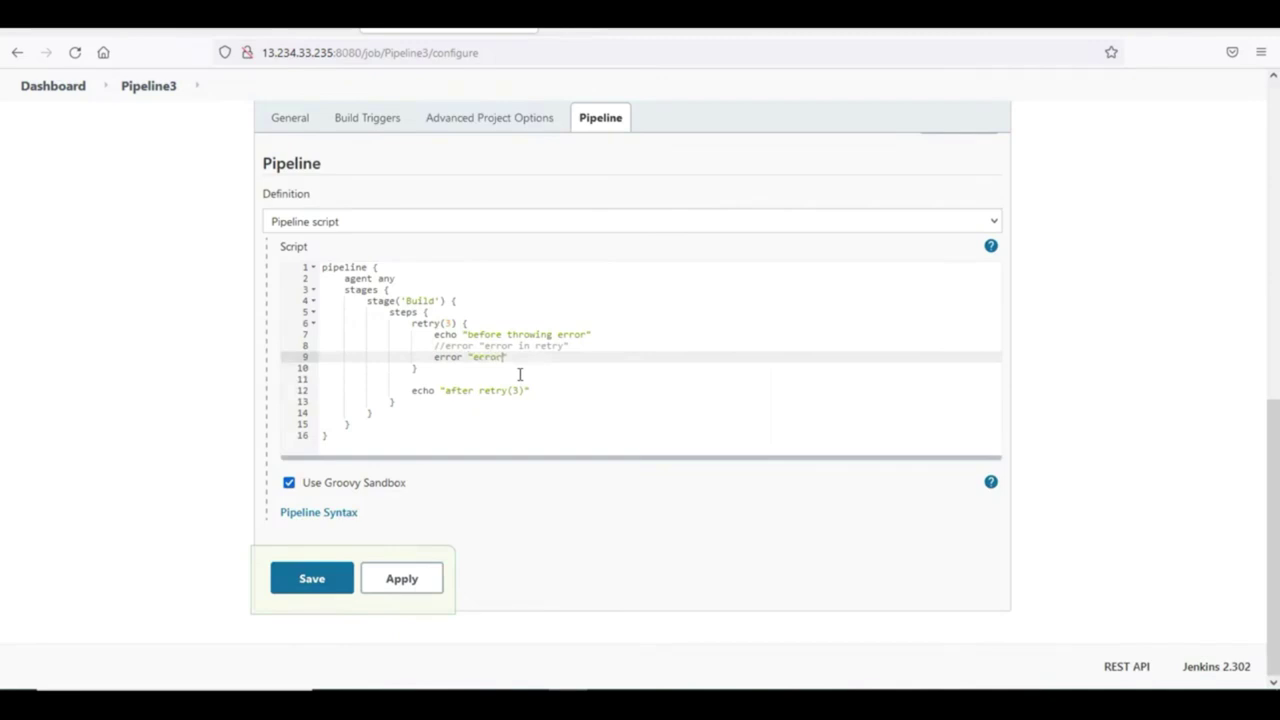
left_click(404, 580)
left_click(290, 588)
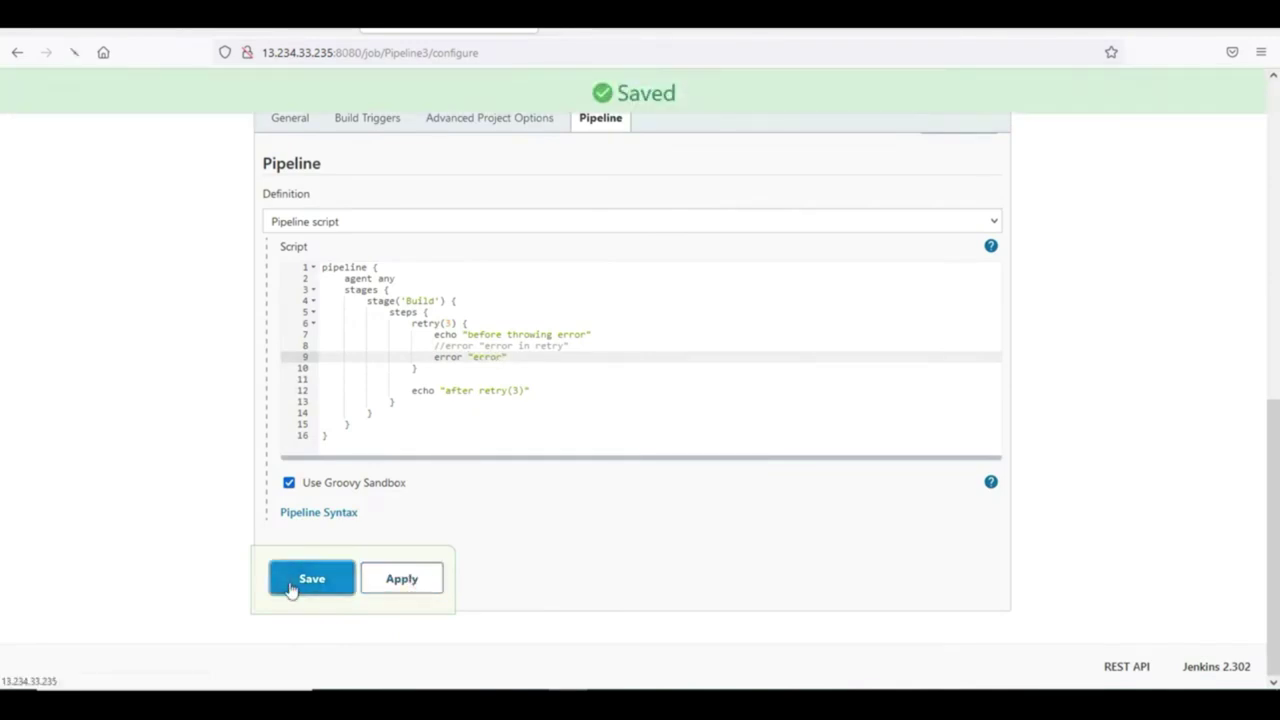
- Build Pipeline3 and inspect build #5's log: three retries ending in ERROR: error
left_click(108, 296)
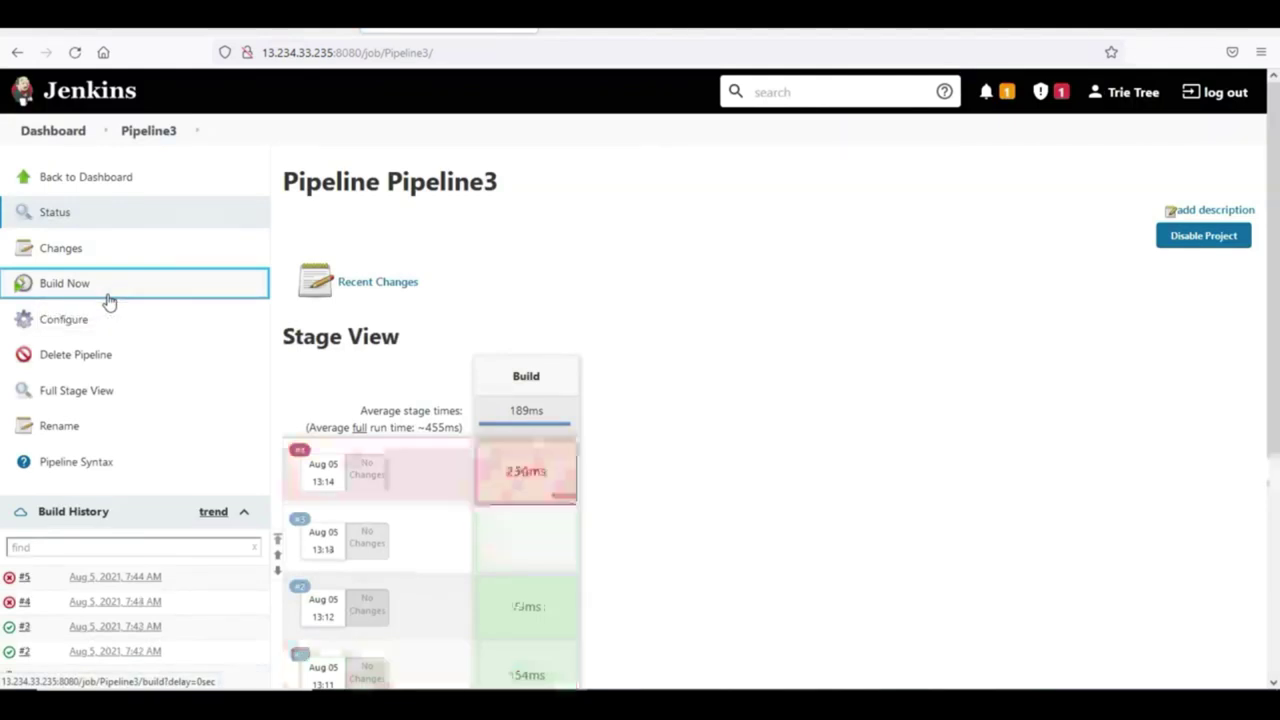
left_click(24, 578)
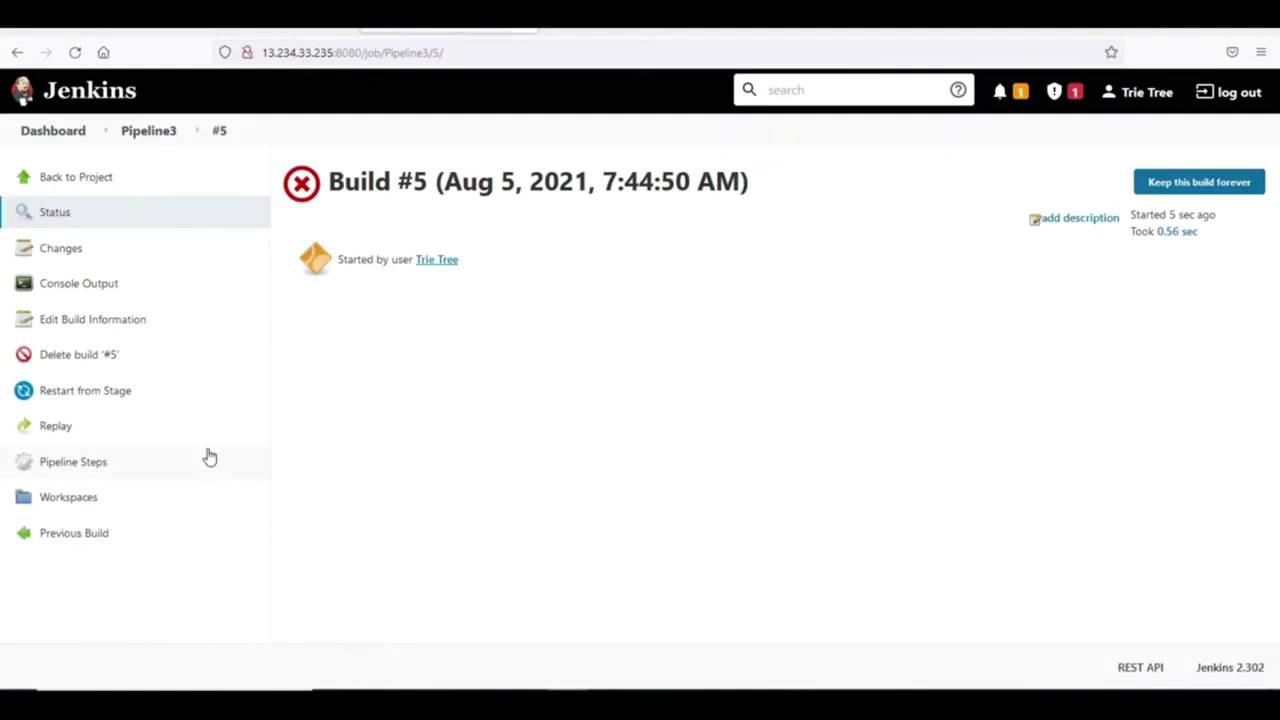
left_click(128, 284)
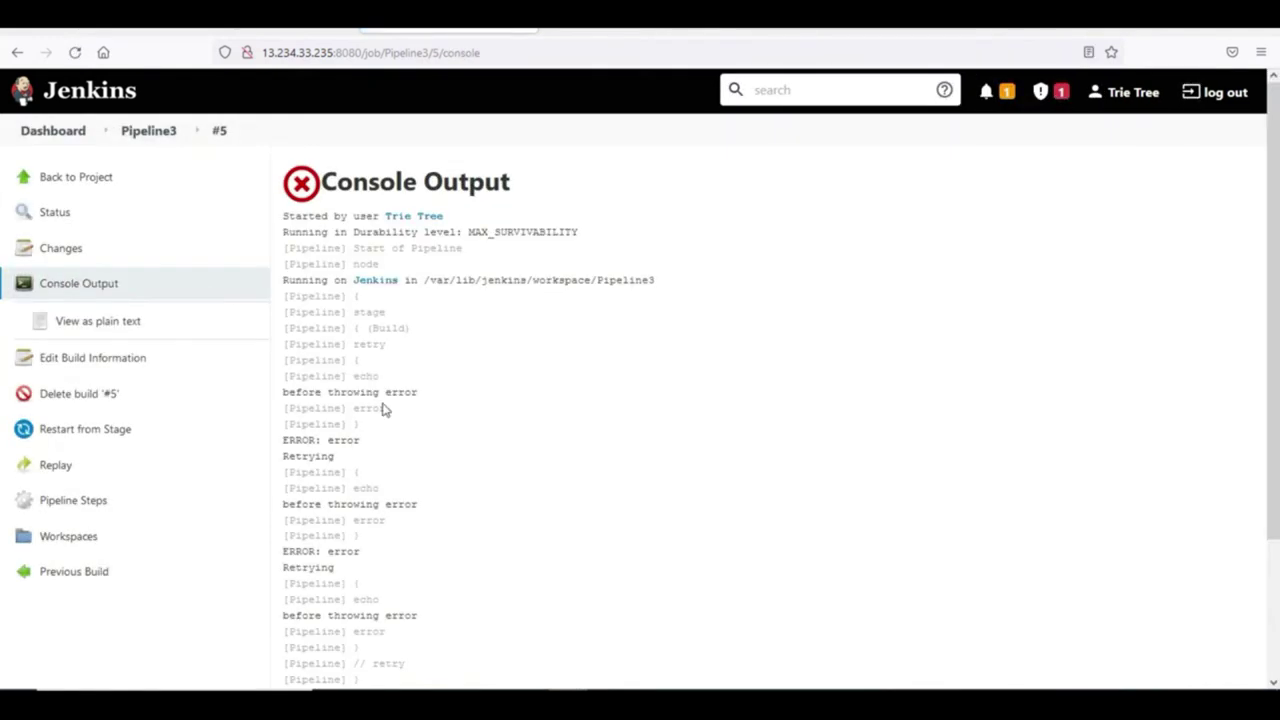
left_click_drag(310, 393, 429, 397)
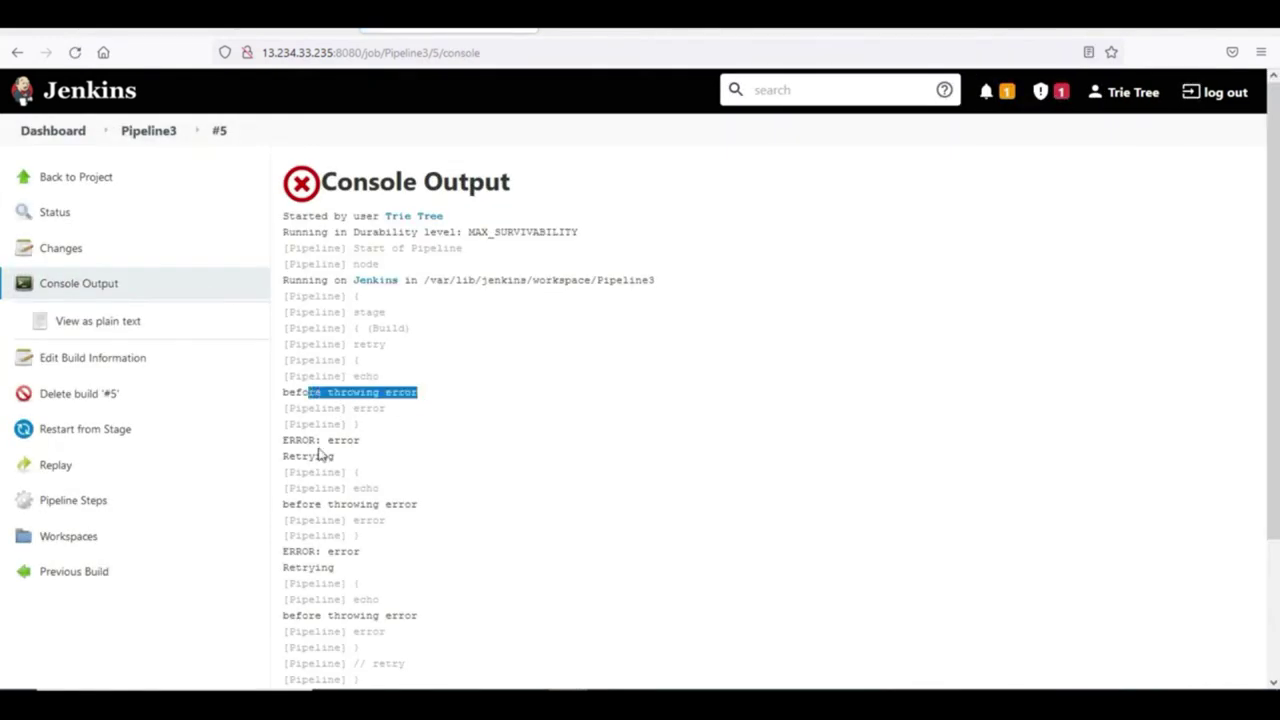
left_click(353, 447)
left_click_drag(296, 458, 334, 460)
left_click_drag(297, 567, 312, 585)
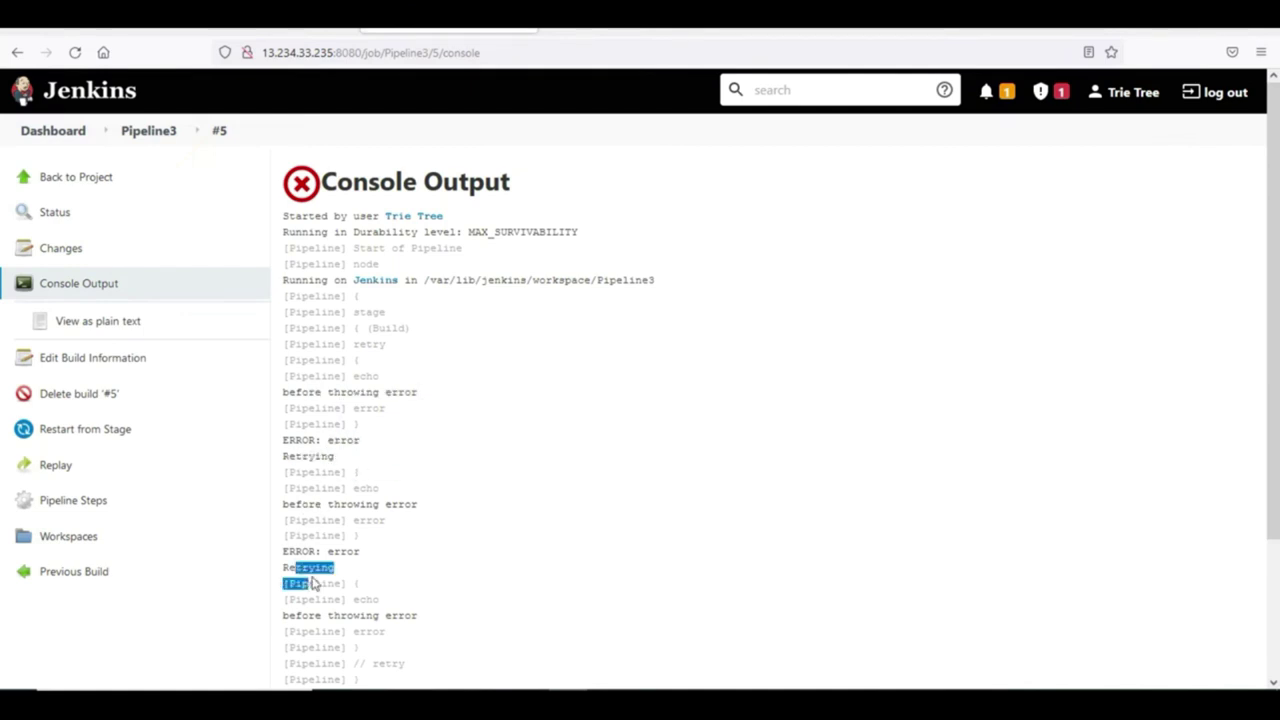
scroll(640, 380, "down", 3)
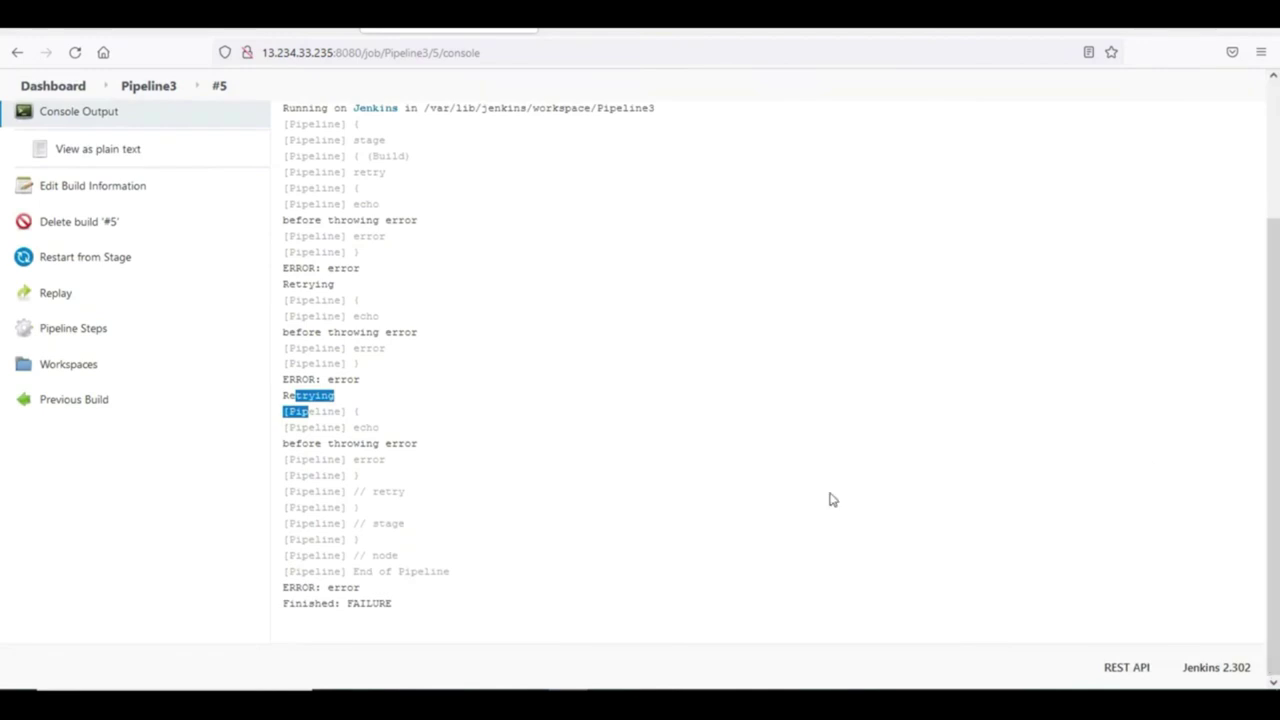
left_click(390, 458)
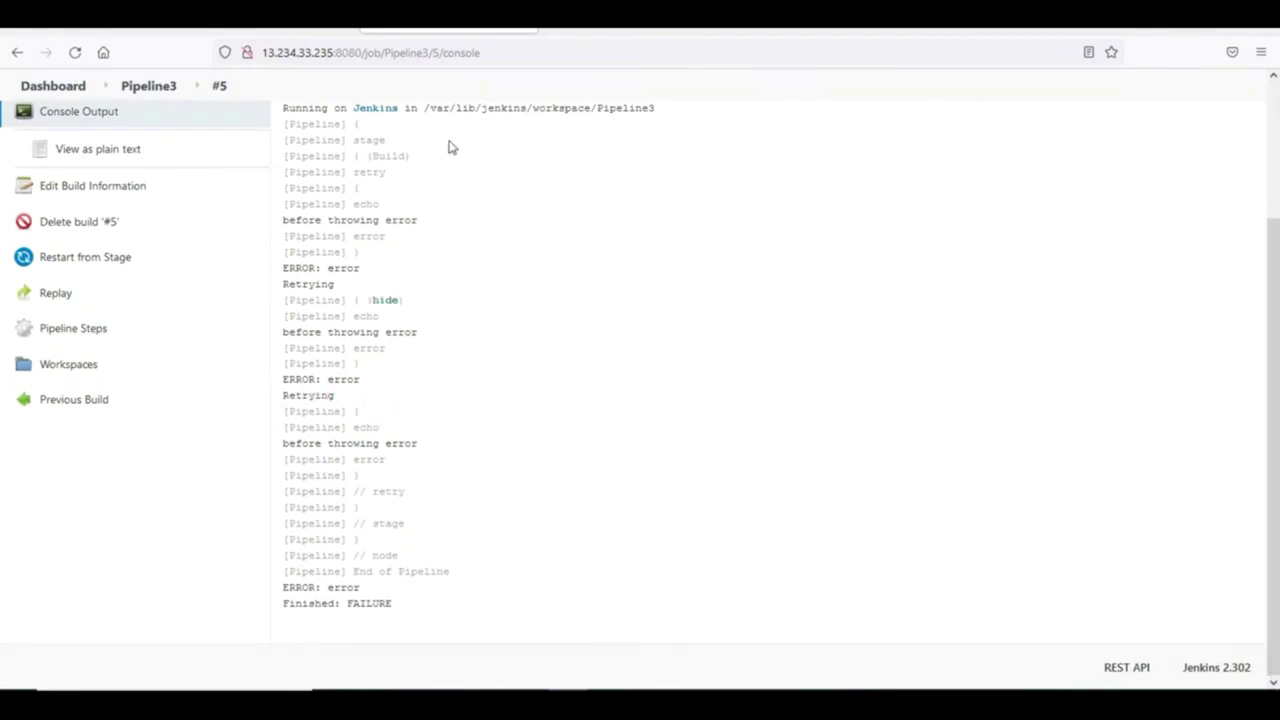
left_click_drag(283, 589, 429, 591)
left_click(677, 563)
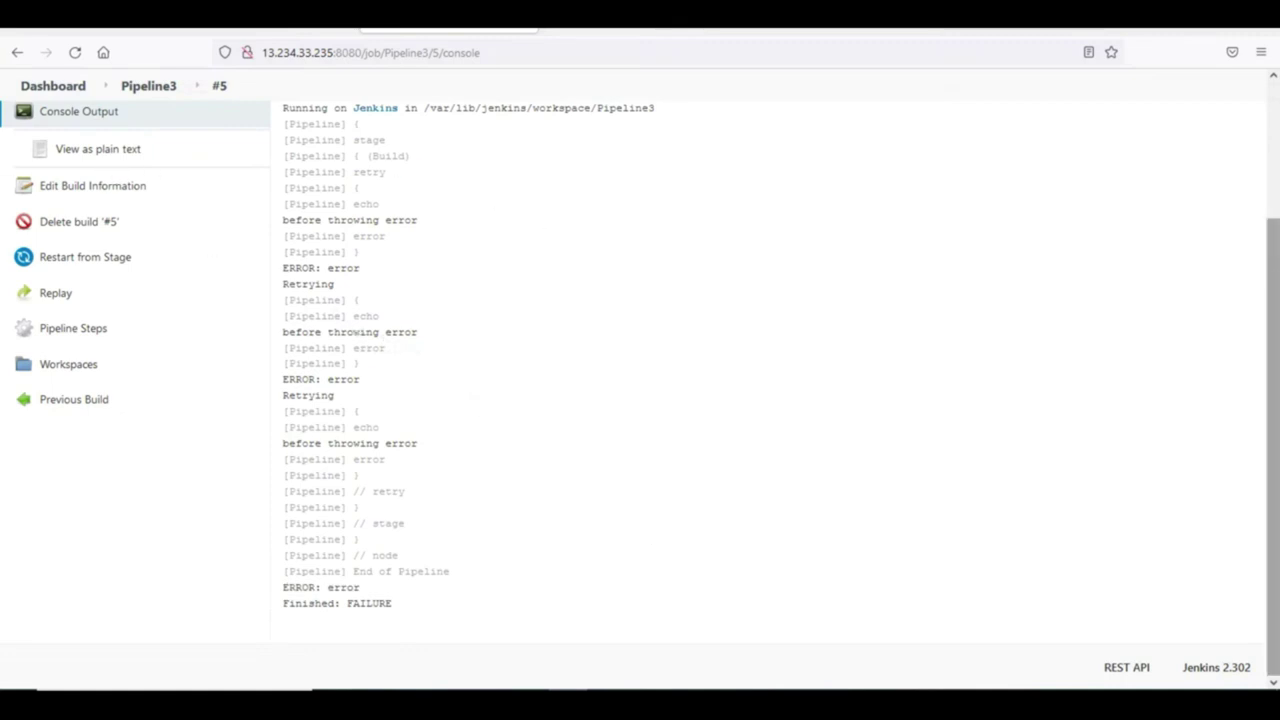
scroll(1184, 288, "up", 3)
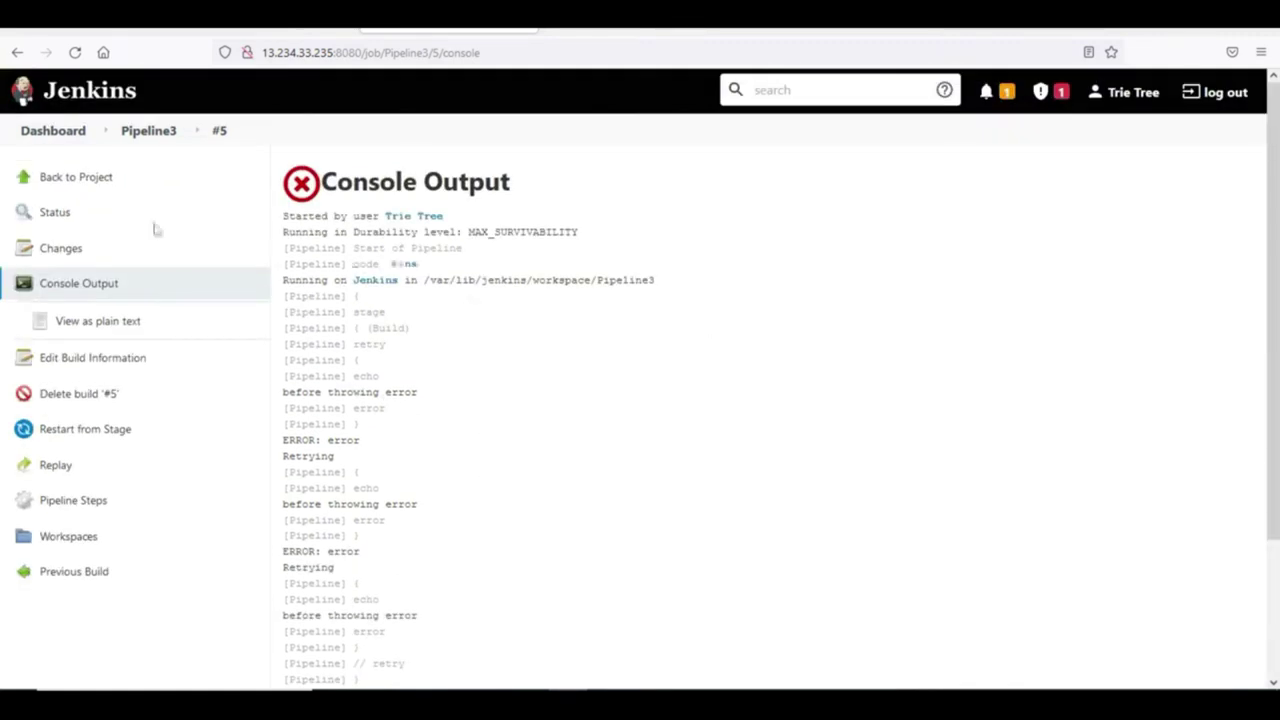
left_click(63, 186)
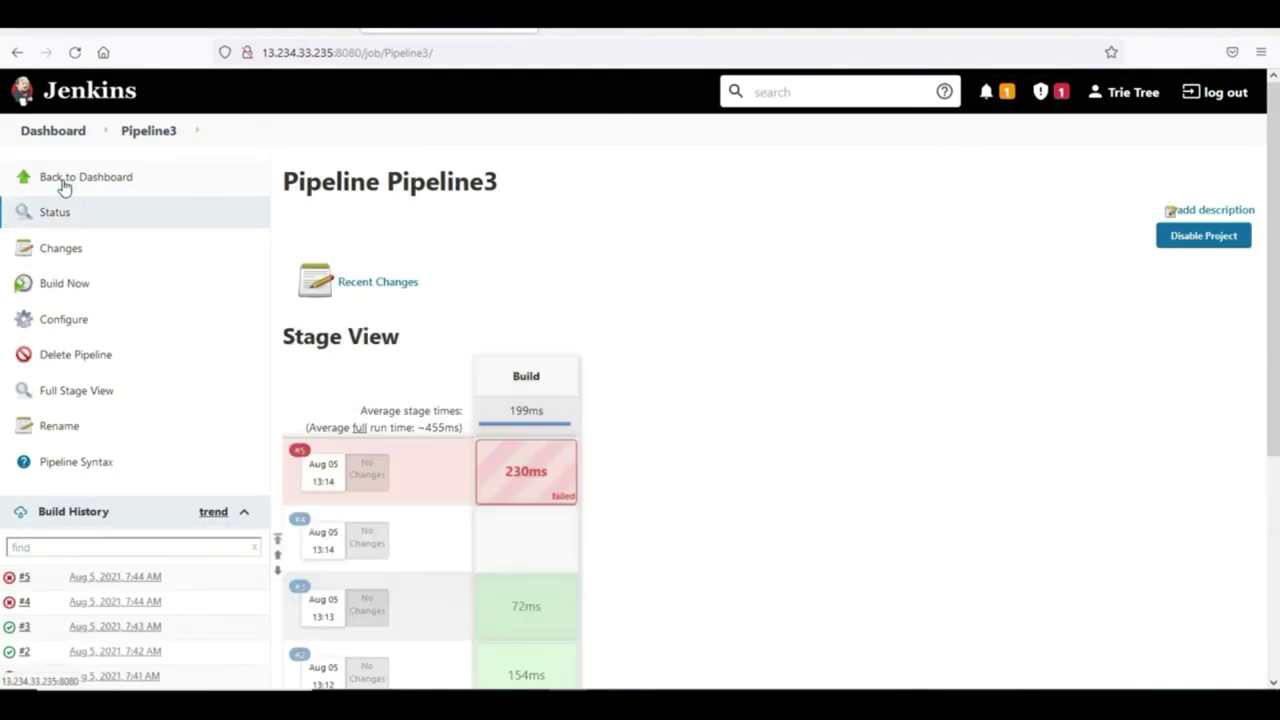
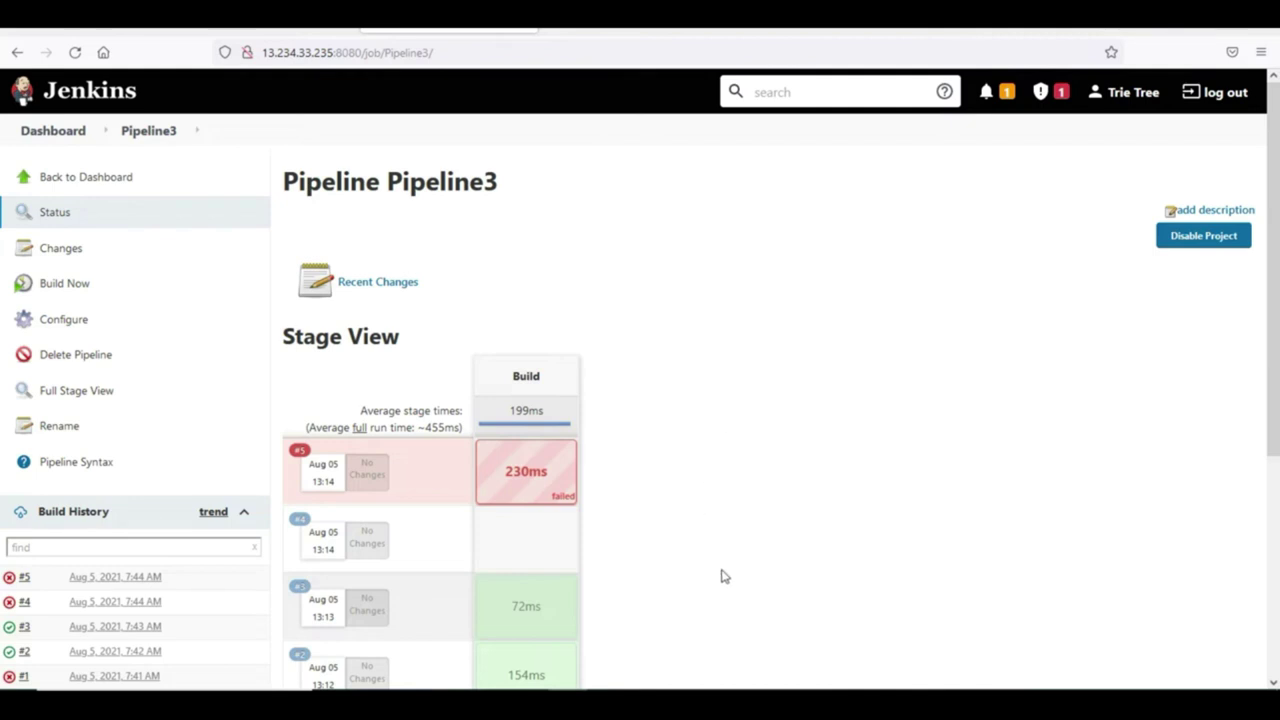
- Bring up the Notepad pipeline-script notes and place the caret in the retry script
left_click(760, 686)
left_click(798, 398)
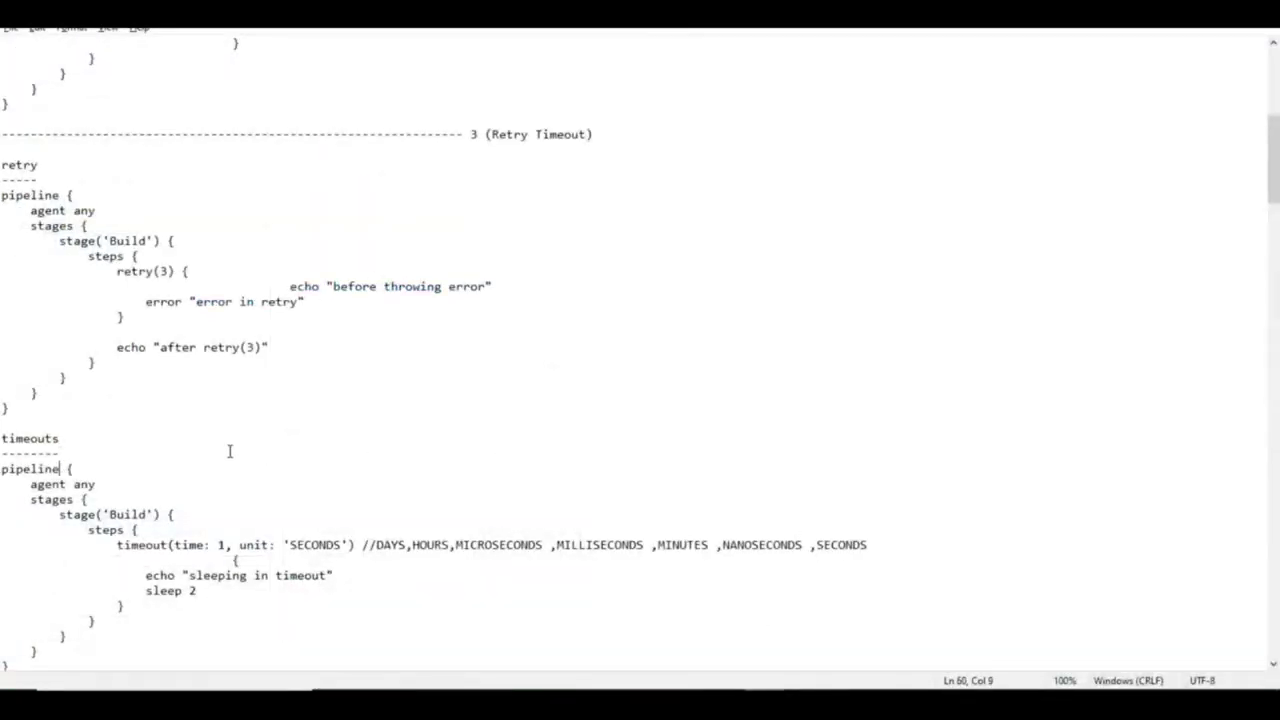
- Scroll past the retry/timeout example and select the whole 4(tools) maven pipeline script
key("Down")
key("Down")
key("Down")
key("Down")
key("Down")
key("Down")
key("Down")
key("Down")
key("Down")
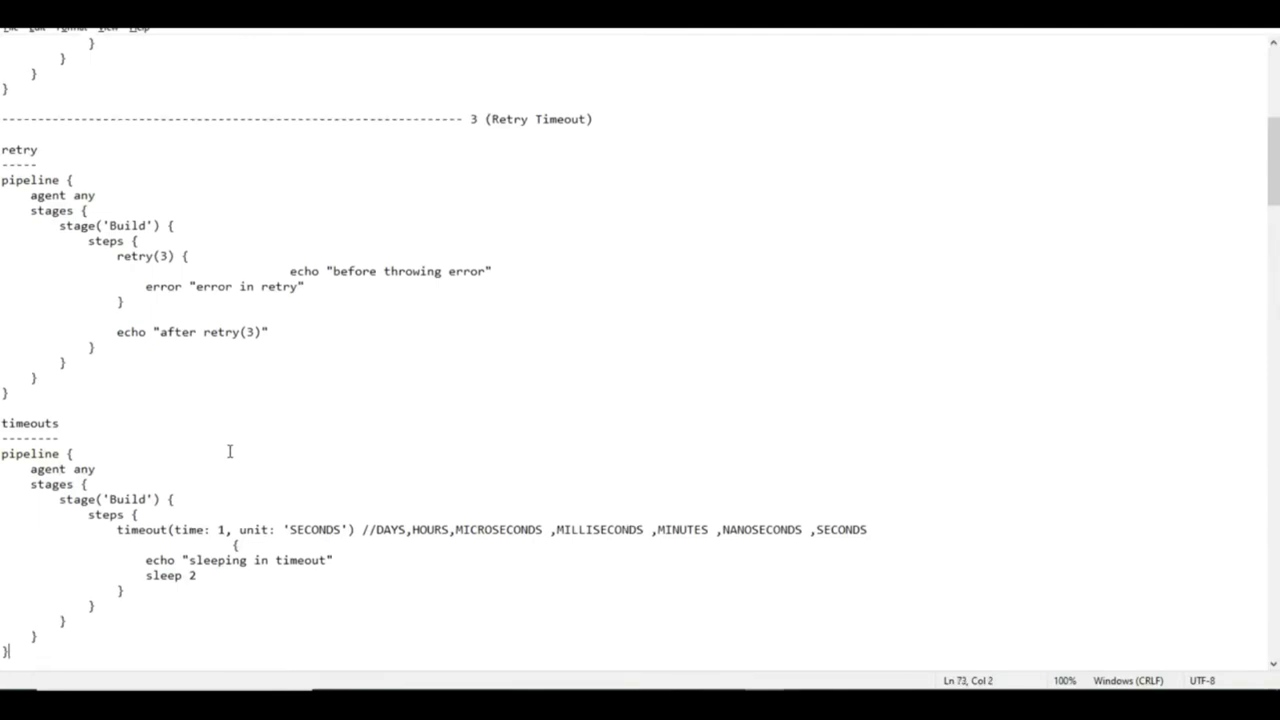
key("Down")
key("Down")
key("Down")
key("Down")
key("Down")
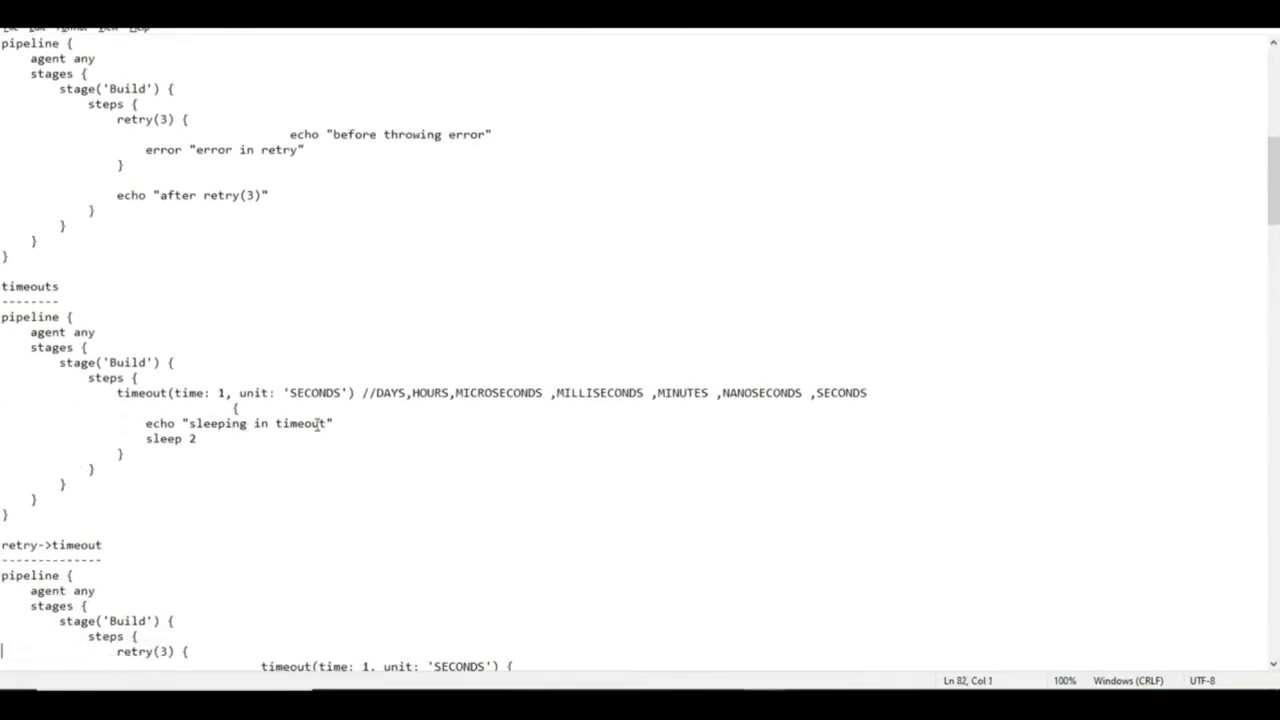
left_click_drag(159, 450, 196, 440)
left_click(196, 440)
scroll(1065, 262, "down", 9)
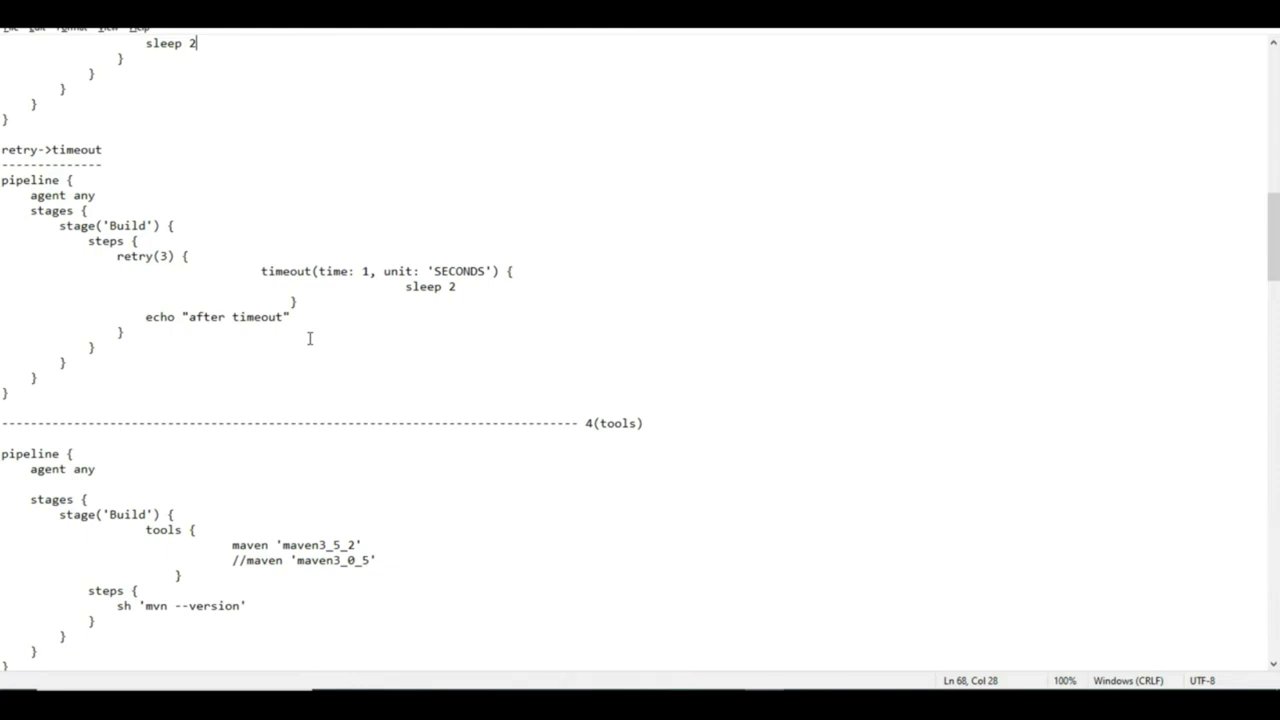
left_click_drag(3, 180, 54, 400)
left_click(196, 394)
left_click_drag(1273, 238, 1273, 287)
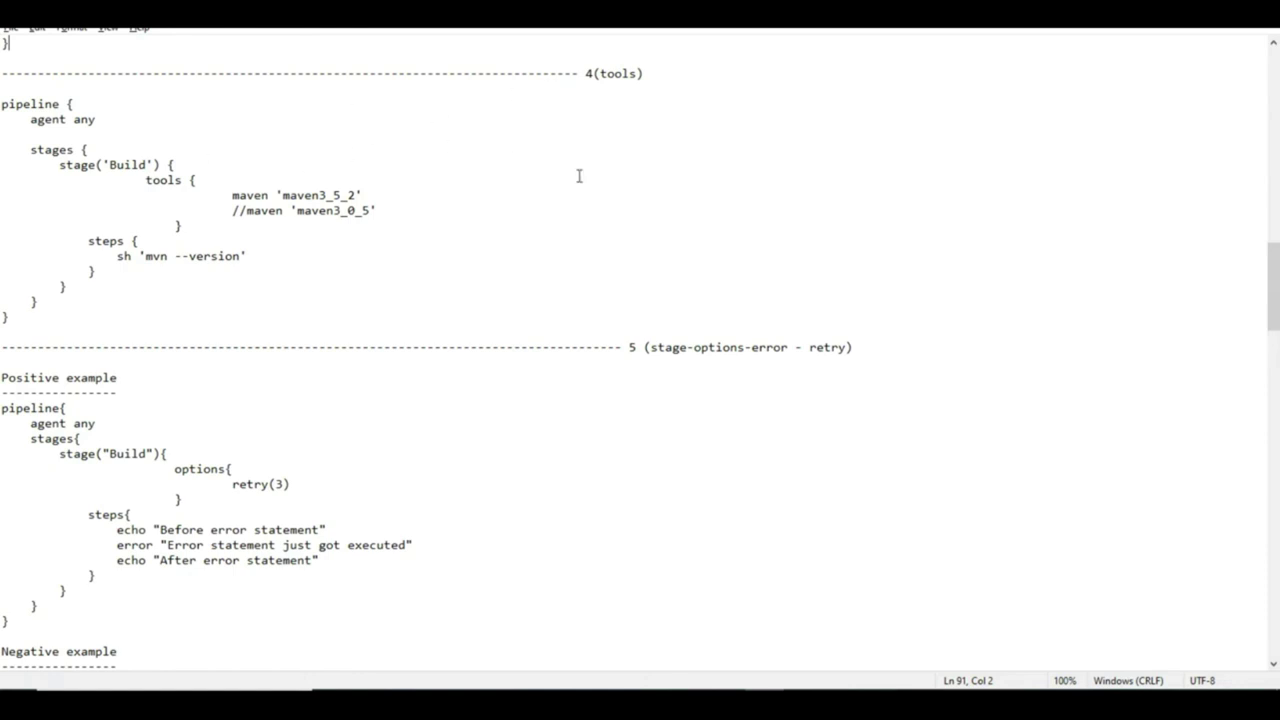
left_click_drag(3, 110, 43, 326)
key("ctrl+c")
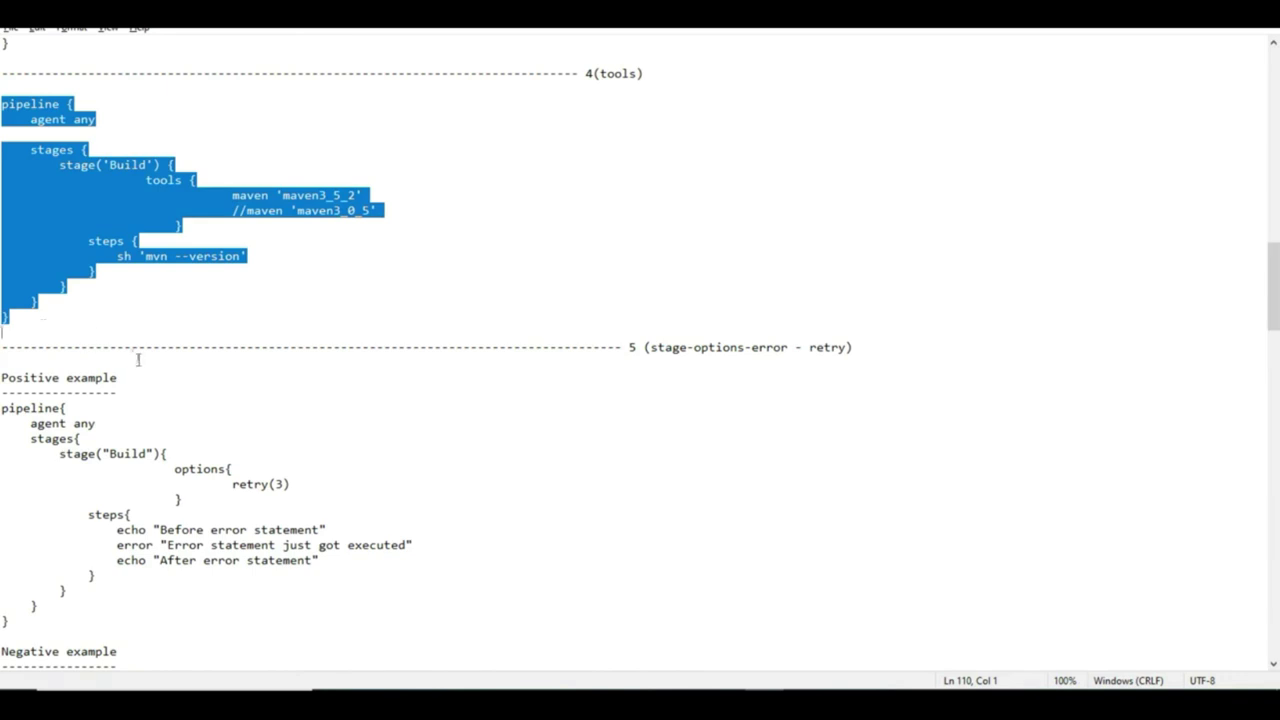
- Create a new Pipeline job named Pipeline4 from the Jenkins dashboard
key("alt+Tab")
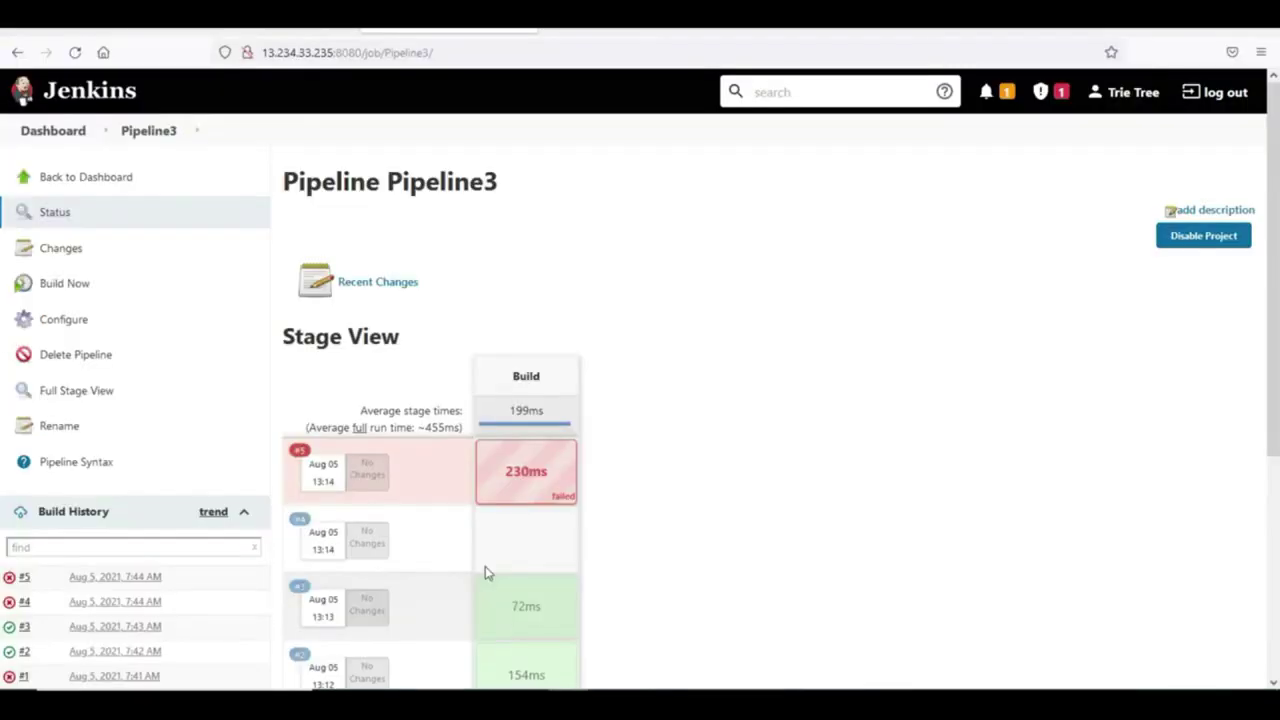
left_click(56, 132)
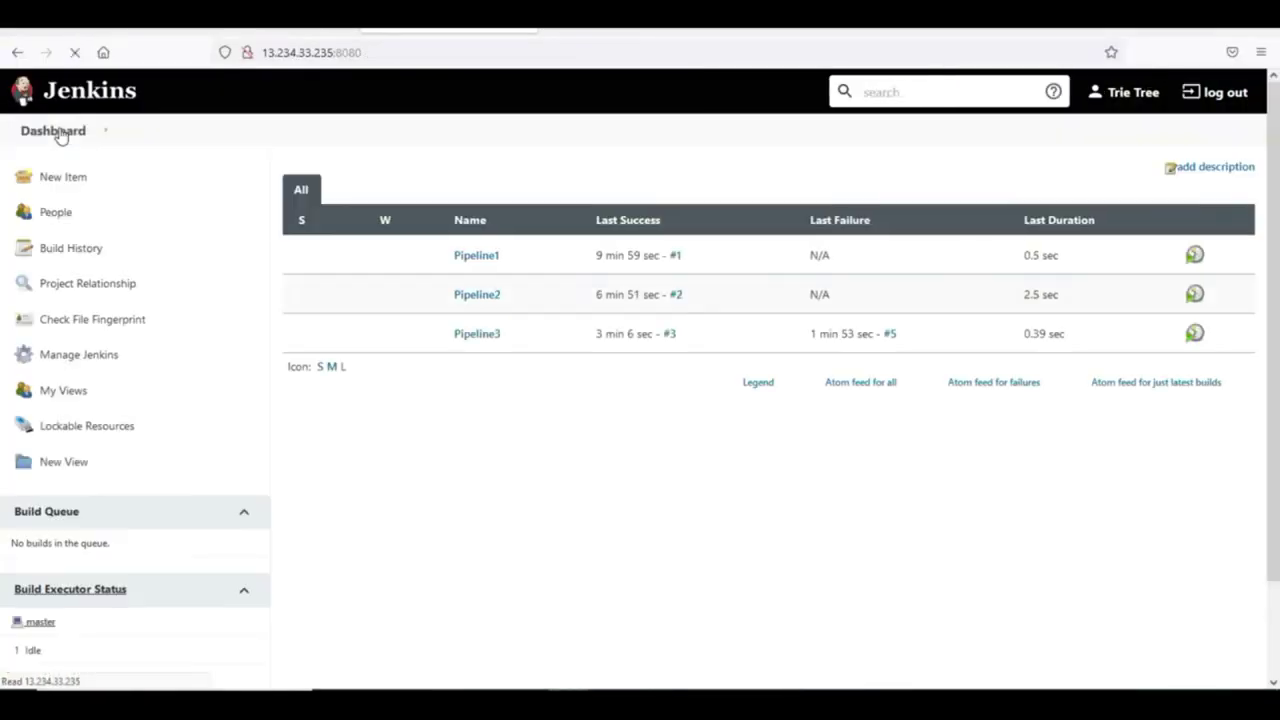
left_click(70, 177)
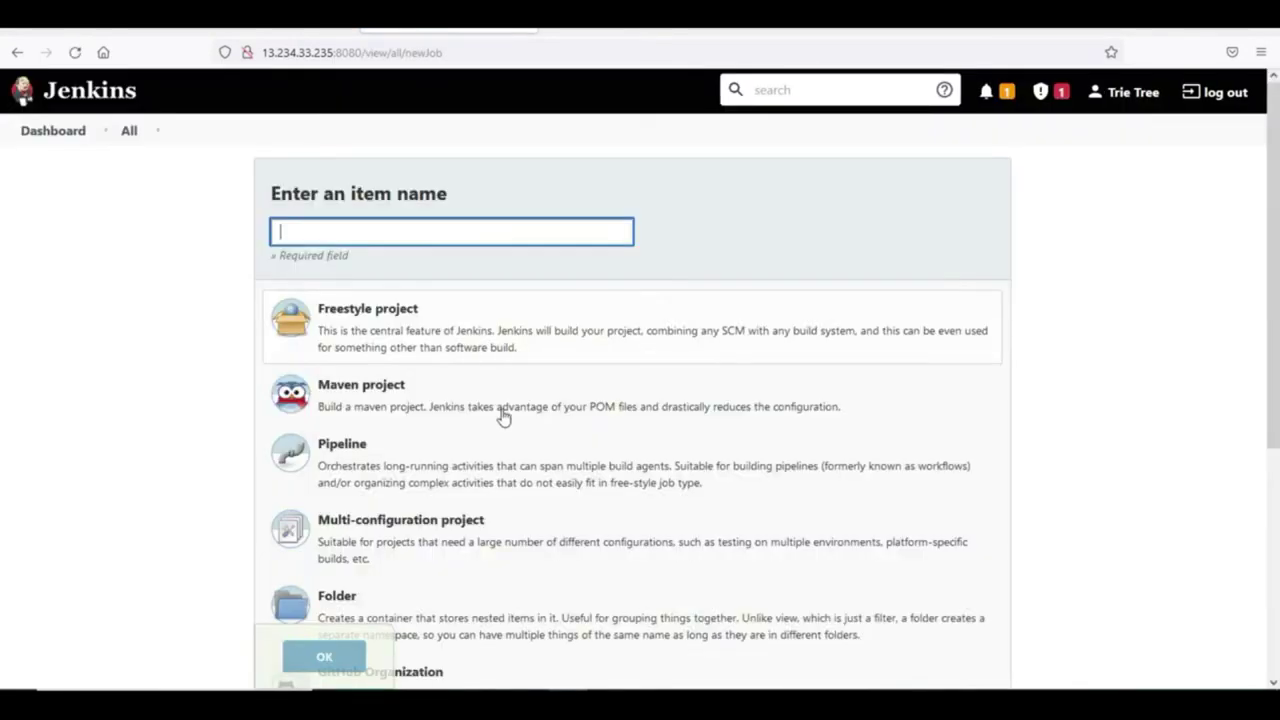
left_click(461, 236)
type("Pipeline")
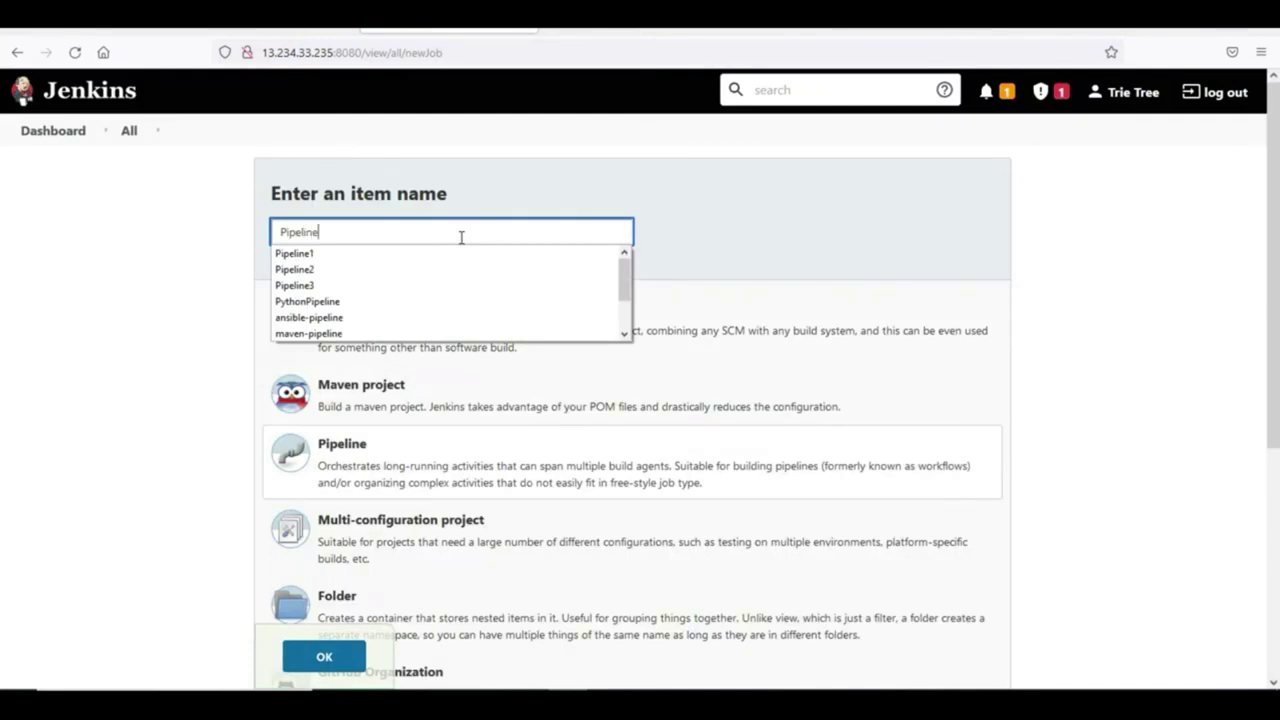
type("4")
left_click(322, 656)
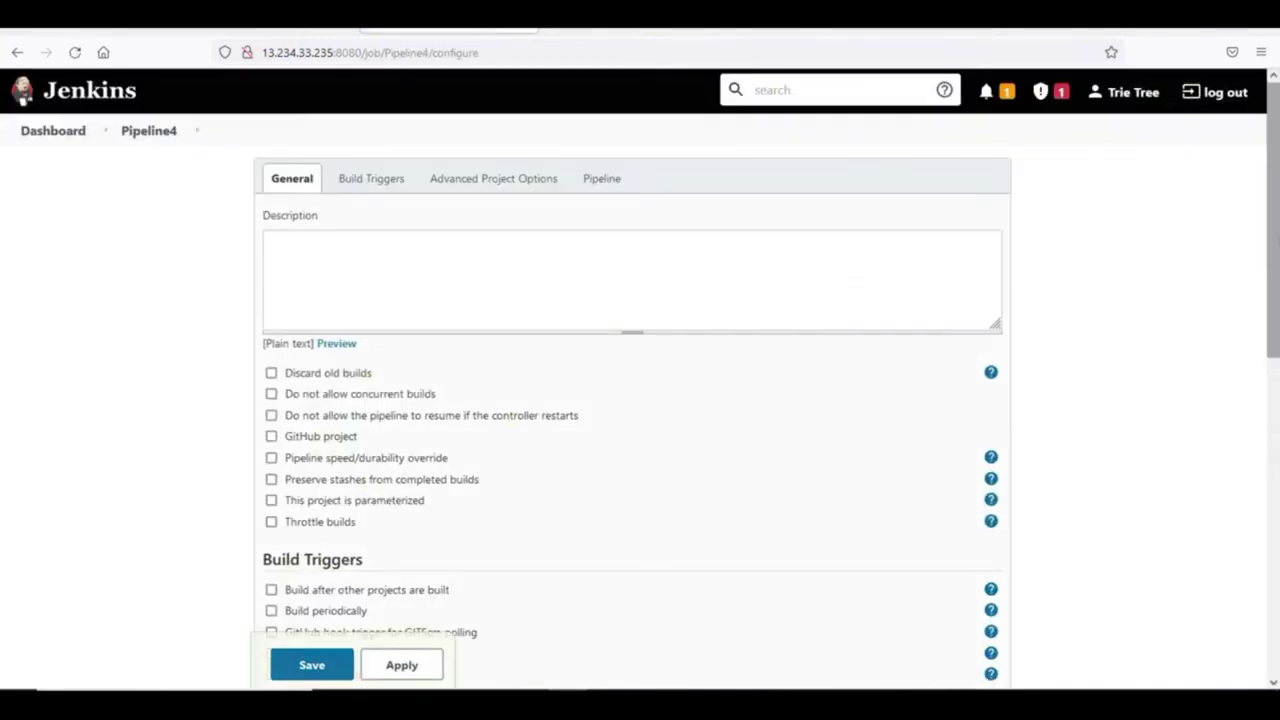
- Paste the maven 'maven3_5_2' tools script into Pipeline4 and save the job
scroll(1249, 386, "down", 10)
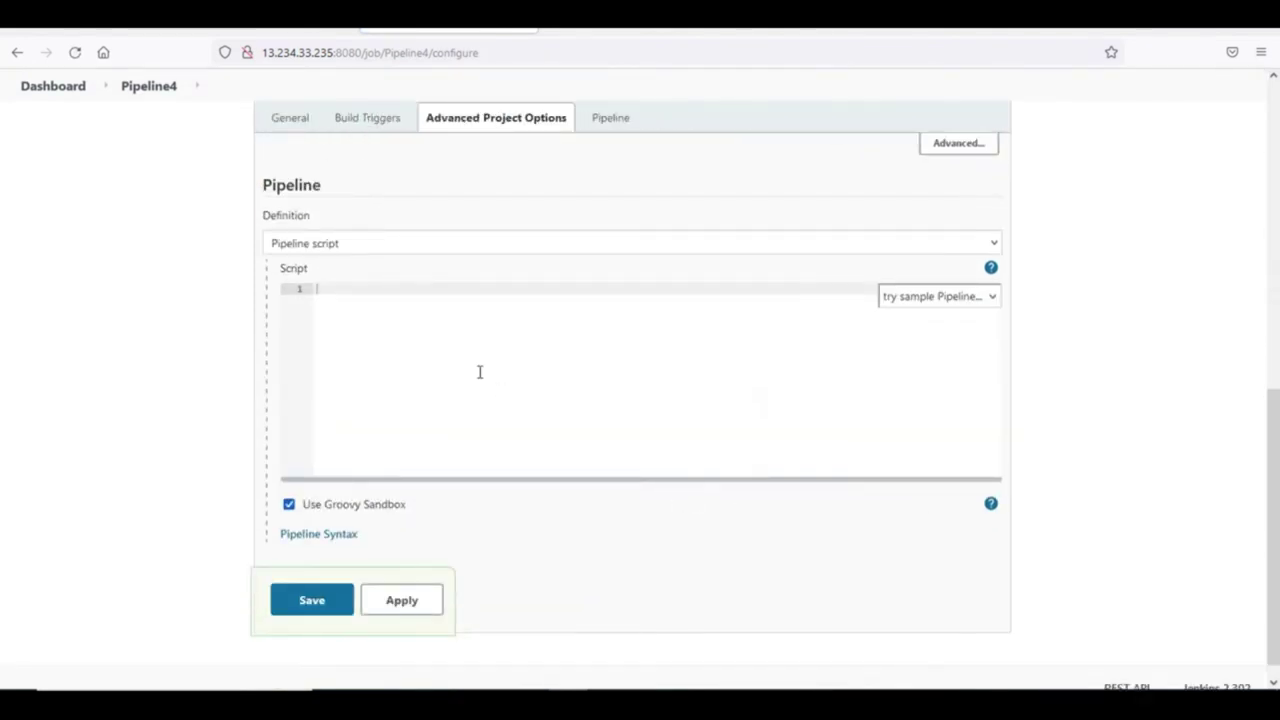
key("ctrl+v")
left_click_drag(447, 356, 502, 356)
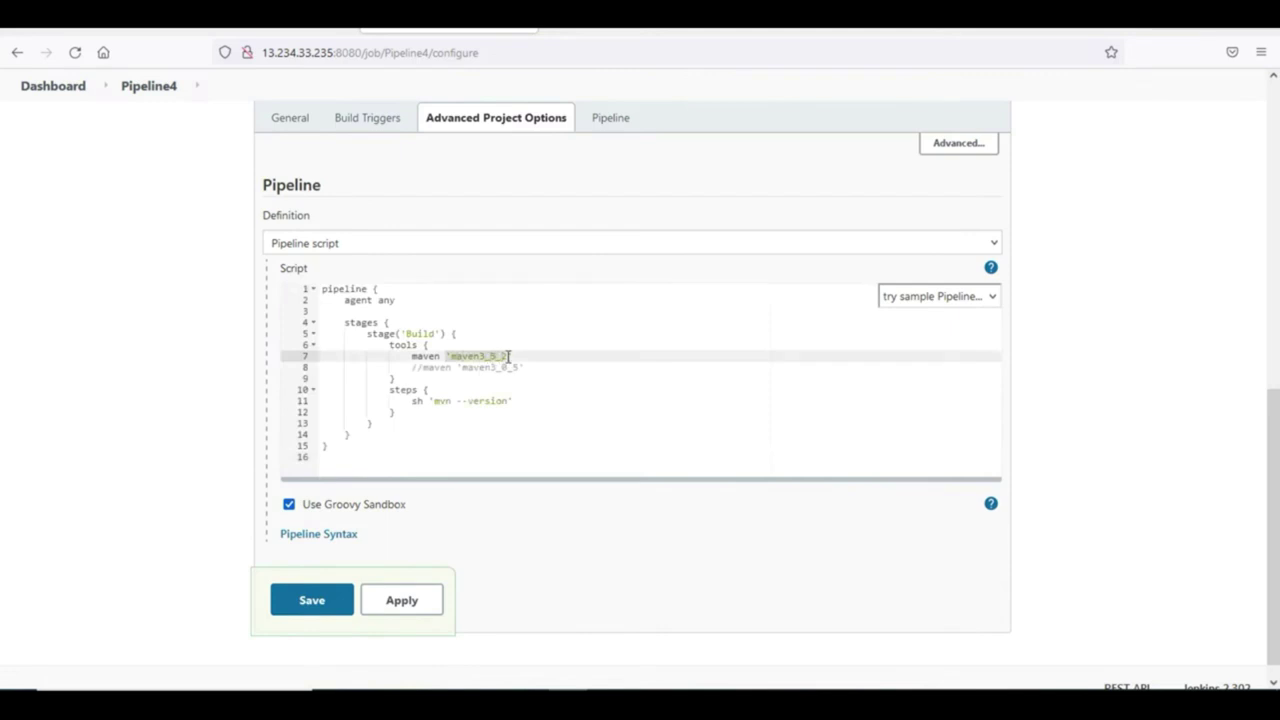
left_click(372, 606)
left_click(314, 611)
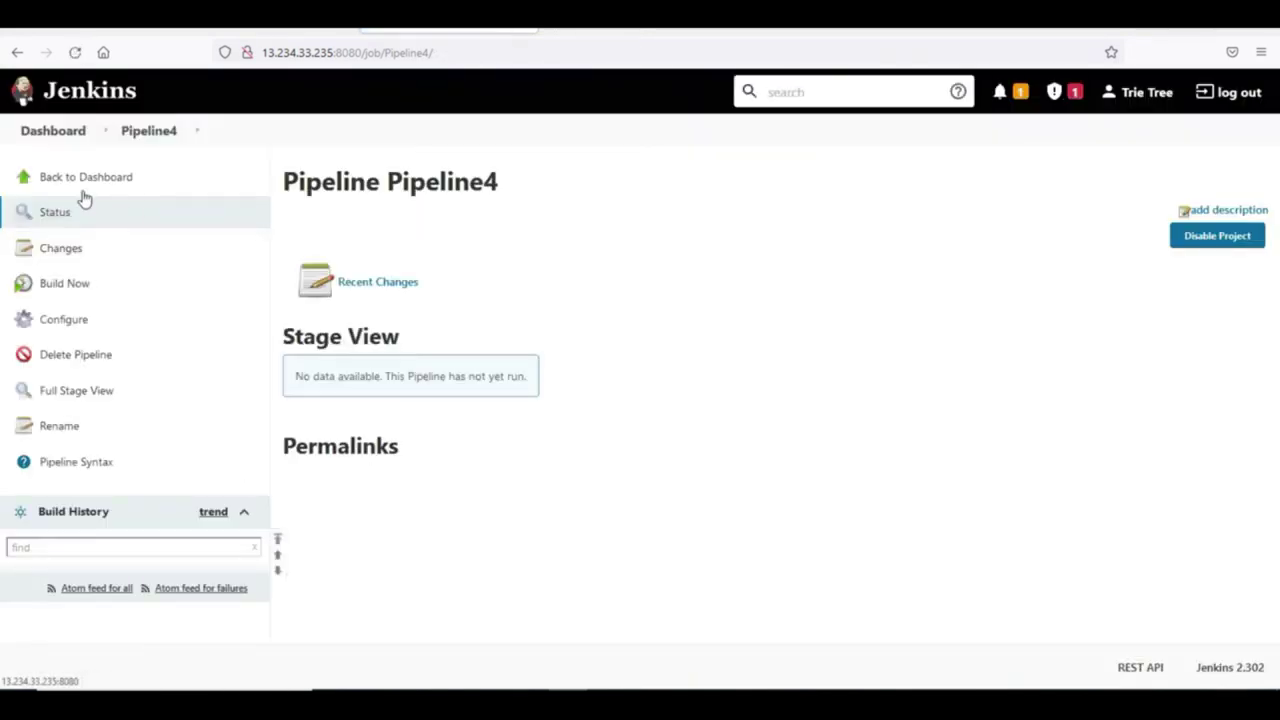
- In Global Tool Configuration, copy the Maven installation name MavenBuild, then save
left_click(67, 137)
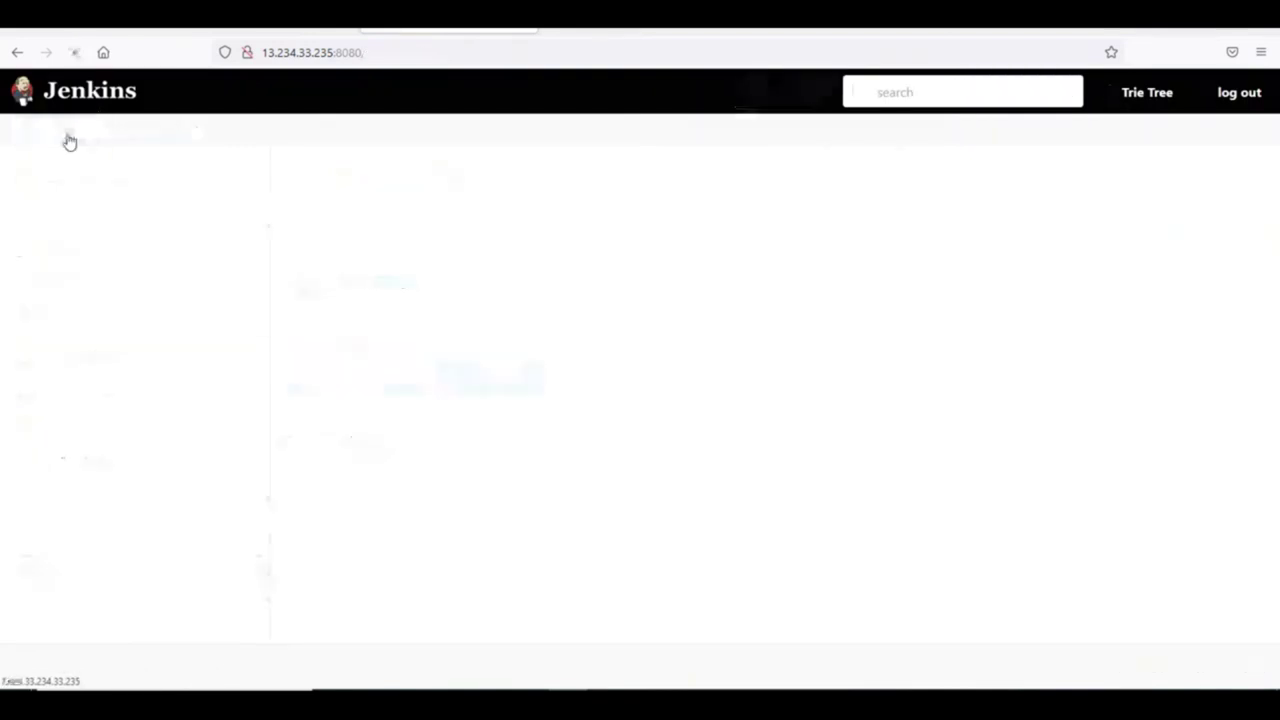
left_click(94, 358)
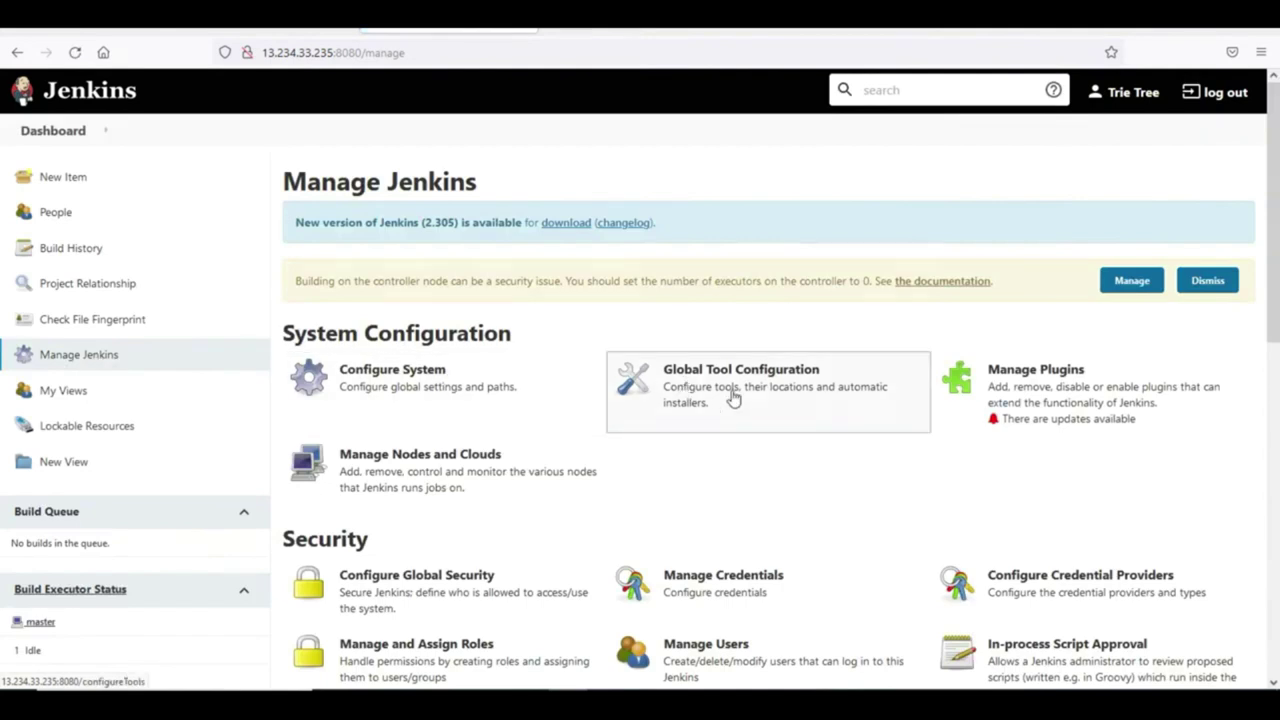
left_click(718, 384)
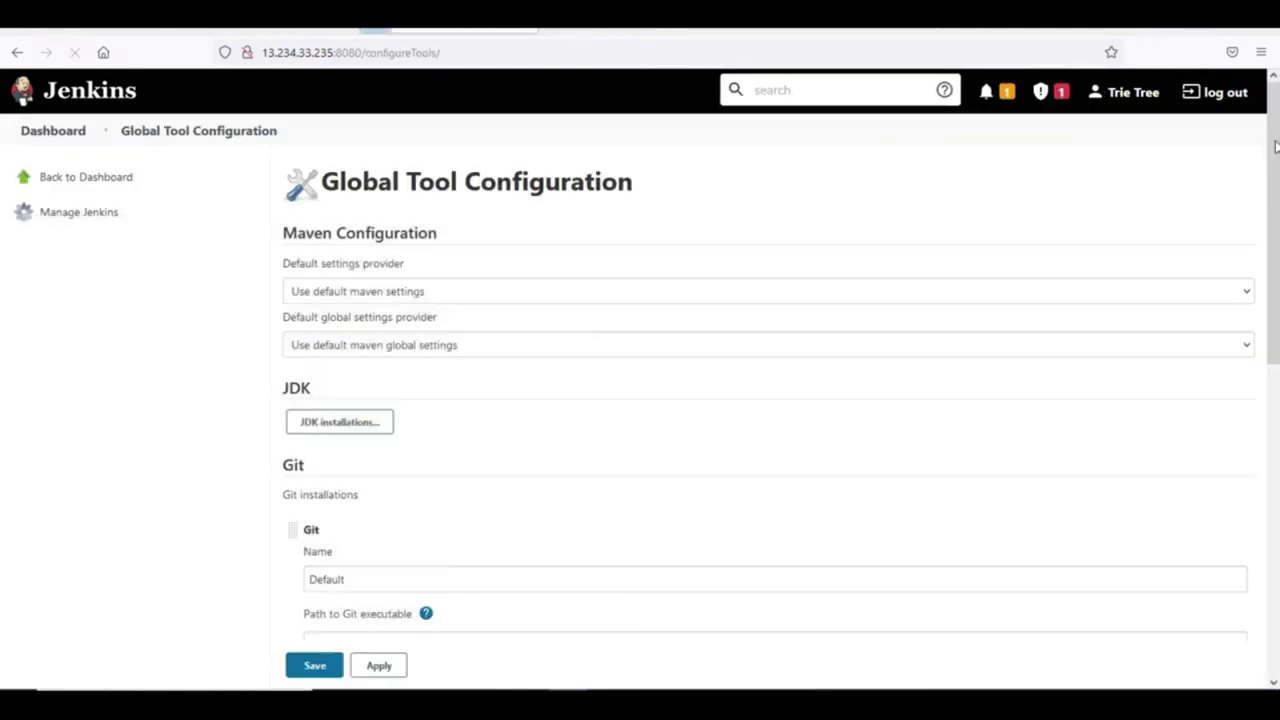
left_click_drag(1275, 160, 1277, 462)
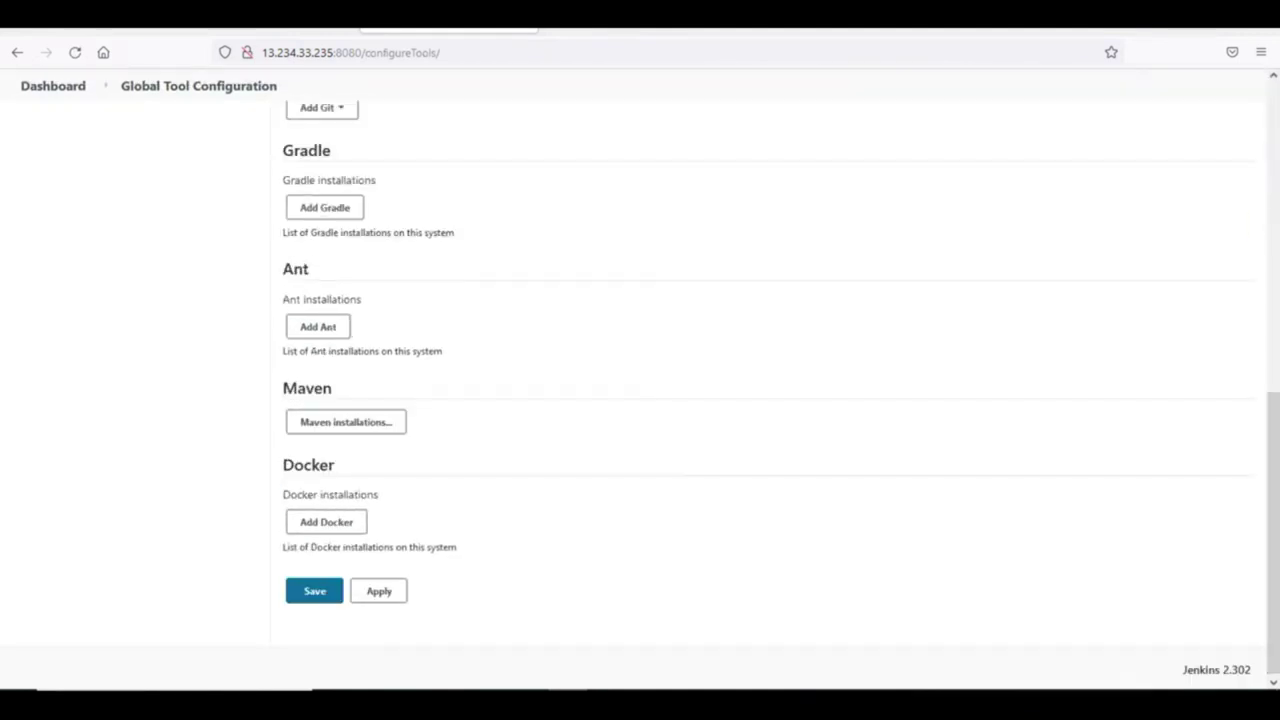
left_click(368, 426)
left_click_drag(390, 529, 284, 528)
key("ctrl+c")
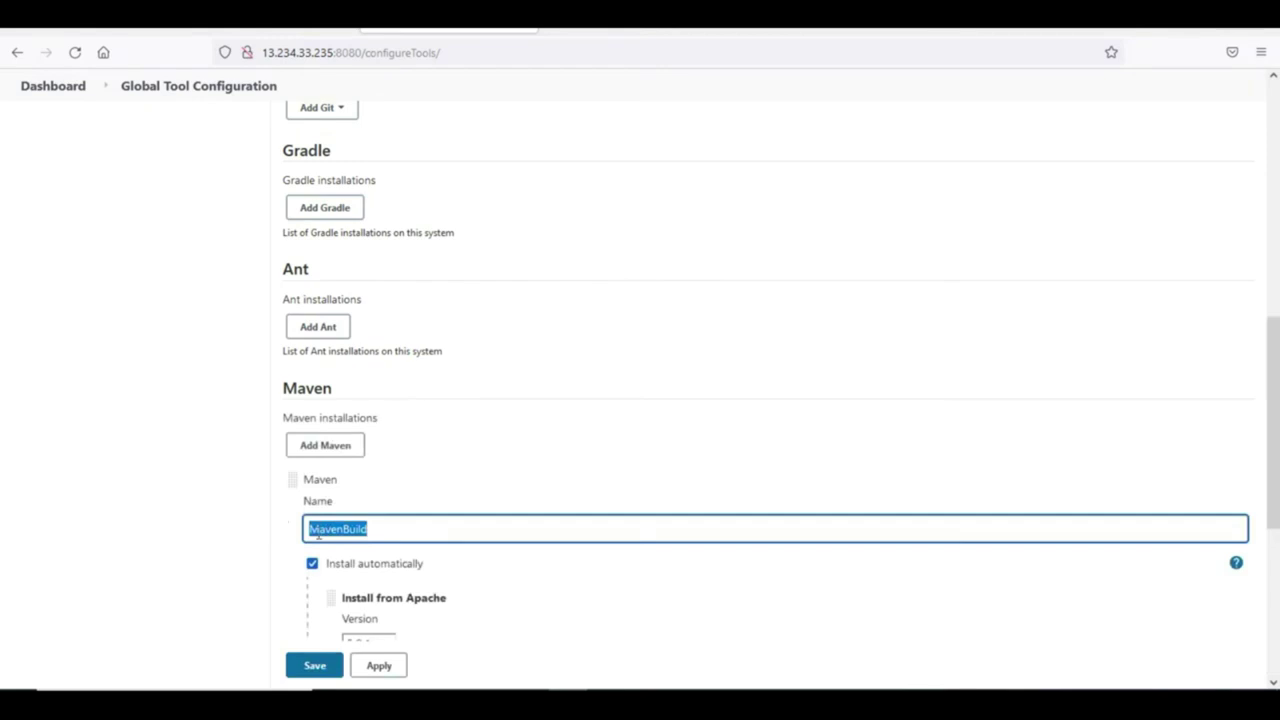
left_click(316, 666)
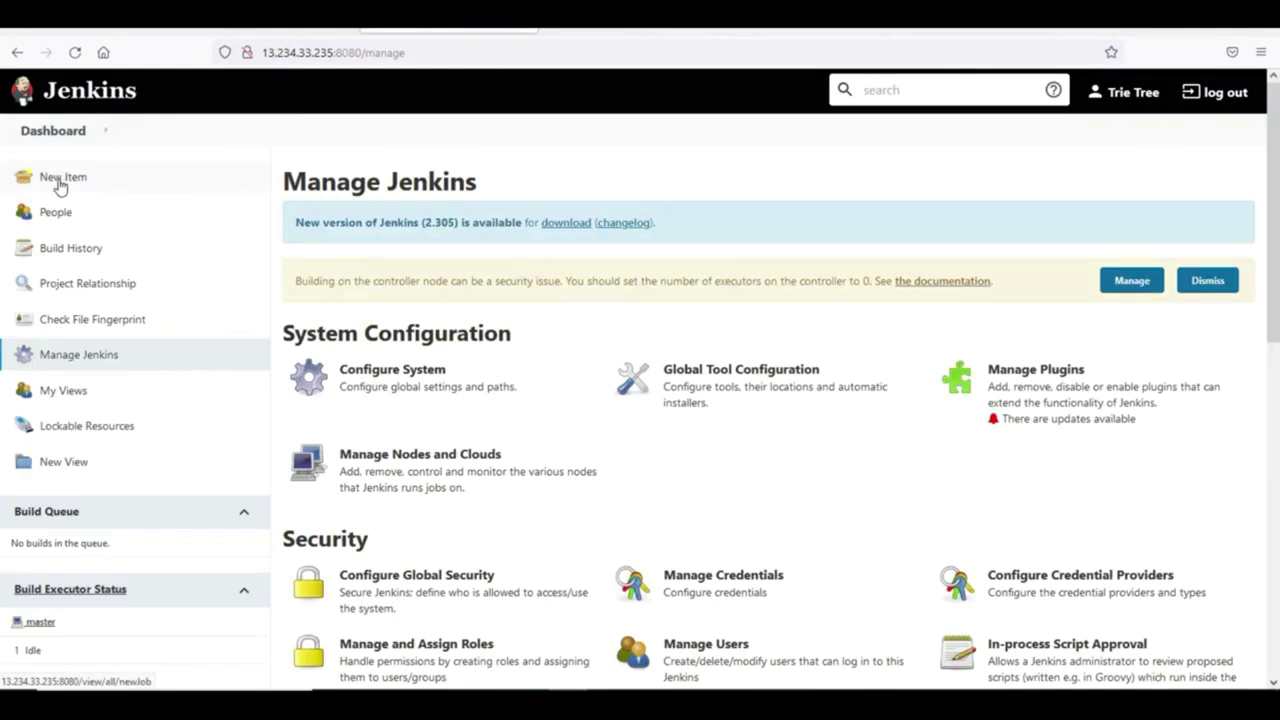
- Replace the tool name maven3_5_2 with MavenBuild in Pipeline4's script and save
left_click(53, 183)
left_click(52, 133)
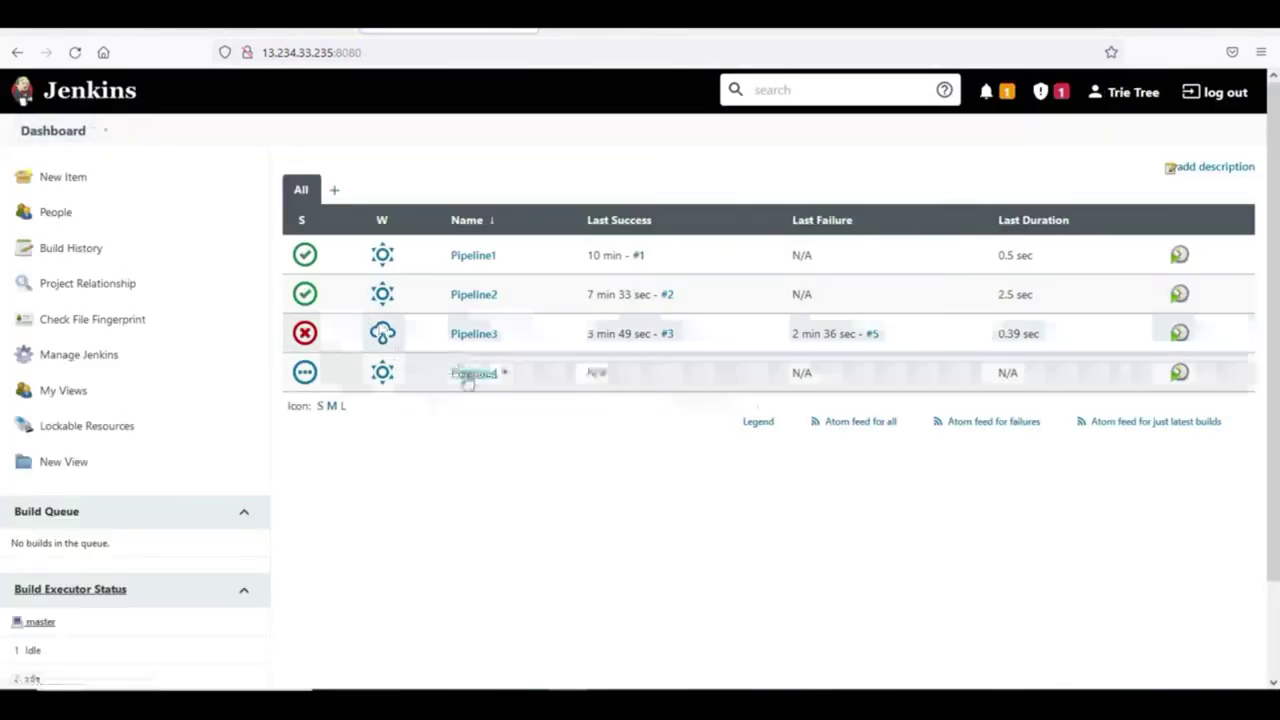
left_click(470, 373)
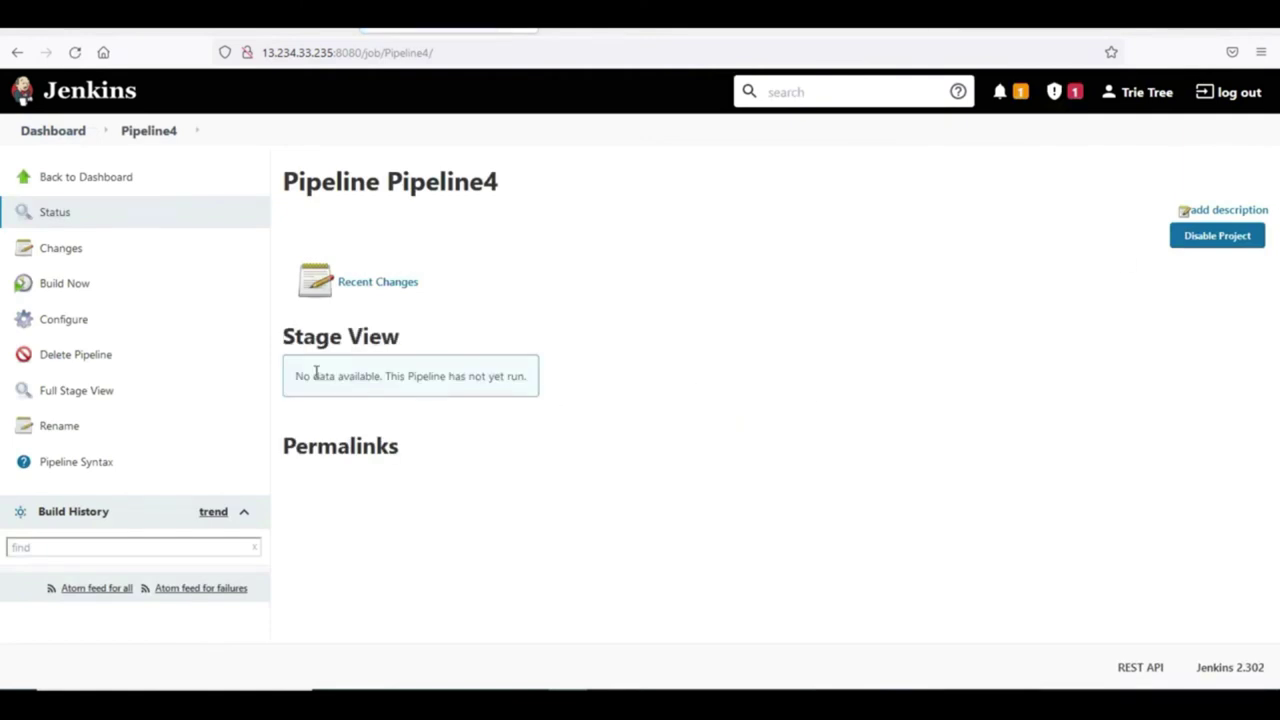
left_click(108, 322)
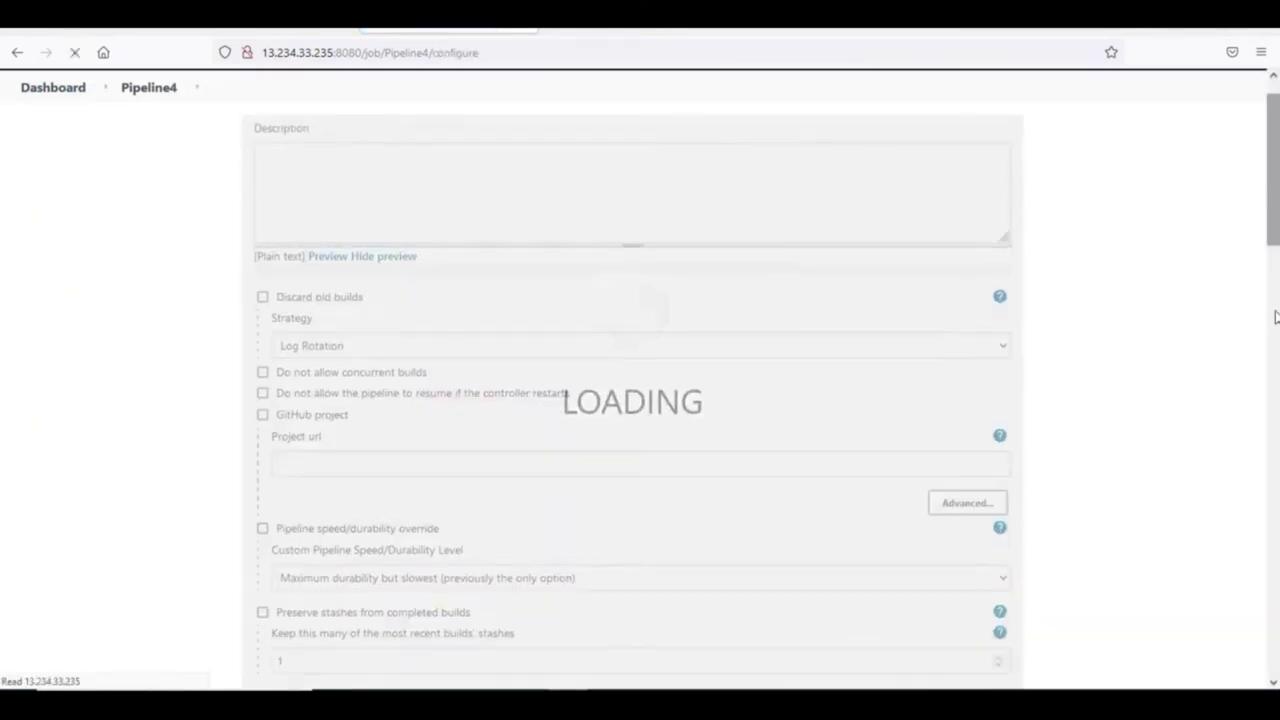
scroll(1103, 289, "down", 10)
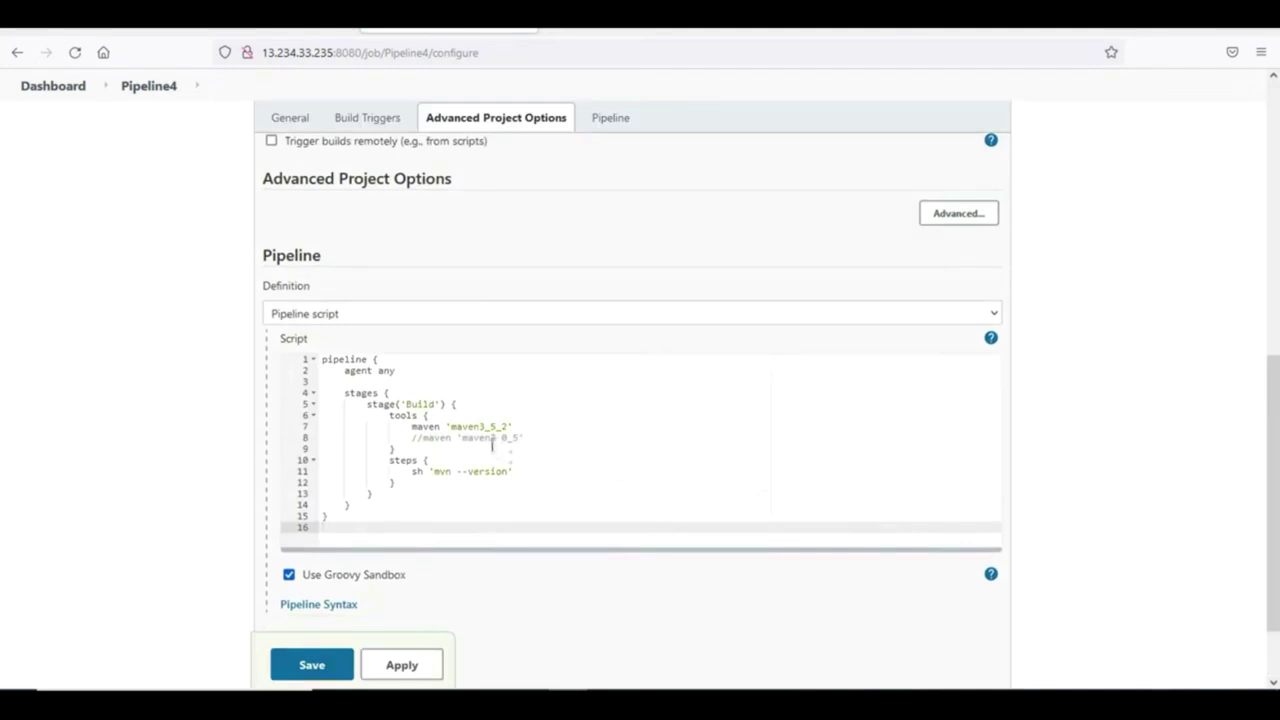
left_click_drag(453, 426, 505, 426)
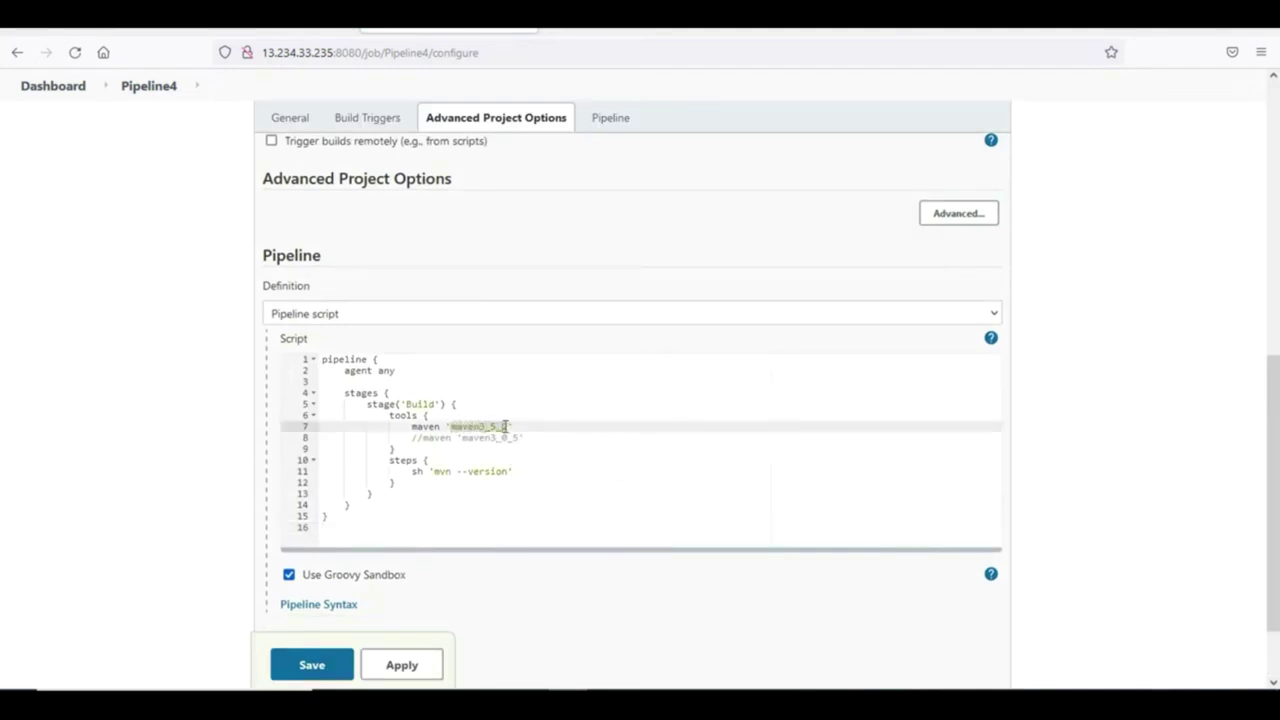
key("ctrl+v")
left_click(394, 668)
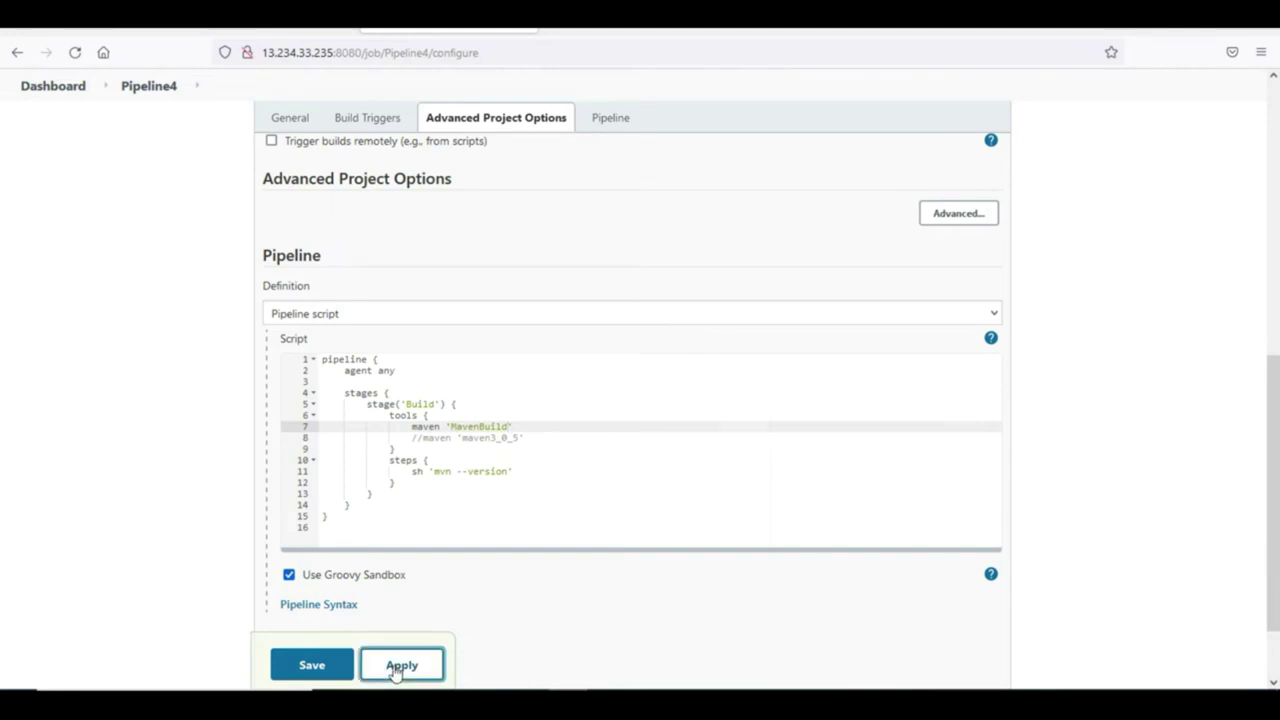
left_click(312, 666)
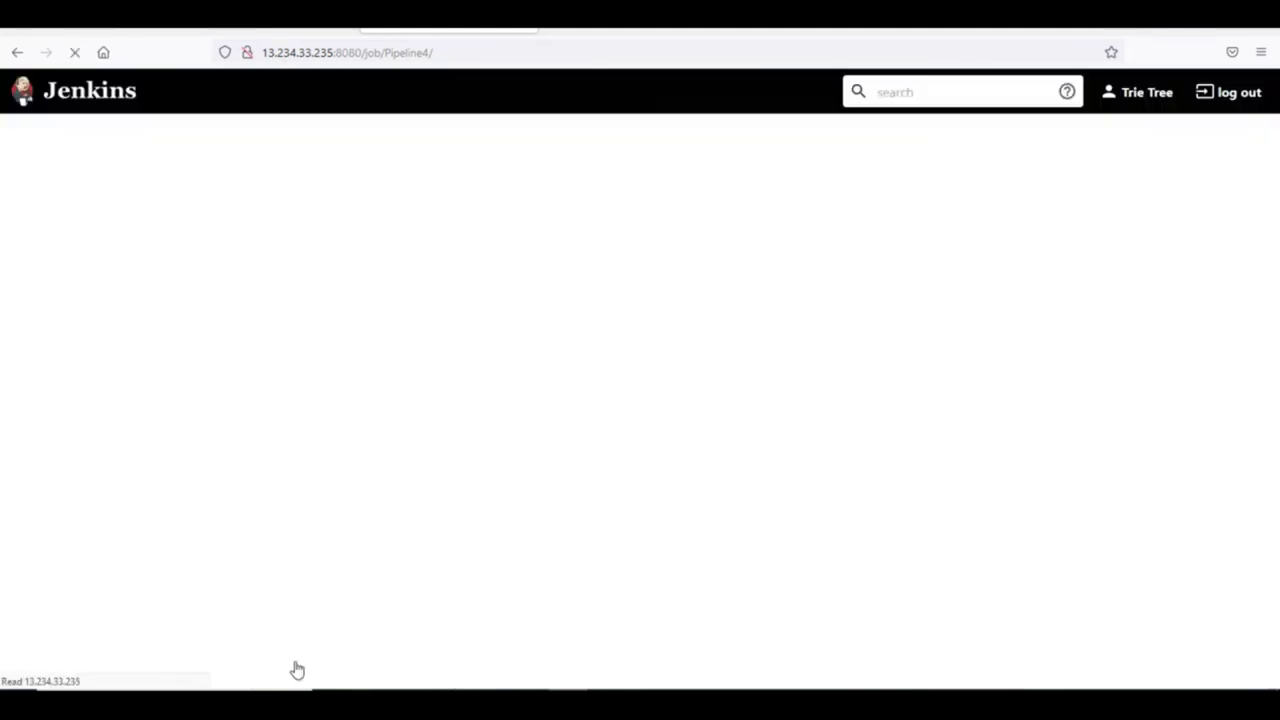
- Build Pipeline4 and view build #1's console output
left_click(76, 286)
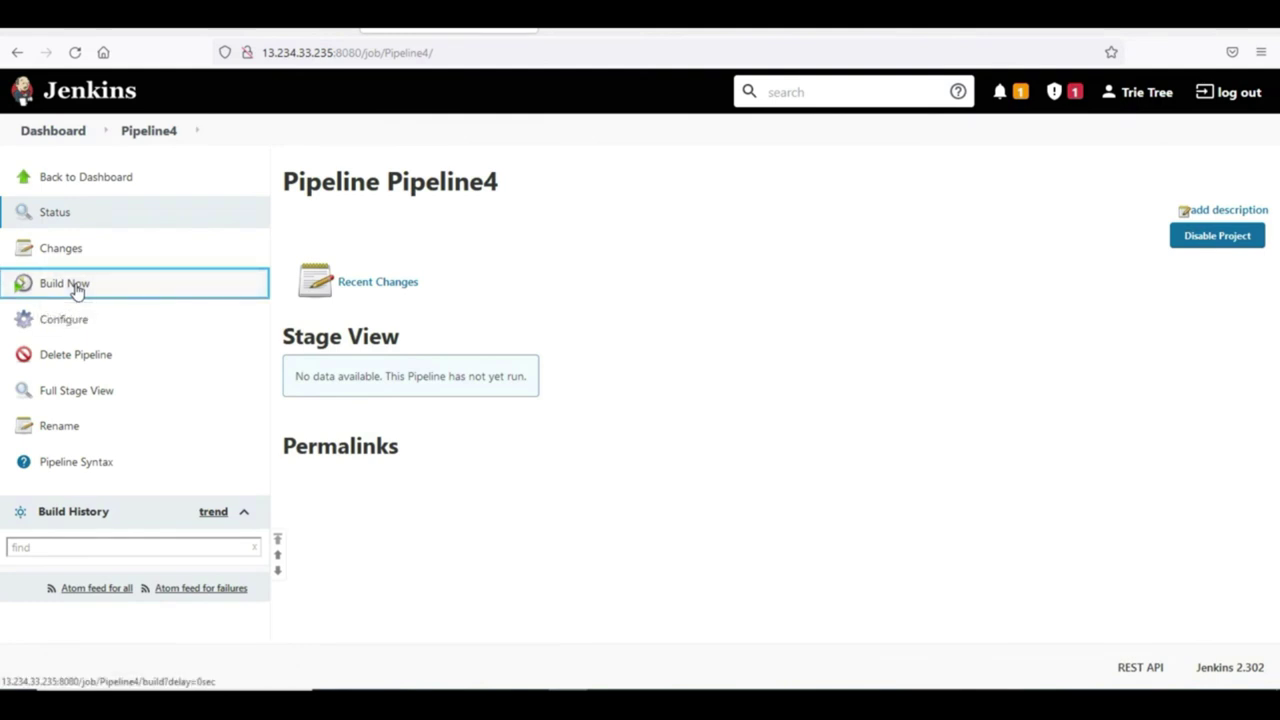
left_click(21, 580)
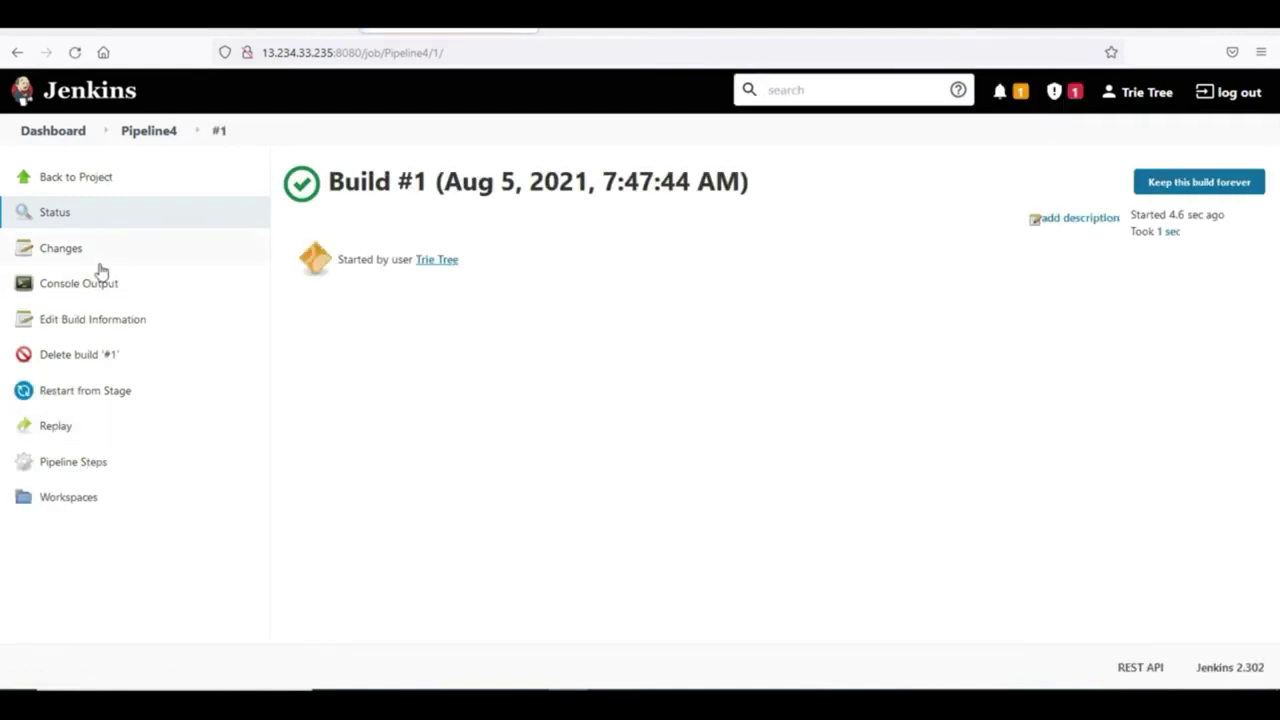
left_click(87, 292)
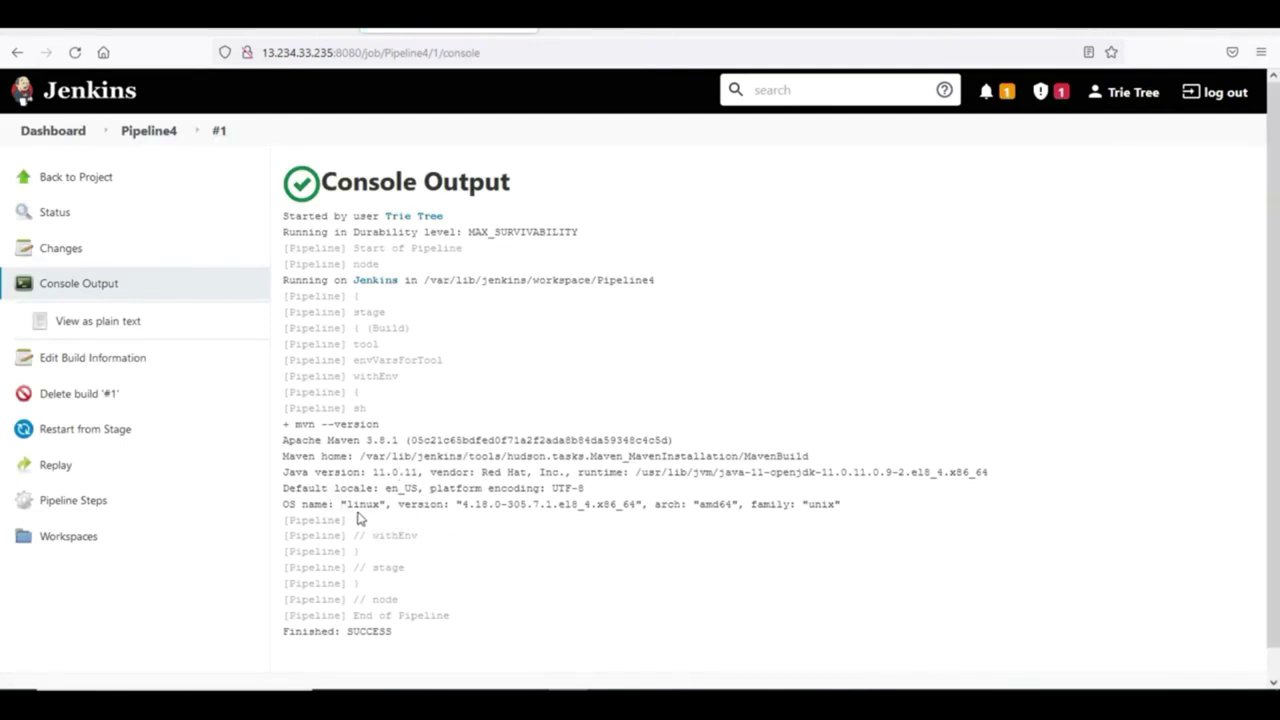
left_click_drag(296, 505, 658, 506)
left_click(672, 505)
left_click_drag(295, 426, 380, 426)
left_click(340, 443)
left_click_drag(364, 441, 401, 440)
left_click_drag(294, 456, 459, 456)
left_click(459, 456)
left_click_drag(299, 474, 405, 472)
left_click_drag(586, 488, 483, 521)
left_click(483, 521)
- Select the whole section 5 Positive example retry(3) pipeline script in Notepad
key("alt+Tab")
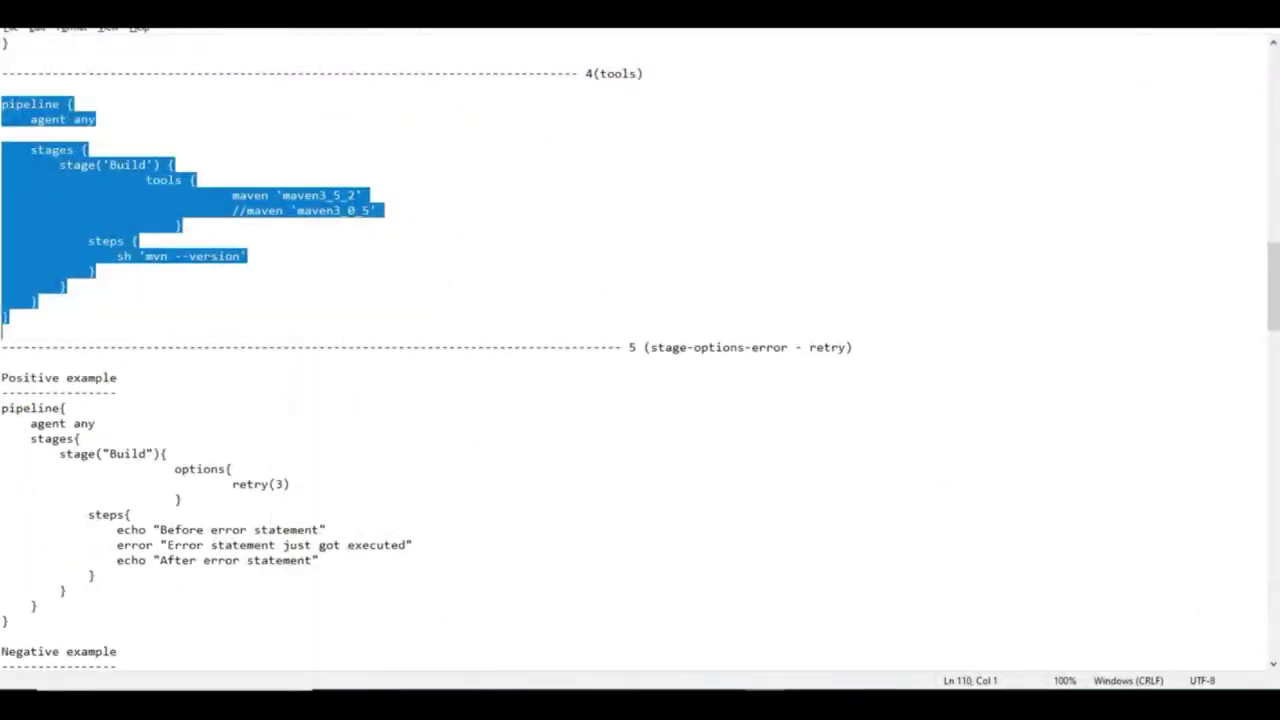
left_click(504, 108)
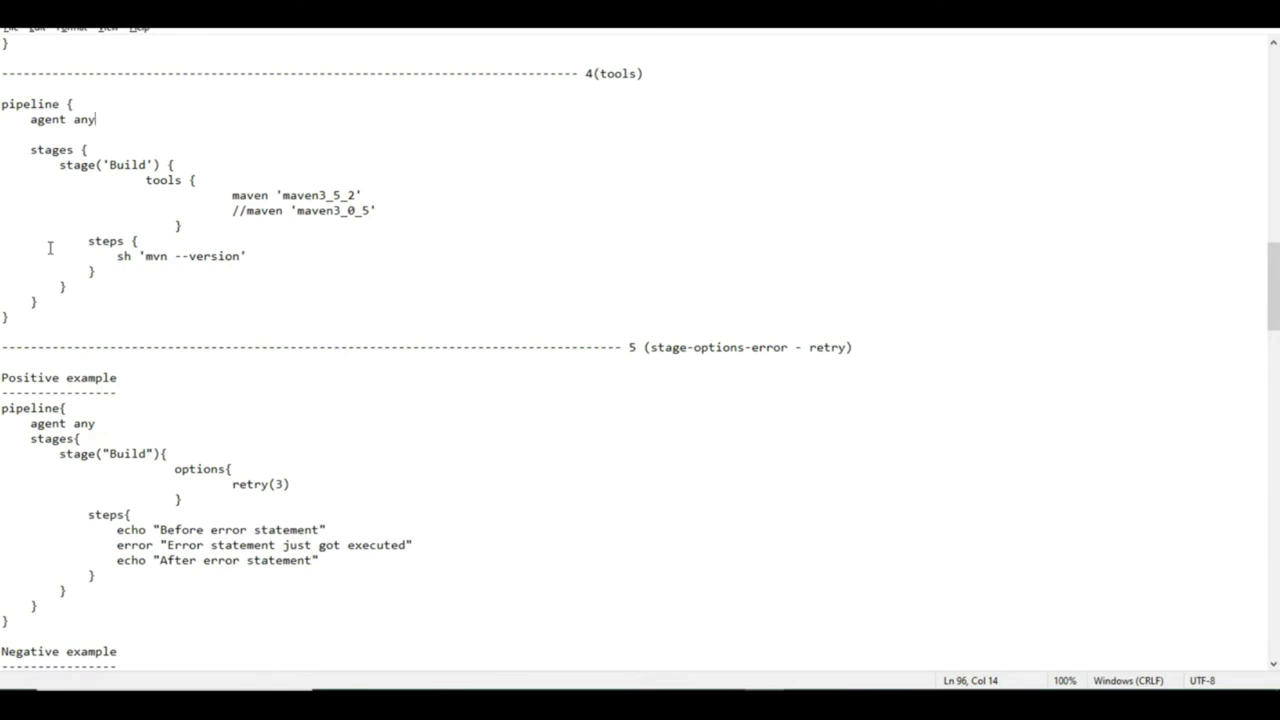
left_click_drag(1273, 288, 1277, 330)
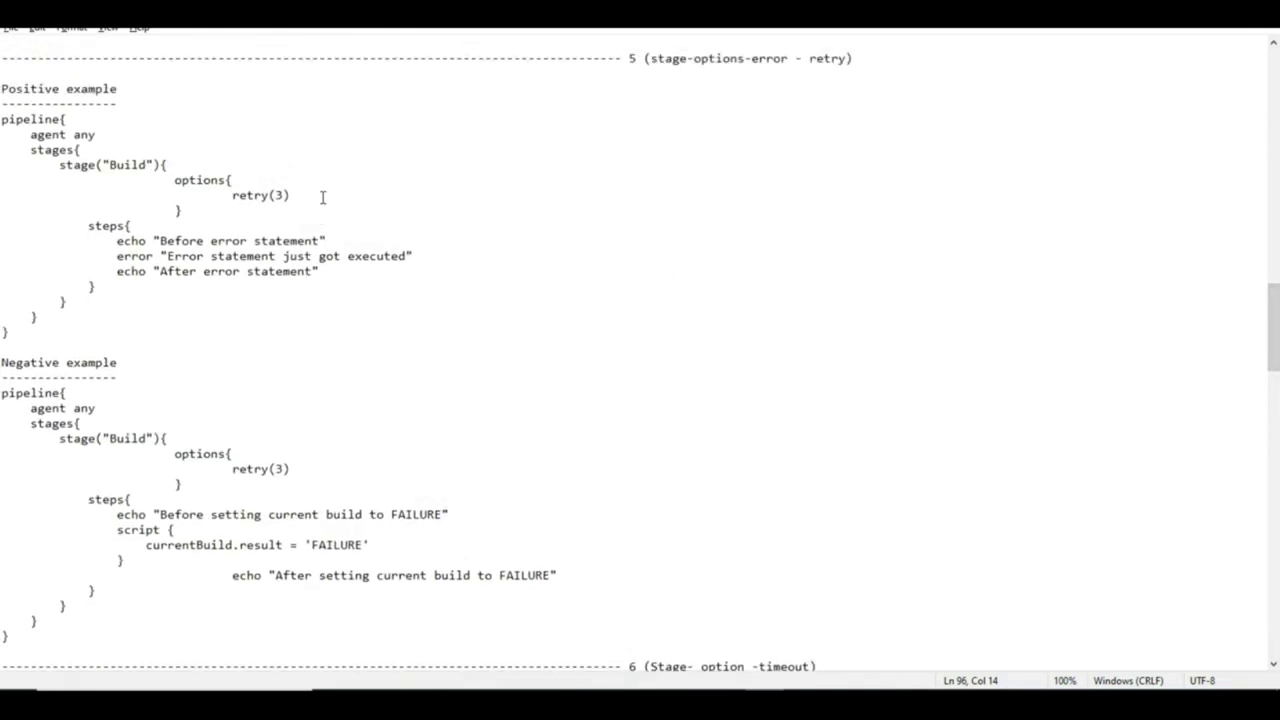
left_click_drag(172, 181, 283, 197)
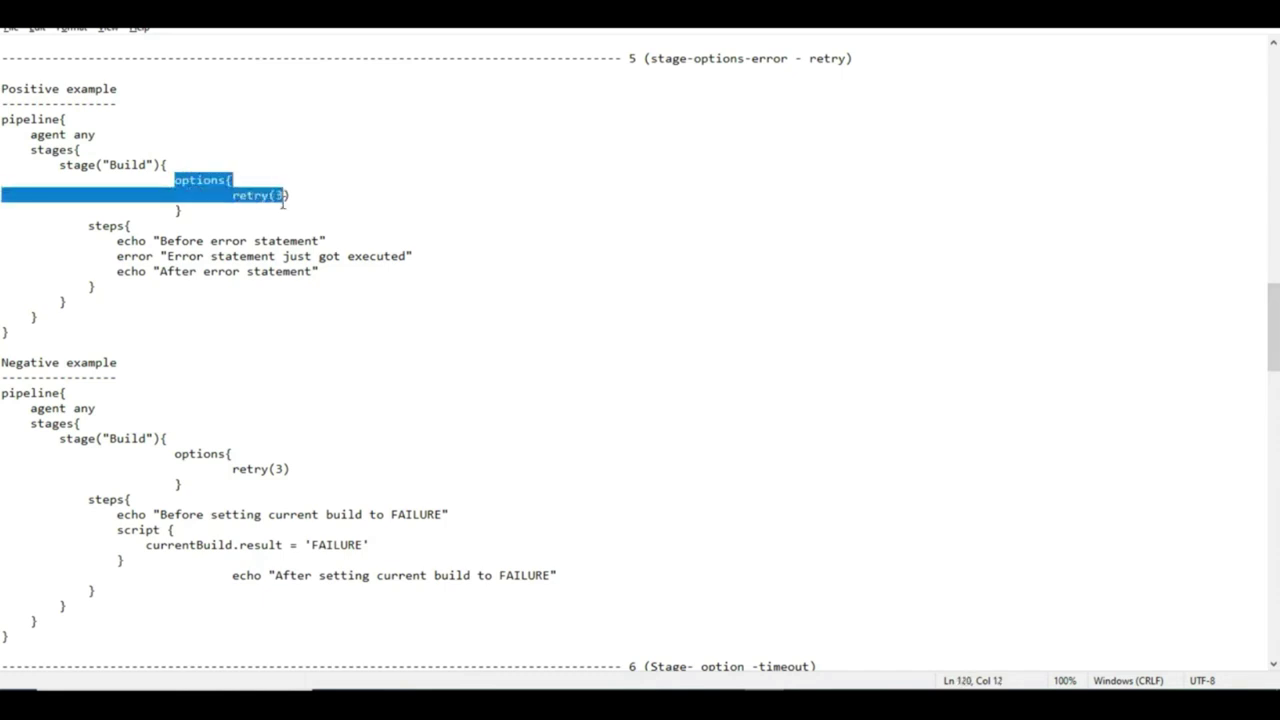
left_click(285, 211)
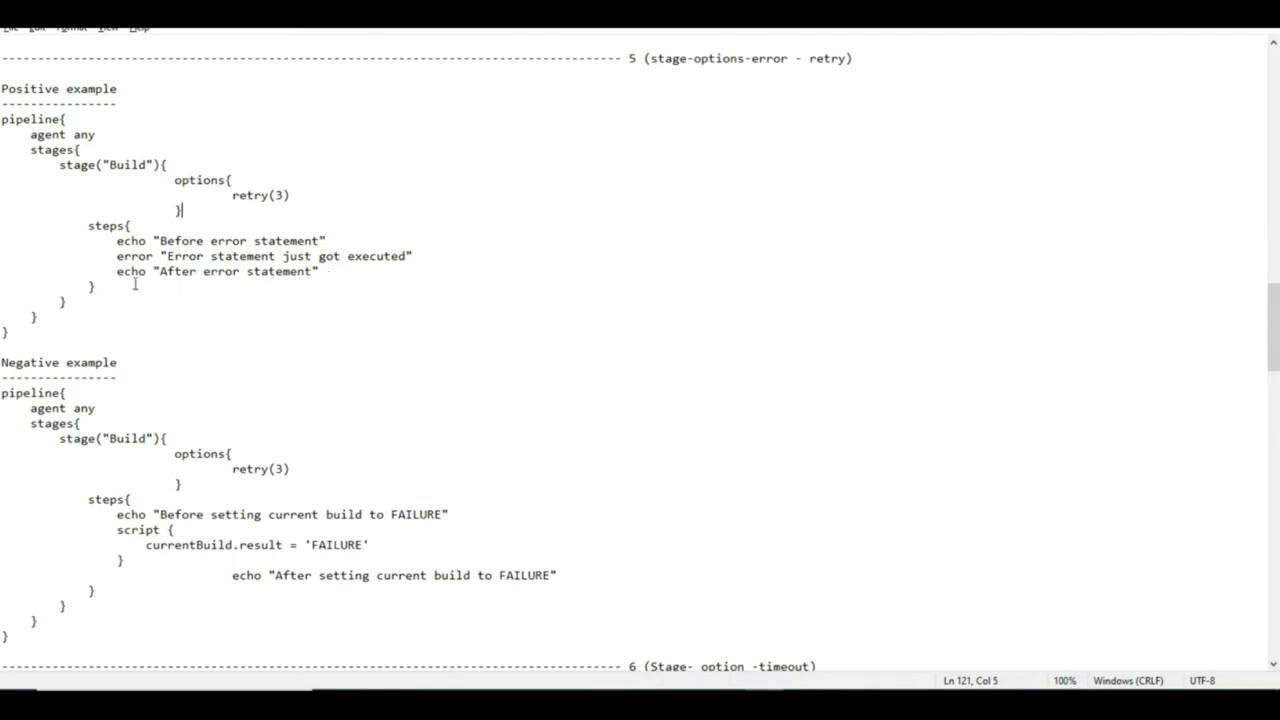
left_click_drag(117, 262, 338, 271)
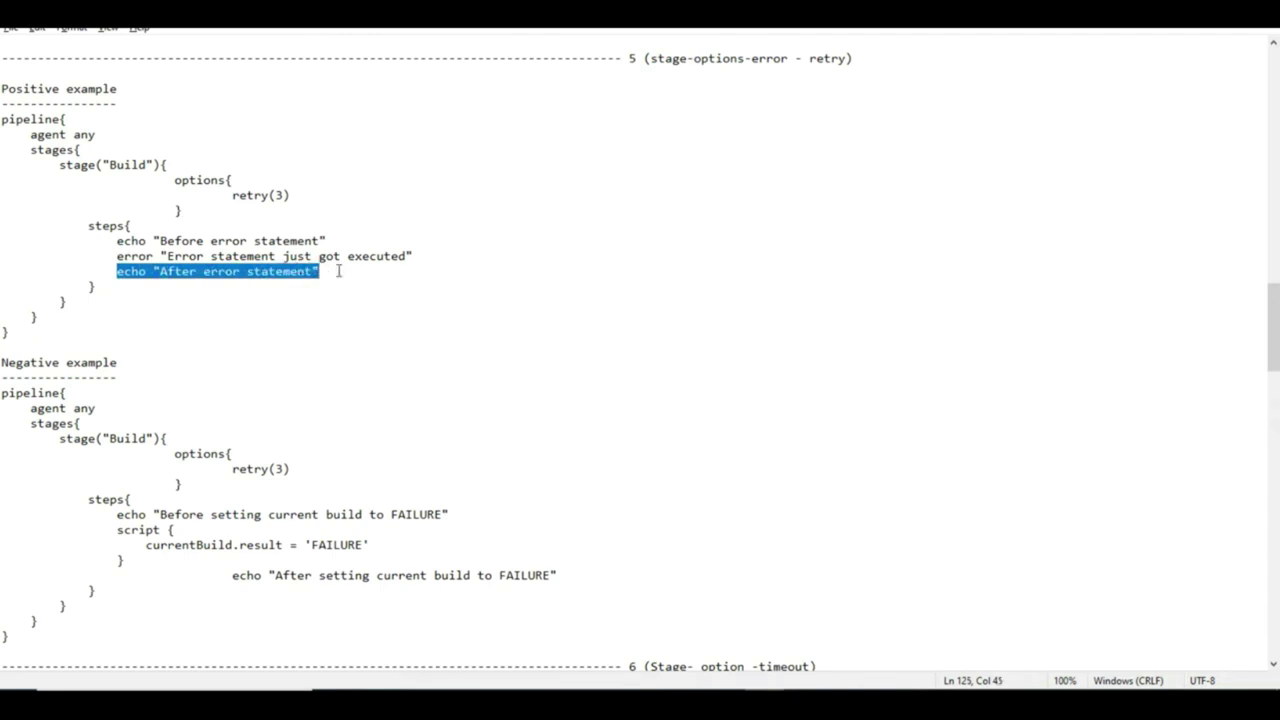
left_click(338, 271)
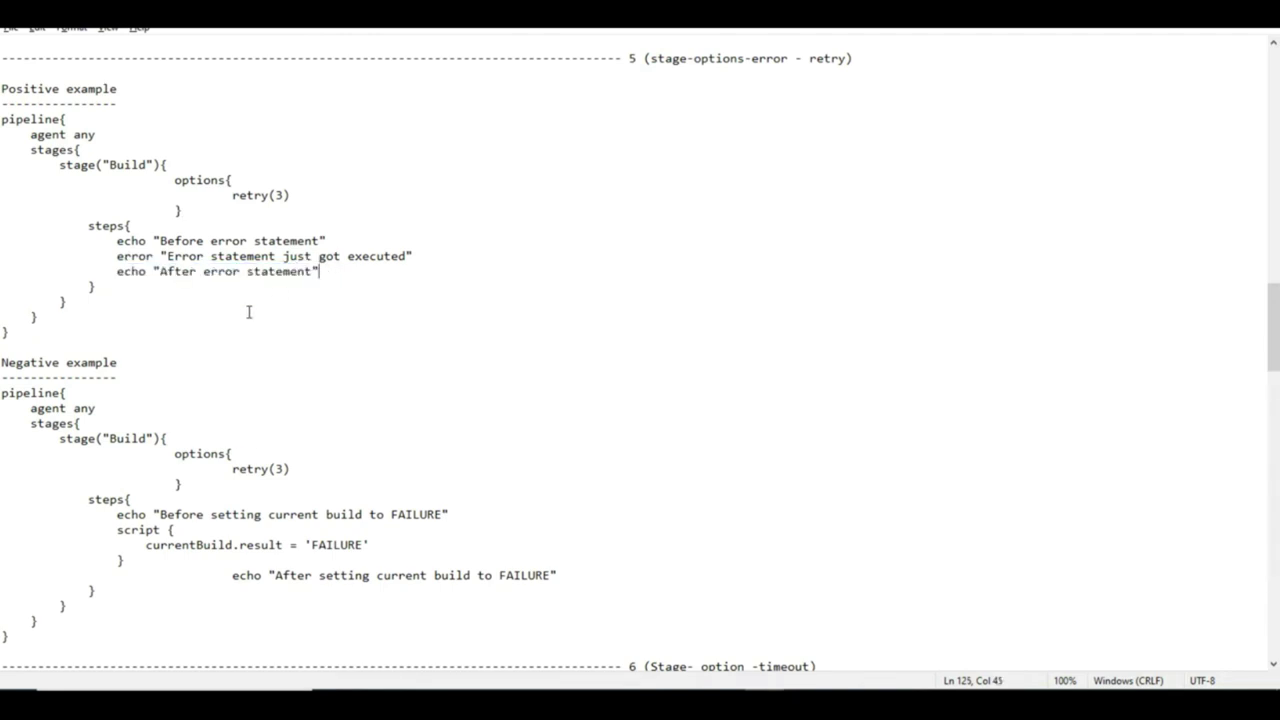
left_click_drag(10, 331, 2, 119)
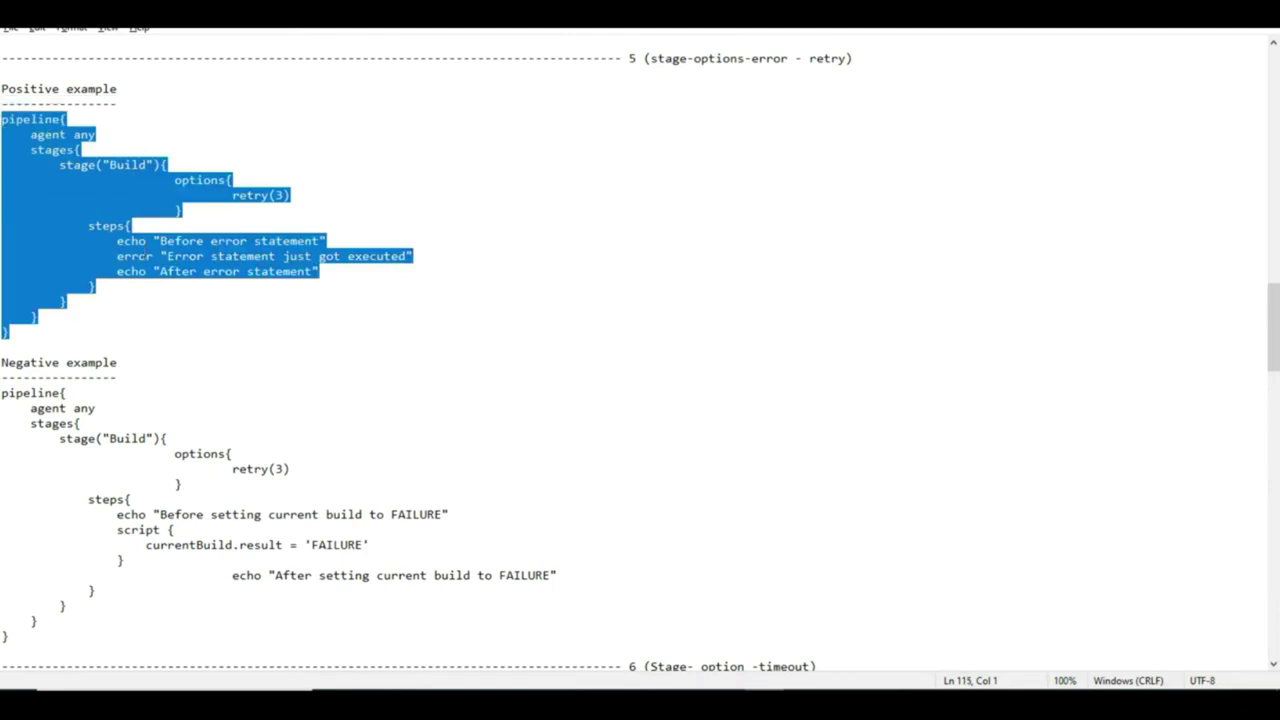
key("alt+Tab")
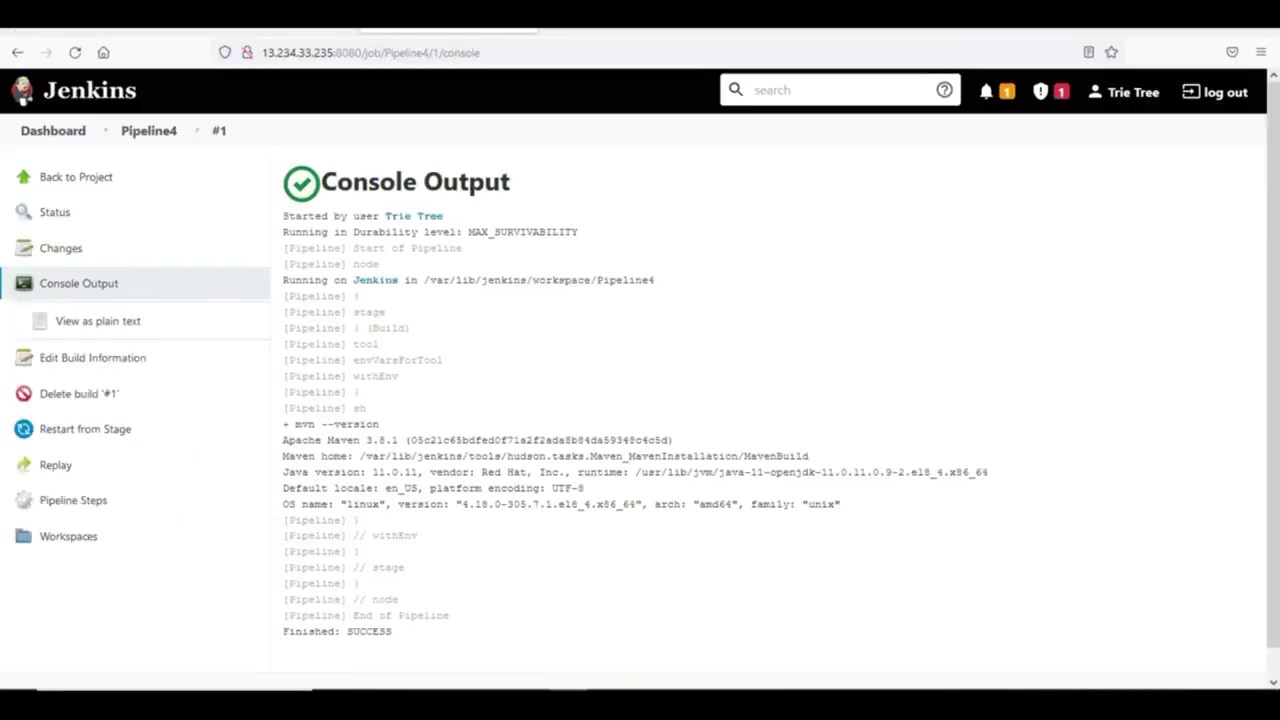
- Create a new Pipeline job named Pipeline5 from the dashboard
left_click(55, 179)
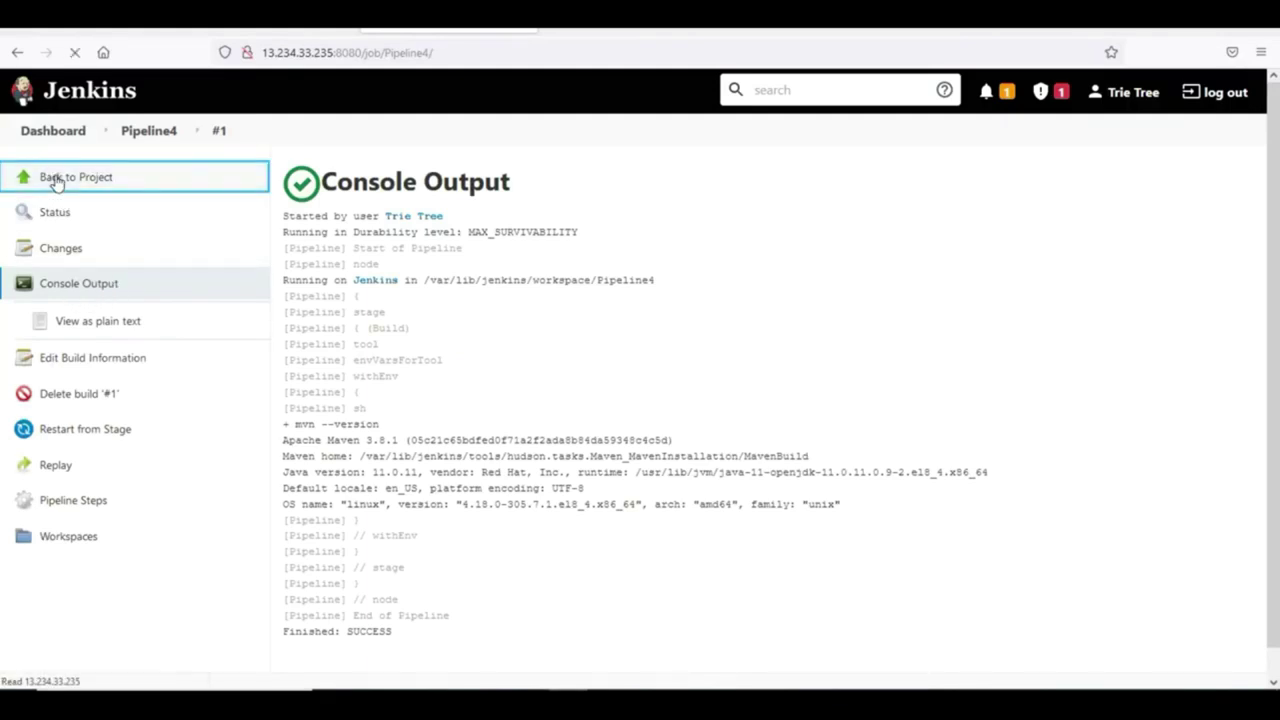
left_click(54, 133)
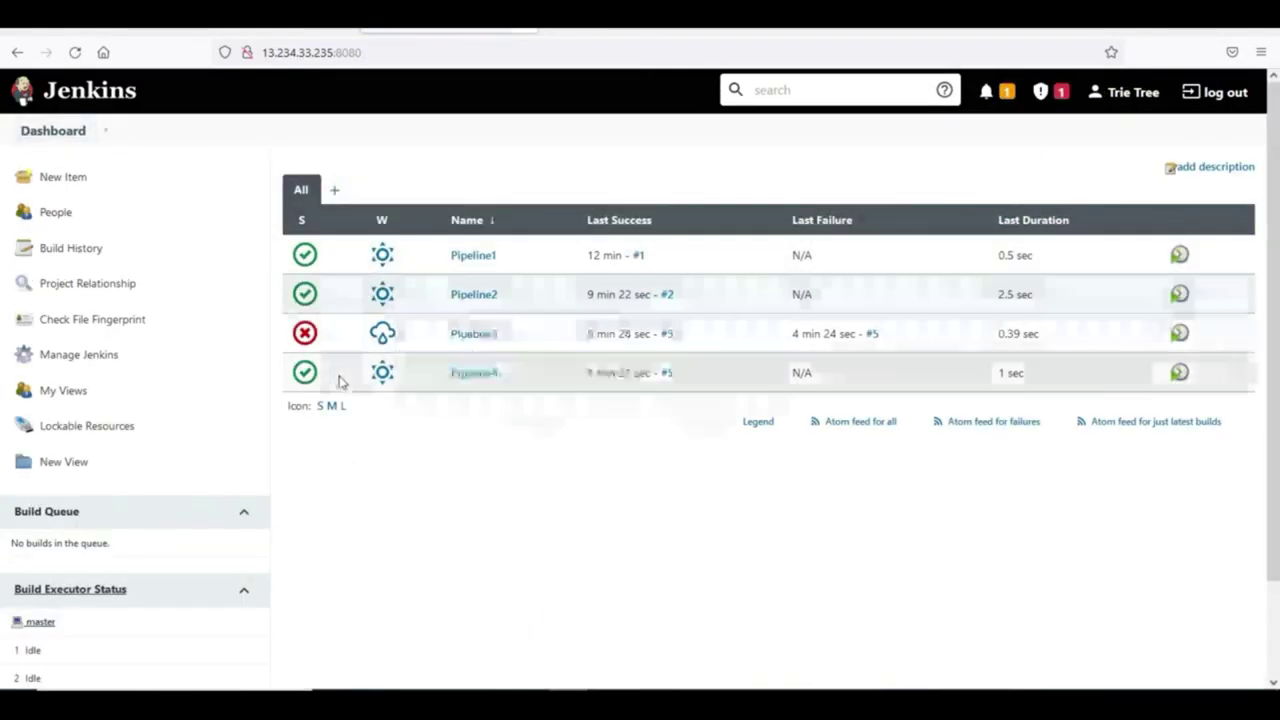
left_click(63, 178)
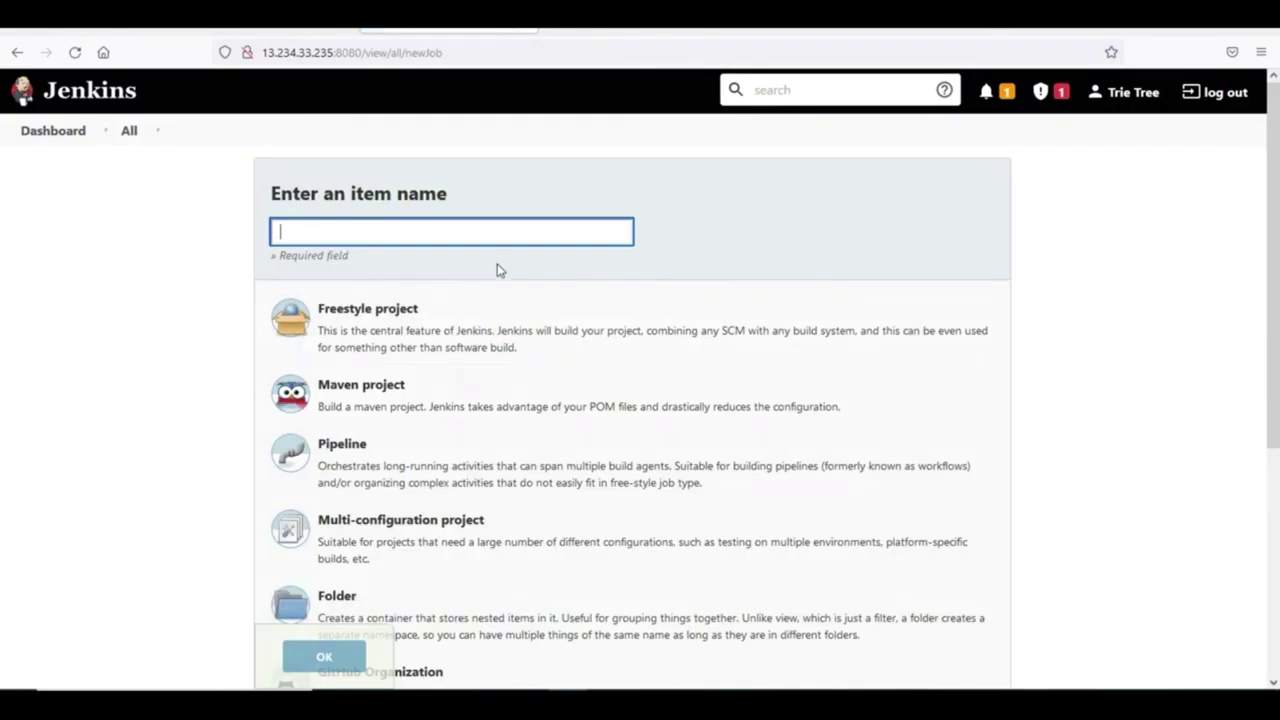
type("Pipeline5")
left_click(443, 478)
left_click(325, 657)
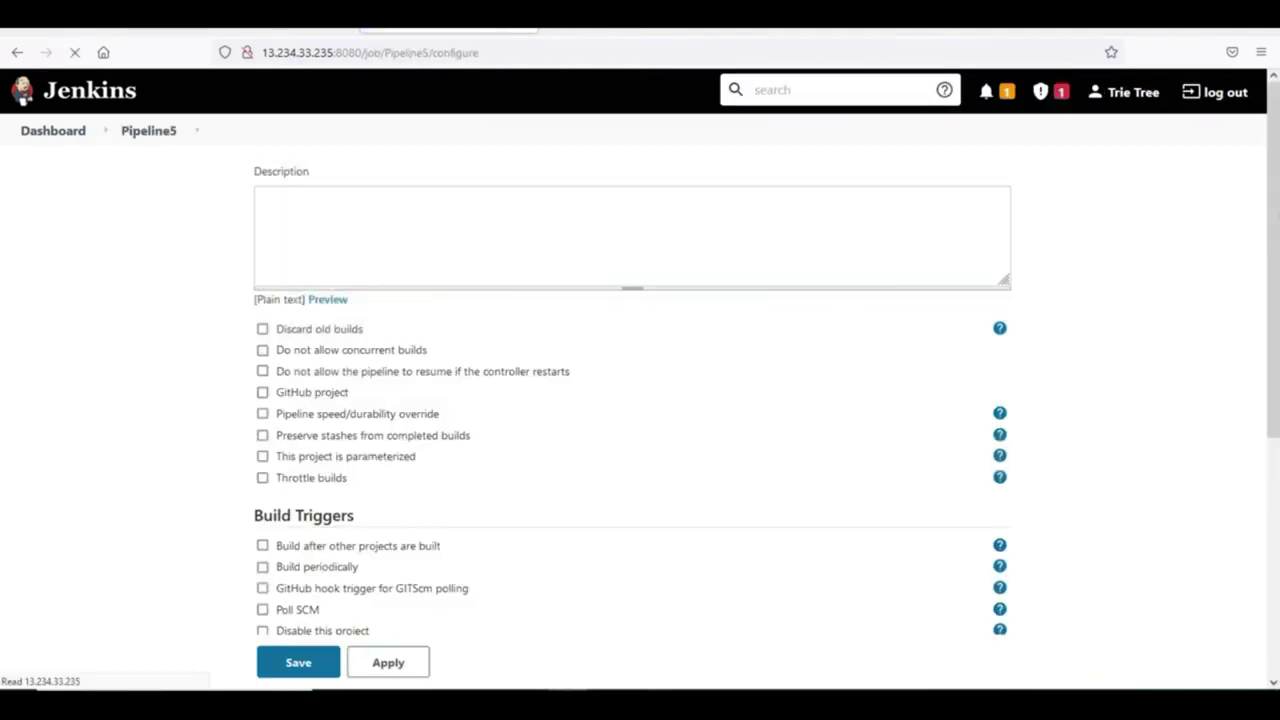
- Paste the retry(3) script into Pipeline5, save it, and start a build
left_click_drag(1275, 211, 1277, 495)
scroll(652, 469, "down", 2)
type("pipeline{     agent any     stages{         stage(\"Build\"){             options{                 retry(3)             }             steps{                 echo \"Before error statement\"                 error \"Error statement just got executed\"                 echo \"After error statement\"             }         }     } }")
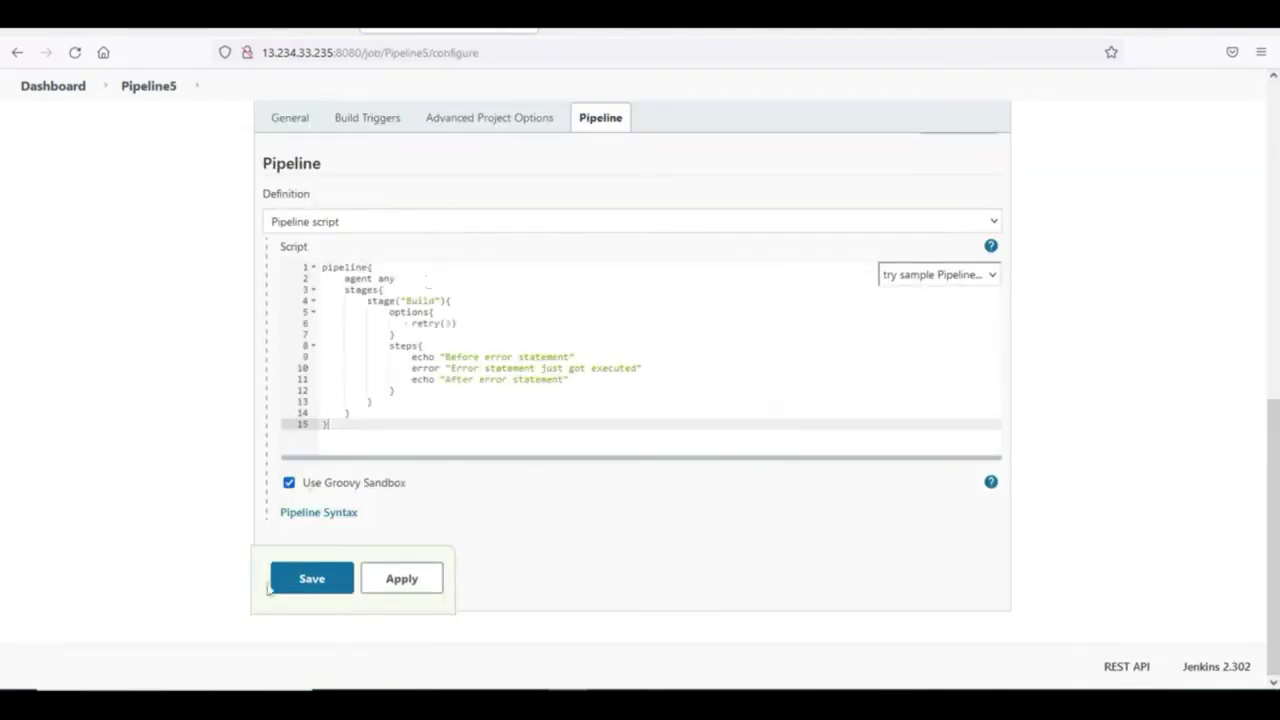
left_click(406, 589)
left_click(316, 584)
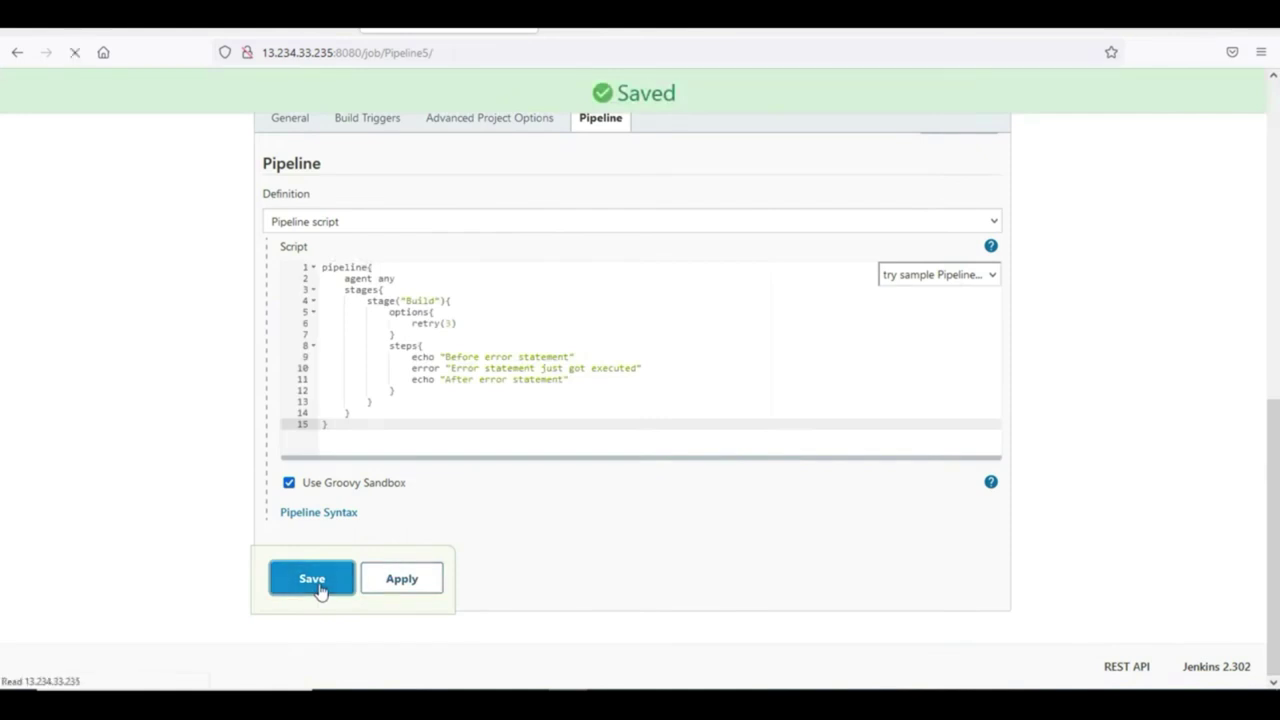
left_click(90, 290)
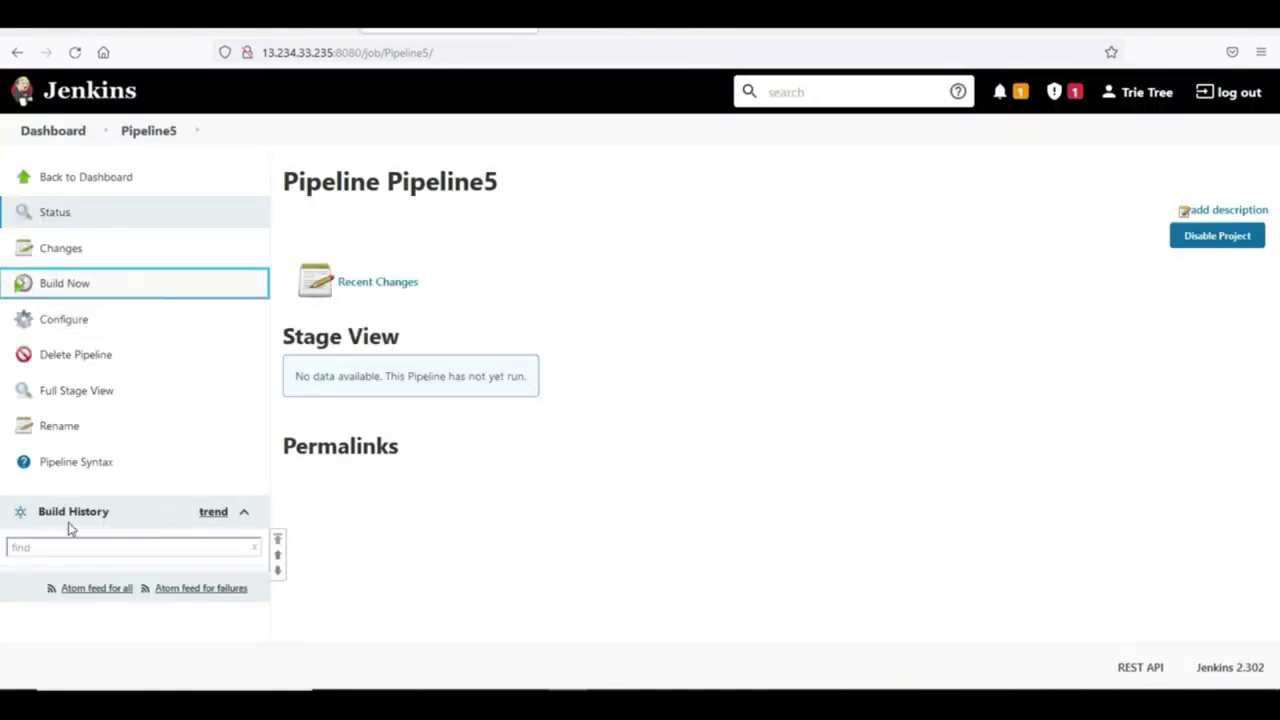
- Open build #1's console log and highlight the error and Retrying lines
left_click(25, 580)
left_click(92, 289)
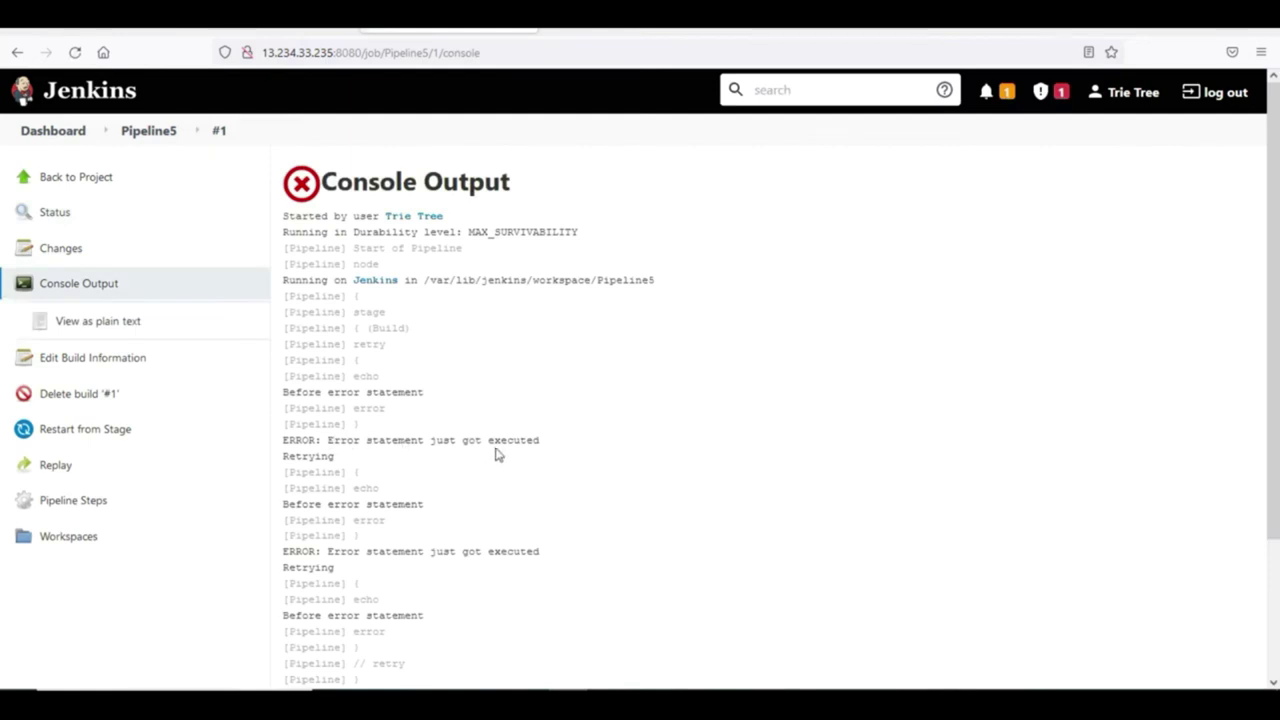
left_click_drag(330, 440, 531, 438)
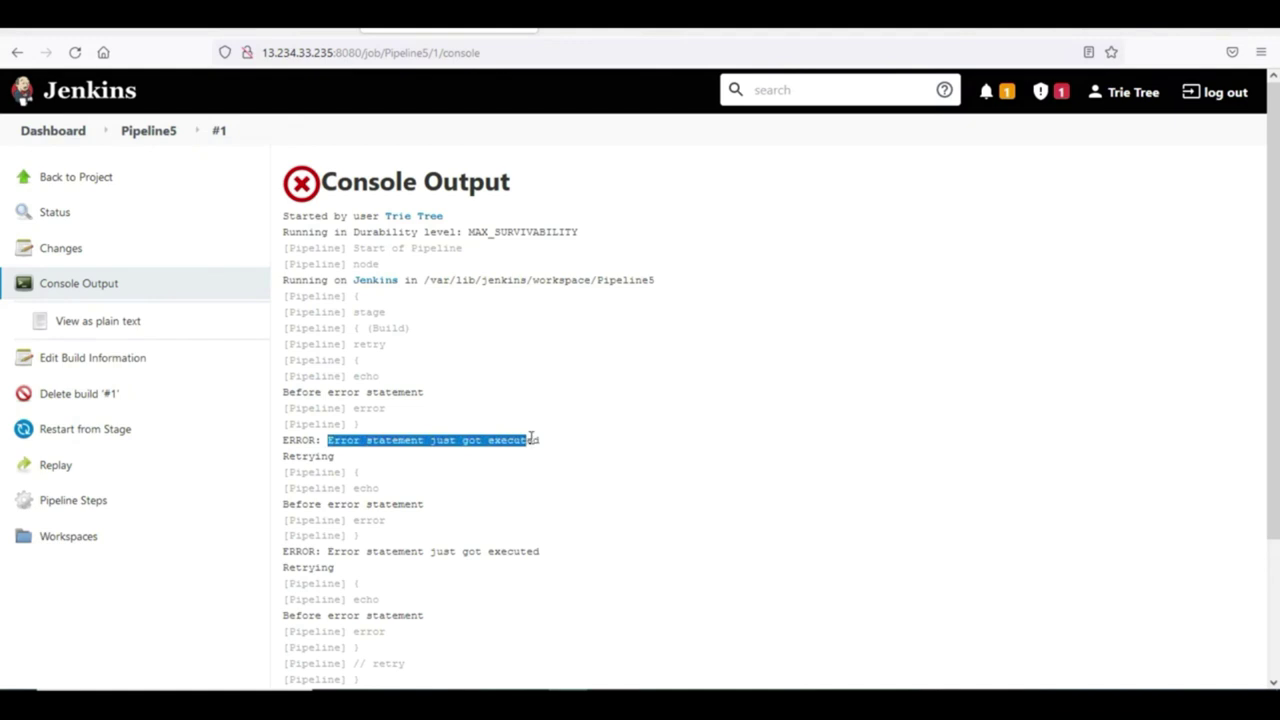
double_click(305, 448)
left_click_drag(296, 505, 418, 506)
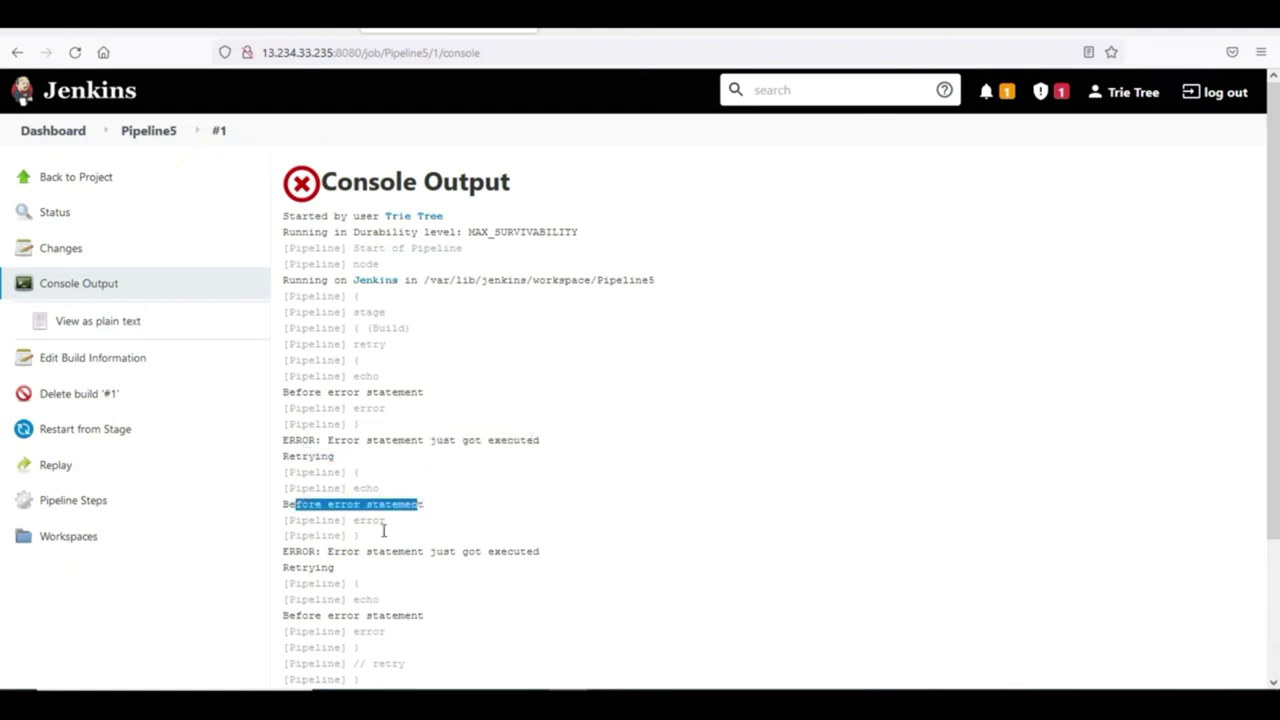
double_click(285, 554)
left_click(443, 551)
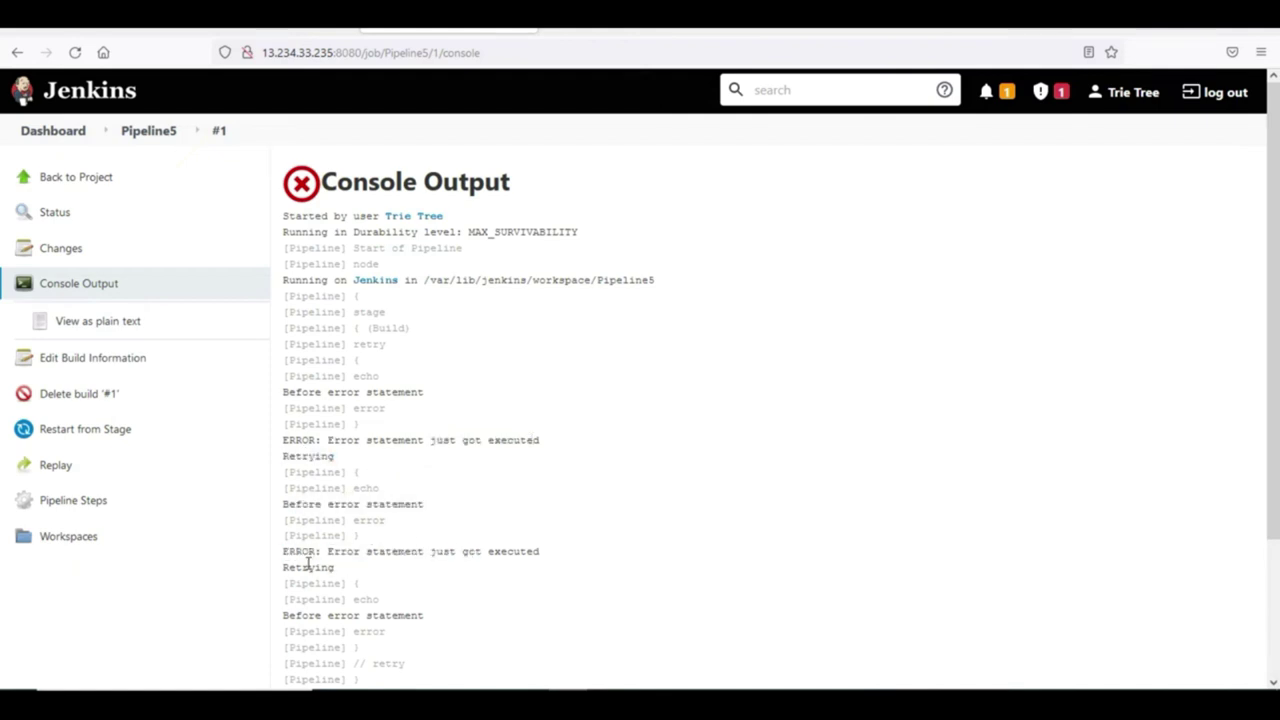
- Review the remaining retry attempts down to the final FAILURE, then return to Pipeline5
left_click_drag(284, 598, 394, 615)
left_click(624, 591)
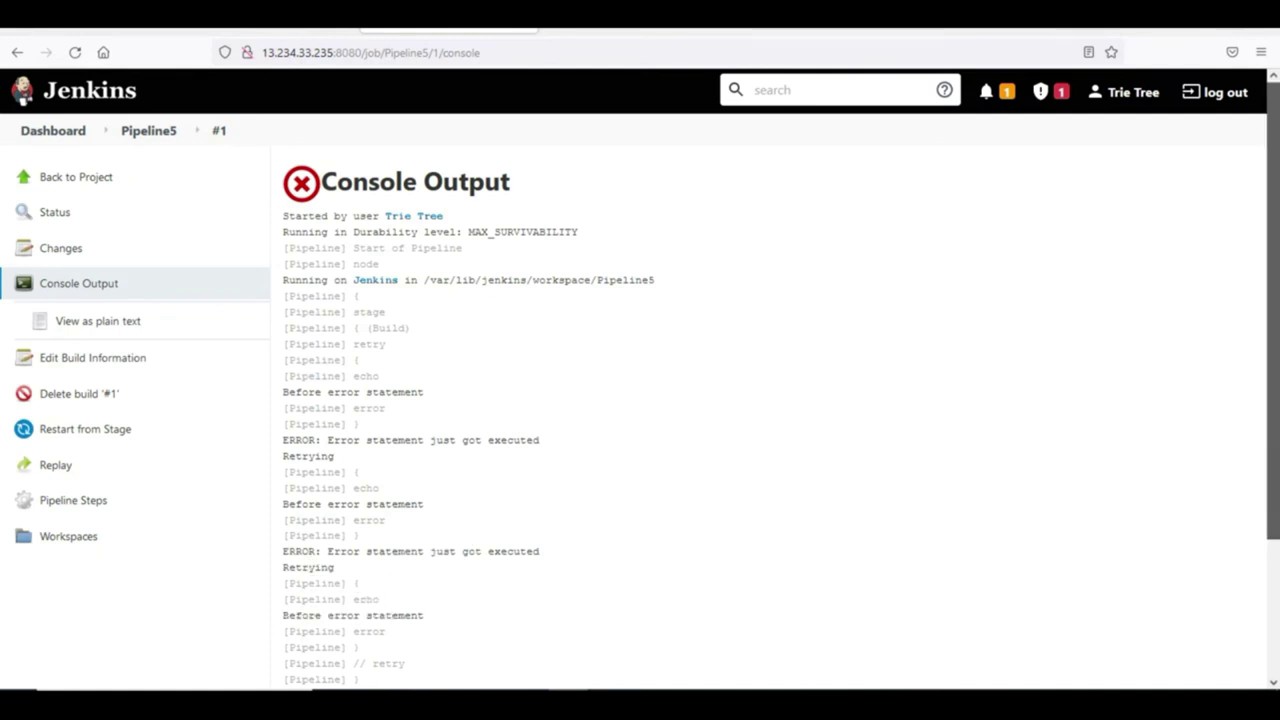
left_click_drag(1274, 366, 1275, 502)
left_click_drag(340, 588, 537, 587)
left_click(575, 591)
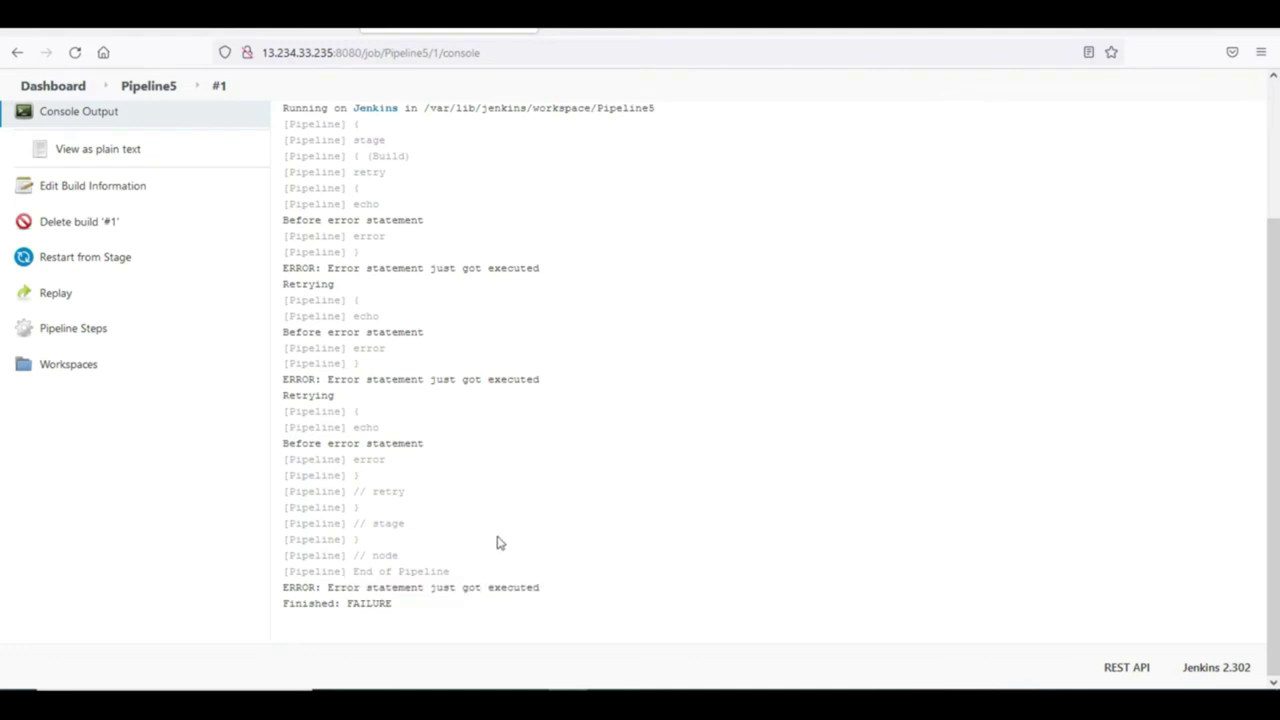
scroll(737, 405, "up", 3)
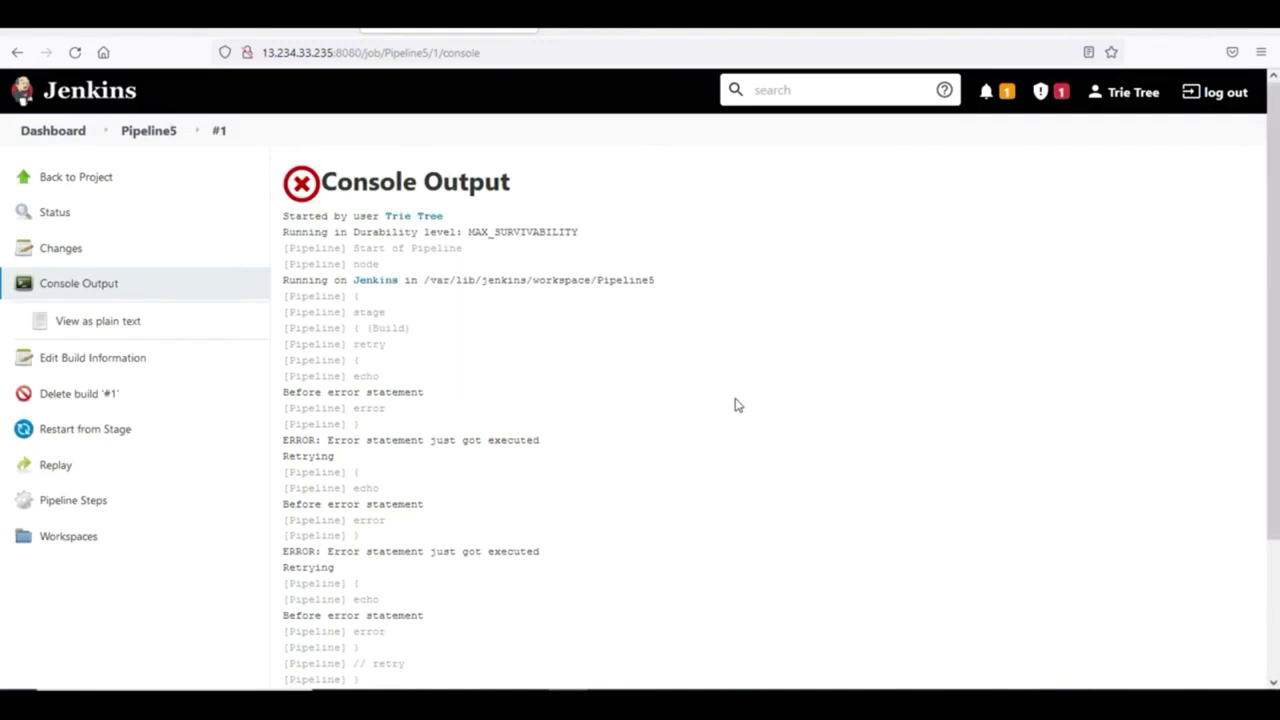
left_click(66, 177)
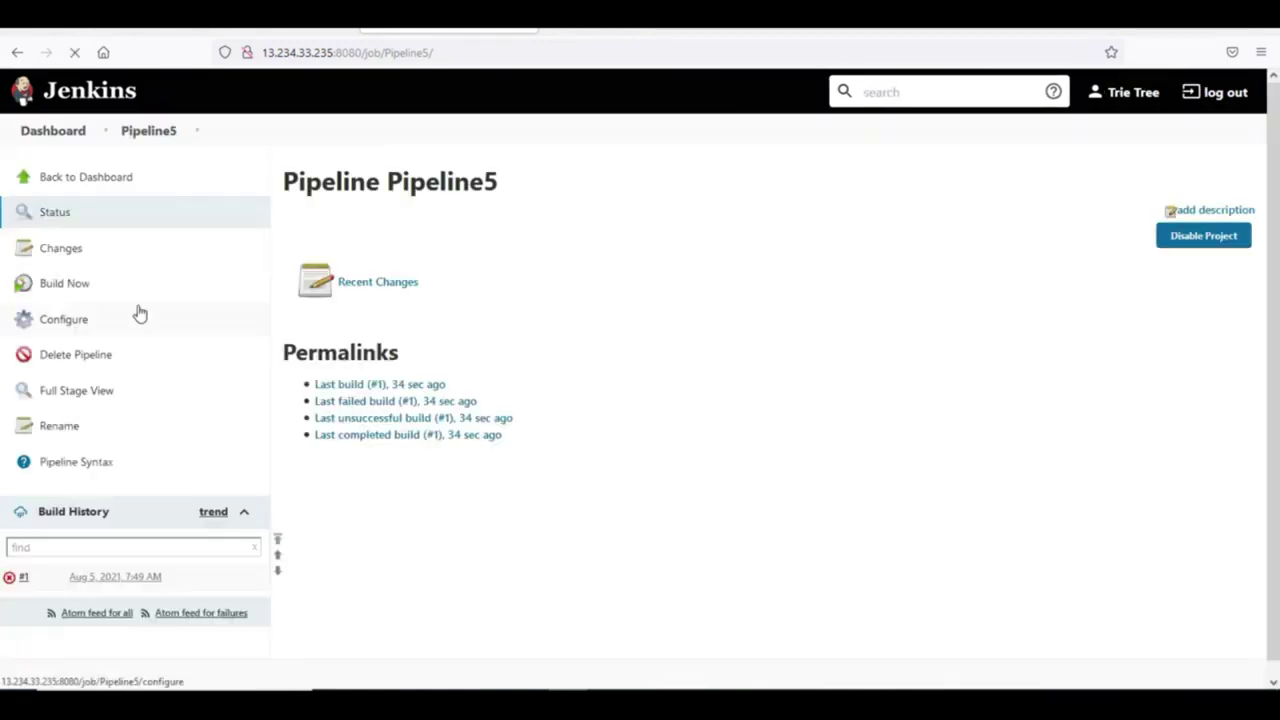
- Change Pipeline5's retry count to retry(1) and save the configuration
left_click(70, 322)
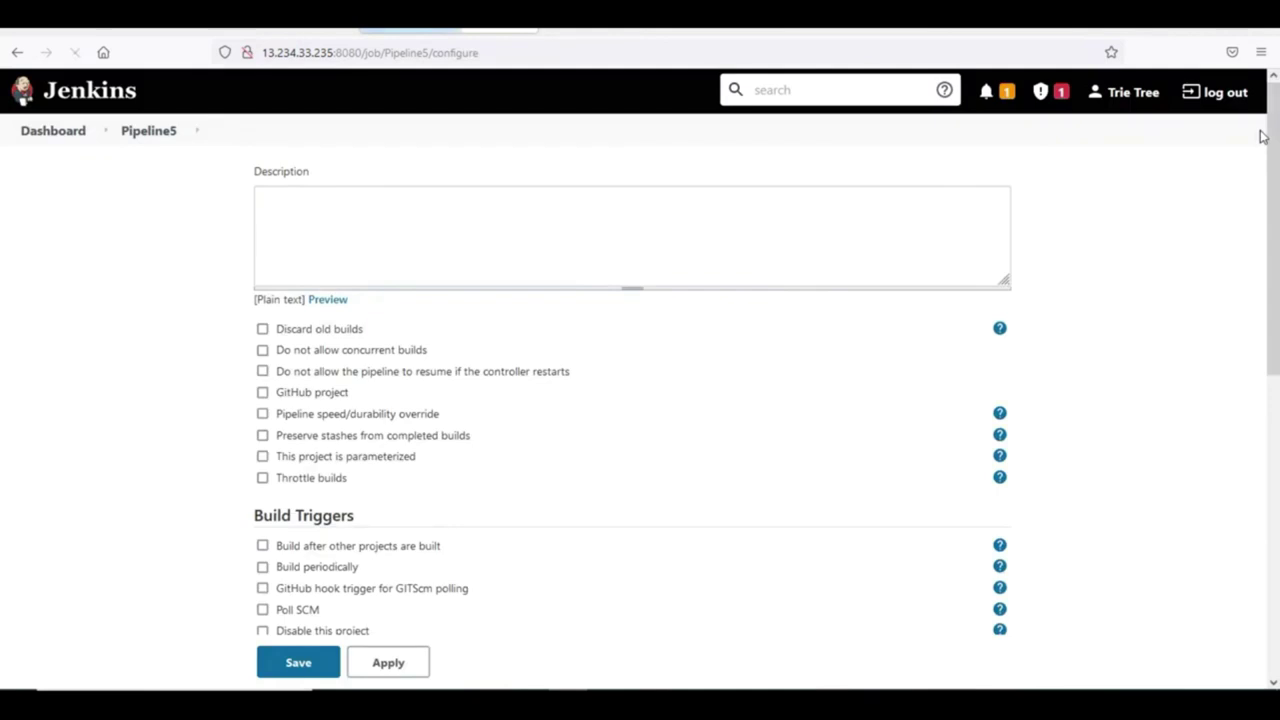
left_click_drag(1272, 140, 1272, 396)
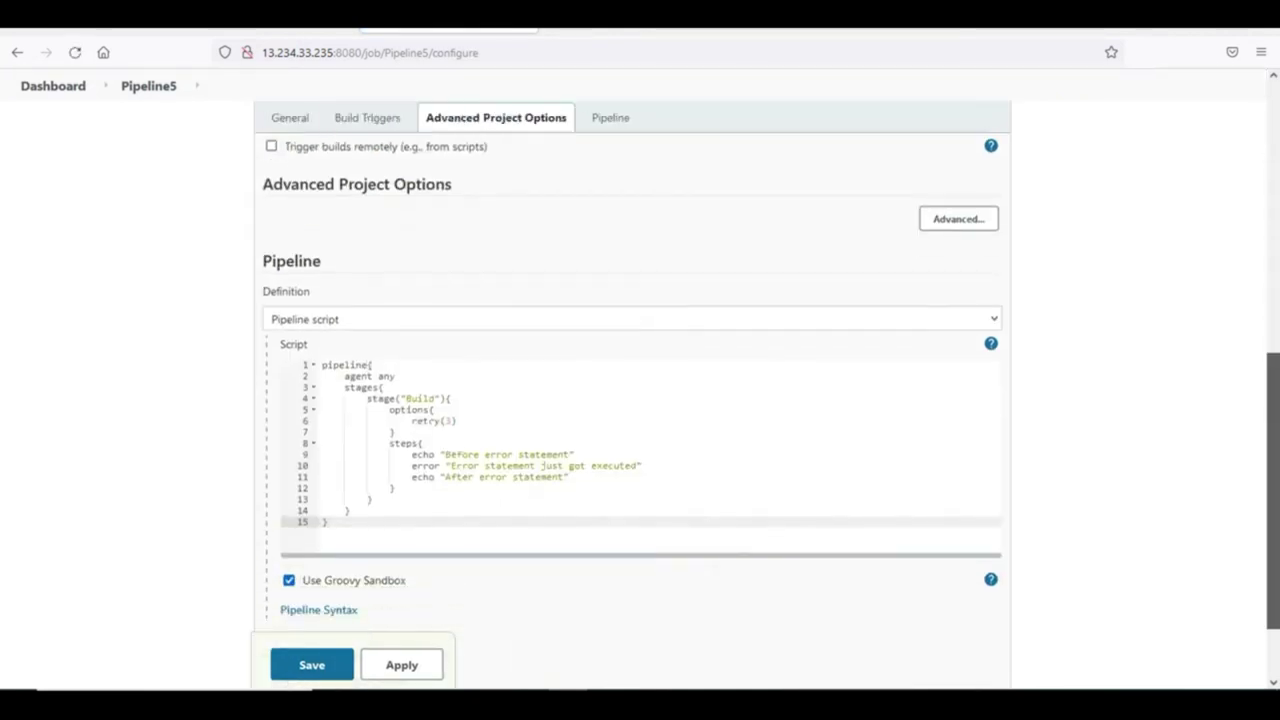
scroll(1100, 471, "down", 2)
left_click(452, 323)
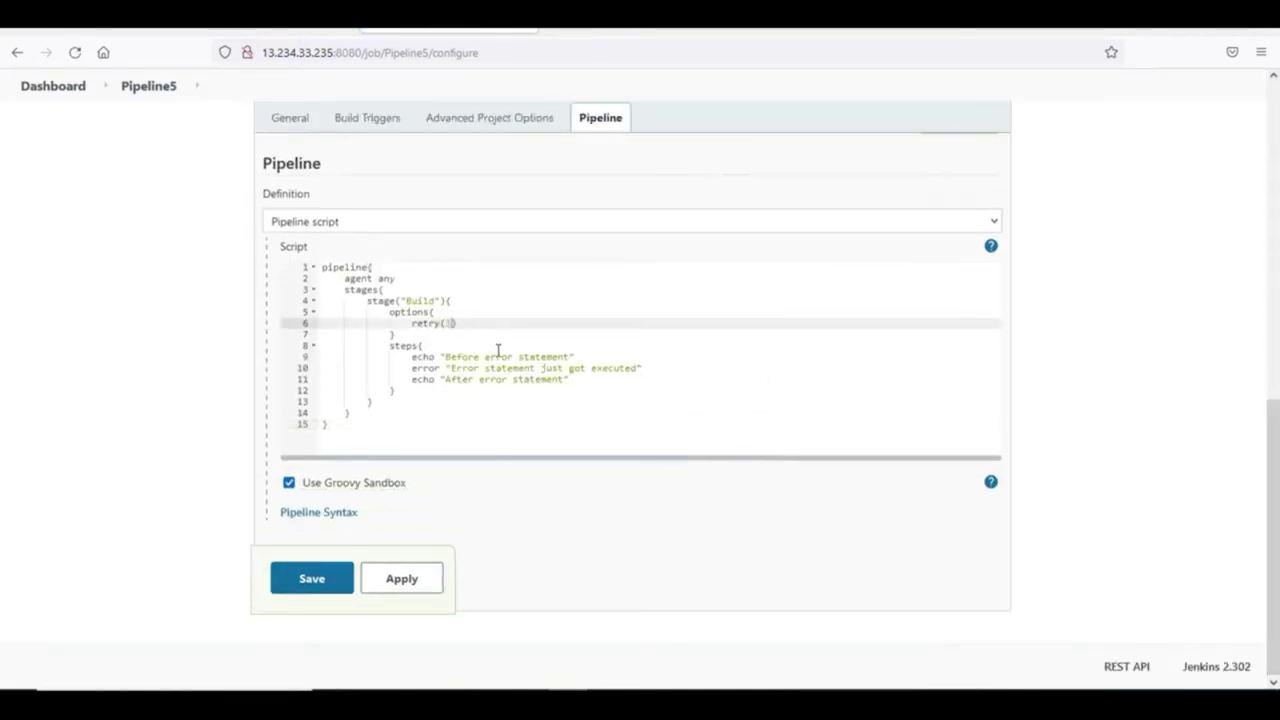
left_click(409, 580)
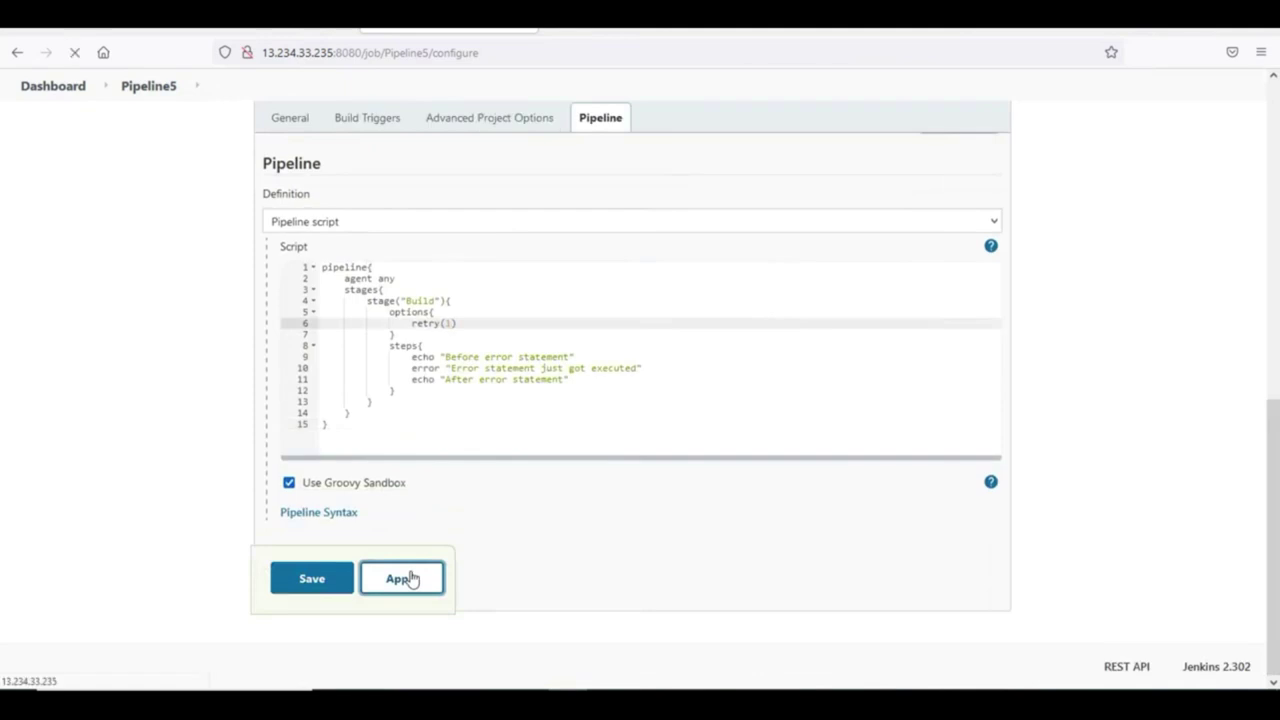
left_click(312, 580)
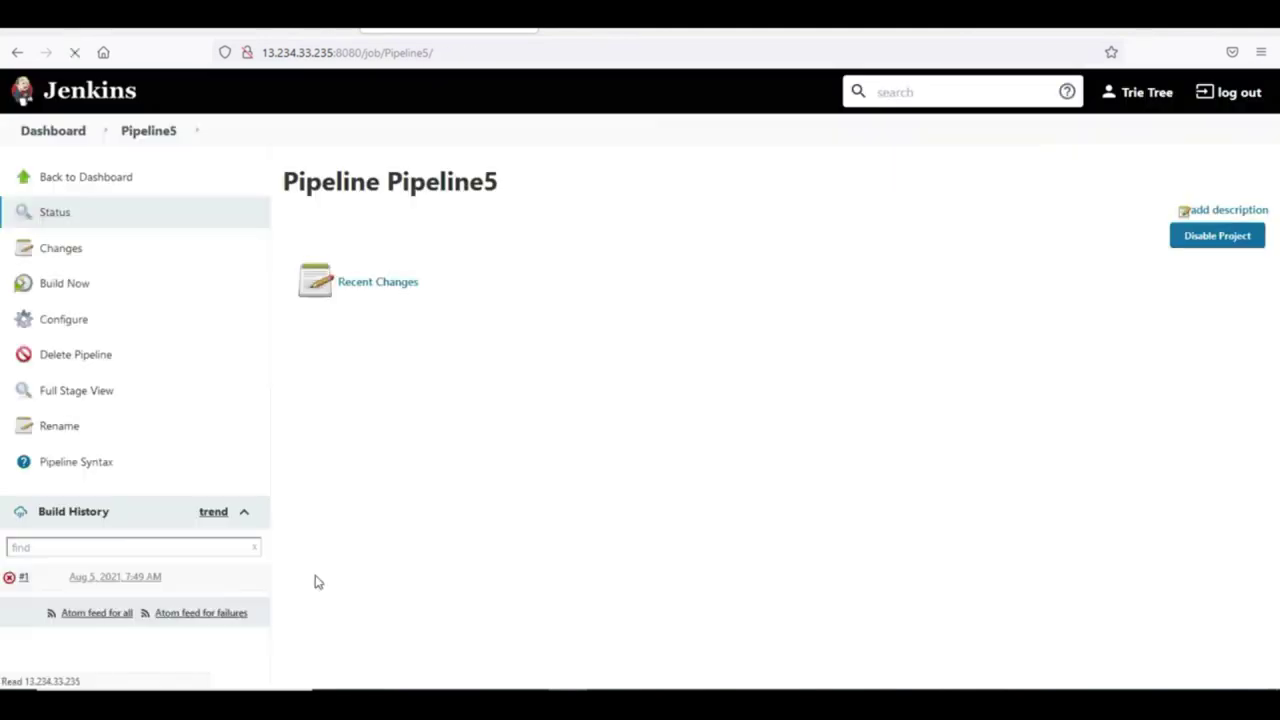
- Run build #2 and check its log showing one error attempt before FAILURE
left_click(80, 292)
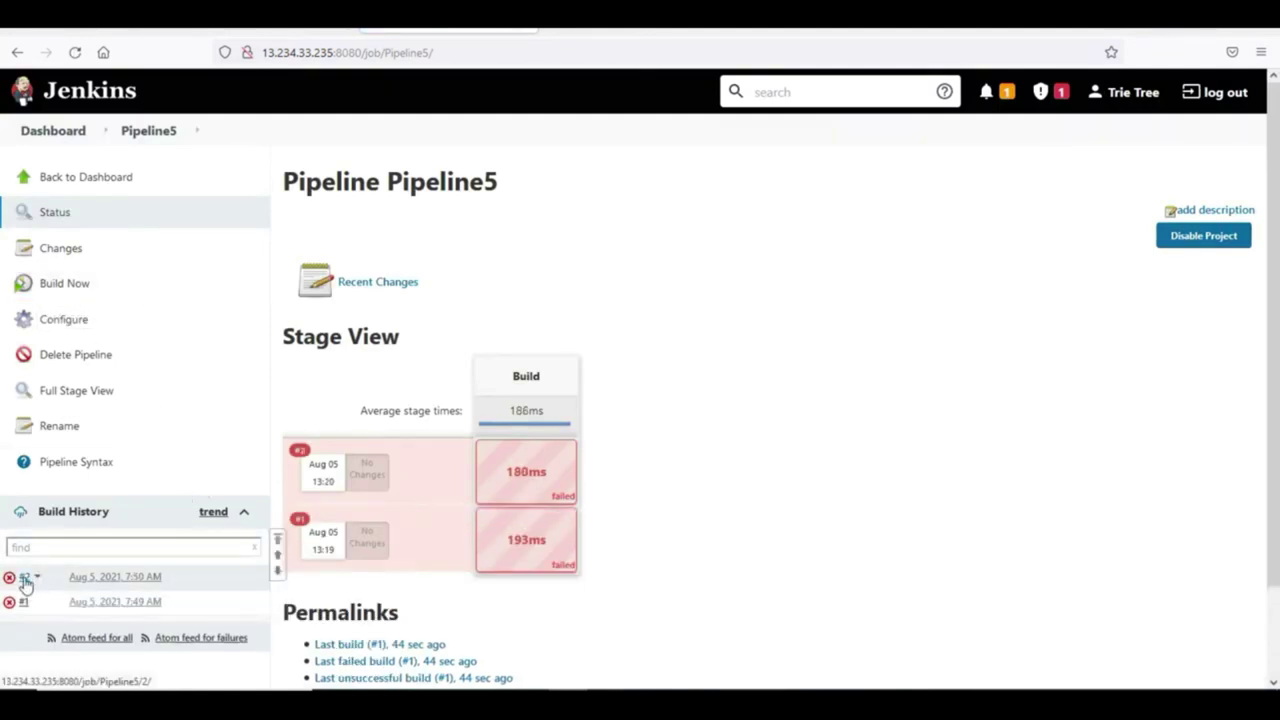
left_click(24, 578)
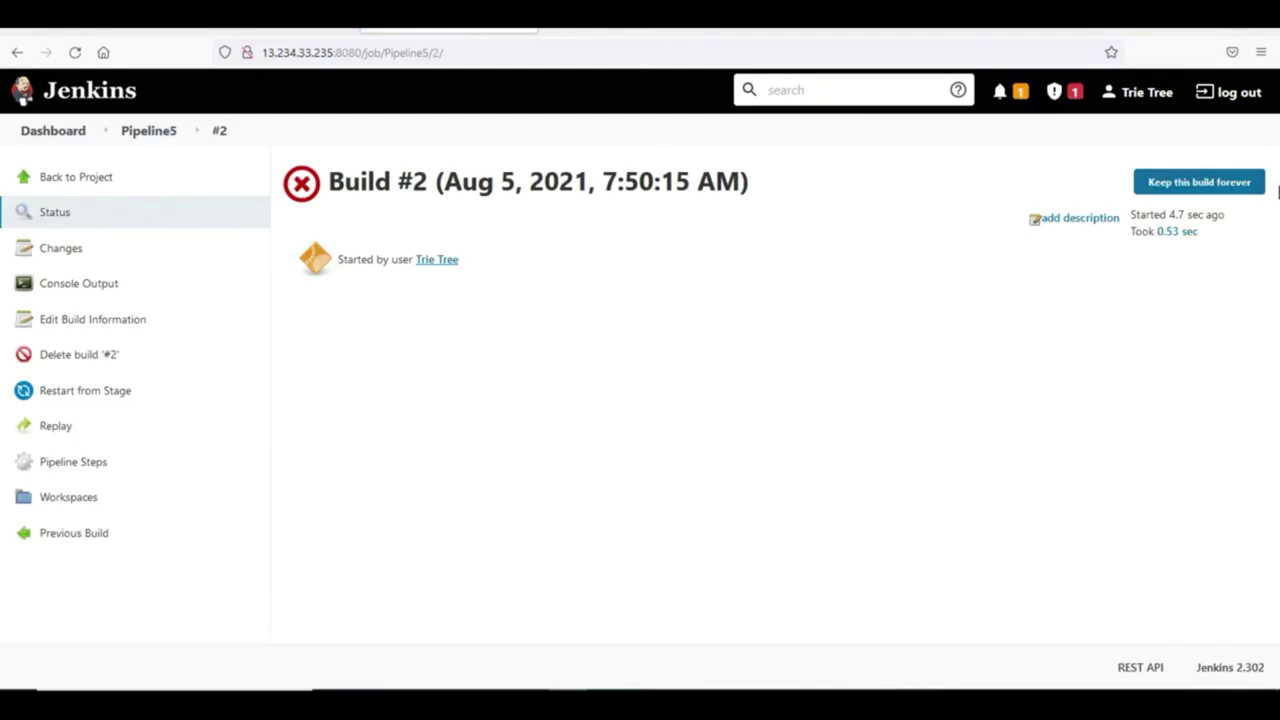
left_click(100, 285)
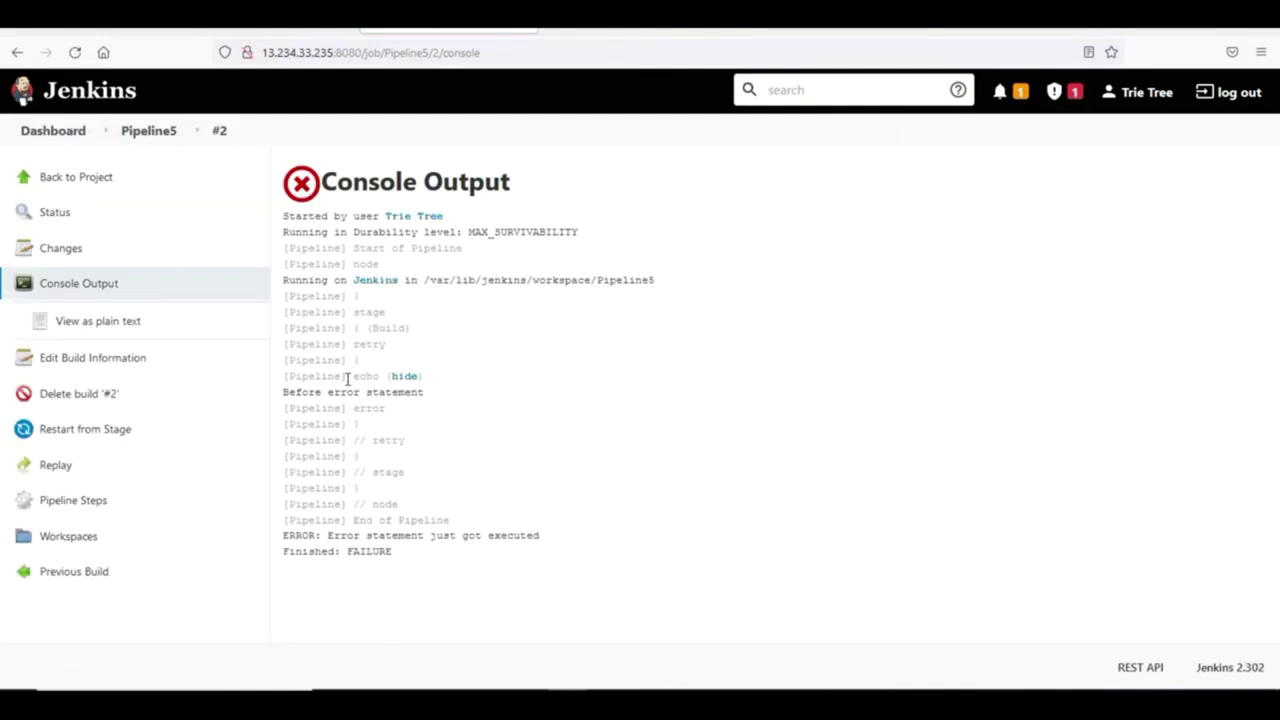
left_click_drag(331, 396, 443, 397)
left_click(460, 424)
left_click(52, 180)
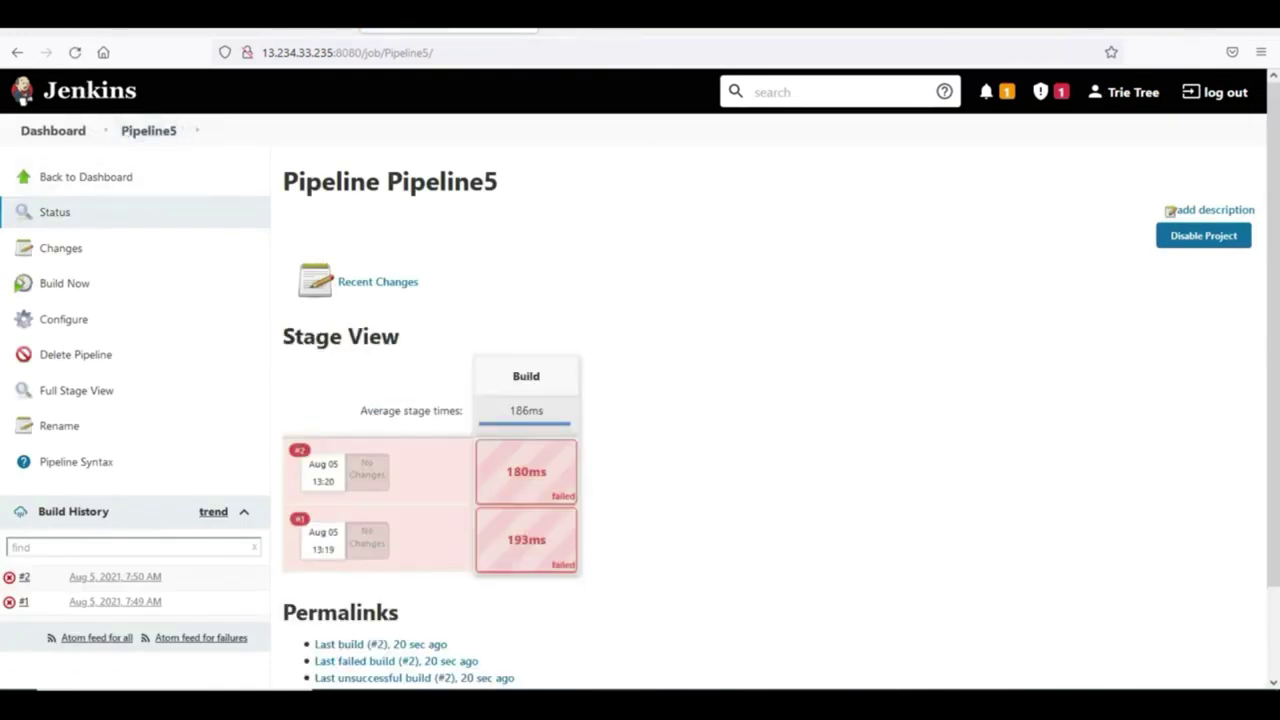
- Delete the options and retry(1) lines from Pipeline5's script and save
left_click(68, 325)
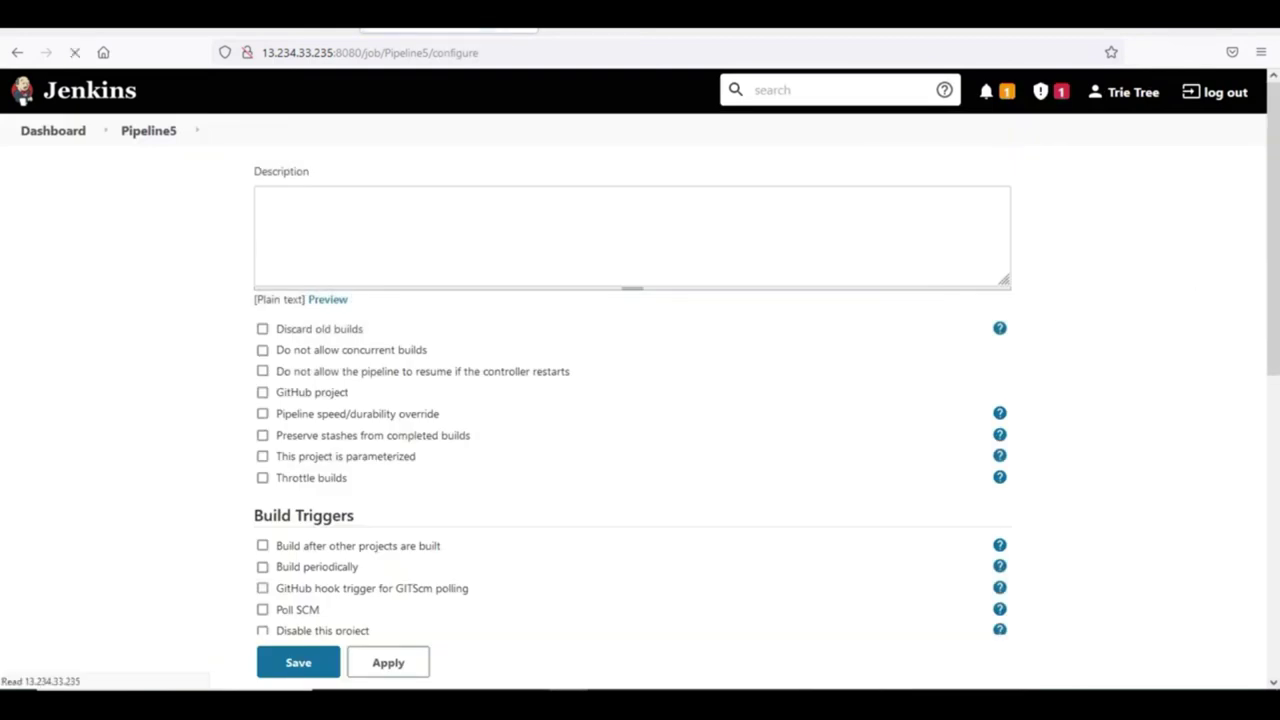
scroll(823, 360, "down", 6)
scroll(1204, 522, "down", 1)
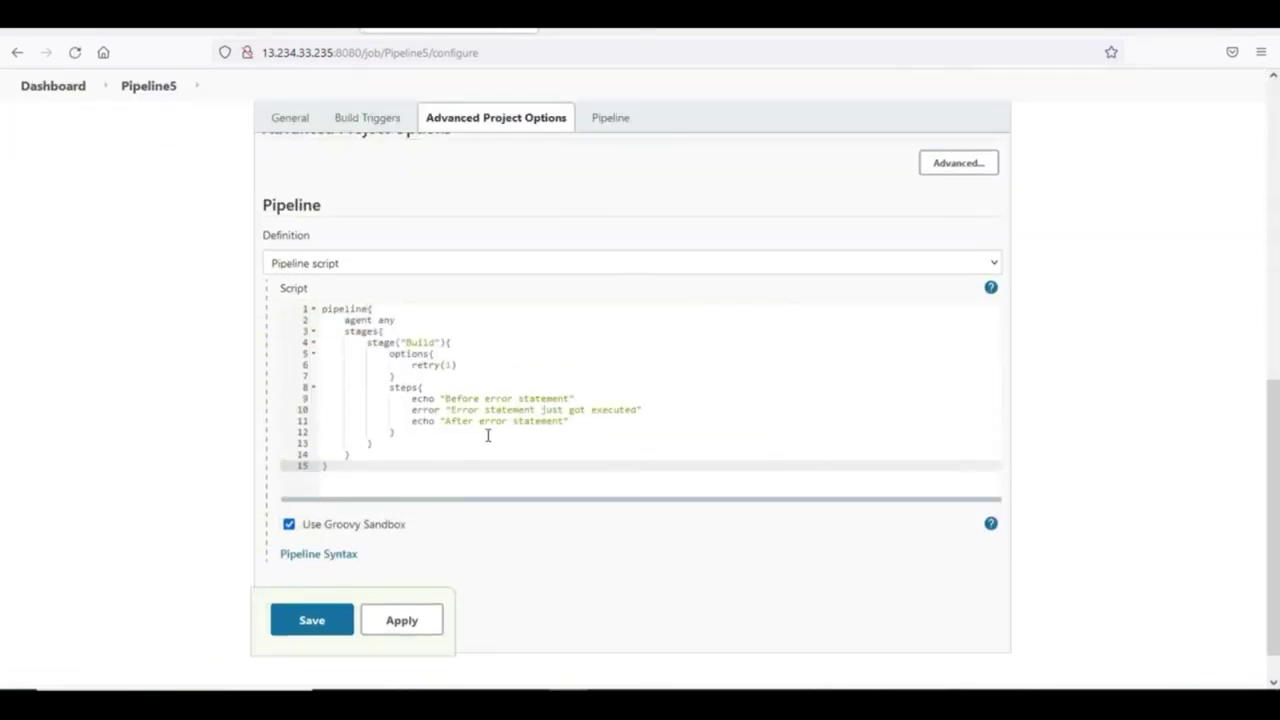
left_click_drag(389, 354, 404, 376)
key("ctrl+c")
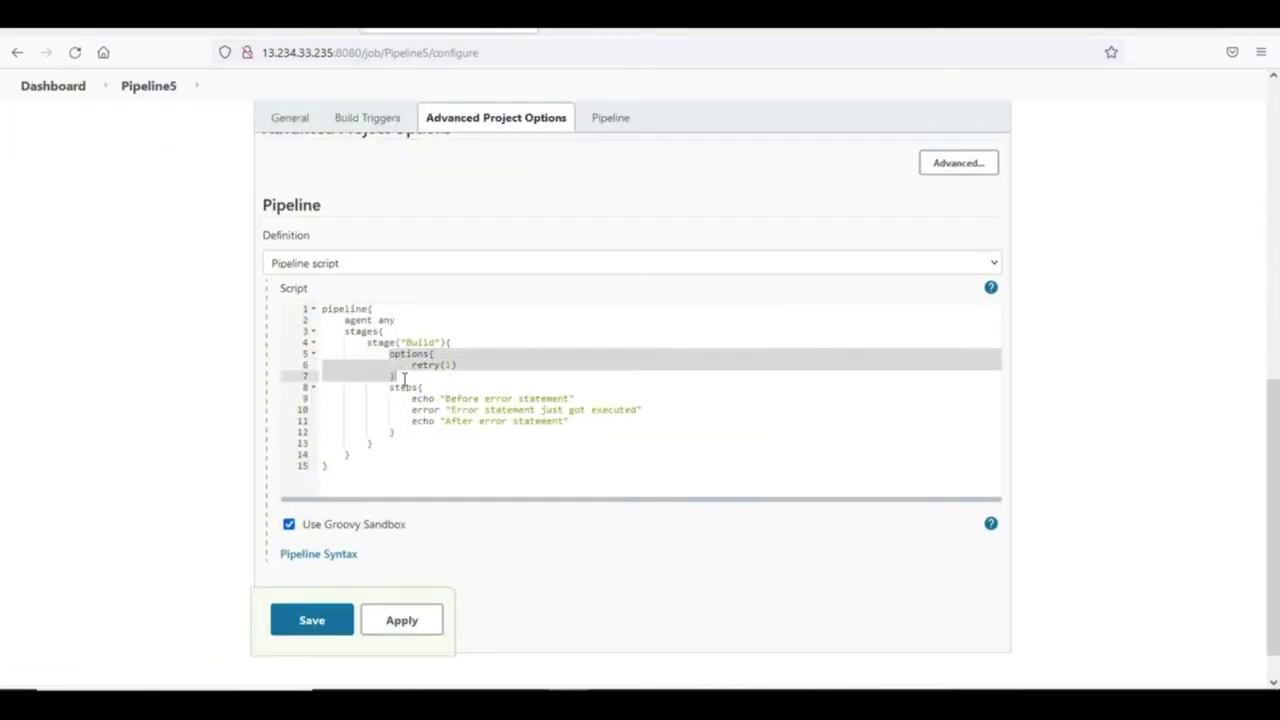
key("BackSpace")
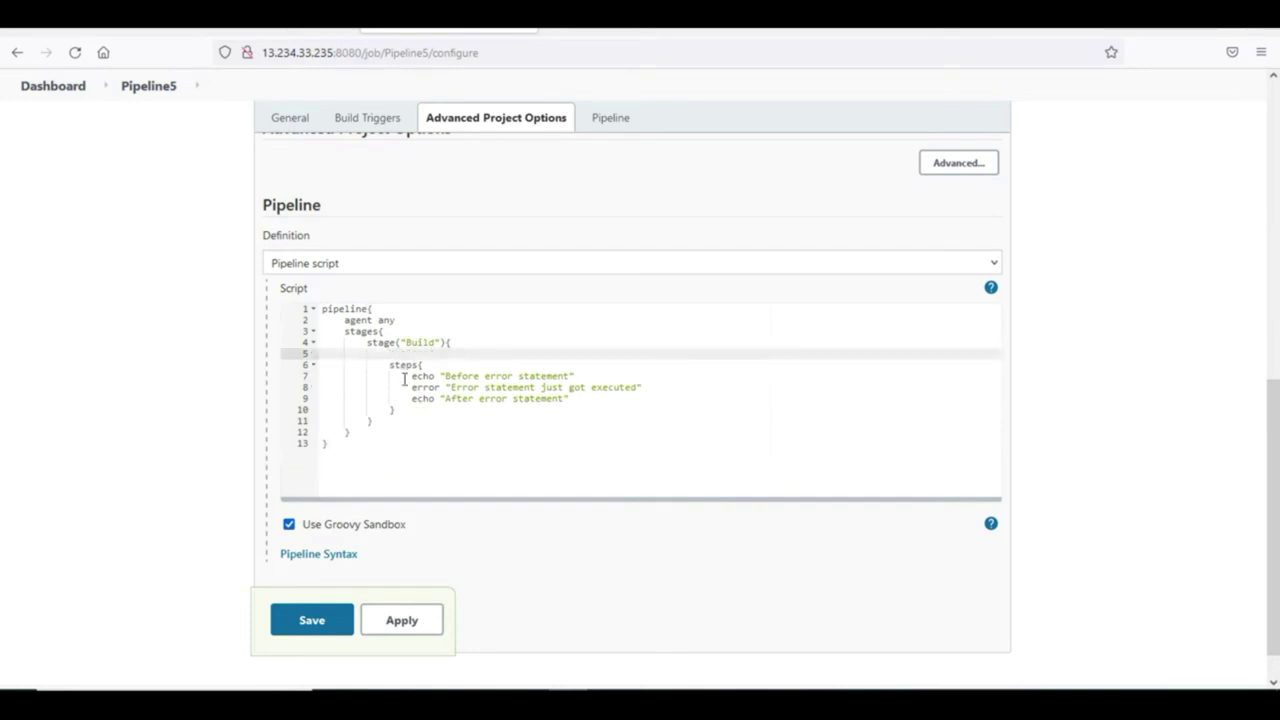
left_click(401, 618)
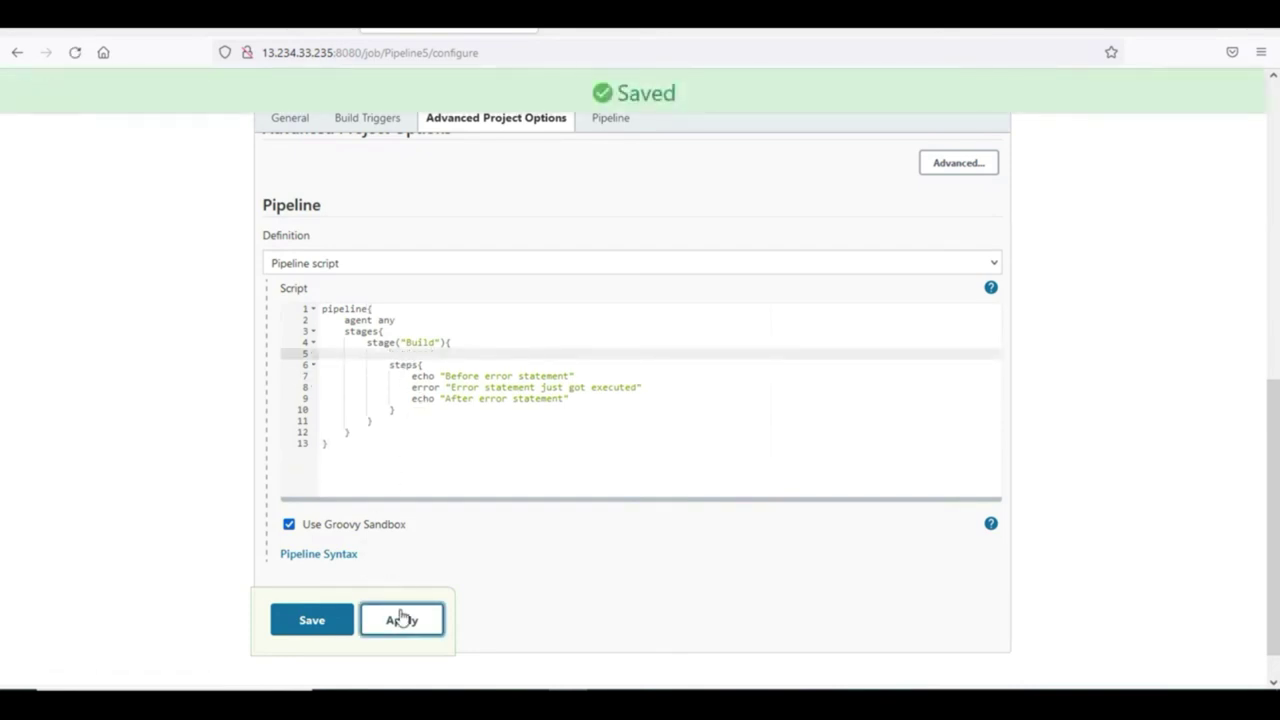
left_click(314, 626)
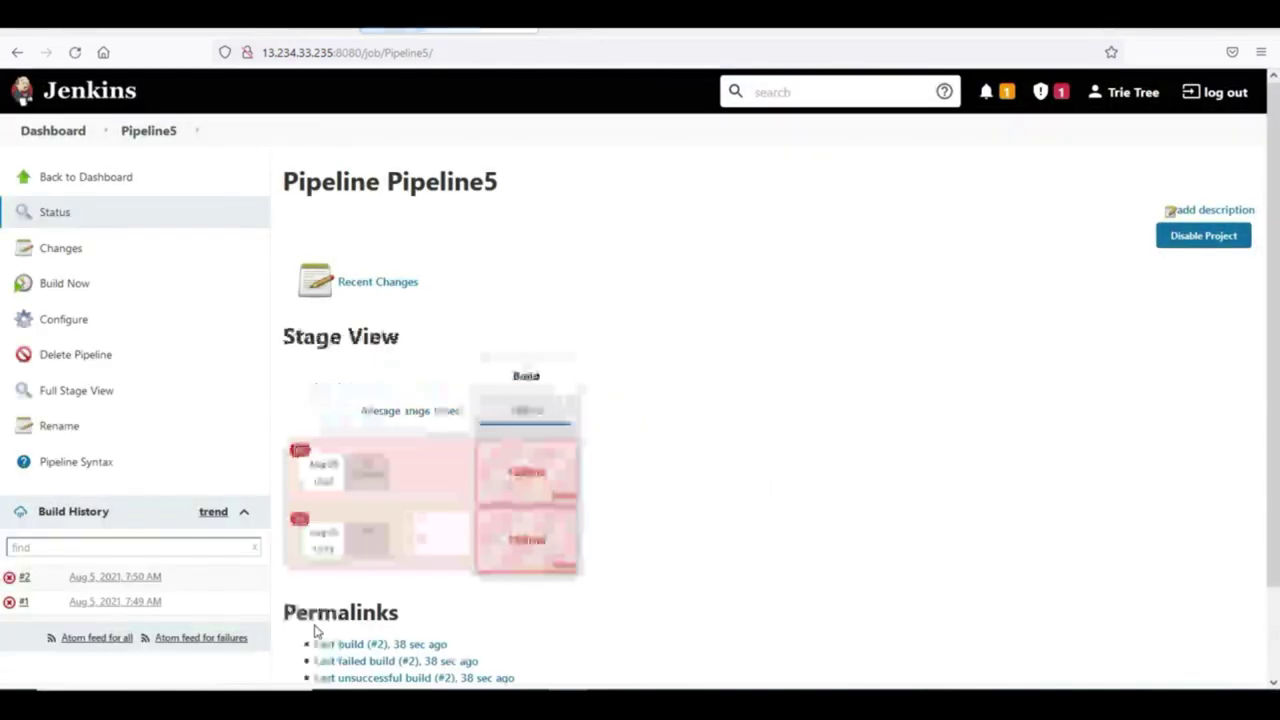
- Run build #3, view its failing console output, and return to Pipeline5
left_click(97, 286)
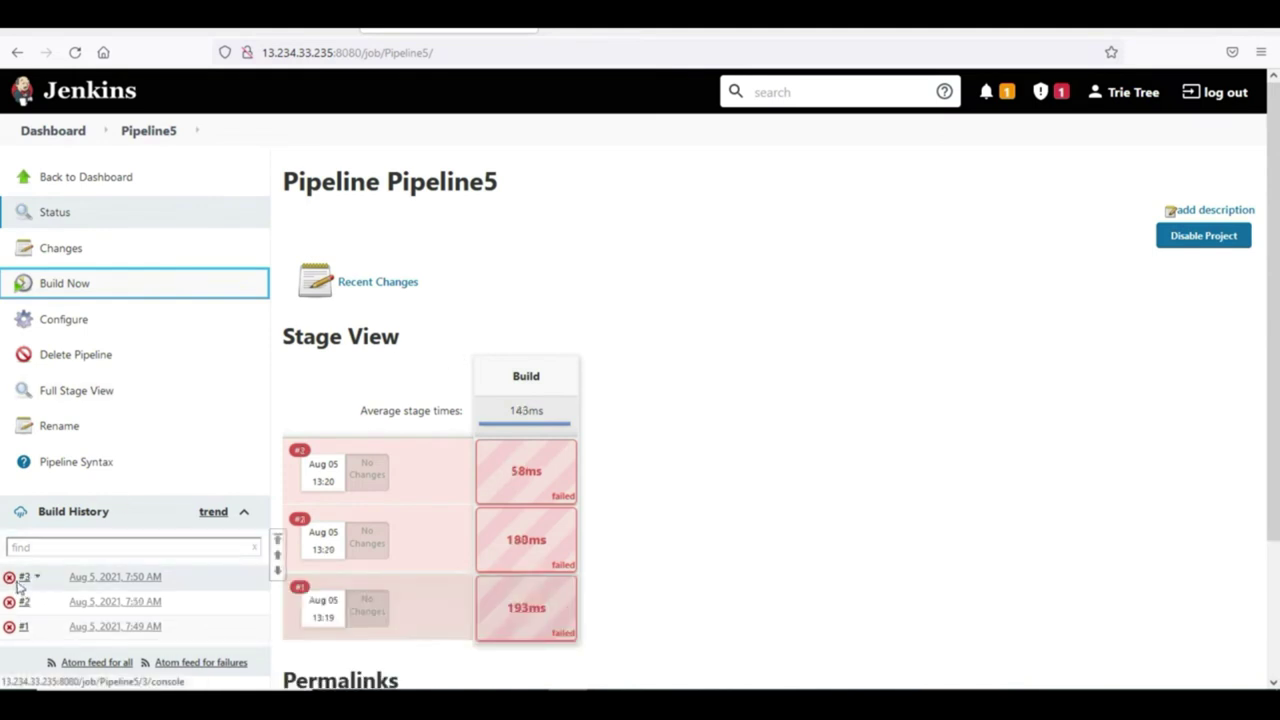
left_click(24, 580)
left_click(68, 290)
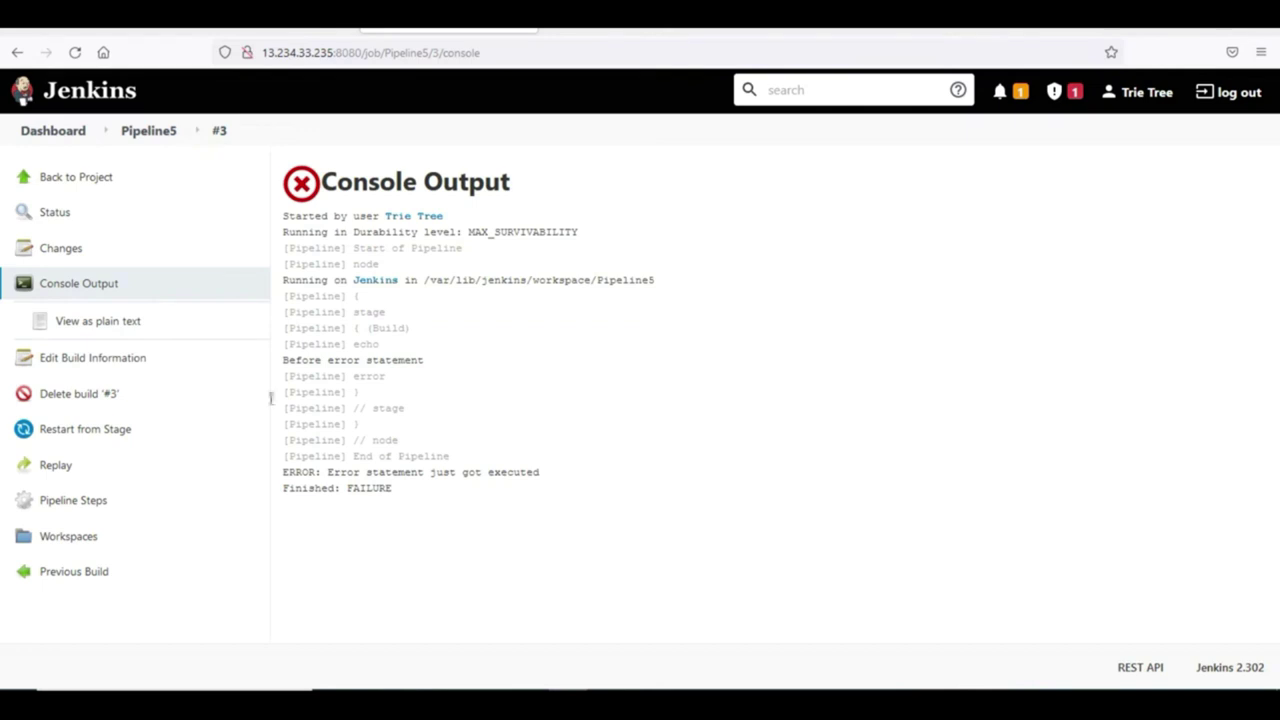
left_click(83, 182)
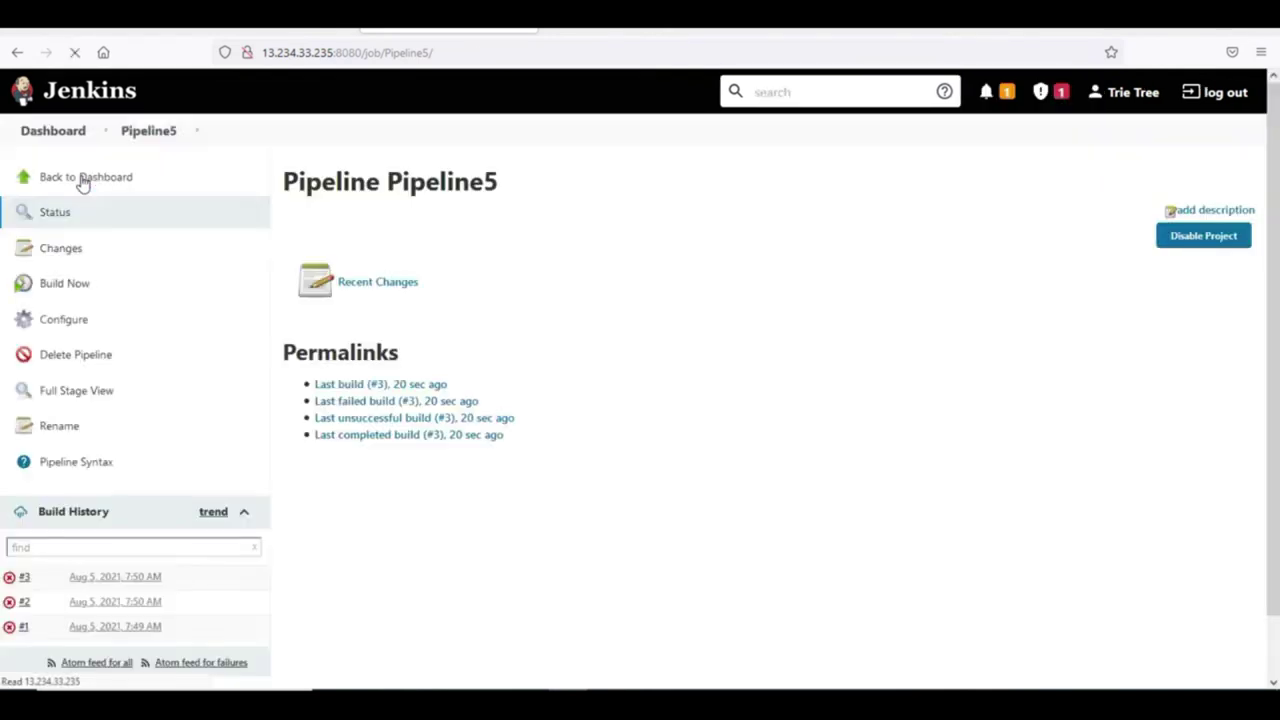
- Paste the options retry block onto line 5 of Pipeline5's script as retry(3), save, and rebuild
left_click(88, 320)
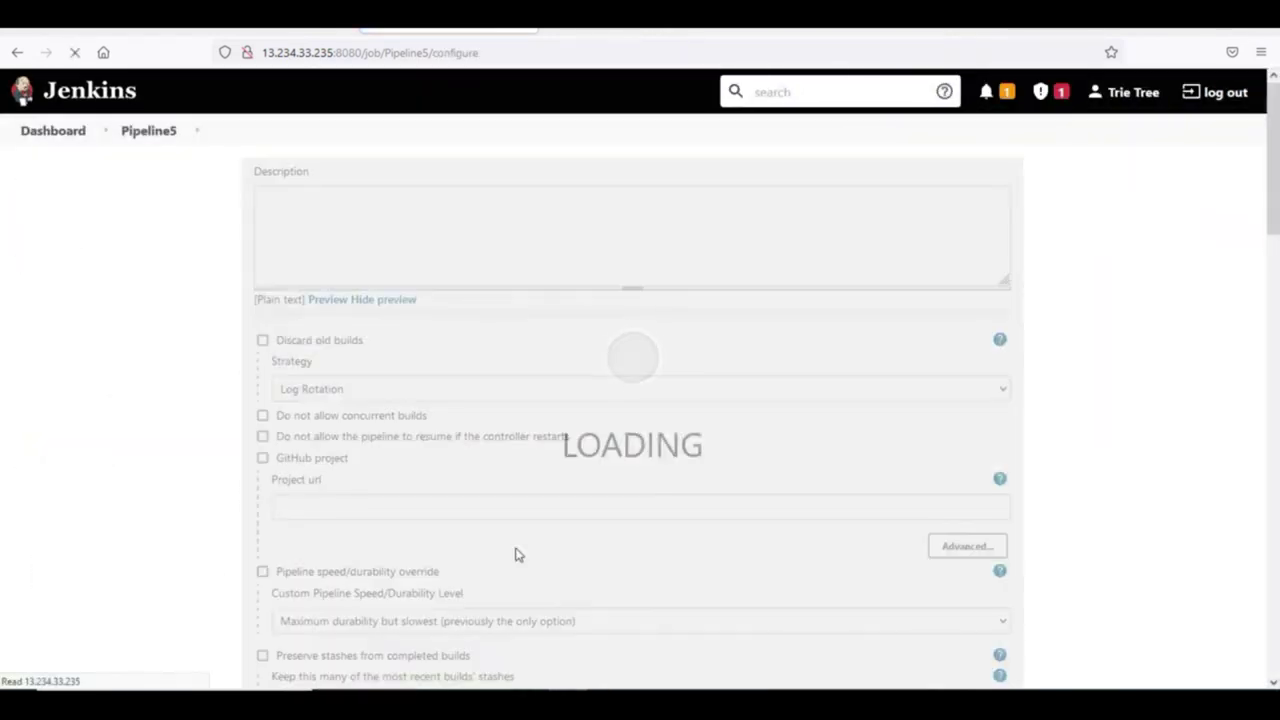
scroll(514, 554, "down", 5)
scroll(735, 404, "down", 1)
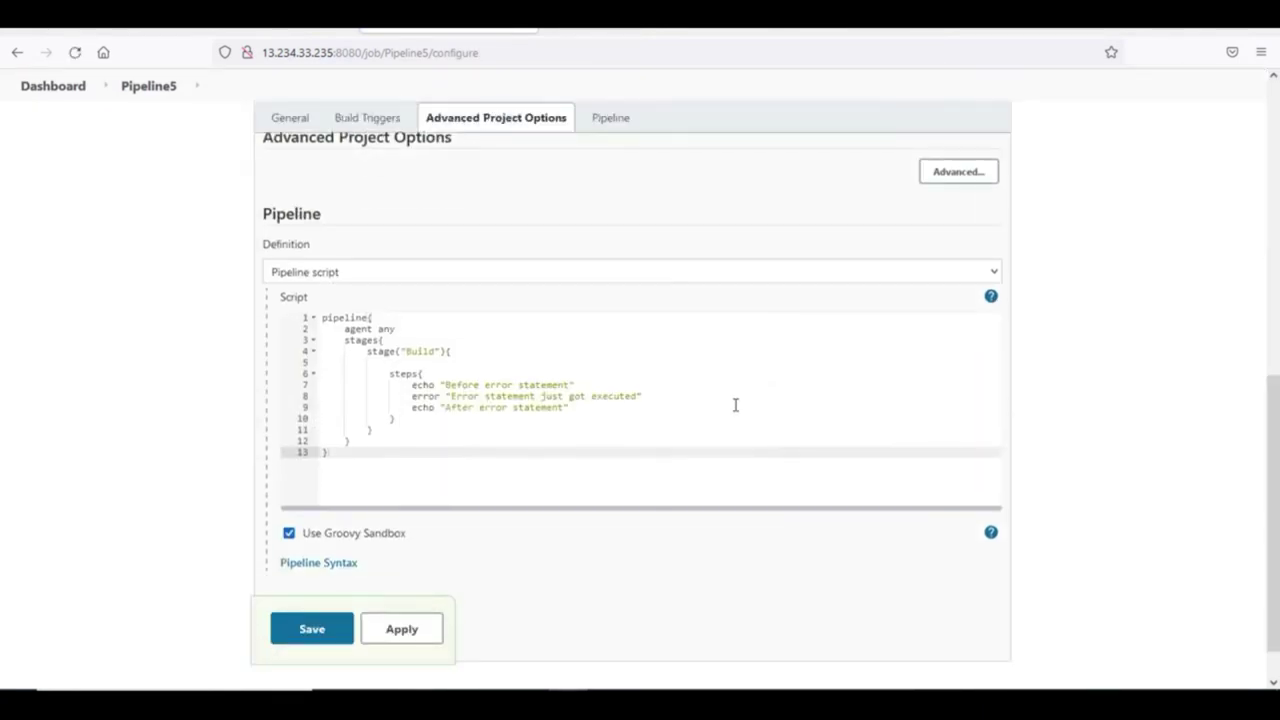
left_click(471, 358)
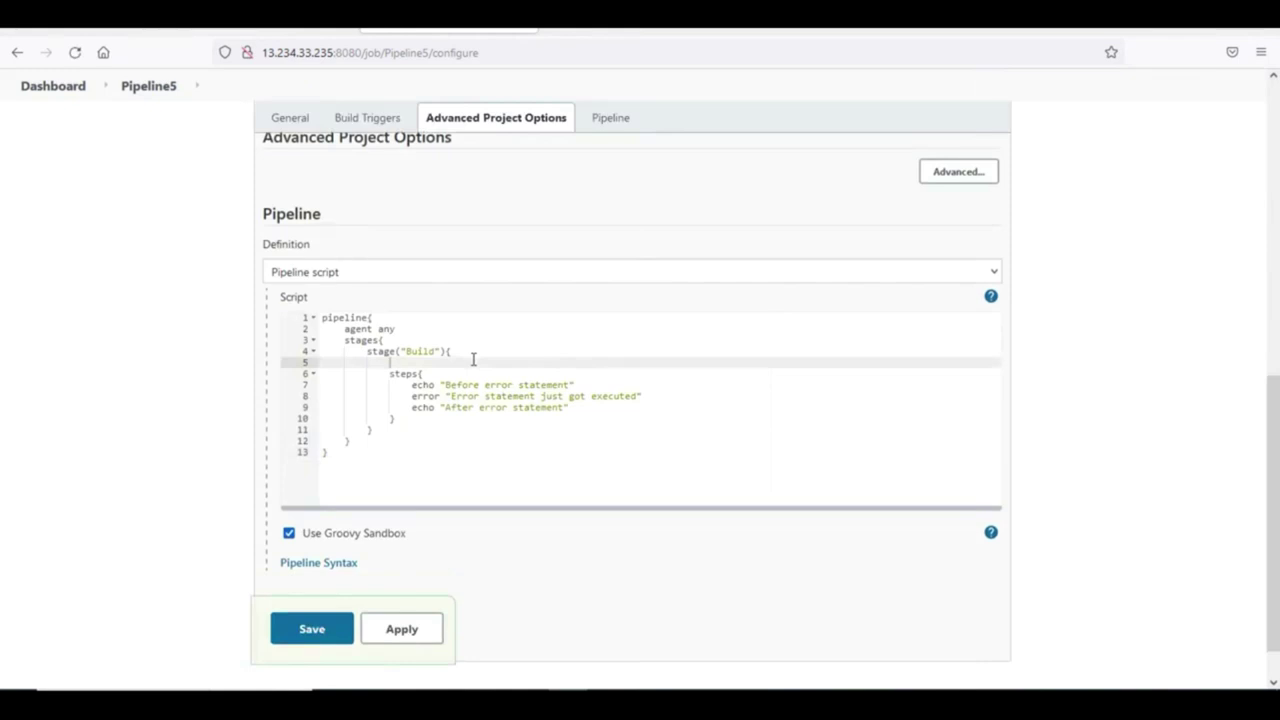
key("ctrl+v")
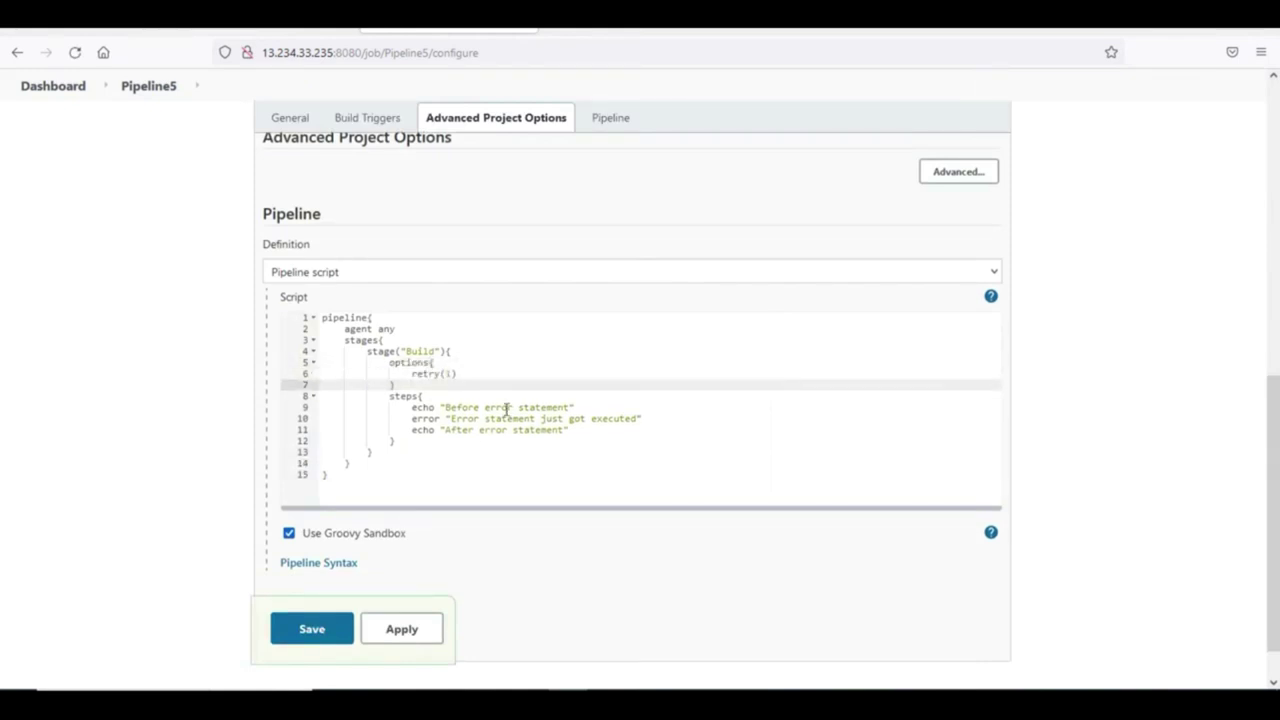
left_click(450, 373)
type("3")
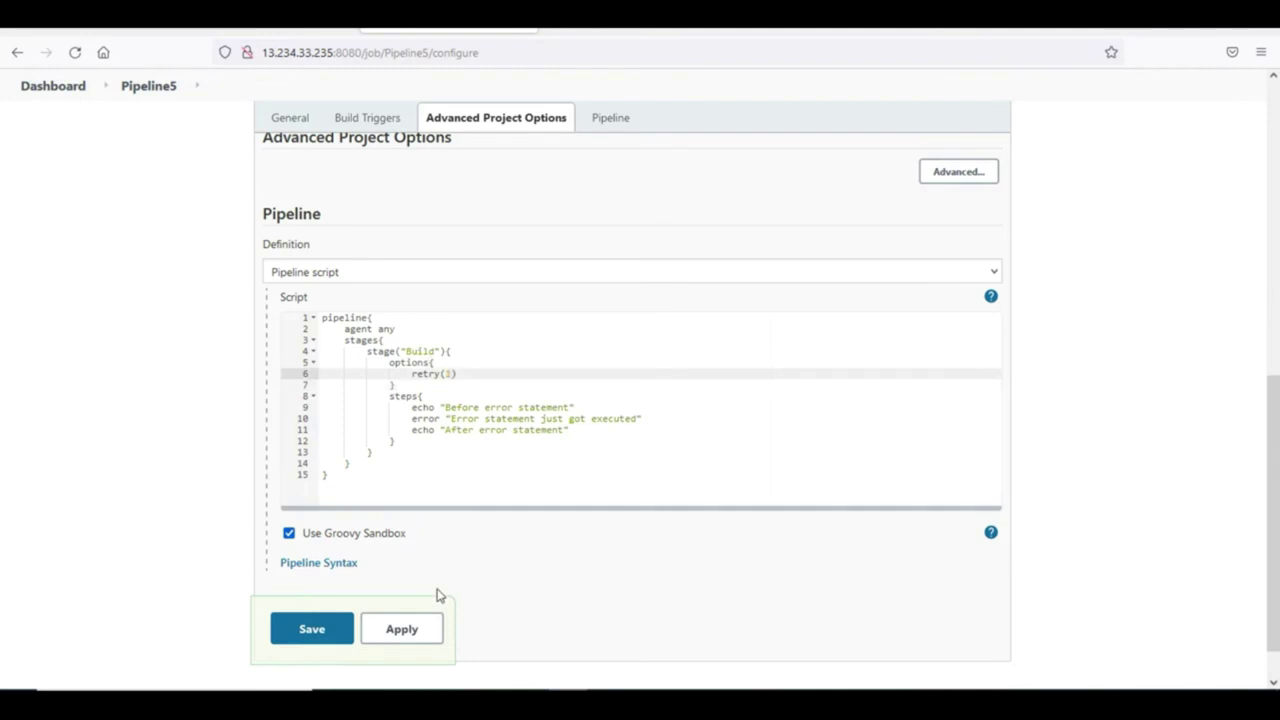
left_click(406, 626)
left_click(313, 644)
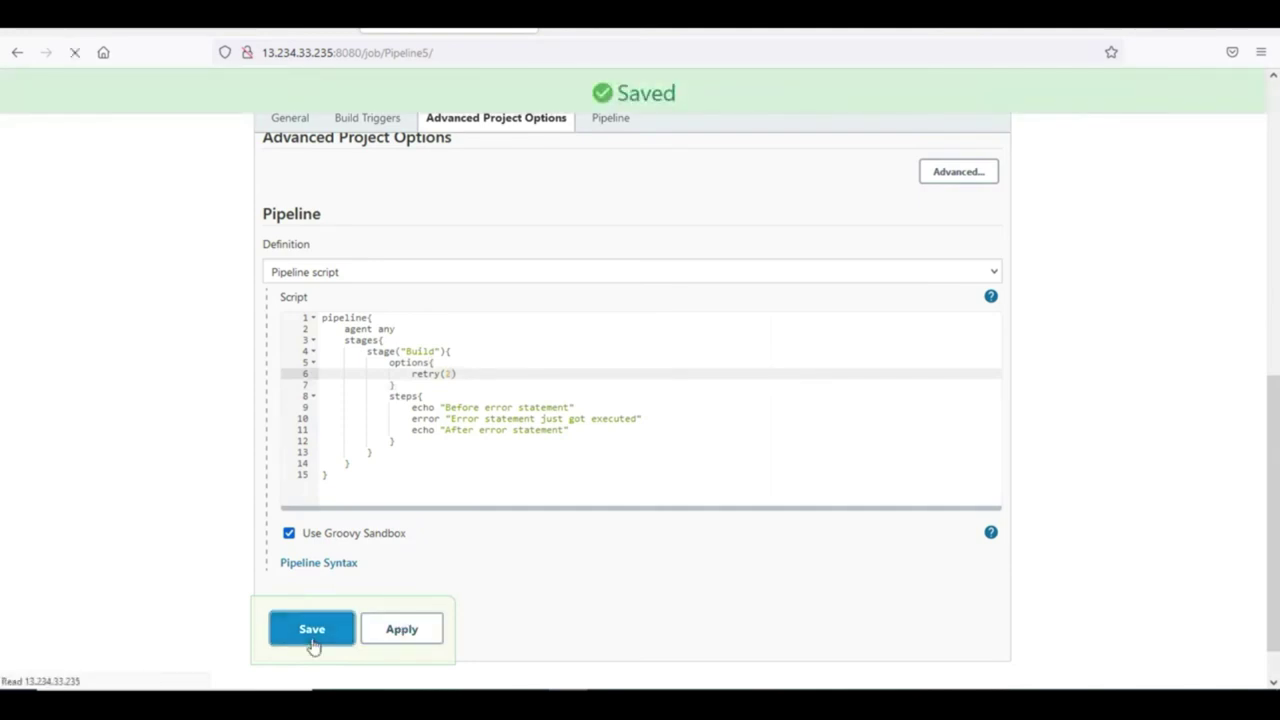
left_click(84, 288)
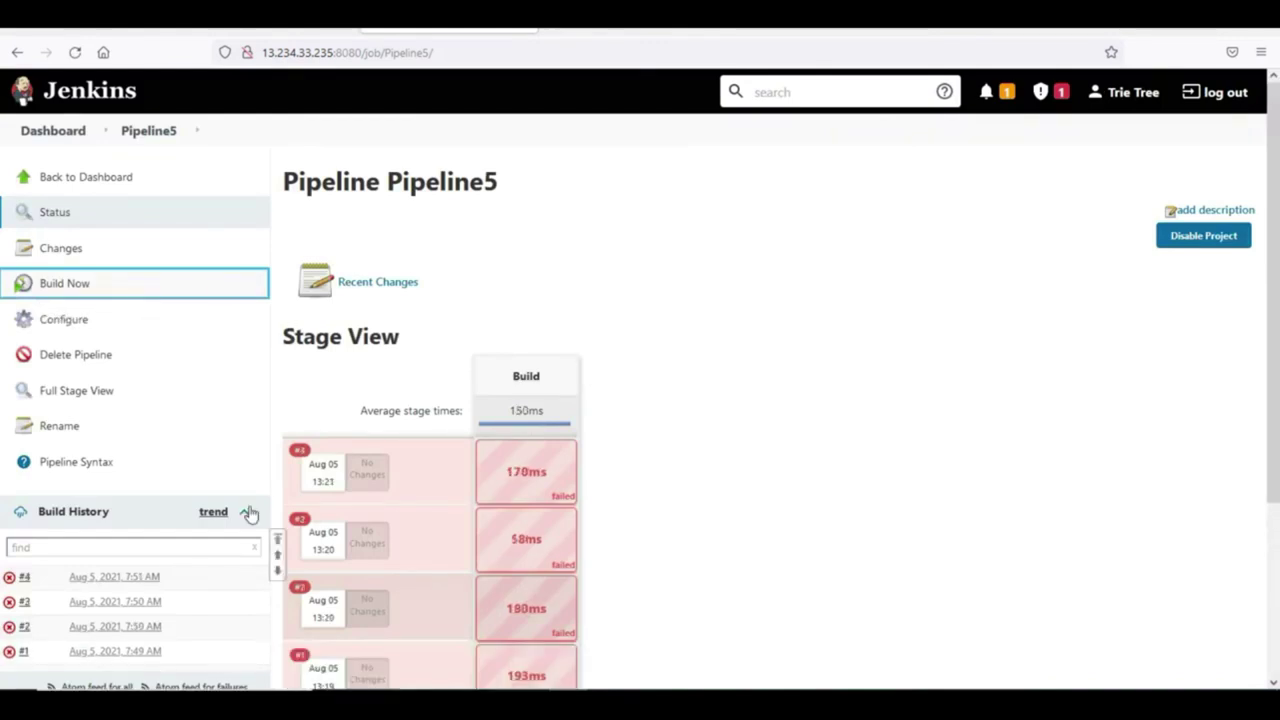
- Open build #4's console output, where the error step retries once and ends in Finished: FAILURE
left_click(25, 577)
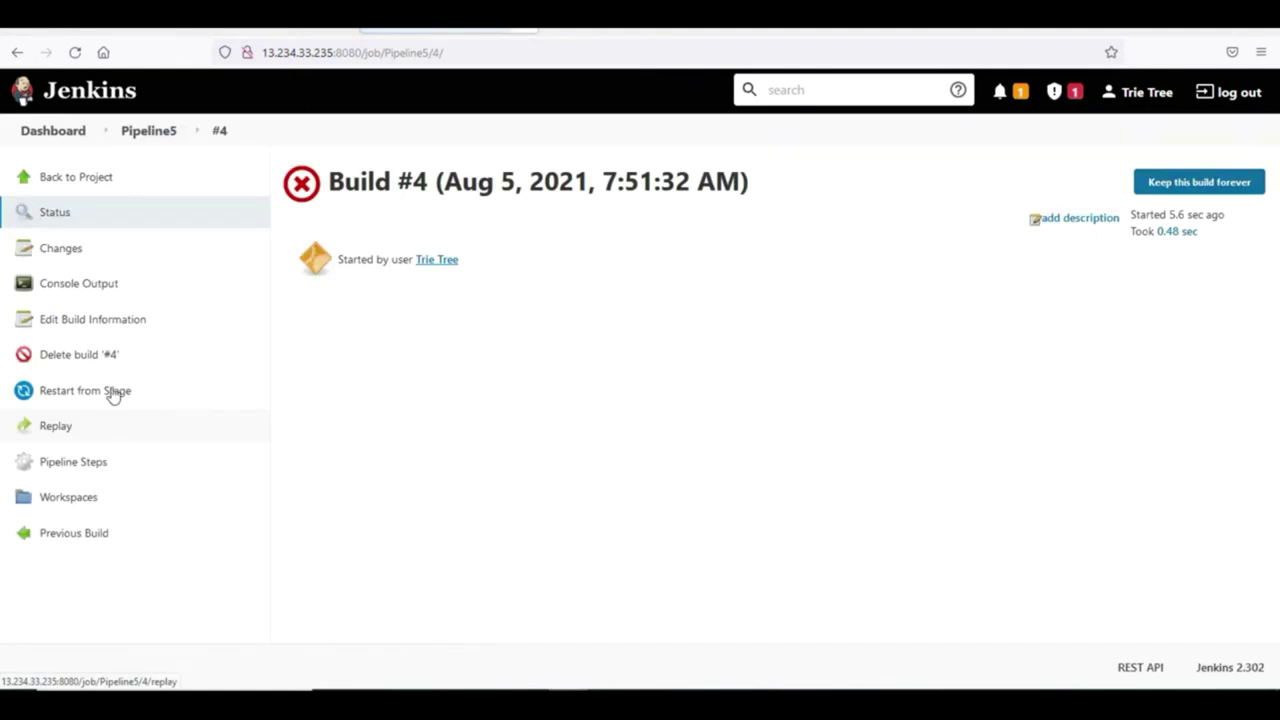
left_click(190, 300)
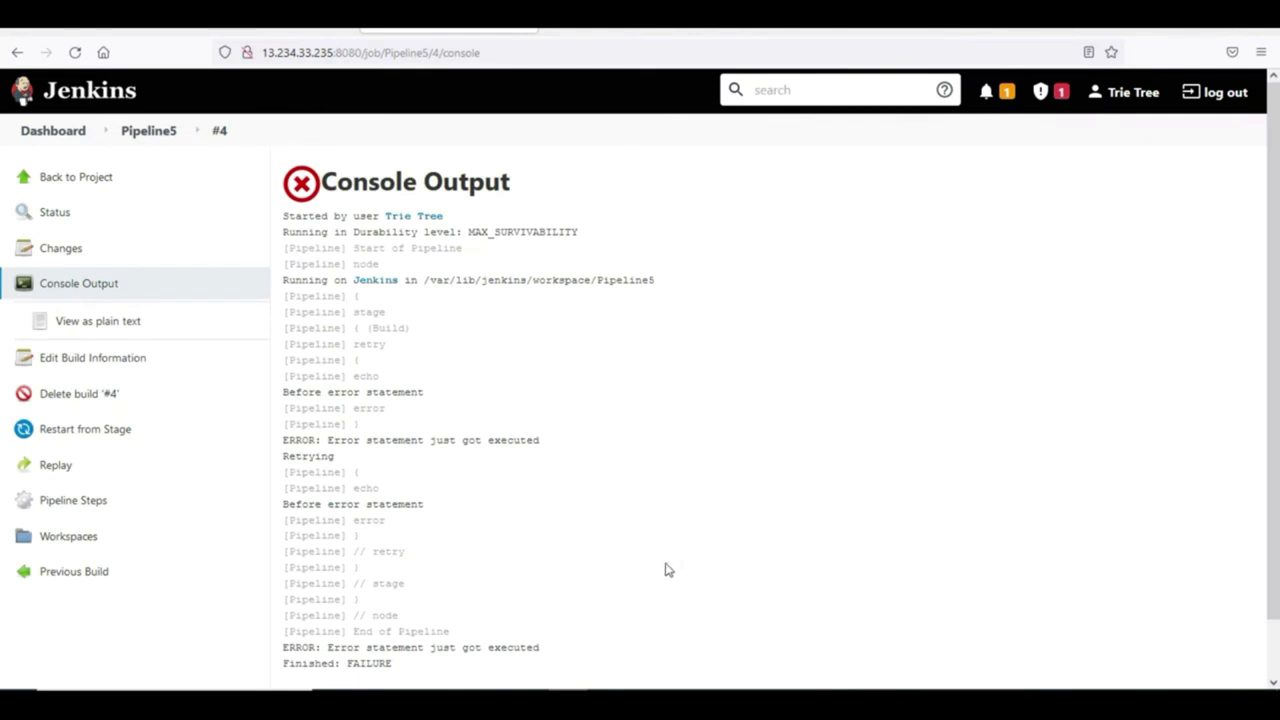
- In the Notepad notes, review the section 6 options block and its timeout line
left_click(752, 700)
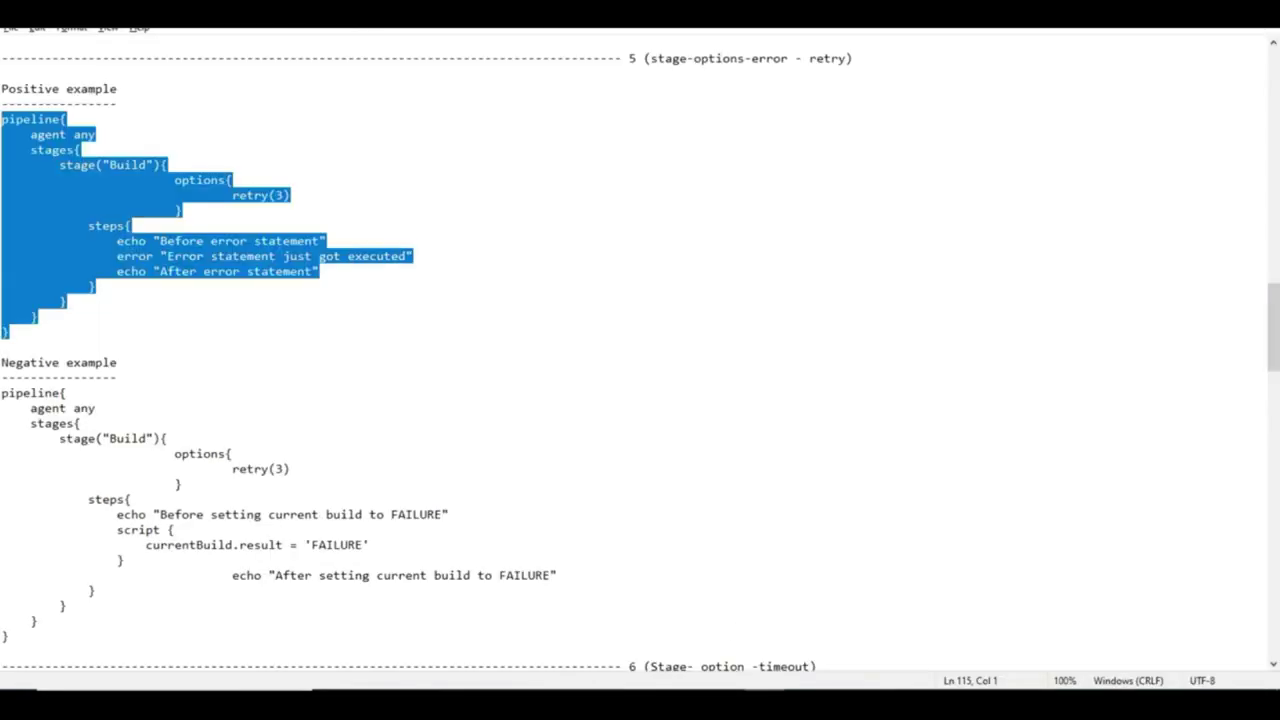
left_click(710, 316)
left_click_drag(1273, 327, 1273, 402)
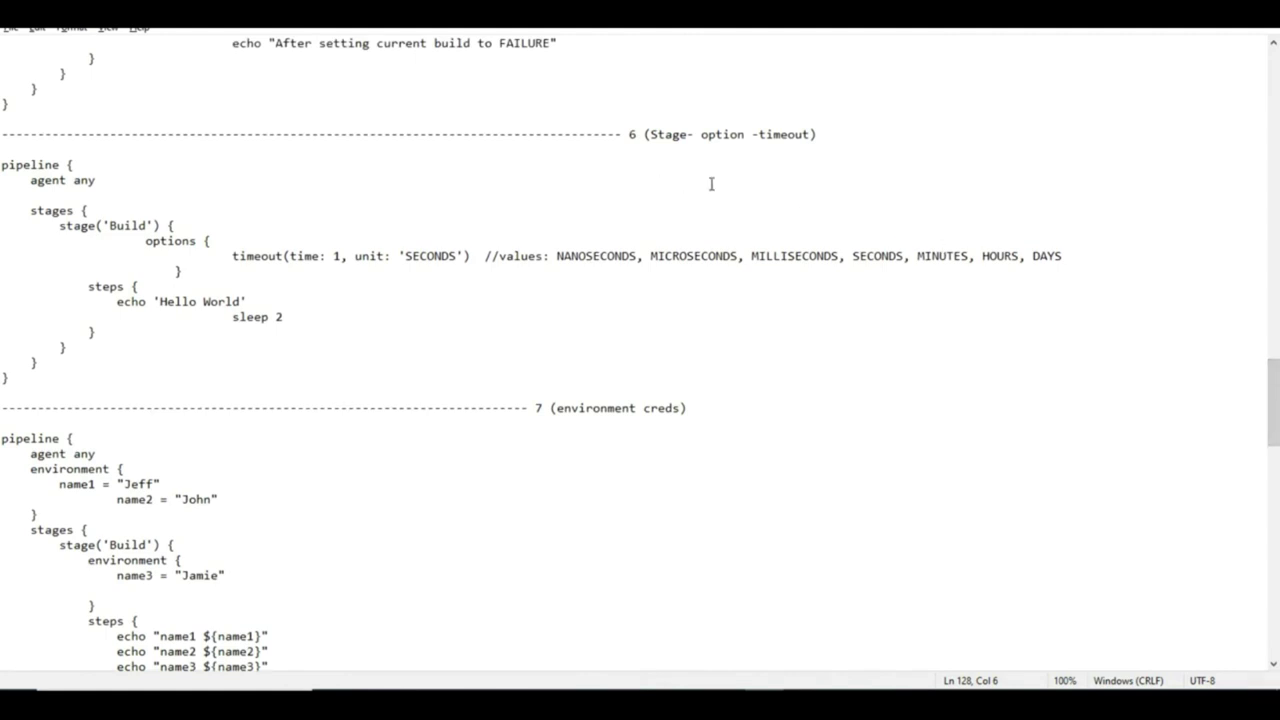
left_click_drag(147, 242, 431, 256)
left_click(211, 270)
left_click(428, 256)
left_click_drag(354, 257, 459, 257)
left_click(459, 258)
- Select the whole stage-6 timeout pipeline script and return to the Jenkins browser page
left_click_drag(457, 256, 405, 256)
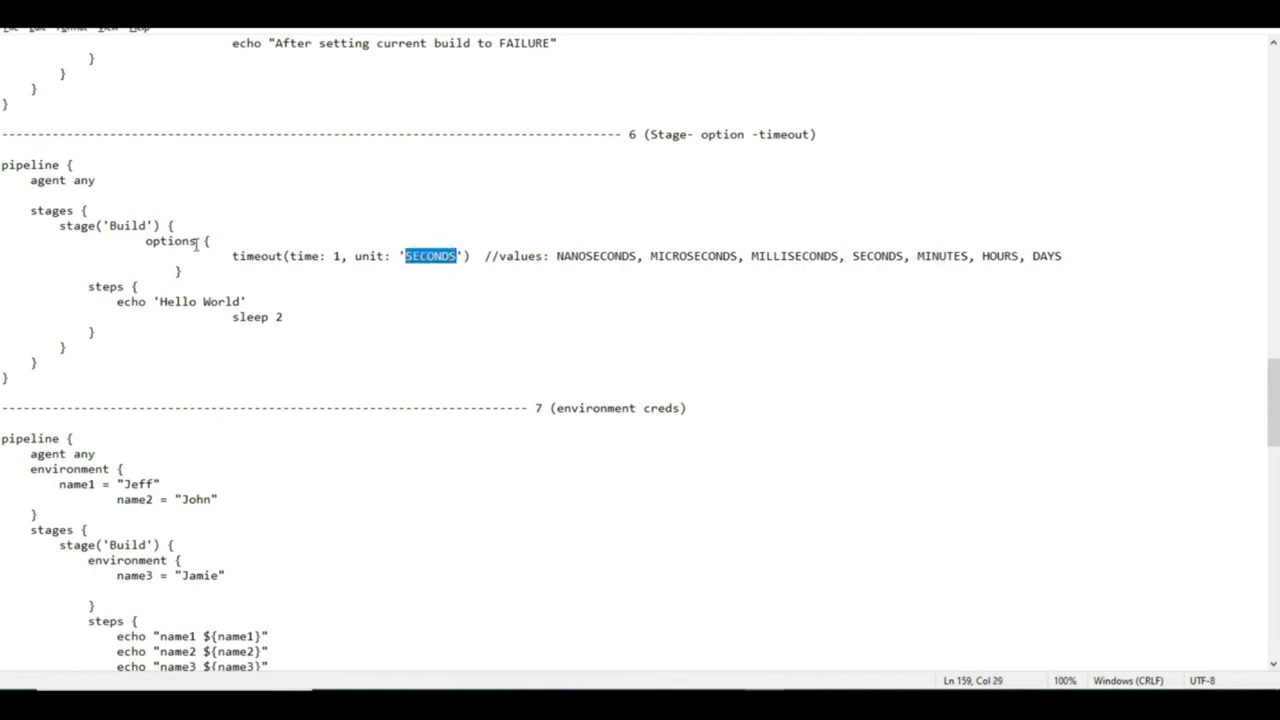
left_click(333, 260)
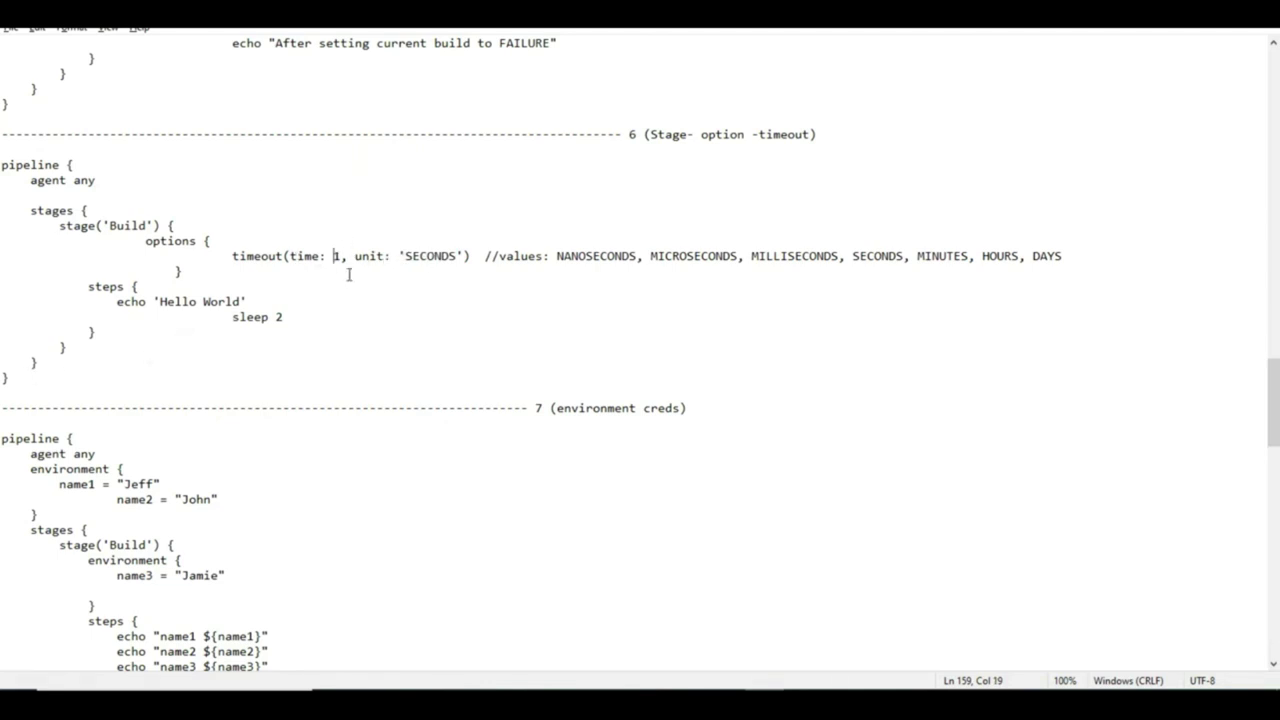
left_click_drag(9, 378, 3, 167)
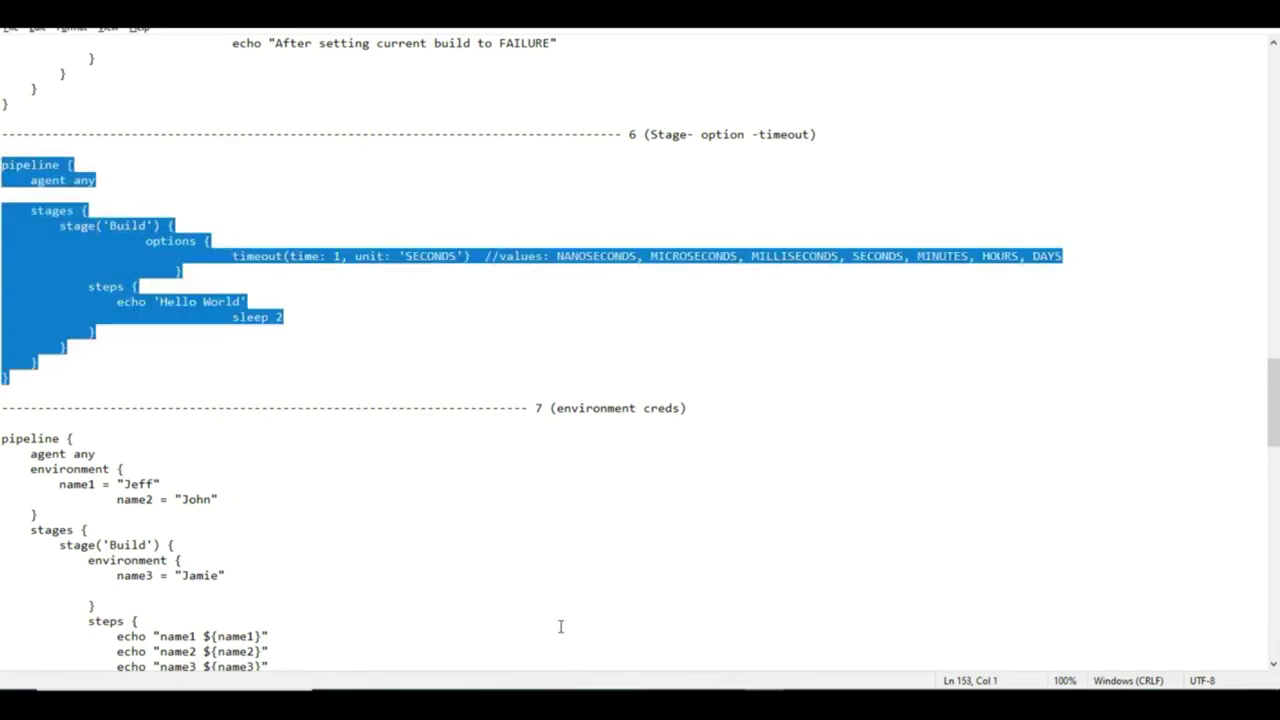
key("alt+Tab")
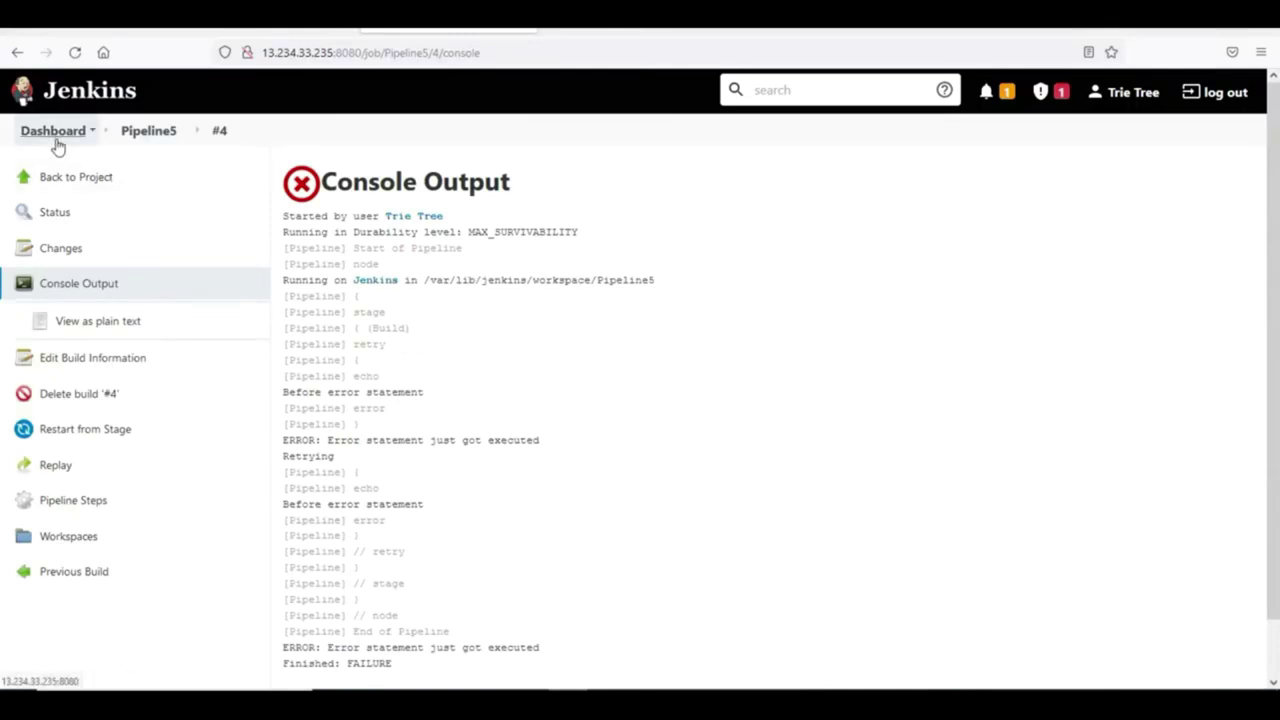
- Create a new Pipeline job named Pipeline6 from the dashboard
left_click(56, 140)
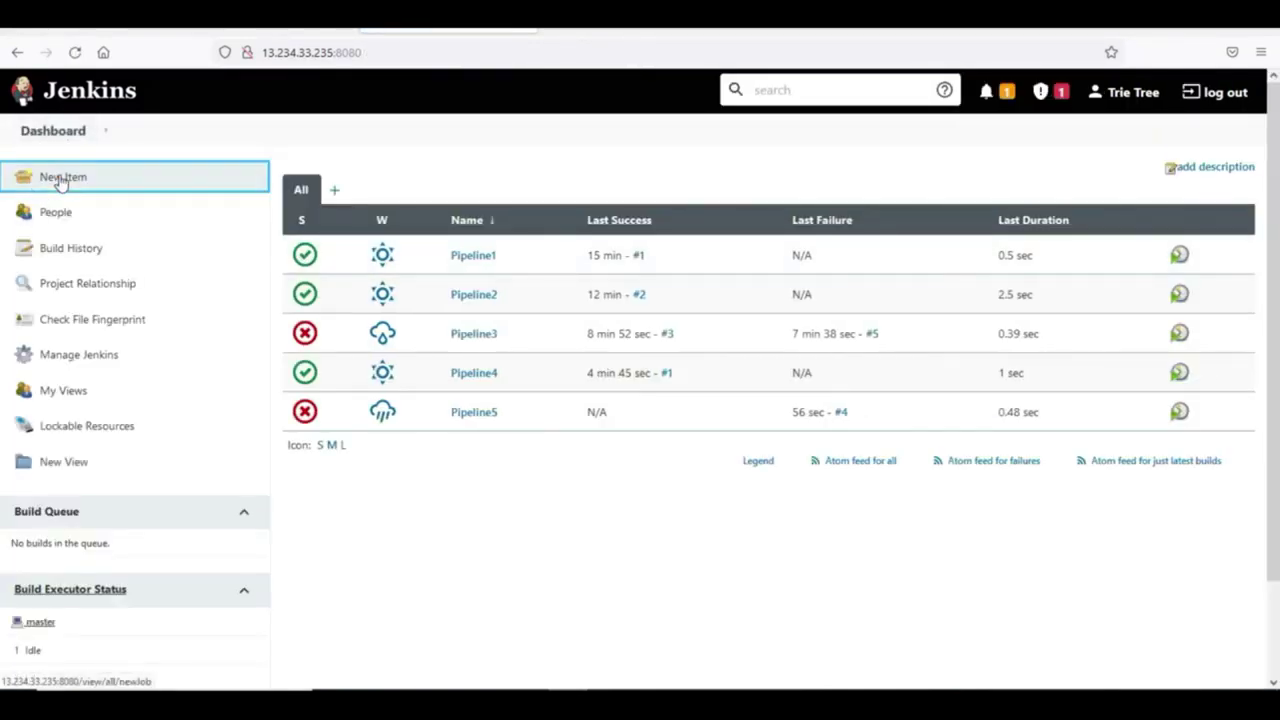
left_click(57, 180)
type("P")
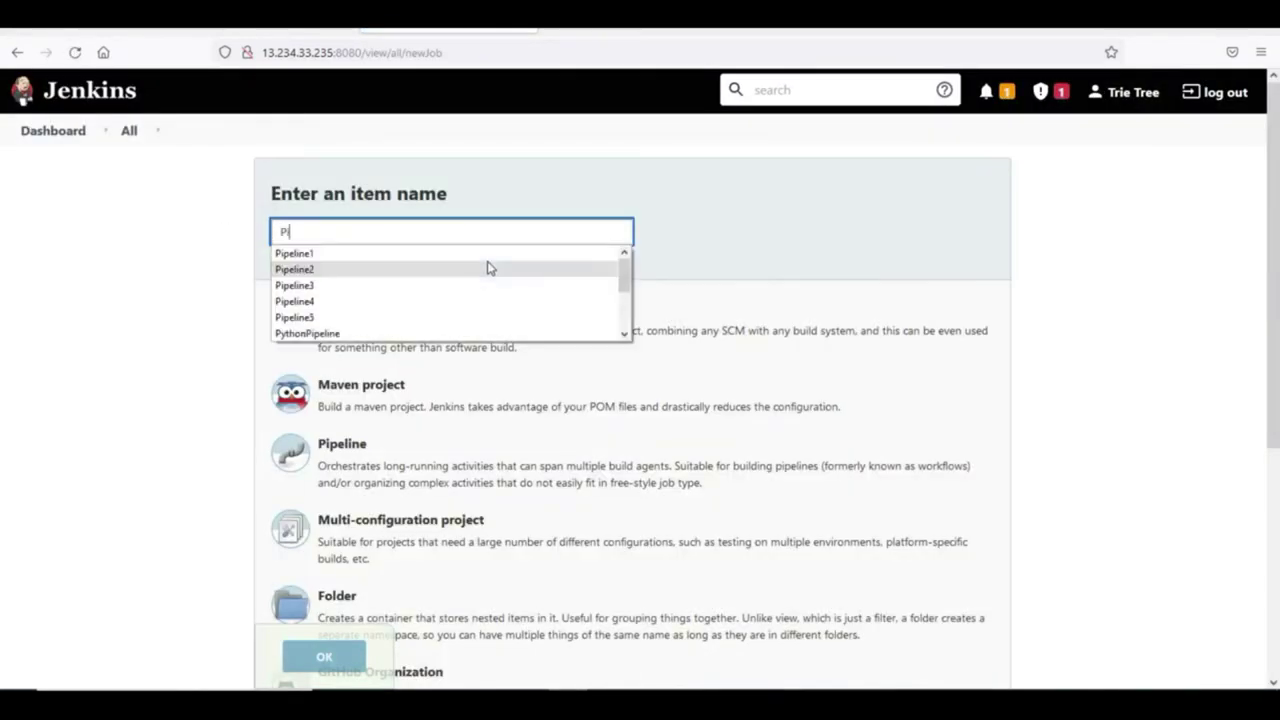
type("ipeline6")
left_click(328, 665)
left_click(333, 668)
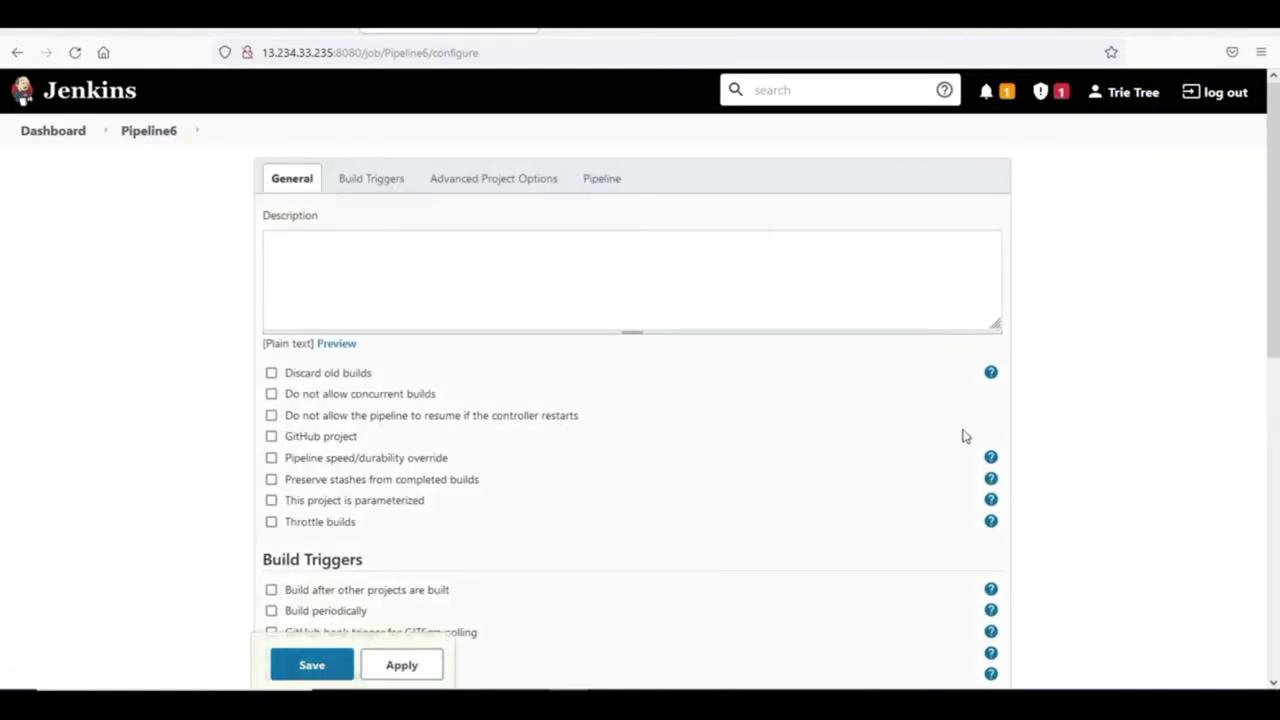
- Paste the 1-second timeout script into Pipeline6, save it, and run its first build
scroll(975, 460, "down", 5)
key("ctrl+v")
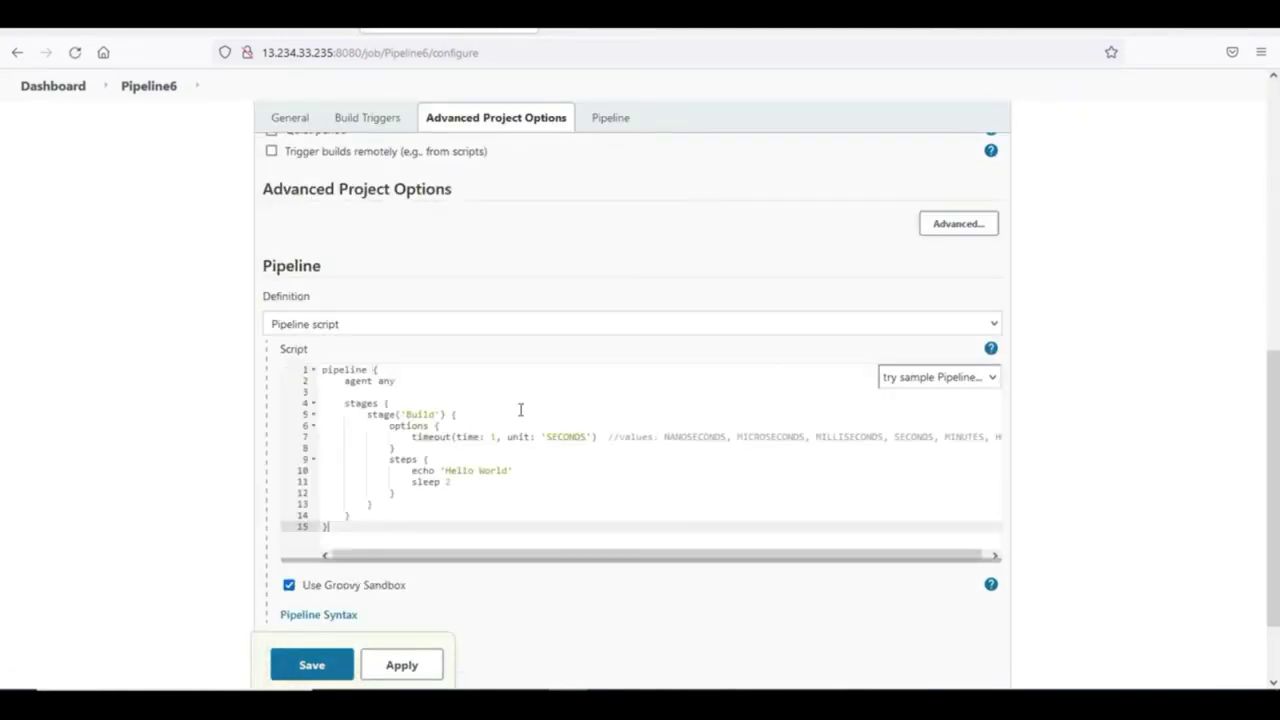
left_click(377, 674)
left_click(320, 672)
left_click(77, 291)
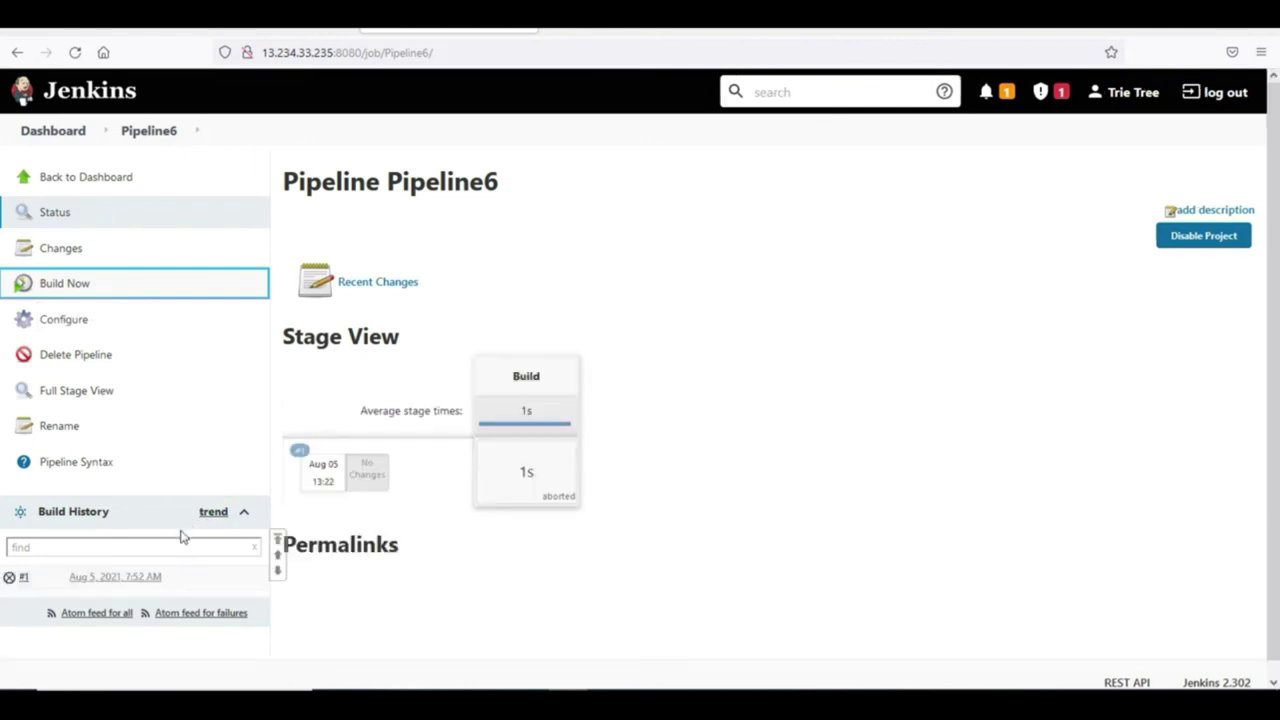
left_click(24, 584)
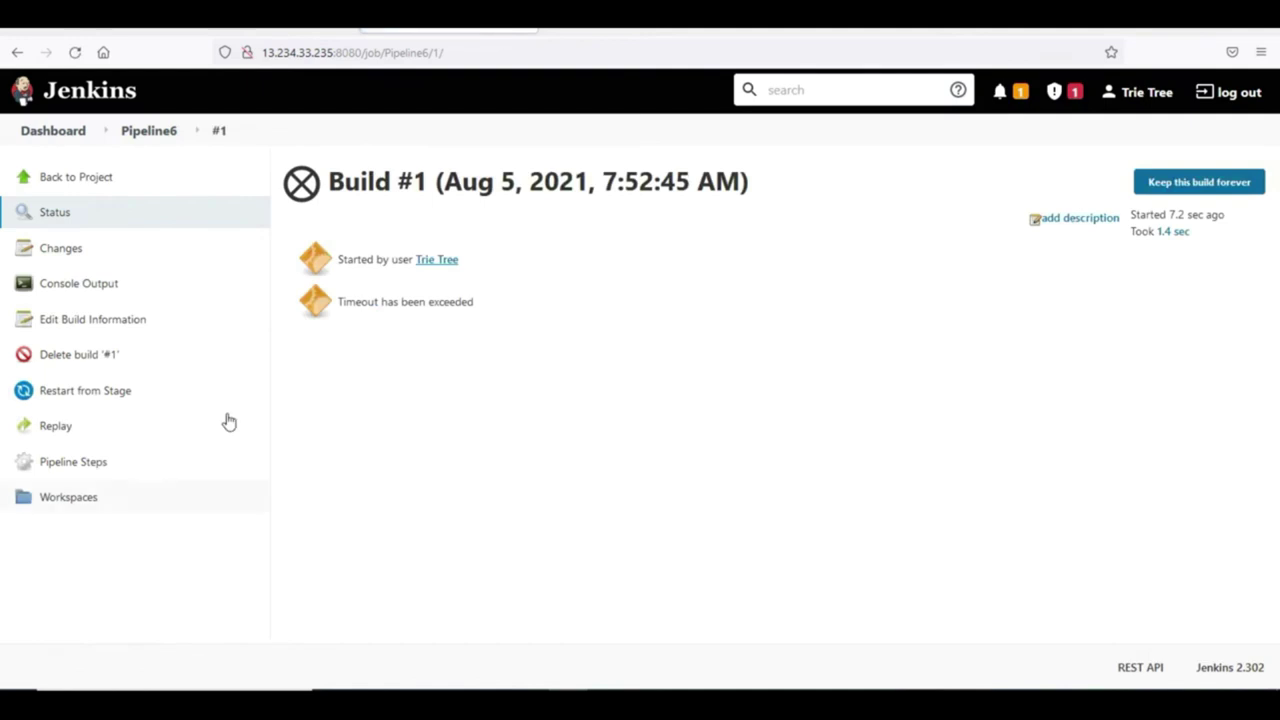
left_click(88, 283)
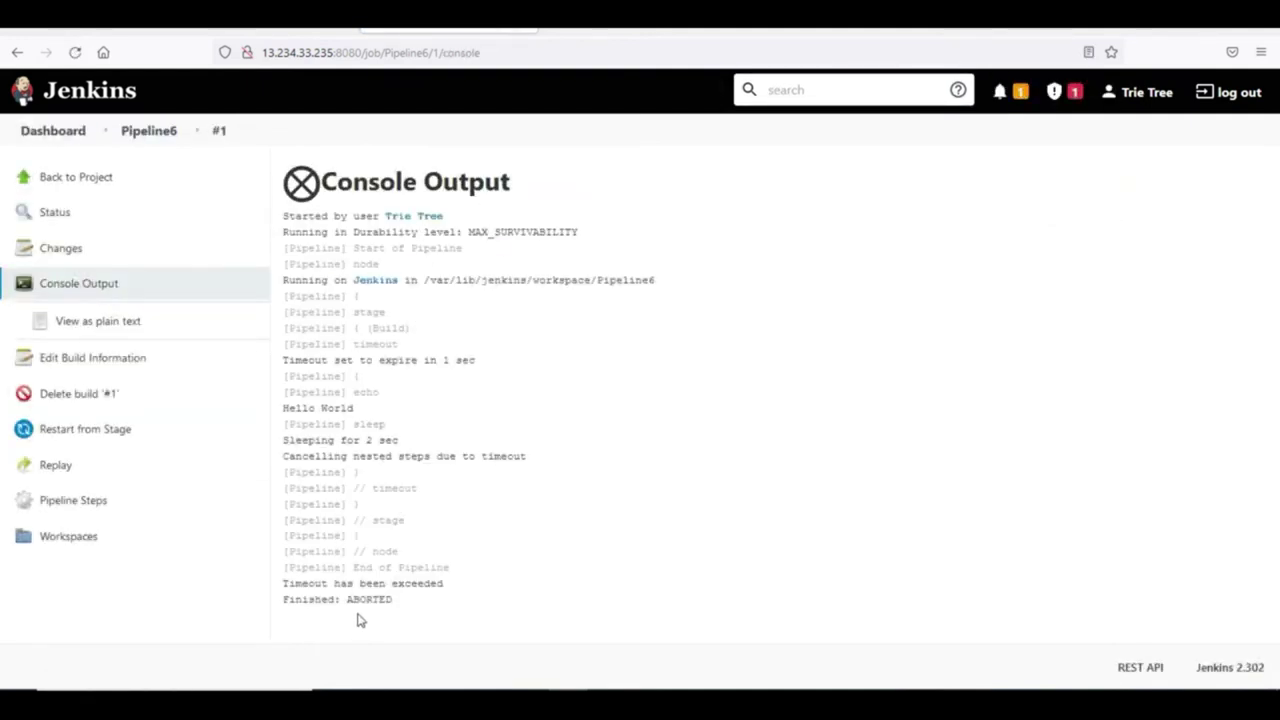
left_click_drag(314, 360, 447, 362)
left_click(466, 372)
left_click_drag(302, 408, 526, 459)
left_click(357, 451)
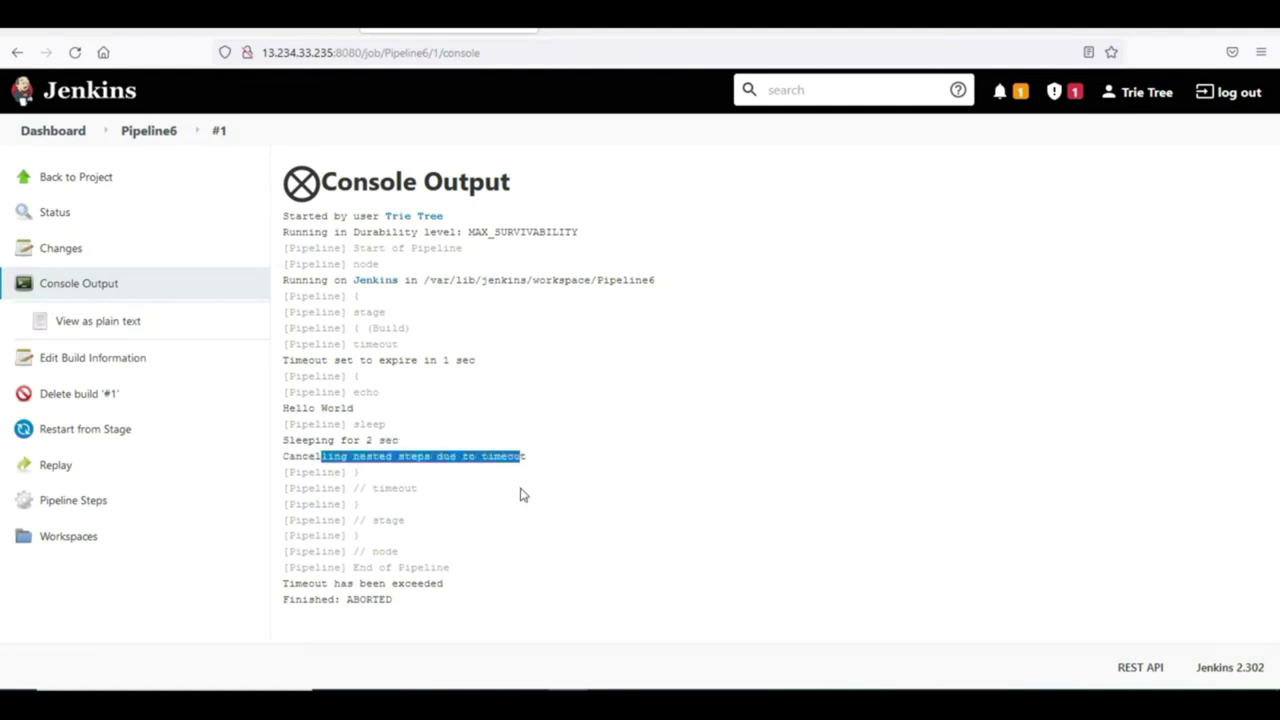
left_click(520, 494)
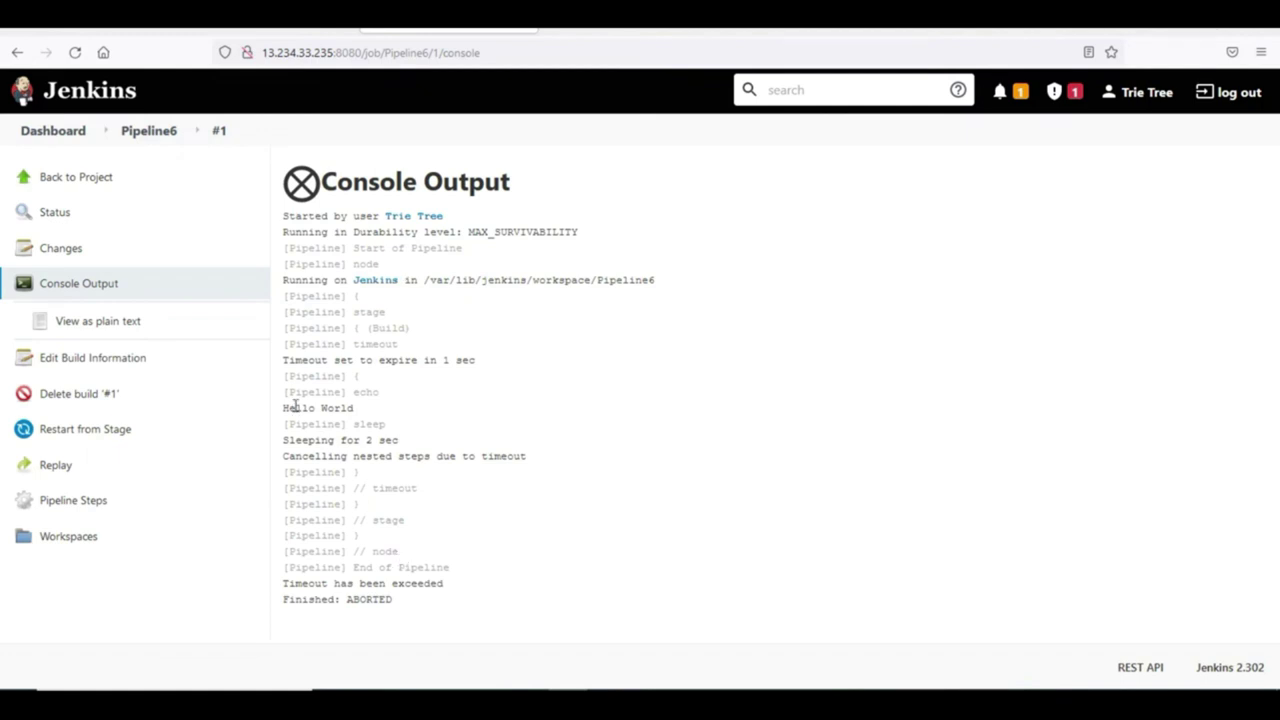
left_click(90, 189)
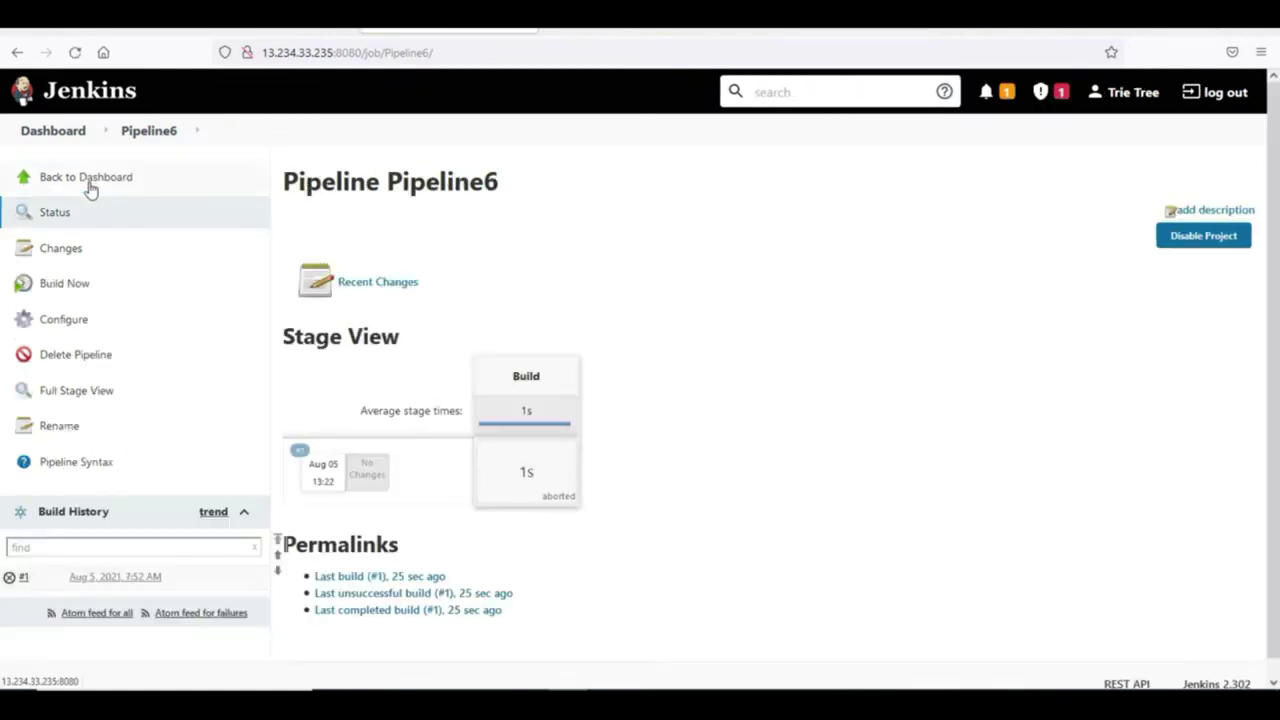
- Change Pipeline6's timeout from 1 to 10 seconds, save, and start build #2
left_click(87, 325)
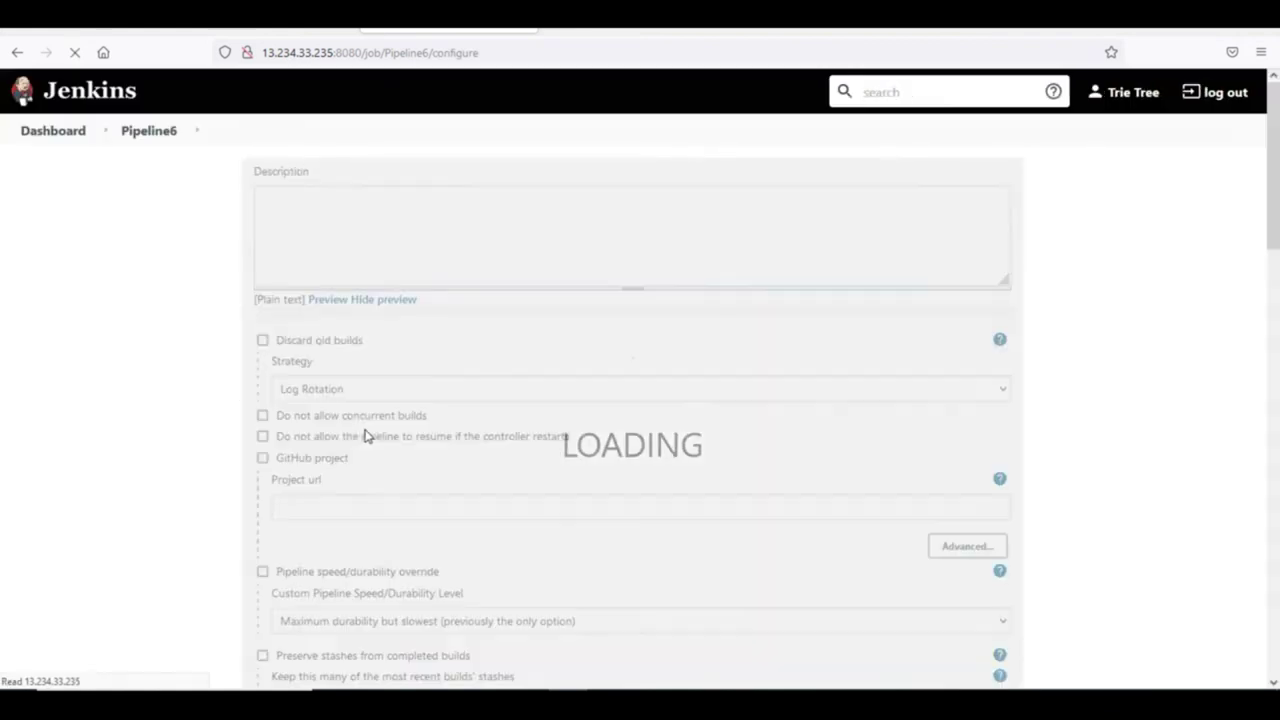
scroll(966, 406, "down", 4)
scroll(640, 400, "down", 3)
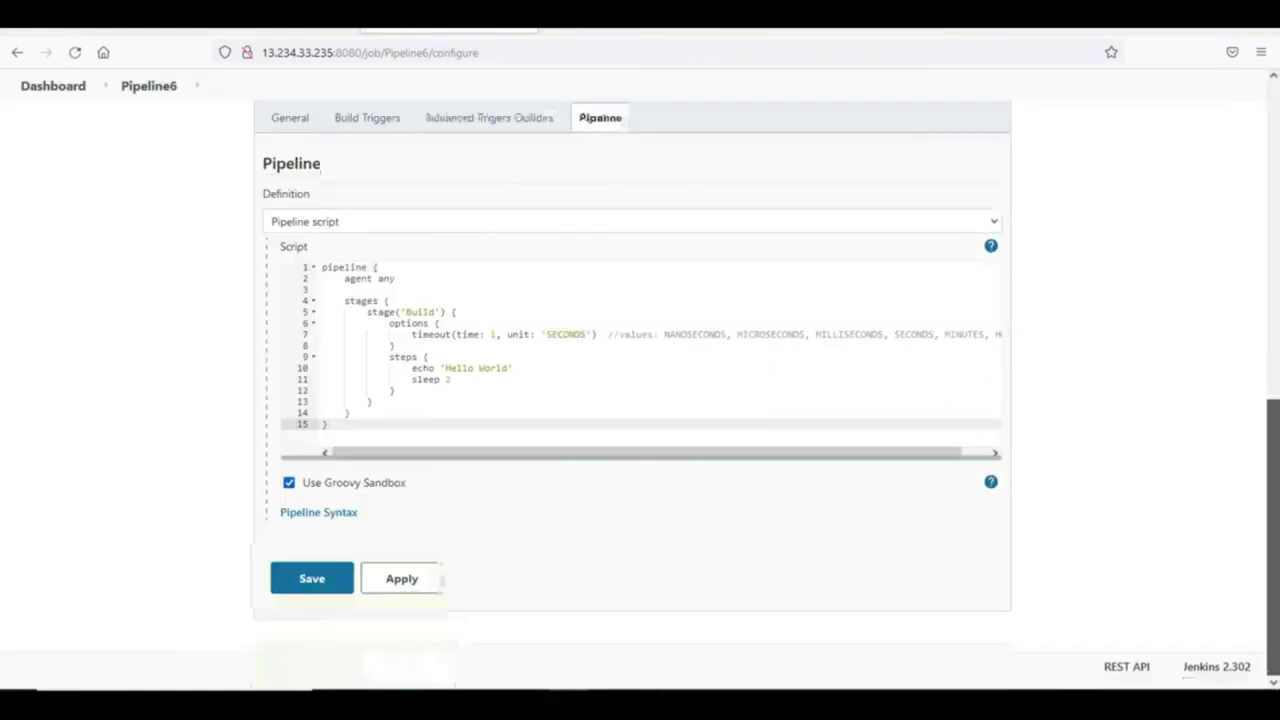
left_click(499, 336)
type("1")
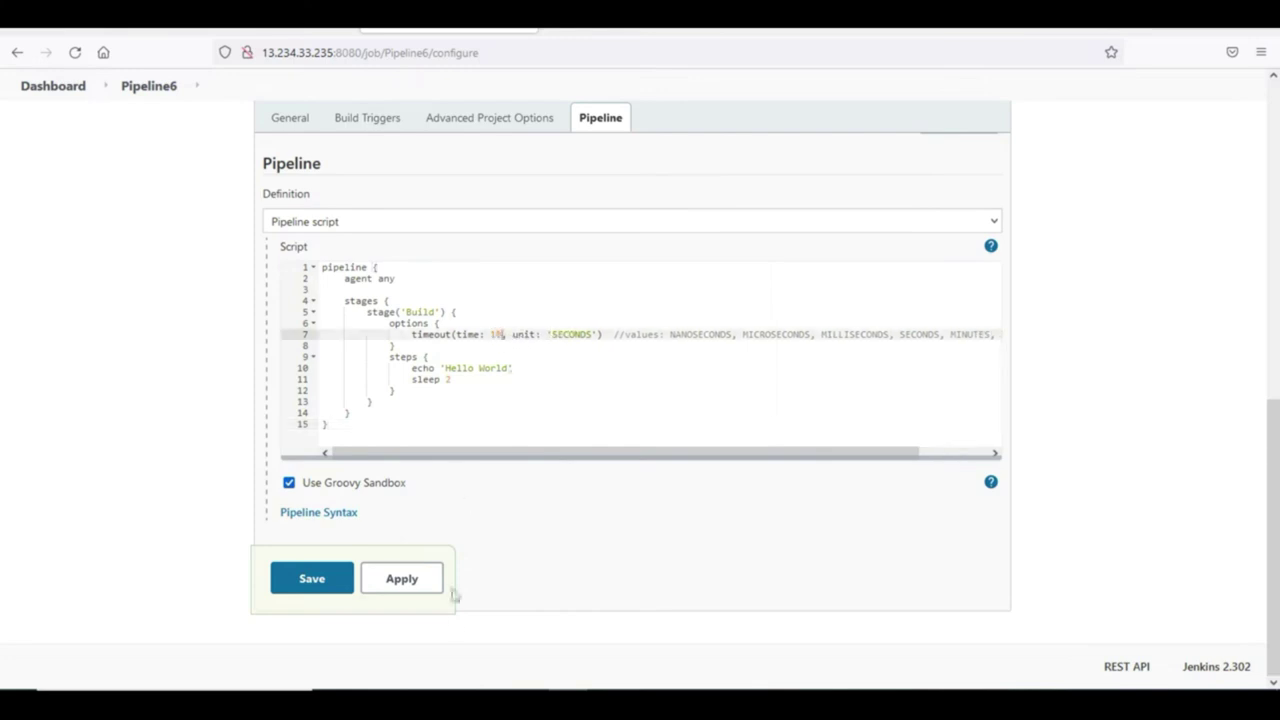
left_click(403, 580)
left_click(343, 588)
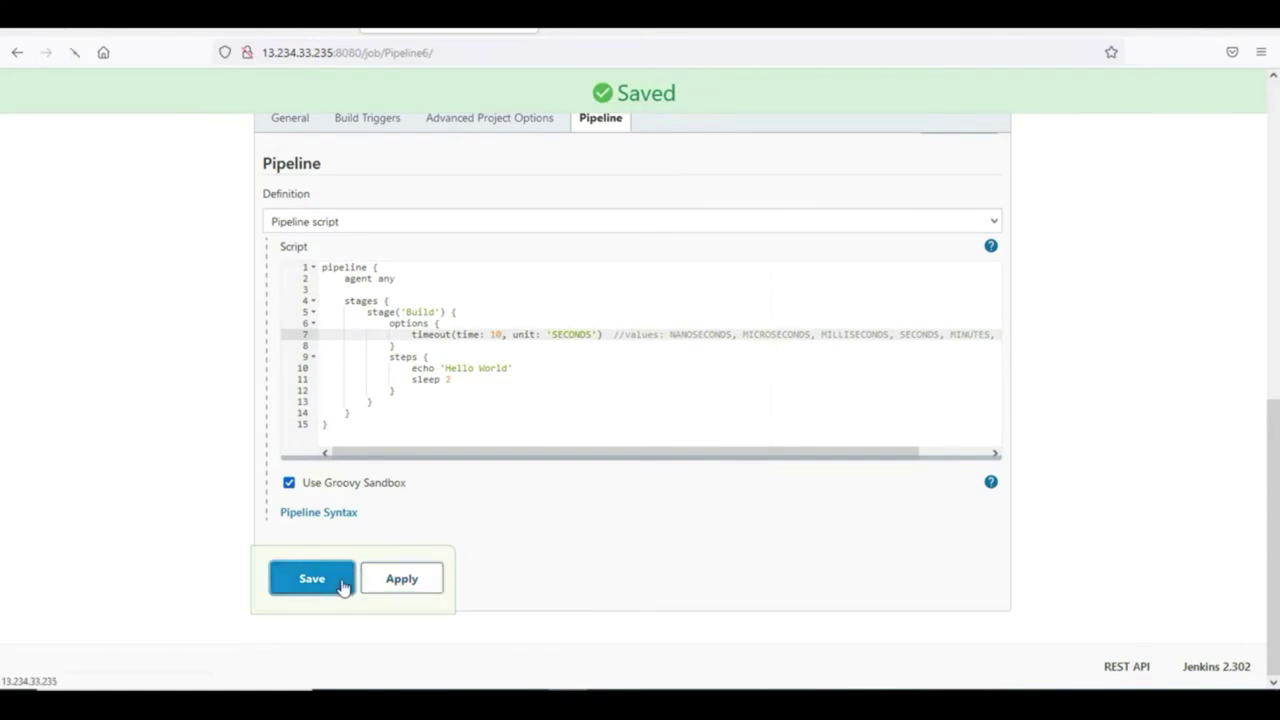
left_click(72, 284)
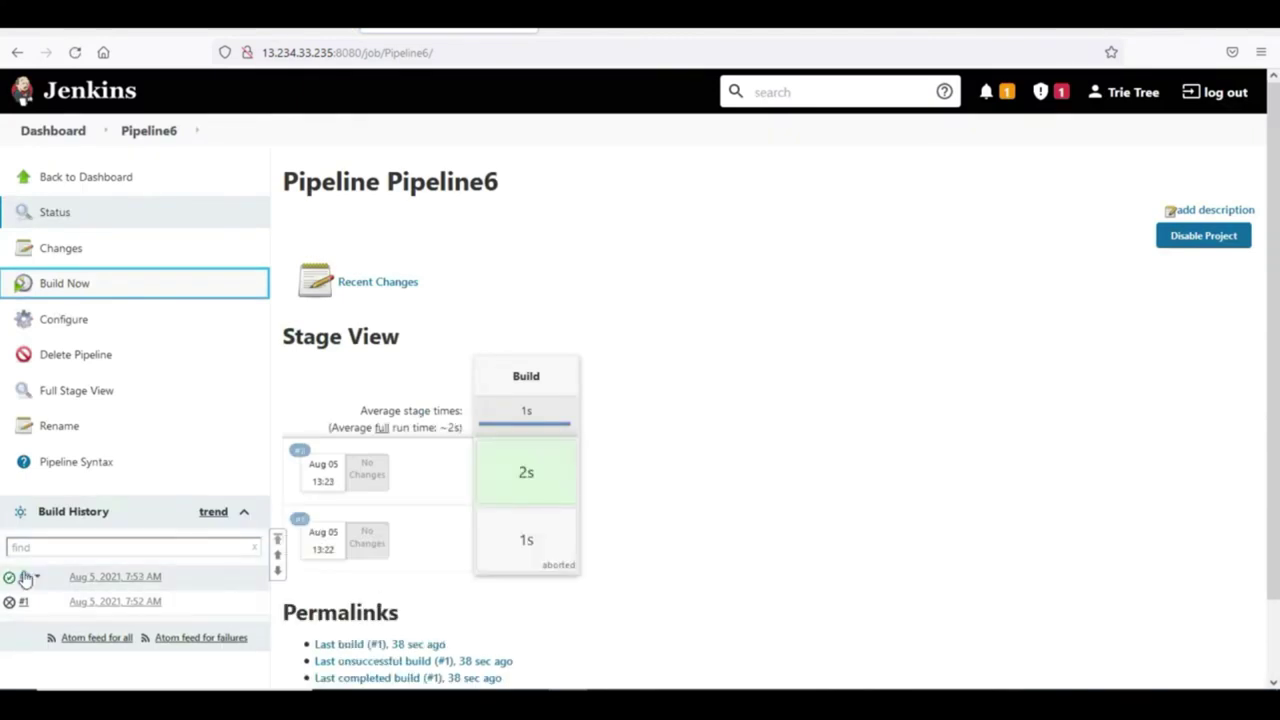
- Check build #2's console log showing the 10 sec timeout and SUCCESS, then reopen Pipeline6's configuration
left_click(25, 577)
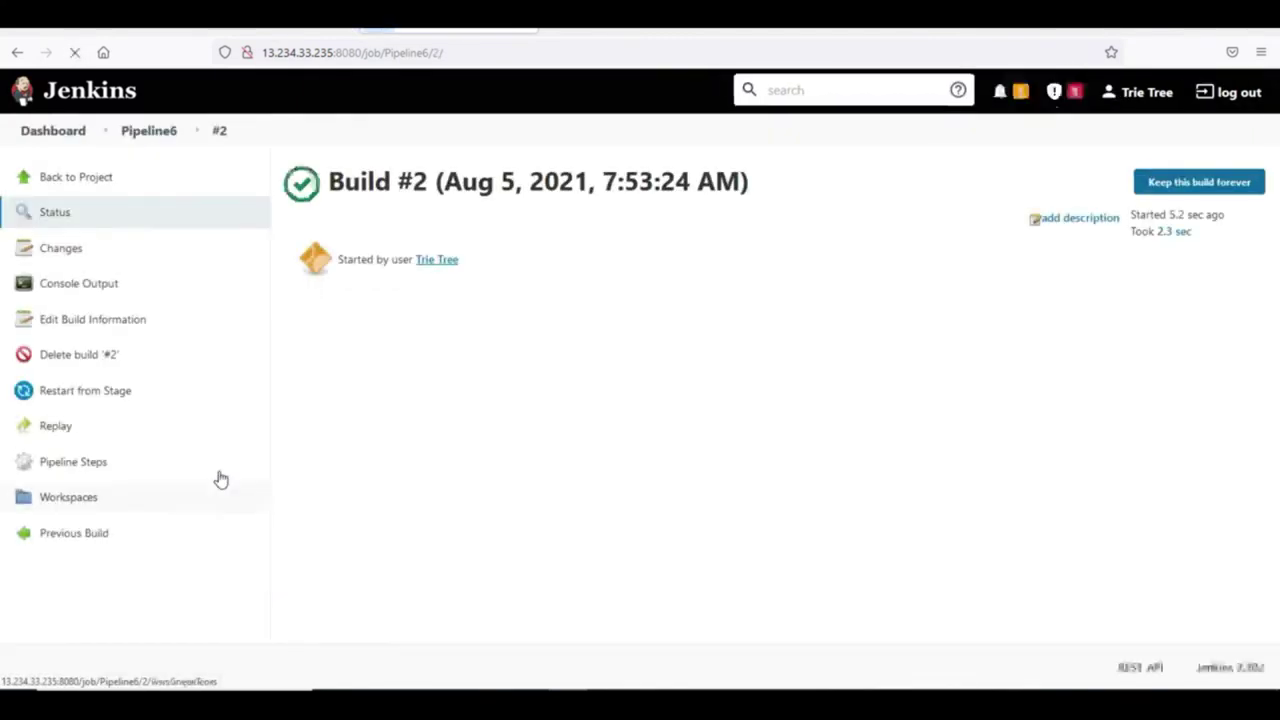
left_click(107, 286)
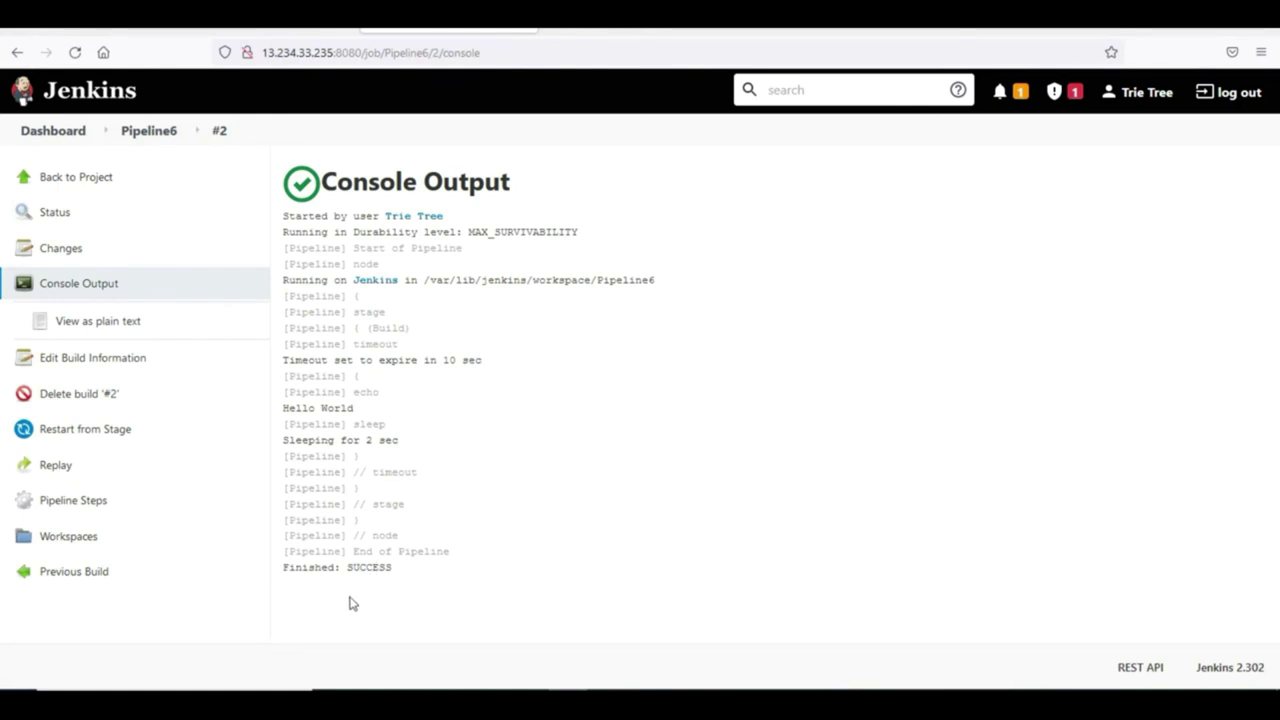
left_click_drag(314, 440, 409, 443)
left_click(478, 474)
left_click(64, 178)
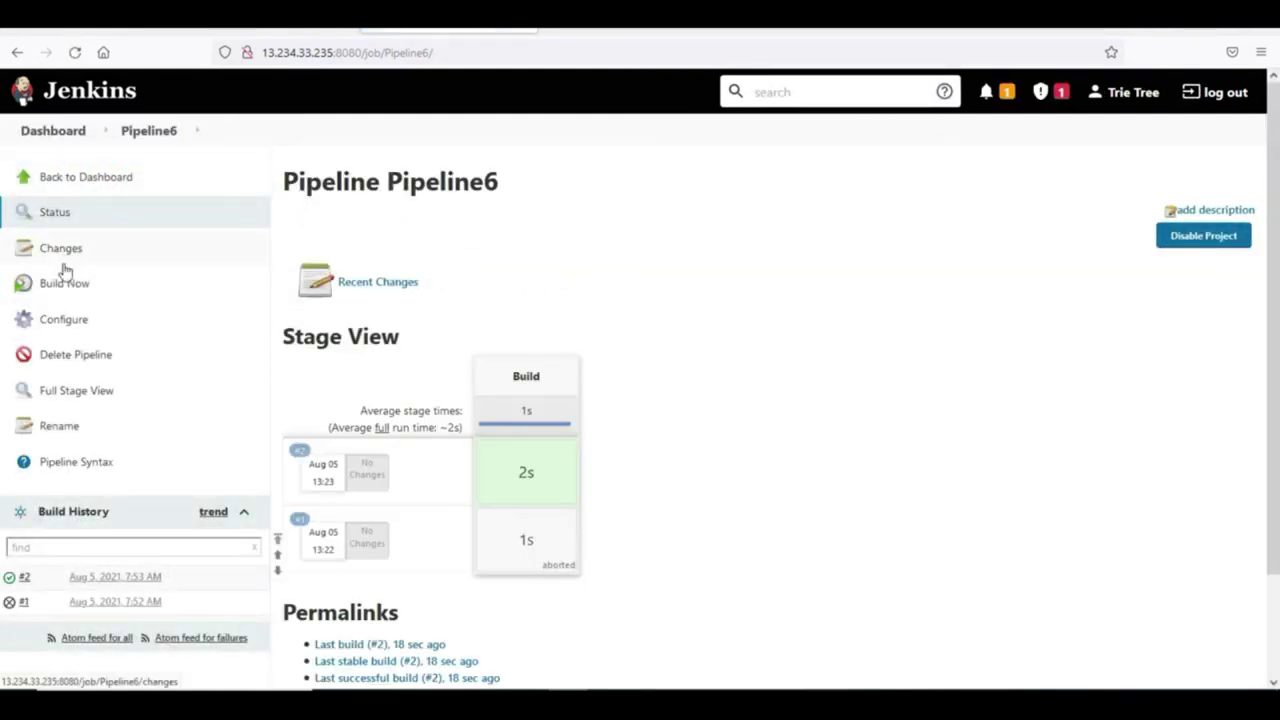
left_click(67, 324)
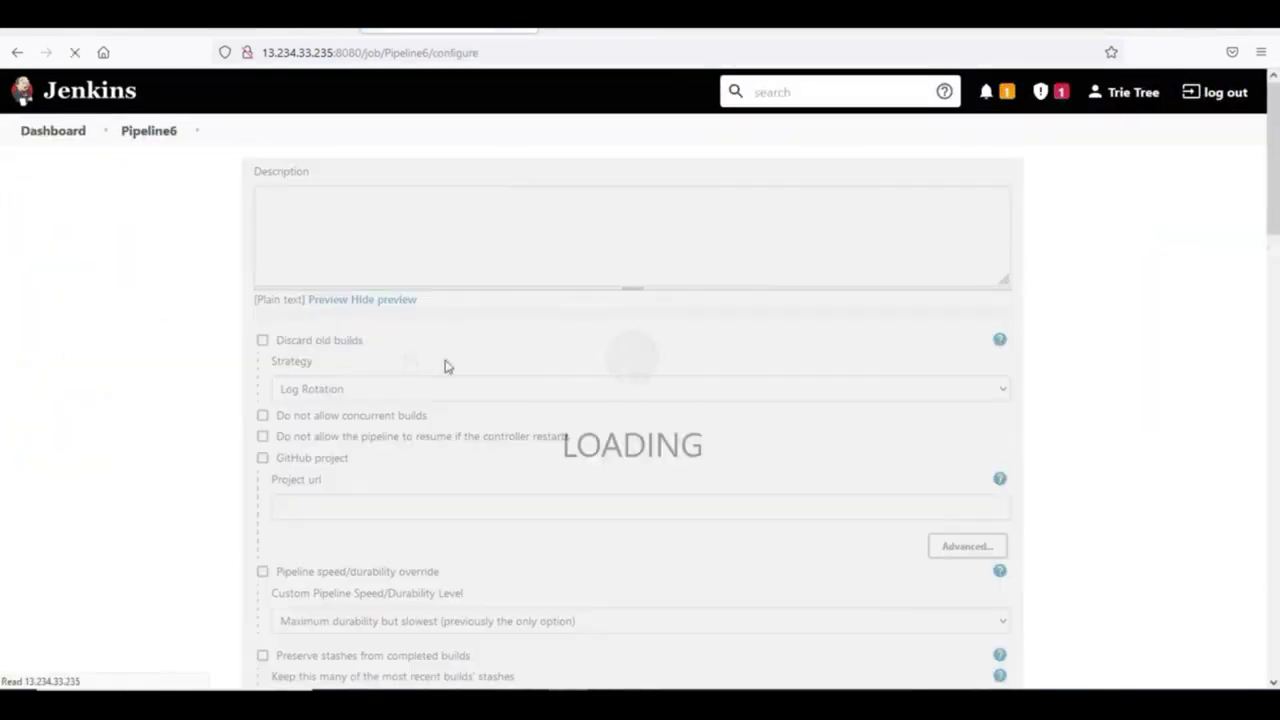
- Change Pipeline6's sleep step to 11 seconds, save, and start build #3
scroll(1262, 483, "down", 10)
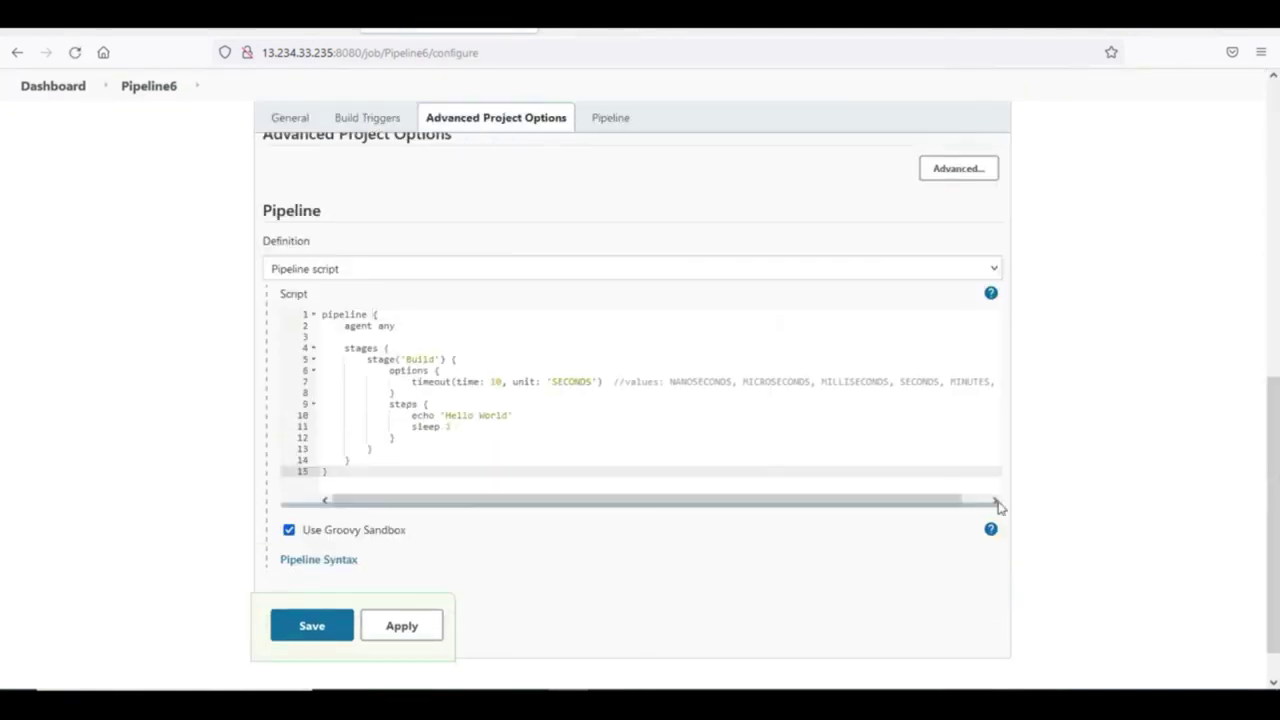
left_click(465, 437)
left_click(468, 428)
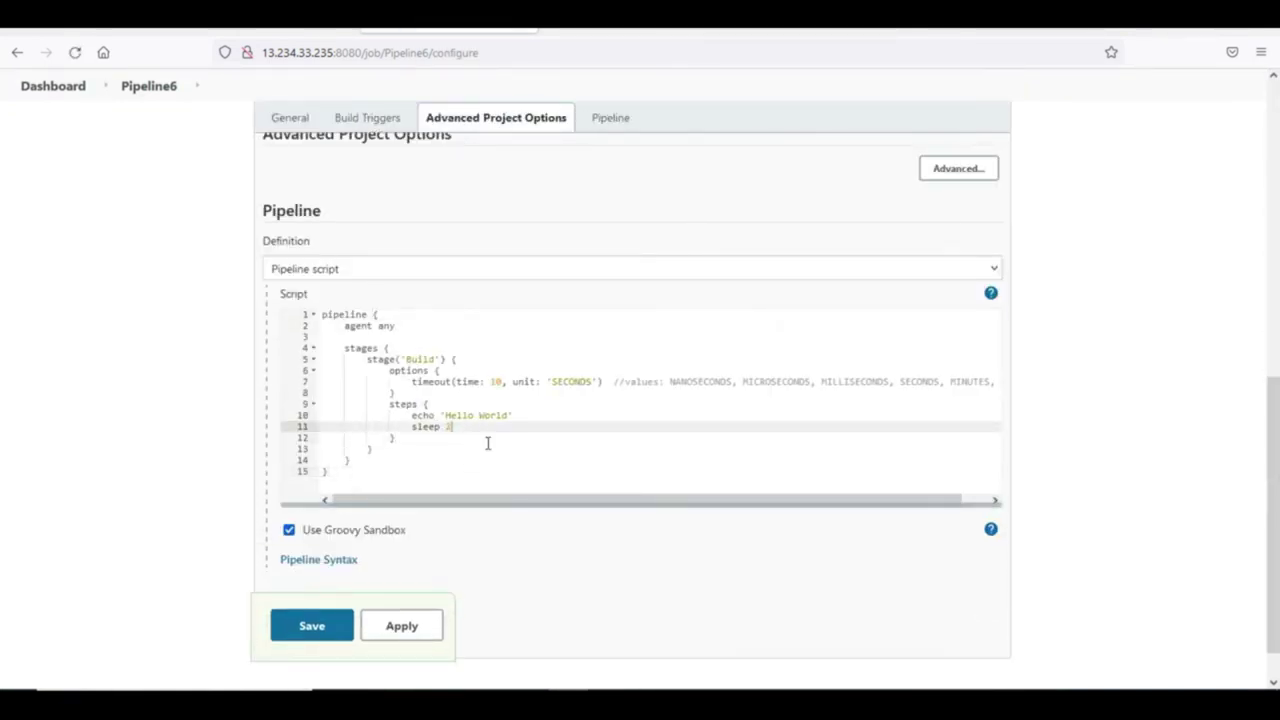
type("1")
left_click(405, 633)
left_click(309, 628)
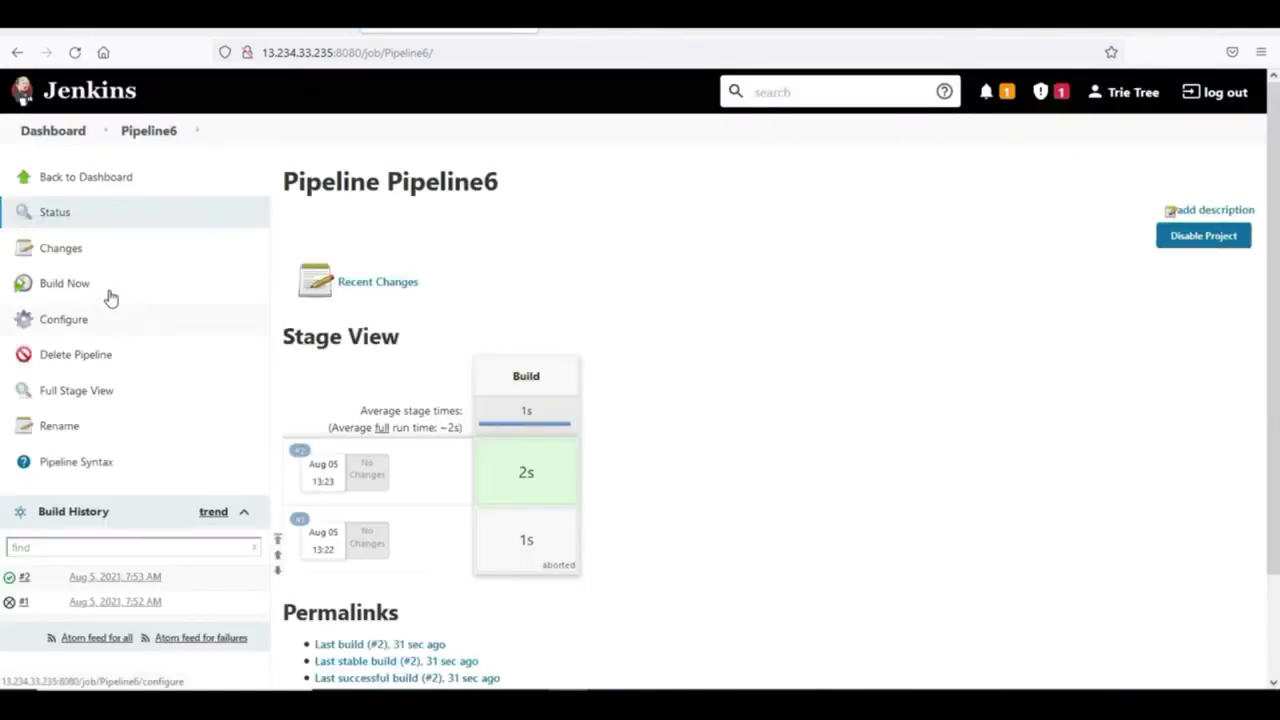
left_click(88, 284)
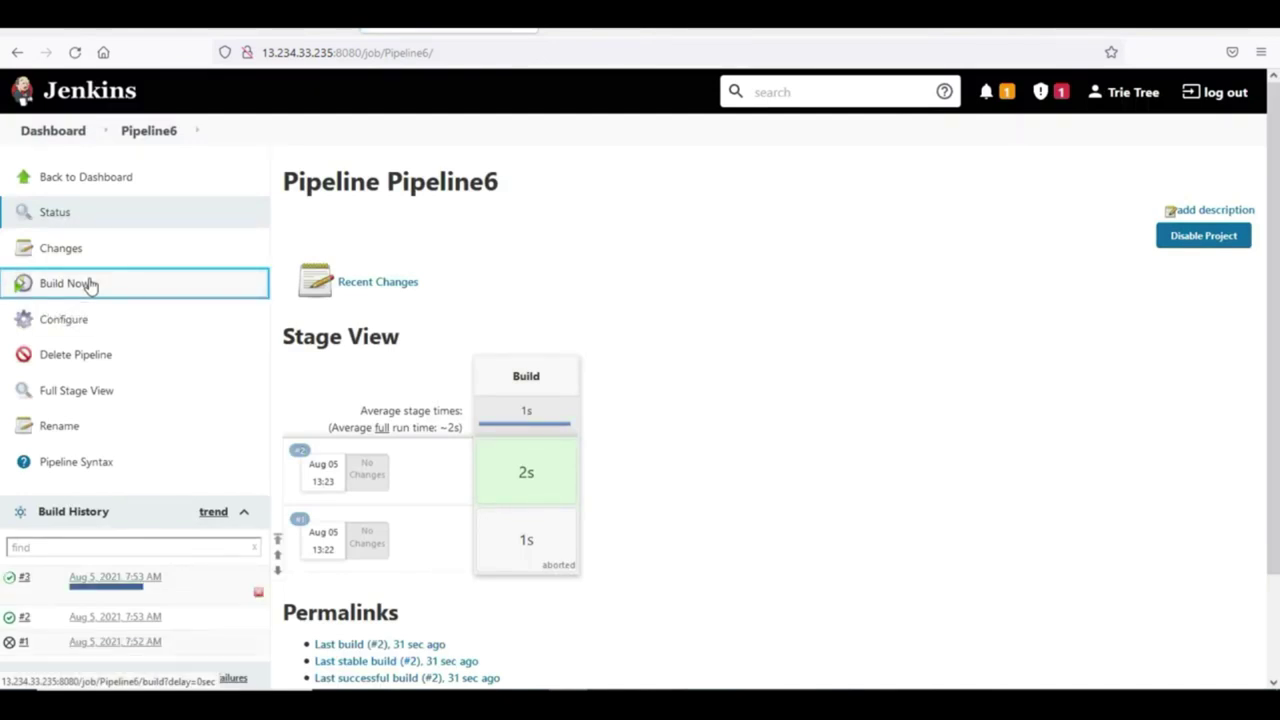
- Check build #3's console log showing the timeout abort, then go back to the Notepad notes
left_click(24, 577)
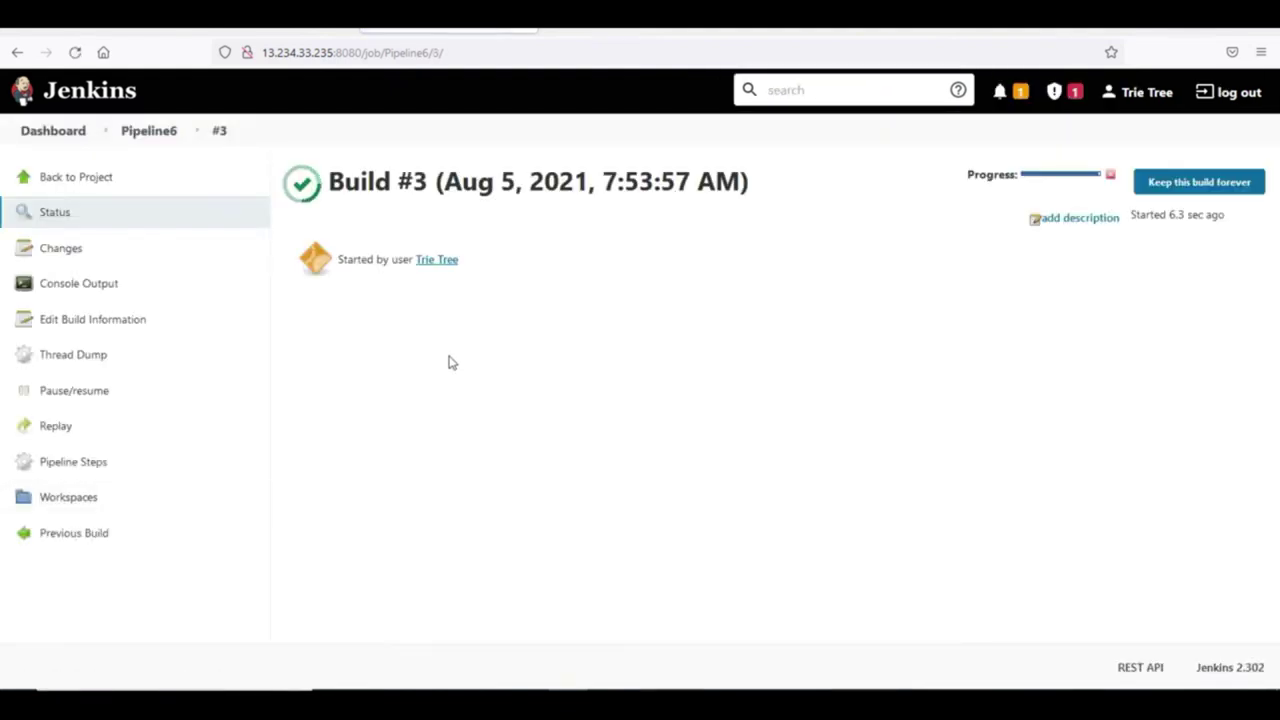
left_click(123, 288)
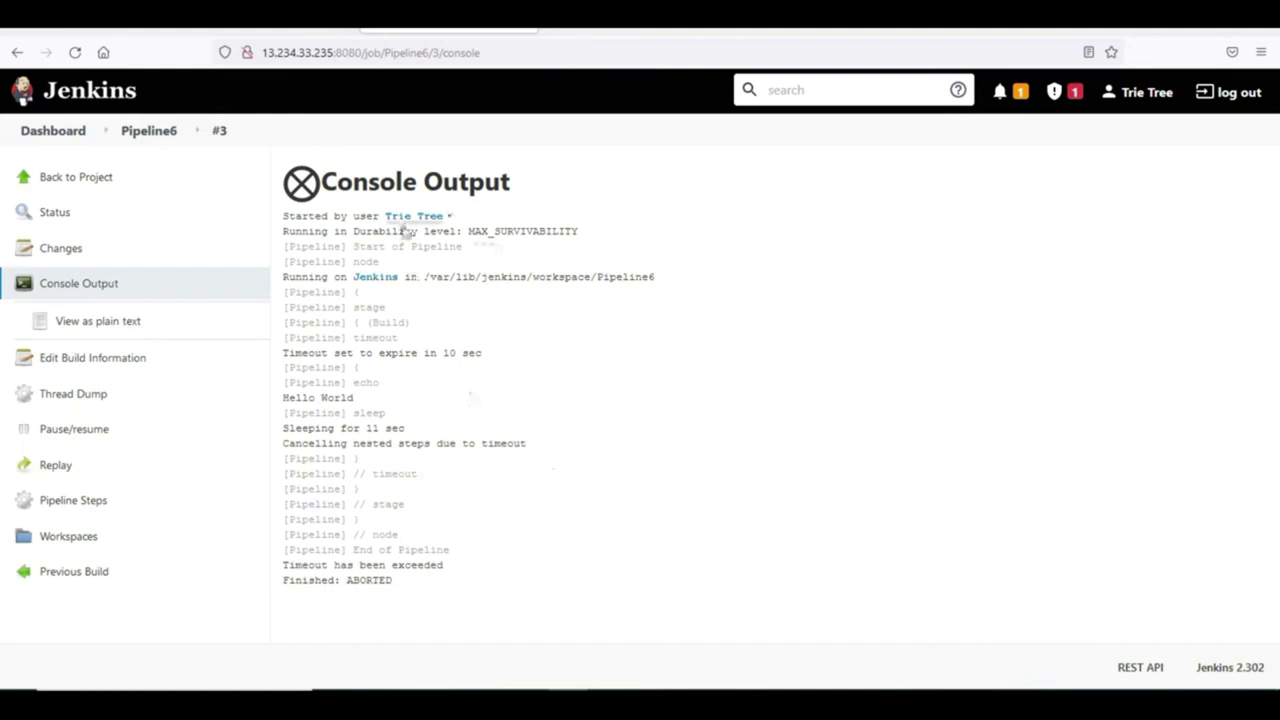
left_click_drag(333, 181, 500, 182)
left_click(578, 442)
left_click(79, 190)
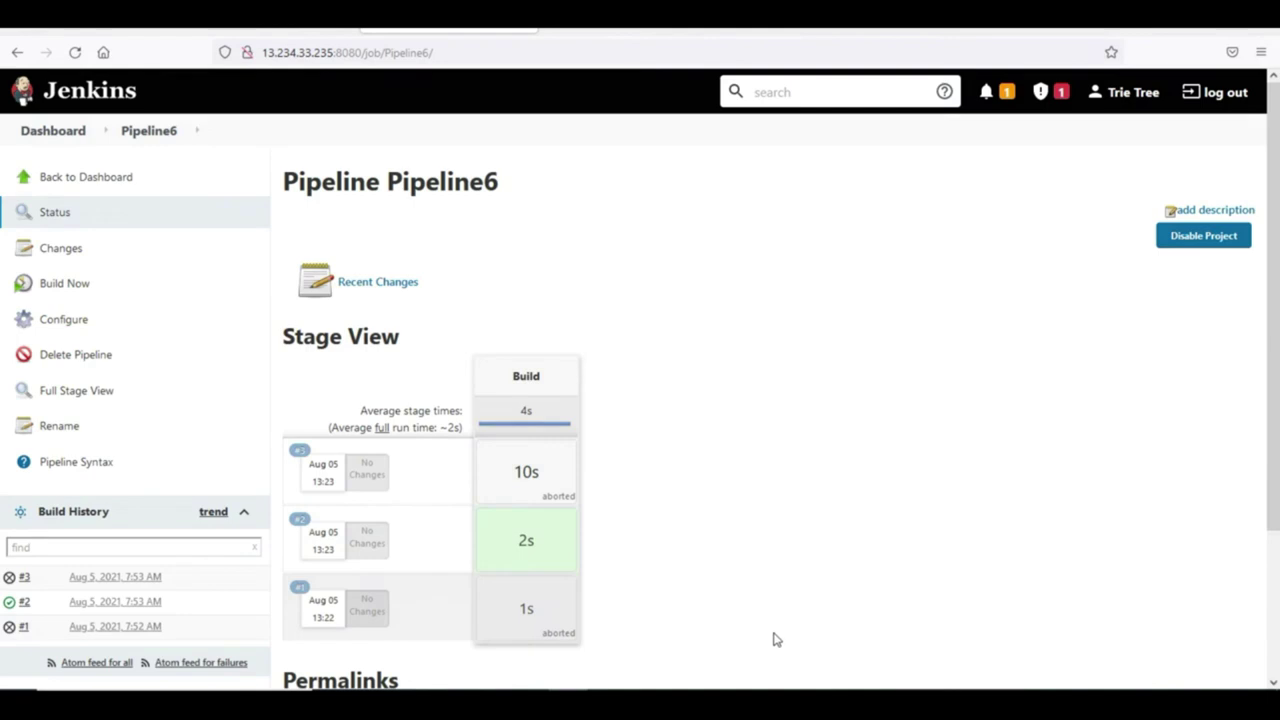
key("alt+Tab")
left_click(487, 372)
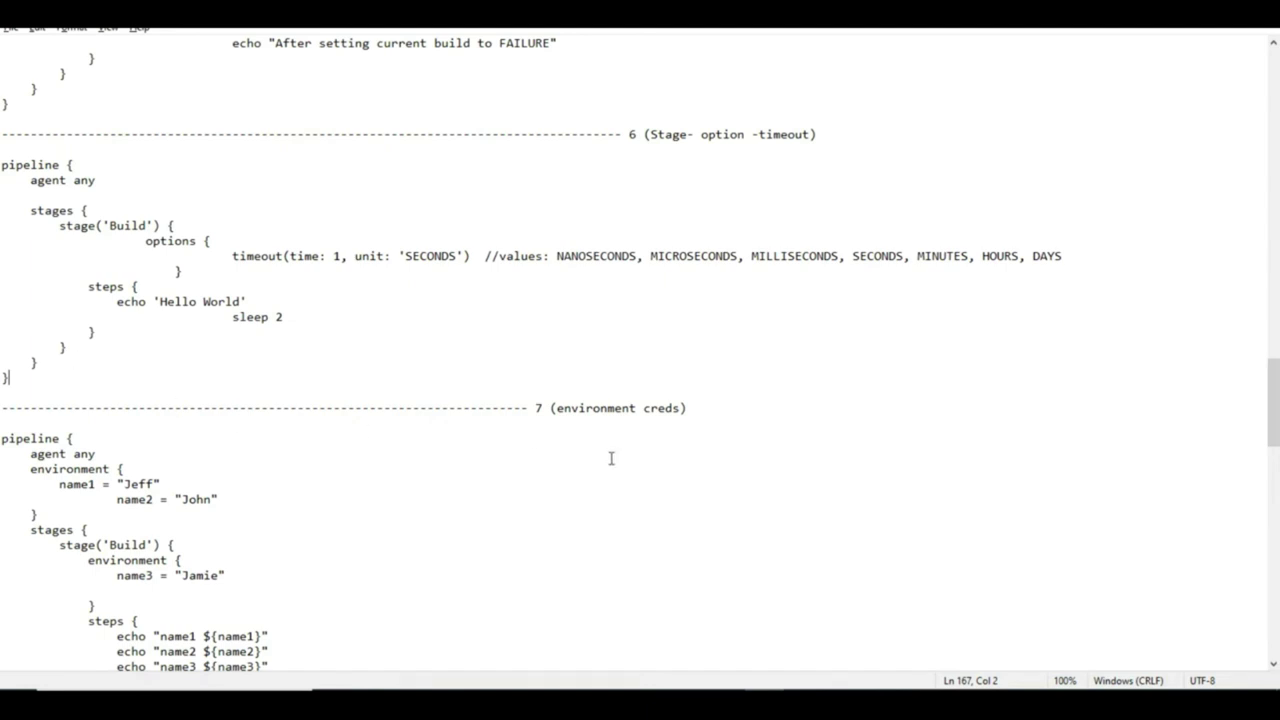
- Select the section 7 environment creds pipeline script and go back to the Jenkins dashboard
mouse_move(1273, 400)
left_mouse_down()
mouse_move(1273, 457)
mouse_move(1276, 403)
left_mouse_up()
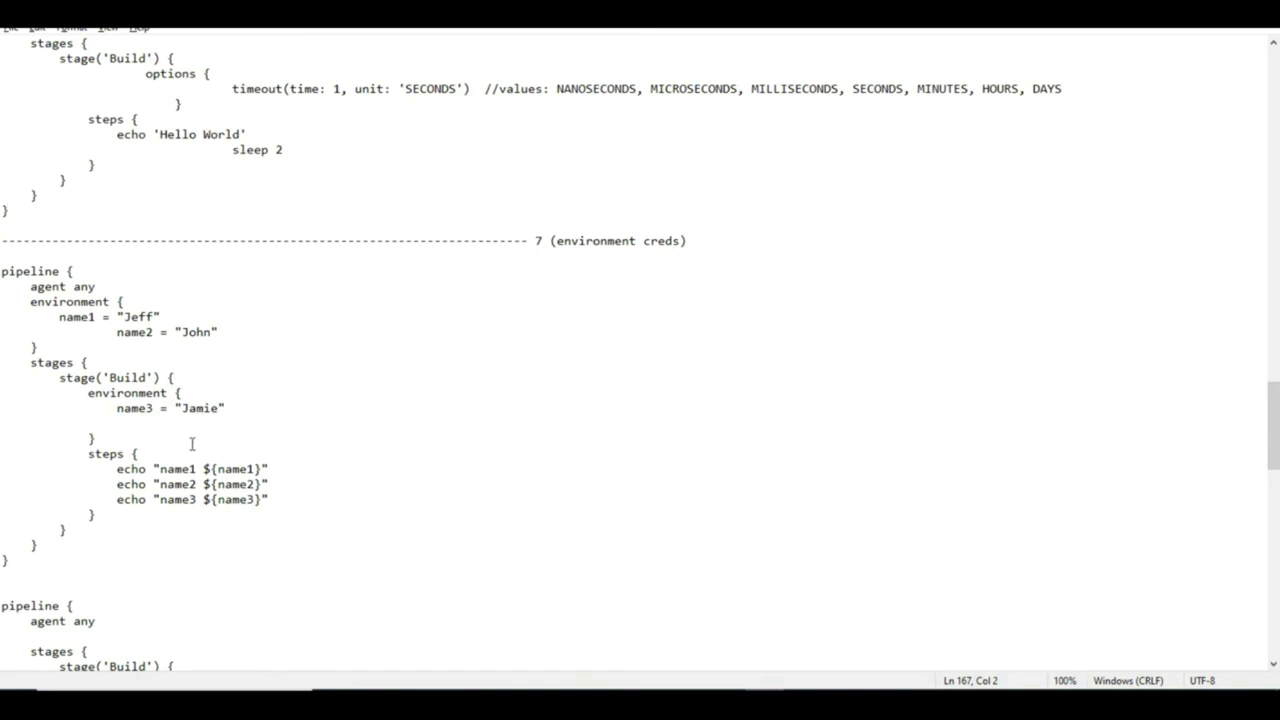
left_click_drag(57, 574, 2, 256)
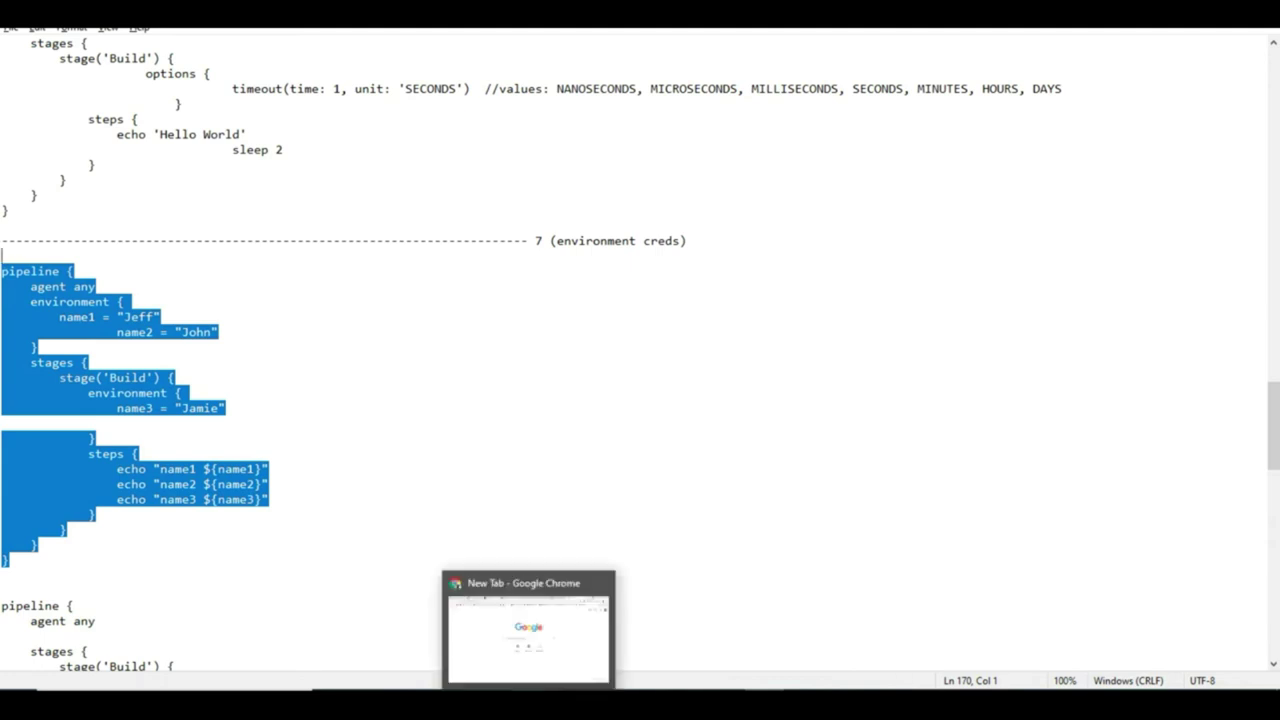
left_click(551, 629)
left_click(54, 132)
- Start a new item named Pipeline7 with the Pipeline project type
left_click(58, 176)
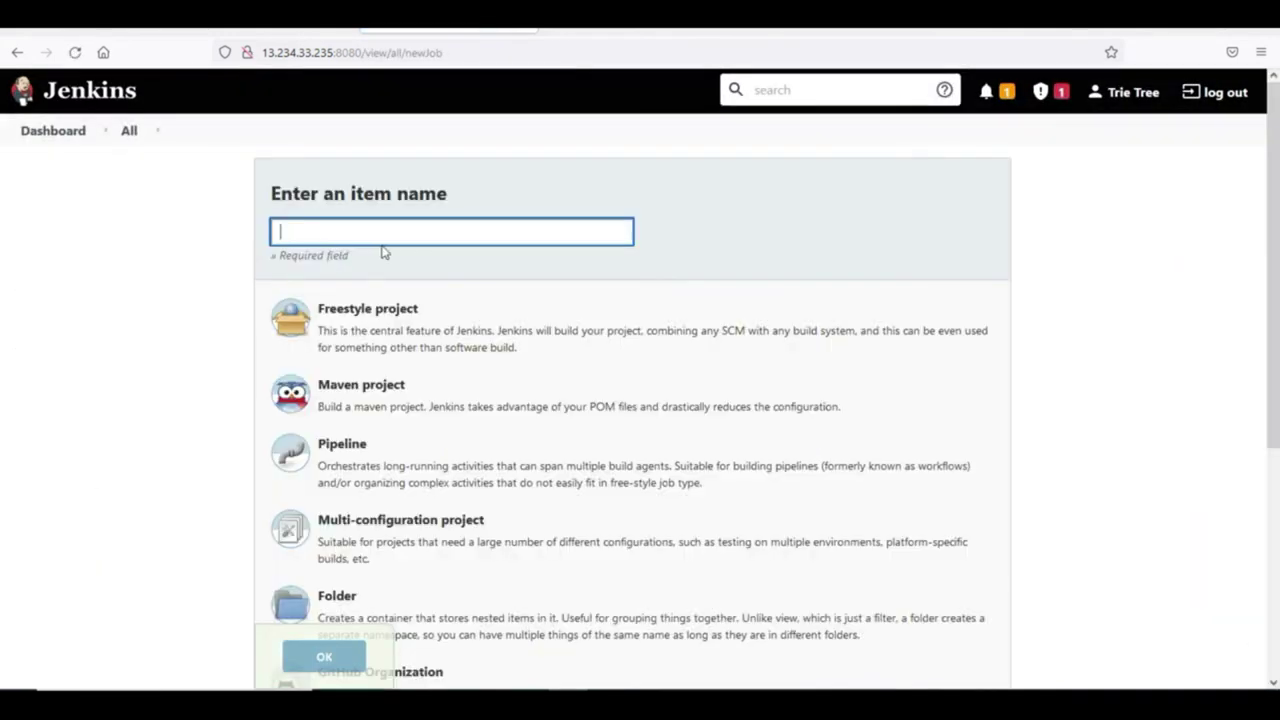
type("Pipeline7")
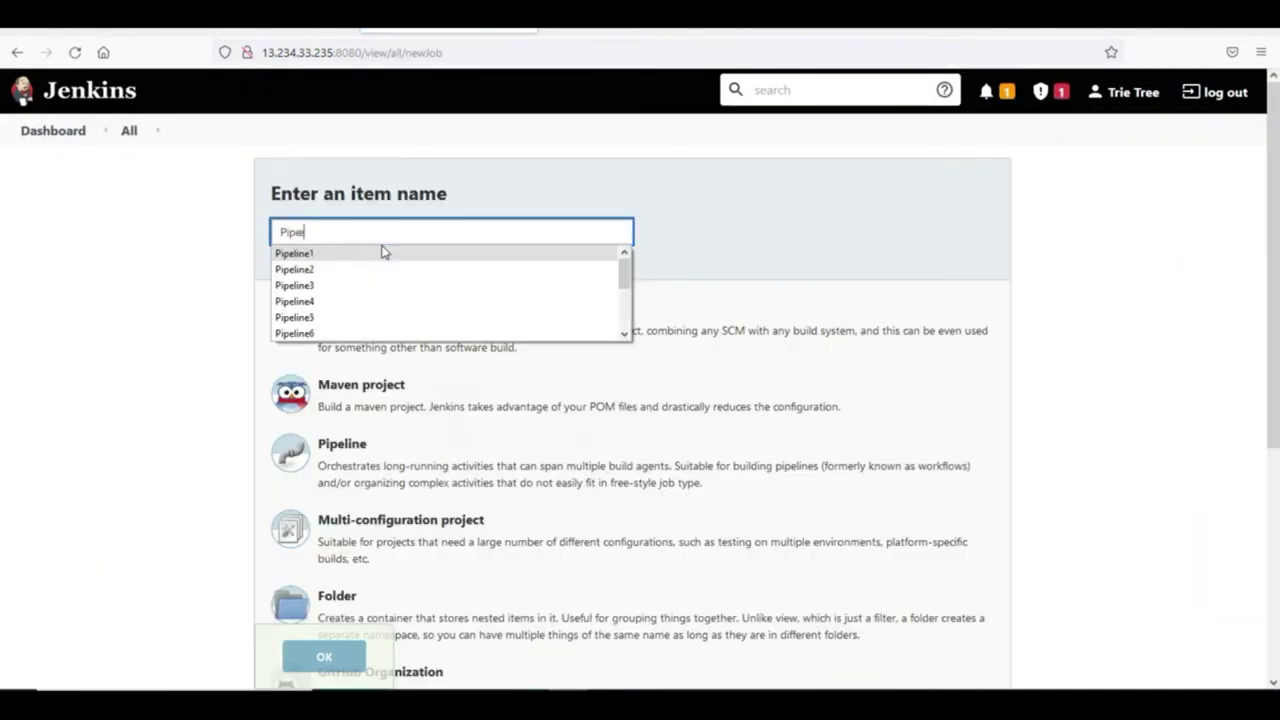
left_click(460, 474)
- Create the Pipeline7 job and paste the environment creds script into its Script box
left_click(323, 657)
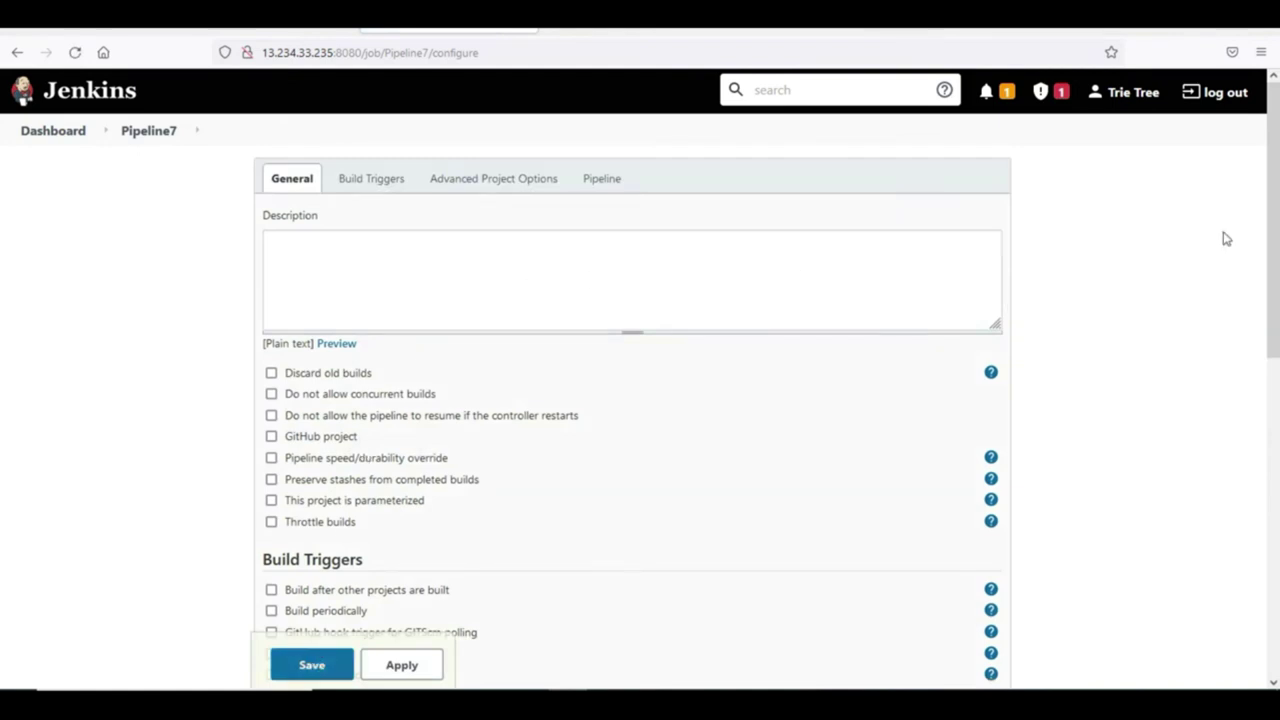
left_click_drag(1272, 237, 1272, 445)
left_click(477, 491)
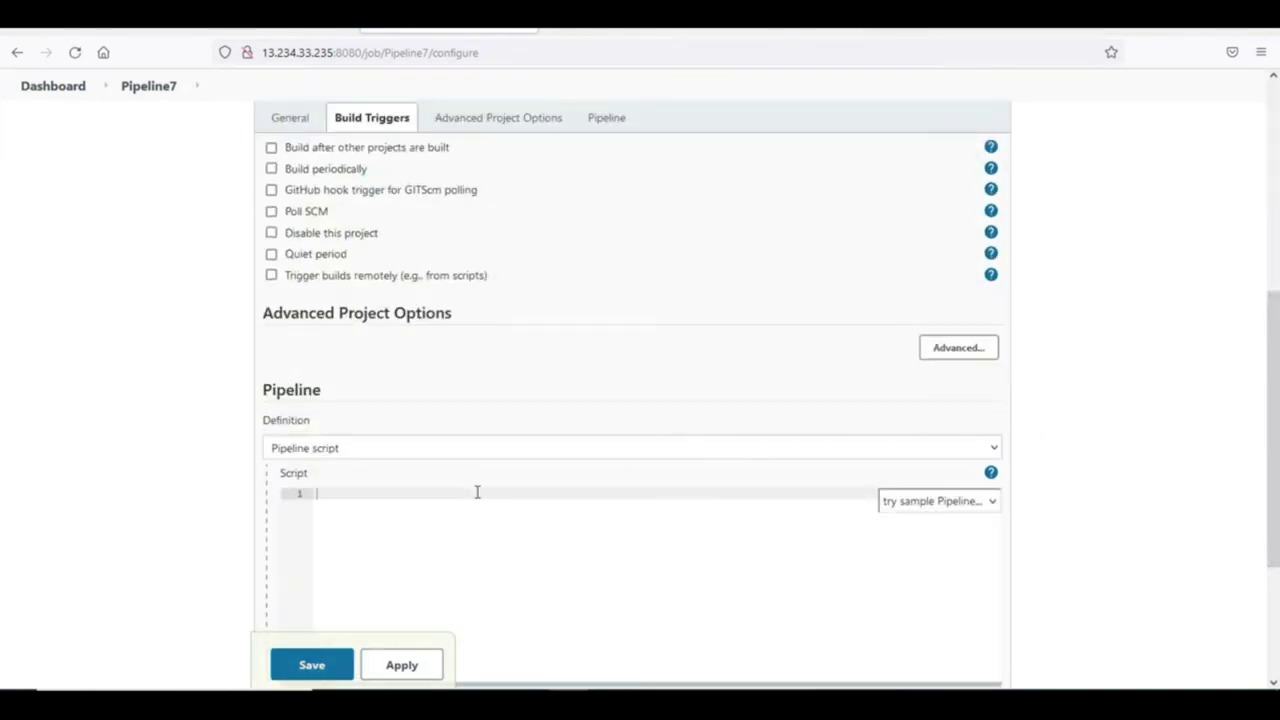
key("ctrl+v")
- Review the pipeline-wide environment block (lines 4–7) and the Build stage's environment block
scroll(1262, 375, "down", 3)
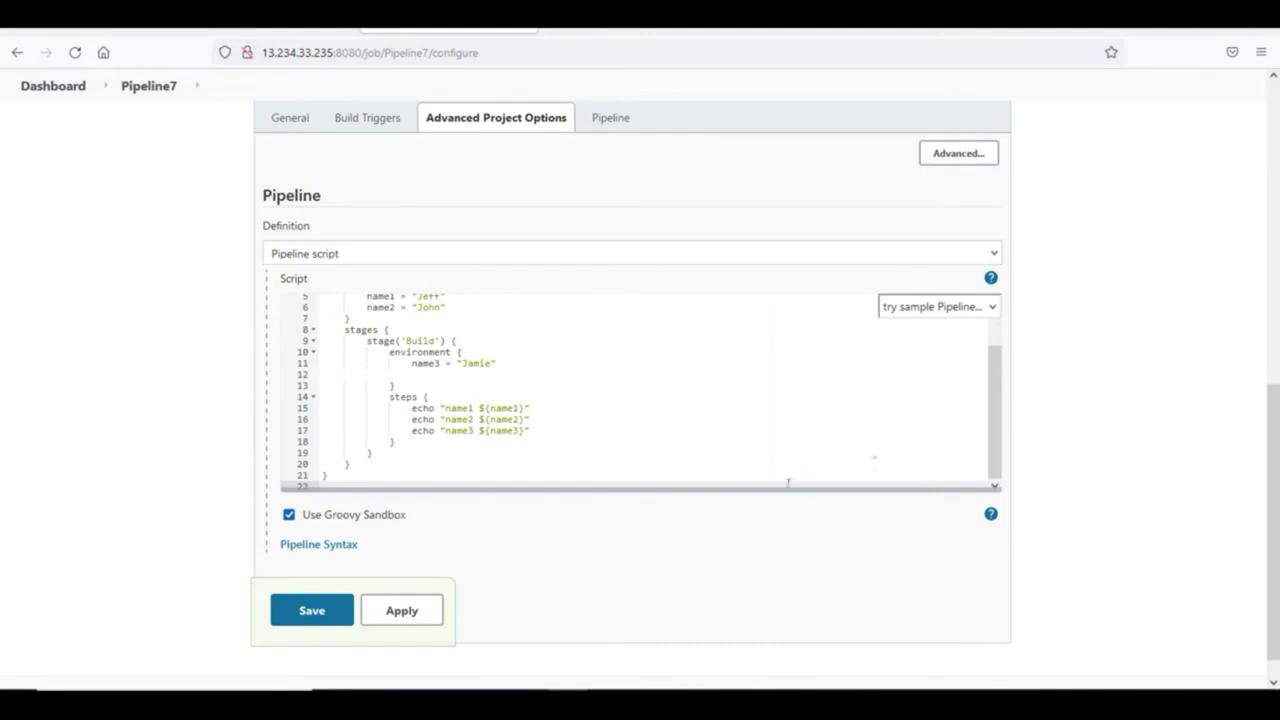
left_click_drag(990, 436, 990, 378)
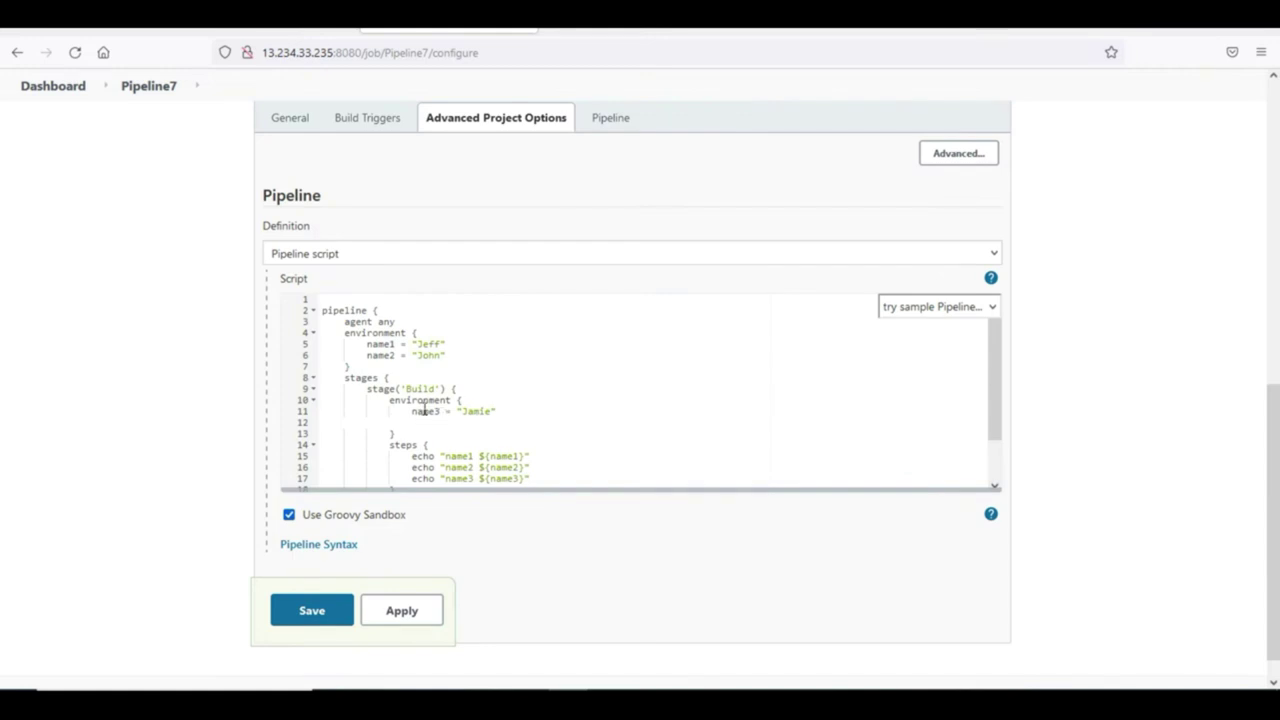
left_click_drag(390, 400, 400, 437)
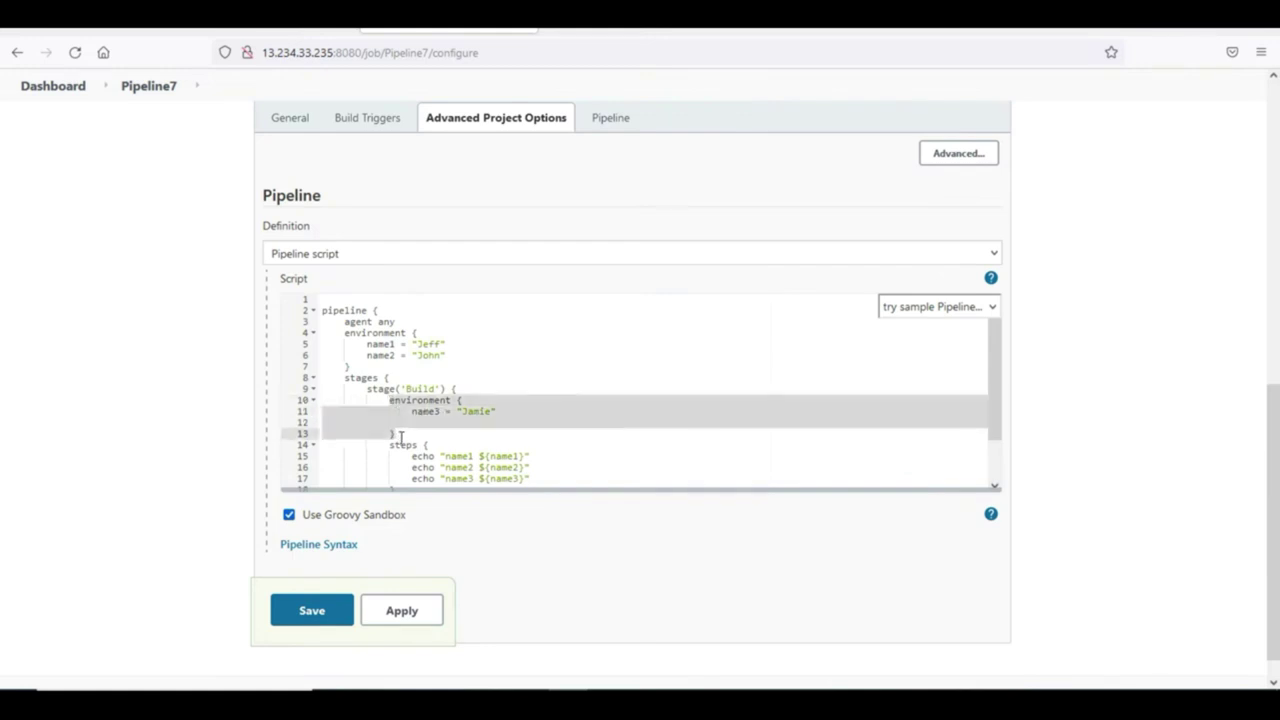
left_click(472, 381)
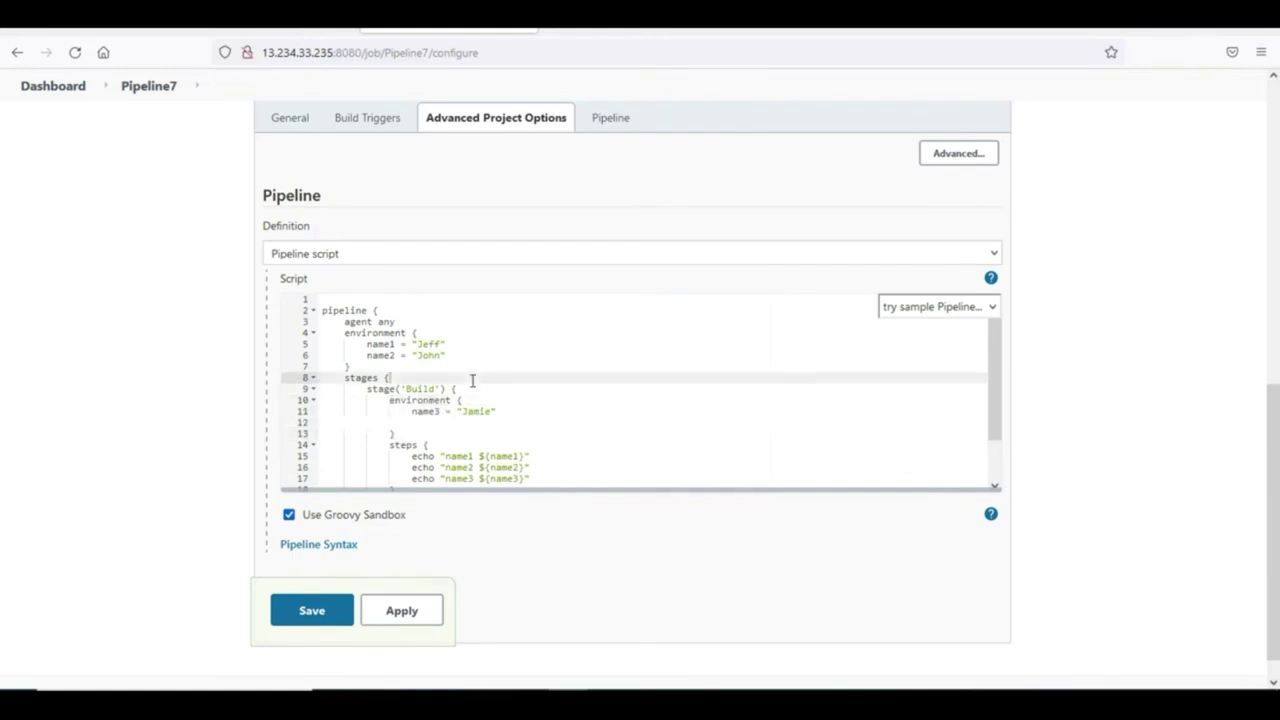
left_click_drag(345, 333, 373, 374)
left_click(411, 388)
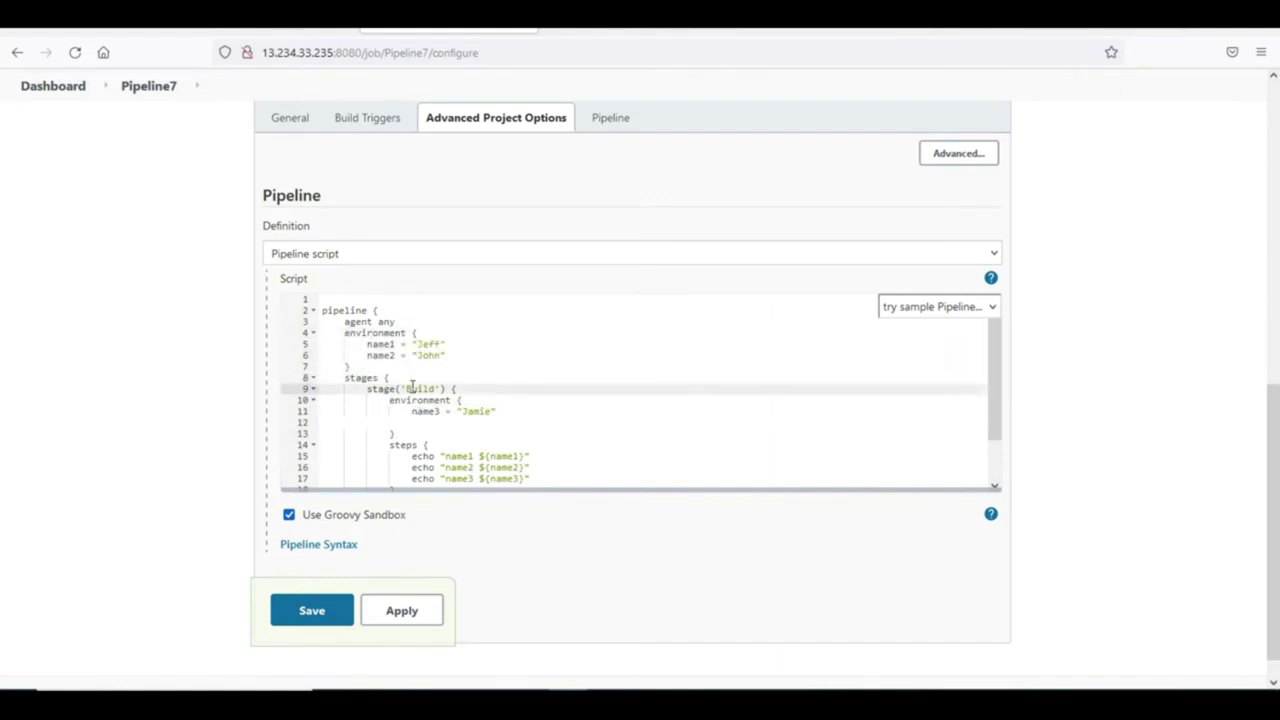
left_click_drag(343, 331, 373, 371)
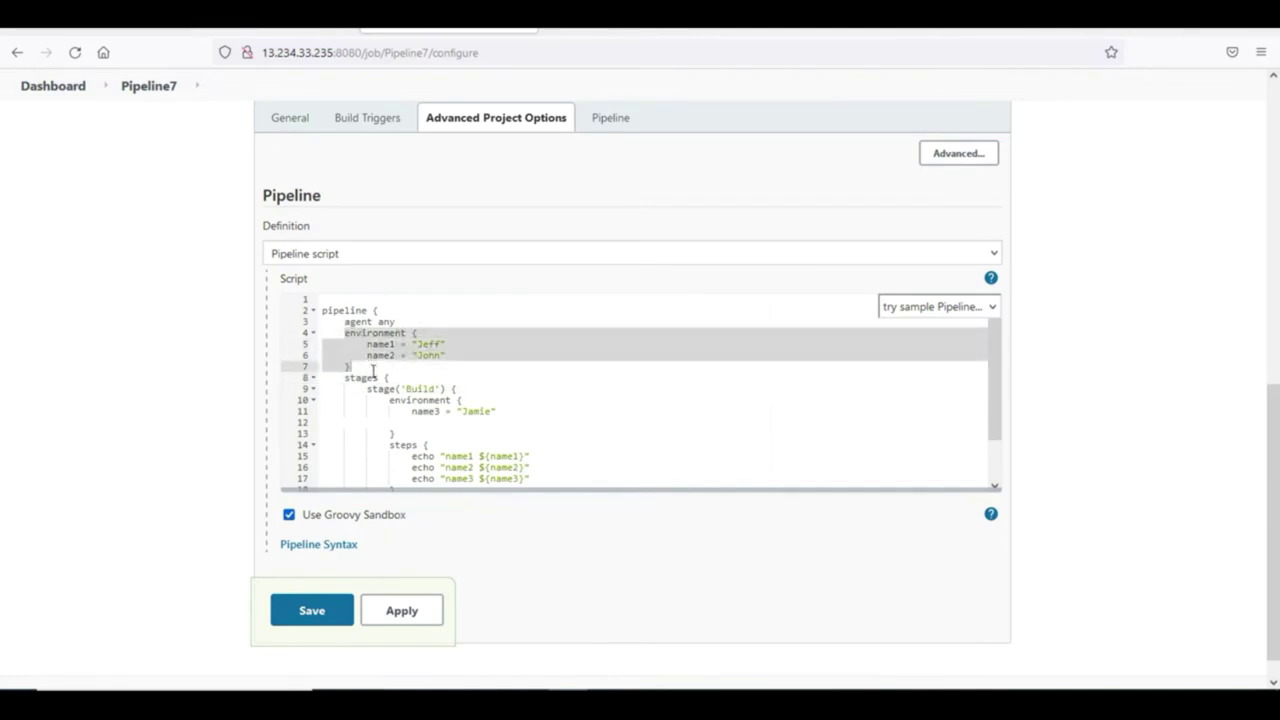
left_click(389, 399)
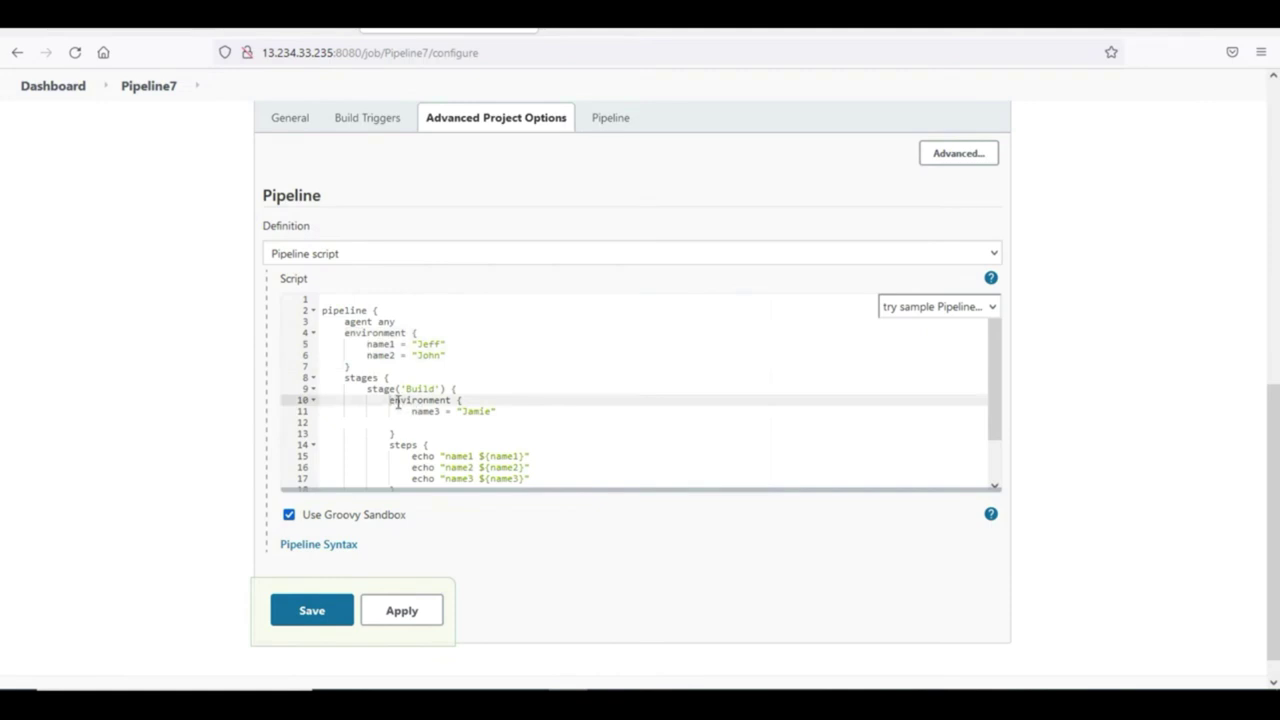
left_click_drag(405, 405, 435, 418)
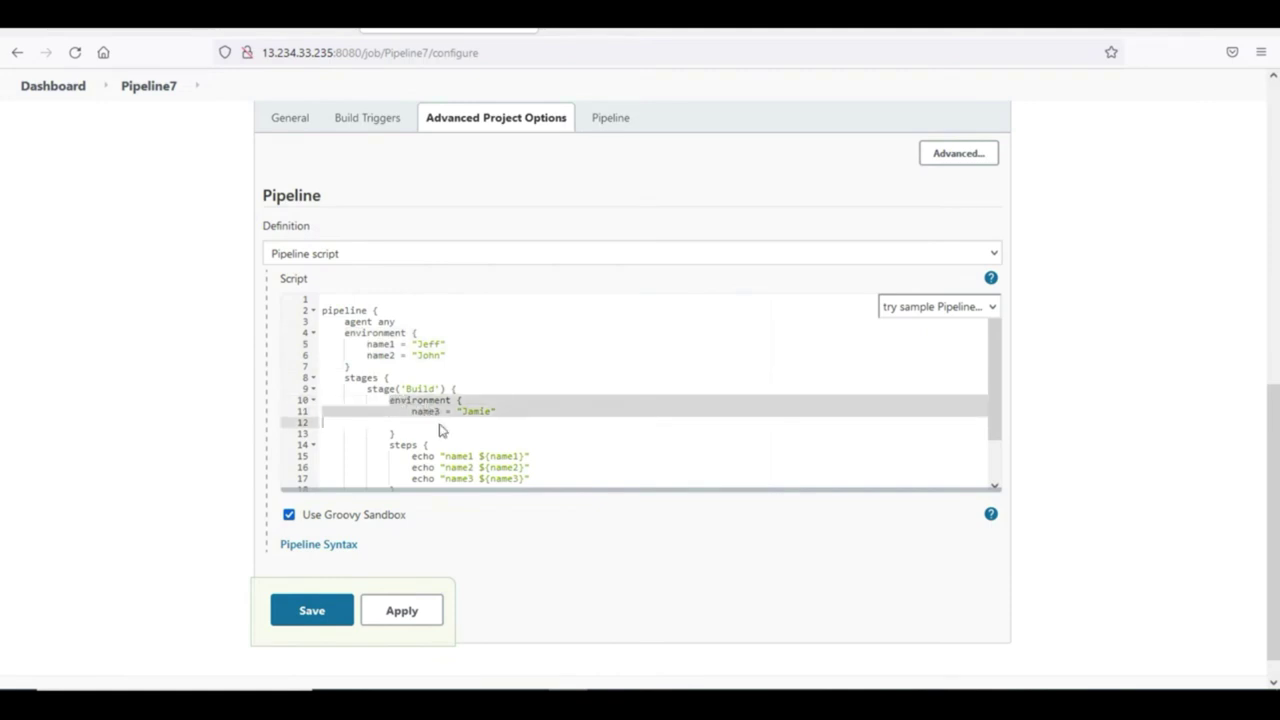
left_click(438, 426)
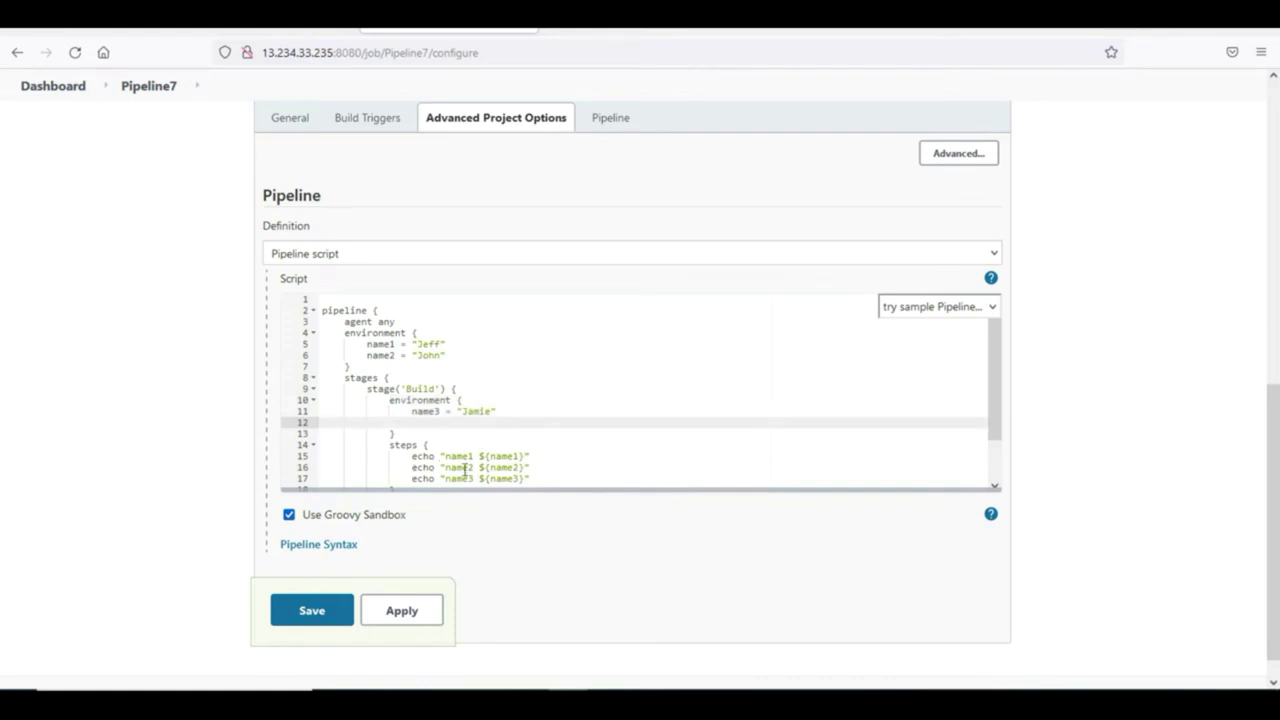
- Apply the Pipeline7 configuration
left_click_drag(1003, 371, 1057, 460)
left_click(1057, 461)
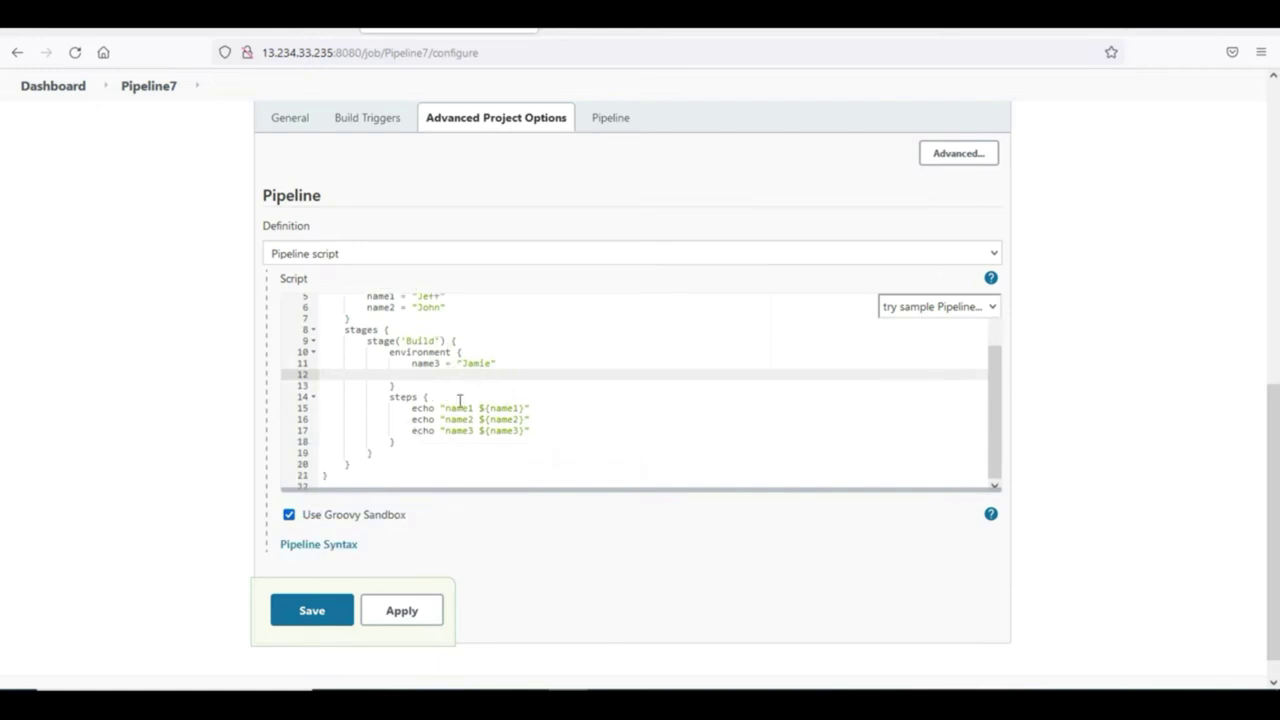
left_click(421, 618)
- Save Pipeline7, run build #1 and open its console output
left_click(294, 621)
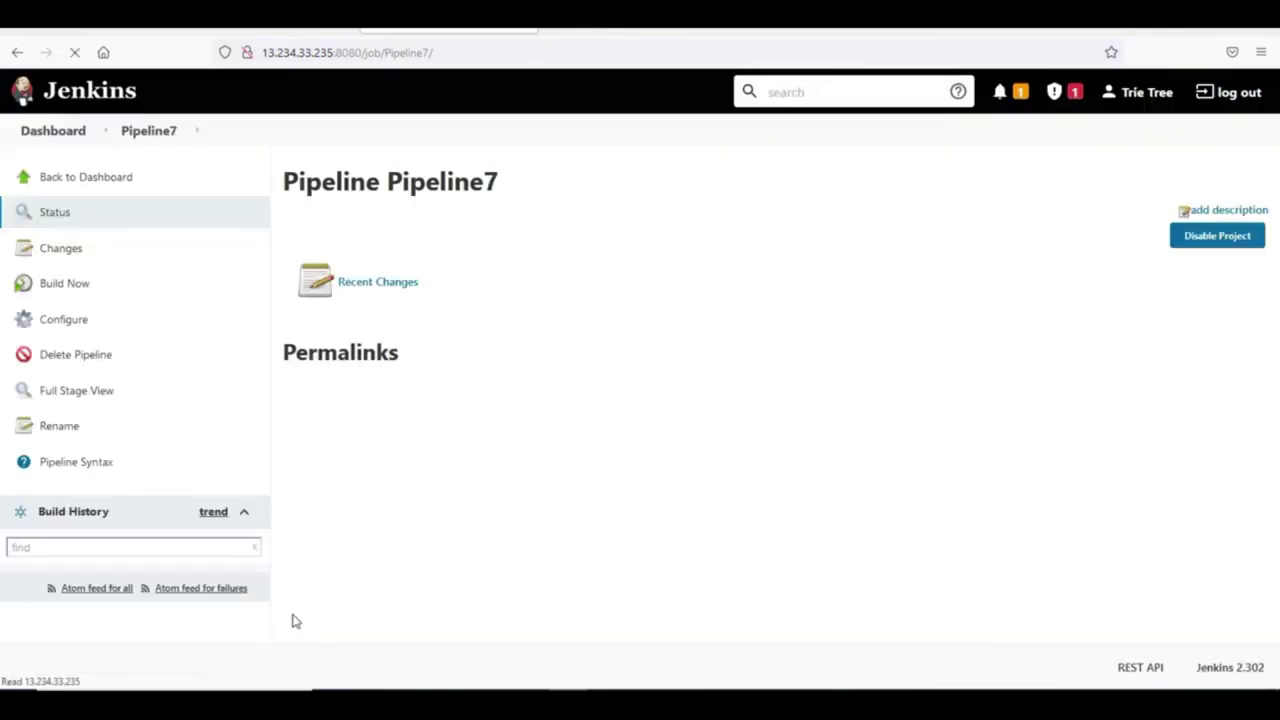
left_click(63, 280)
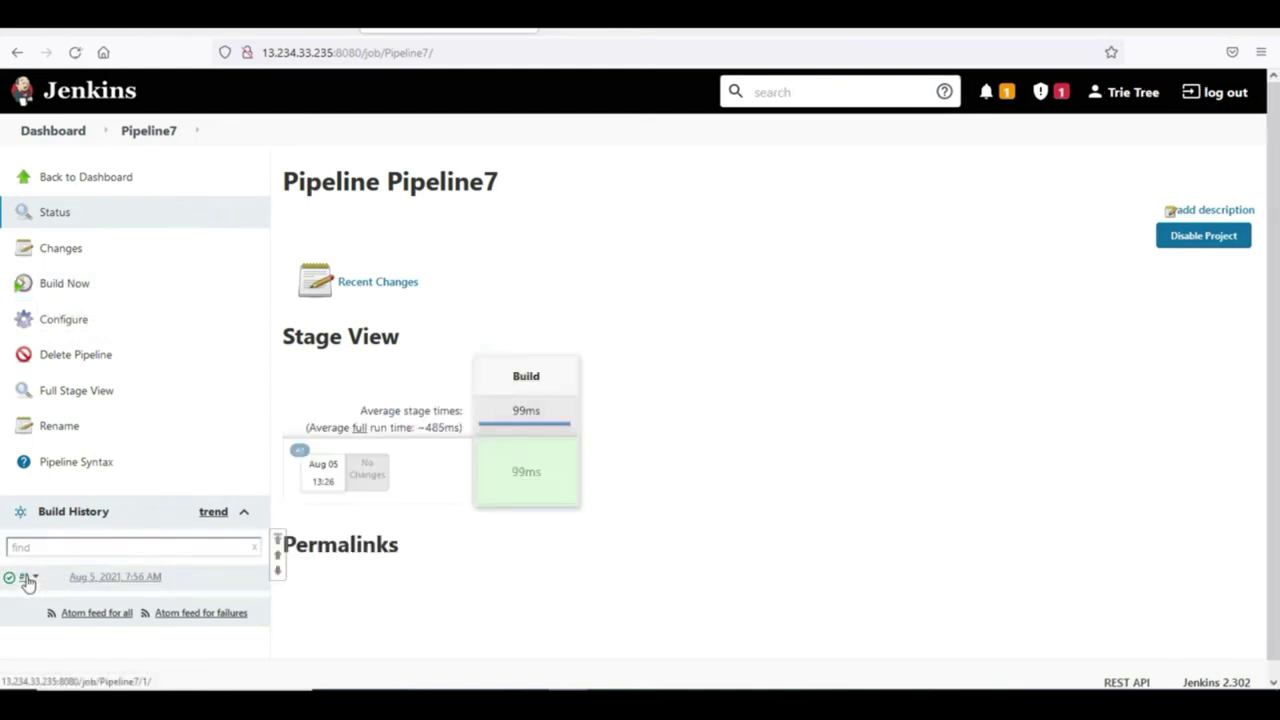
left_click(27, 580)
left_click(97, 289)
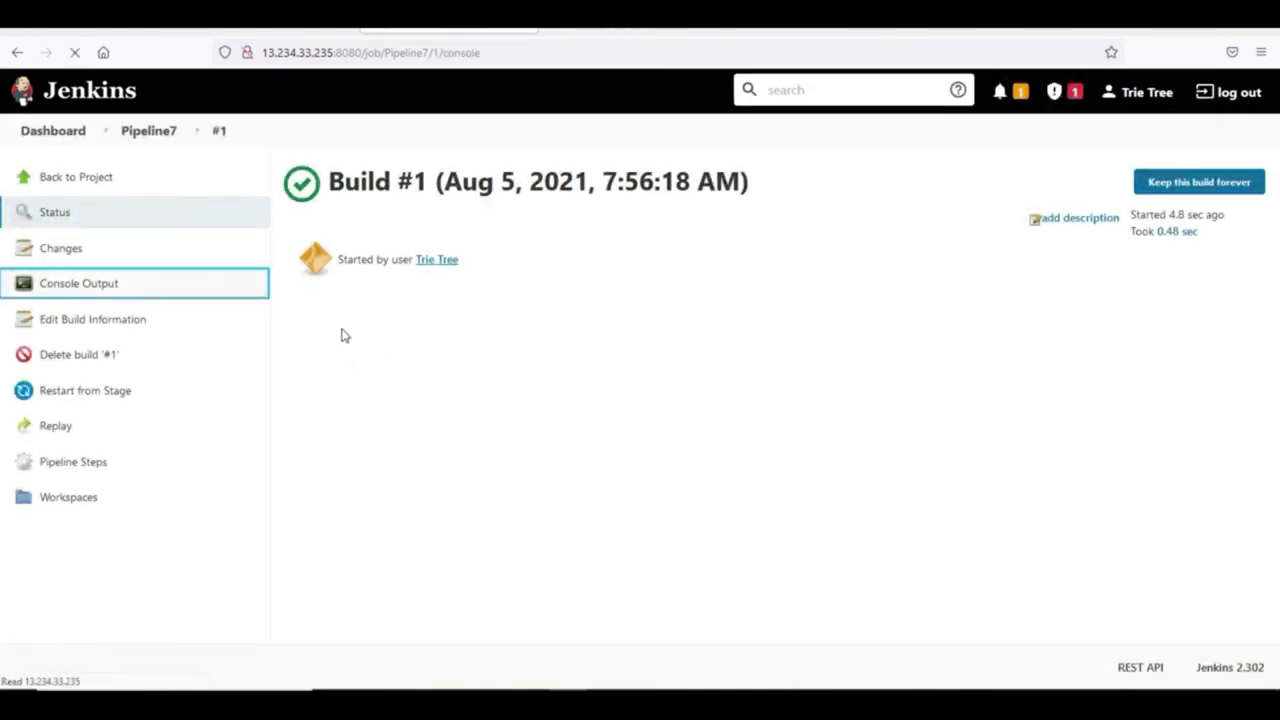
- Check the echoed name1, name2 and name3 values, then return to the Pipeline7 project page
scroll(1032, 376, "down", 1)
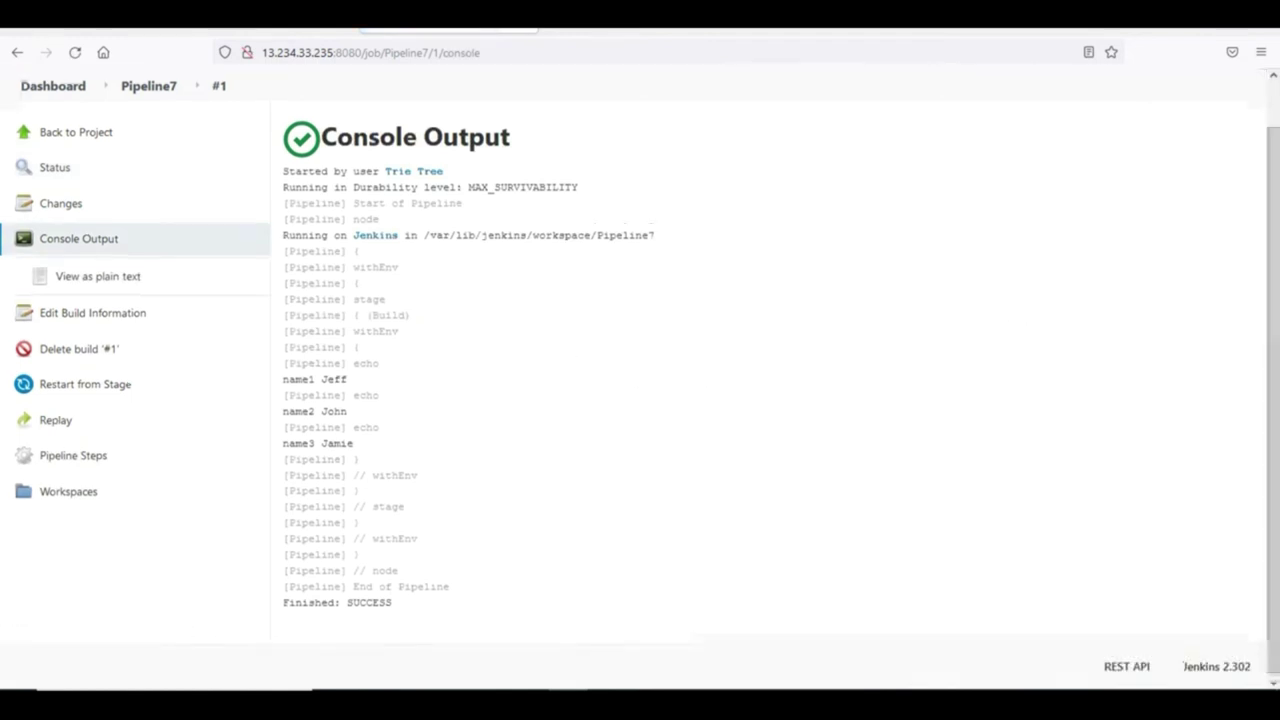
double_click(334, 380)
left_click_drag(334, 411, 352, 420)
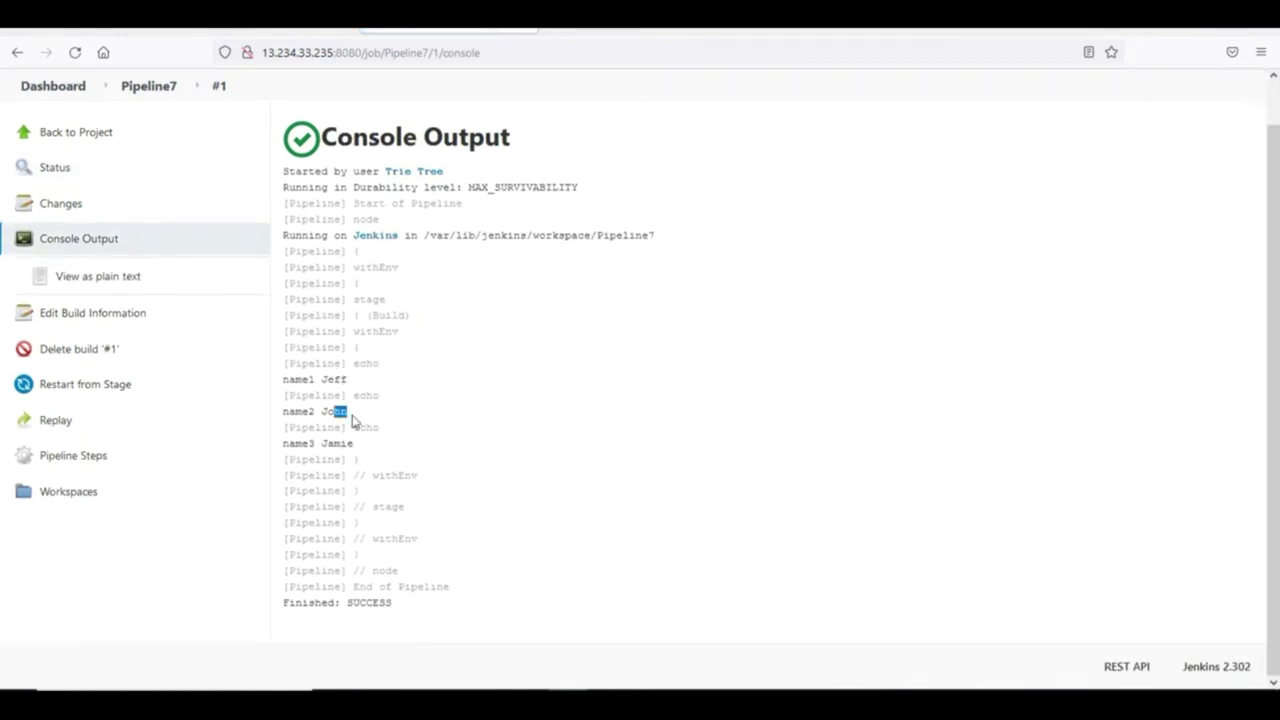
double_click(337, 443)
left_click(407, 452)
left_click(88, 134)
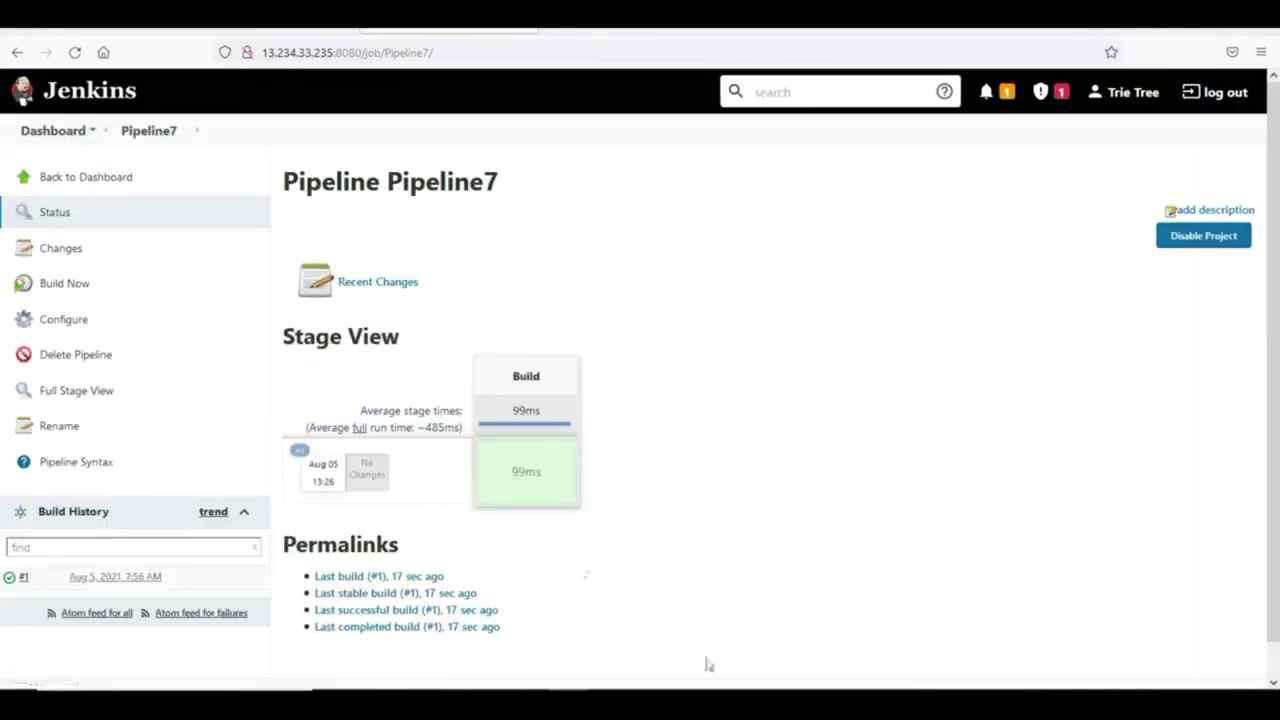
- In Notepad, review the credentials example's SOME_USERNAME_PASSWORD credentials lookup
mouse_move(765, 705)
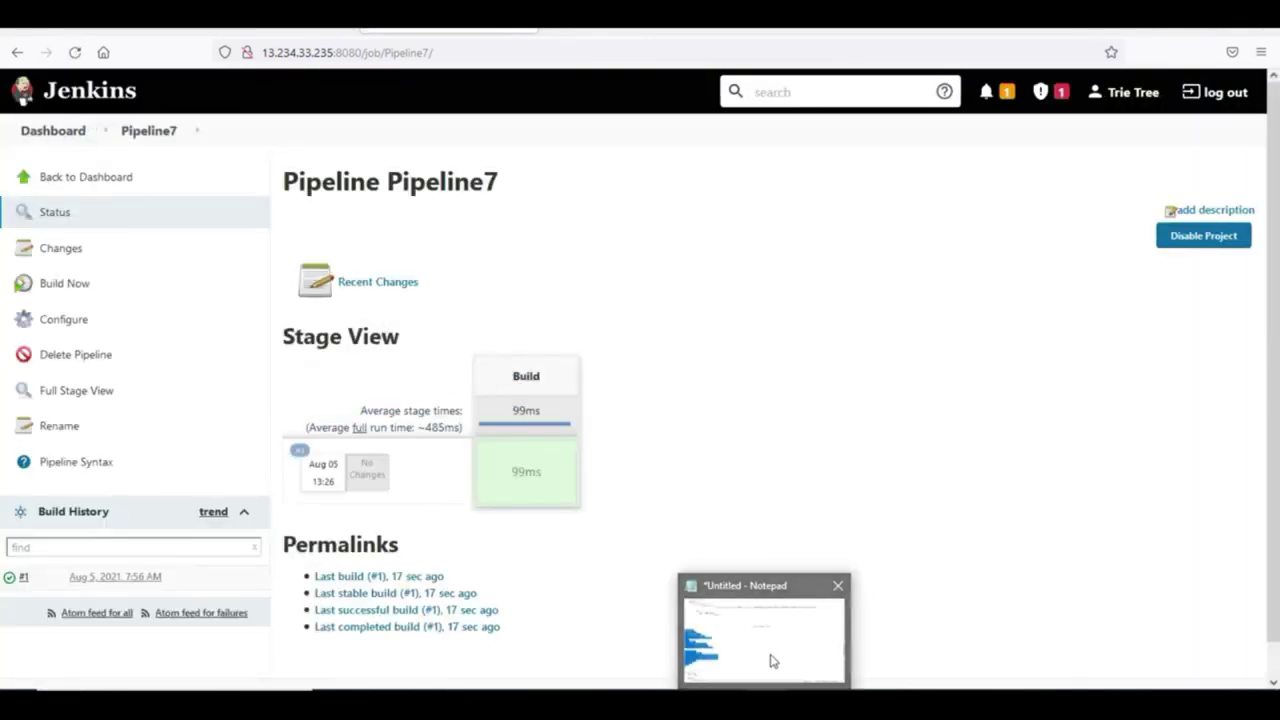
left_click(769, 660)
left_click(517, 497)
left_click_drag(1274, 420, 1274, 471)
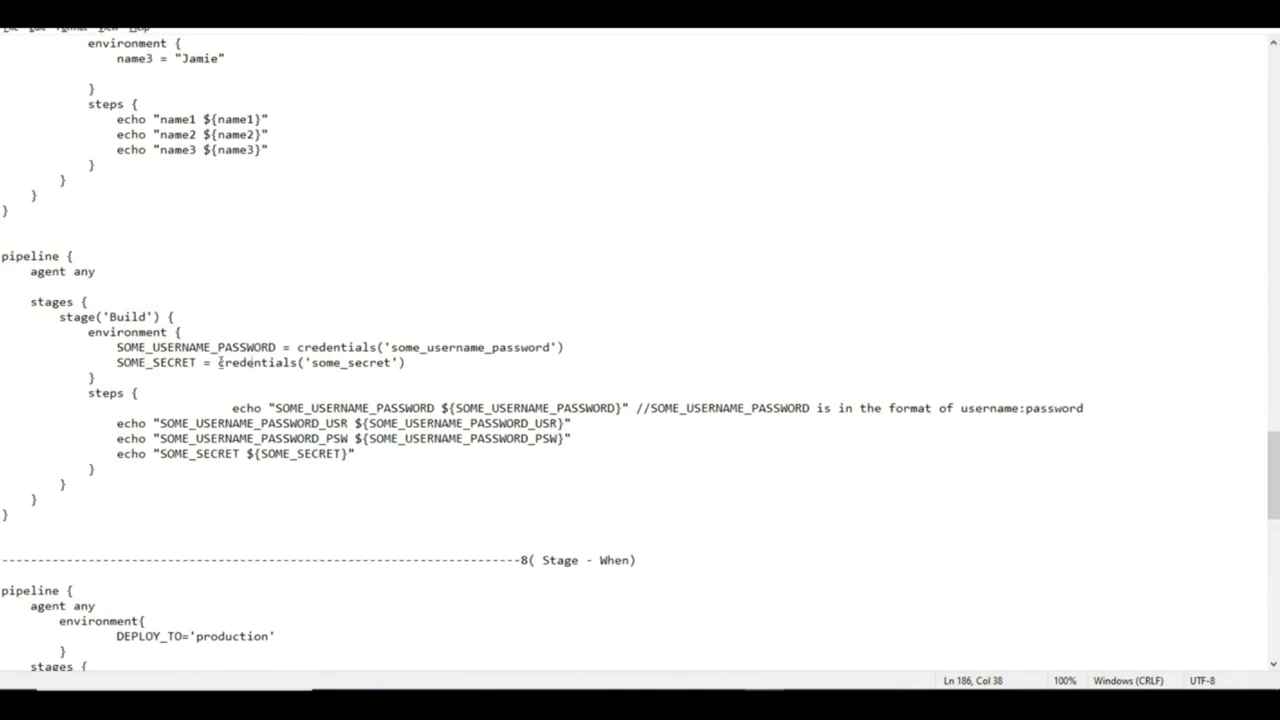
left_click_drag(122, 347, 563, 350)
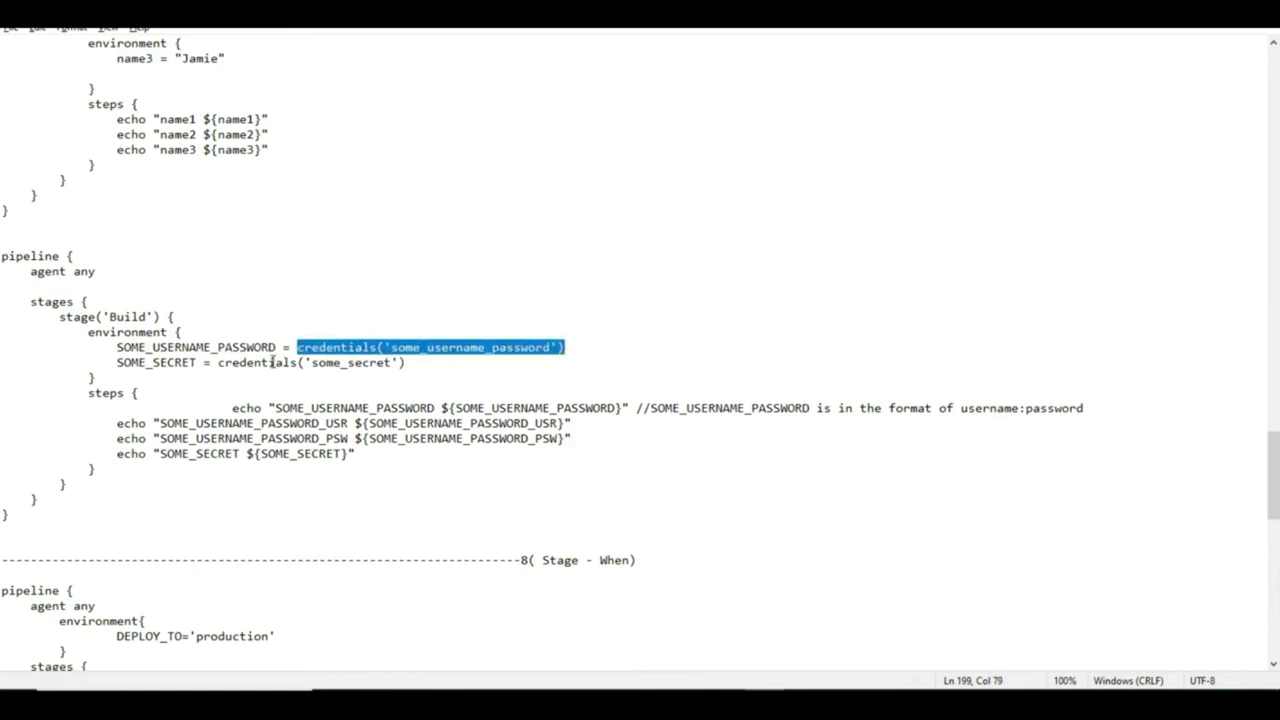
left_click_drag(218, 362, 405, 362)
left_click(405, 362)
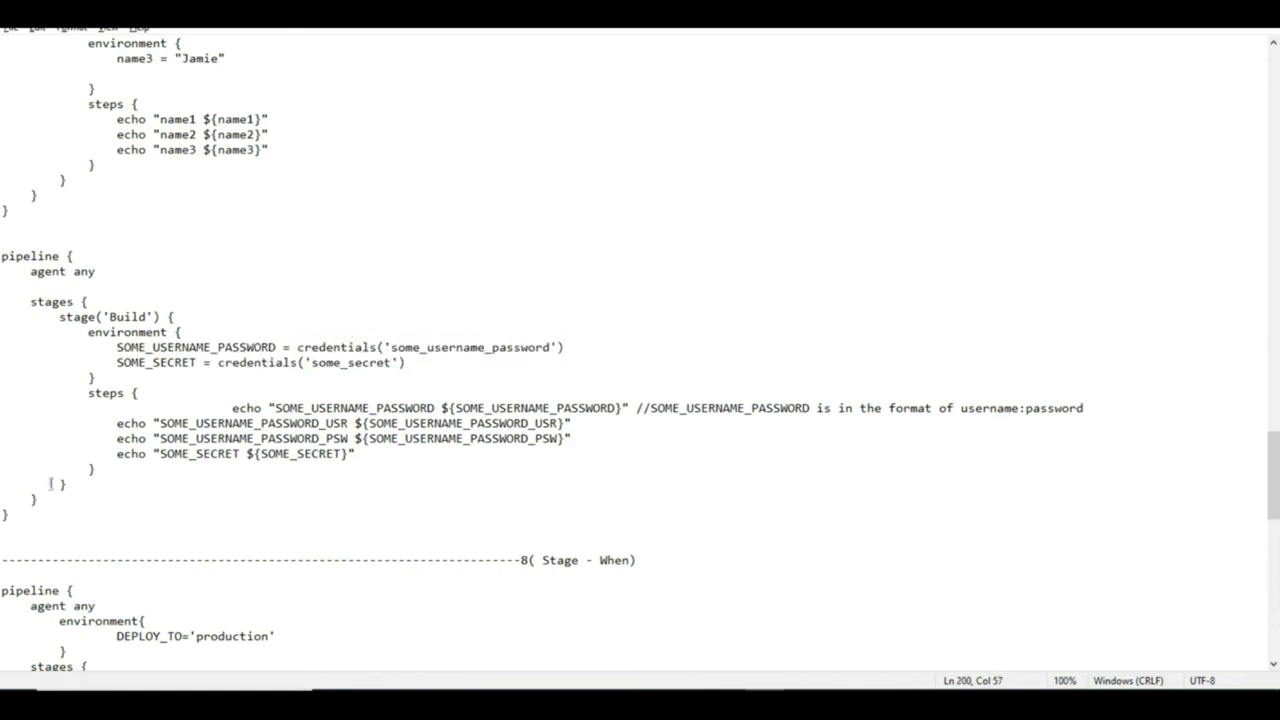
- Select the whole credentials pipeline script, then open Pipeline7's configuration in Jenkins
left_click_drag(33, 512, 4, 256)
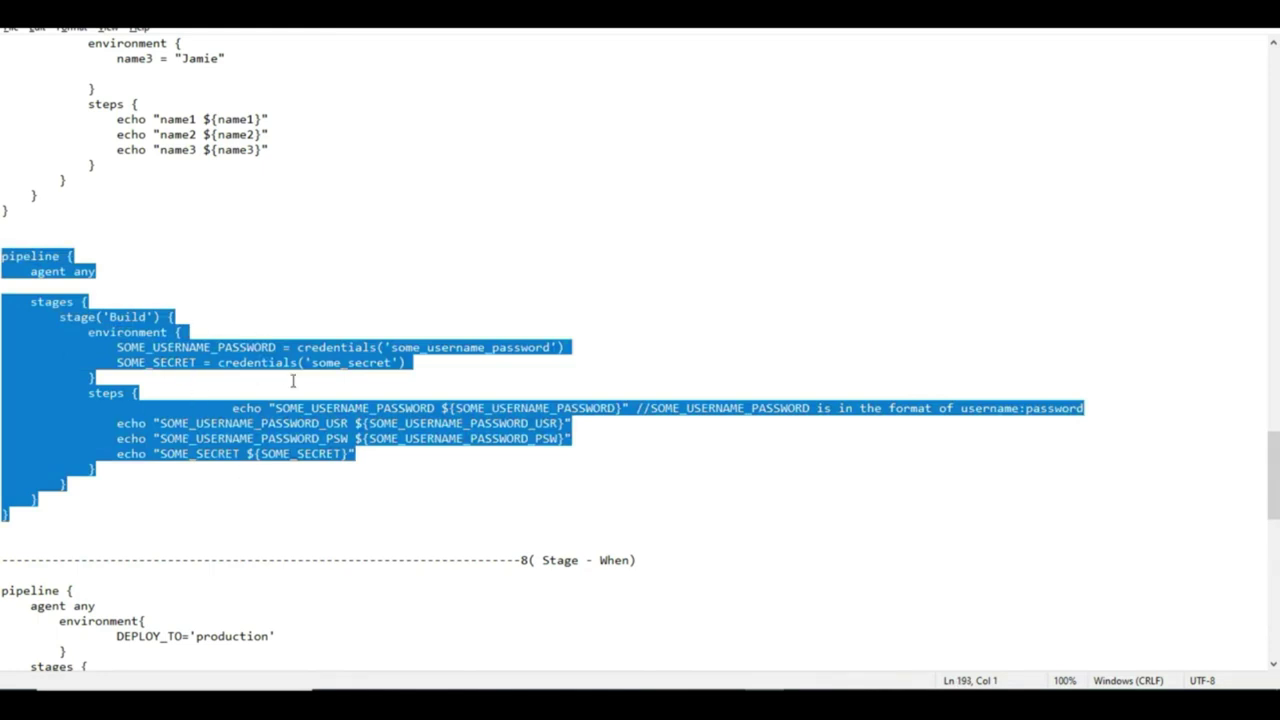
left_click(194, 465)
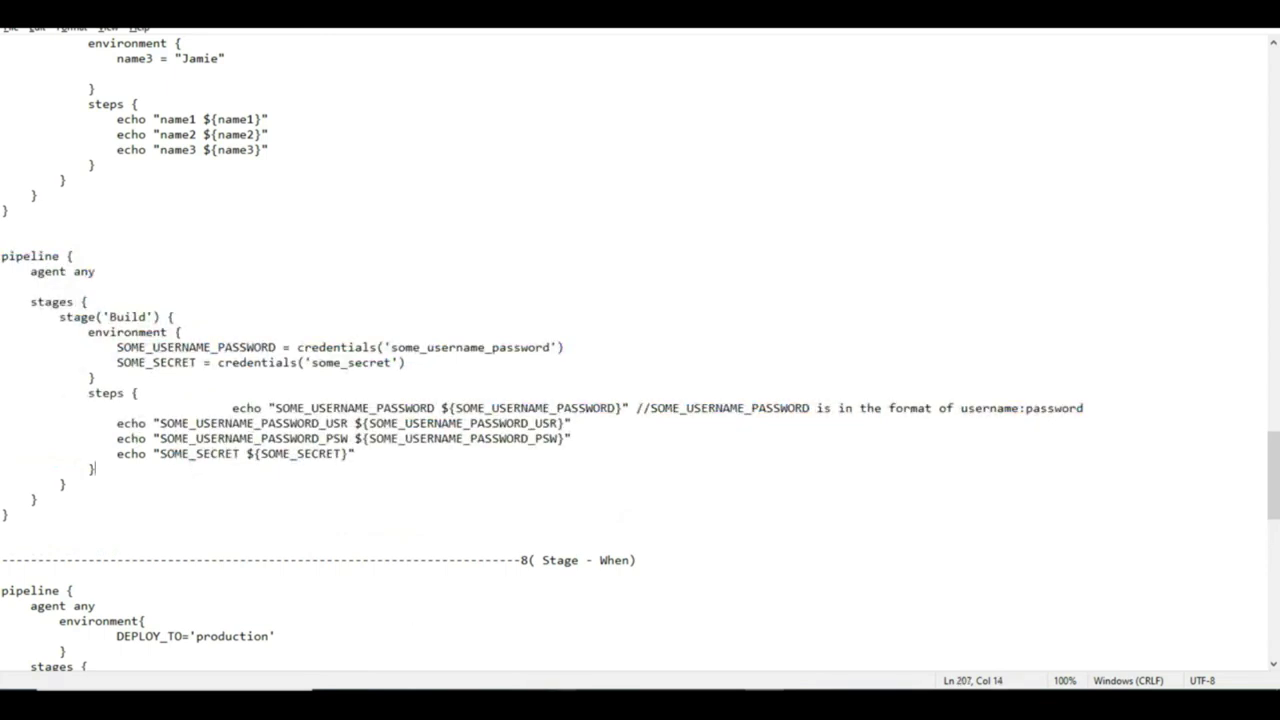
key("alt+Tab")
left_click(77, 331)
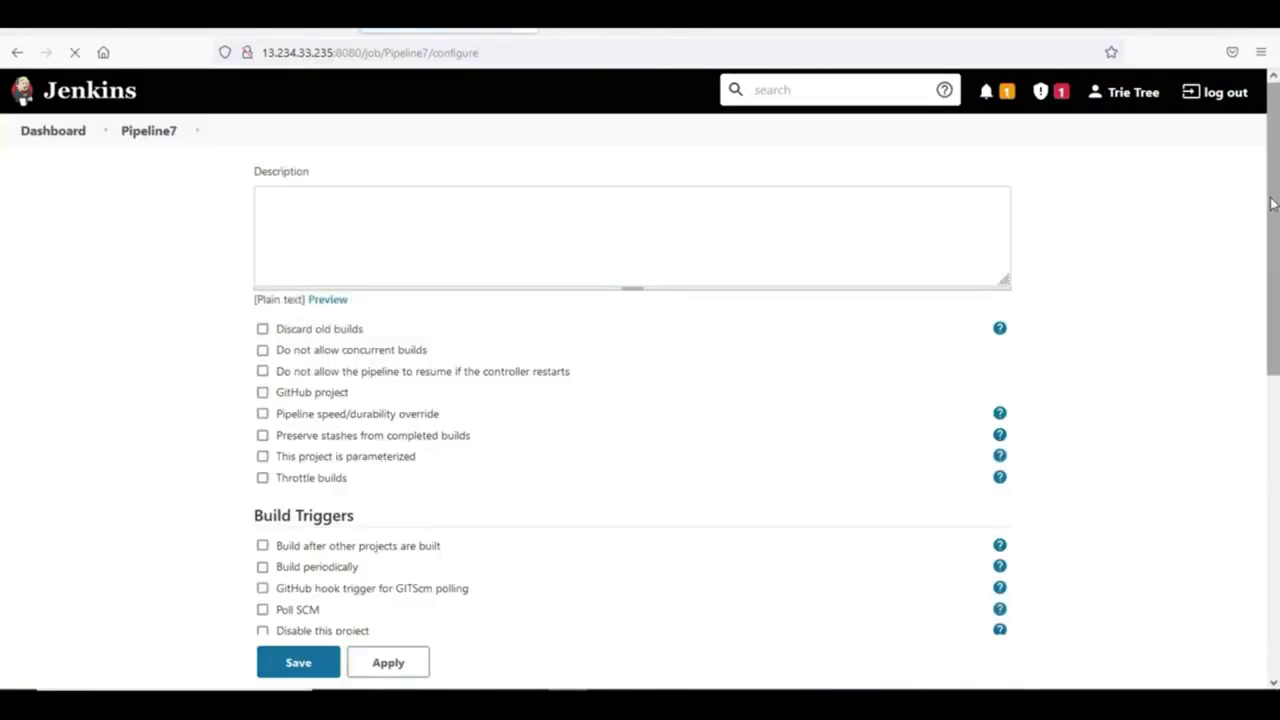
- Apply and save the Pipeline7 script changes, then start a new build
scroll(1174, 420, "down", 5)
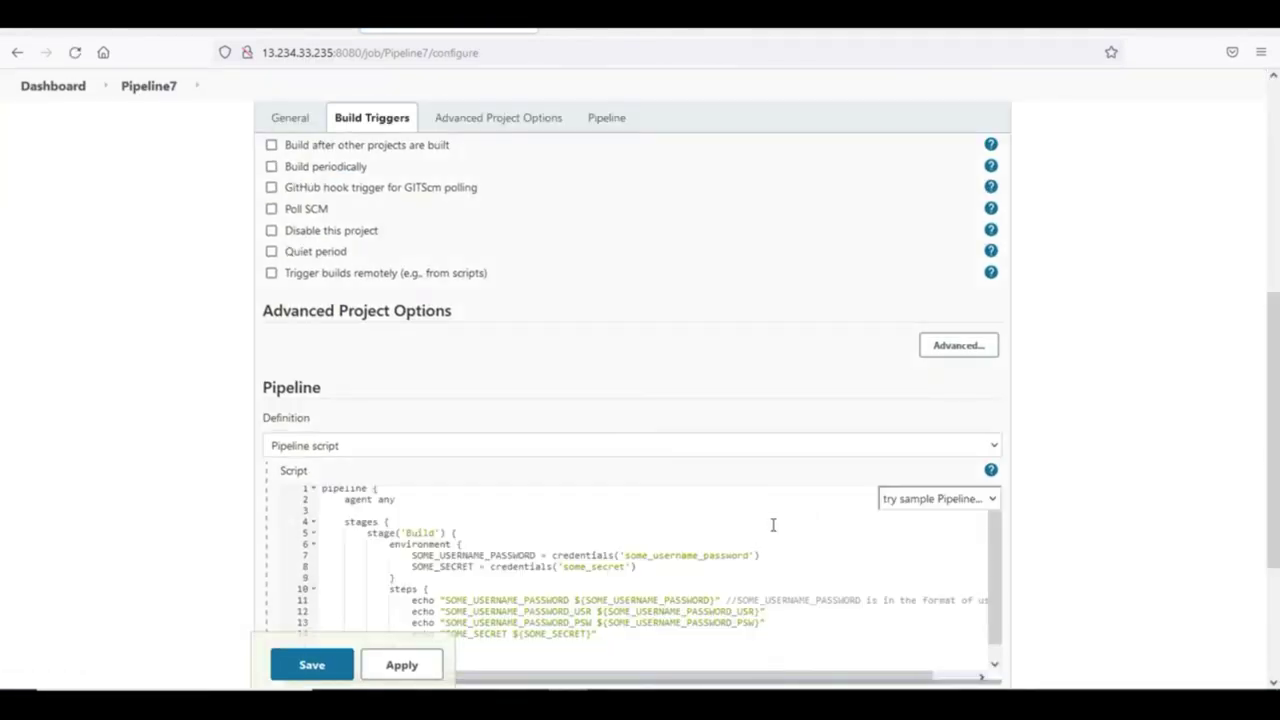
left_click(401, 666)
left_click(312, 667)
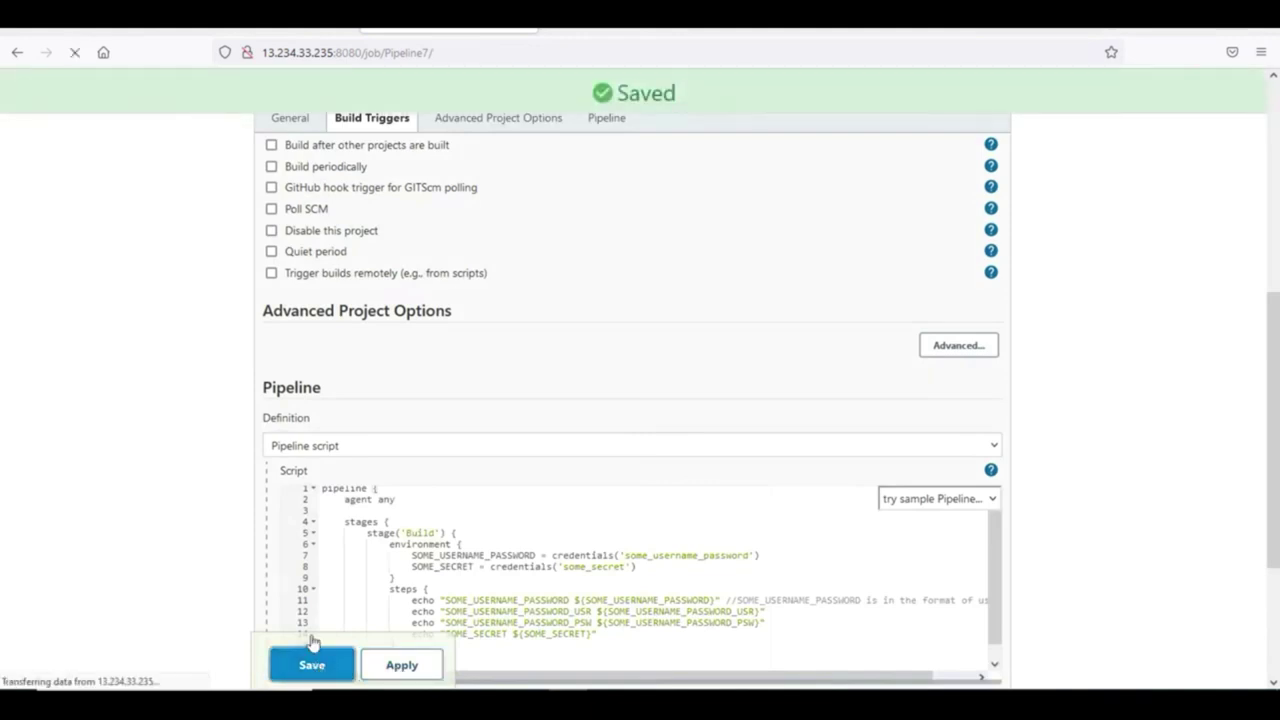
left_click(88, 279)
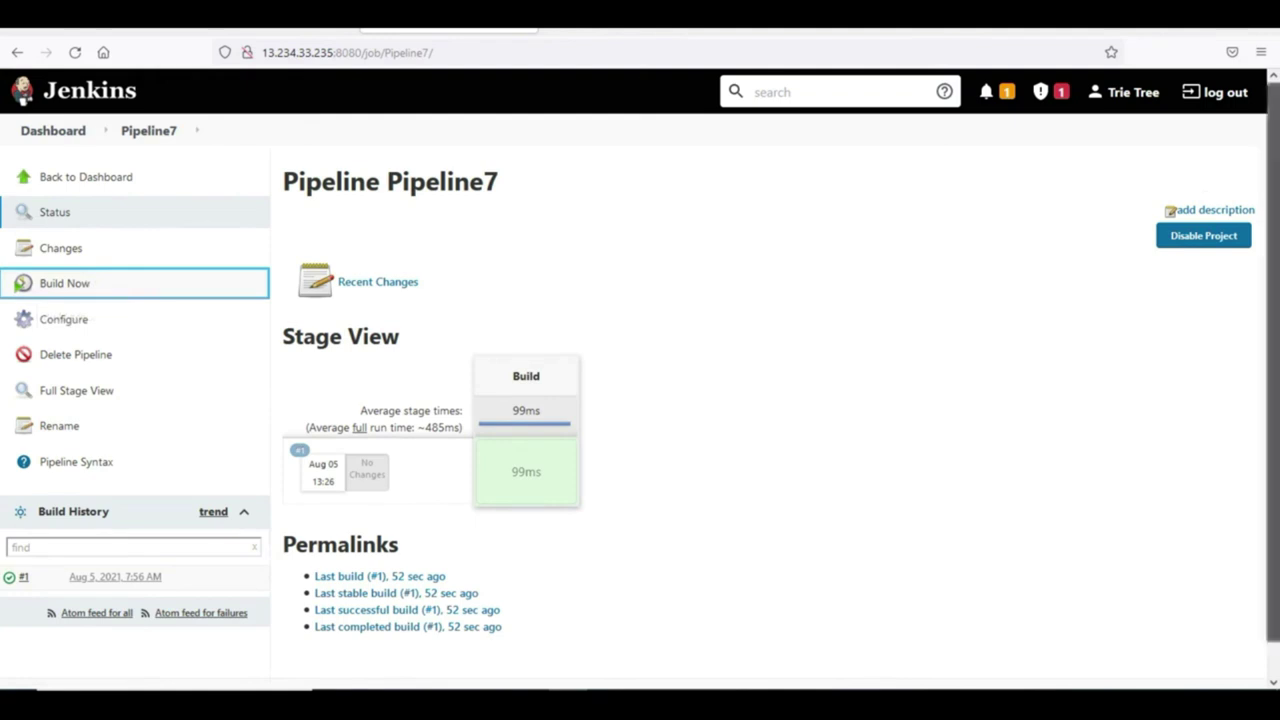
- Inspect build #1's console log for the some_secret error, then return to the project page
scroll(766, 449, "down", 1)
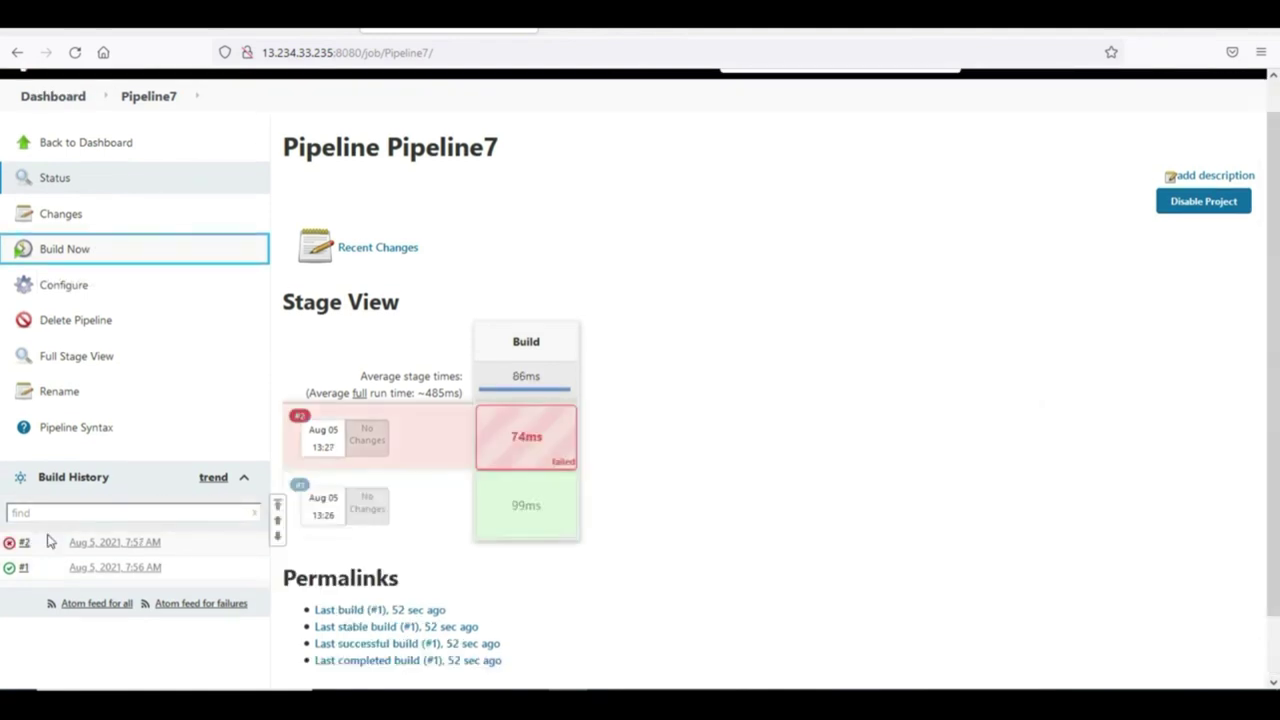
left_click(22, 544)
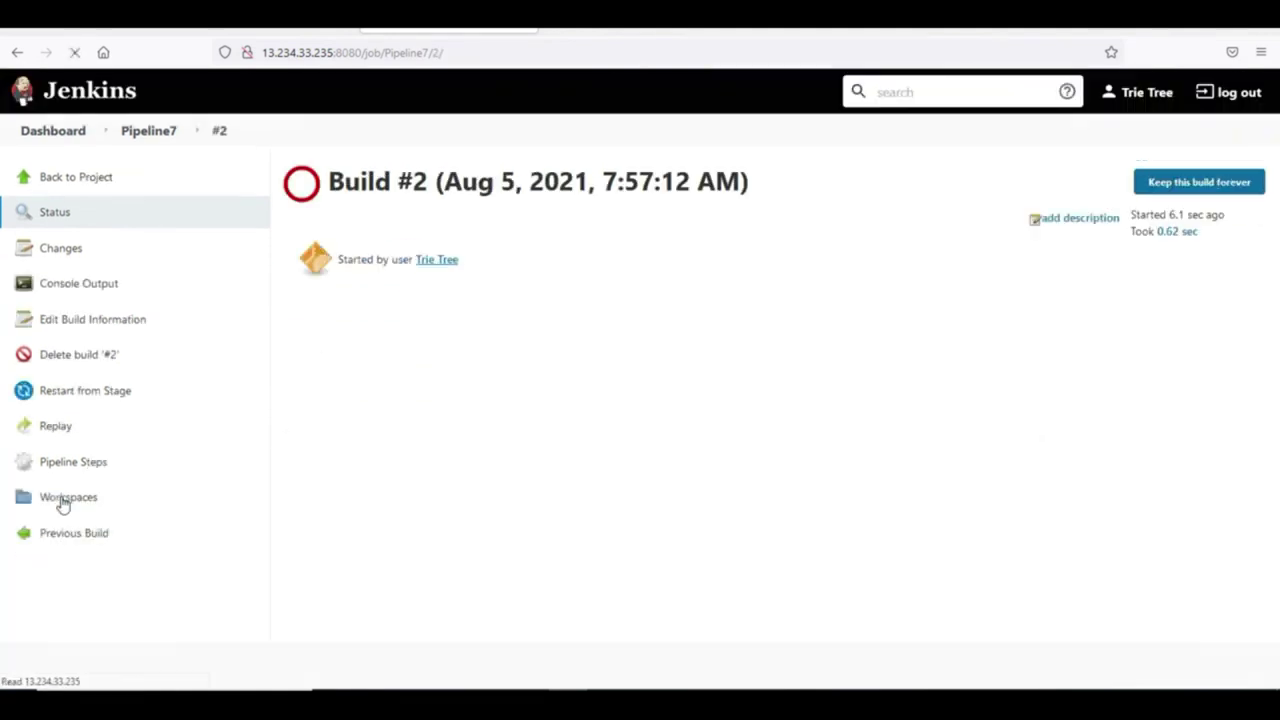
left_click(74, 532)
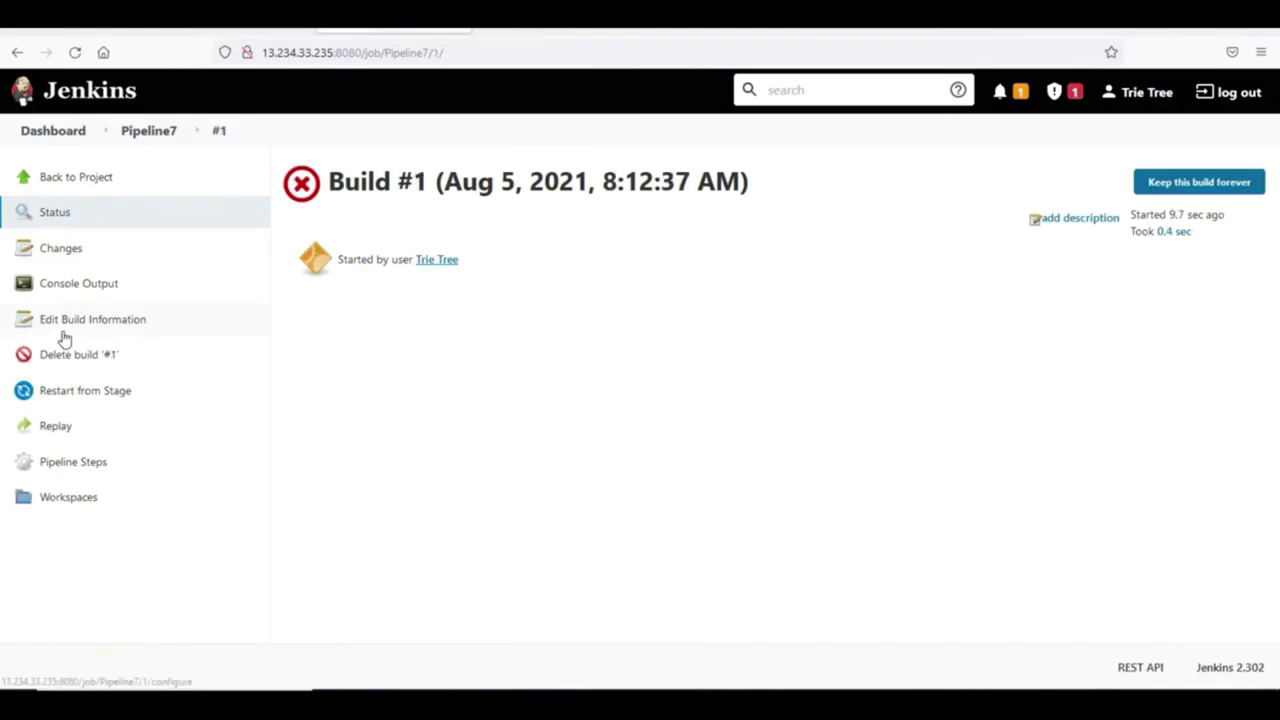
left_click(55, 283)
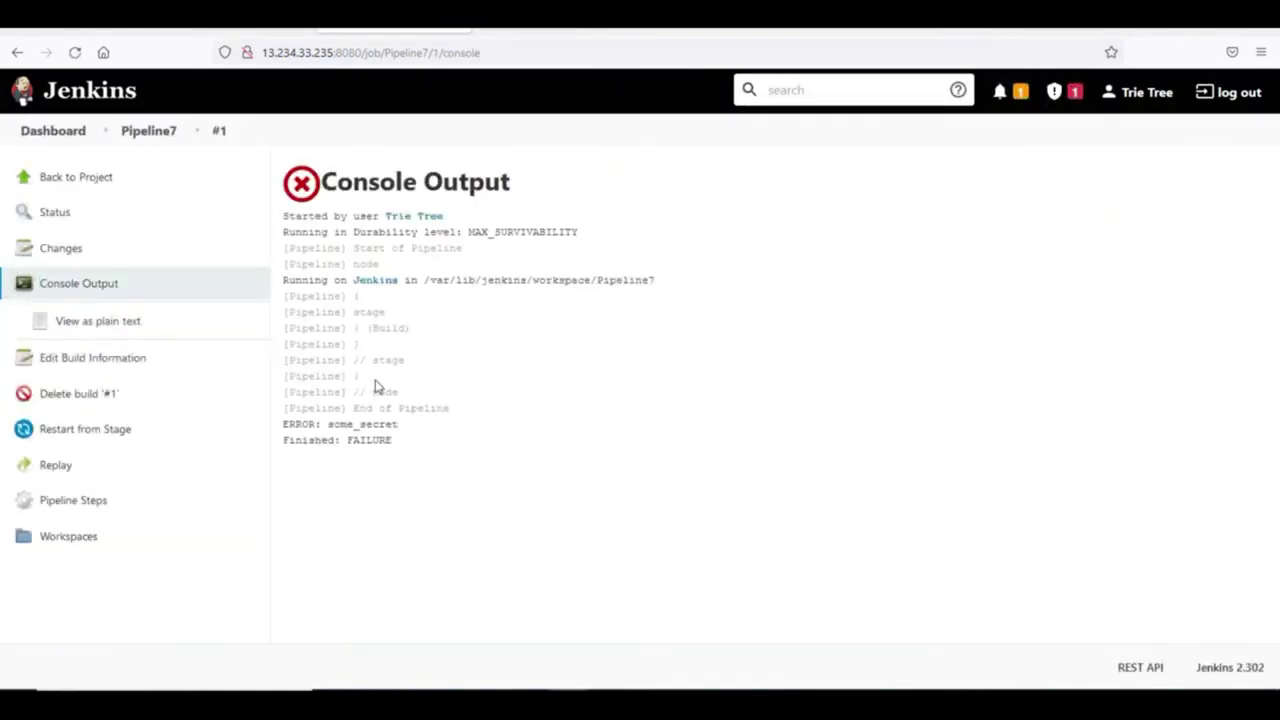
left_click_drag(328, 424, 423, 429)
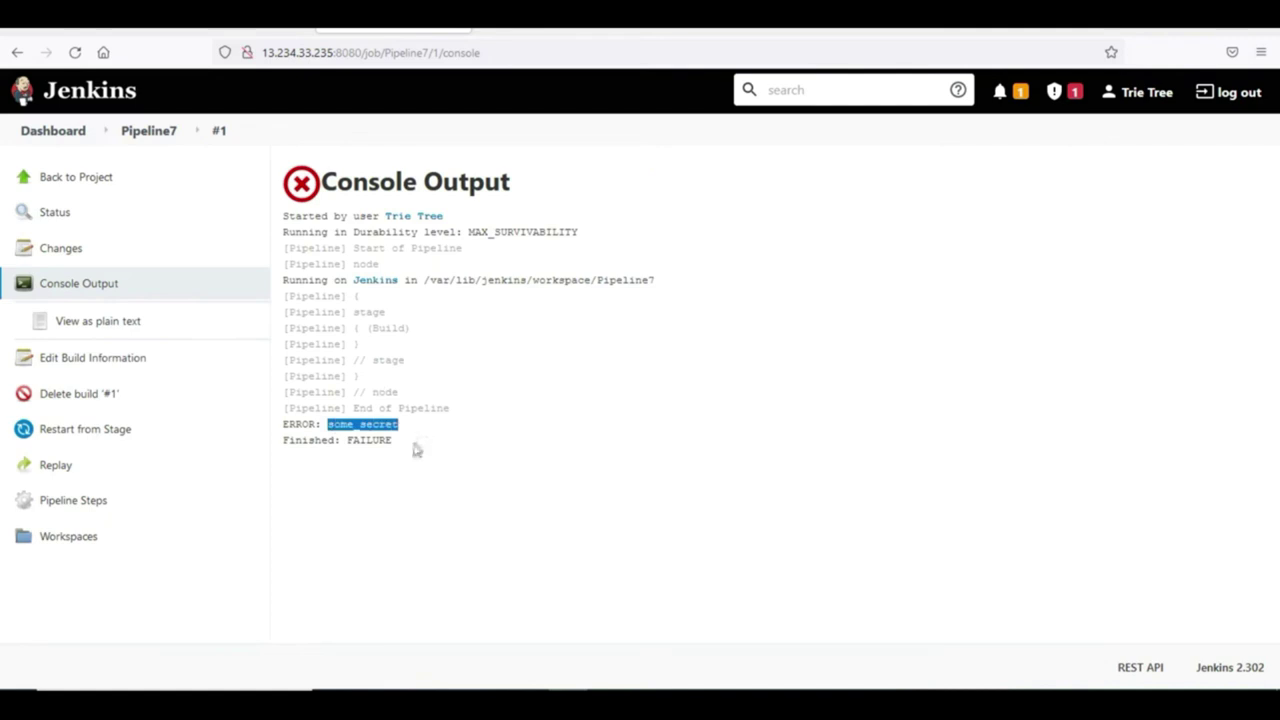
left_click(415, 447)
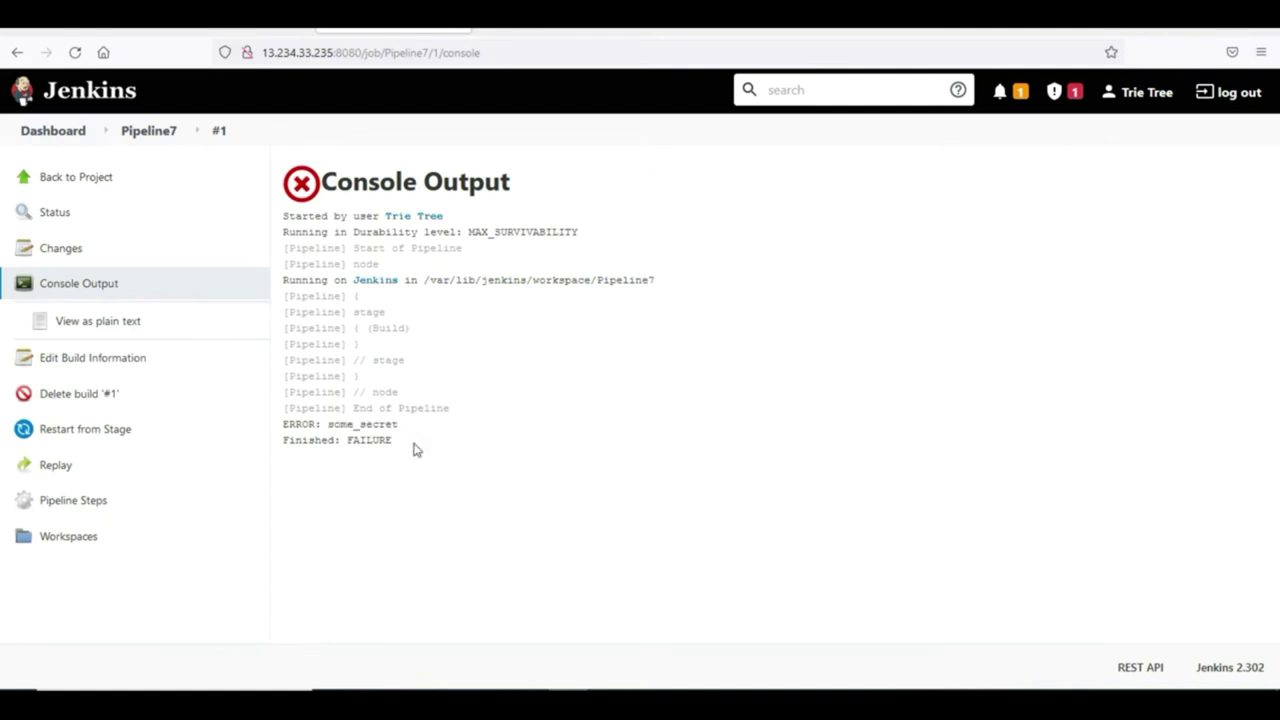
left_click(94, 185)
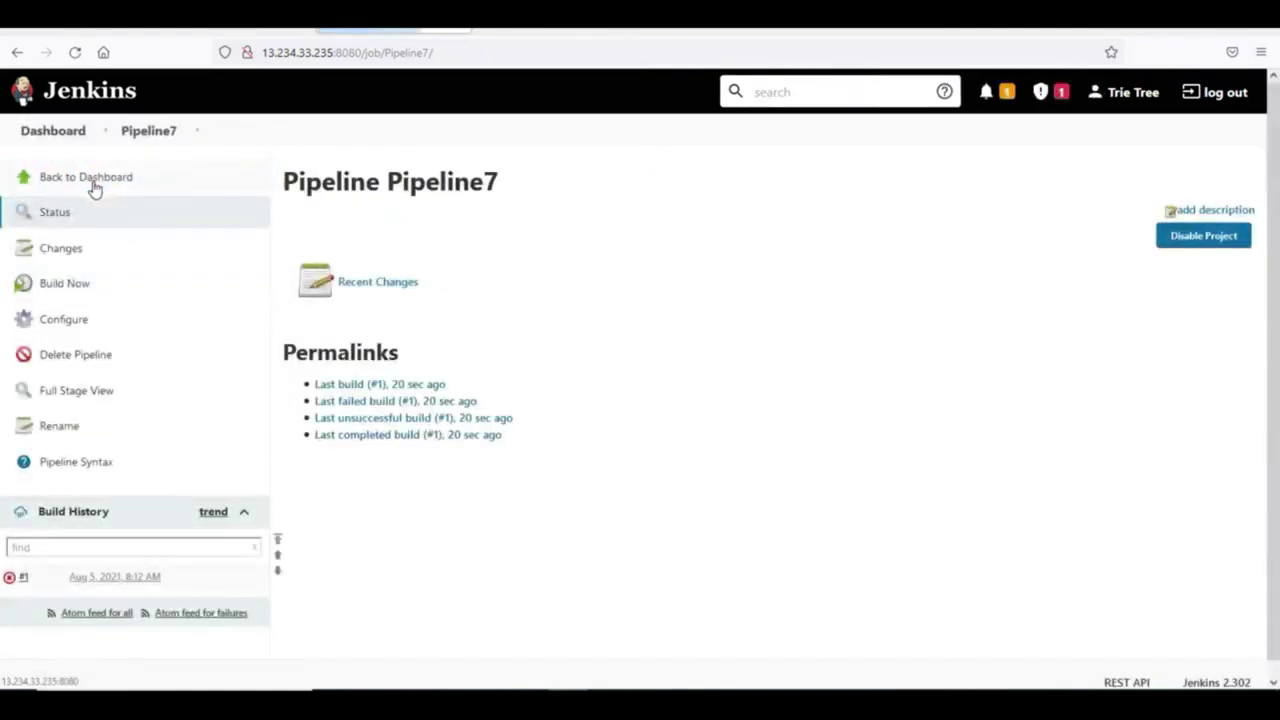
- Navigate from Pipeline7 to the dashboard, then Manage Jenkins > Manage Credentials
left_click(91, 320)
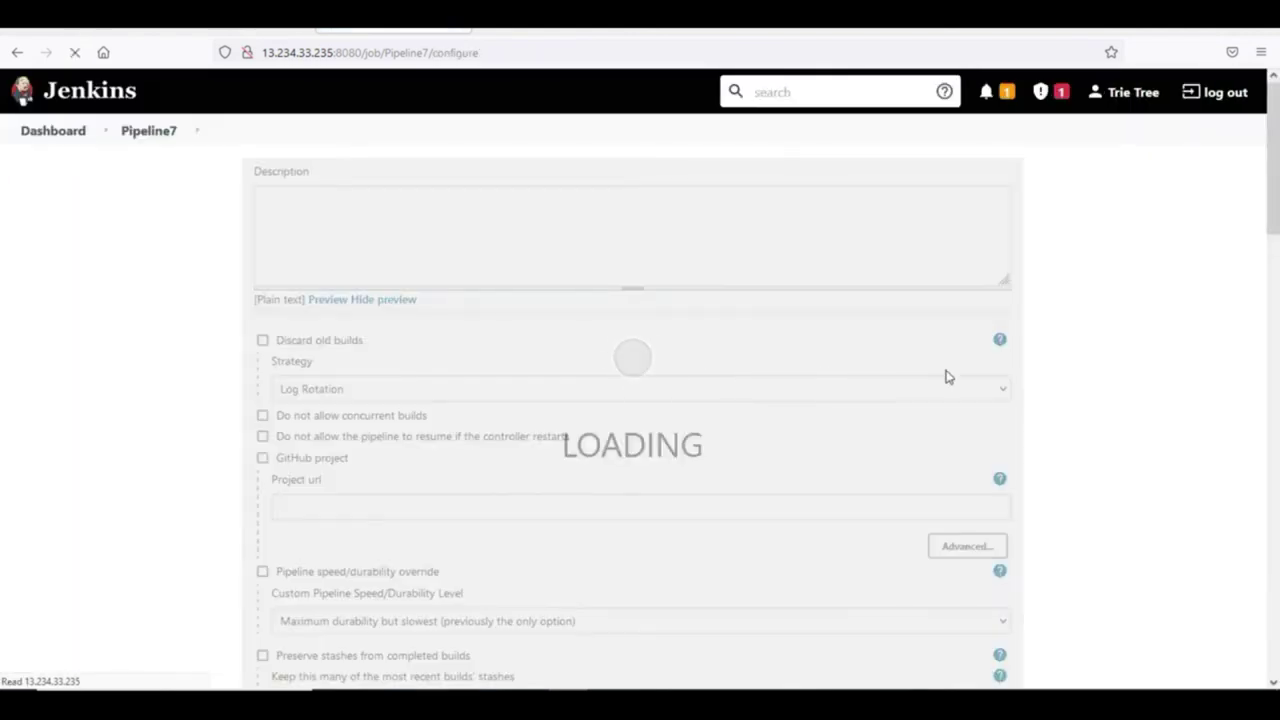
scroll(948, 377, "down", 10)
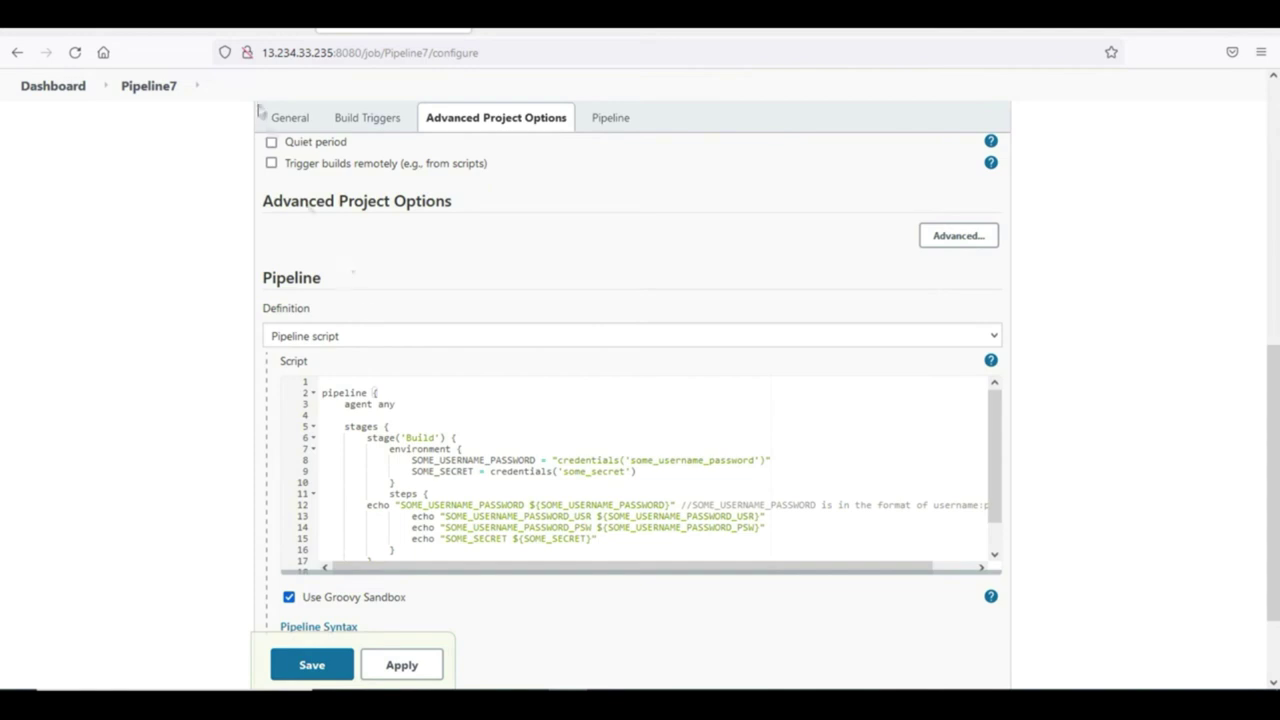
left_click(17, 52)
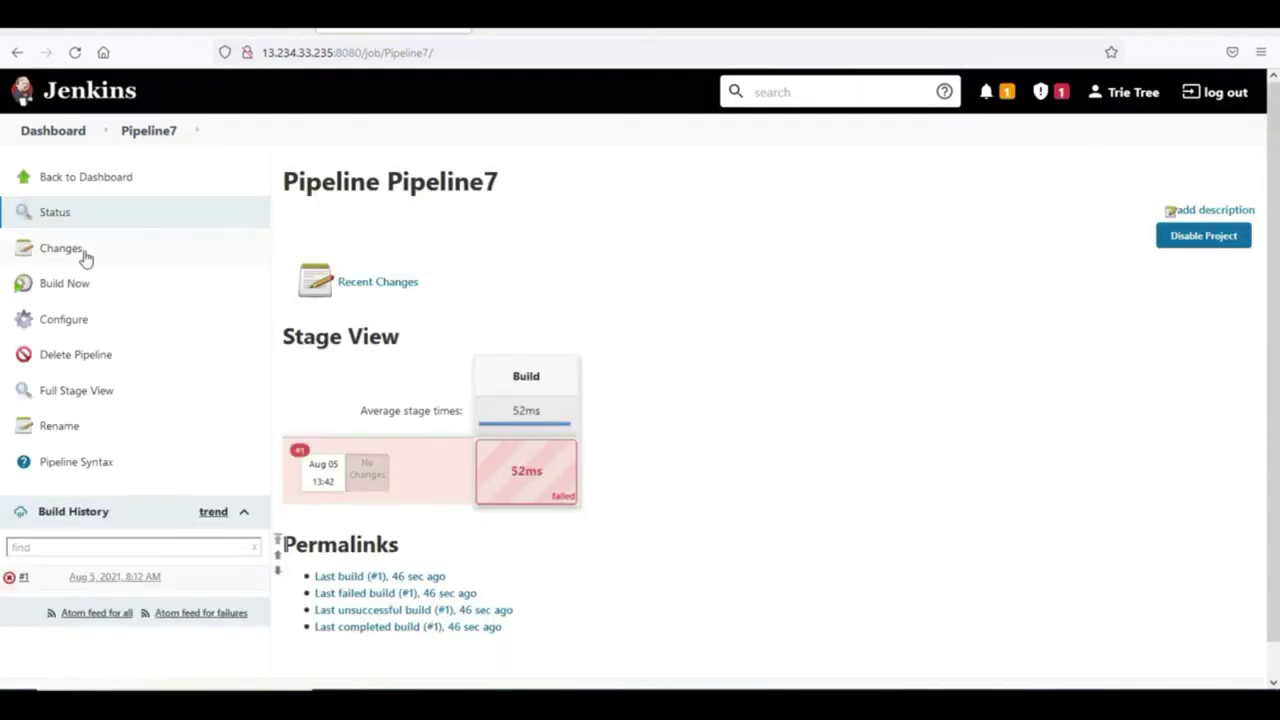
left_click(66, 176)
left_click(89, 380)
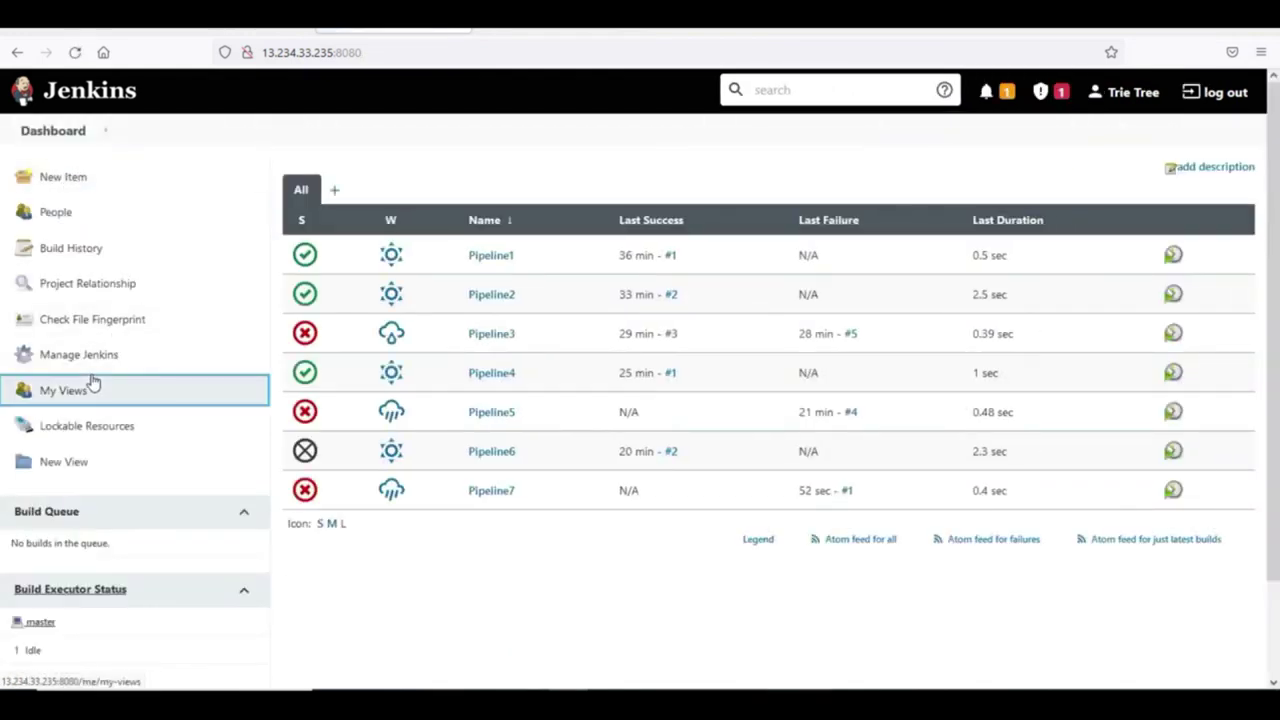
left_click(108, 352)
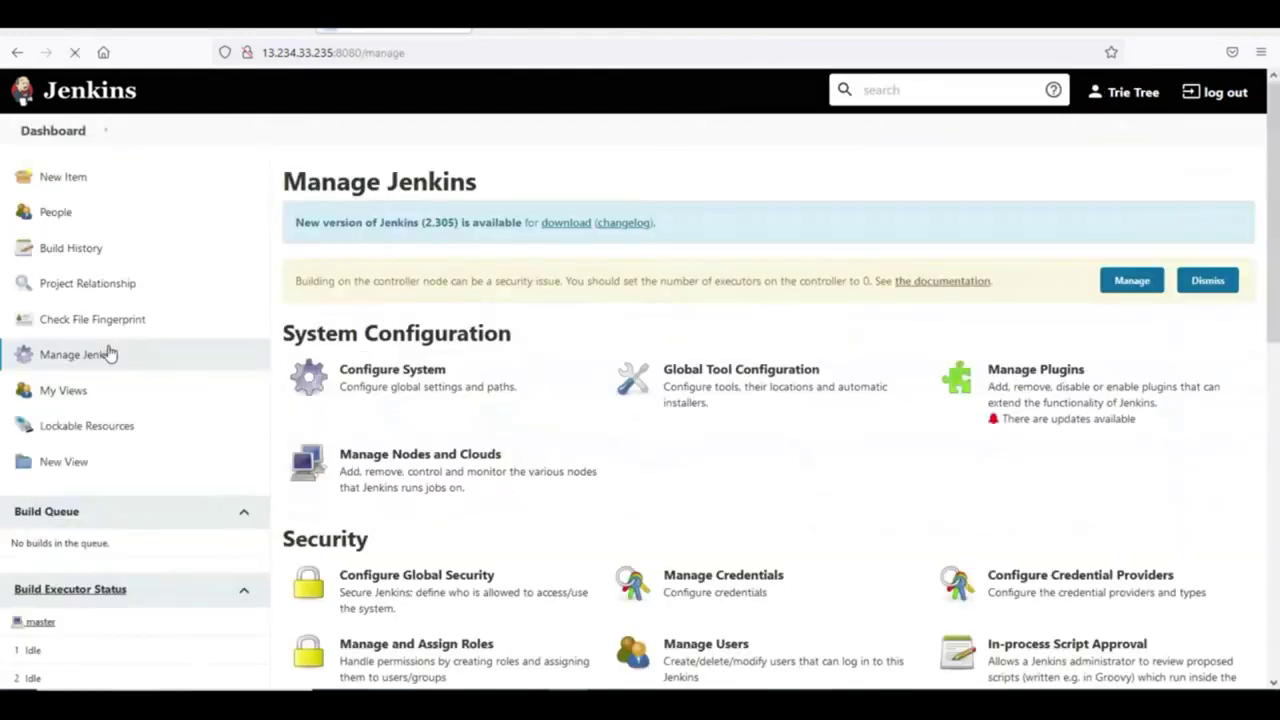
left_click(710, 566)
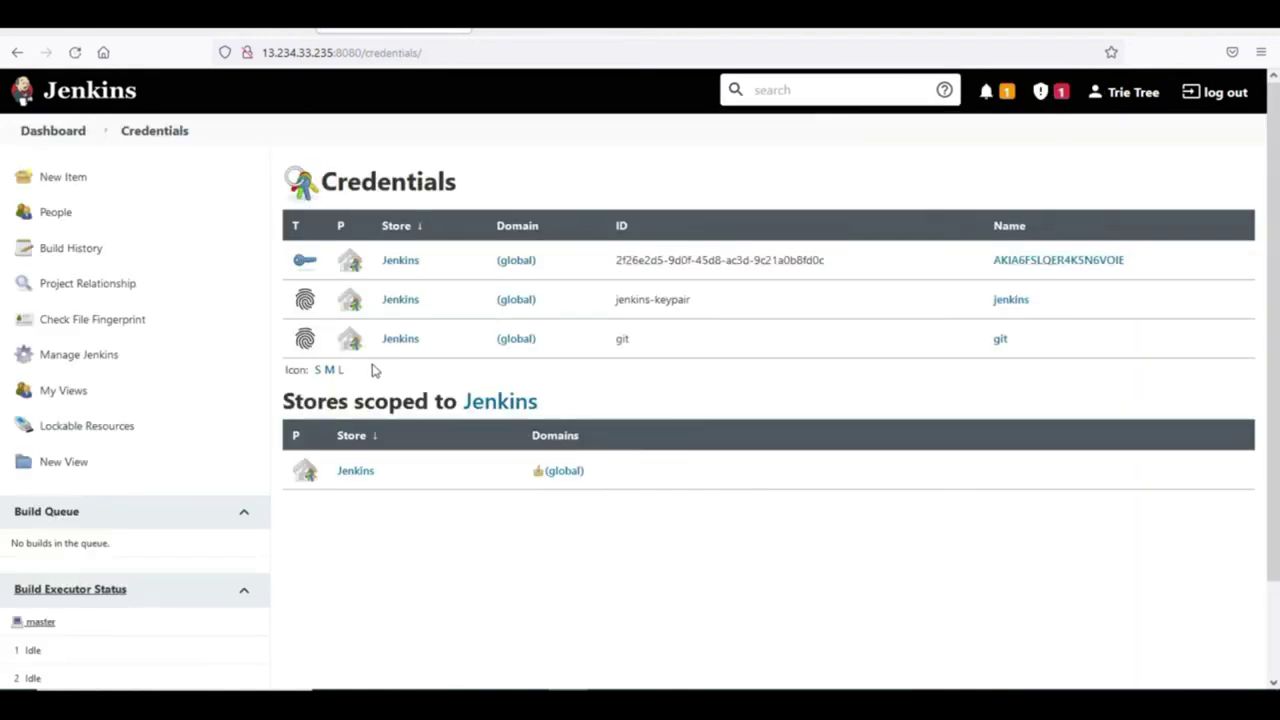
- In the global domain, add a username-with-password credential with ID some_username_password
left_click(355, 472)
left_click(474, 261)
left_click(84, 220)
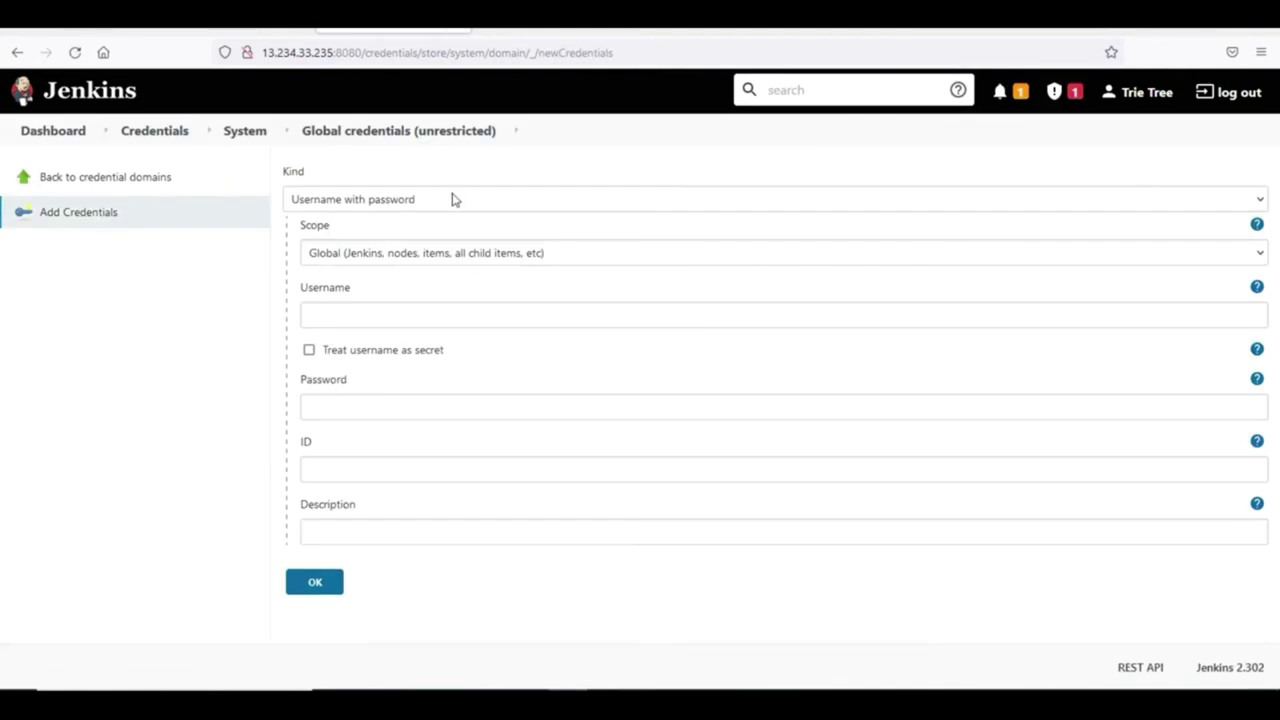
left_click(400, 316)
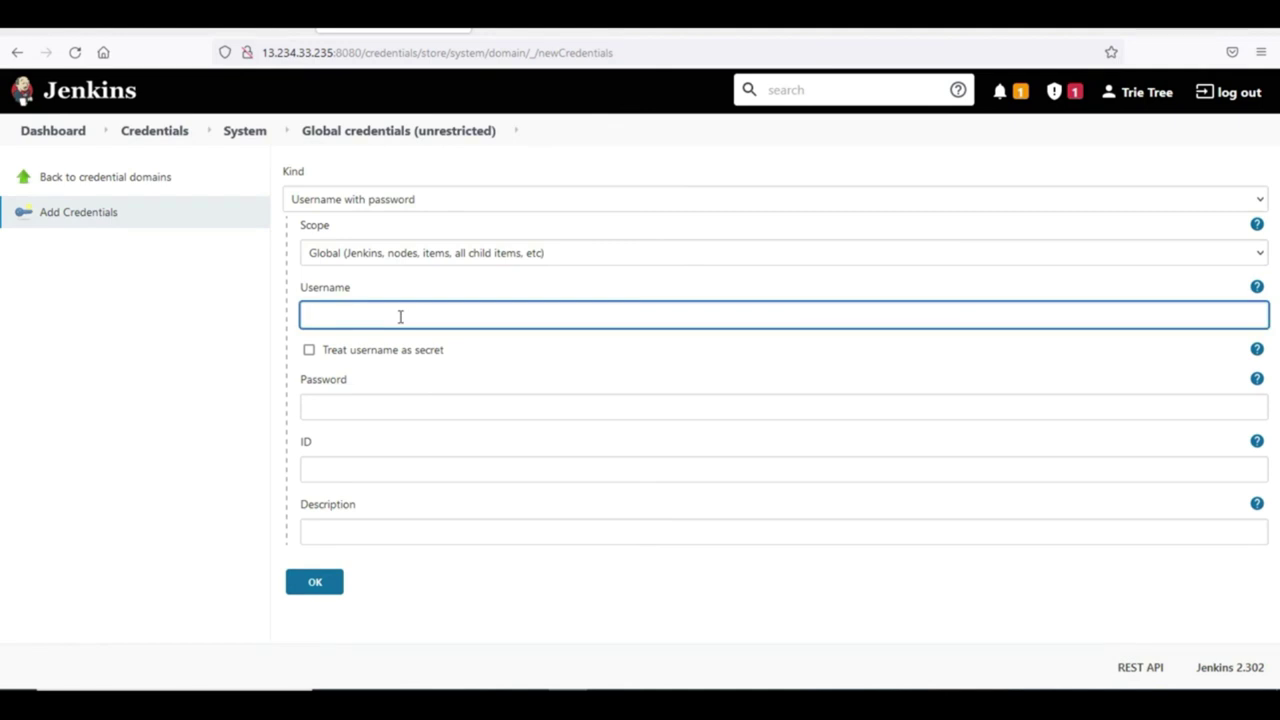
key("BackSpace")
key("BackSpace")
key("BackSpace")
key("BackSpace")
key("BackSpace")
type("pip")
left_click(369, 397)
type("••••••")
left_click(369, 467)
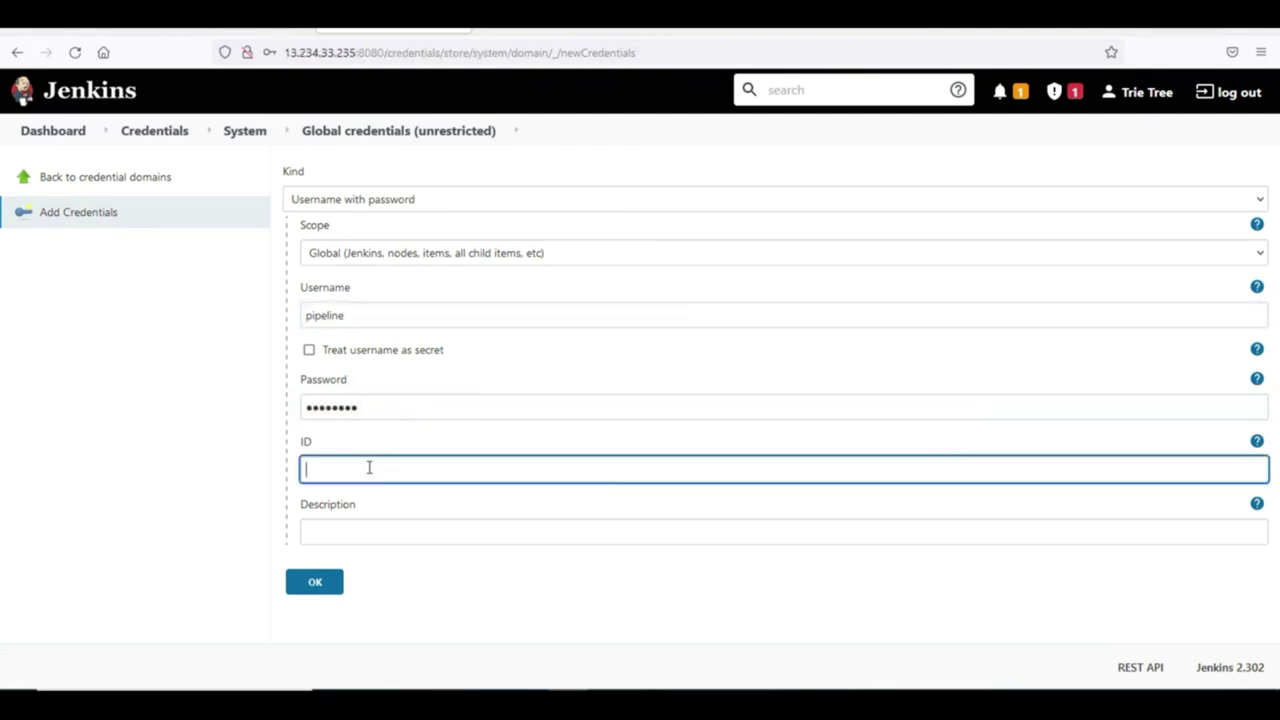
key("ctrl+v")
left_click(318, 587)
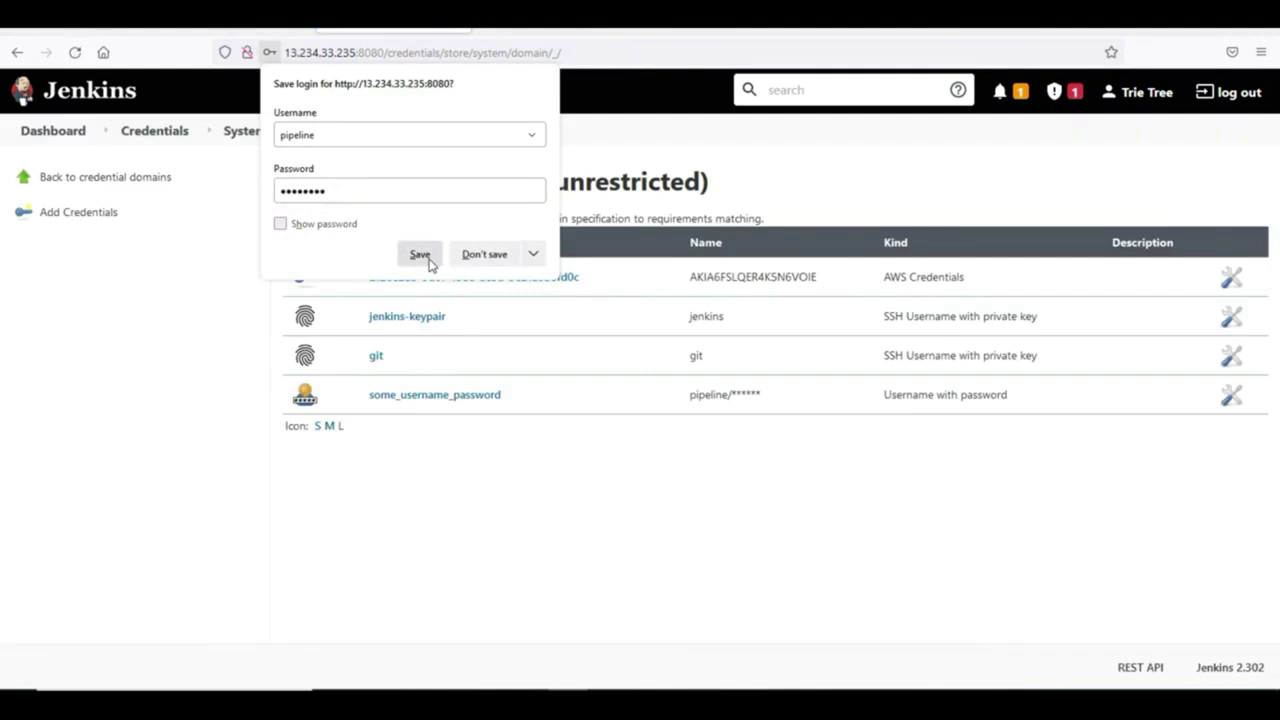
left_click(484, 254)
- Add a Secret text credential with ID some_secret, then return to the dashboard
left_click(96, 229)
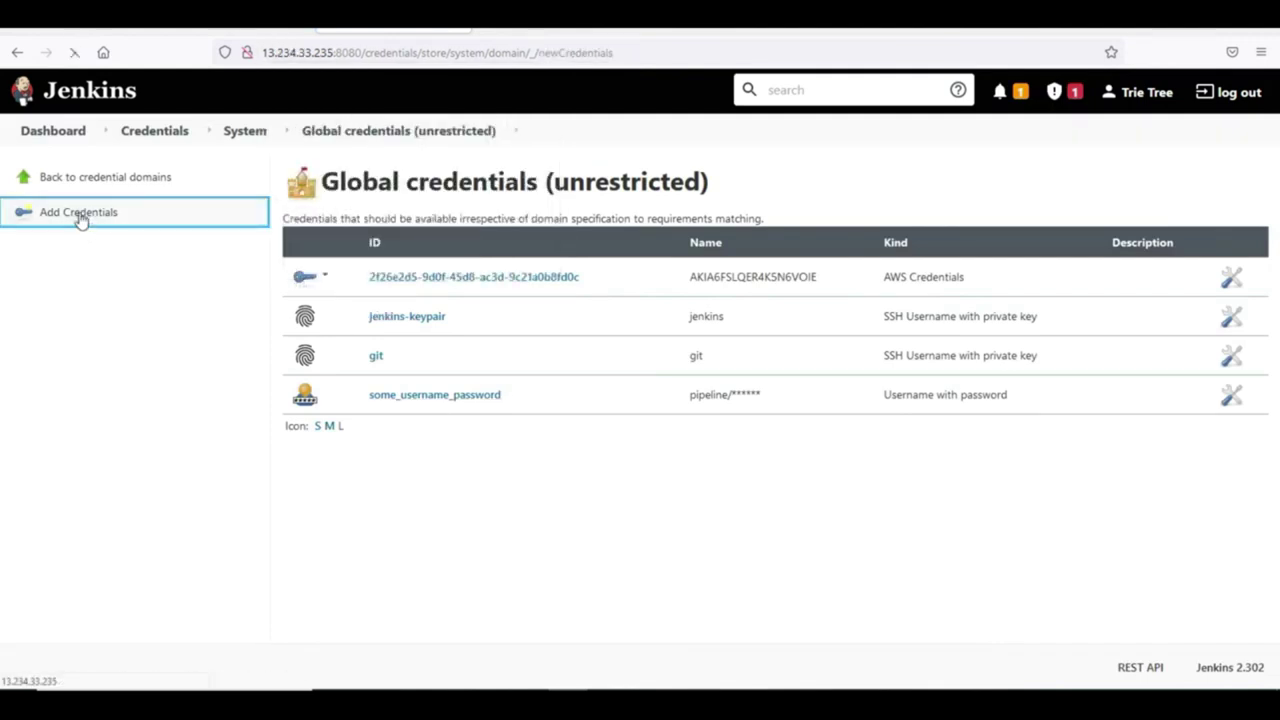
left_click(416, 210)
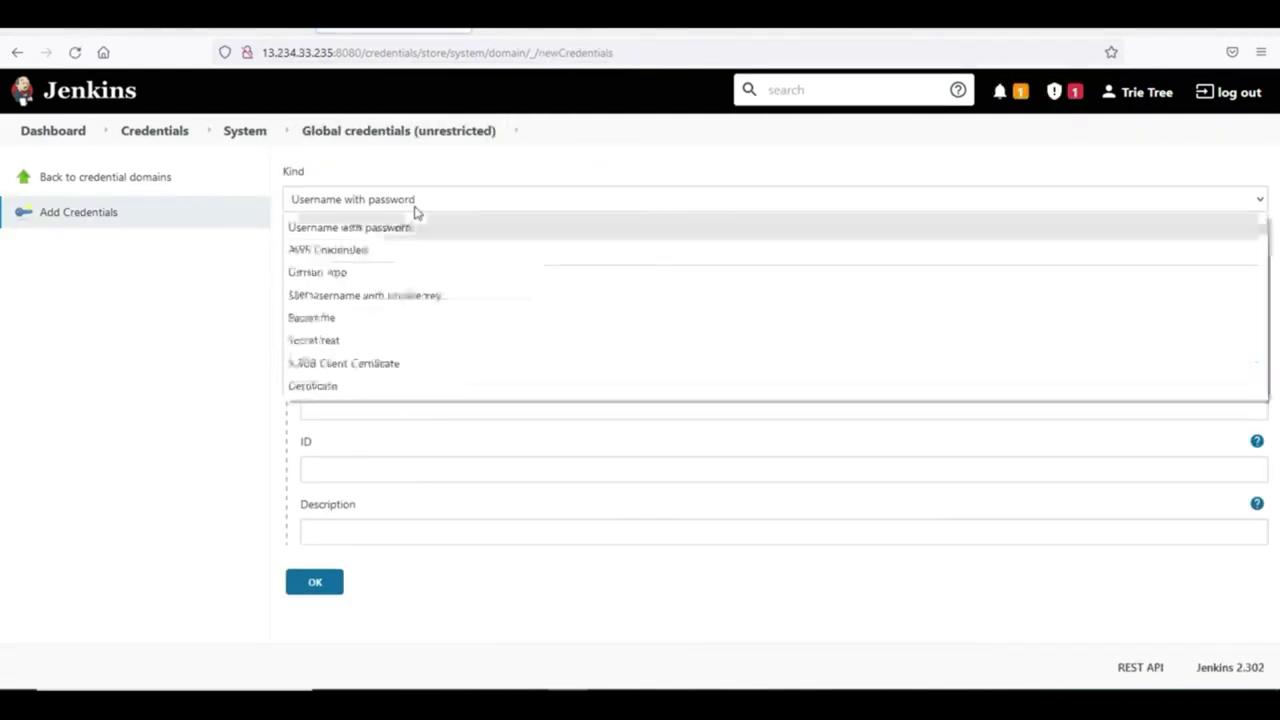
left_click(363, 343)
left_click(396, 319)
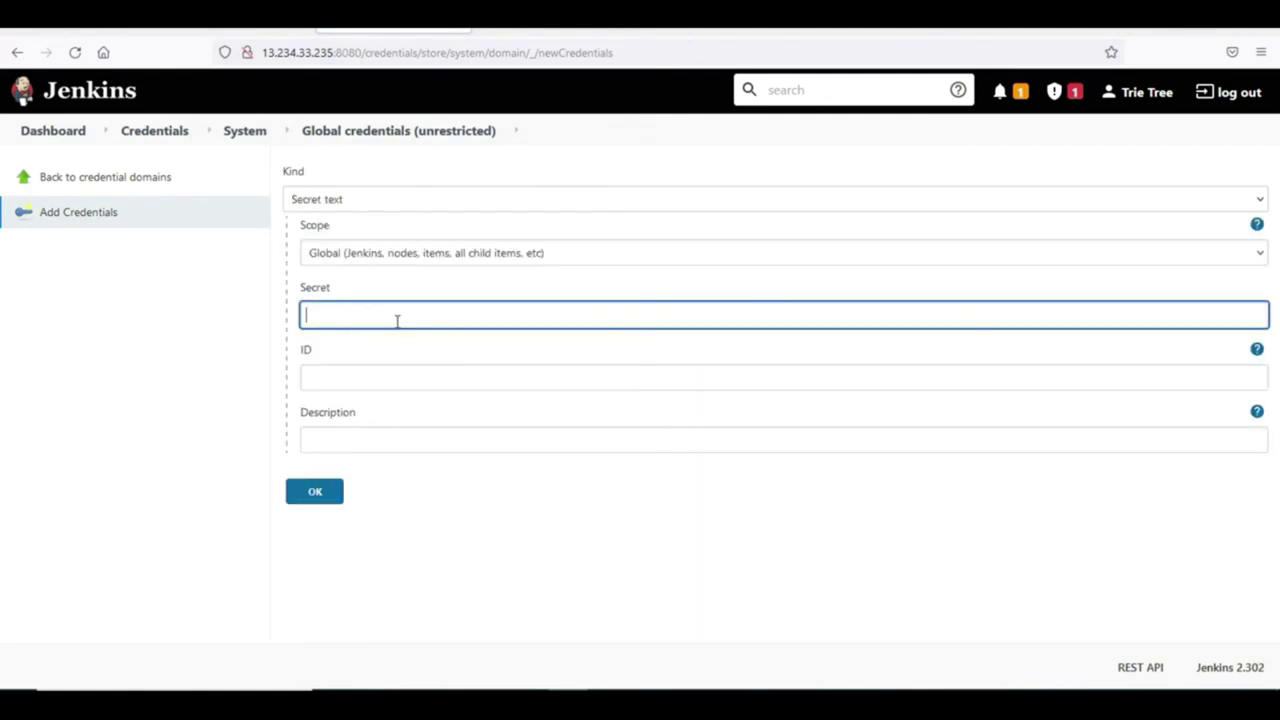
type("•••••••")
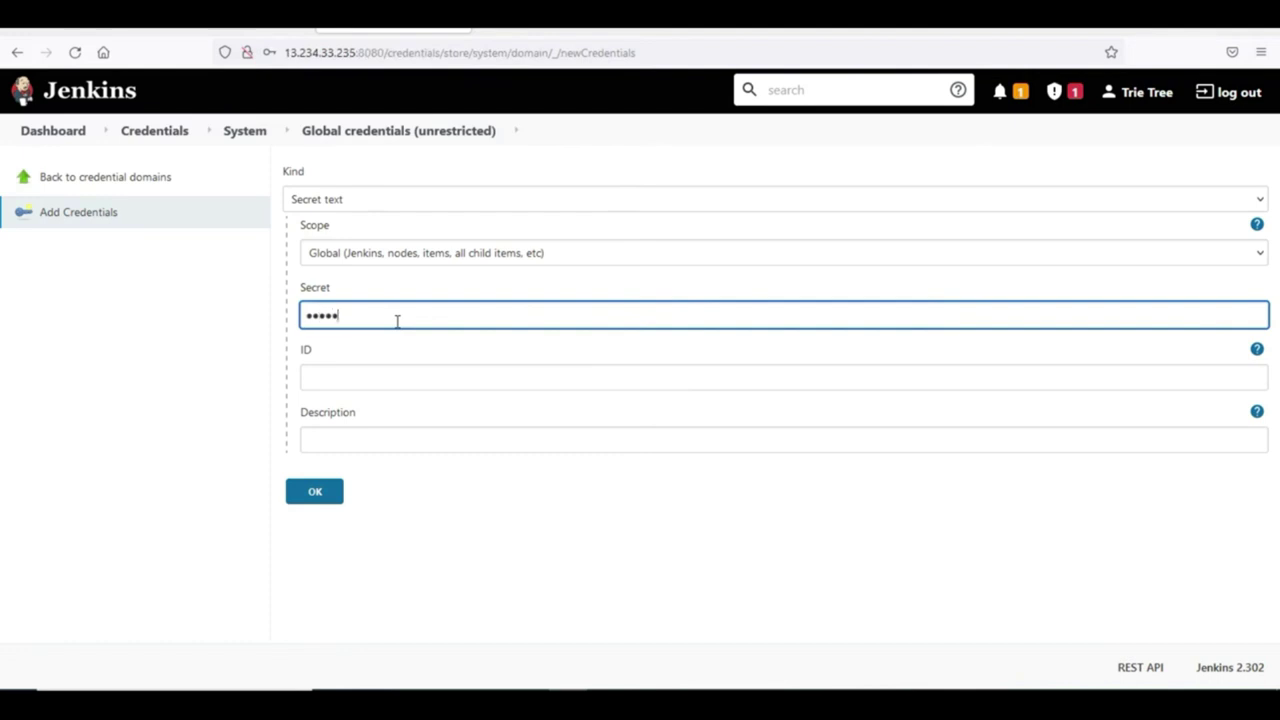
left_click(451, 377)
type("some_secret")
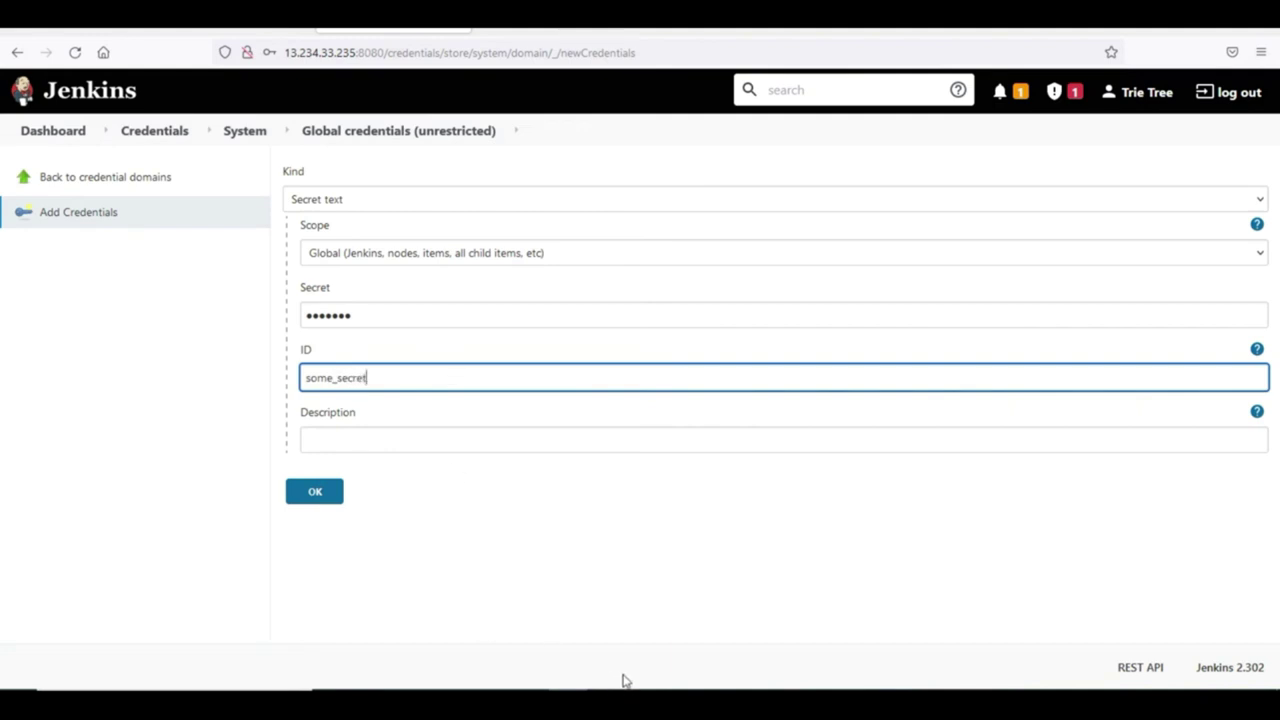
left_click(292, 495)
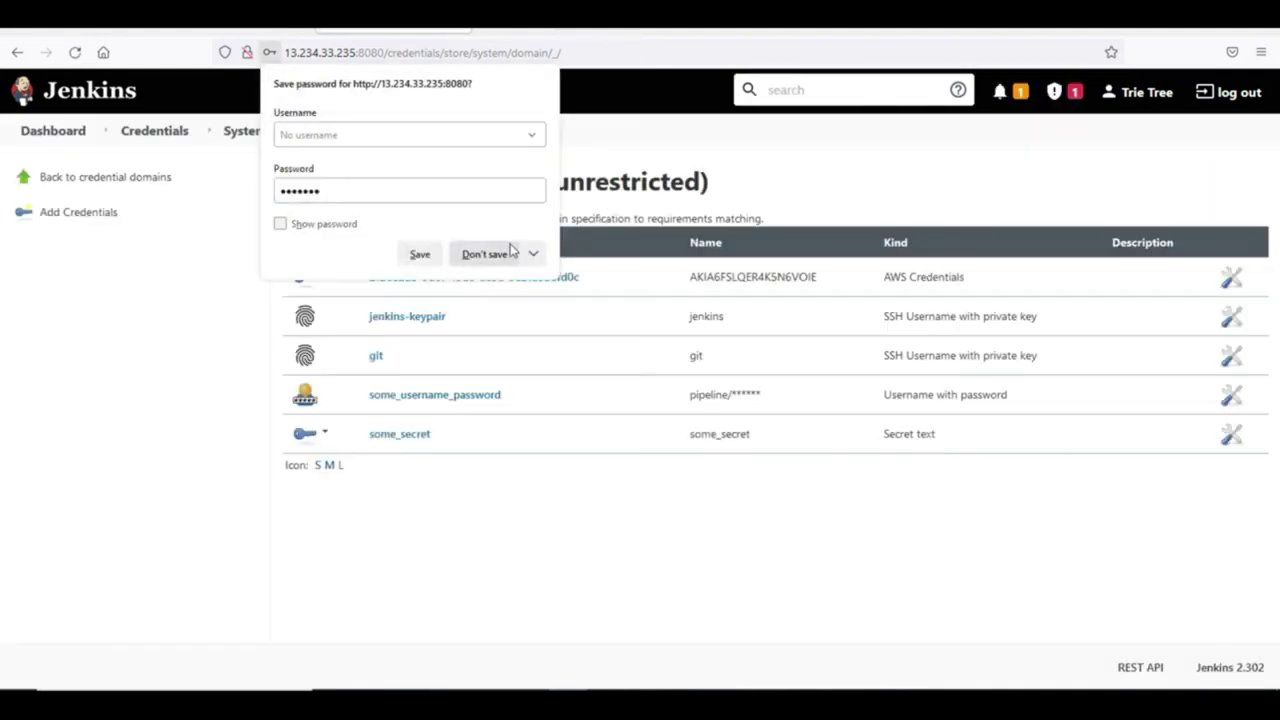
left_click(473, 255)
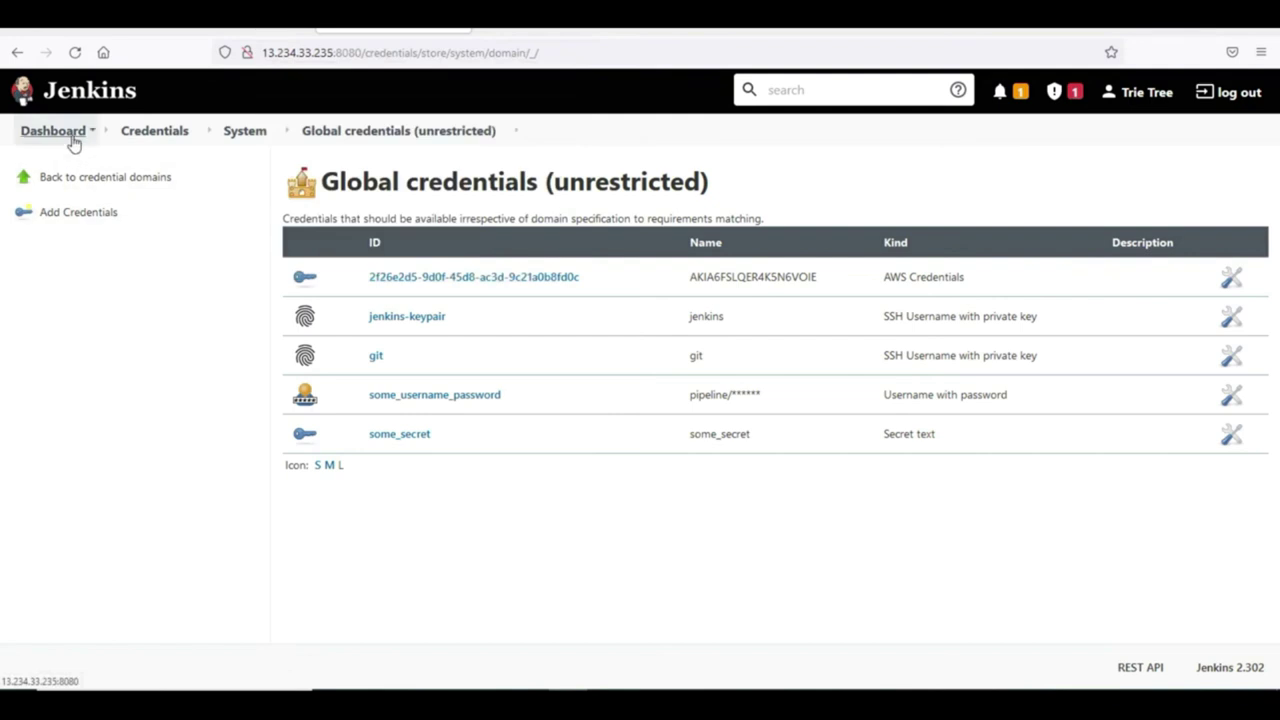
left_click(72, 138)
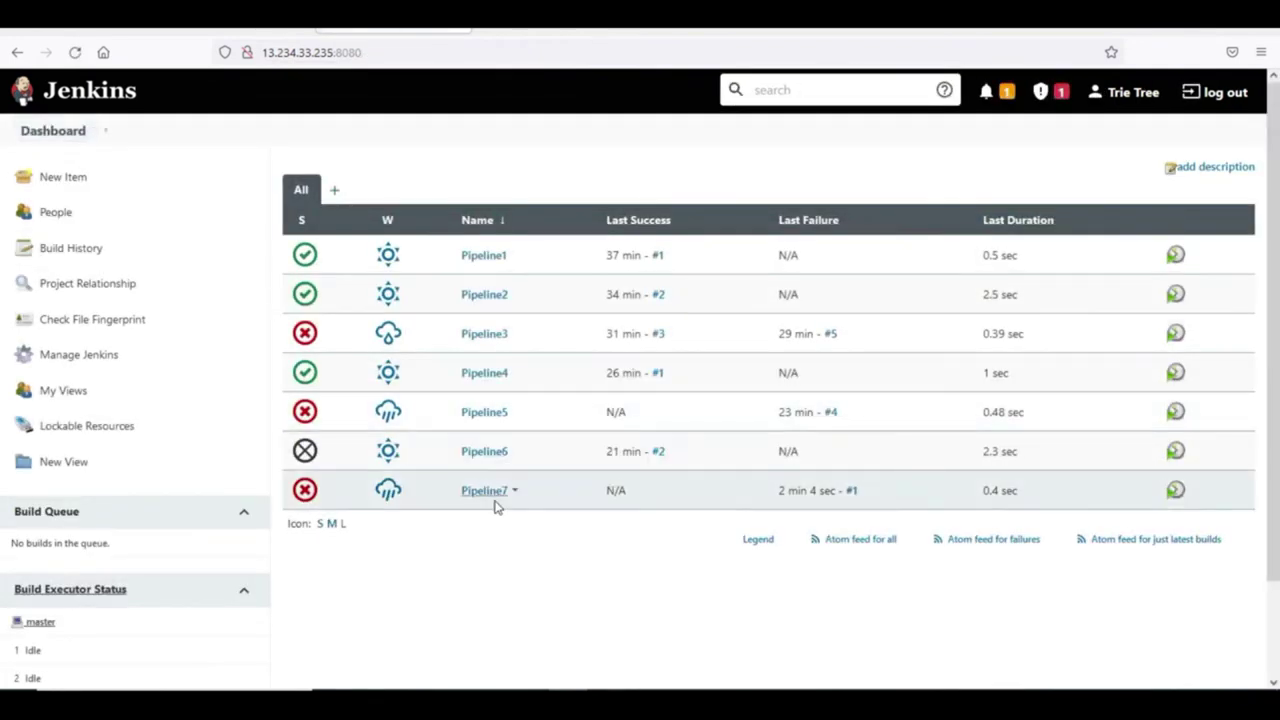
- Build Pipeline7 again and view build #2's console output with masked credentials
left_click(486, 491)
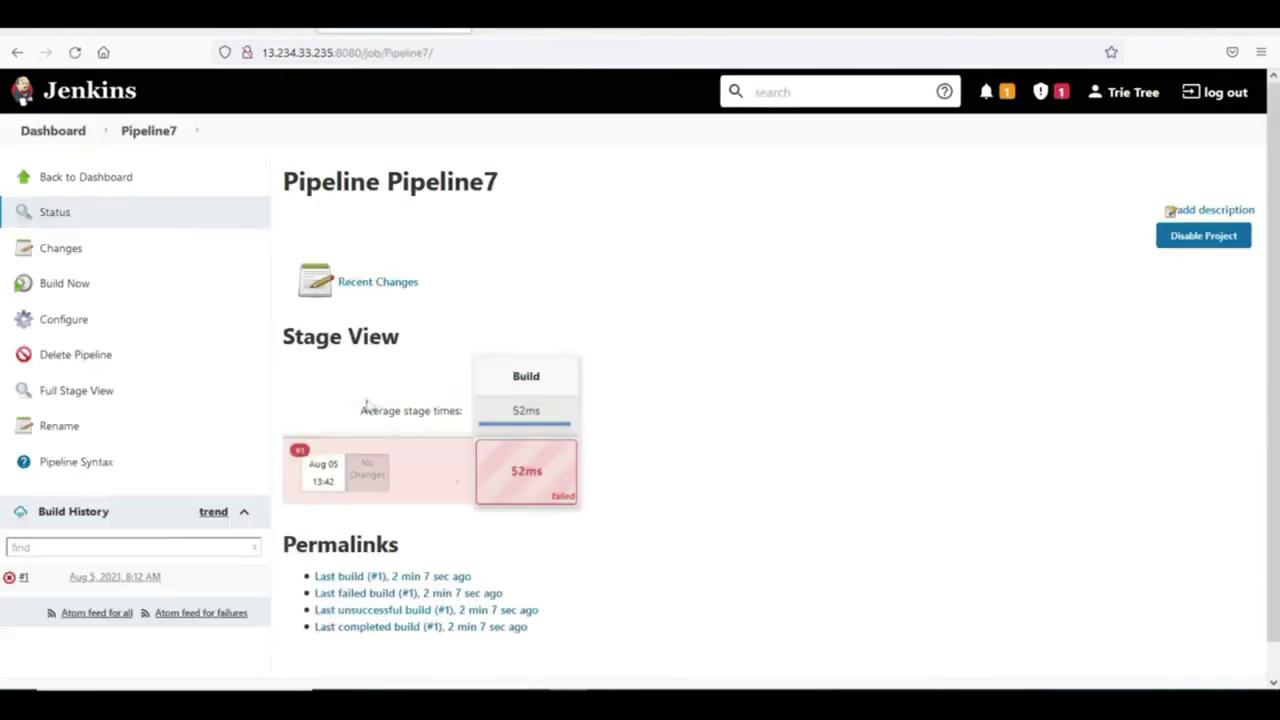
left_click(84, 291)
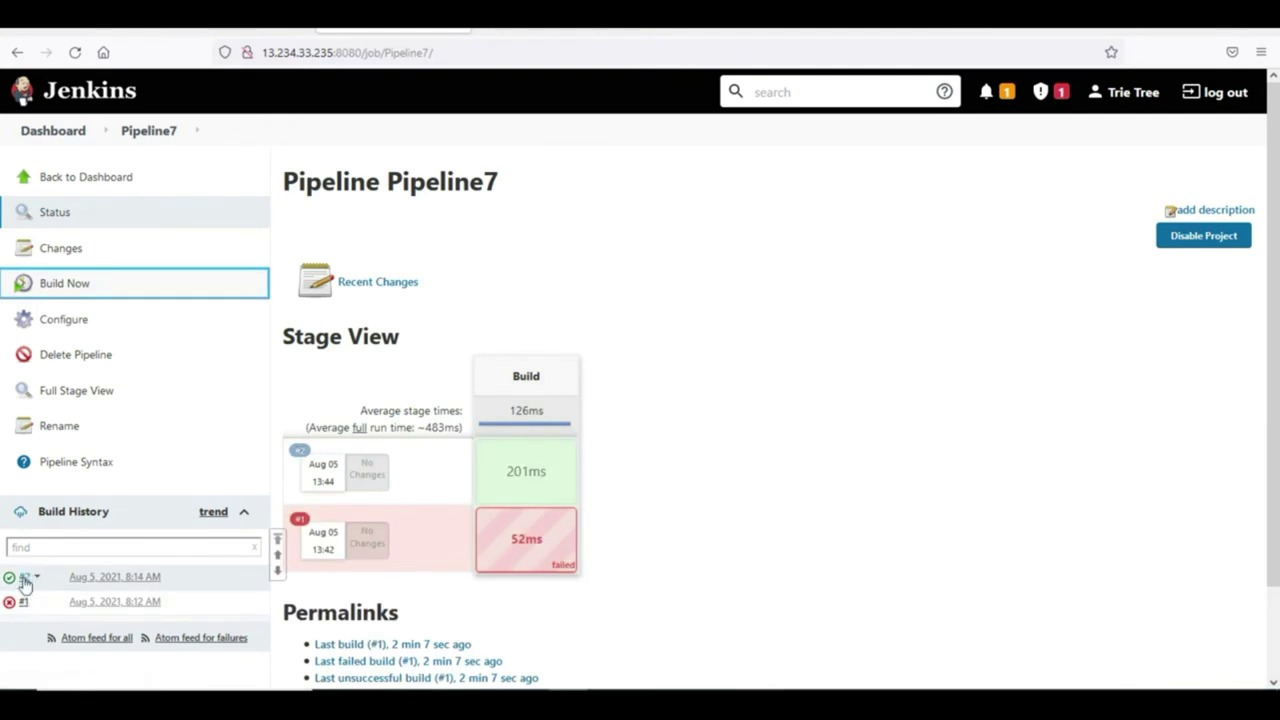
left_click(24, 579)
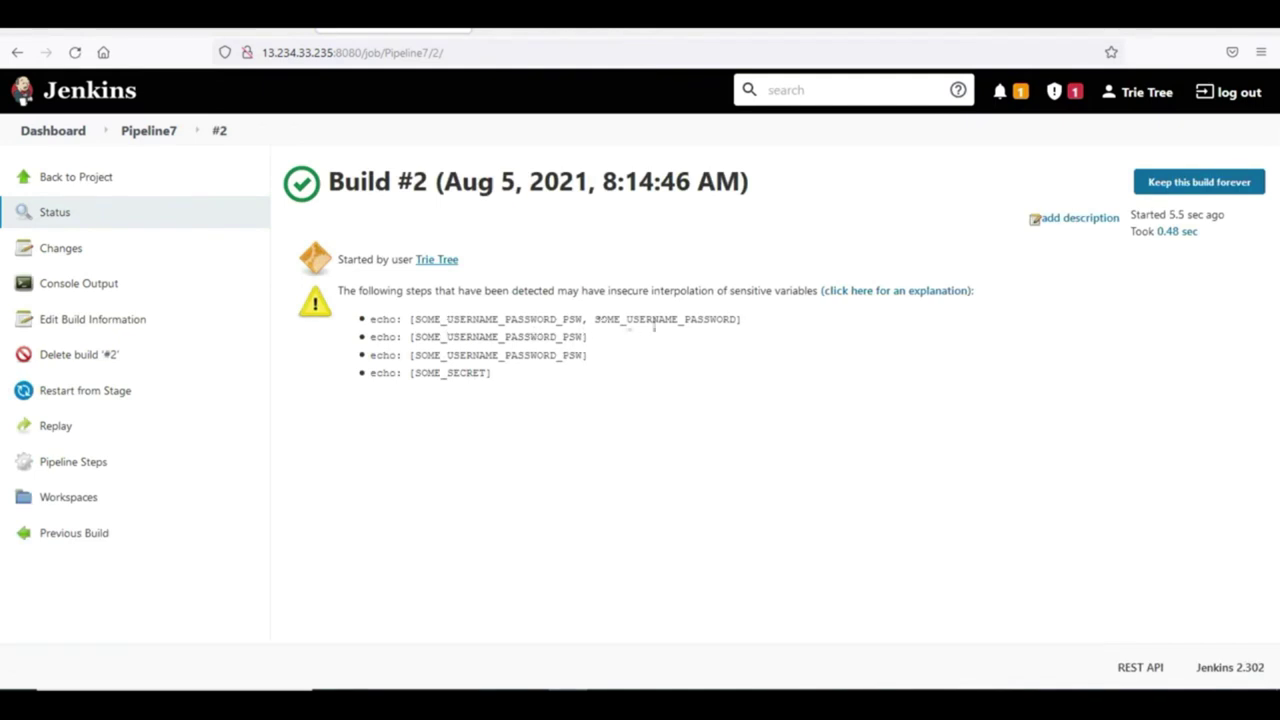
left_click(85, 294)
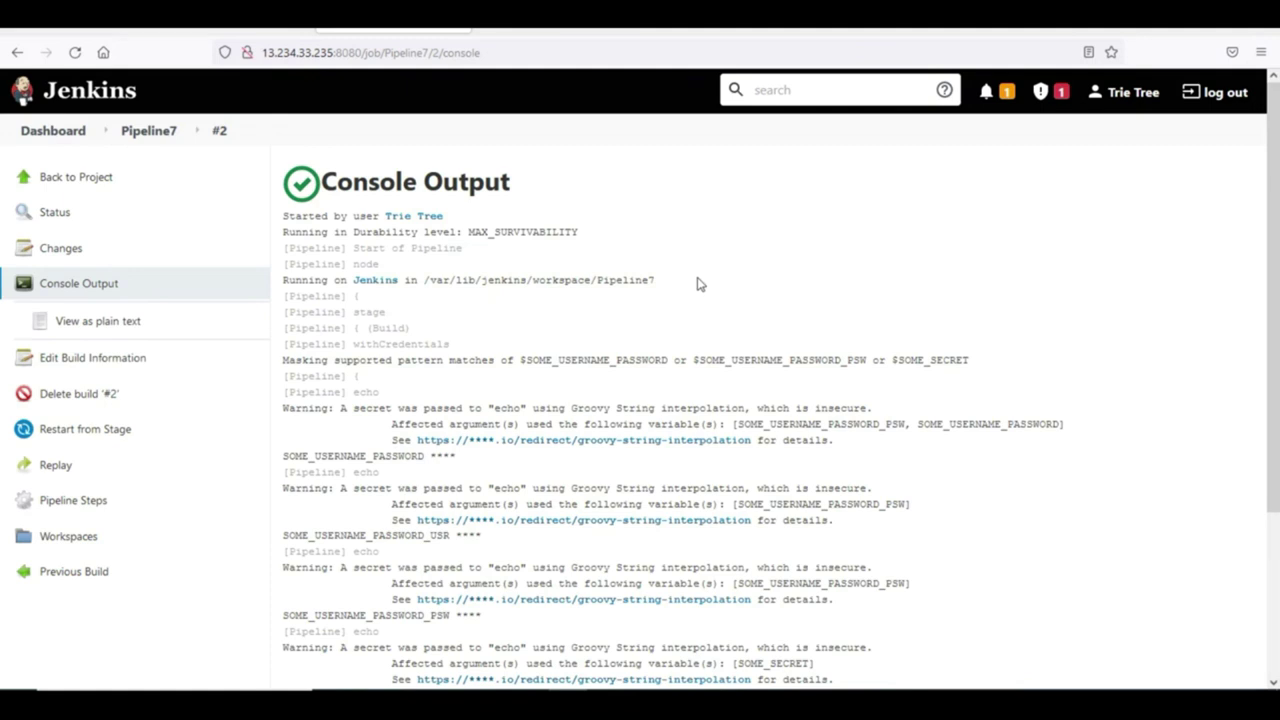
- Go to the Jenkins dashboard, then copy Notepad's section 8 Stage - When script
left_click(53, 131)
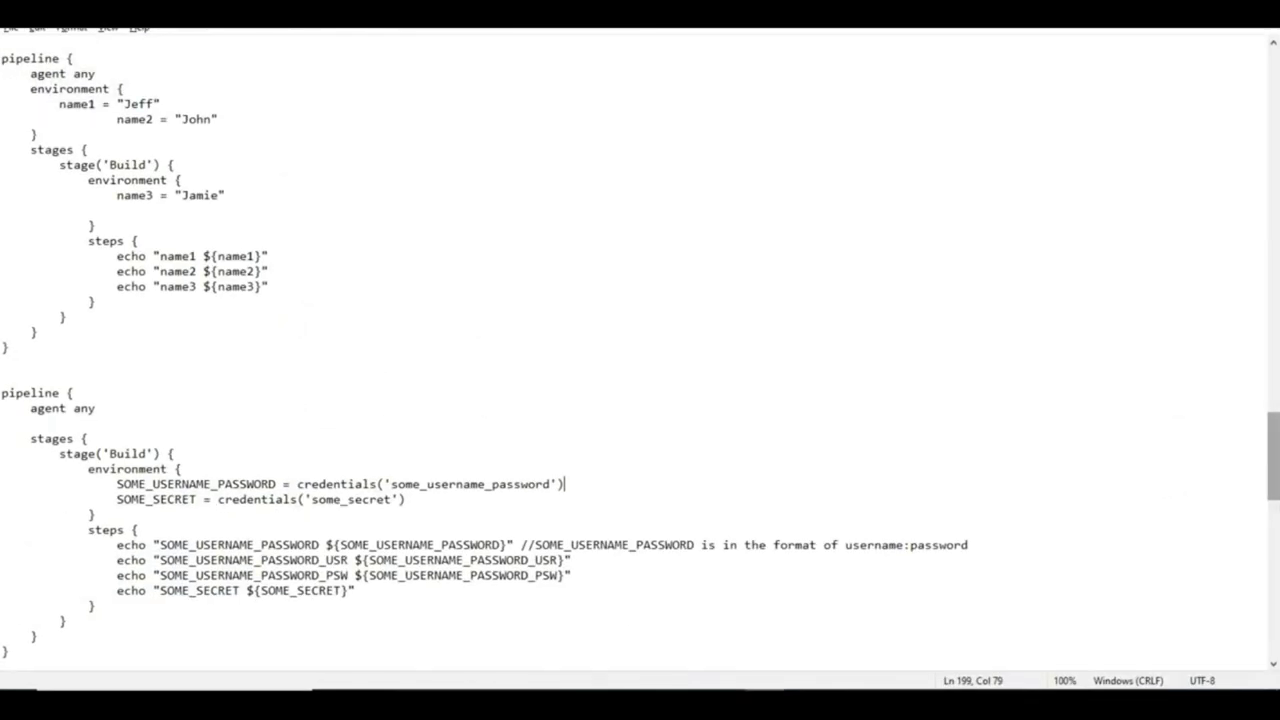
left_click(550, 514)
left_click_drag(1276, 482, 1276, 562)
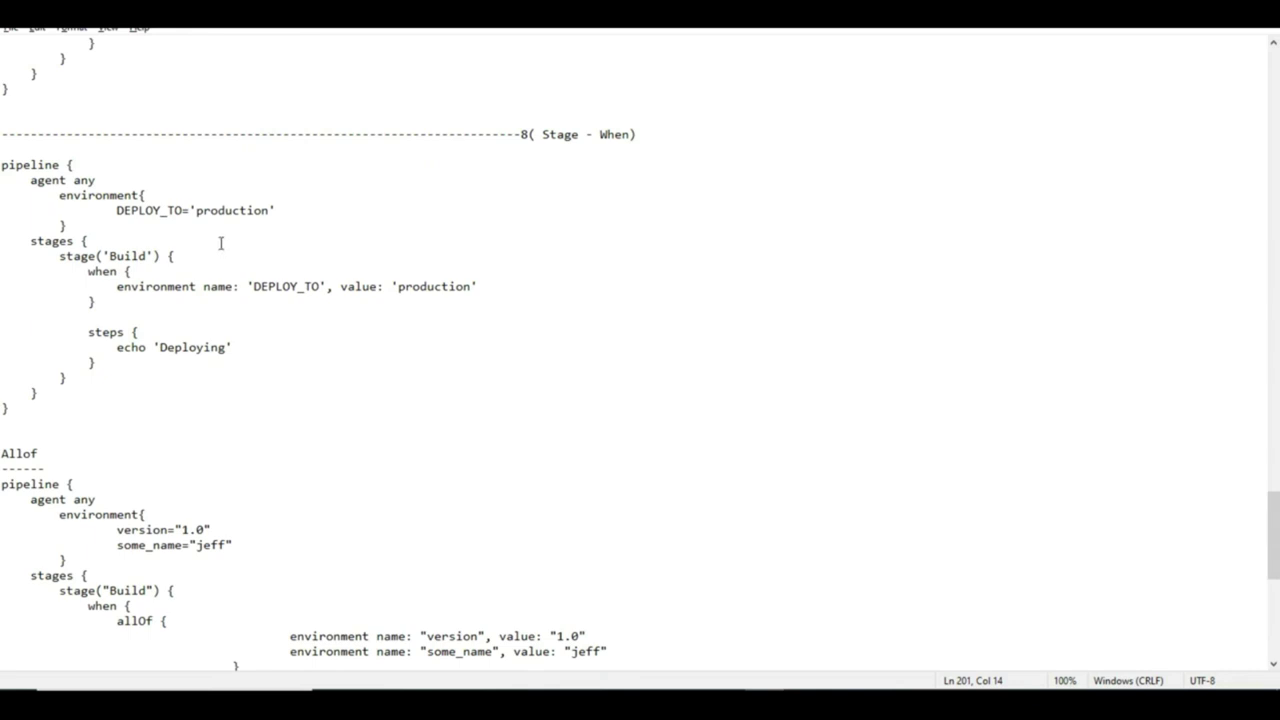
left_click_drag(2, 165, 66, 318)
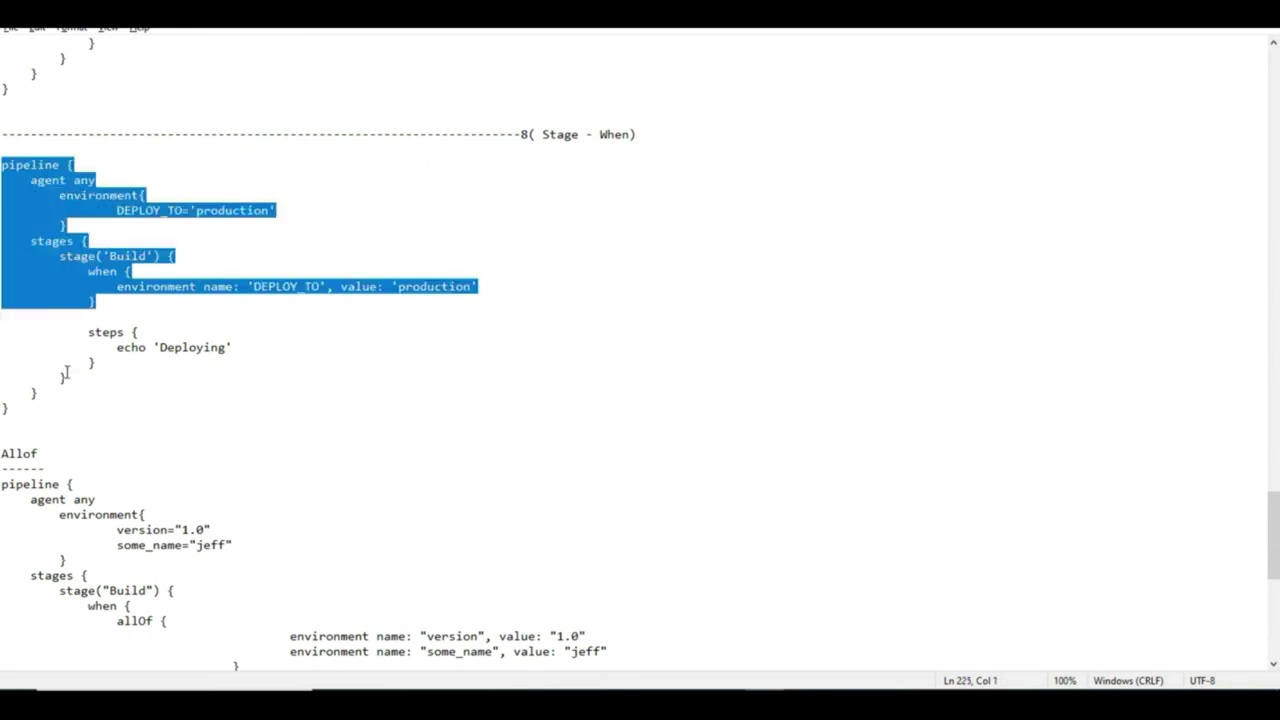
left_click_drag(66, 373, 68, 407)
key("ctrl+c")
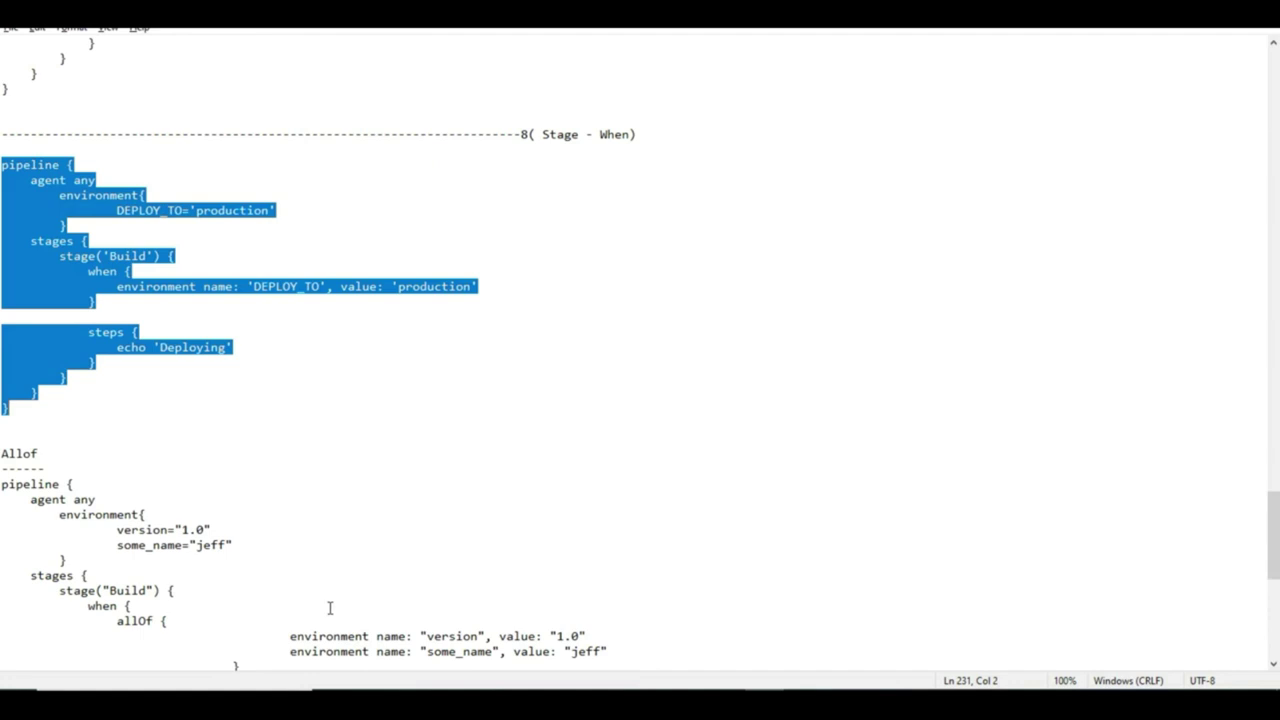
key("alt+Tab")
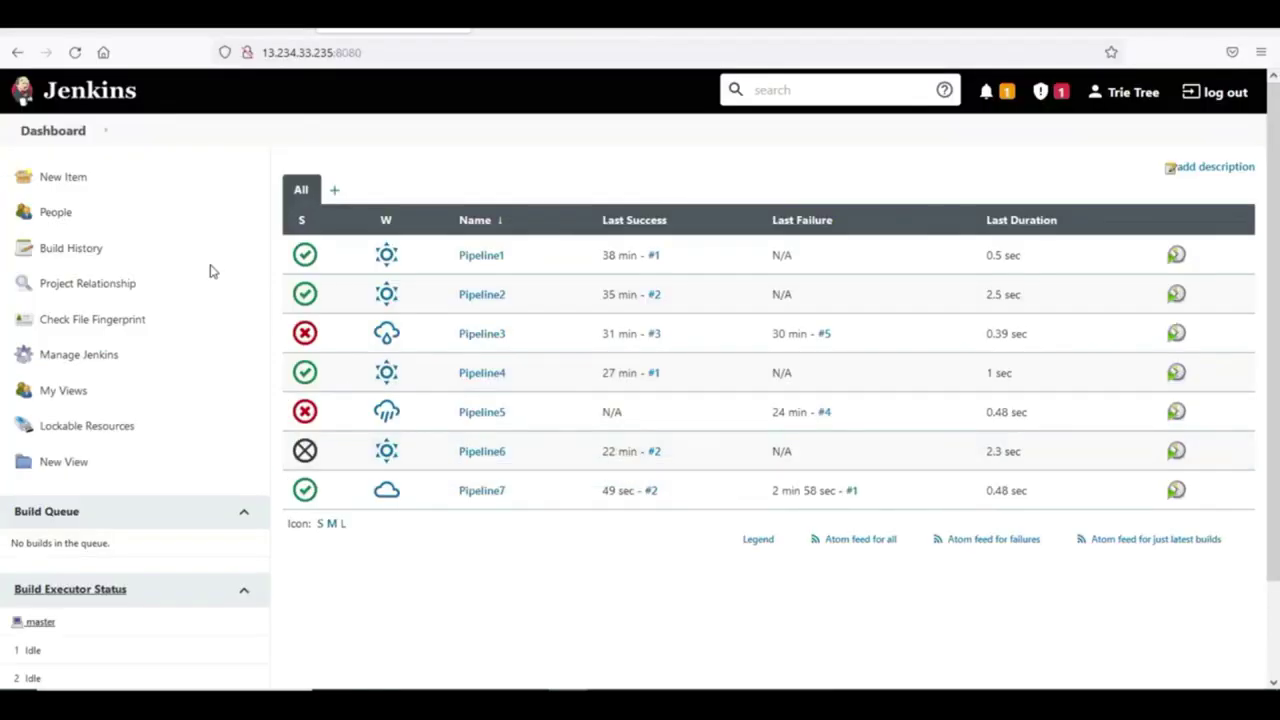
- Create Pipeline item Pipeline8 and paste the DEPLOY_TO when-condition script as its pipeline script
left_click(69, 177)
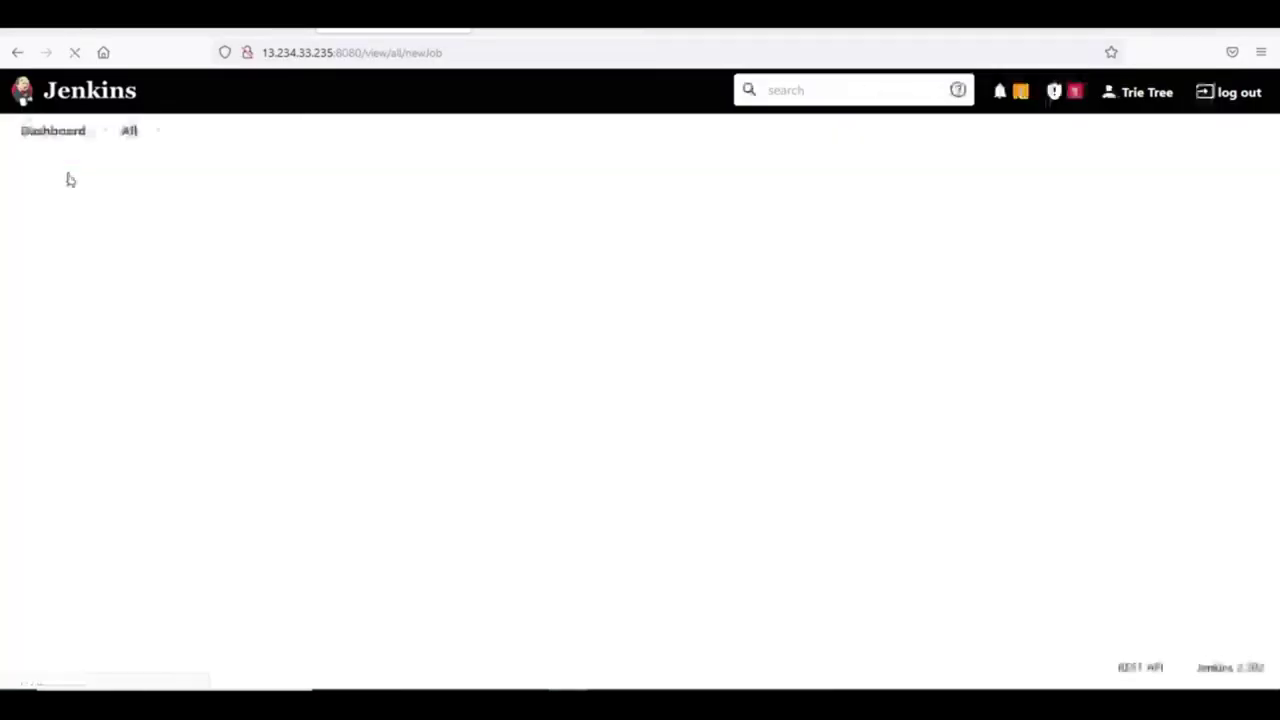
type("Pipeline8")
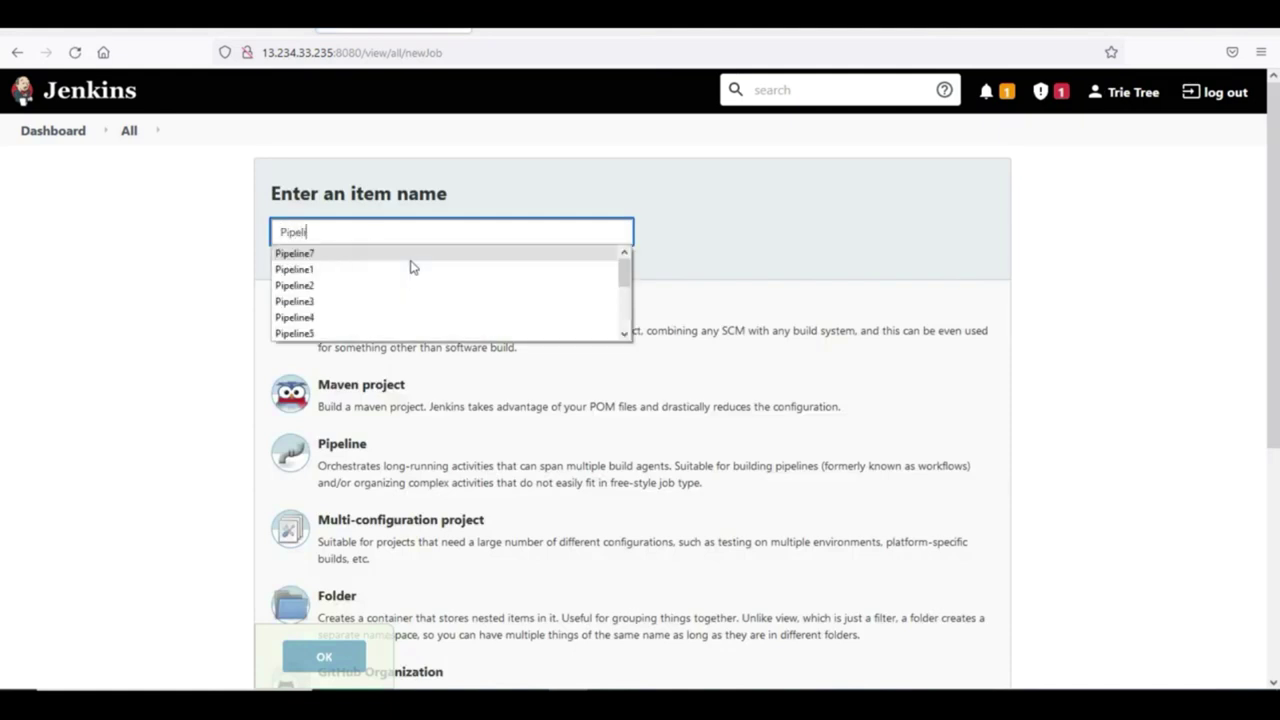
left_click(457, 451)
left_click(330, 658)
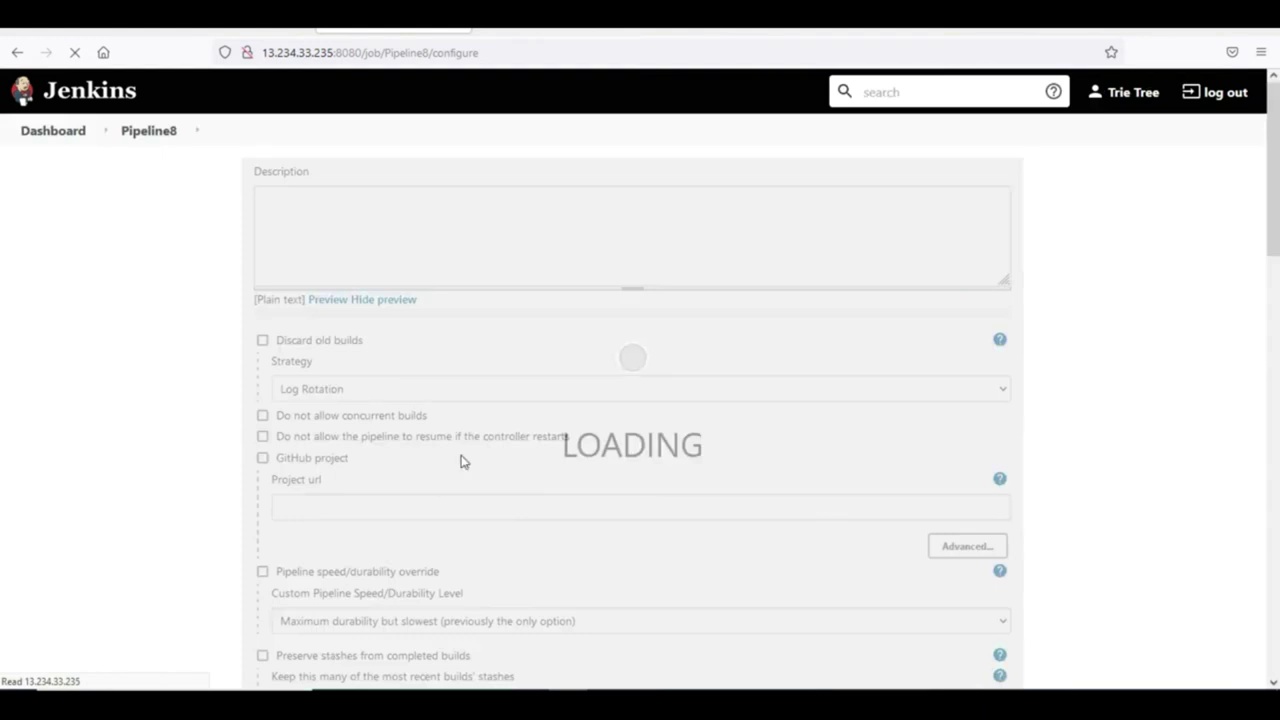
scroll(790, 532, "down", 5)
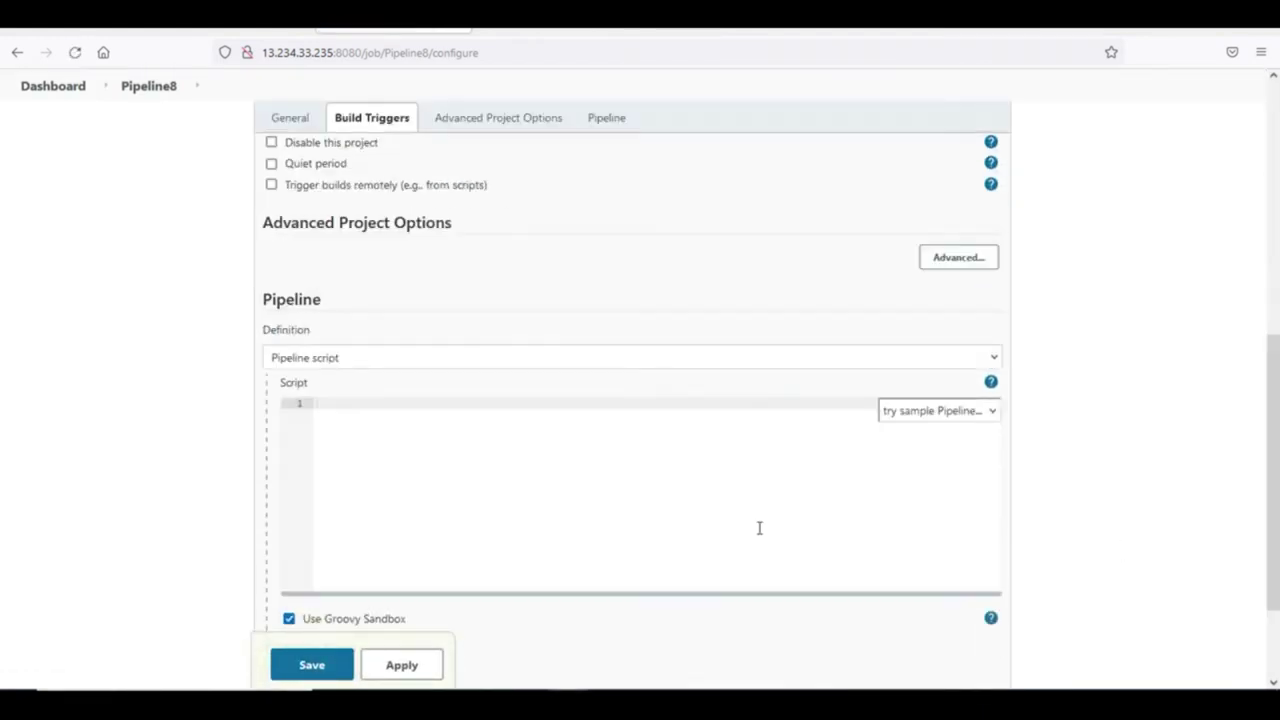
key("ctrl+v")
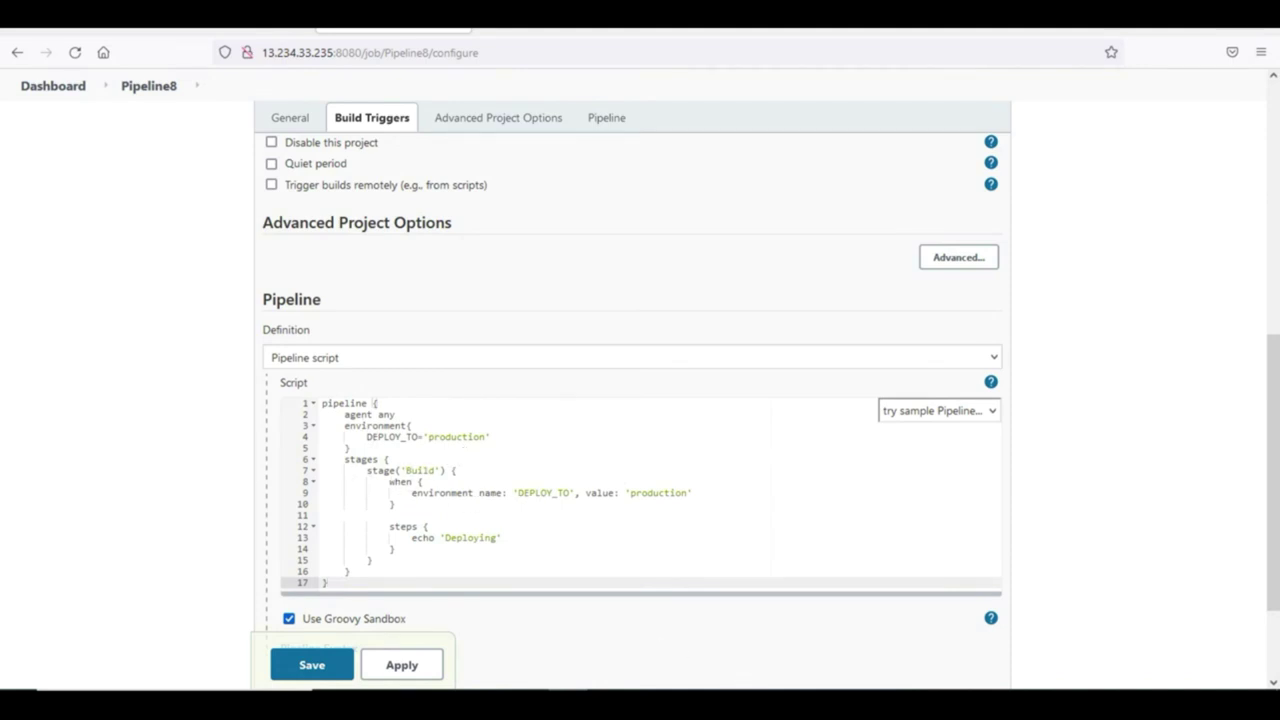
key("alt+Tab")
- Highlight the when condition and the DEPLOY_TO='production' environment assignment
left_click(311, 334)
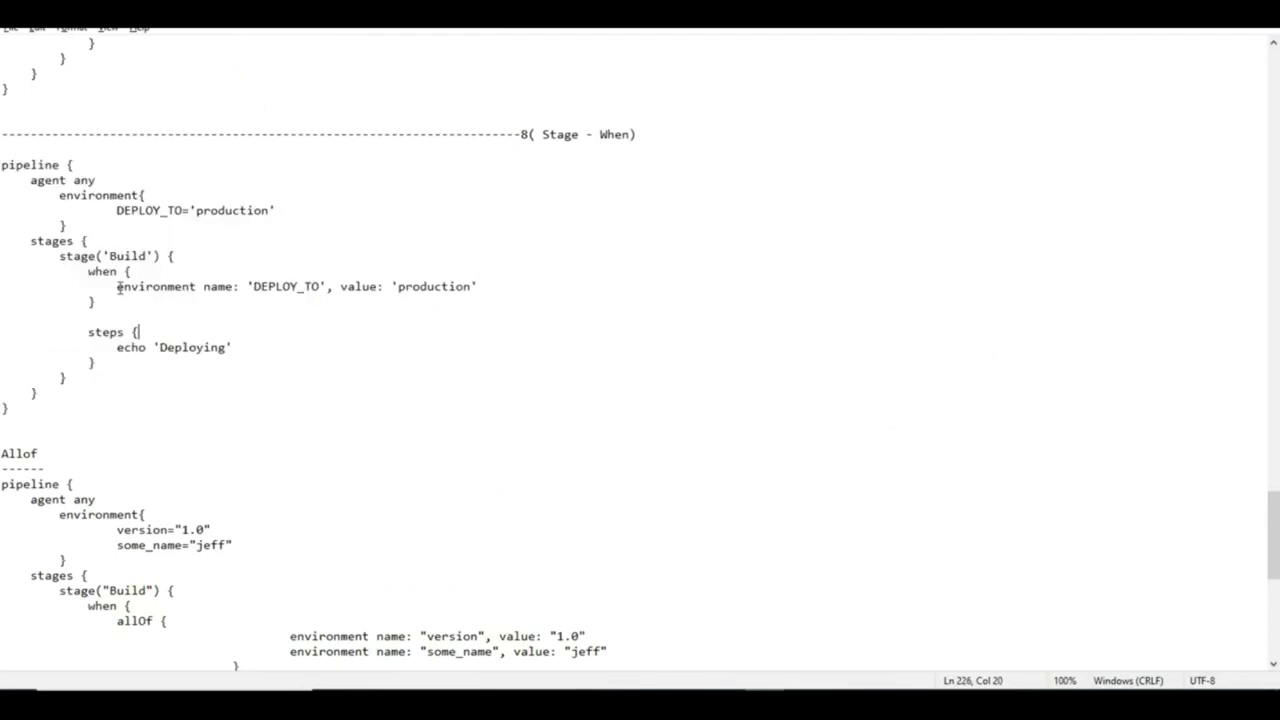
left_click_drag(117, 287, 218, 296)
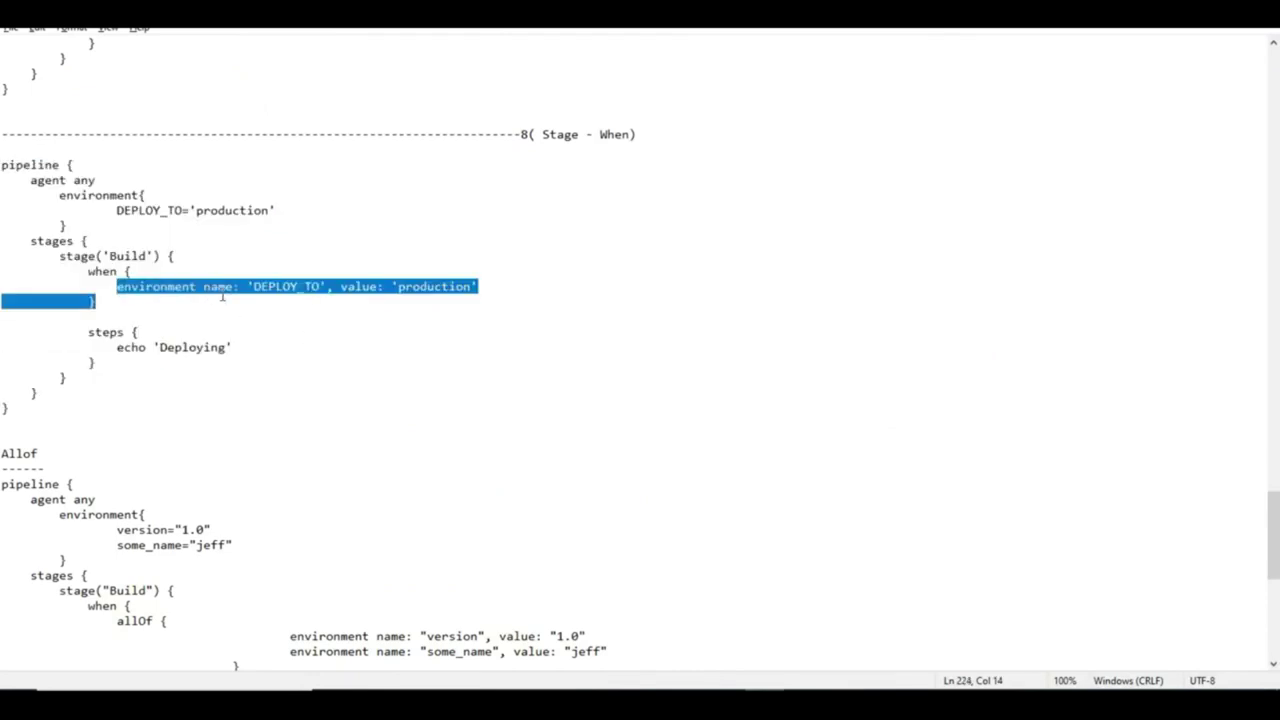
left_click(222, 296)
left_click_drag(116, 210, 279, 210)
left_click(160, 211)
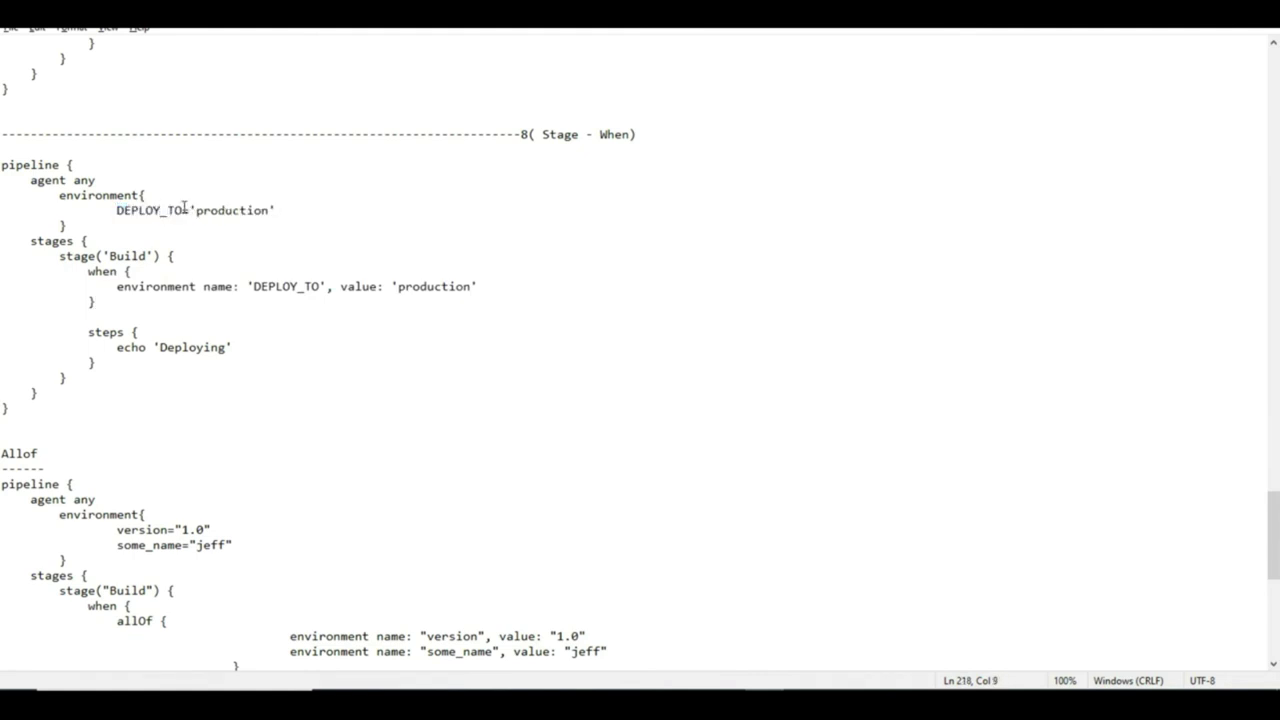
left_click_drag(184, 210, 116, 212)
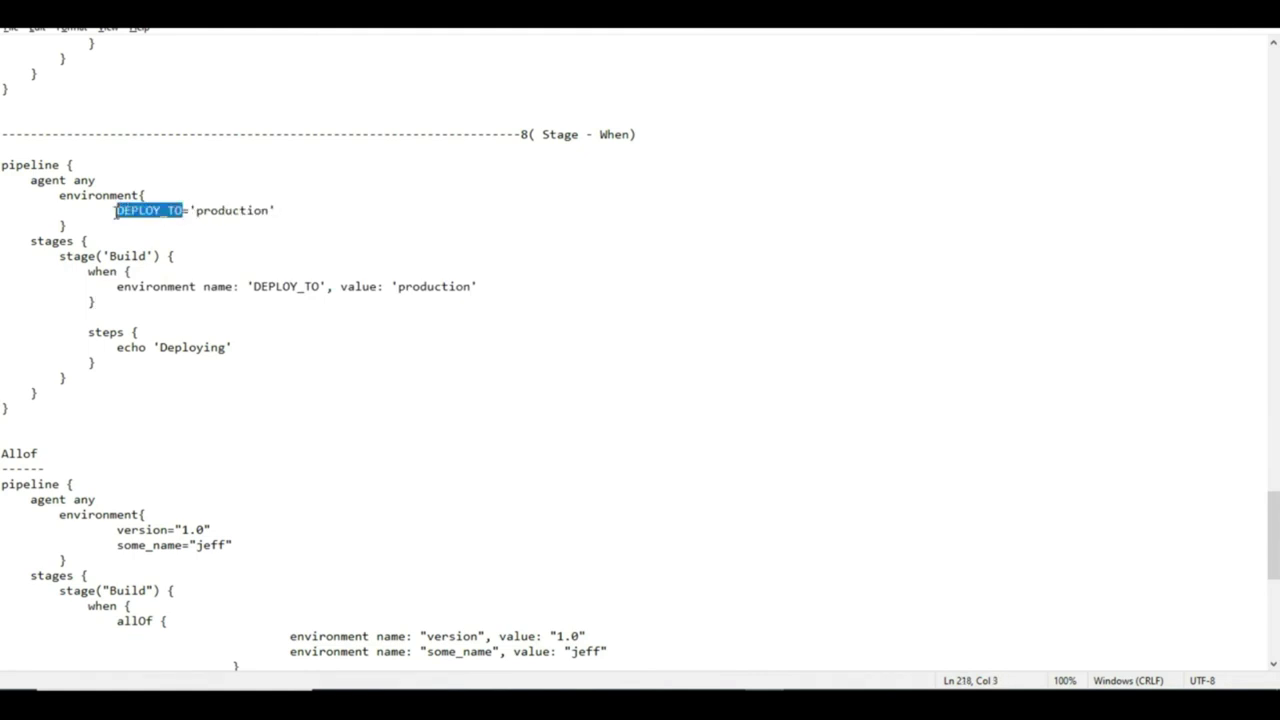
double_click(228, 211)
left_click(228, 211)
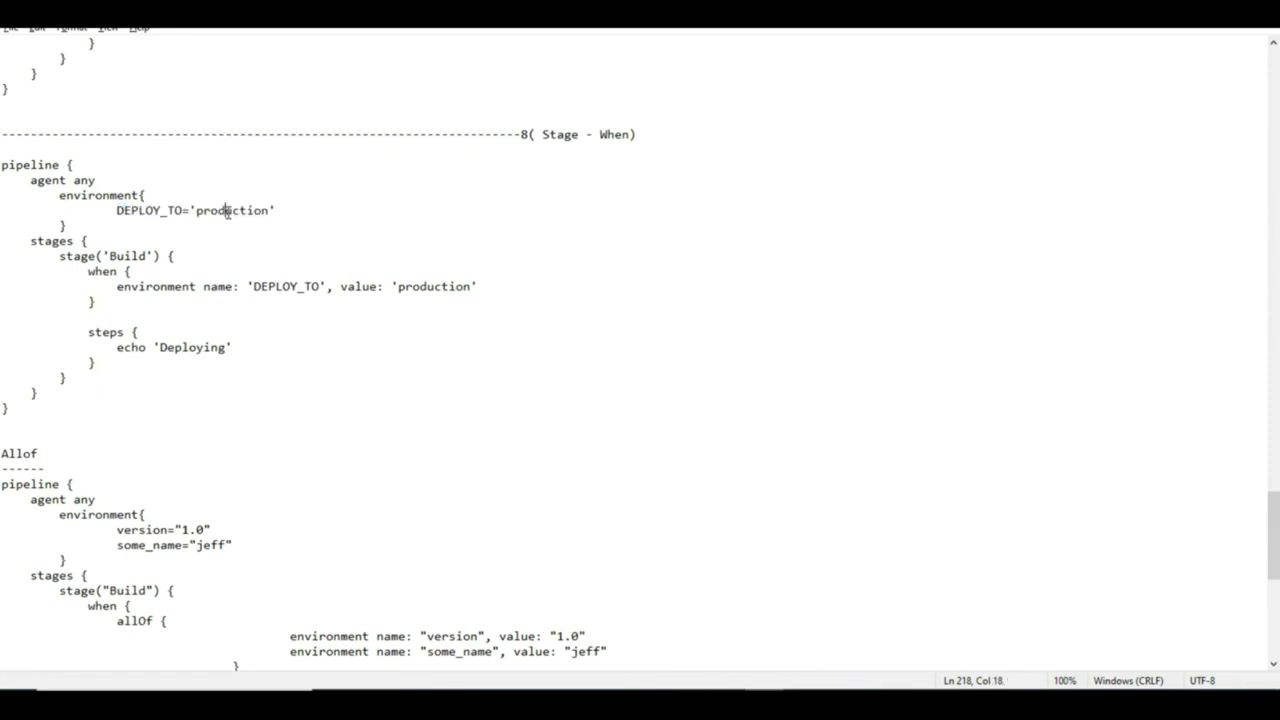
- Trace DEPLOY_TO and the 'production' value inside the when condition
left_click_drag(340, 287, 482, 289)
left_click_drag(116, 211, 185, 211)
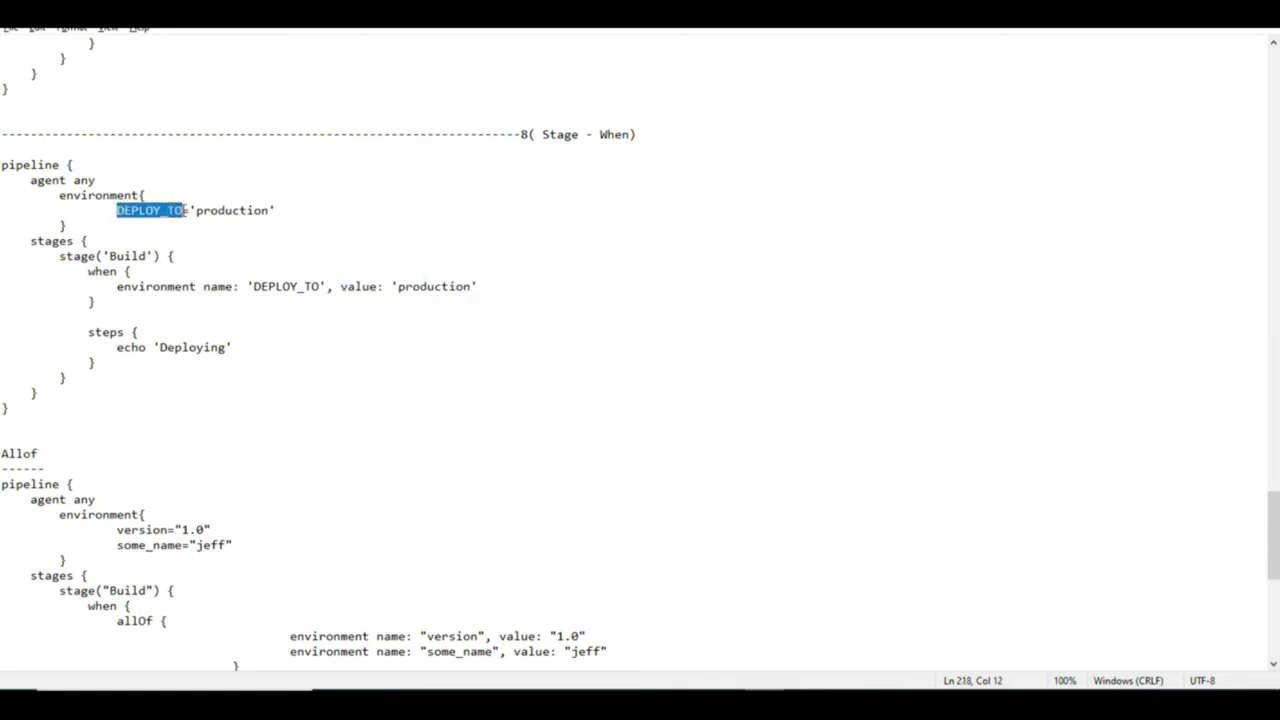
left_click(117, 288)
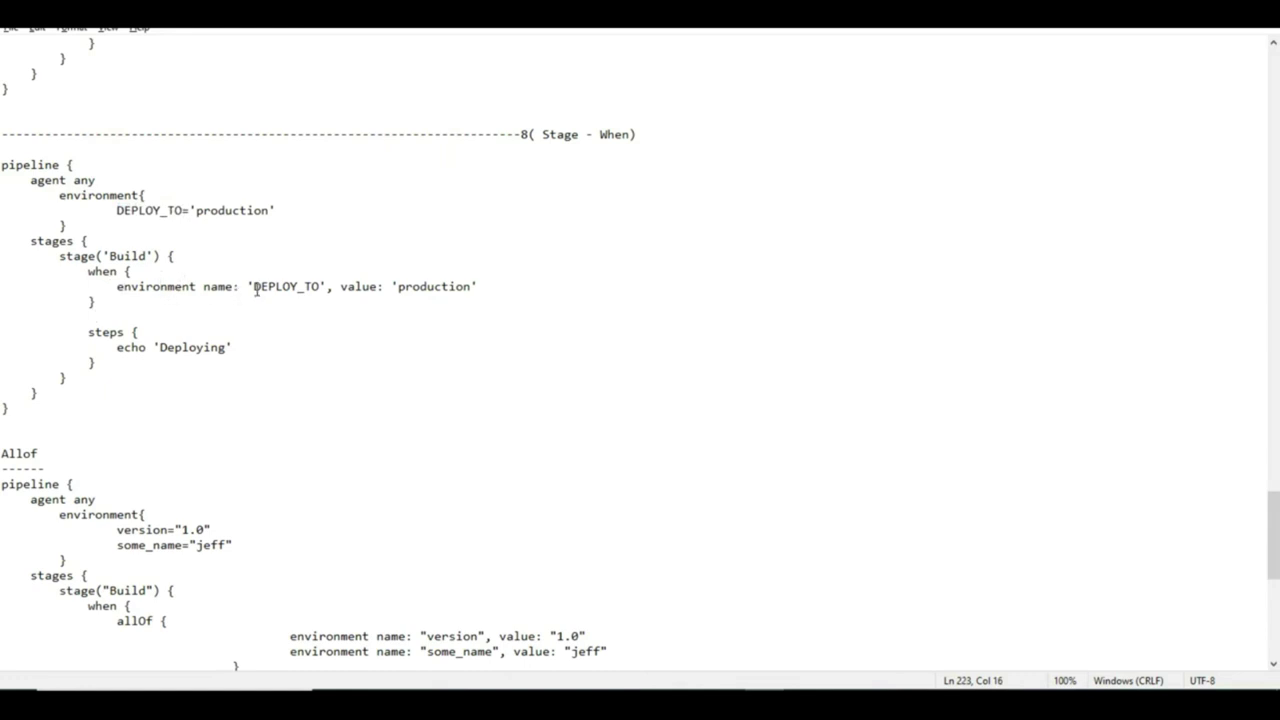
left_click_drag(253, 287, 314, 290)
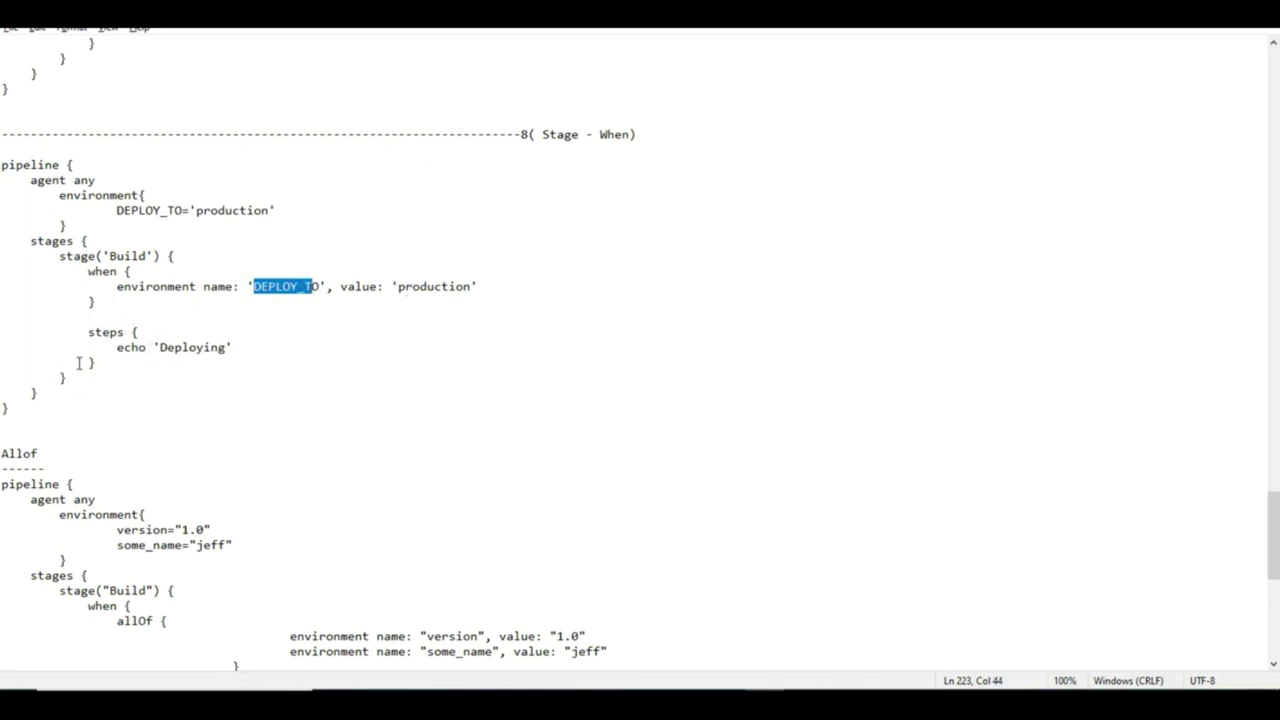
left_click_drag(14, 405, 3, 165)
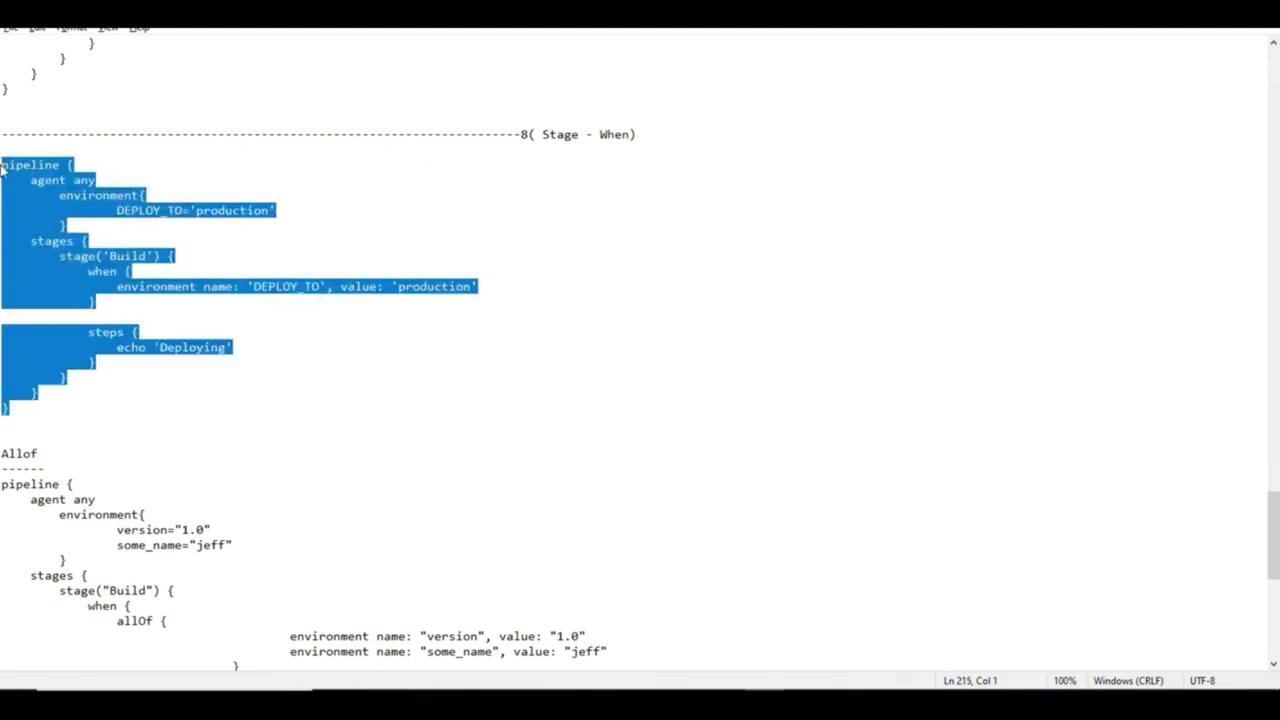
left_click(324, 300)
left_click(397, 286)
left_click_drag(397, 286, 471, 287)
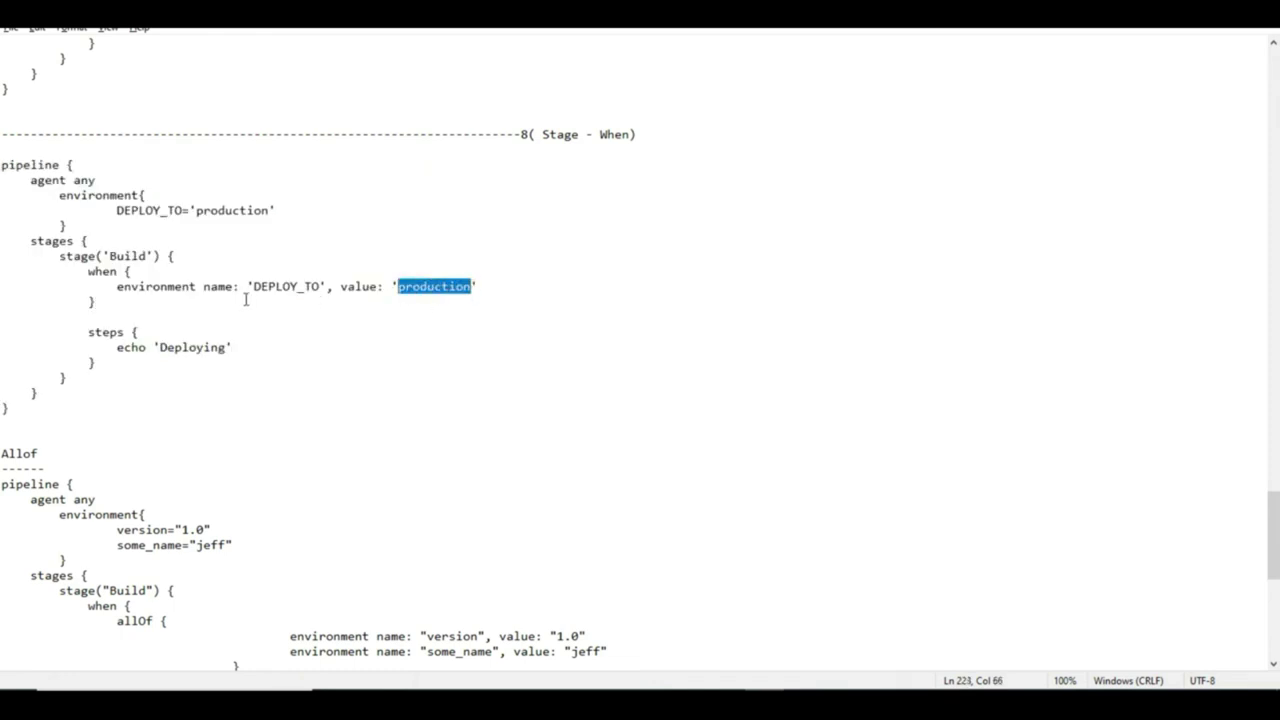
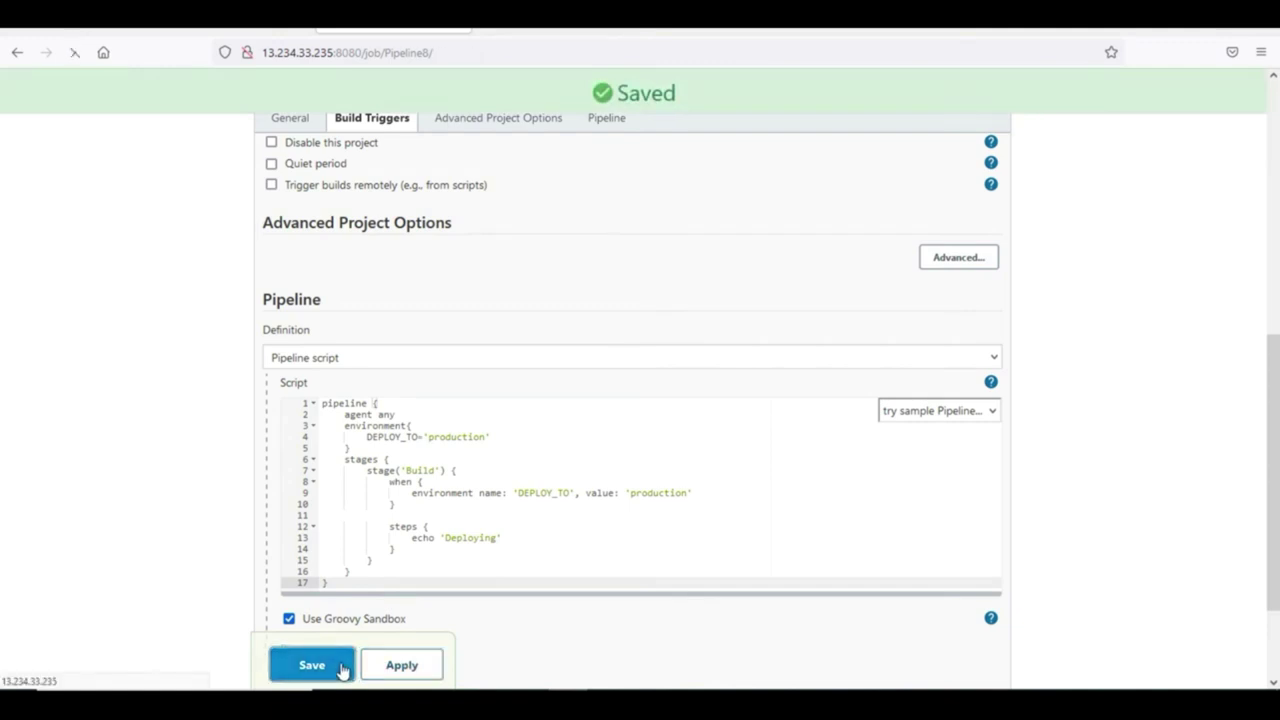
- Save Pipeline8's production-deploy script and confirm build #1's console prints 'Deploying'
left_click(104, 296)
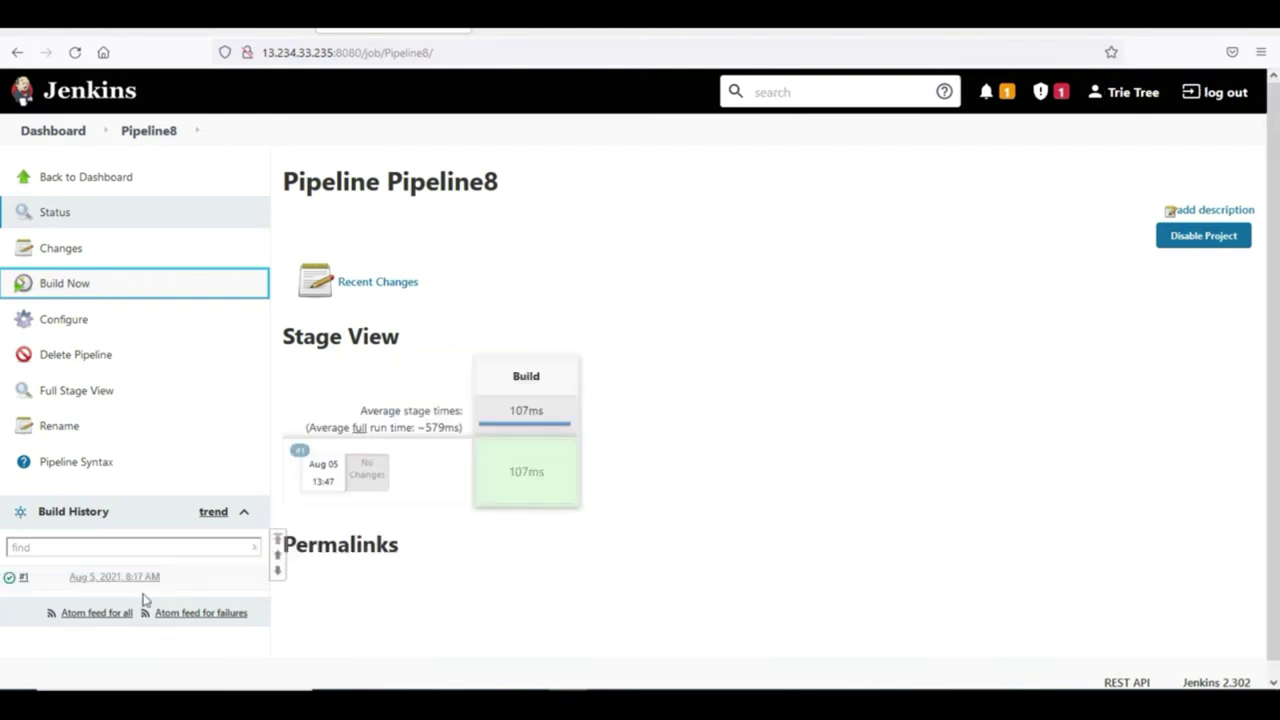
left_click(24, 579)
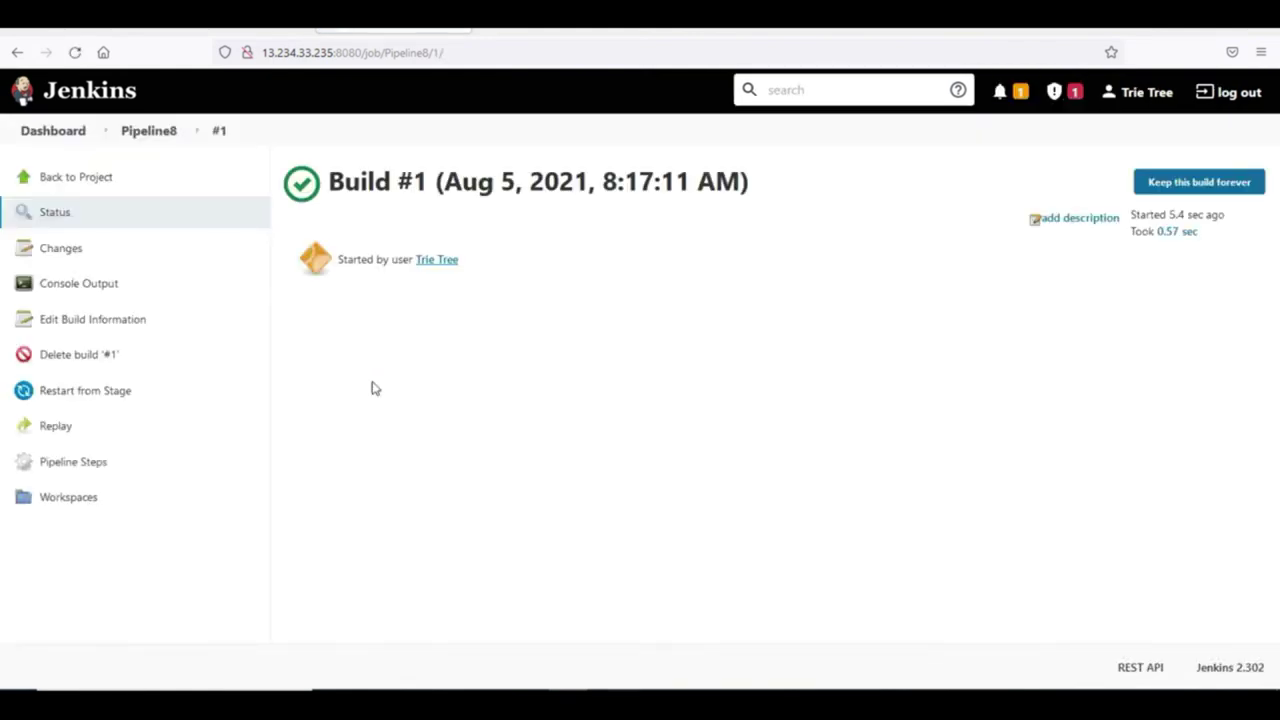
left_click(127, 288)
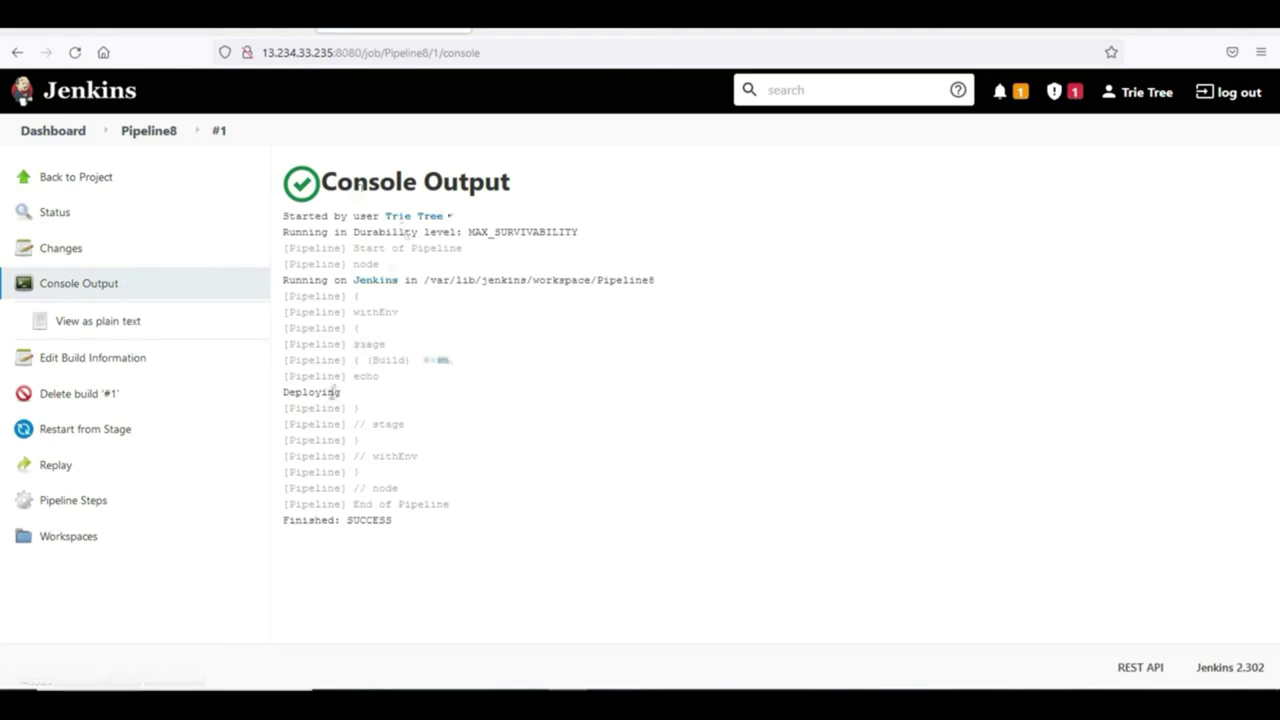
left_click_drag(289, 392, 338, 393)
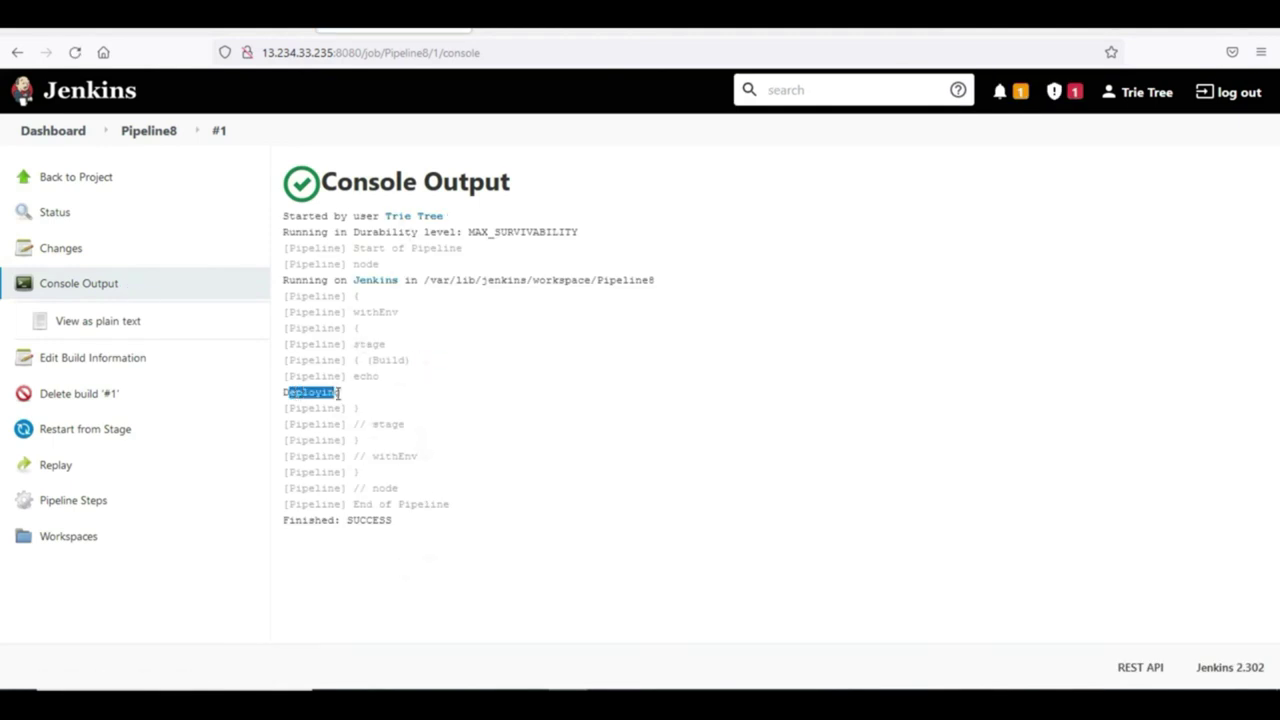
left_click(381, 424)
left_click(78, 181)
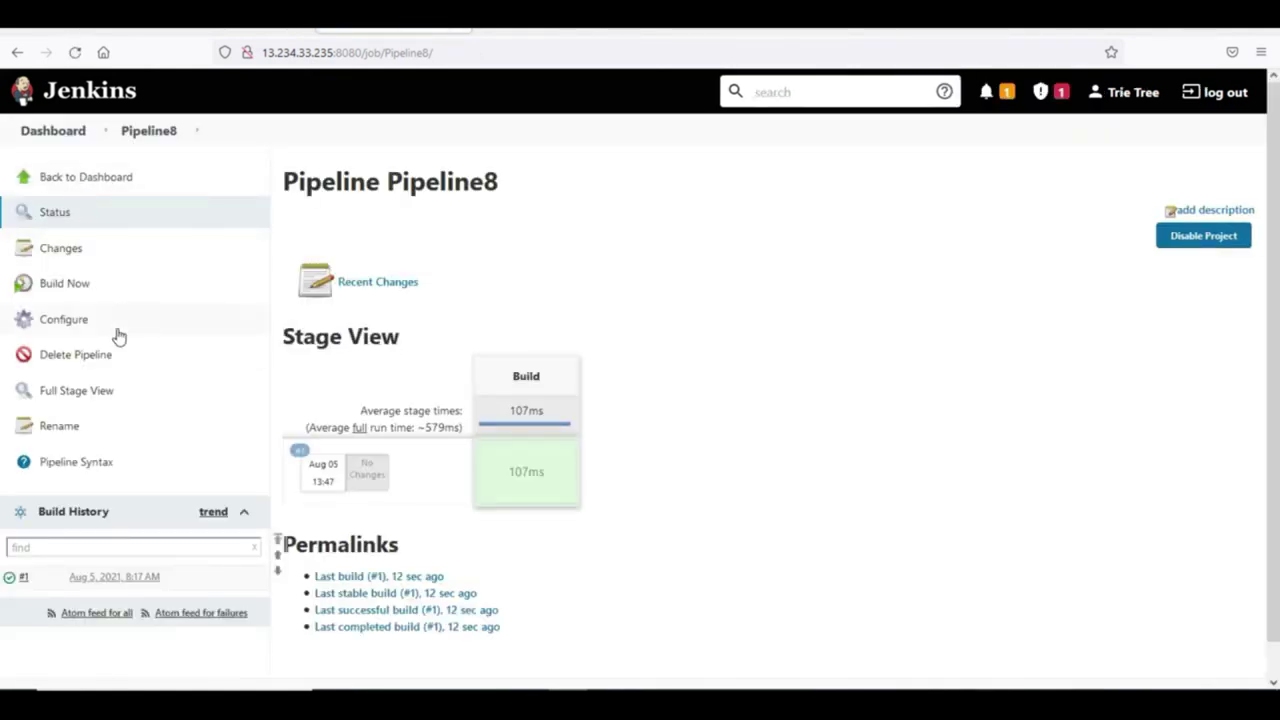
- Change DEPLOY_TO to 'dev' on line 4 of Pipeline8's script and save it
left_click(90, 332)
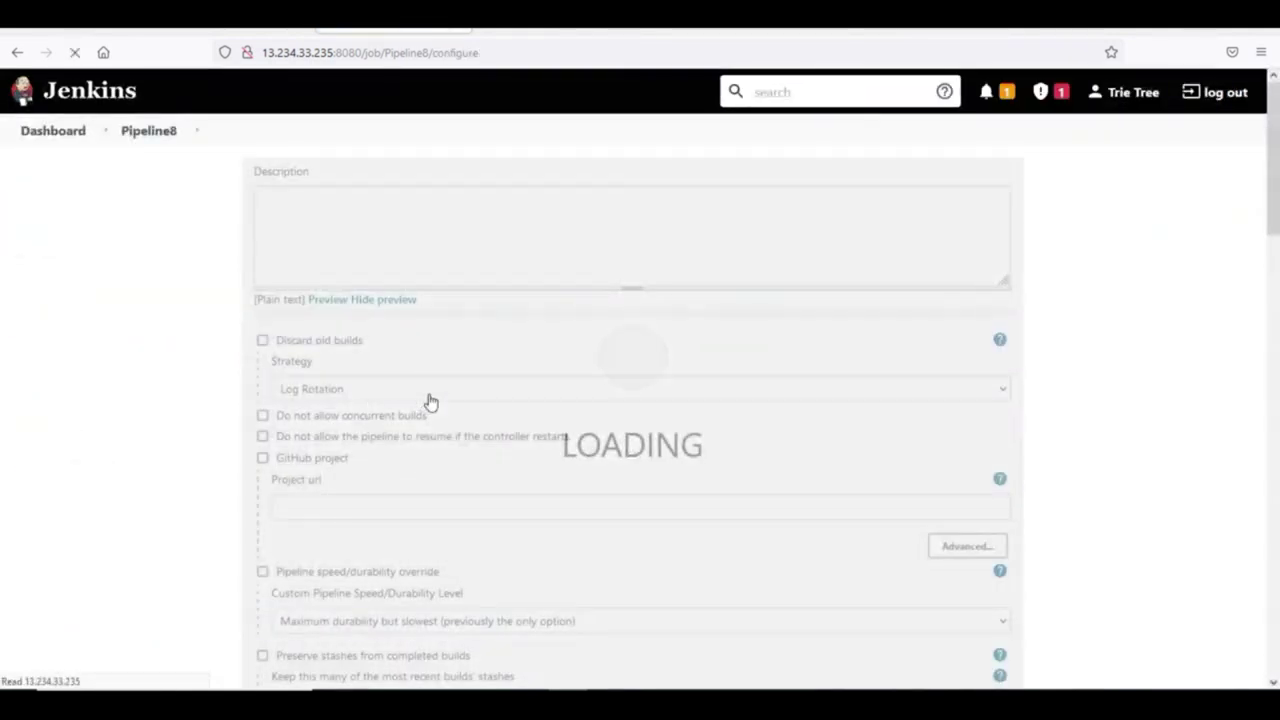
scroll(802, 472, "down", 10)
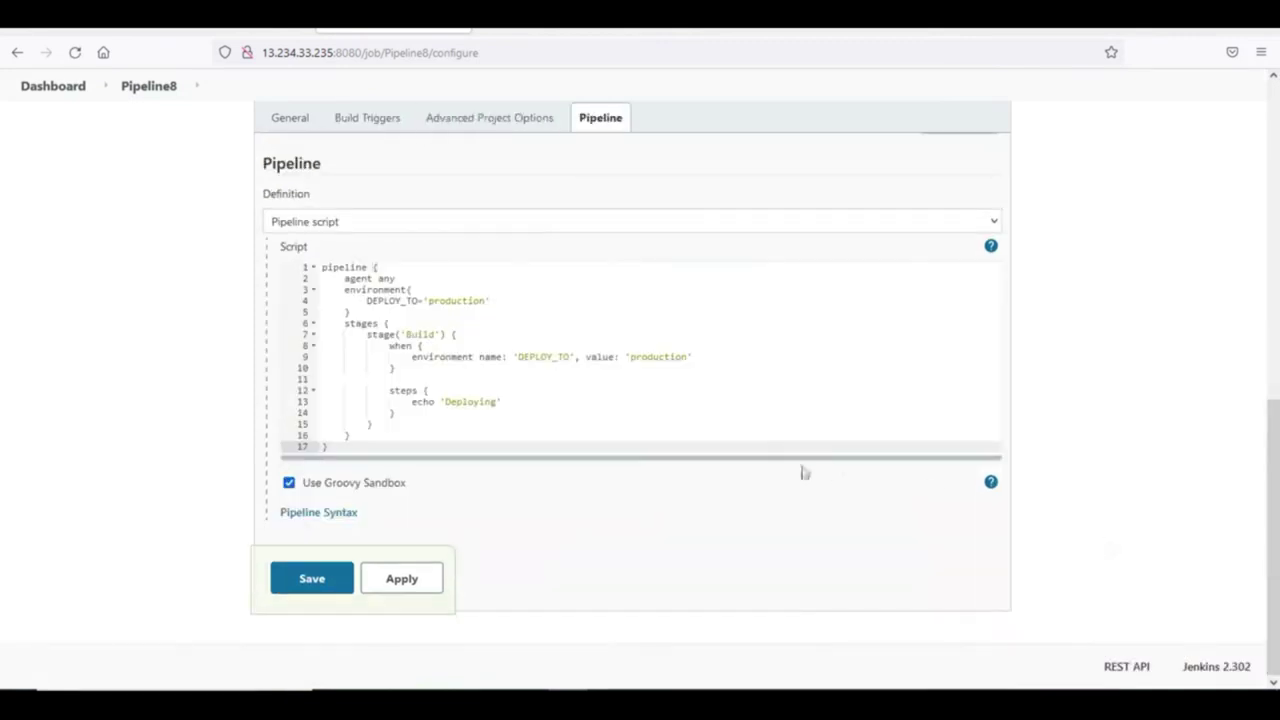
left_click(489, 303)
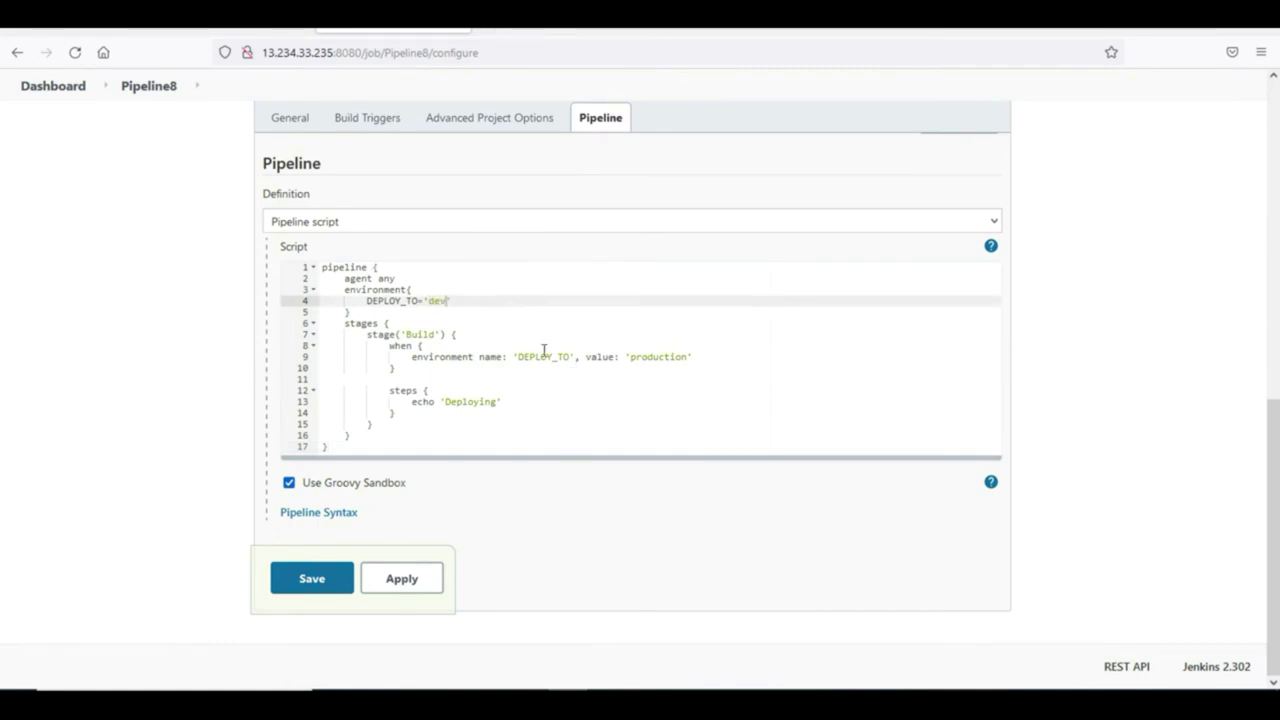
left_click(400, 579)
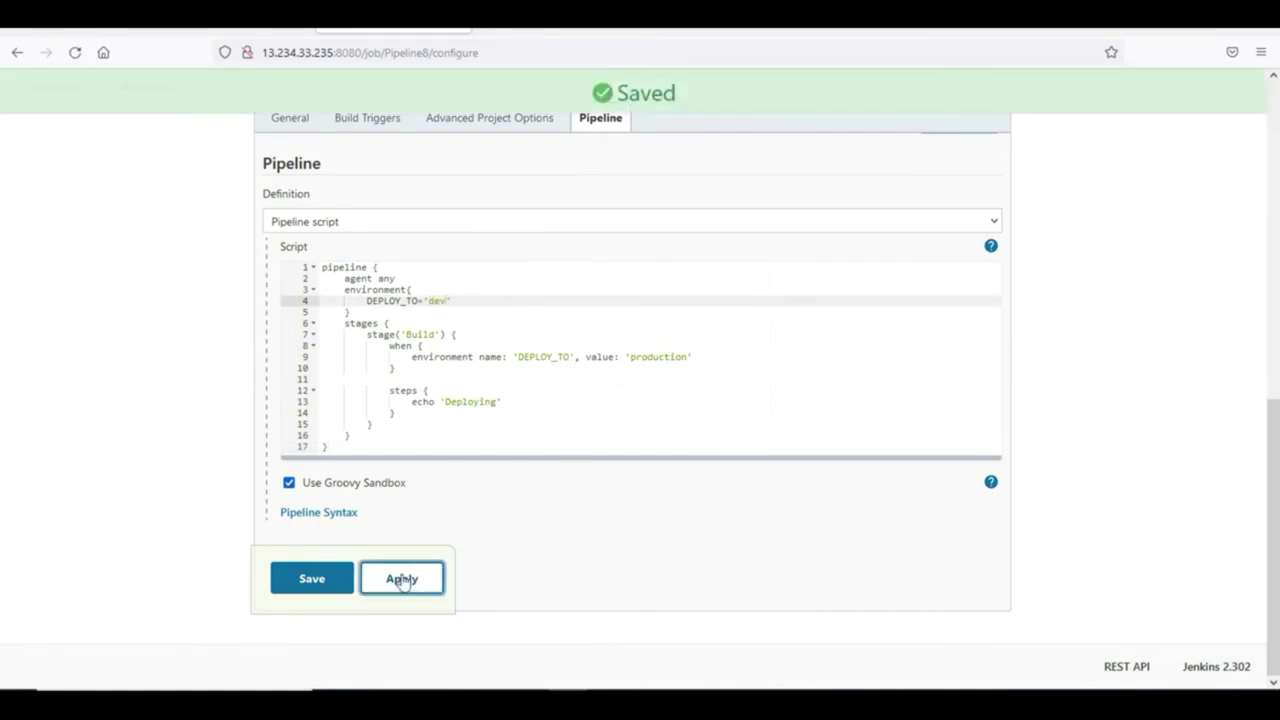
left_click(309, 580)
- Run build #2 and confirm its console shows the Build stage skipped by the when condition
left_click(76, 286)
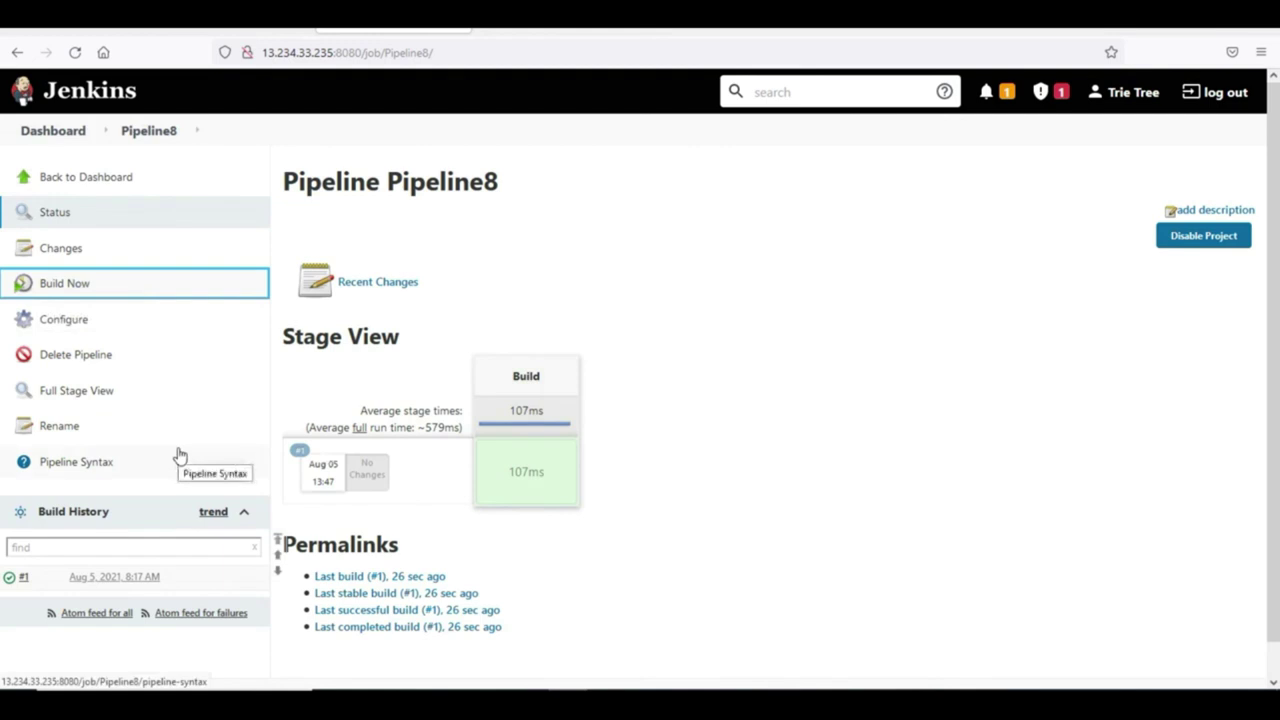
left_click(24, 577)
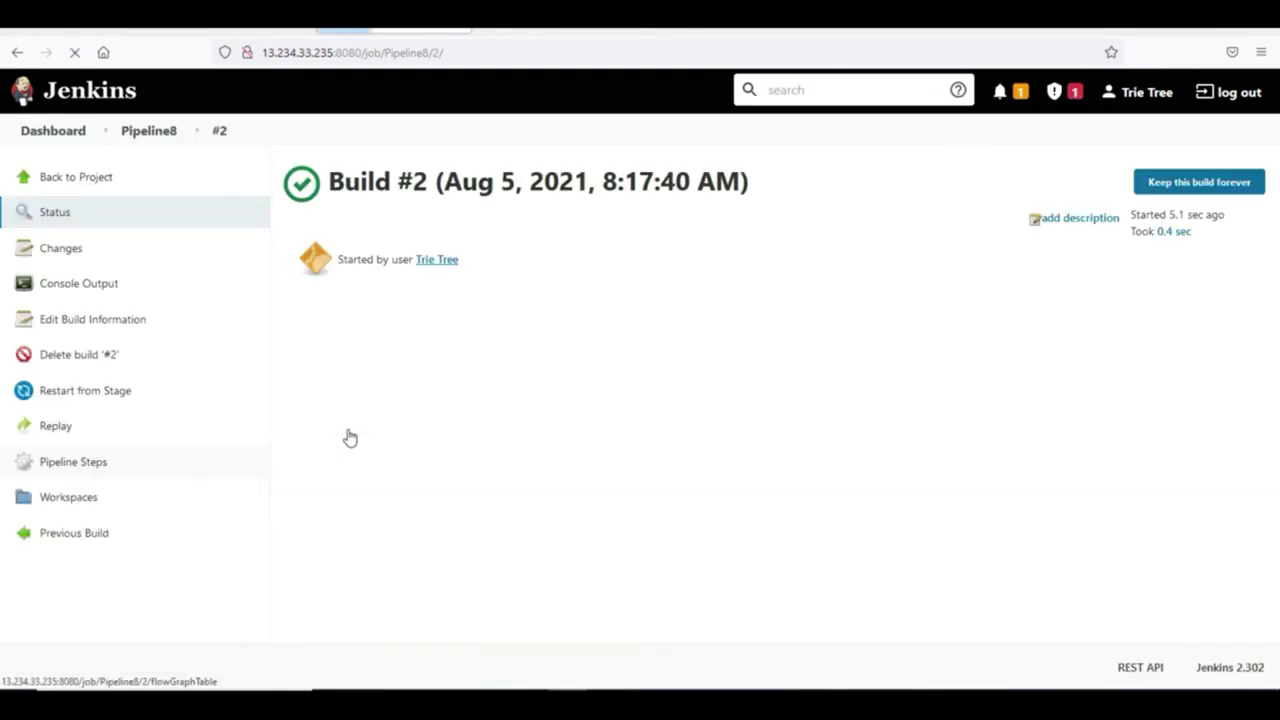
left_click(82, 287)
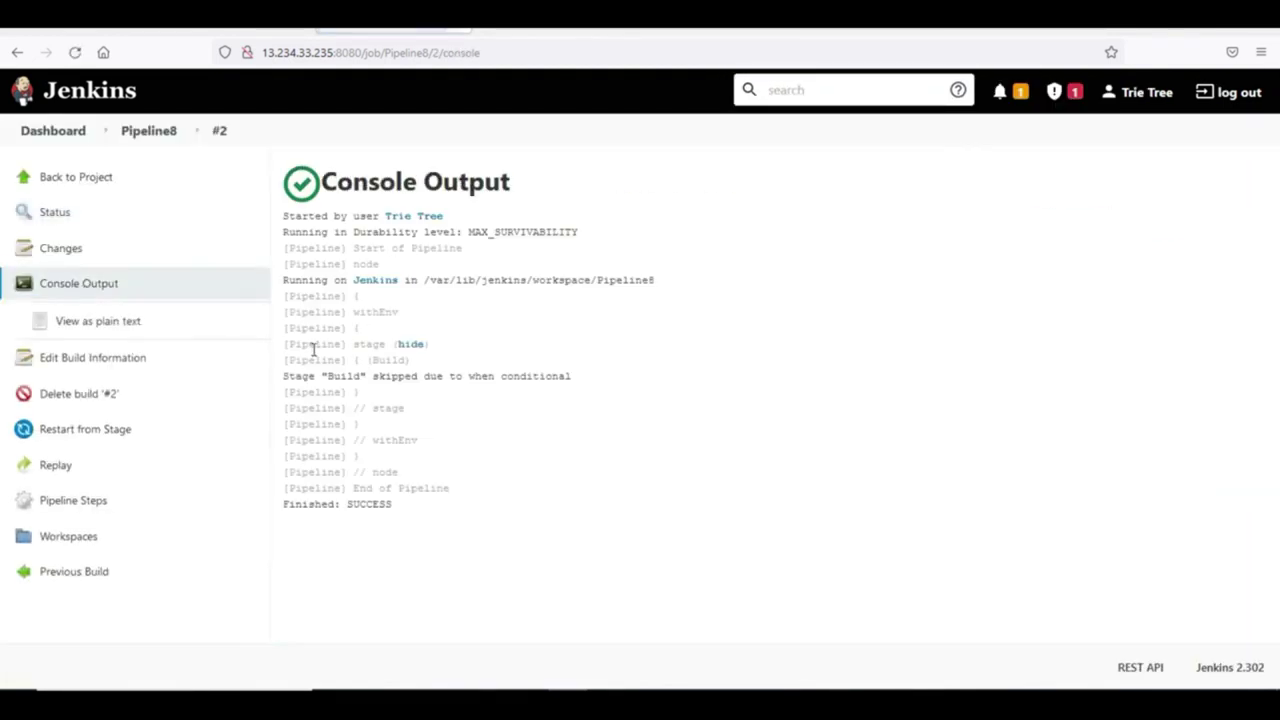
left_click_drag(296, 373, 529, 378)
left_click(532, 395)
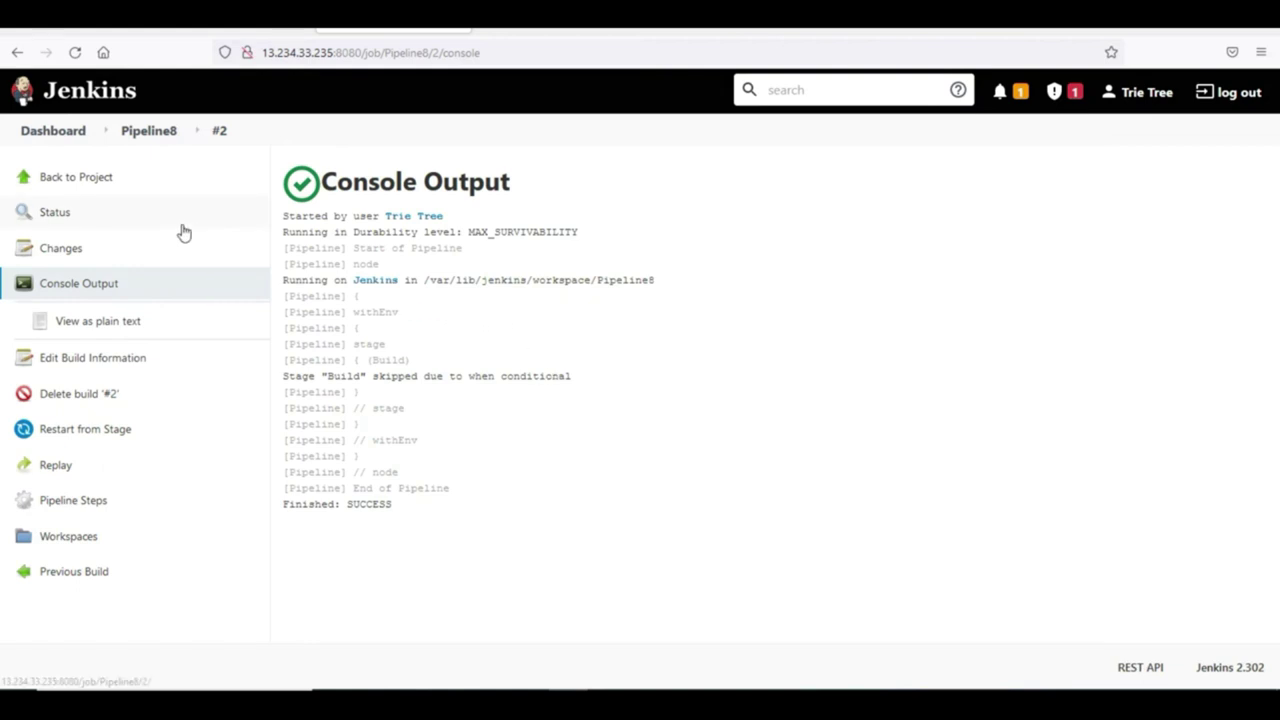
left_click(84, 183)
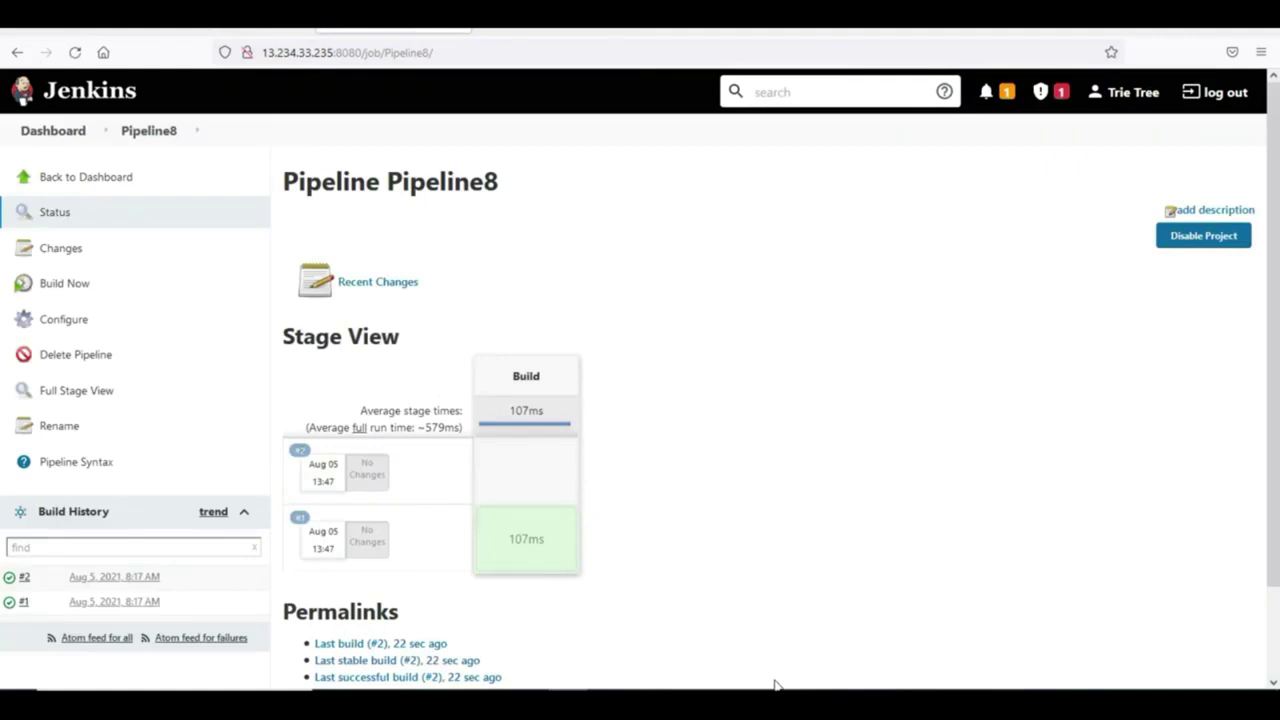
key("alt+Tab")
- In the Notepad notes, review the version and some_name variables and select the whole allOf example pipeline
left_click(678, 568)
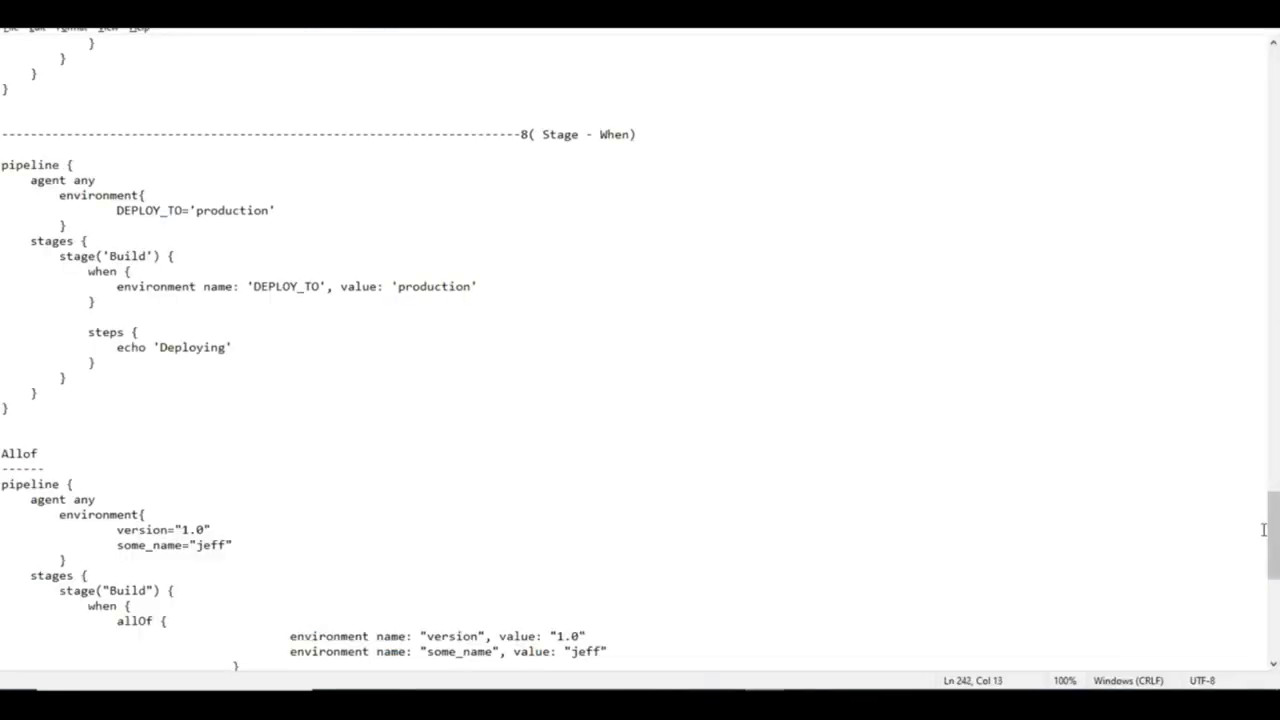
scroll(880, 505, "down", 6)
scroll(814, 509, "up", 1)
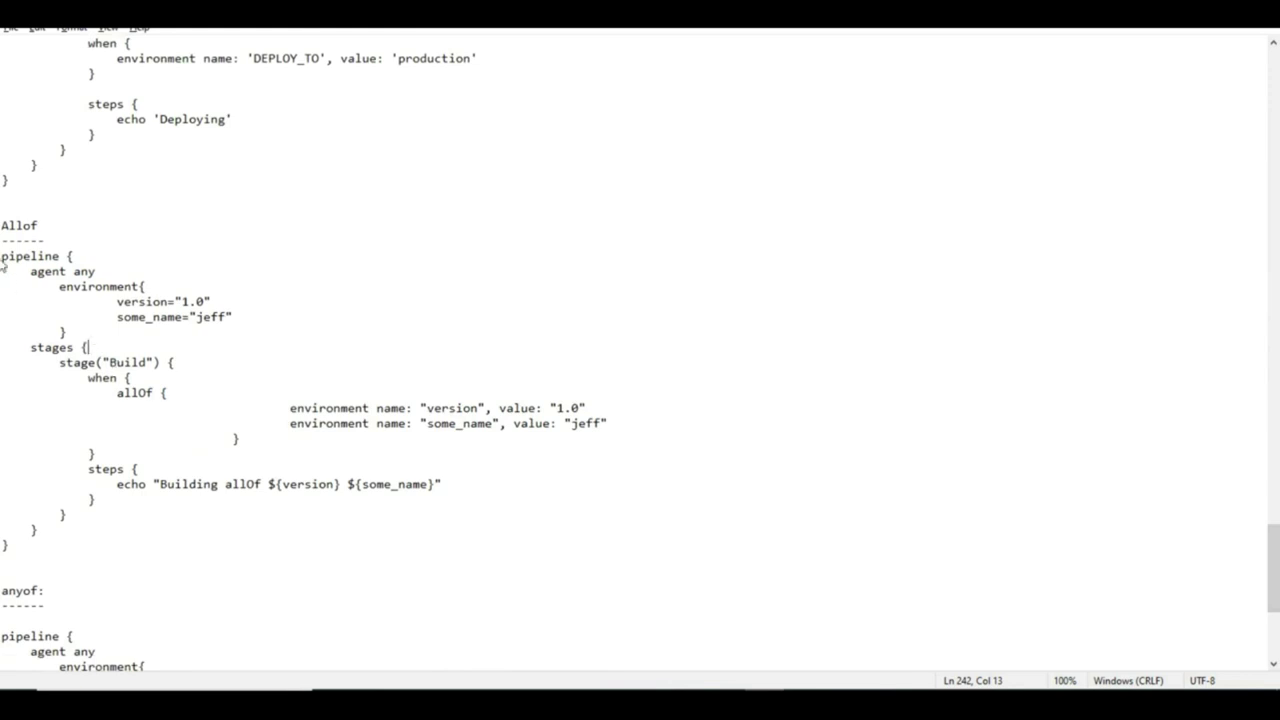
left_click_drag(118, 302, 217, 301)
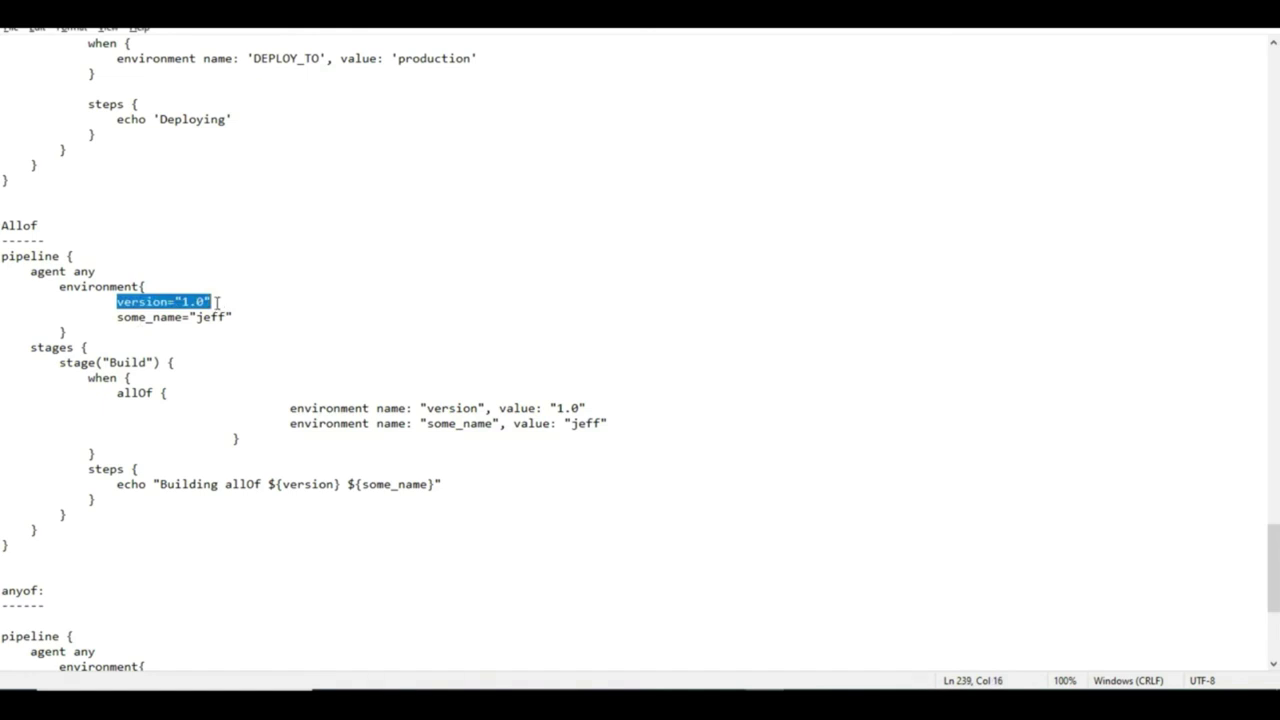
left_click_drag(118, 317, 246, 320)
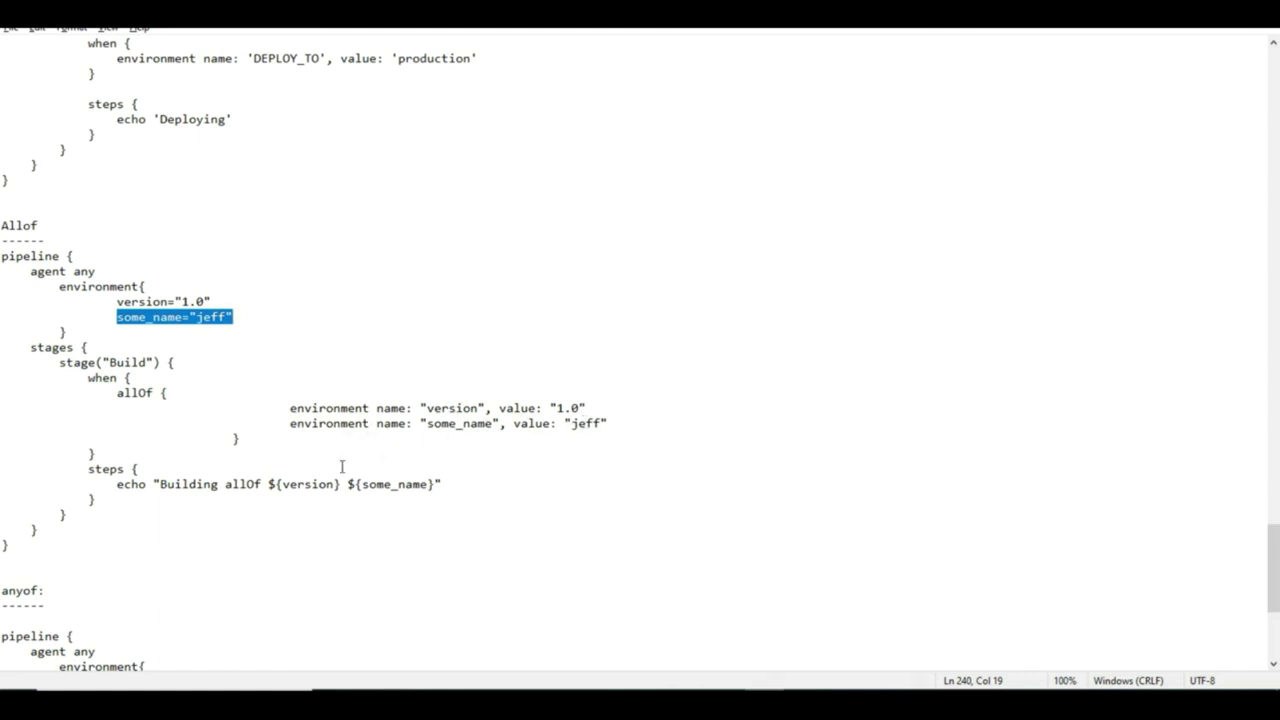
left_click_drag(8, 548, 2, 258)
key("ctrl+c")
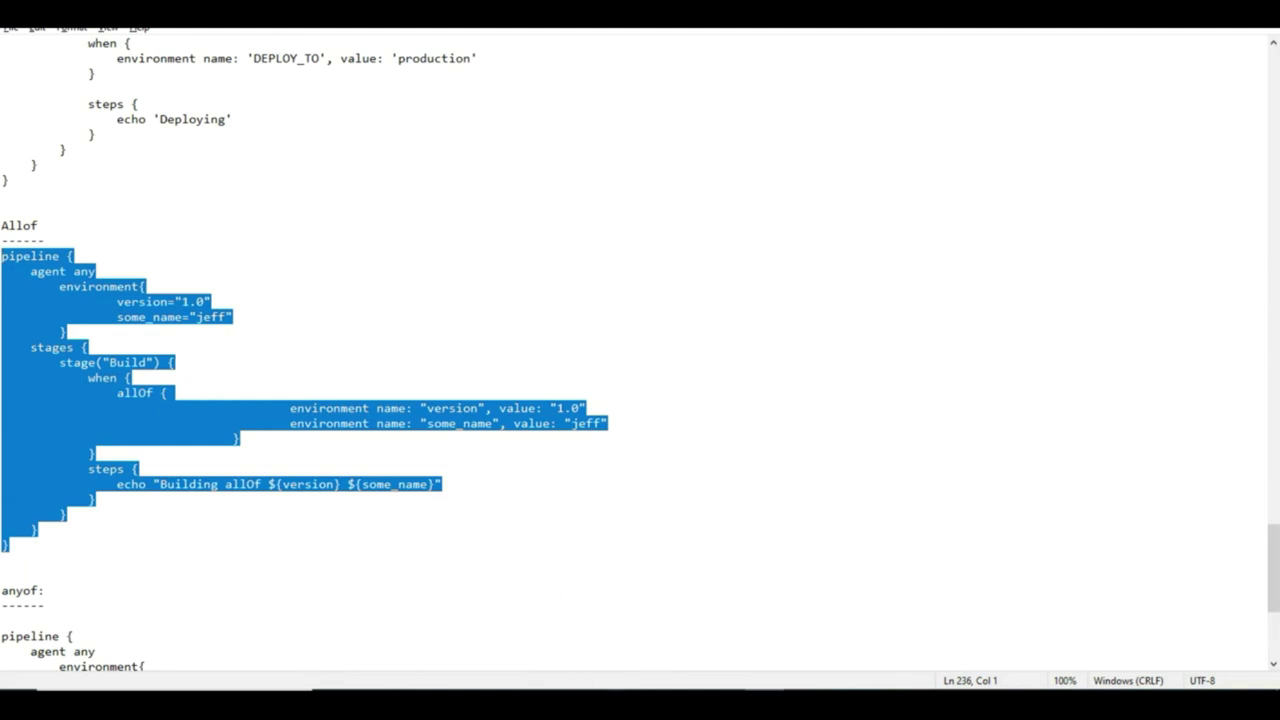
left_click(562, 620)
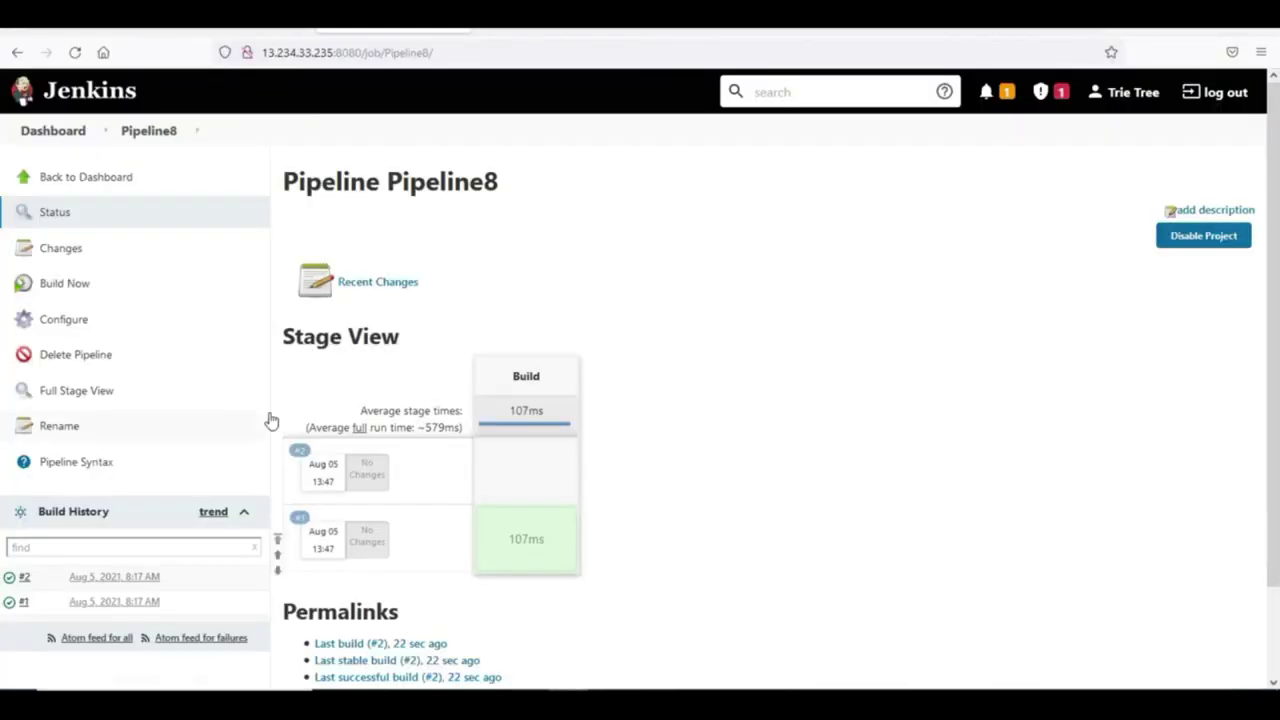
- Replace Pipeline8's script with the pasted allOf example and save the configuration
left_click(75, 322)
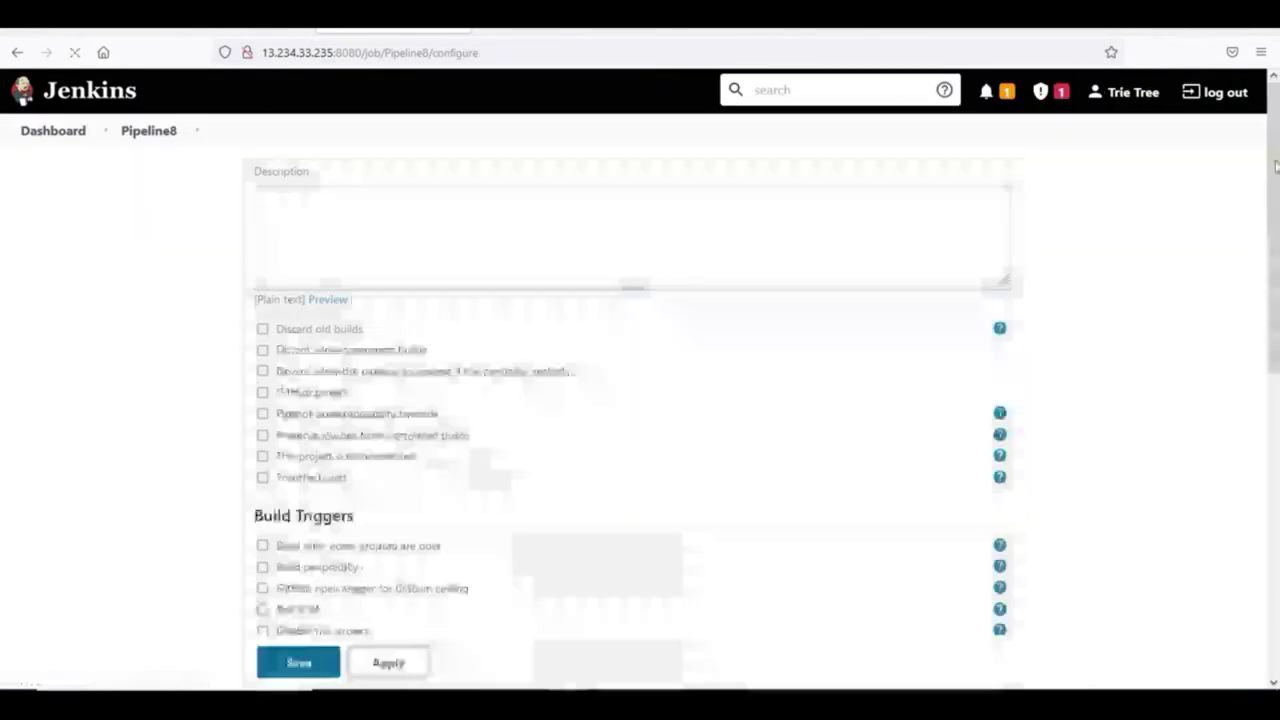
left_click_drag(1271, 250, 1271, 500)
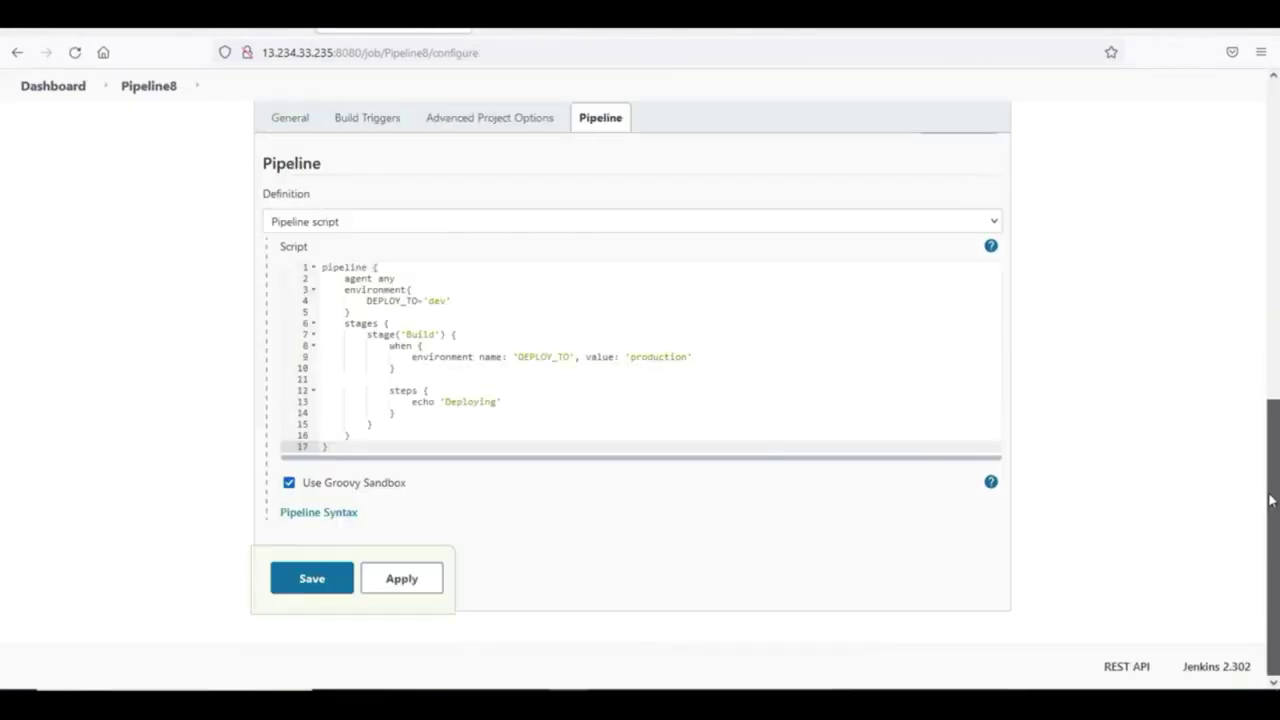
left_click(680, 390)
key("ctrl+a")
key("BackSpace")
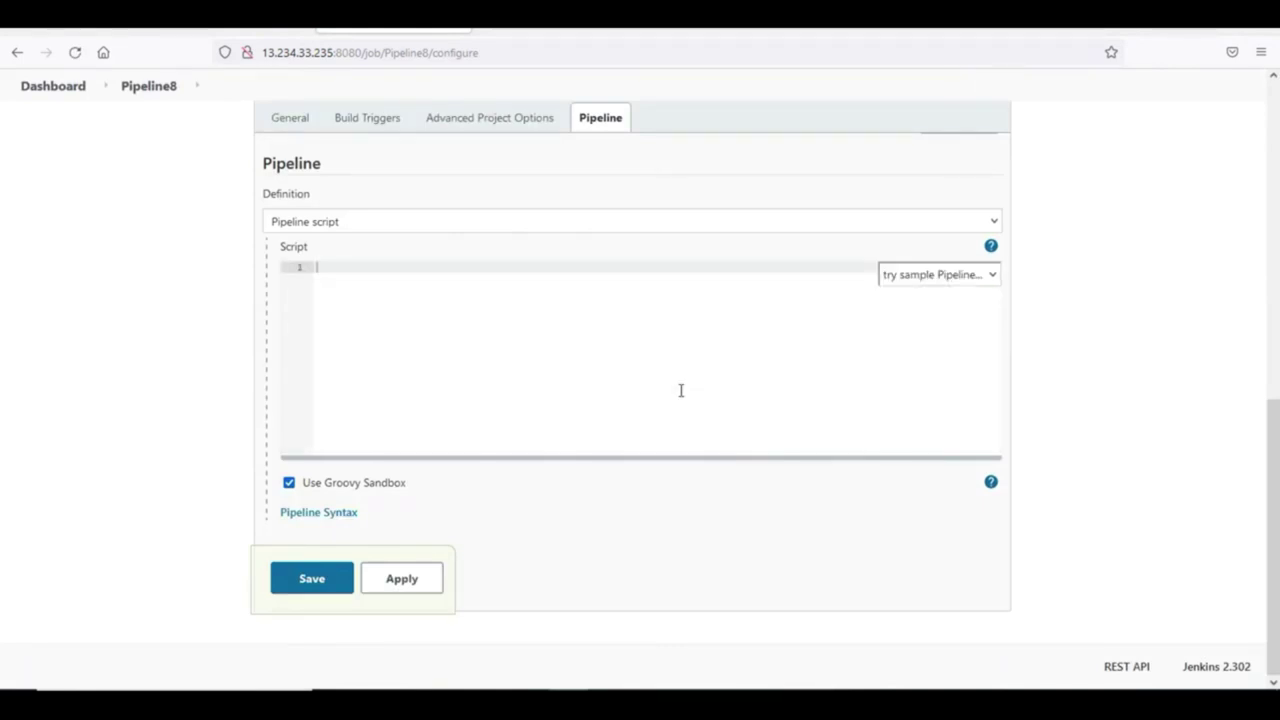
key("ctrl+v")
left_click(400, 579)
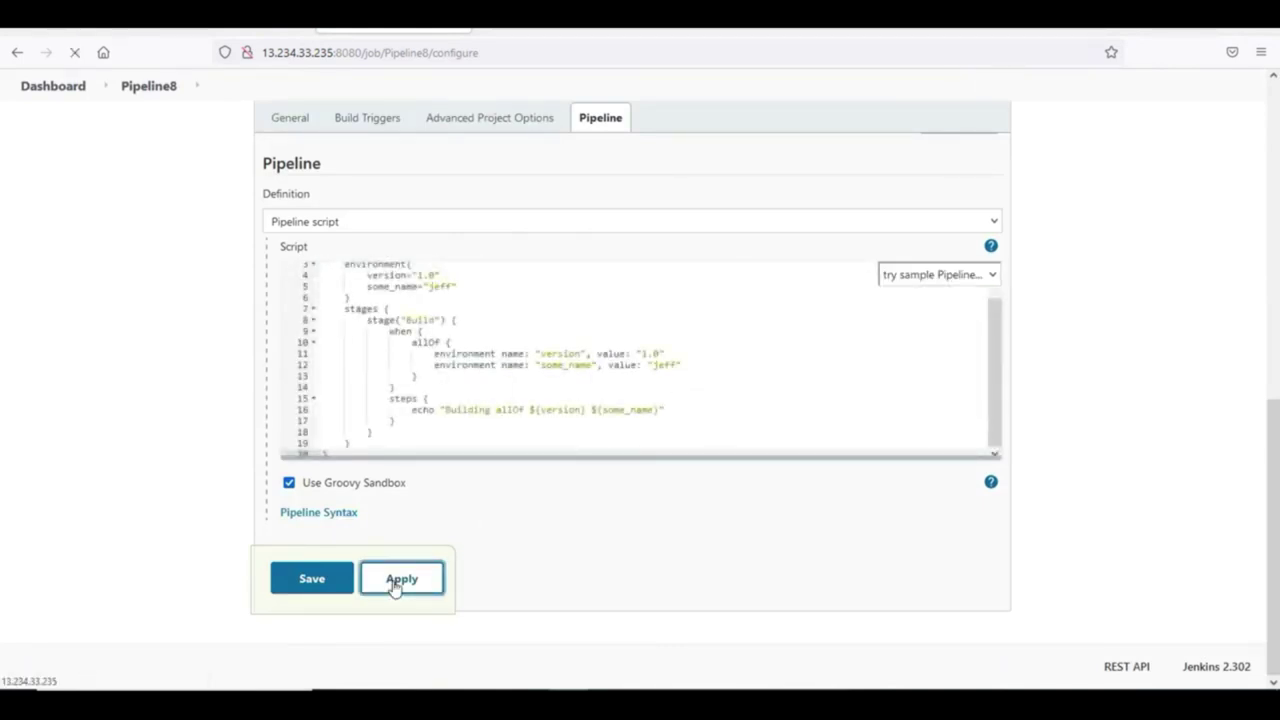
left_click(309, 582)
- Run build #3 and confirm its console prints 'Building allOf 1.0 jeff'
left_click(95, 322)
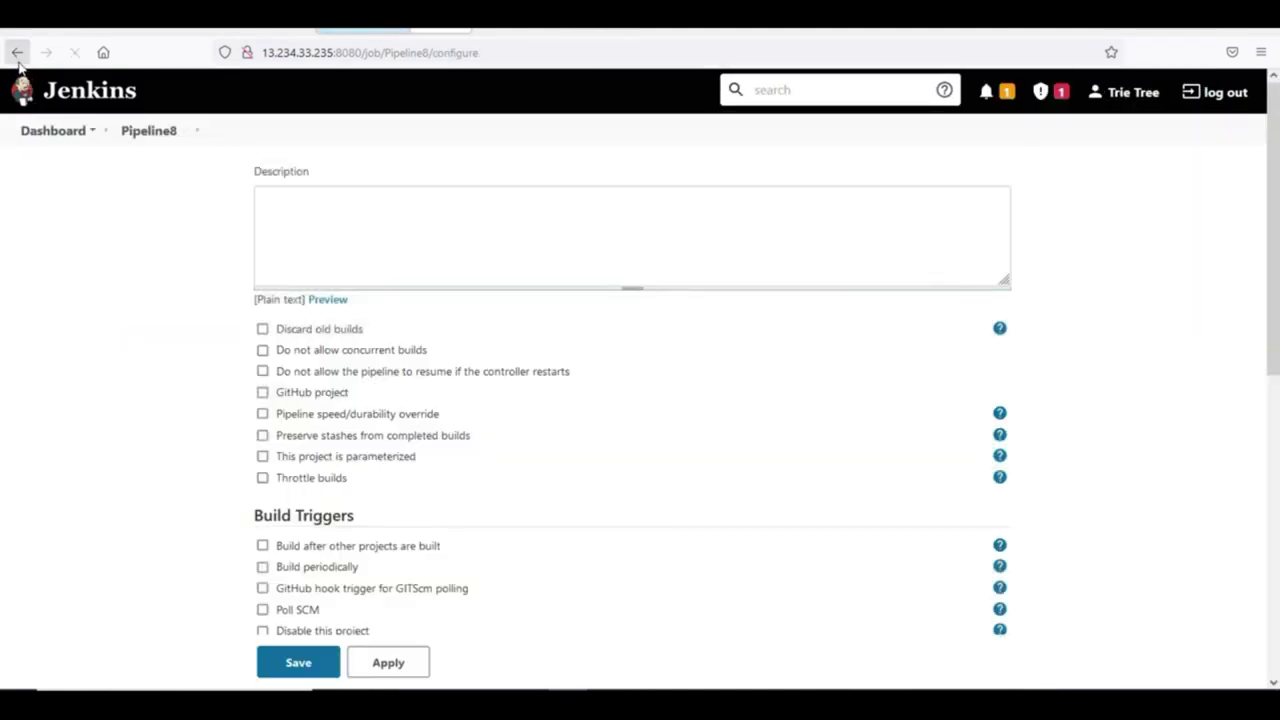
left_click(17, 52)
left_click(66, 283)
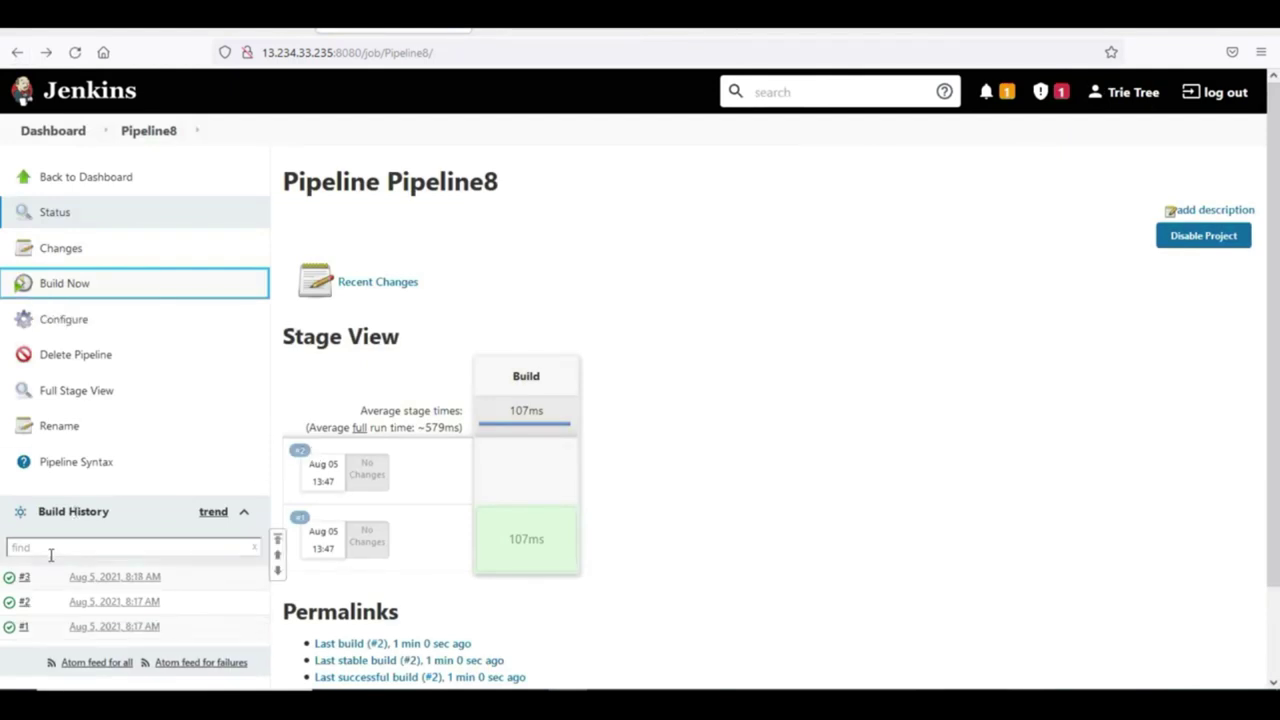
left_click(24, 577)
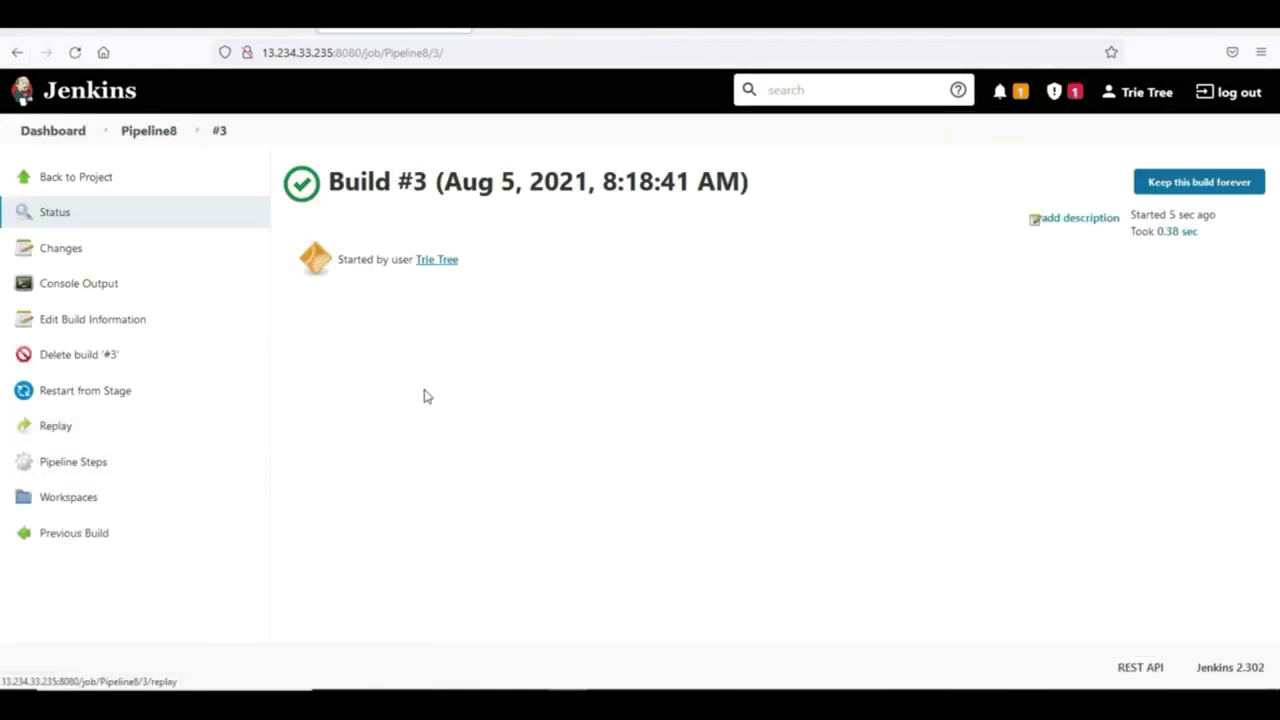
left_click(114, 288)
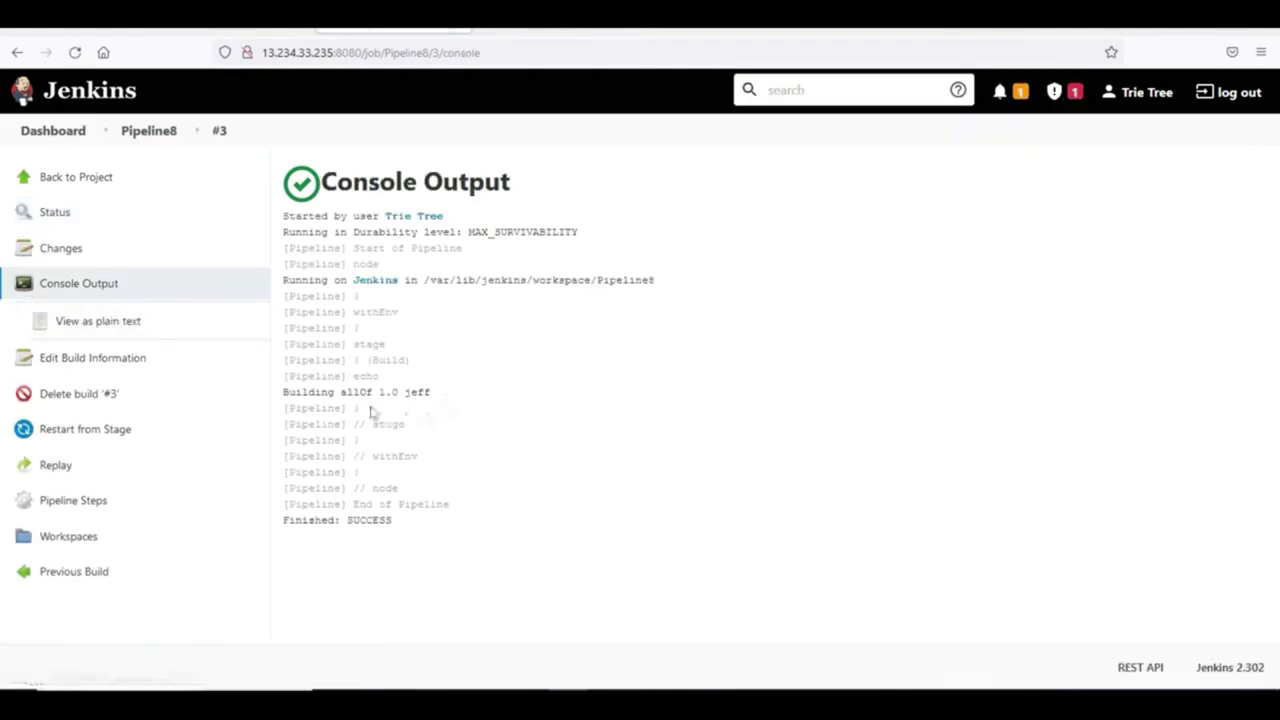
left_click_drag(289, 393, 380, 392)
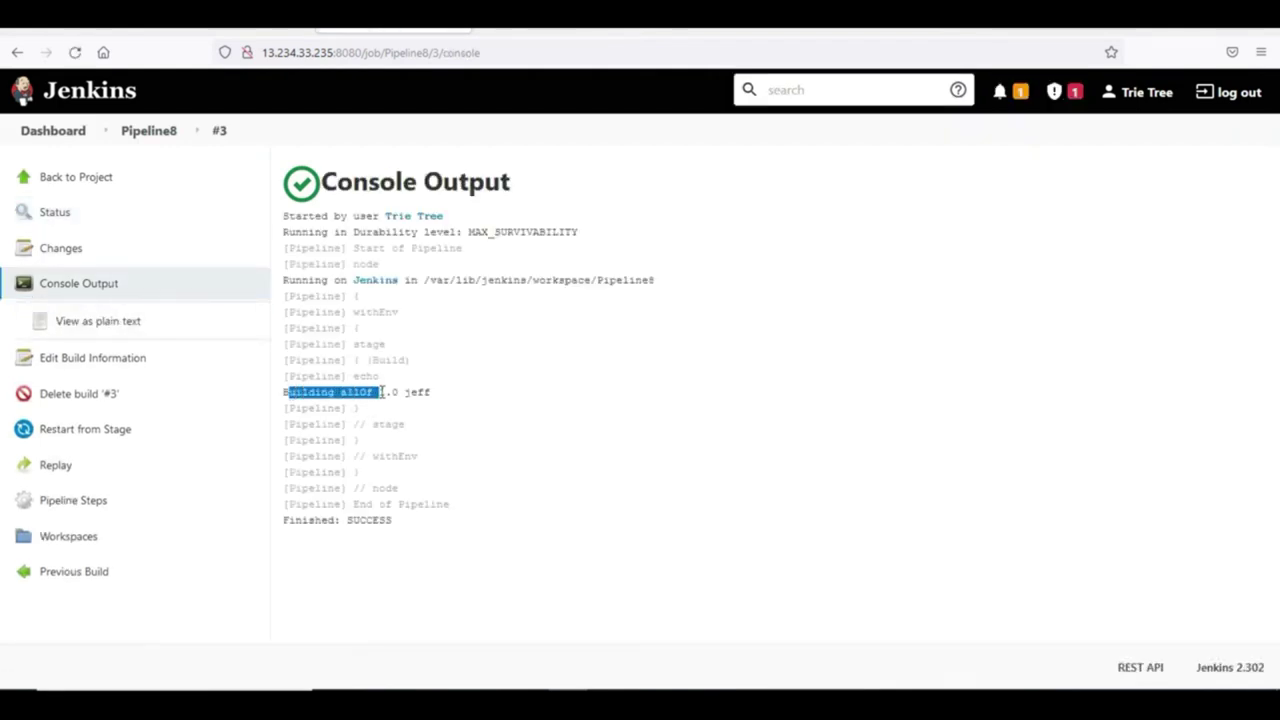
left_click(421, 392)
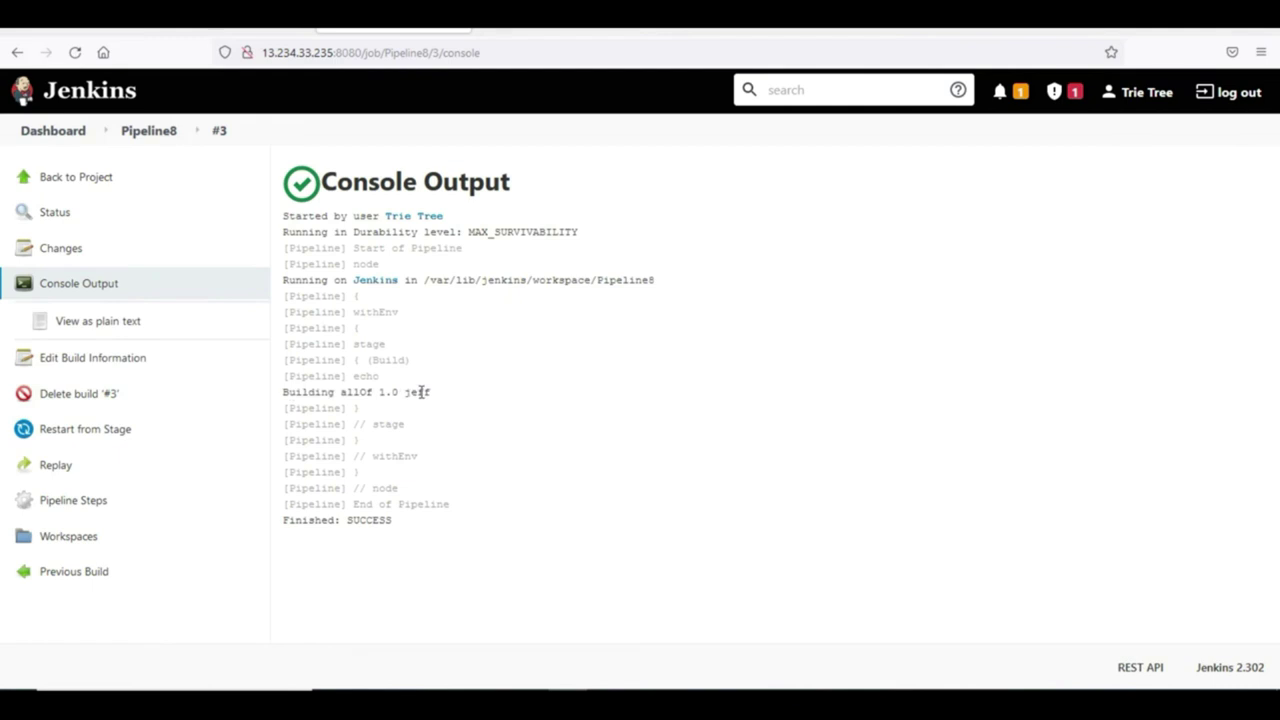
left_click(72, 186)
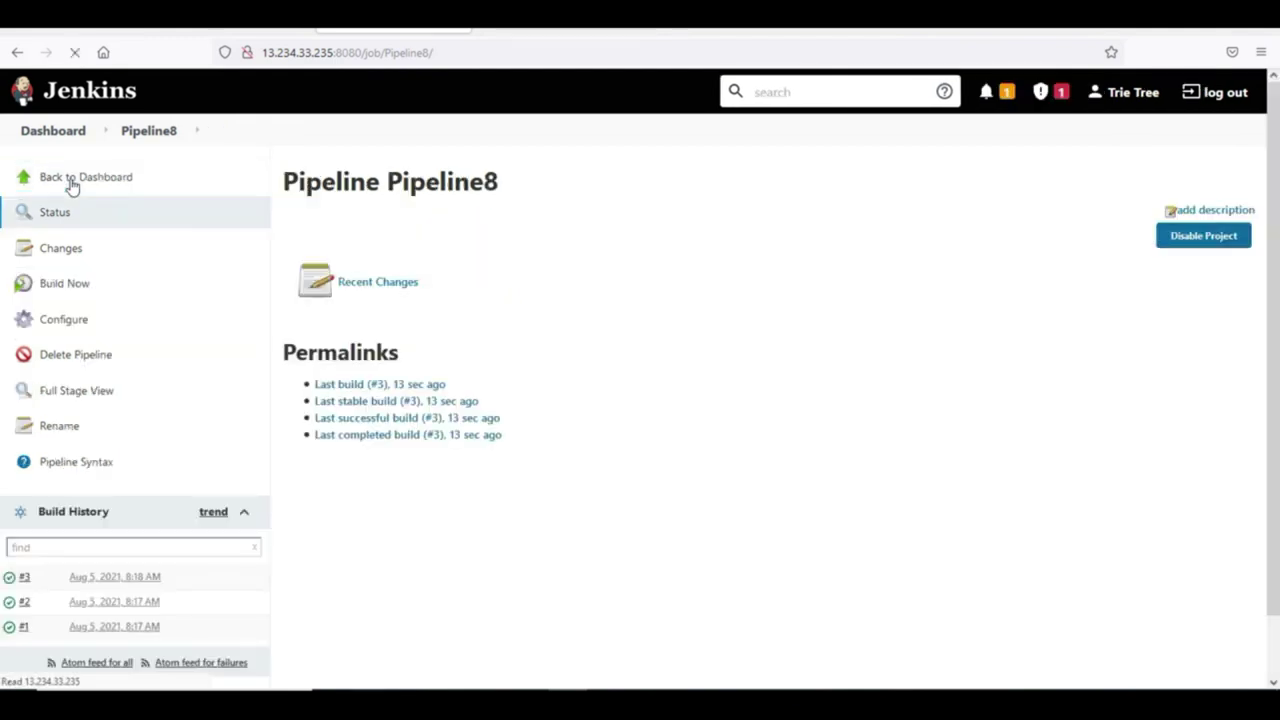
left_click(87, 329)
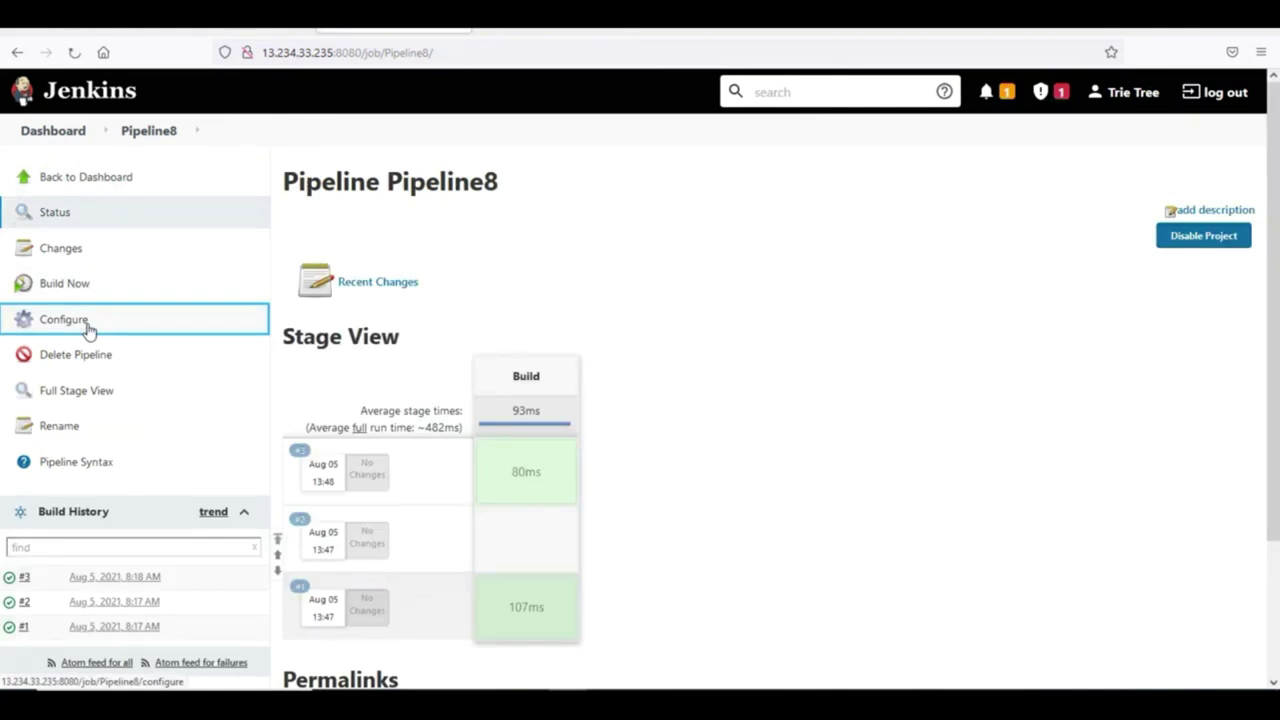
- Change some_name from jeff to trietree in Pipeline8's script and save it
scroll(614, 391, "down", 5)
scroll(632, 390, "down", 3)
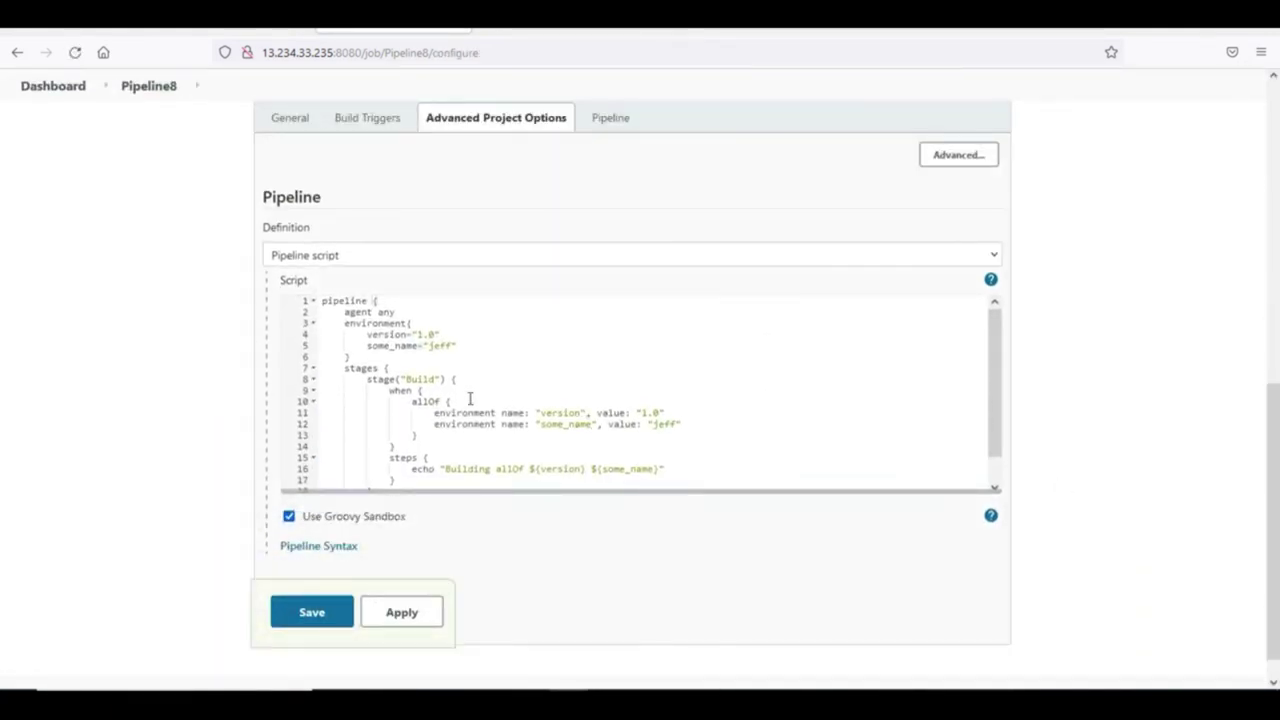
left_click_drag(433, 345, 450, 348)
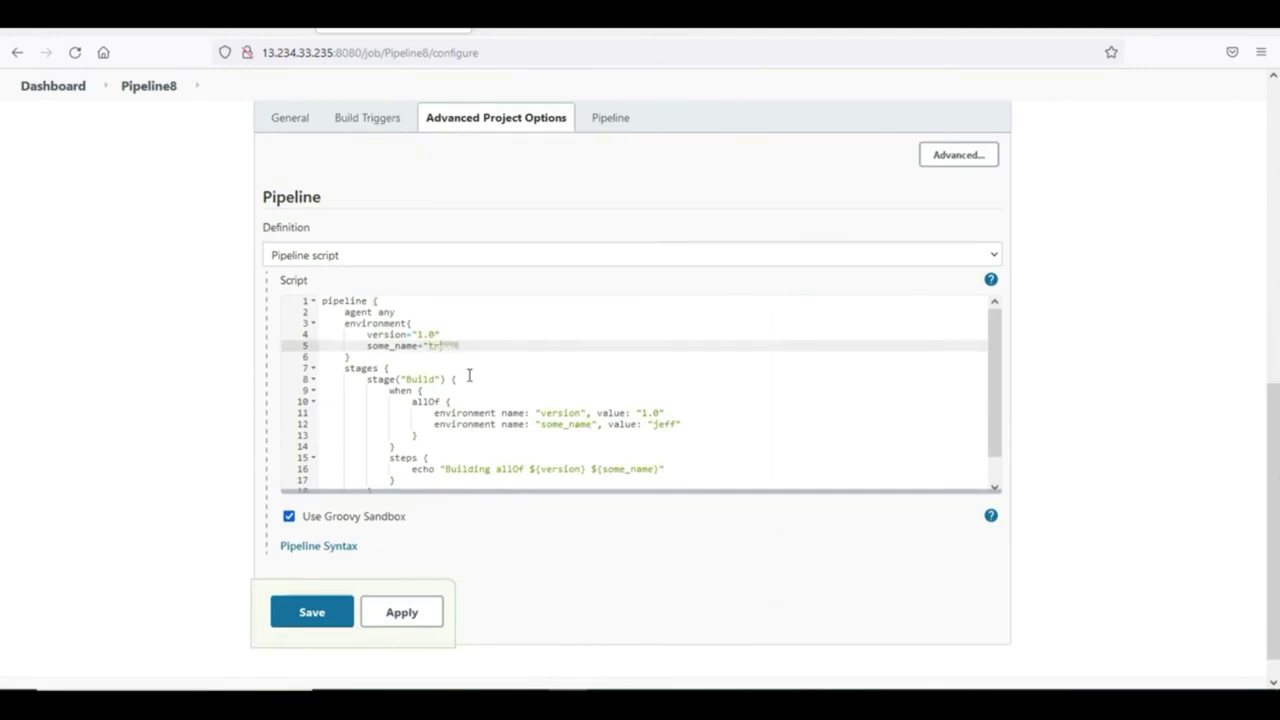
left_click(401, 613)
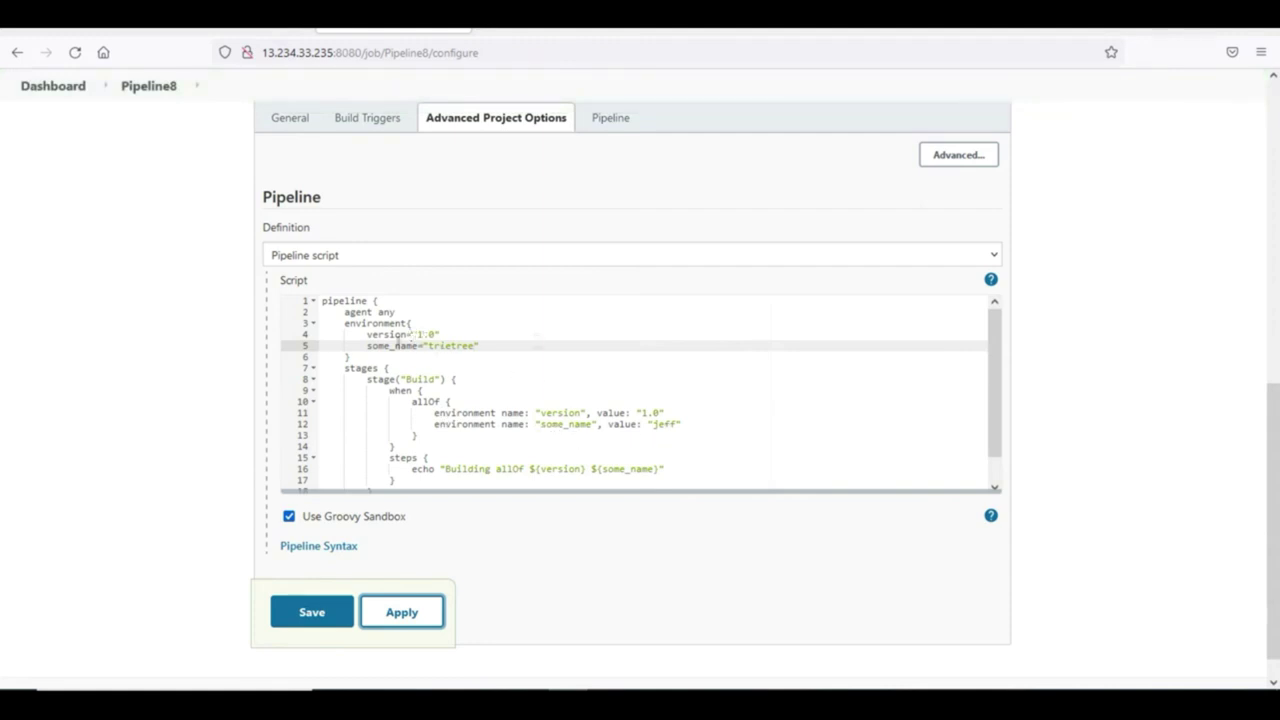
left_click(311, 612)
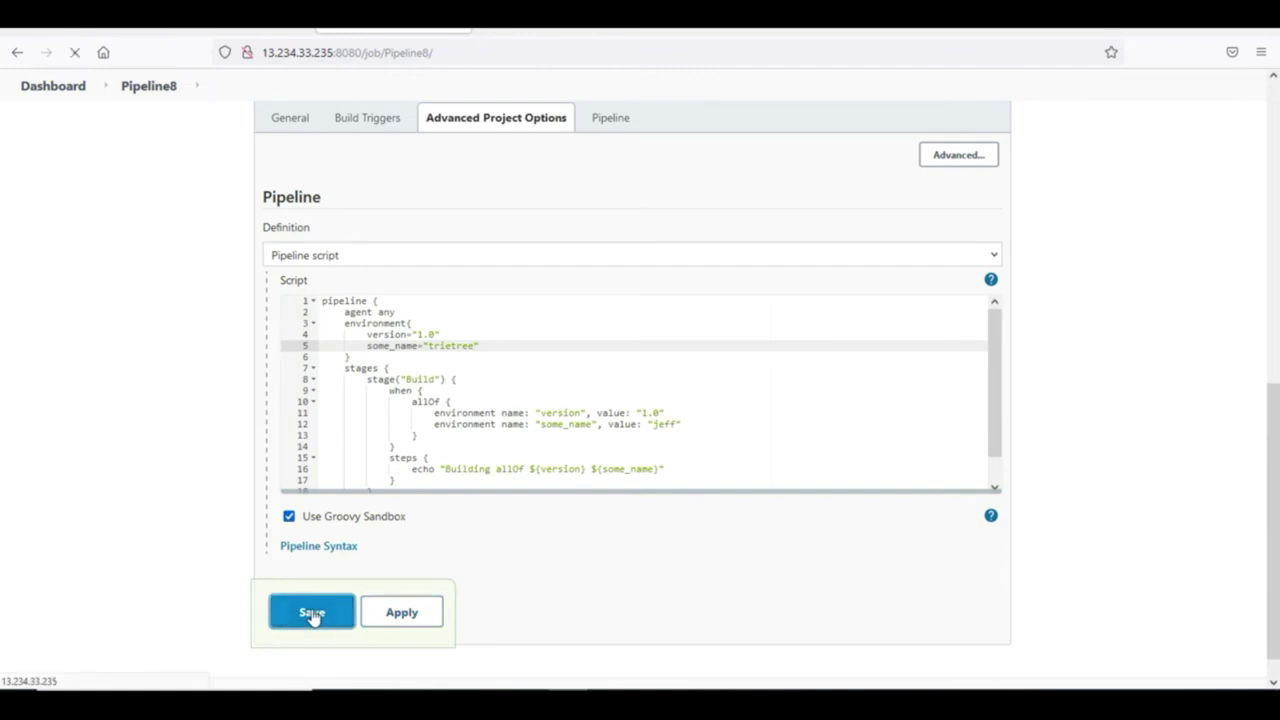
- Run build #4 and confirm its console shows the Build stage skipped by the when condition
left_click(58, 283)
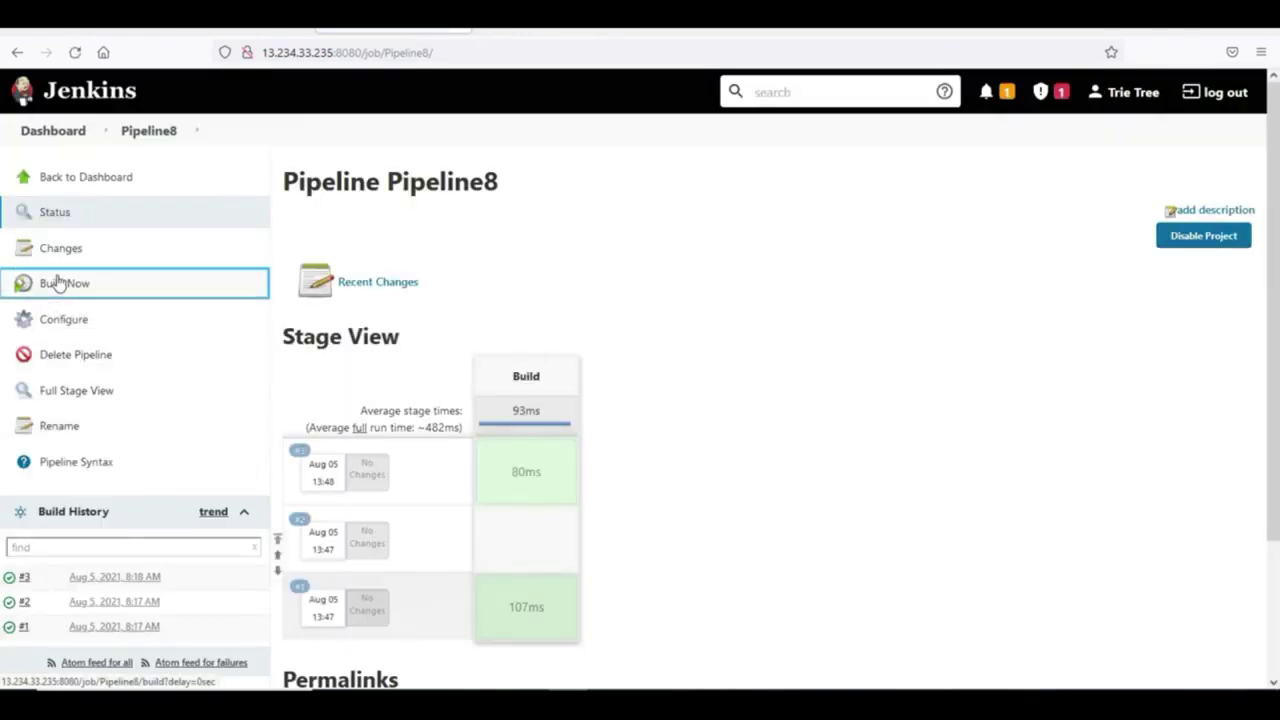
left_click(24, 576)
left_click(84, 292)
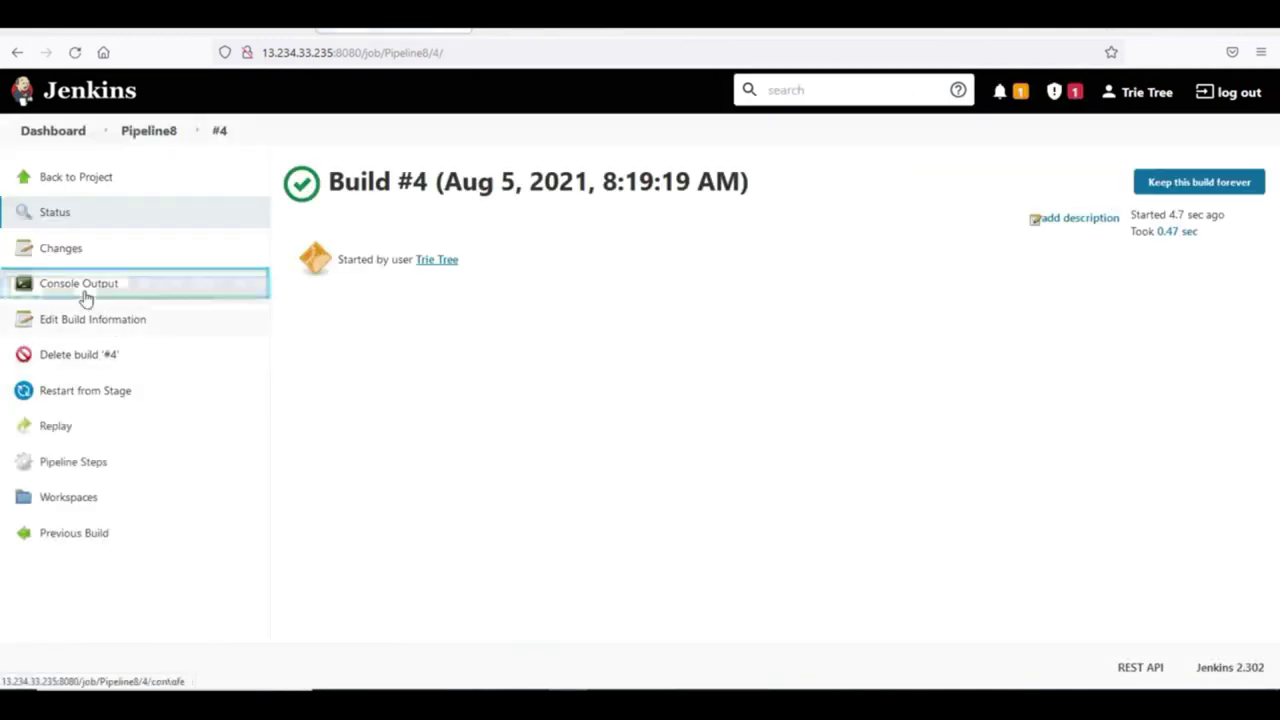
left_click_drag(302, 376, 500, 392)
left_click(526, 391)
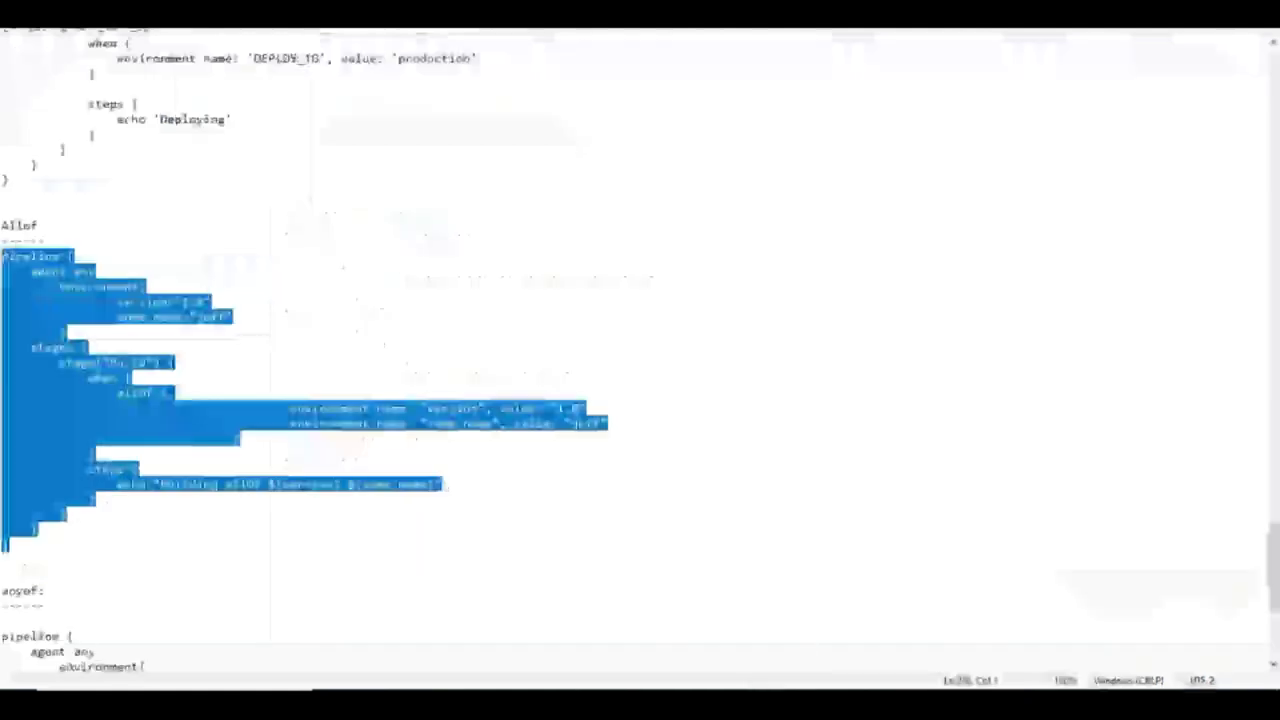
left_click(632, 543)
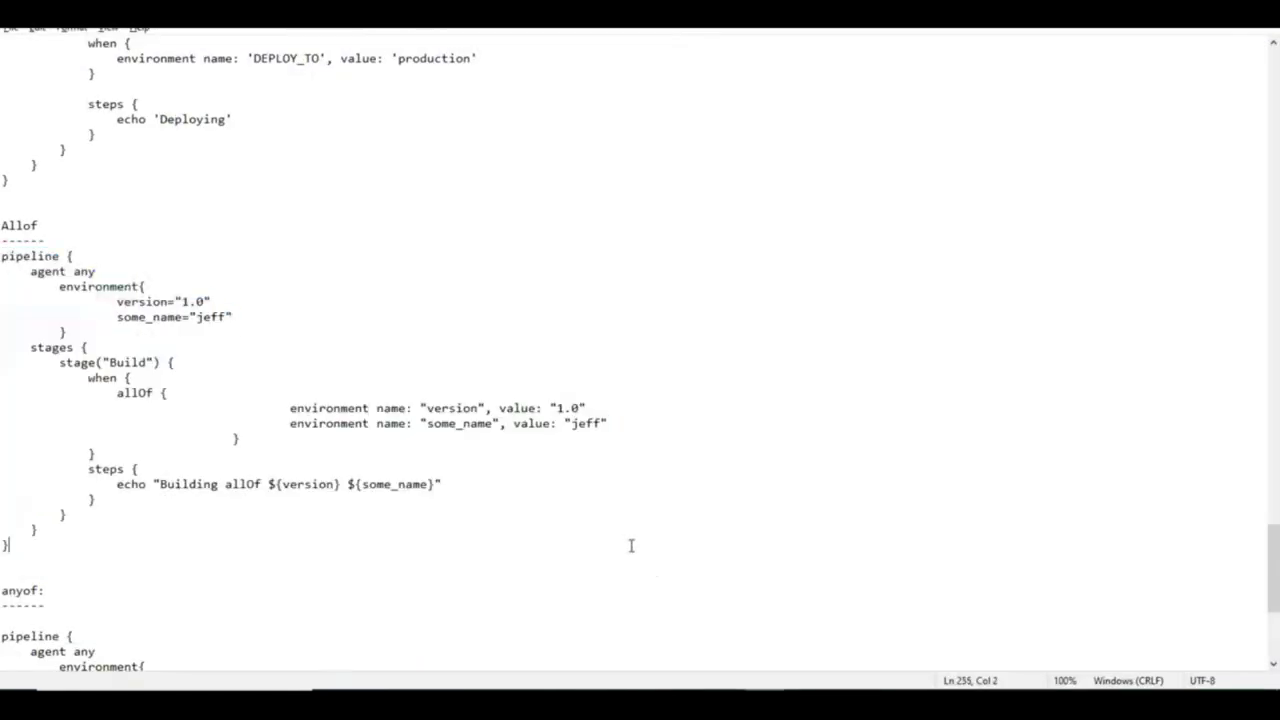
- Select the whole anyOf example pipeline in the Notepad notes, then return to Pipeline8's configuration
left_click_drag(1273, 552, 1273, 597)
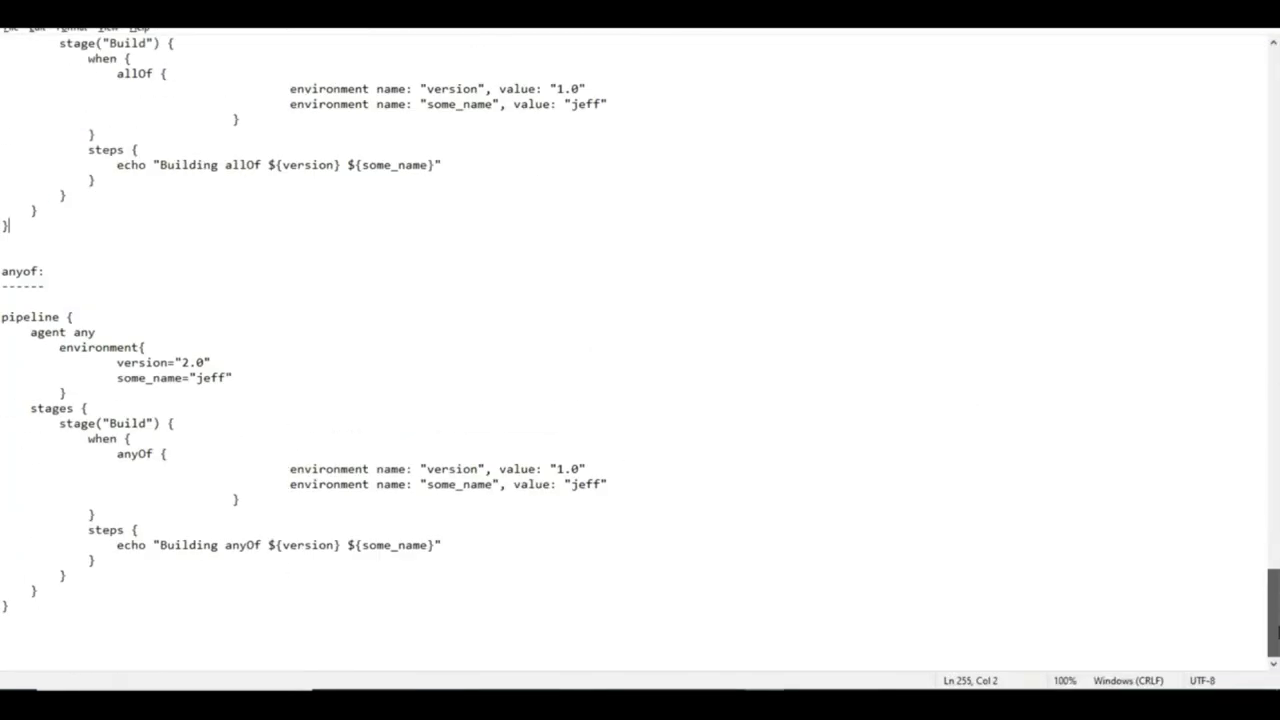
left_click_drag(2, 317, 68, 617)
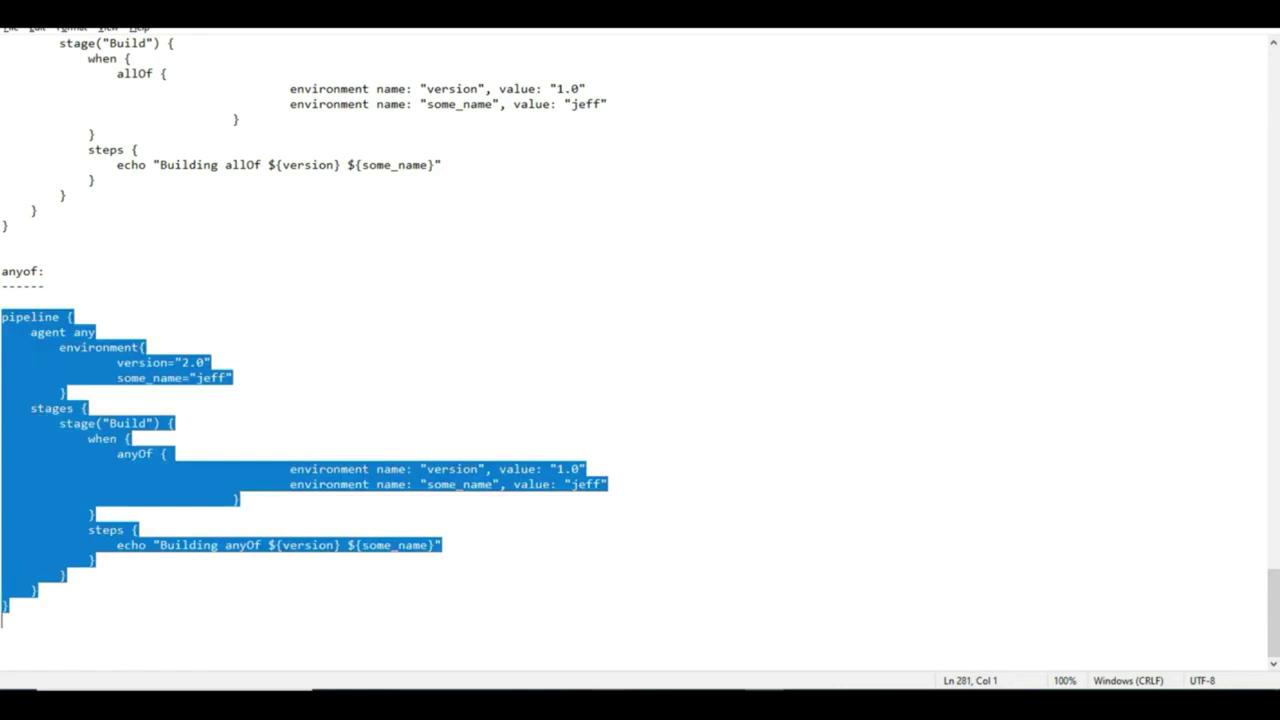
mouse_move(606, 705)
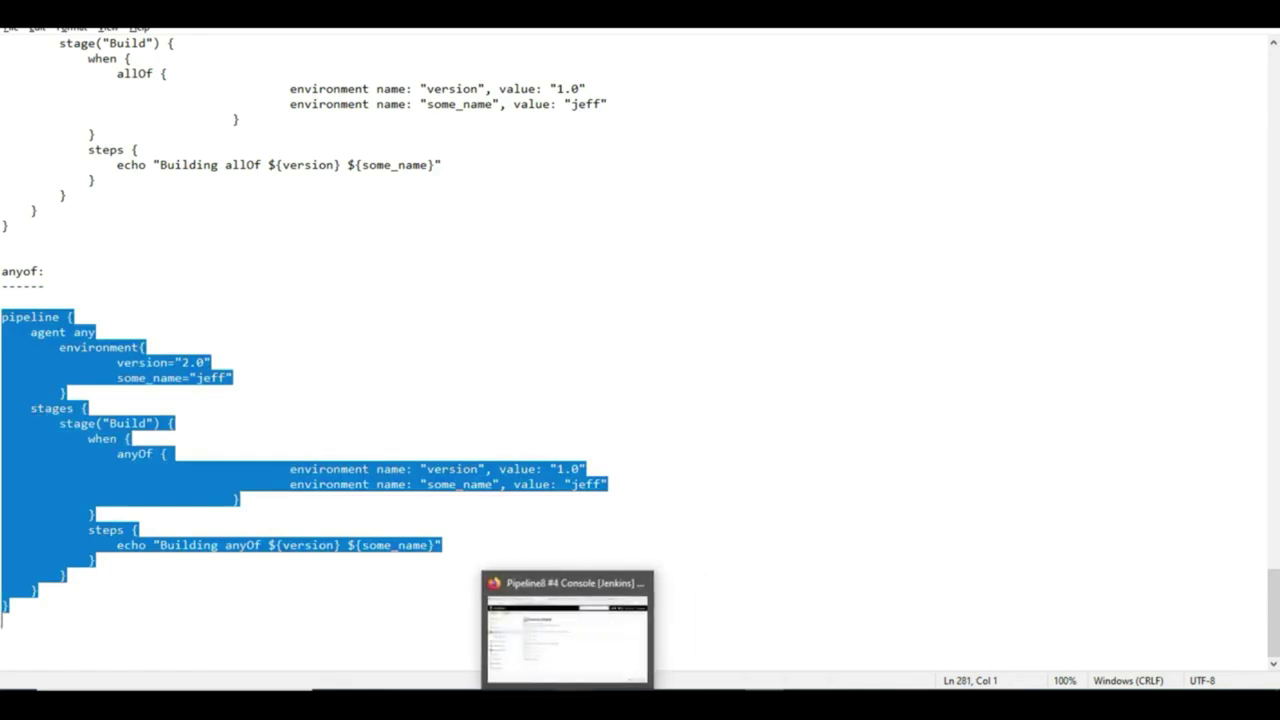
left_click(569, 705)
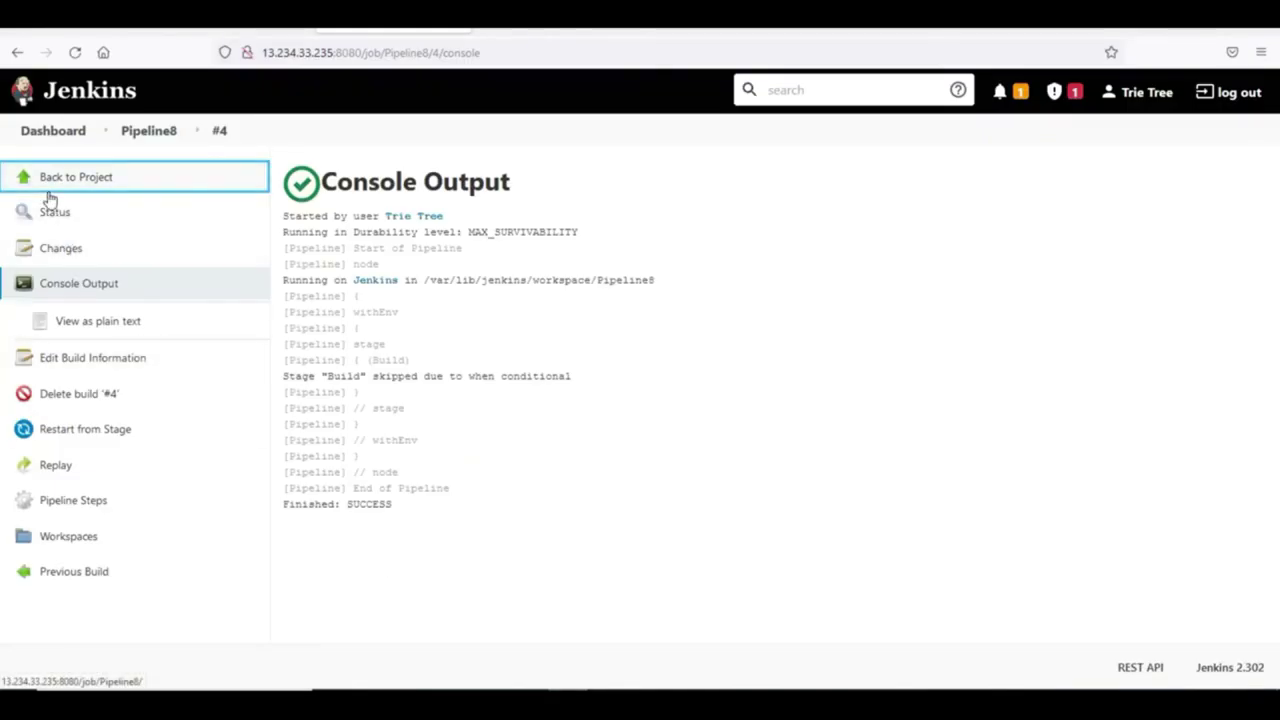
left_click(49, 188)
left_click(83, 323)
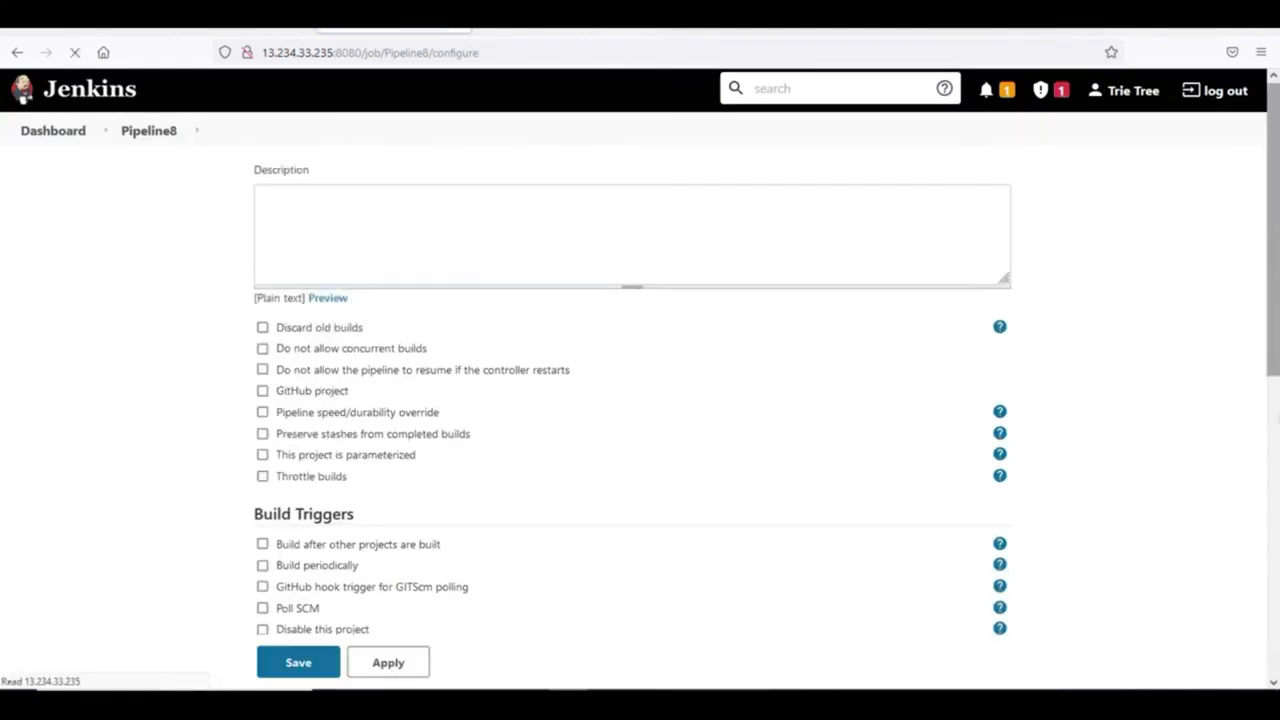
- Change the when condition on line 10 from allOf to anyOf and save
scroll(716, 455, "down", 10)
left_click(424, 471)
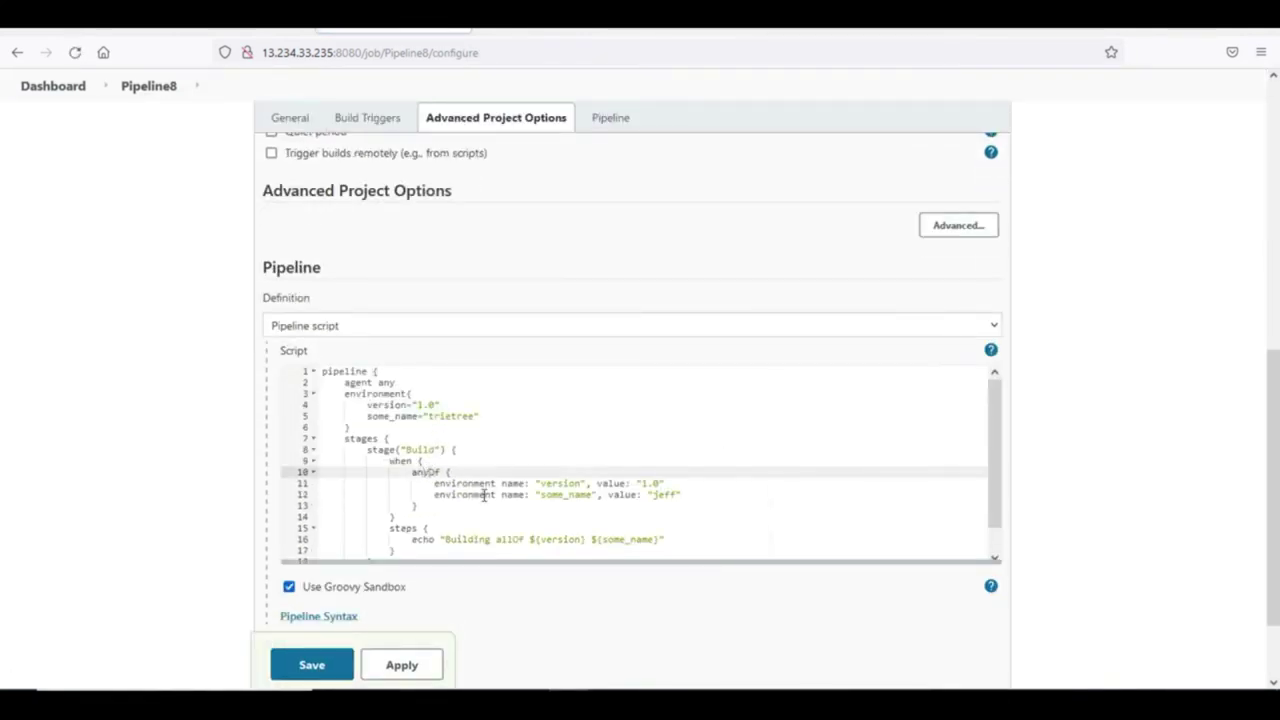
left_click(401, 665)
left_click(312, 665)
- Run build #5 and confirm its console prints 'Building allOf 1.0 trietree'
left_click(90, 300)
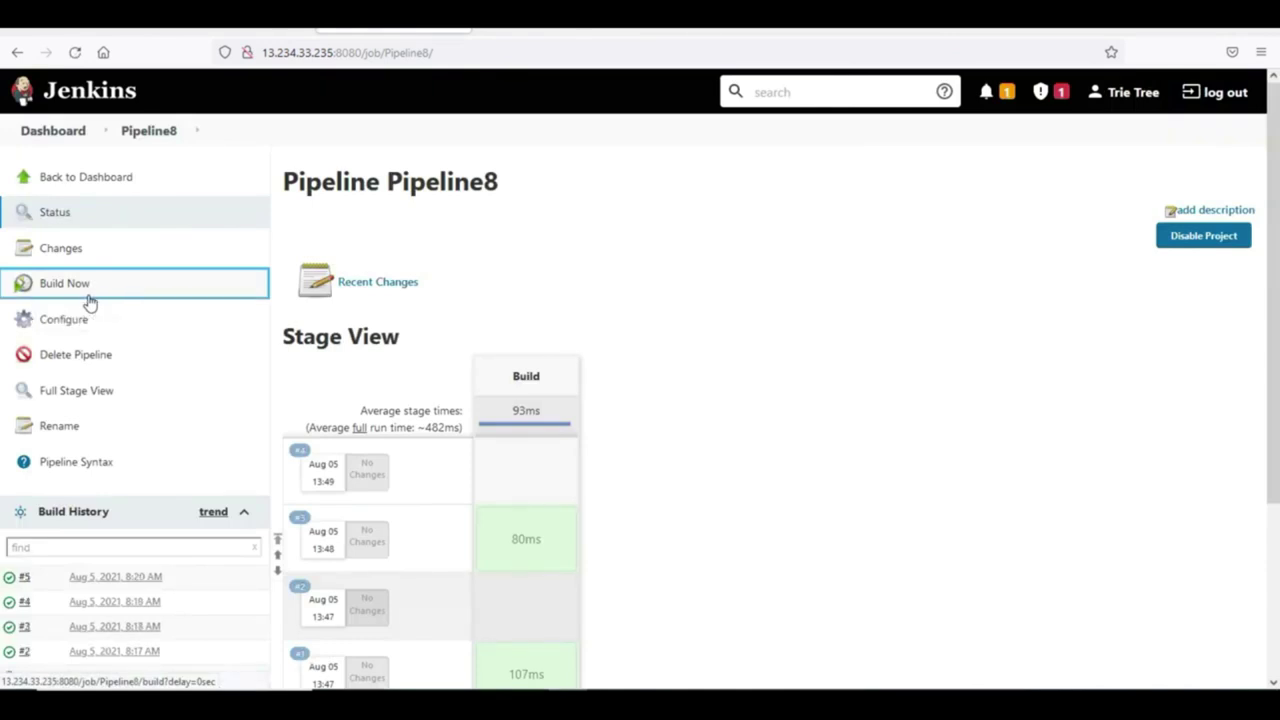
left_click(24, 578)
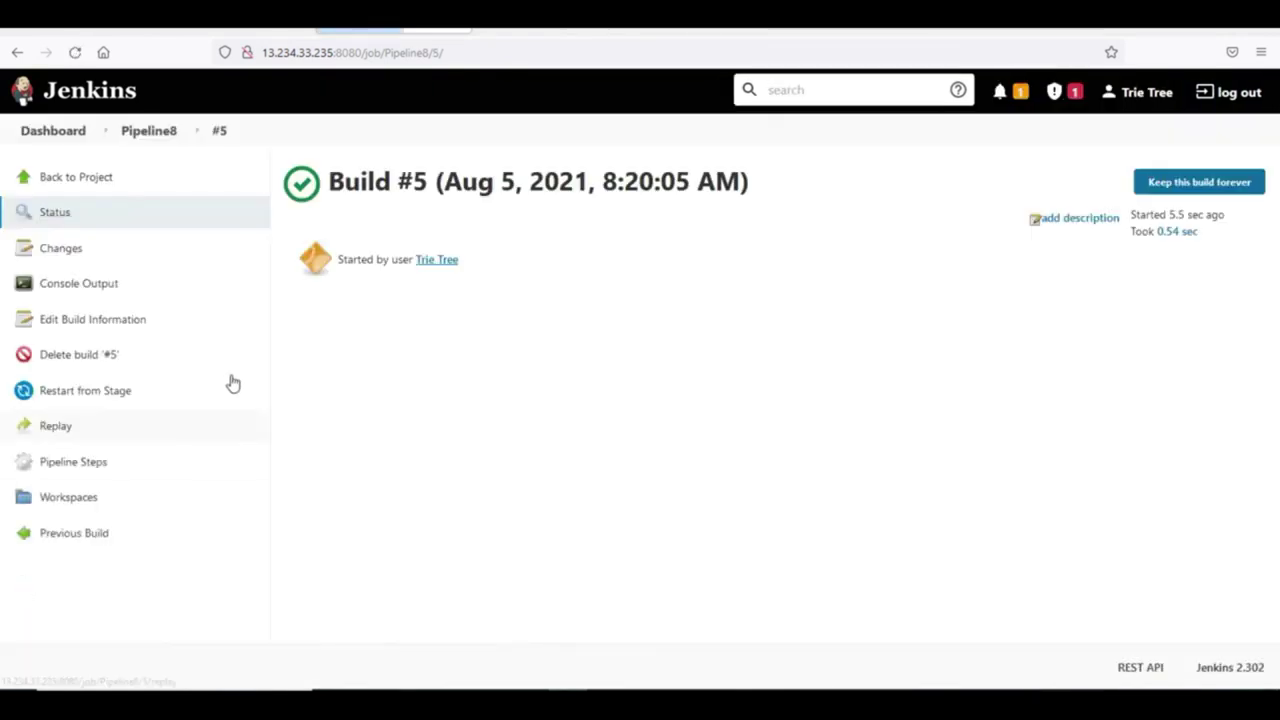
left_click(118, 290)
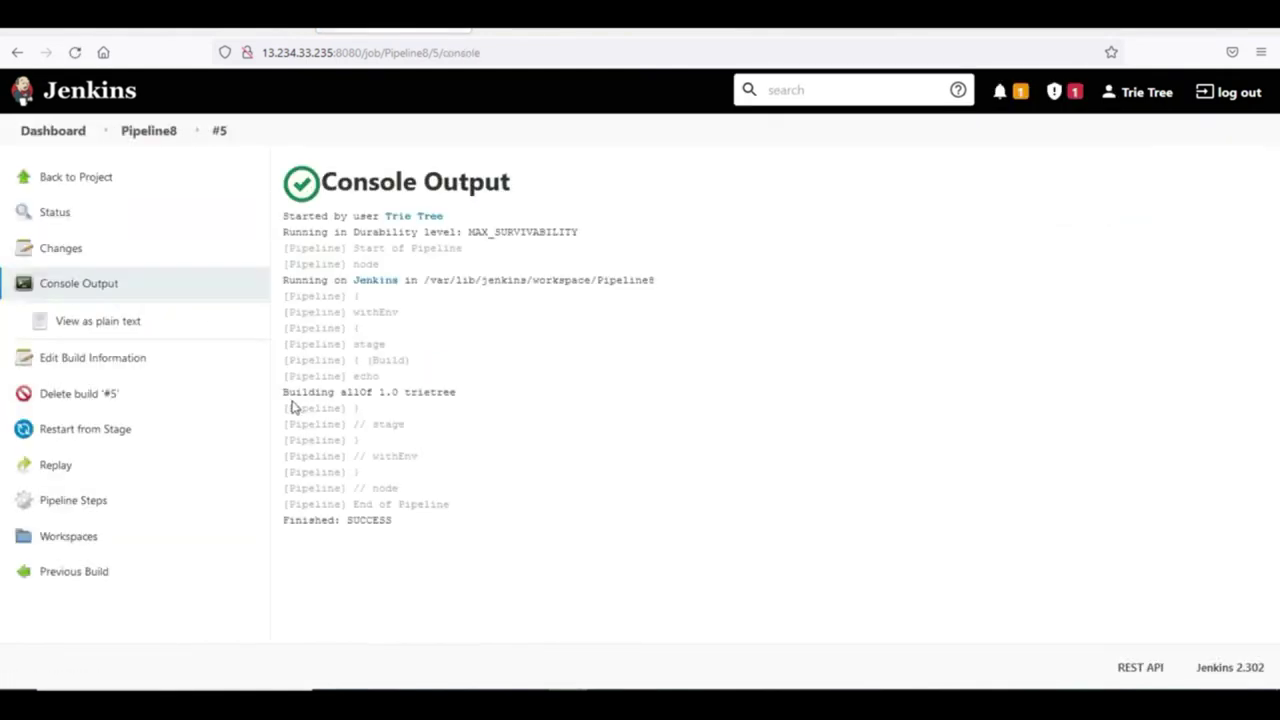
left_click_drag(285, 392, 437, 392)
left_click(406, 409)
left_click(448, 431)
left_click(74, 178)
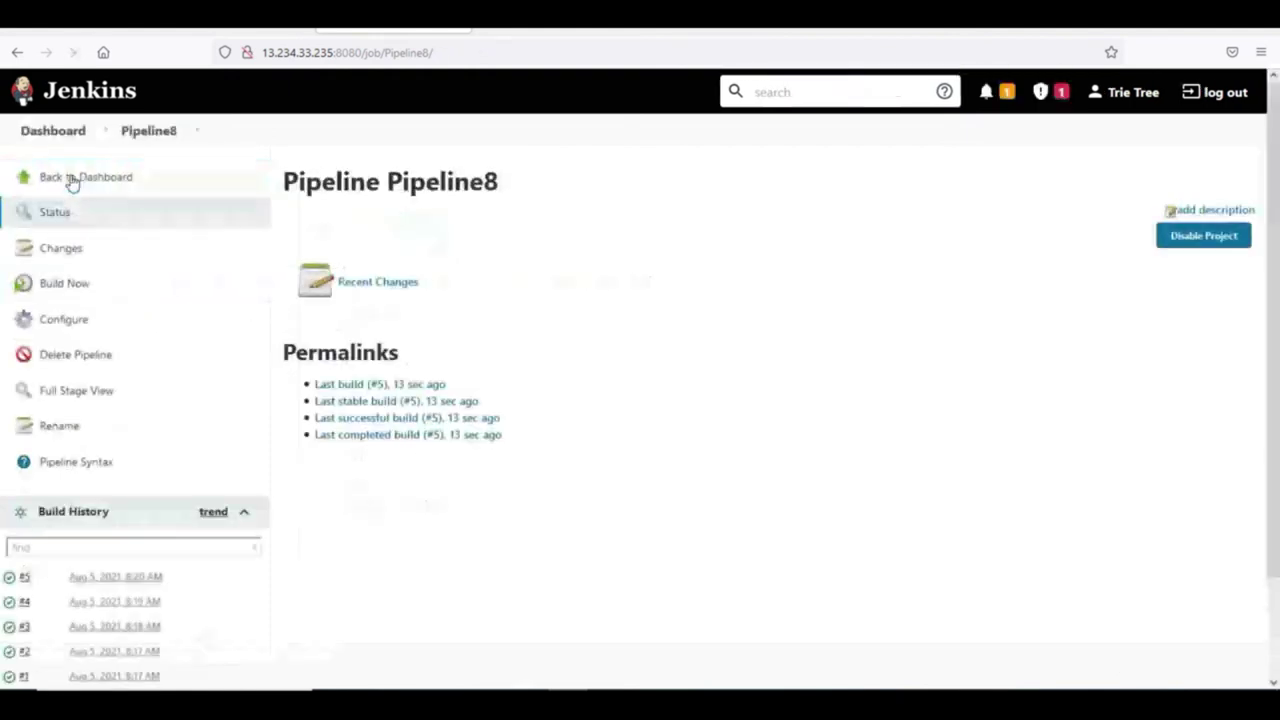
- Replace allOf with anyOf in the line 16 echo message and save
left_click(117, 316)
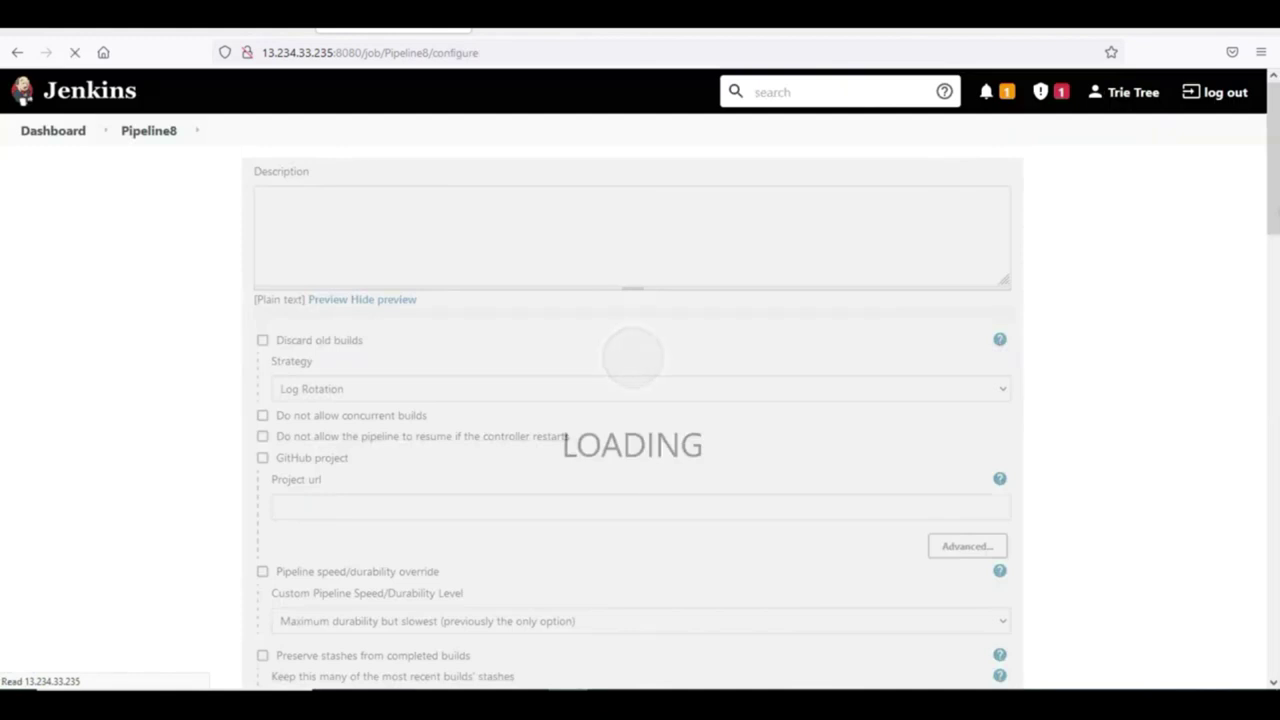
scroll(811, 481, "down", 15)
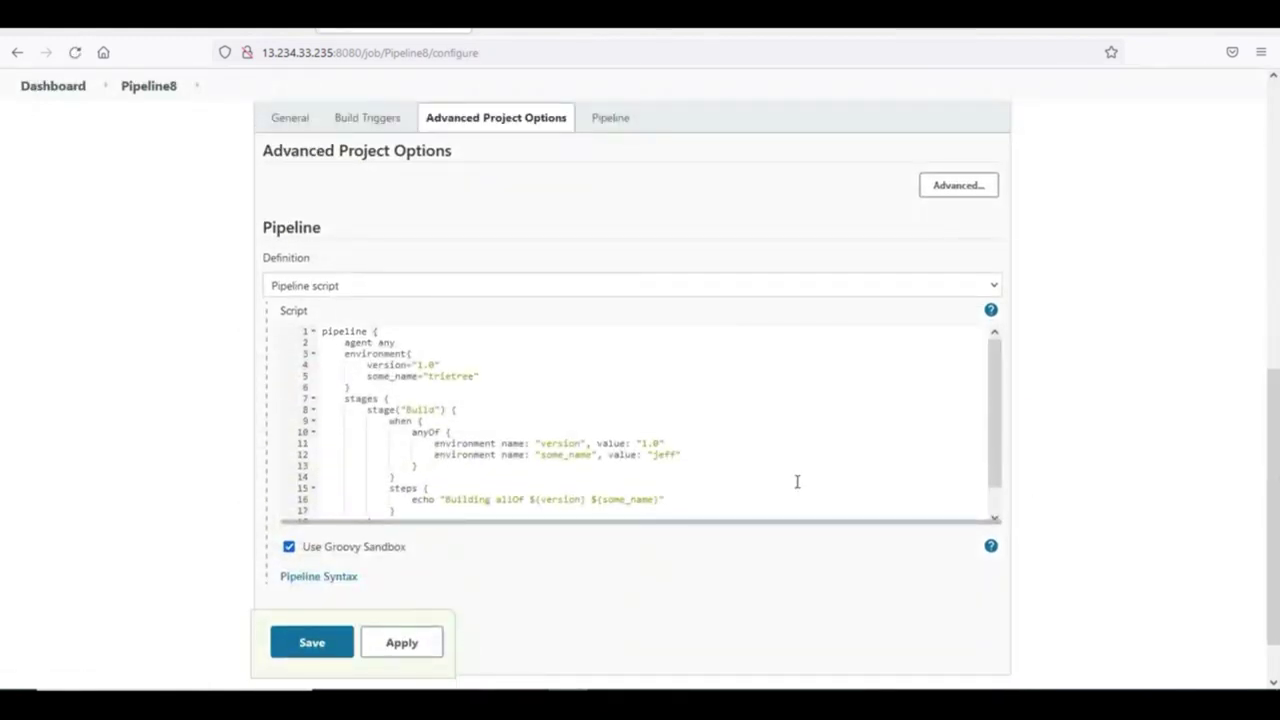
double_click(510, 499)
type("anyOf")
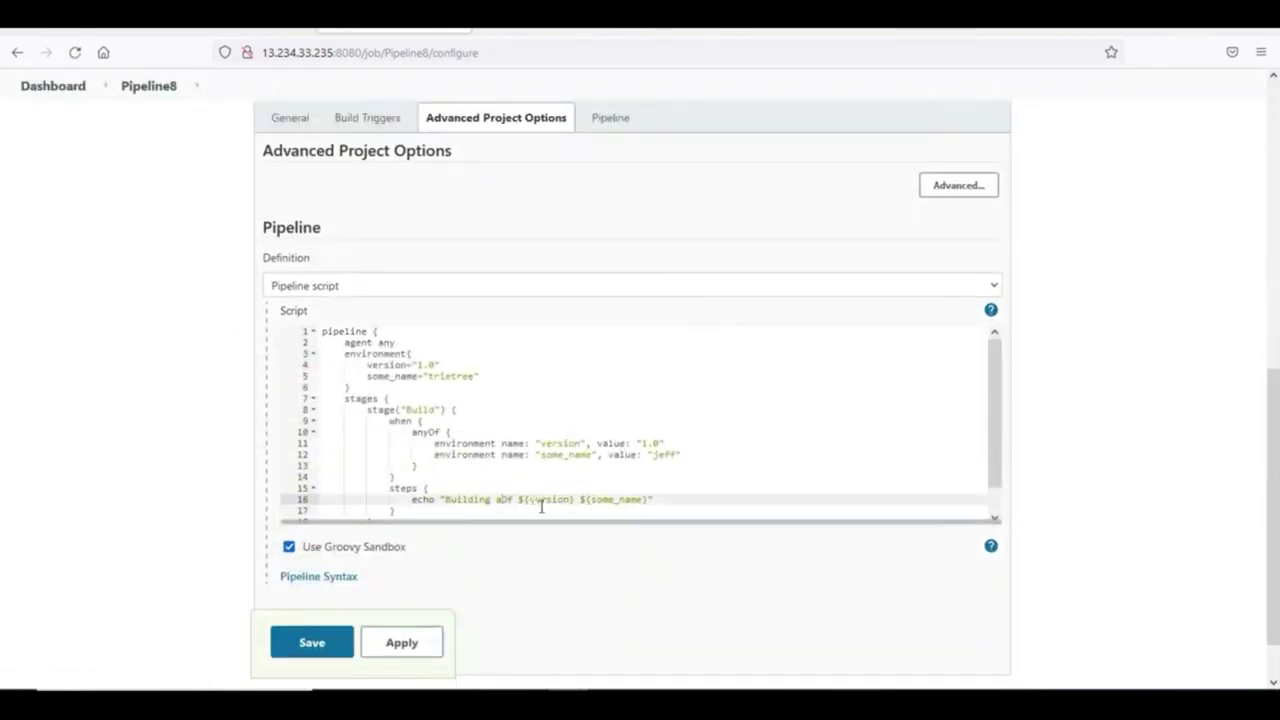
left_click(383, 646)
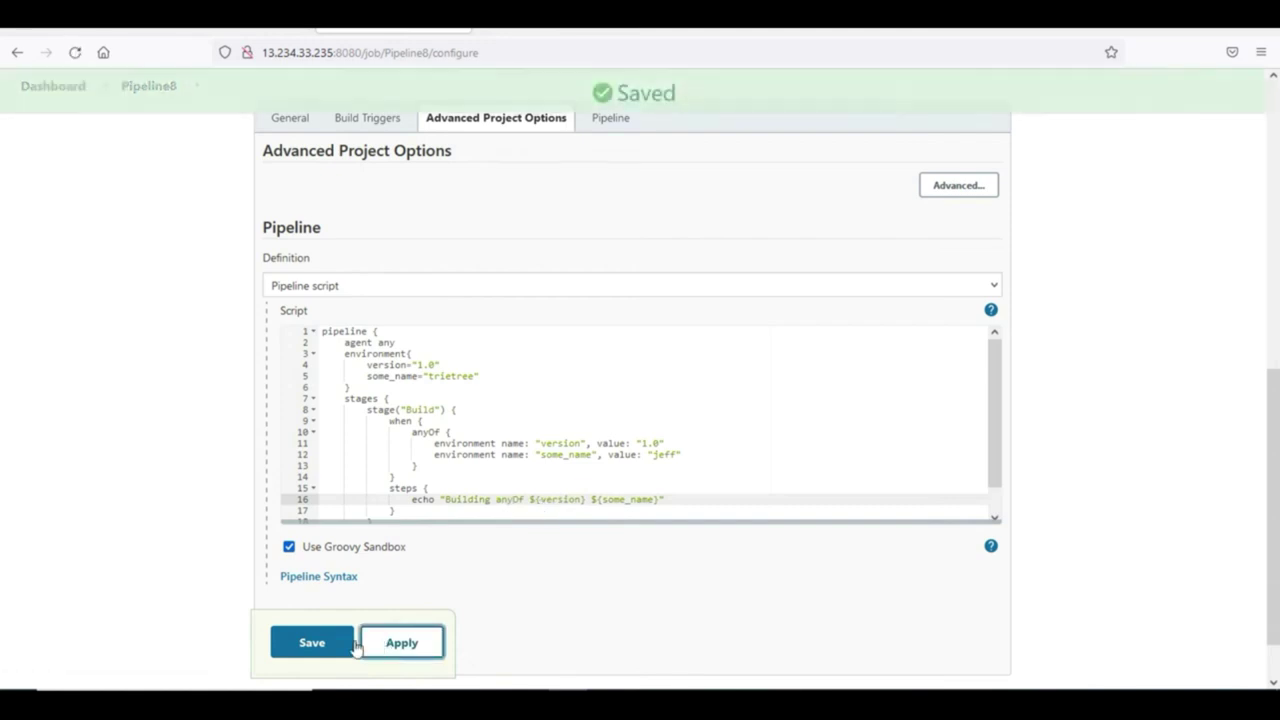
left_click(311, 651)
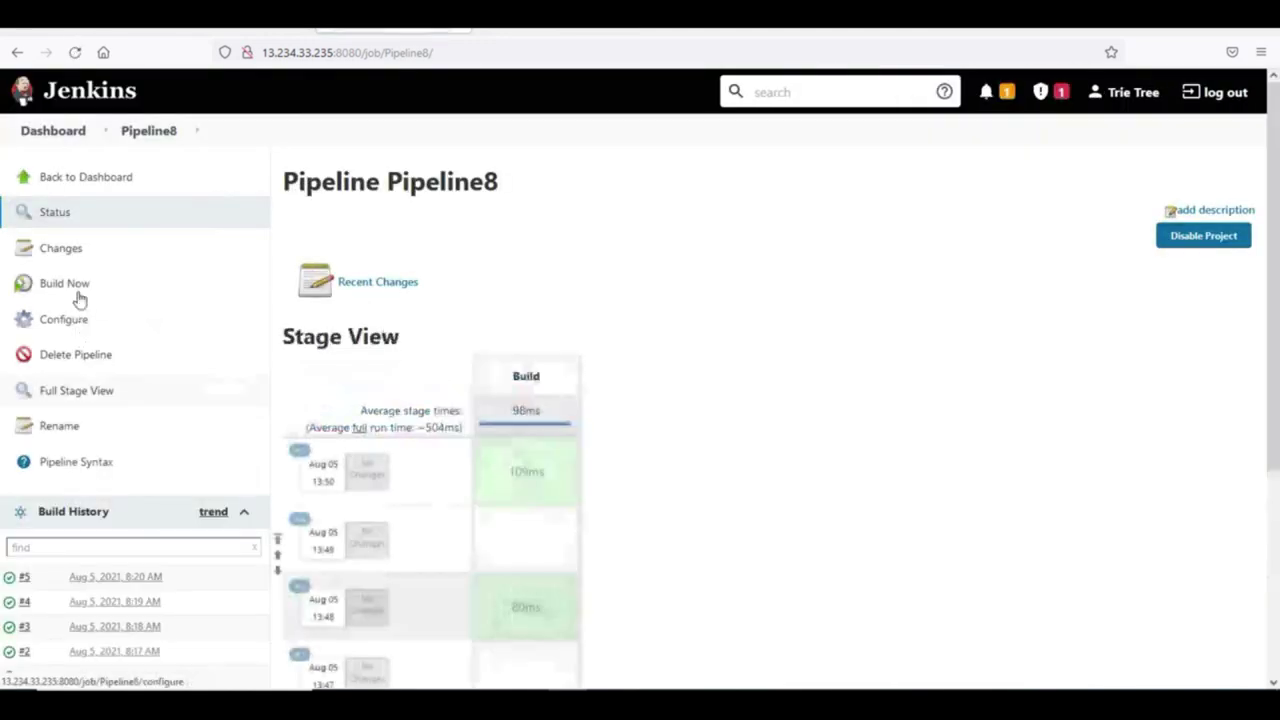
- Run build #6 and confirm its console prints 'Building anyOf 1.0 trietree'
left_click(79, 287)
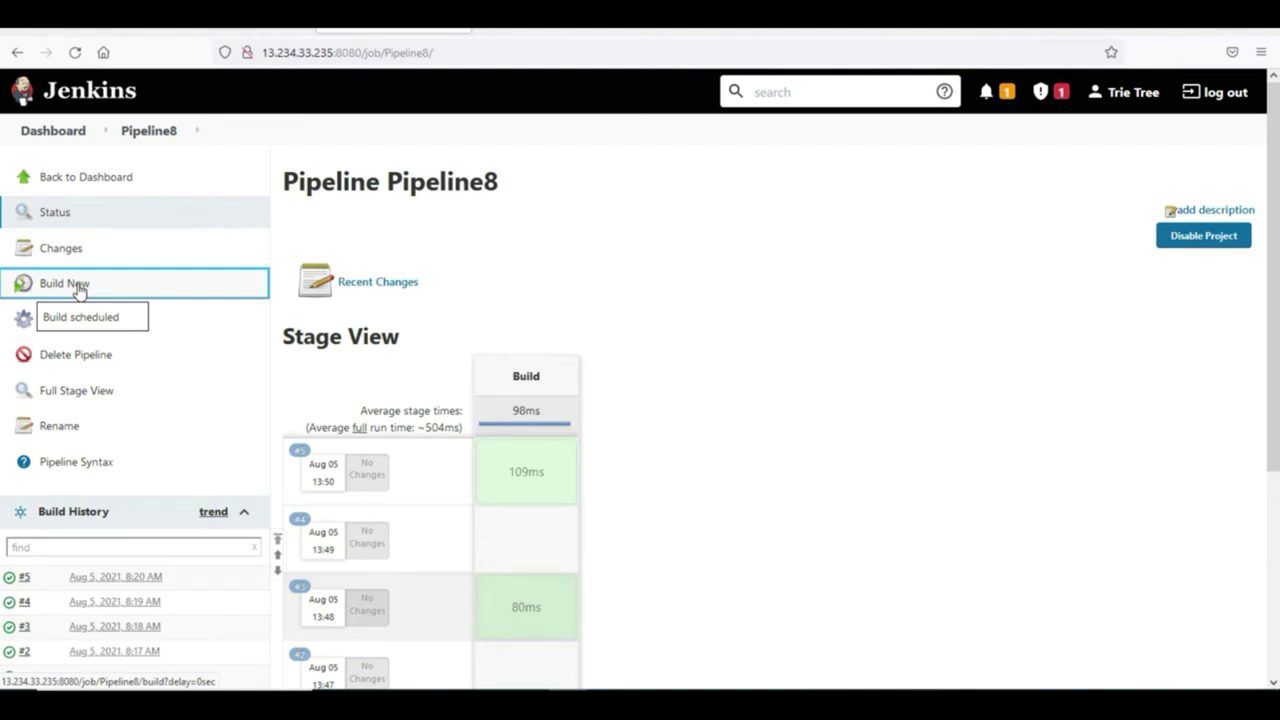
left_click(25, 578)
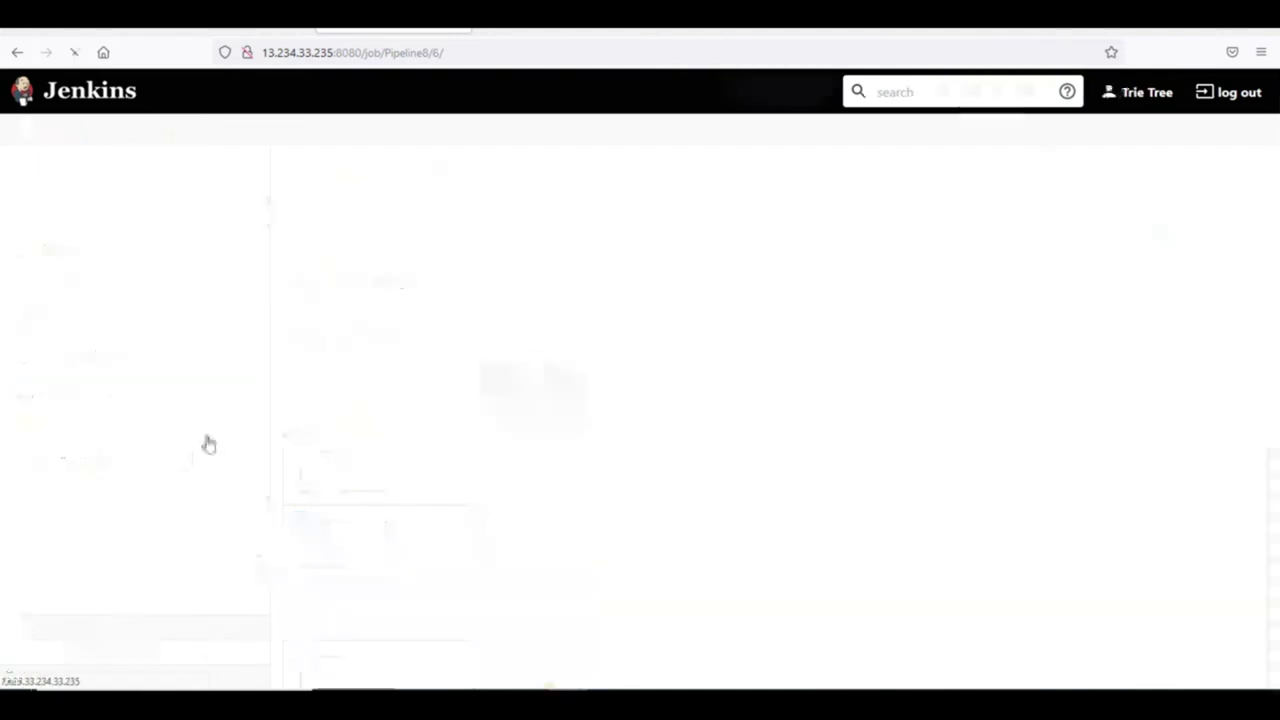
left_click(113, 292)
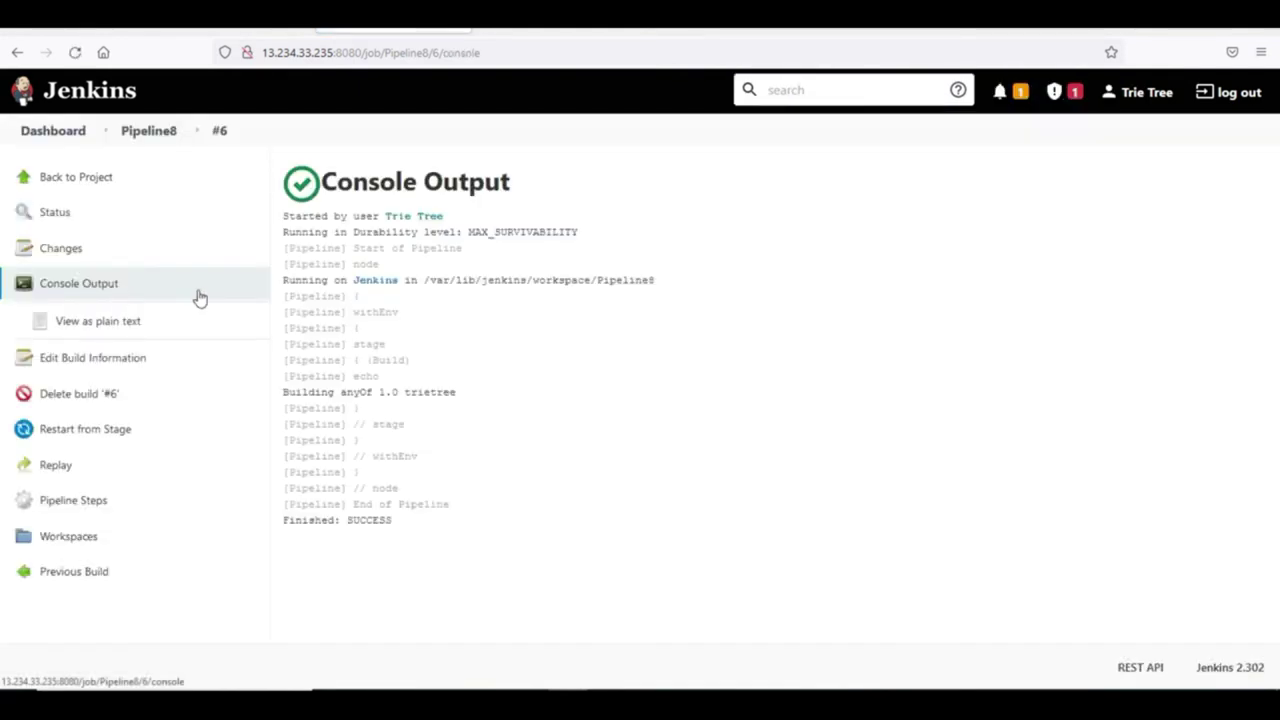
left_click_drag(296, 391, 457, 429)
left_click(457, 431)
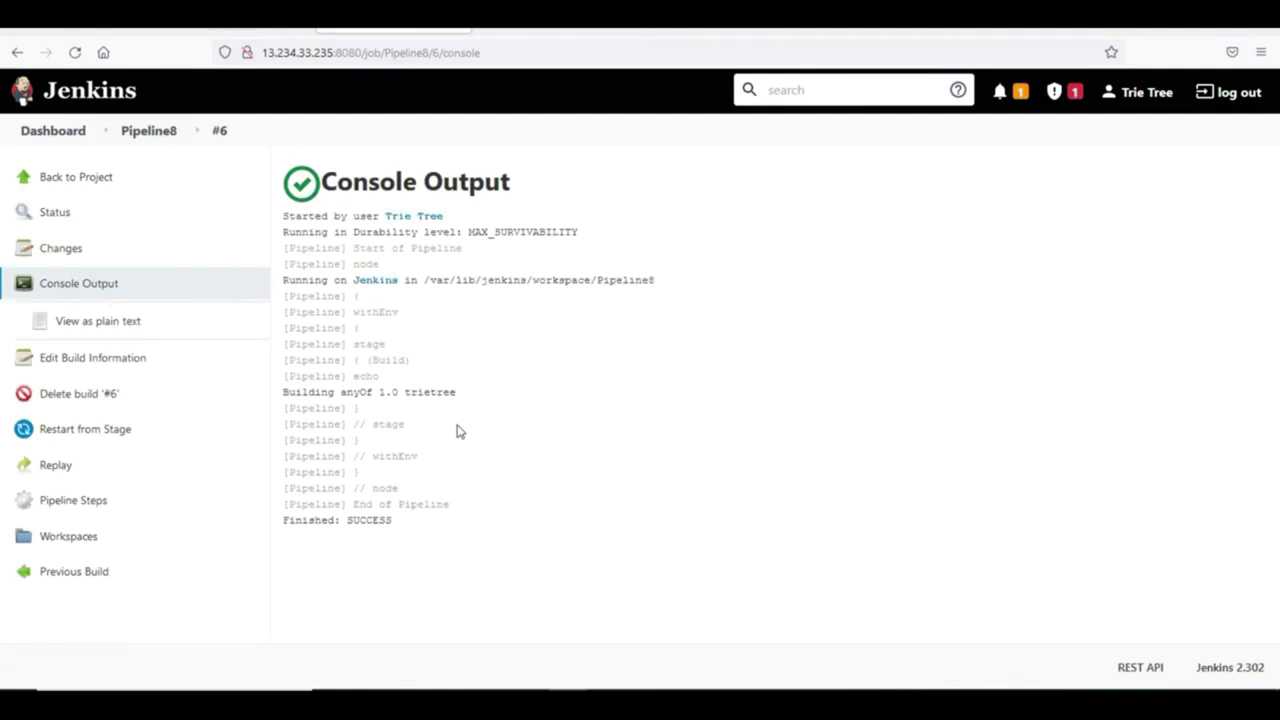
double_click(431, 395)
left_click(72, 176)
left_click(68, 322)
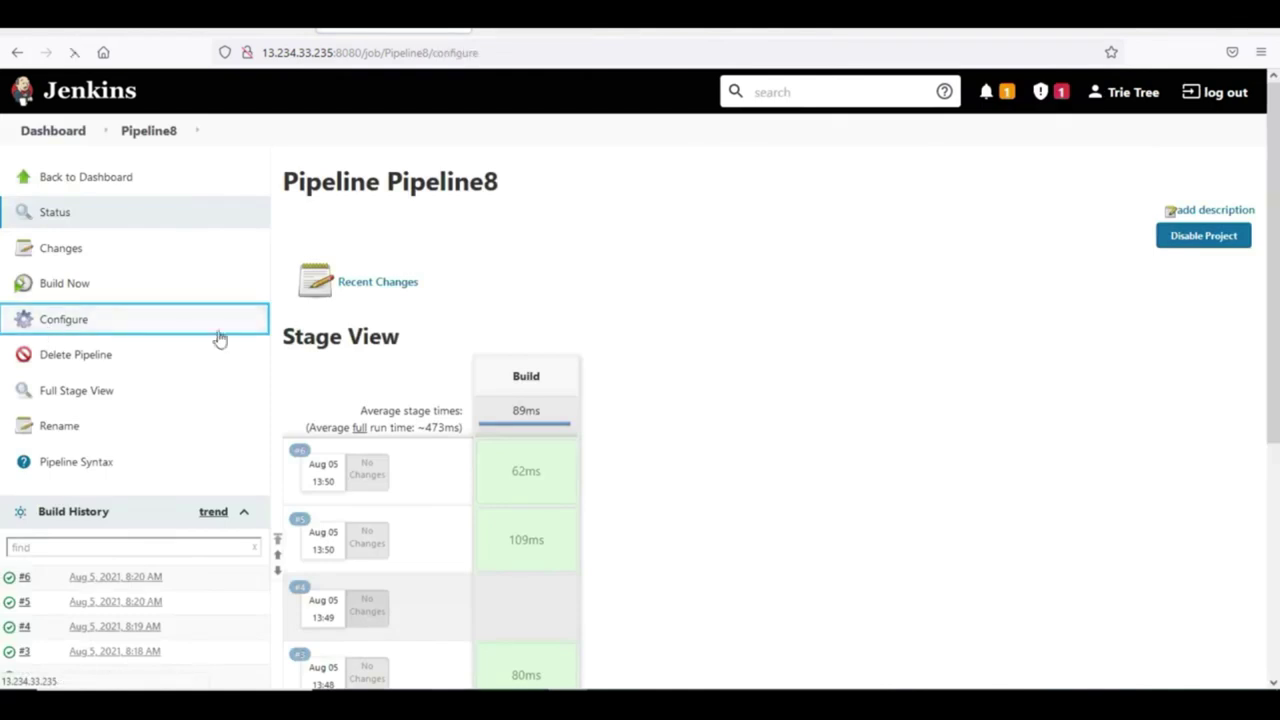
left_click_drag(1274, 170, 1274, 460)
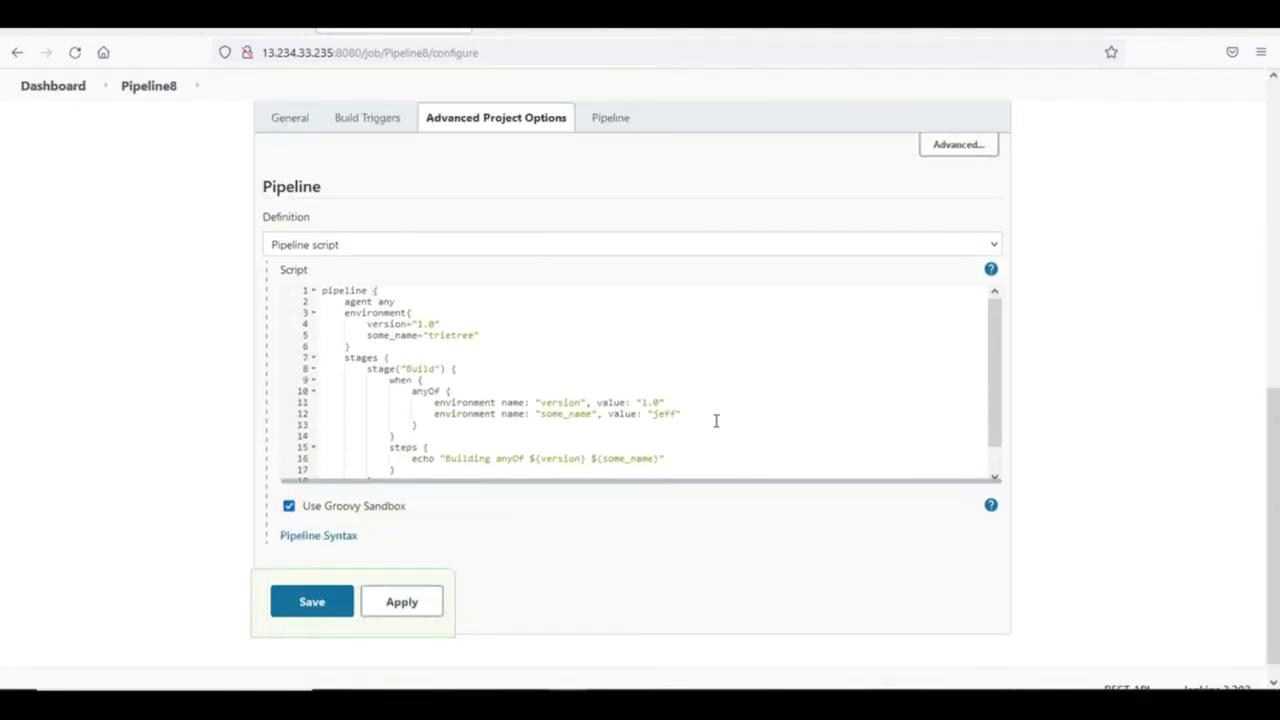
left_click_drag(665, 402, 425, 400)
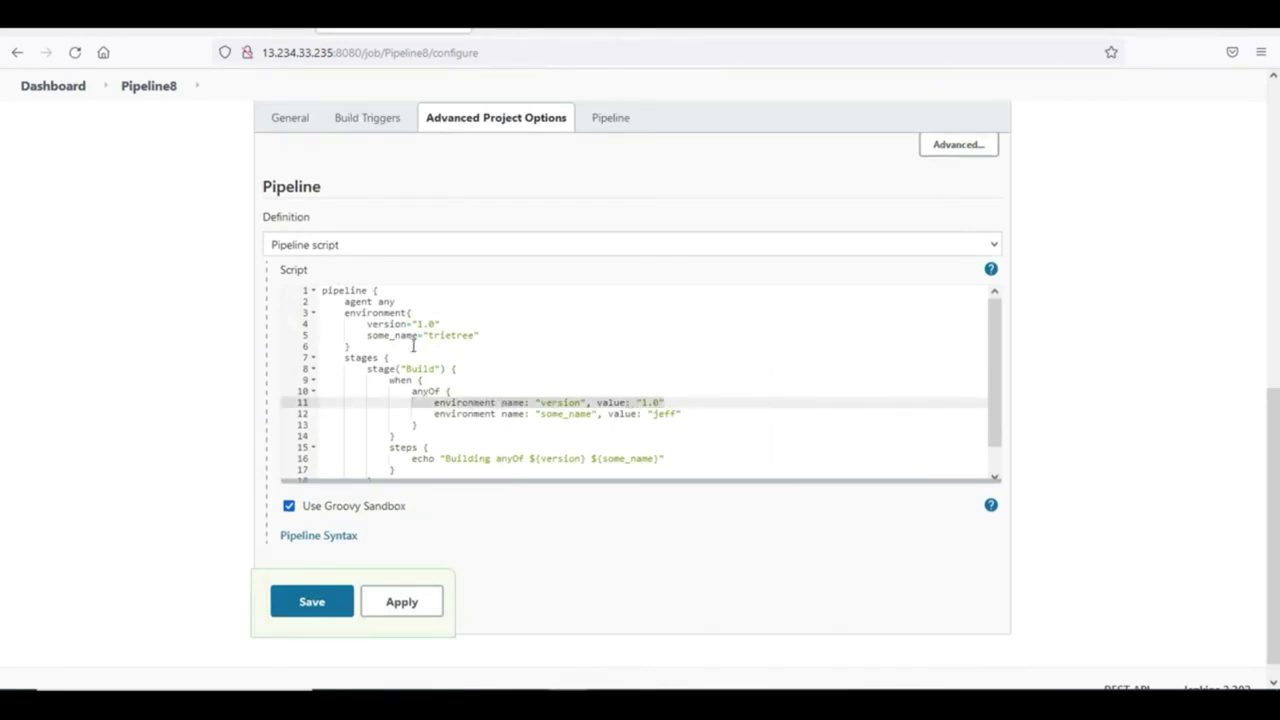
left_click_drag(365, 324, 471, 322)
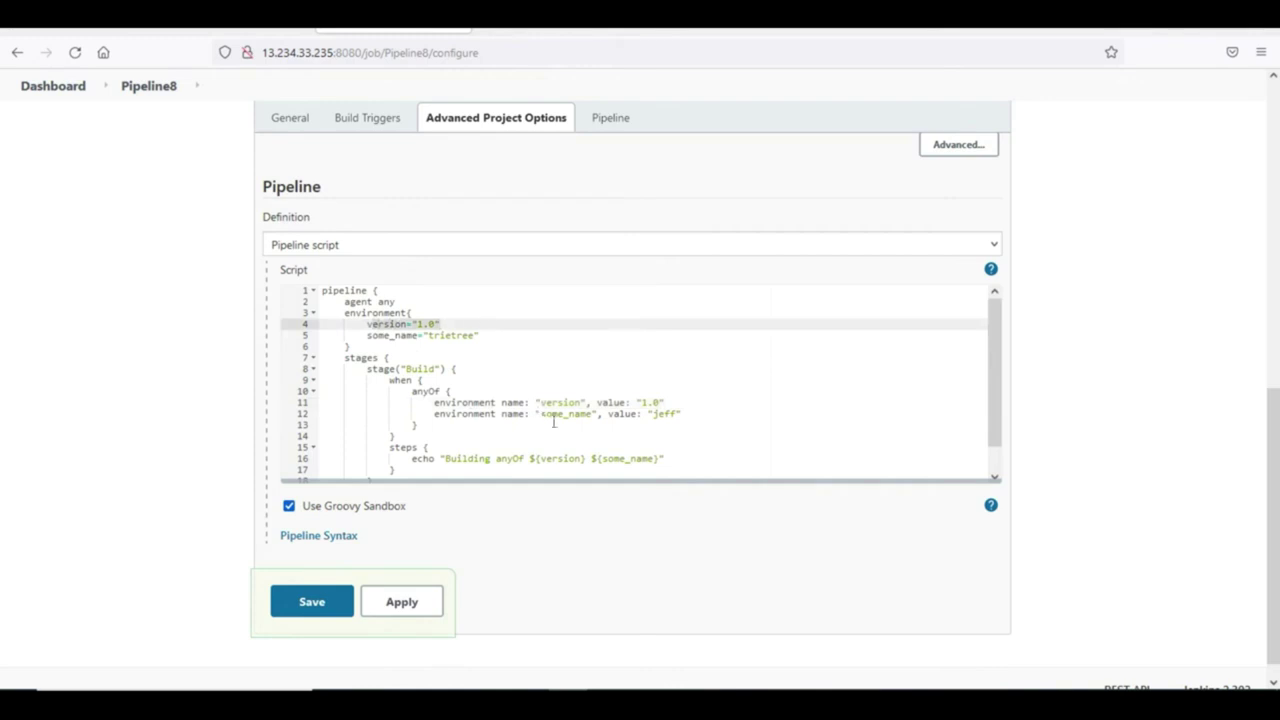
left_click_drag(517, 416, 683, 417)
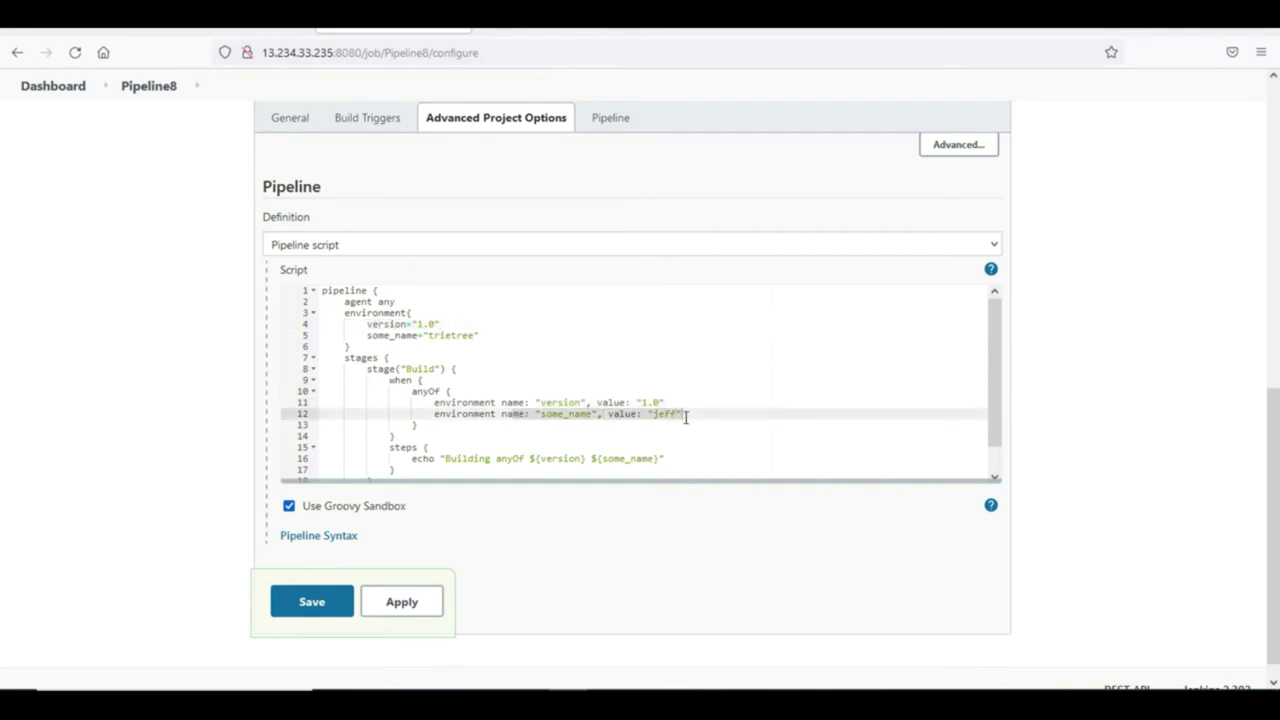
left_click(685, 418)
left_click_drag(363, 338, 480, 335)
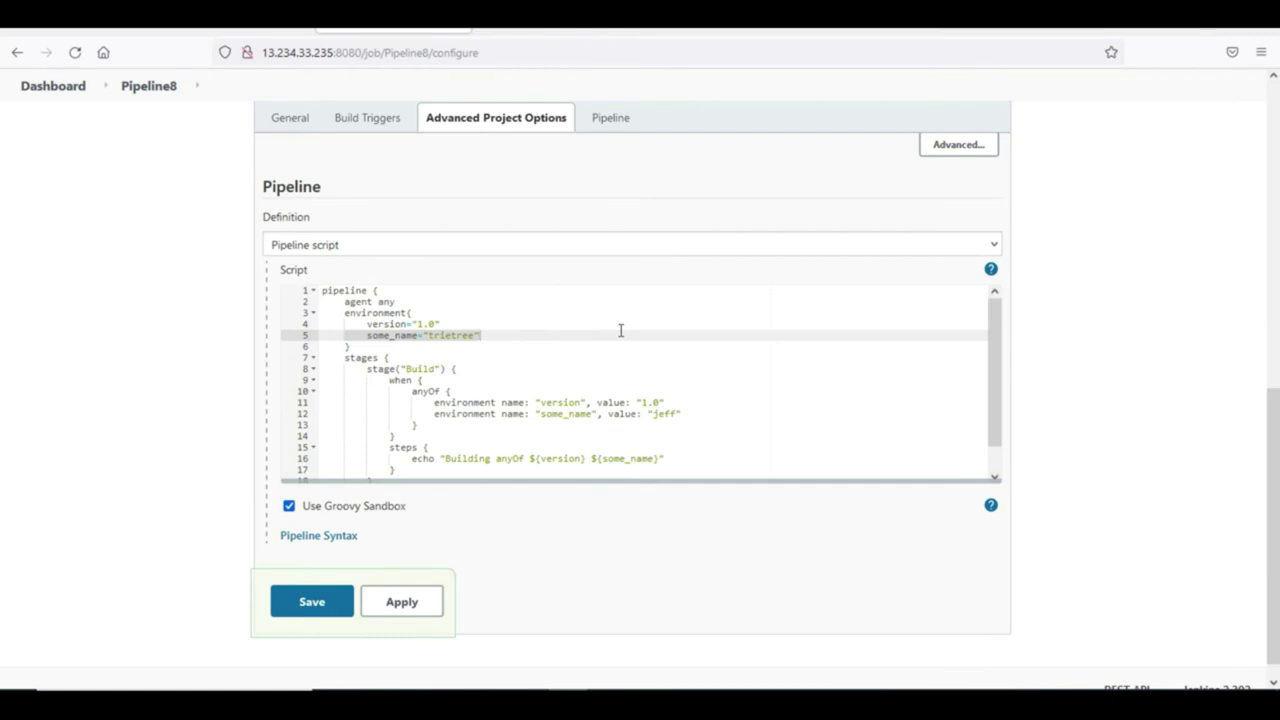
left_click_drag(991, 371, 1000, 340)
left_click_drag(1276, 483, 1272, 175)
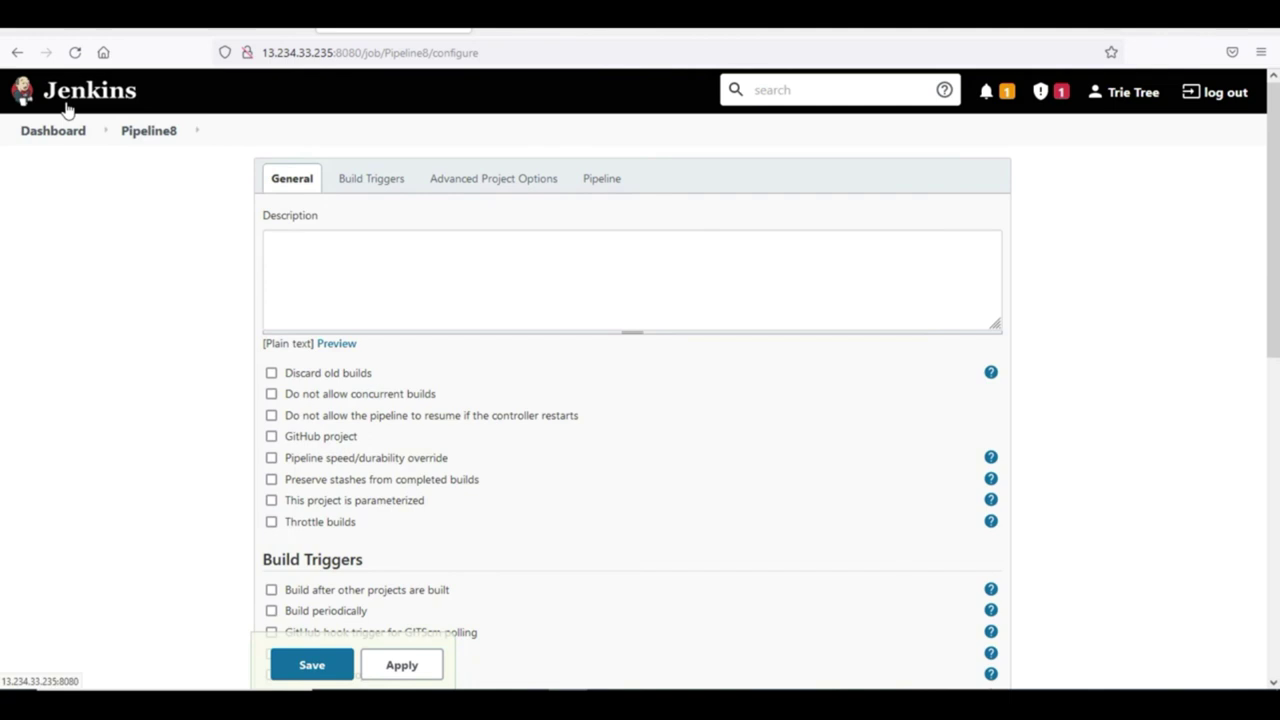
- From the Dashboard, create a Multibranch Pipeline item named 'multipipeline1'
left_click(54, 139)
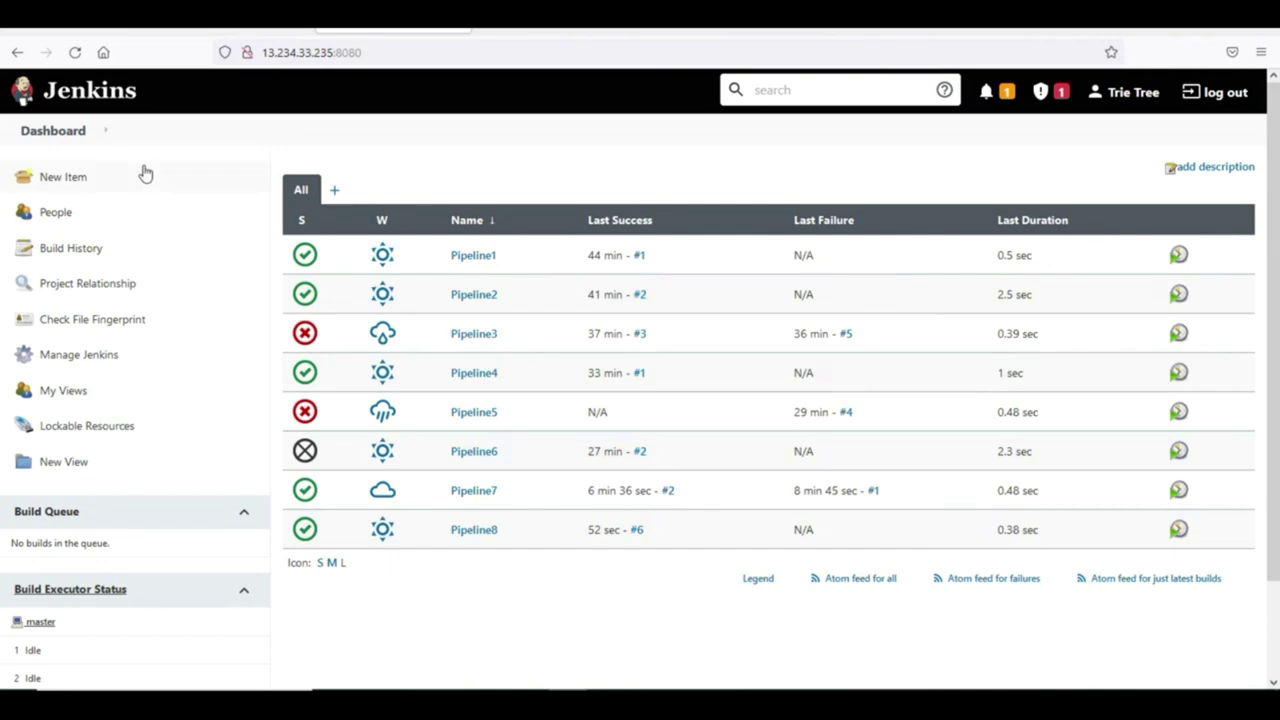
left_click(62, 176)
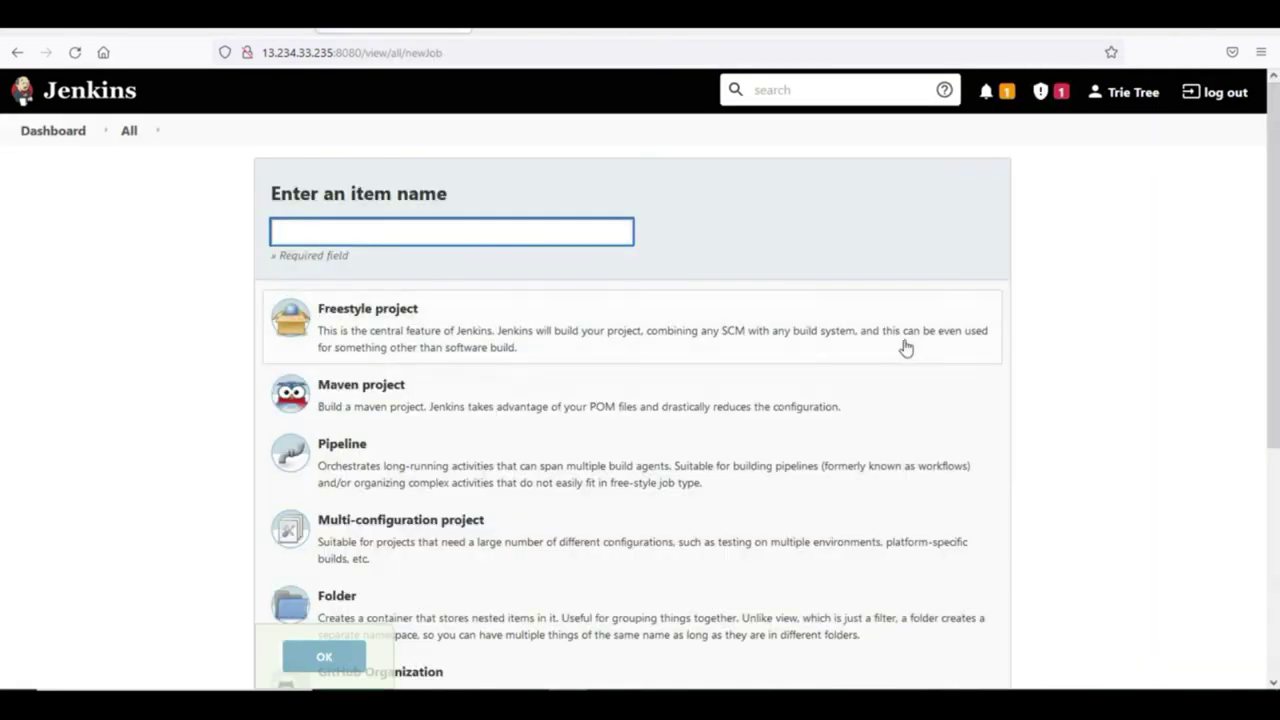
scroll(891, 340, "down", 4)
scroll(917, 494, "up", 2)
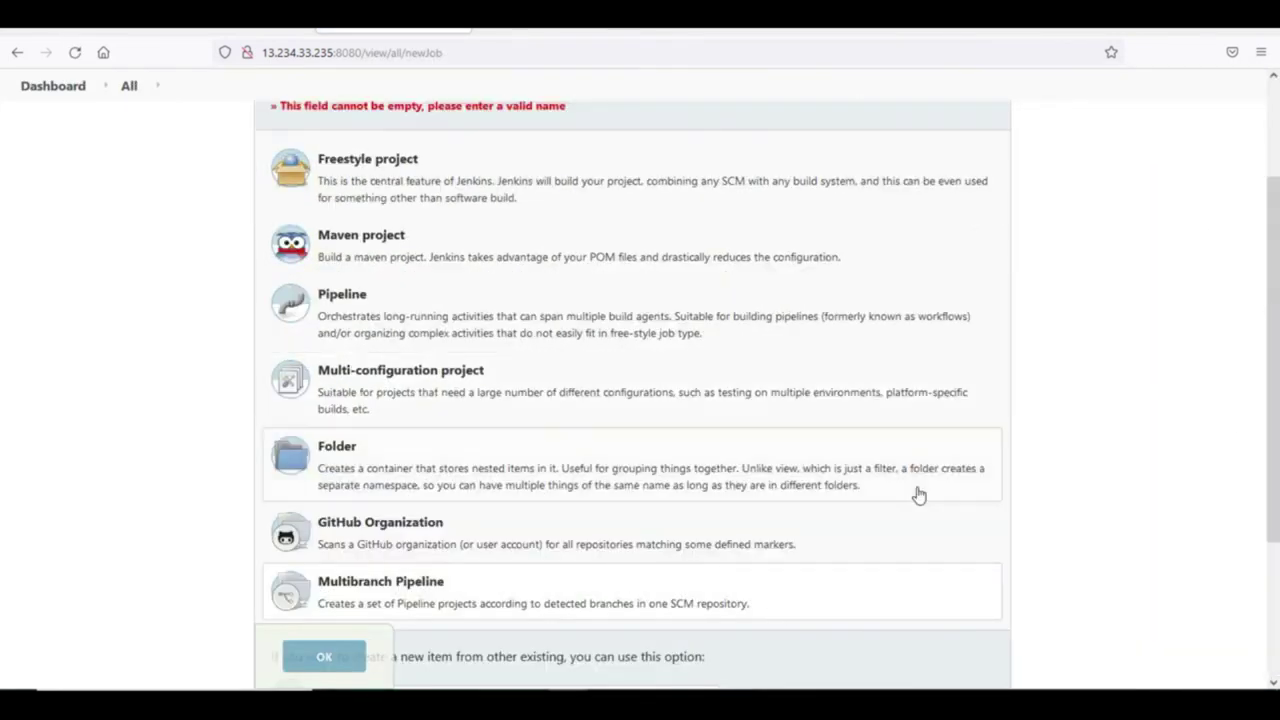
scroll(1272, 300, "up", 2)
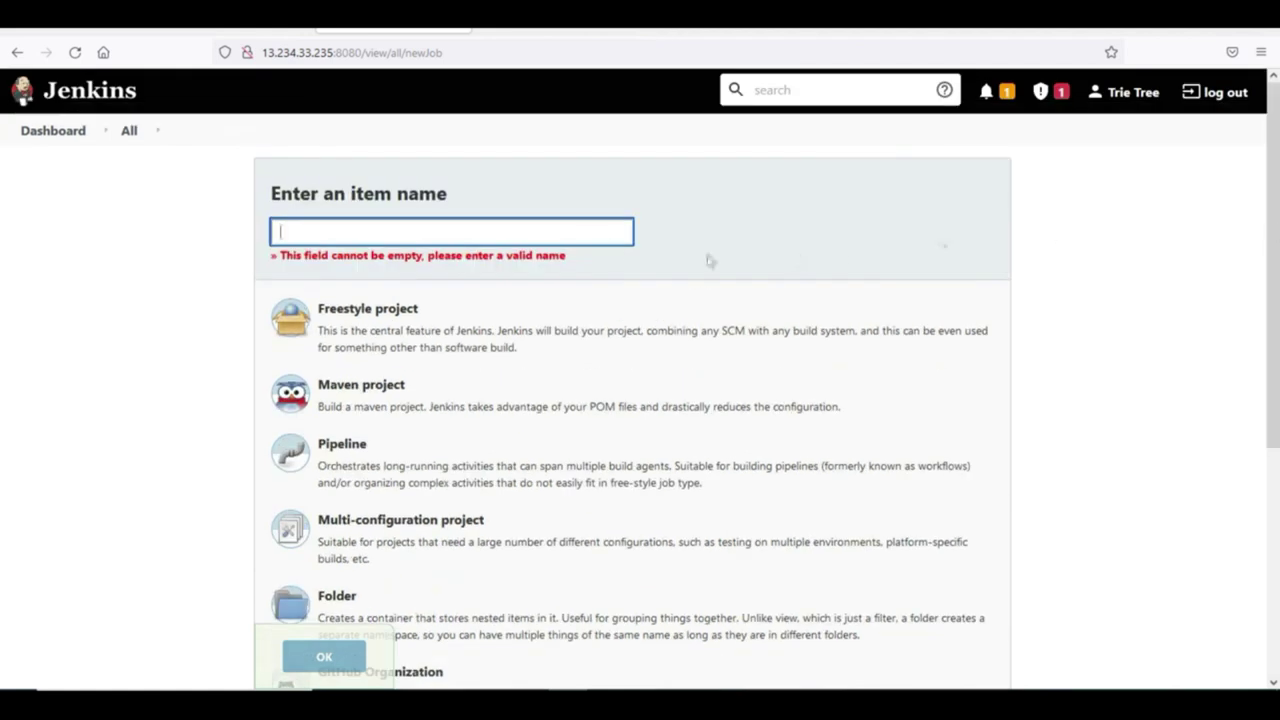
left_click(585, 238)
type("multipipeline")
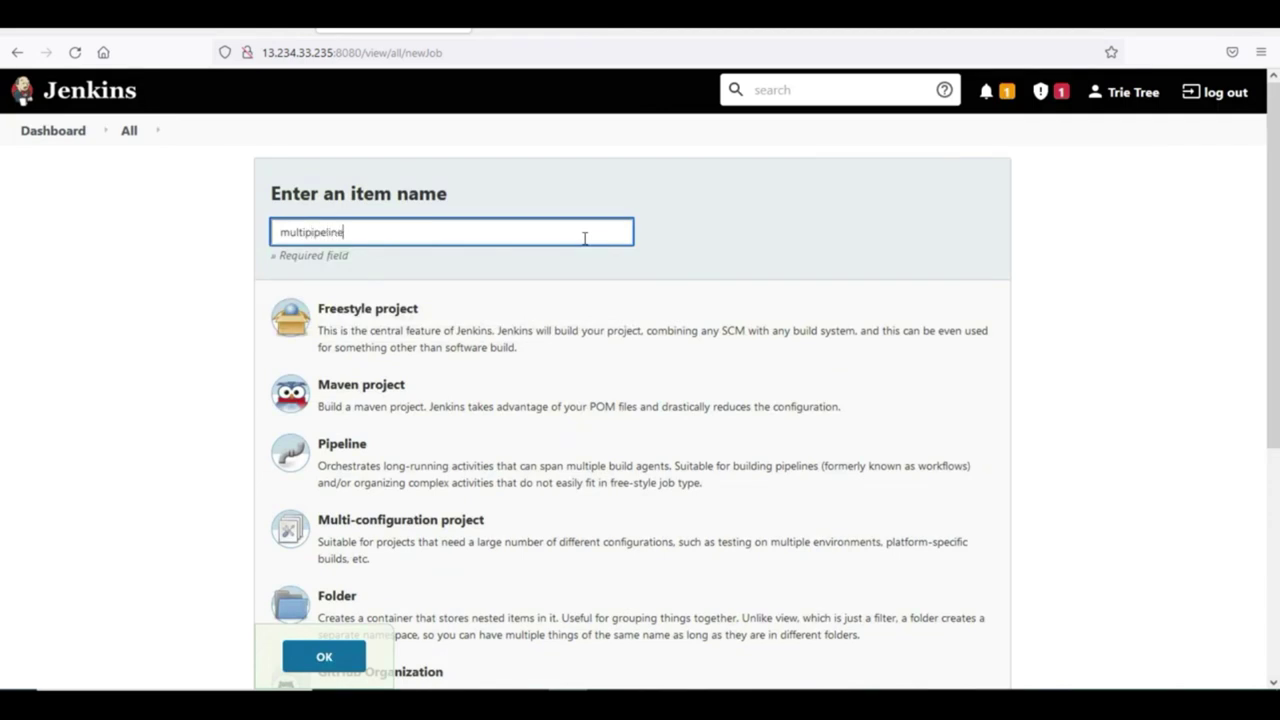
type("1")
left_click(332, 658)
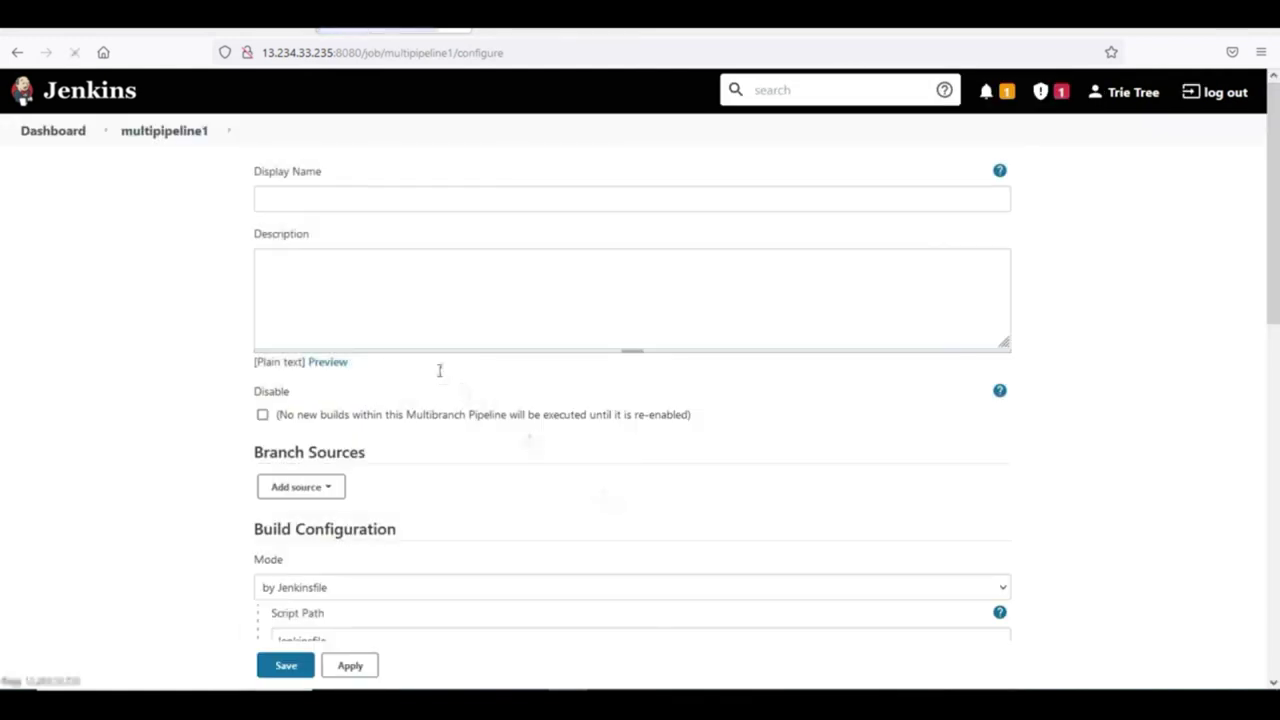
- Add a Git branch source to multipipeline1 and switch to GitHub to get the repository address
scroll(973, 374, "down", 5)
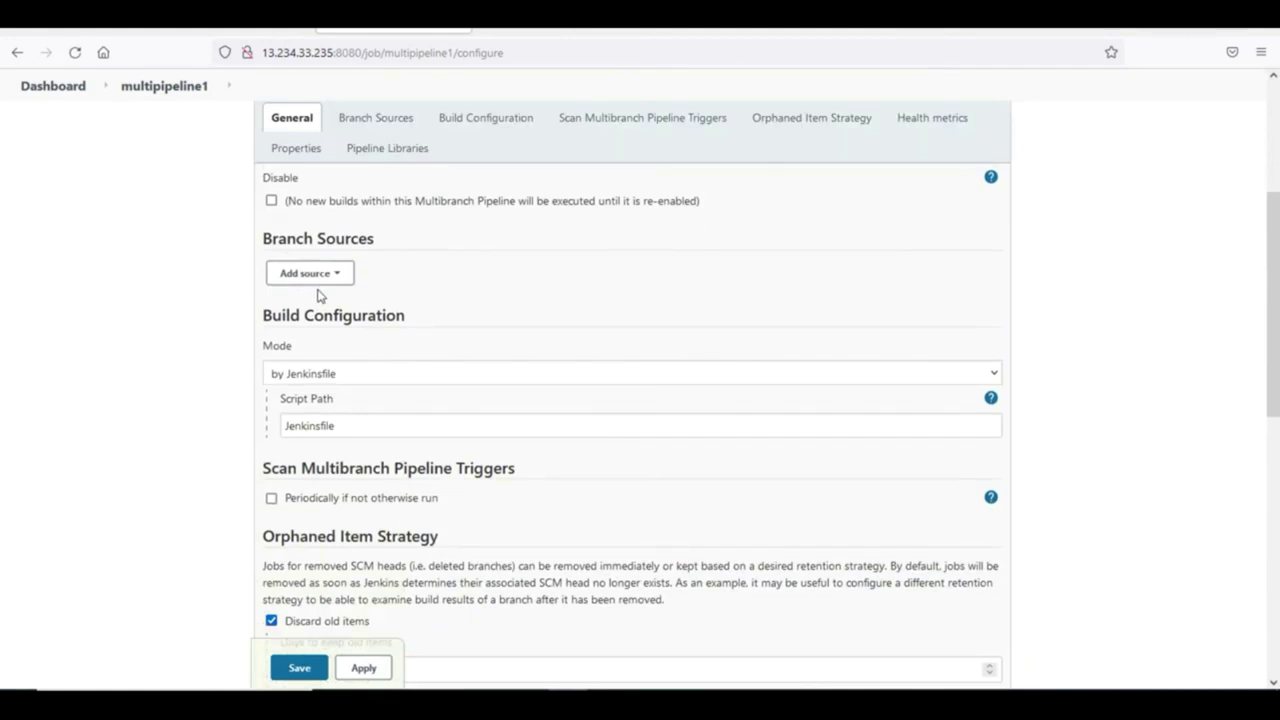
left_click(310, 275)
left_click(305, 300)
left_click(318, 289)
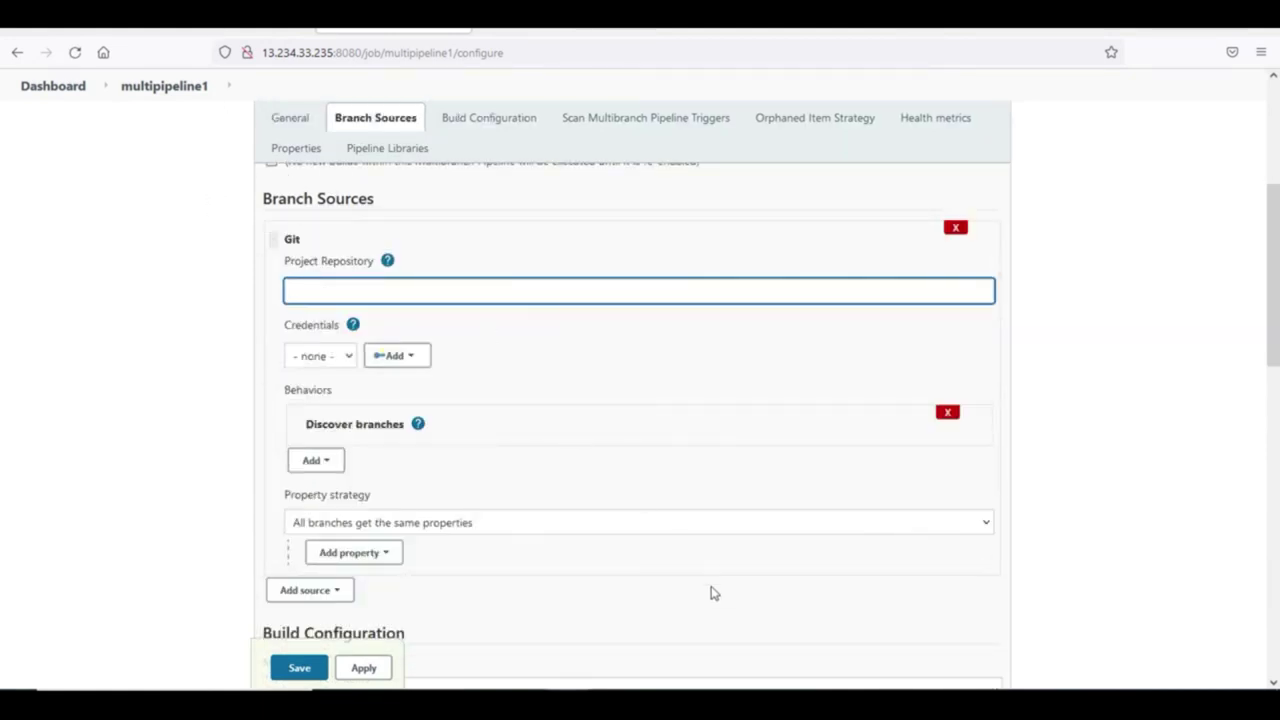
left_click(685, 625)
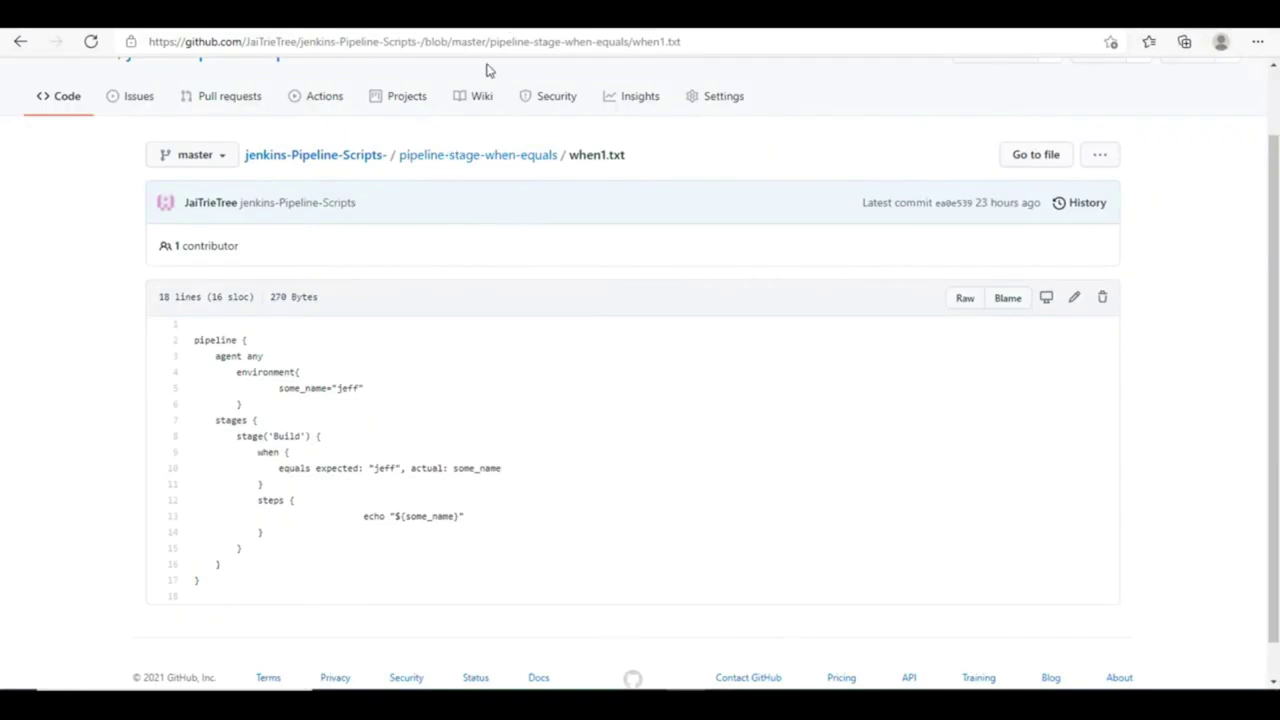
- Open the pipeline-stage-when-branch repository from the GitHub profile
left_click(368, 164)
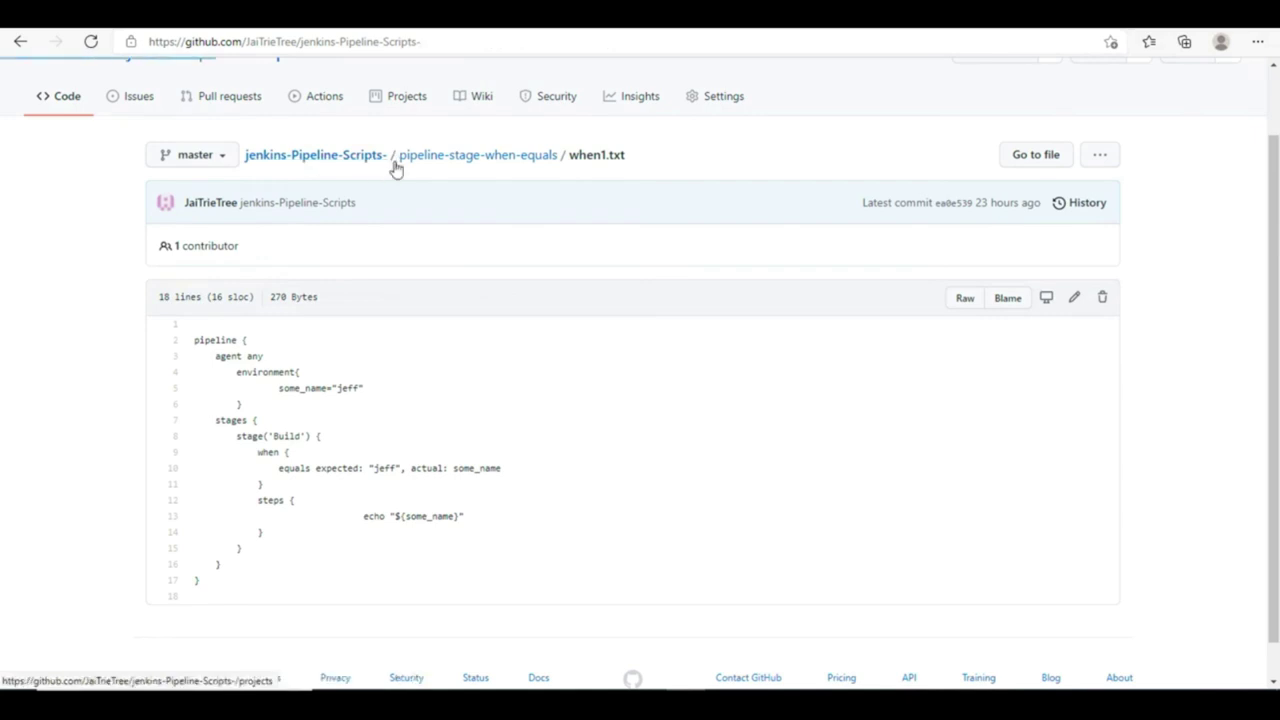
left_click(100, 135)
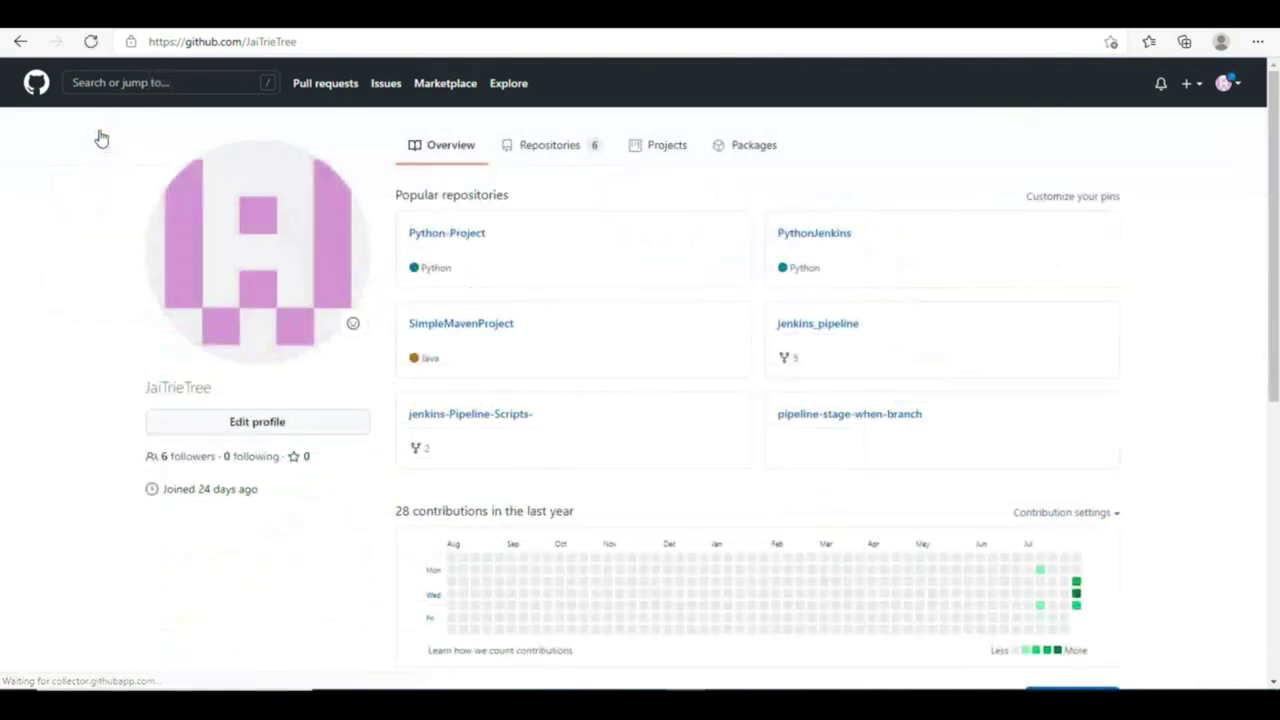
left_click(855, 422)
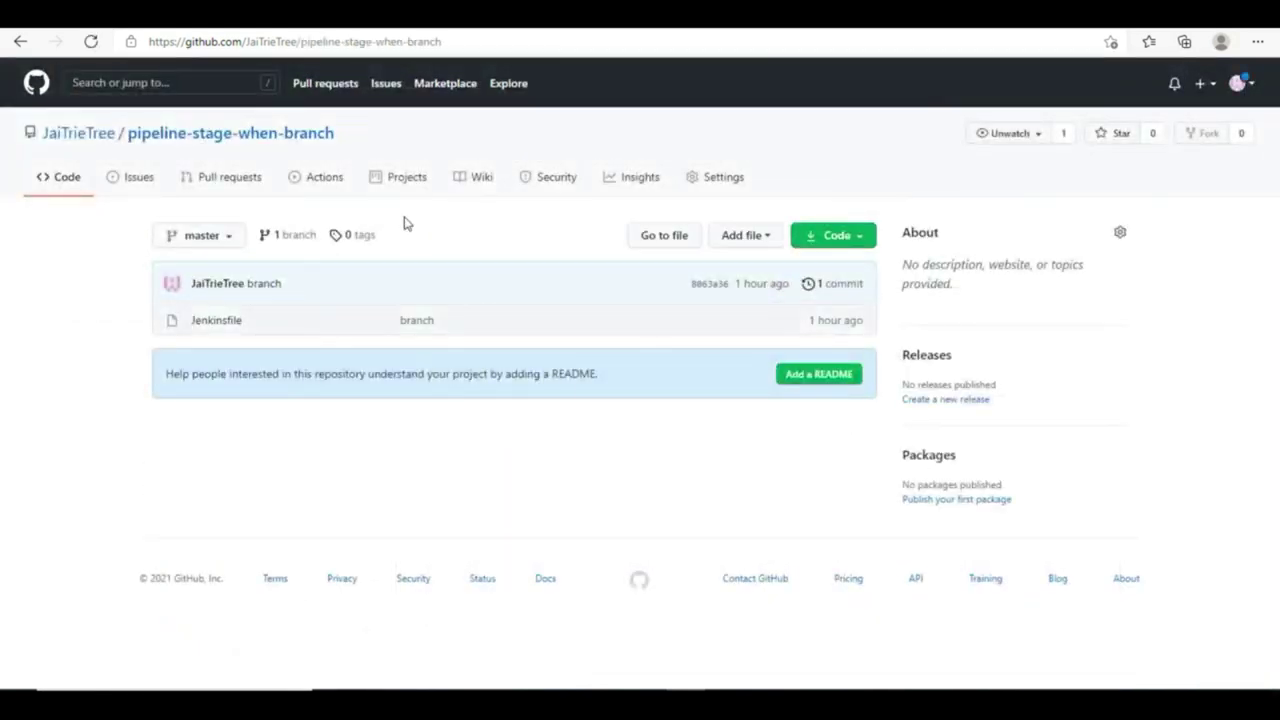
- Copy the repository's URL from the address bar and return to the Jenkins configuration
left_click(476, 54)
key("ctrl+a")
key("ctrl+v")
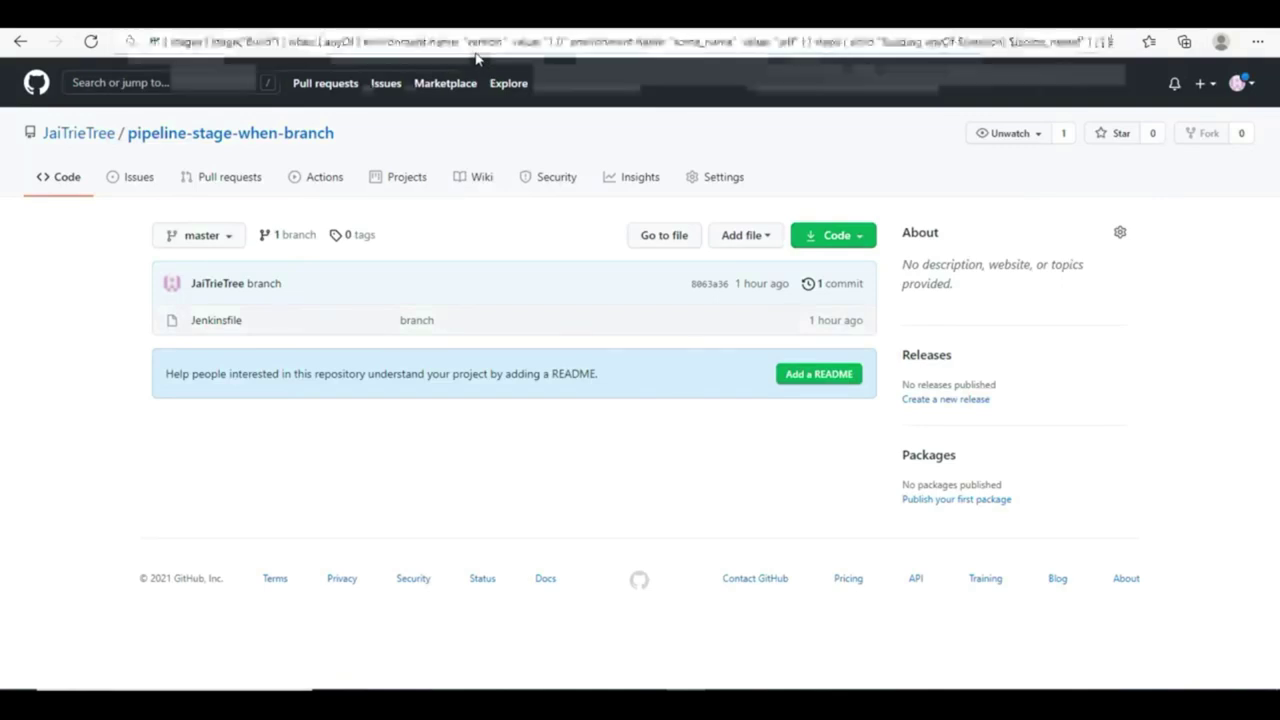
key("ctrl+z")
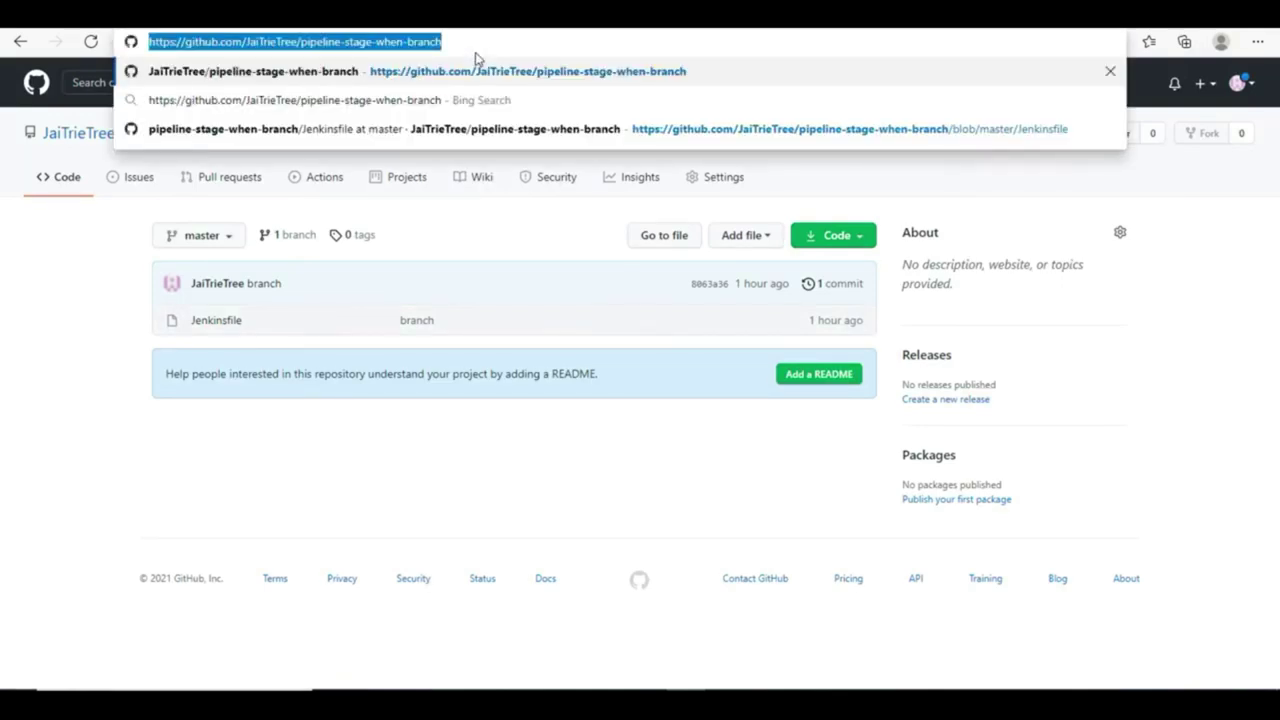
key("alt+Tab")
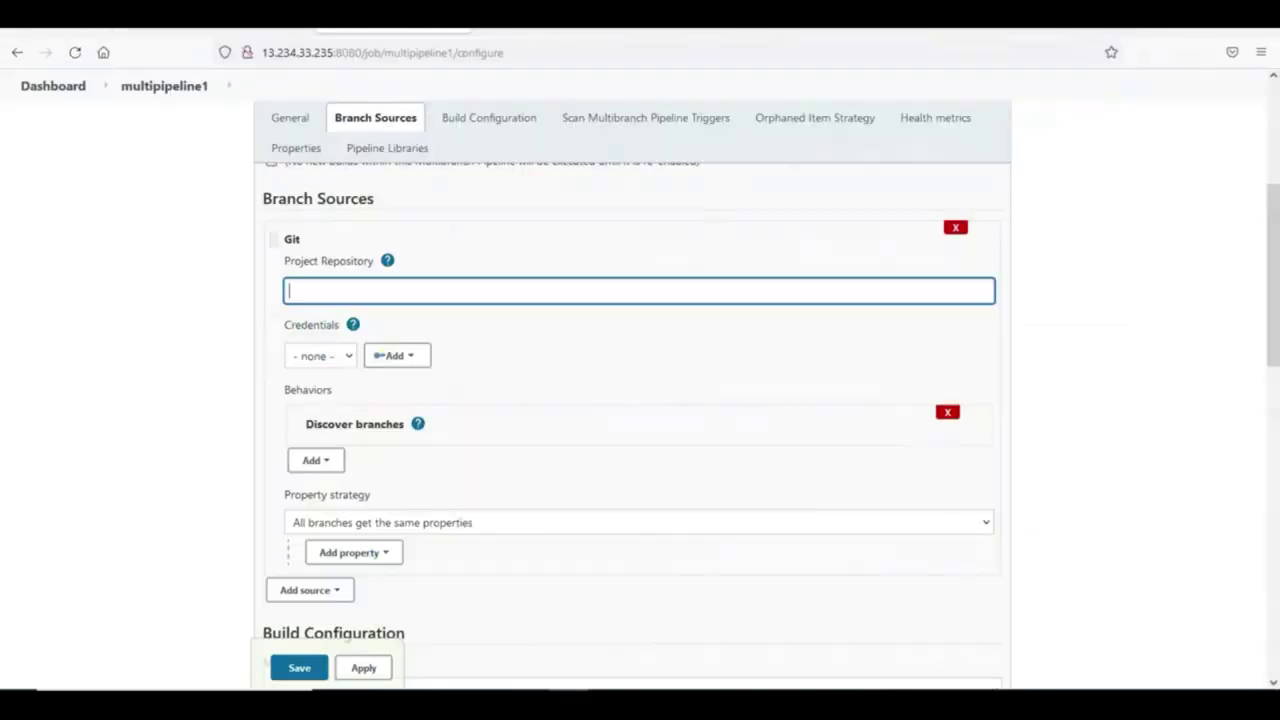
- Paste the repository URL into Project Repository and select the git credentials
key("ctrl+v")
left_click(322, 355)
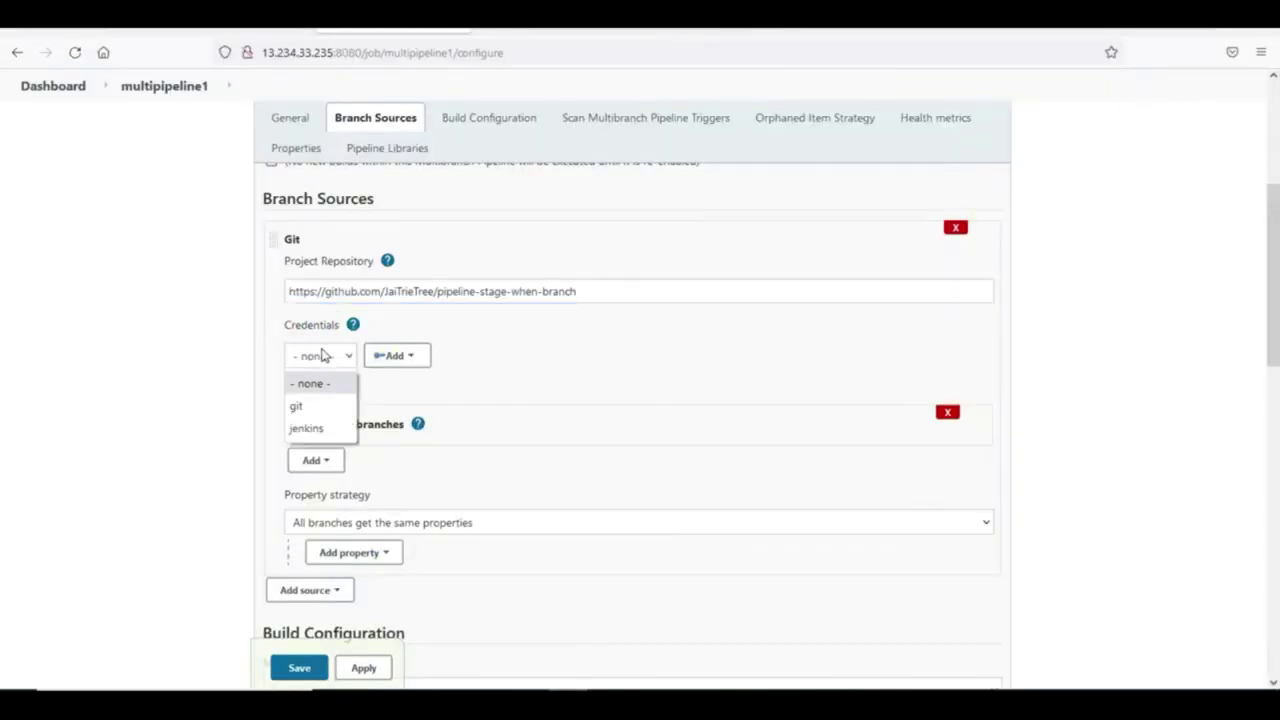
left_click(326, 409)
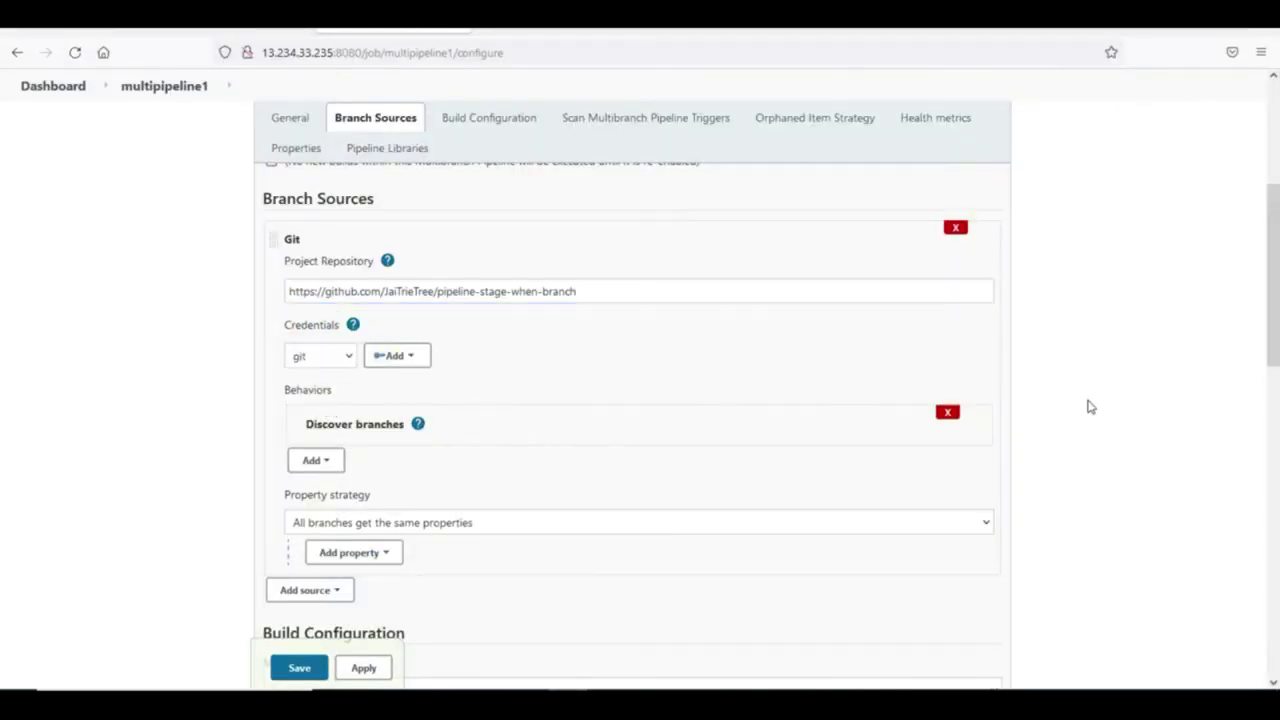
scroll(1276, 285, "down", 2)
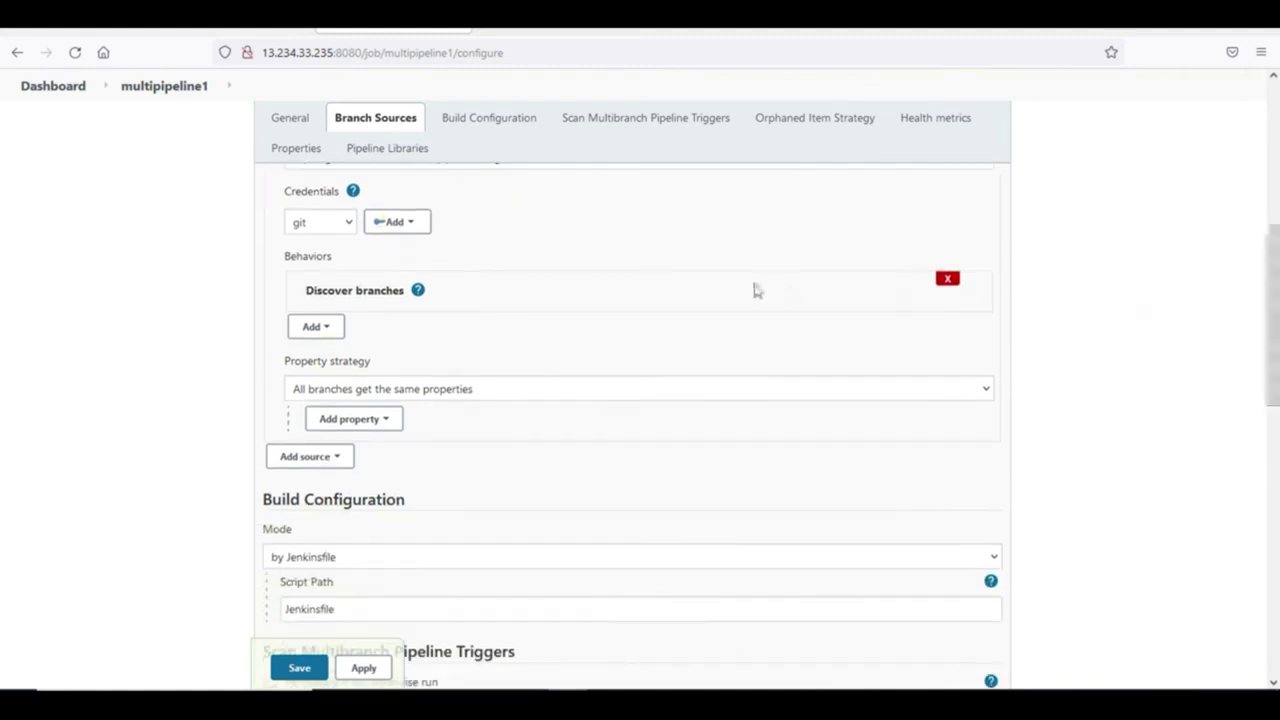
- Adjust the branch behaviors, then apply and save the multipipeline1 configuration
left_click(336, 327)
left_click(503, 314)
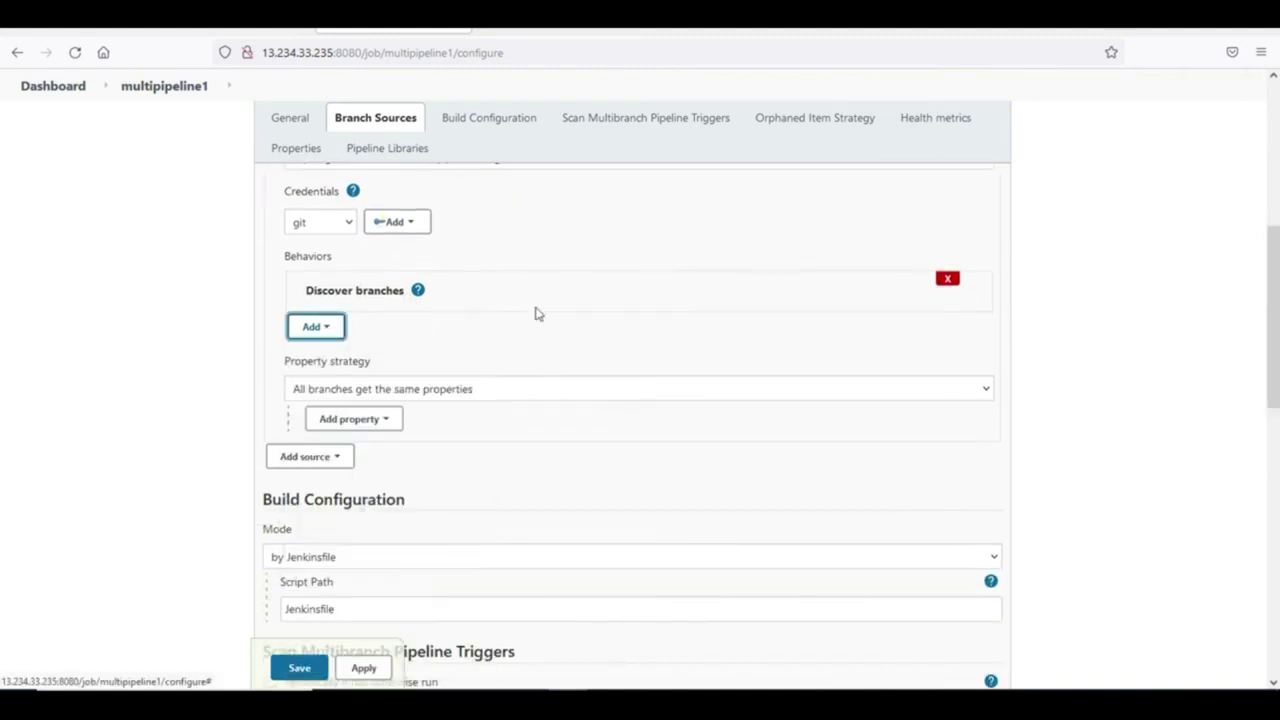
scroll(1274, 390, "down", 4)
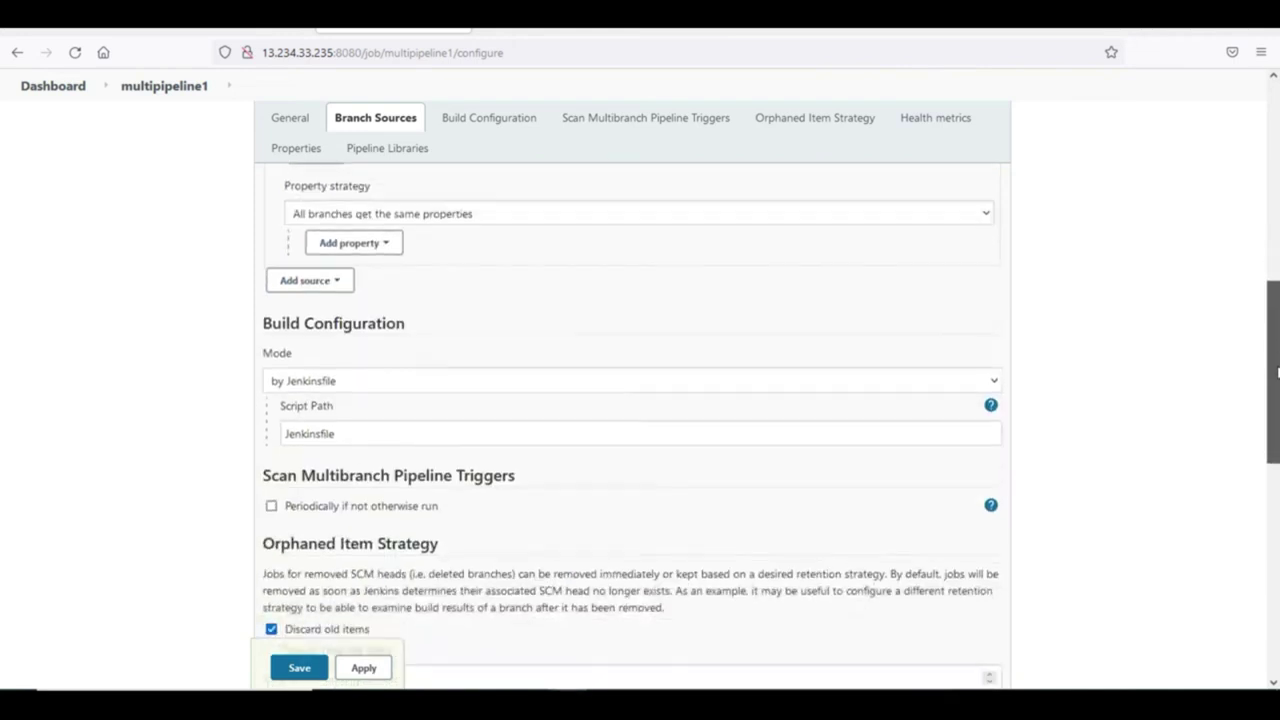
scroll(632, 420, "down", 2)
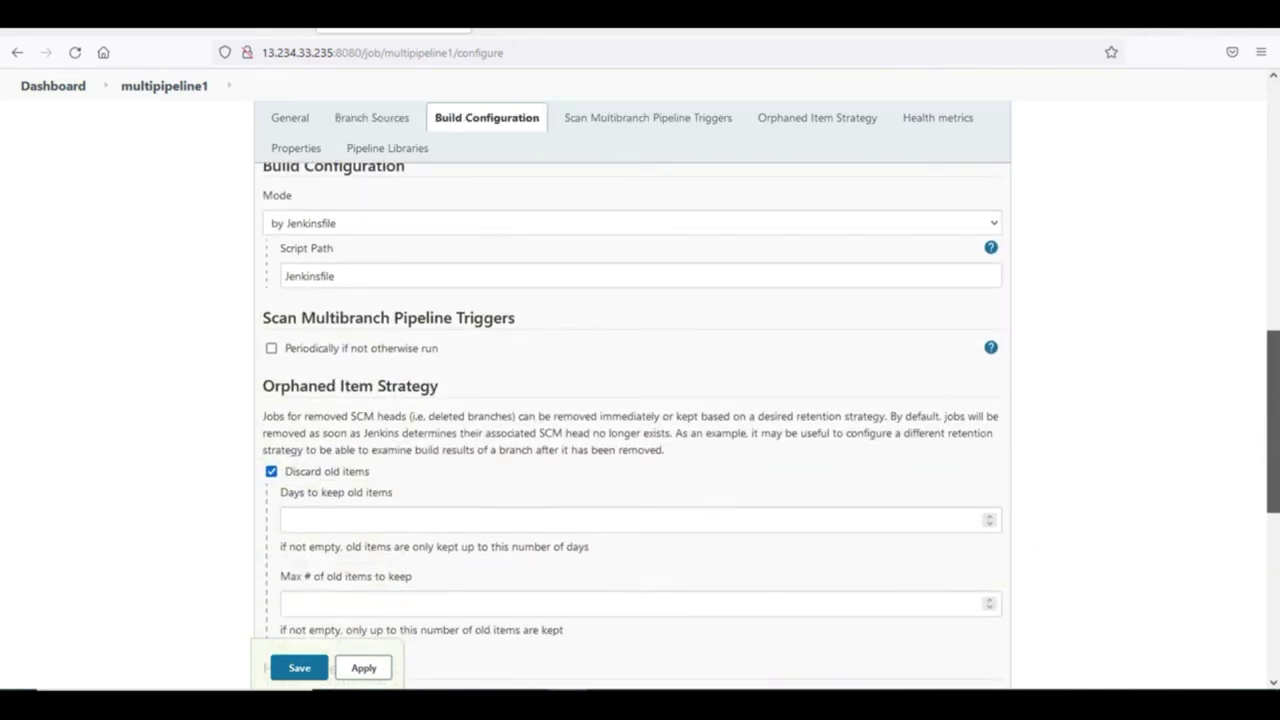
scroll(632, 420, "down", 5)
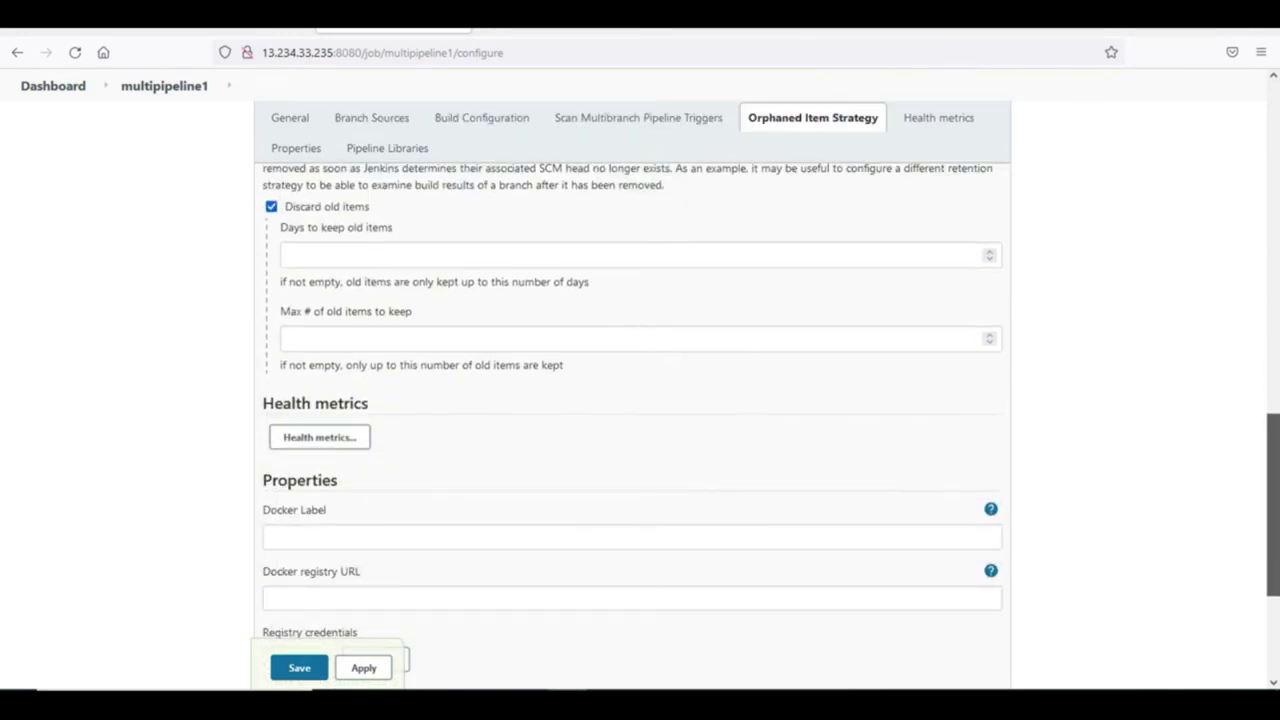
scroll(632, 400, "down", 5)
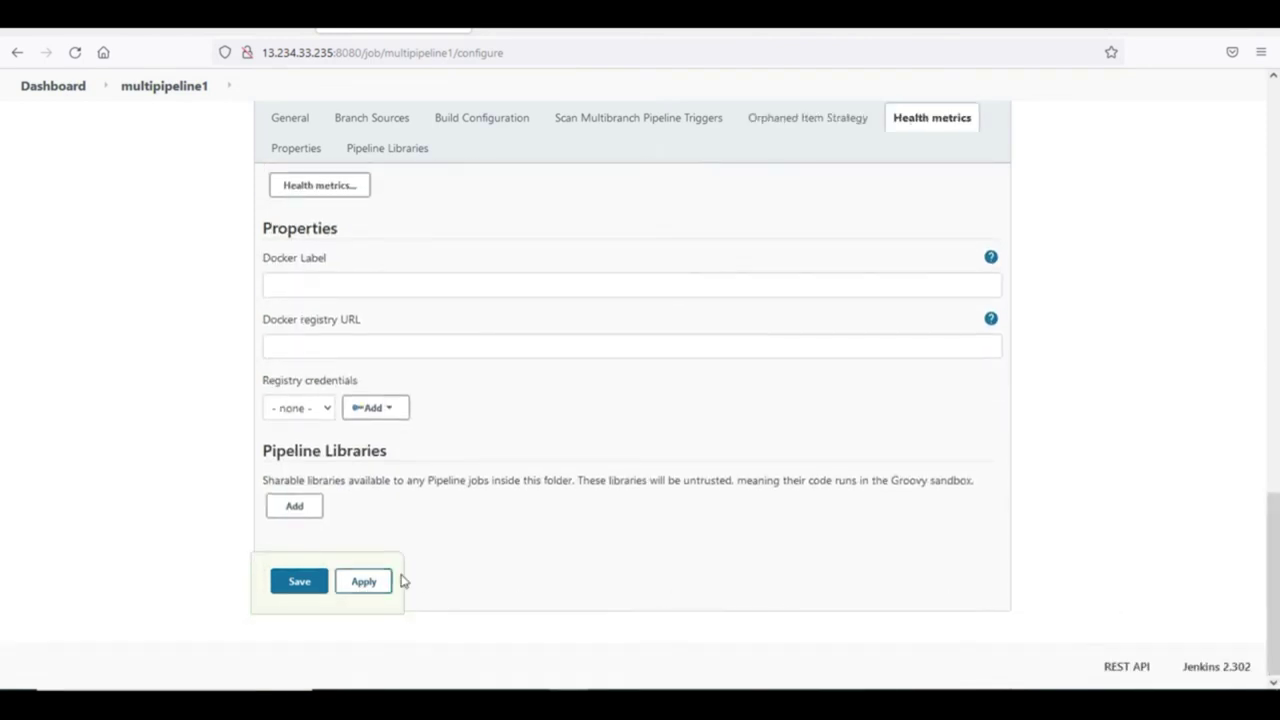
left_click(365, 583)
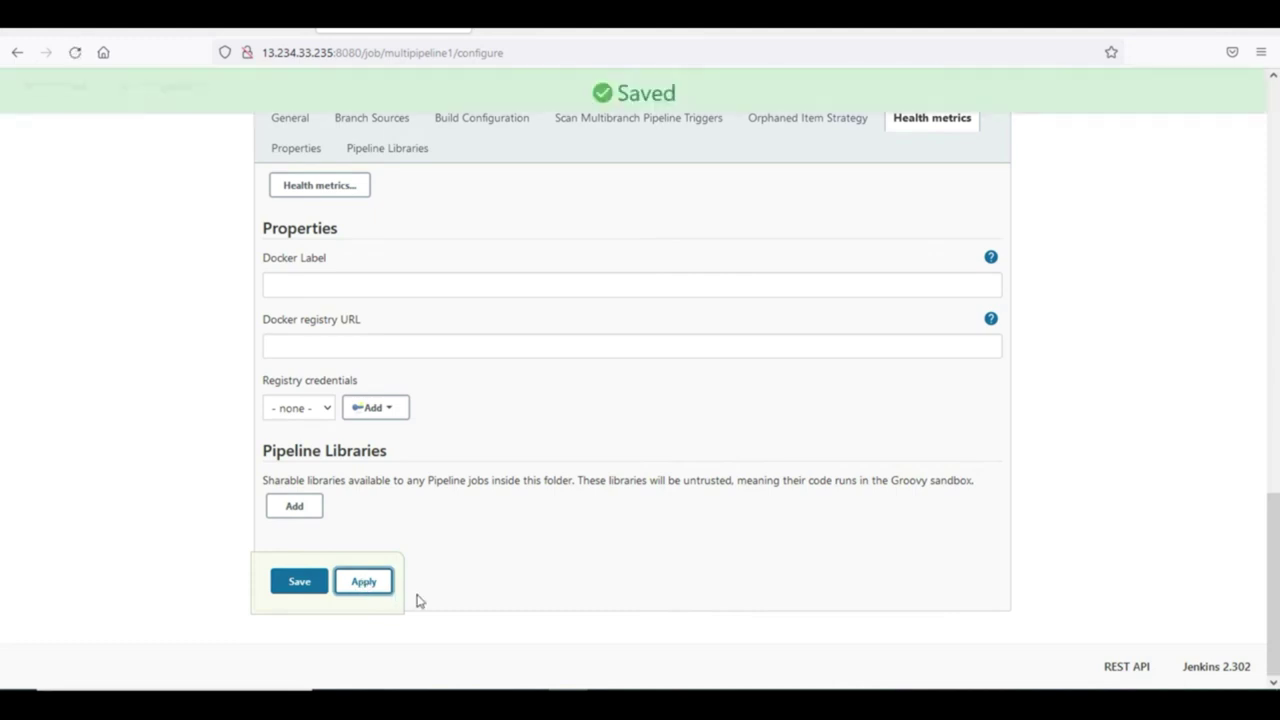
left_click(318, 590)
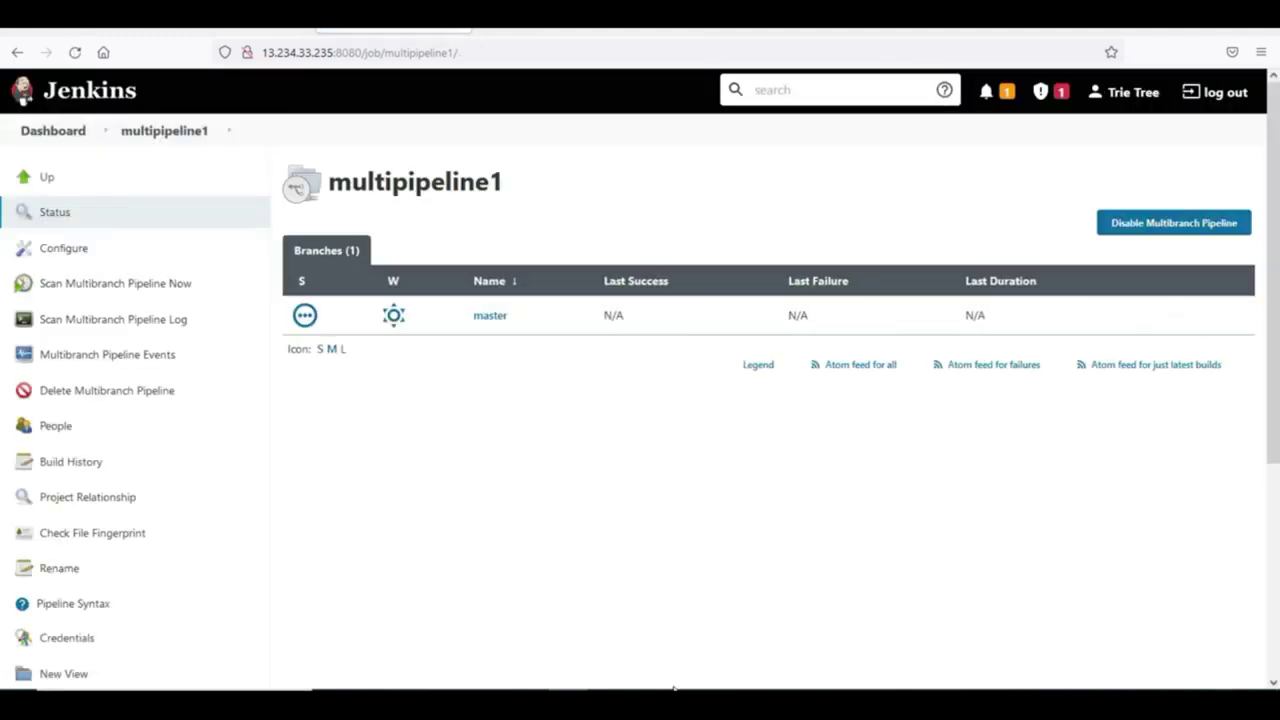
- In GitHub, create a dev branch from master, then switch back to master
left_click(686, 640)
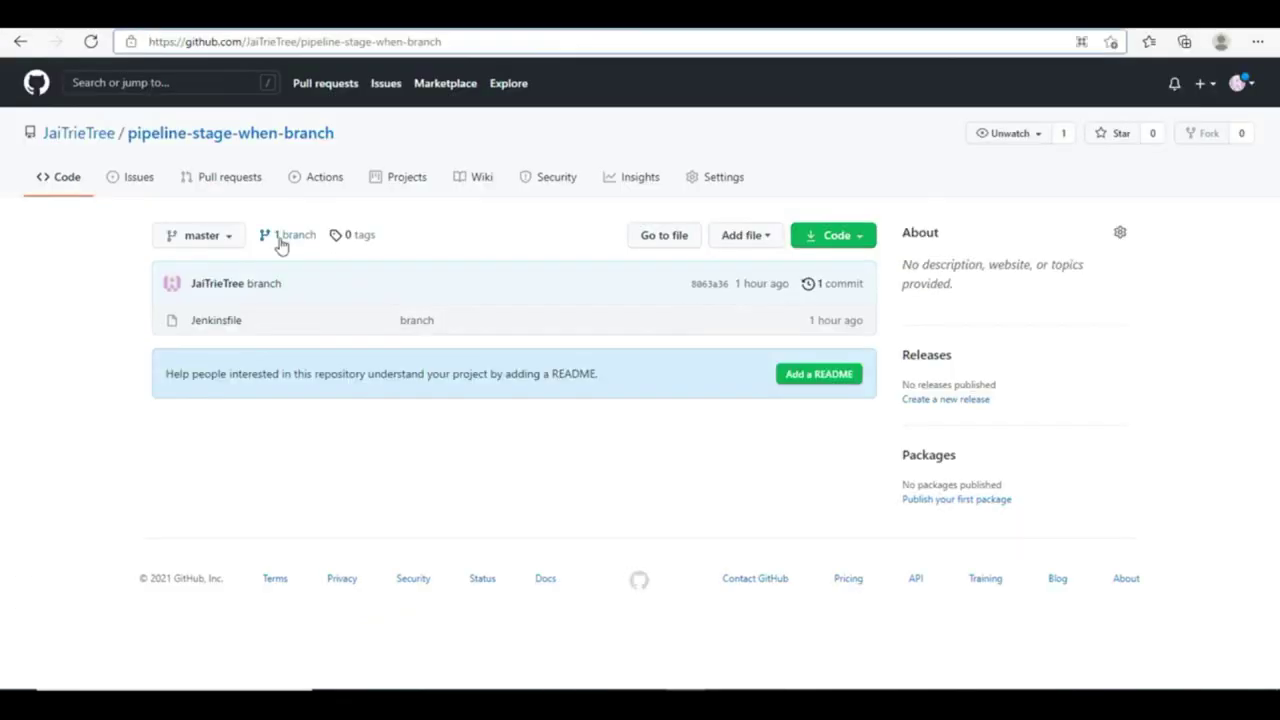
left_click(237, 235)
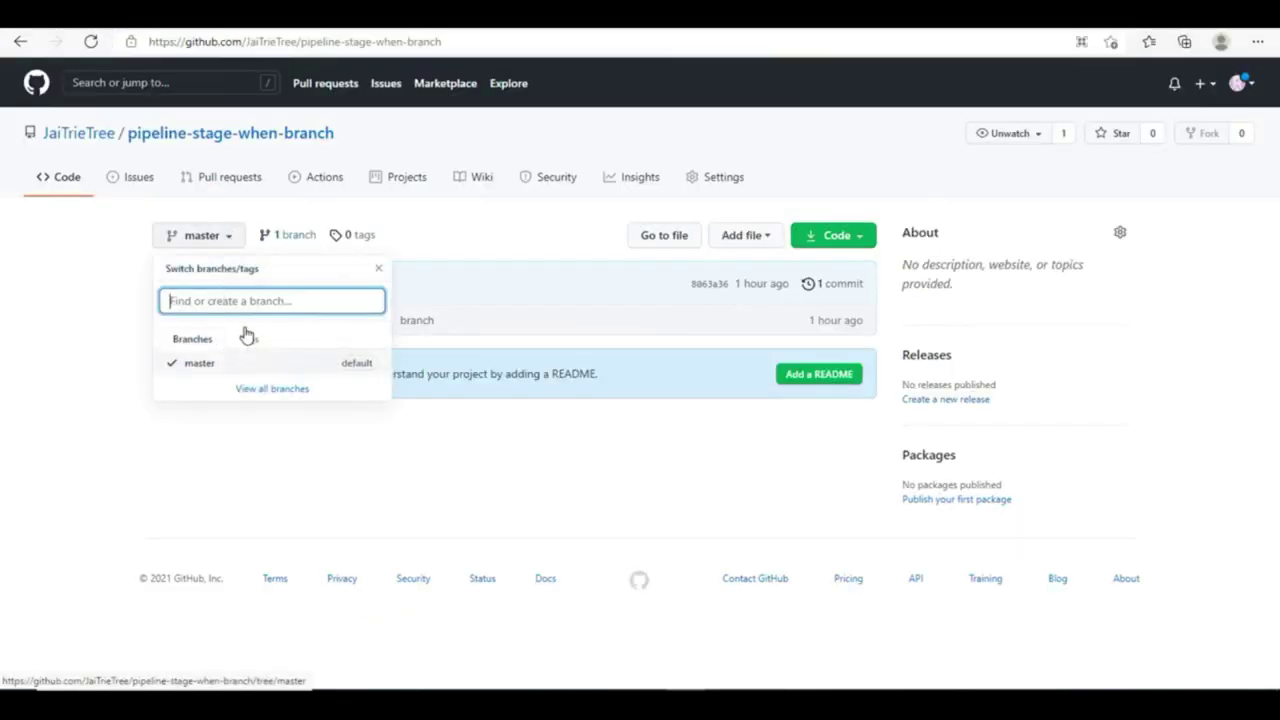
type("dev")
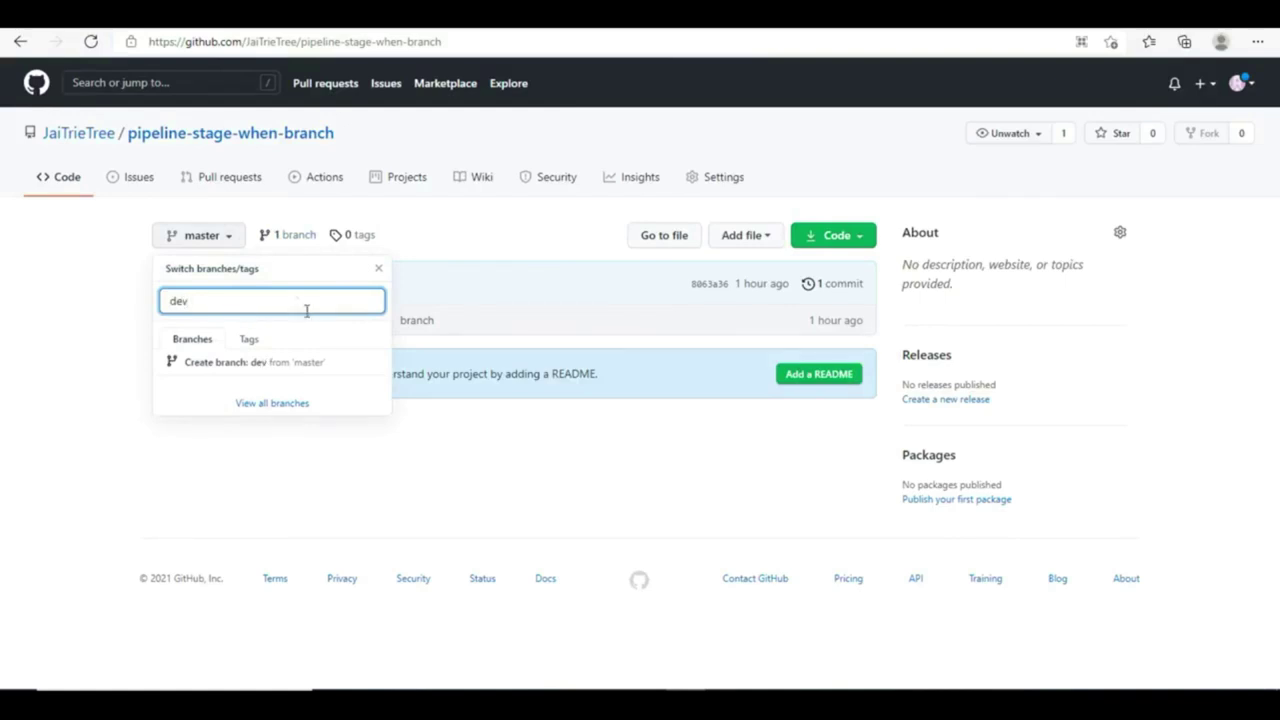
left_click(201, 365)
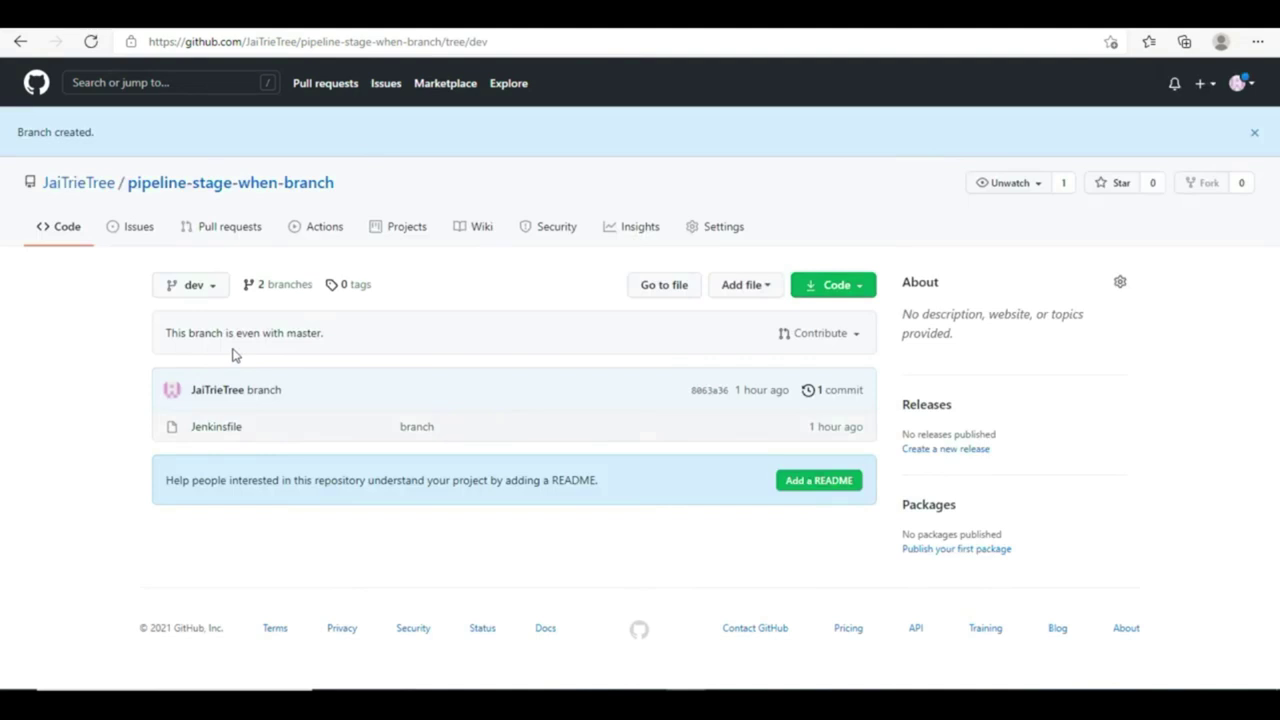
left_click(195, 285)
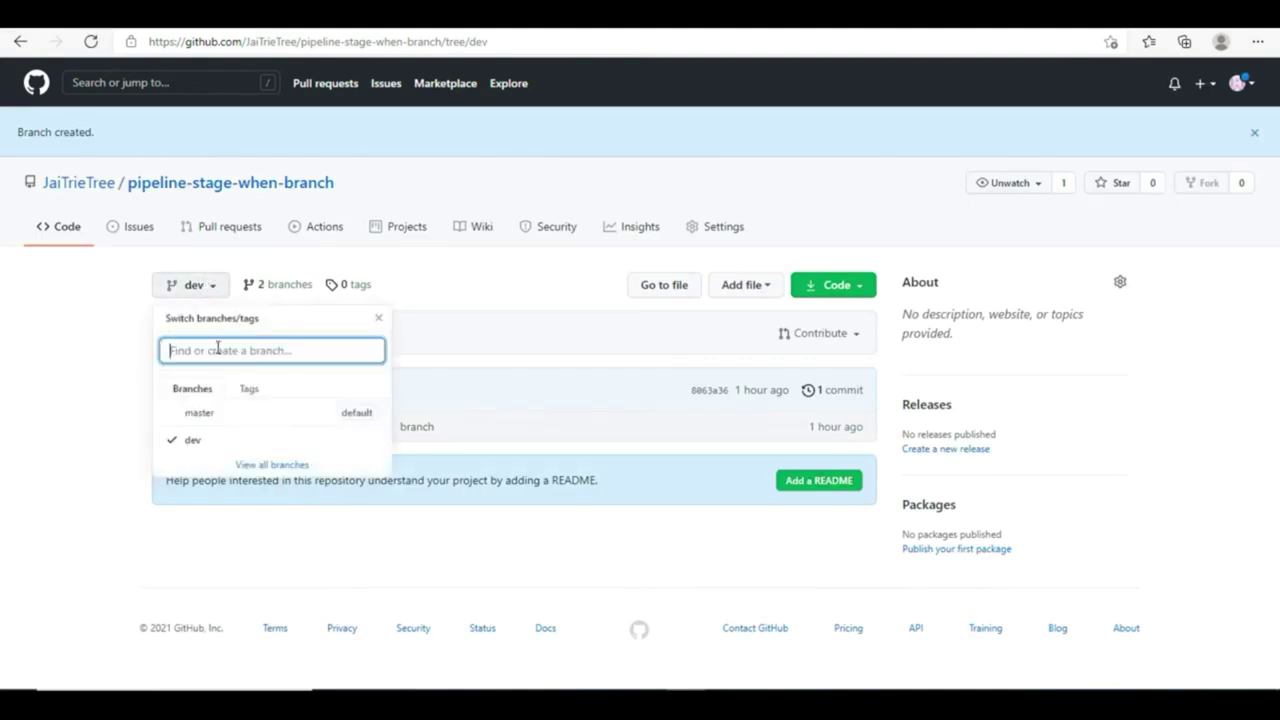
left_click(200, 414)
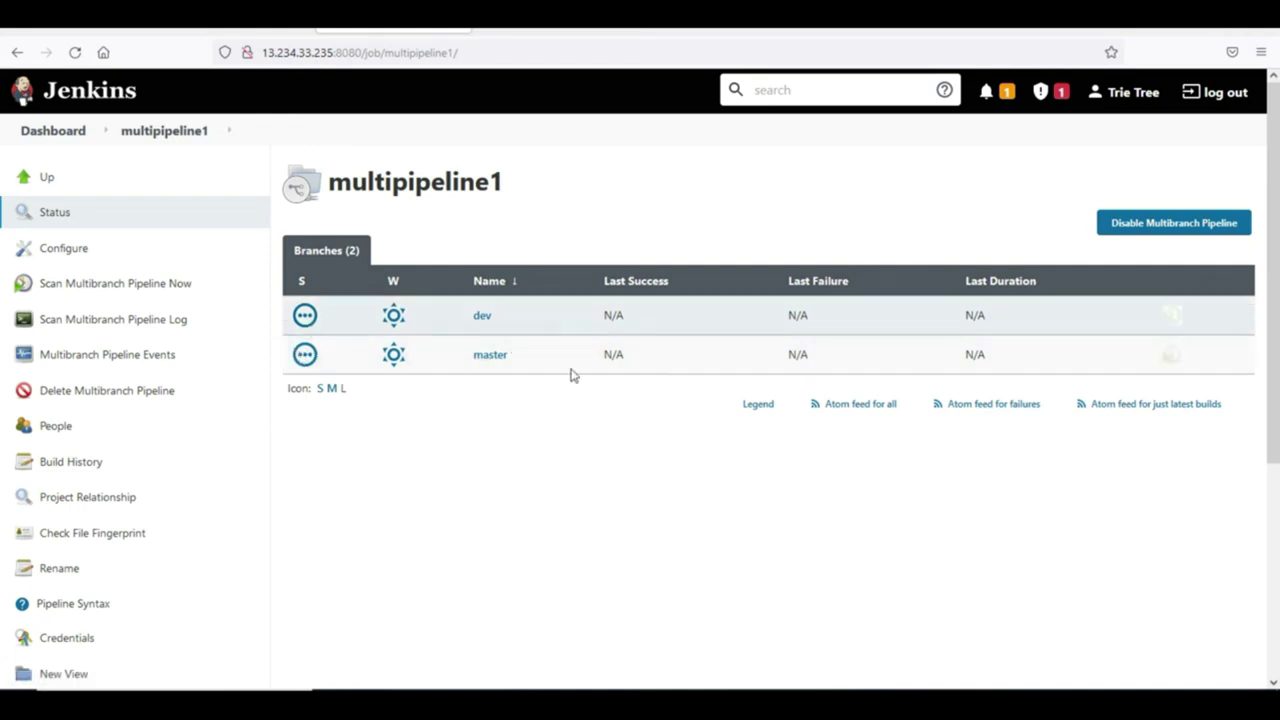
- Open the Console Output of the master branch's build #1
left_click(487, 357)
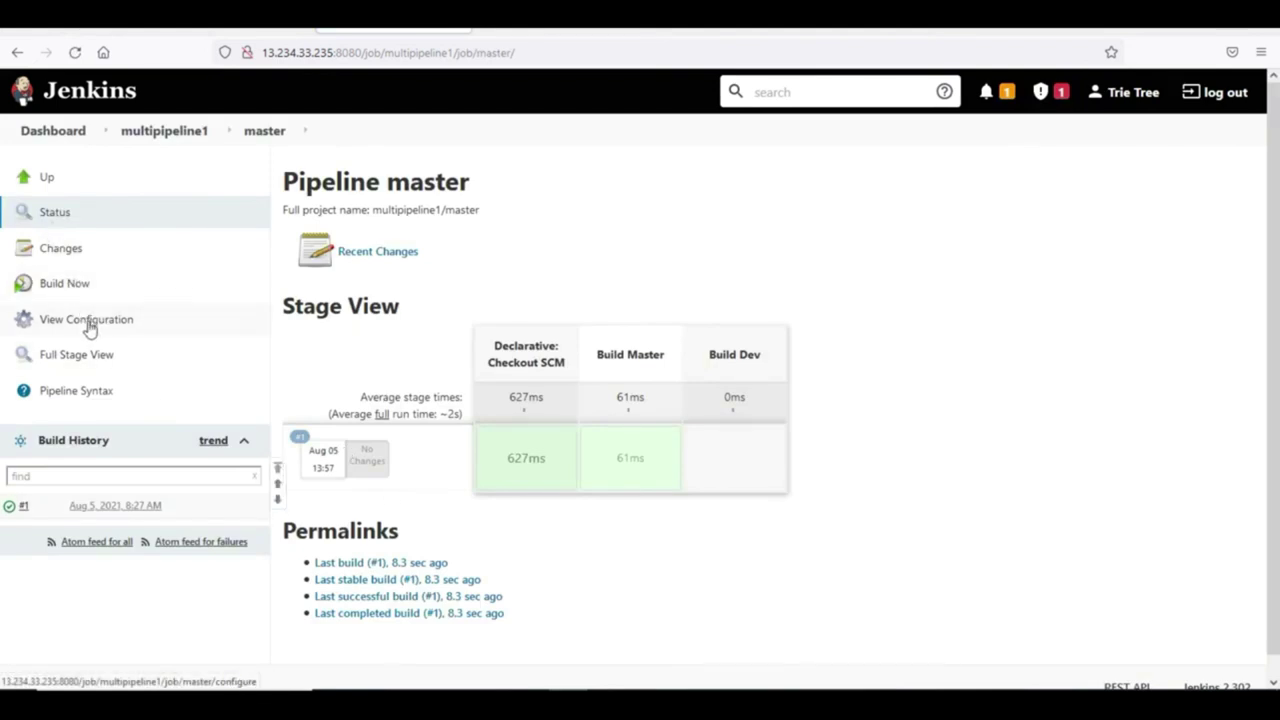
left_click(21, 510)
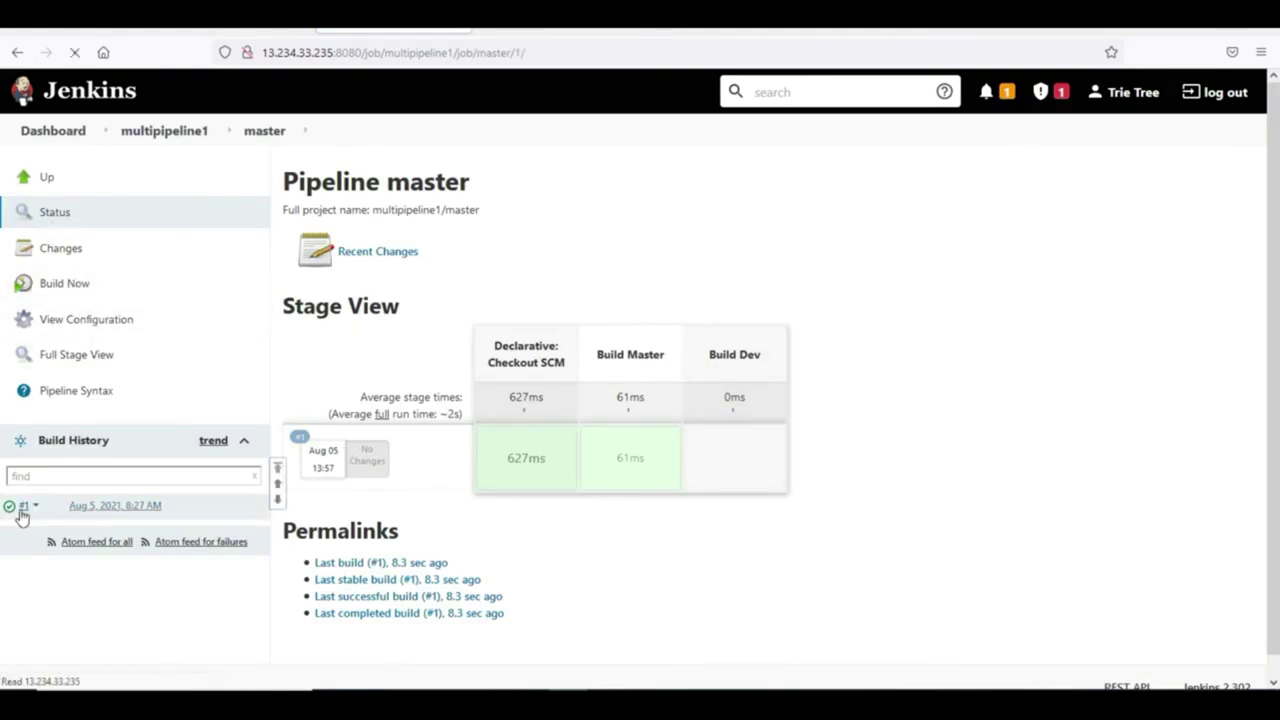
left_click(112, 294)
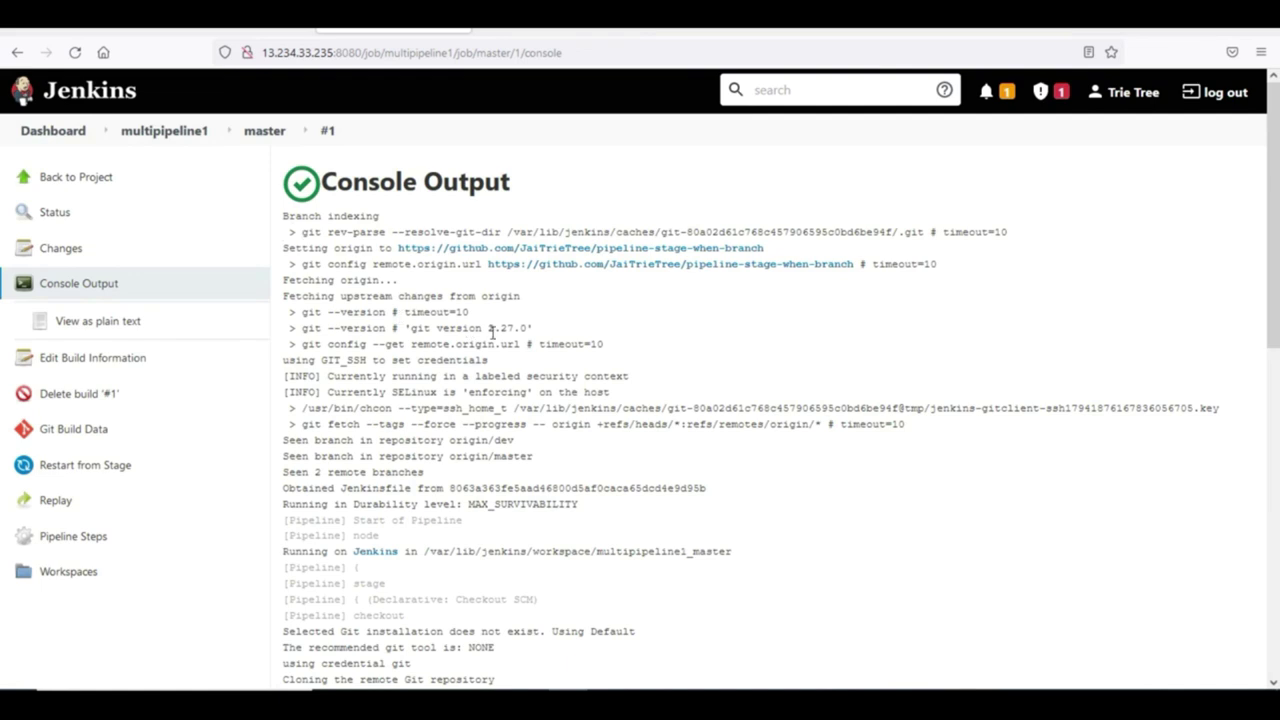
- Check the log for 'Building master' and the skipped Build Dev stage, then return to the branch list
scroll(1272, 250, "down", 3)
scroll(646, 395, "down", 4)
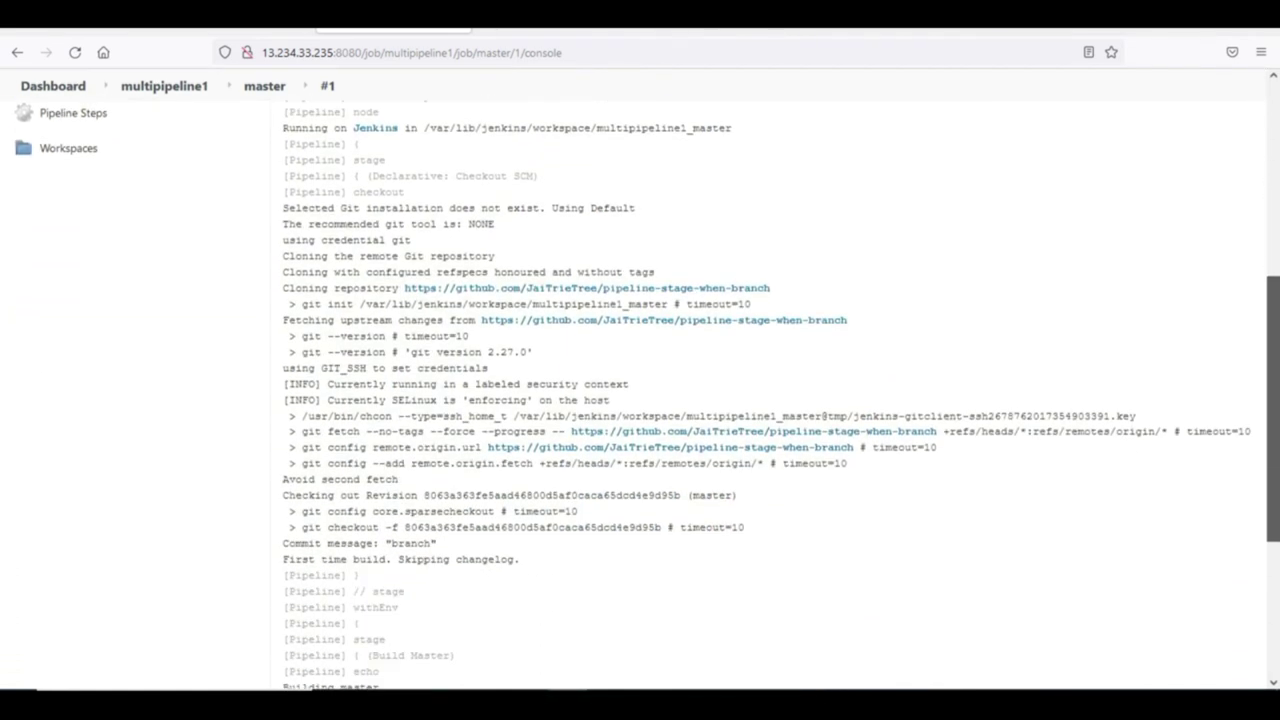
scroll(646, 395, "down", 4)
scroll(1276, 520, "down", 2)
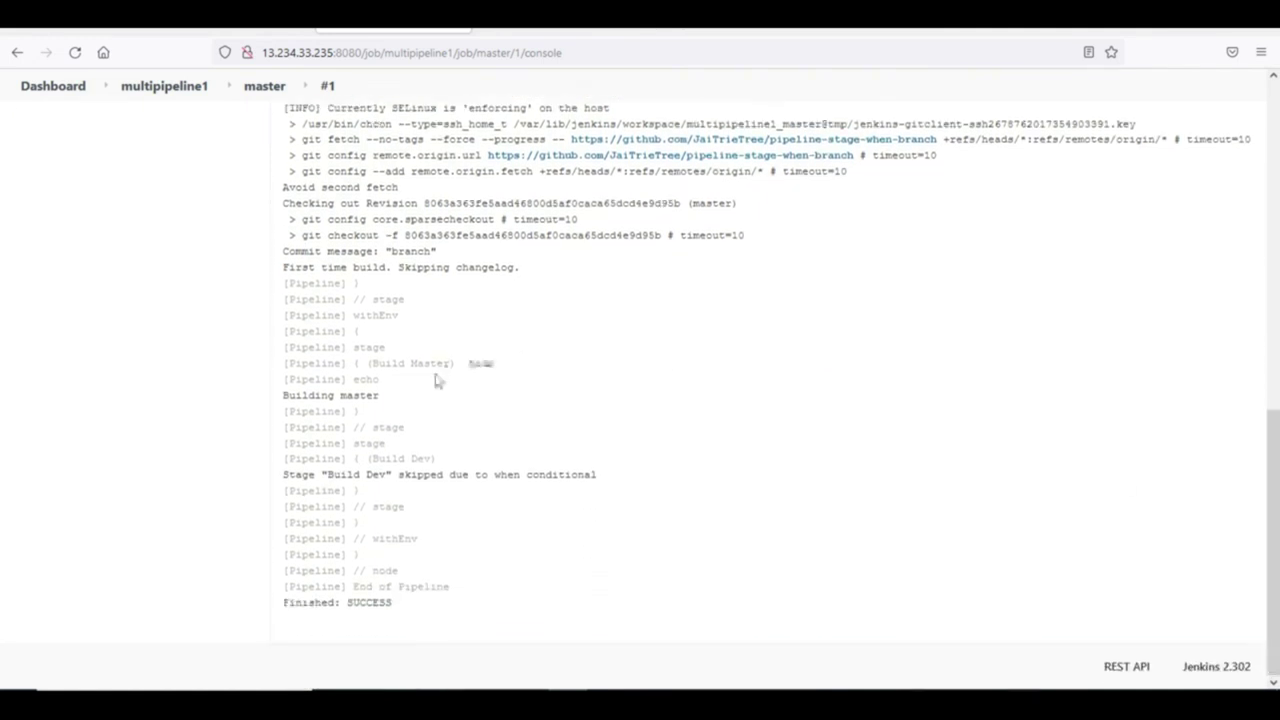
left_click_drag(297, 396, 381, 399)
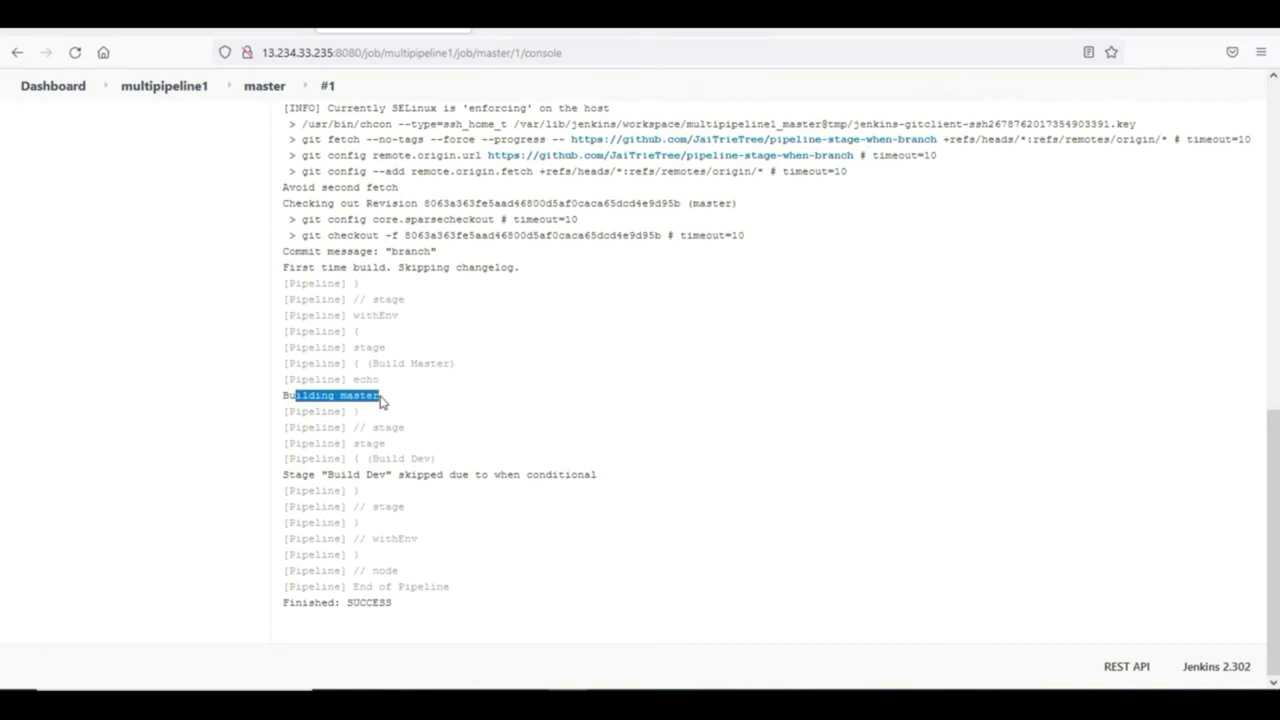
mouse_move(300, 488)
left_mouse_down()
mouse_move(369, 491)
mouse_move(424, 453)
mouse_move(580, 472)
mouse_move(360, 491)
mouse_move(288, 477)
left_mouse_up()
left_click(424, 495)
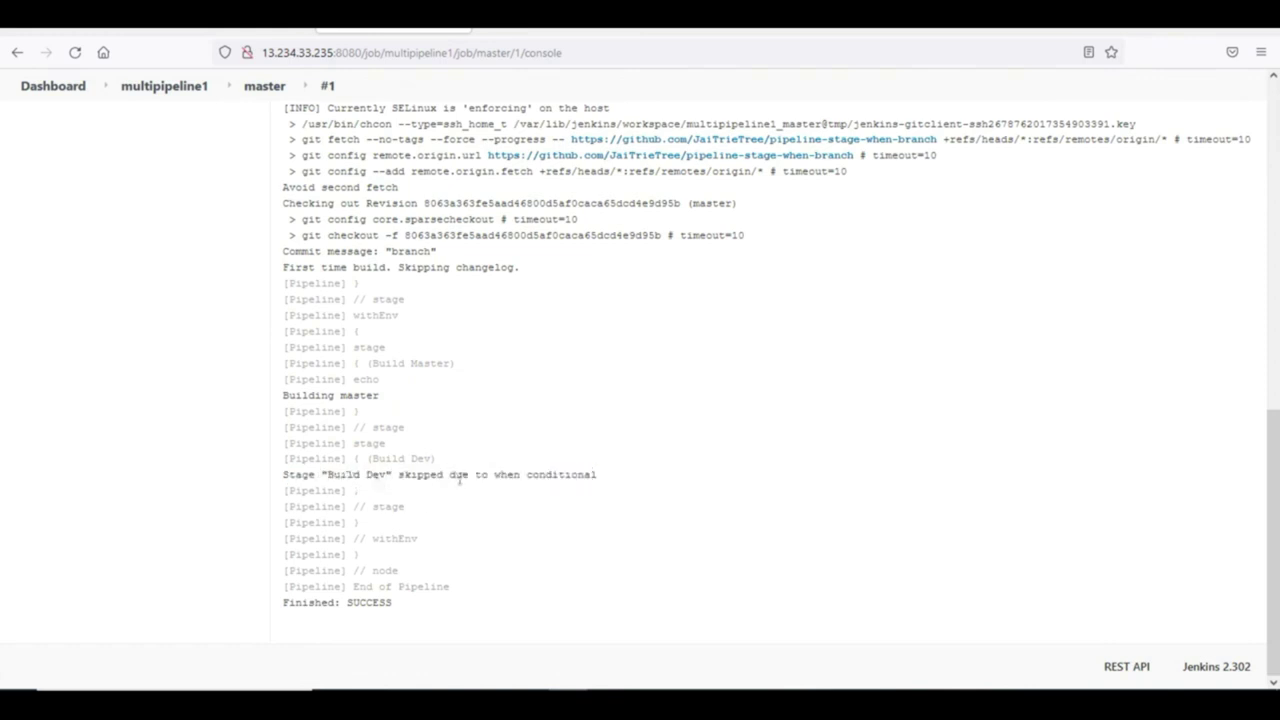
left_click_drag(600, 497, 283, 440)
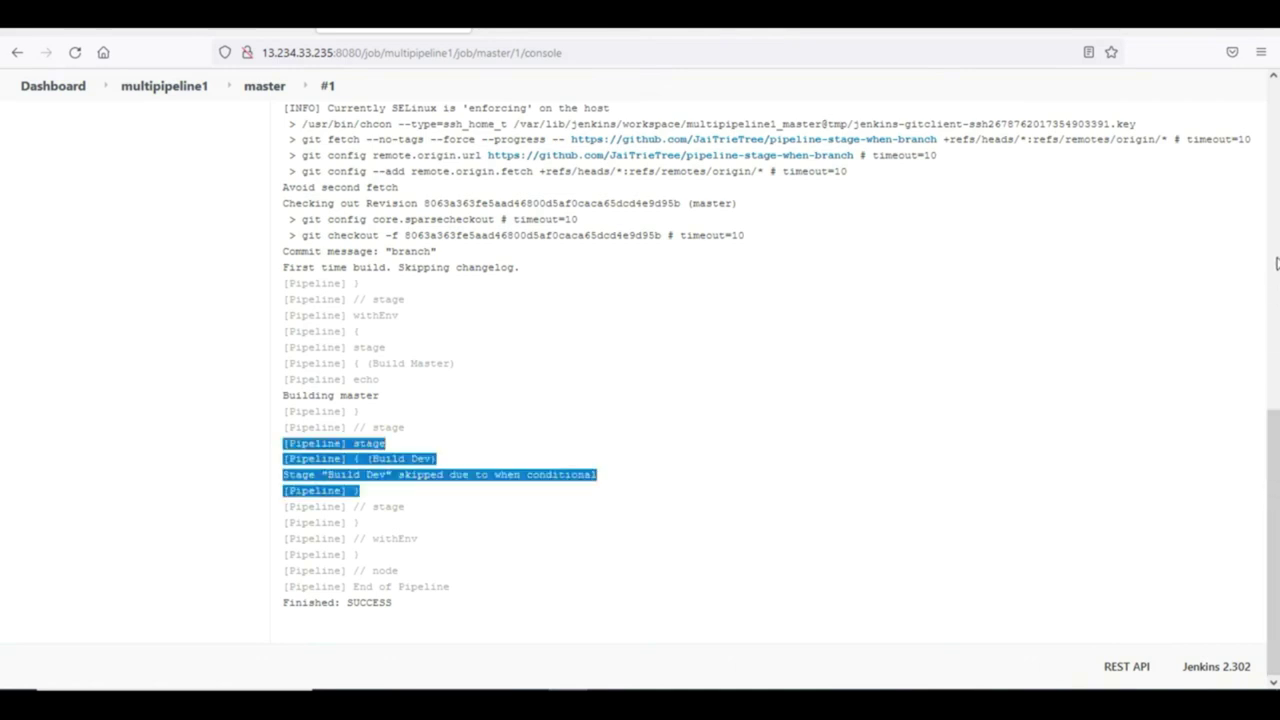
scroll(600, 400, "up", 15)
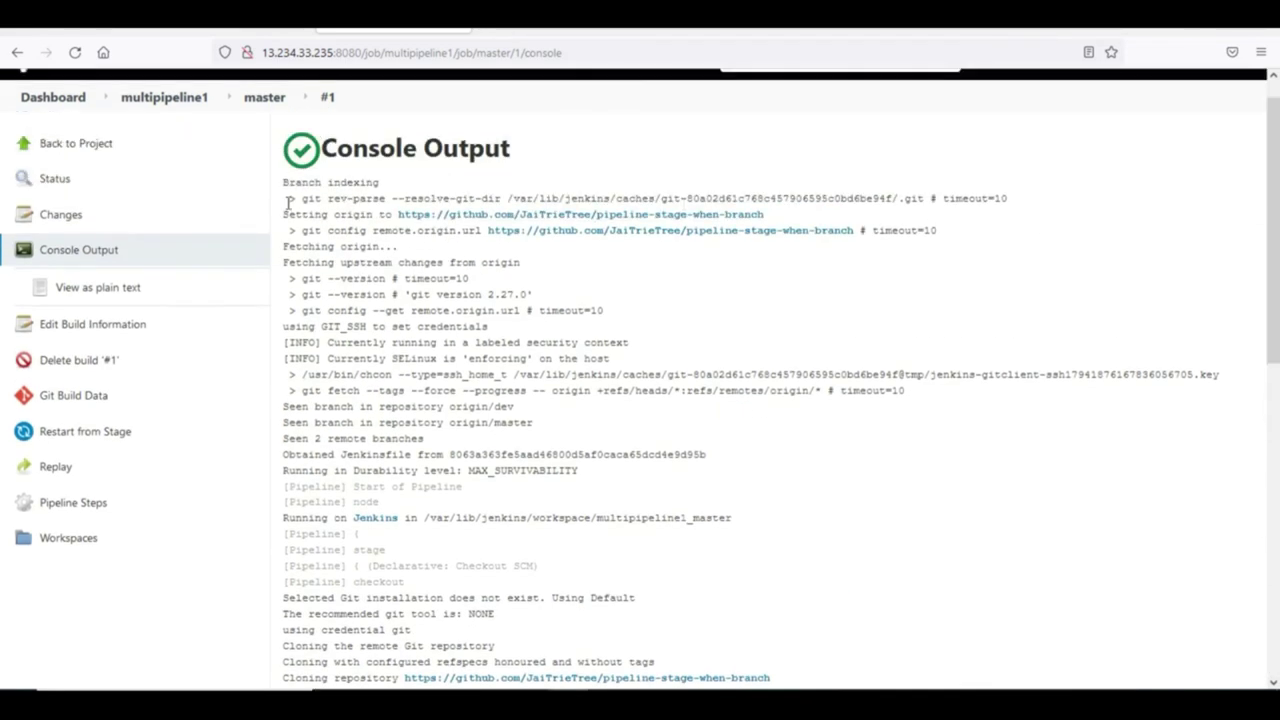
left_click(86, 140)
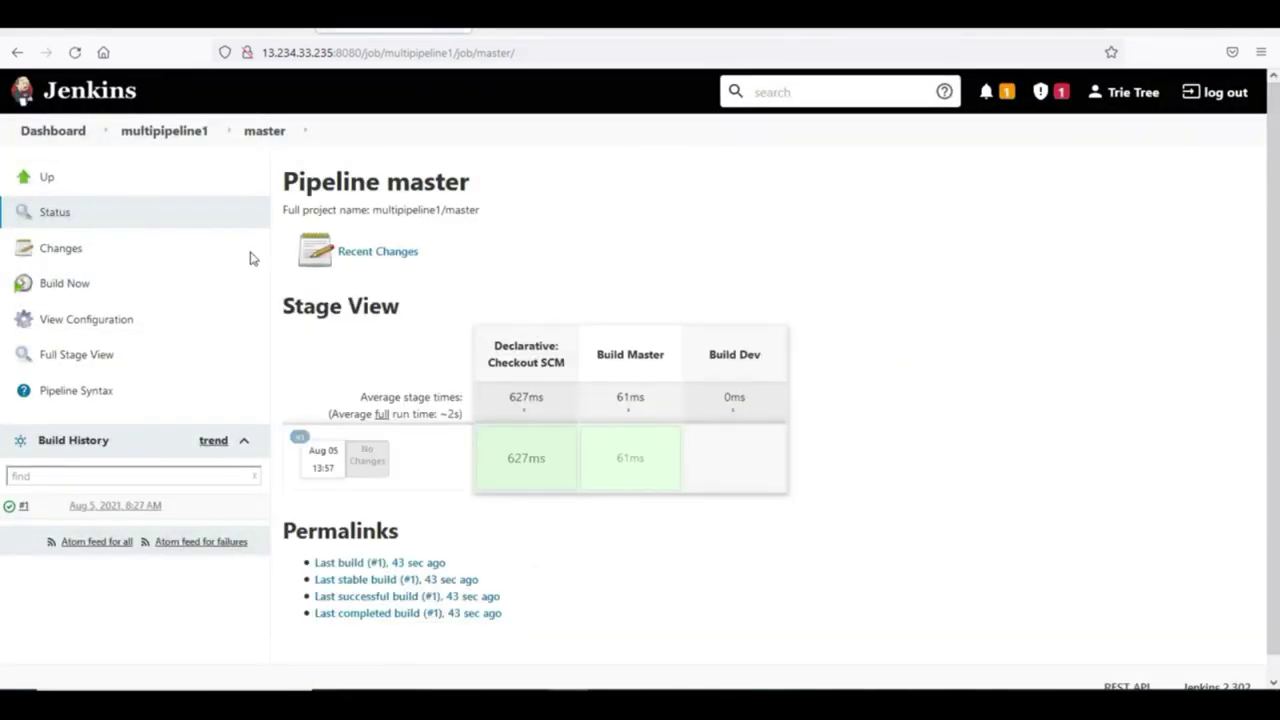
left_click(82, 188)
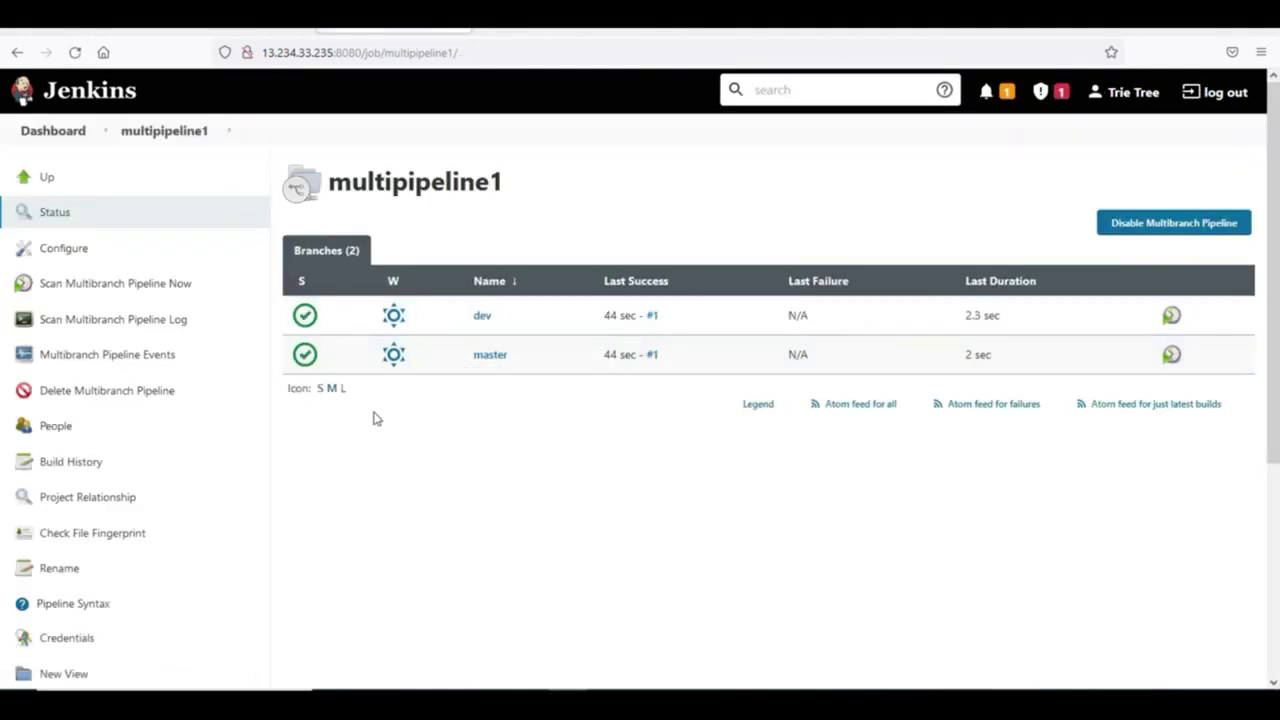
- Open the Console Output of the dev branch's build #1
left_click(481, 318)
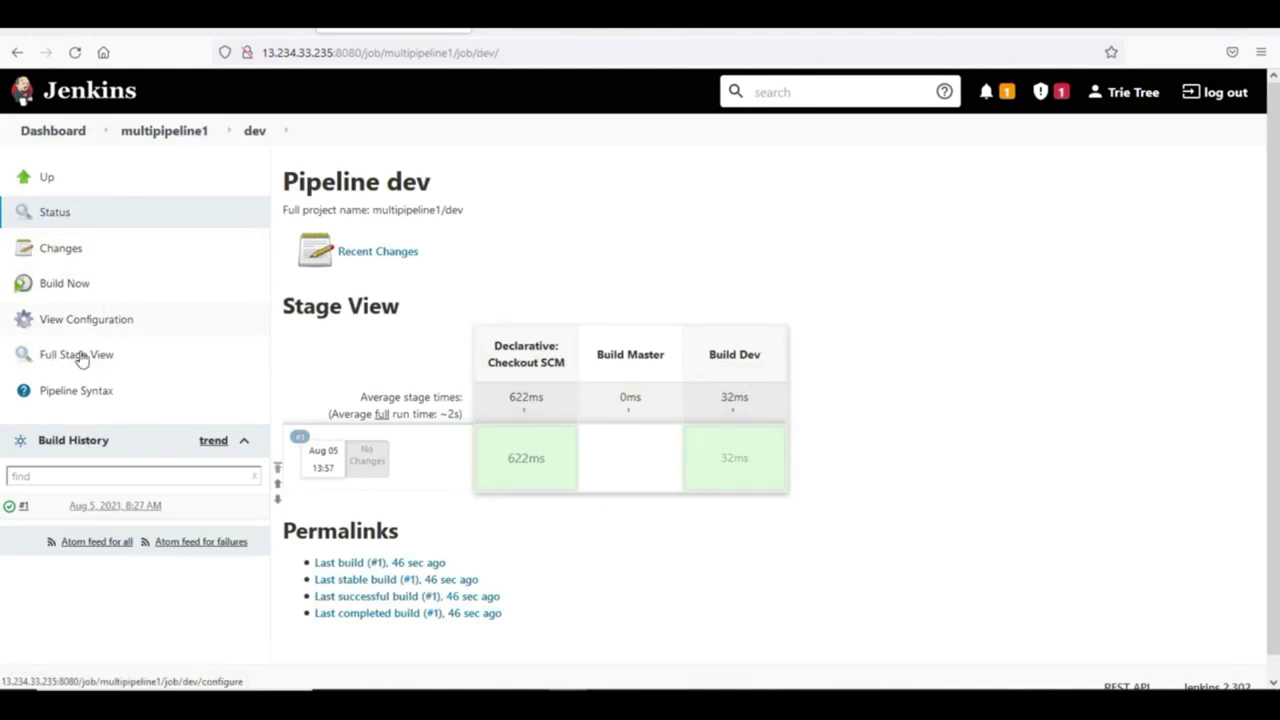
left_click(25, 506)
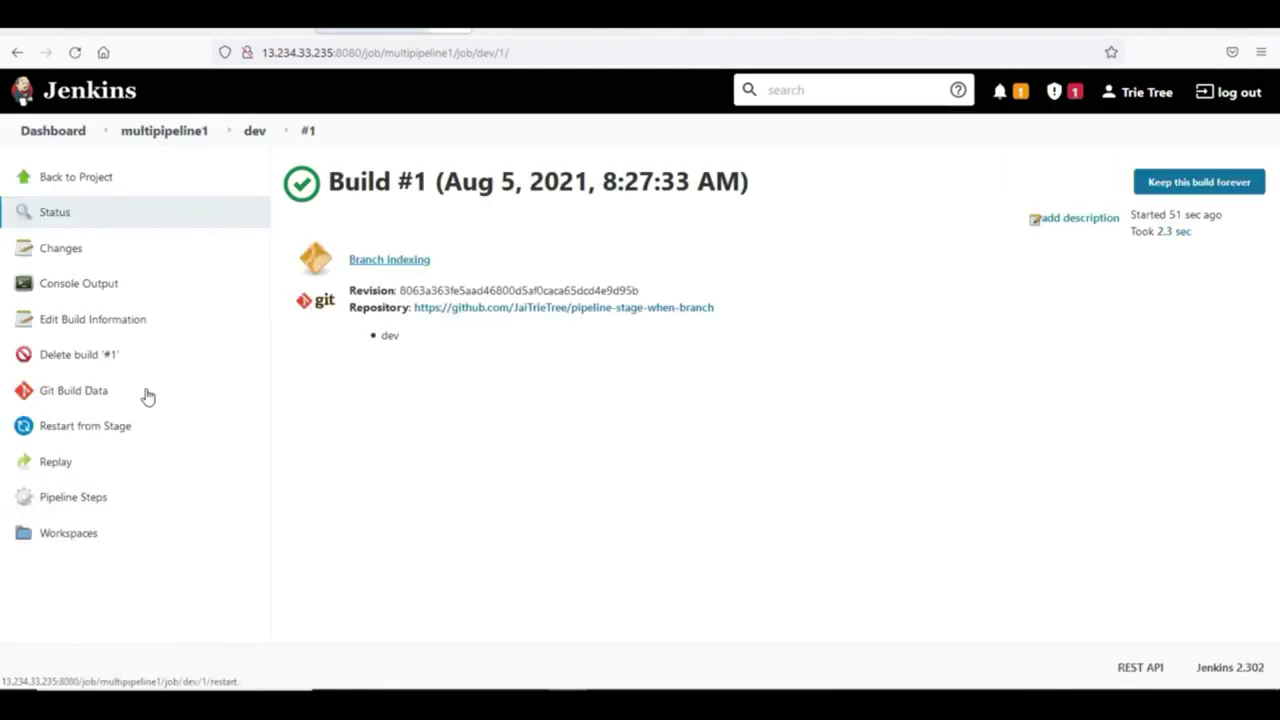
left_click(87, 298)
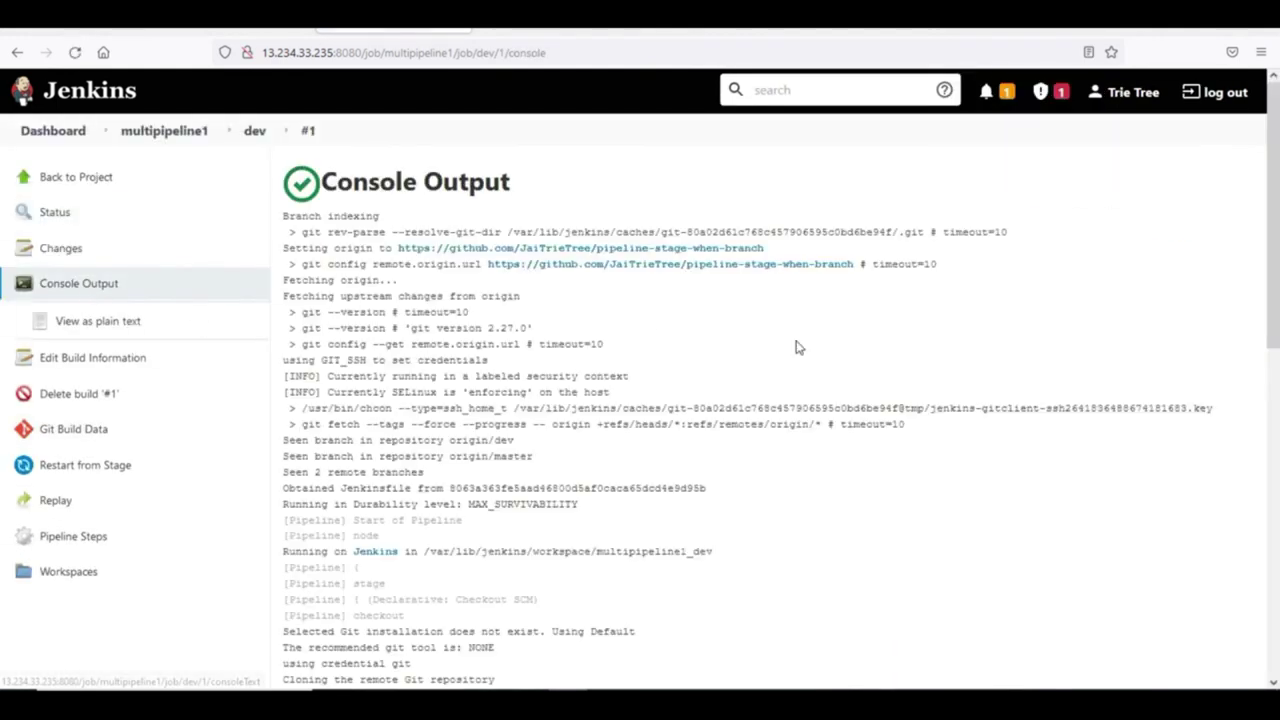
left_click_drag(1273, 216, 1273, 542)
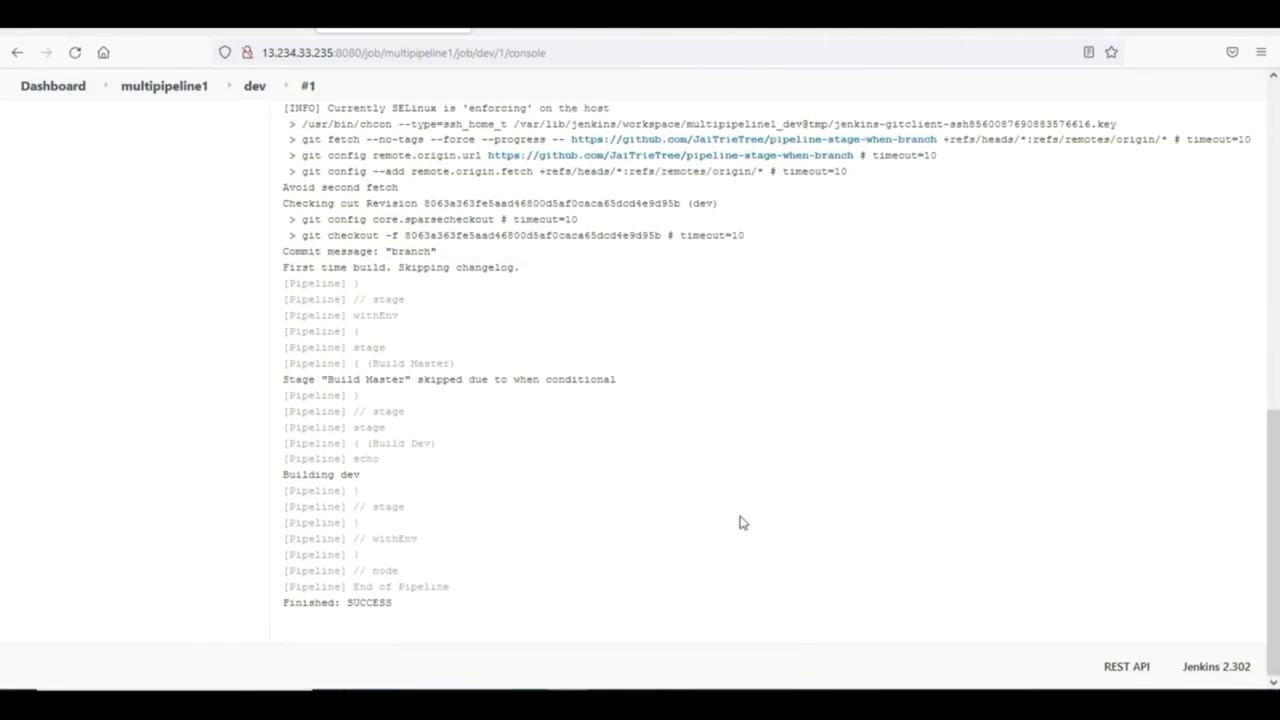
- Confirm the log shows Build Master skipped and 'Building dev' echoed
left_click_drag(295, 380, 580, 377)
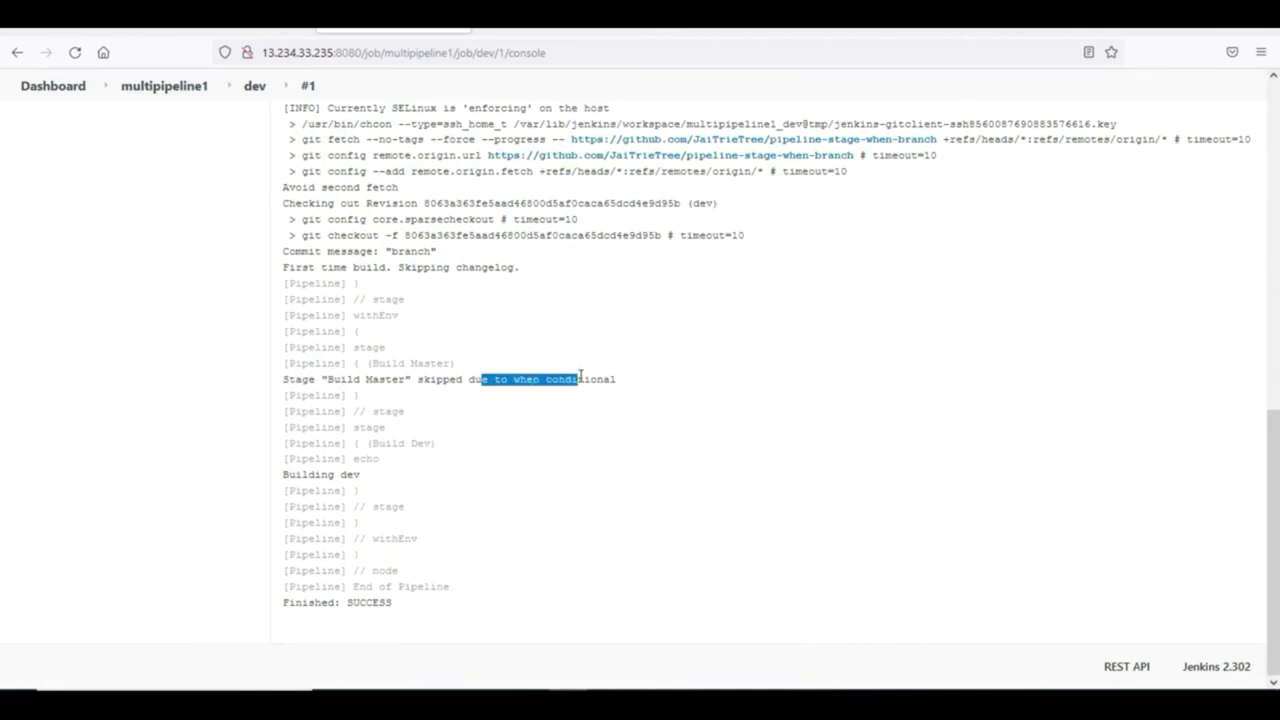
left_click(580, 377)
left_click_drag(320, 380, 457, 378)
left_click(457, 380)
left_click_drag(290, 475, 367, 481)
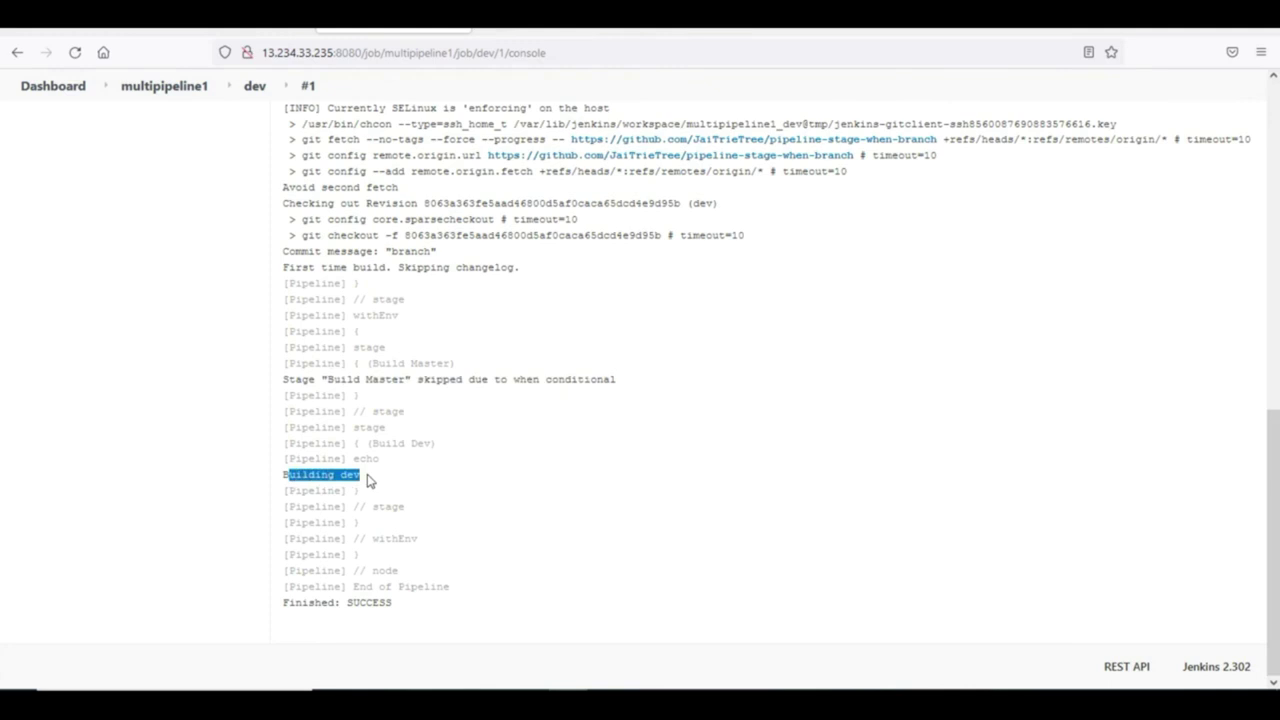
left_click(367, 481)
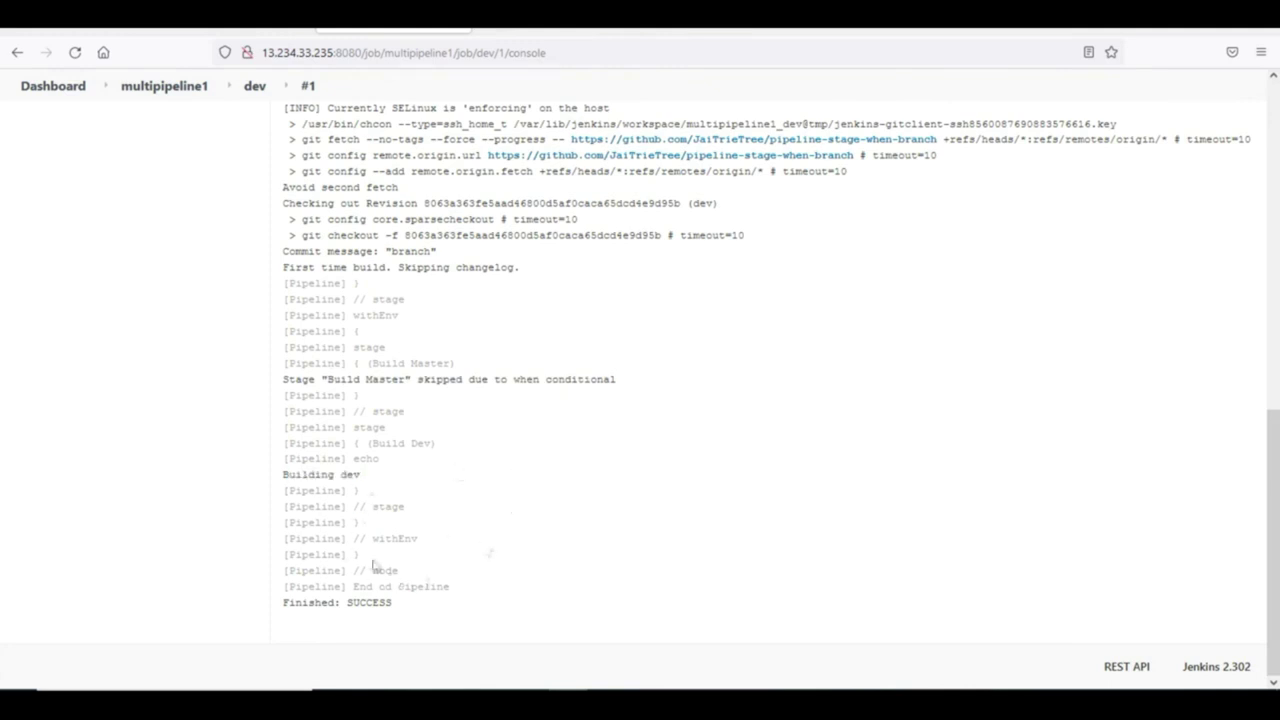
left_click_drag(1277, 382, 1277, 60)
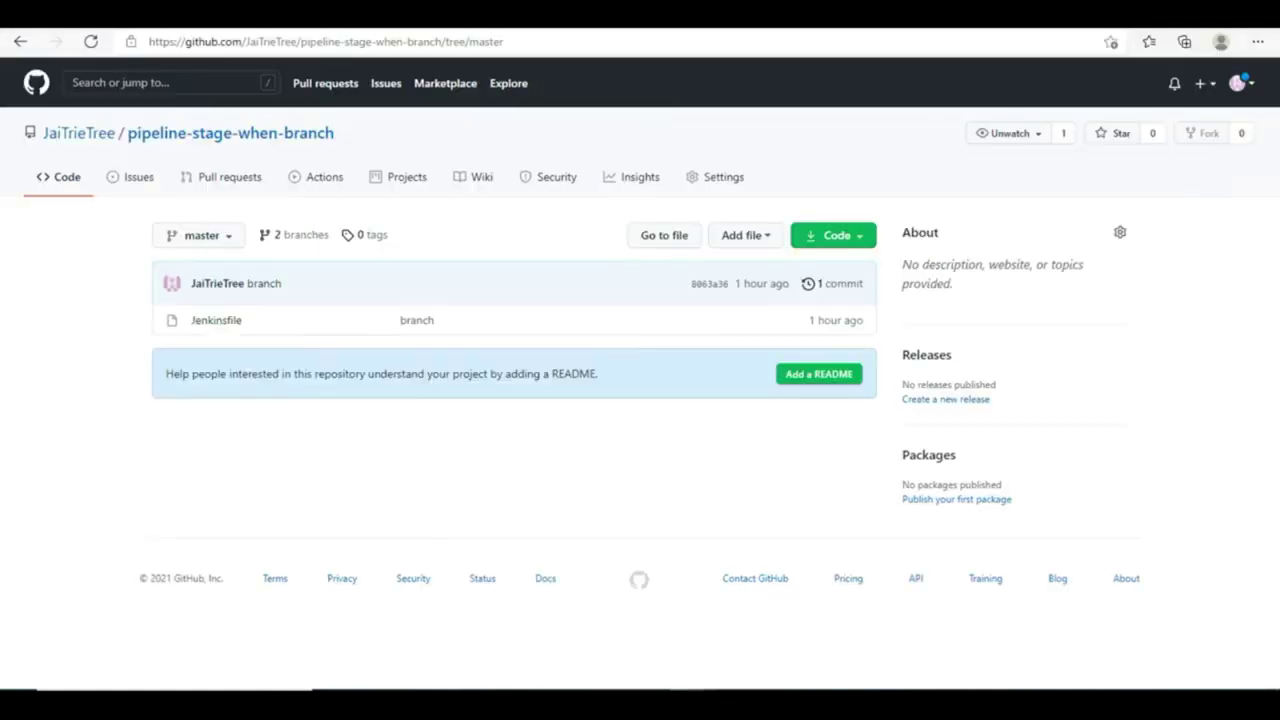
- Open master's Jenkinsfile and review its when branch 'master' condition and 'Building master' echo
left_click(220, 320)
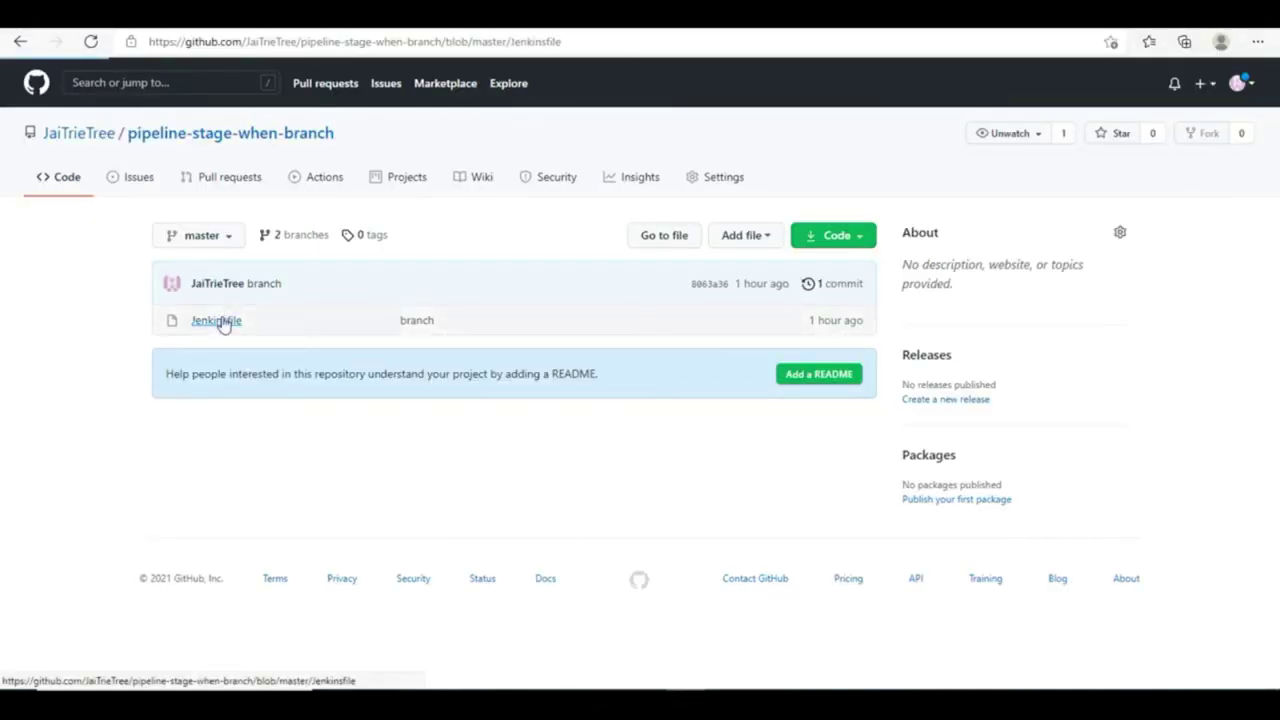
scroll(483, 406, "down", 3)
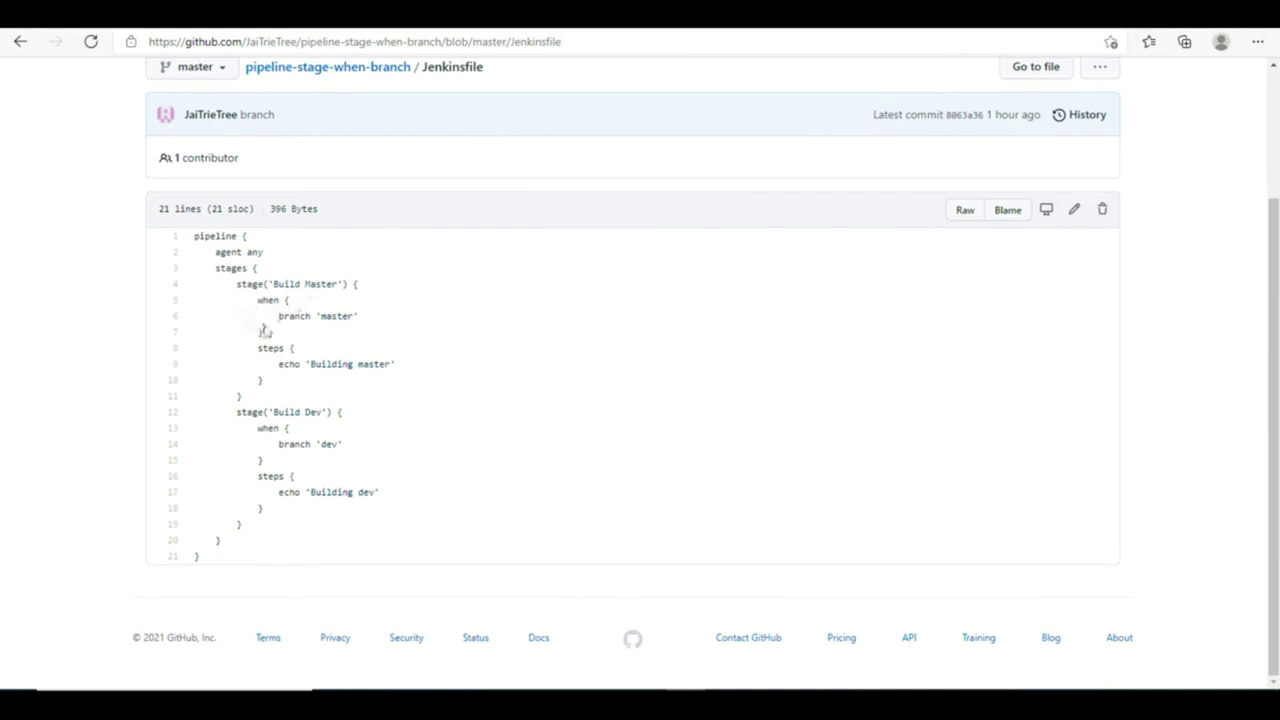
left_click_drag(280, 316, 357, 316)
left_click_drag(278, 364, 392, 364)
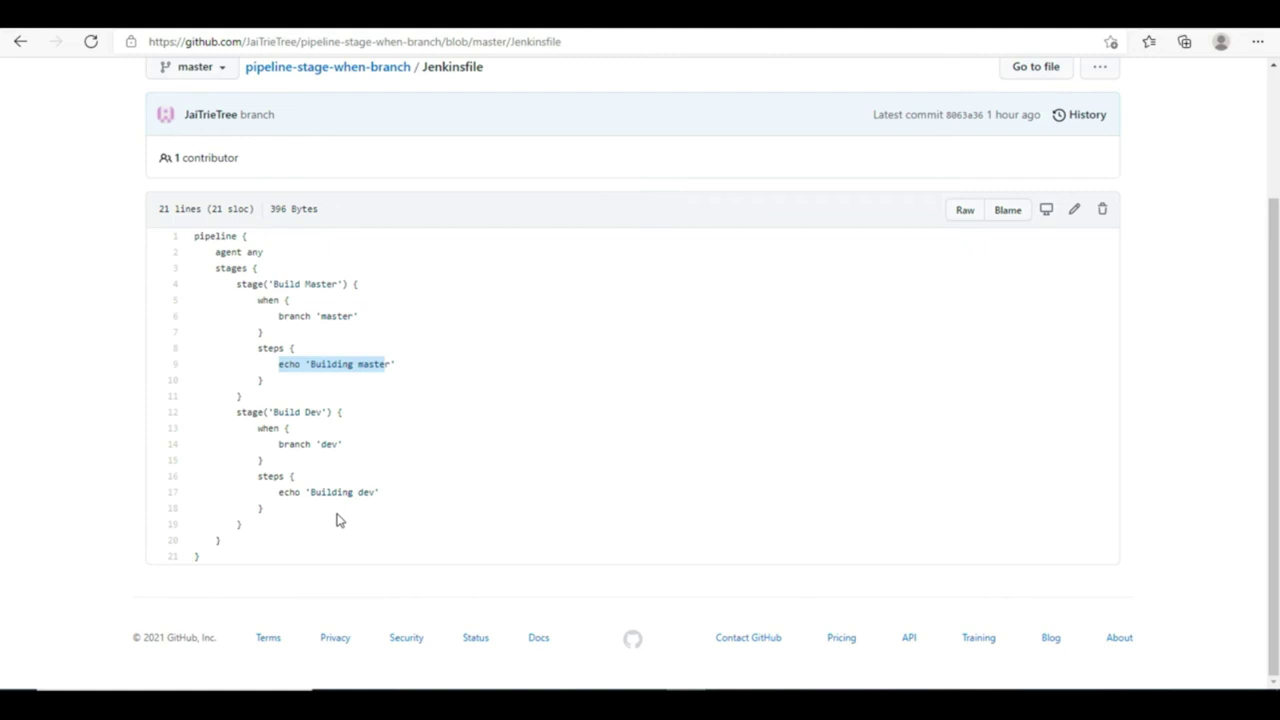
left_click(424, 518)
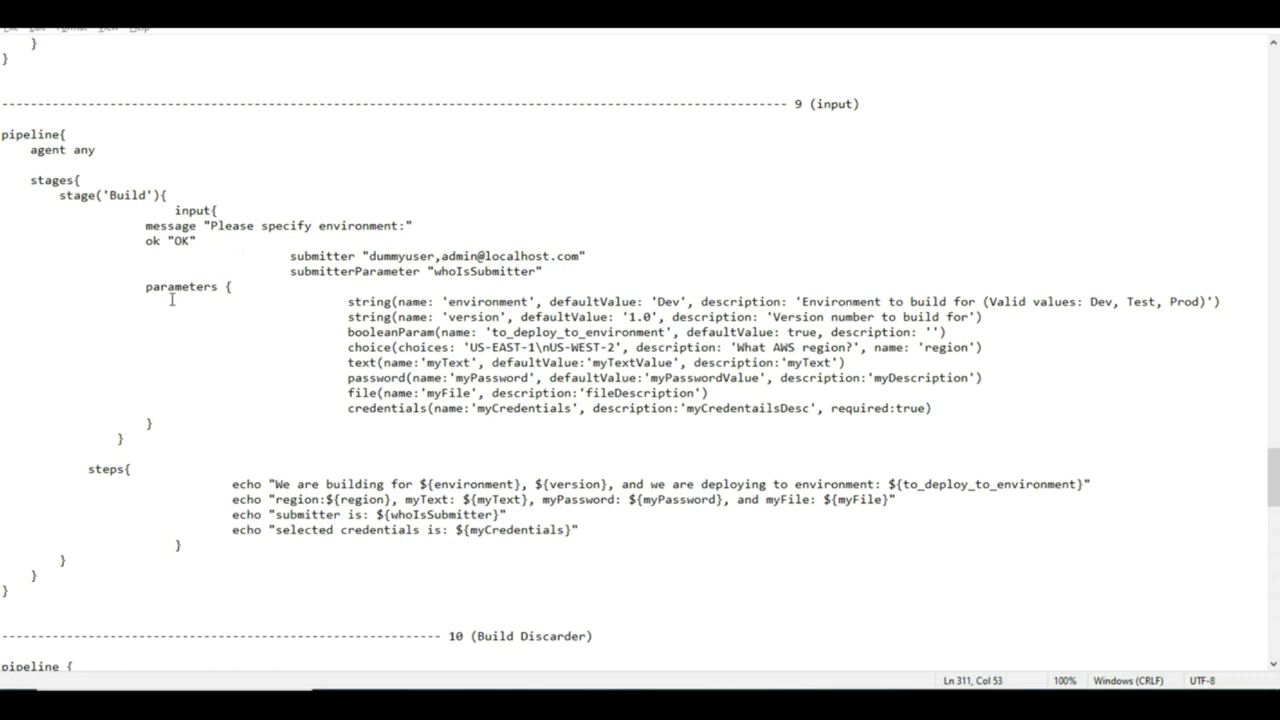
- Set the submitter to the new username and admin, then select the whole section 9 script
left_click_drag(140, 226, 463, 457)
left_click(463, 457)
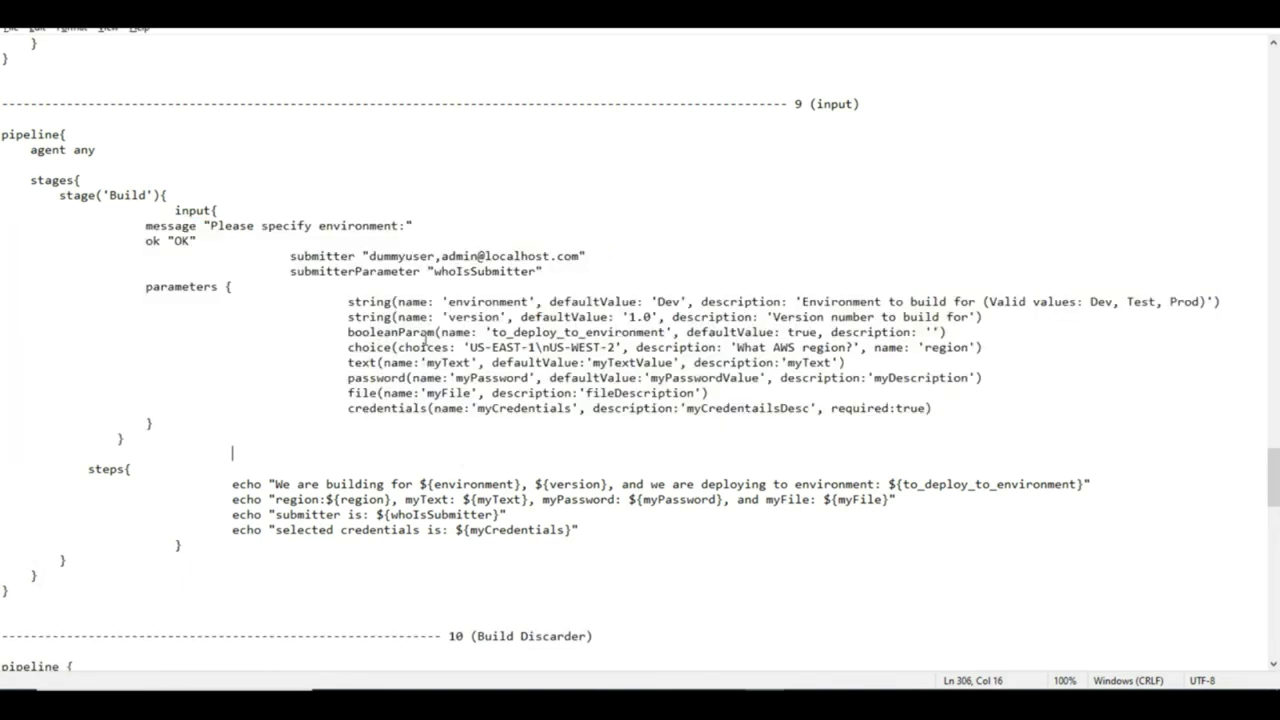
left_click_drag(369, 256, 437, 256)
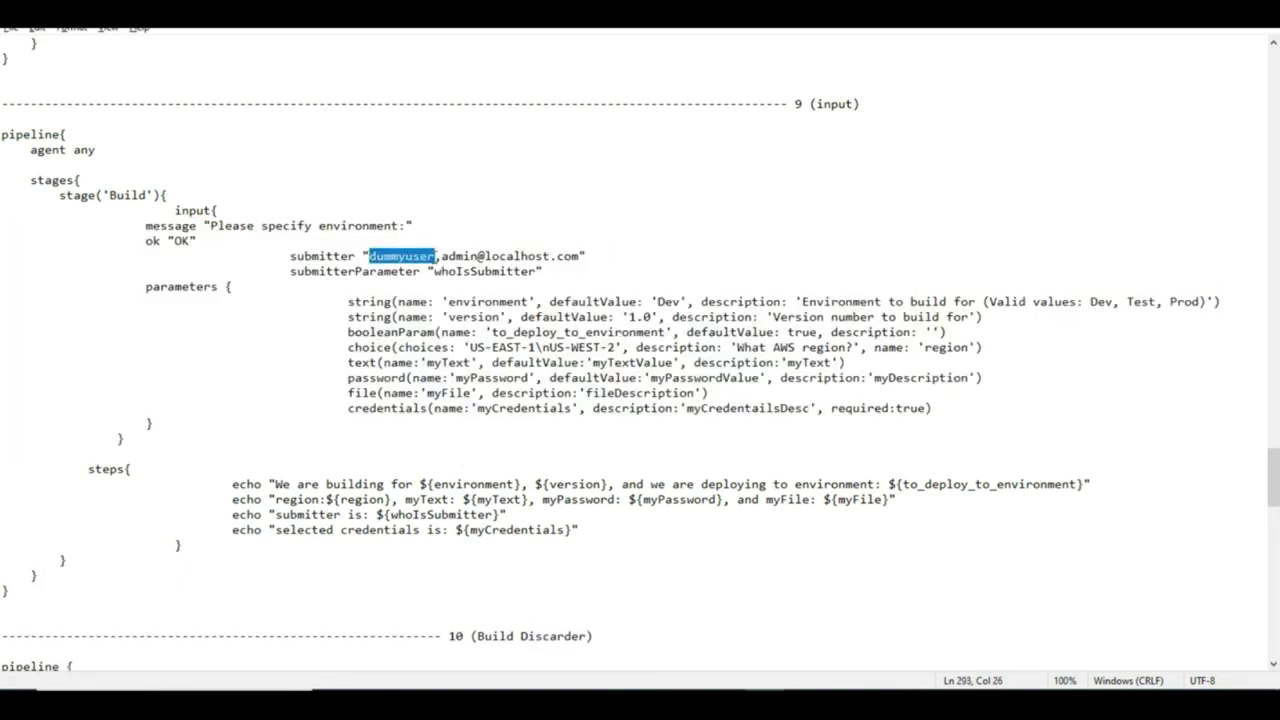
type("trietreetec")
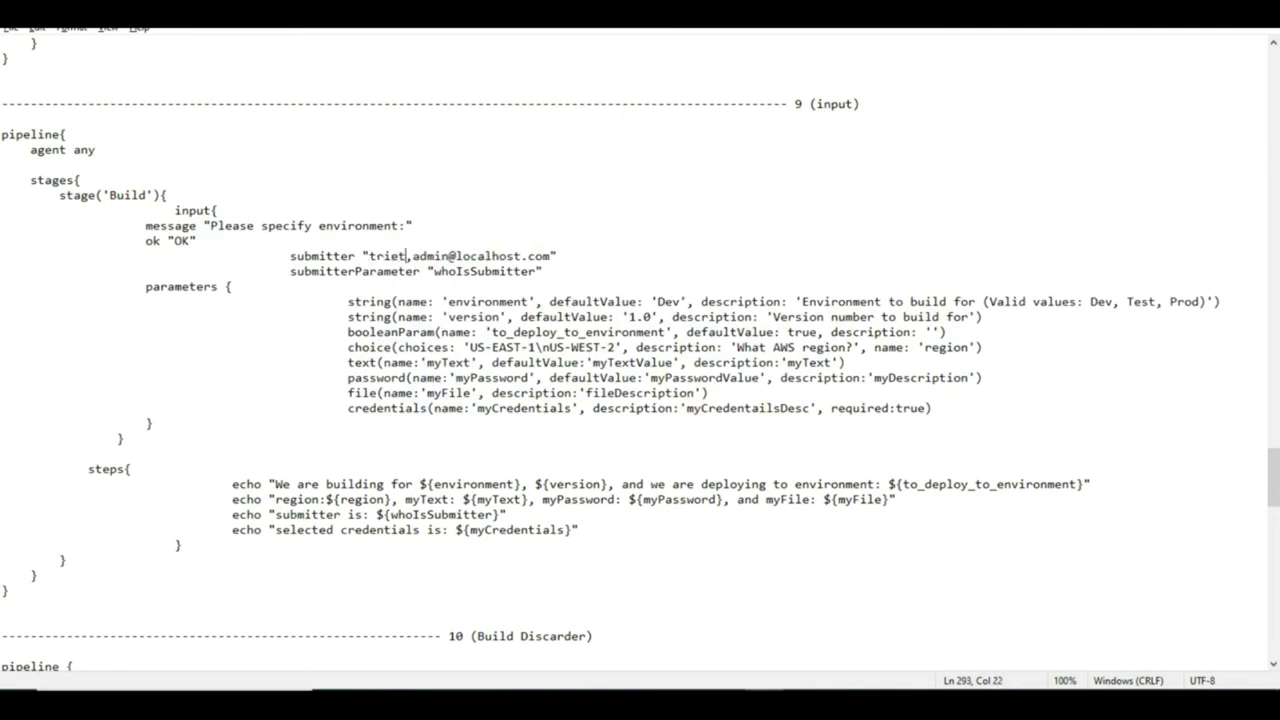
type("h")
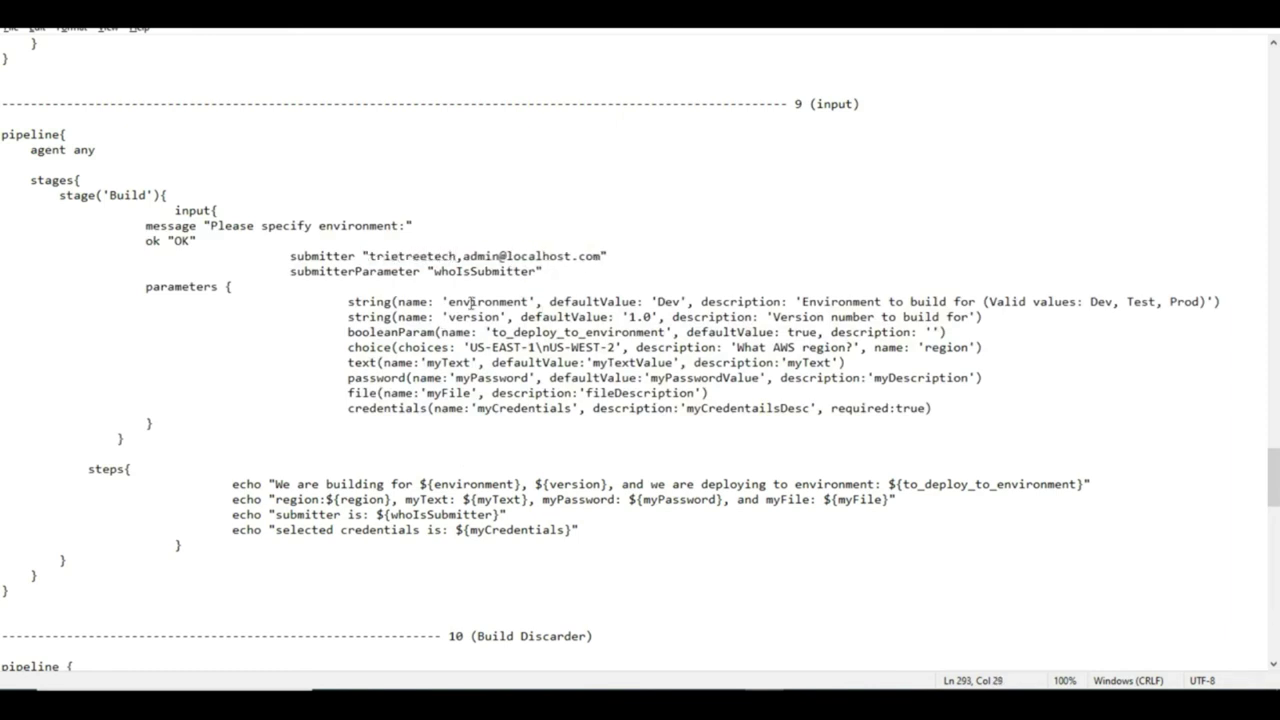
left_click_drag(463, 256, 606, 260)
type("admin")
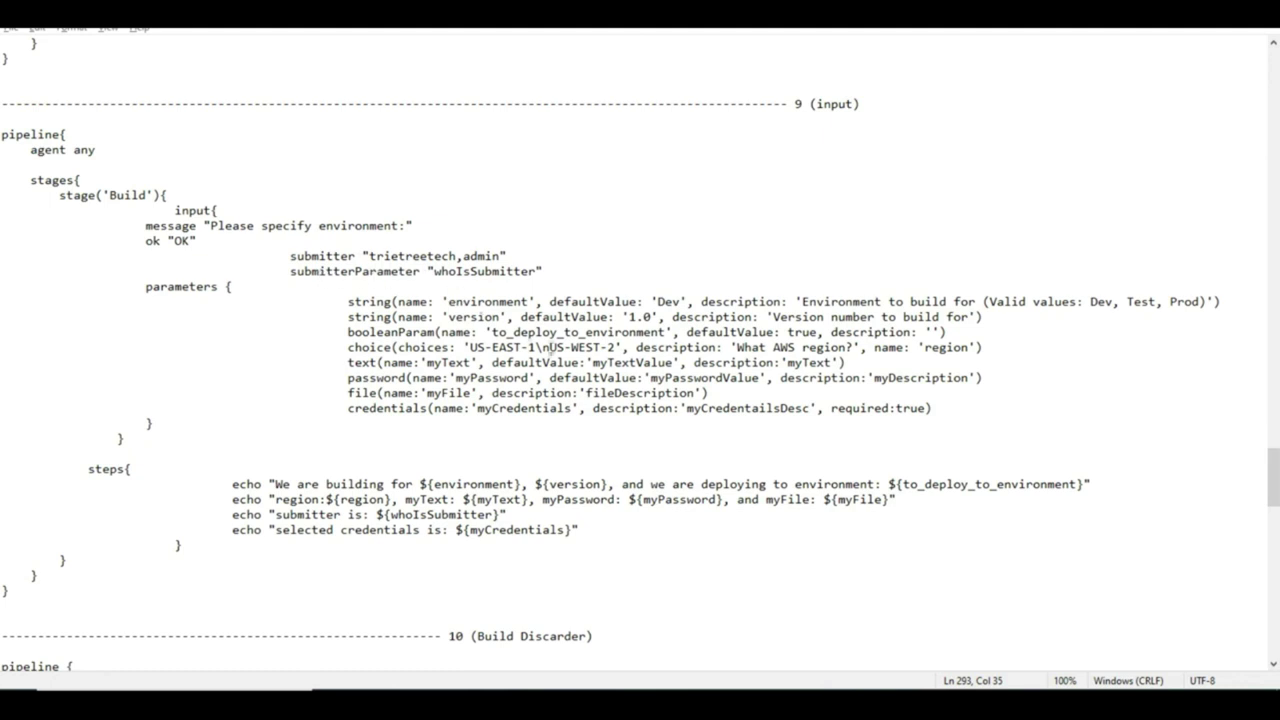
left_click_drag(4, 137, 130, 590)
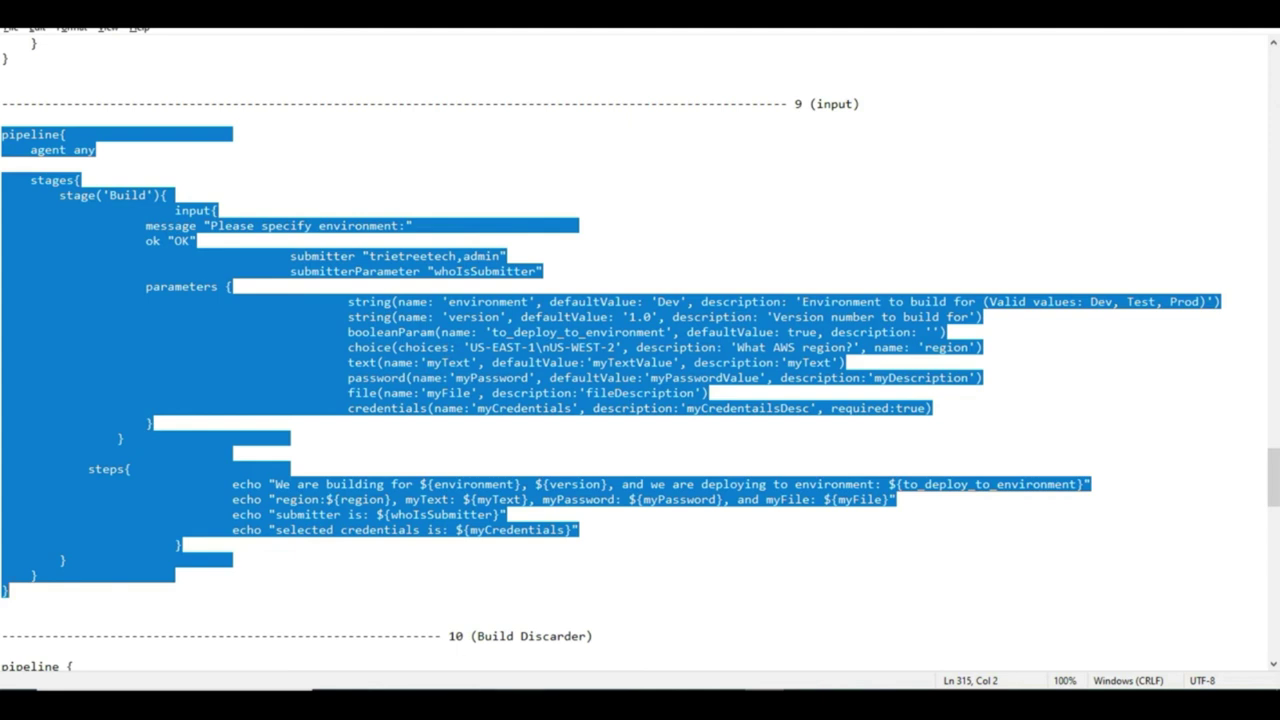
- Create a new Pipeline job named Pipeline9 and return to the dashboard
left_click(566, 630)
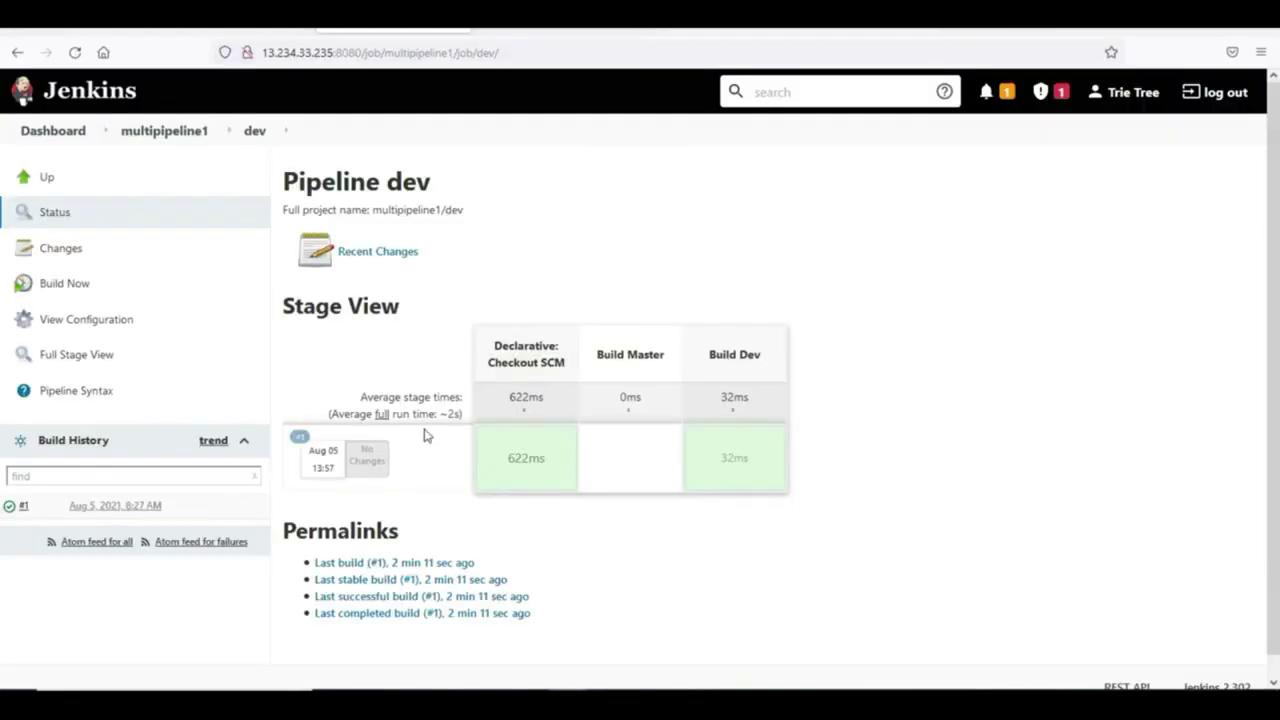
left_click(51, 131)
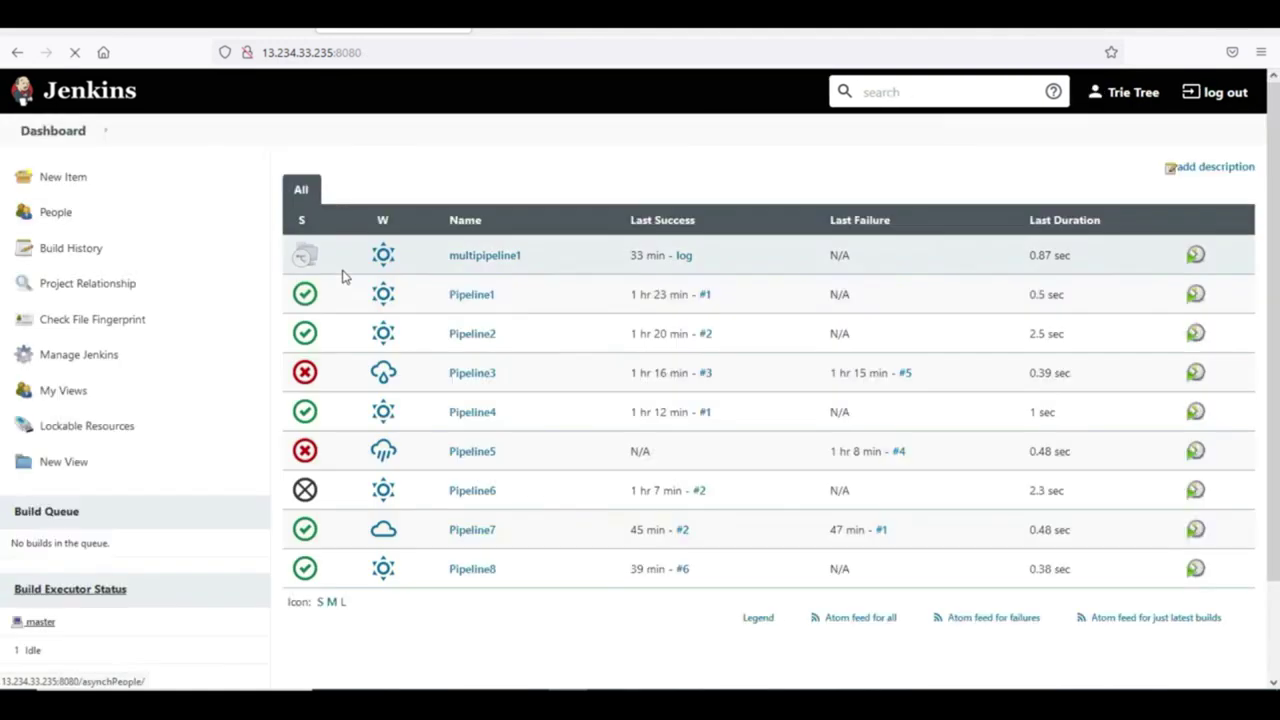
left_click(68, 177)
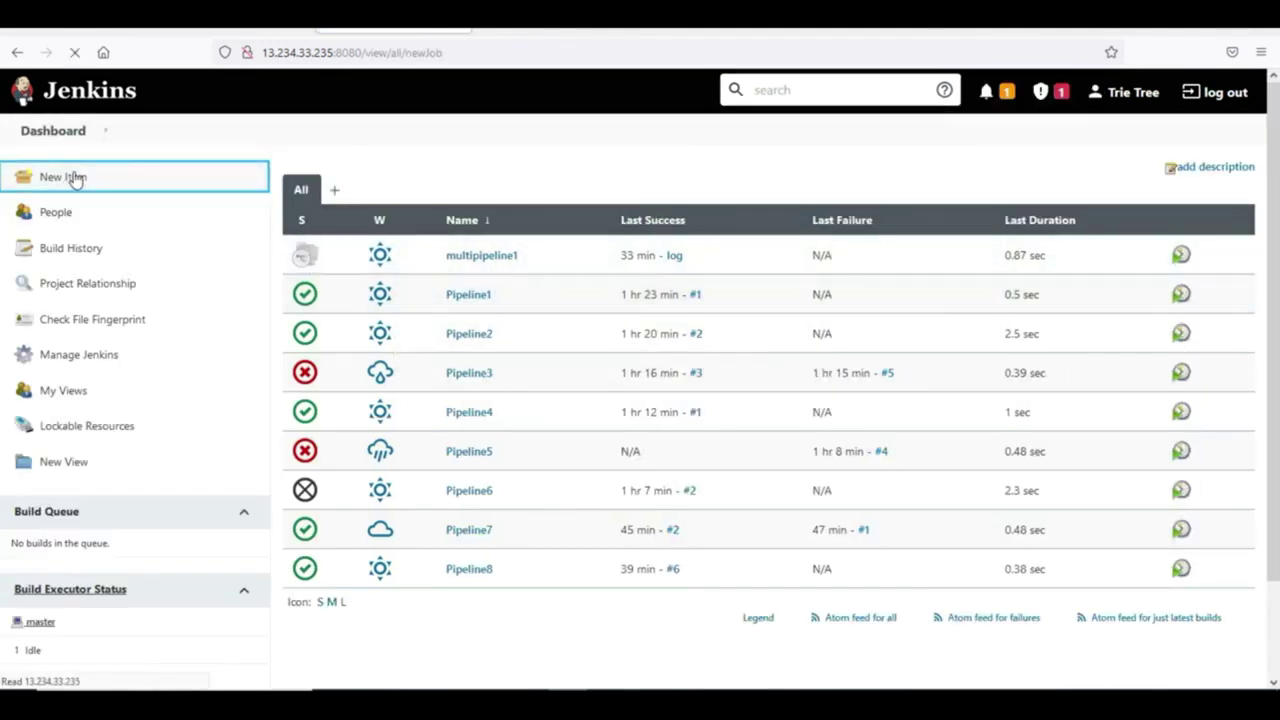
left_click(471, 414)
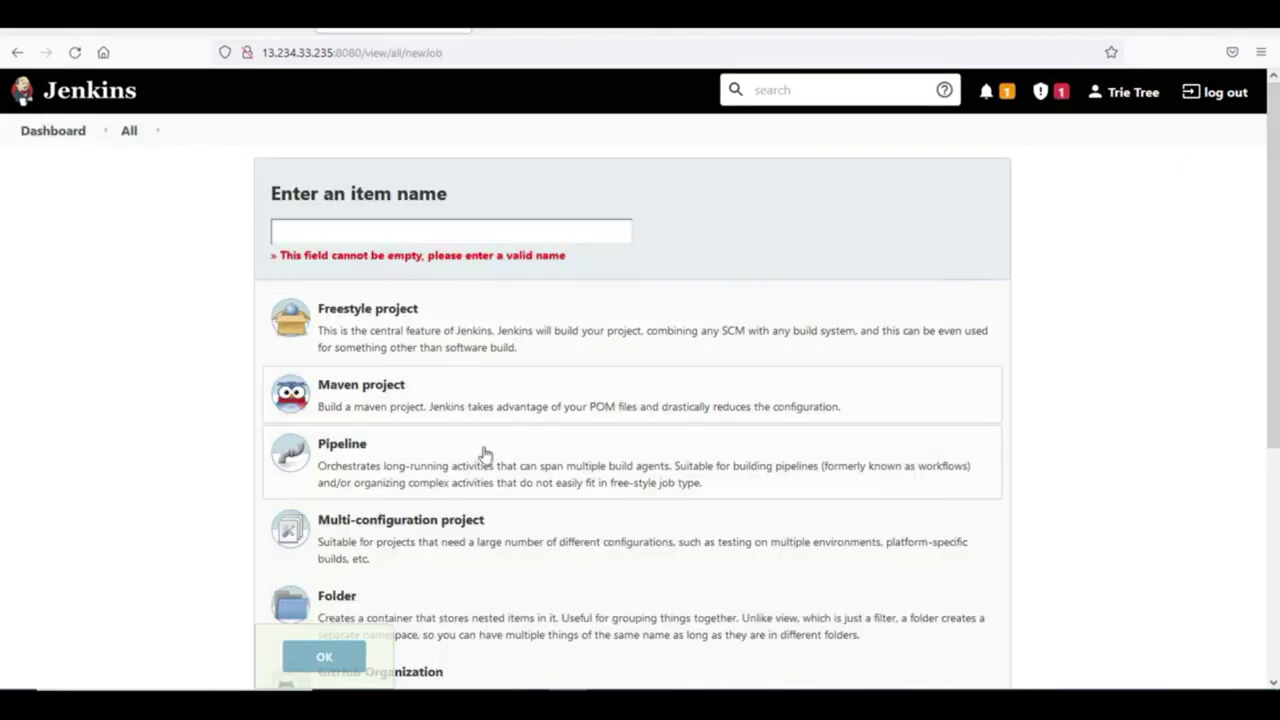
left_click(463, 240)
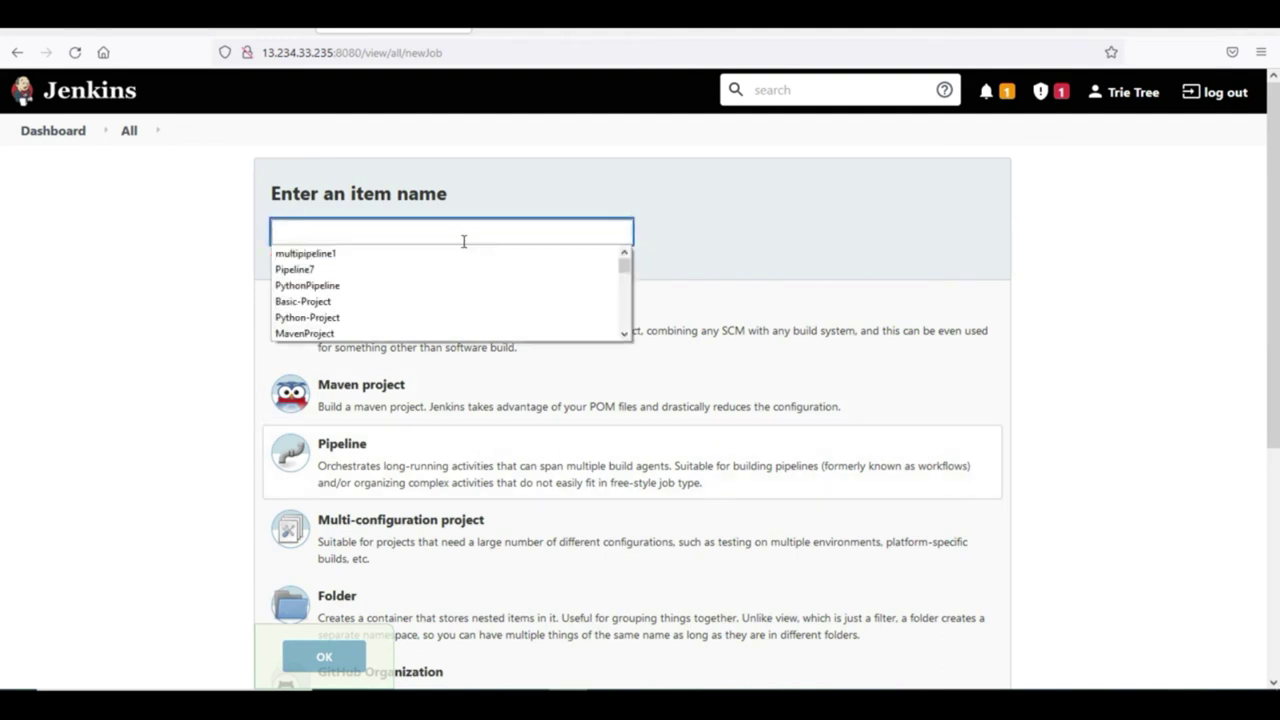
type("Pip")
key("Down")
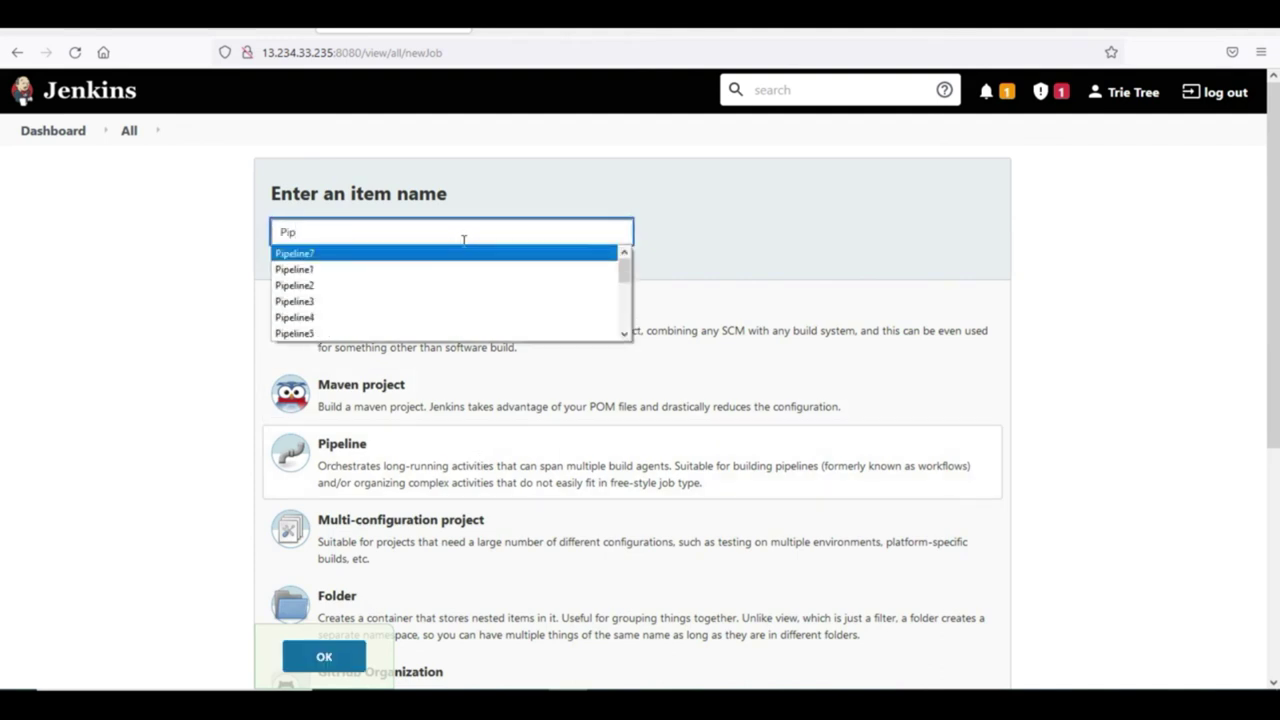
type("eline9")
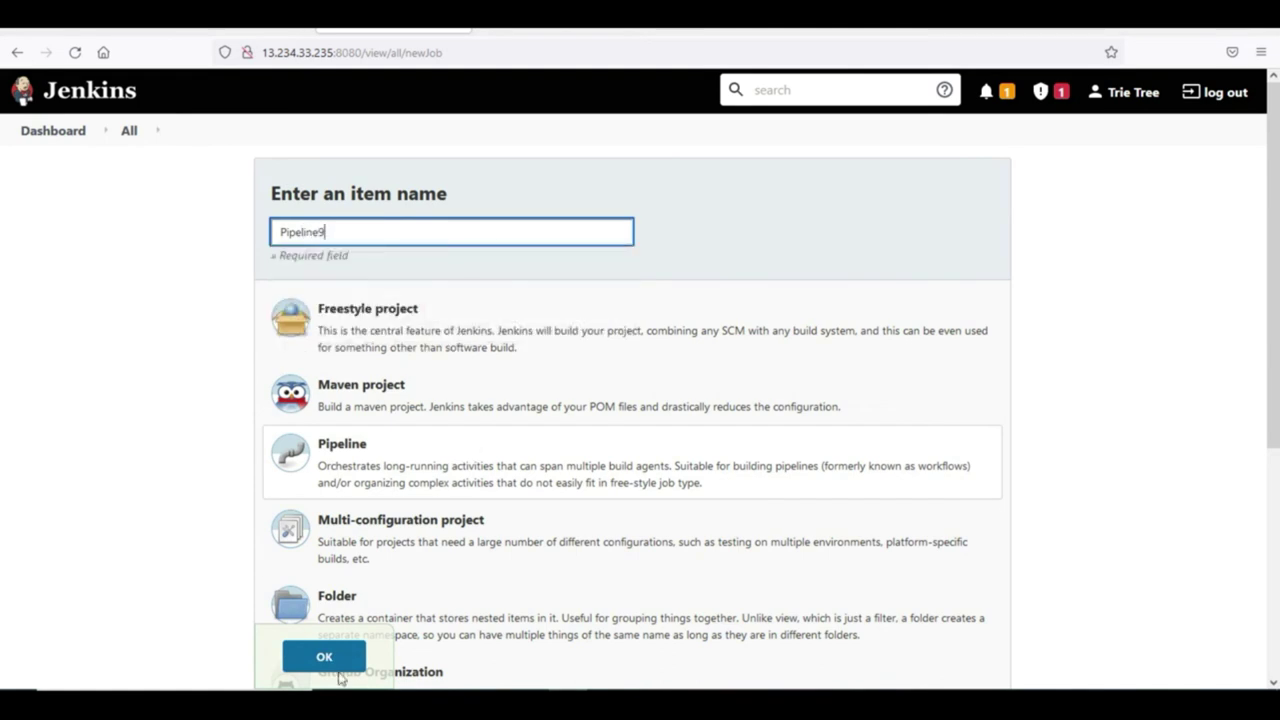
left_click(324, 658)
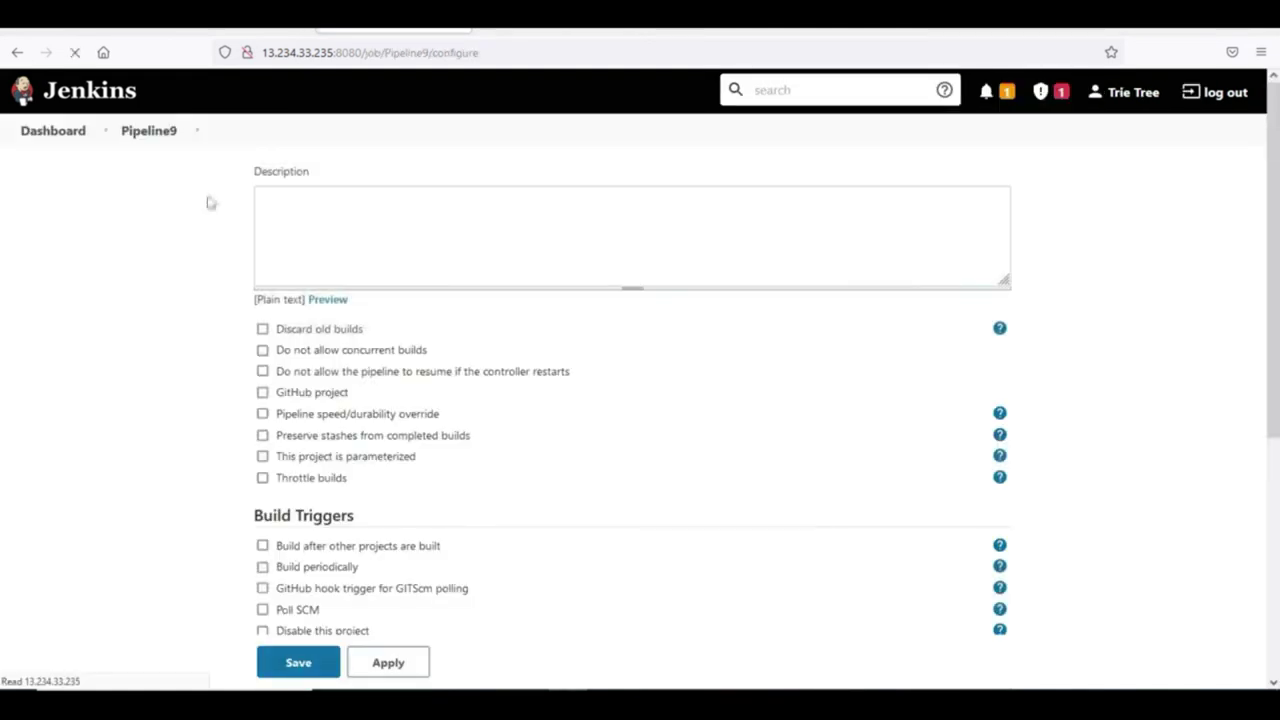
left_click(55, 130)
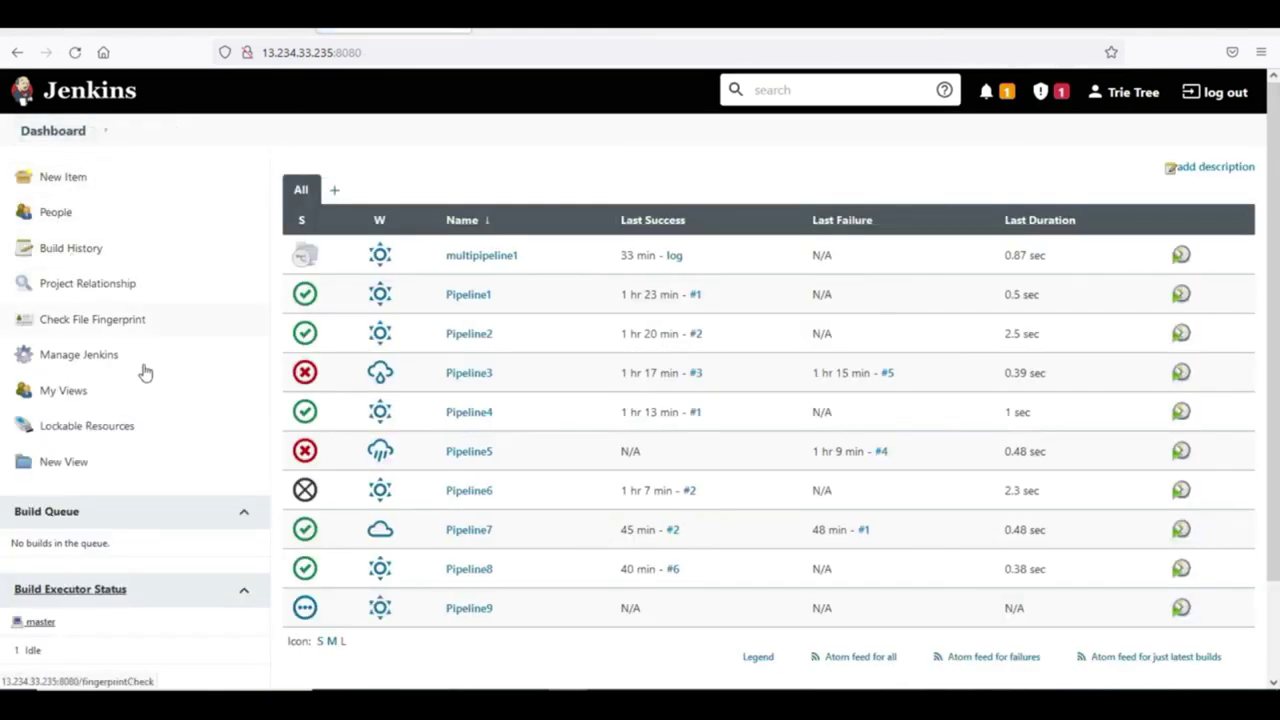
left_click(71, 365)
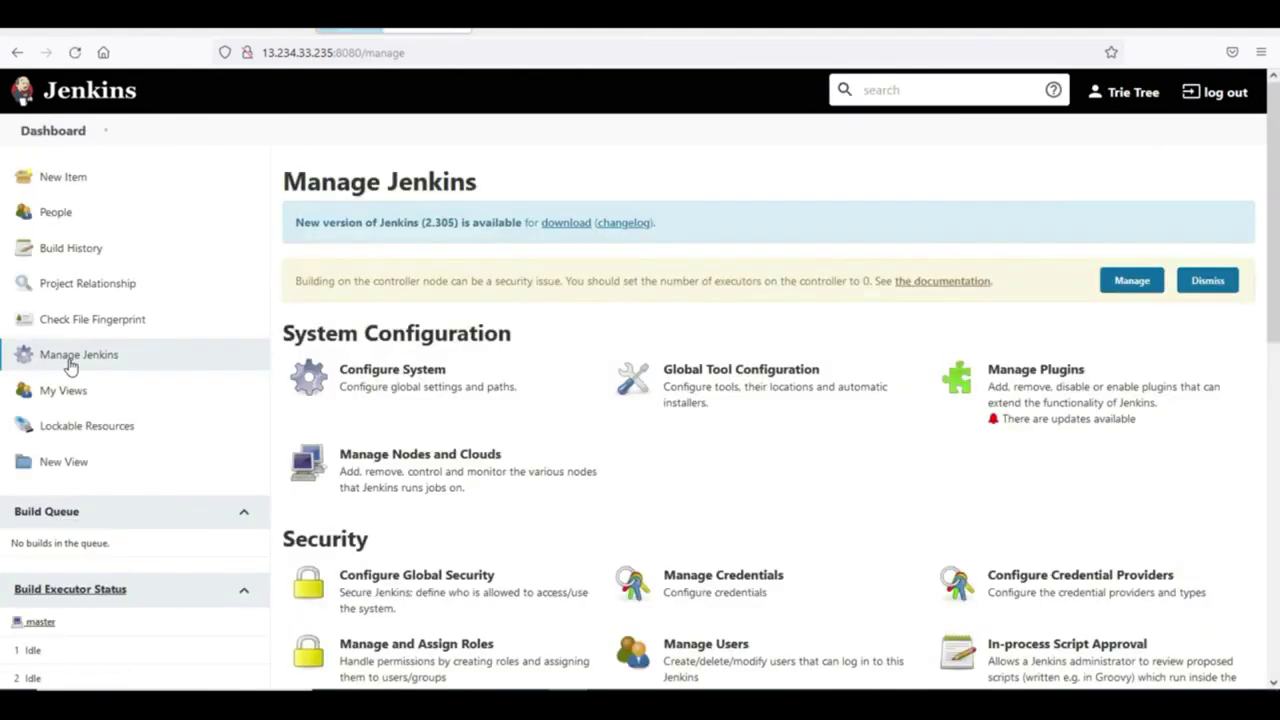
- Go to Jenkins' user list and start creating a new user
left_click(54, 222)
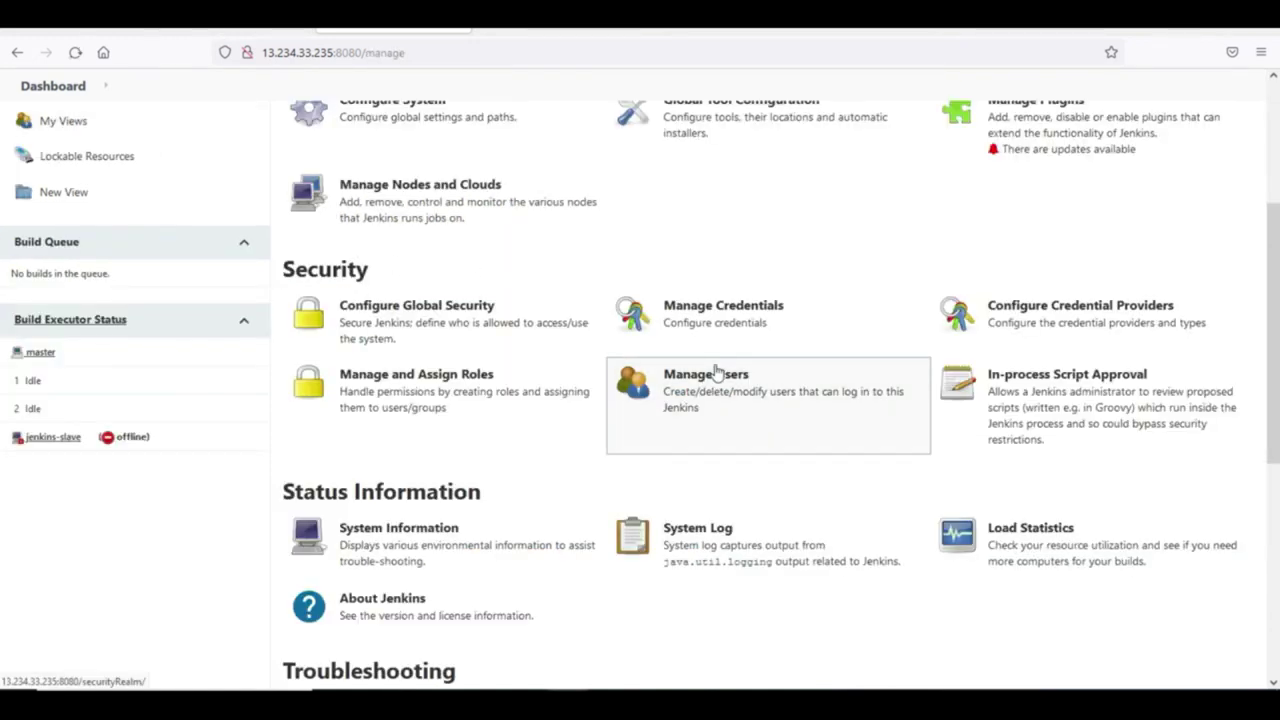
left_click(716, 372)
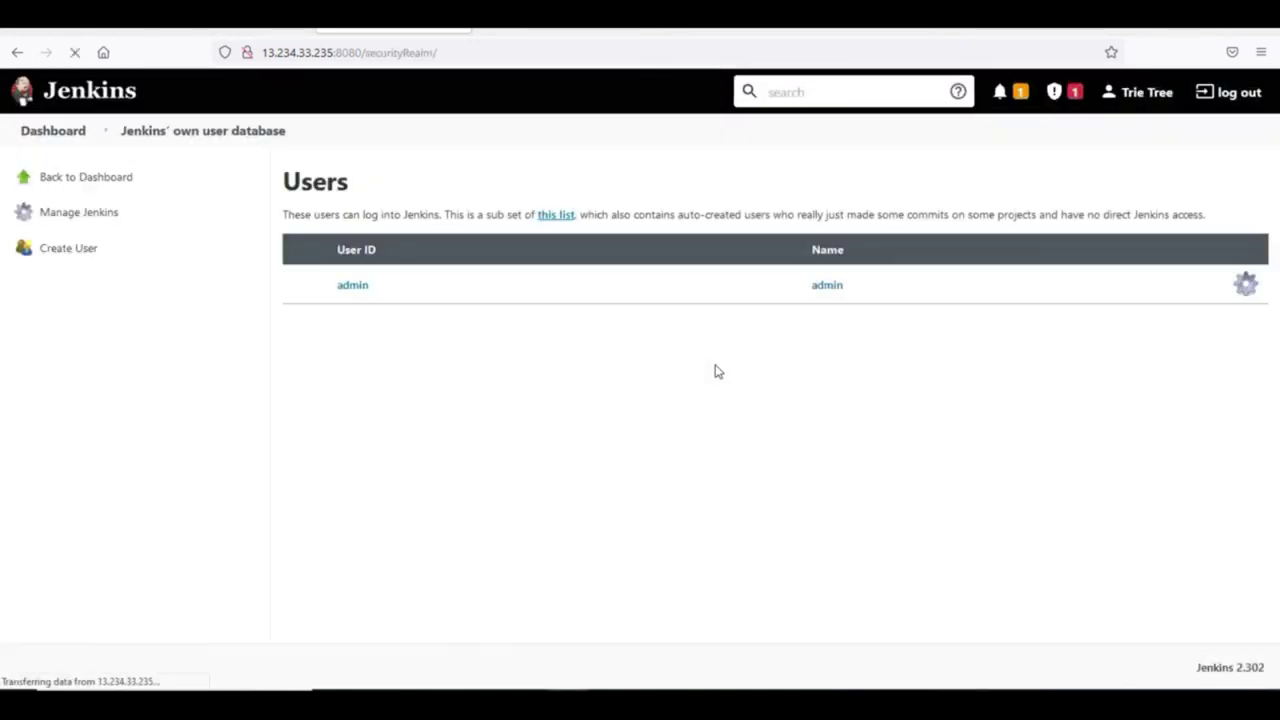
left_click(70, 256)
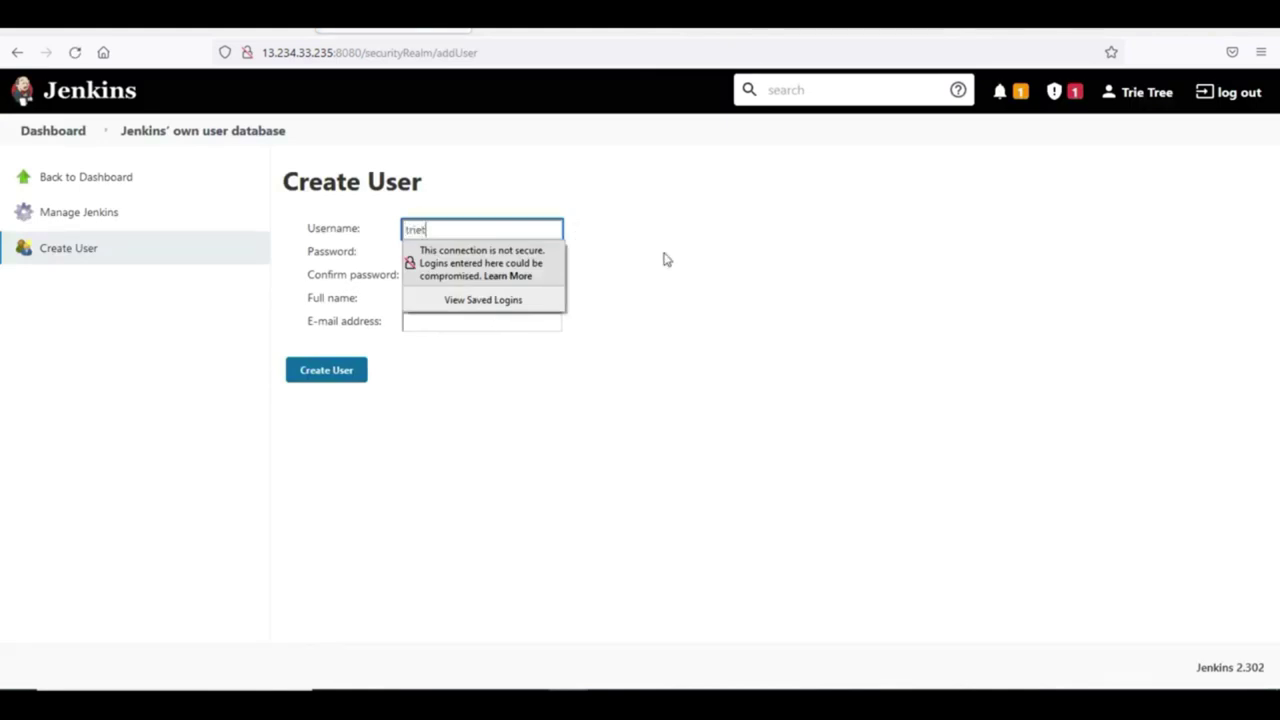
- Enter the new user's username, password, full name and e-mail, and create the account
type("trietretech")
key("Tab")
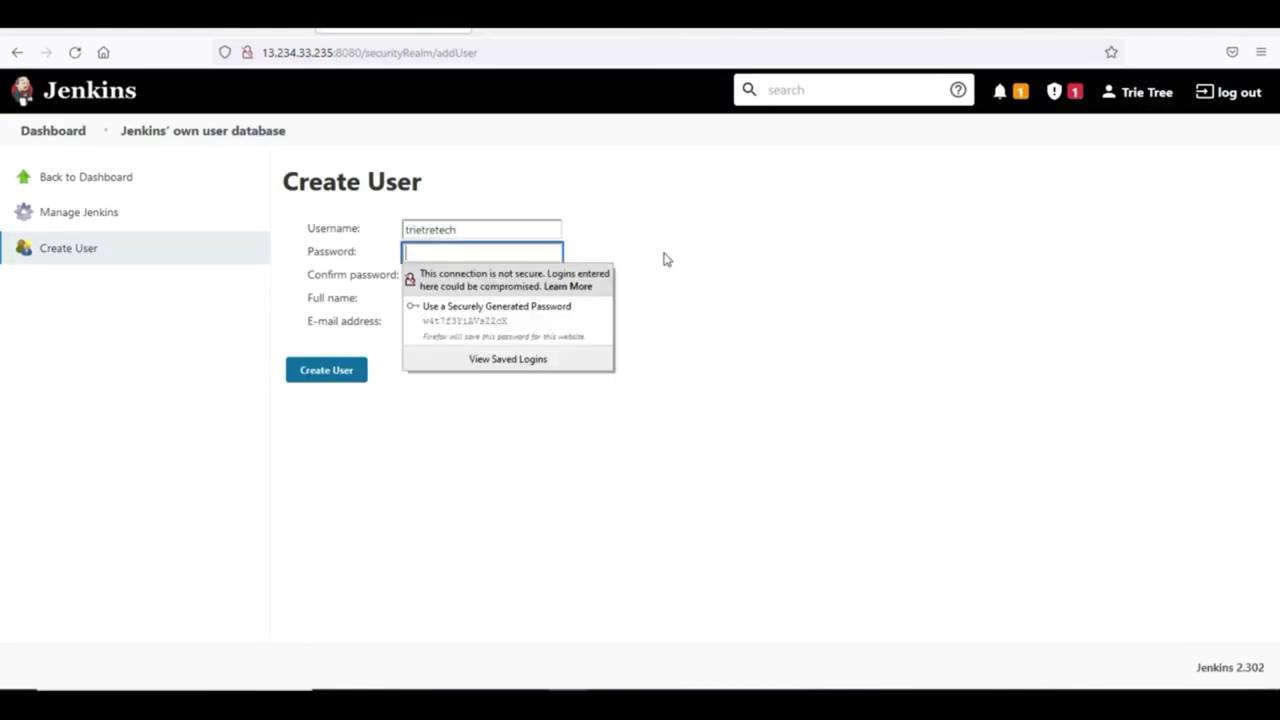
type("•••••")
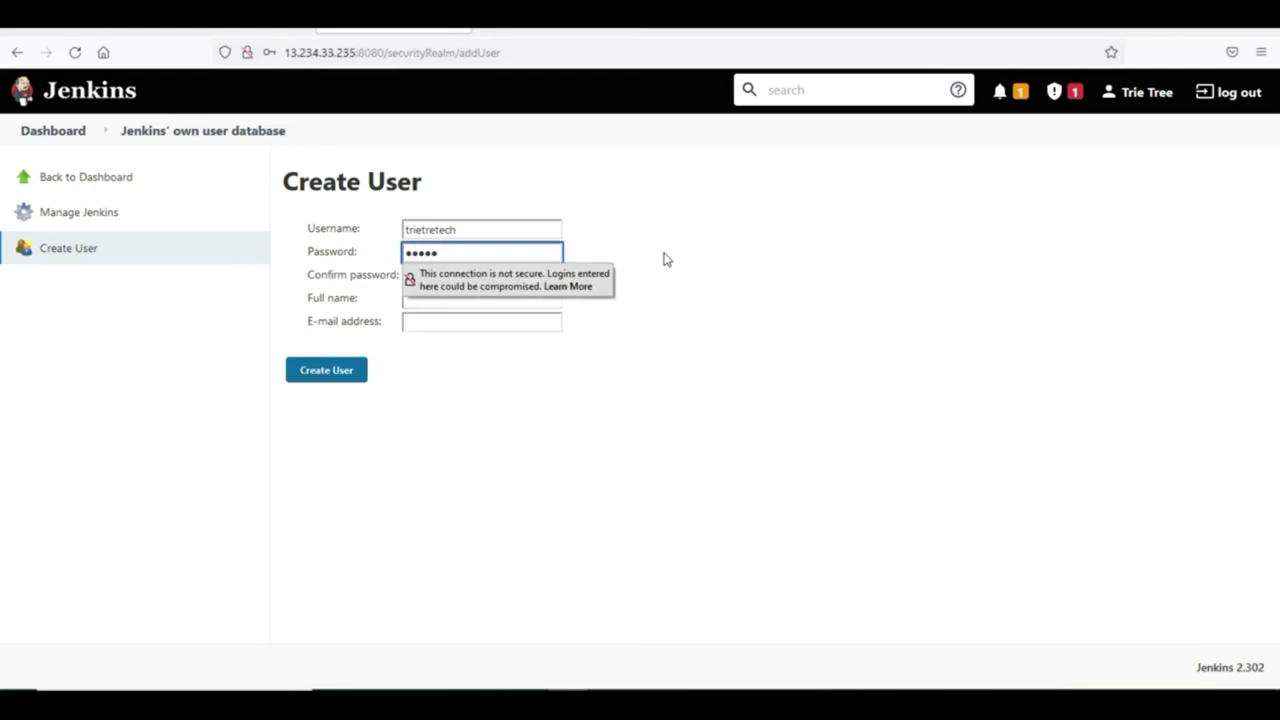
key("Tab")
type("•••••")
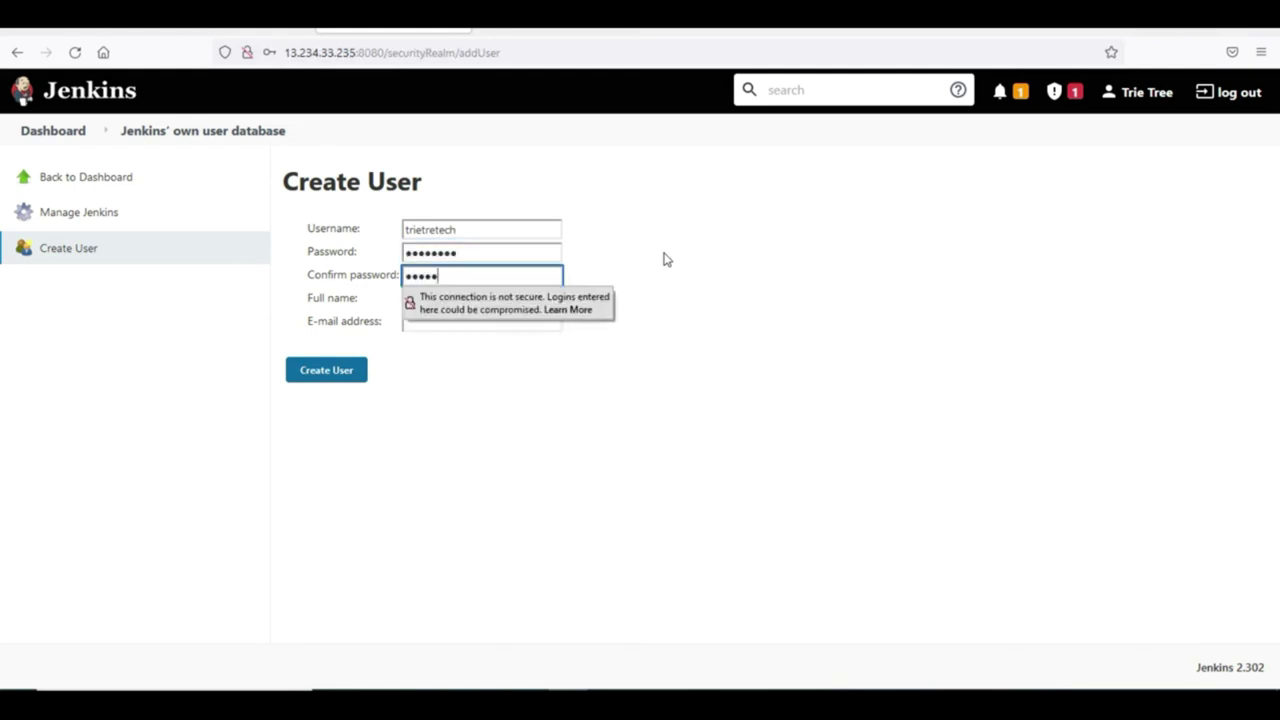
key("Tab")
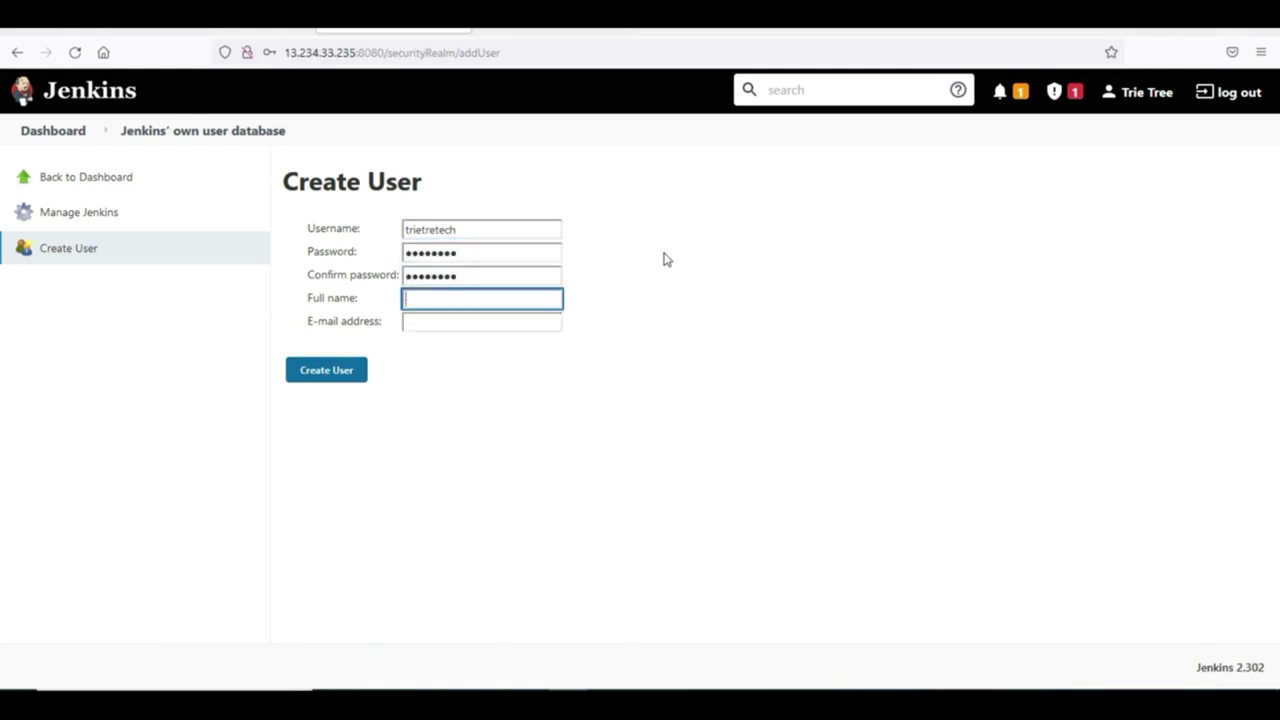
type("Trie Tree tech")
key("Tab")
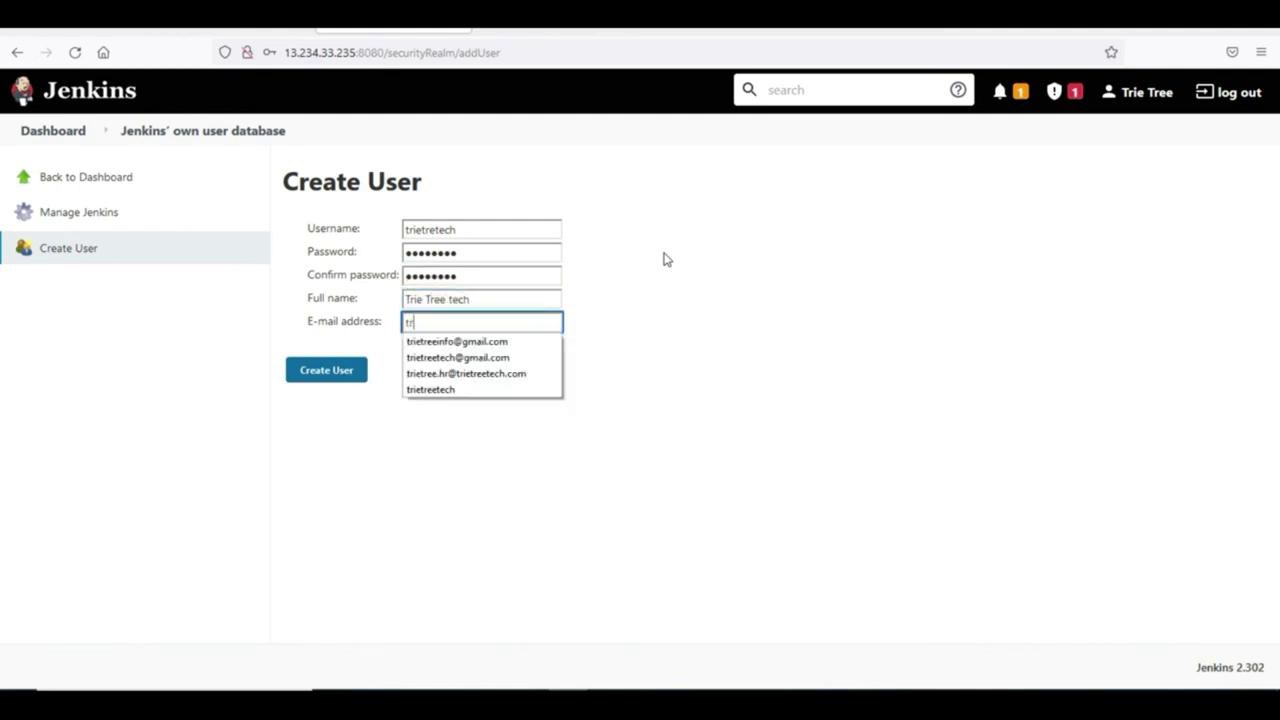
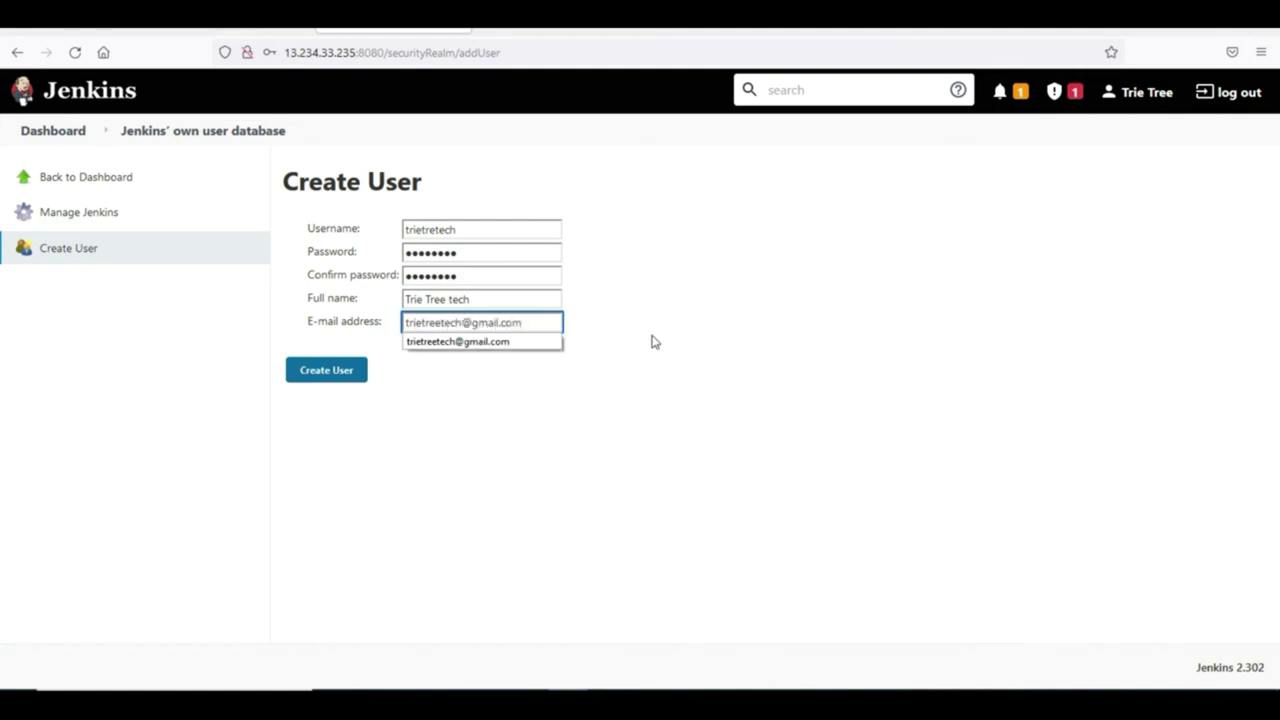
left_click(337, 375)
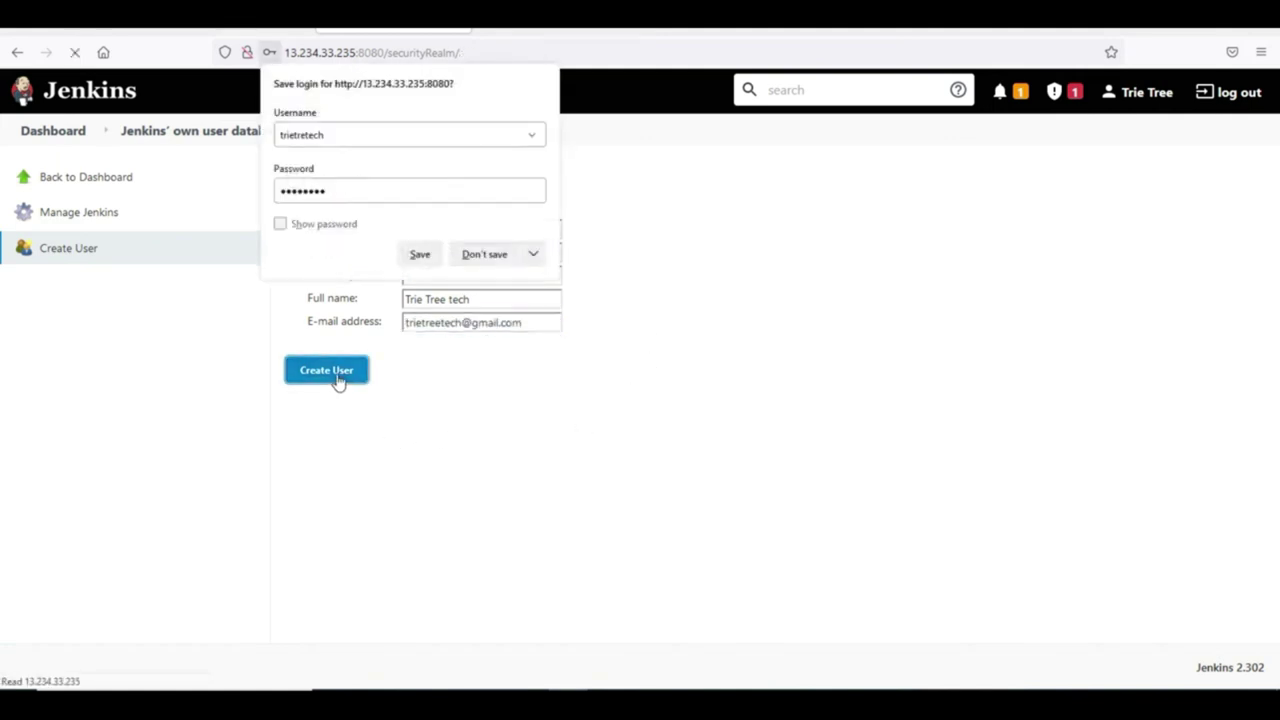
left_click(479, 258)
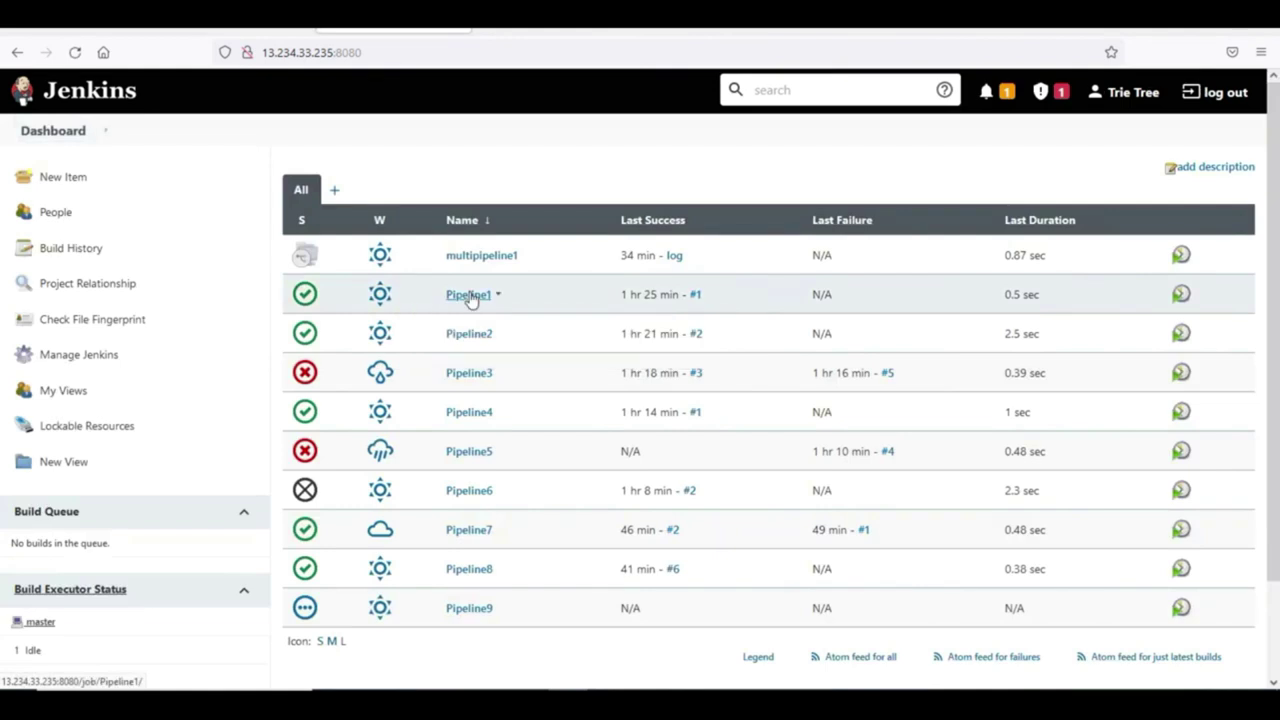
- Paste the input-step pipeline script into Pipeline9's Script box
left_click(476, 608)
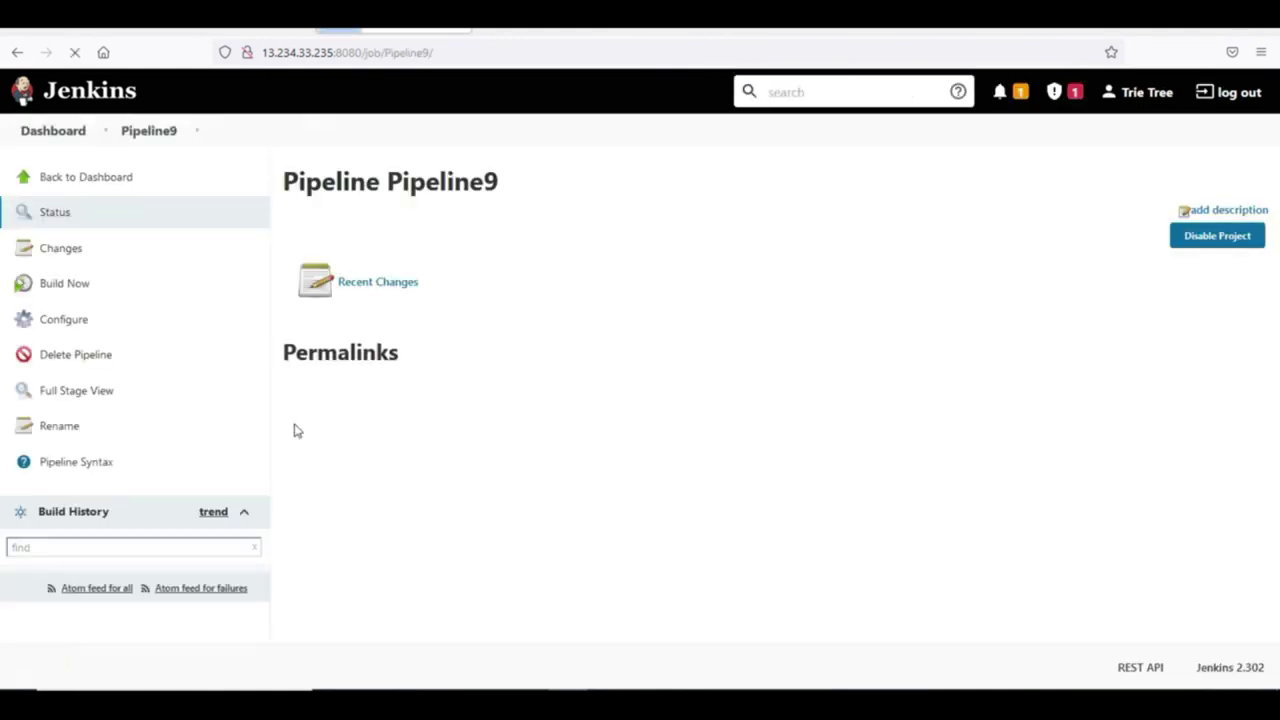
left_click(92, 331)
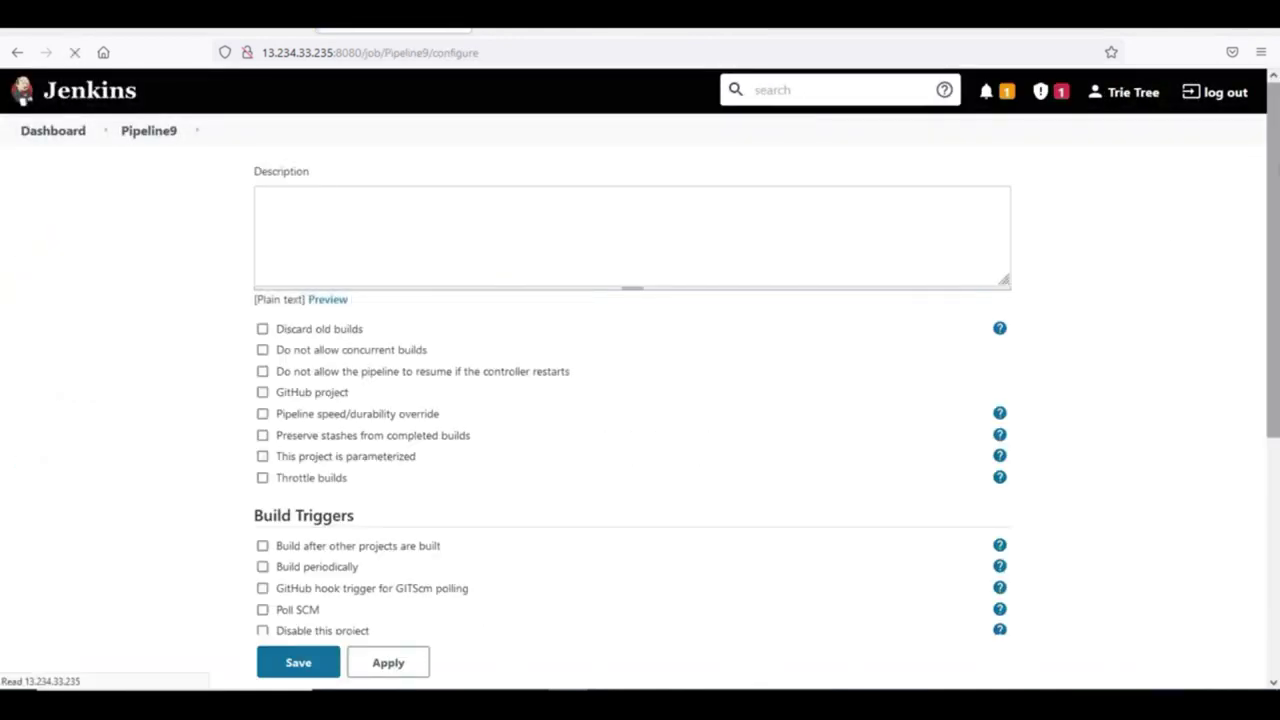
left_click_drag(1270, 265, 1270, 585)
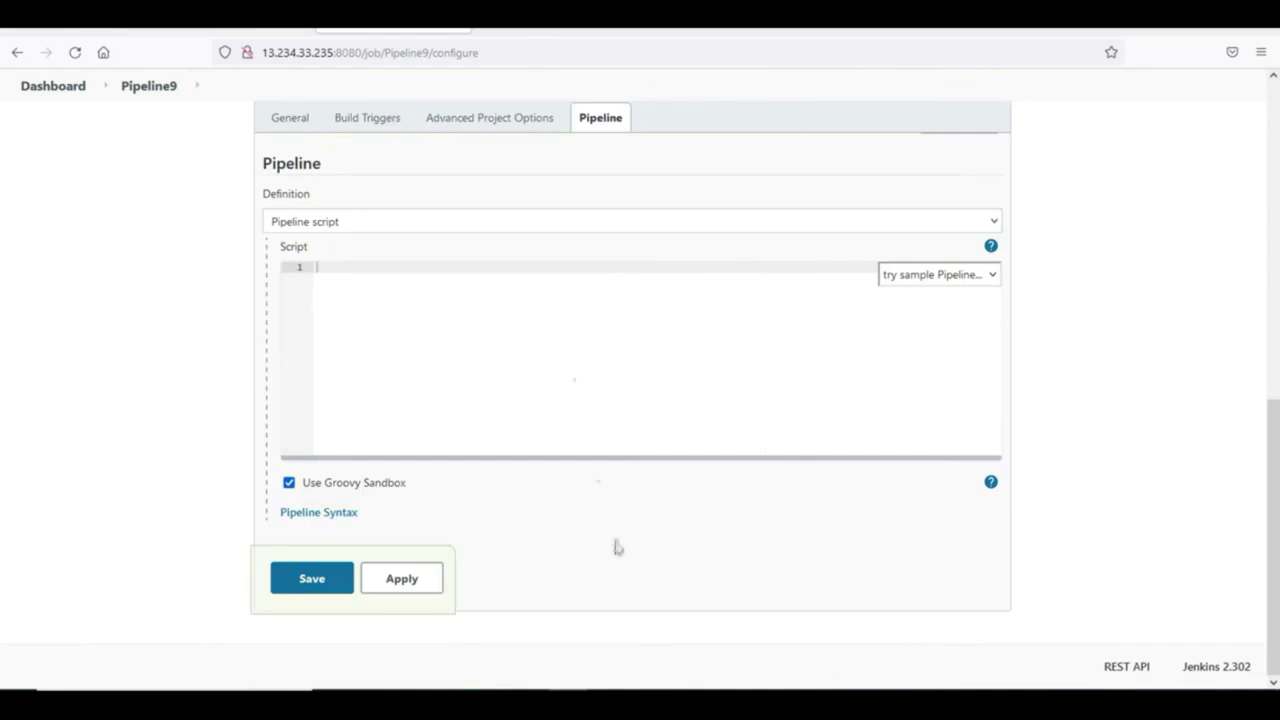
key("ctrl+v")
- Review the script's input message and submitter lines, then save and build Pipeline9
left_click_drag(995, 395, 996, 335)
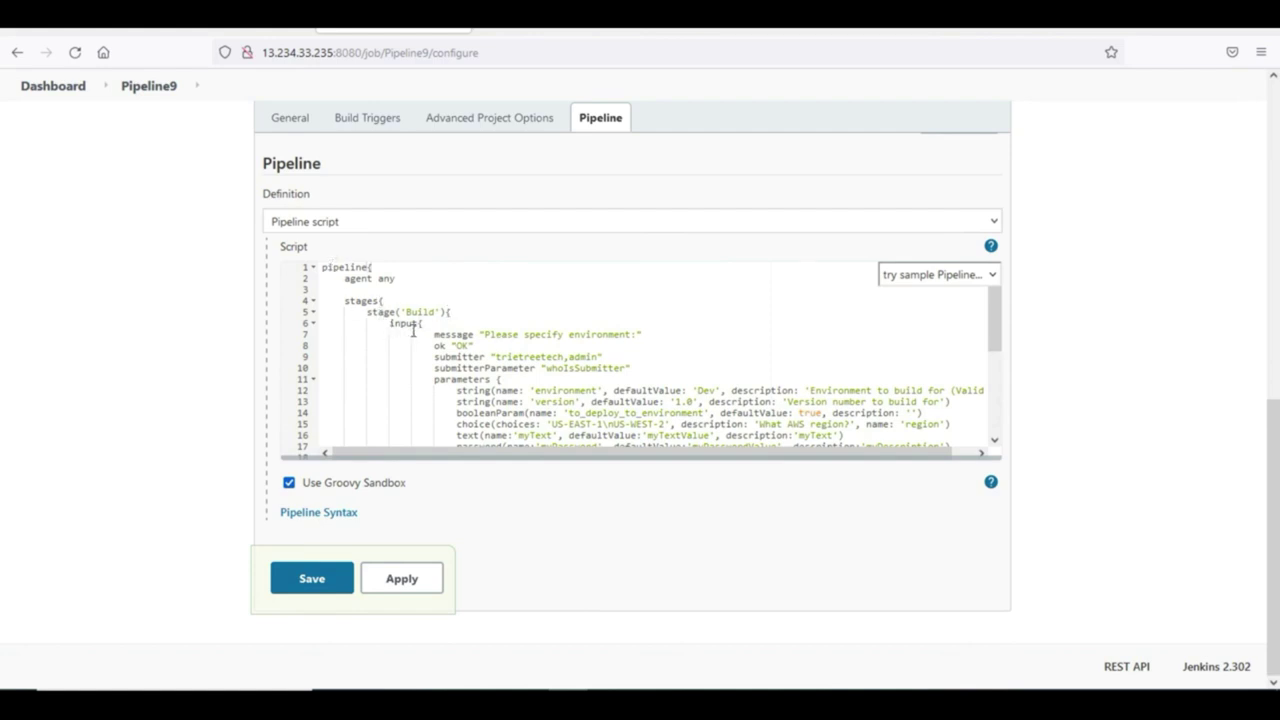
left_click_drag(435, 340, 643, 334)
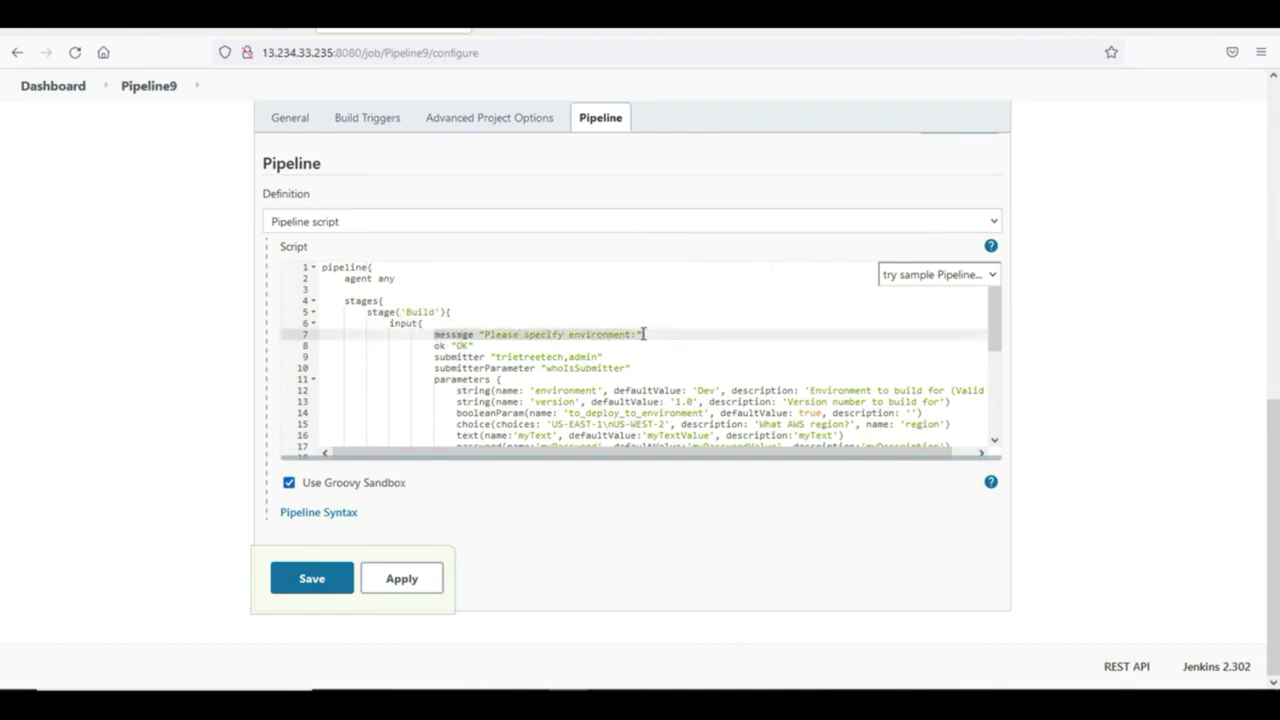
left_click(440, 358)
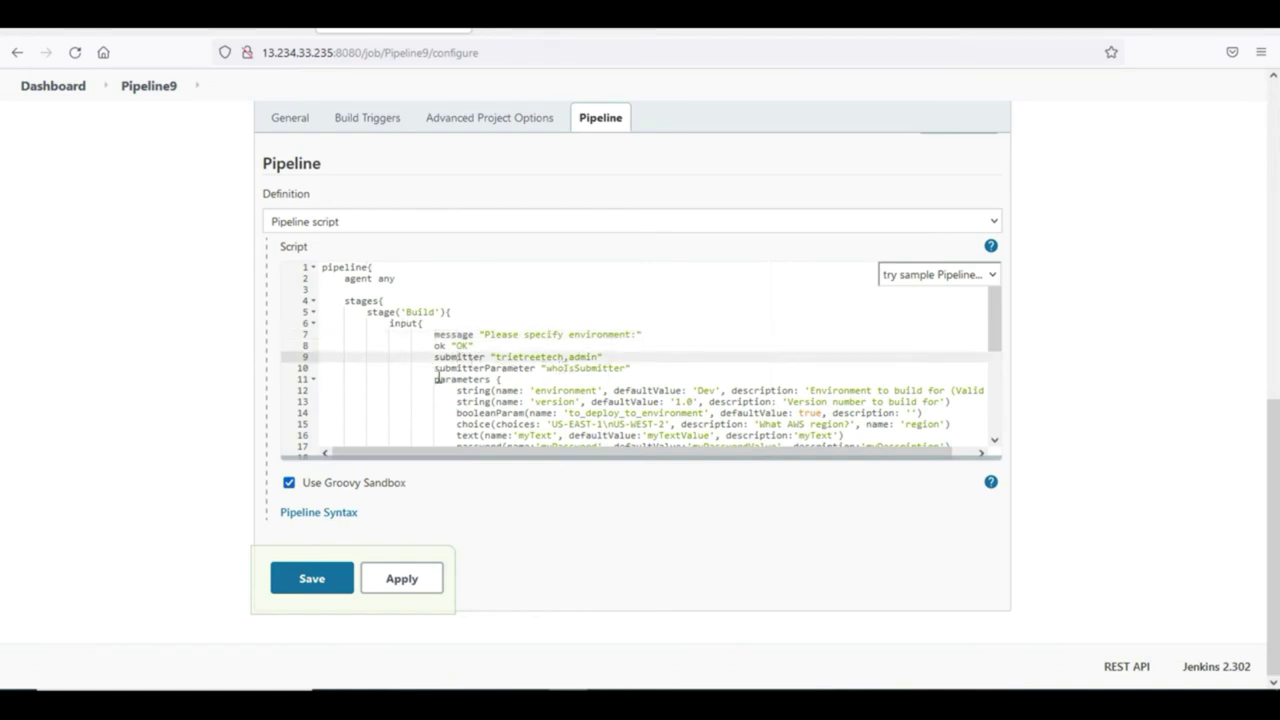
left_click_drag(997, 323, 1001, 367)
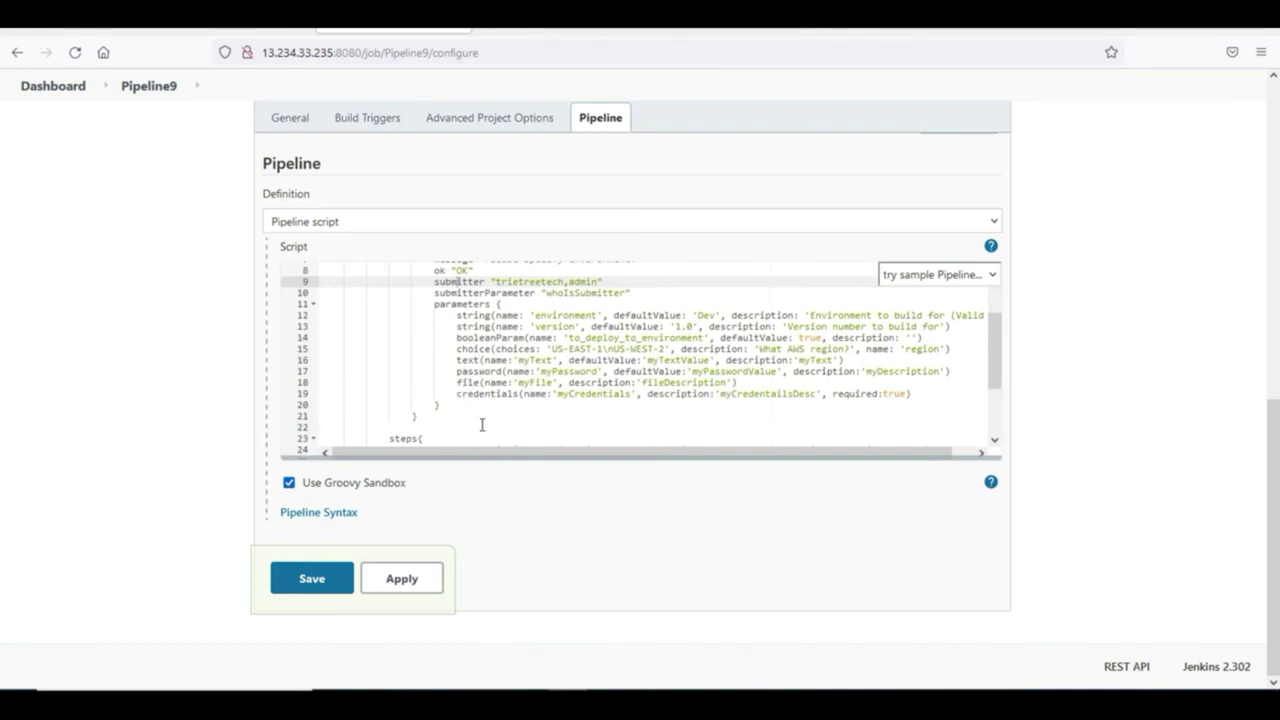
left_click_drag(1001, 377, 995, 430)
left_click(571, 427)
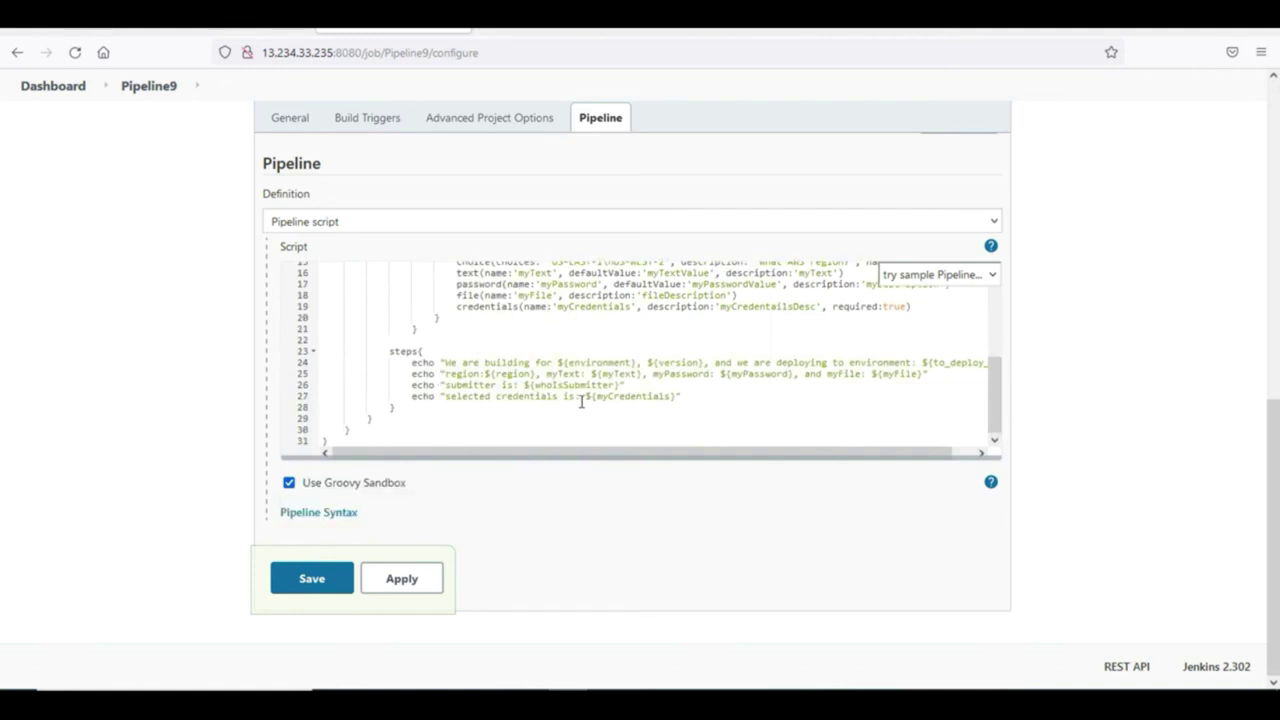
left_click(394, 589)
left_click(297, 594)
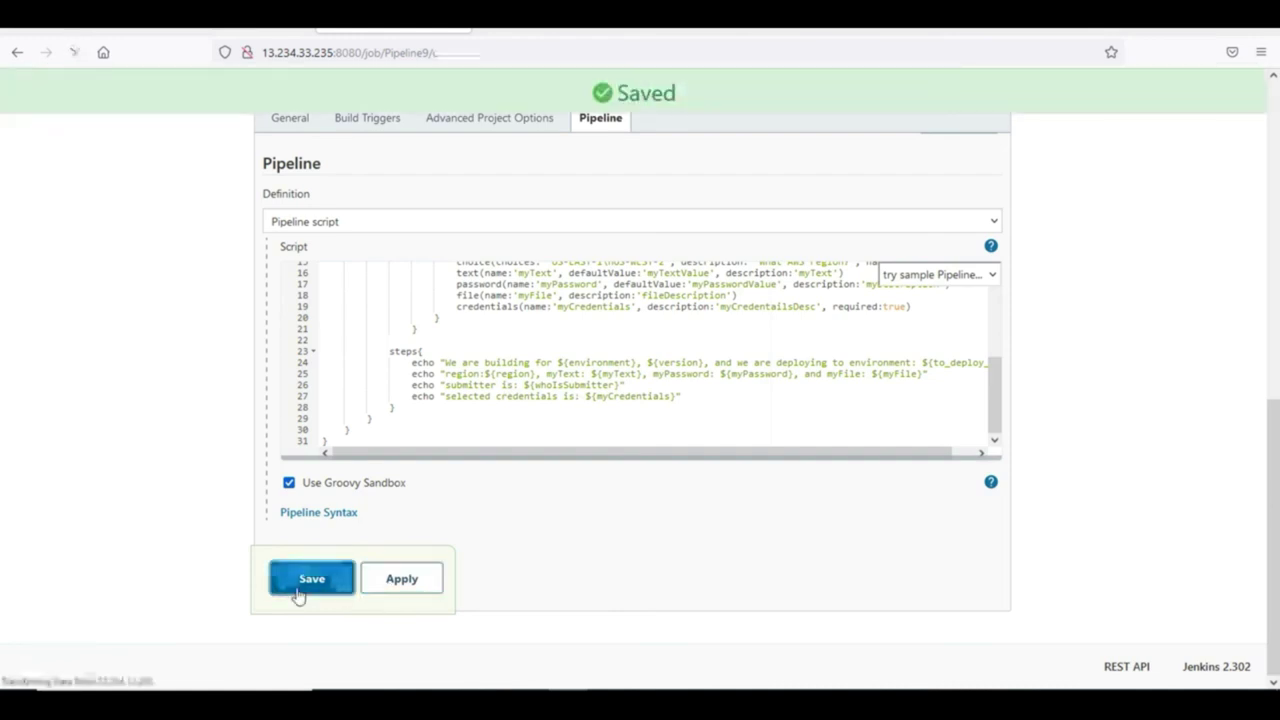
left_click(87, 281)
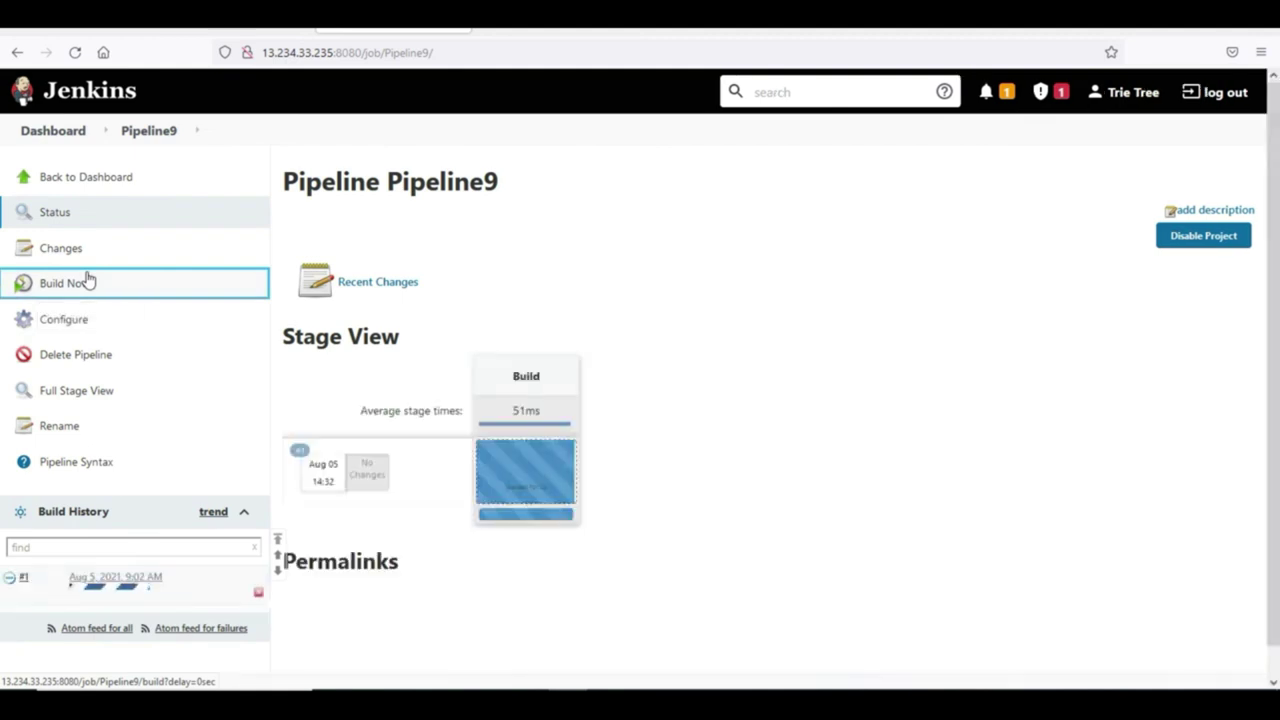
- Open Pipeline9 build #1's approval form and leave the region at US-EAST-1
mouse_move(529, 469)
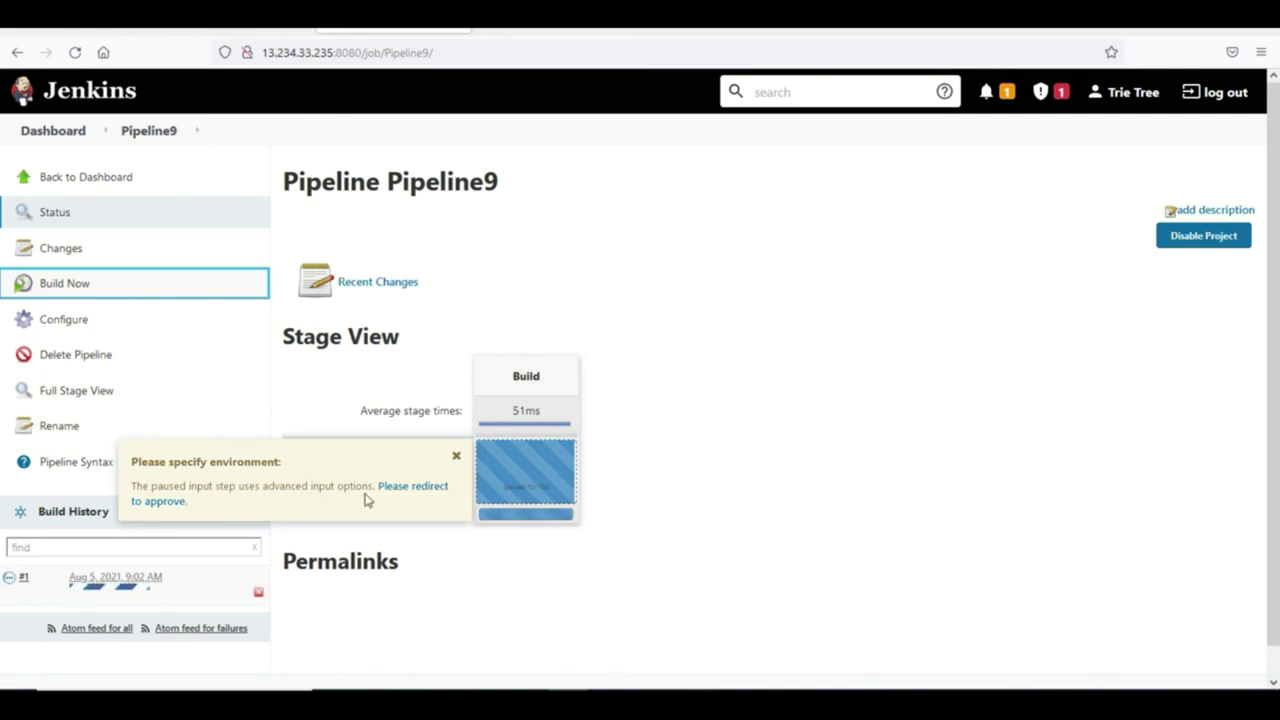
left_click(419, 497)
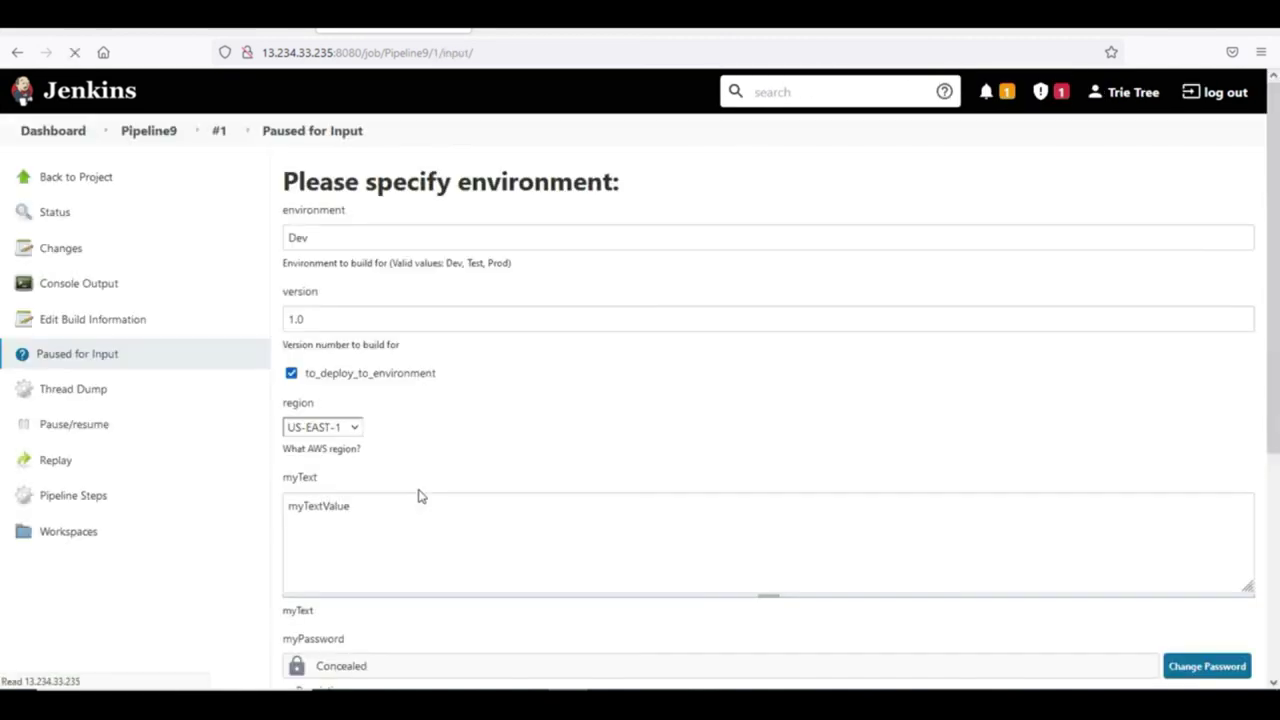
left_click(373, 239)
left_click(352, 318)
left_click(356, 428)
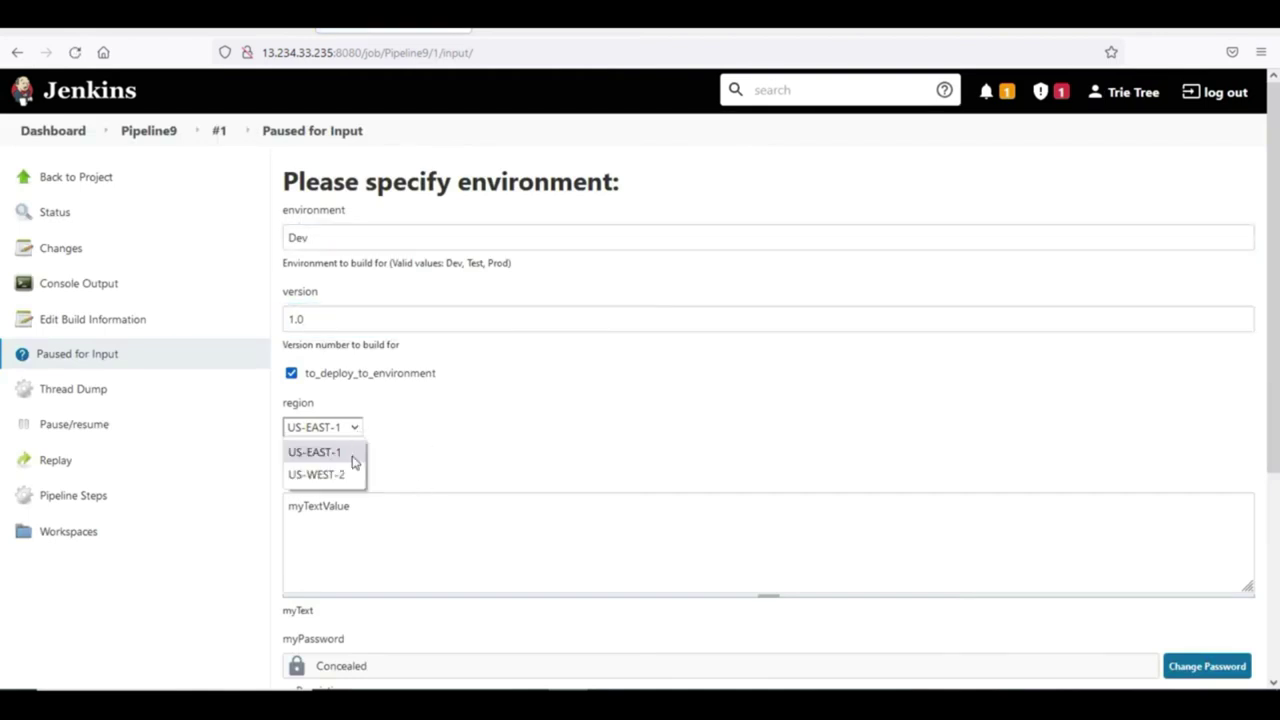
left_click(340, 454)
left_click(340, 428)
left_click(341, 477)
left_click(358, 430)
left_click(340, 451)
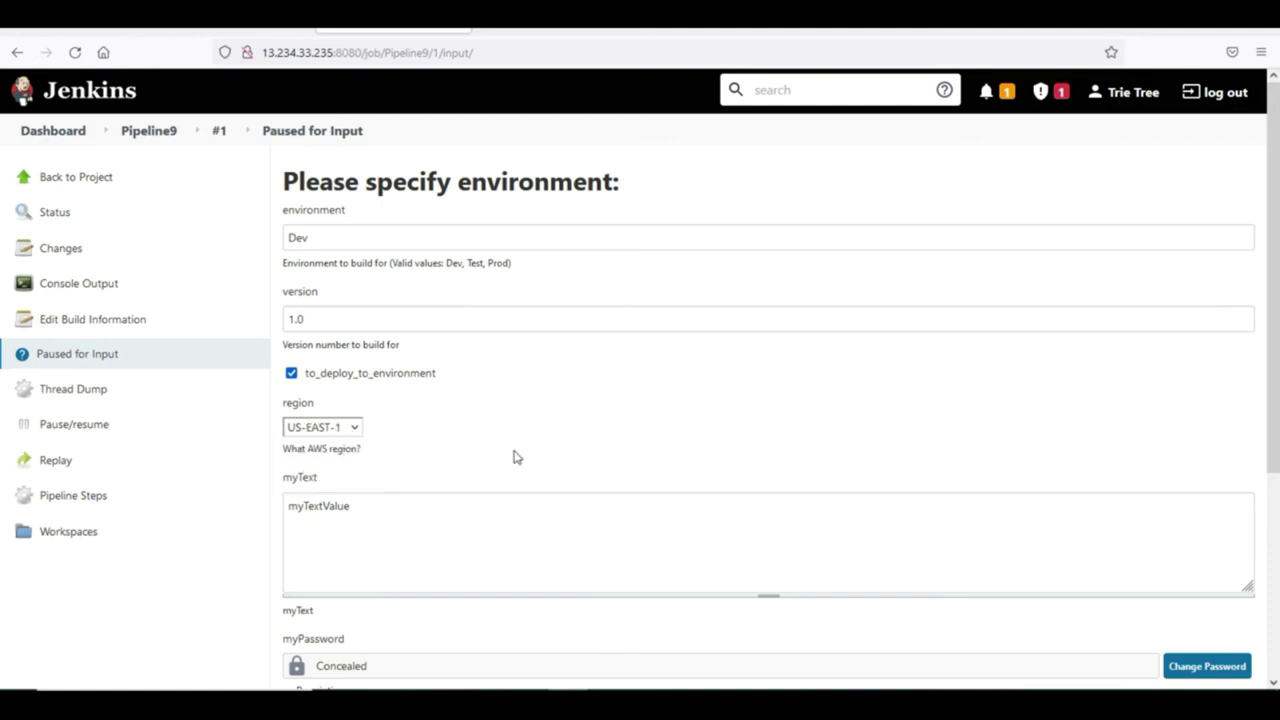
- Choose the jenkins credentials in myCredentials and submit the approval
left_click_drag(1274, 290, 1277, 491)
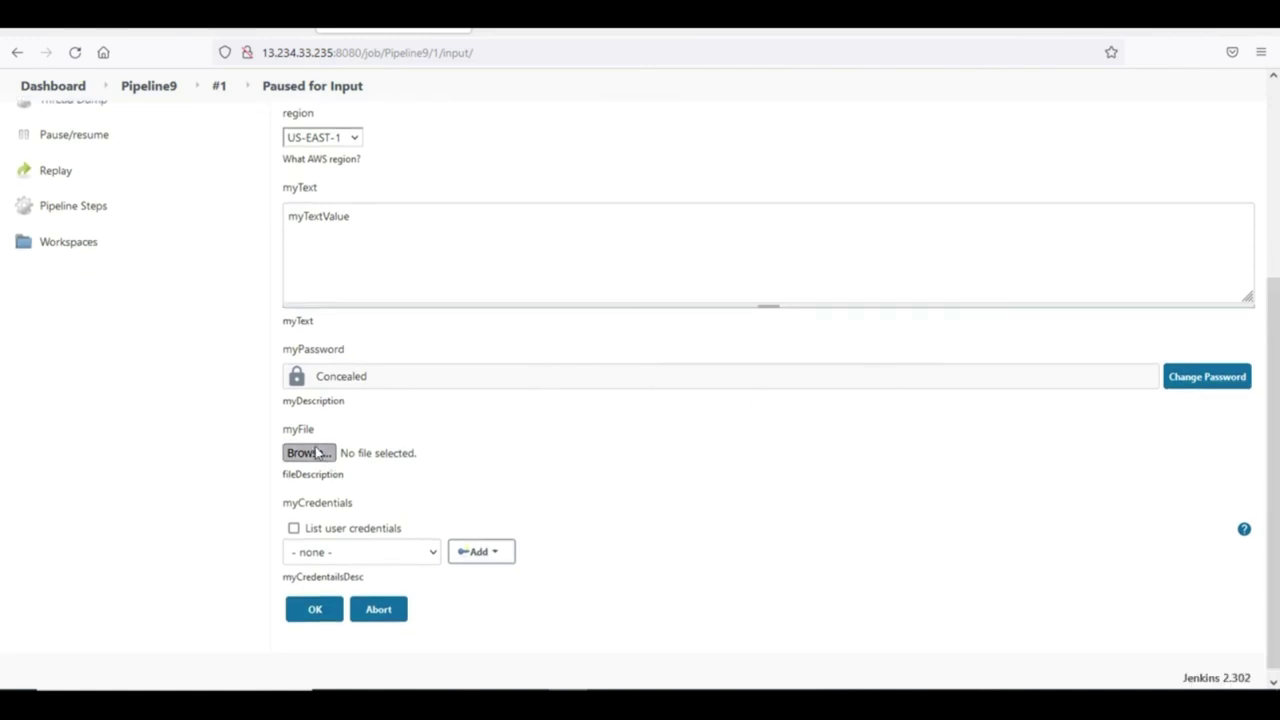
left_click(336, 552)
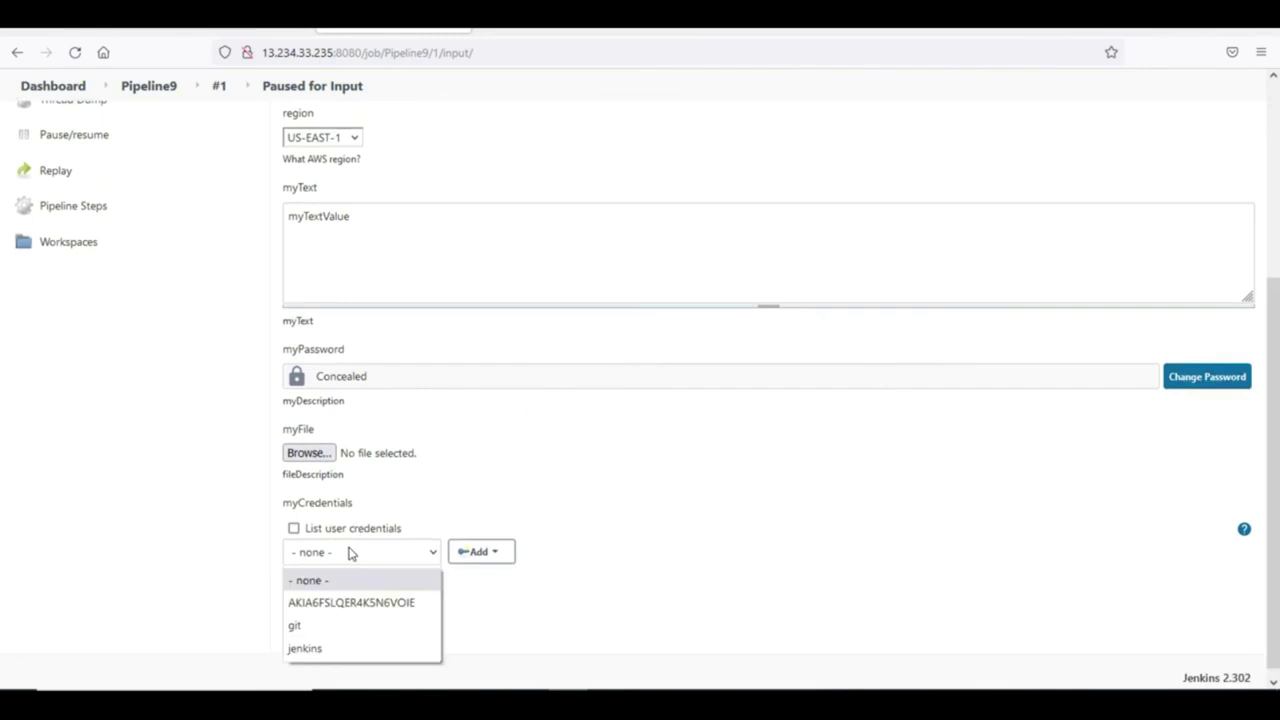
left_click(320, 648)
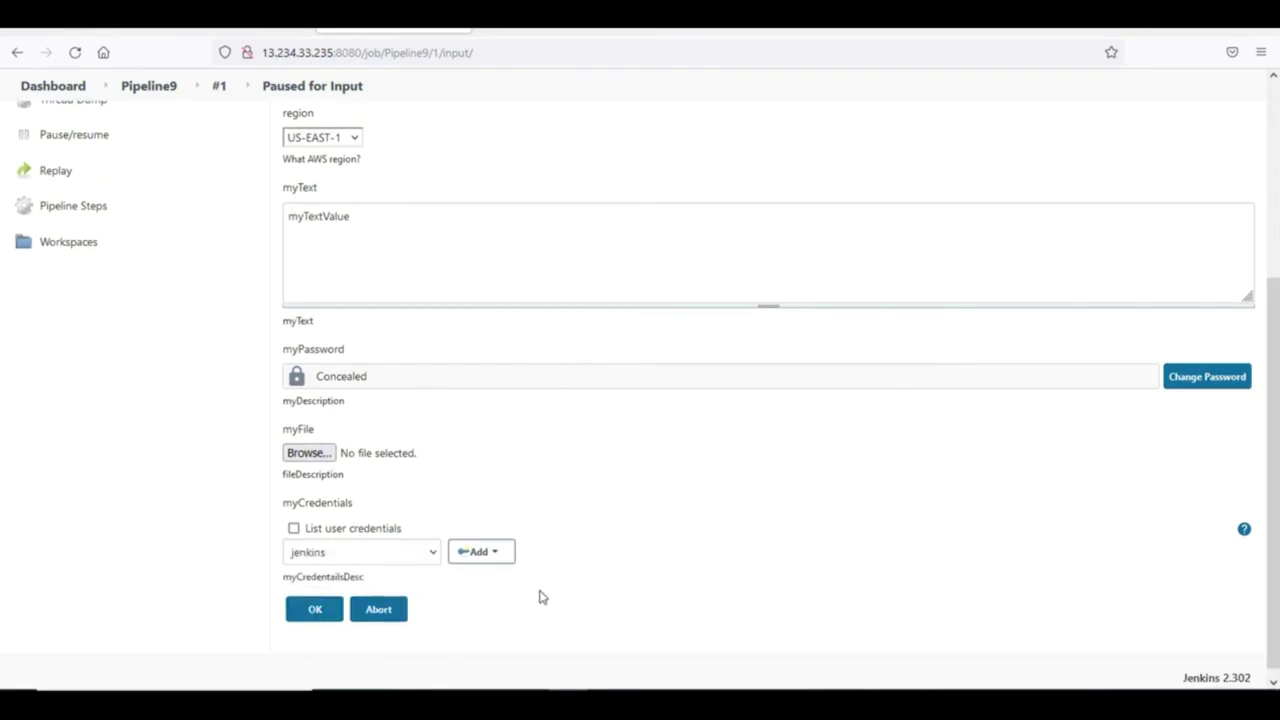
left_click(313, 617)
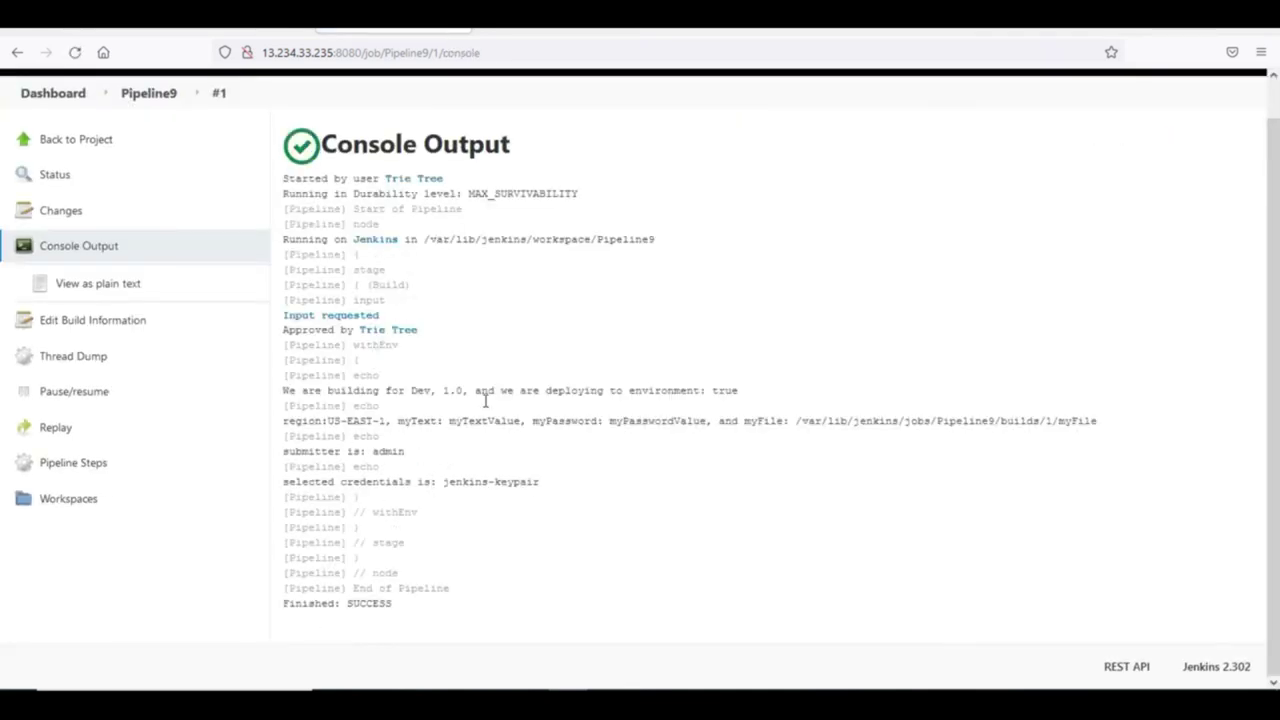
- Review the console output lines for credentials, submitter admin and building for Dev
left_click_drag(457, 484, 284, 482)
left_click(557, 481)
left_click_drag(366, 451, 408, 451)
left_click_drag(288, 392, 616, 392)
left_click_drag(436, 391, 287, 391)
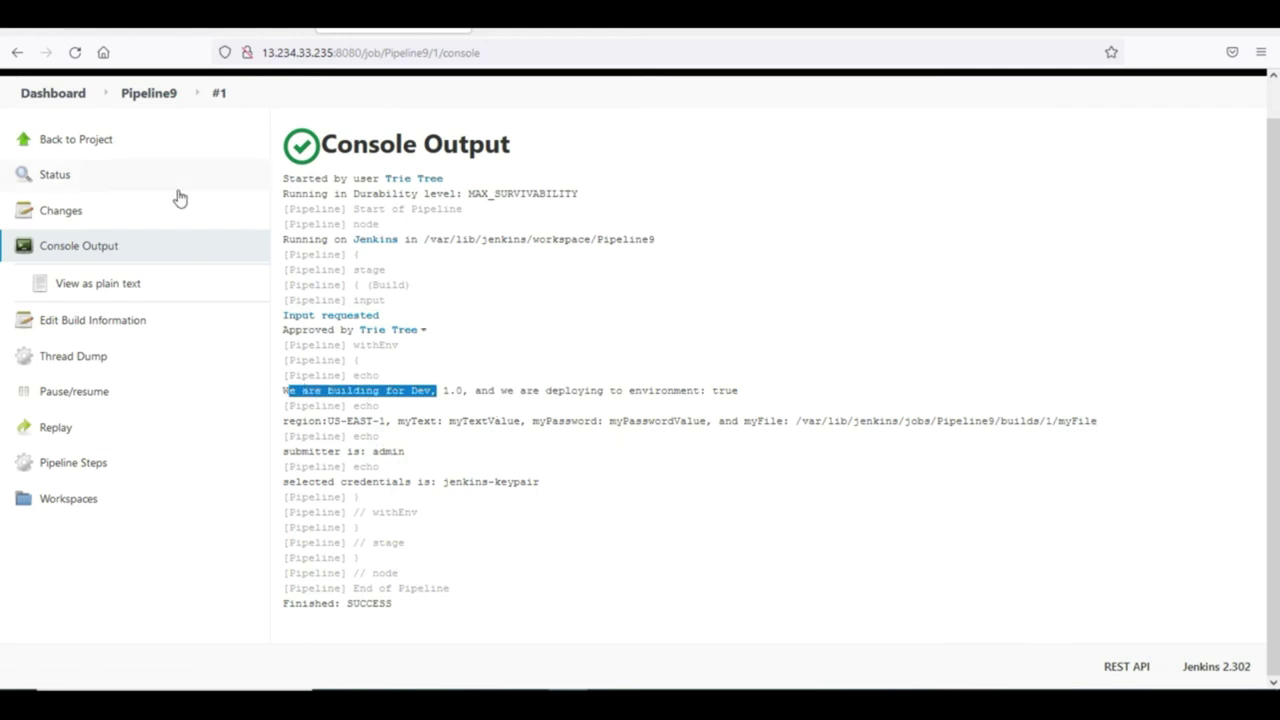
left_click(86, 150)
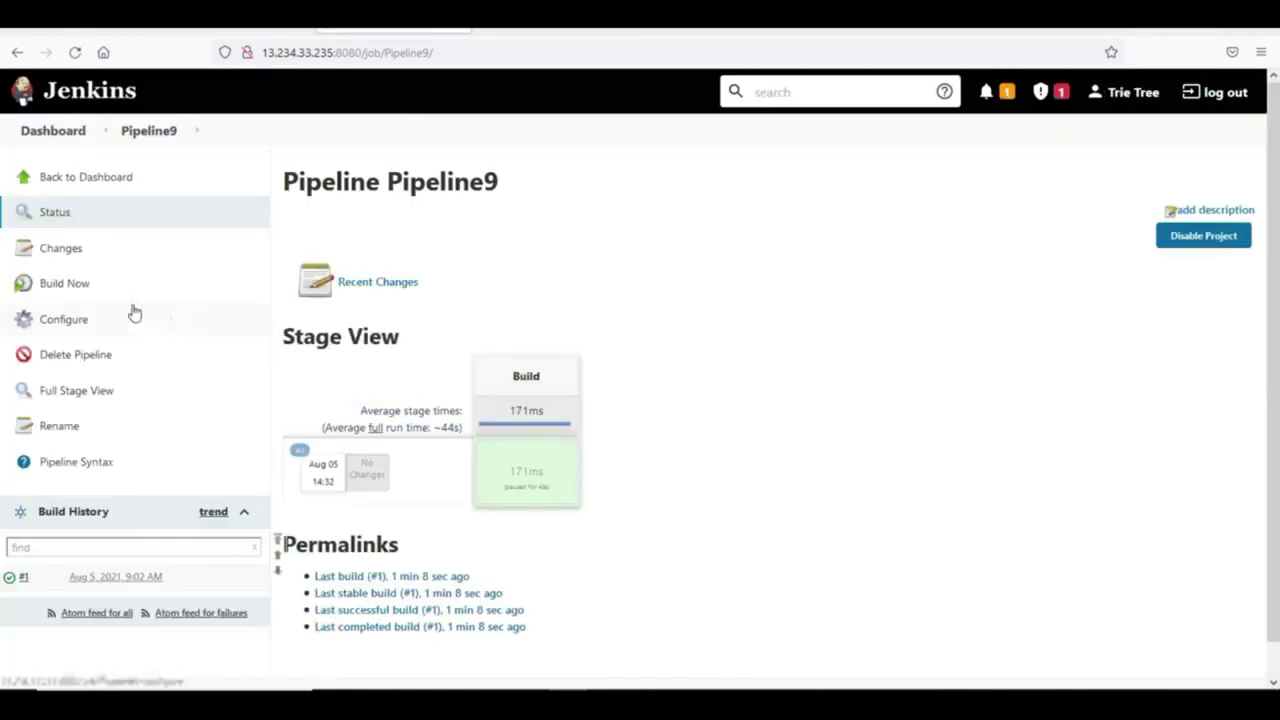
- Start Pipeline9 build #2 and choose US-WEST-2 as the region in its approval form
left_click(68, 285)
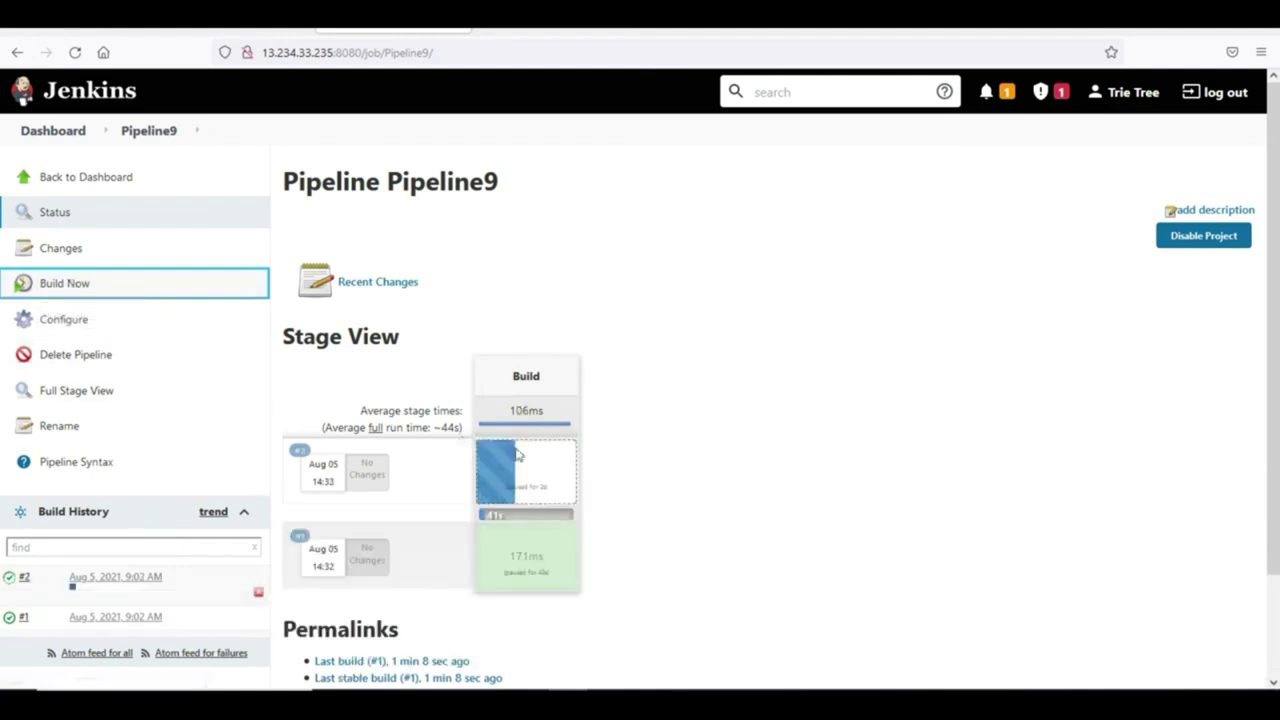
mouse_move(512, 458)
left_click(422, 490)
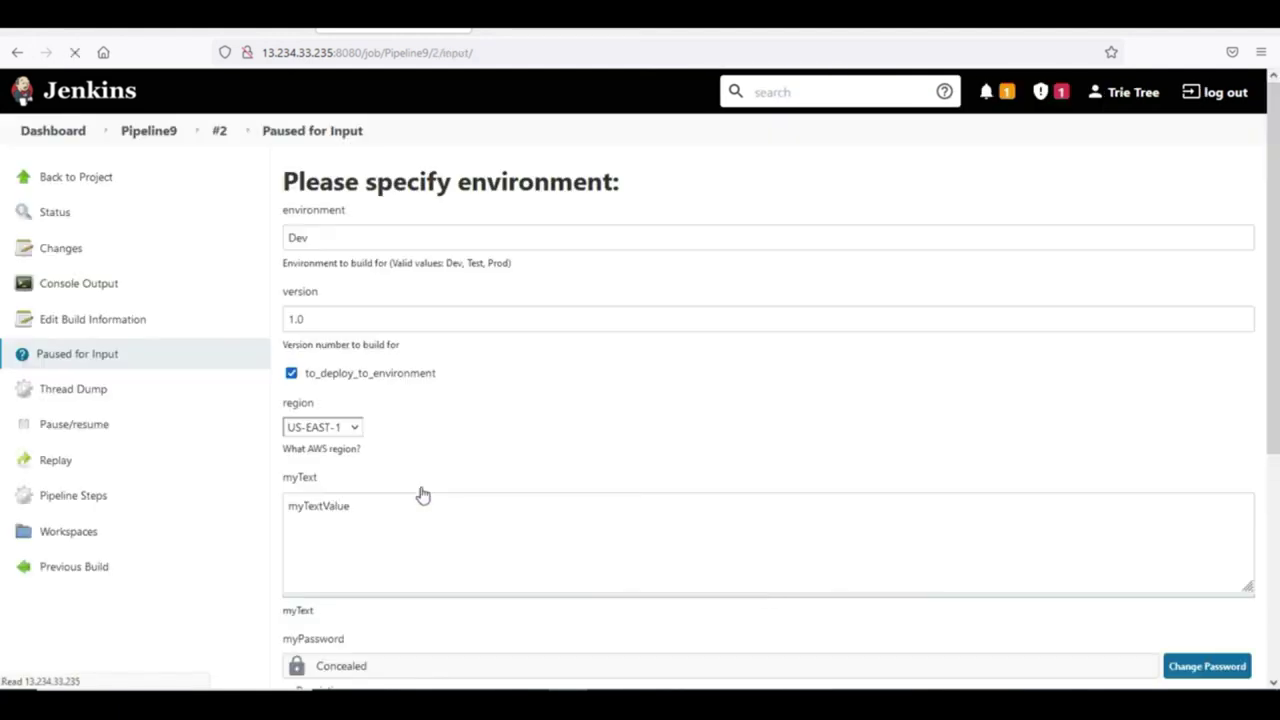
left_click(355, 428)
left_click(346, 476)
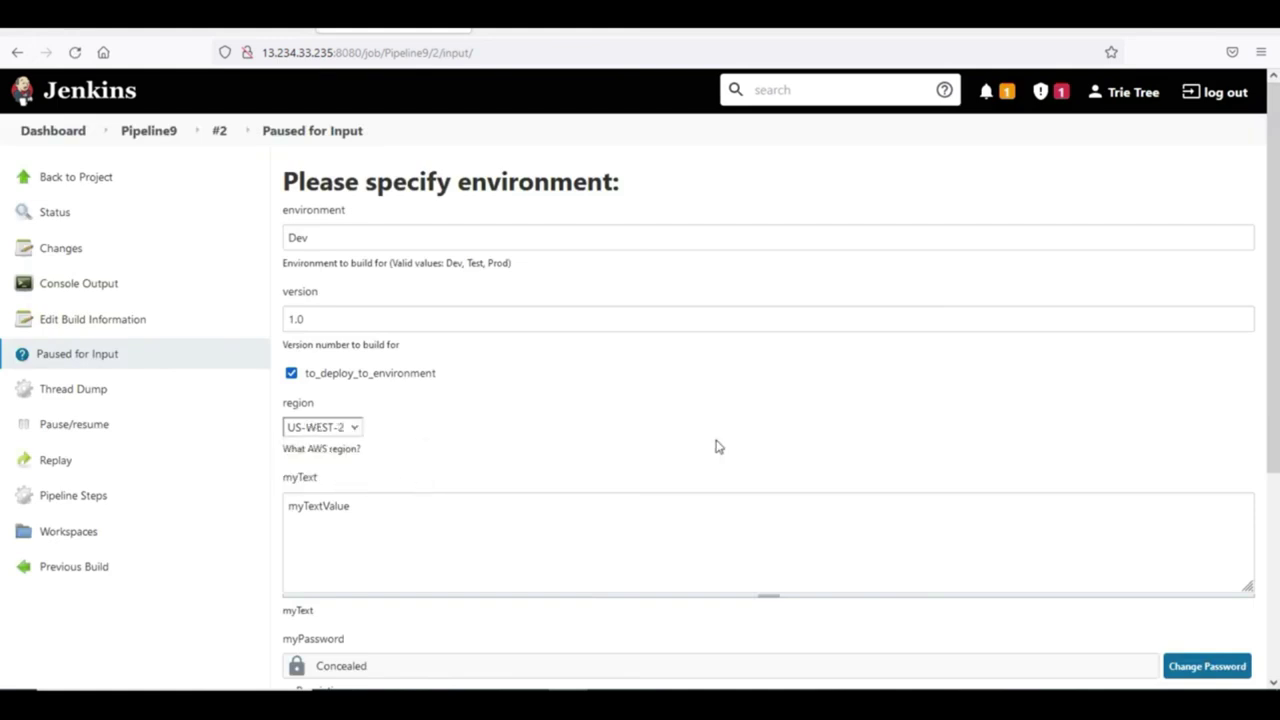
scroll(717, 446, "down", 3)
- Replace the myText value with 'This' and submit the inputs
left_click(657, 351)
key("ctrl+a")
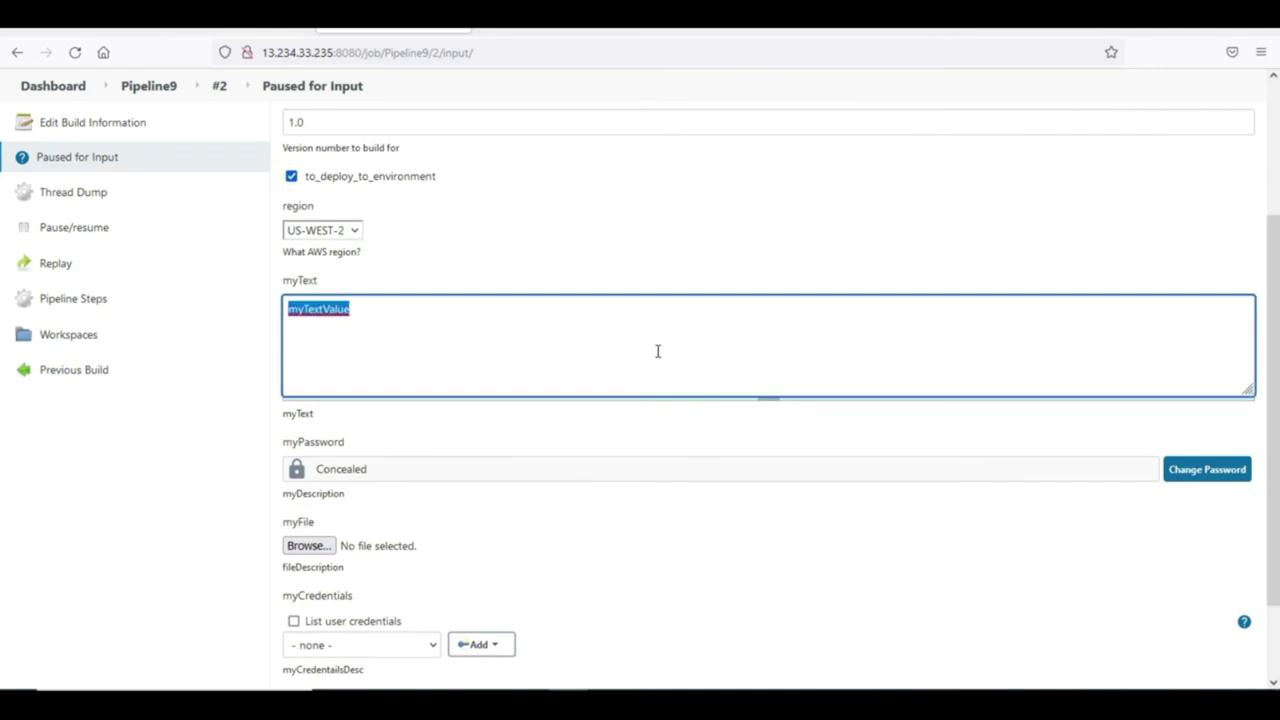
type("This is Test Script for INputs")
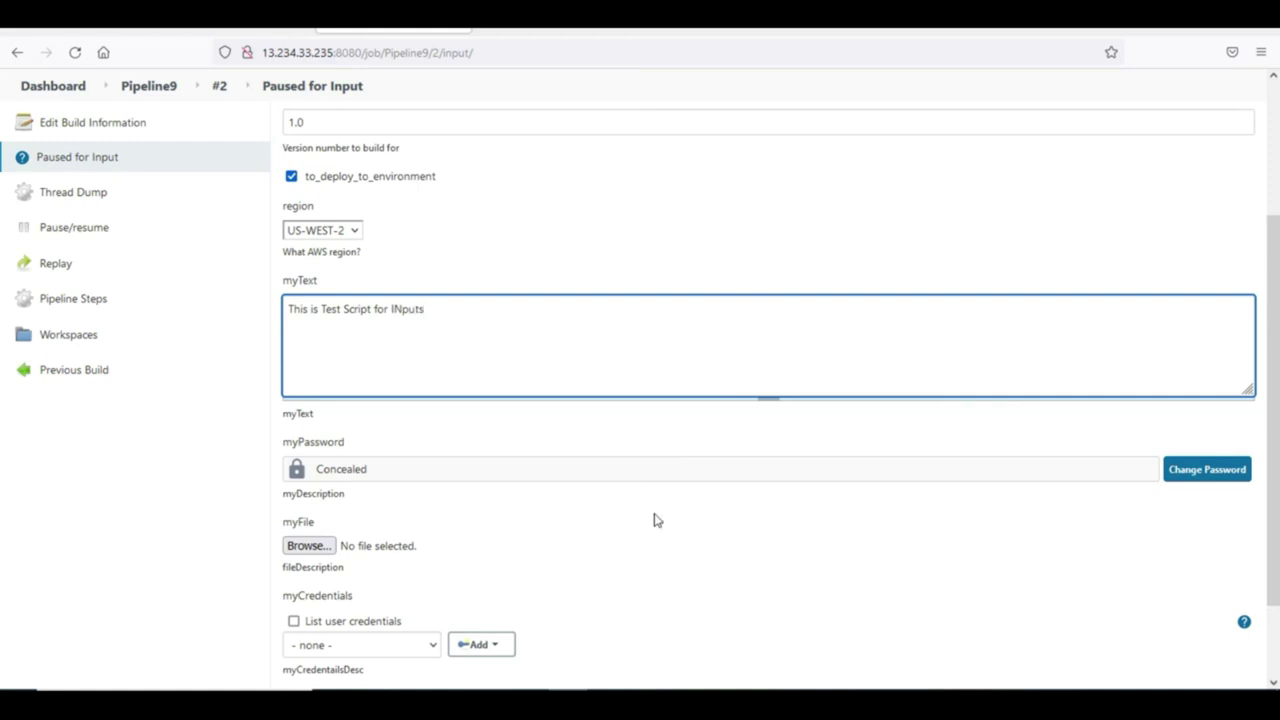
scroll(1272, 546, "down", 3)
left_click(292, 603)
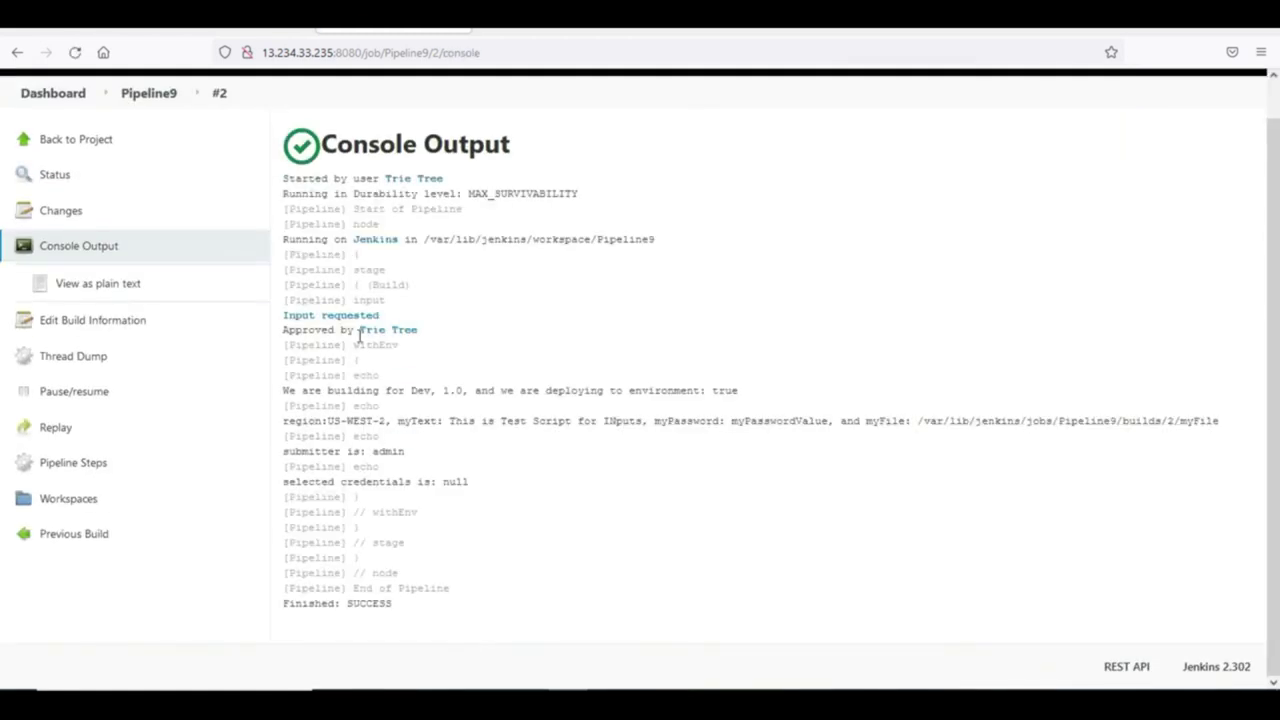
- Check build #2's output for null credentials and submitter admin, and view its input record
left_click_drag(438, 482, 486, 491)
left_click(484, 490)
left_click_drag(307, 452, 417, 457)
left_click(417, 455)
left_click(343, 318)
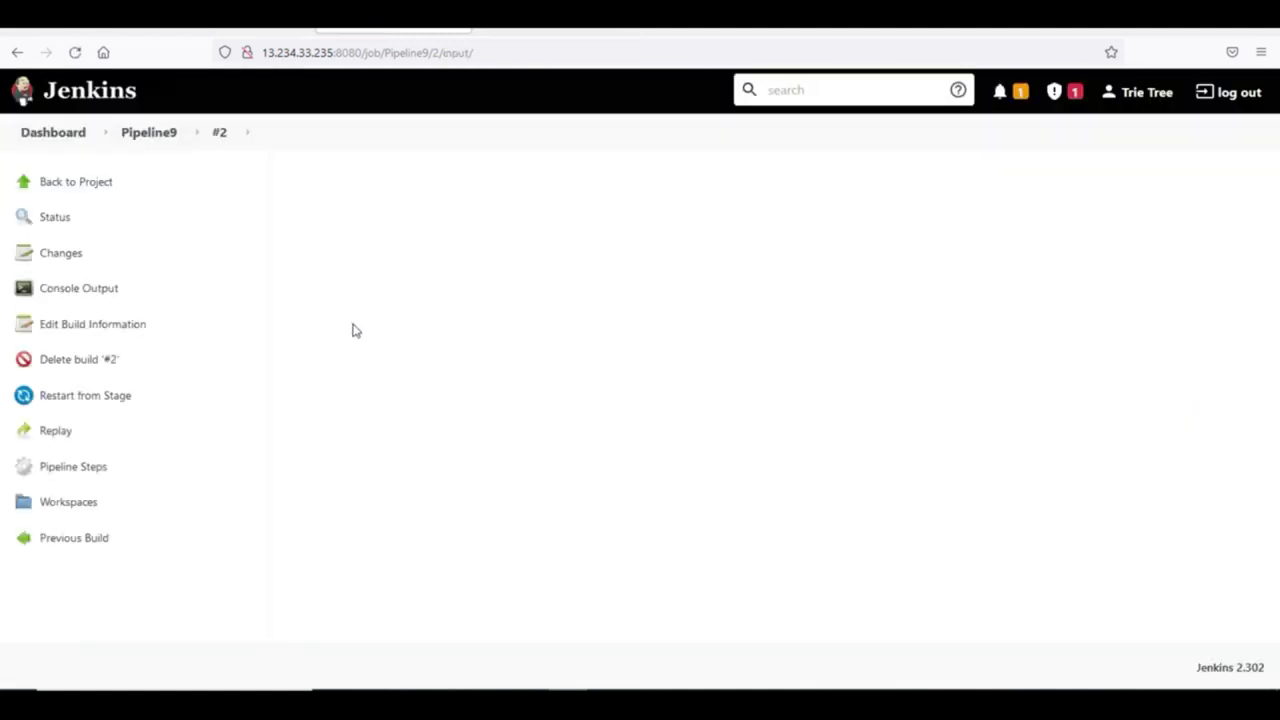
left_click(49, 143)
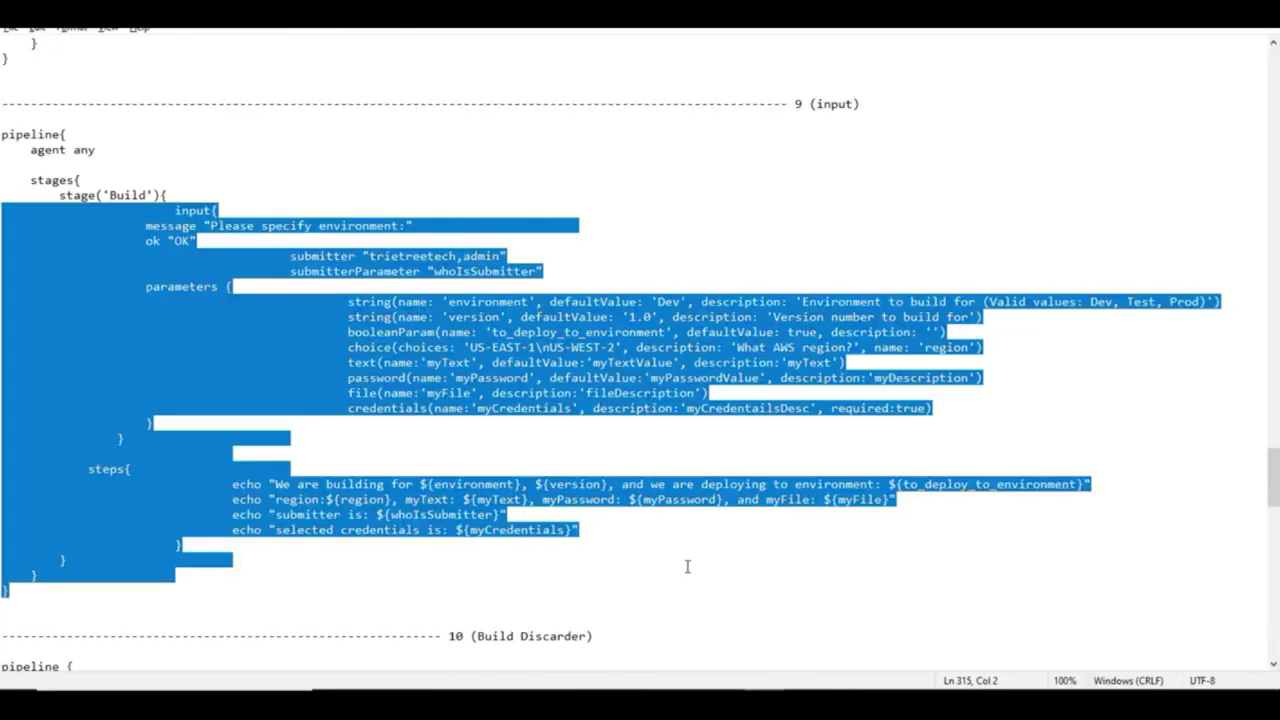
- Copy the section 10 Build Discarder pipeline script from Notepad and return to Jenkins
left_click(686, 563)
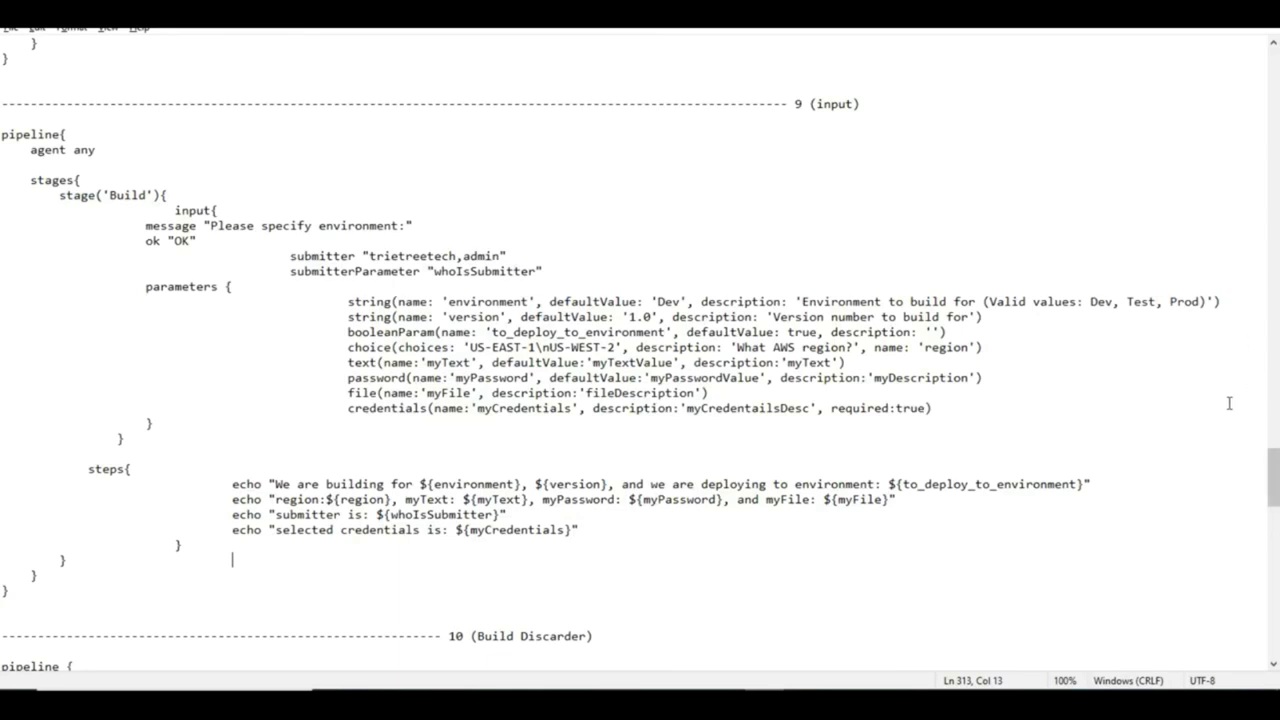
scroll(1274, 478, "down", 5)
scroll(1274, 505, "down", 4)
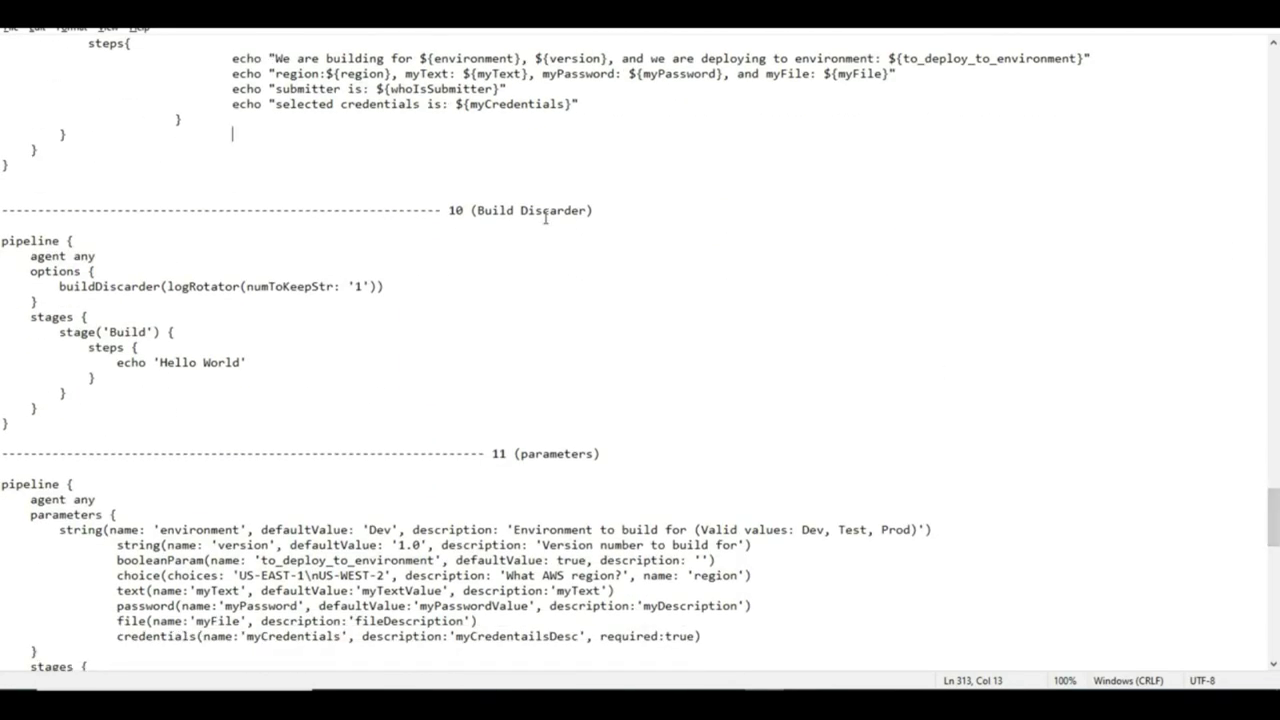
left_click_drag(70, 425, 5, 243)
right_click(32, 283)
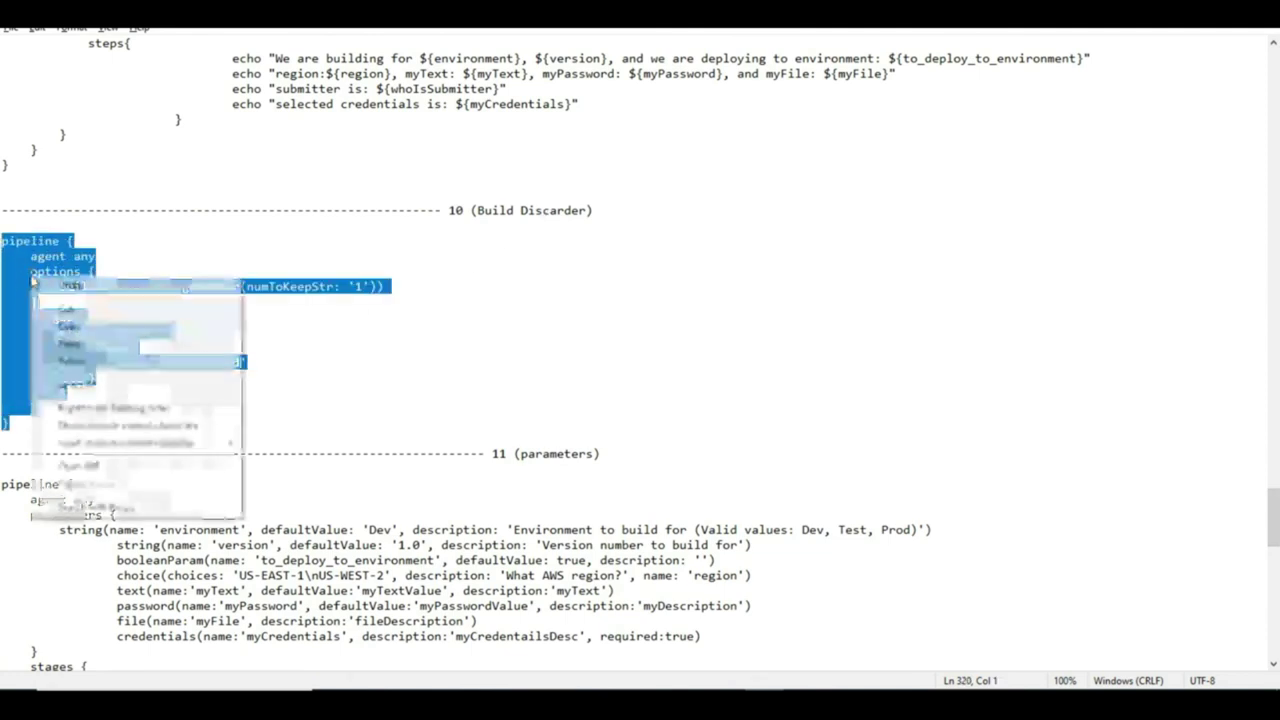
left_click(70, 328)
left_click(350, 310)
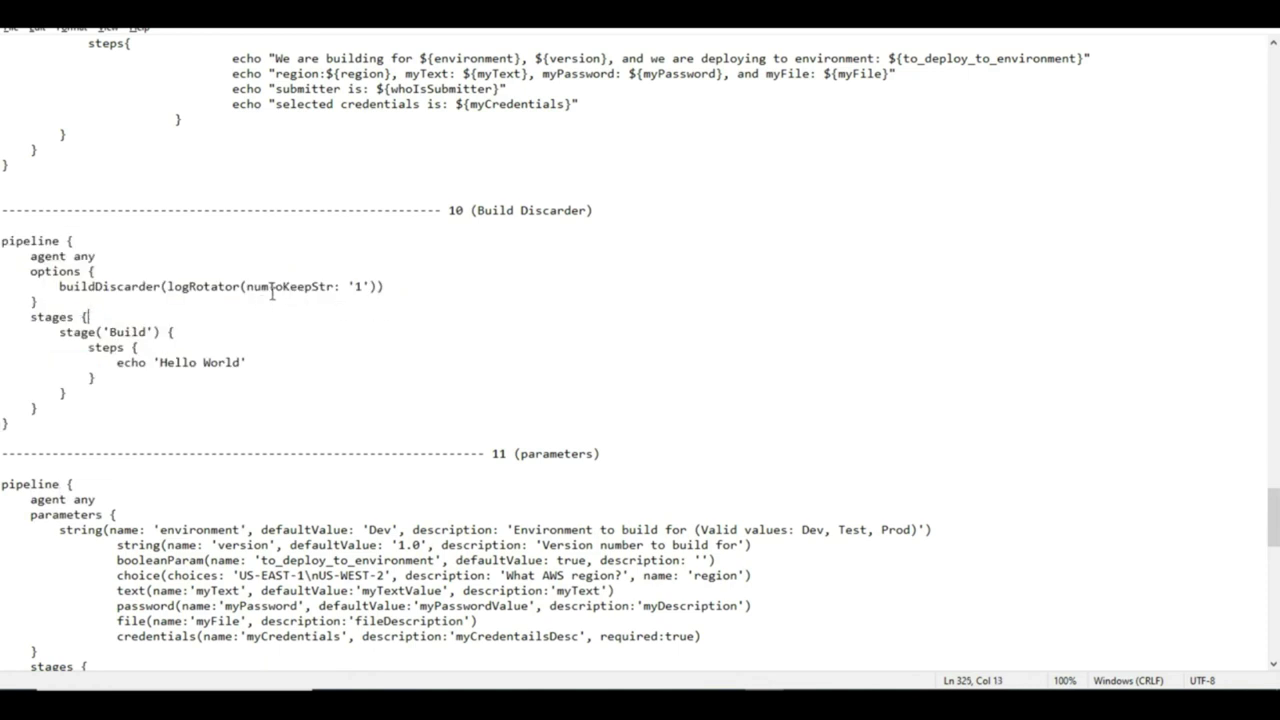
left_click(358, 287)
mouse_move(568, 705)
left_click(568, 630)
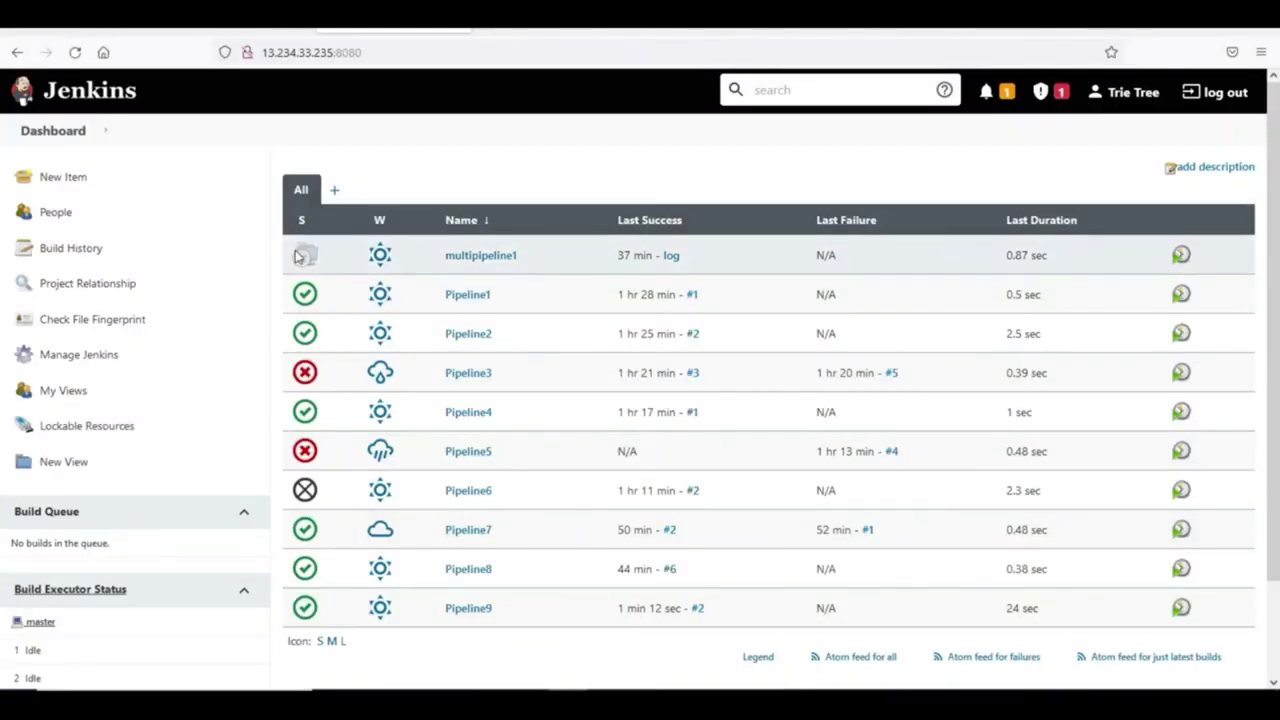
- Create a Pipeline job named Pipeline10 with the Build Discarder script pasted in and saved
left_click(77, 177)
left_click(430, 228)
type("Pipeline10")
left_click(413, 477)
left_click(323, 657)
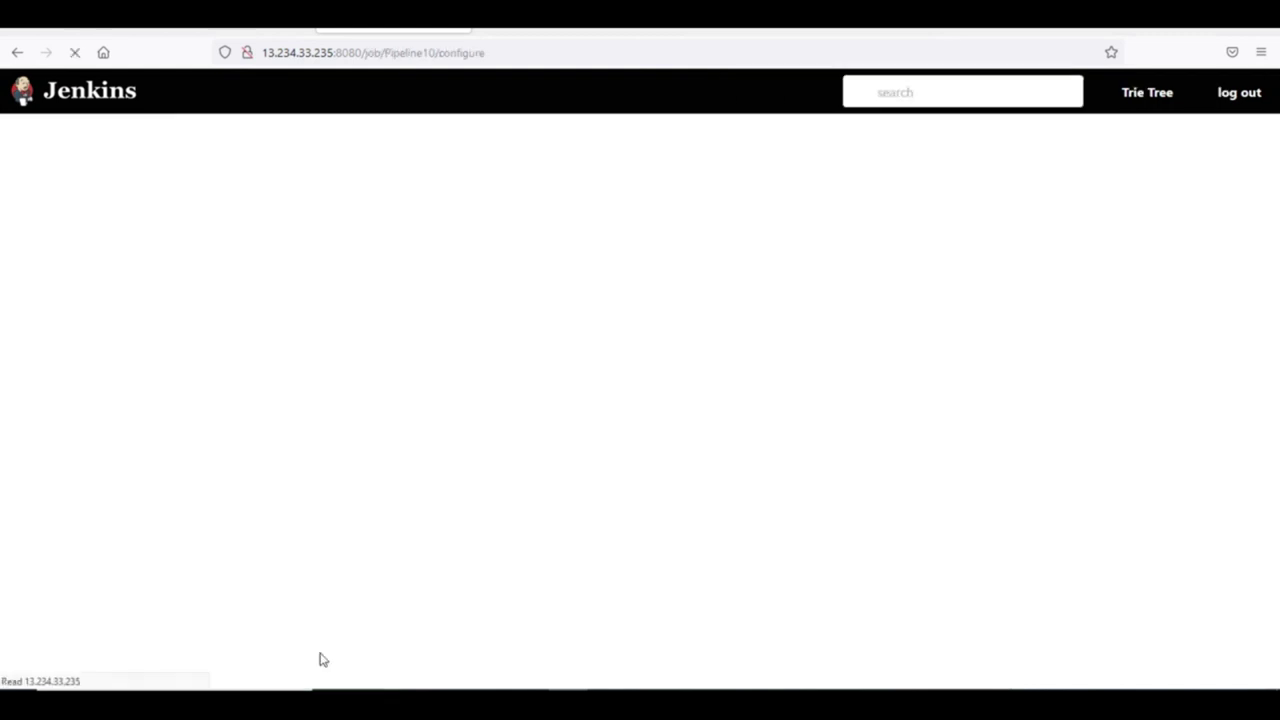
scroll(645, 512, "down", 10)
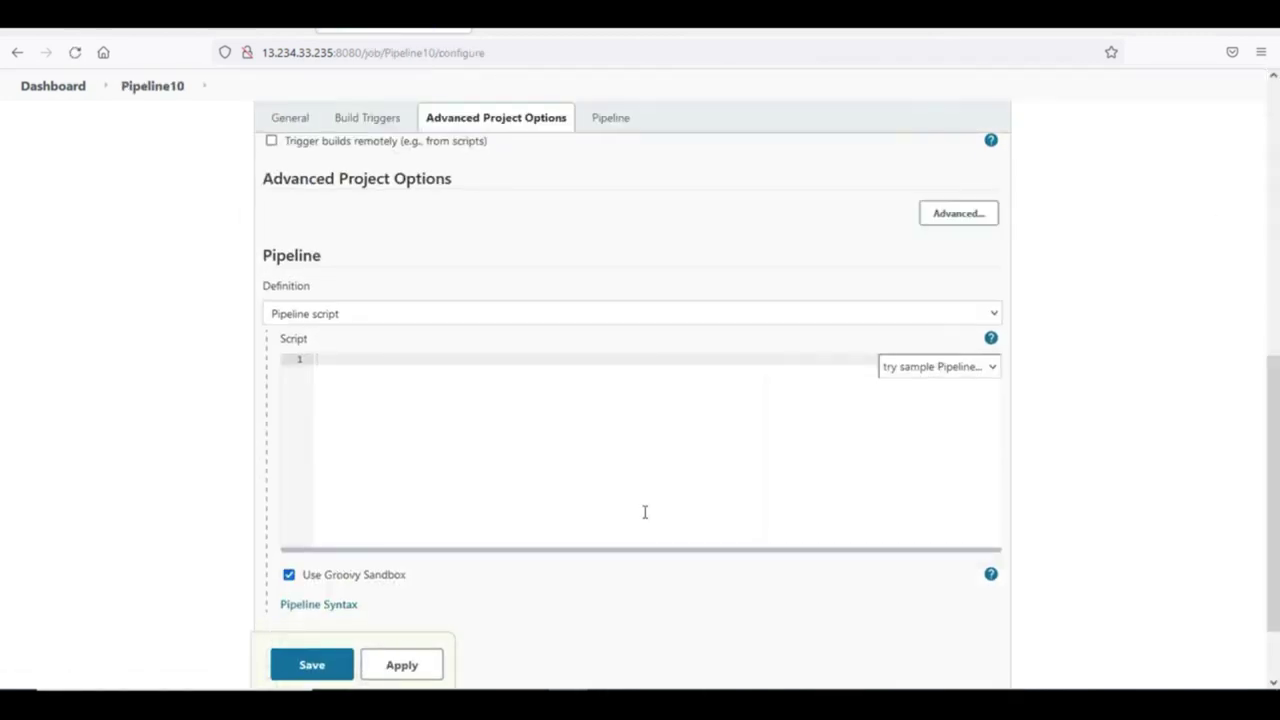
key("ctrl+v")
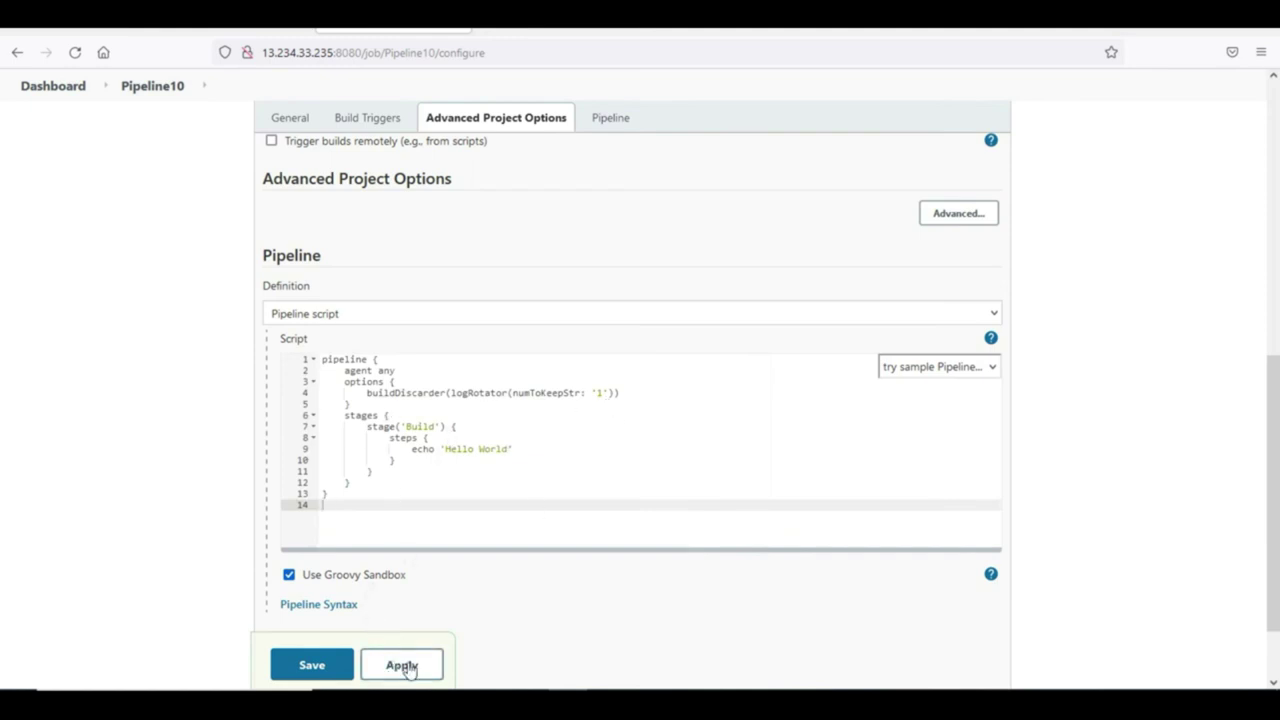
left_click(403, 668)
left_click(316, 670)
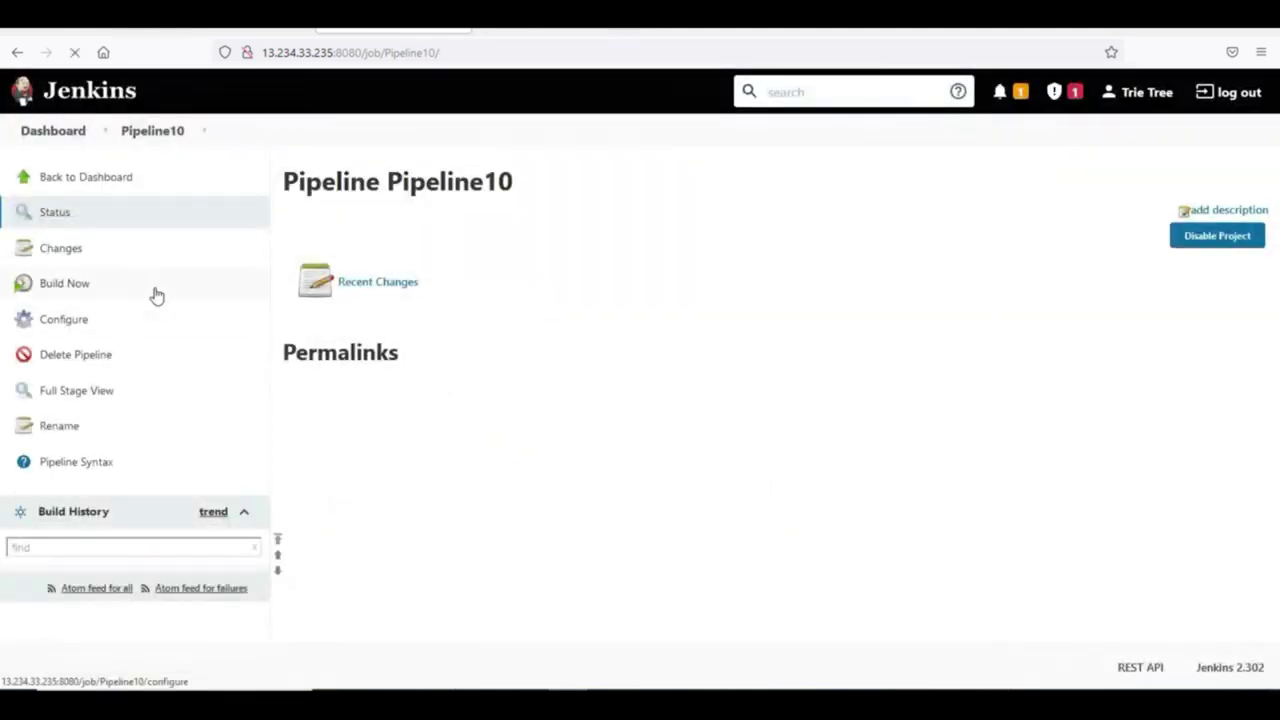
- Build Pipeline10 and confirm build #1's console prints Hello World
left_click(82, 290)
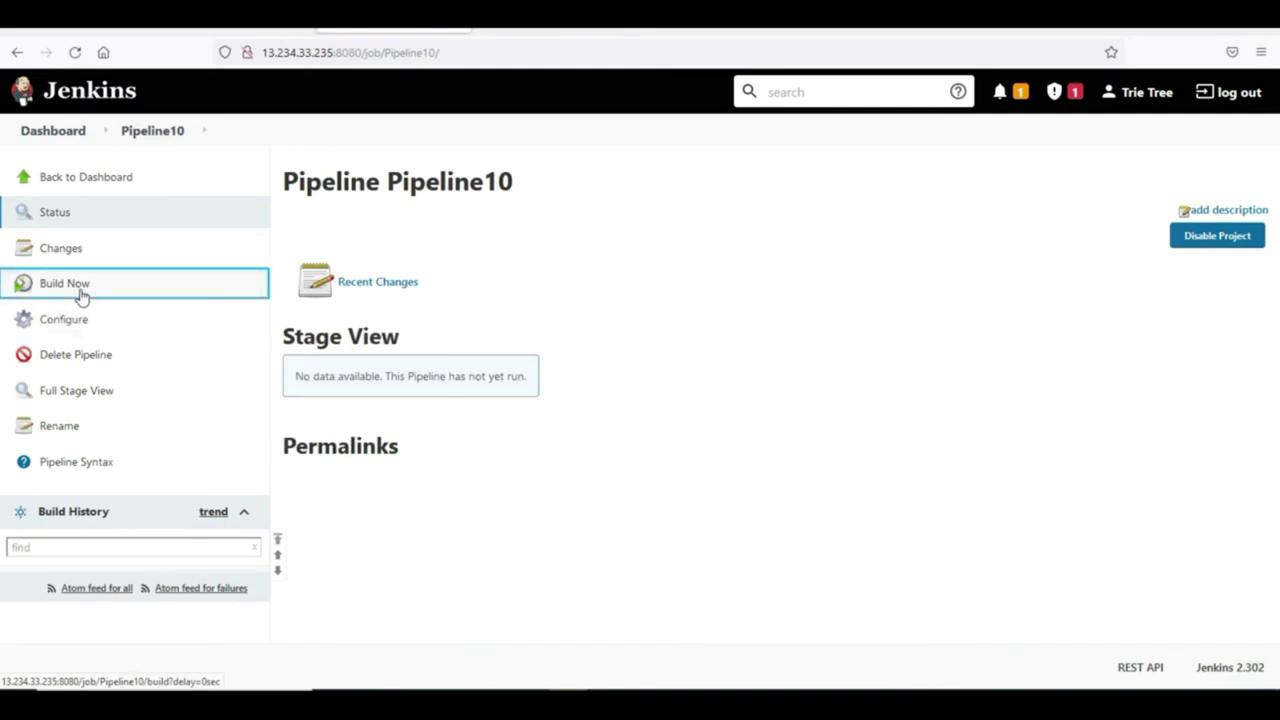
left_click(8, 578)
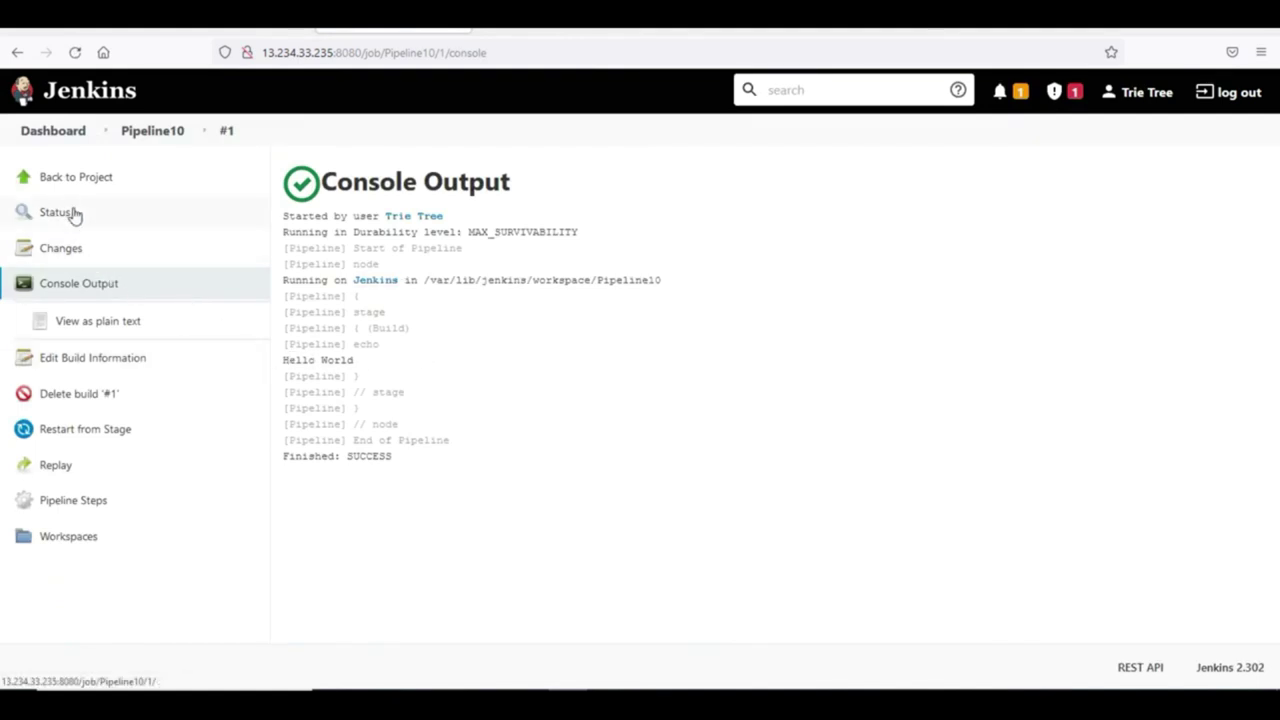
left_click(57, 179)
left_click(90, 320)
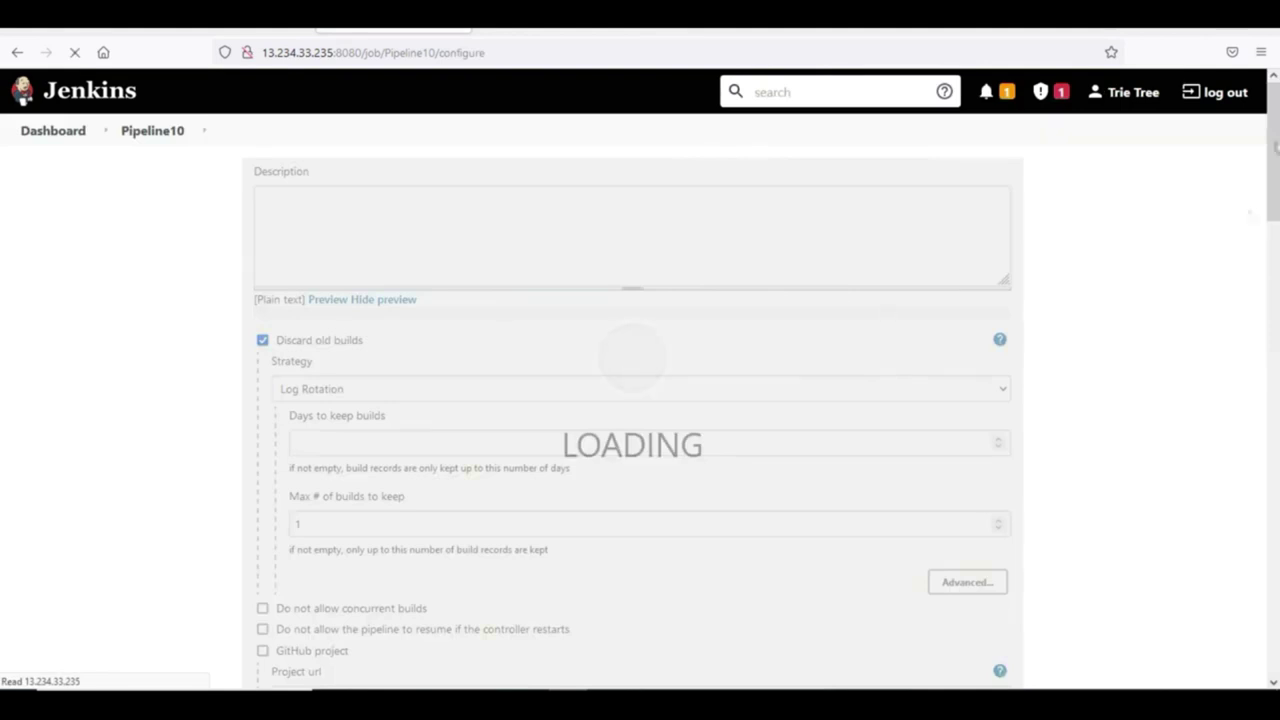
- Check that Max # of builds to keep is 1 and run Pipeline10 build #2
scroll(640, 338, "down", 2)
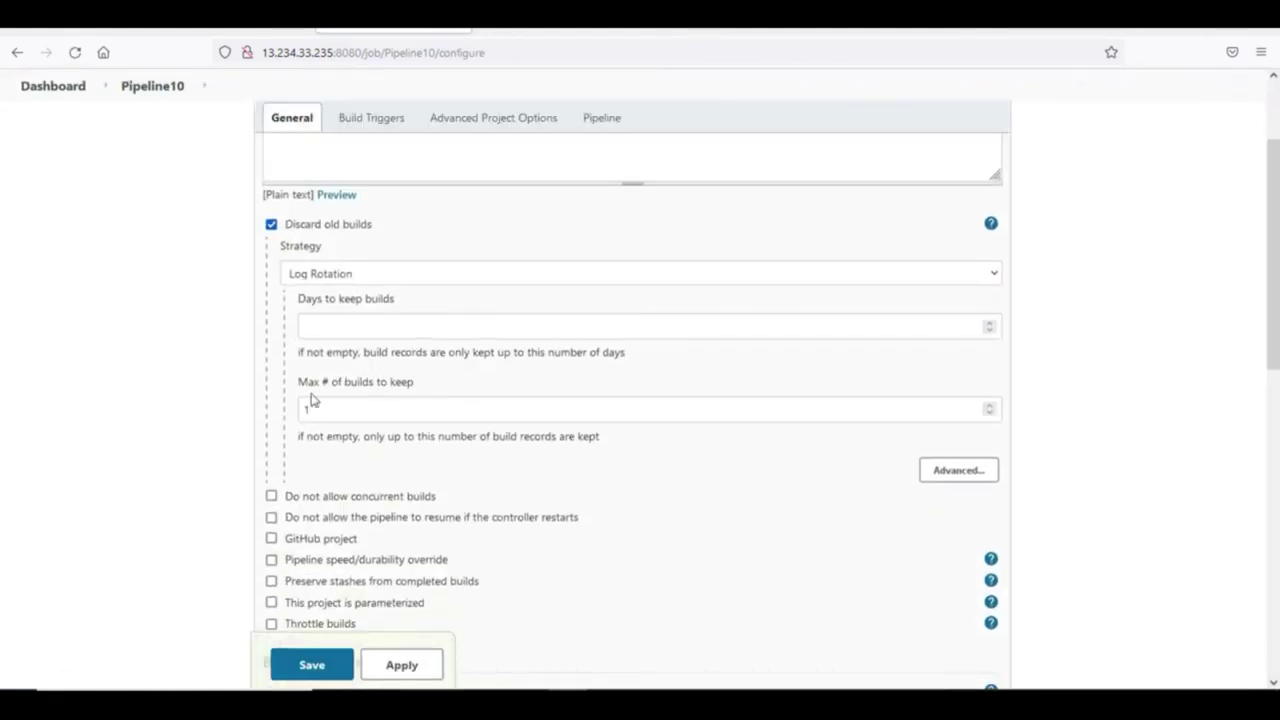
double_click(318, 408)
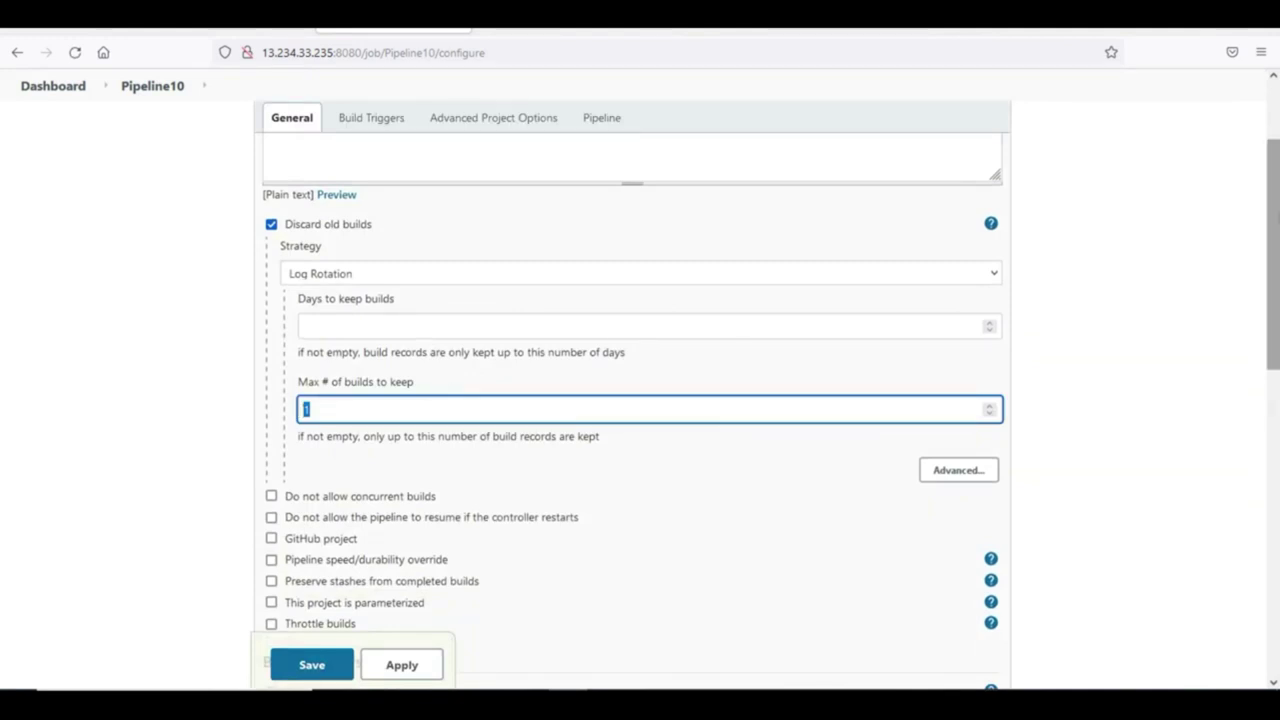
scroll(750, 340, "up", 2)
left_click(155, 133)
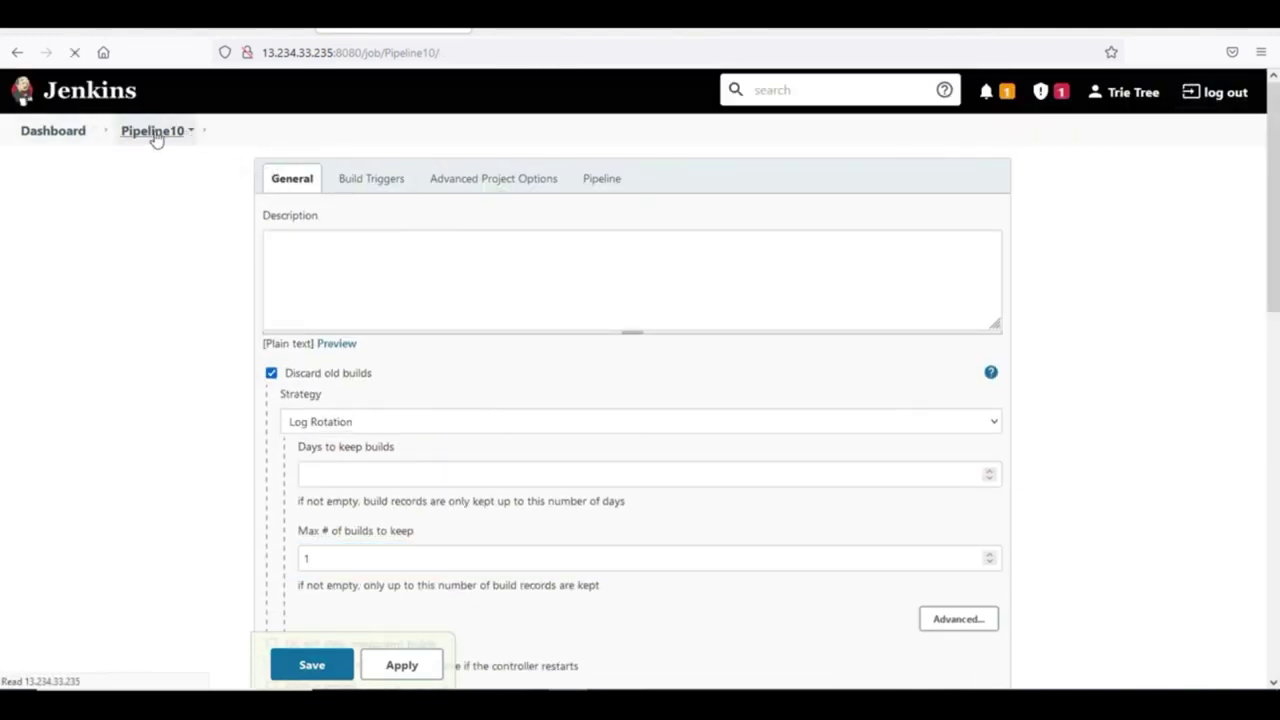
left_click(75, 285)
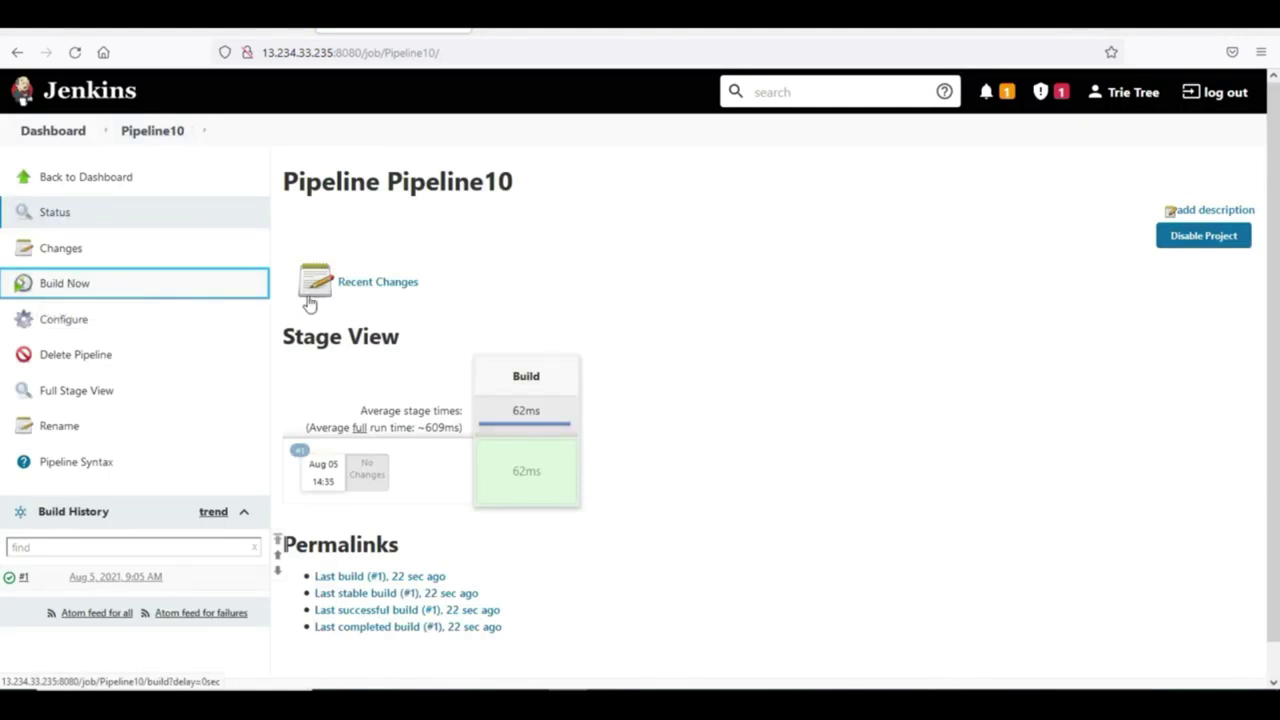
- Confirm build #1 was discarded by opening it and getting a 404
scroll(350, 642, "down", 1)
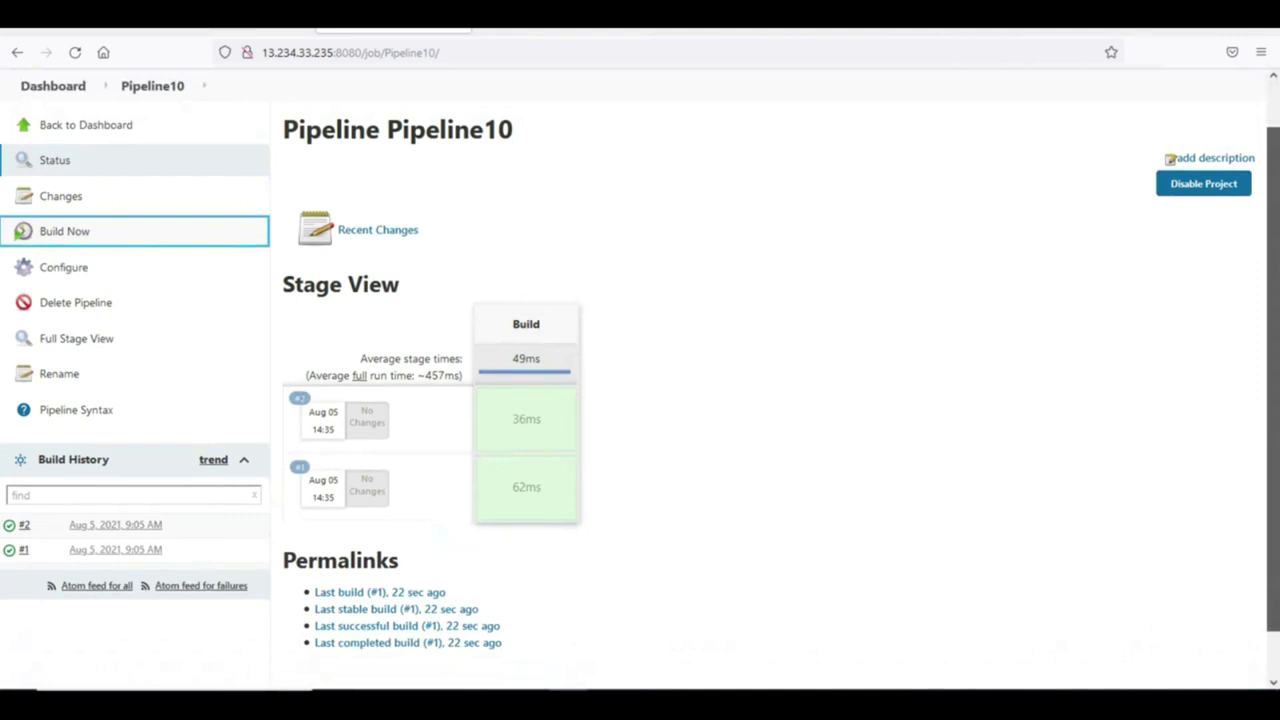
scroll(350, 642, "down", 1)
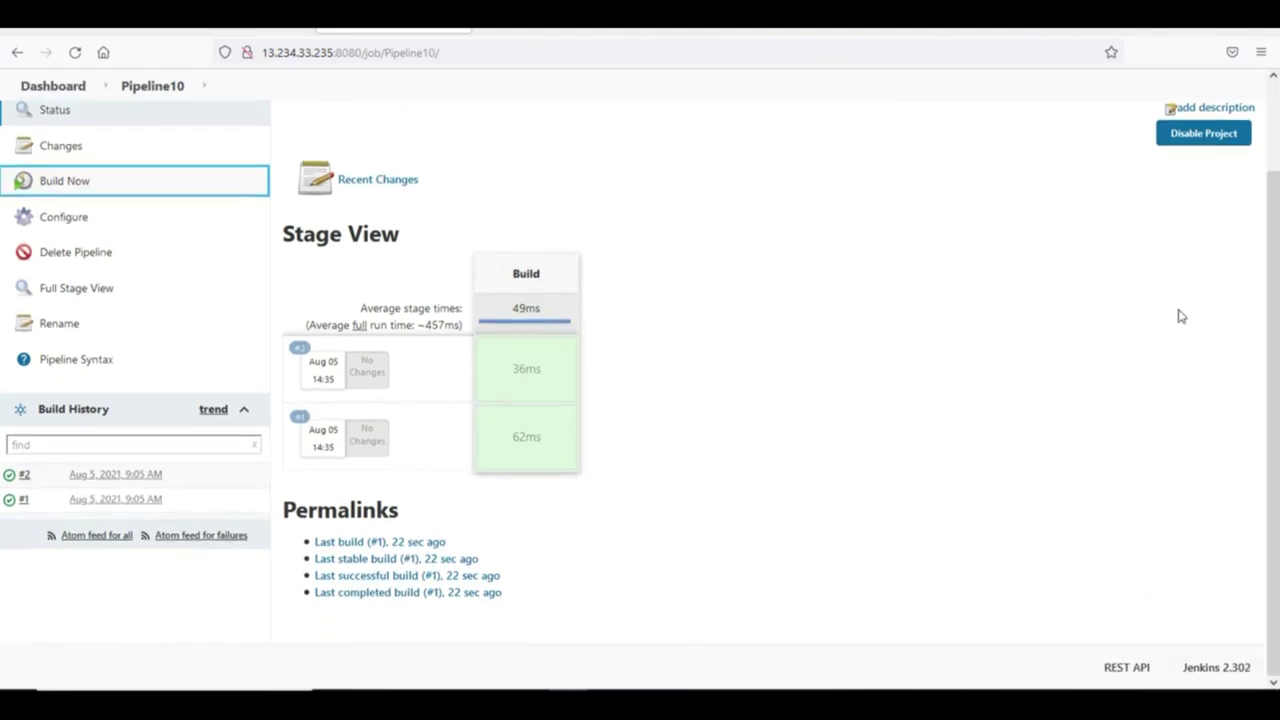
left_click(11, 500)
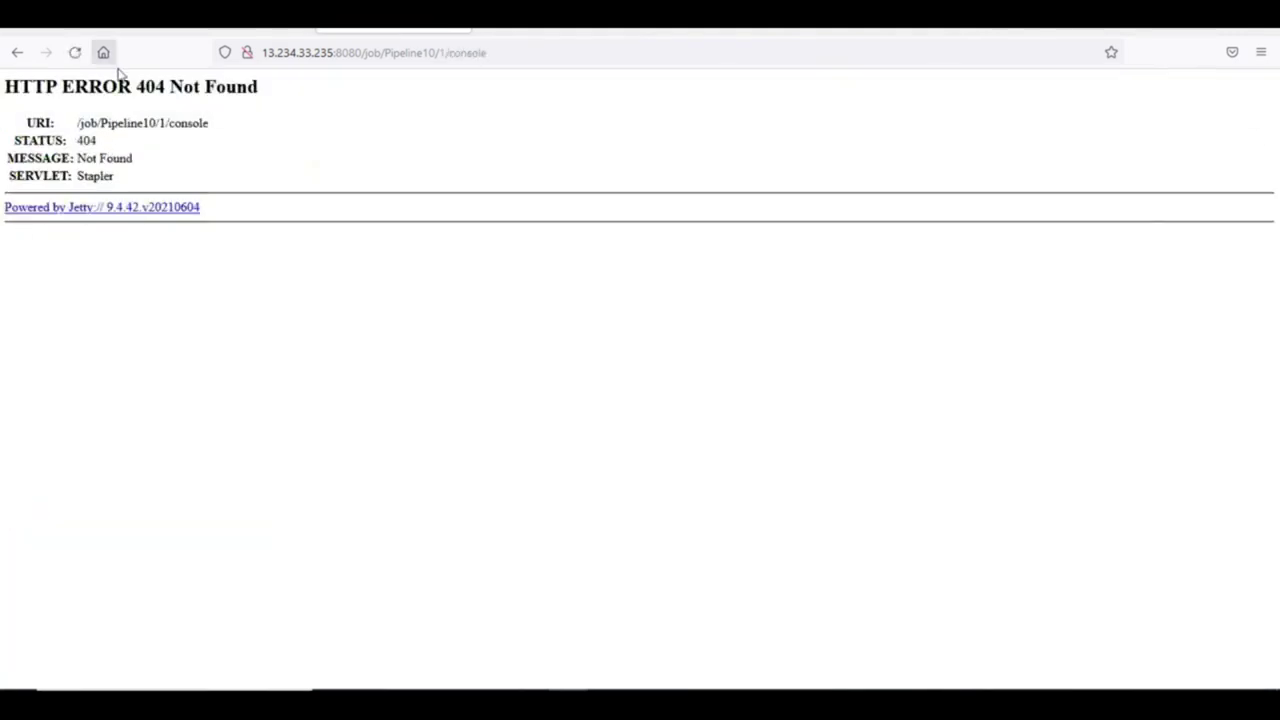
left_click(16, 55)
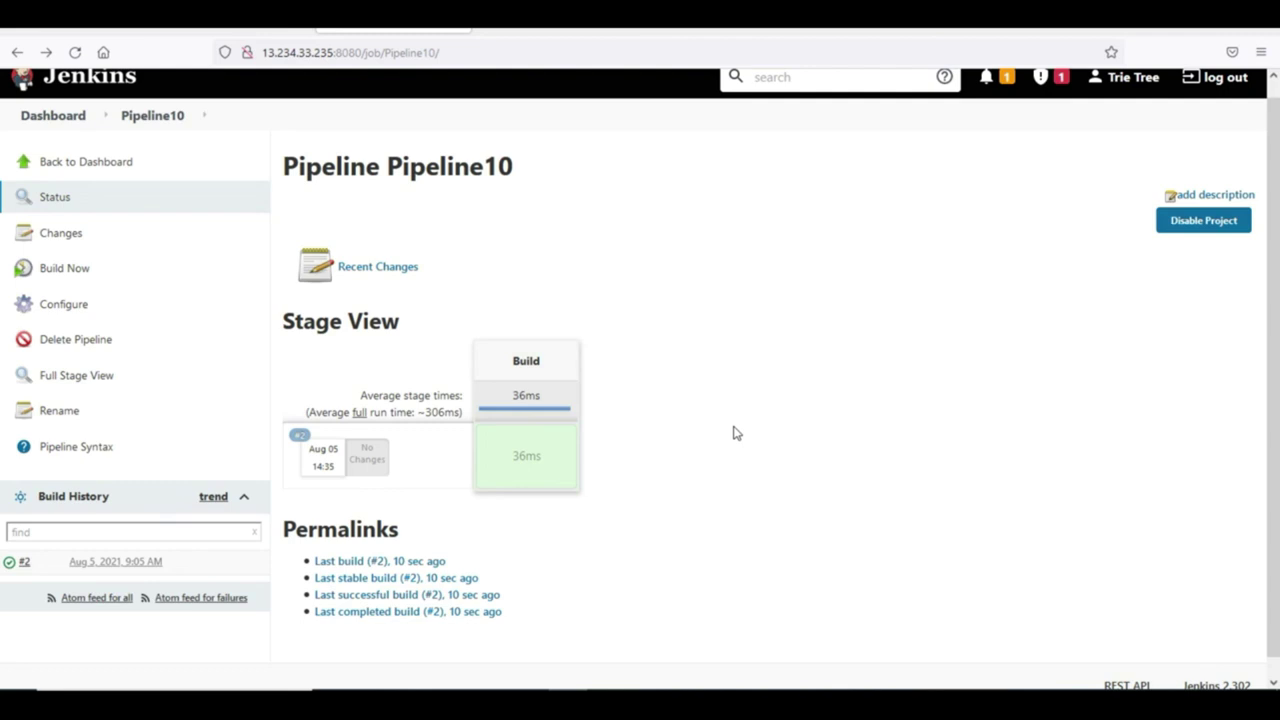
key("alt+Tab")
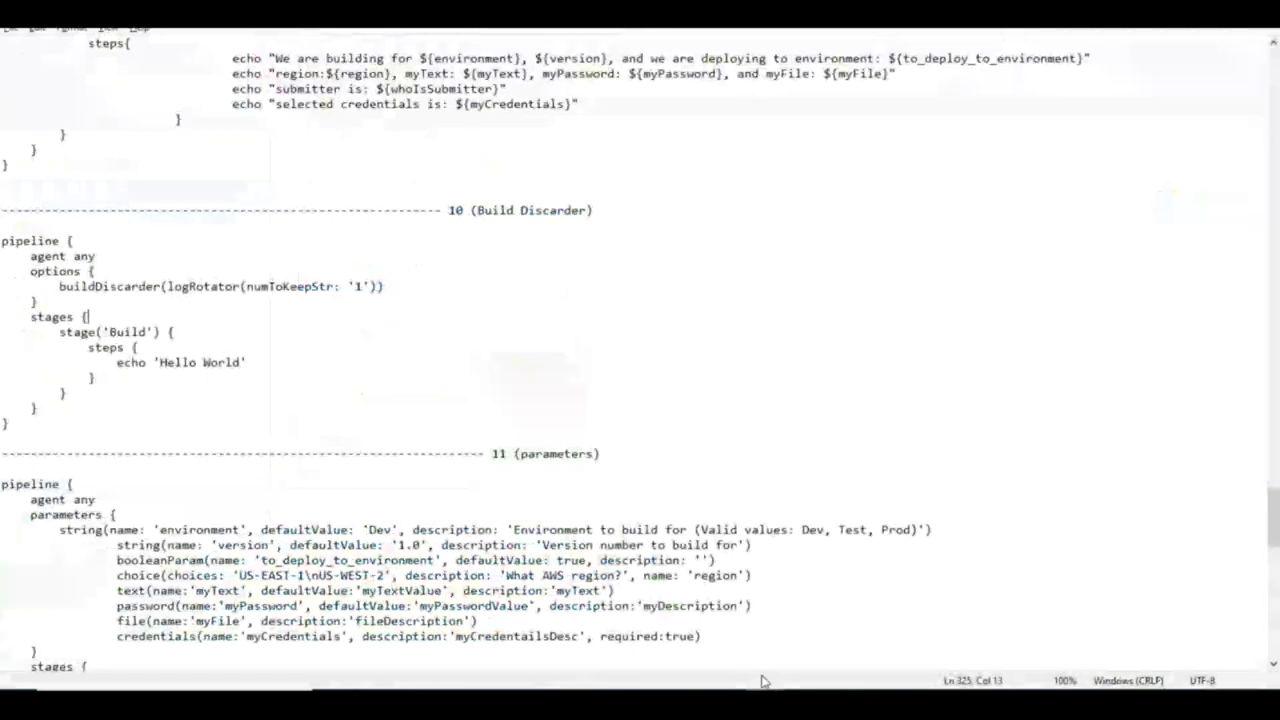
left_click_drag(250, 287, 326, 287)
left_click(320, 287)
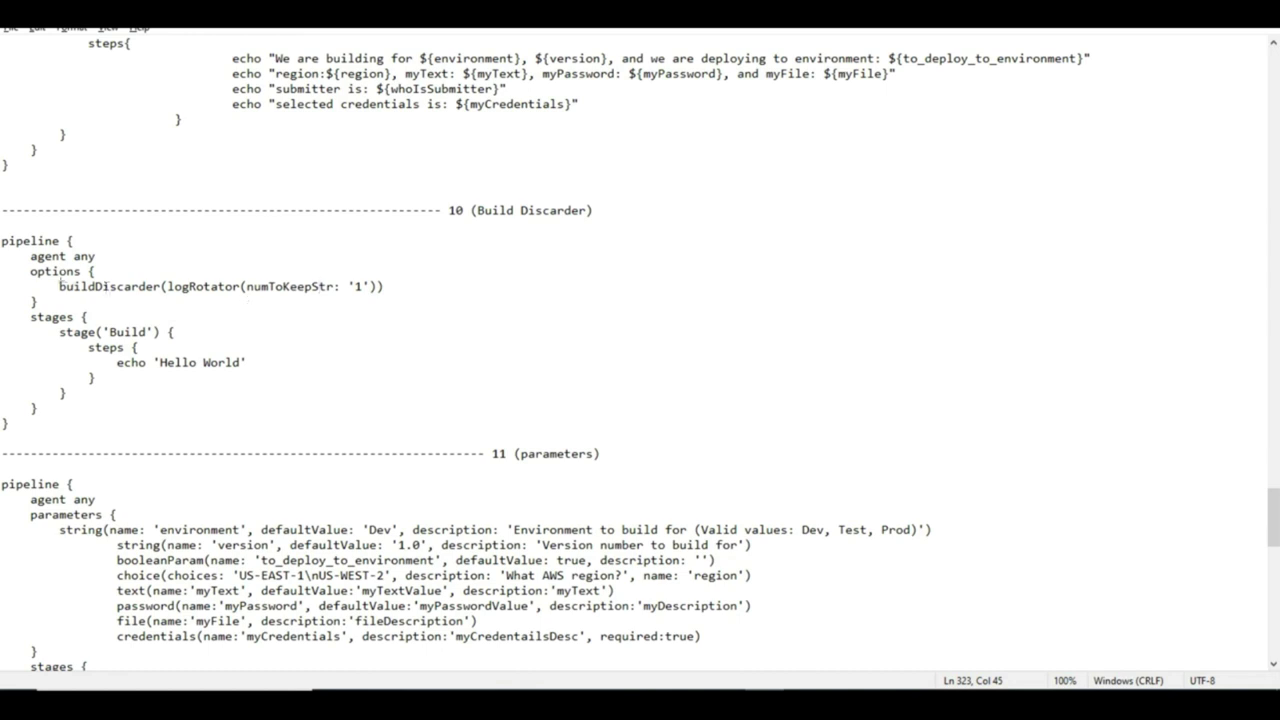
left_click_drag(28, 271, 88, 300)
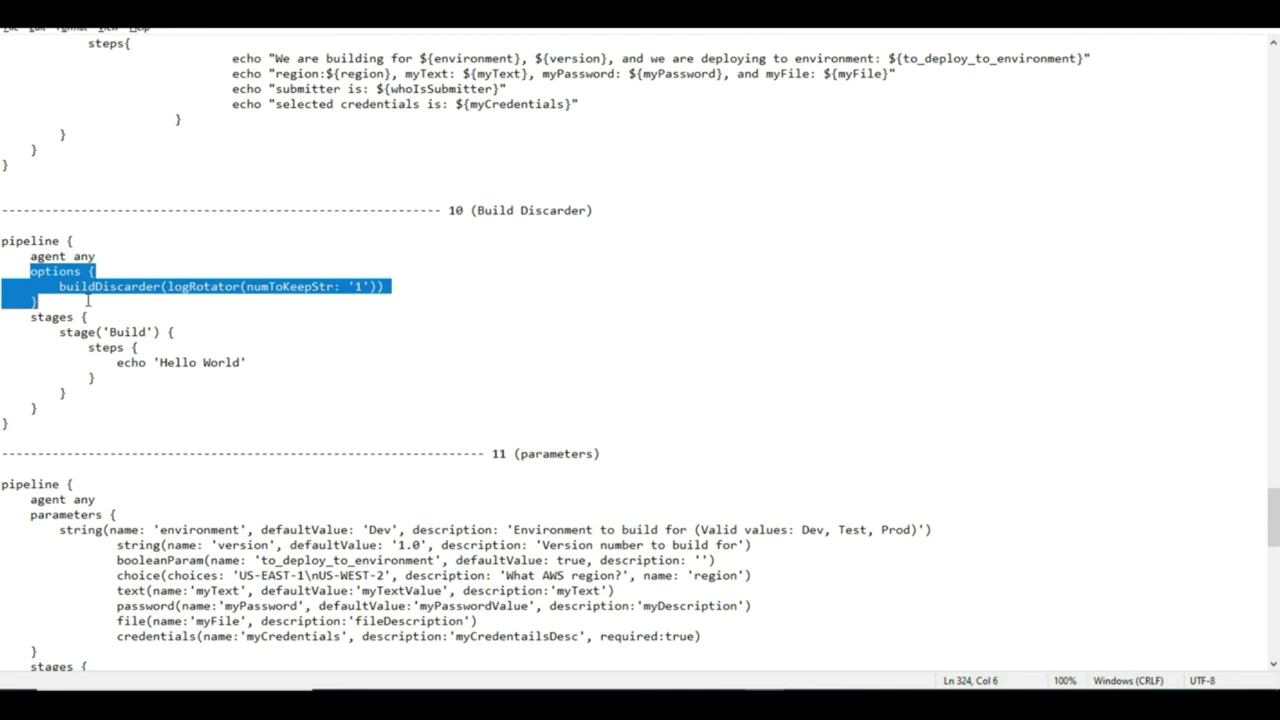
left_click(88, 300)
left_click(46, 305, "shift")
left_click(113, 311)
left_click_drag(1273, 532, 1274, 560)
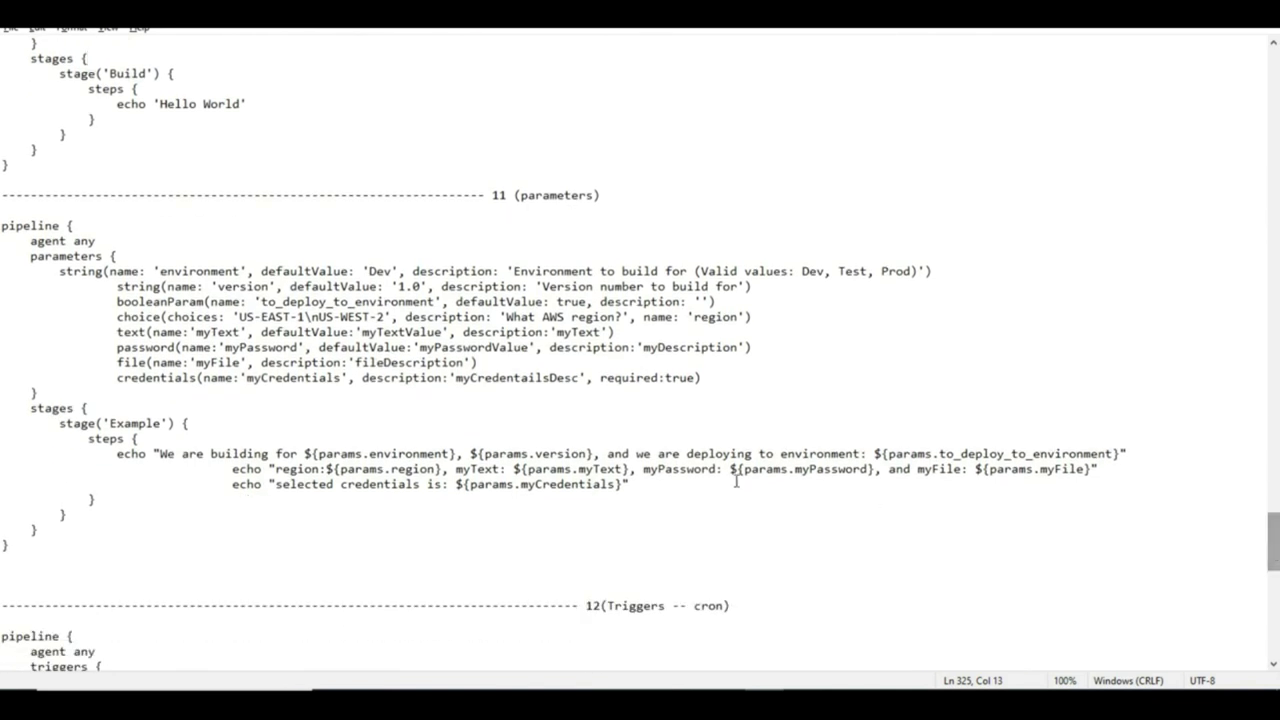
left_click_drag(4, 226, 78, 547)
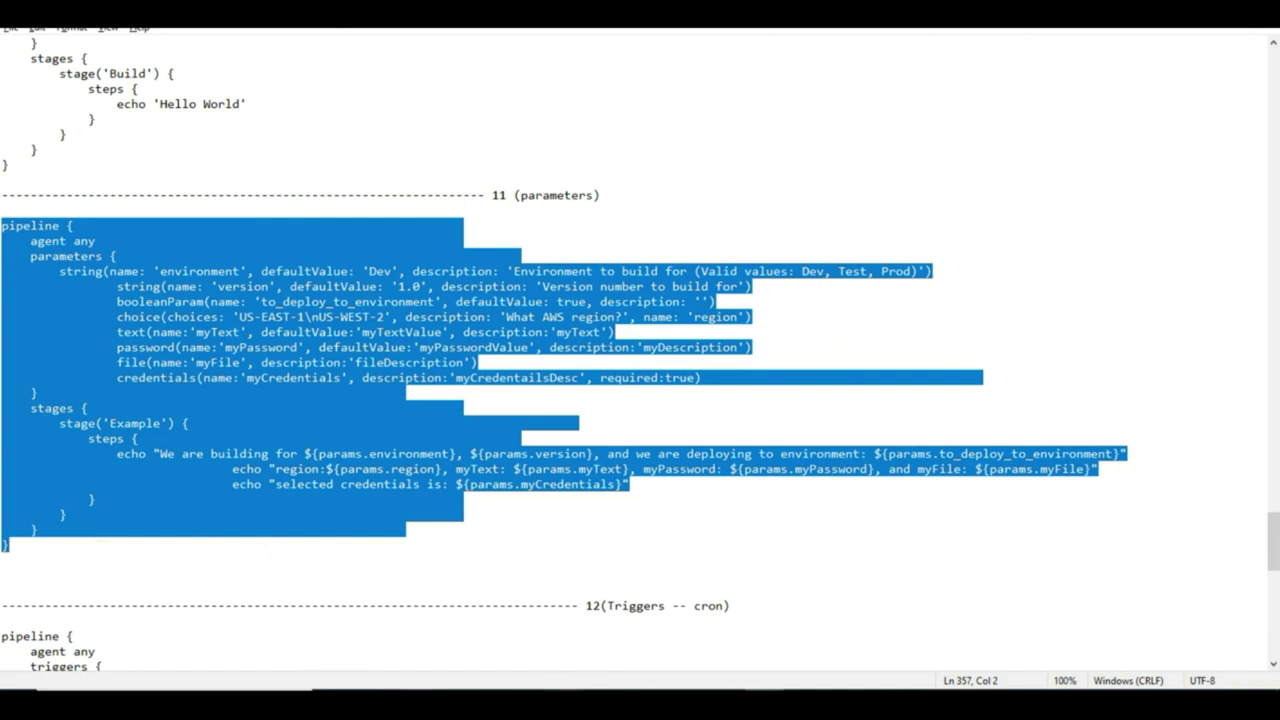
mouse_move(528, 705)
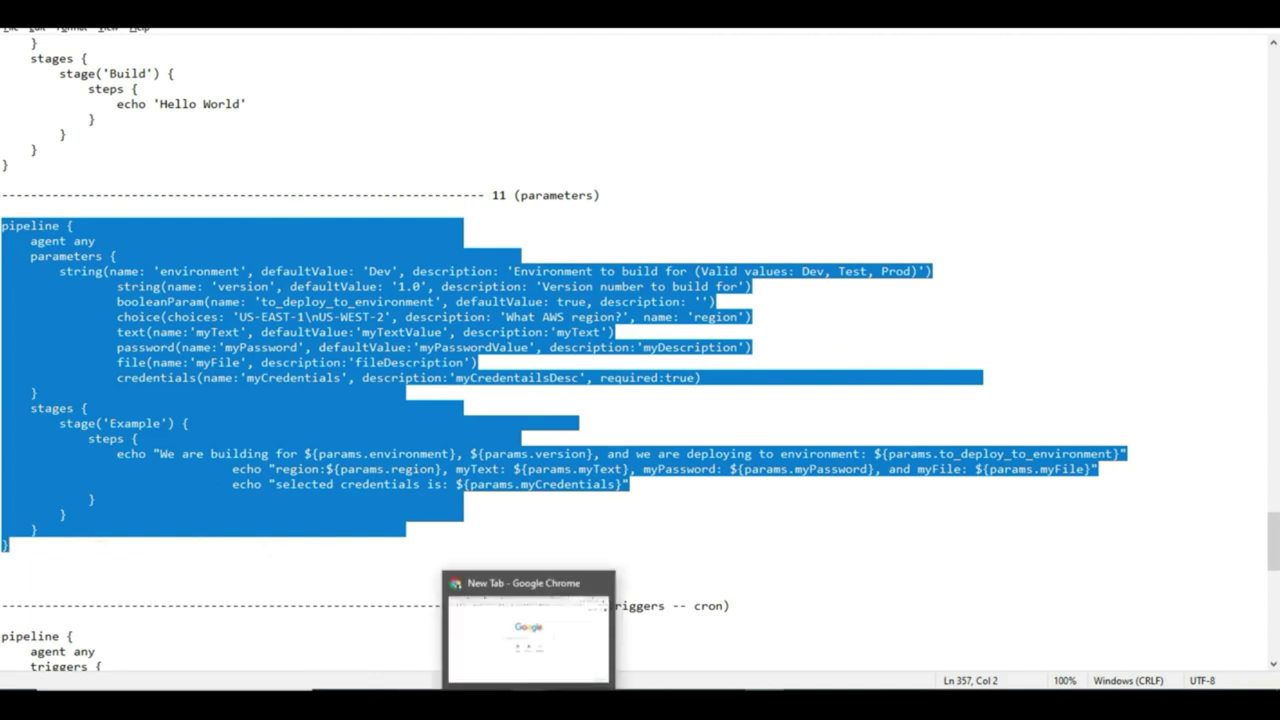
left_click(291, 389)
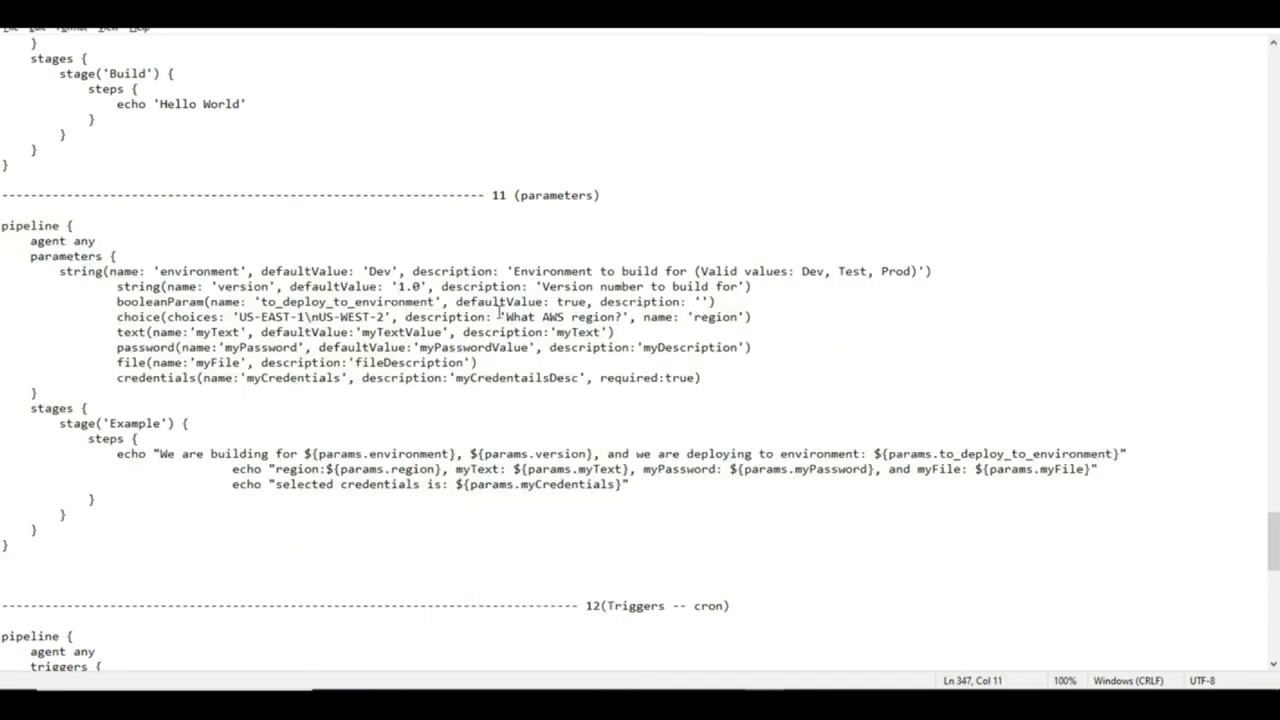
scroll(1274, 510, "up", 15)
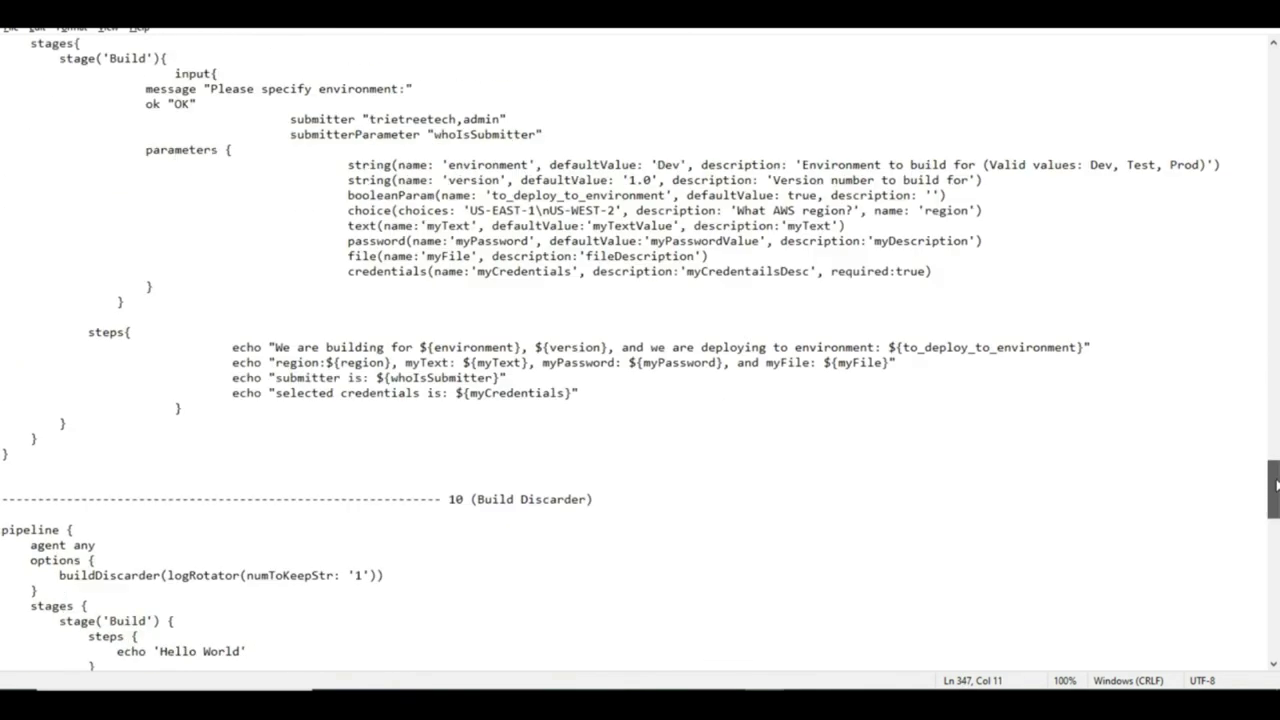
left_click_drag(175, 270, 220, 305)
left_click(220, 312)
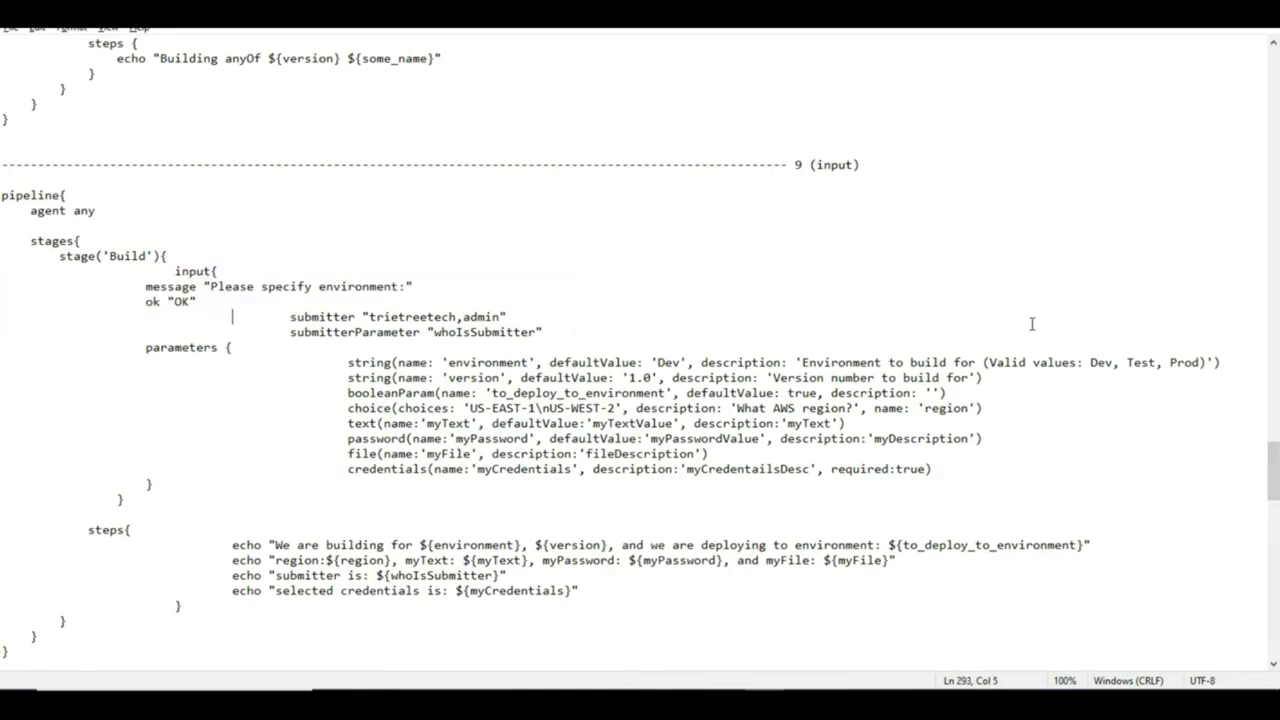
left_click_drag(1276, 485, 1276, 557)
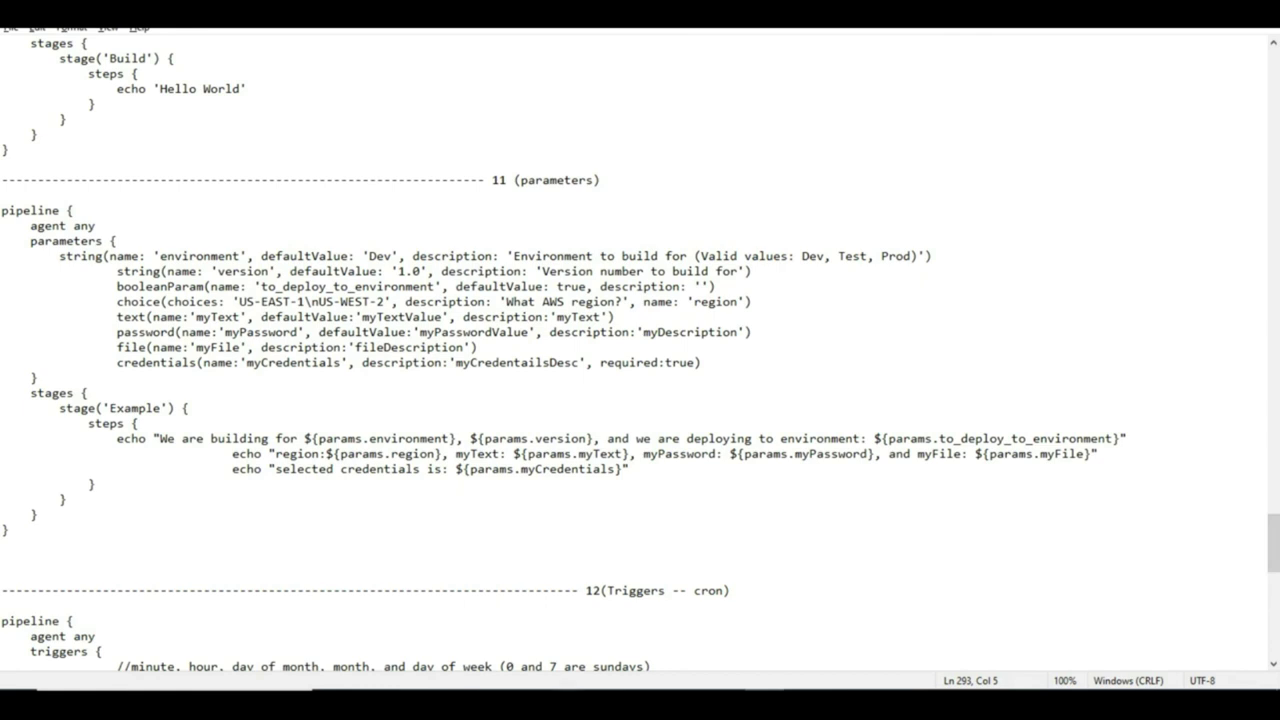
left_click(565, 625)
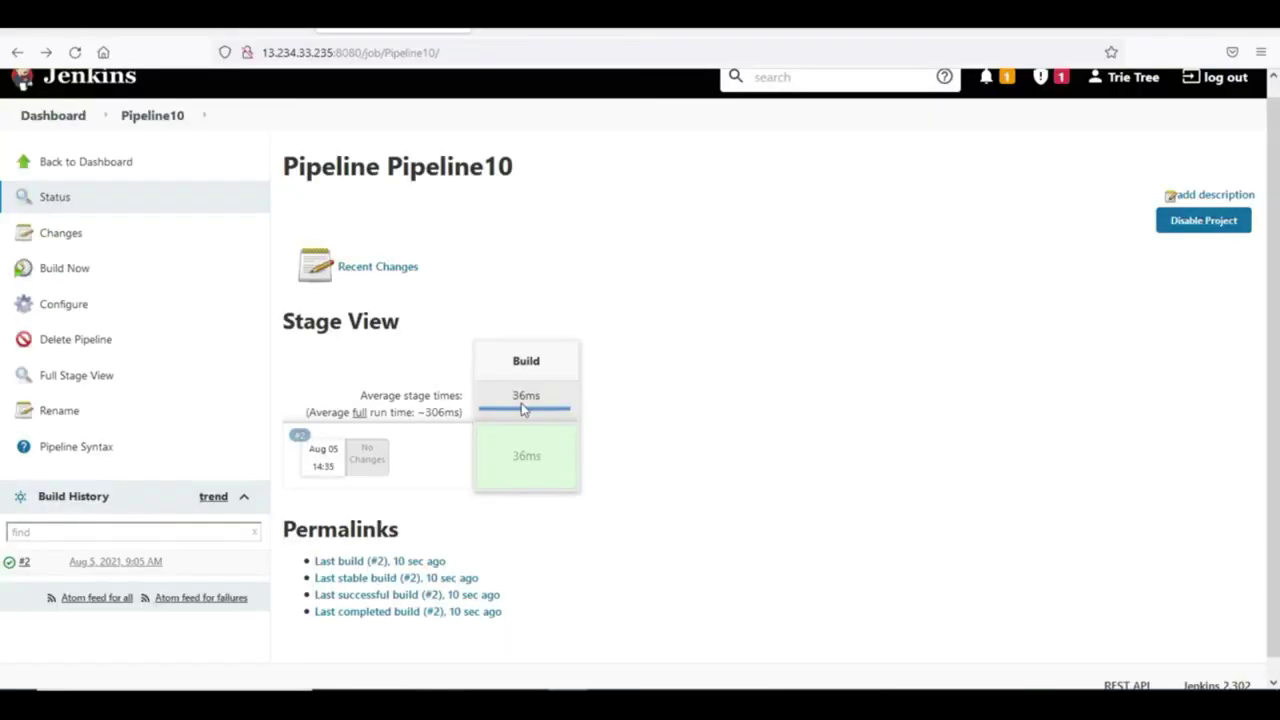
- Create a new pipeline job named Pipeline11
left_click(60, 120)
left_click(70, 182)
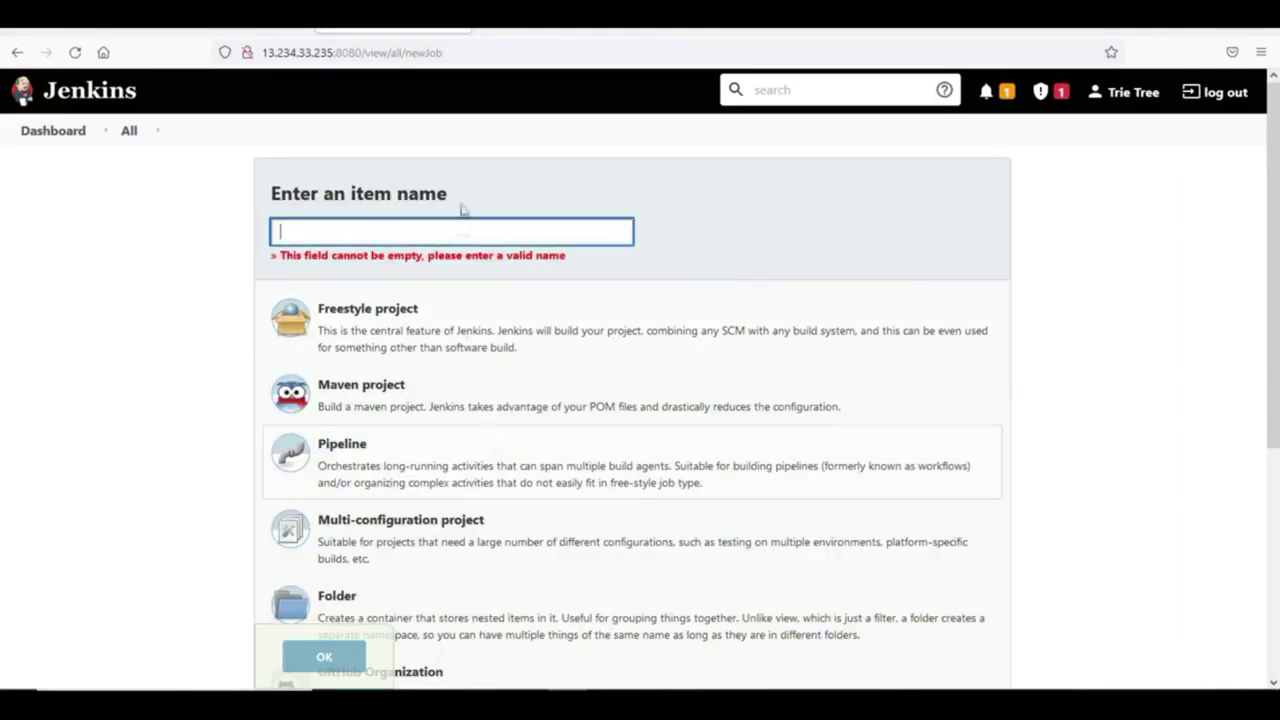
left_click(460, 229)
type("Pipe")
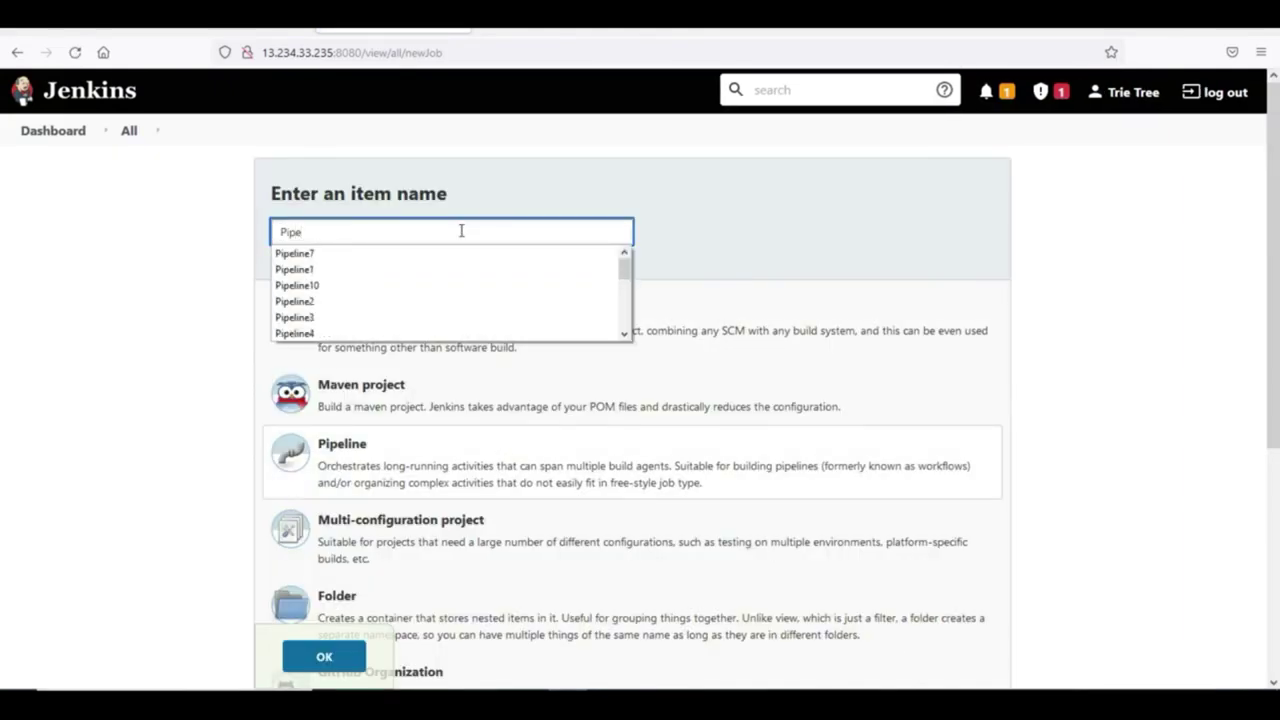
type("line11")
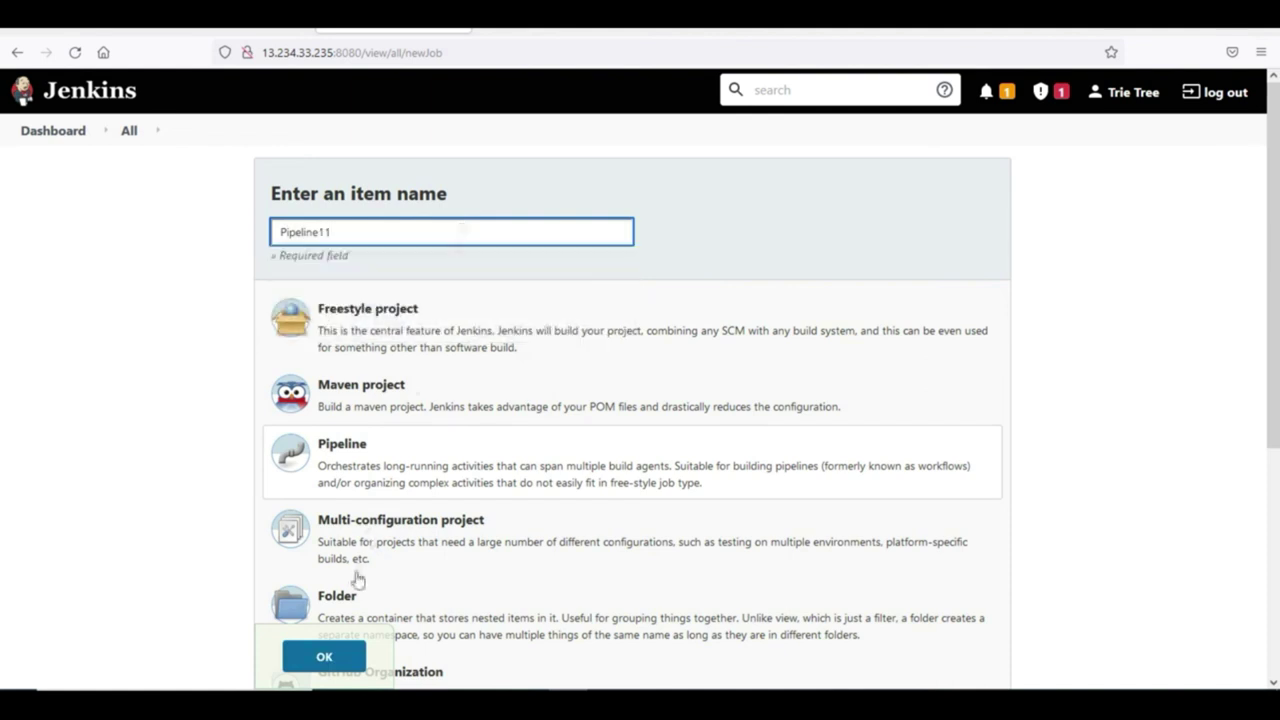
left_click(314, 658)
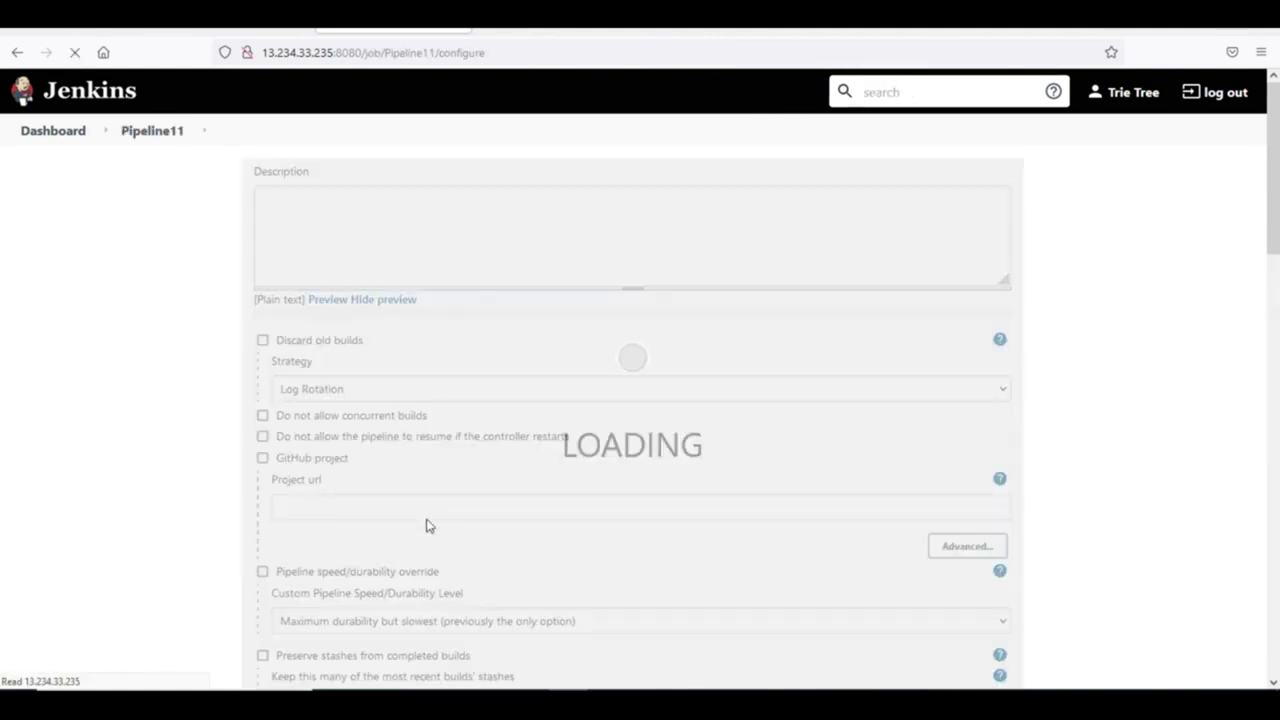
- Paste the parameterized script into Pipeline11, apply and save it, and run build #1
scroll(1276, 410, "down", 4)
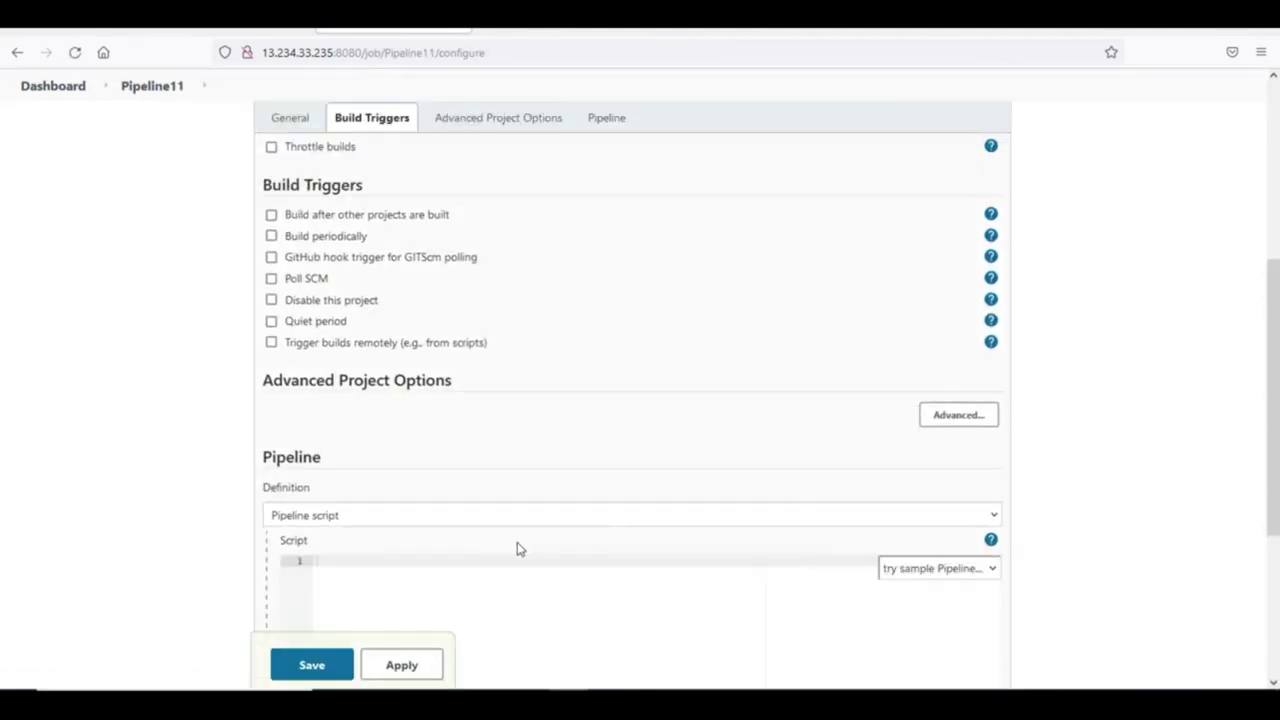
key("ctrl+v")
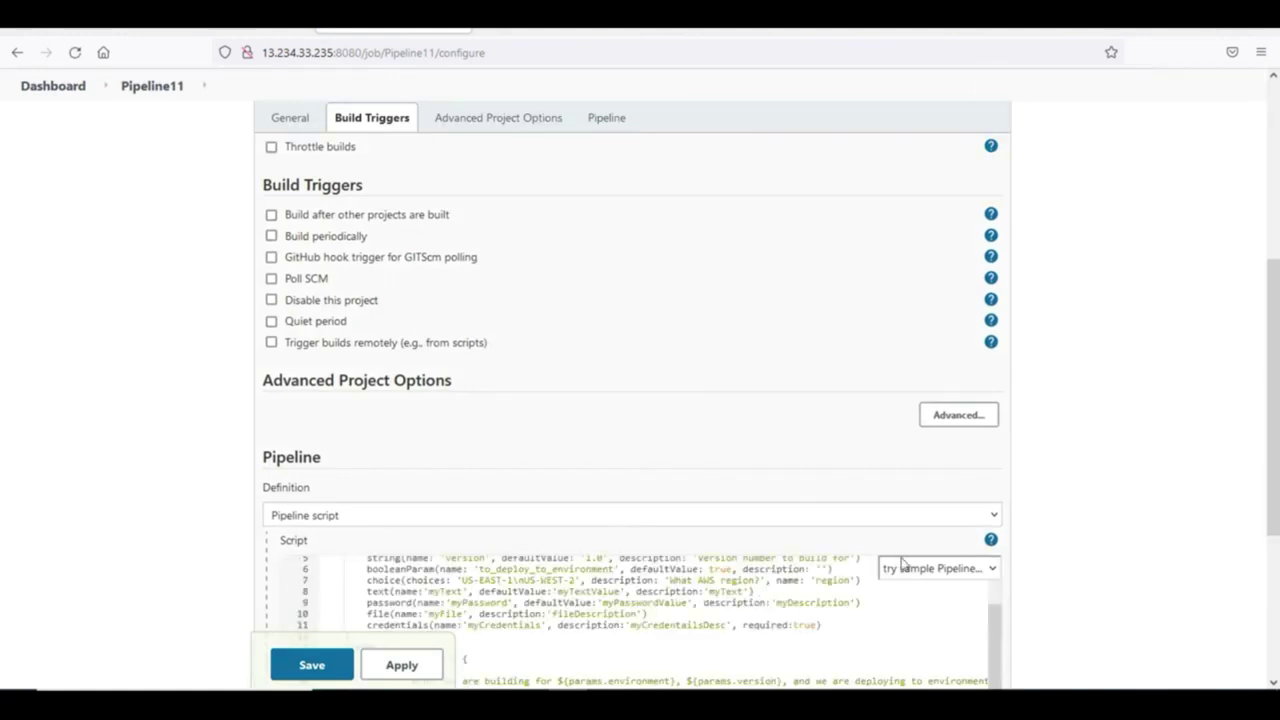
scroll(1264, 530, "down", 3)
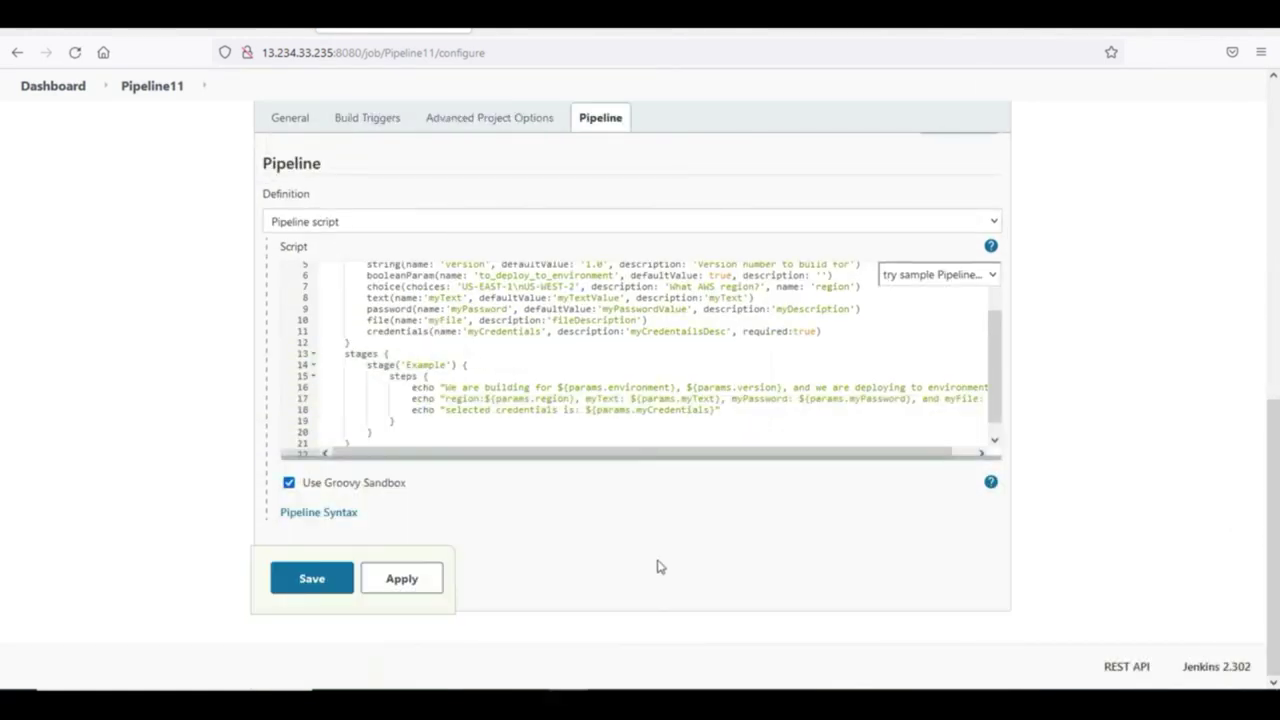
left_click(407, 588)
left_click(286, 593)
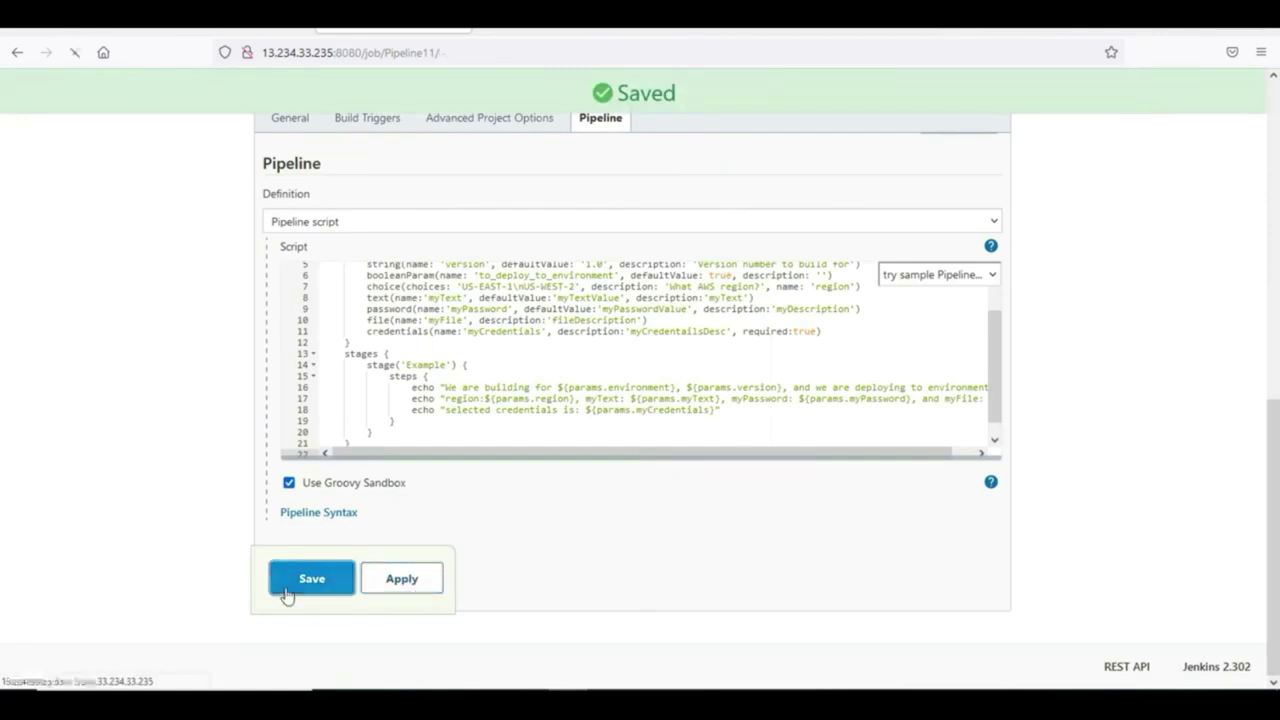
left_click(66, 292)
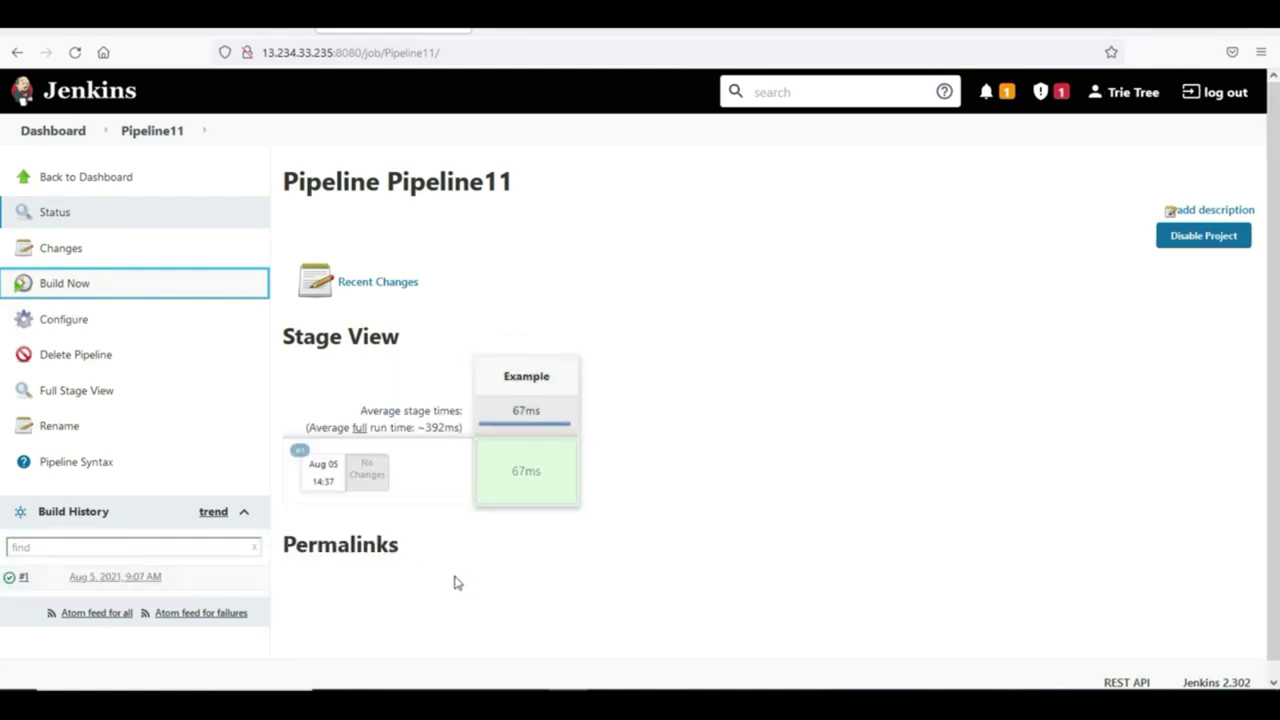
left_click(24, 580)
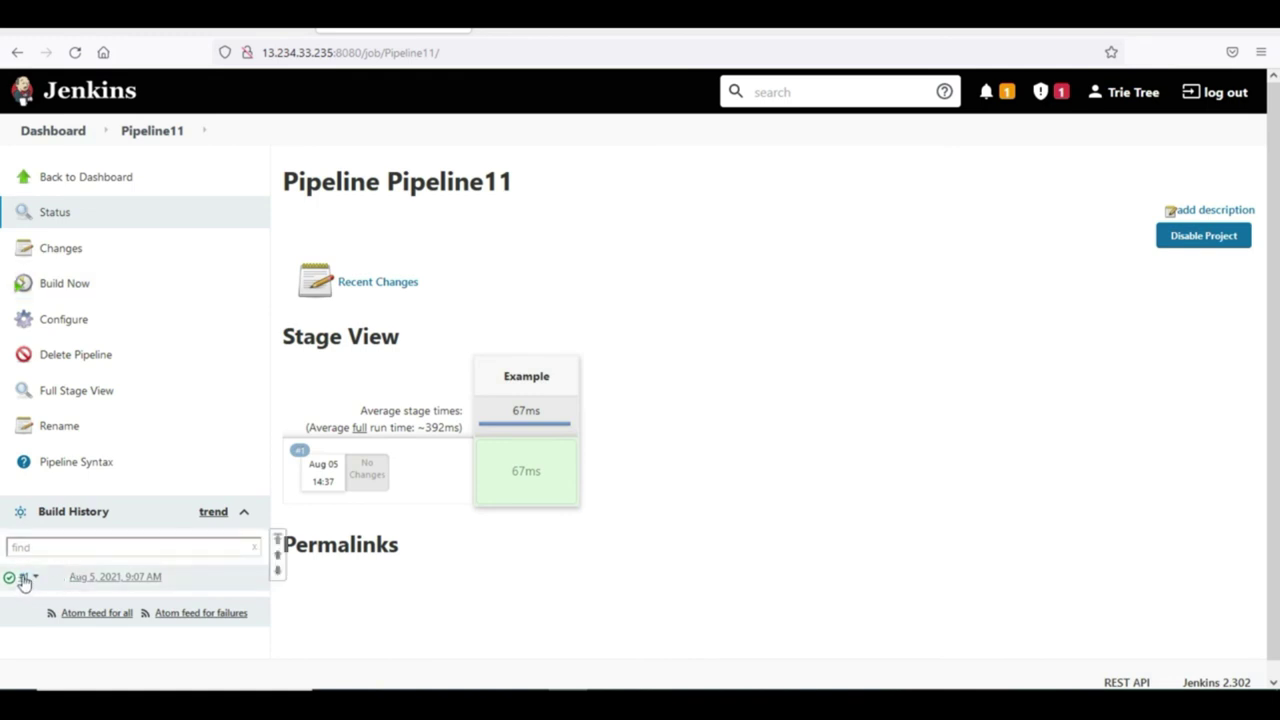
left_click(96, 290)
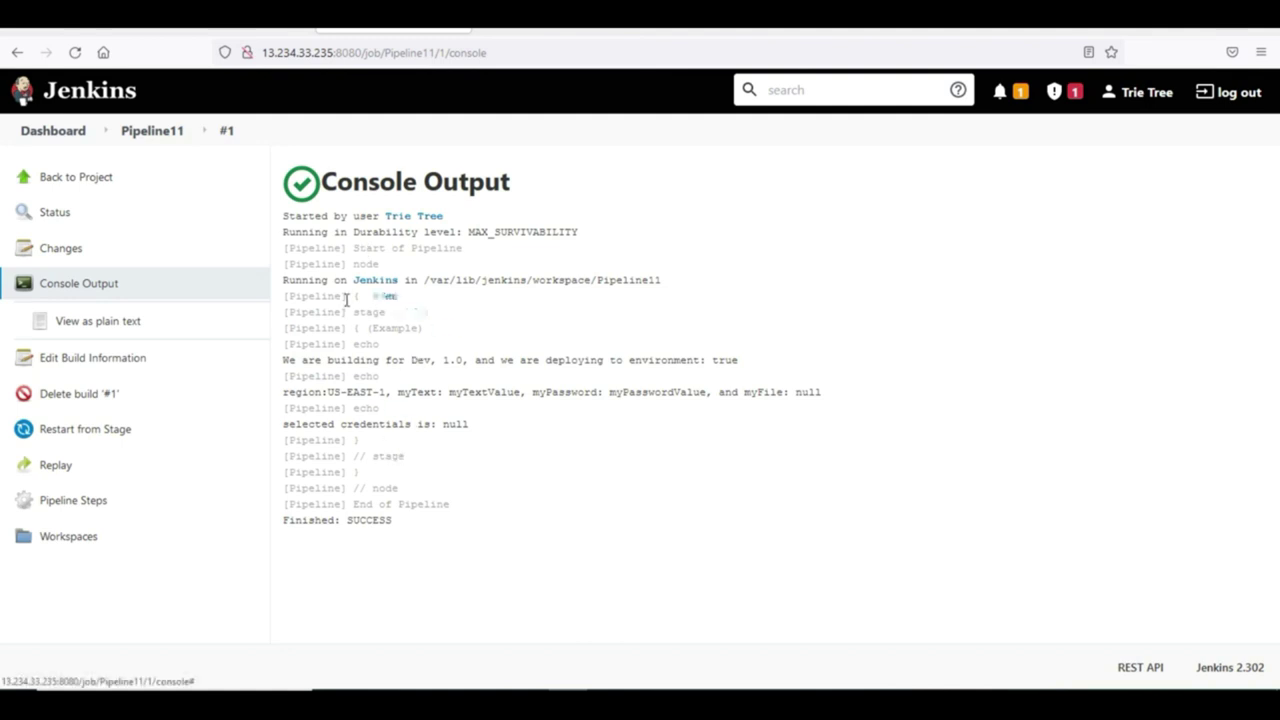
left_click(89, 181)
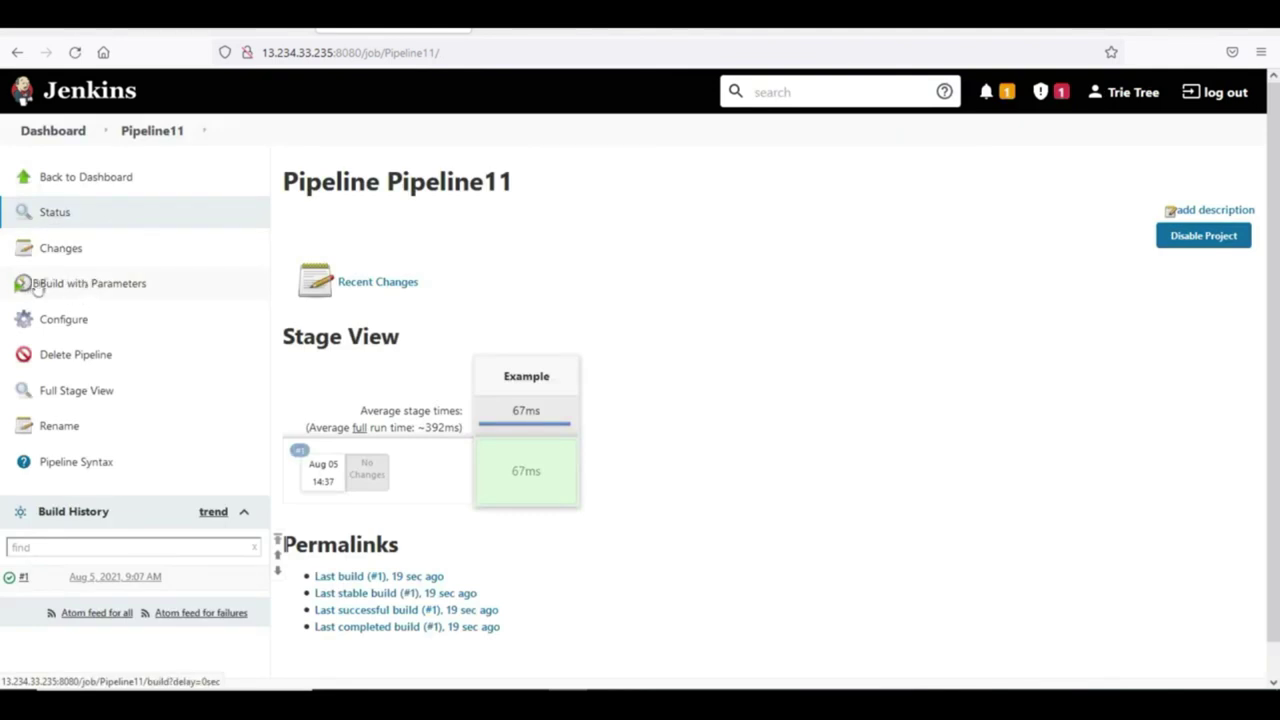
left_click(84, 288)
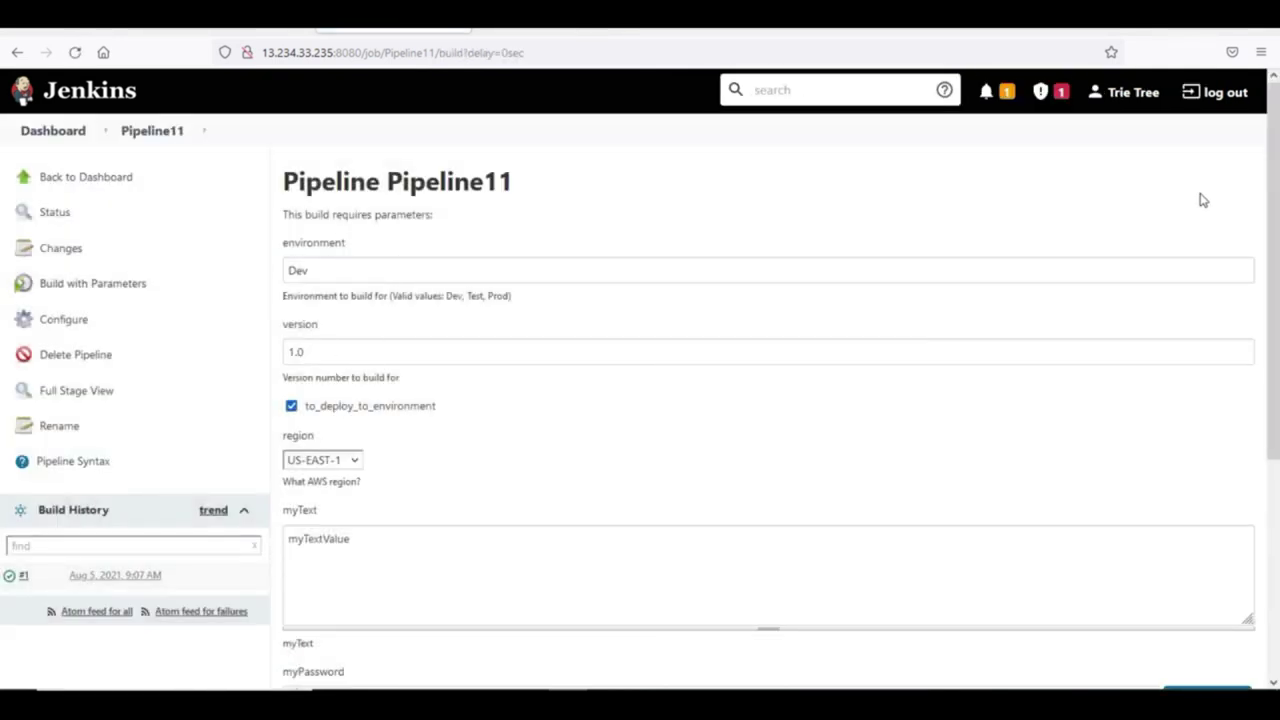
- Look over Pipeline11's Build with Parameters page
scroll(1203, 200, "down", 5)
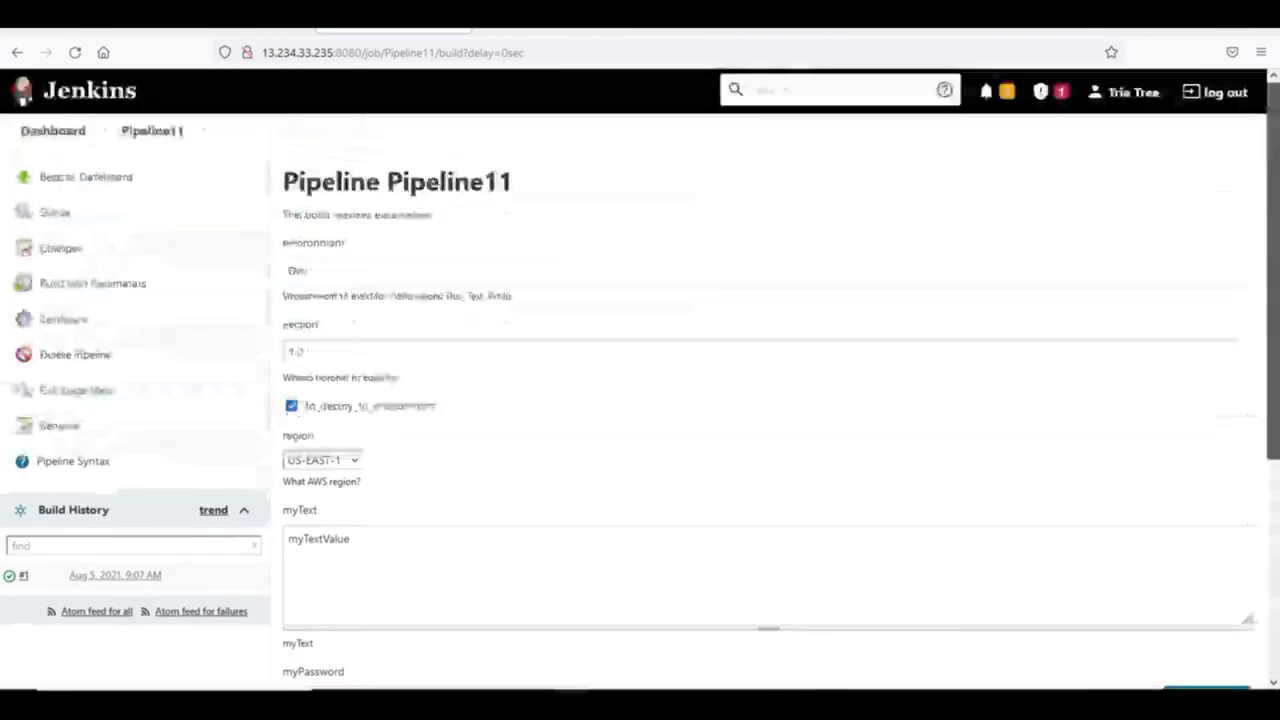
scroll(1273, 465, "down", 5)
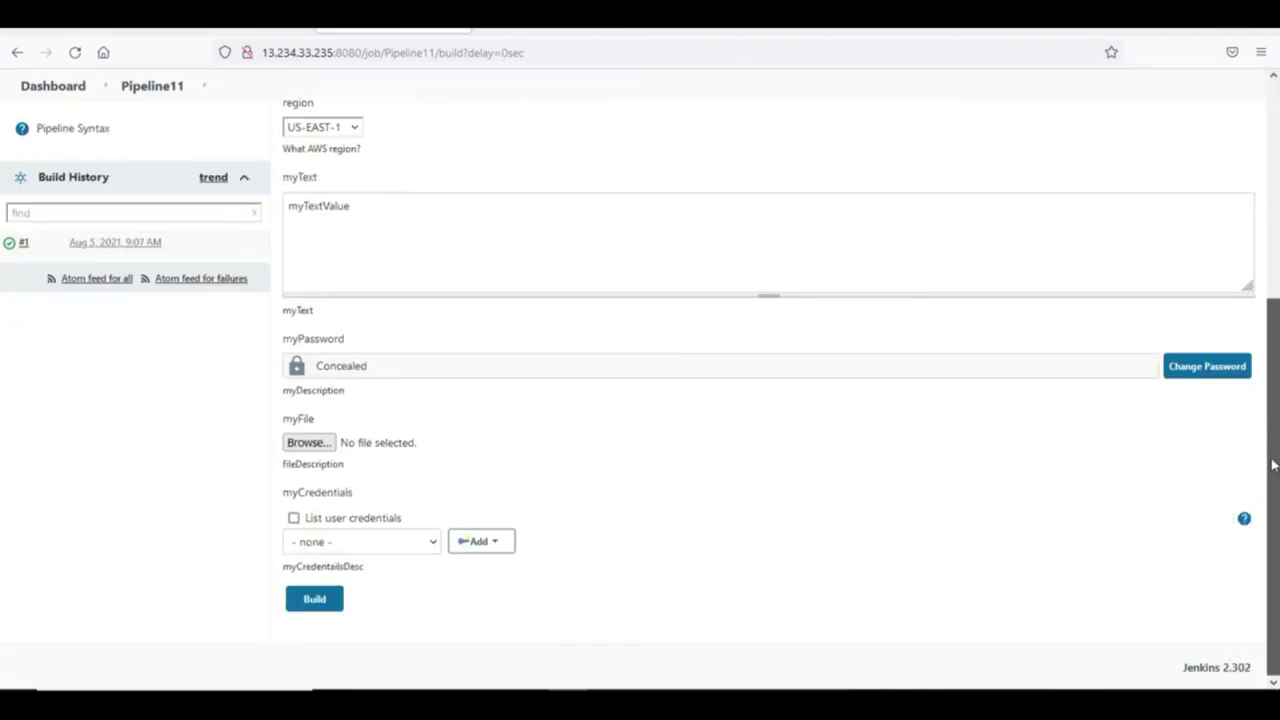
scroll(1273, 465, "up", 5)
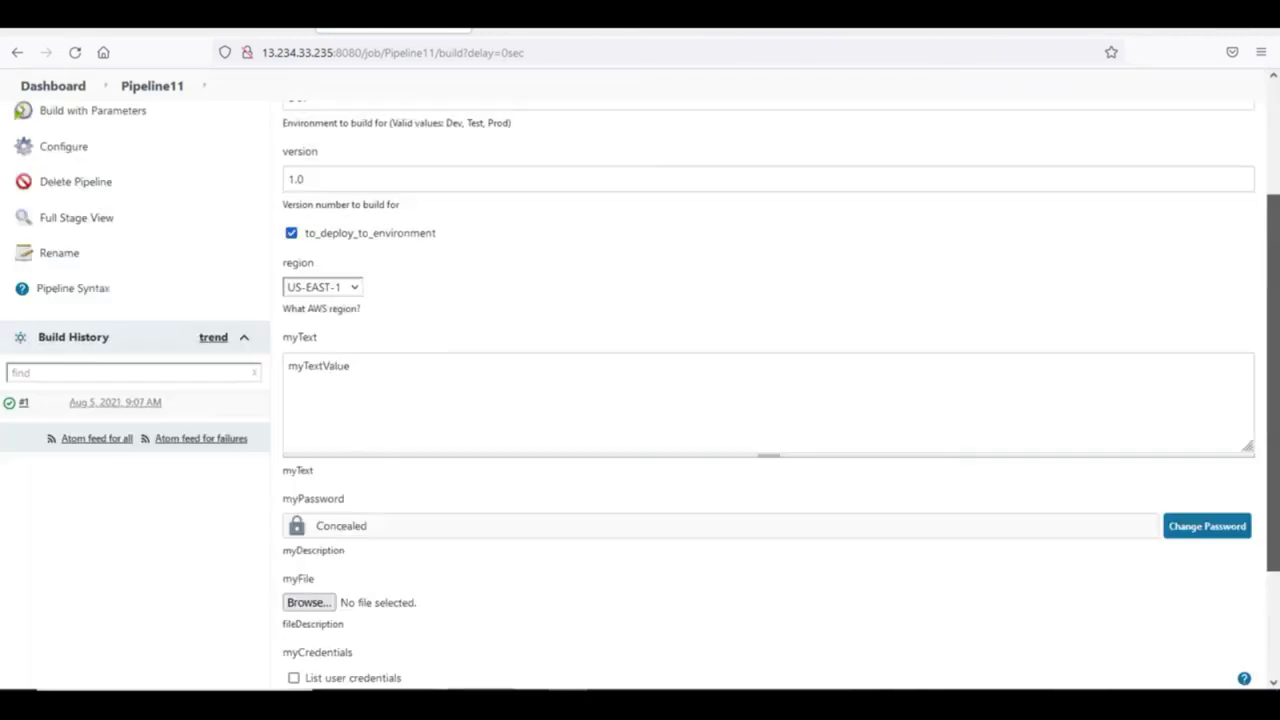
left_click(75, 190)
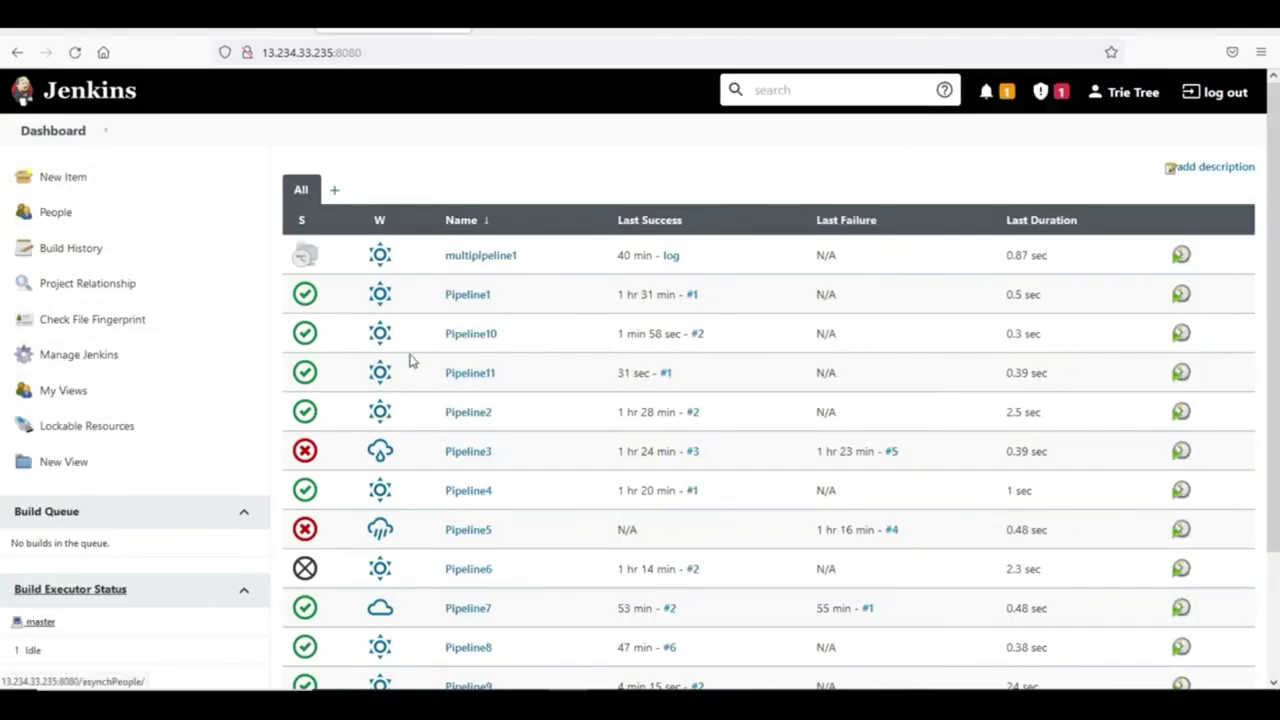
- Review the parameters now populated in Pipeline11's configuration without changing anything
scroll(1271, 214, "down", 3)
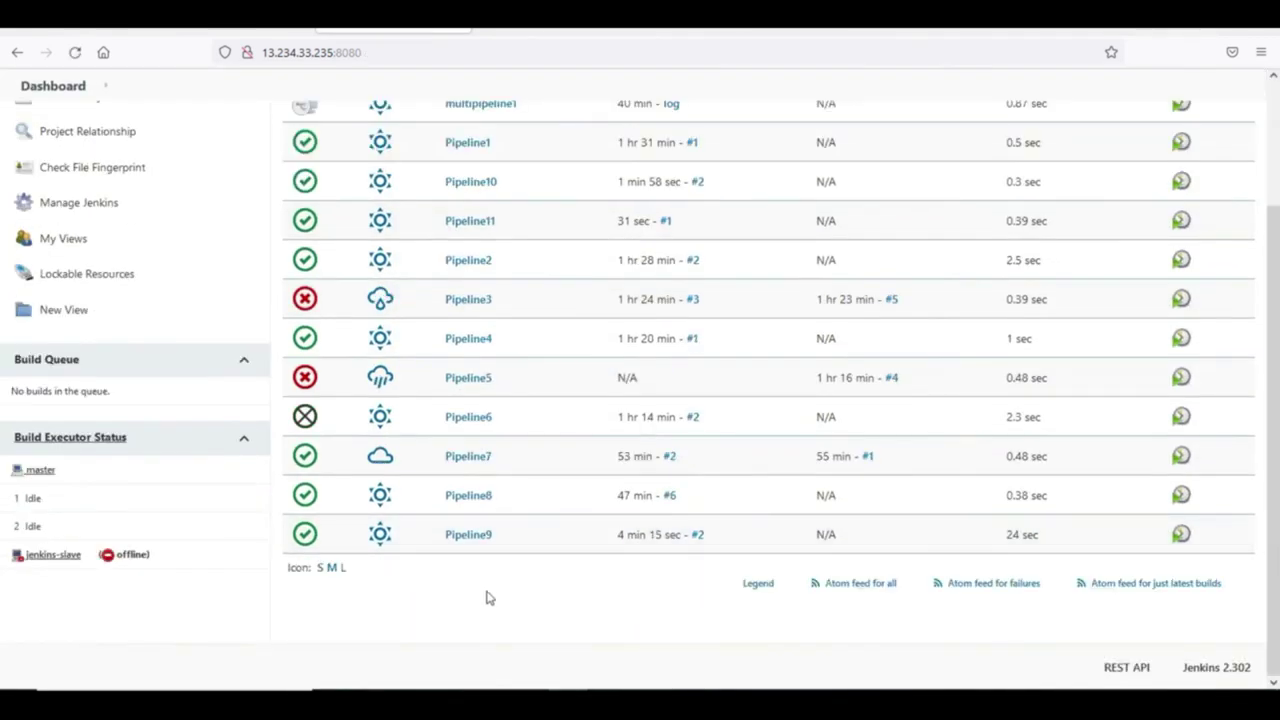
left_click_drag(1258, 560, 1257, 491)
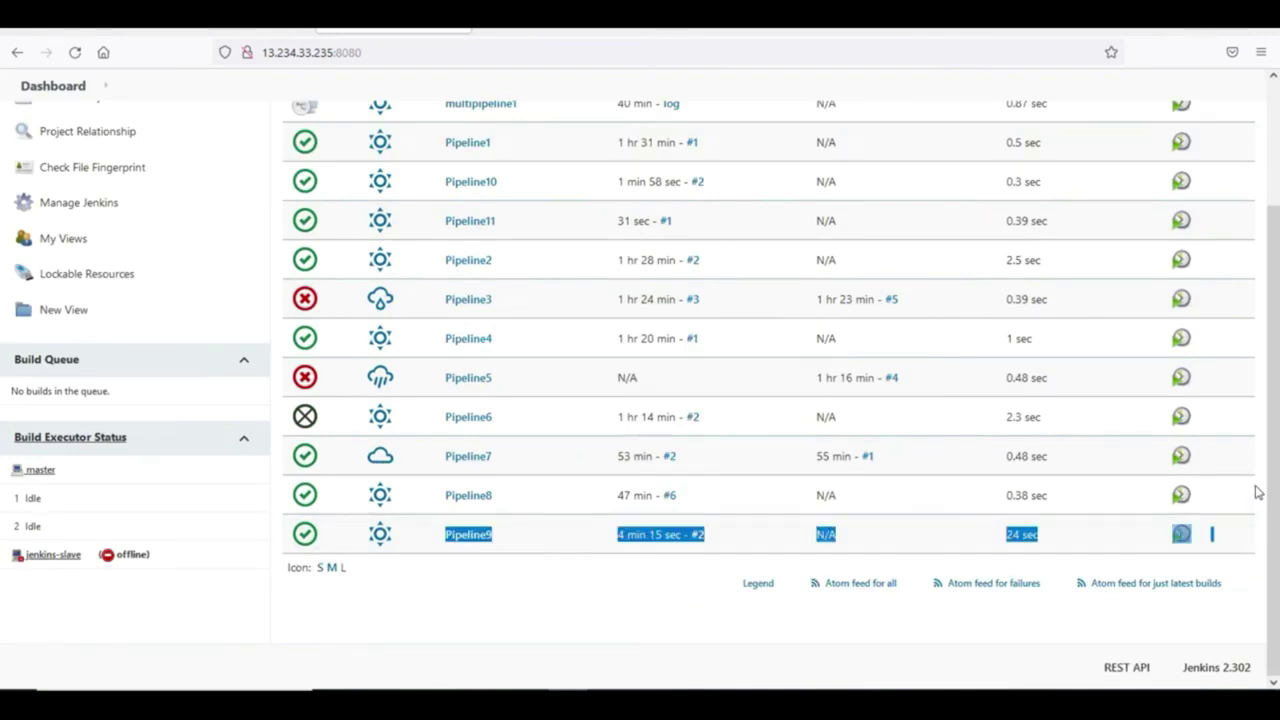
scroll(1257, 491, "up", 2)
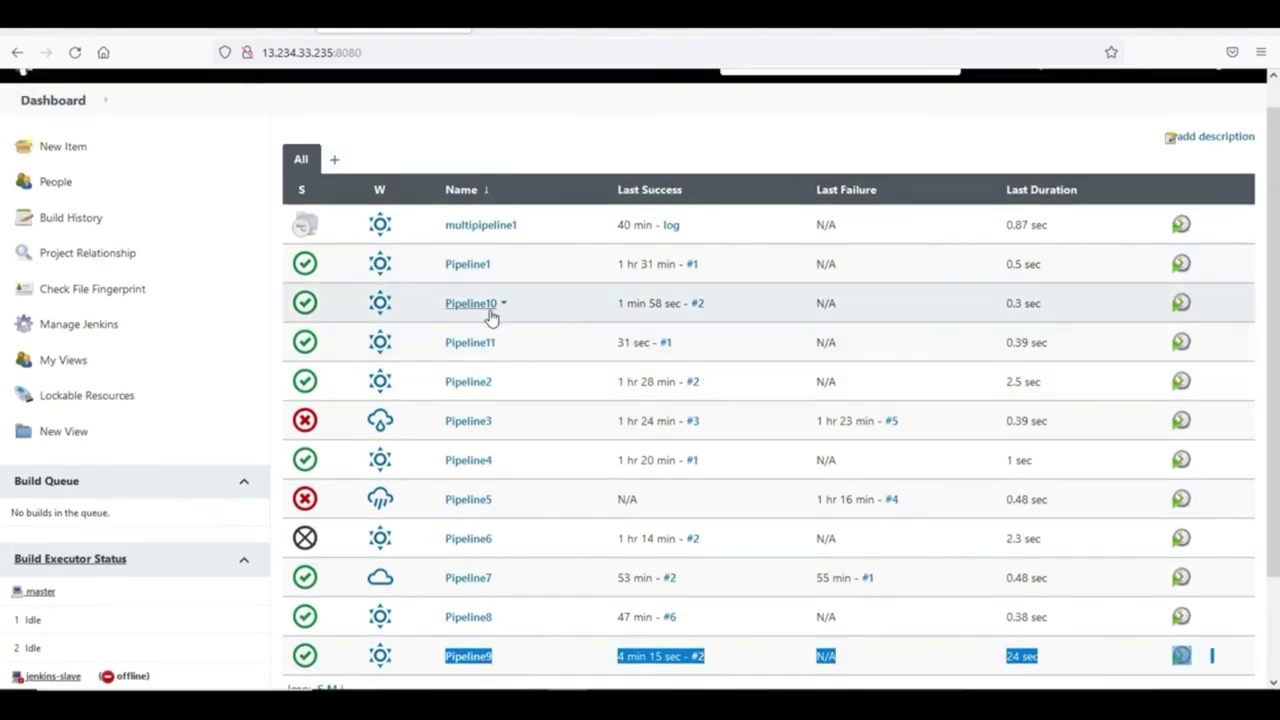
left_click(478, 345)
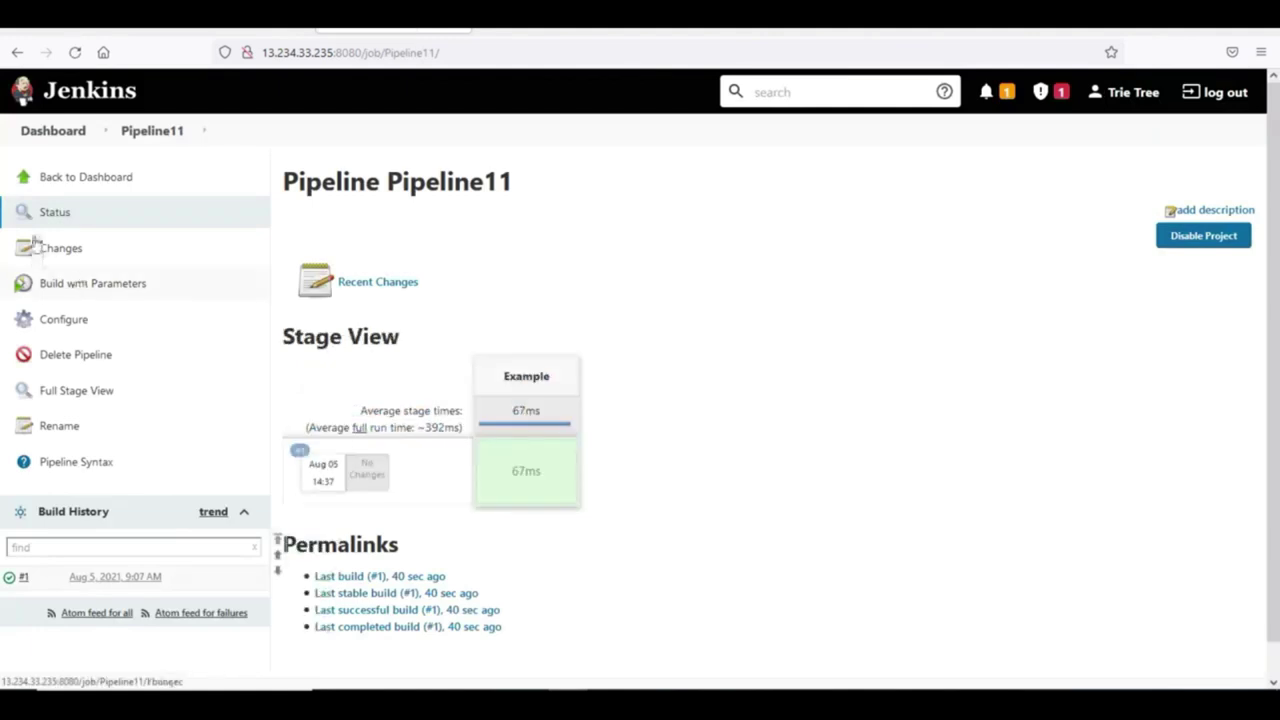
left_click(89, 320)
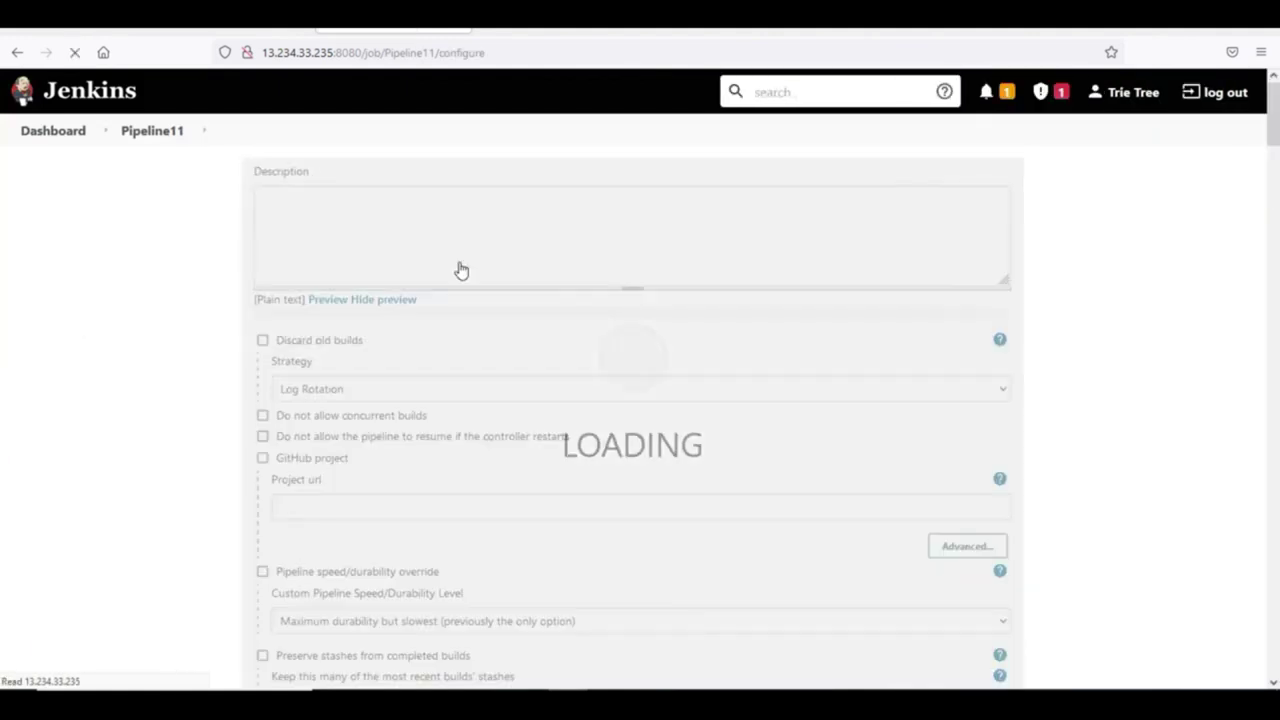
scroll(1273, 134, "down", 4)
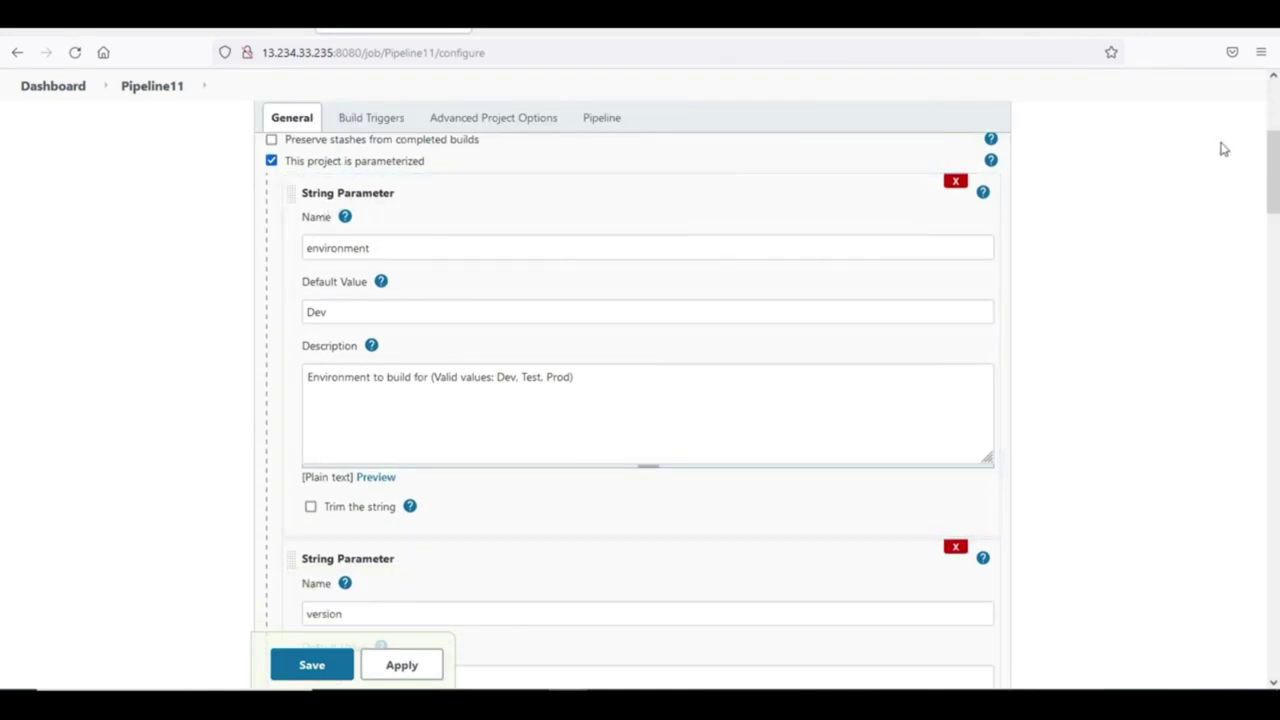
left_click_drag(1273, 160, 1268, 100)
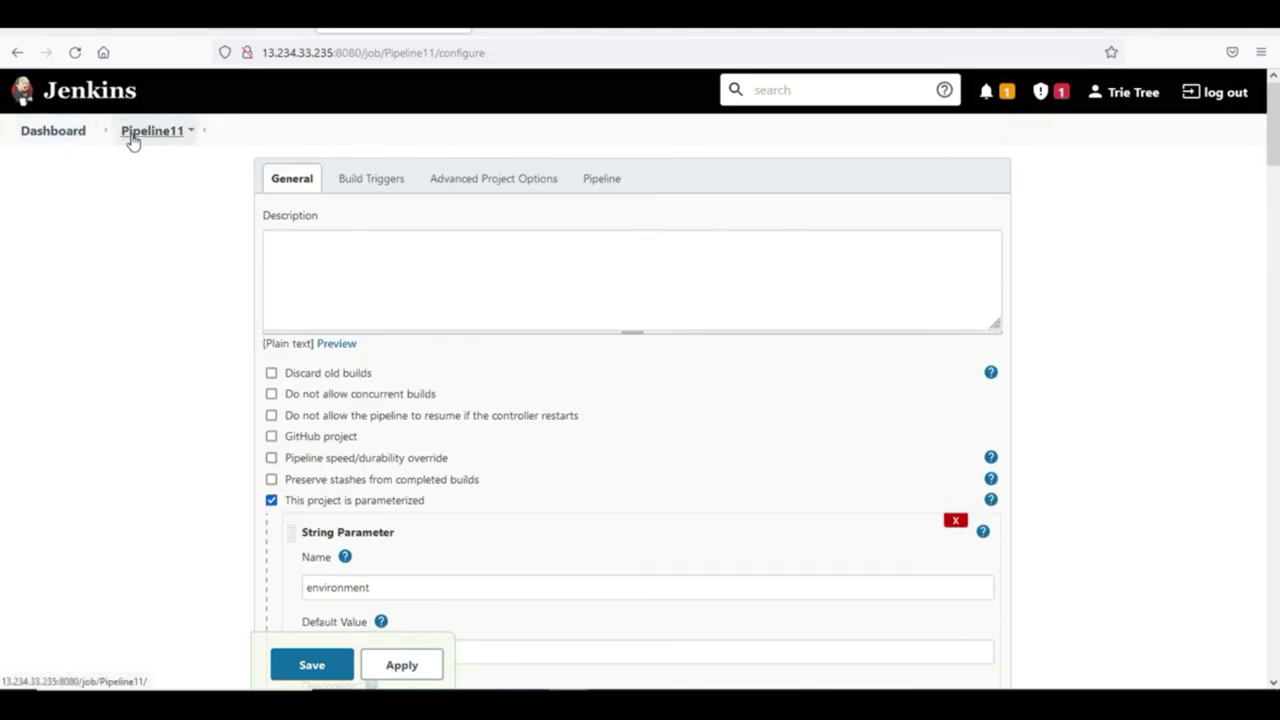
left_click(63, 135)
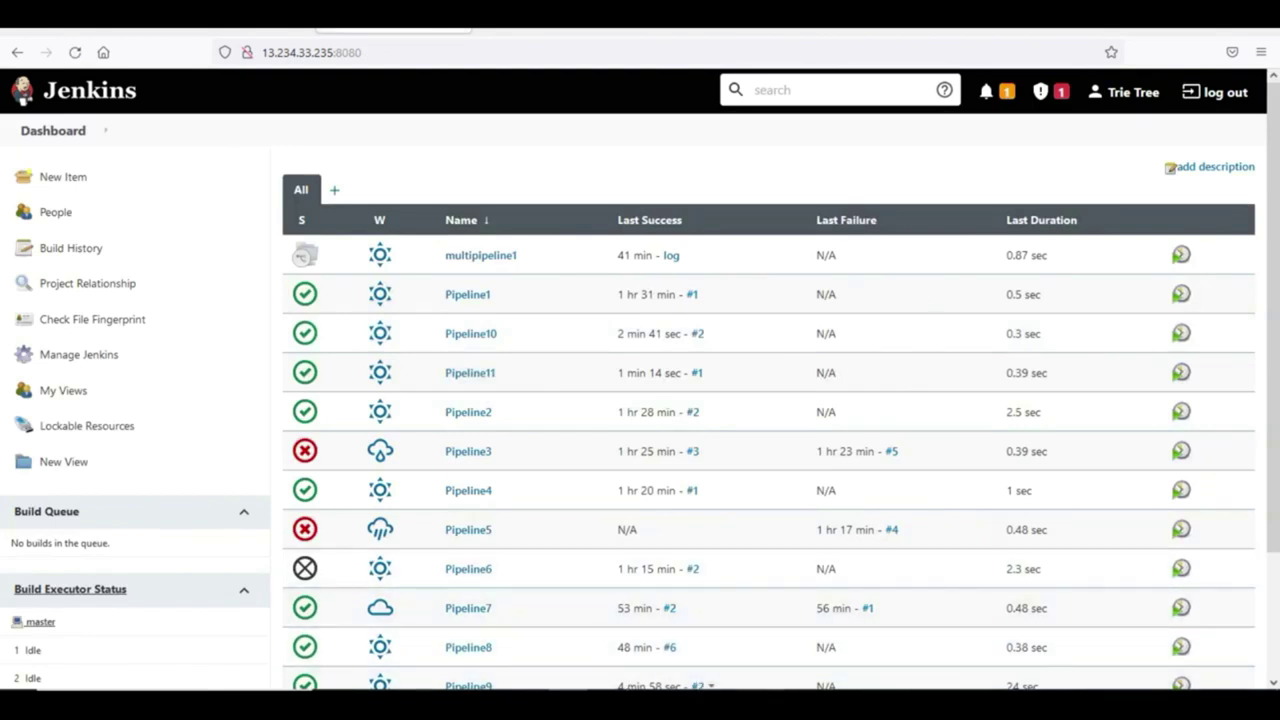
- Select Notepad's section 12 cron-trigger pipeline script scheduled '0 1 2 3 1-7'
key("alt+Tab")
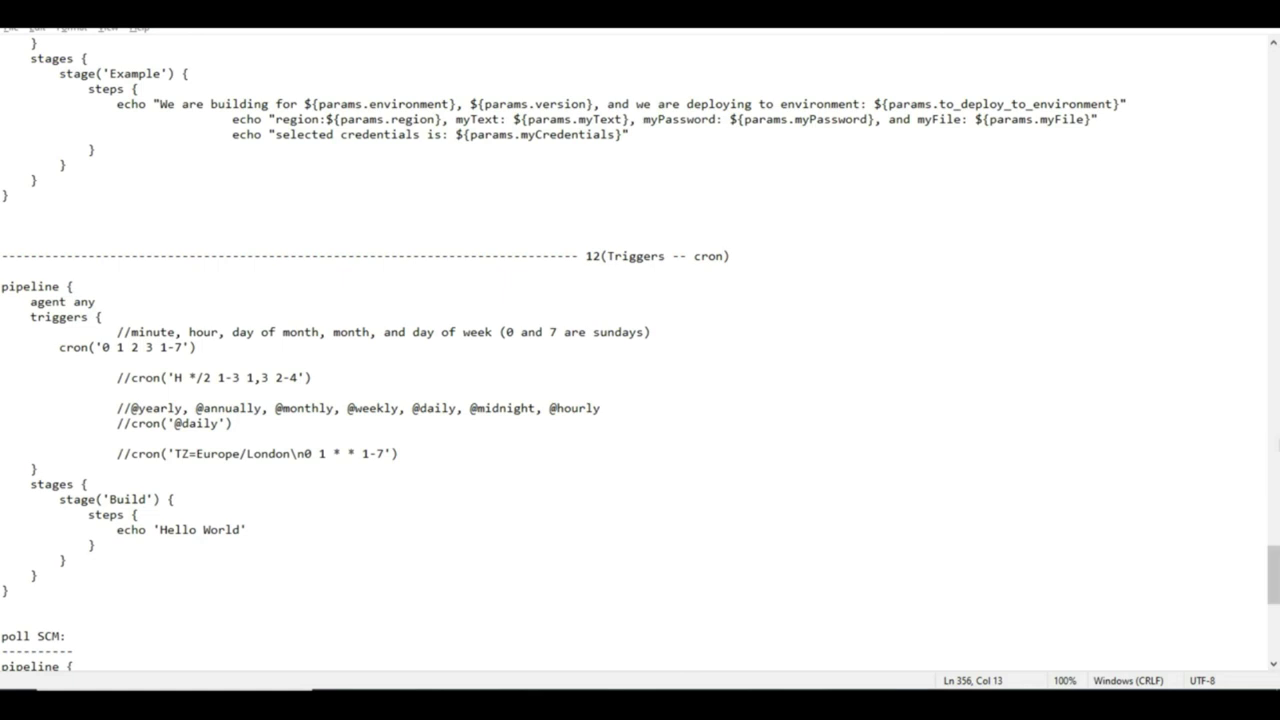
mouse_move(1274, 574)
left_mouse_down()
mouse_move(1275, 628)
mouse_move(1275, 572)
left_mouse_up()
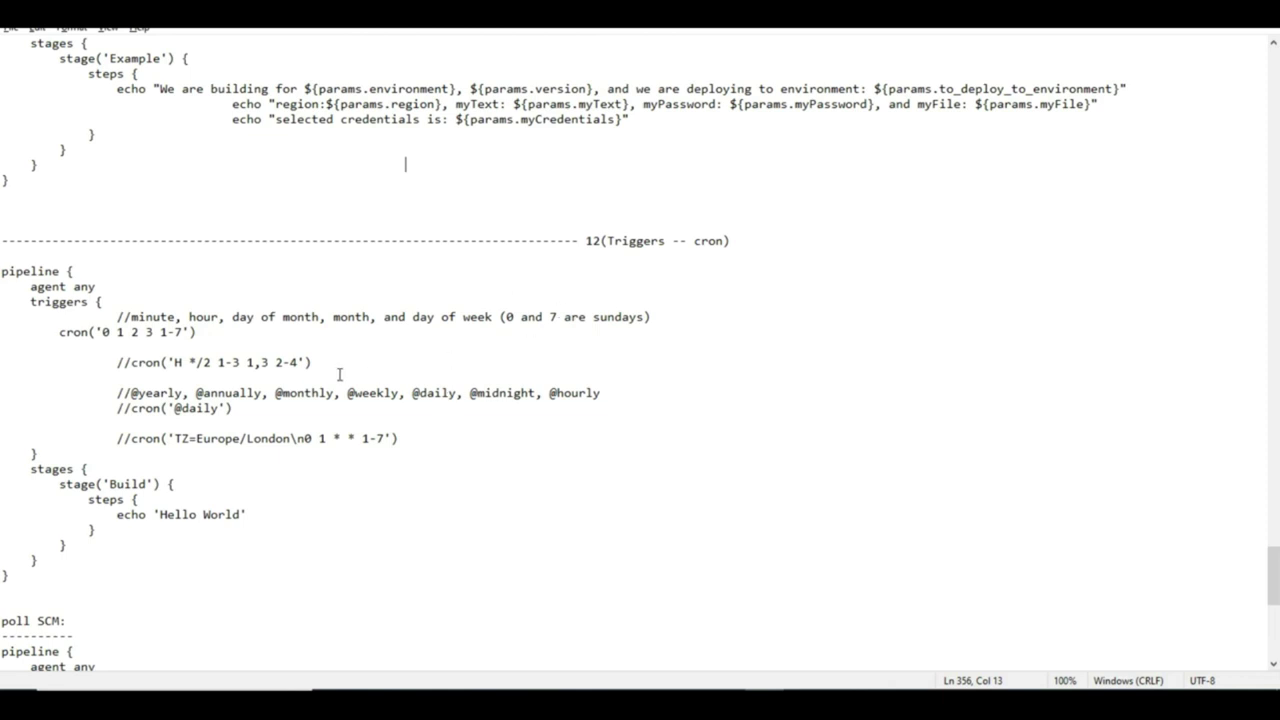
left_click_drag(52, 572, 2, 271)
key("ctrl+c")
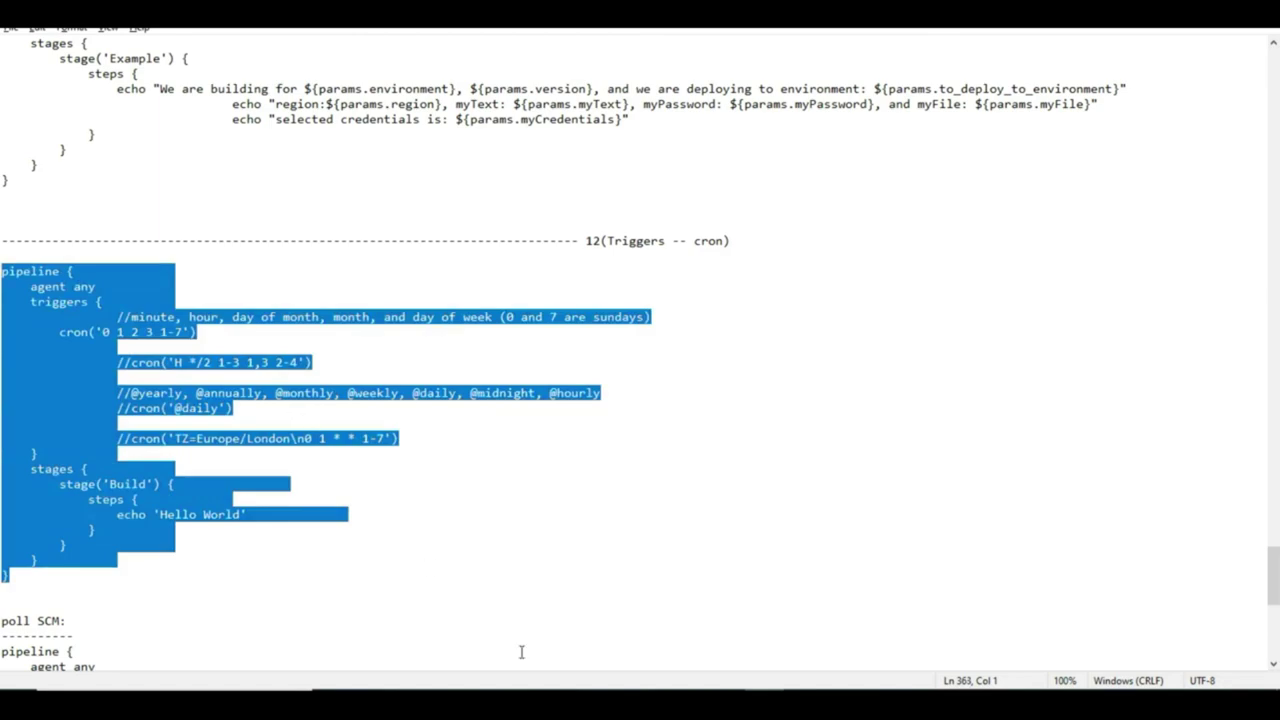
left_click(568, 645)
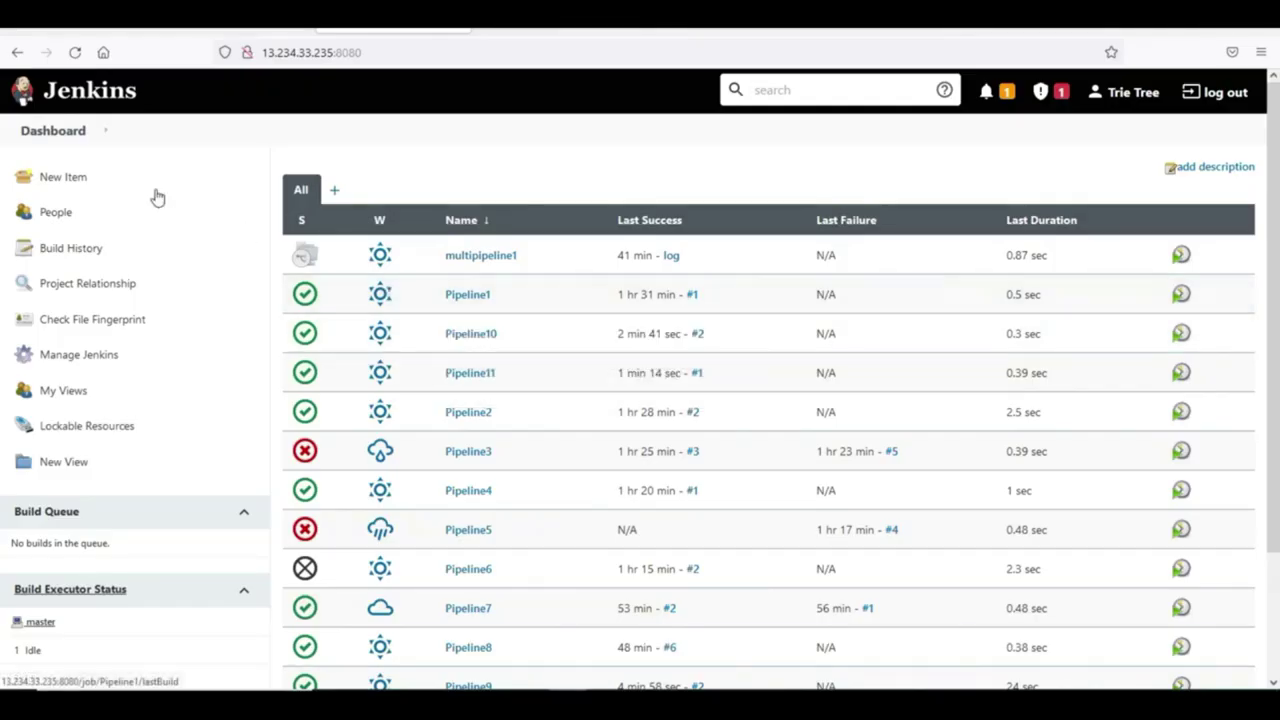
- Create a new Pipeline job named Pipeline12
left_click(74, 180)
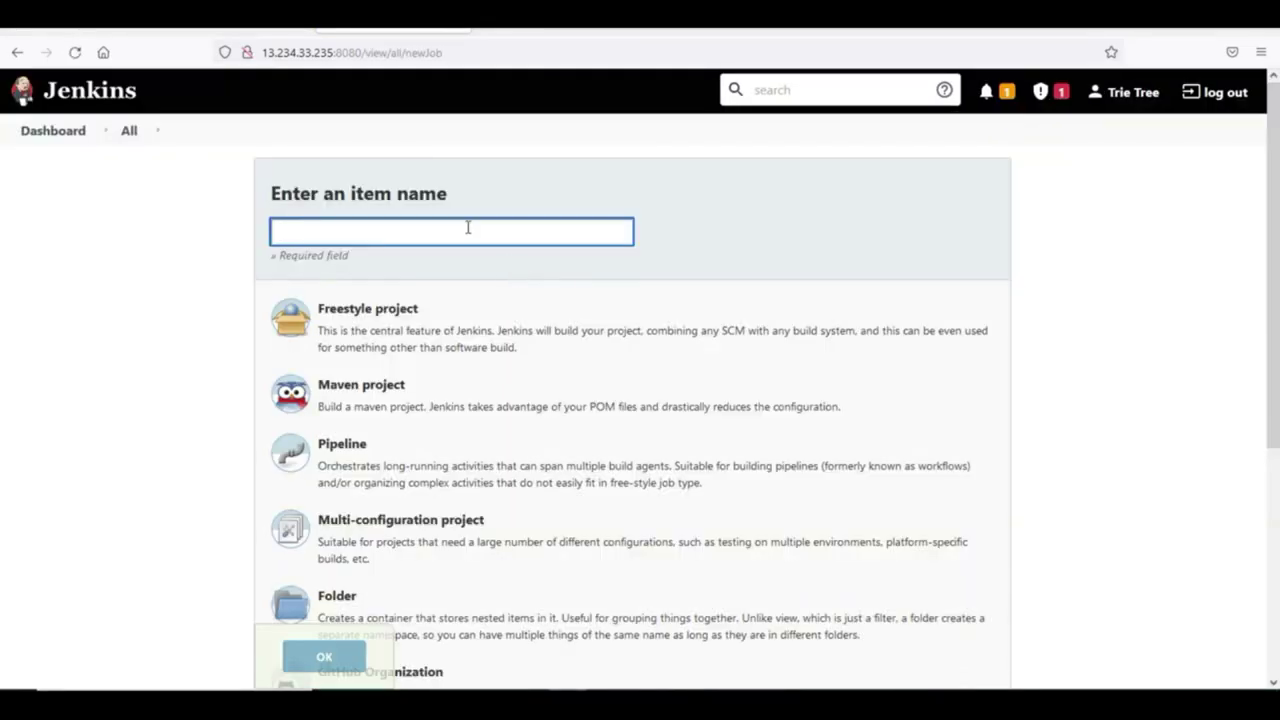
type("Pipeline1")
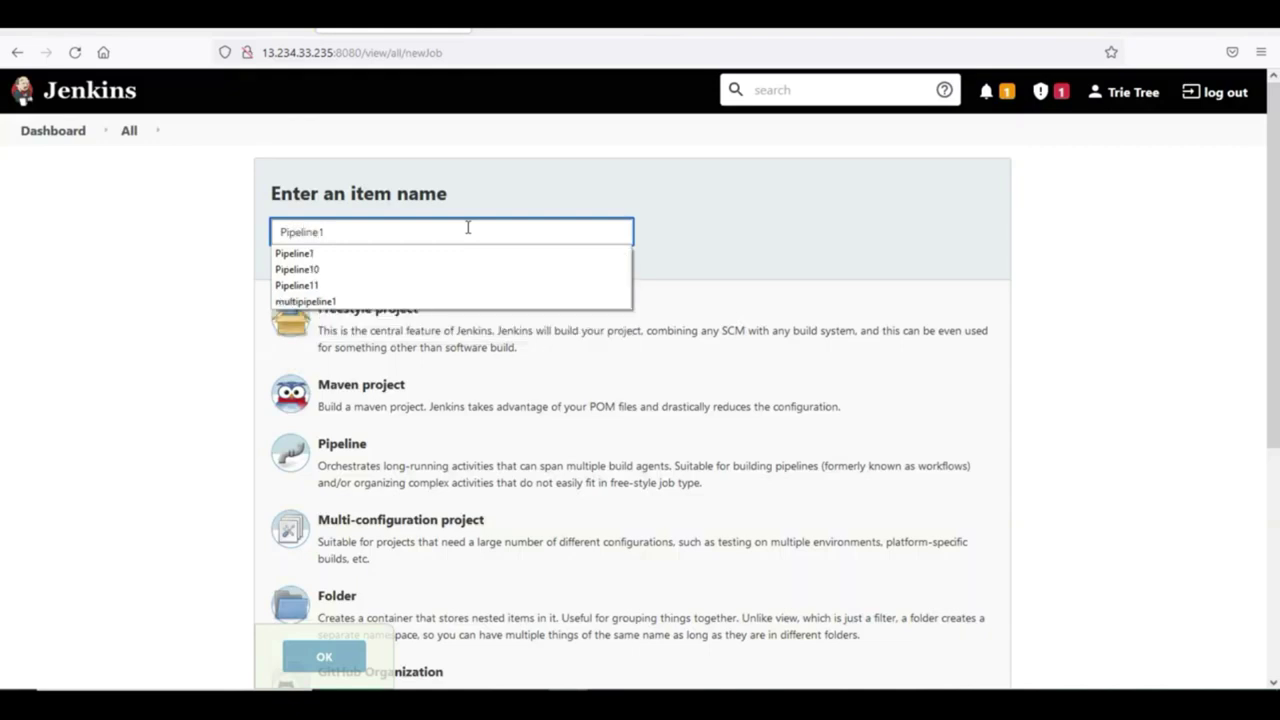
type("2")
key("BackSpace")
type("2")
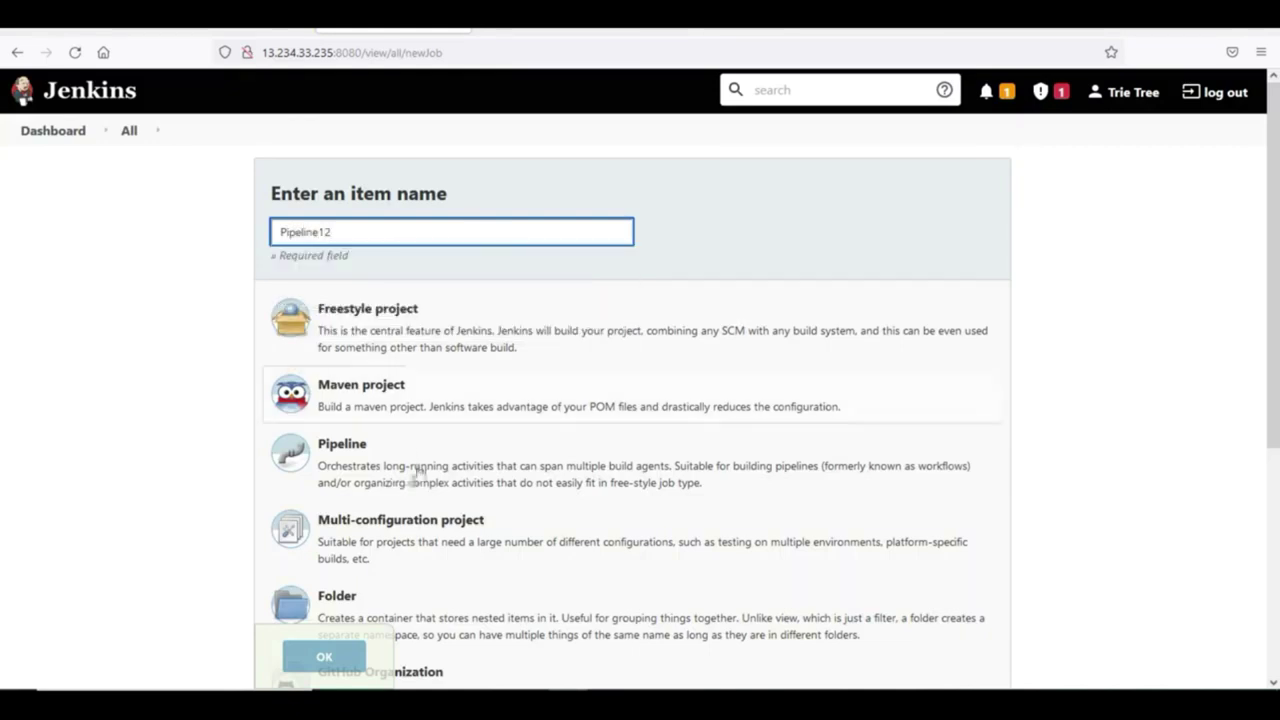
left_click(428, 446)
left_click(323, 660)
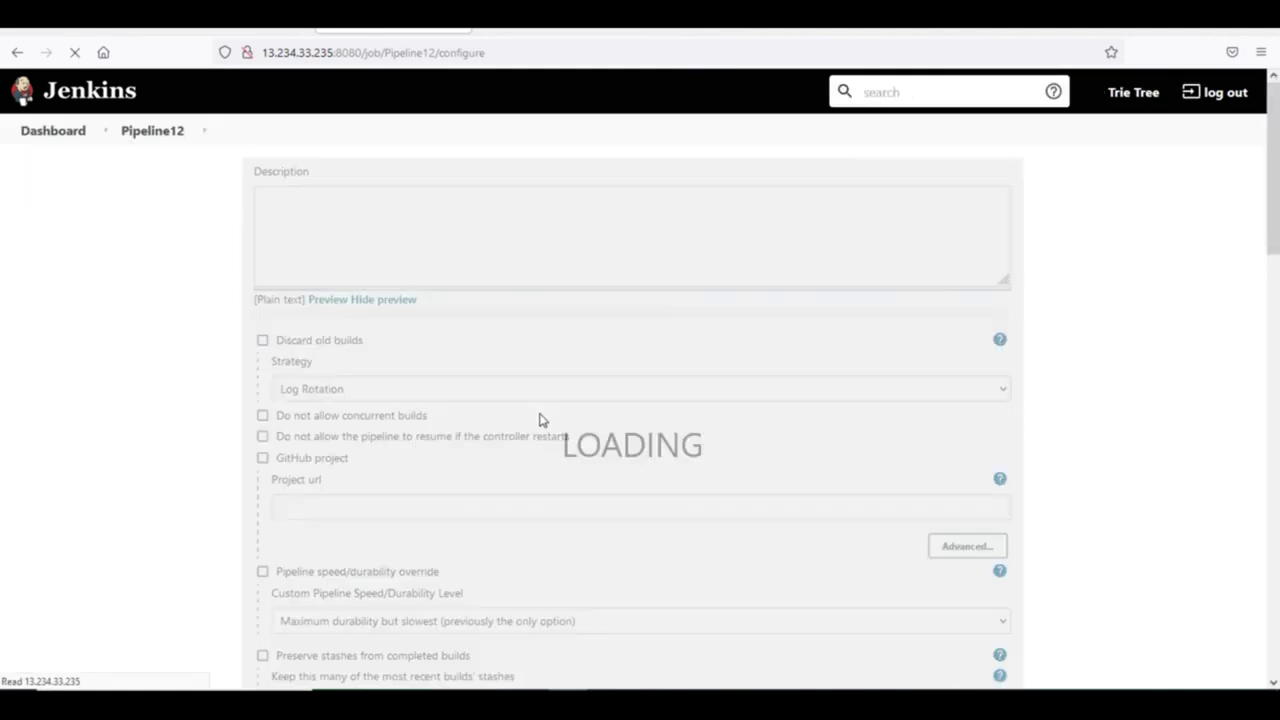
- Paste the cron('0 1 2 3 1-7') pipeline into Pipeline12's script and inspect Notepad's triggers block
scroll(773, 430, "down", 10)
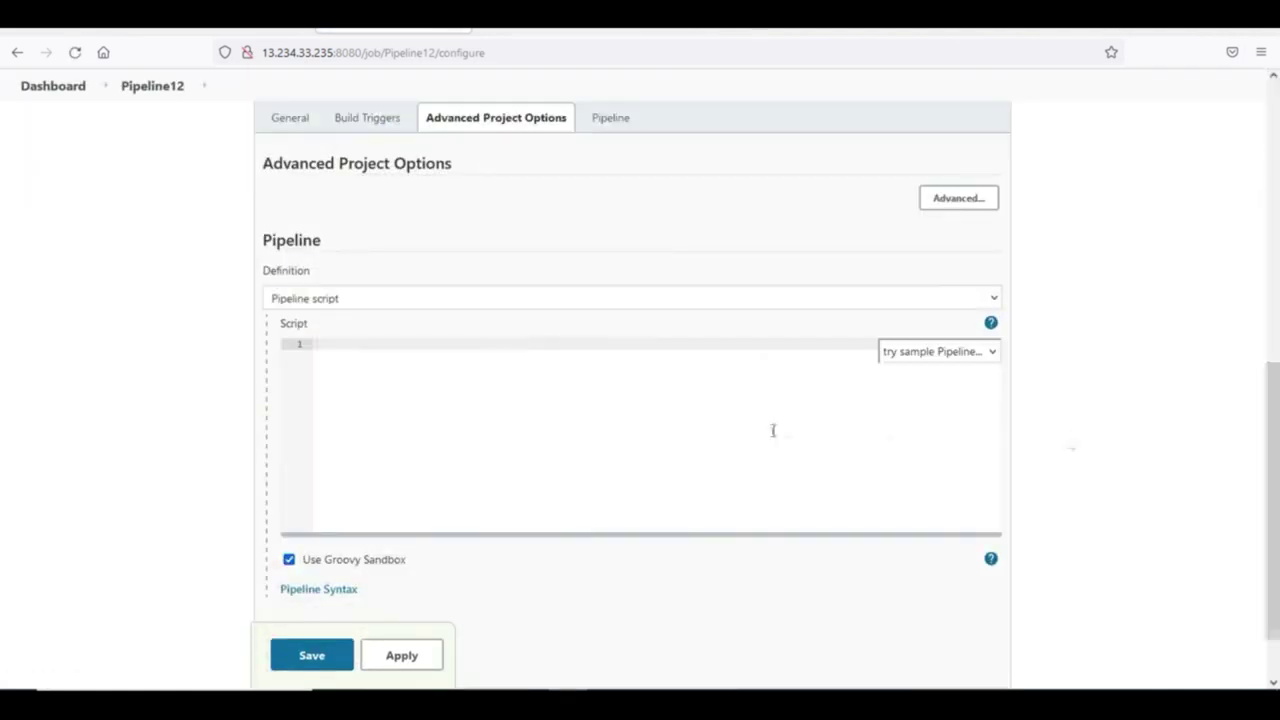
left_click(653, 397)
key("ctrl+v")
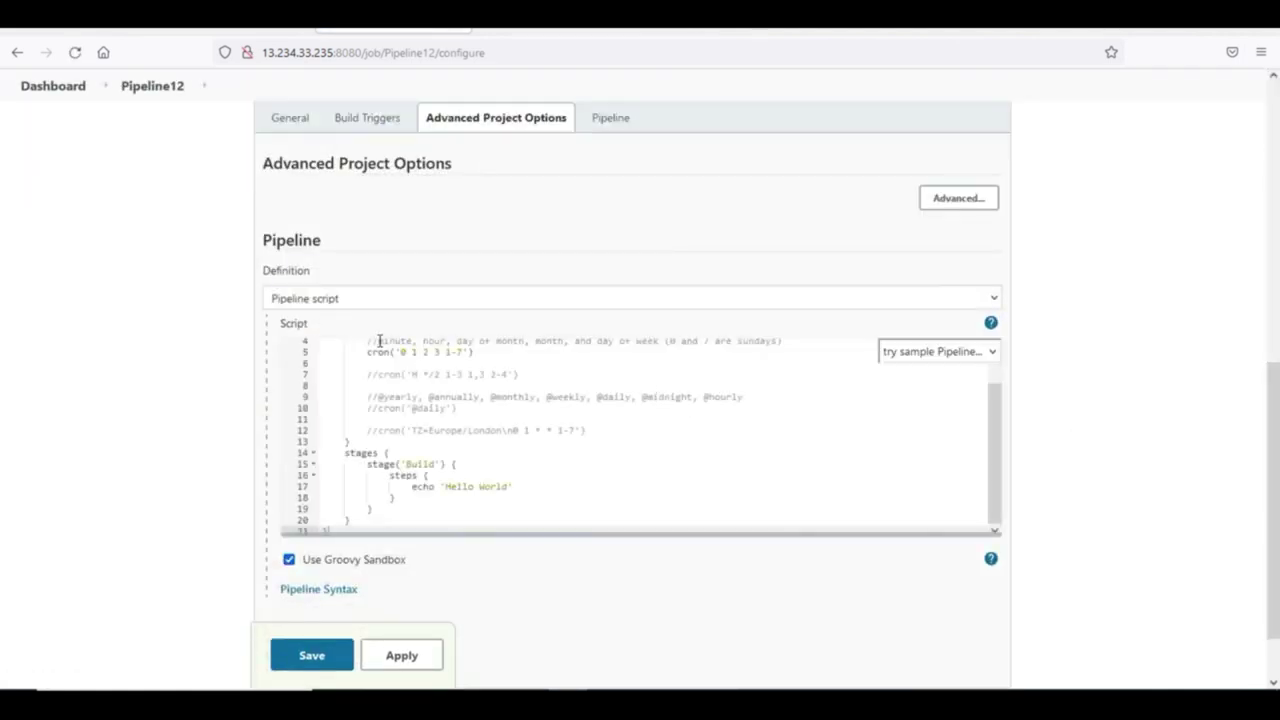
key("alt+Tab")
left_click(385, 438)
left_click_drag(30, 301, 118, 455)
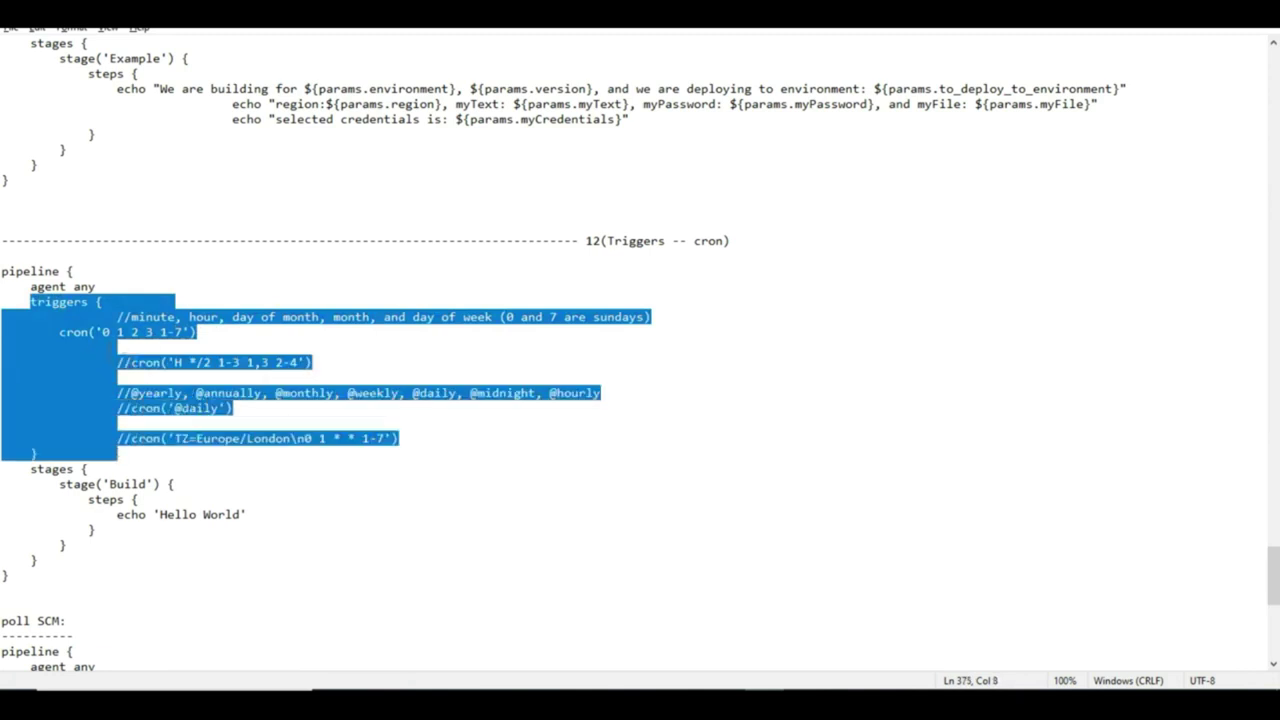
left_click(108, 349)
- Change the Notepad cron schedule from '0 1 2 3 1-7' to '* * * * *'
left_click_drag(183, 333, 104, 336)
left_click(224, 352)
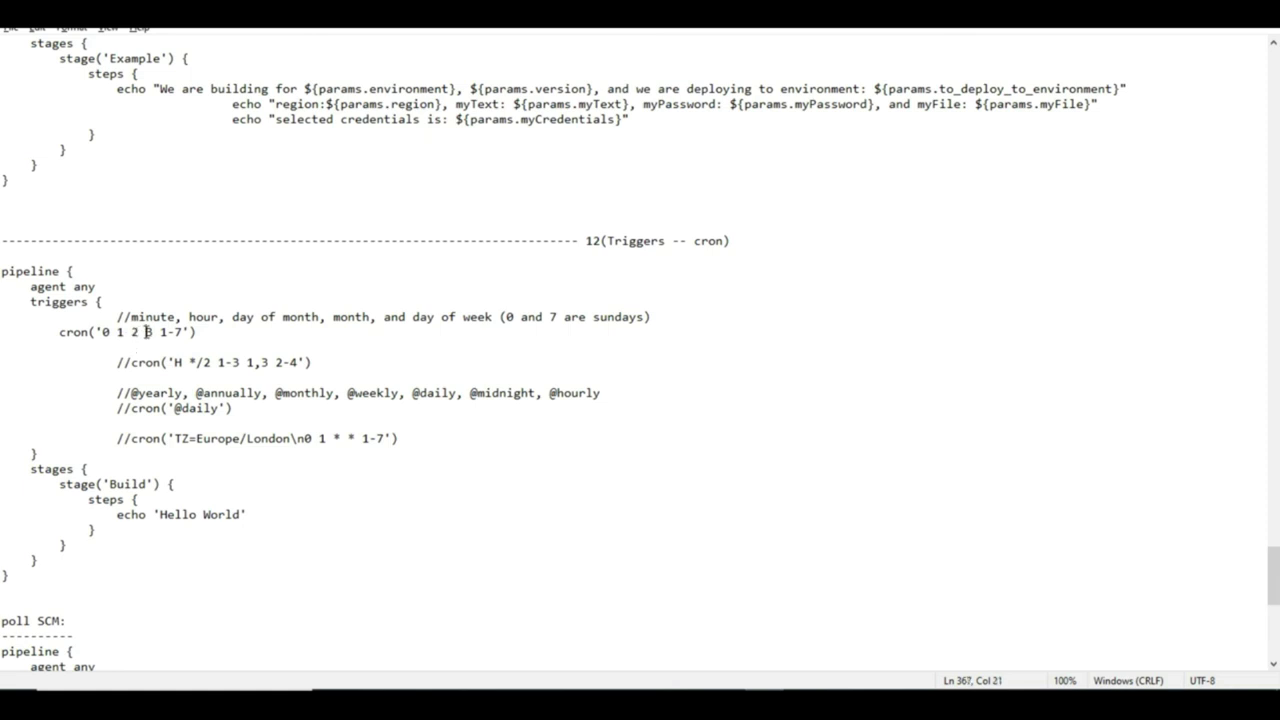
left_click_drag(184, 332, 118, 333)
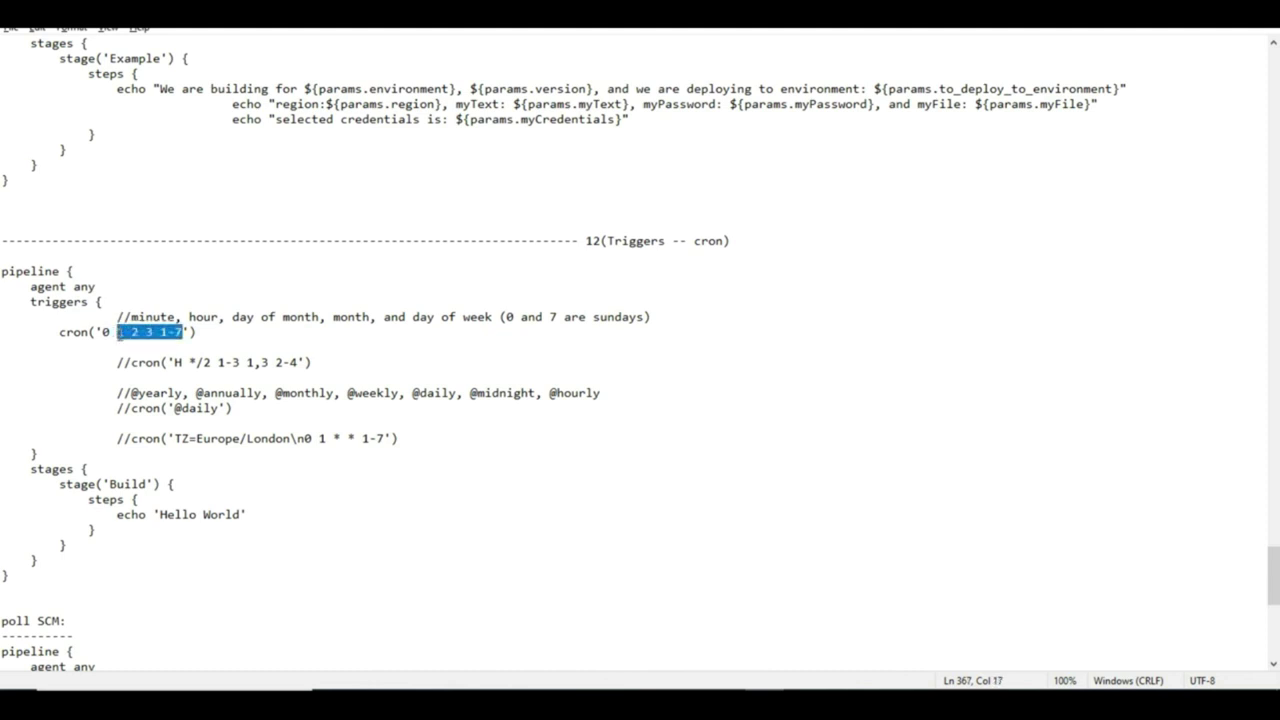
key("BackSpace")
key("BackSpace")
key("BackSpace")
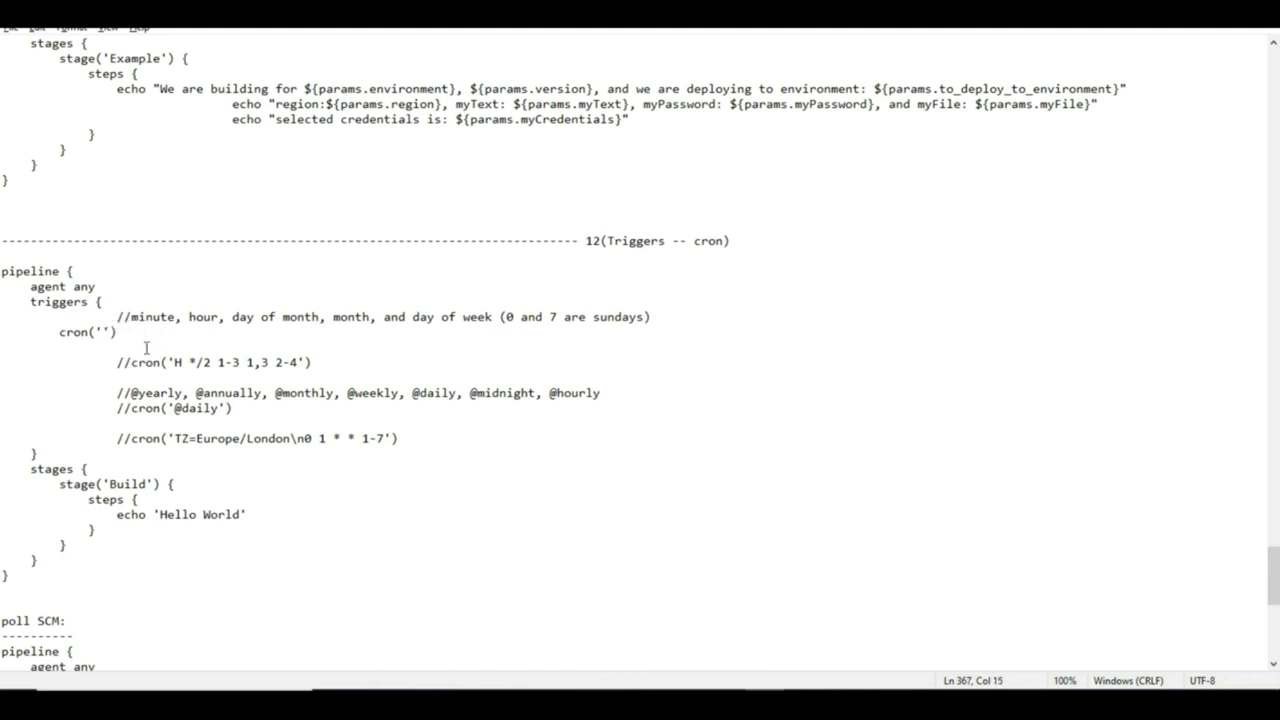
type("* * * * *")
key("BackSpace")
- Replace line 5 of Pipeline12's script with the every-minute cron('* * * * *') line
left_click_drag(197, 336, 61, 335)
key("ctrl+c")
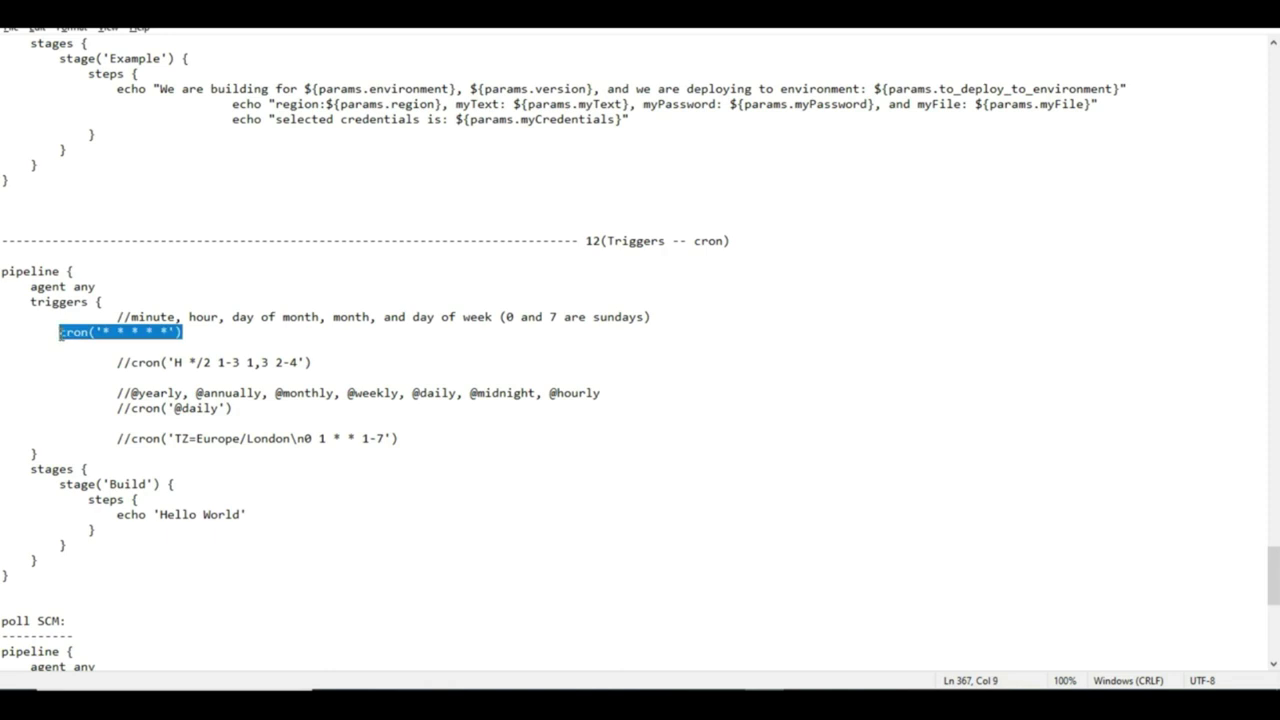
key("alt+Tab")
left_click_drag(484, 354, 370, 357)
key("ctrl+v")
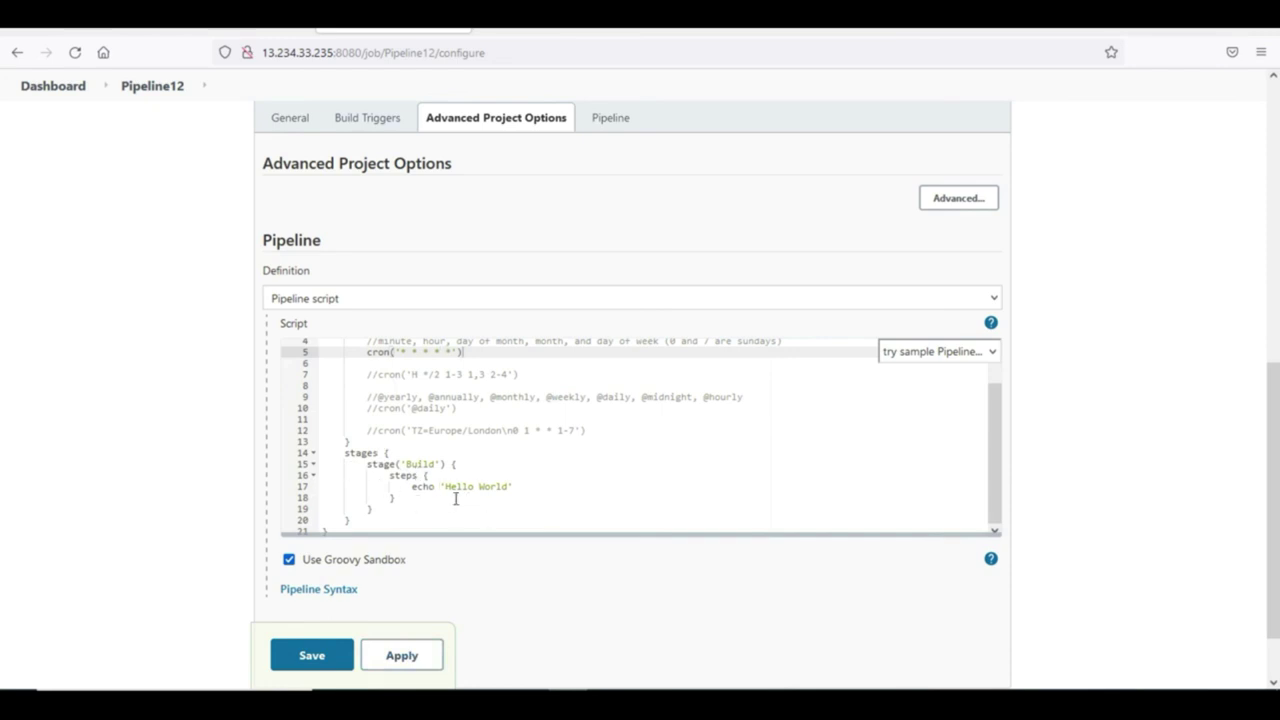
- Save the Pipeline12 every-minute cron configuration and trigger a build
left_click(420, 658)
left_click(290, 662)
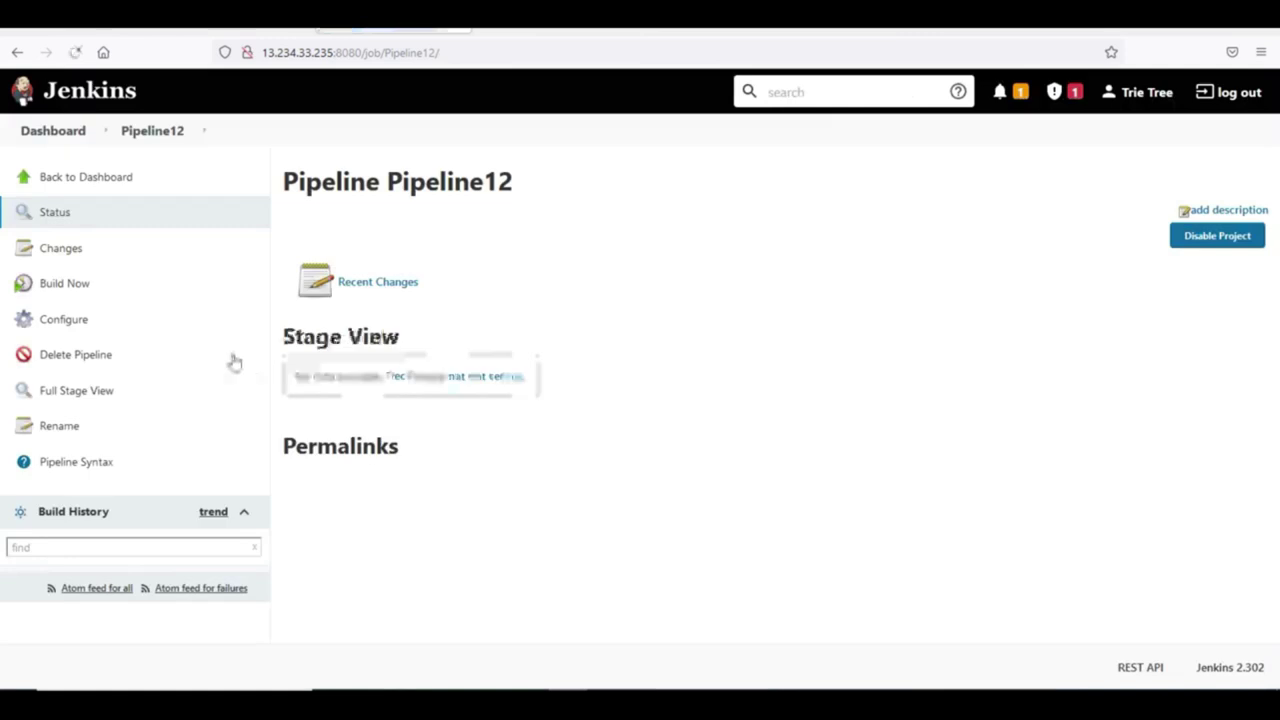
left_click(103, 284)
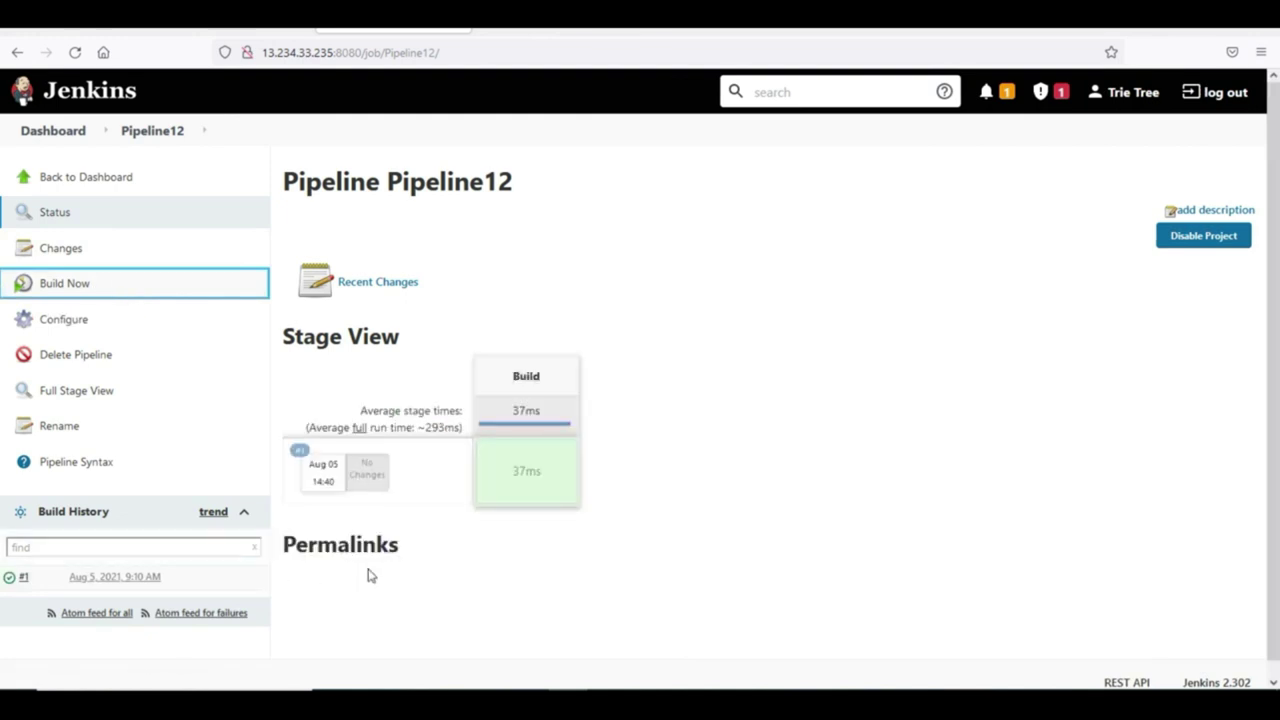
- View the console output of build #1, which prints Hello World
left_click(22, 579)
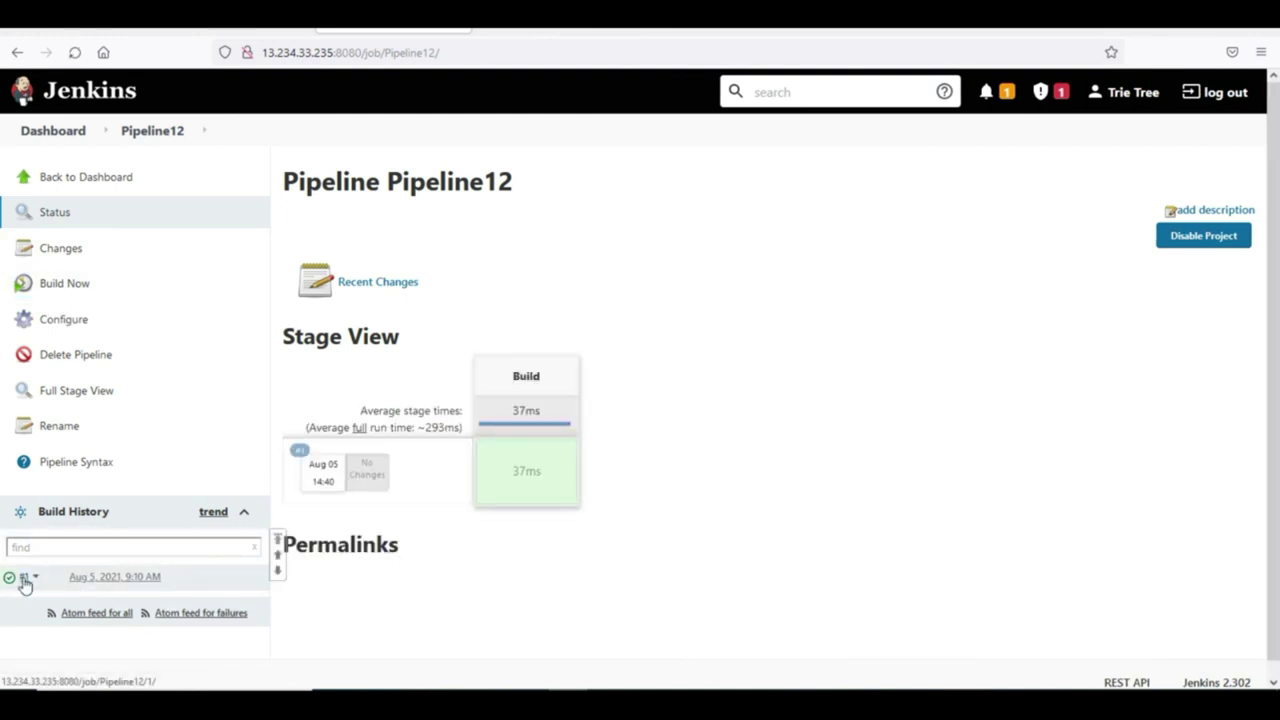
left_click(24, 582)
left_click(62, 285)
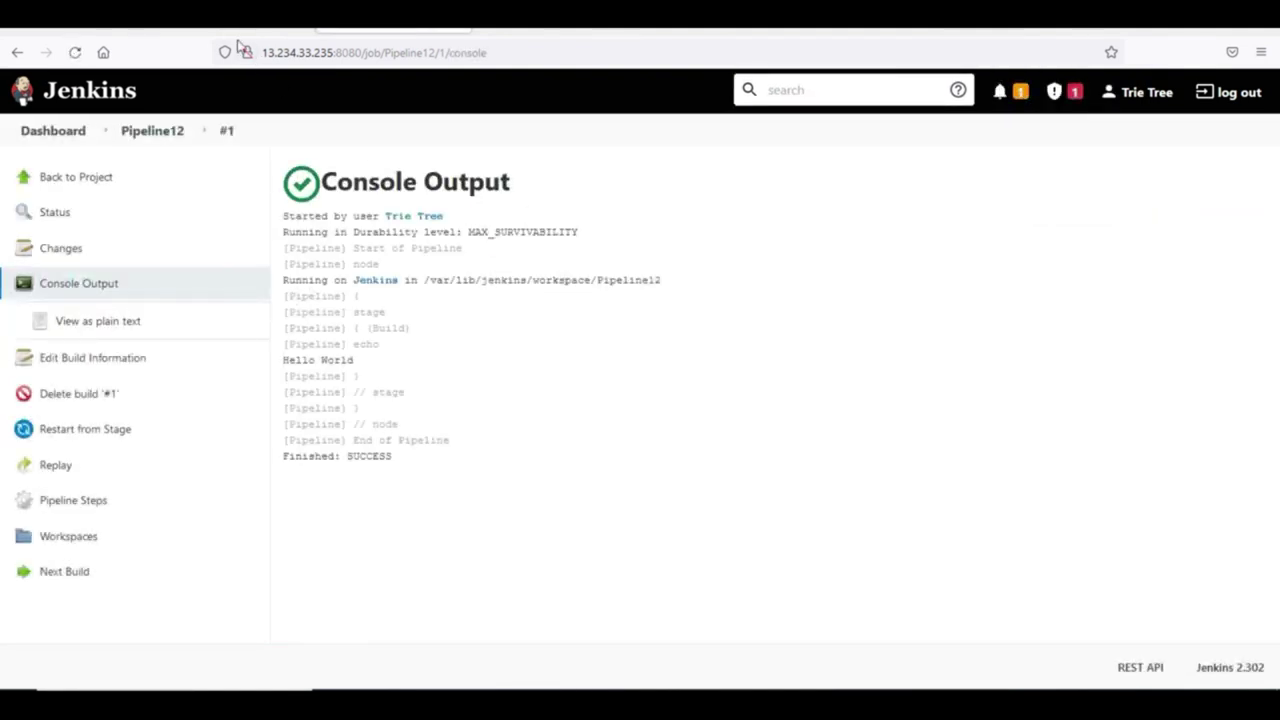
- Reload the Pipeline12 project page to see cron-triggered builds #2 and #3
left_click(82, 190)
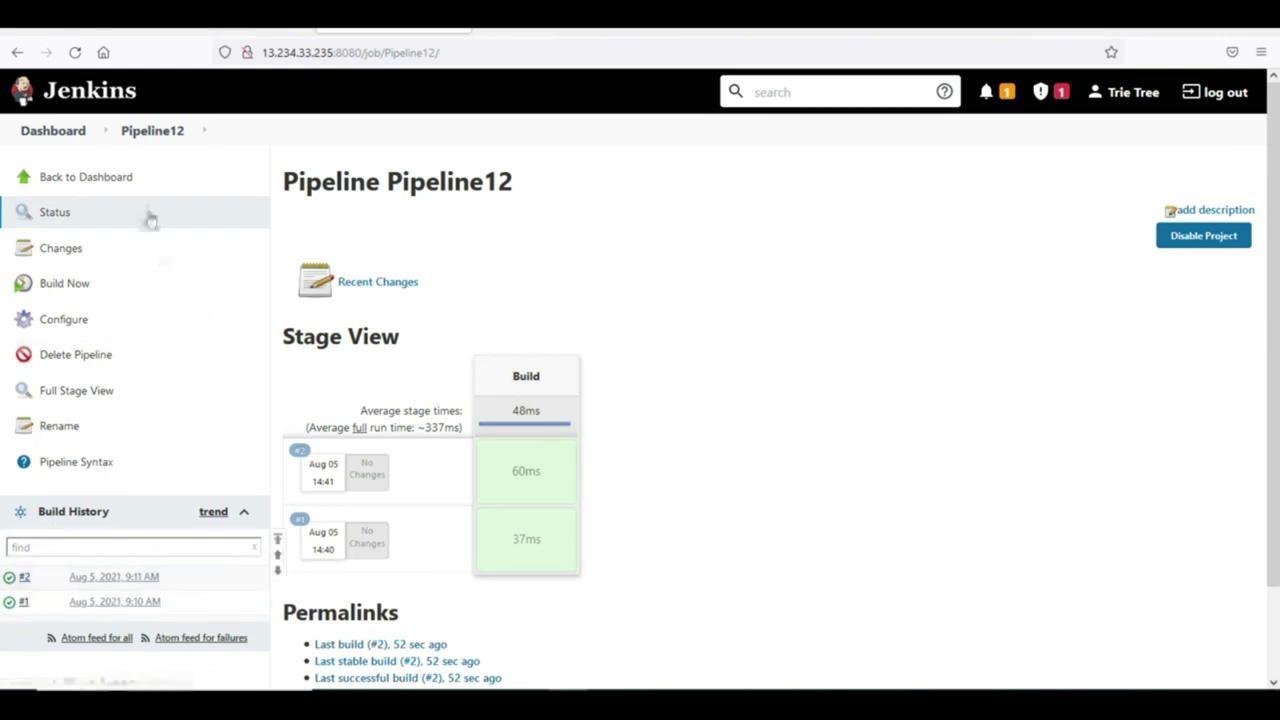
left_click(70, 55)
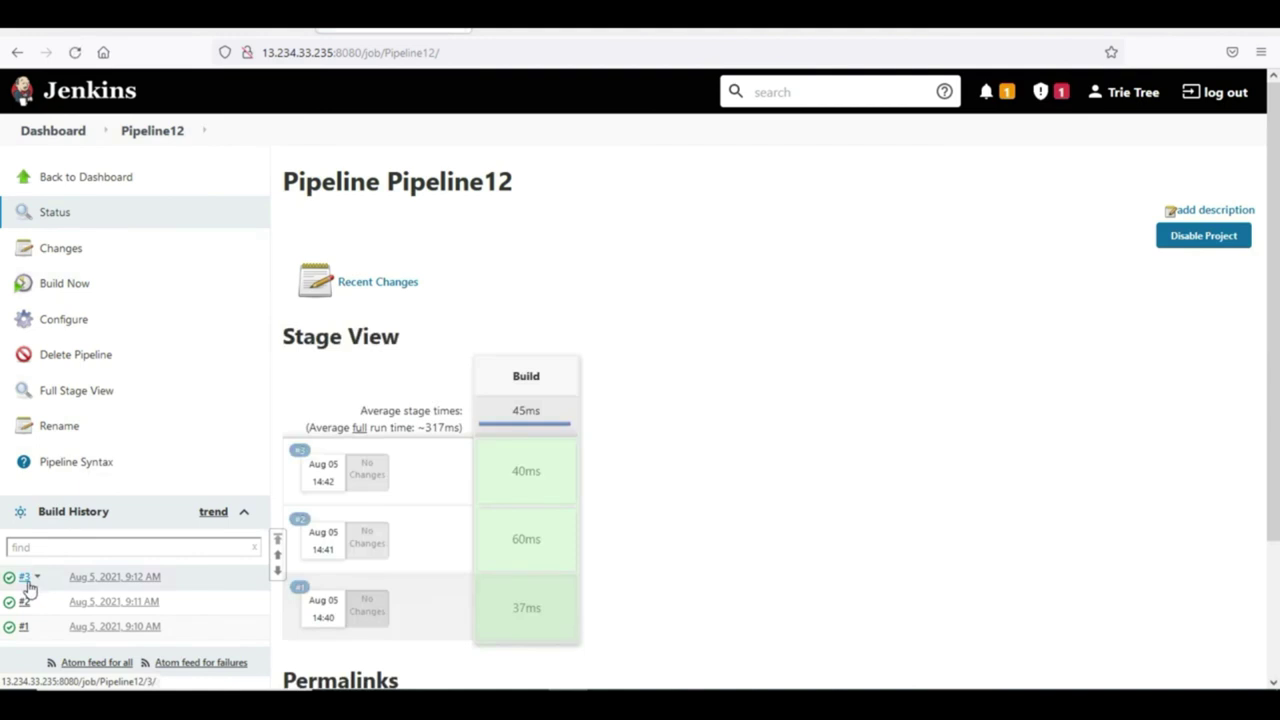
left_click(100, 178)
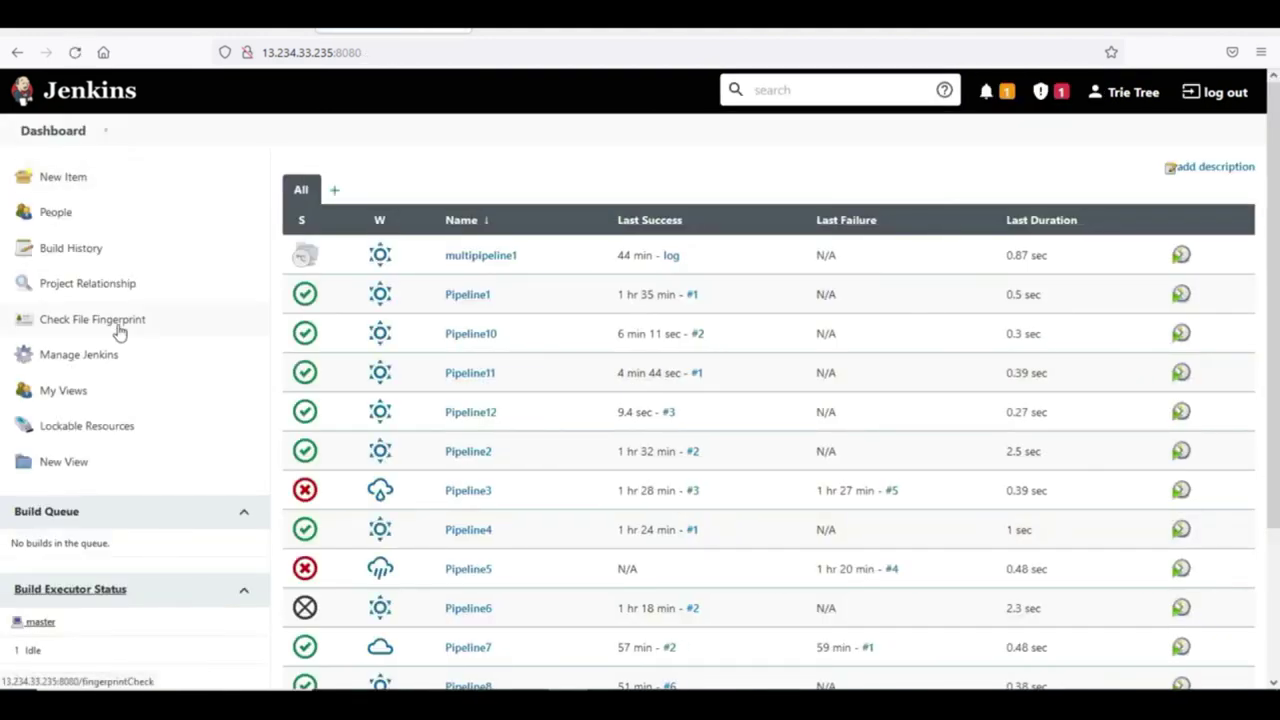
left_click(17, 52)
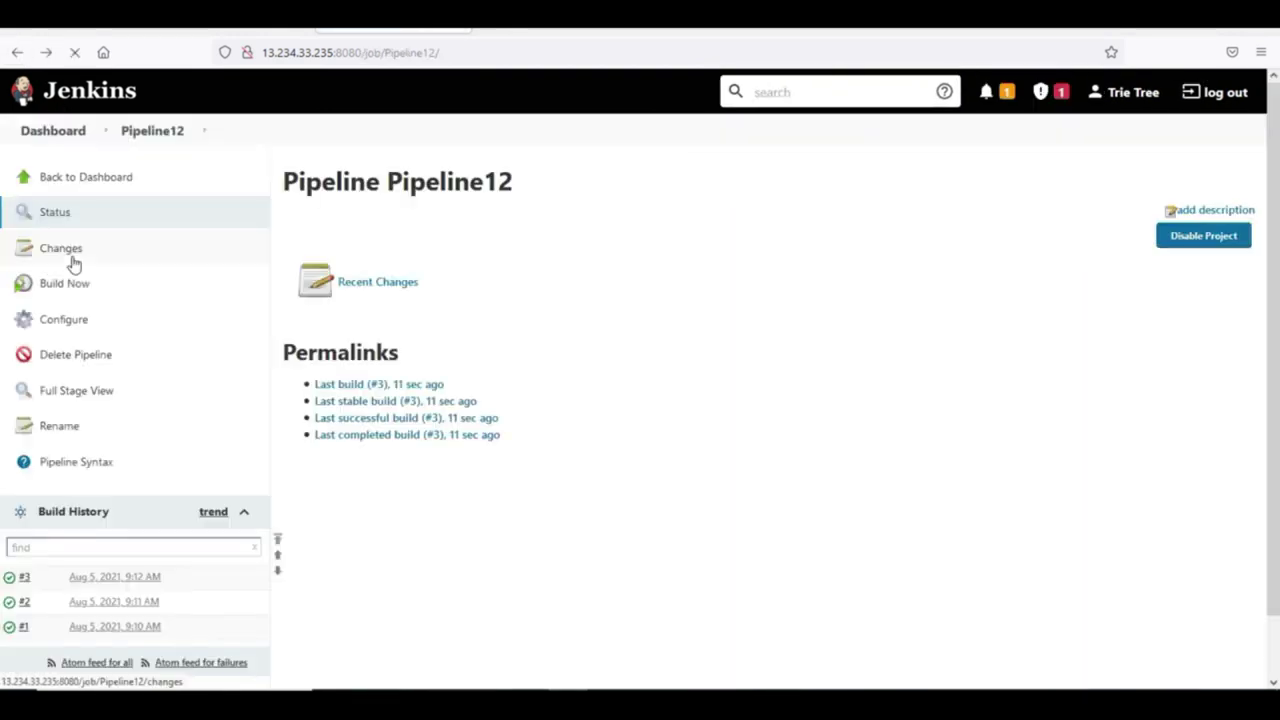
- Delete the whole Pipeline12 script, then bring up the poll SCM example in Notepad
left_click(68, 320)
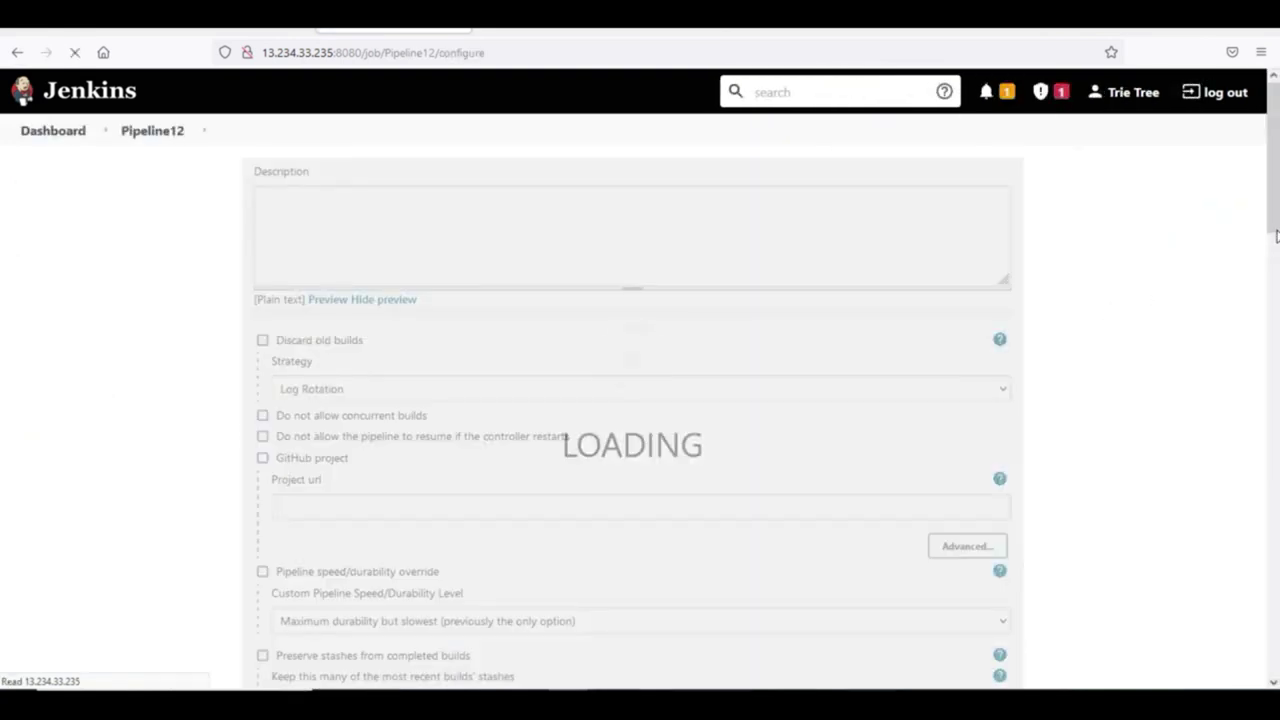
scroll(1048, 548, "down", 10)
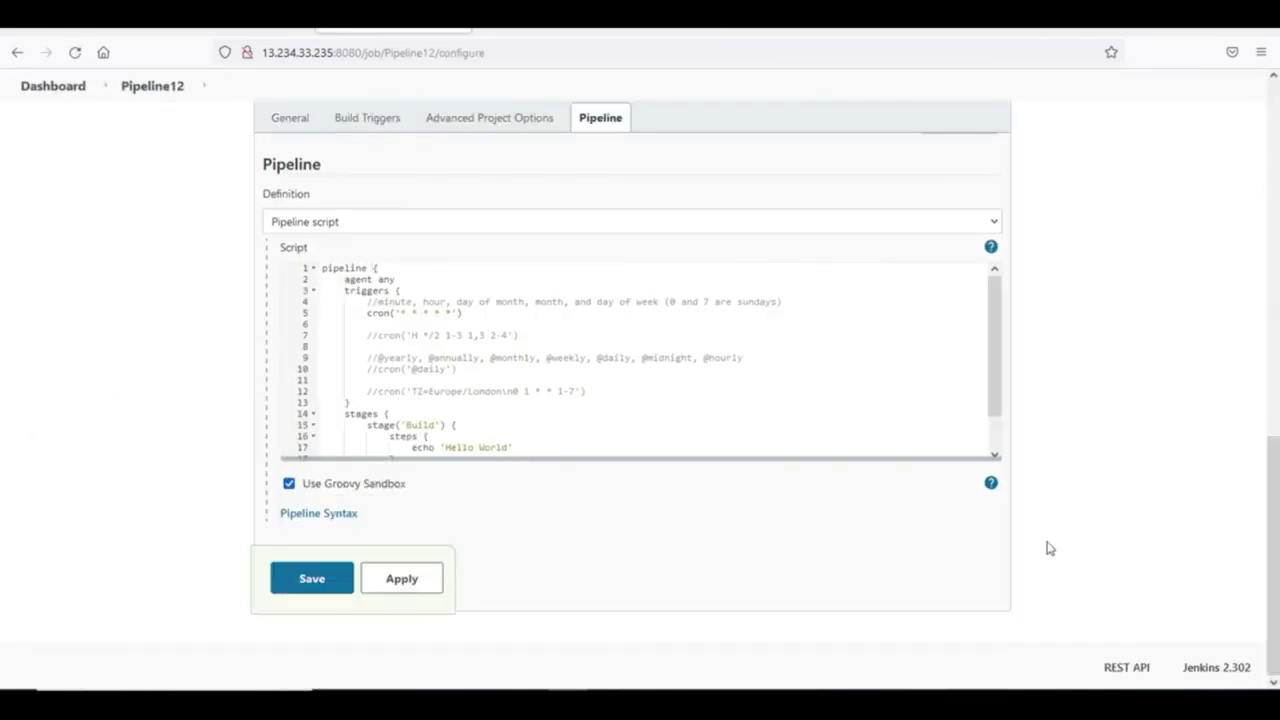
left_click(599, 449)
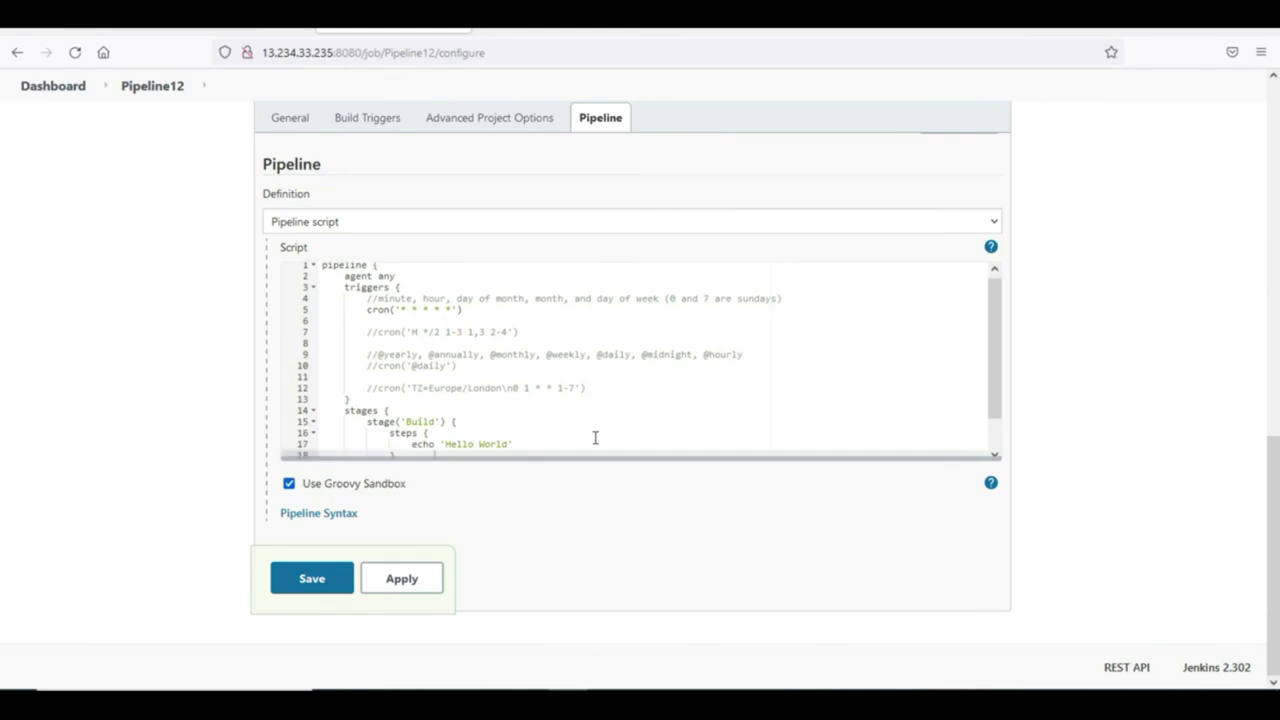
left_click(576, 416)
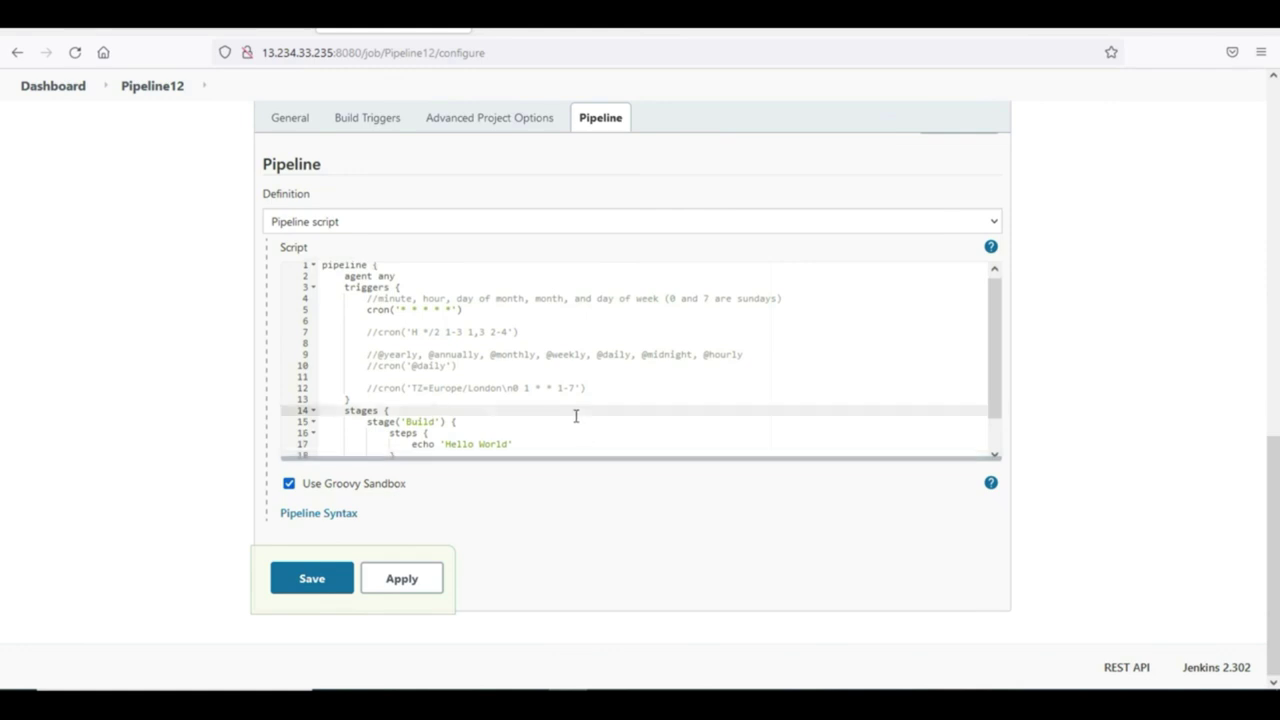
key("ctrl+a")
key("Delete")
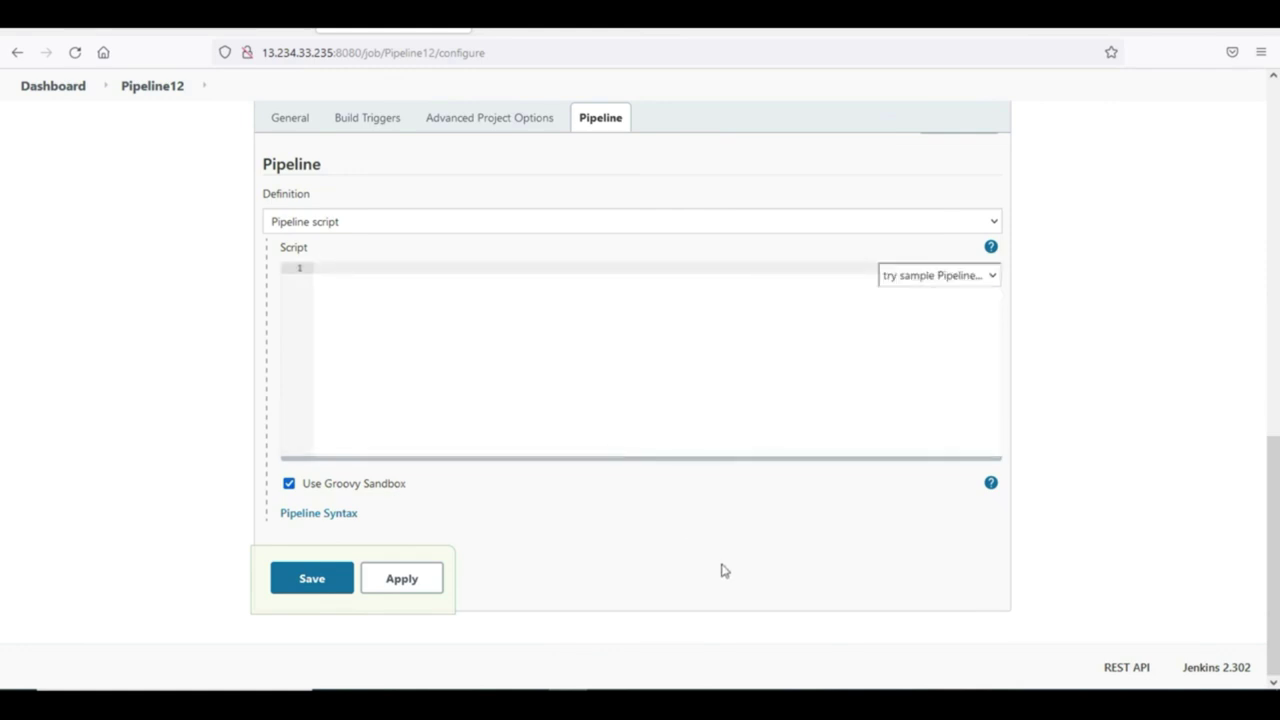
key("alt+Tab")
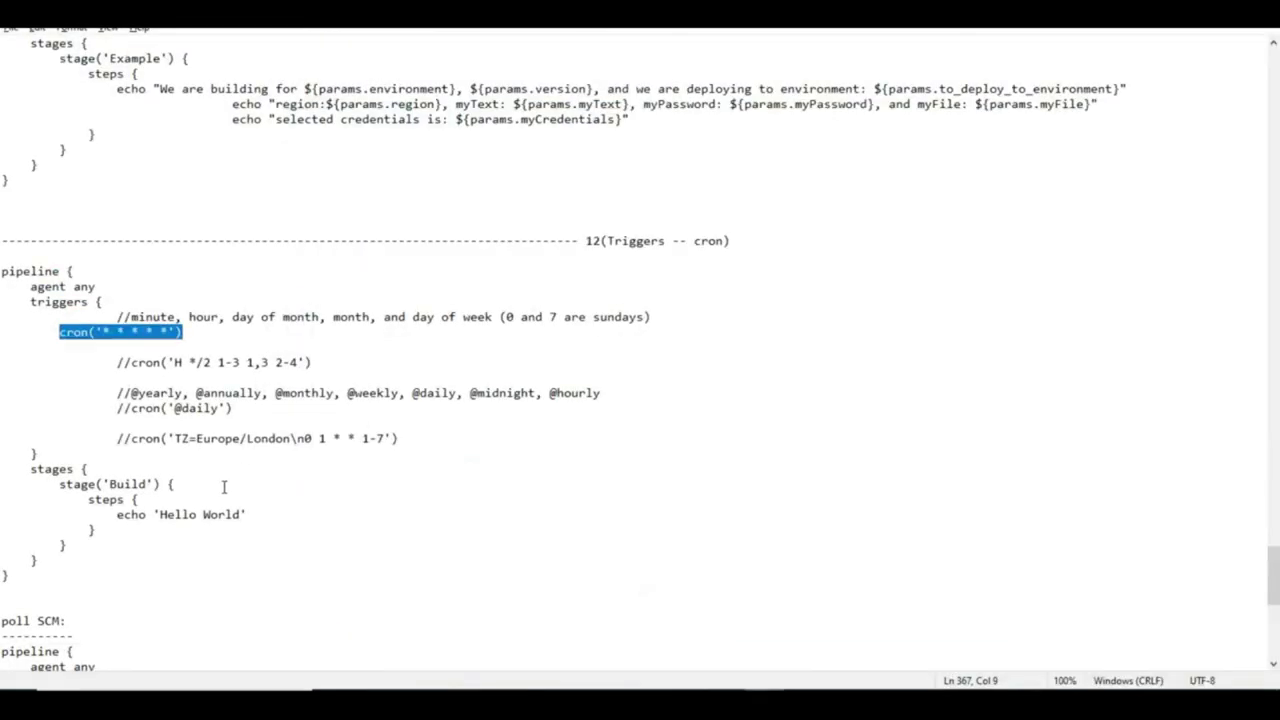
left_click_drag(1273, 572, 1276, 602)
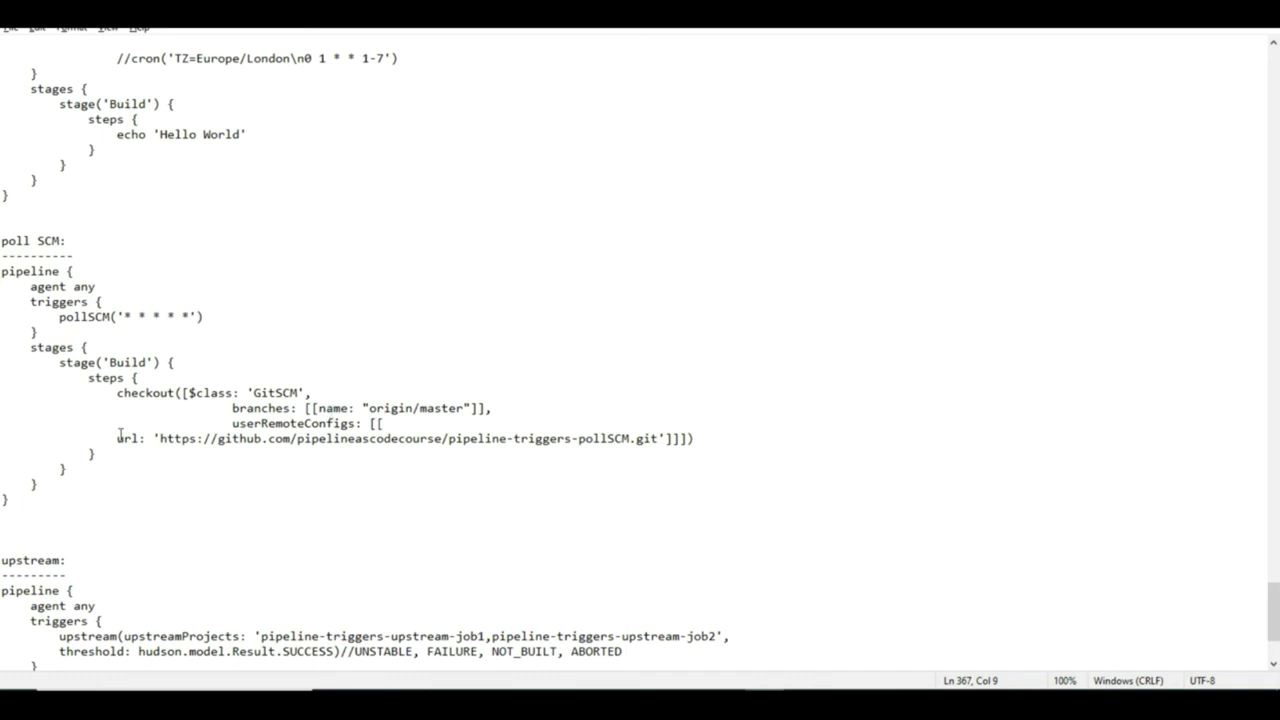
- Select the poll SCM pipeline block in Notepad and bring up the GitHub repository list
left_click(29, 505)
left_click_drag(5, 275, 40, 482)
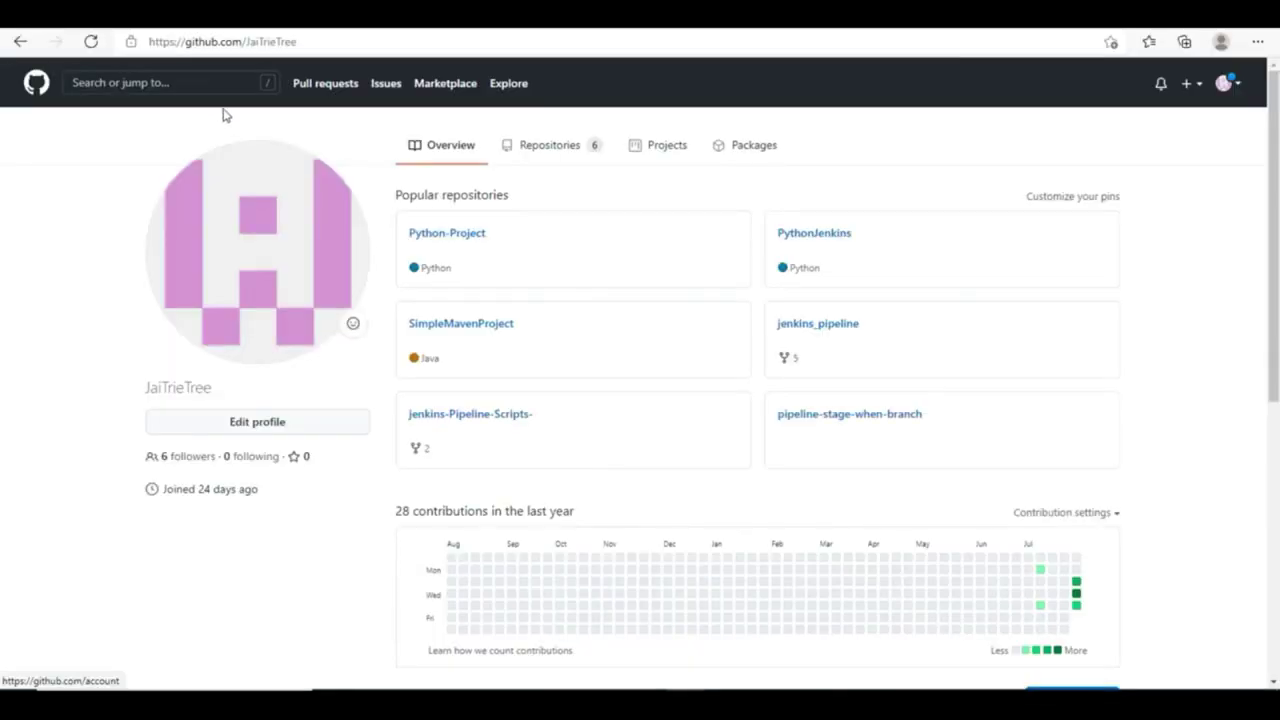
left_click(557, 154)
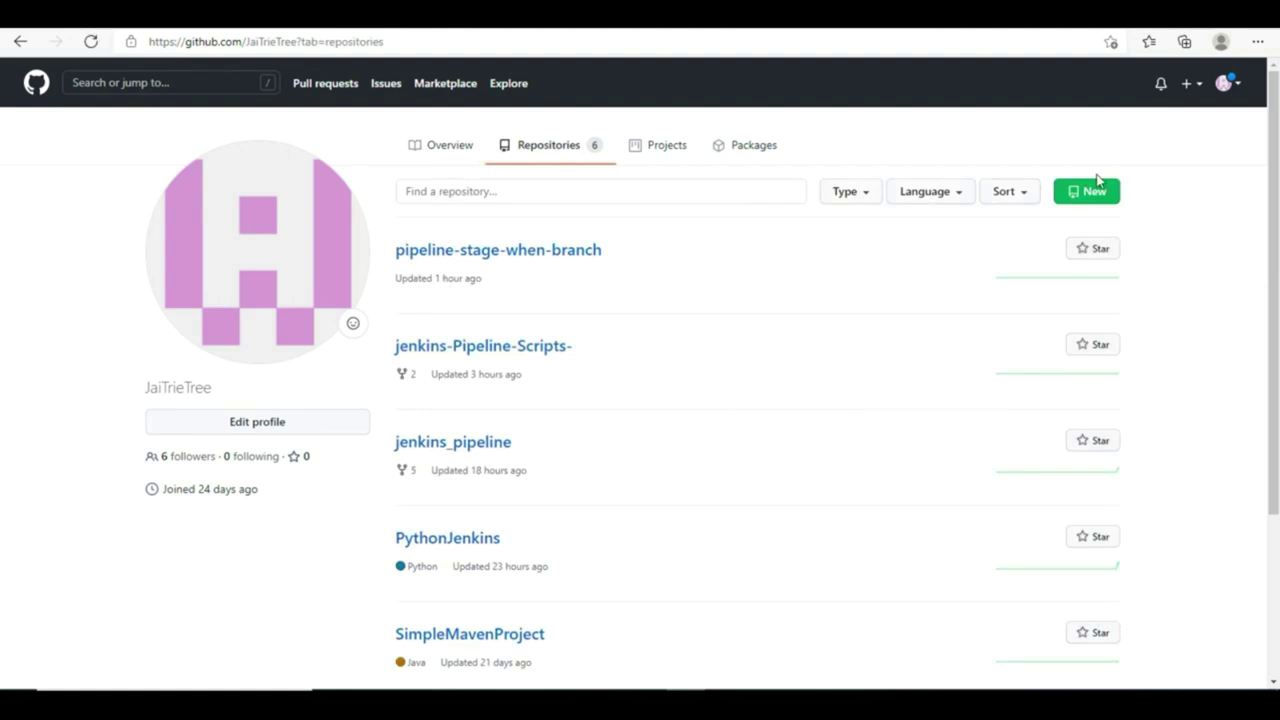
- Create a new public GitHub repository named pollscmtest
left_click(1093, 196)
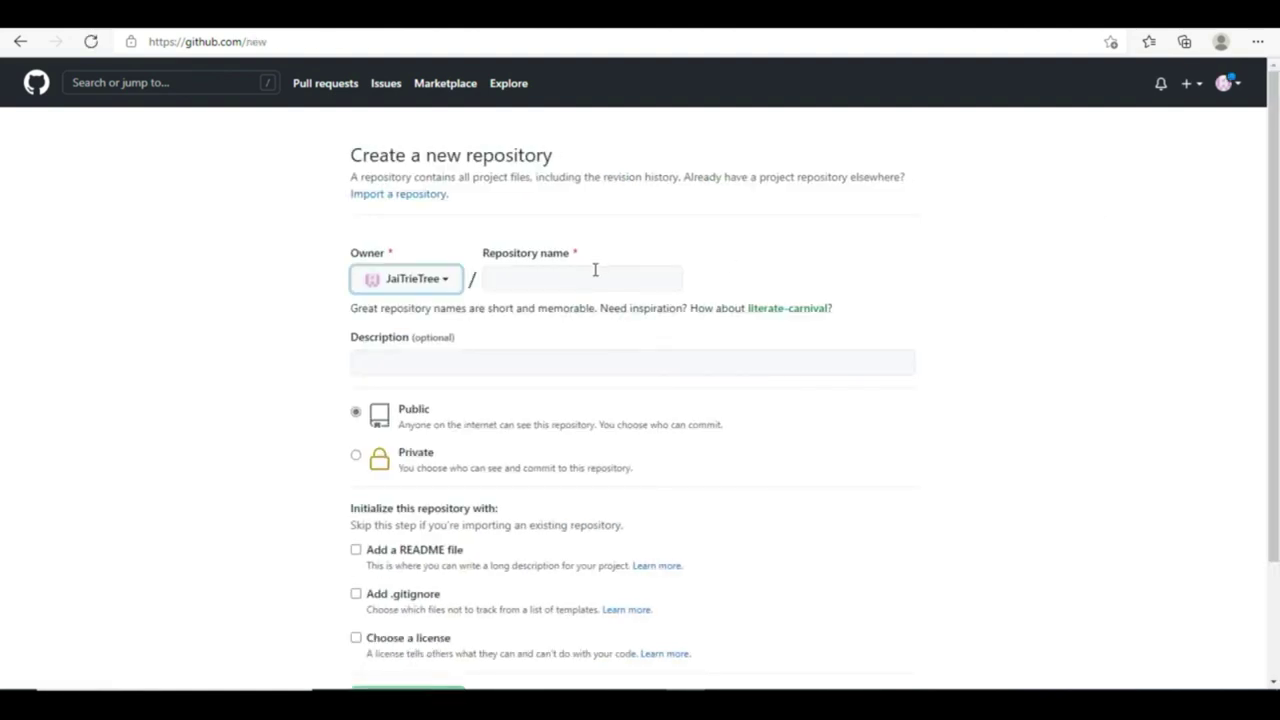
left_click(578, 280)
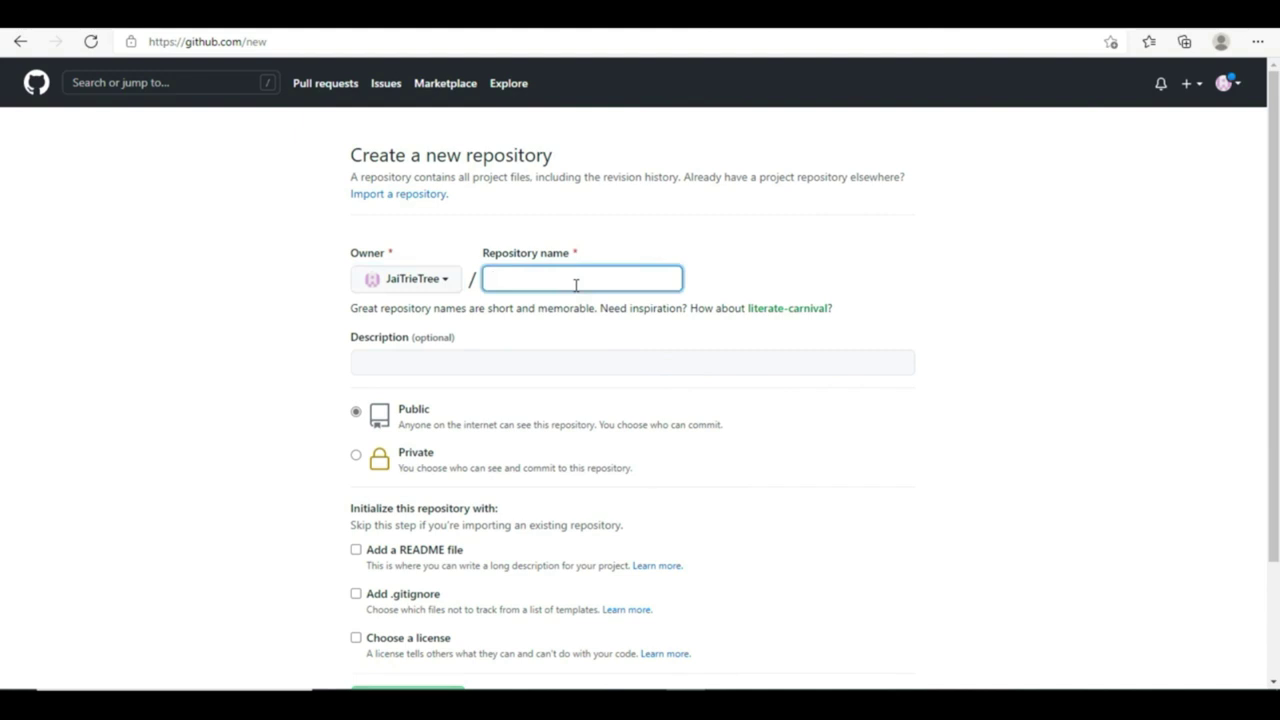
type("pollscmtest")
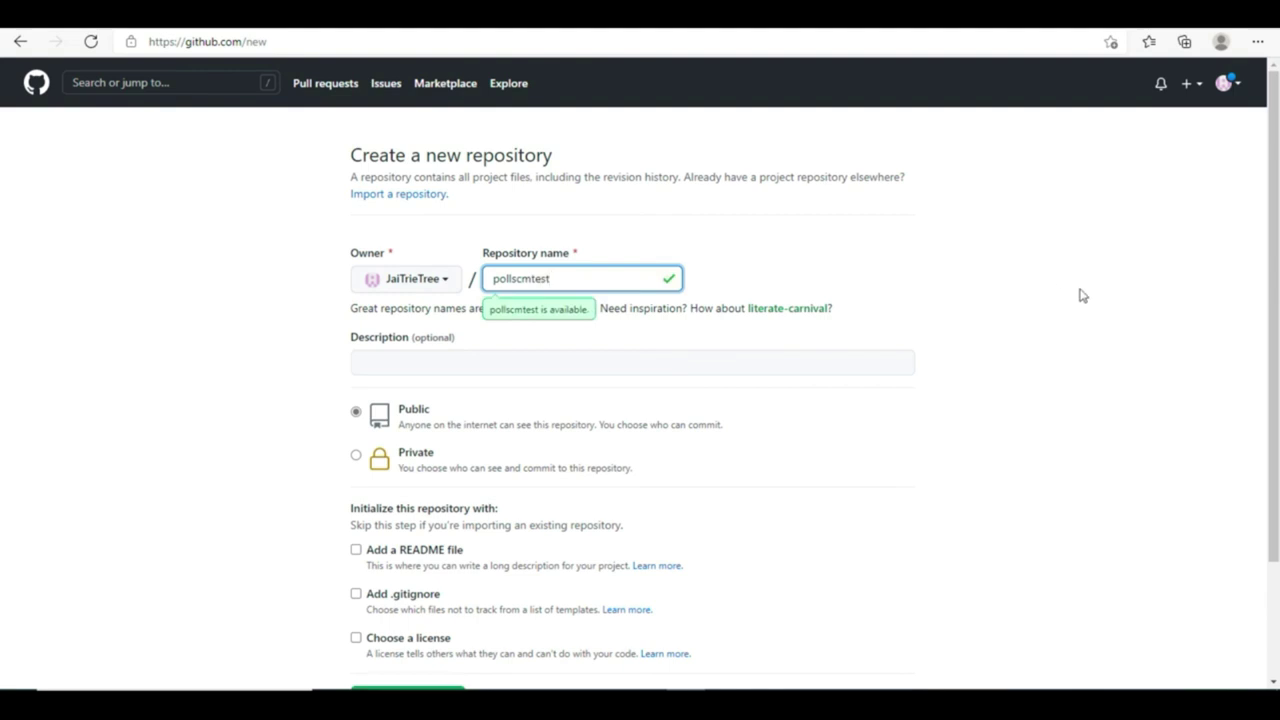
scroll(1265, 428, "down", 3)
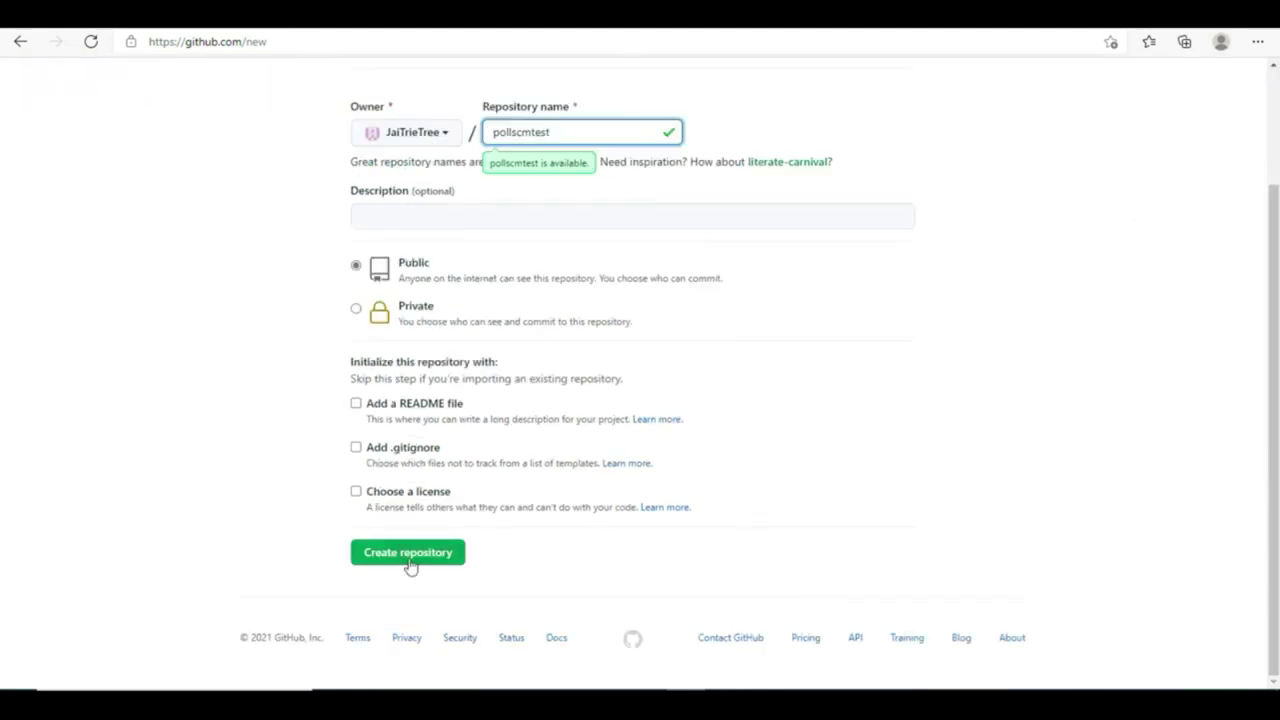
left_click(410, 563)
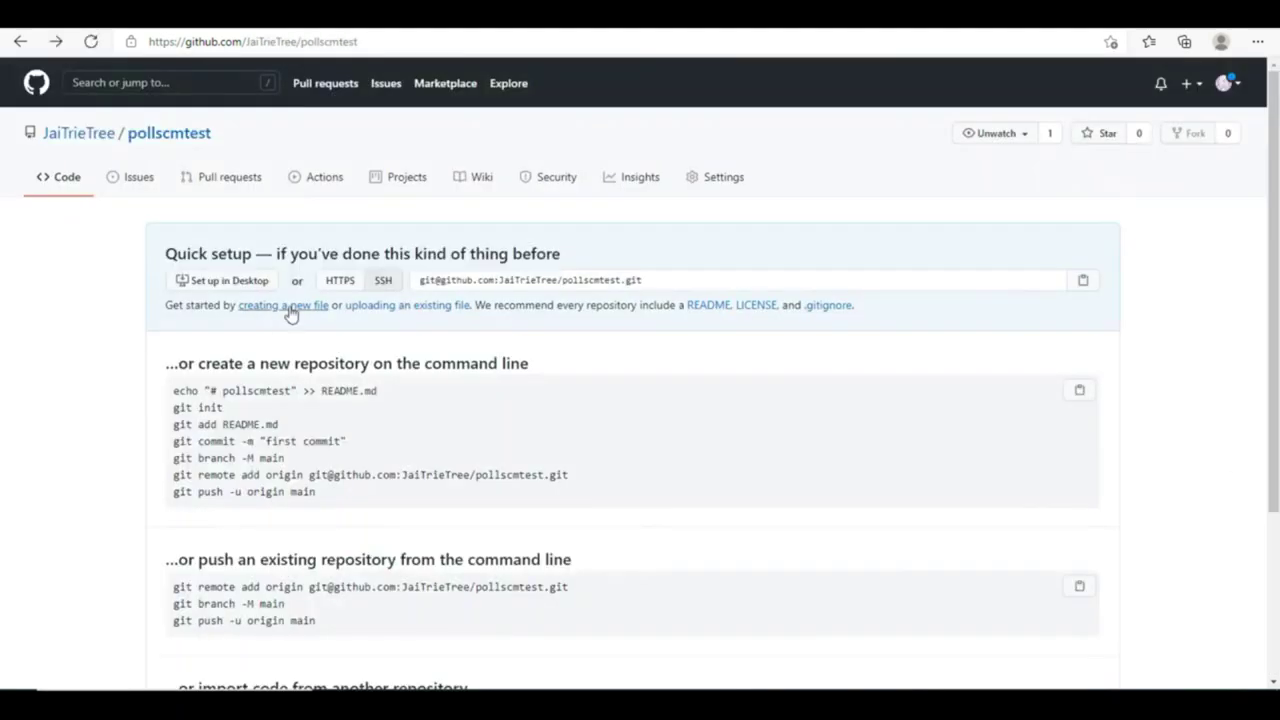
- Add a file named Test reading 'This is to test pollscm' and commit it as 'test'
left_click(288, 310)
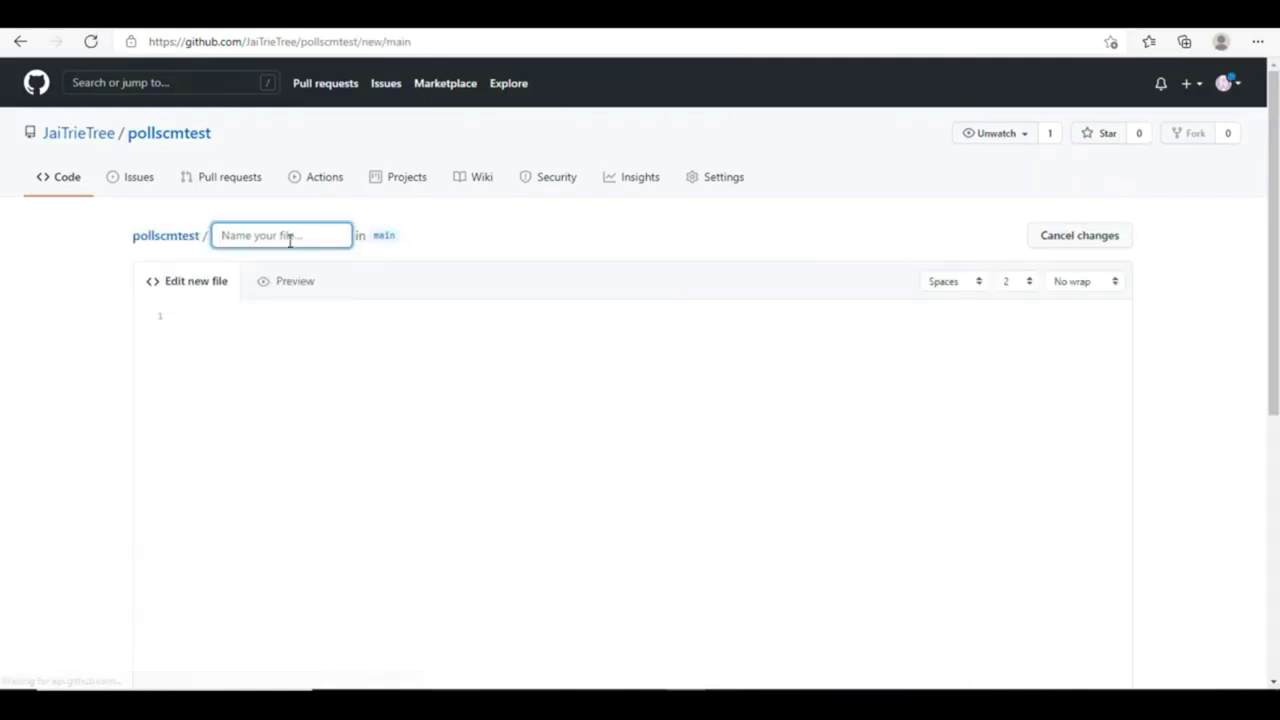
type("Test")
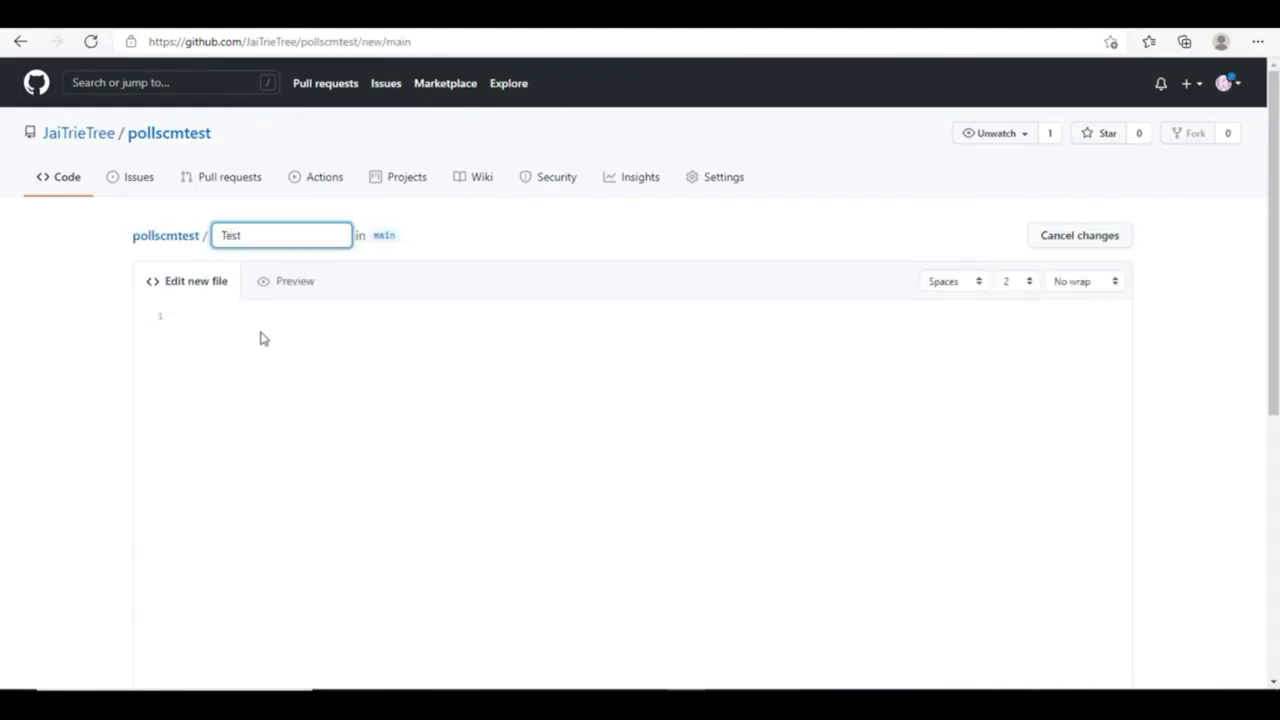
left_click(260, 338)
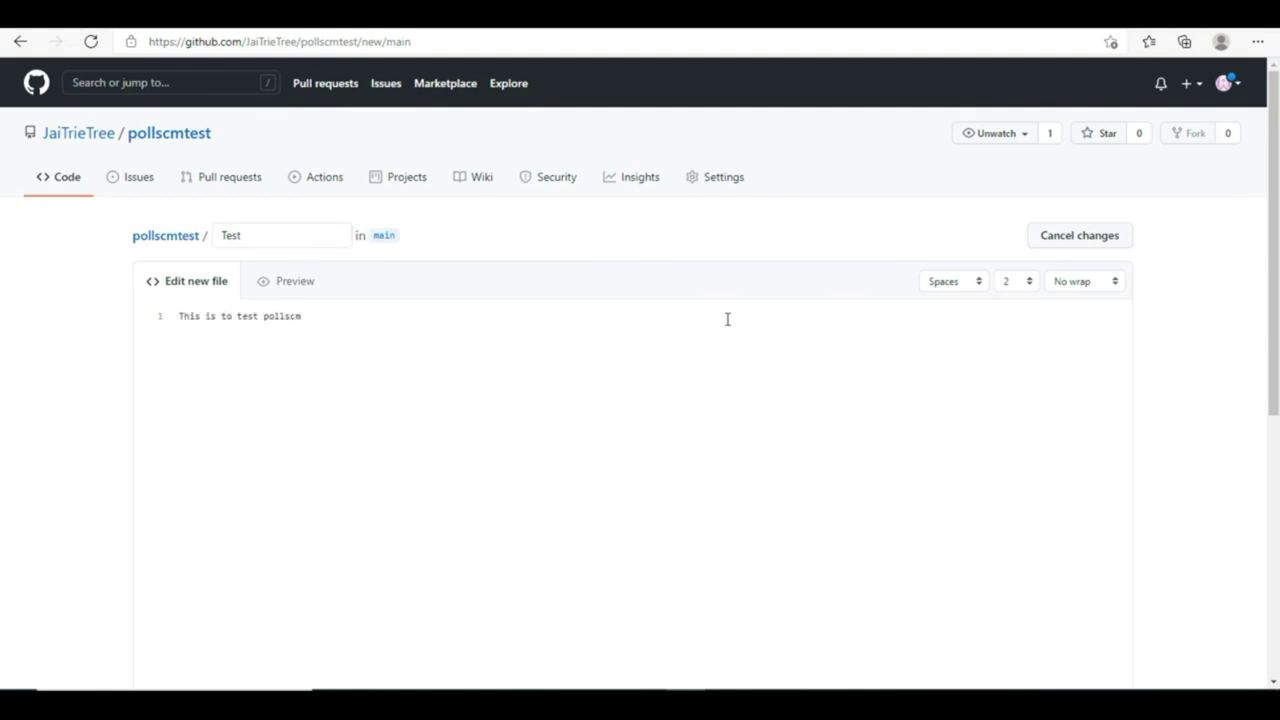
scroll(1272, 250, "down", 3)
left_click(273, 409)
type("test")
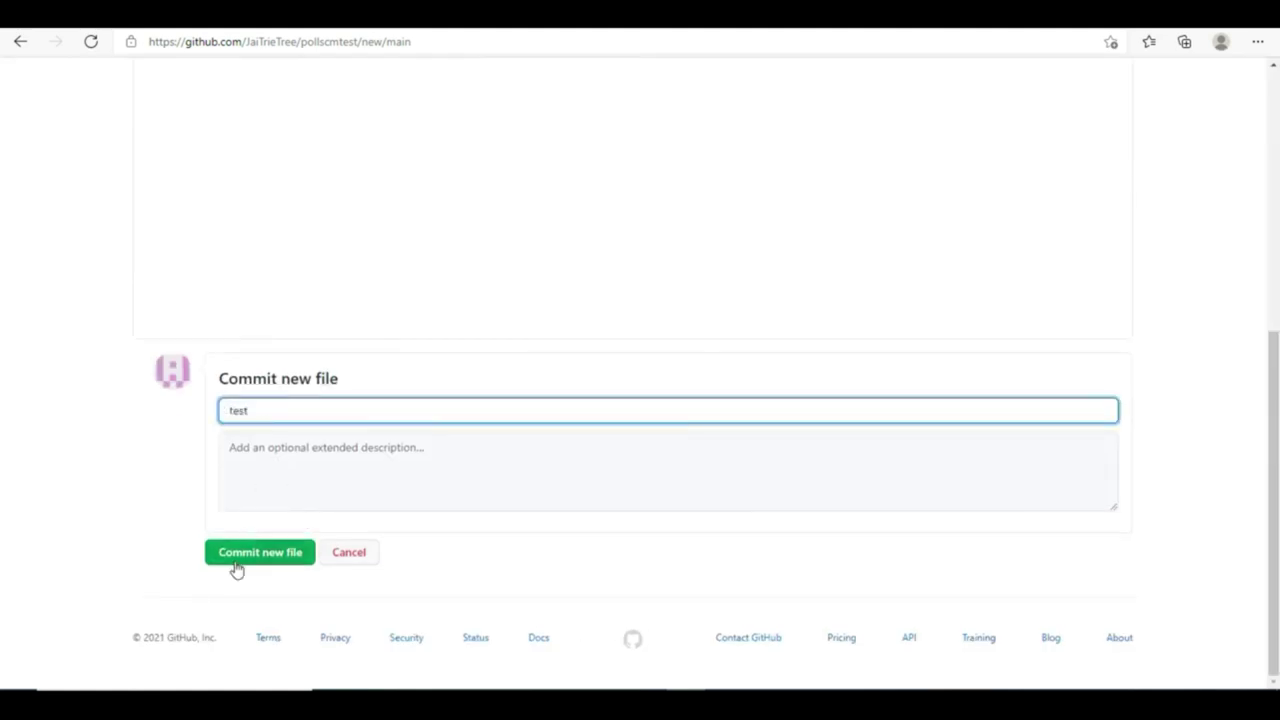
left_click(236, 561)
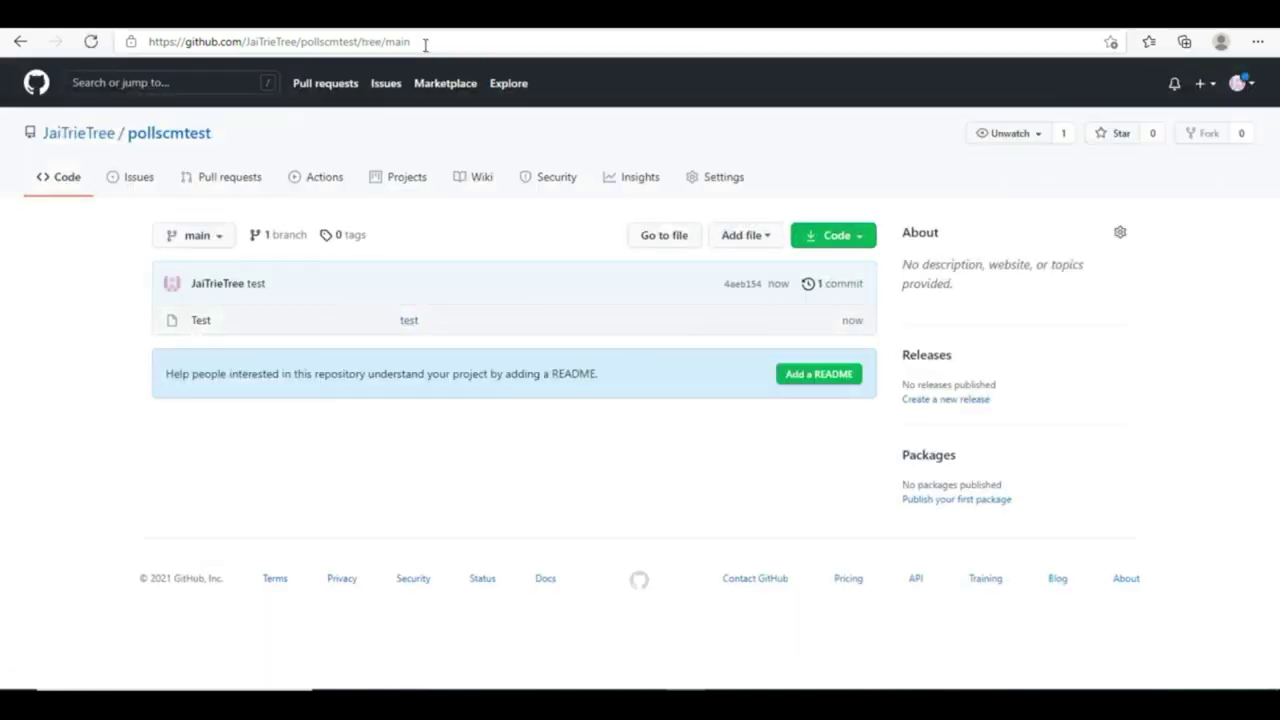
- Copy the pollscmtest SSH clone URL for the Jenkins pipeline
left_click(833, 235)
left_click(845, 326)
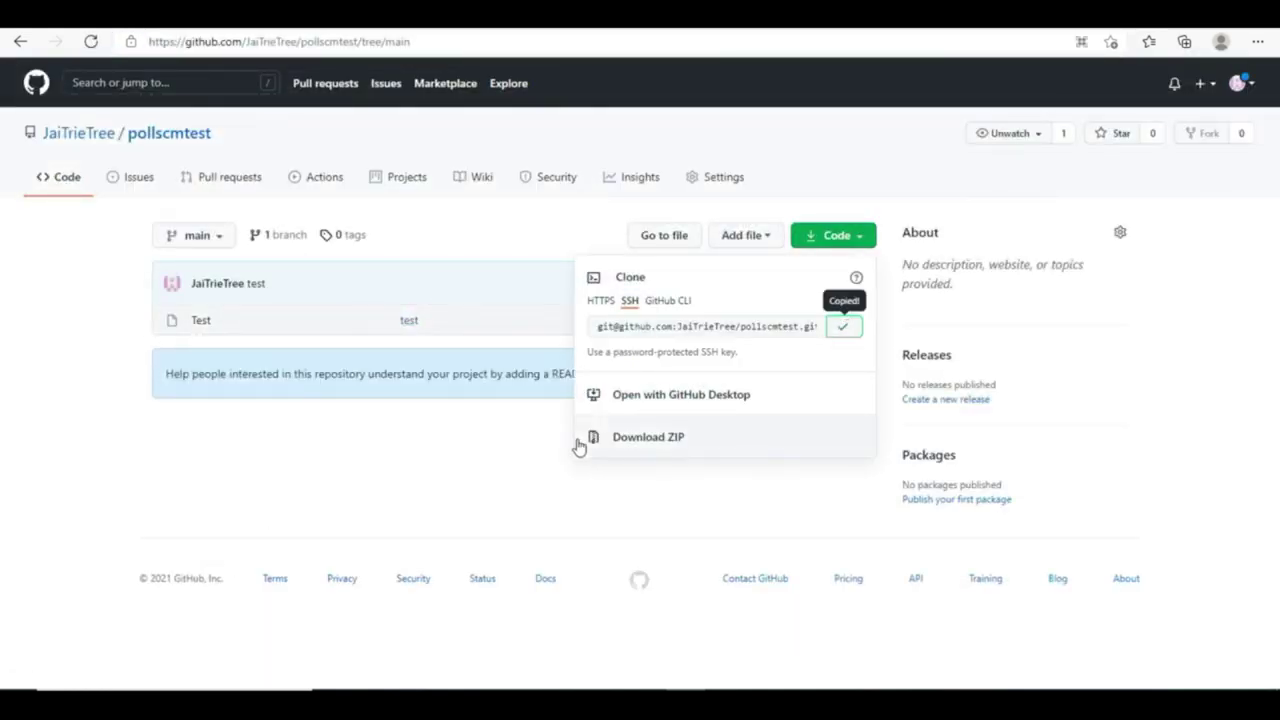
left_click(570, 688)
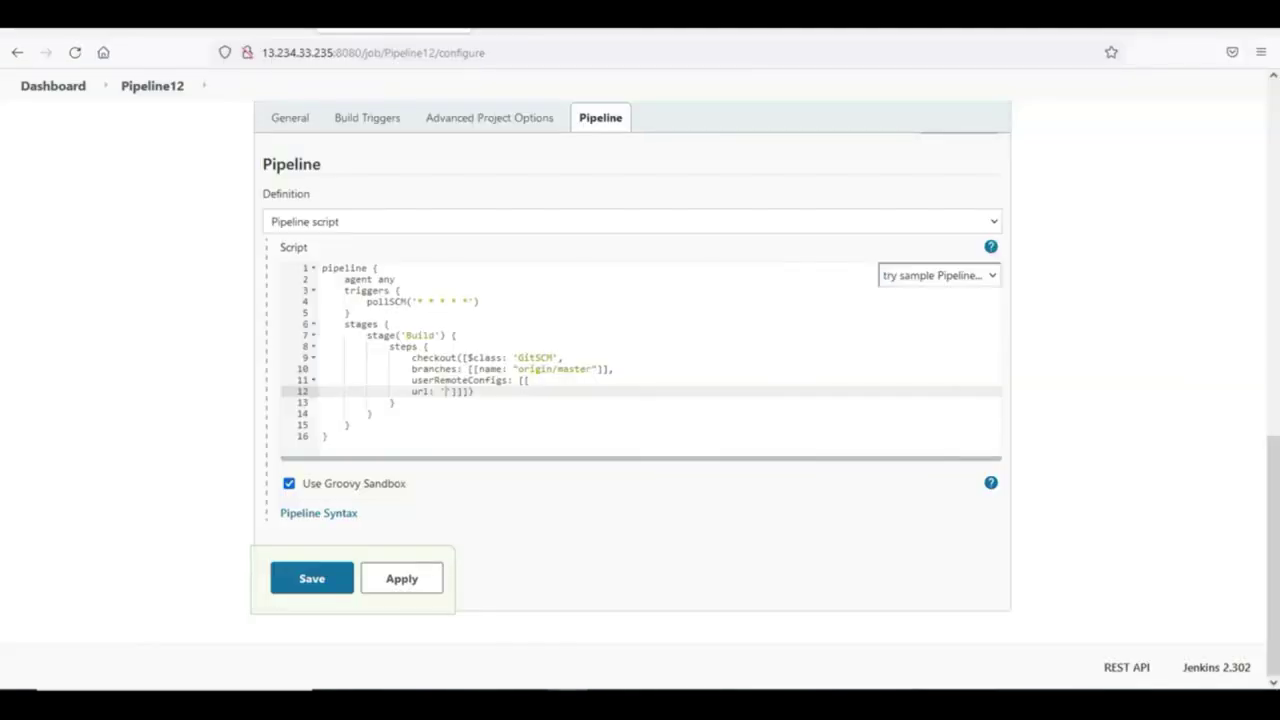
- Paste the pollscmtest SSH URL into the checkout url on line 12 and save Pipeline12
key("ctrl+v")
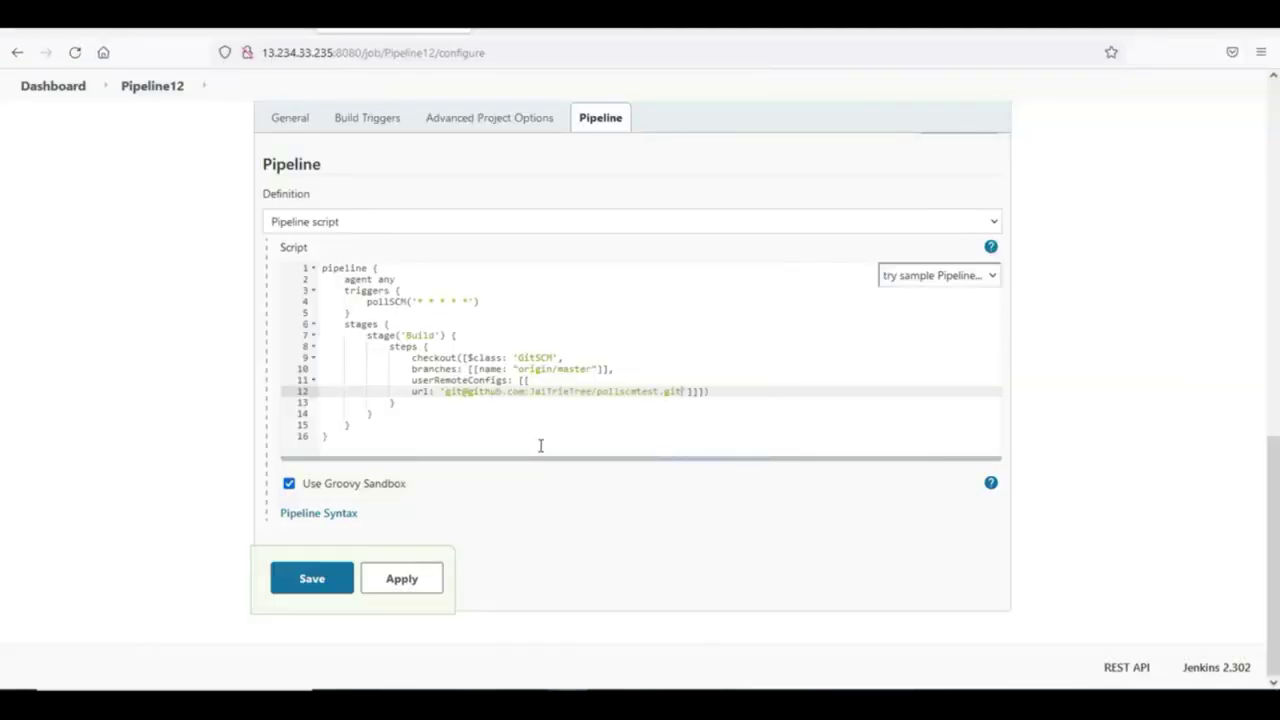
left_click(402, 578)
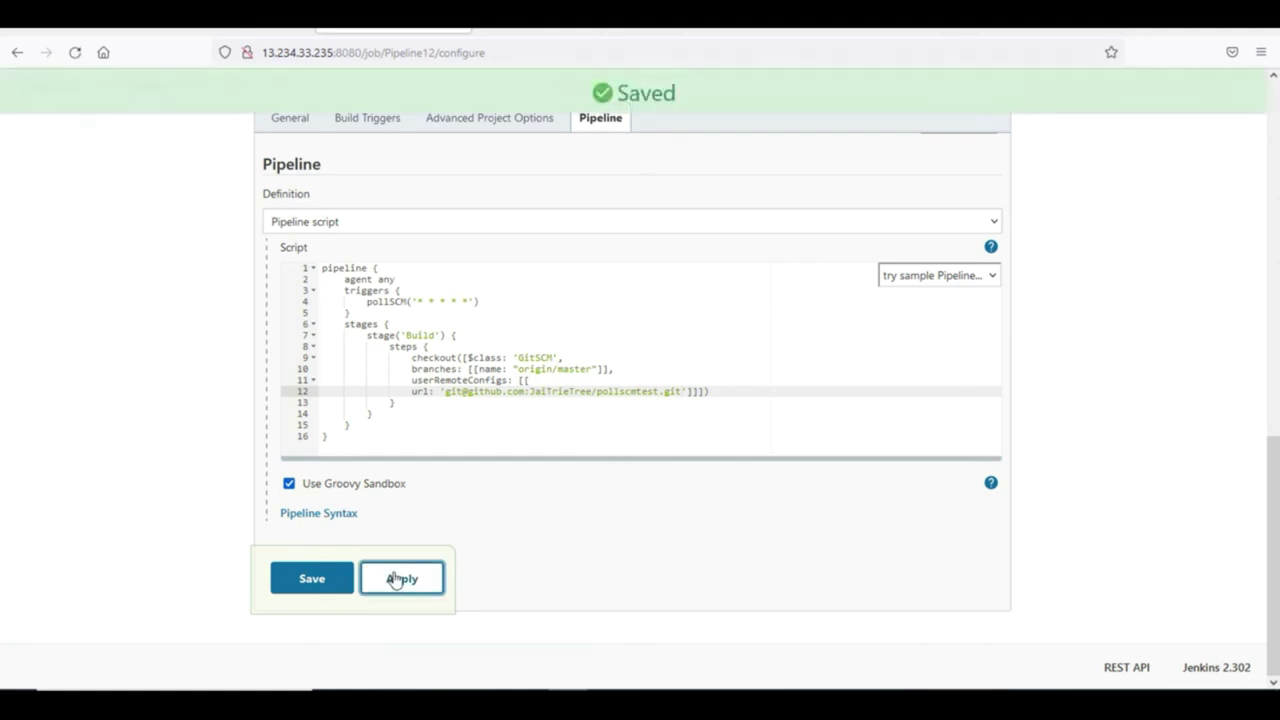
left_click(312, 580)
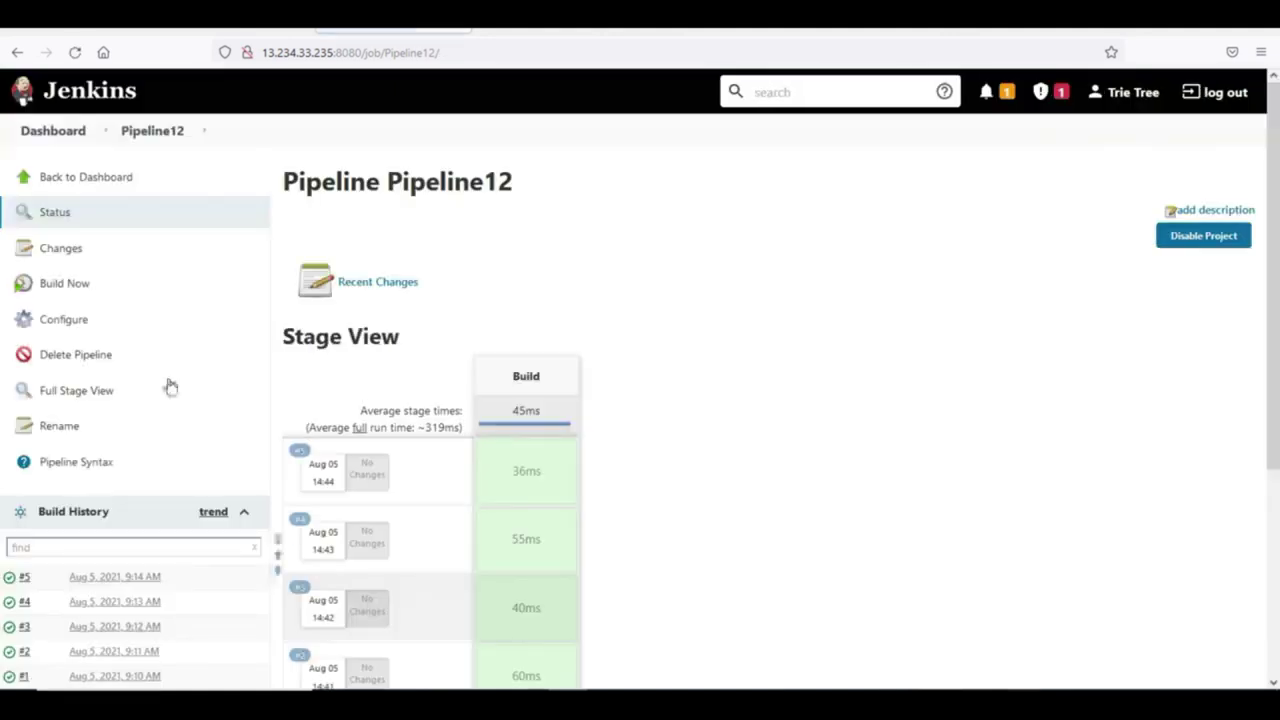
- Run build #7 and check its console, which fails with a publickey permission error
left_click(83, 292)
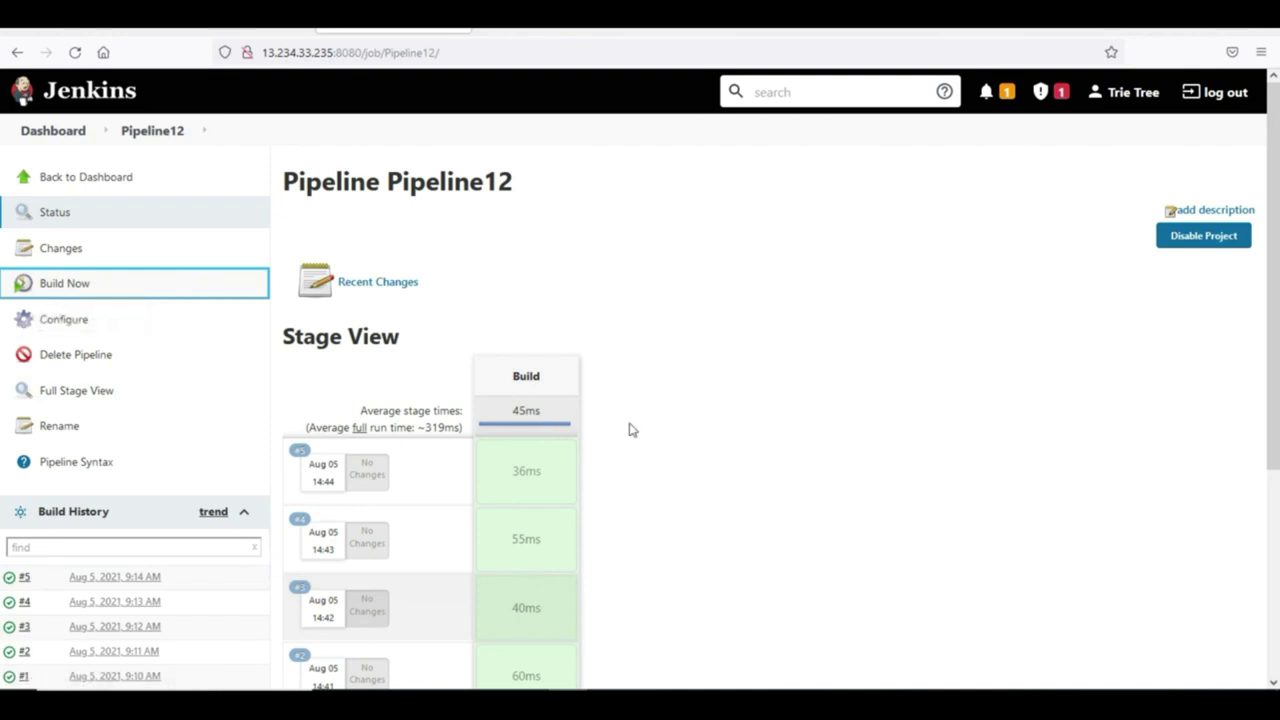
left_click(24, 577)
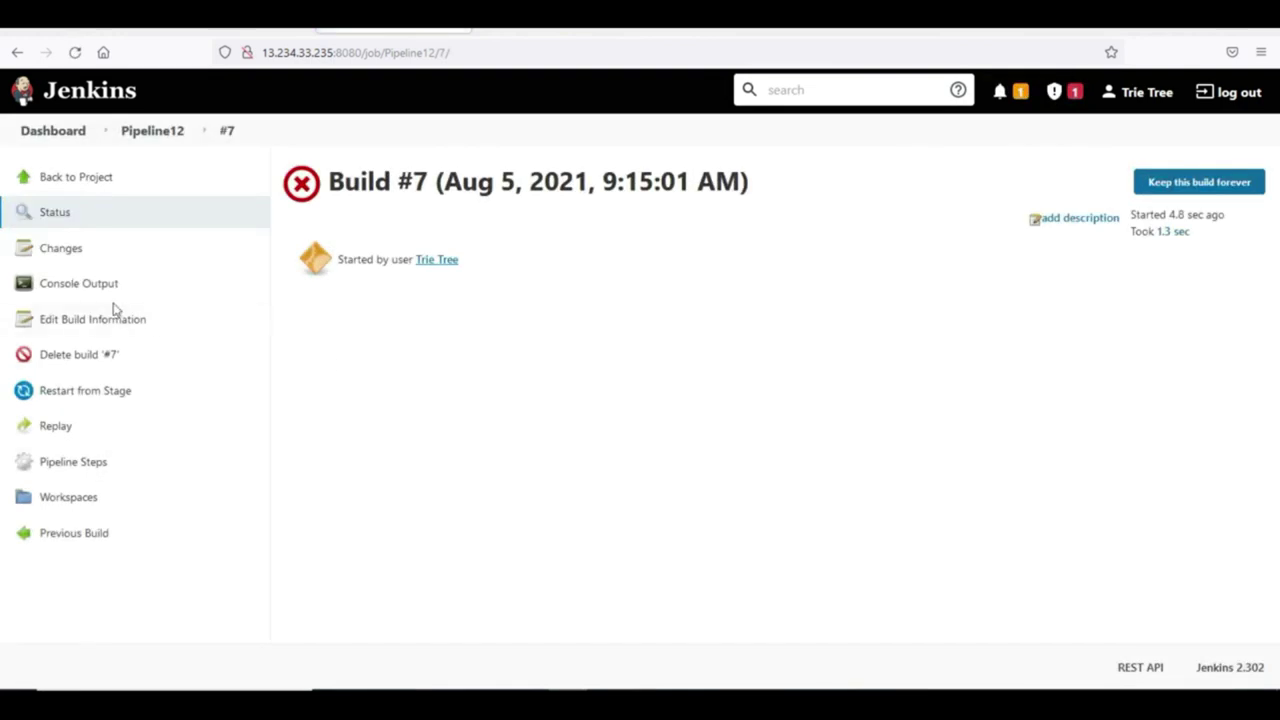
left_click(98, 290)
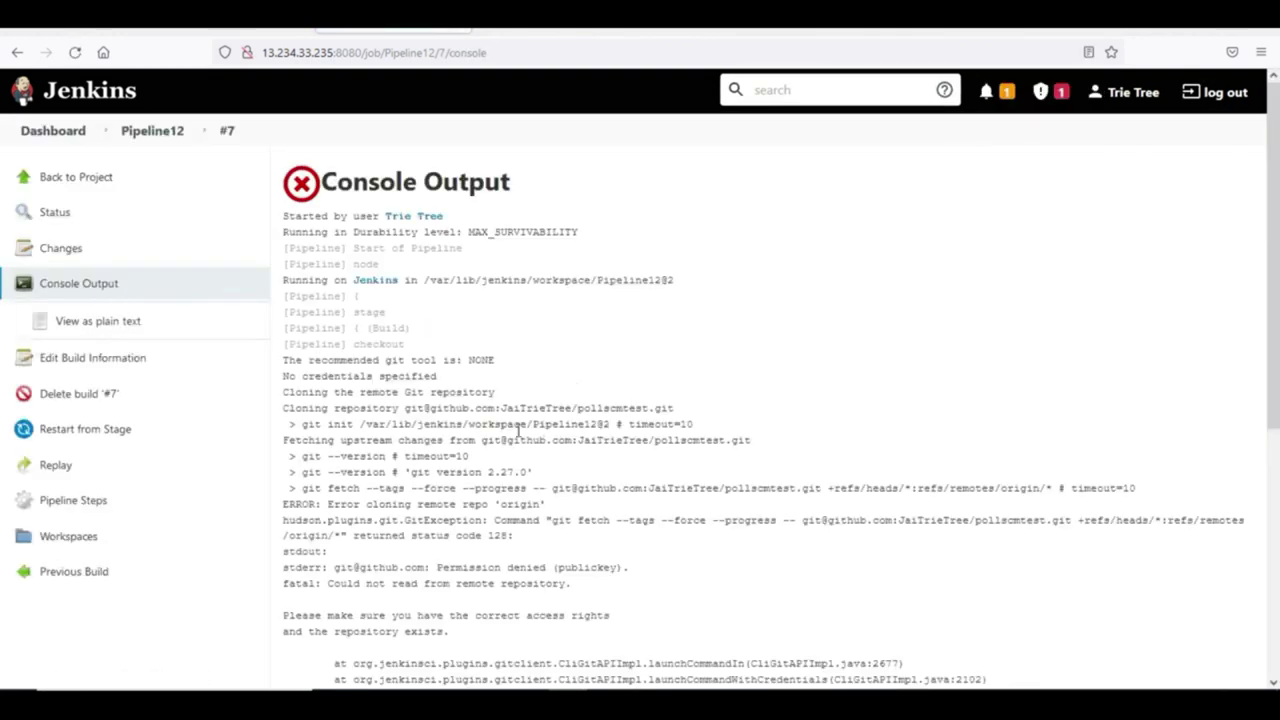
mouse_move(1270, 296)
left_mouse_down()
mouse_move(1270, 500)
mouse_move(1276, 225)
left_mouse_up()
left_click(98, 190)
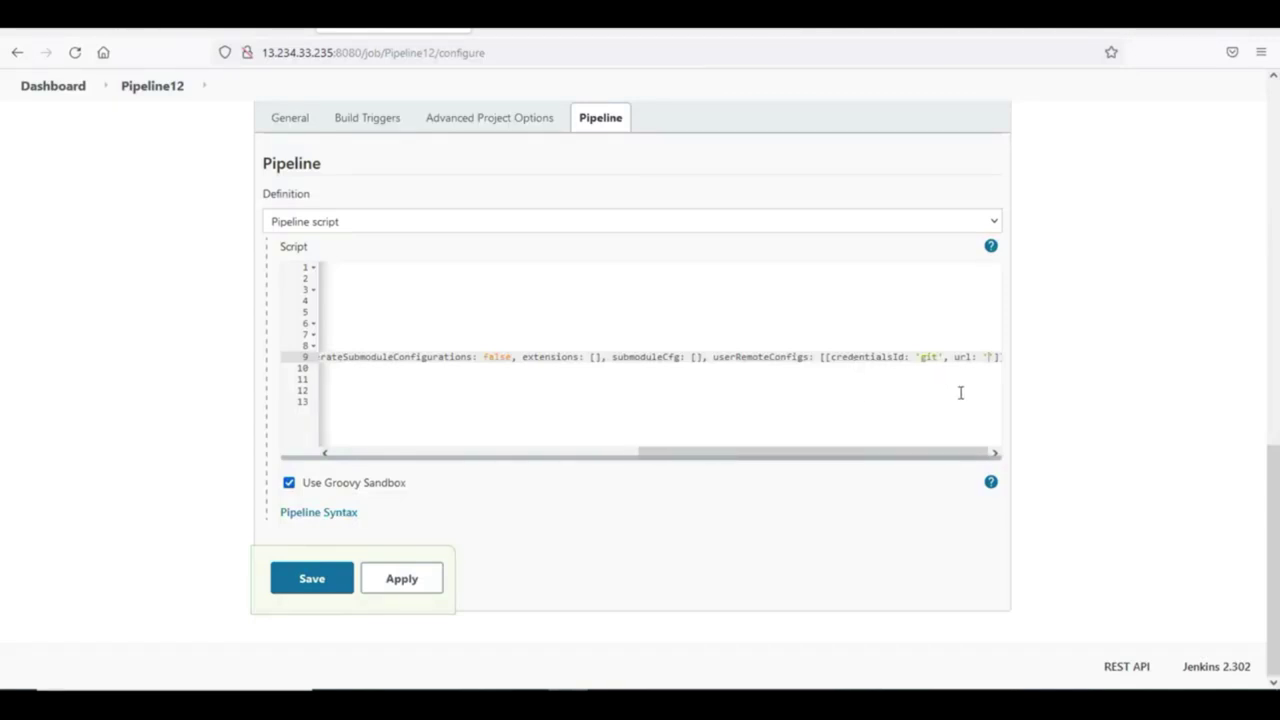
- Put the SSH URL into the credential-based checkout's url on line 9 and save
key("ctrl+v")
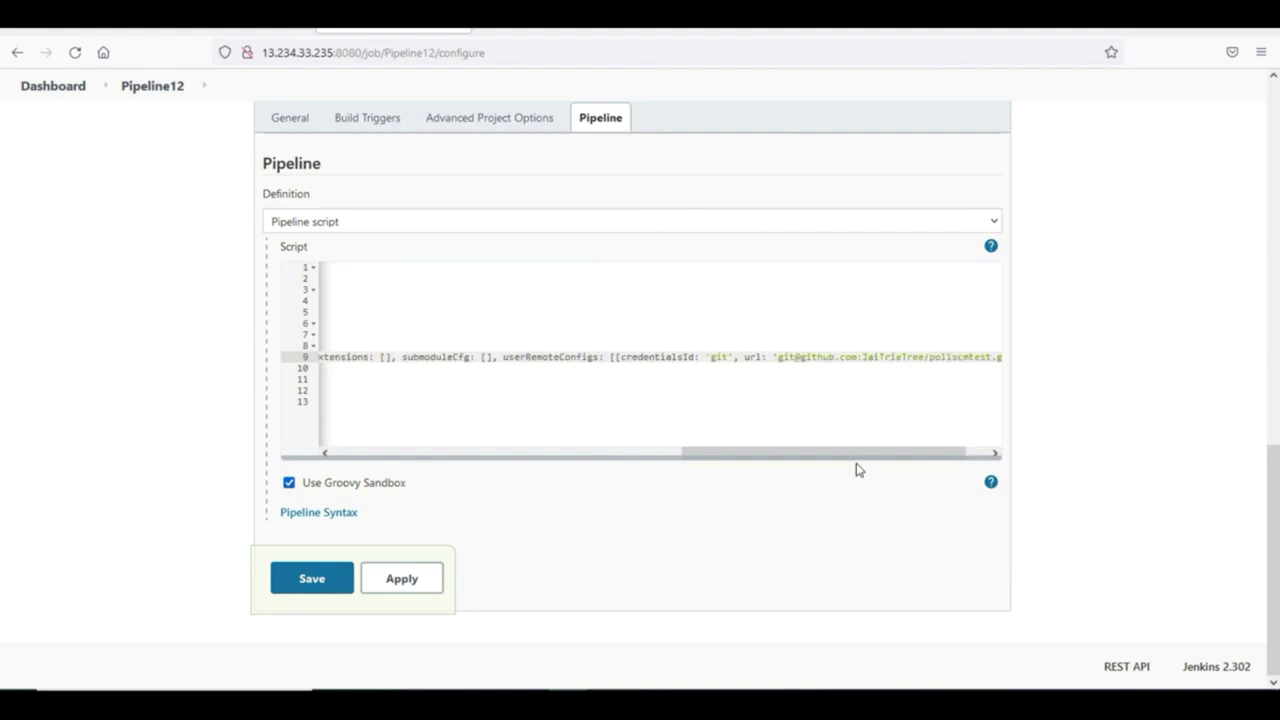
left_click_drag(846, 454, 963, 458)
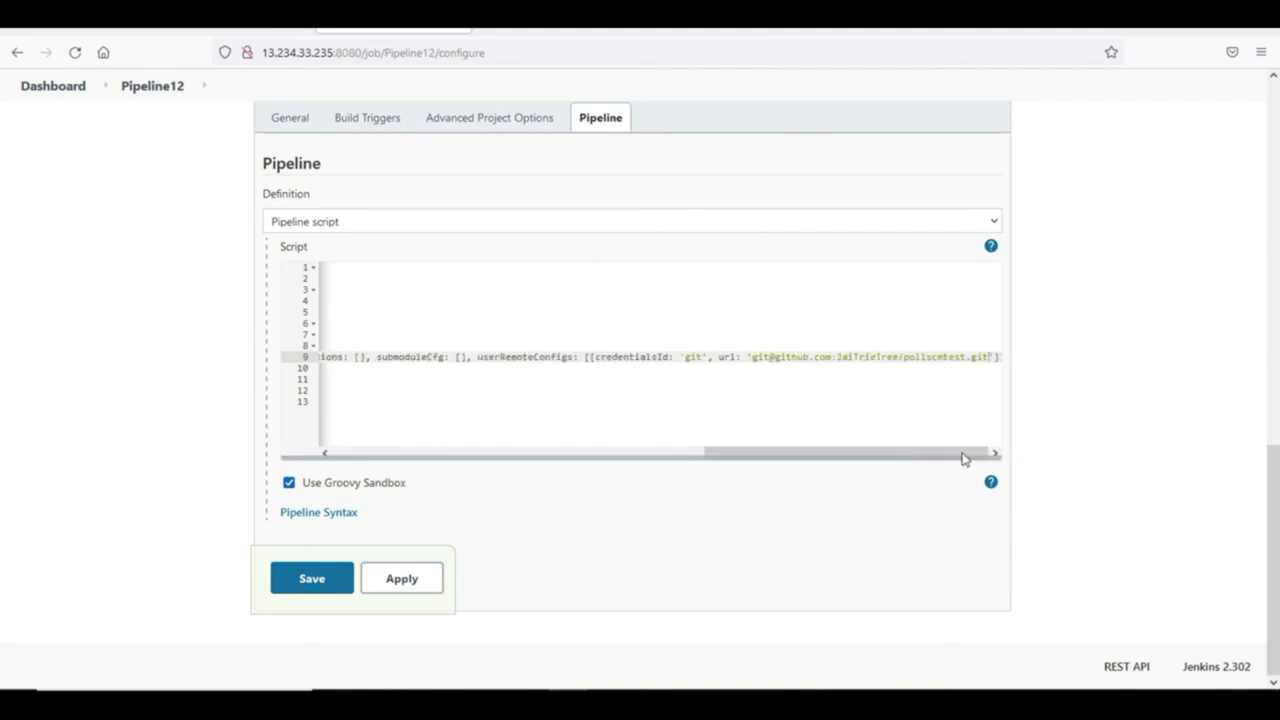
left_click(423, 581)
left_click(296, 585)
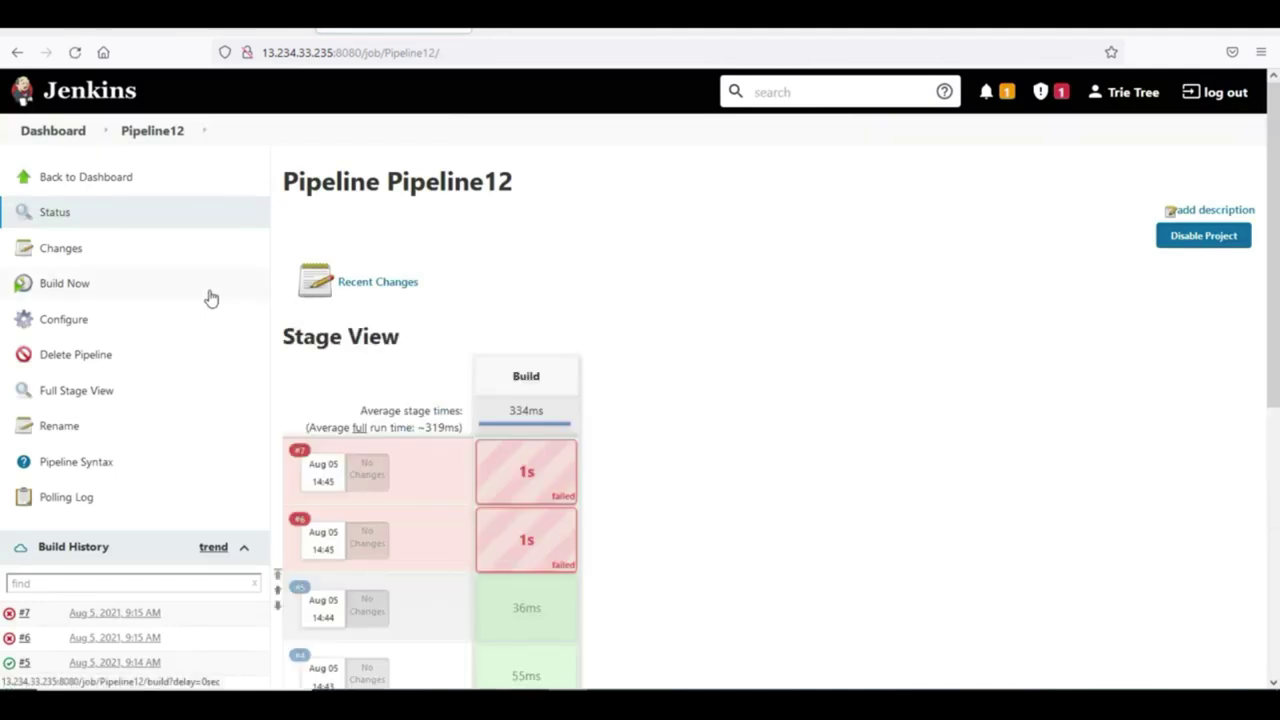
- Run build #8 and read its console: "Couldn't find any revision to build"
left_click(87, 291)
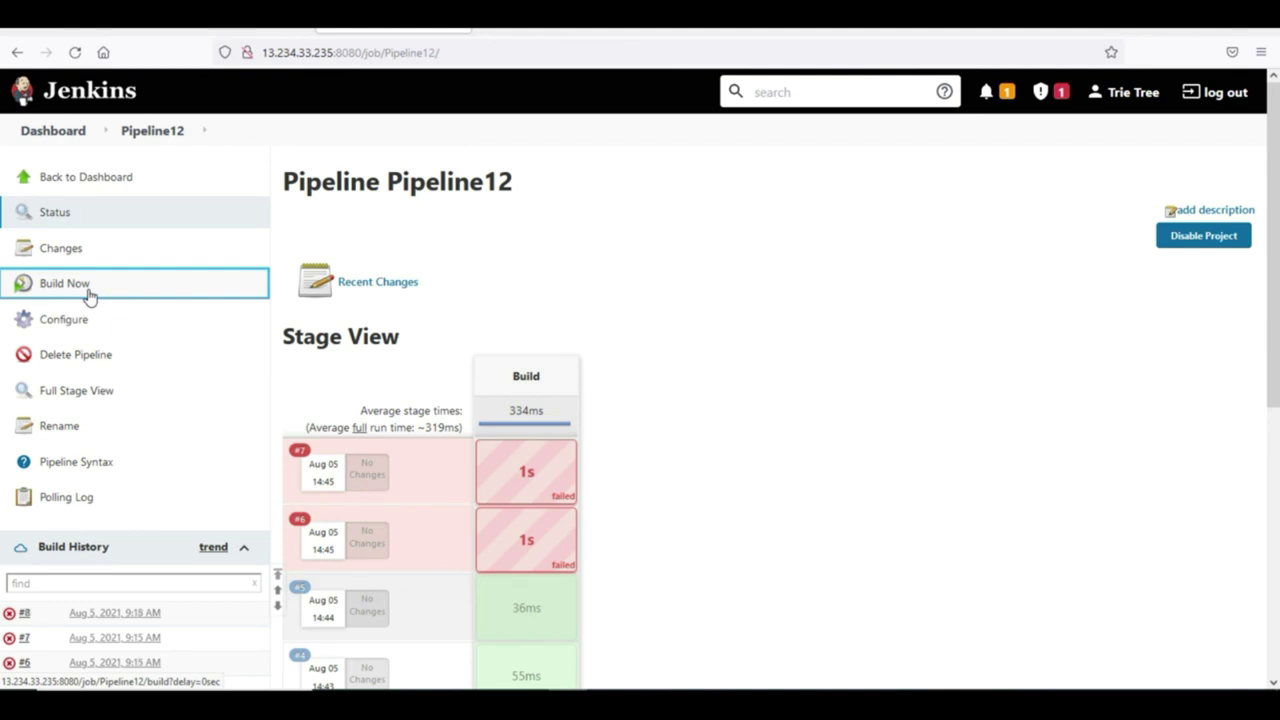
left_click(24, 615)
left_click(113, 284)
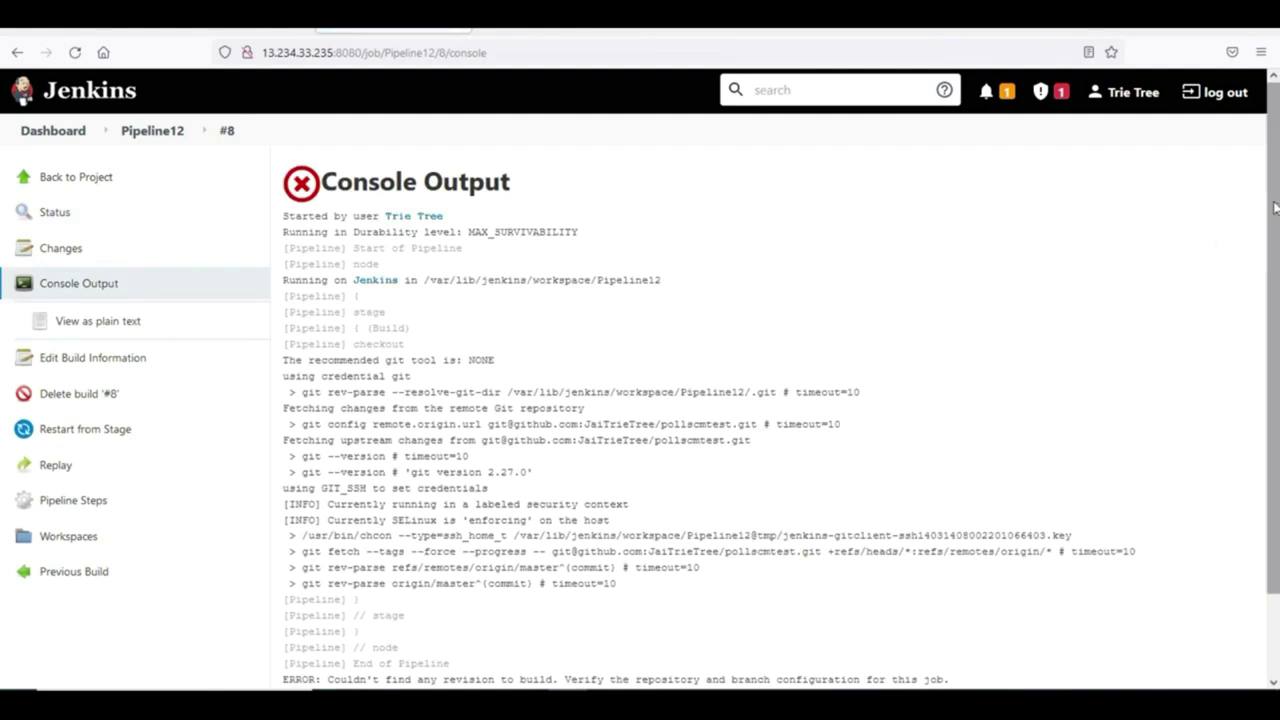
scroll(1276, 207, "down", 3)
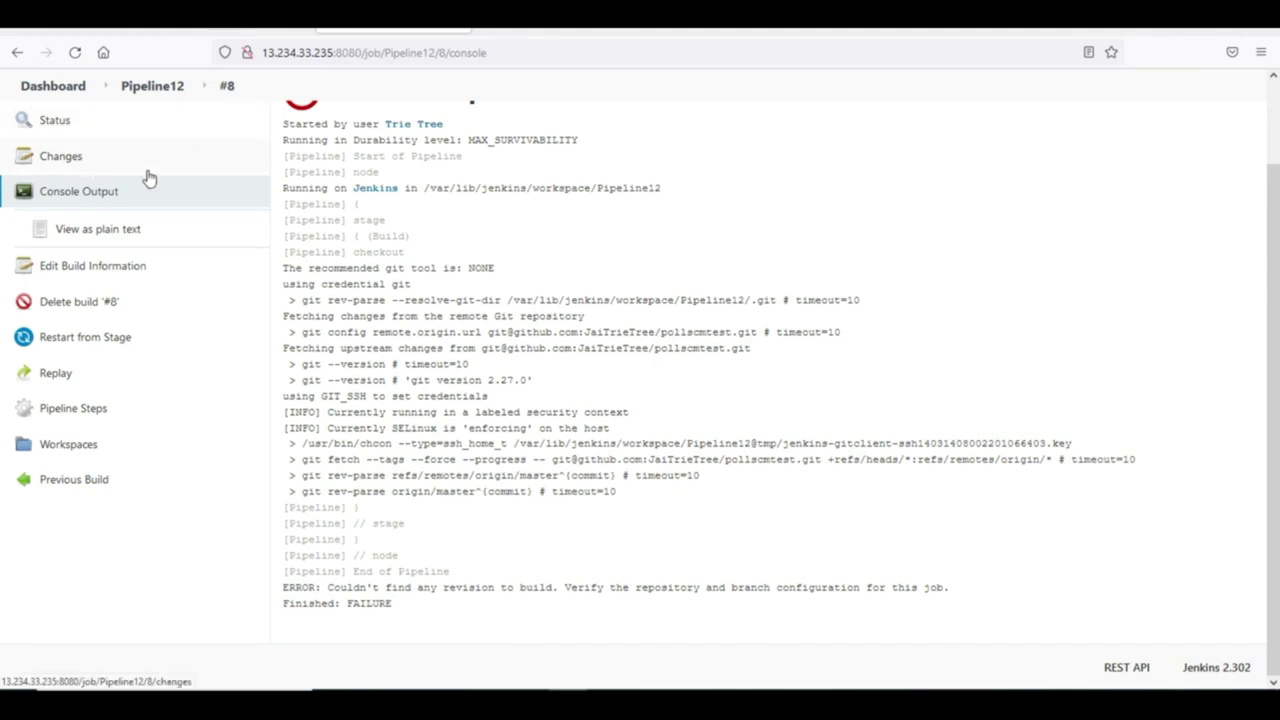
scroll(892, 277, "up", 3)
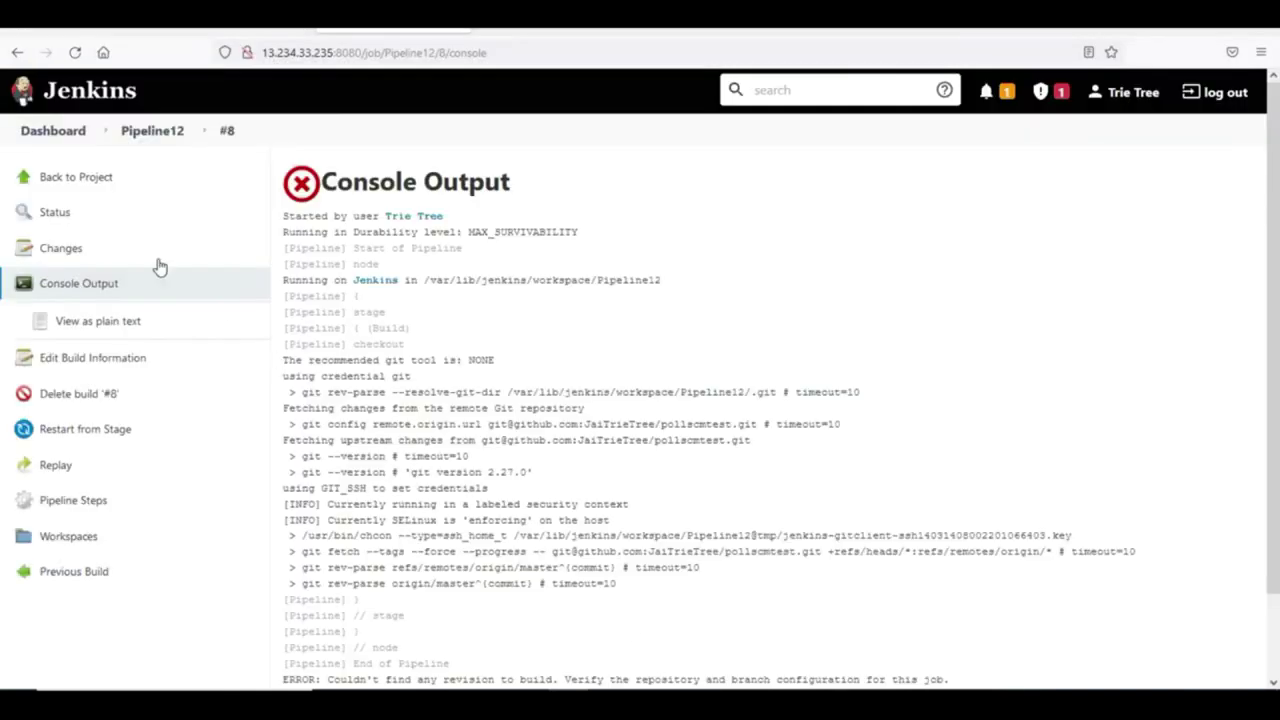
left_click(82, 177)
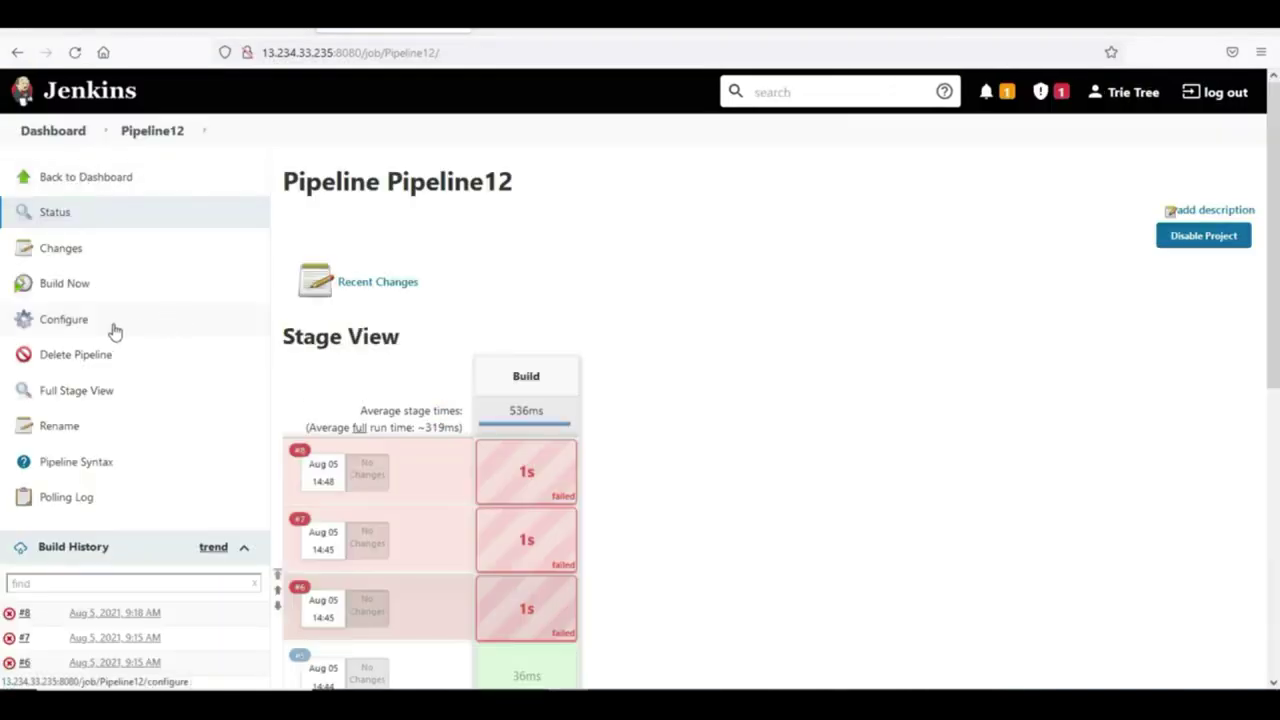
- Change the checkout branch from '*/master' to '*/main' and save the configuration
left_click(95, 322)
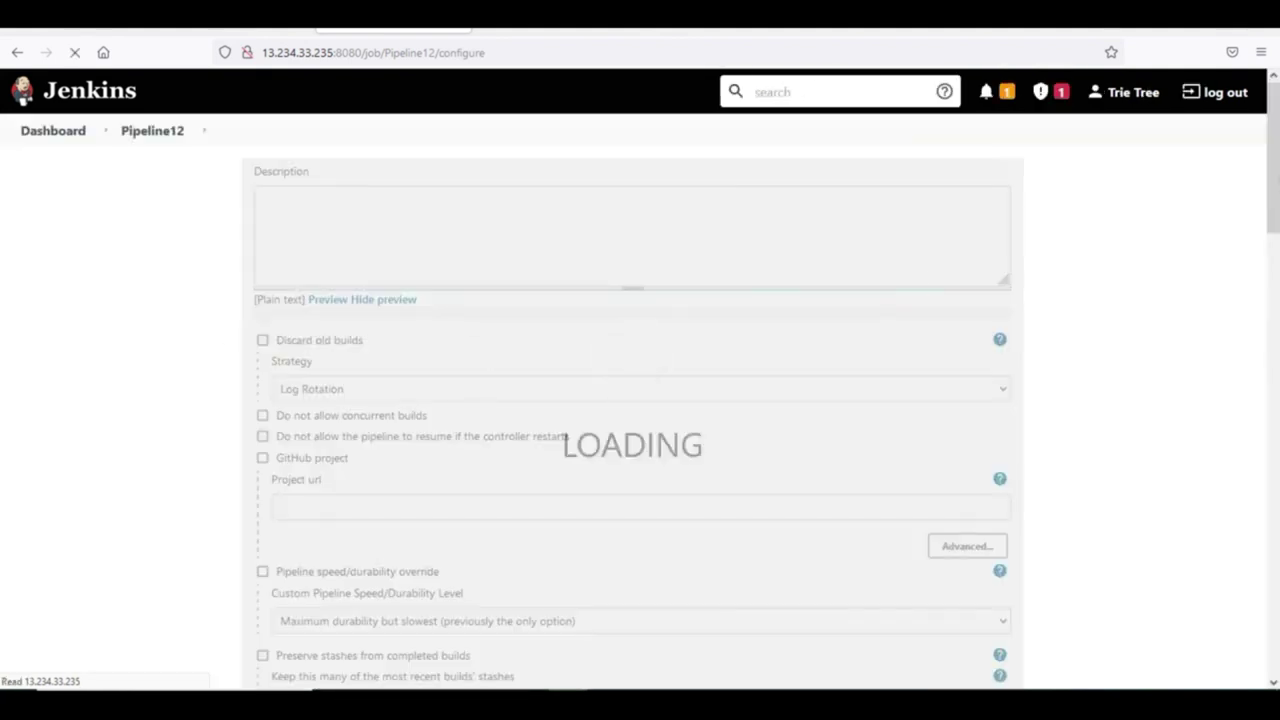
scroll(920, 273, "down", 15)
scroll(840, 563, "down", 1)
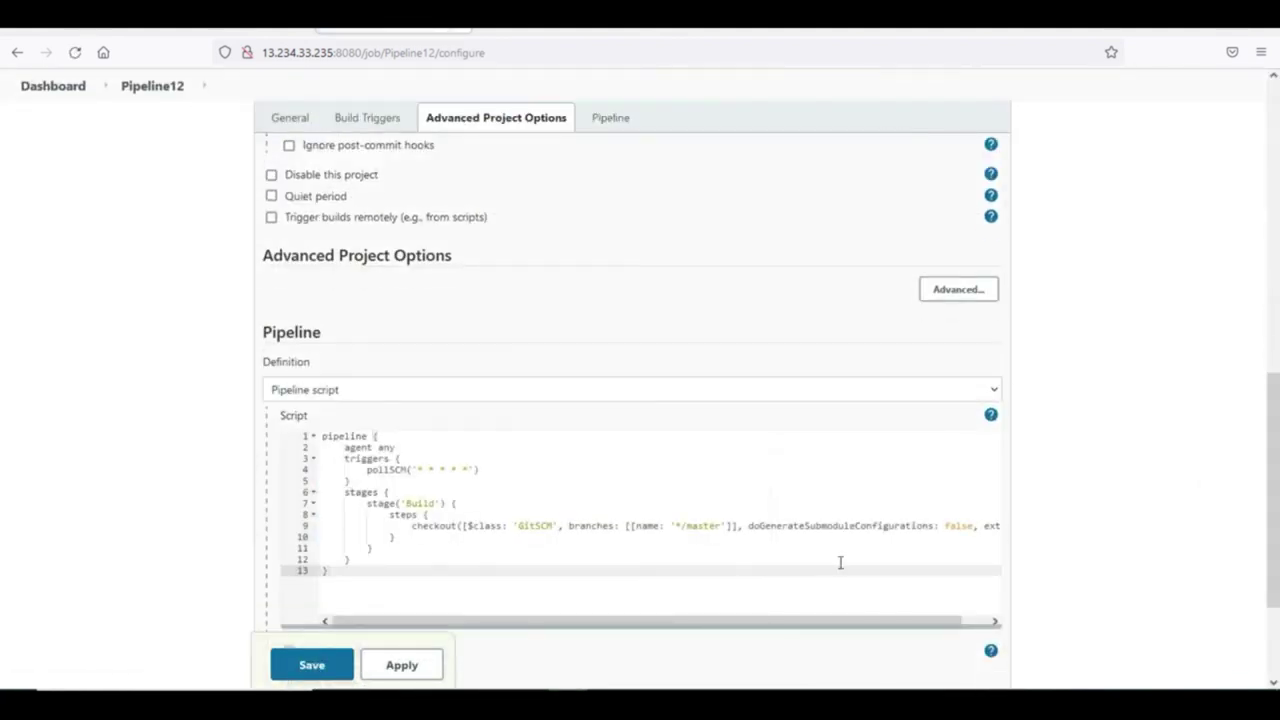
left_click(718, 530)
key("BackSpace")
key("BackSpace")
key("BackSpace")
key("BackSpace")
key("BackSpace")
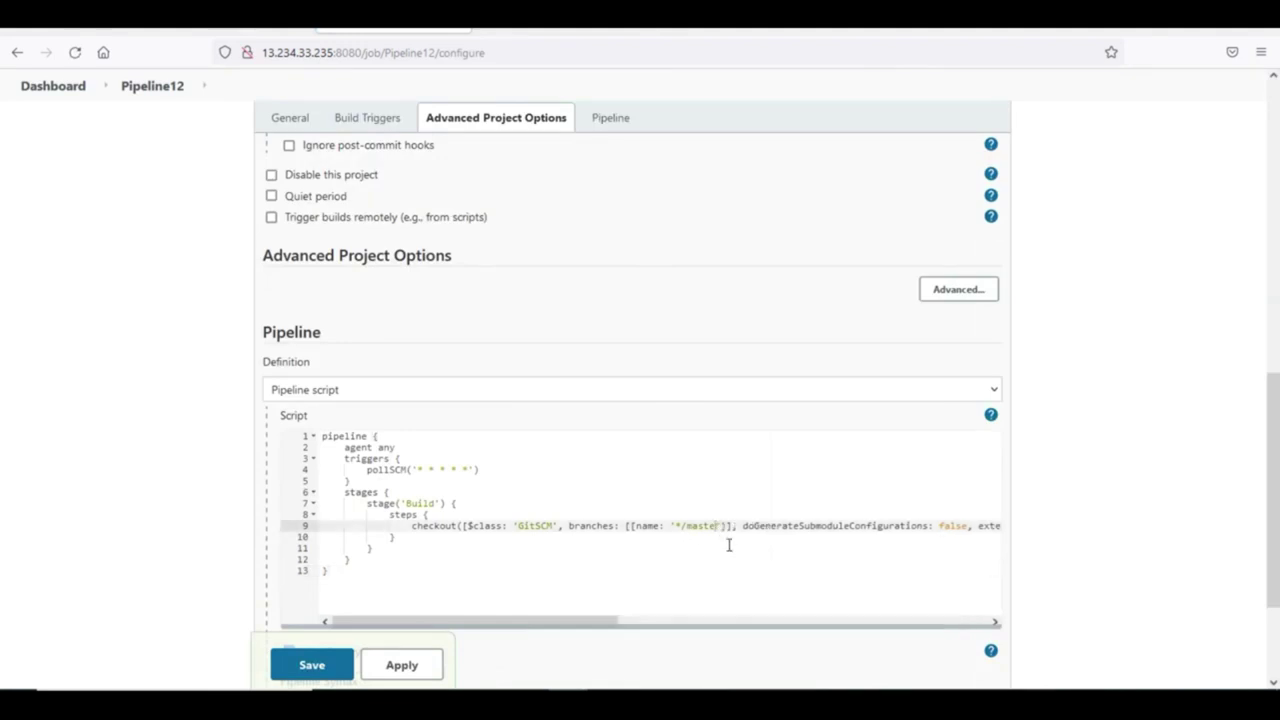
type("ain")
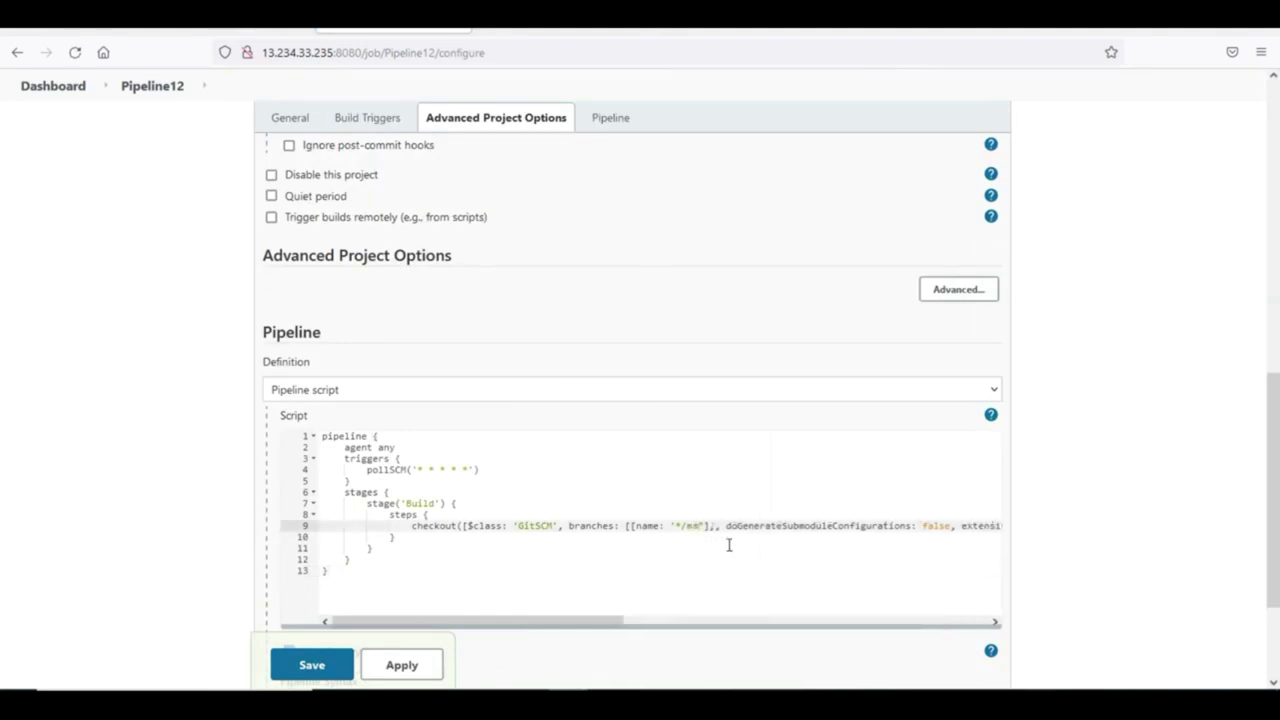
left_click(403, 667)
left_click(285, 665)
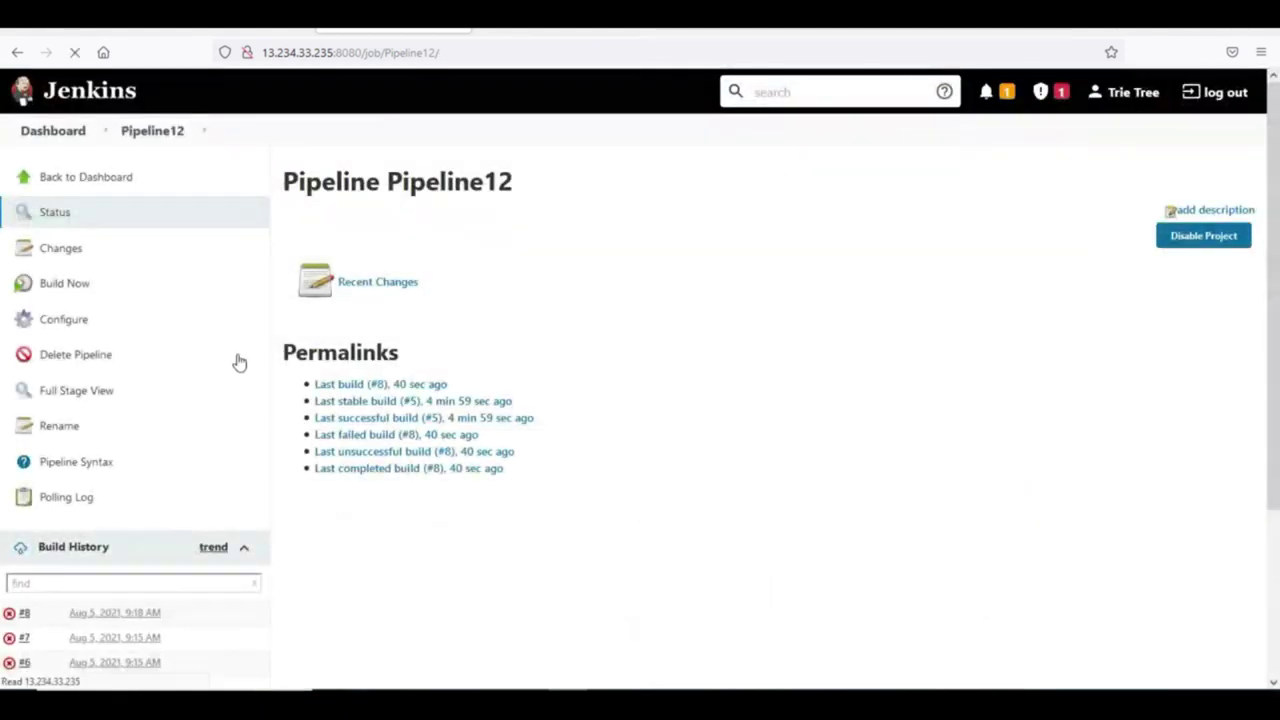
- Run build #9 and confirm in its console that it succeeded
left_click(118, 300)
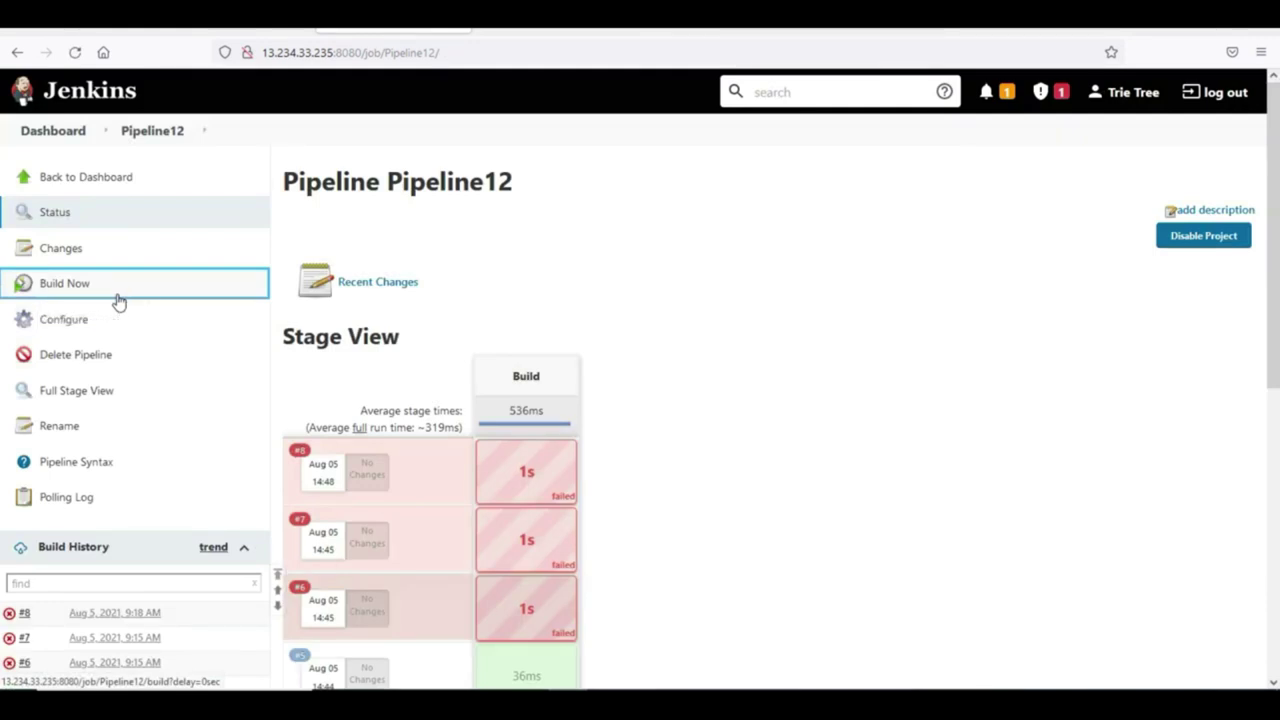
left_click(24, 614)
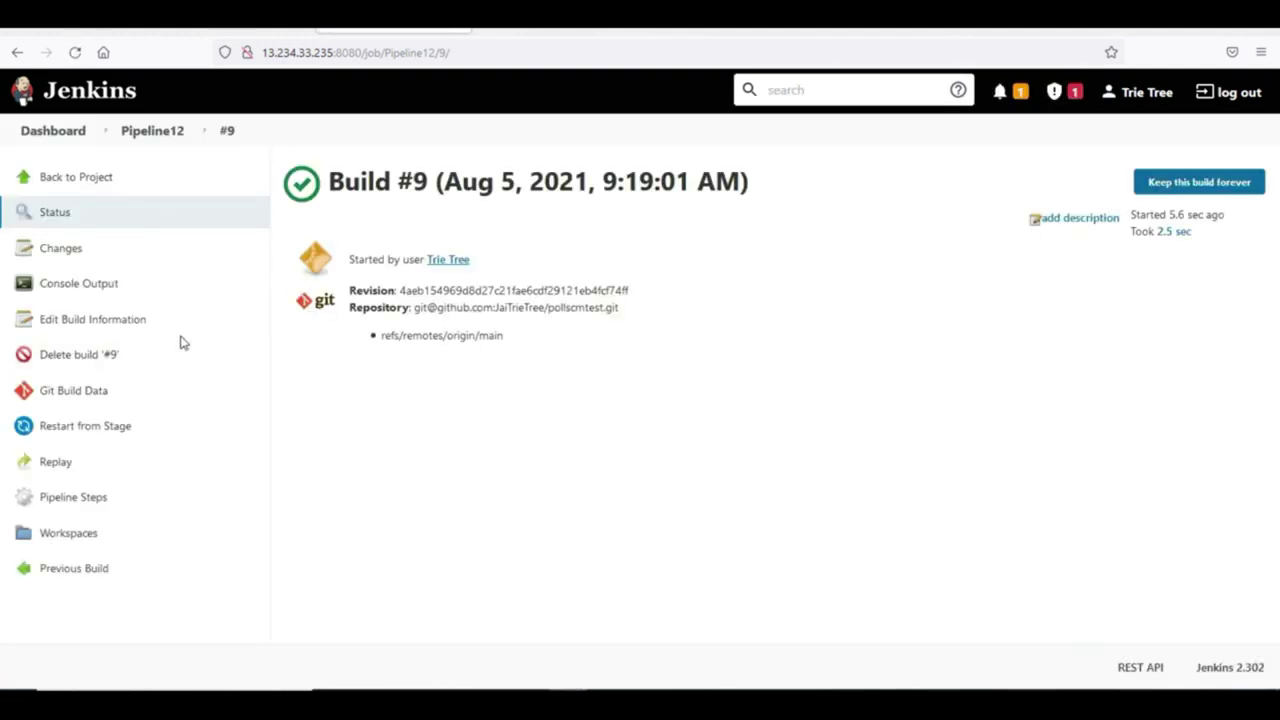
left_click(118, 298)
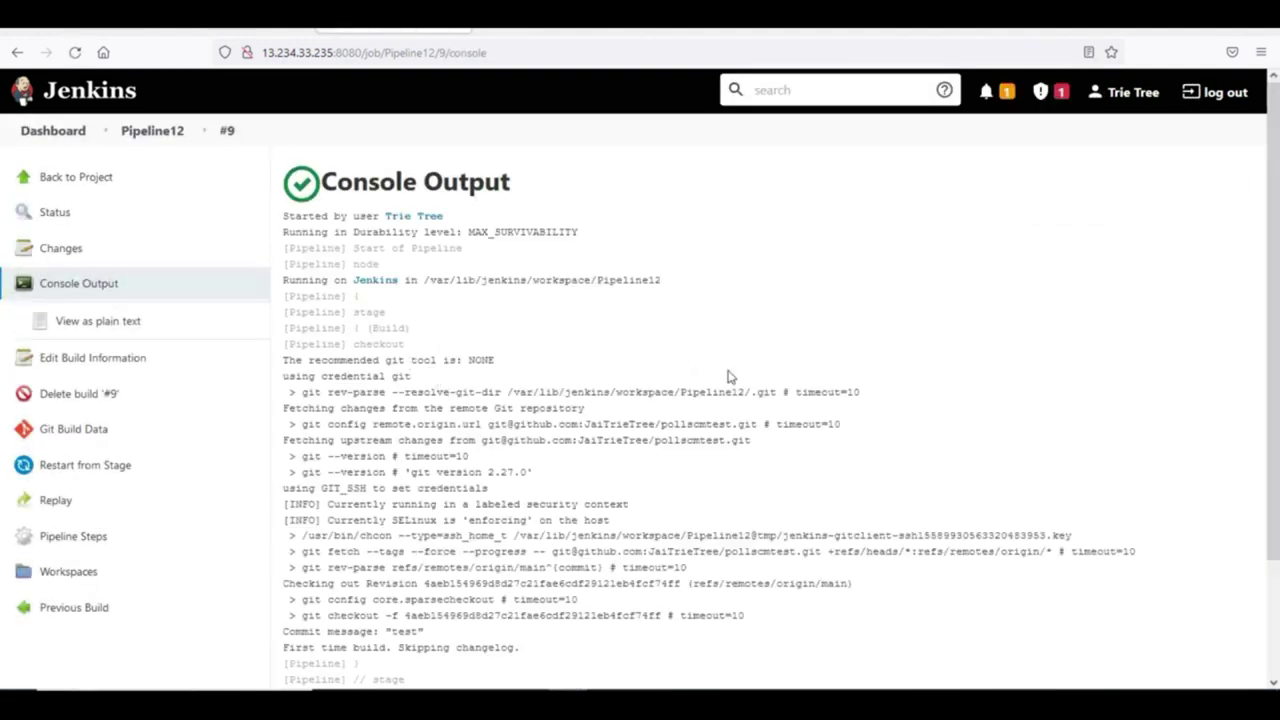
left_click_drag(1274, 543, 1273, 206)
left_click(80, 176)
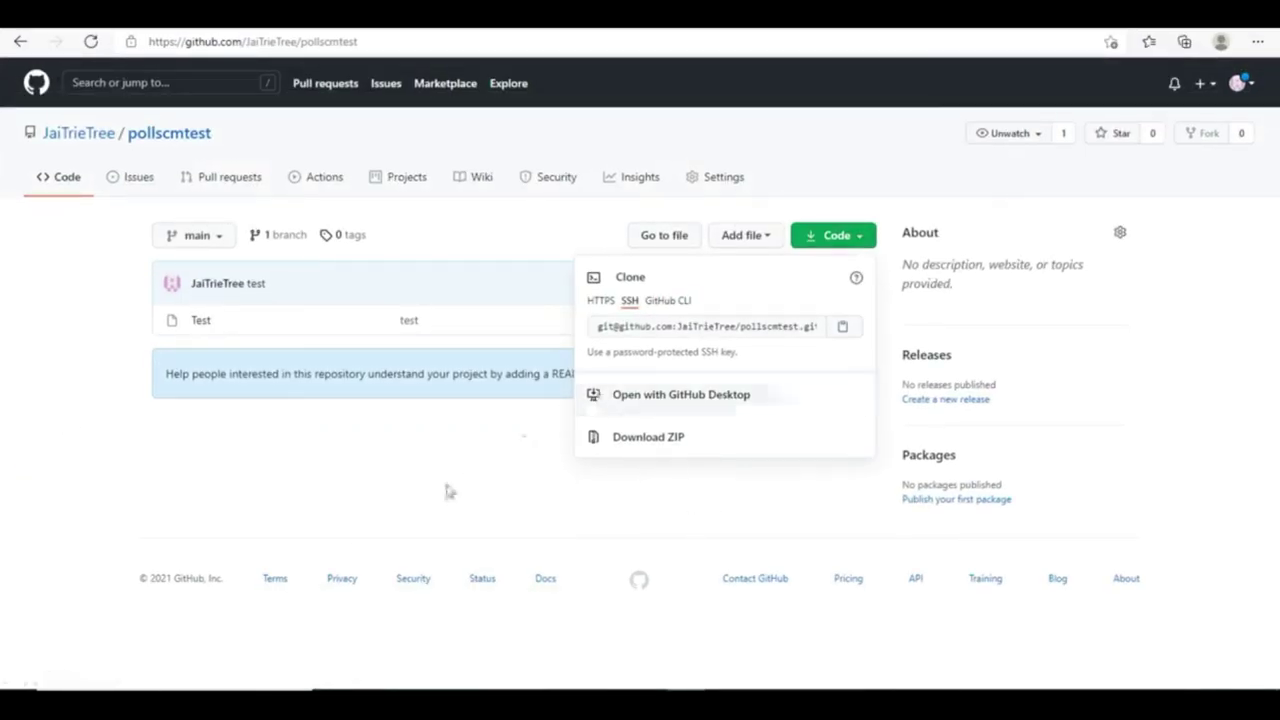
- Add the line 'First Change to see pollscm.' to the Test file and commit it as 'Test1'
left_click(464, 489)
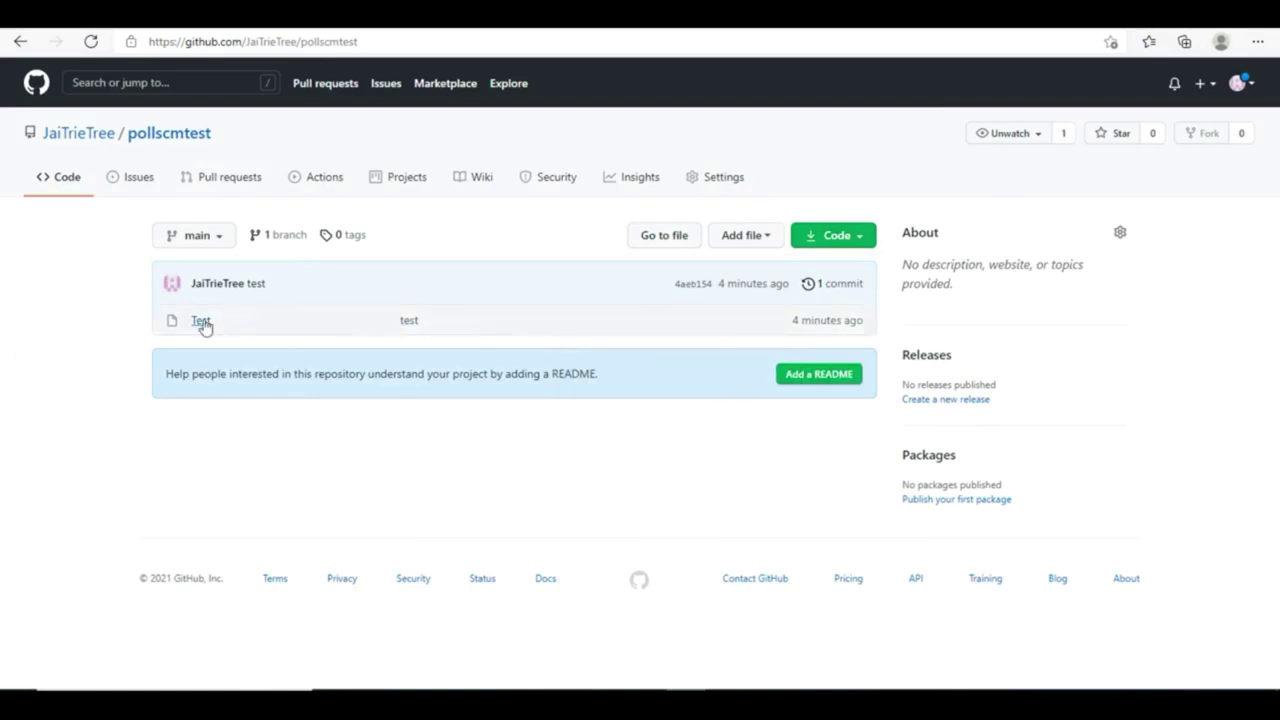
left_click(201, 320)
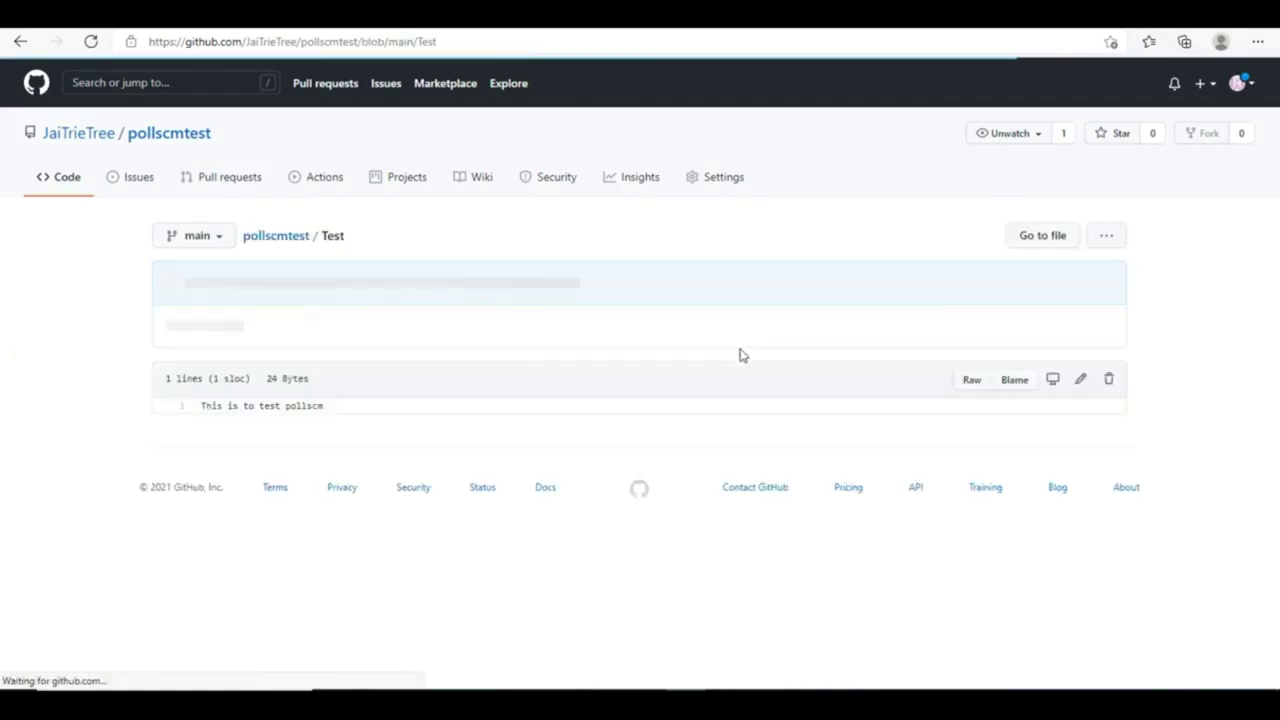
left_click(1081, 381)
left_click(575, 338)
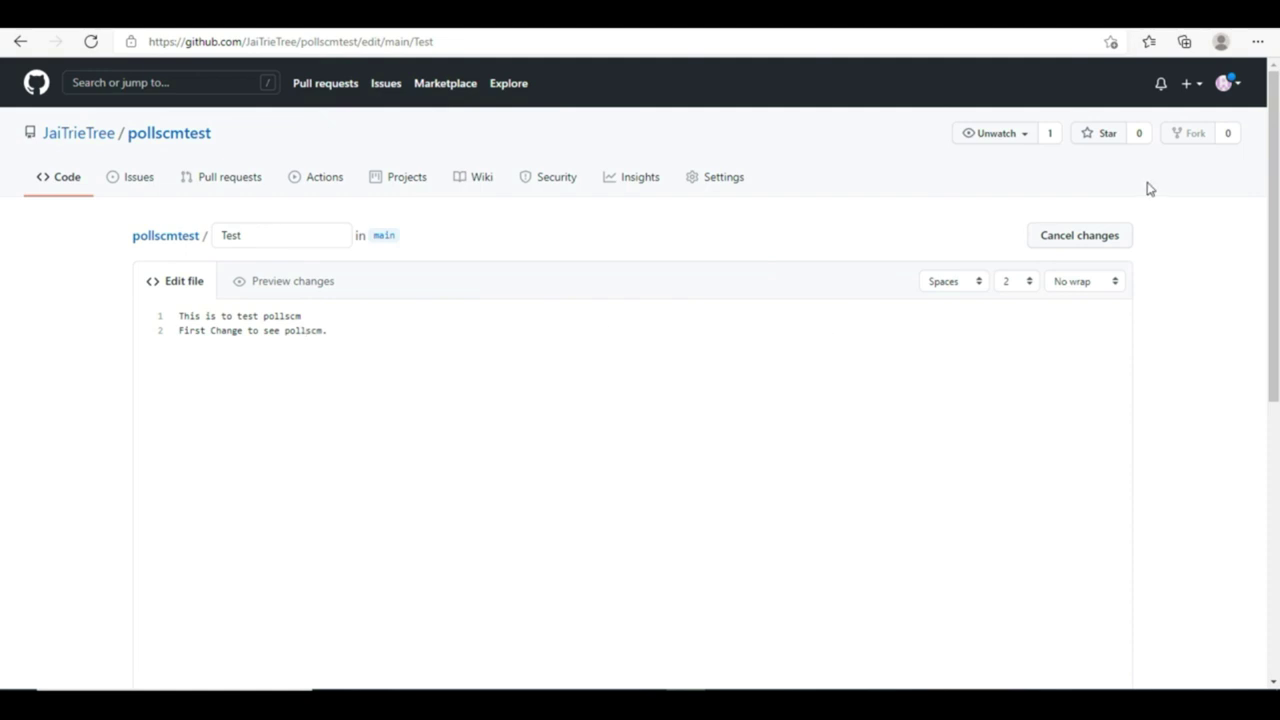
scroll(1149, 188, "down", 8)
left_click(304, 367)
type("t")
left_click(258, 555)
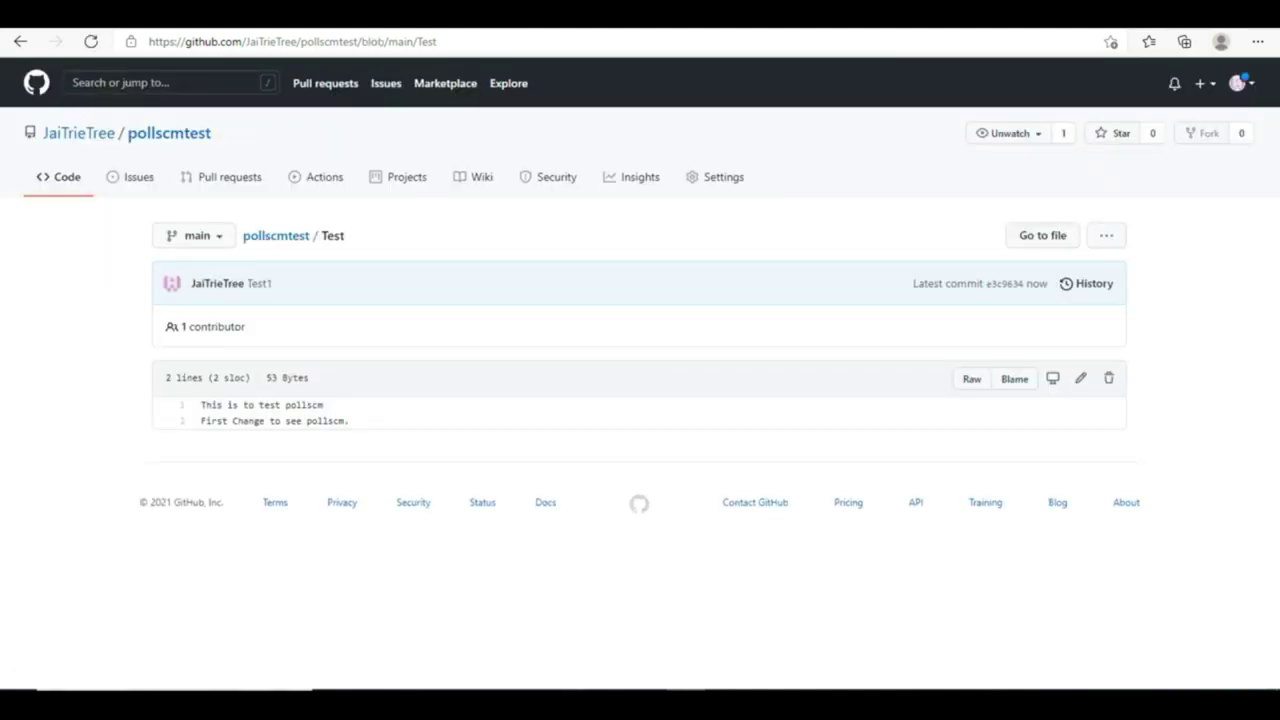
key("alt+Tab")
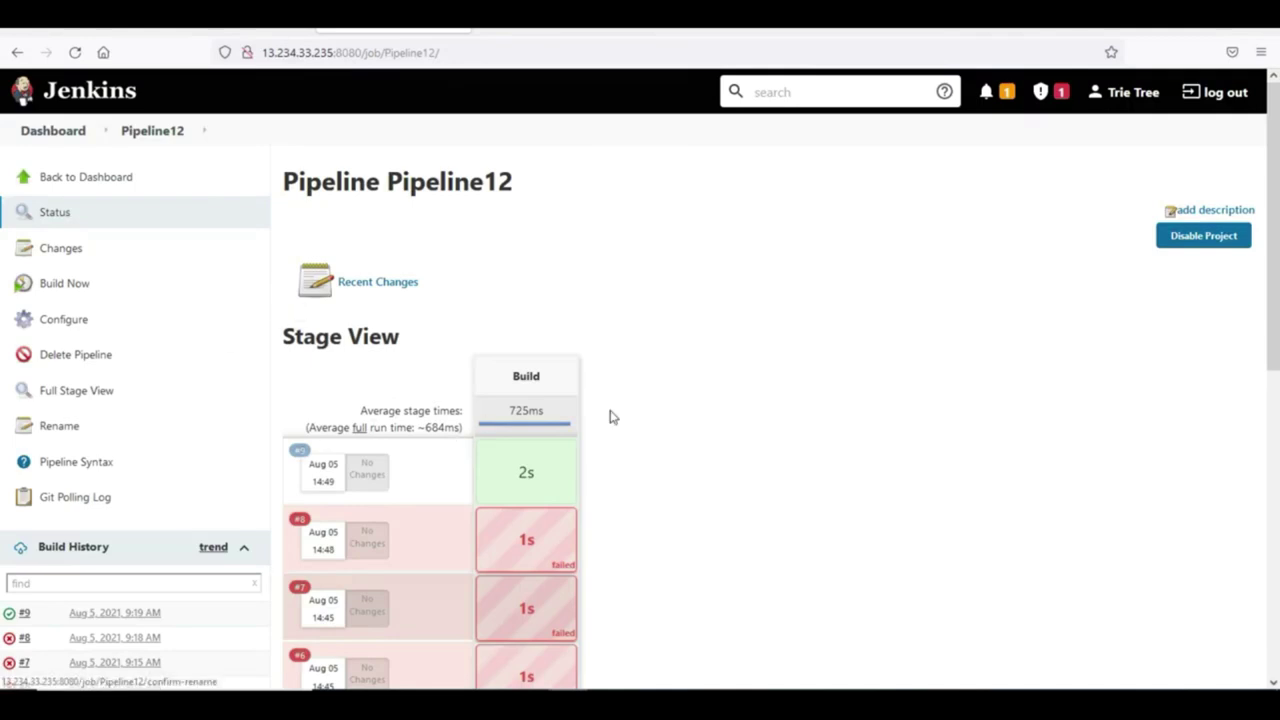
- Check the poll SCM script in Notepad, then open build #10 triggered by polling
scroll(1276, 275, "down", 1)
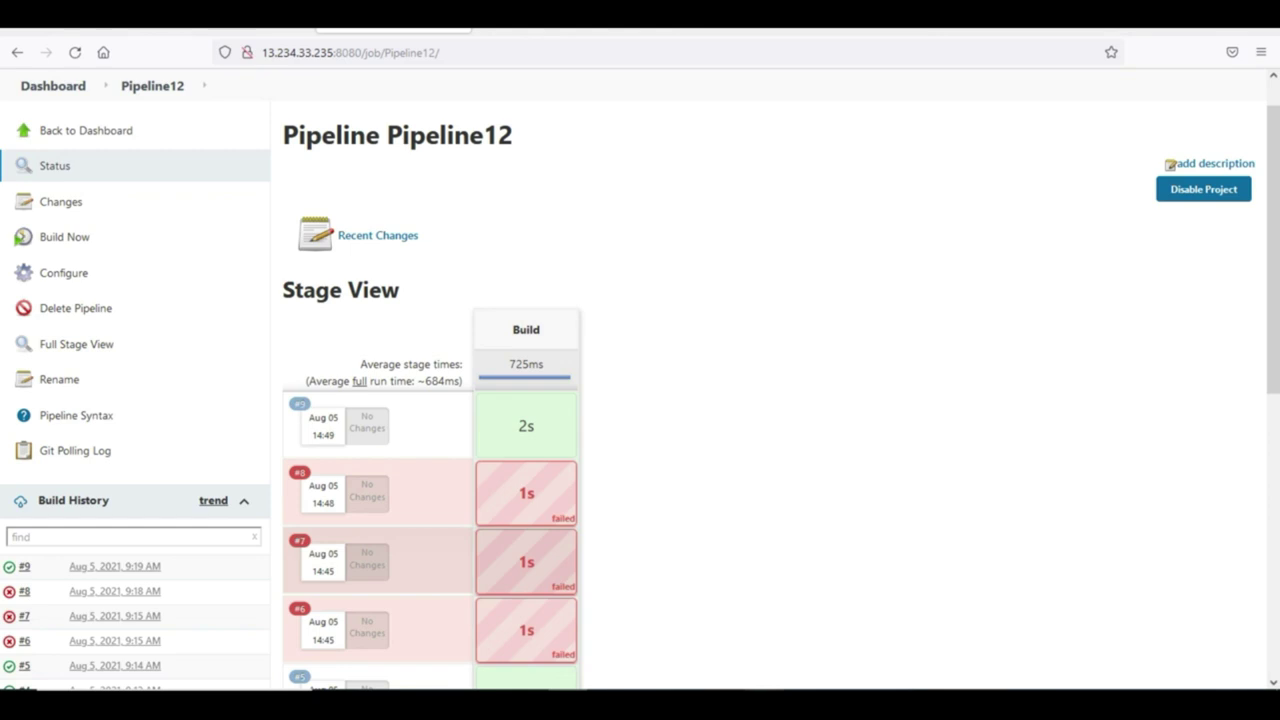
left_click(766, 628)
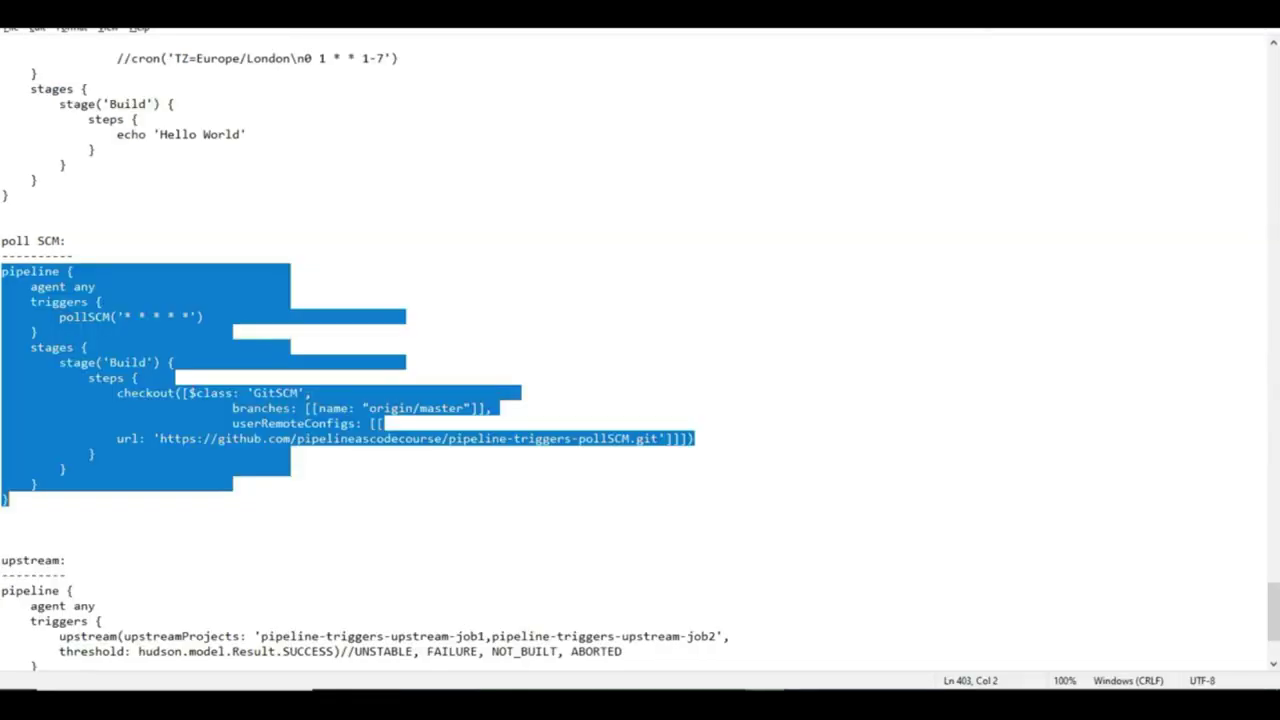
key("alt+Tab")
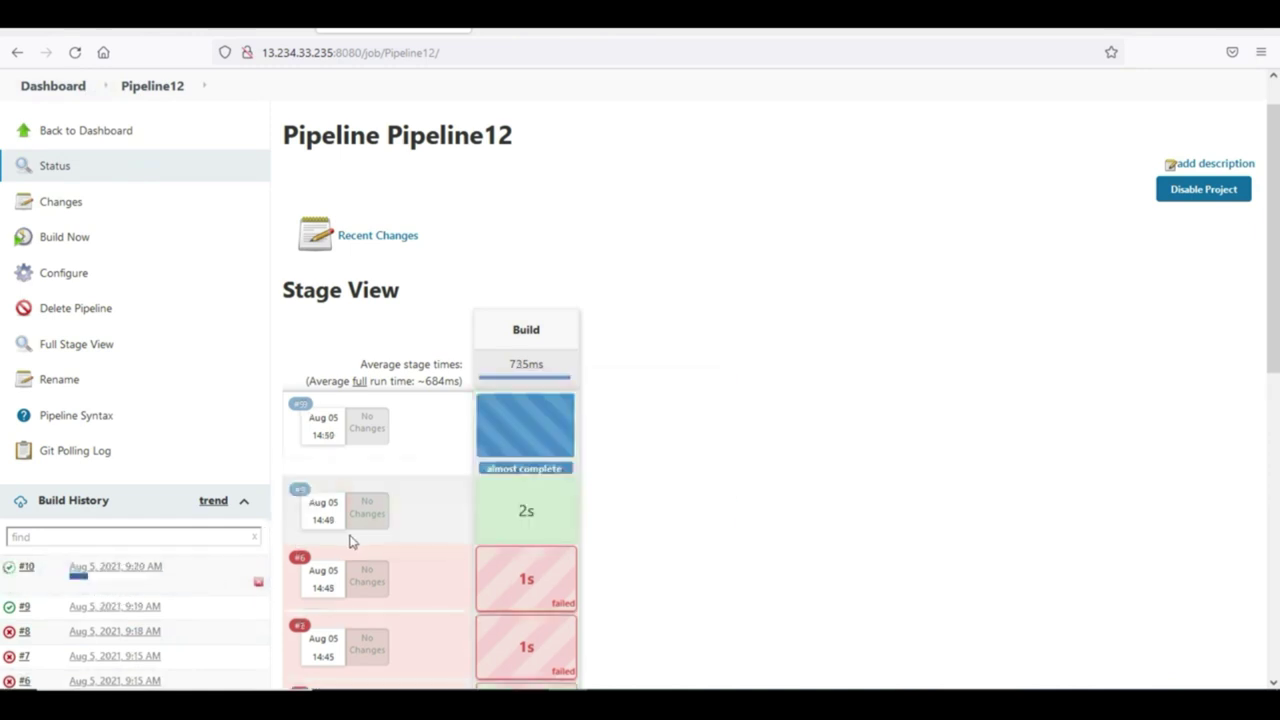
left_click(29, 574)
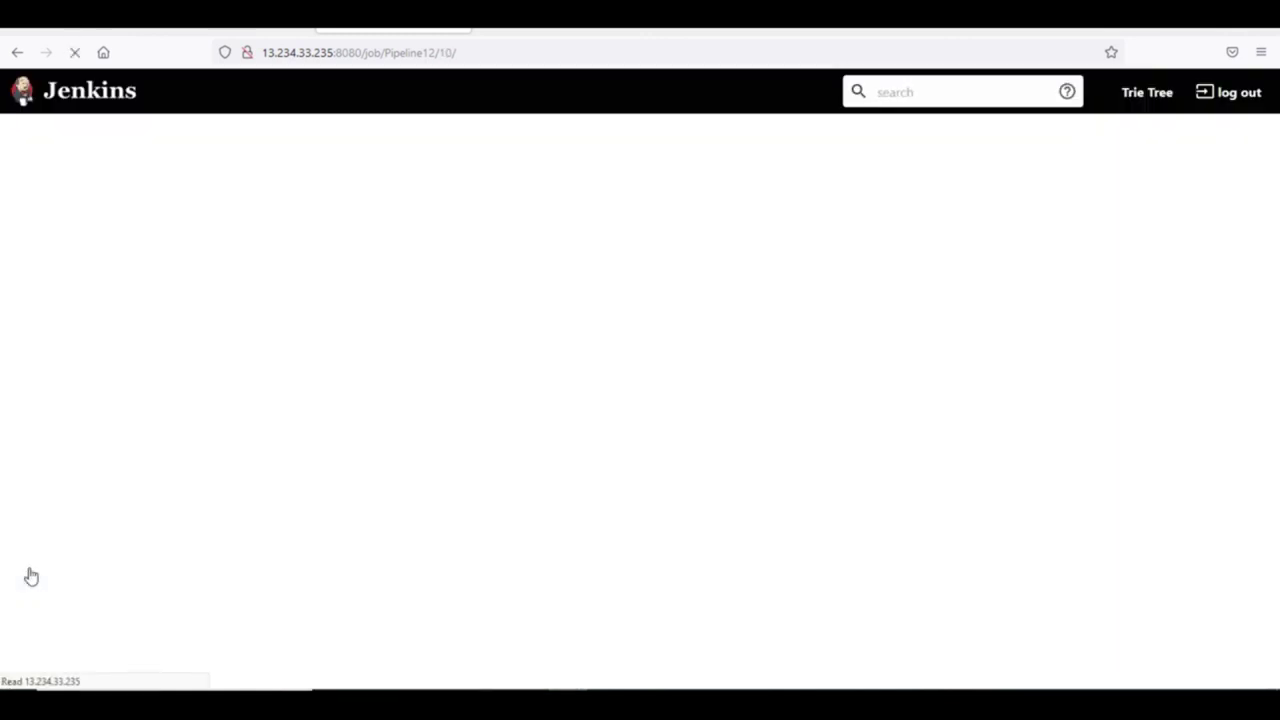
- Confirm build #10 succeeded from an SCM change, then reopen Pipeline12's configuration
left_click(57, 288)
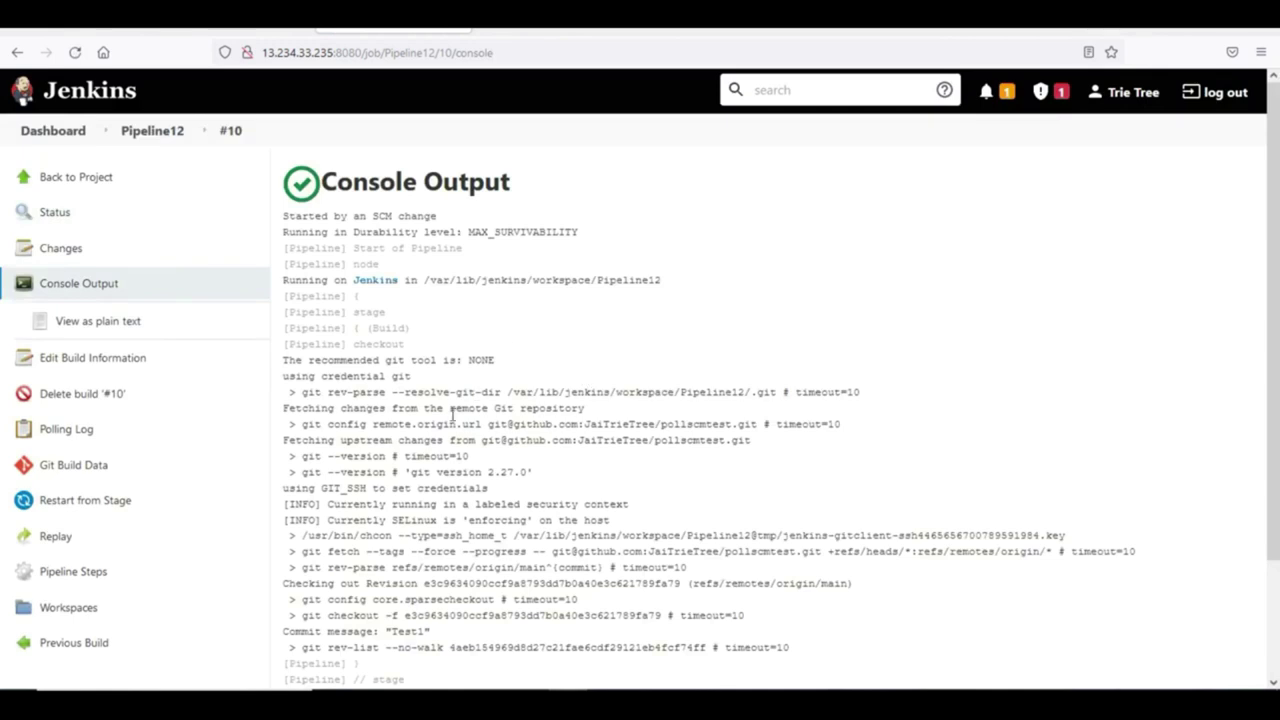
left_click(80, 178)
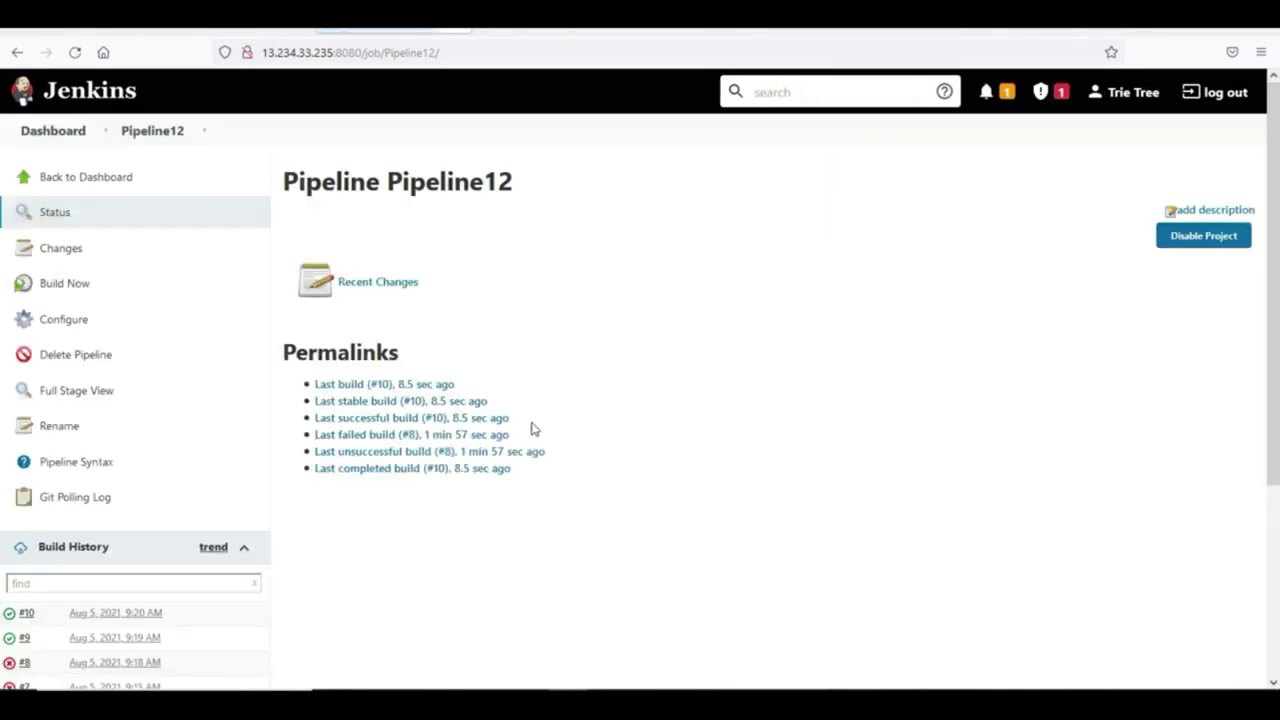
left_click(87, 176)
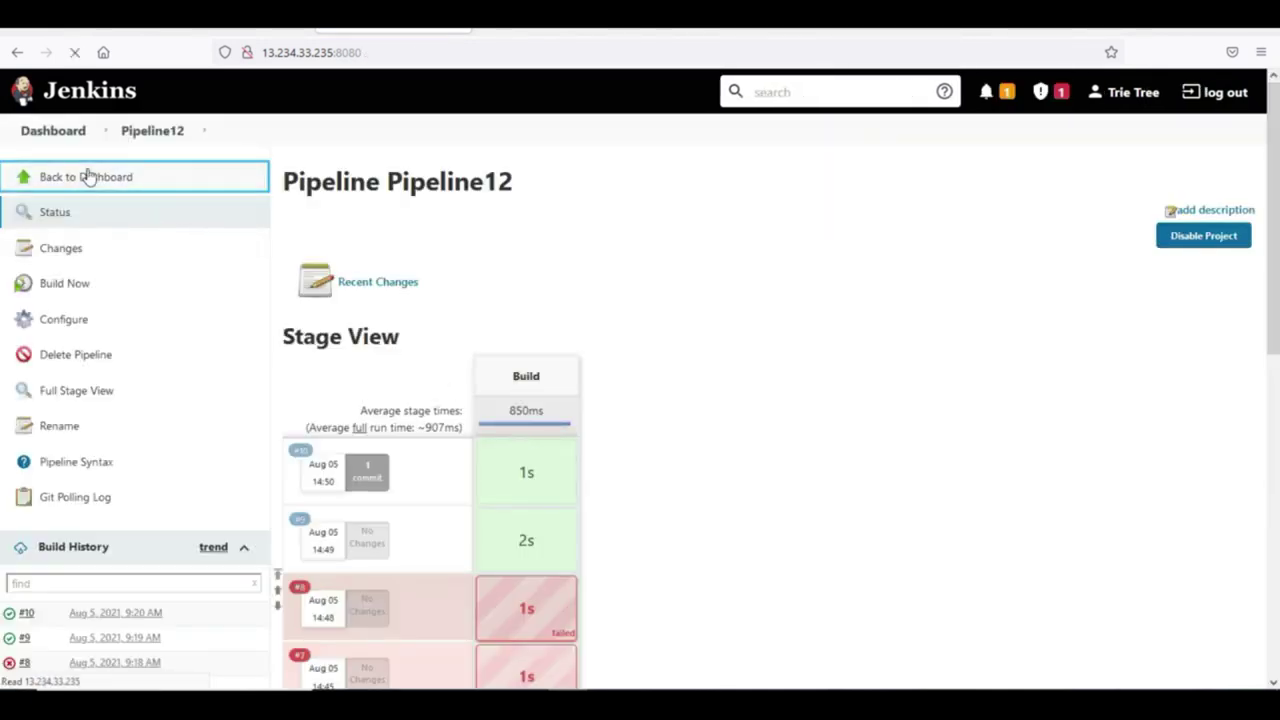
scroll(1263, 249, "down", 1)
scroll(1263, 249, "down", 1)
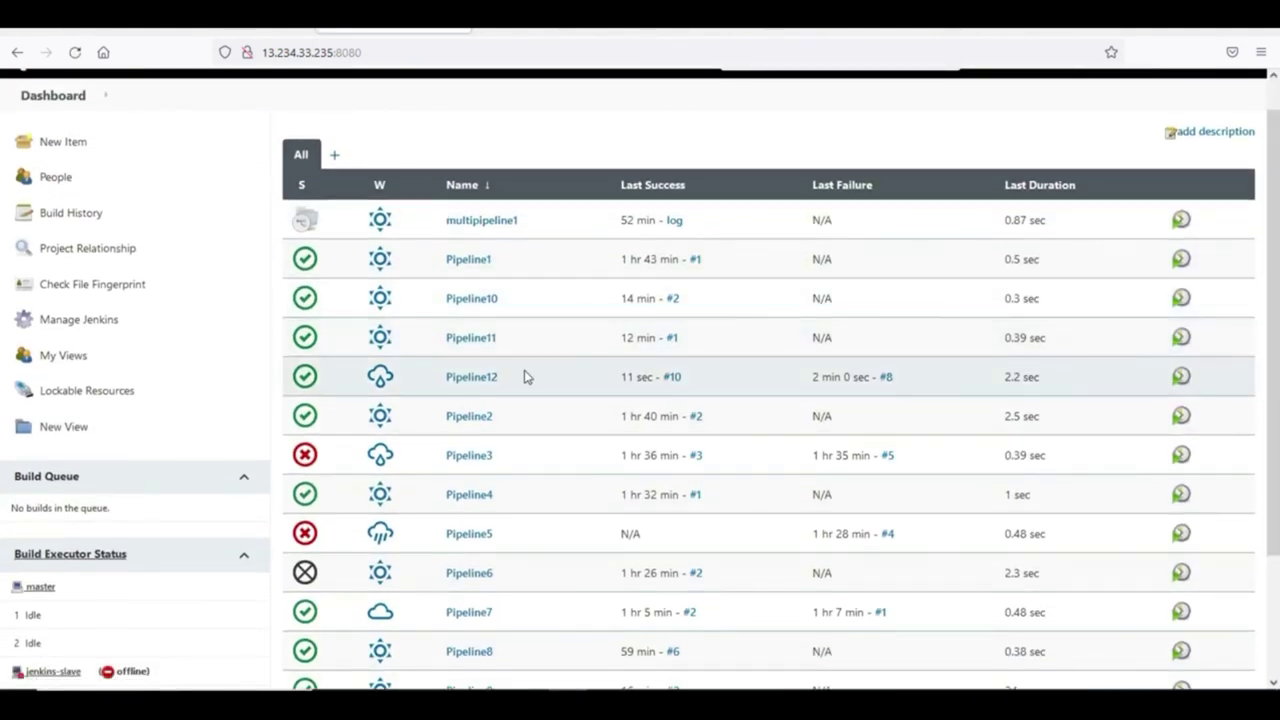
left_click(471, 377)
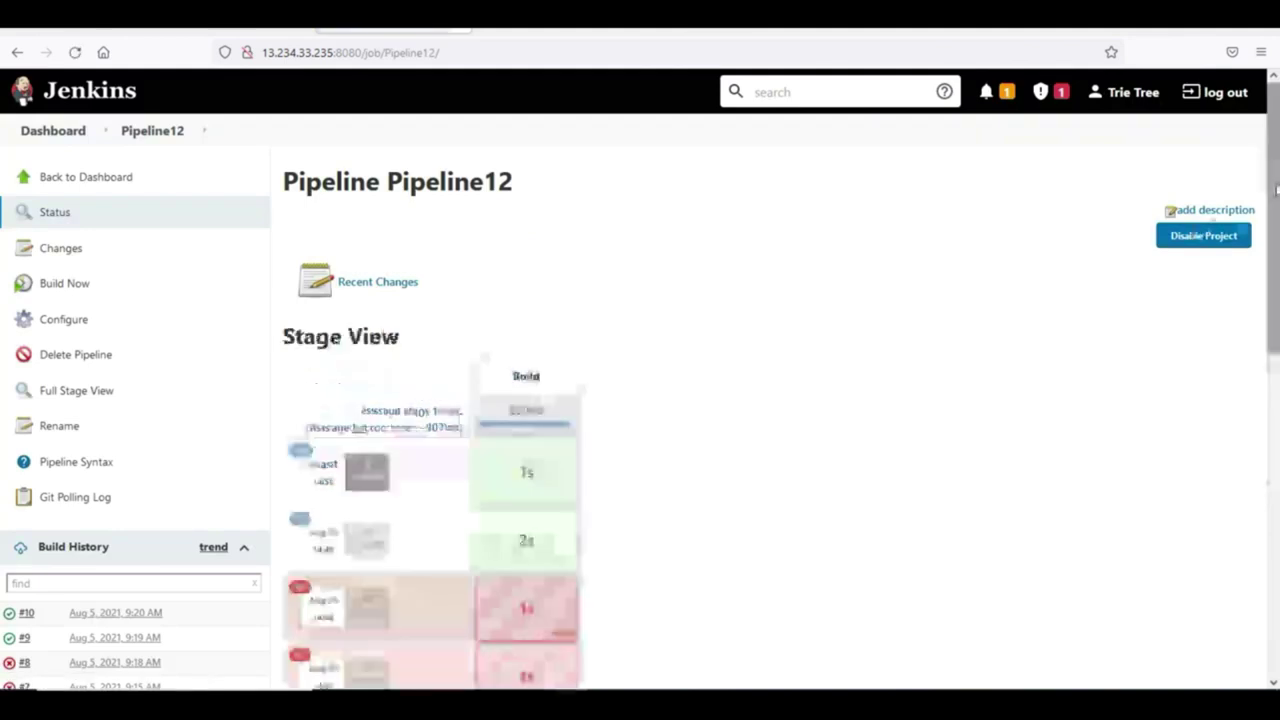
scroll(1276, 188, "down", 5)
scroll(1276, 188, "up", 5)
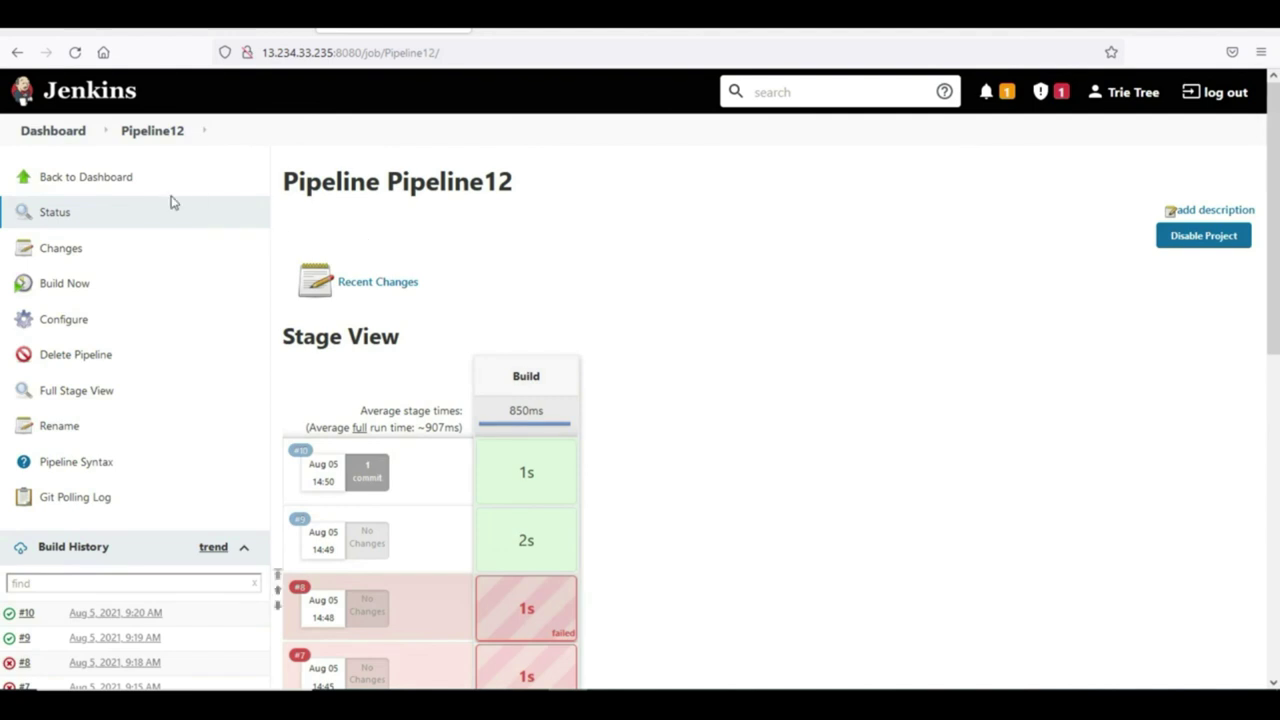
left_click(78, 317)
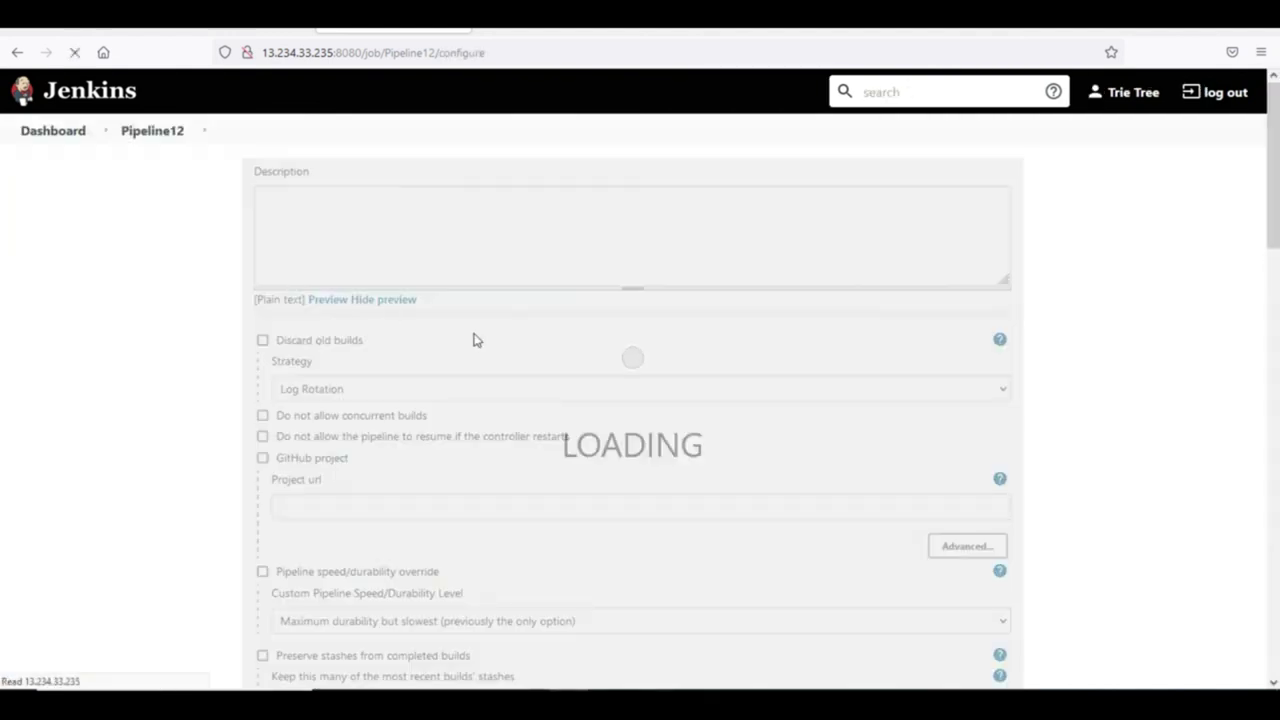
- Delete the old poll SCM script from Pipeline12's script editor
scroll(1146, 300, "down", 3)
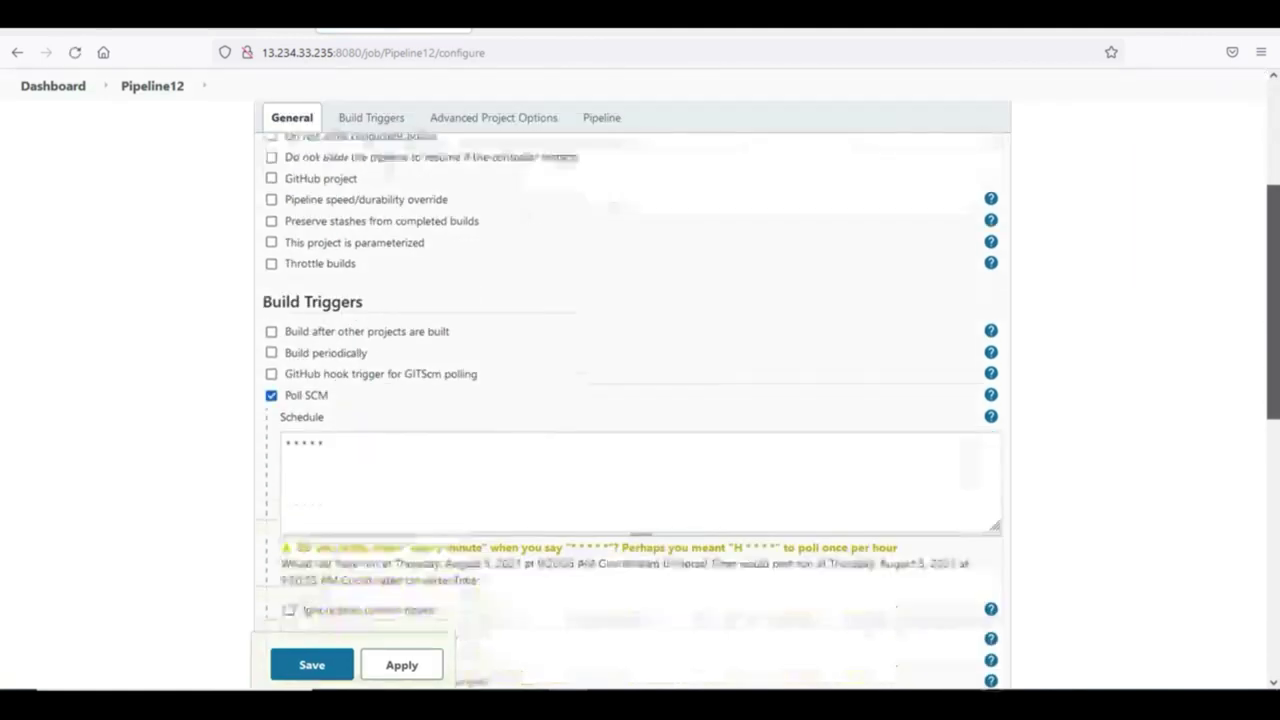
scroll(598, 296, "down", 3)
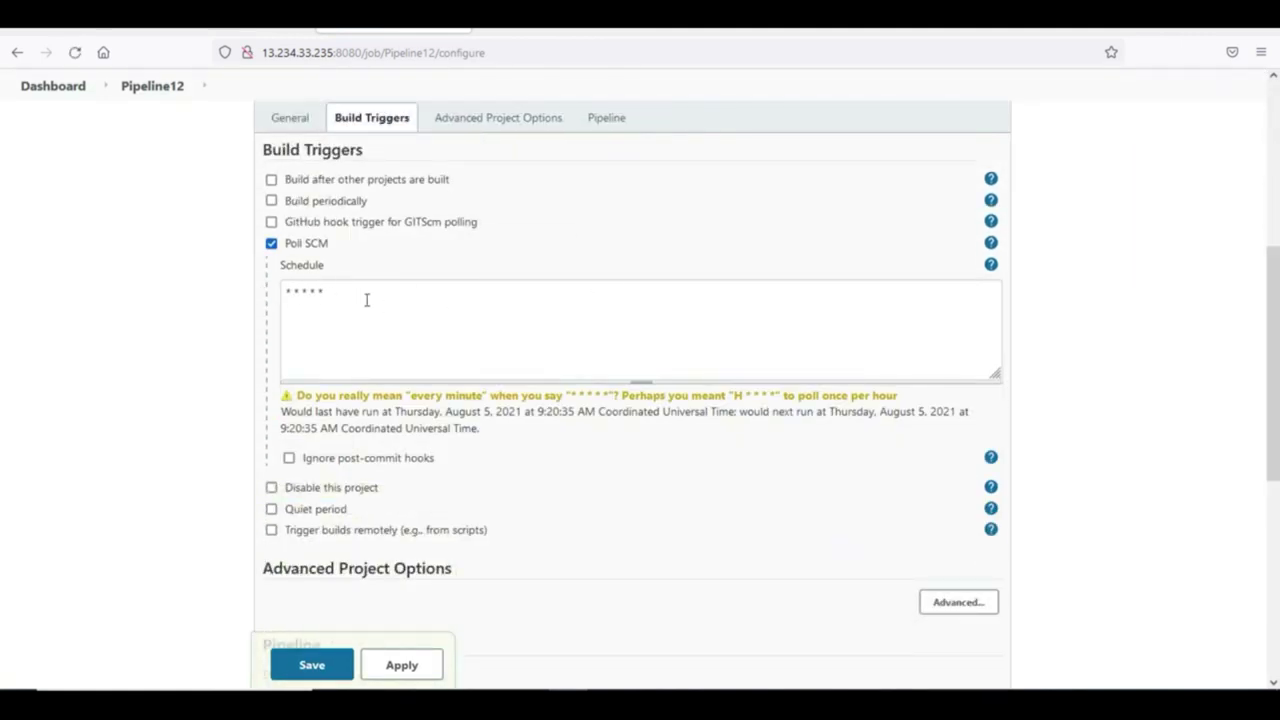
left_click_drag(1273, 360, 1273, 555)
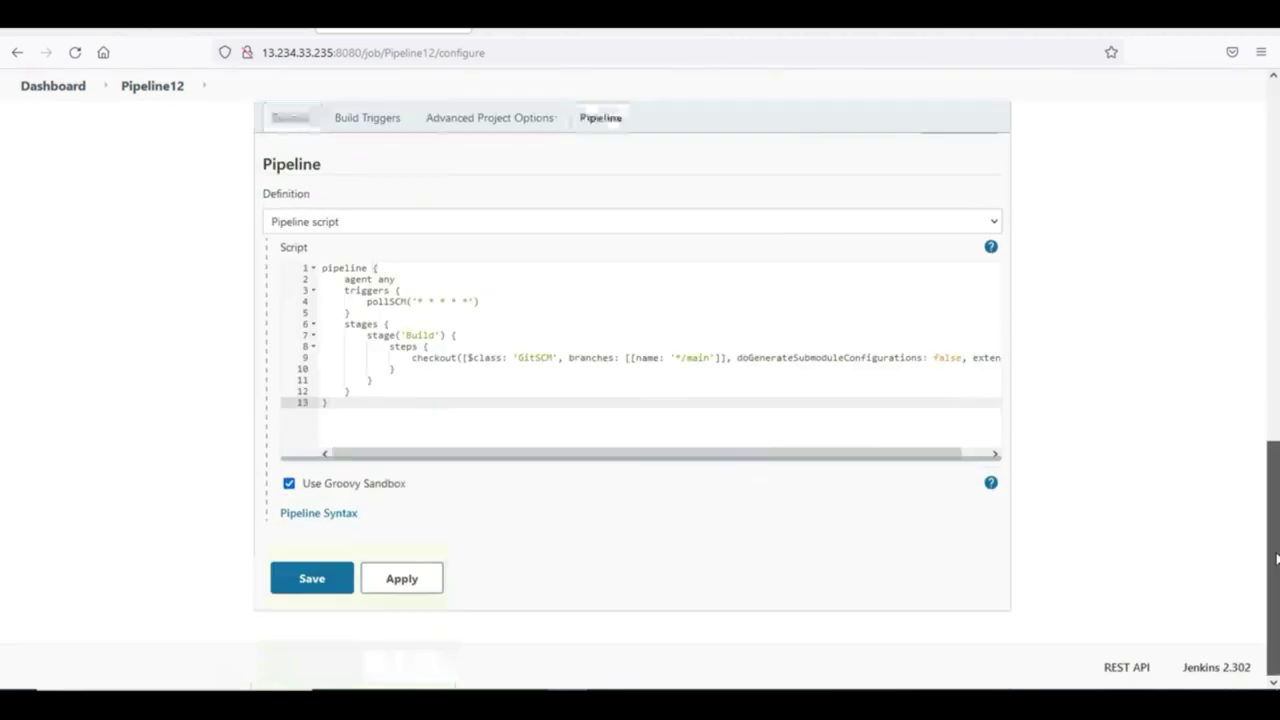
left_click(663, 331)
key("ctrl+a")
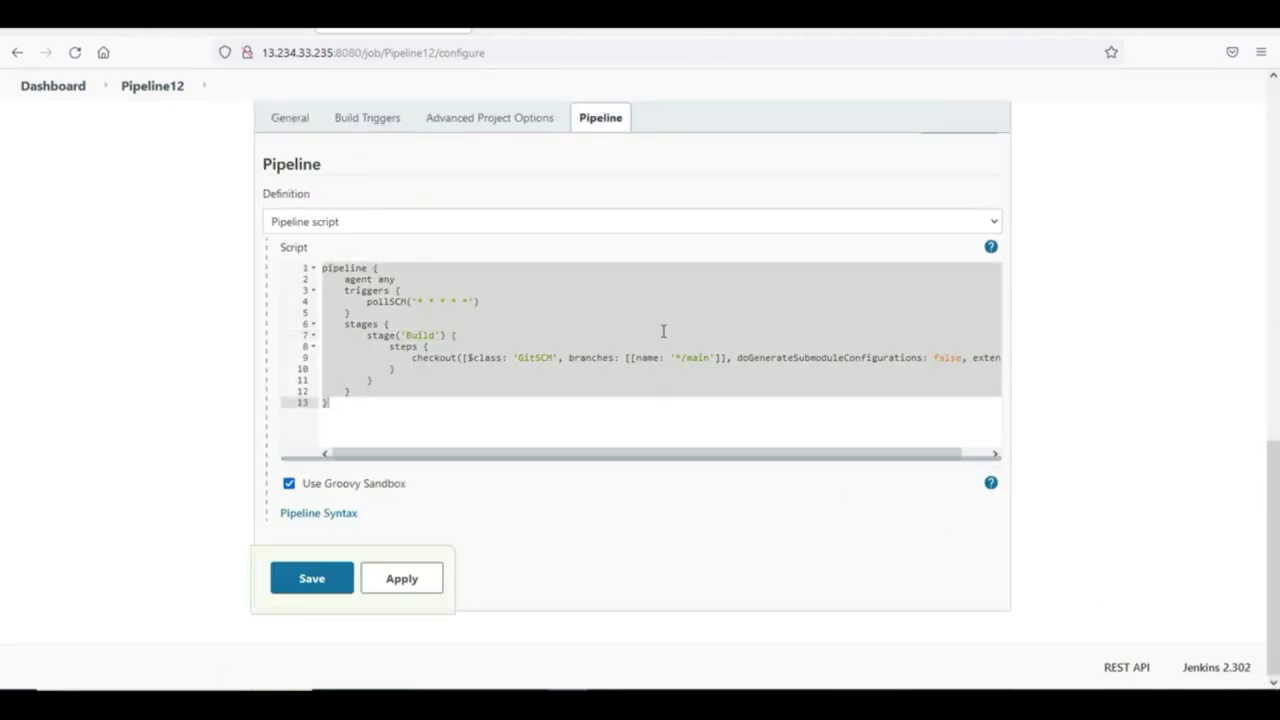
key("BackSpace")
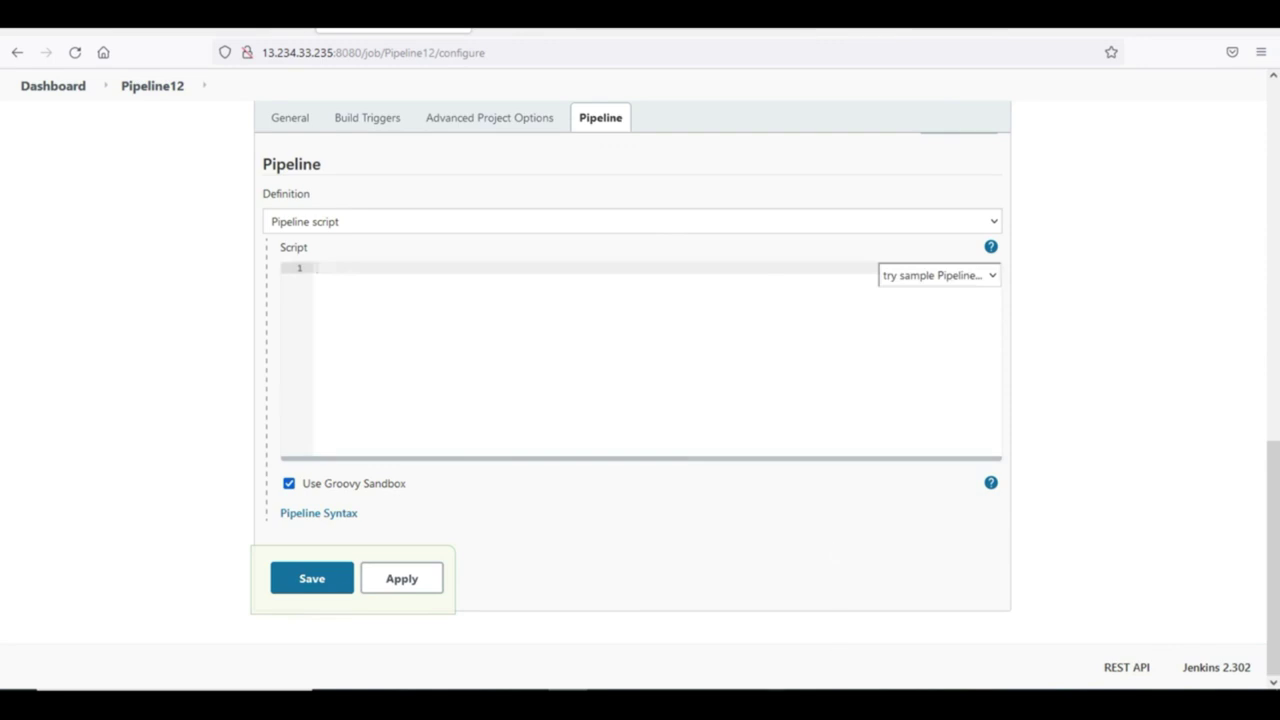
- Copy the upstream-trigger pipeline sample from Notepad and paste it into the script
key("alt+Tab")
left_click(383, 519)
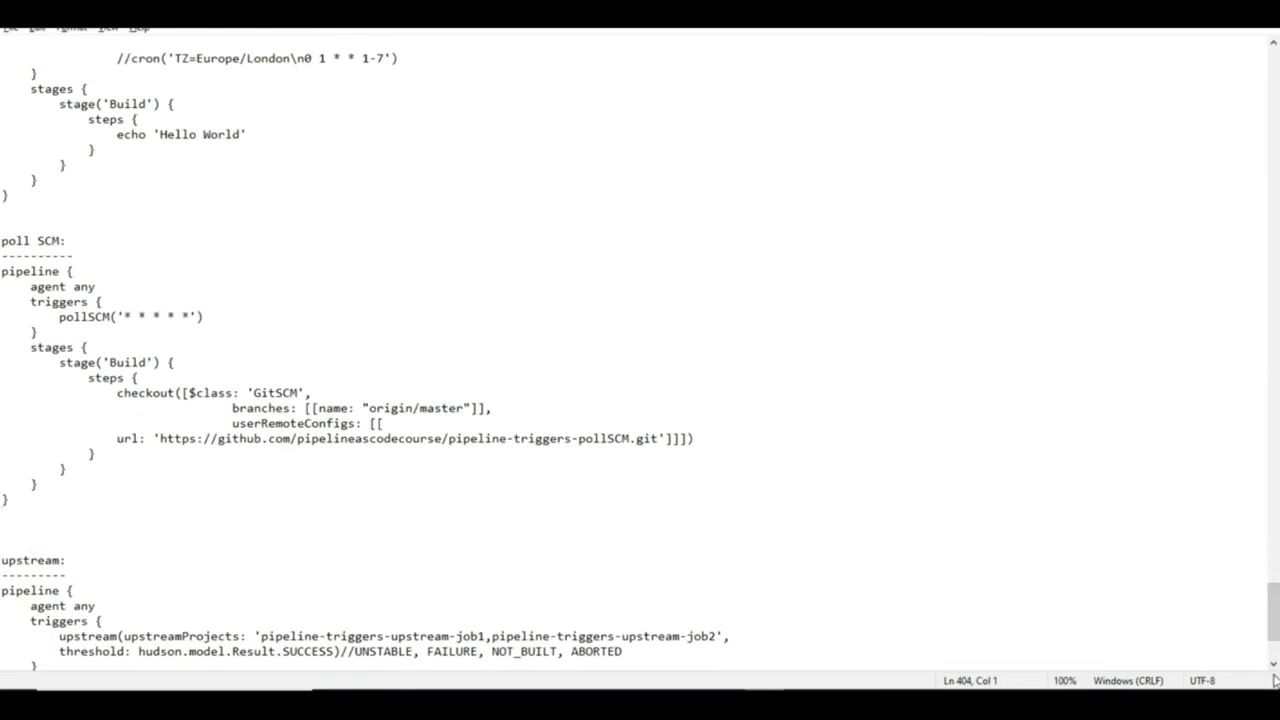
left_click_drag(1273, 612, 1273, 625)
left_click_drag(17, 622, 3, 428)
key("ctrl+c")
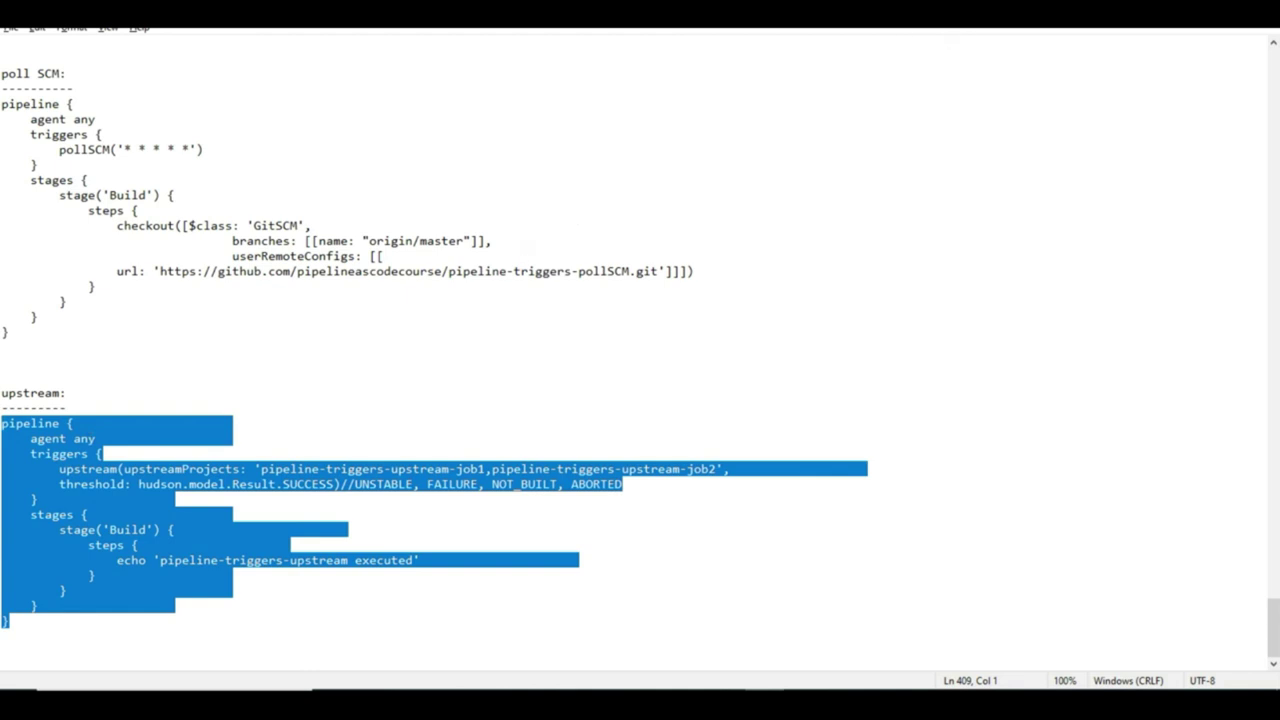
key("alt+Tab")
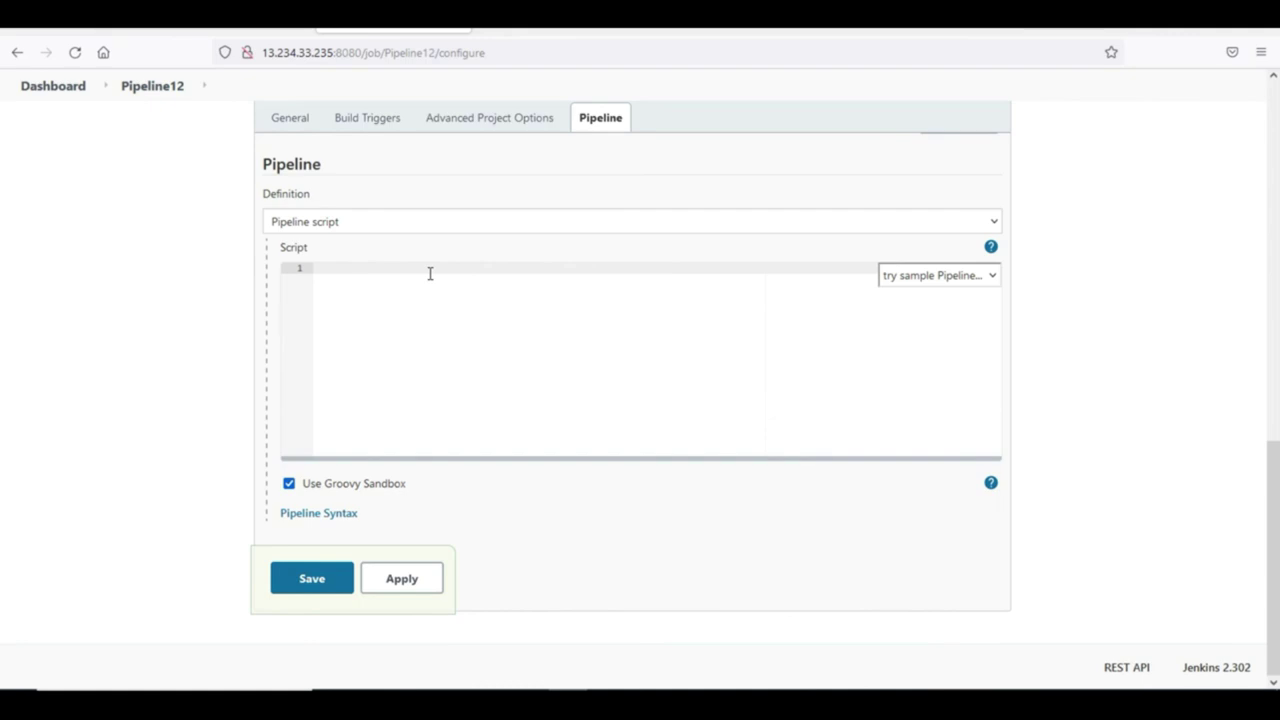
key("ctrl+v")
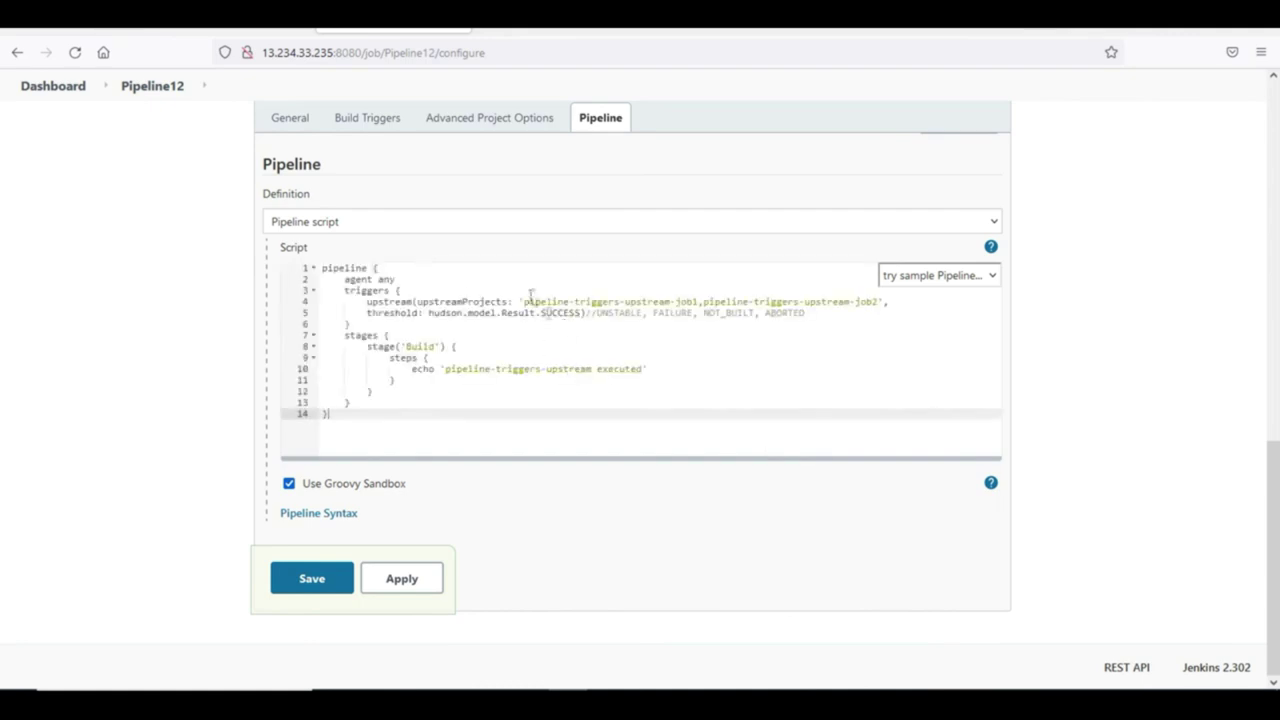
- Set upstreamProjects to 'Pipeline10,Pipeline11' and apply the change
left_click_drag(524, 301, 865, 302)
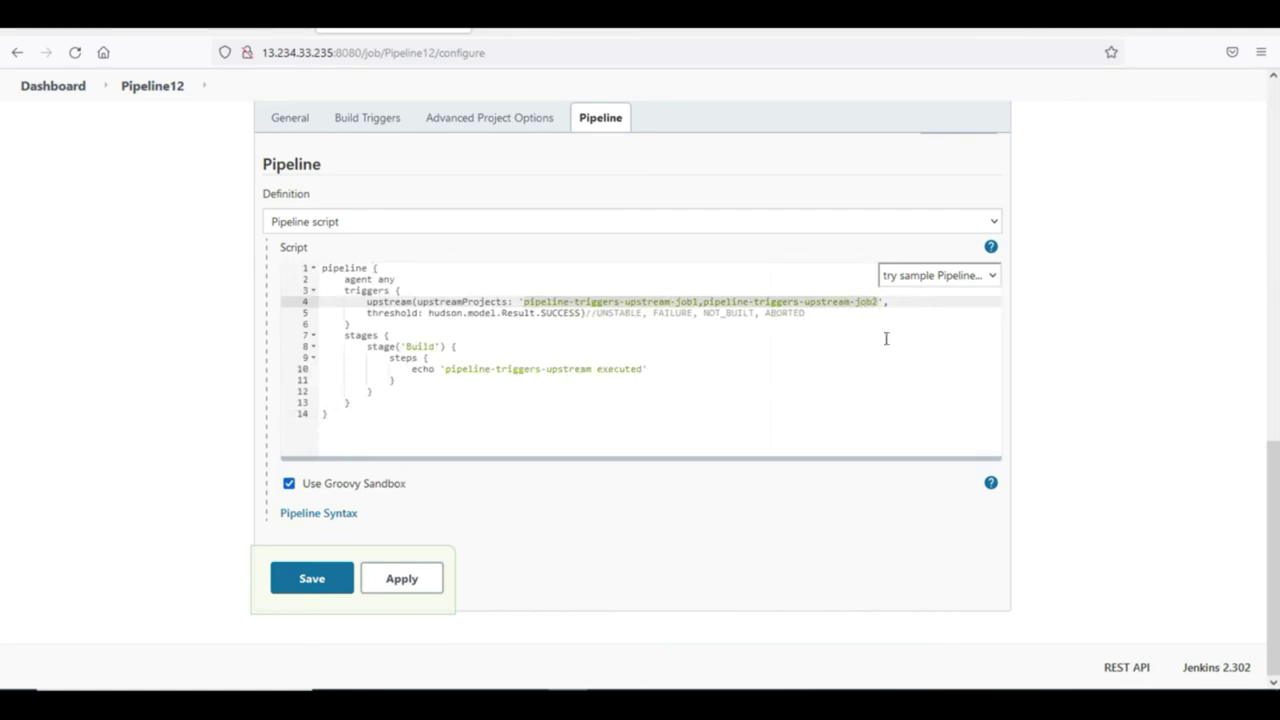
key("BackSpace")
type("ipeline10")
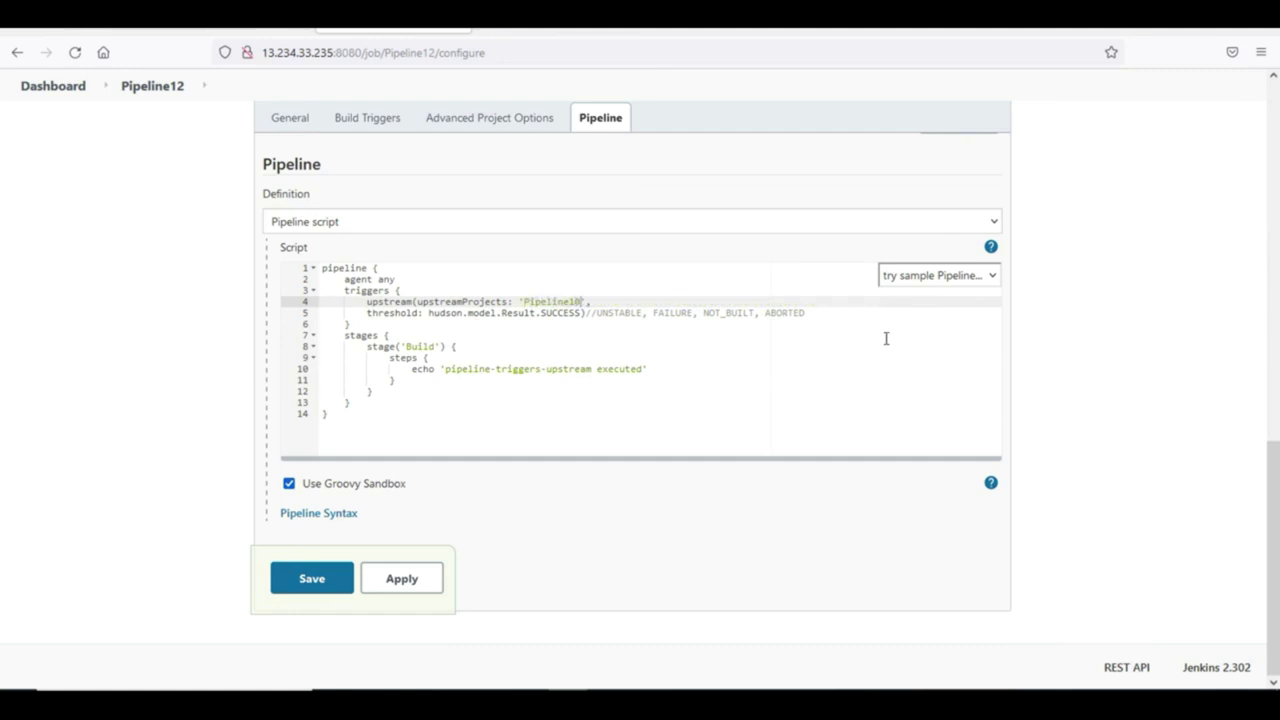
type(",Pipeline11")
left_click(402, 588)
- Save Pipeline12's configuration and start a new Pipeline10 build
left_click(311, 579)
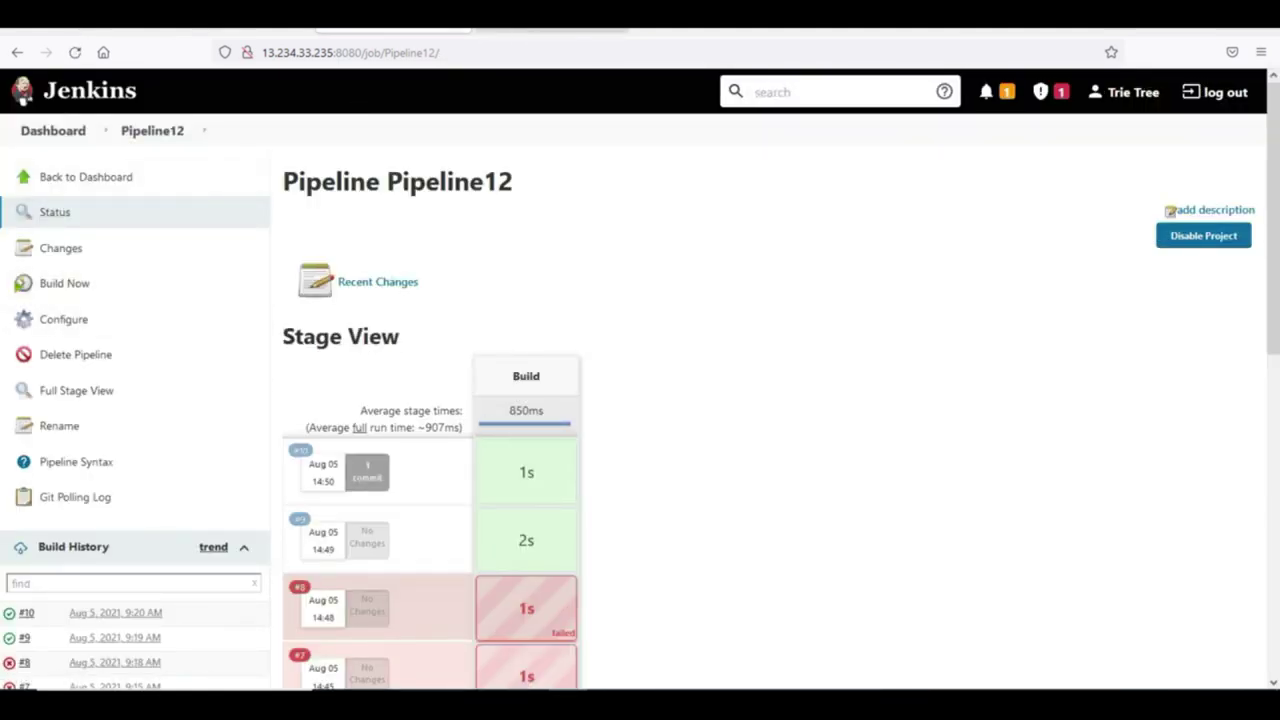
left_click(555, 16)
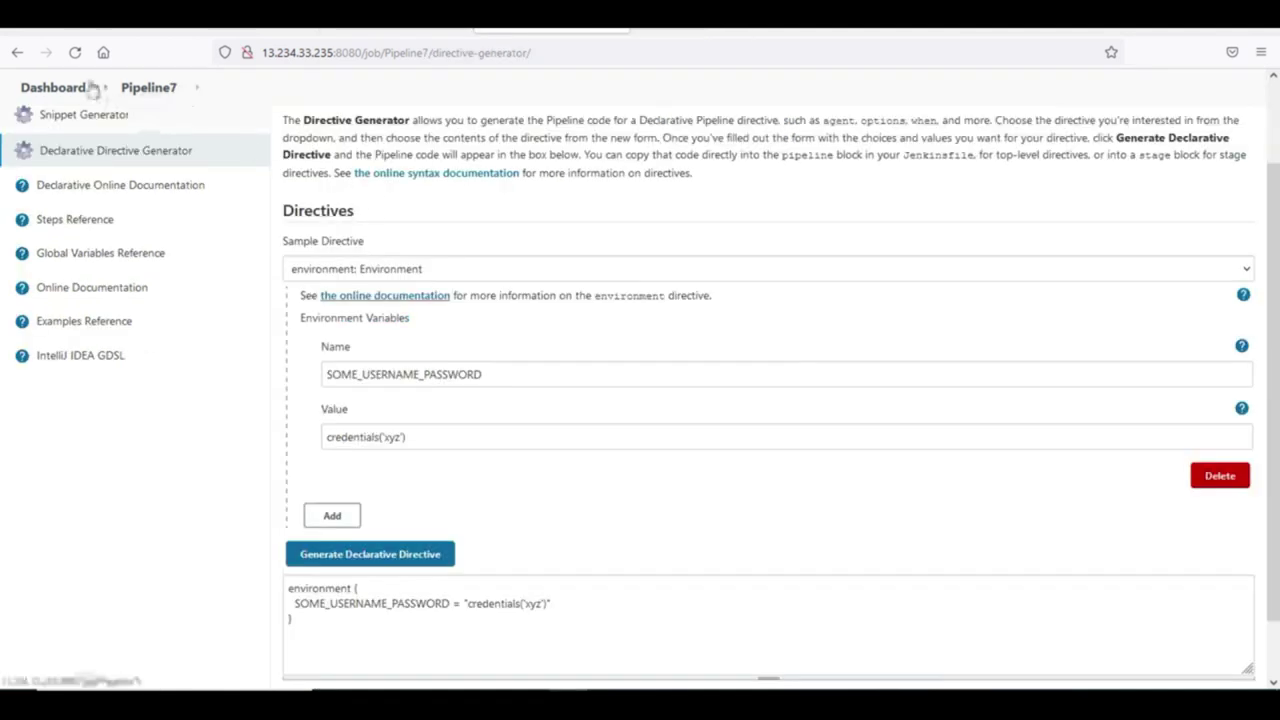
left_click(58, 89)
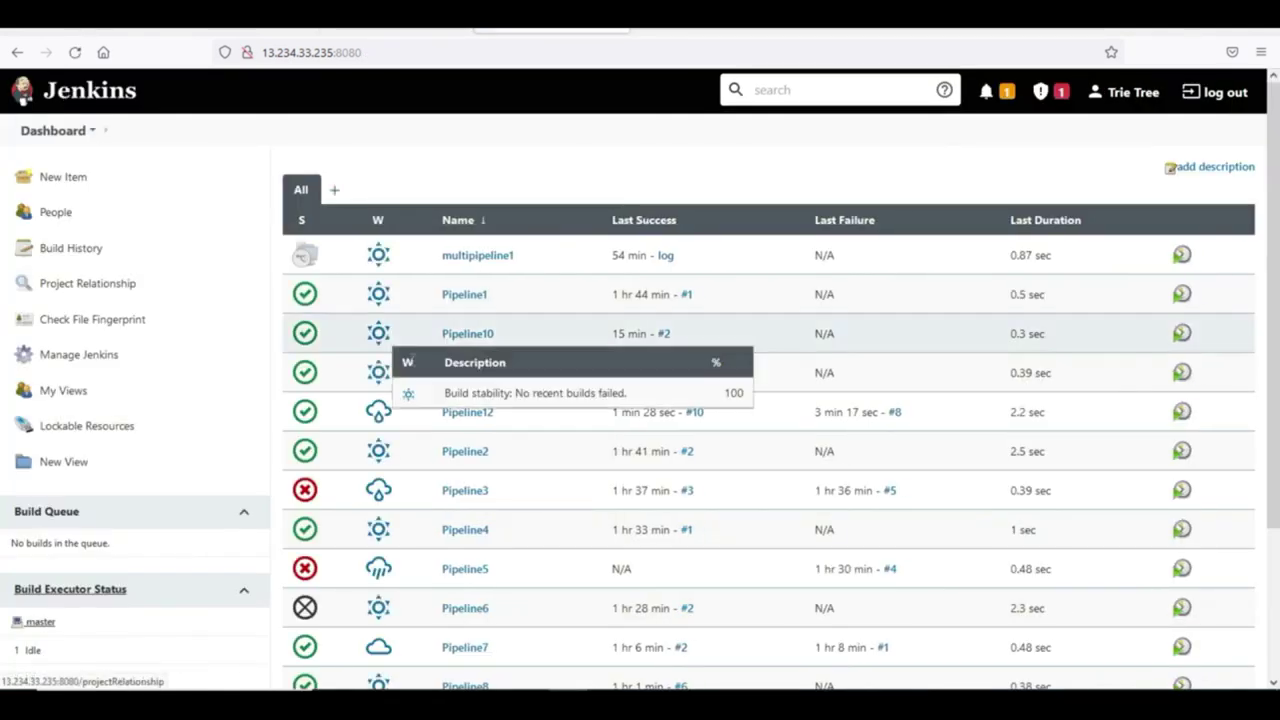
left_click(471, 336)
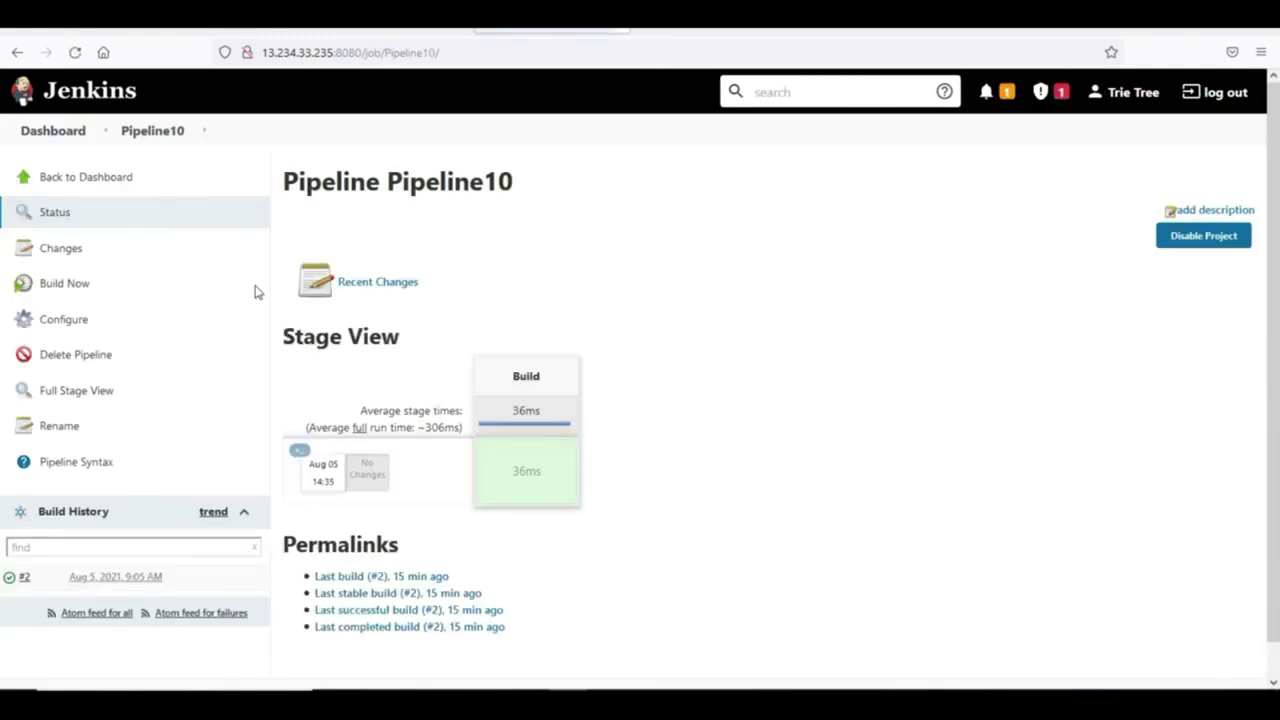
left_click(57, 283)
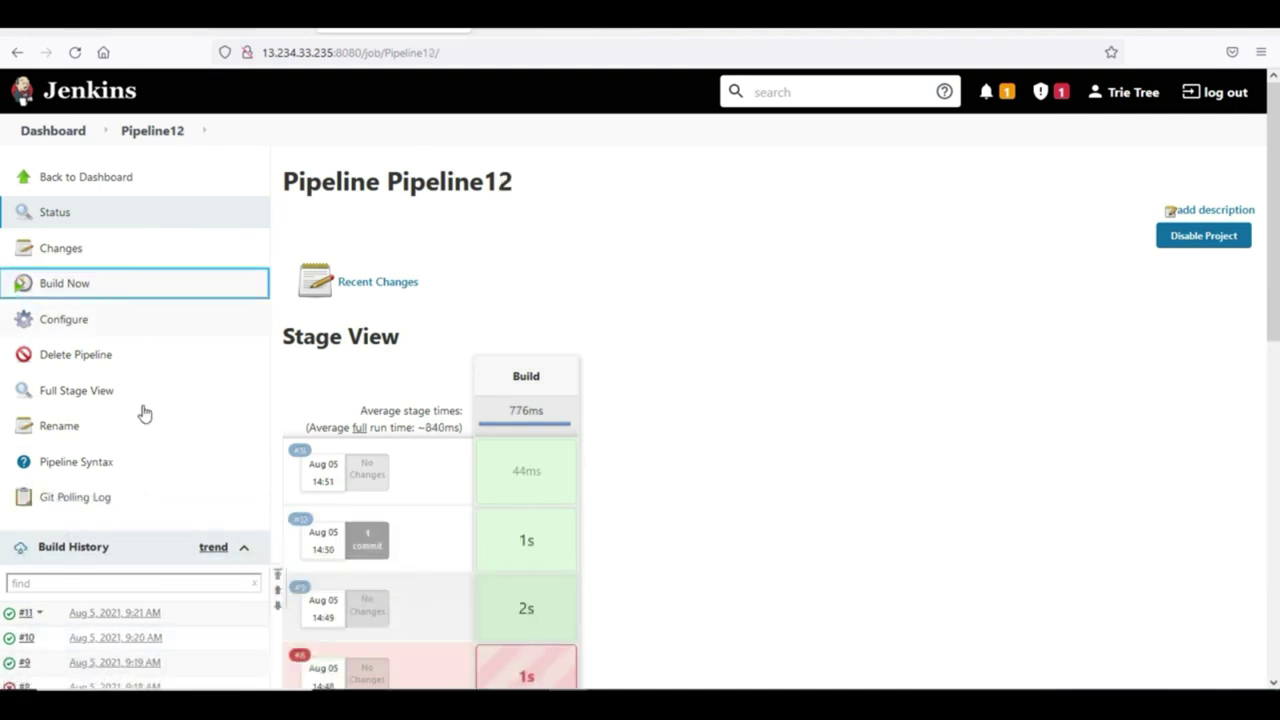
- Run Pipeline10 again and check that Pipeline12 got a triggered build
left_click(551, 77)
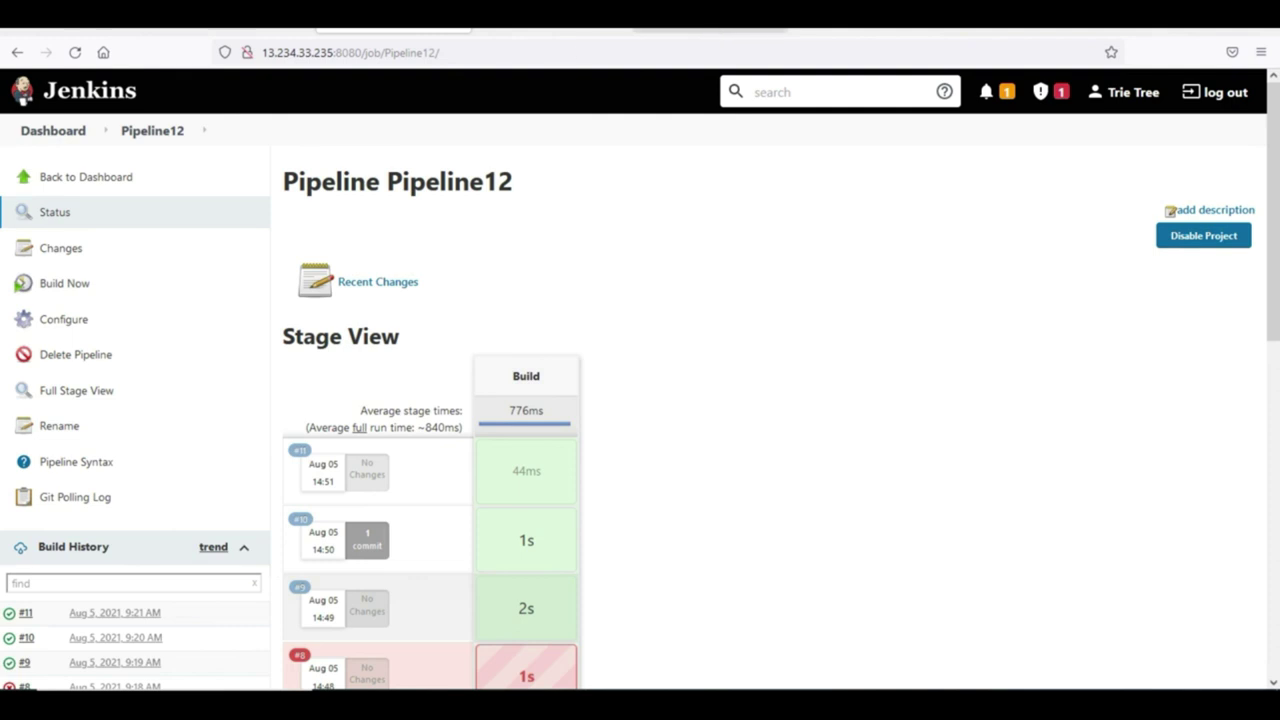
left_click(651, 37)
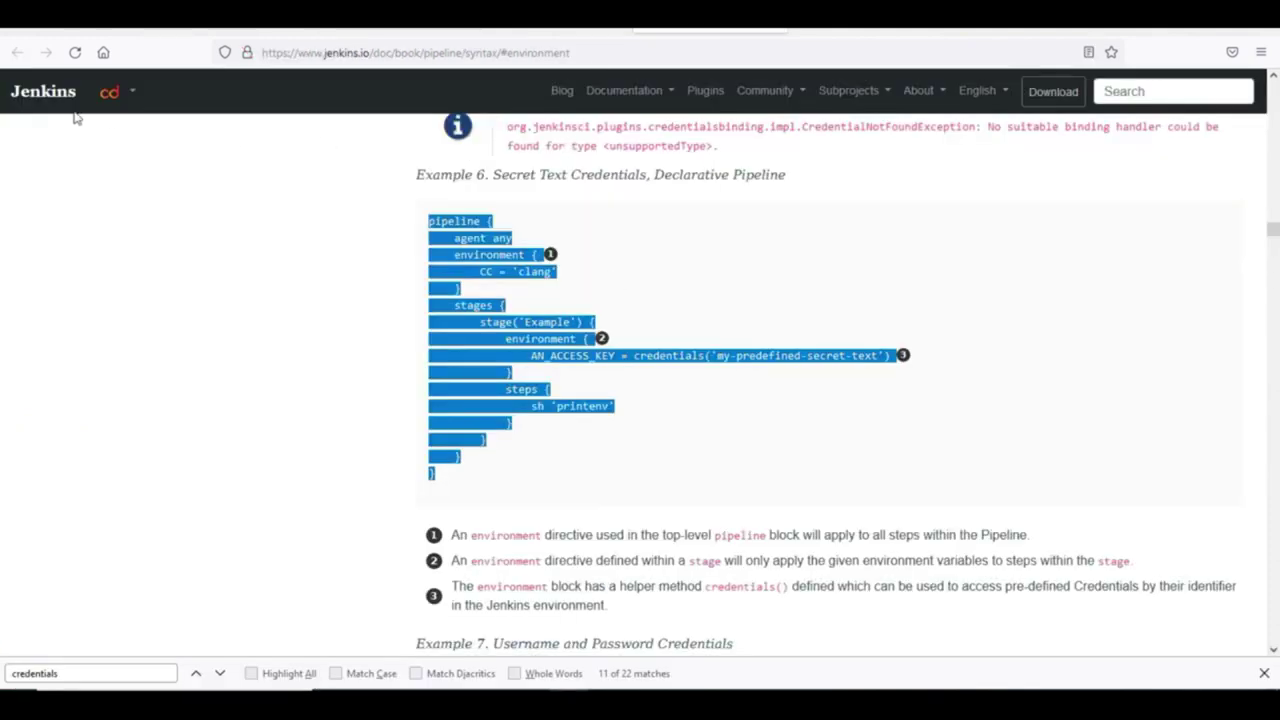
left_click(486, 35)
key("ctrl+shift+Tab")
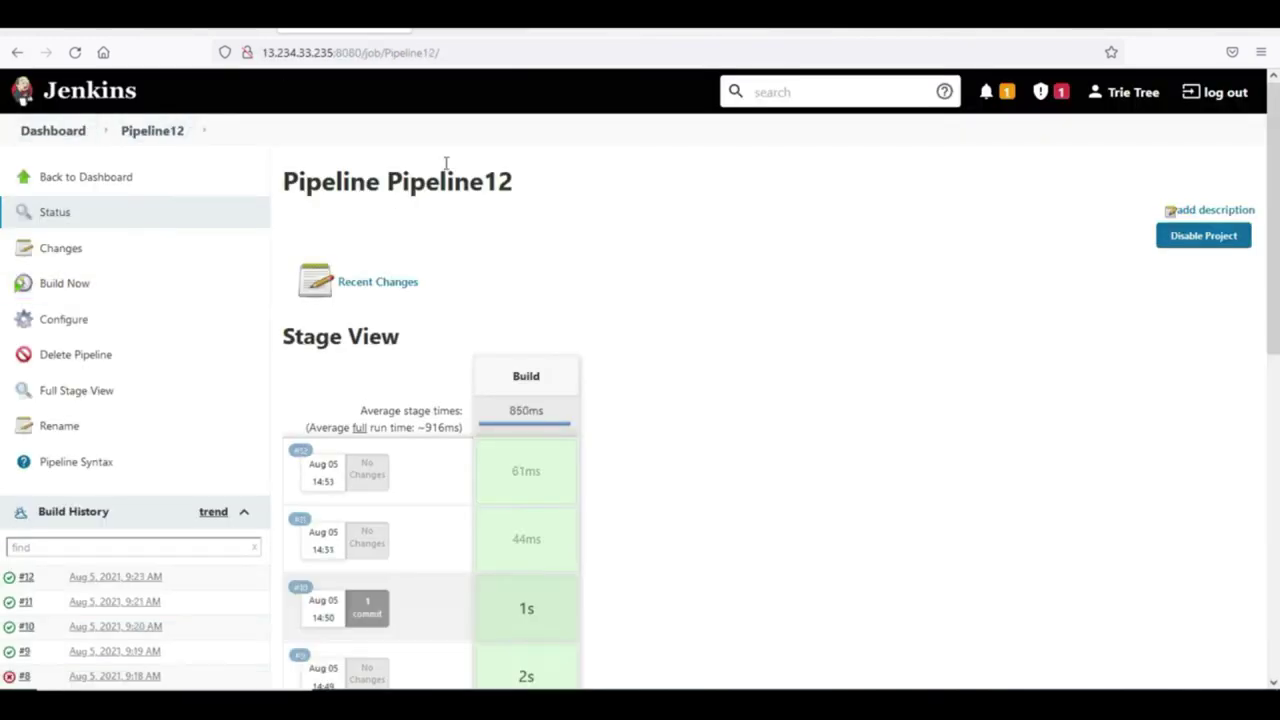
key("ctrl+Tab")
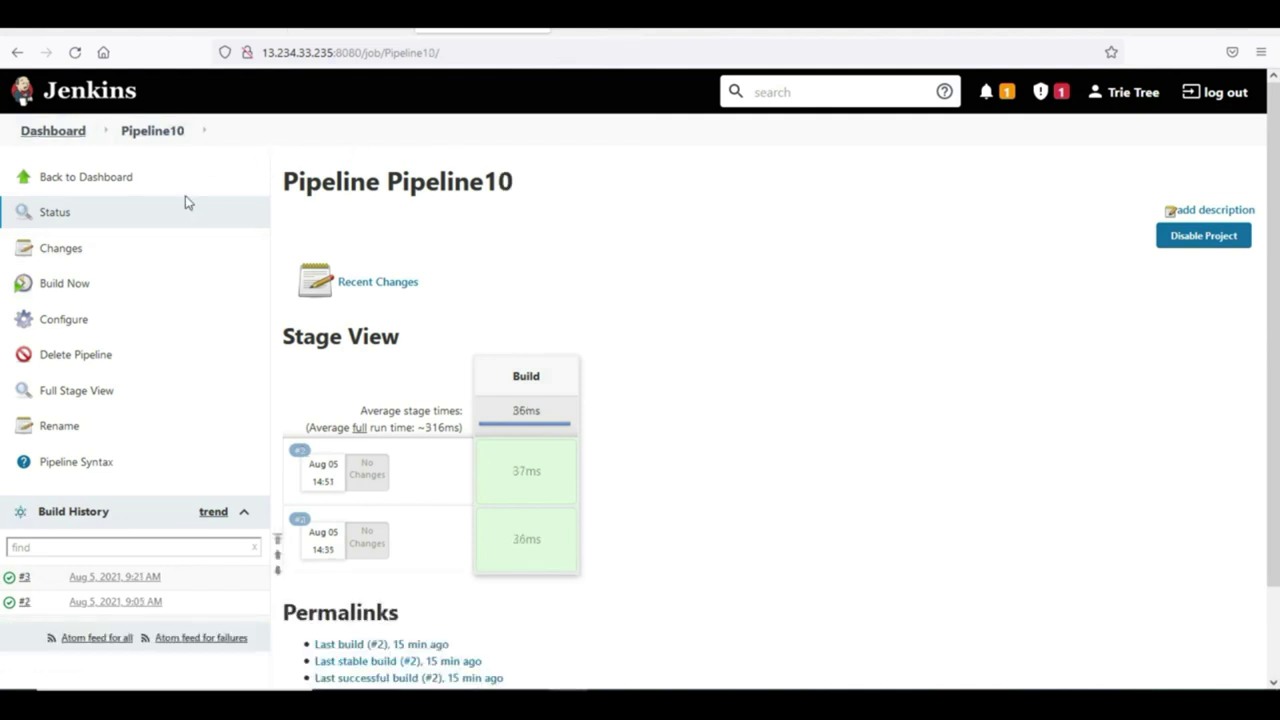
left_click(95, 290)
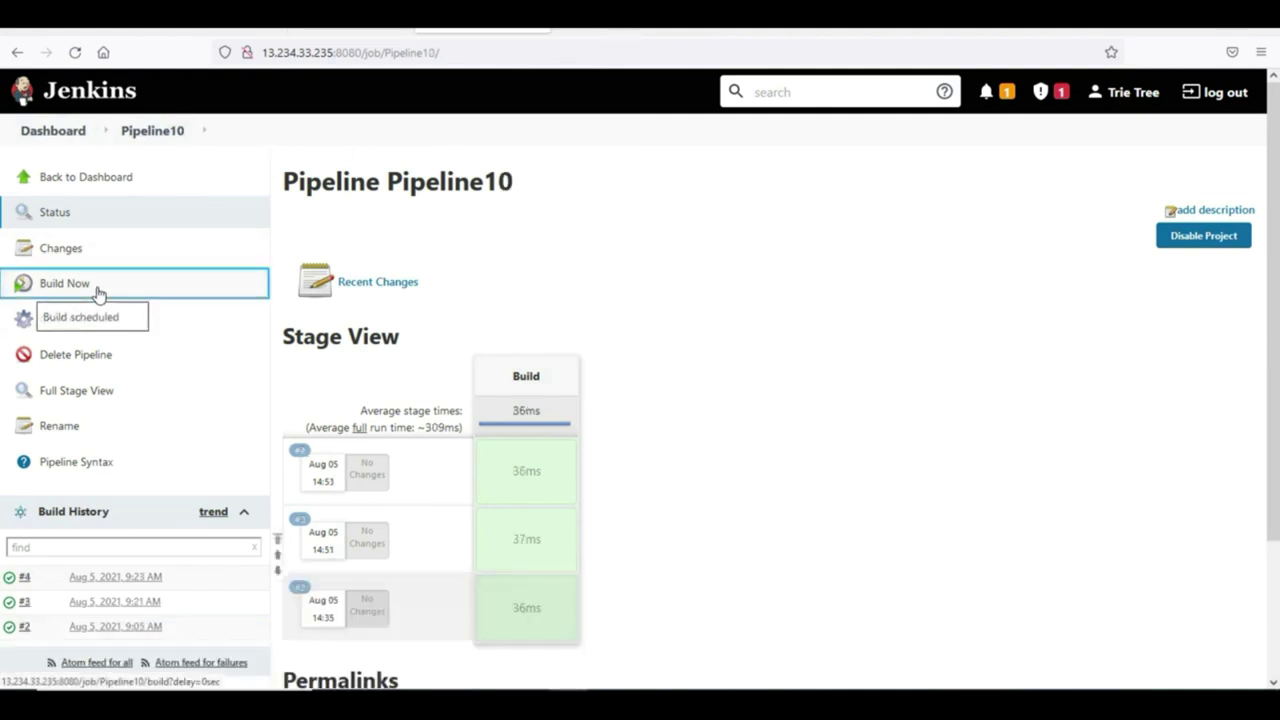
left_click(262, 30)
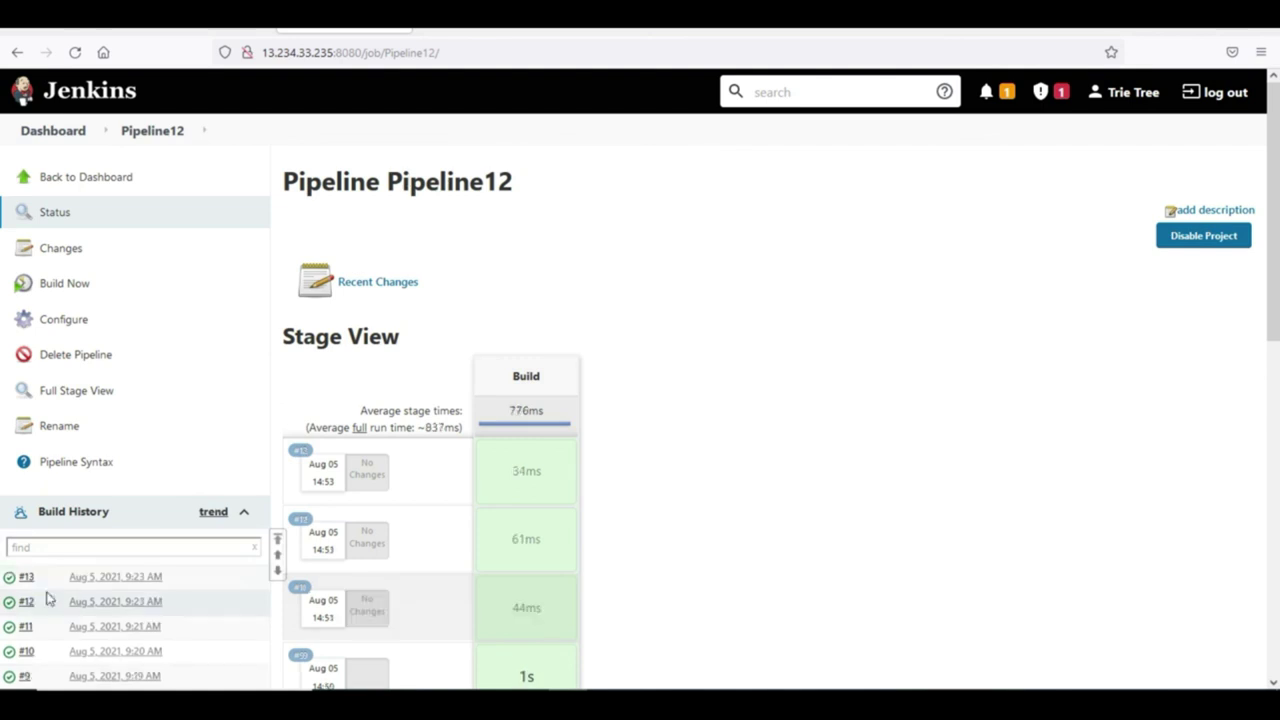
- Build Pipeline11 with the git credential and open build #4's console output
key("alt+Left")
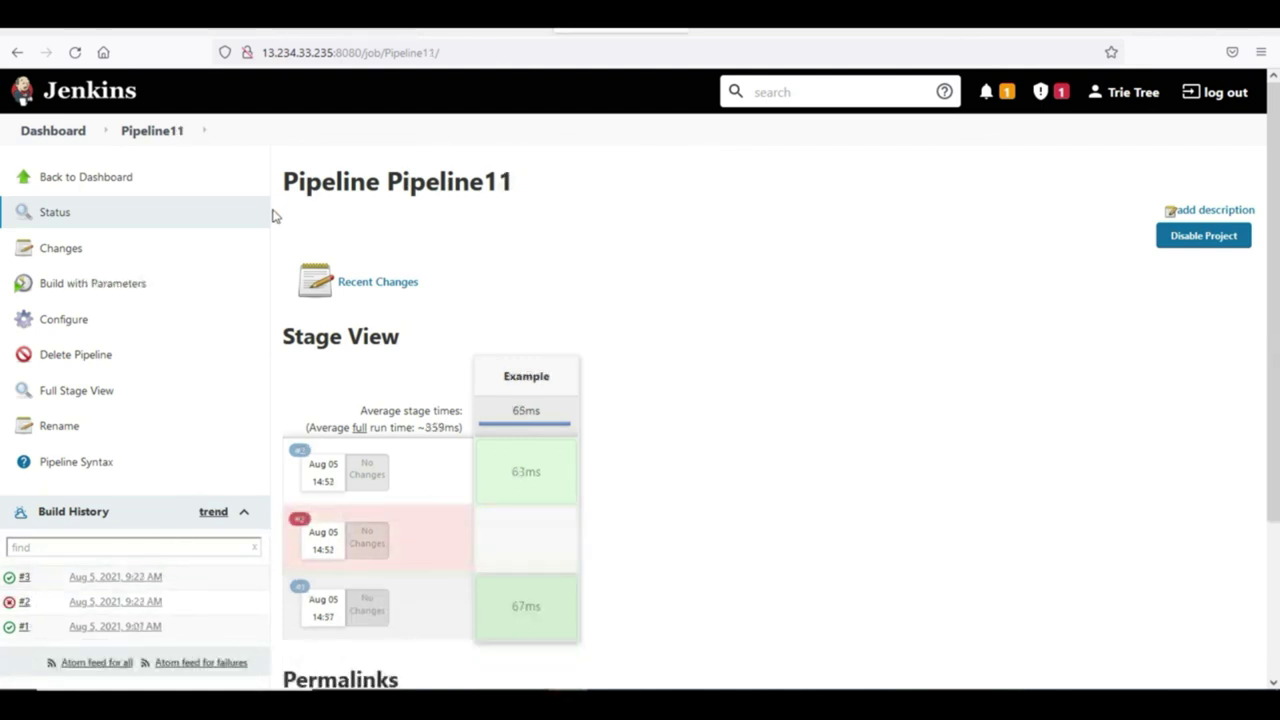
left_click(97, 283)
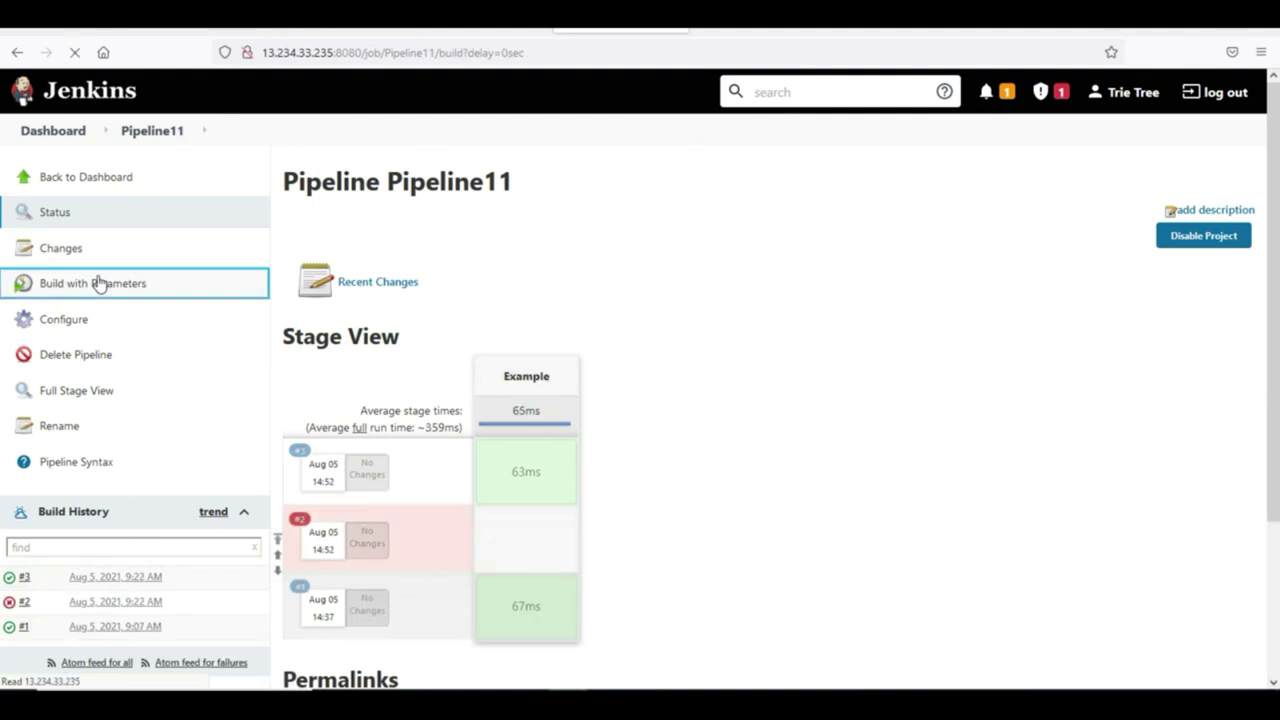
scroll(1226, 247, "down", 5)
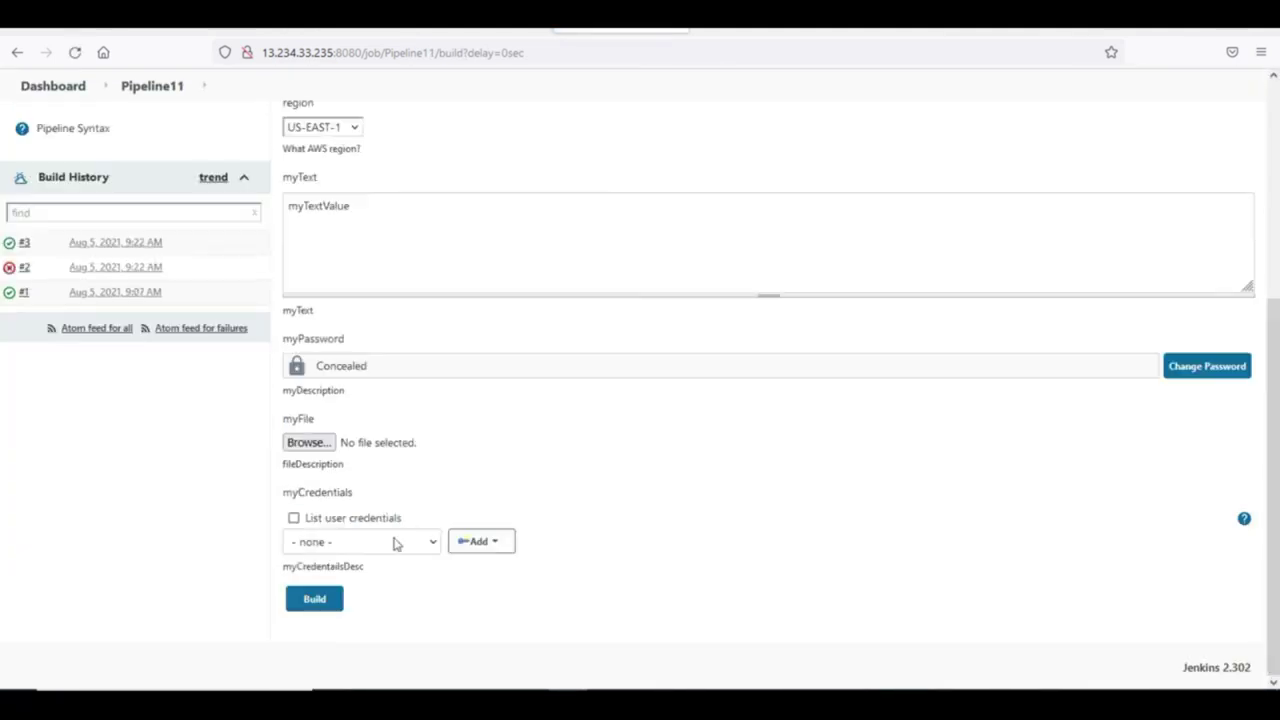
left_click(336, 545)
left_click(337, 614)
left_click(329, 601)
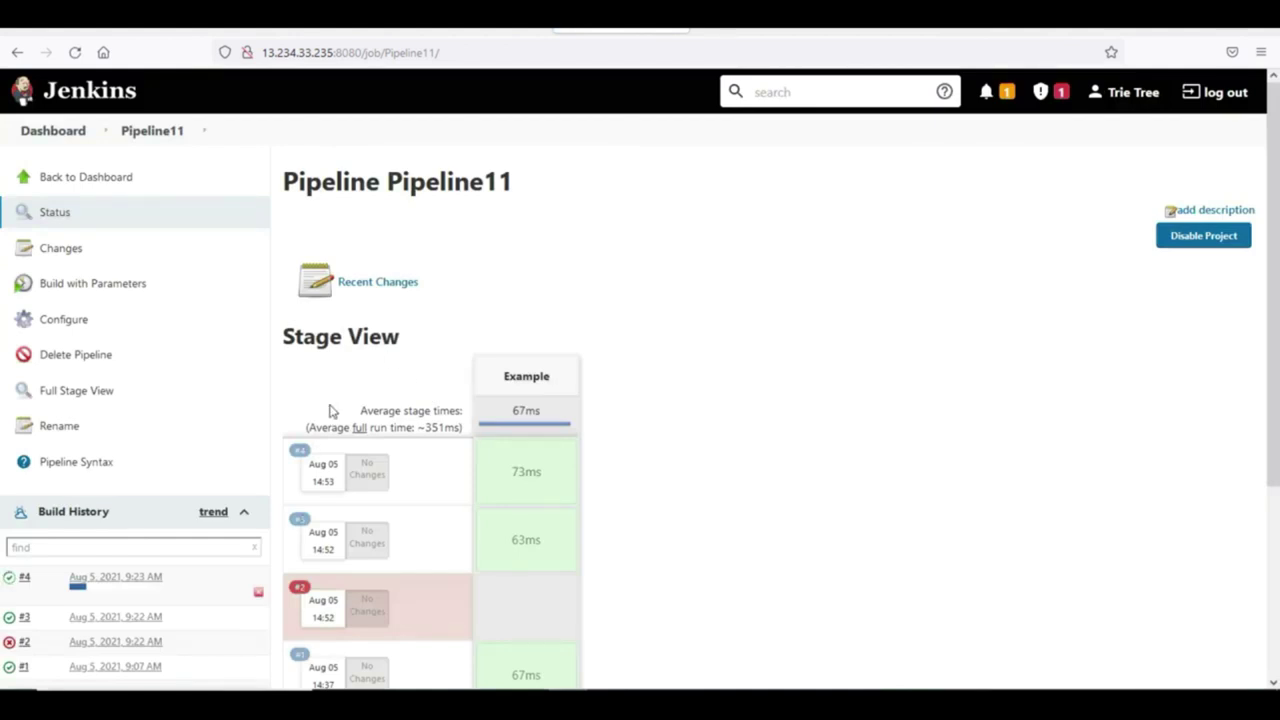
left_click(10, 582)
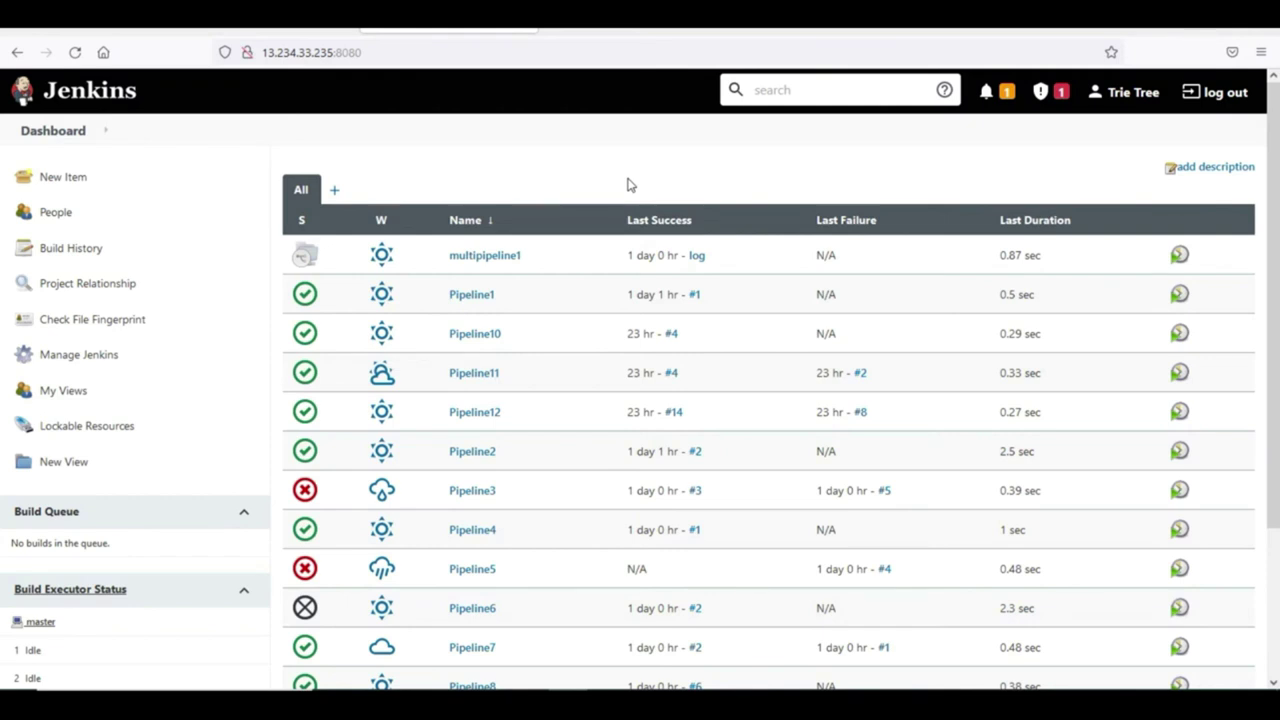
- Bring the Notepad pipeline notes forward and locate the Agent - Docker -image pipeline block
mouse_move(802, 705)
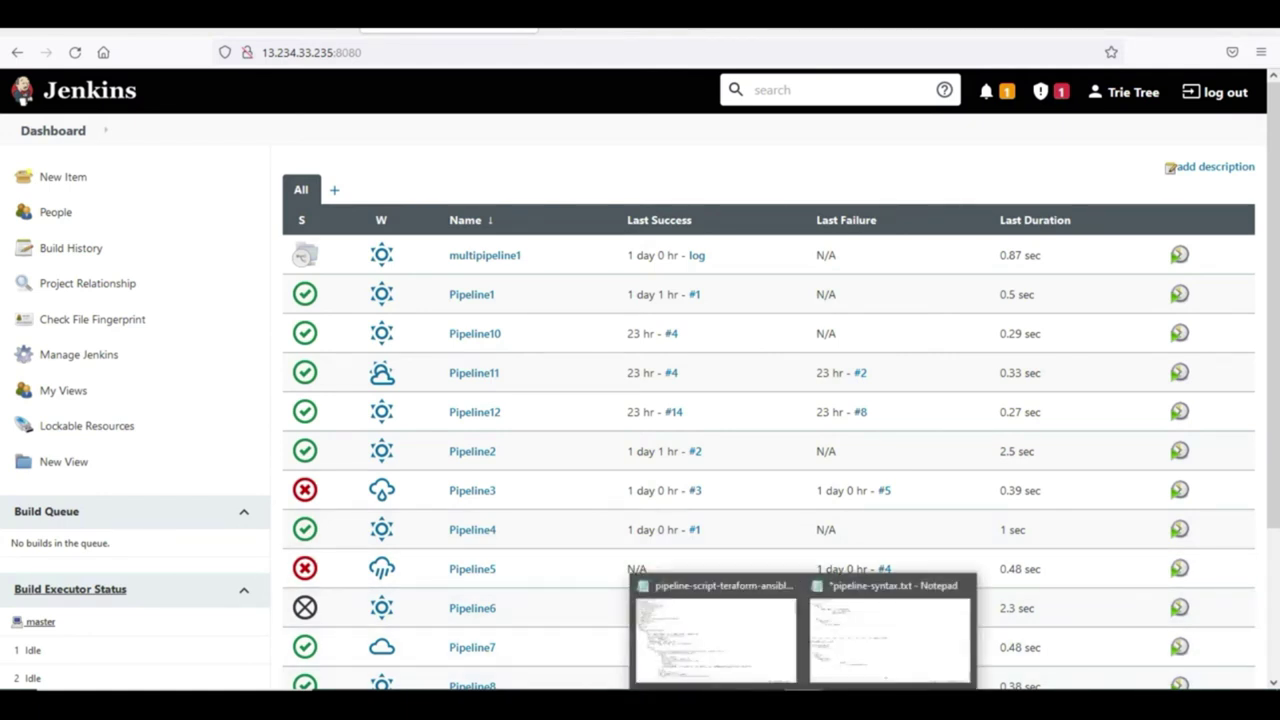
left_click(830, 645)
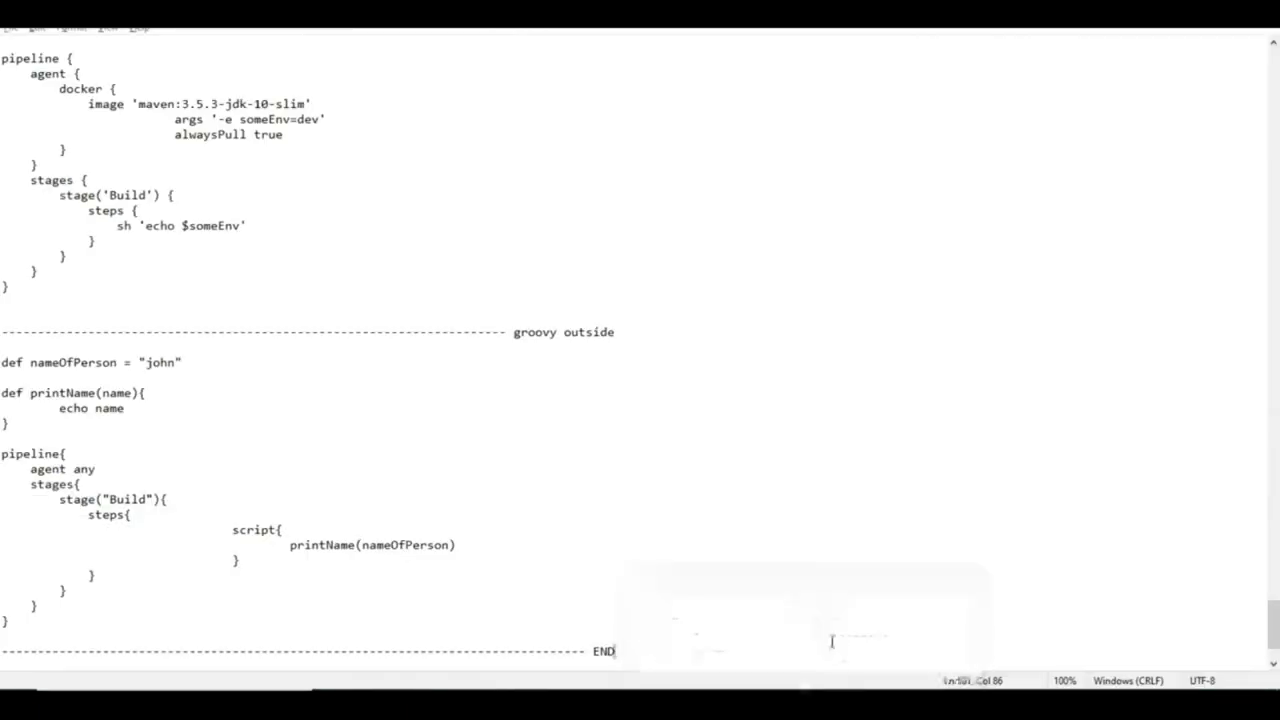
scroll(1268, 560, "up", 20)
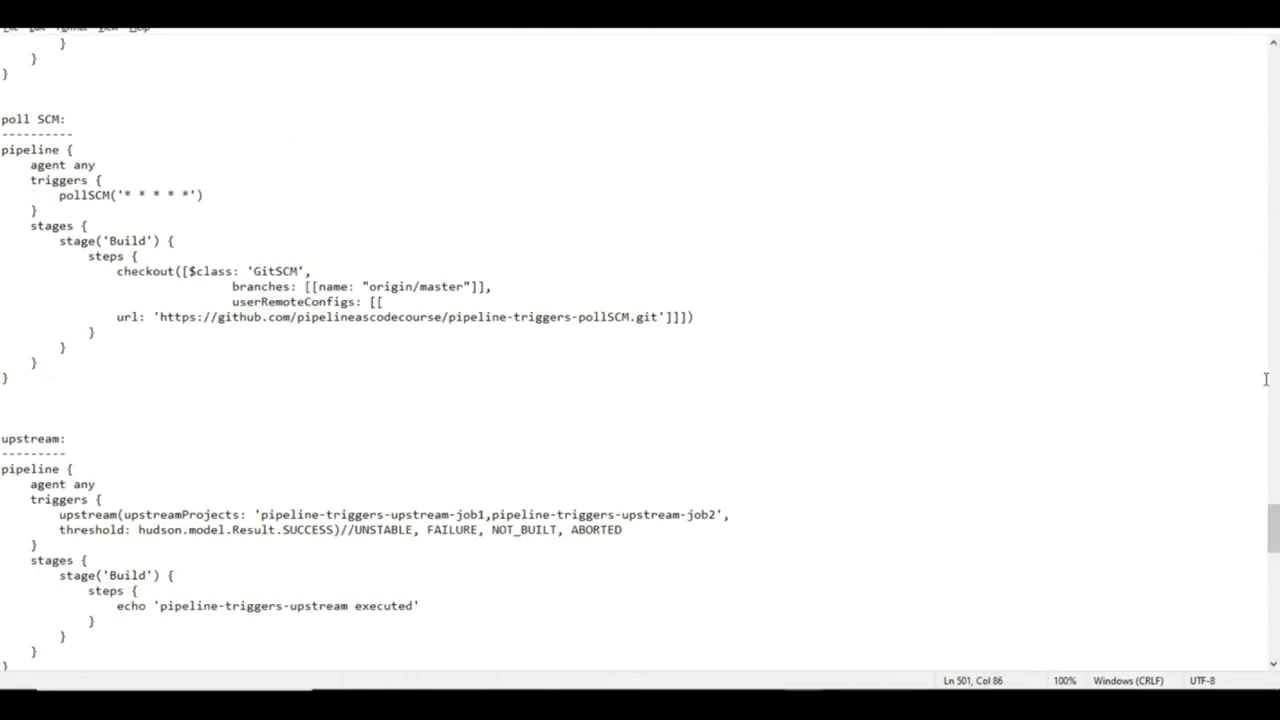
left_click_drag(1270, 497, 1270, 562)
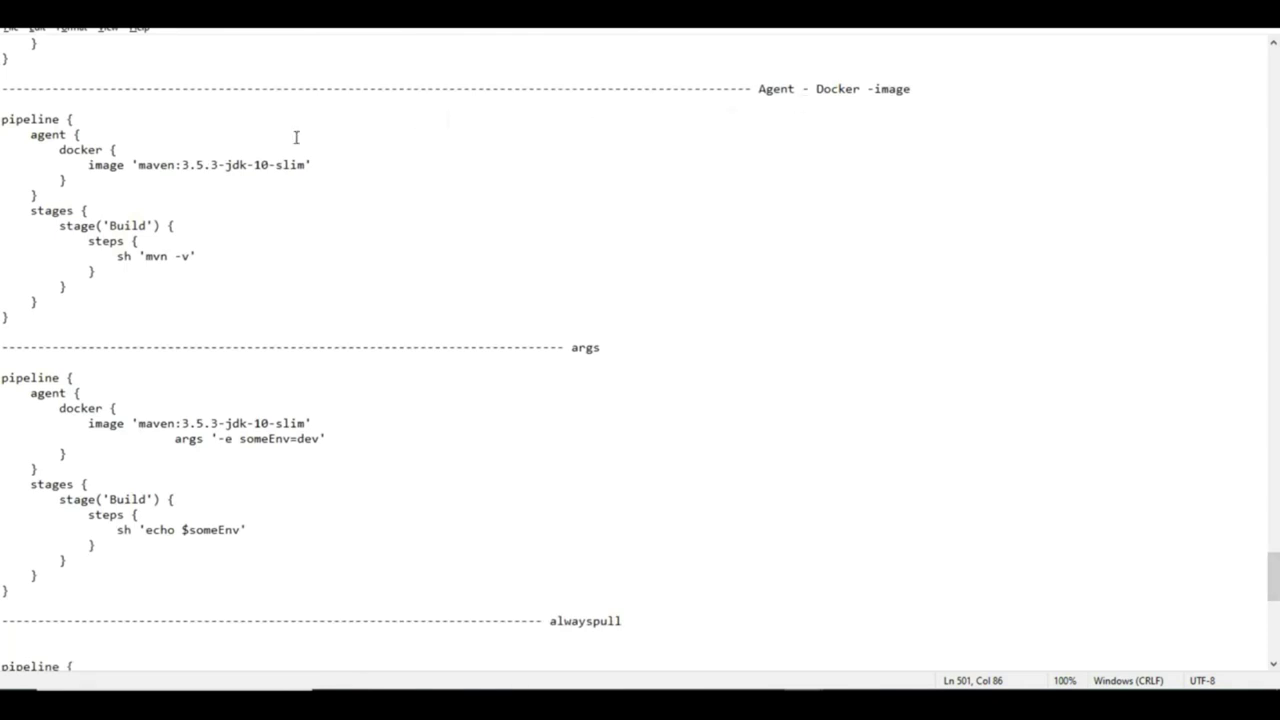
left_click_drag(3, 119, 36, 305)
left_click(113, 309)
- Check the docker agent, maven:3.5.3-jdk-10-slim image and mvn -v lines, then select the whole block
left_click_drag(59, 149, 103, 150)
left_click(100, 166)
left_click_drag(137, 165, 323, 166)
left_click(322, 167)
left_click_drag(146, 257, 200, 257)
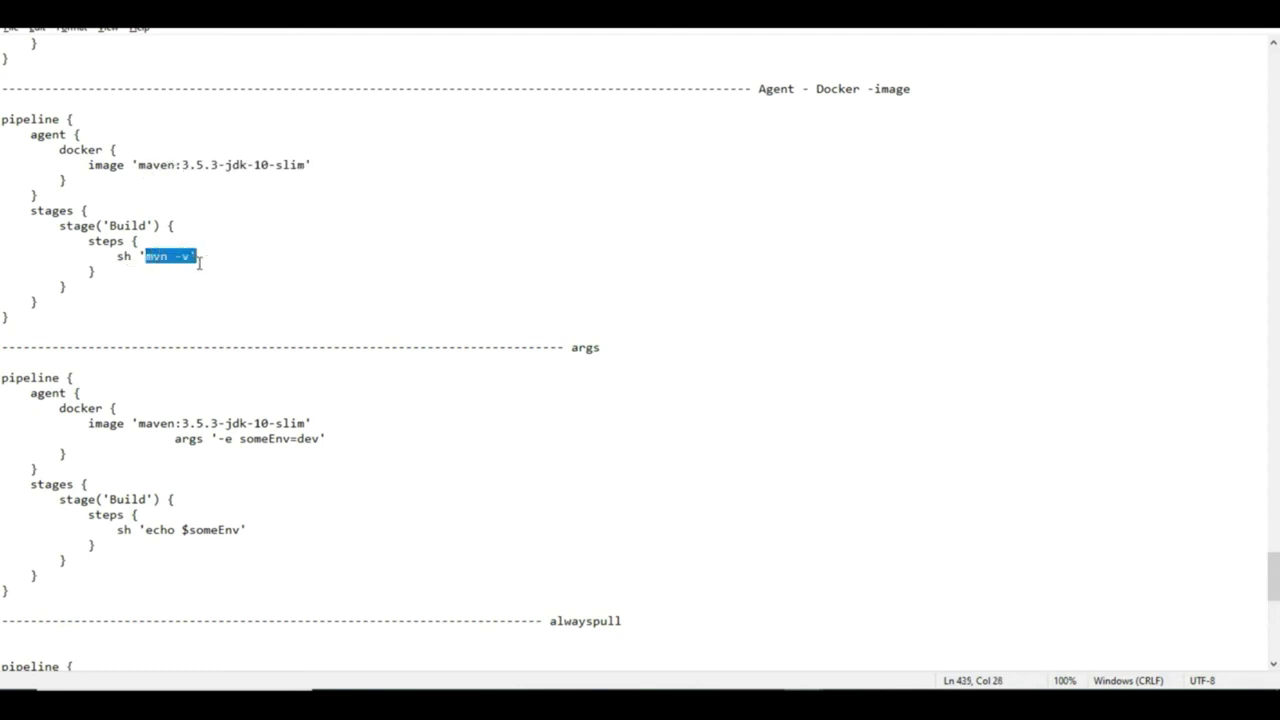
left_click_drag(10, 318, 3, 127)
key("ctrl+c")
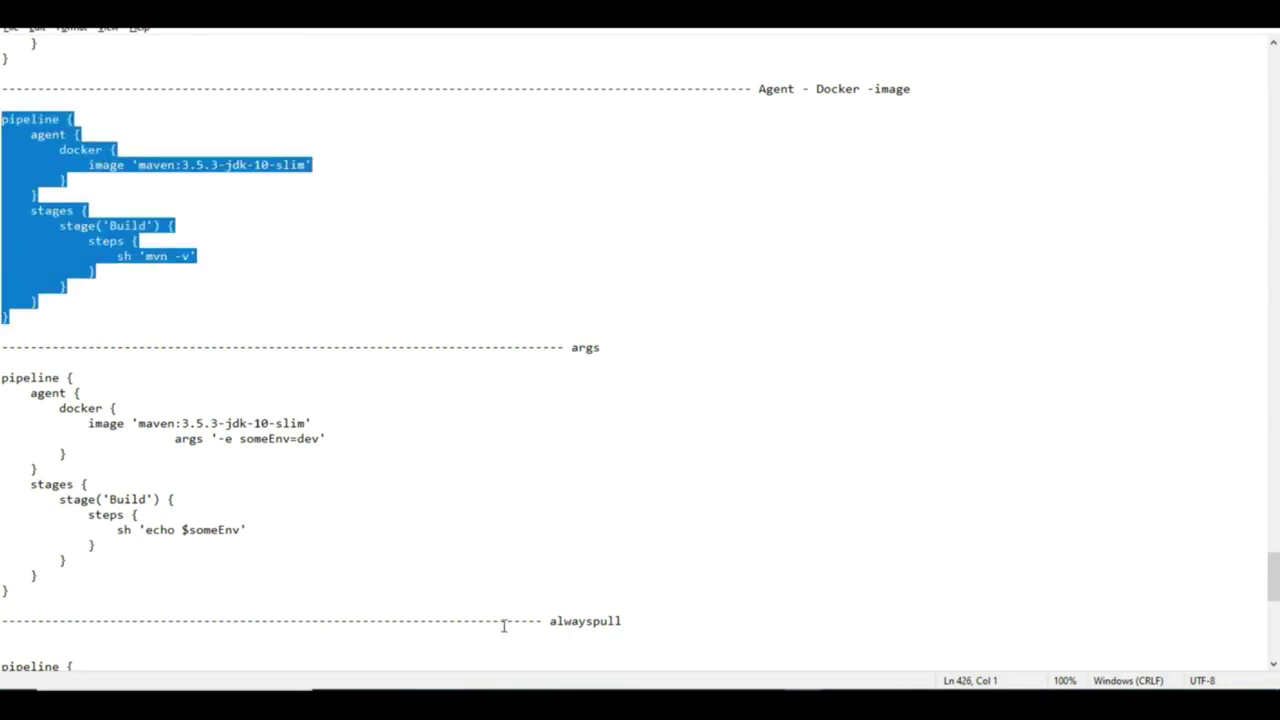
- In Jenkins, create a new Pipeline job named Pipeline13
key("alt+Tab")
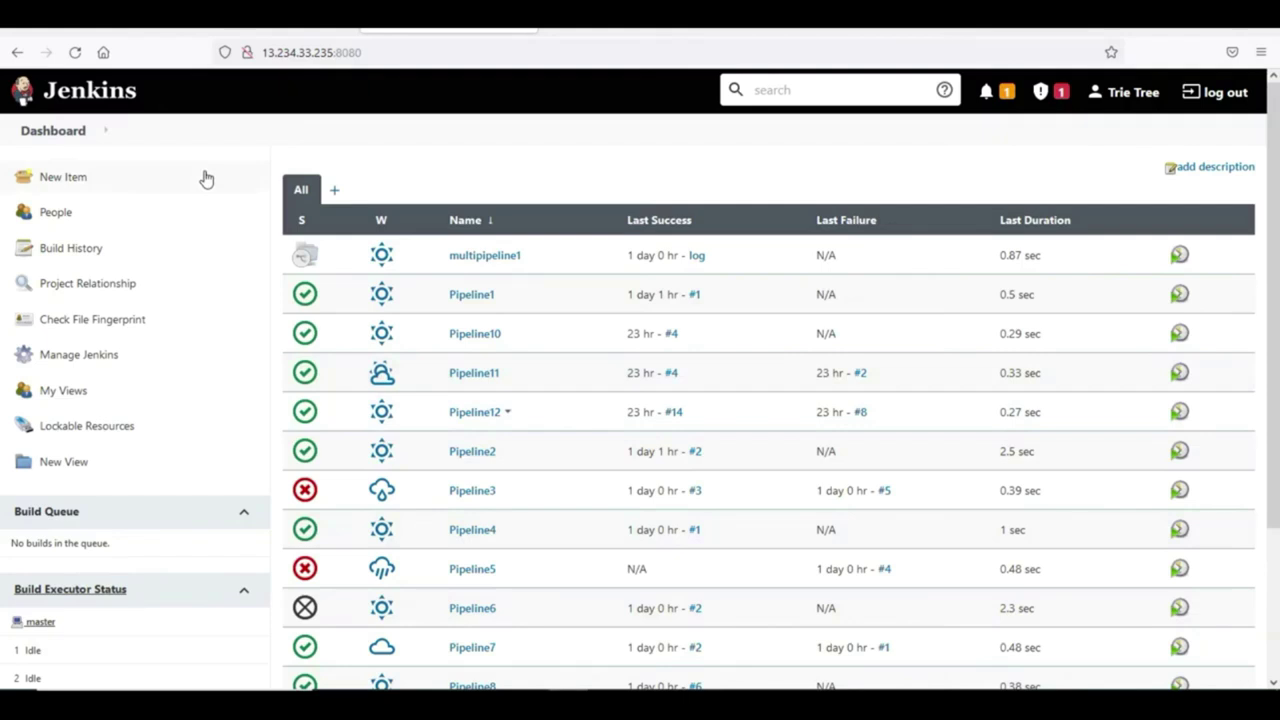
left_click(62, 178)
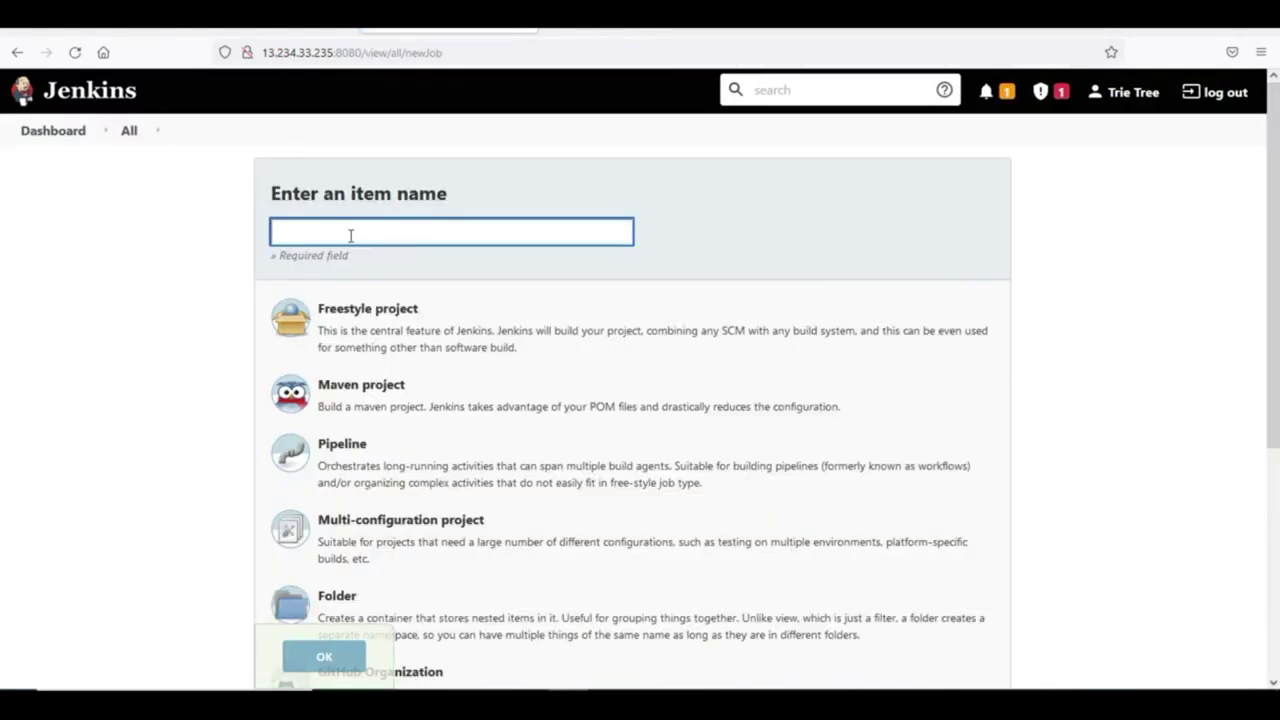
type("Pipeline13")
left_click(354, 420)
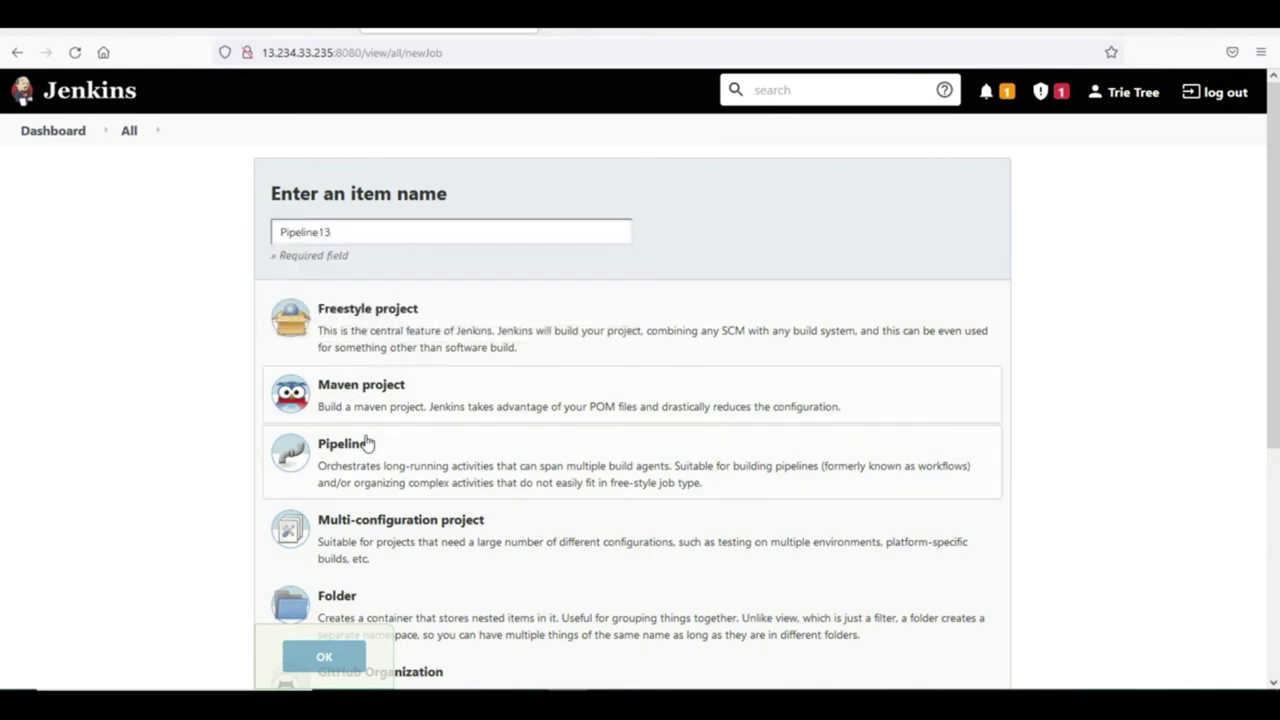
left_click(366, 443)
left_click(351, 659)
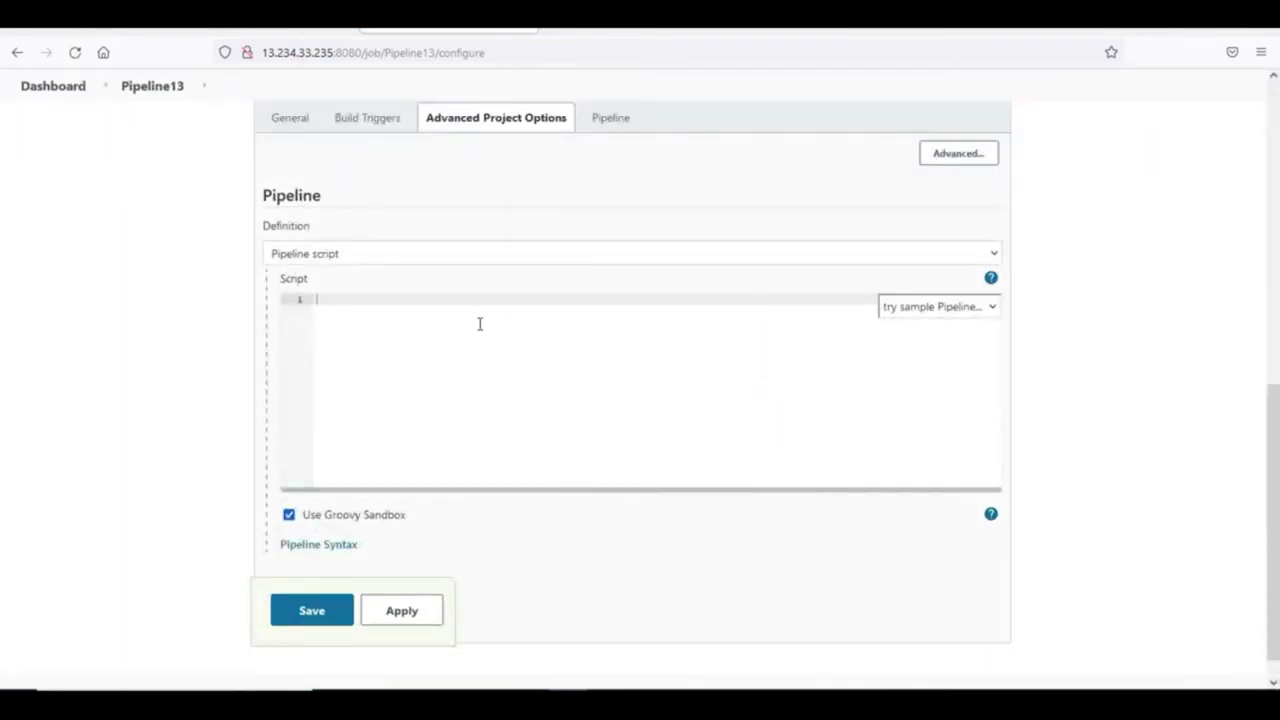
- Paste the maven Docker-image script into Pipeline13, save it, and start build #1
key("ctrl+v")
left_click(432, 615)
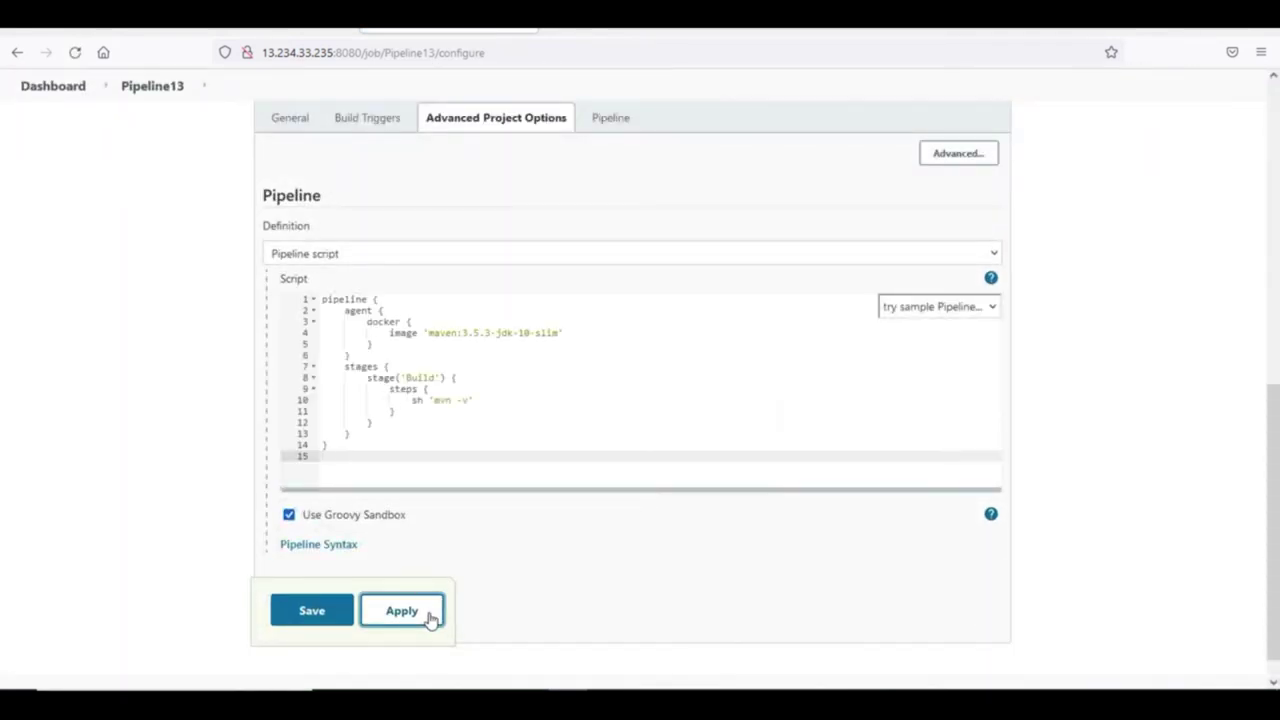
left_click(309, 618)
left_click(93, 287)
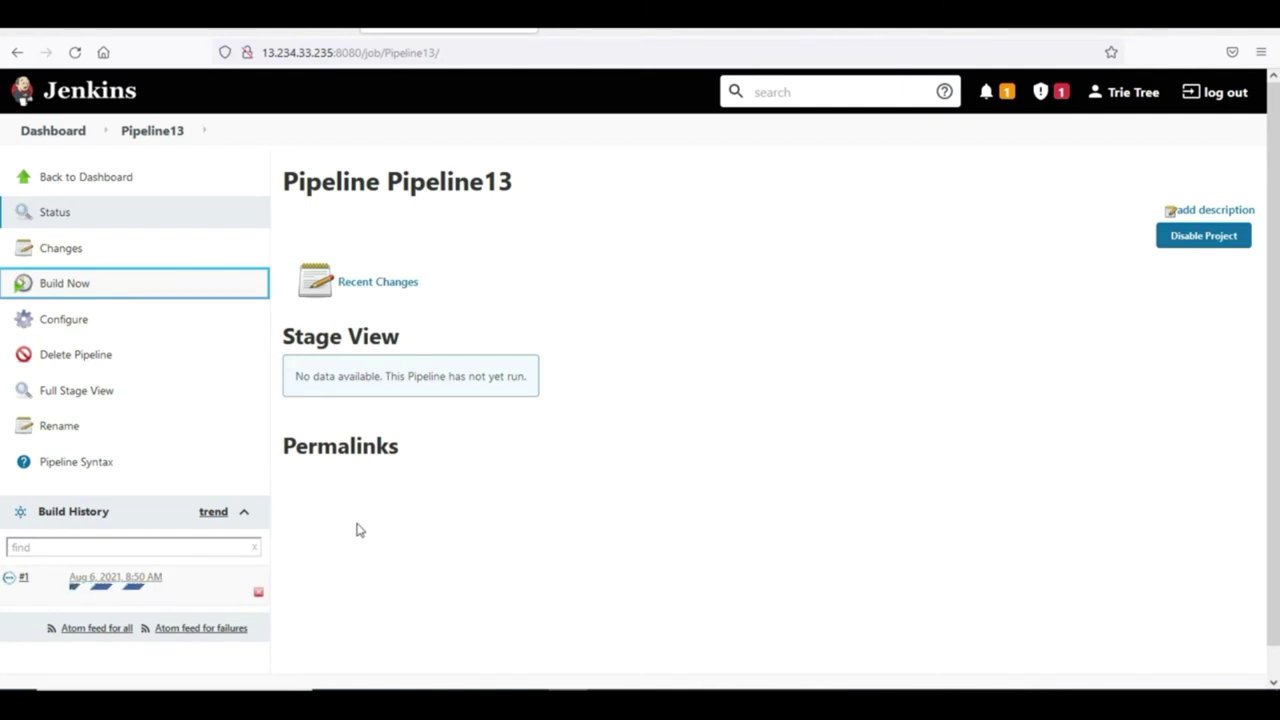
- Read build #1's console output, from the maven:3.5.3-jdk-10-slim docker pull to Finished: SUCCESS
left_click(133, 541)
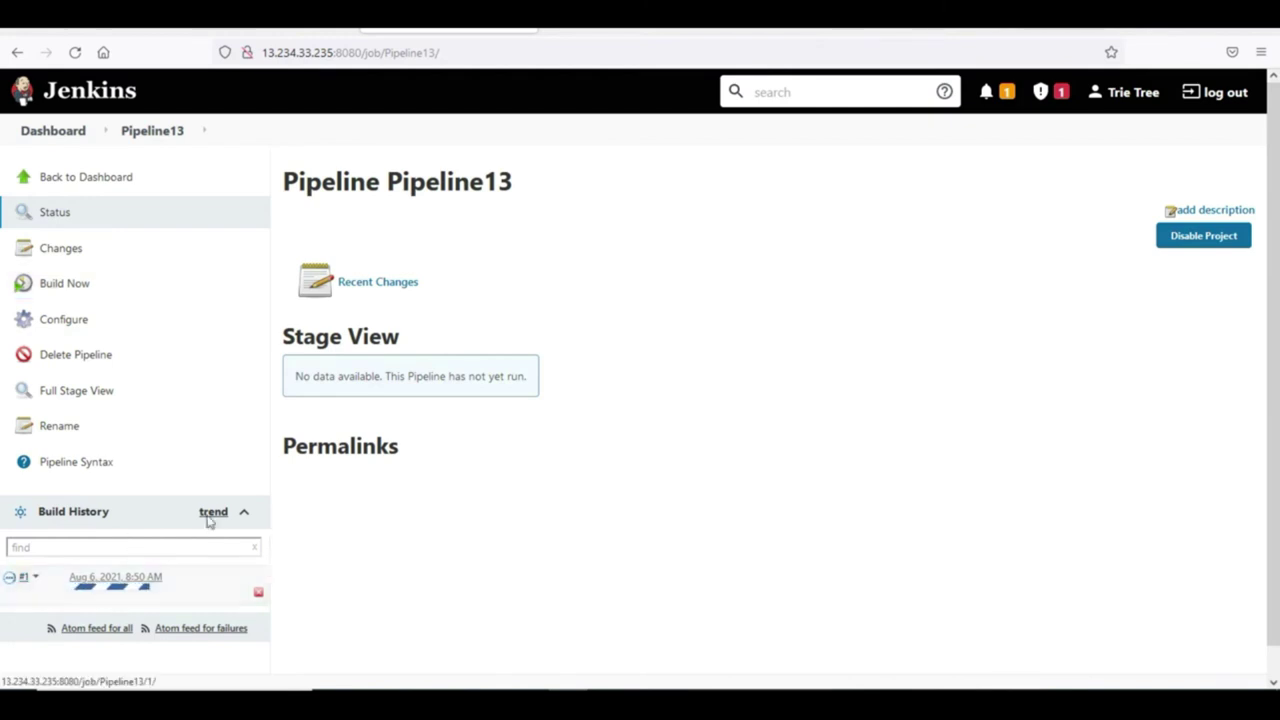
left_click(17, 583)
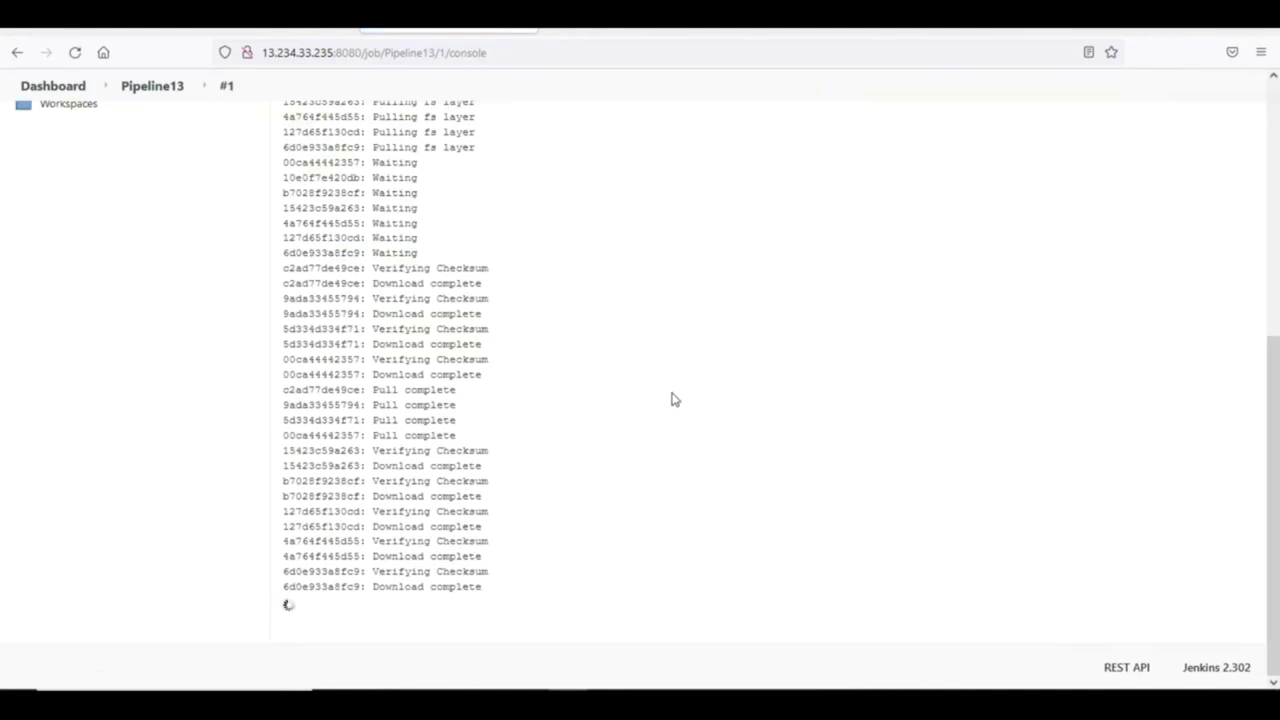
scroll(1274, 386, "up", 3)
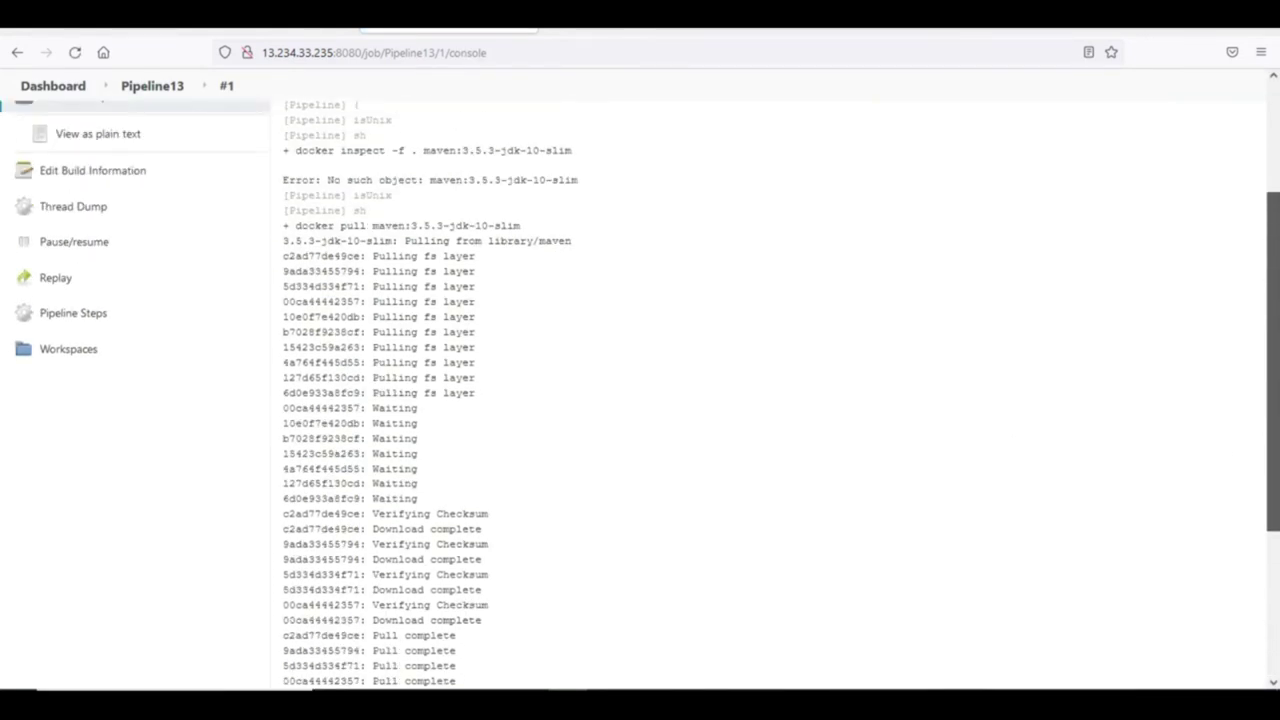
scroll(640, 395, "up", 3)
scroll(946, 263, "down", 1)
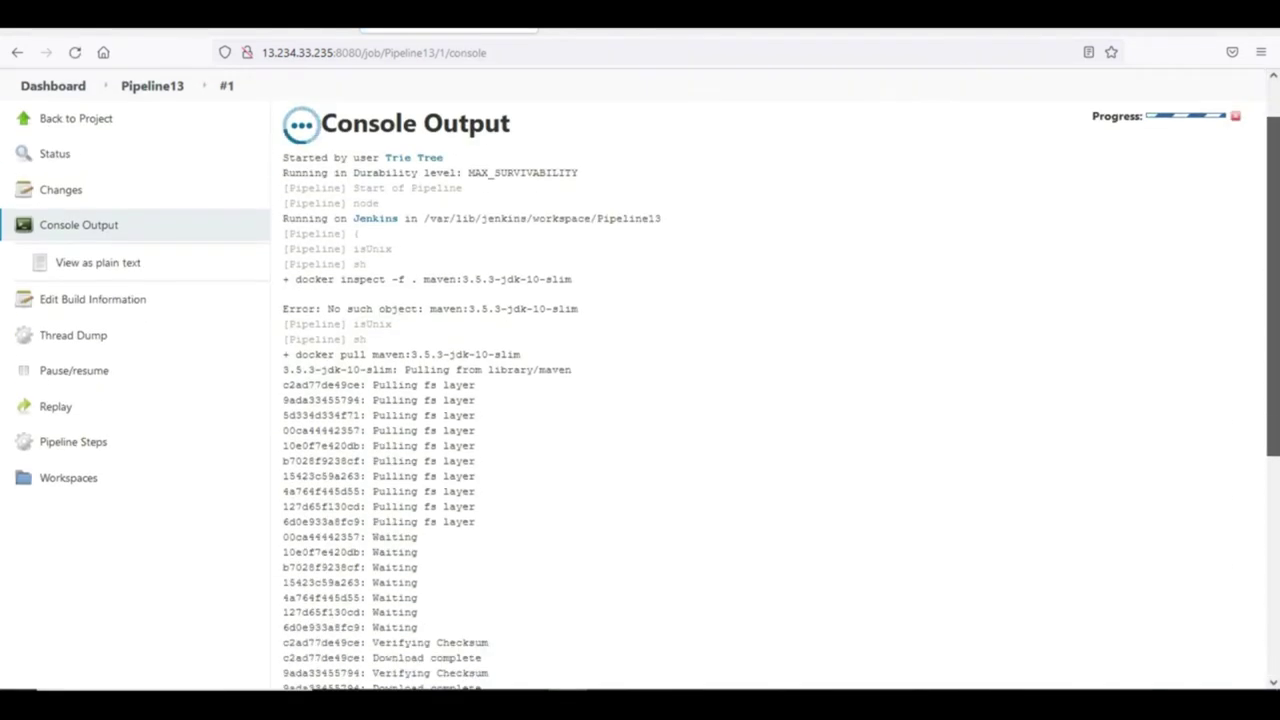
left_click_drag(433, 310, 588, 311)
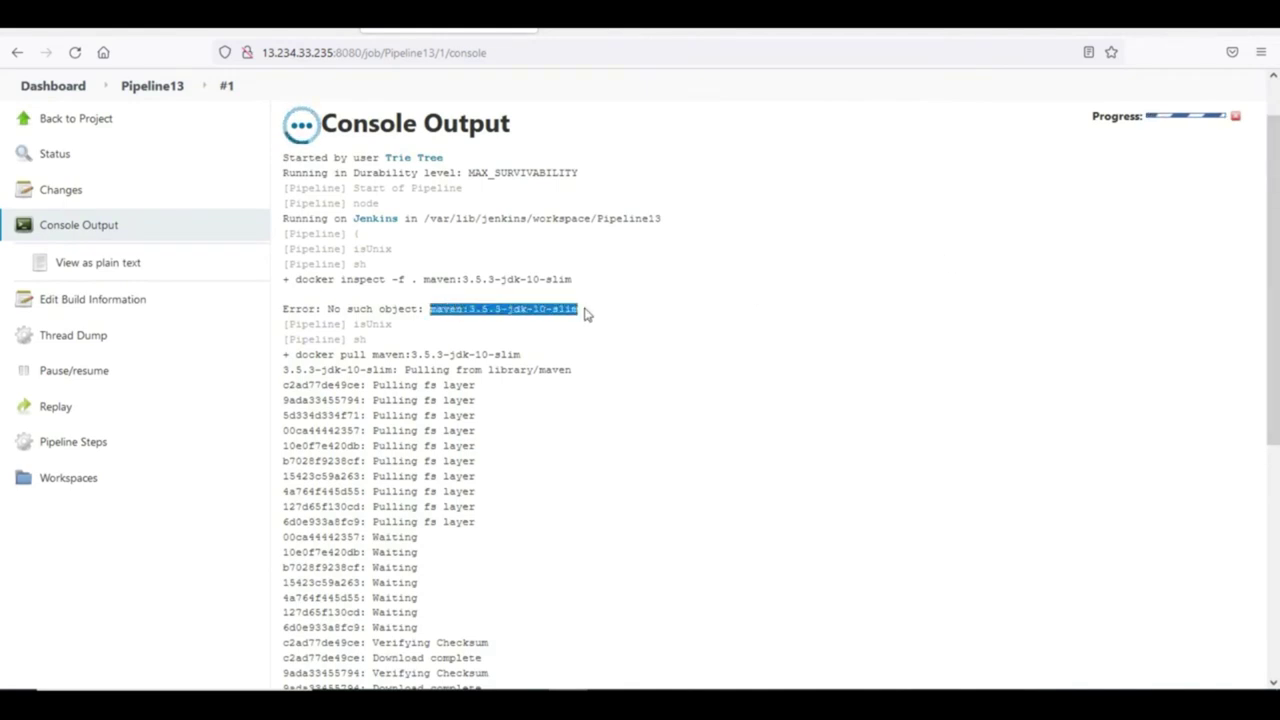
left_click(615, 344)
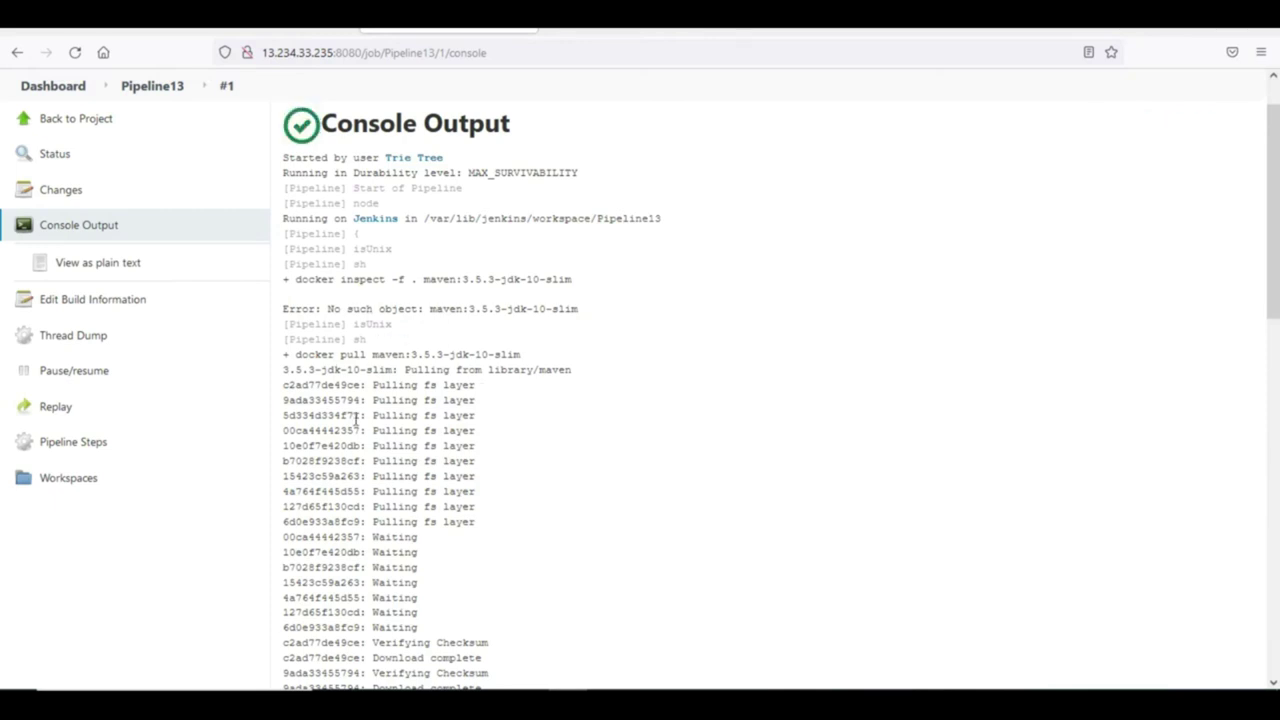
left_click_drag(1273, 200, 1273, 562)
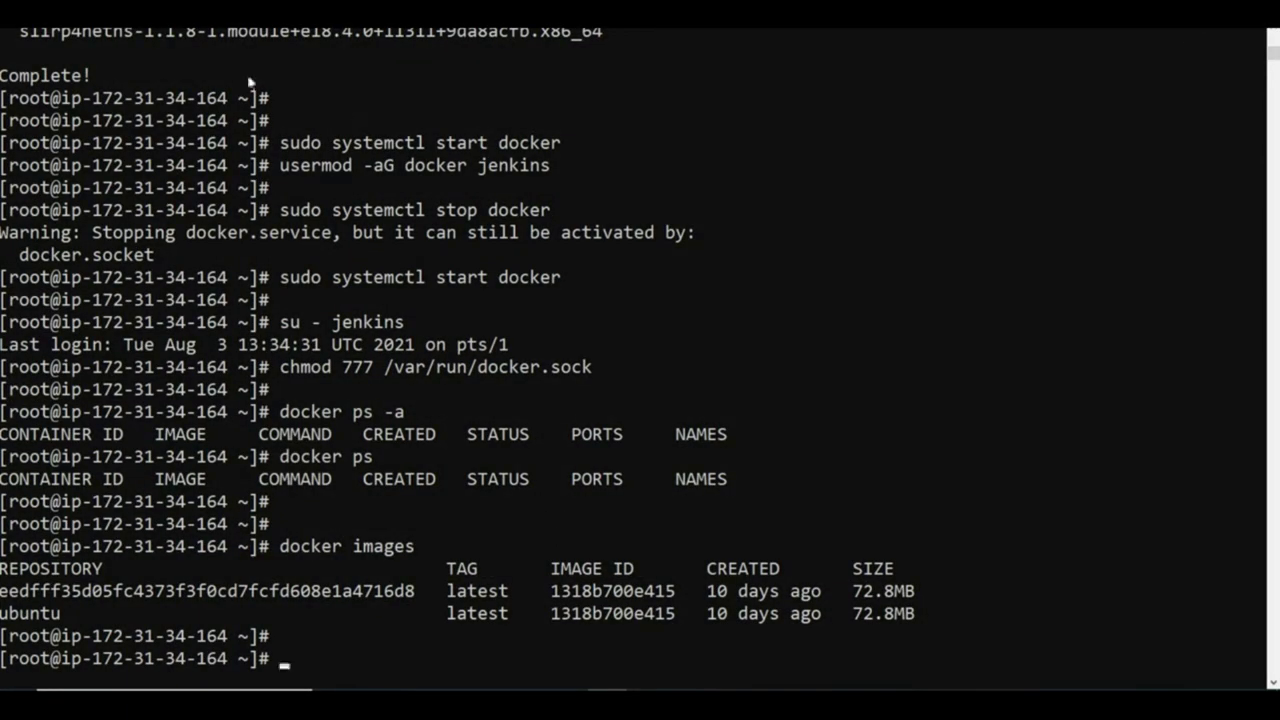
- Clear the terminal and run docker images, finding the maven 3.5.3-jdk-10-slim image
key("ctrl+l")
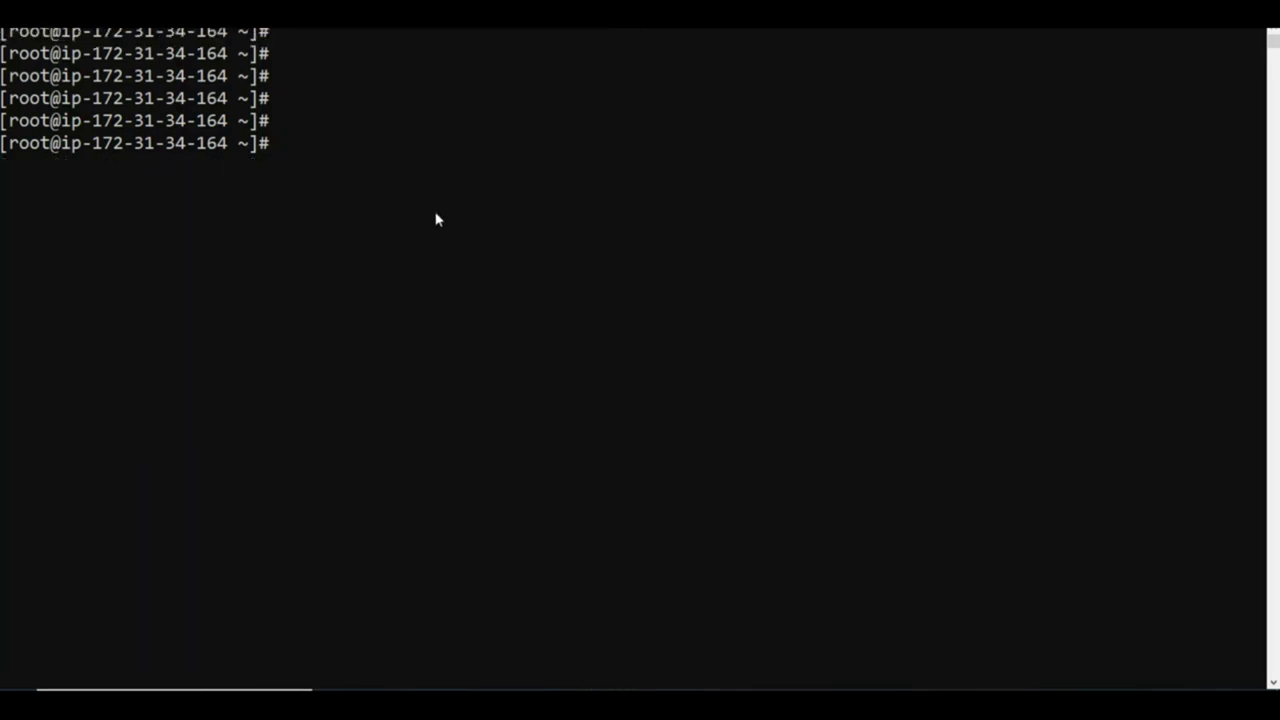
type("docker images")
key("Return")
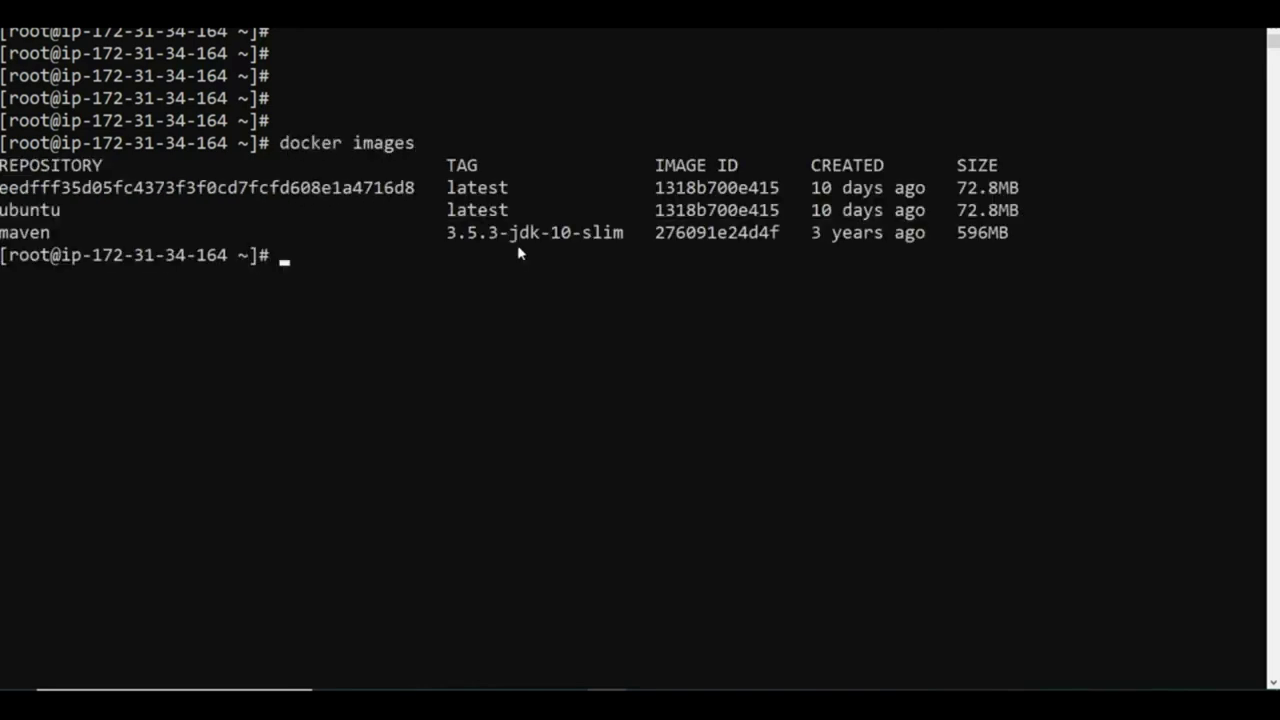
double_click(23, 254)
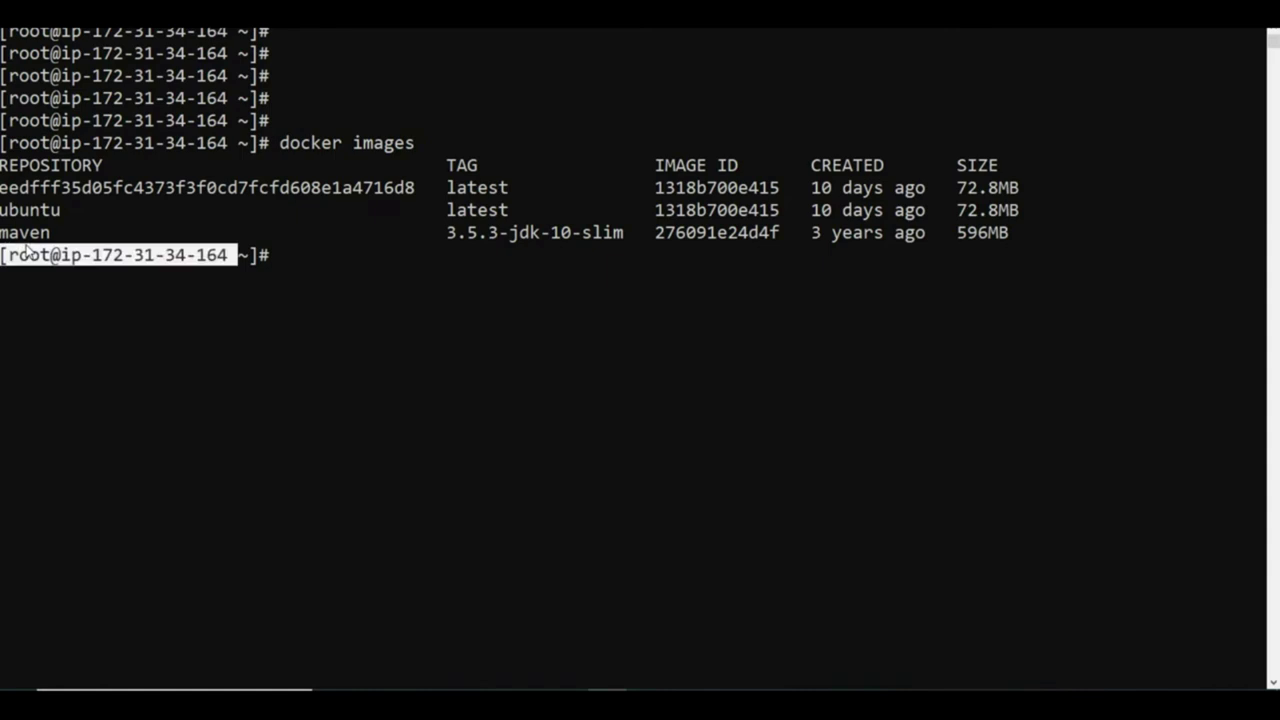
double_click(22, 238)
- Run docker ps to confirm no containers are running, then return to the Jenkins console
left_click(429, 457)
type("docker ps")
key("Return")
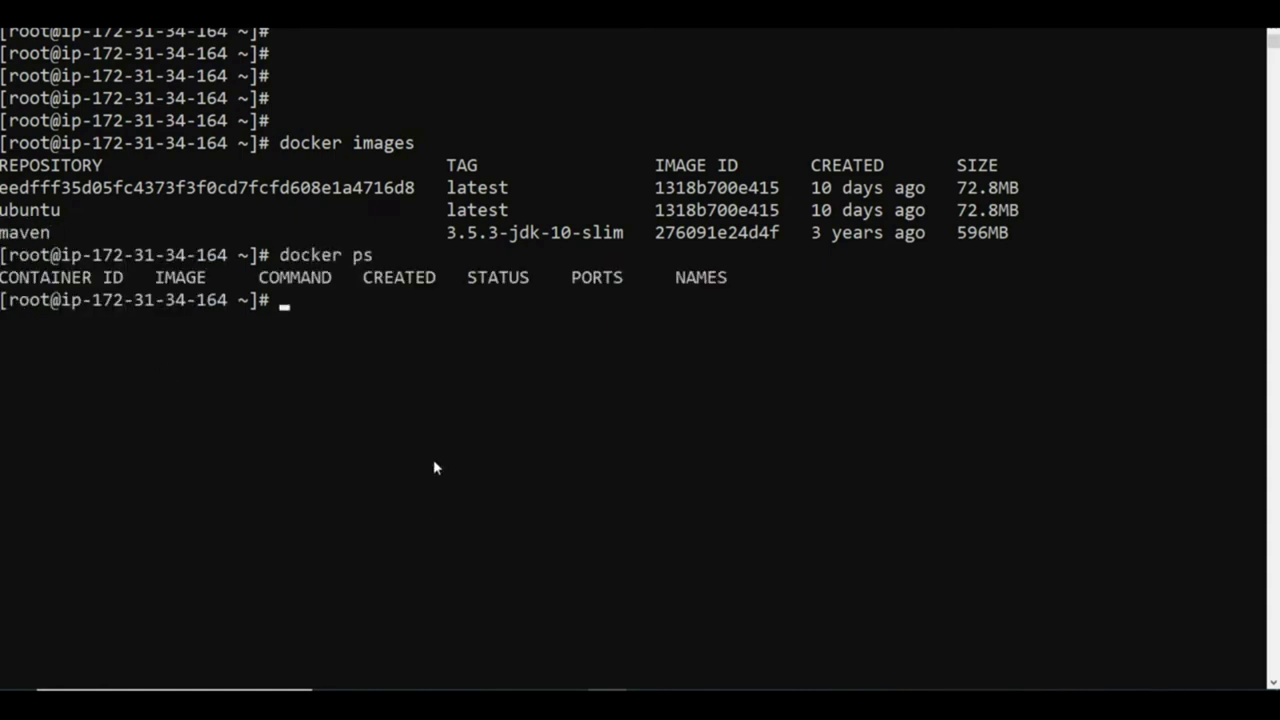
key("alt+Tab")
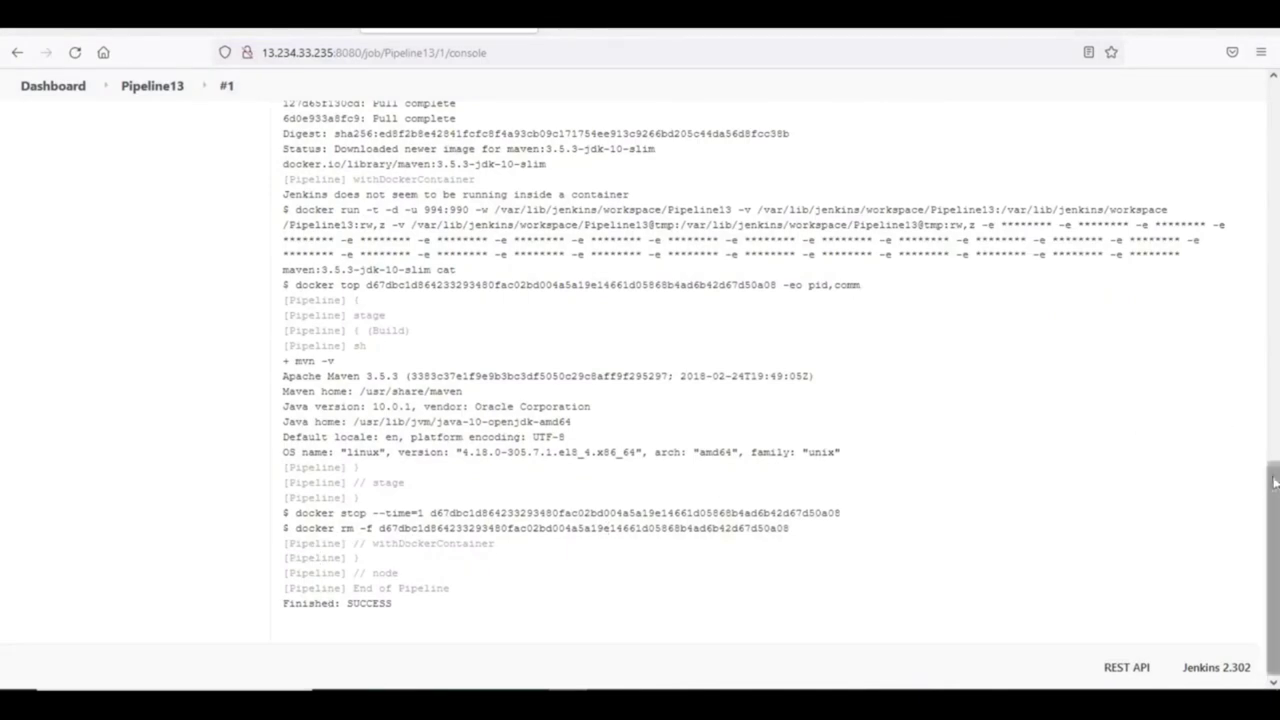
- Go back to Pipeline13's project page showing build #1's success, then bring up the Notepad notes
scroll(1272, 464, "up", 12)
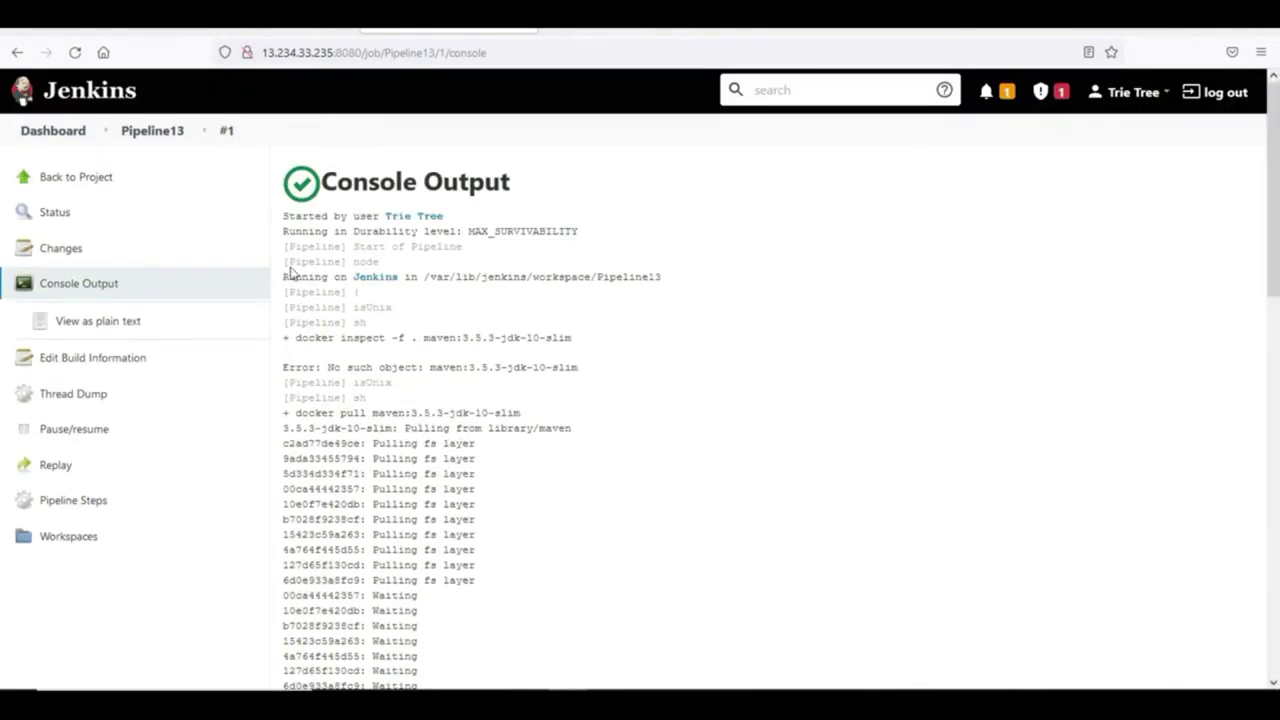
left_click(94, 189)
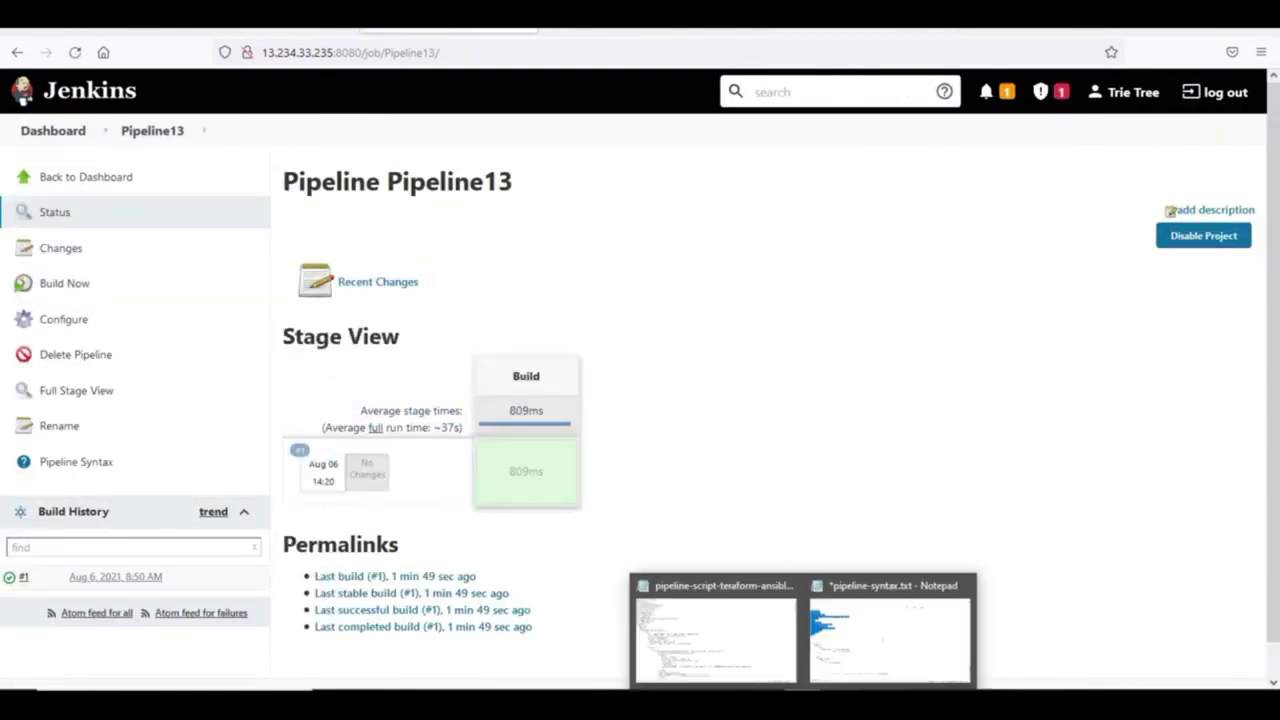
left_click(890, 630)
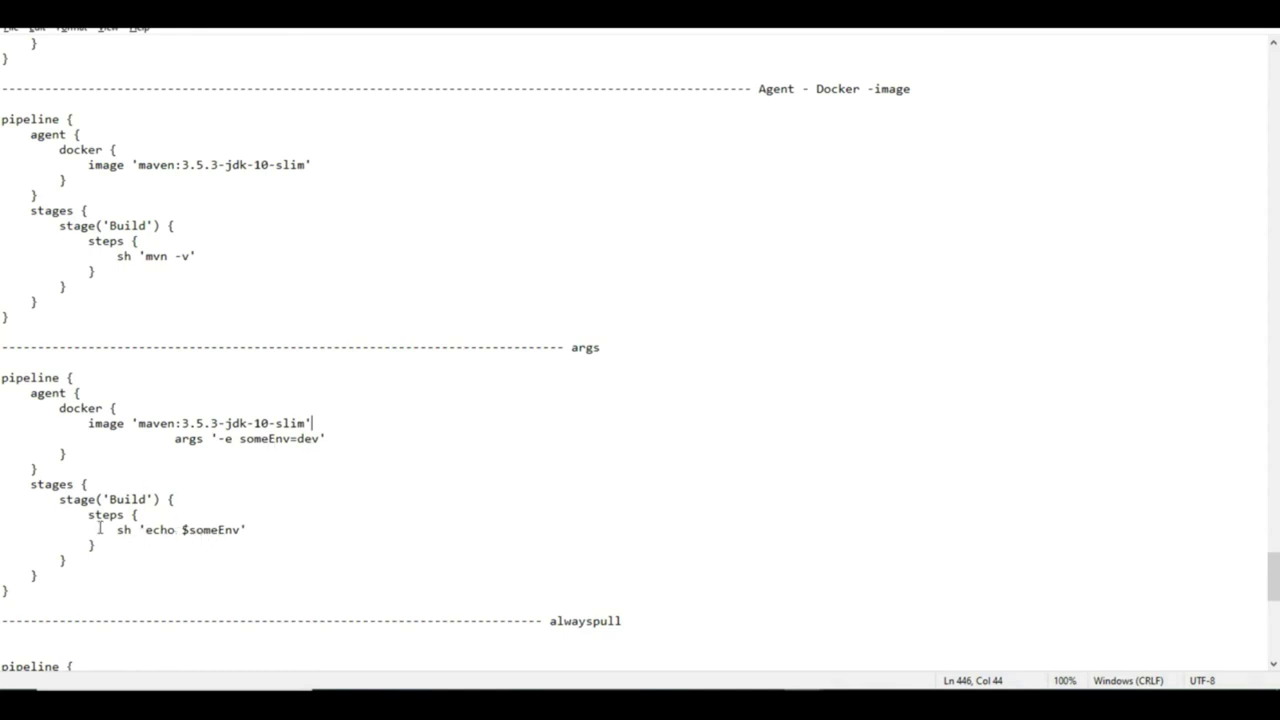
- Copy the whole args pipeline script with -e someEnv=dev and echo $someEnv, then return to Jenkins
left_click_drag(10, 592, 52, 486)
left_click(9, 376)
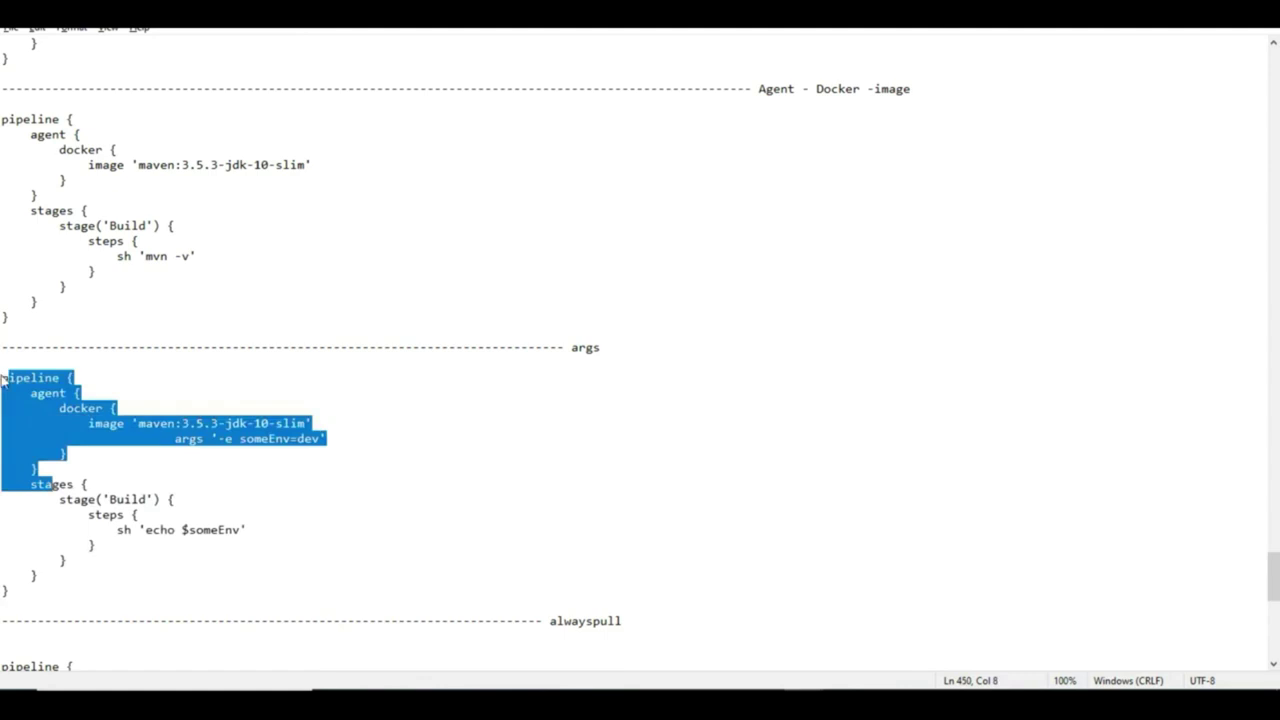
left_click_drag(3, 379, 61, 587)
key("ctrl+c")
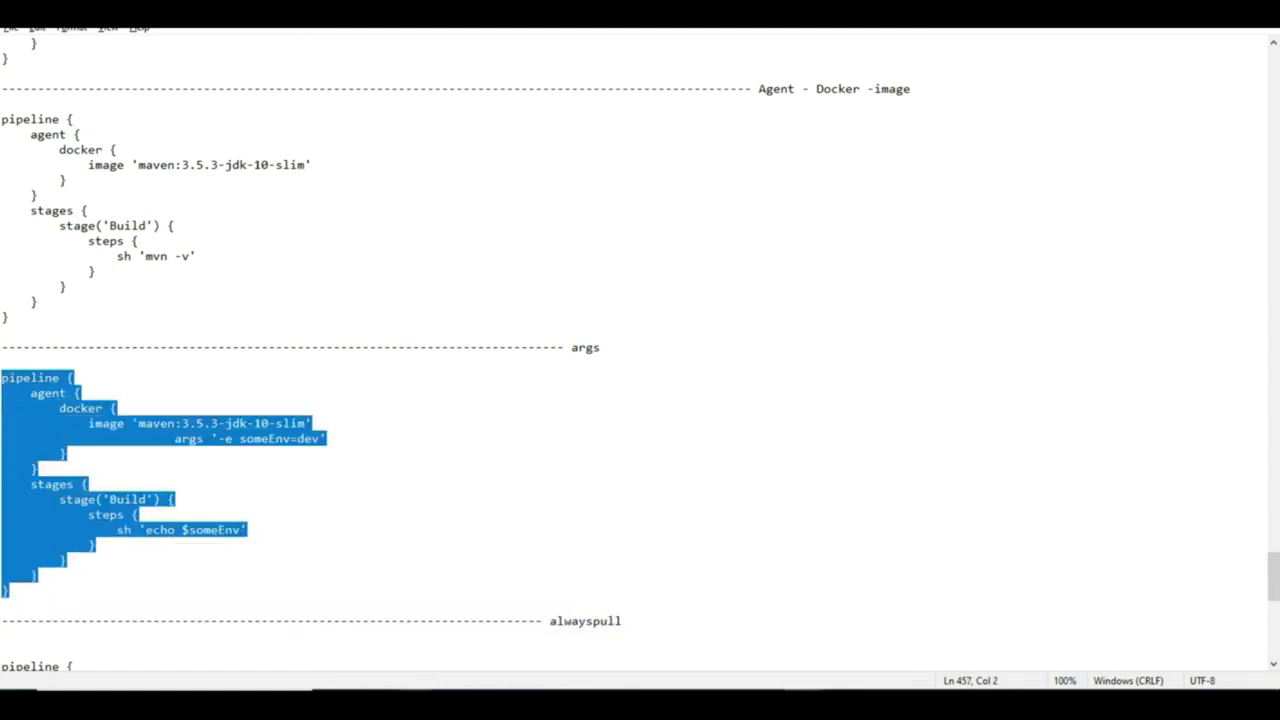
mouse_move(567, 719)
key("alt+Tab")
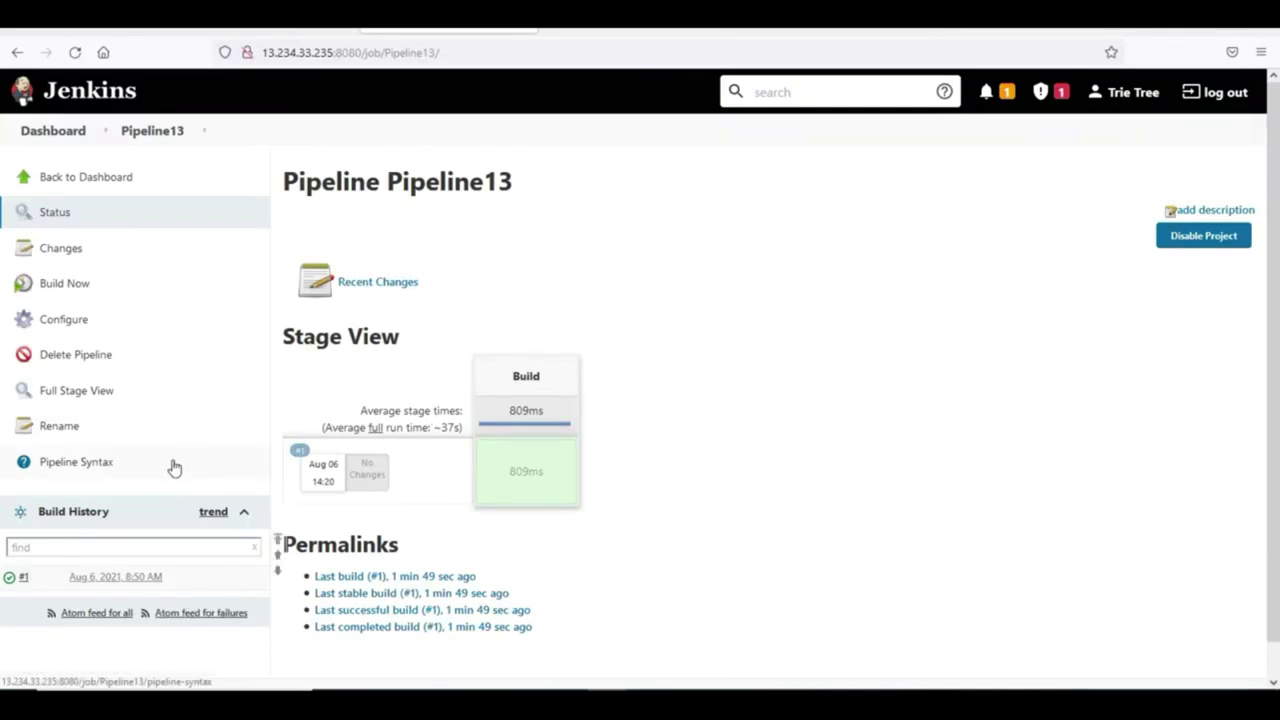
- Replace Pipeline13's script with the args pipeline, save it, and start build #2
left_click(91, 316)
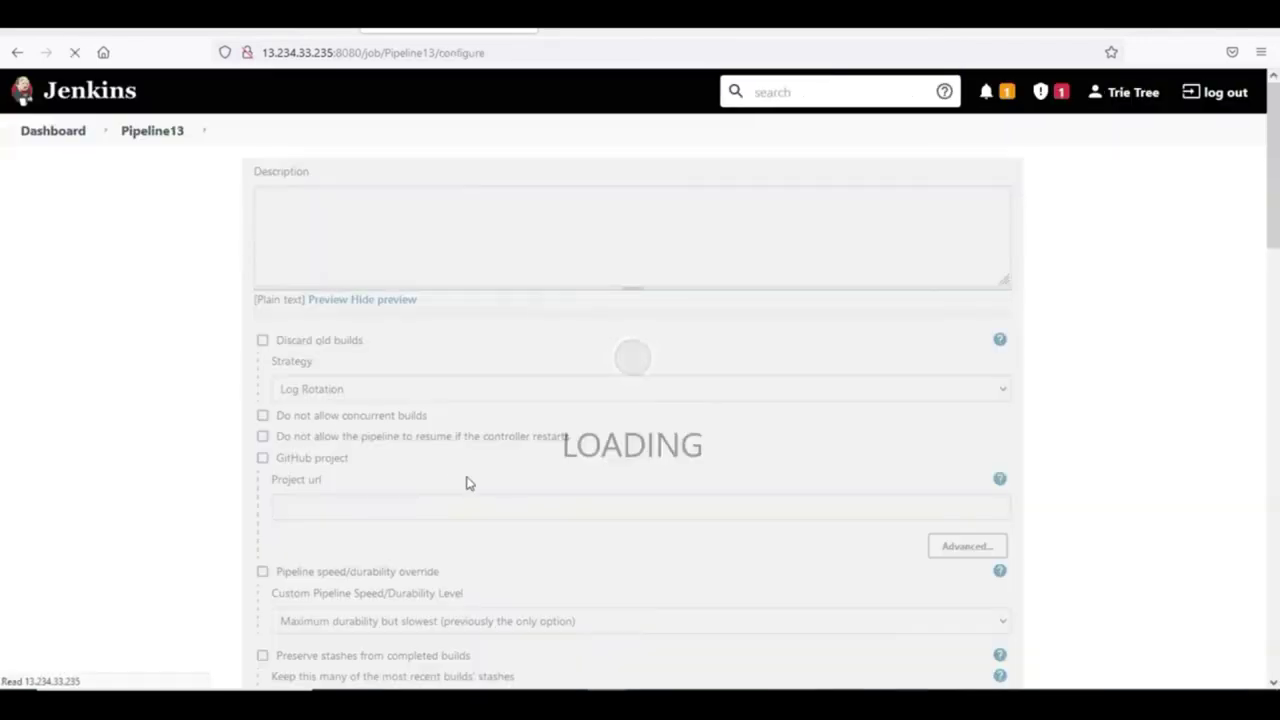
scroll(466, 483, "down", 10)
left_click(660, 517)
key("ctrl+a")
key("ctrl+v")
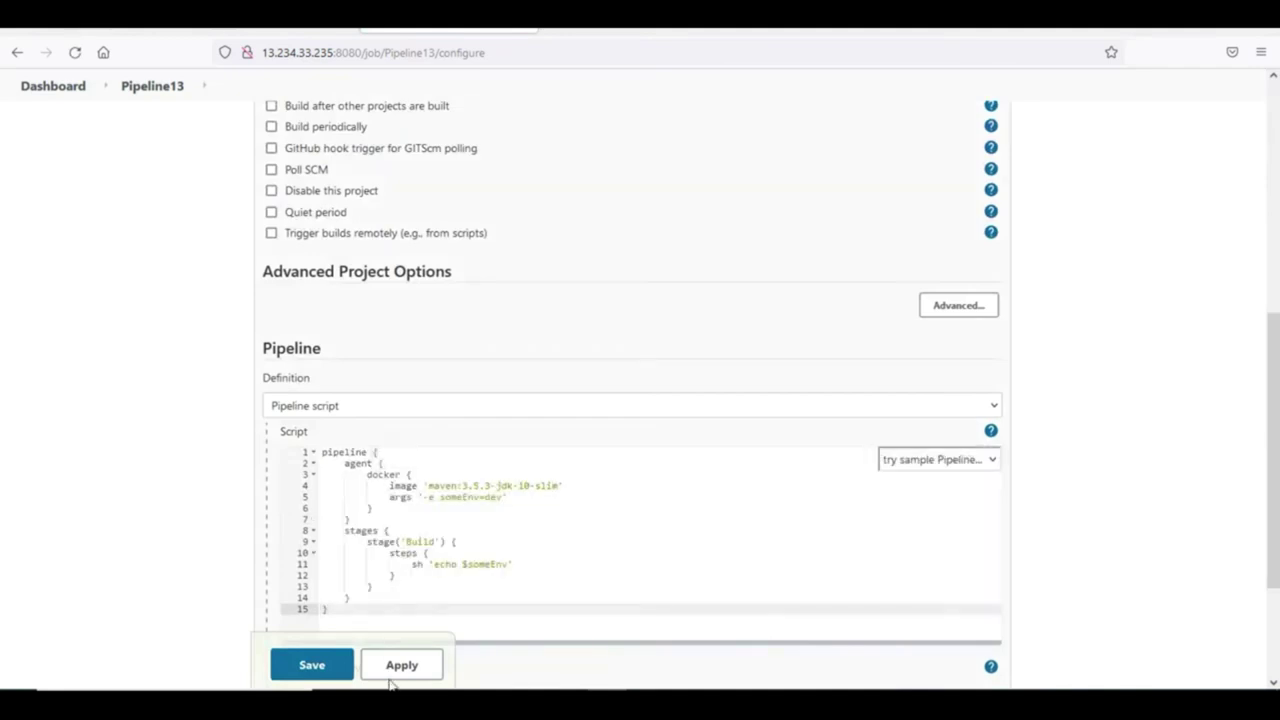
left_click(373, 668)
left_click(310, 666)
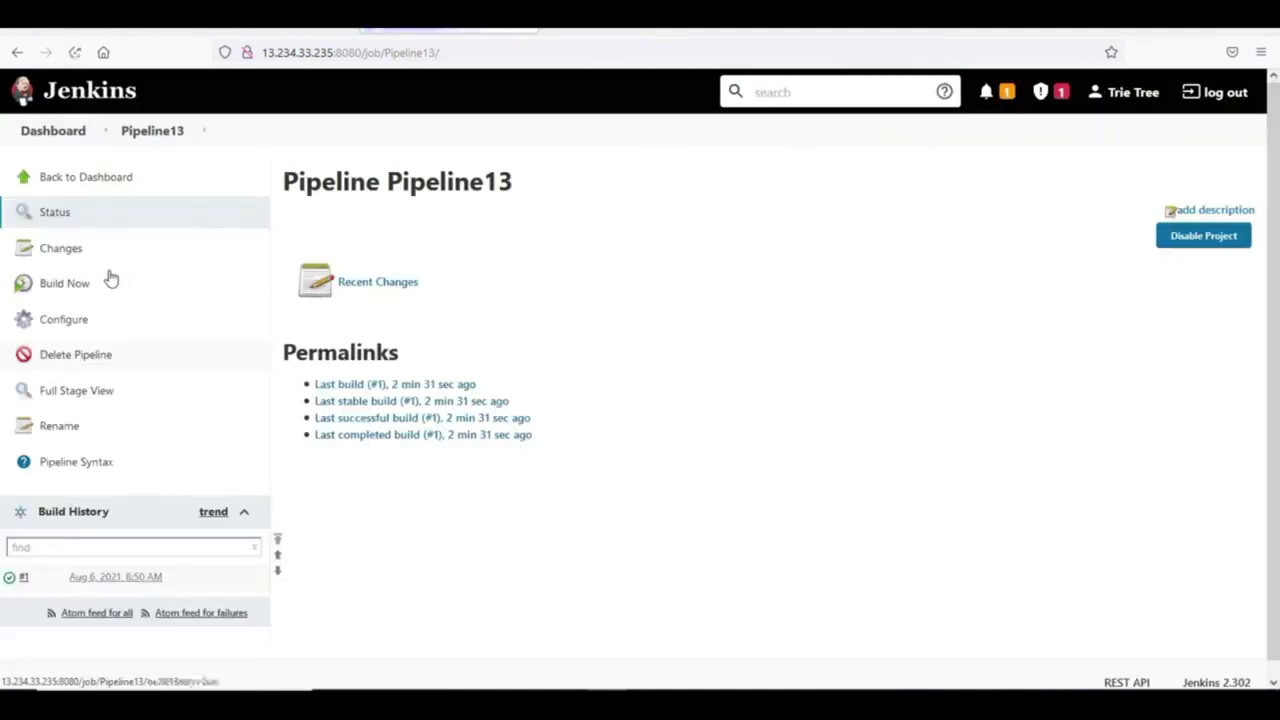
left_click(66, 283)
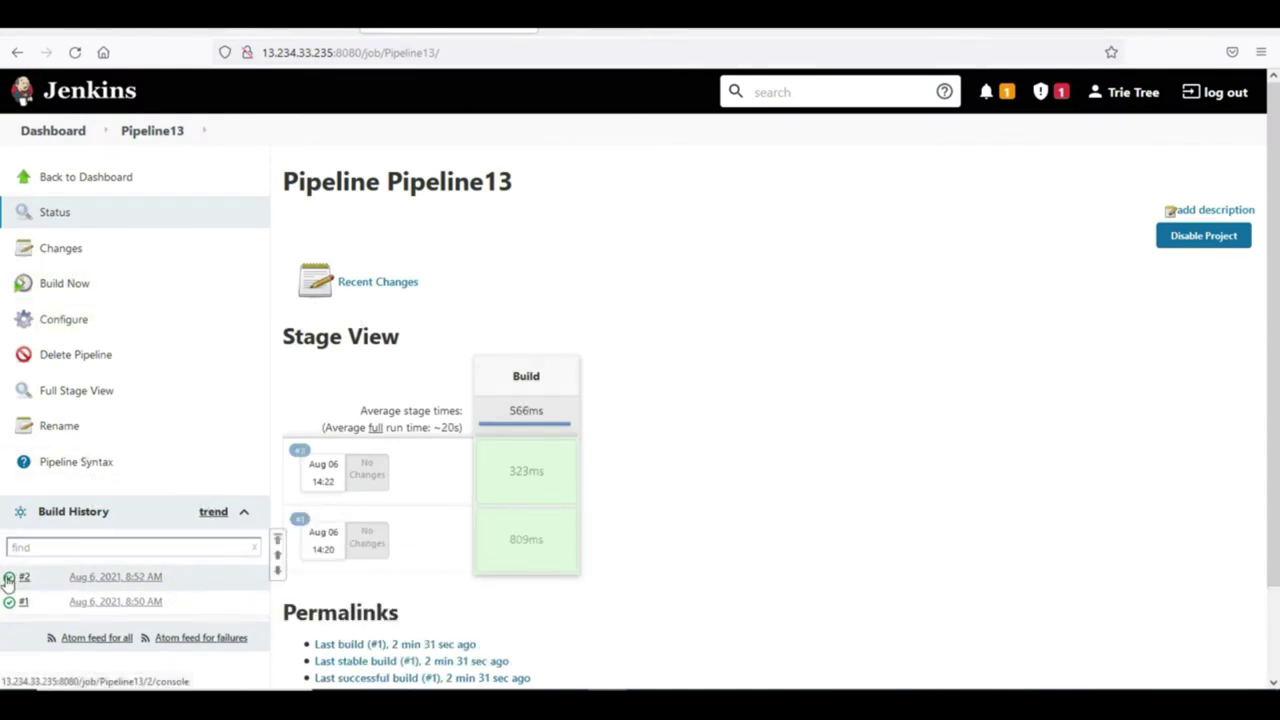
- Review build #2's console: docker inspect of maven:3.5.3-jdk-10-slim, echo dev output, docker stop and rm
left_click(10, 578)
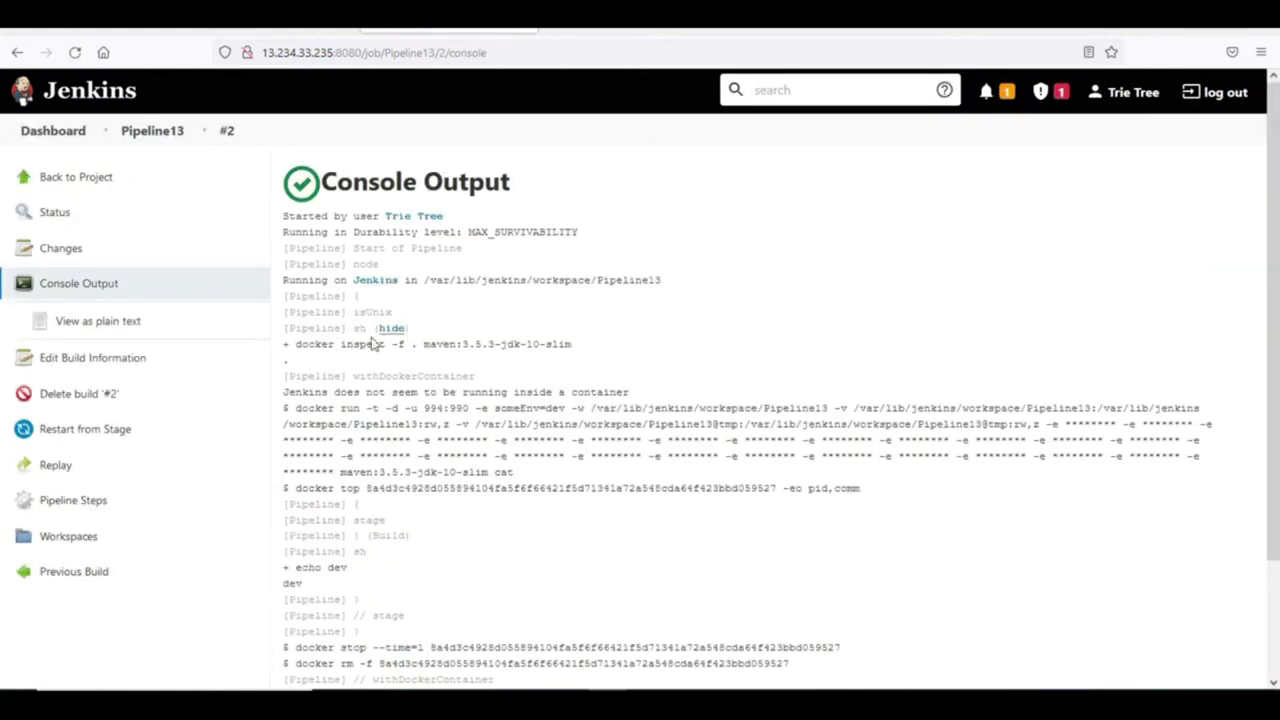
left_click_drag(298, 345, 530, 347)
left_click_drag(418, 345, 591, 345)
left_click(591, 345)
scroll(1076, 331, "down", 3)
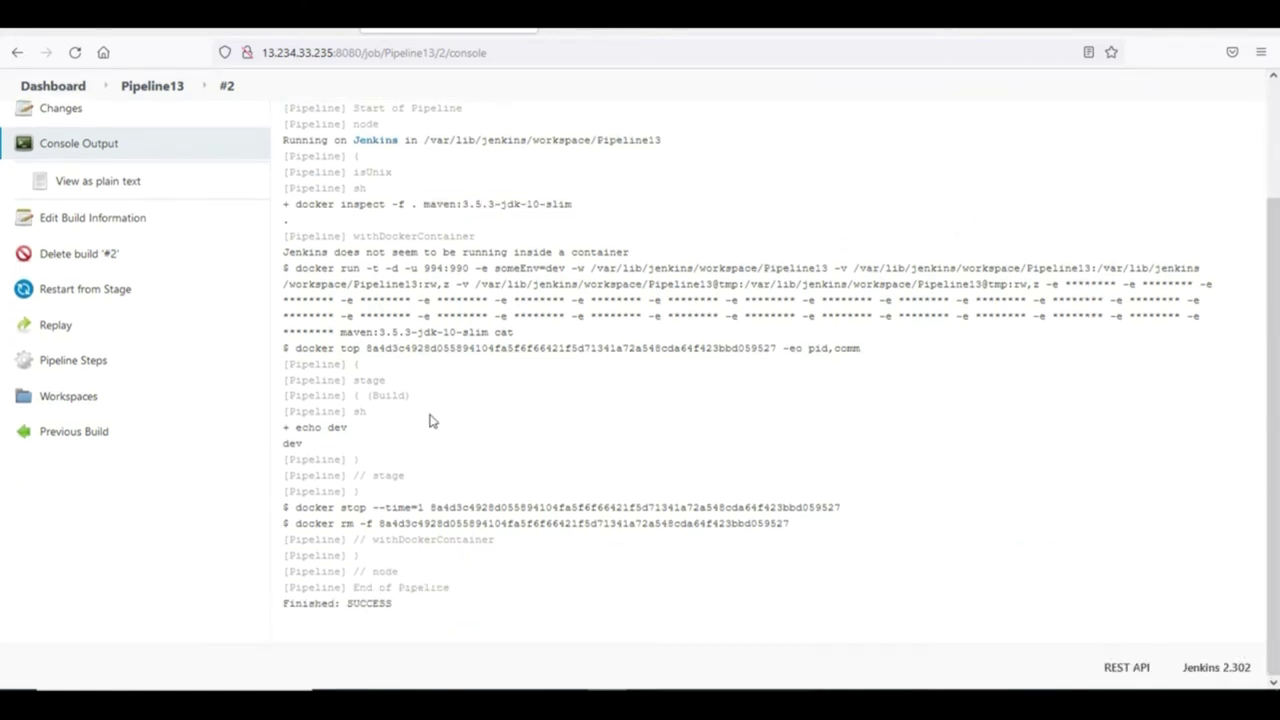
left_click_drag(289, 427, 394, 429)
double_click(293, 444)
left_click(394, 443)
left_click_drag(342, 504, 485, 508)
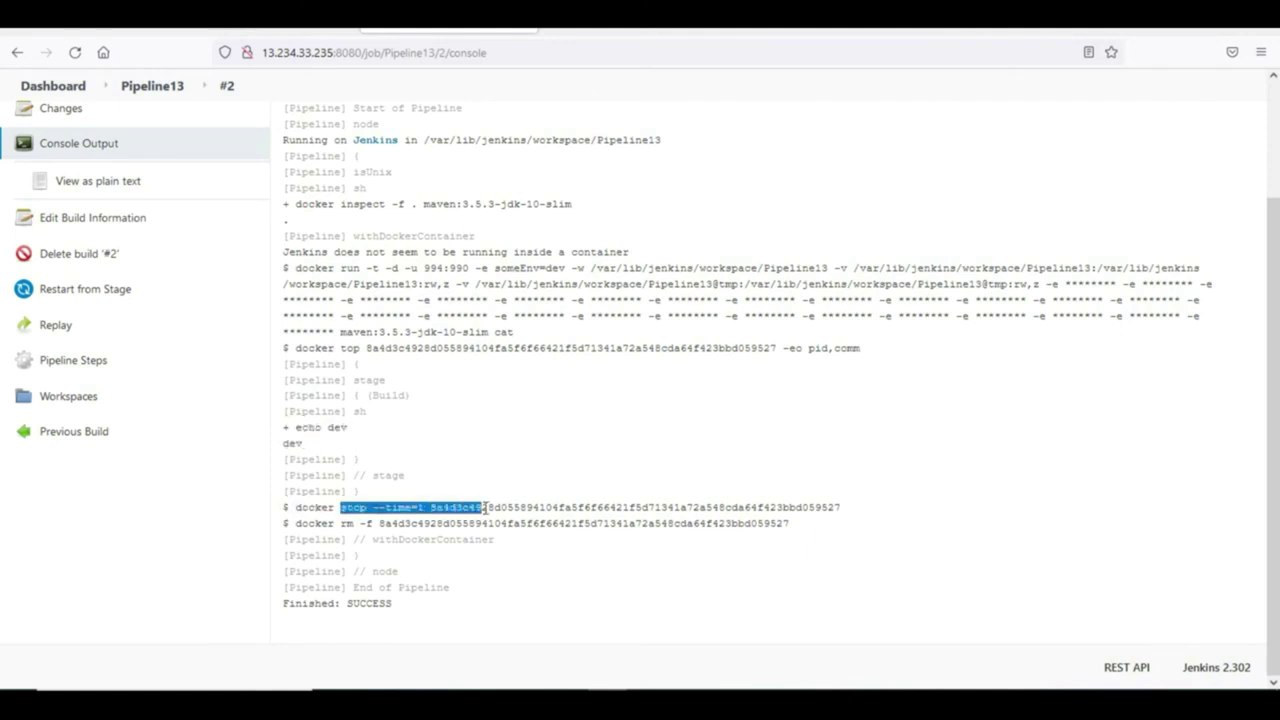
left_click_drag(327, 524, 410, 525)
left_click(406, 527)
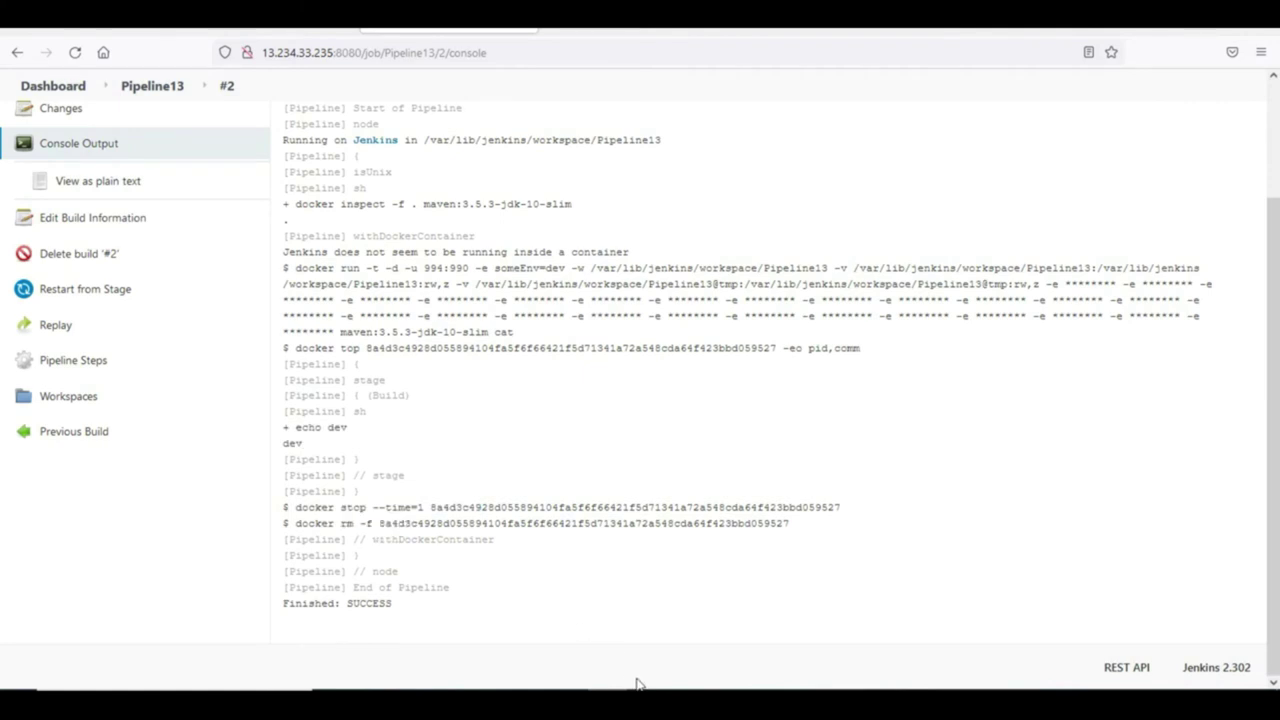
- Bring the Notepad pipeline notes back to the front and clear their selection
mouse_move(785, 680)
left_click(900, 625)
left_click(604, 426)
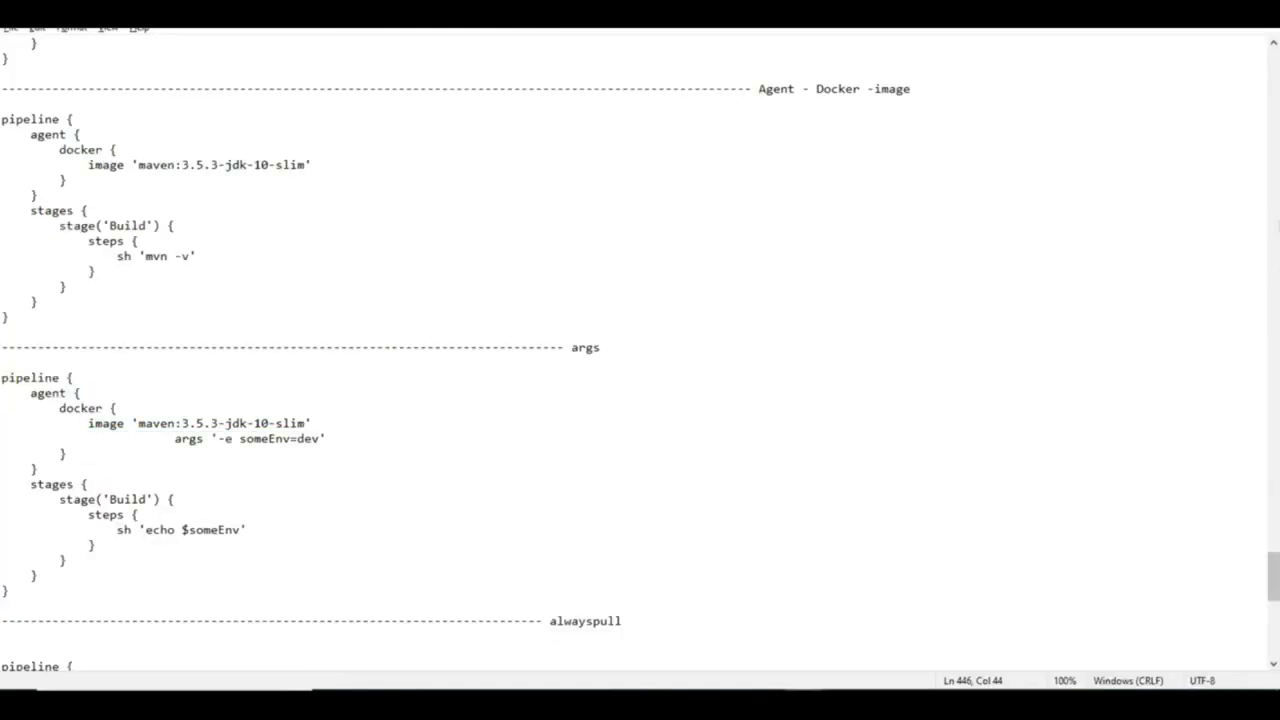
- Select the alwayspull pipeline block containing alwaysPull true, then return to the build #2 console
left_click_drag(1274, 577, 1275, 600)
left_click_drag(3, 272, 49, 502)
key("ctrl+c")
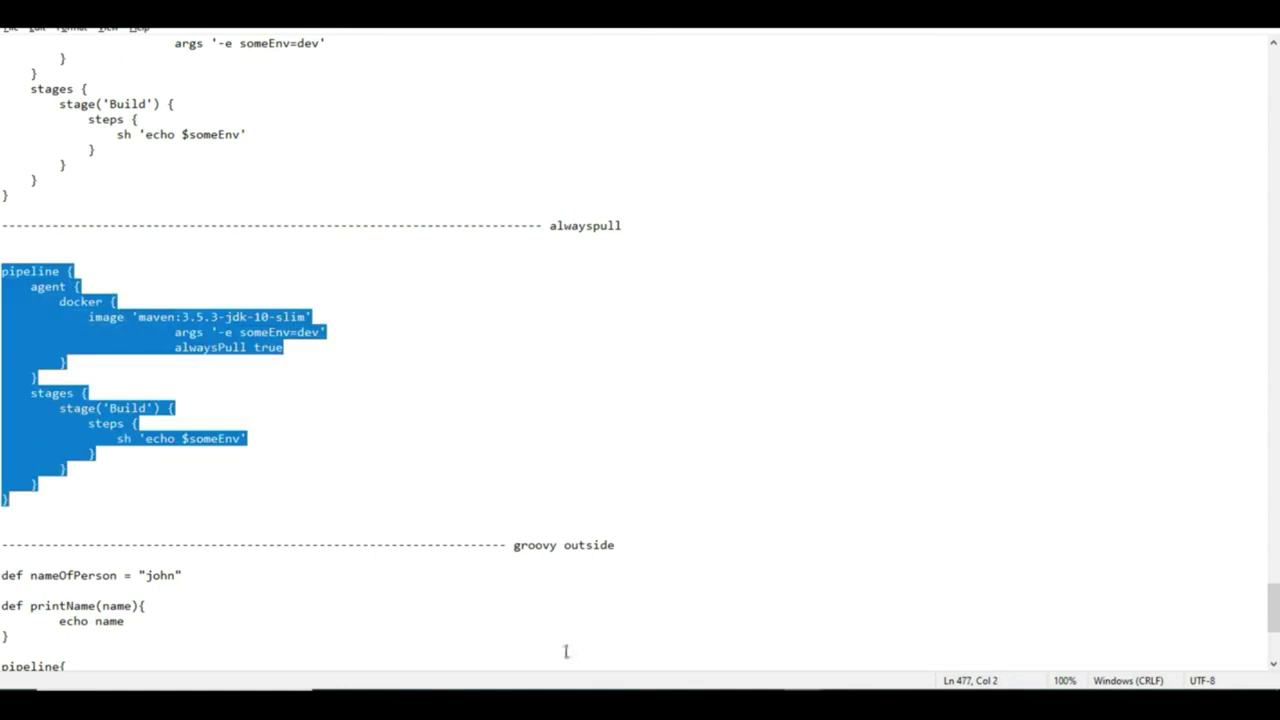
mouse_move(606, 705)
left_click(606, 630)
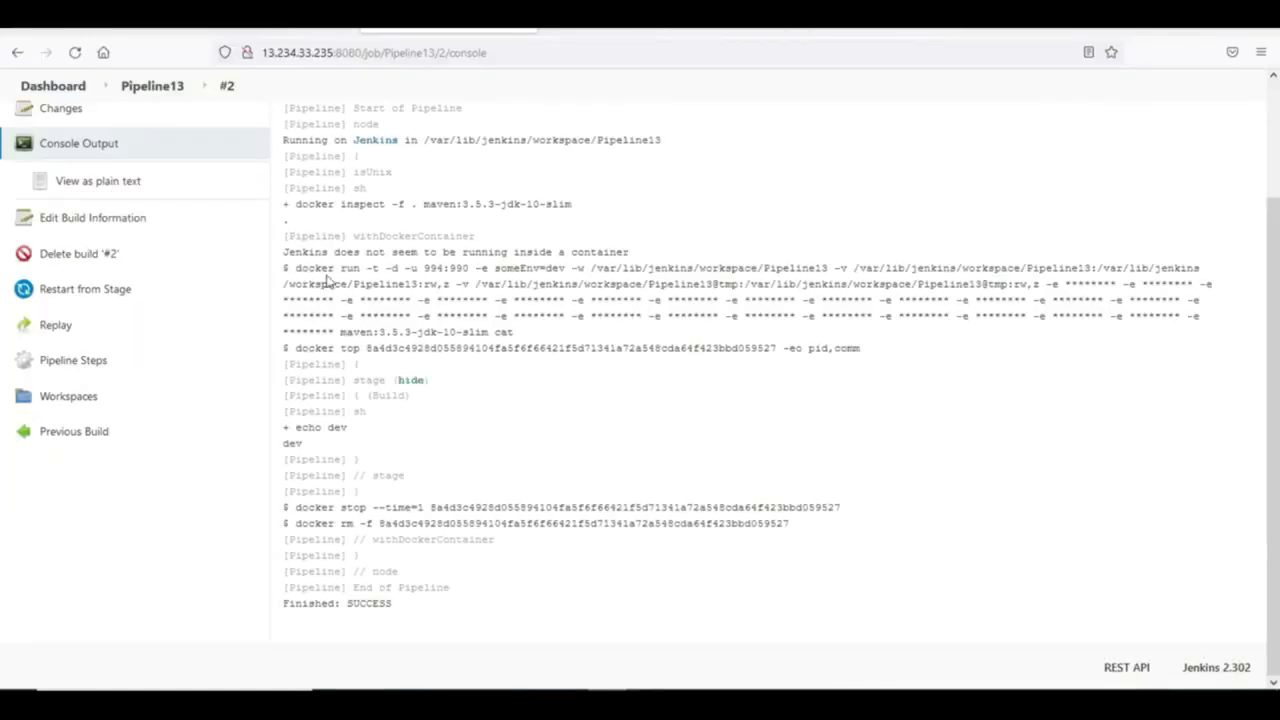
- Replace Pipeline13's script with the alwaysPull true pipeline, save it, and start build #3
left_click(17, 52)
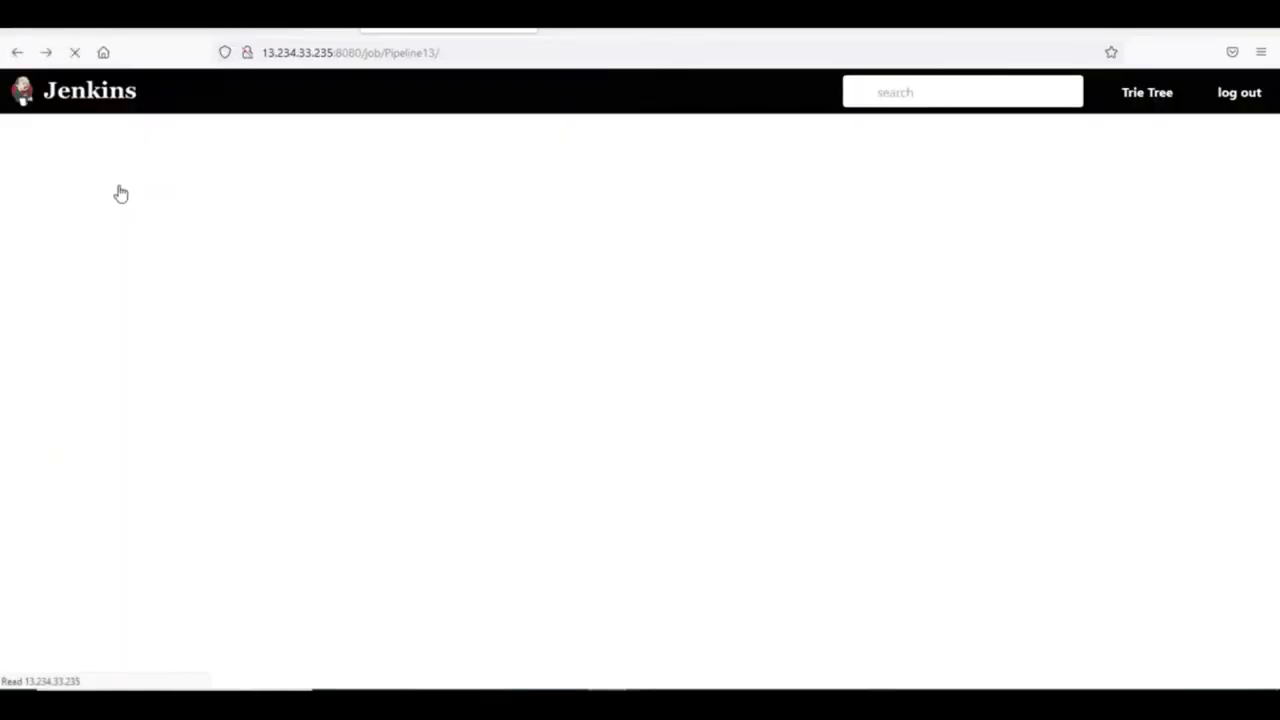
left_click(62, 326)
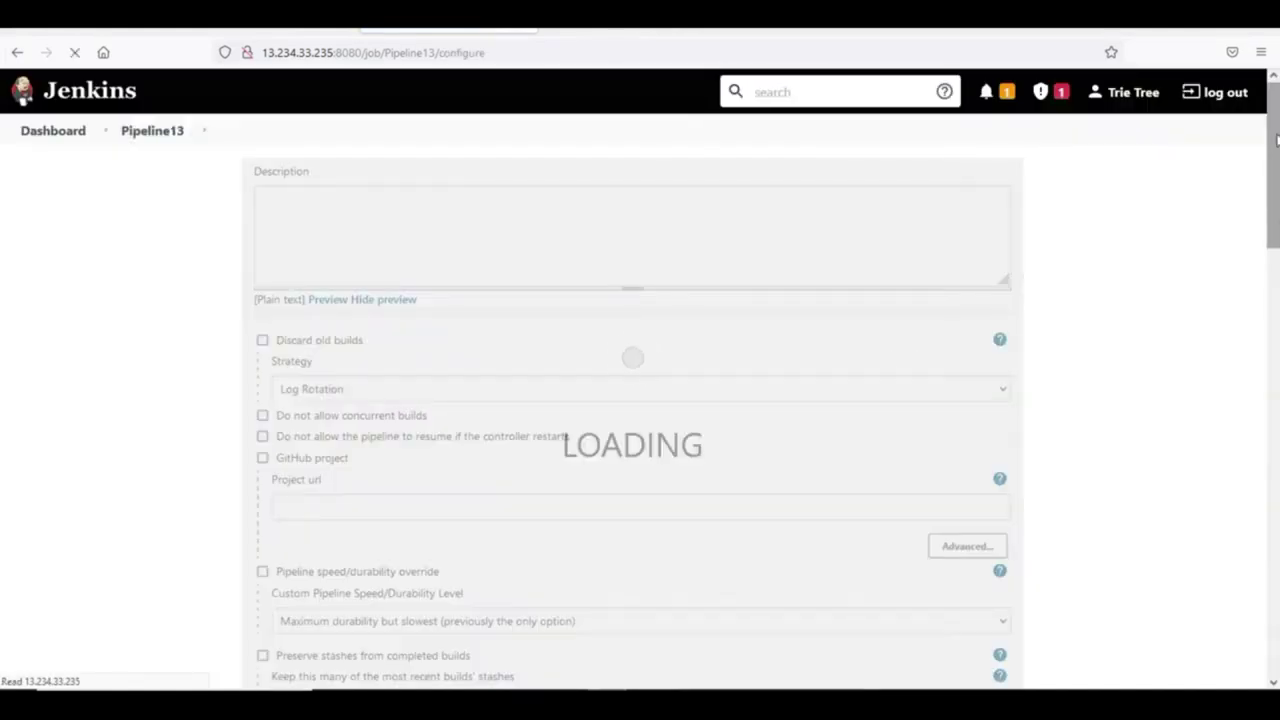
left_click_drag(1257, 140, 1251, 360)
left_click(611, 574)
key("ctrl+a")
key("ctrl+v")
left_click(404, 666)
left_click(306, 668)
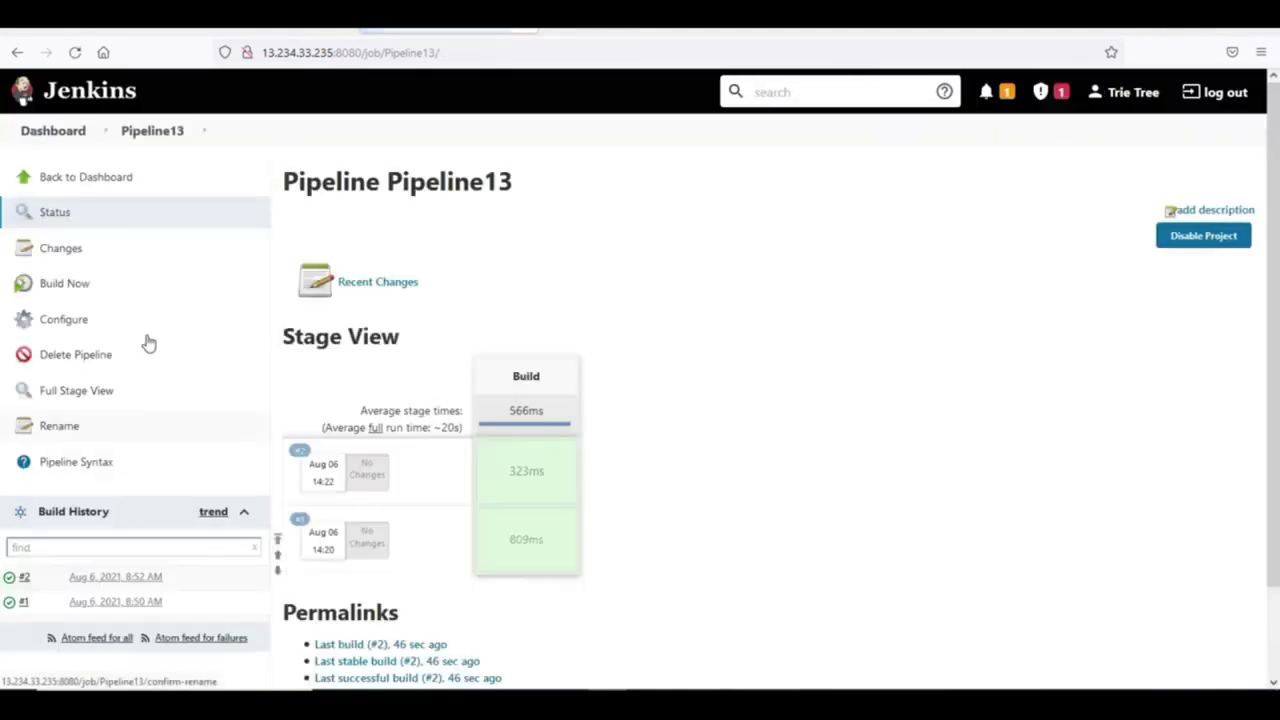
left_click(70, 285)
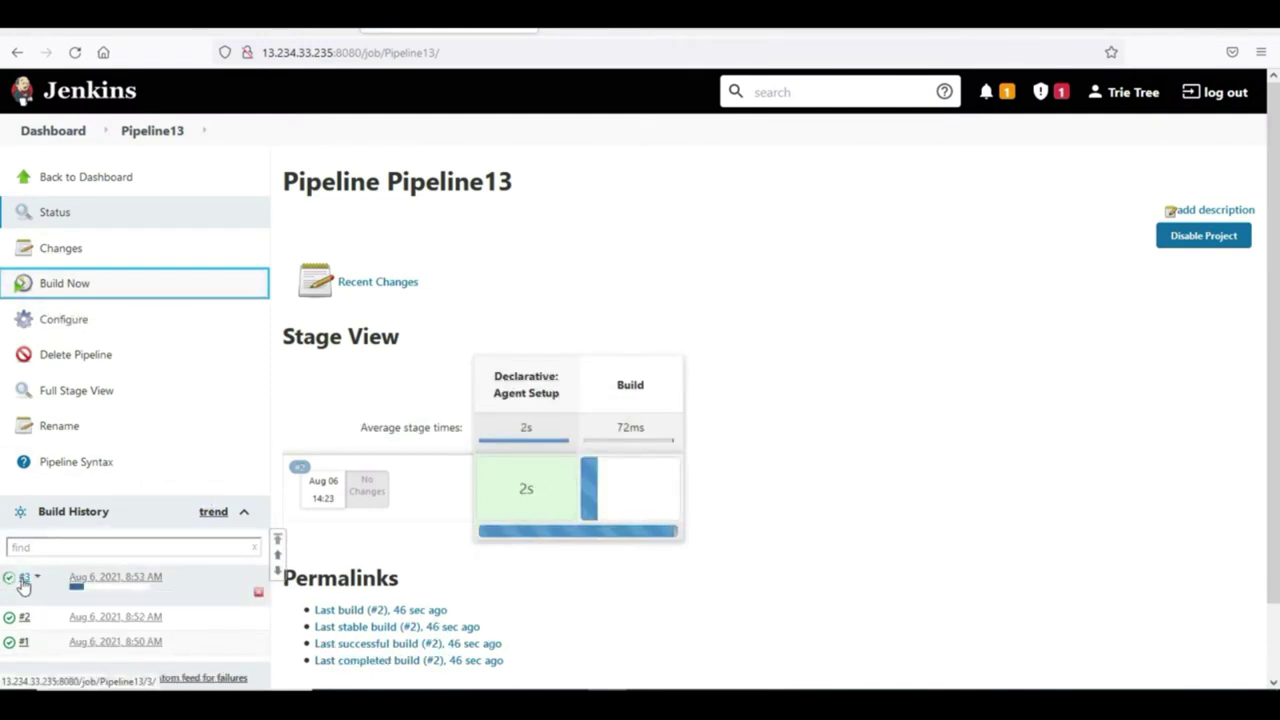
- Review build #3's console output showing the maven image being pulled
left_click(10, 585)
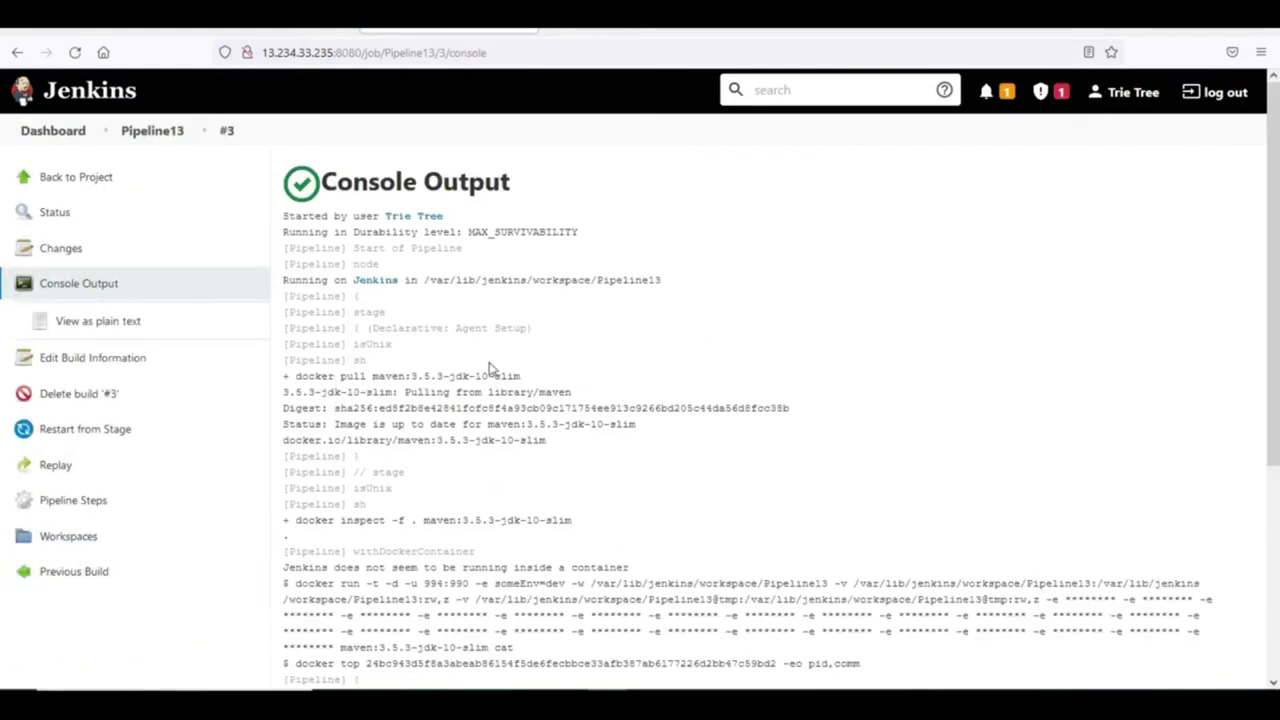
scroll(1272, 300, "down", 5)
scroll(973, 275, "up", 8)
- Comment out the alwaysPull true line with // and apply the Pipeline13 script
left_click(70, 179)
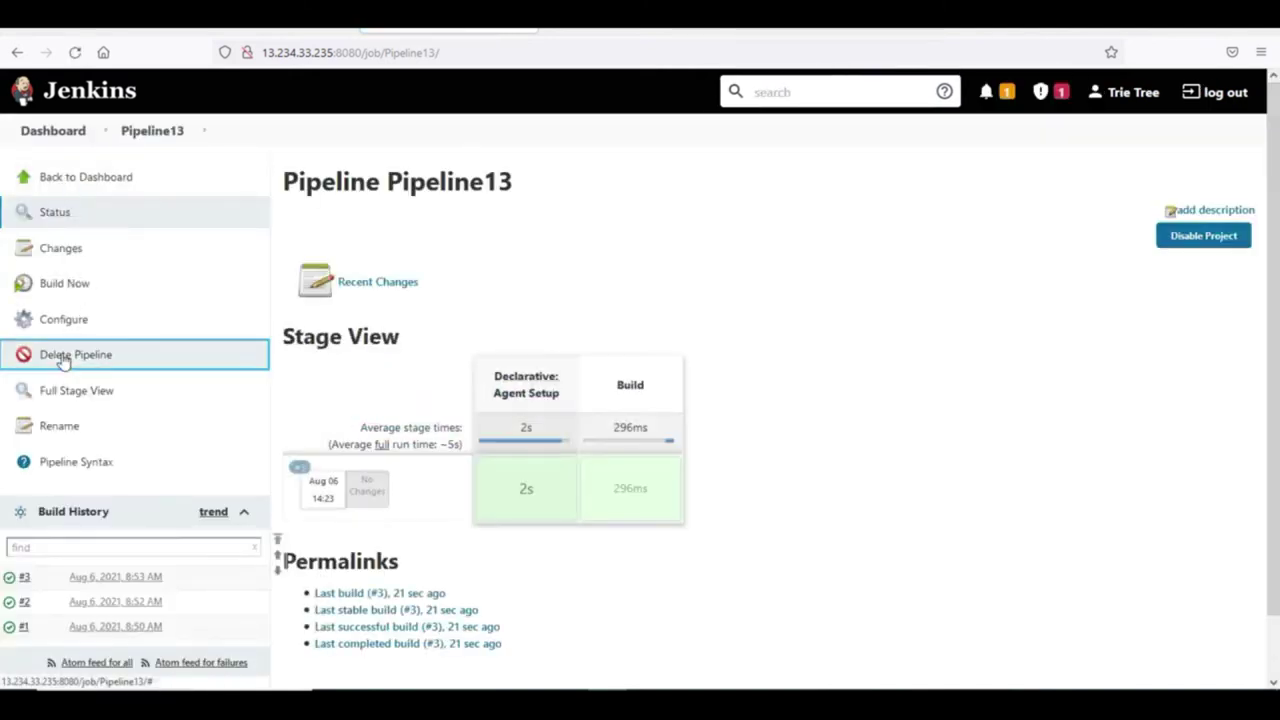
left_click(64, 322)
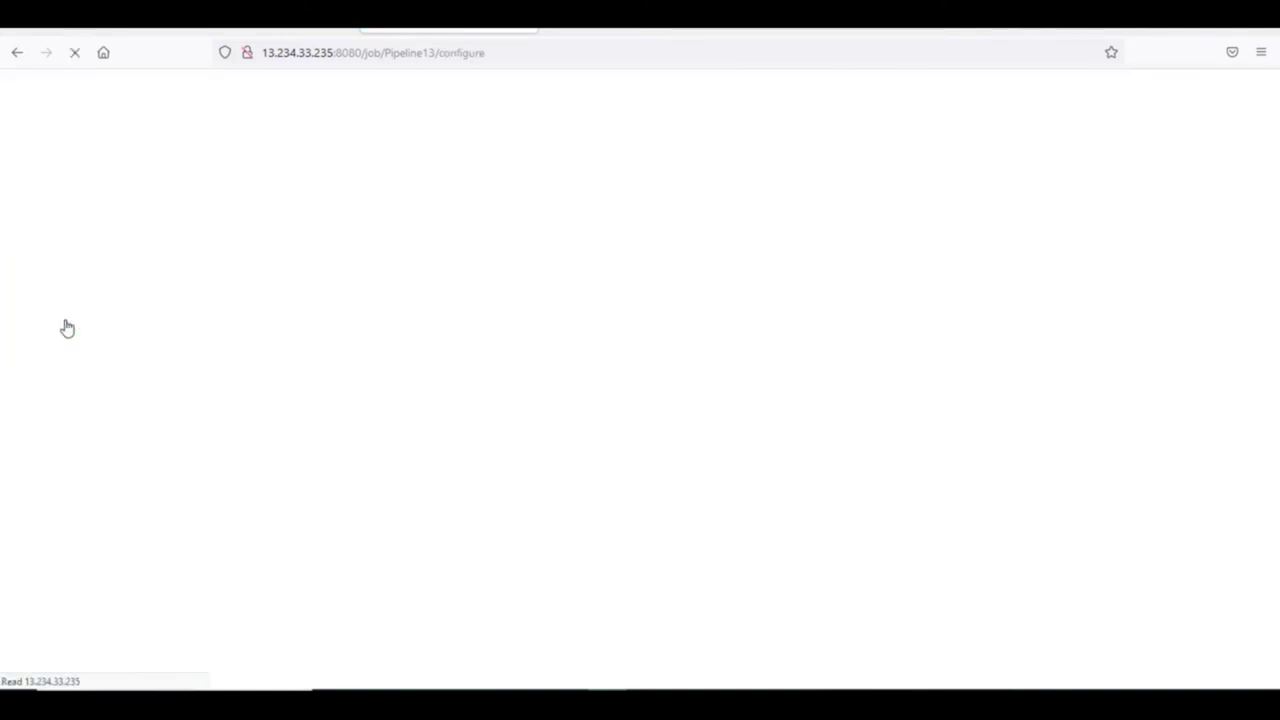
scroll(630, 400, "down", 10)
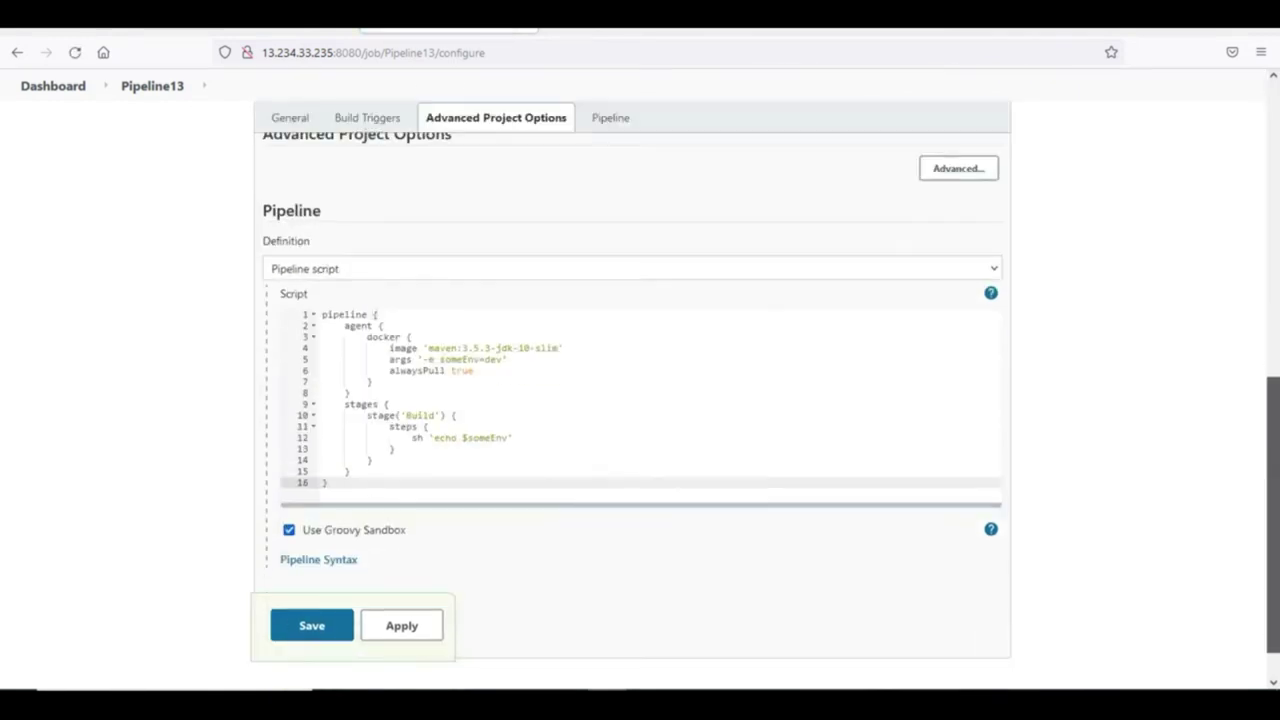
scroll(949, 523, "down", 1)
left_click(523, 318)
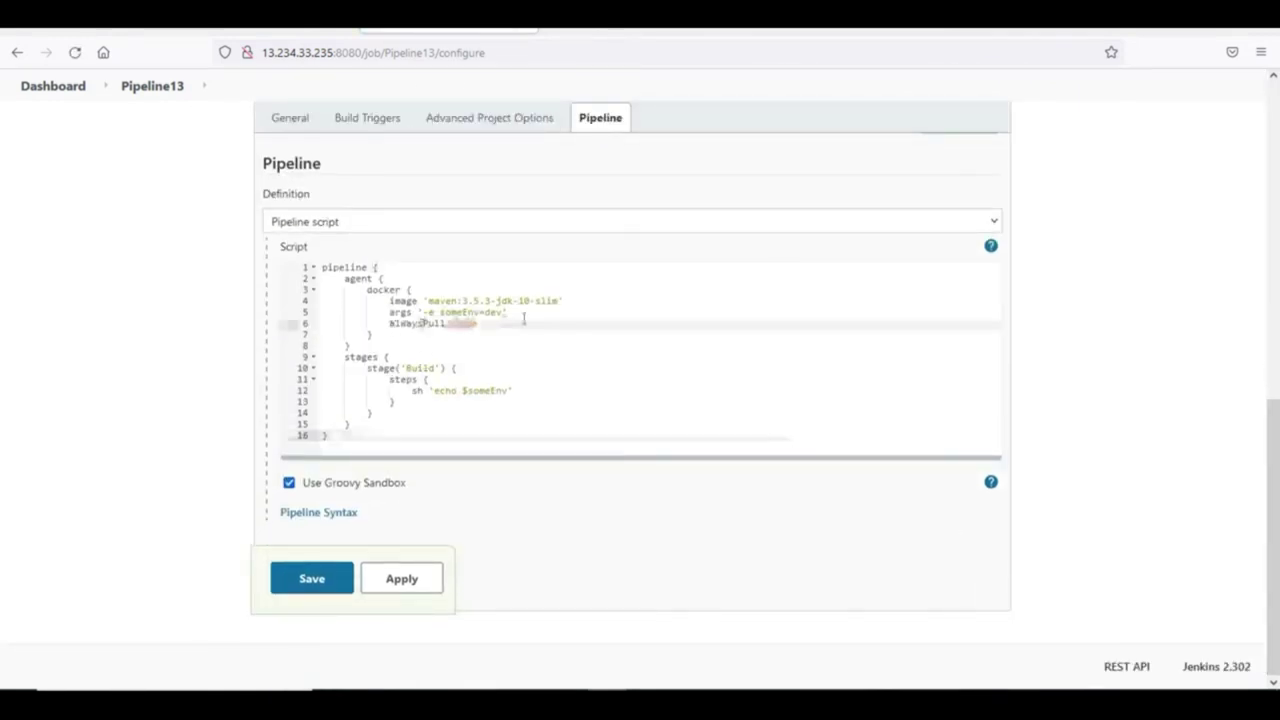
type("//")
left_click(394, 571)
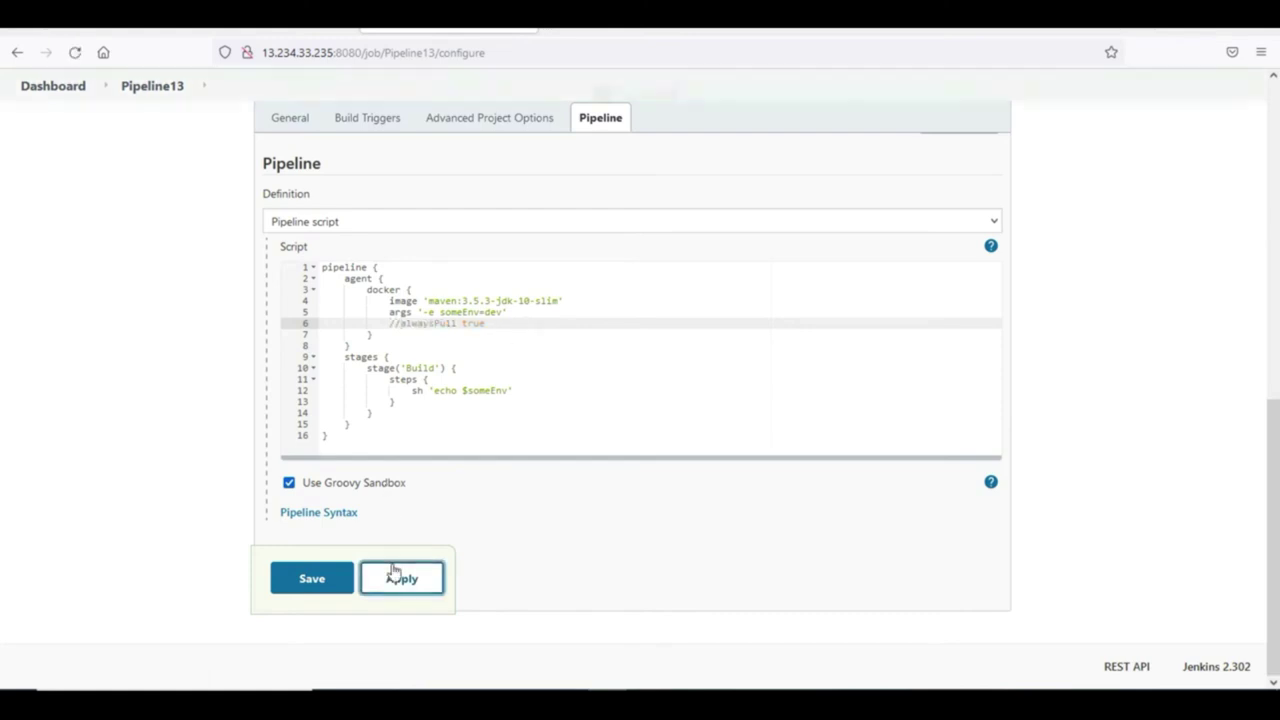
left_click(316, 578)
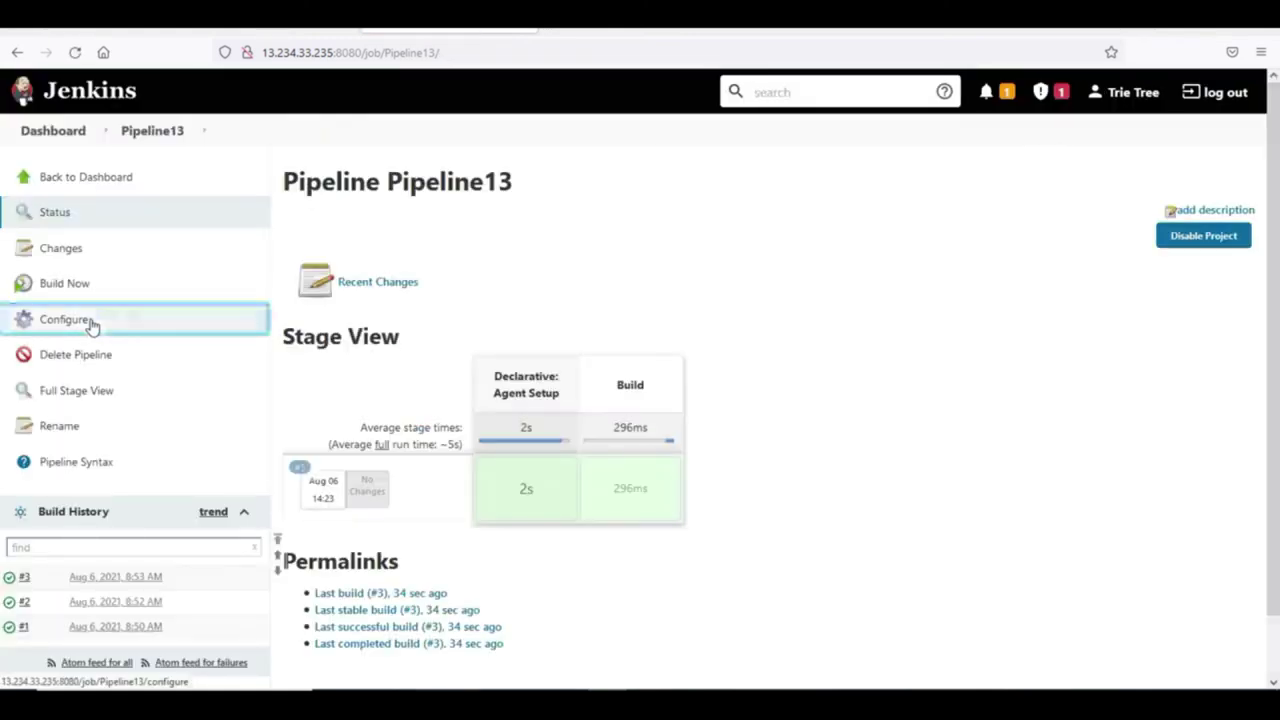
- Return to the Pipeline13 project page and start build #4
left_click(91, 326)
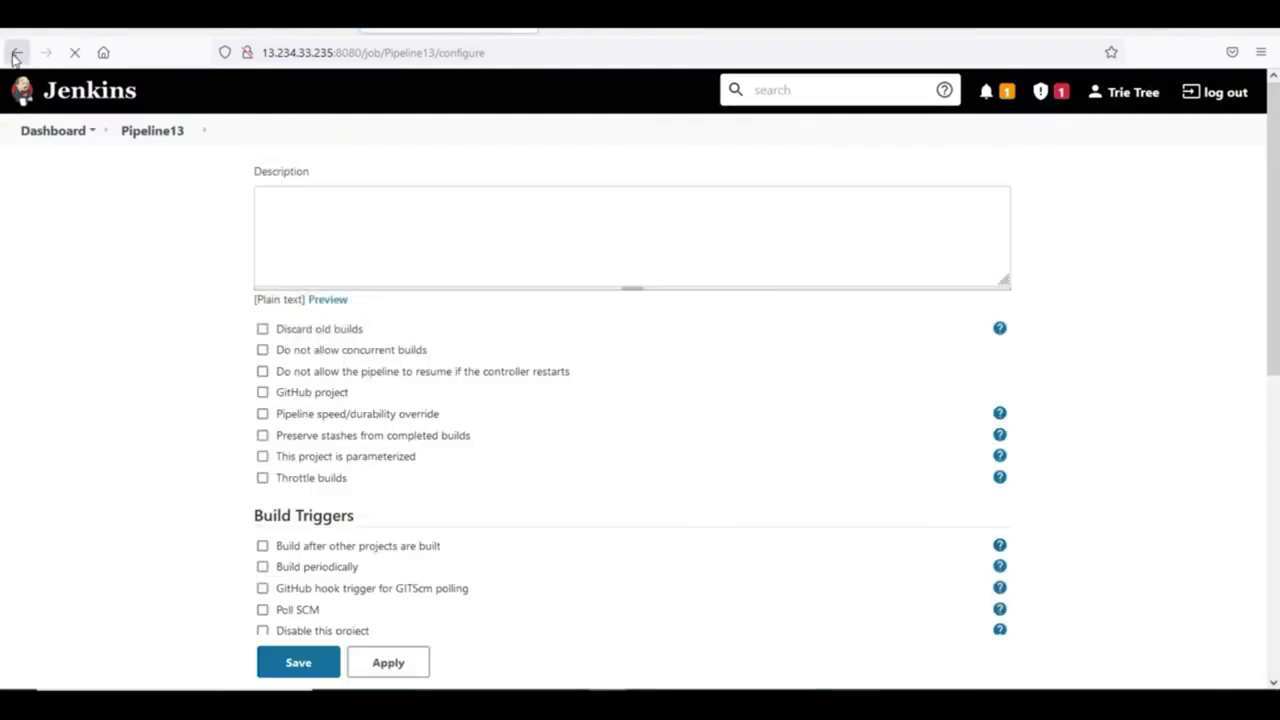
left_click(14, 57)
left_click(78, 286)
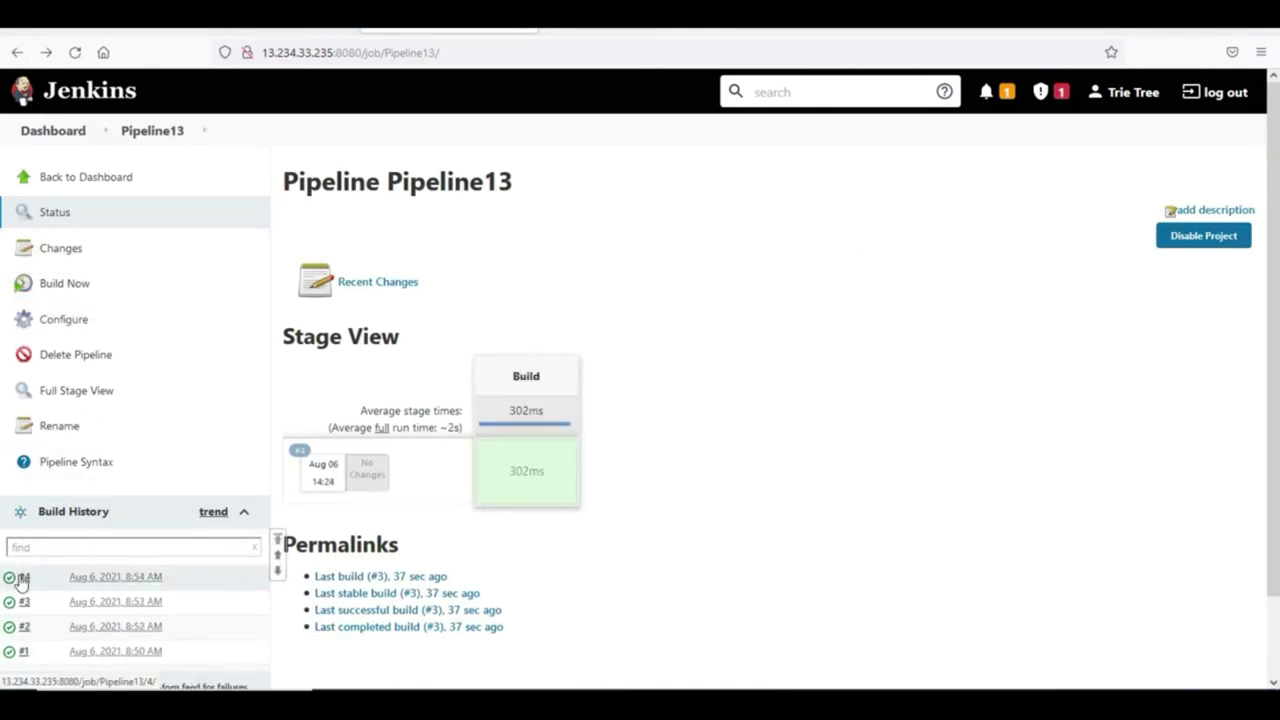
- Confirm build #4's console shows docker inspect without pulling the image, then return to the project
left_click(23, 579)
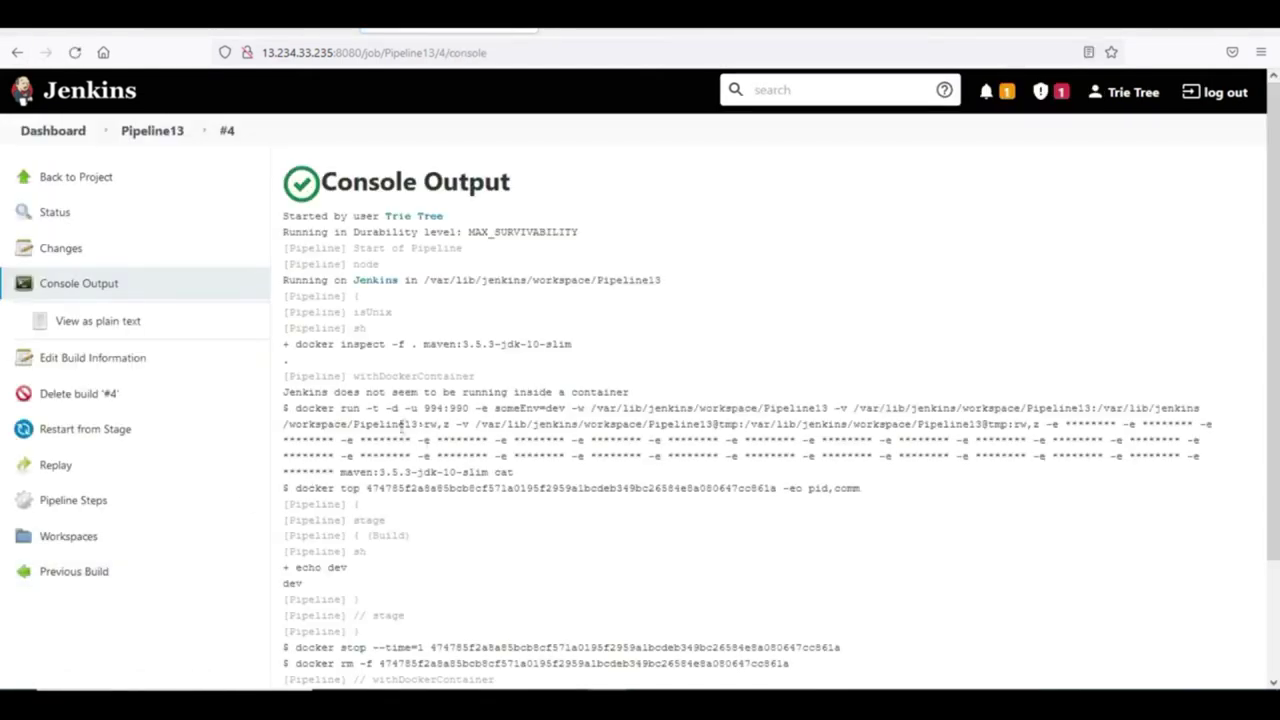
left_click_drag(309, 344, 568, 345)
left_click(706, 357)
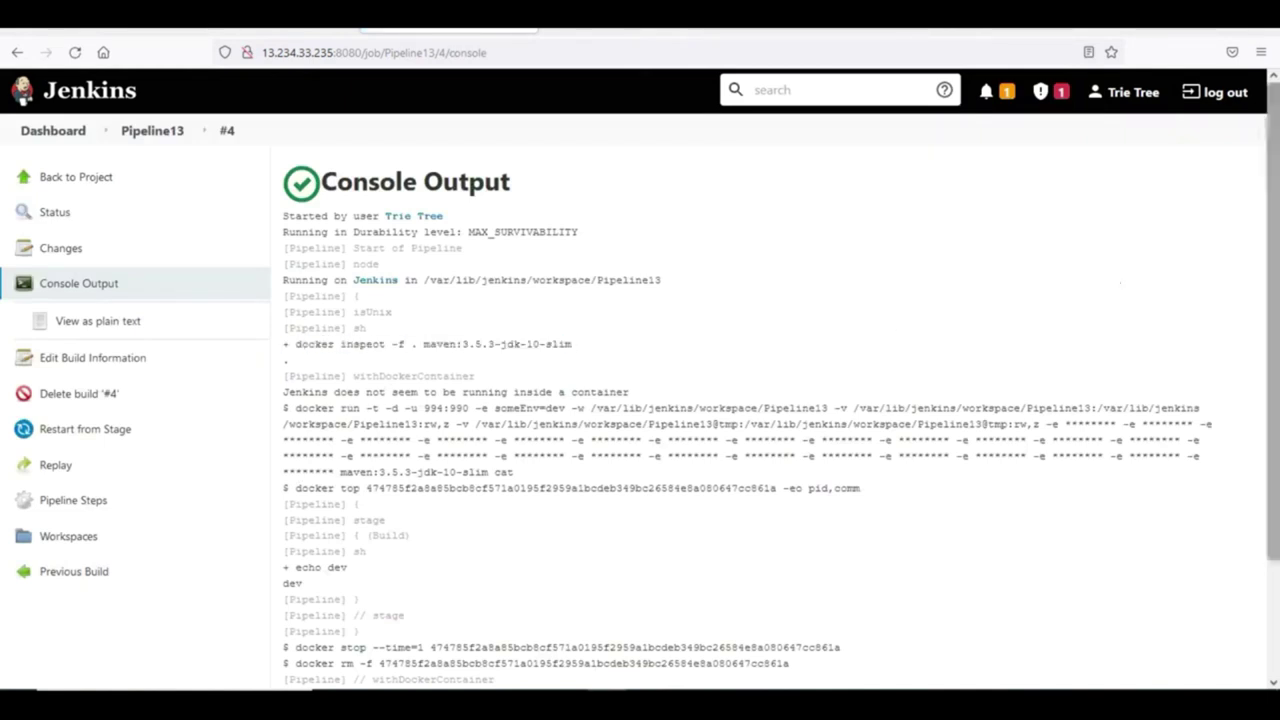
scroll(1270, 380, "down", 3)
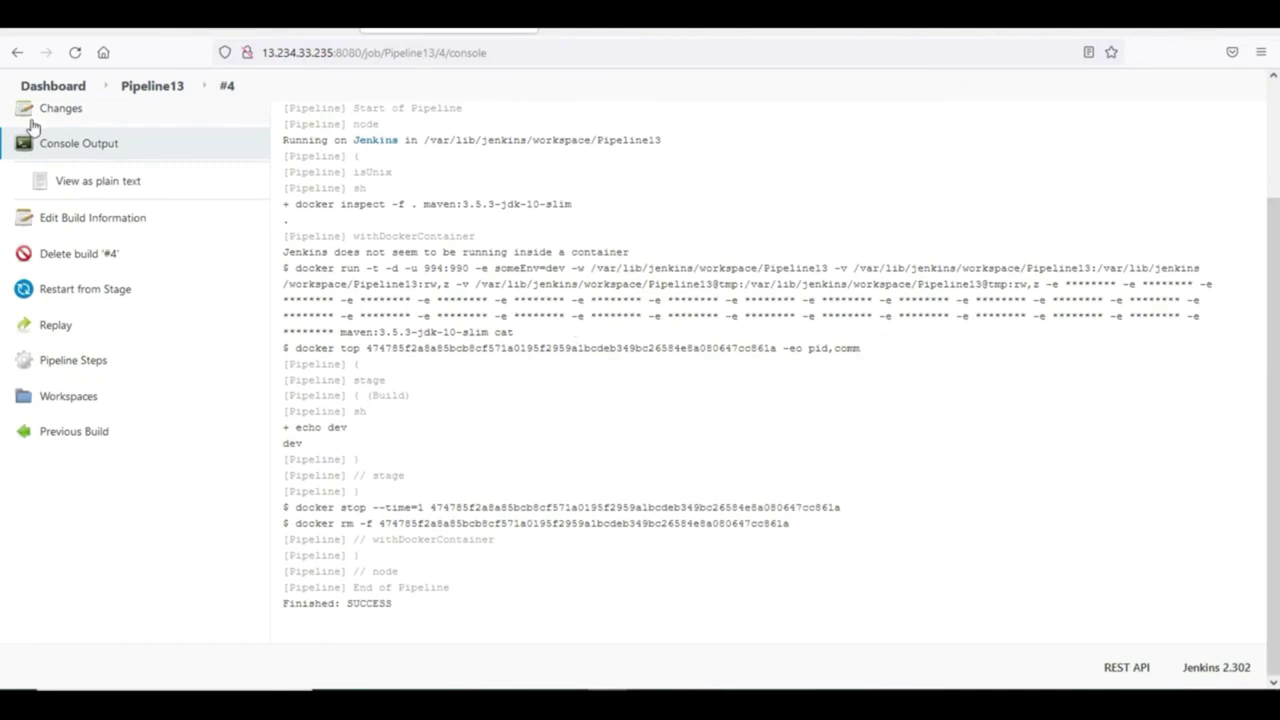
left_click(17, 58)
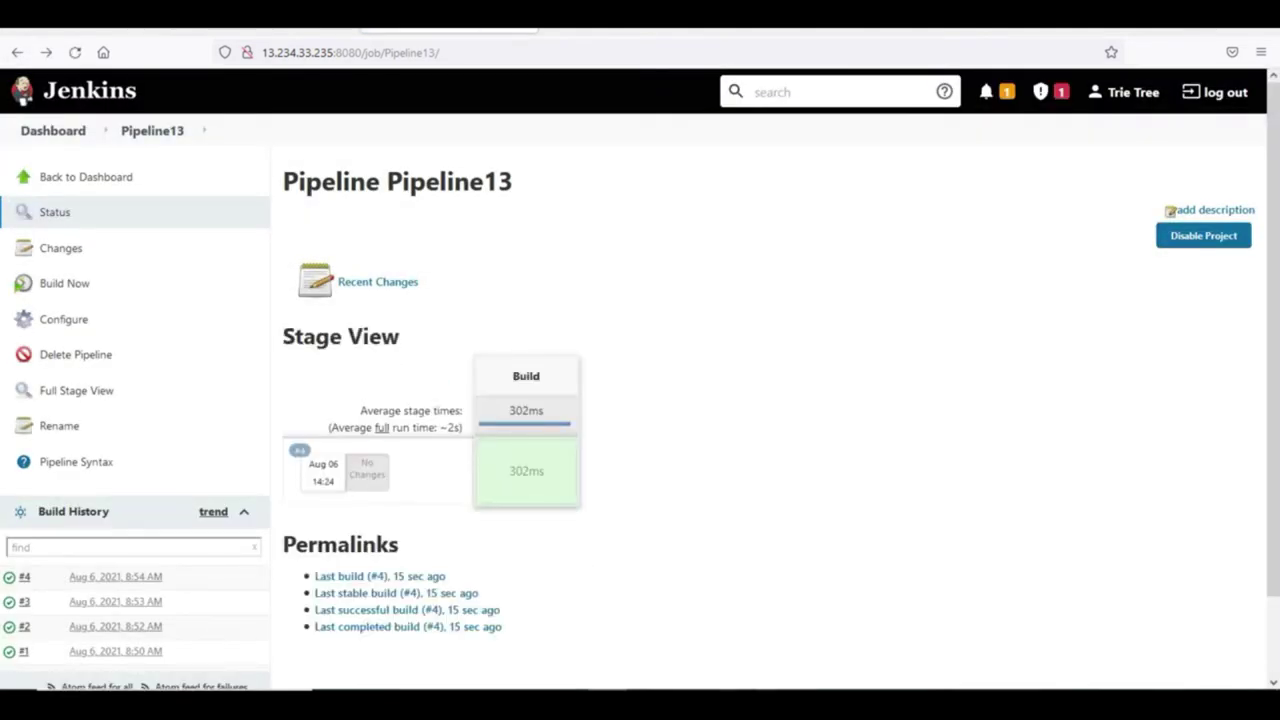
- Review the nameOfPerson variable and printName function in the Notepad groovy-outside notes
left_click(880, 612)
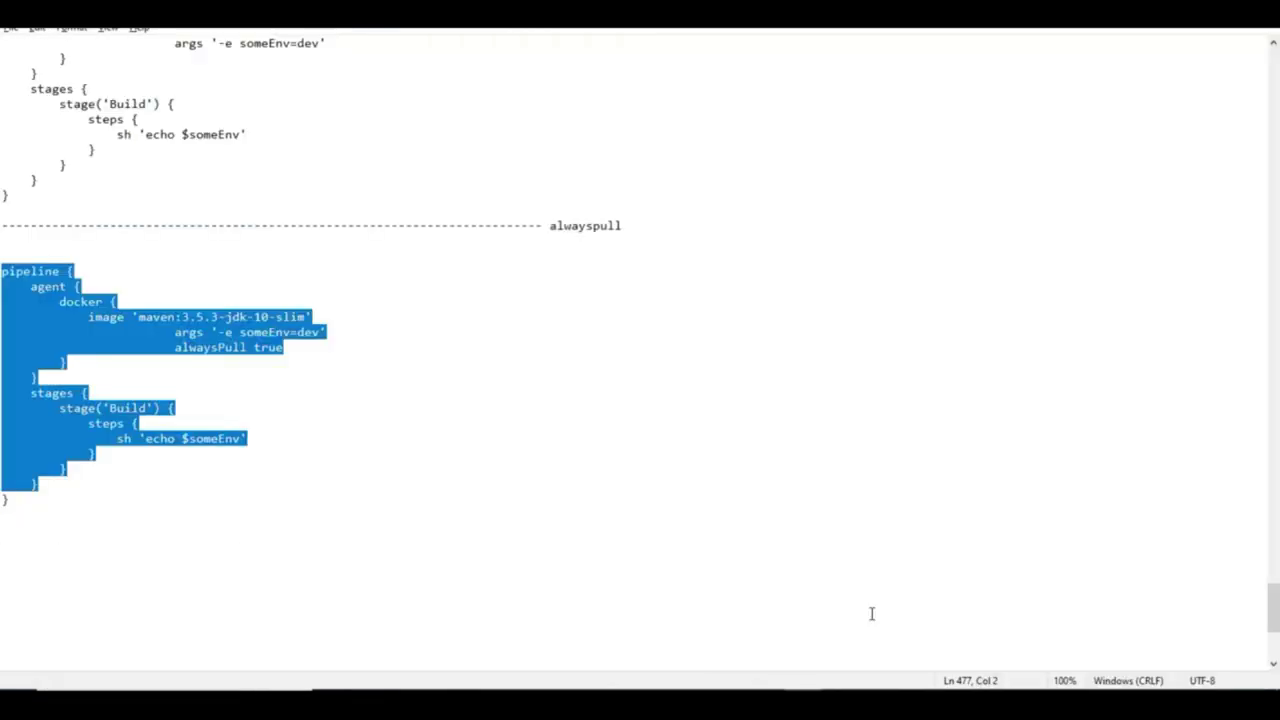
left_click(586, 441)
left_click_drag(1271, 600, 1271, 624)
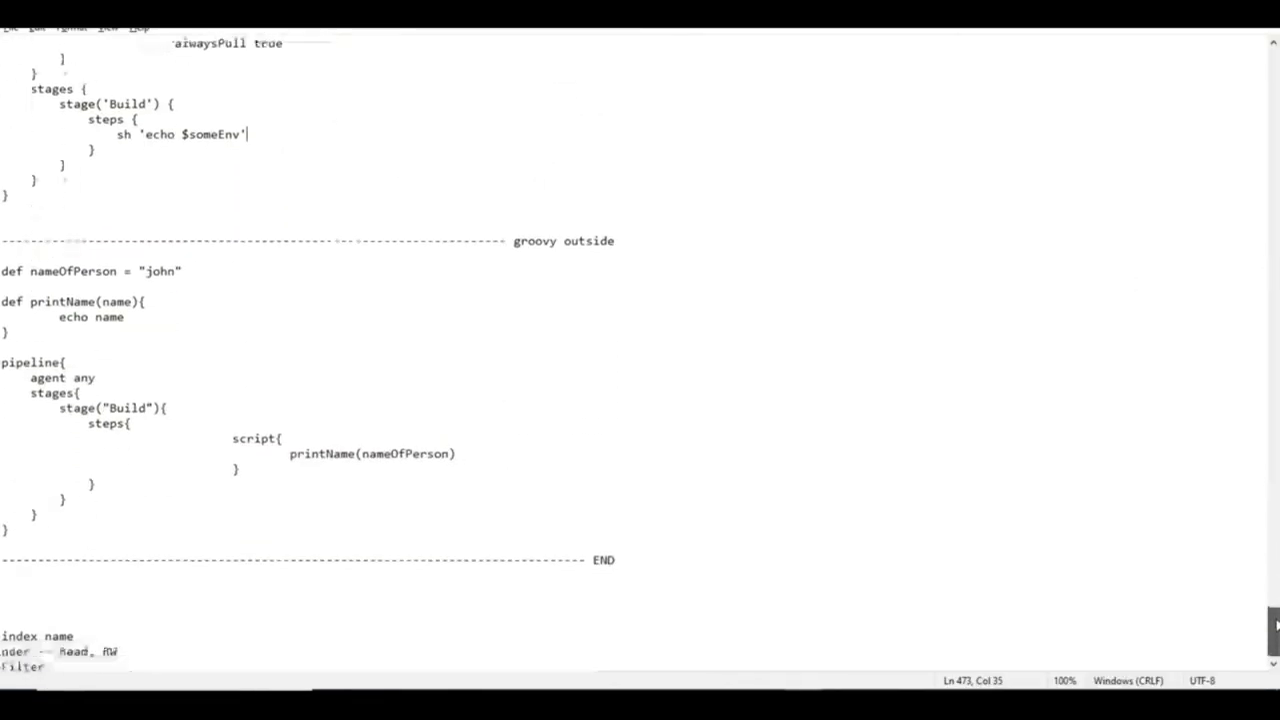
left_click_drag(5, 272, 136, 331)
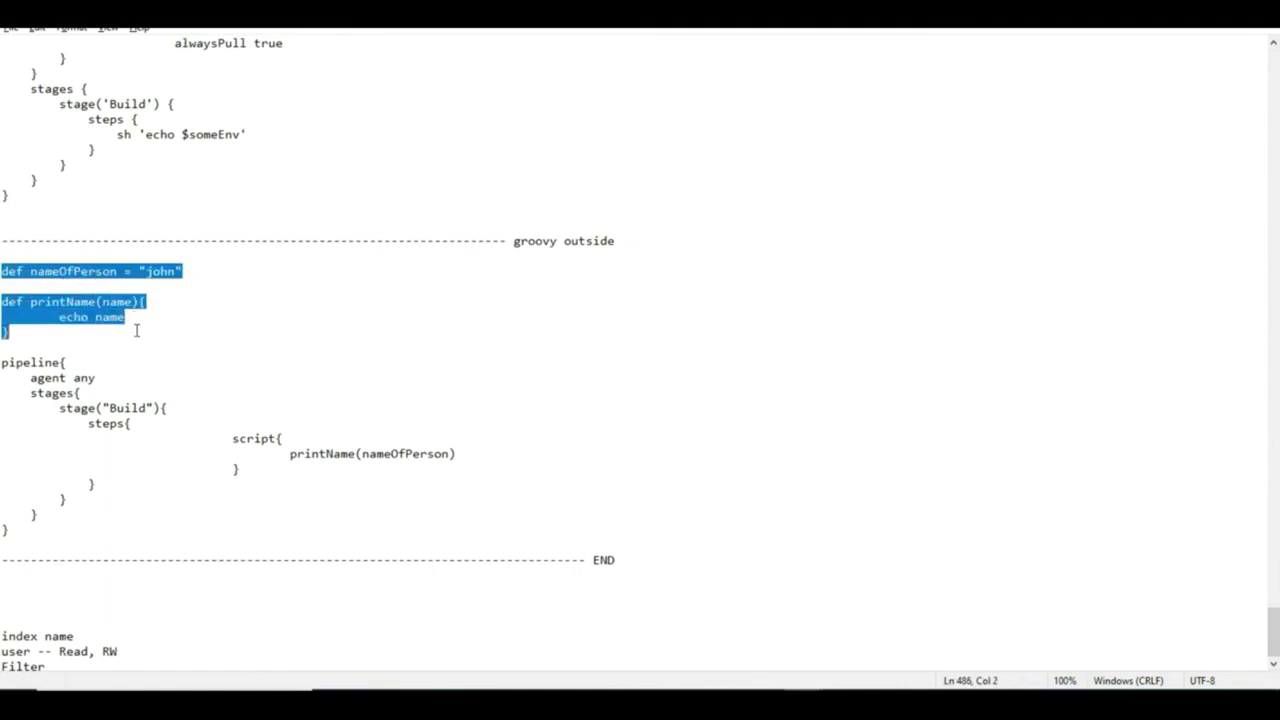
left_click(136, 331)
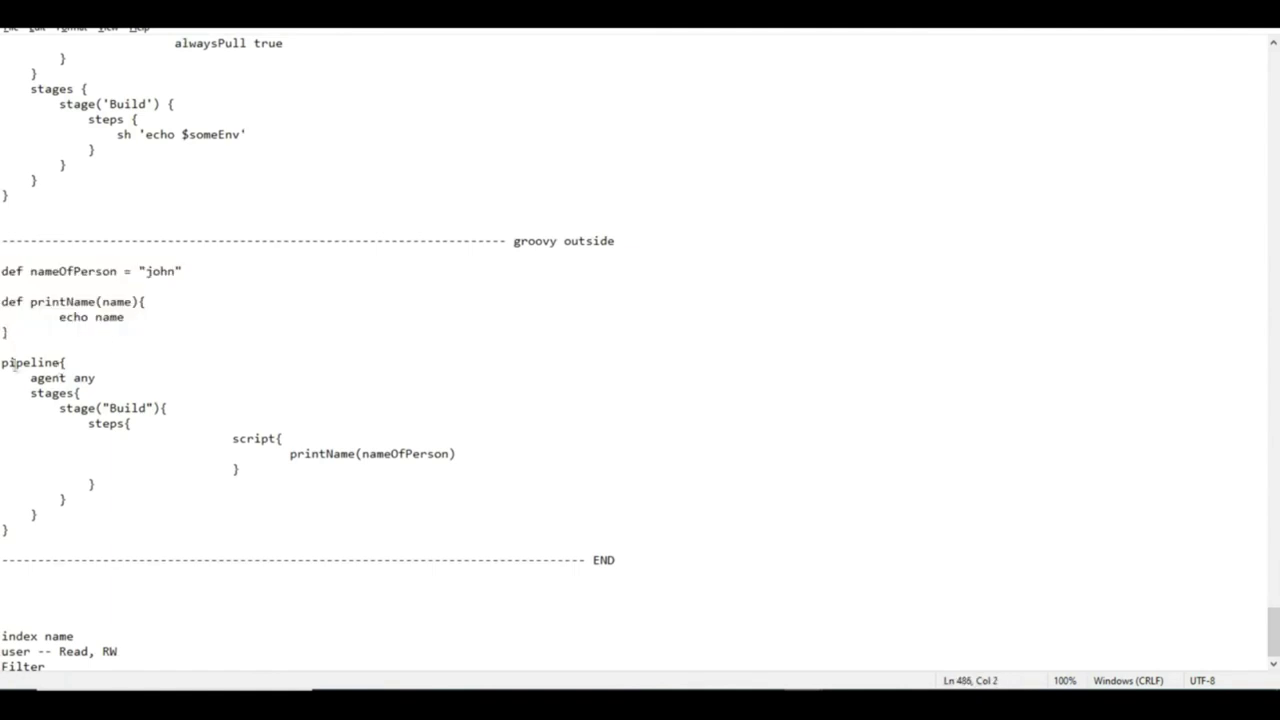
left_click_drag(13, 336, 119, 271)
left_click(8, 283)
left_click(116, 271)
double_click(152, 272)
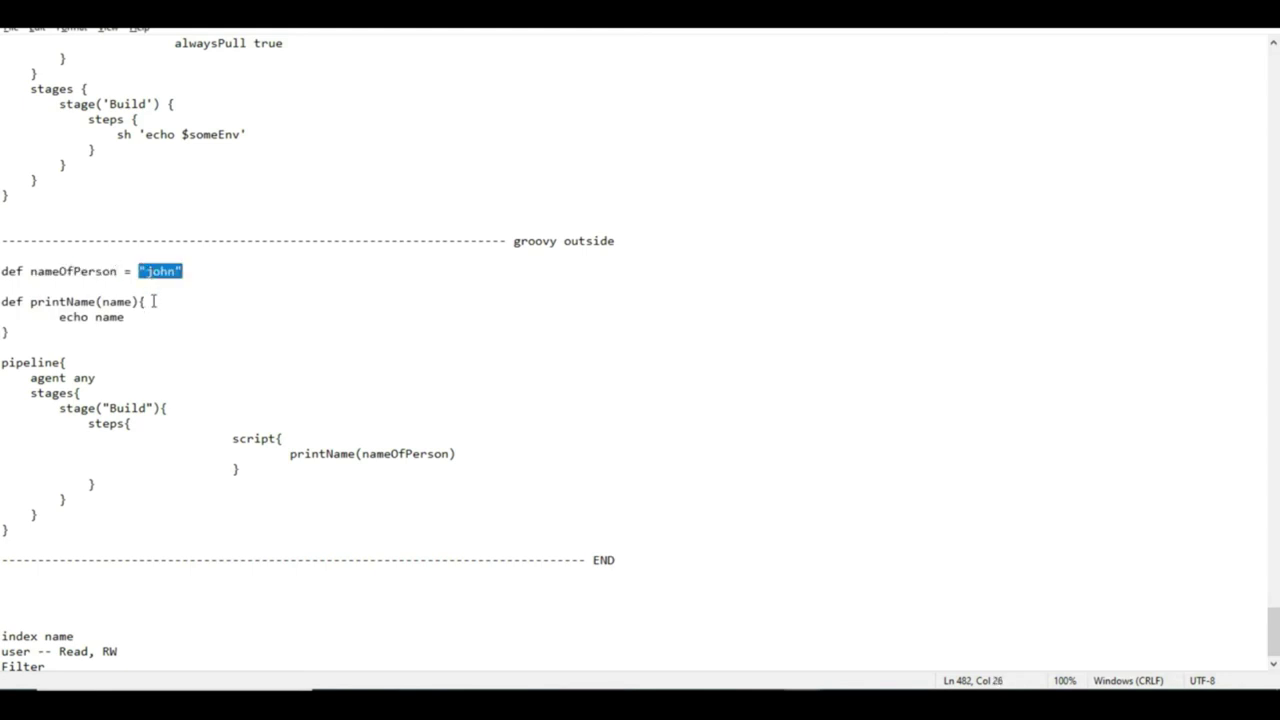
left_click(173, 337)
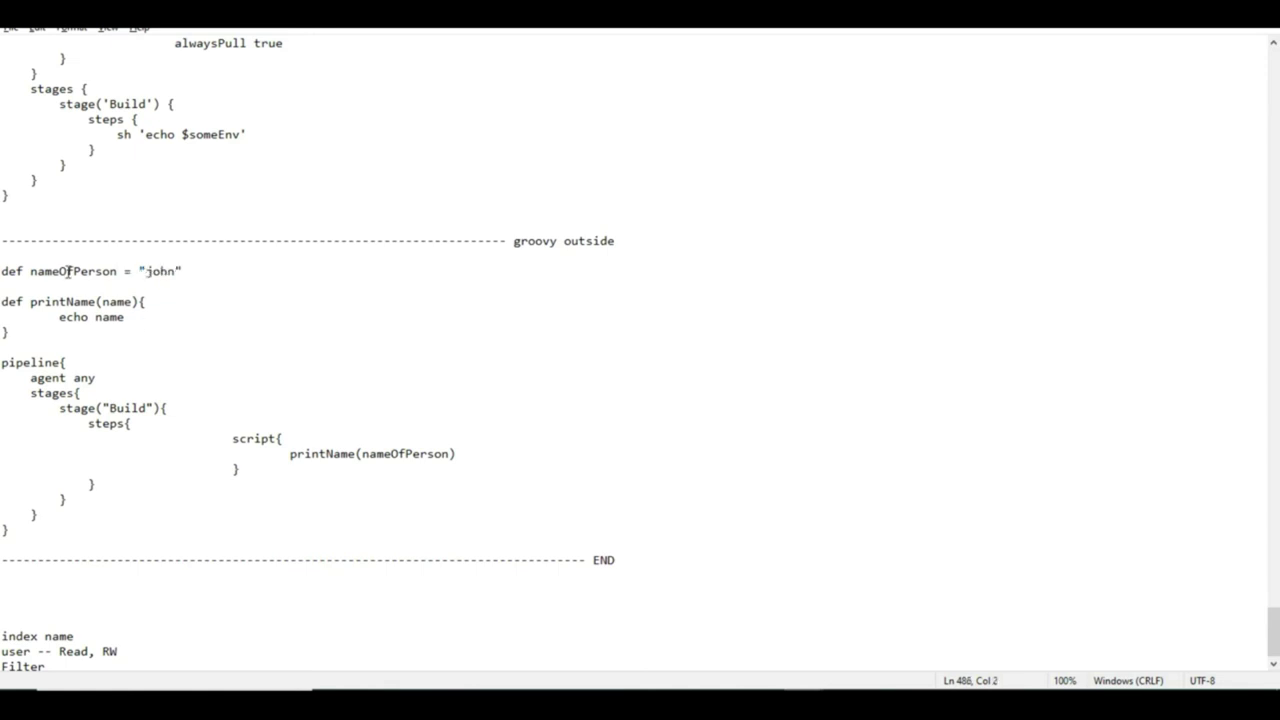
left_click(155, 281)
double_click(155, 272)
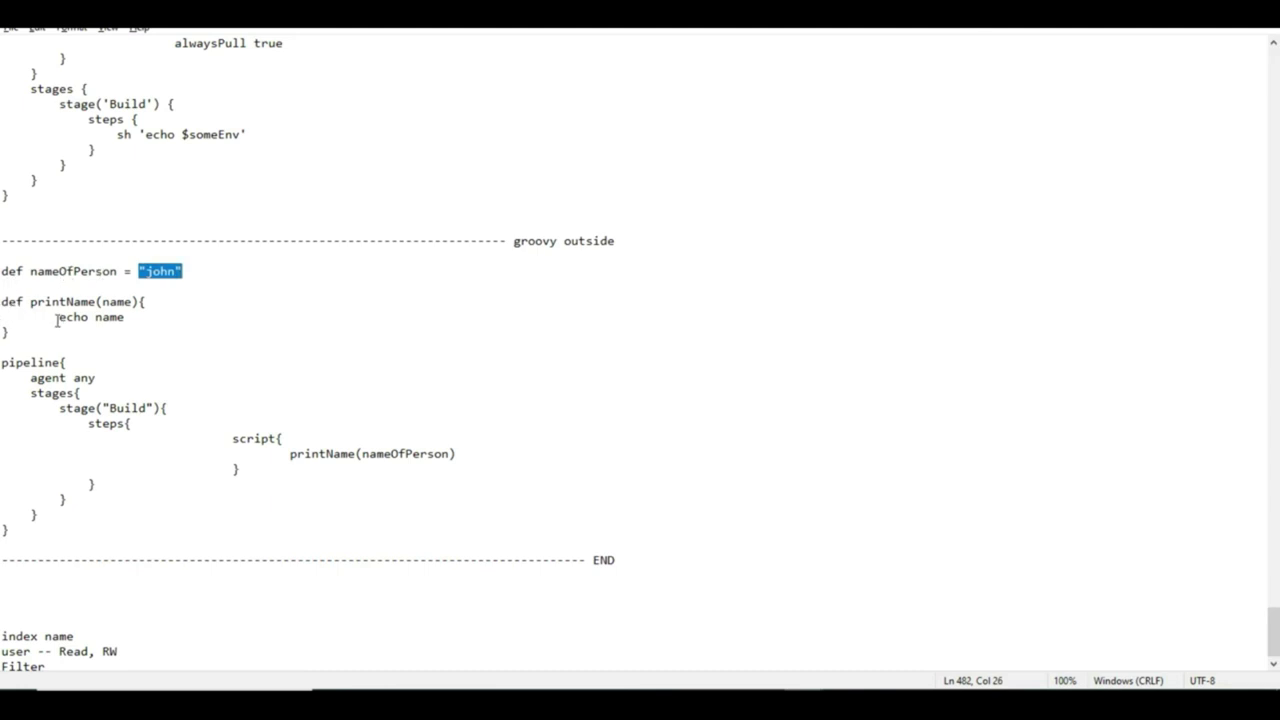
- Select the whole groovy-outside script and return to Jenkins' Pipeline13 page
left_click_drag(60, 317, 128, 318)
left_click(148, 332)
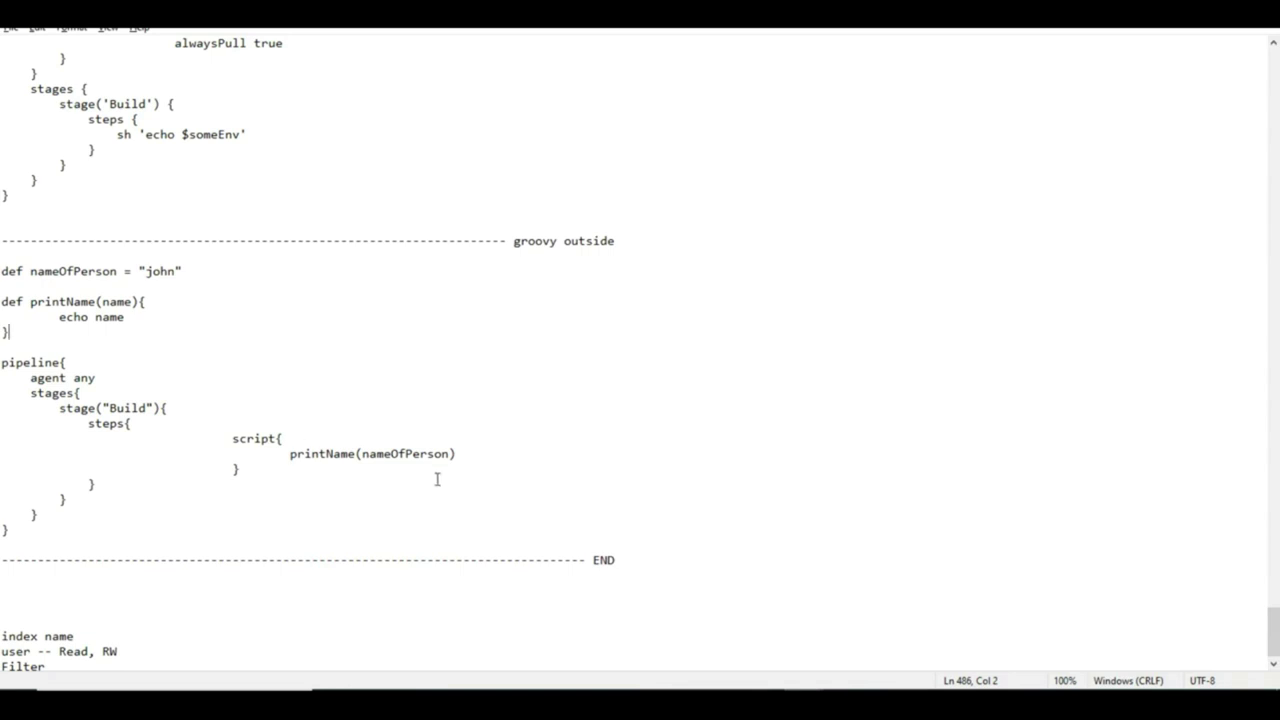
left_click_drag(362, 454, 443, 454)
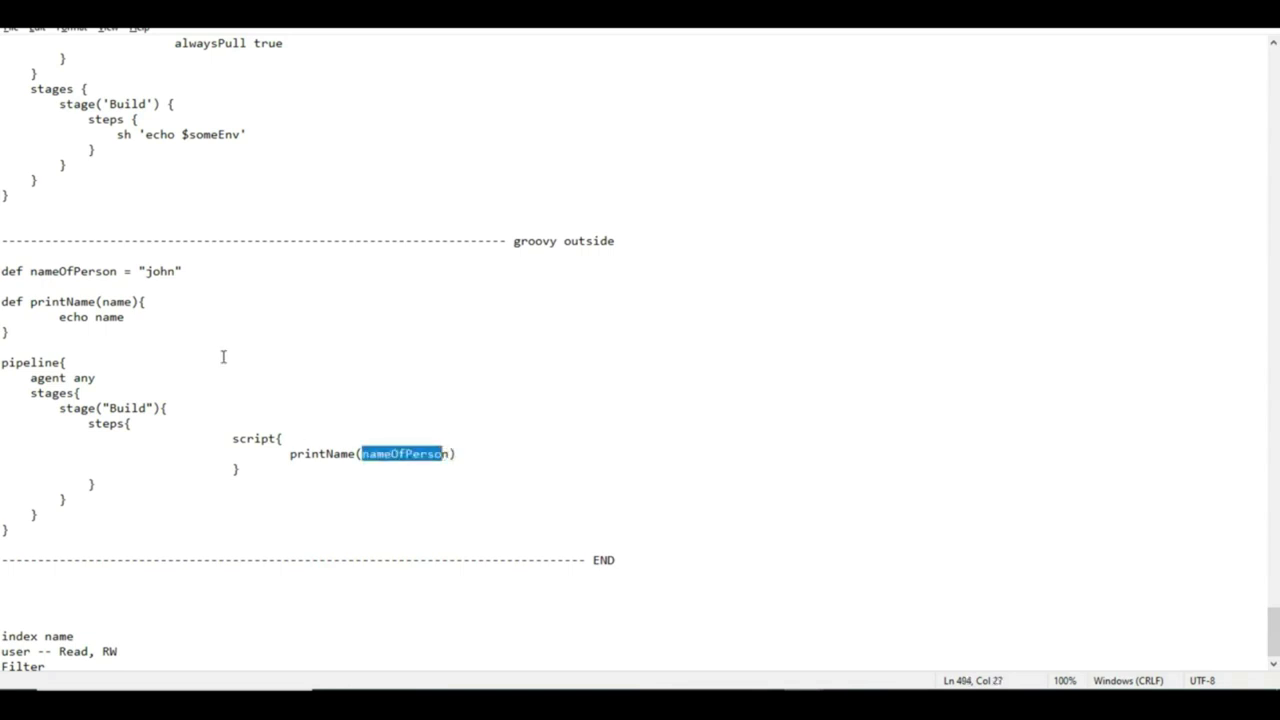
left_click(403, 494)
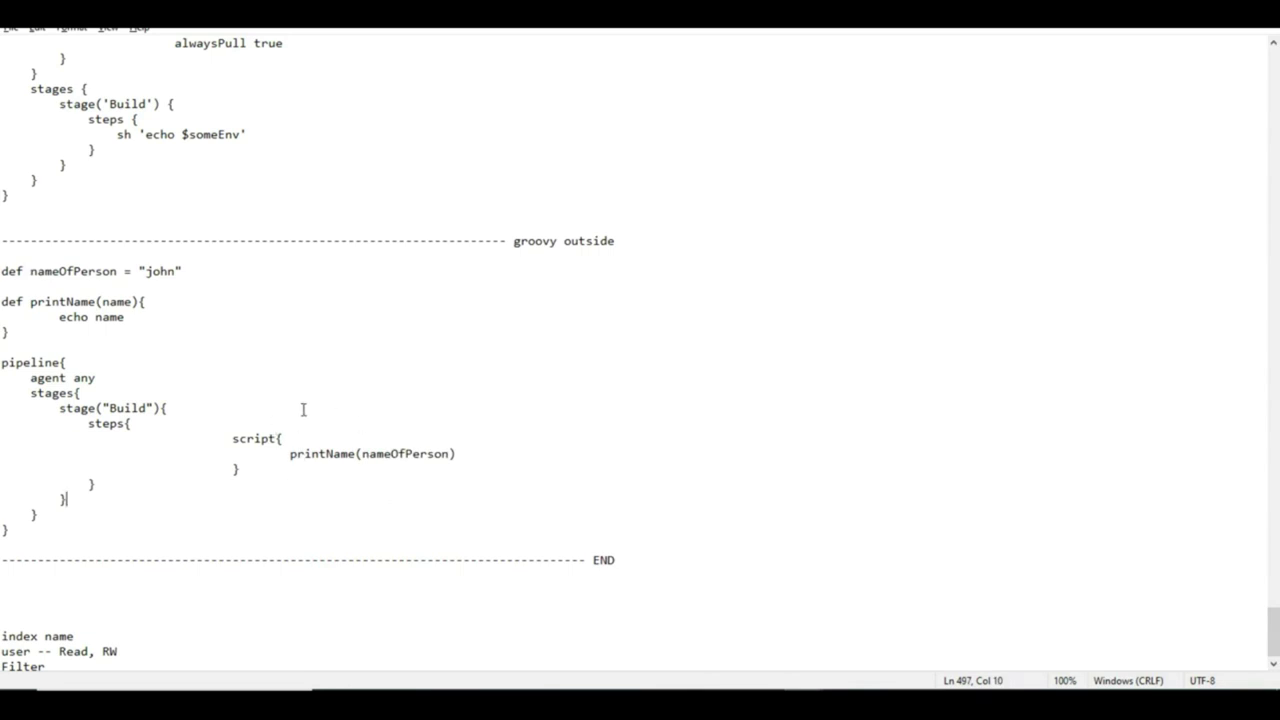
left_click_drag(9, 530, 3, 276)
key("ctrl+c")
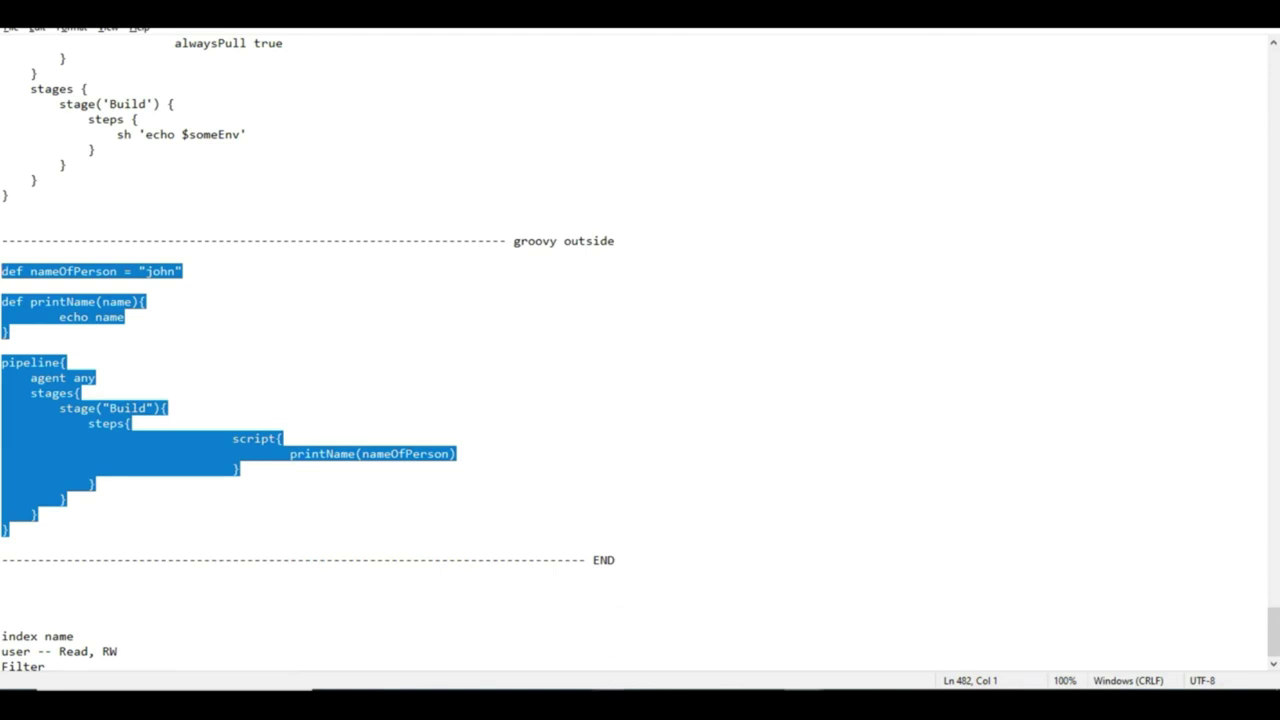
left_click(600, 700)
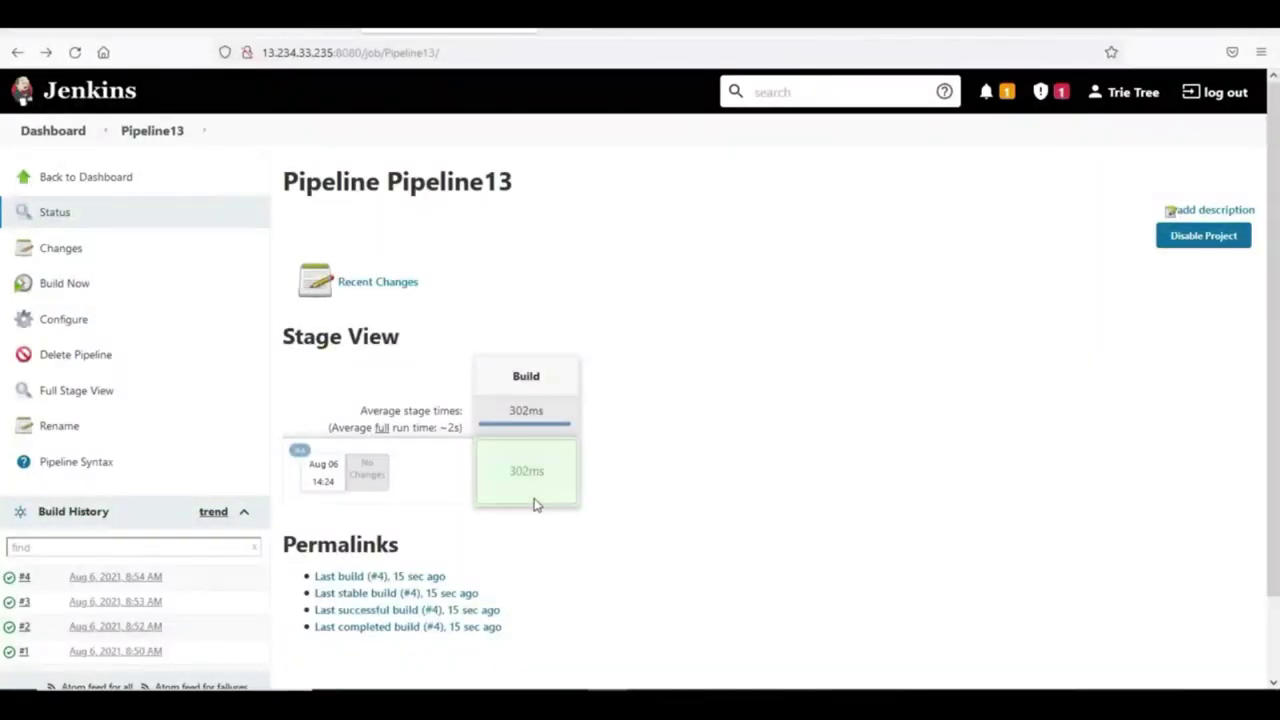
- Replace Pipeline13's pipeline script with the pasted printName script and save it
left_click(80, 320)
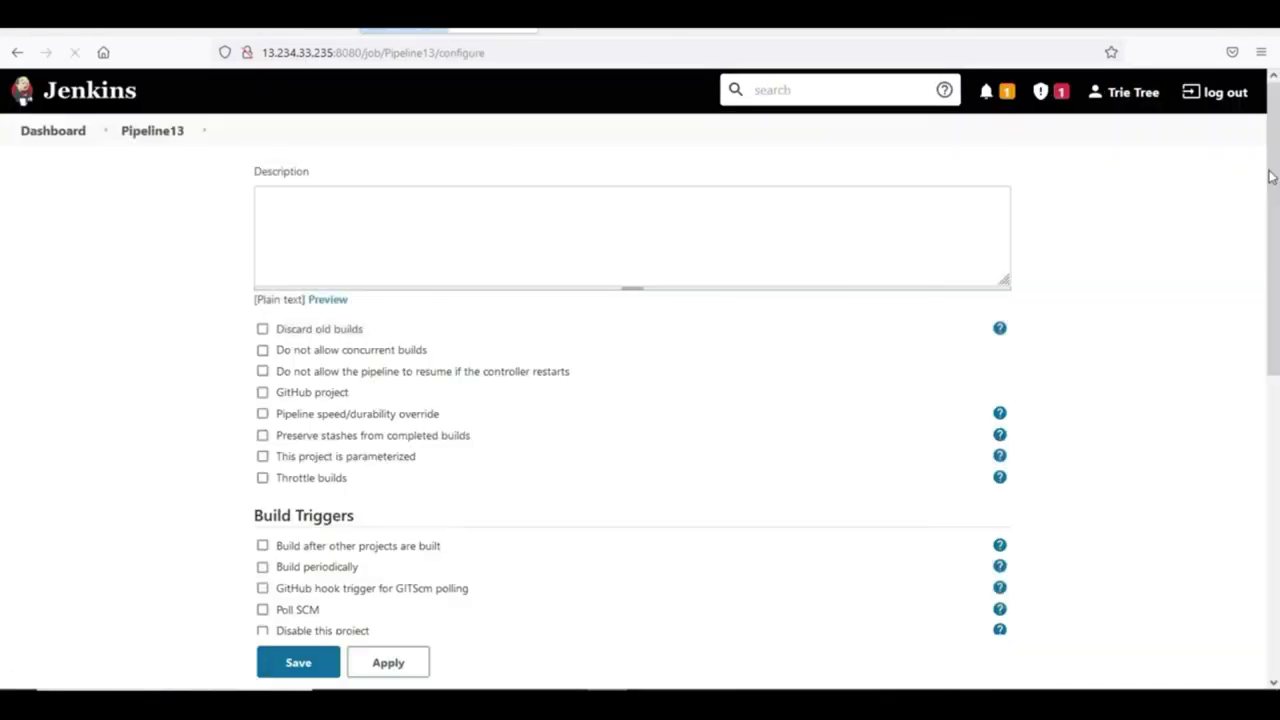
scroll(1268, 173, "down", 8)
key("ctrl+a")
key("BackSpace")
key("ctrl+v")
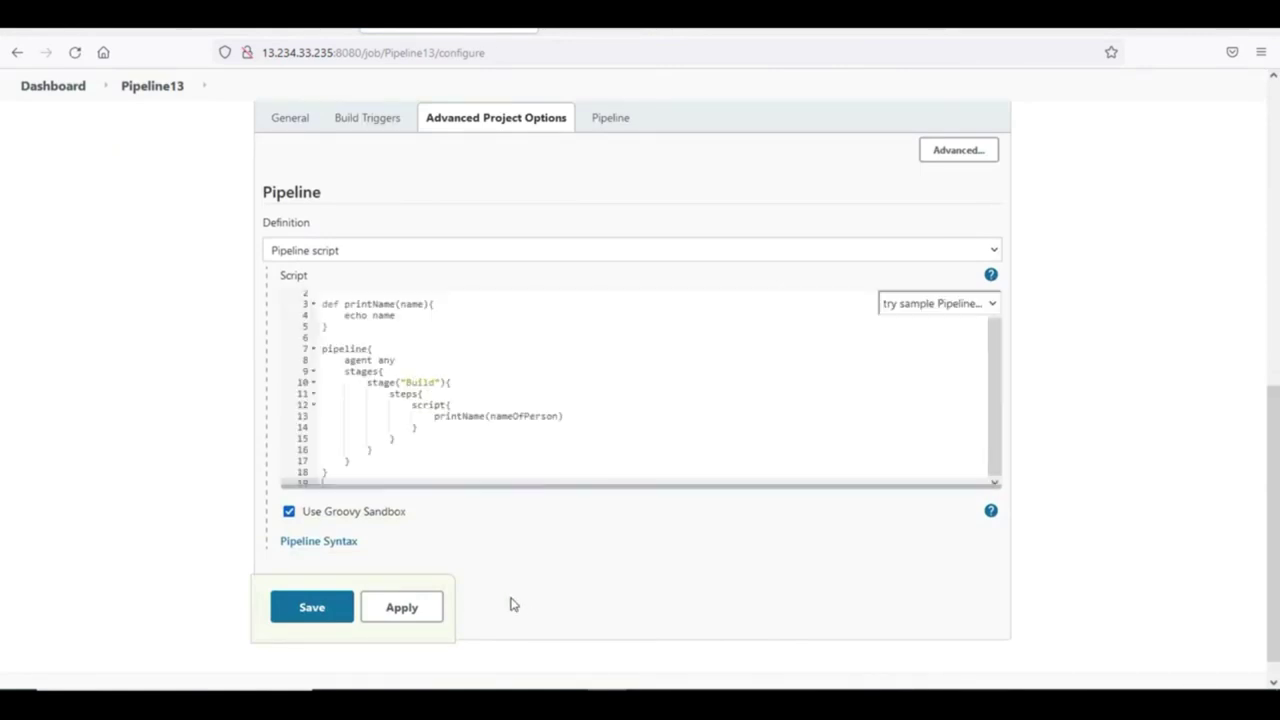
left_click(380, 615)
left_click(309, 609)
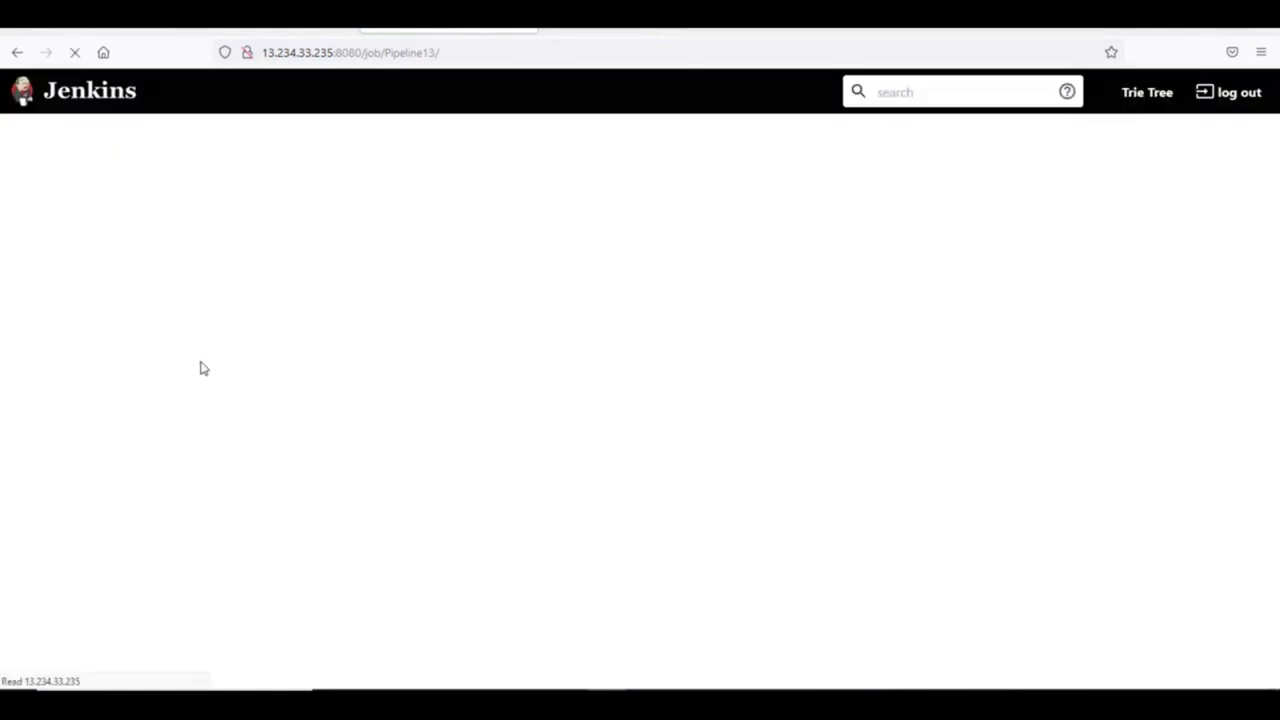
- Build Pipeline13 and check build #5's console log, where echo prints john
left_click(64, 288)
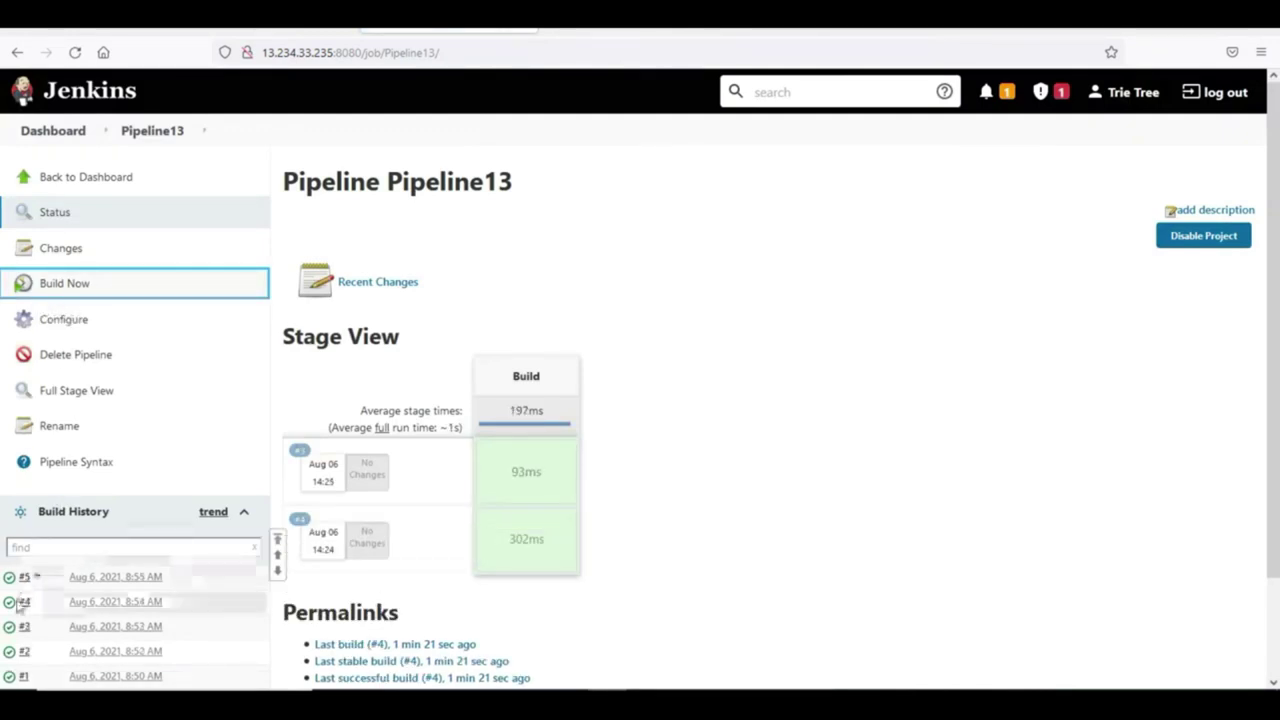
left_click(24, 577)
left_click(106, 285)
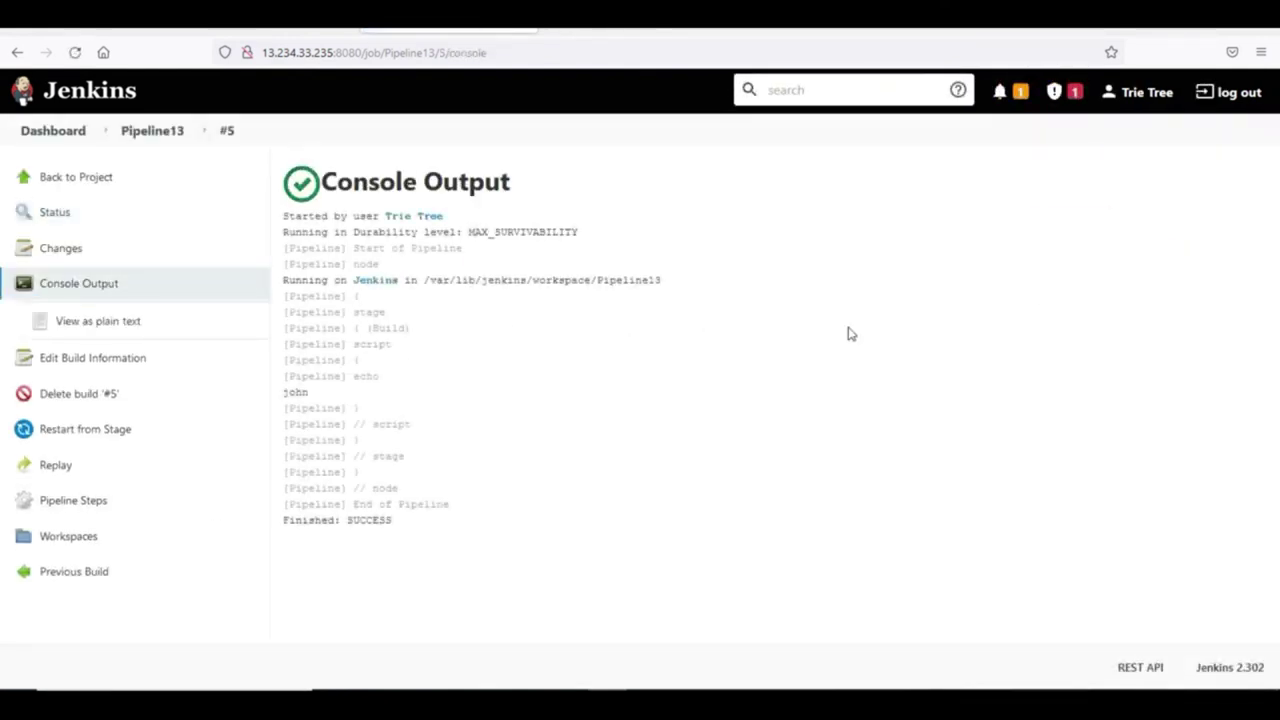
double_click(302, 392)
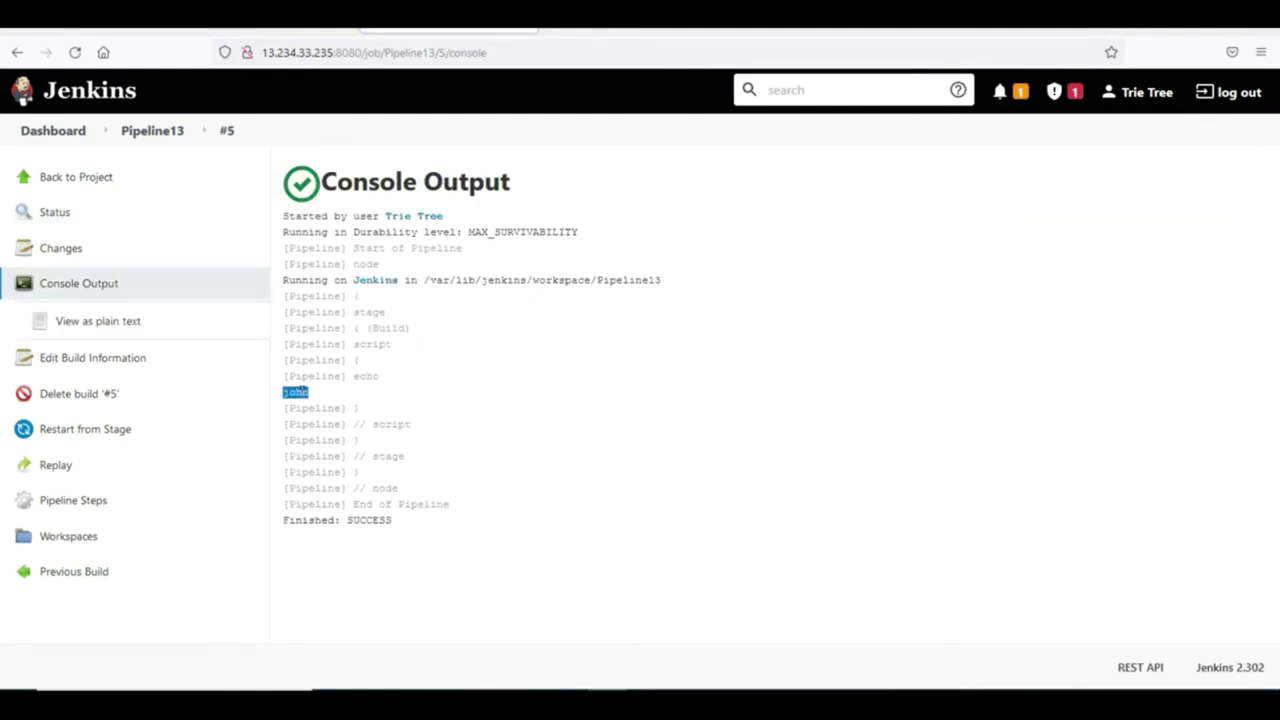
left_click(436, 421)
double_click(356, 376)
left_click(316, 410)
left_click_drag(317, 407, 289, 405)
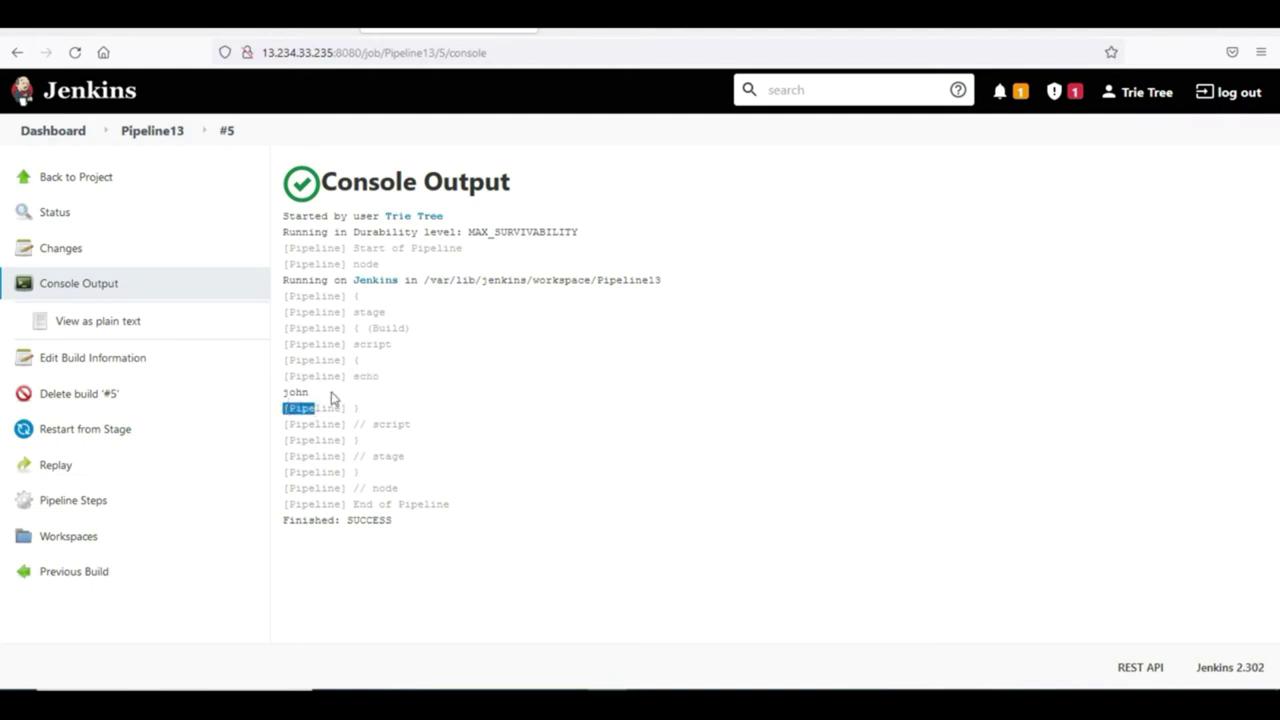
left_click(434, 439)
left_click(45, 183)
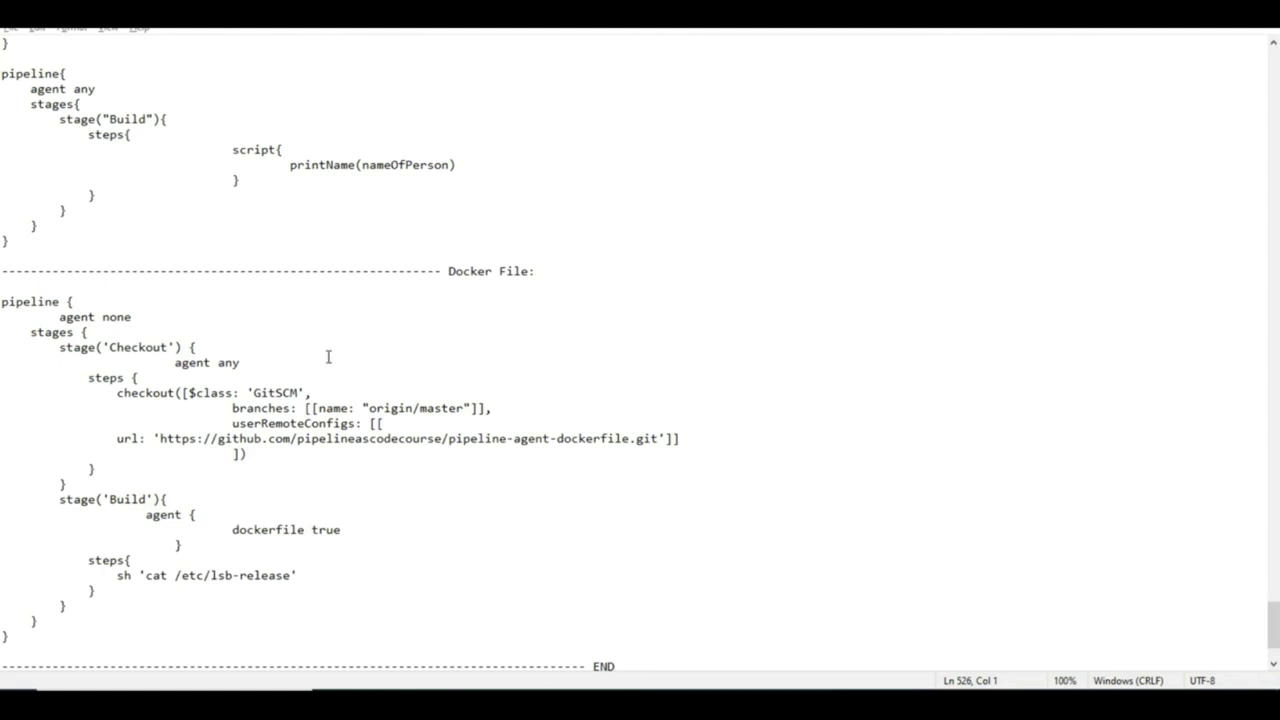
- Review the Docker File pipeline's agent none, Checkout stage agent any, GitSCM and repository URL
left_click_drag(3, 301, 134, 316)
left_click(88, 331)
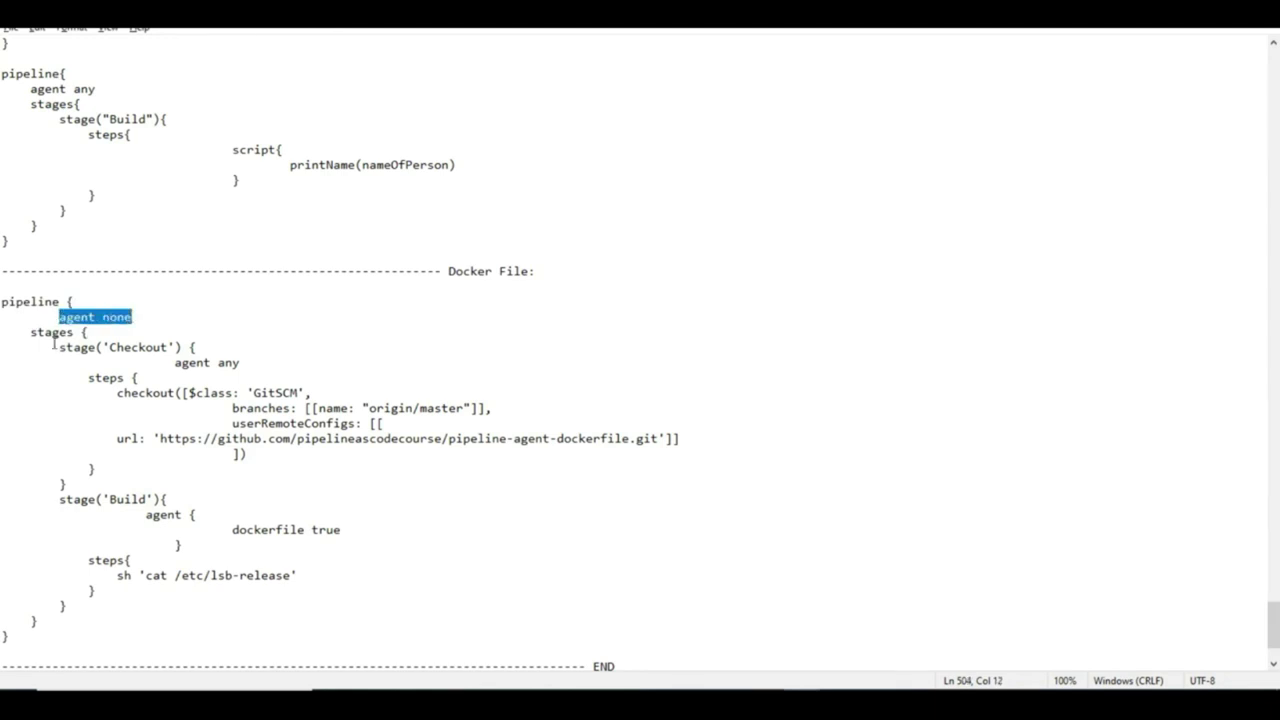
left_click_drag(36, 331, 245, 366)
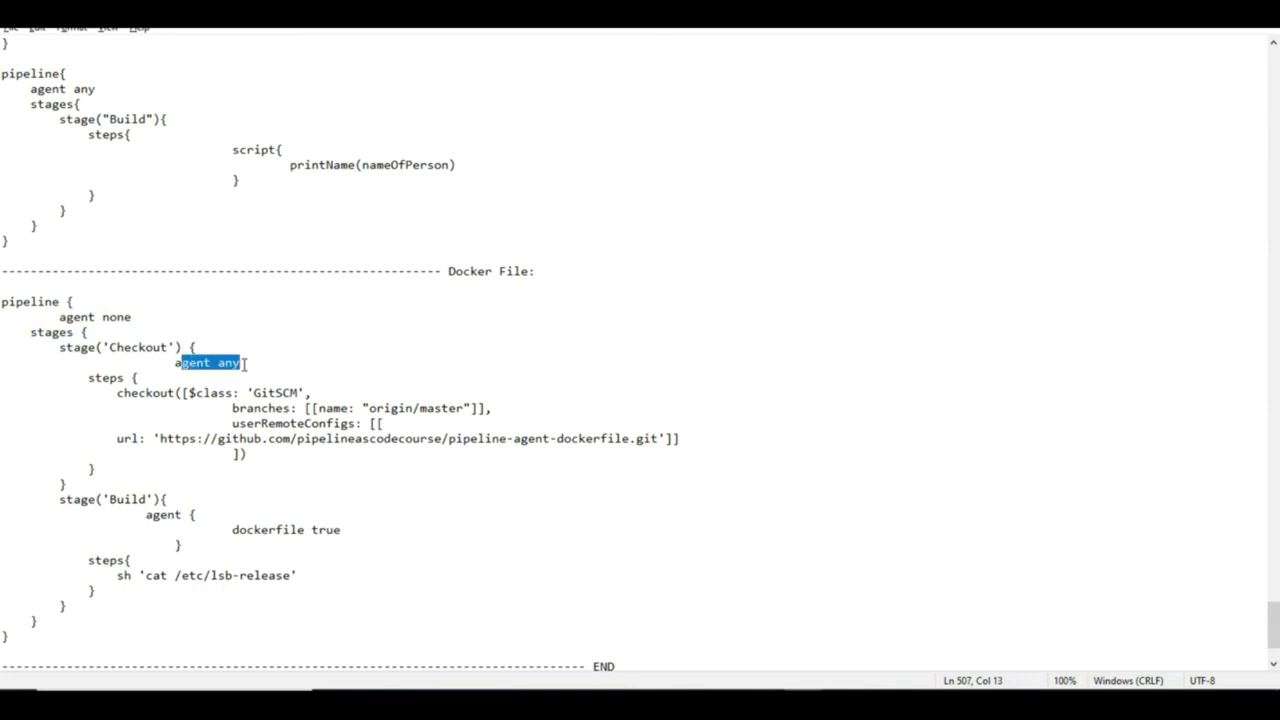
left_click(140, 349)
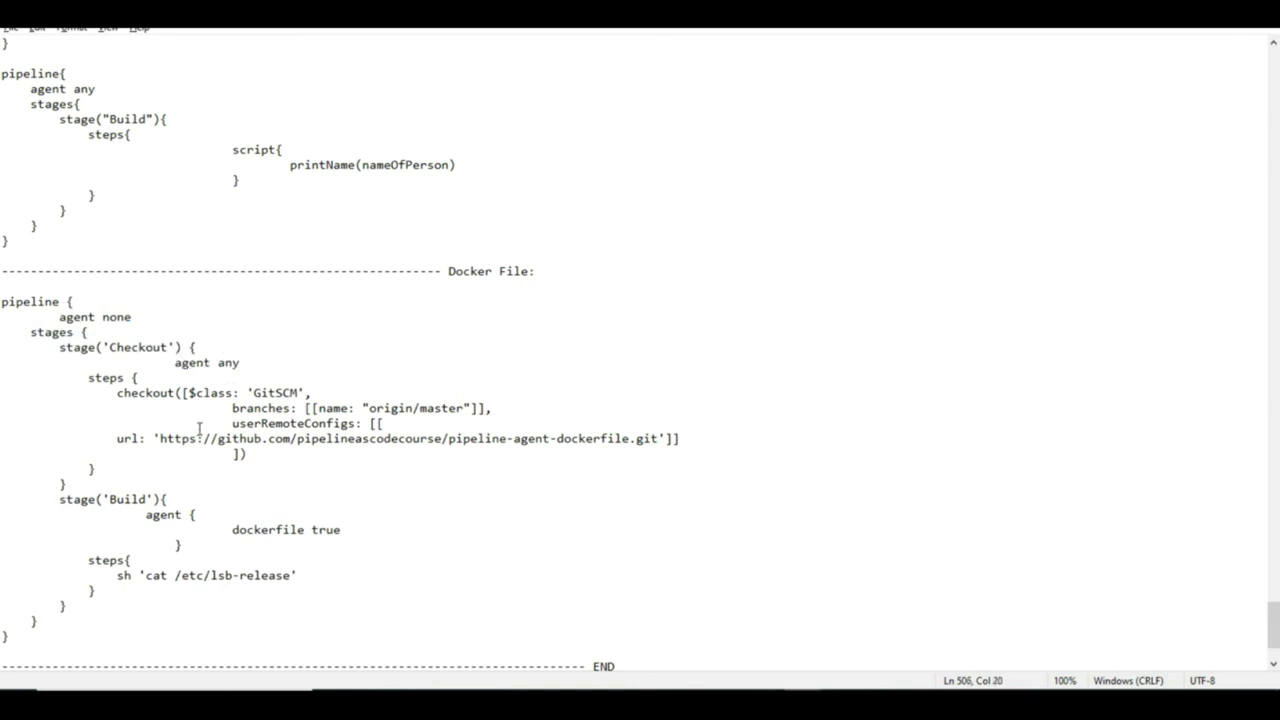
left_click_drag(201, 398, 245, 425)
left_click(340, 438)
left_click_drag(254, 393, 296, 393)
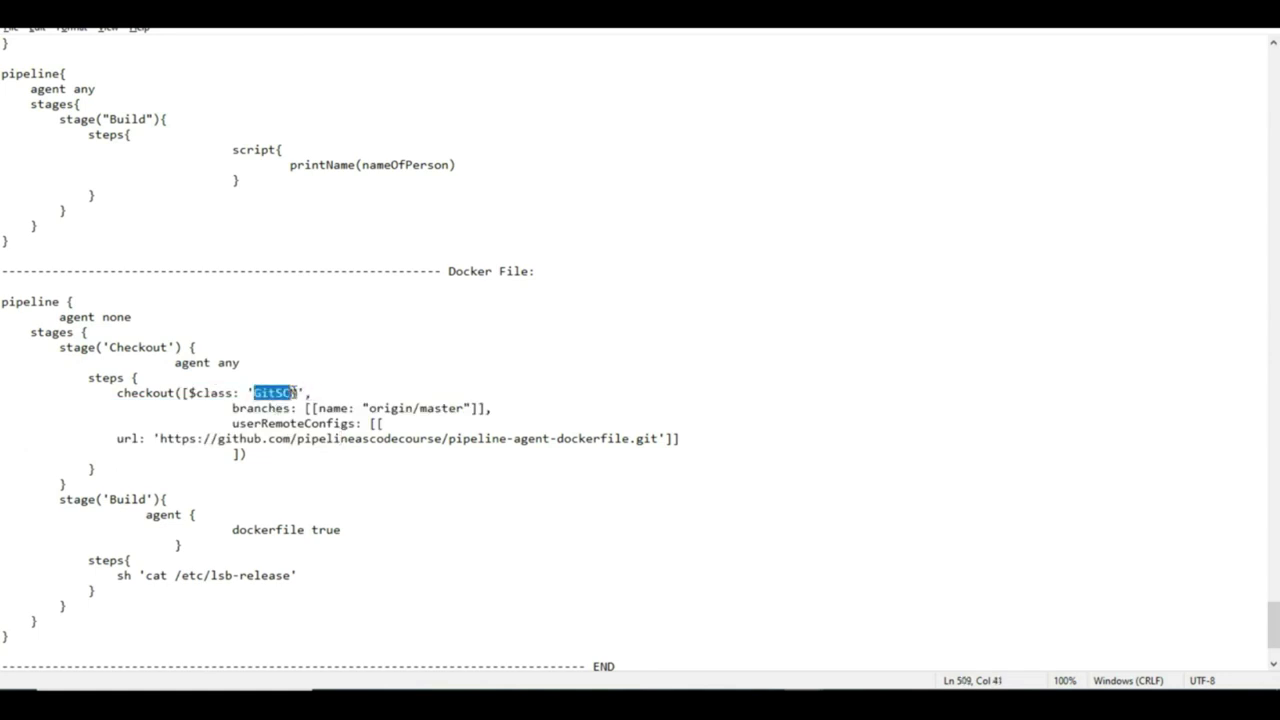
left_click(320, 405)
left_click_drag(158, 438, 665, 438)
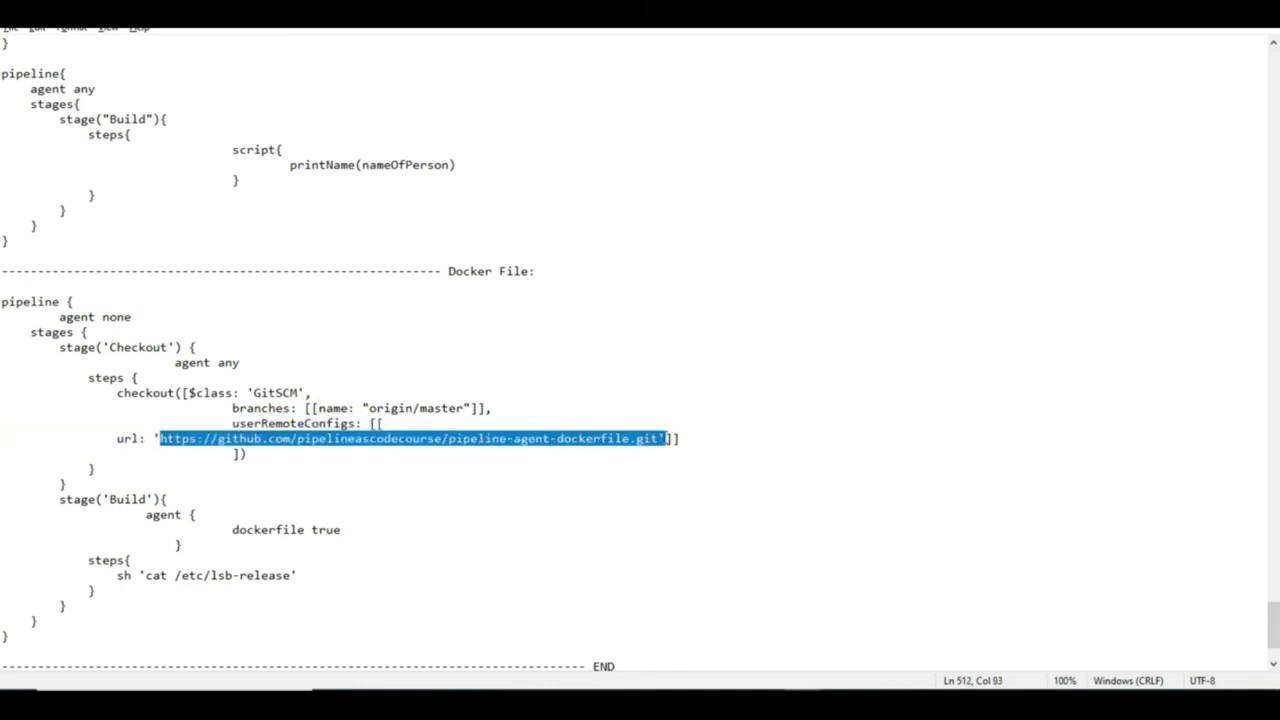
left_click(665, 438)
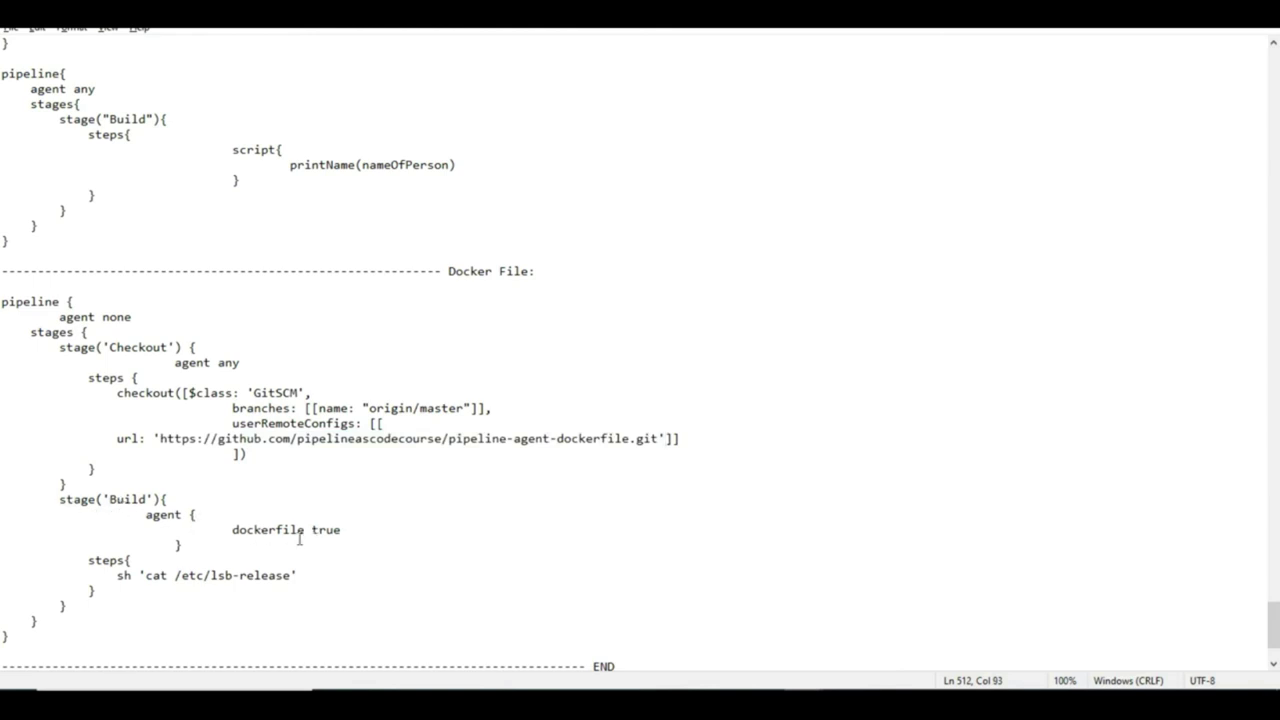
- Review the Build stage's dockerfile true agent and sh step, then select the whole pipeline
left_click_drag(342, 531, 232, 531)
left_click(260, 542)
left_click_drag(231, 529, 304, 535)
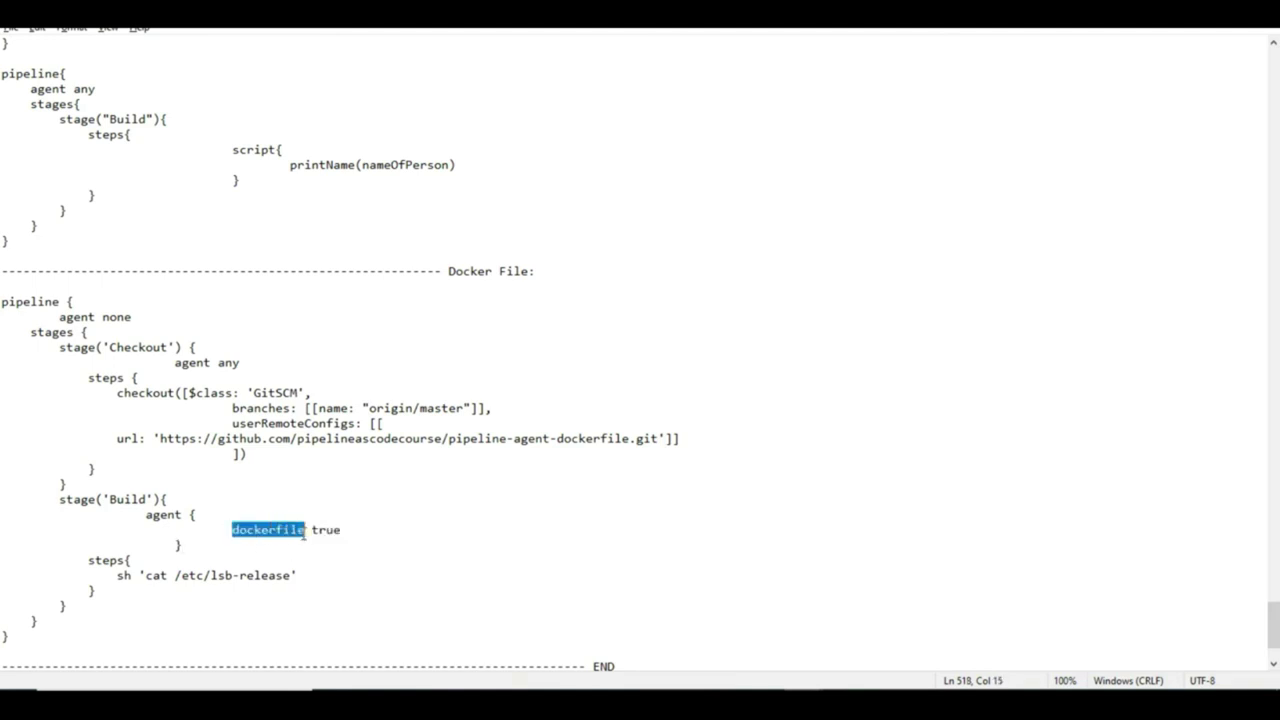
left_click(304, 532)
left_click_drag(117, 577, 298, 577)
left_click(285, 586)
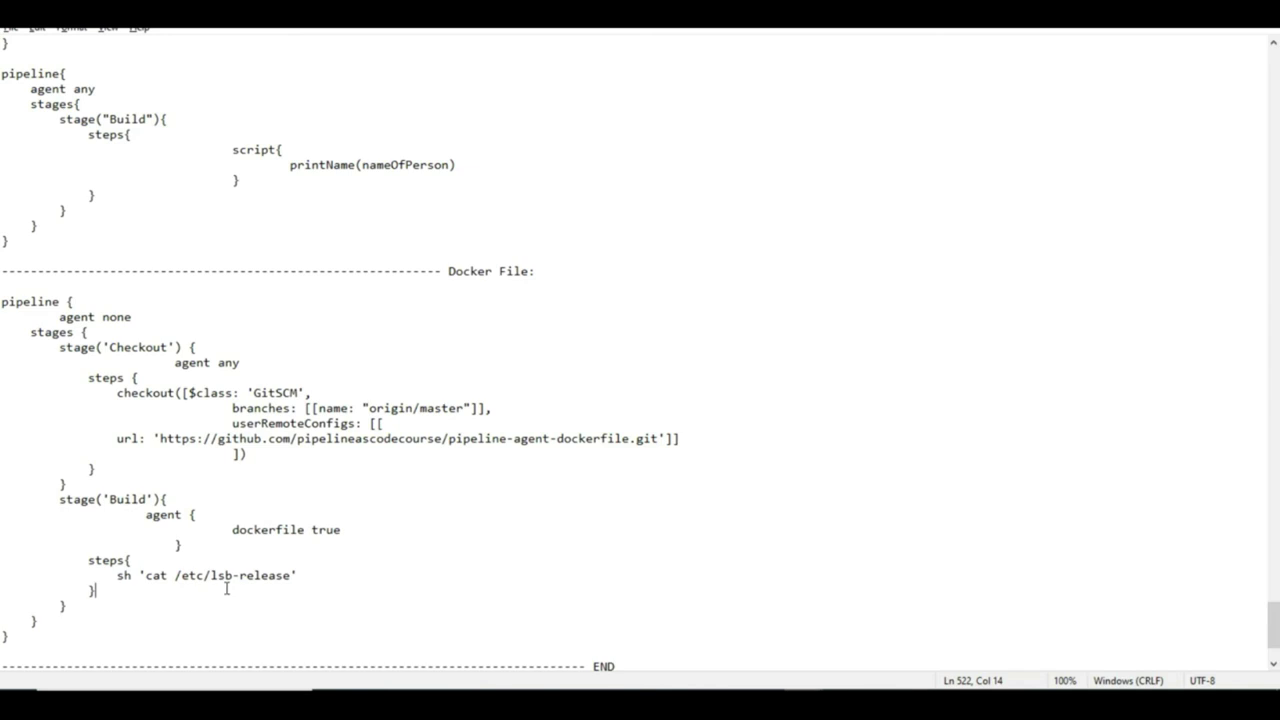
double_click(268, 529)
left_click(260, 528)
left_click_drag(59, 630, 3, 303)
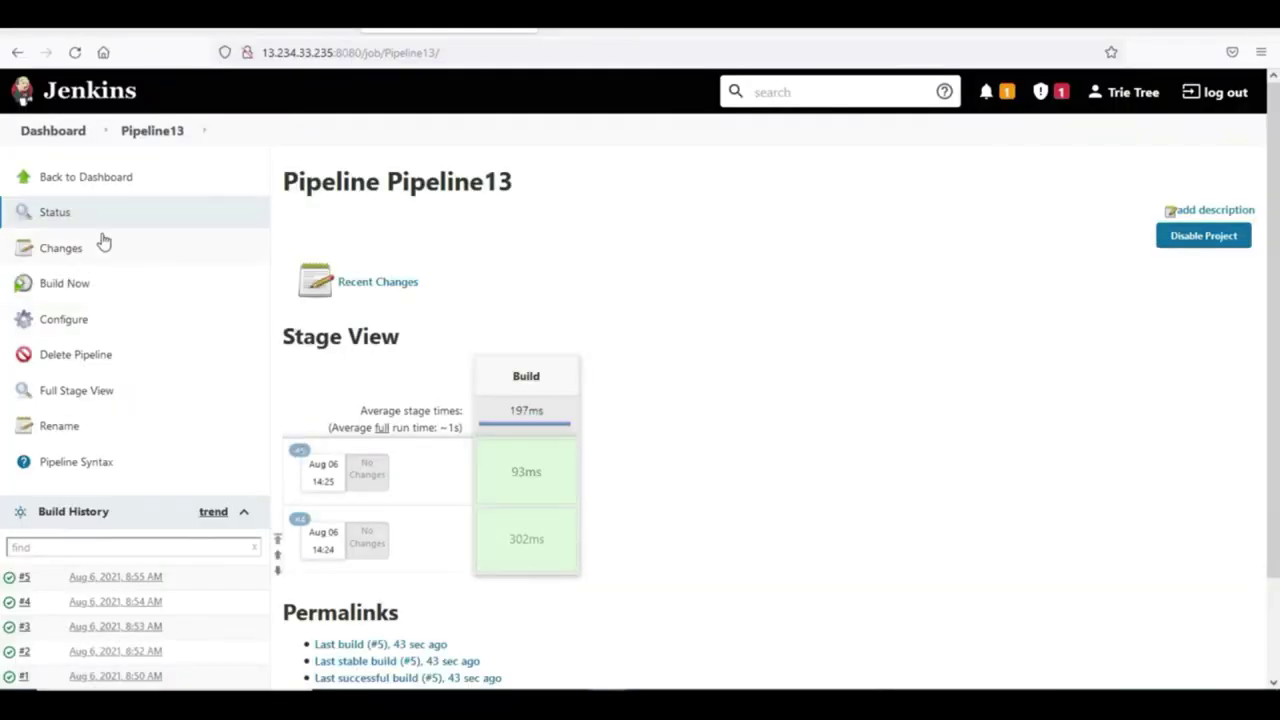
- Replace Pipeline13's script with the pasted Docker File pipeline and save
left_click(66, 319)
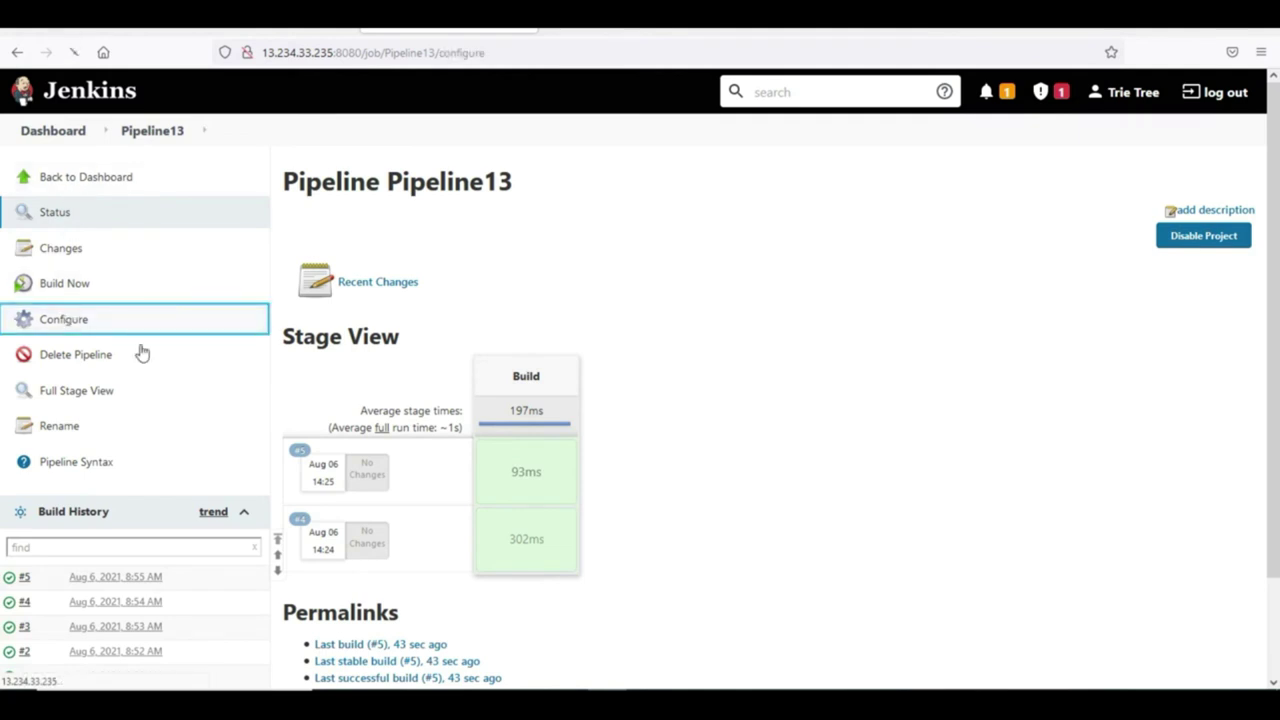
scroll(820, 374, "down", 5)
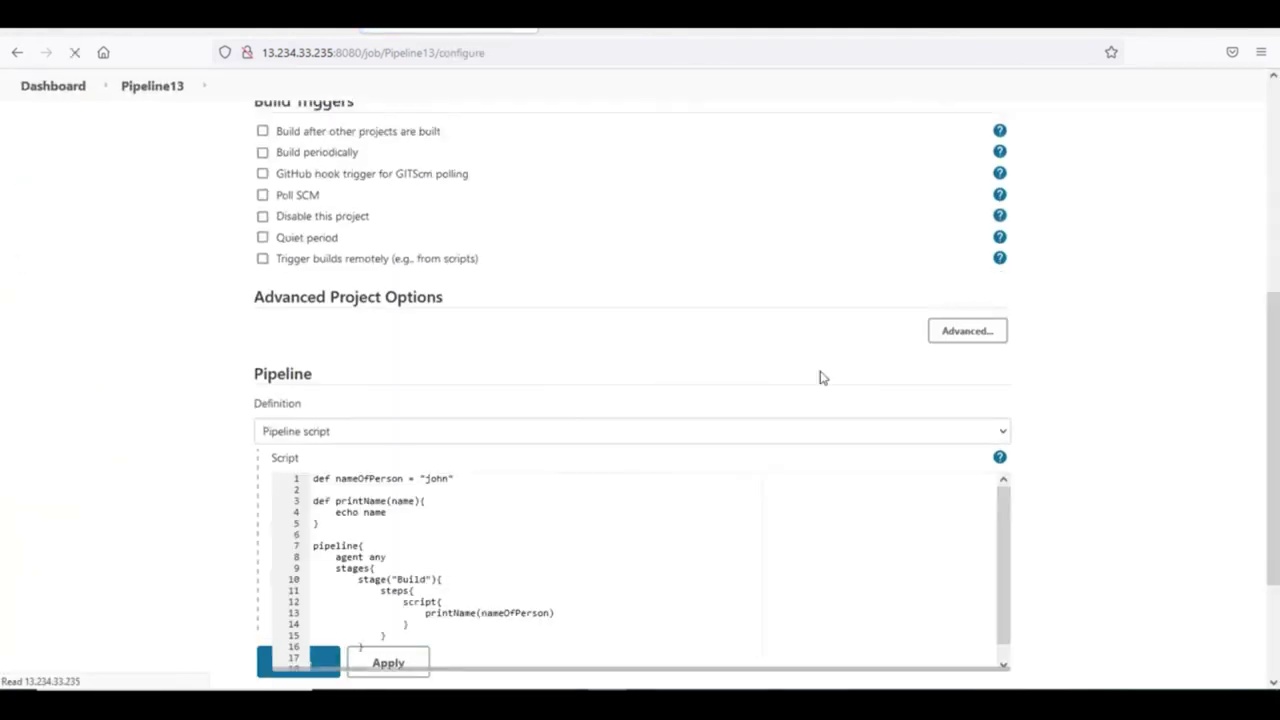
left_click(673, 555)
key("ctrl+a")
key("ctrl+v")
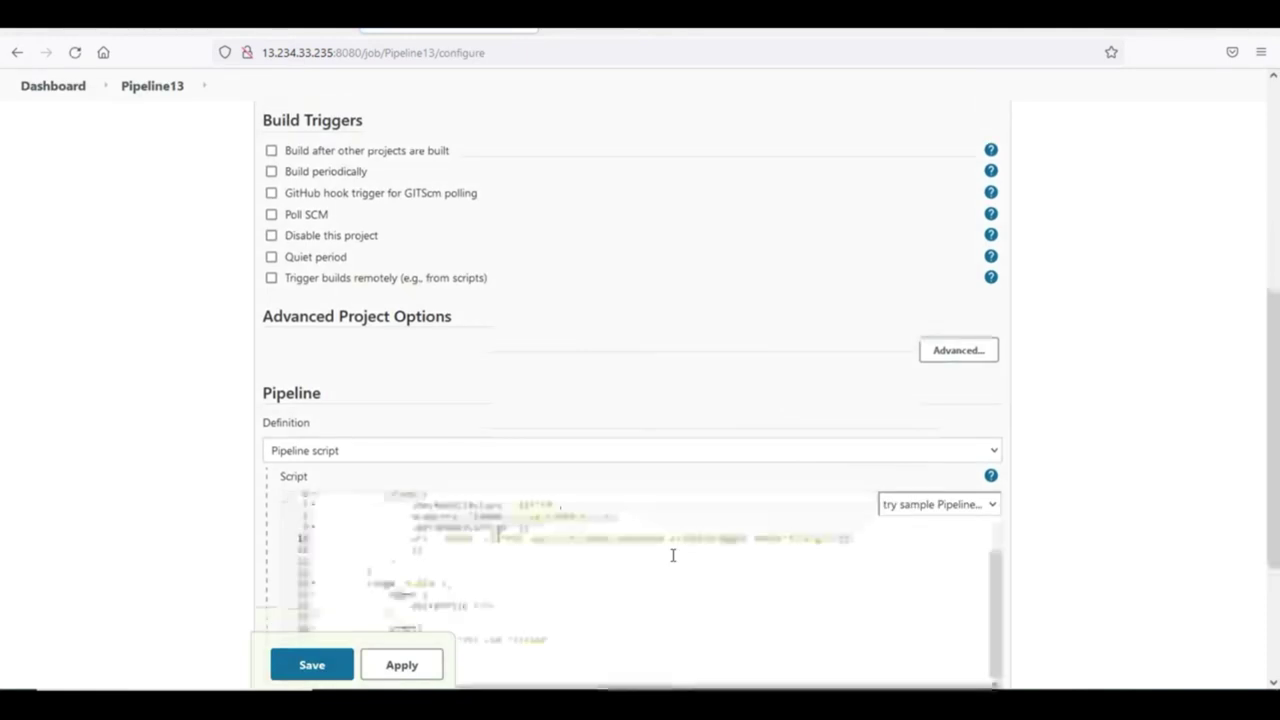
left_click(410, 662)
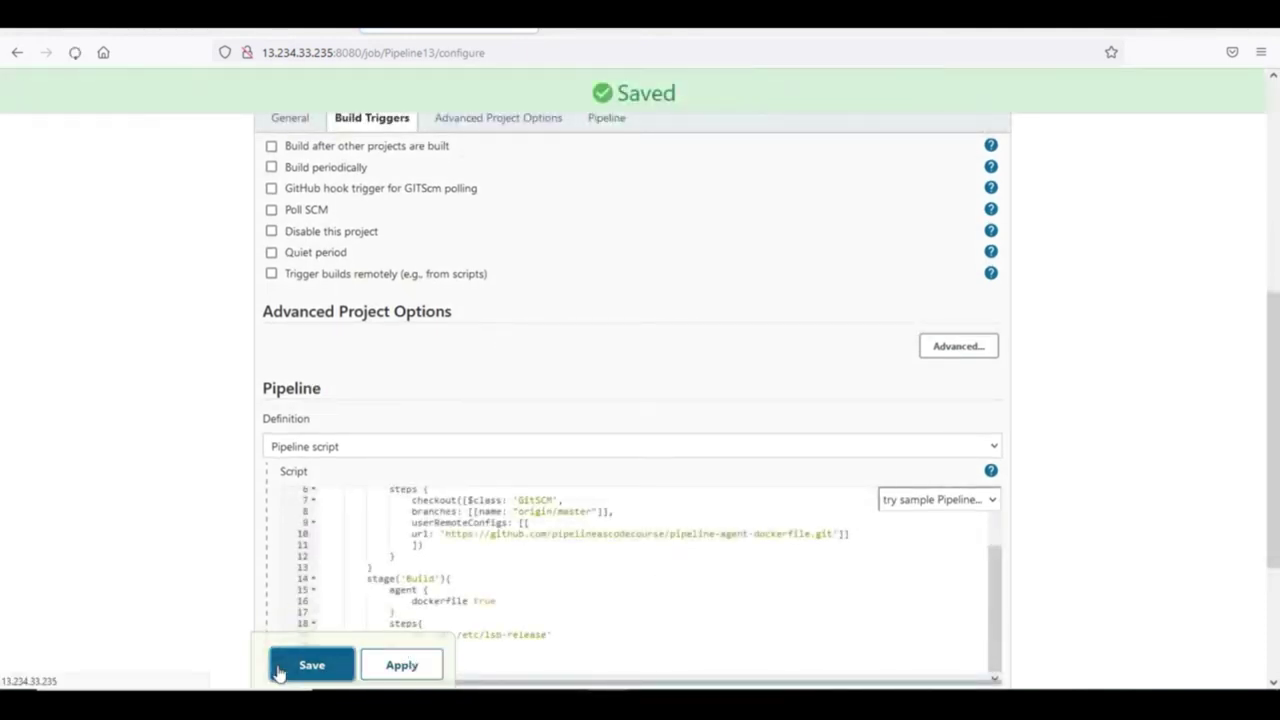
left_click(285, 670)
- Build Pipeline13 and open build #6's changes and console output
left_click(64, 284)
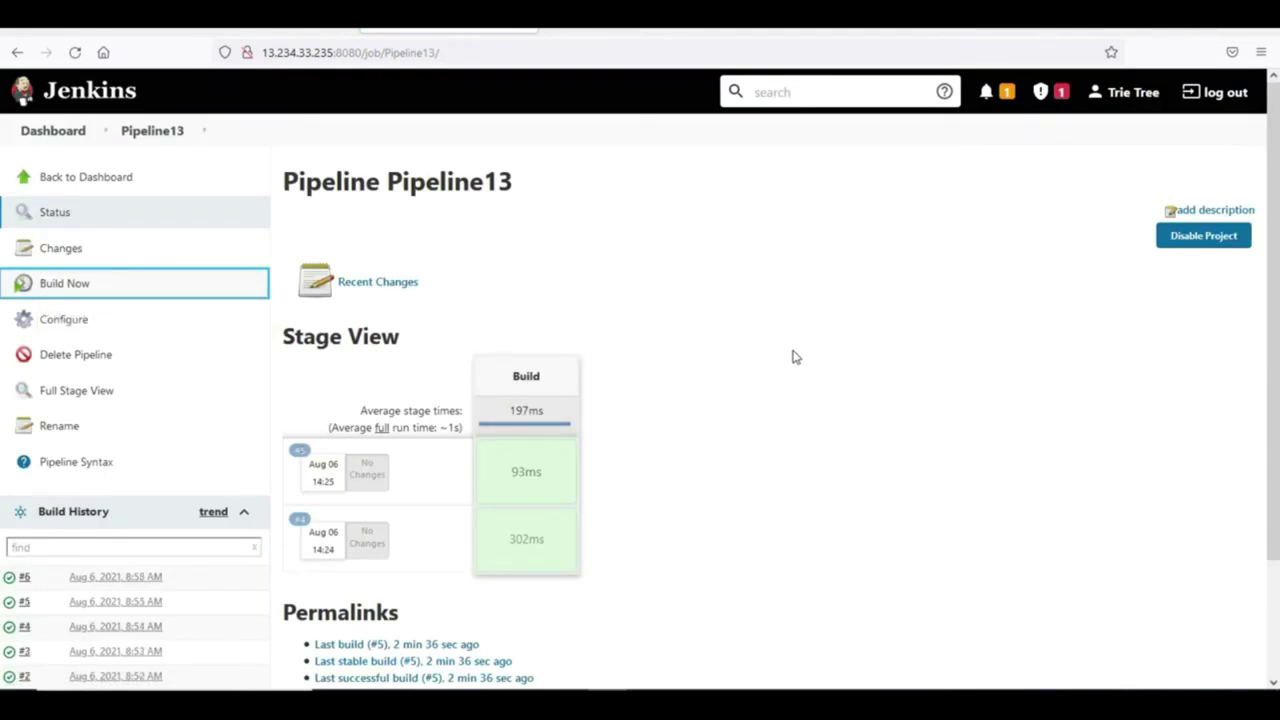
scroll(800, 365, "down", 2)
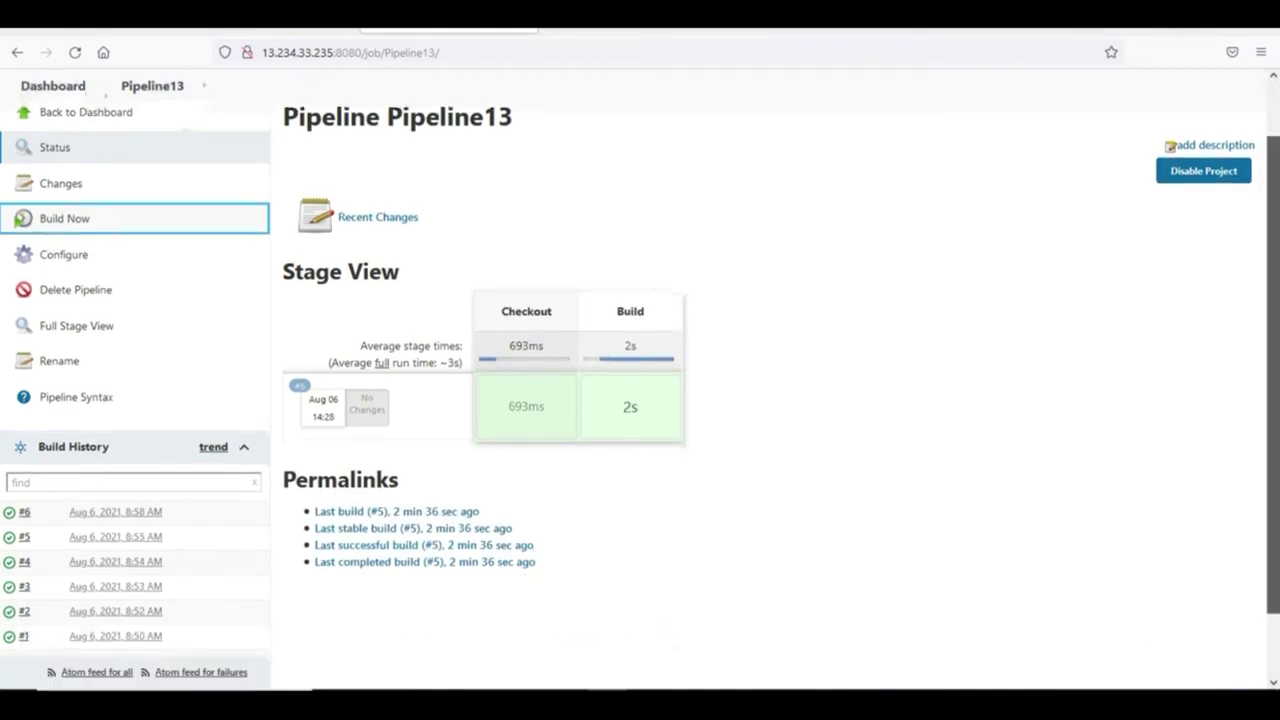
left_click(22, 471)
left_click(46, 258)
left_click(82, 287)
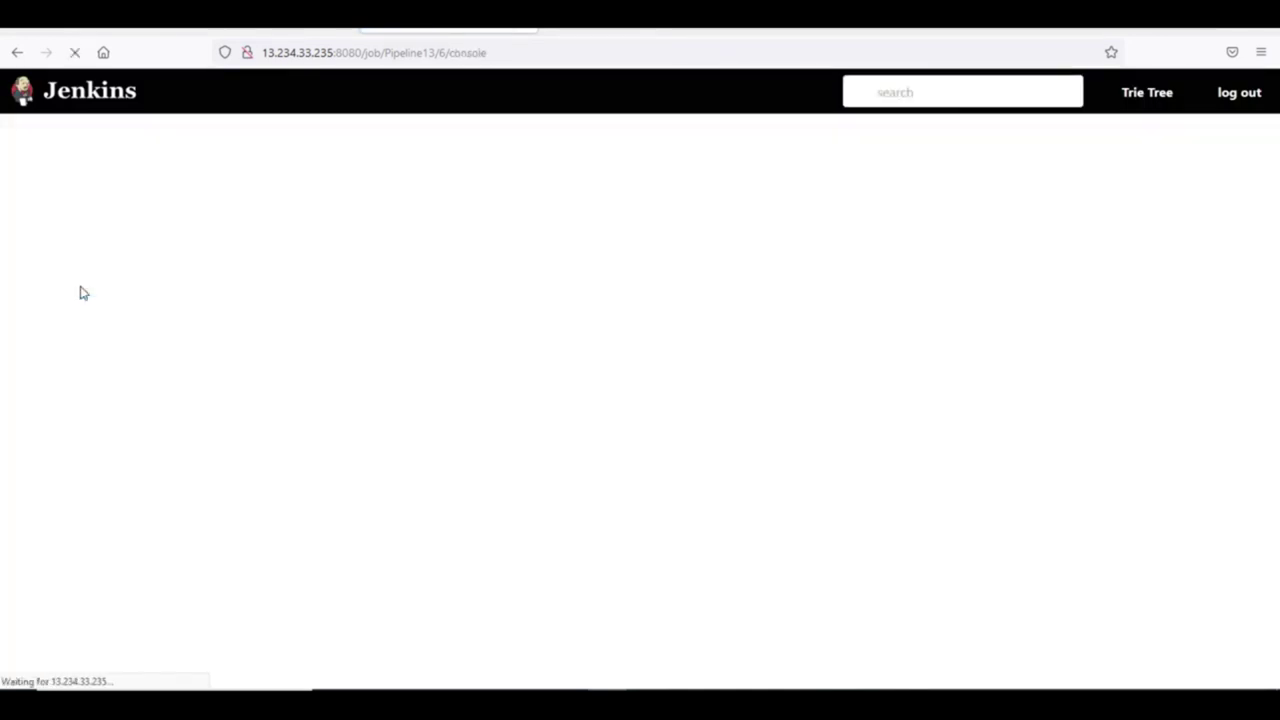
- Review build #6's log, including the Ubuntu release details and the FROM ubuntu:latest step
scroll(788, 290, "down", 10)
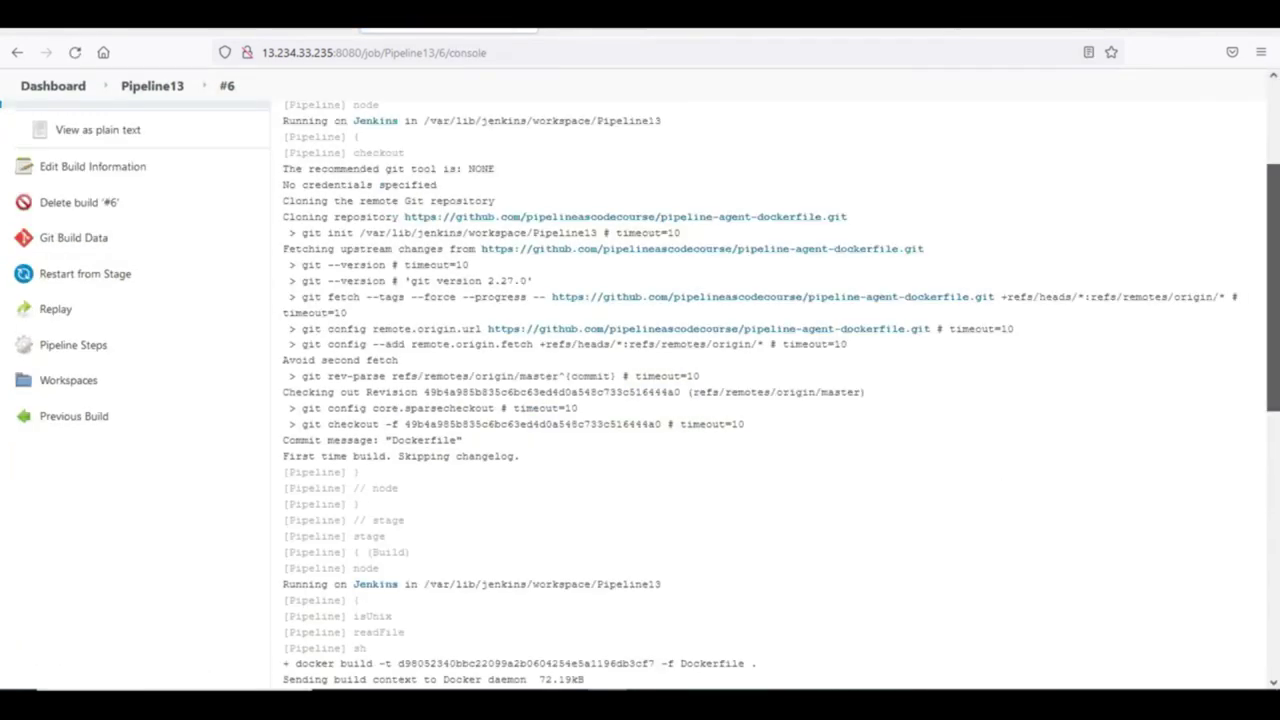
scroll(640, 390, "down", 5)
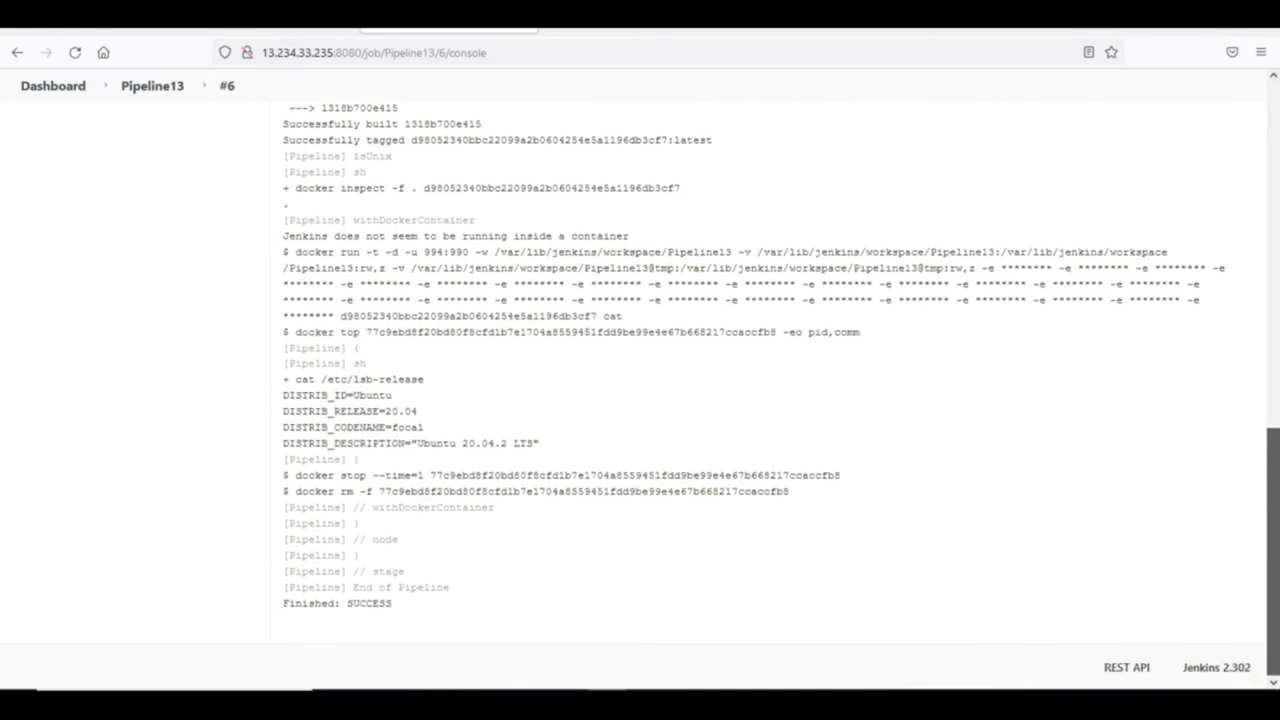
left_click_drag(284, 395, 543, 446)
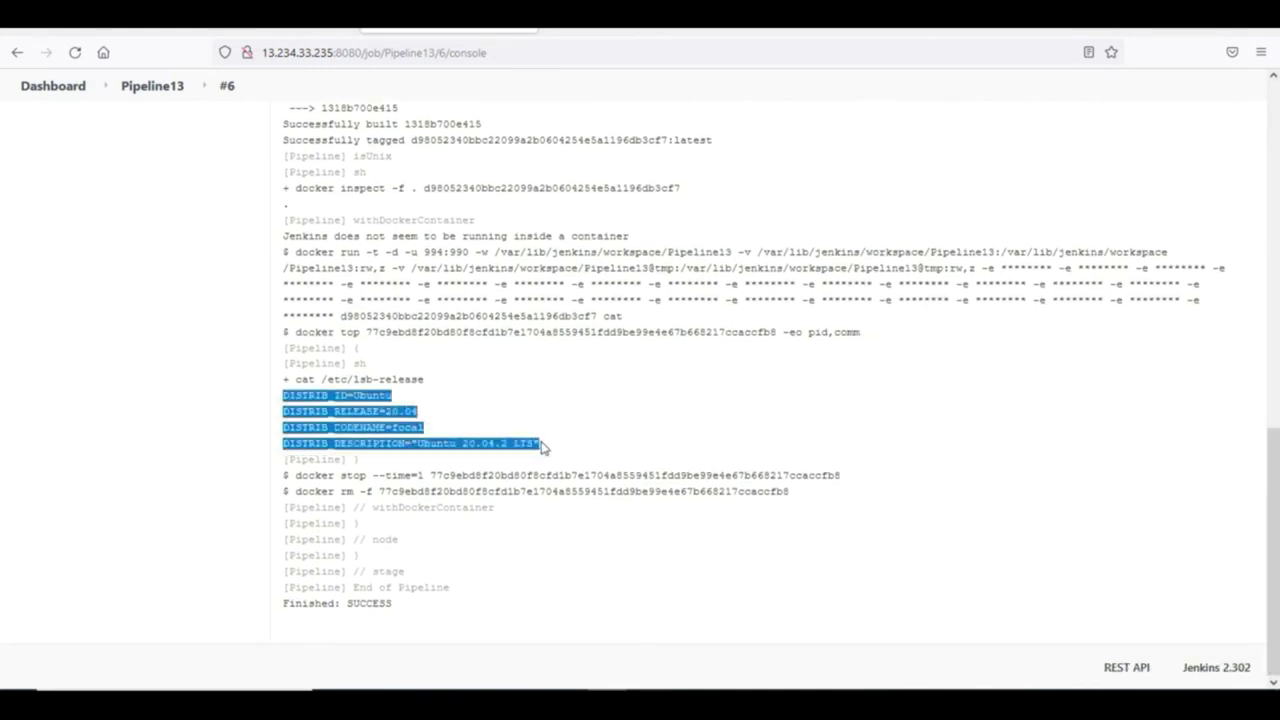
left_click_drag(1272, 480, 1272, 360)
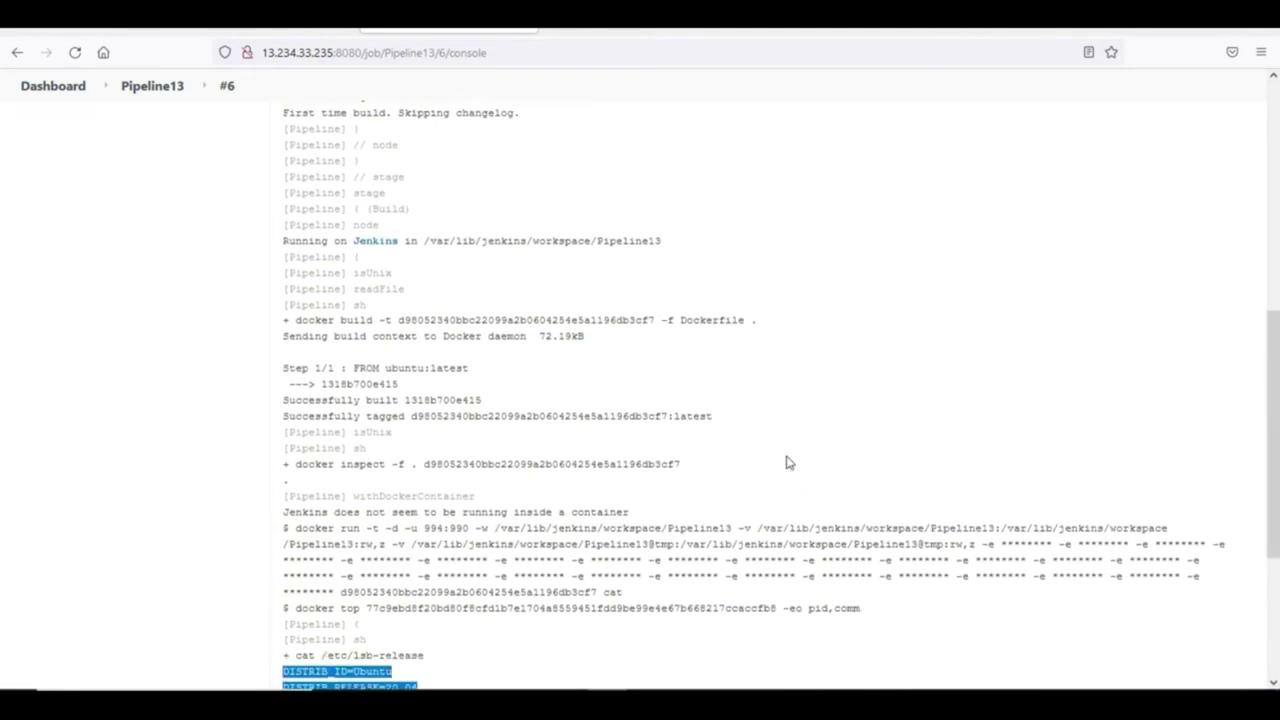
left_click_drag(283, 368, 462, 368)
left_click(461, 368)
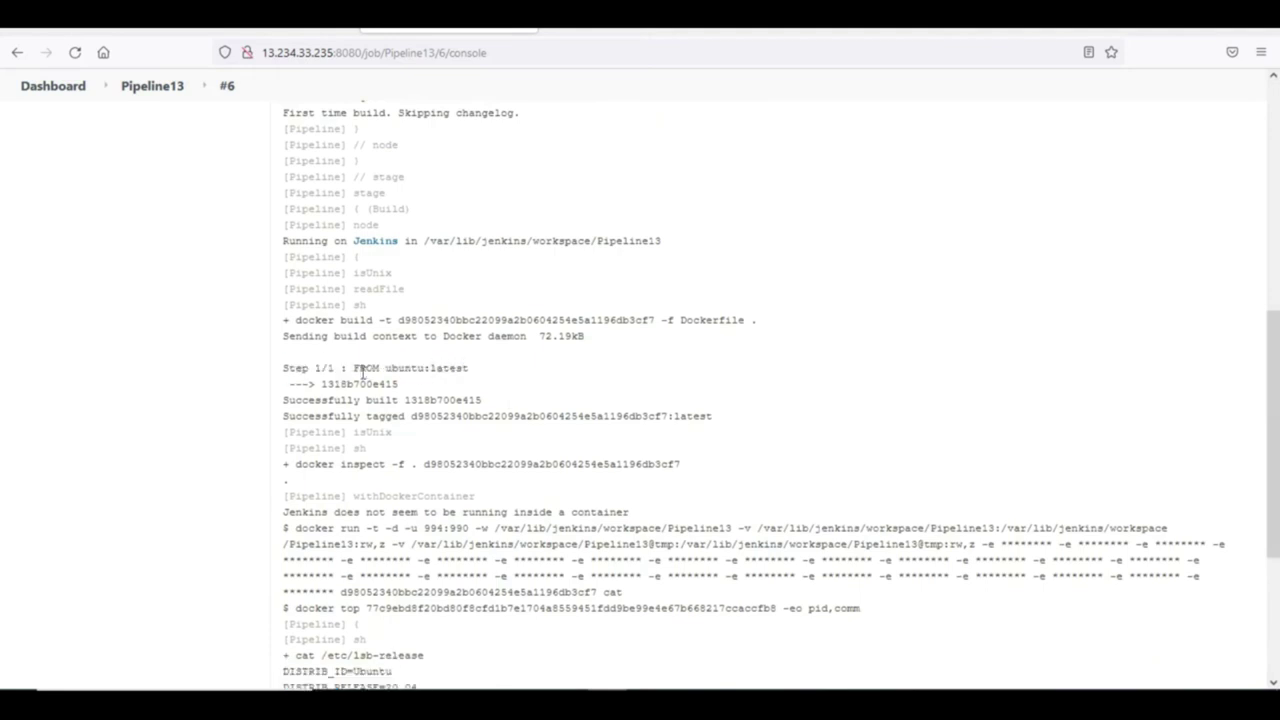
left_click_drag(353, 368, 478, 373)
left_click(478, 373)
left_click_drag(1274, 410, 1274, 530)
scroll(995, 274, "up", 15)
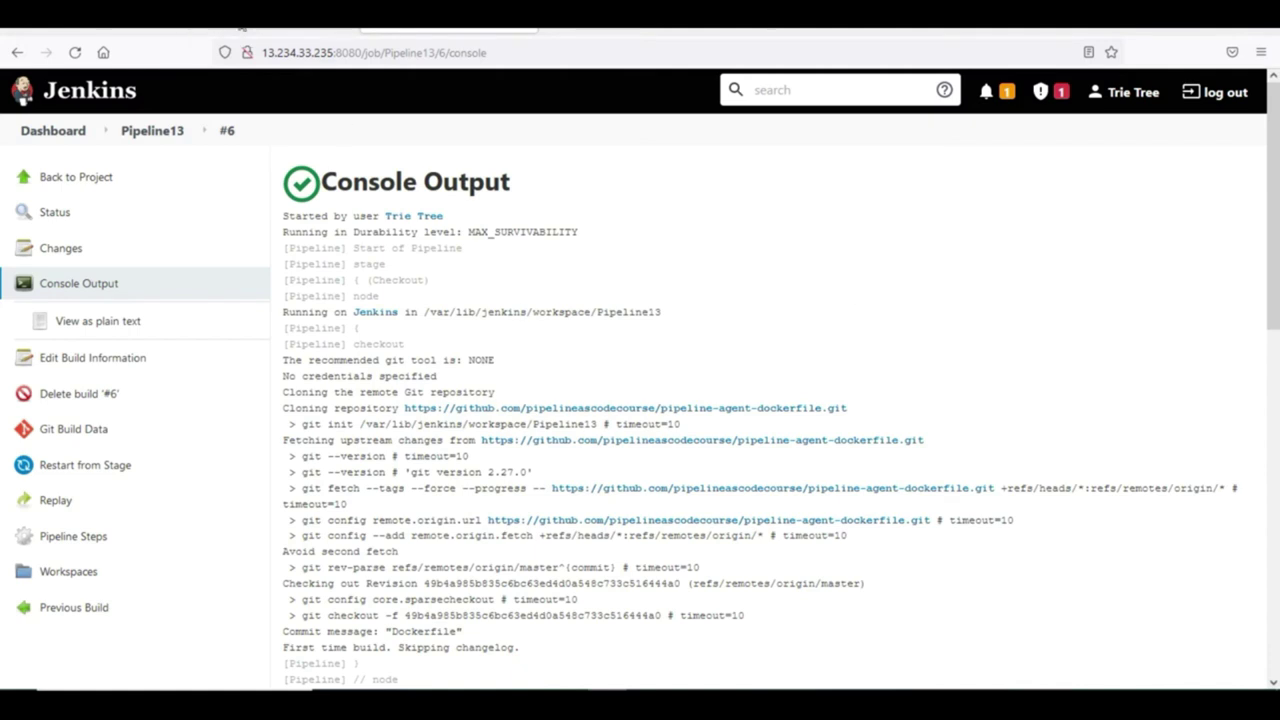
key("alt+Tab")
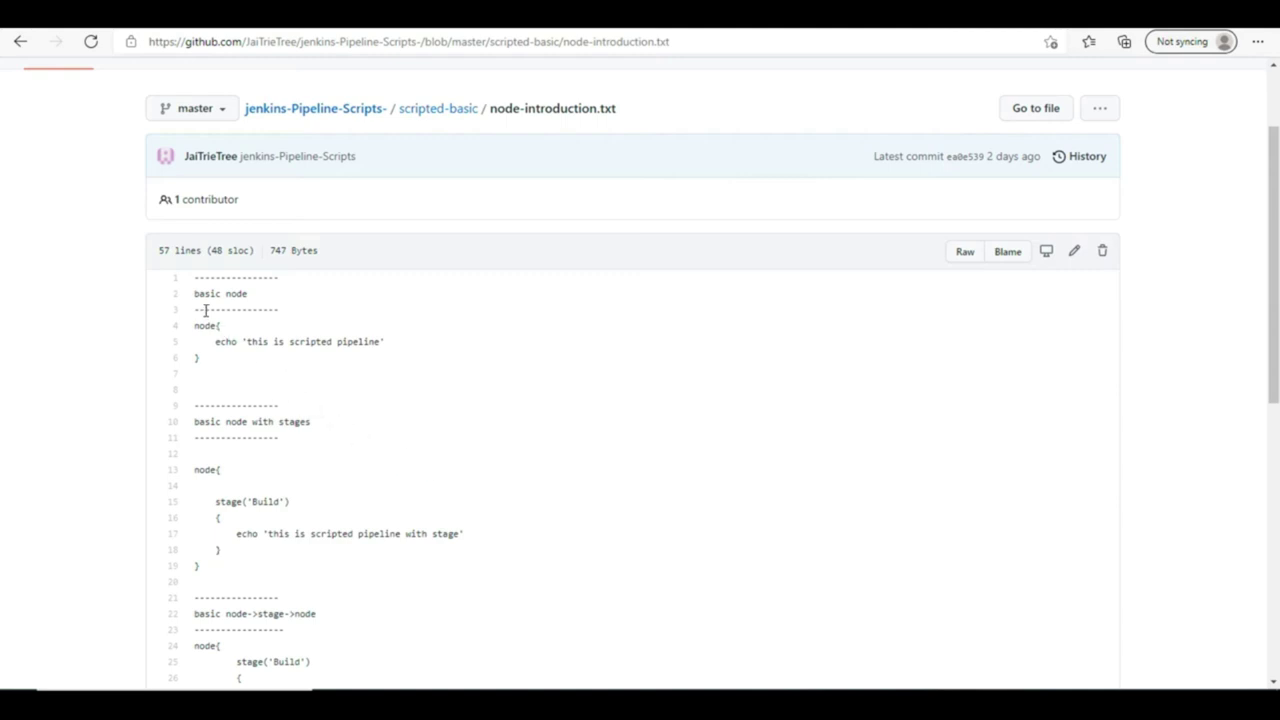
left_click_drag(194, 322, 215, 365)
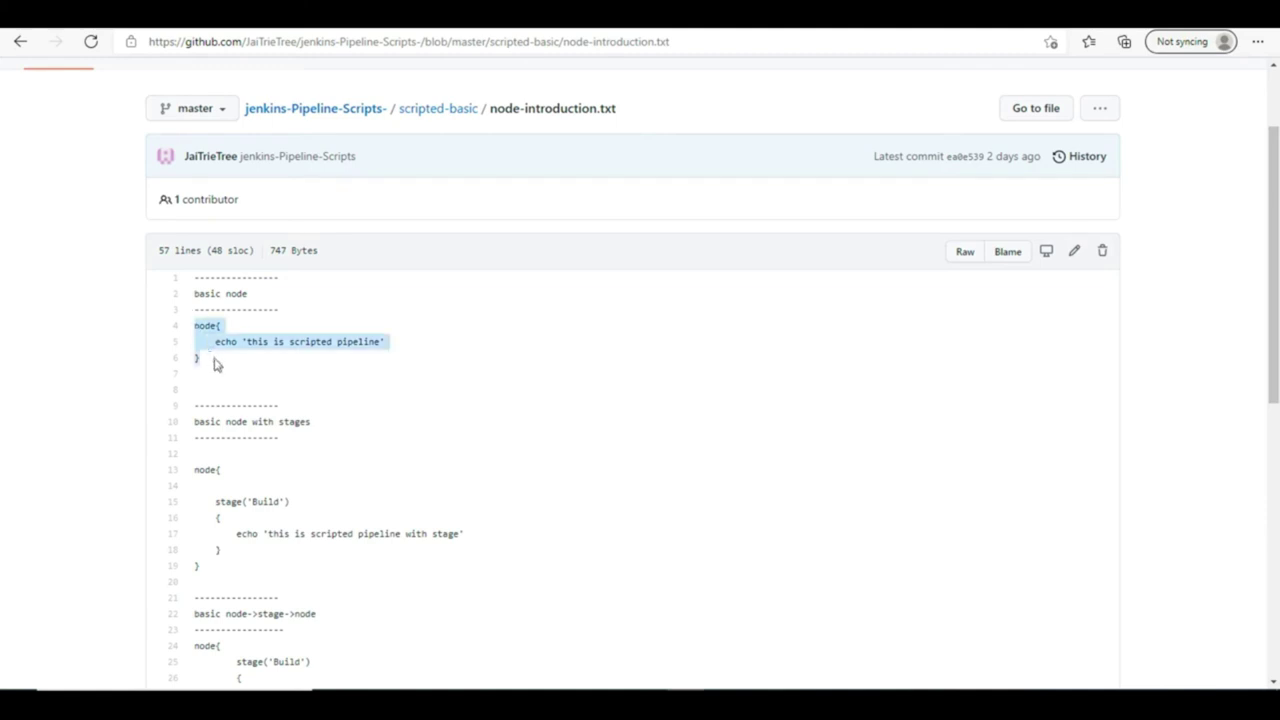
left_click(215, 365)
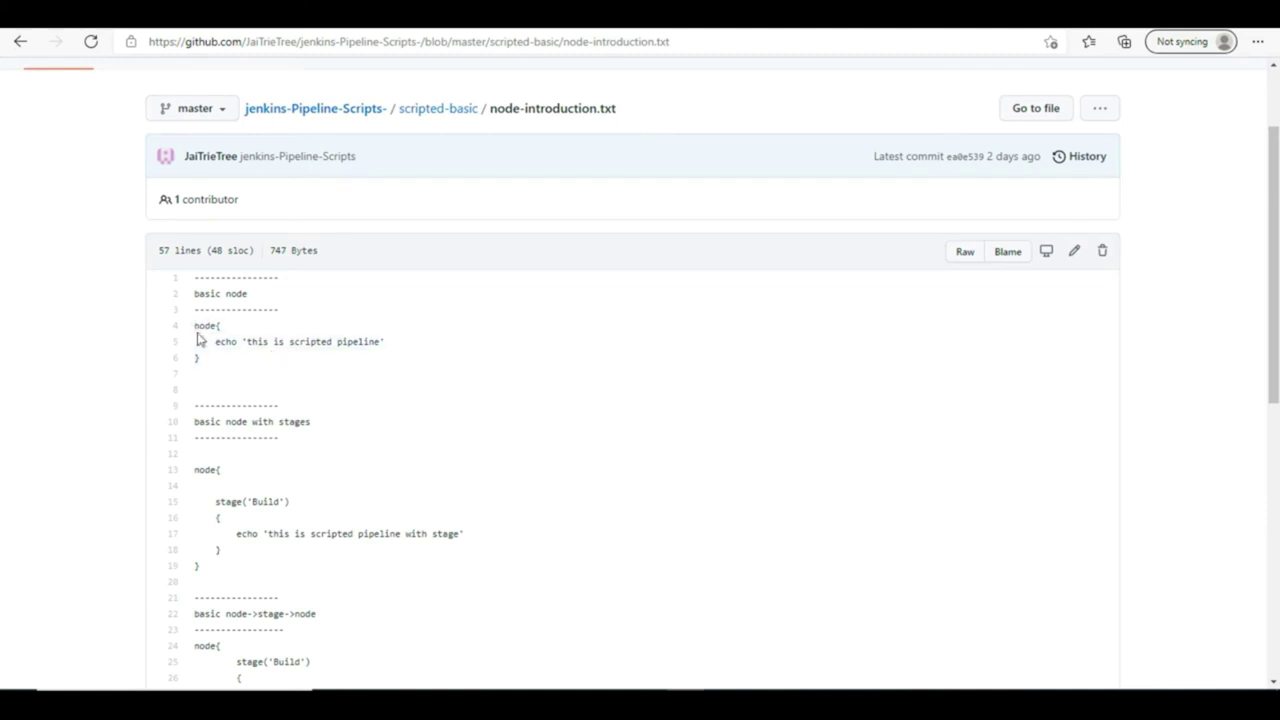
left_click_drag(194, 325, 222, 326)
left_click(200, 366)
left_click_drag(242, 341, 386, 350)
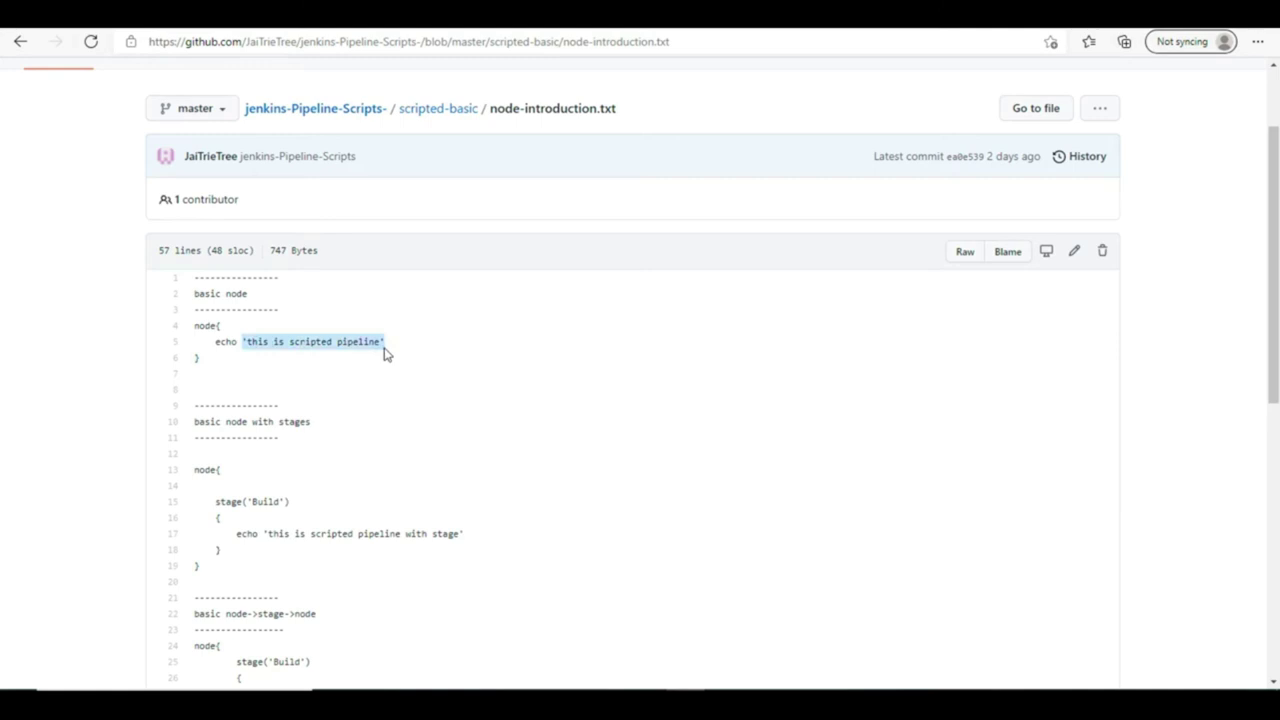
left_click(360, 476)
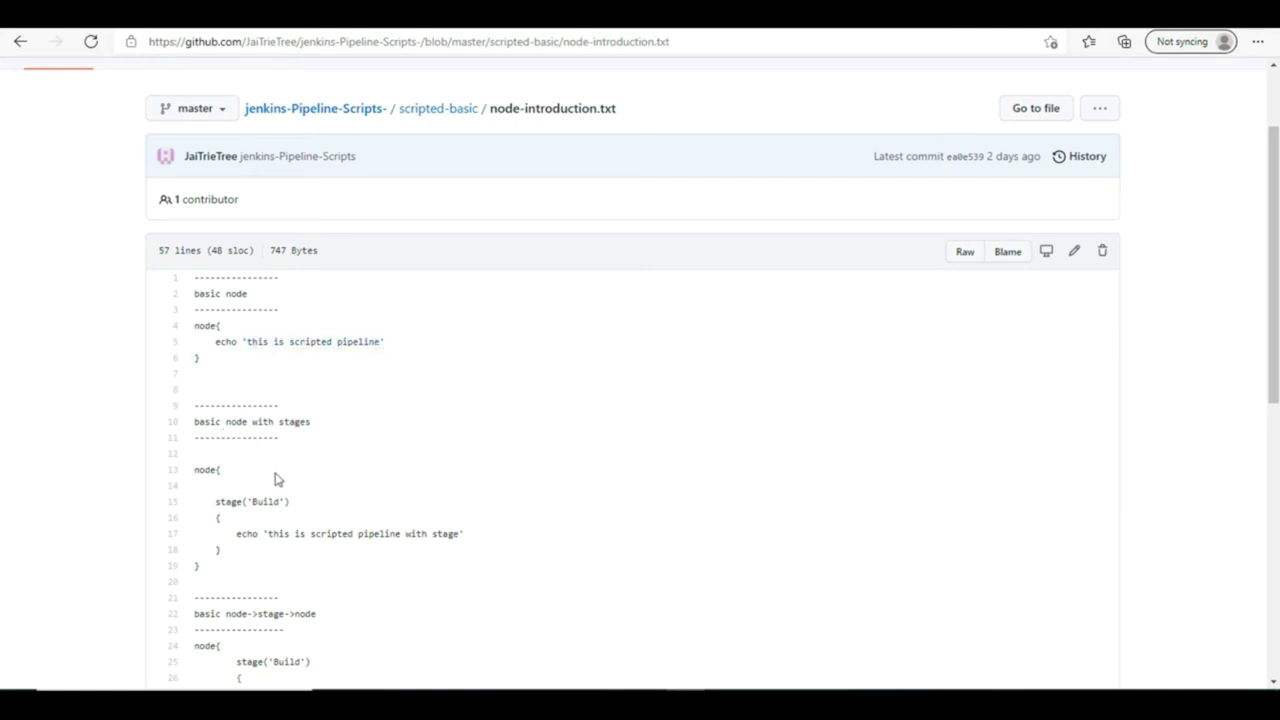
left_click_drag(1274, 245, 1277, 333)
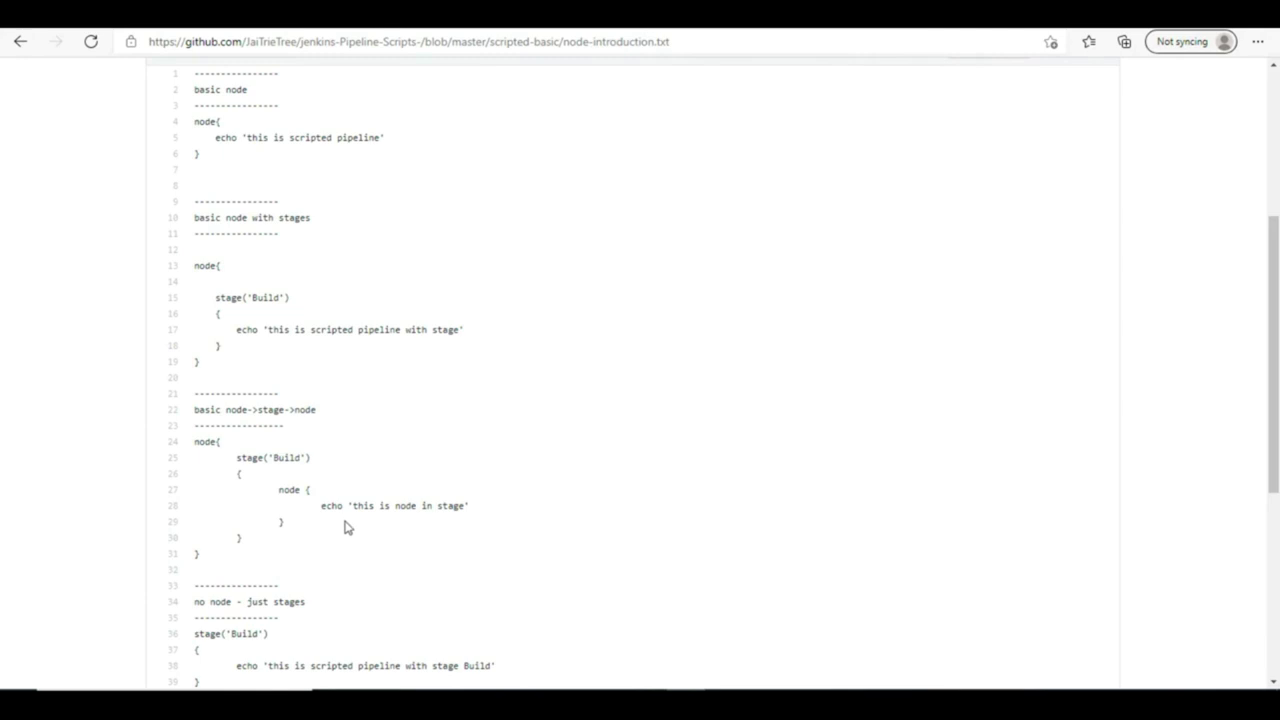
- Read through node-introduction.txt on GitHub, including the specify slaves heading
left_click_drag(1274, 306, 1252, 385)
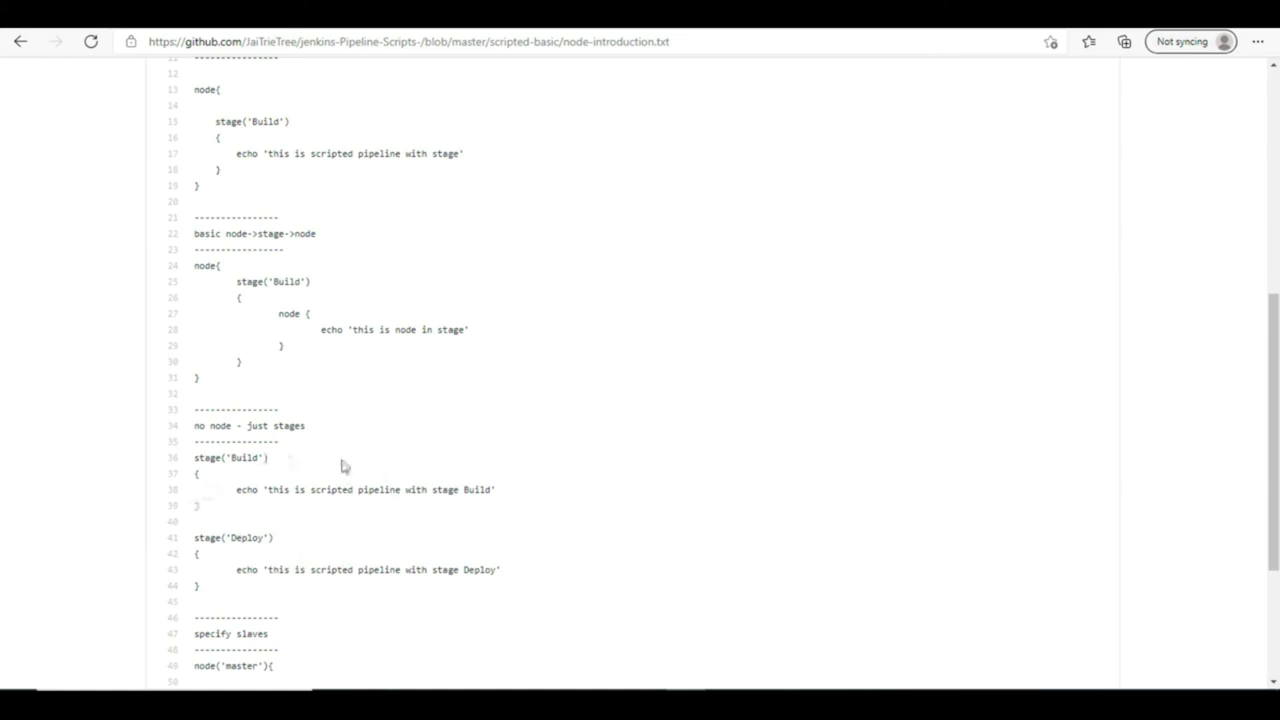
left_click_drag(1276, 446, 1276, 543)
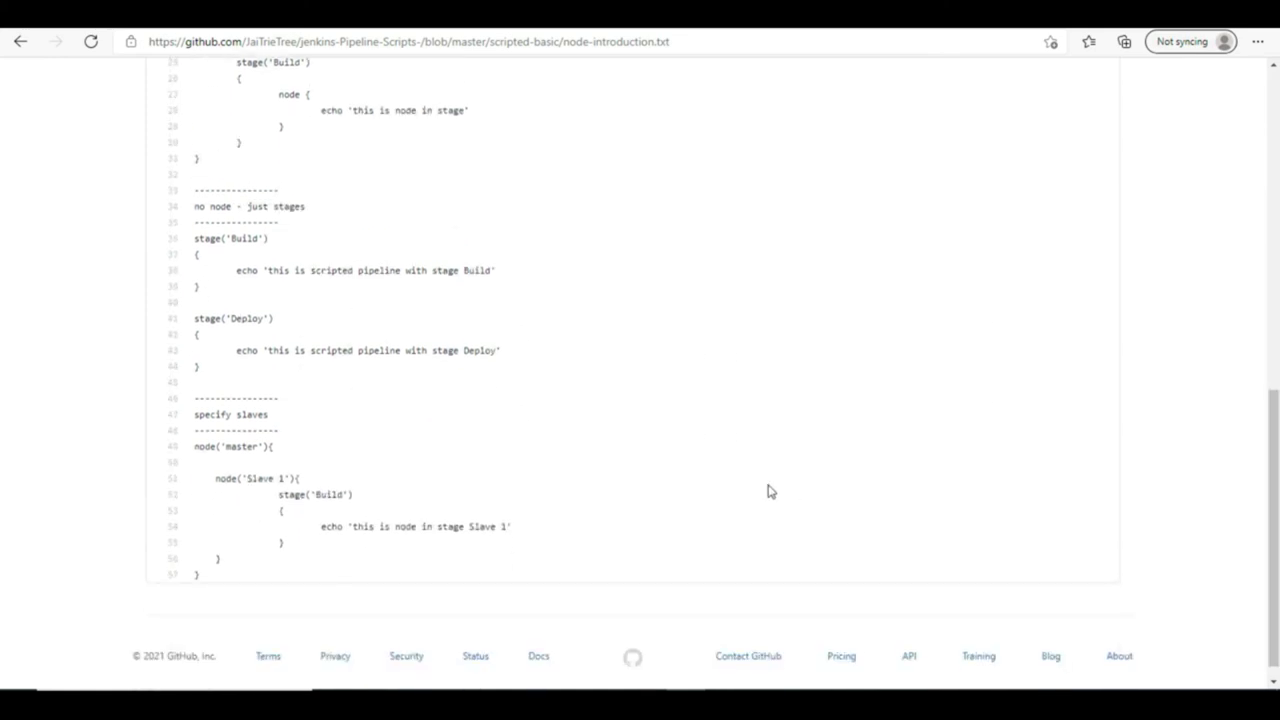
left_click_drag(194, 412, 317, 431)
left_click(196, 458)
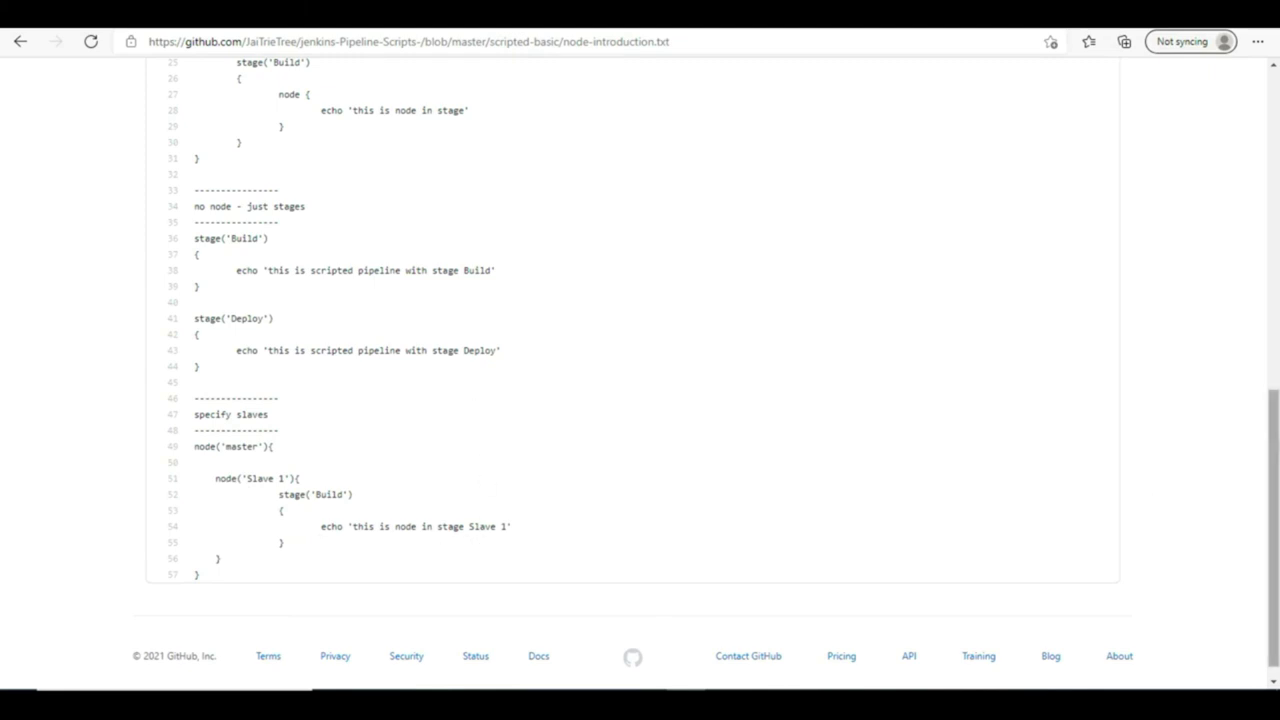
scroll(715, 373, "up", 7)
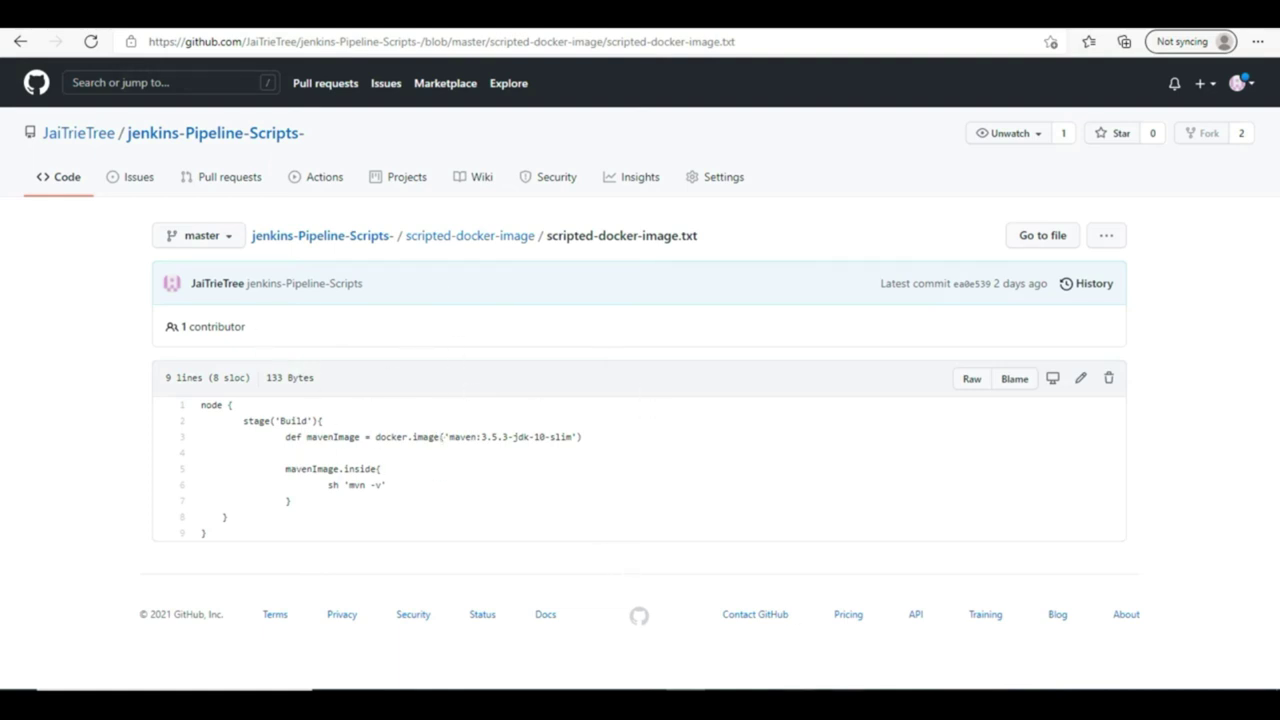
- Place the cursor after Notepad's Agent - Docker -image pipeline, then select GitHub's scripted docker-image script
left_click(891, 640)
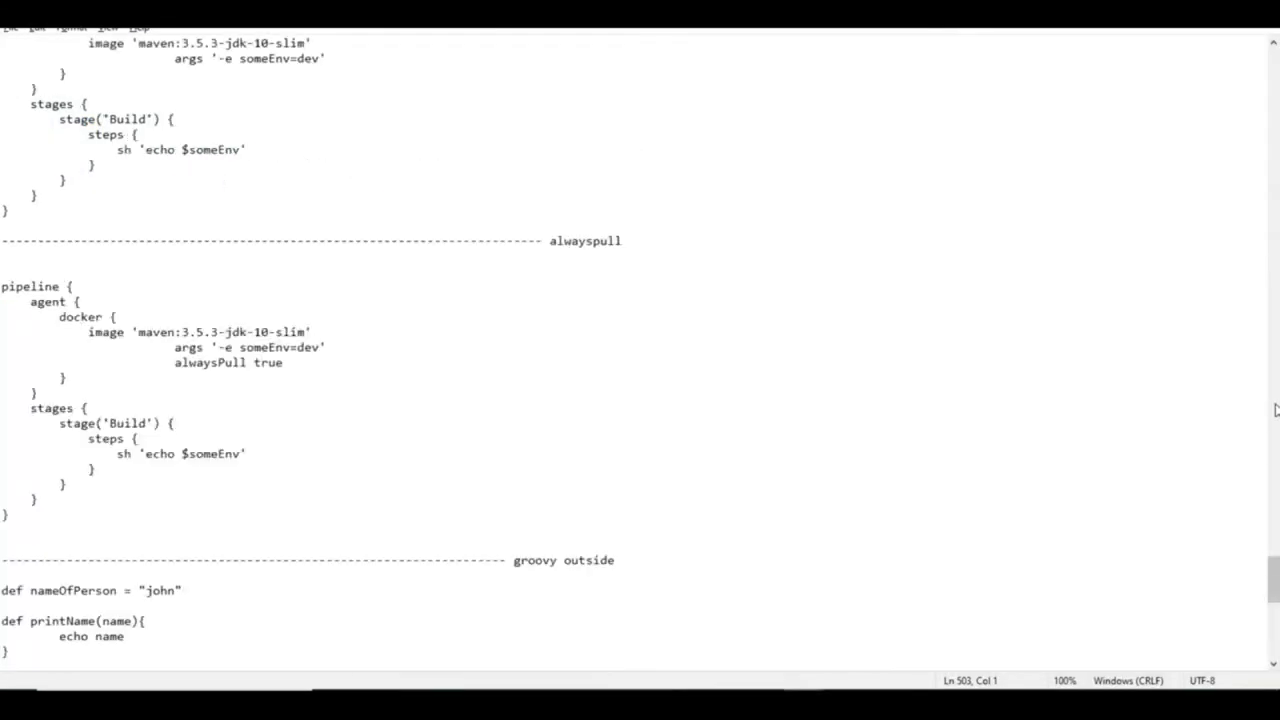
left_click_drag(1276, 570, 1276, 530)
left_click_drag(7, 316, 66, 520)
left_click(66, 520)
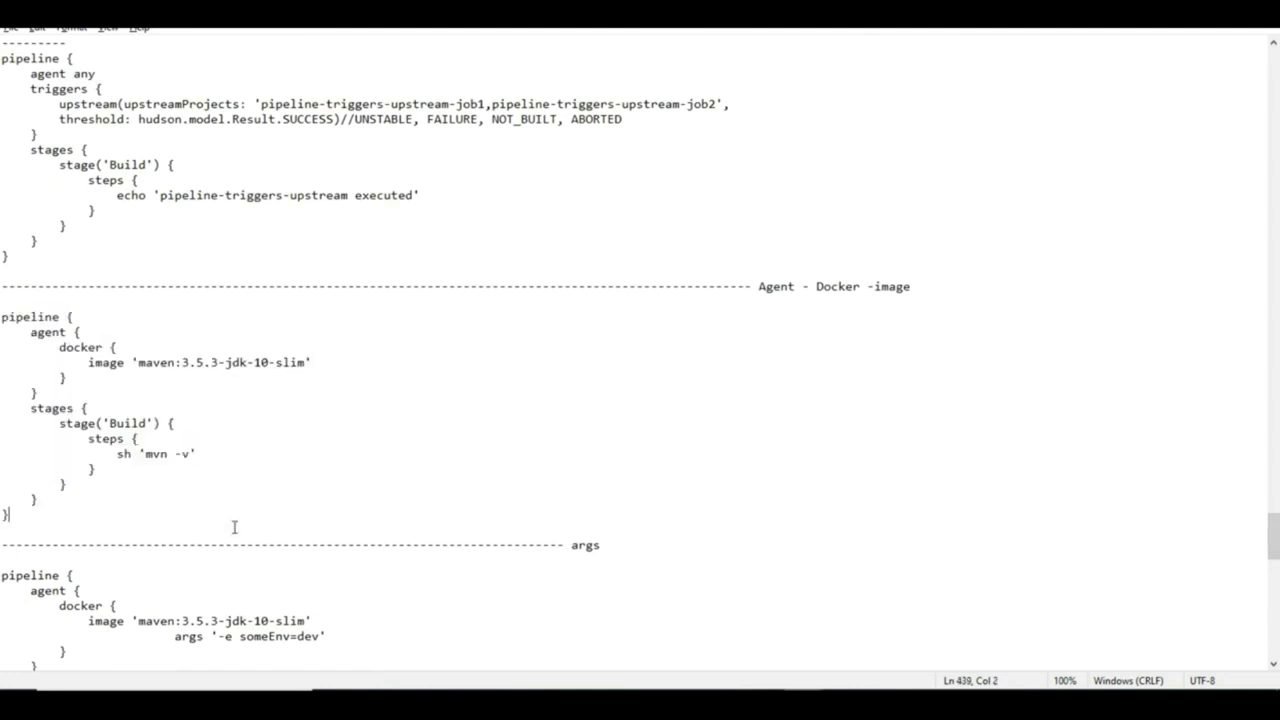
key("alt+Tab")
left_click_drag(209, 538, 198, 417)
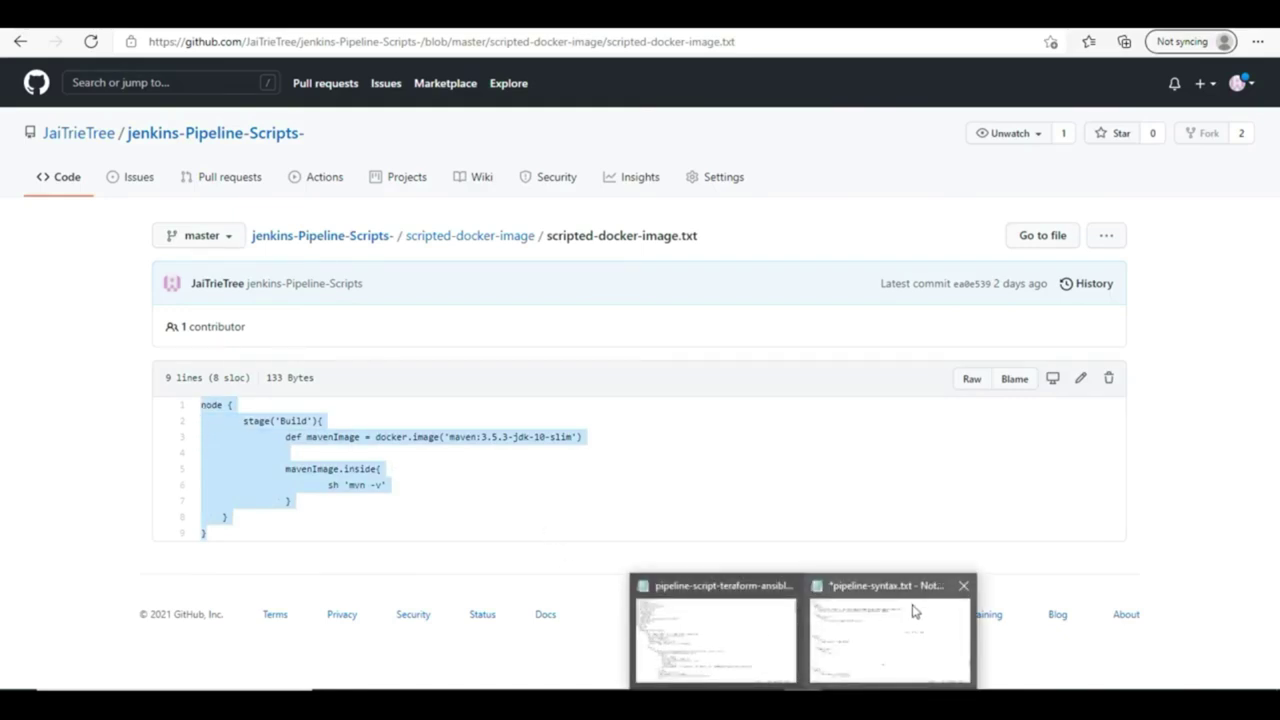
left_click(858, 643)
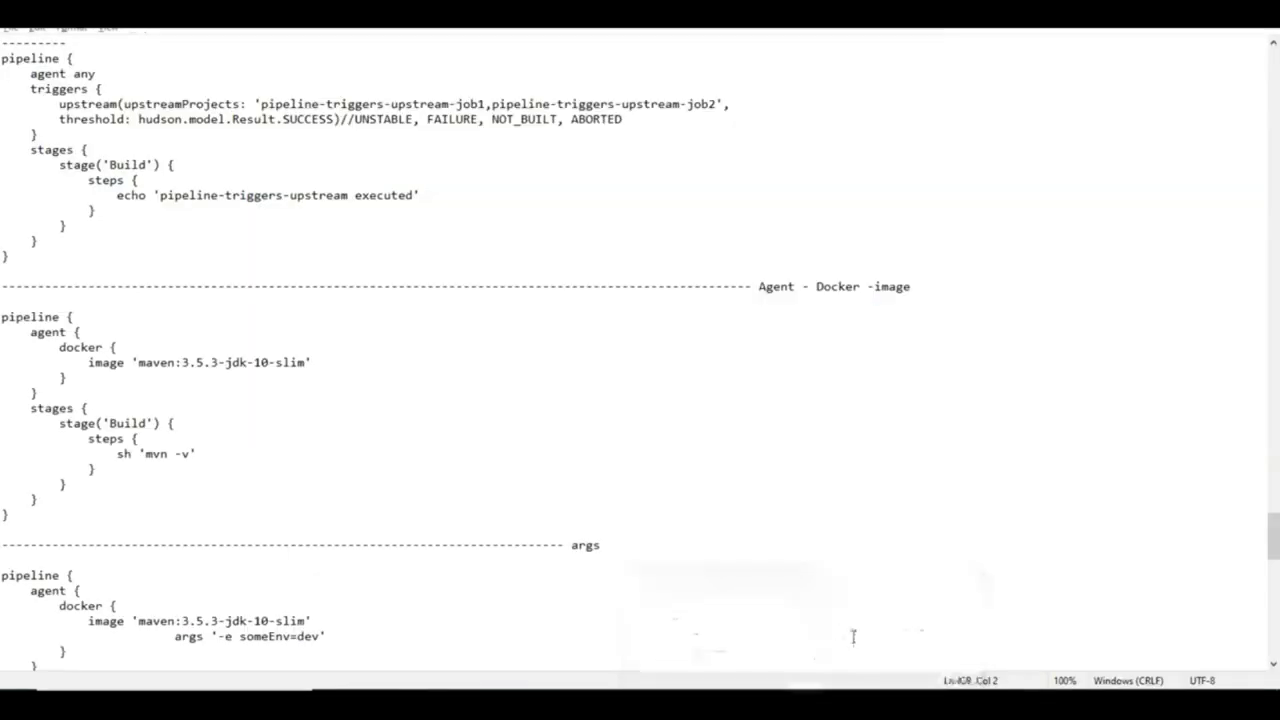
- Paste the scripted docker-image node block below the Docker-agent pipeline in Notepad
left_click(160, 528)
key("Return")
key("Return")
key("Return")
type("node { \tstage('Build'){ \t\tdef mavenImage = docker.image('maven:3.5.3-jdk-10-slim')  \t\tmavenImage.inside{ \t\t\tsh 'mvn -v' \t\t}     } }")
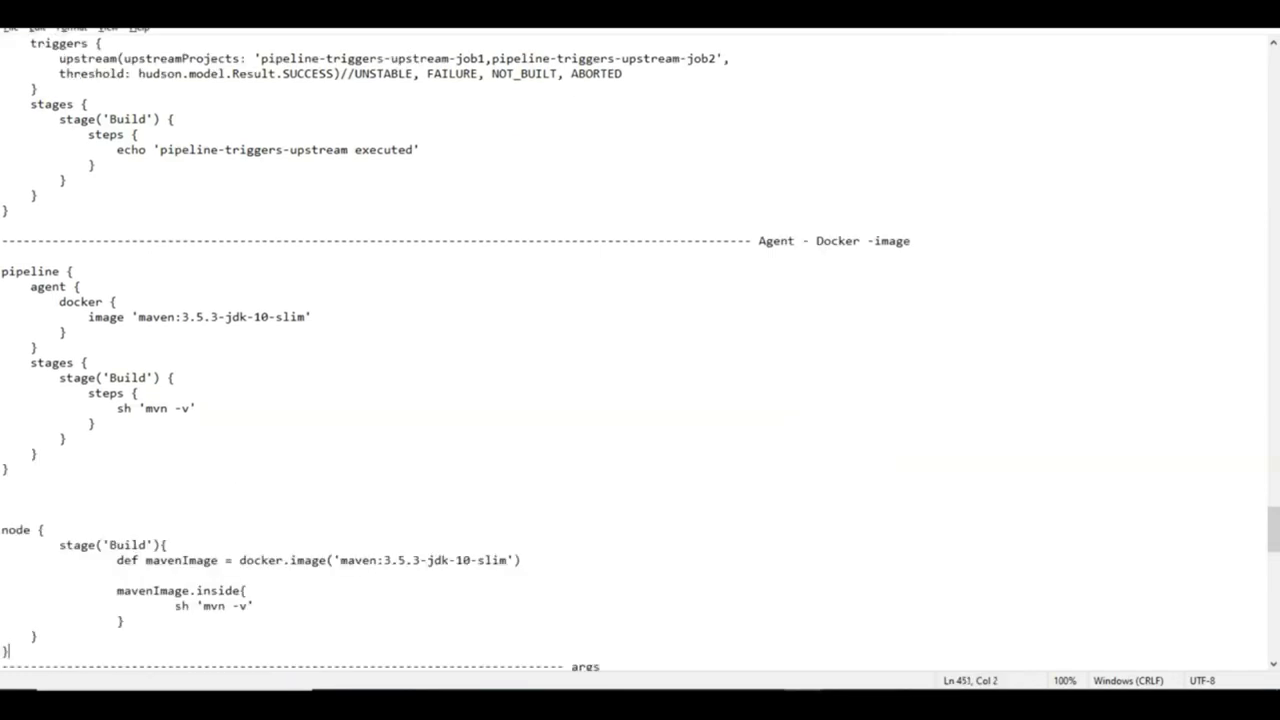
left_click_drag(1274, 530, 1275, 551)
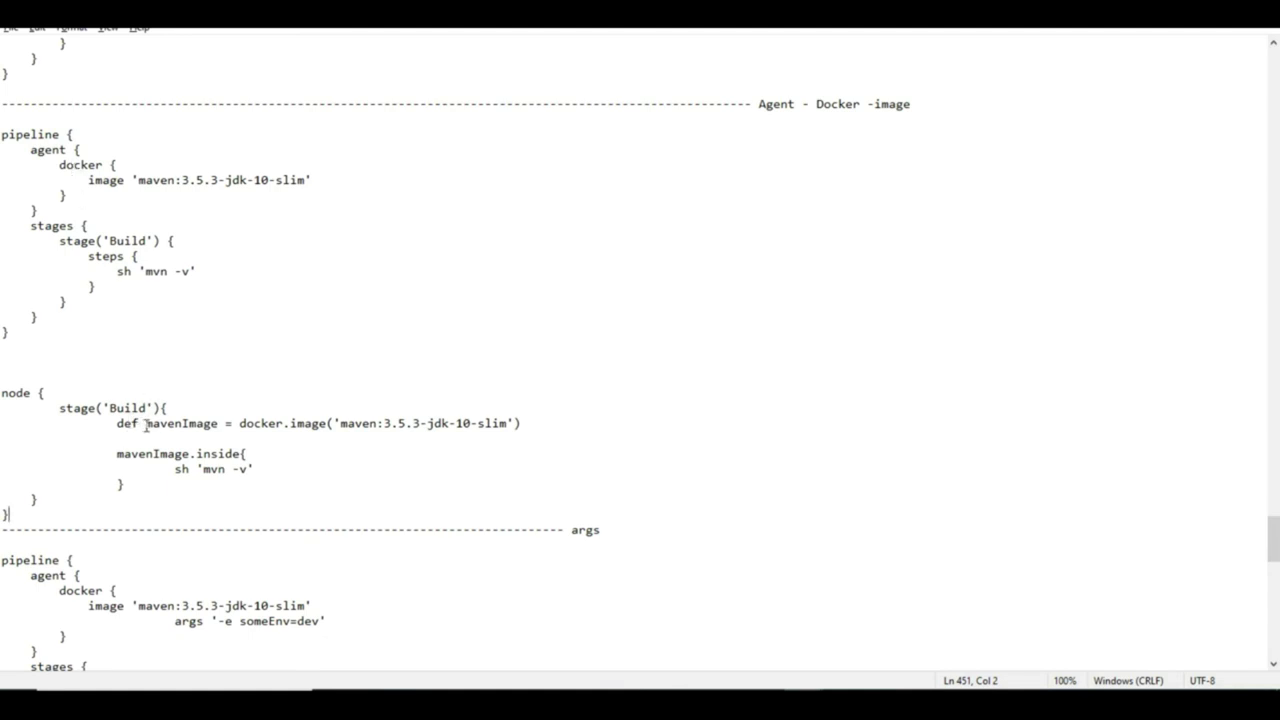
- Compare the scripted mavenImage.inside and sh 'mvn -v' lines with the declarative maven image setting
left_click_drag(145, 424, 263, 424)
left_click(261, 425)
left_click_drag(59, 165, 125, 180)
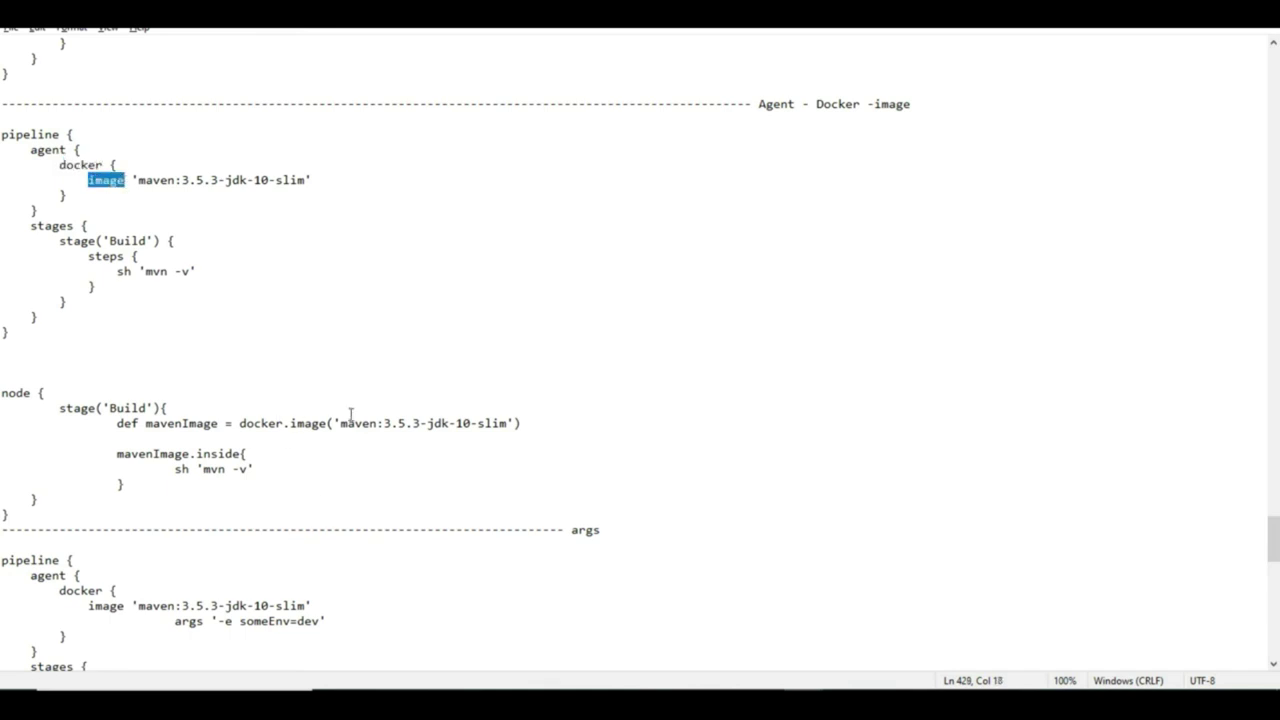
left_click_drag(140, 180, 265, 180)
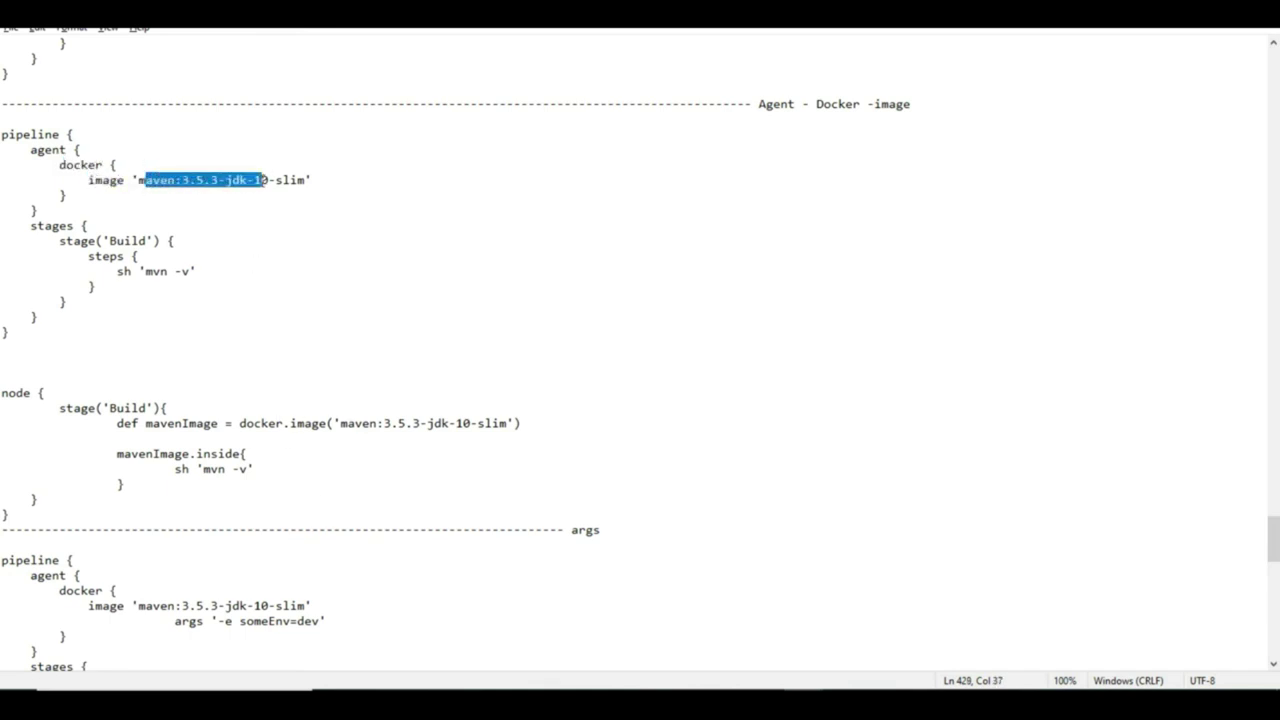
left_click(265, 180)
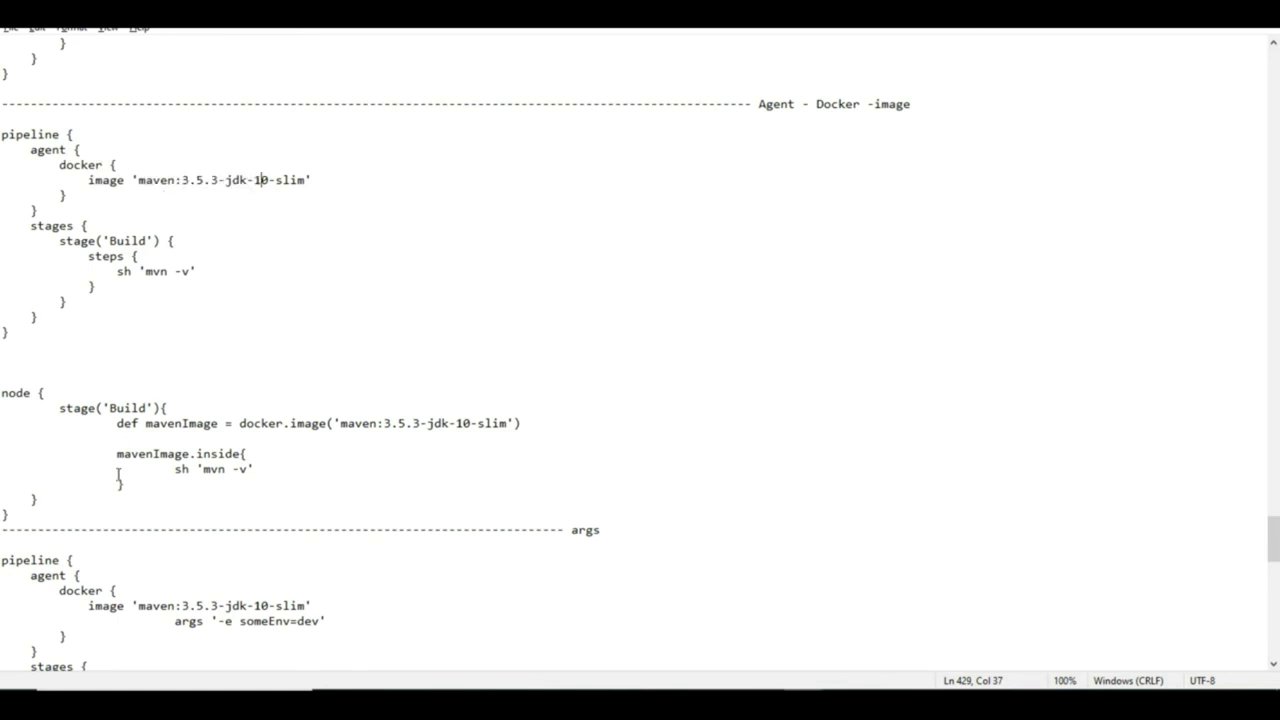
left_click_drag(117, 468, 166, 456)
left_click(166, 456)
left_click_drag(118, 454, 248, 455)
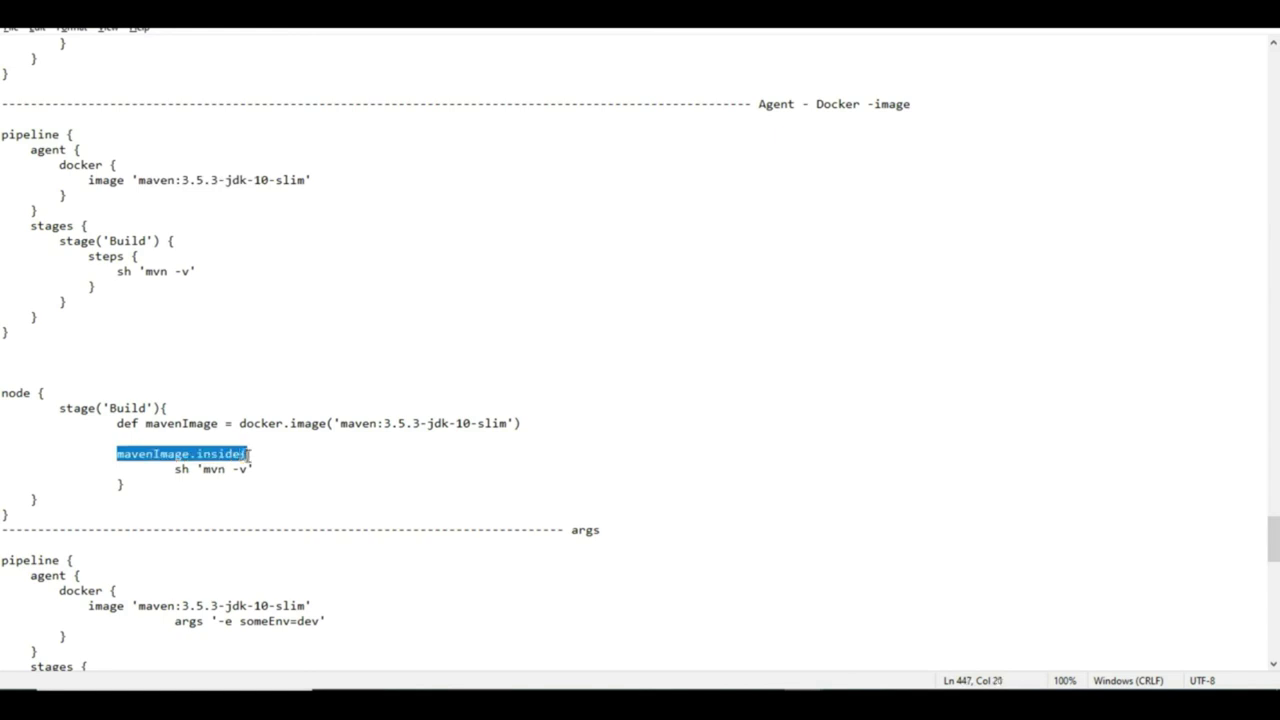
left_click(248, 454)
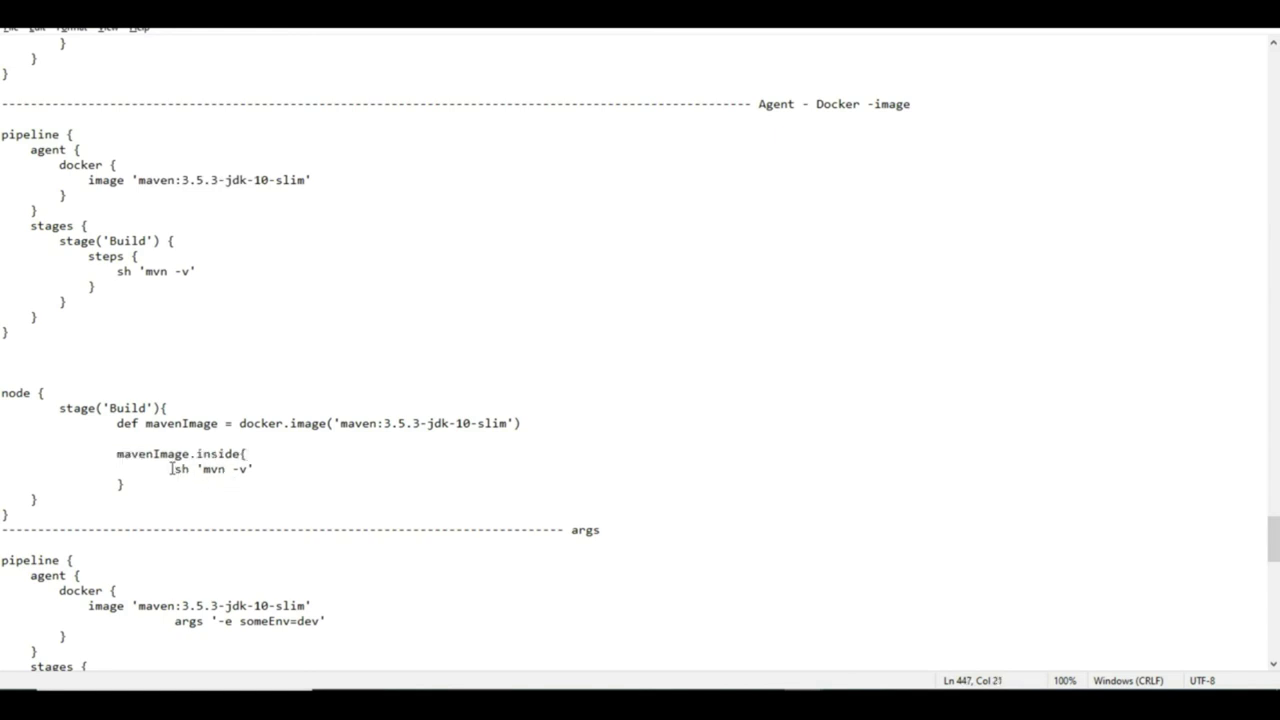
left_click_drag(175, 469, 254, 470)
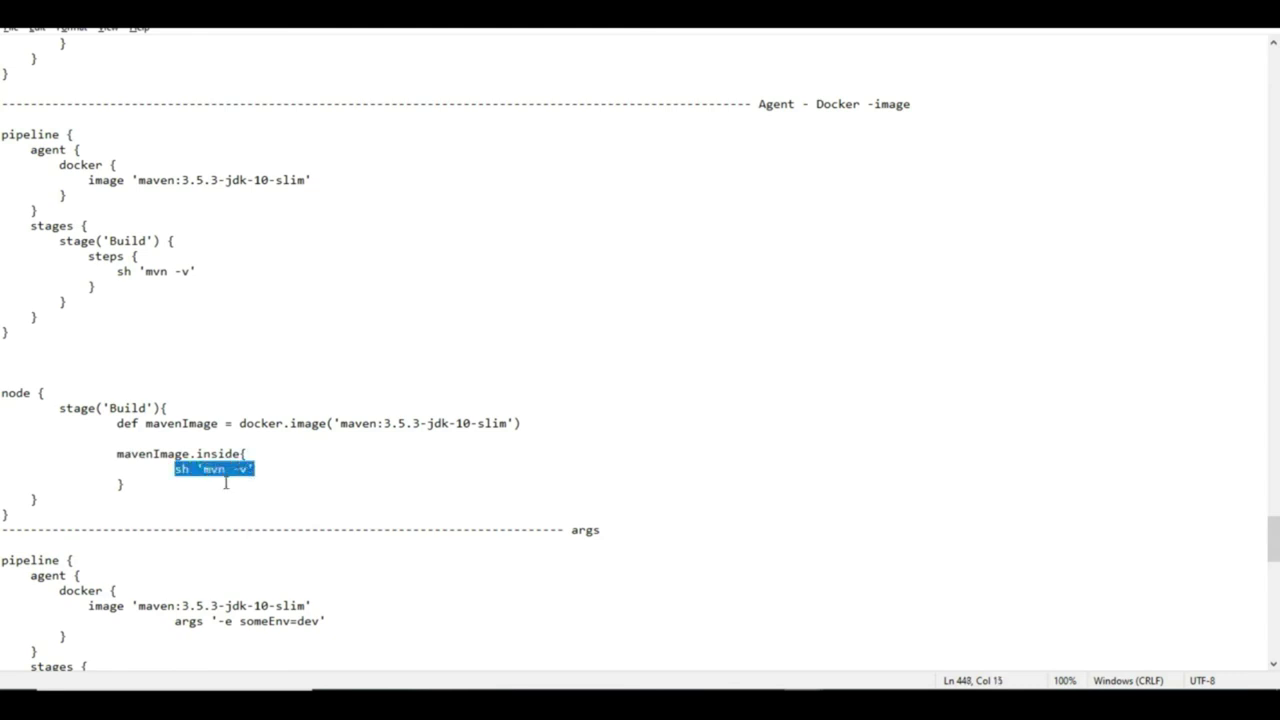
left_click(225, 483)
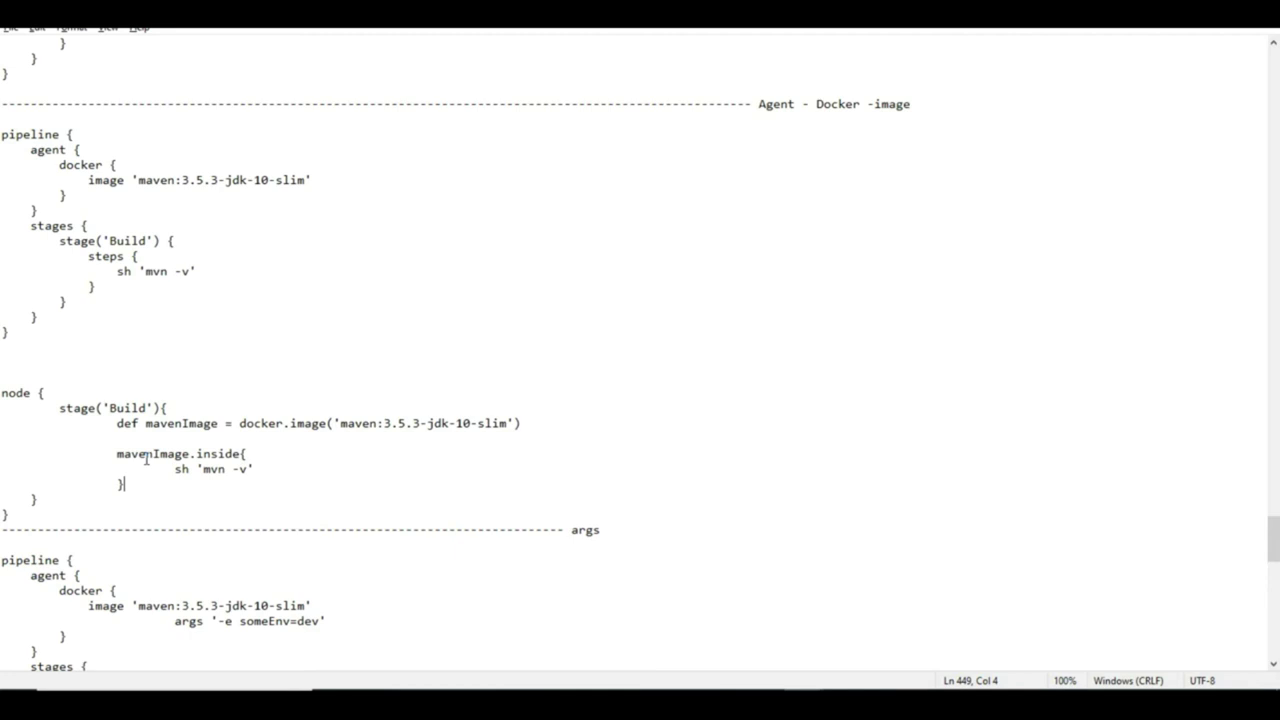
- Copy the scripted node block and go back to Jenkins' Pipeline13 page
left_click_drag(10, 516, 24, 418)
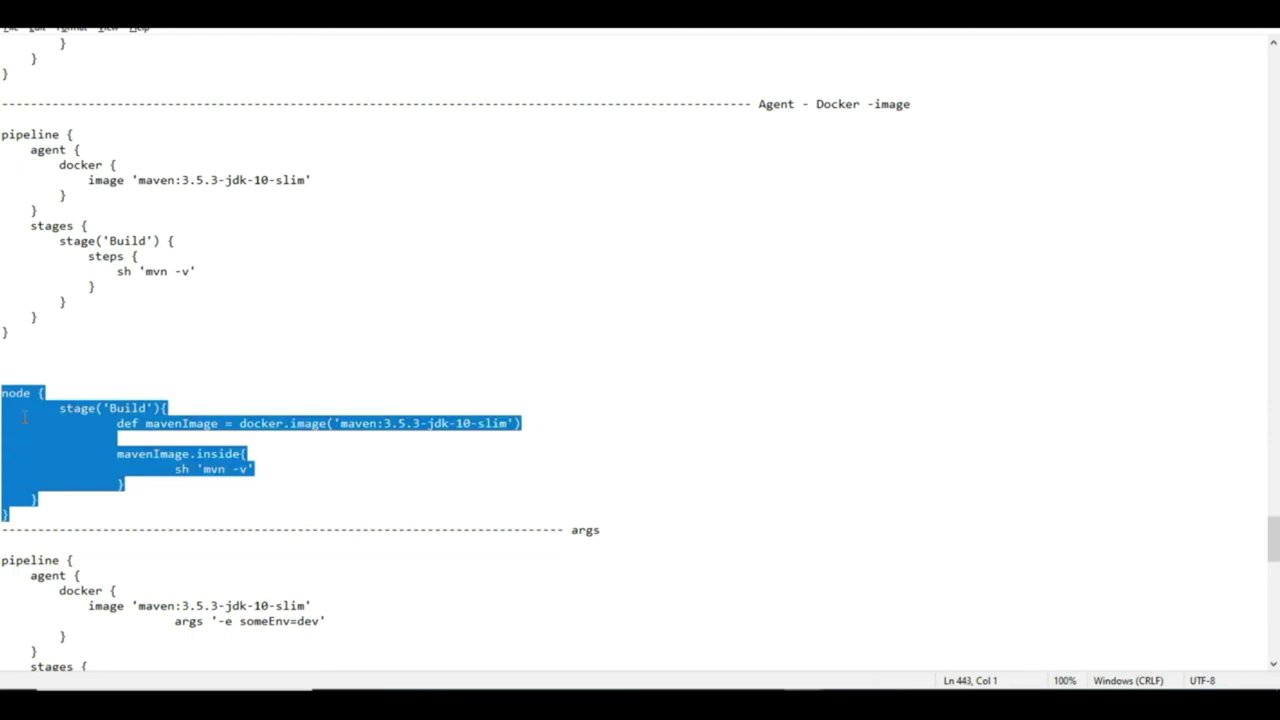
right_click(24, 418)
left_click(88, 467)
key("alt+Tab")
left_click(97, 186)
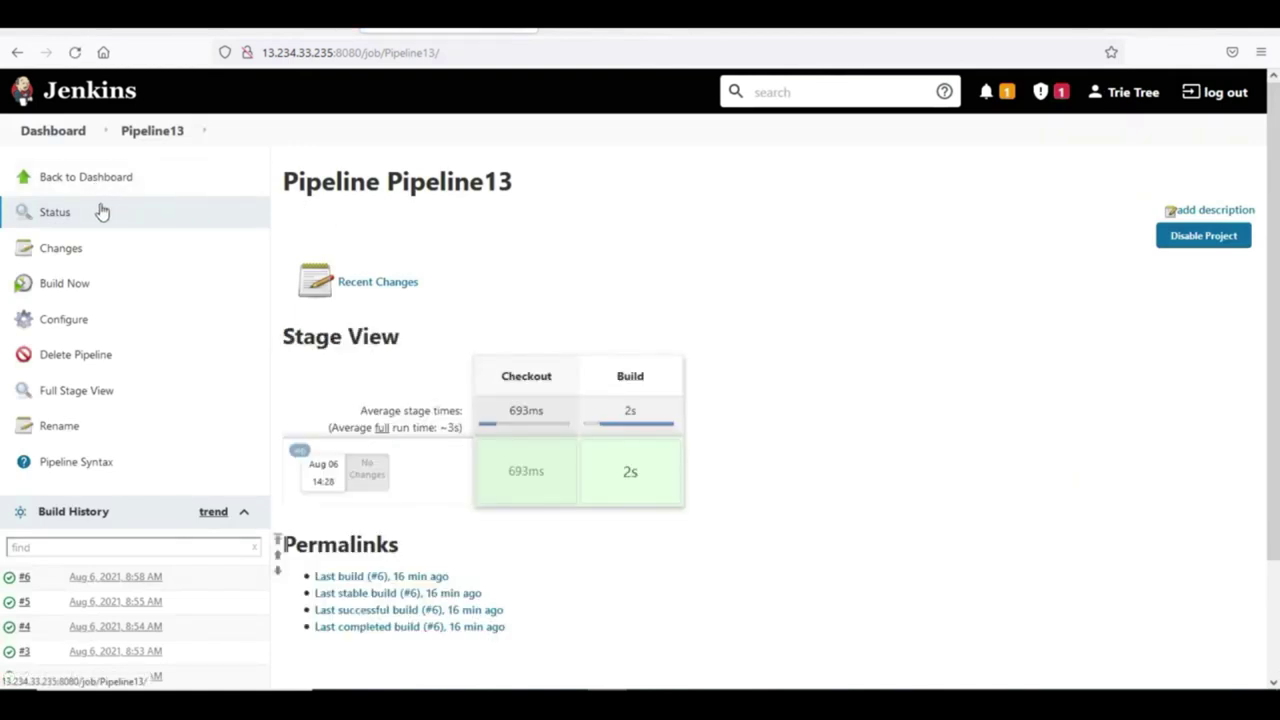
- Create a new Pipeline job named Scripted1
left_click(68, 179)
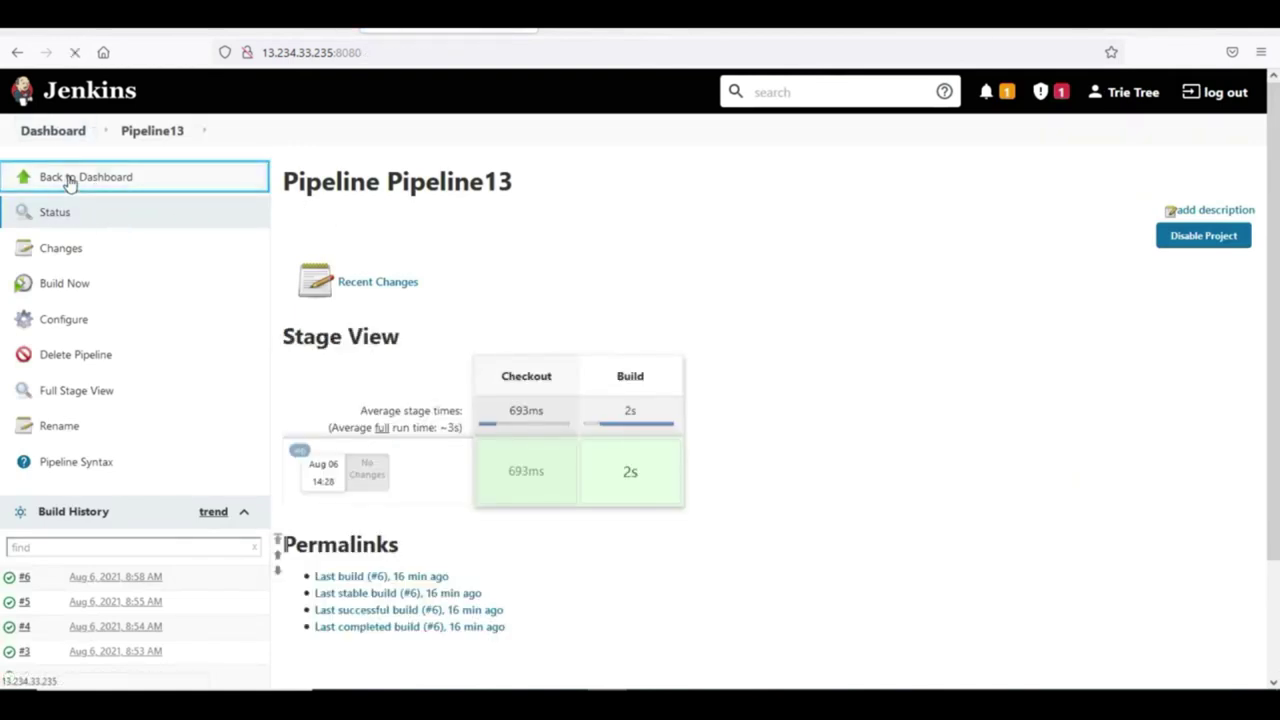
left_click(67, 180)
left_click(533, 236)
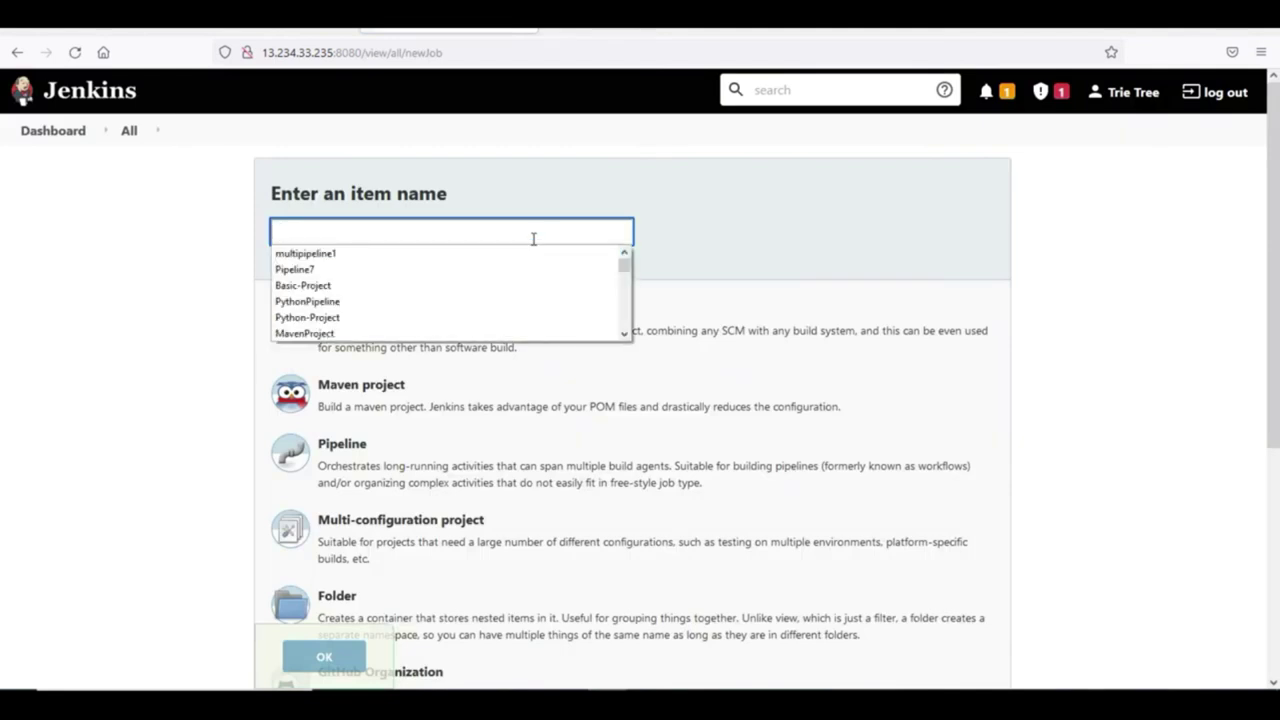
type("Scripted1")
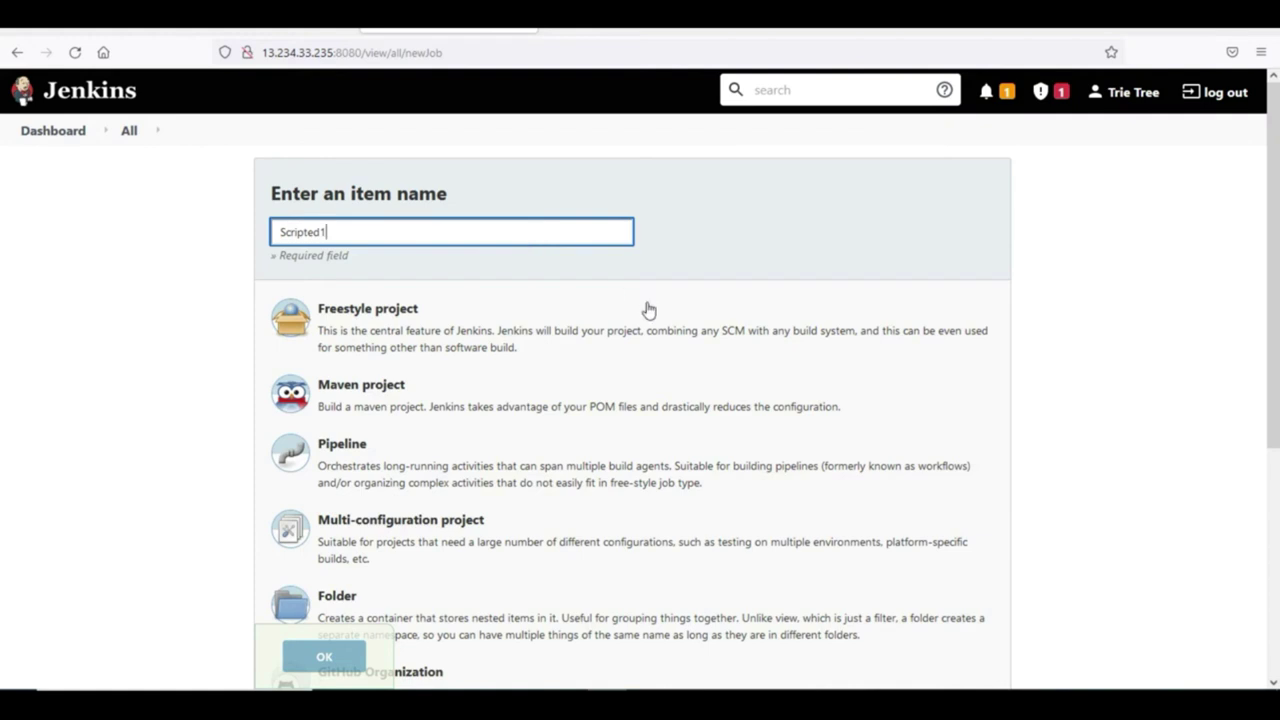
left_click(505, 468)
left_click(309, 658)
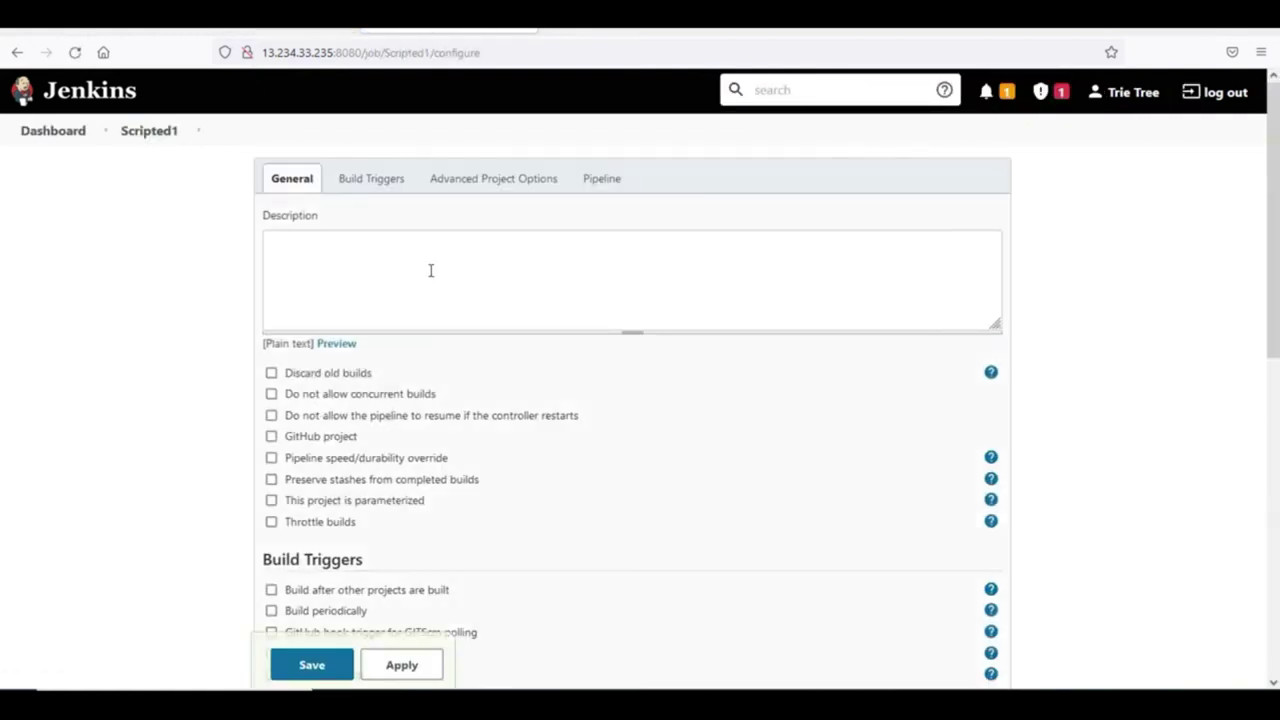
- Paste the docker.image scripted pipeline into Scripted1's script and save
left_click(431, 270)
scroll(1080, 363, "down", 10)
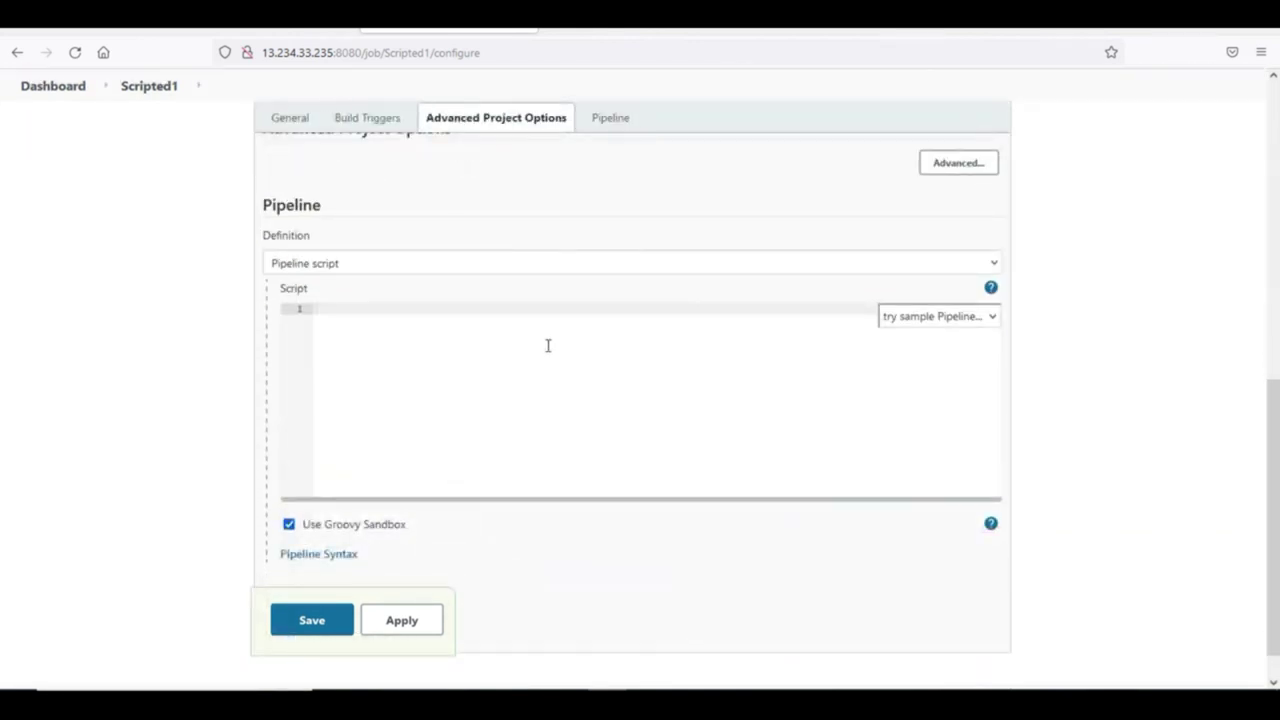
key("ctrl+v")
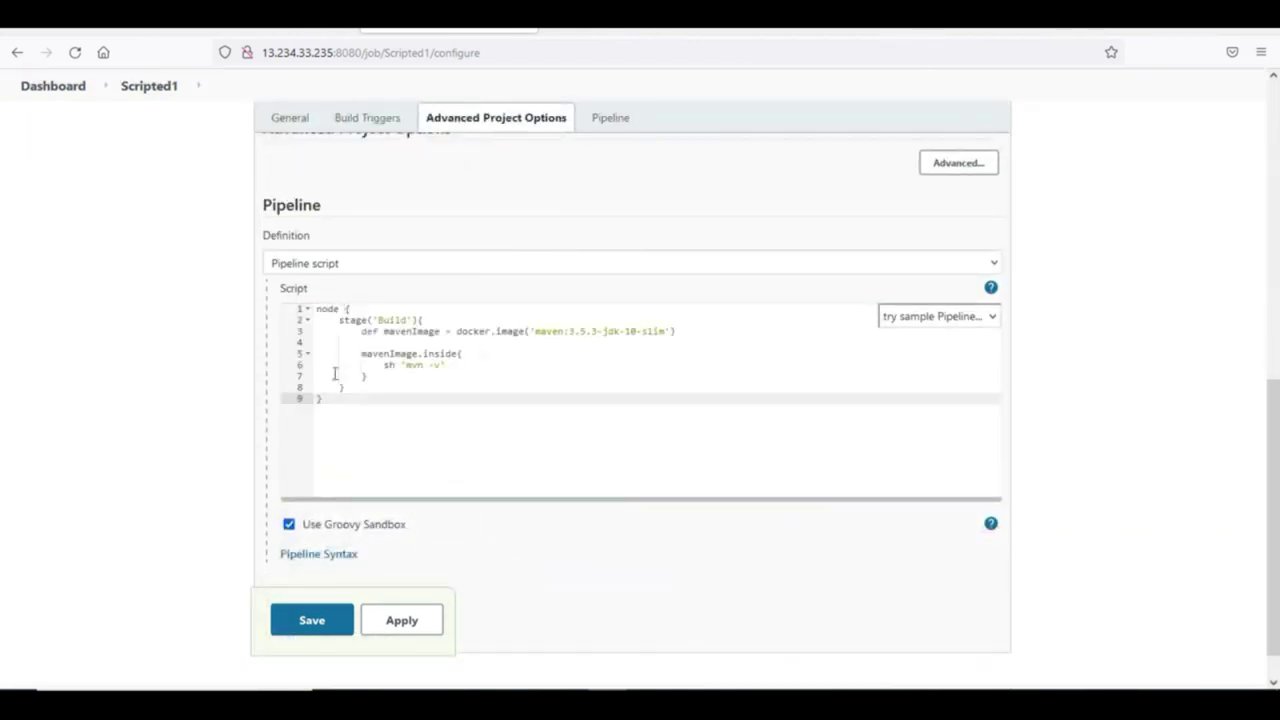
left_click(413, 617)
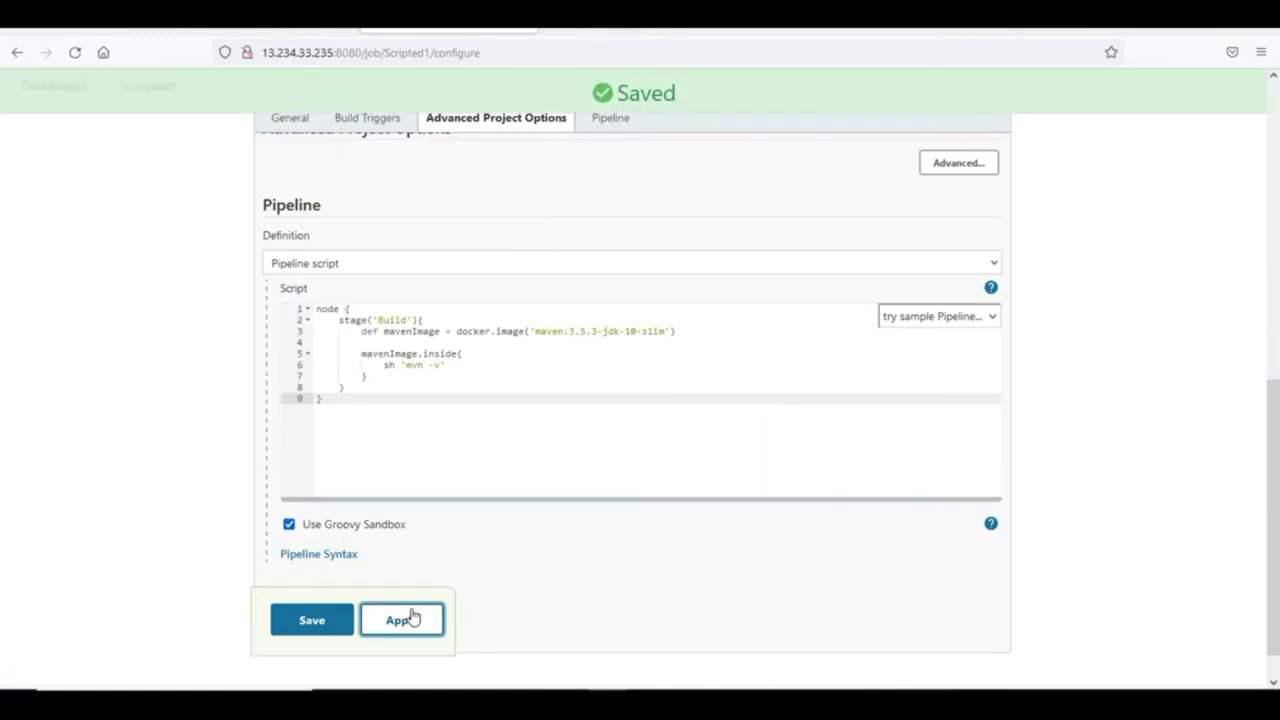
left_click(305, 623)
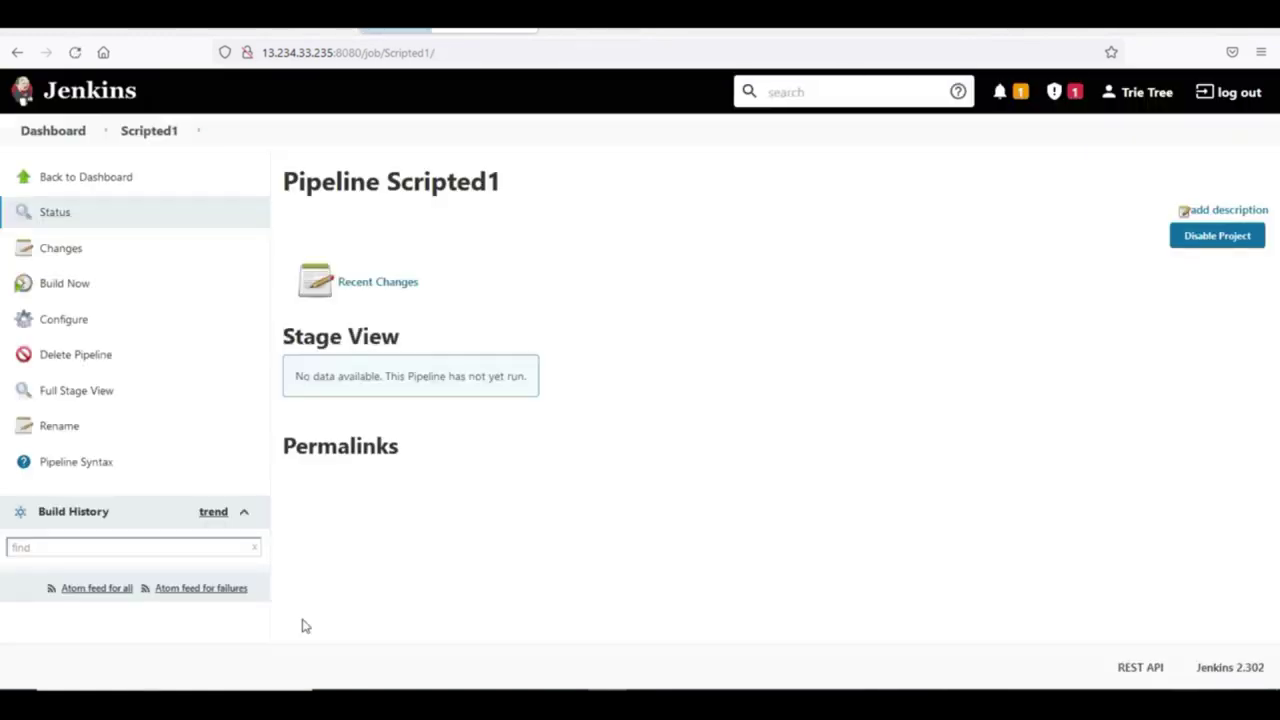
- Build Scripted1 and review build #1's console running mvn -v in the maven container
left_click(129, 297)
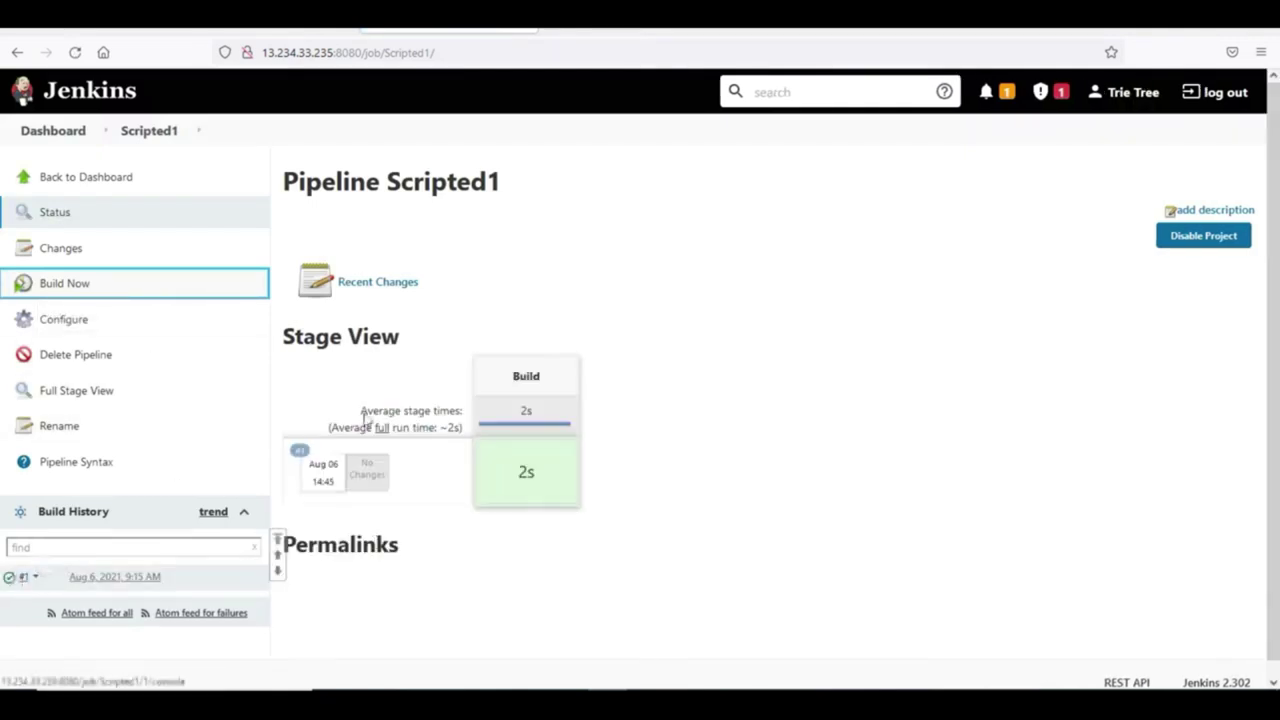
mouse_move(478, 437)
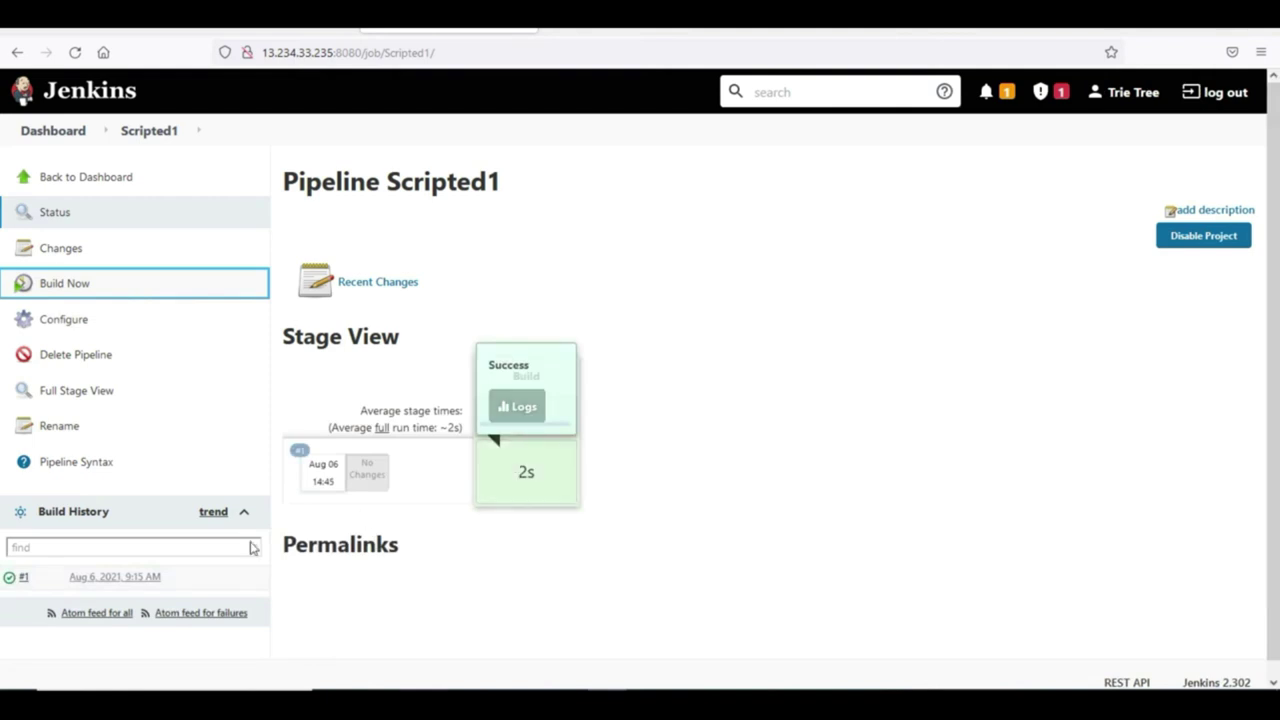
left_click(10, 577)
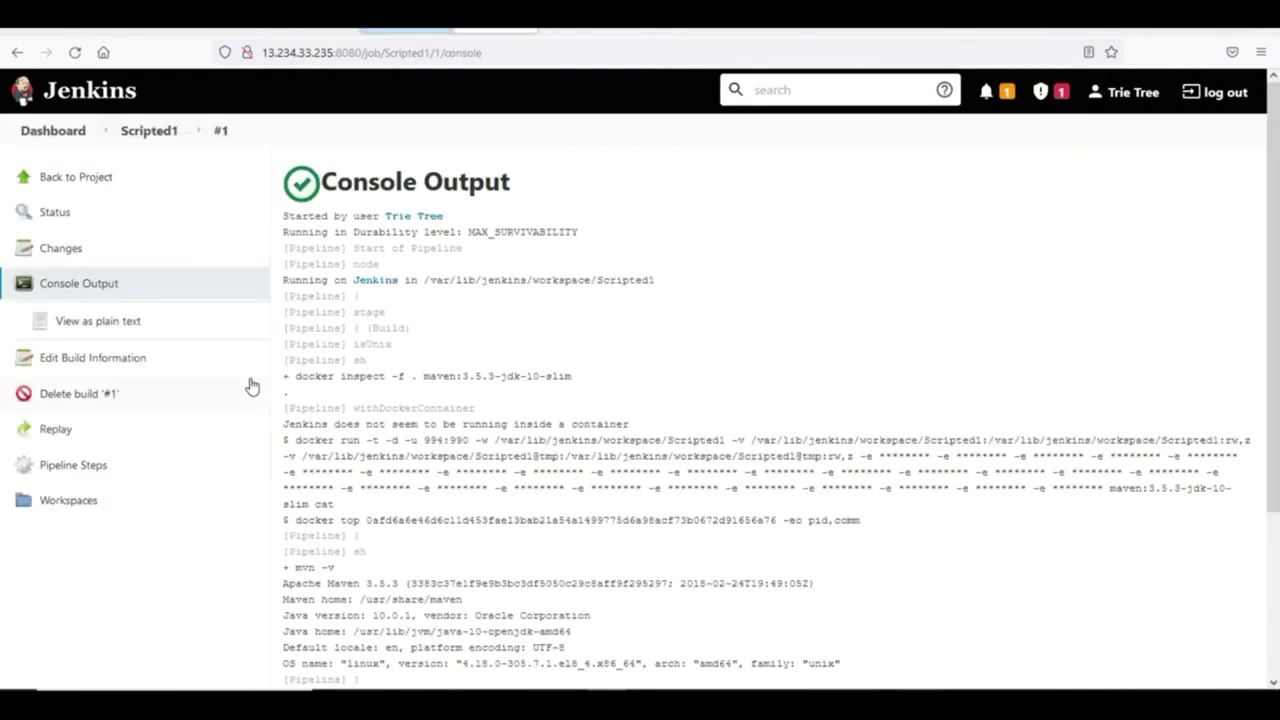
scroll(1277, 230, "down", 1)
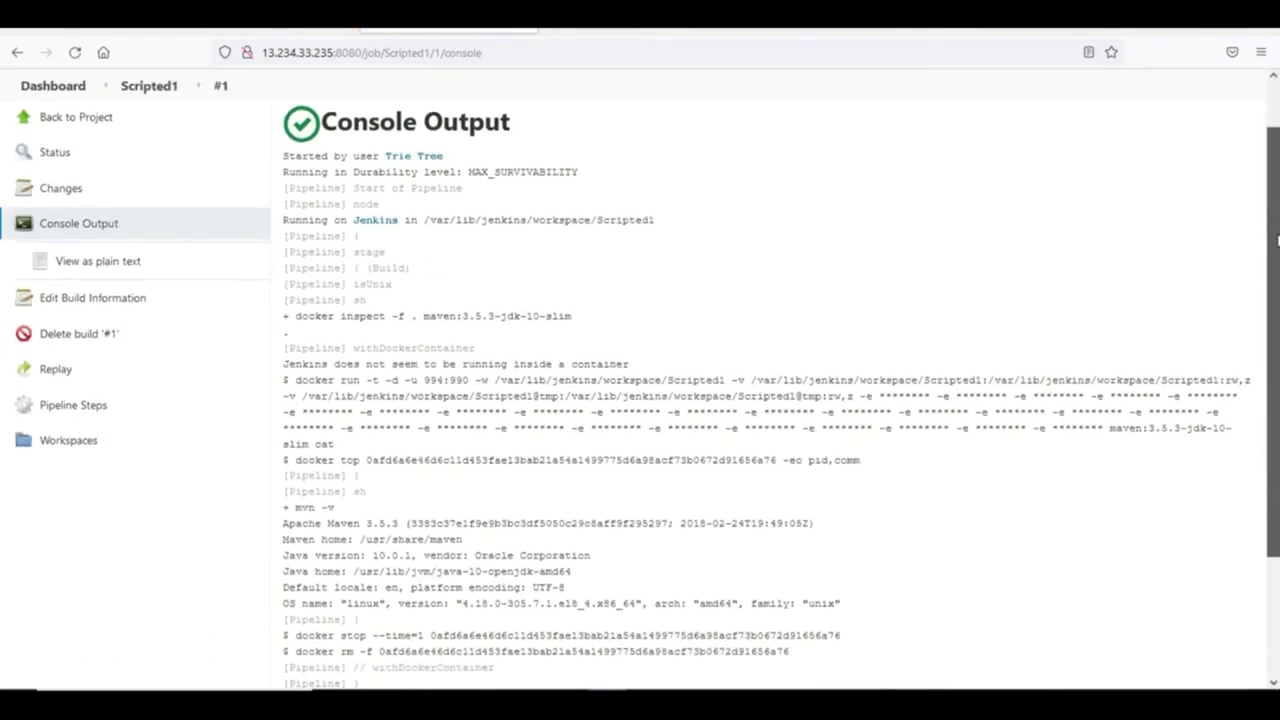
scroll(1277, 235, "down", 1)
scroll(1277, 240, "down", 2)
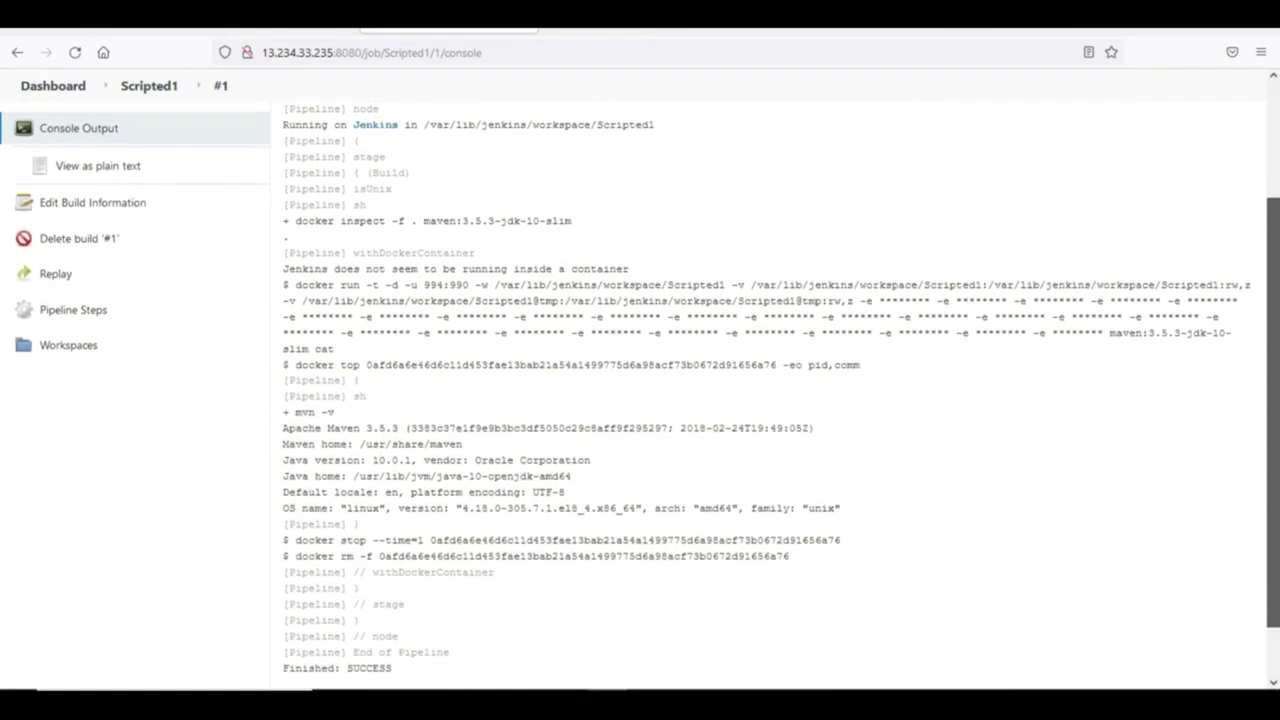
scroll(1277, 210, "up", 3)
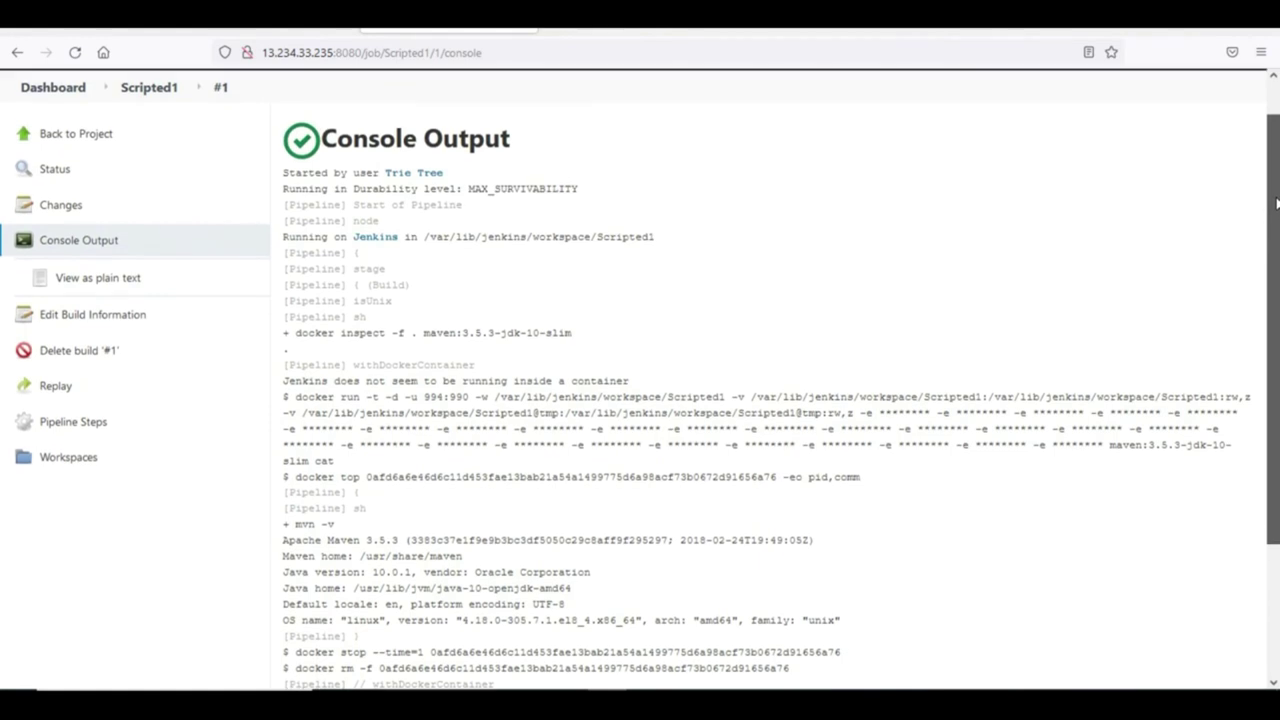
left_click_drag(1278, 210, 1278, 318)
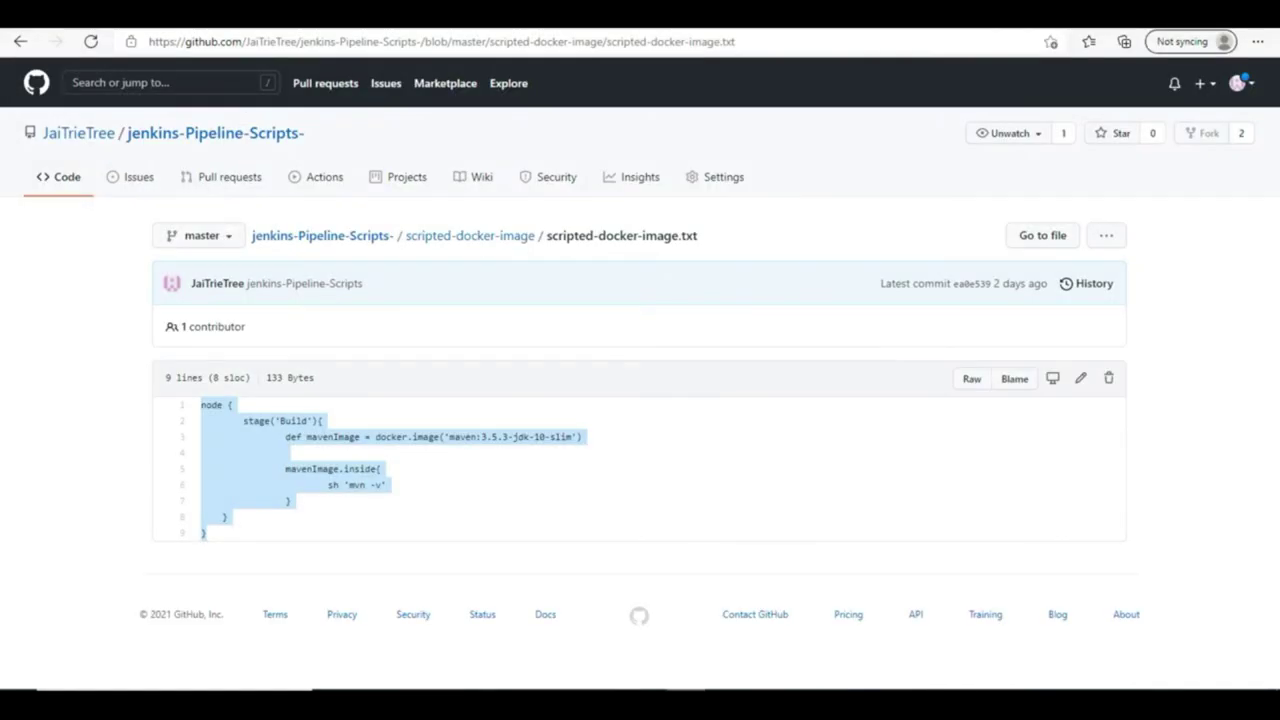
- Open scripted-docker-args.txt, examine the -e someEnv=dev argument, and select the whole script
left_click(468, 502)
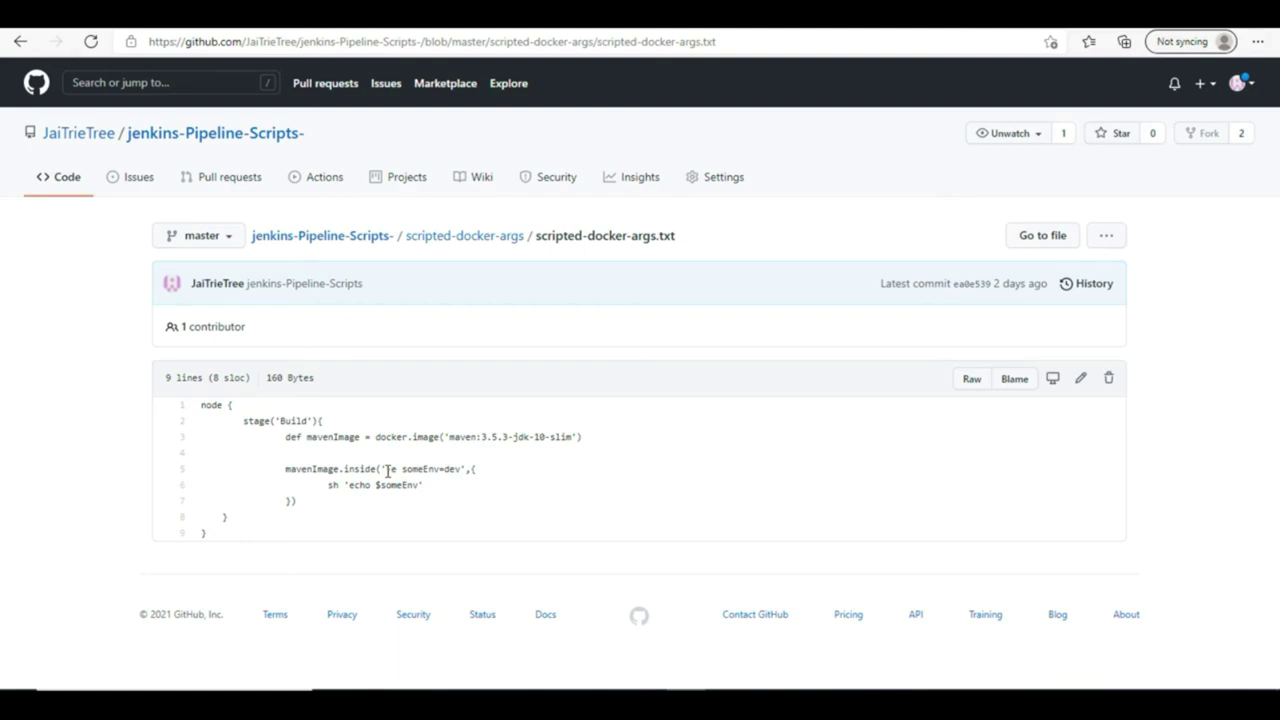
left_click_drag(391, 470, 456, 474)
left_click(437, 498)
double_click(295, 502)
left_click(408, 481)
mouse_move(201, 404)
left_mouse_down()
mouse_move(223, 434)
mouse_move(240, 548)
mouse_move(220, 537)
mouse_move(198, 416)
left_mouse_up()
key("ctrl+c")
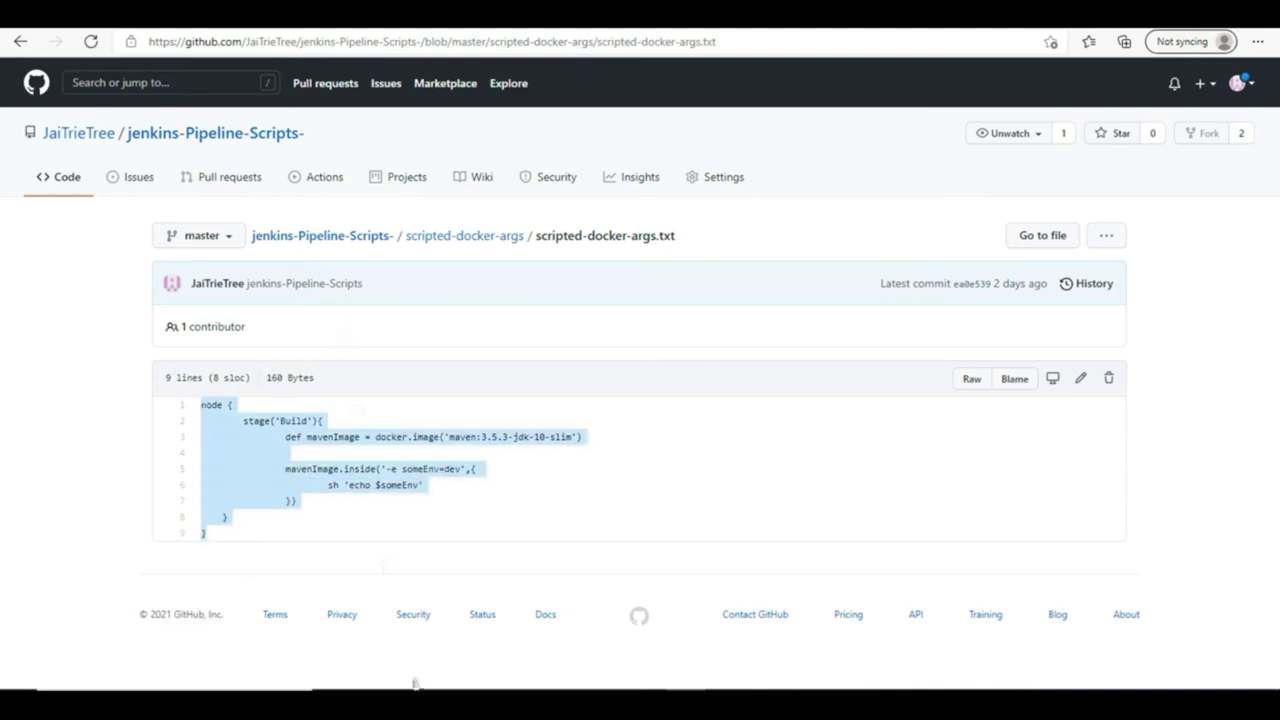
- Replace Scripted1's pipeline script with the args version passing -e someEnv=dev, then apply and save
key("alt+Tab")
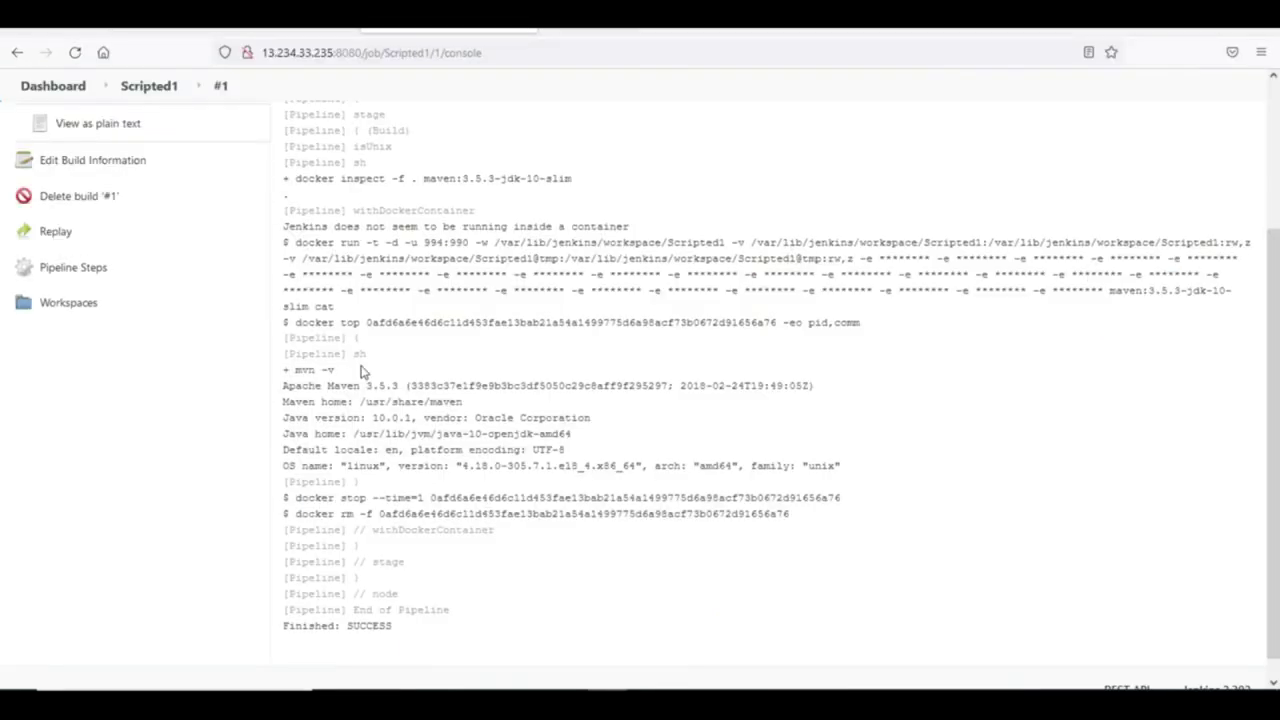
left_click(17, 52)
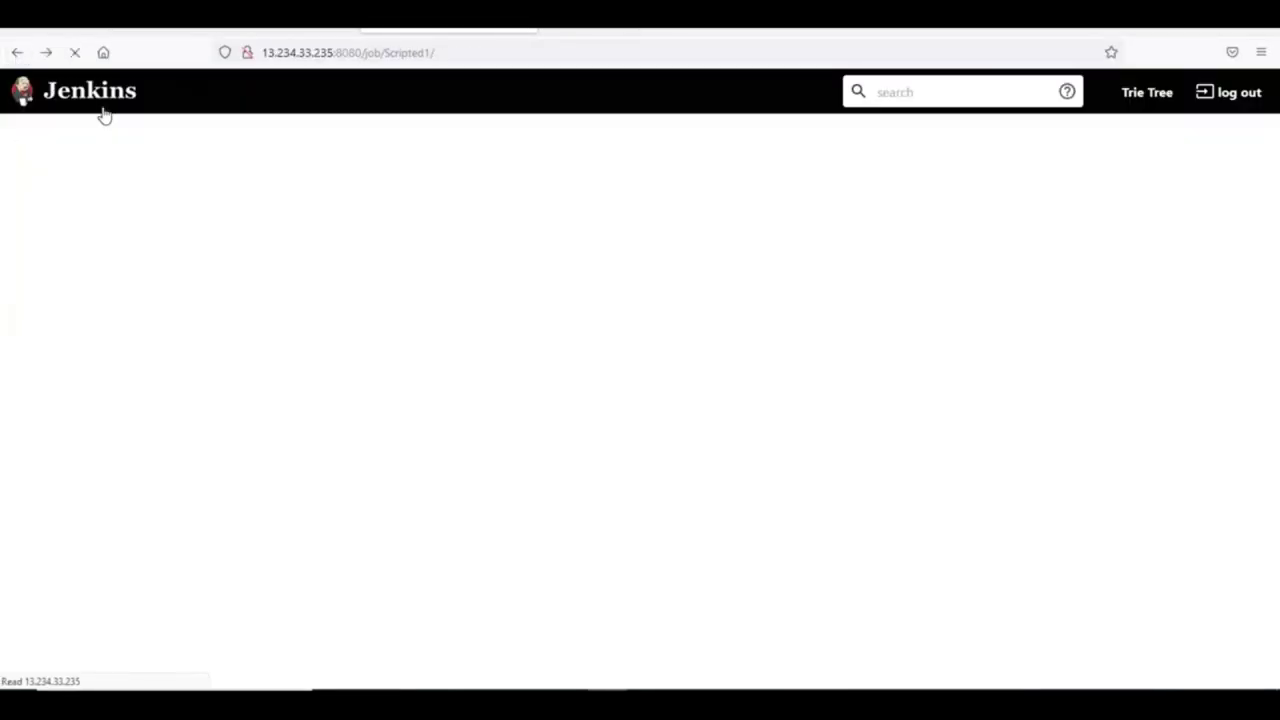
left_click(70, 323)
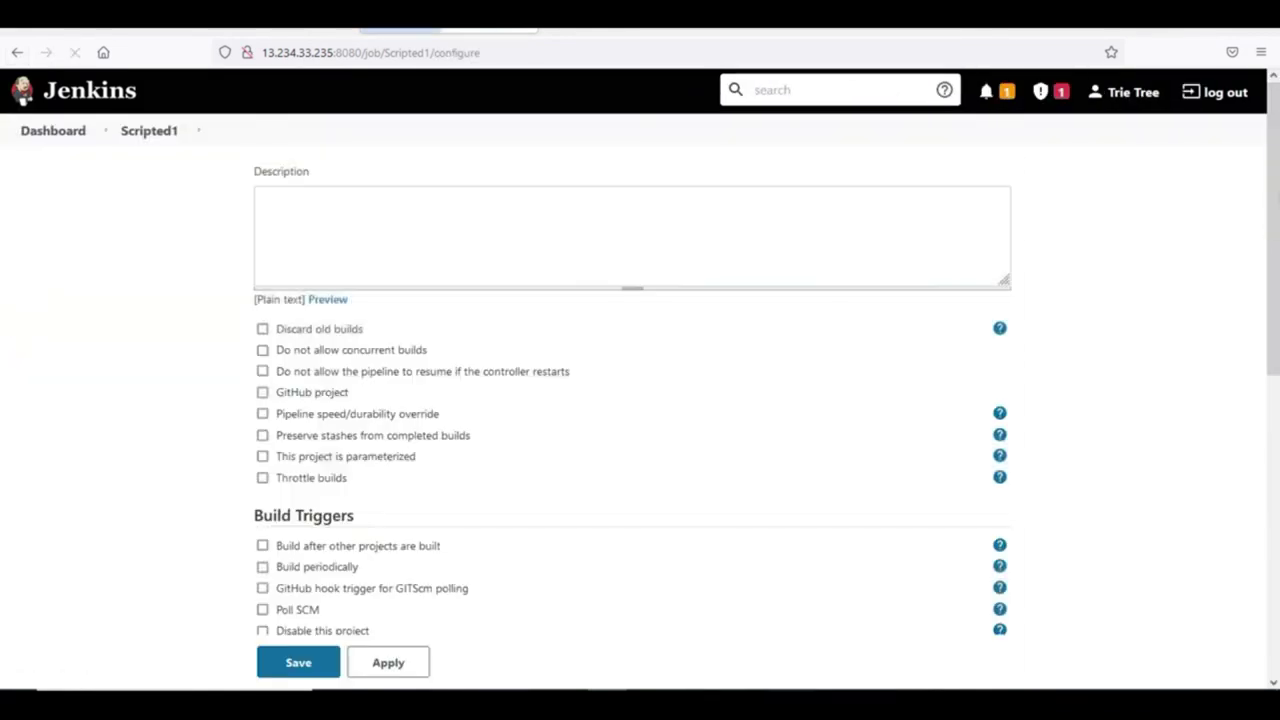
scroll(1250, 380, "down", 5)
key("ctrl+a")
key("ctrl+v")
left_click(390, 668)
left_click(309, 666)
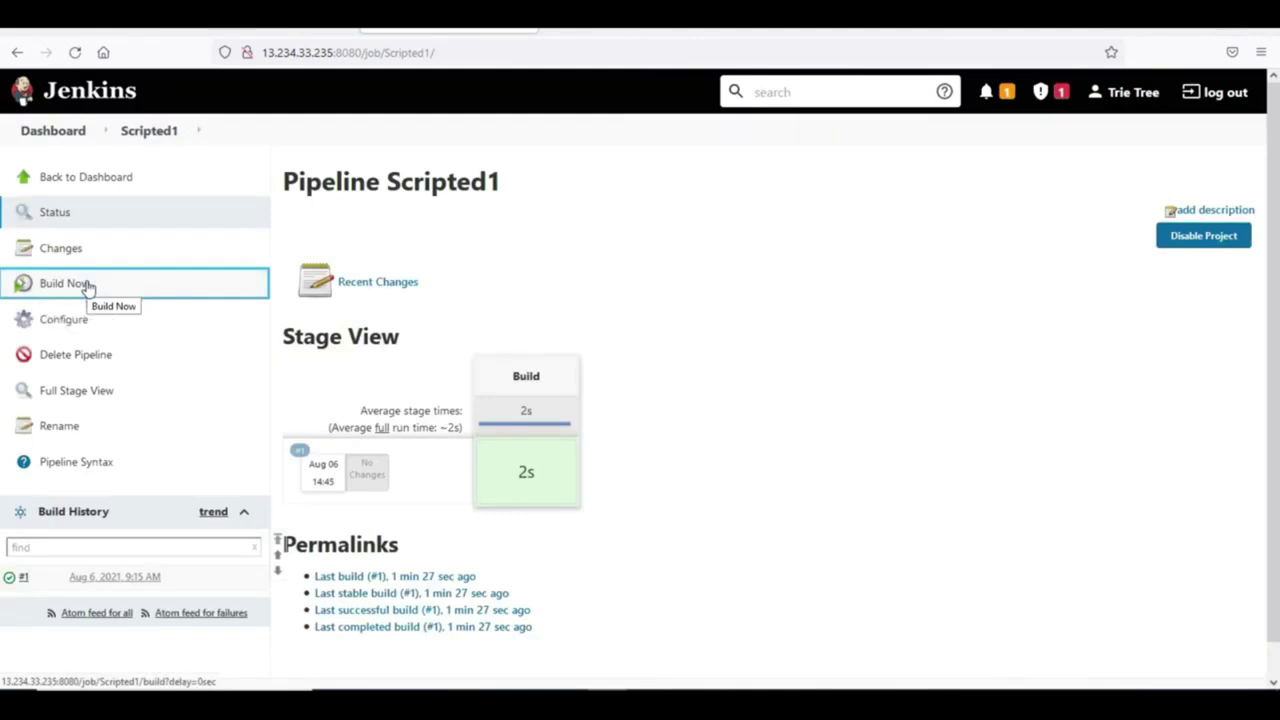
- Confirm in build #2's console output that echo dev printed dev
left_click(7, 580)
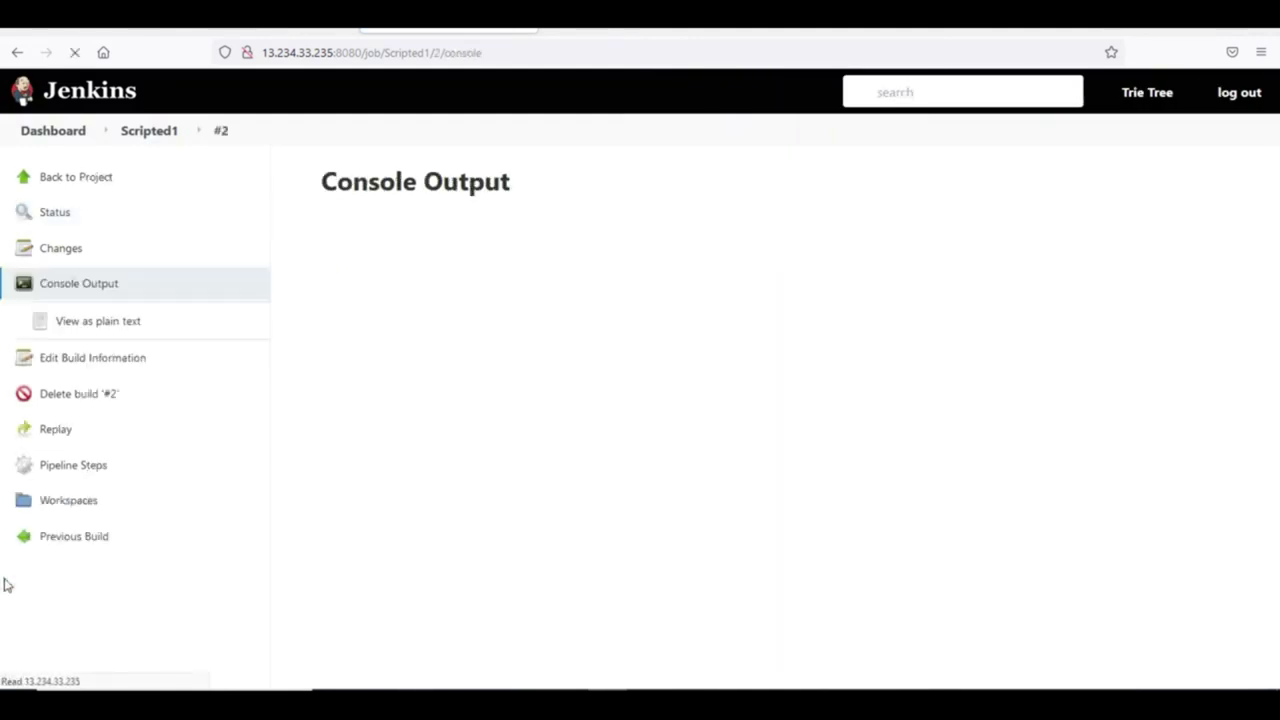
left_click_drag(1277, 190, 1276, 316)
left_click_drag(285, 432, 320, 457)
left_click(320, 457)
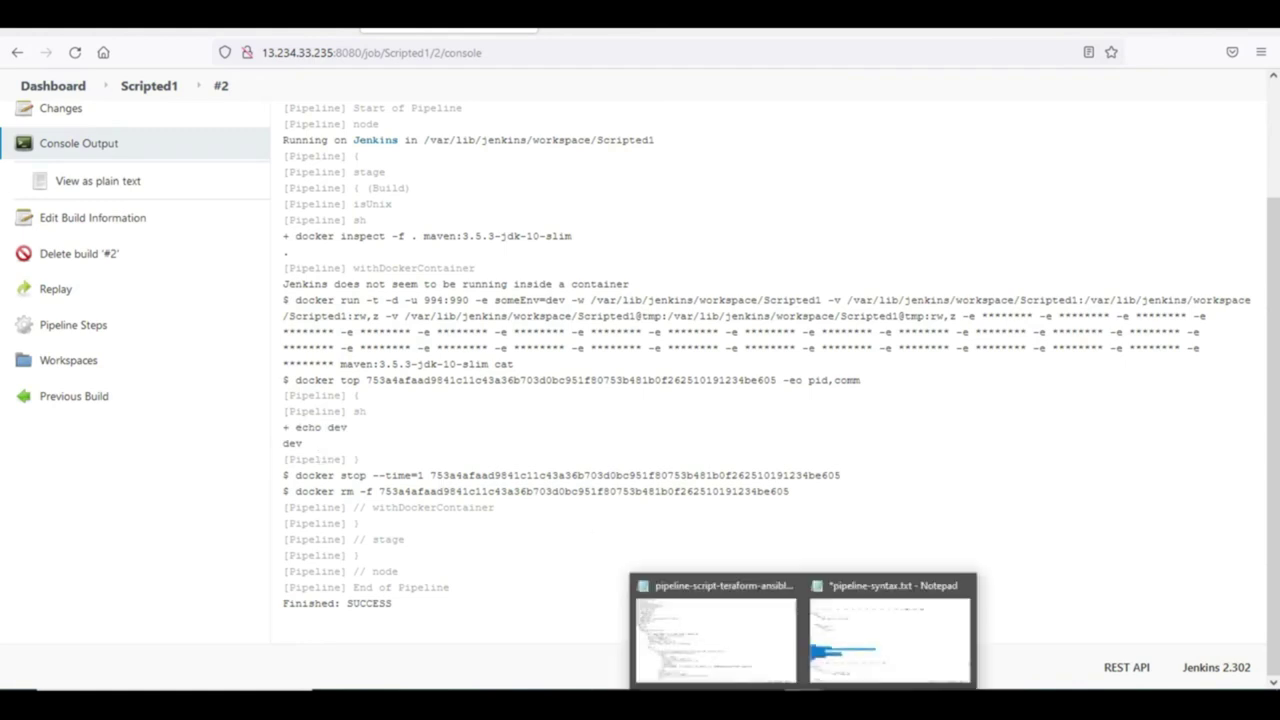
left_click(880, 646)
- Paste the scripted inside('-e someEnv=dev') node block on a new line below the declarative args pipeline
left_click(605, 530)
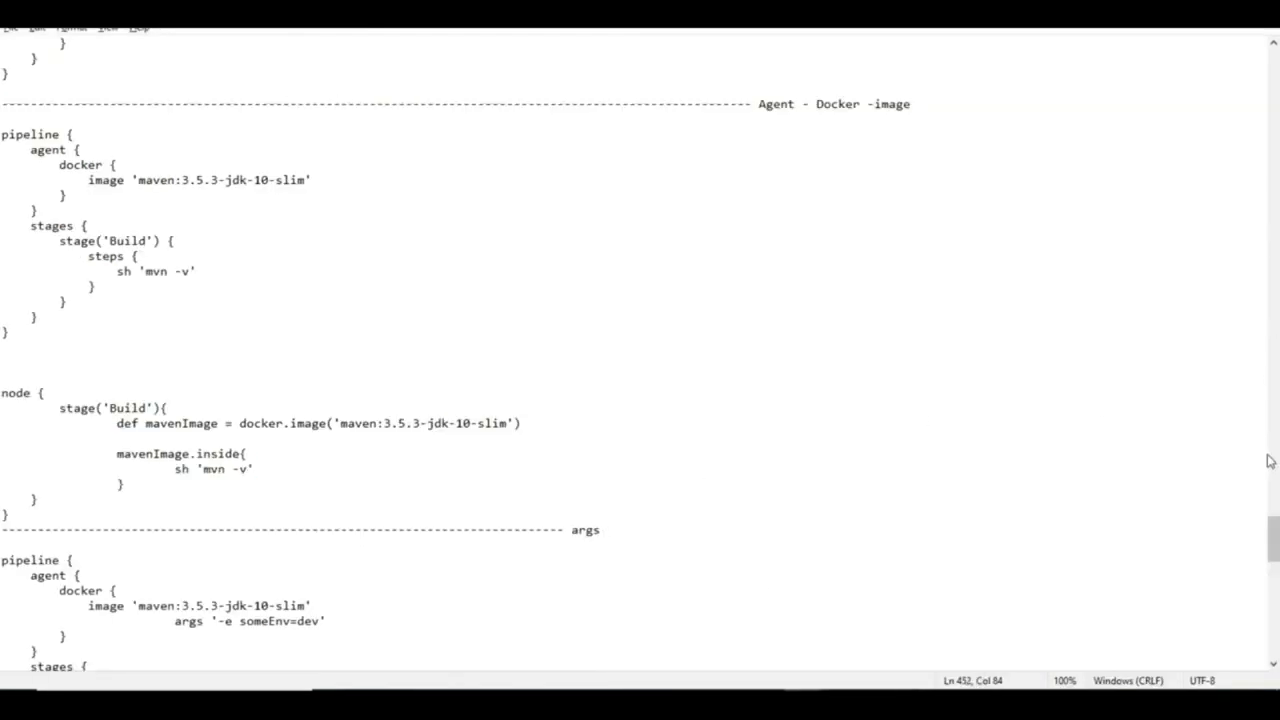
left_click_drag(1274, 535, 1276, 573)
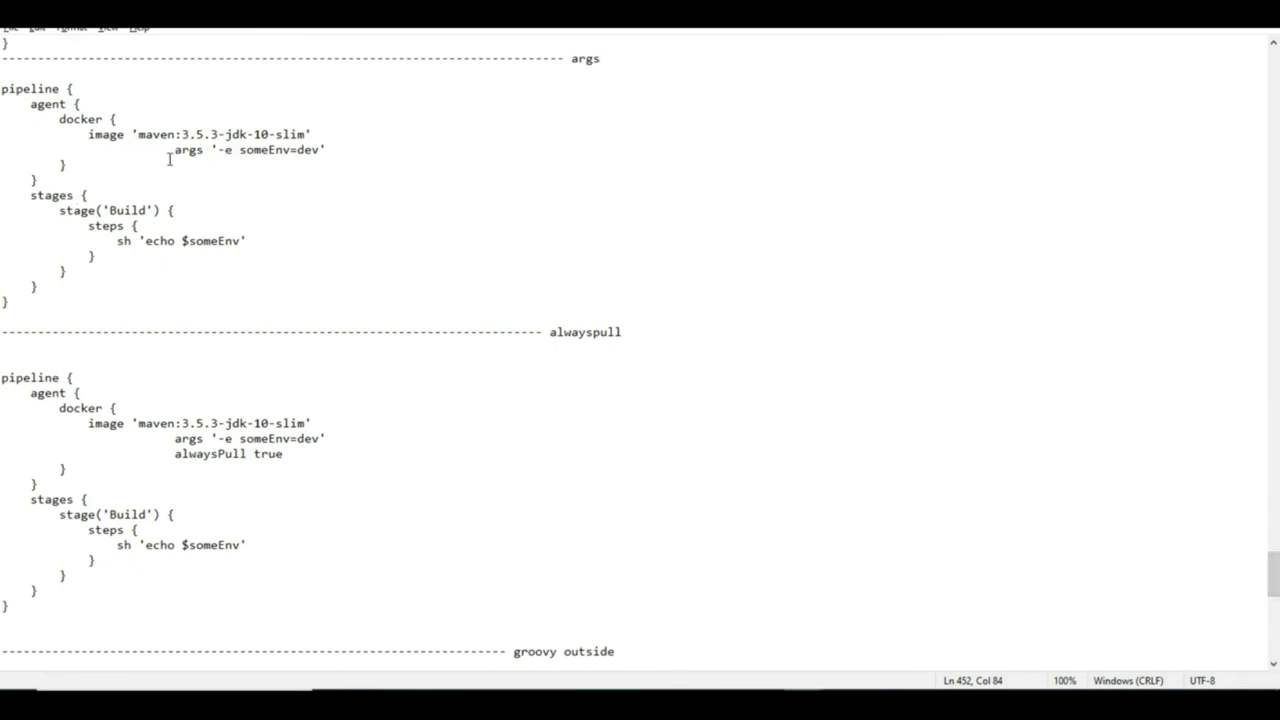
left_click(120, 310)
key("Return")
key("ctrl+v")
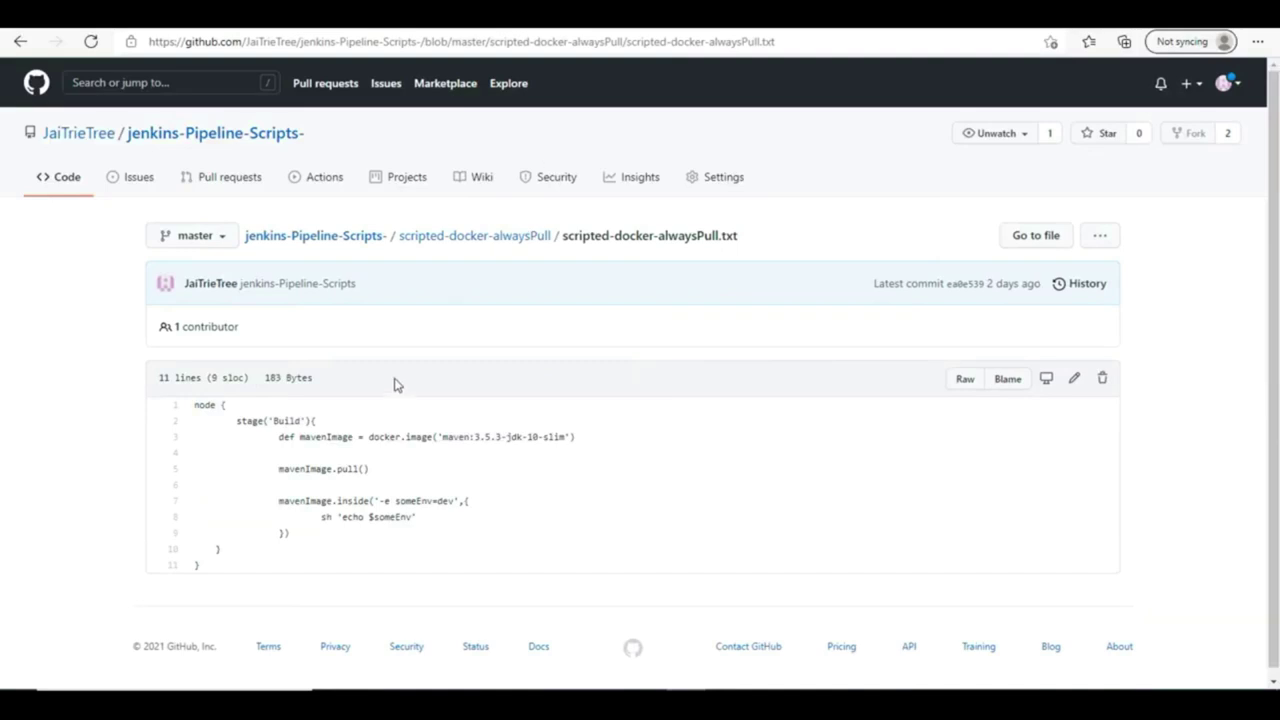
- Select all eleven lines of scripted-docker-alwaysPull.txt, including the mavenImage.pull() call
left_click_drag(279, 472, 372, 478)
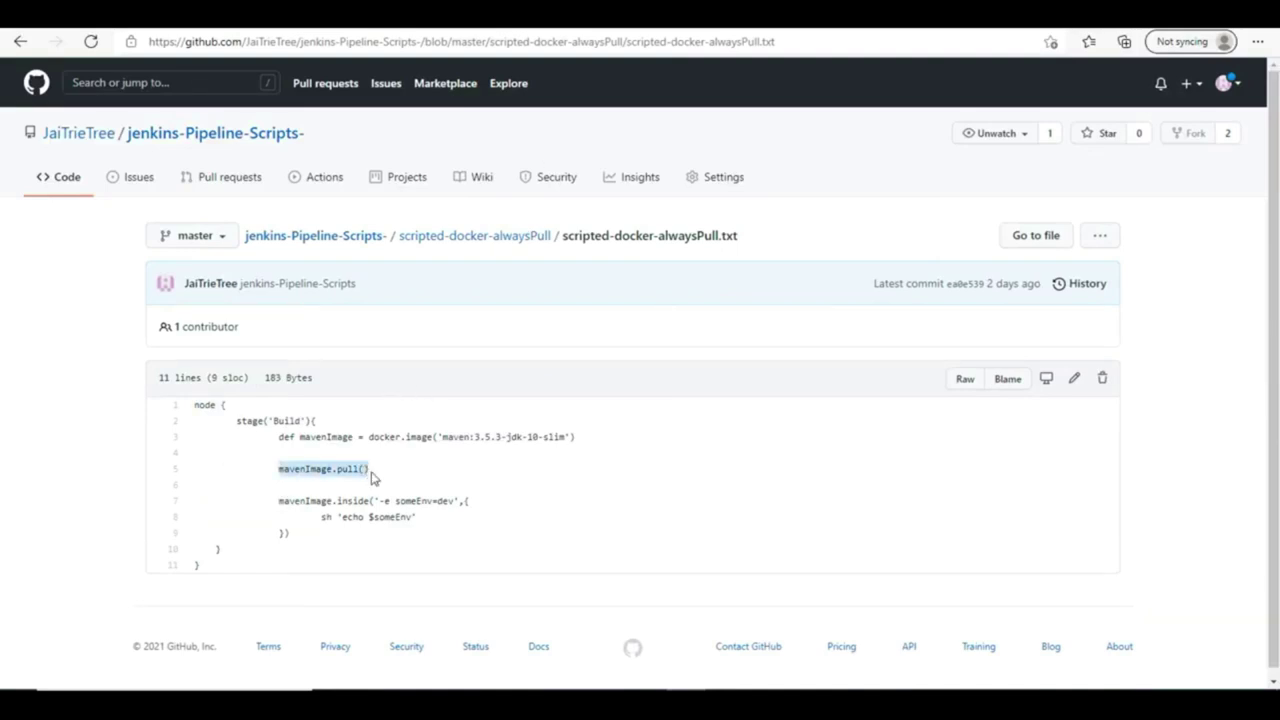
left_click(371, 477)
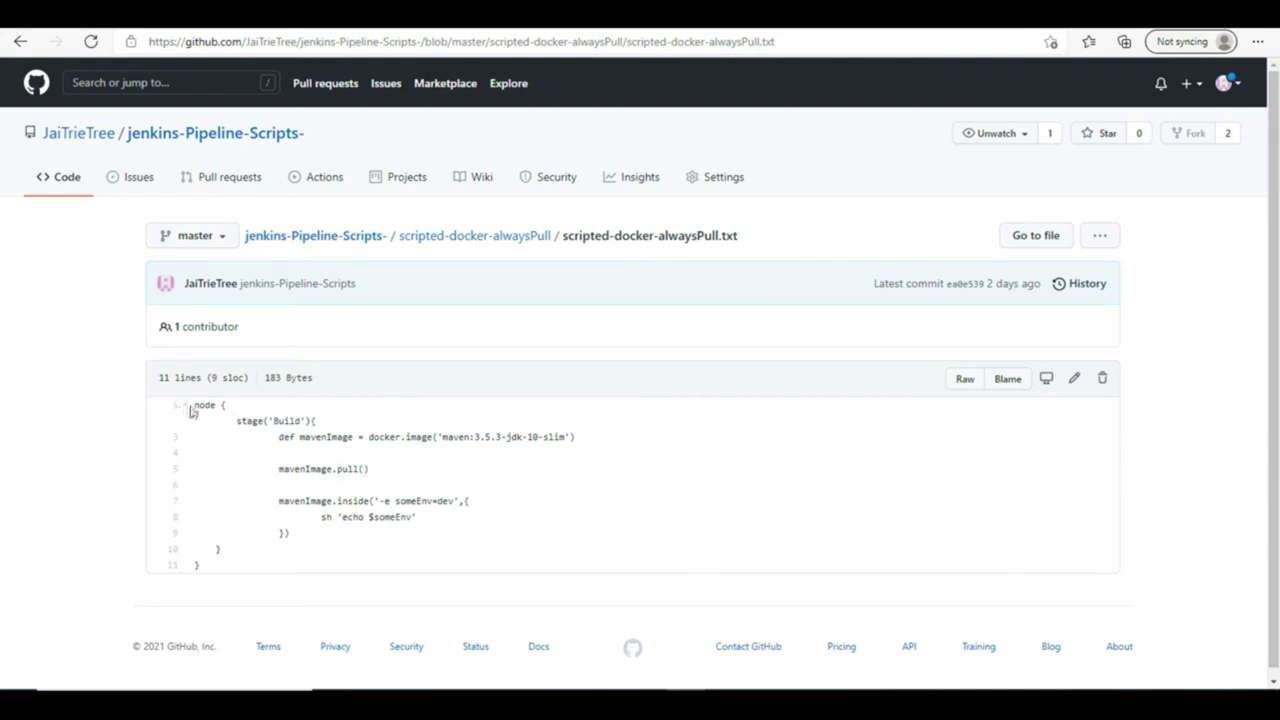
left_click_drag(208, 576, 190, 413)
key("ctrl+c")
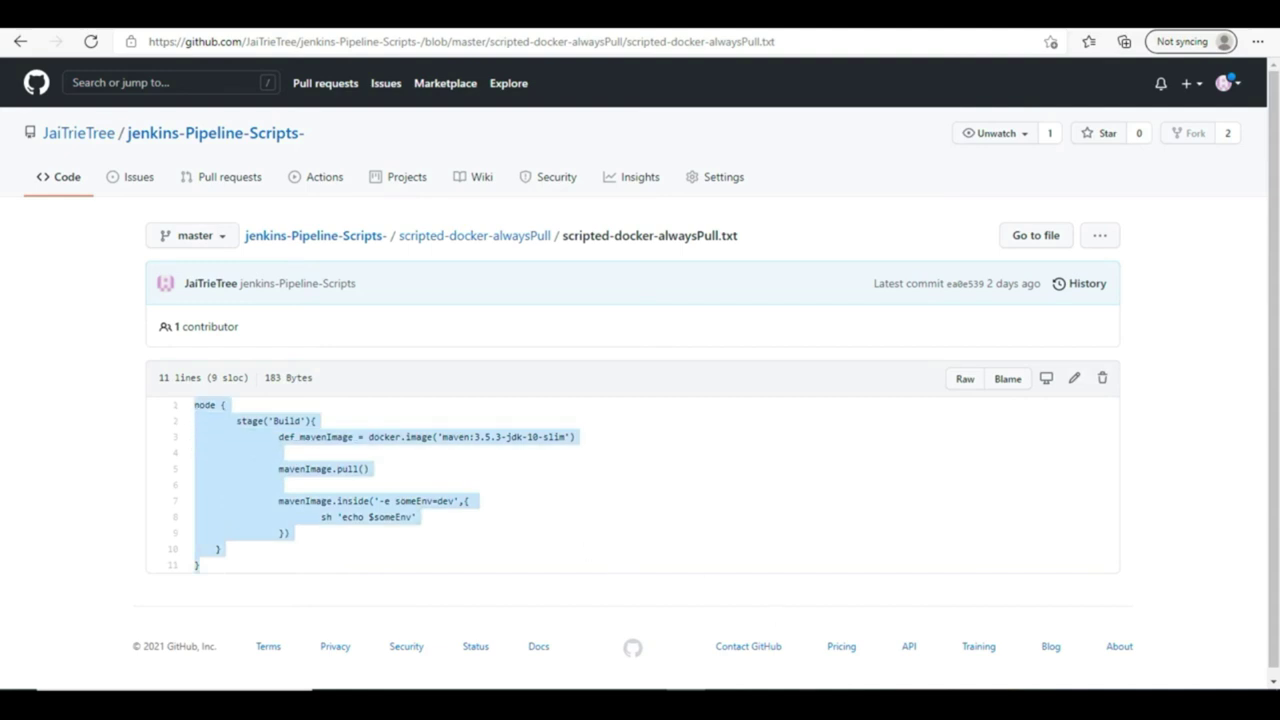
mouse_move(803, 705)
left_click(880, 607)
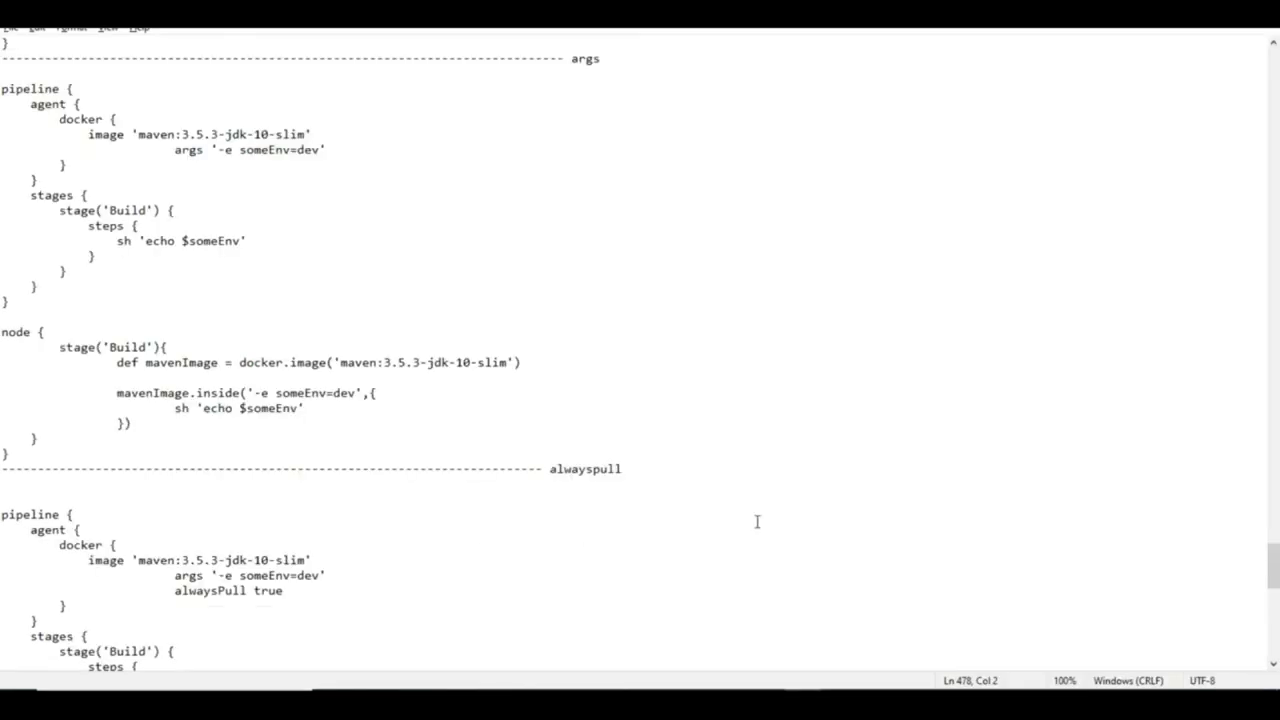
- Paste the node block with mavenImage.pull() on a new line after the alwayspull pipeline
scroll(1123, 537, "down", 5)
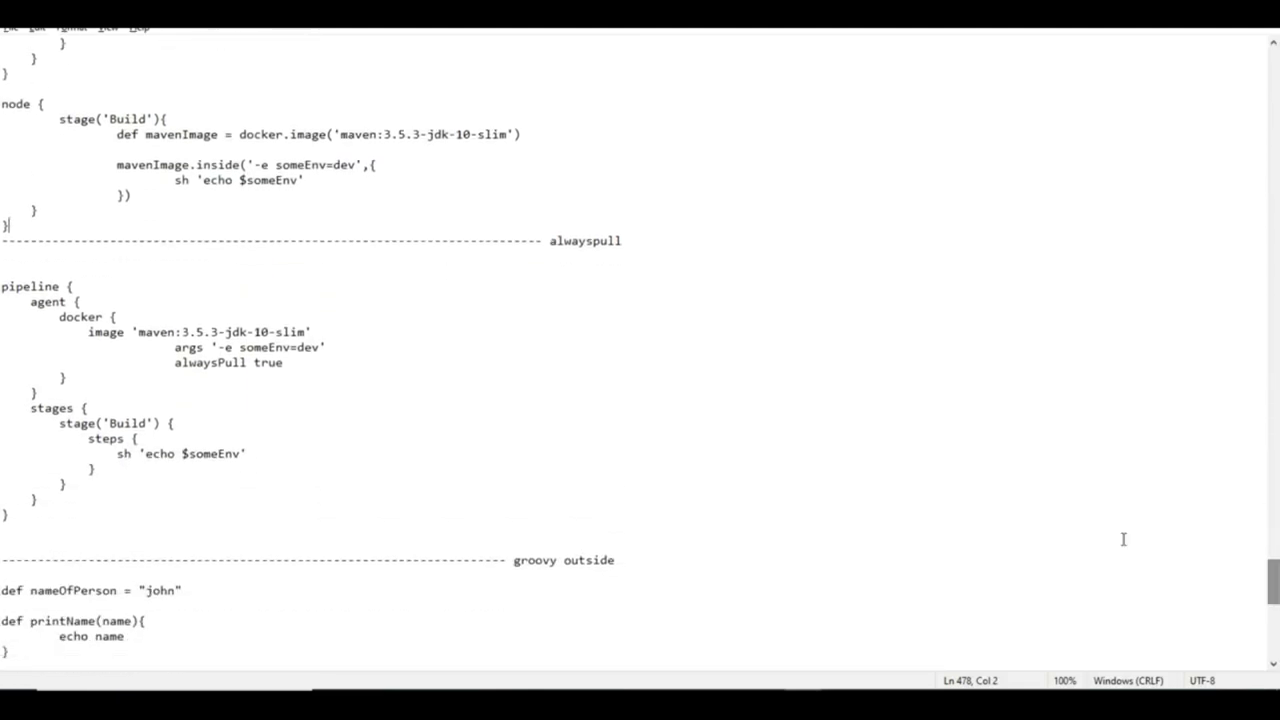
key("Return")
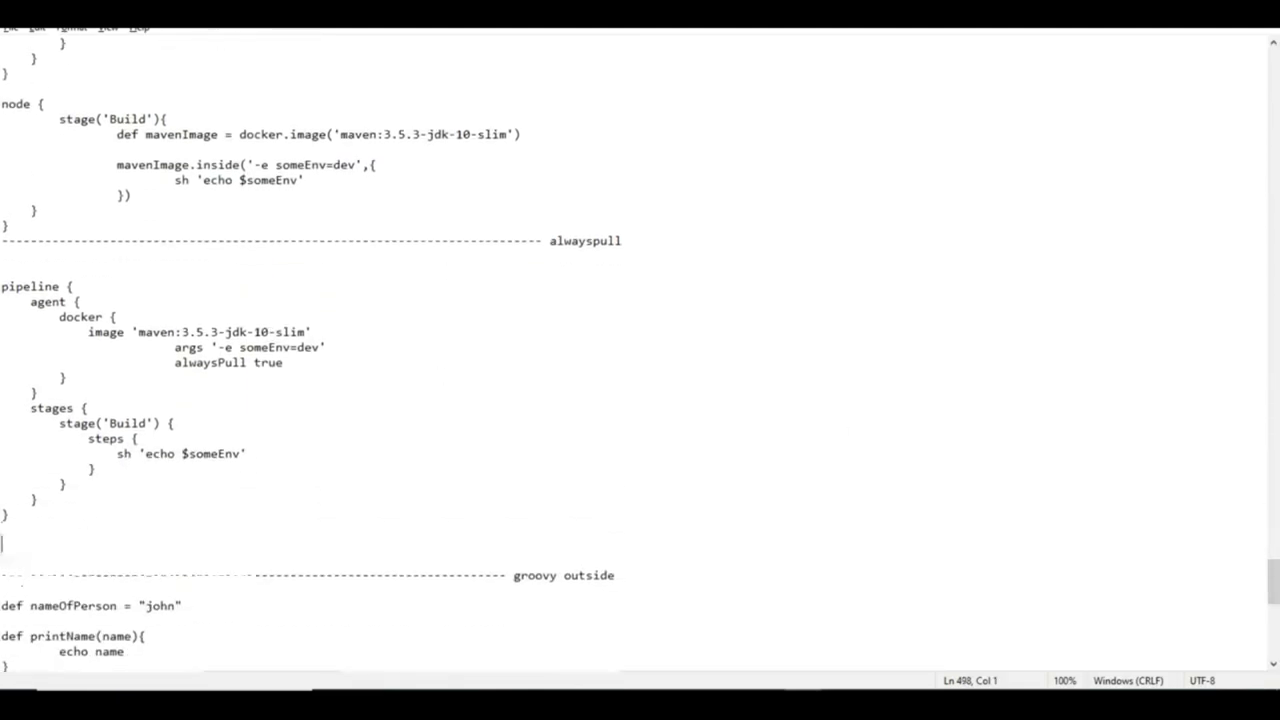
key("ctrl+v")
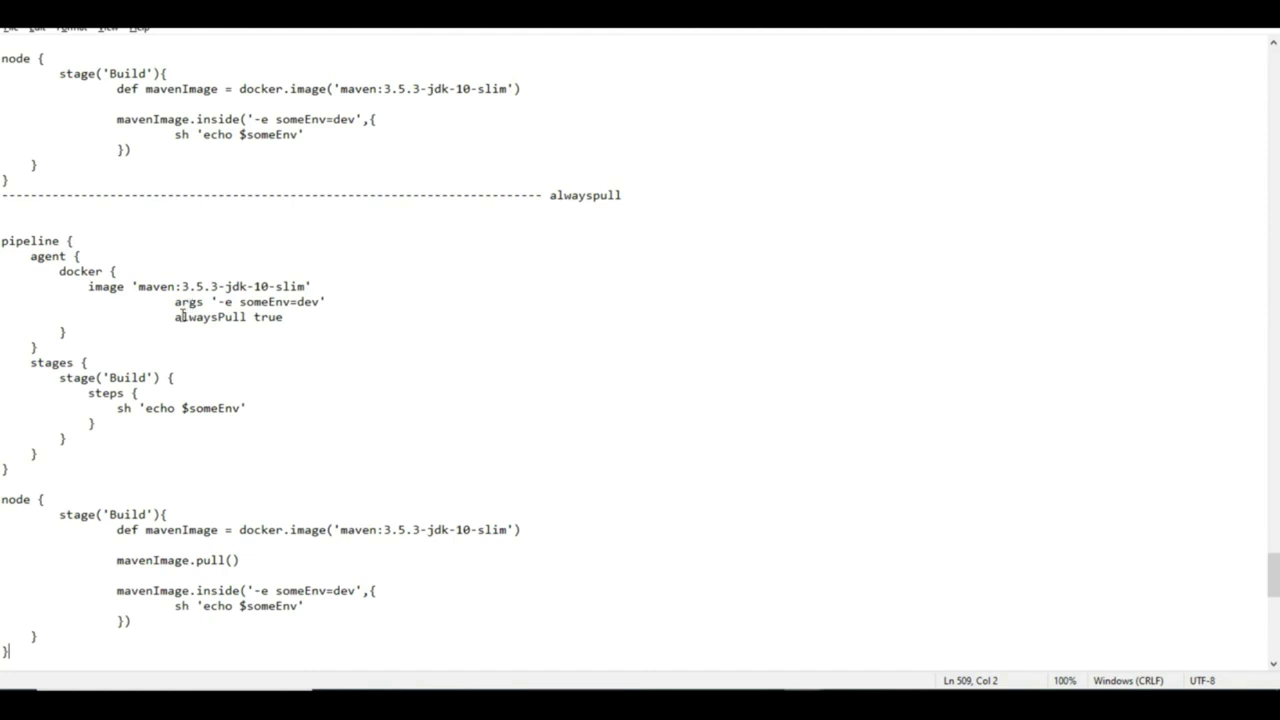
- Keep the variable named mavenImage, then select and copy the whole new node block
double_click(192, 531)
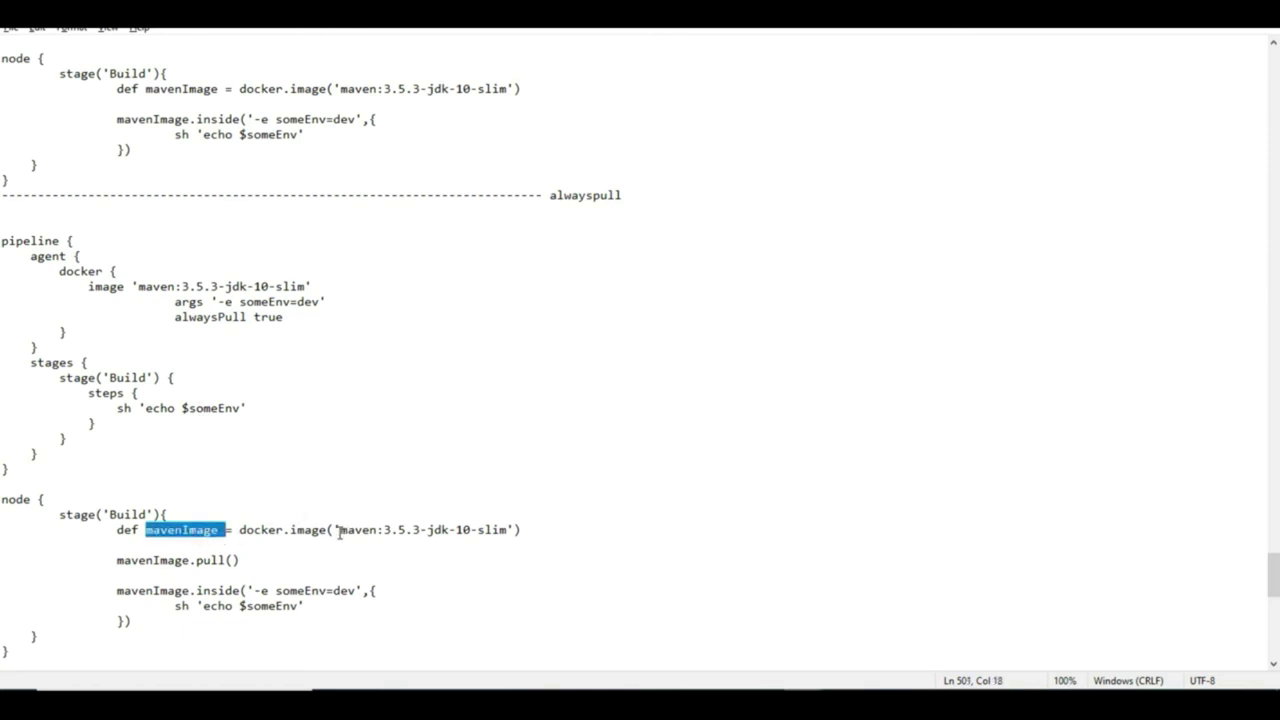
left_click(218, 538)
double_click(192, 535)
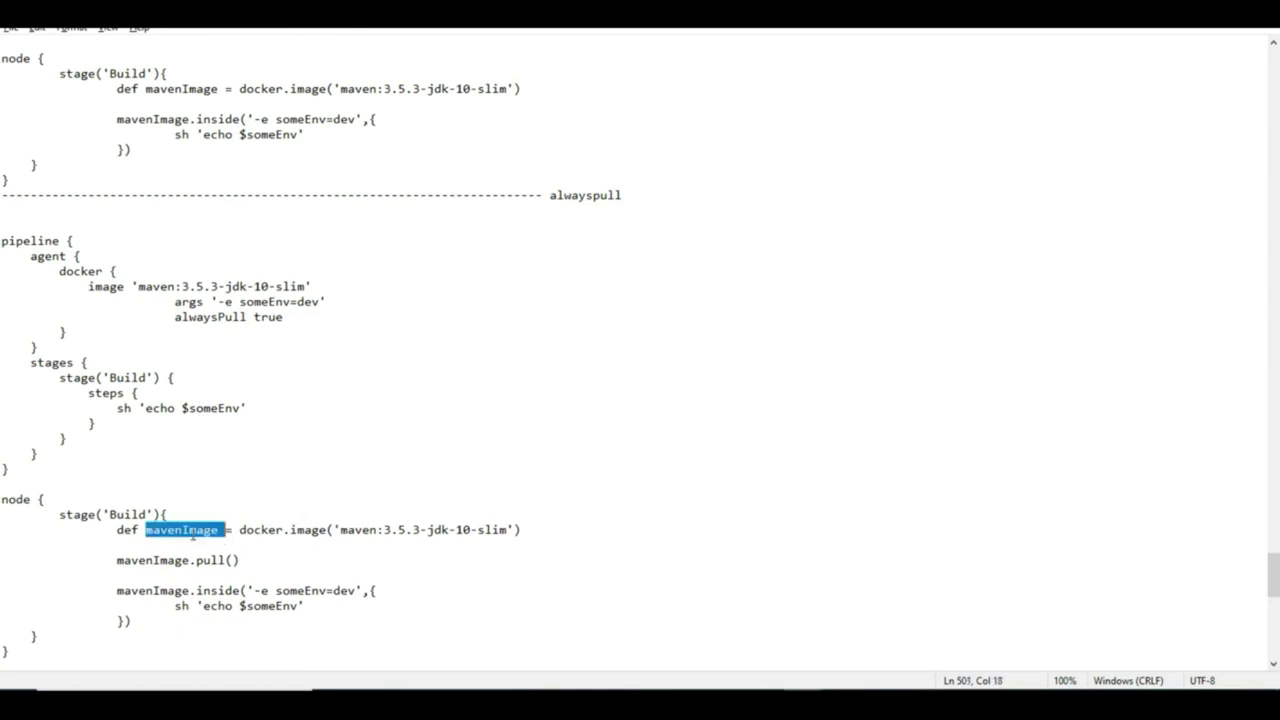
left_click(190, 531)
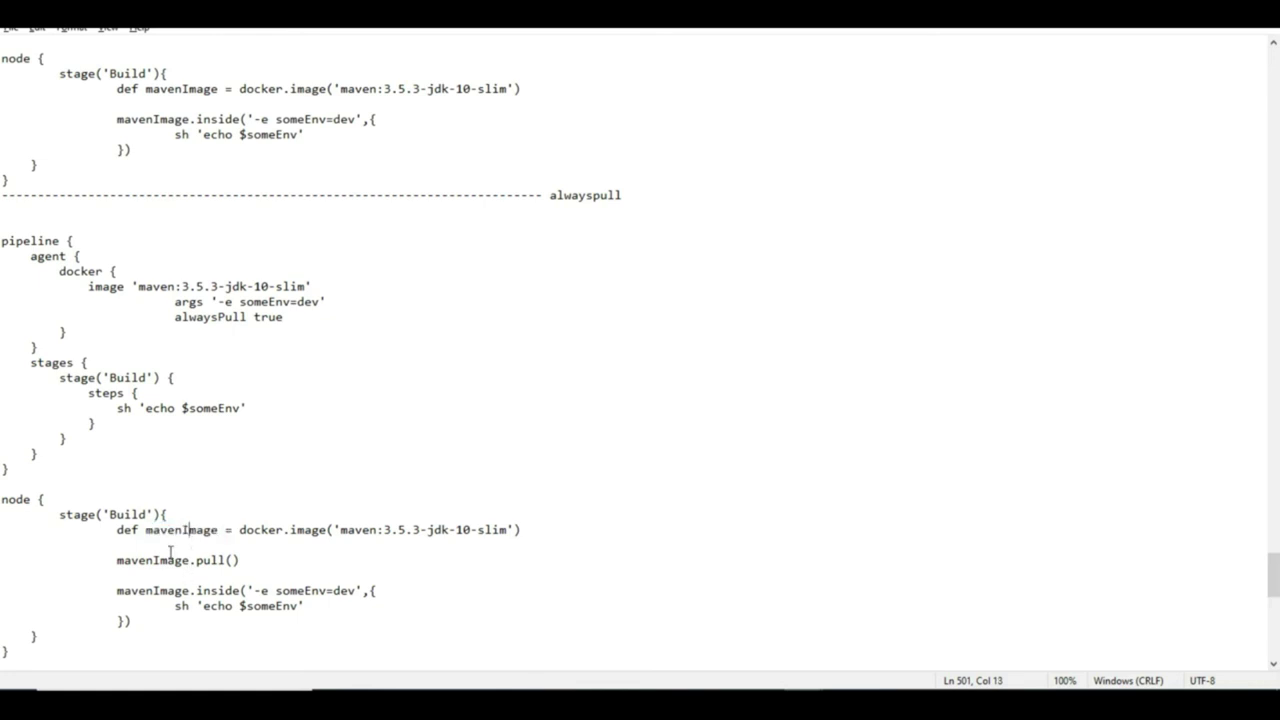
left_click_drag(183, 530, 145, 530)
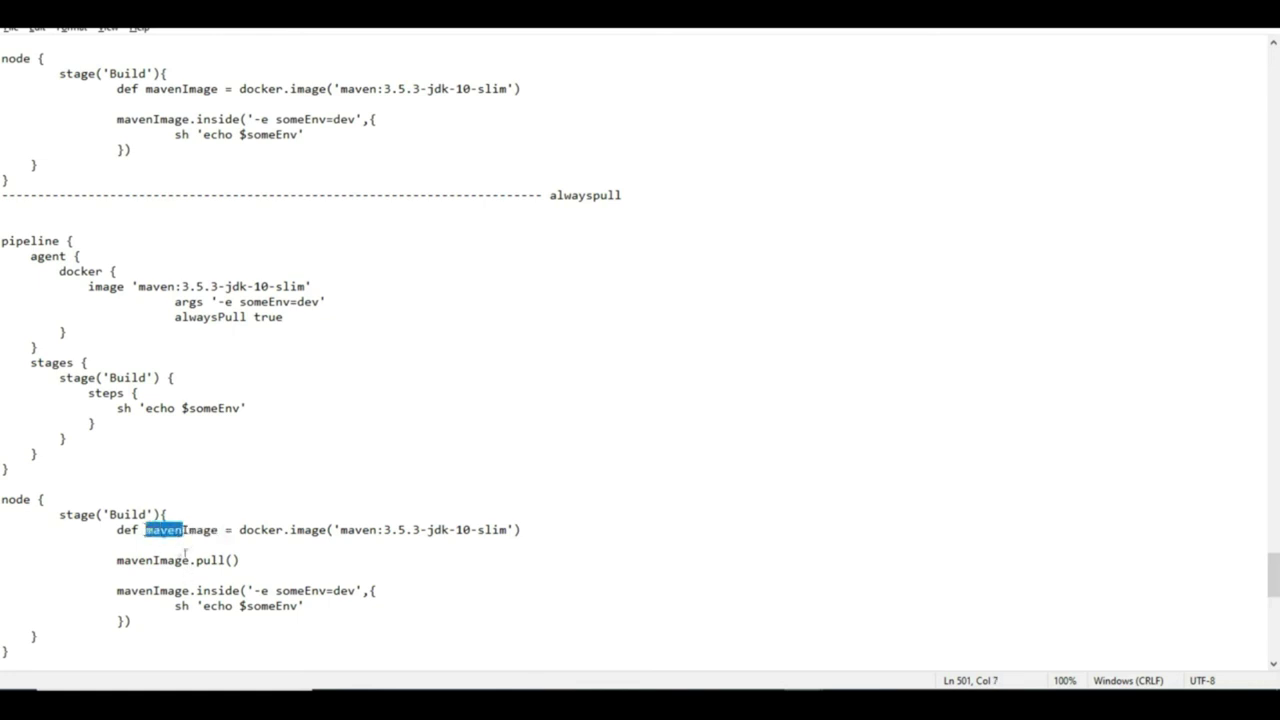
type("centos")
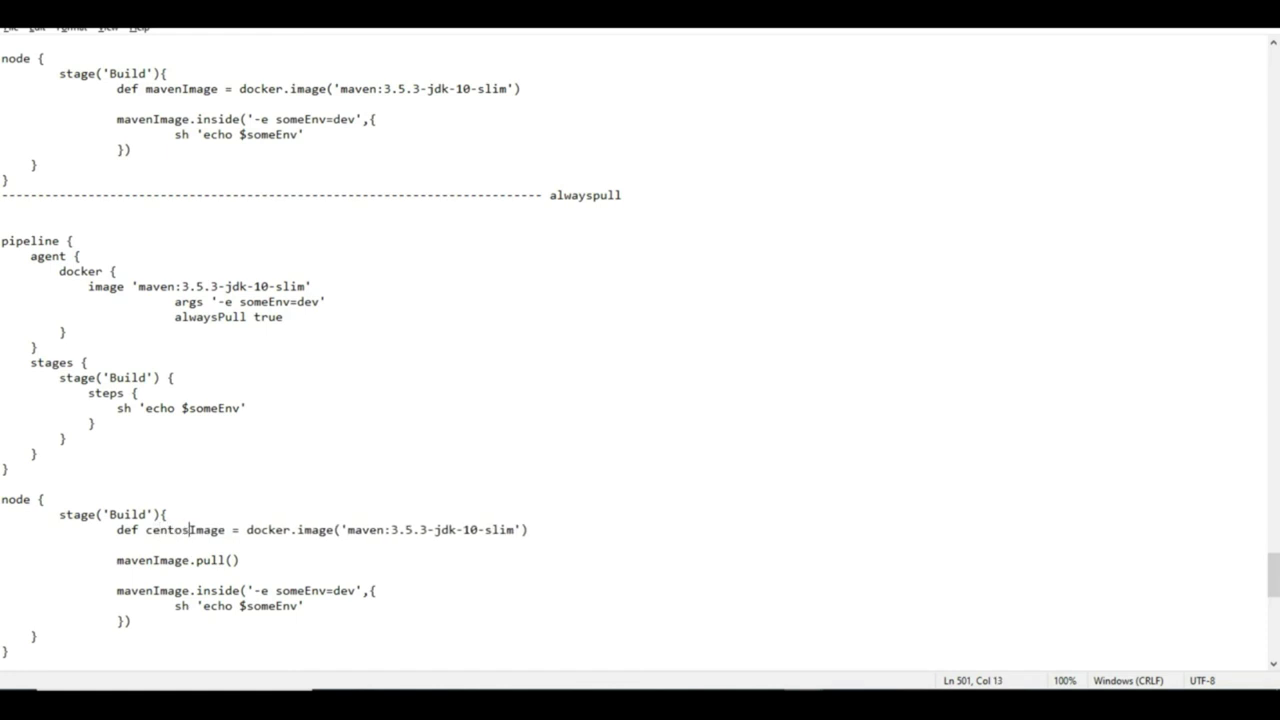
key("BackSpace")
key("BackSpace")
key("BackSpace")
key("BackSpace")
key("BackSpace")
key("BackSpace")
type("maven")
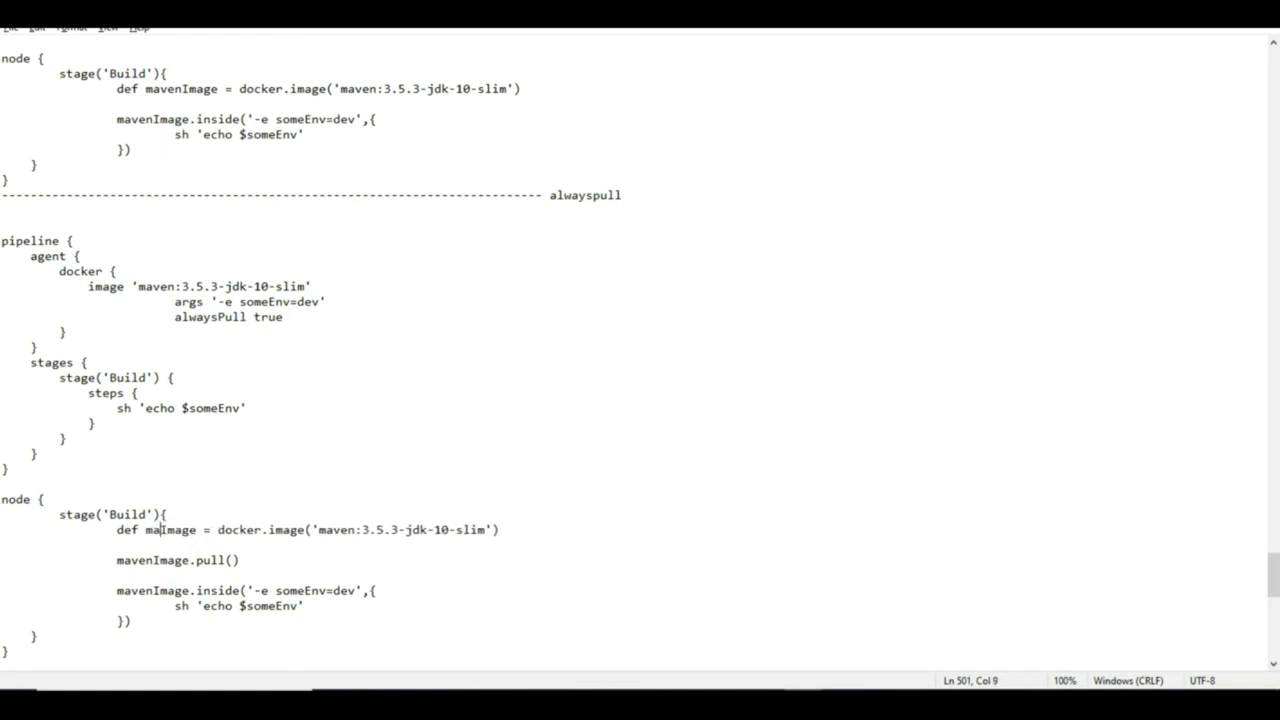
left_click_drag(9, 651, 2, 499)
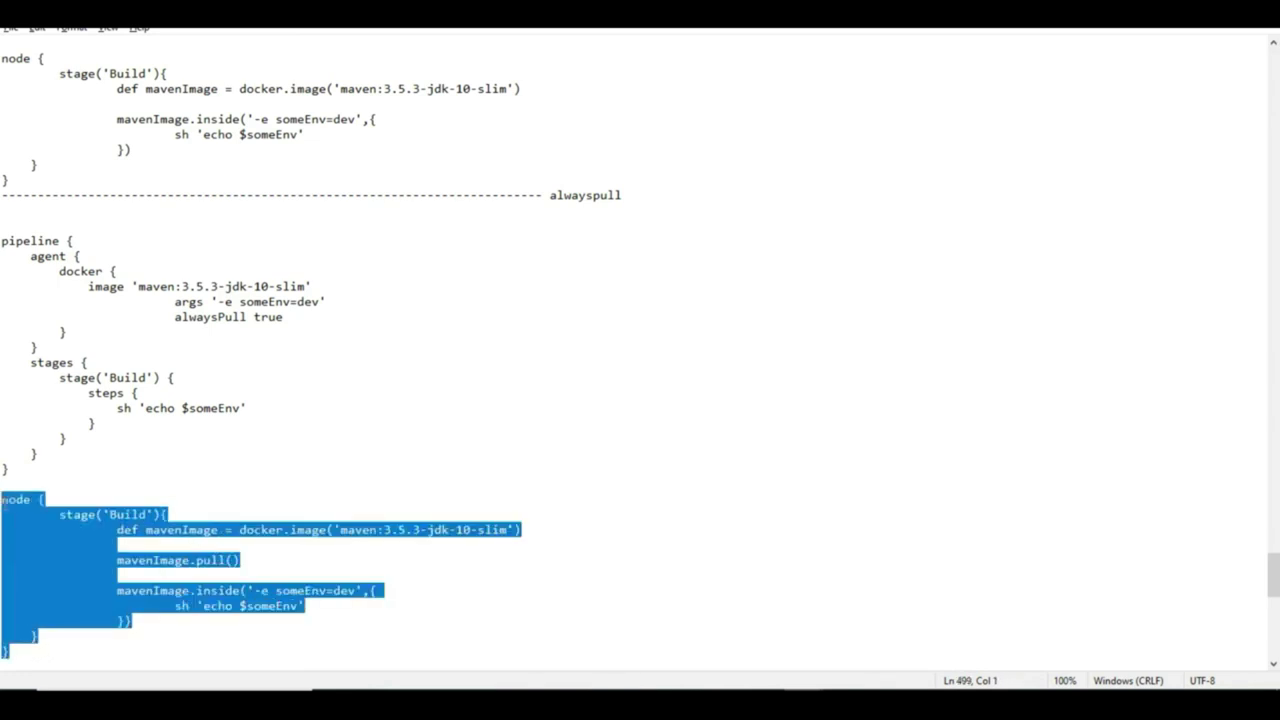
key("alt+Tab")
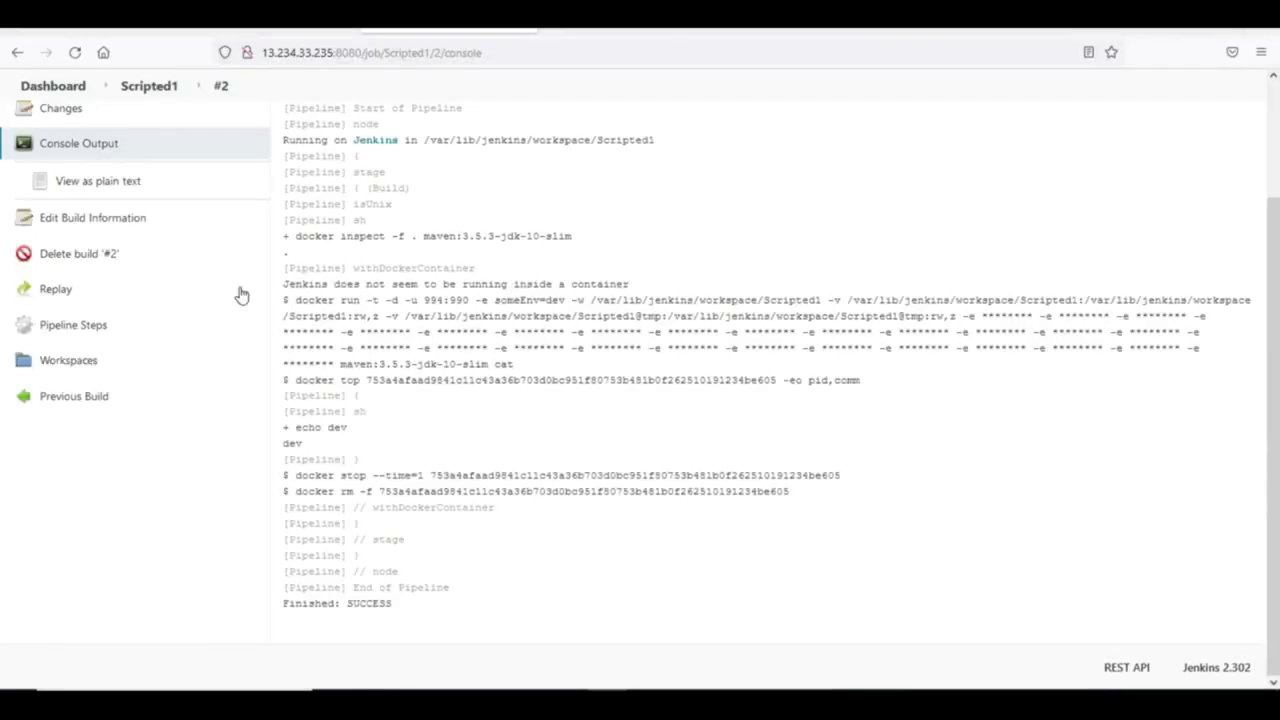
- Save Scripted1 with the mavenImage.pull() script and run build #3
left_click(141, 90)
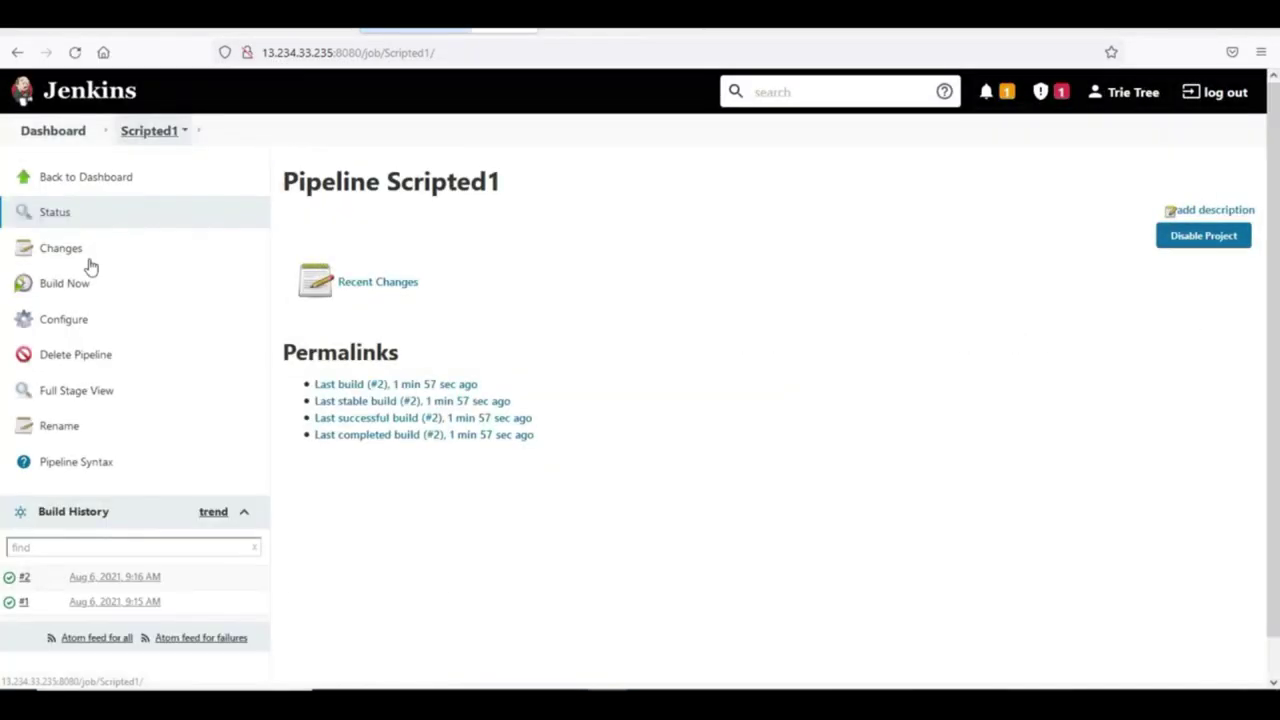
left_click(80, 324)
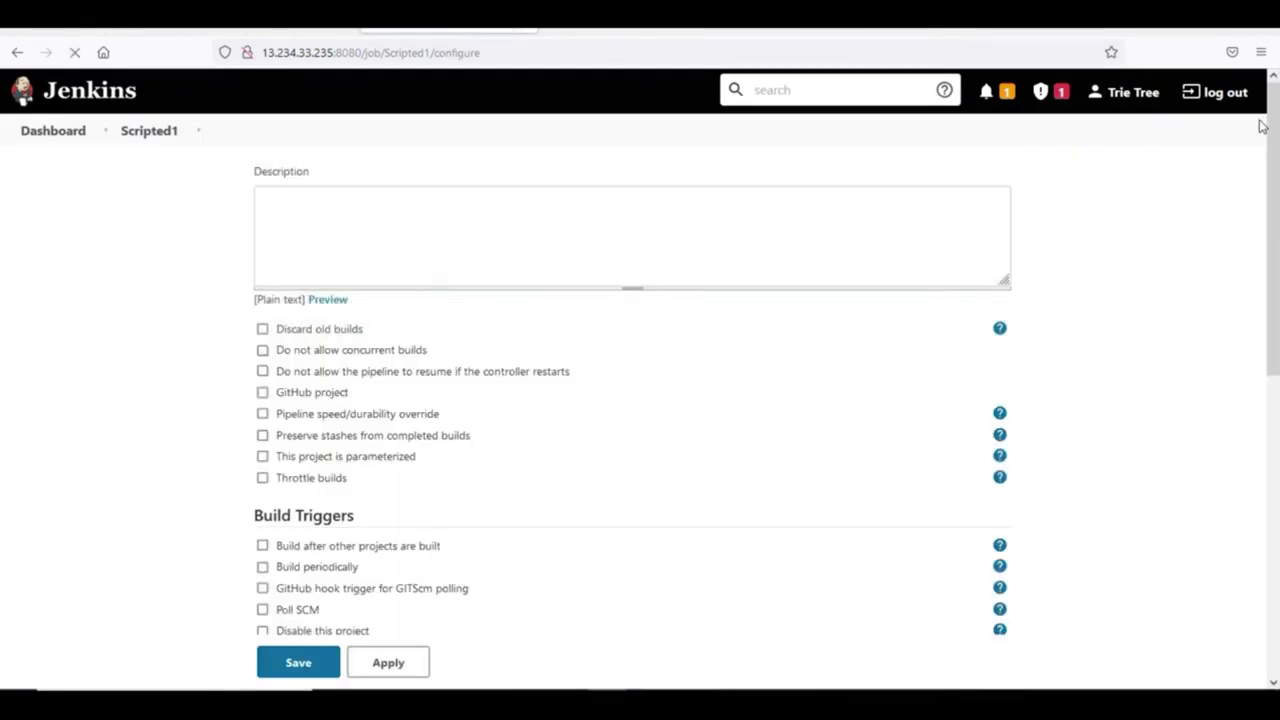
left_click_drag(1263, 120, 1266, 177)
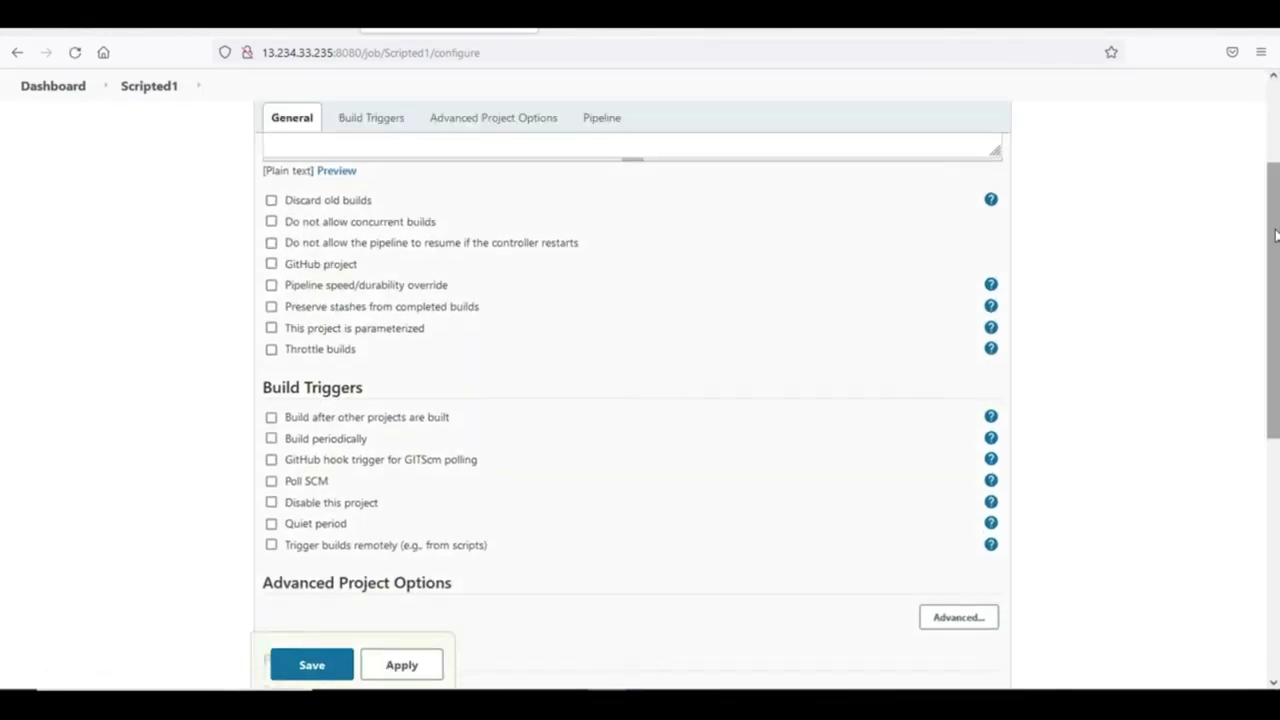
left_click_drag(1277, 313, 1276, 393)
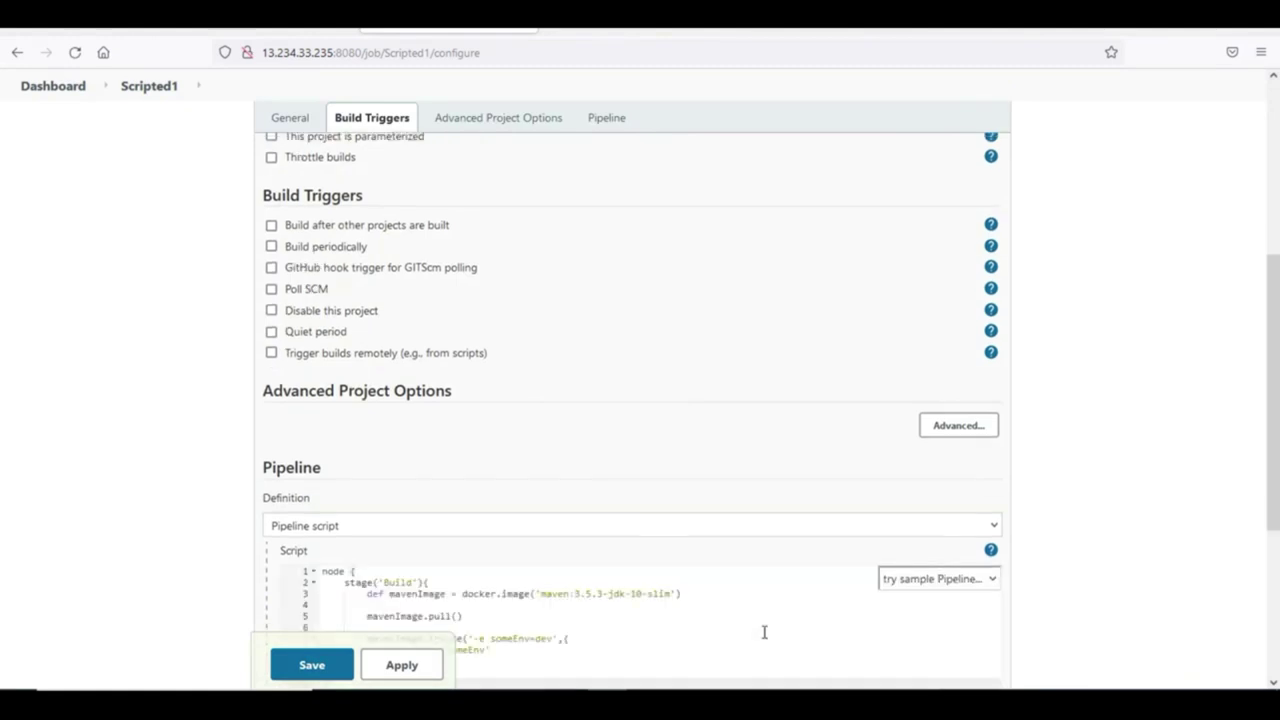
left_click(297, 665)
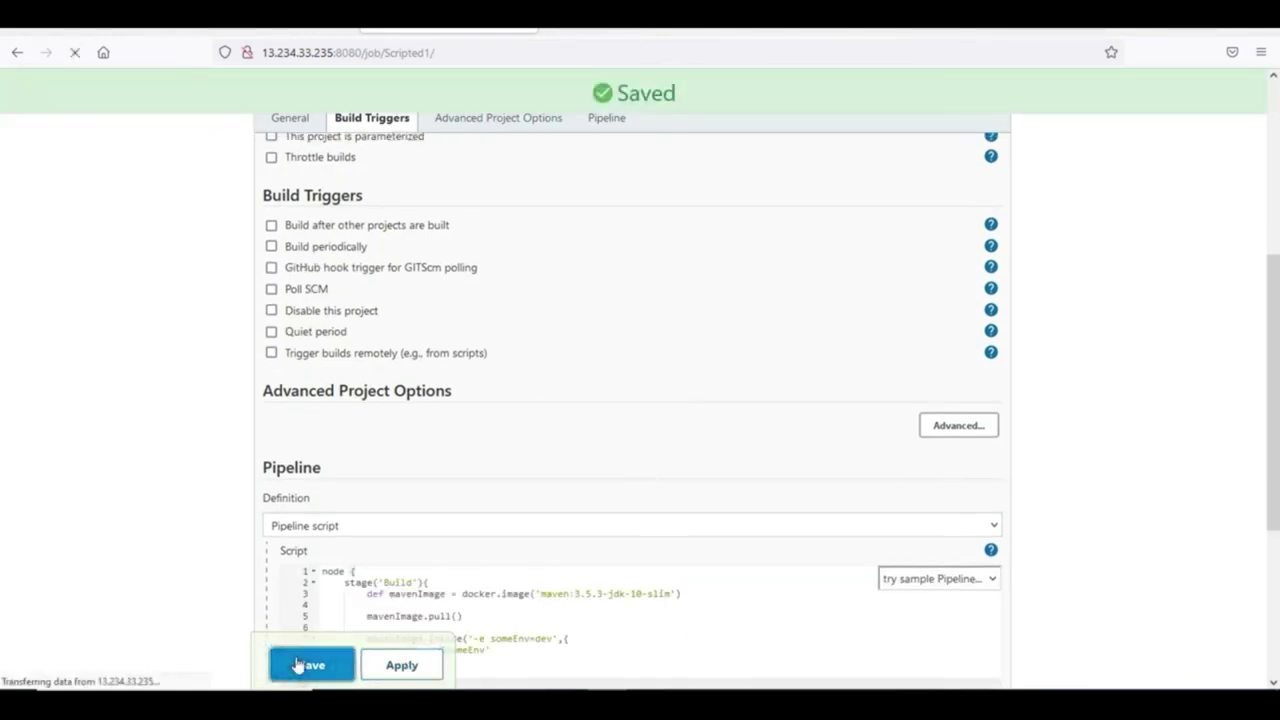
left_click(106, 290)
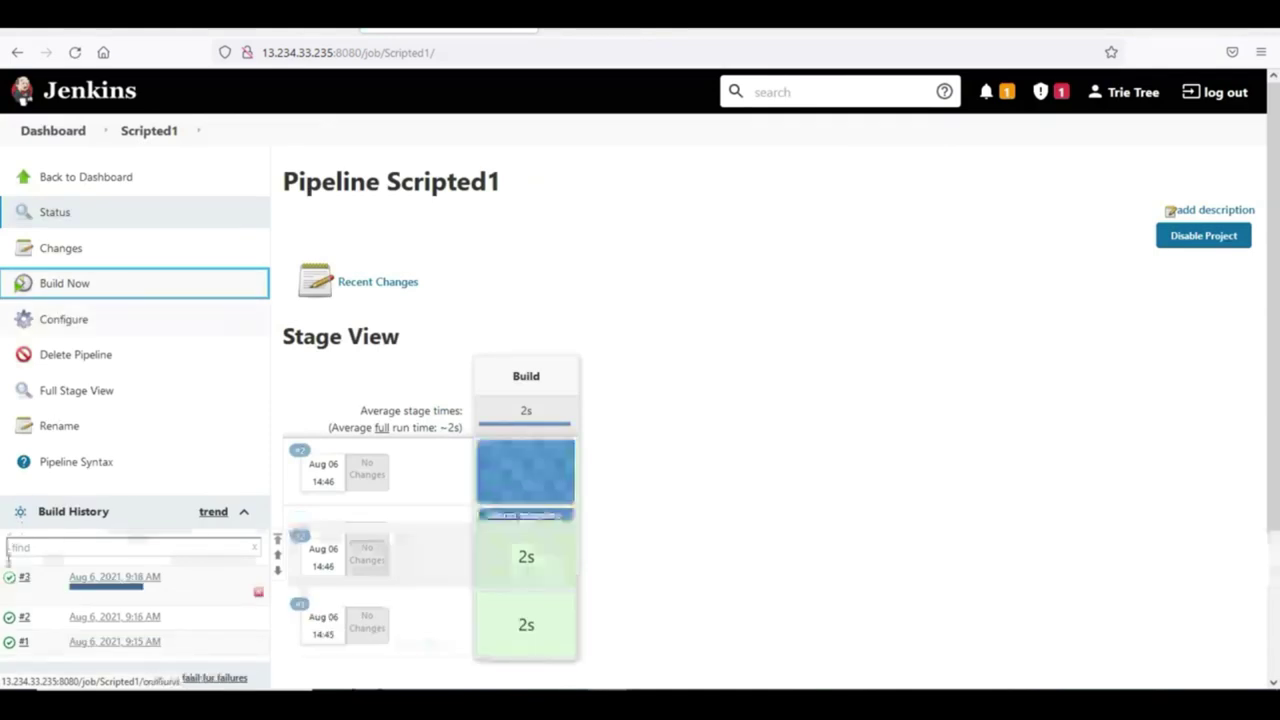
left_click(8, 584)
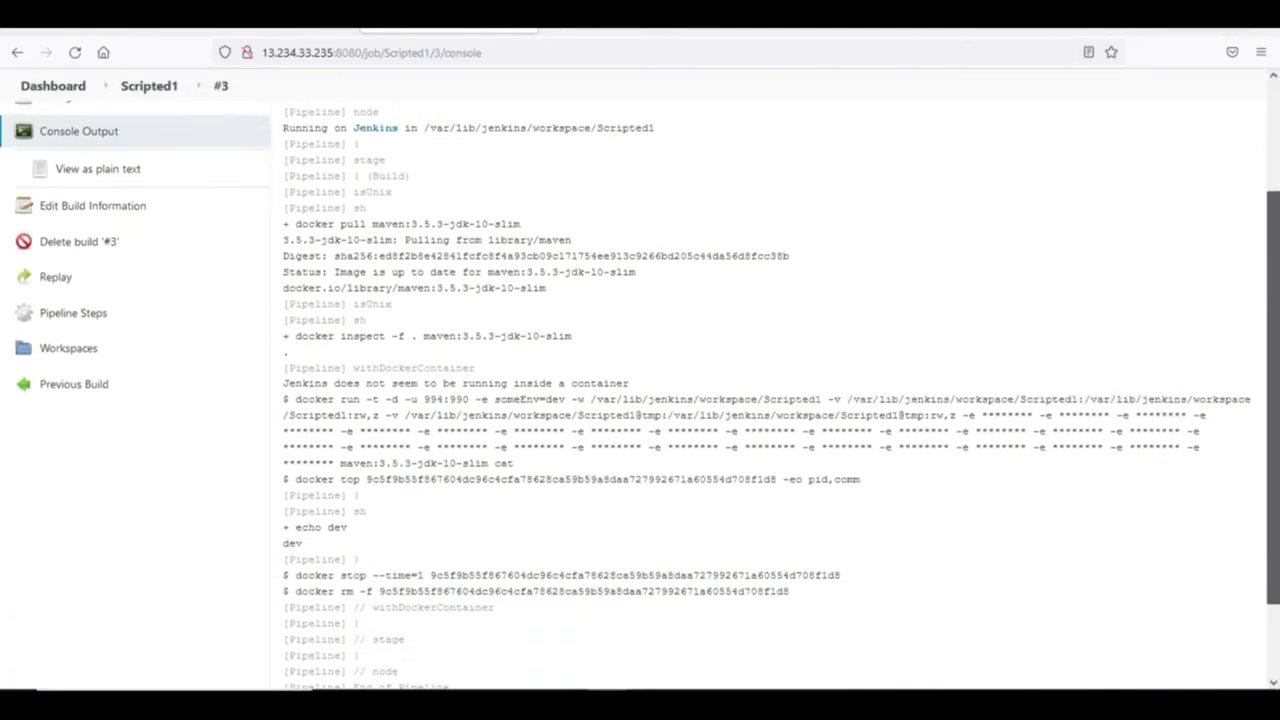
- Highlight the maven:3.5.3-jdk-10-slim docker pull lines in build #3's console log
scroll(640, 391, "up", 1)
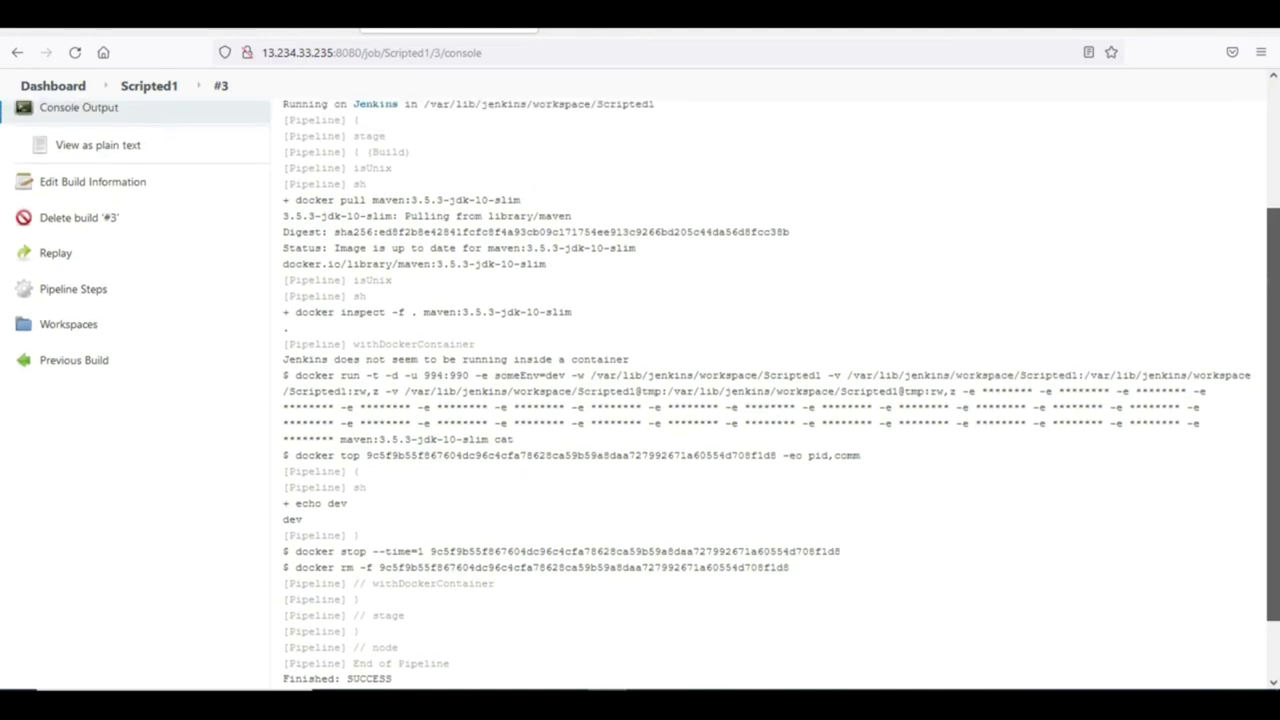
scroll(640, 391, "up", 1)
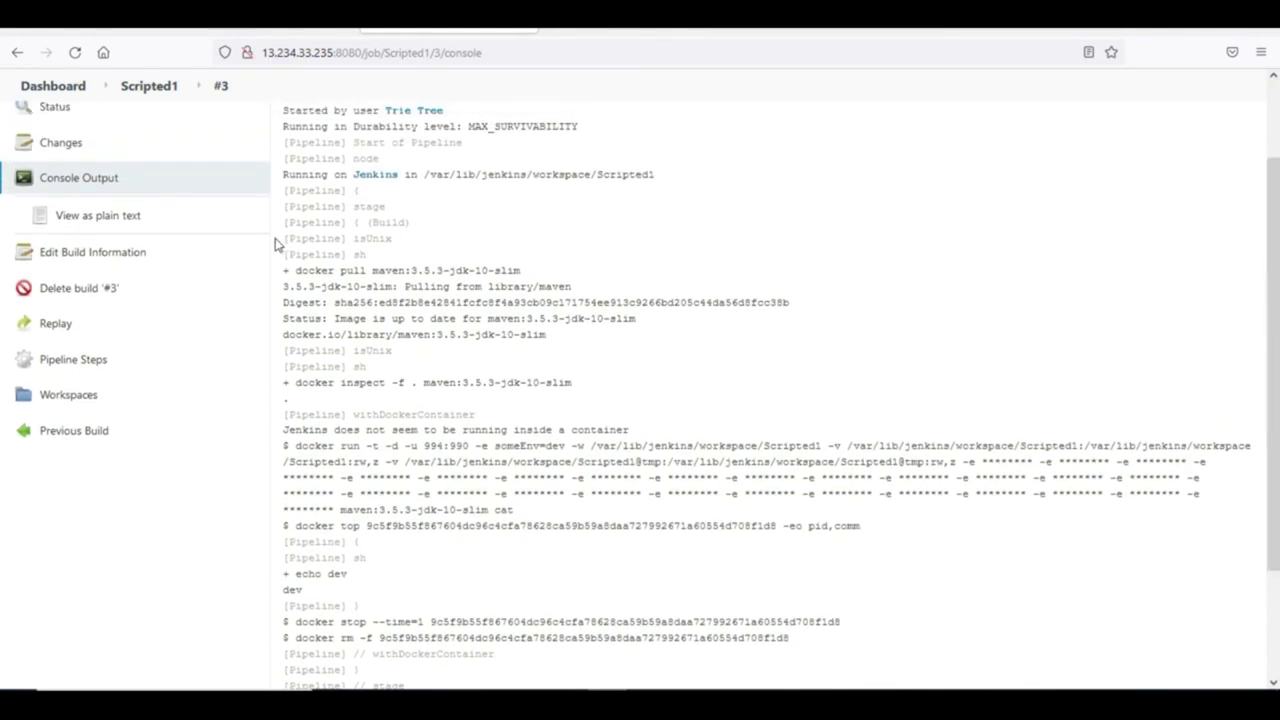
left_click_drag(297, 270, 547, 353)
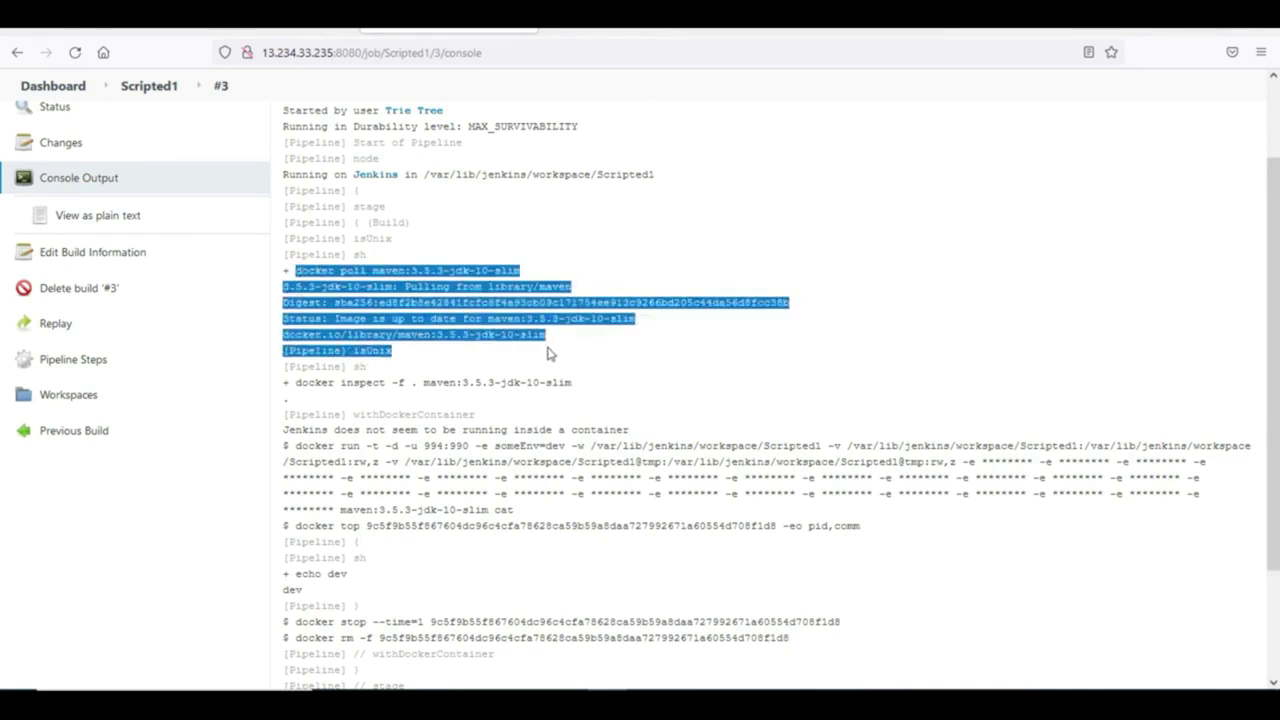
left_click(547, 353)
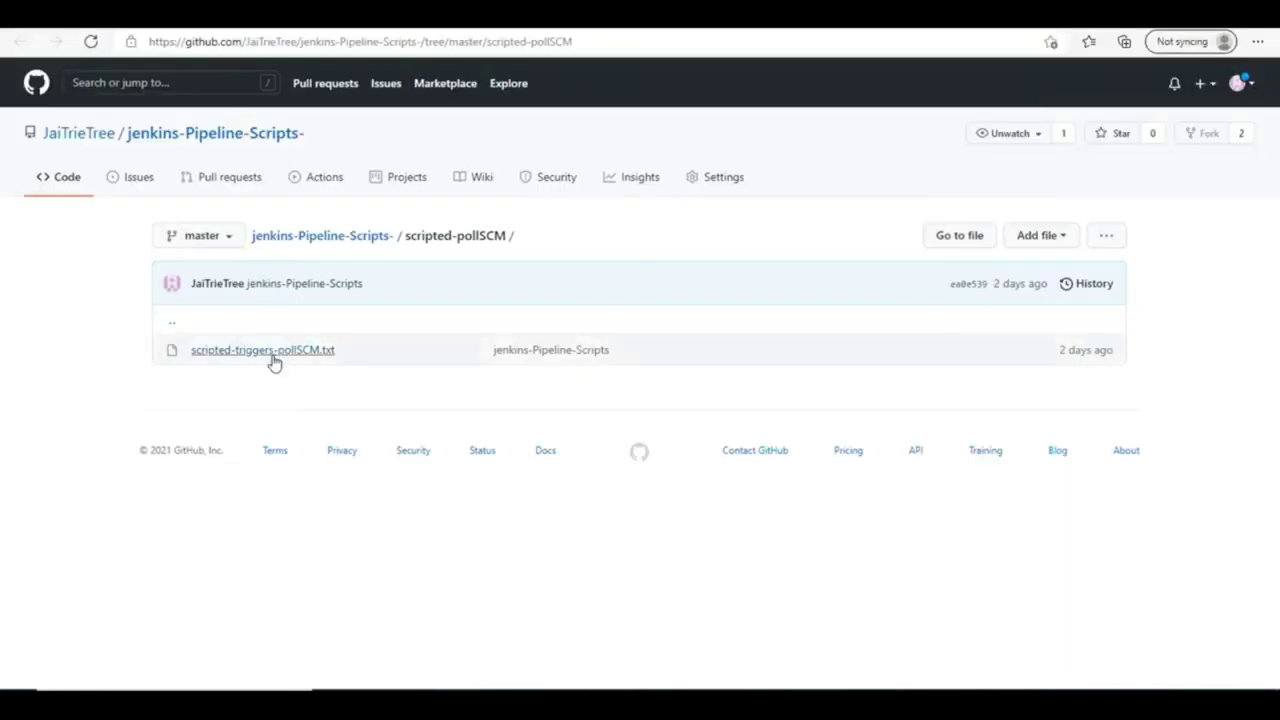
- Select the whole docker.build node script in GitHub's scripted_dockerfile_boolean.txt
left_click(271, 357)
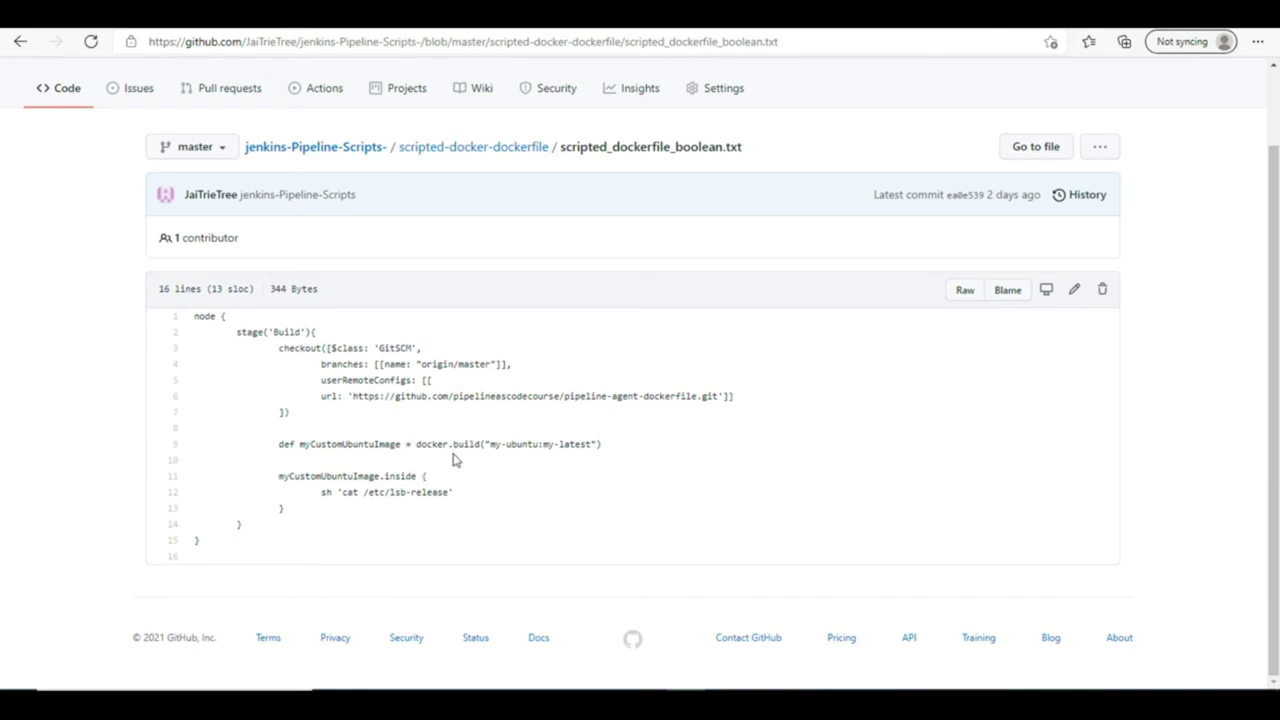
left_click_drag(208, 540, 196, 322)
key("ctrl+c")
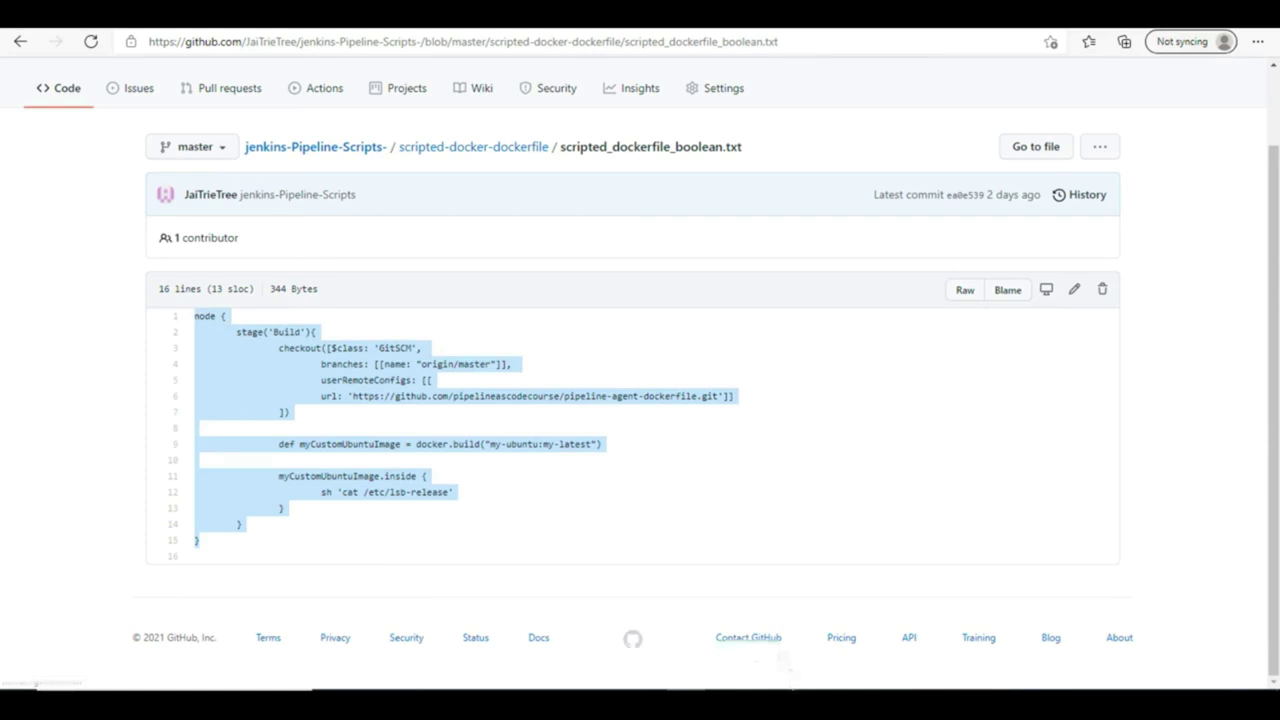
mouse_move(802, 705)
left_click(909, 623)
left_click(1042, 304)
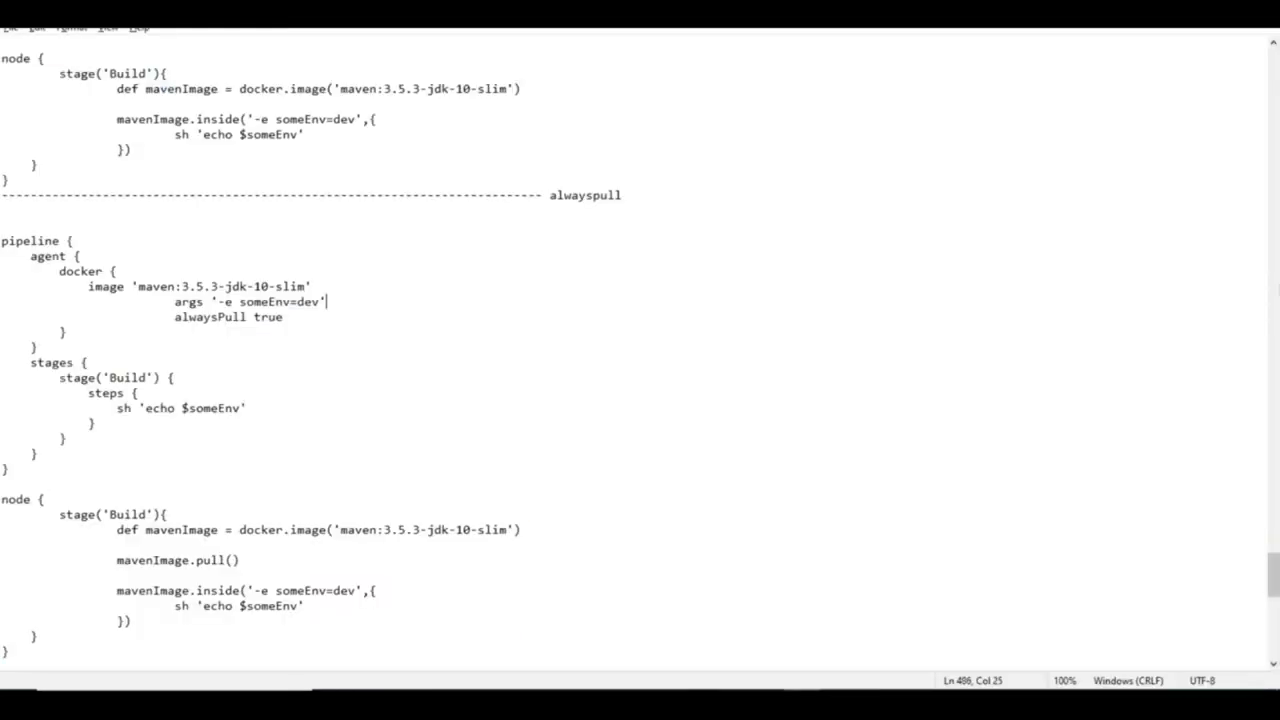
- Paste the node block building my-ubuntu:my-latest on a new line just above END
left_click_drag(1265, 572, 1266, 631)
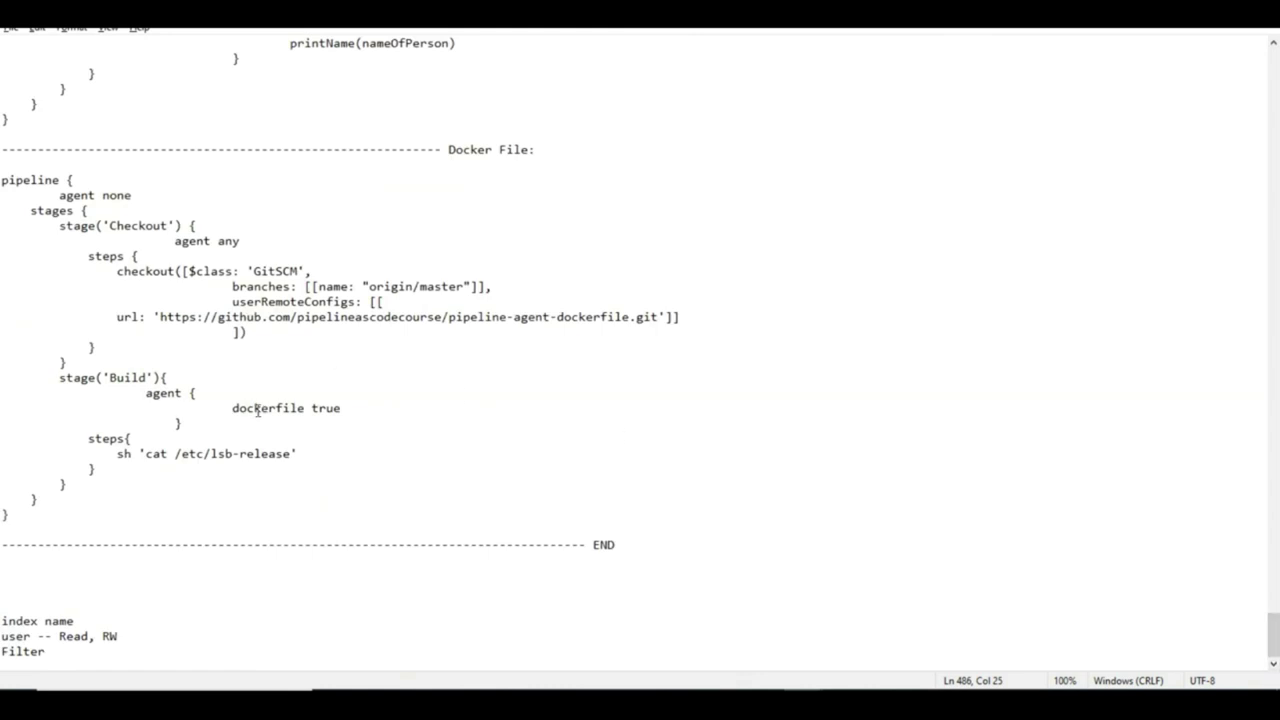
left_click(94, 530)
key("Return")
key("ctrl+v")
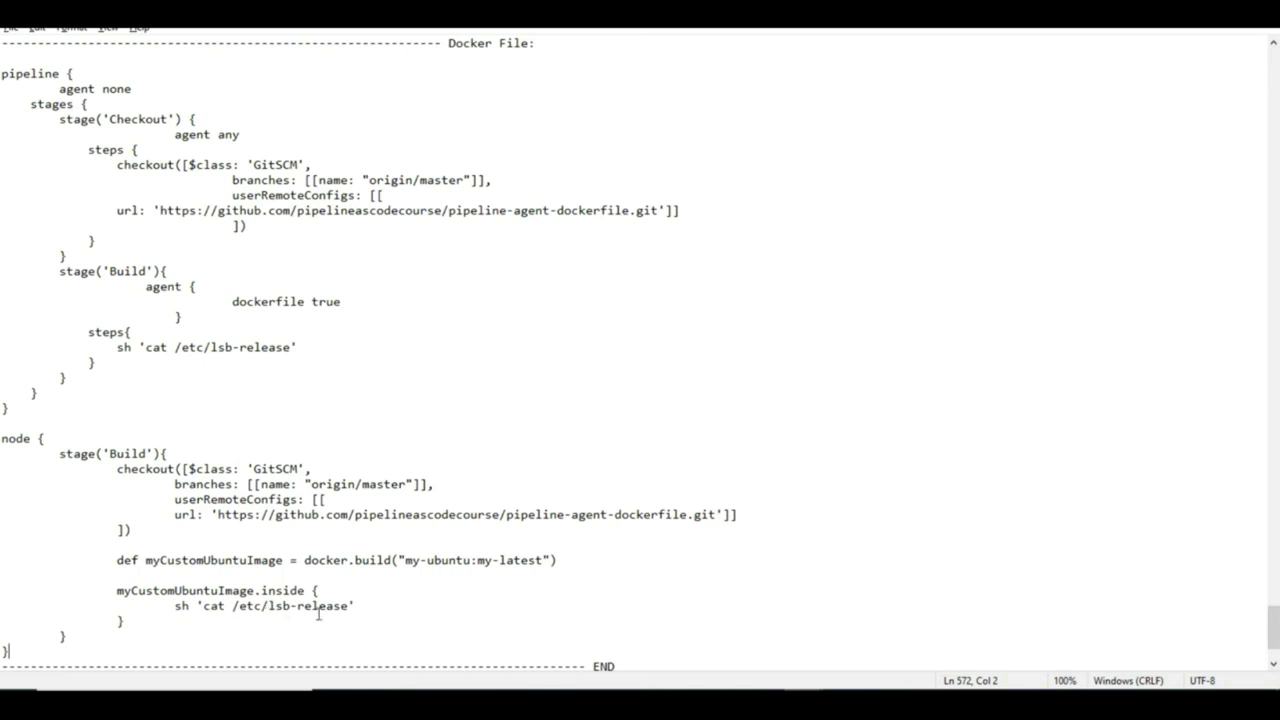
- Leave the Notepad Docker File notes and bring up scripted-triggers-pollSCM.txt on GitHub
left_click(289, 301)
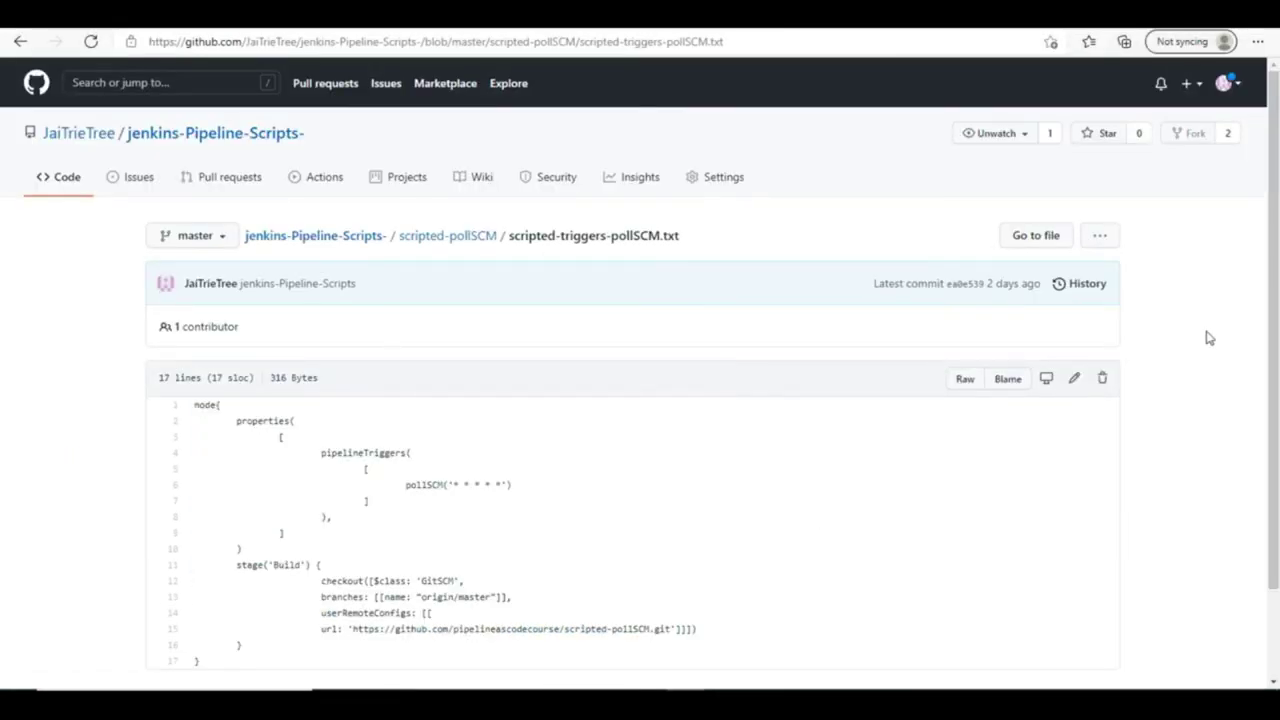
- Copy all 17 lines of the scripted pollSCM script and return to the pipeline-syntax notes
scroll(1206, 337, "down", 2)
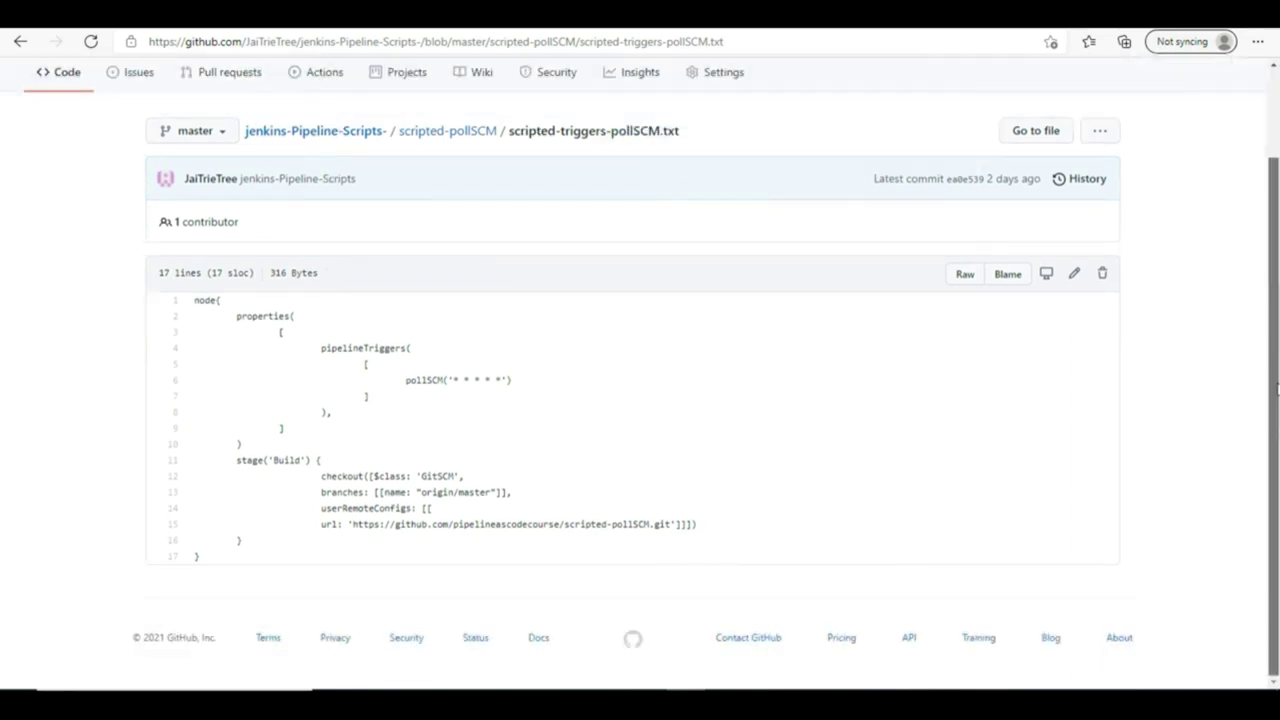
scroll(1276, 342, "up", 1)
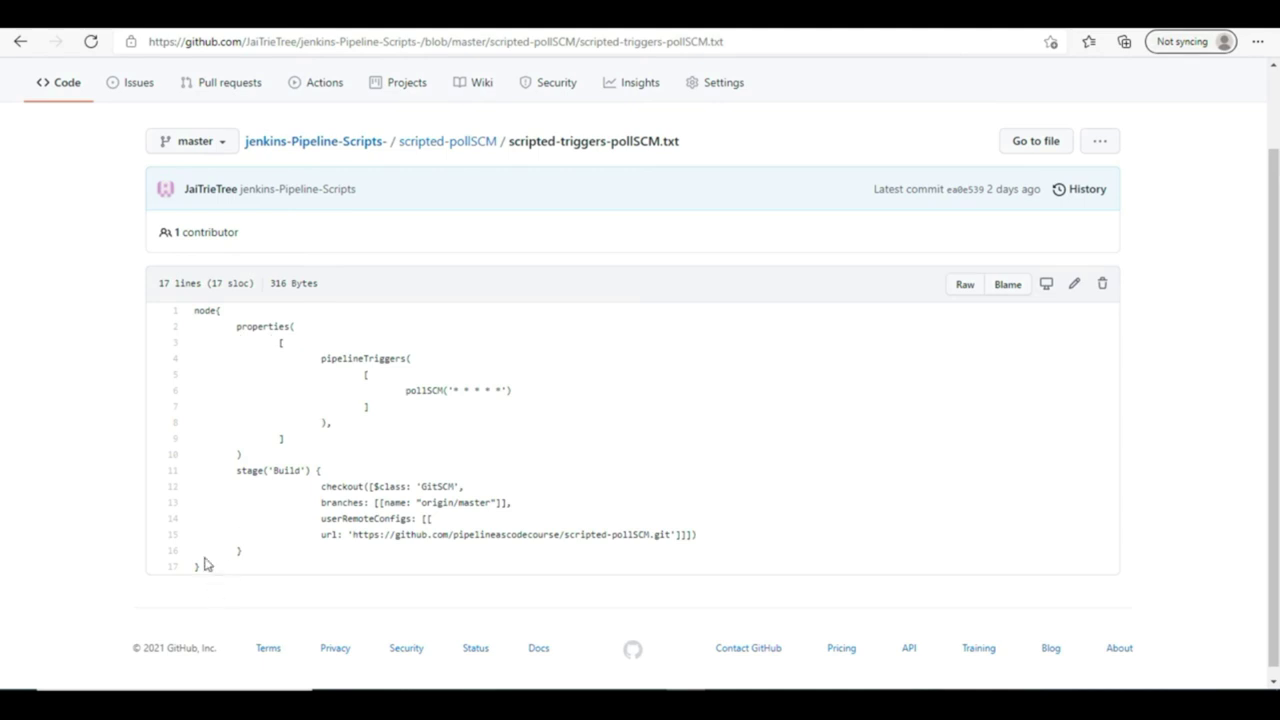
left_click_drag(204, 571, 195, 317)
key("ctrl+c")
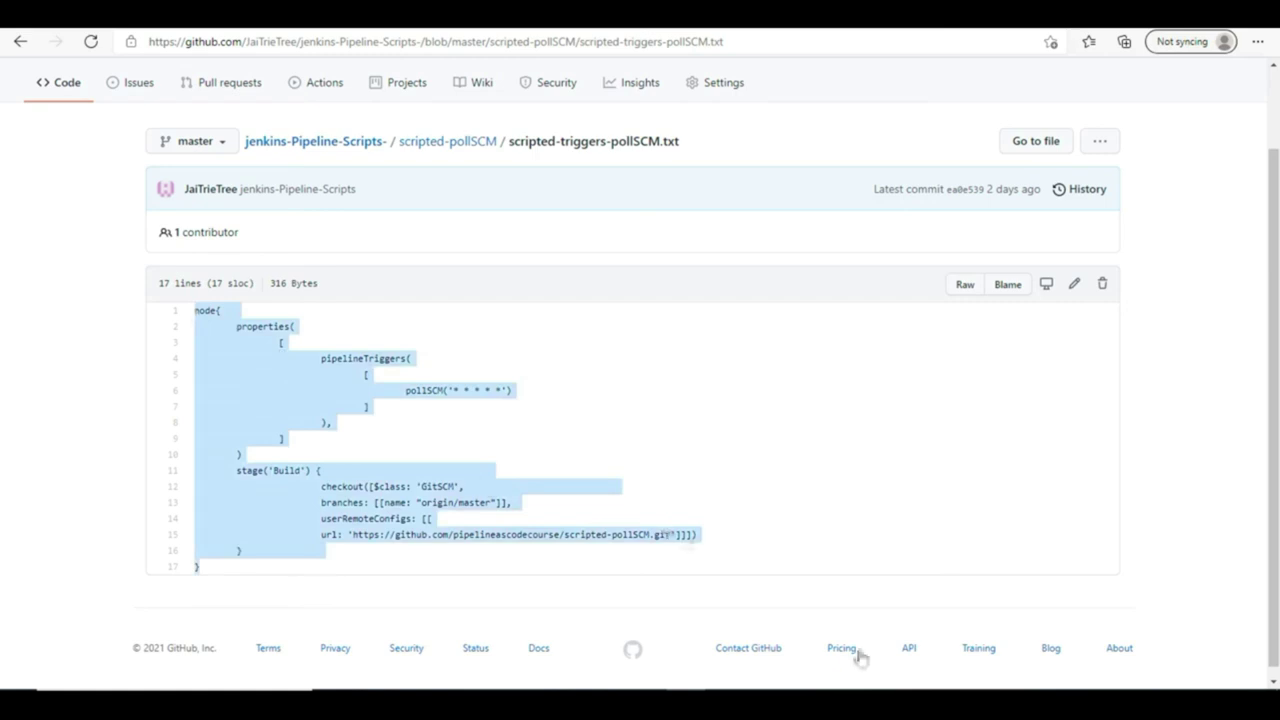
mouse_move(854, 649)
left_click(883, 634)
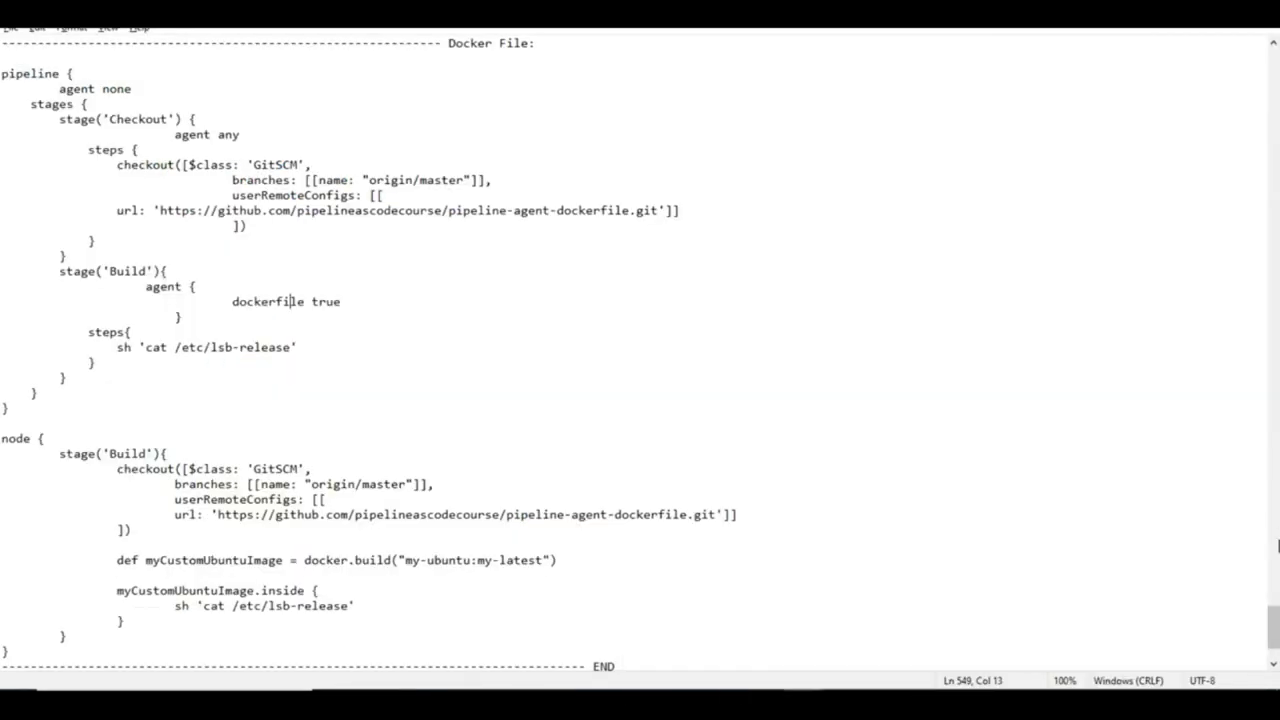
- Paste the scripted pollSCM node block below the declarative poll SCM pipeline
left_click_drag(1273, 628, 1275, 458)
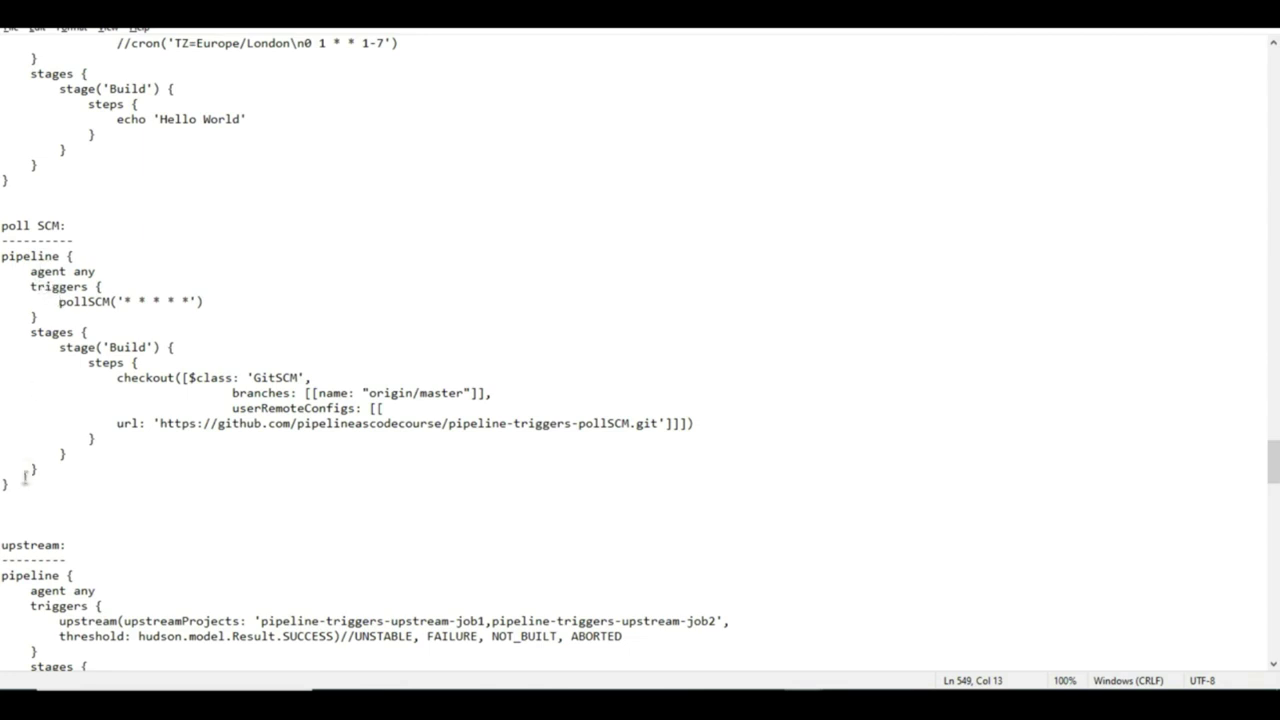
left_click(11, 501)
key("Return")
key("ctrl+v")
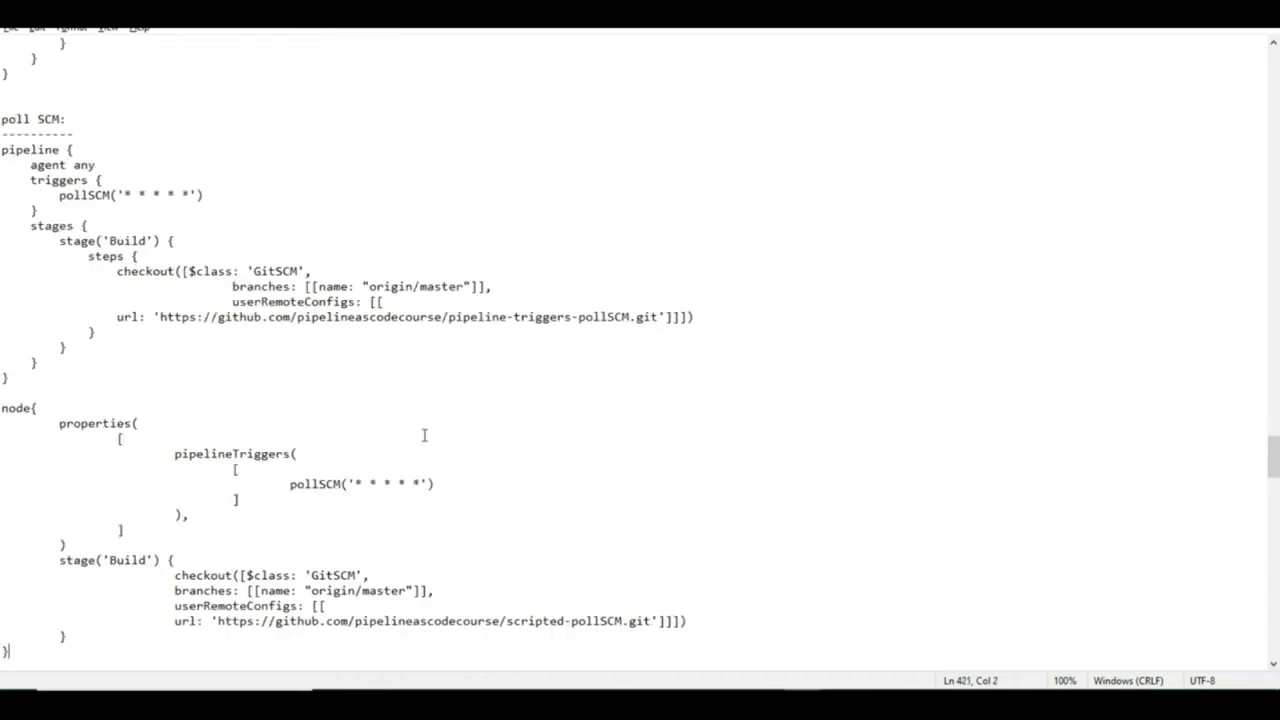
- Compare the triggers, pipeline, node, properties and pipelineTriggers keywords across both versions
scroll(1272, 470, "down", 2)
scroll(1273, 470, "down", 1)
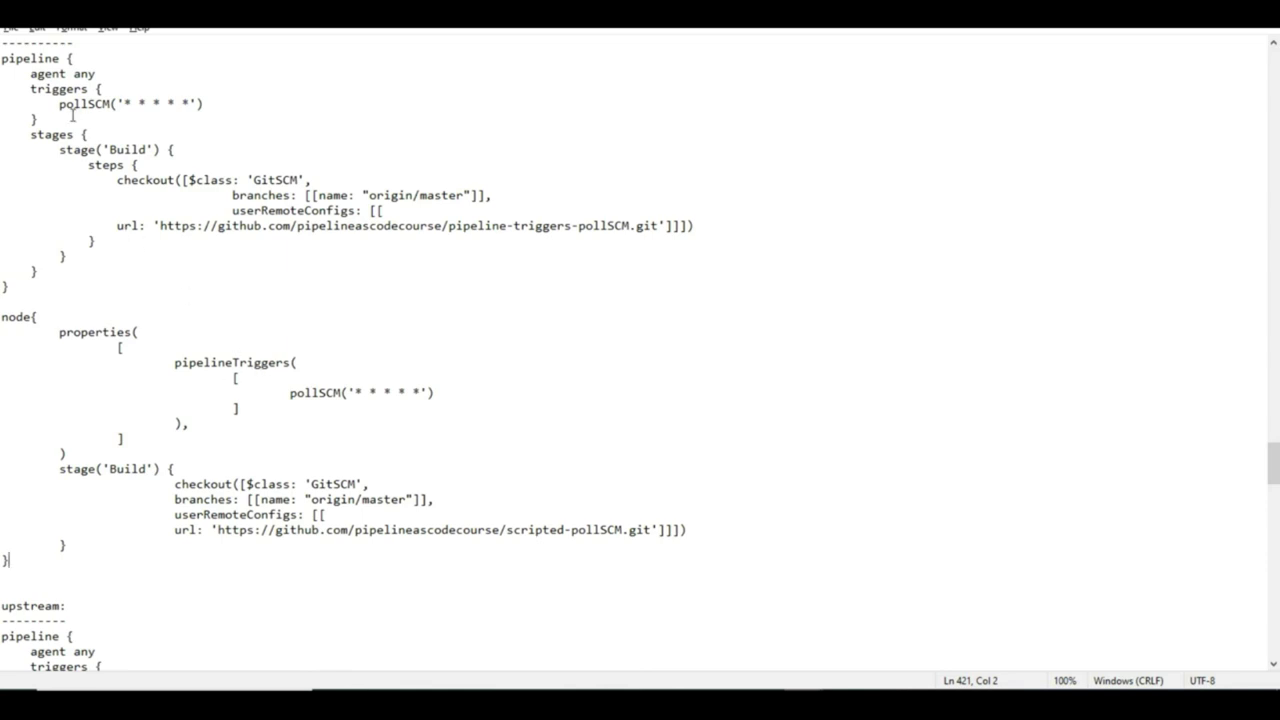
double_click(46, 88)
double_click(30, 58)
double_click(58, 88)
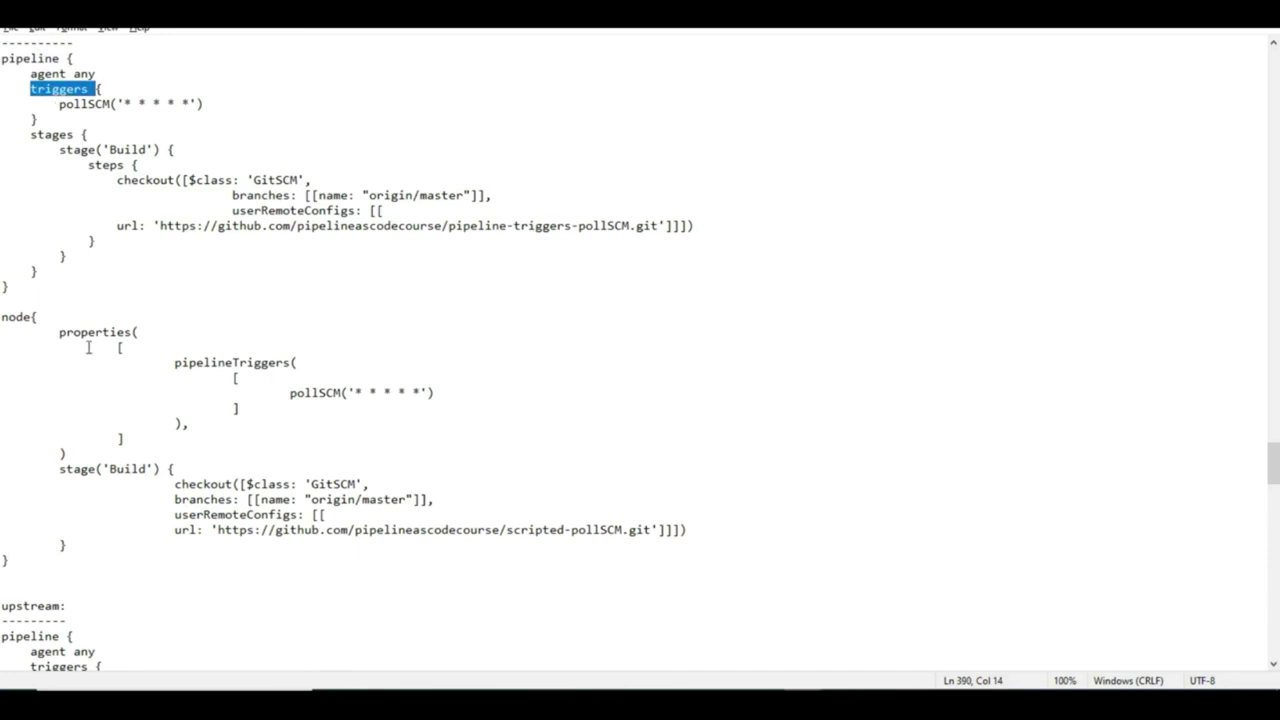
double_click(86, 333)
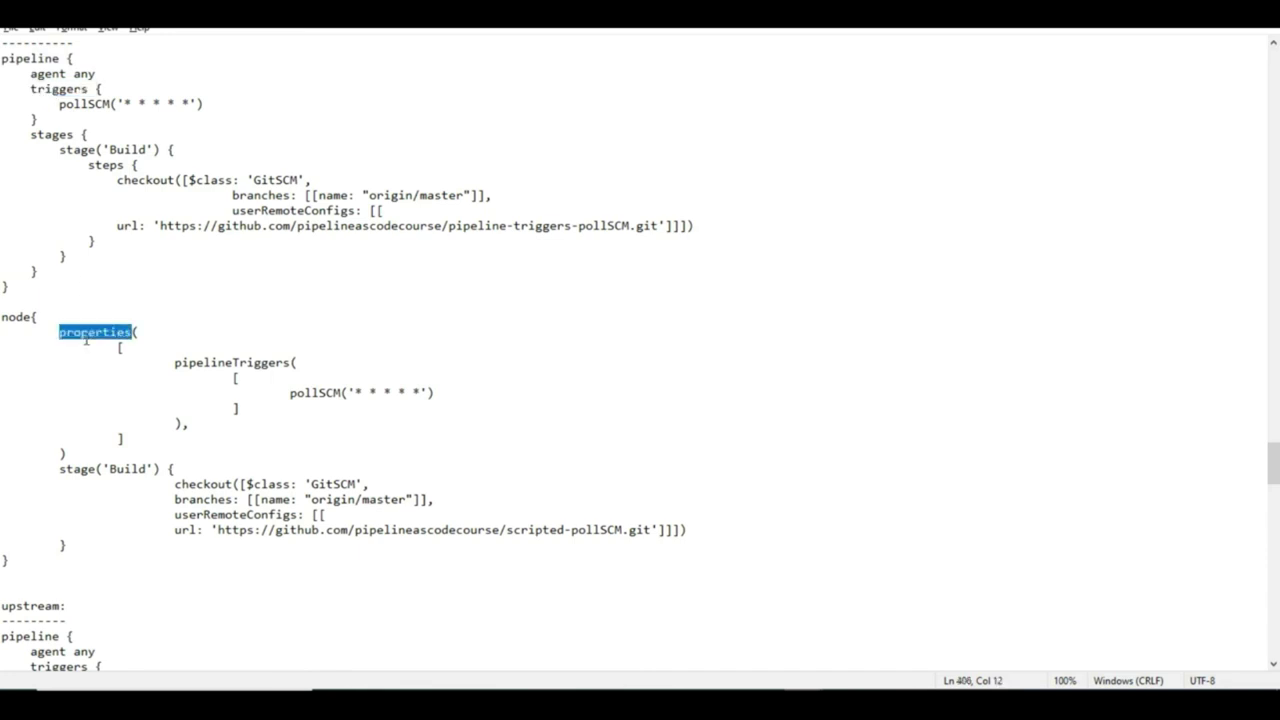
double_click(14, 317)
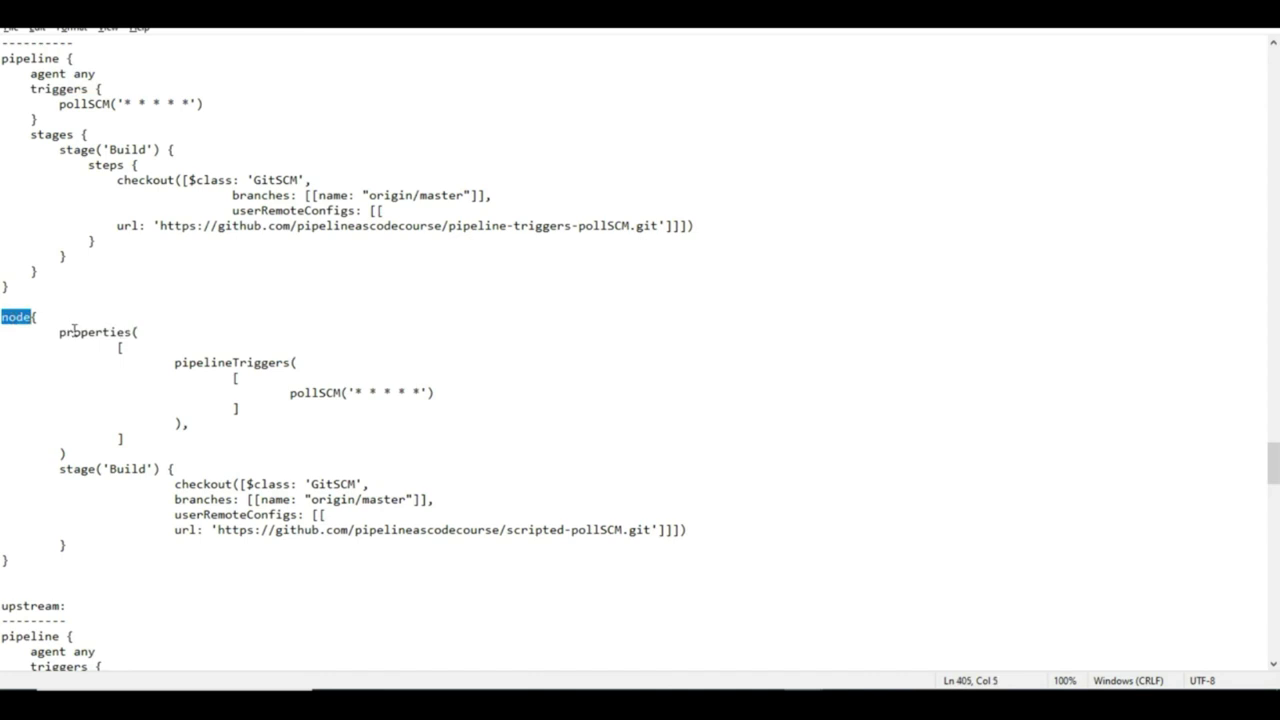
double_click(74, 332)
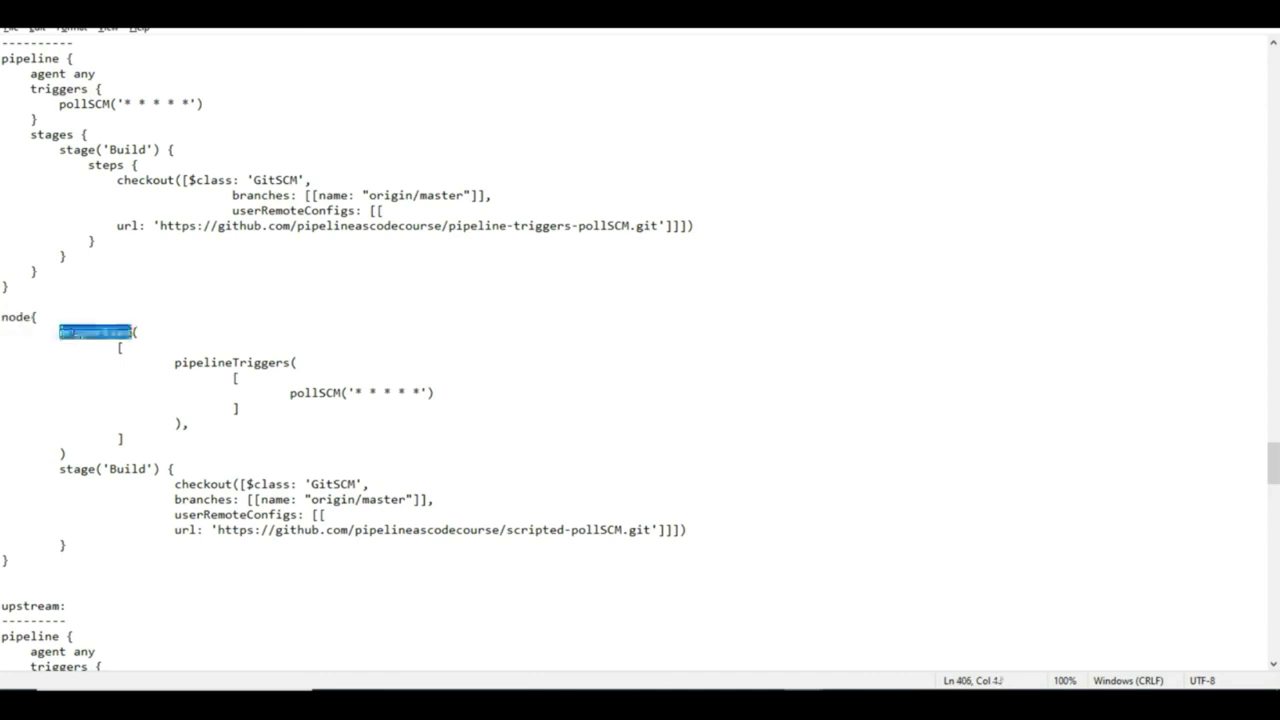
double_click(198, 364)
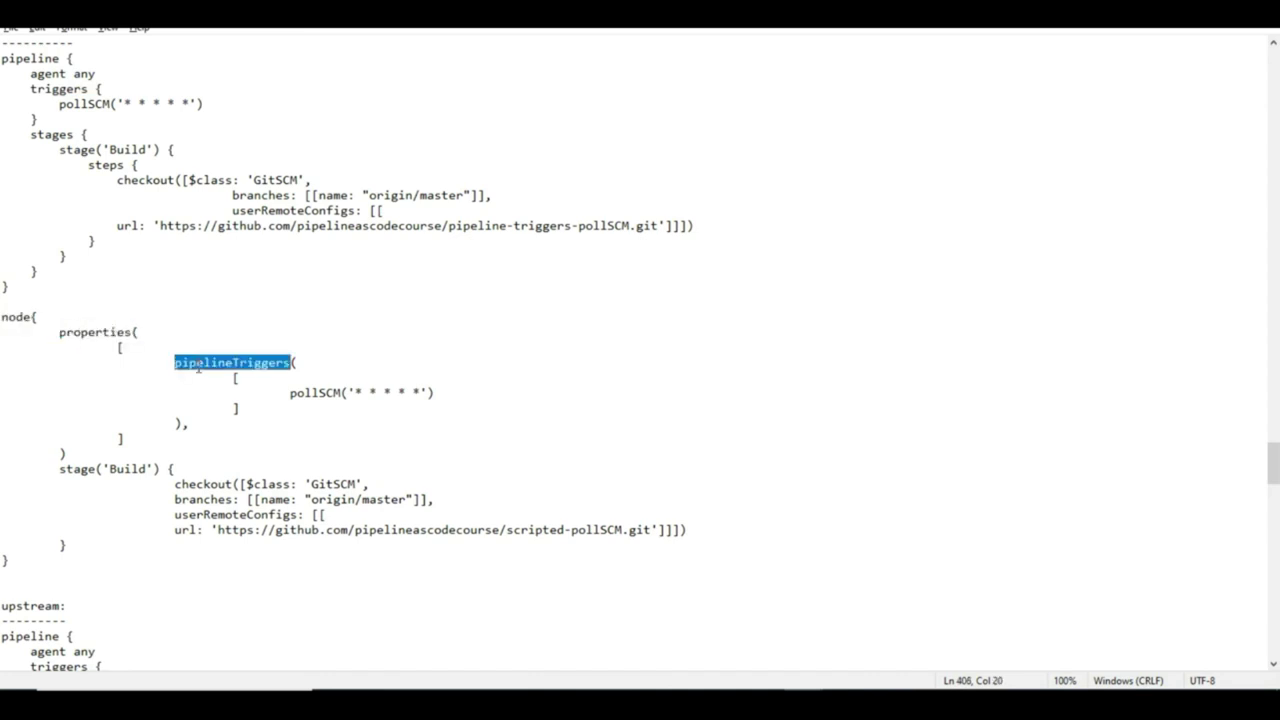
double_click(331, 406)
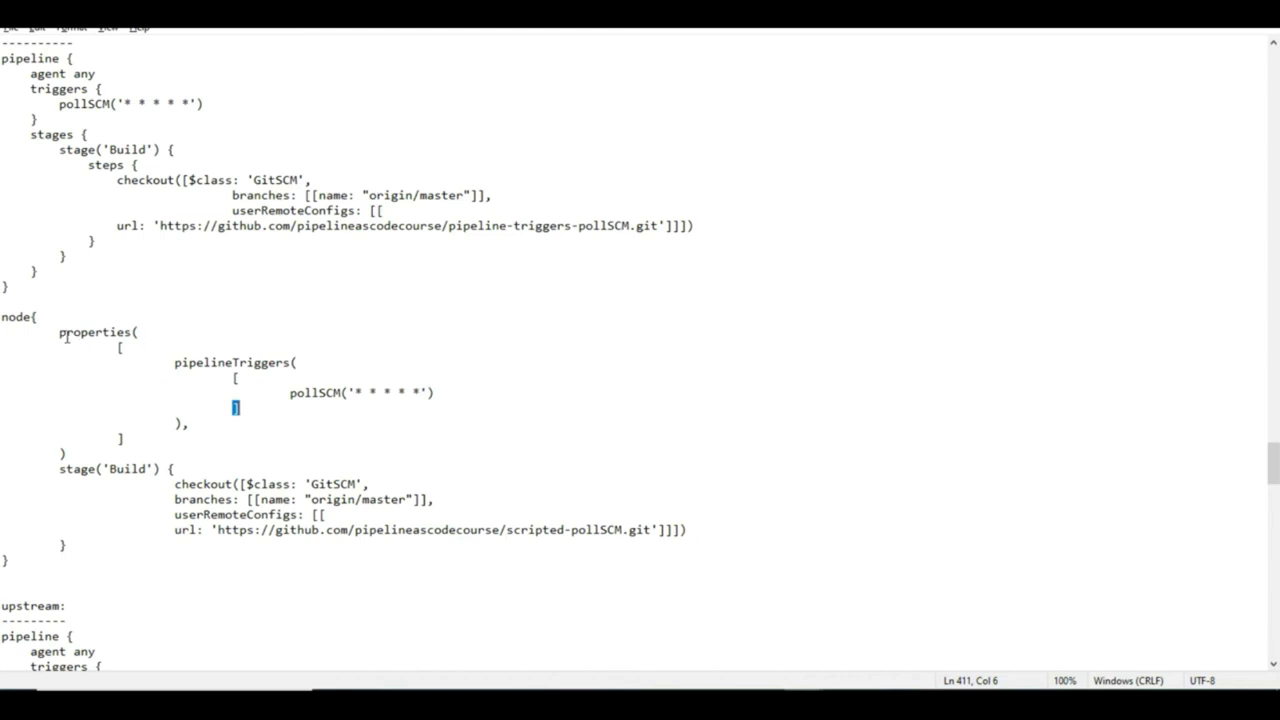
left_click(163, 371)
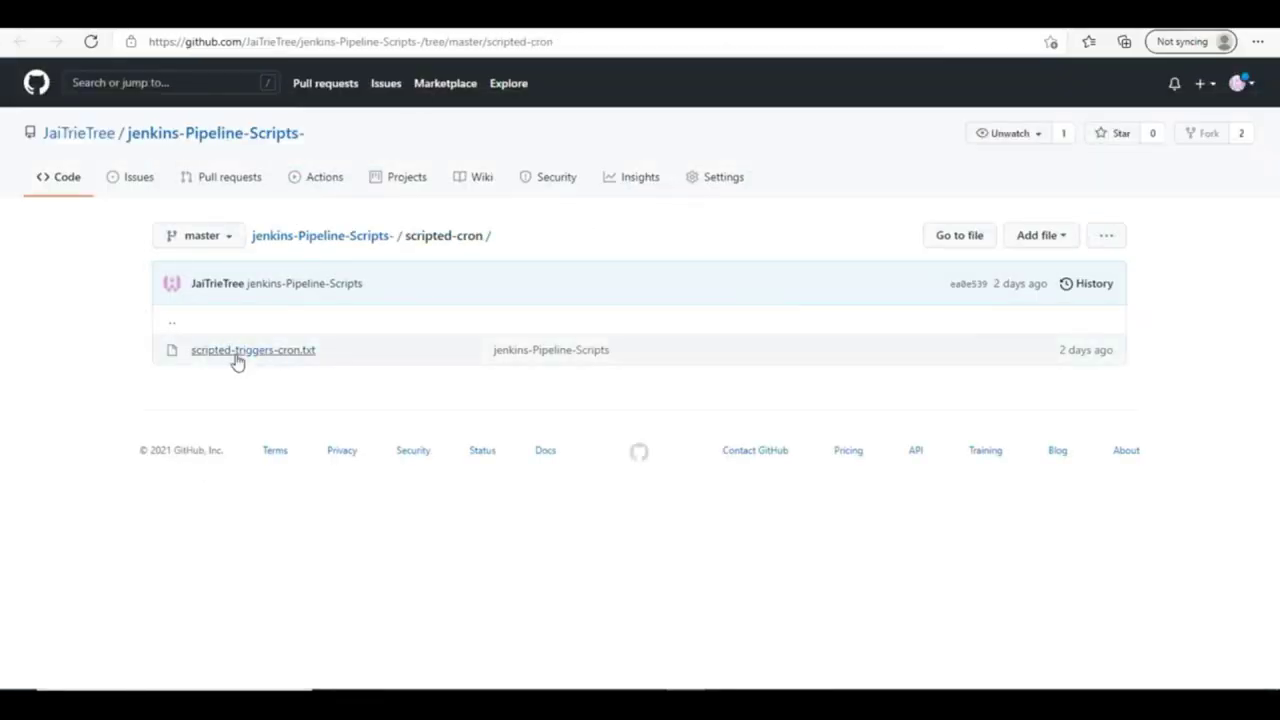
- Review the properties block in scripted-triggers-cron.txt and the node-to-triggers code in scripted-upstream.txt
left_click(237, 360)
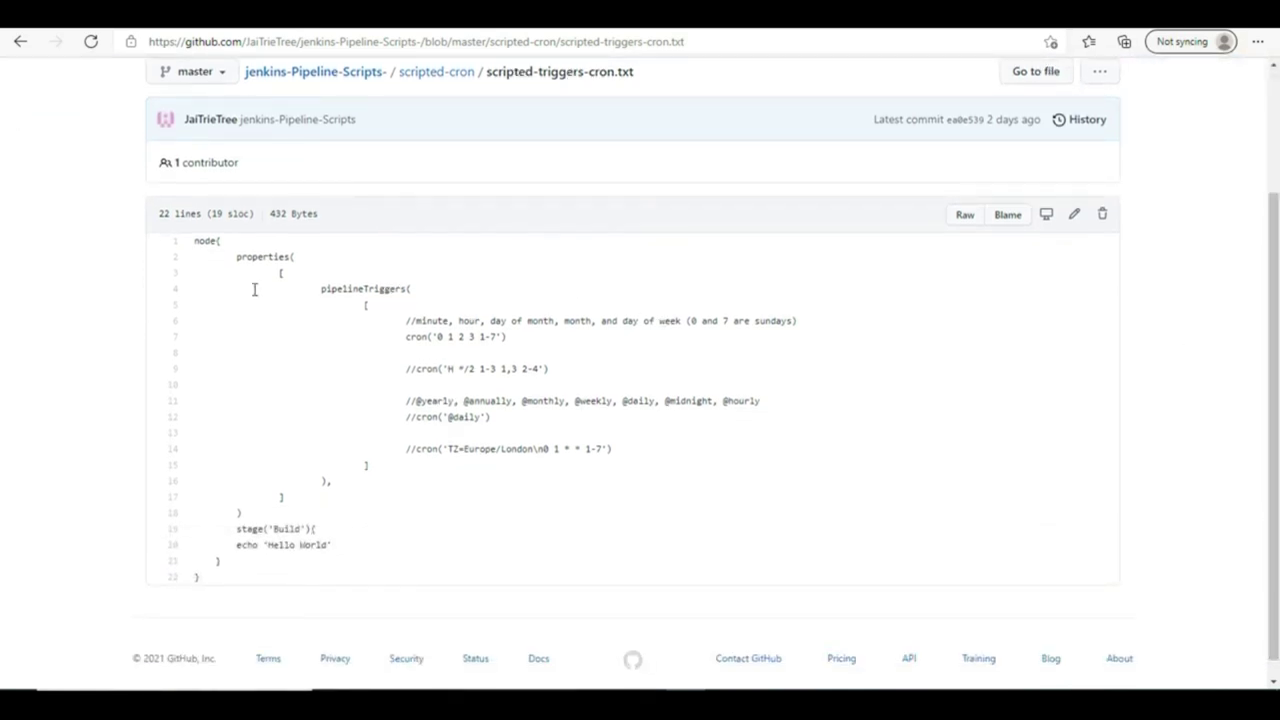
left_click_drag(236, 257, 380, 305)
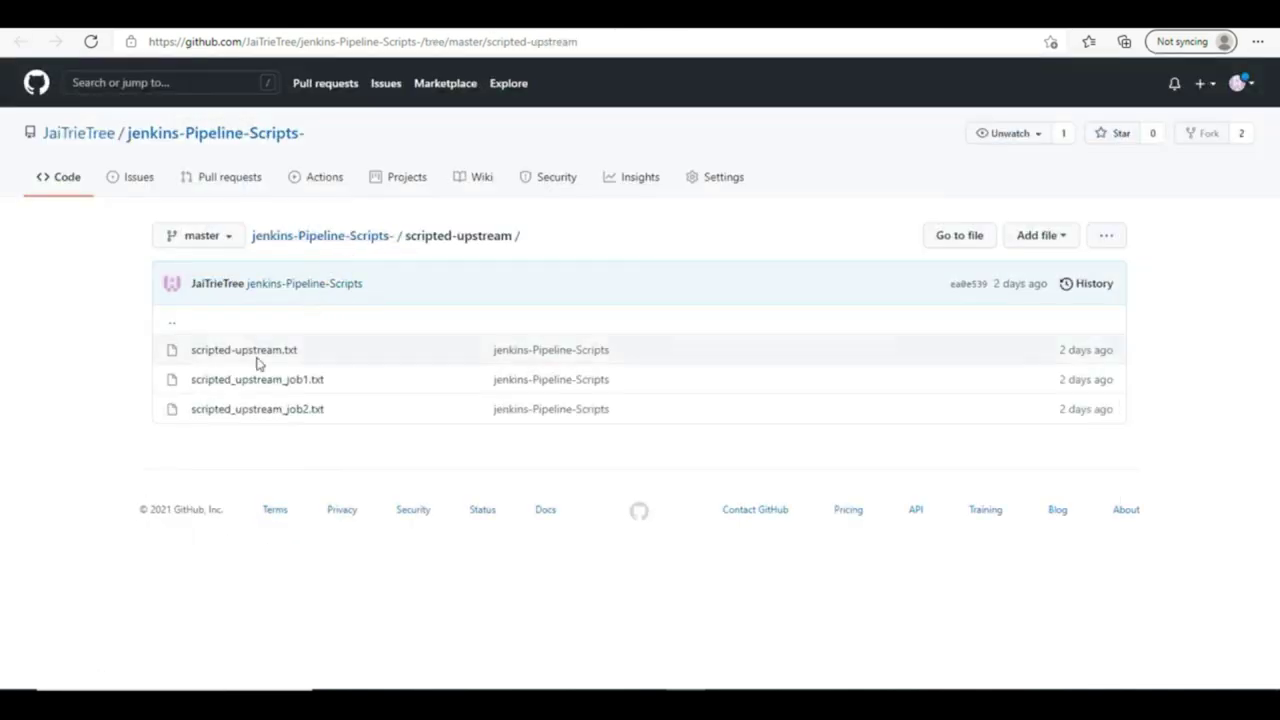
left_click(261, 353)
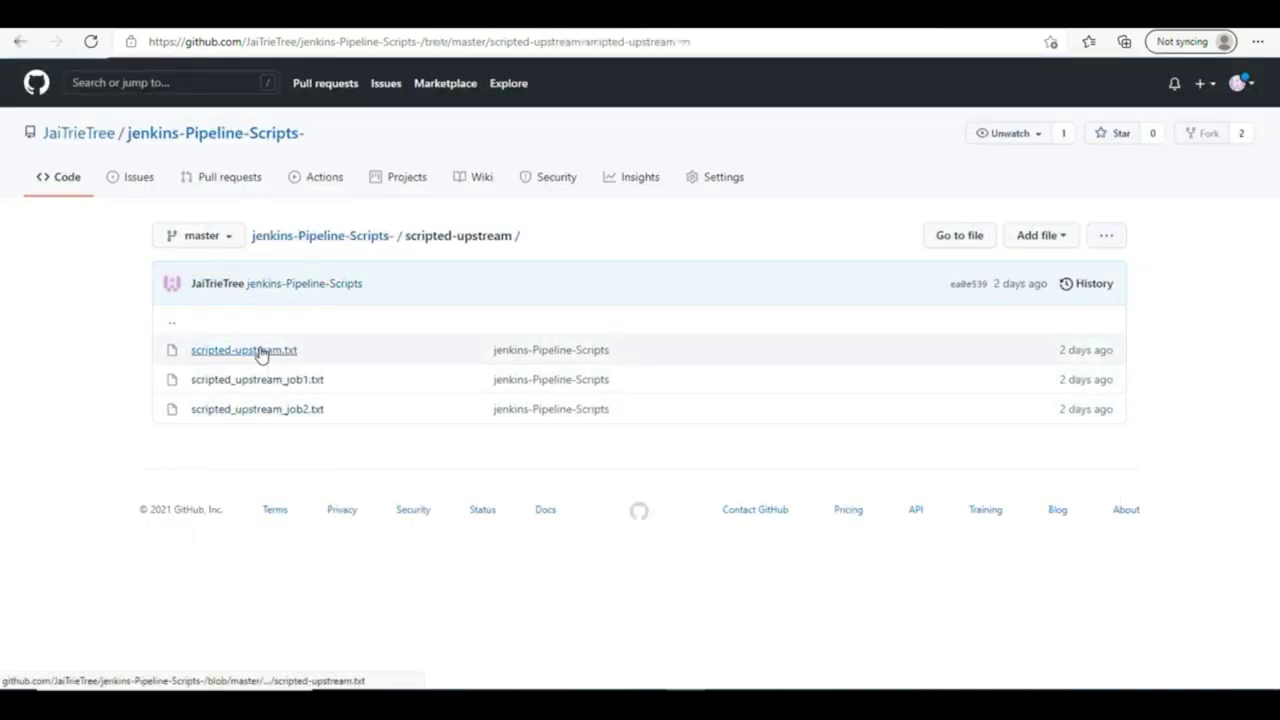
left_click_drag(236, 416, 460, 476)
left_click(433, 467)
left_click(505, 517)
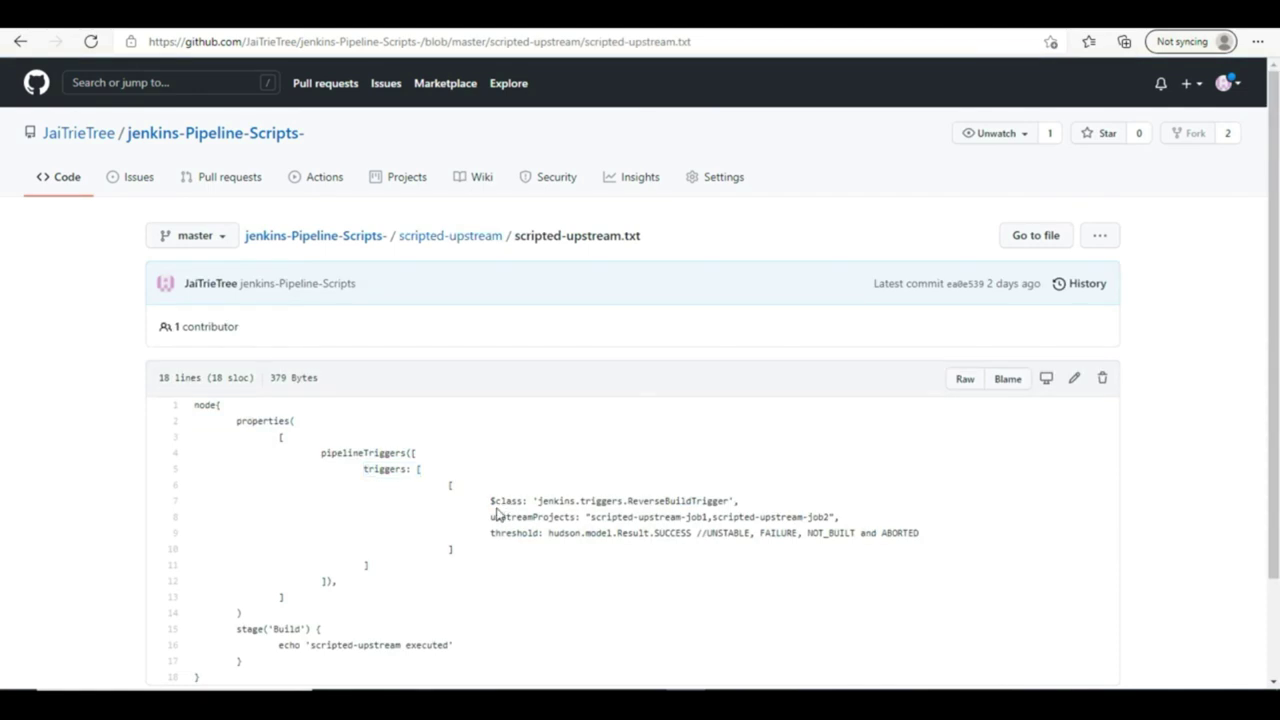
- Examine the ReverseBuildTrigger upstreamProjects value and hudson.model.Result.SUCCESS threshold
scroll(1265, 372, "down", 1)
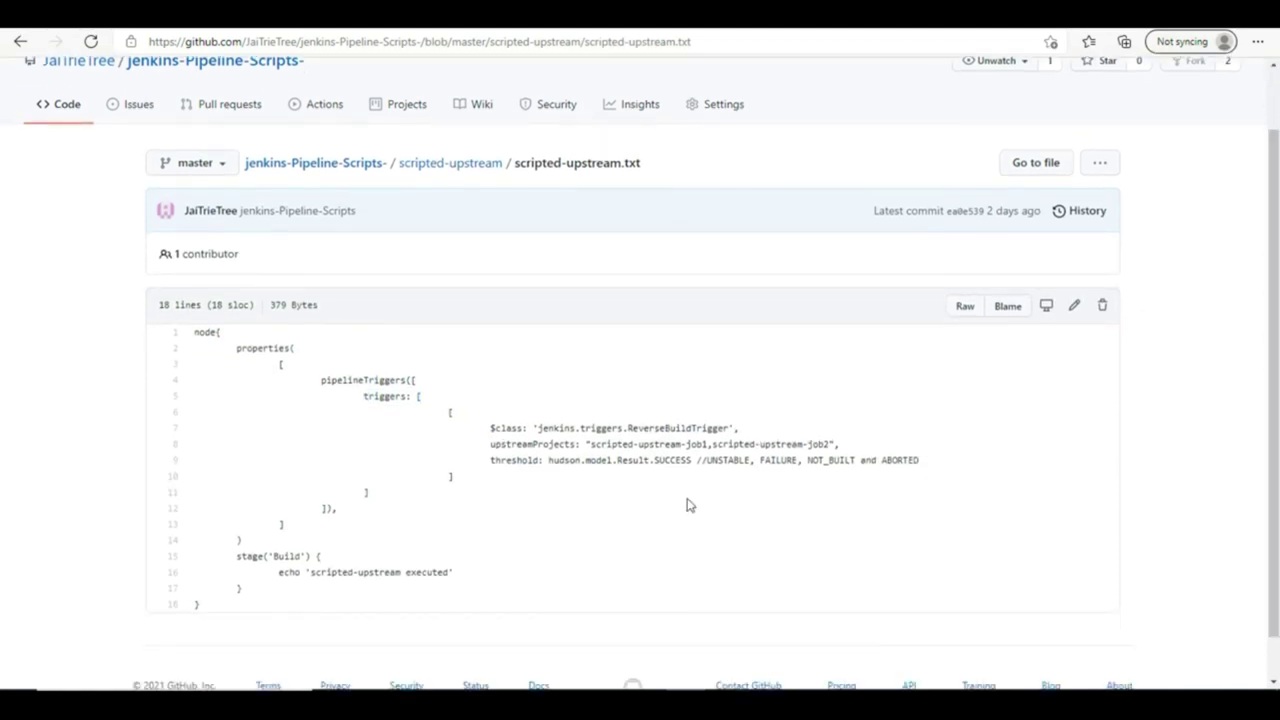
left_click_drag(488, 460, 540, 428)
left_click(533, 428)
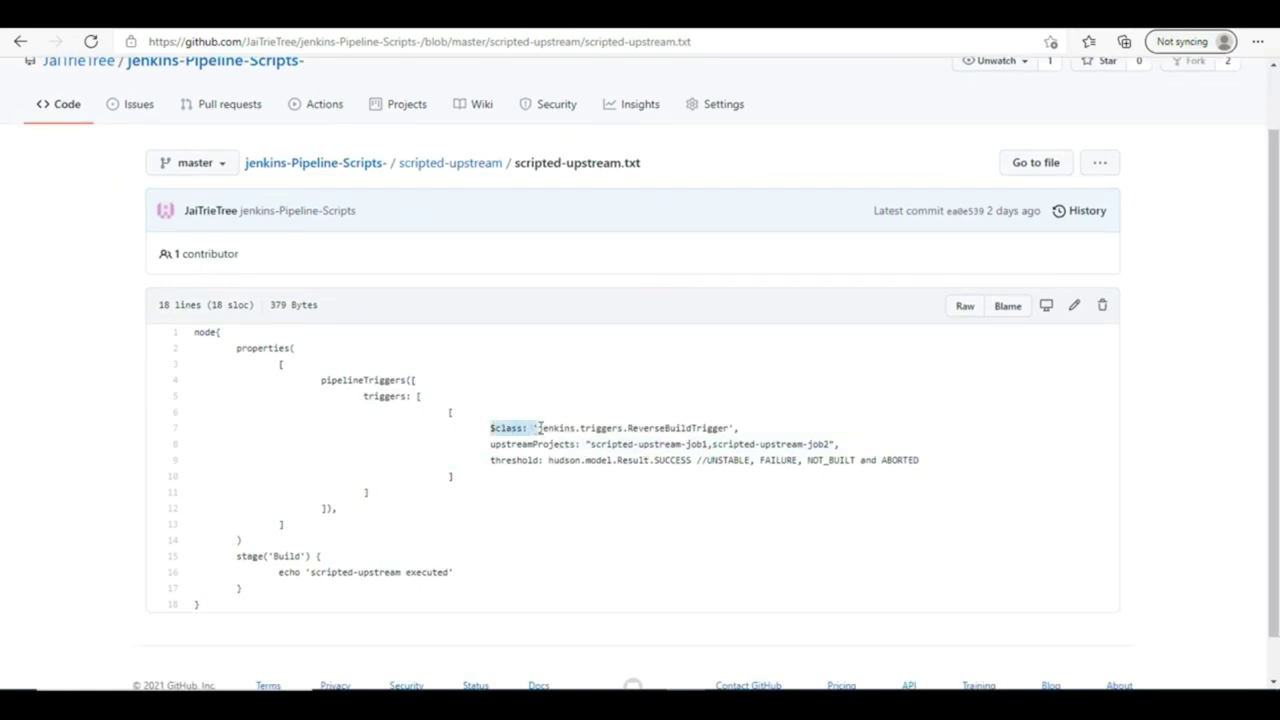
left_click(539, 481)
left_click_drag(739, 428, 492, 428)
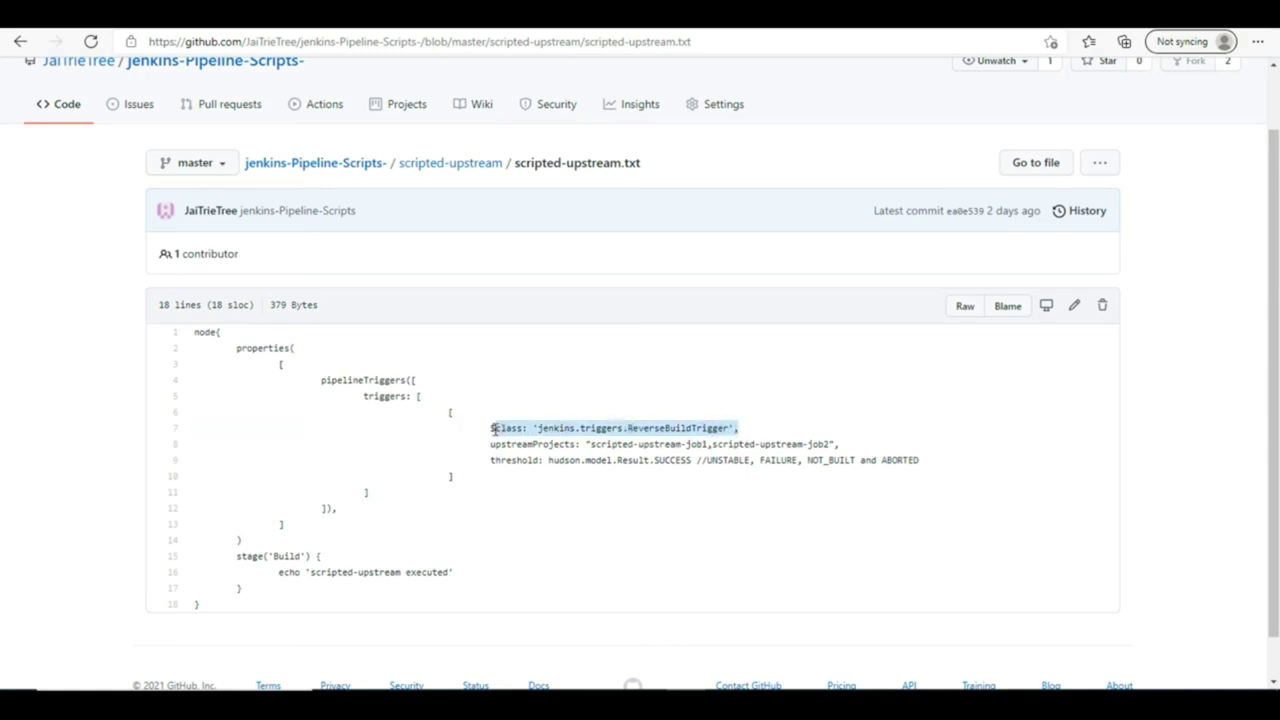
left_click(513, 443)
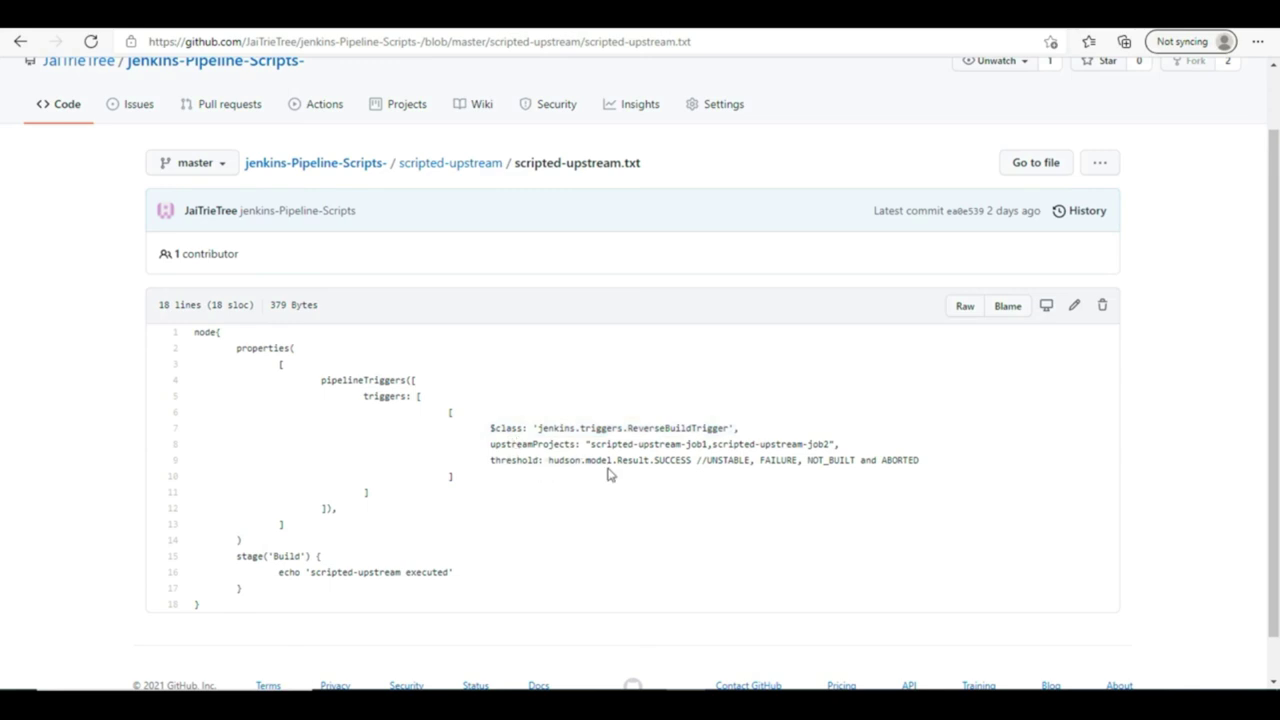
left_click_drag(692, 462, 547, 460)
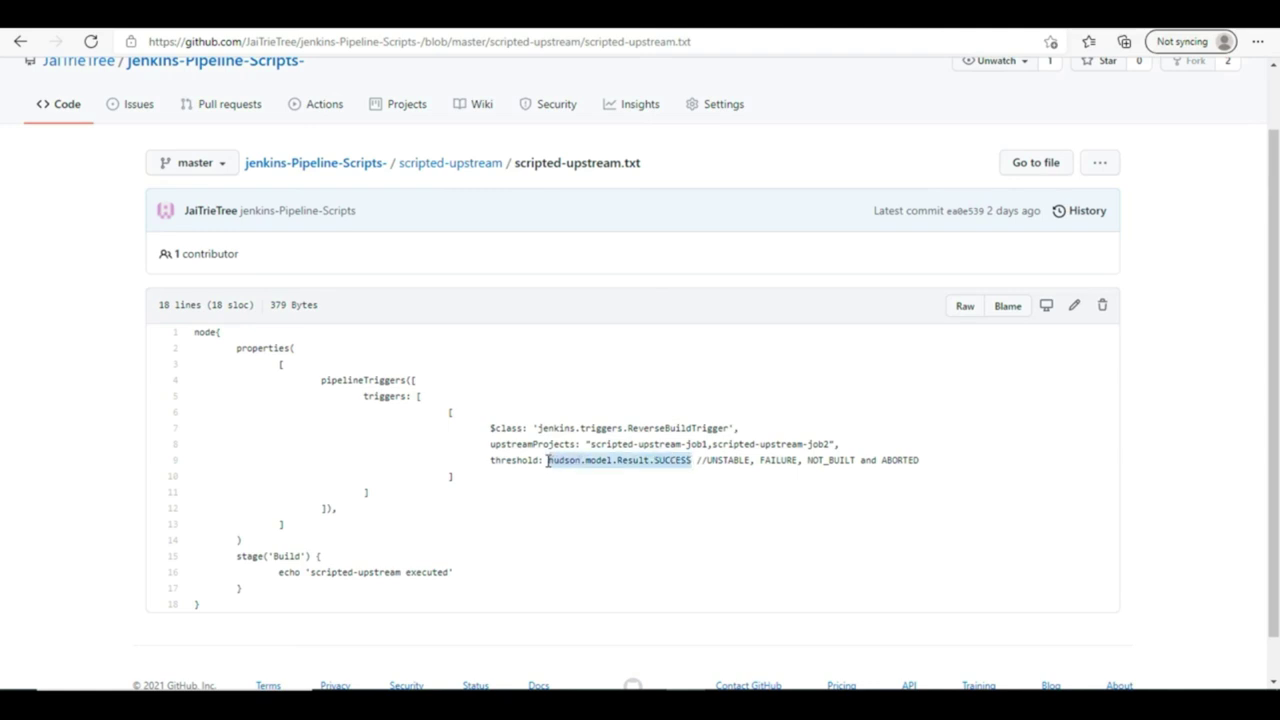
left_click(543, 478)
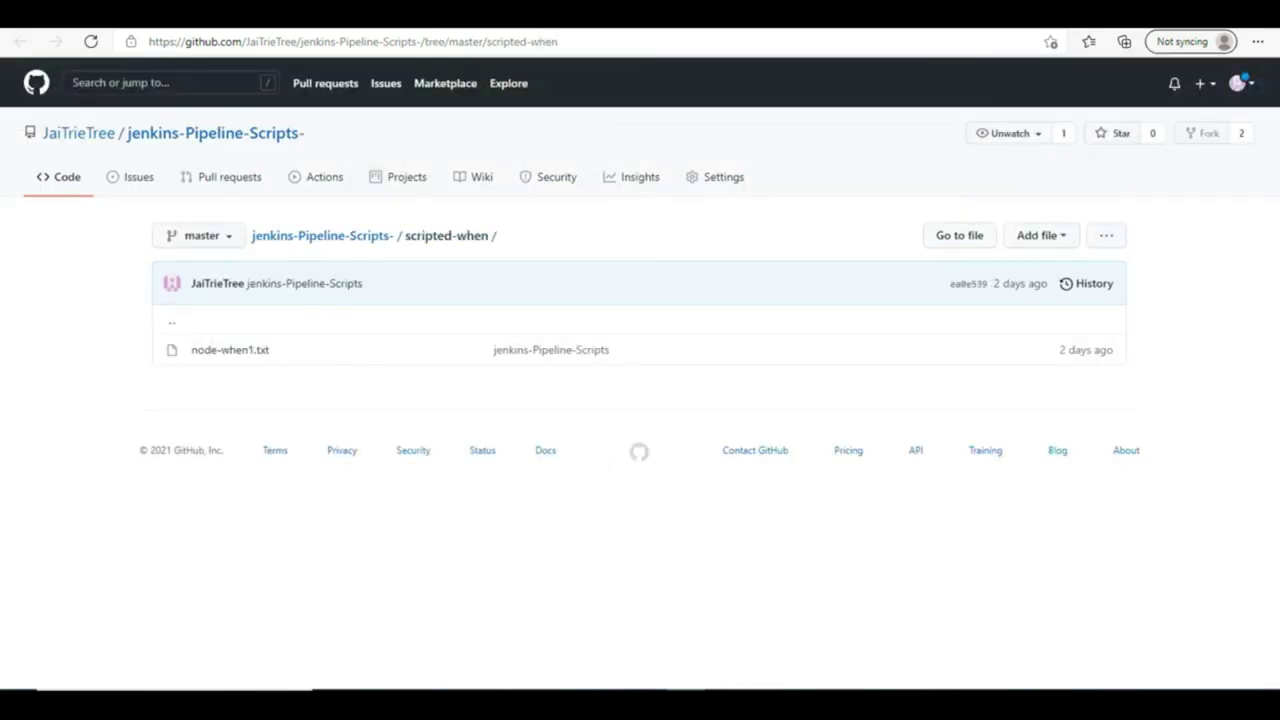
- Open node-when1.txt and review its name and isGroovyCool definitions
left_click(245, 356)
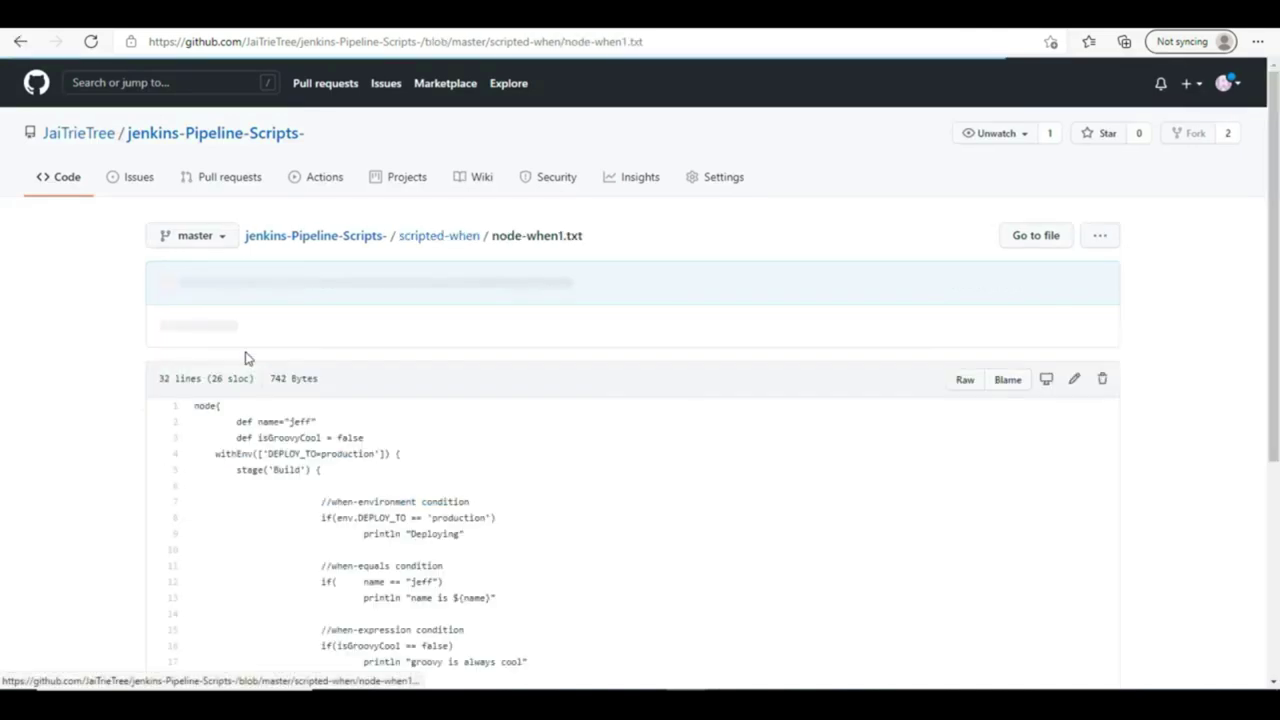
left_click_drag(1273, 272, 1273, 447)
left_click_drag(238, 141, 320, 158)
left_click(258, 171)
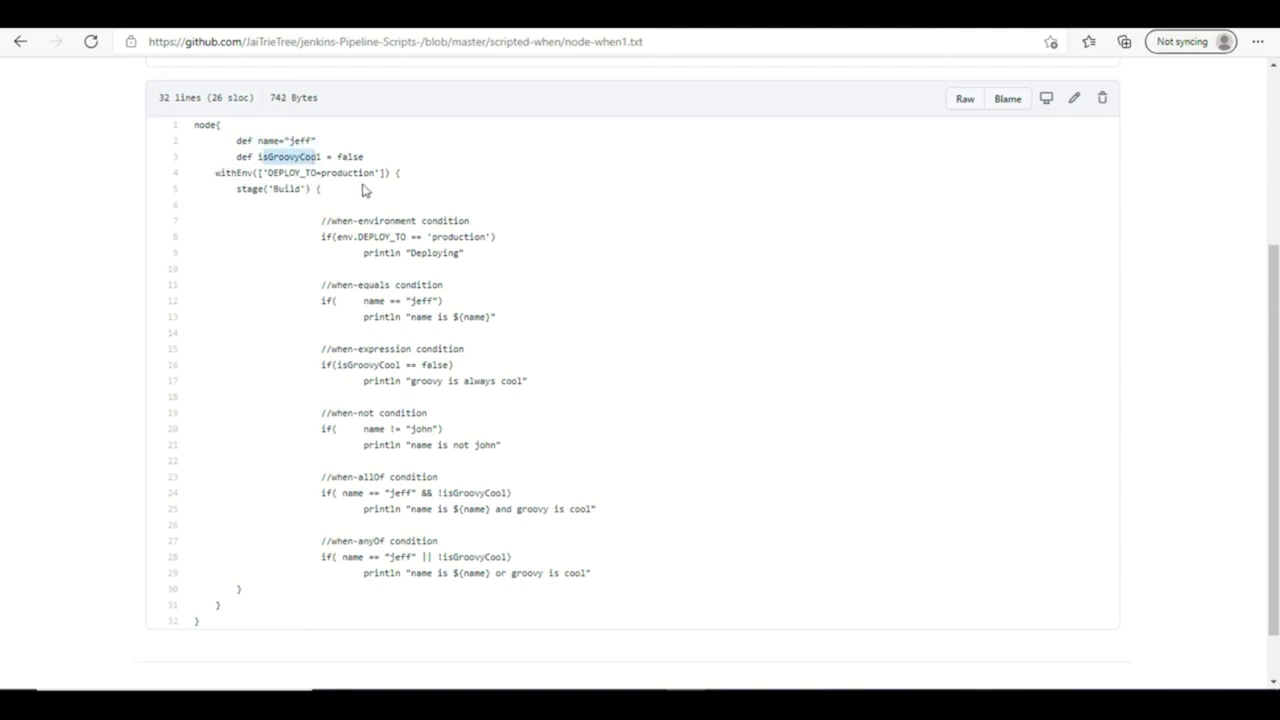
left_click(283, 215)
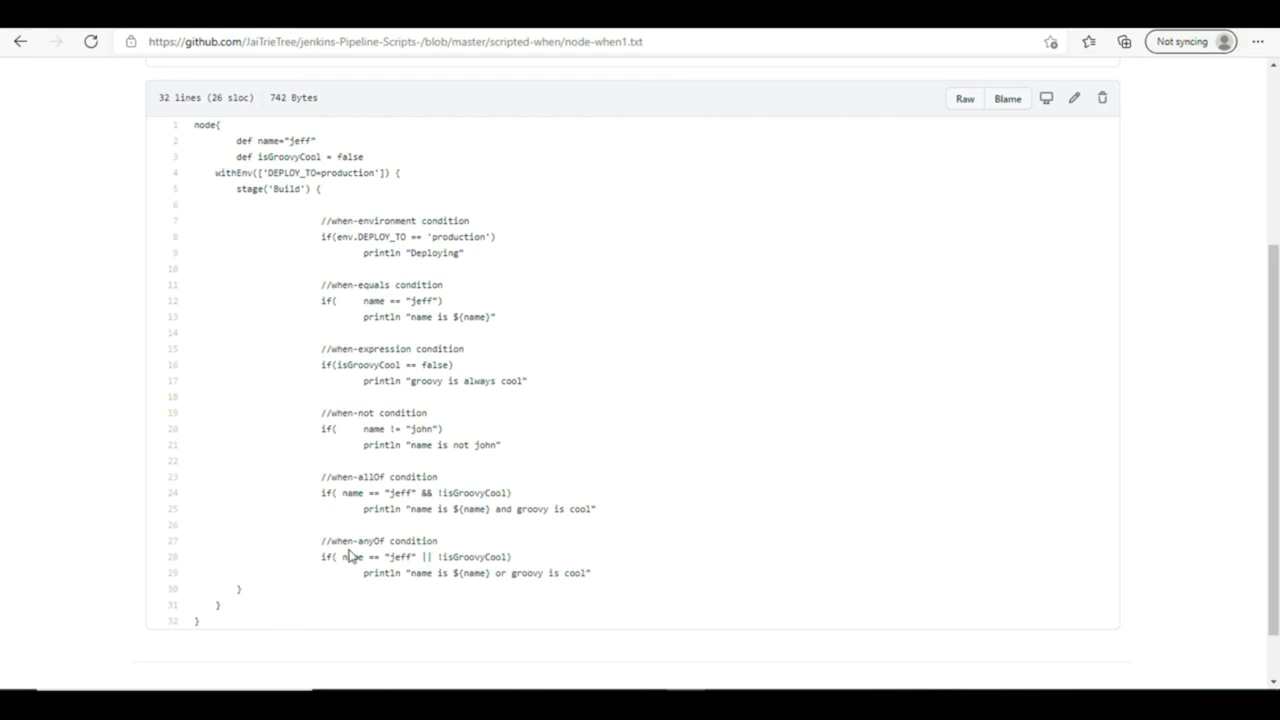
- Compare the && and || operators in allOf/anyOf, then select the whole 32-line script
double_click(430, 493)
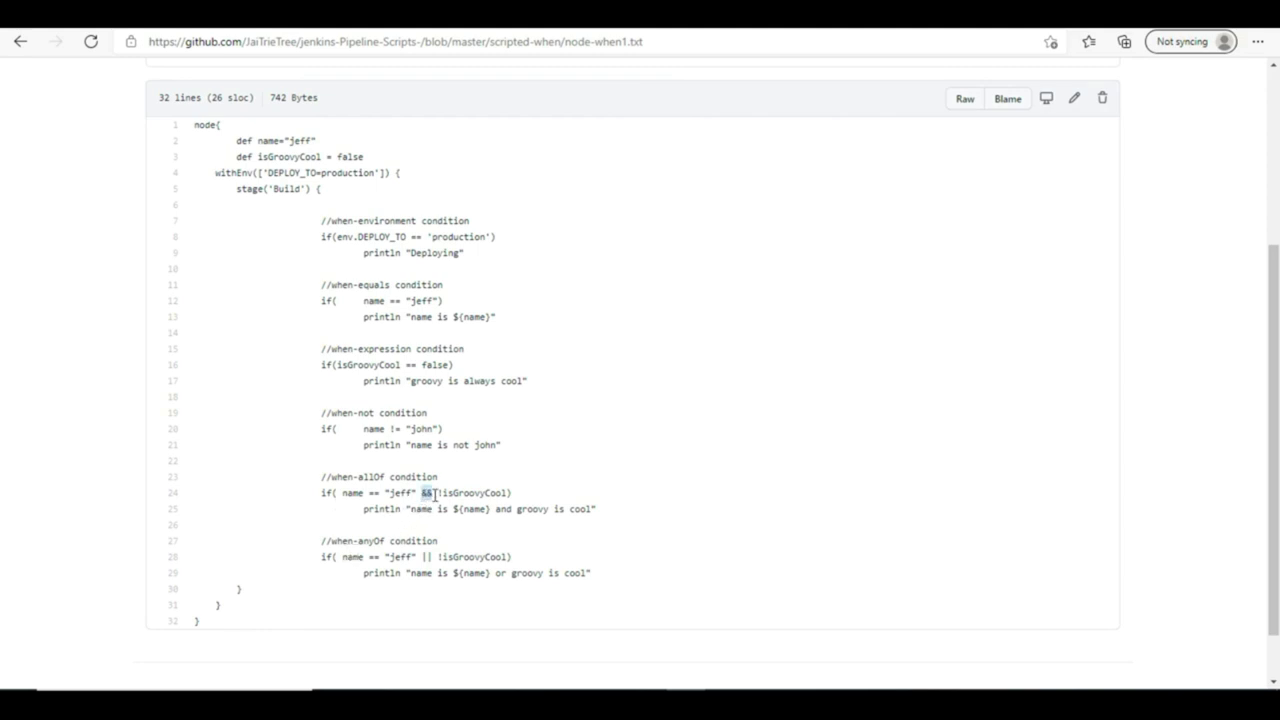
left_click(424, 558)
double_click(426, 557)
double_click(426, 492)
left_click(426, 492)
left_click_drag(194, 124, 270, 622)
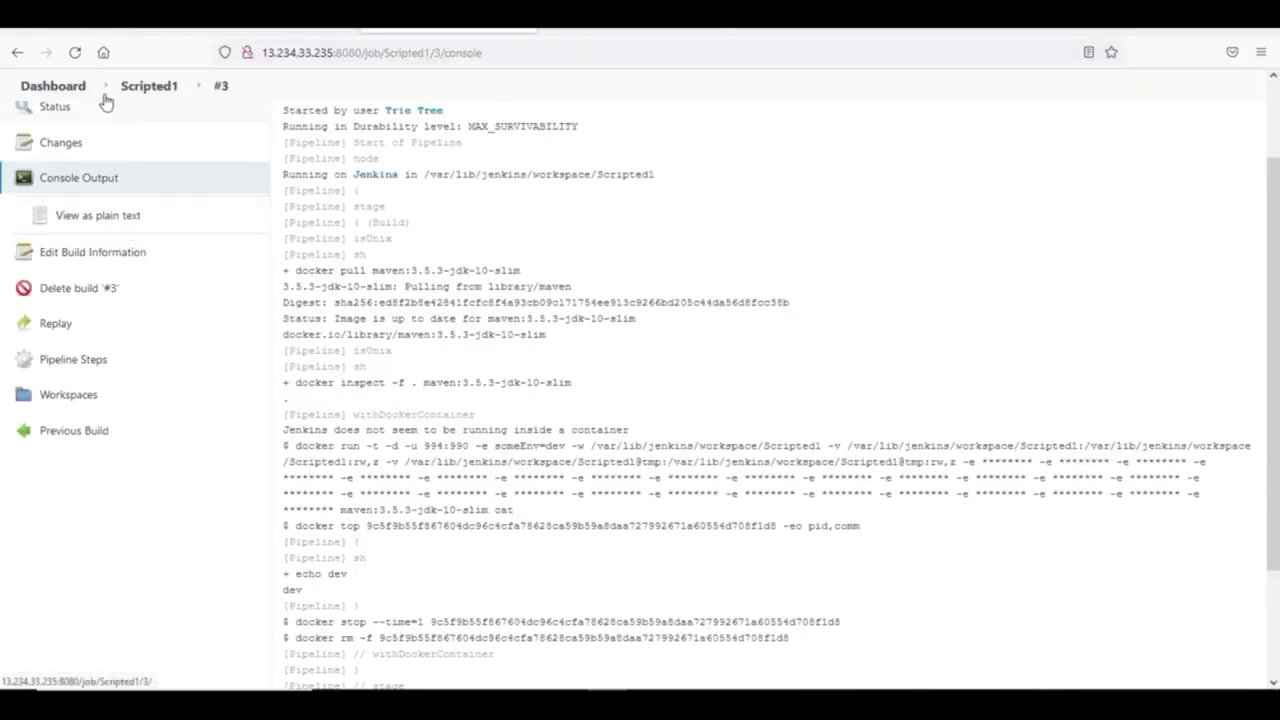
- Replace Scripted1's pipeline script with the when-conditions script, then apply and save
left_click(155, 86)
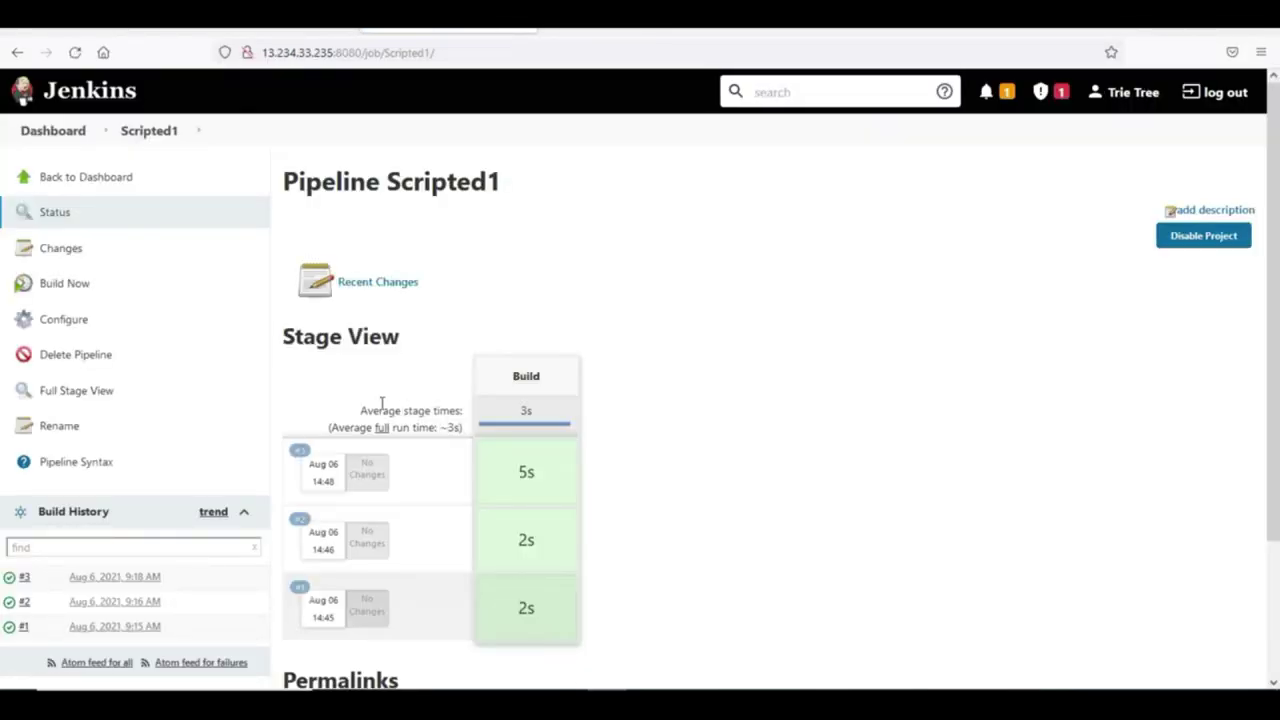
left_click(48, 325)
scroll(640, 400, "down", 10)
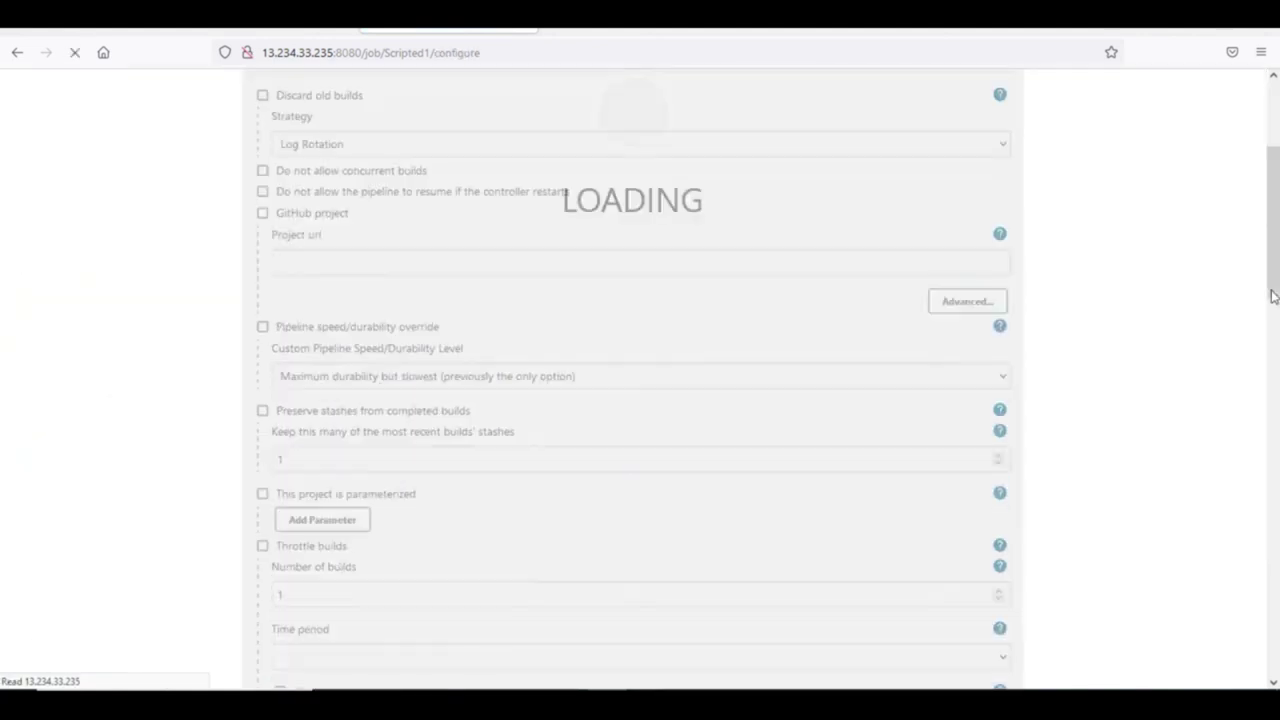
left_click(734, 483)
key("ctrl+a")
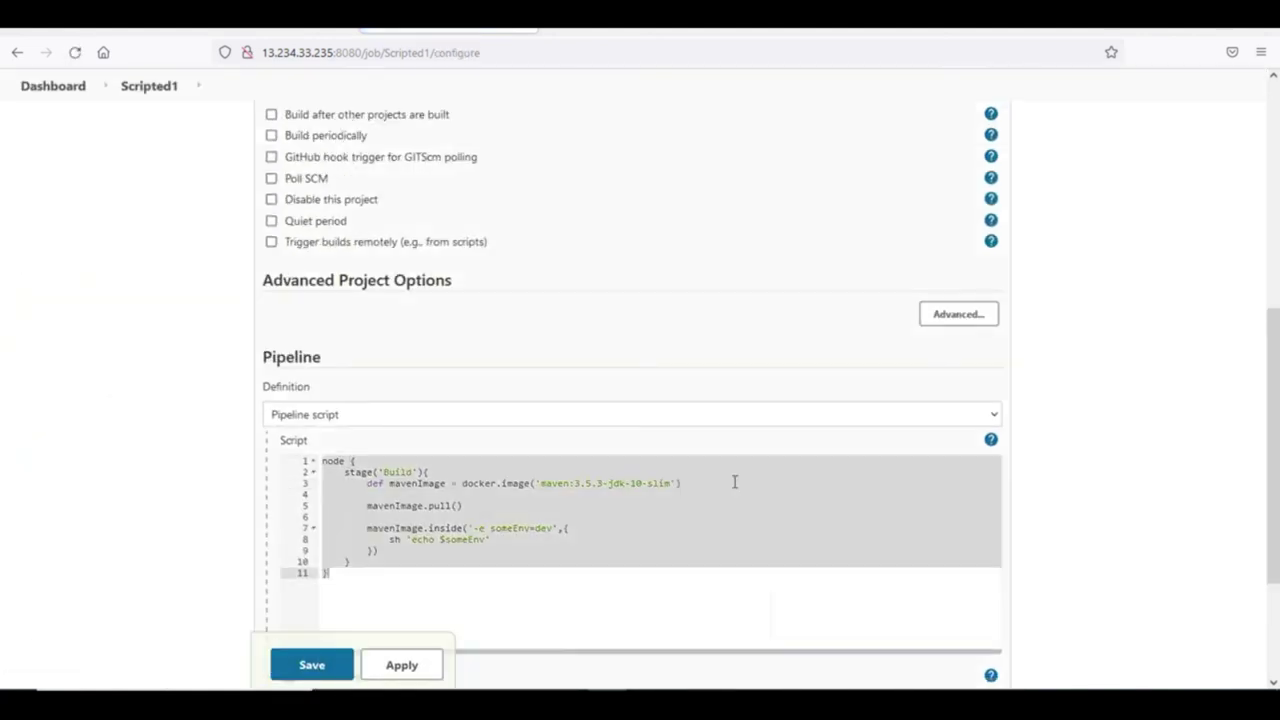
key("ctrl+v")
left_click(404, 672)
left_click(330, 666)
- Run Scripted1 build #4 and check its console output for the condition messages
left_click_drag(78, 256, 97, 300)
left_click(91, 292)
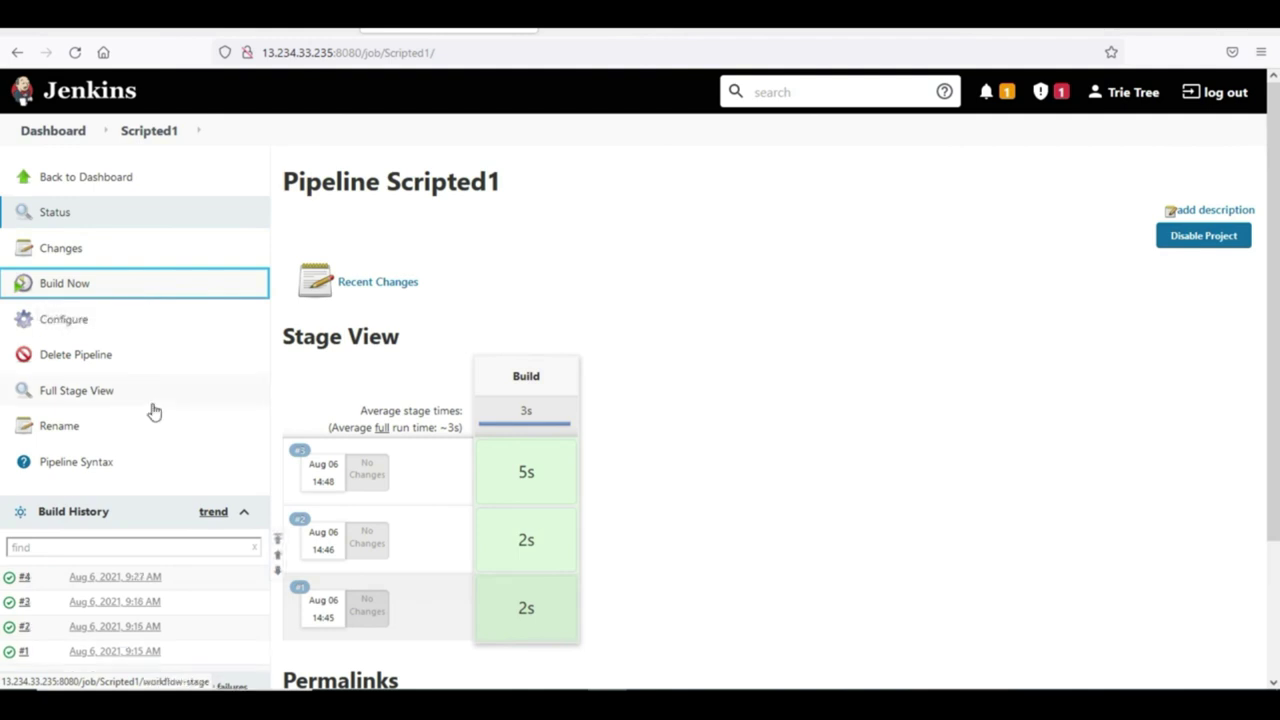
left_click(24, 578)
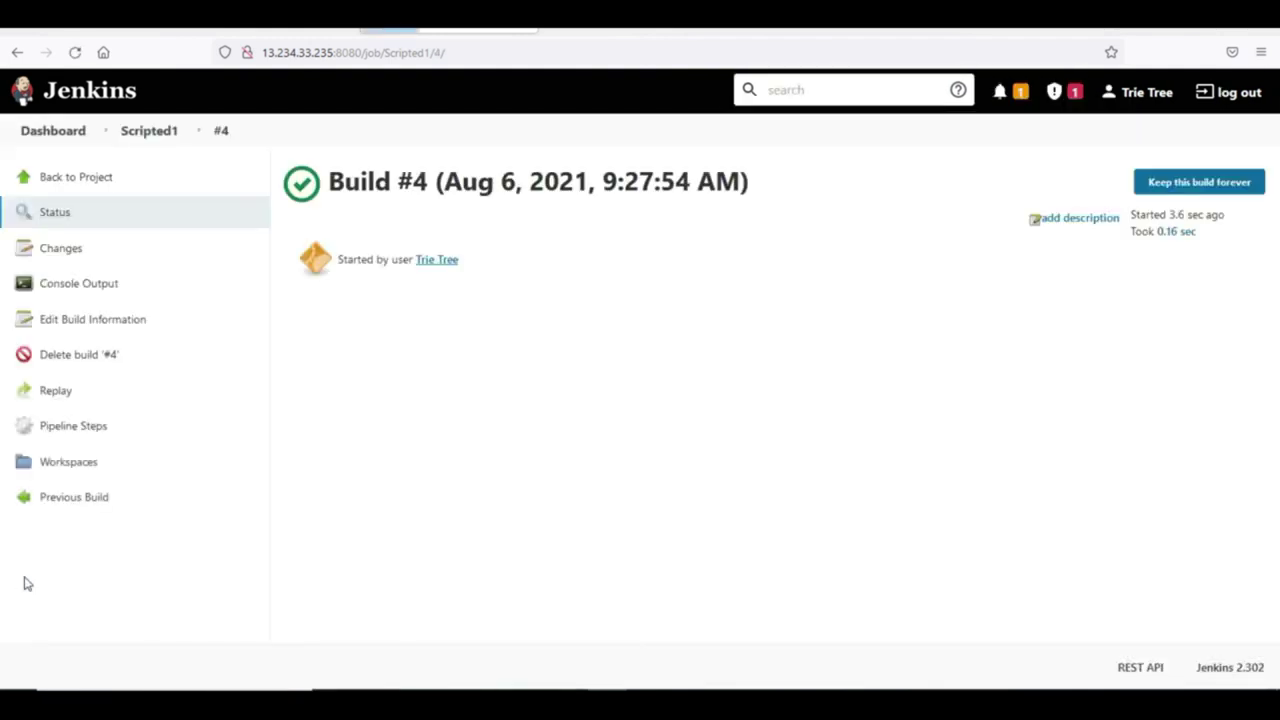
left_click(90, 283)
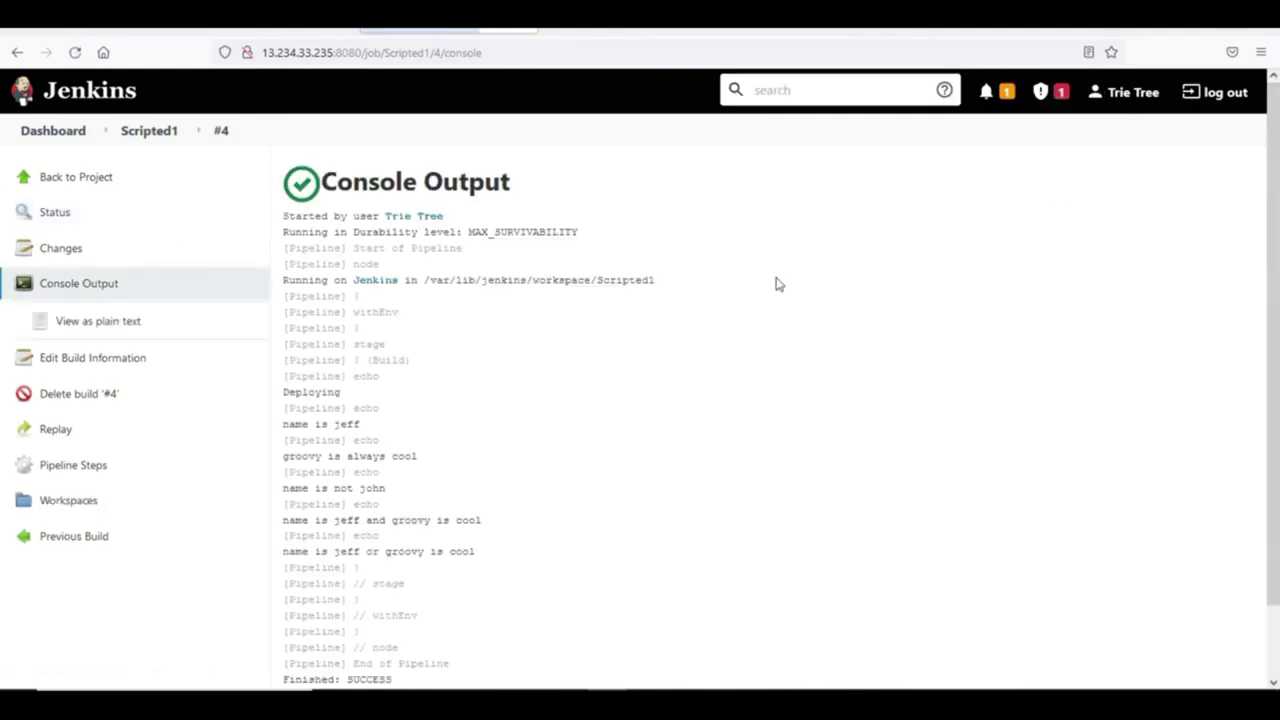
scroll(1112, 233, "down", 1)
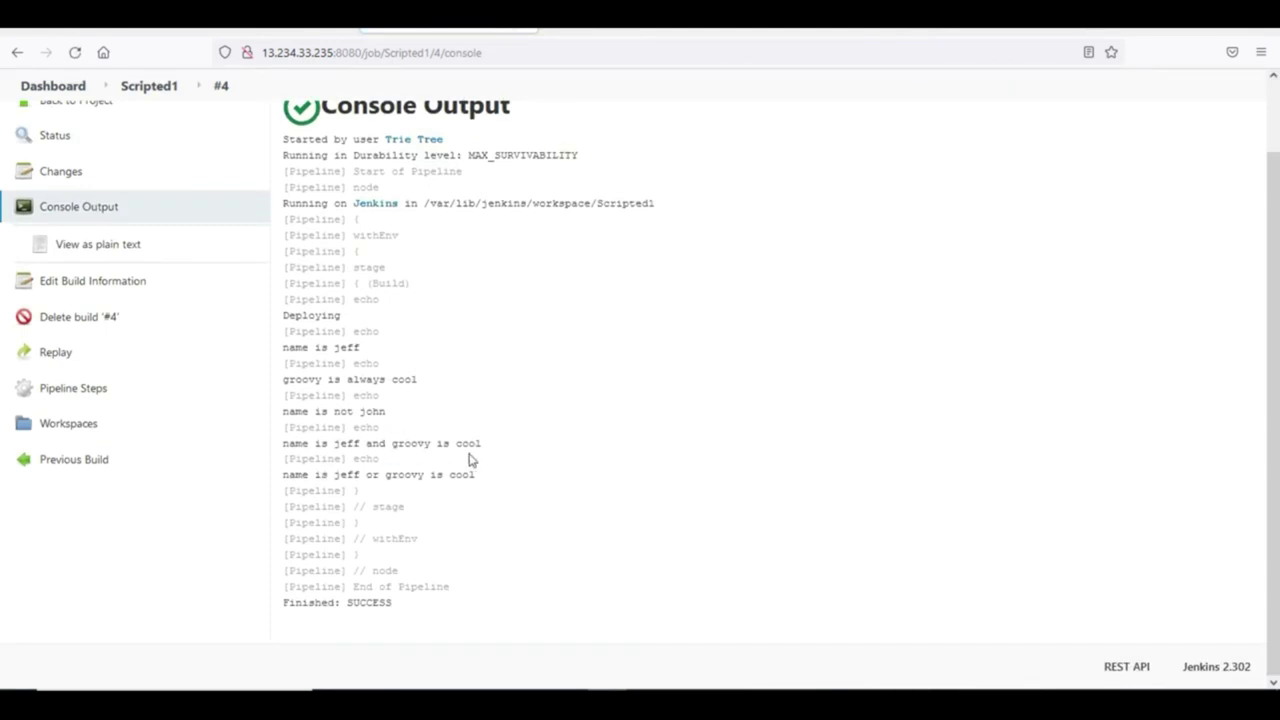
double_click(372, 476)
left_click(520, 492)
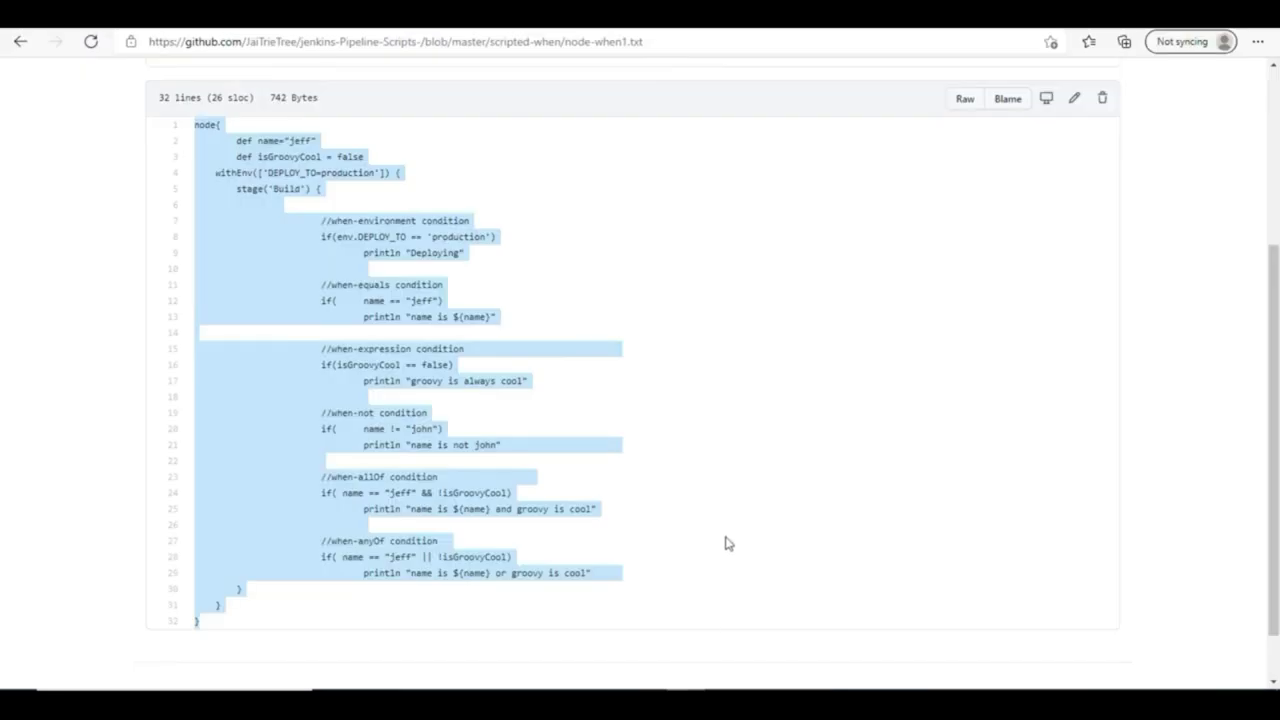
- Review withCredentials and usernamePassword in node-withCredentials.txt, then open scripted-tools.txt
left_click(702, 352)
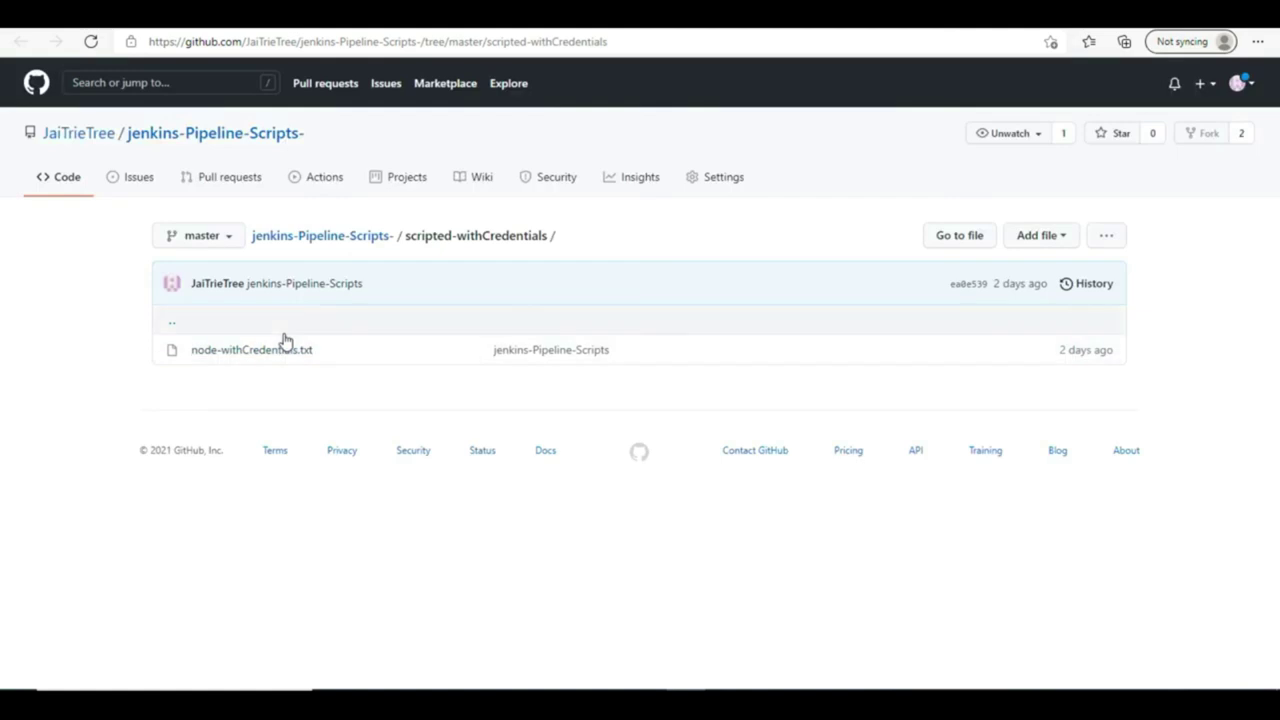
left_click(285, 350)
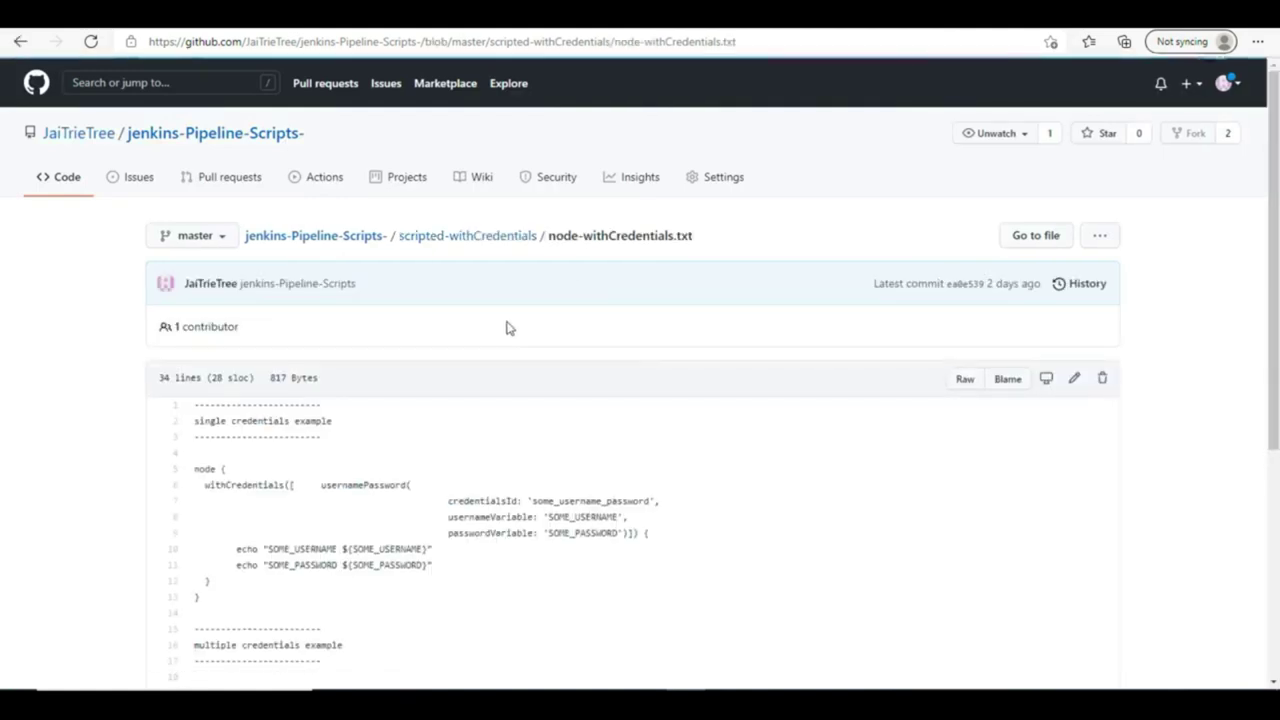
left_click_drag(1269, 257, 1275, 333)
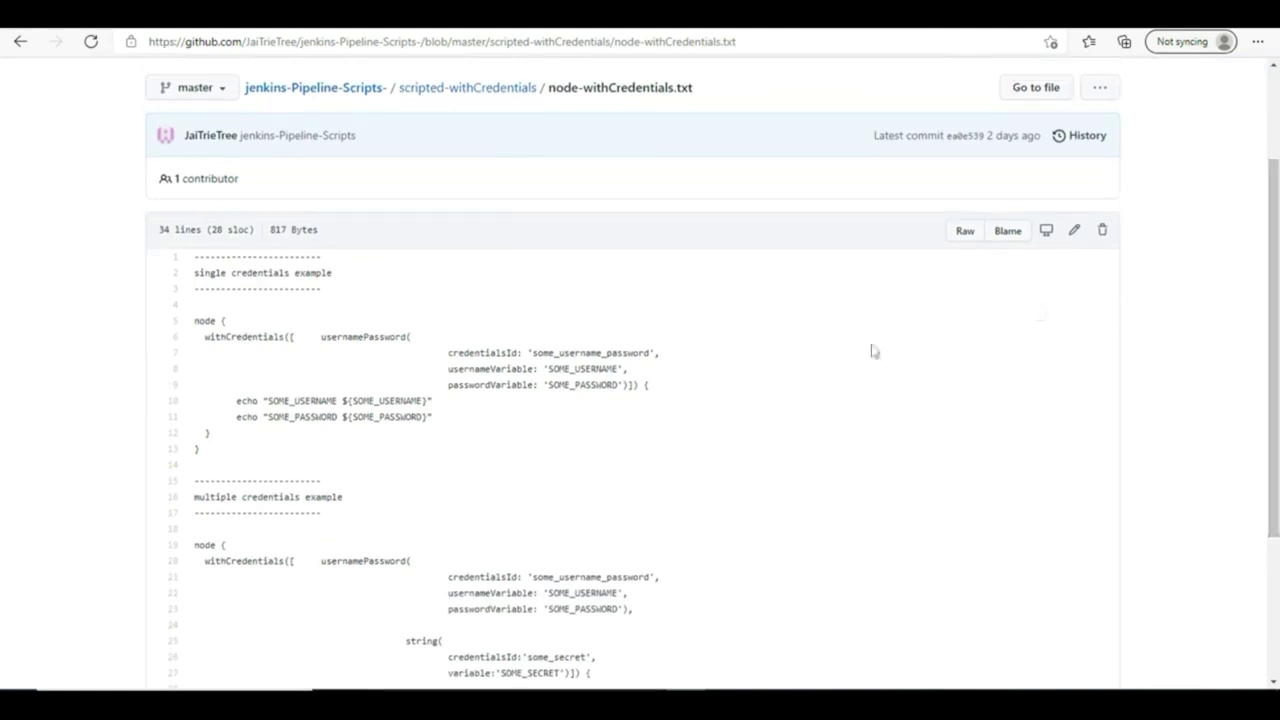
double_click(266, 337)
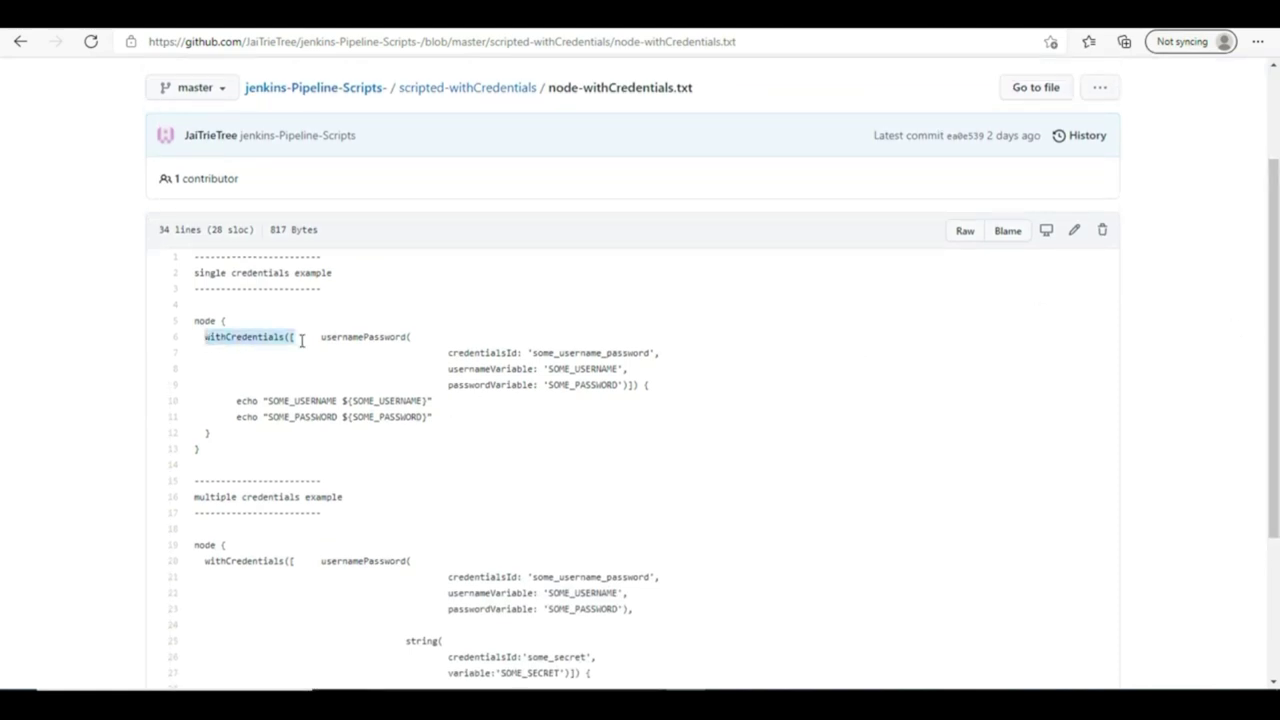
left_click(336, 336)
double_click(336, 336)
left_click(336, 336)
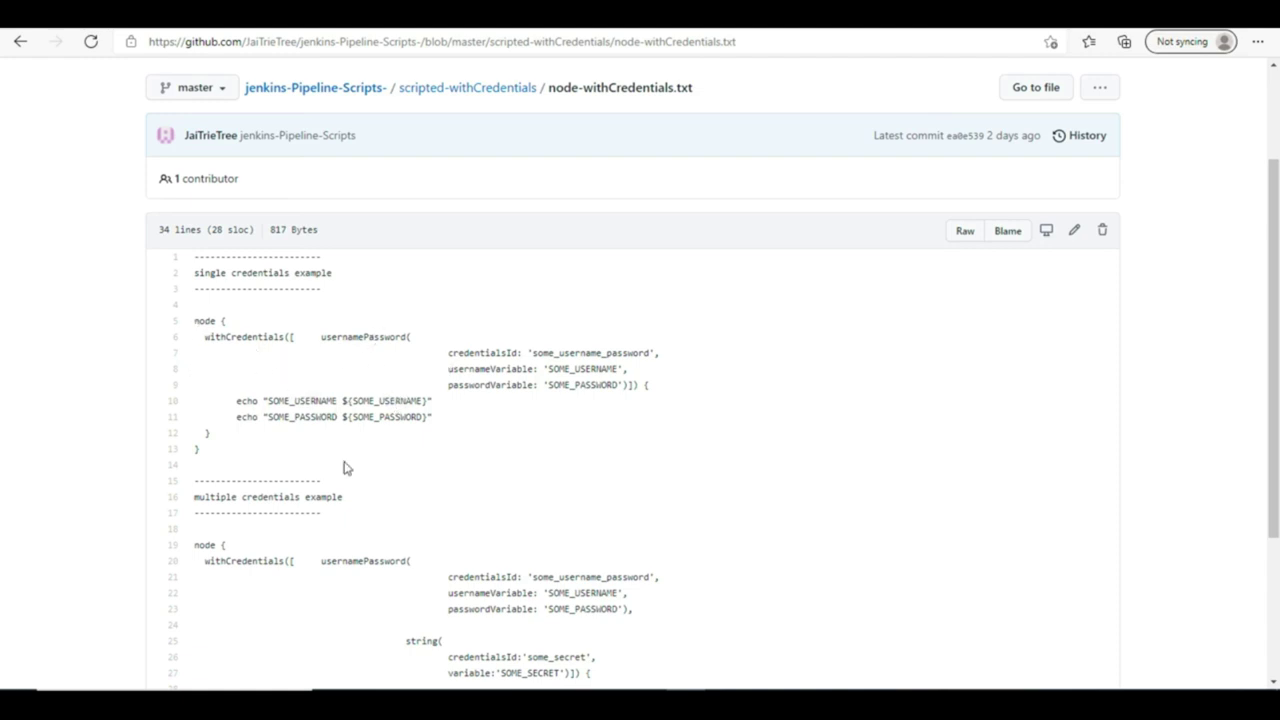
key("alt+Left")
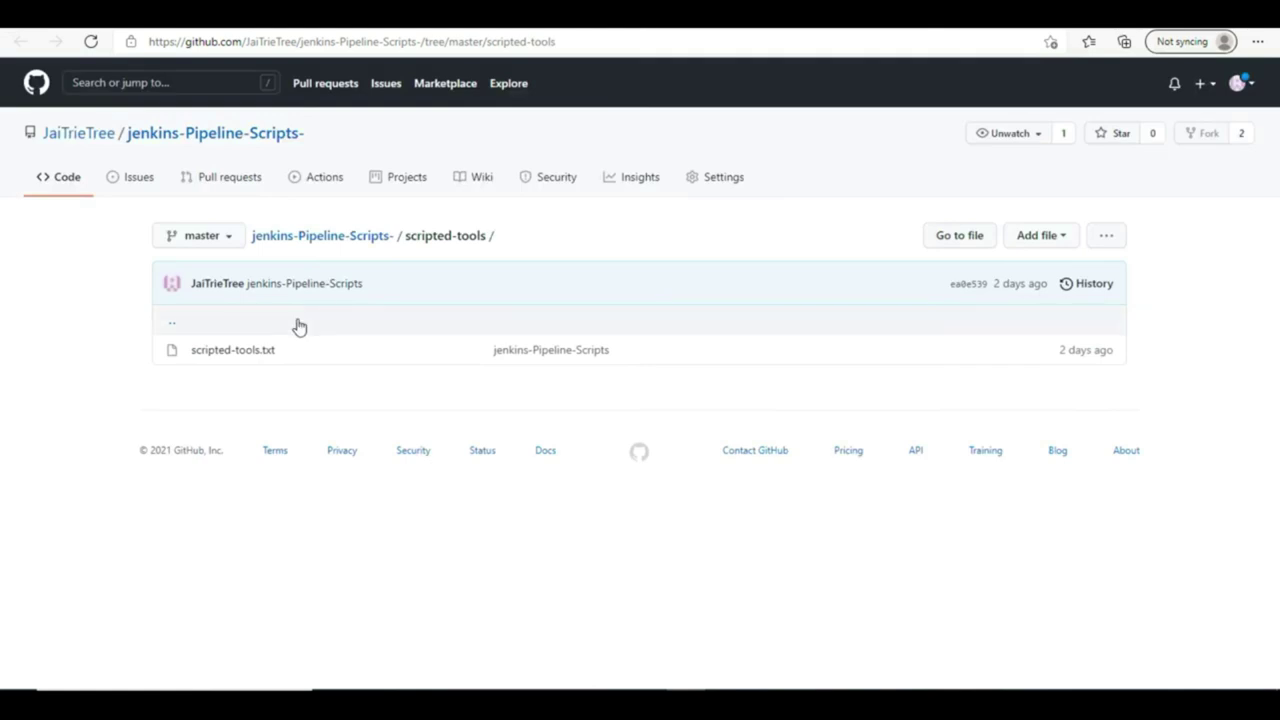
left_click(228, 354)
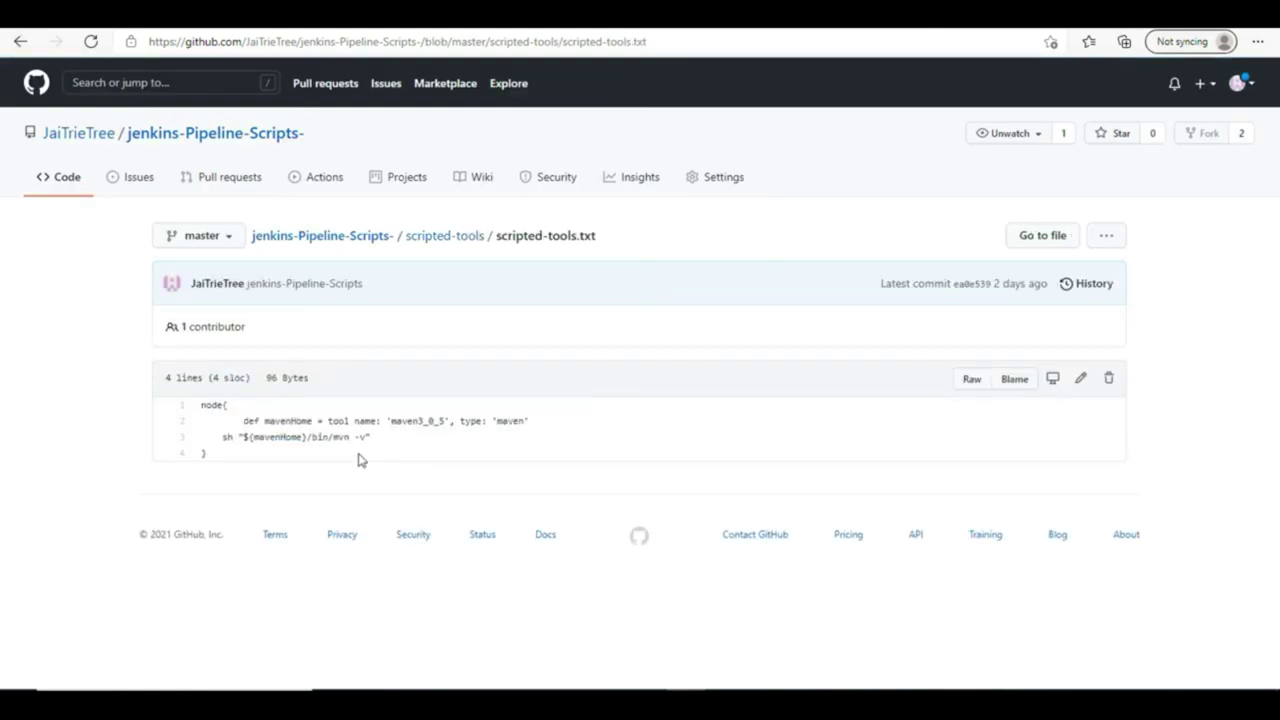
- Copy the four-line maven3_0_5 tools script and return to the pipeline-syntax.txt notes
left_click_drag(209, 452, 198, 408)
key("ctrl+c")
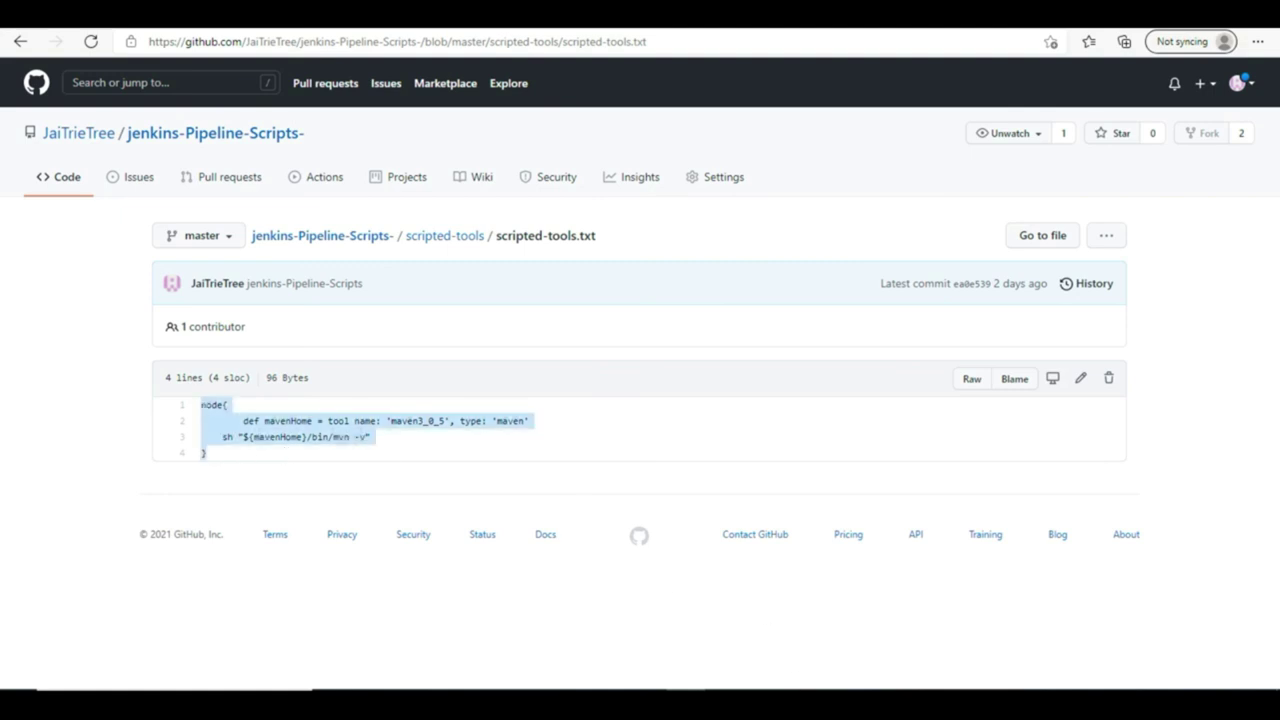
mouse_move(800, 702)
left_click(838, 665)
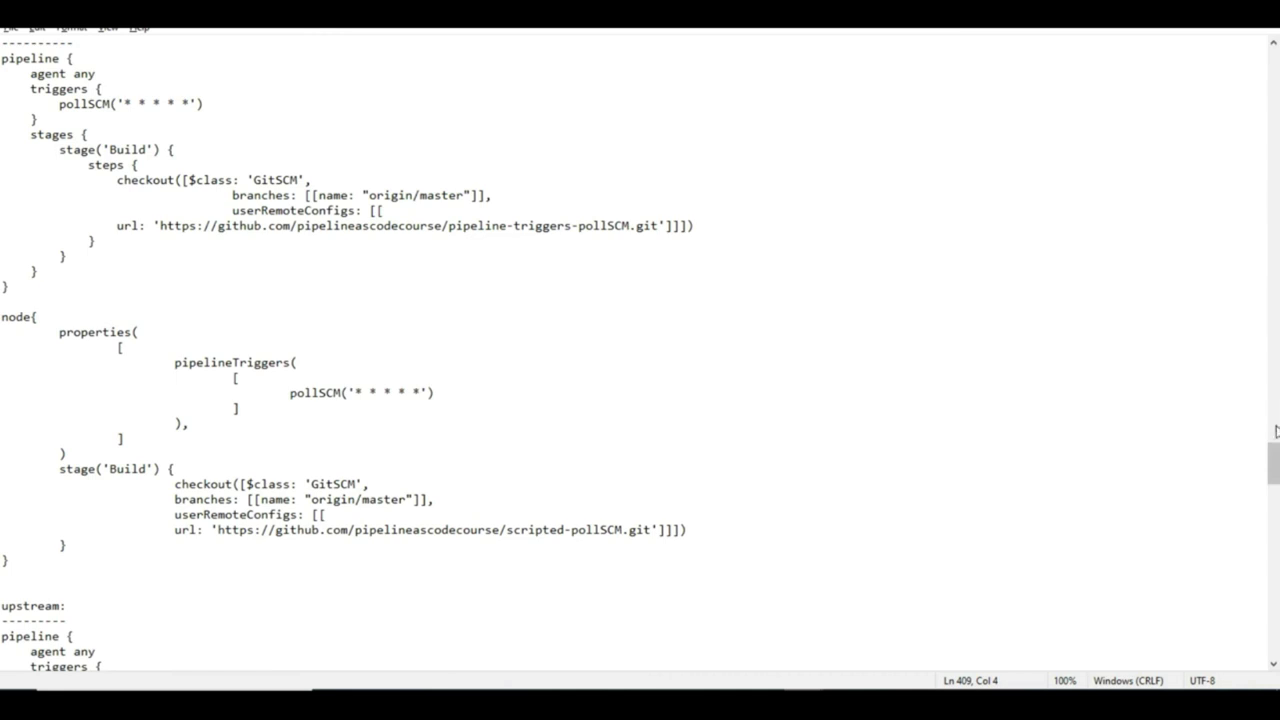
- Paste the scripted node block using tool 'maven3_0_5' under the tools pipeline example
scroll(1275, 456, "up", 13)
left_click_drag(1275, 456, 1275, 177)
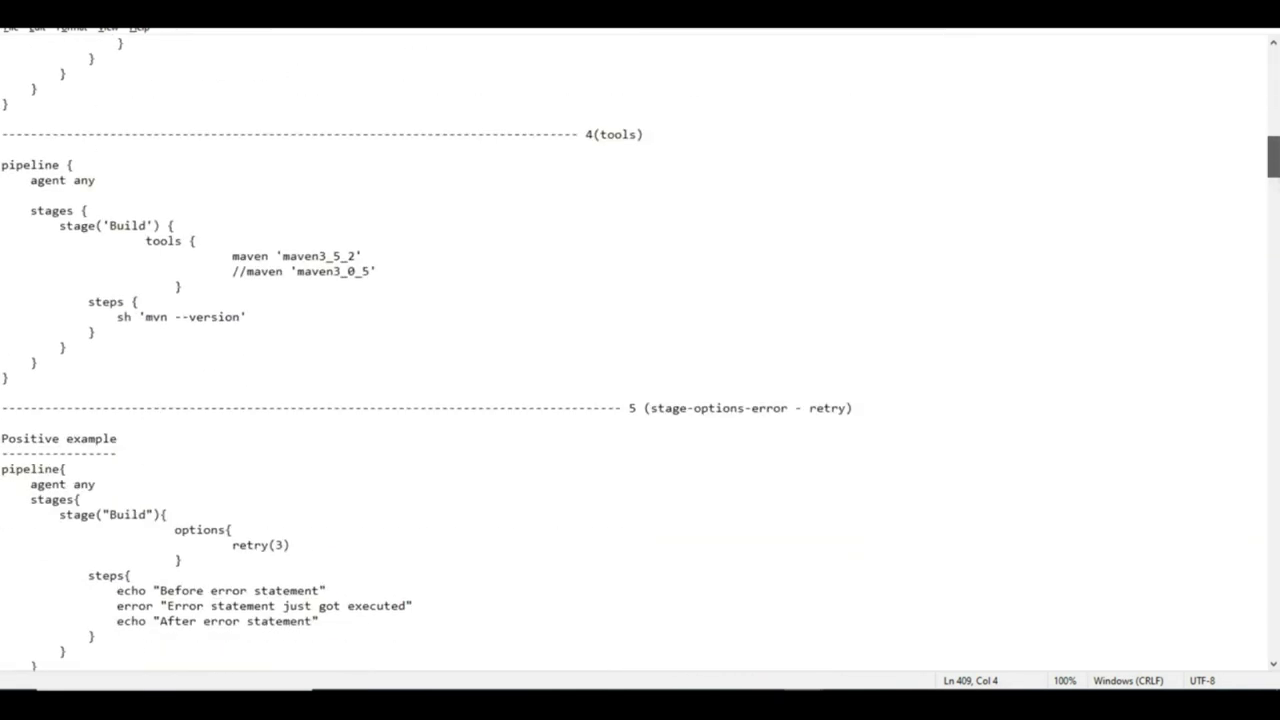
left_click(166, 390)
key("Return")
key("ctrl+v")
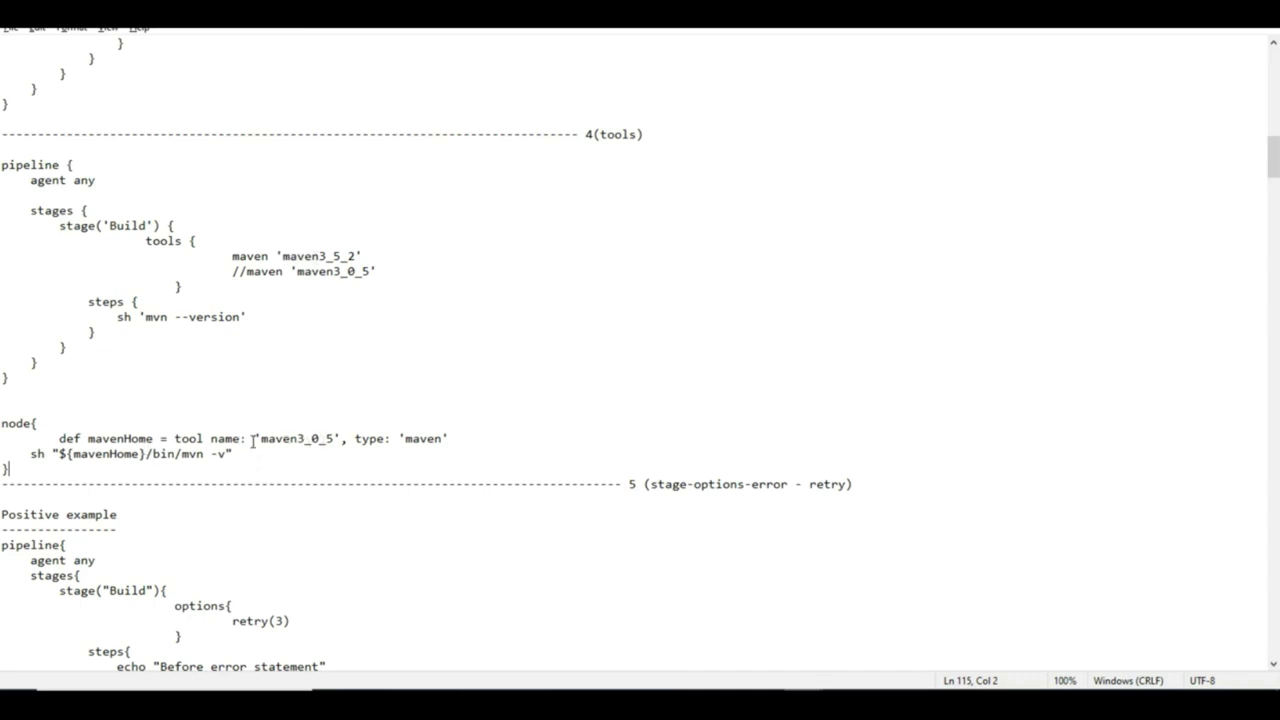
left_click_drag(256, 444, 345, 440)
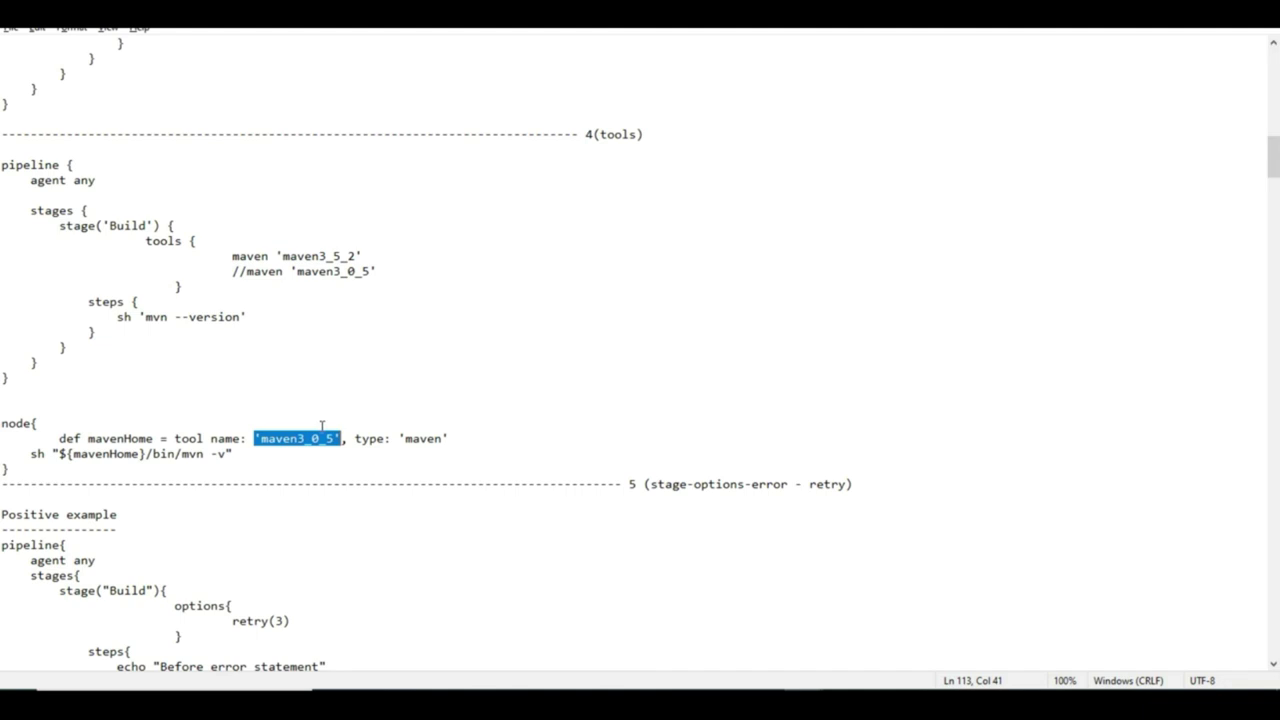
key("Up")
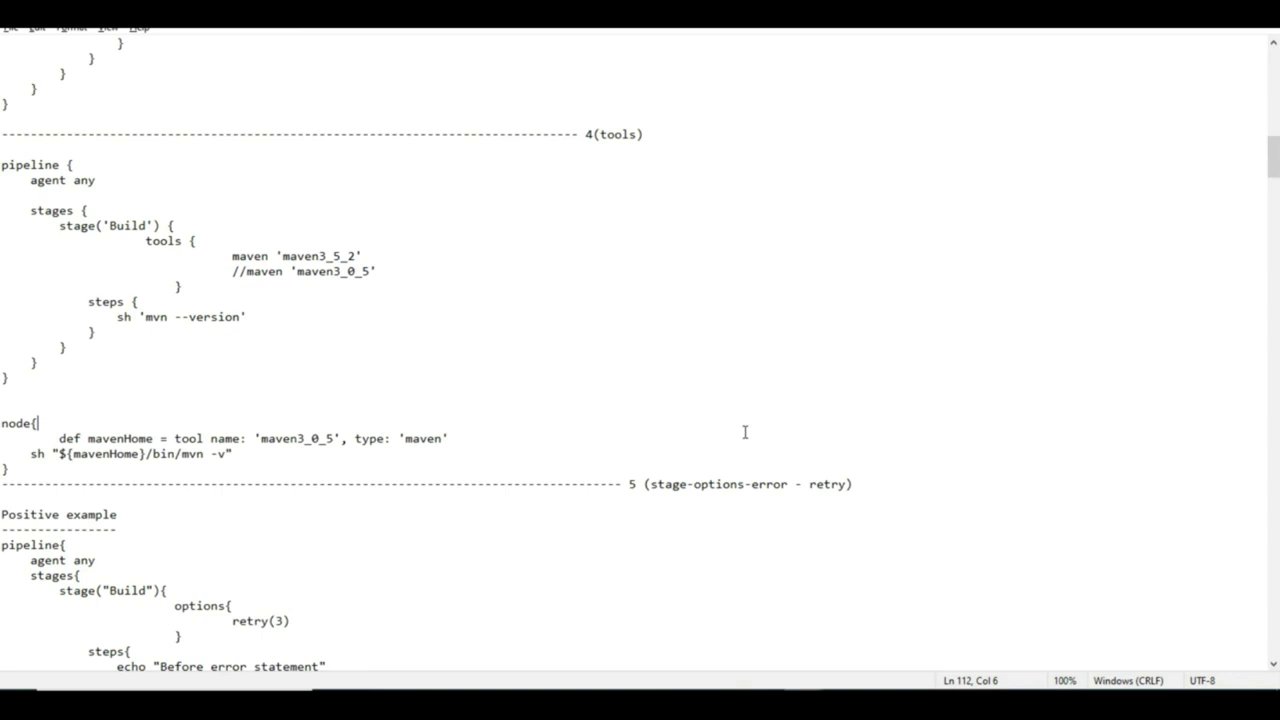
mouse_move(565, 700)
mouse_move(606, 700)
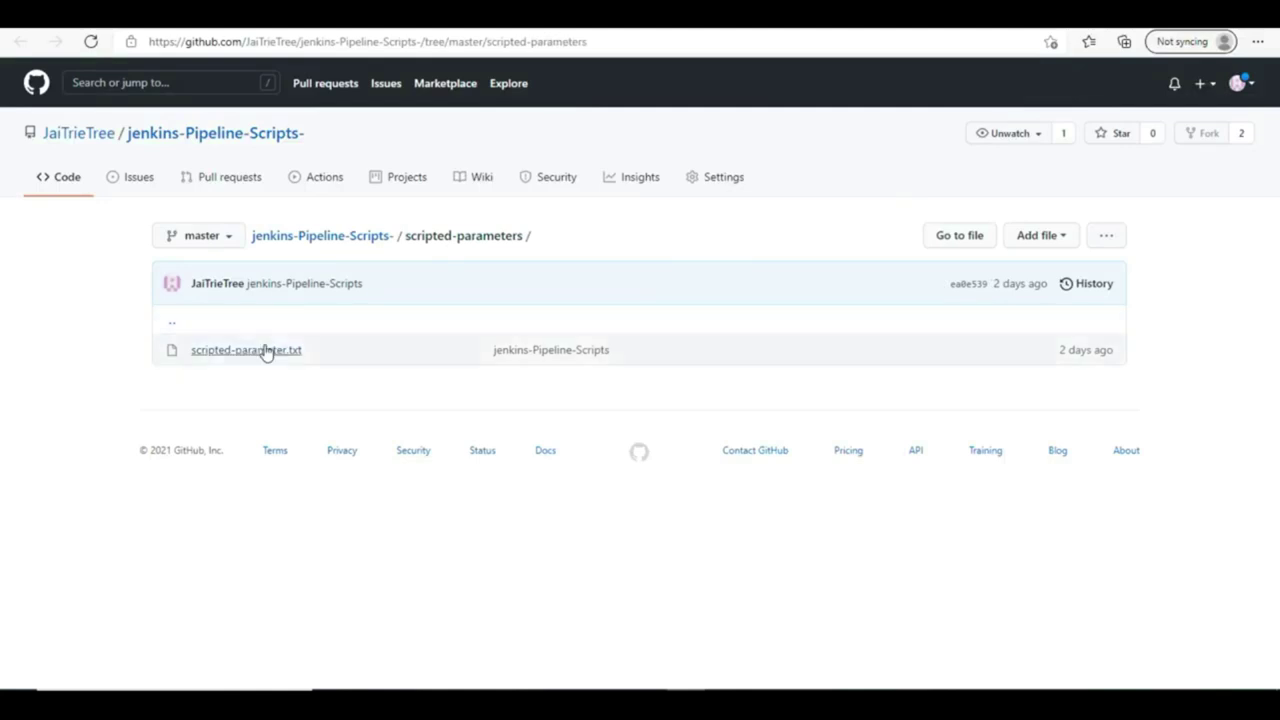
- Scroll through the 44-line scripted-parameter.txt script and select its parameters code
left_click(265, 350)
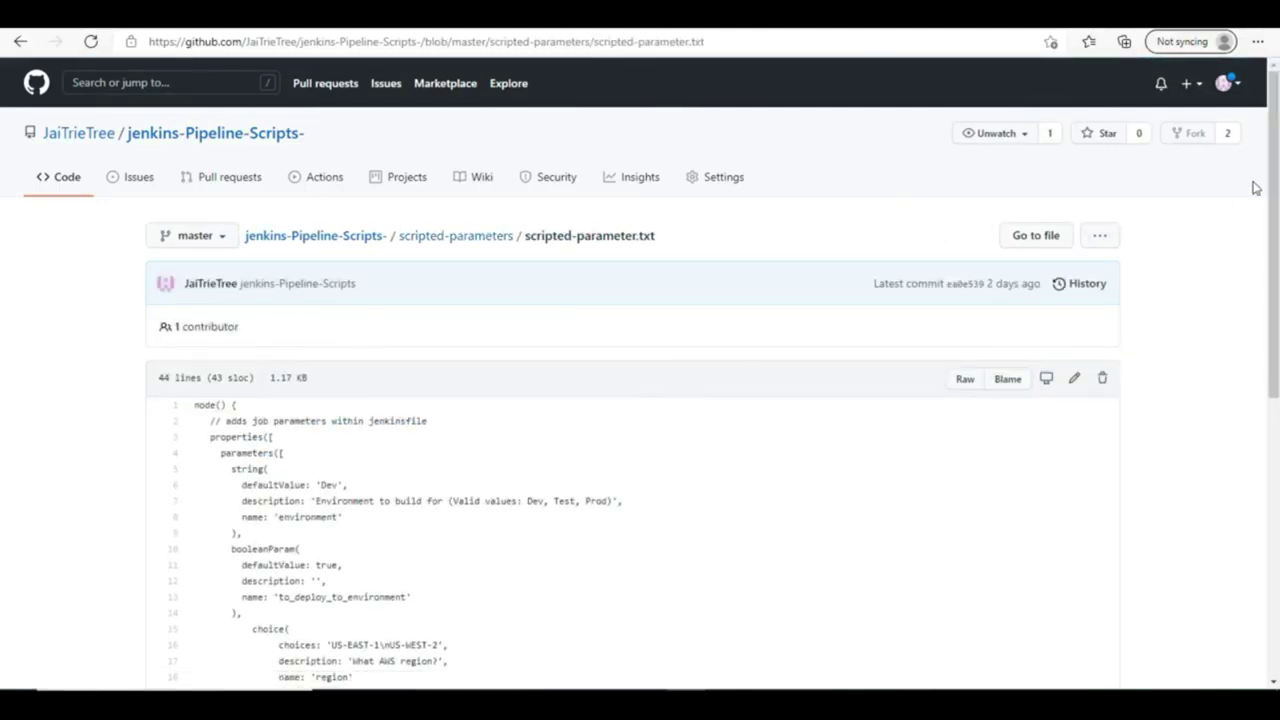
scroll(1273, 230, "down", 1)
scroll(640, 400, "down", 3)
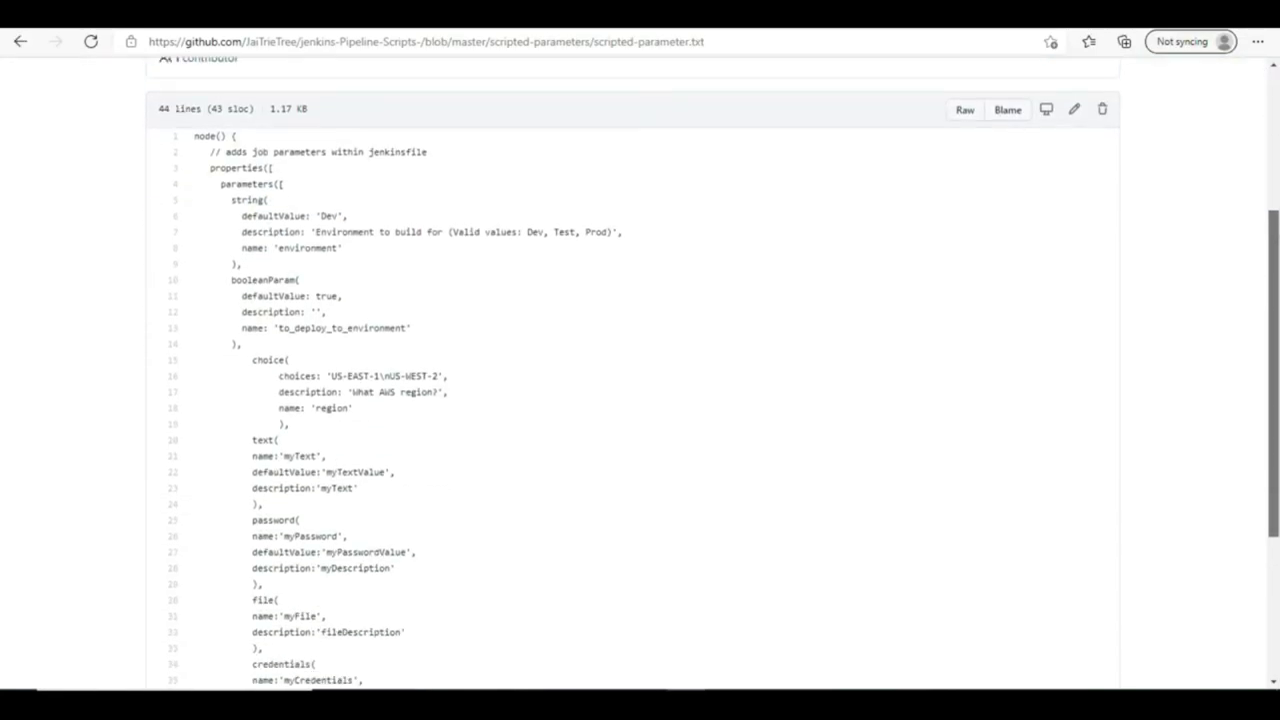
scroll(640, 400, "down", 2)
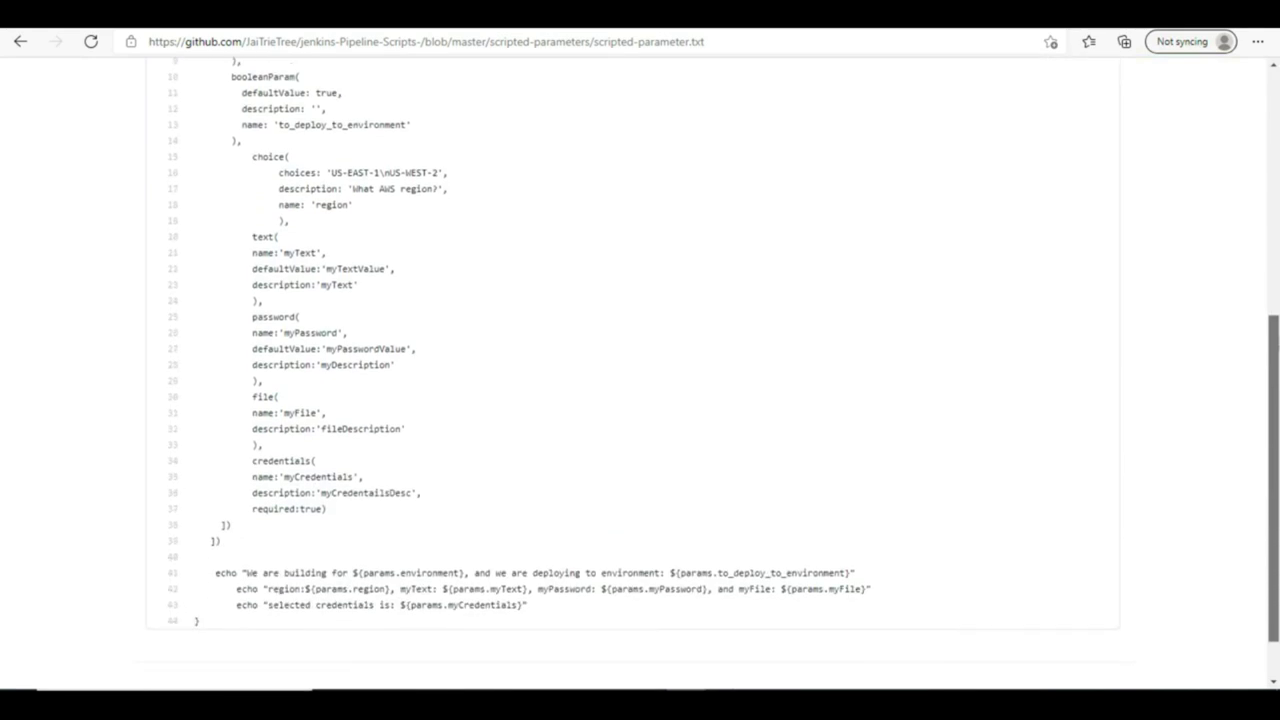
scroll(640, 400, "down", 1)
left_click_drag(1275, 358, 1275, 248)
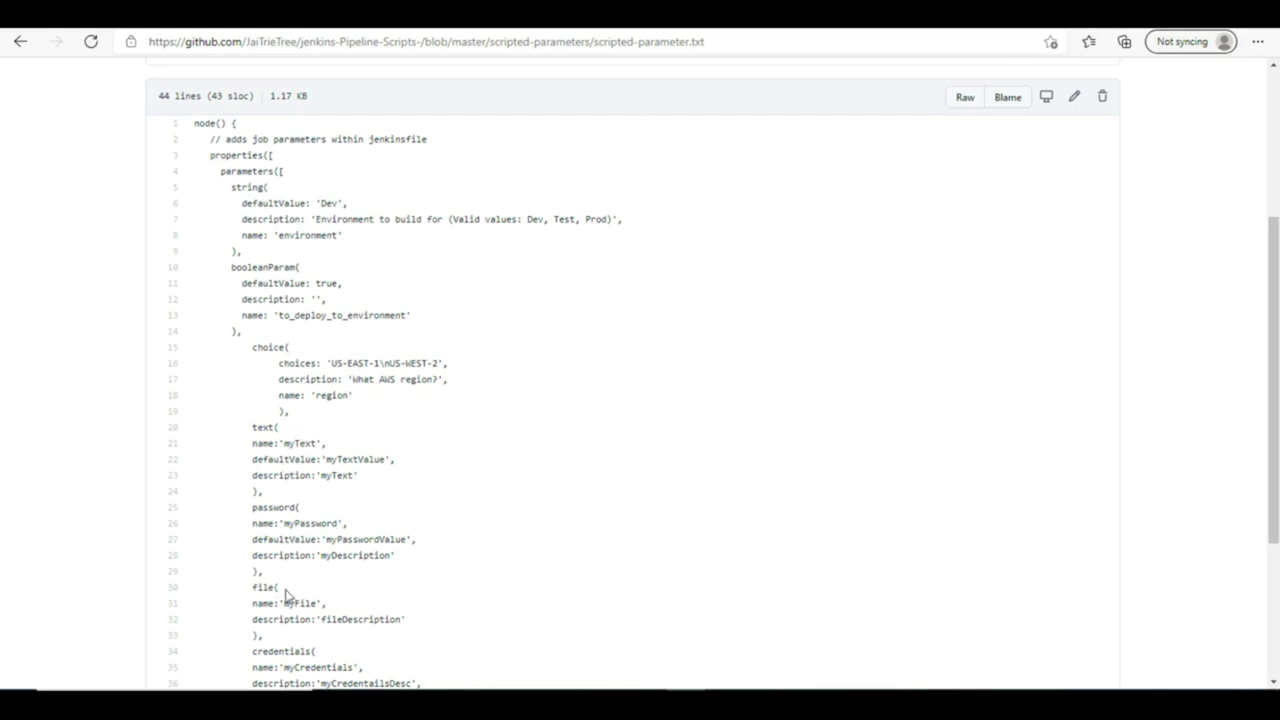
left_click_drag(194, 123, 455, 597)
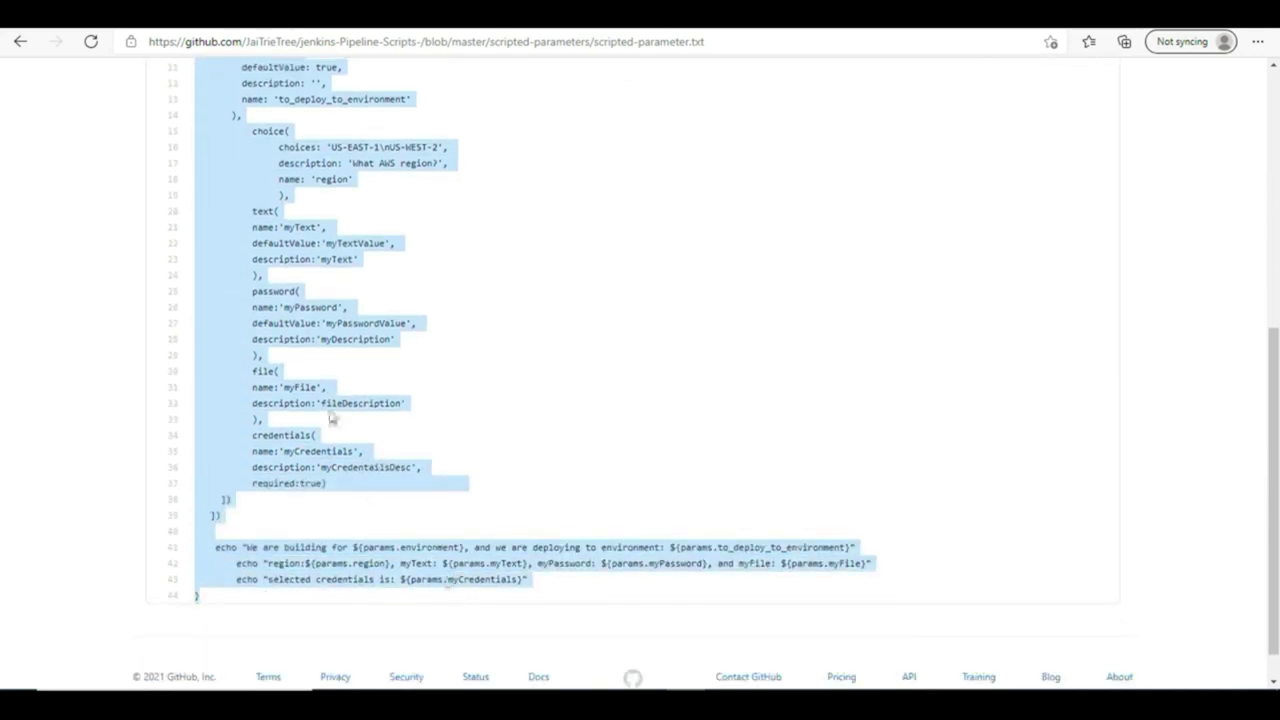
left_click(330, 416)
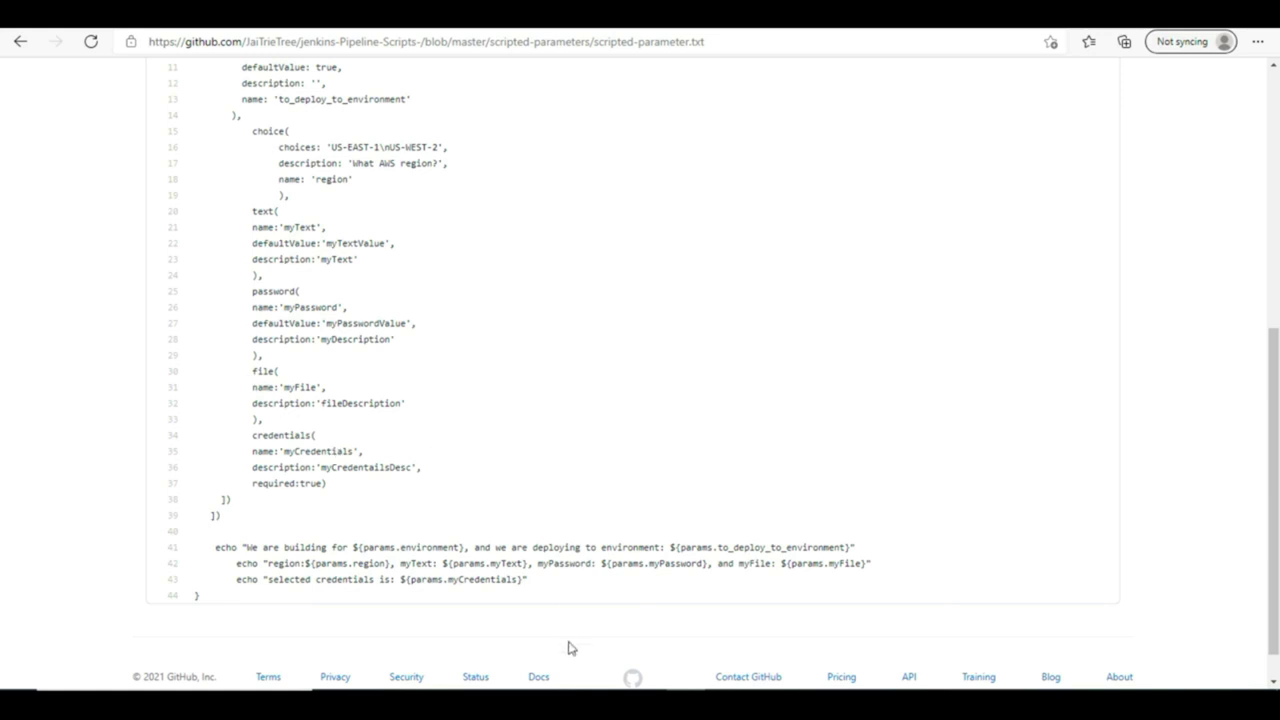
- Apply and save the Scripted1 pipeline configuration with its parameters script
mouse_move(567, 705)
left_click(609, 625)
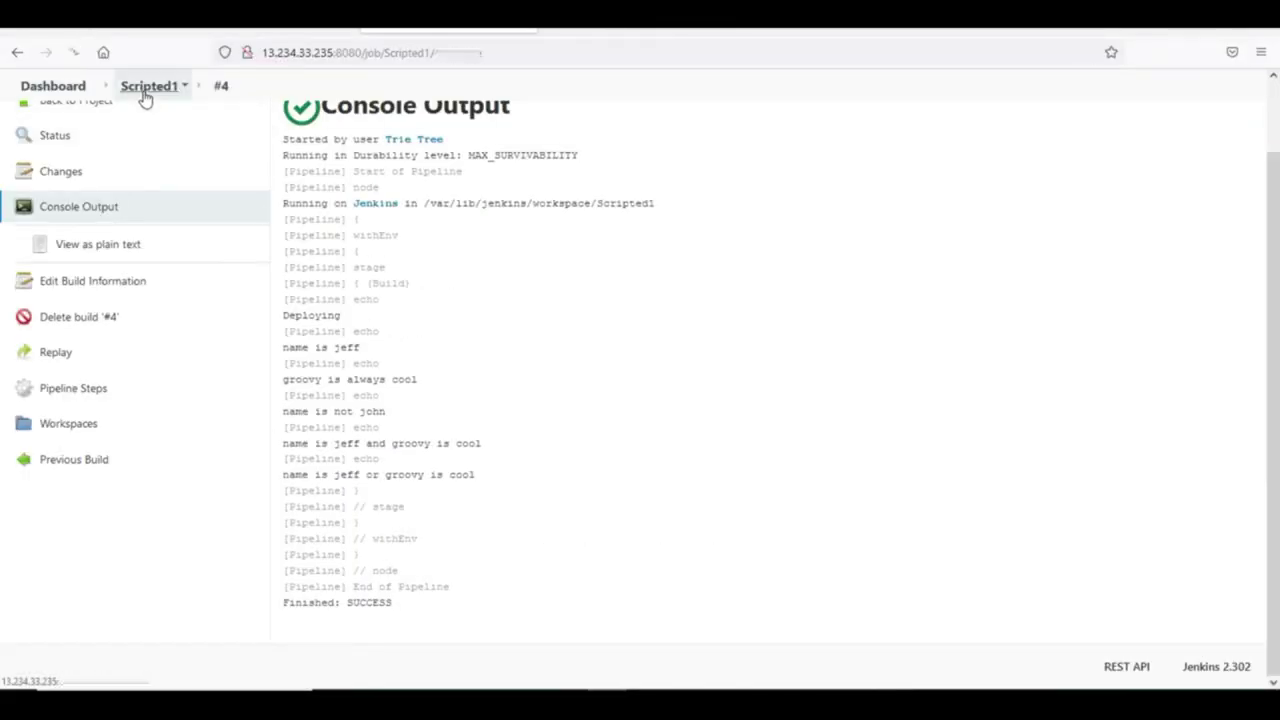
left_click(145, 88)
left_click(96, 322)
scroll(1262, 600, "down", 10)
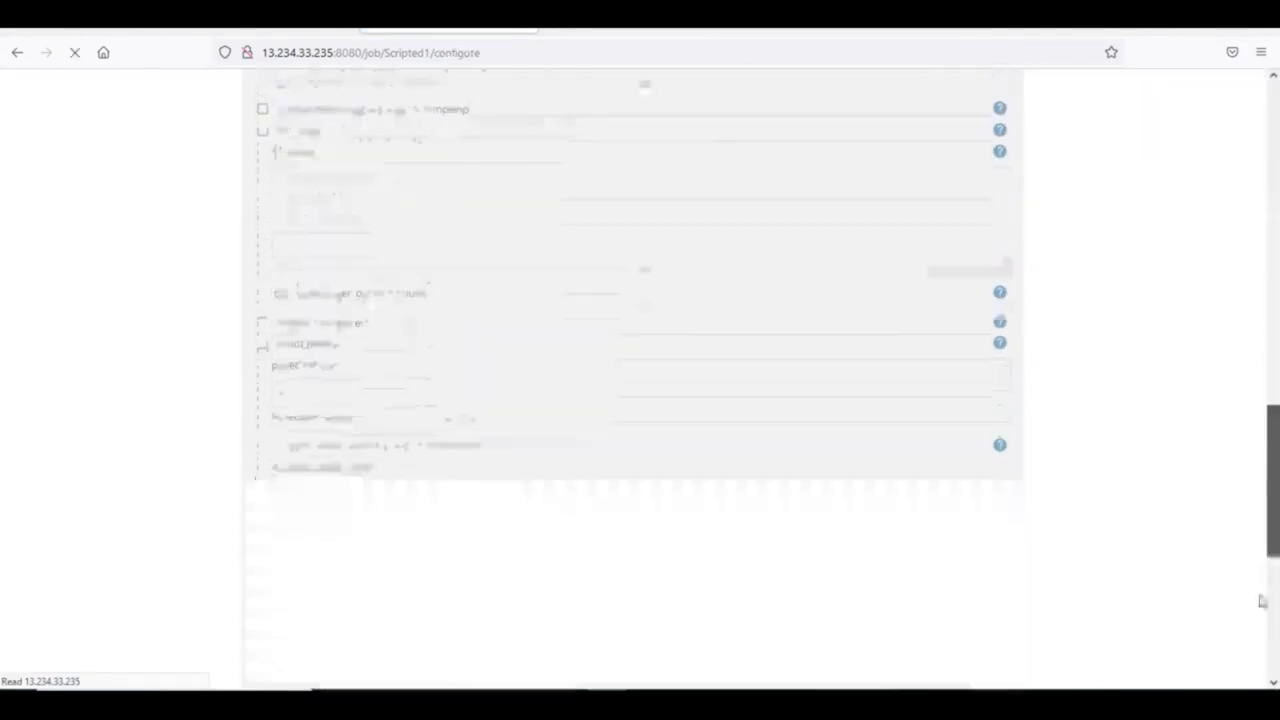
scroll(654, 429, "down", 5)
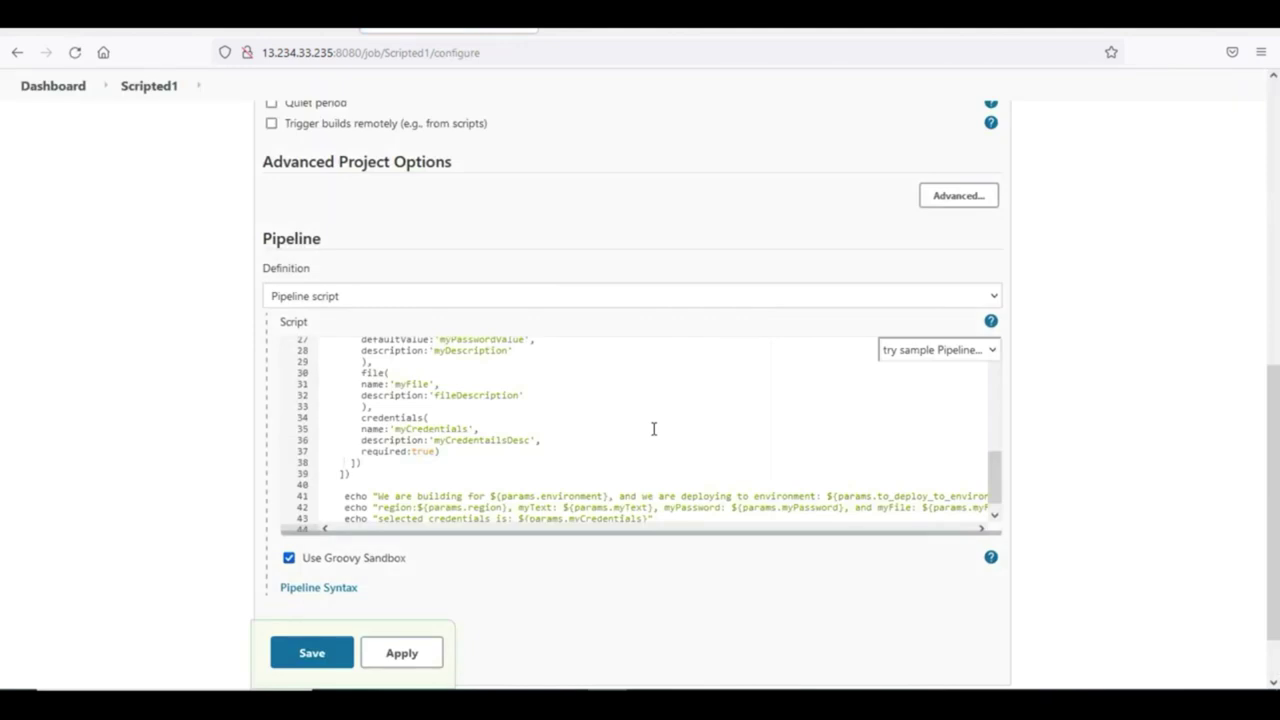
left_click(401, 657)
left_click(326, 654)
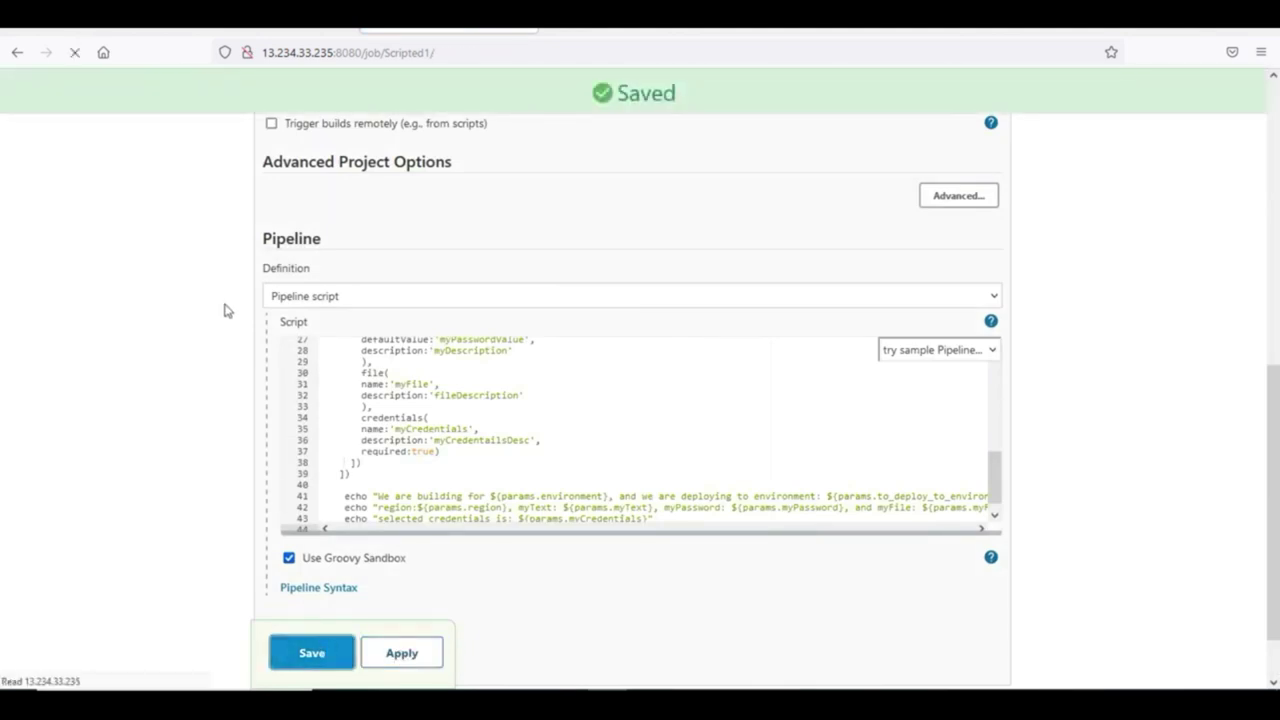
- Schedule a new Scripted1 build and bring the pipeline-syntax notes back to front
left_click(67, 296)
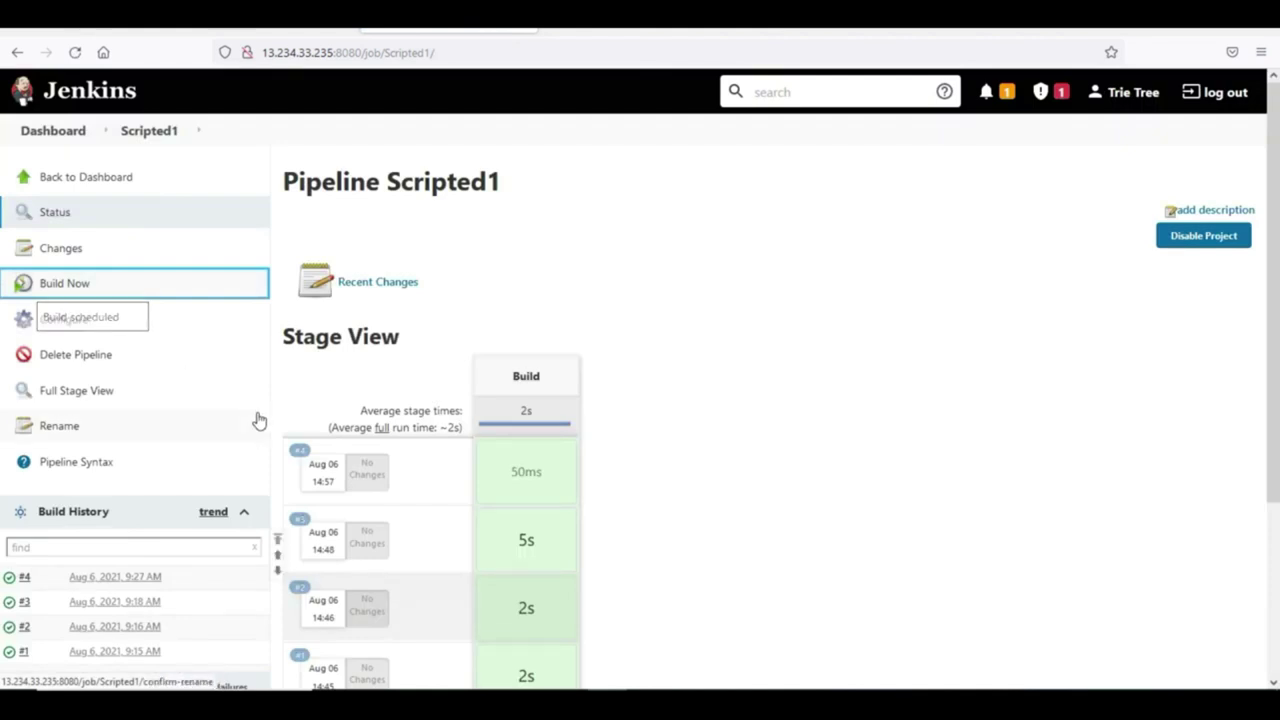
mouse_move(802, 705)
left_click(866, 640)
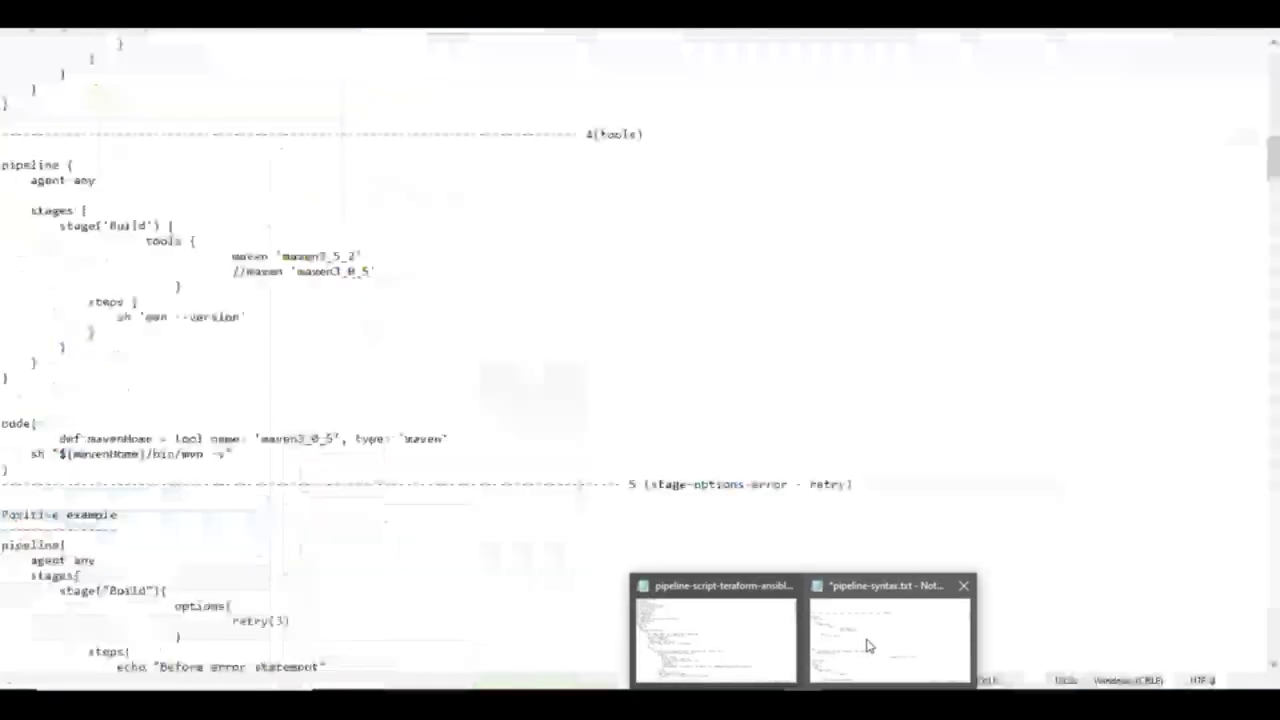
- Scroll the Notepad notes to the parameters pipeline example, then return to Jenkins' Scripted1 page
left_click_drag(1275, 155, 1275, 401)
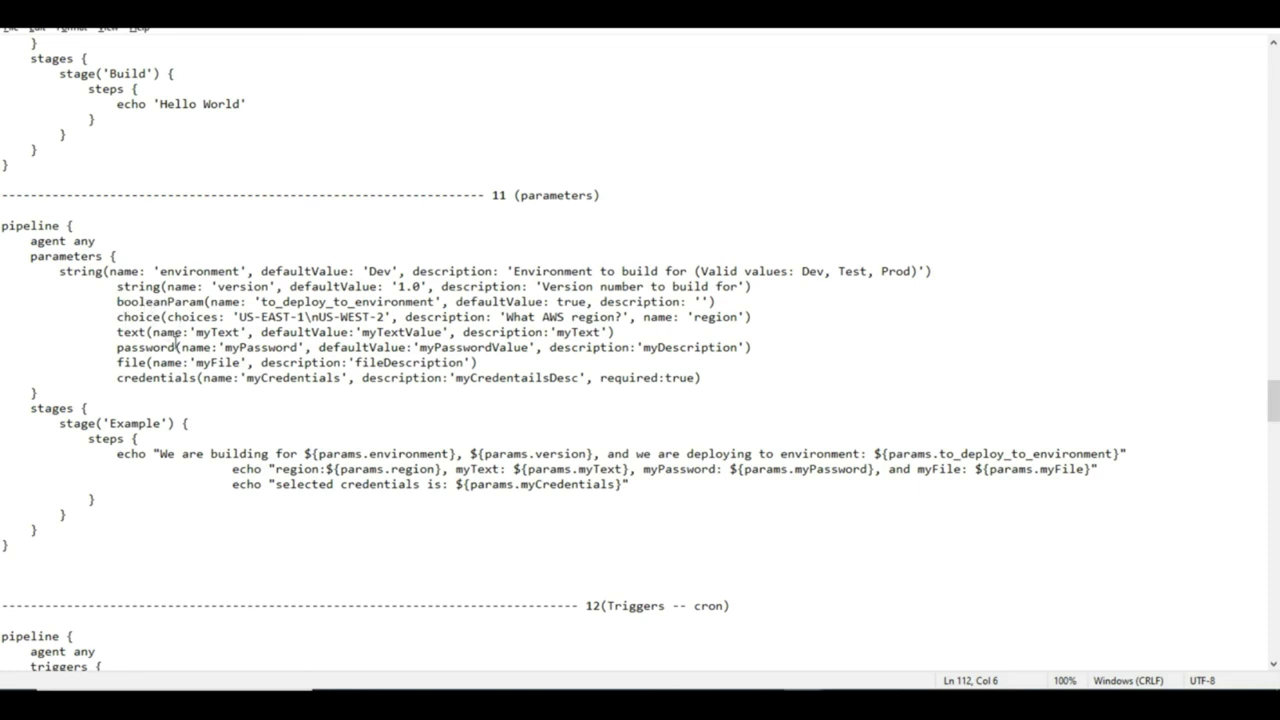
key("alt+Tab")
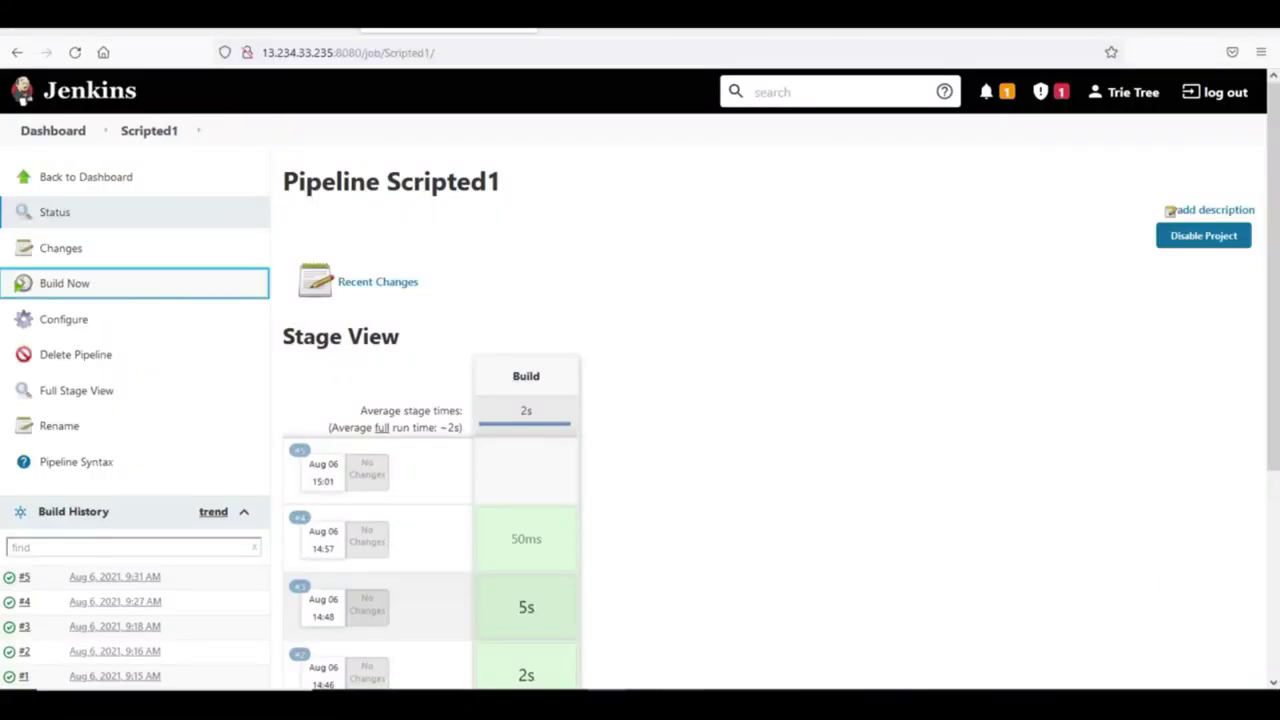
- Check Scripted1 build #5's console output (region US-EAST-1, Finished: SUCCESS), then return to the project
key("alt+Tab")
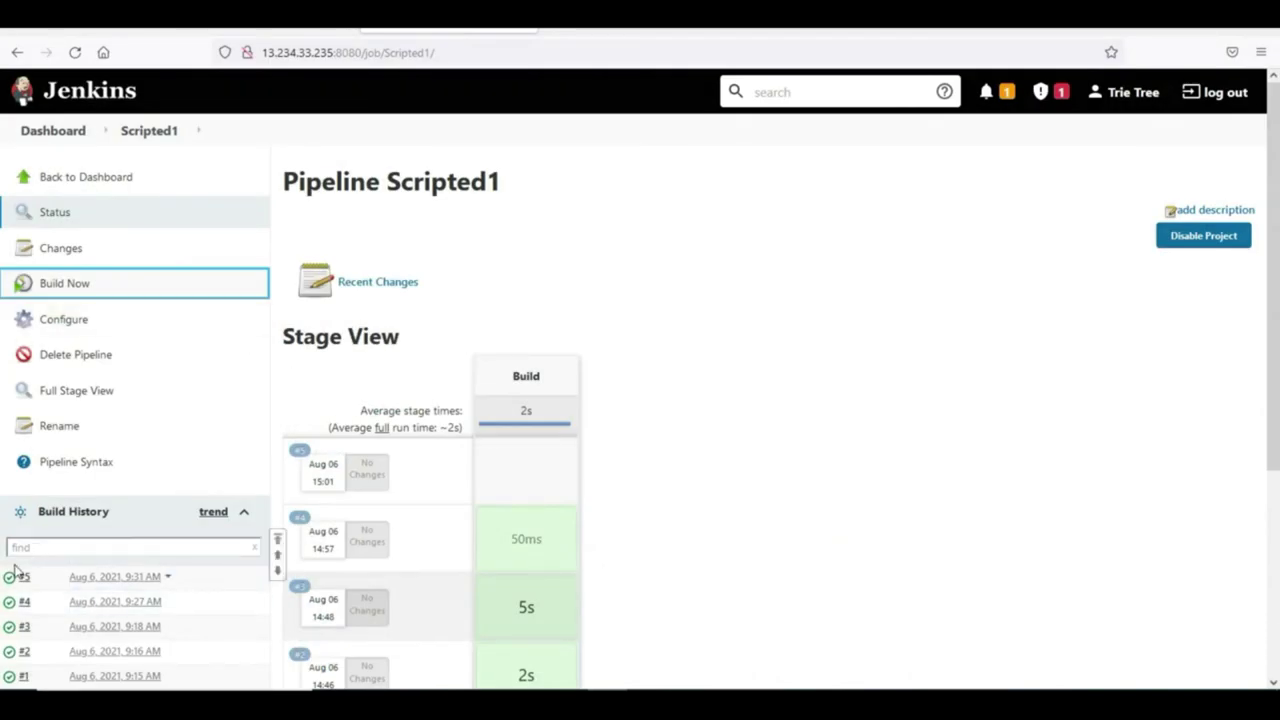
left_click(9, 576)
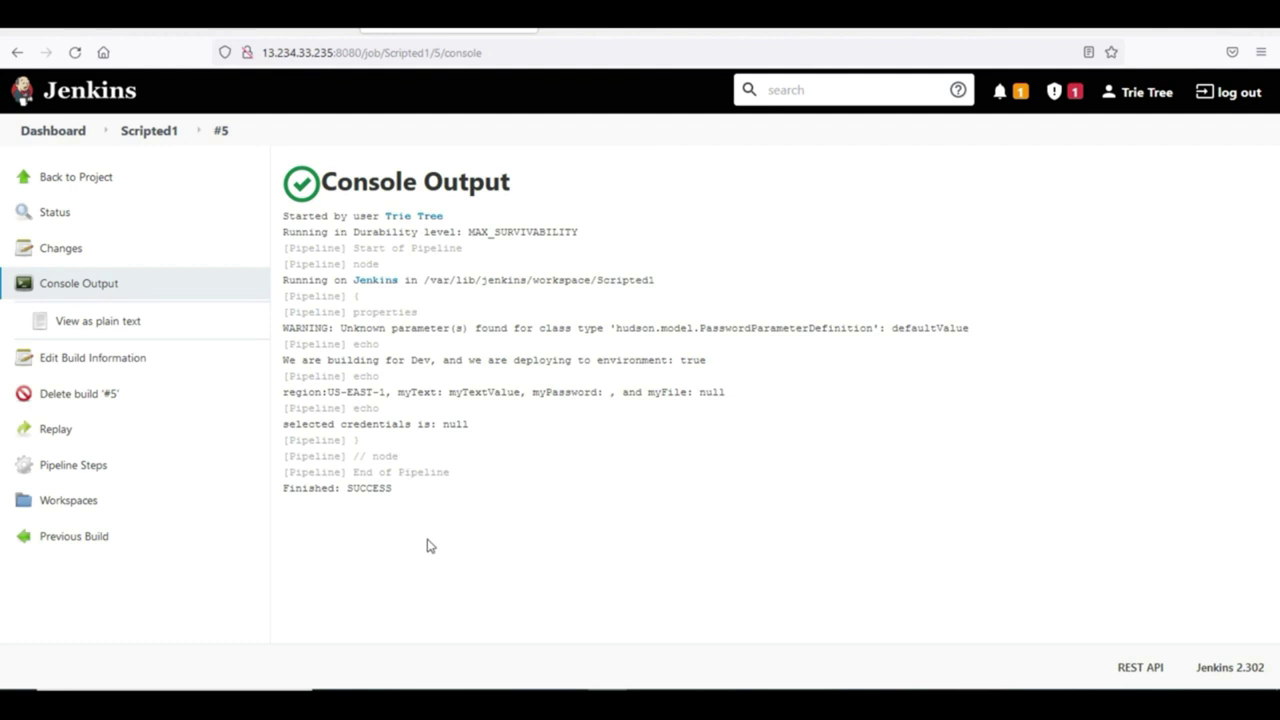
left_click(81, 189)
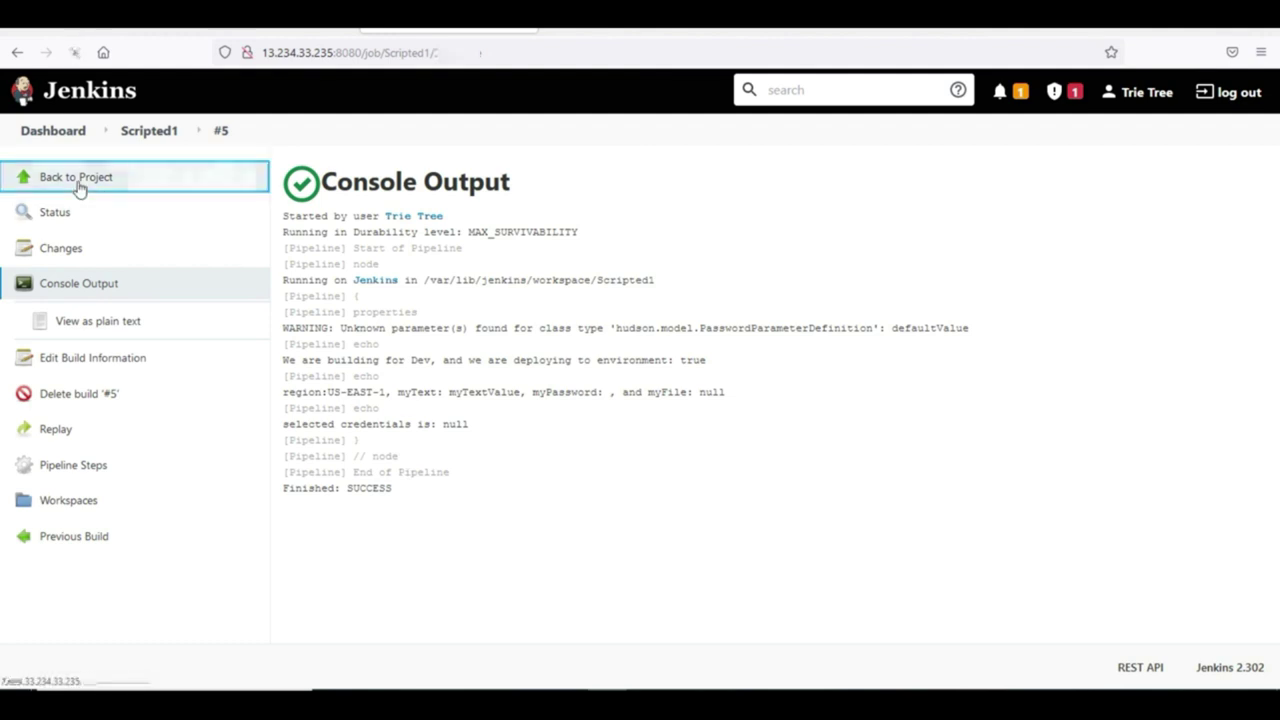
- In Scripted1's Build with Parameters form, choose US-WEST-2 as the region
left_click(109, 288)
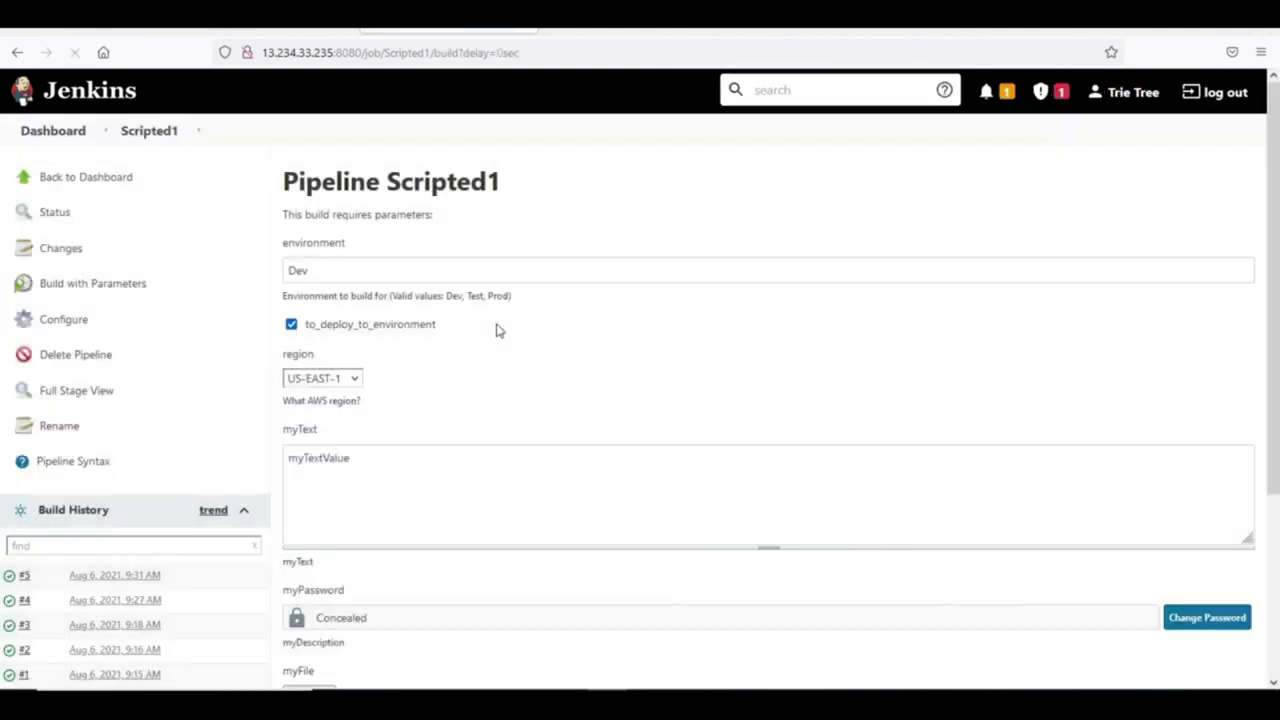
left_click(330, 381)
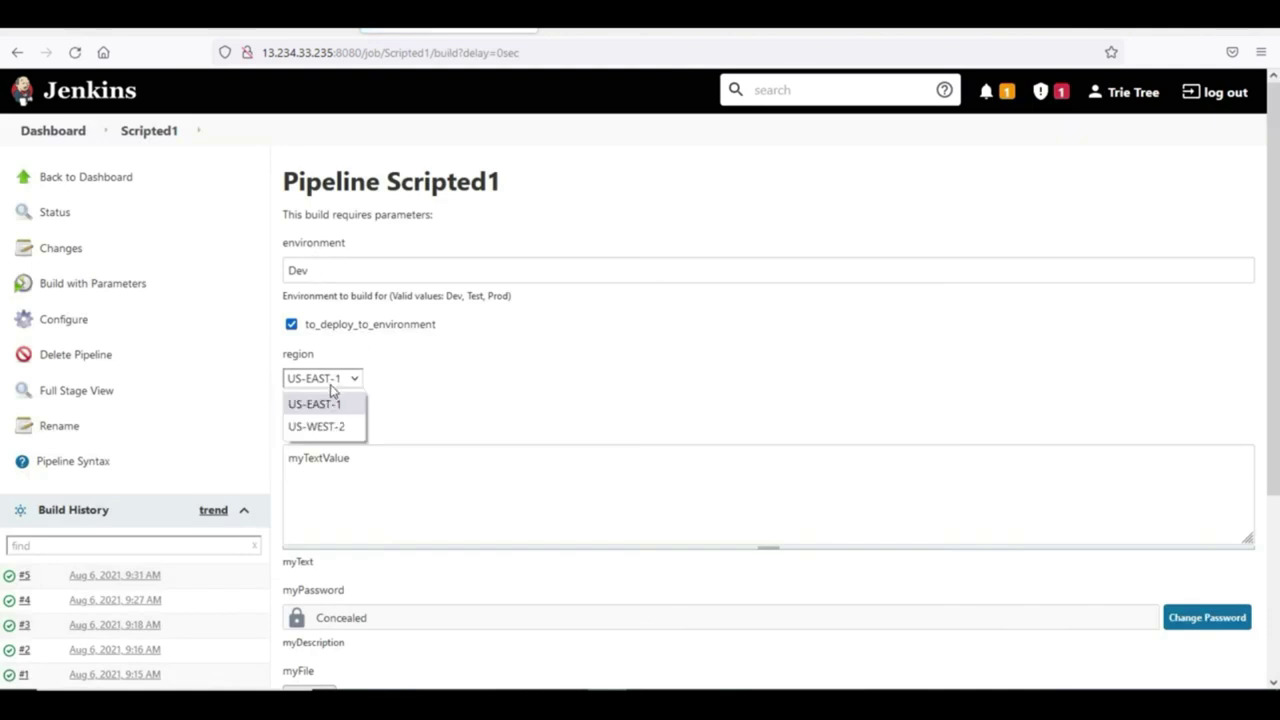
left_click(344, 436)
scroll(1272, 488, "down", 3)
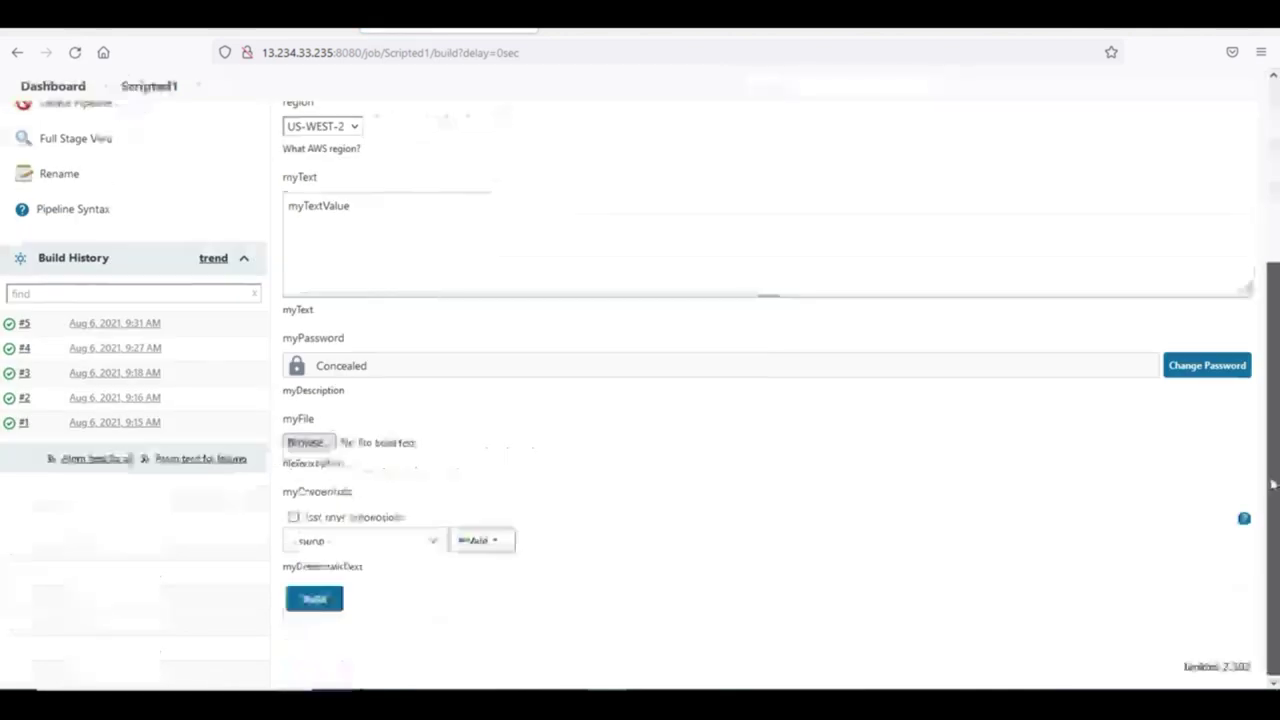
left_click_drag(1272, 488, 1258, 132)
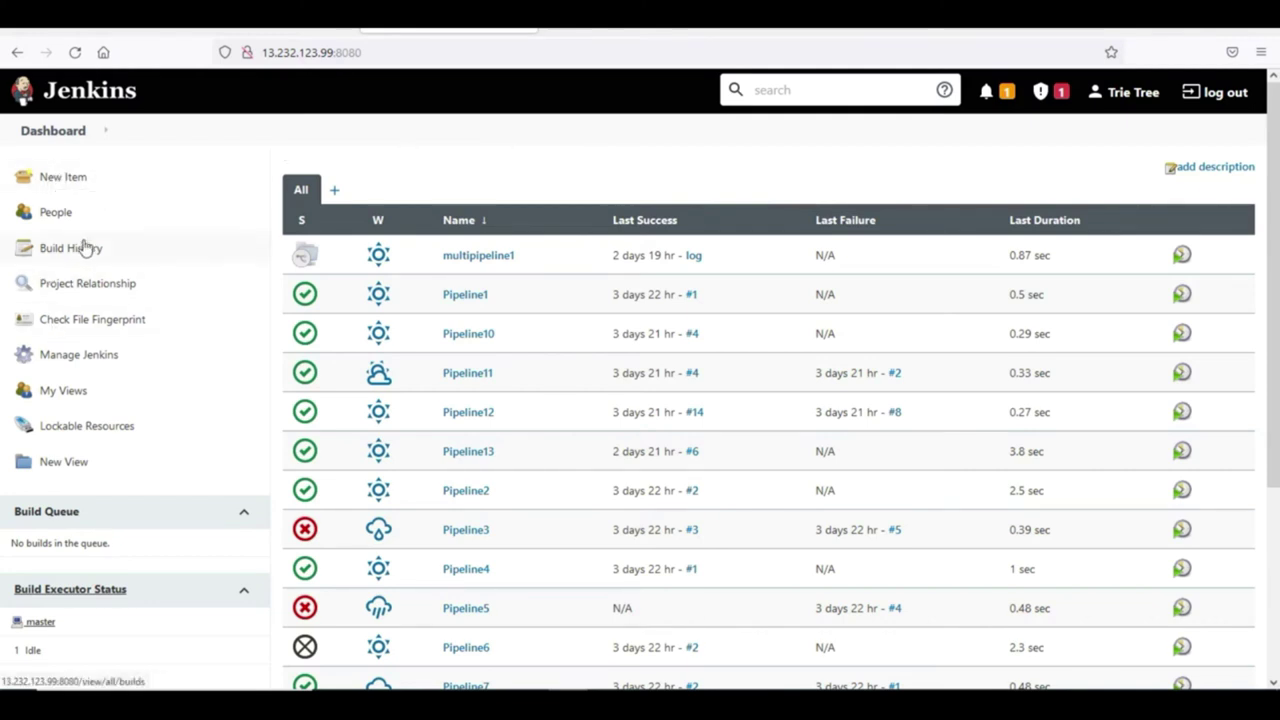
- Create a new item named 'multipipeline' of type Multibranch Pipeline
left_click(63, 177)
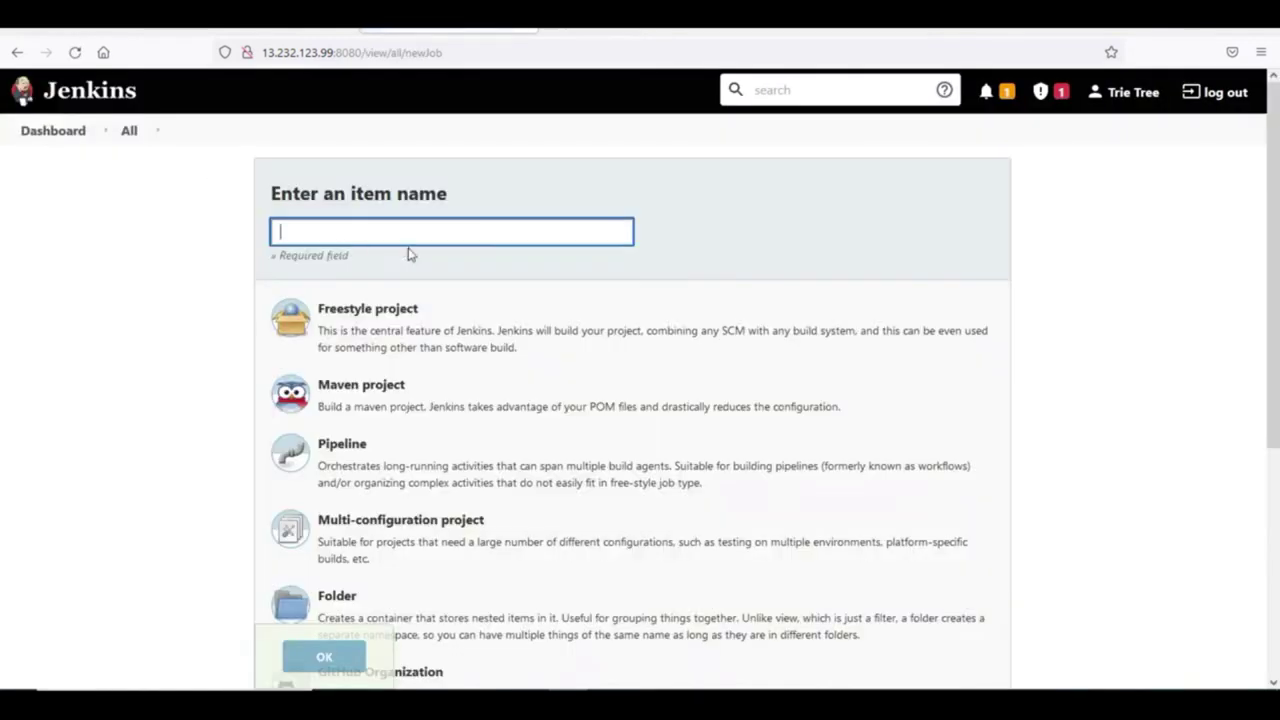
type("multip")
key("Return")
scroll(1273, 444, "down", 5)
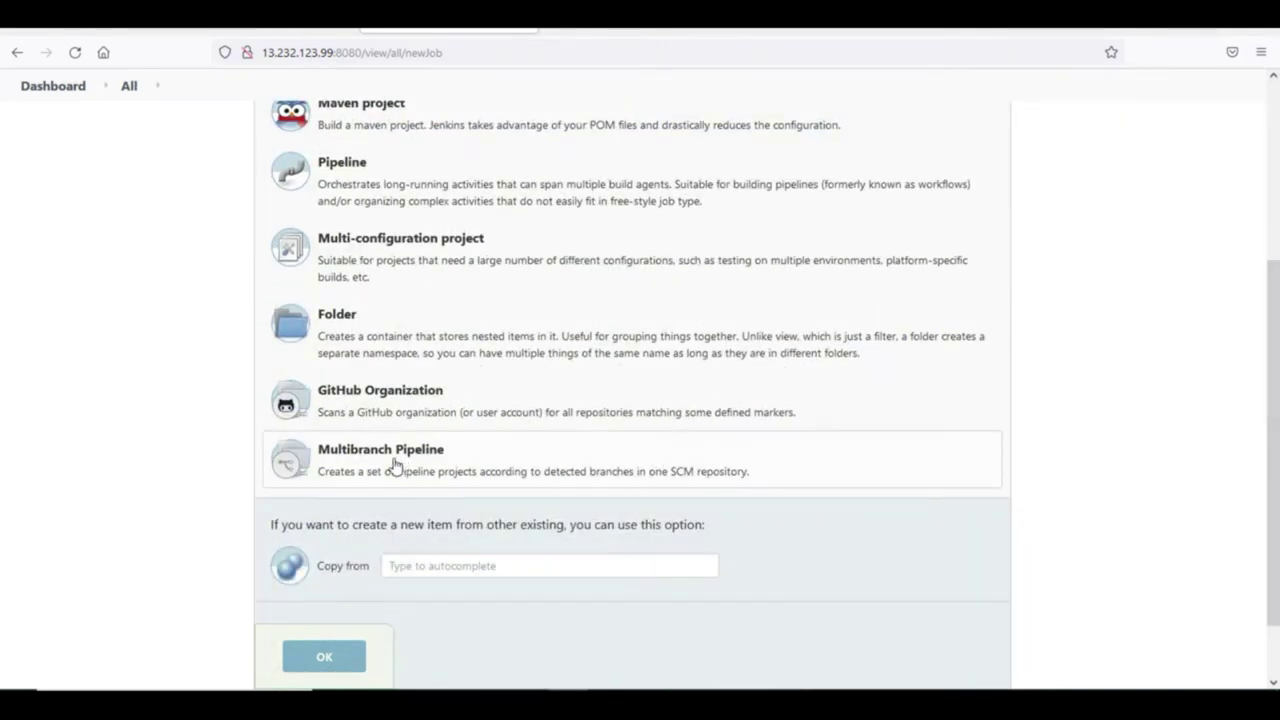
left_click(395, 466)
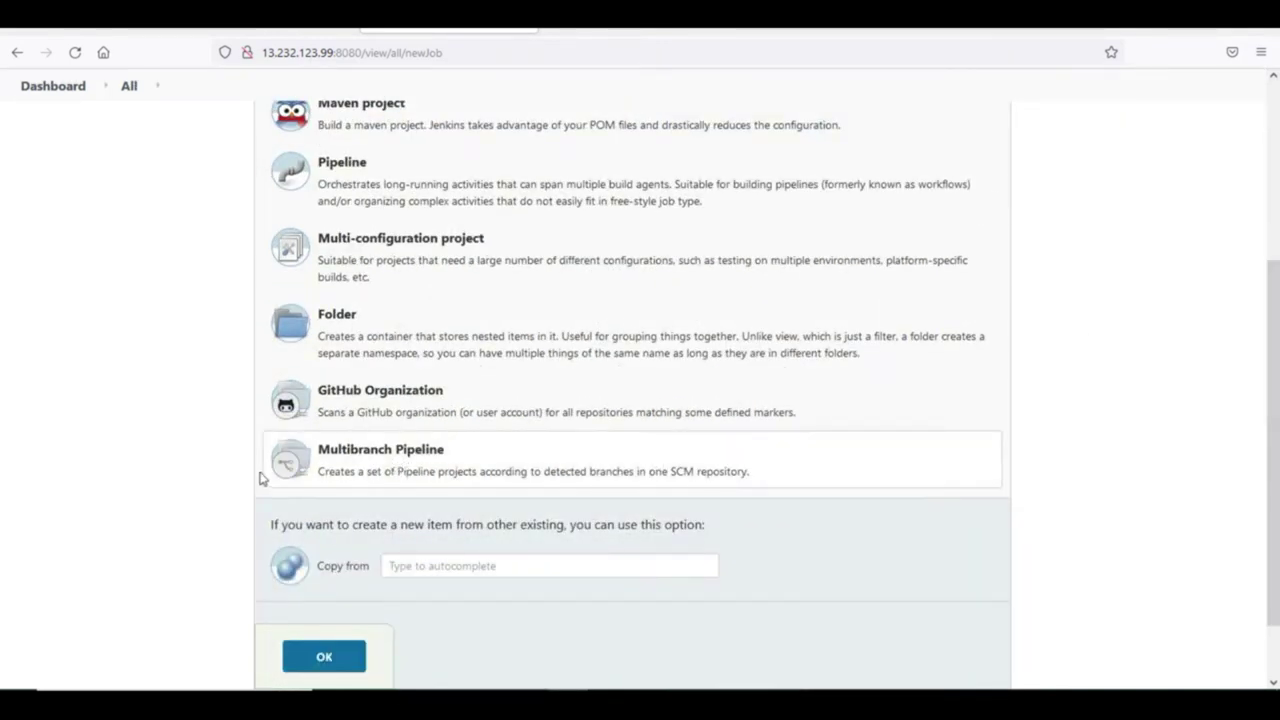
left_click(307, 658)
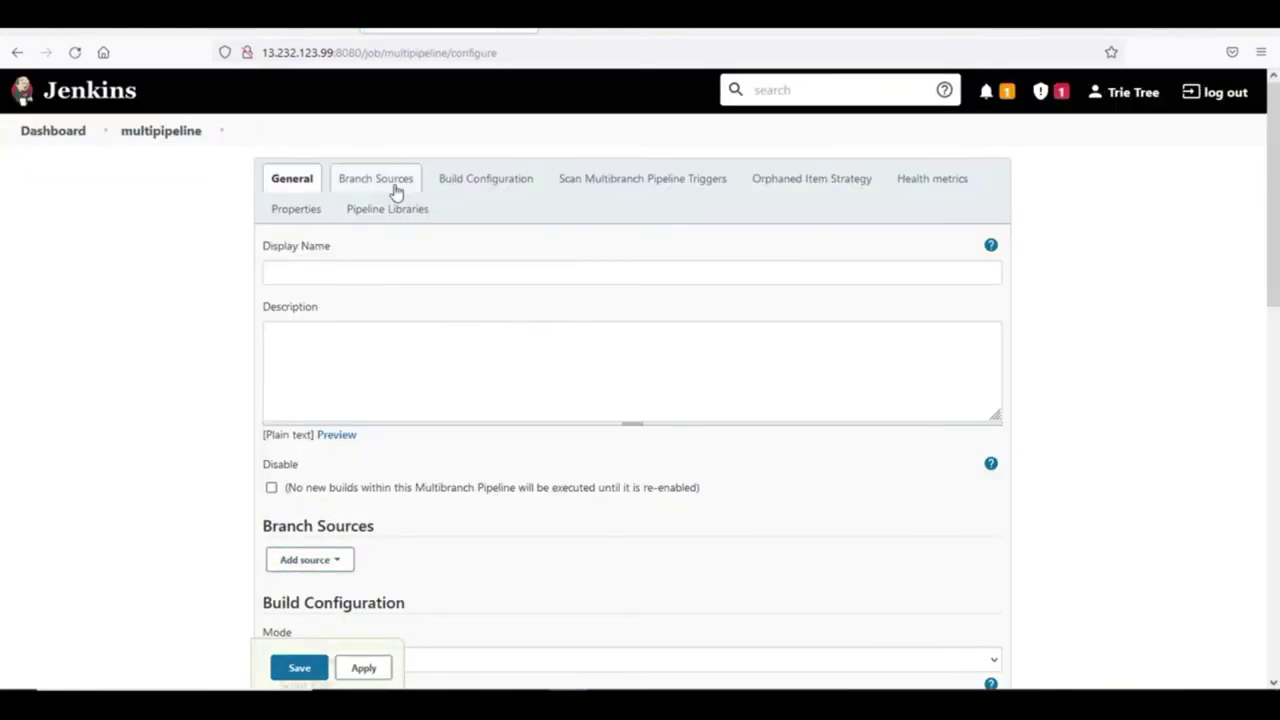
- Browse the multipipeline configure sections: Branch Sources, Build Configuration, Scan Triggers, Health Metrics, Properties, Libraries
left_click(394, 188)
left_click(489, 122)
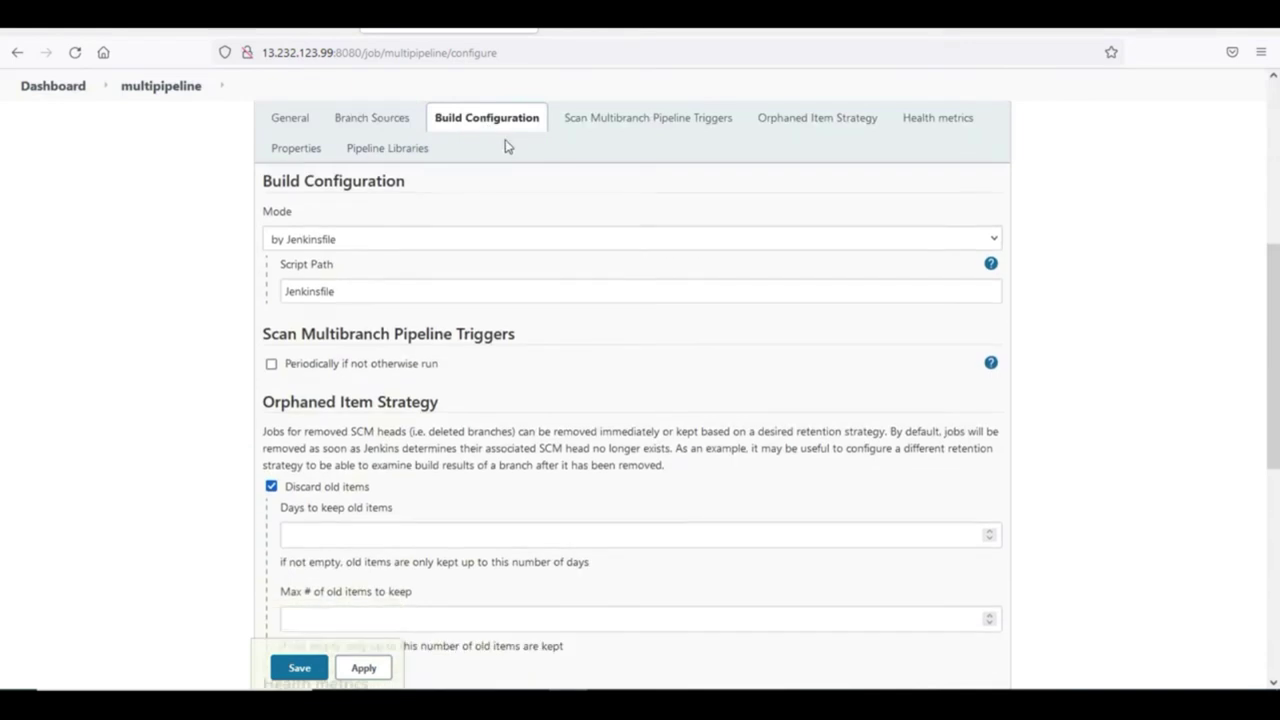
left_click(645, 122)
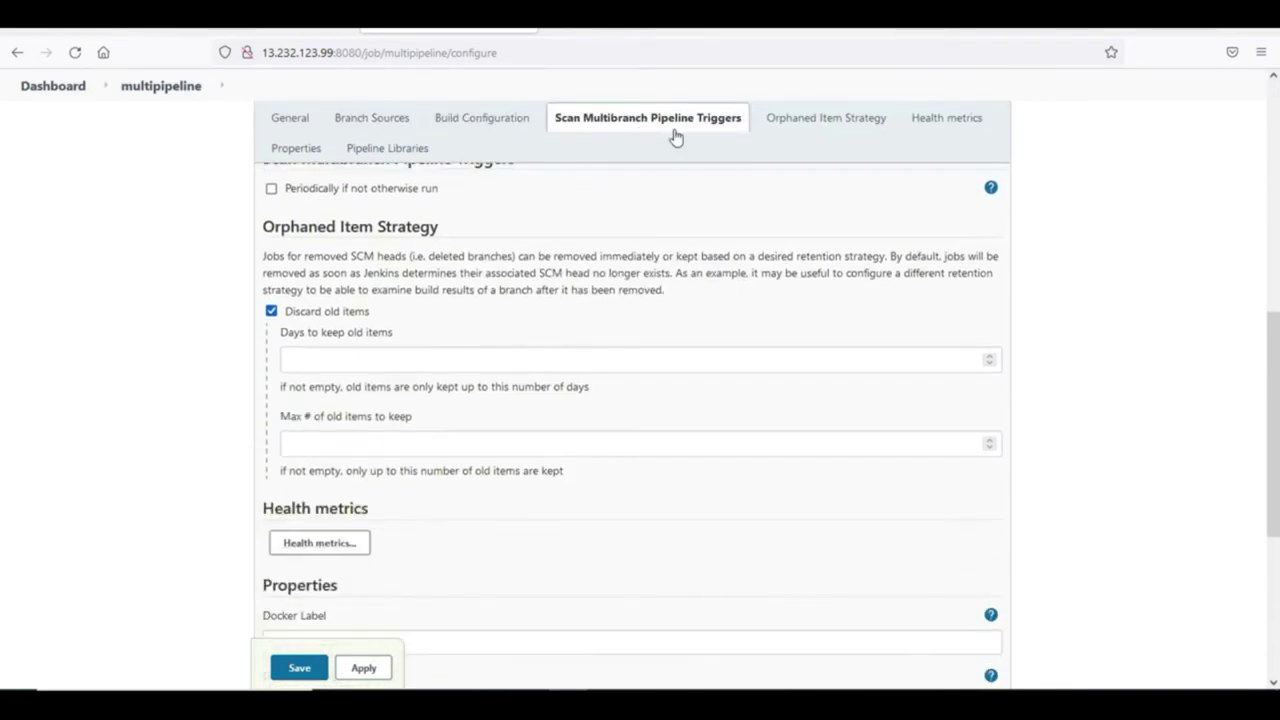
left_click(786, 134)
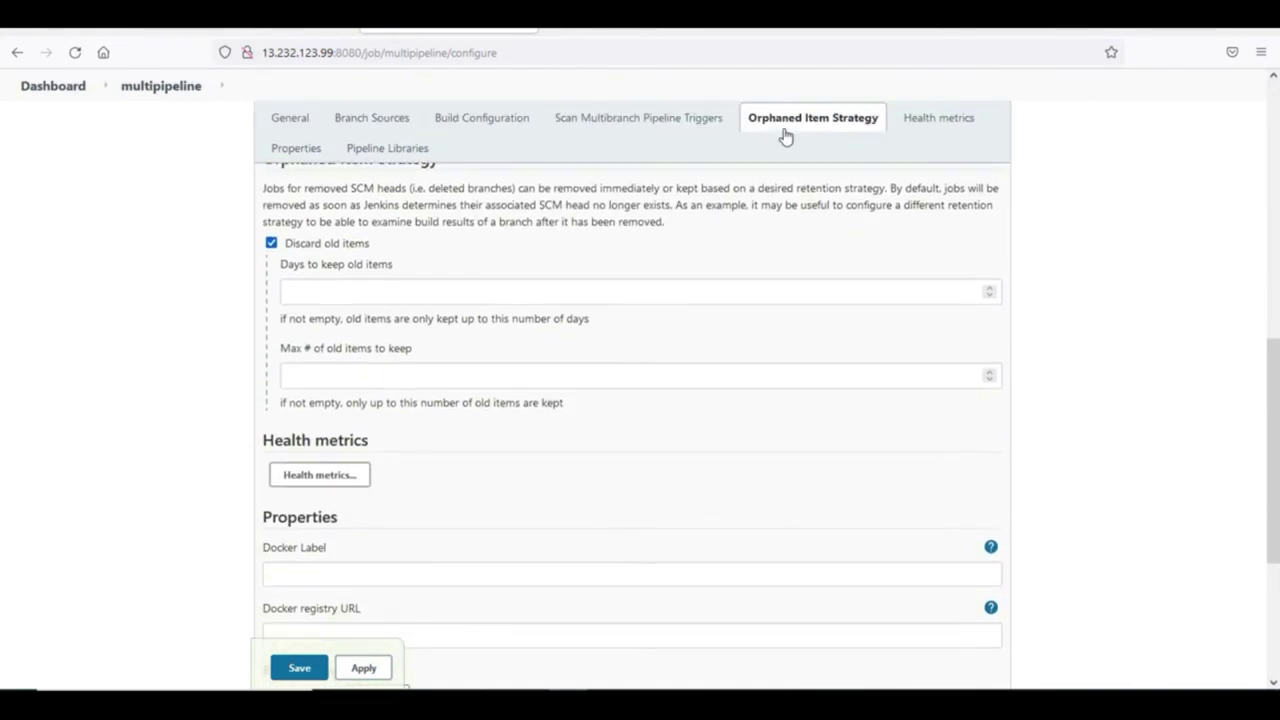
left_click(942, 120)
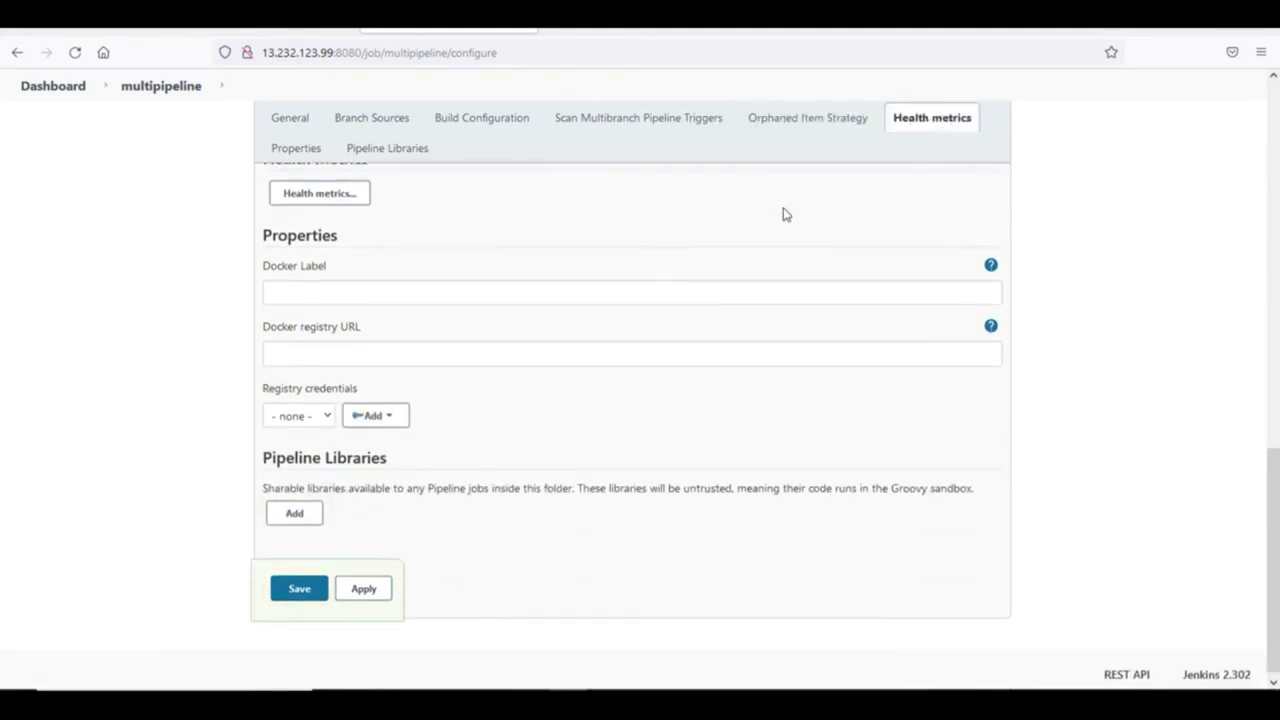
left_click(304, 160)
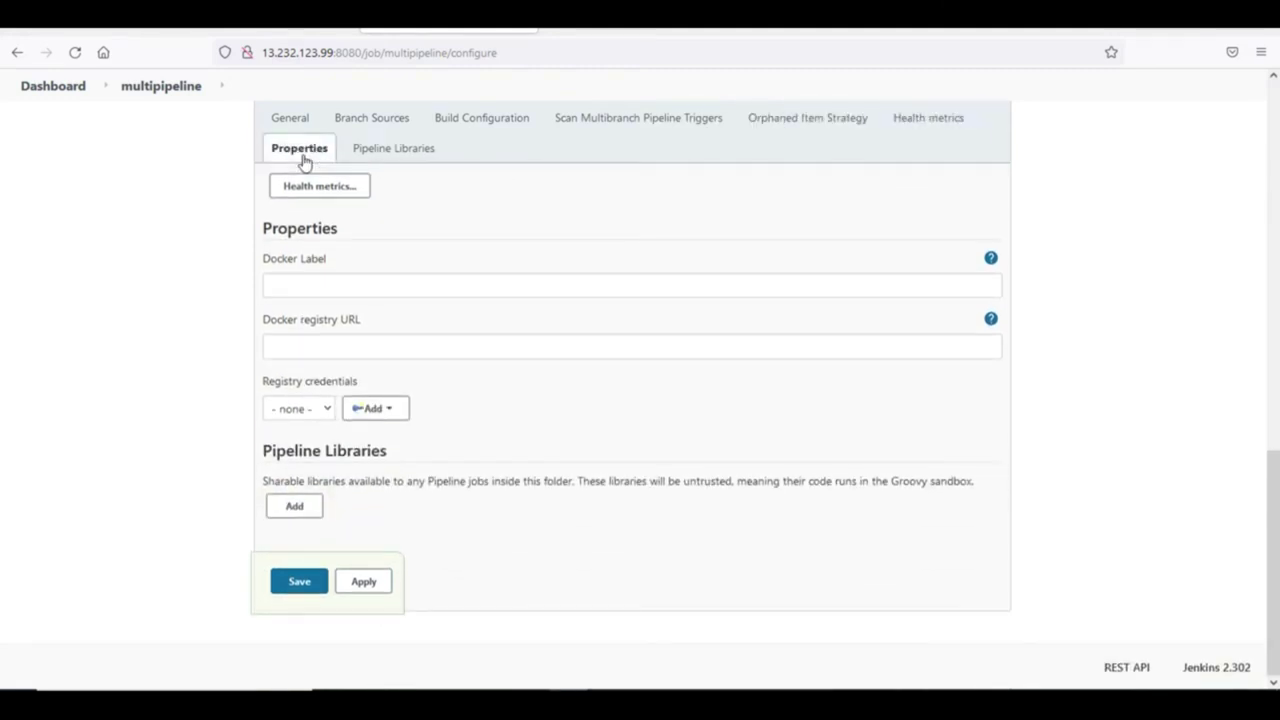
left_click(388, 160)
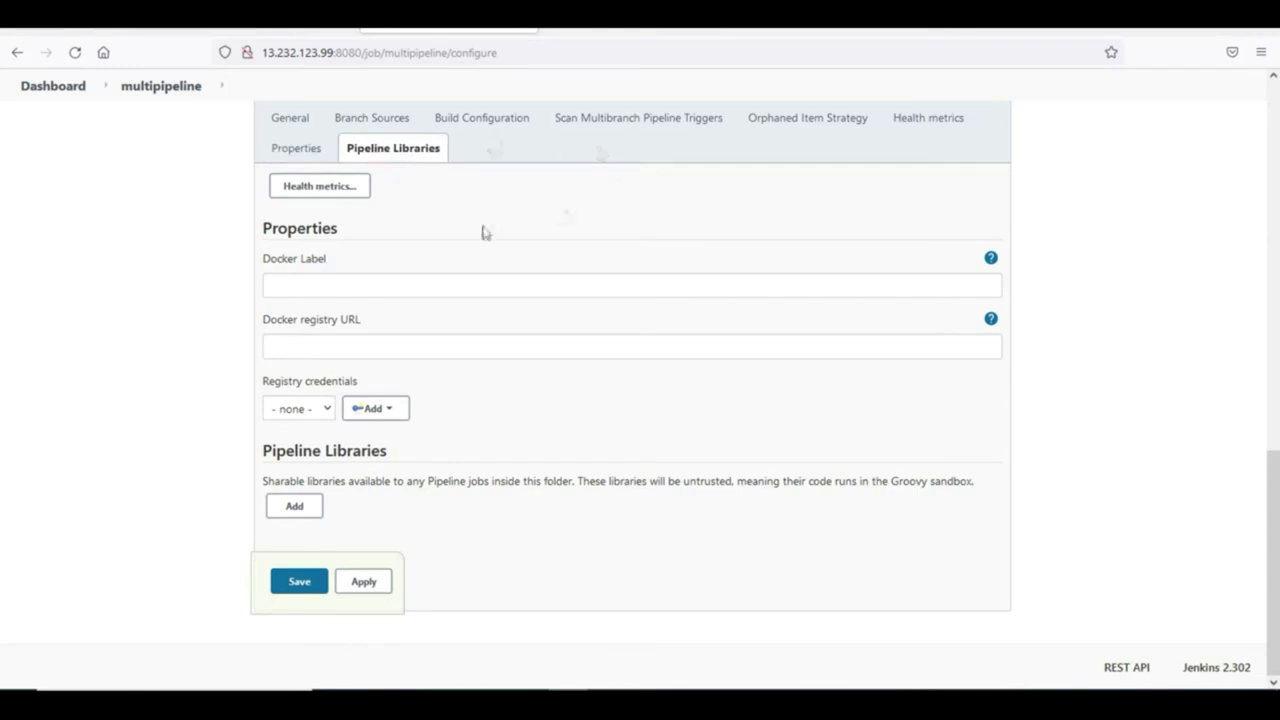
left_click(379, 120)
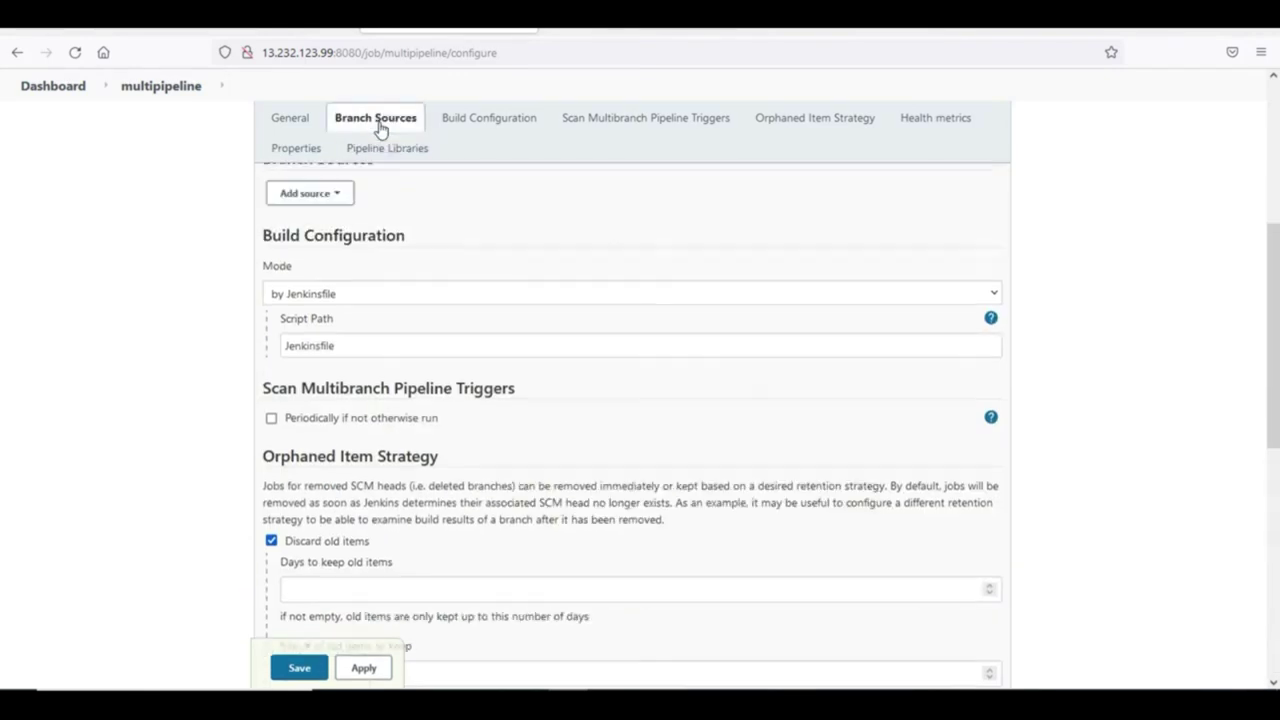
left_click(312, 124)
- Add a Git branch source and copy the repository's HTTPS clone URL from GitHub
left_click(334, 470)
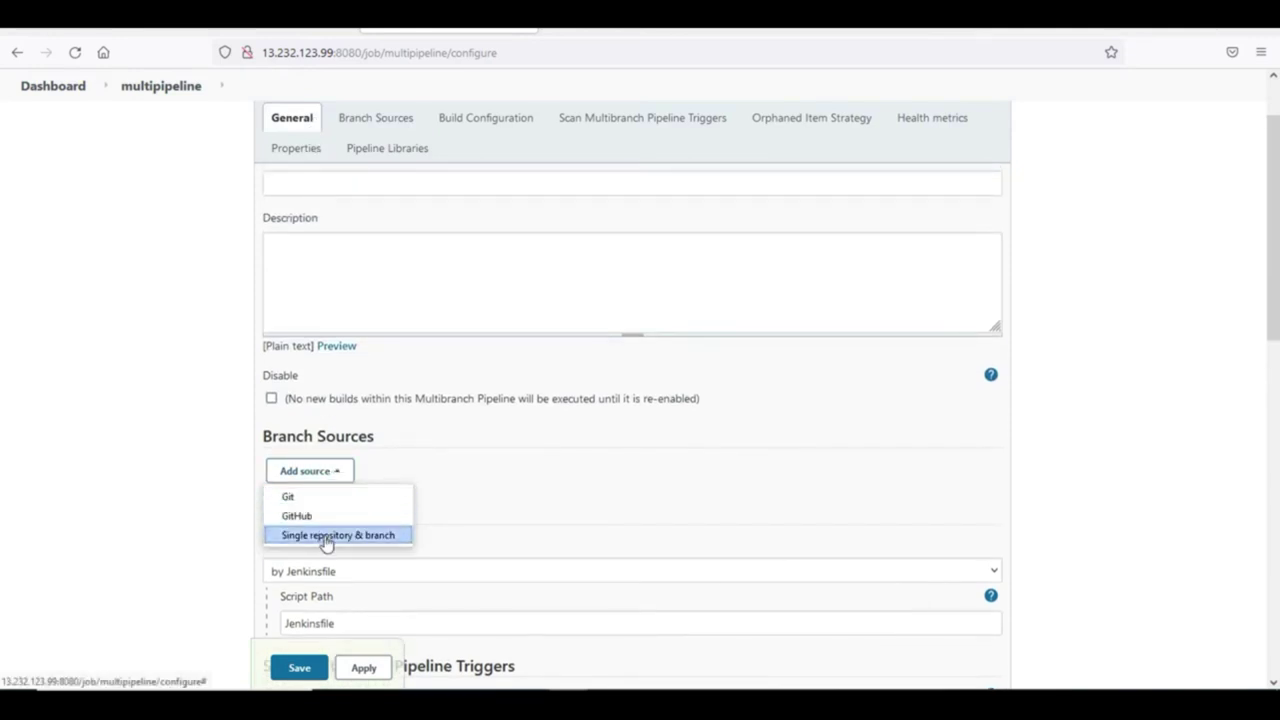
left_click(334, 497)
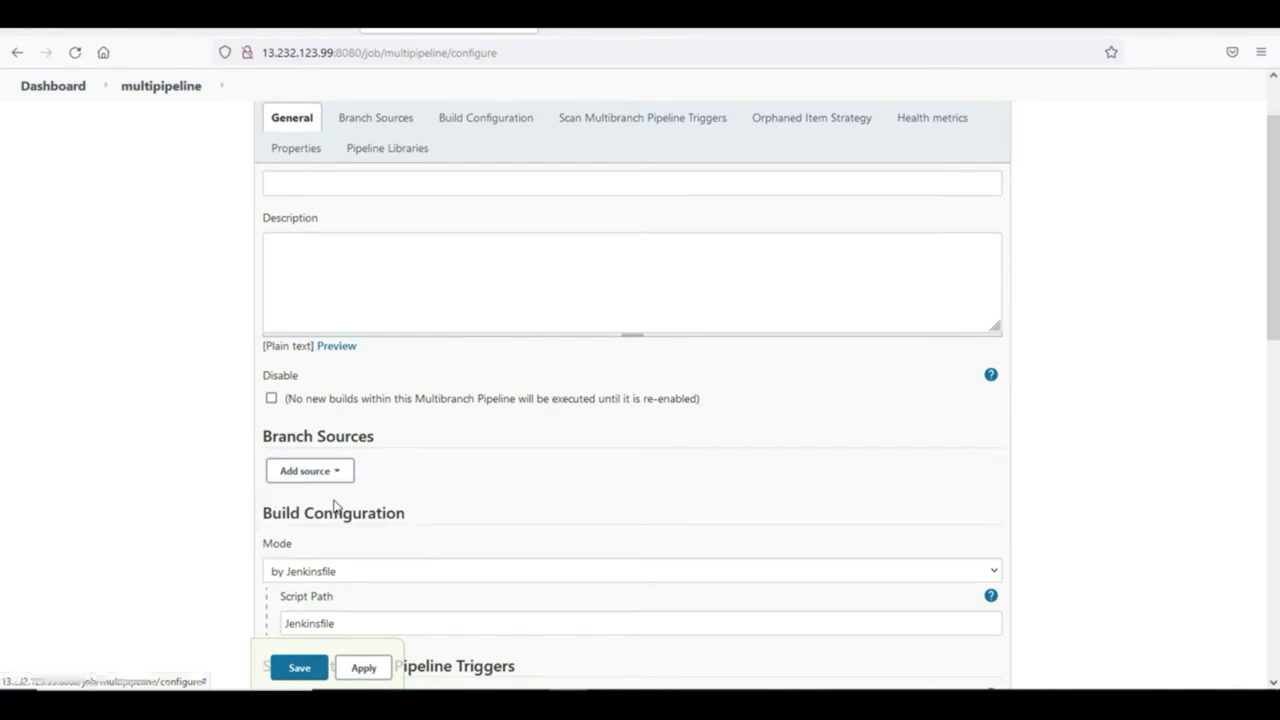
left_click(574, 523)
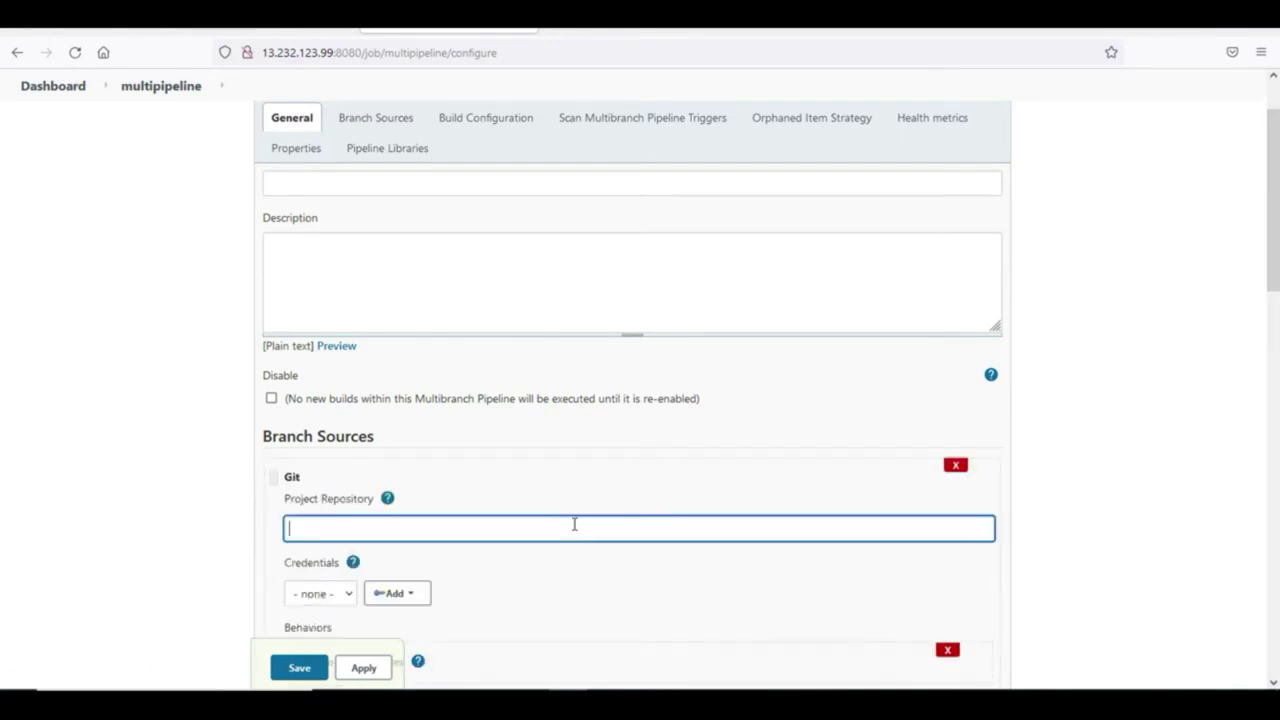
key("alt+Tab")
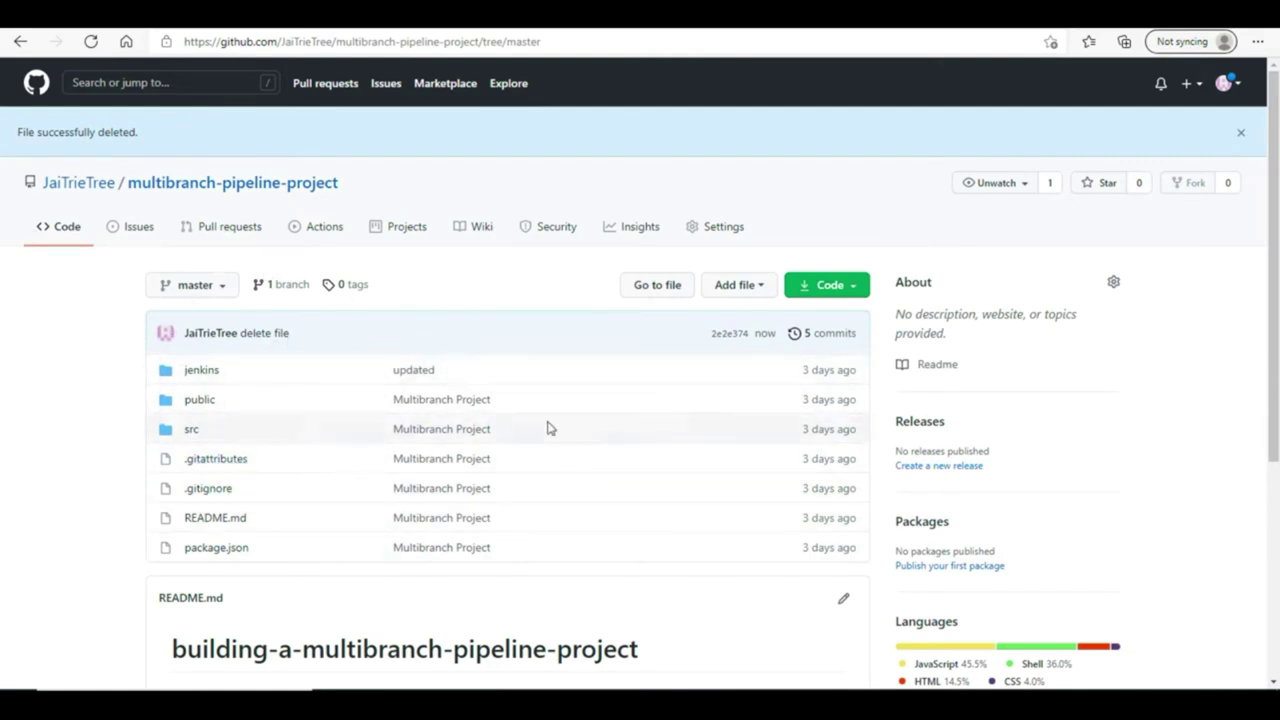
left_click(843, 290)
left_click(837, 376)
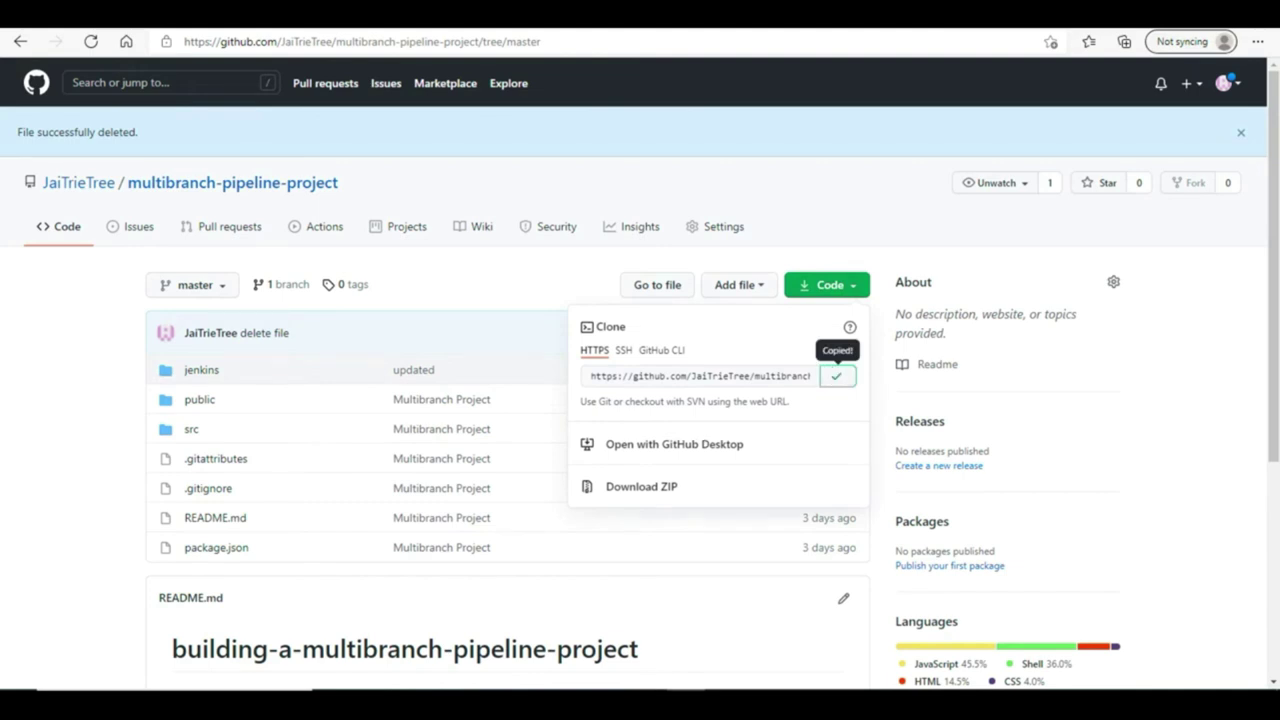
key("alt+Tab")
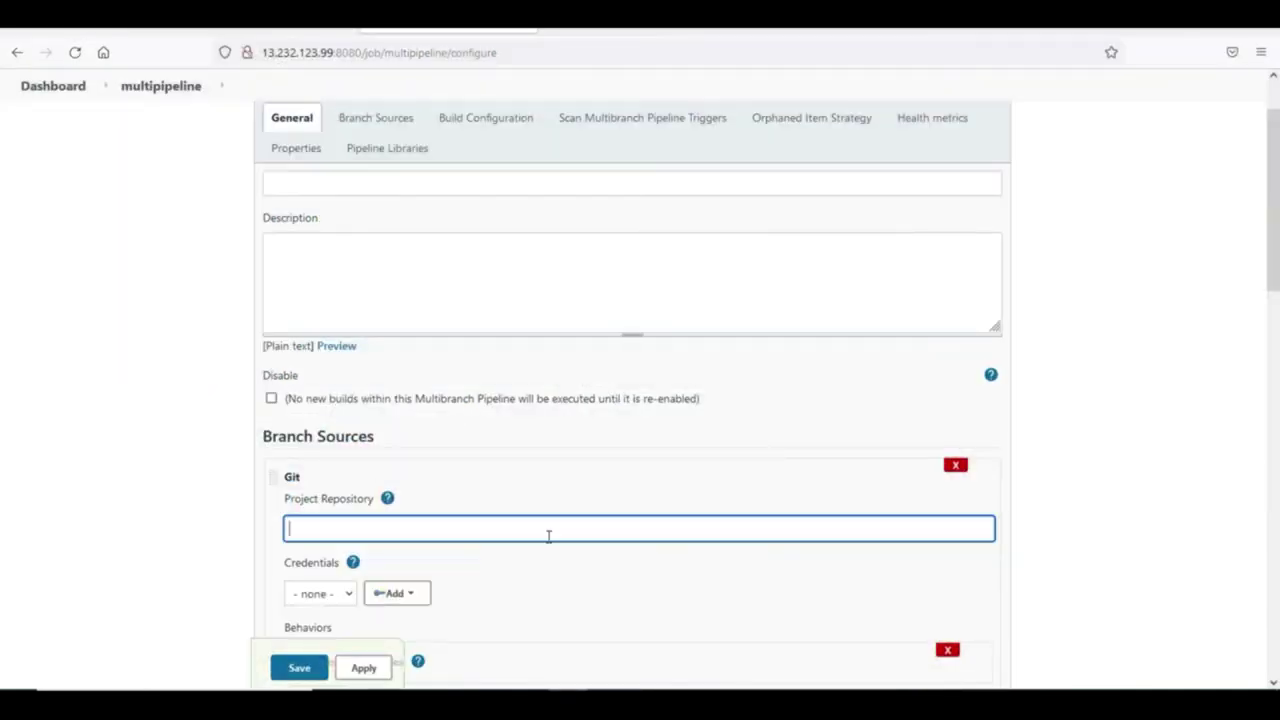
- Set the multibranch-pipeline-project URL as Project Repository with 'git' credentials, then apply and save
key("ctrl+v")
scroll(640, 400, "down", 3)
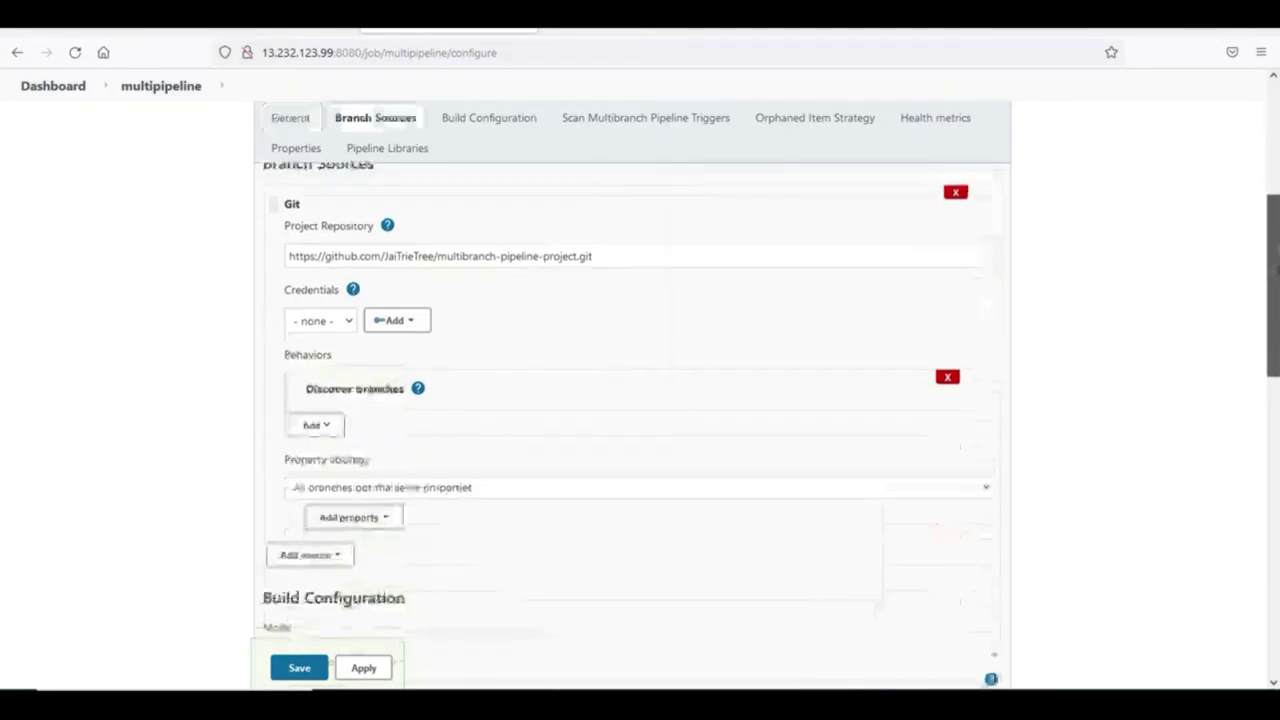
left_click(322, 335)
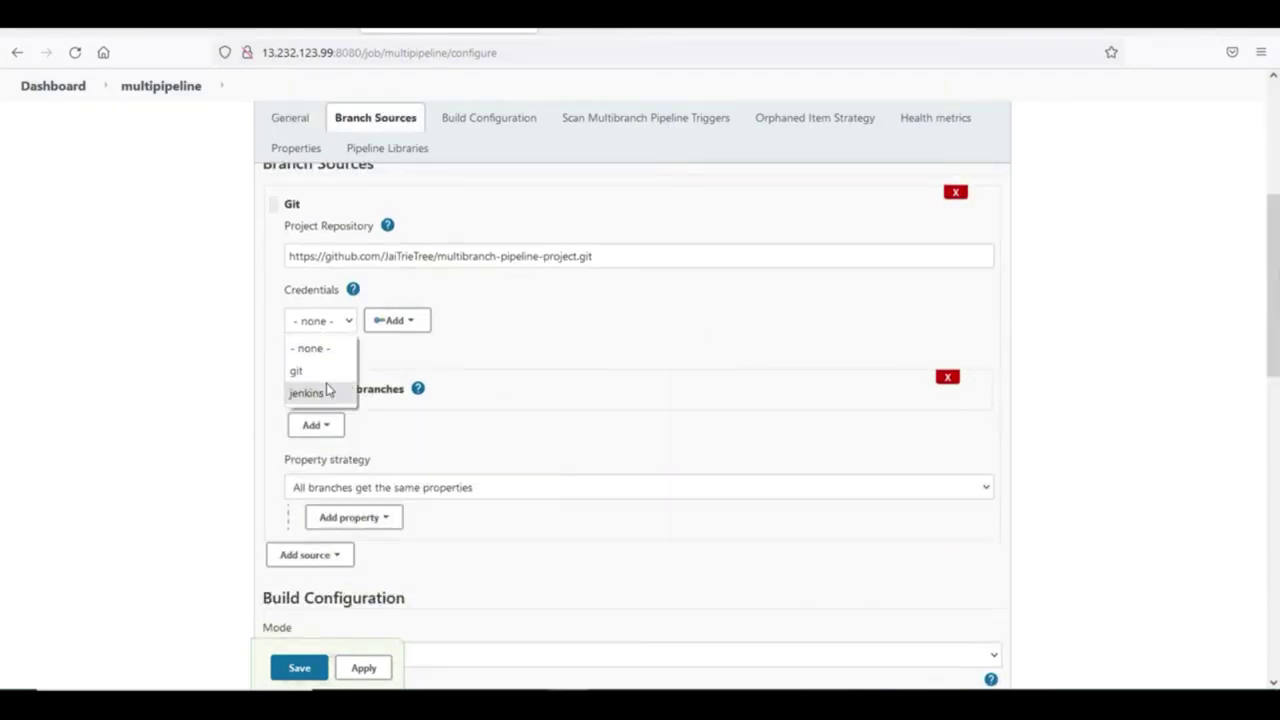
left_click(300, 371)
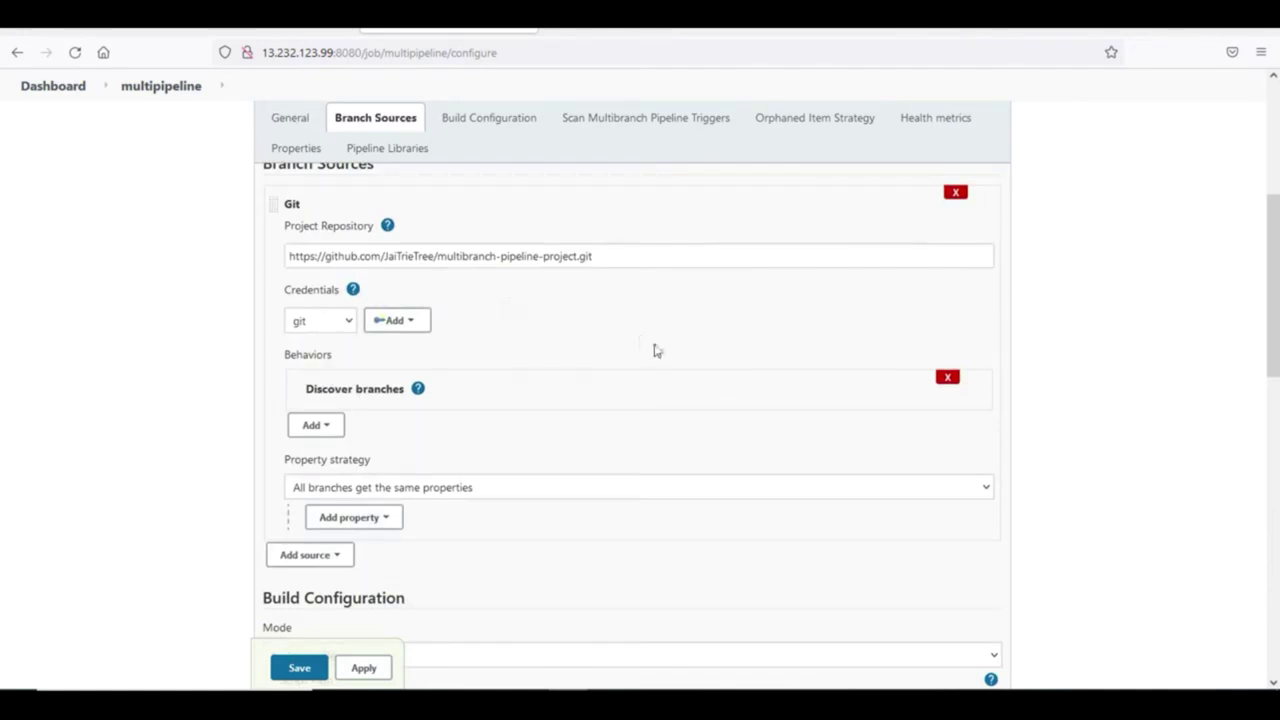
left_click_drag(1277, 270, 1277, 290)
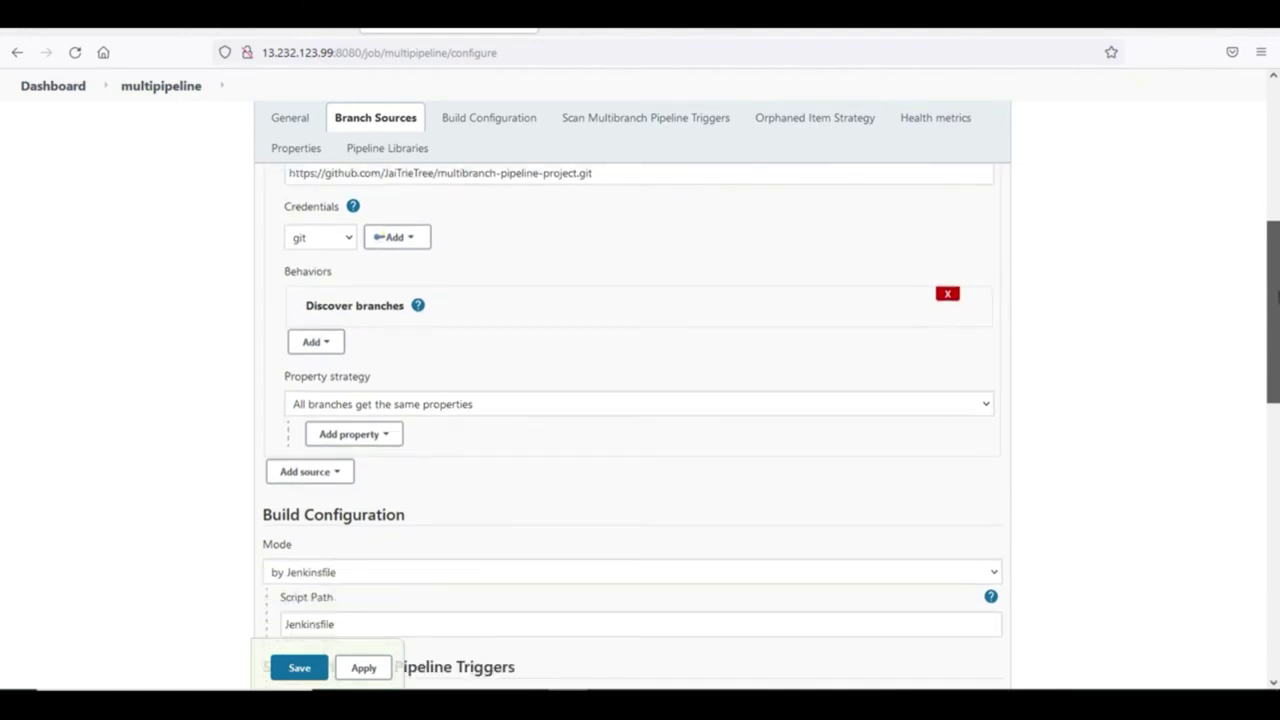
left_click(328, 345)
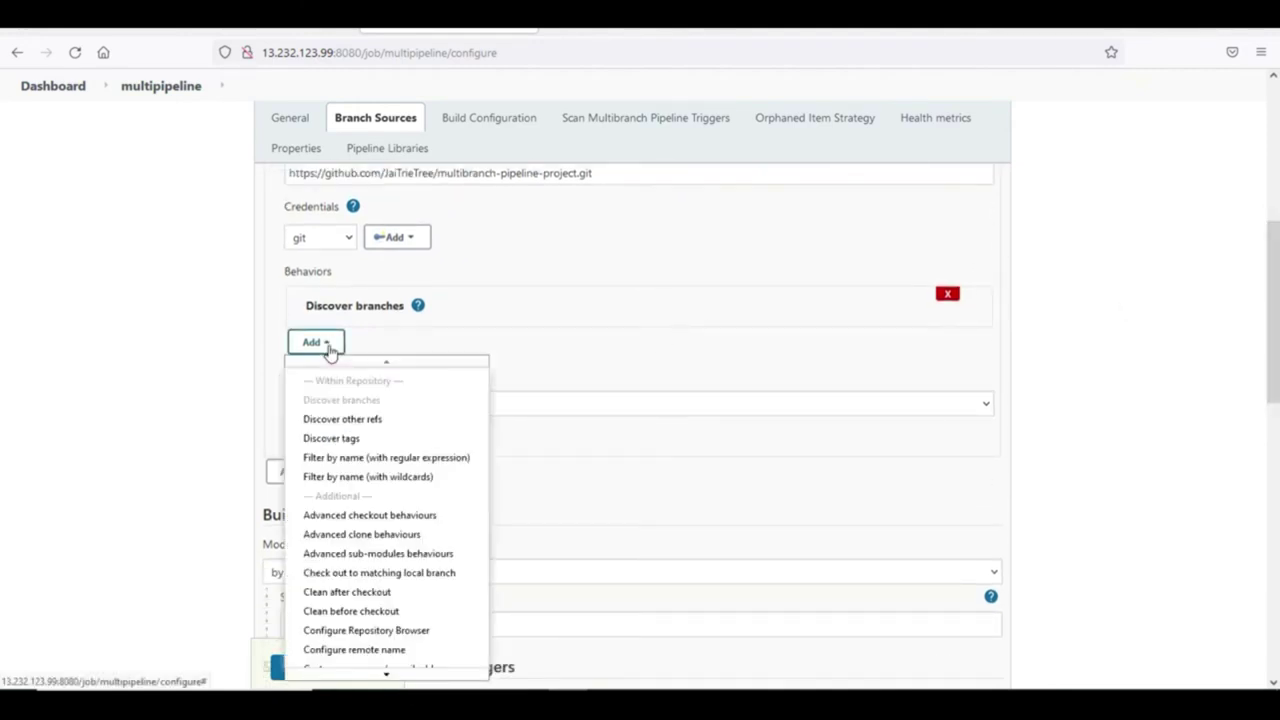
left_click(328, 345)
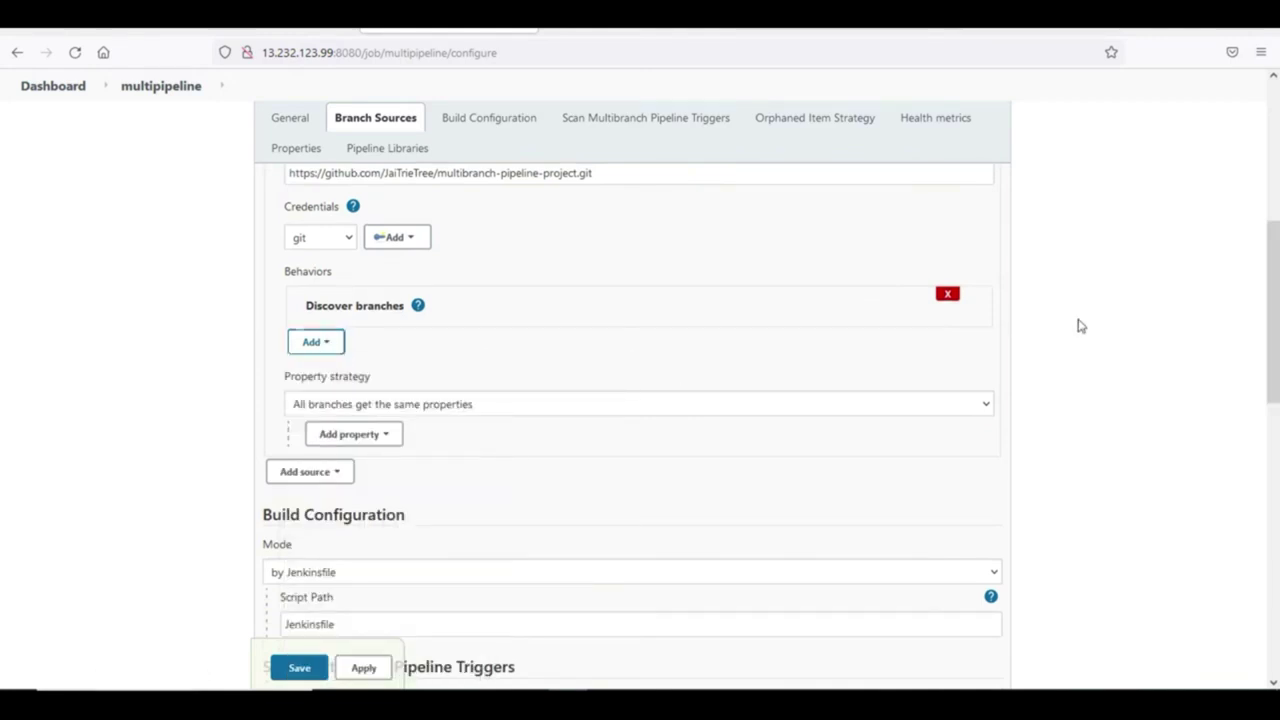
scroll(1077, 323, "down", 4)
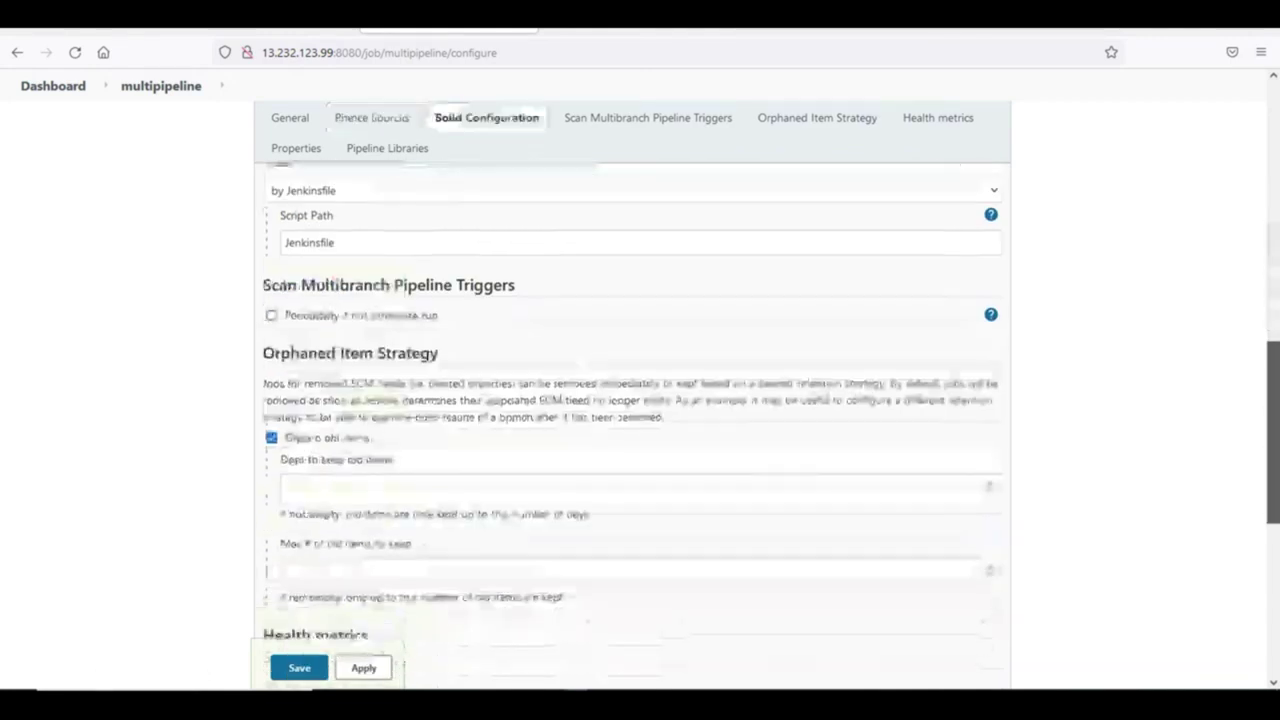
left_click(342, 670)
left_click(300, 670)
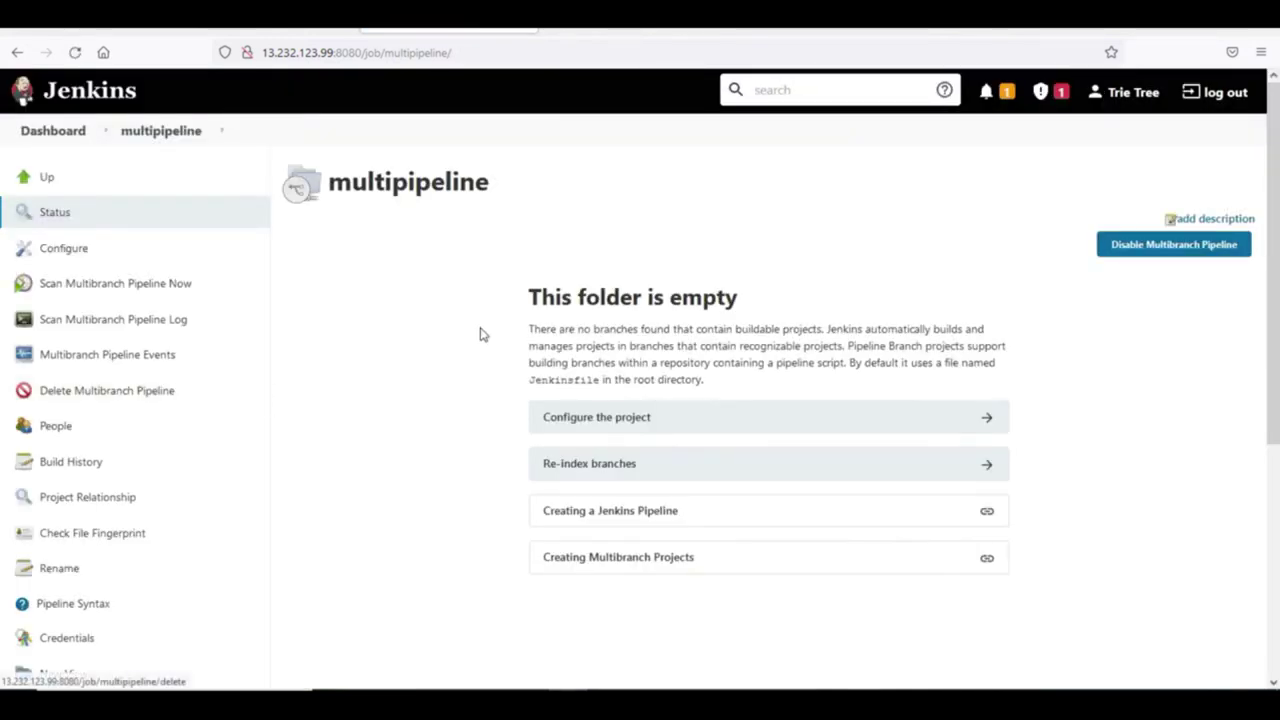
- Scan multipipeline's branches and check the log reporting master's 'Jenkinsfile' not found
left_click(102, 290)
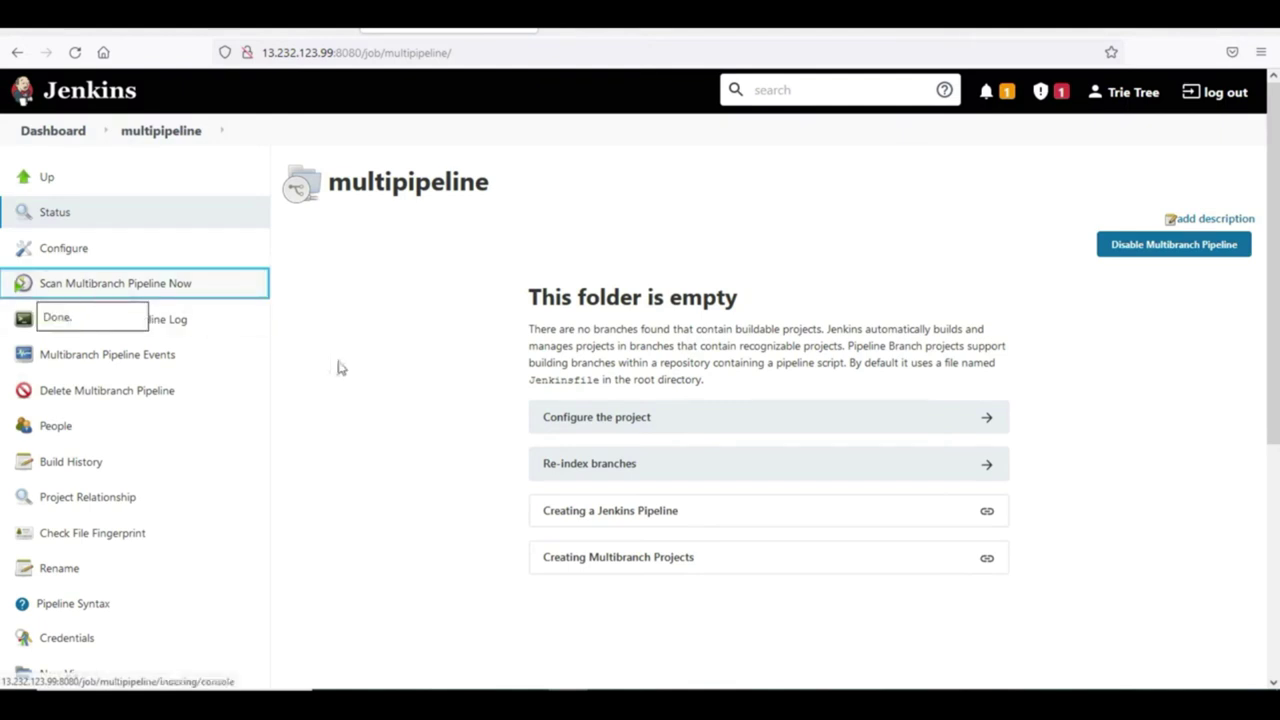
left_click(115, 319)
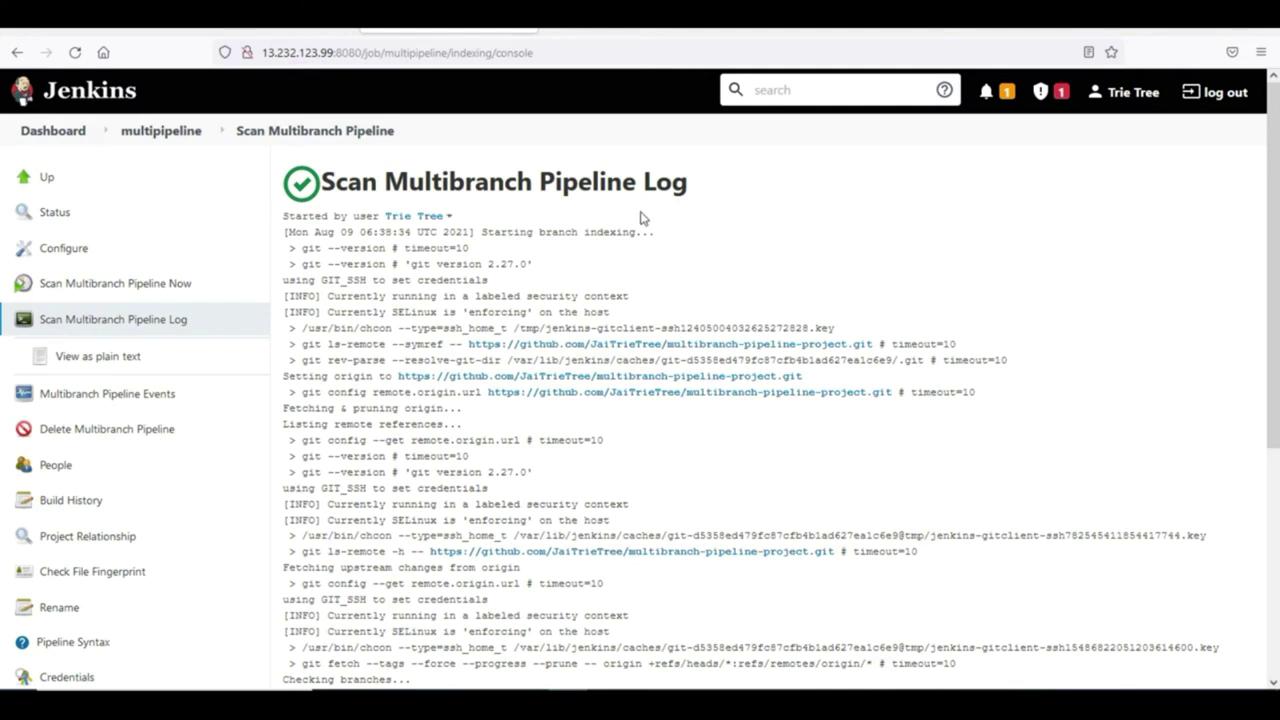
scroll(784, 399, "down", 4)
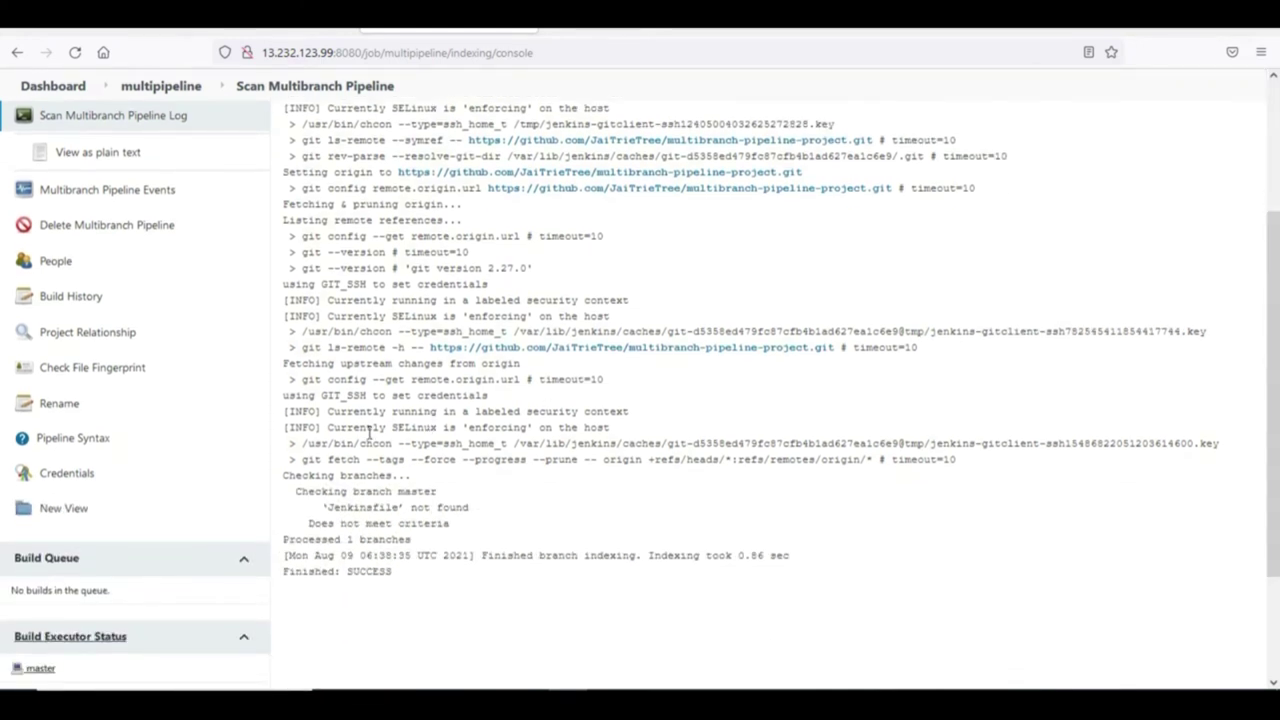
left_click_drag(376, 508, 478, 514)
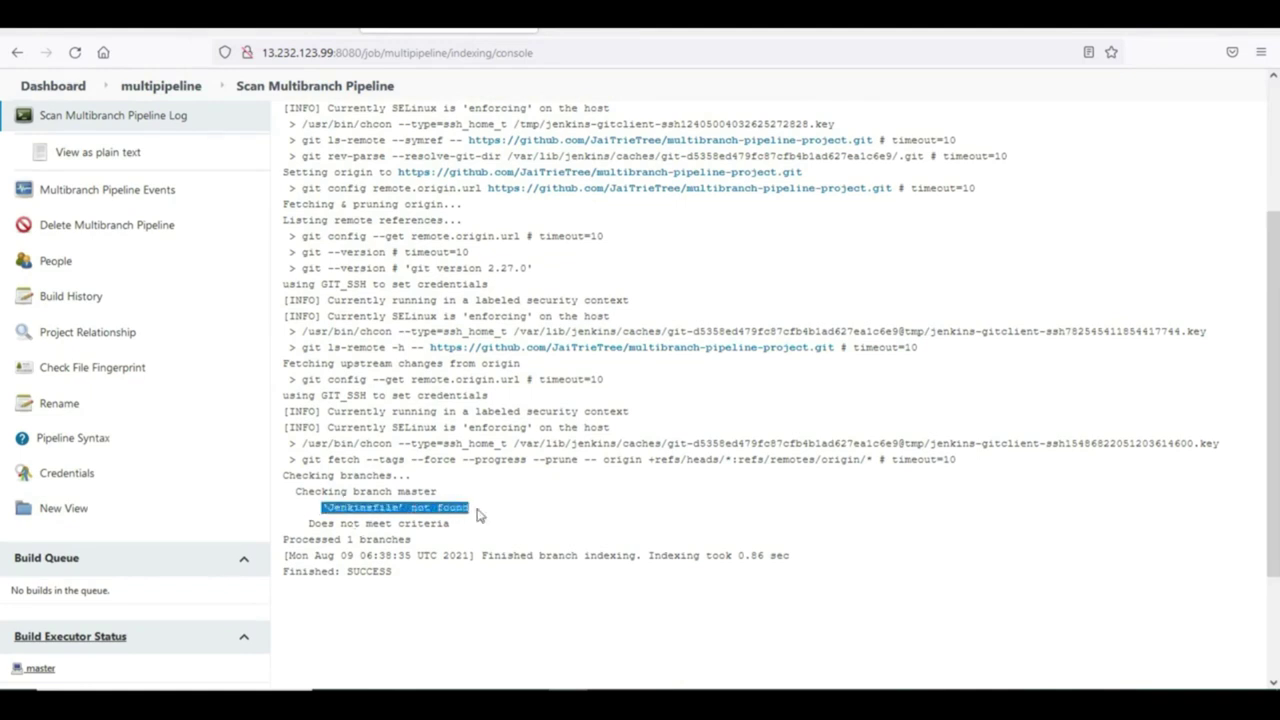
left_click_drag(305, 524, 490, 512)
left_click(376, 523)
left_click(686, 620)
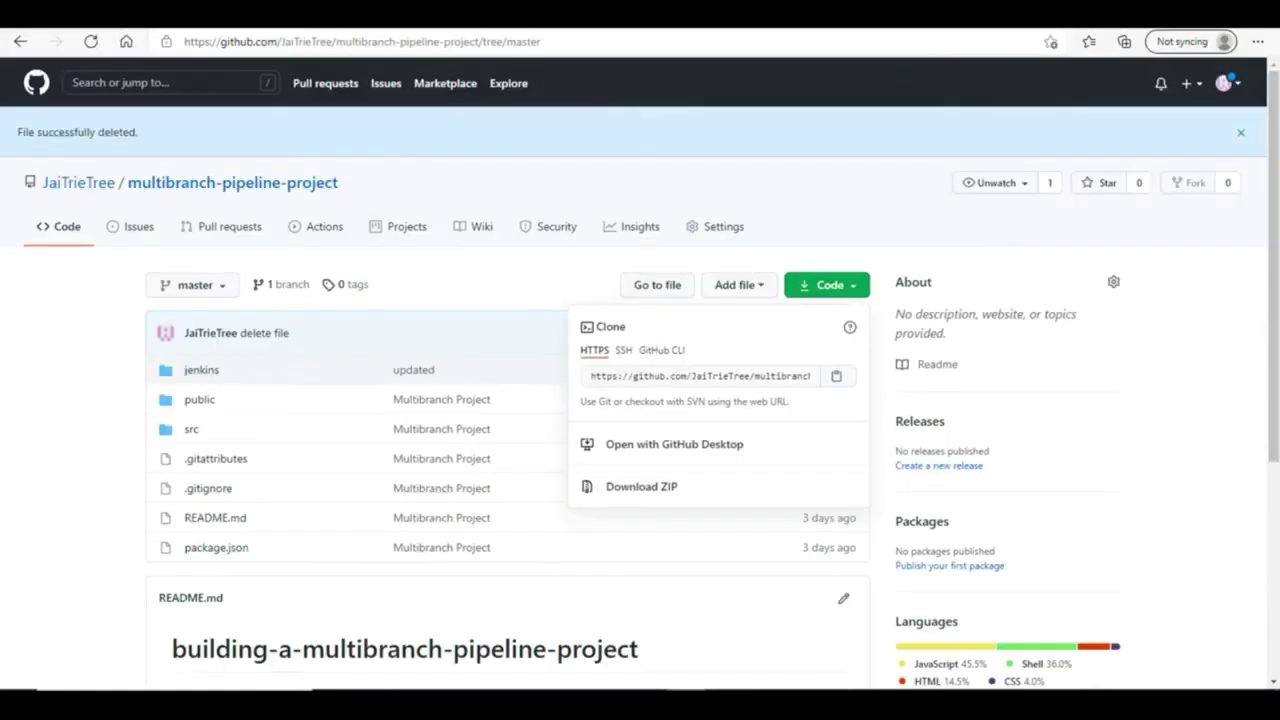
- Start a new file named Jenkinsfile on master in the GitHub repository
left_click(862, 214)
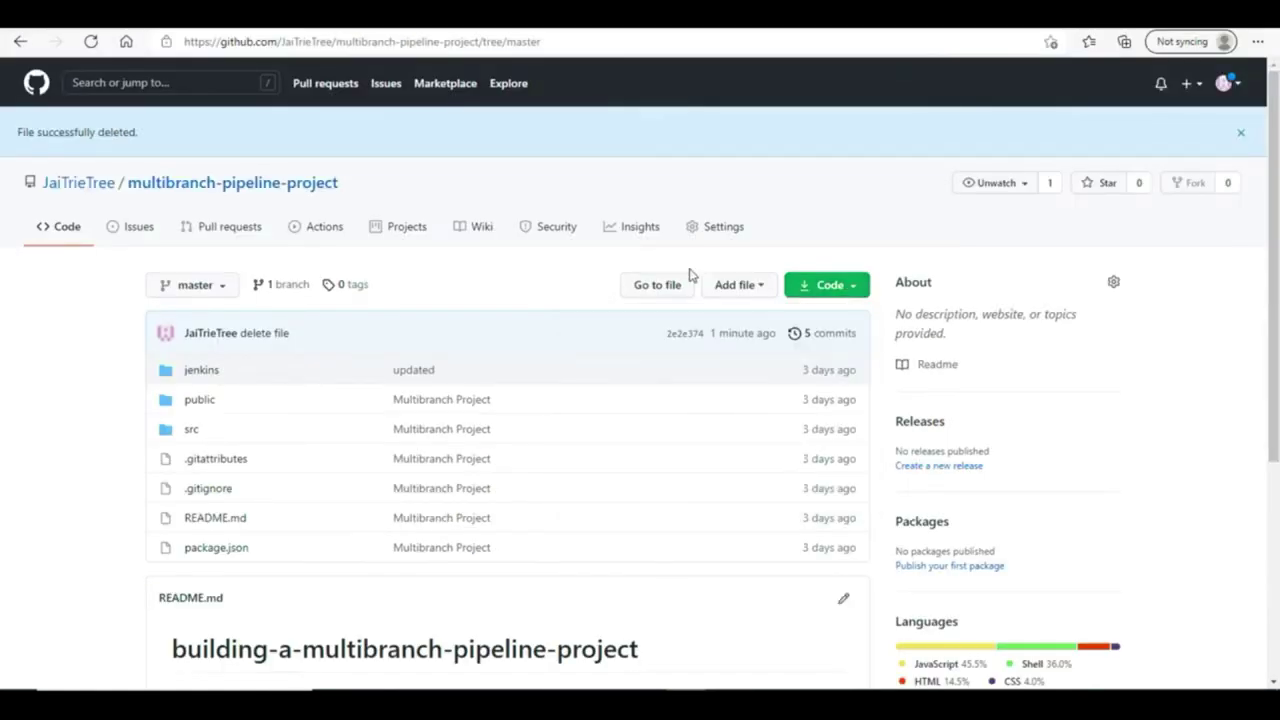
left_click(737, 287)
left_click(731, 318)
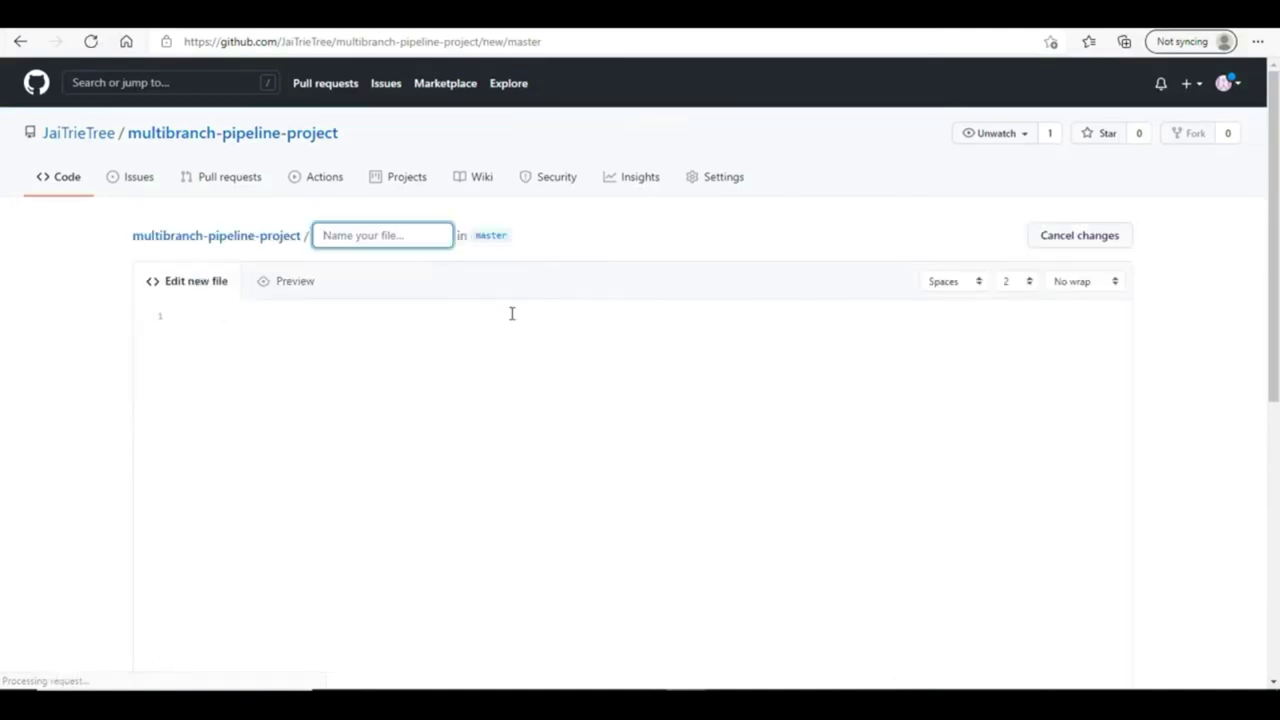
type("Jenkinsfile")
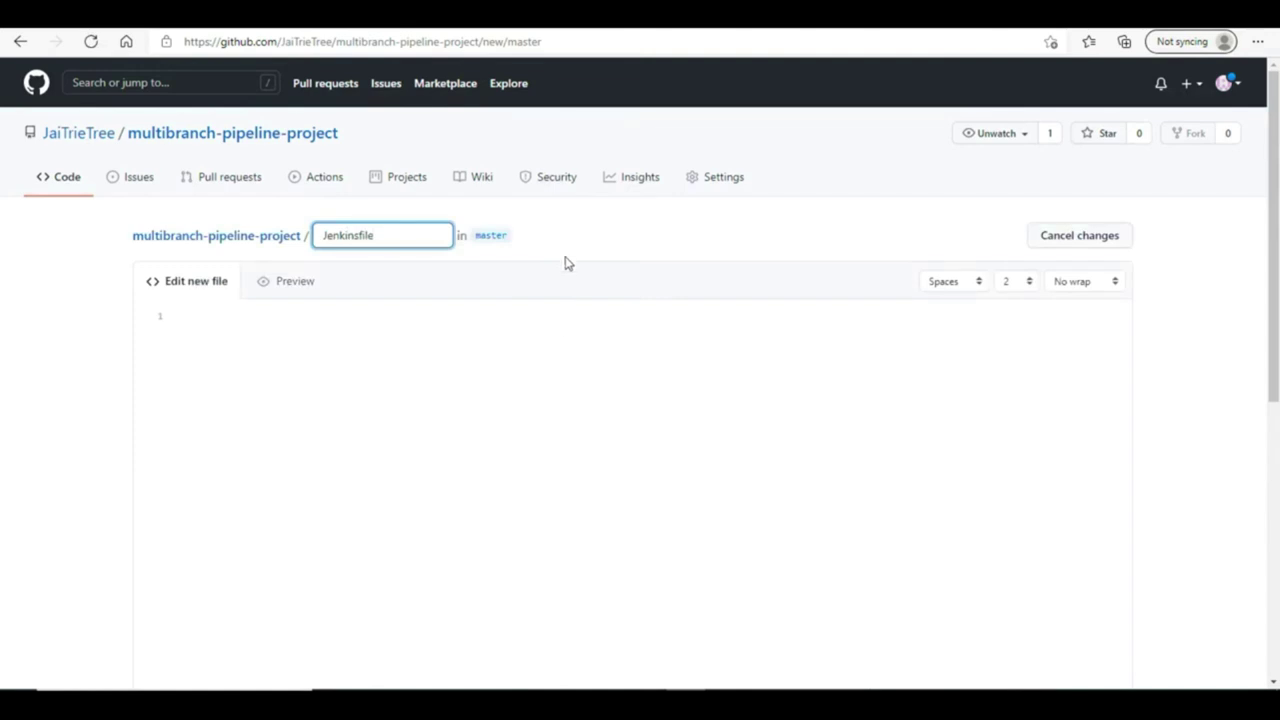
left_click(537, 353)
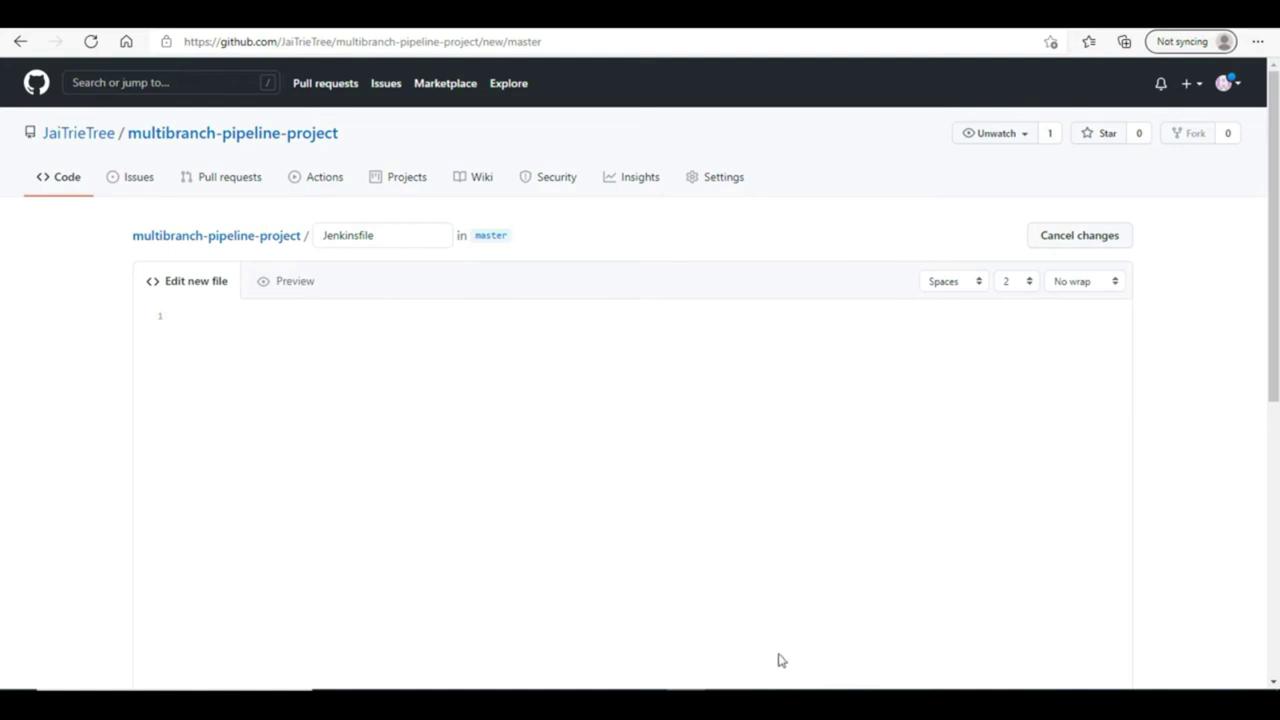
- Paste the Hello World pipeline from the Notepad notes and commit the Jenkinsfile
left_click(820, 705)
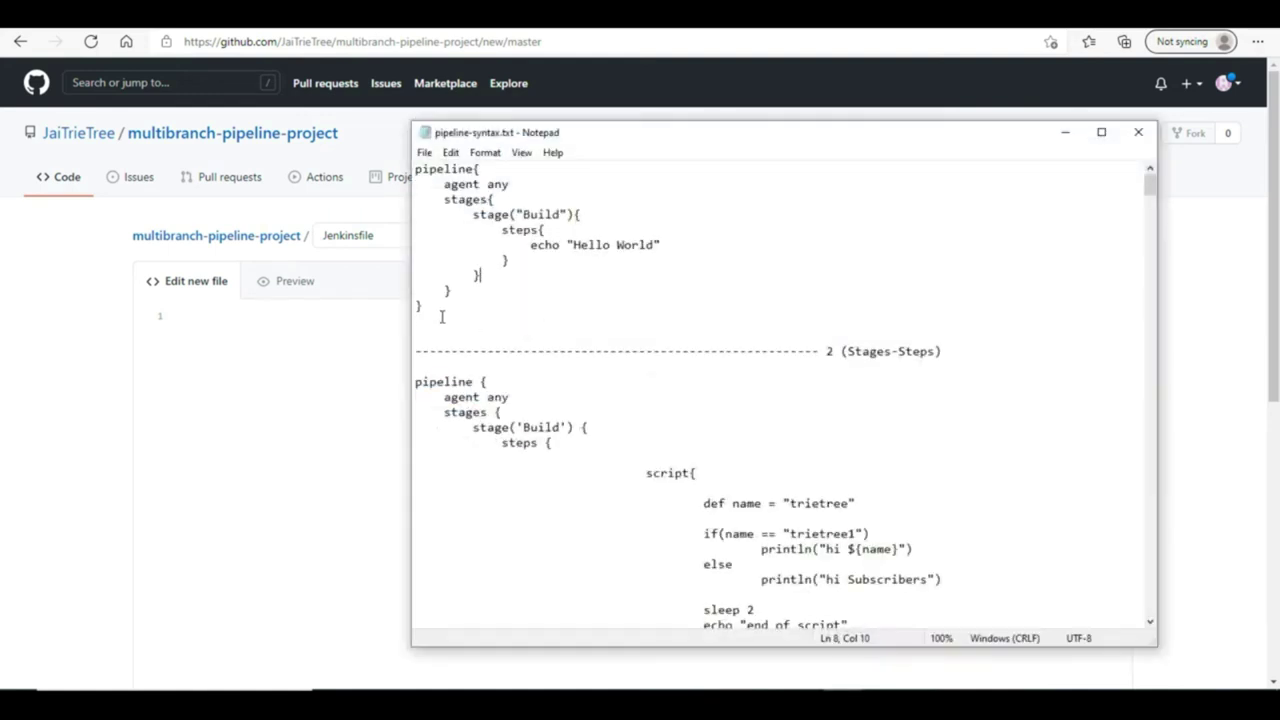
left_click_drag(441, 317, 408, 176)
key("ctrl+c")
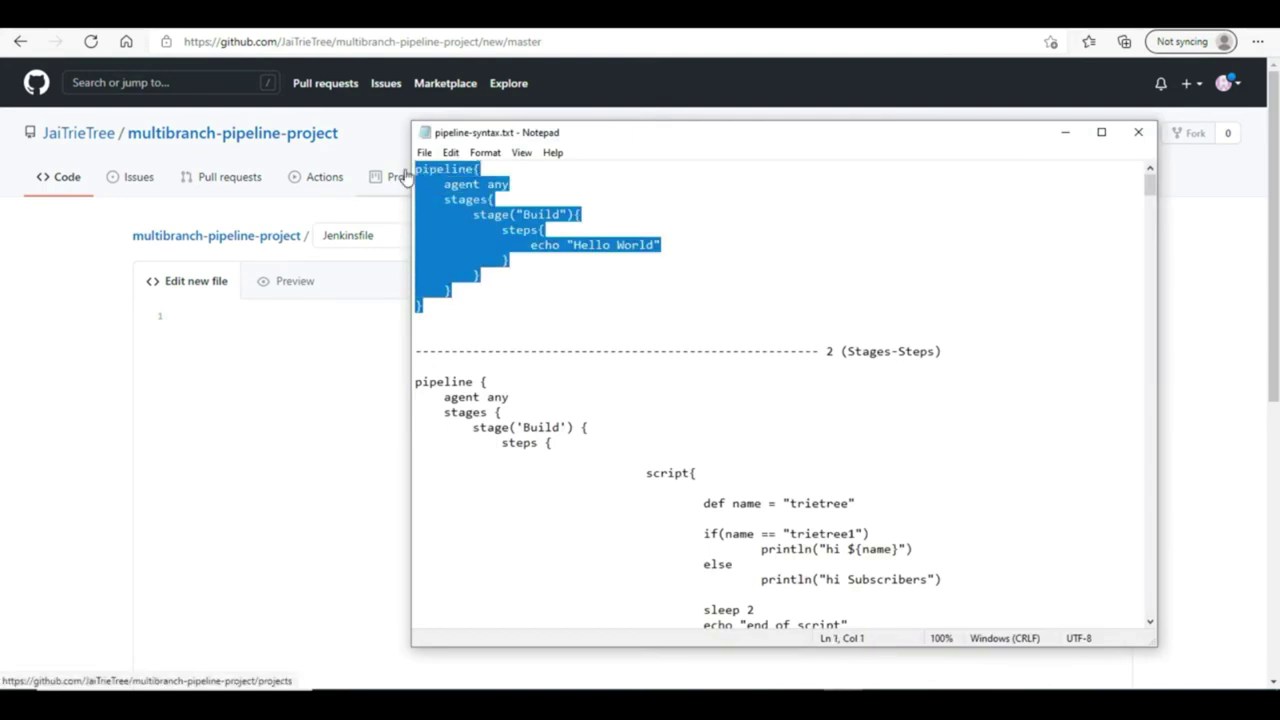
left_click(323, 357)
key("ctrl+v")
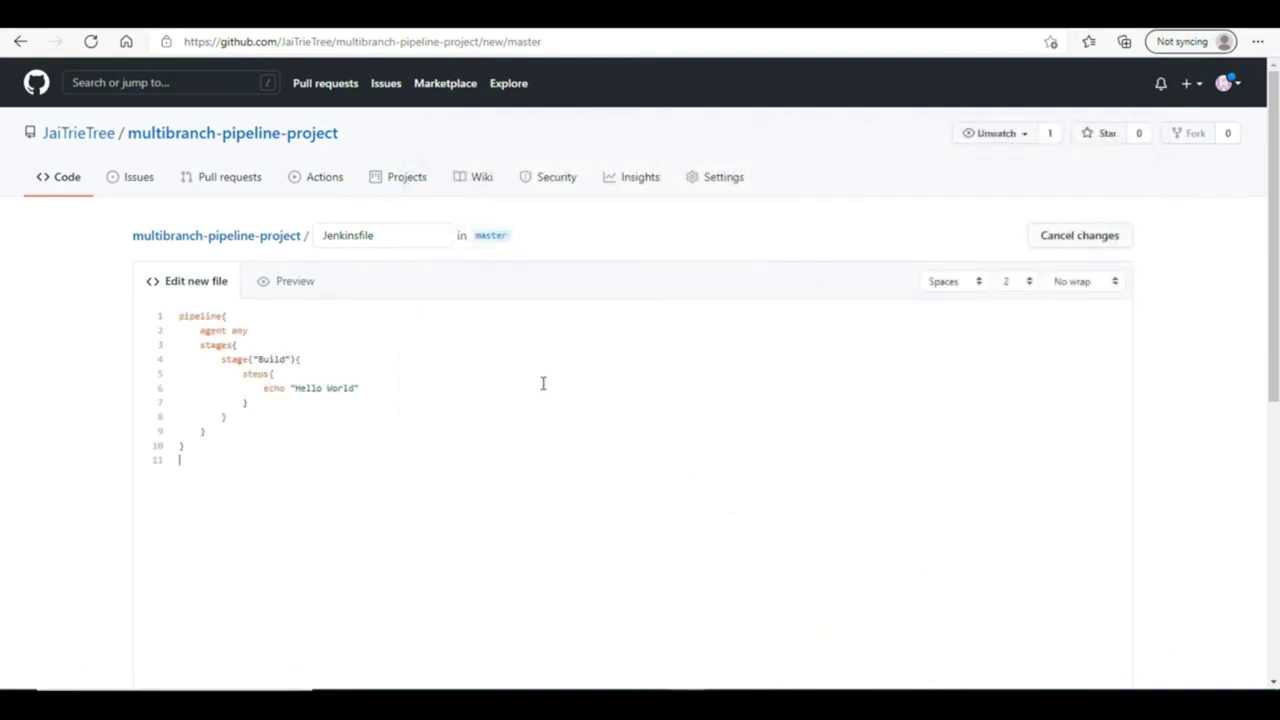
scroll(1146, 246, "down", 5)
left_click(639, 490)
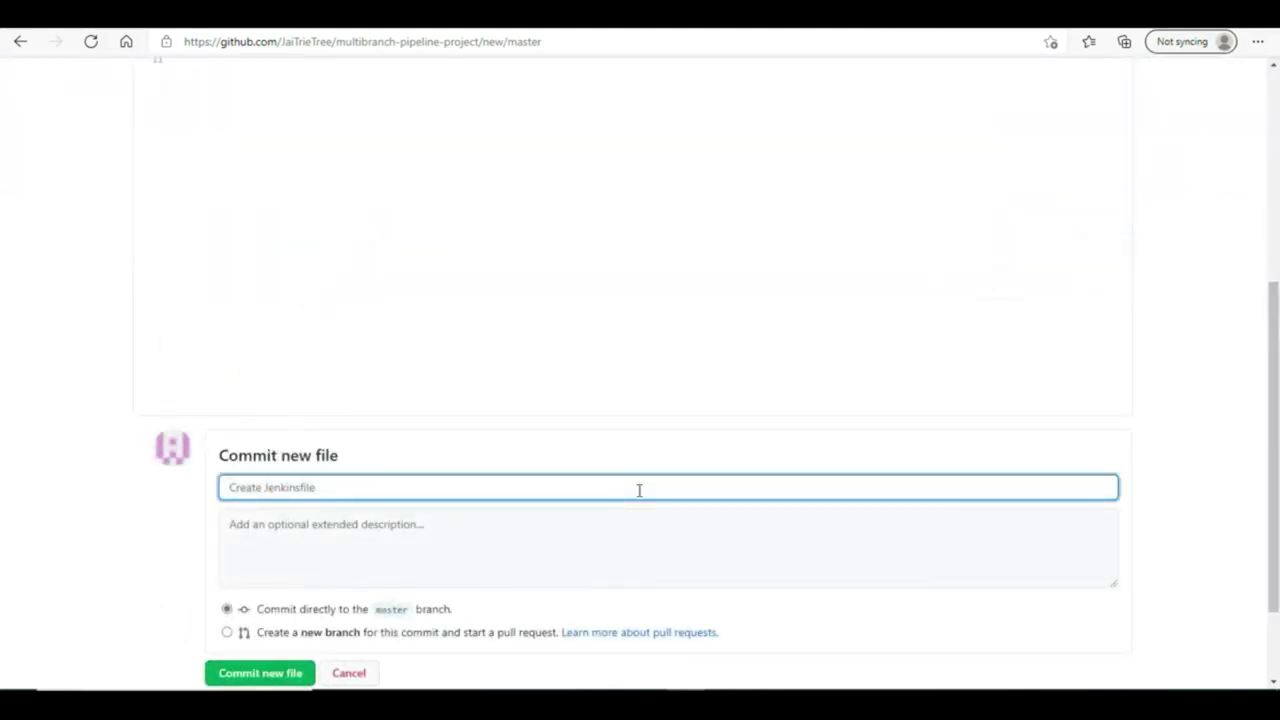
type("C")
left_click(272, 676)
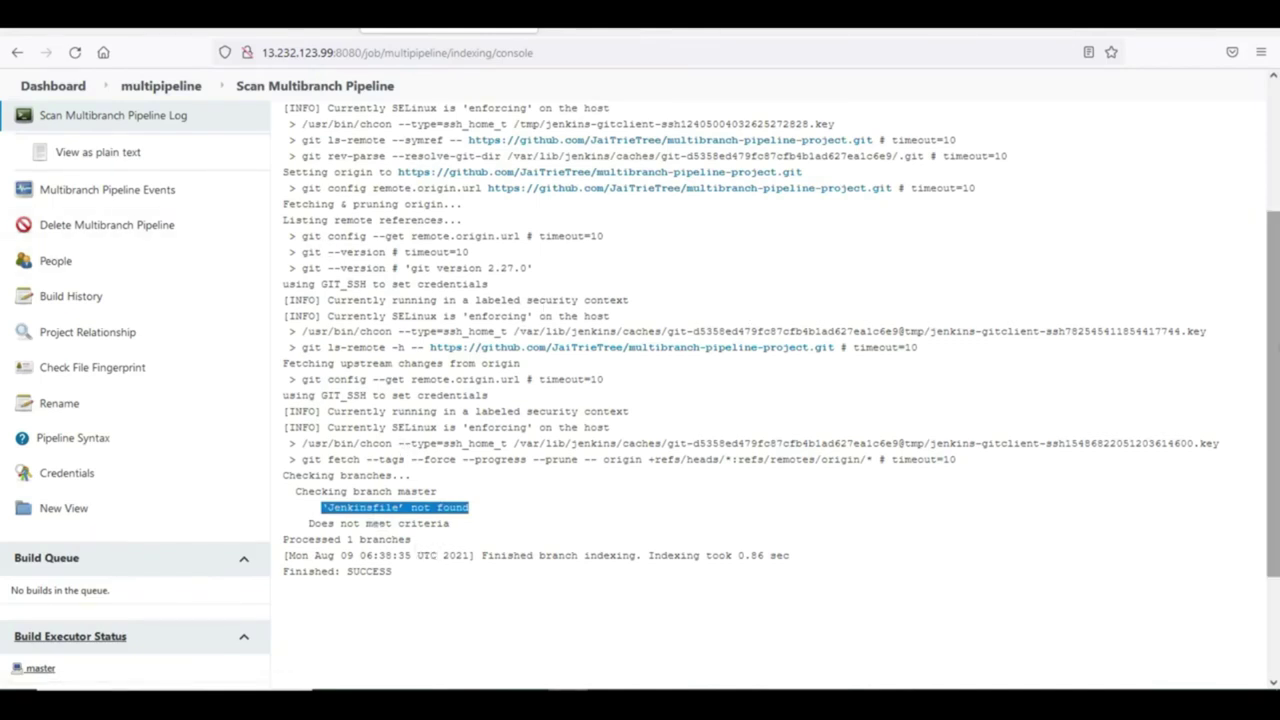
- Rescan multipipeline, confirm the log shows master's 'Jenkinsfile' found, then go up to the dashboard
scroll(640, 255, "up", 5)
left_click(106, 288)
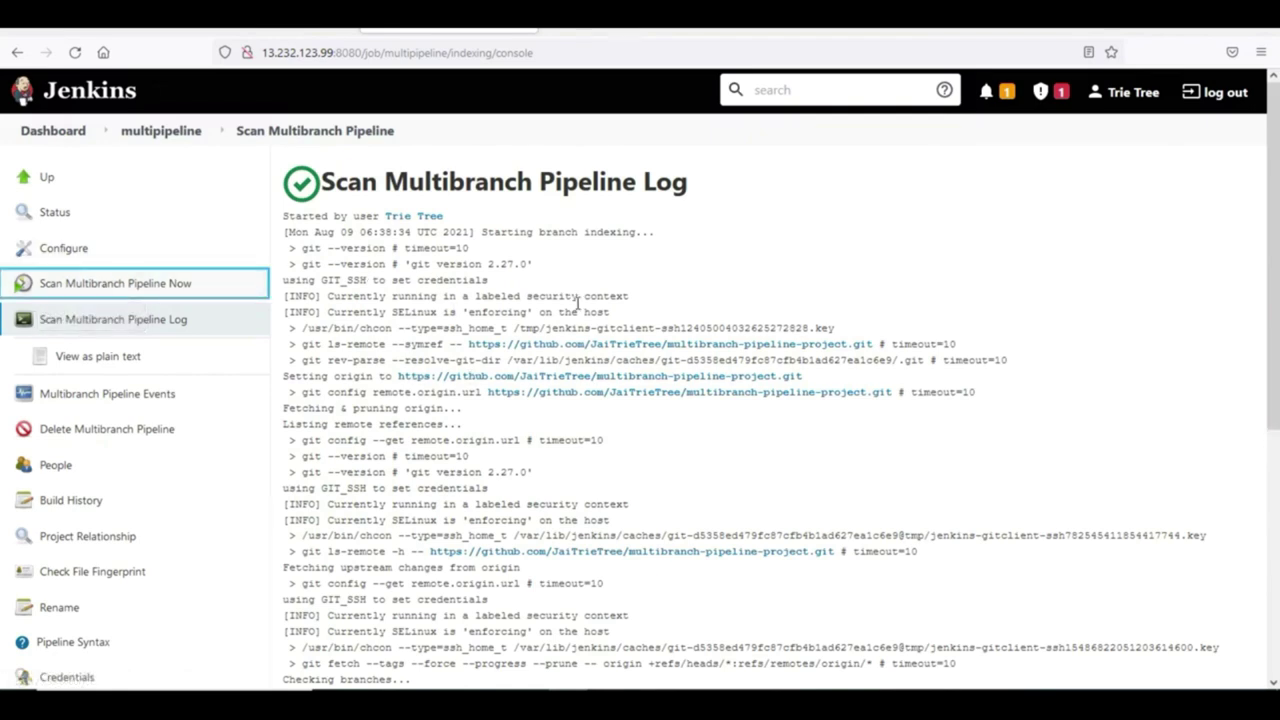
key("alt+Left")
left_click(100, 322)
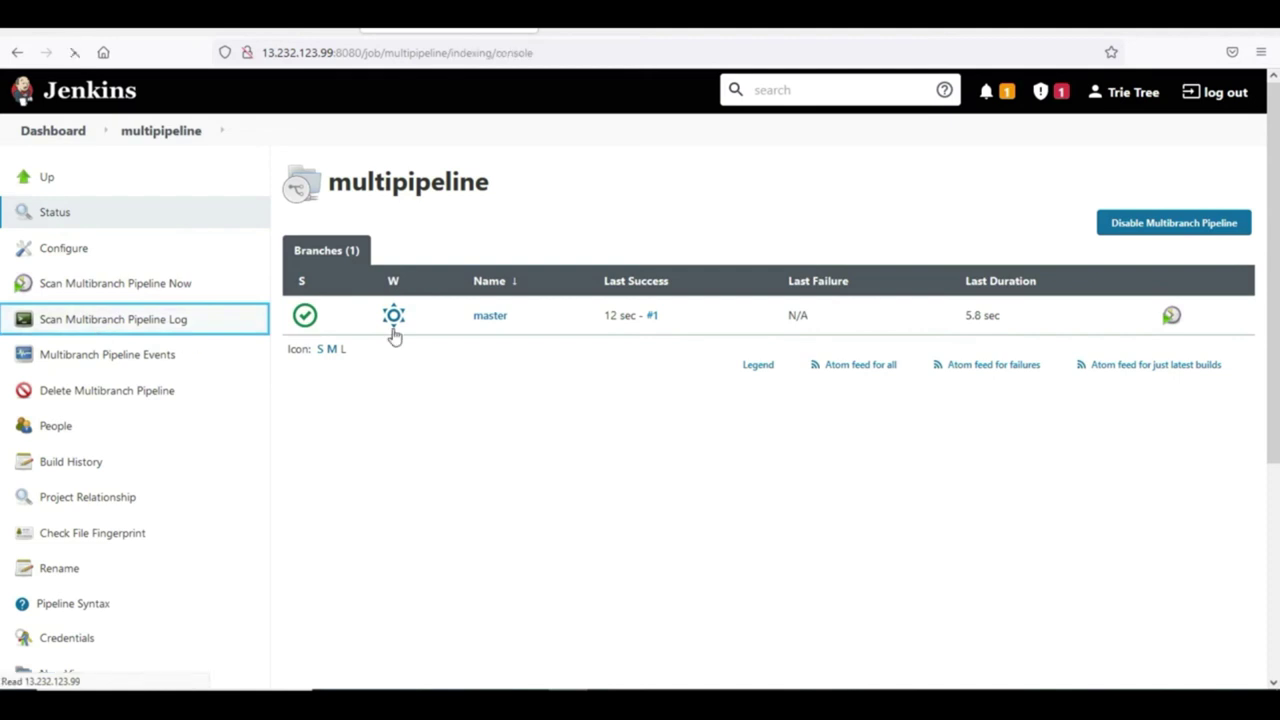
scroll(1048, 267, "down", 5)
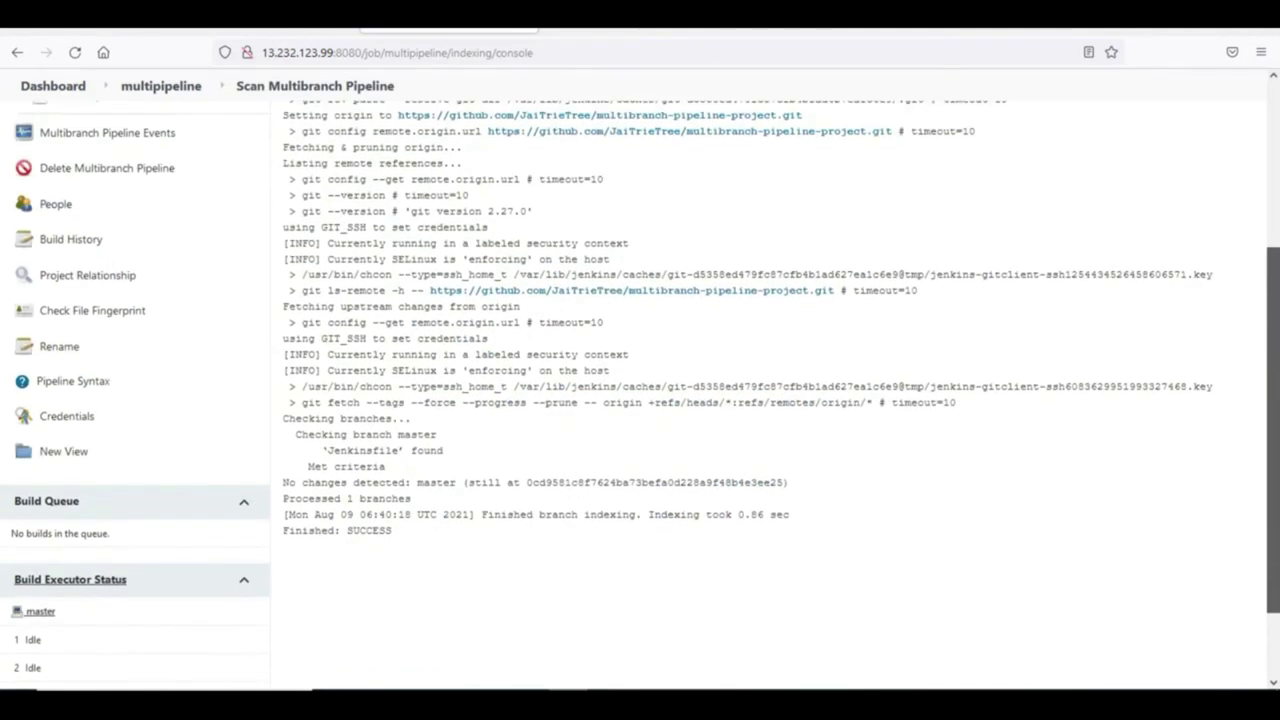
left_click_drag(320, 361, 476, 364)
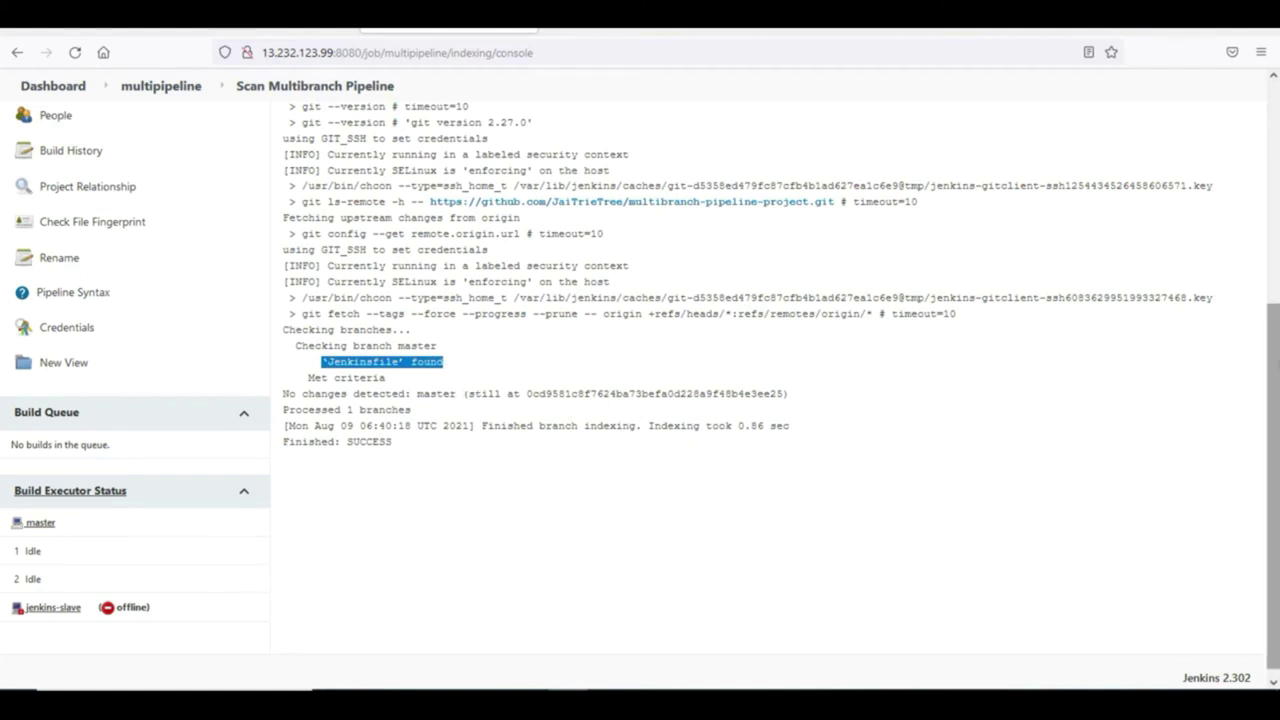
left_click_drag(1273, 480, 1273, 262)
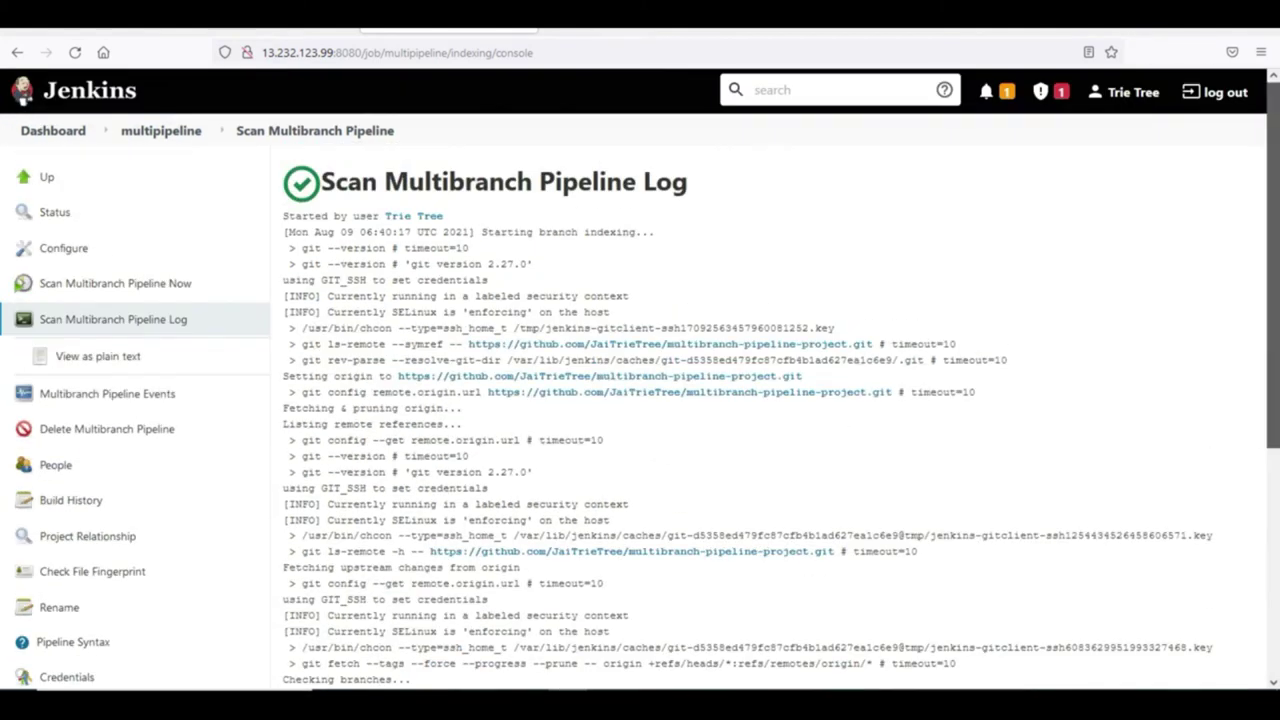
left_click(86, 194)
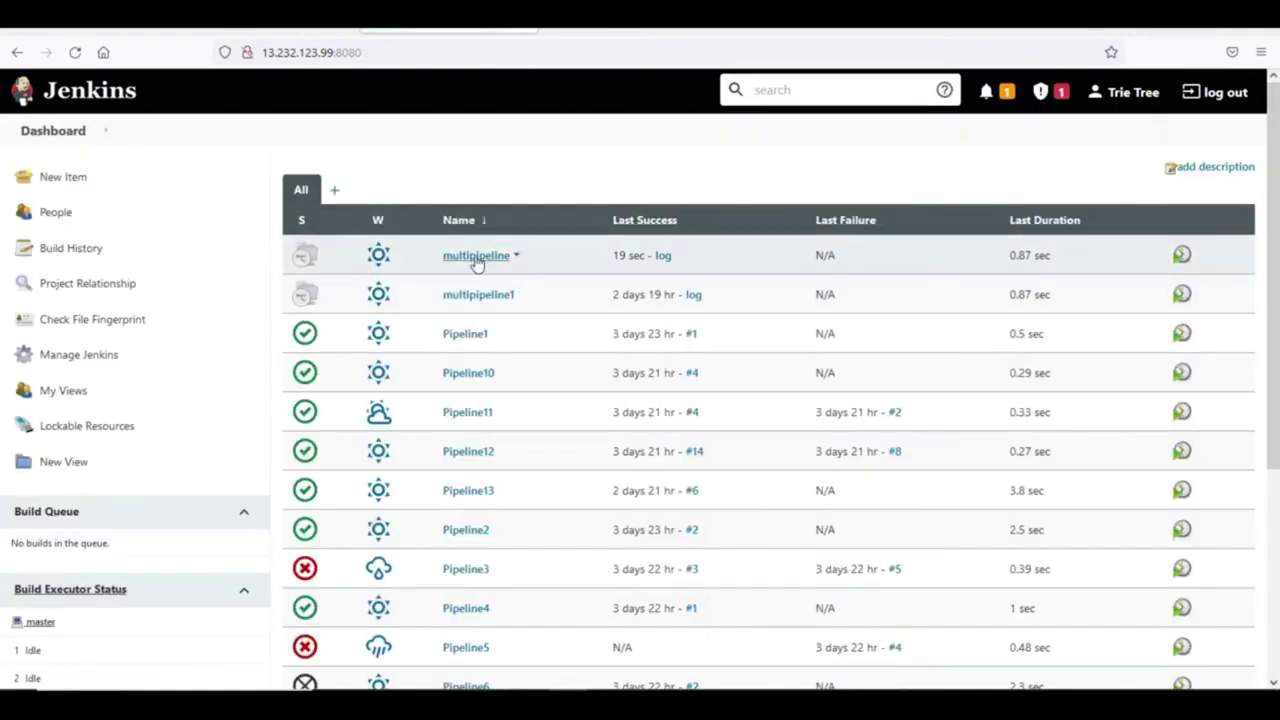
- Open the console output of multipipeline's master build #1
left_click(476, 257)
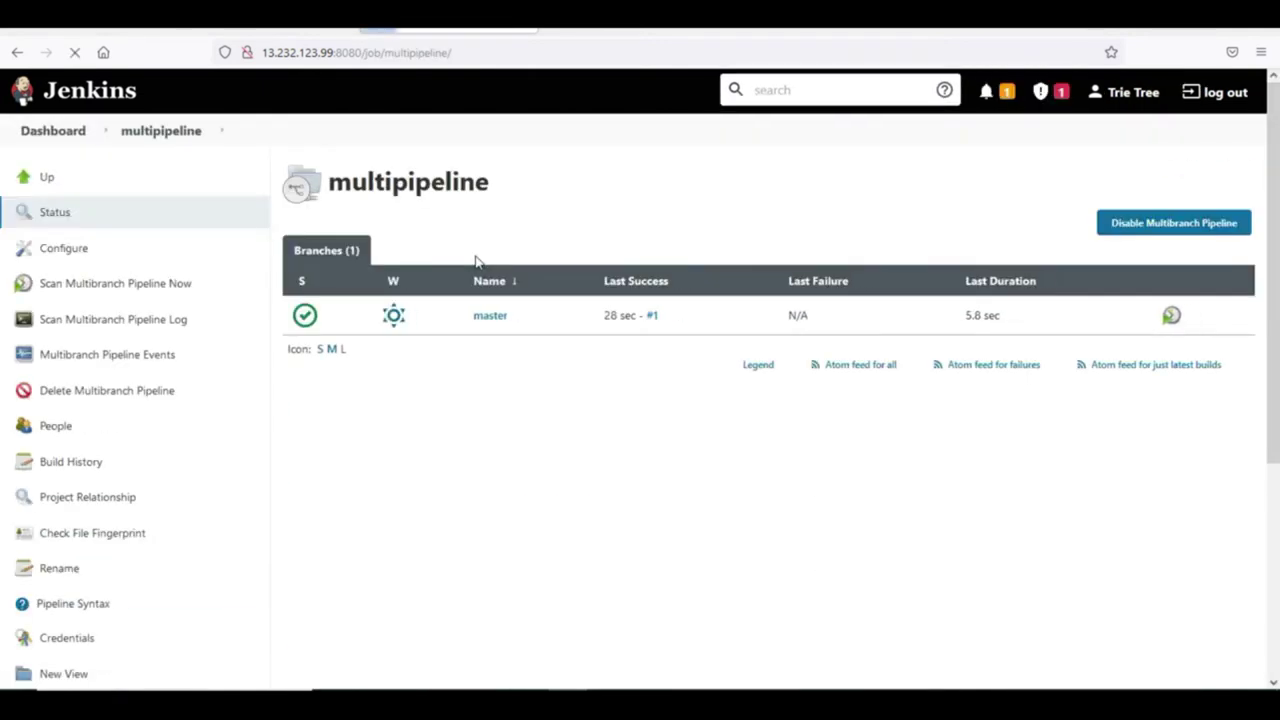
left_click(490, 317)
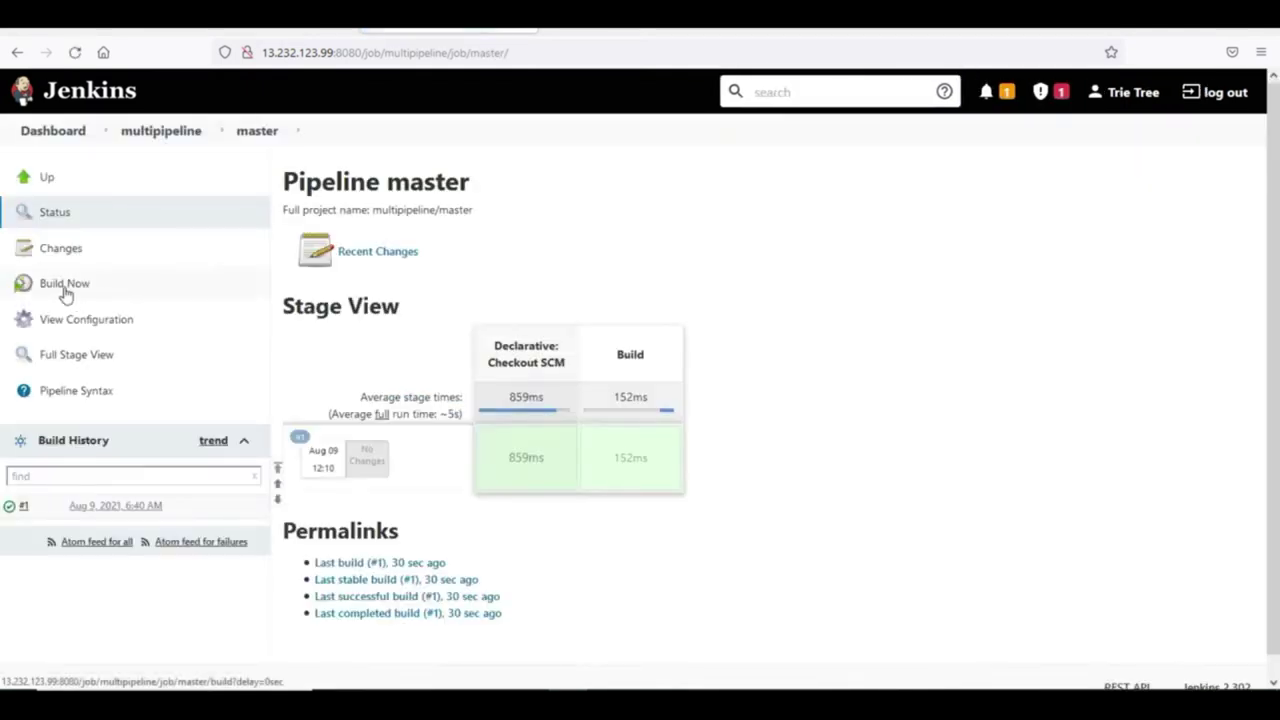
left_click(10, 508)
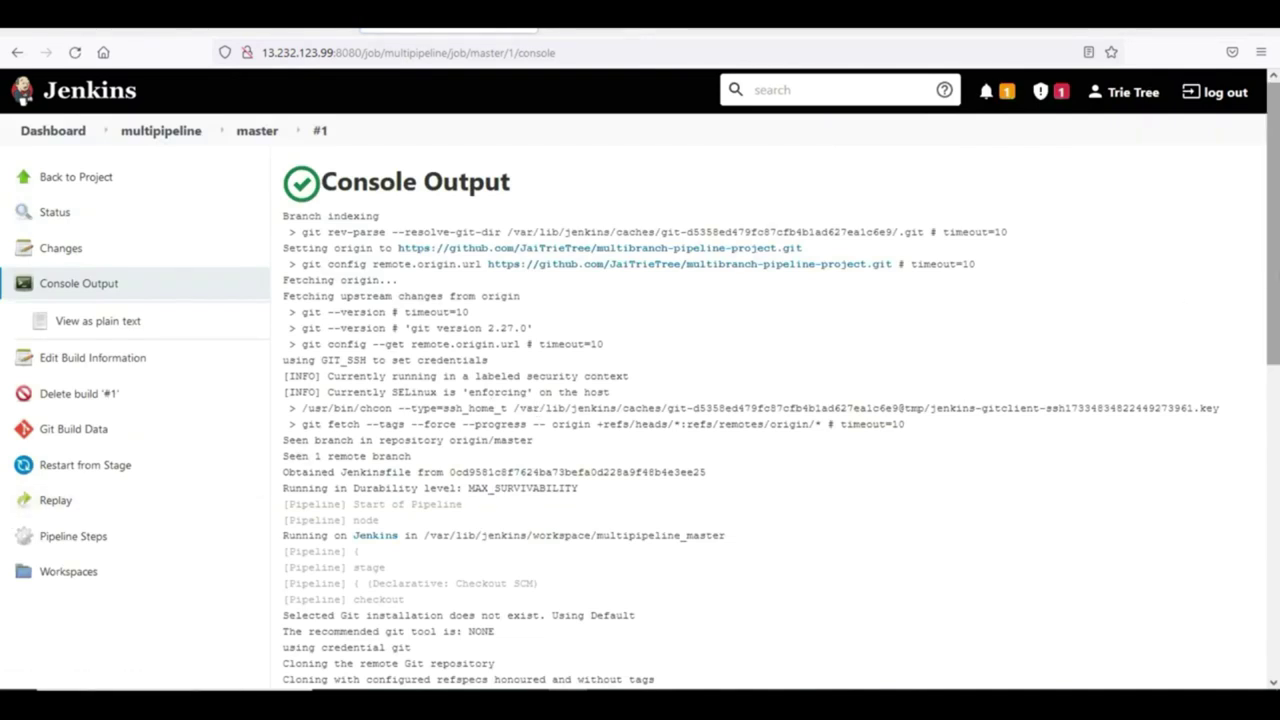
- Read through the log to find the Hello World echo and Finished: SUCCESS
scroll(1273, 250, "down", 5)
scroll(1273, 300, "up", 3)
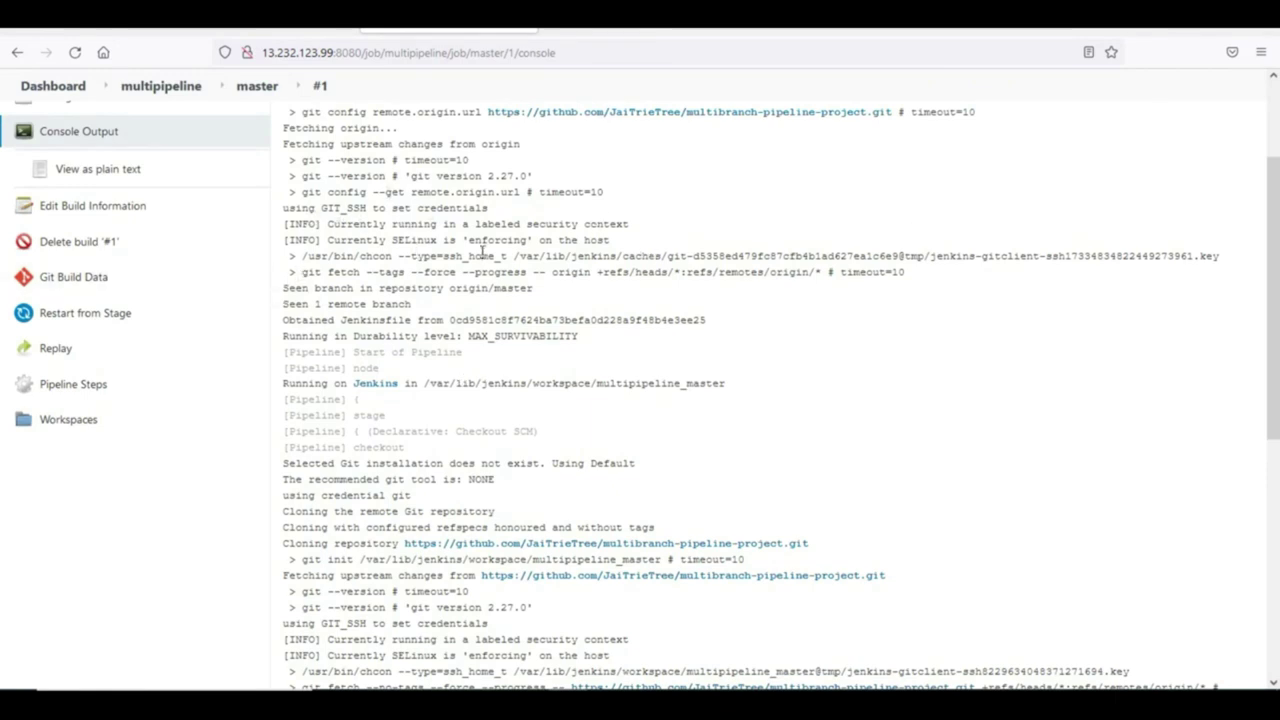
scroll(1277, 270, "up", 2)
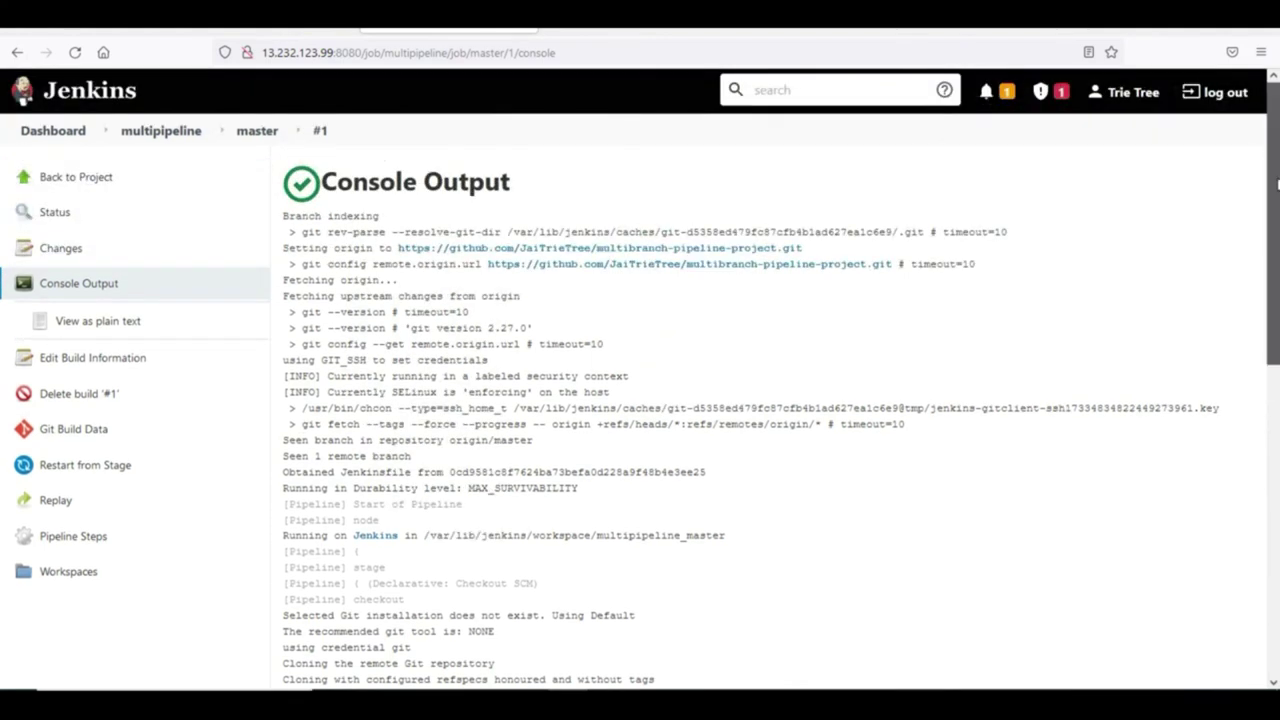
scroll(1277, 270, "down", 9)
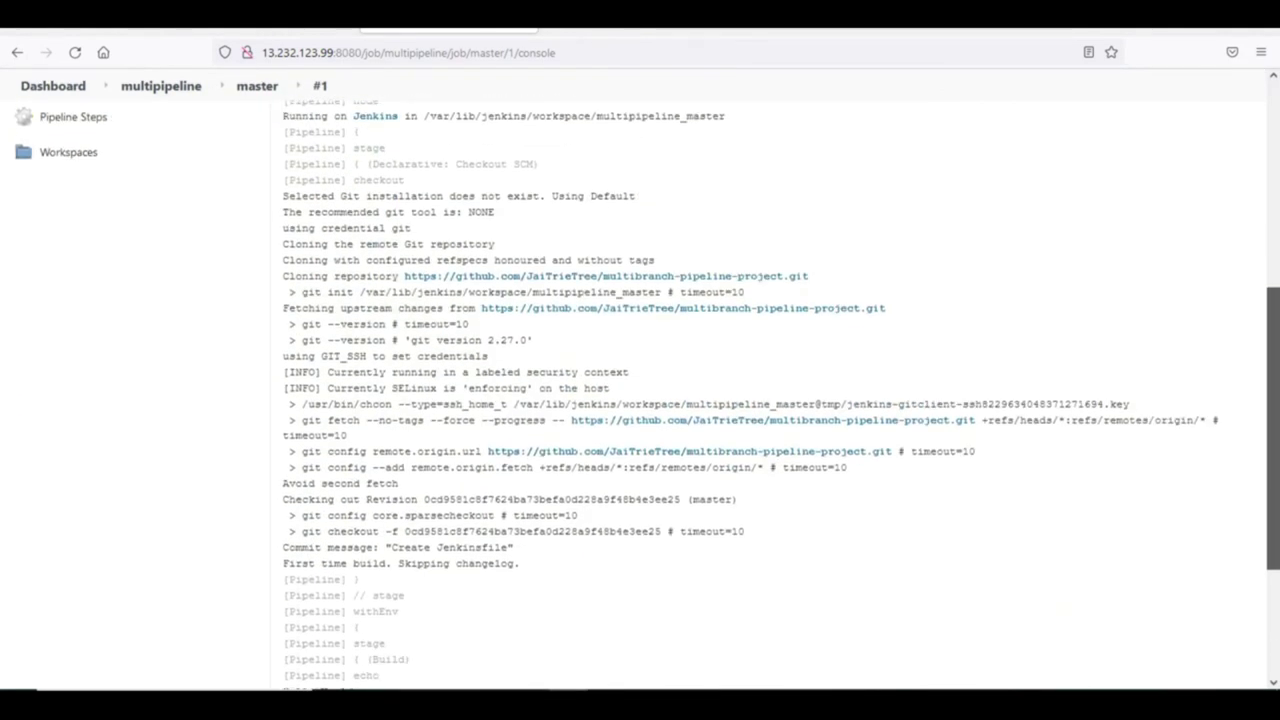
scroll(1277, 450, "down", 1)
scroll(1274, 450, "down", 1)
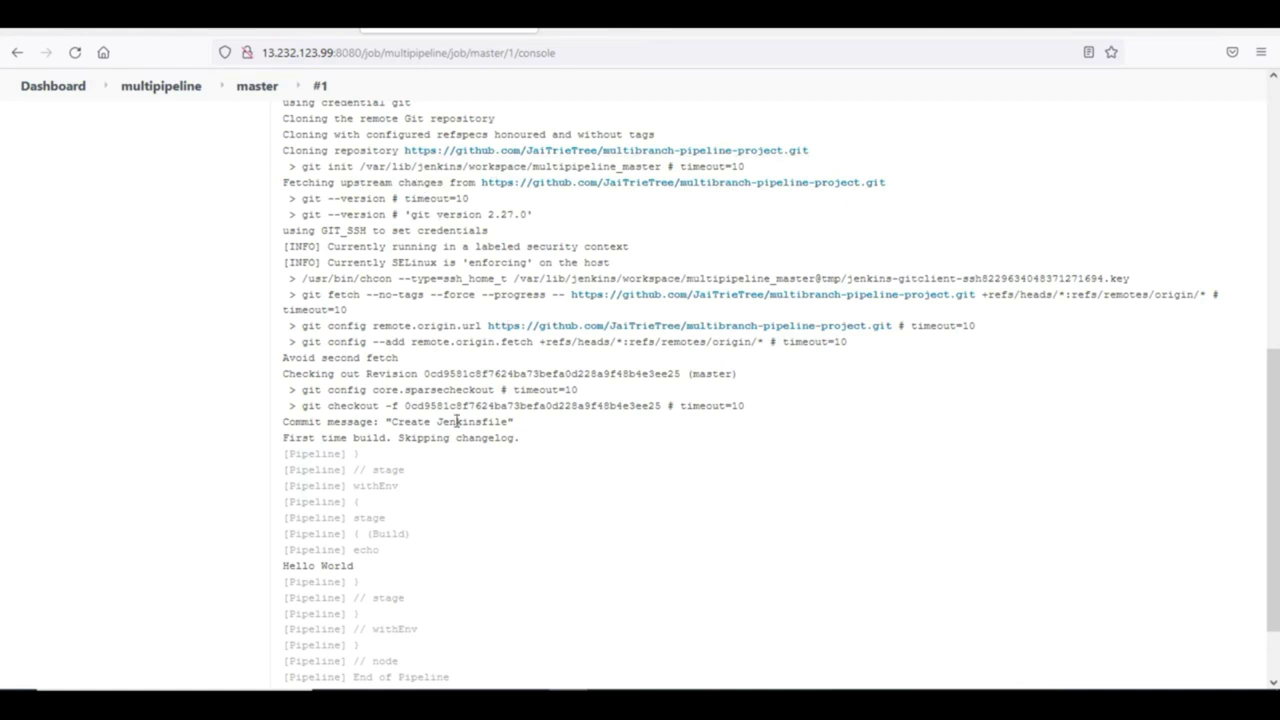
left_click_drag(289, 451, 486, 451)
left_click(437, 489)
left_click_drag(348, 570, 286, 568)
left_click(482, 568)
scroll(640, 380, "down", 2)
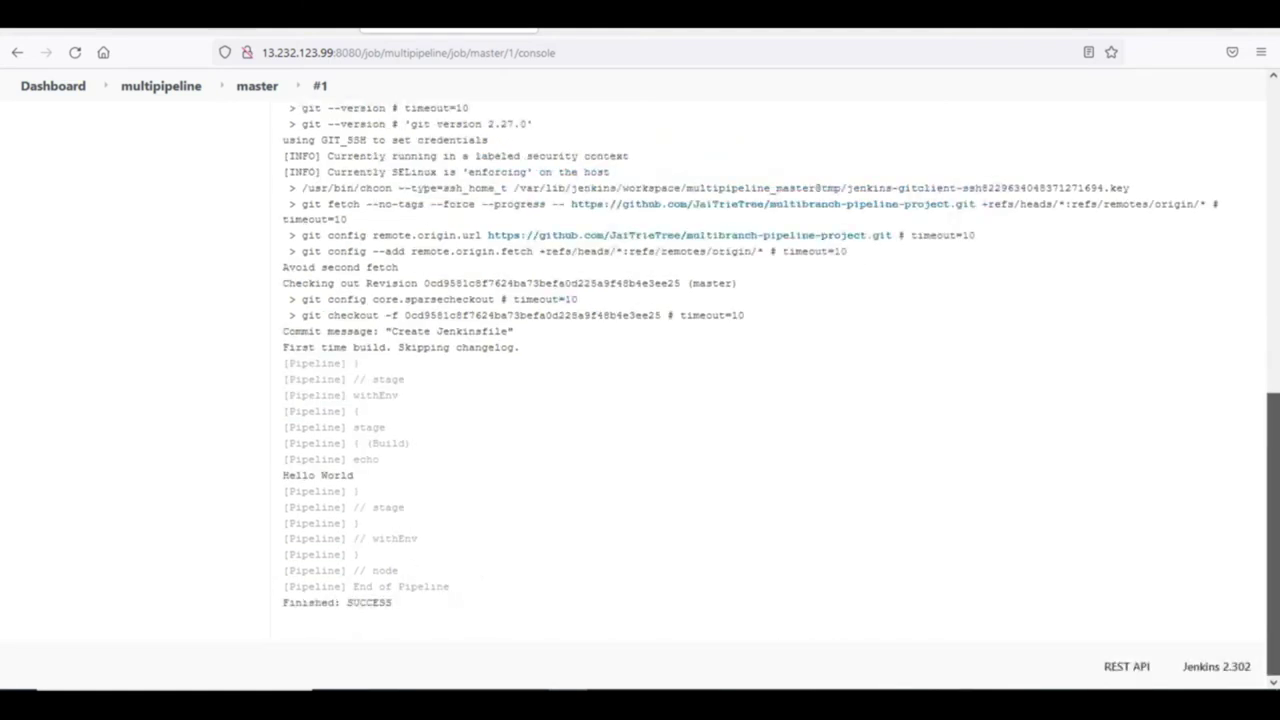
scroll(640, 380, "up", 10)
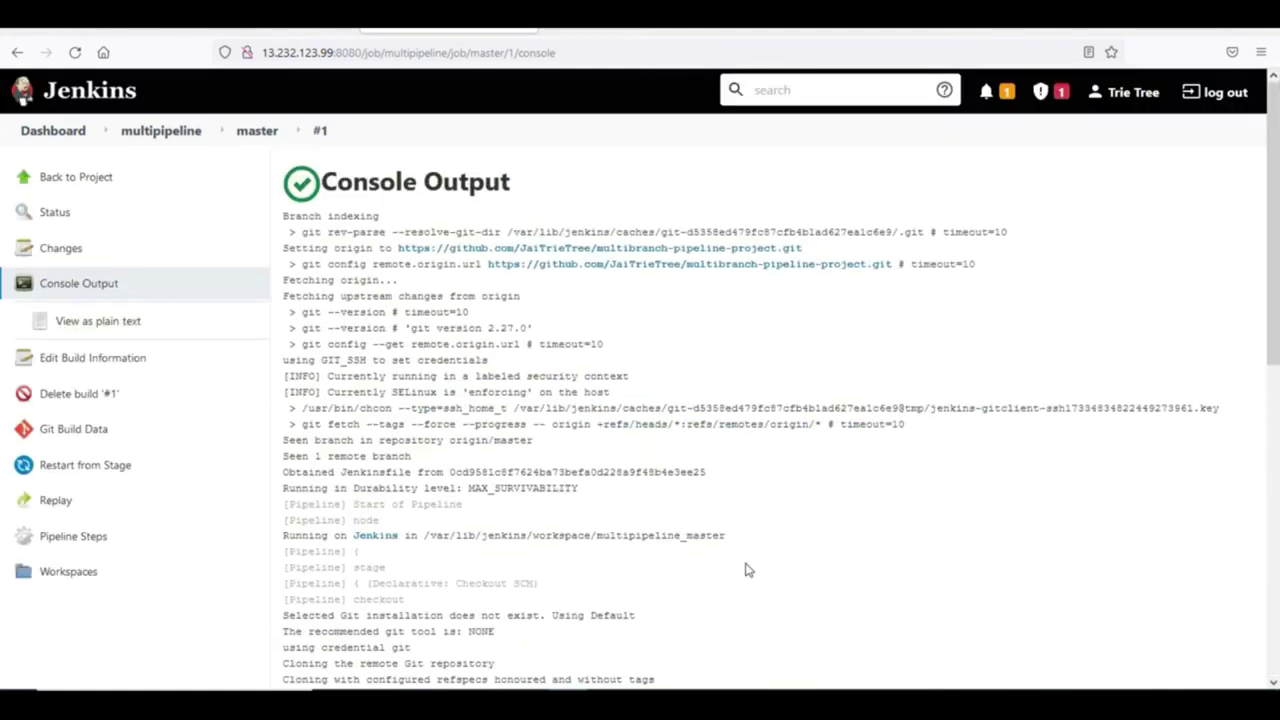
- Create a dev-code branch from master in the GitHub repository
mouse_move(686, 700)
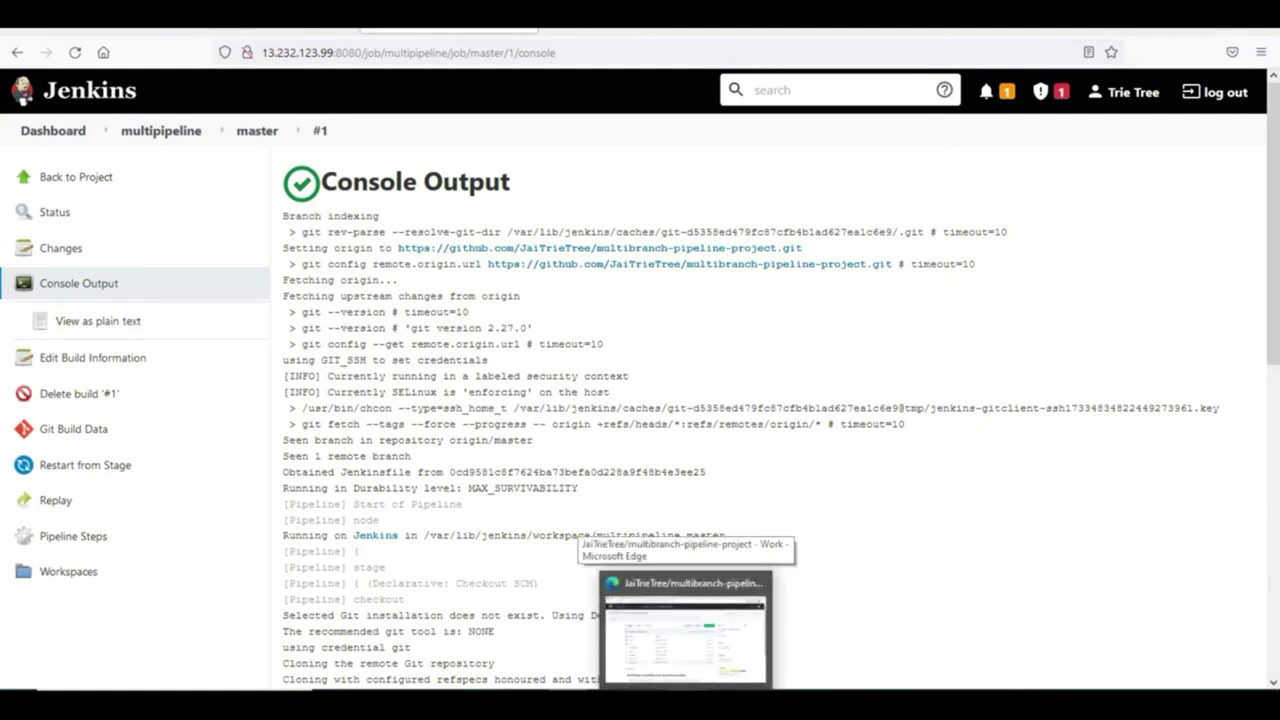
left_click(686, 615)
left_click(208, 238)
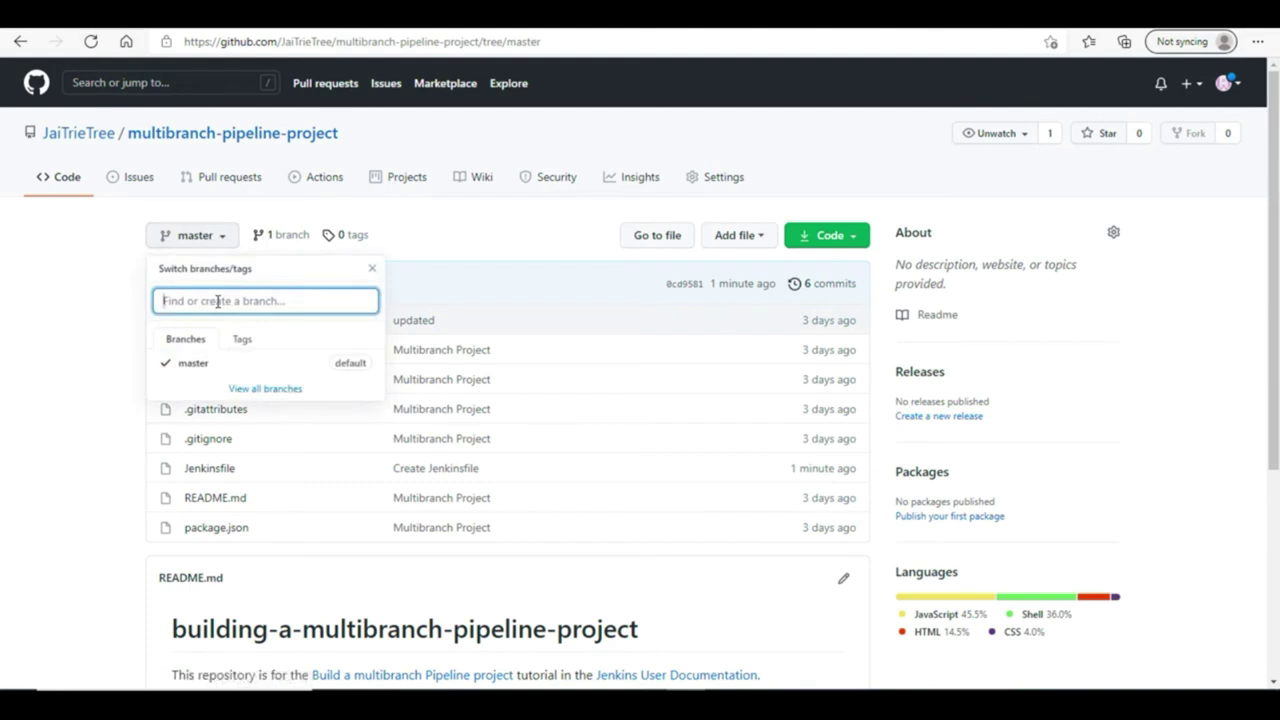
left_click(86, 326)
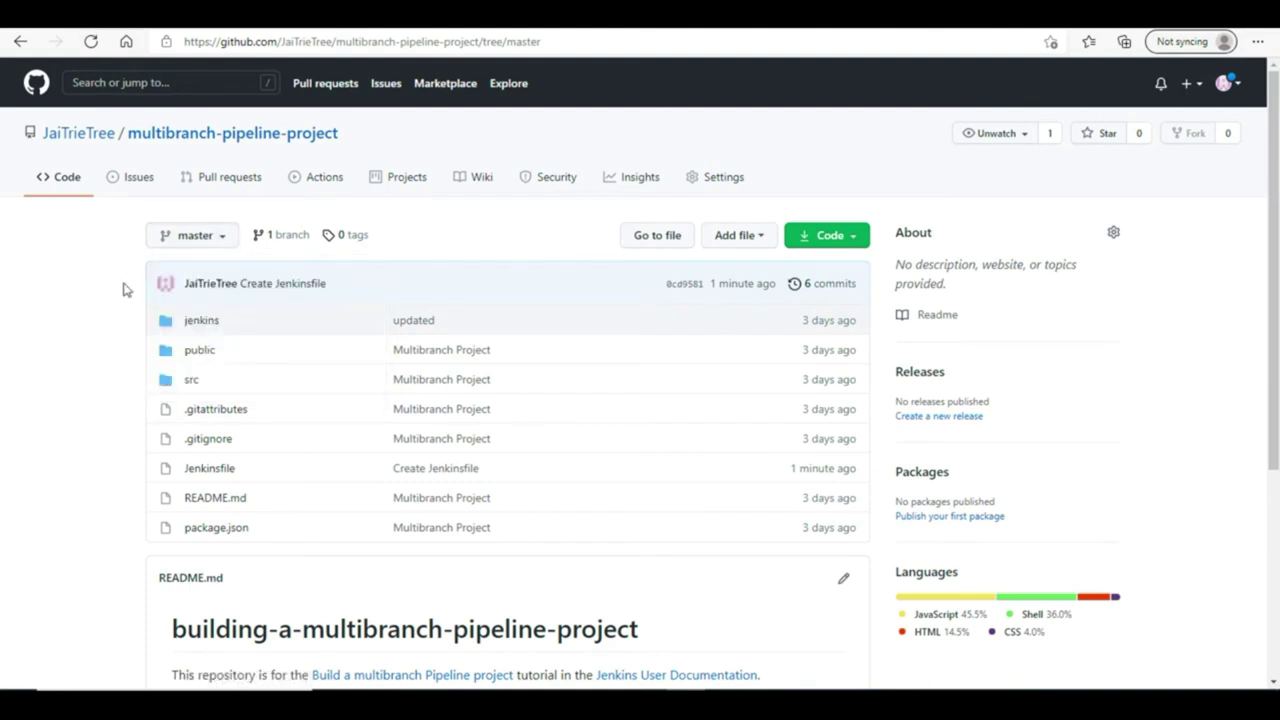
left_click(194, 235)
type("d")
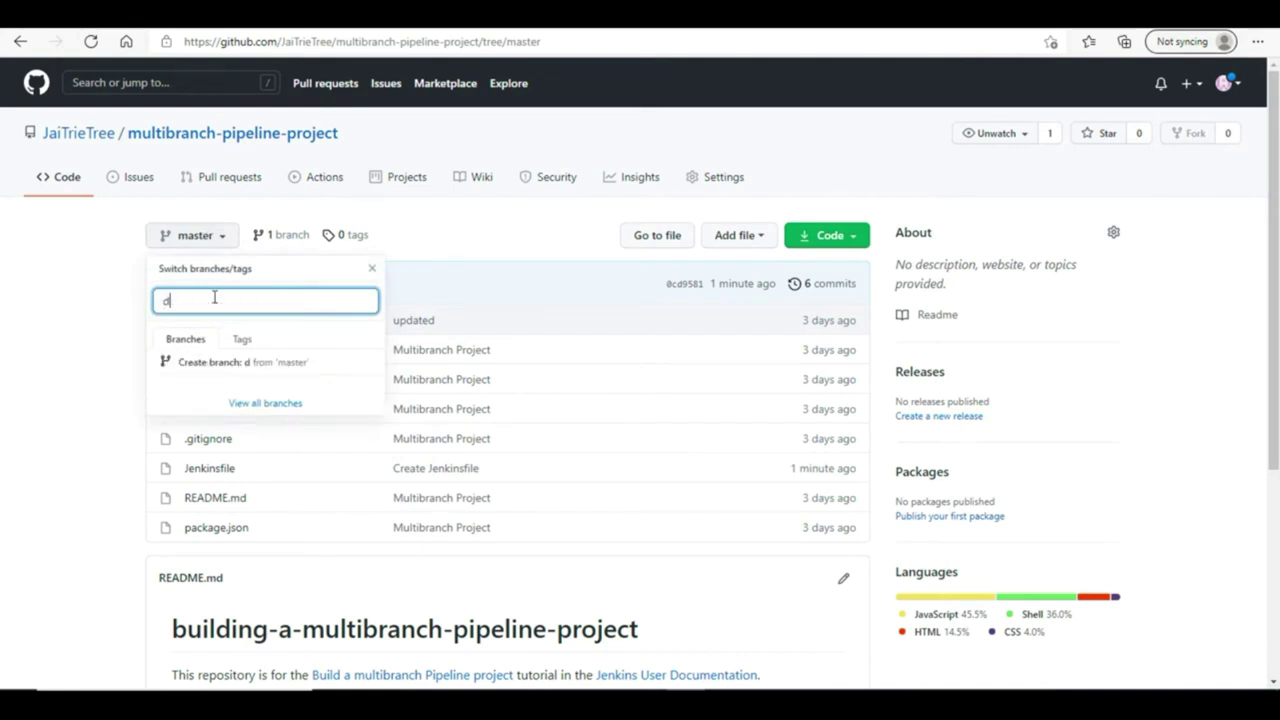
type("ev-")
type("code")
left_click(249, 365)
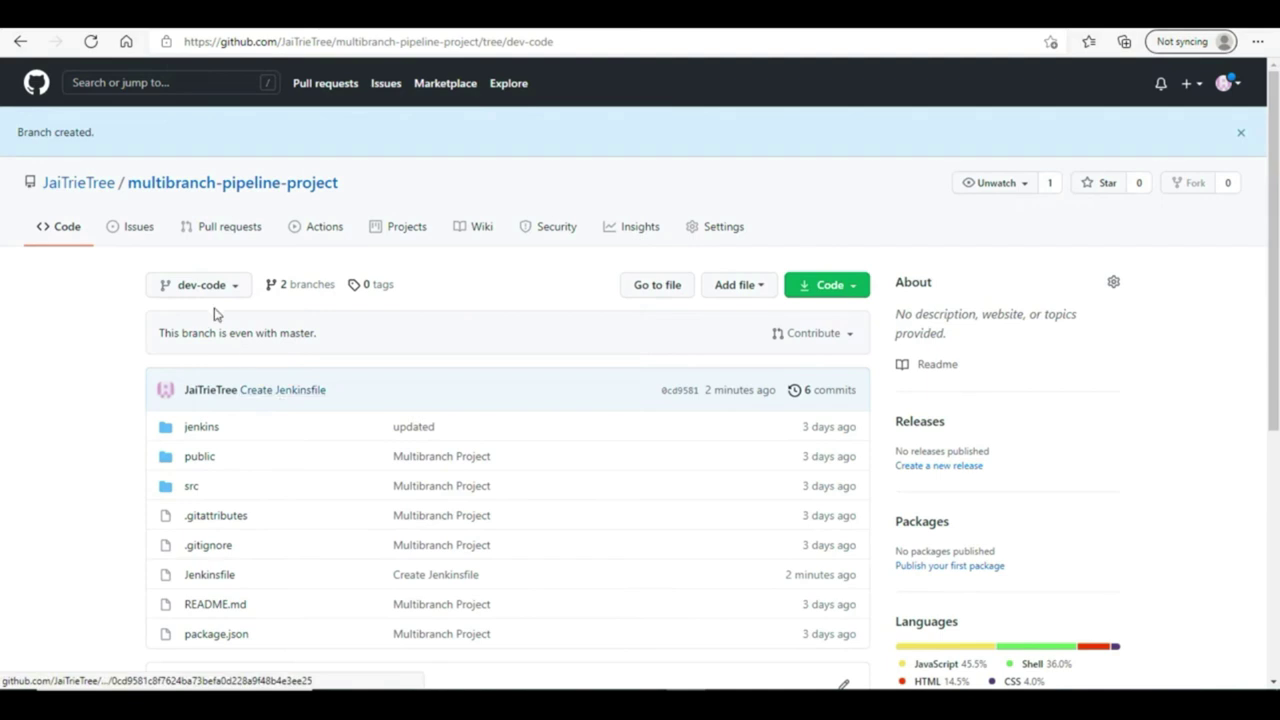
- Check that the branch list now shows dev-code, then return to Jenkins
left_click(208, 296)
left_click(203, 296)
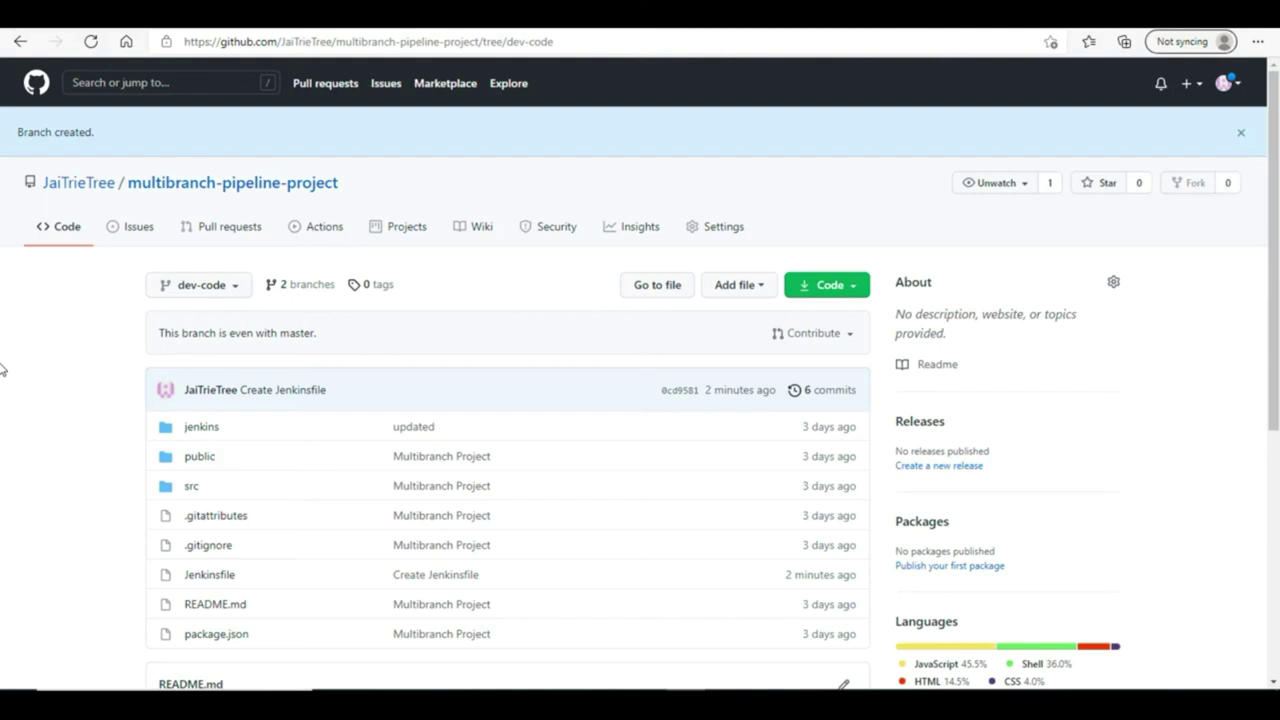
left_click(233, 290)
left_click(233, 290)
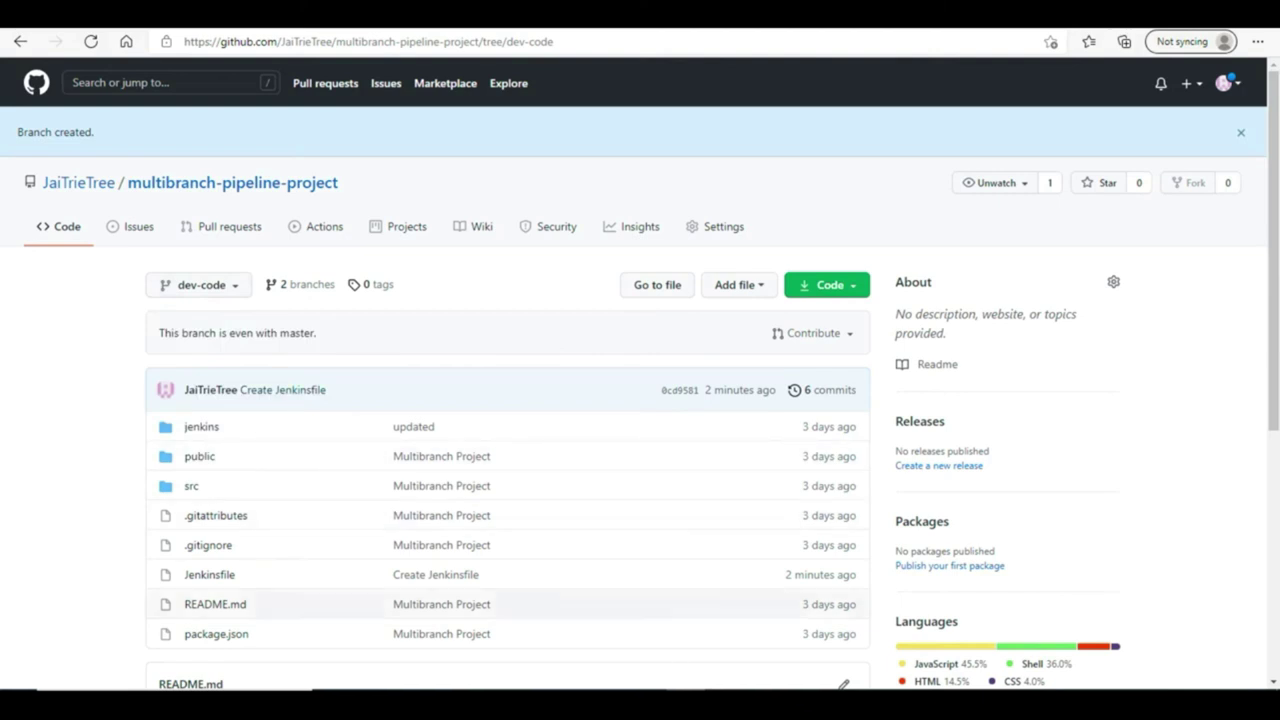
mouse_move(567, 700)
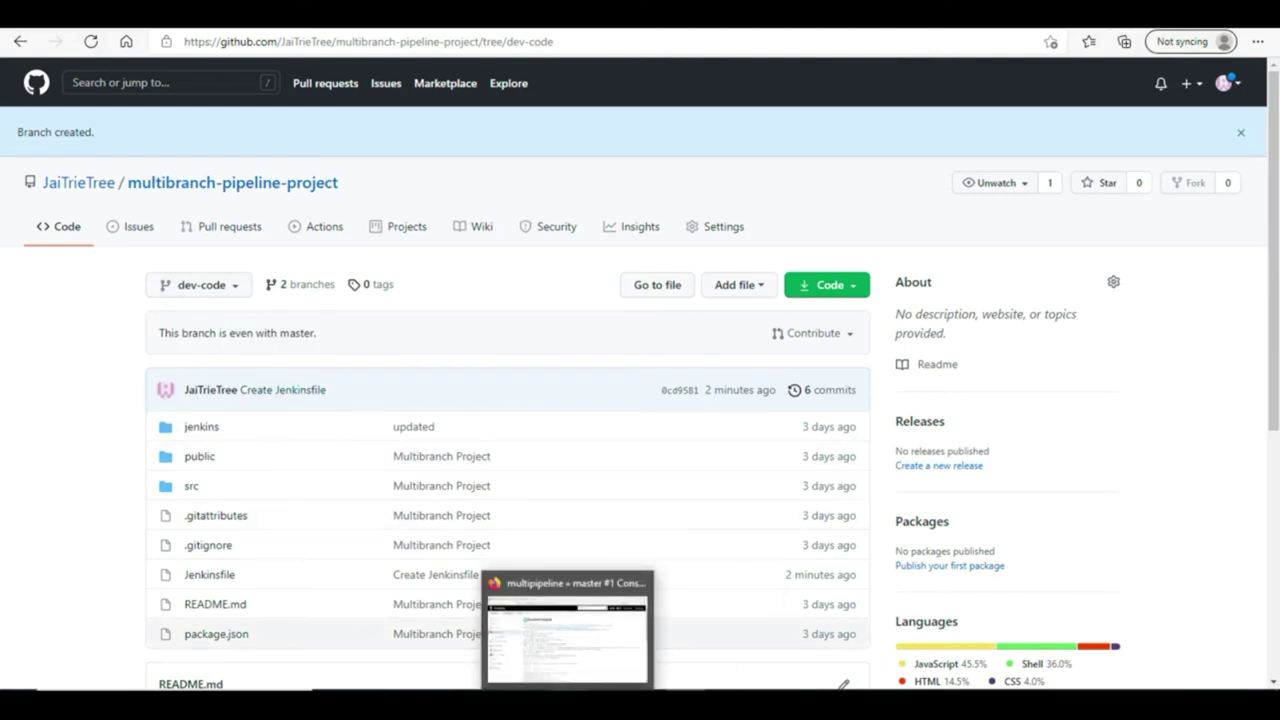
left_click(567, 630)
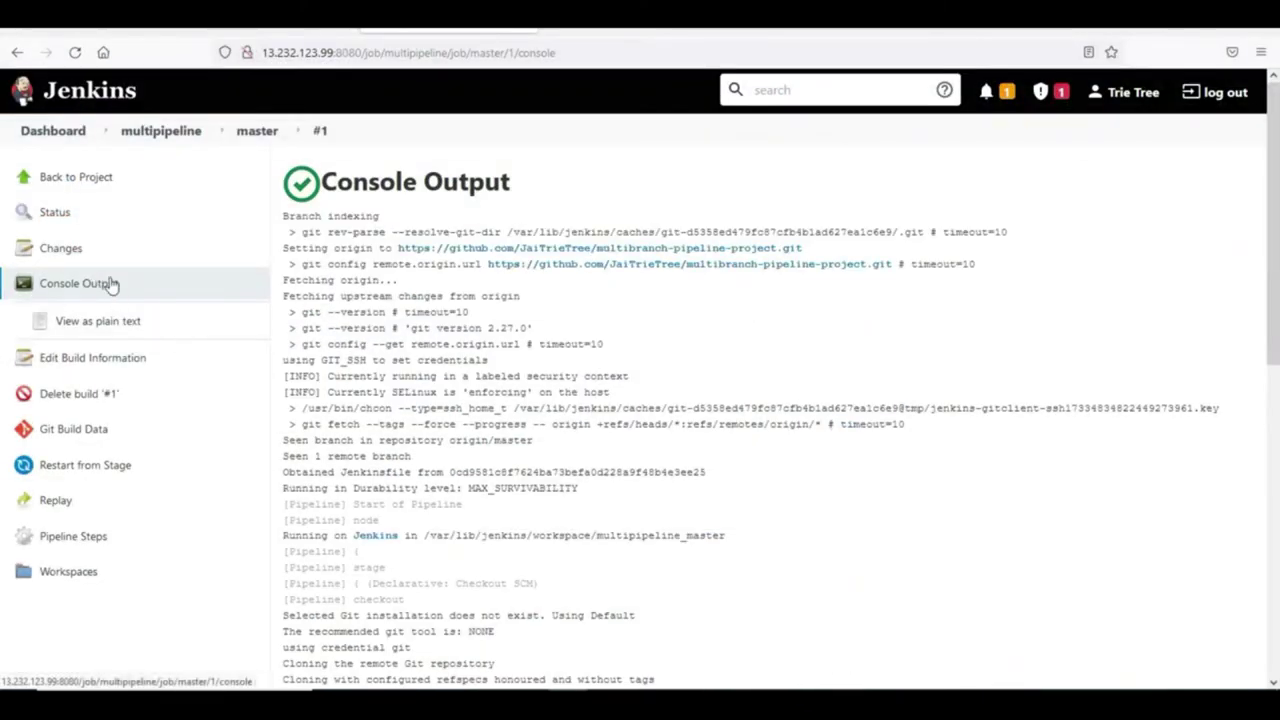
- Go up to multipipeline and run Scan Multibranch Pipeline Now
left_click(95, 179)
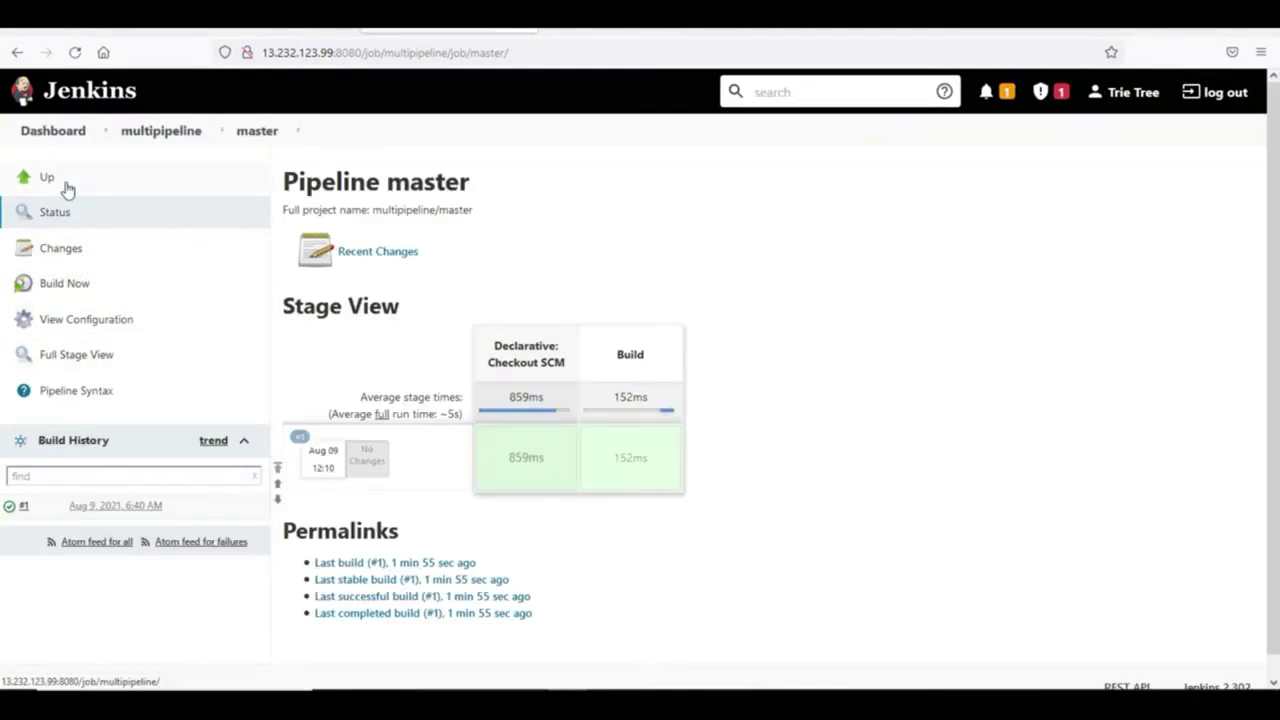
left_click(64, 184)
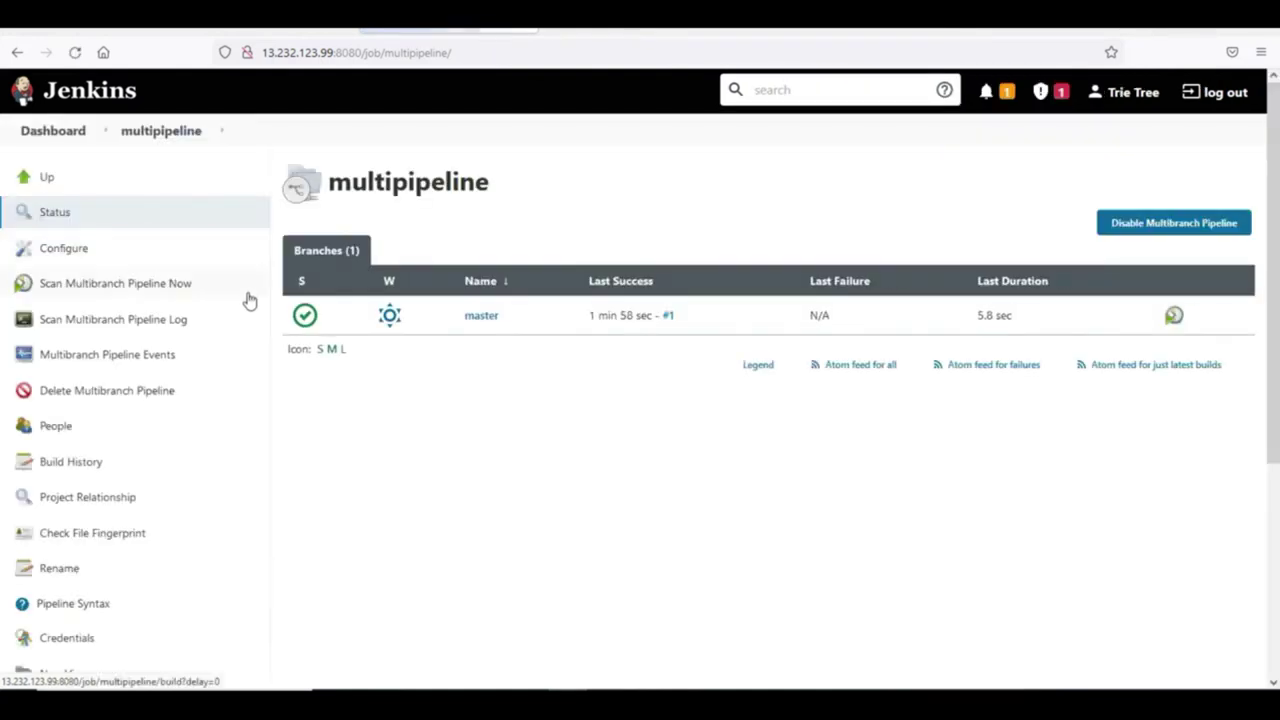
left_click(114, 284)
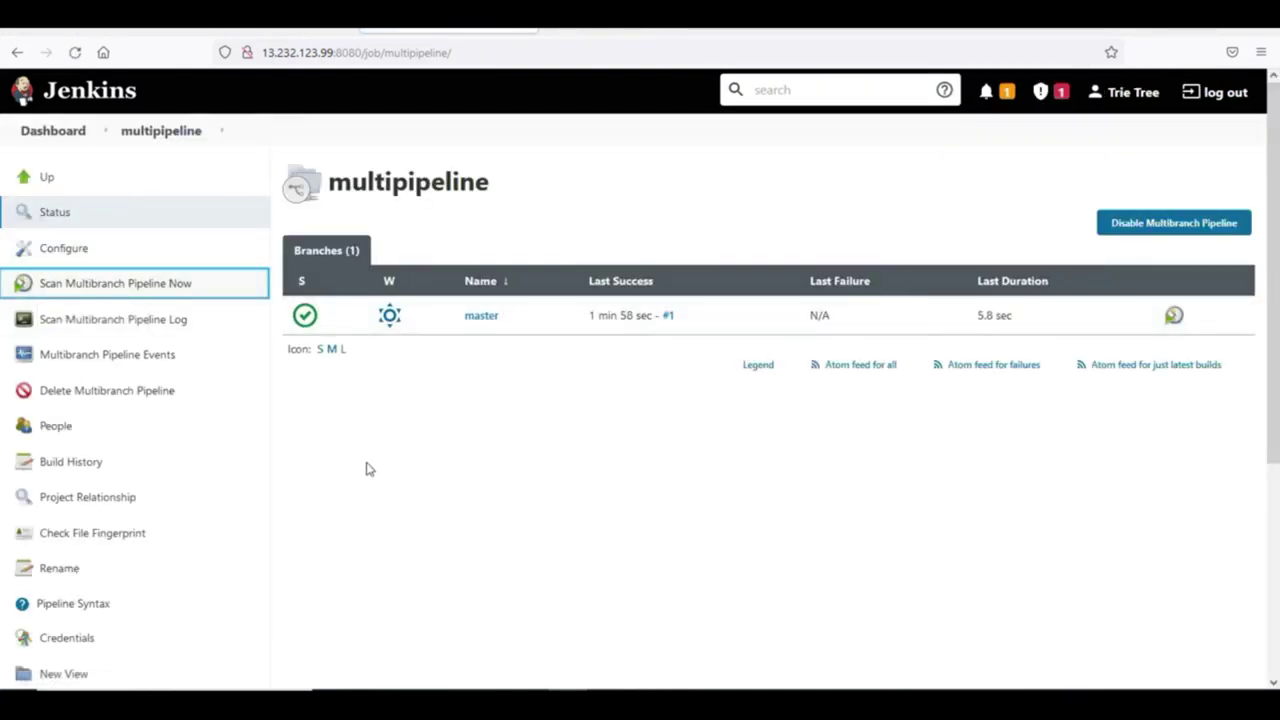
- Check the scan log for the scheduled dev-code build and 'Processed 2 branches'
left_click(120, 333)
scroll(120, 334, "down", 4)
scroll(732, 400, "up", 10)
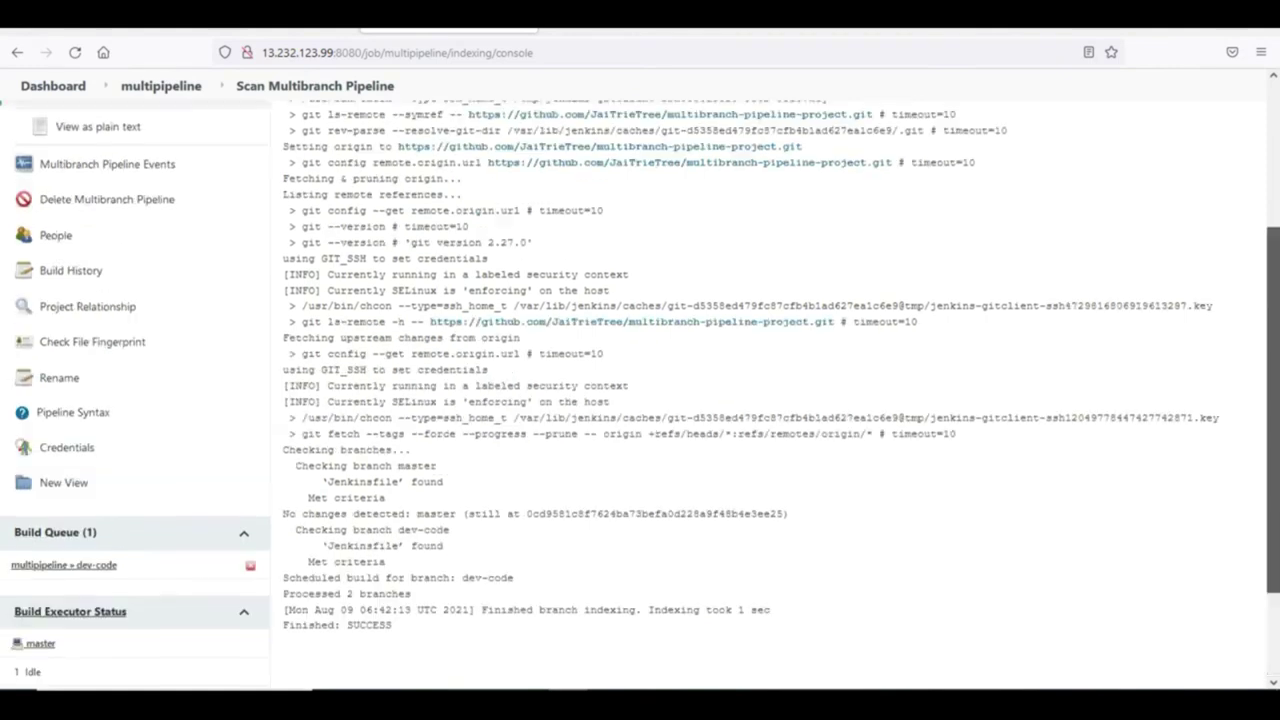
scroll(732, 509, "down", 10)
left_click_drag(296, 455, 516, 456)
left_click_drag(301, 472, 410, 472)
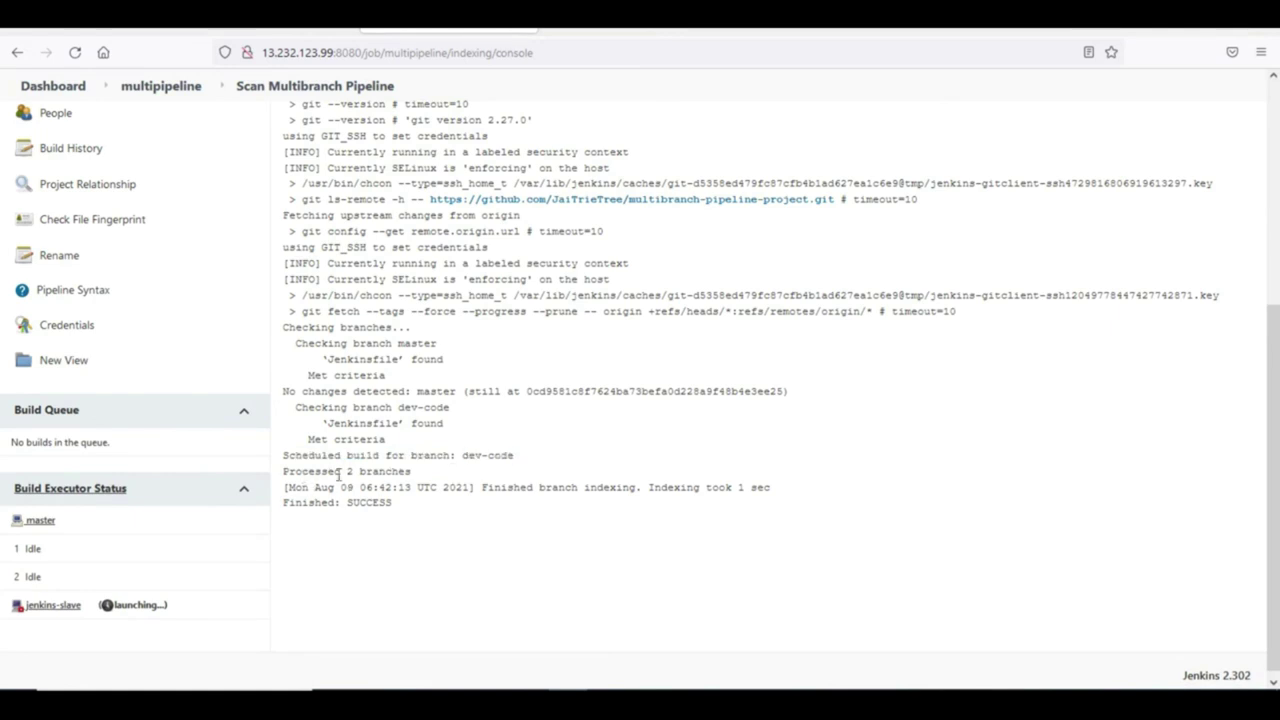
left_click(307, 476)
triple_click(340, 473)
left_click(449, 517)
scroll(1273, 450, "up", 3)
scroll(626, 150, "up", 4)
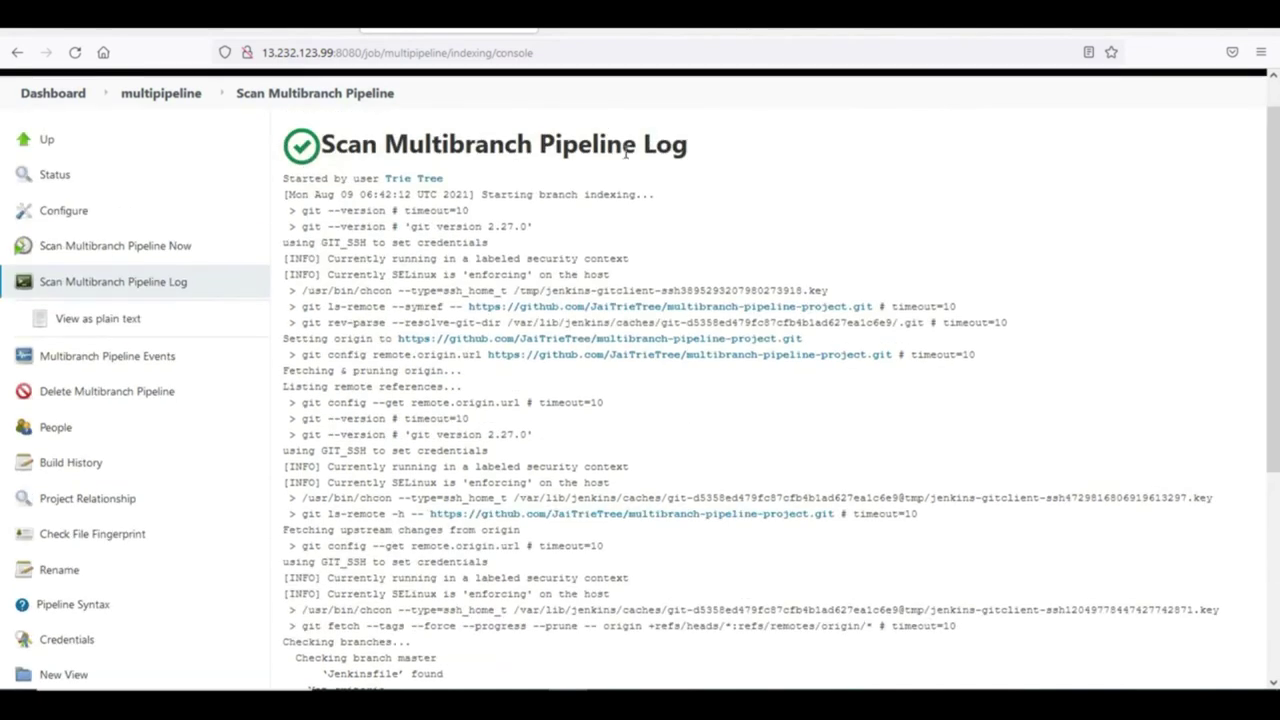
- Open multipipeline's configuration and look at the branch discovery behaviours list
left_click(46, 141)
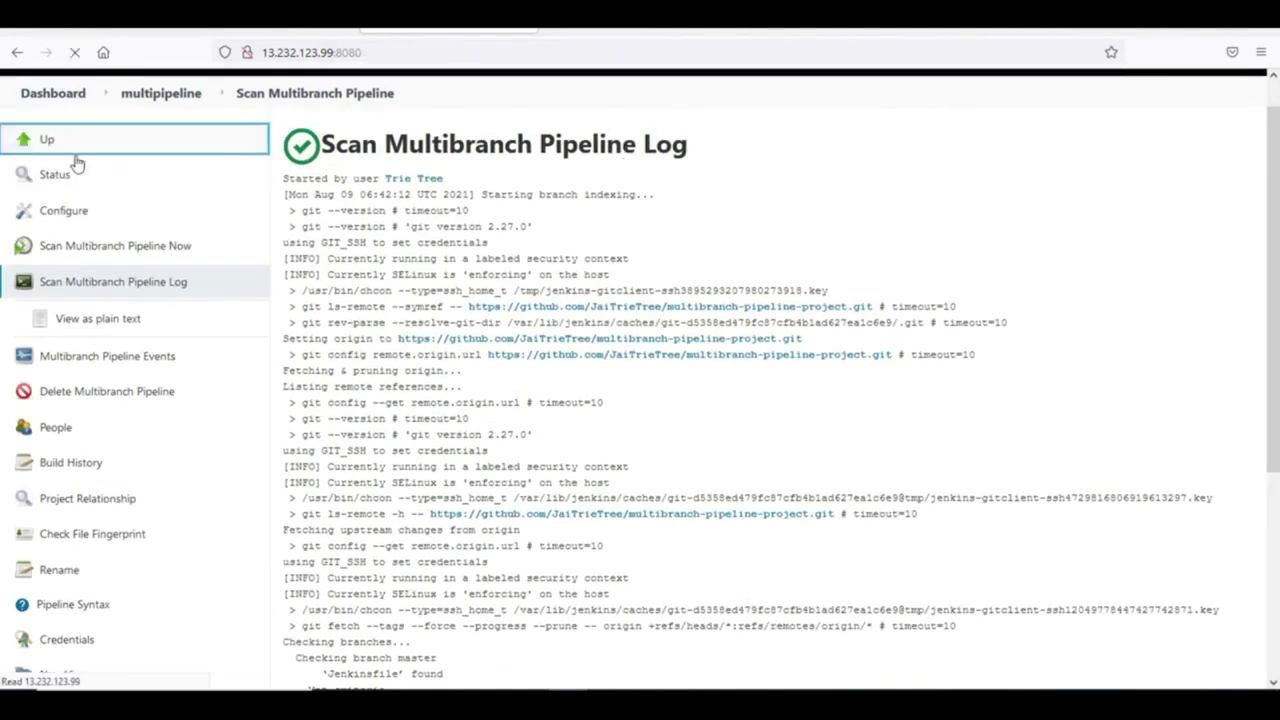
left_click(482, 258)
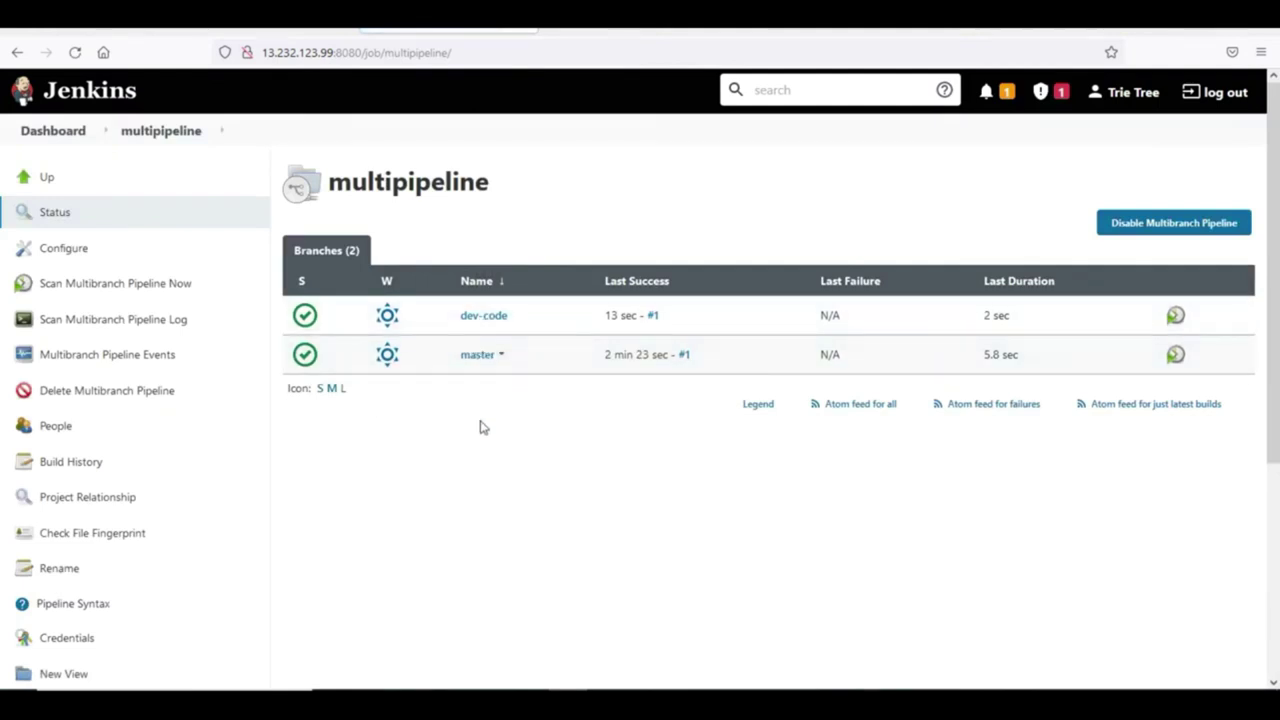
left_click(60, 250)
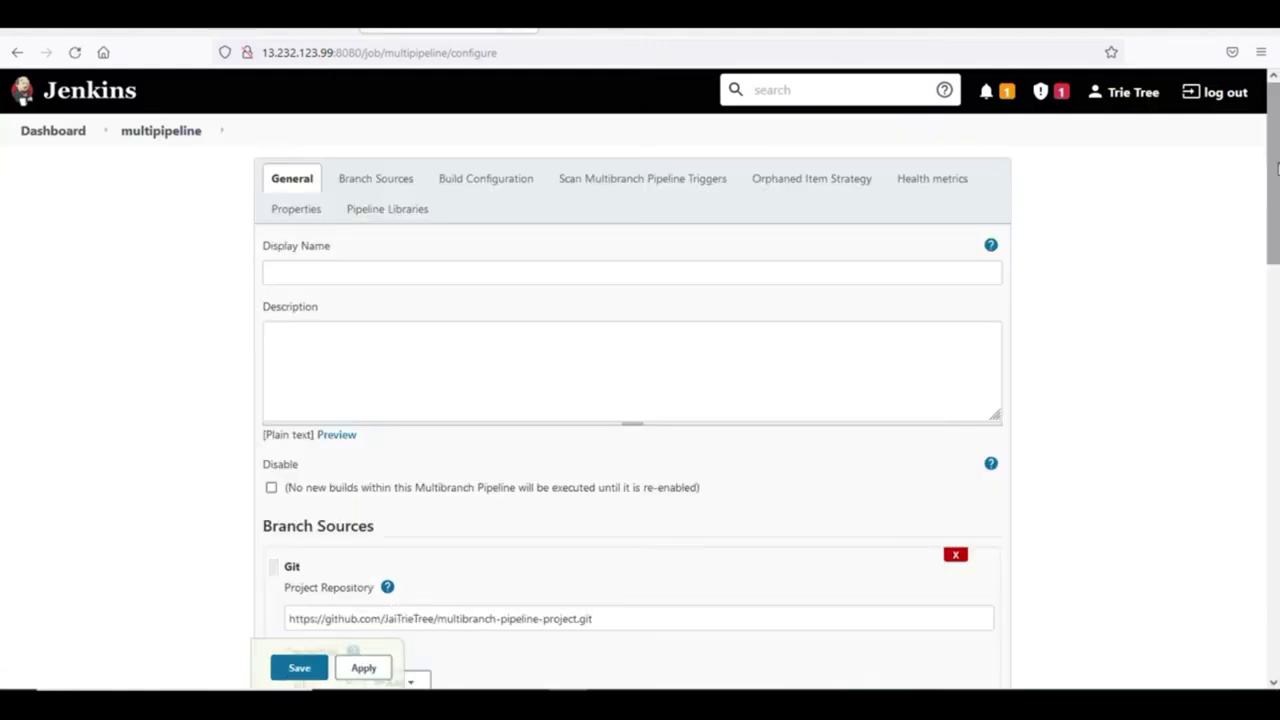
left_click_drag(1277, 173, 1277, 338)
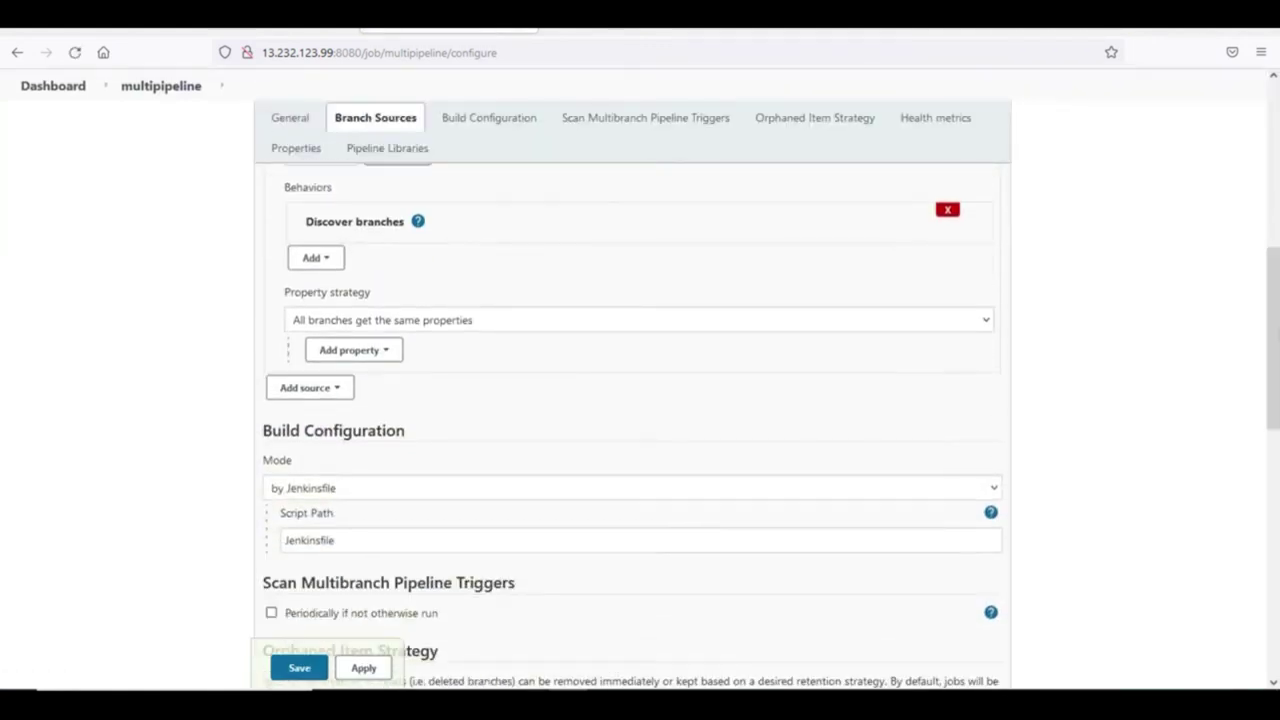
left_click(316, 260)
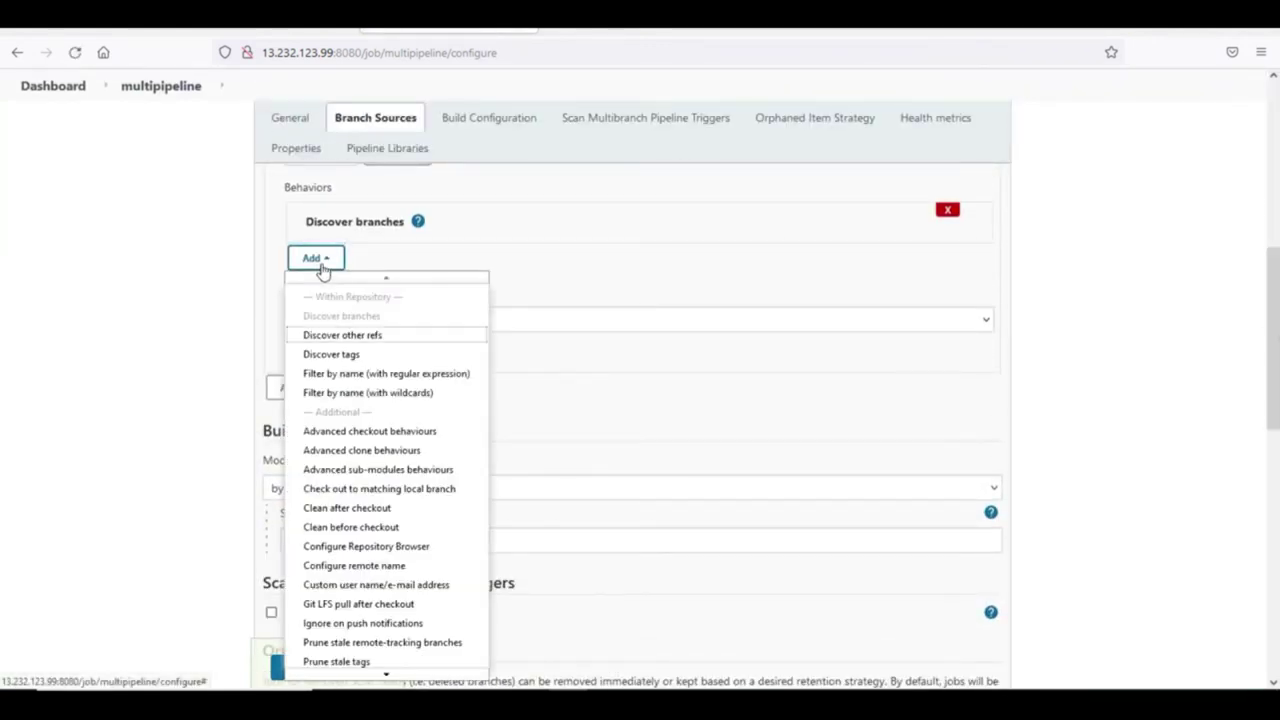
left_click_drag(200, 286, 678, 452)
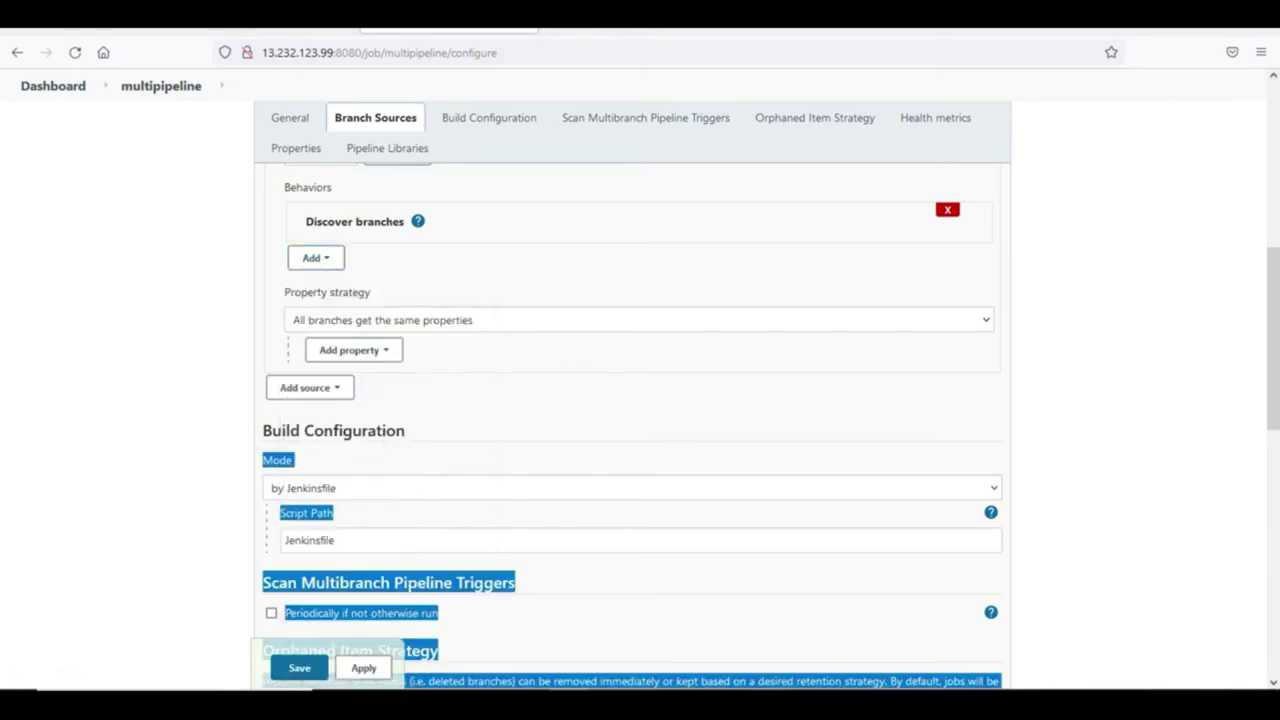
left_click(1165, 470)
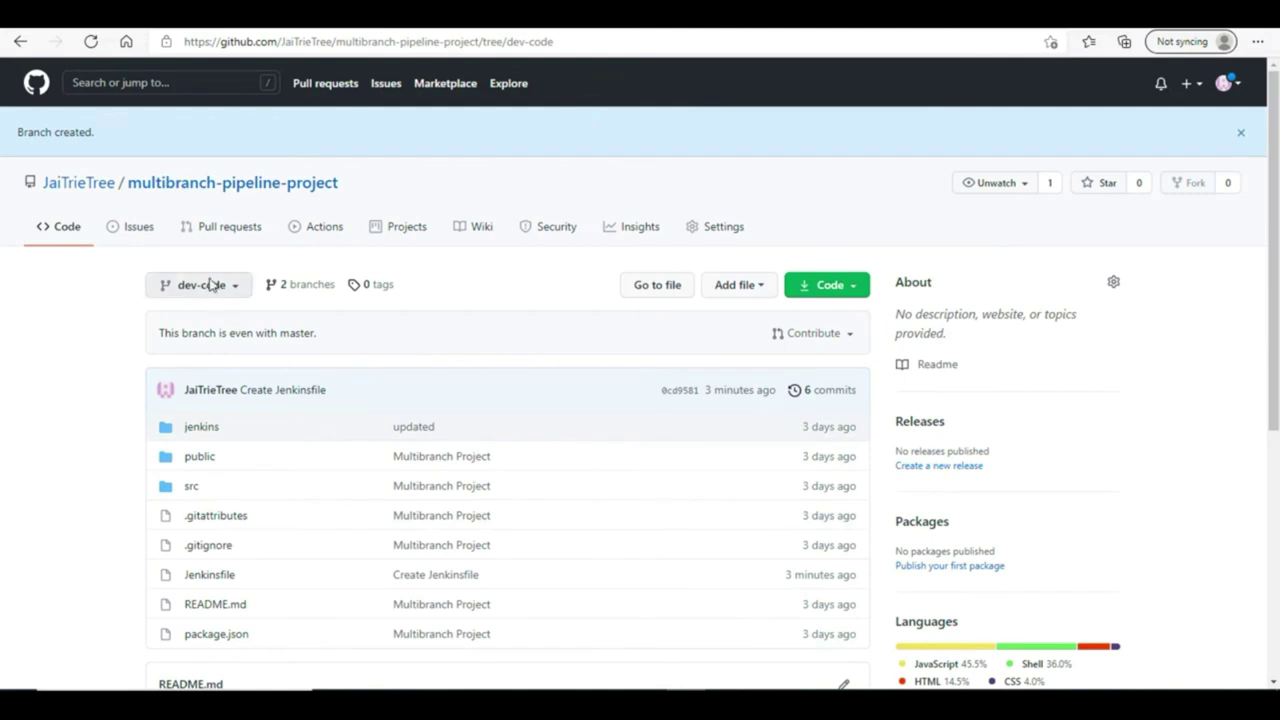
- Create a preprod-code branch from dev-code in GitHub and confirm it is listed
left_click(210, 286)
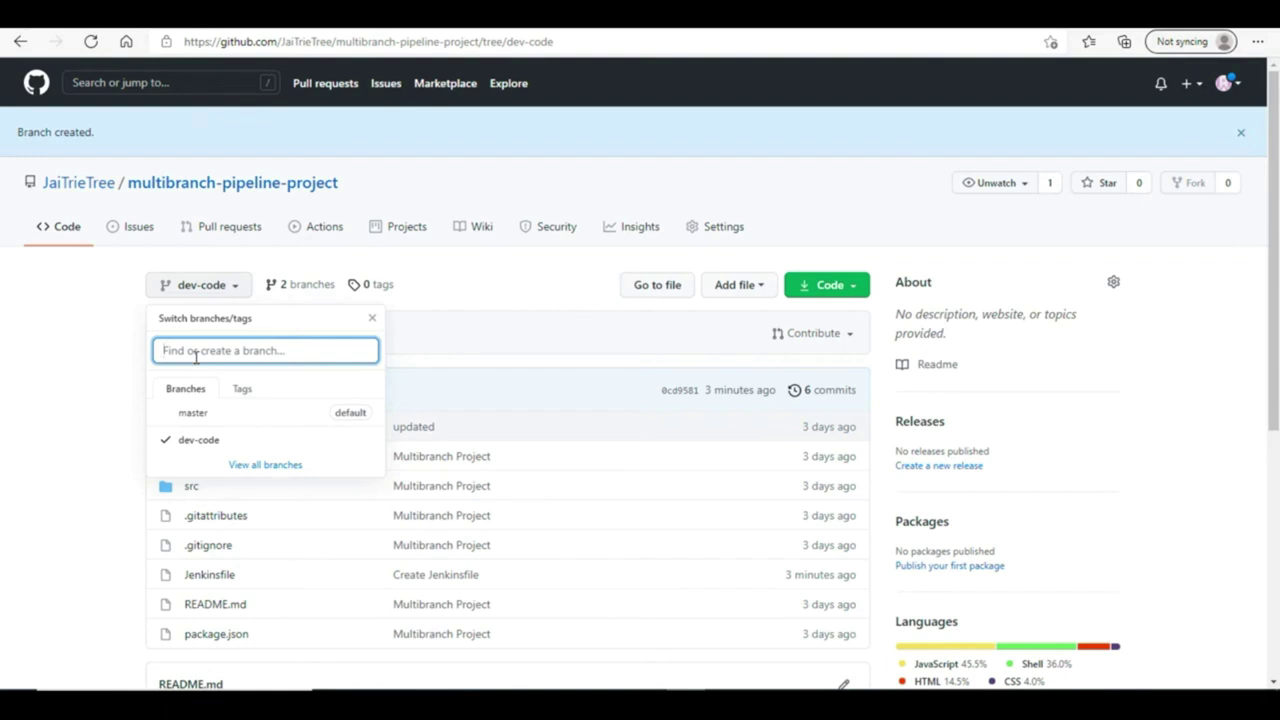
type("preprod-code")
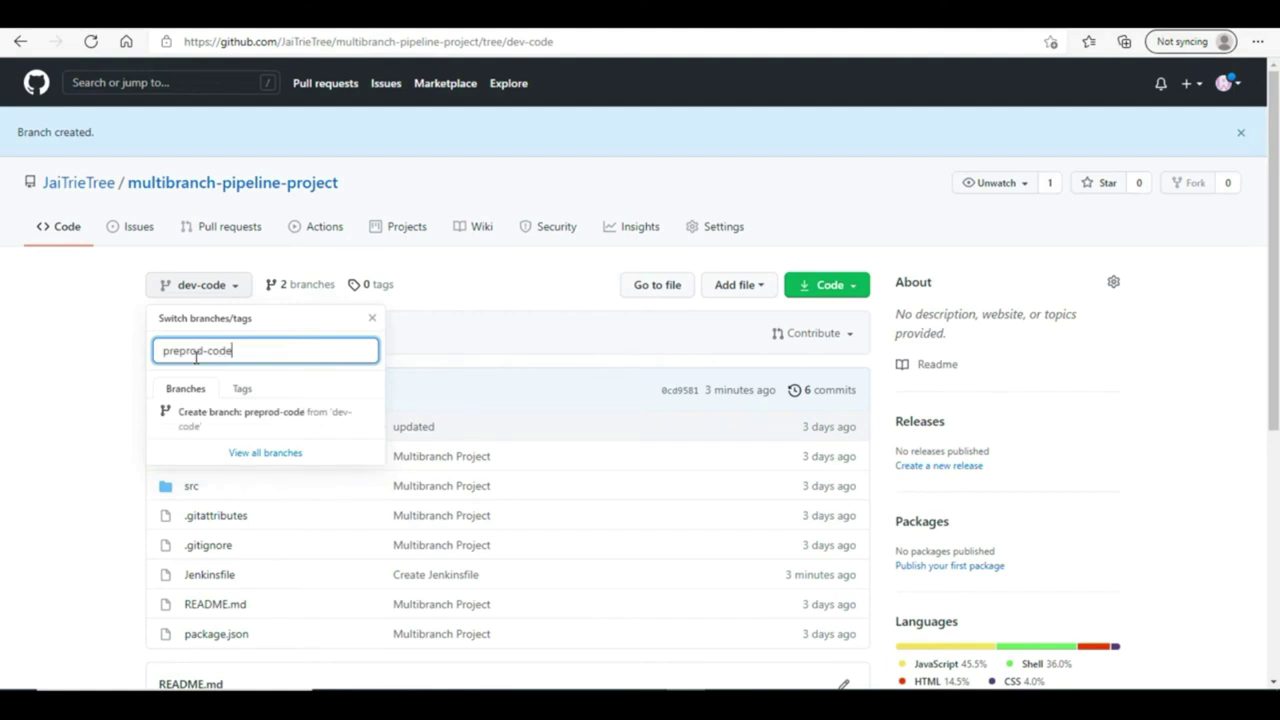
left_click(242, 421)
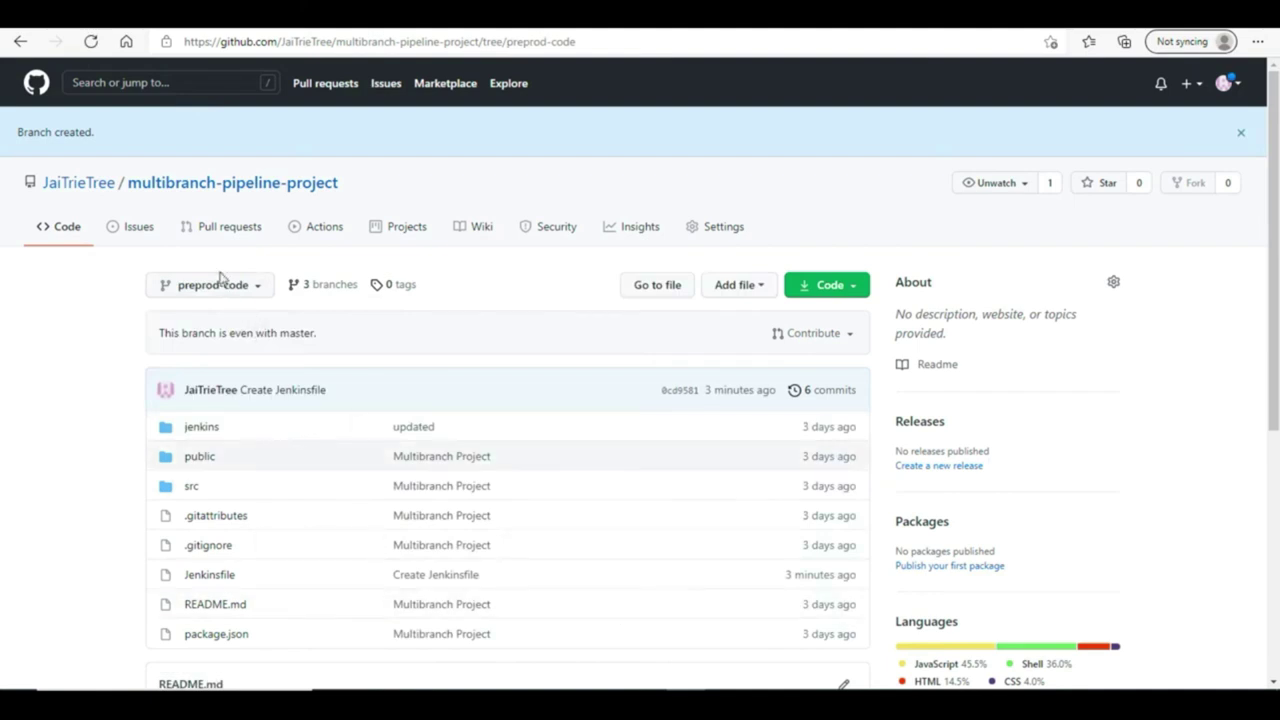
left_click(220, 285)
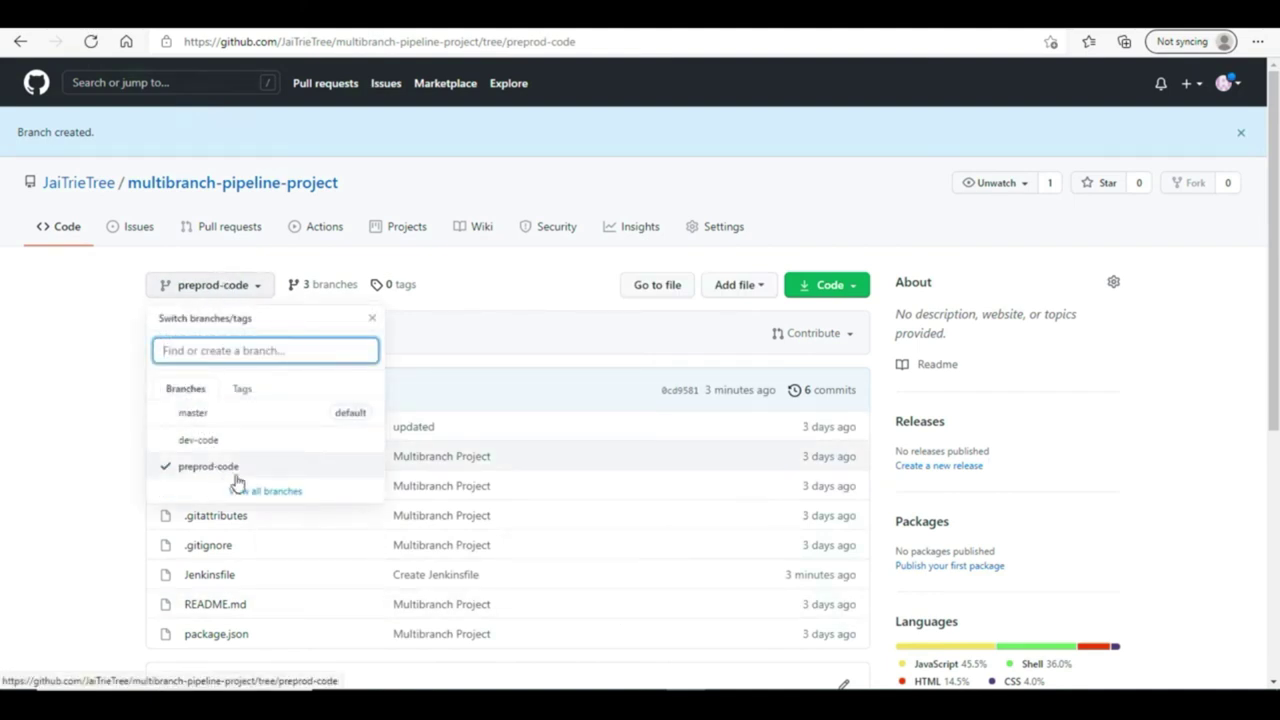
left_click(385, 565)
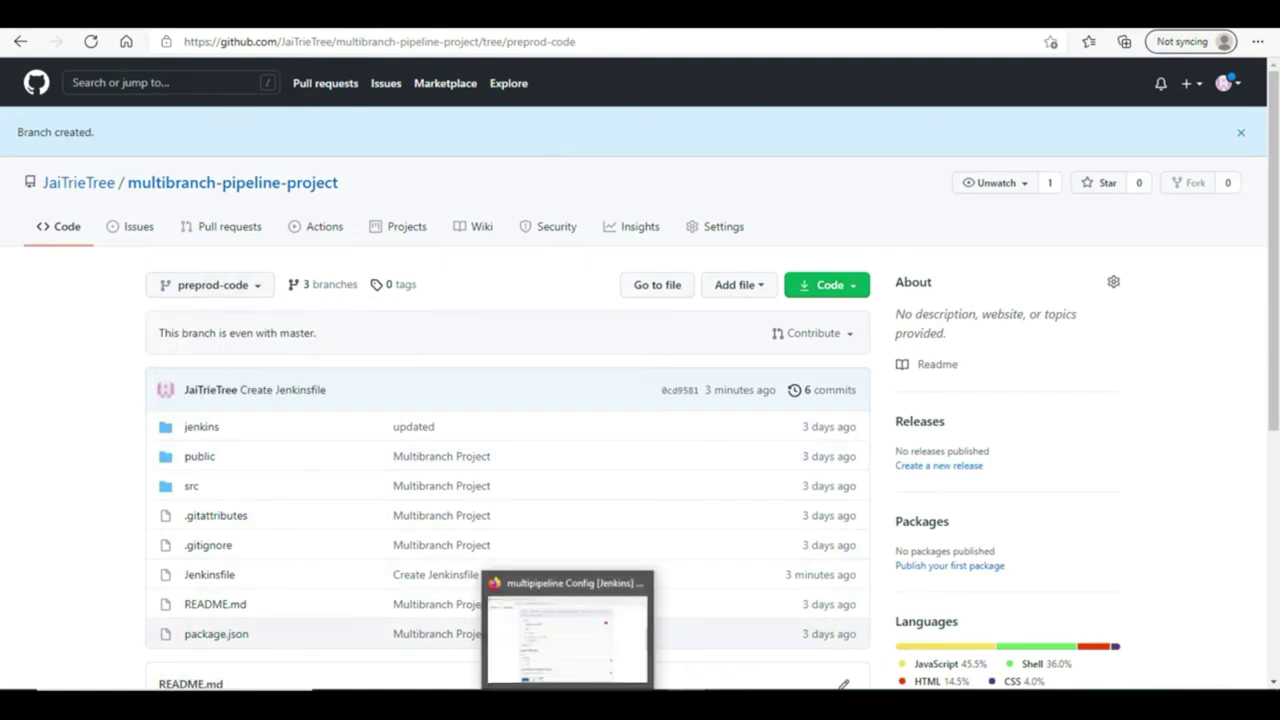
left_click(620, 630)
- Leave the unsaved configuration page and rescan multipipeline for new branches
scroll(723, 183, "up", 10)
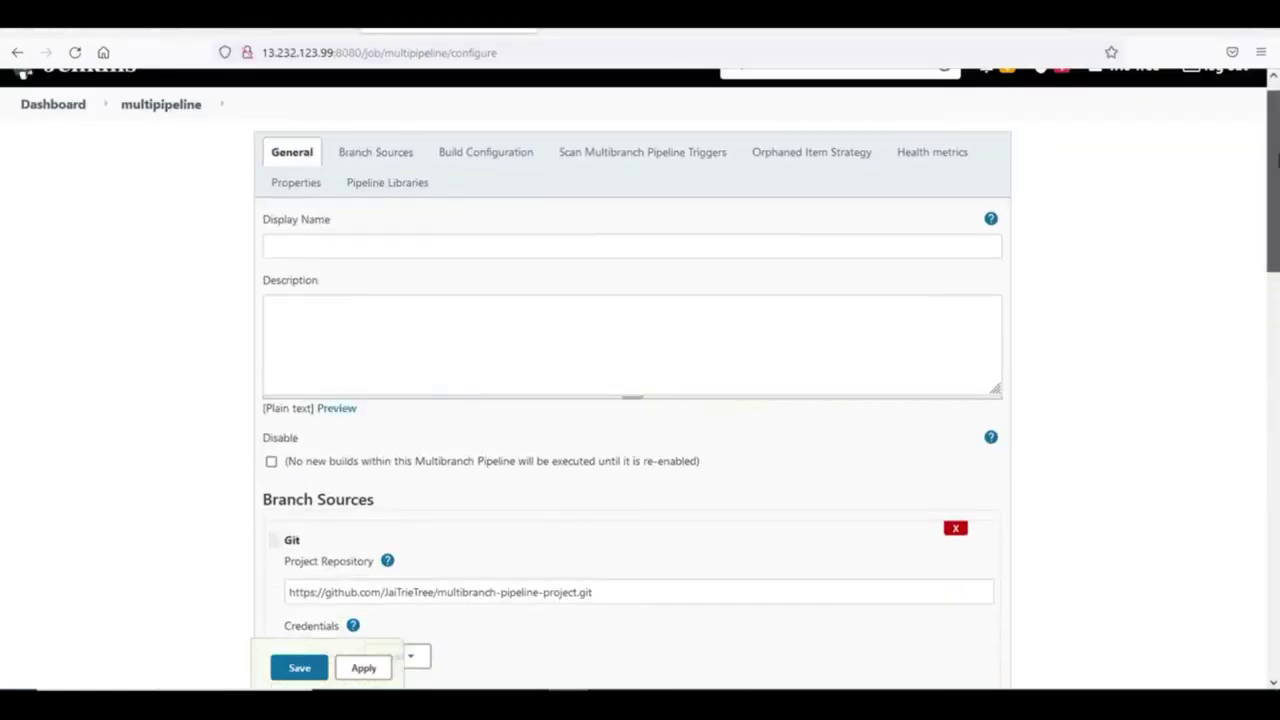
left_click(157, 138)
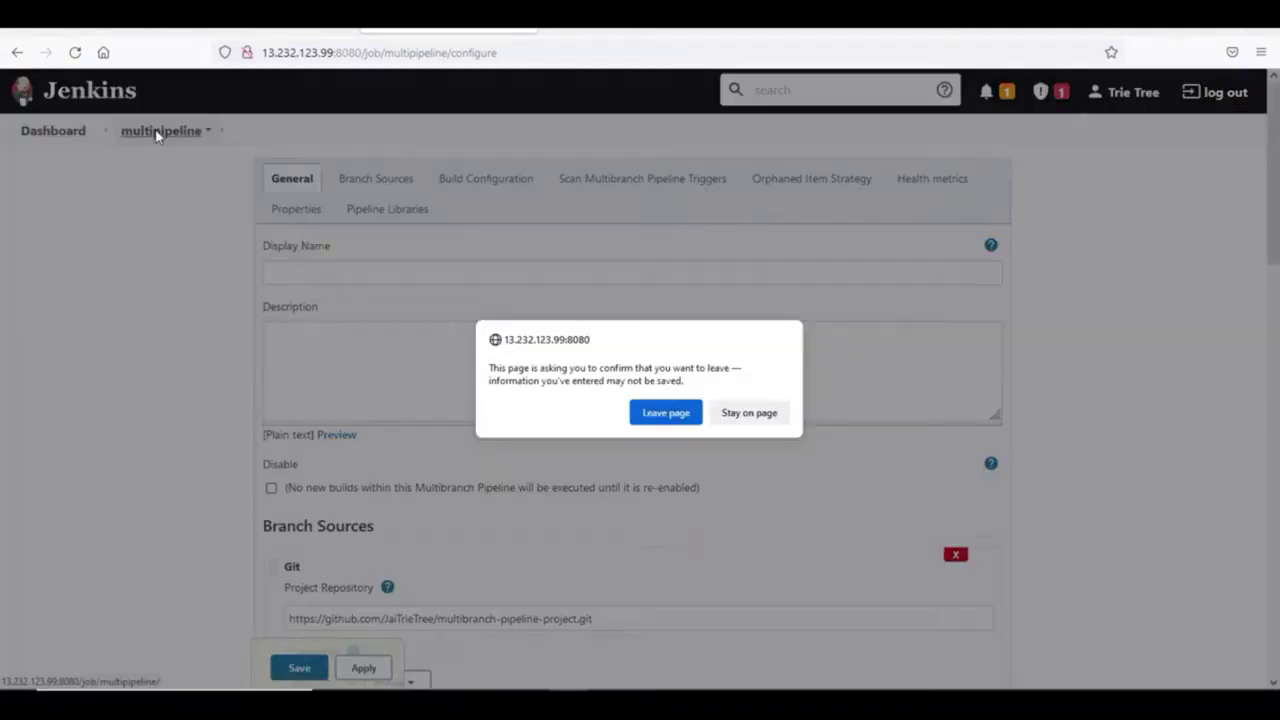
left_click(690, 413)
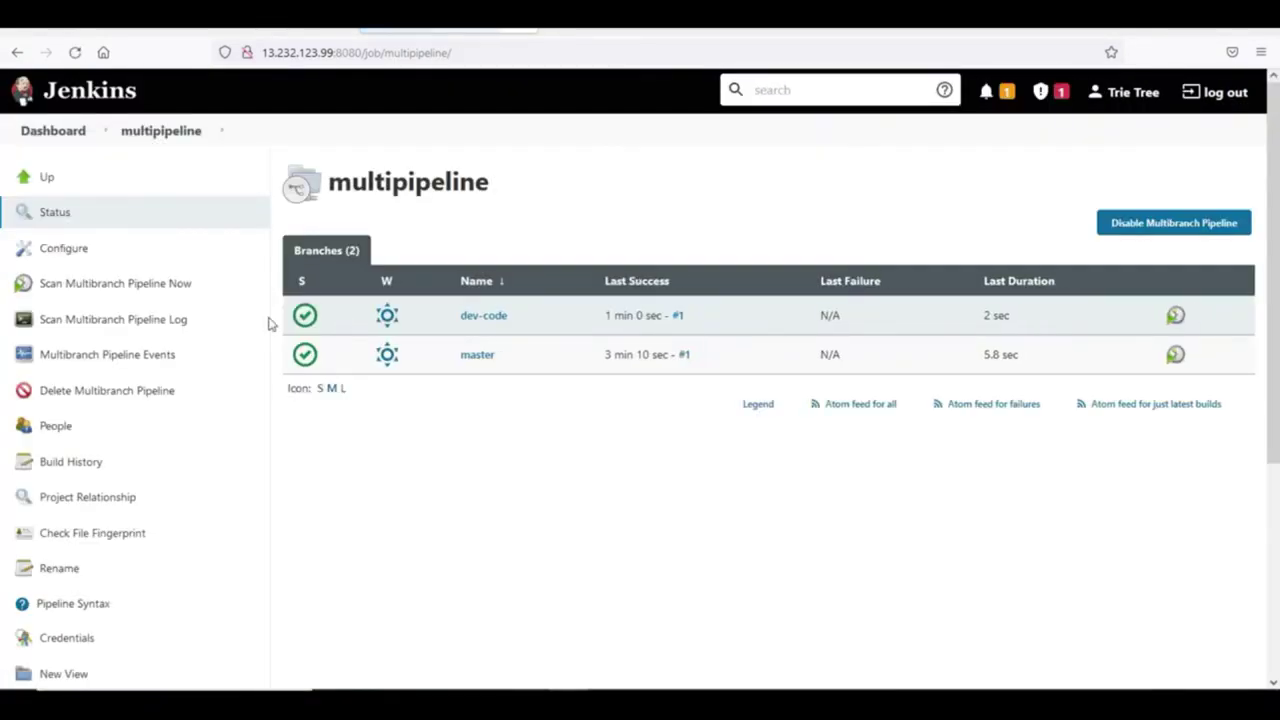
left_click(53, 286)
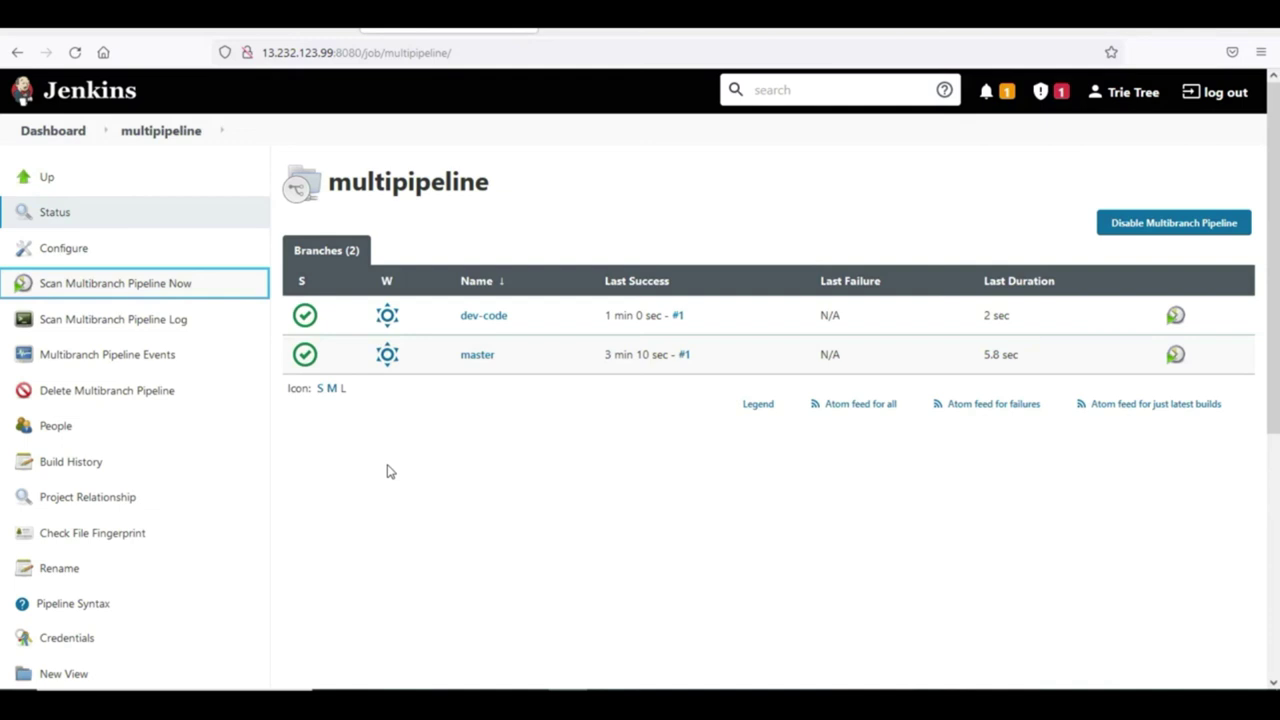
- Verify the scan log checked preprod-code, master and dev-code, then reopen multipipeline's configuration
left_click(107, 319)
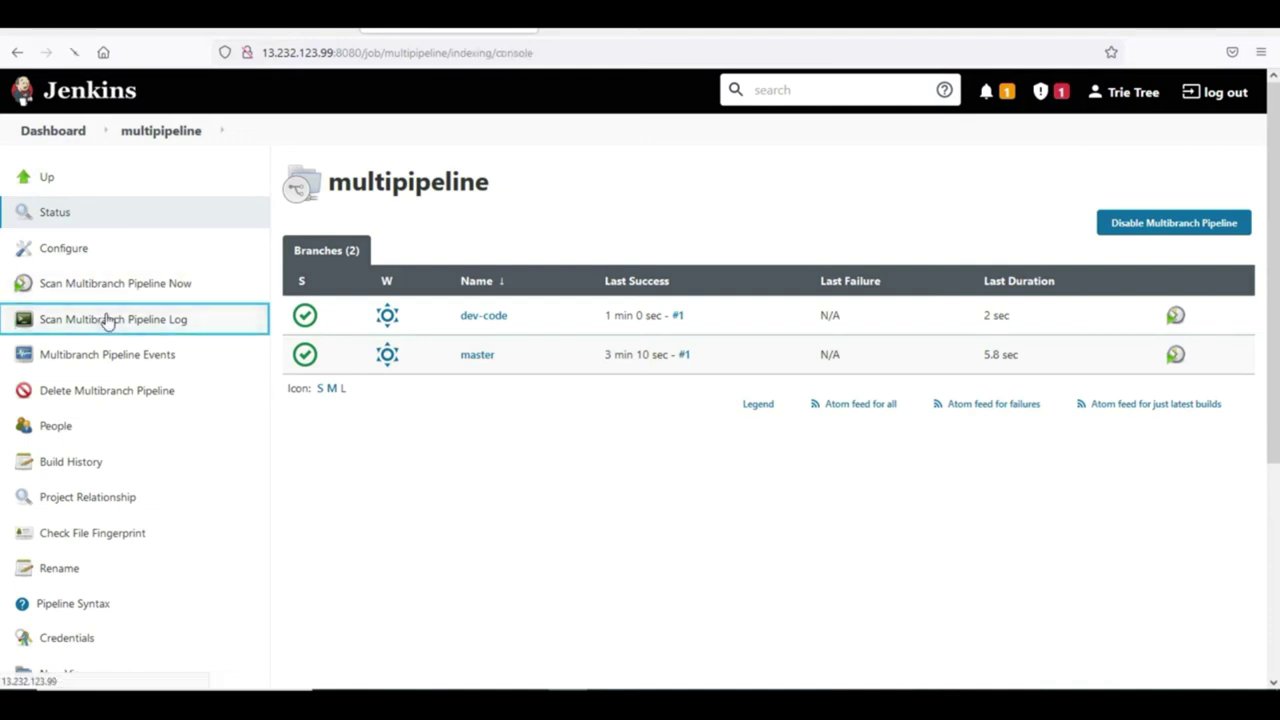
left_click_drag(1275, 170, 1137, 440)
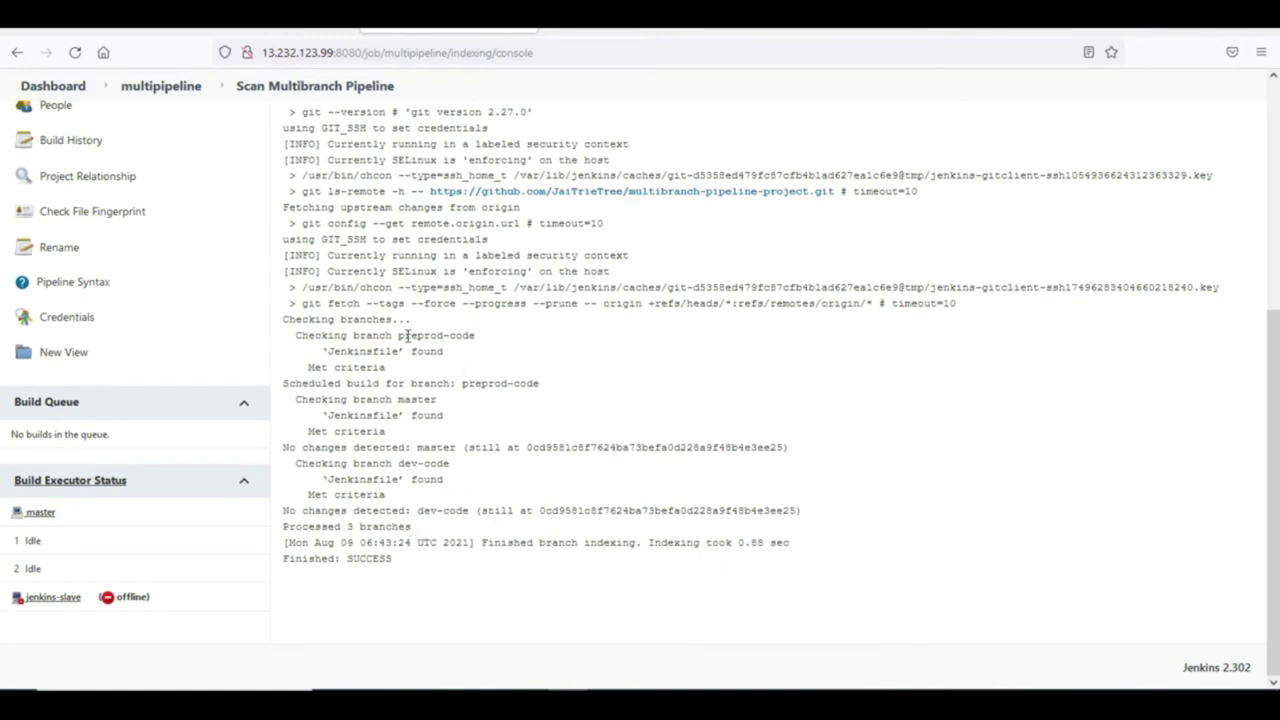
left_click_drag(405, 336, 476, 336)
left_click_drag(406, 400, 440, 402)
left_click_drag(404, 464, 458, 470)
left_click(642, 484)
scroll(743, 208, "up", 5)
left_click(55, 212)
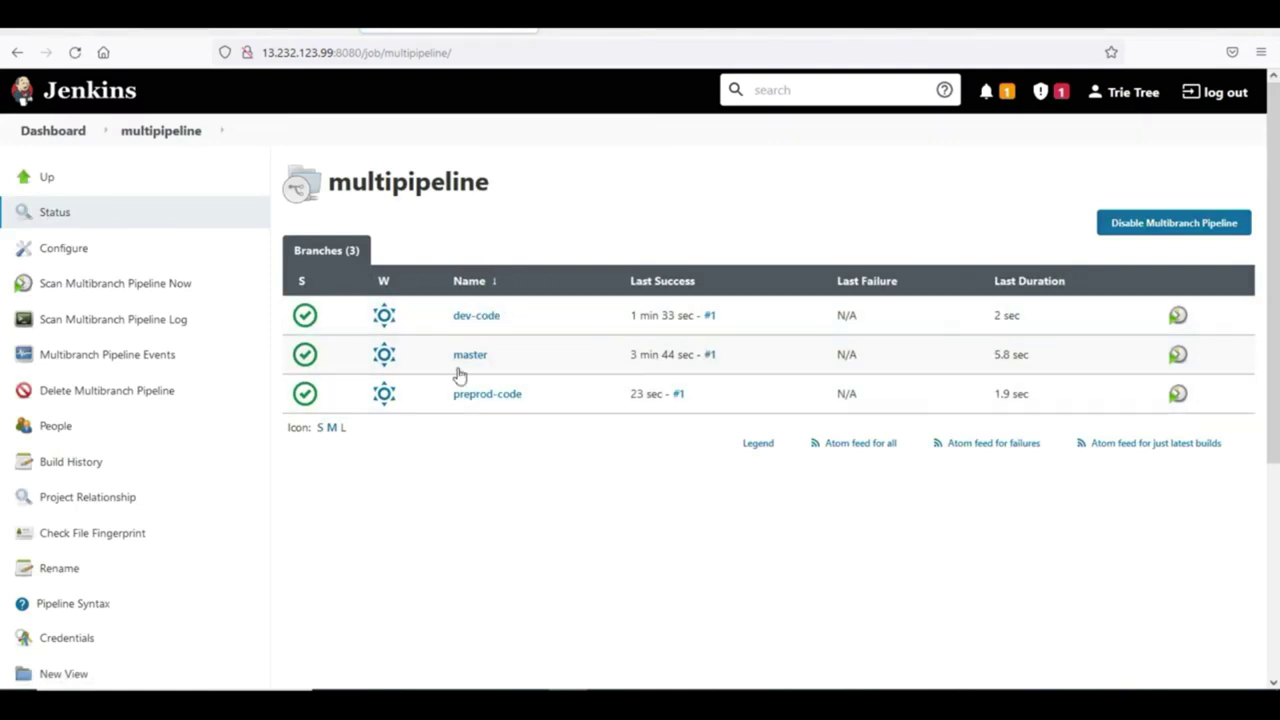
left_click(72, 252)
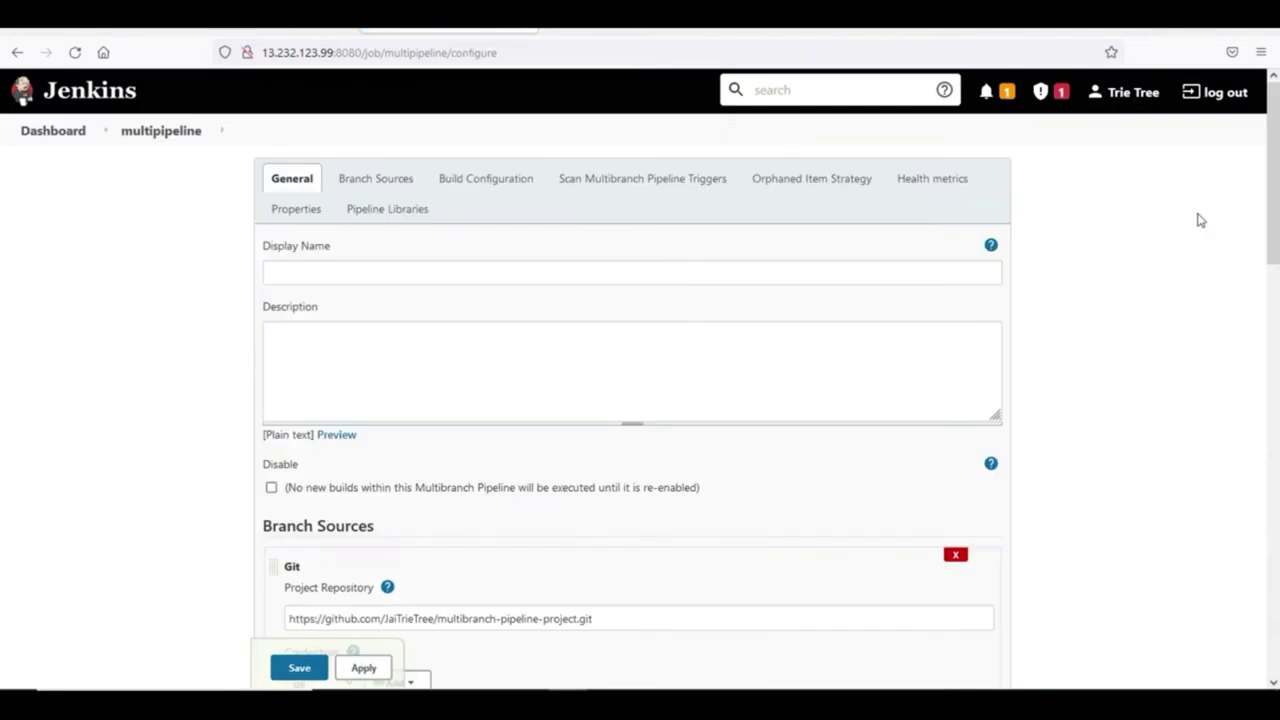
- Add a 'Filter by name (with wildcards)' behaviour including 'master dev-*'
left_click_drag(1273, 220, 1273, 355)
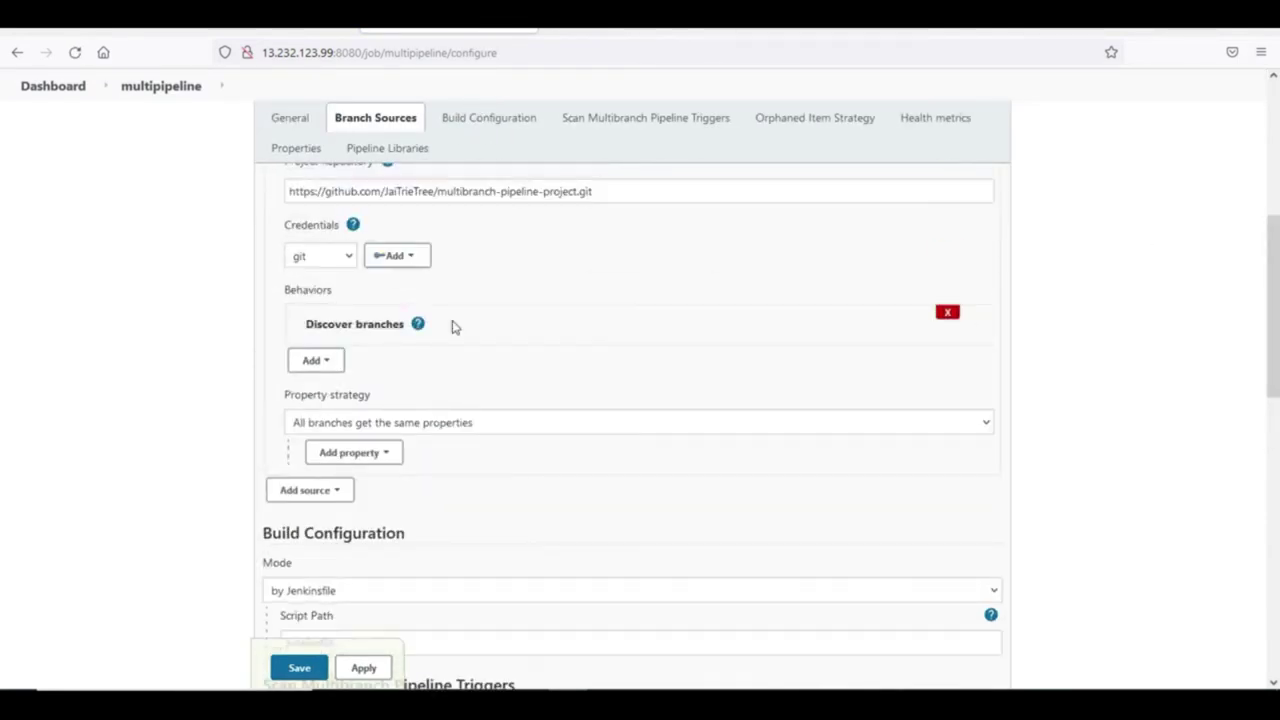
left_click(318, 360)
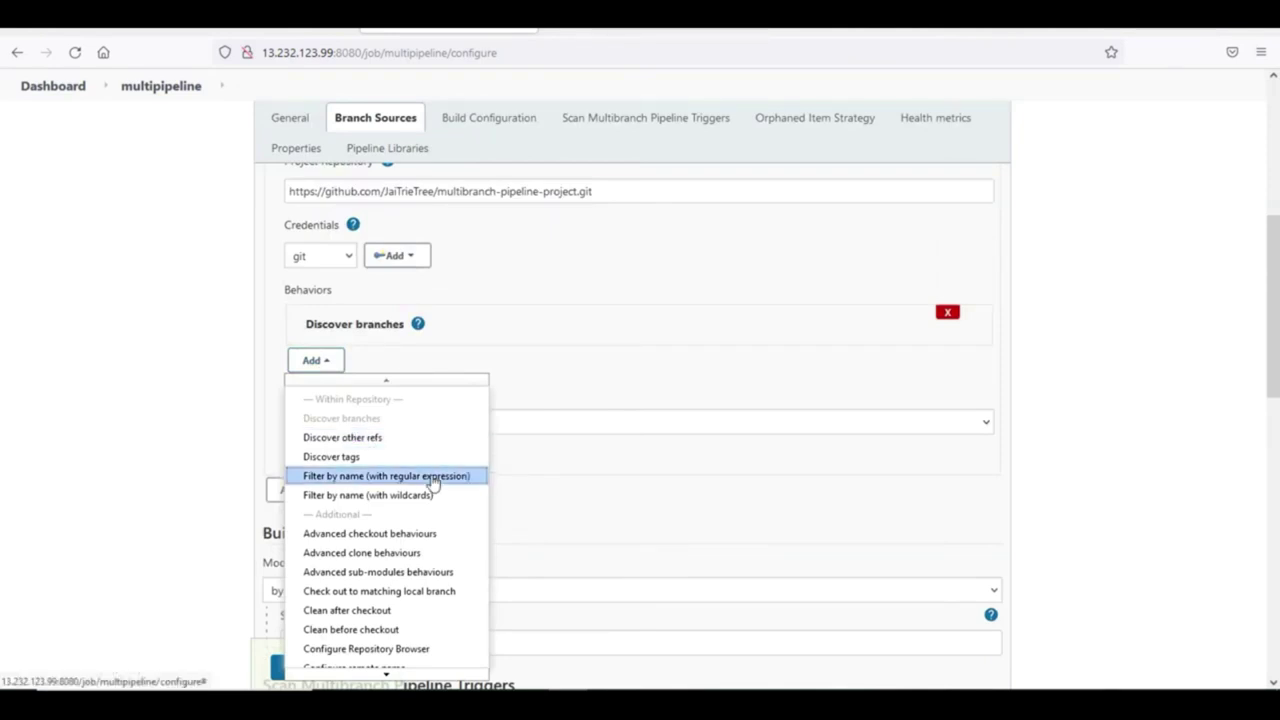
left_click(379, 496)
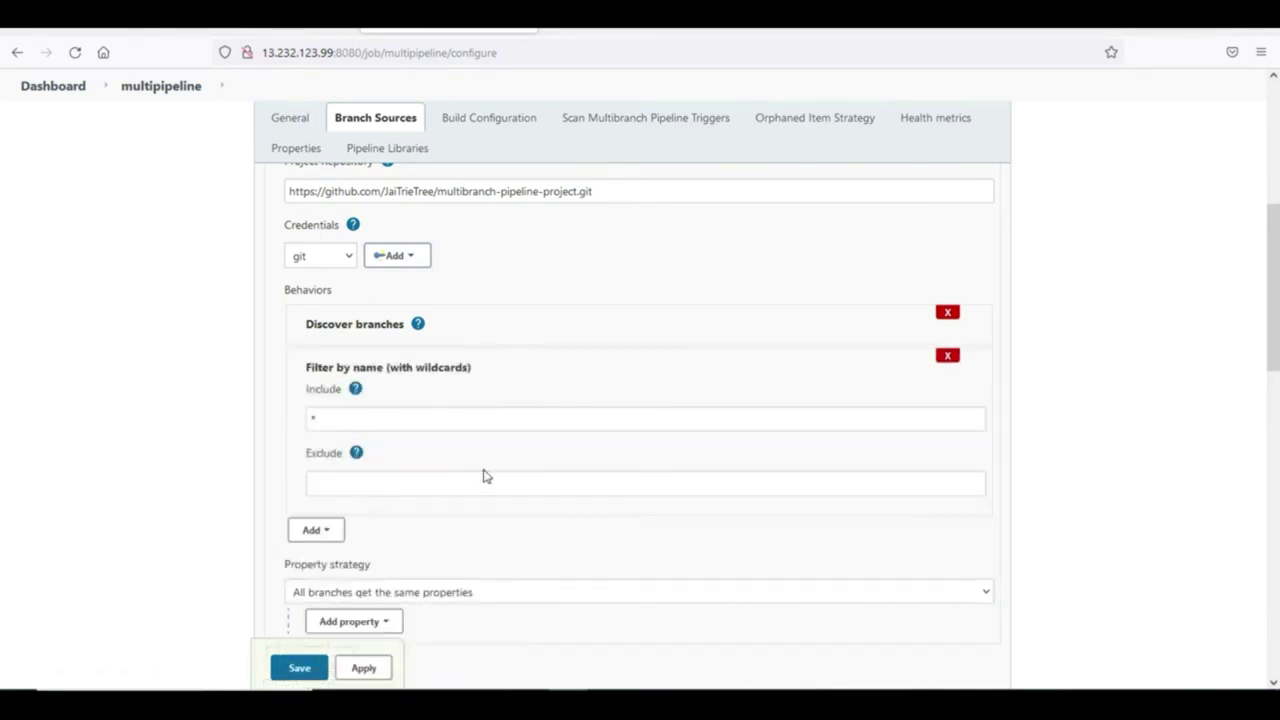
left_click(442, 415)
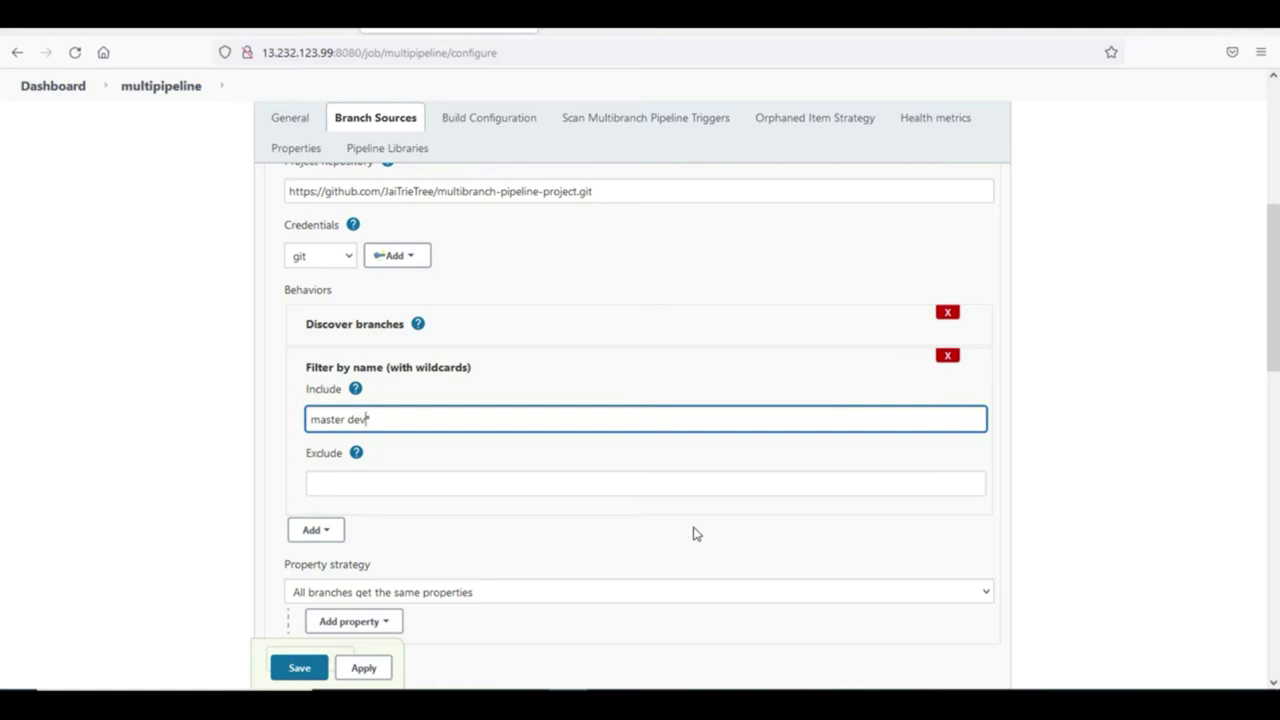
left_click(1110, 474)
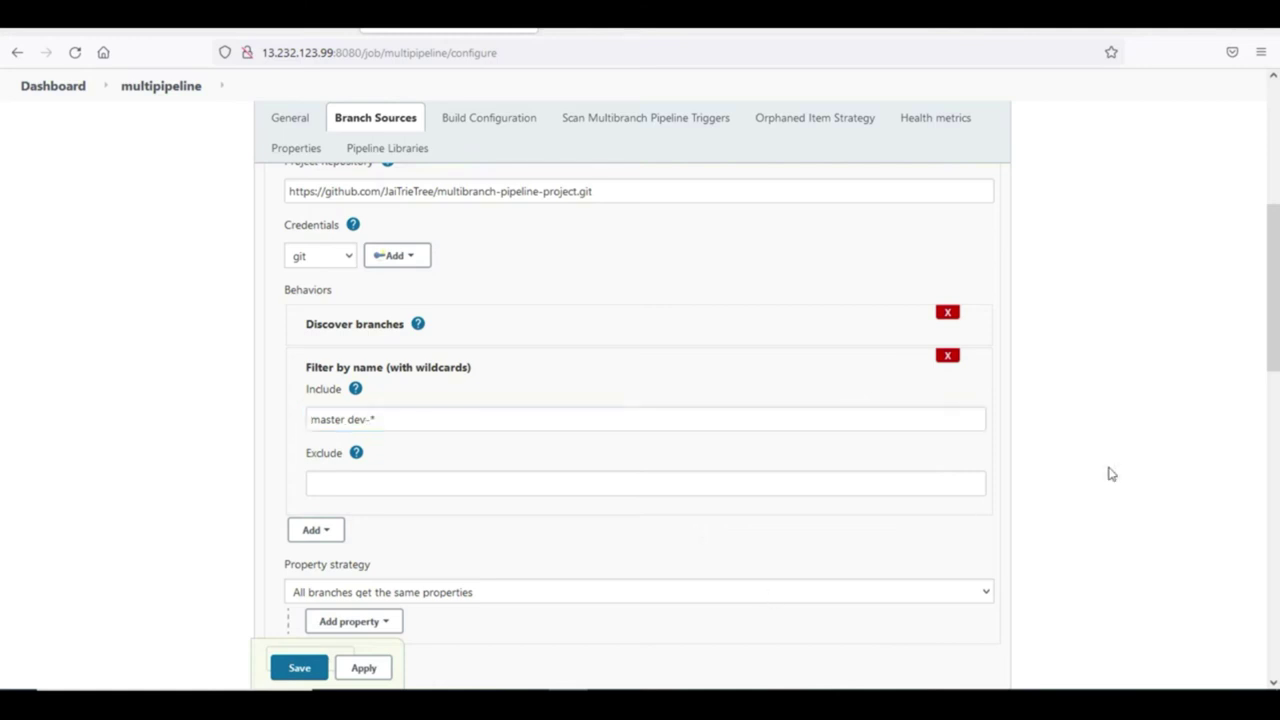
left_click(320, 530)
scroll(1273, 290, "down", 3)
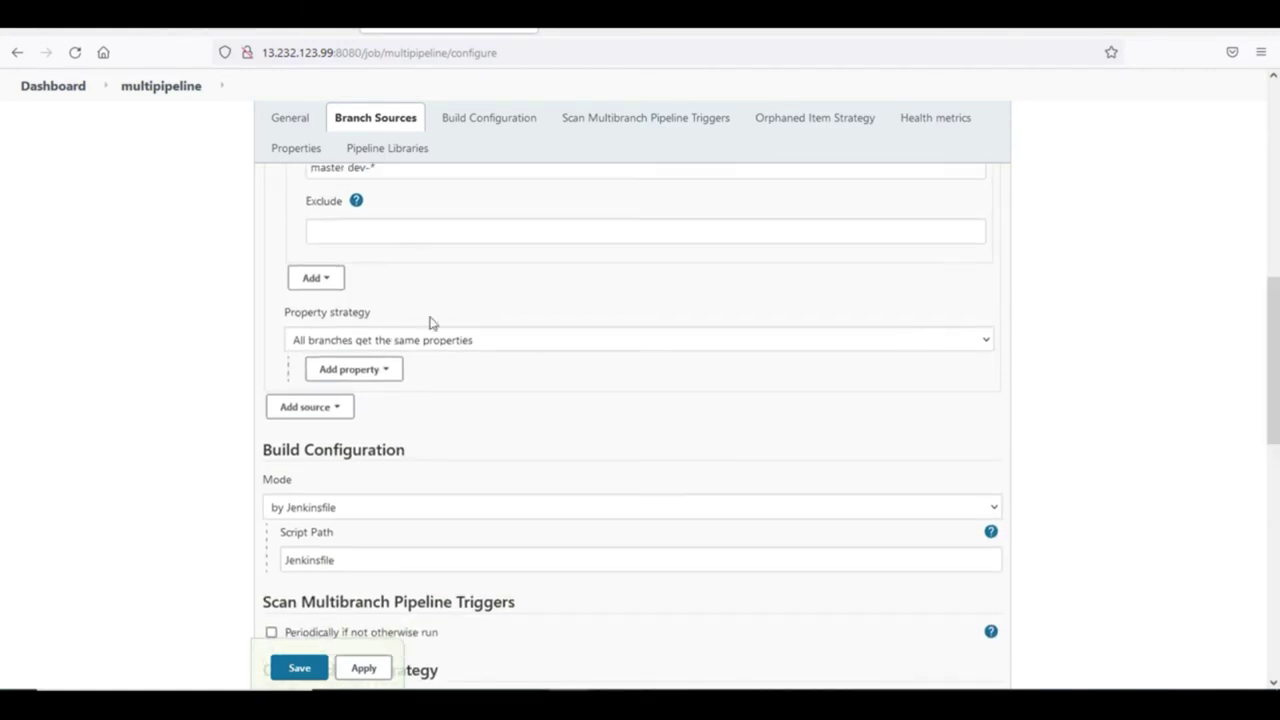
- Add Check out to matching local branch, Clean after checkout and Clean before checkout behaviours
left_click(329, 280)
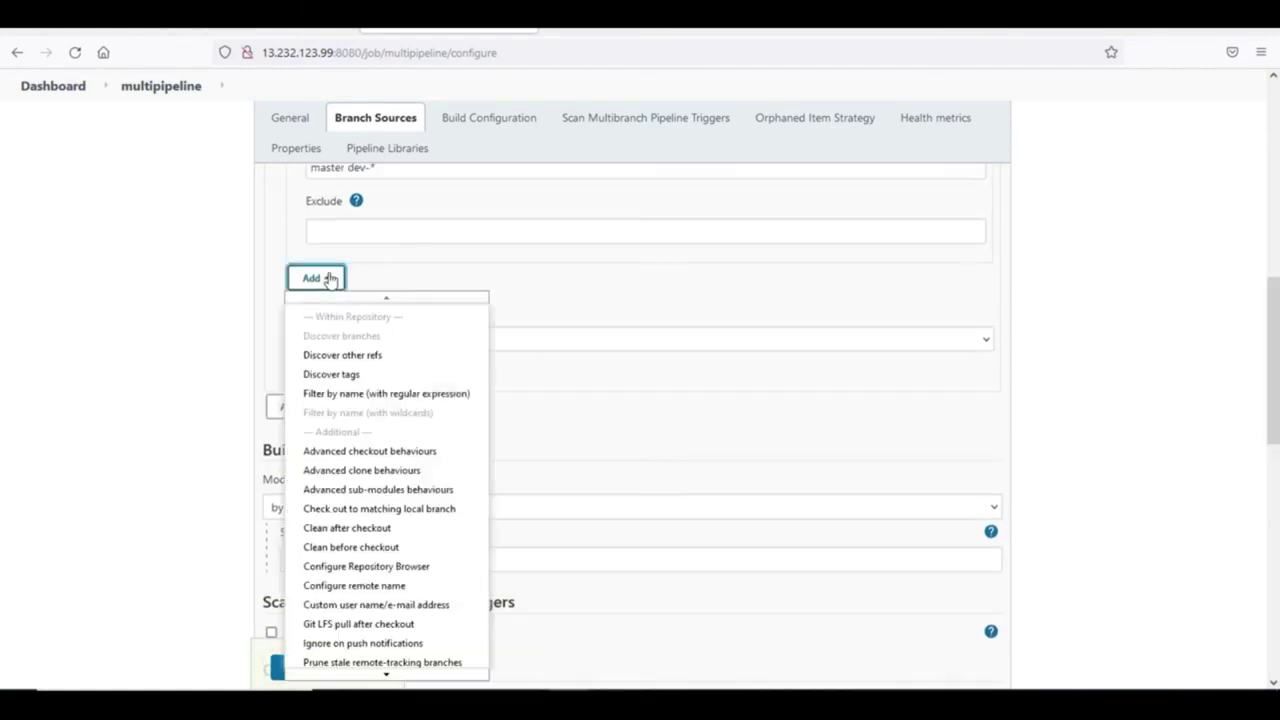
left_click(392, 510)
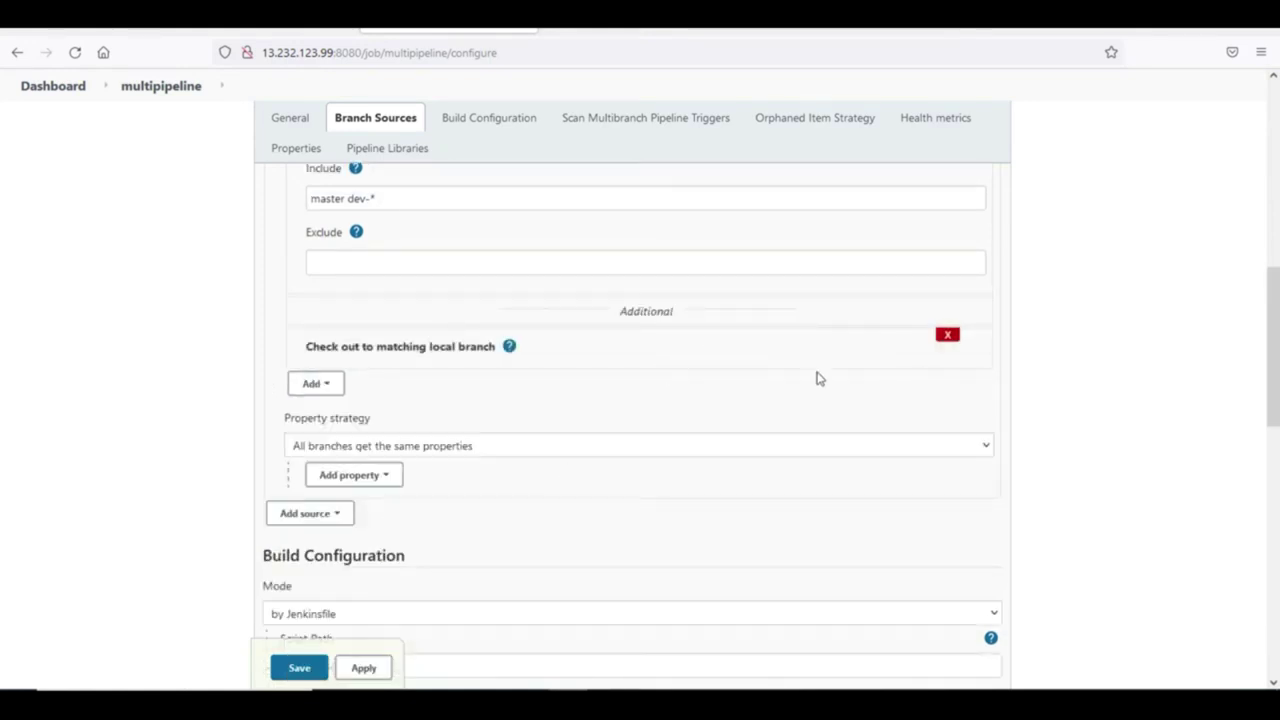
left_click(318, 386)
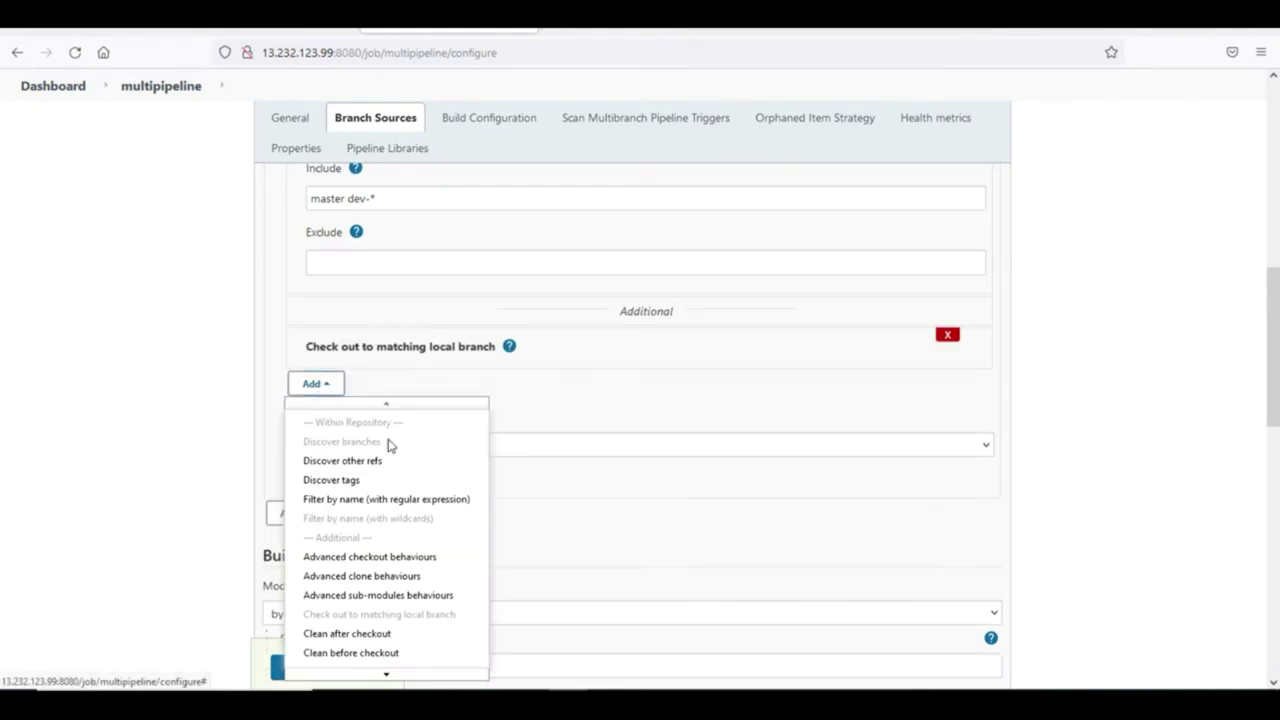
left_click(390, 636)
left_click(333, 470)
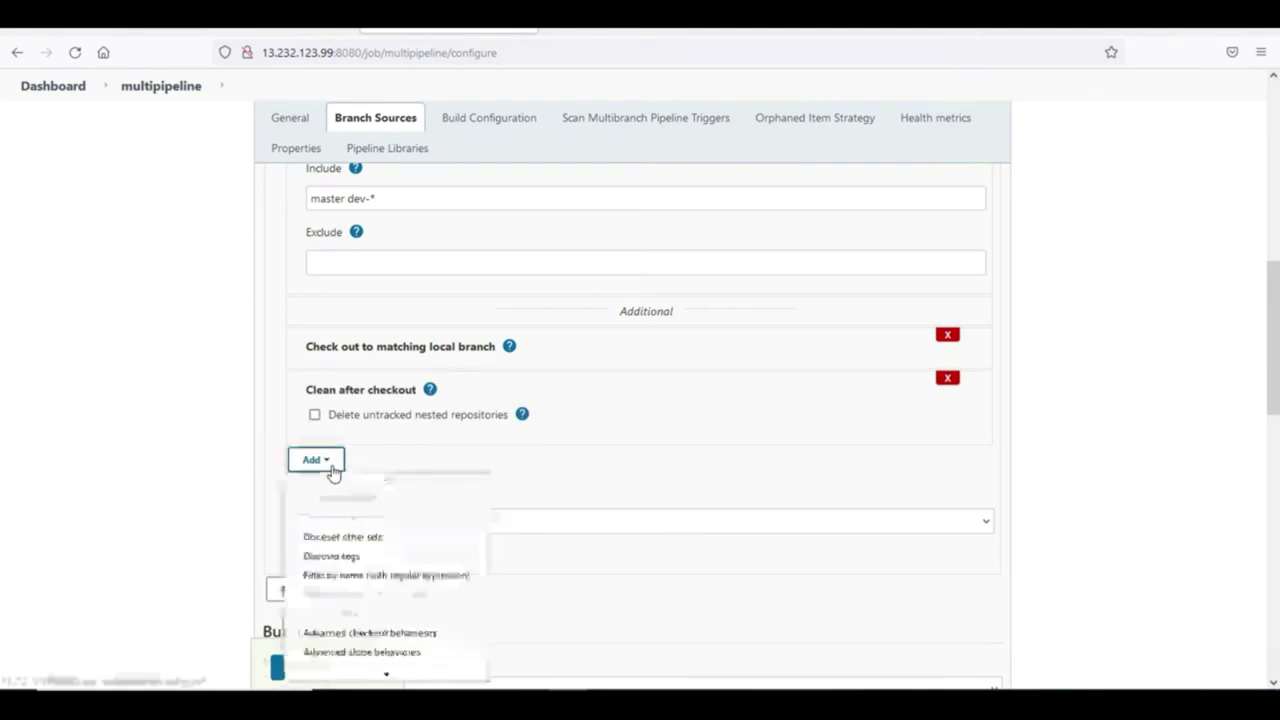
mouse_move(390, 674)
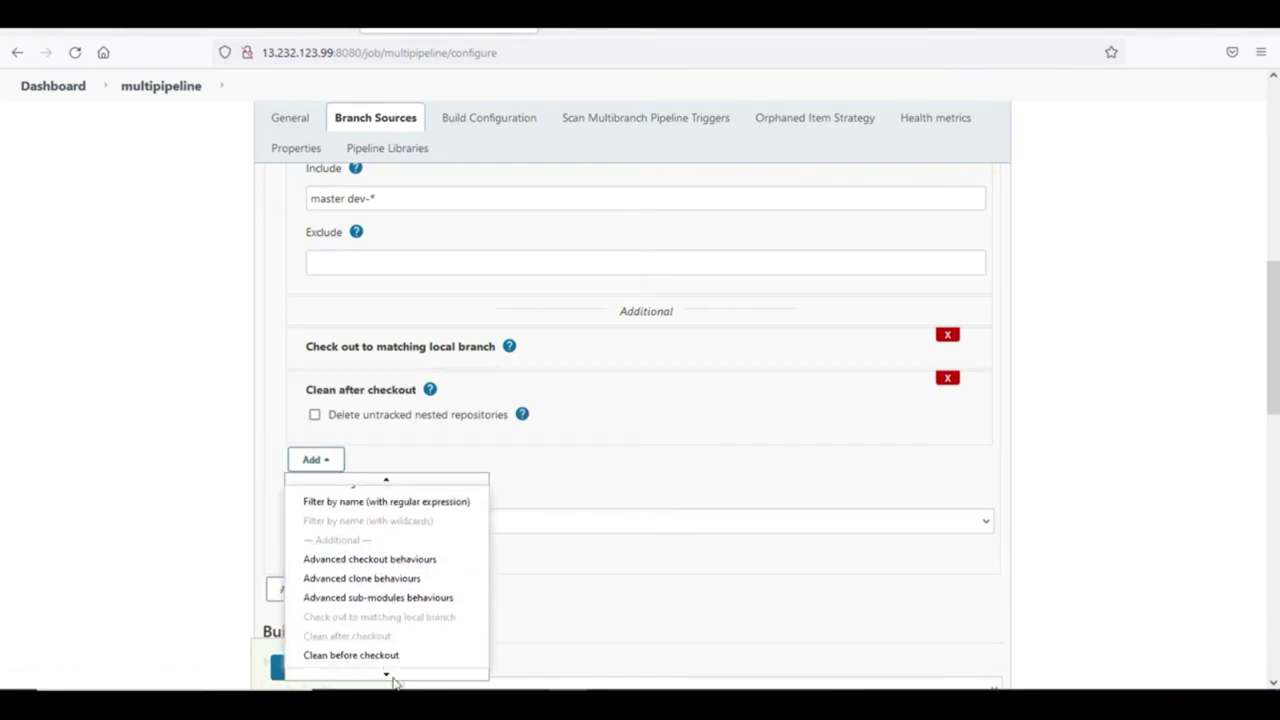
left_click(390, 622)
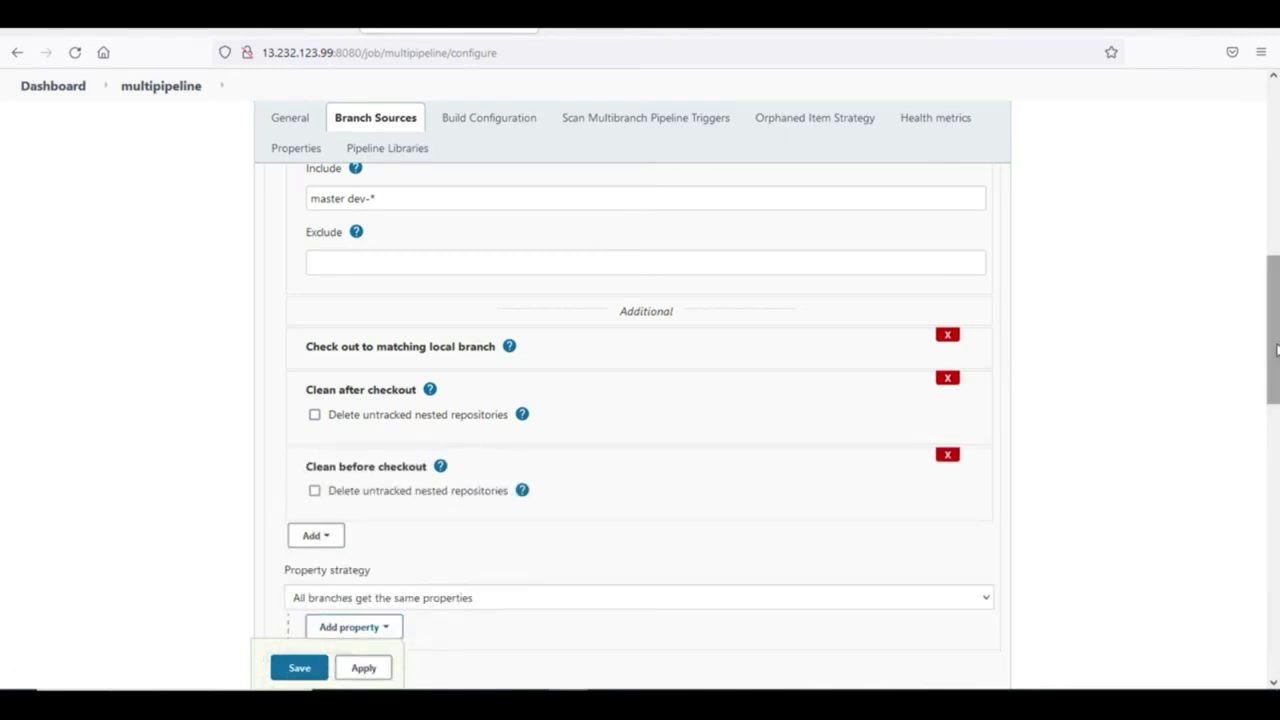
scroll(1276, 348, "down", 5)
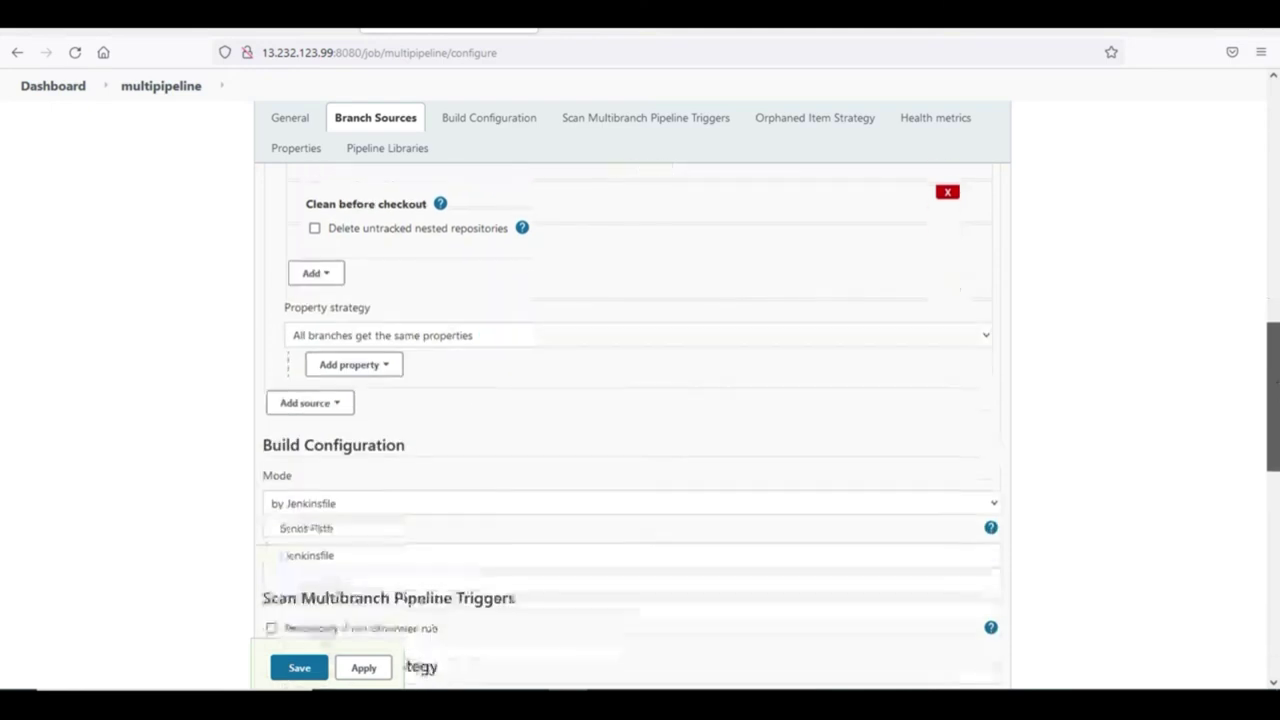
scroll(1257, 440, "down", 2)
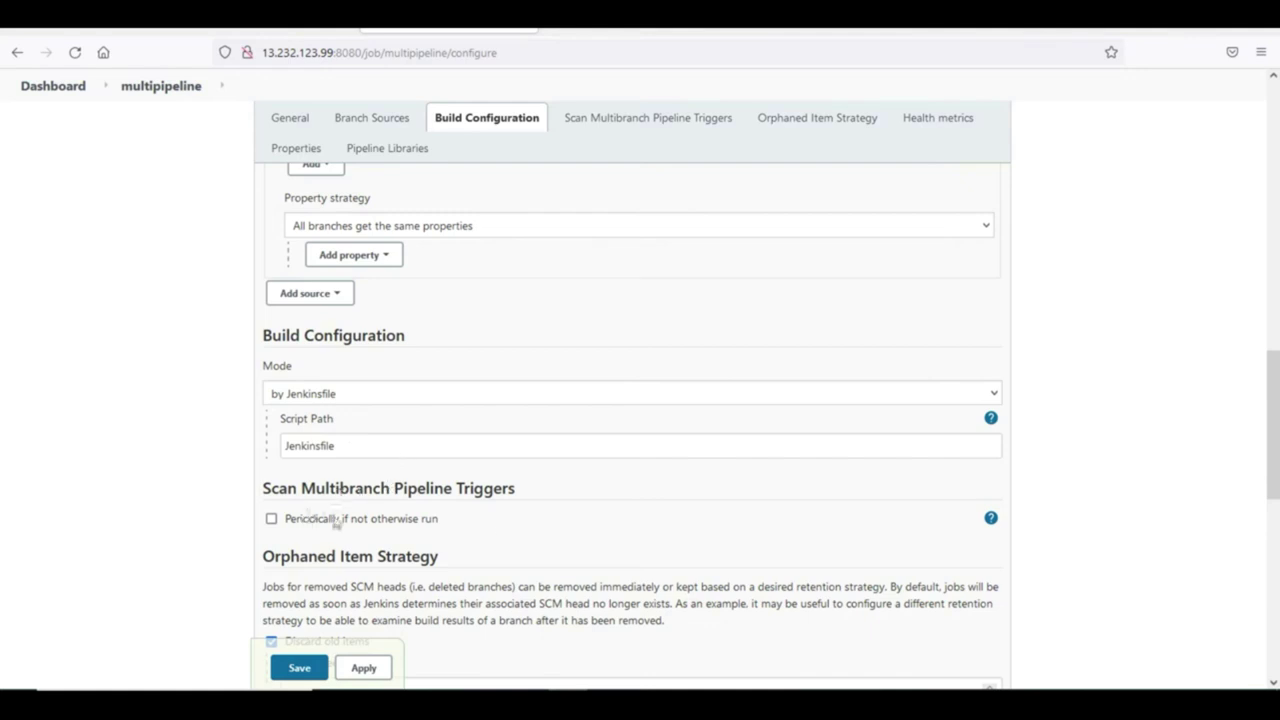
- Try periodic branch scanning with a 1 minute interval and read its help text
left_click(271, 519)
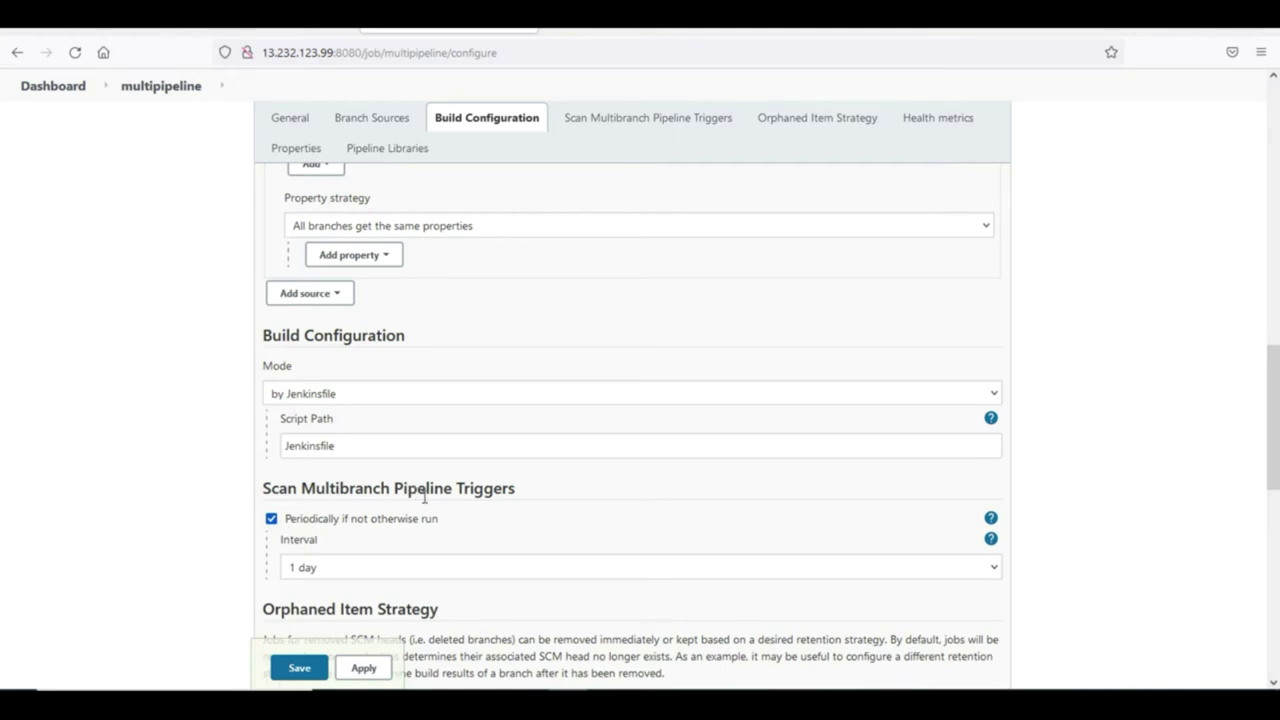
left_click(512, 569)
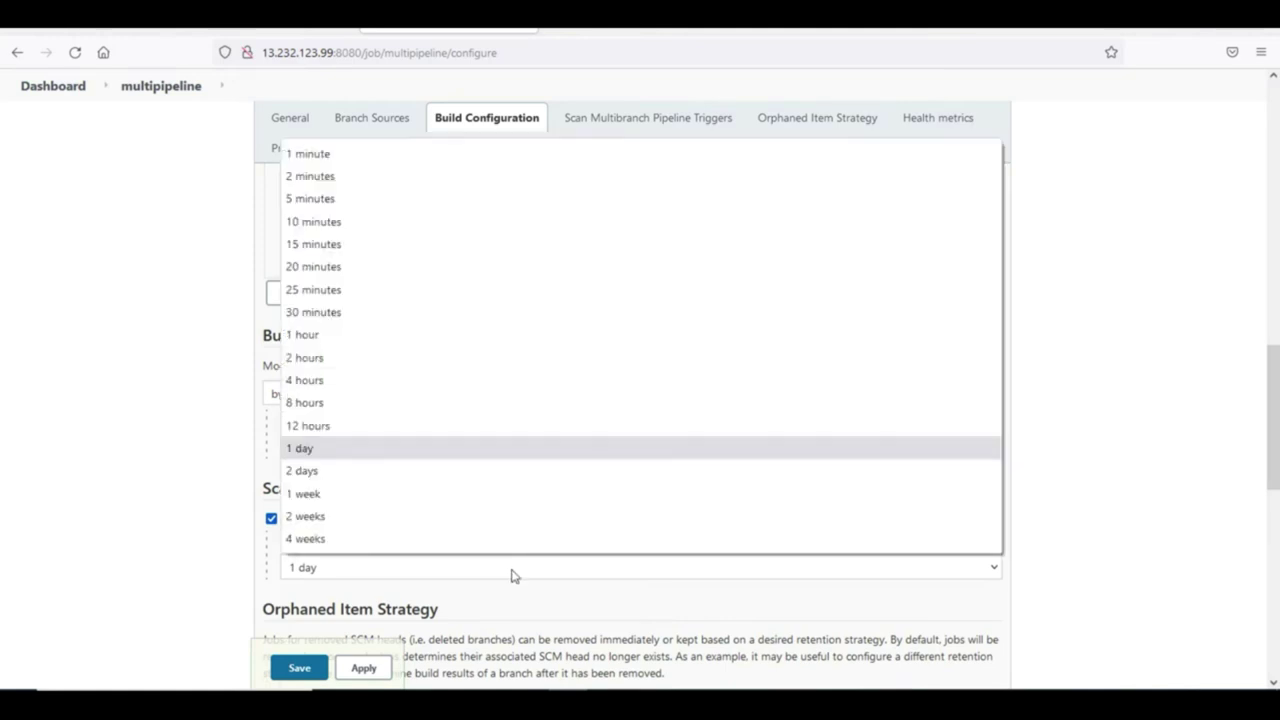
left_click(347, 155)
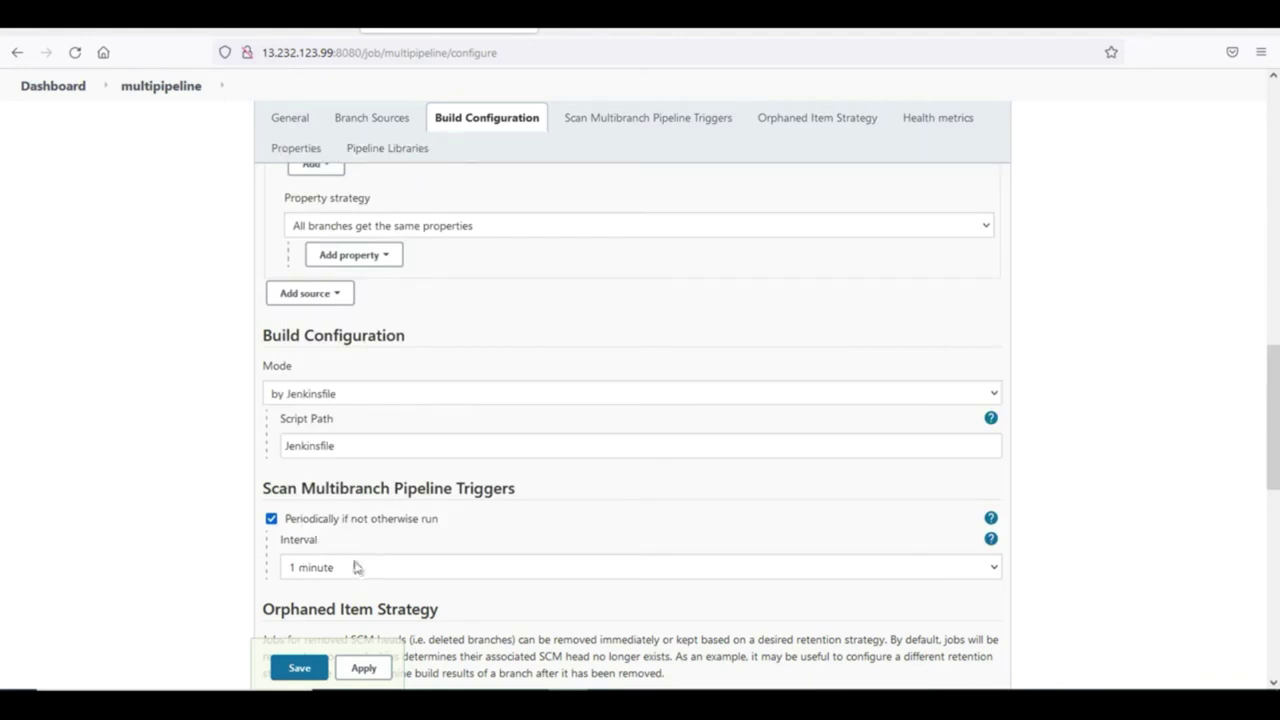
left_click_drag(1272, 420, 1272, 487)
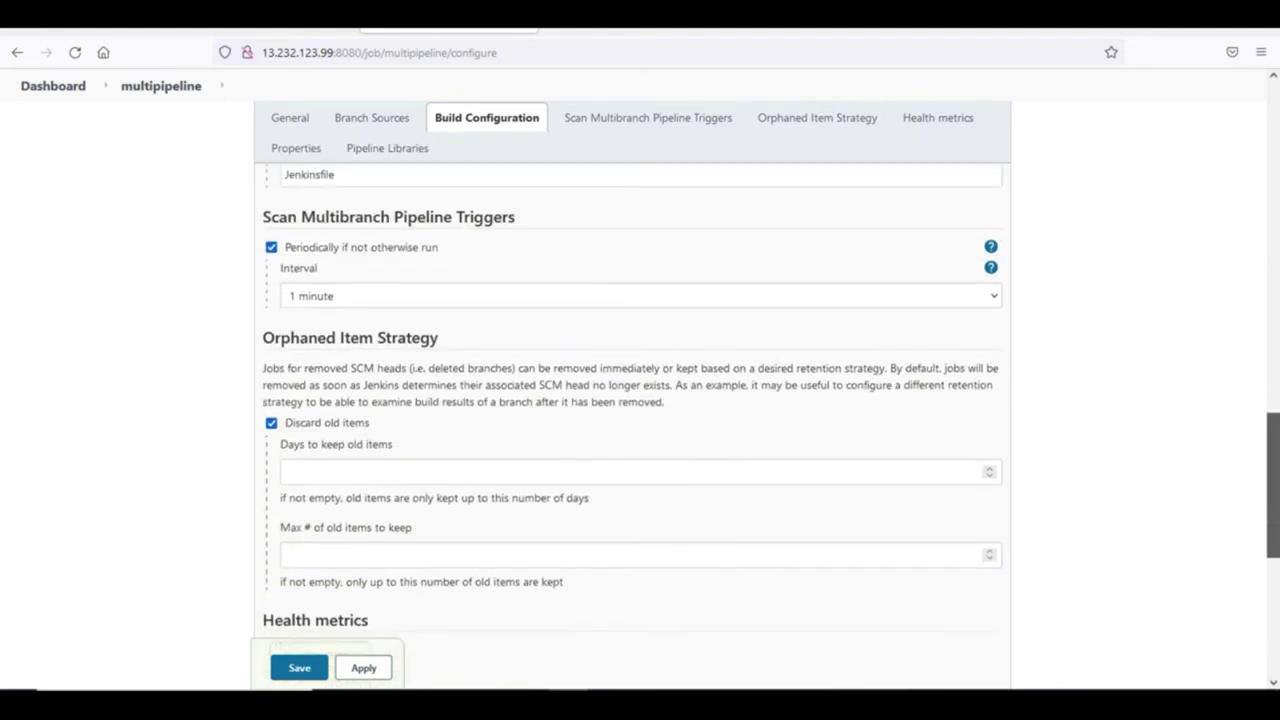
left_click(271, 251)
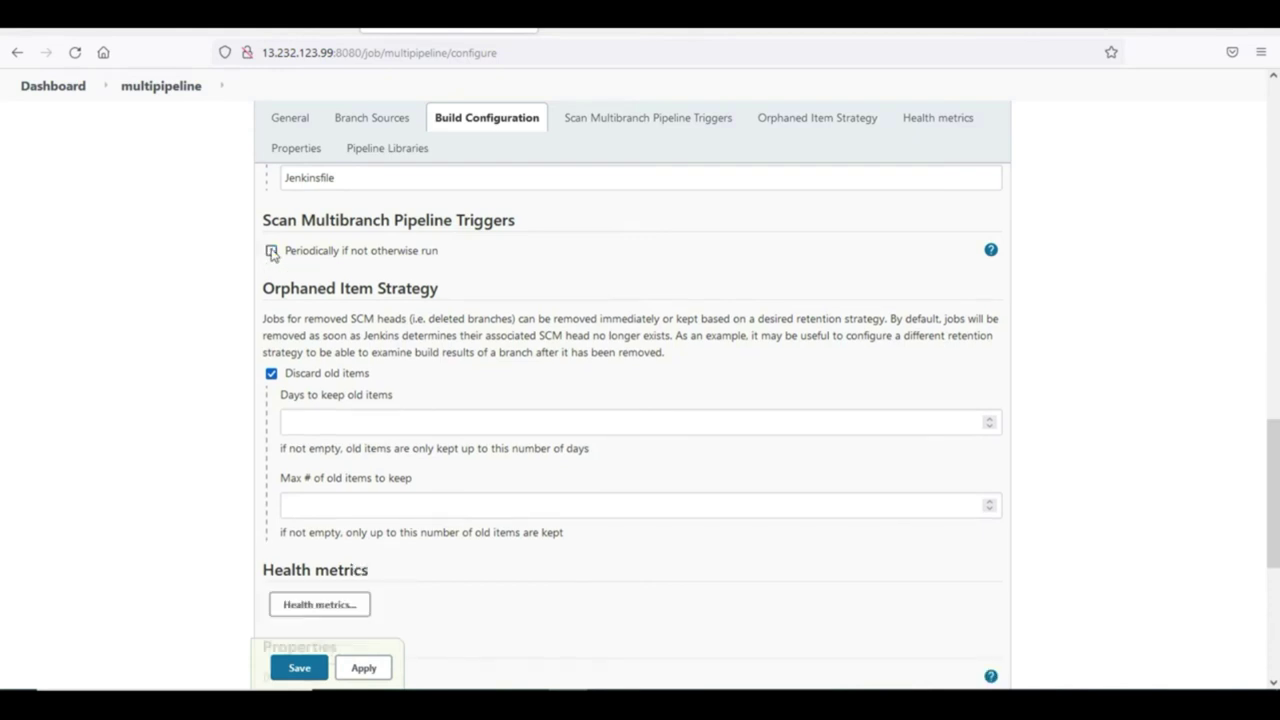
left_click(271, 251)
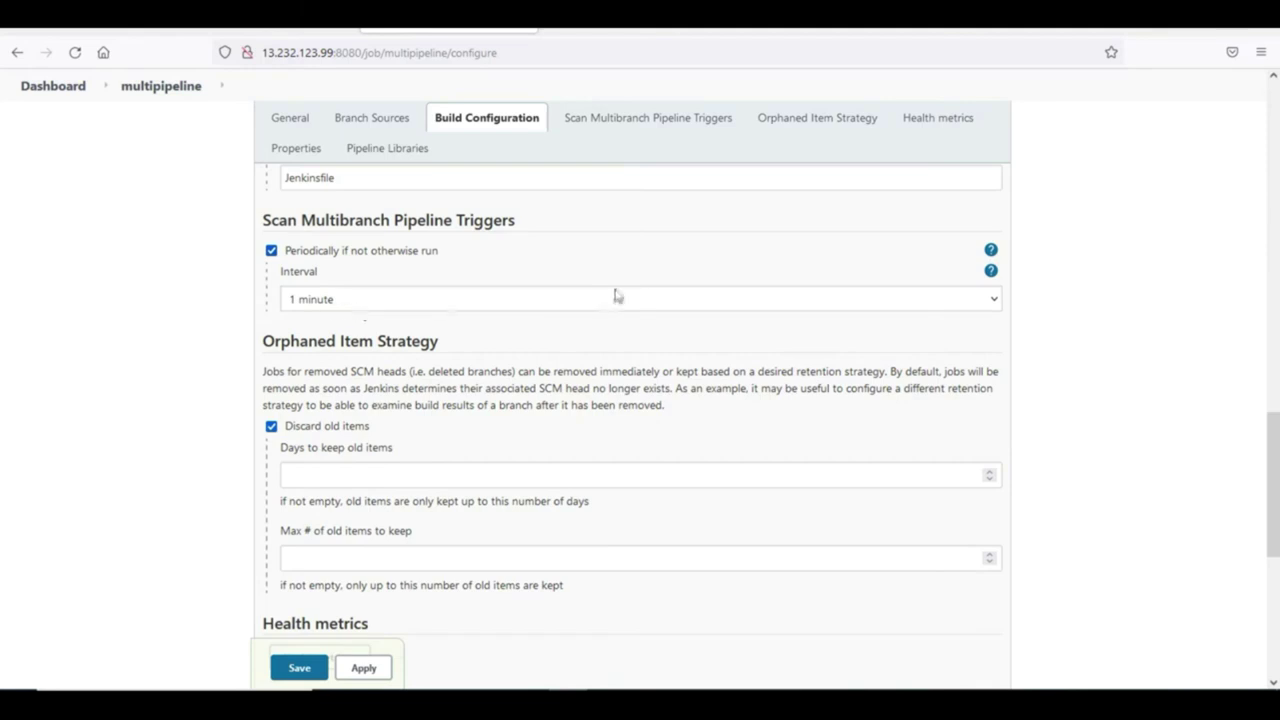
left_click(991, 272)
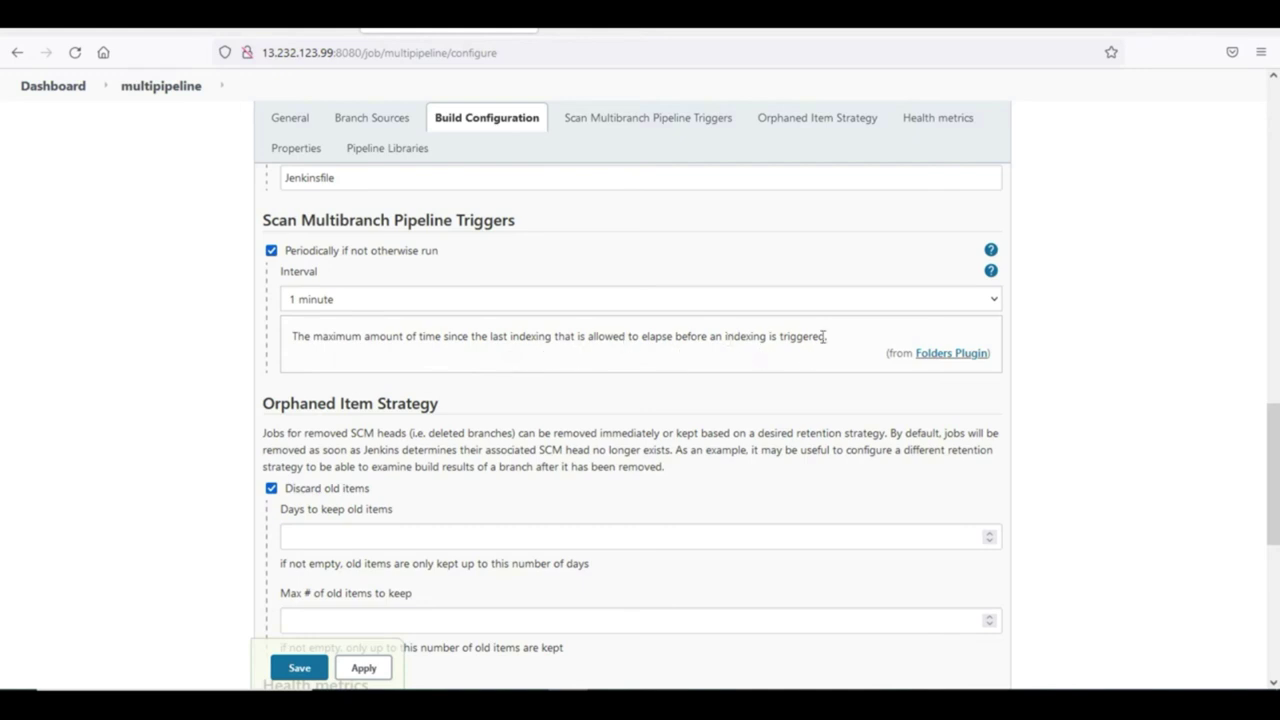
left_click(991, 250)
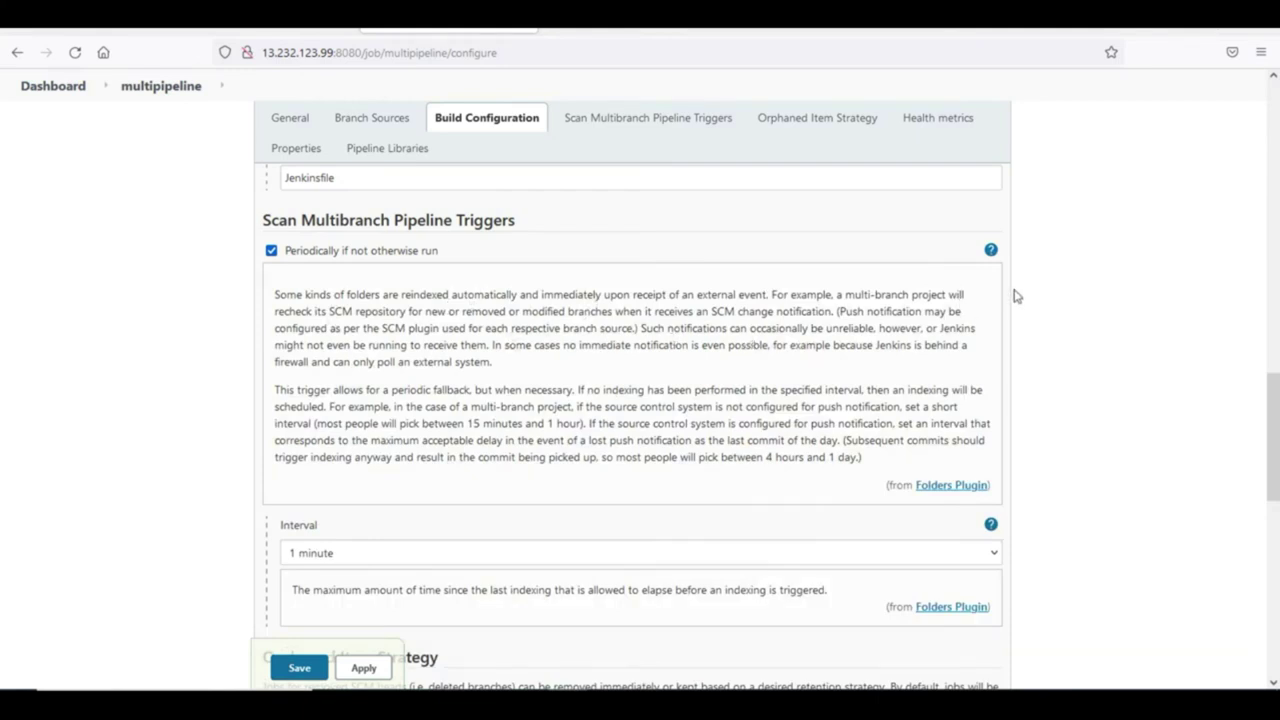
left_click(991, 250)
left_click(991, 271)
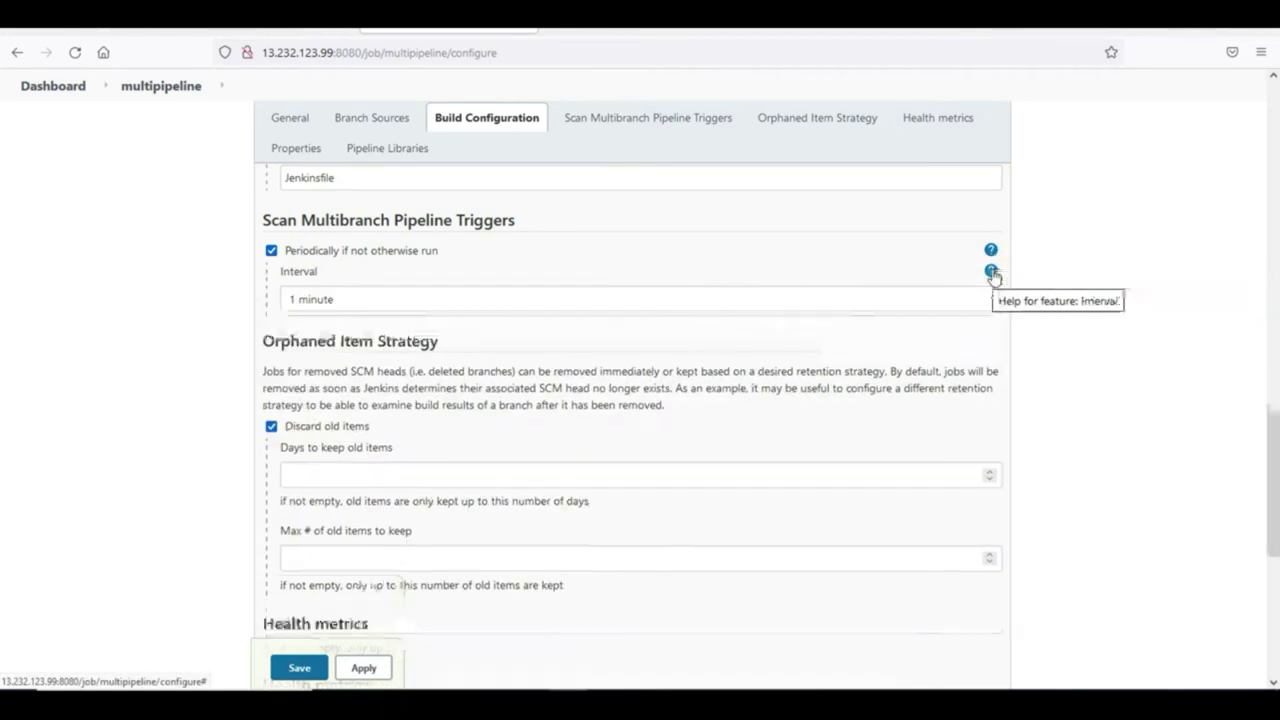
- Turn off 'Periodically if not otherwise run' and apply the configuration
left_click(271, 251)
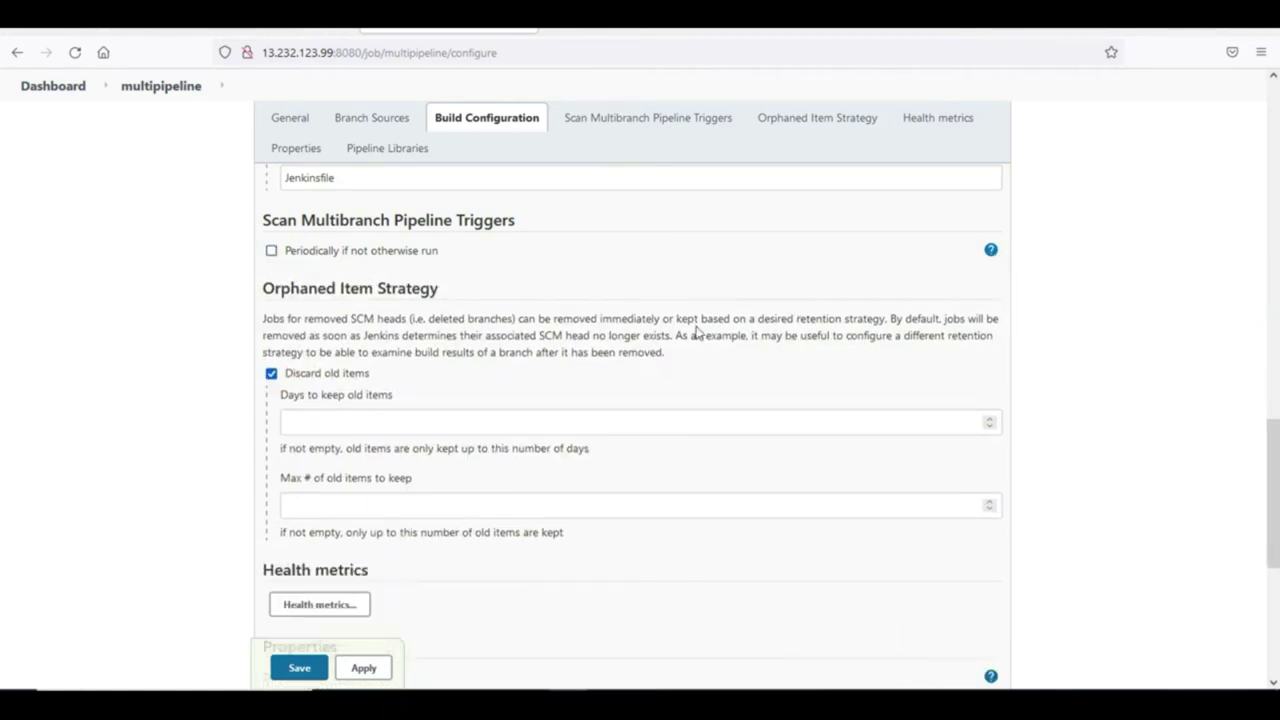
left_click_drag(1272, 490, 1272, 572)
scroll(428, 410, "up", 3)
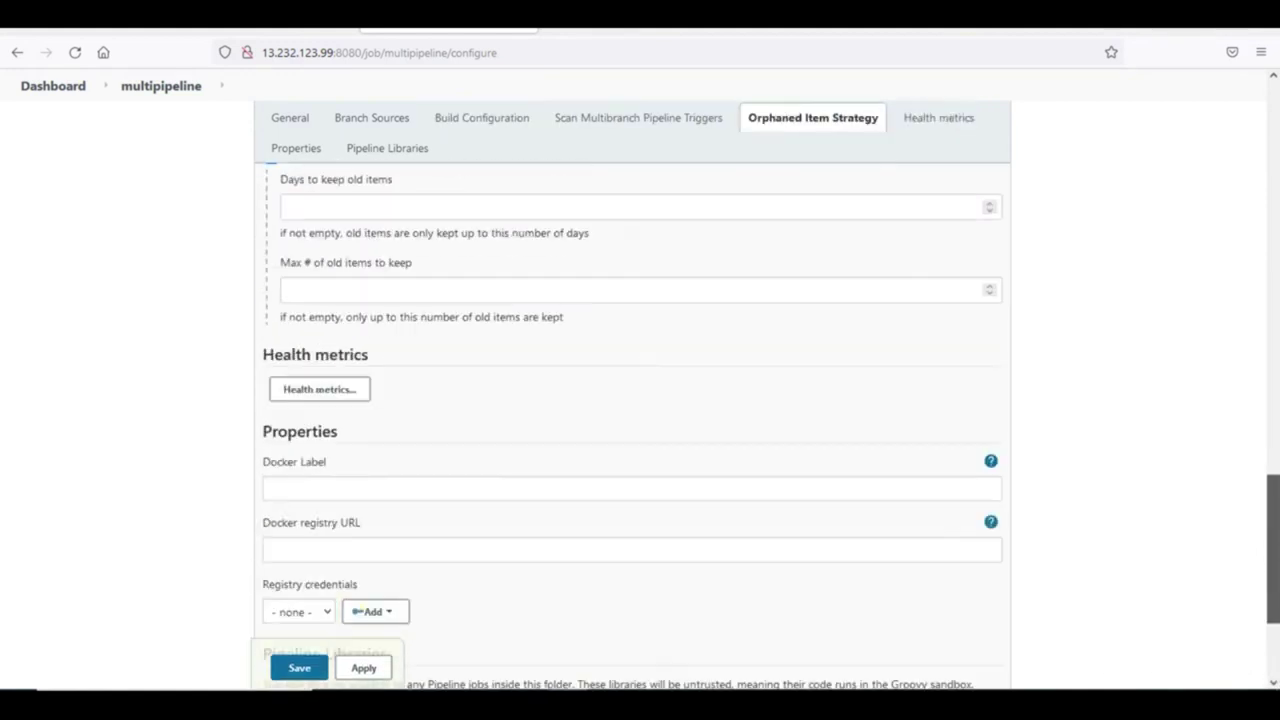
left_click(314, 315)
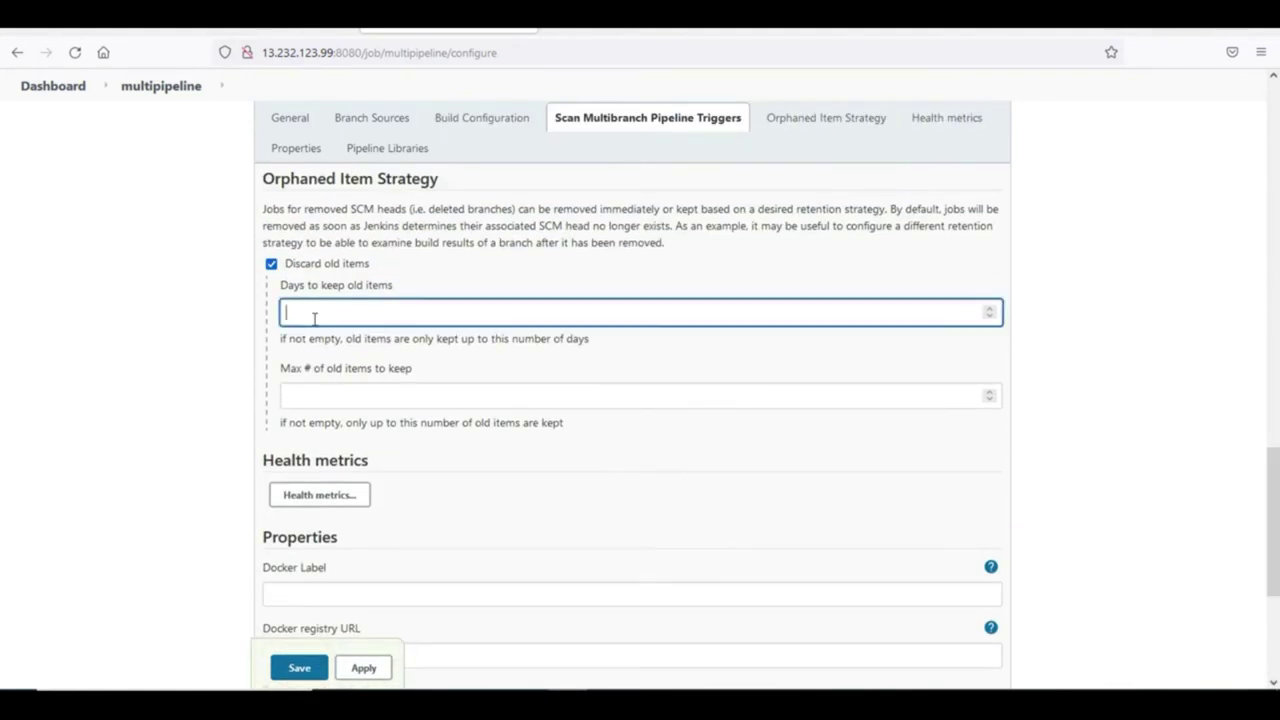
left_click(340, 394)
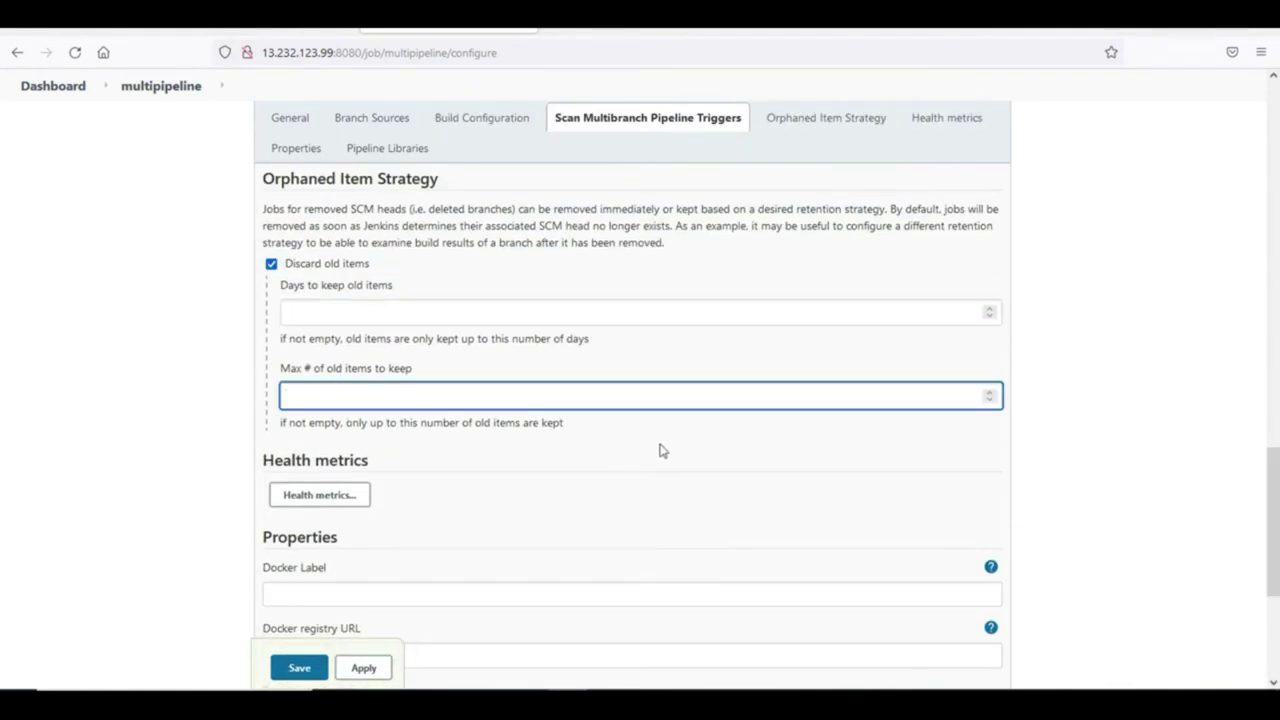
left_click_drag(1277, 475, 1277, 551)
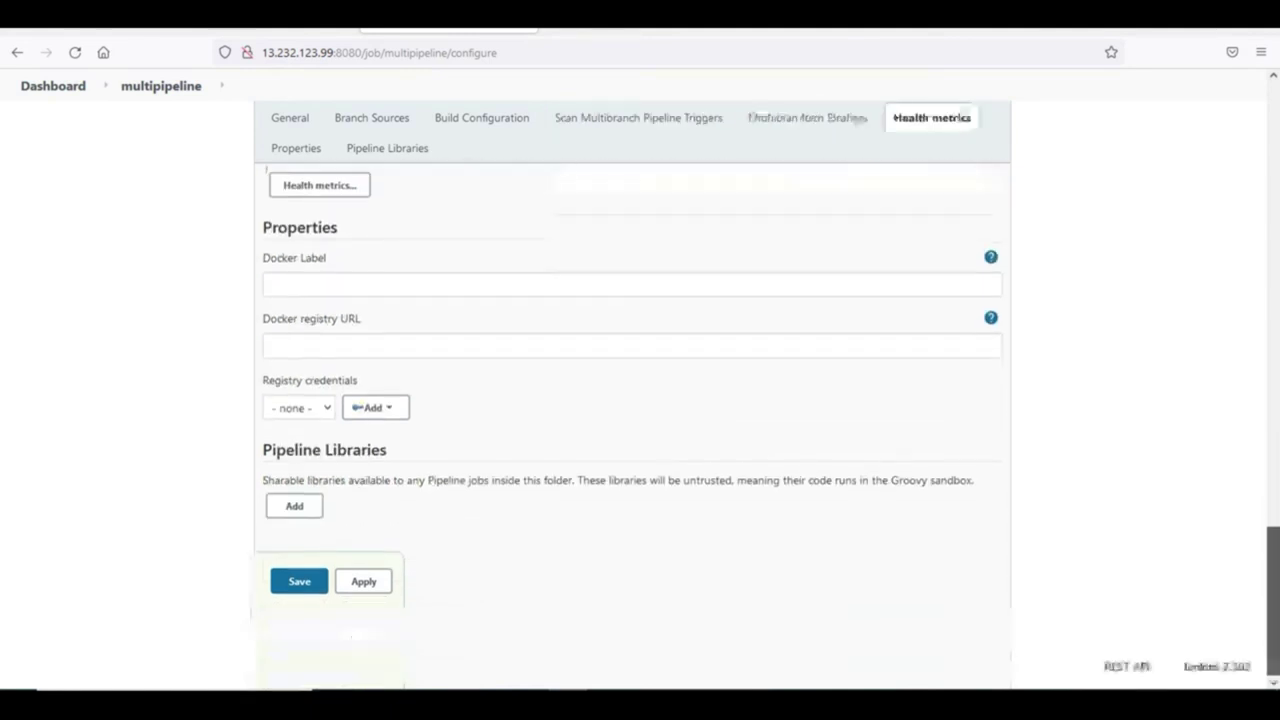
left_click(385, 581)
- Save the configuration, rescan branches and check the scan log for dev-code
left_click(287, 580)
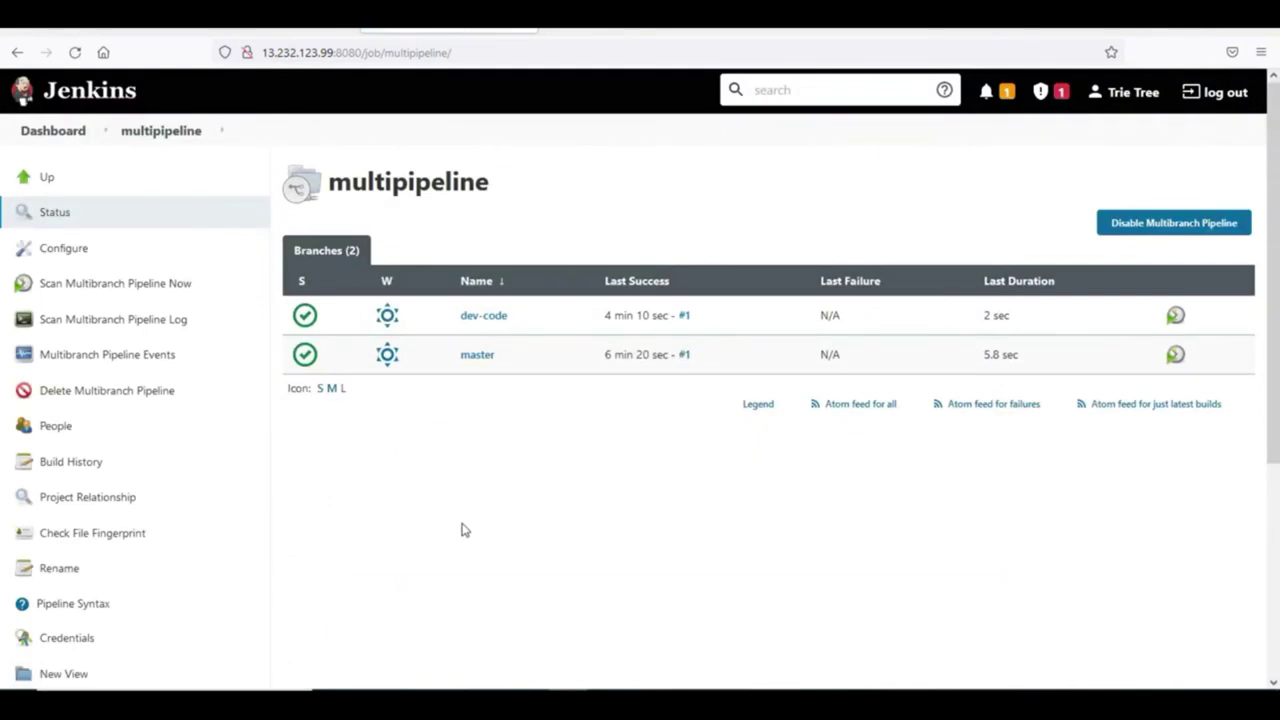
left_click(115, 285)
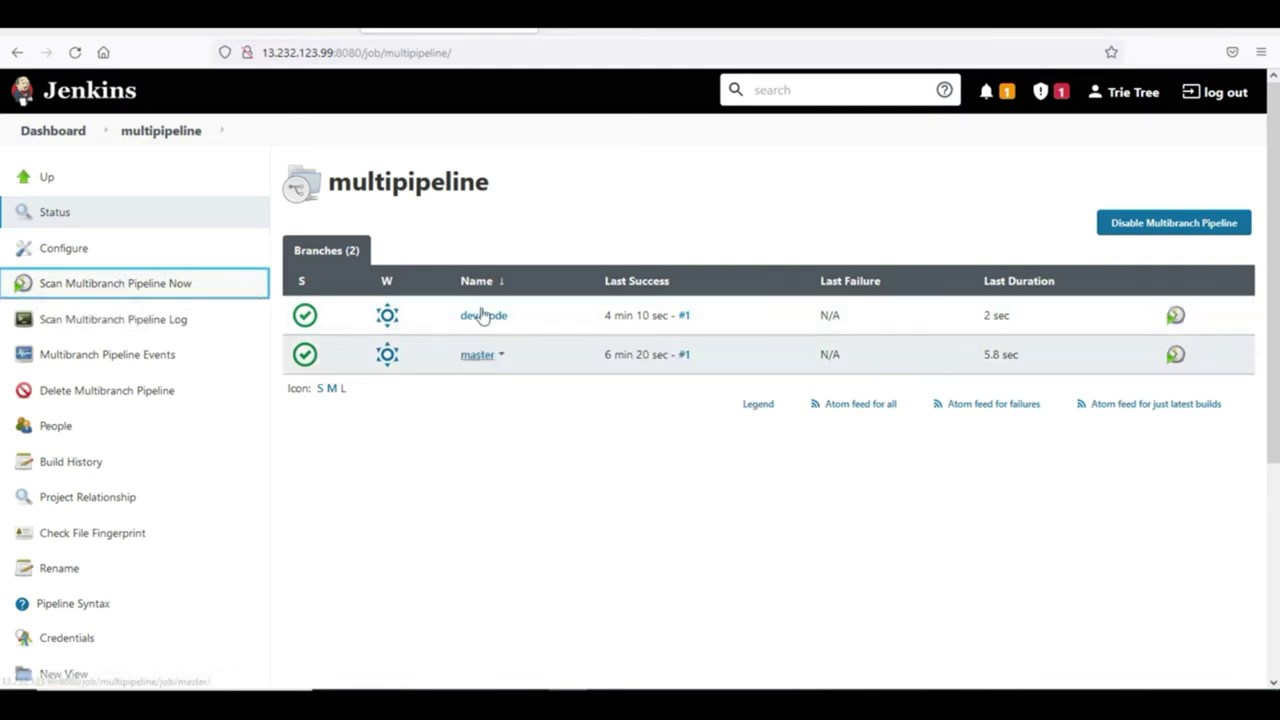
left_click(122, 326)
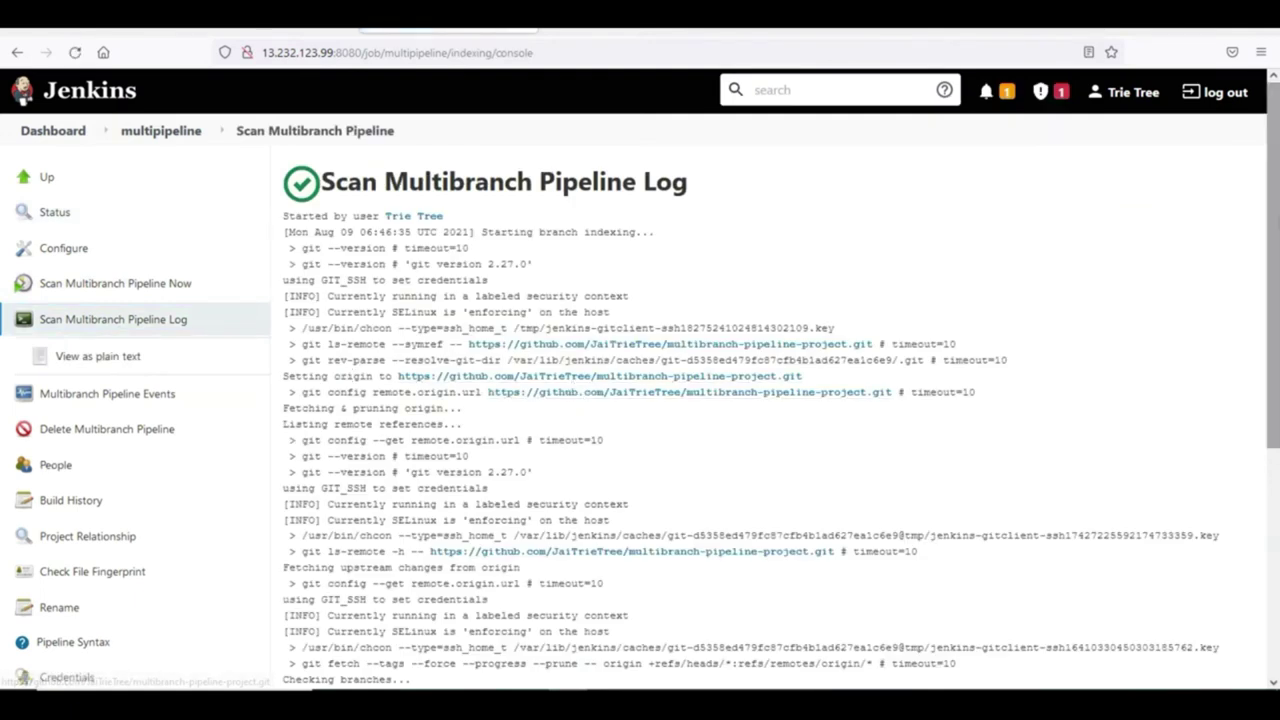
scroll(974, 534, "down", 5)
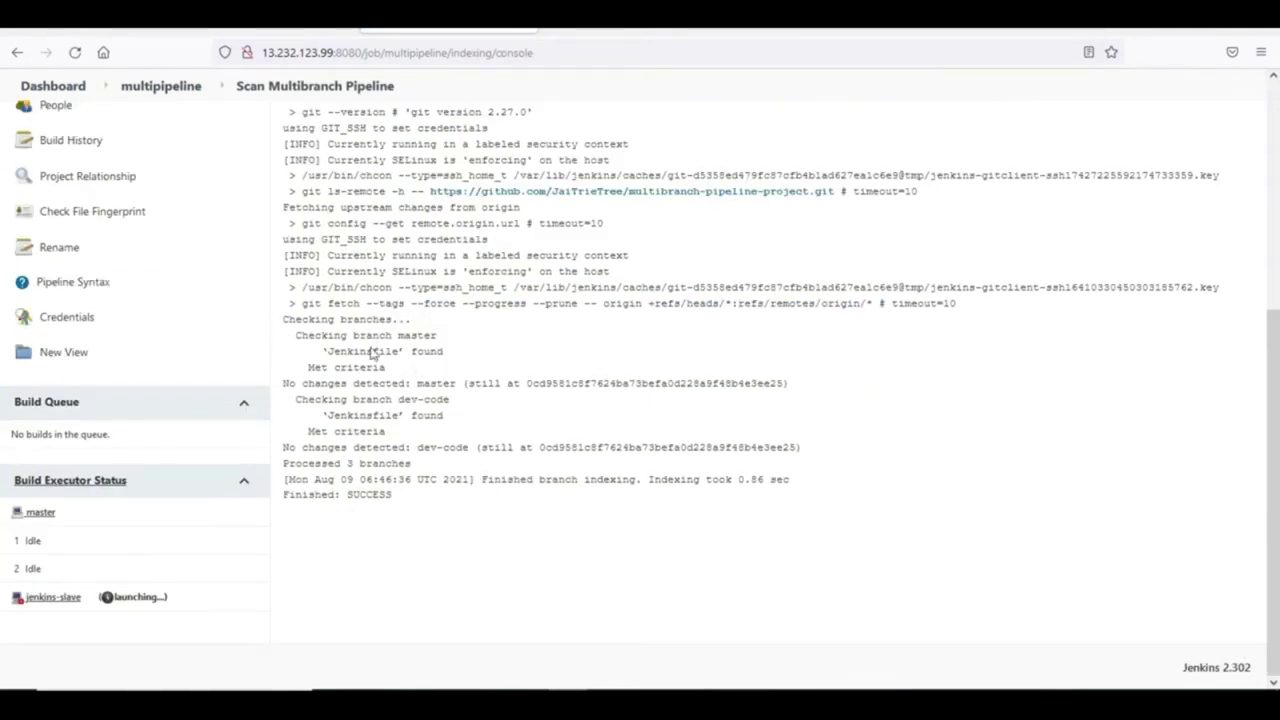
left_click_drag(301, 399, 427, 402)
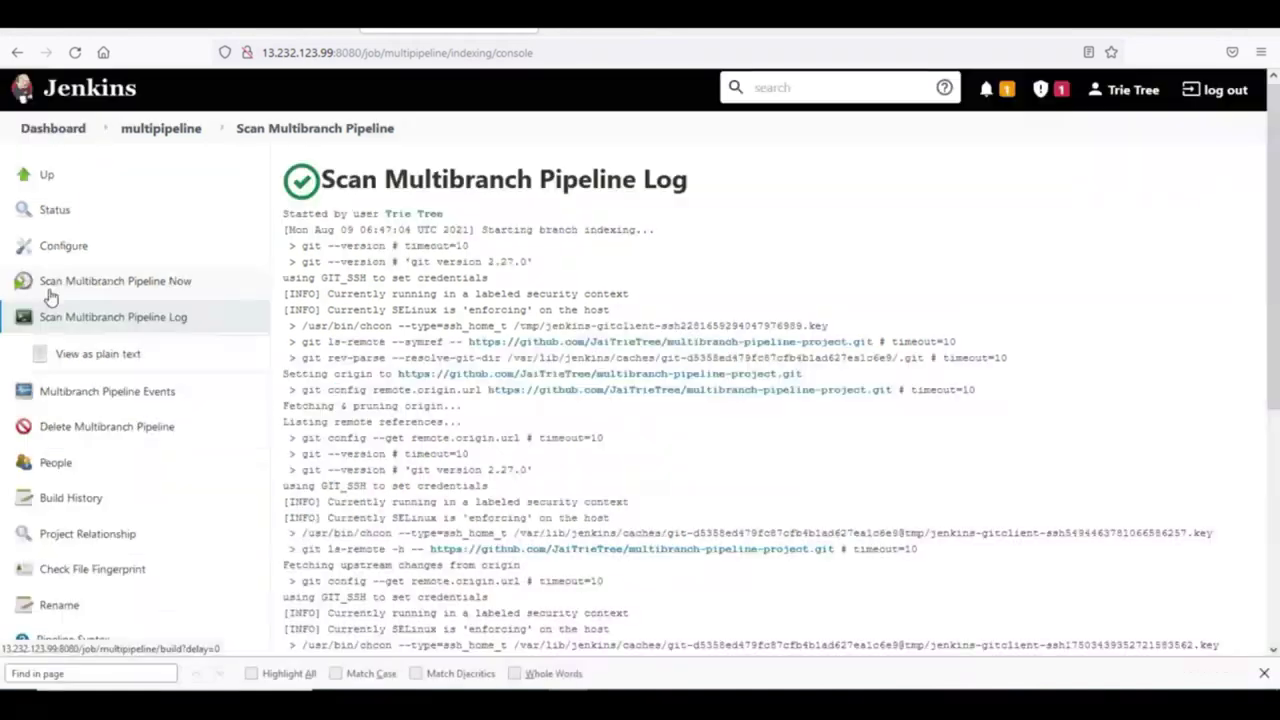
- Trigger the branch scan again and open the master branch pipeline
left_click(80, 281)
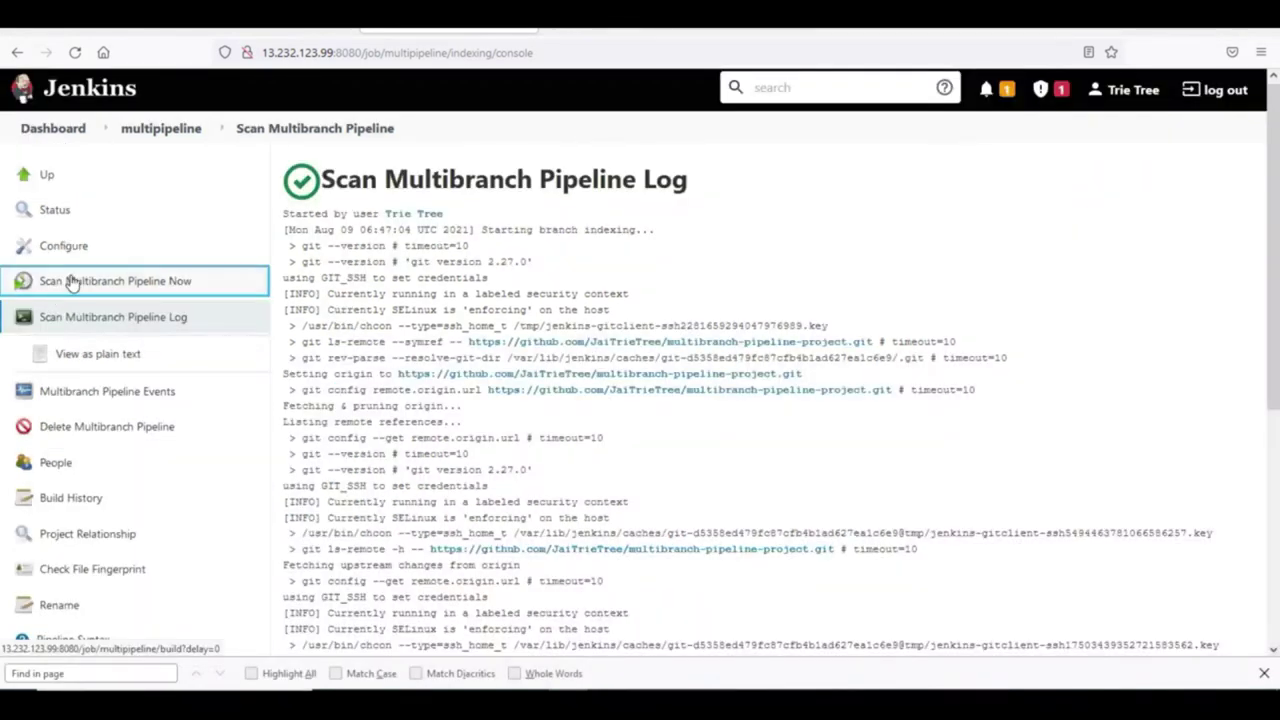
left_click(123, 283)
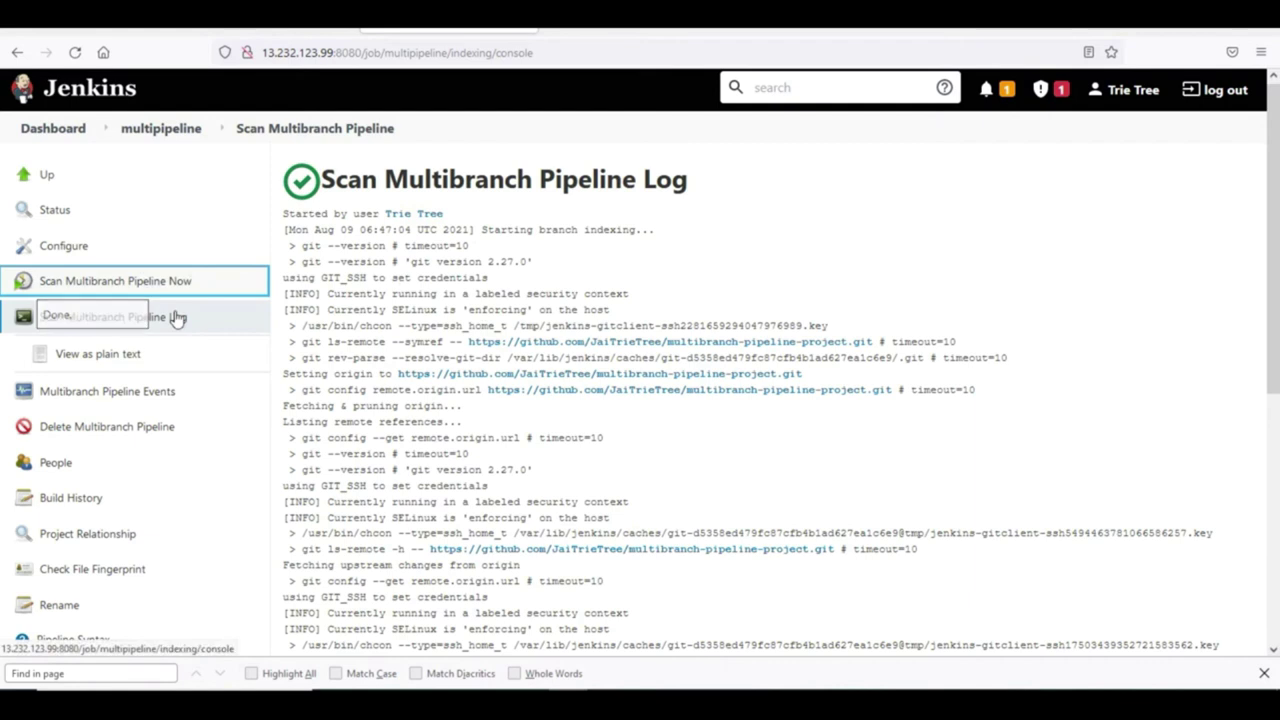
left_click(54, 209)
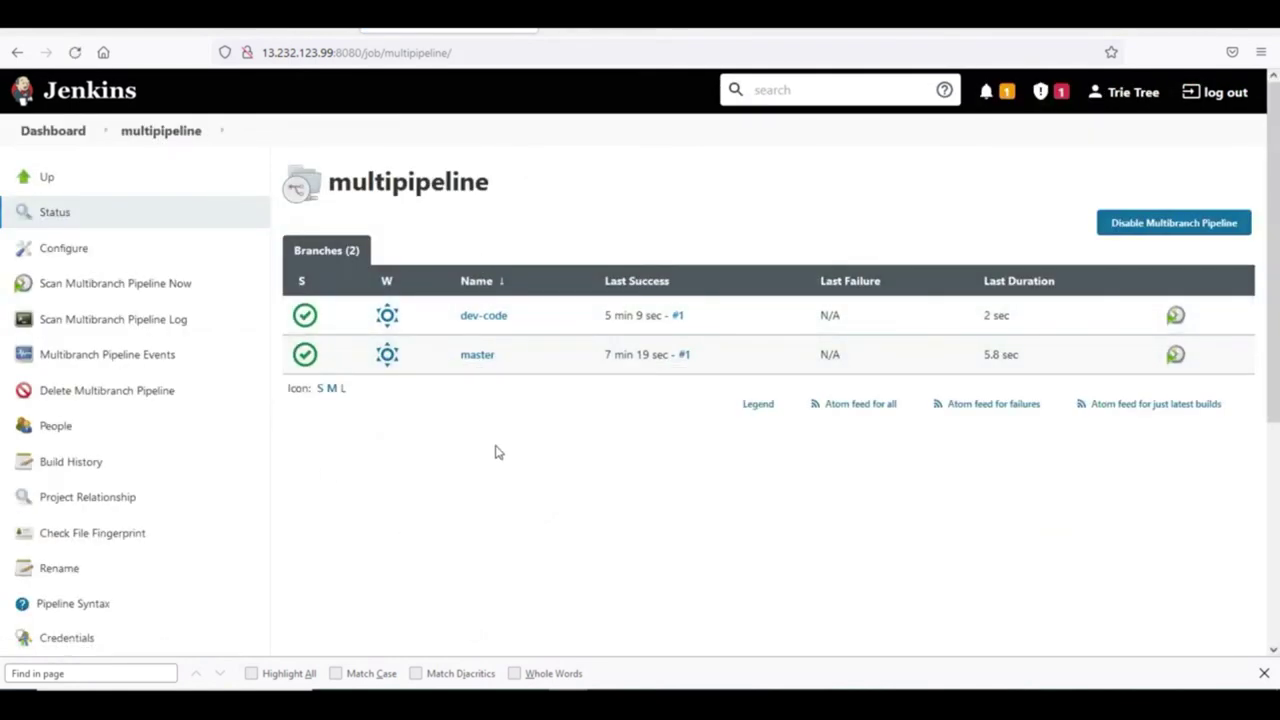
left_click(477, 355)
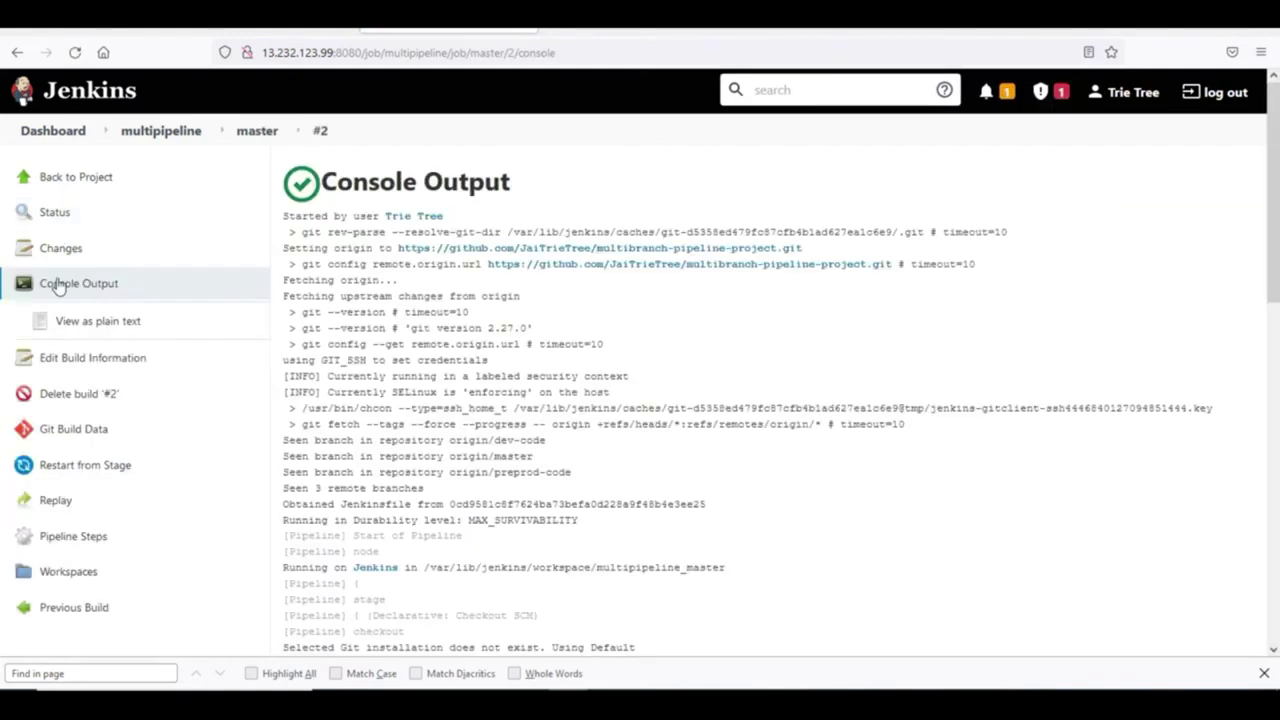
- View master build #2's console output, then return to multipipeline's configuration to edit the Include filter
left_click(62, 187)
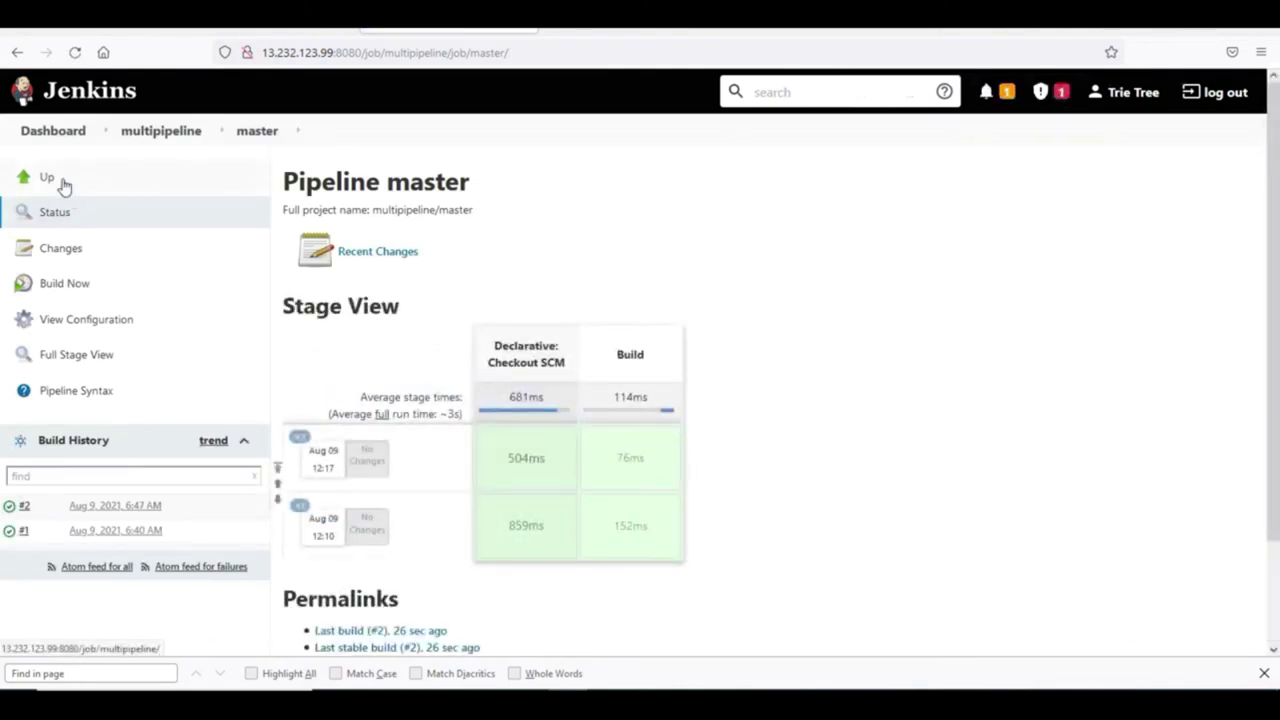
left_click(61, 183)
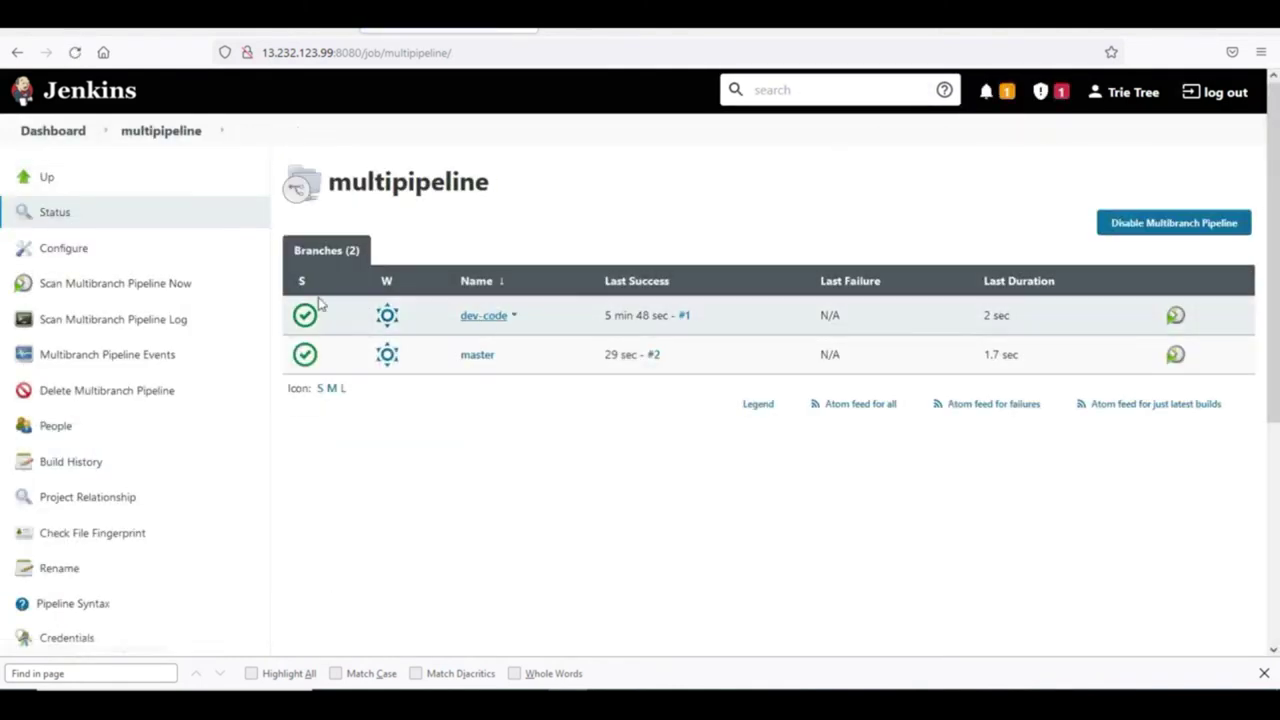
left_click(70, 249)
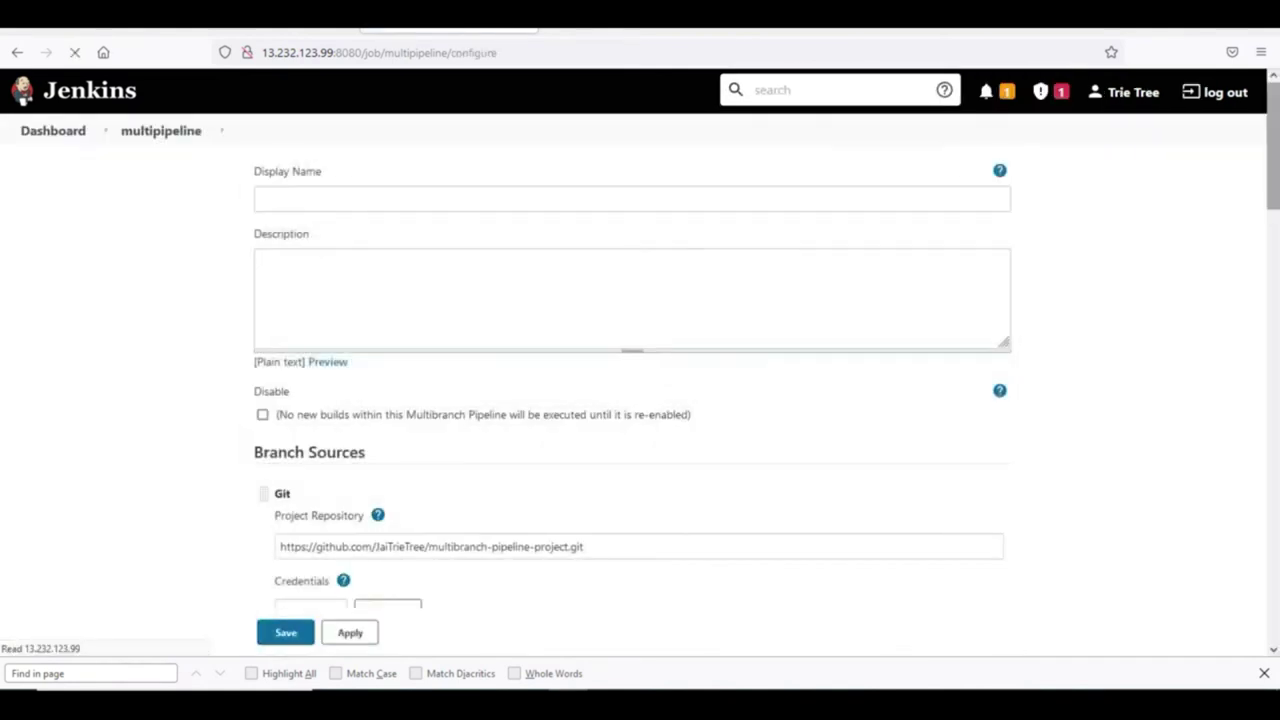
scroll(944, 536, "down", 7)
scroll(647, 374, "down", 3)
scroll(647, 374, "up", 3)
left_click(399, 313)
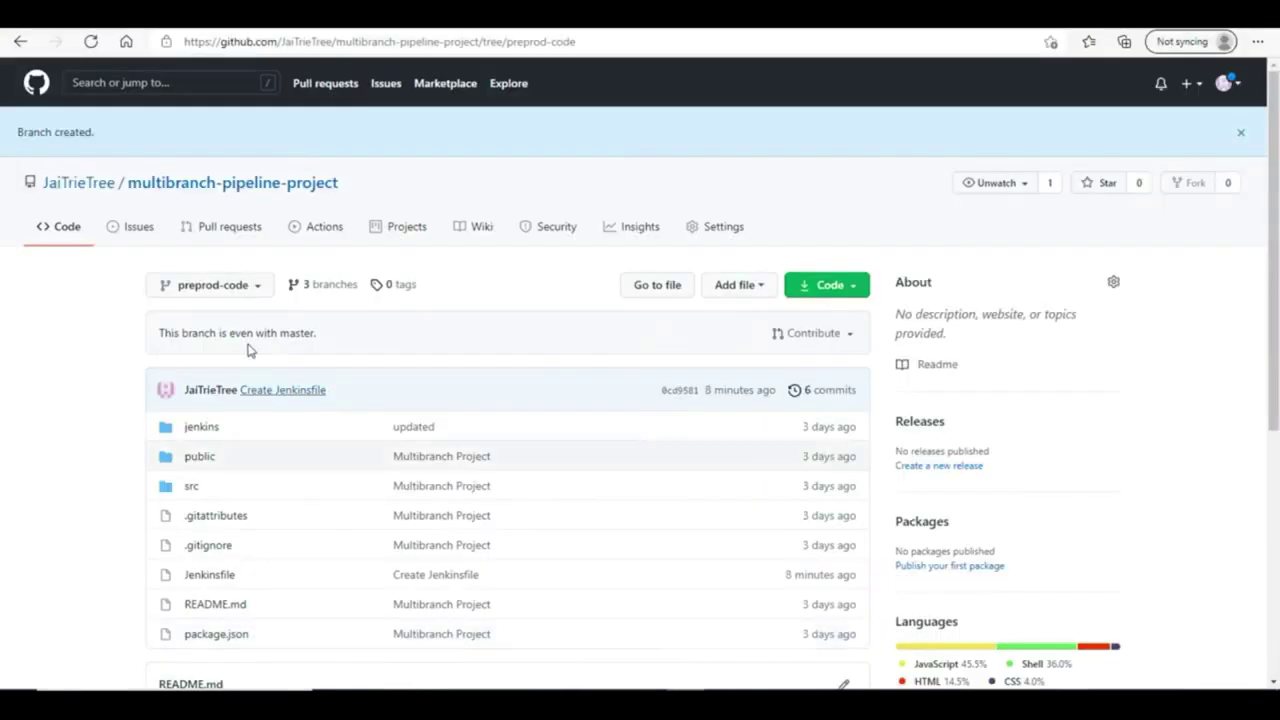
- Switch back to the Jenkins window with Alt+Tab
key("alt+Tab")
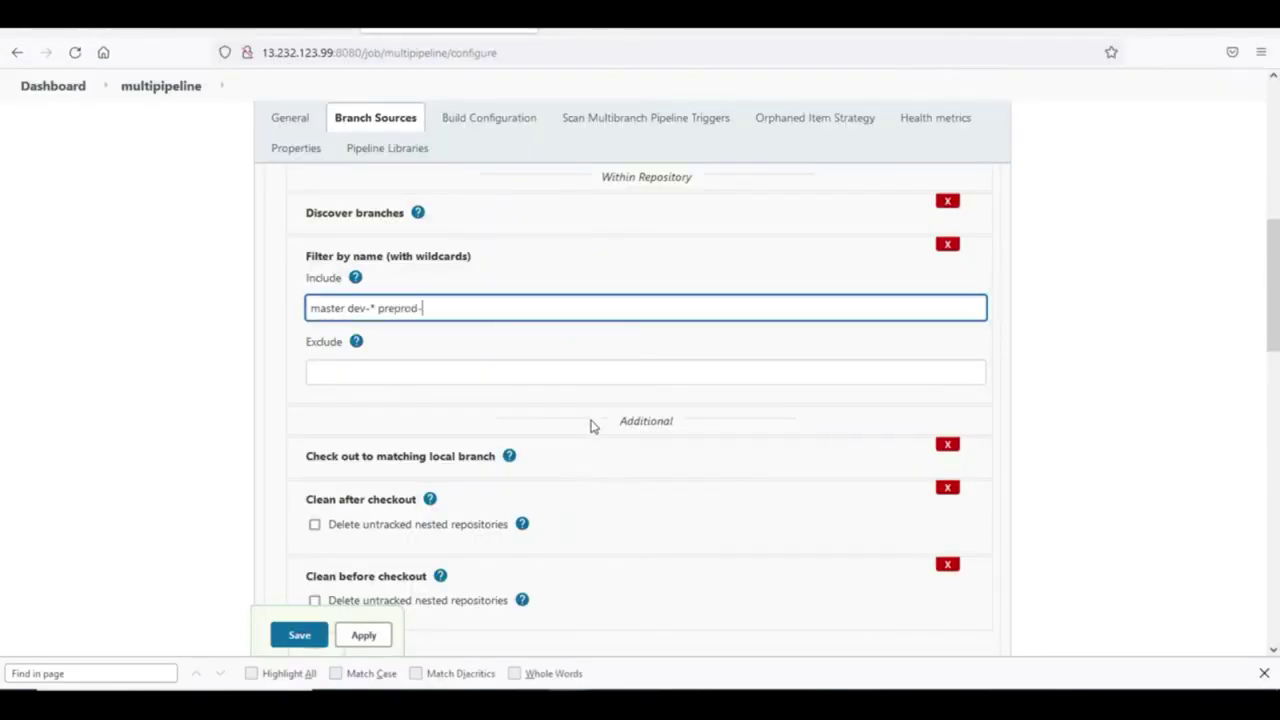
- Apply and save the branch Include filter 'master dev-* preprod-*'
left_click(365, 635)
left_click(298, 635)
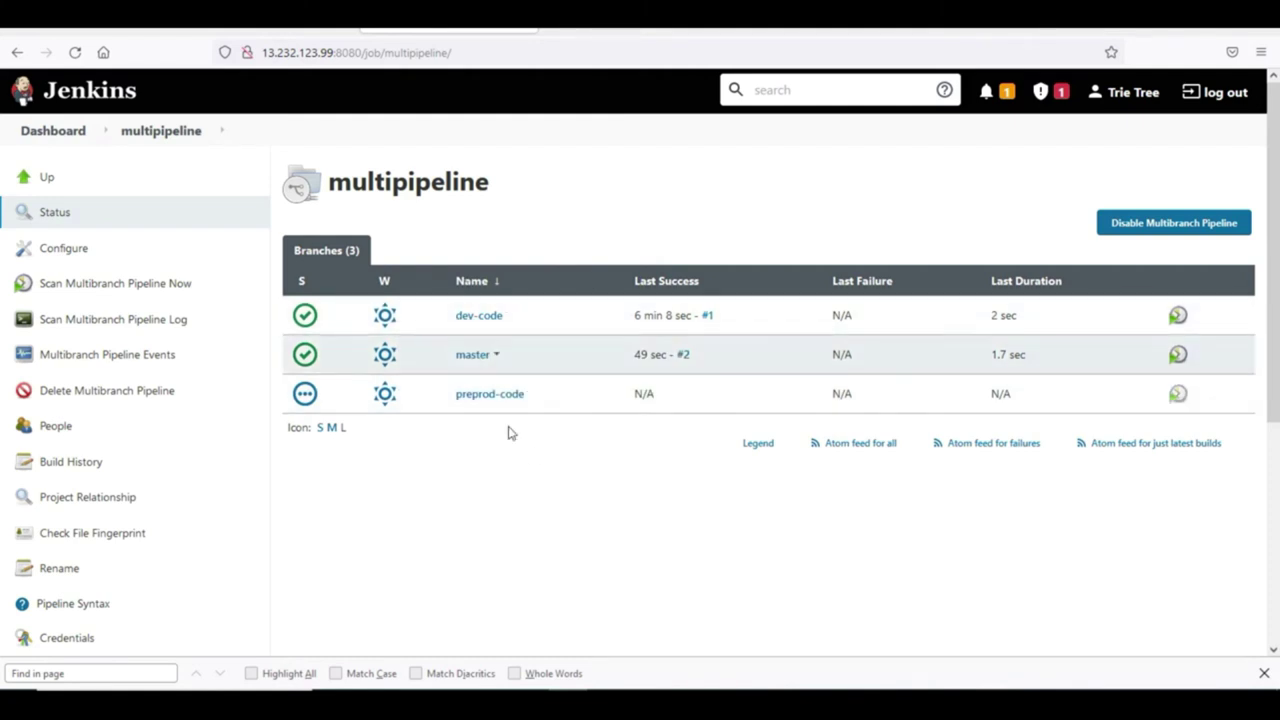
- Review preprod-code build #1's console output, then return to the multipipeline branch list
left_click(480, 398)
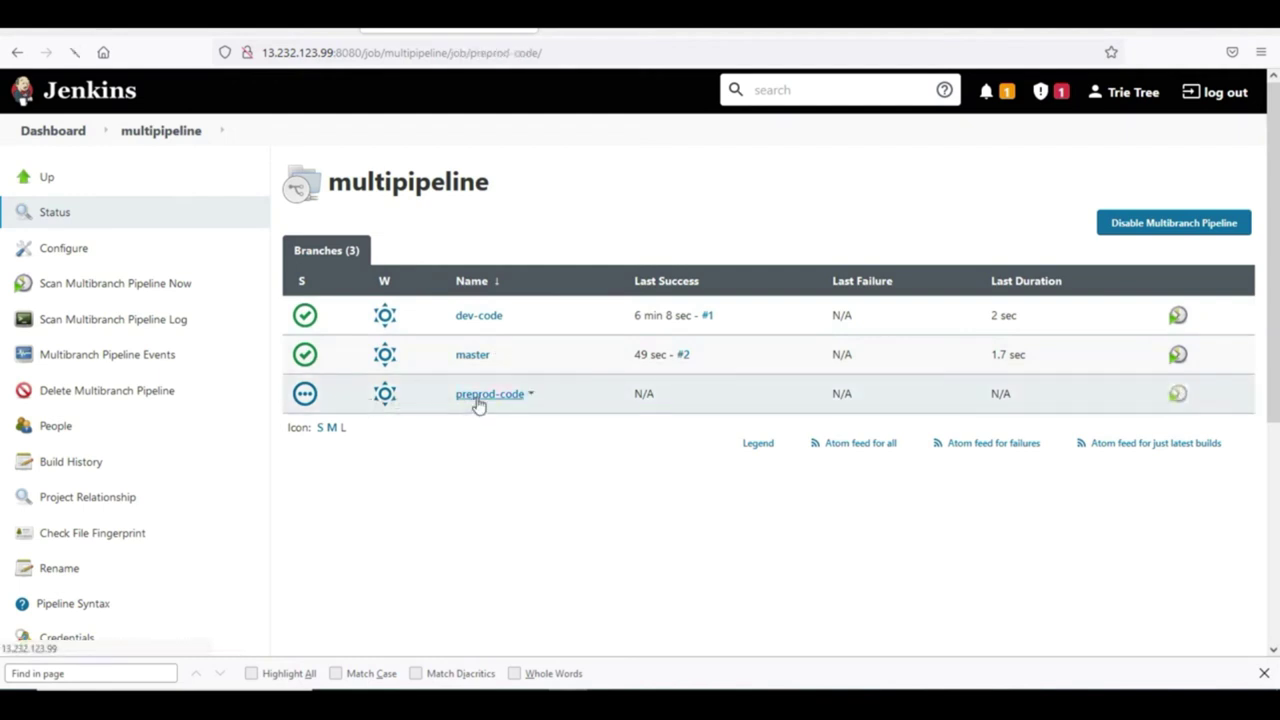
left_click(8, 508)
scroll(986, 303, "down", 5)
scroll(1274, 643, "down", 5)
left_click_drag(1274, 643, 1274, 300)
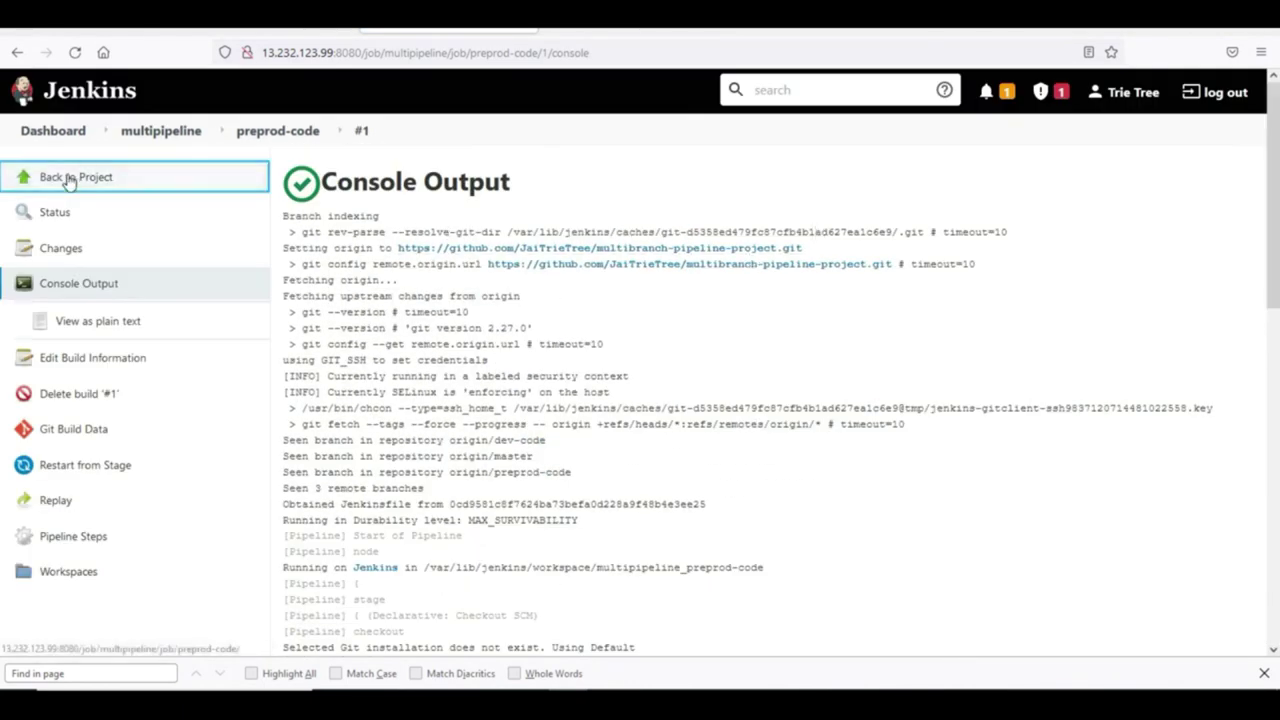
left_click(69, 177)
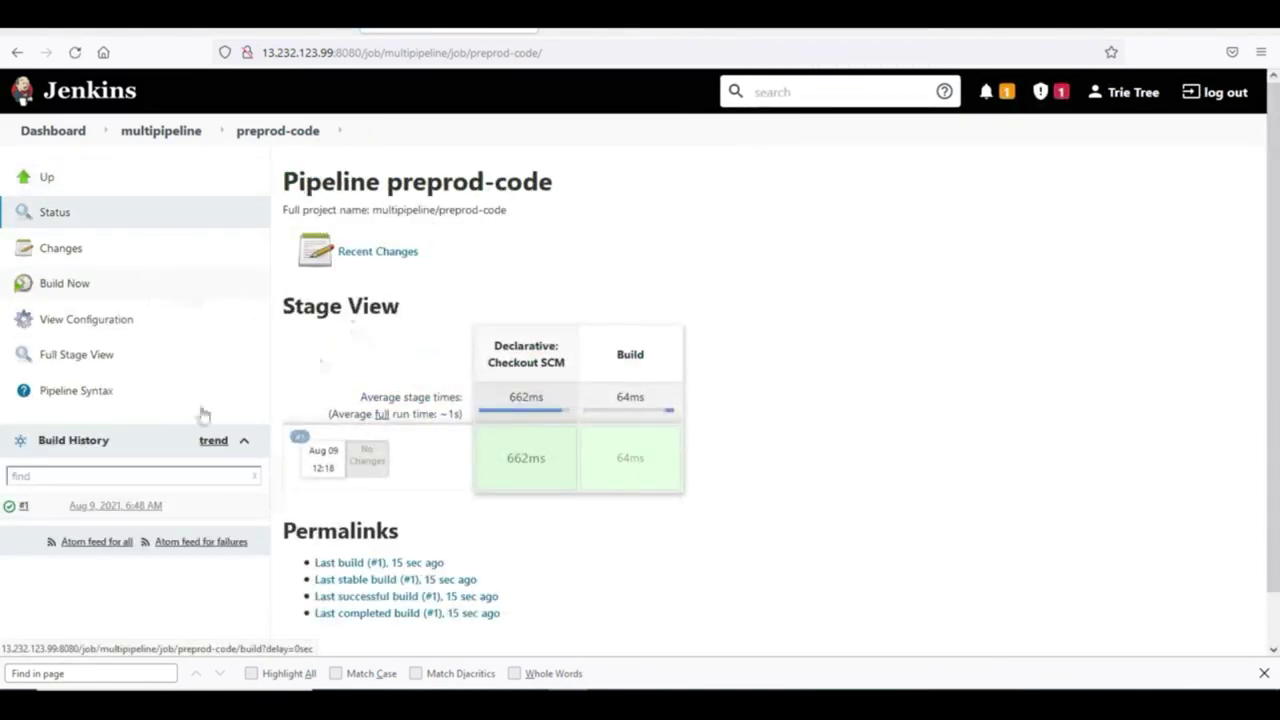
left_click(50, 180)
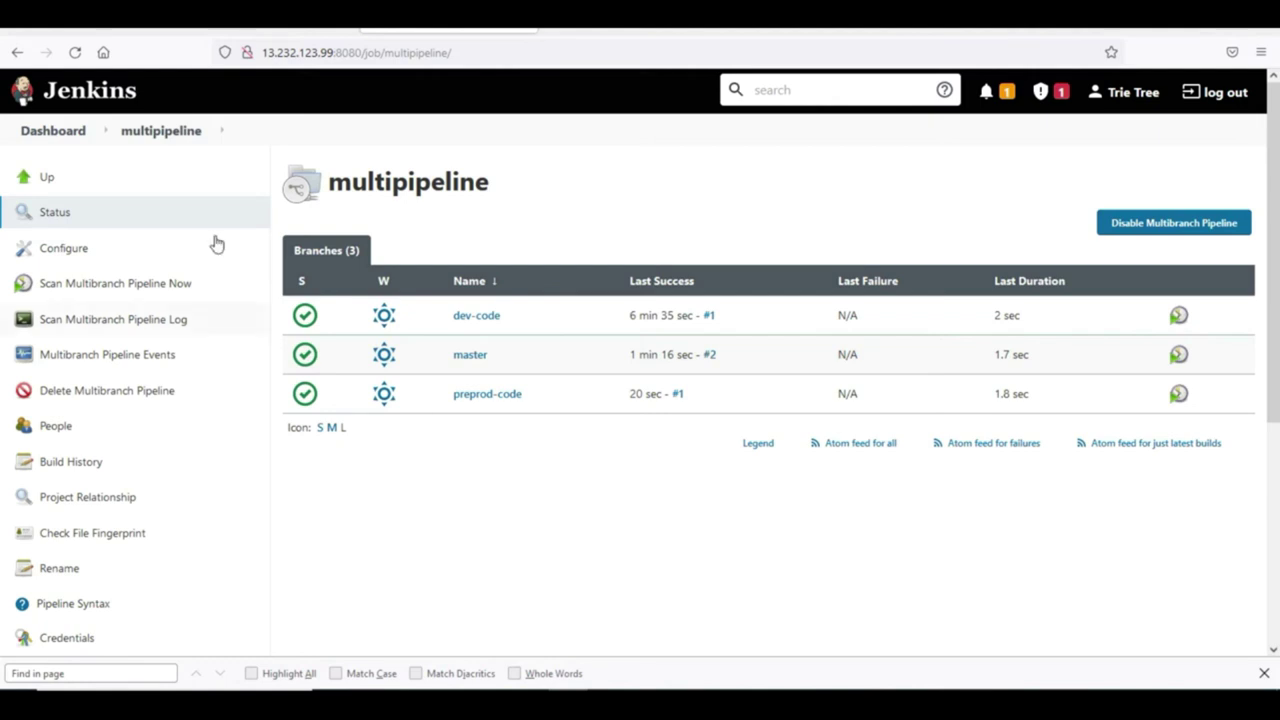
- Go to the Jenkins store's Global credentials (unrestricted) domain and start a new credential
left_click(55, 140)
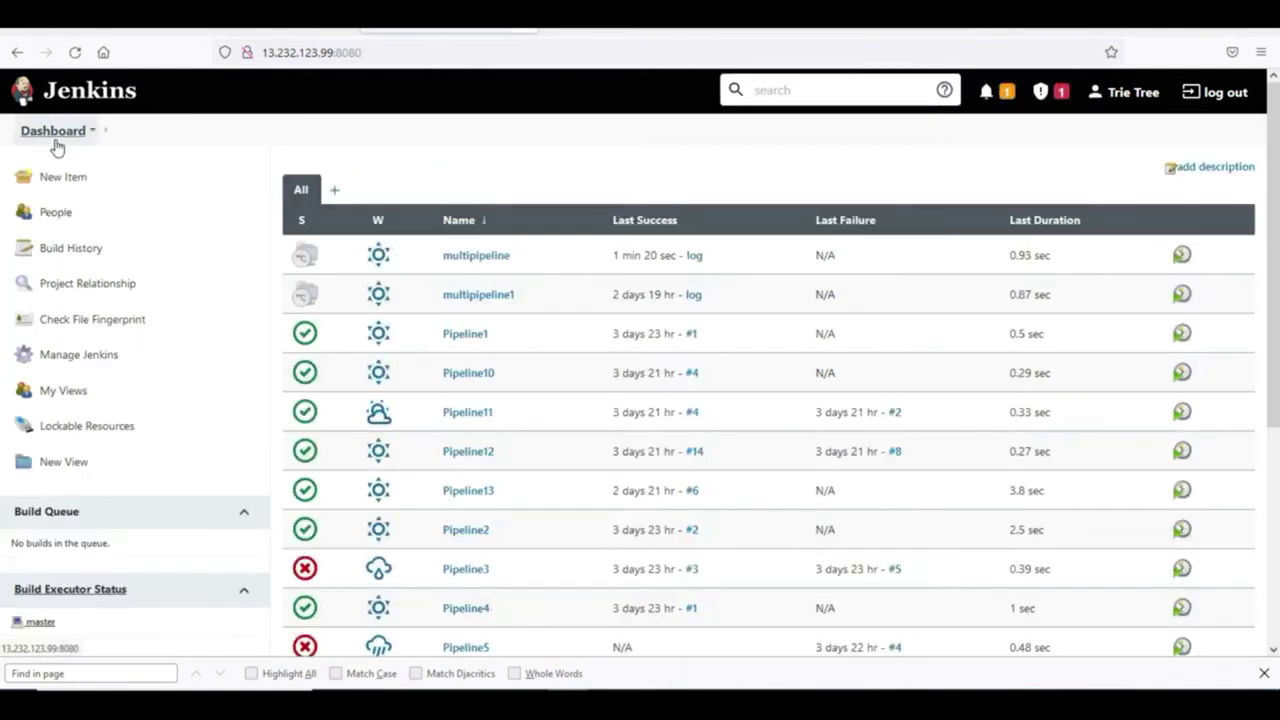
left_click(100, 352)
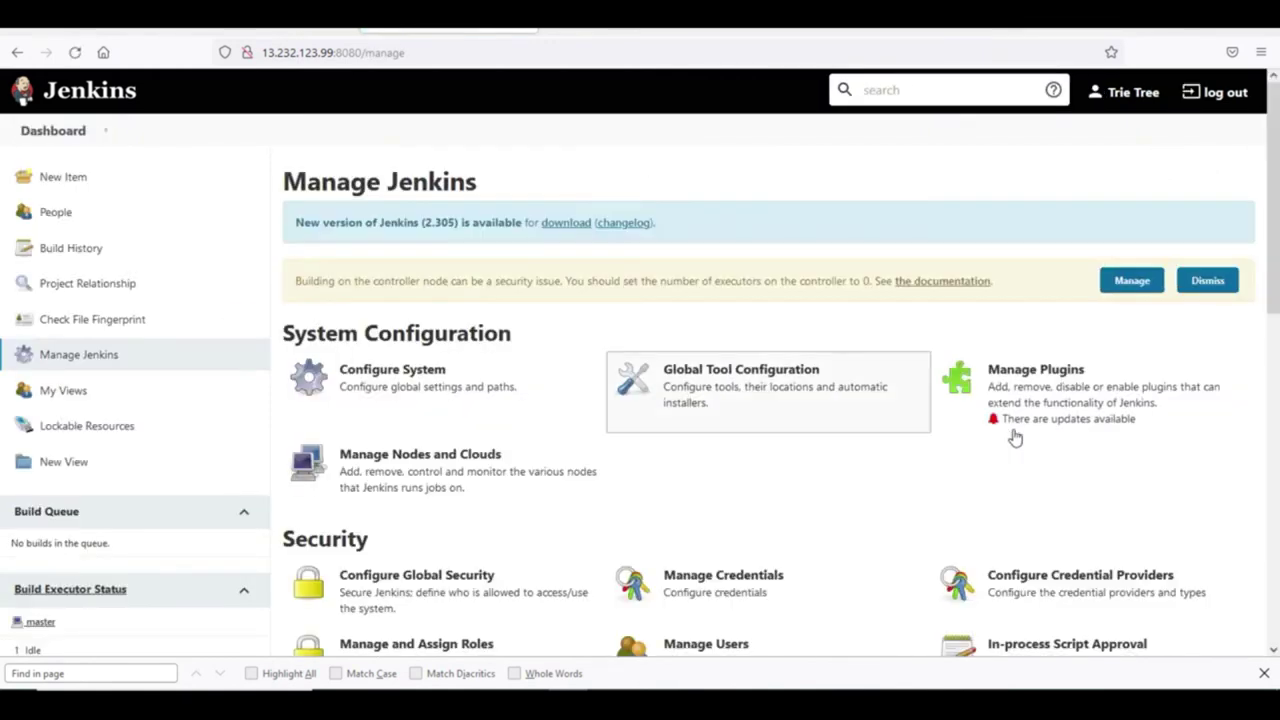
left_click(729, 588)
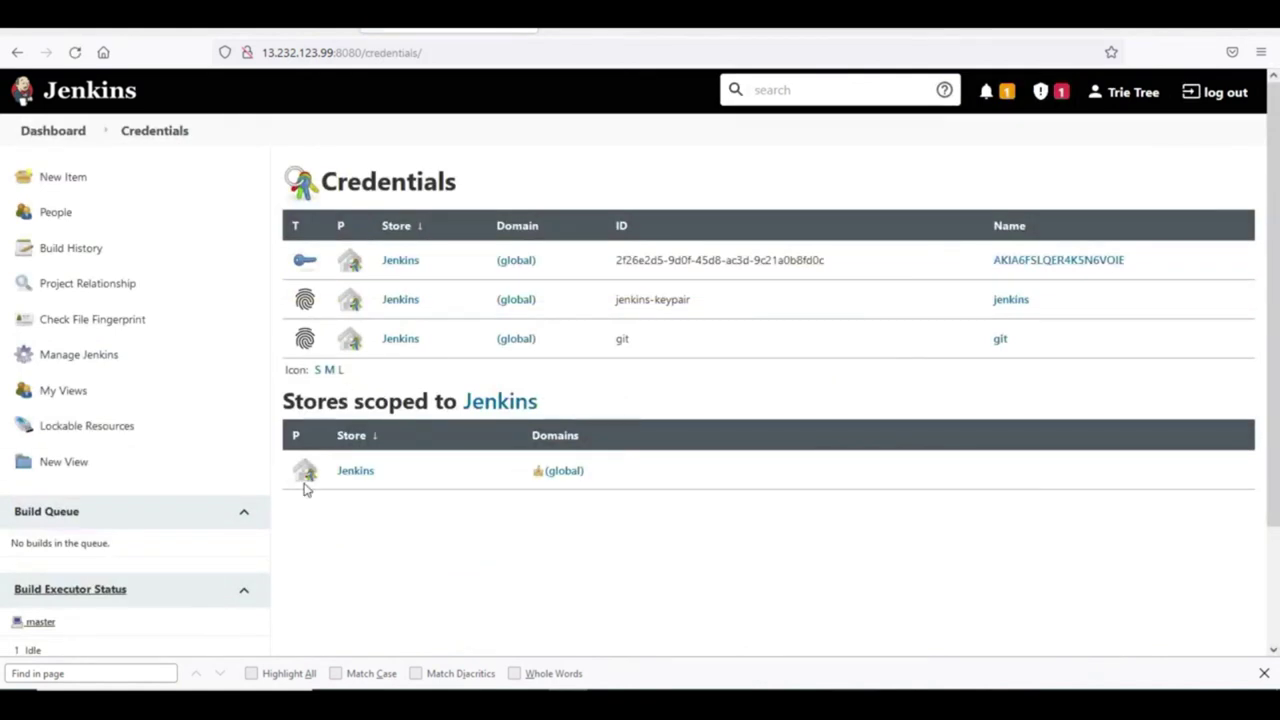
left_click(353, 474)
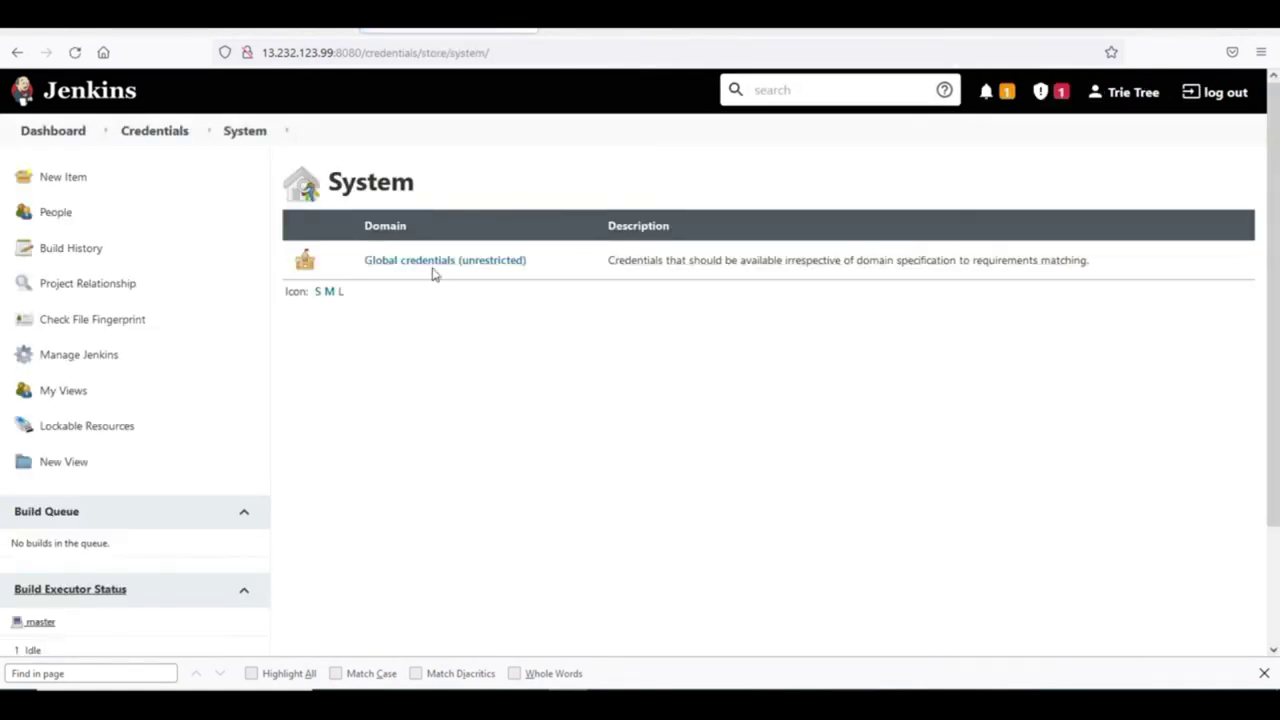
left_click(432, 262)
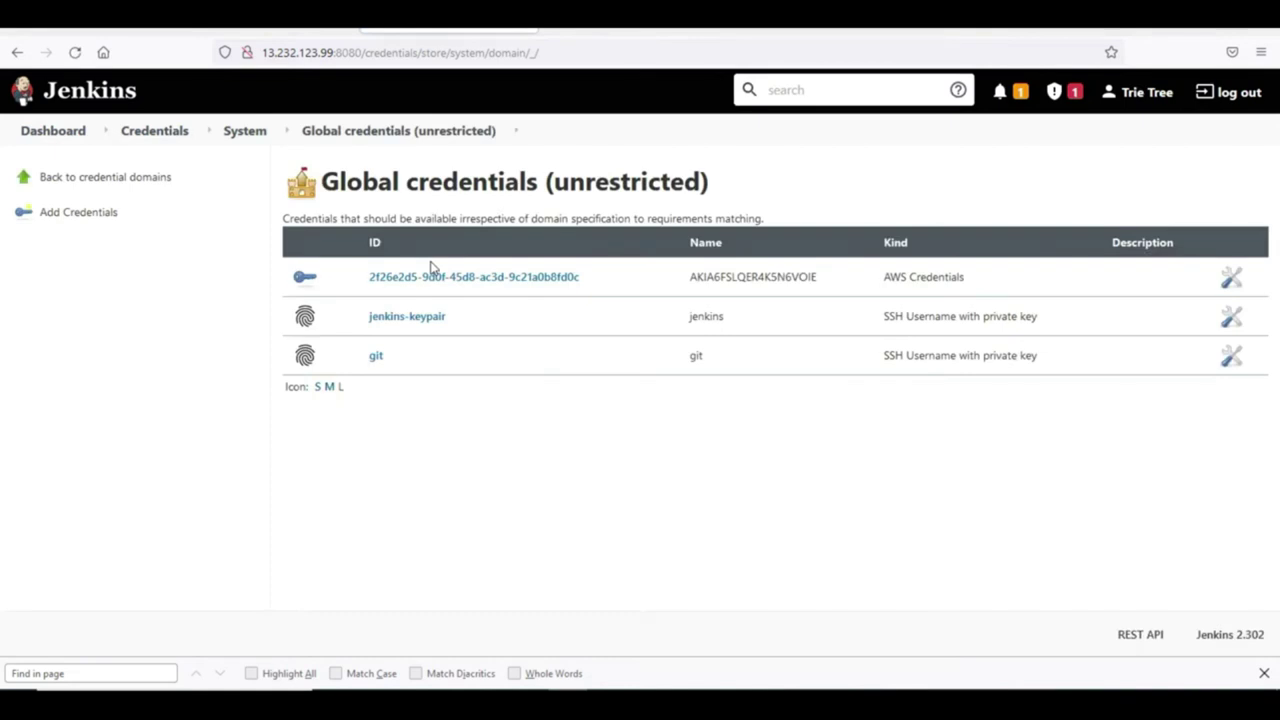
left_click(74, 213)
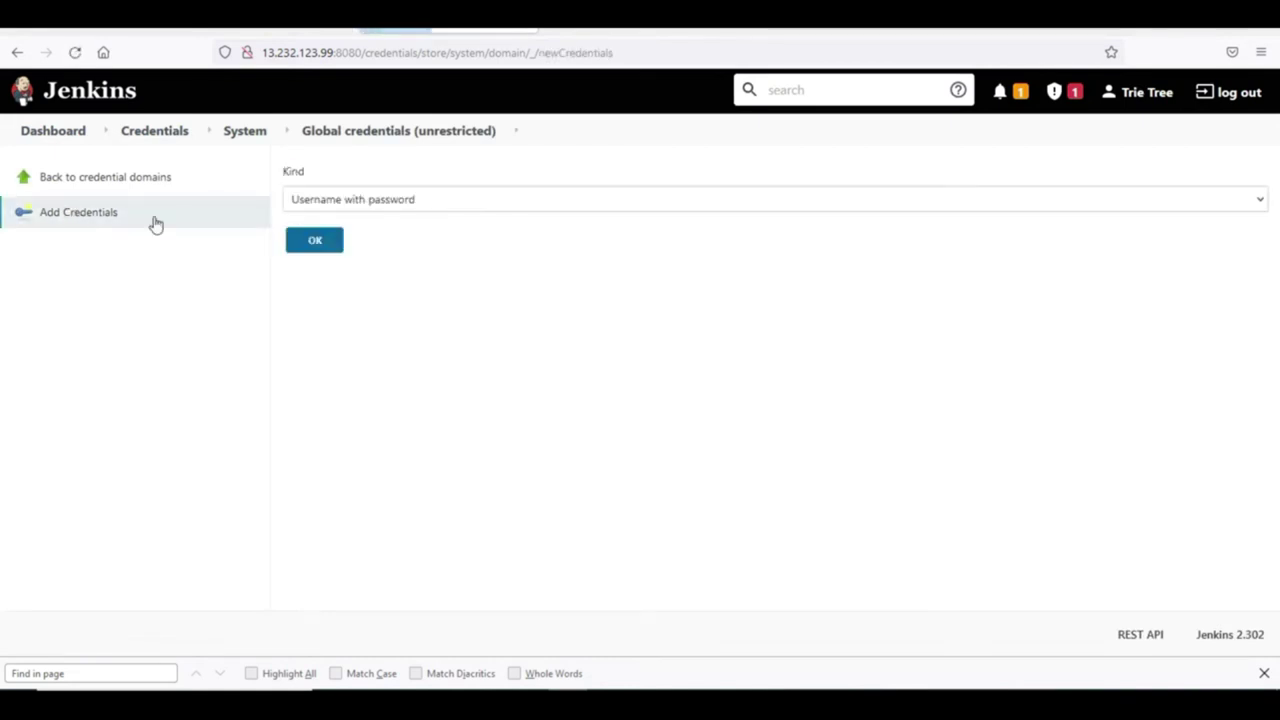
left_click(401, 199)
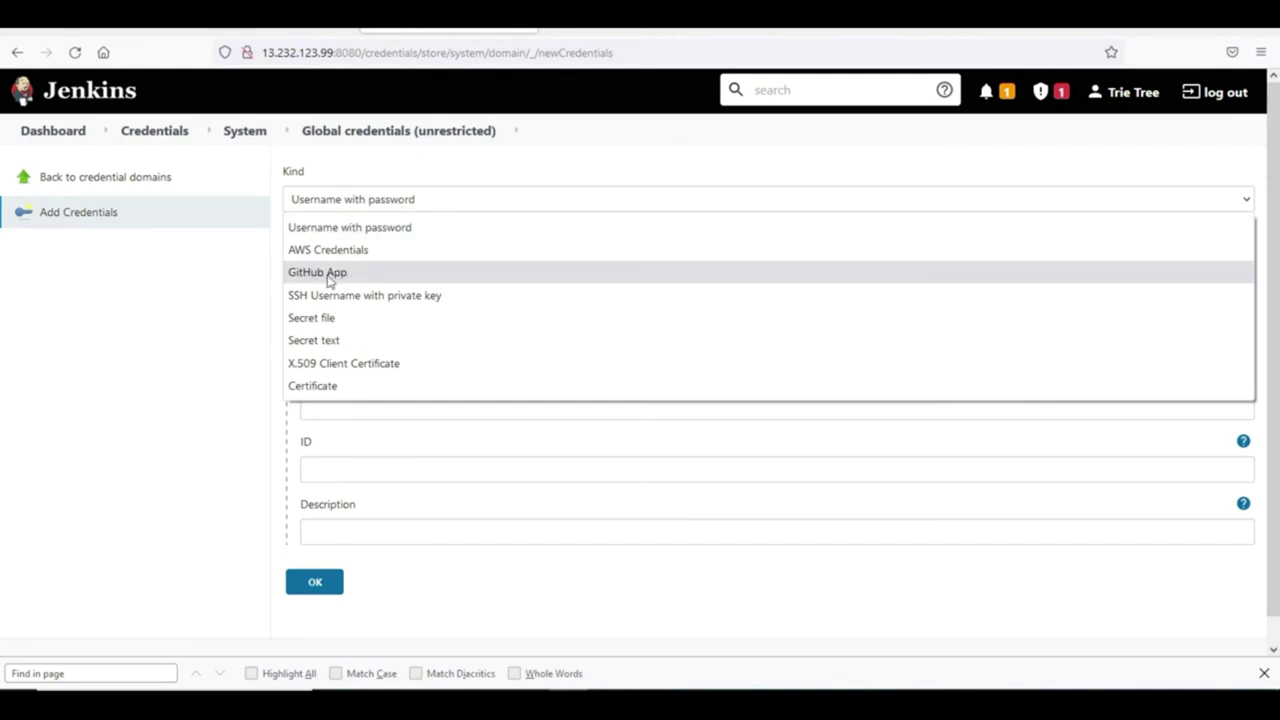
- Set the credential kind to GitHub App and review its ID, Description, App ID and Key fields
left_click(330, 273)
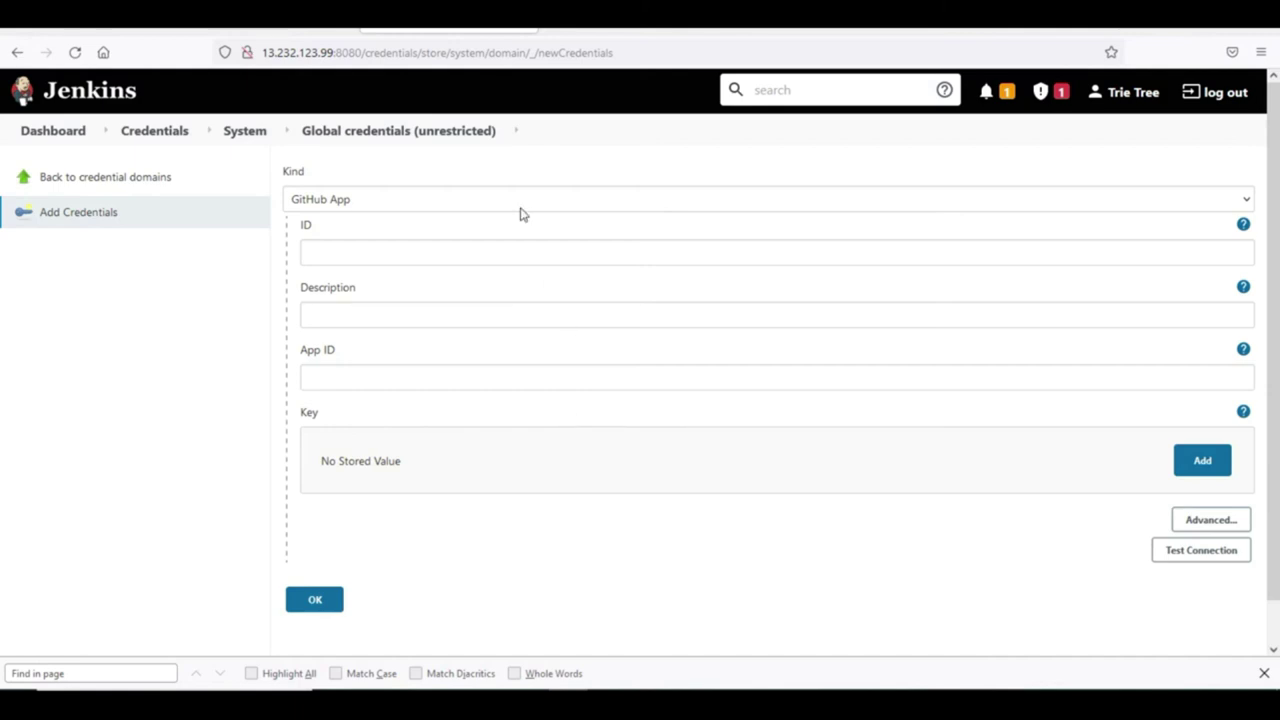
left_click(386, 197)
left_click(390, 197)
left_click(617, 207)
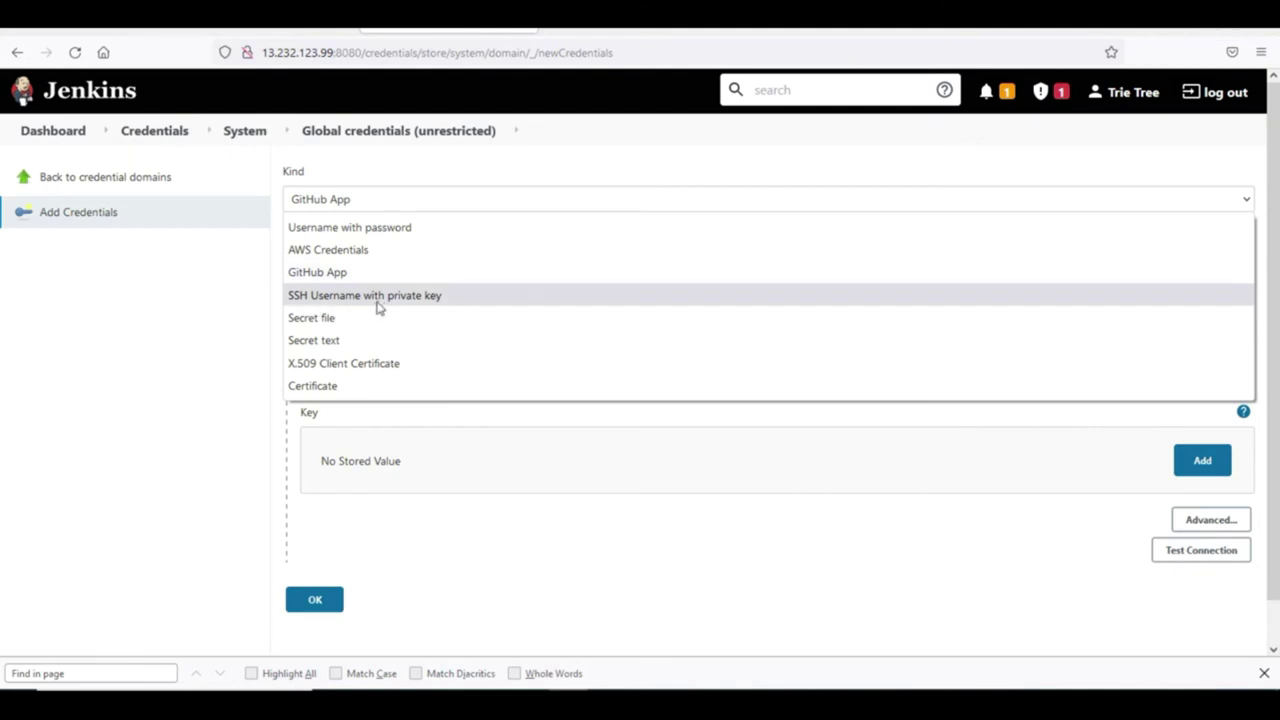
left_click(626, 156)
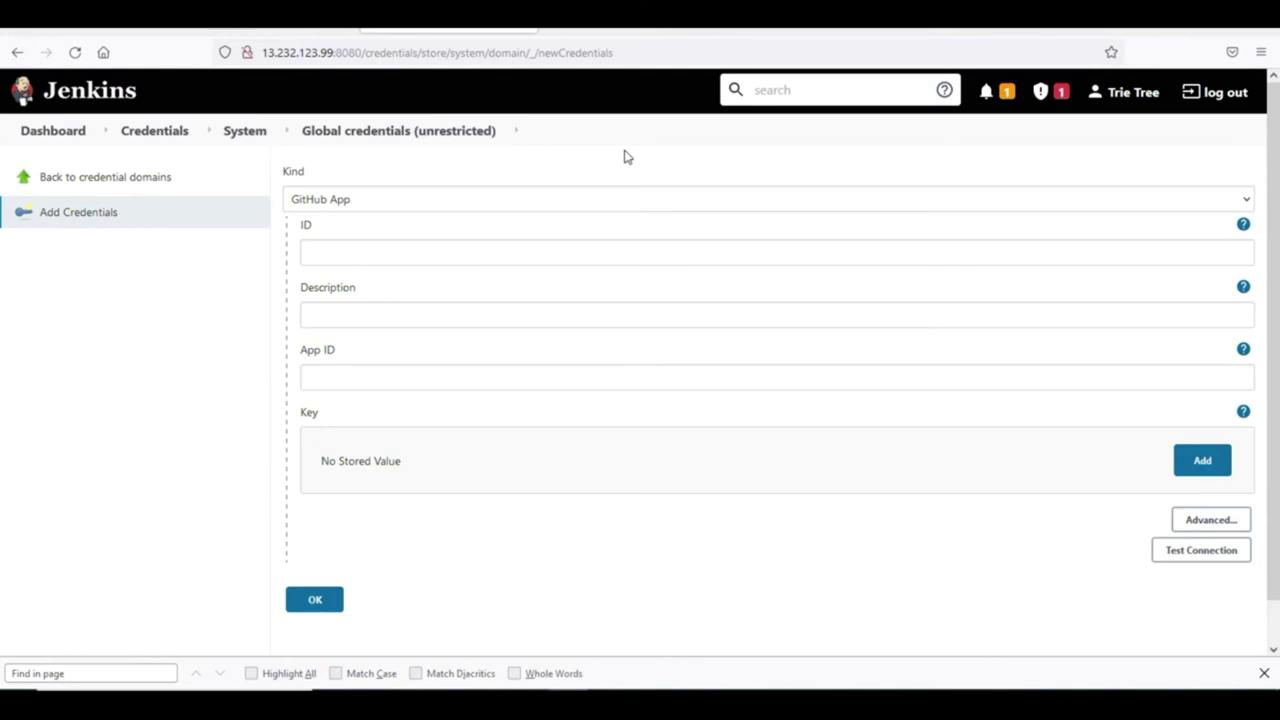
left_click(589, 197)
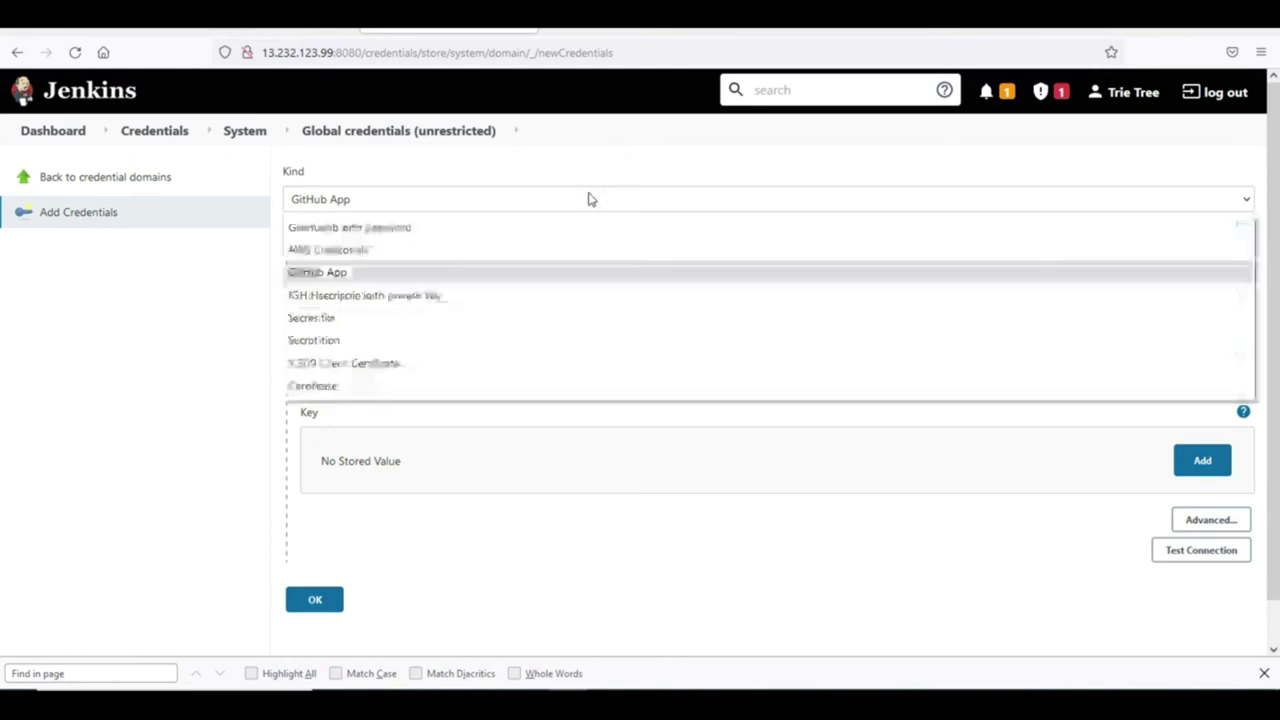
left_click(640, 172)
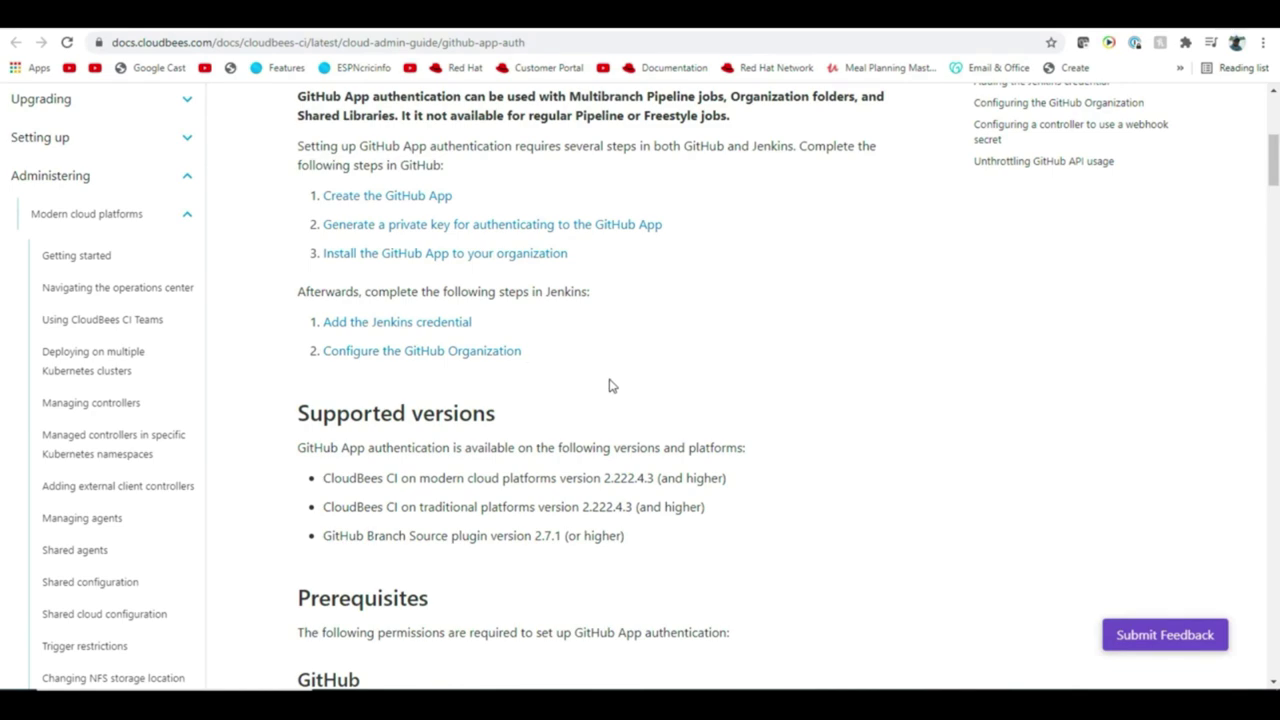
- Scroll through the CloudBees guide's GitHub App setup steps
left_click_drag(1274, 162, 1274, 233)
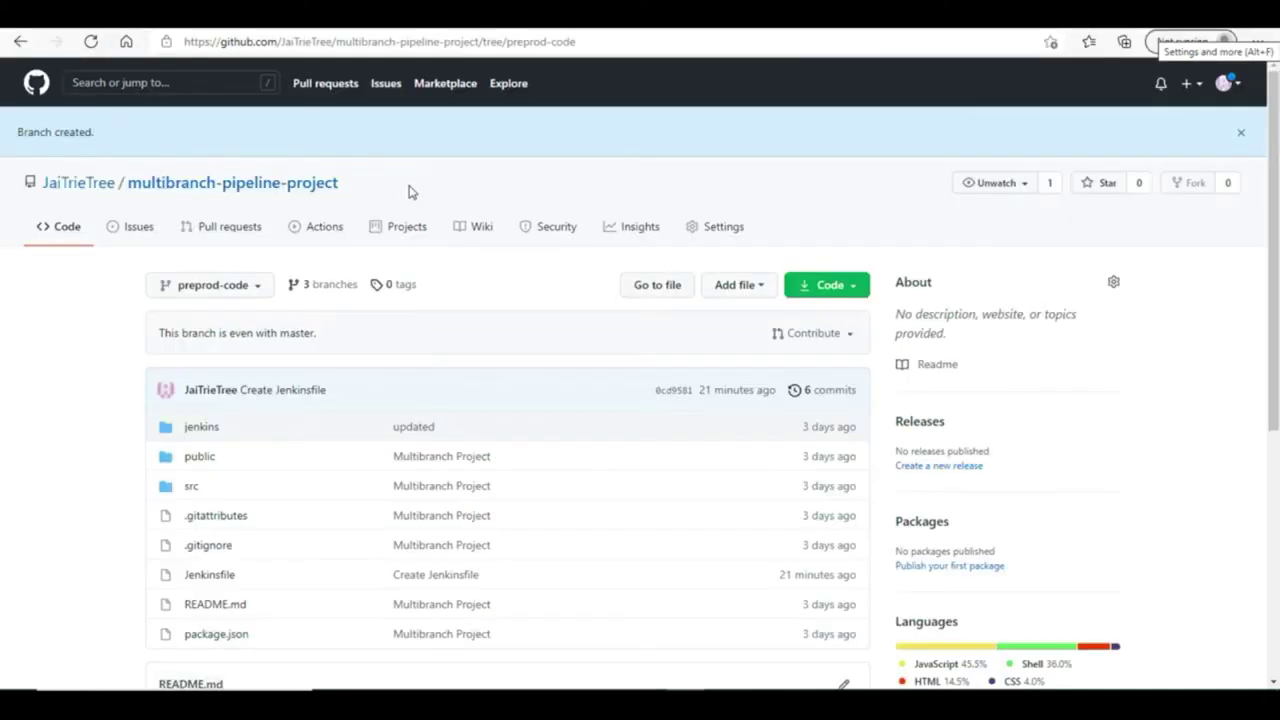
- From GitHub Developer settings, start a New GitHub App and confirm access with the account password
left_click(1224, 83)
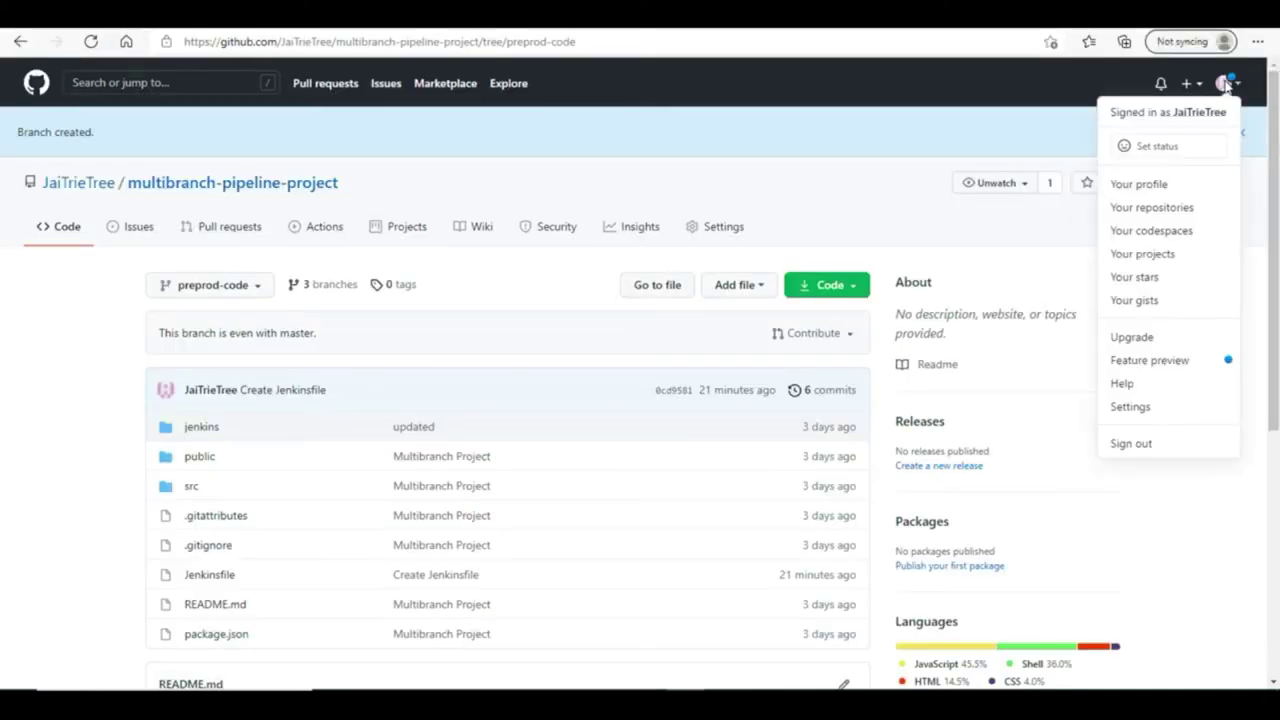
left_click(1150, 407)
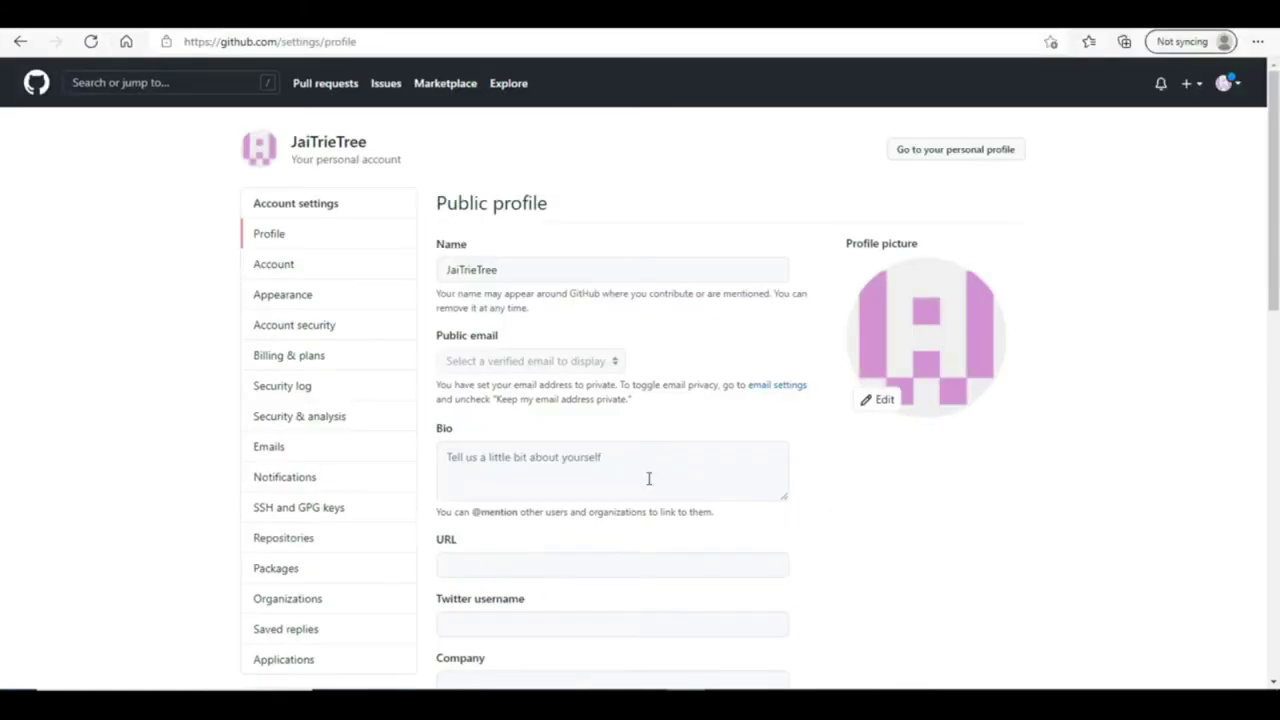
scroll(1276, 284, "down", 3)
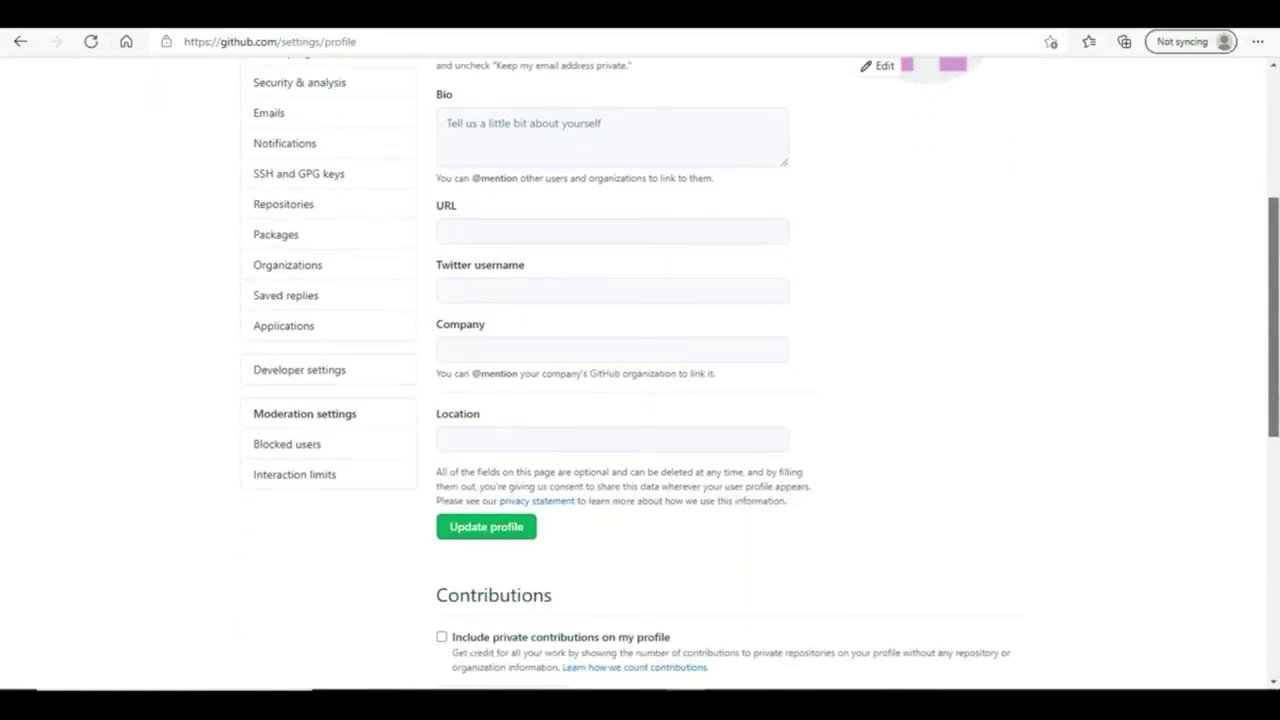
left_click(299, 370)
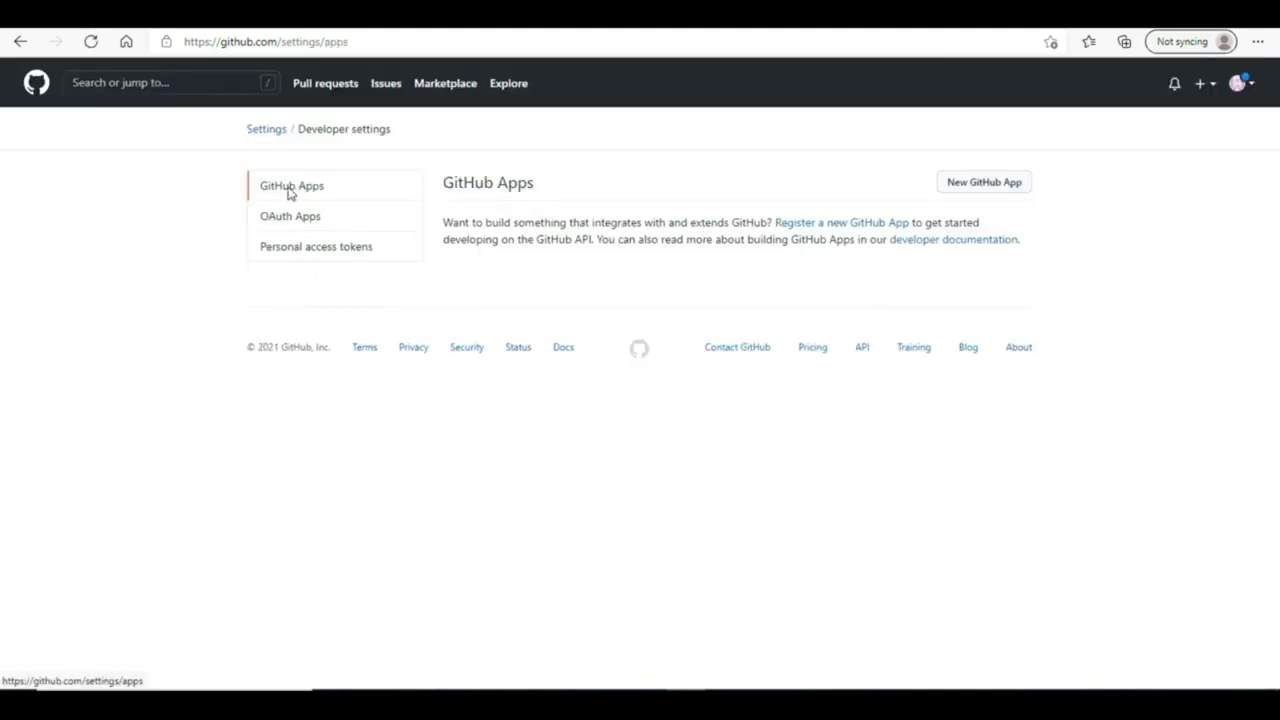
left_click(985, 191)
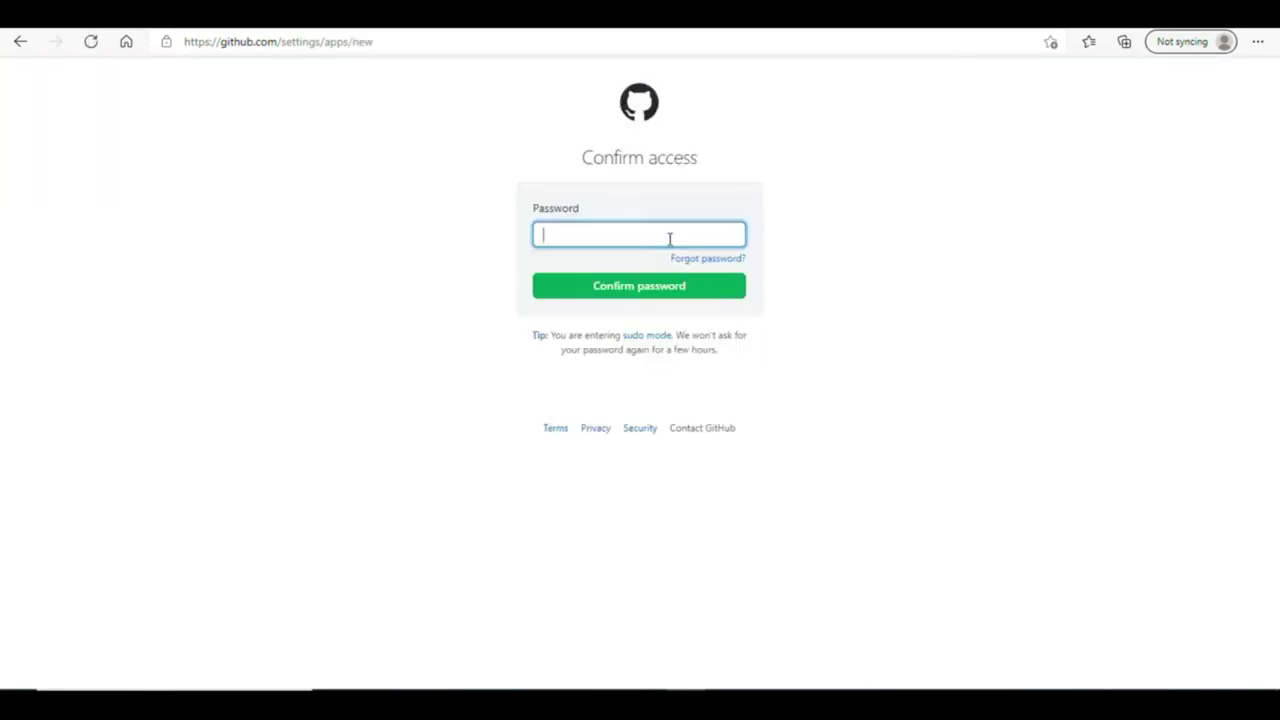
type("••••••••••••••")
key("Return")
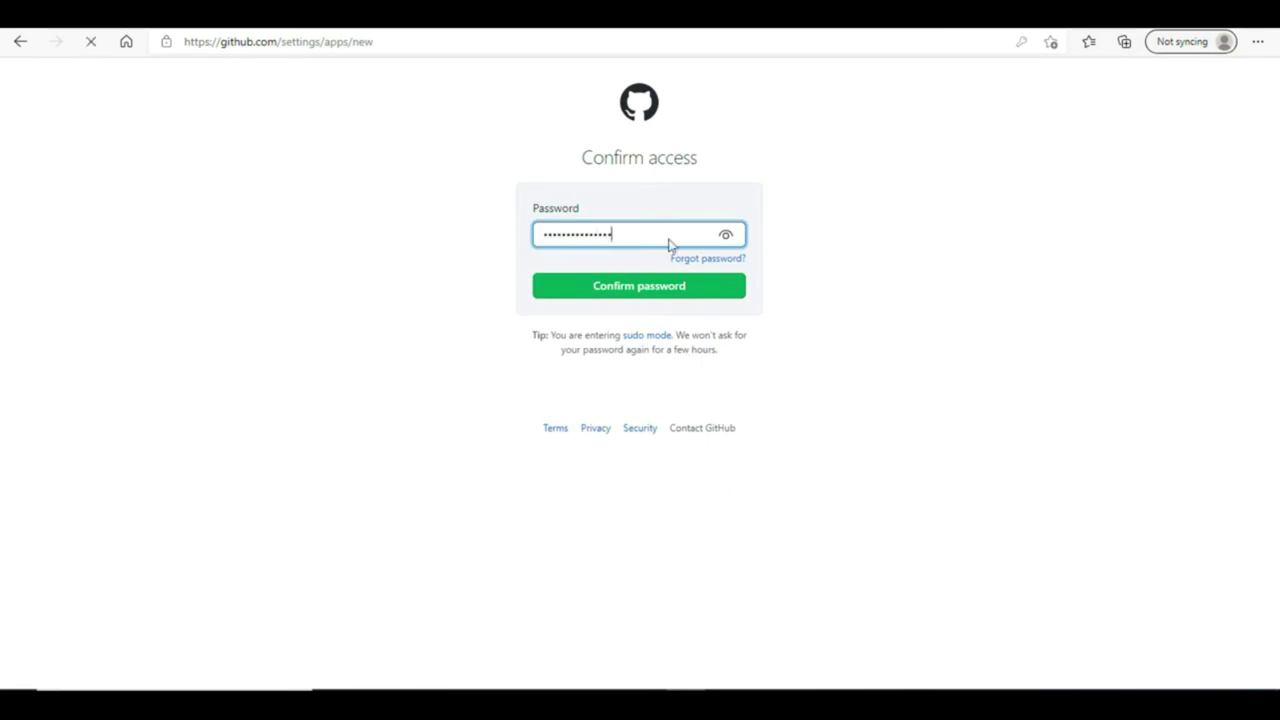
left_click(577, 216)
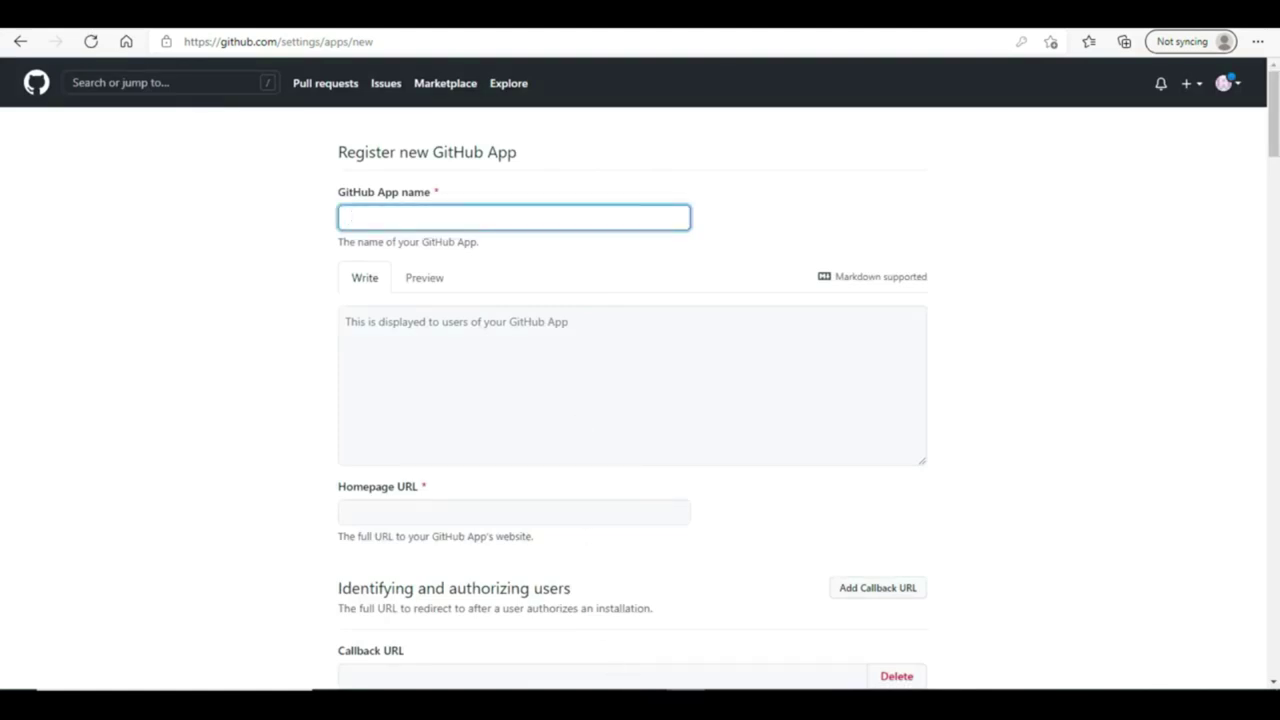
- Enter the GitHub App name jenkinsapp
type("jen")
type("a")
left_click(1035, 458)
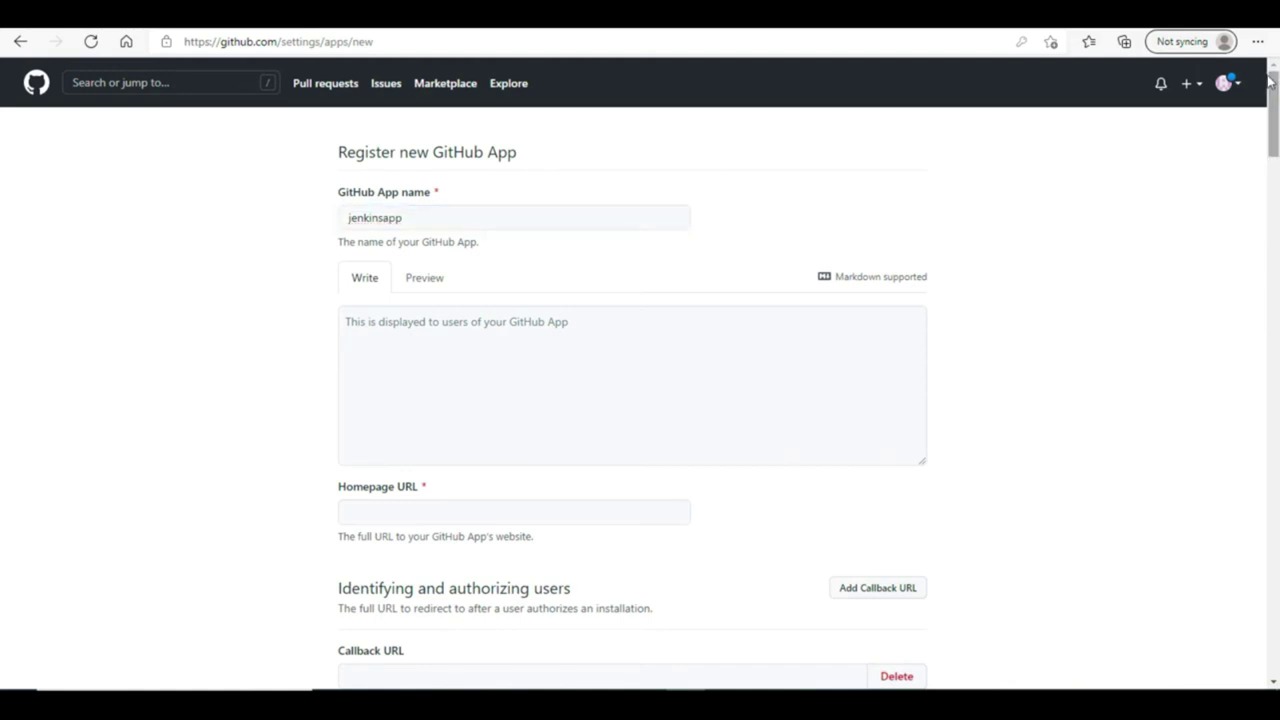
scroll(780, 556, "down", 2)
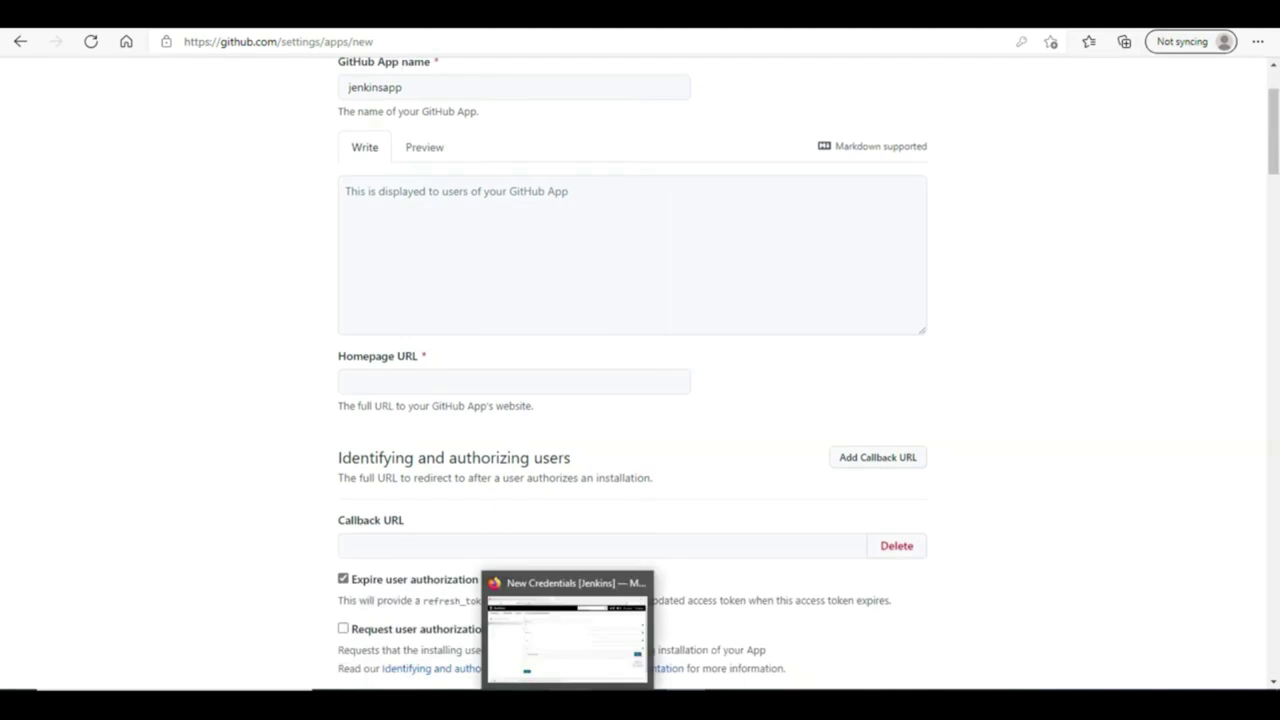
- Paste the repository's web address as the app's Homepage URL
left_click(529, 705)
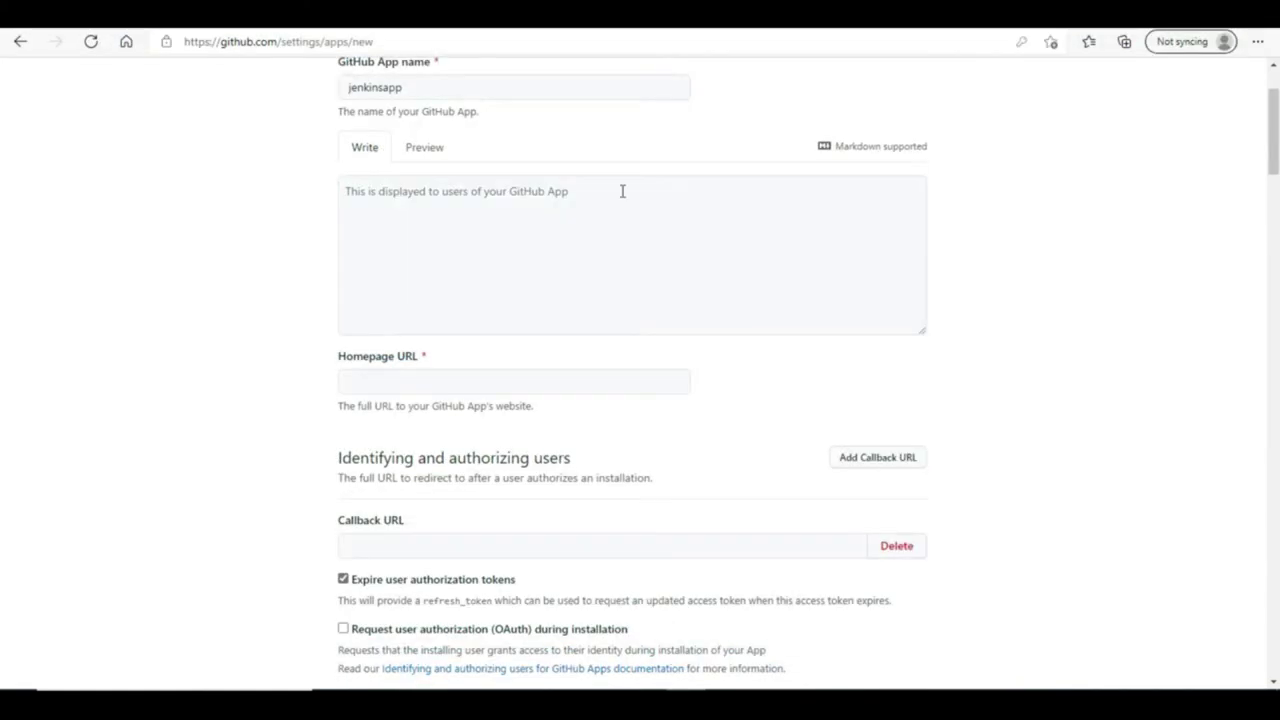
scroll(1274, 160, "up", 2)
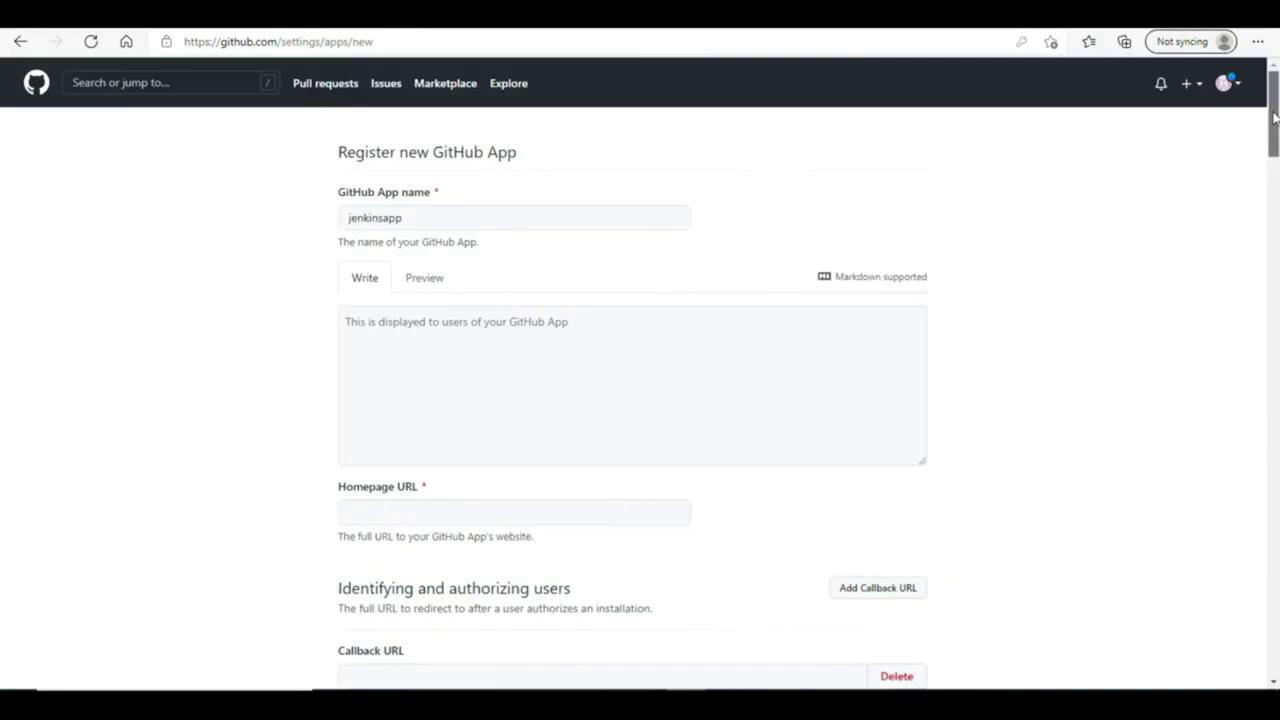
right_click(36, 86)
left_click(63, 103)
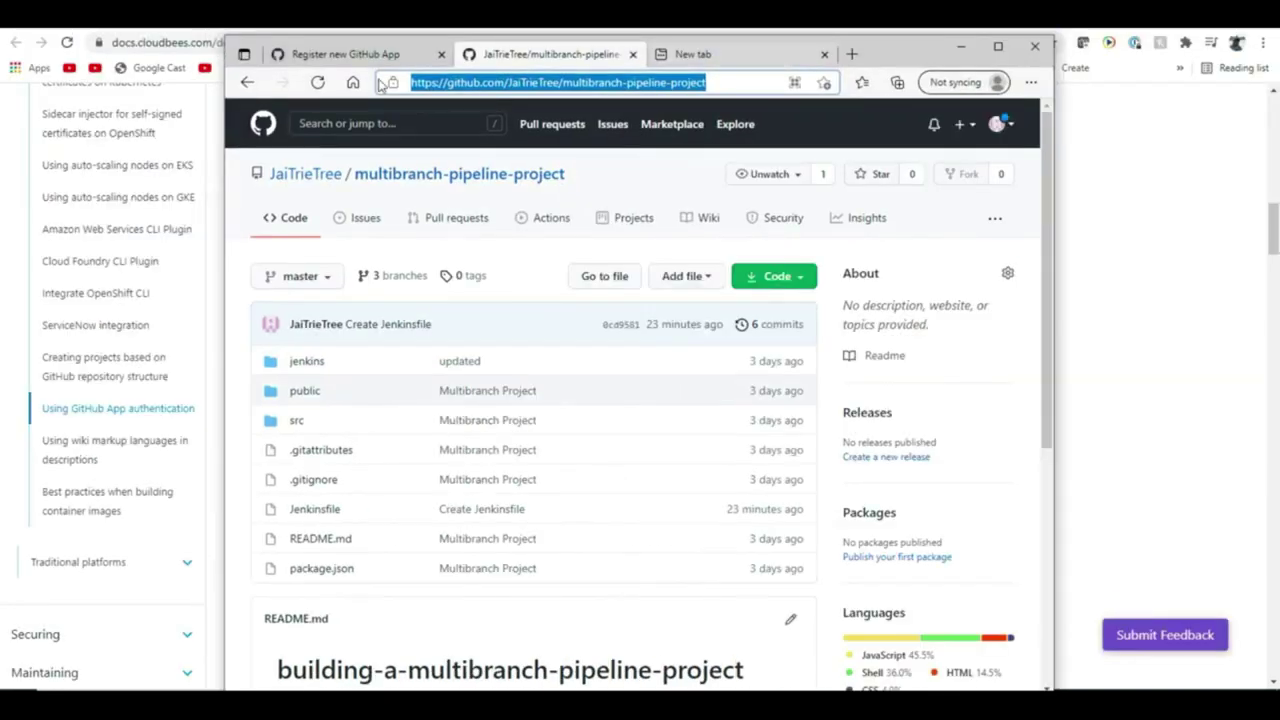
left_click(345, 54)
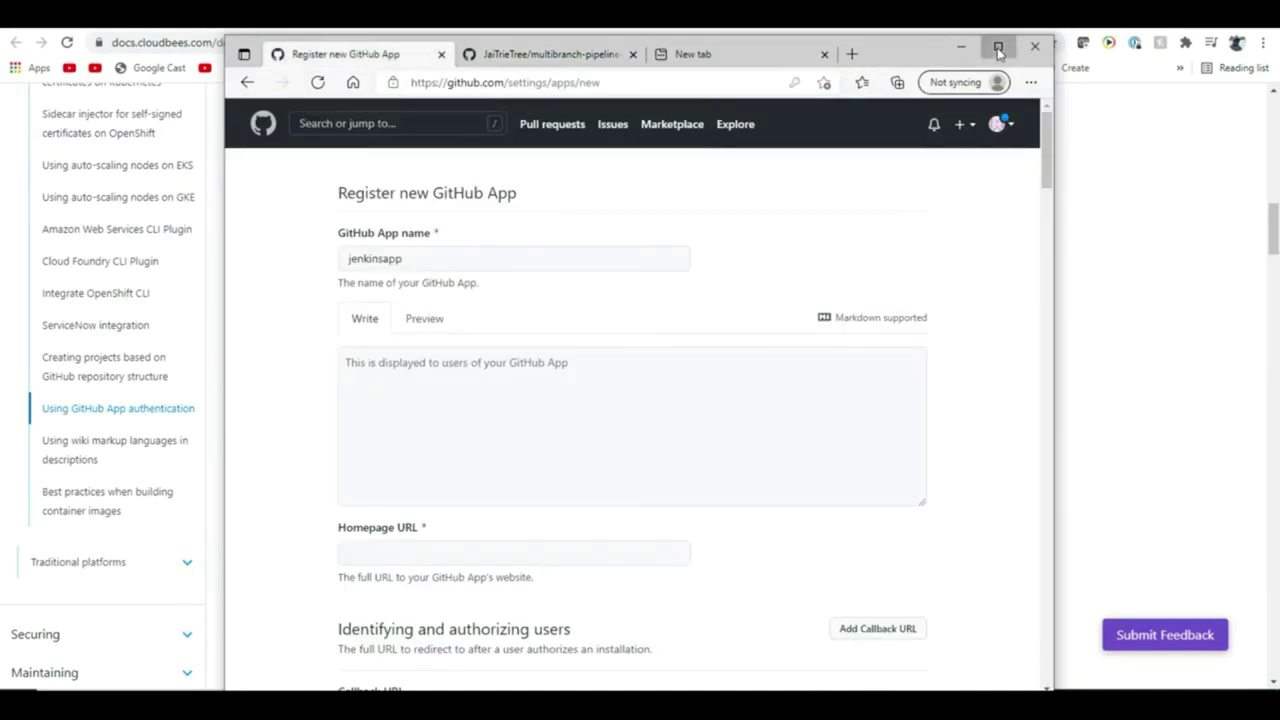
left_click(998, 49)
left_click(435, 511)
type("https://github.com/JaiTrieTree/multibranch-pipeline-project")
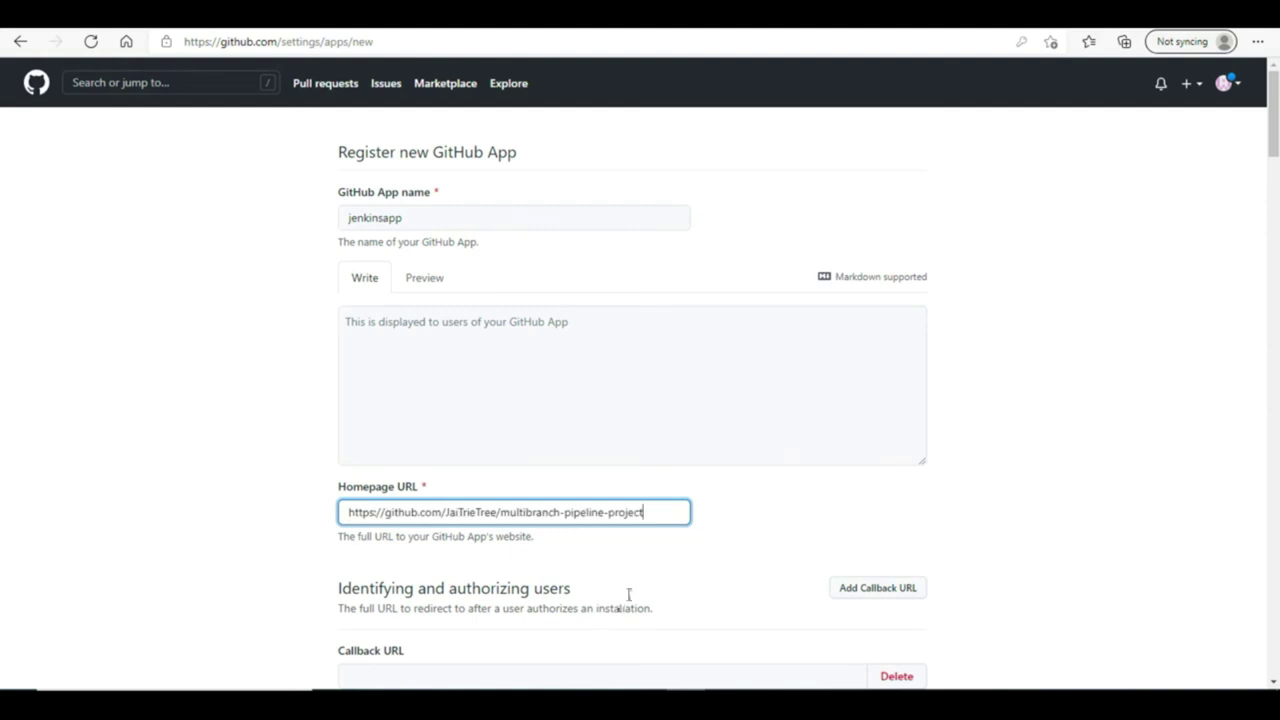
left_click_drag(1268, 133, 1275, 193)
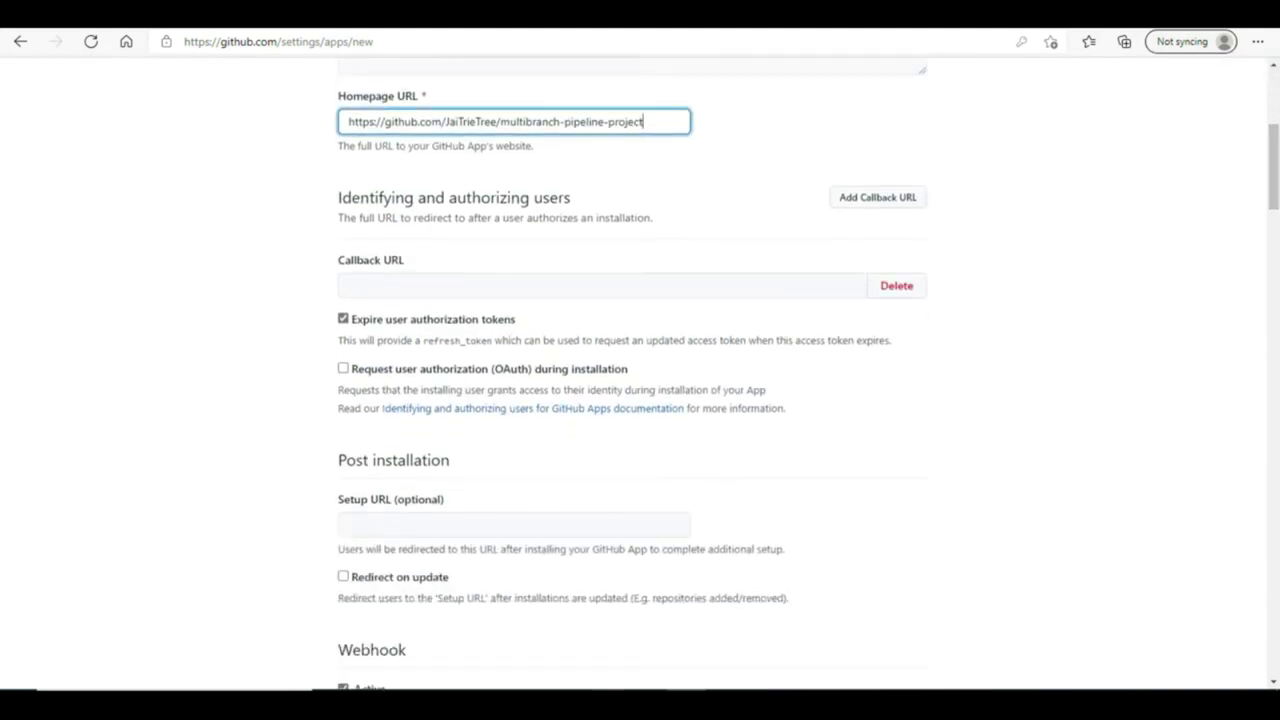
key("alt+Tab")
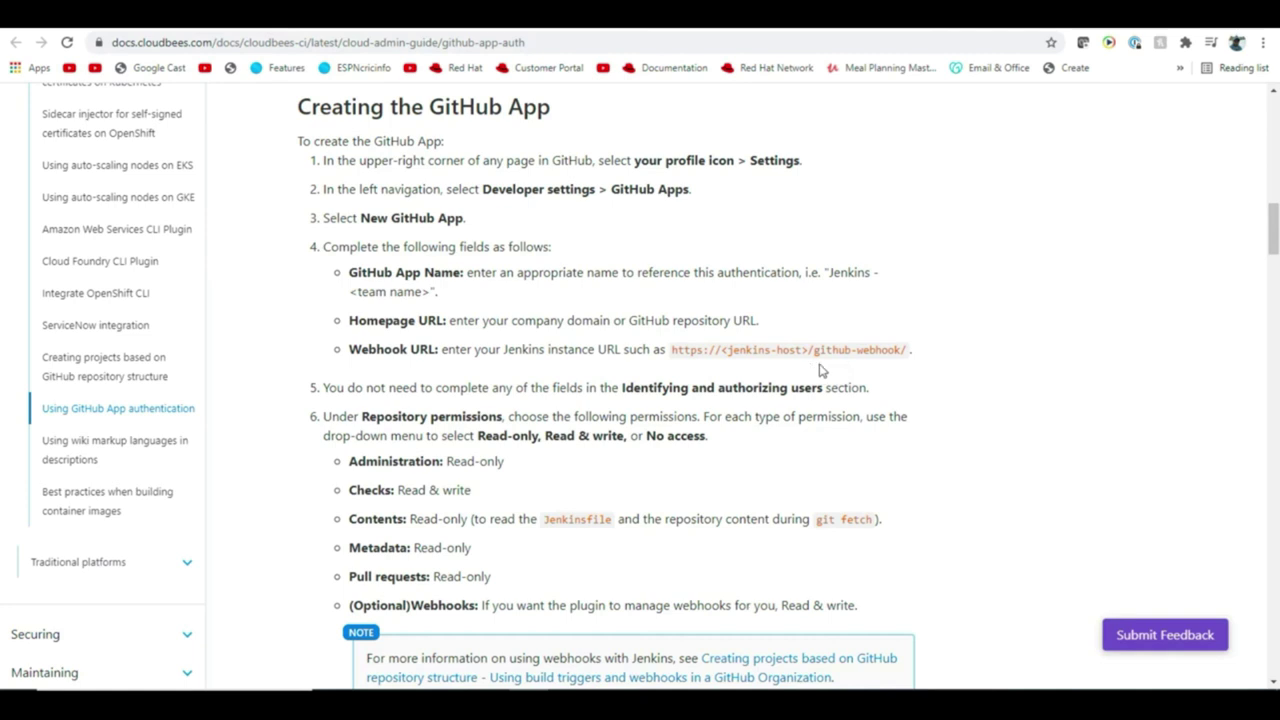
left_click_drag(815, 355, 901, 355)
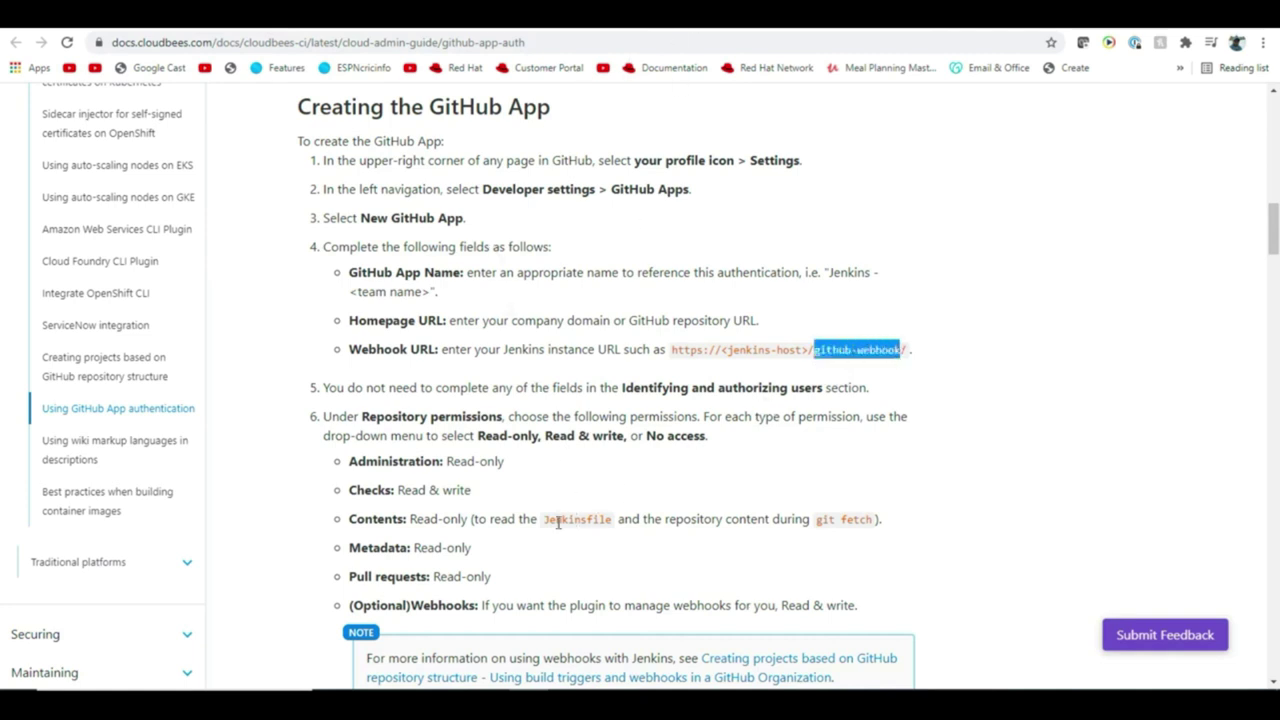
key("alt+Tab")
left_click(358, 55)
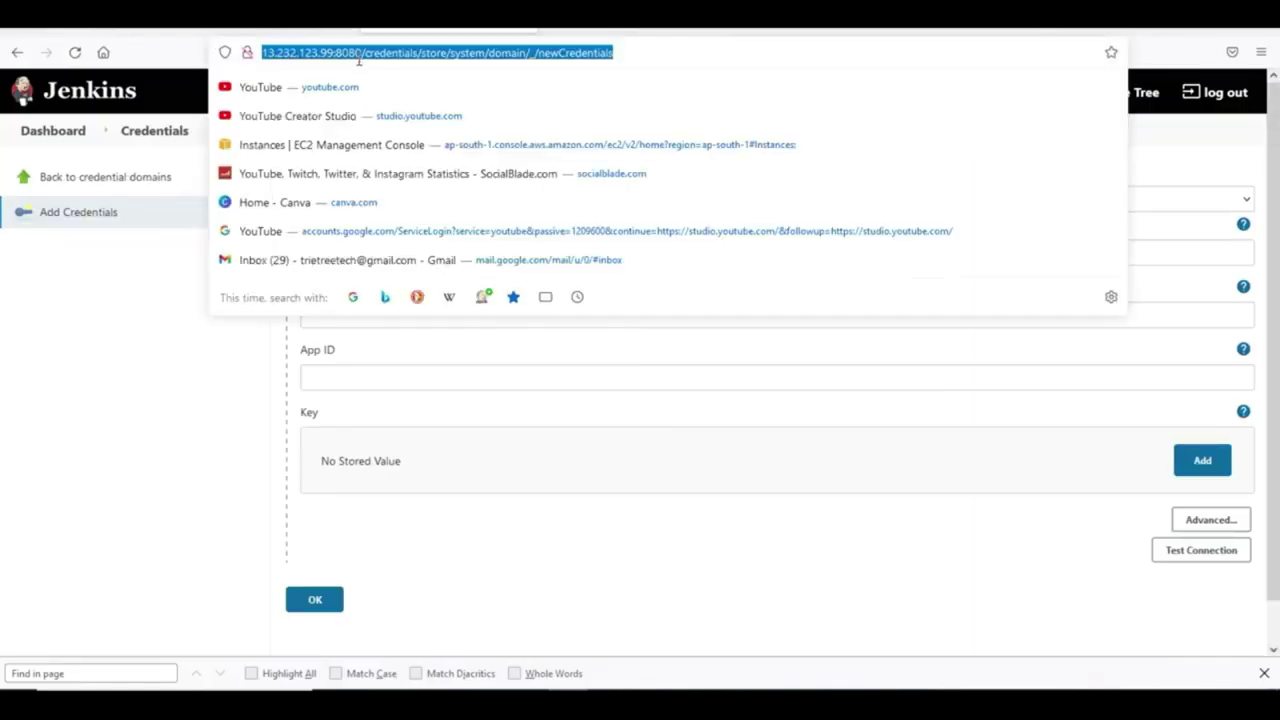
left_click_drag(361, 53, 250, 48)
key("ctrl+c")
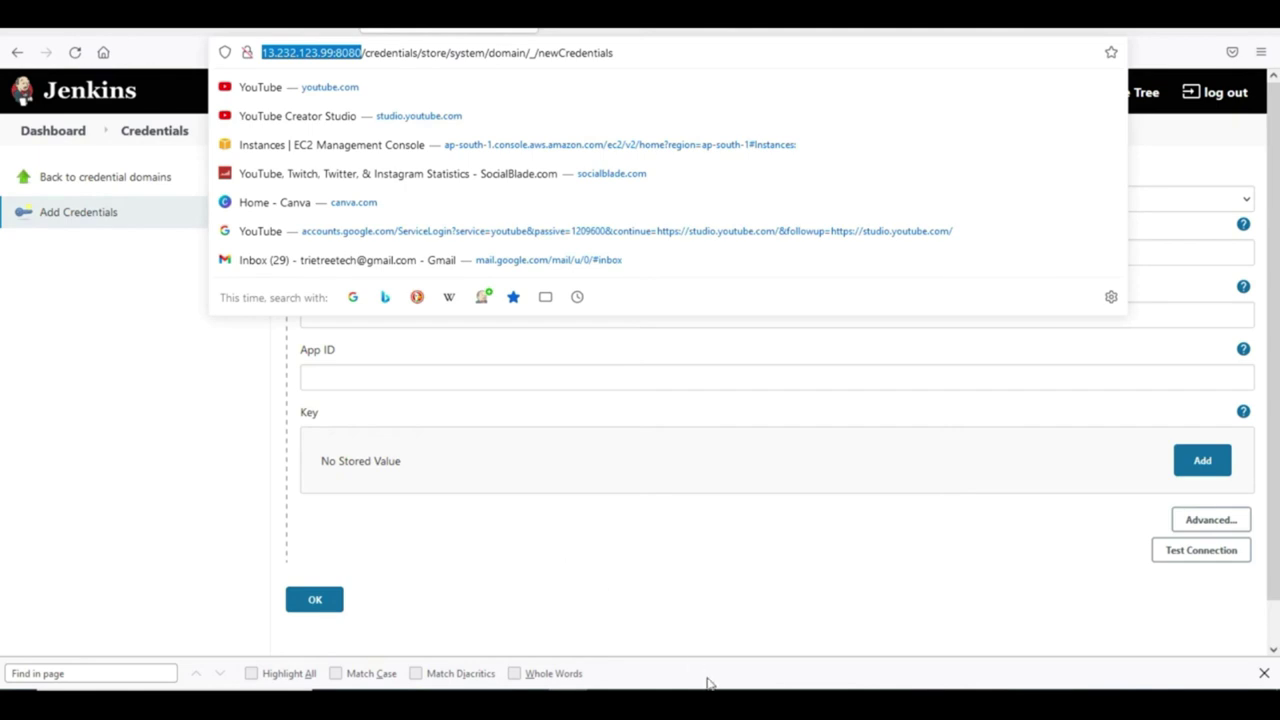
key("alt+Tab")
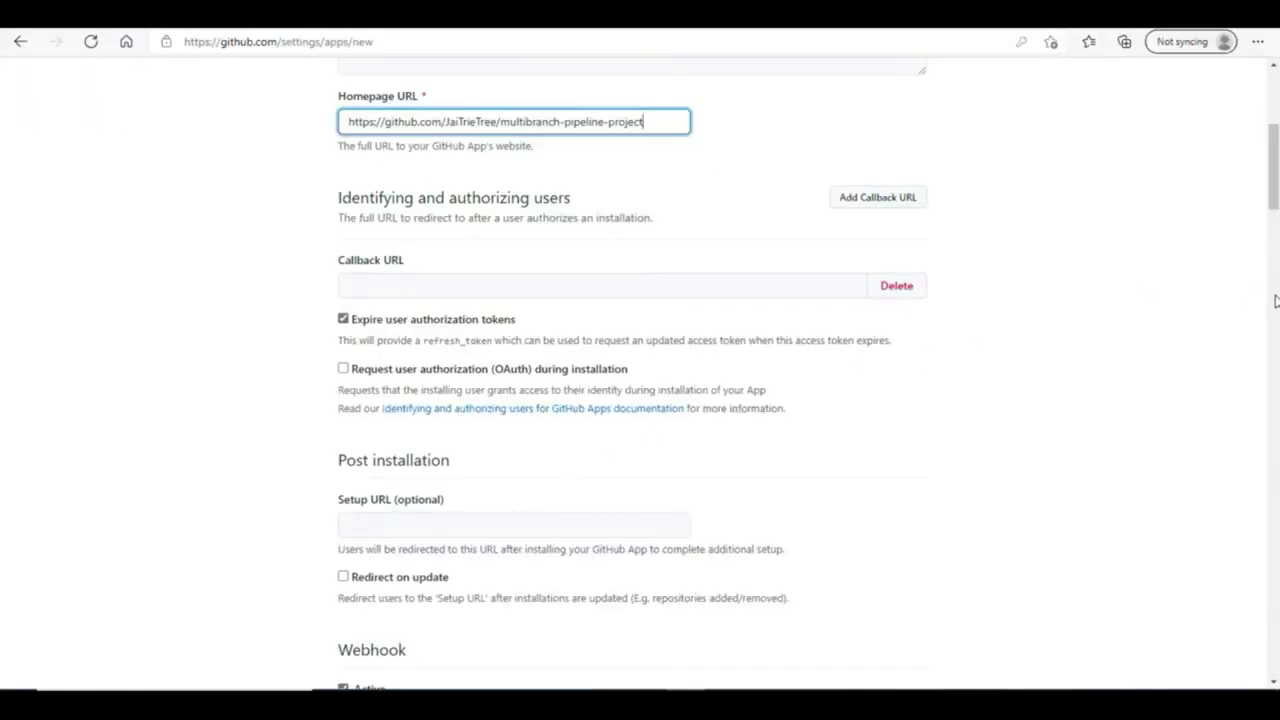
left_click_drag(1274, 172, 1274, 212)
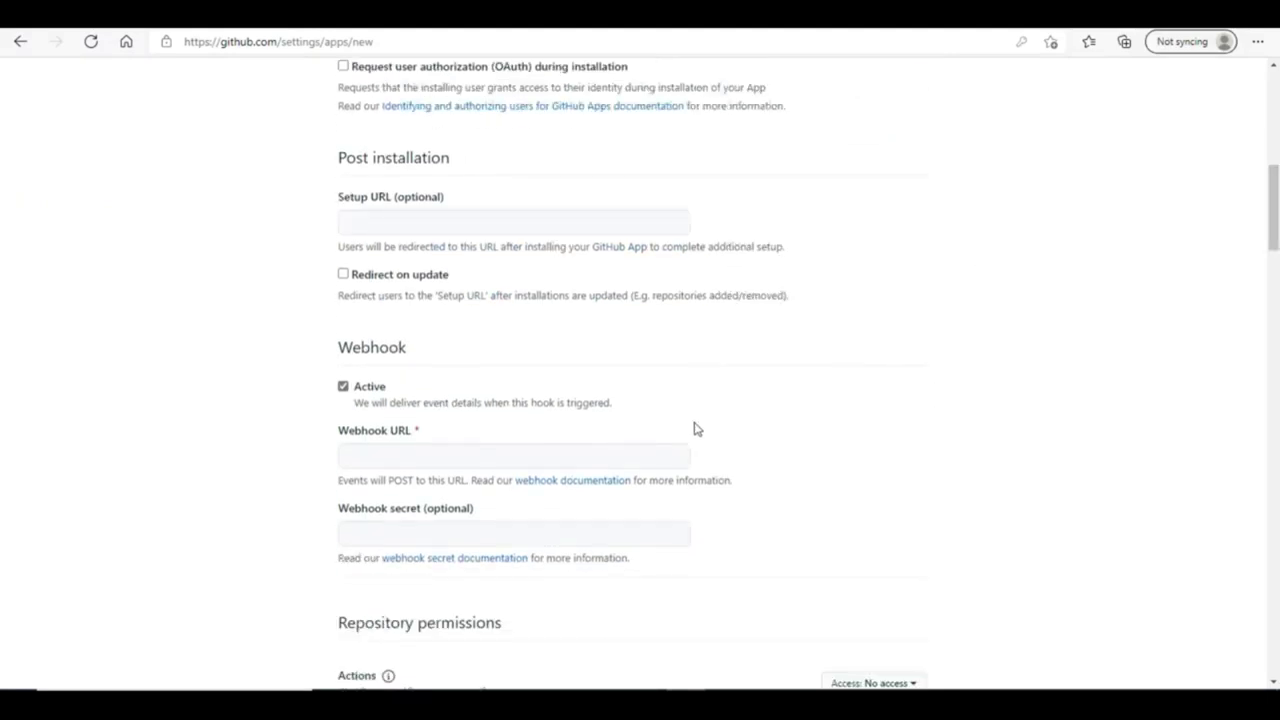
left_click(609, 457)
key("ctrl+v")
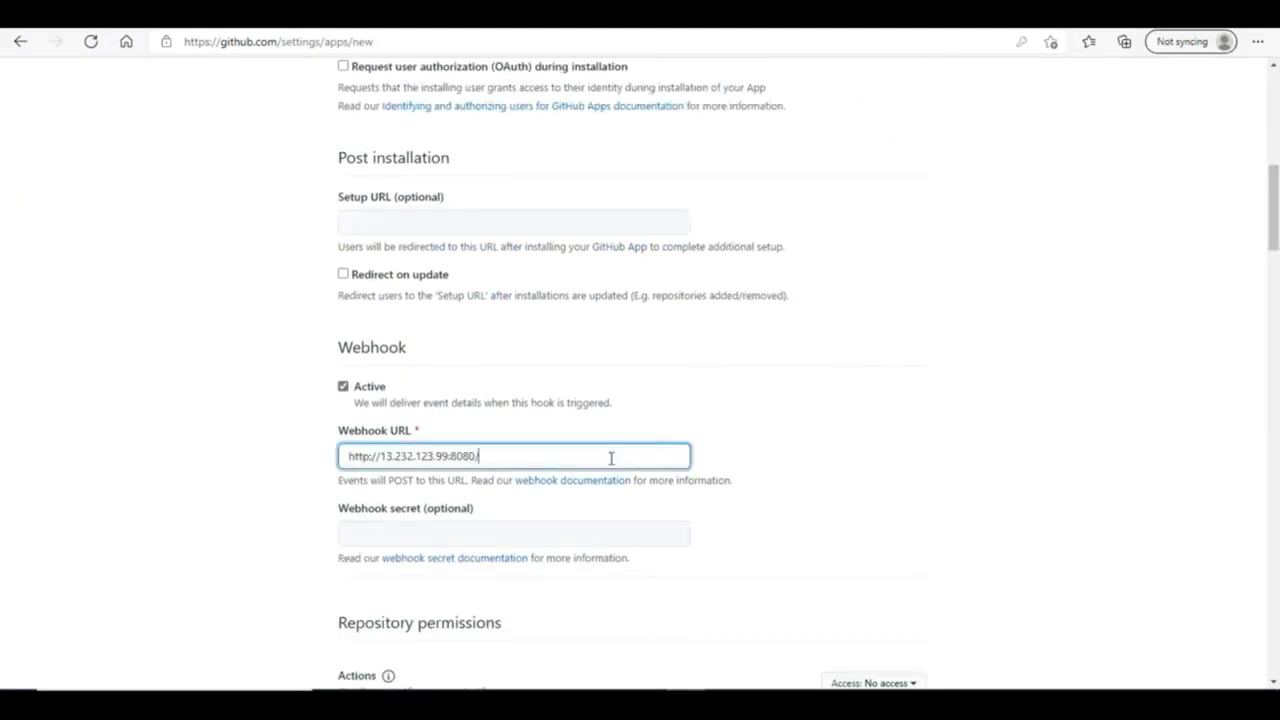
mouse_move(528, 705)
left_click(528, 625)
right_click(858, 350)
left_click(883, 362)
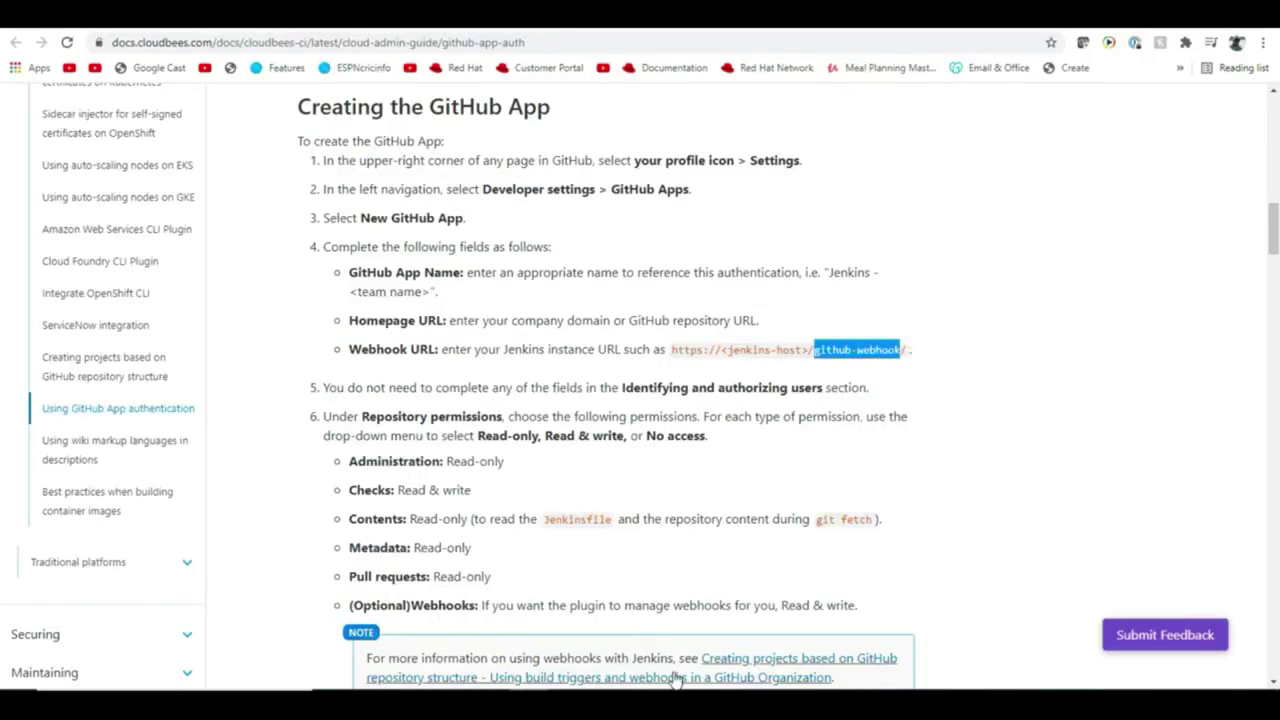
left_click(629, 651)
type("github-webhook")
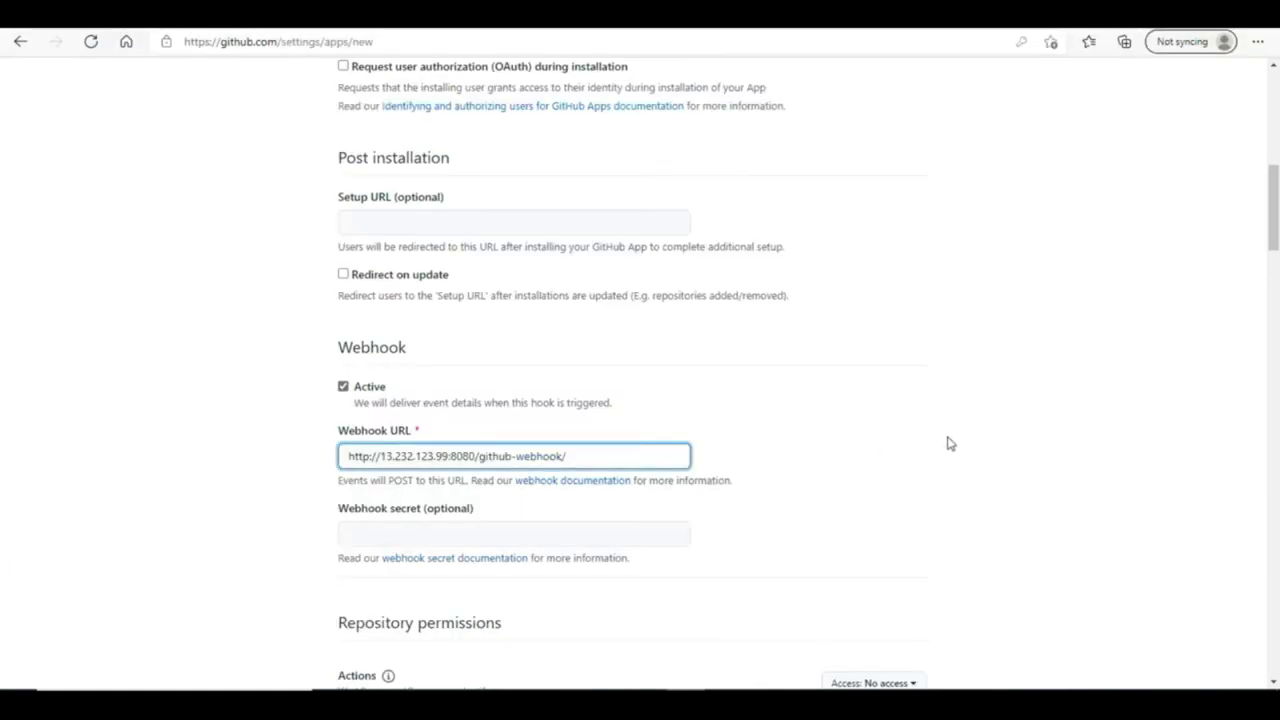
left_click(659, 688)
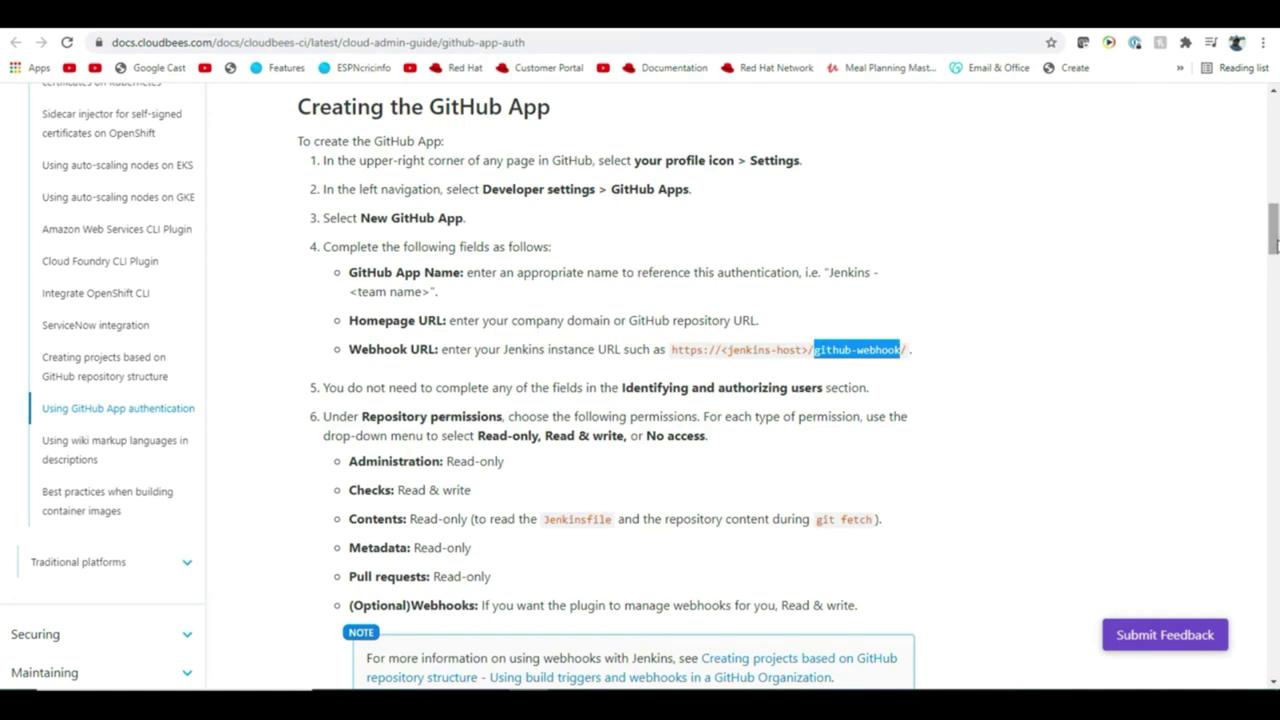
- Set the app's Administration permission to Read-only, following the guide
scroll(1276, 258, "down", 3)
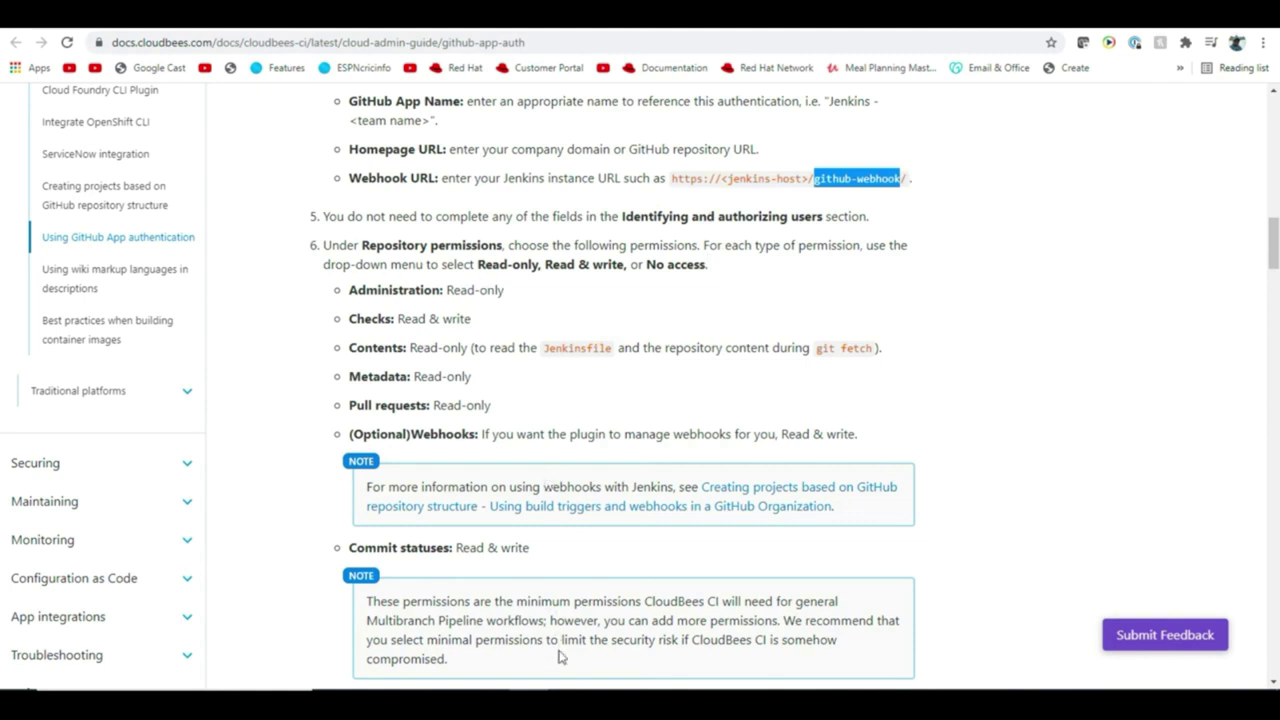
key("alt+Tab")
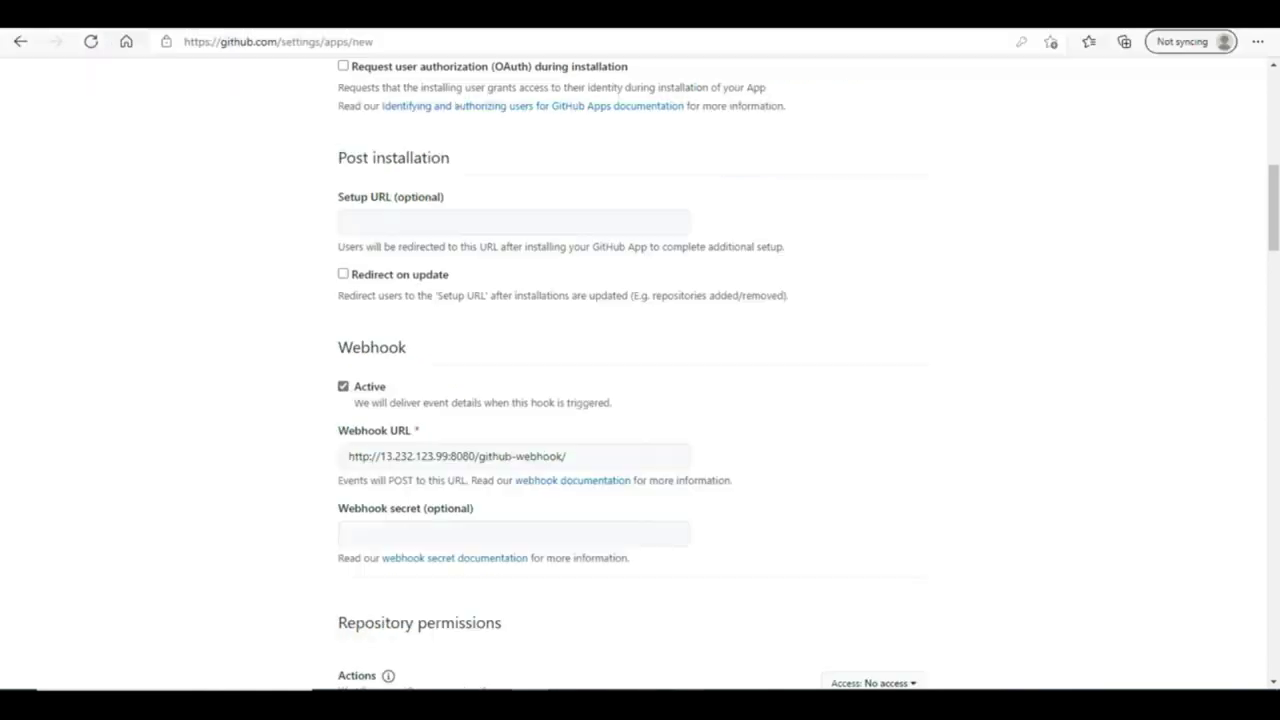
left_click(856, 405)
triple_click(1268, 243)
left_click(1152, 312)
left_click_drag(1275, 222, 1275, 288)
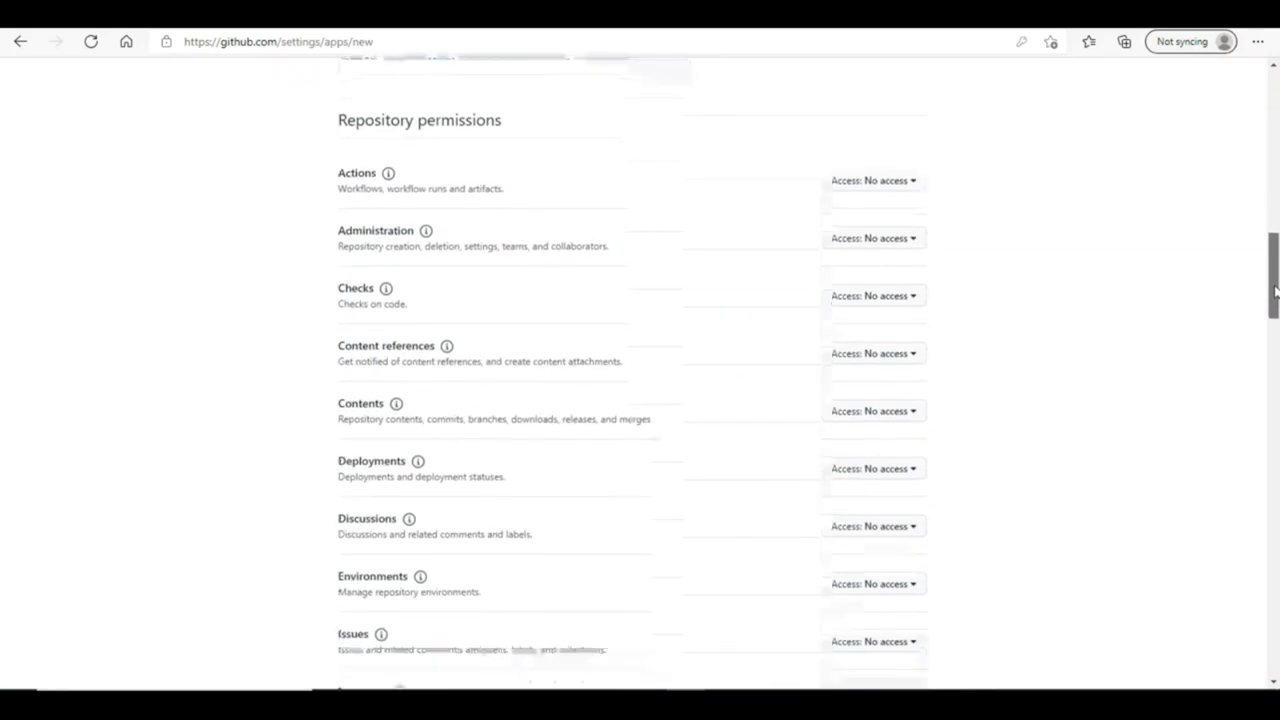
left_click(863, 238)
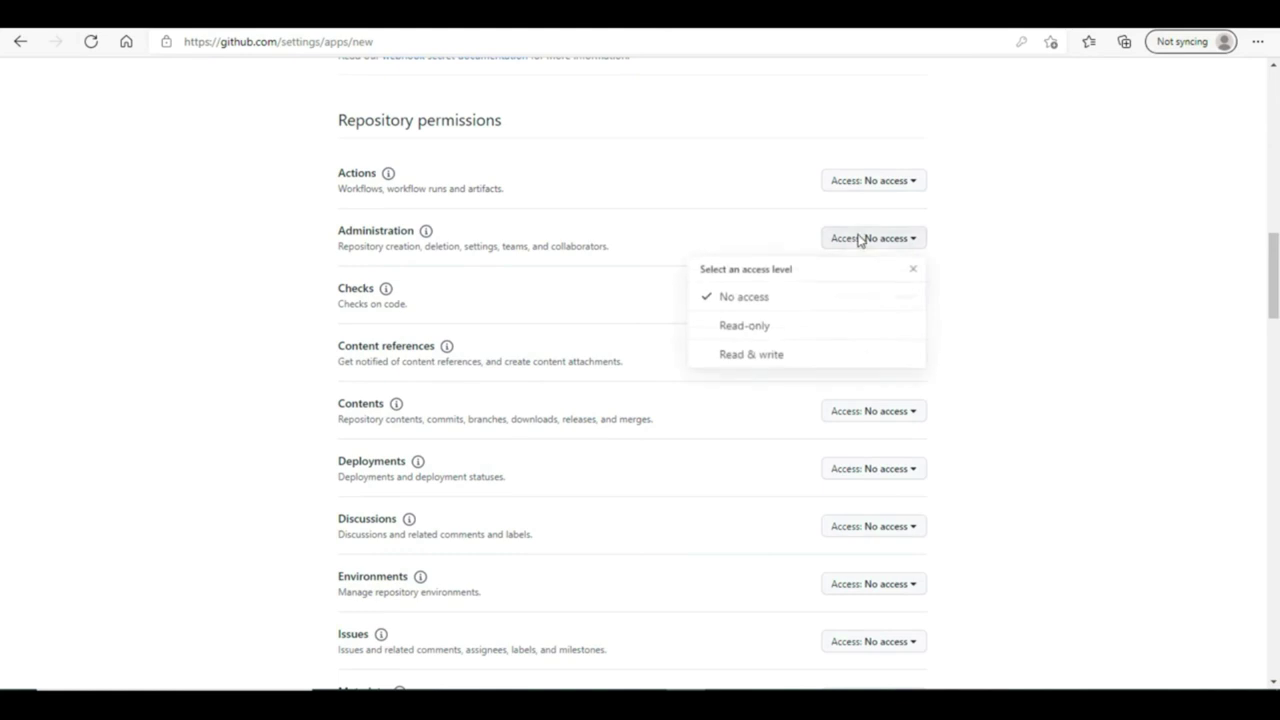
left_click(726, 354)
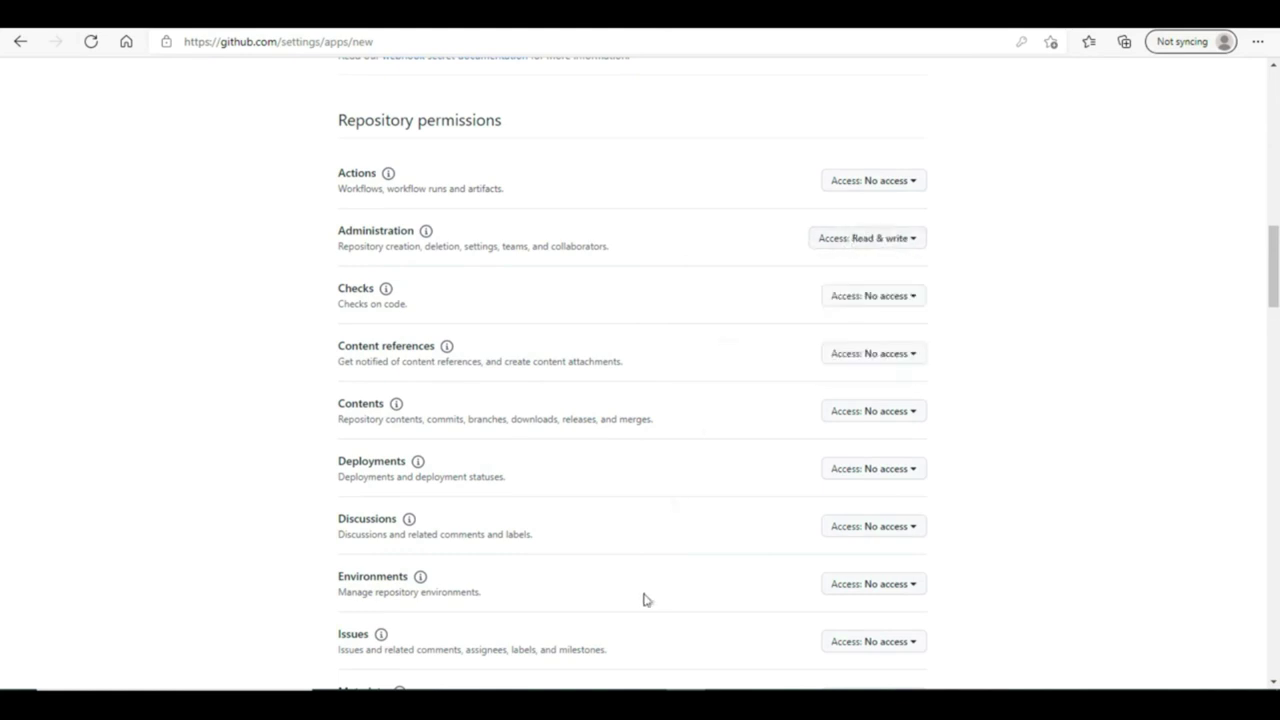
key("alt+Tab")
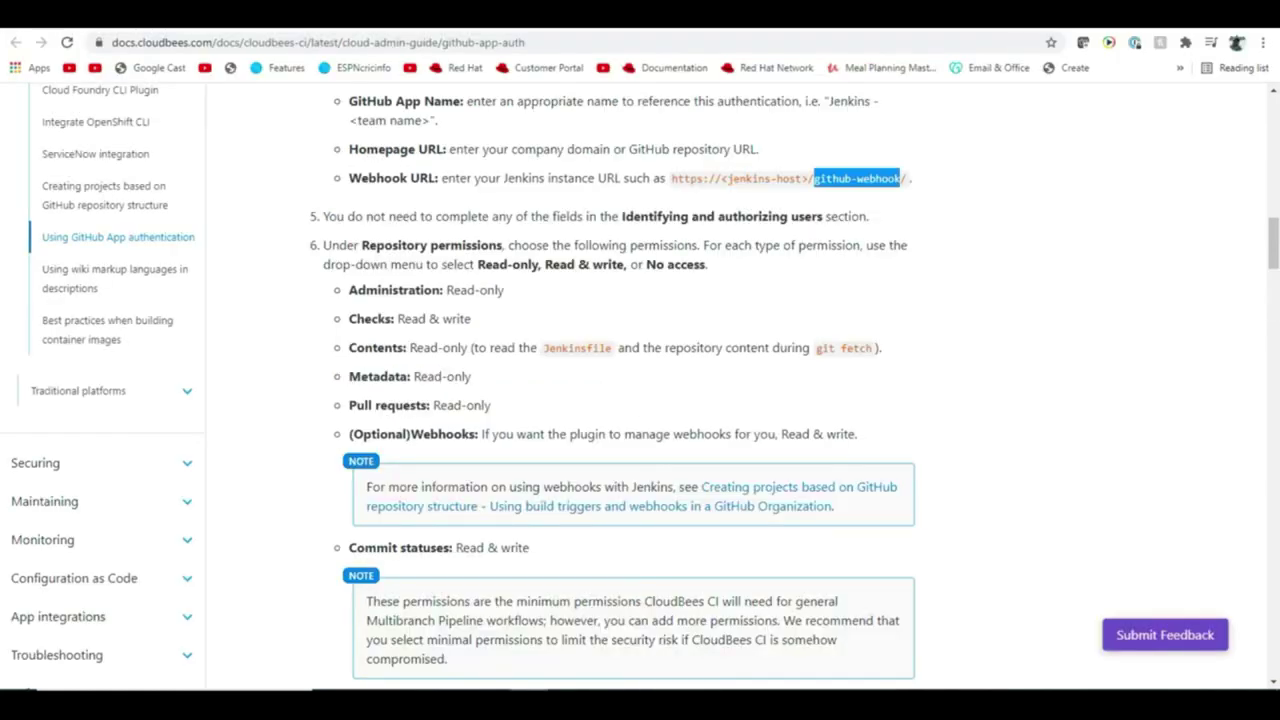
key("alt+Tab")
left_click(902, 246)
left_click(766, 325)
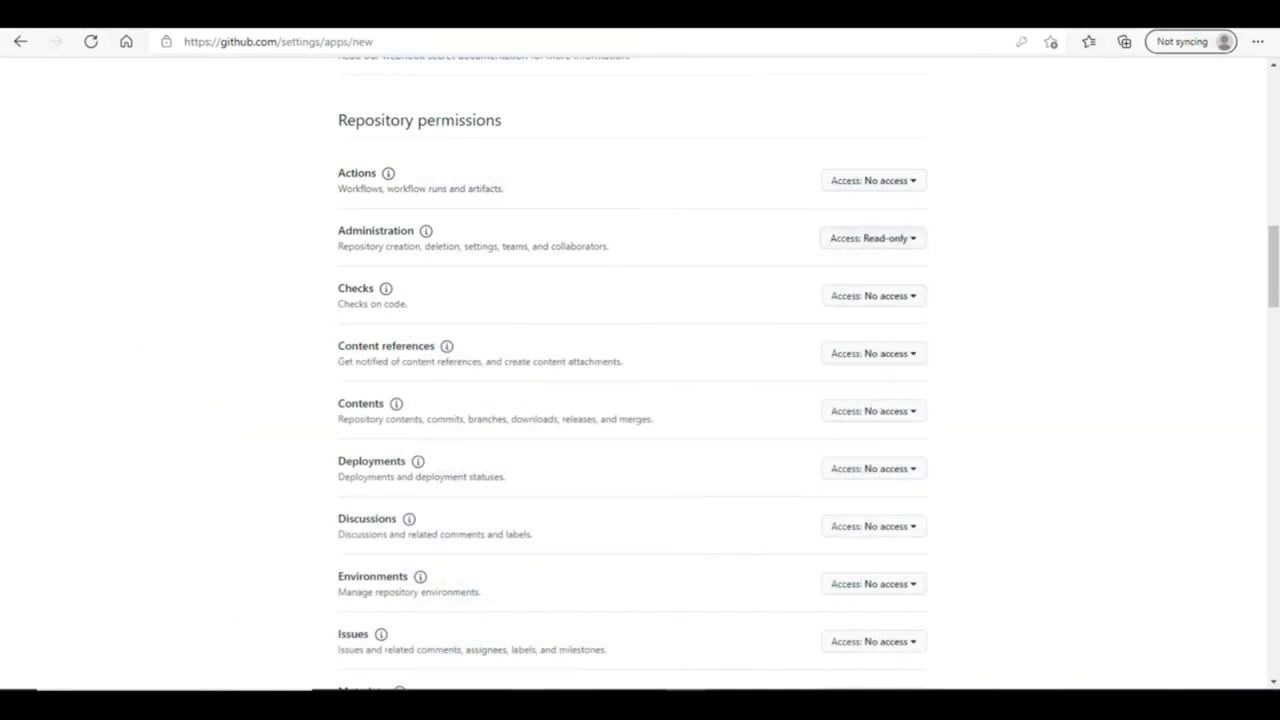
- Give Checks Read & write access and set Contents to Read-only
key("alt+Tab")
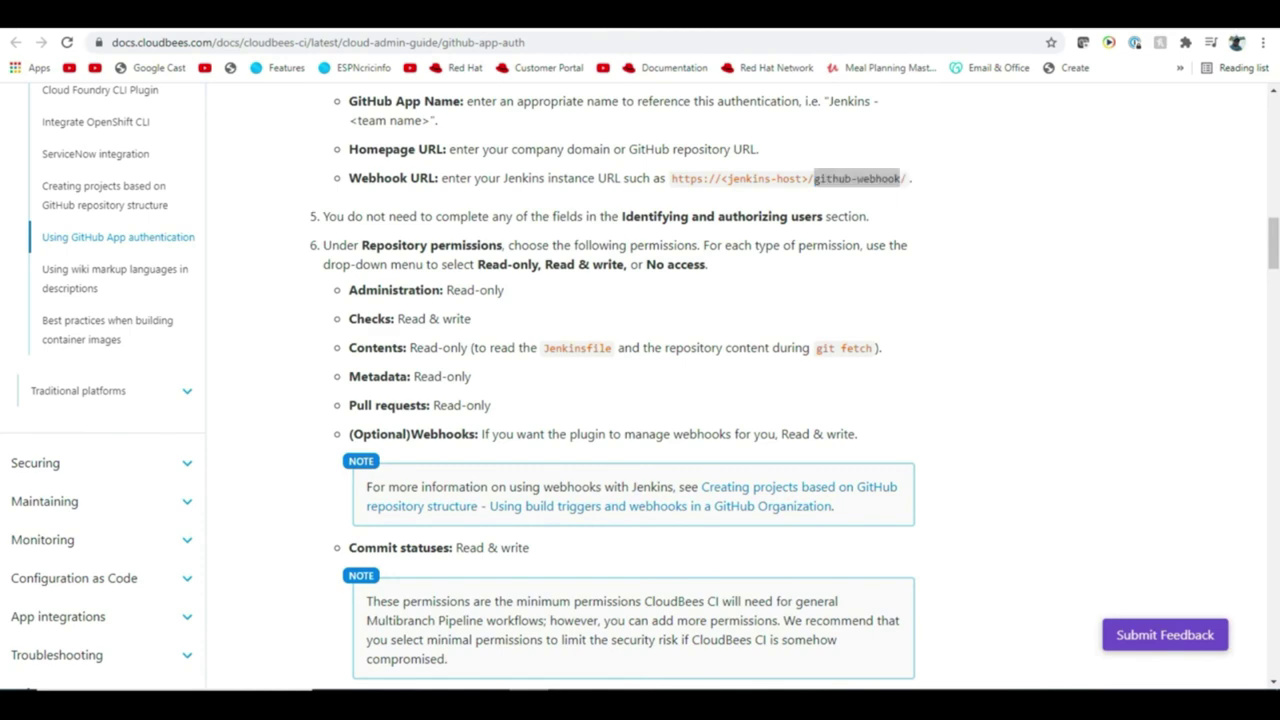
key("alt+Tab")
left_click(870, 295)
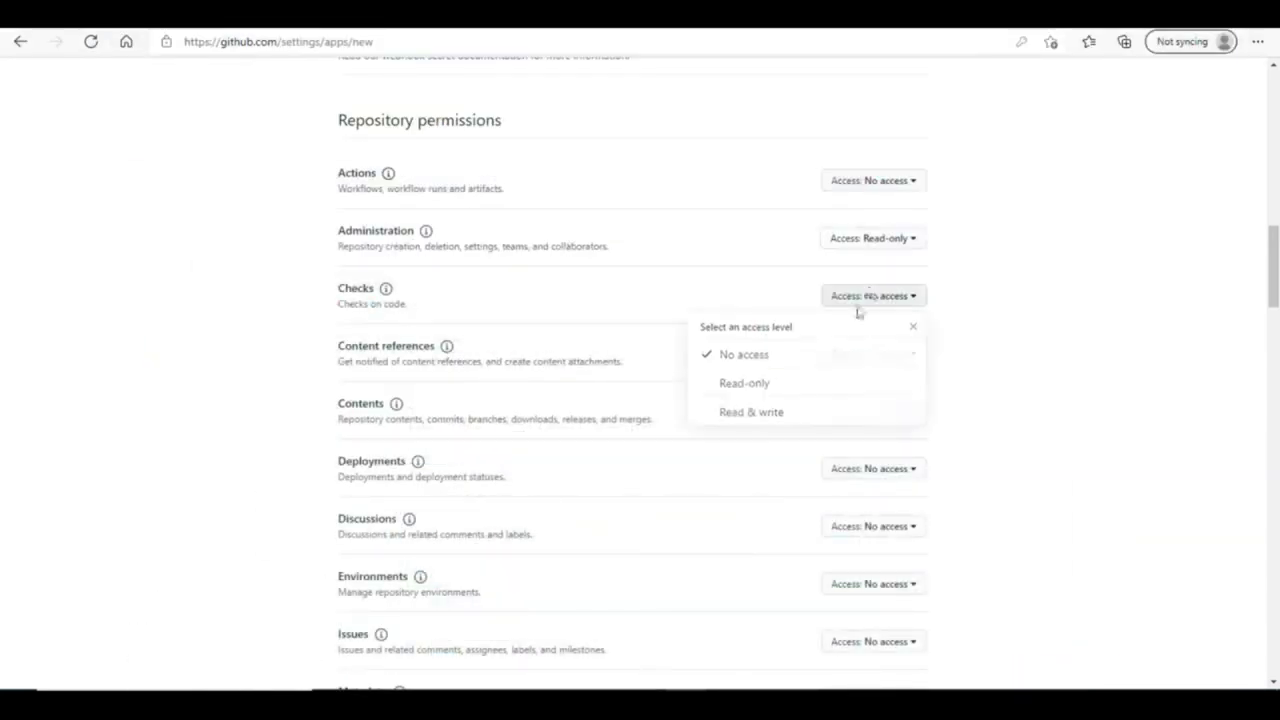
left_click(769, 410)
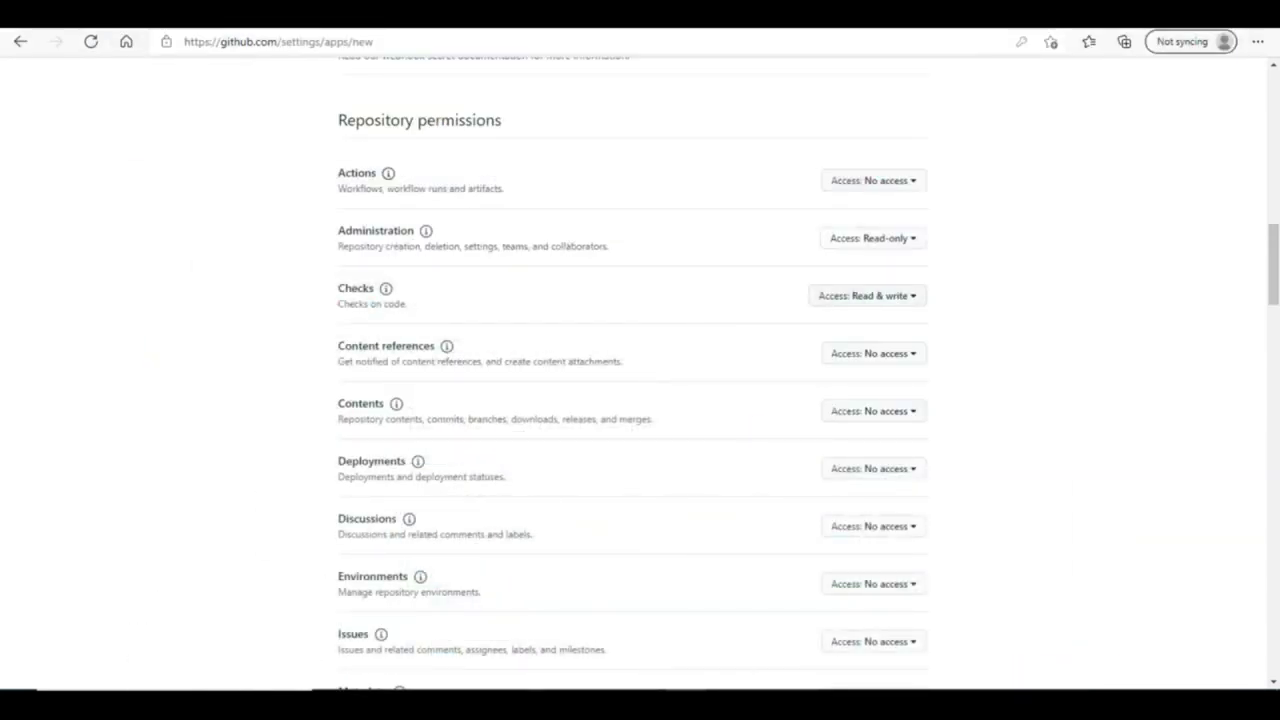
key("alt+Tab")
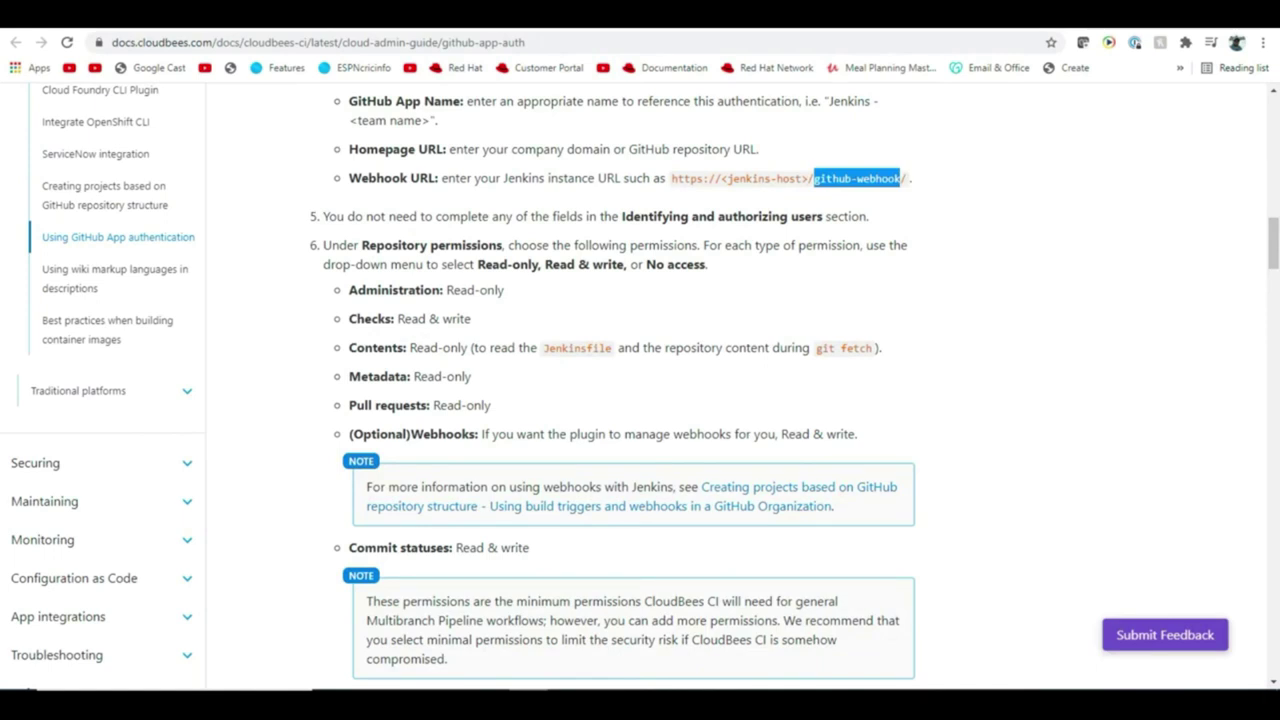
key("alt+Tab")
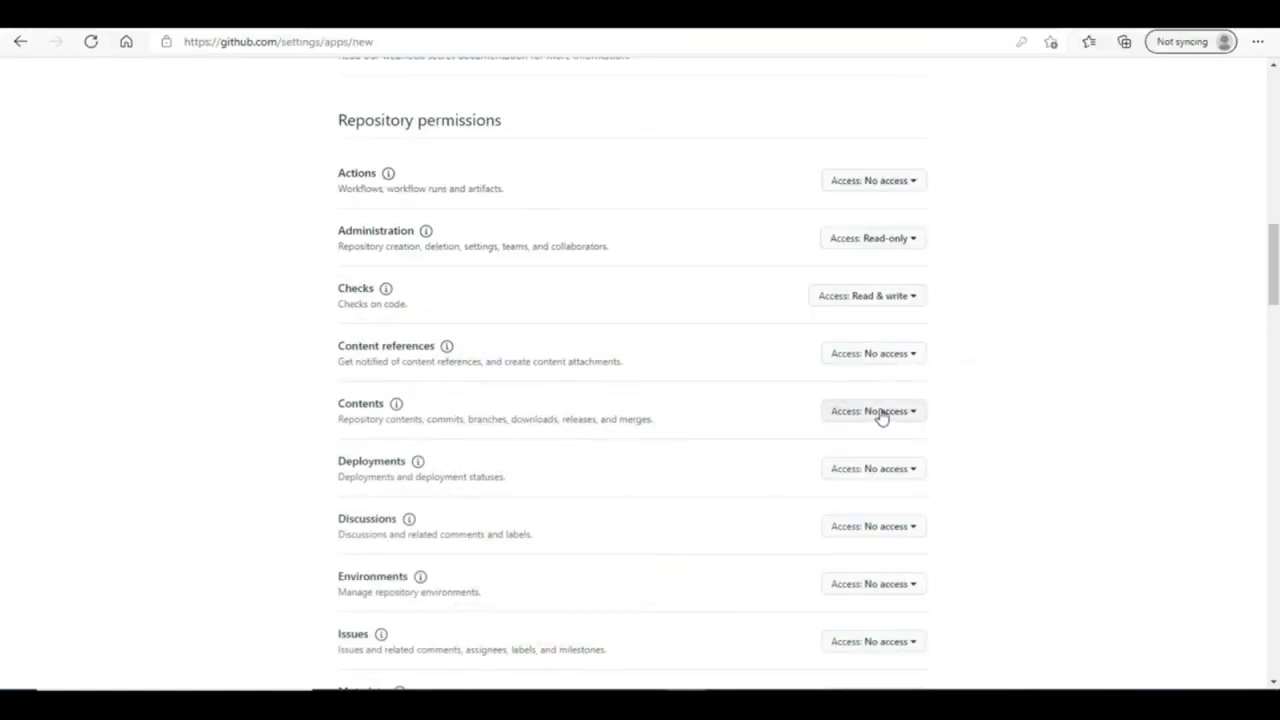
left_click(880, 412)
left_click(770, 498)
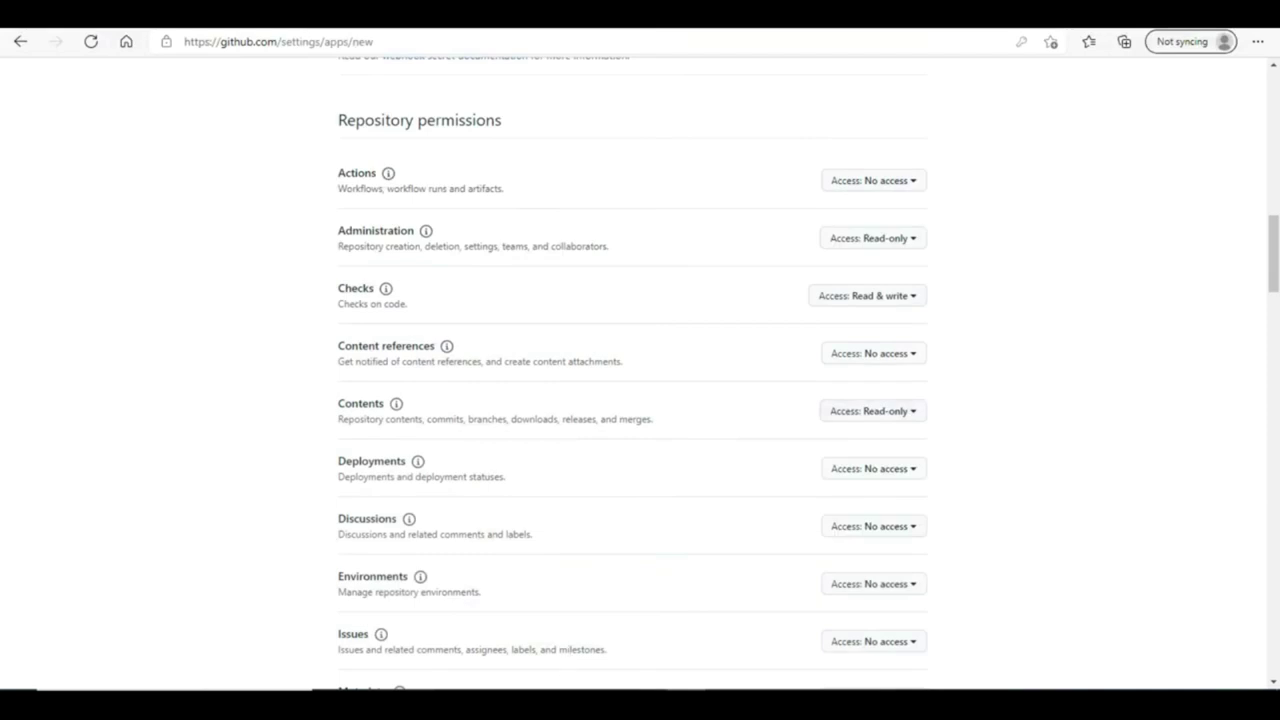
key("alt+Tab")
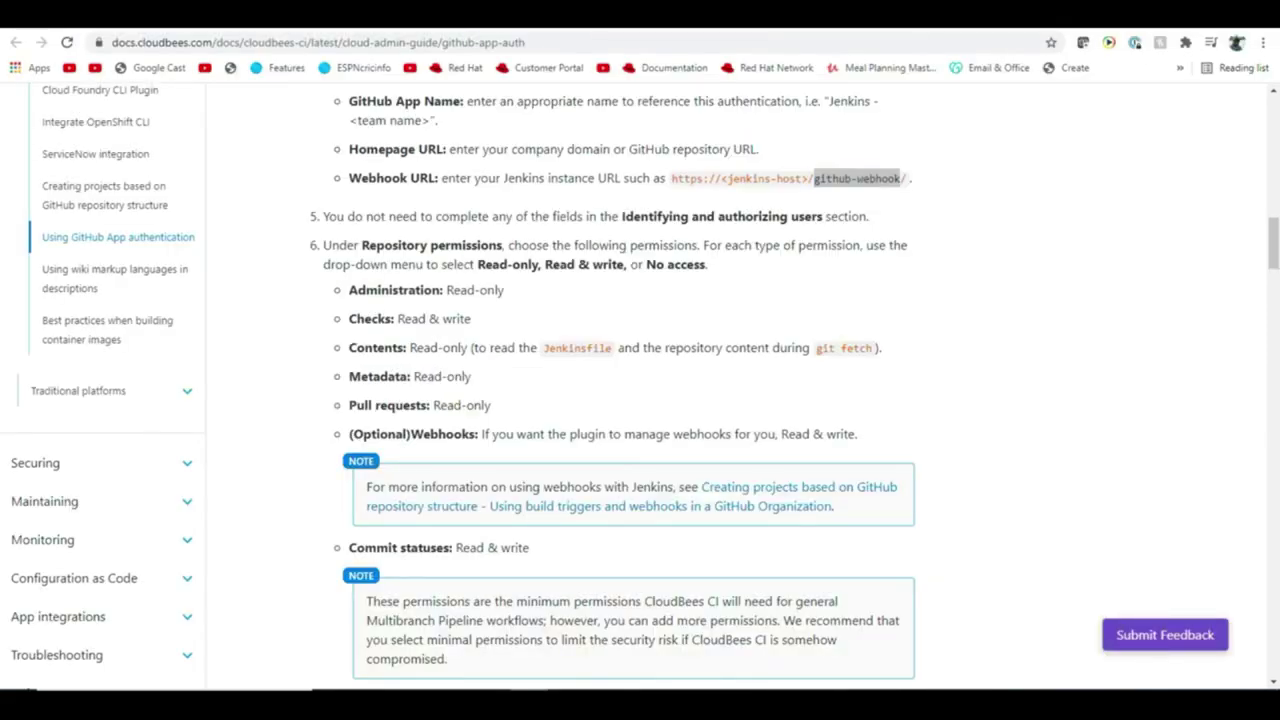
key("alt+Tab")
- Keep Metadata at Read-only and set Pull requests to Read-only
left_click_drag(1274, 258, 1275, 293)
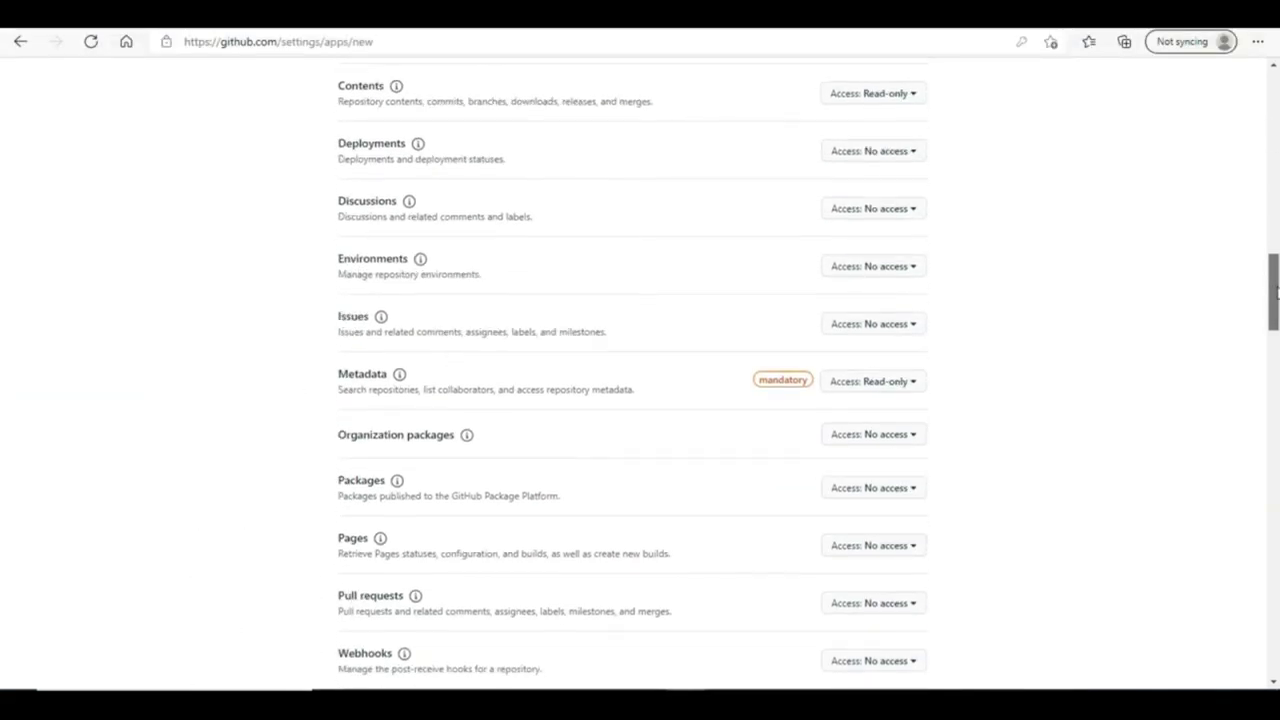
left_click(866, 383)
left_click(1045, 440)
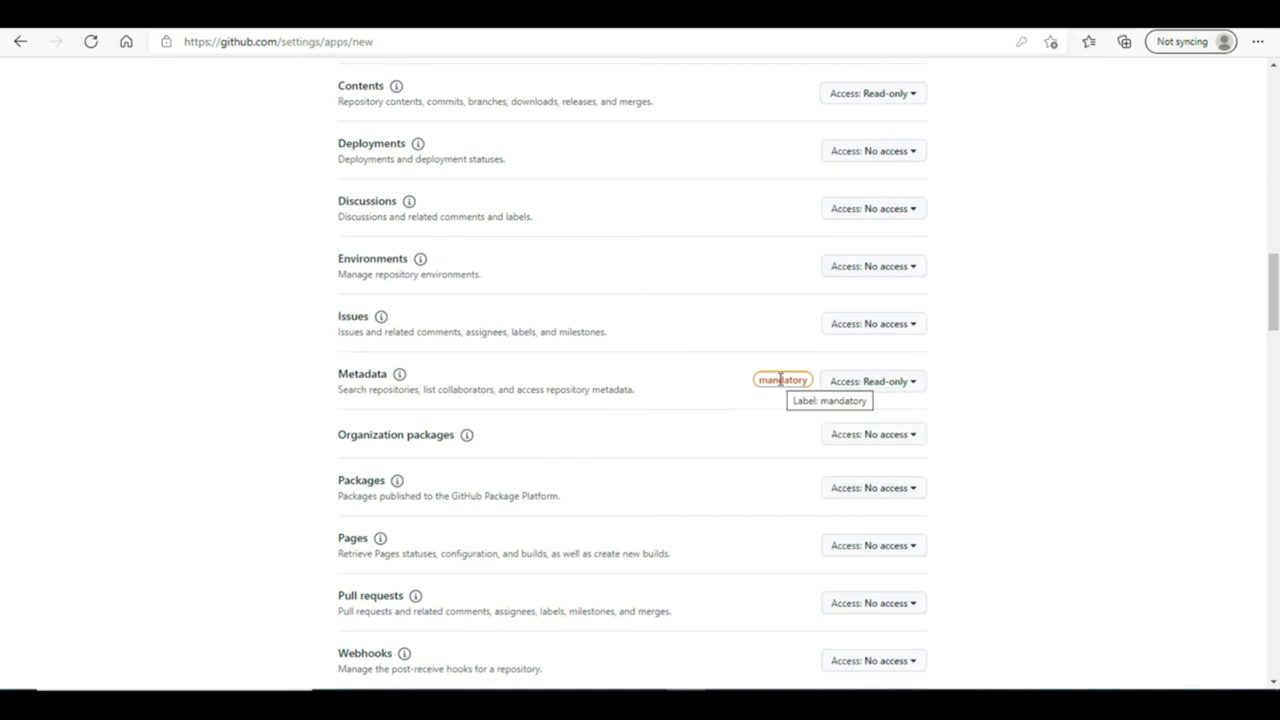
left_click(899, 607)
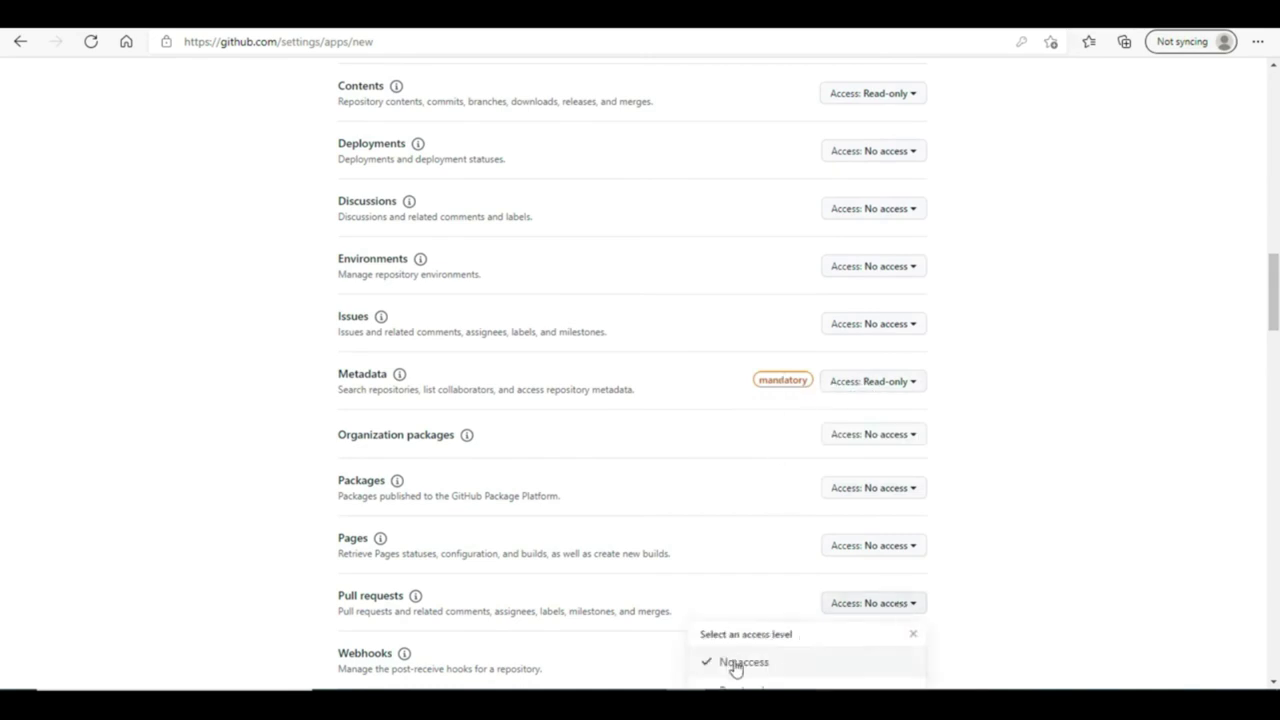
left_click_drag(1274, 322, 1275, 355)
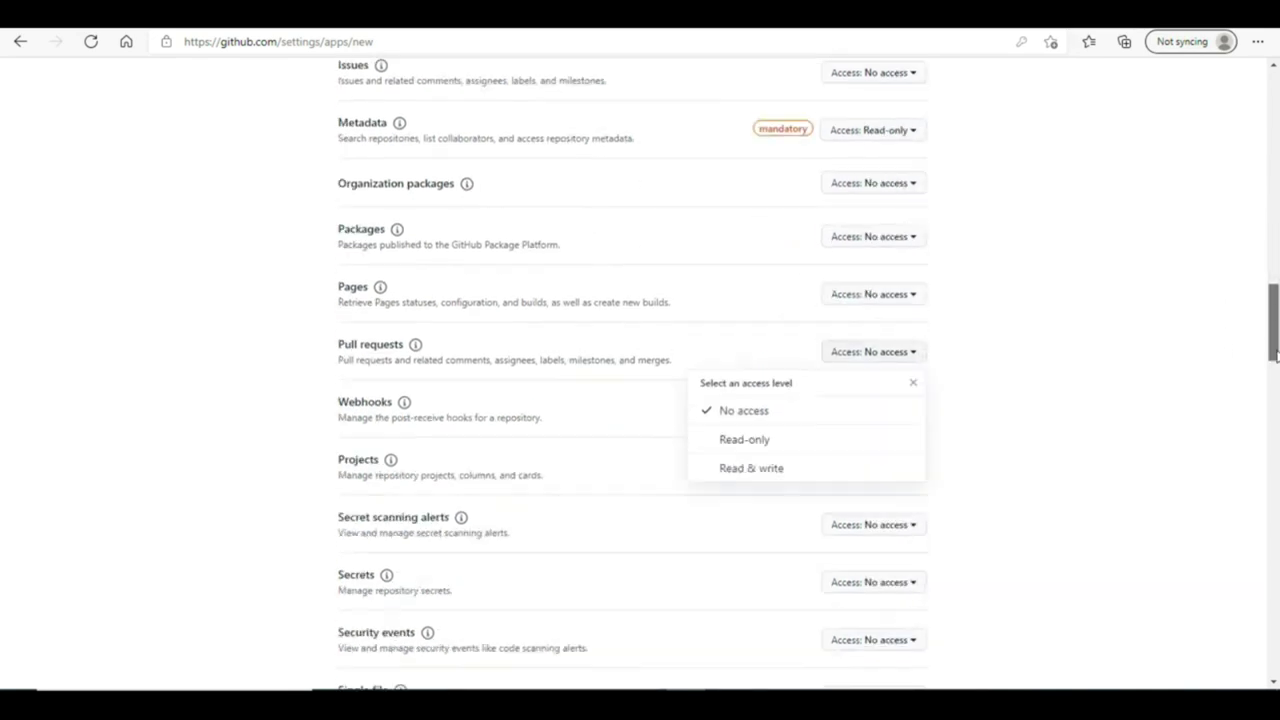
left_click(800, 439)
- Give Webhooks and Commit statuses Read & write access
key("alt+Tab")
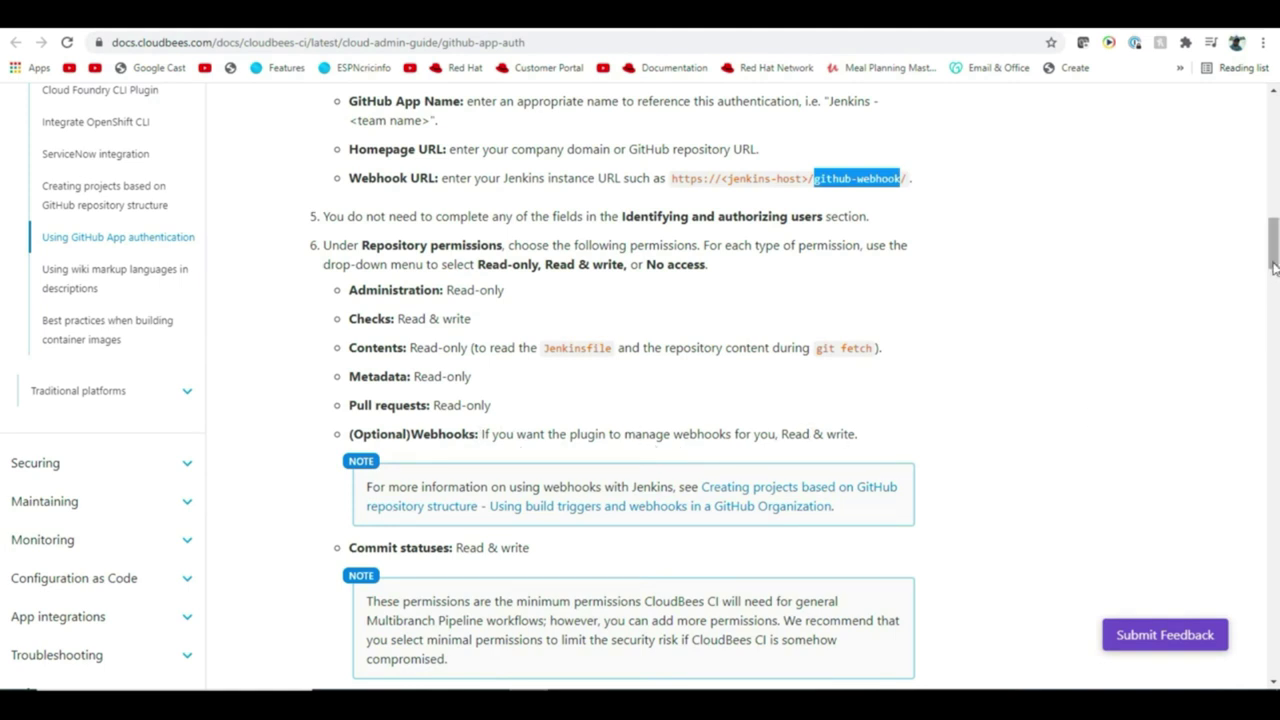
scroll(1276, 280, "down", 2)
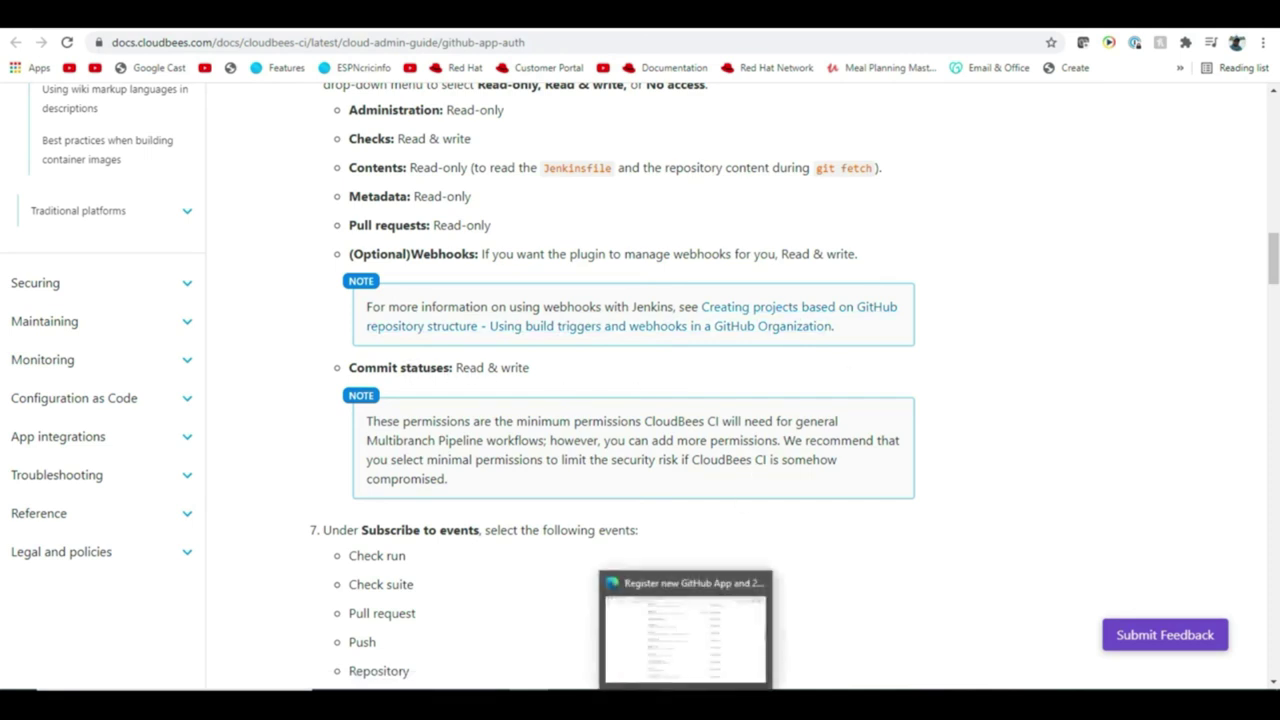
left_click(668, 640)
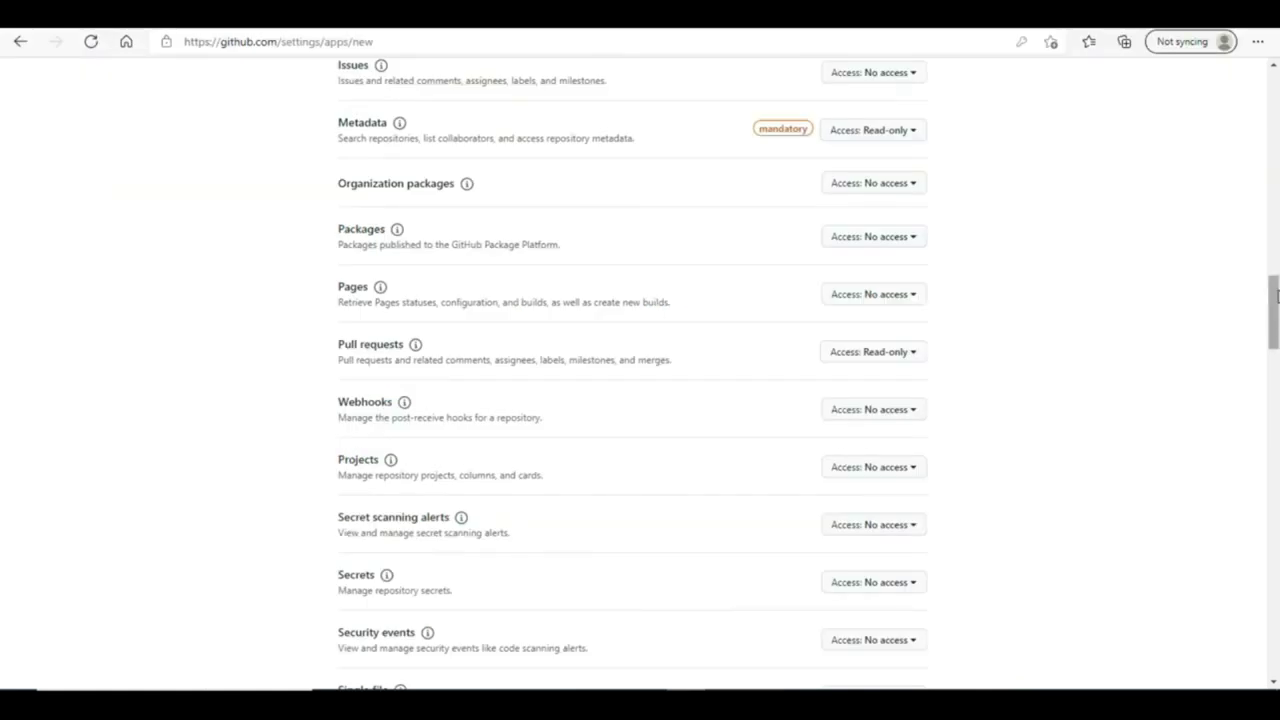
scroll(1275, 292, "down", 2)
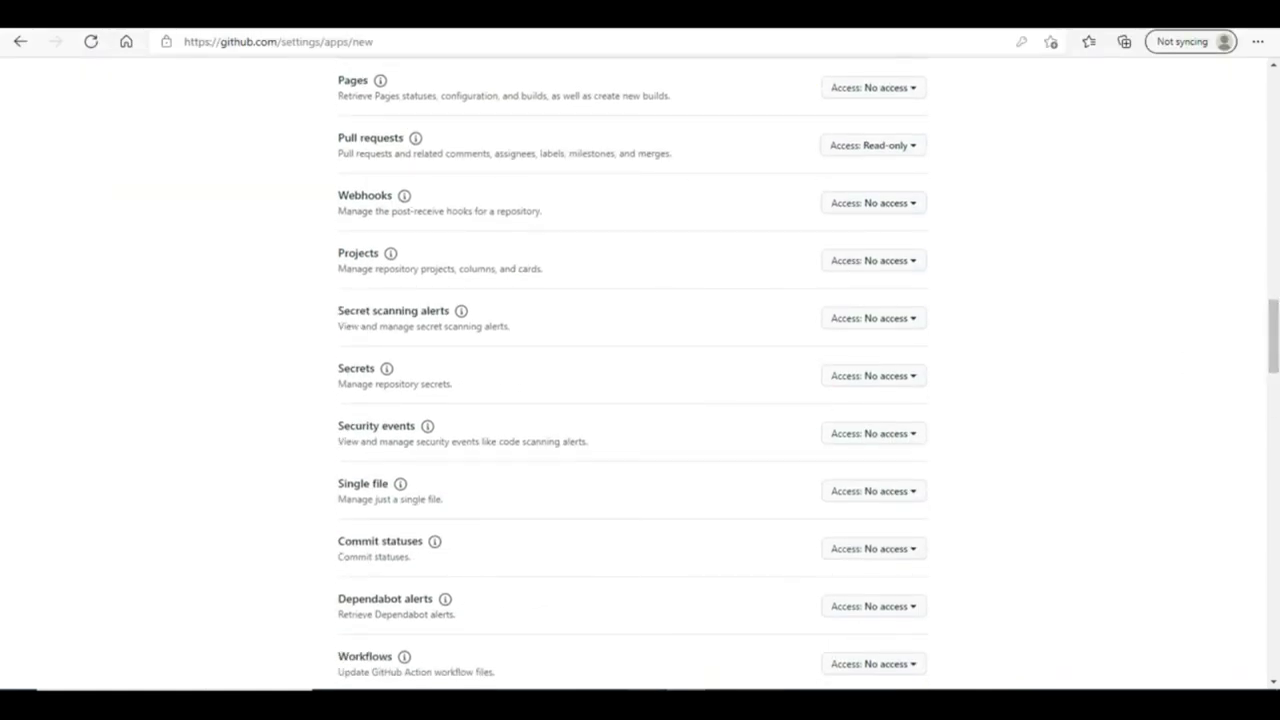
key("alt+Tab")
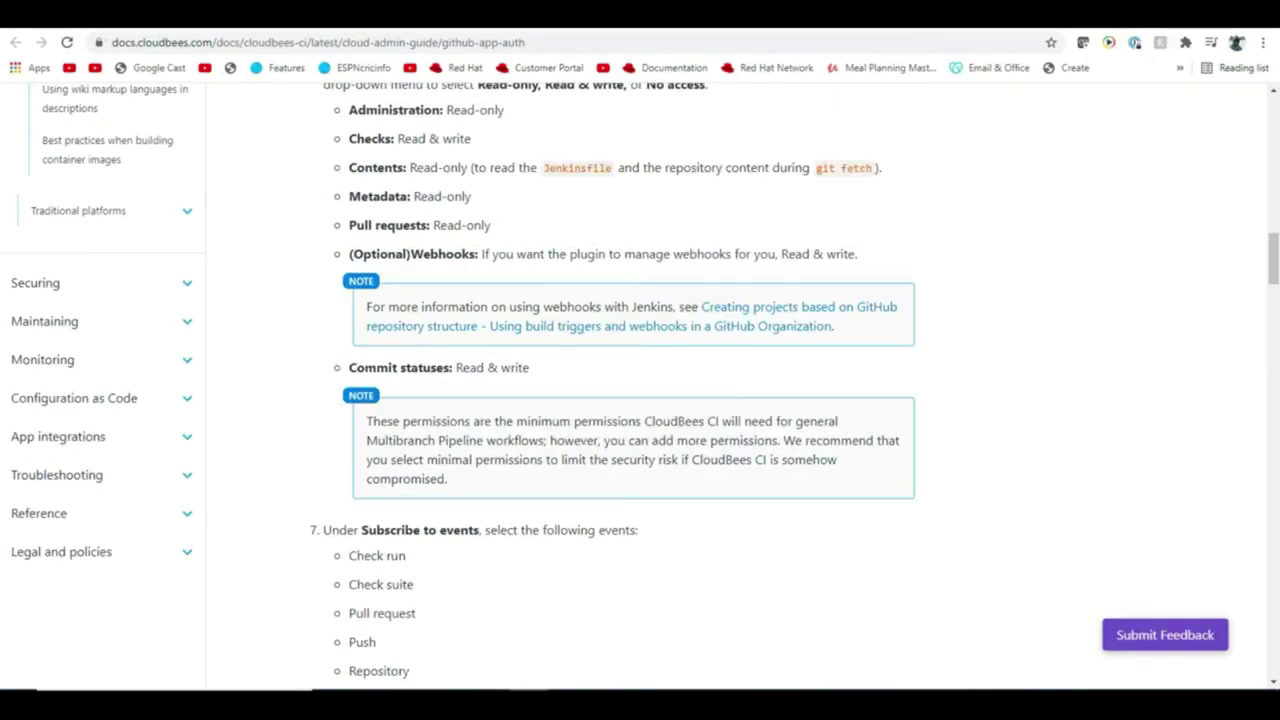
key("alt+Tab")
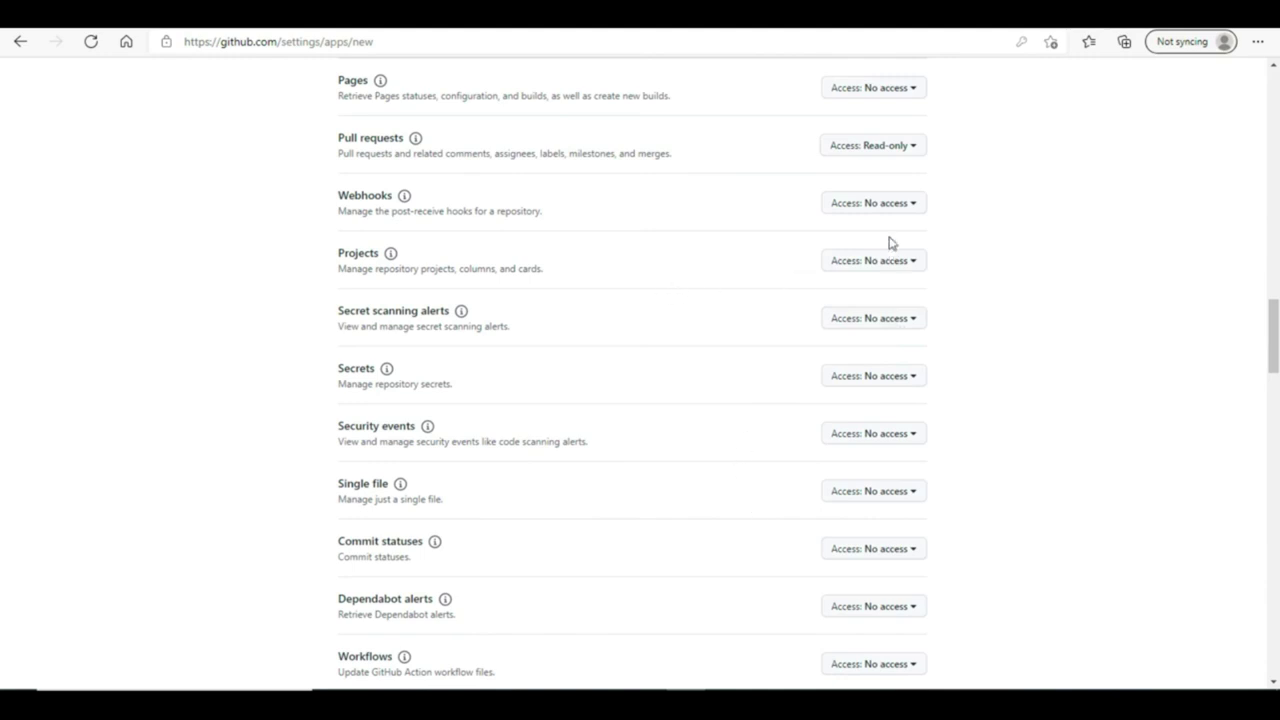
left_click(878, 206)
left_click(779, 321)
left_click(894, 549)
left_click(766, 663)
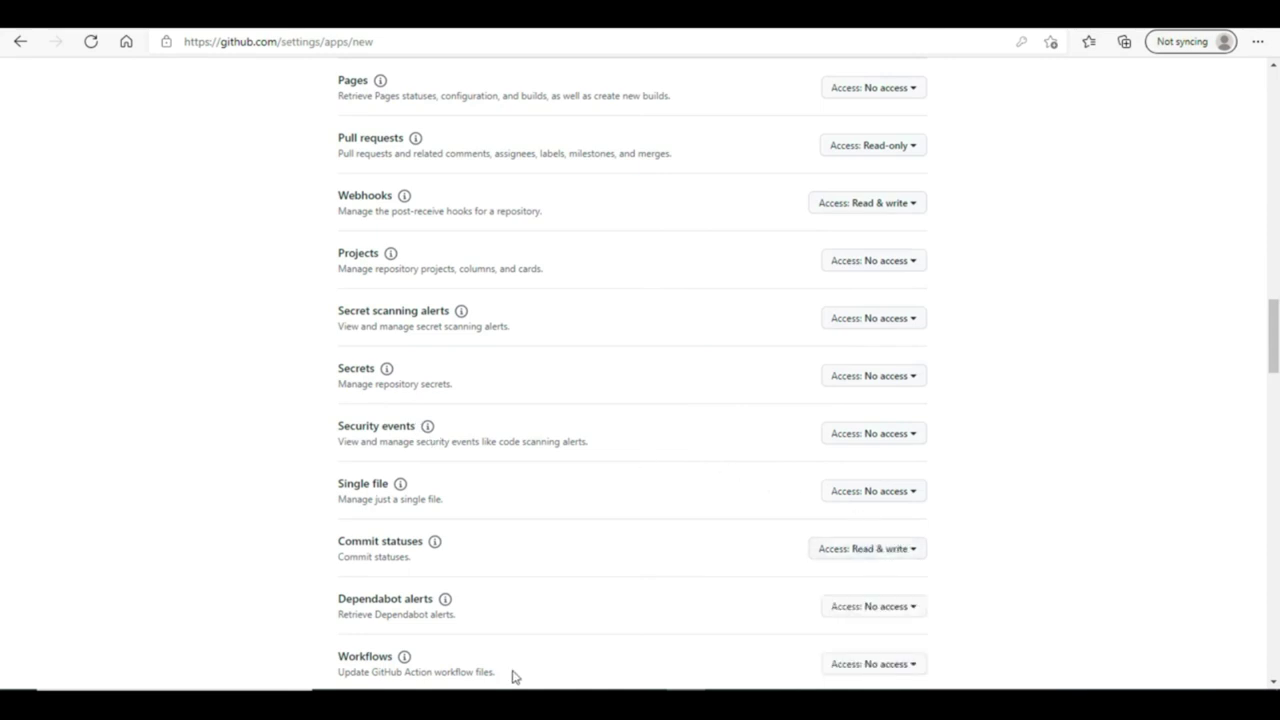
key("alt+Tab")
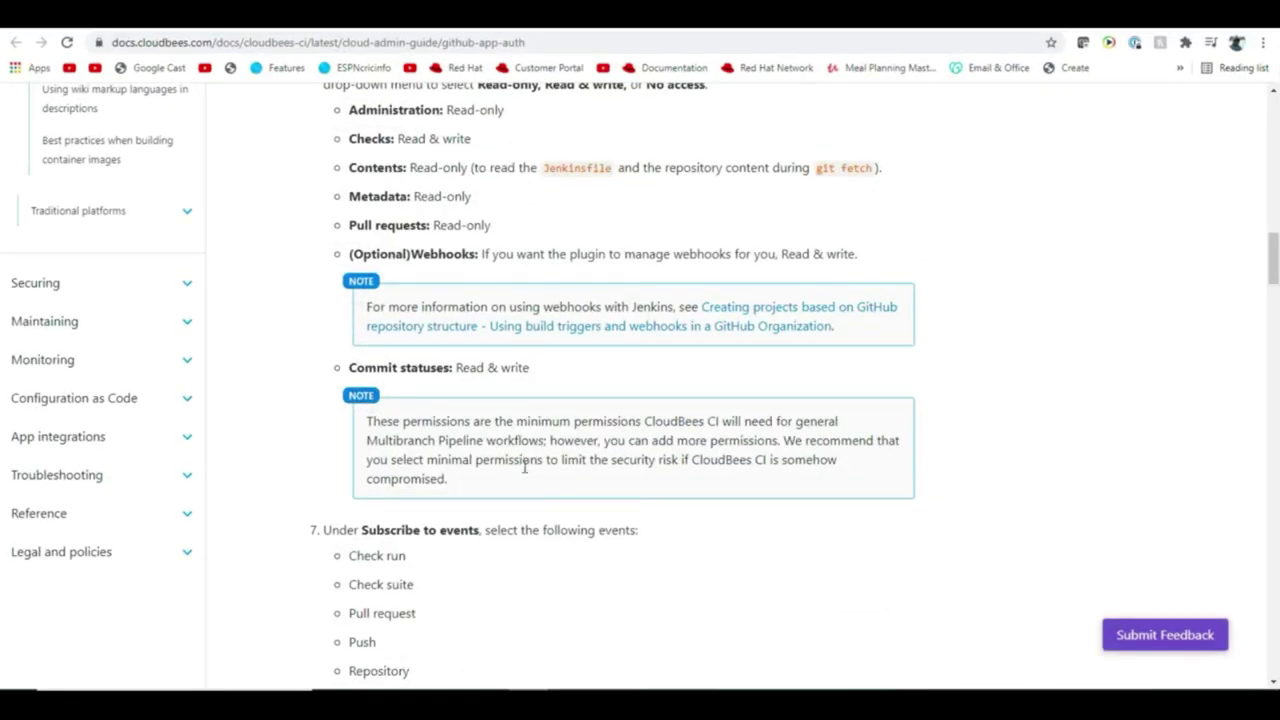
left_click(1277, 314)
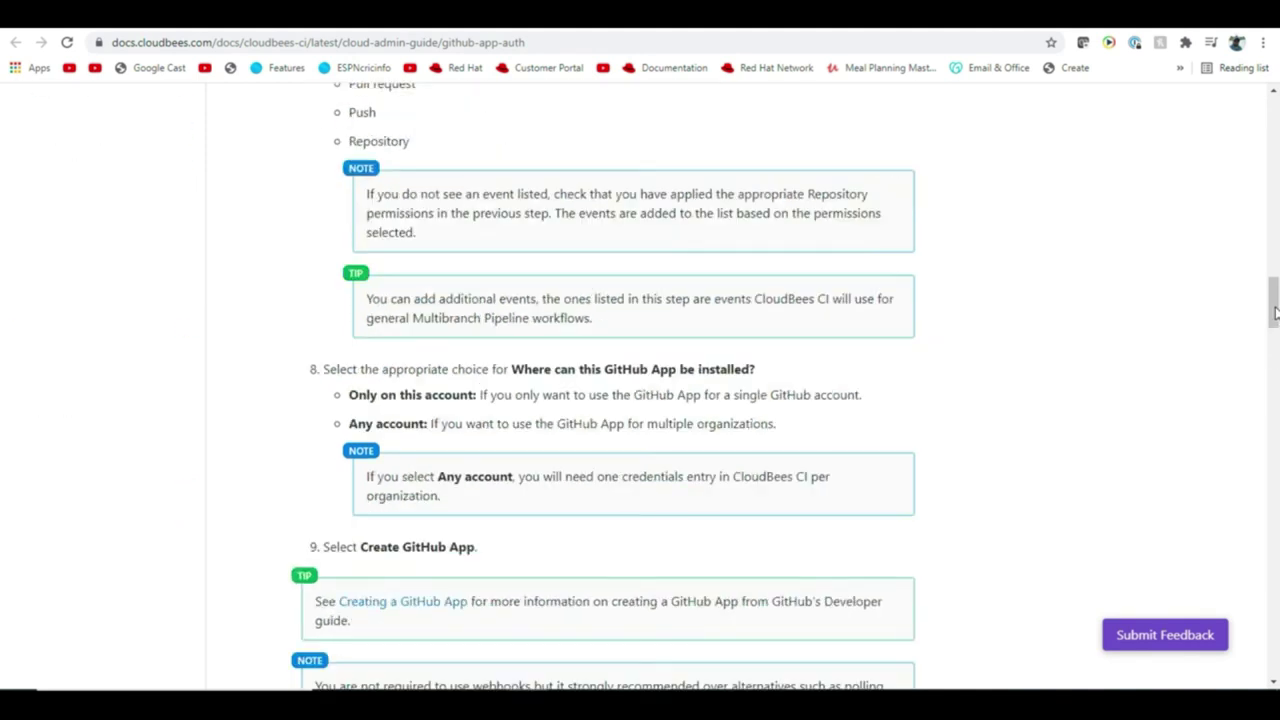
- Subscribe the app to Check suite and Check run events
scroll(1273, 314, "up", 3)
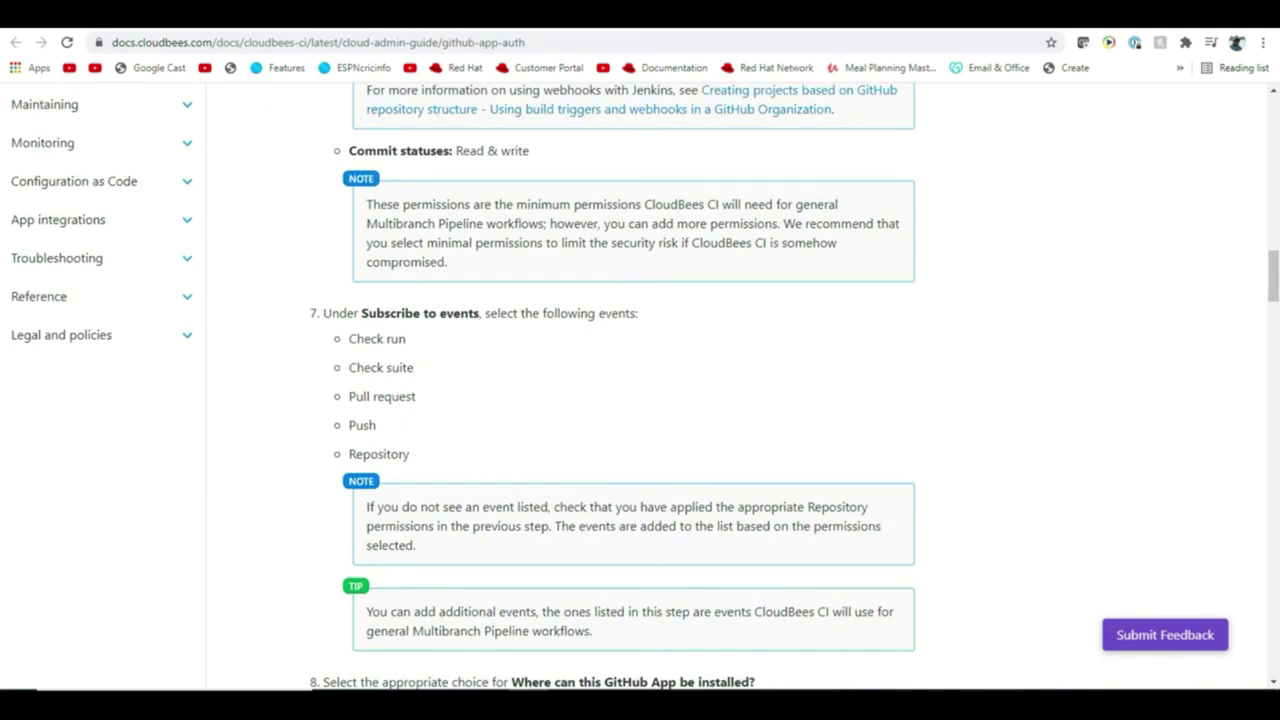
left_click(690, 630)
left_click_drag(1275, 338, 1275, 567)
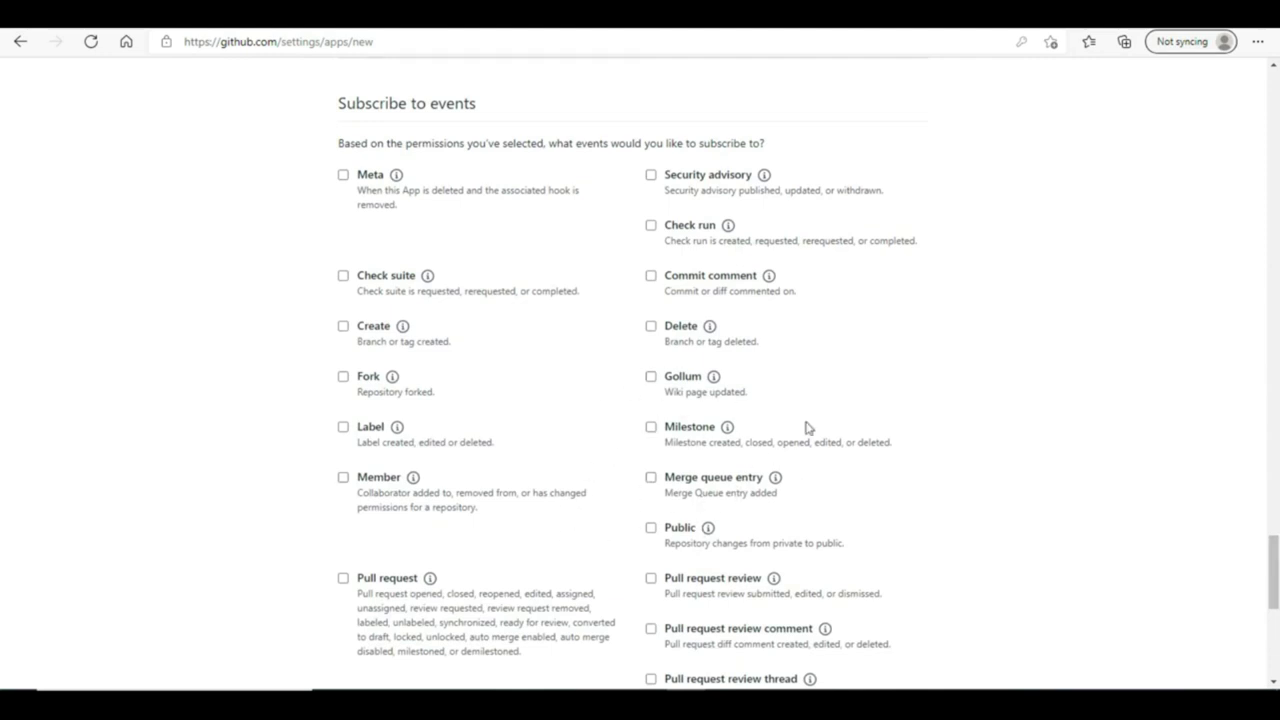
left_click(530, 704)
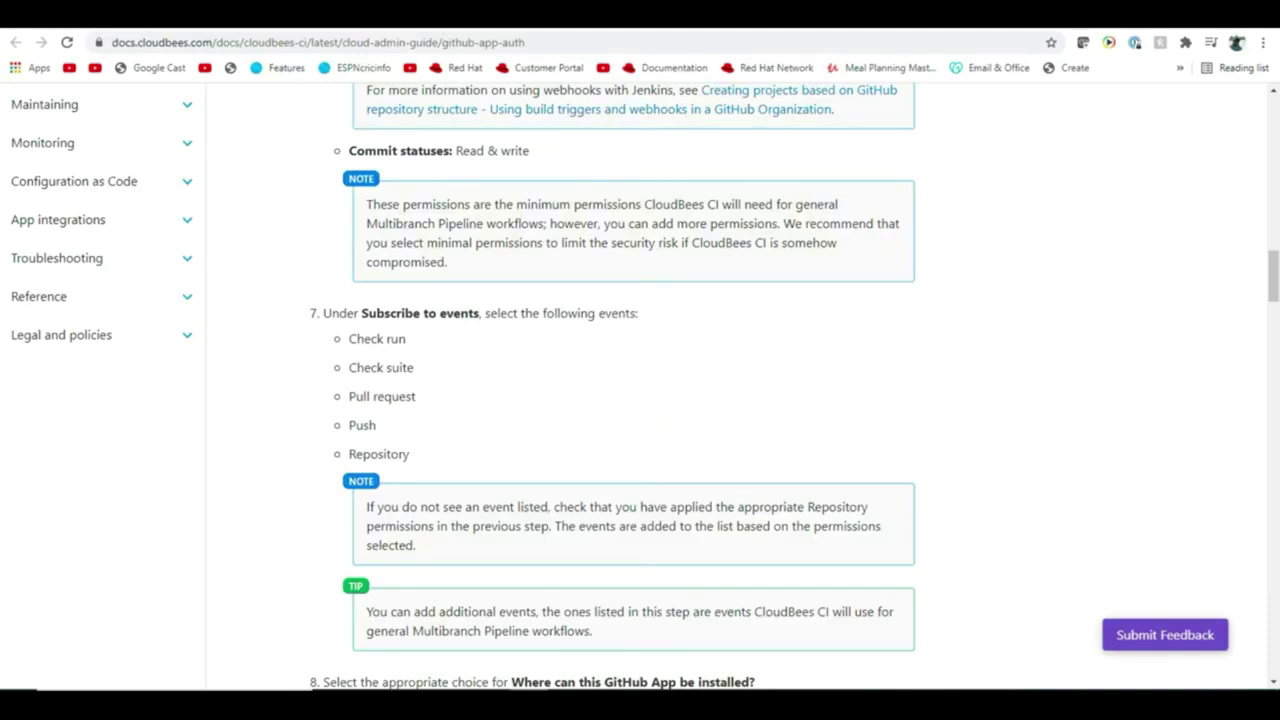
left_click(530, 704)
left_click(343, 277)
left_click(651, 226)
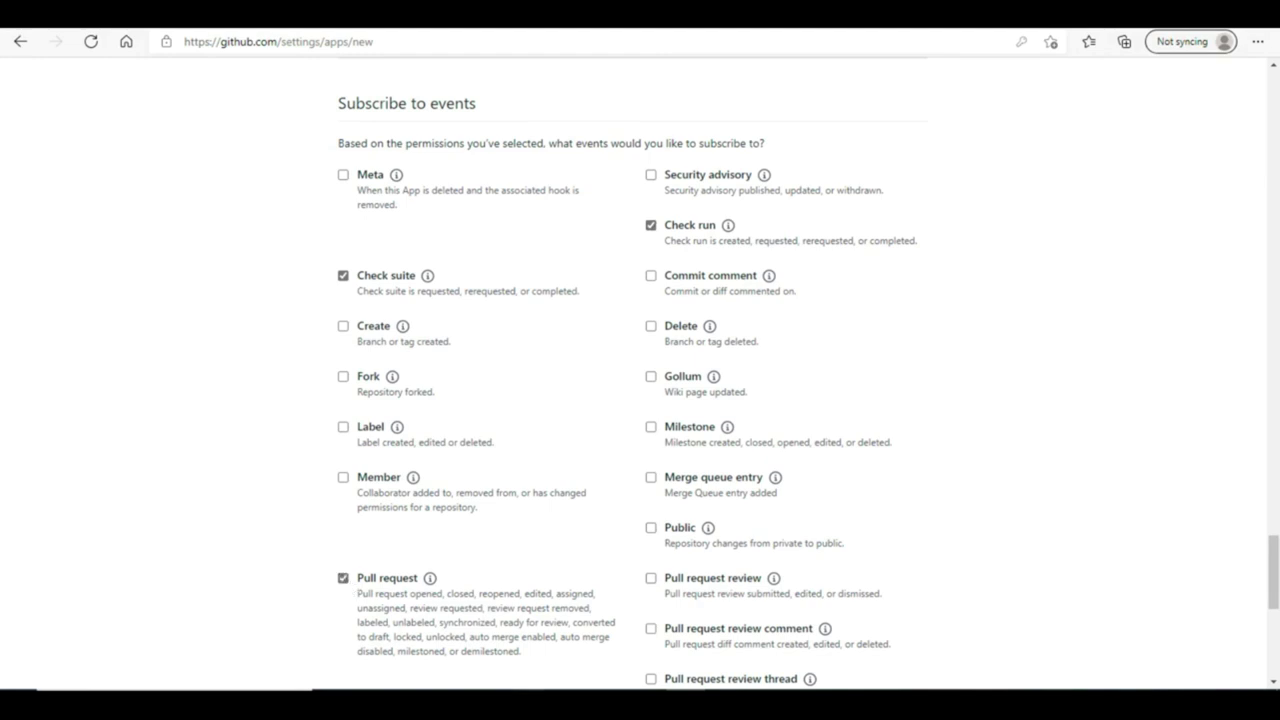
- Subscribe the app to Push and Repository events, checking the guide's event list
key("alt+Tab")
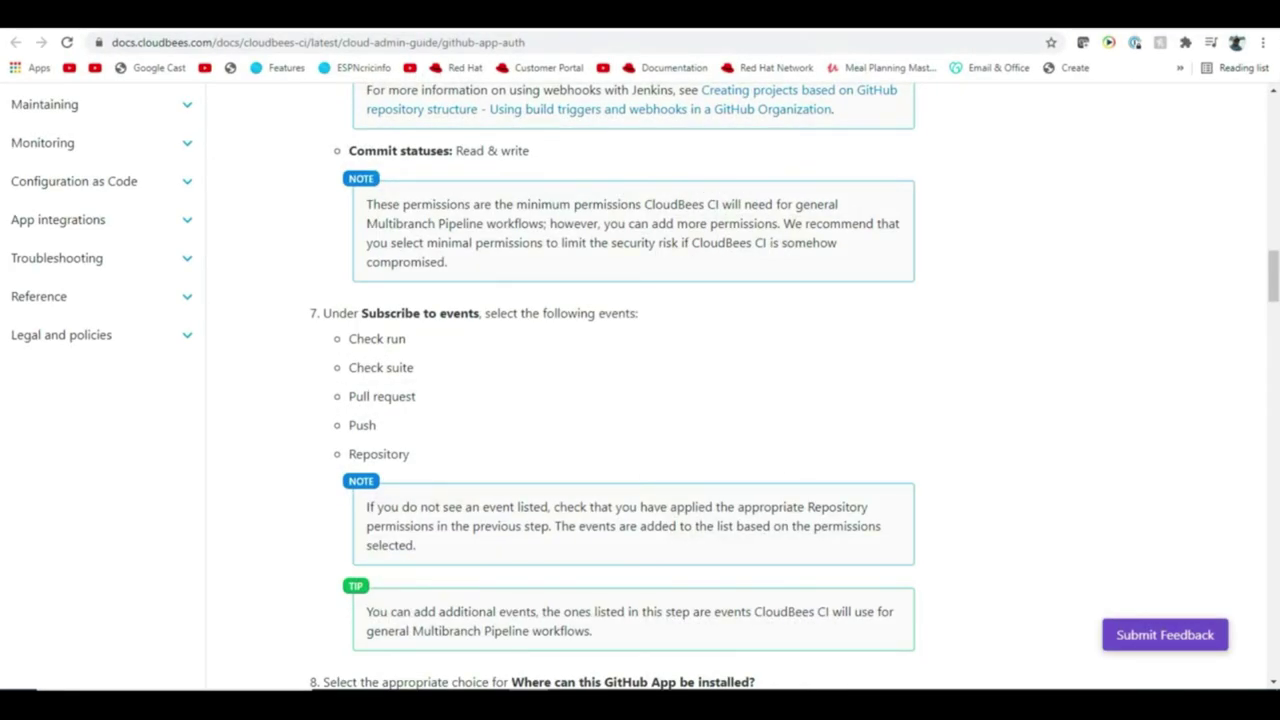
key("alt+Tab")
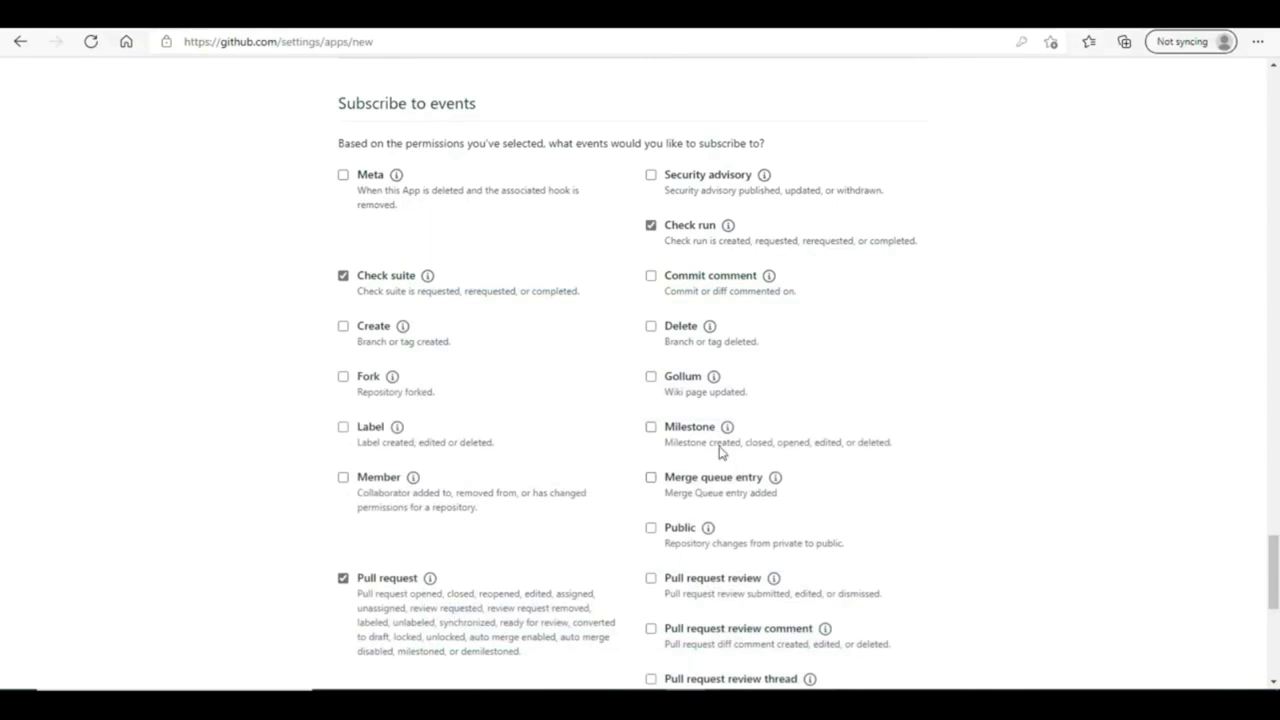
left_click_drag(1273, 563, 1273, 612)
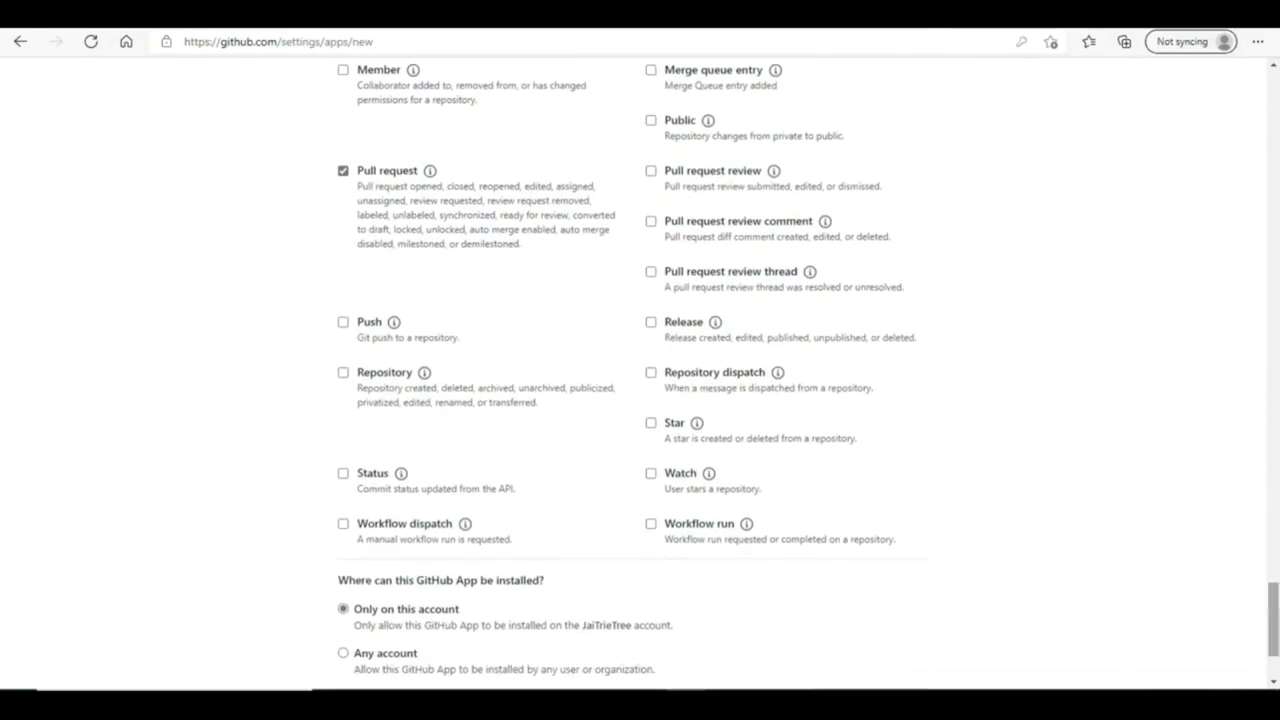
left_click(343, 322)
left_click(343, 373)
key("alt+Tab")
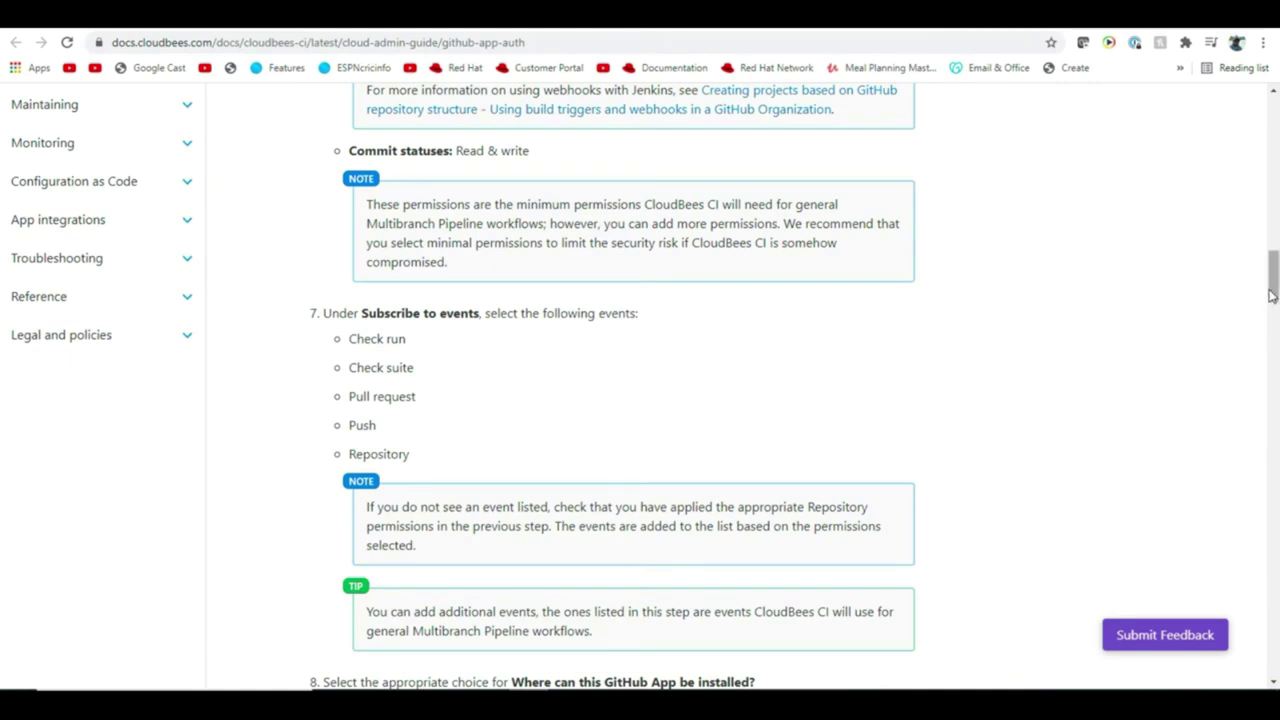
scroll(1274, 316, "down", 4)
scroll(1274, 323, "down", 1)
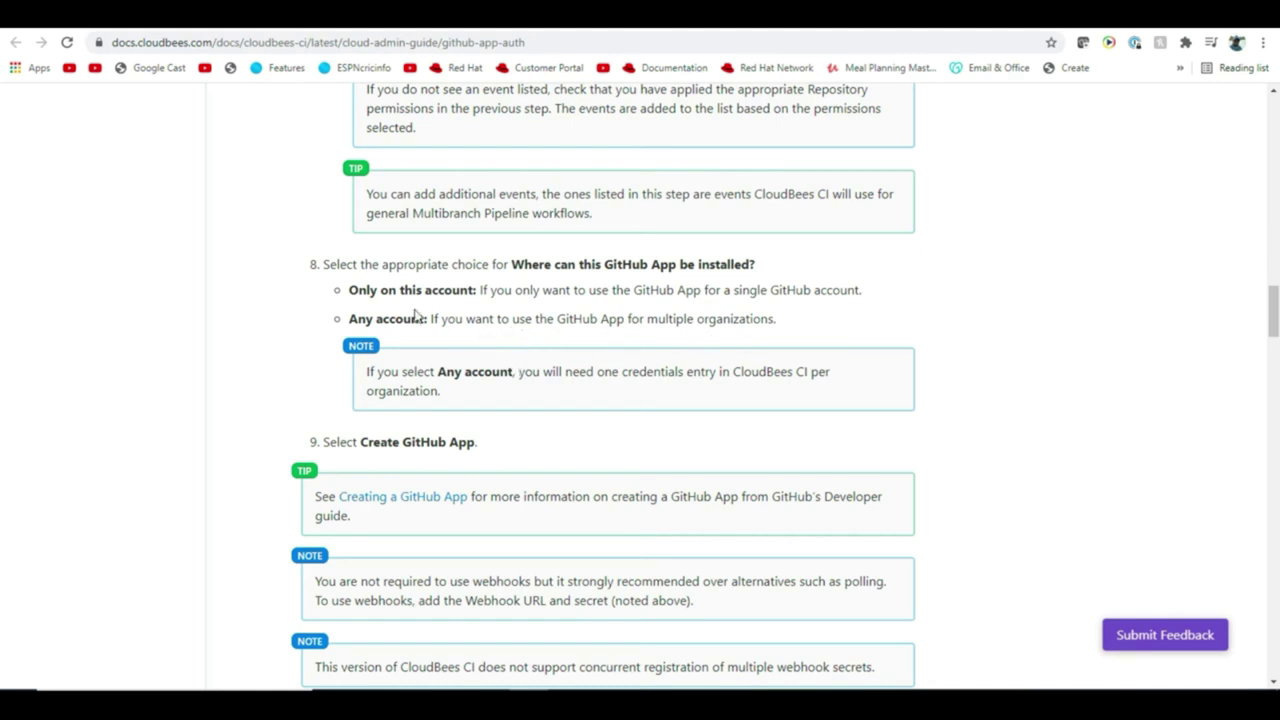
key("alt+Tab")
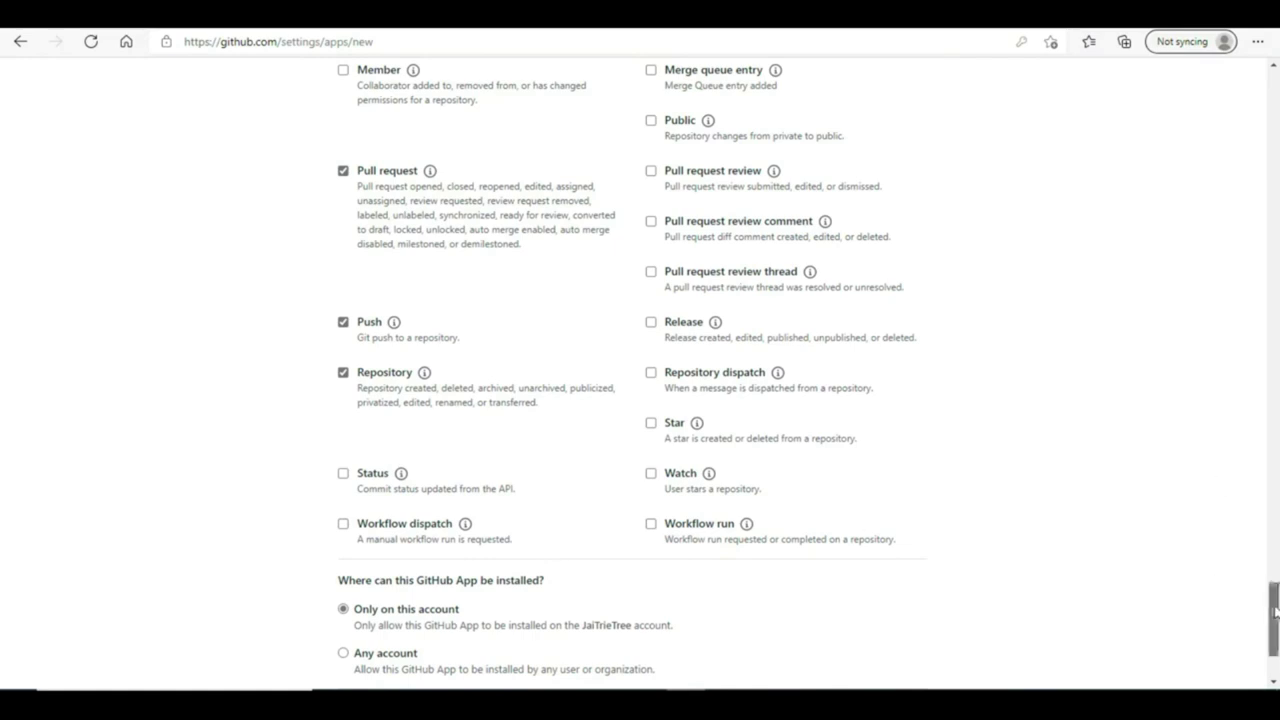
left_click_drag(1272, 600, 1272, 625)
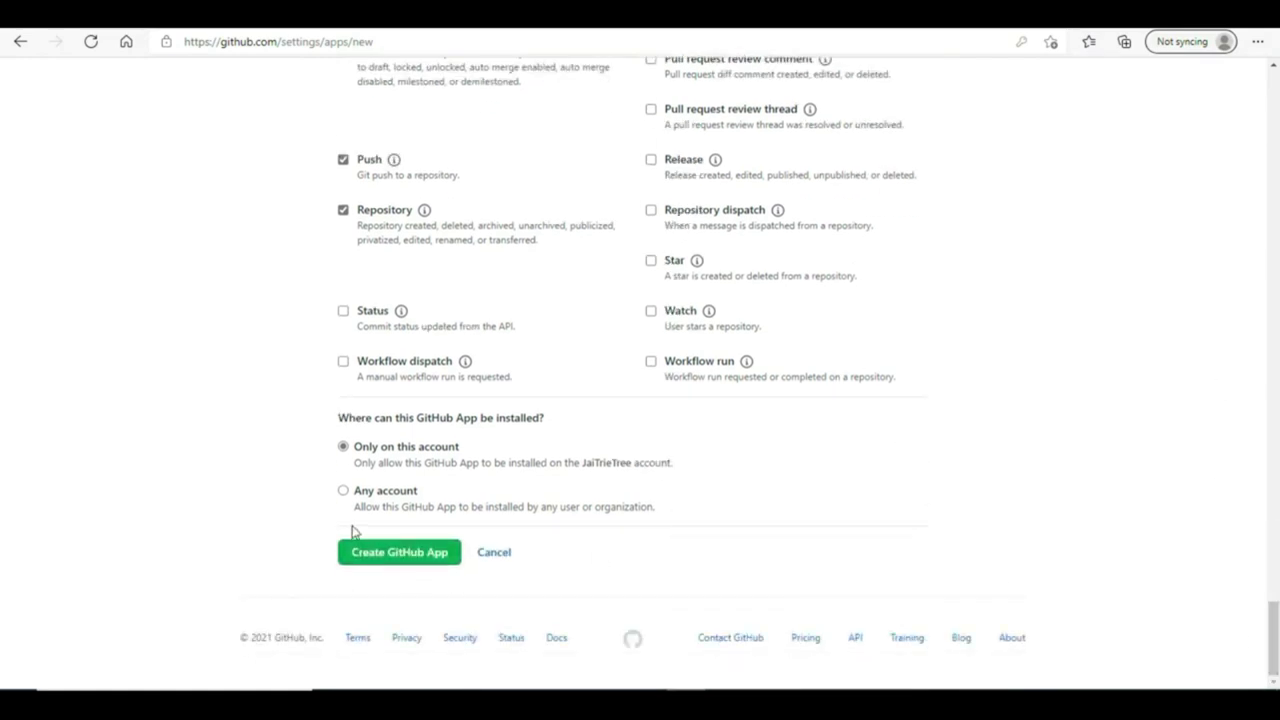
- Rename the taken app name jenkinsapp to Trietreeapp and create the GitHub App
left_click(385, 555)
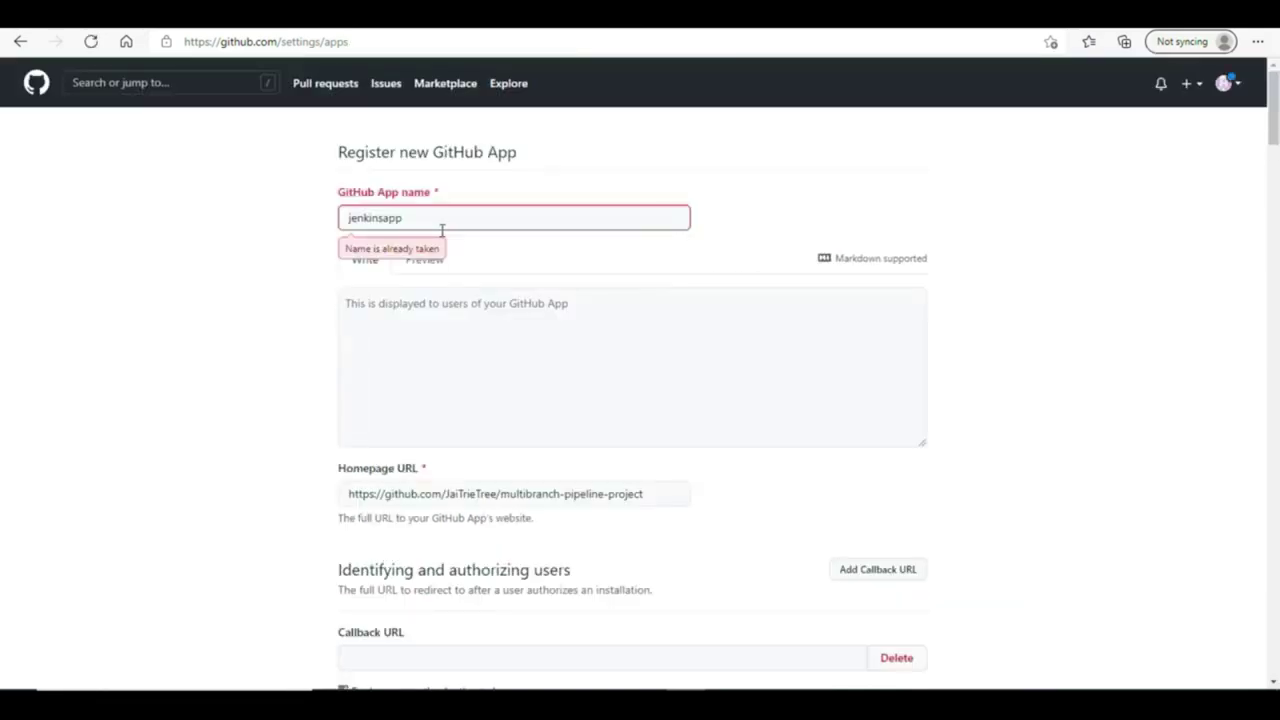
left_click(438, 225)
key("Home")
key("Delete")
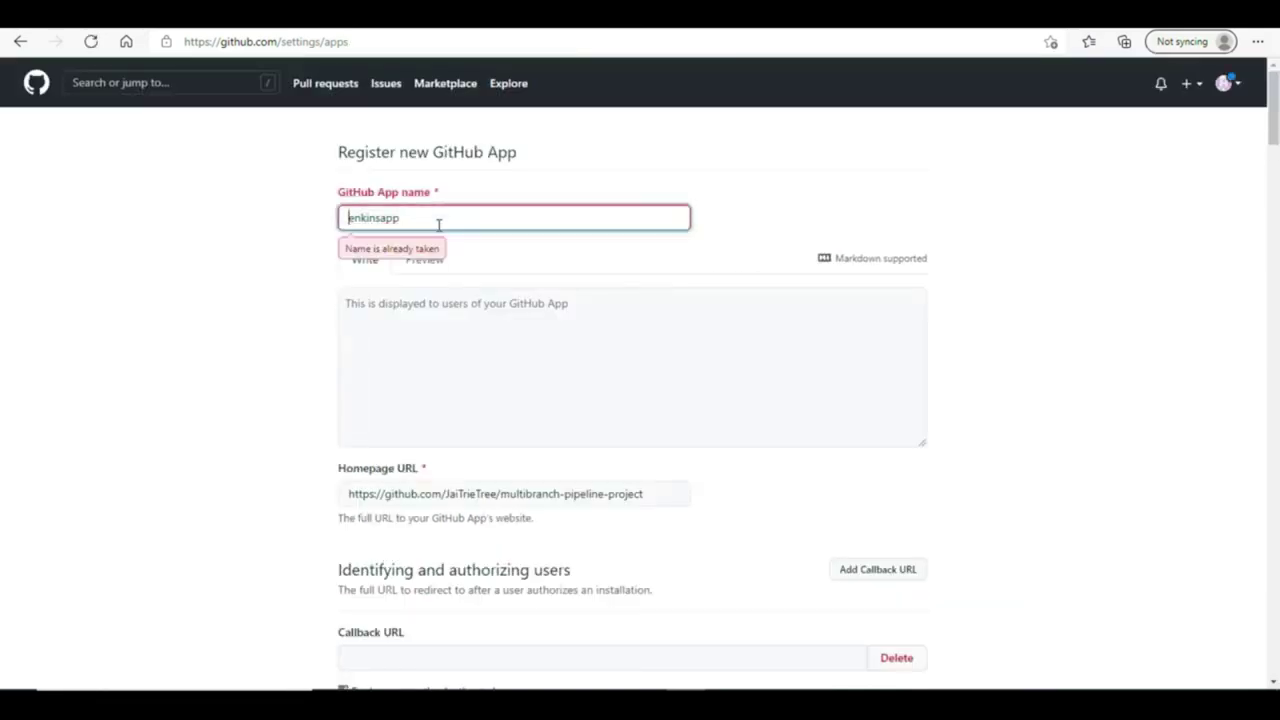
key("Delete")
key("Delete")
key("Delete")
key("Delete")
key("Delete")
key("Delete")
type("T")
left_click_drag(1271, 145, 1273, 650)
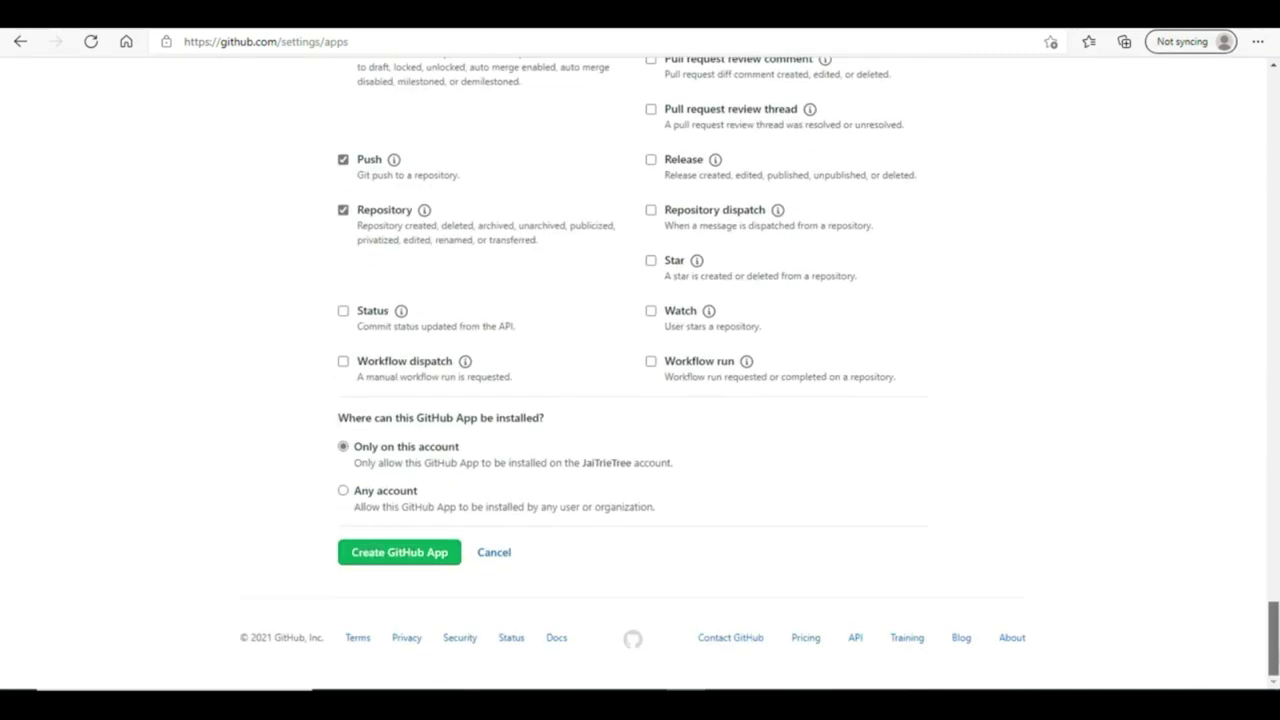
left_click(419, 562)
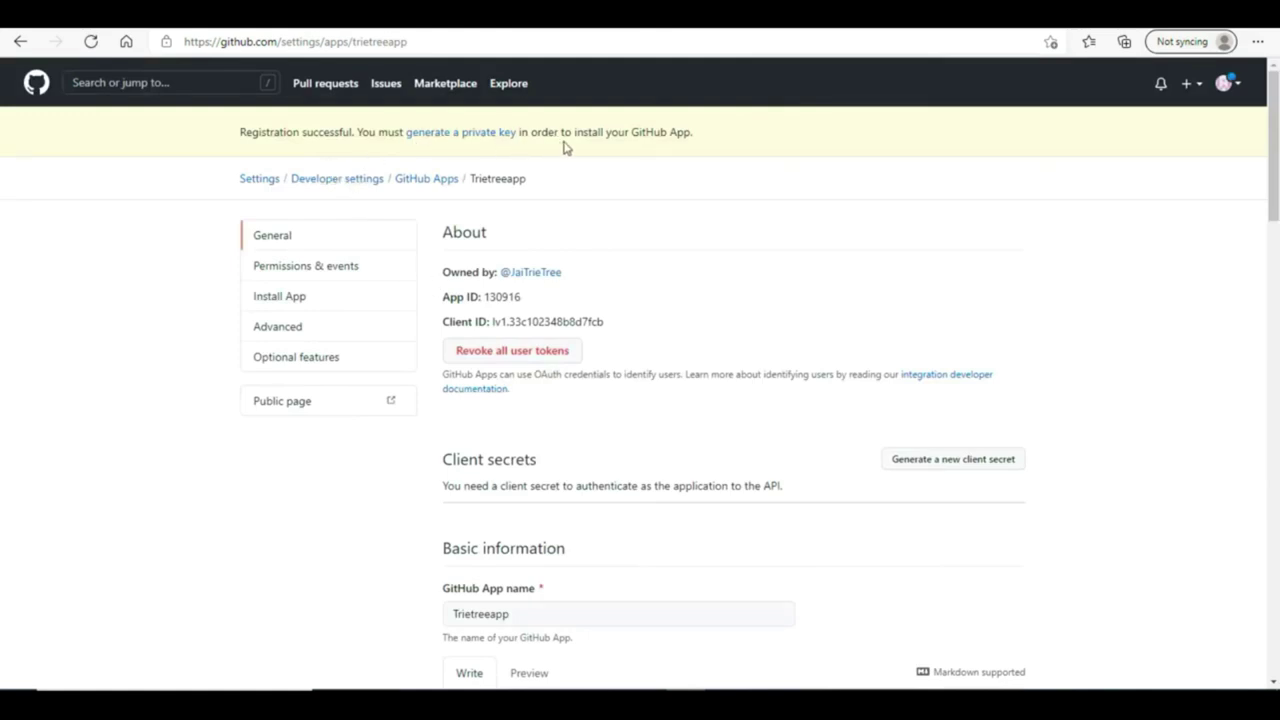
- Generate a private key for the app and find the guide's key-conversion step
left_click(476, 141)
left_click(746, 234)
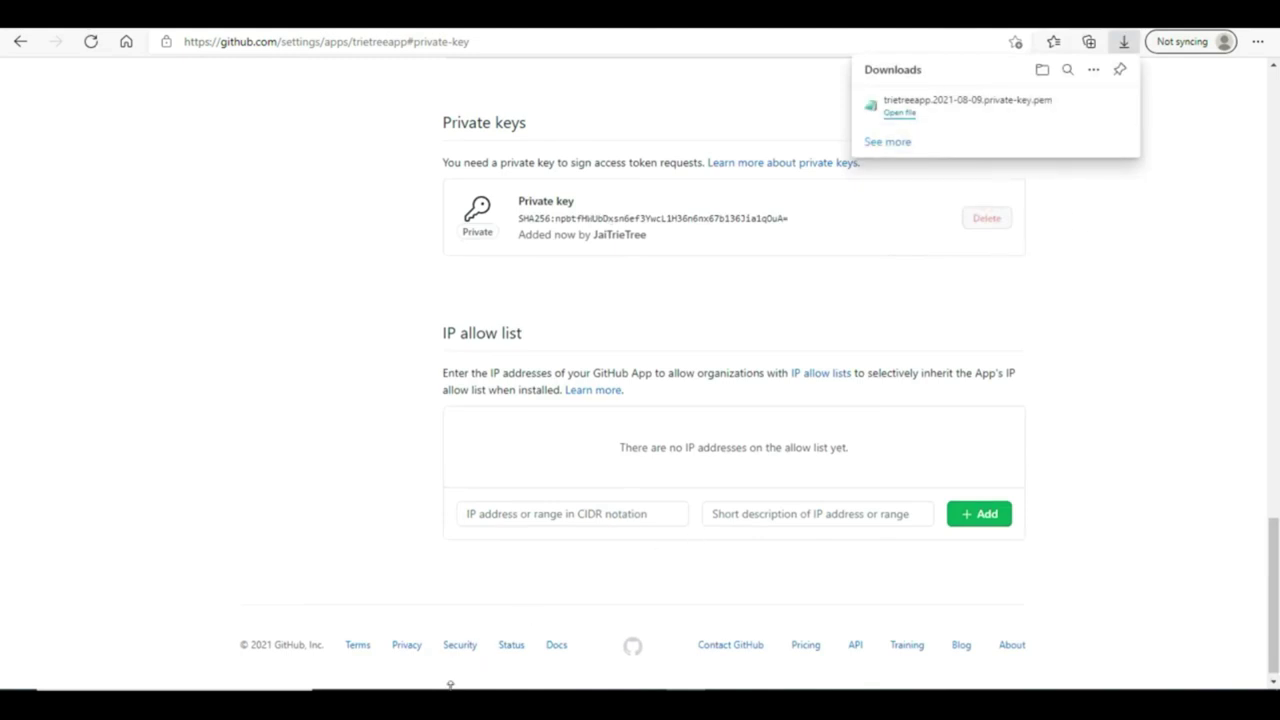
key("alt+Tab")
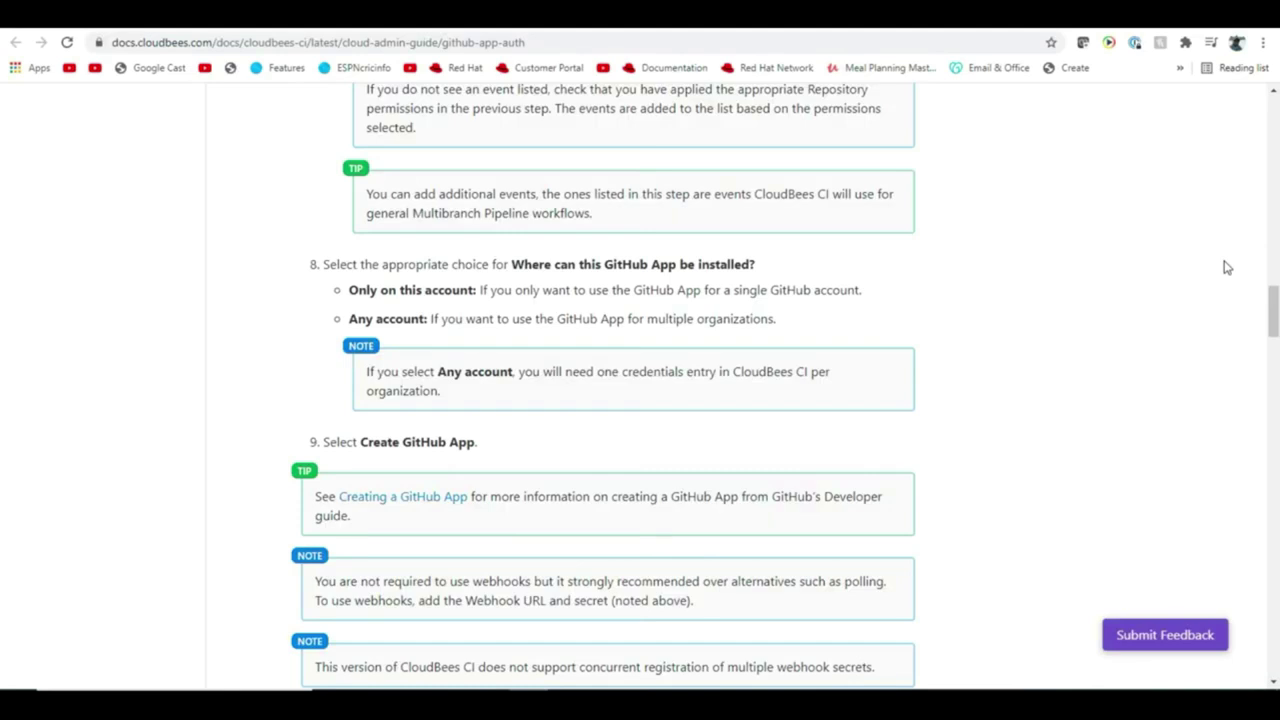
left_click_drag(1272, 309, 1272, 355)
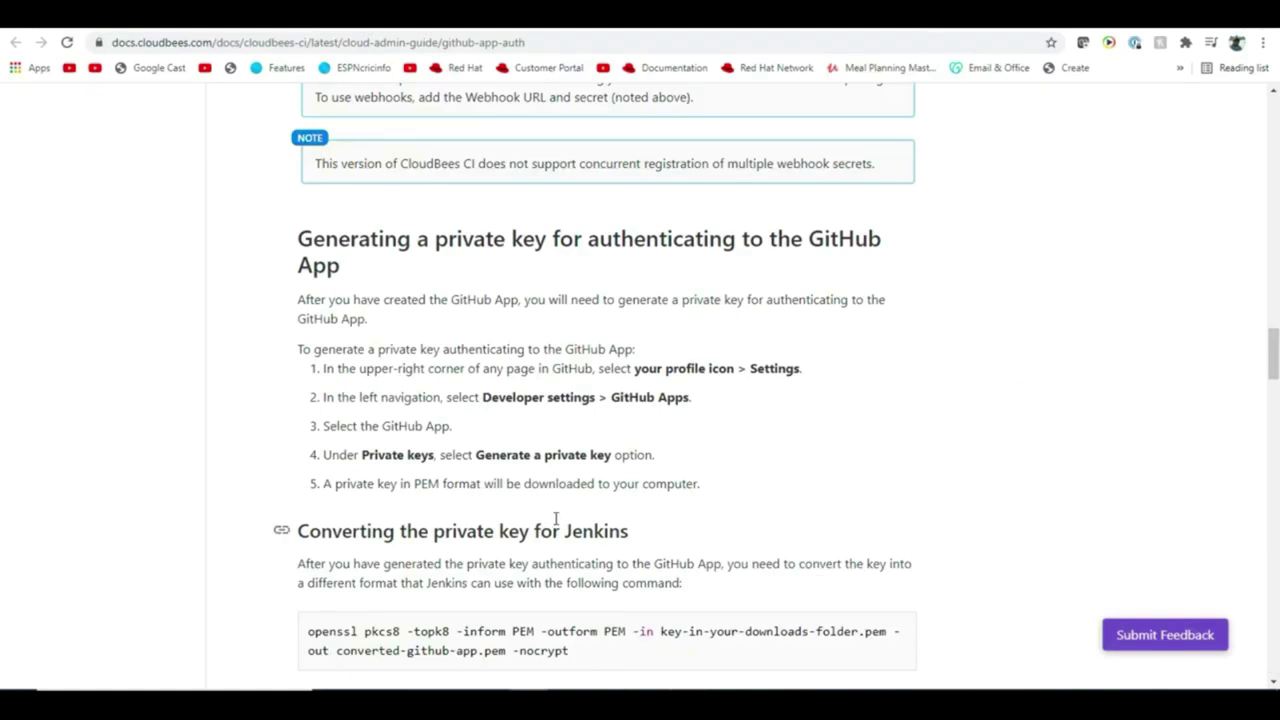
left_click_drag(1272, 352, 1272, 377)
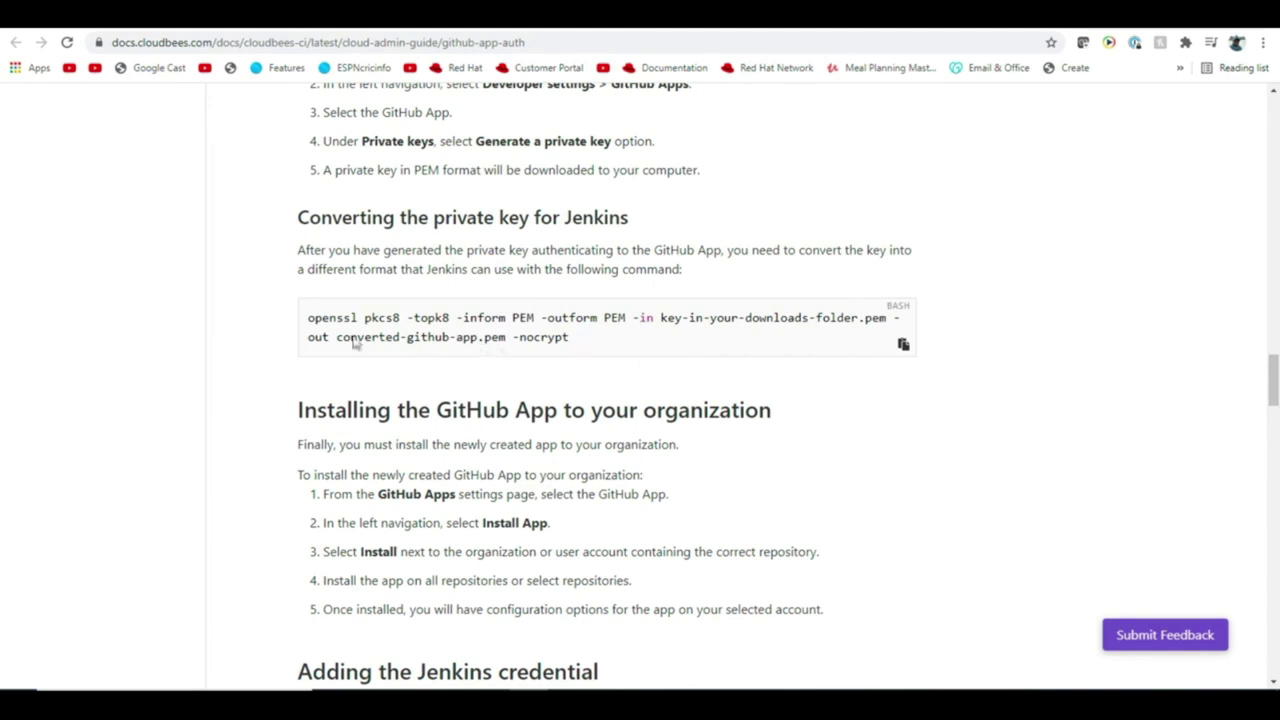
- Select the openssl pkcs8 command and show trietreeapp.2021-08-09.private-key.pem in browser downloads
left_click_drag(309, 318, 602, 350)
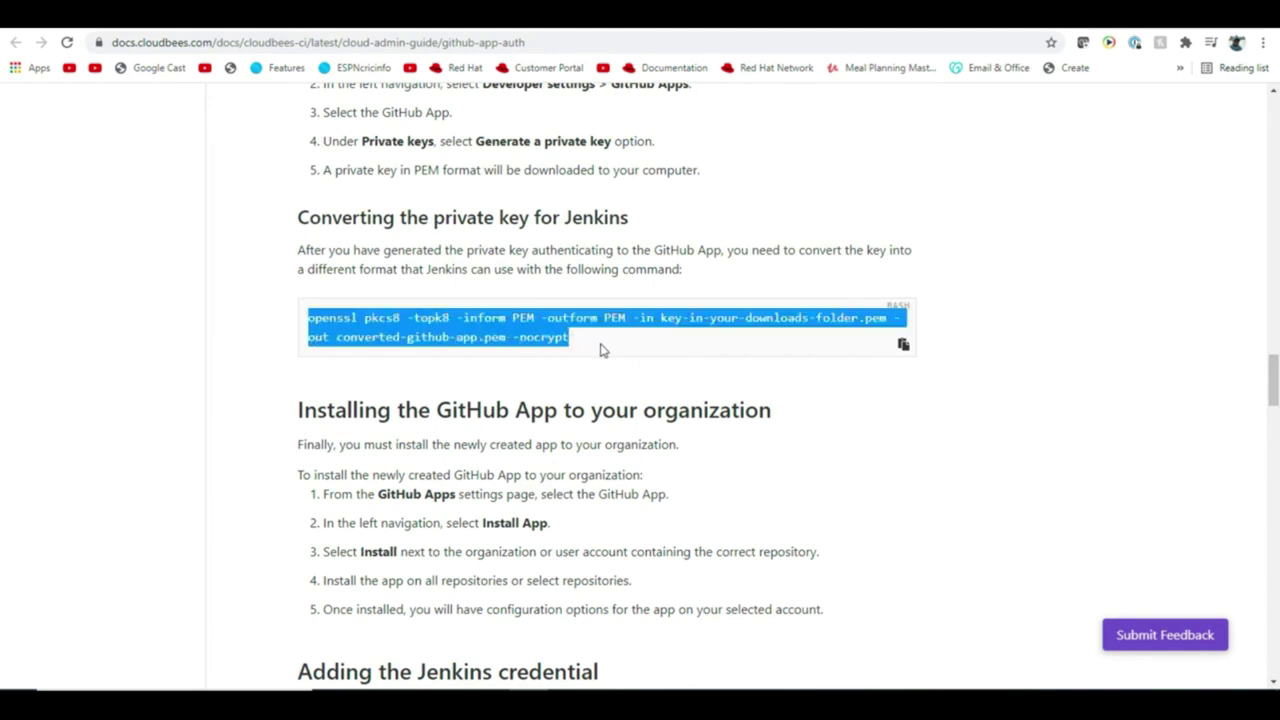
left_click(704, 690)
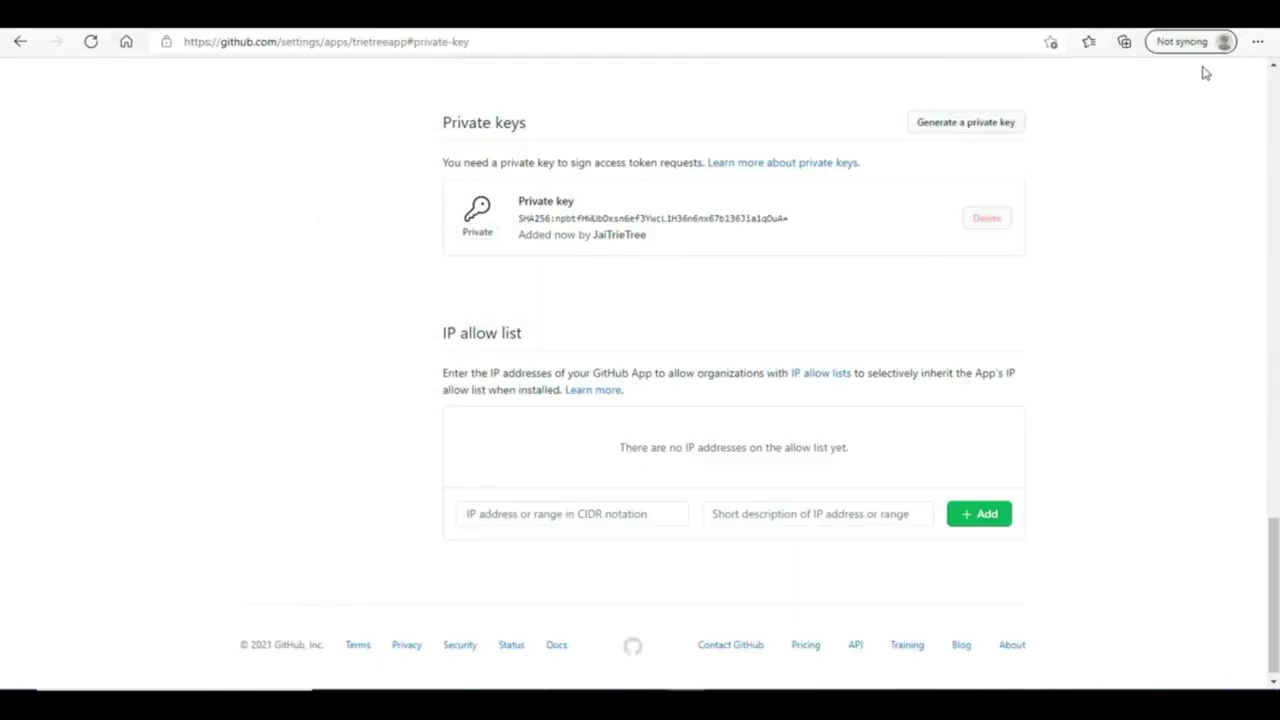
left_click(1257, 41)
left_click(1128, 231)
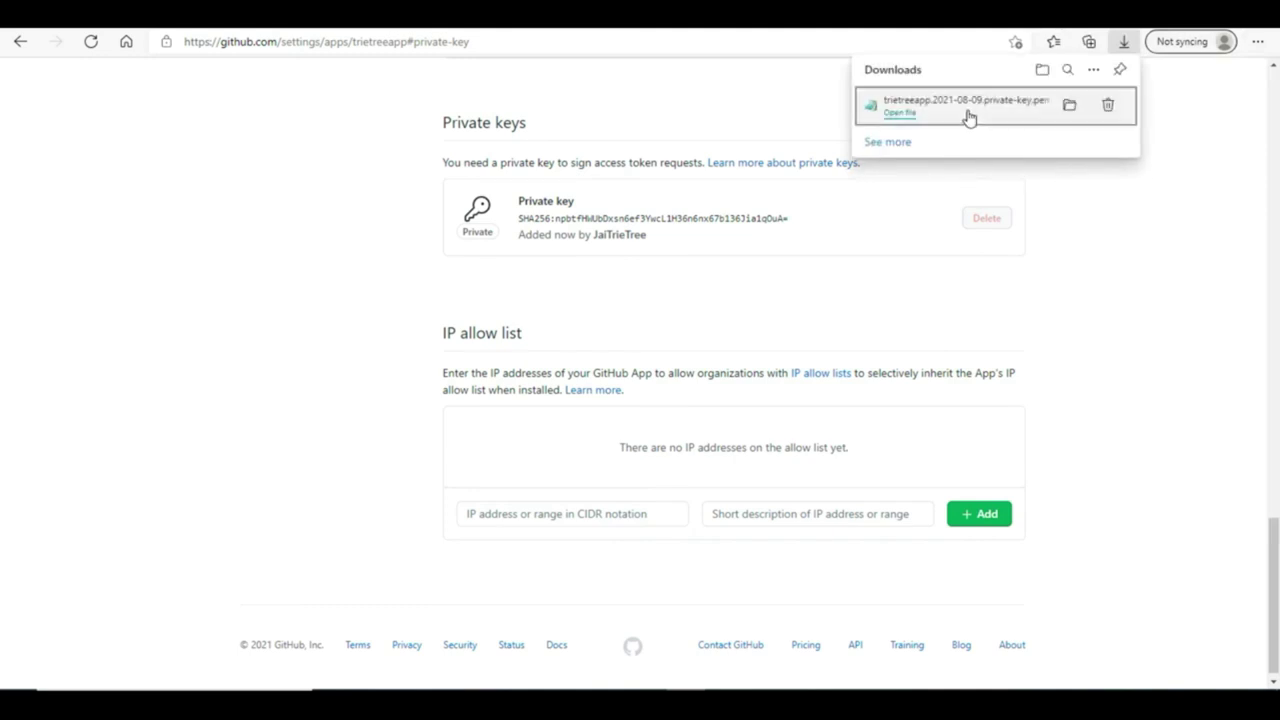
- Select the downloaded private key text and start vi on a new Trietreeapp.pem in insert mode
left_click(946, 110)
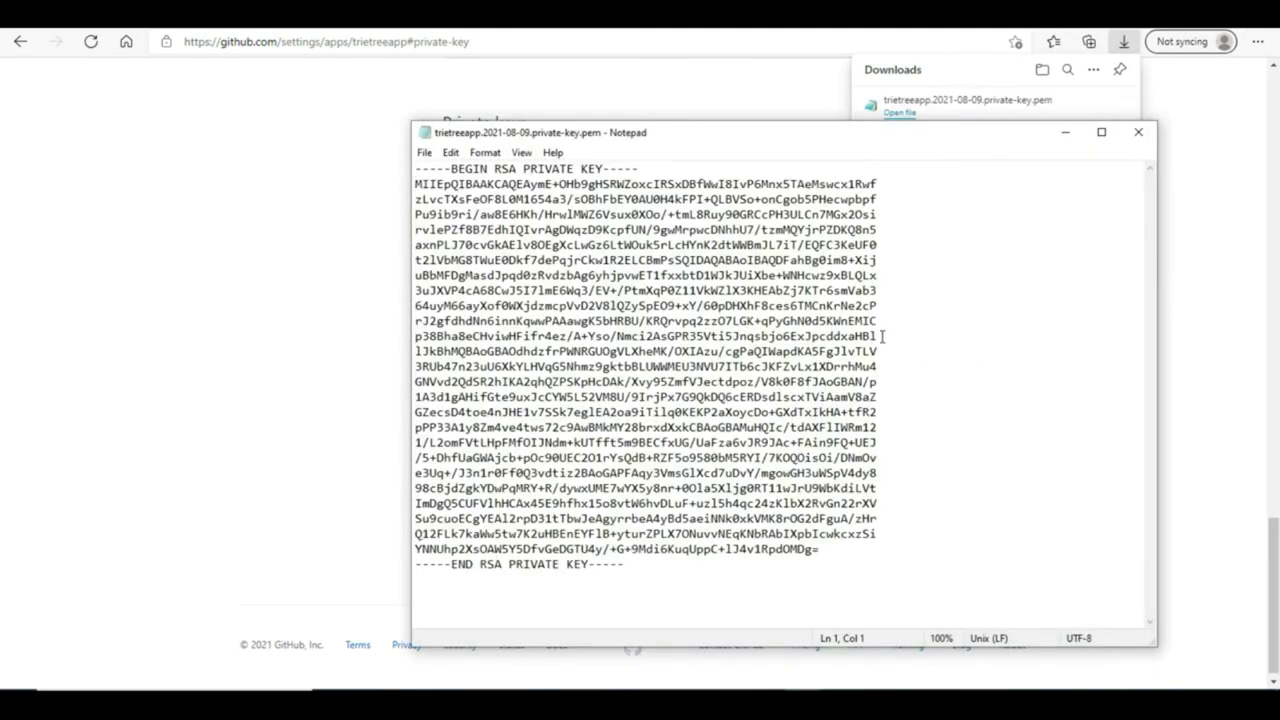
key("ctrl+a")
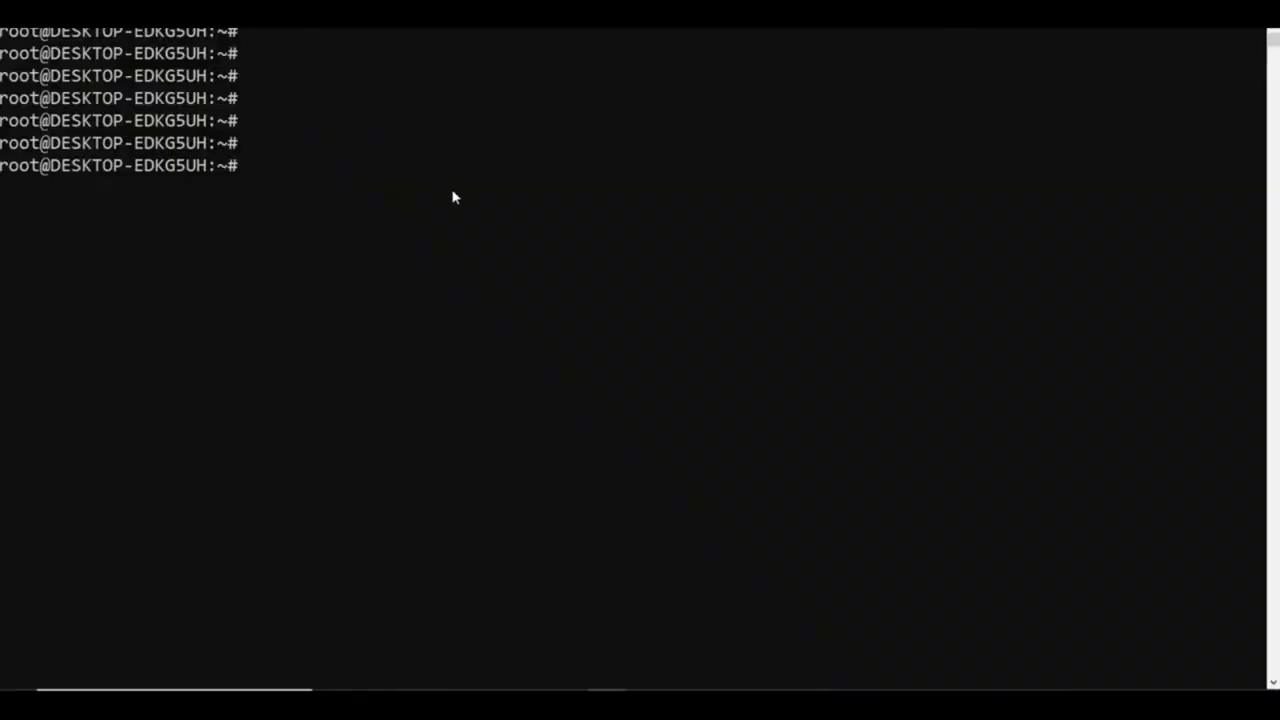
type("vi ")
type("Trietree")
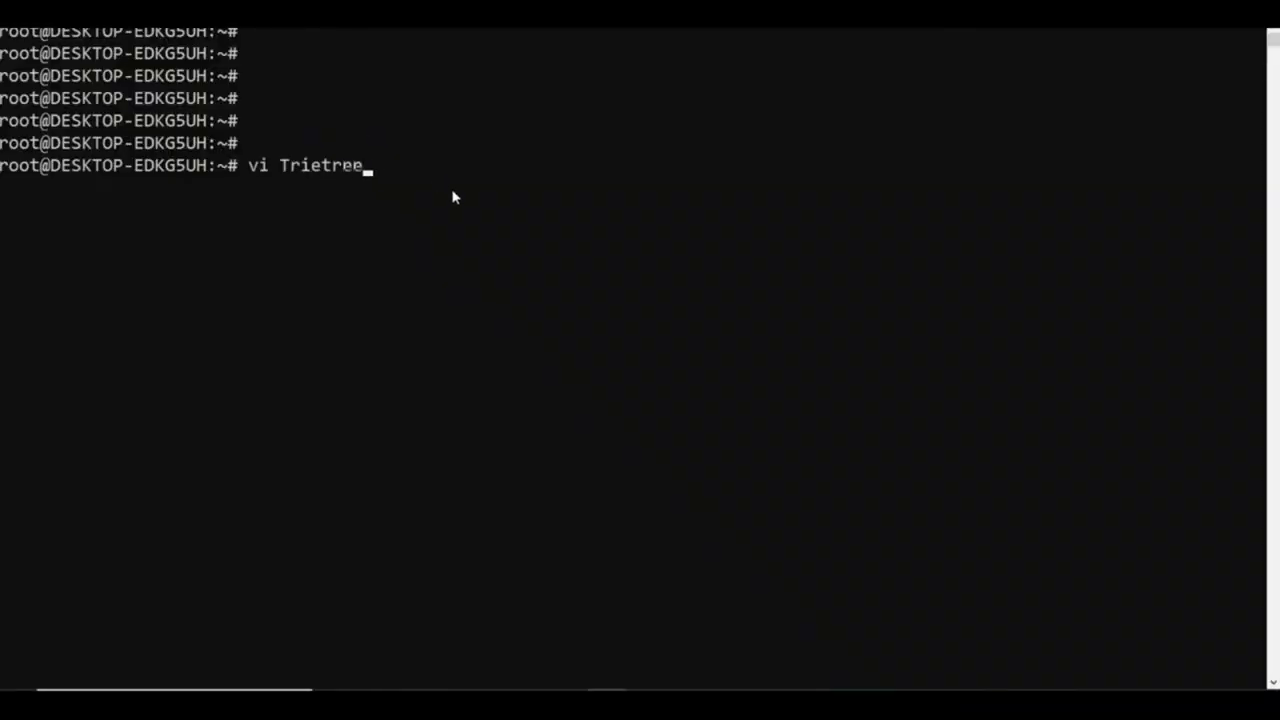
type("app.pem")
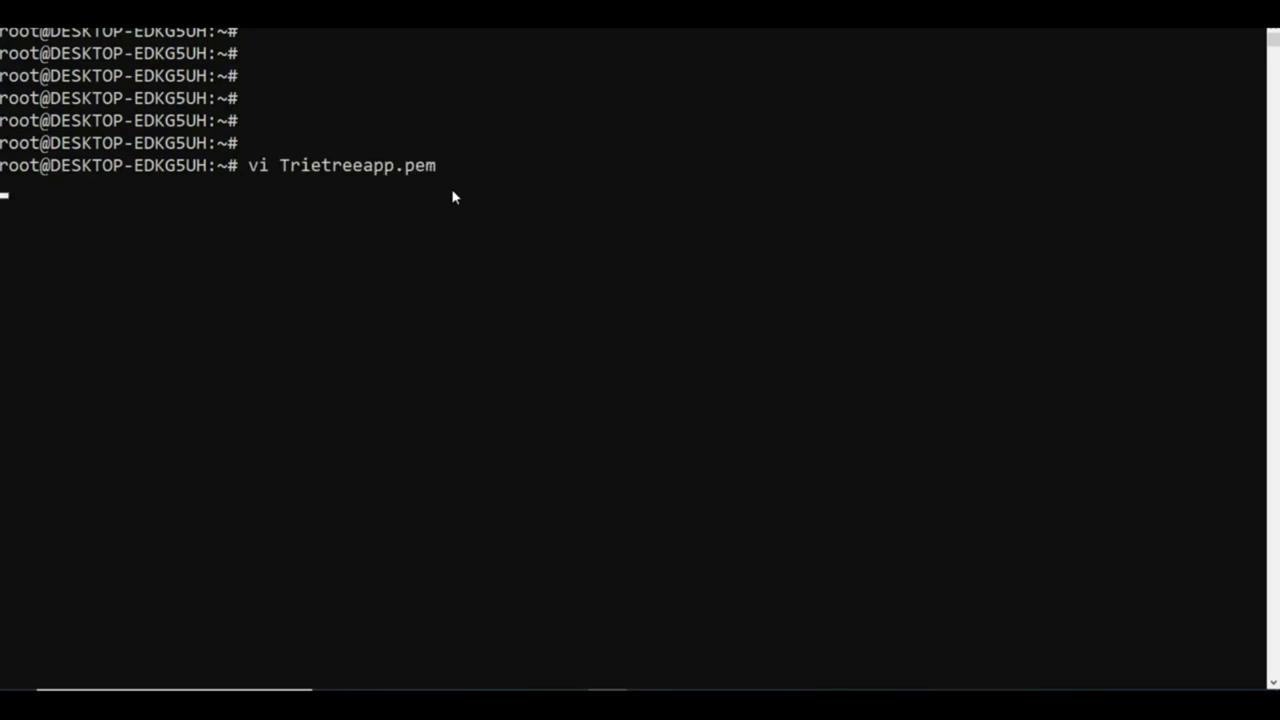
type("i")
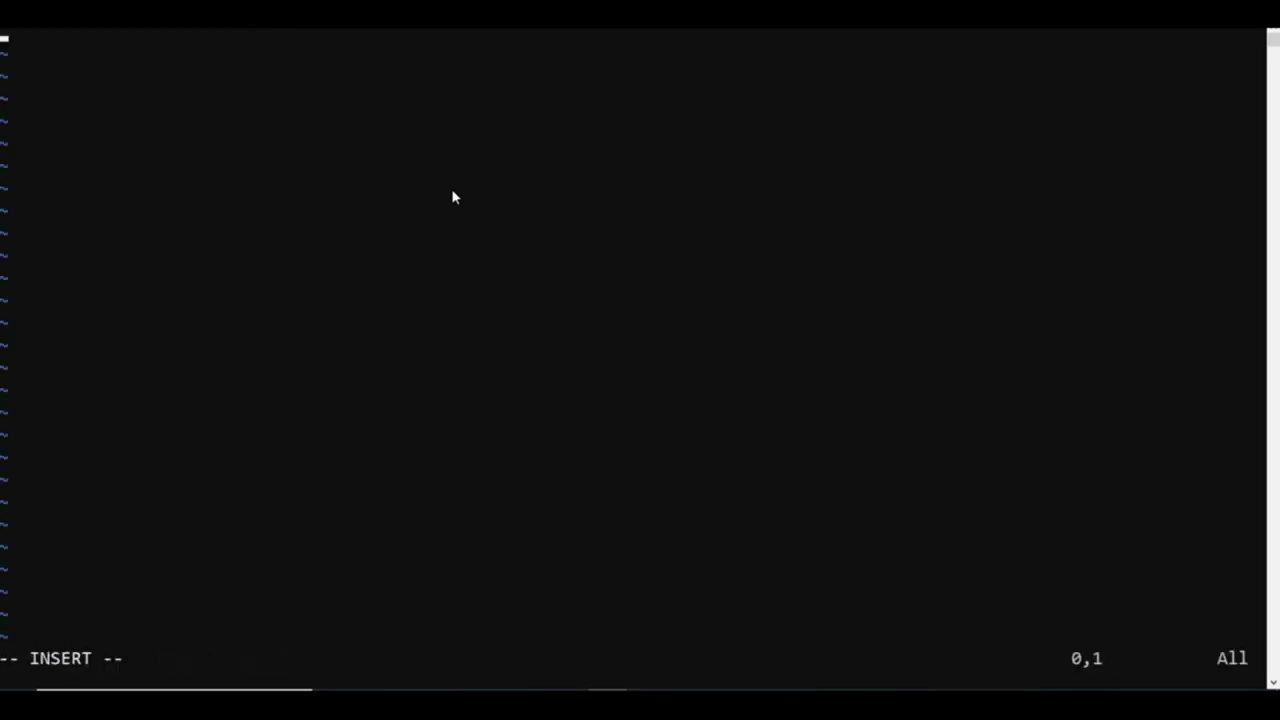
- Paste the RSA private key, save Trietreeapp.pem with :wq!, and bring back the CloudBees docs
right_click(452, 197)
key("Escape")
type(":wq")
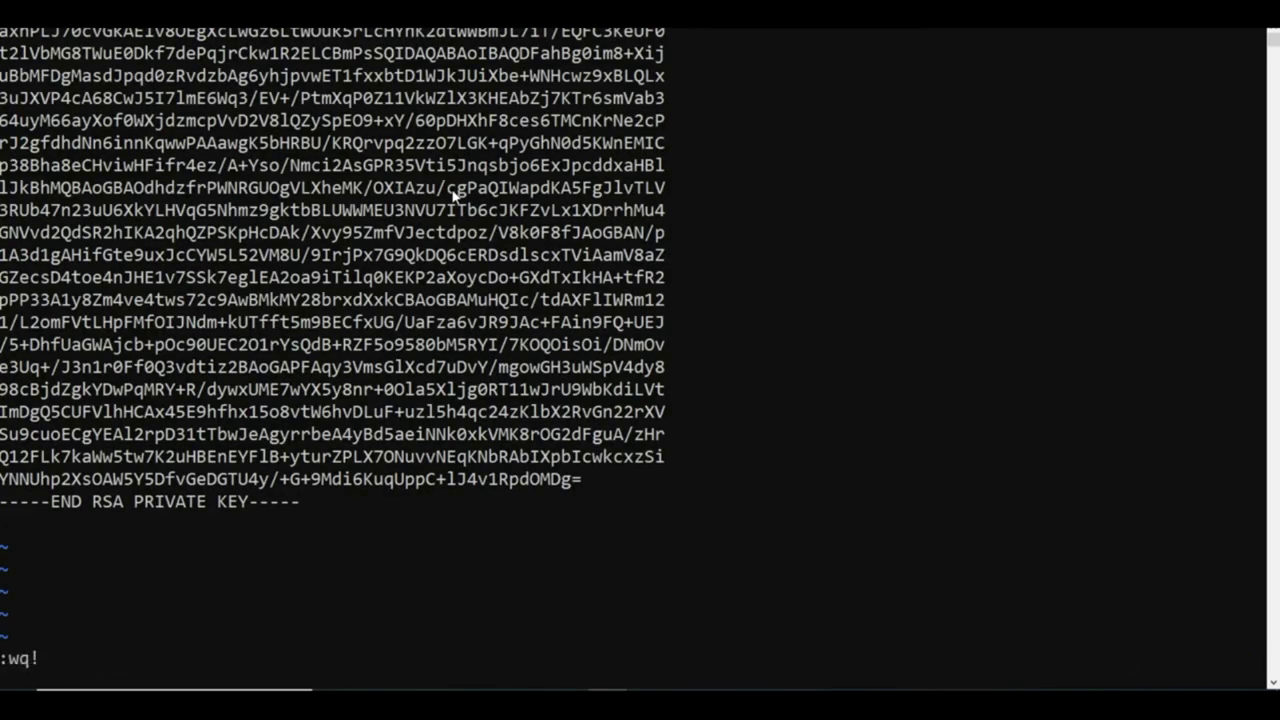
type("!")
key("Return")
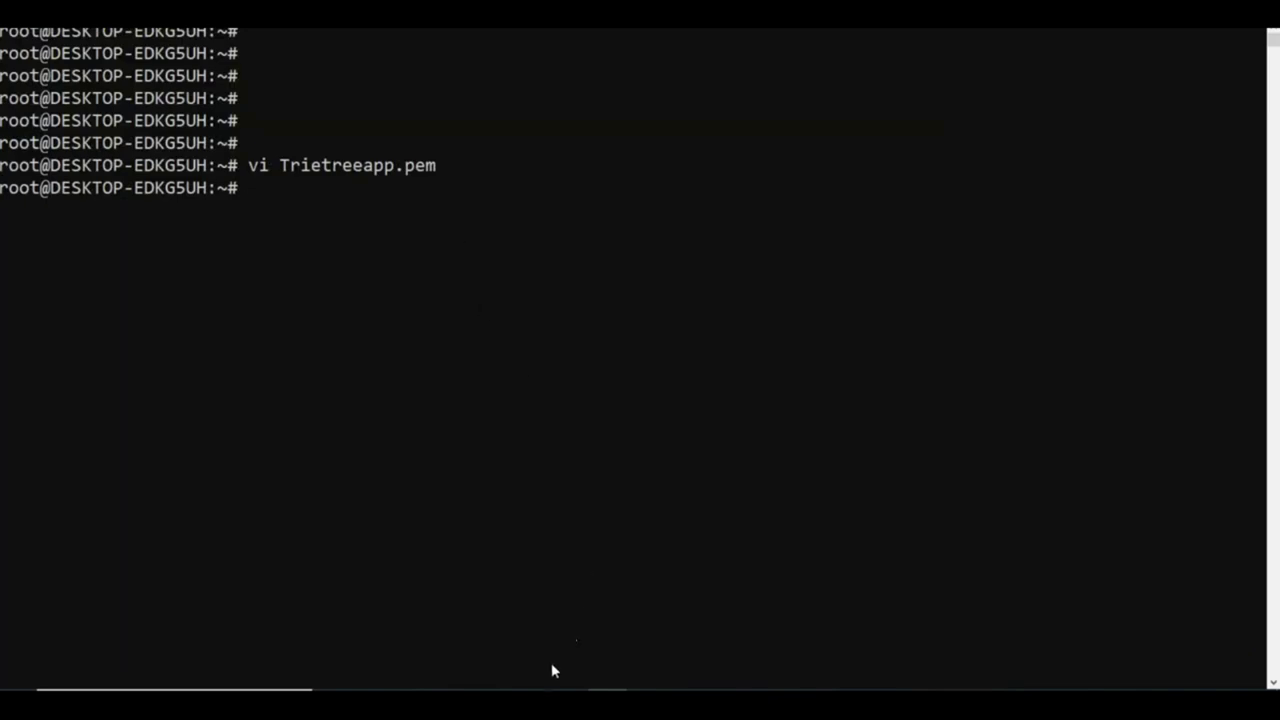
left_click(529, 630)
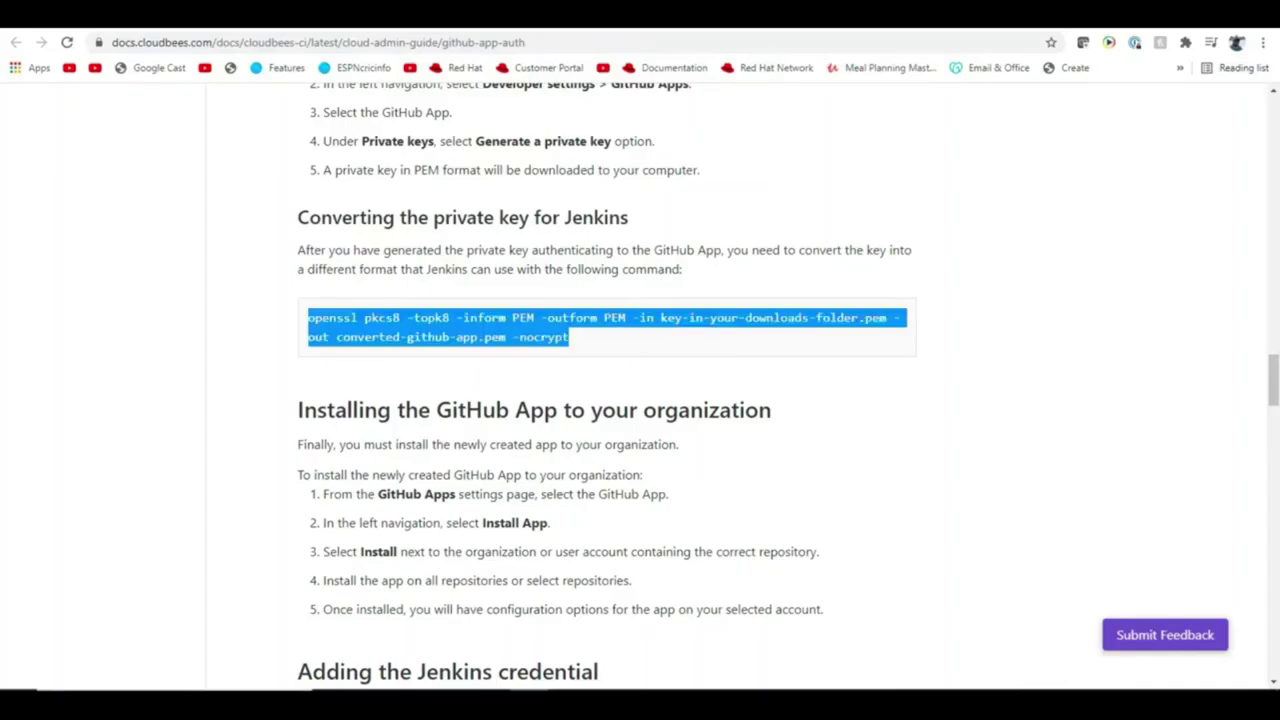
- Copy the openssl pkcs8 command start from the docs and paste it with input Trietreeapp.pem
left_click(320, 327)
left_click_drag(308, 318, 657, 334)
right_click(655, 330)
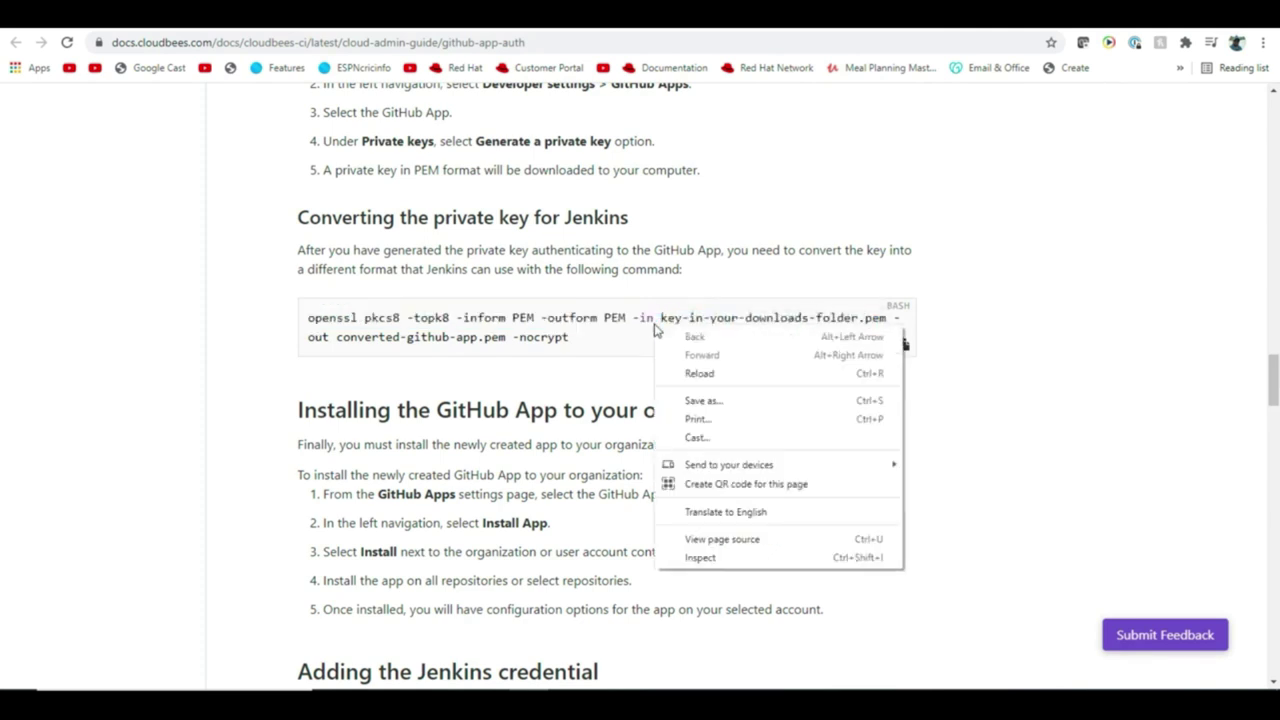
left_click(655, 330)
left_click_drag(652, 322, 308, 325)
right_click(308, 325)
left_click(358, 334)
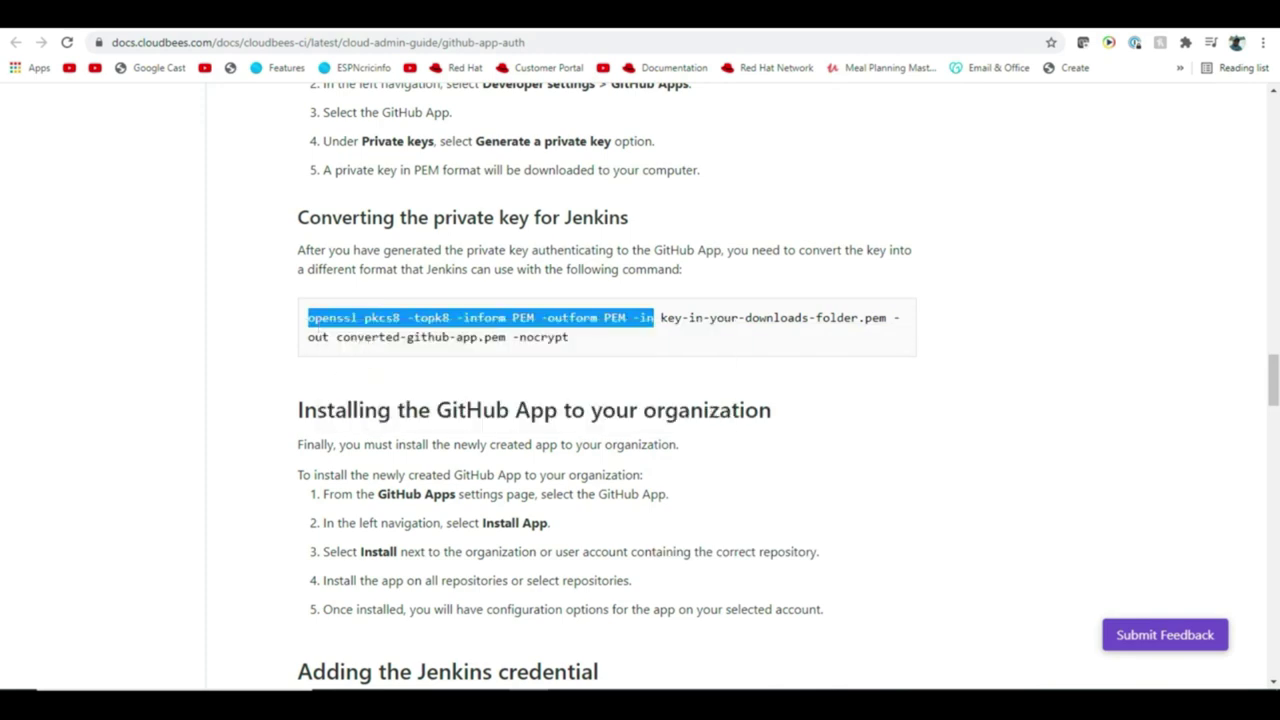
key("alt+Tab")
right_click(567, 453)
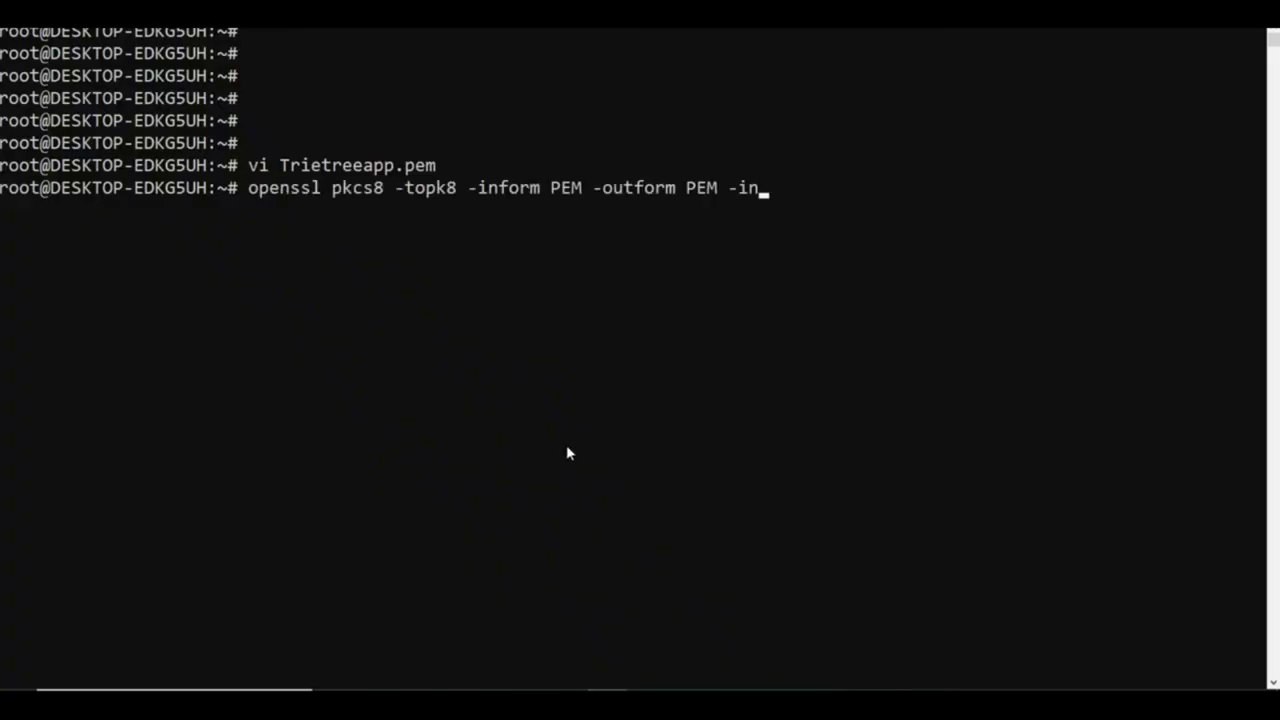
type("Tri")
key("Tab")
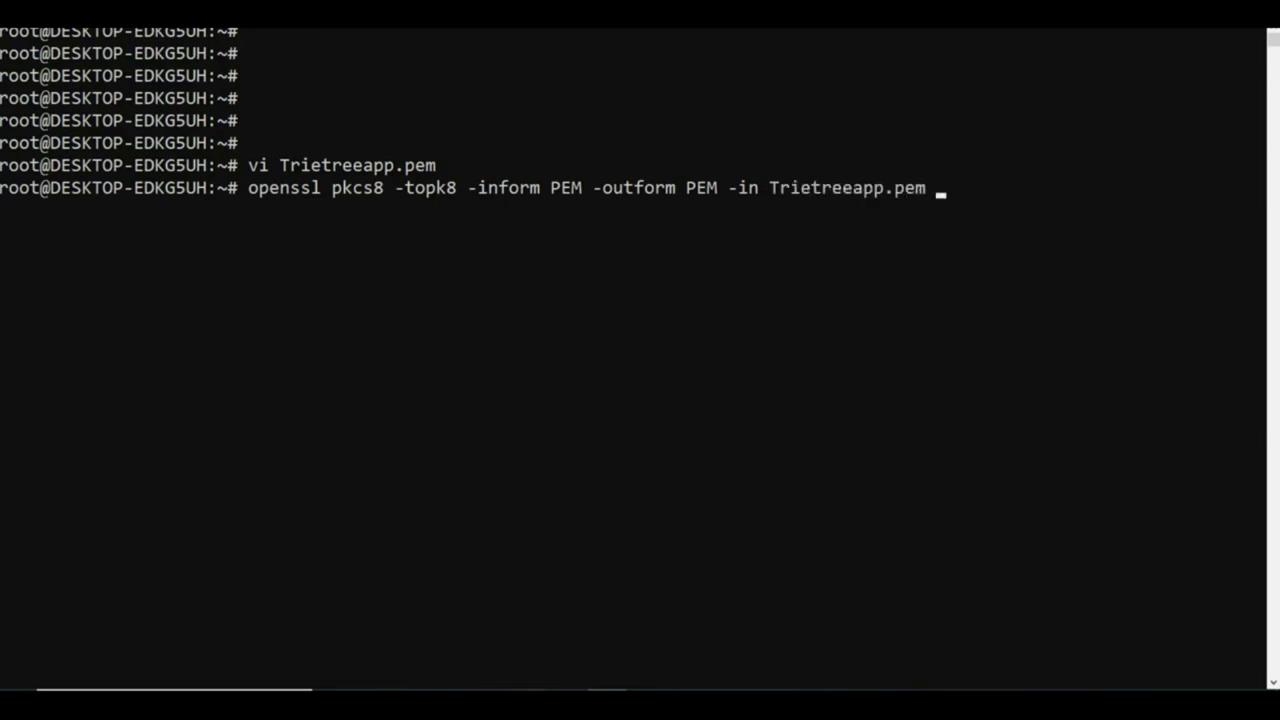
- Append -out trietree-github-app.pem -nocrypt and run the key conversion
key("alt+Tab")
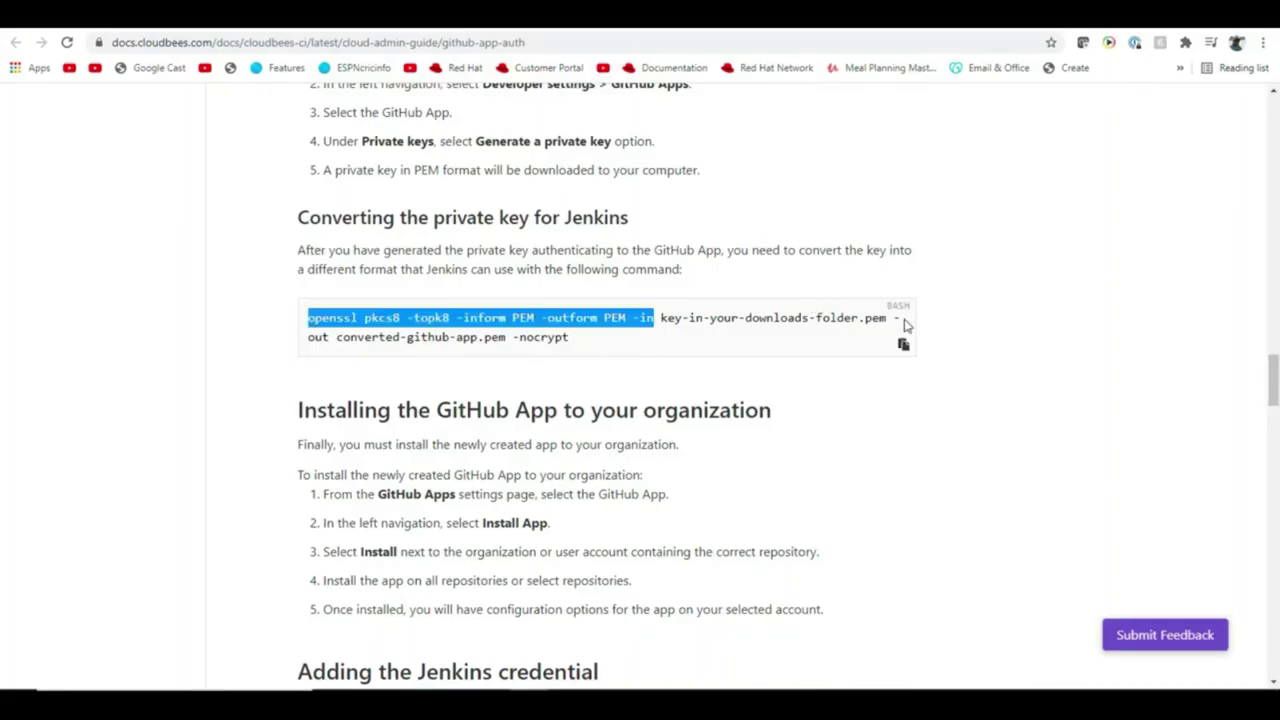
left_click_drag(895, 320, 570, 344)
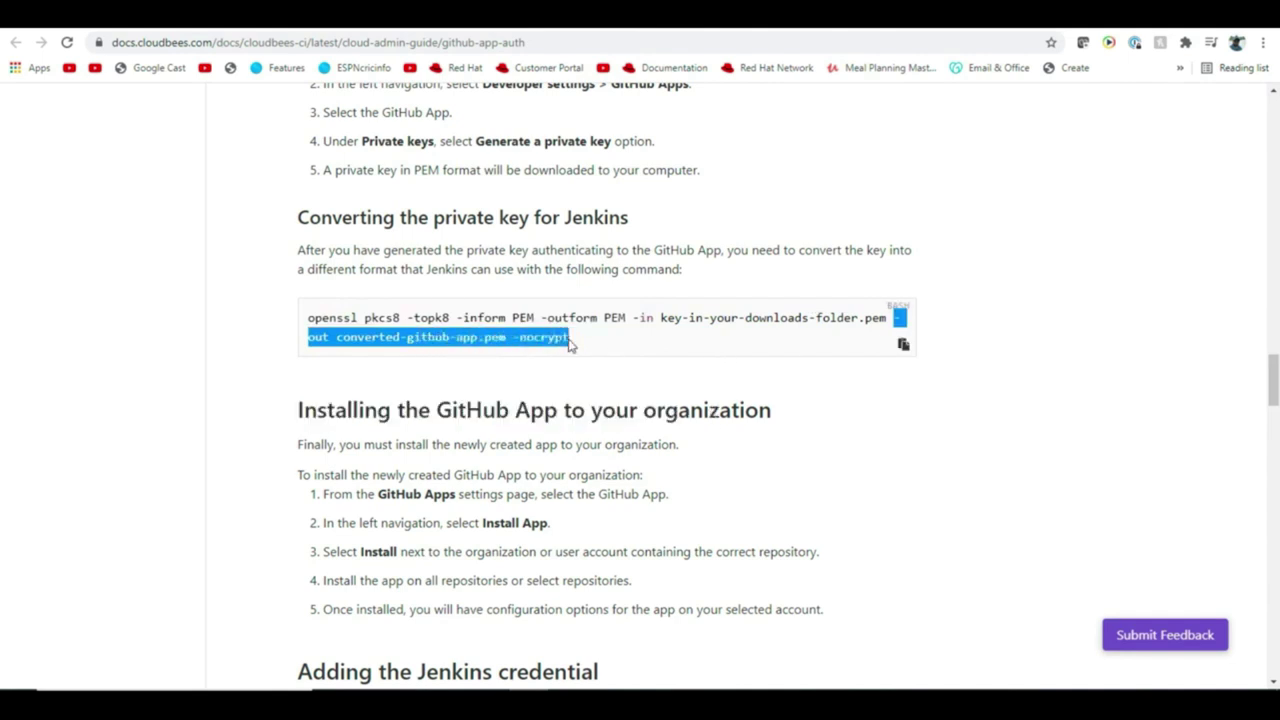
key("ctrl+c")
key("alt+Tab")
key("ctrl+v")
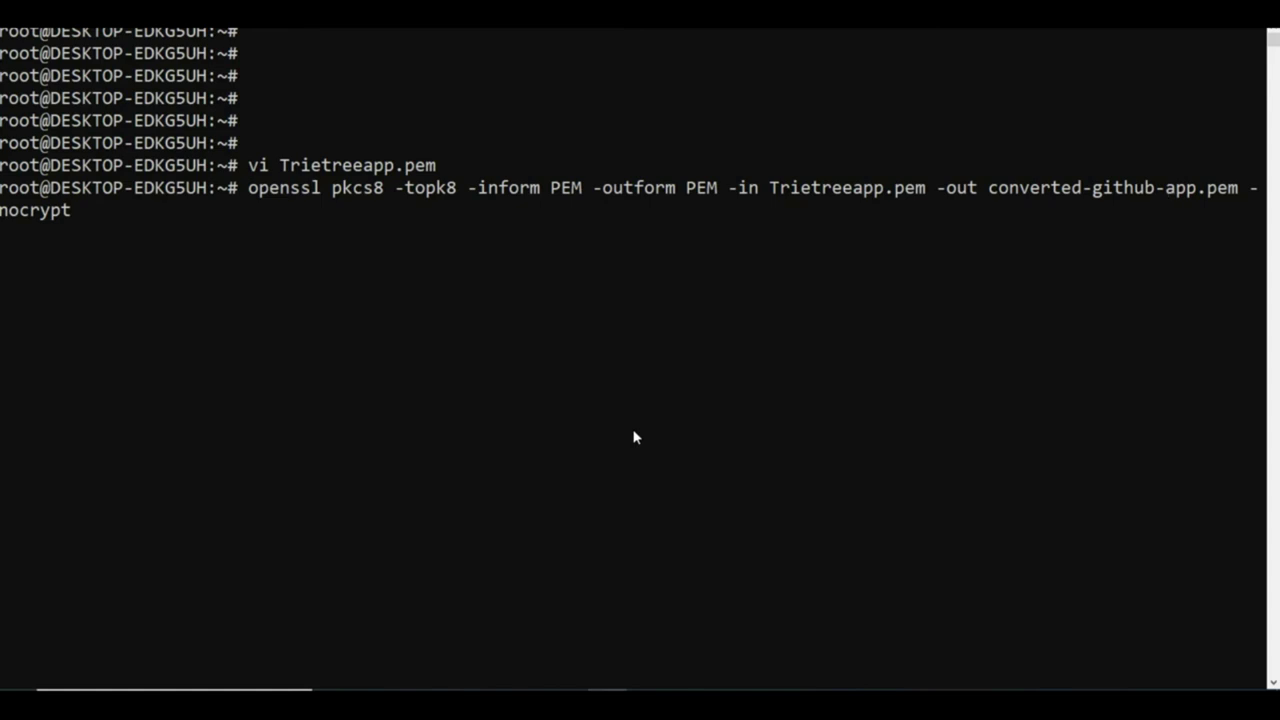
key("BackSpace")
key("BackSpace")
key("BackSpace")
key("BackSpace")
key("BackSpace")
key("BackSpace")
key("BackSpace")
key("BackSpace")
key("BackSpace")
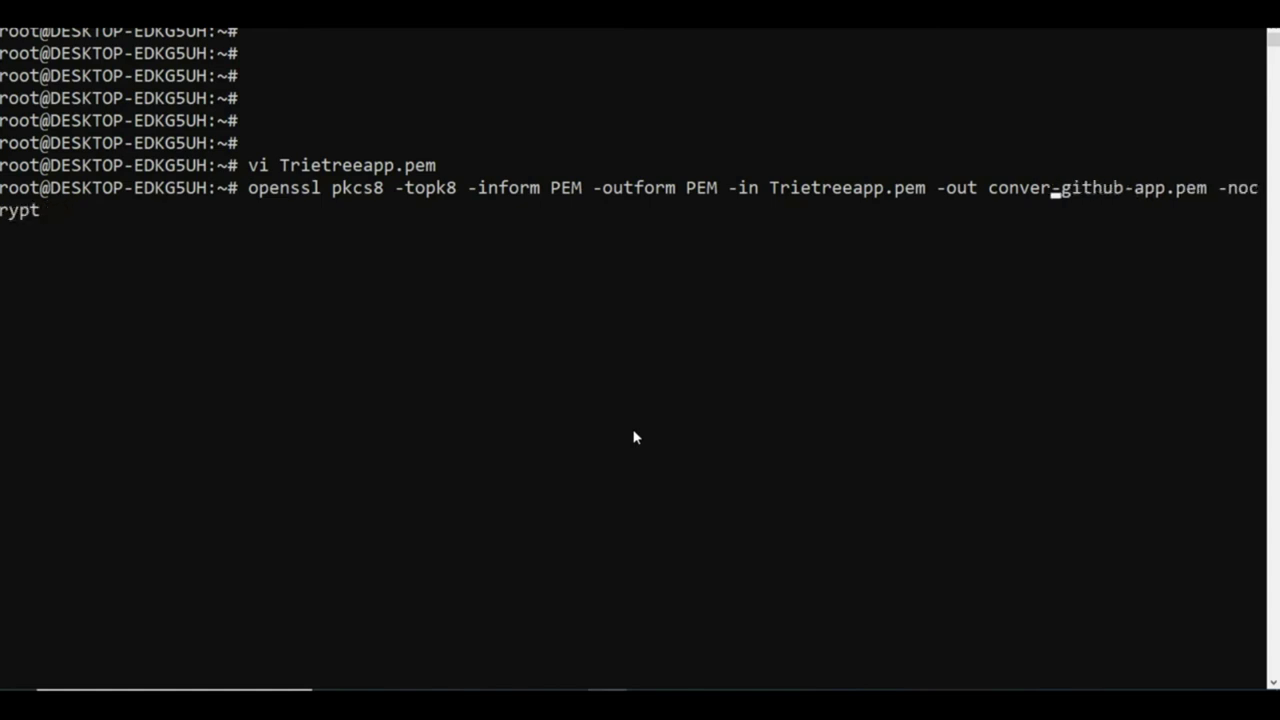
type("trietree")
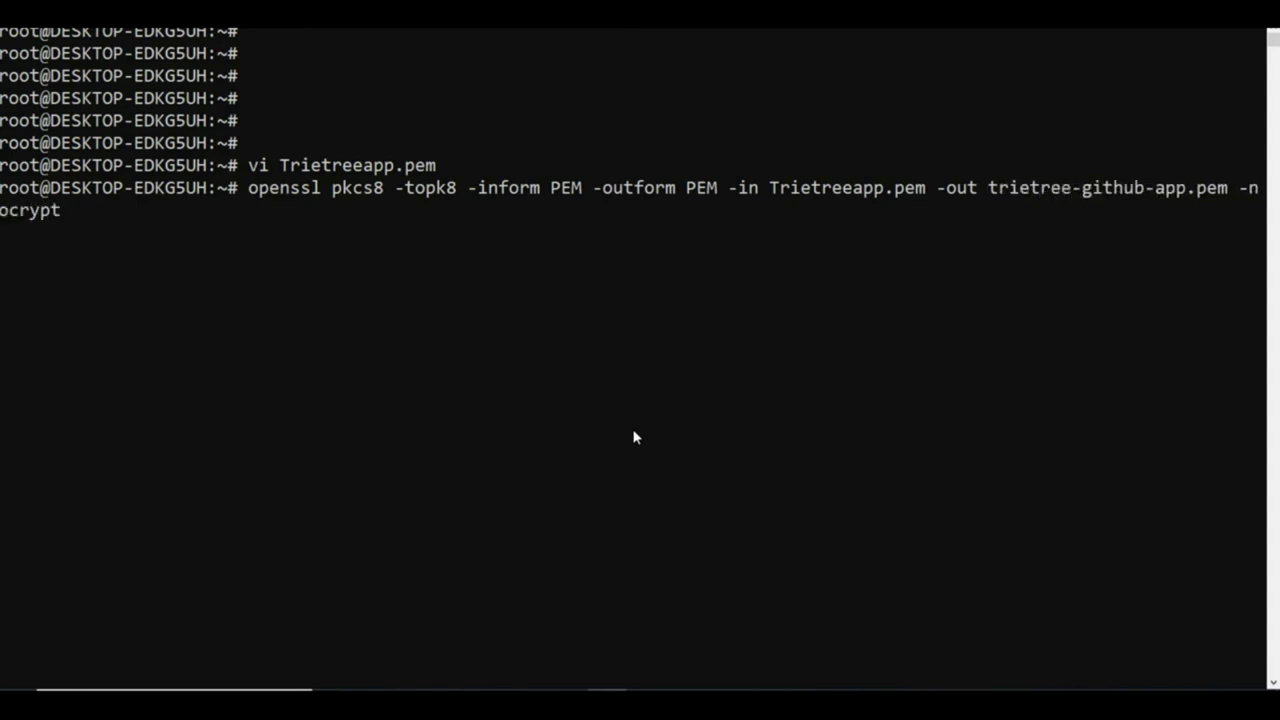
key("Return")
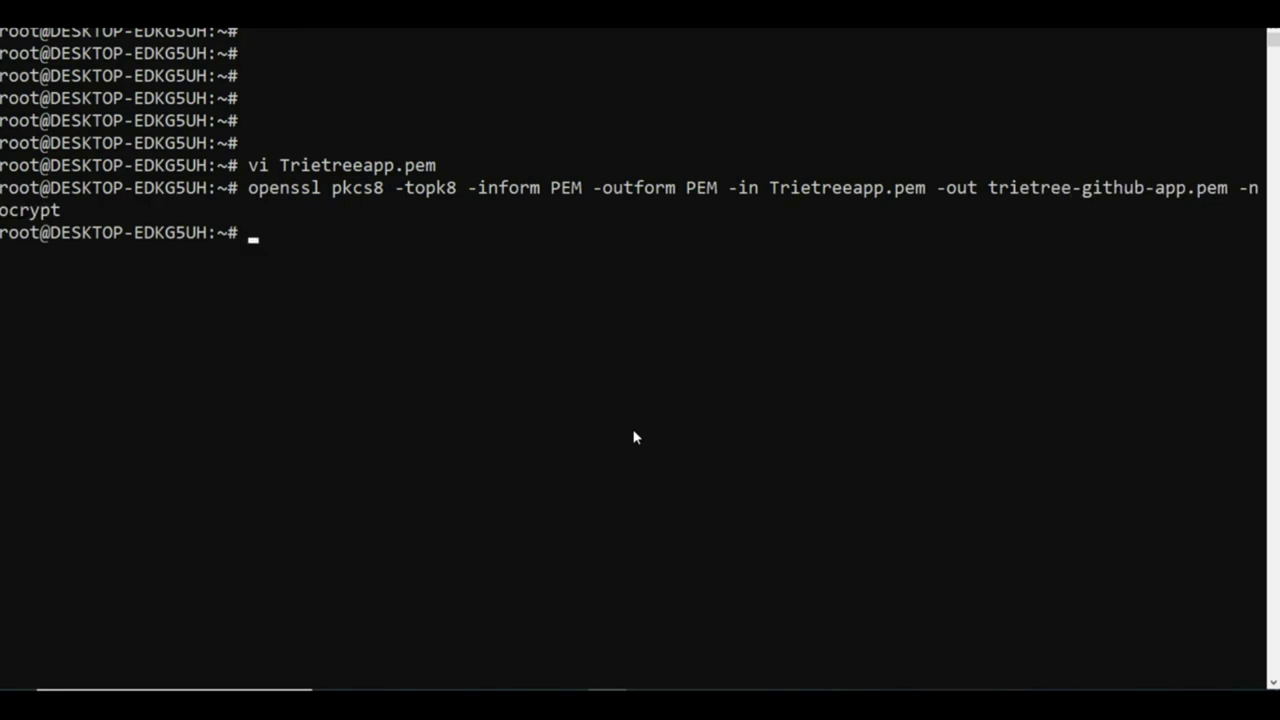
type("vi")
- Open trietree-github-app.pem in vi to inspect it, then quit without saving
double_click(999, 190)
right_click(997, 203)
right_click(997, 203)
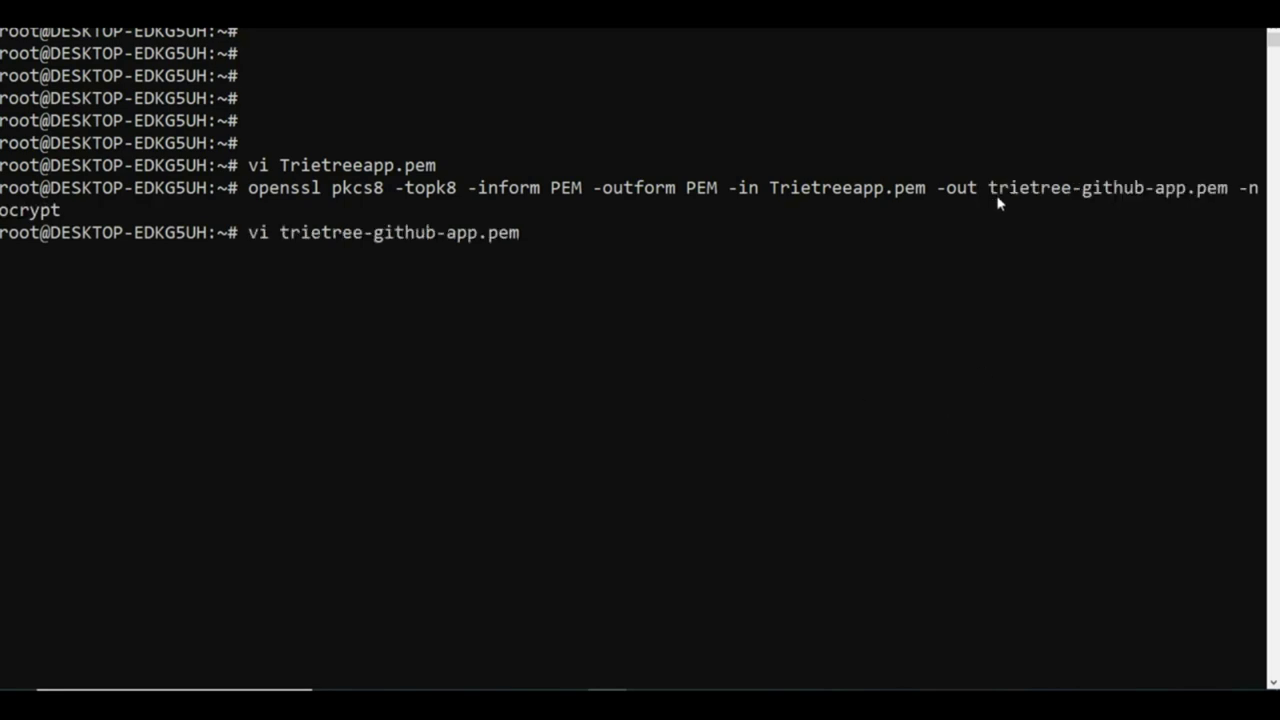
key("Return")
type(":q1")
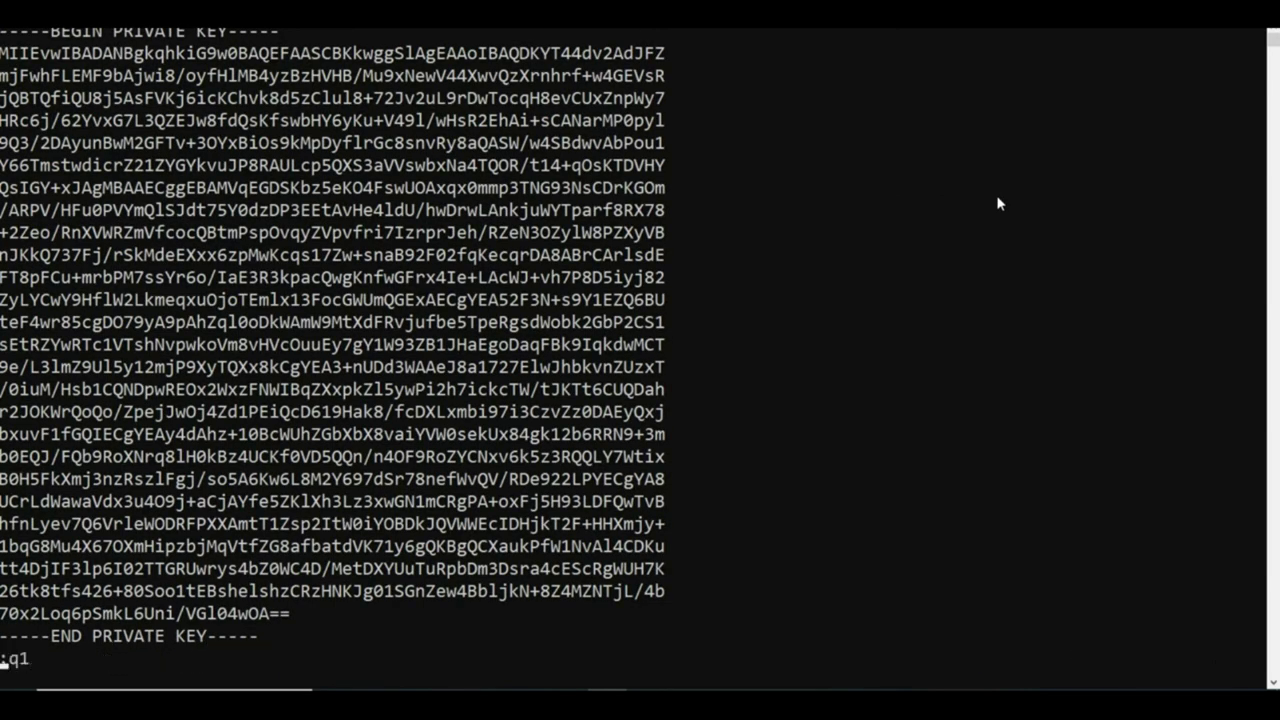
key("Return")
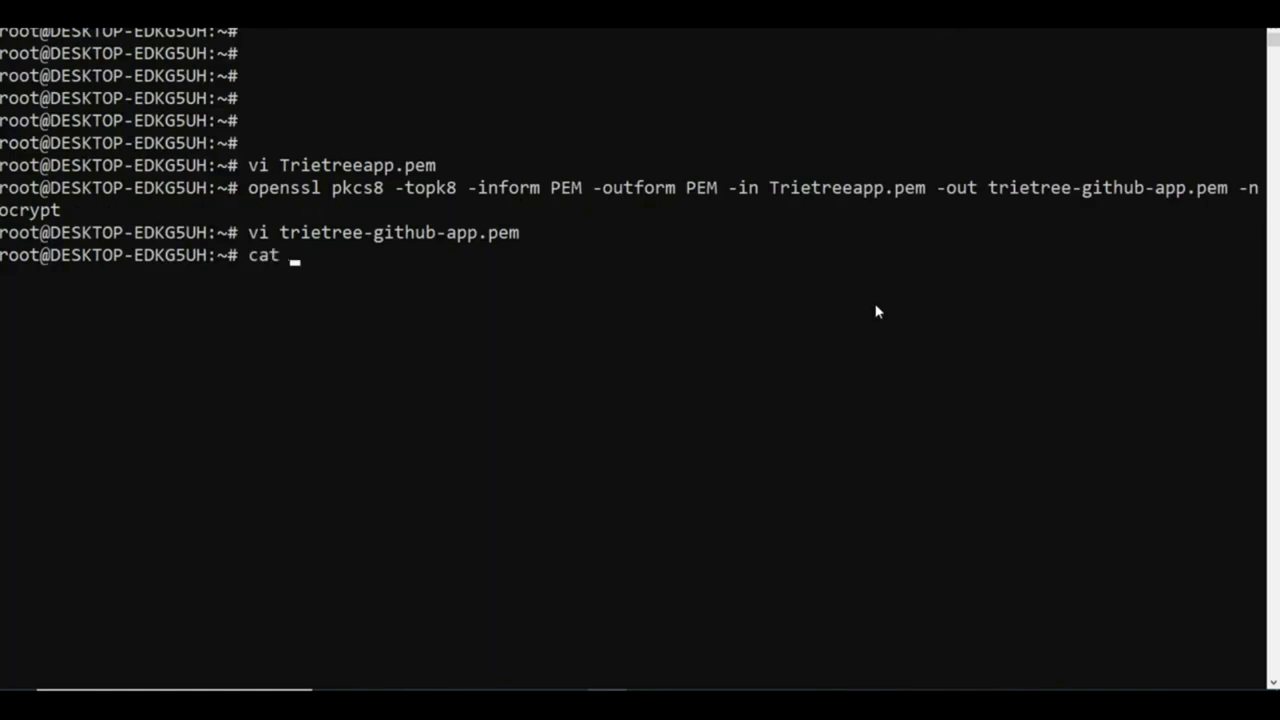
- Print the converted key with cat and copy the whole printed key
type("tri")
key("Tab")
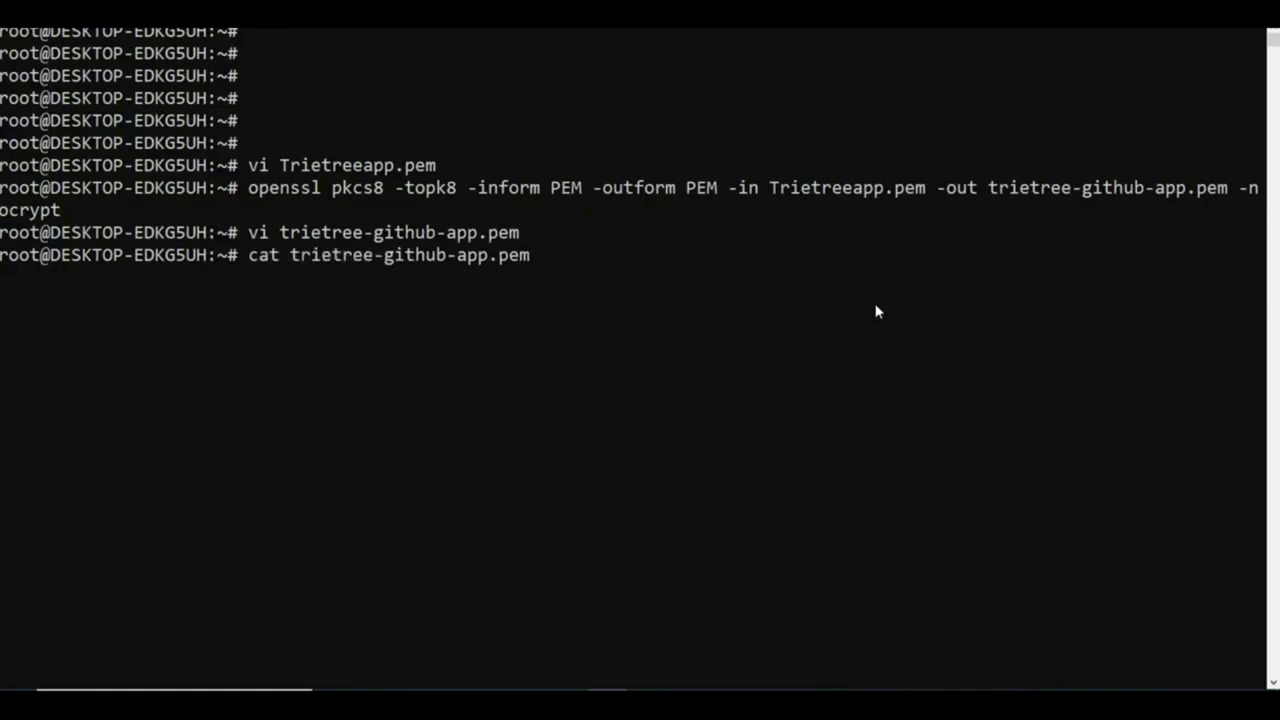
key("Return")
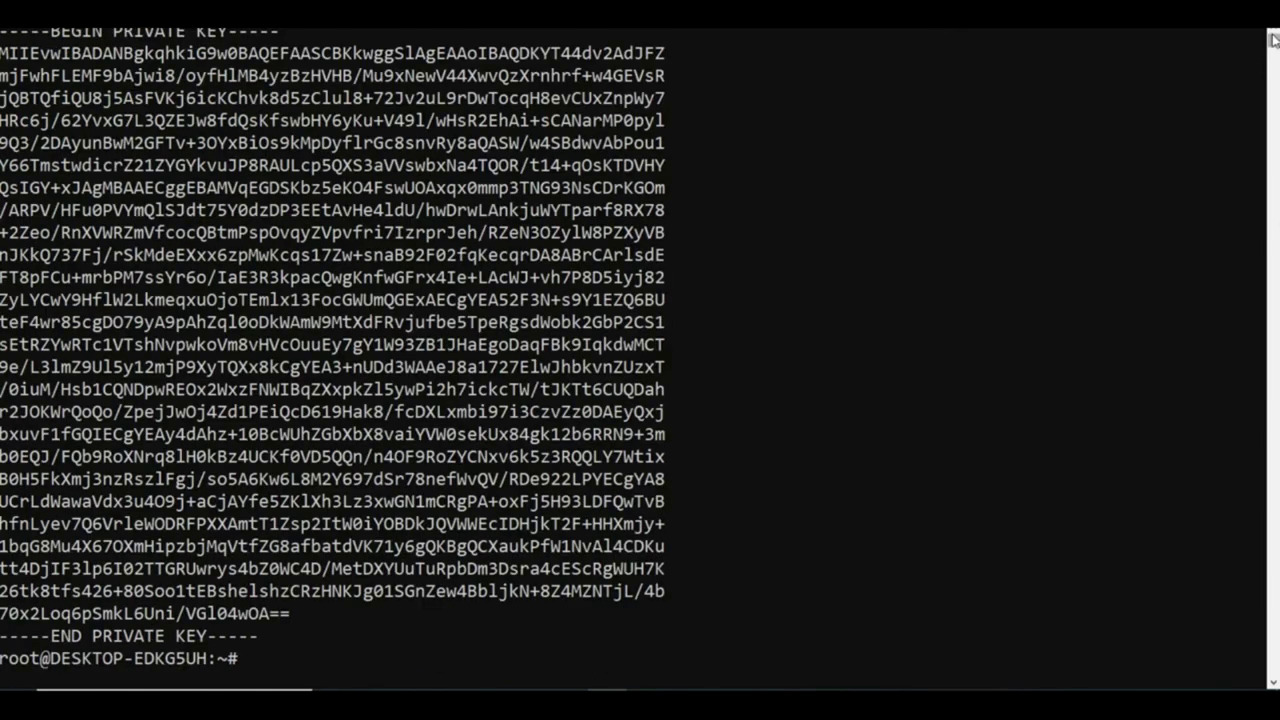
scroll(735, 186, "up", 2)
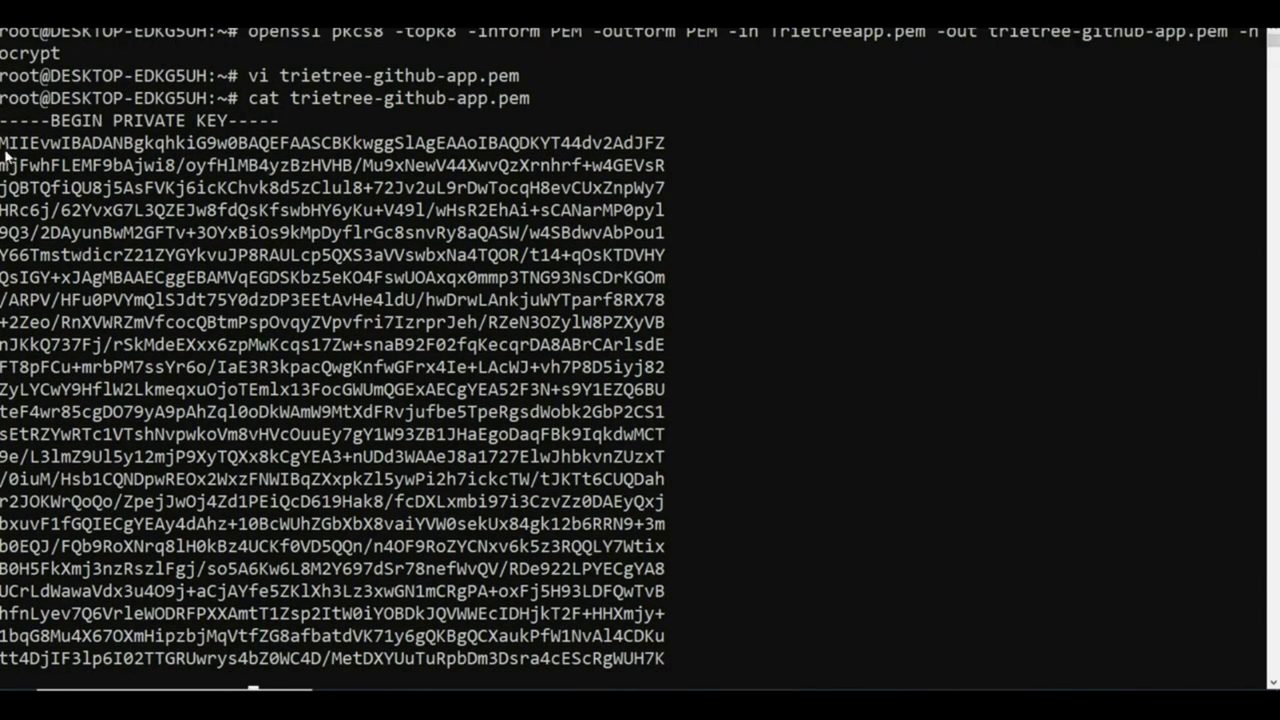
triple_click(95, 187)
left_click_drag(5, 122, 350, 463)
right_click(338, 383)
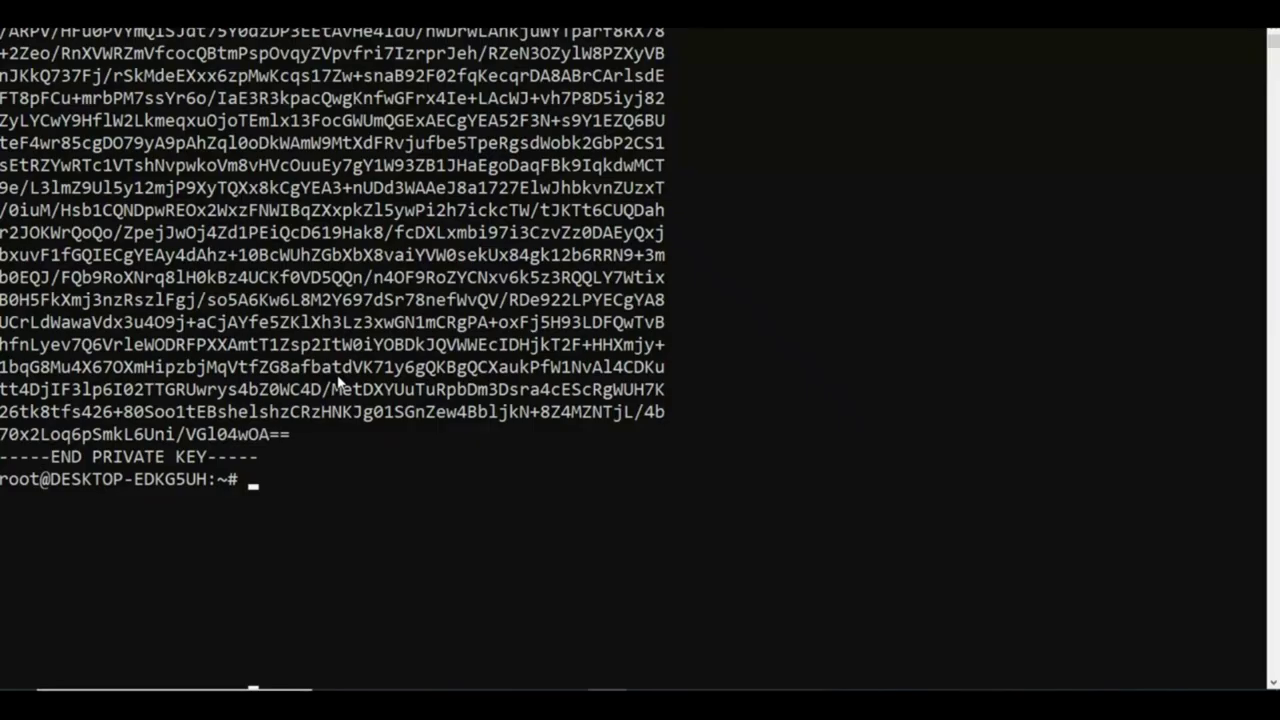
- Replace the old RSA key in trietreeapp.2021-08-09.private-key.pem with the converted key and save it
mouse_move(804, 690)
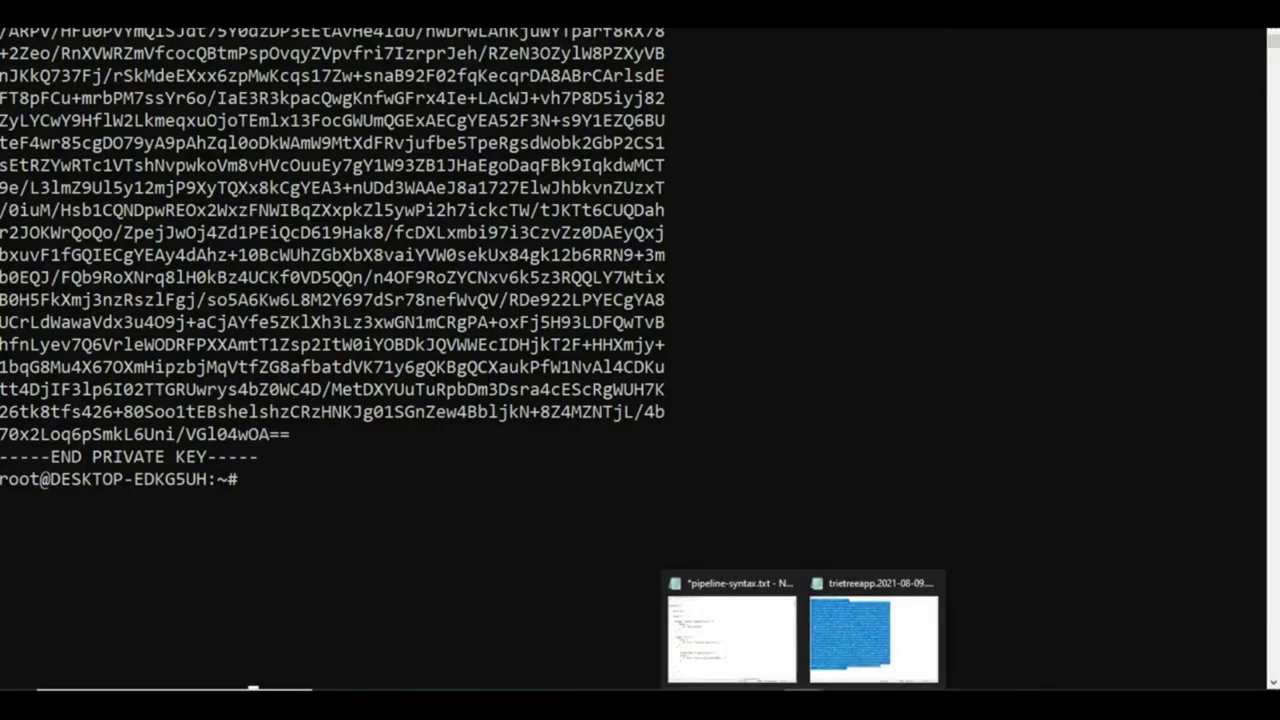
left_click(875, 632)
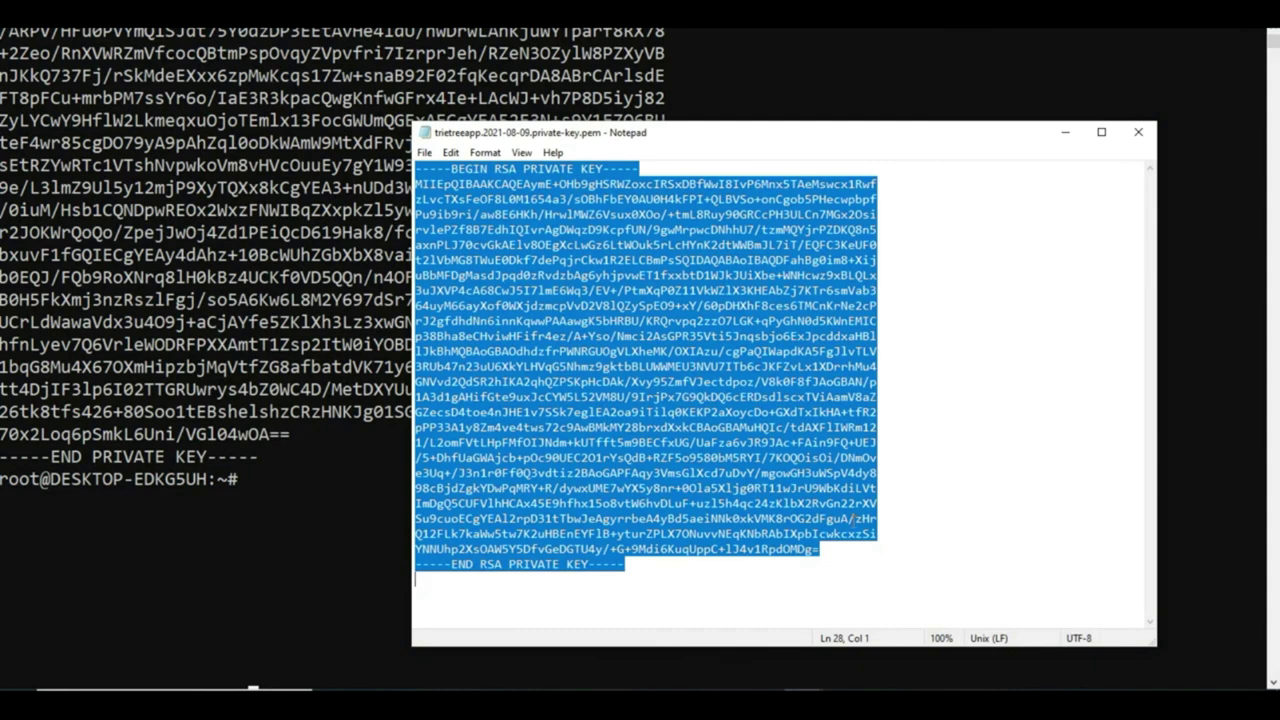
key("BackSpace")
key("ctrl+v")
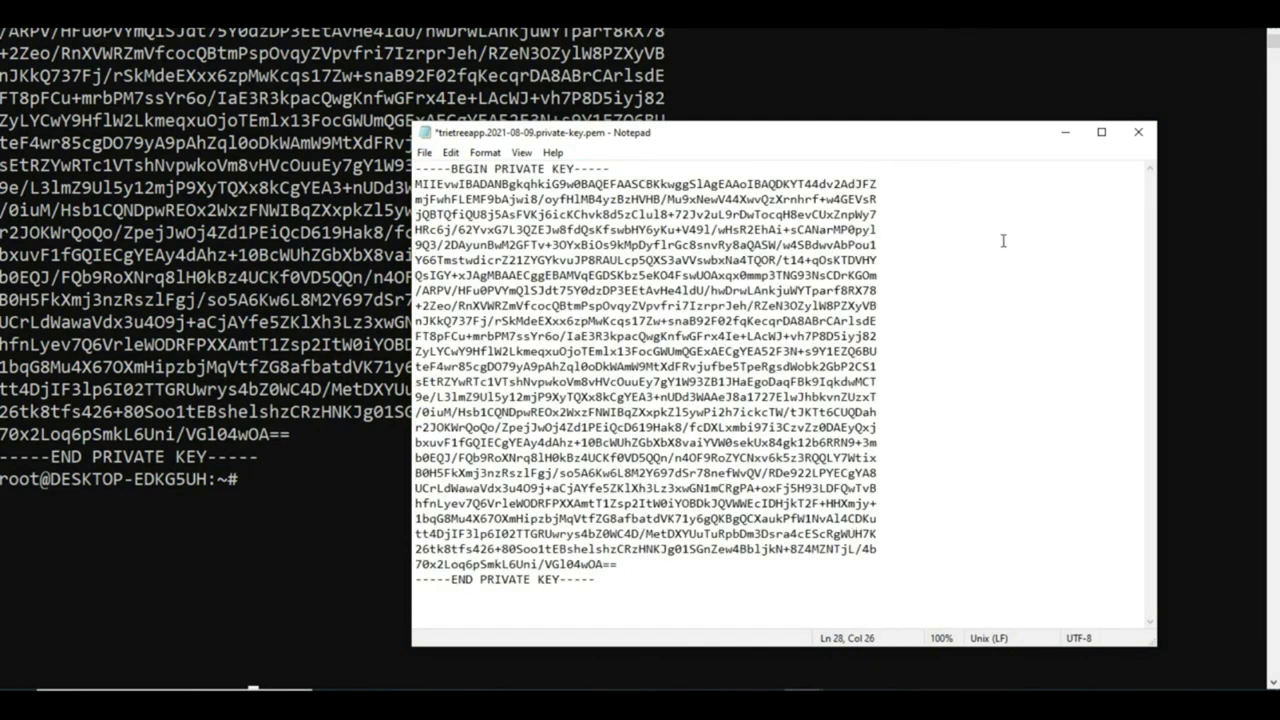
key("ctrl+s")
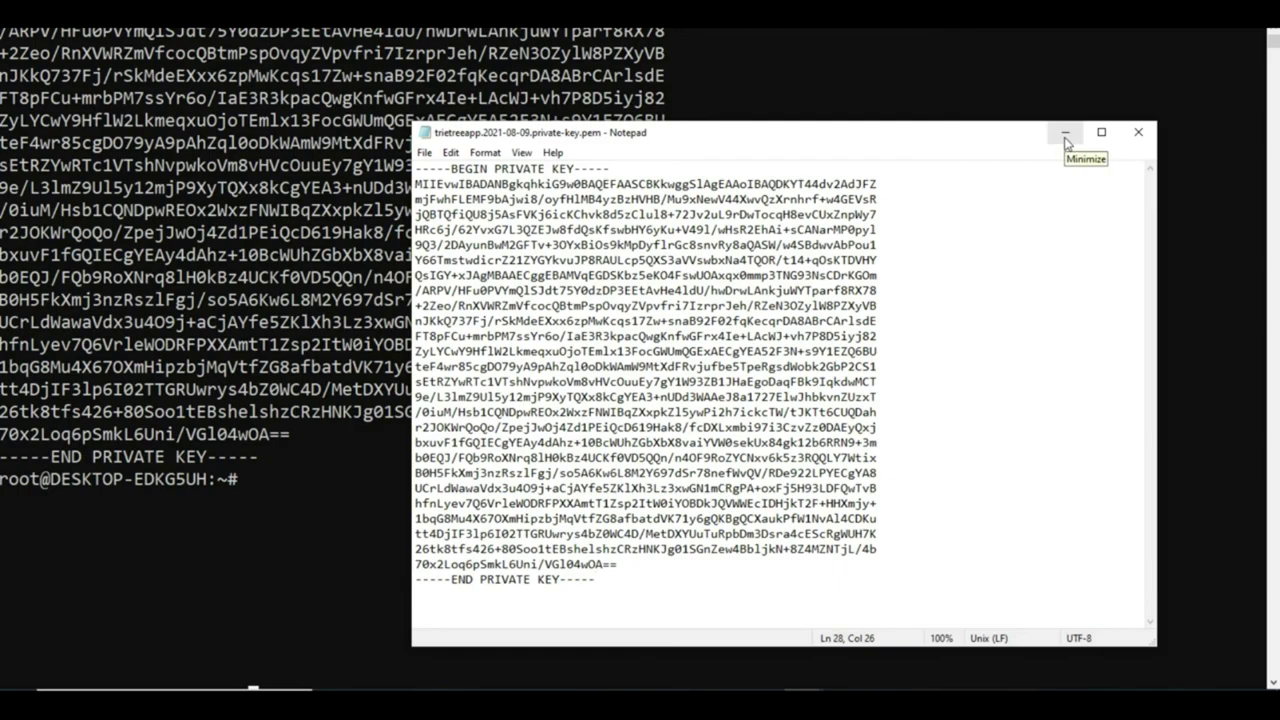
left_click(1065, 133)
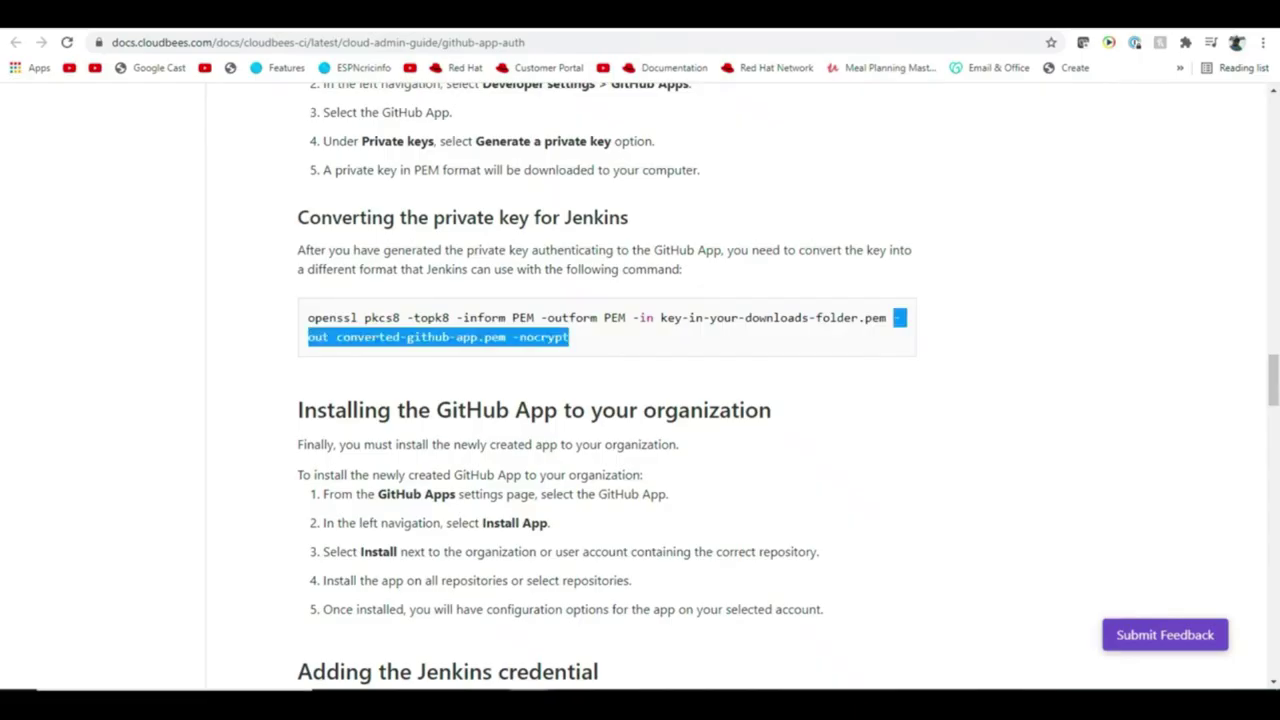
left_click(963, 363)
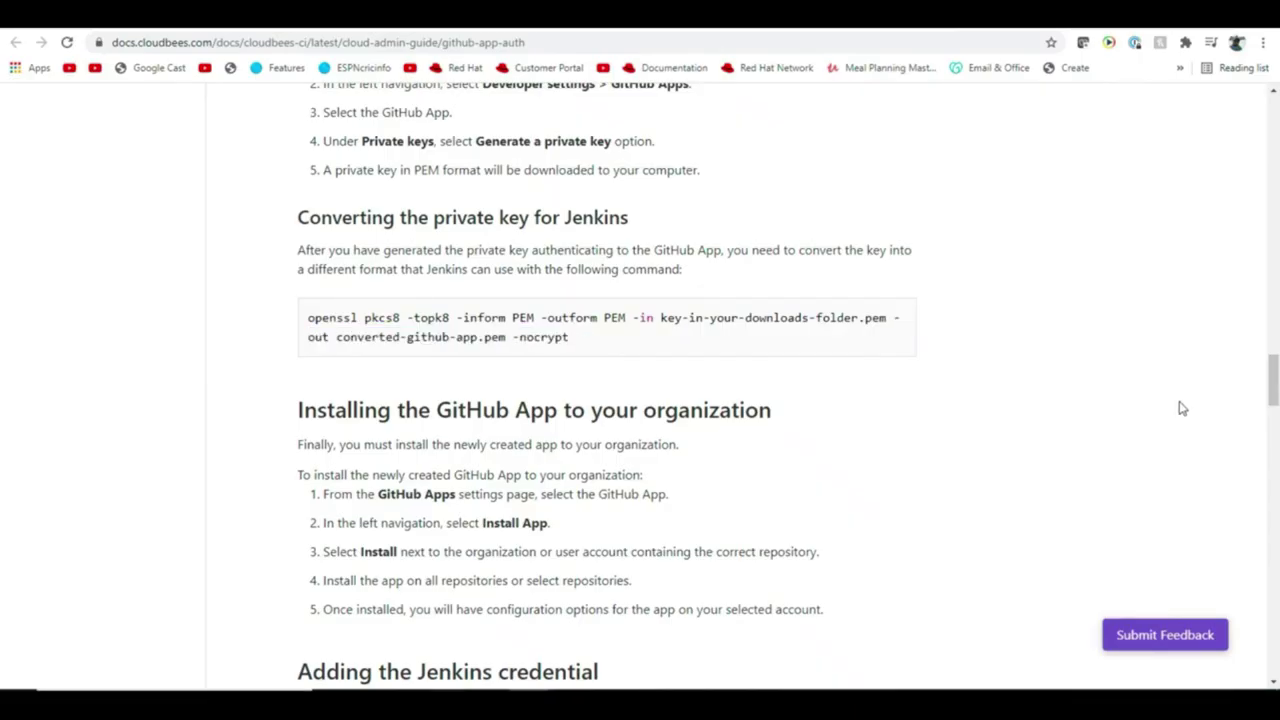
left_click_drag(1275, 378, 1275, 383)
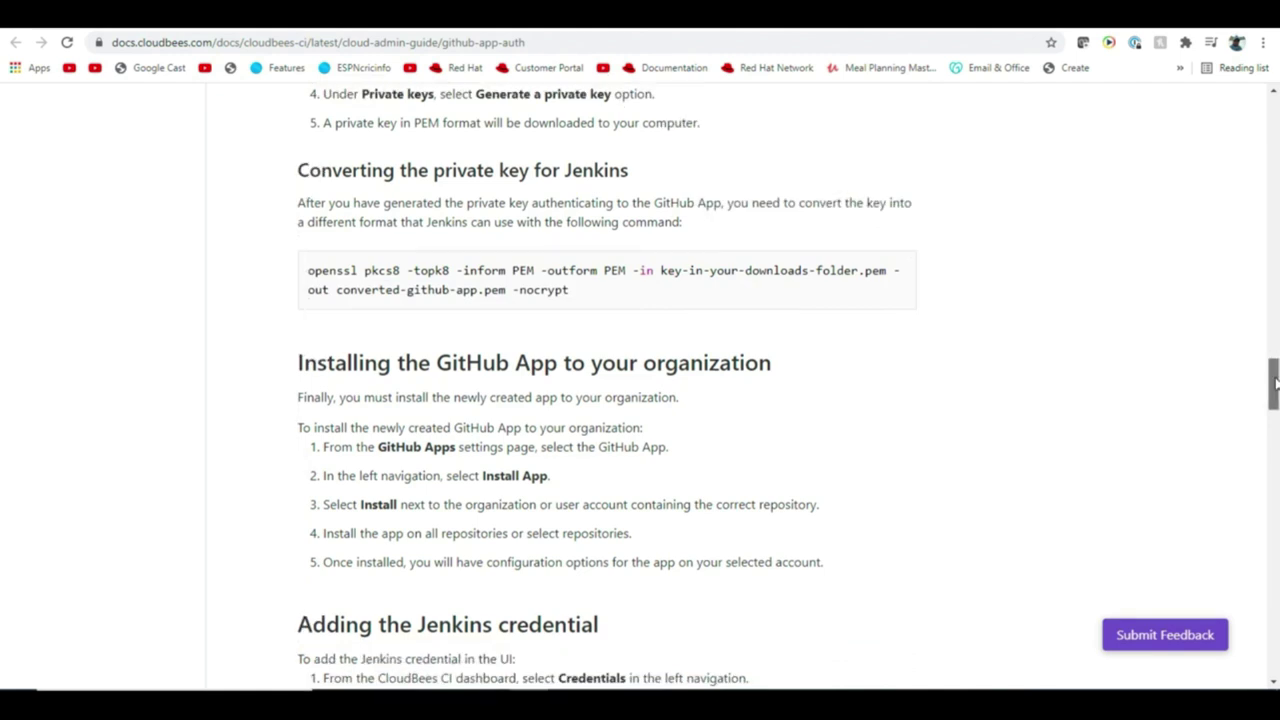
left_click_drag(1275, 383, 1275, 403)
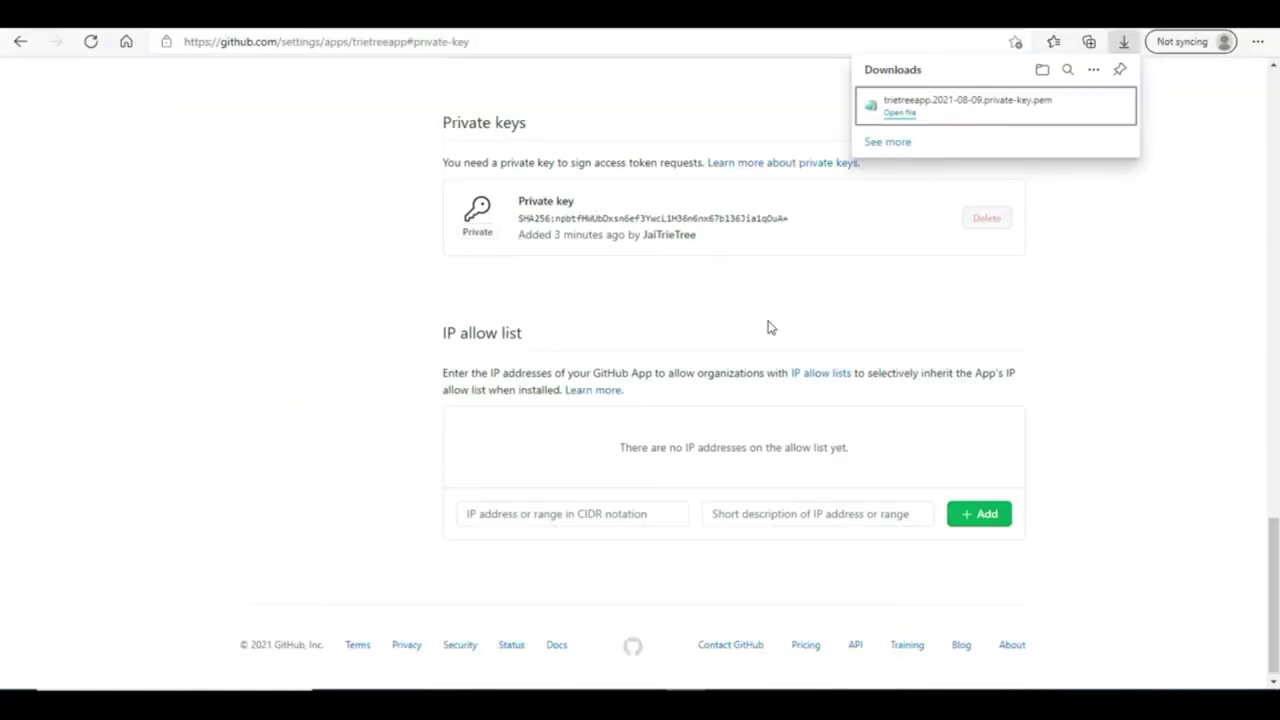
- Install Trietreeapp on the personal account, limited to the multibranch-pipeline-project repository
scroll(1177, 109, "up", 5)
scroll(576, 162, "up", 15)
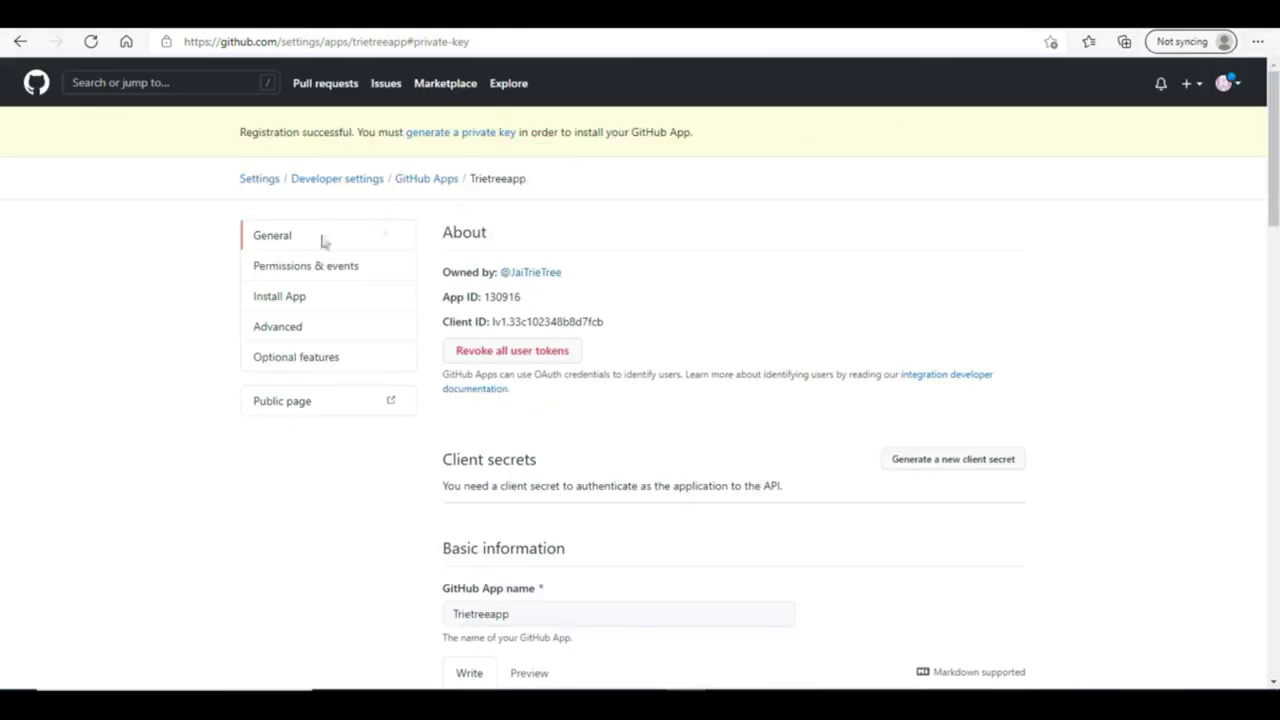
left_click(264, 302)
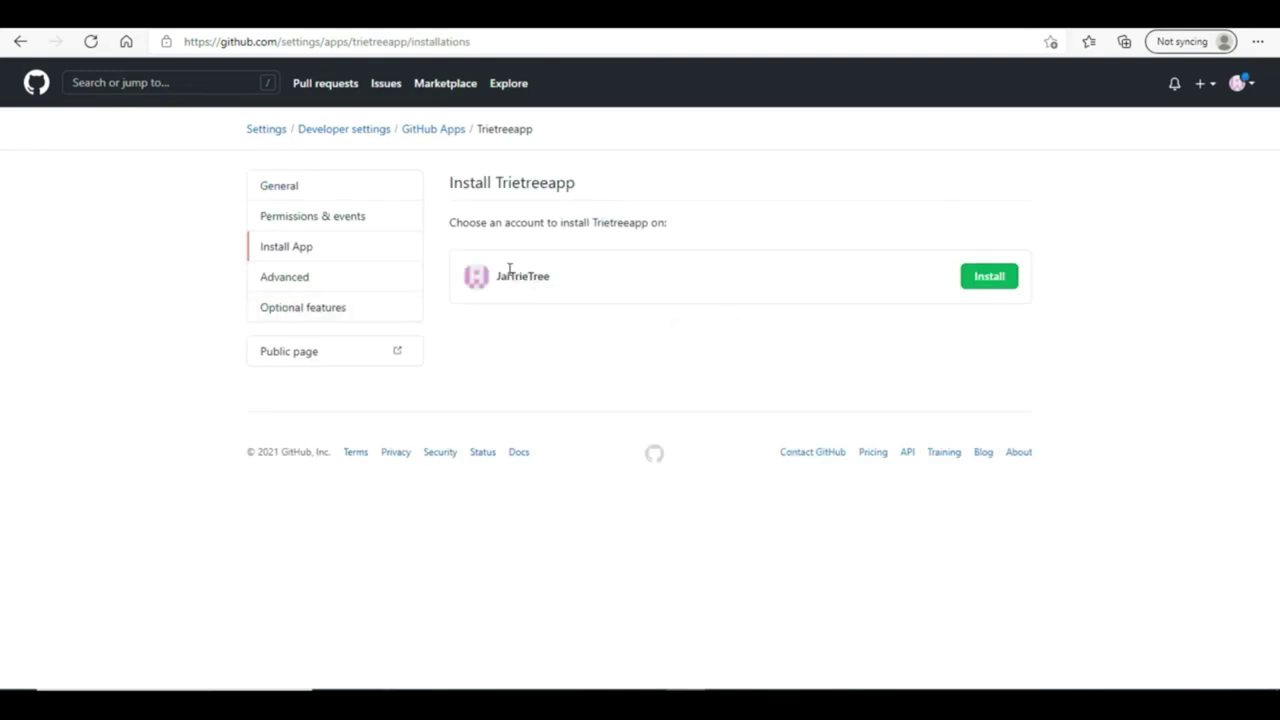
left_click(983, 286)
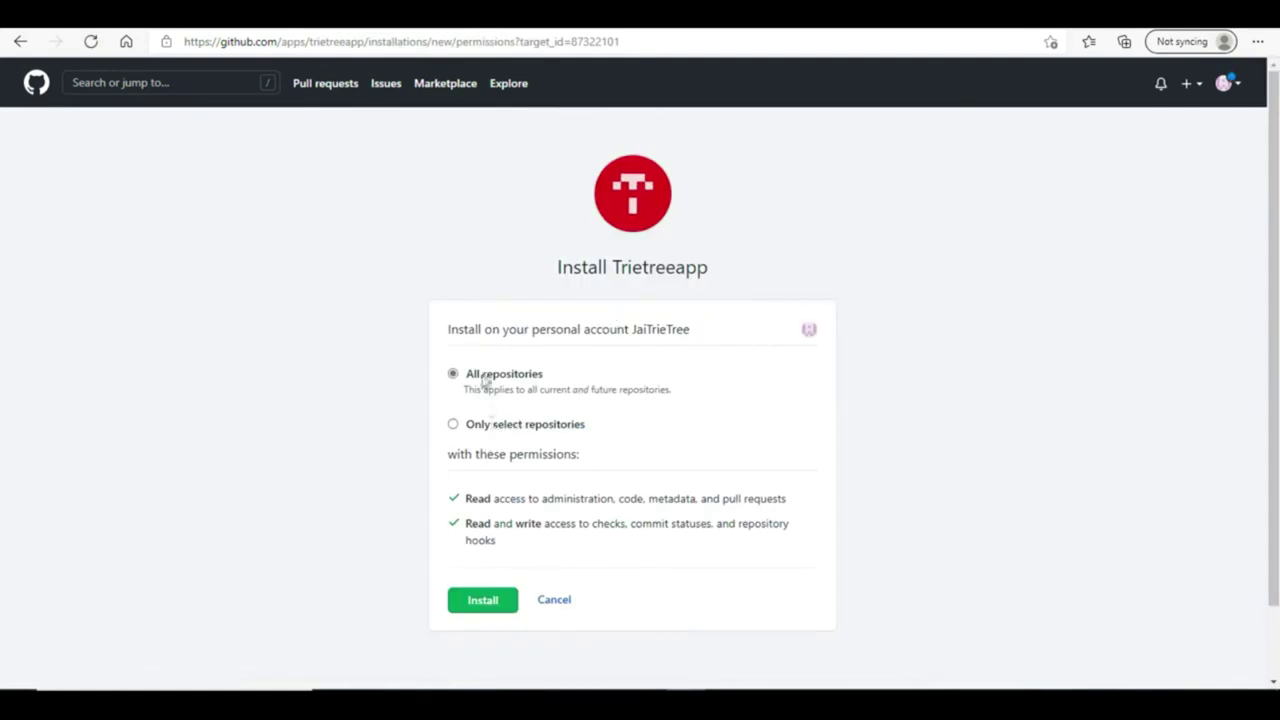
left_click(463, 426)
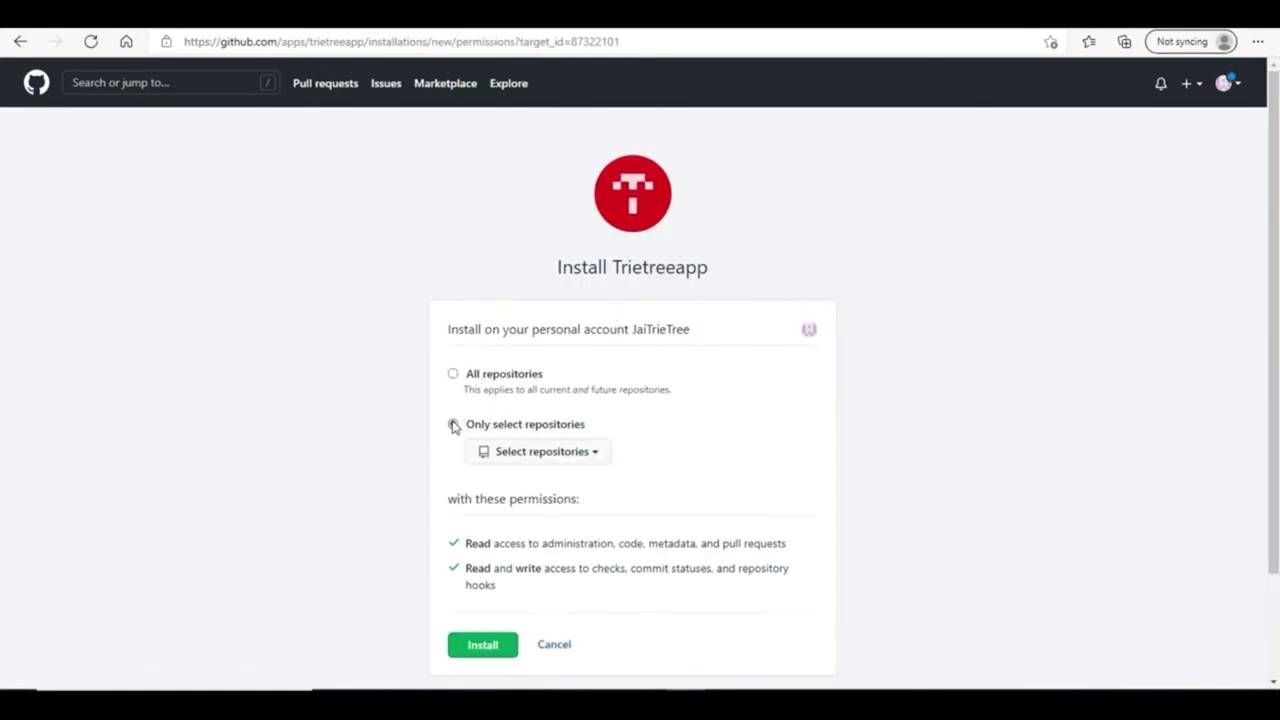
left_click(514, 457)
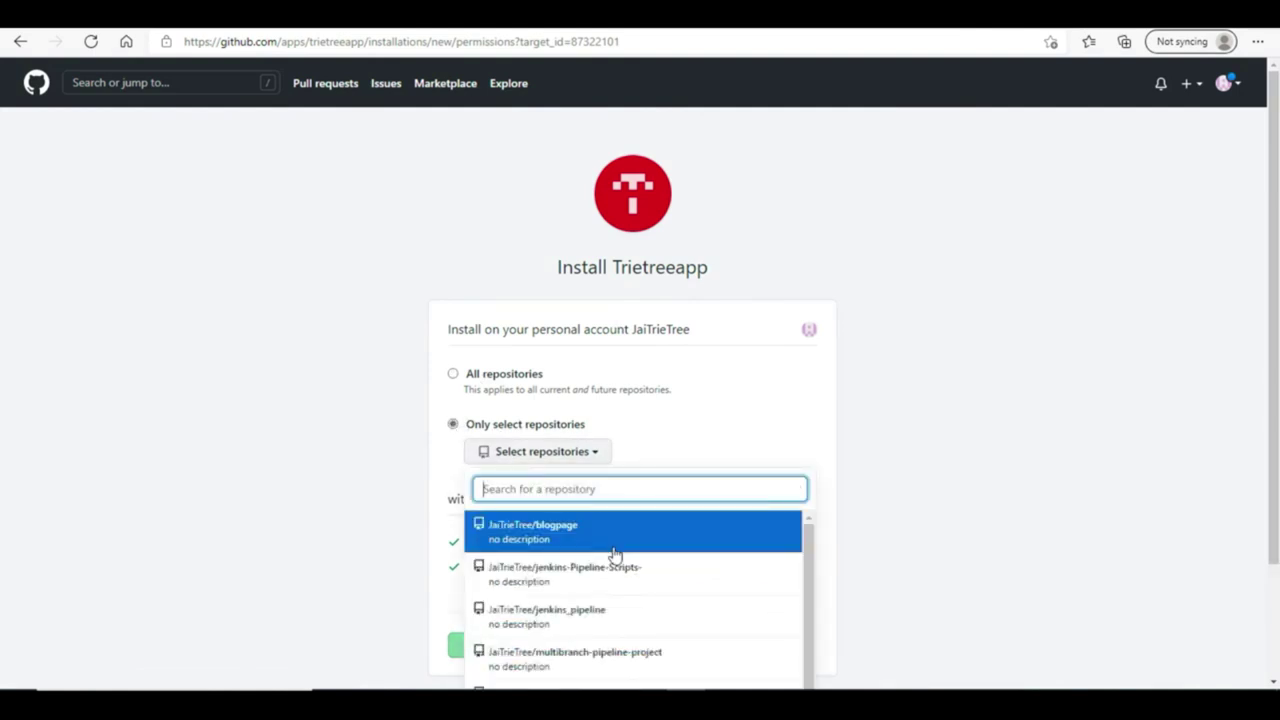
left_click(634, 662)
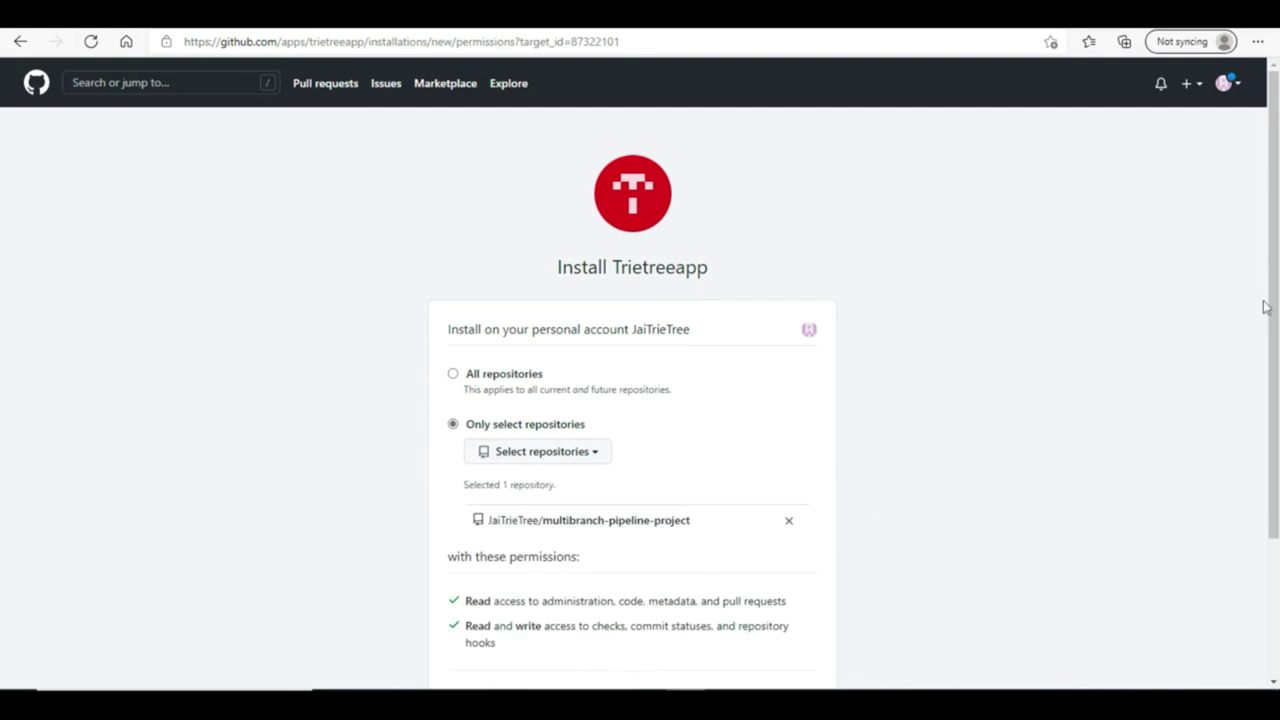
left_click_drag(1276, 470, 1277, 597)
left_click(505, 536)
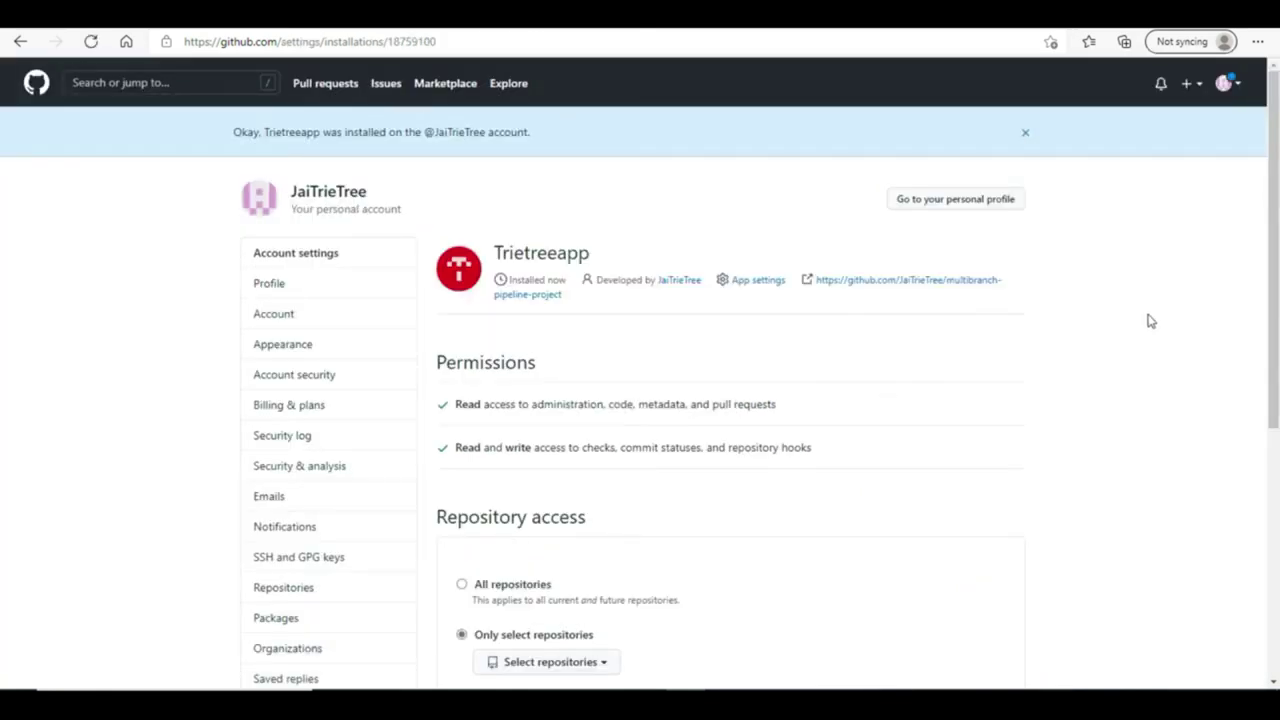
- Verify the installation lists only multibranch-pipeline-project, then review the CloudBees setup docs
left_click_drag(1276, 214, 1276, 339)
scroll(714, 334, "down", 1)
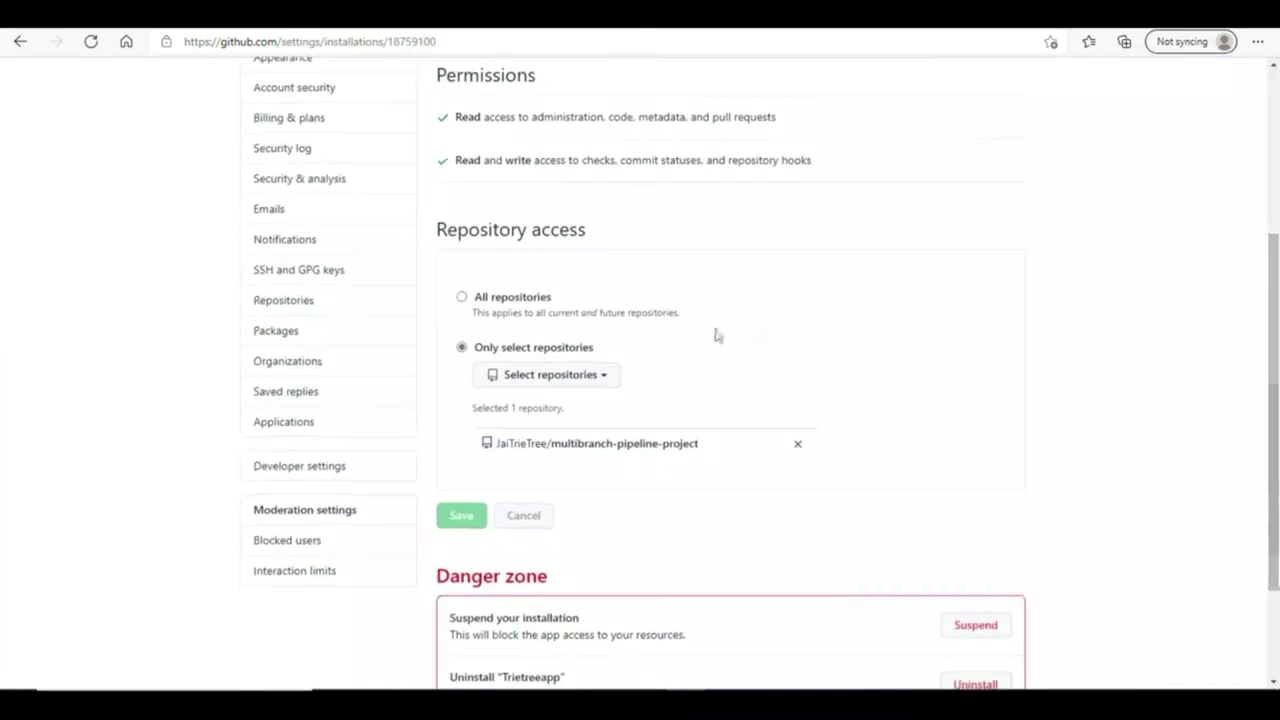
left_click(592, 385)
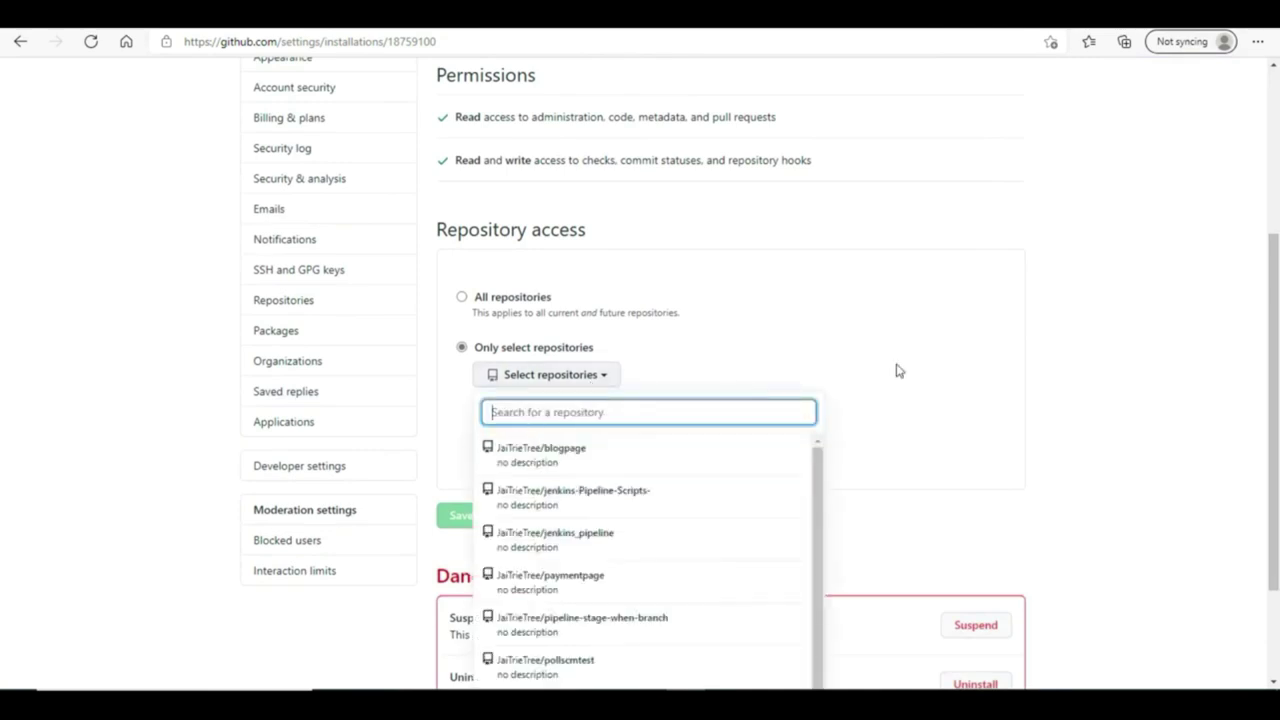
left_click(1102, 357)
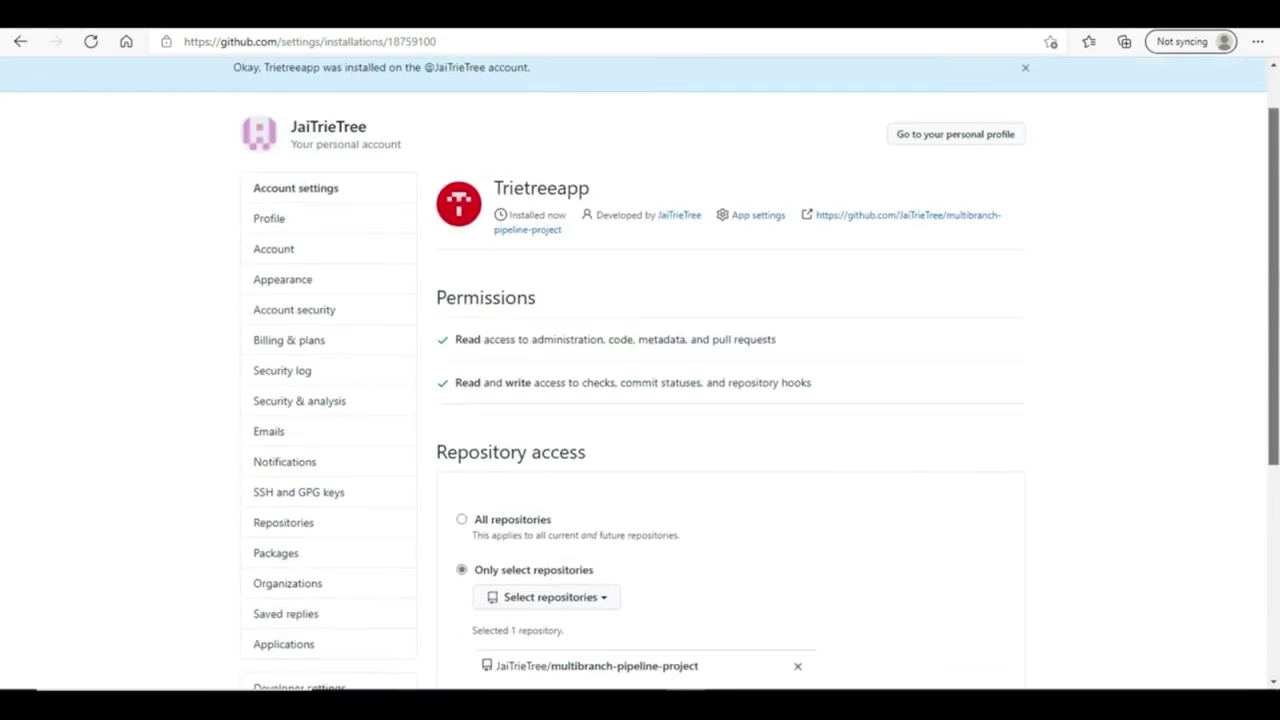
key("alt+Tab")
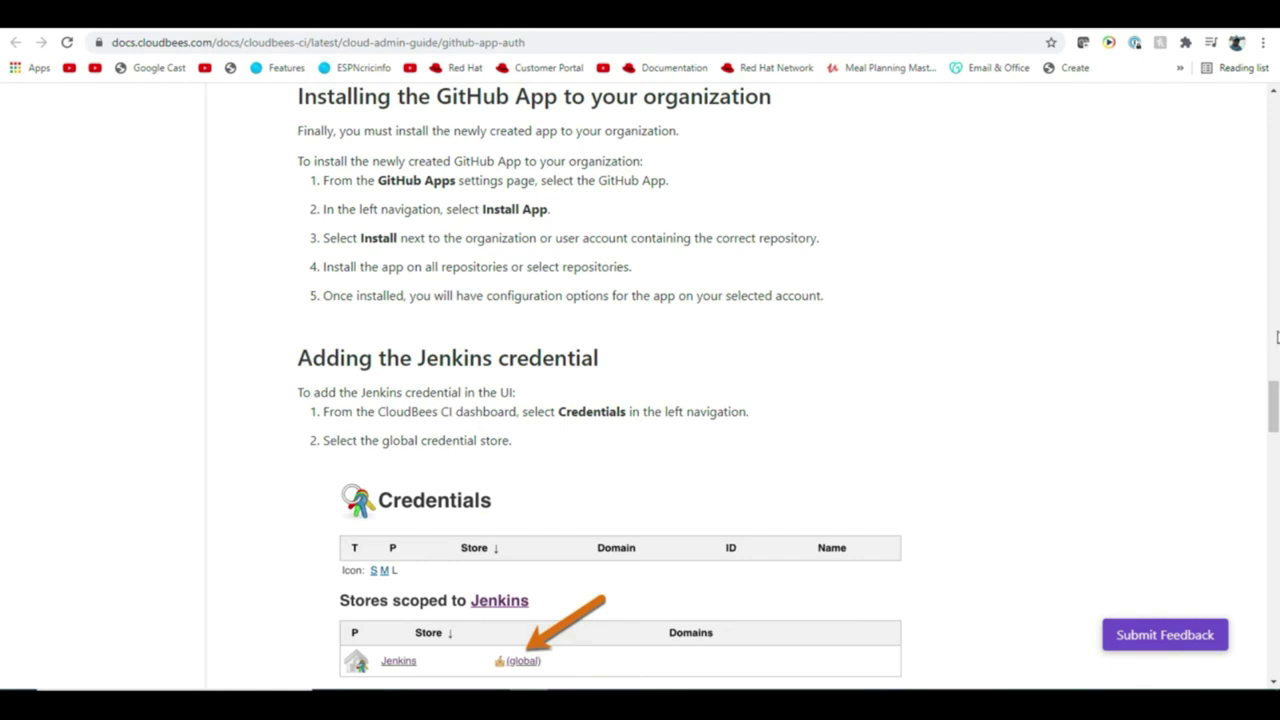
scroll(1265, 430, "down", 5)
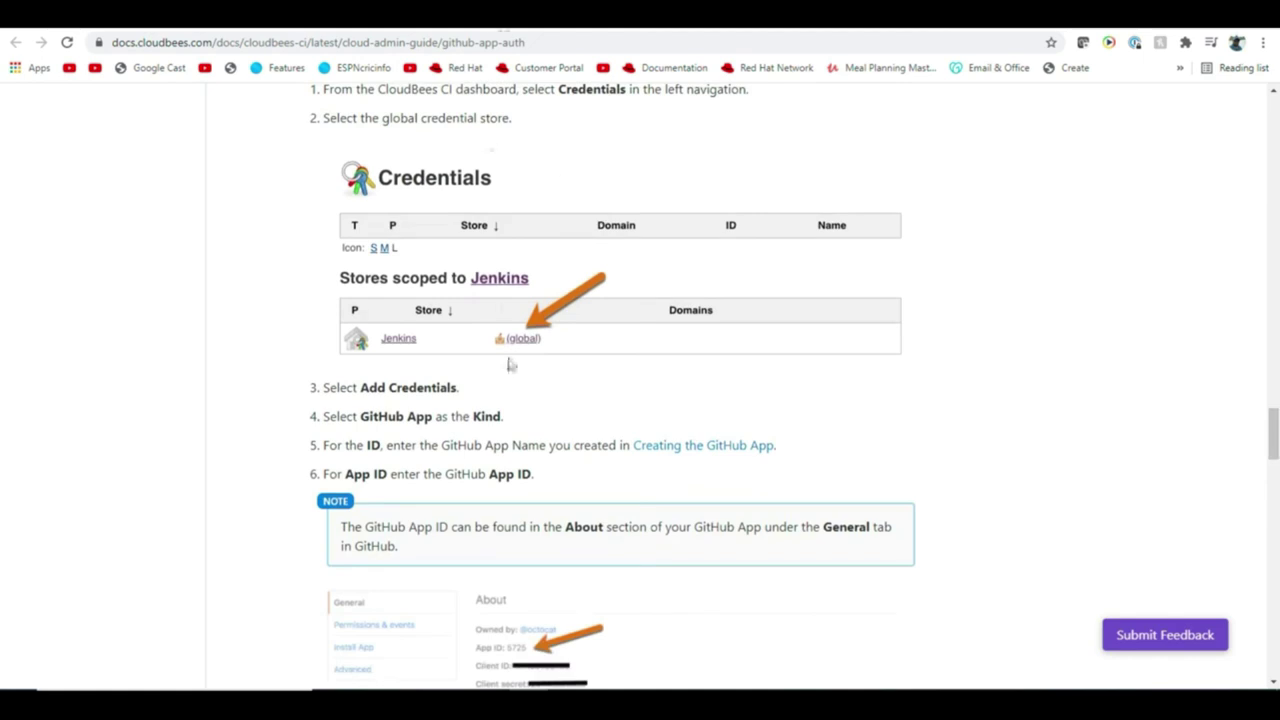
key("alt+Tab")
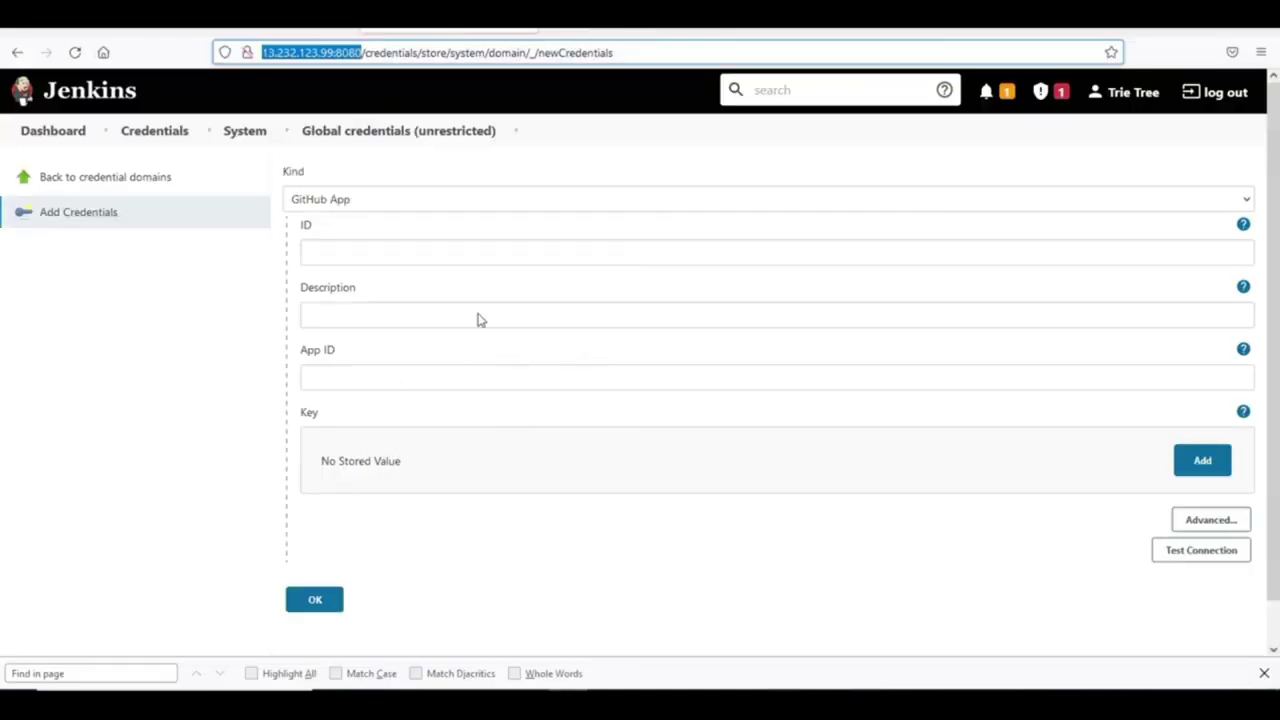
- Start a GitHub App credential with ID trietreegitappp, leaving App ID empty, and consult the docs
left_click(426, 199)
left_click(318, 274)
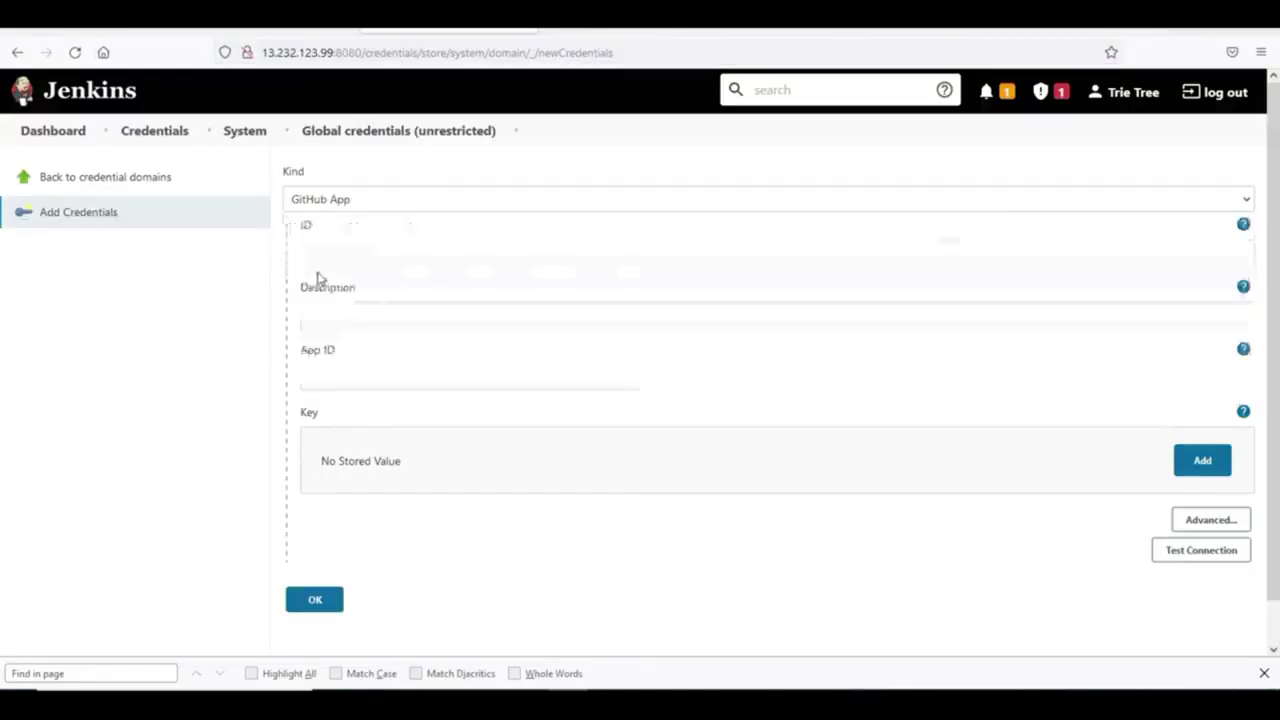
left_click(422, 248)
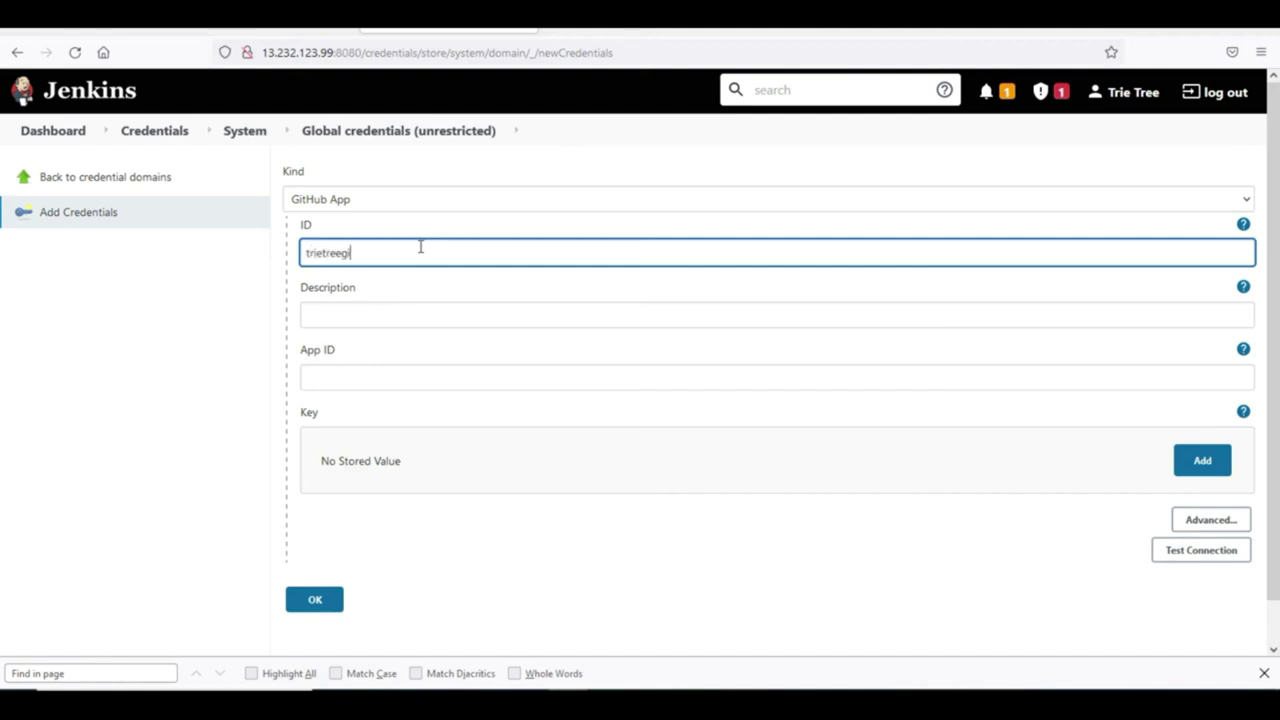
left_click(380, 372)
left_click_drag(405, 256, 289, 247)
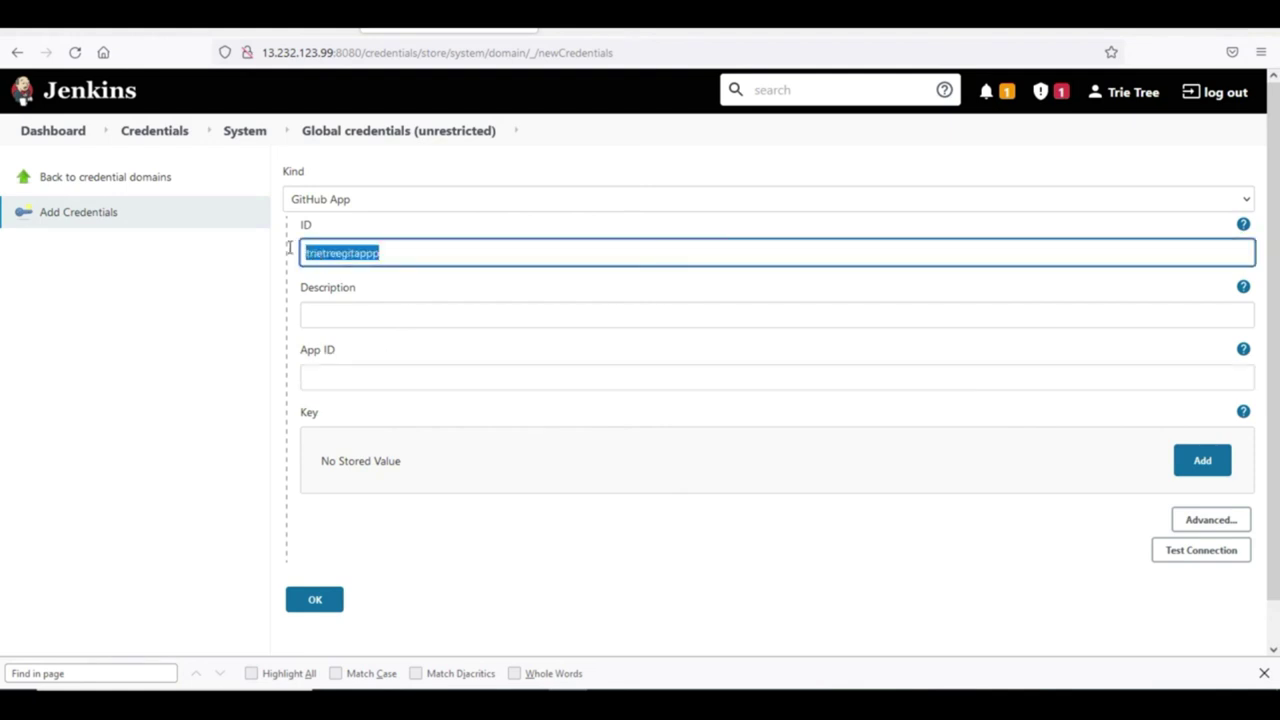
left_click(401, 389)
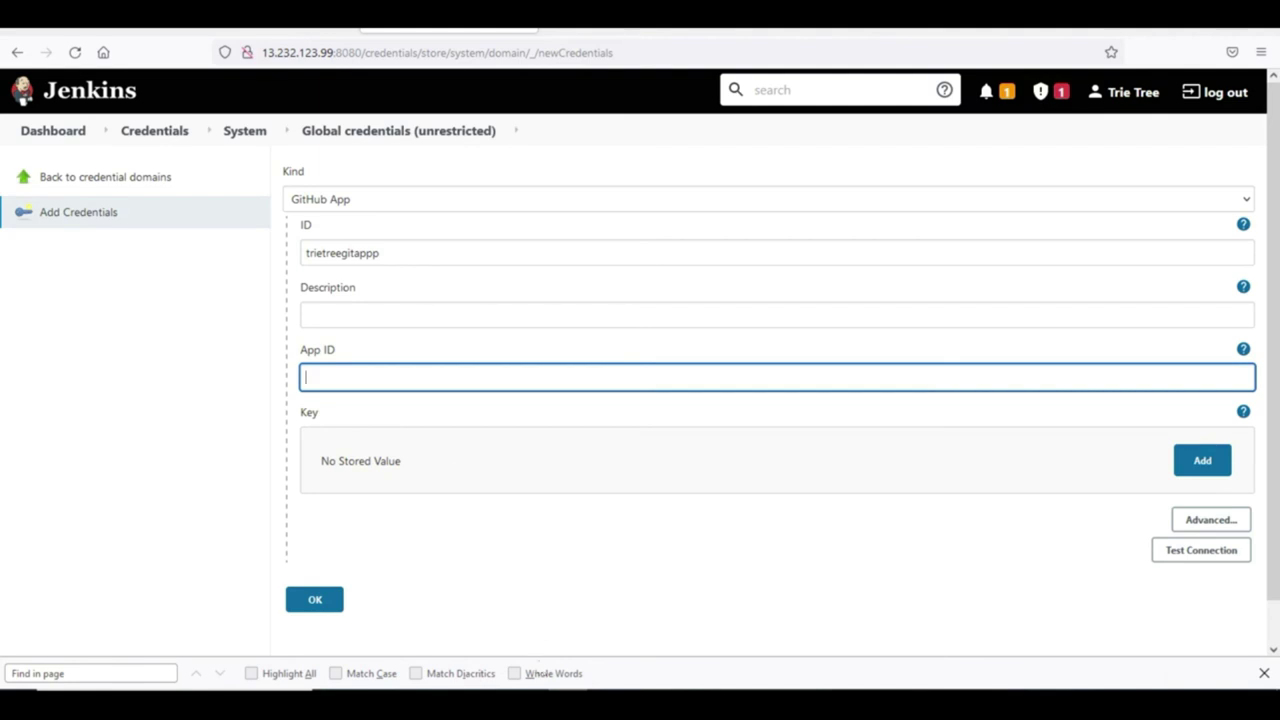
left_click(535, 700)
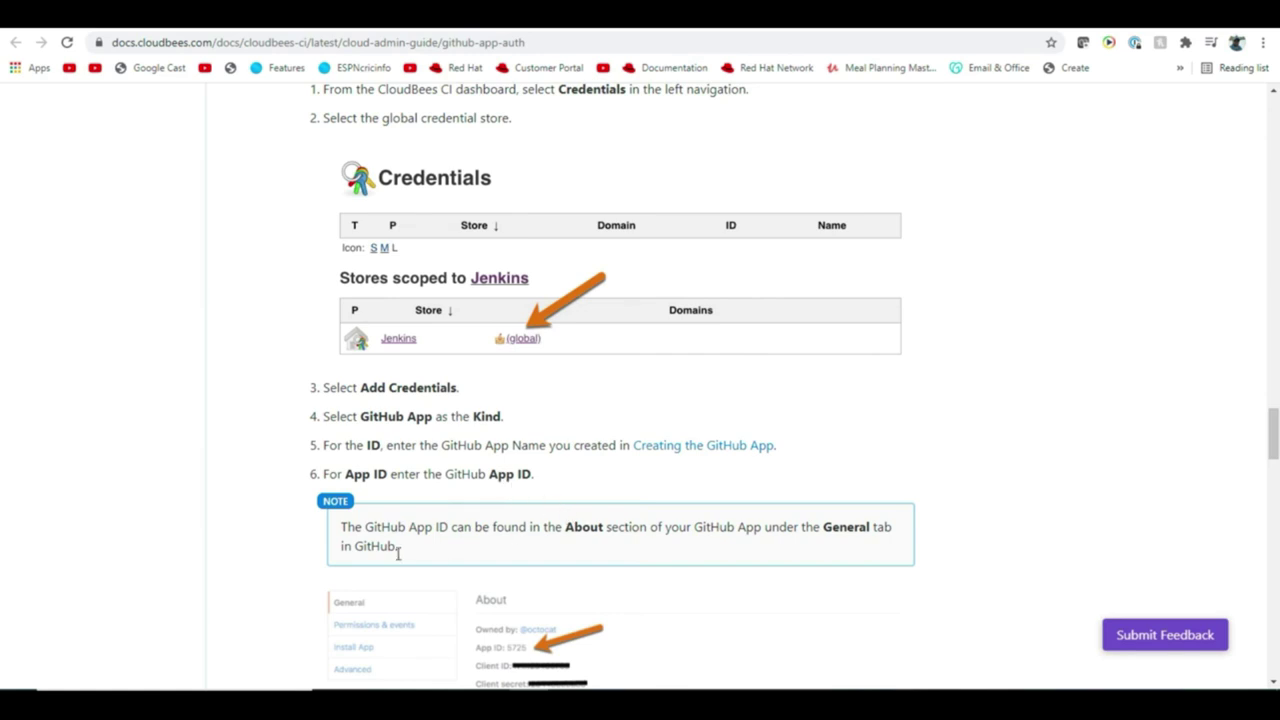
scroll(481, 340, "down", 3)
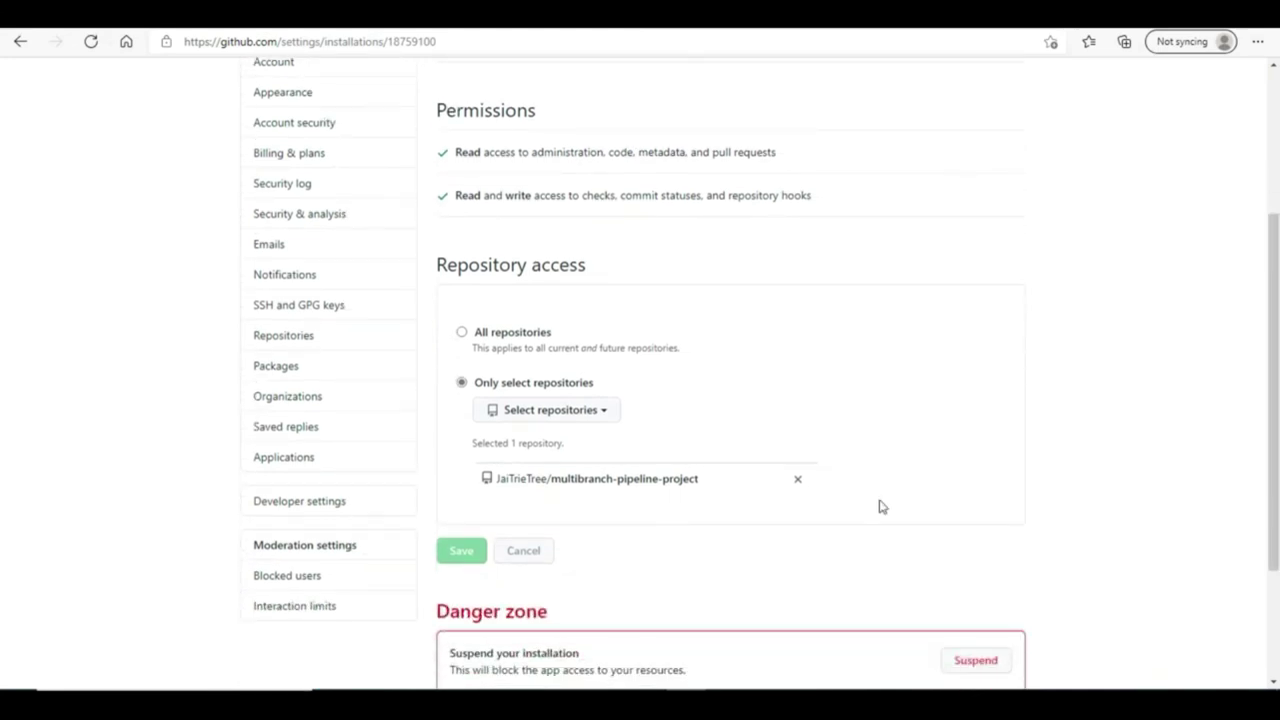
- Copy Trietreeapp's App ID 130916 from GitHub developer settings into Jenkins' App ID field
left_click(306, 507)
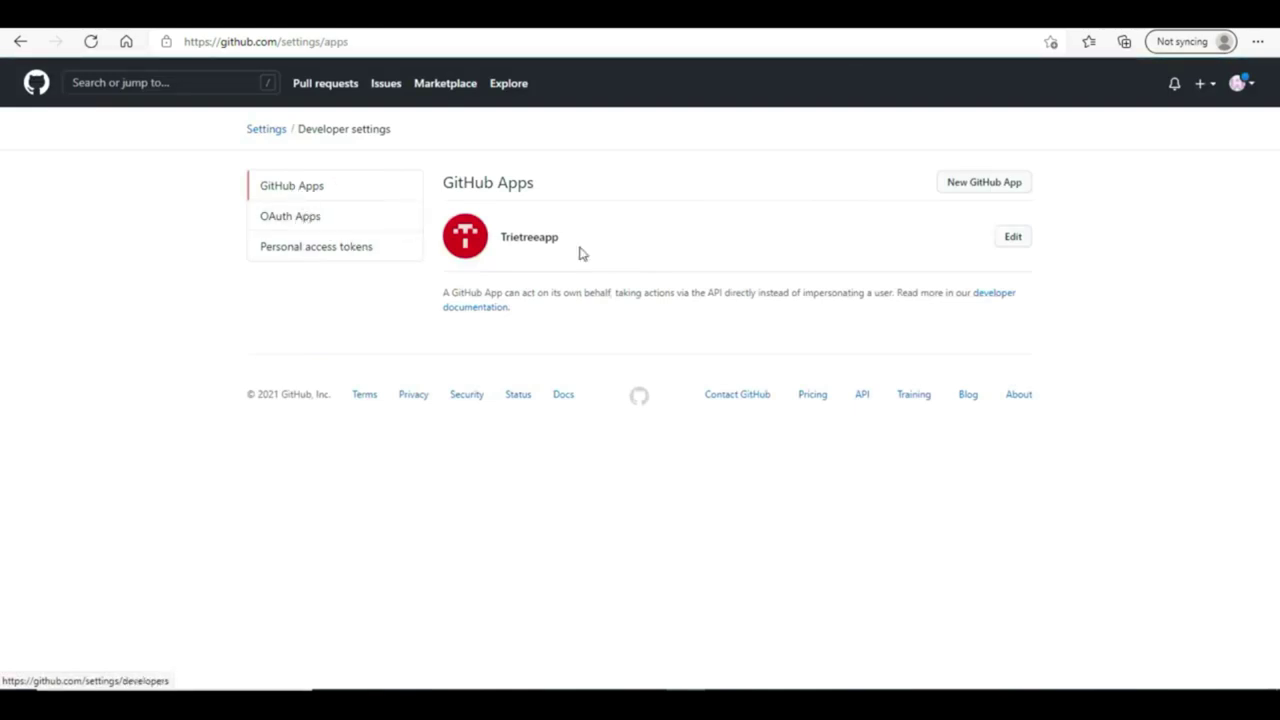
left_click(460, 240)
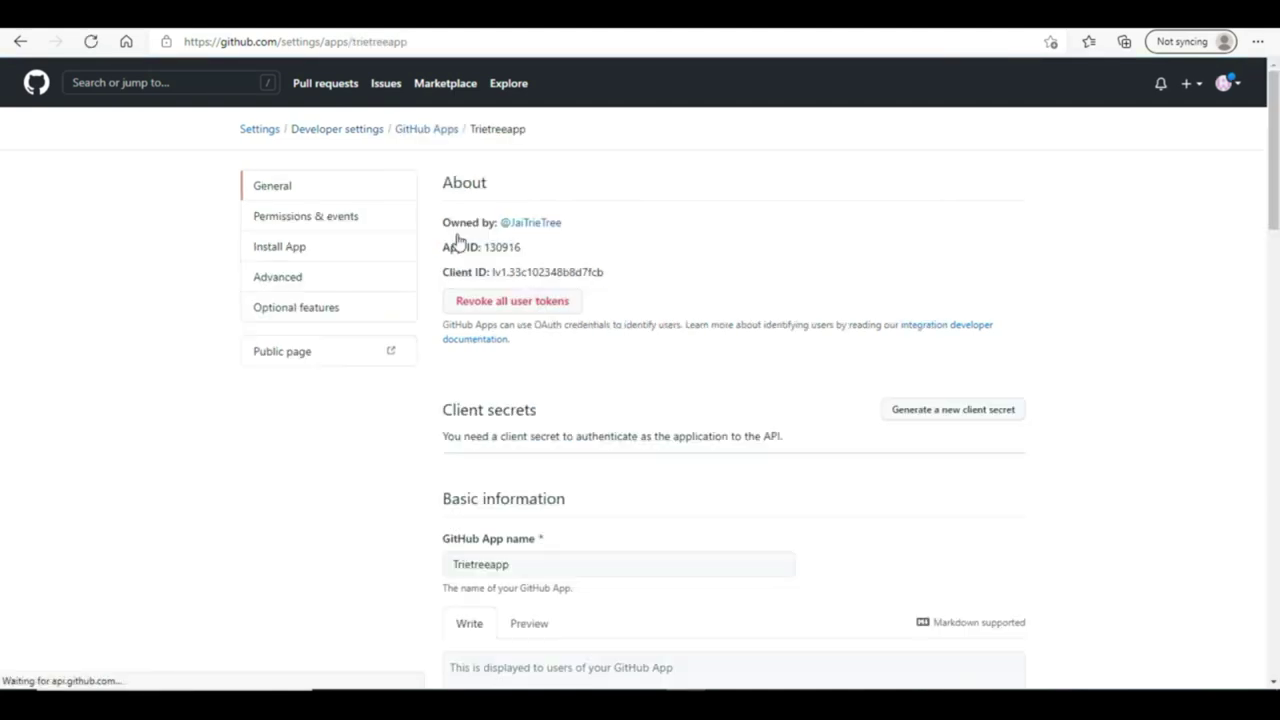
double_click(503, 247)
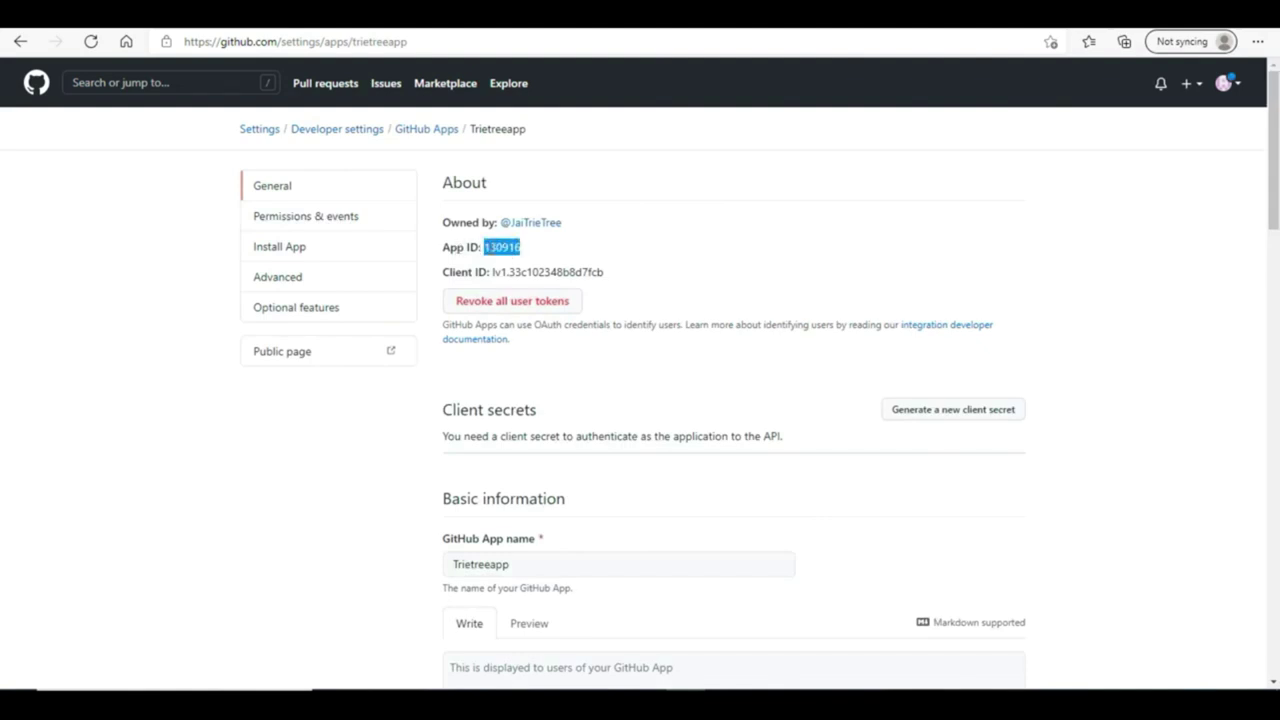
right_click(503, 247)
left_click(522, 266)
key("alt+Tab")
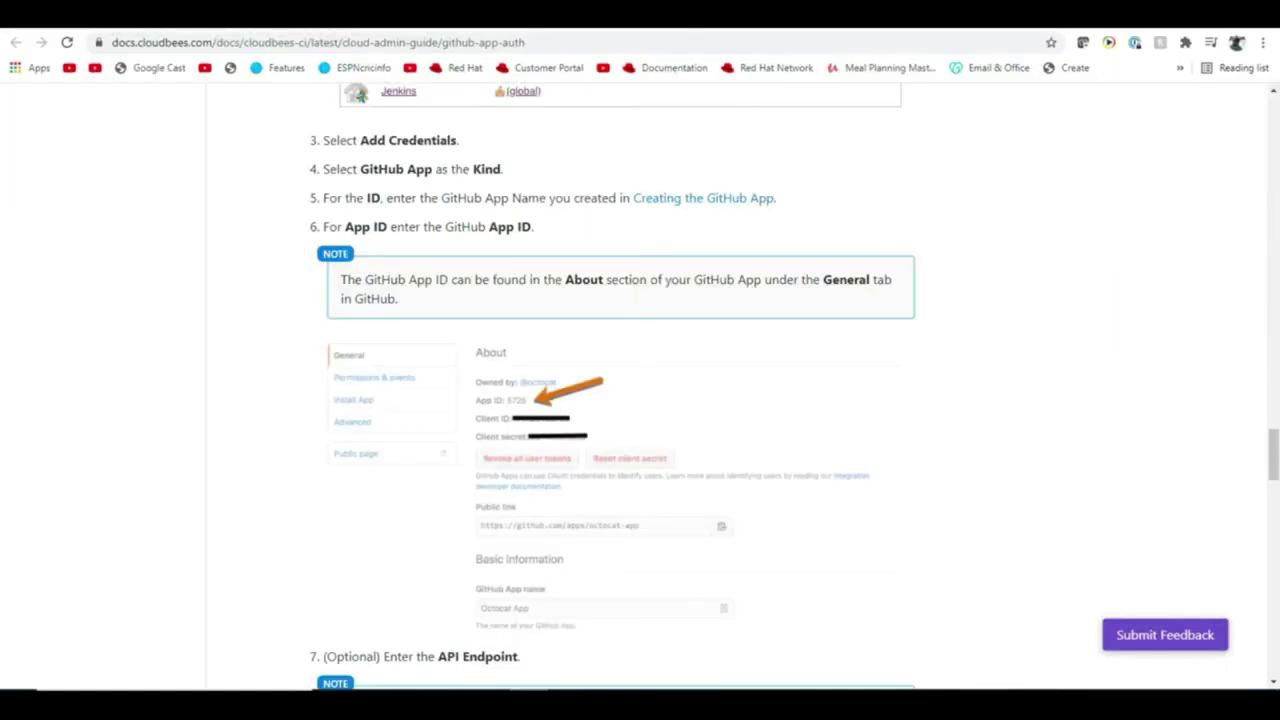
key("alt+Tab")
key("ctrl+v")
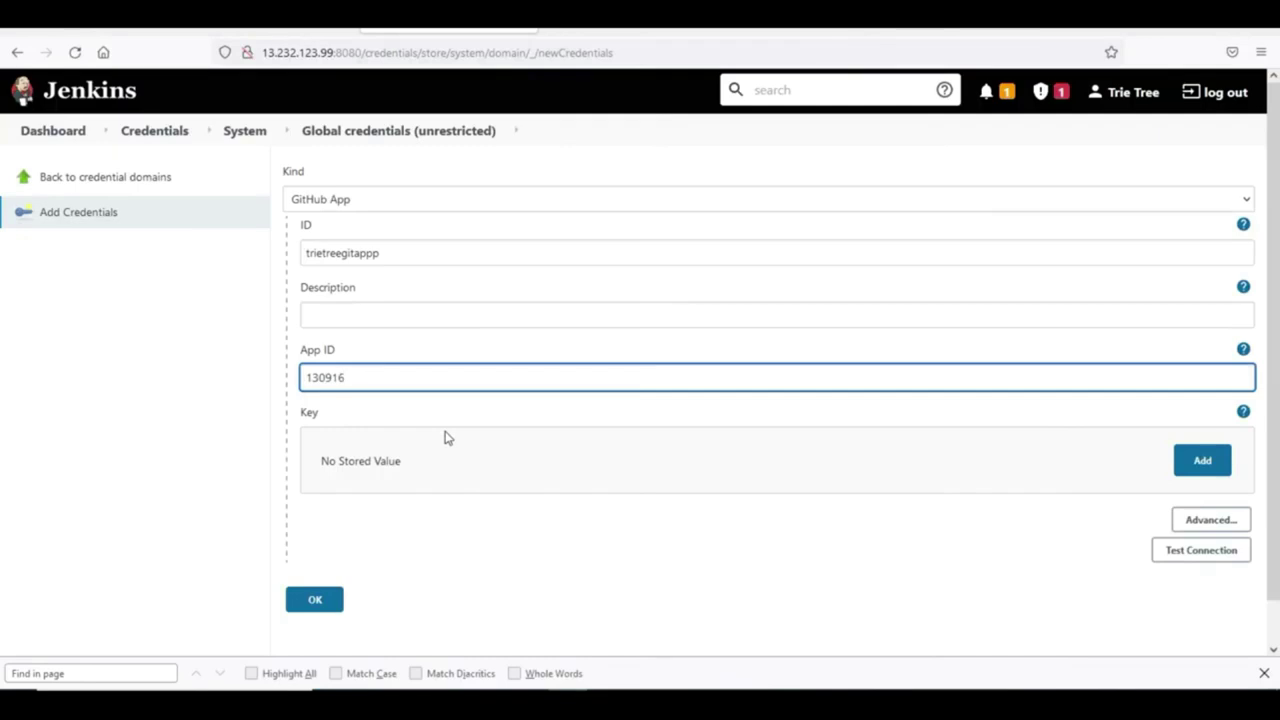
- Paste the converted private key from Notepad as the Key, test the connection, and save trietreegitappp
left_click(1202, 460)
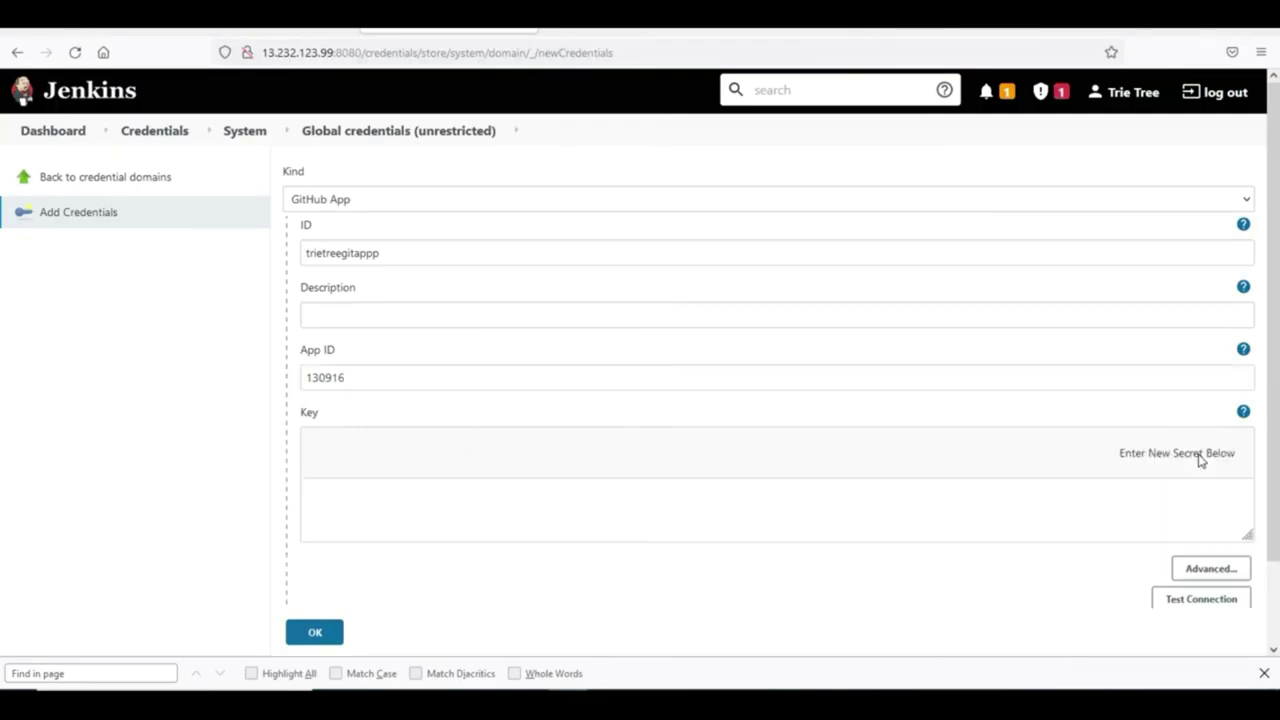
left_click(845, 507)
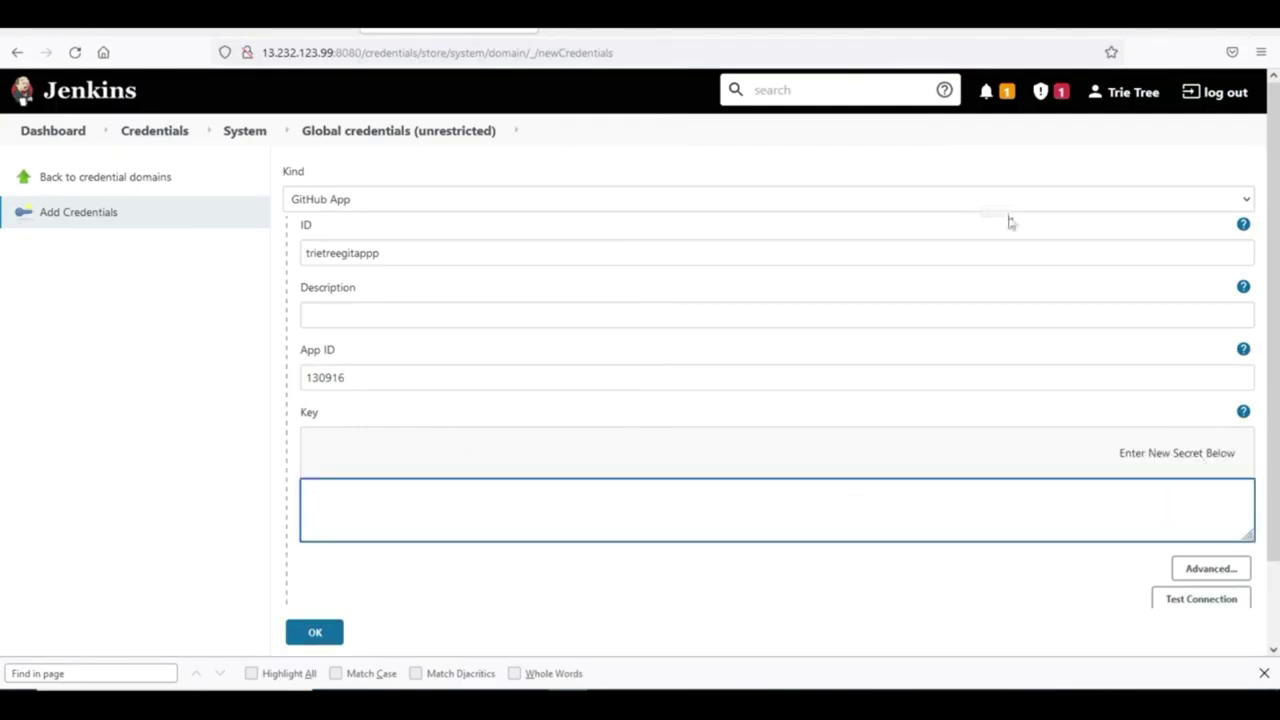
mouse_move(800, 700)
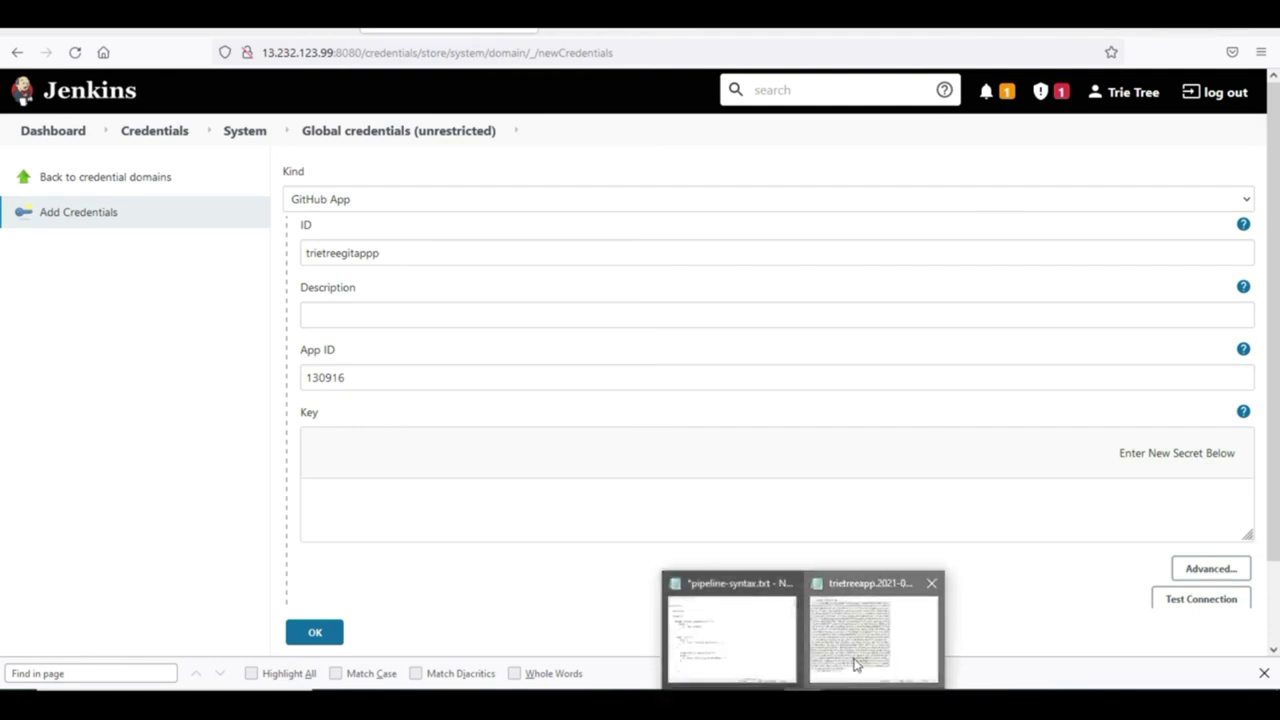
left_click(856, 663)
key("ctrl+a")
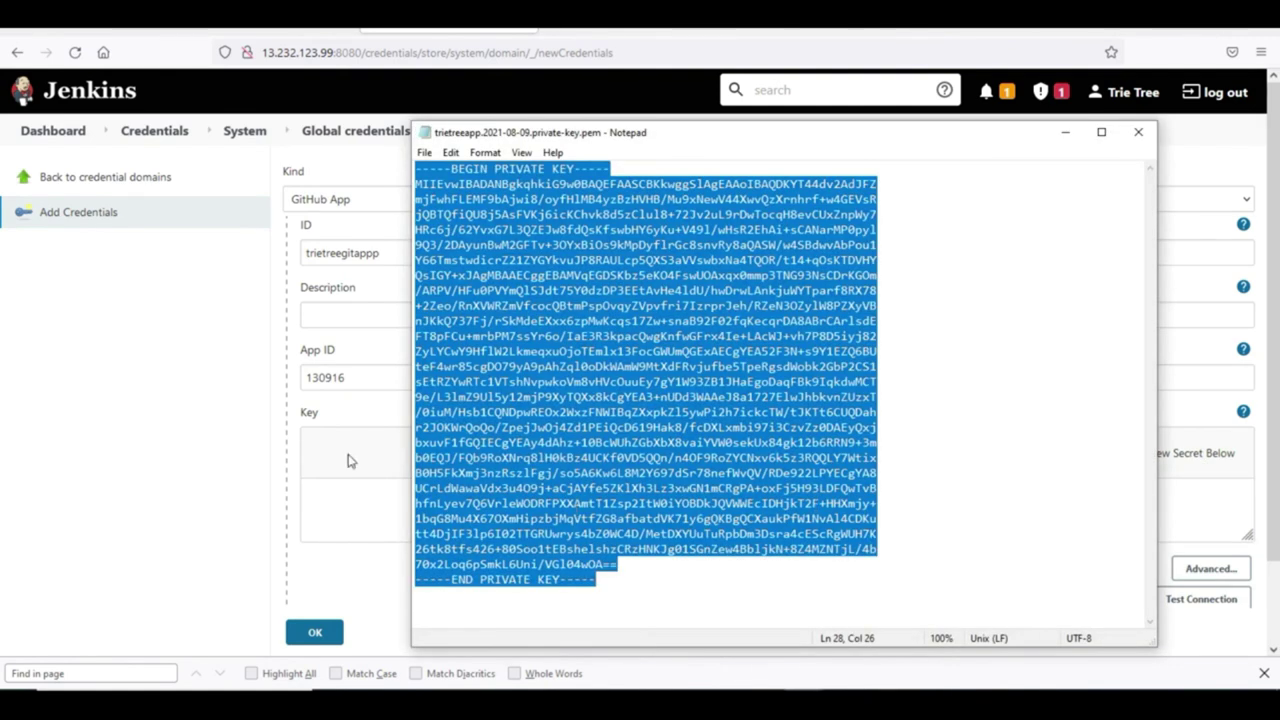
left_click(348, 460)
left_click(346, 523)
key("ctrl+v")
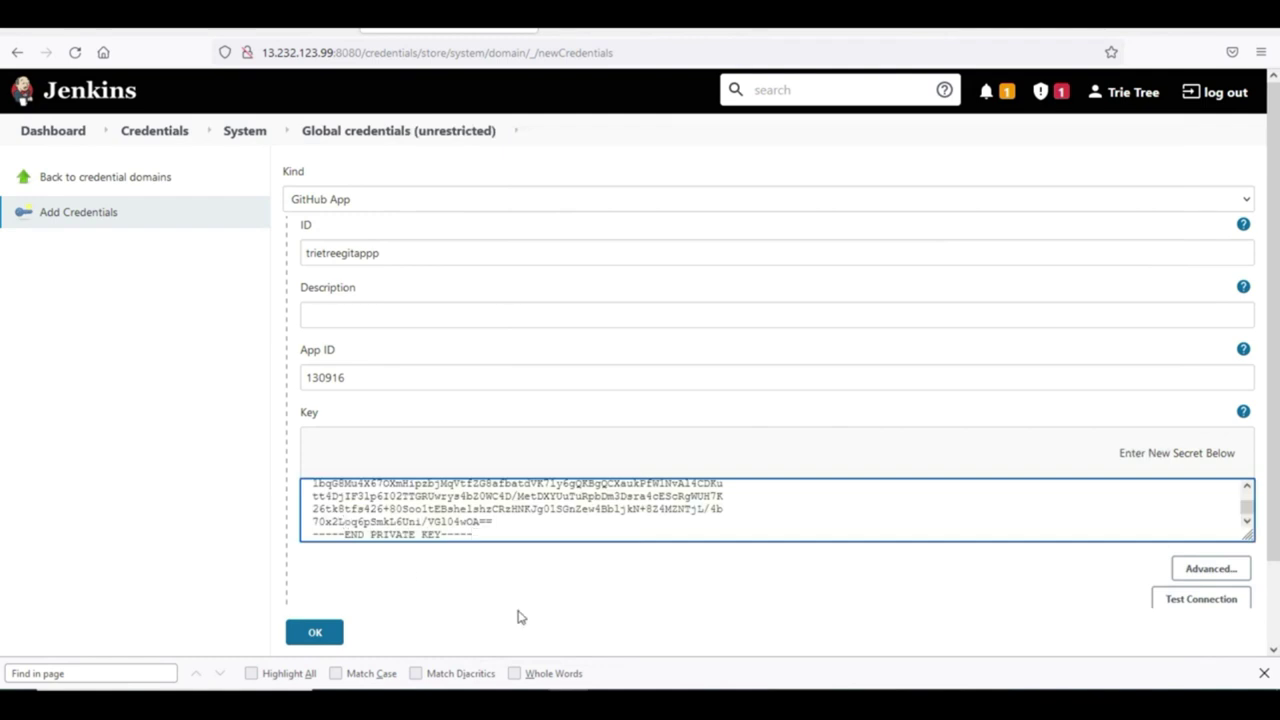
scroll(1060, 571, "down", 1)
left_click(1185, 531)
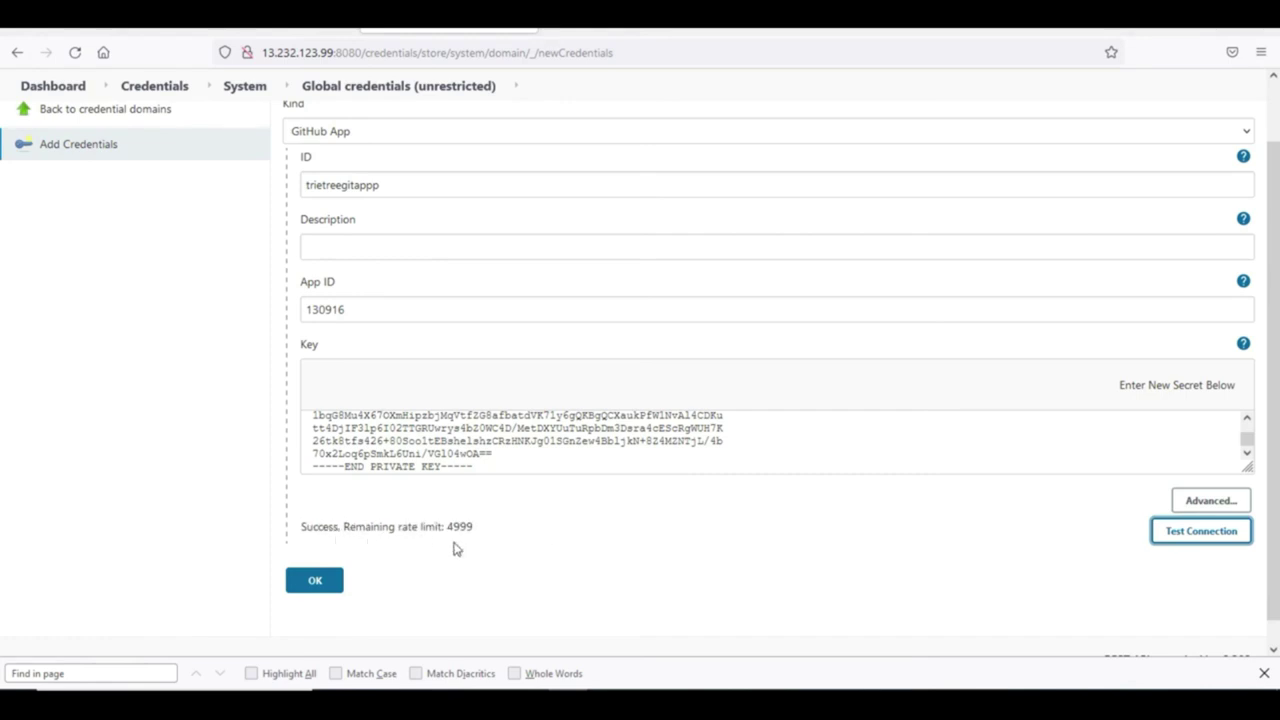
left_click(312, 585)
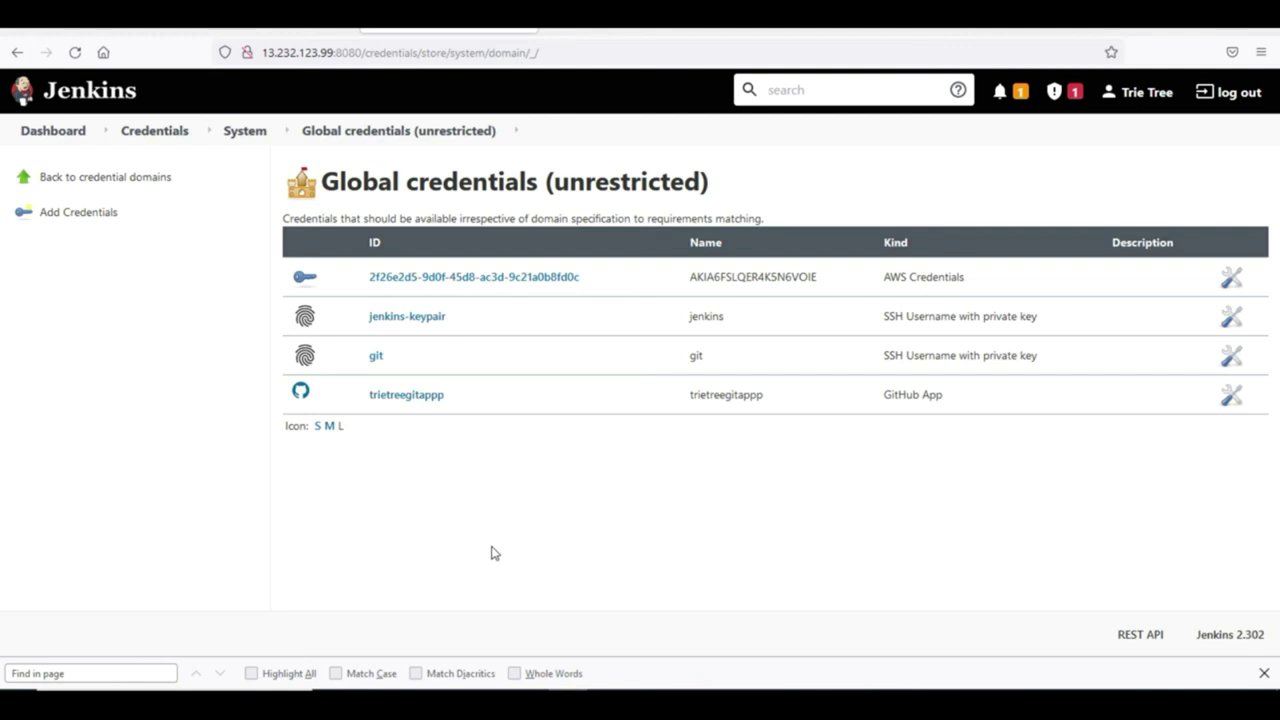
- Create a new Multibranch Pipeline item named mbp-ghapp from the Jenkins dashboard
left_click(62, 136)
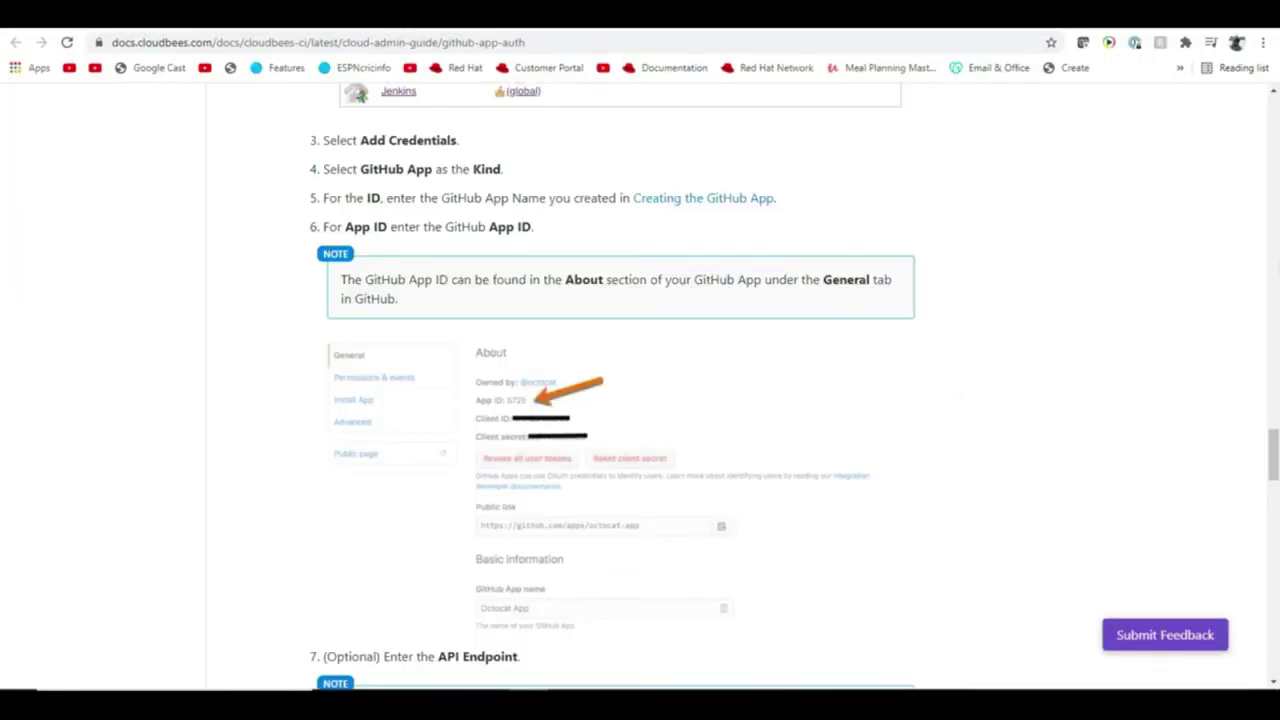
scroll(1273, 410, "down", 5)
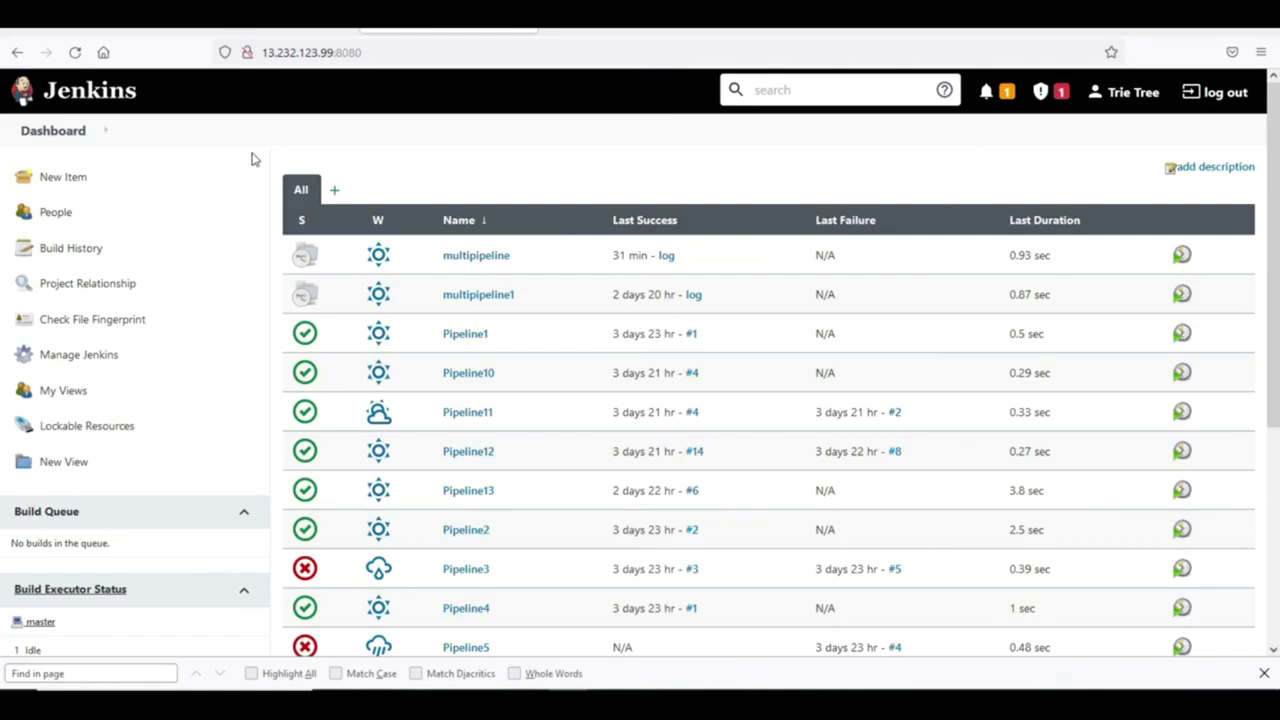
left_click(63, 187)
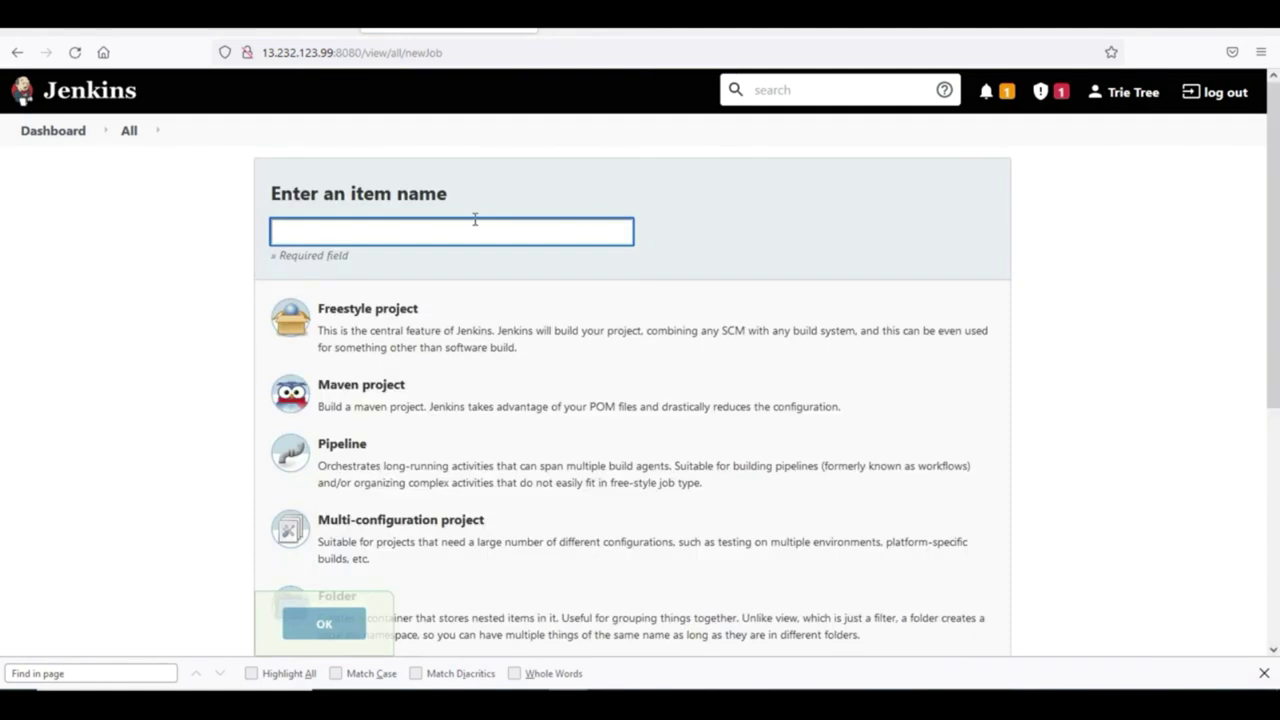
type("mbp")
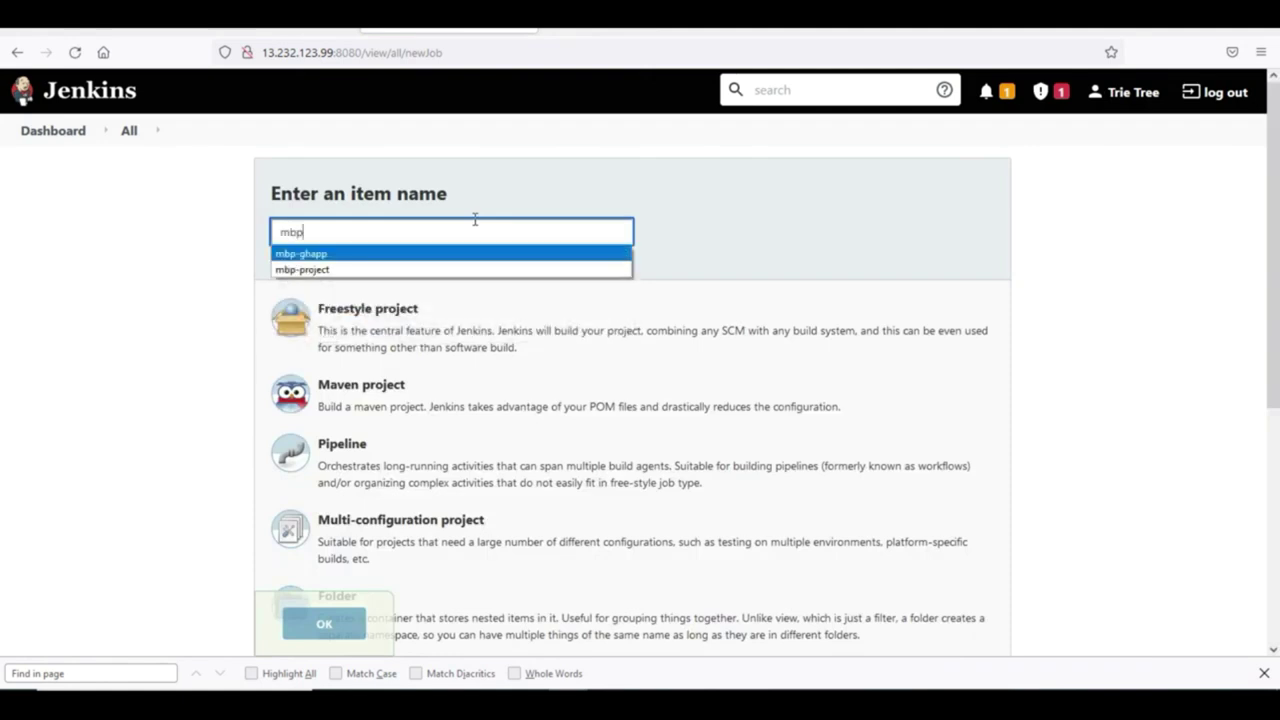
key("Return")
scroll(935, 387, "down", 3)
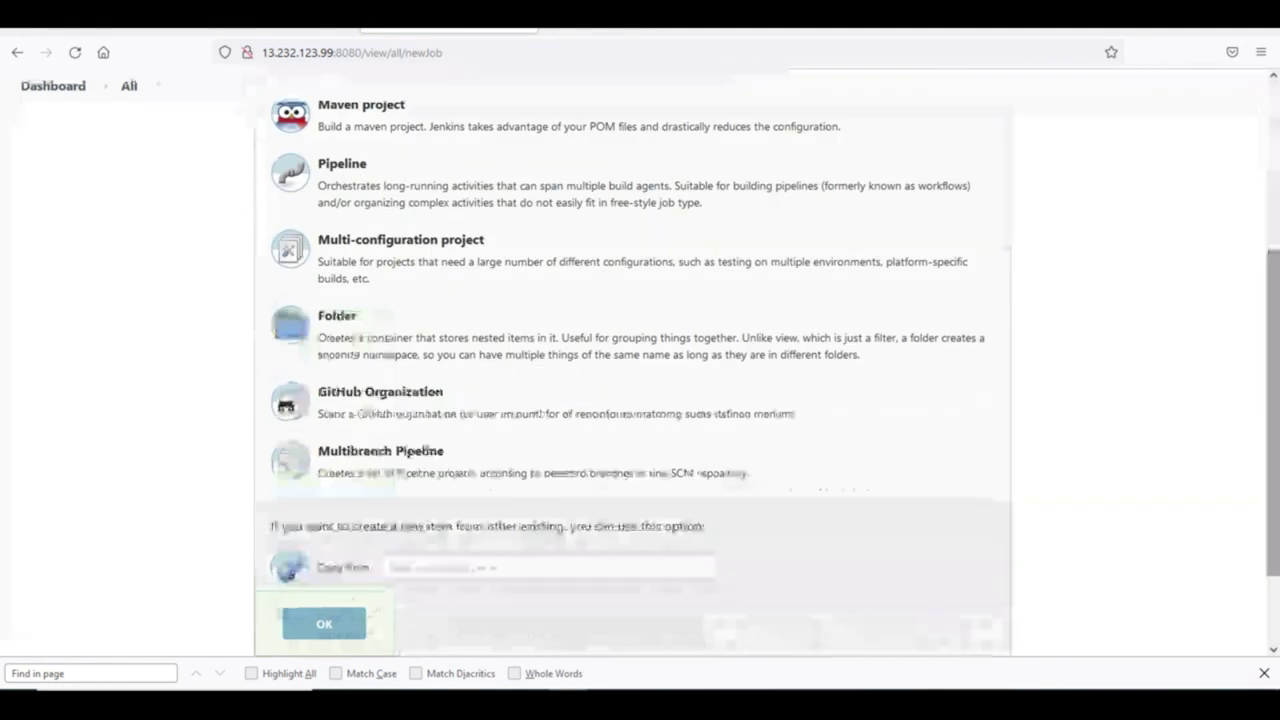
left_click(376, 470)
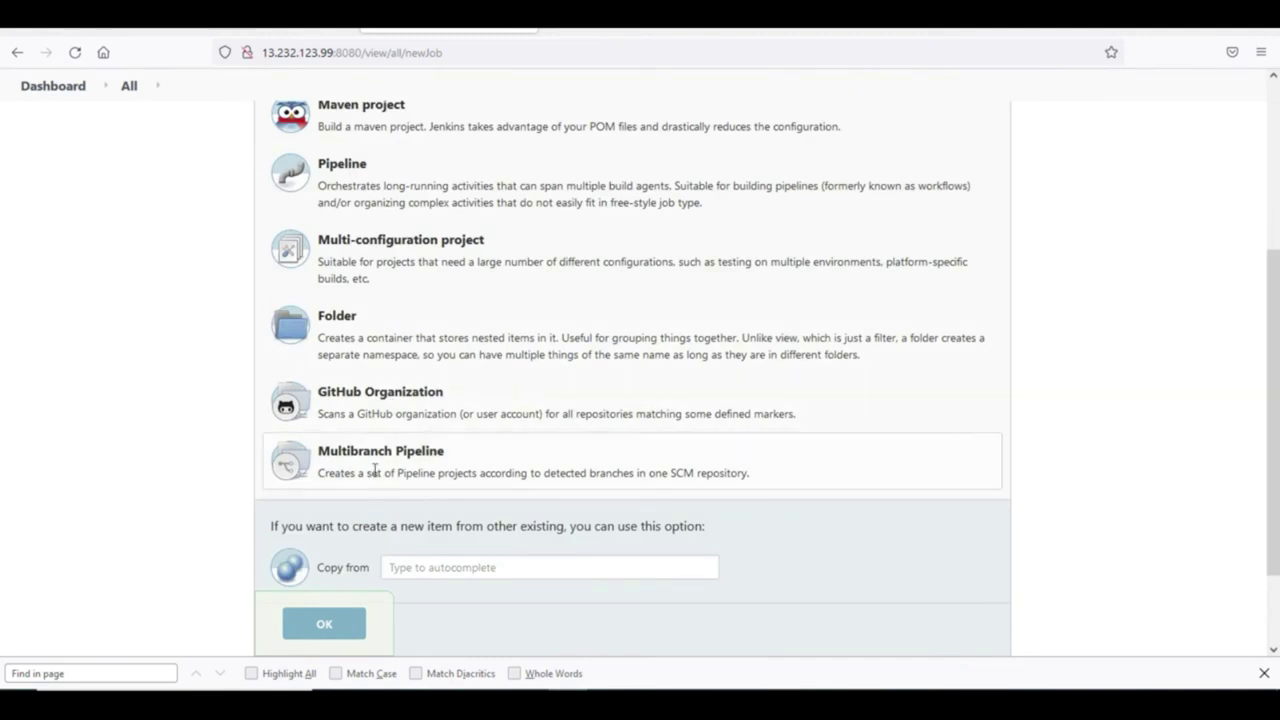
left_click(338, 628)
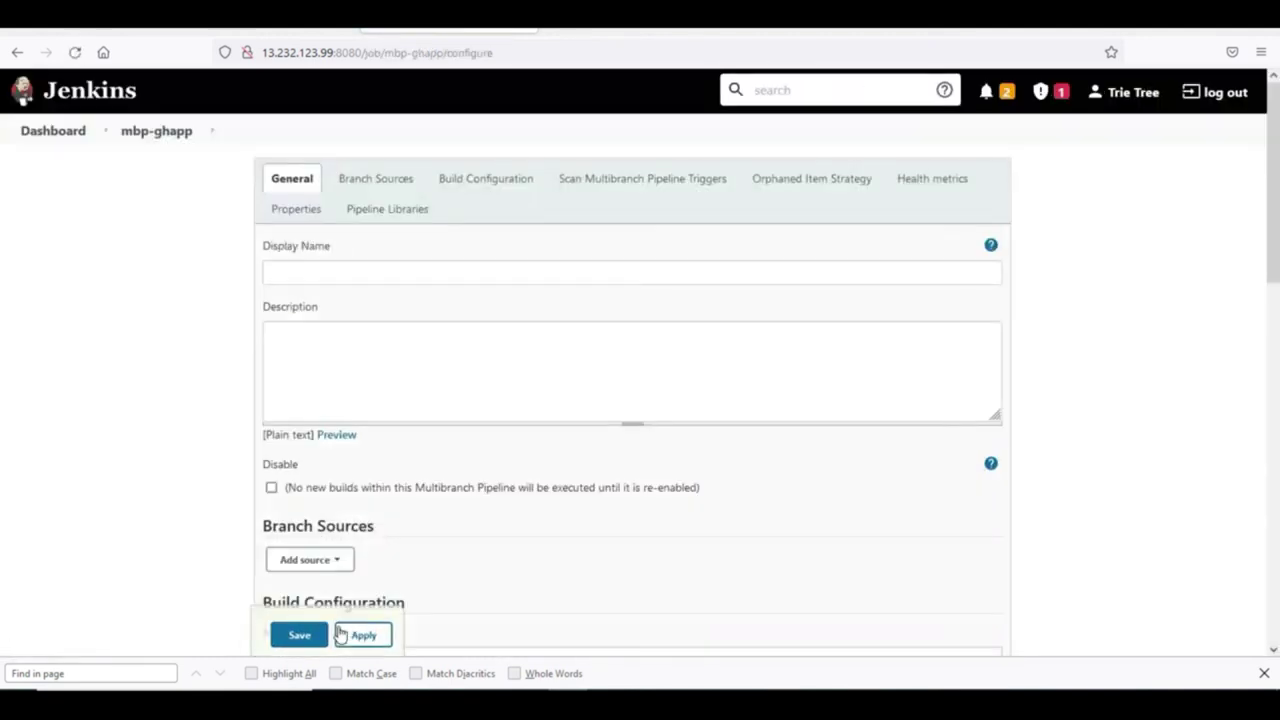
- Add a GitHub branch source using the trietreegitappp GitHub App credential
scroll(1276, 315, "down", 3)
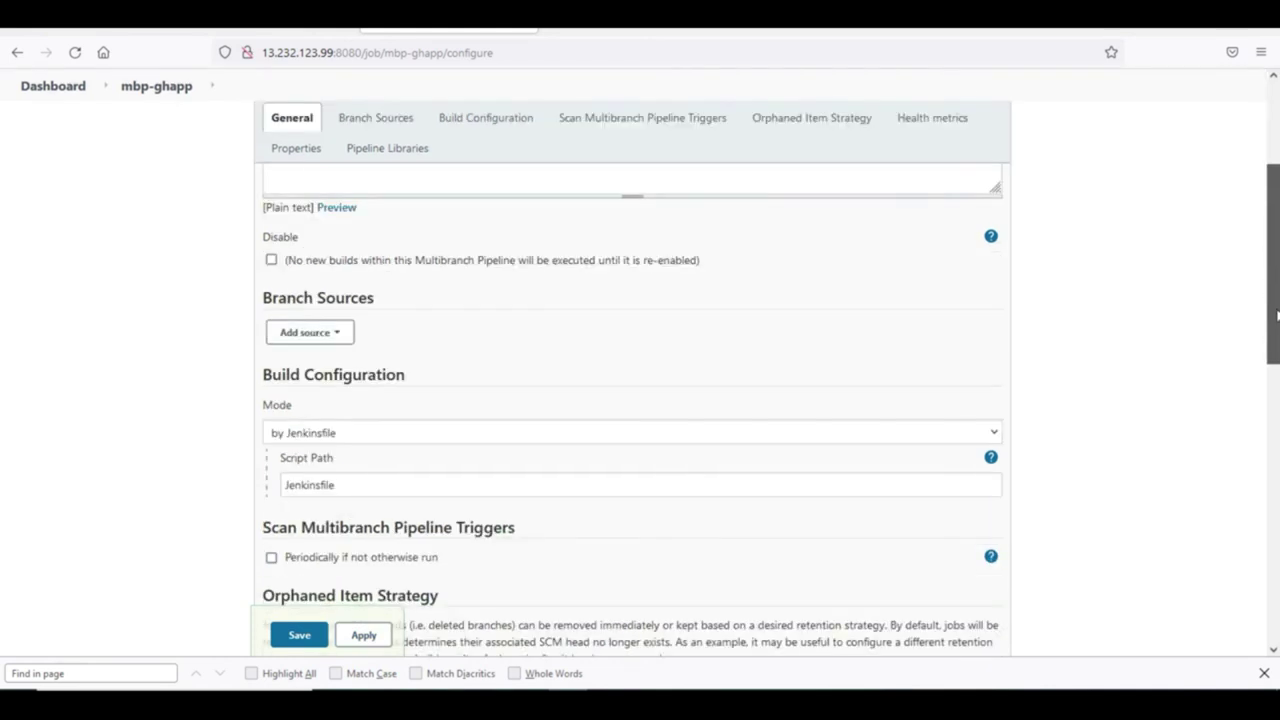
left_click(332, 338)
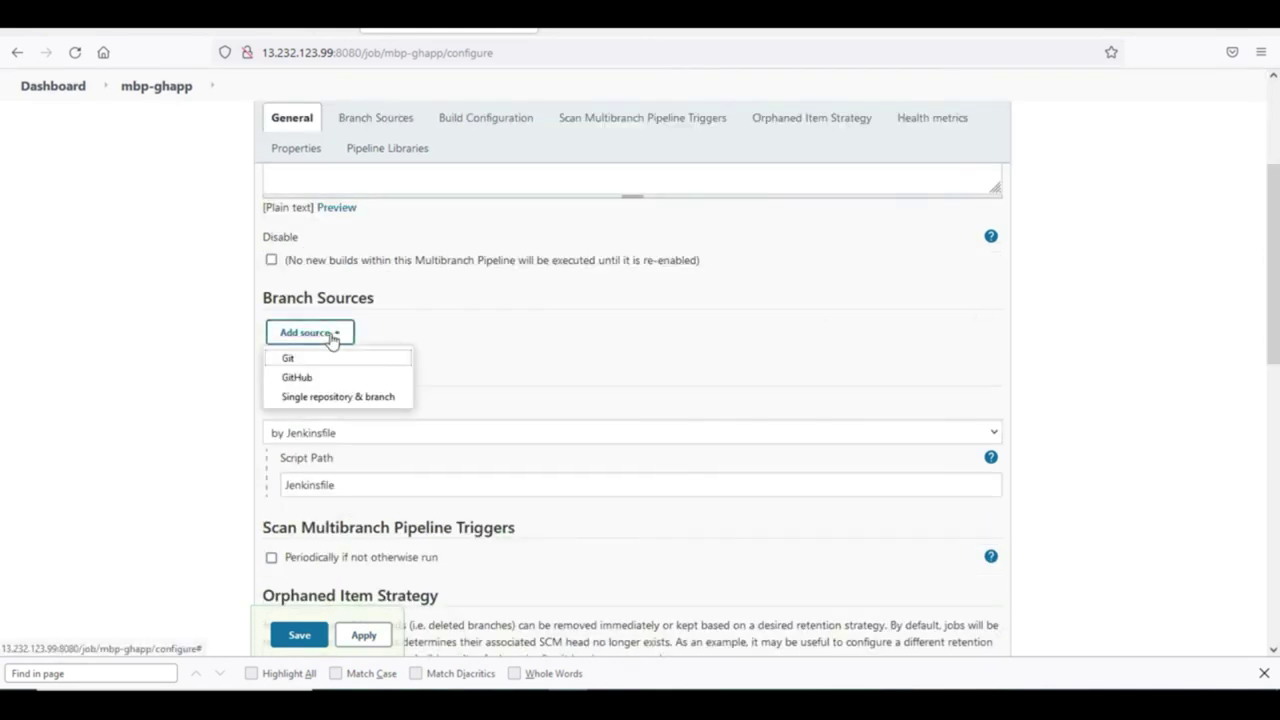
left_click(328, 378)
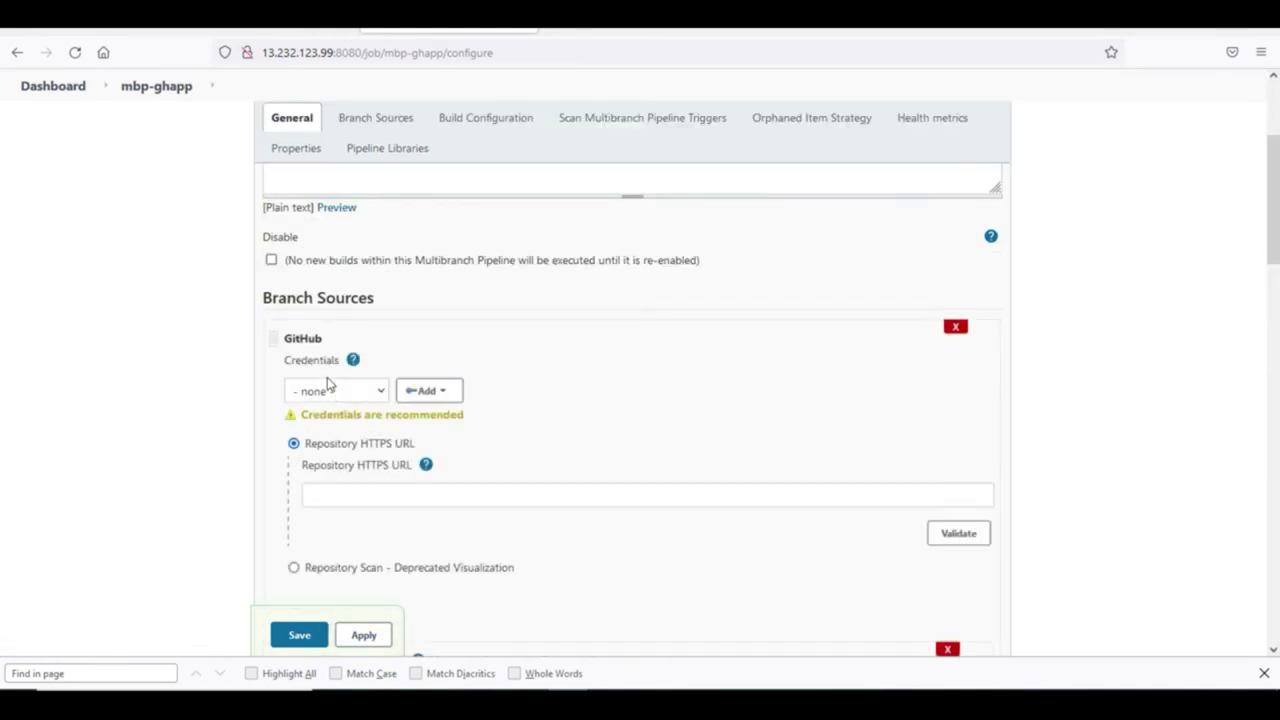
left_click(330, 398)
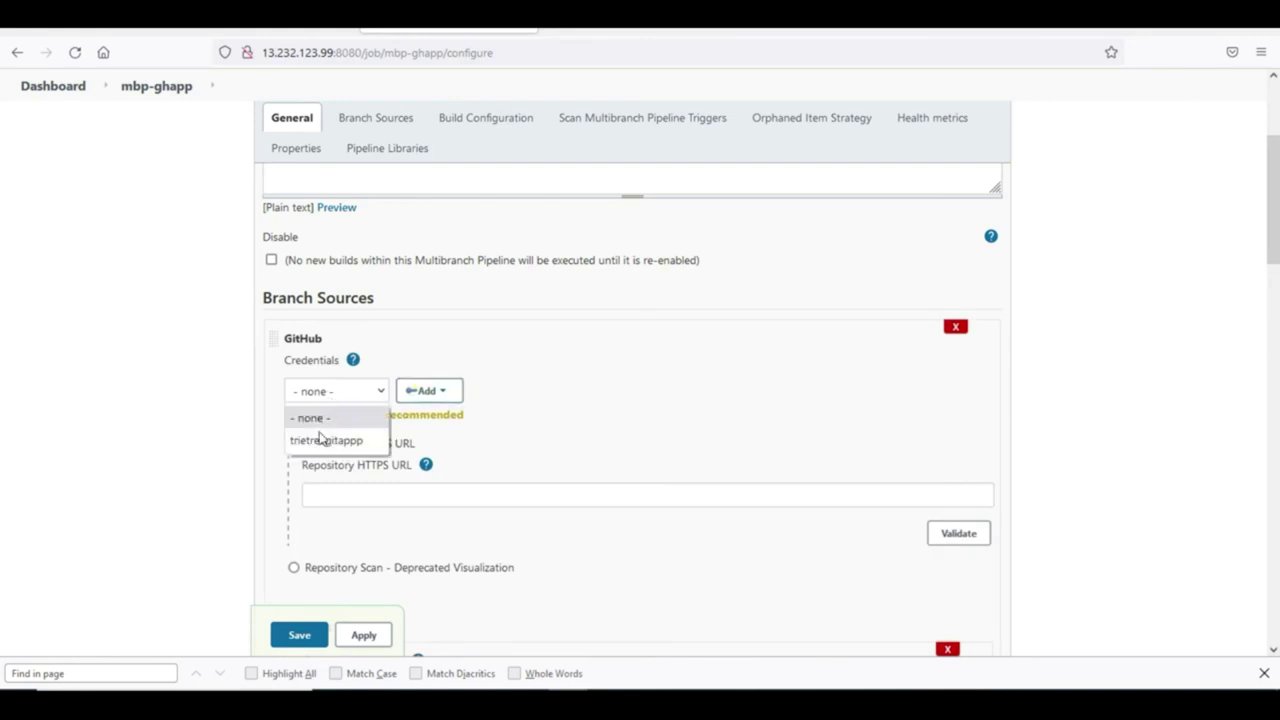
left_click(322, 441)
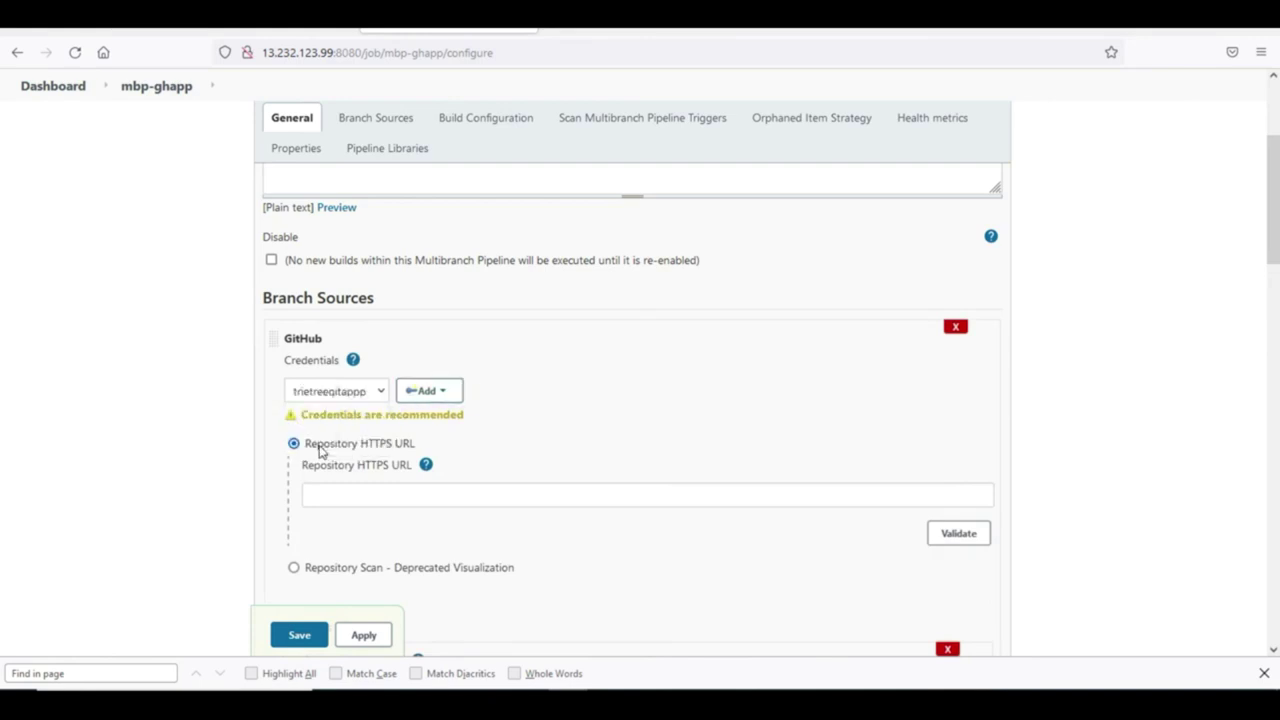
scroll(1273, 241, "down", 2)
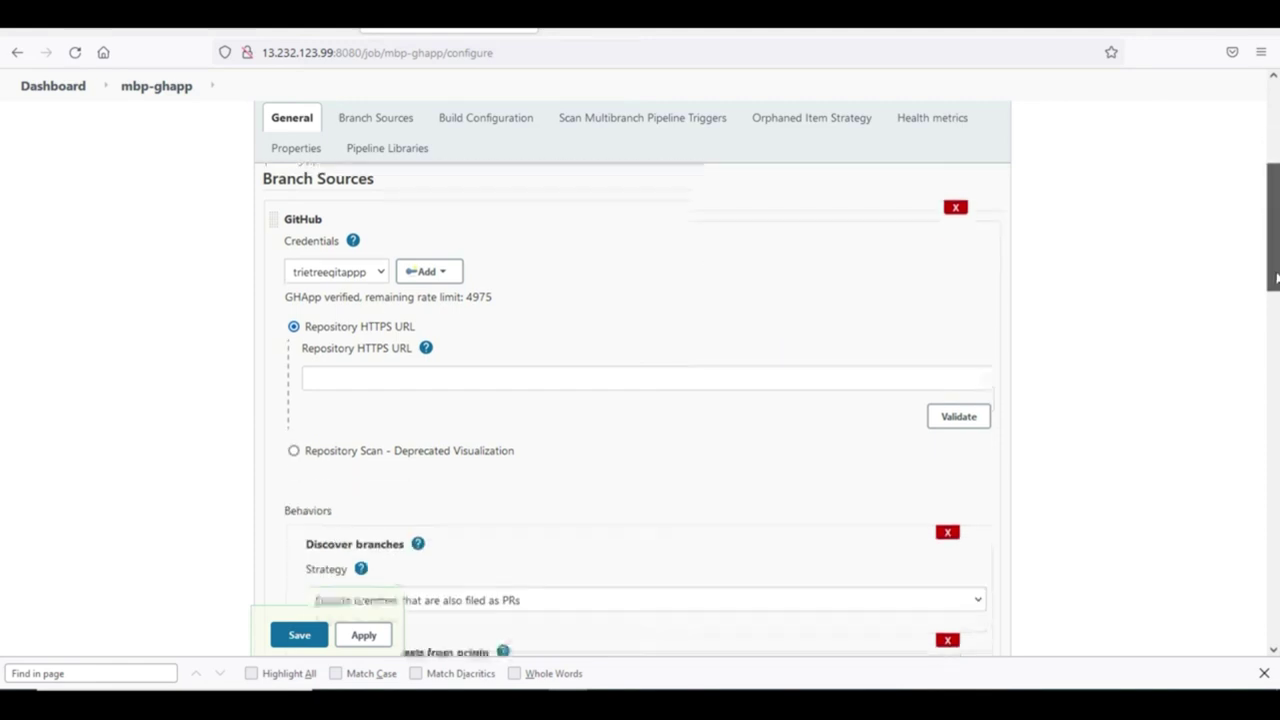
- Paste the multibranch-pipeline-project clone URL, validate it, then apply and save the configuration
left_click(516, 319)
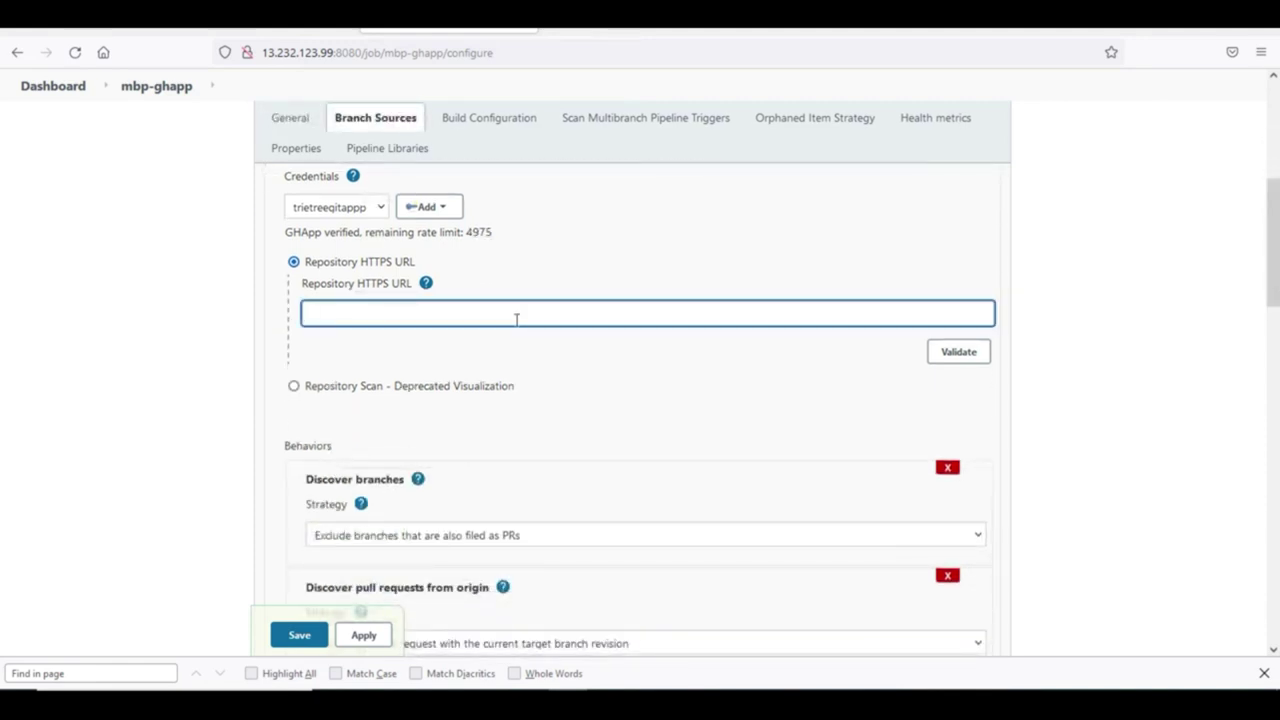
left_click(740, 690)
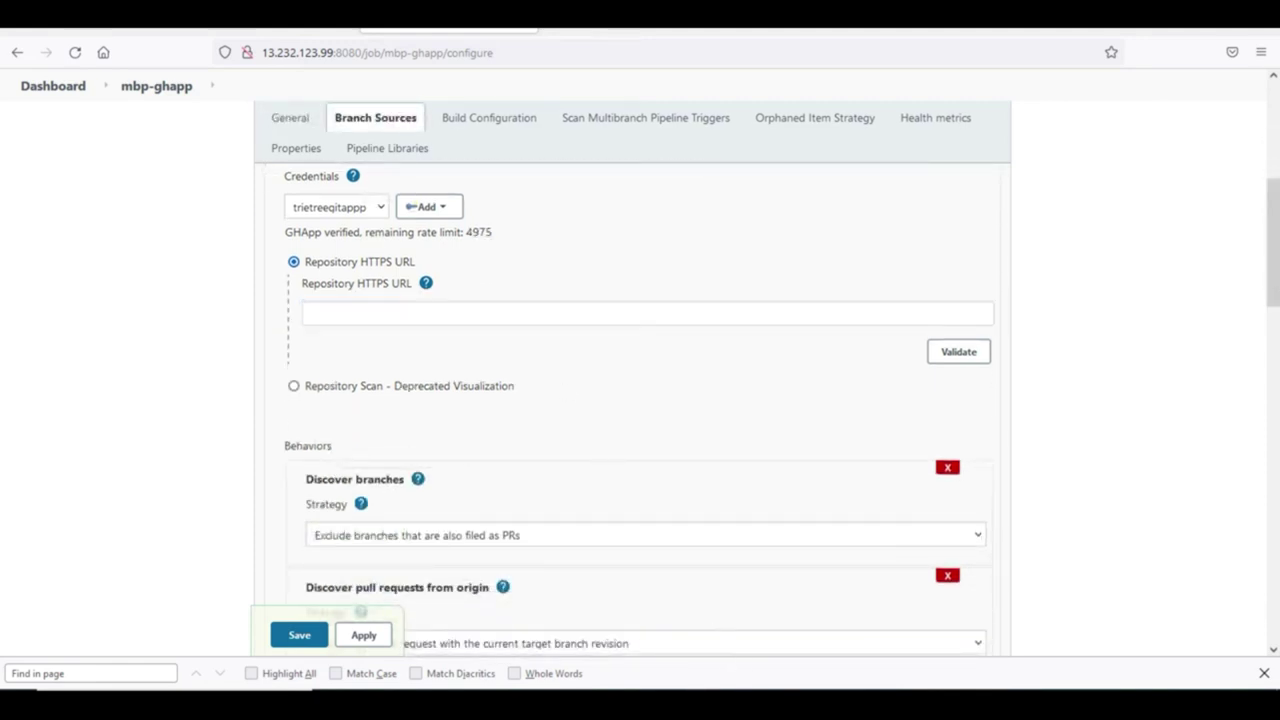
key("alt+Tab")
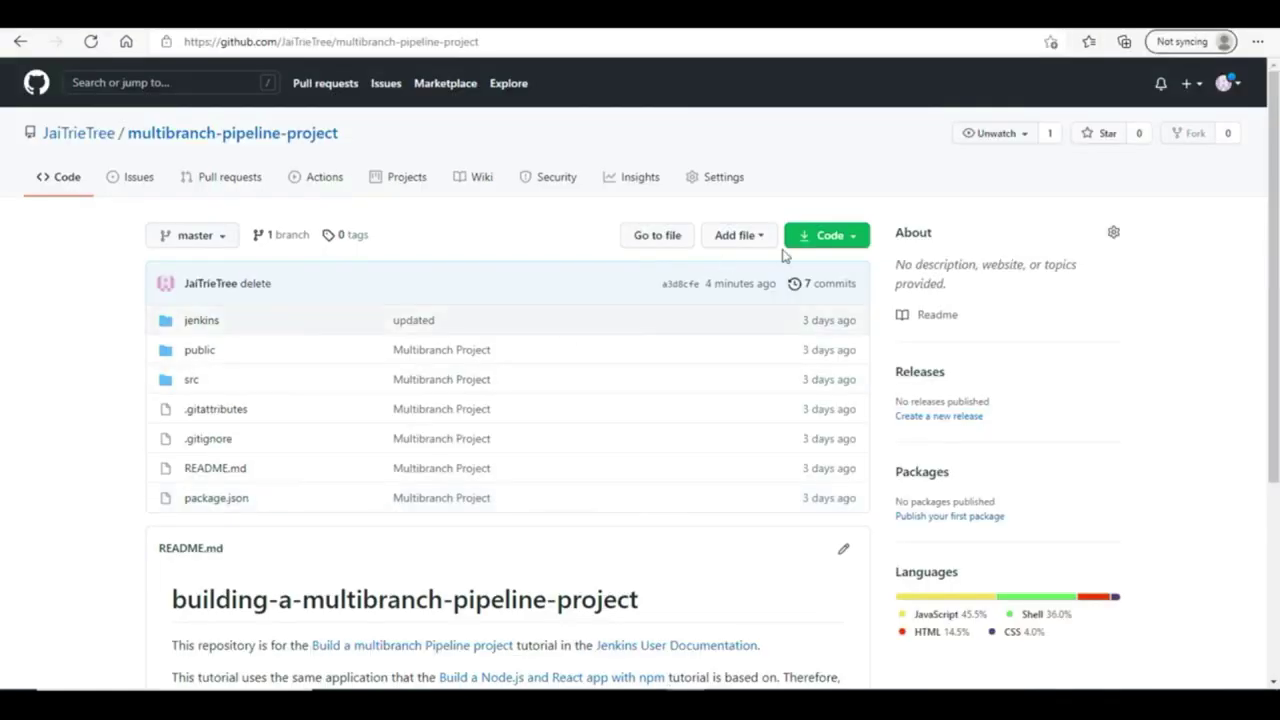
left_click(847, 241)
left_click(837, 327)
key("alt+Tab")
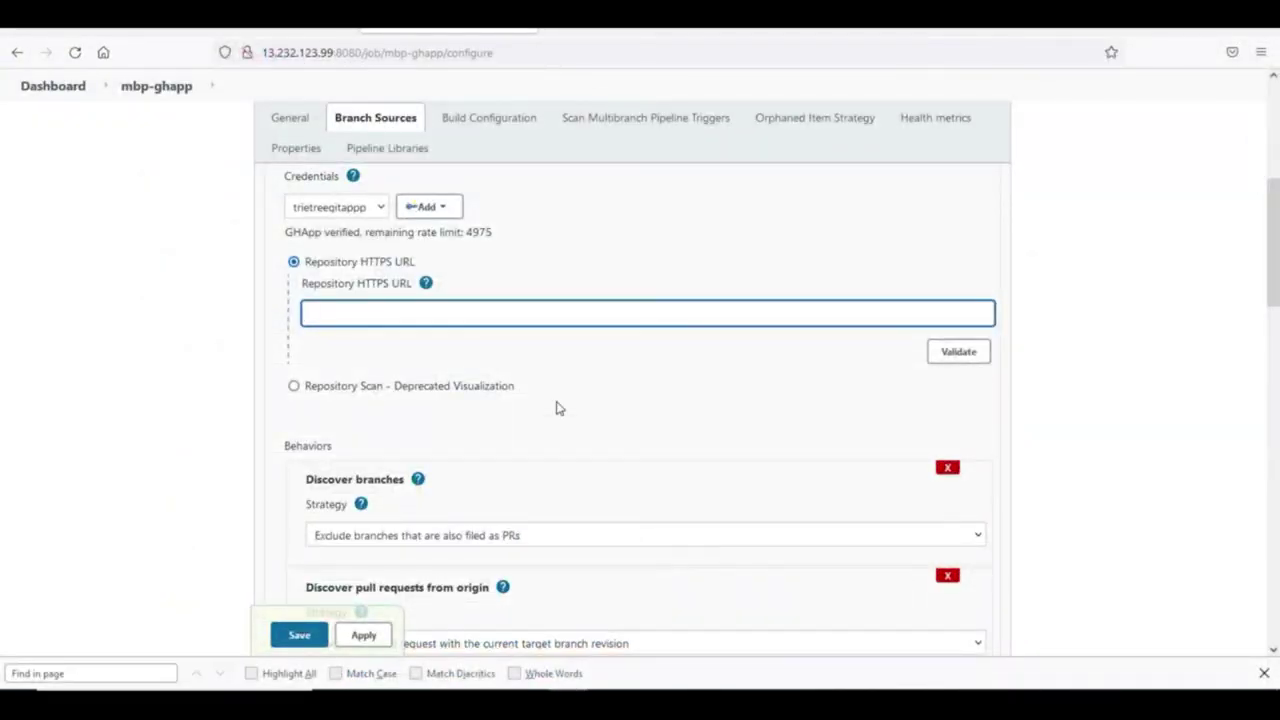
key("ctrl+v")
left_click(1103, 331)
left_click(958, 354)
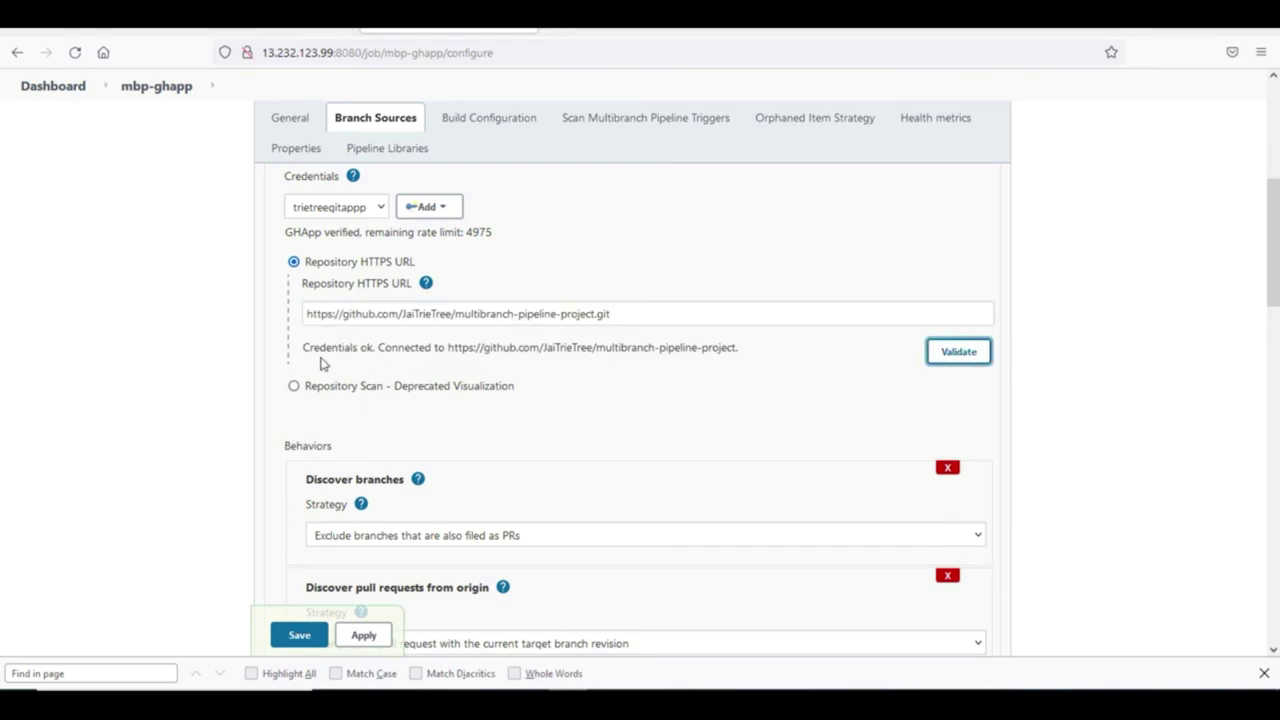
left_click(350, 638)
left_click(299, 637)
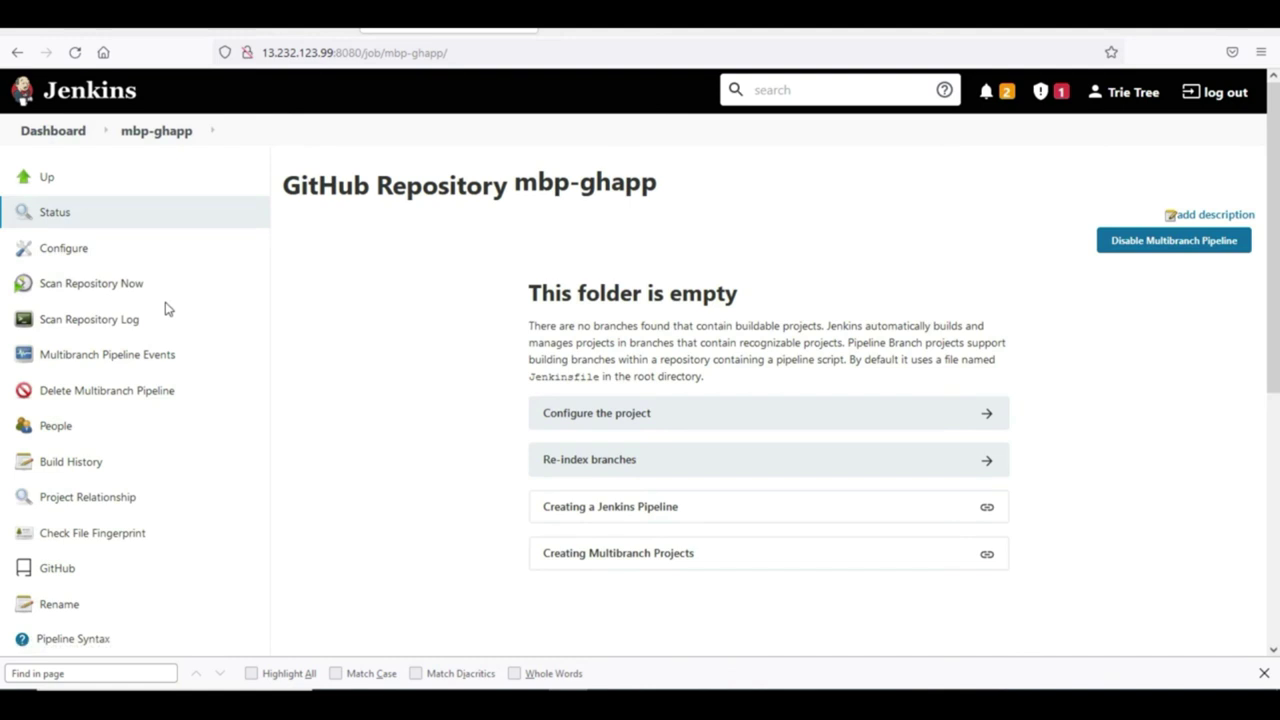
- Scan the repository and highlight the log line showing master's 'Jenkinsfile' not found
left_click(97, 290)
left_click(118, 327)
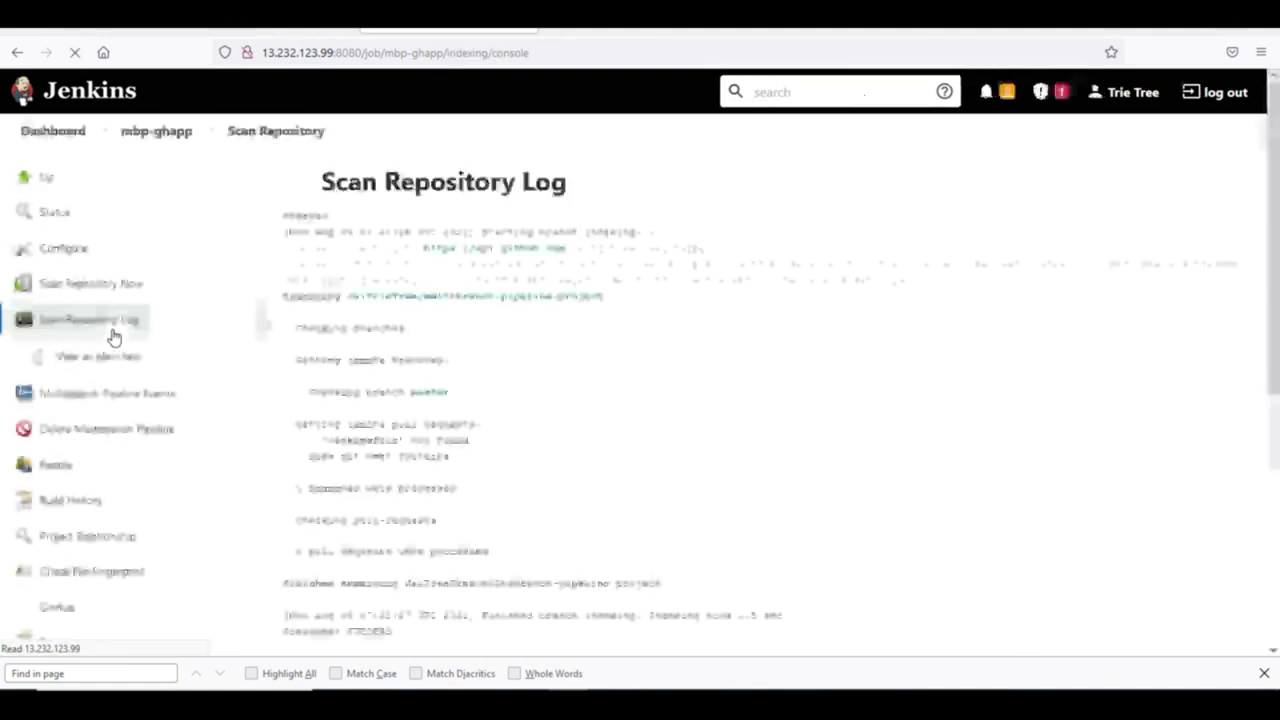
left_click_drag(1272, 280, 1272, 394)
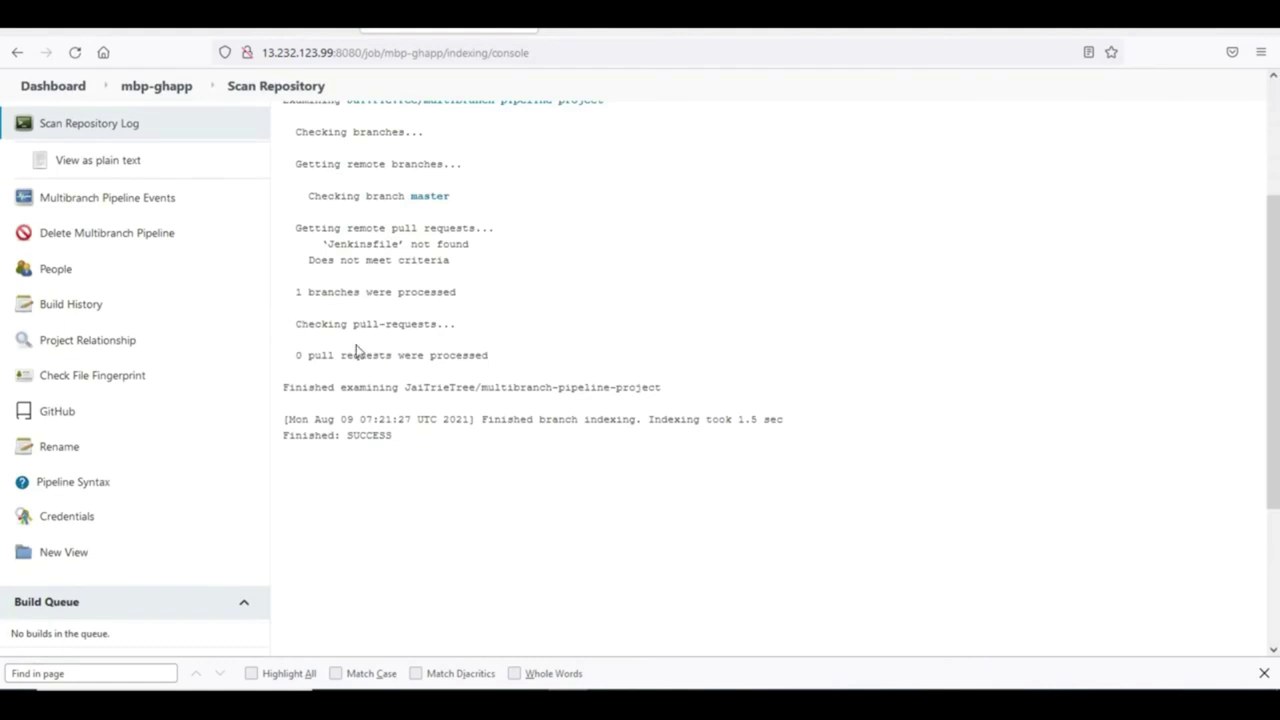
left_click_drag(295, 390, 471, 393)
left_click(471, 393)
left_click_drag(323, 243, 483, 257)
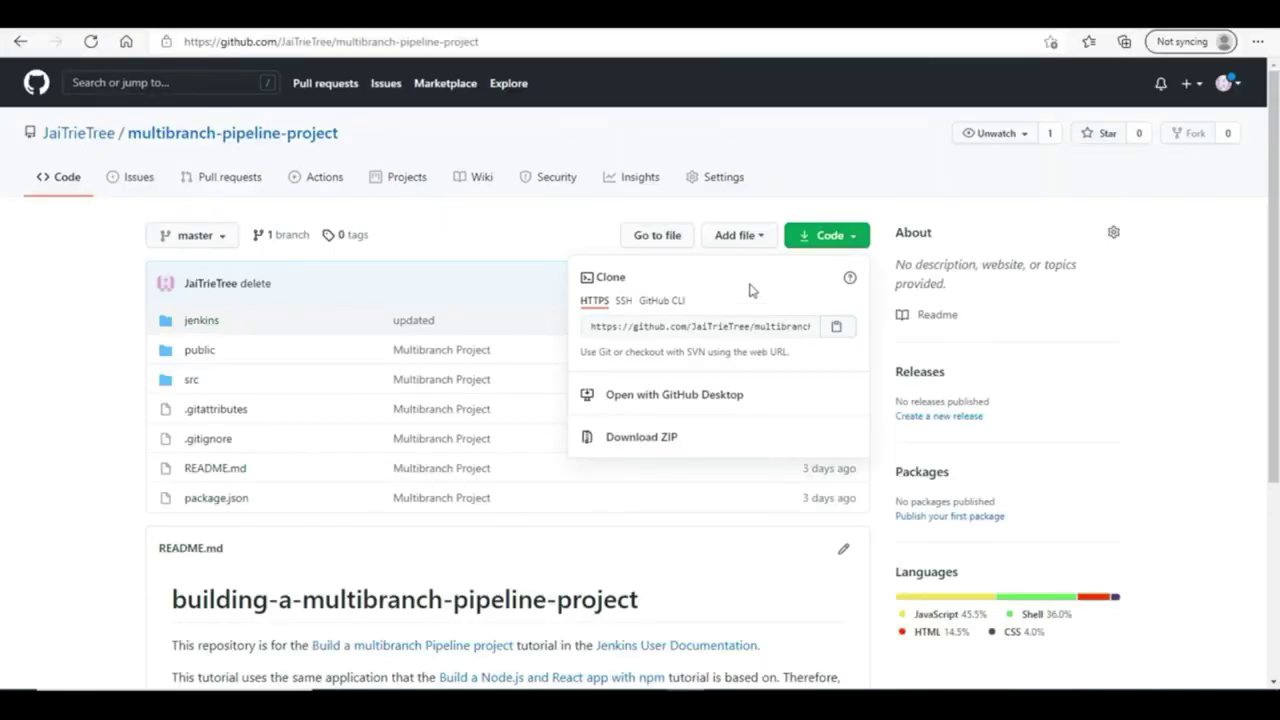
- Create a new file named Jenkinsfile in the repository
left_click(749, 244)
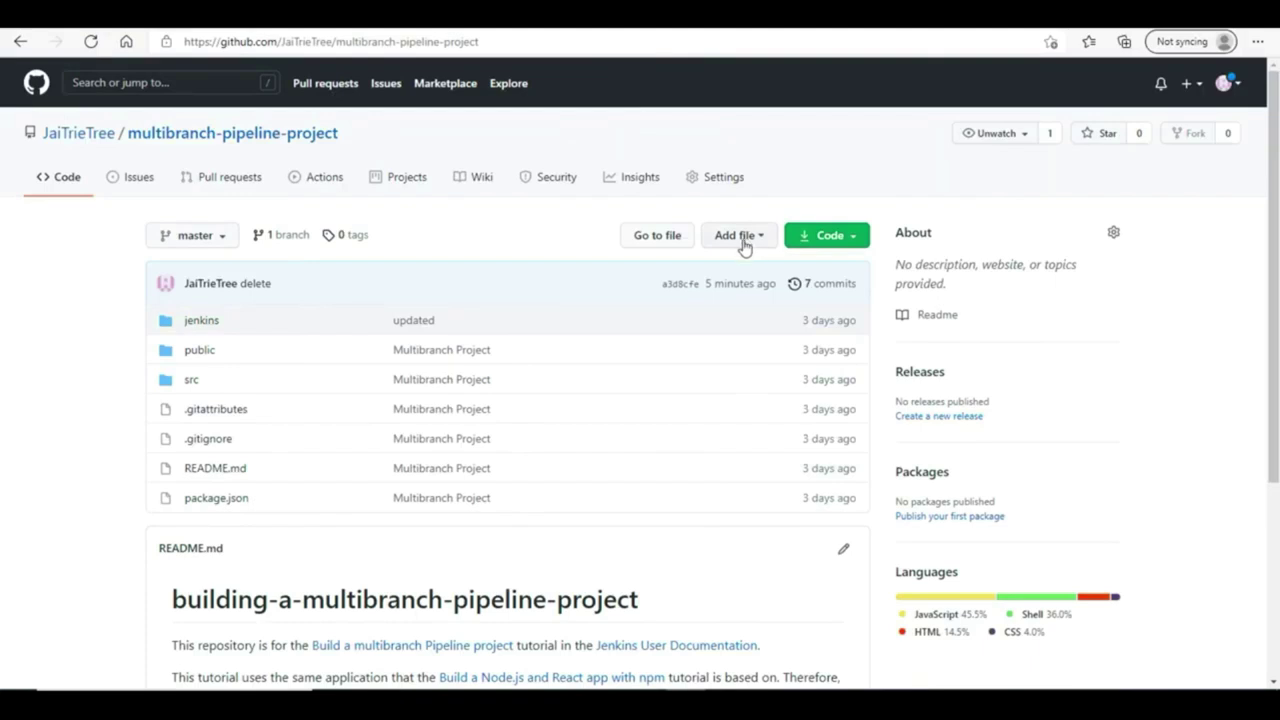
left_click(744, 240)
left_click(733, 273)
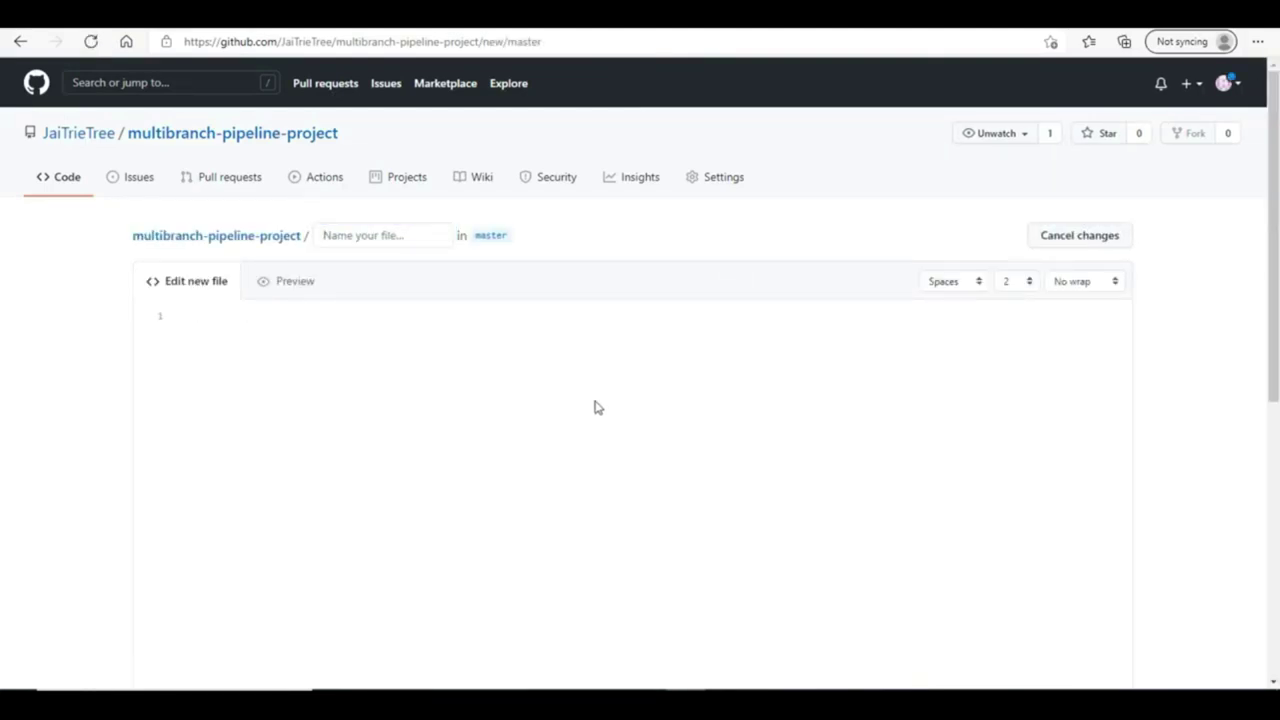
left_click(399, 238)
type("Jen")
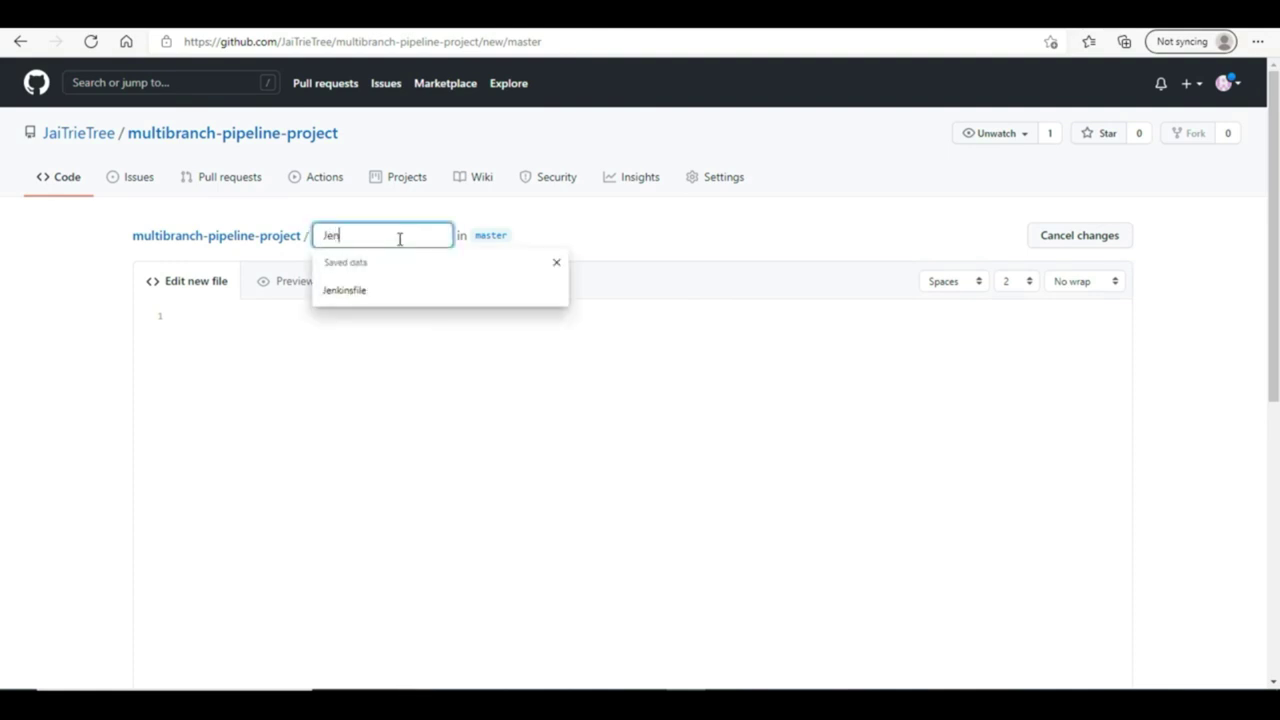
type("kinsfile")
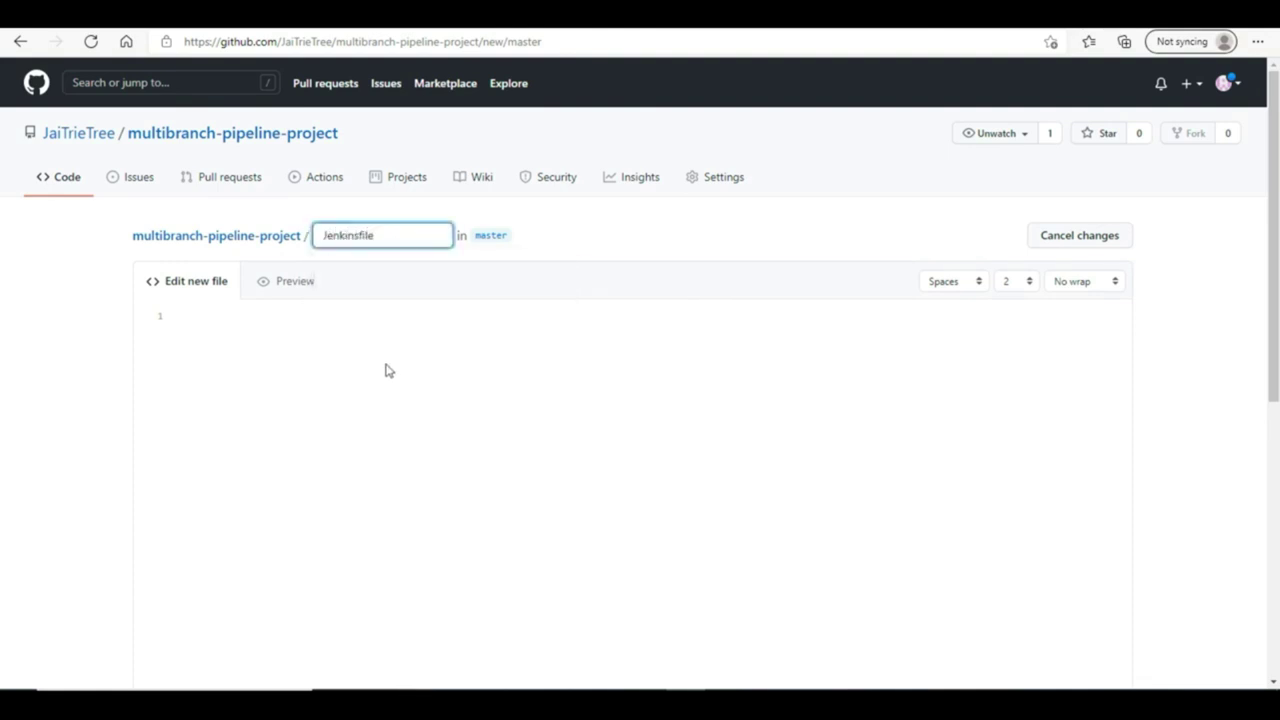
left_click(372, 347)
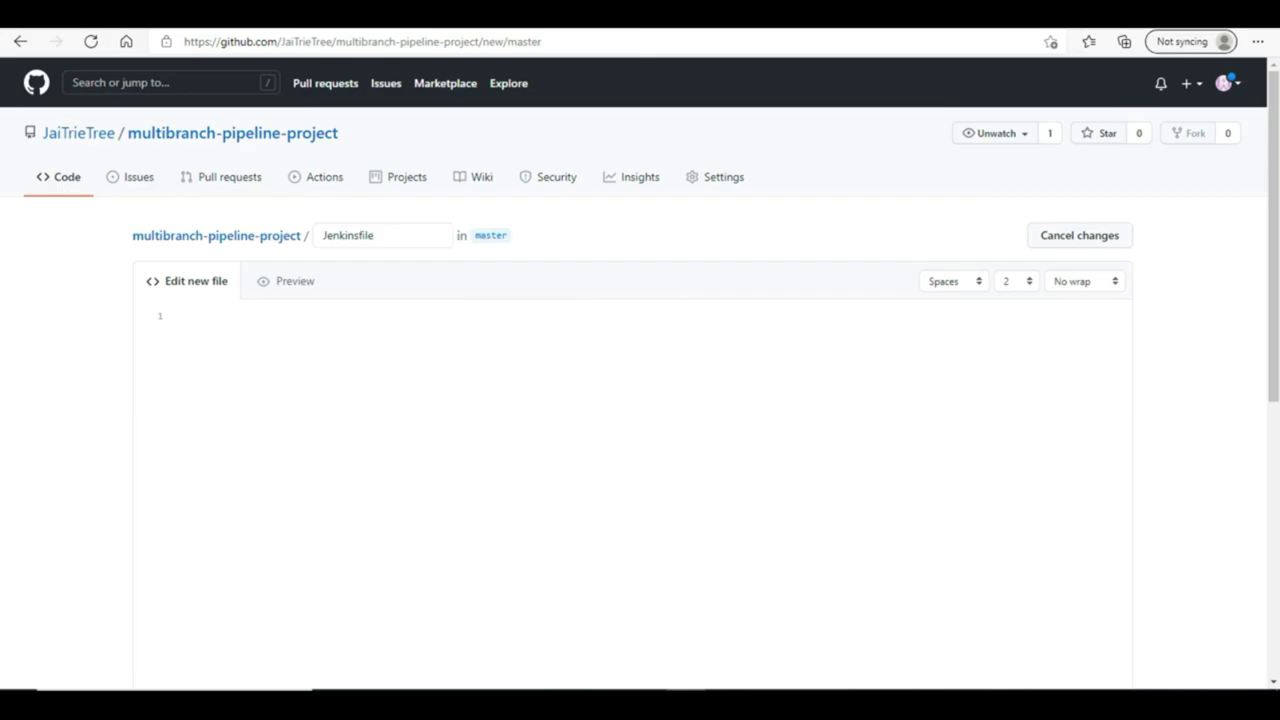
- Paste the Hello World Build-stage pipeline from the Notepad notes into Jenkinsfile
mouse_move(849, 650)
left_click(697, 637)
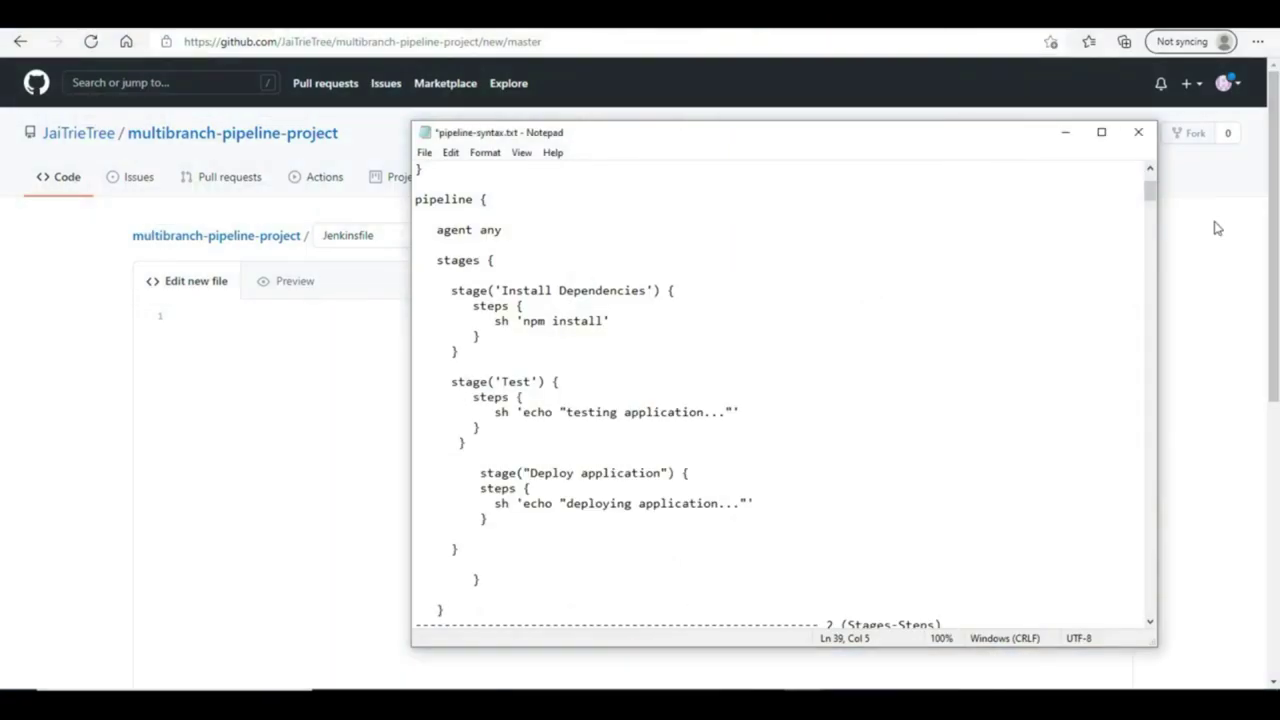
scroll(1150, 192, "up", 3)
left_click_drag(425, 305, 410, 170)
key("ctrl+c")
left_click(337, 351)
key("ctrl+v")
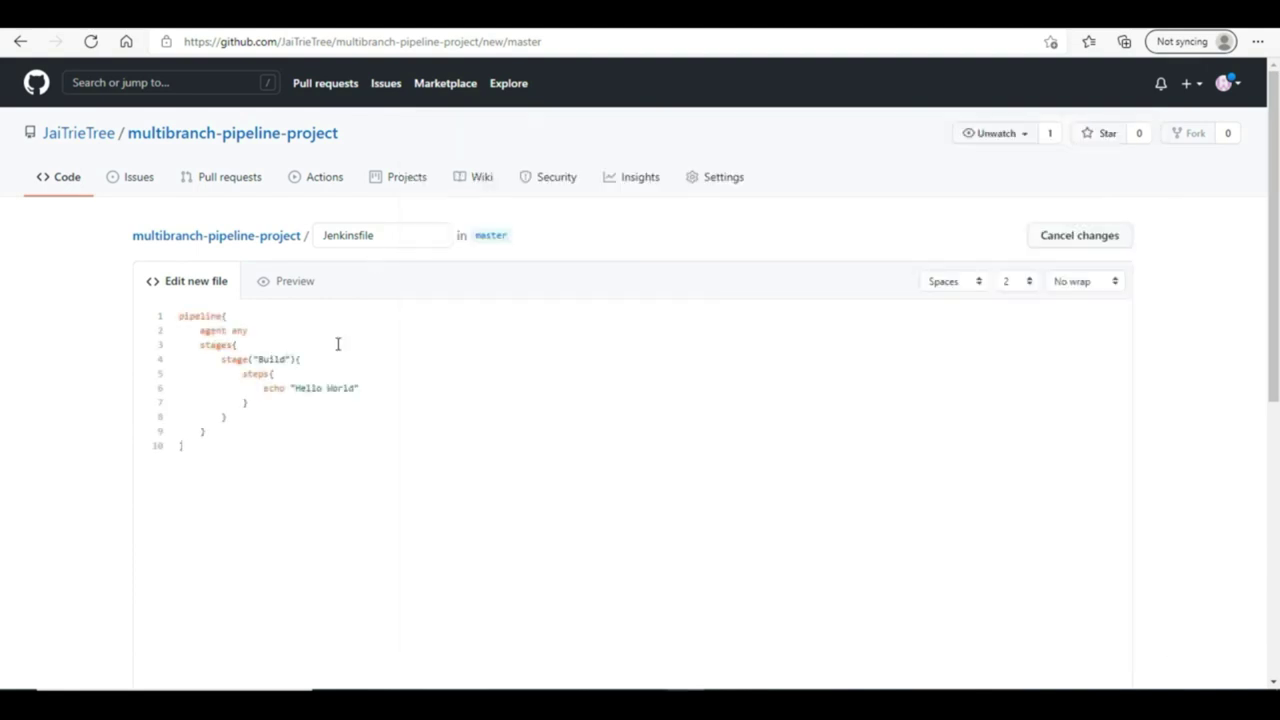
- Commit the Jenkinsfile to master with the message 'Create Jenkinsfile'
scroll(1246, 240, "down", 6)
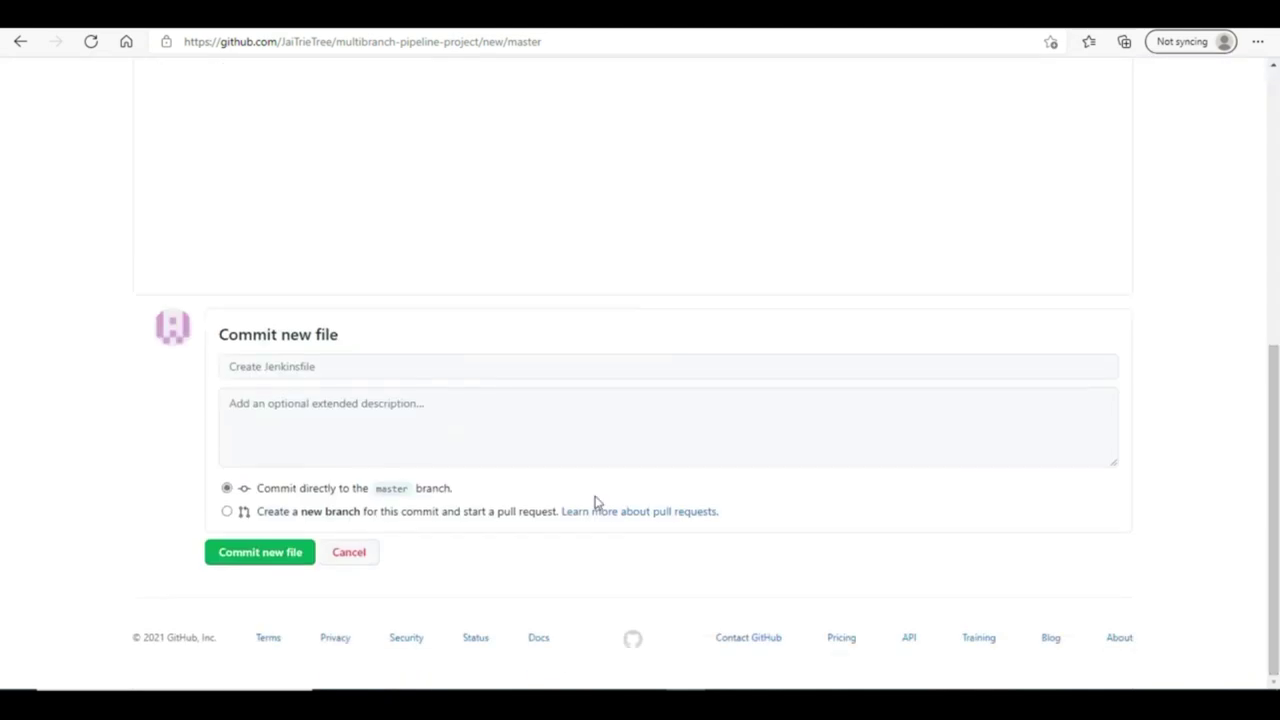
left_click(337, 367)
type("C")
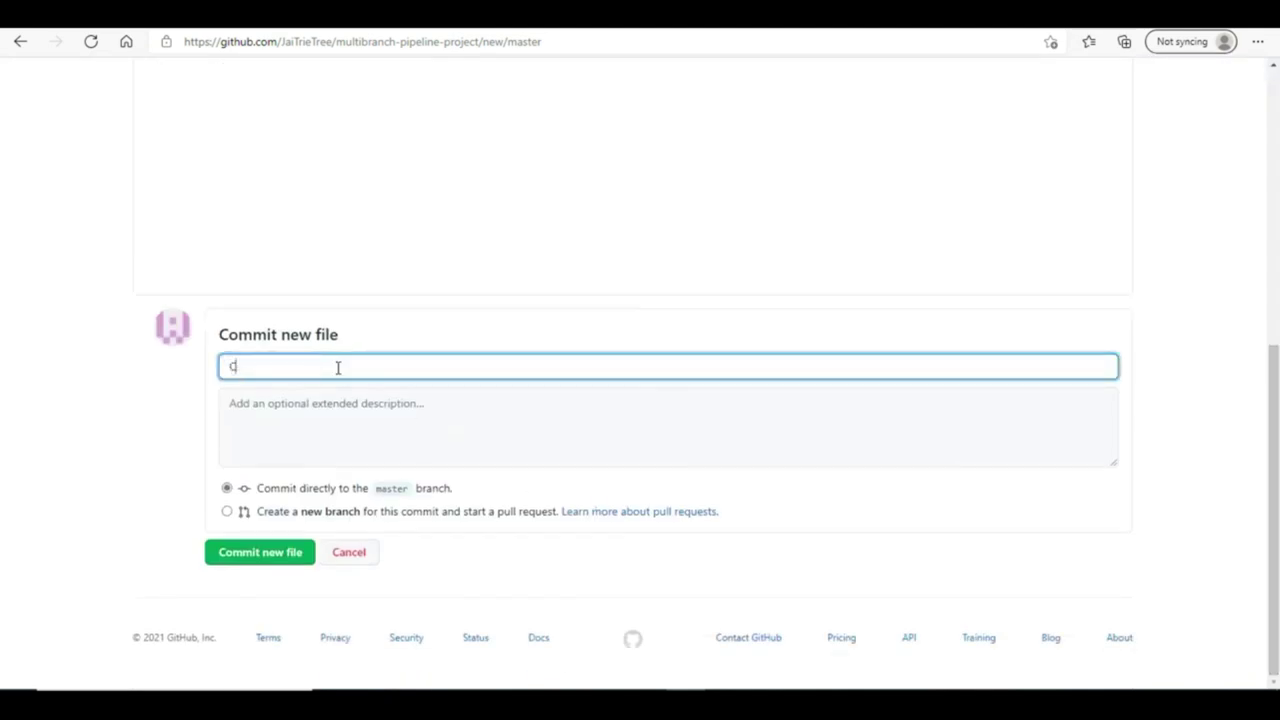
type("reateJenkinsfile")
left_click(261, 367)
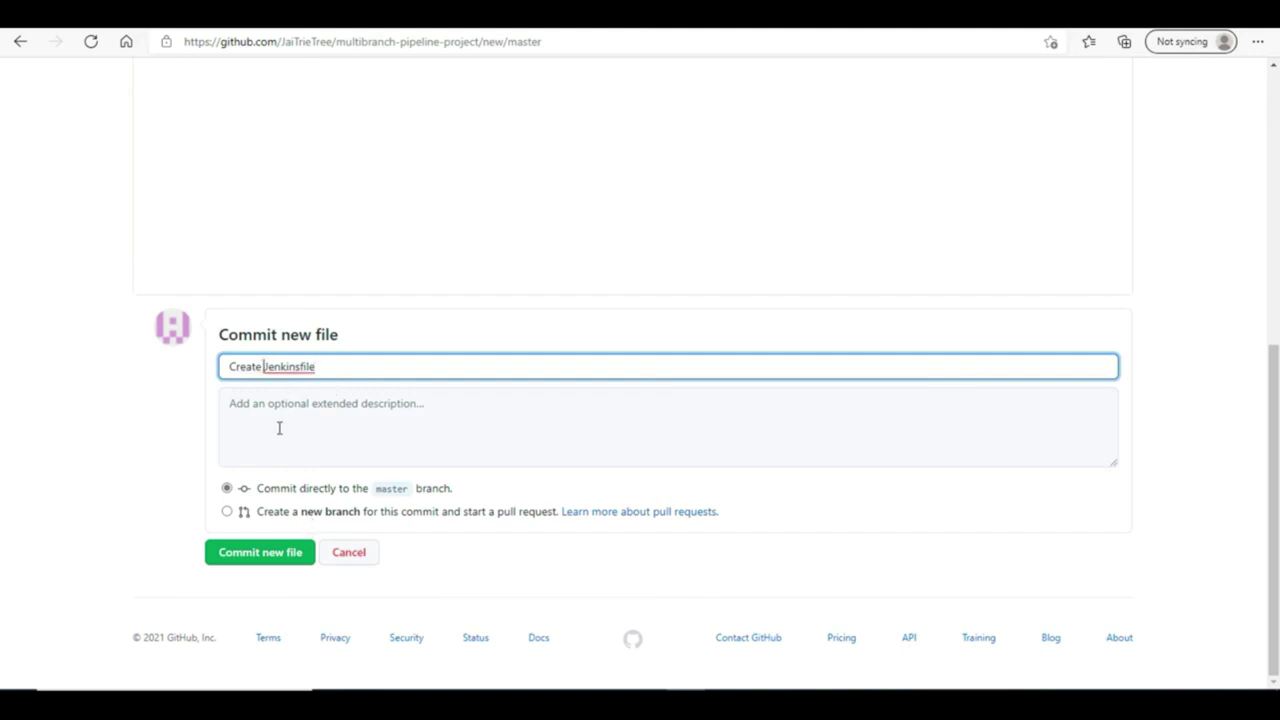
left_click(262, 563)
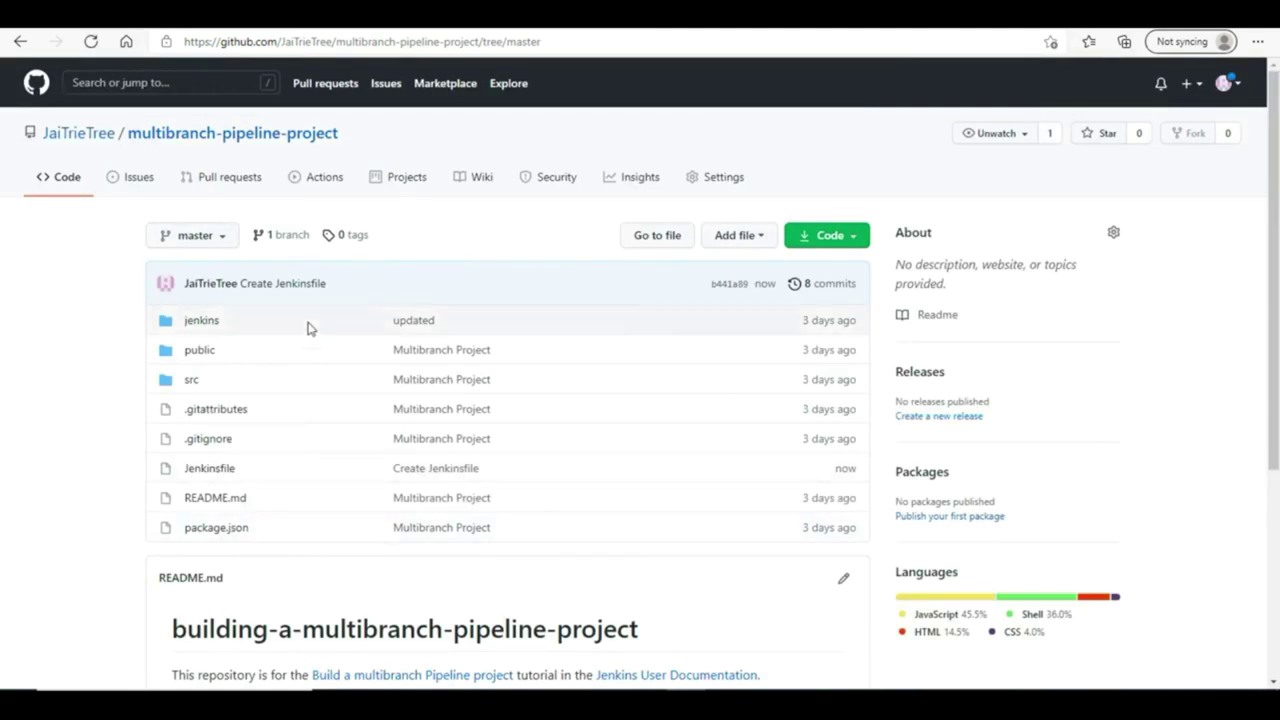
mouse_move(567, 712)
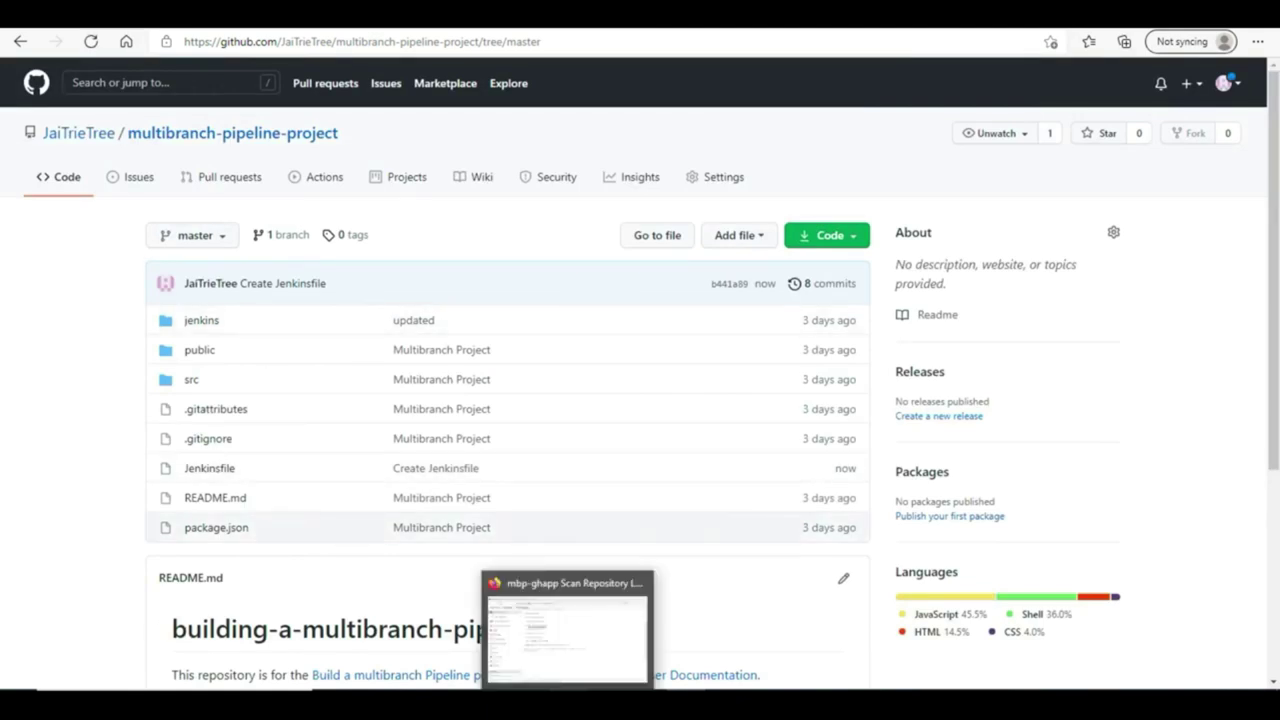
left_click(567, 628)
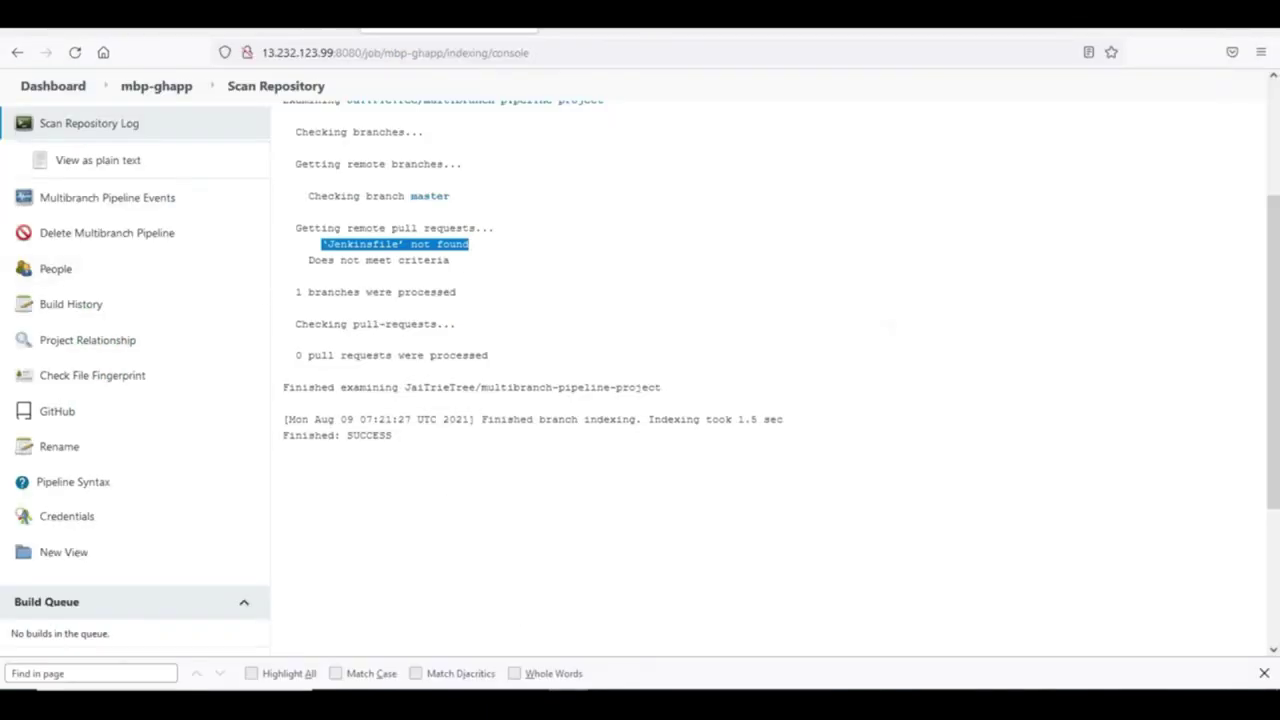
- Open mbp-ghapp from the Jenkins dashboard and confirm master's build #1 succeeded
scroll(1275, 175, "up", 4)
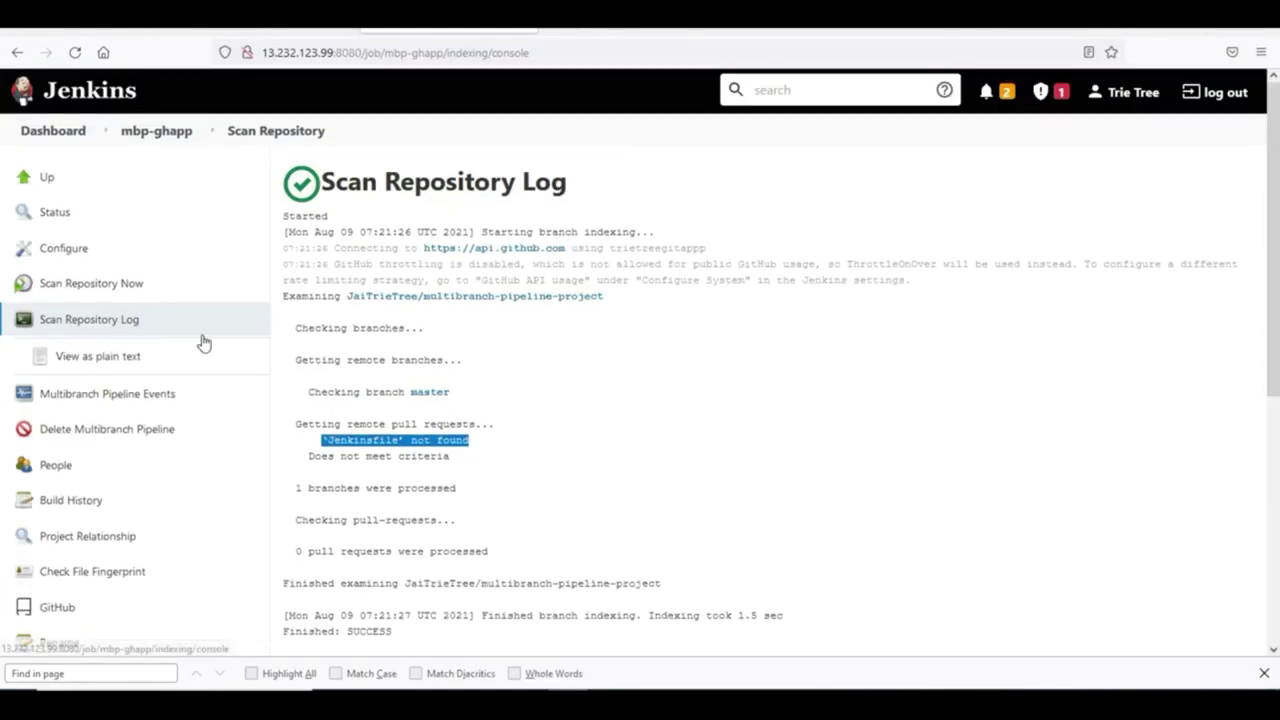
left_click(50, 178)
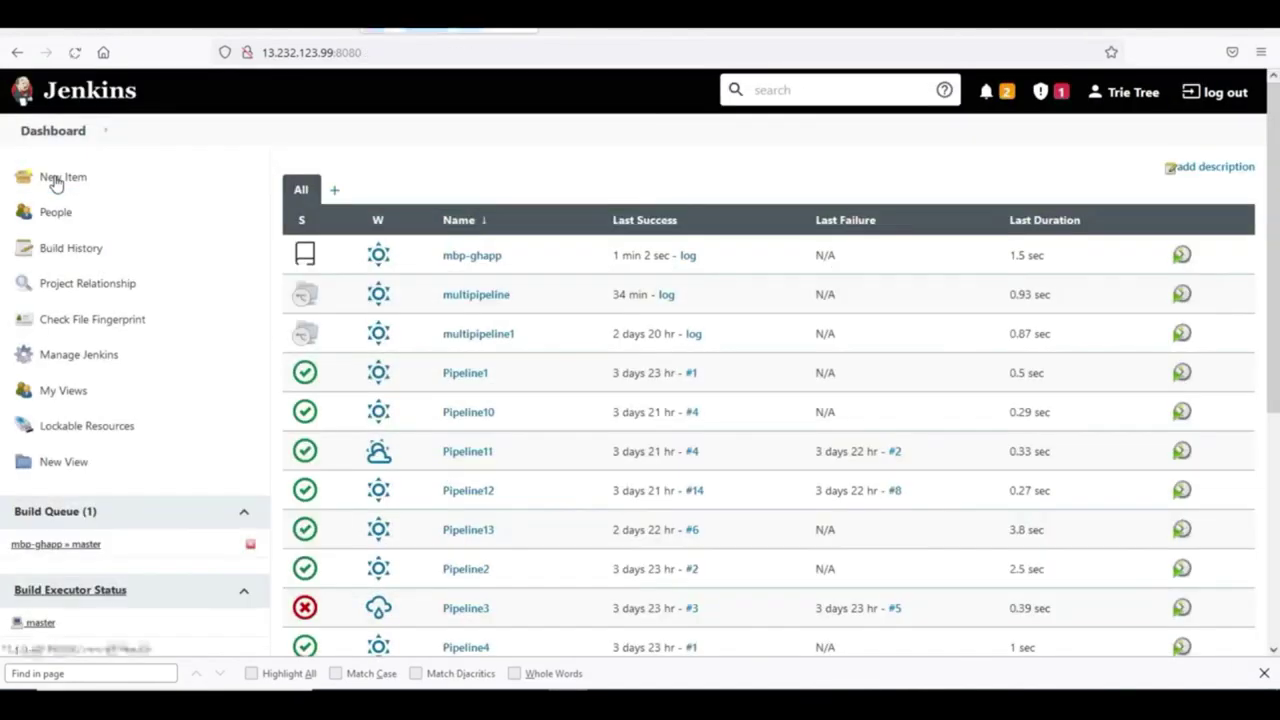
left_click(466, 260)
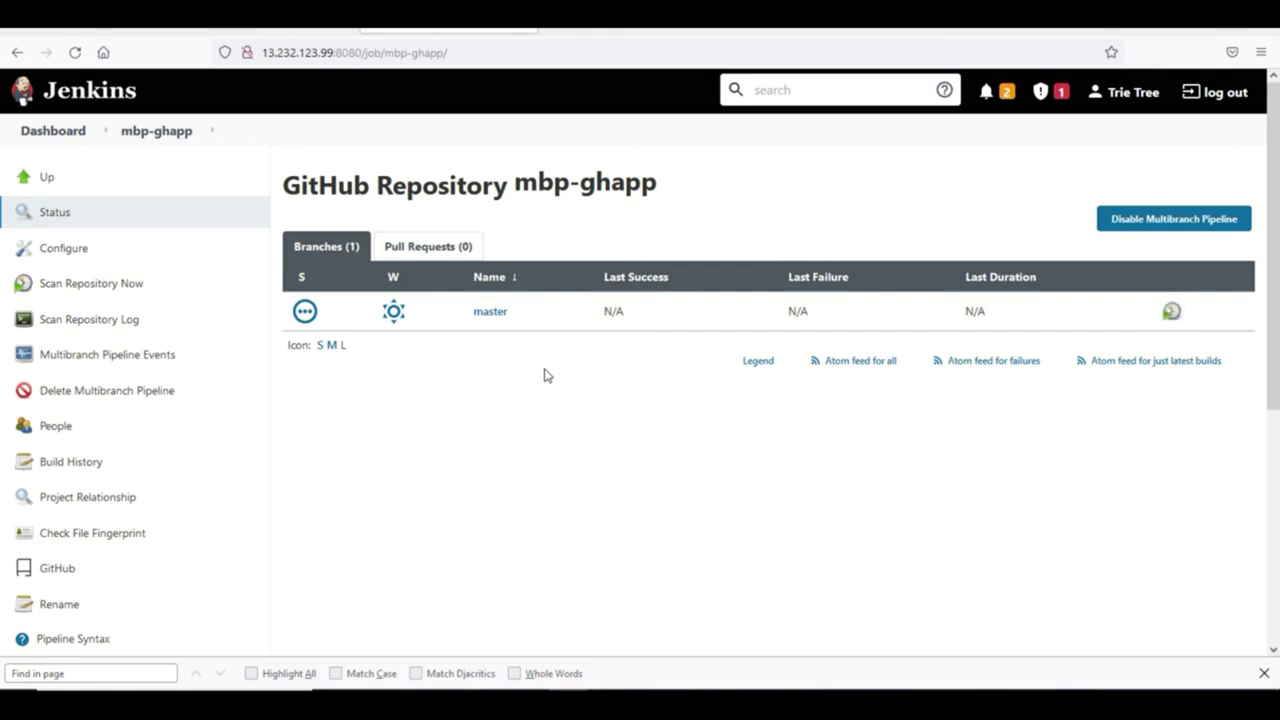
left_click(428, 247)
left_click(332, 252)
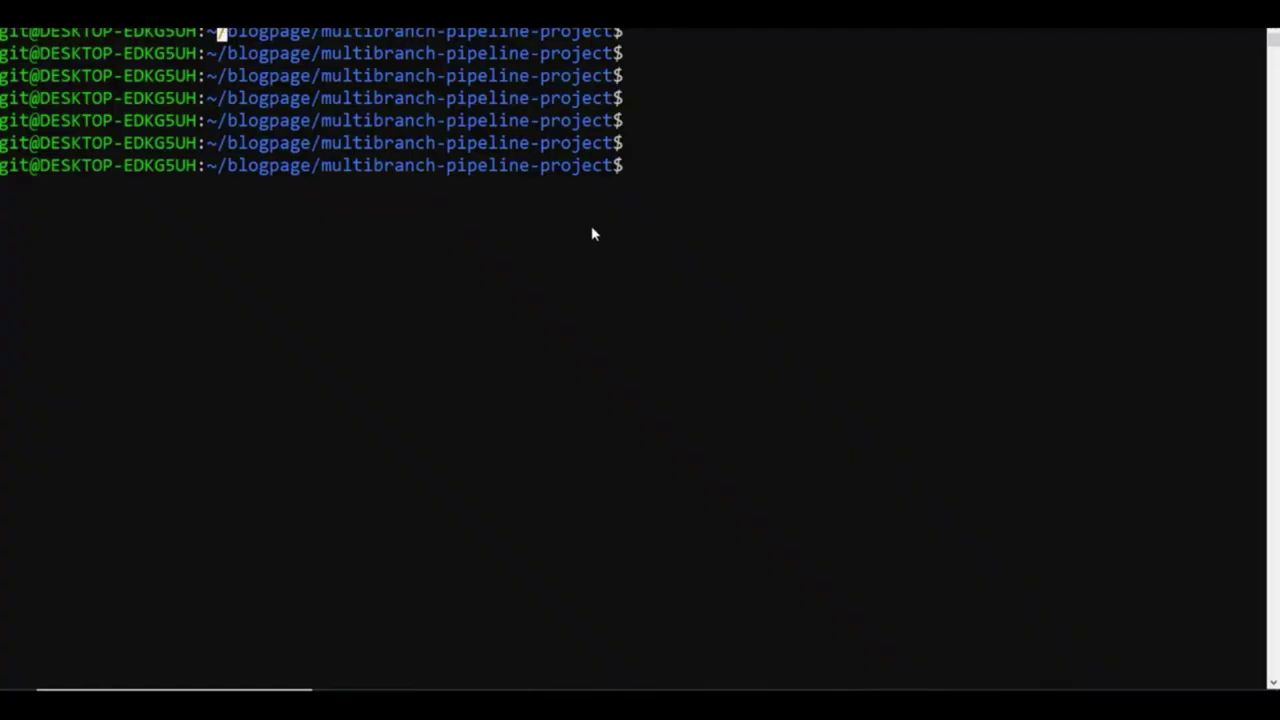
left_click(589, 233)
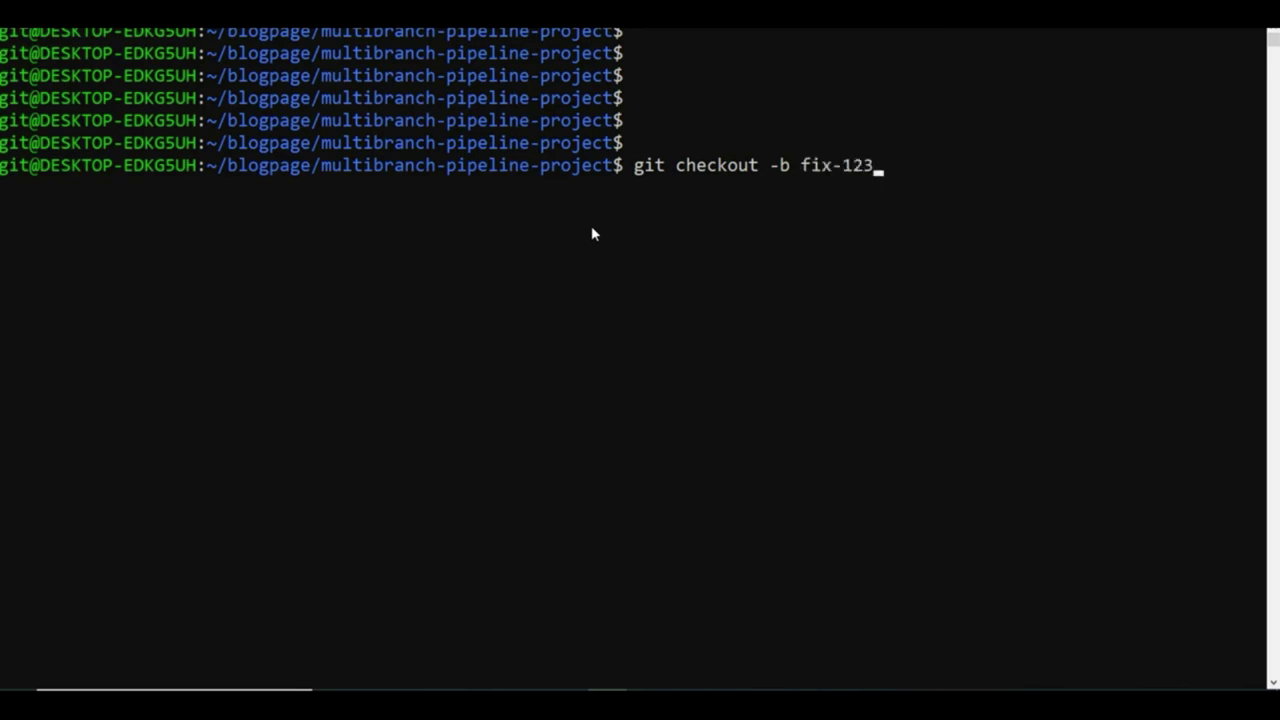
- Create branch fix-123 with git checkout -b and push it upstream to origin, entering the GitHub password
key("Return")
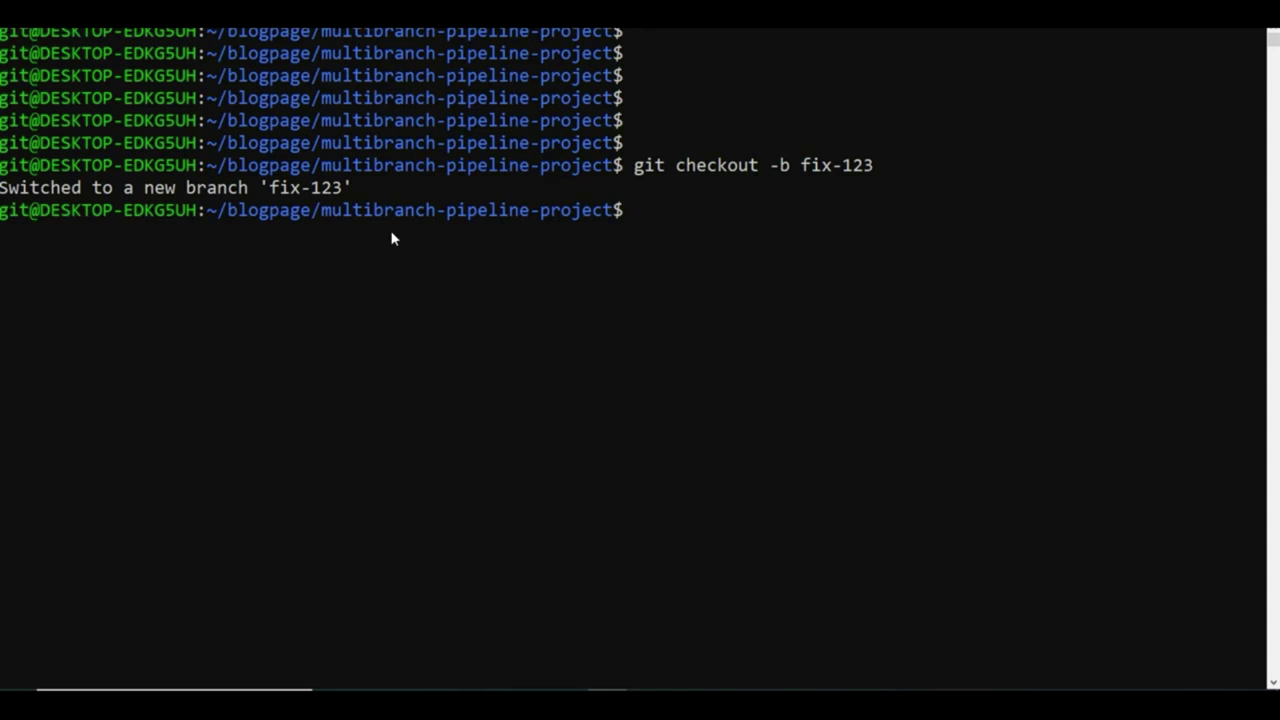
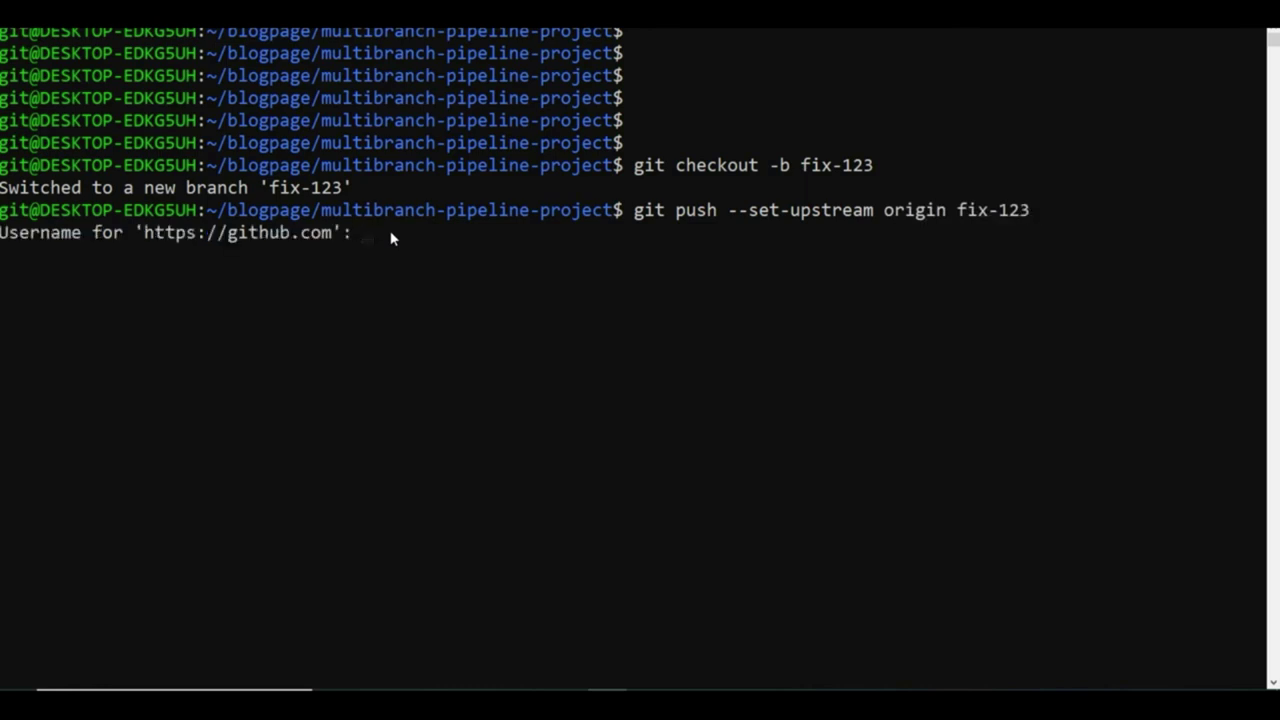
key("Return")
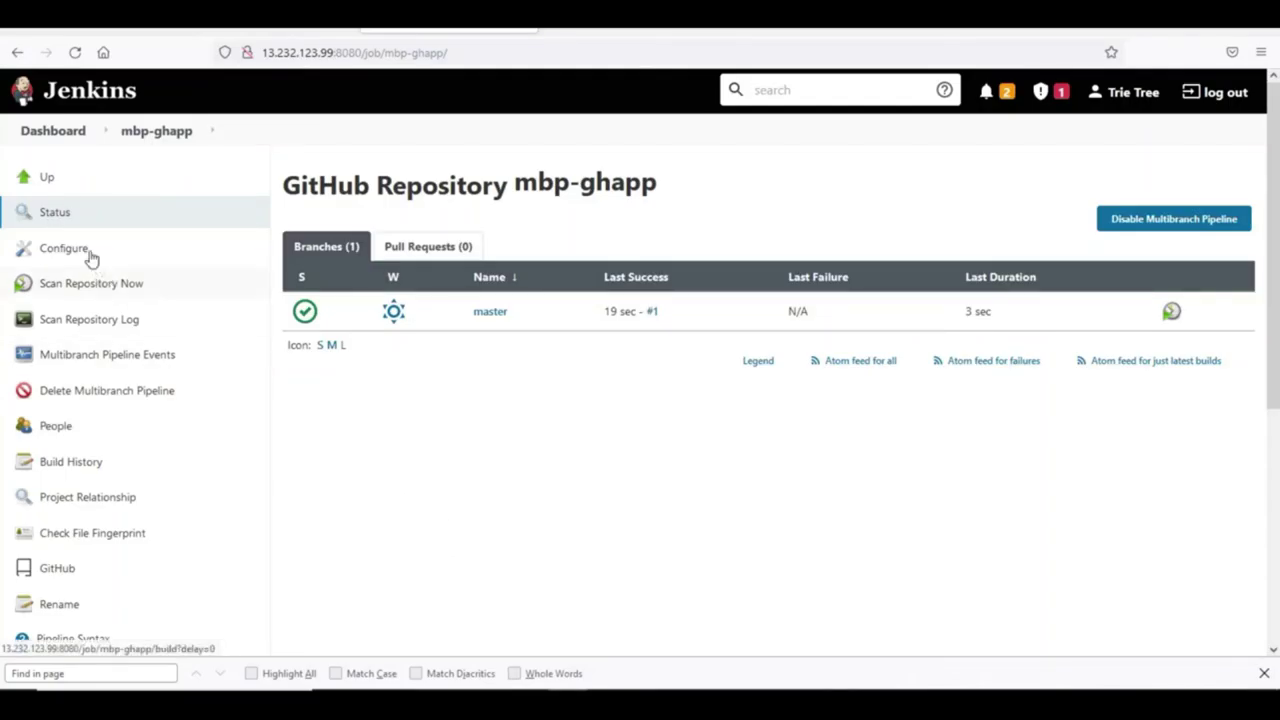
- Refresh mbp-ghapp so fix-123 appears, and check the master branch page
left_click(68, 218)
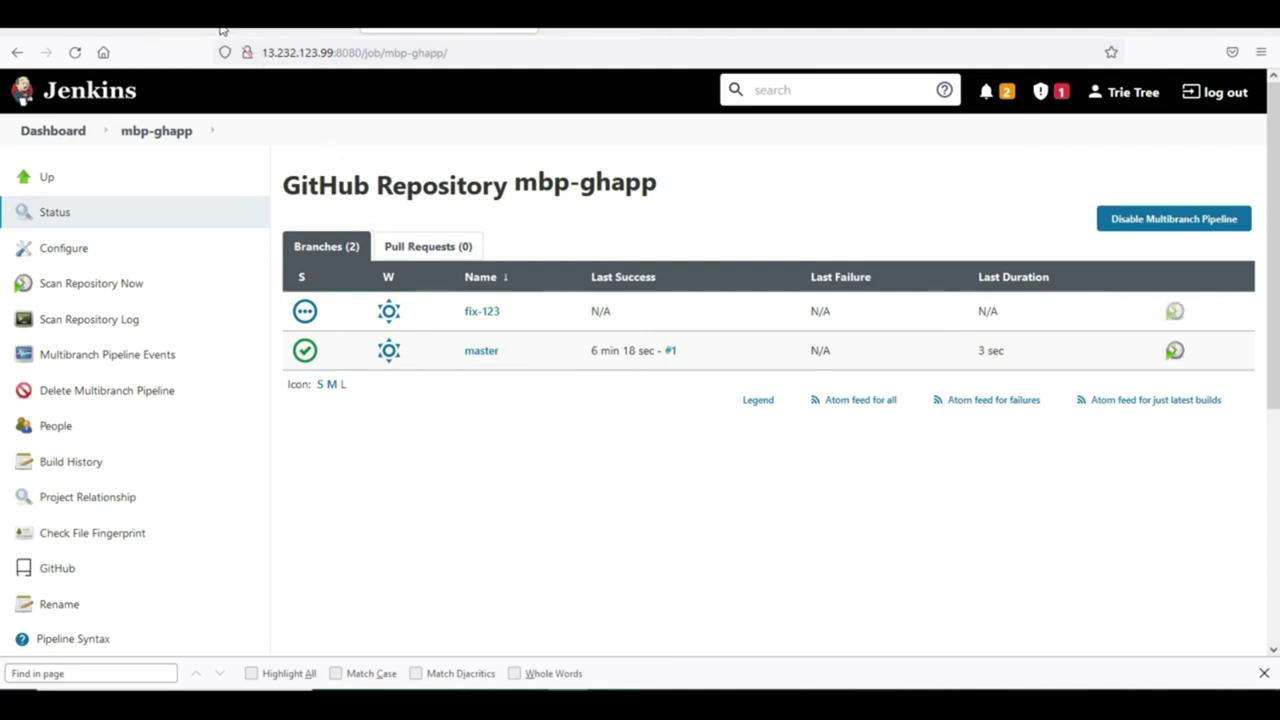
left_click(483, 357)
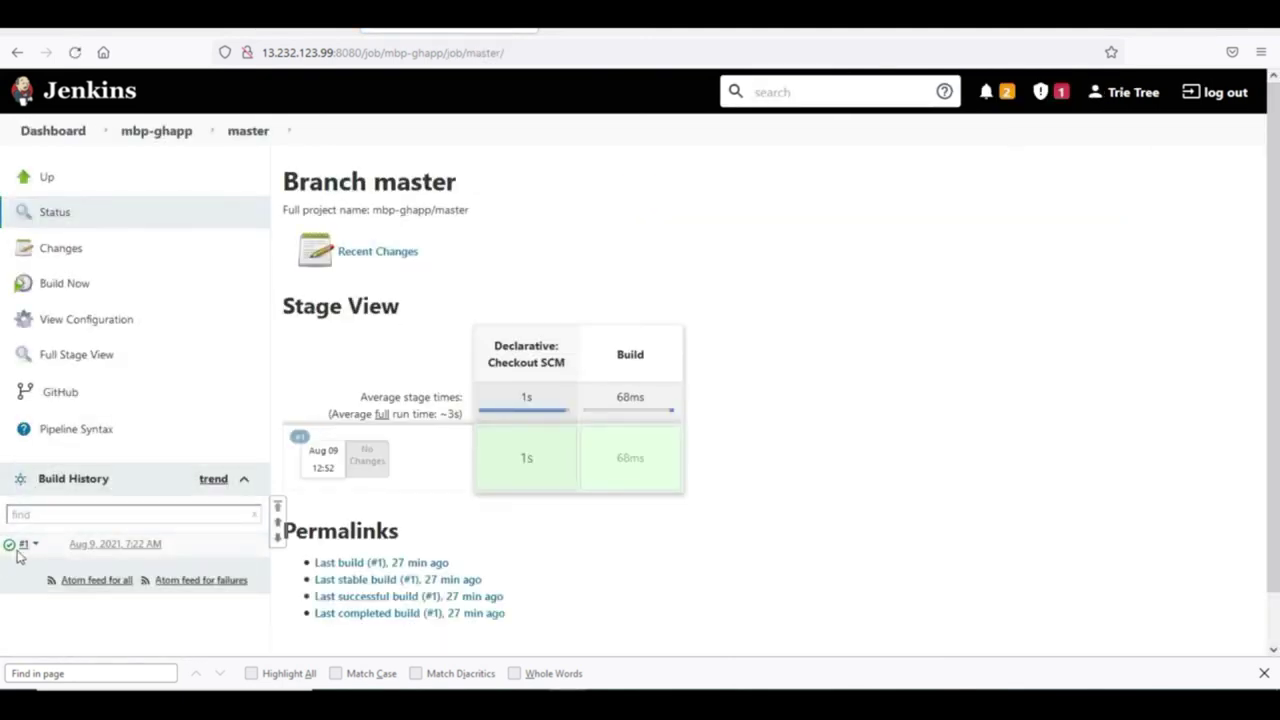
left_click(51, 214)
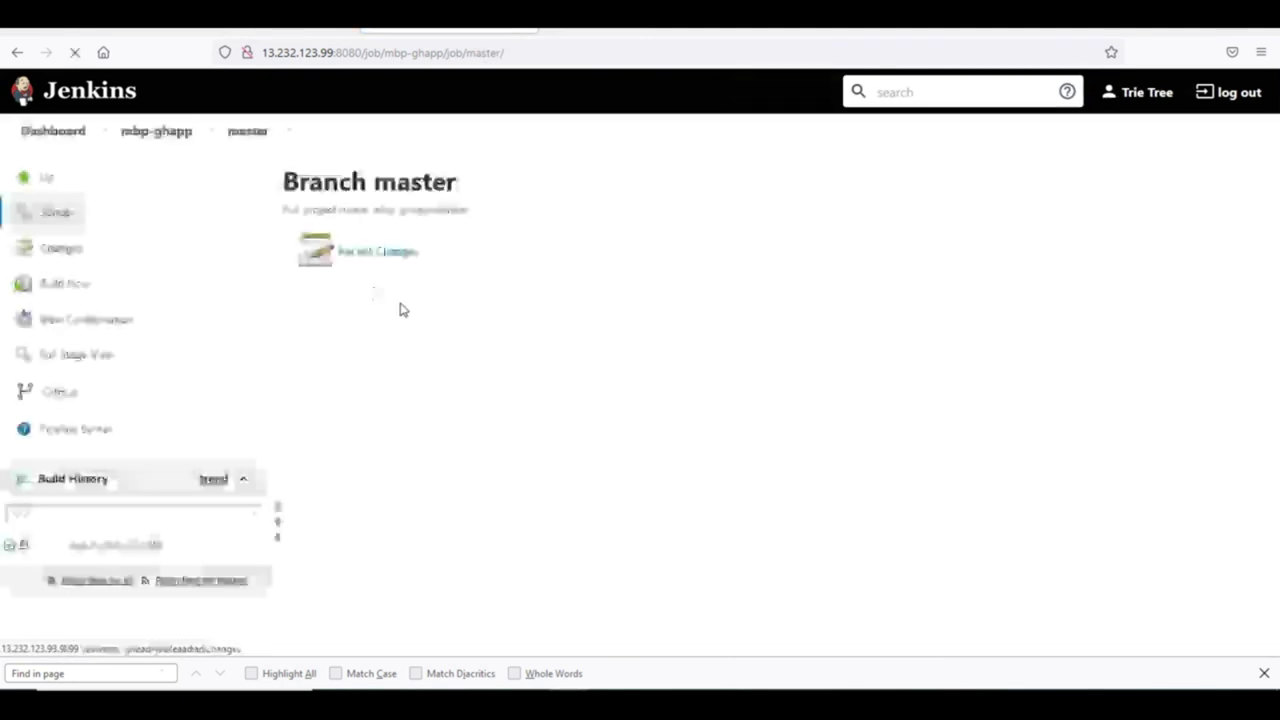
left_click(55, 212)
left_click(42, 177)
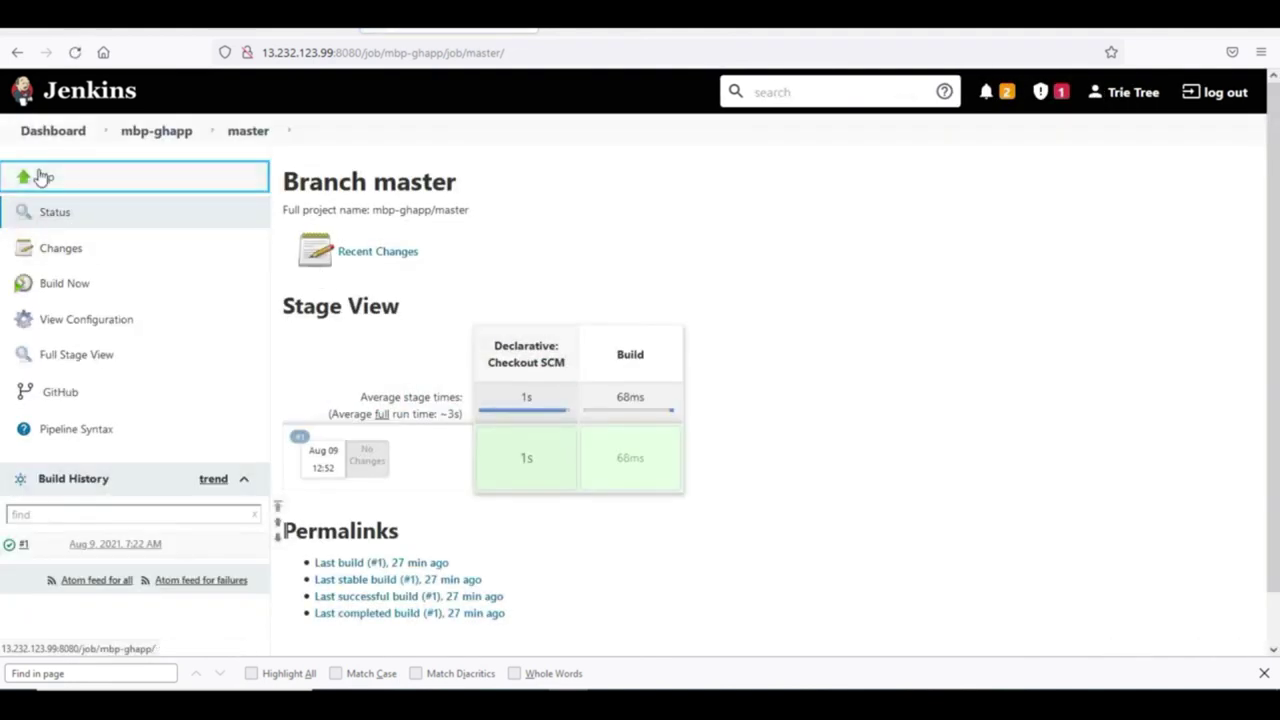
- Review the console output of fix-123 build #1, then return to the branch list
left_click(490, 315)
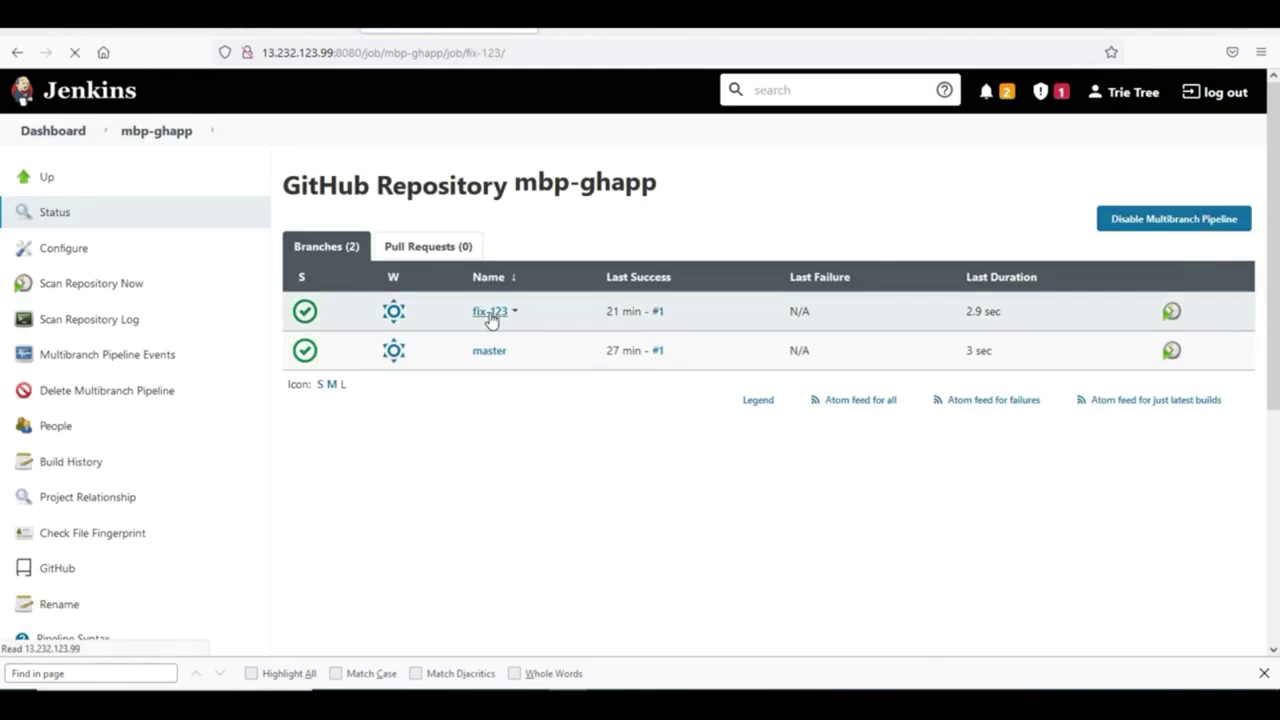
left_click(10, 545)
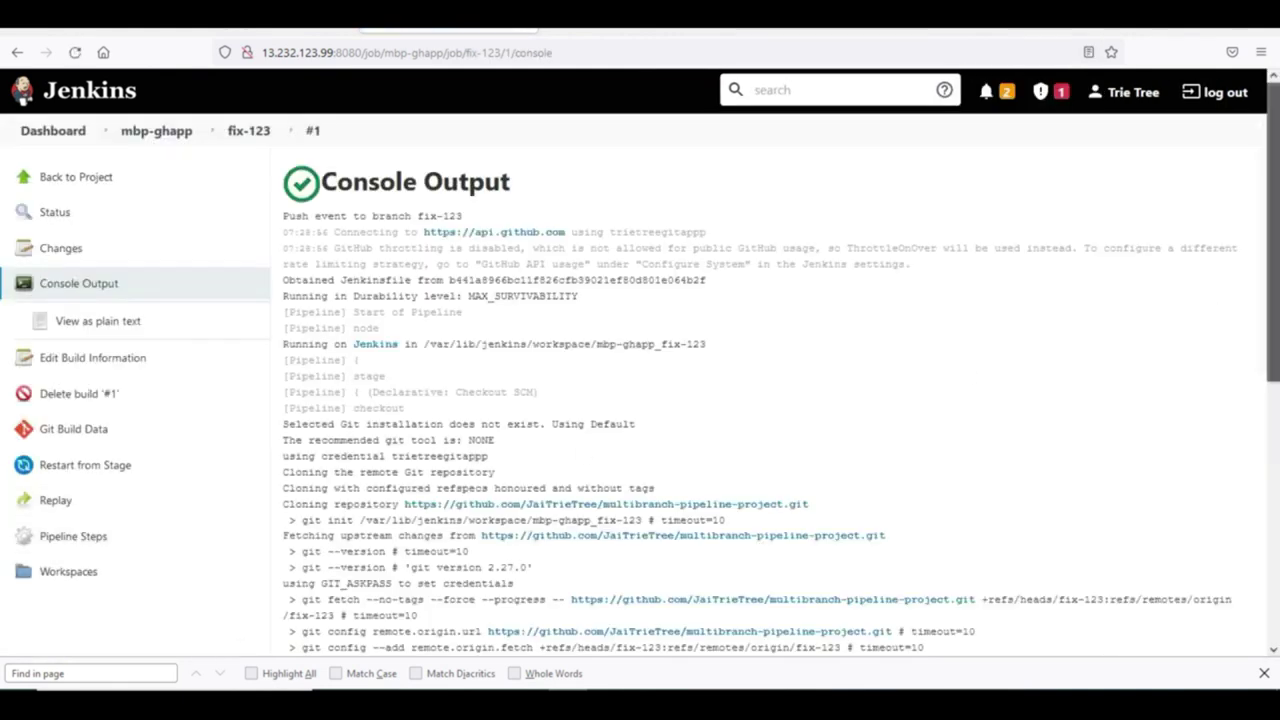
scroll(640, 400, "down", 3)
scroll(640, 400, "up", 3)
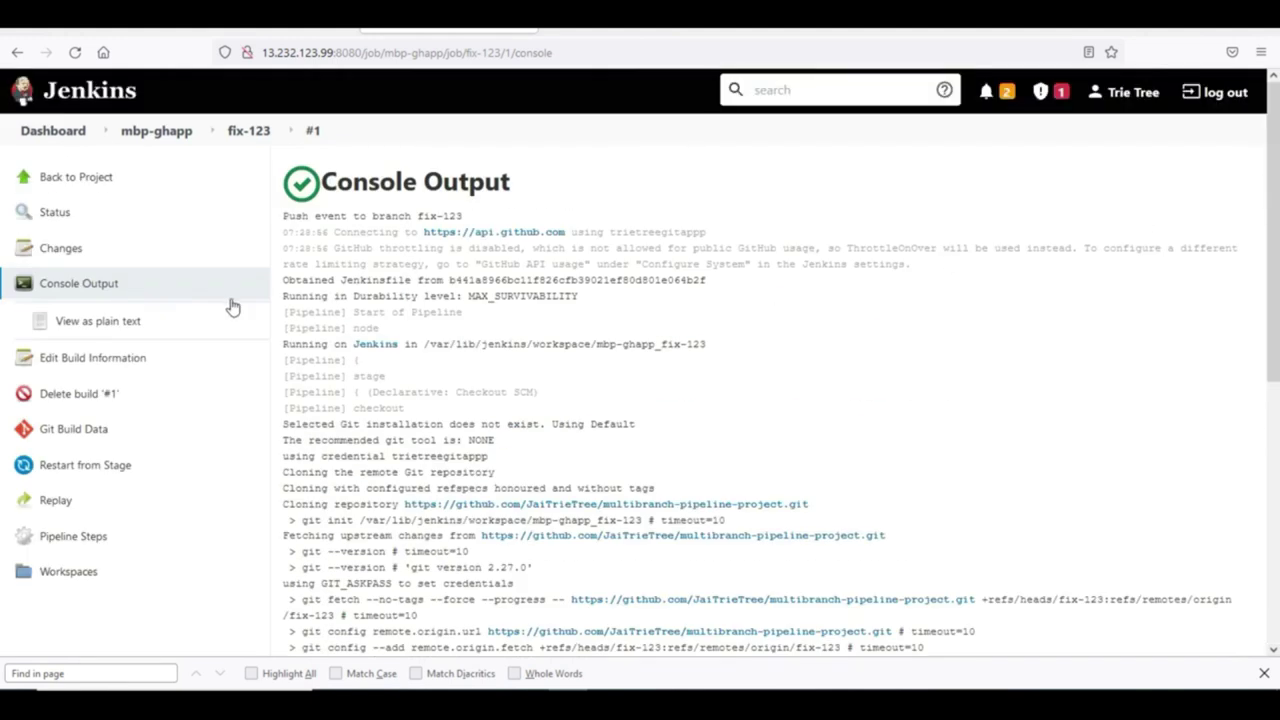
left_click(72, 186)
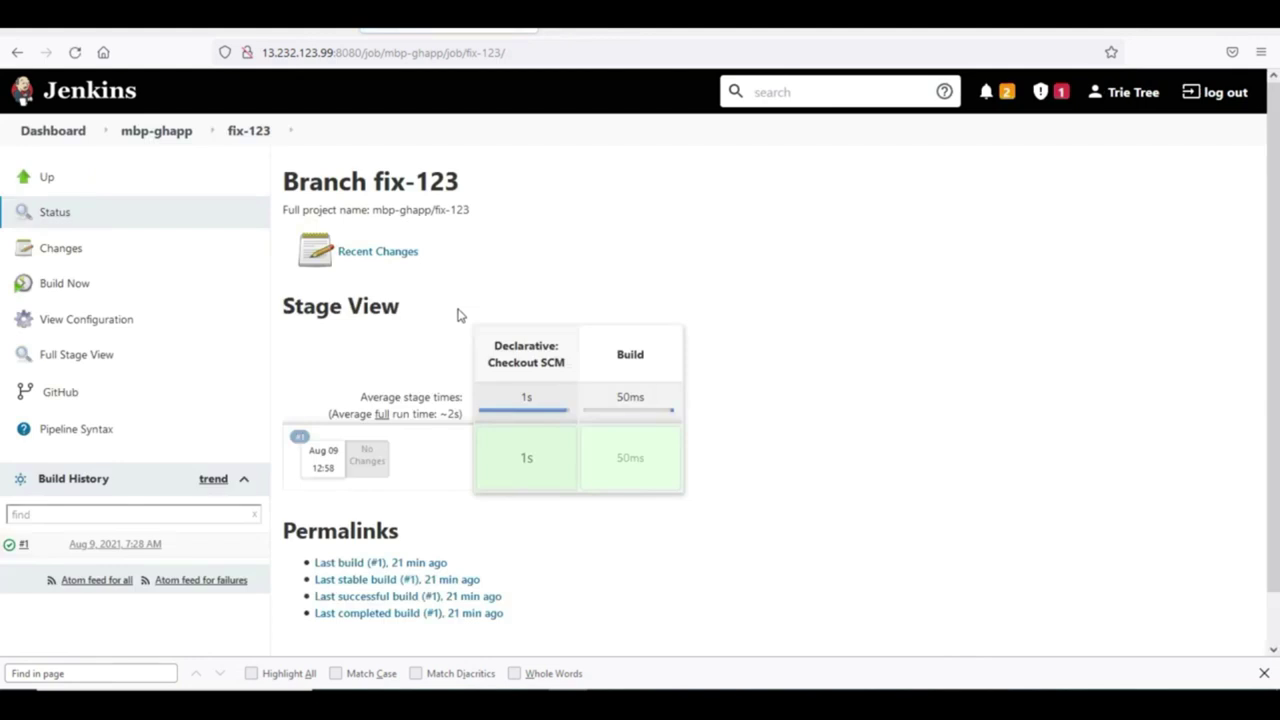
left_click(49, 180)
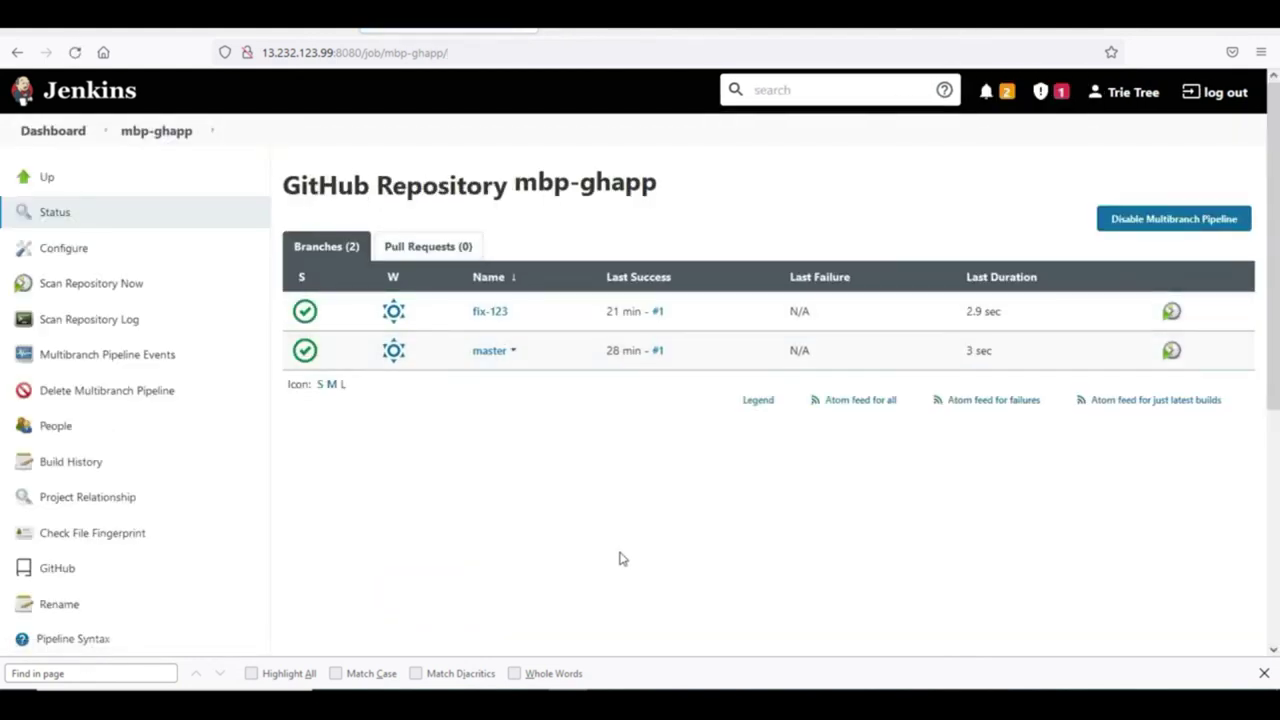
key("alt+Tab")
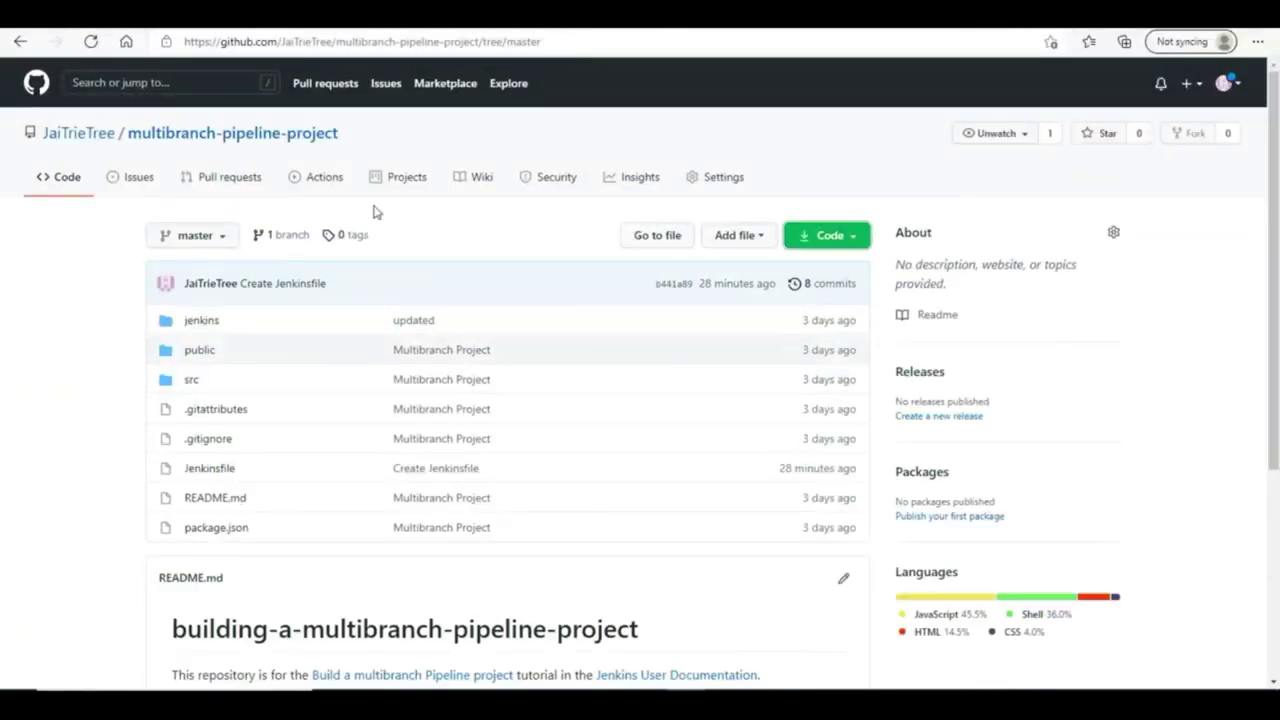
- Switch the repository to fix-123 and open its Jenkinsfile for editing
left_click(62, 178)
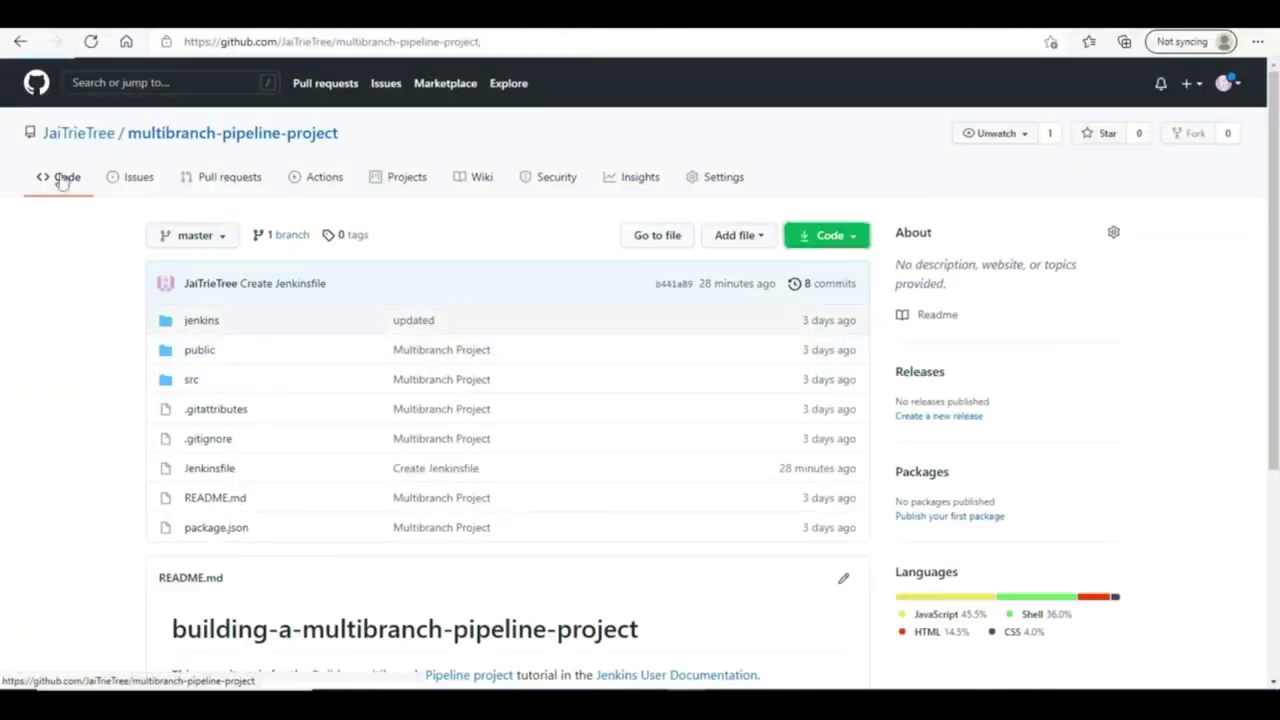
left_click(287, 236)
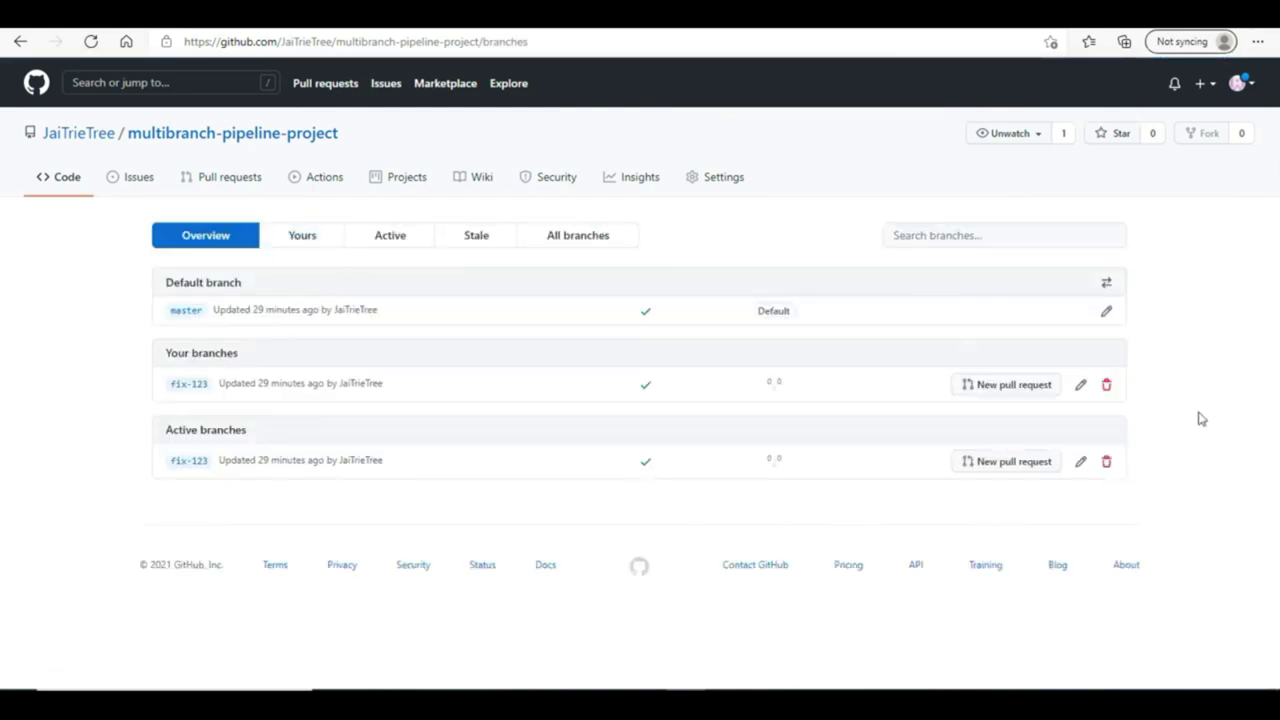
left_click(68, 180)
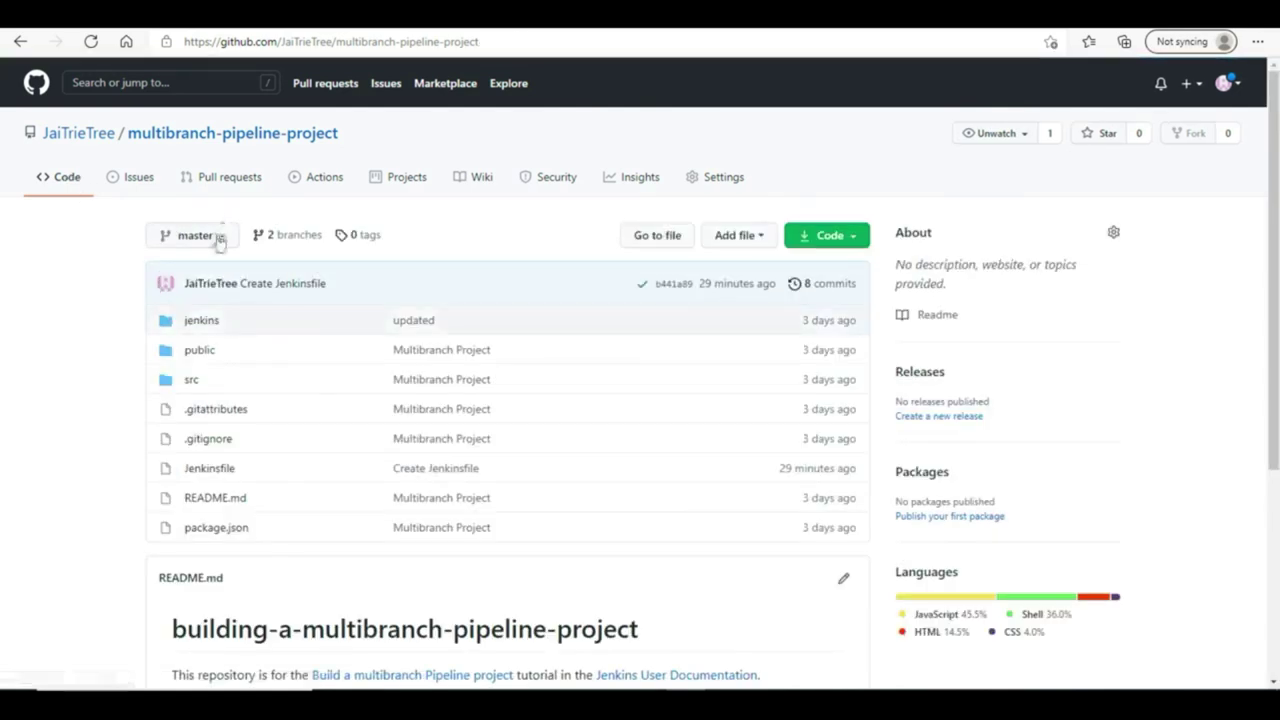
left_click(217, 241)
left_click(190, 391)
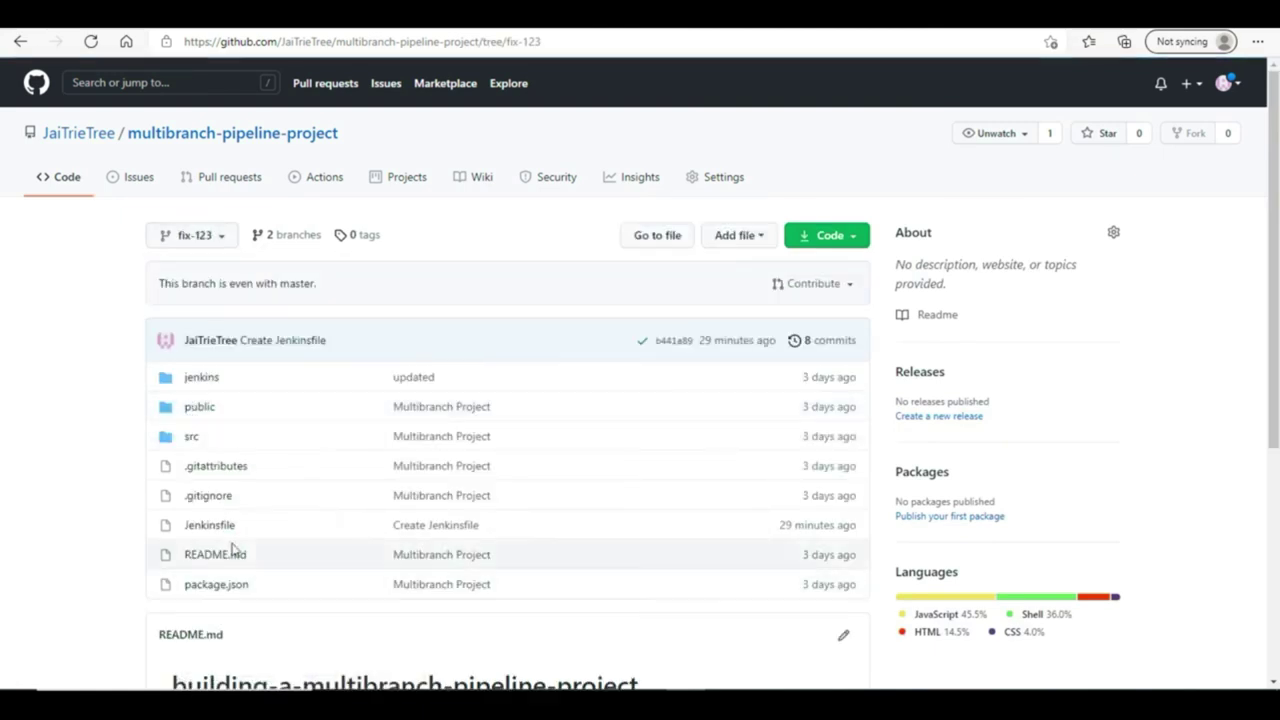
left_click(212, 527)
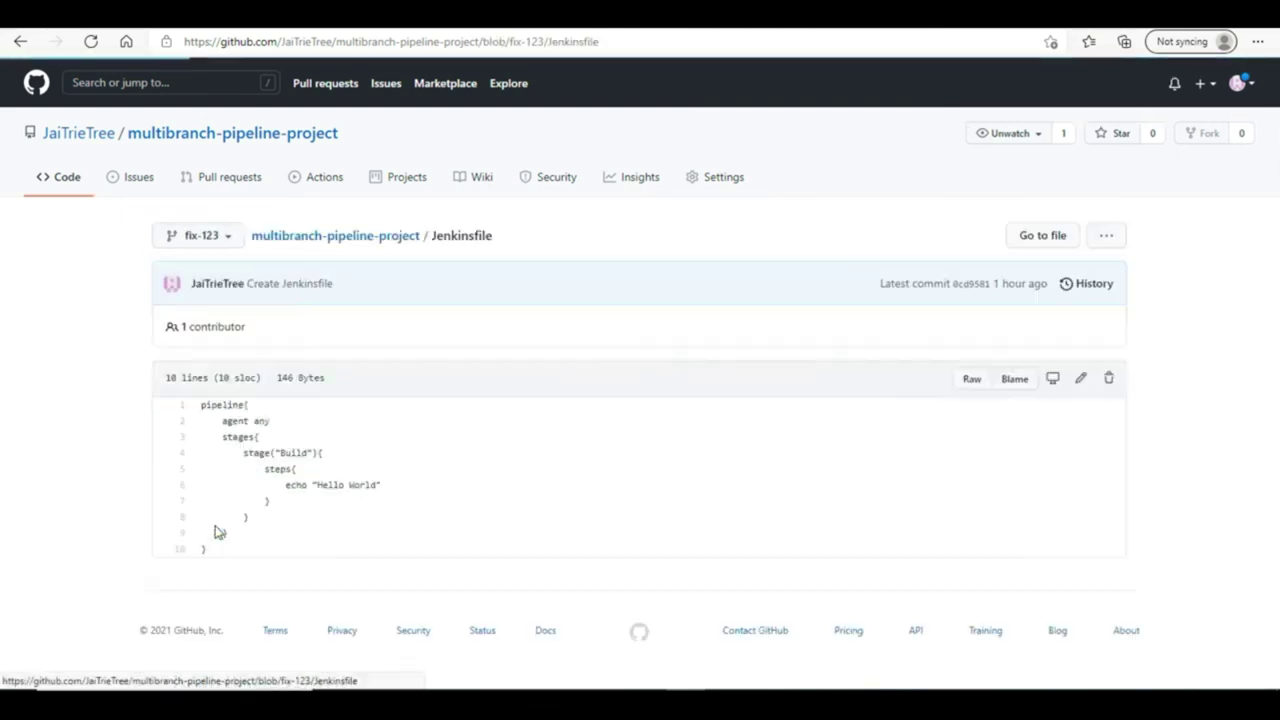
left_click(1080, 382)
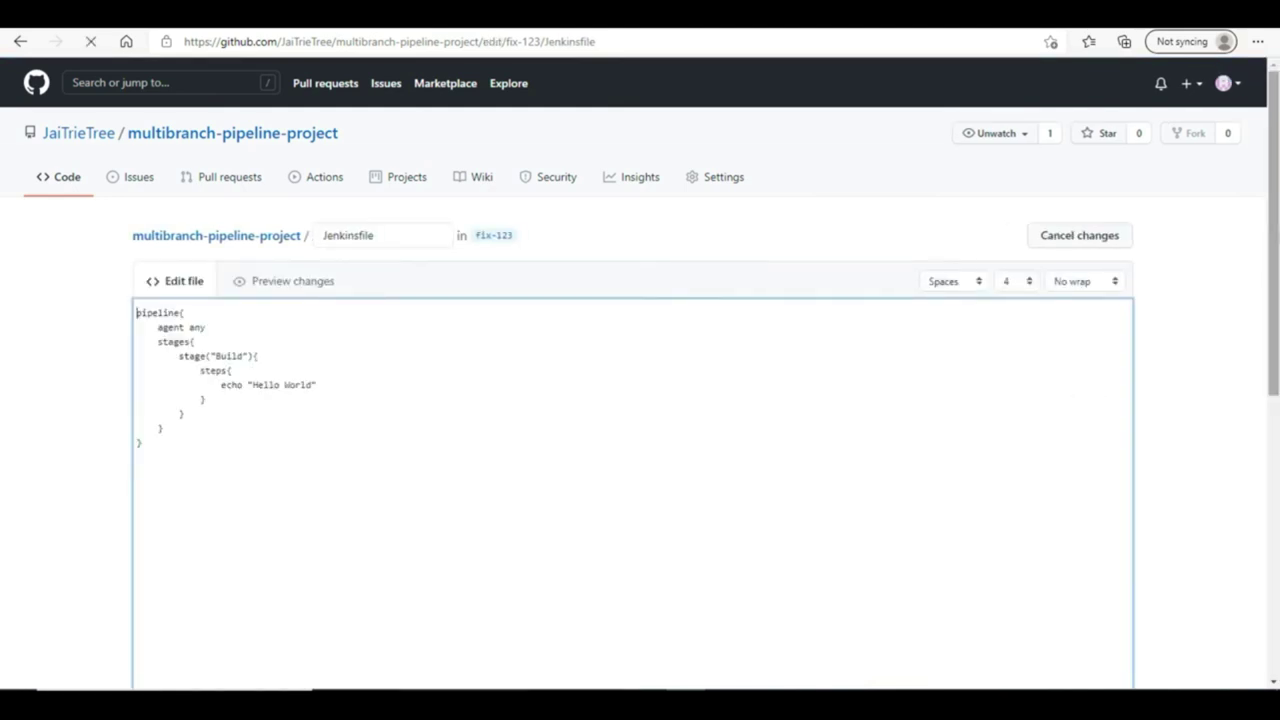
- Replace the Jenkinsfile contents with the extended pipeline copied from pipeline-syntax.txt
scroll(1000, 360, "down", 1)
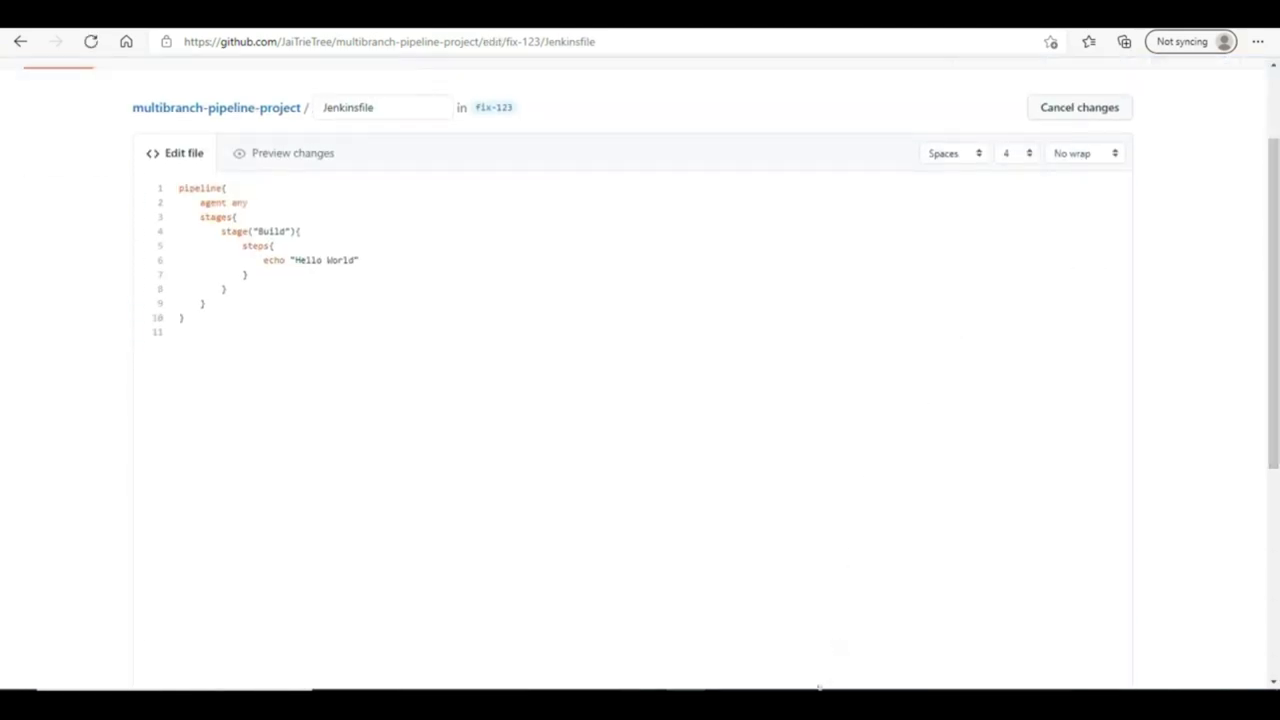
mouse_move(834, 651)
left_click(745, 622)
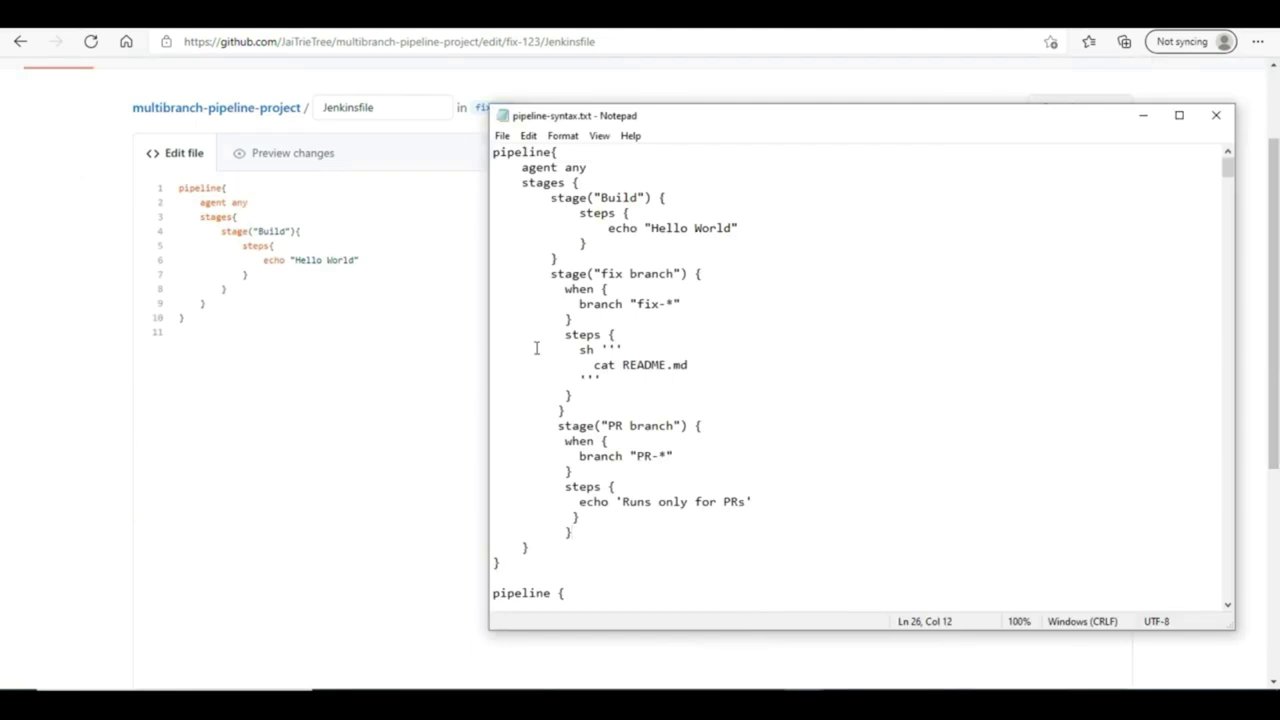
left_click_drag(513, 569, 486, 158)
key("ctrl+c")
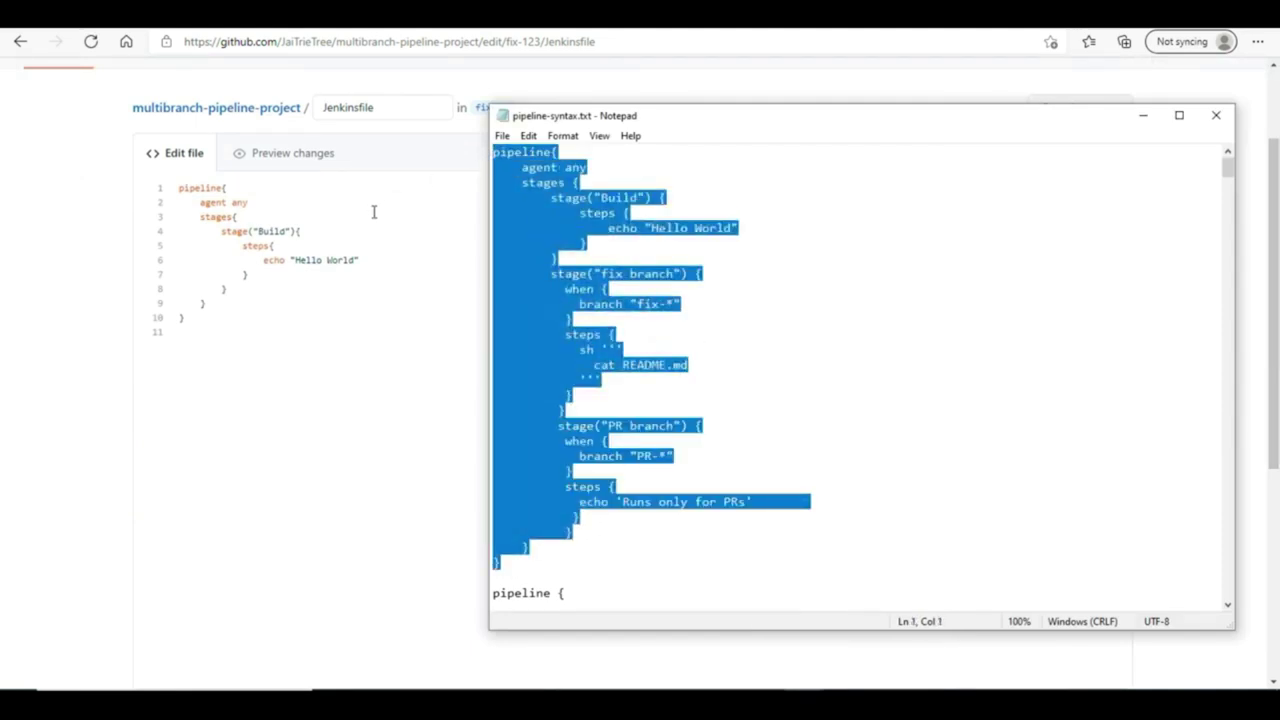
left_click(376, 295)
key("ctrl+a")
key("ctrl+v")
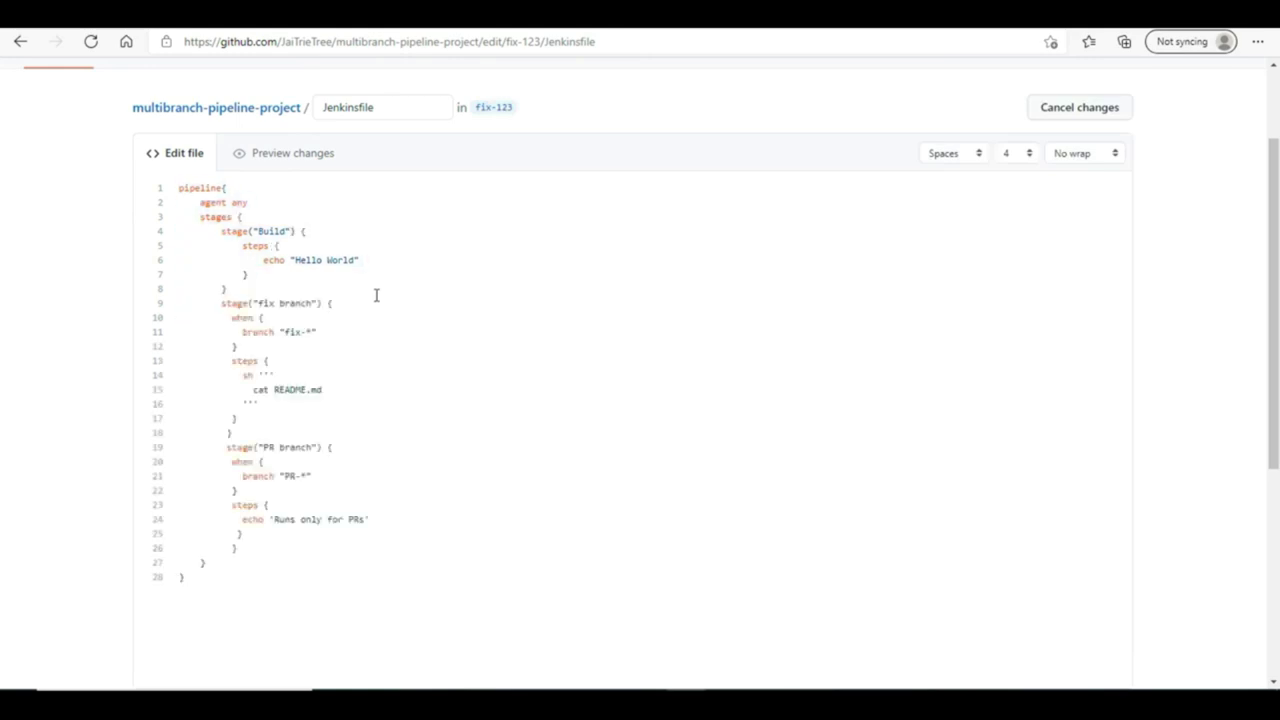
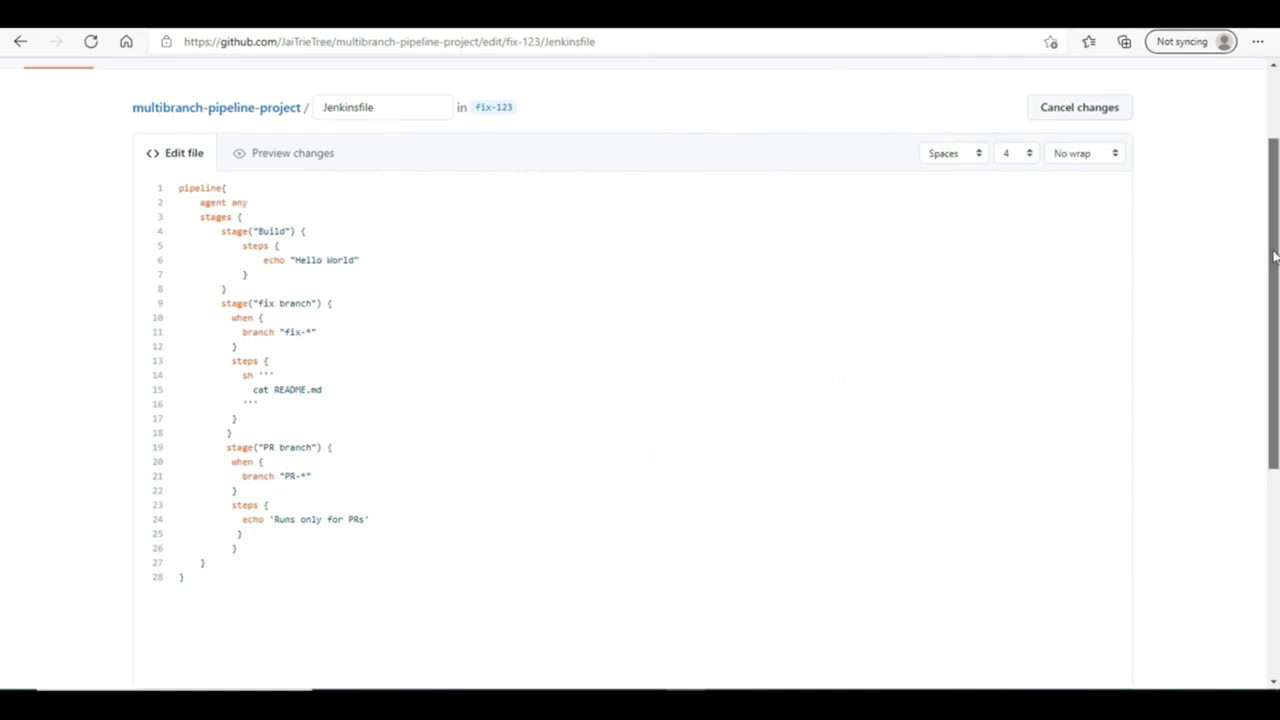
- Commit the Jenkinsfile edit directly to fix-123 with the summary 'Update jenkinsfile'
scroll(872, 460, "down", 4)
left_click(267, 372)
type("Update jenkinsfile")
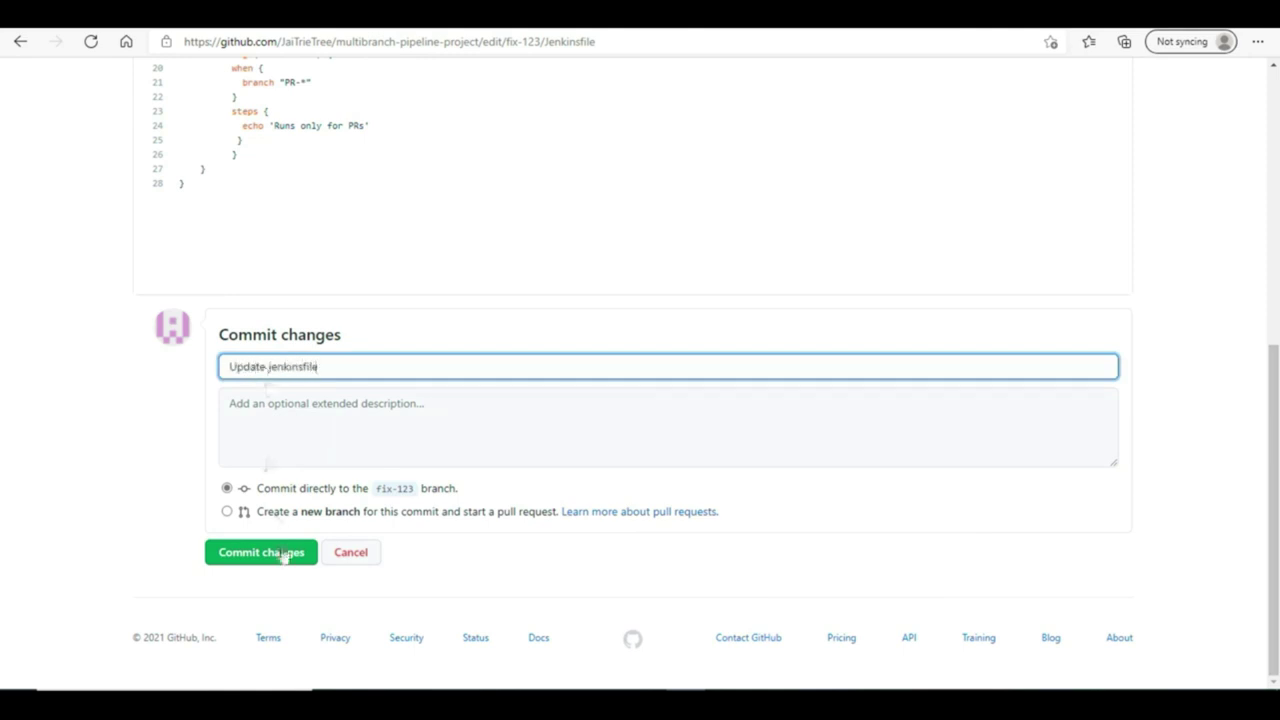
left_click(280, 553)
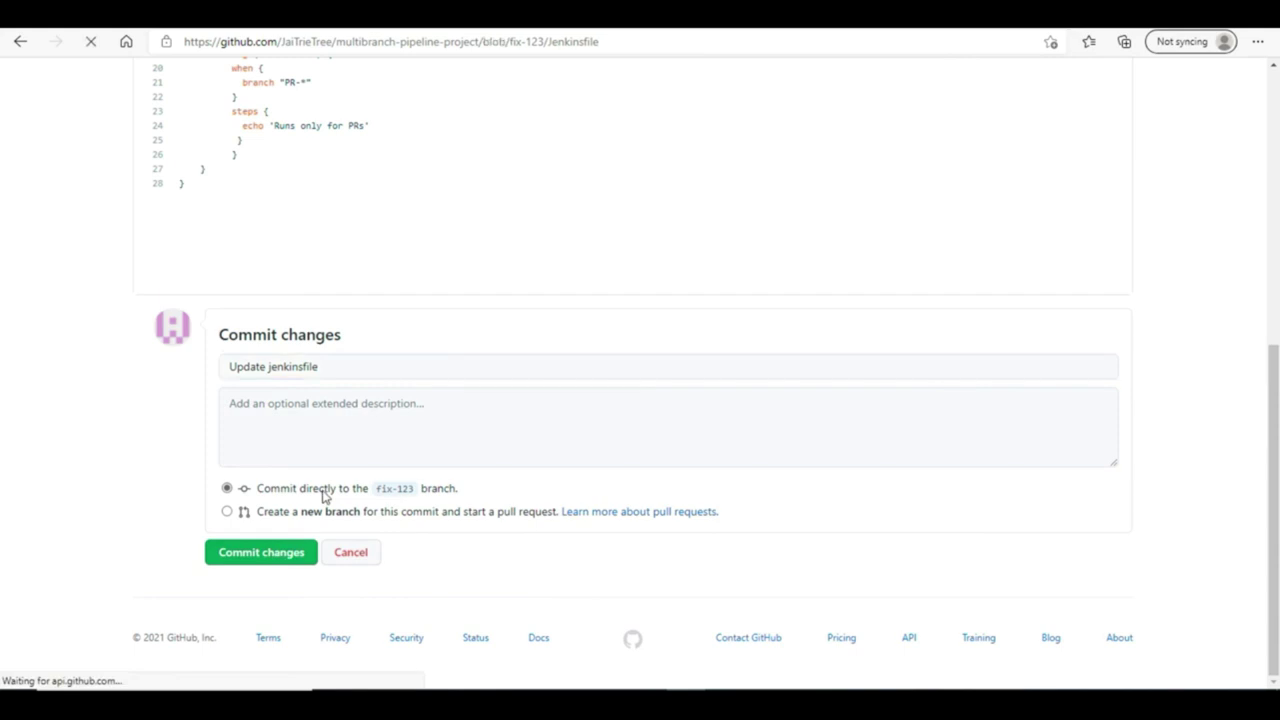
mouse_move(528, 700)
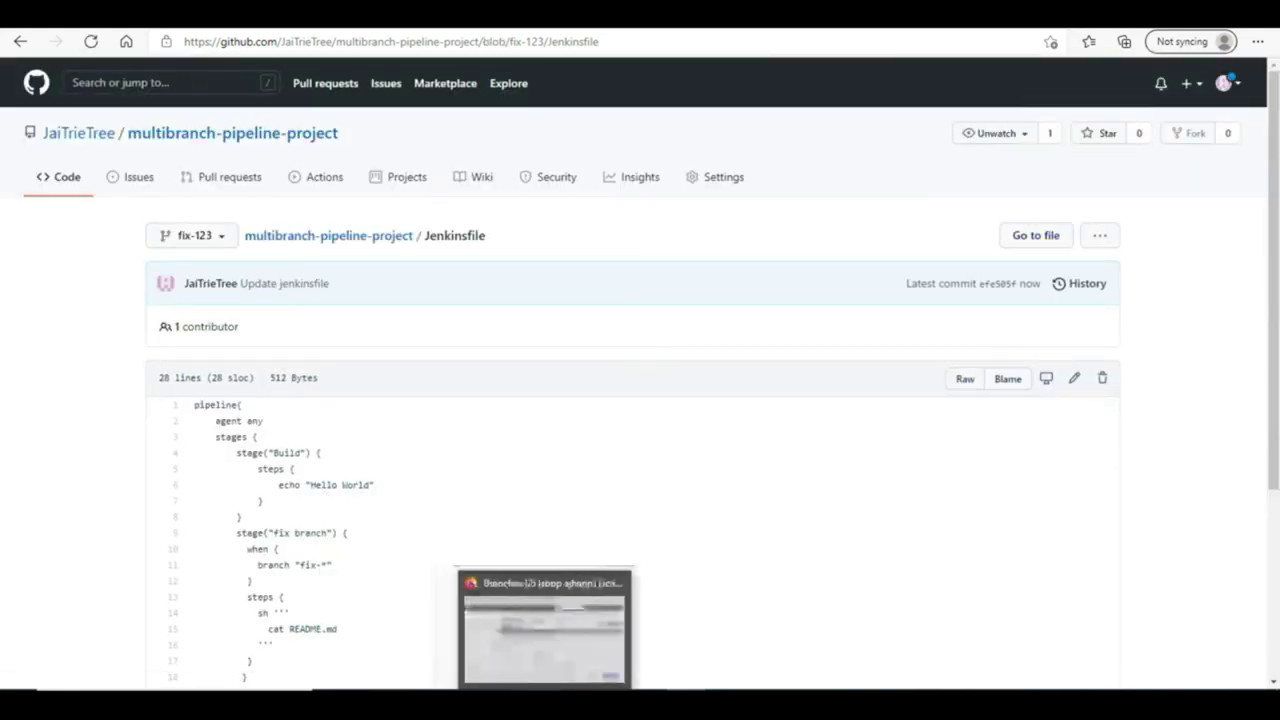
left_click(570, 700)
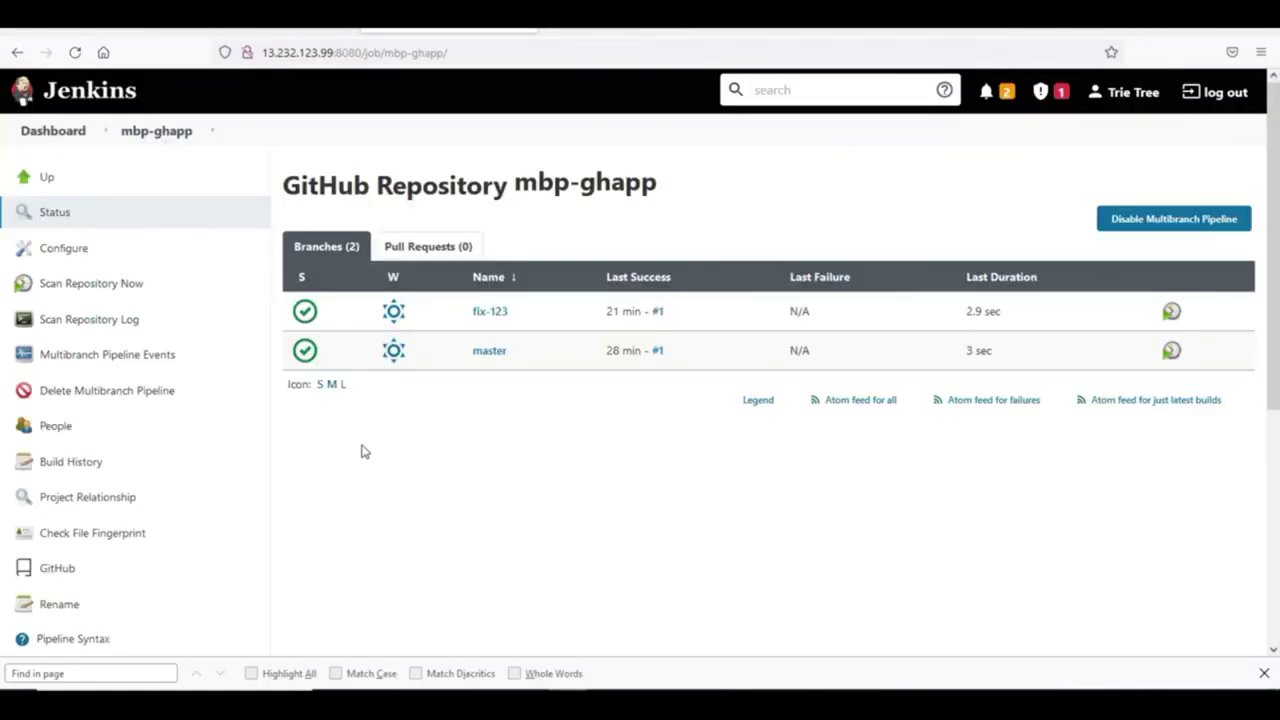
- Check fix-123 build #2's console for Finished: SUCCESS and the skipped PR branch stage, then return to mbp-ghapp
left_click(487, 313)
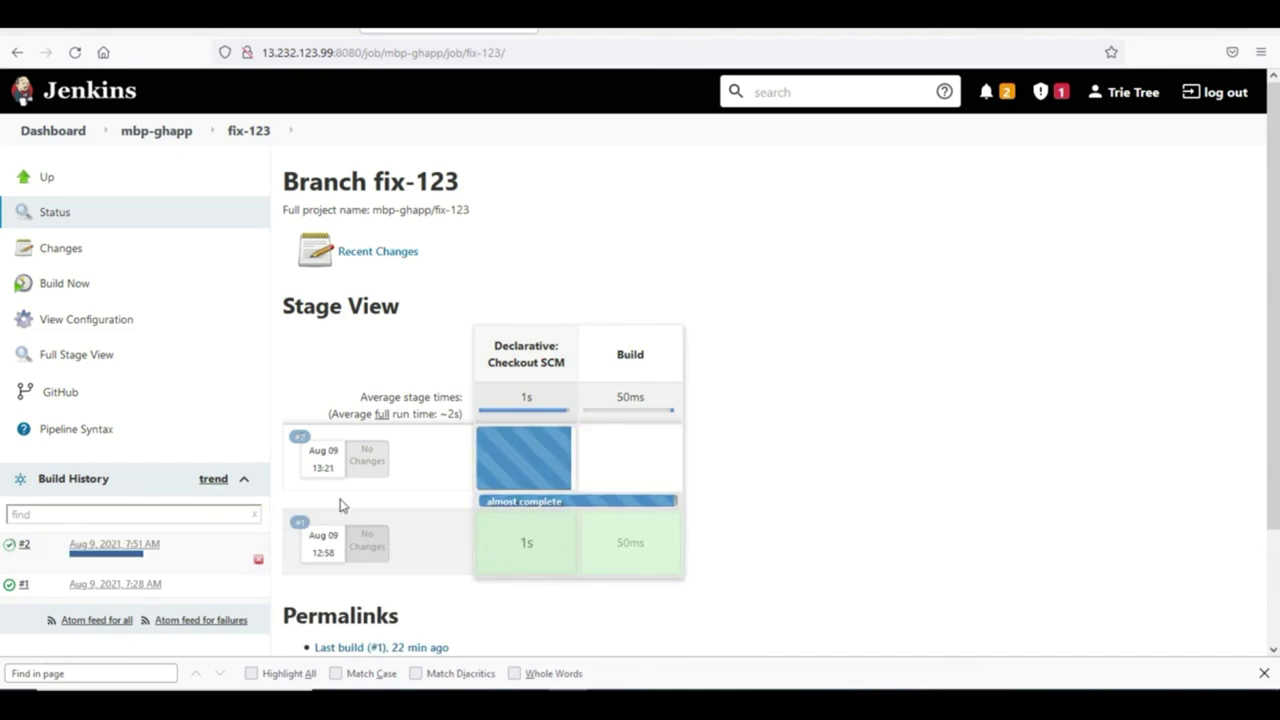
left_click(12, 546)
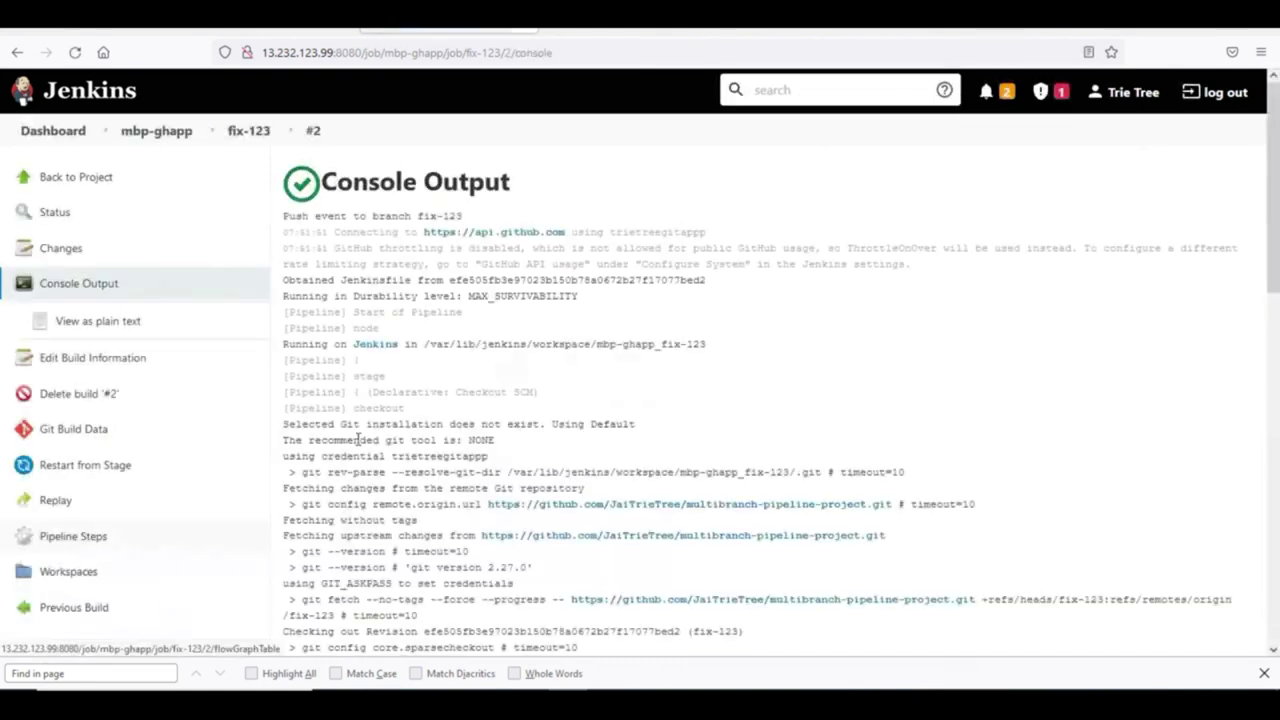
scroll(1014, 345, "down", 5)
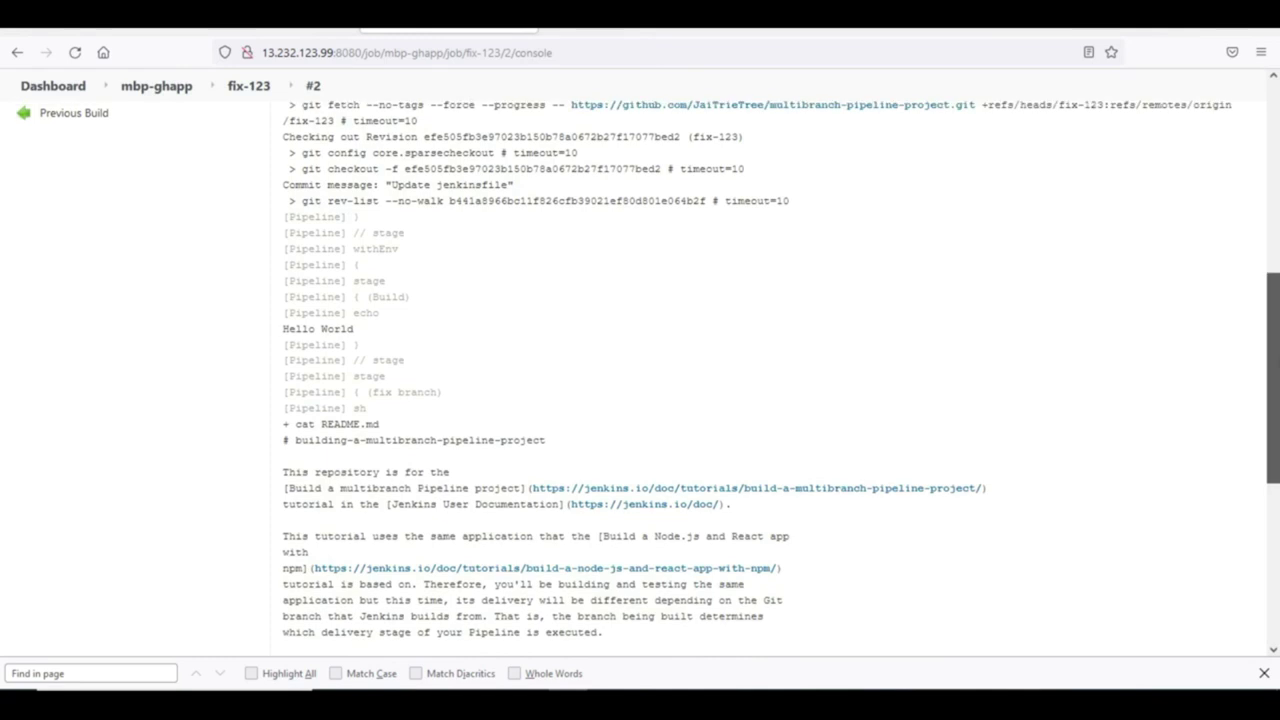
scroll(770, 375, "down", 3)
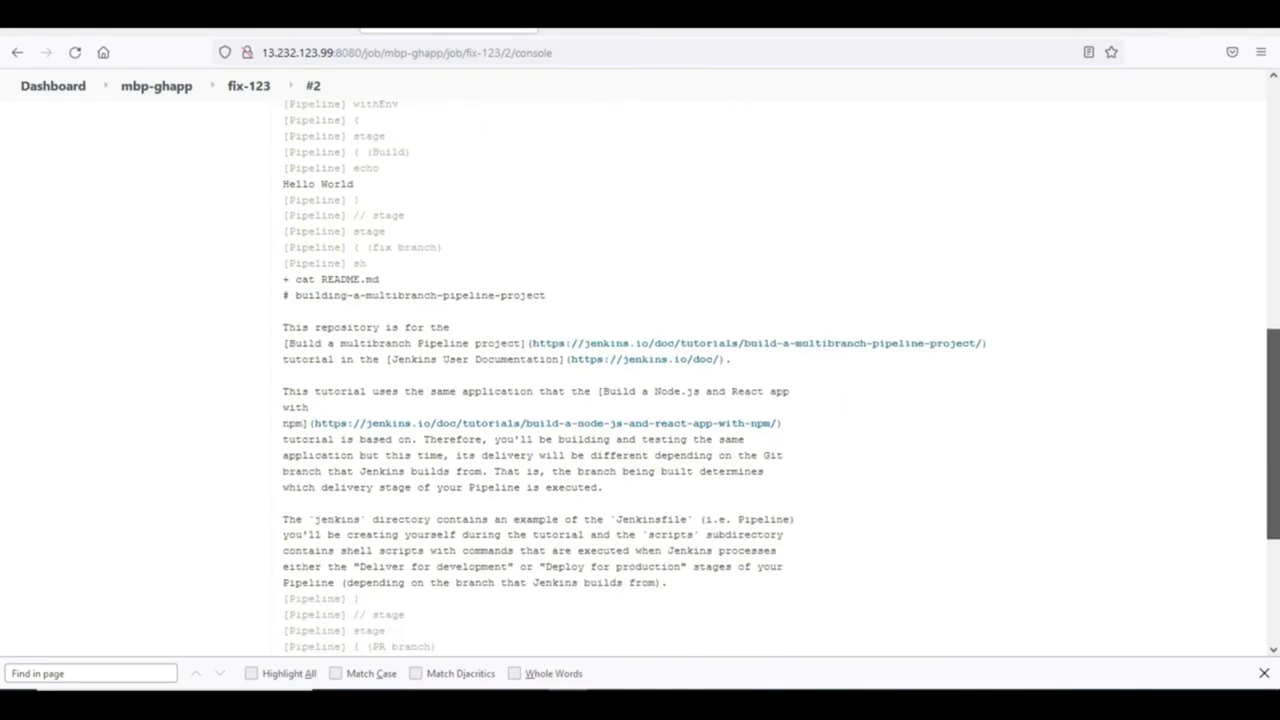
scroll(781, 376, "down", 1)
scroll(825, 466, "down", 5)
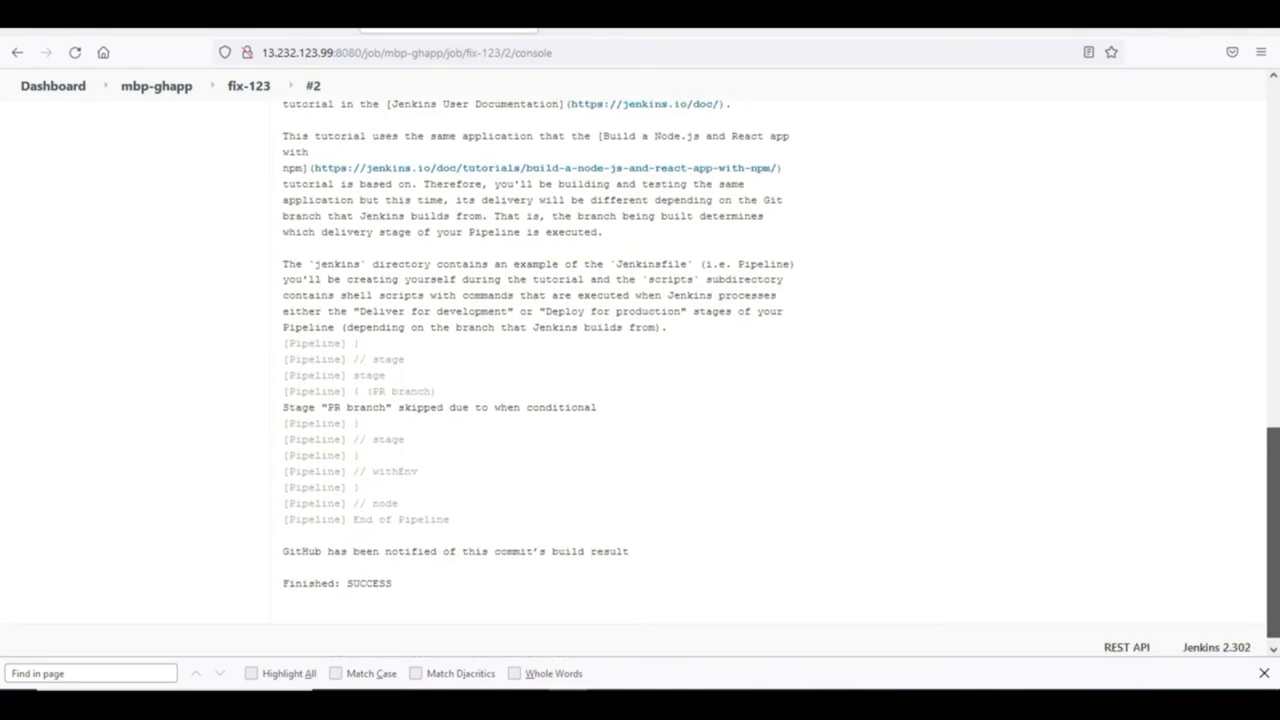
mouse_move(320, 394)
left_mouse_down()
mouse_move(557, 398)
mouse_move(300, 378)
mouse_move(316, 410)
left_mouse_up()
left_click(555, 407)
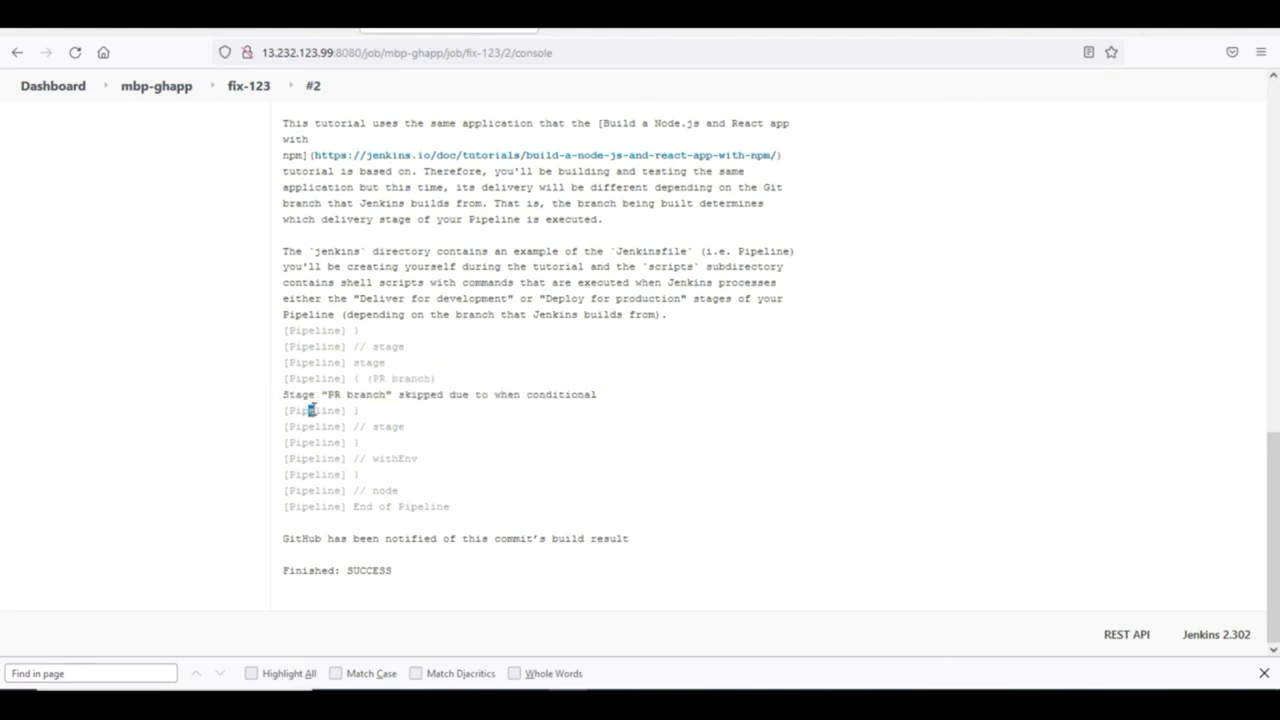
left_click_drag(1275, 552, 1275, 140)
left_click(84, 190)
left_click(64, 180)
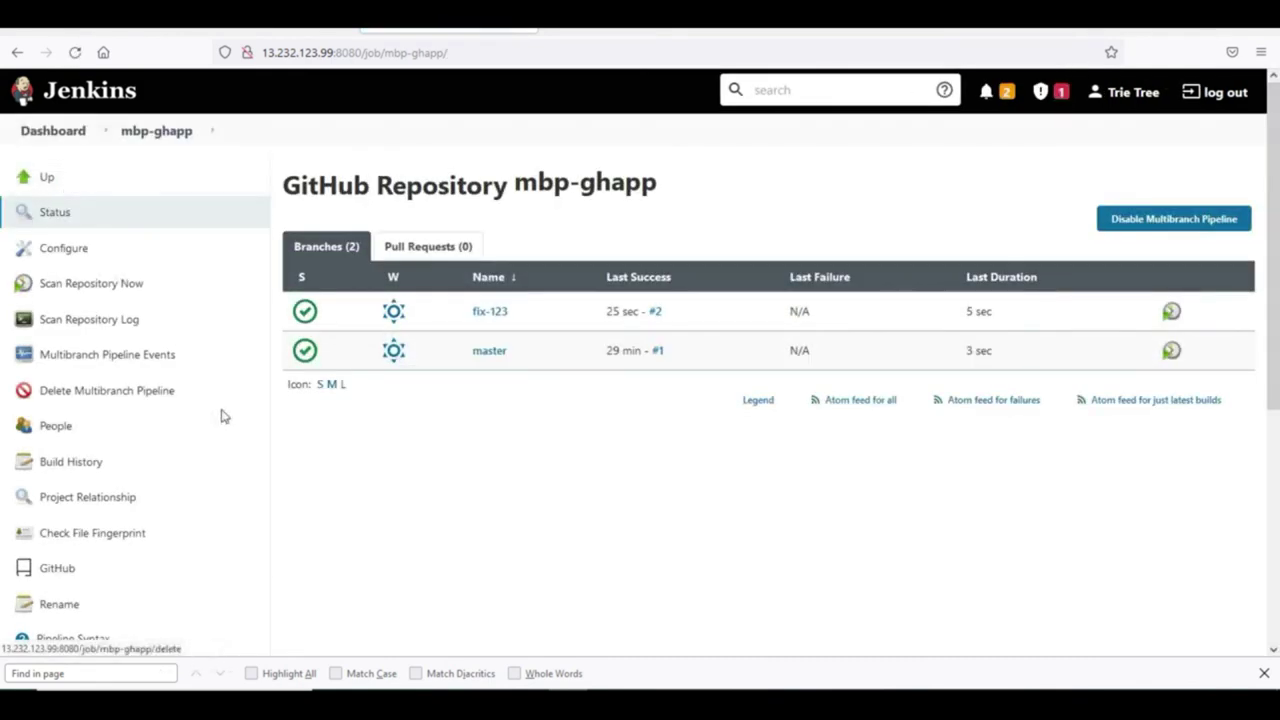
- Compare the master and fix-123 Stage Views, then confirm mbp-ghapp has zero pull request jobs
left_click(493, 352)
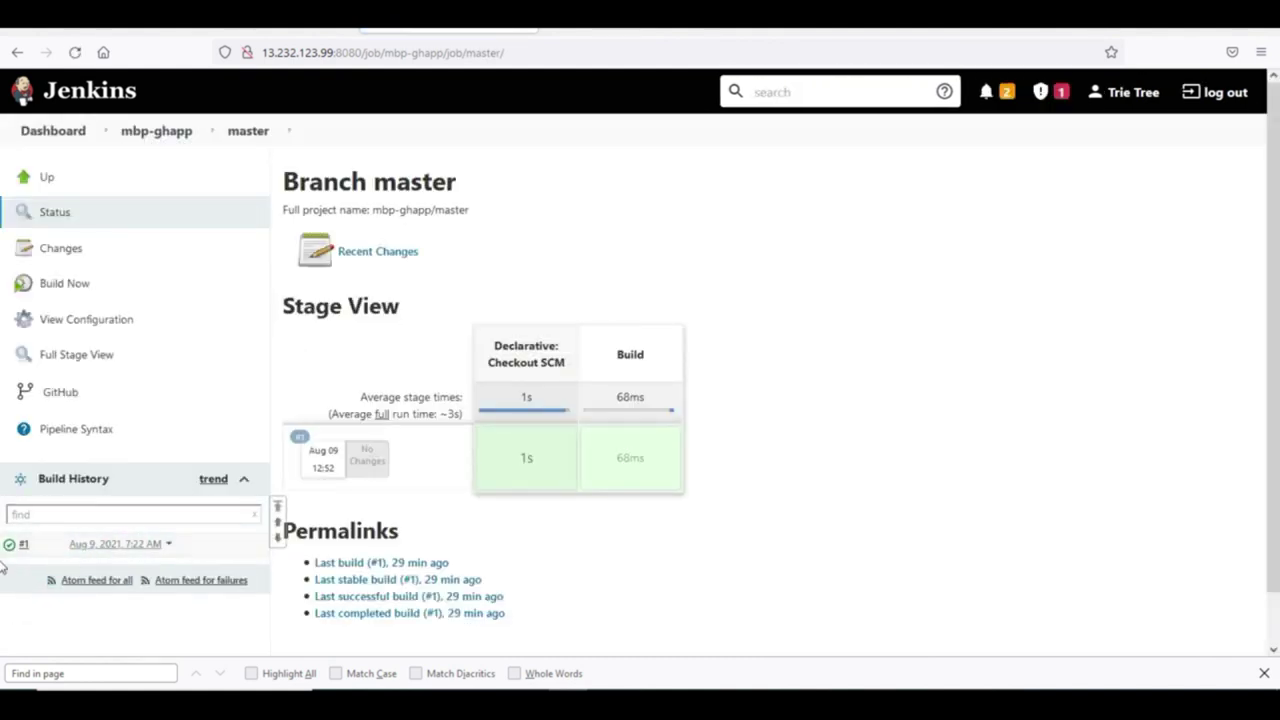
left_click(46, 182)
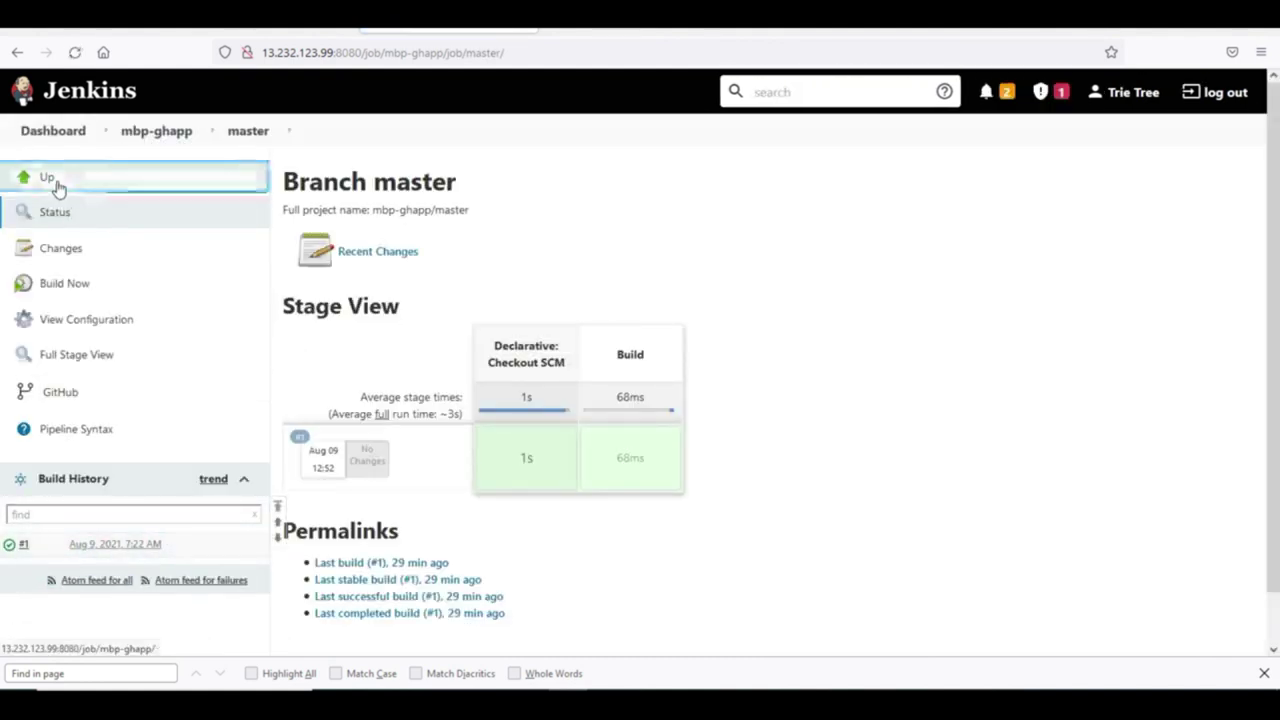
left_click(492, 311)
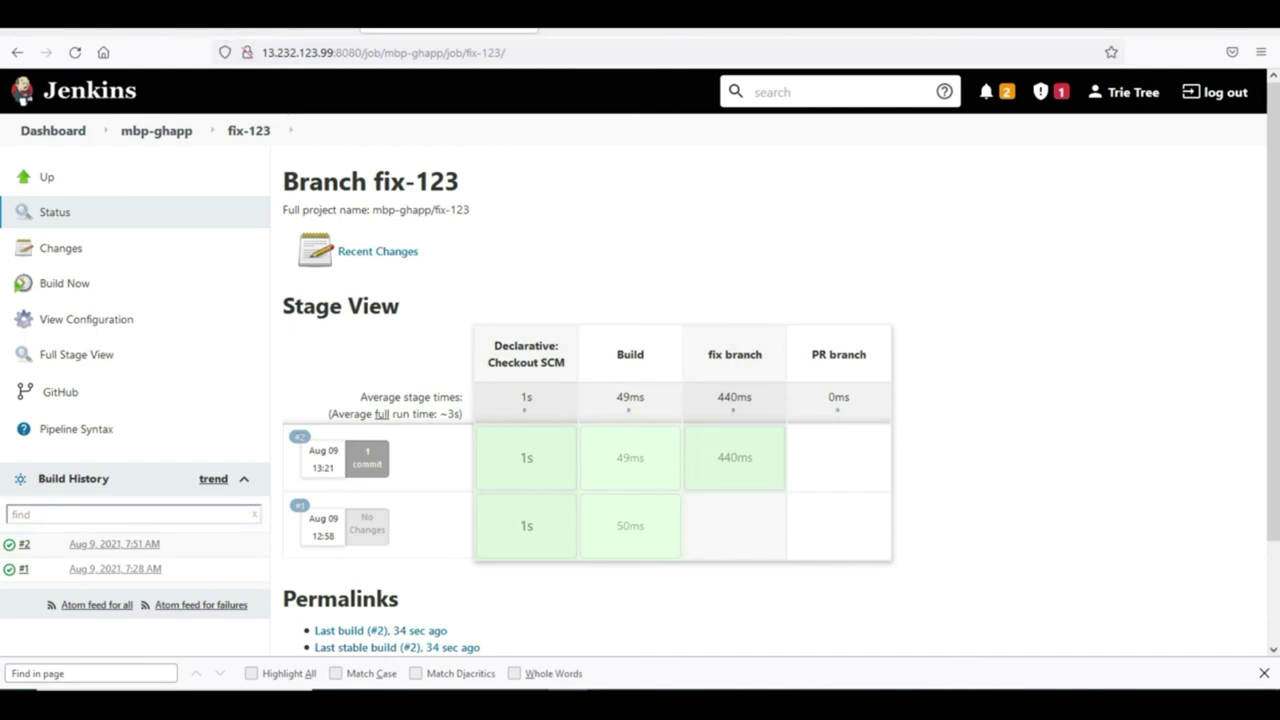
left_click(70, 186)
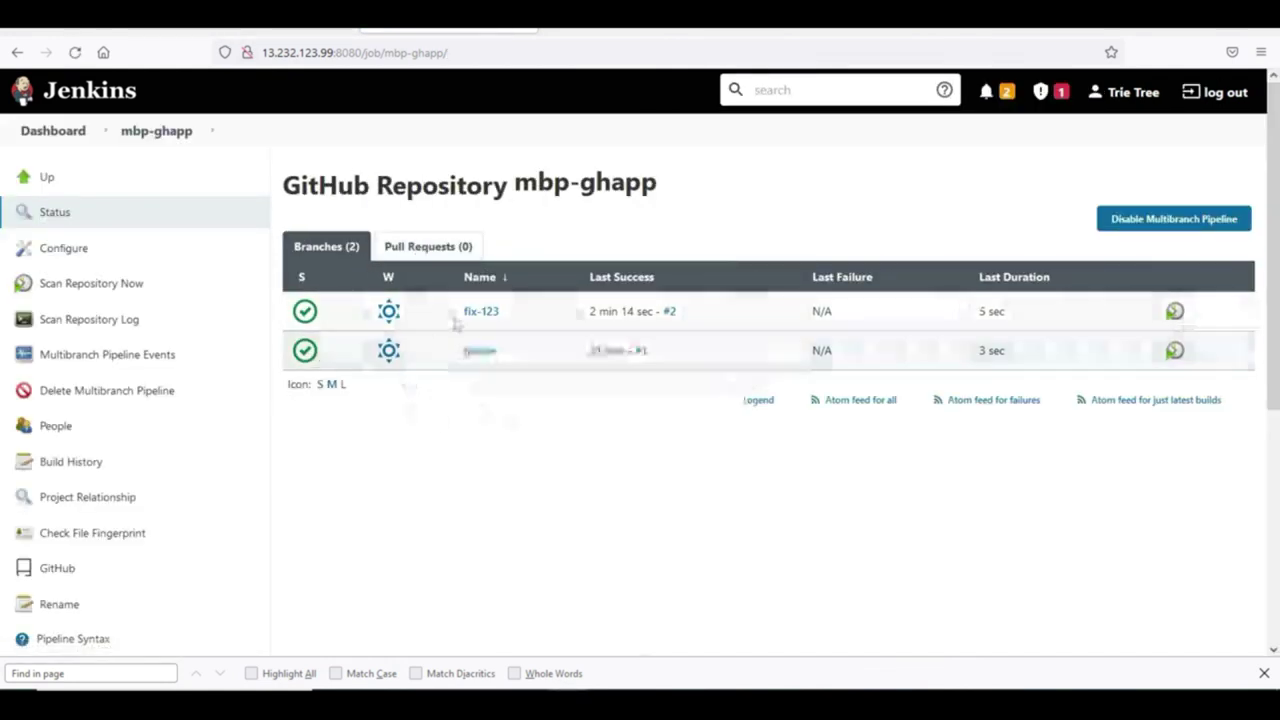
left_click(437, 249)
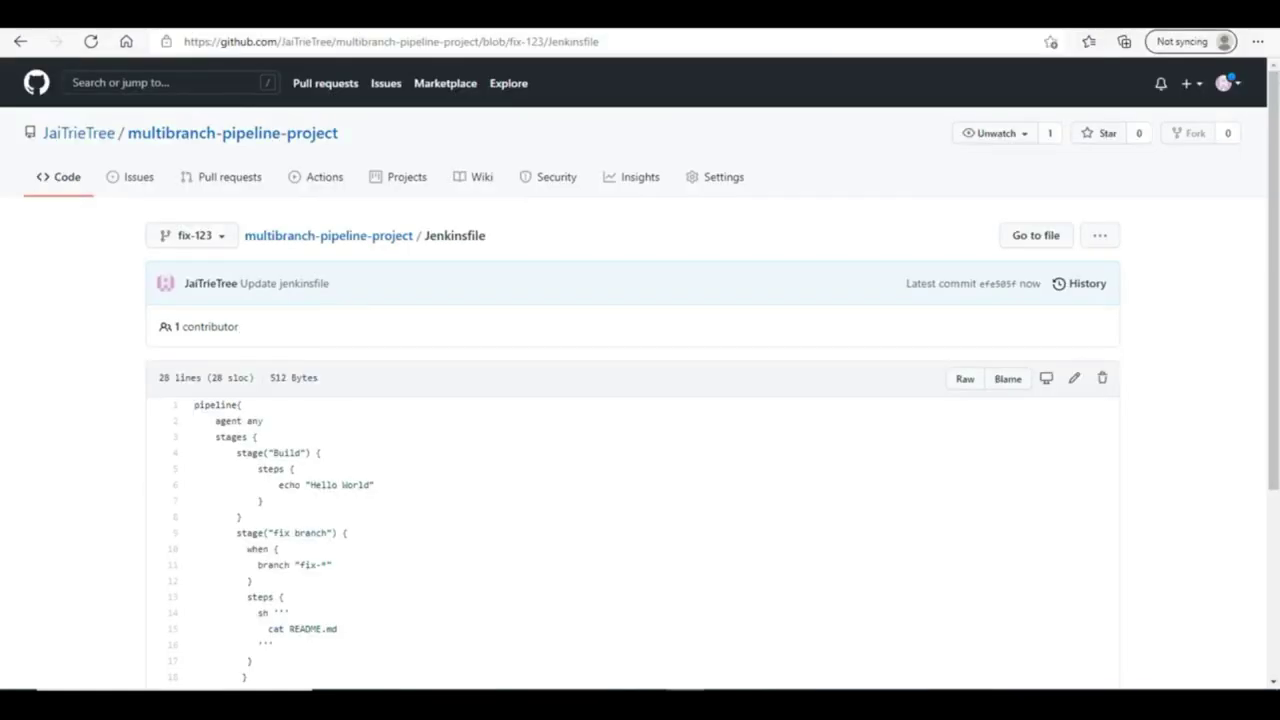
- Start a pull request from fix-123 and review the Jenkinsfile diff
left_click(72, 190)
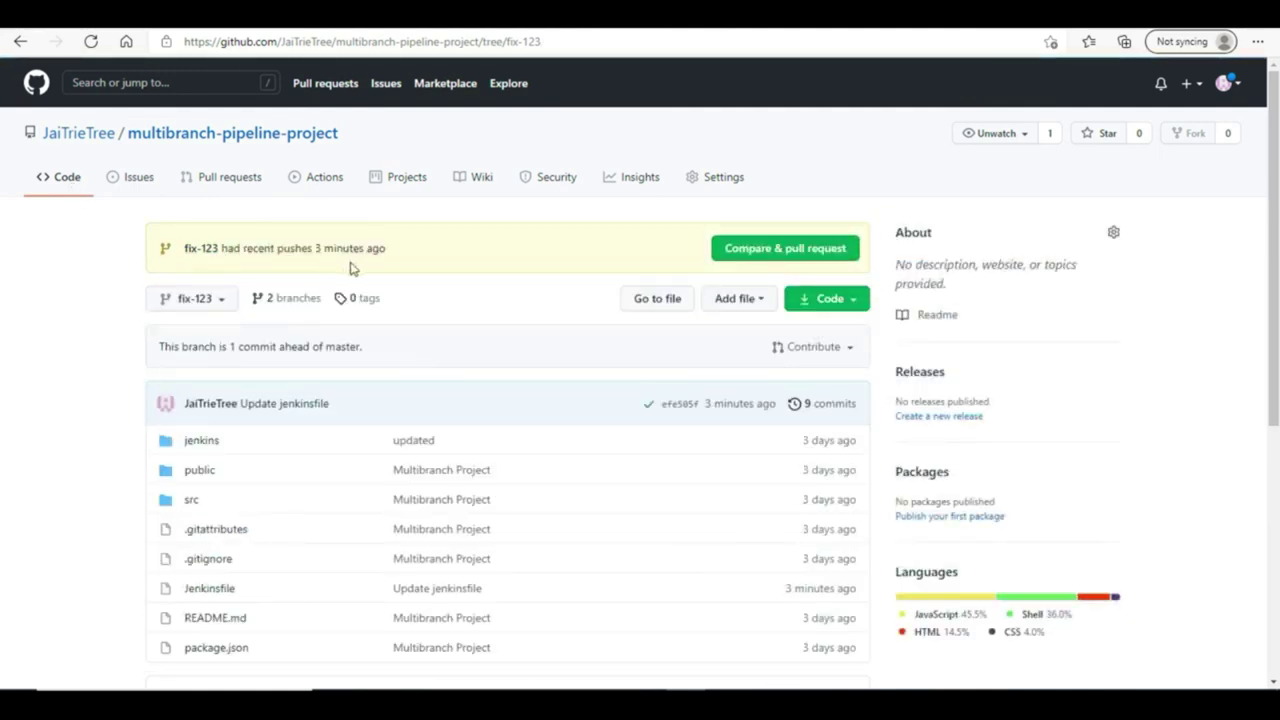
left_click(810, 256)
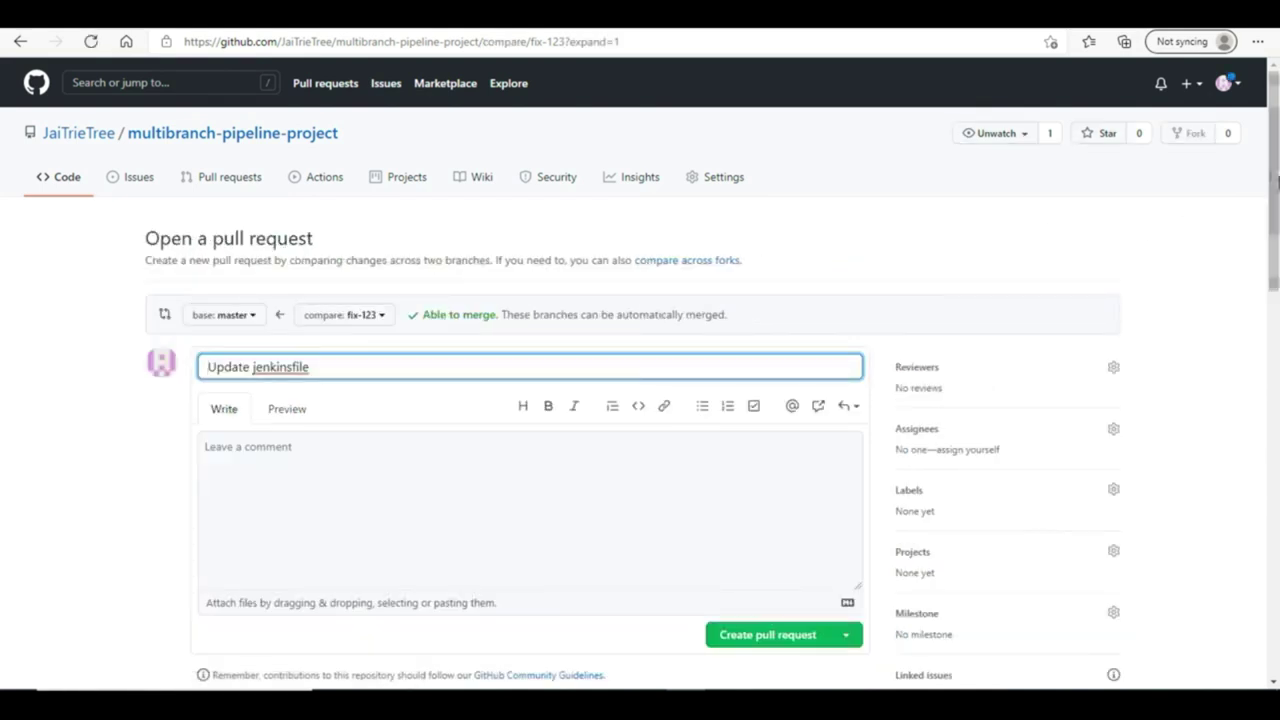
scroll(818, 258, "down", 5)
scroll(633, 374, "down", 3)
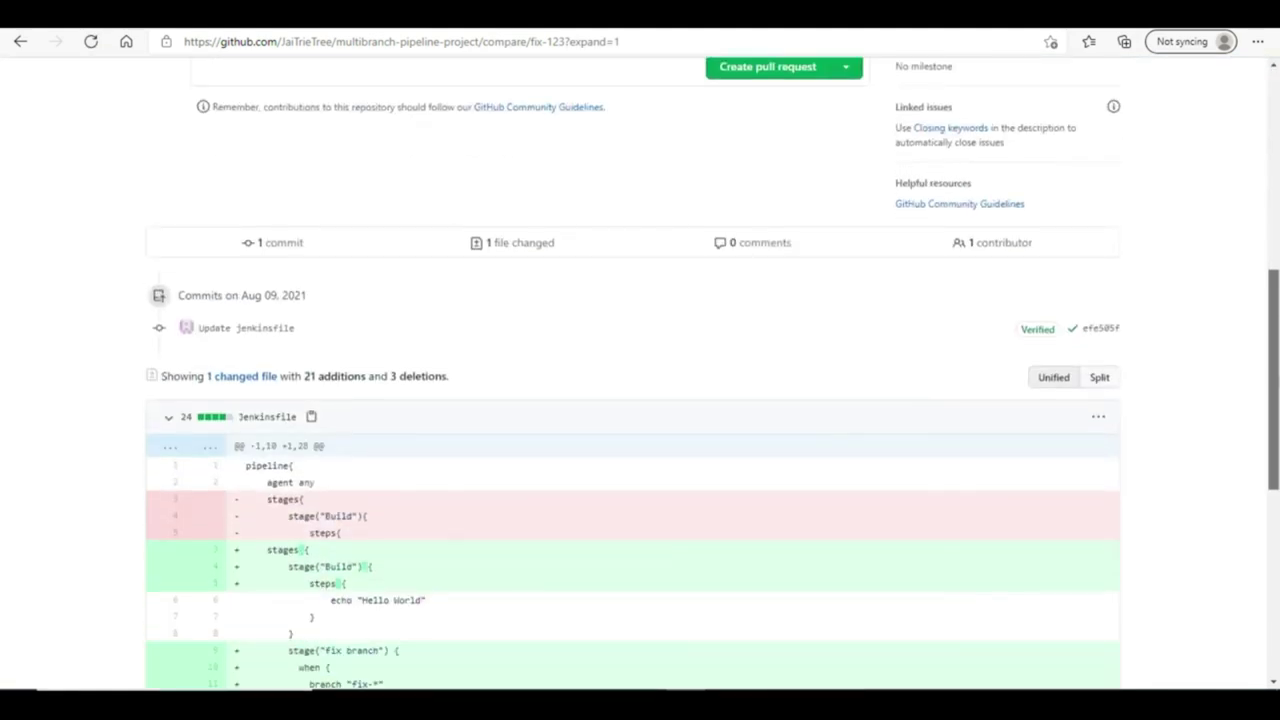
scroll(633, 400, "down", 5)
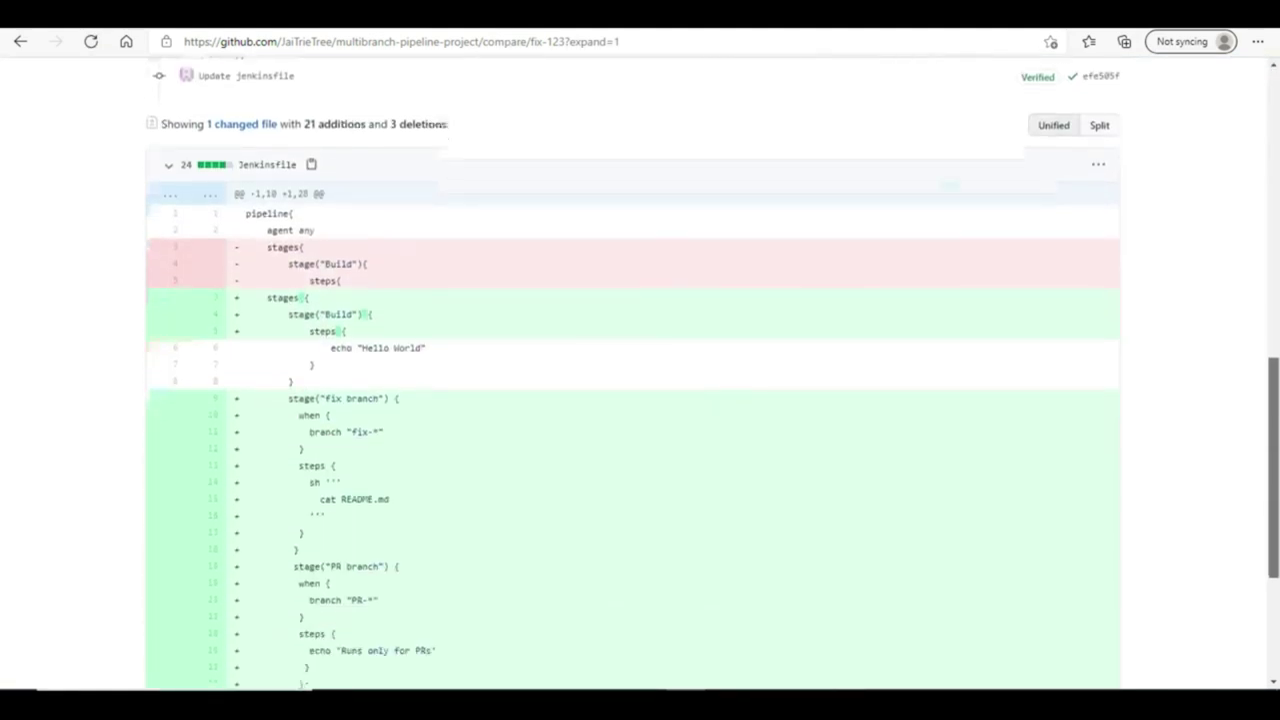
scroll(633, 400, "up", 5)
scroll(633, 400, "up", 5)
scroll(633, 400, "down", 7)
scroll(632, 686, "down", 2)
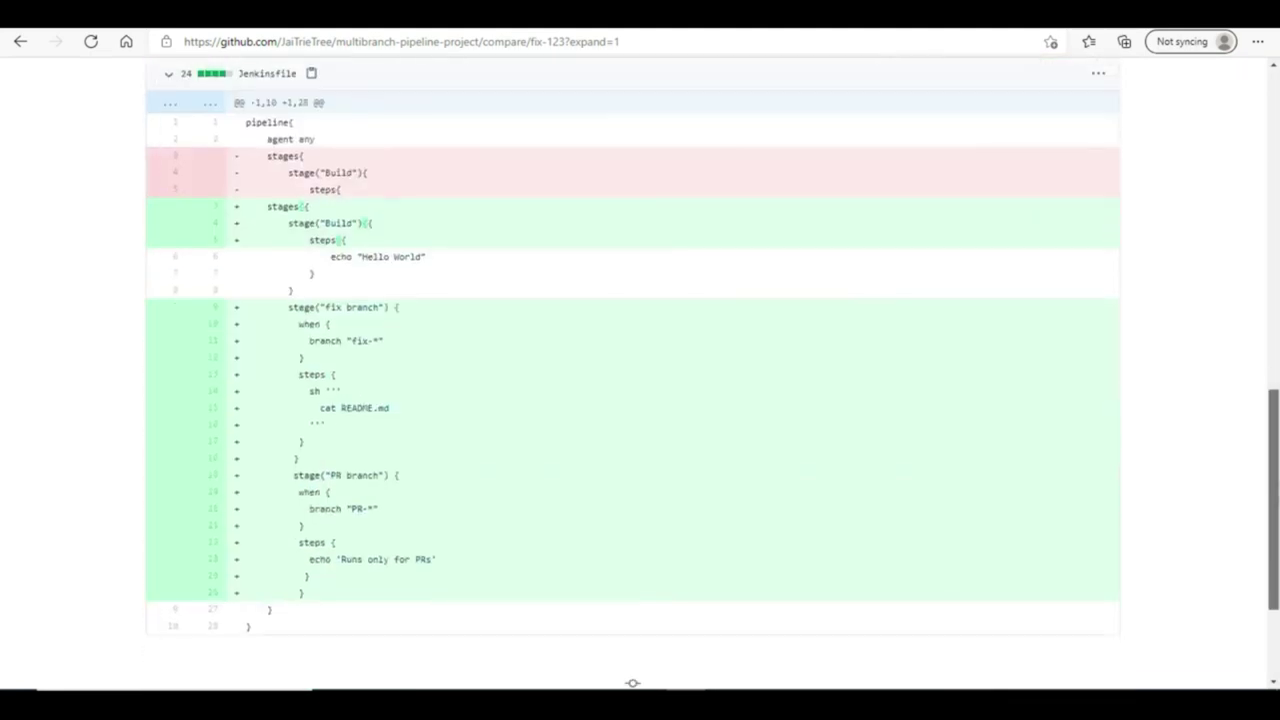
scroll(1275, 463, "up", 2)
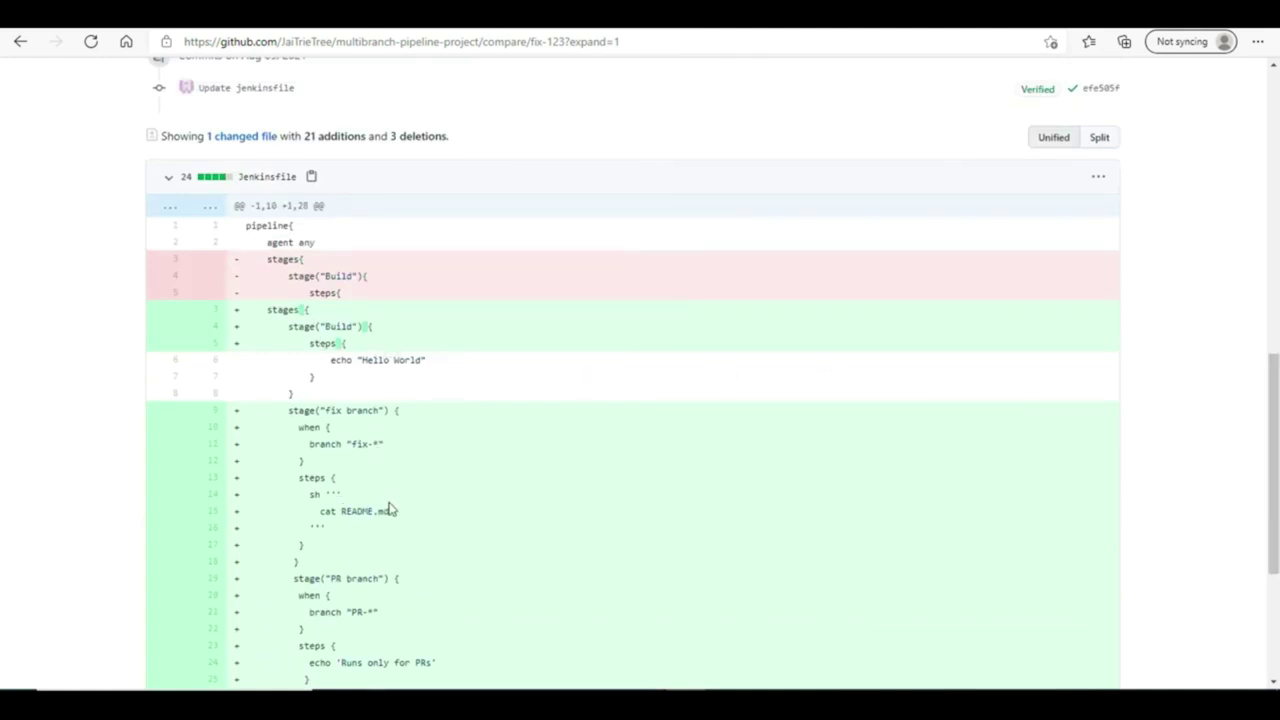
scroll(1273, 470, "down", 2)
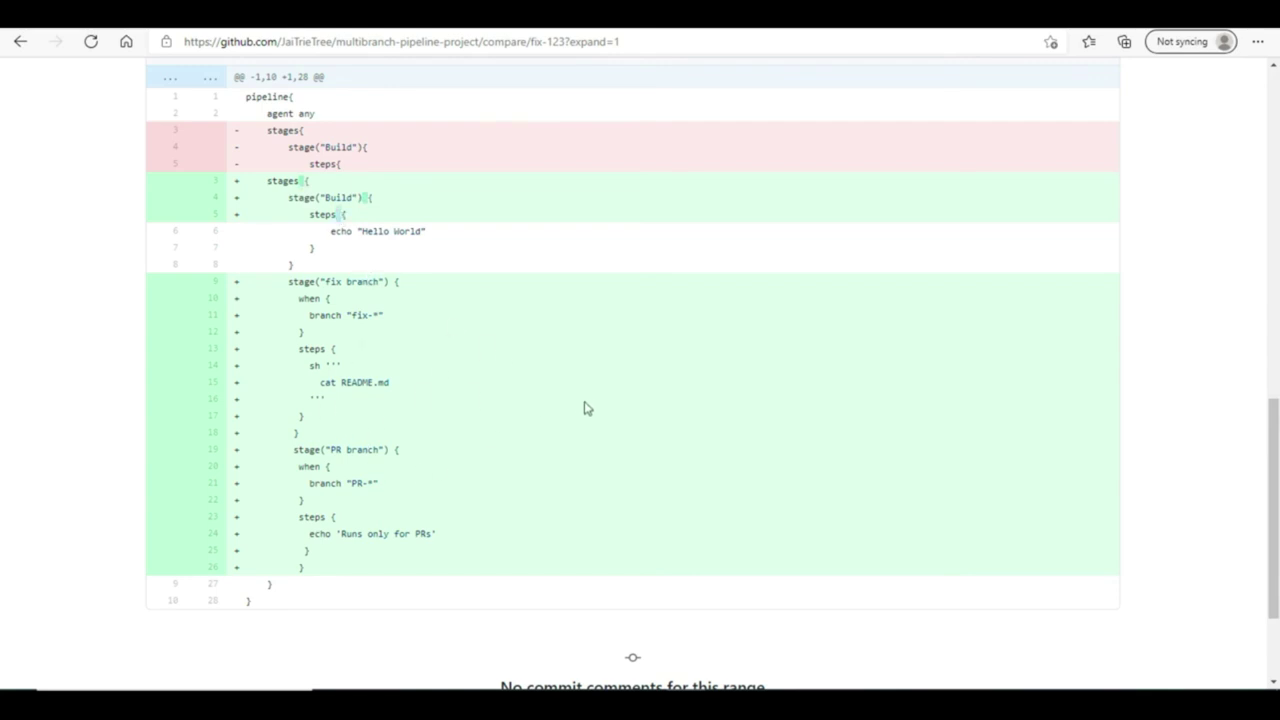
left_click_drag(1276, 497, 1276, 297)
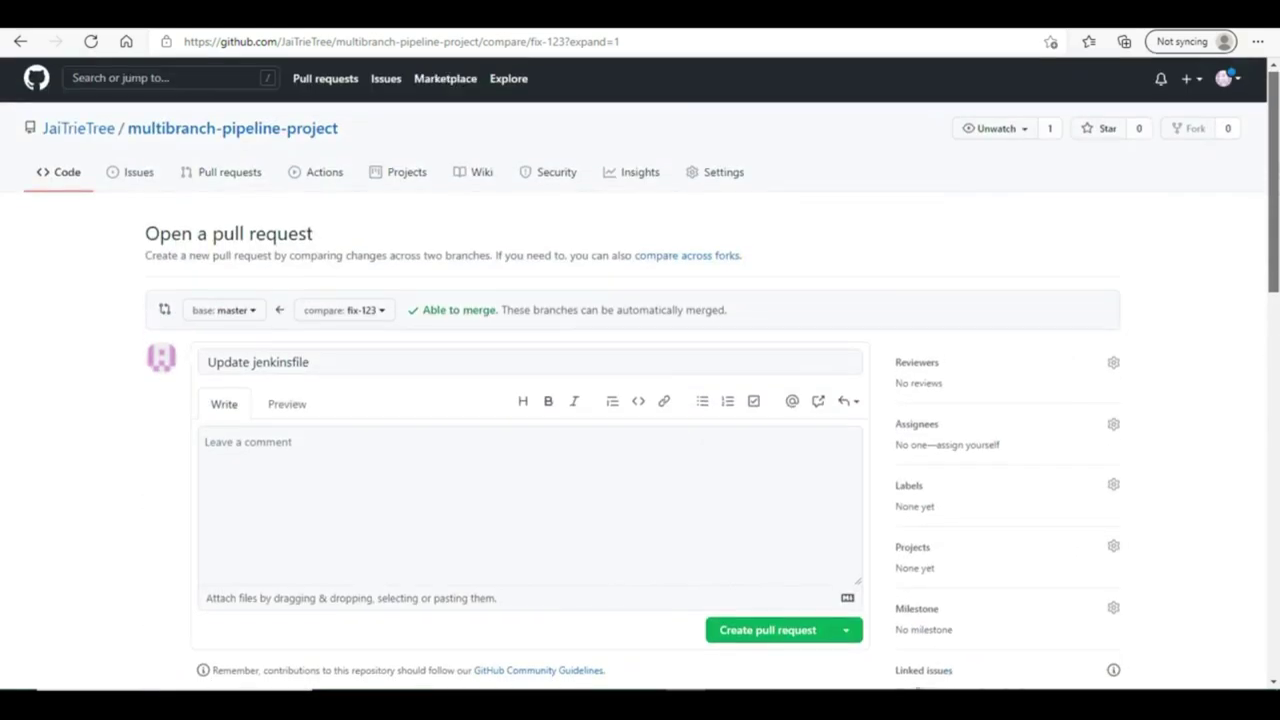
scroll(769, 590, "down", 1)
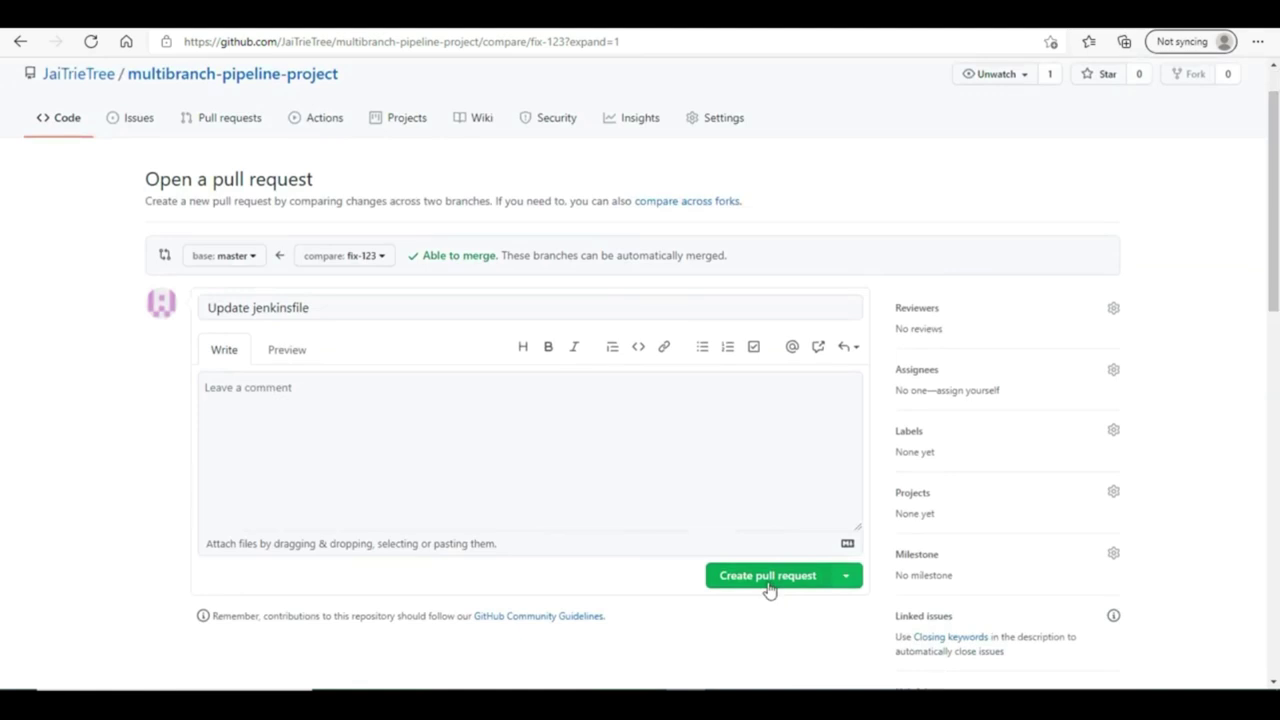
- Create the 'Update jenkinsfile' pull request merging fix-123 into master
left_click(236, 122)
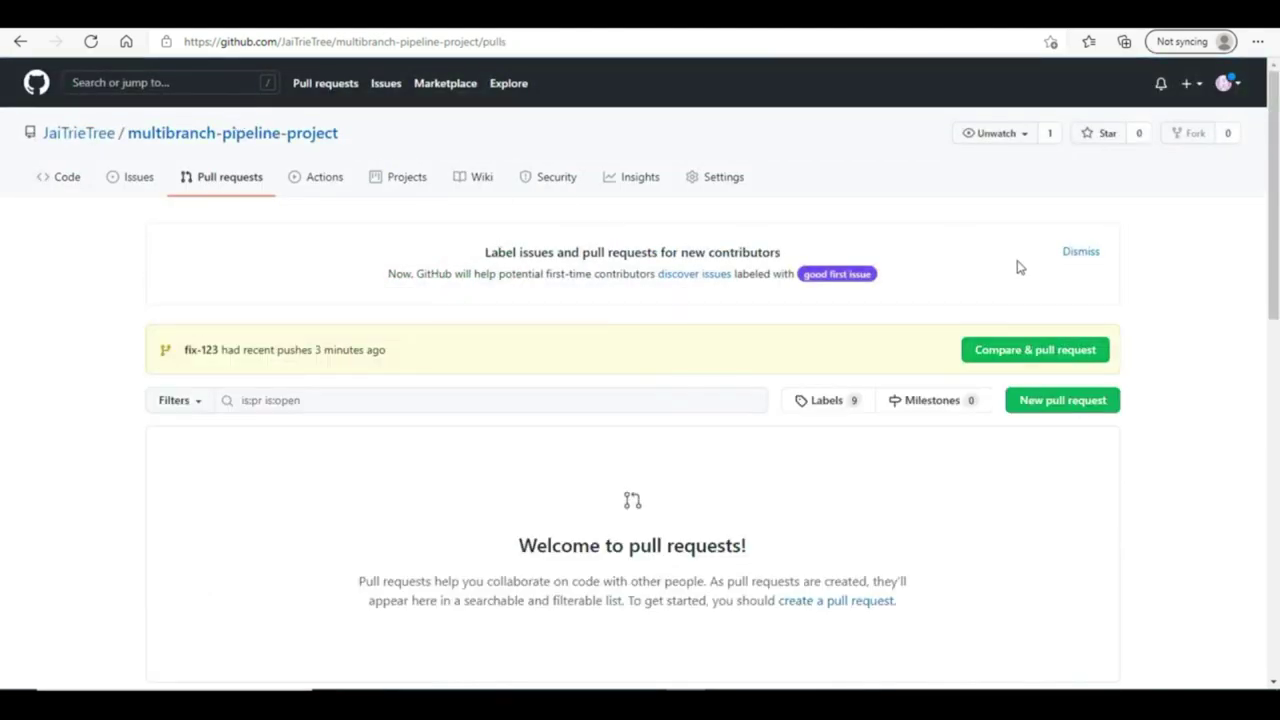
scroll(1275, 188, "down", 1)
left_click(1028, 351)
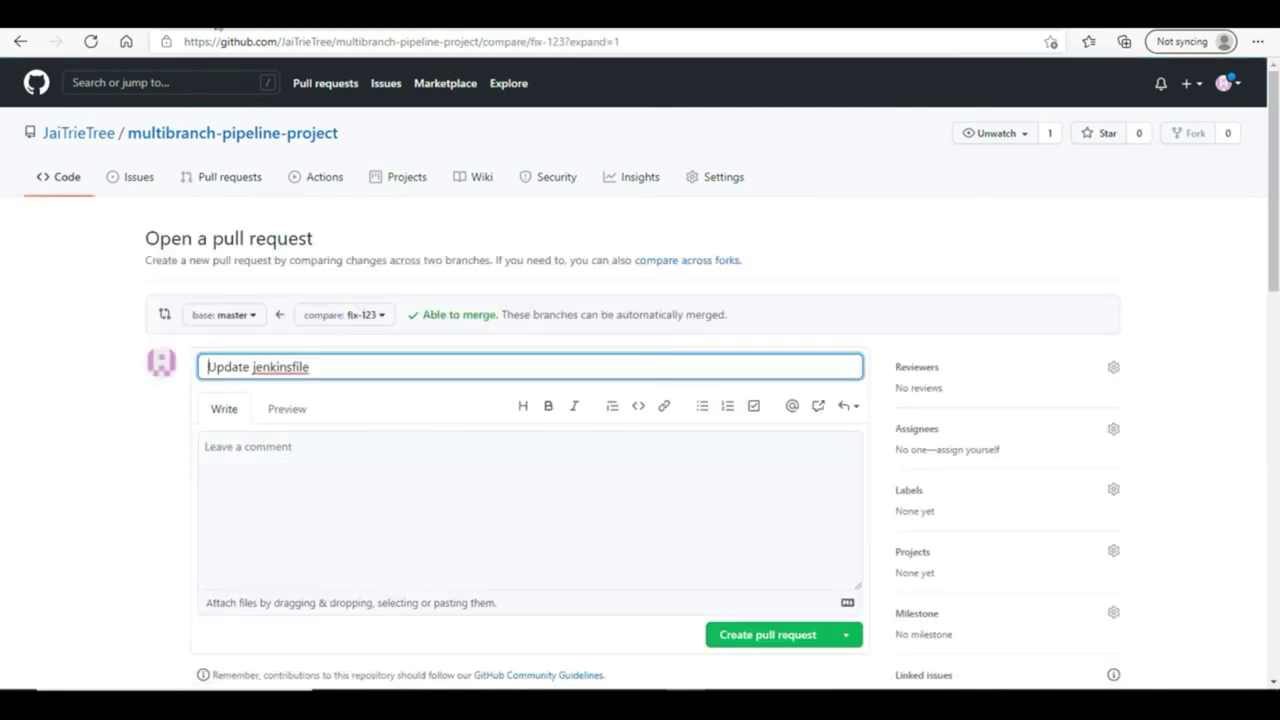
left_click(771, 638)
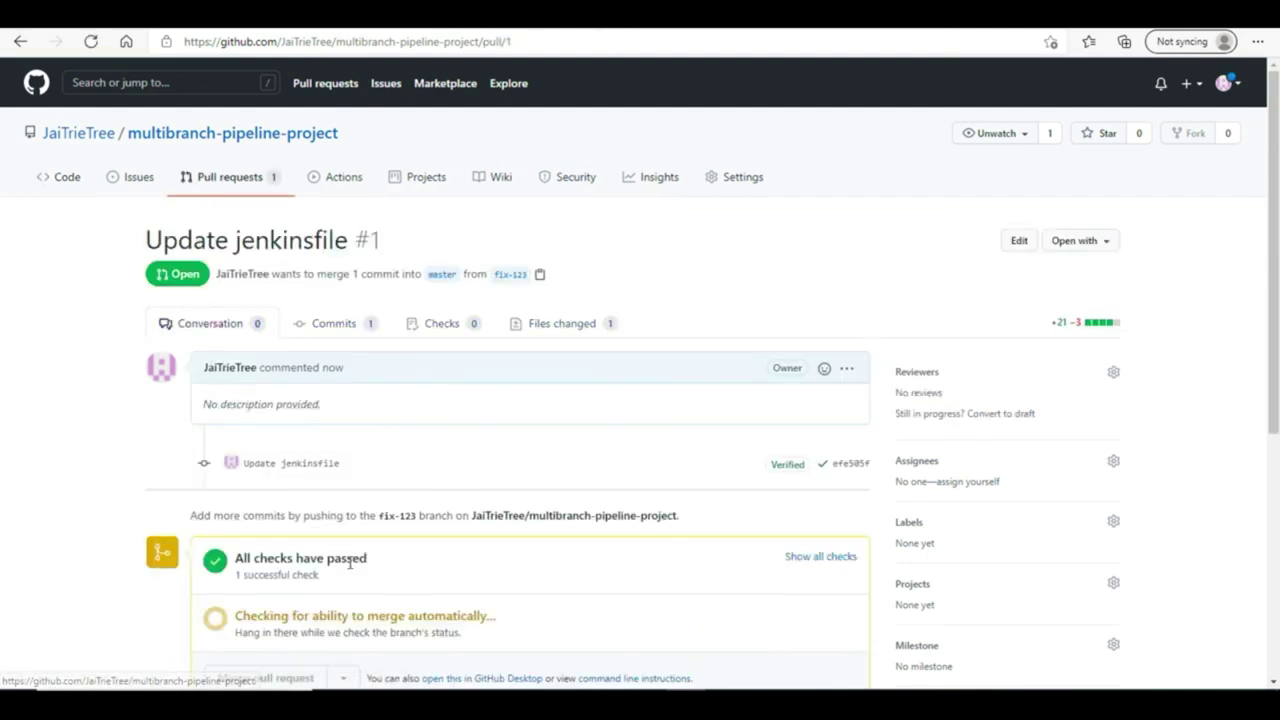
- Wait on pull request #1 until both Jenkins checks pass with no conflicts
double_click(368, 249)
left_click(393, 251)
left_click_drag(1277, 238, 1276, 295)
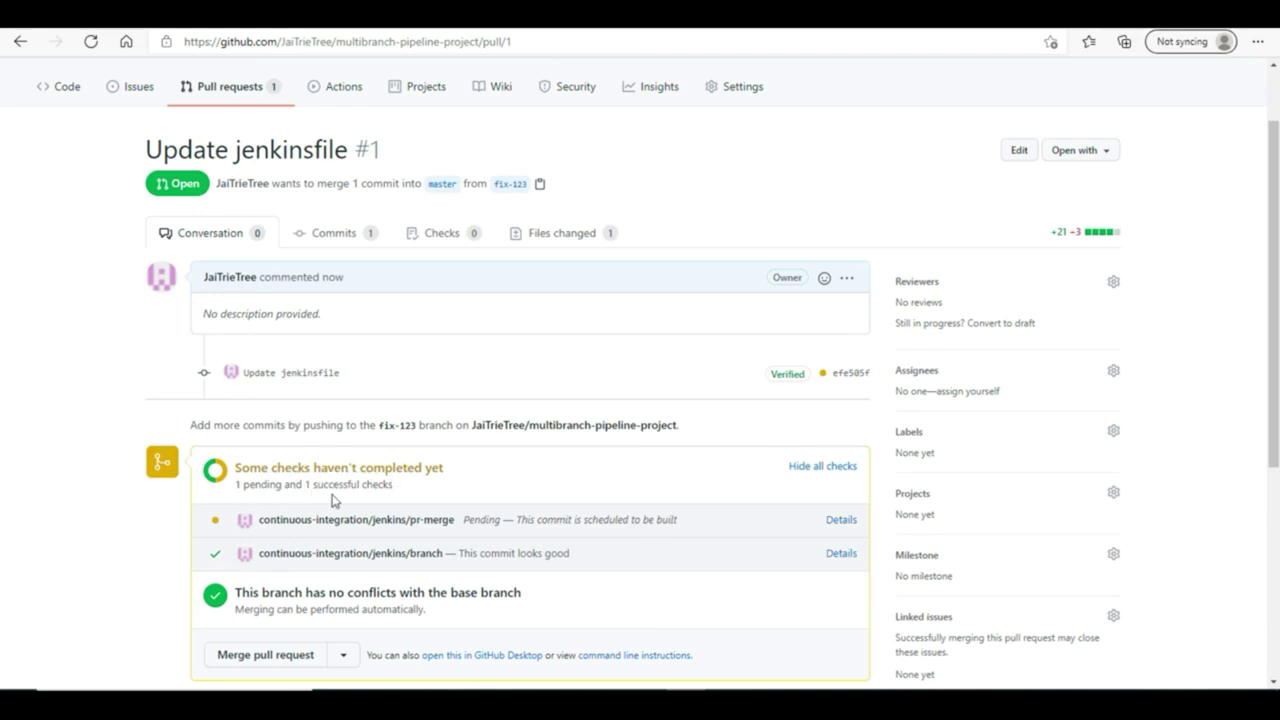
scroll(1217, 338, "down", 4)
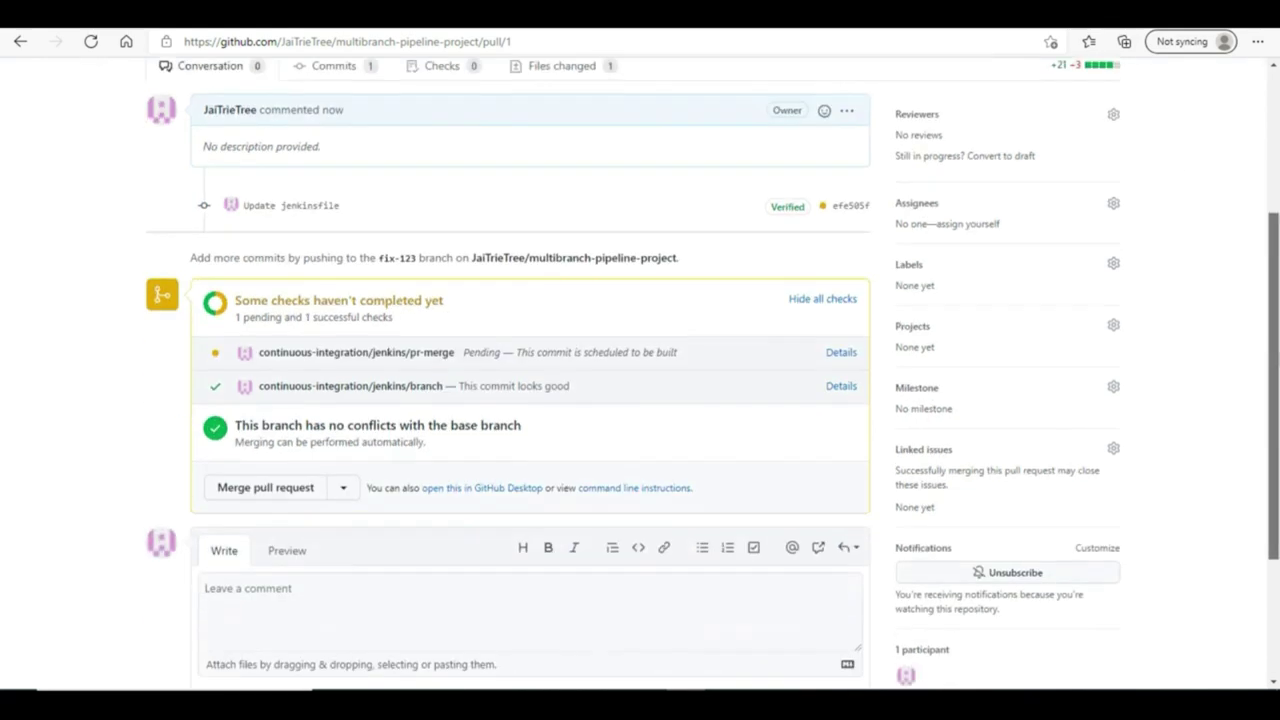
scroll(1217, 338, "up", 2)
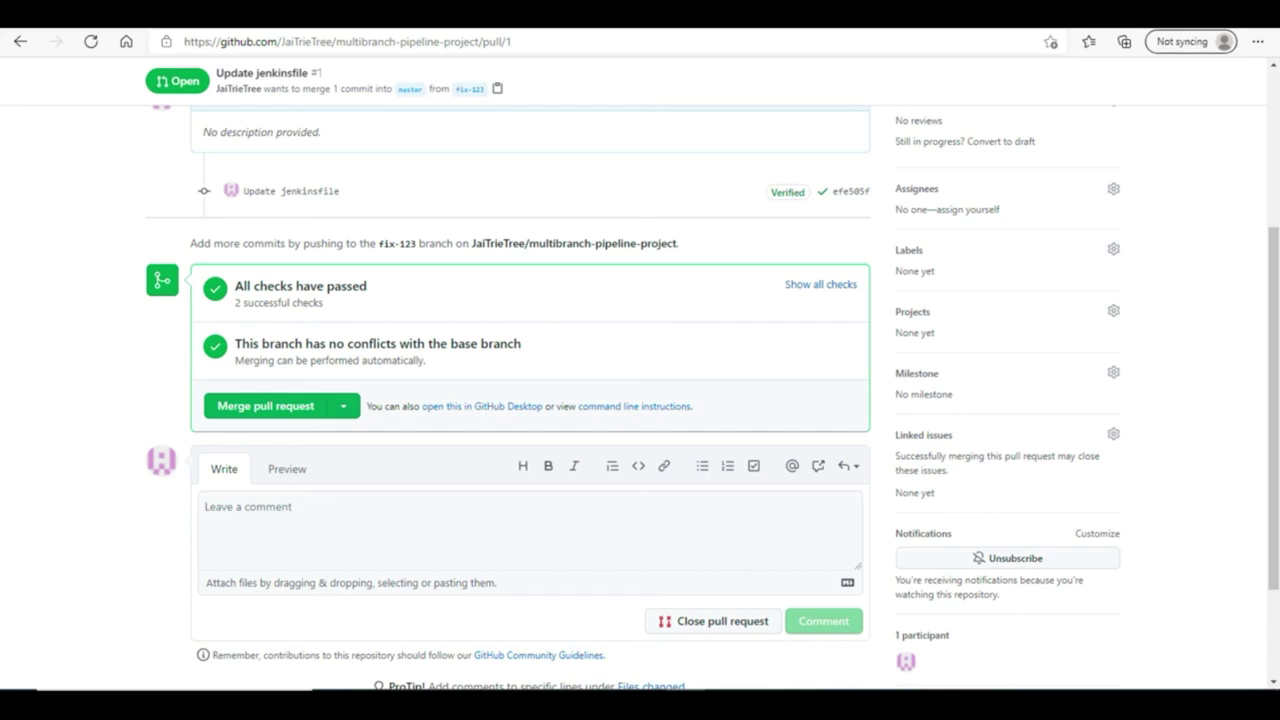
mouse_move(531, 700)
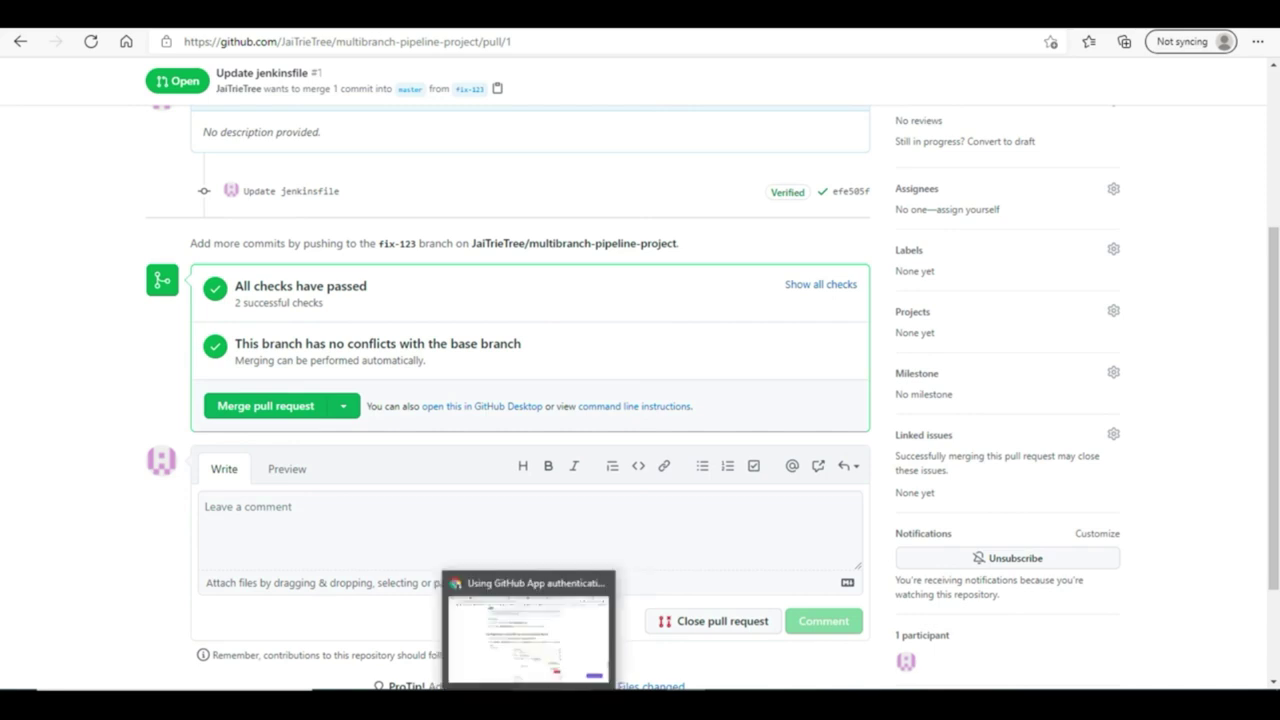
left_click(531, 628)
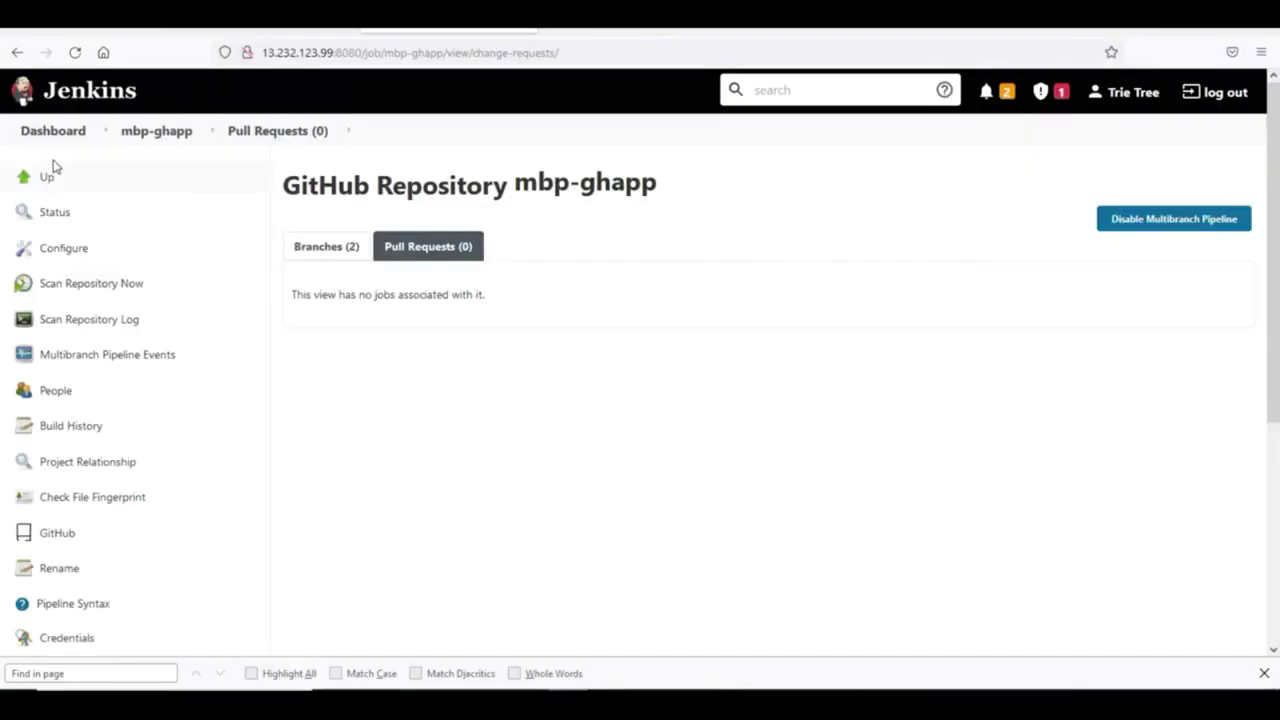
- Open the PR-1 job from mbp-ghapp's Pull Requests tab
left_click(52, 213)
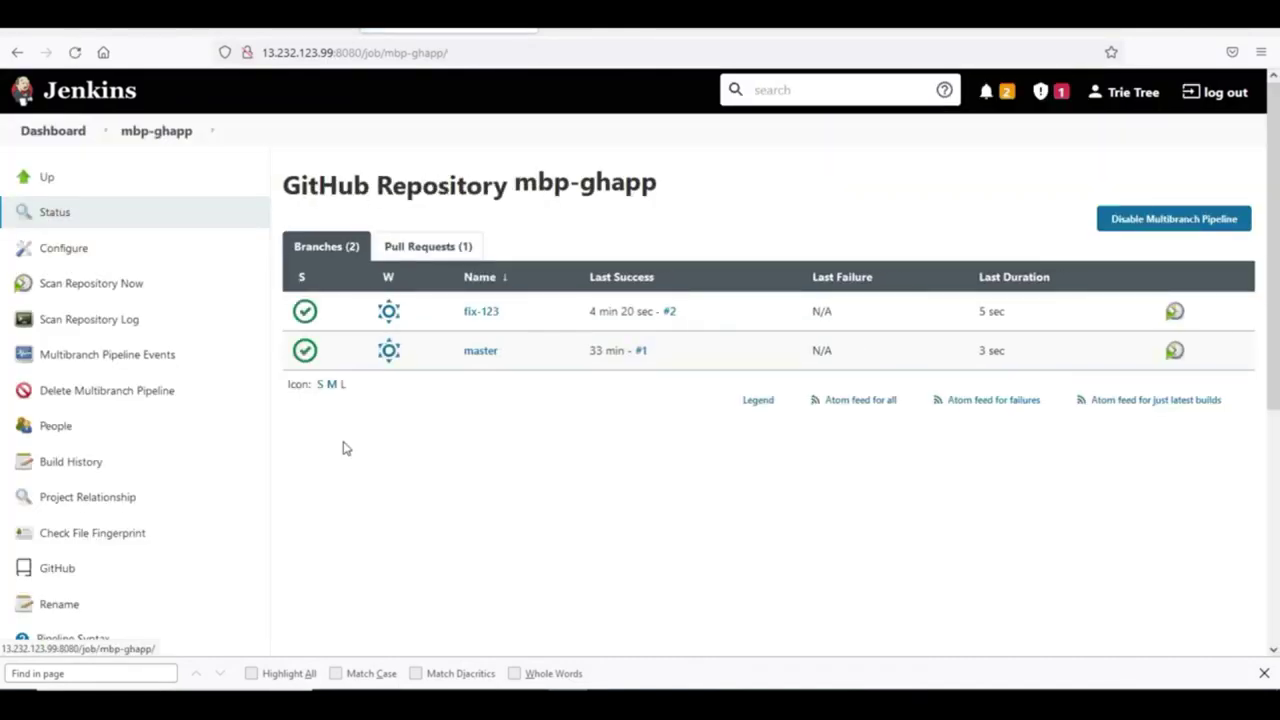
left_click(420, 250)
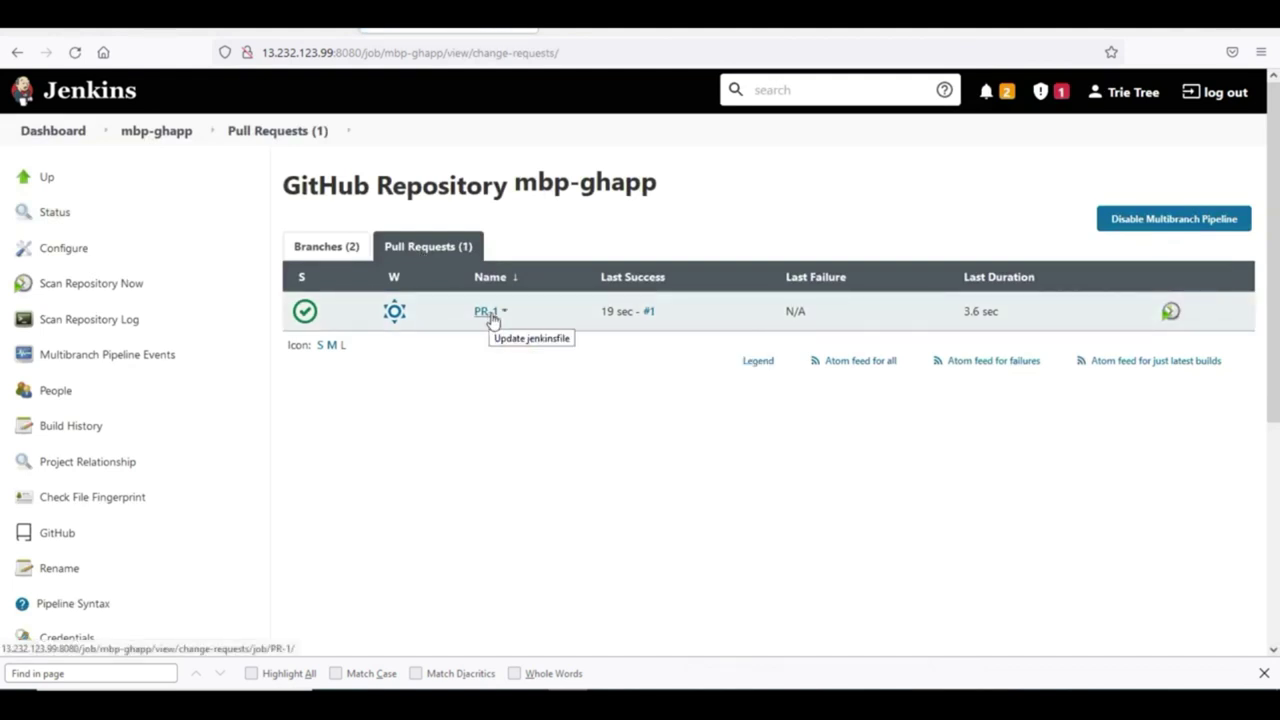
left_click(503, 314)
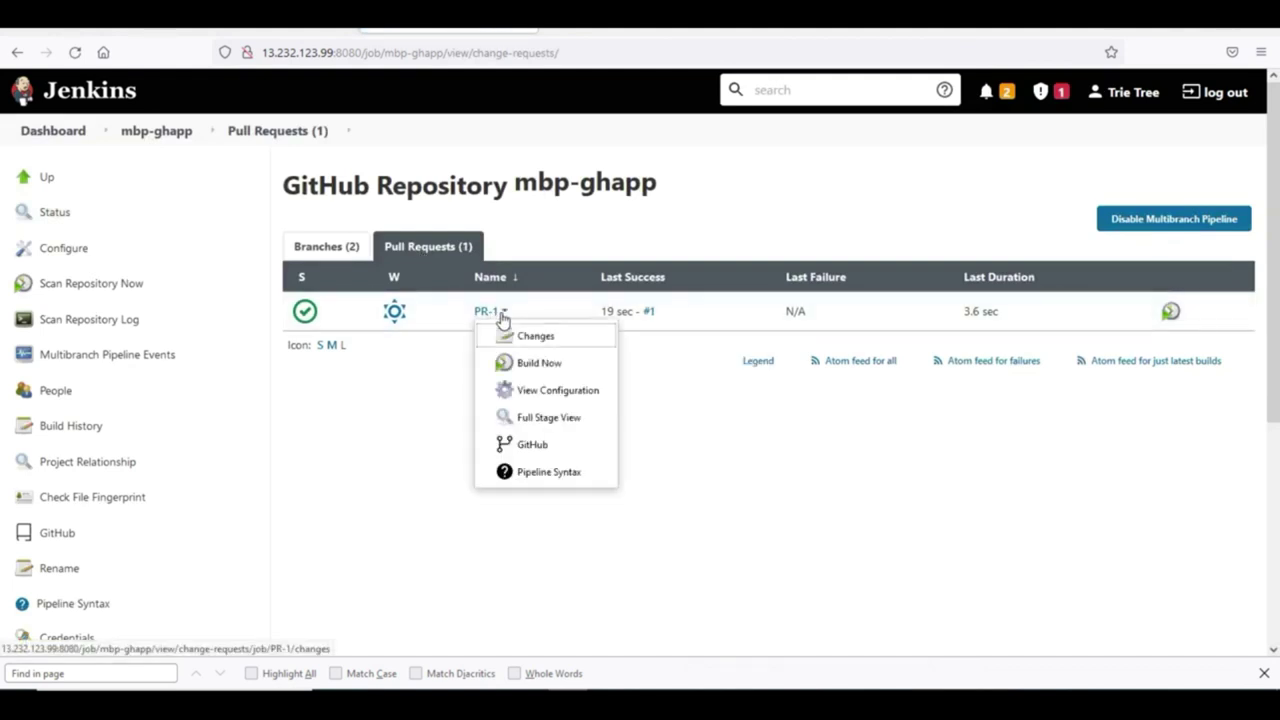
left_click(726, 544)
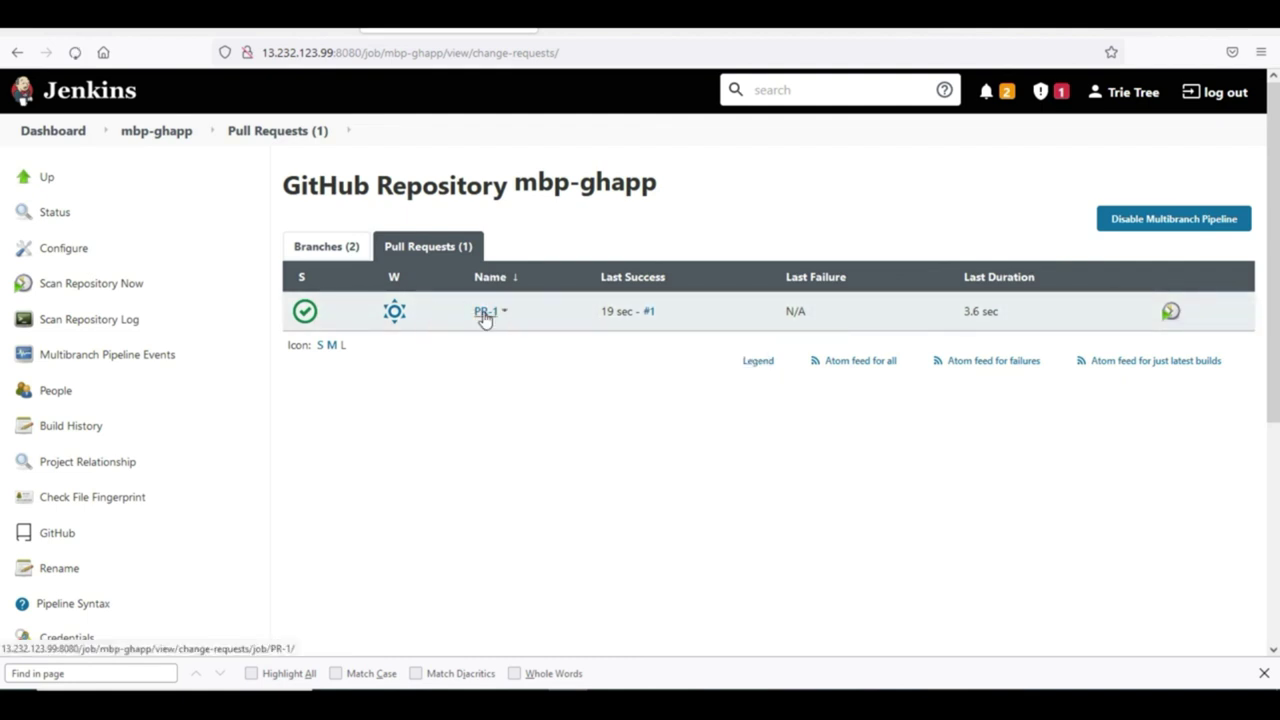
left_click(484, 312)
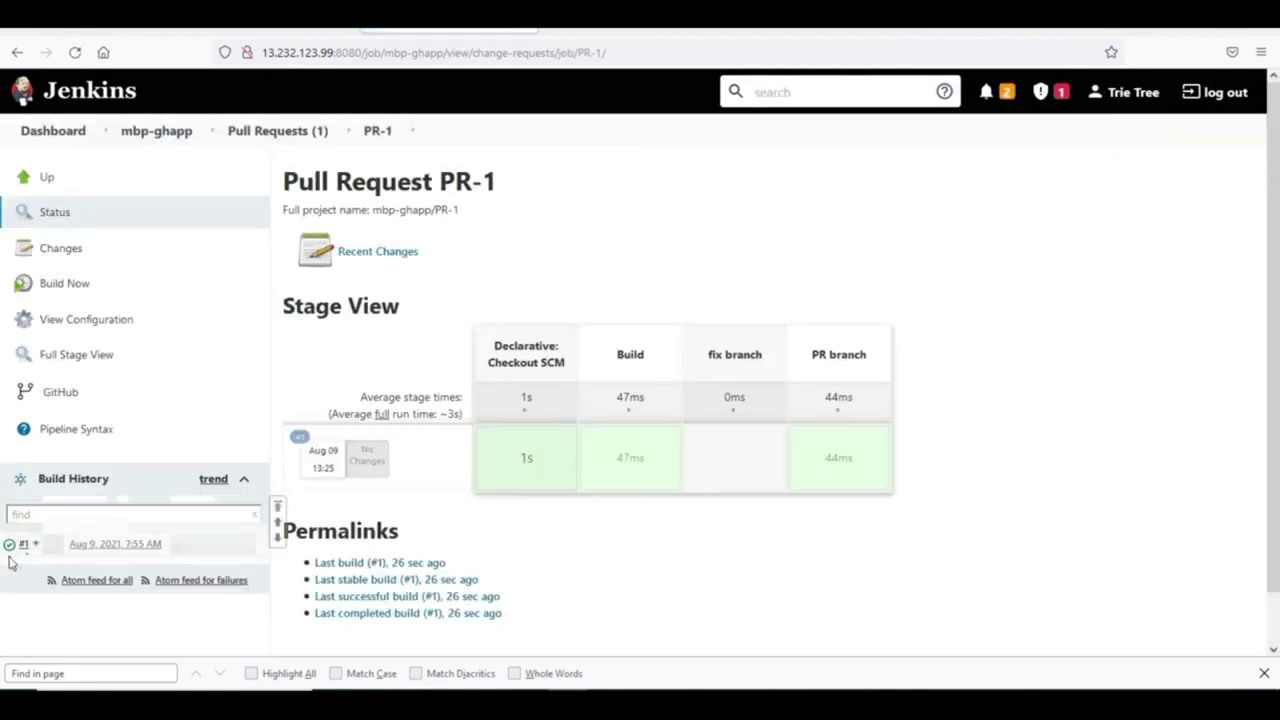
- Review PR-1 build #1's console showing fix branch skipped and the PR-only stage run, then return
left_click(9, 548)
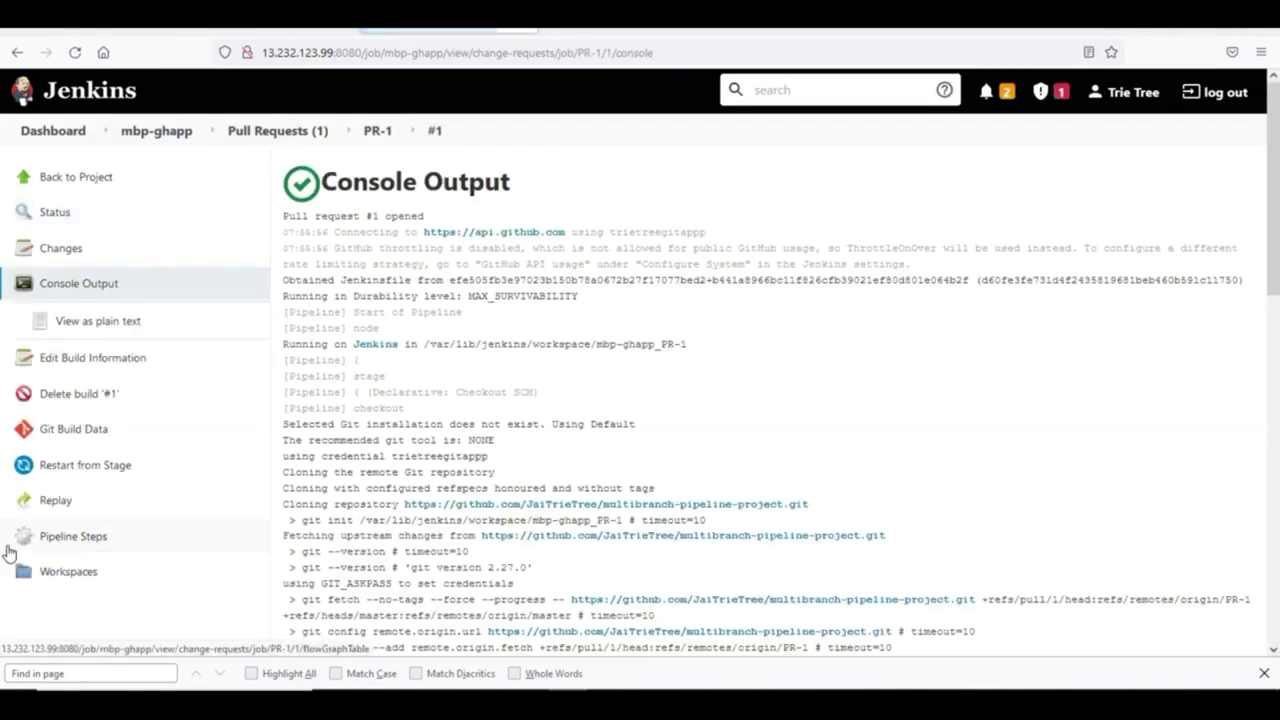
scroll(1105, 599, "down", 15)
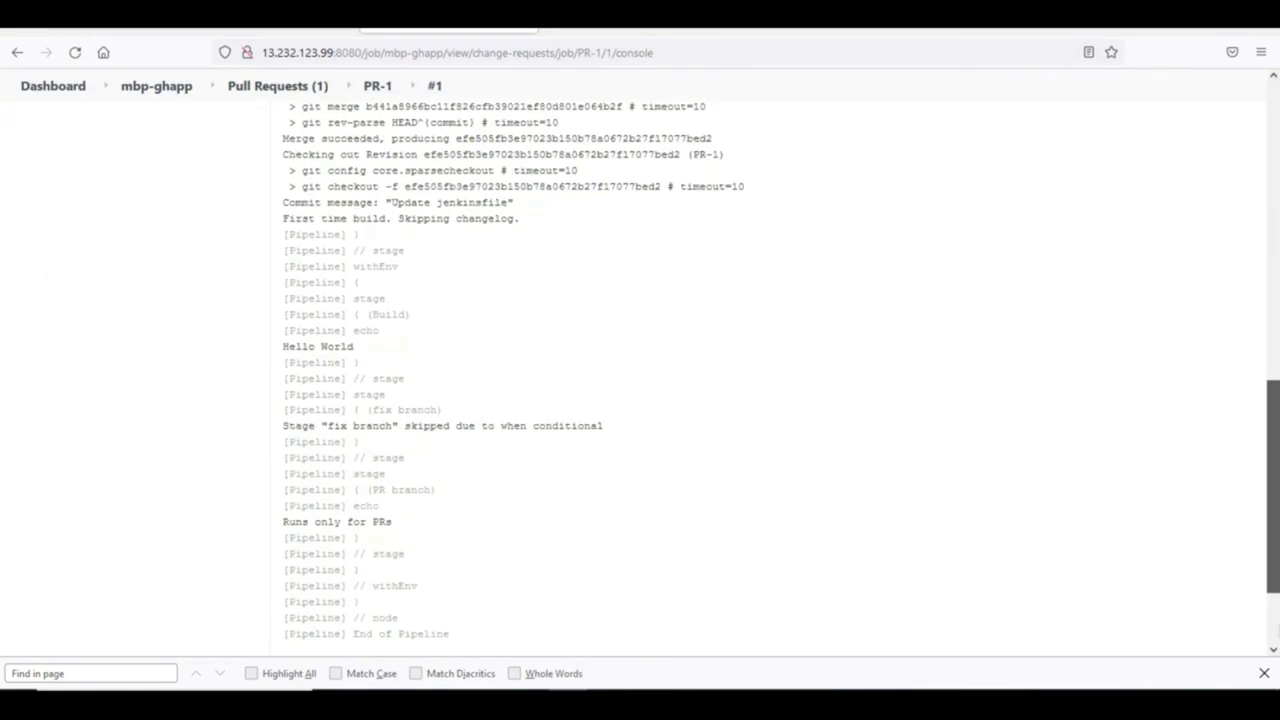
left_click_drag(327, 298, 519, 302)
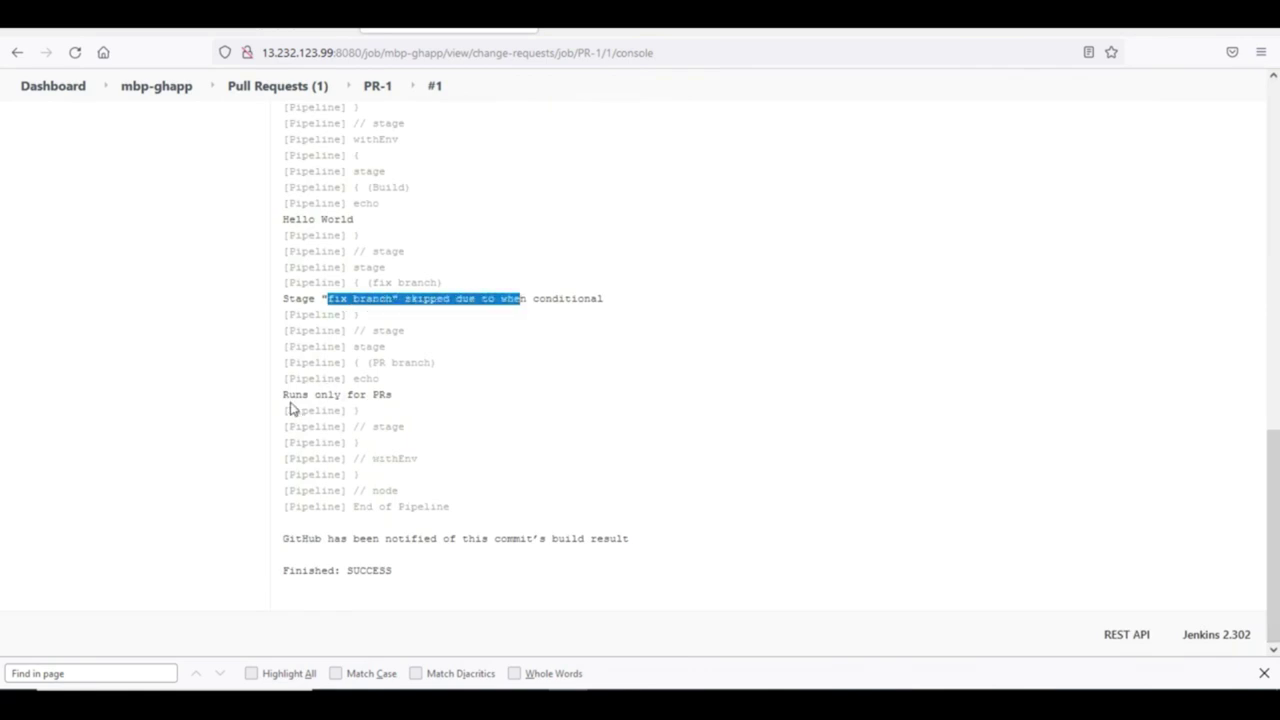
left_click_drag(290, 400, 407, 397)
left_click(405, 397)
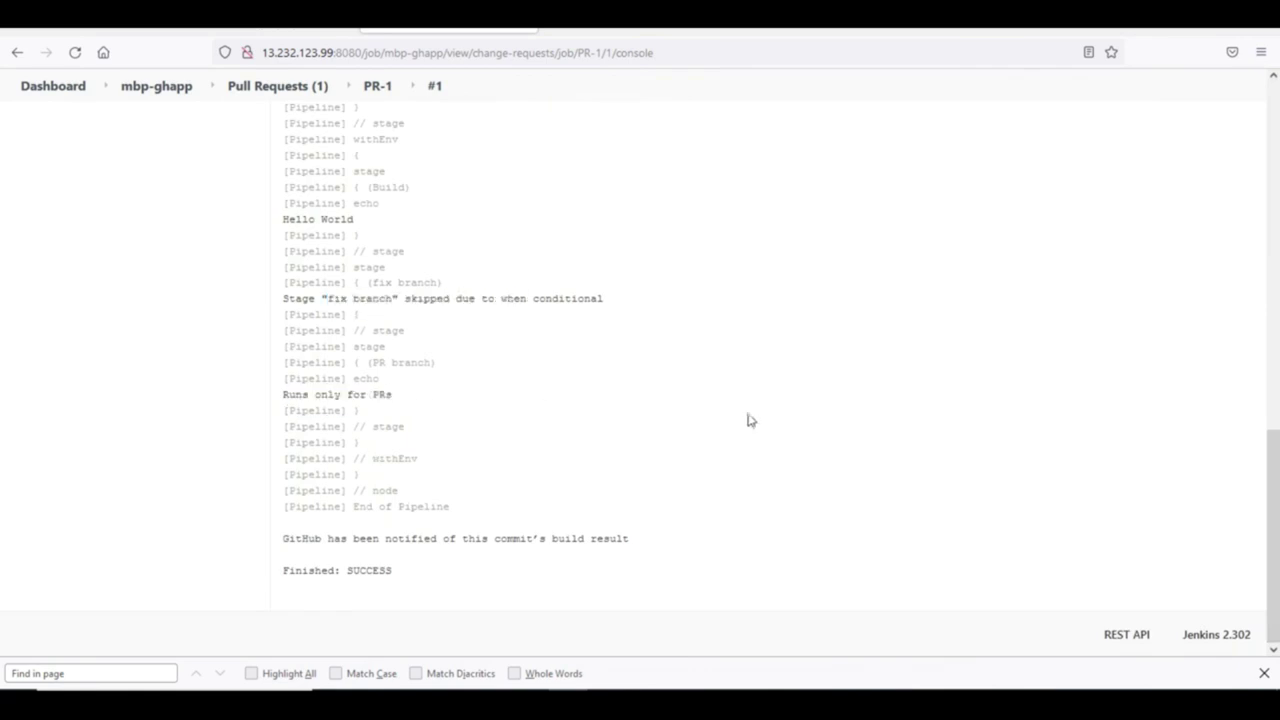
scroll(276, 183, "up", 15)
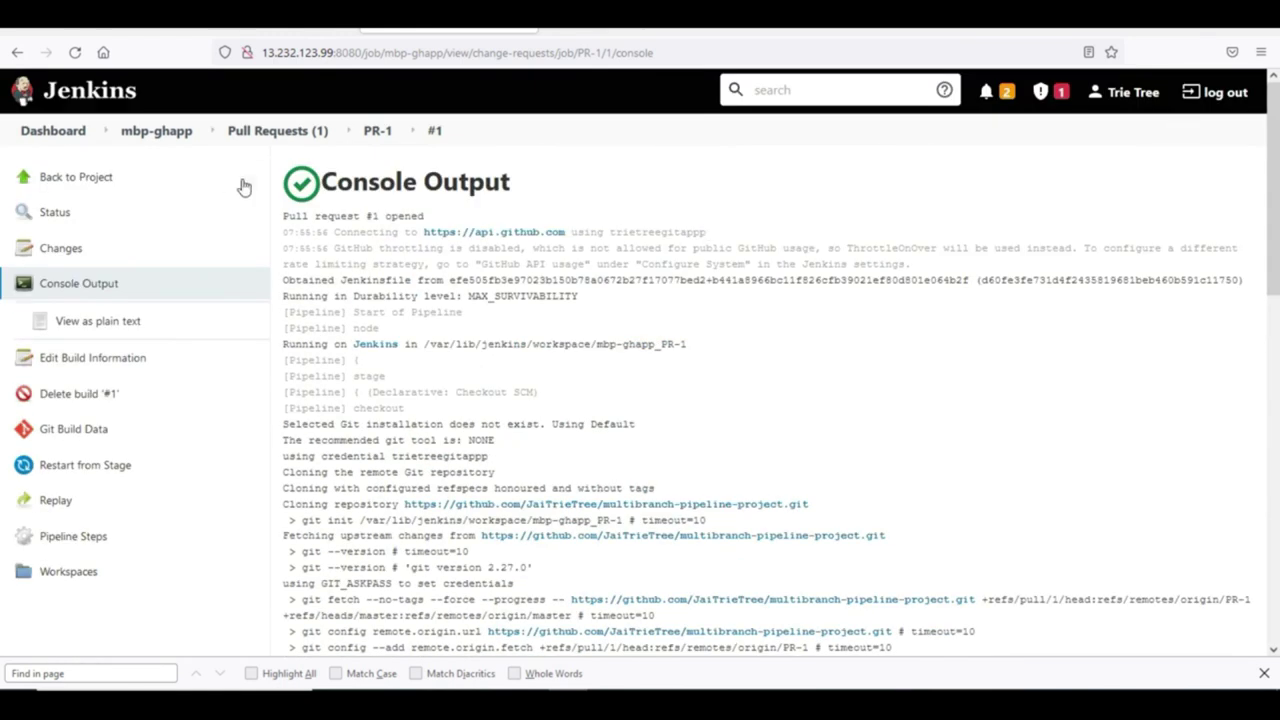
left_click(104, 193)
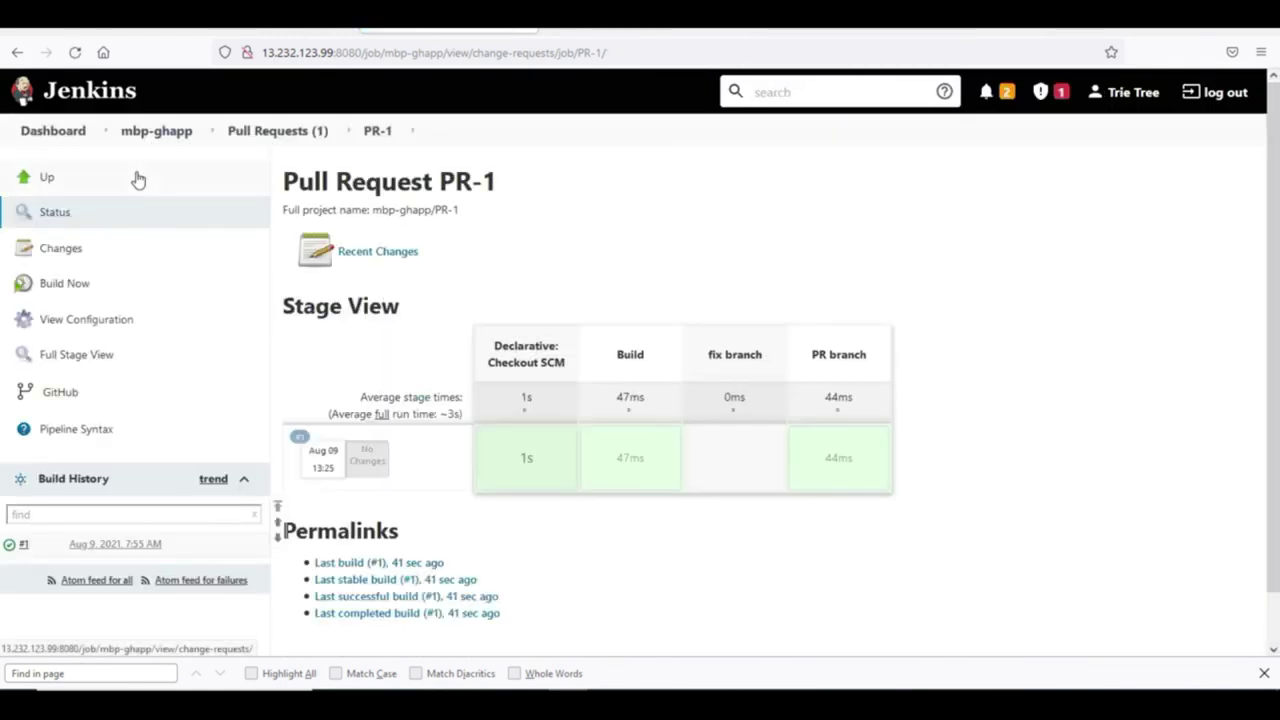
left_click(71, 180)
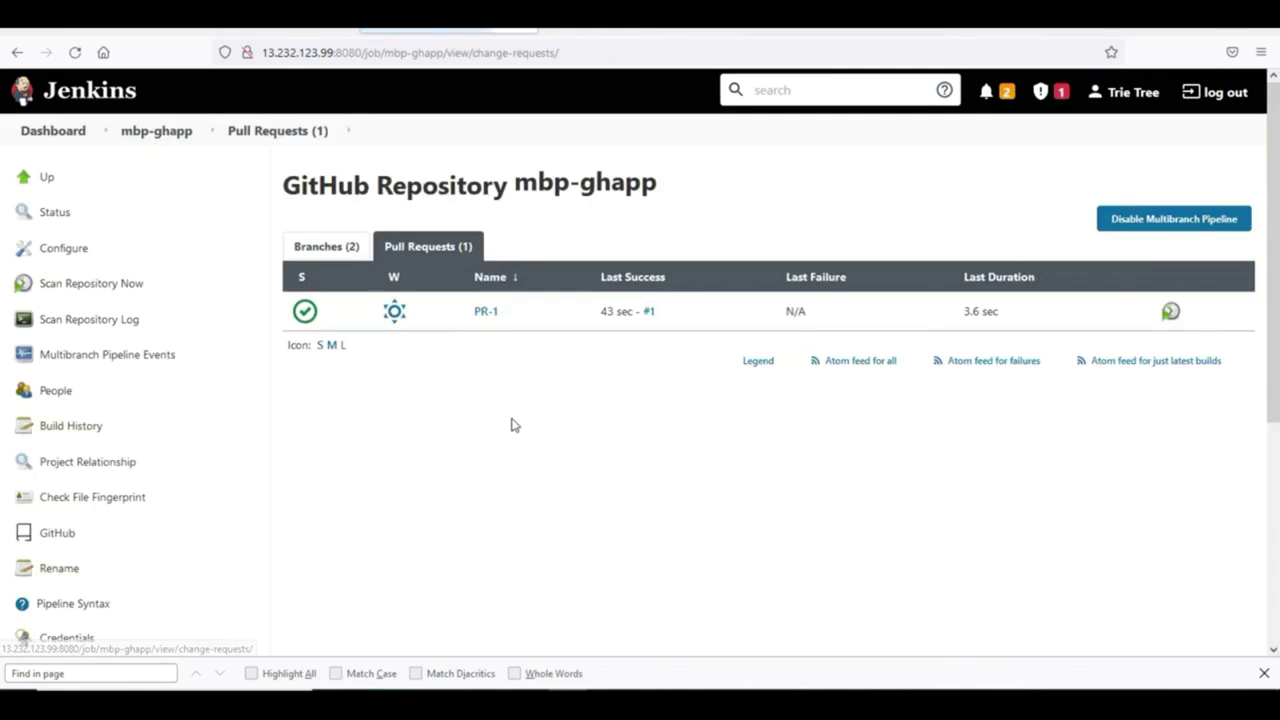
- List mbp-ghapp's branch jobs in Jenkins, then go back to the GitHub pull request
left_click(340, 247)
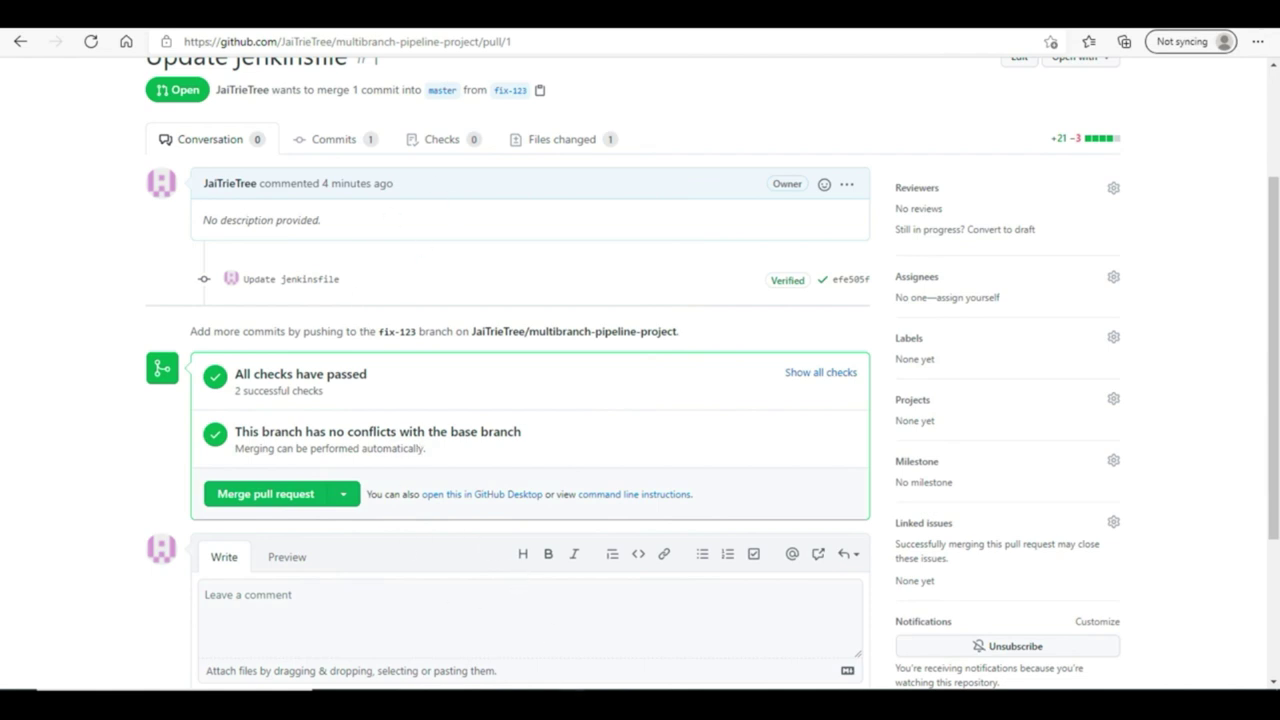
left_click(567, 705)
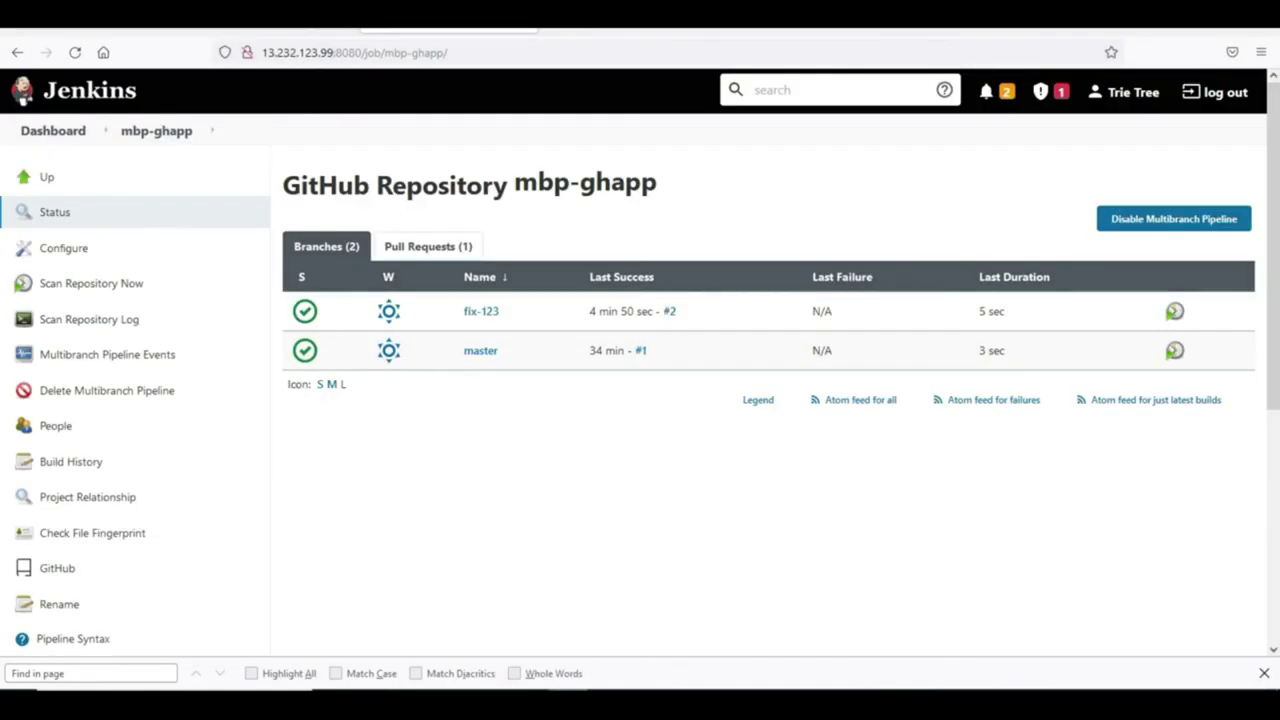
key("alt+Tab")
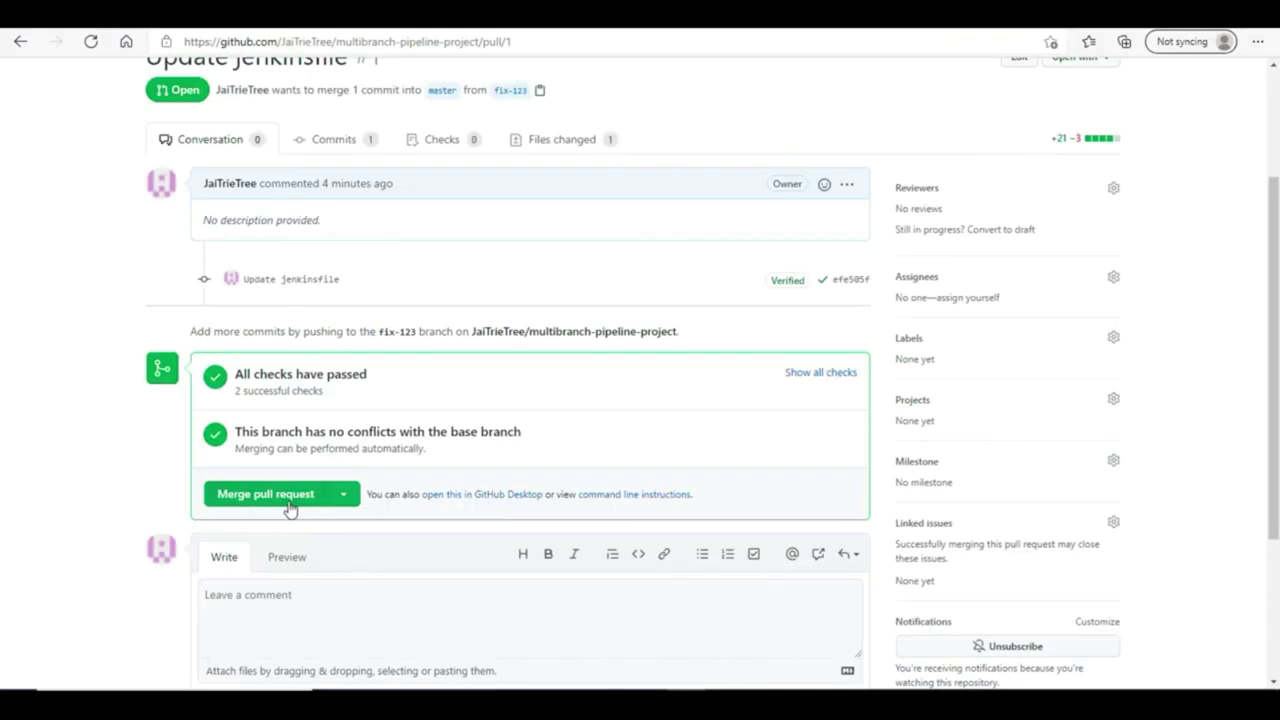
- Merge pull request #1 into master and delete the fix-123 branch
left_click(266, 494)
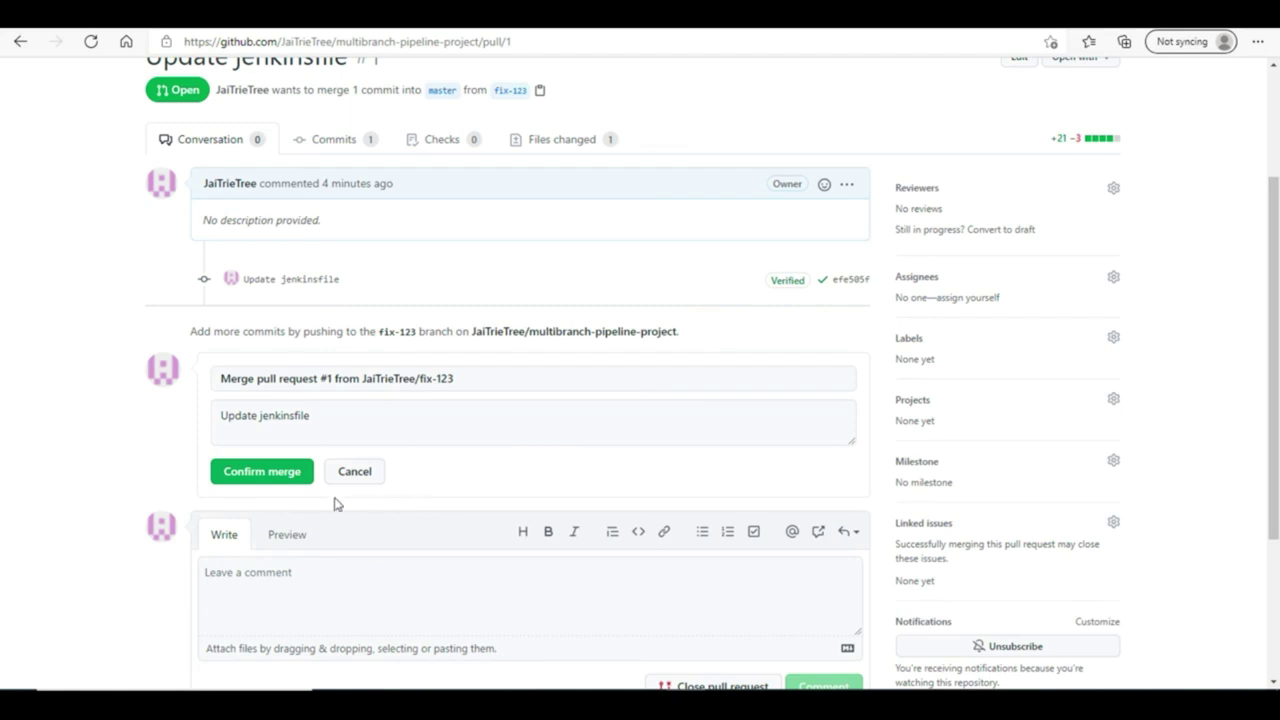
left_click(262, 472)
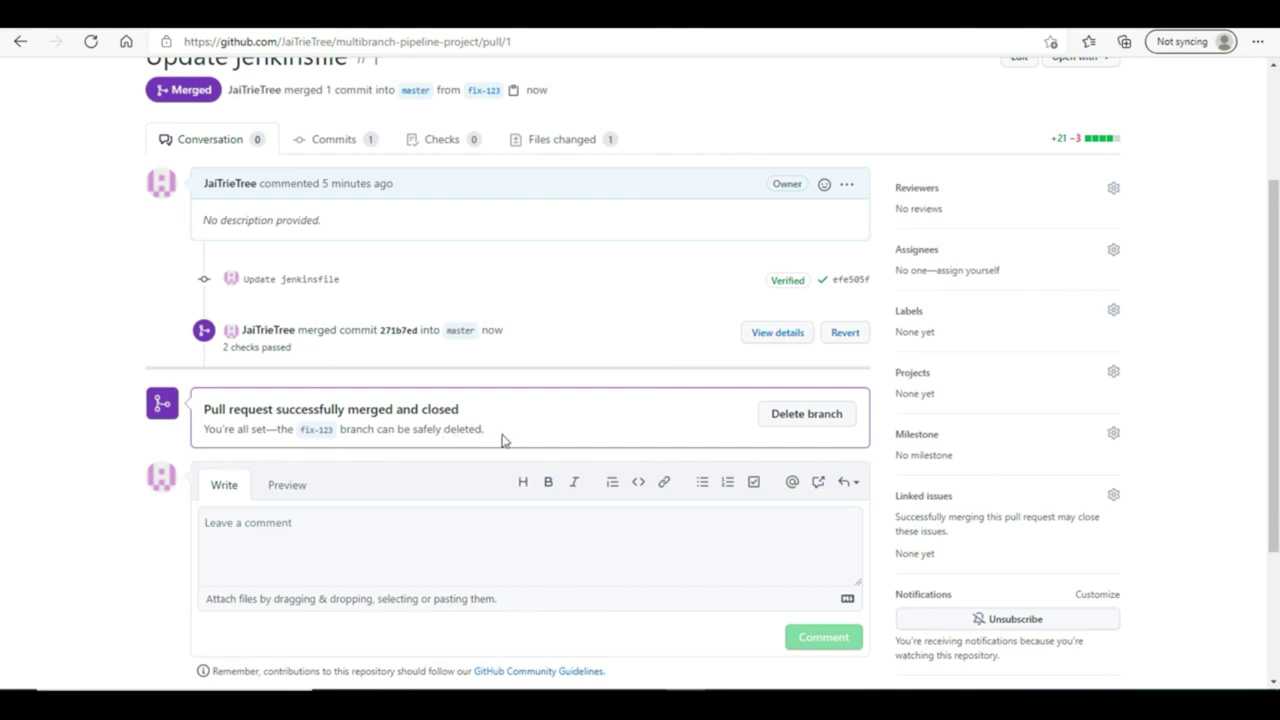
left_click(797, 420)
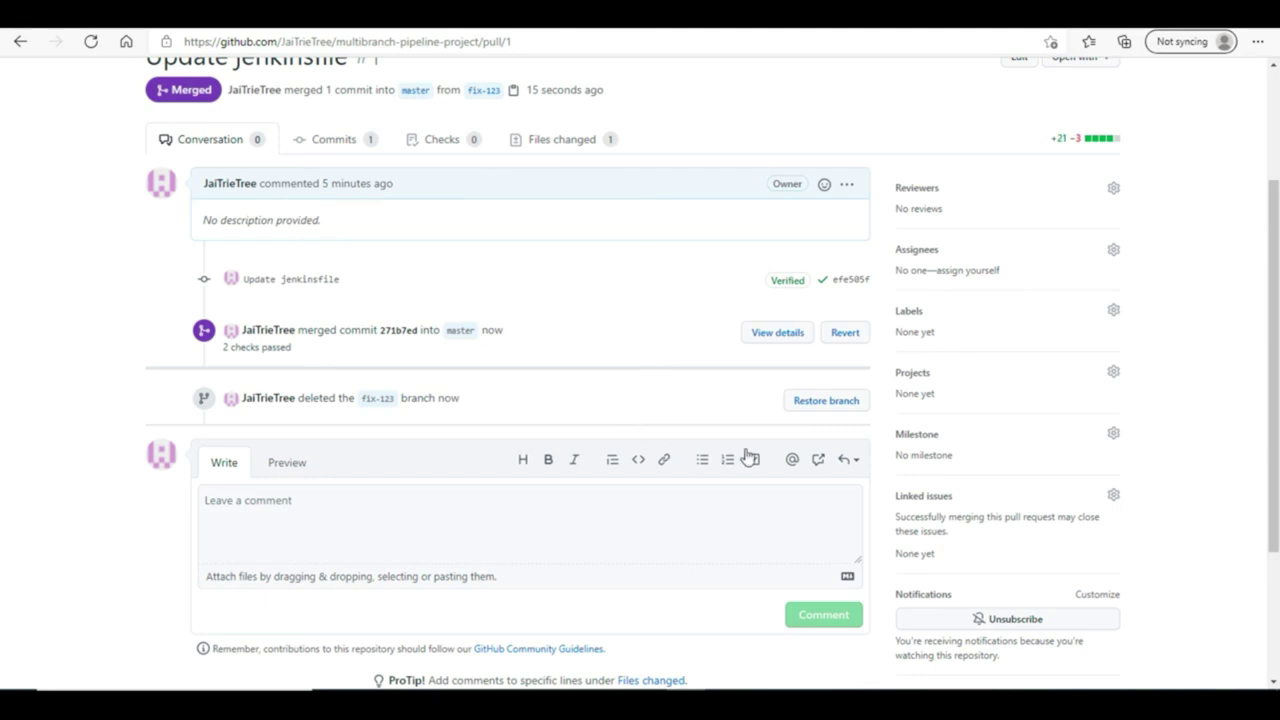
scroll(988, 463, "down", 2)
scroll(872, 421, "up", 4)
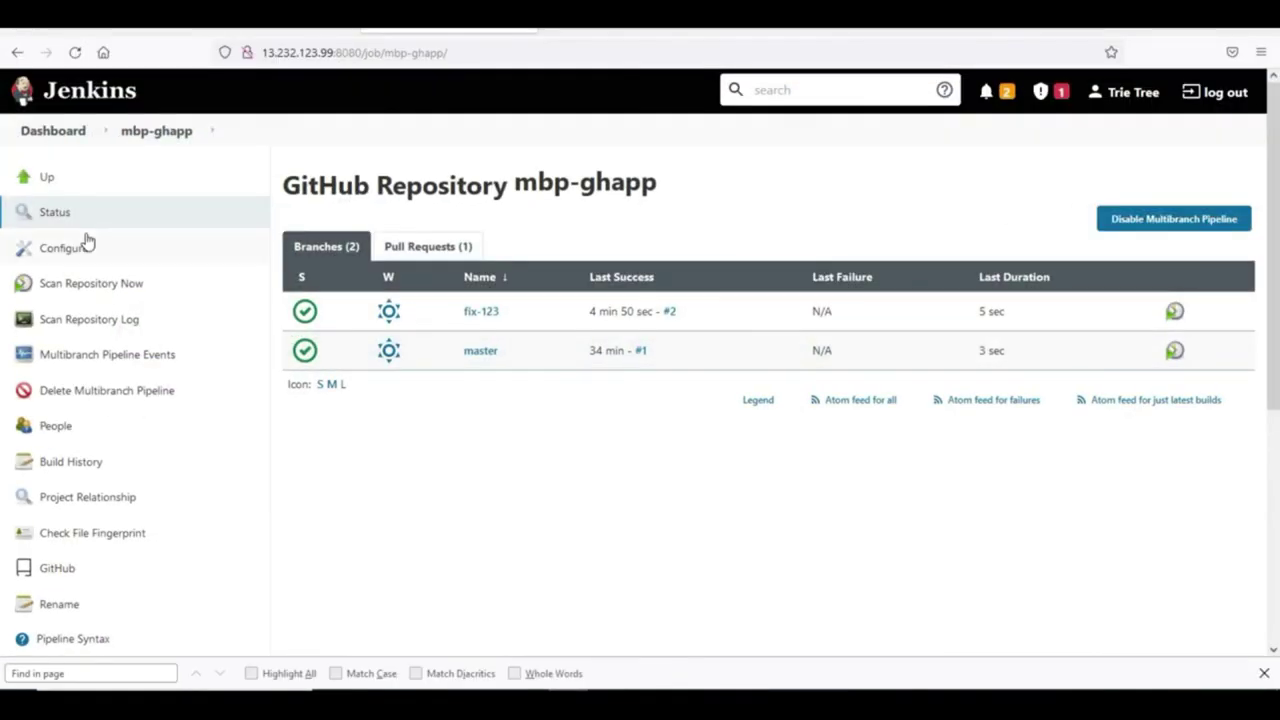
- Refresh mbp-ghapp to see master build #2 and the struck-through PR-1 and fix-123 jobs
left_click(55, 212)
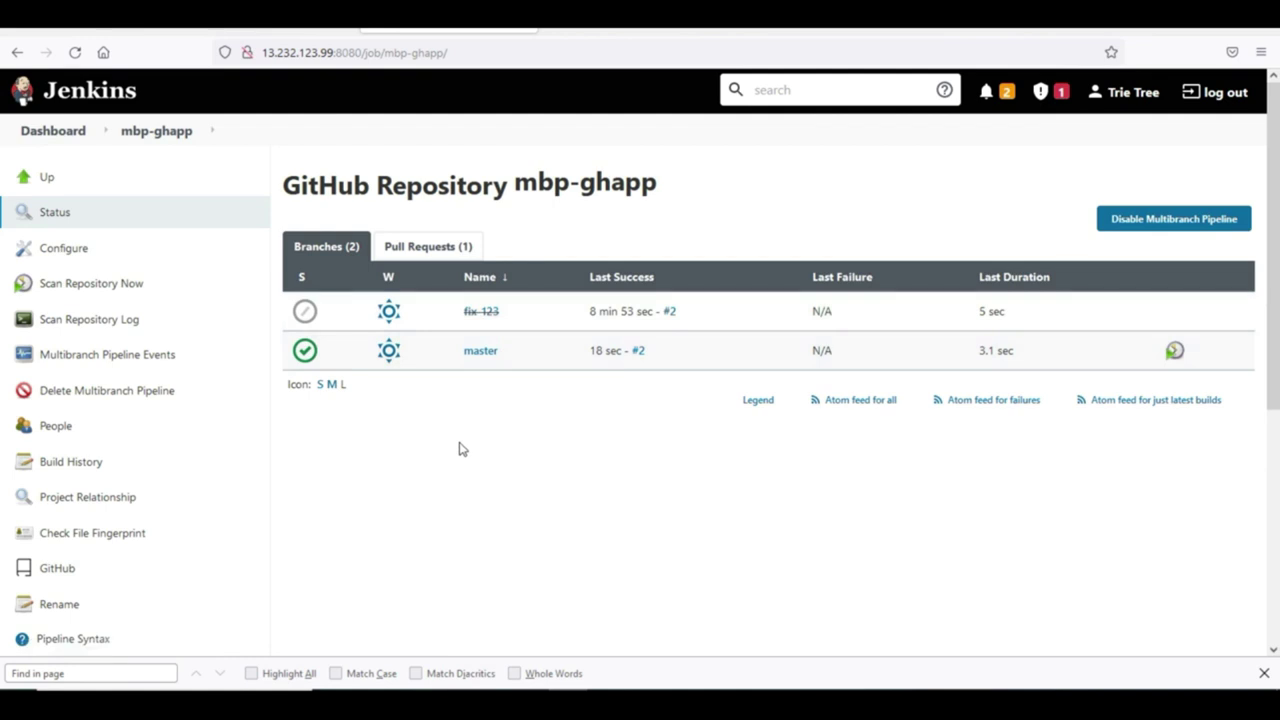
left_click(417, 250)
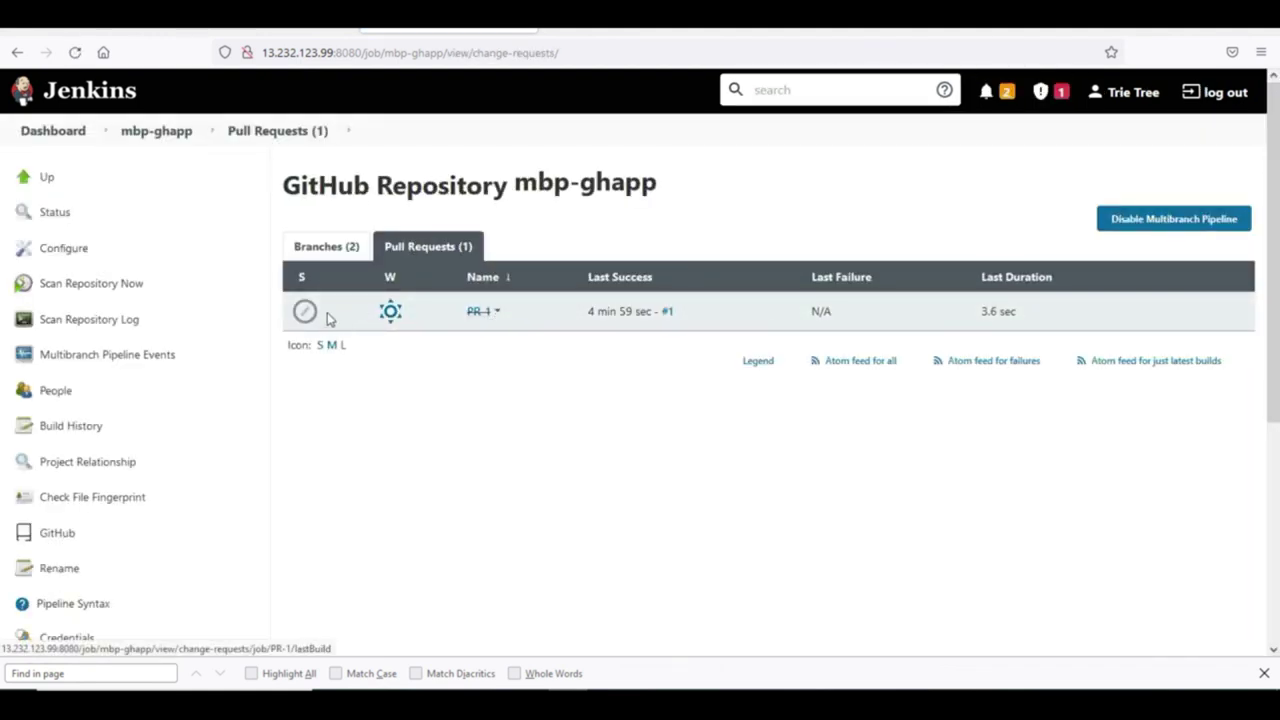
left_click(481, 314)
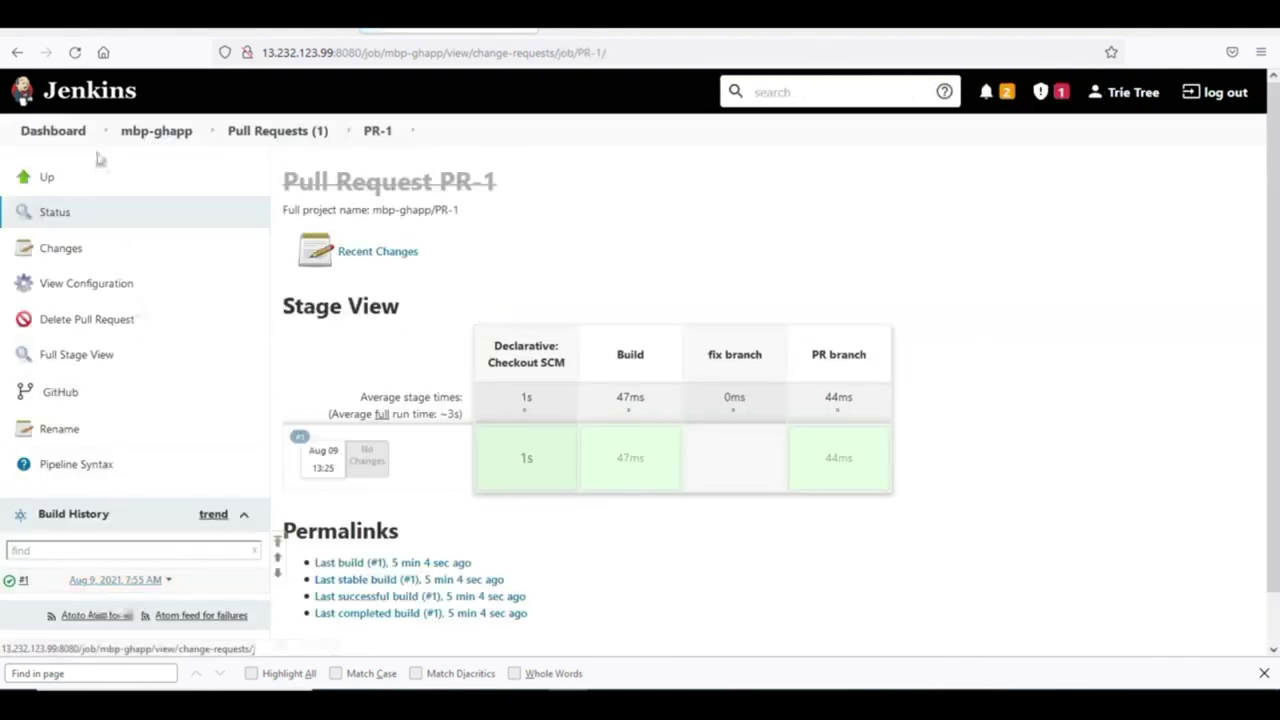
left_click(47, 177)
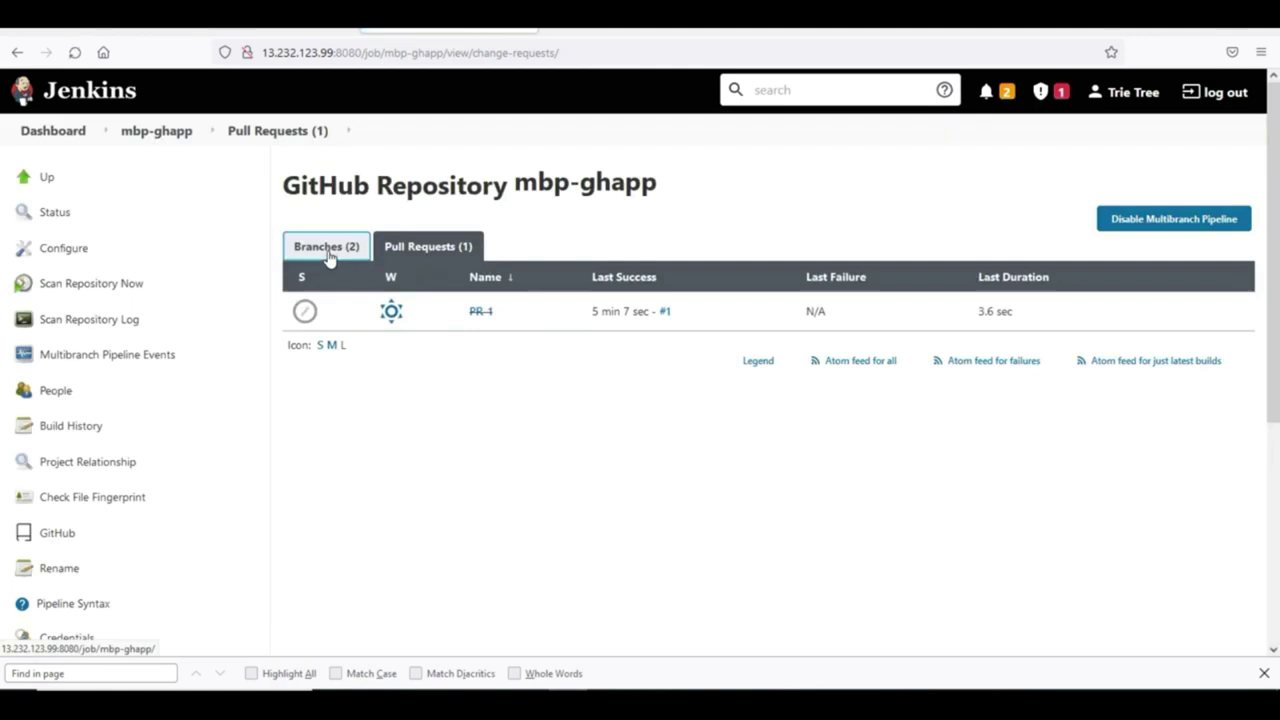
left_click(327, 248)
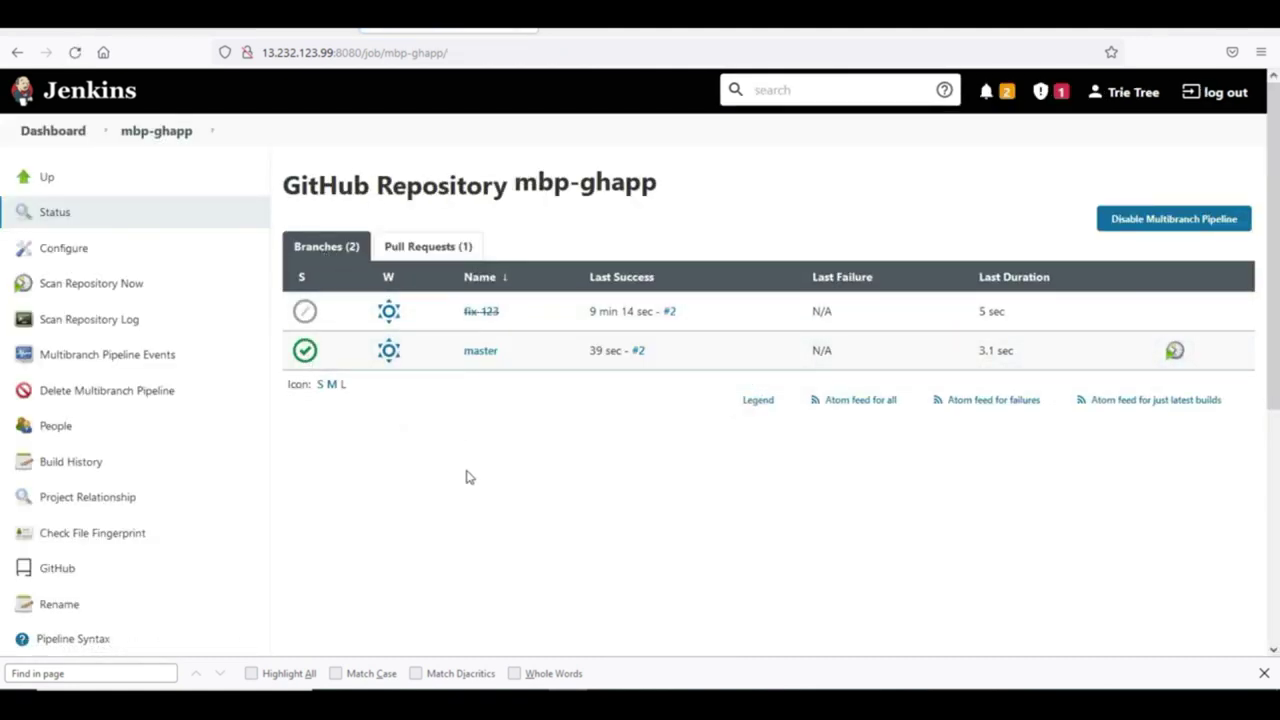
key("alt+Tab")
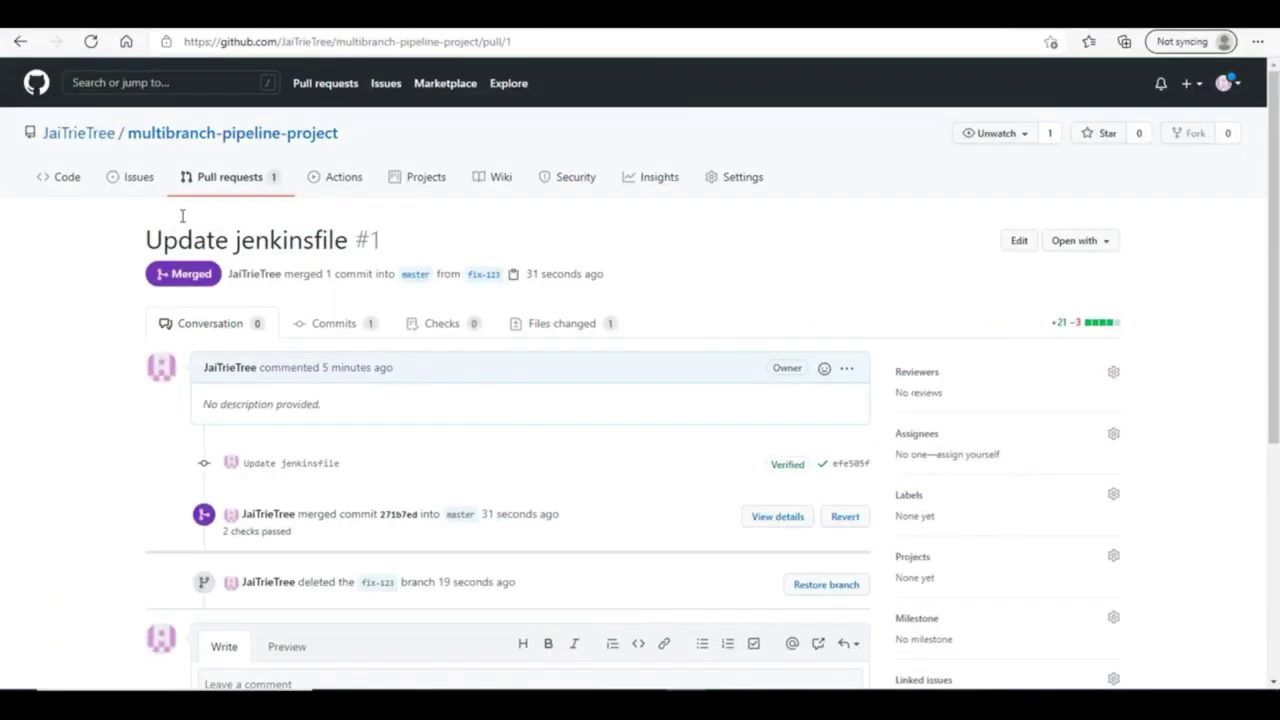
- Read master's merged 28-line Jenkinsfile with its Build, fix branch and PR branch stages
left_click(72, 178)
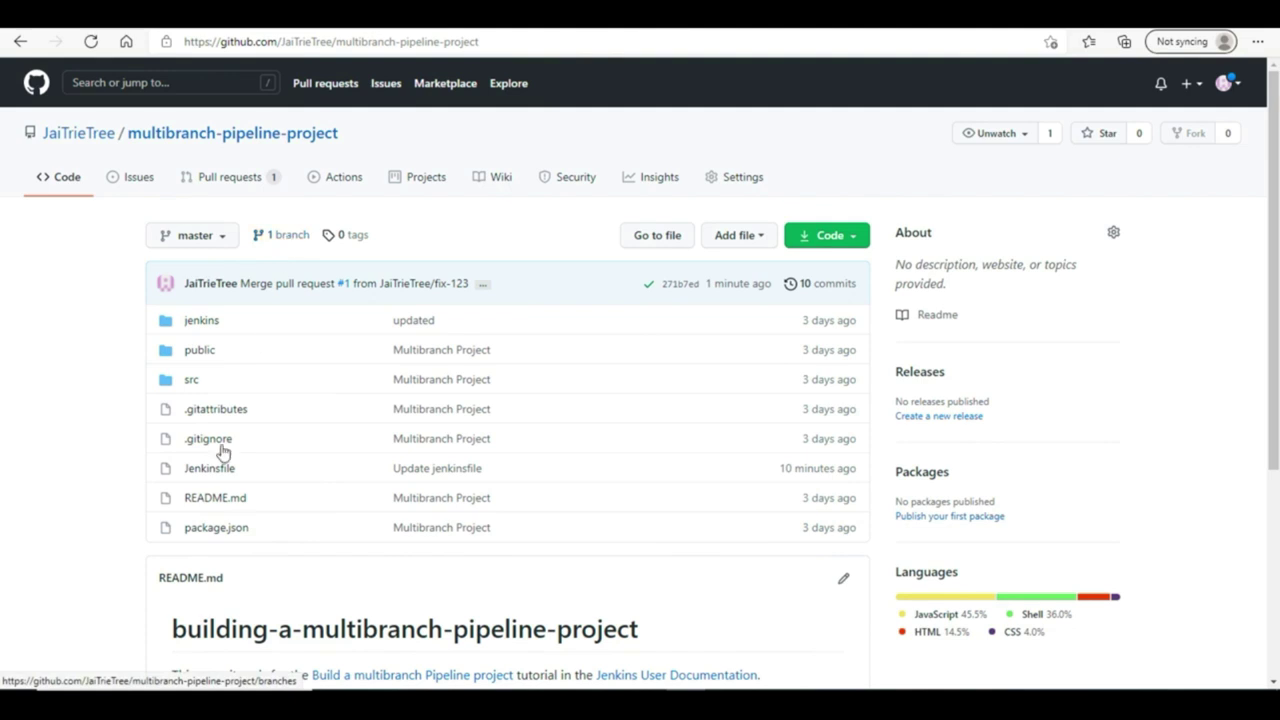
left_click(196, 471)
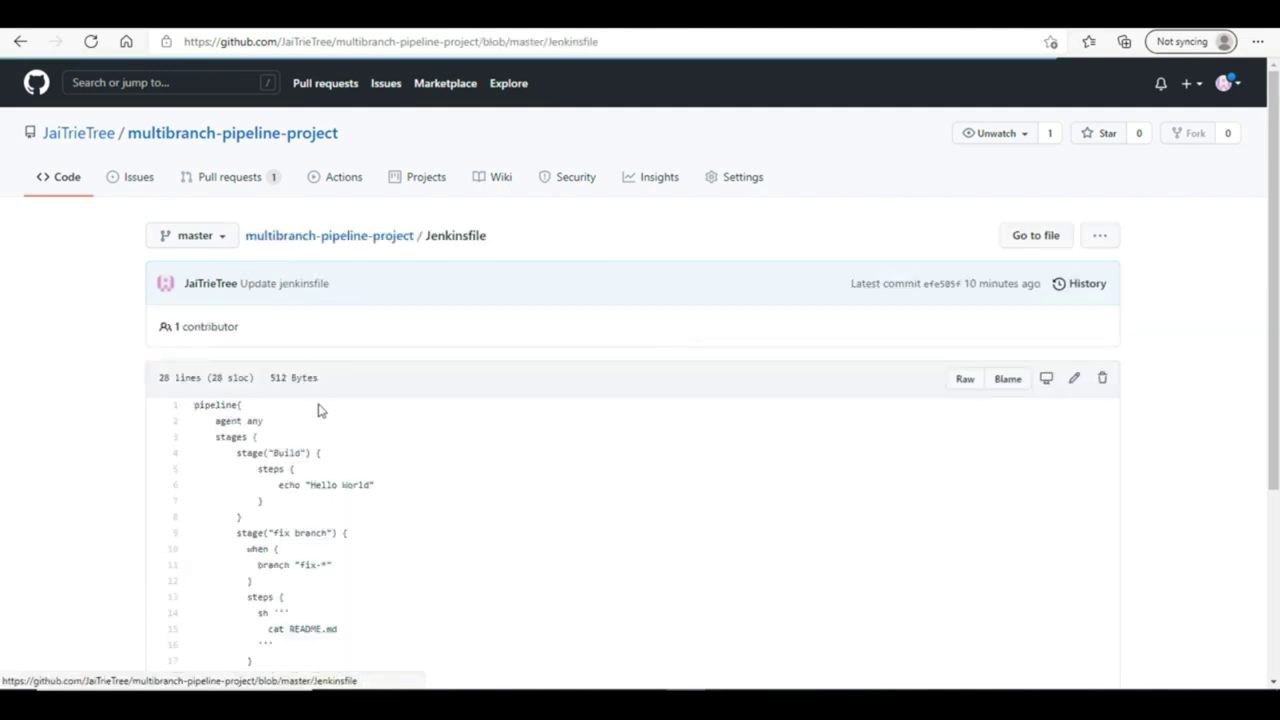
scroll(1277, 245, "down", 2)
scroll(1277, 245, "down", 2)
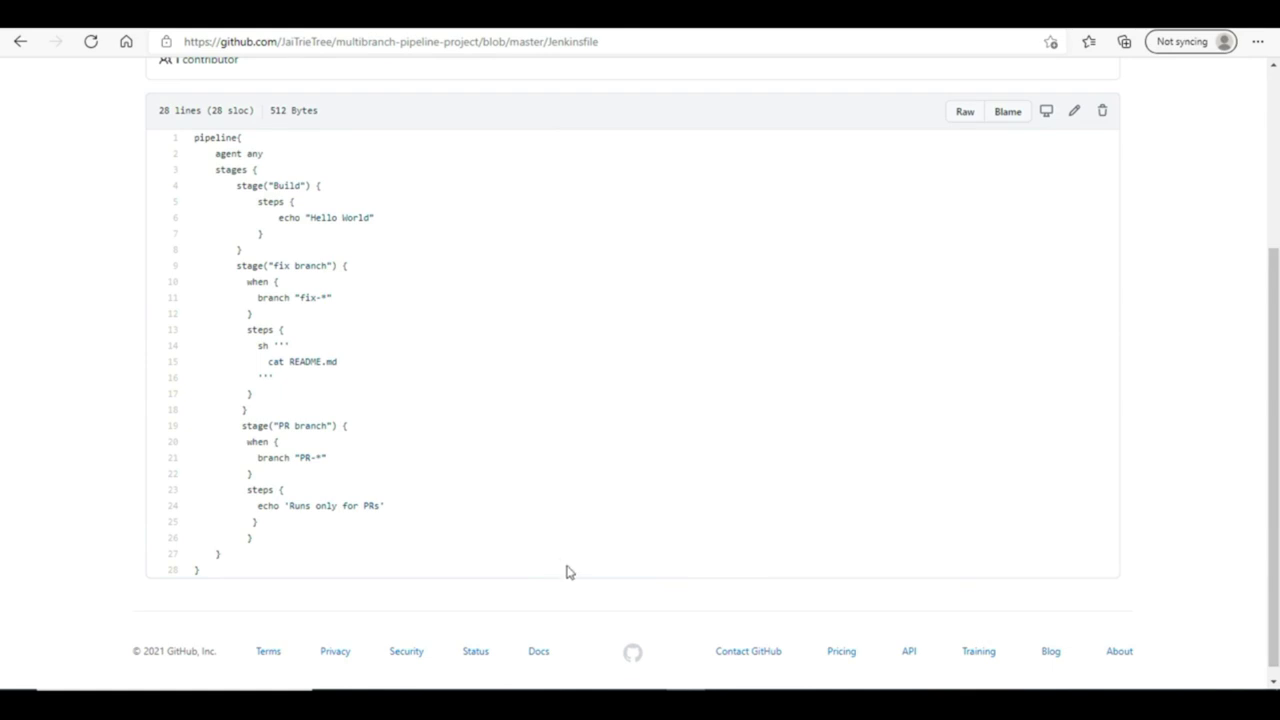
left_click(568, 640)
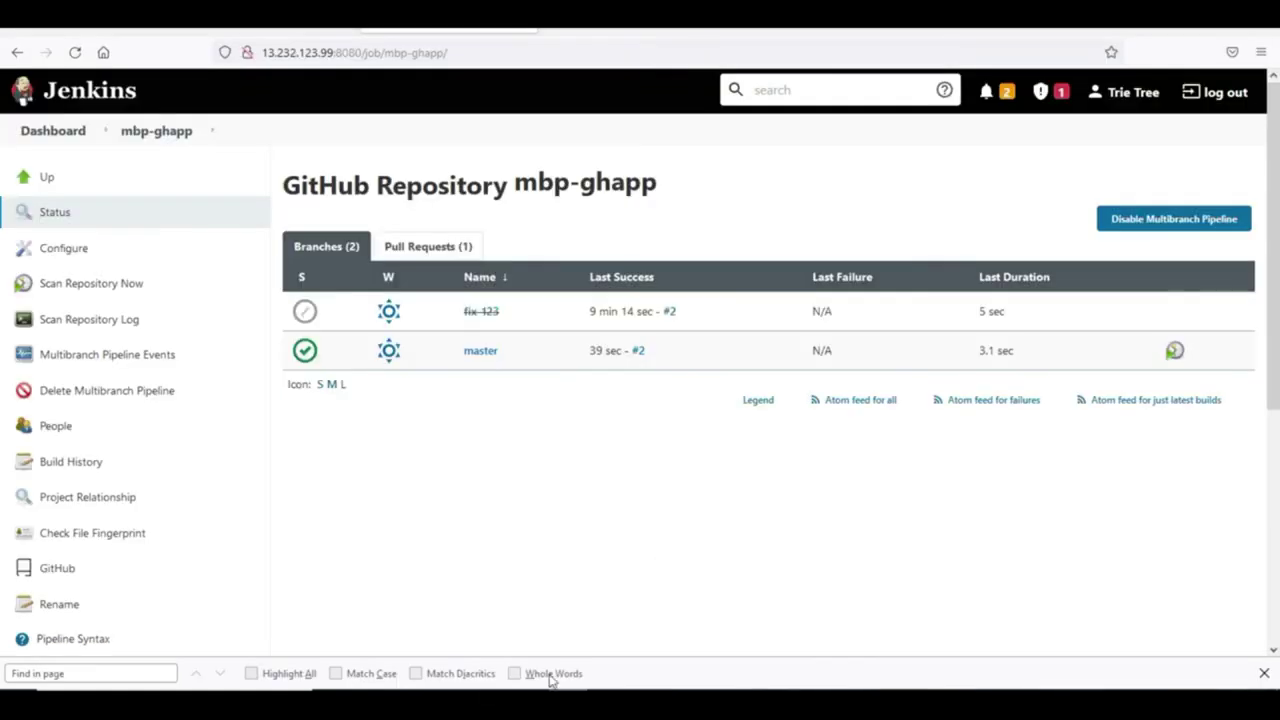
left_click(483, 352)
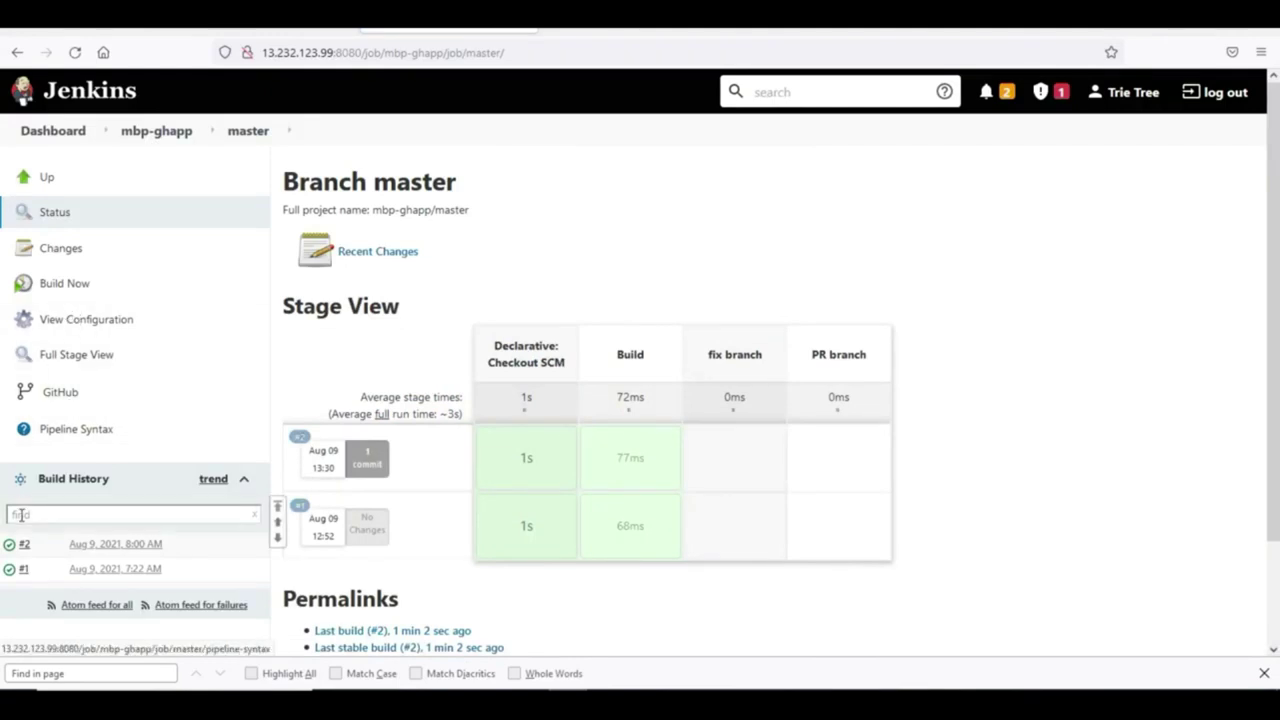
left_click(10, 547)
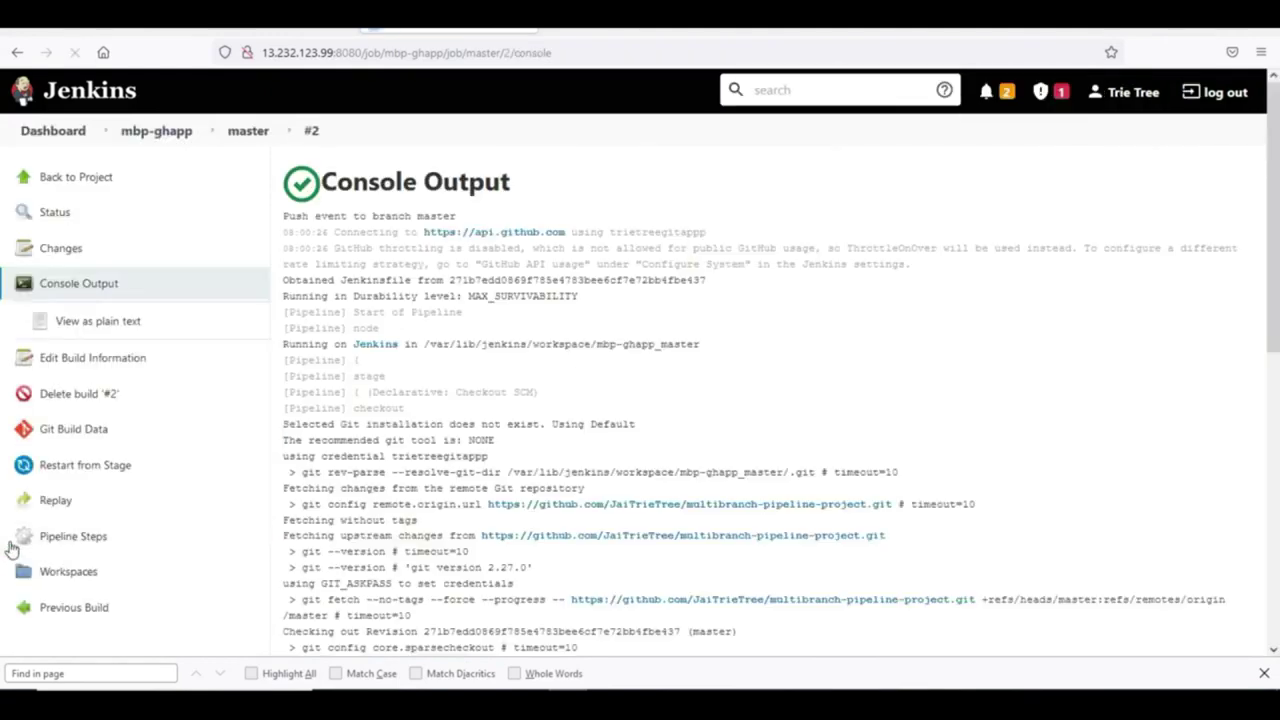
scroll(1114, 222, "down", 15)
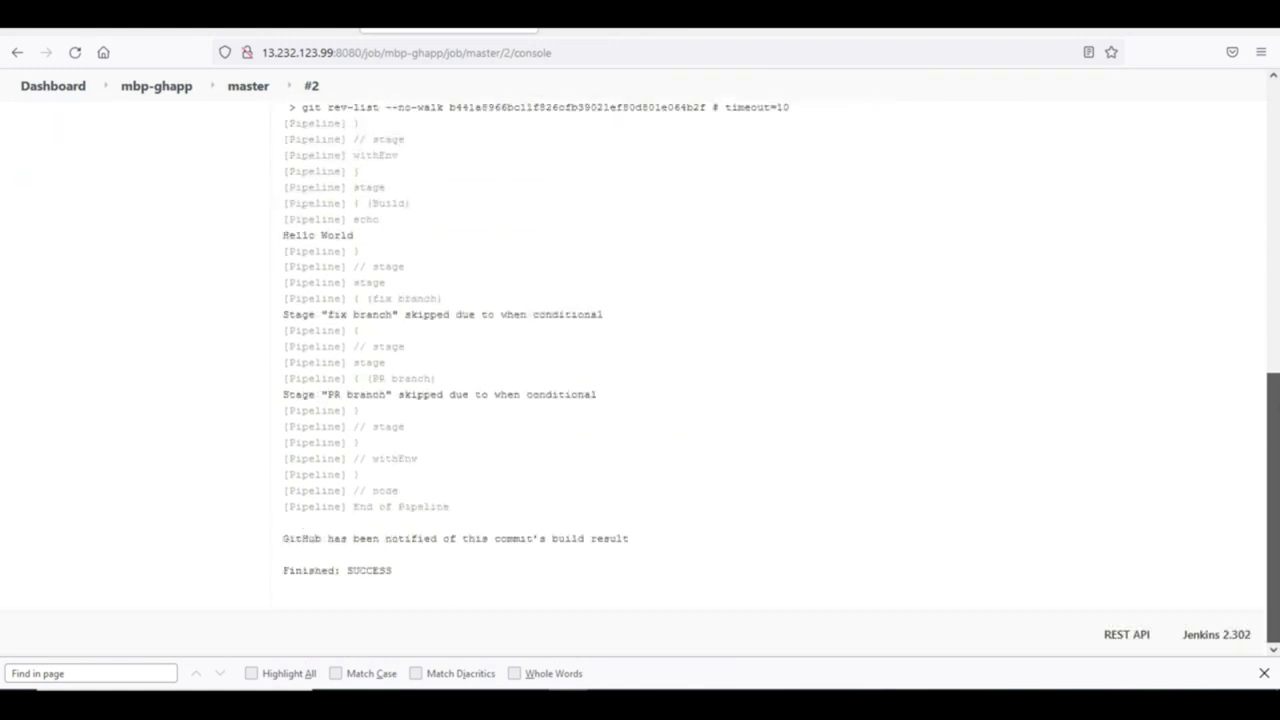
left_click_drag(410, 298, 611, 320)
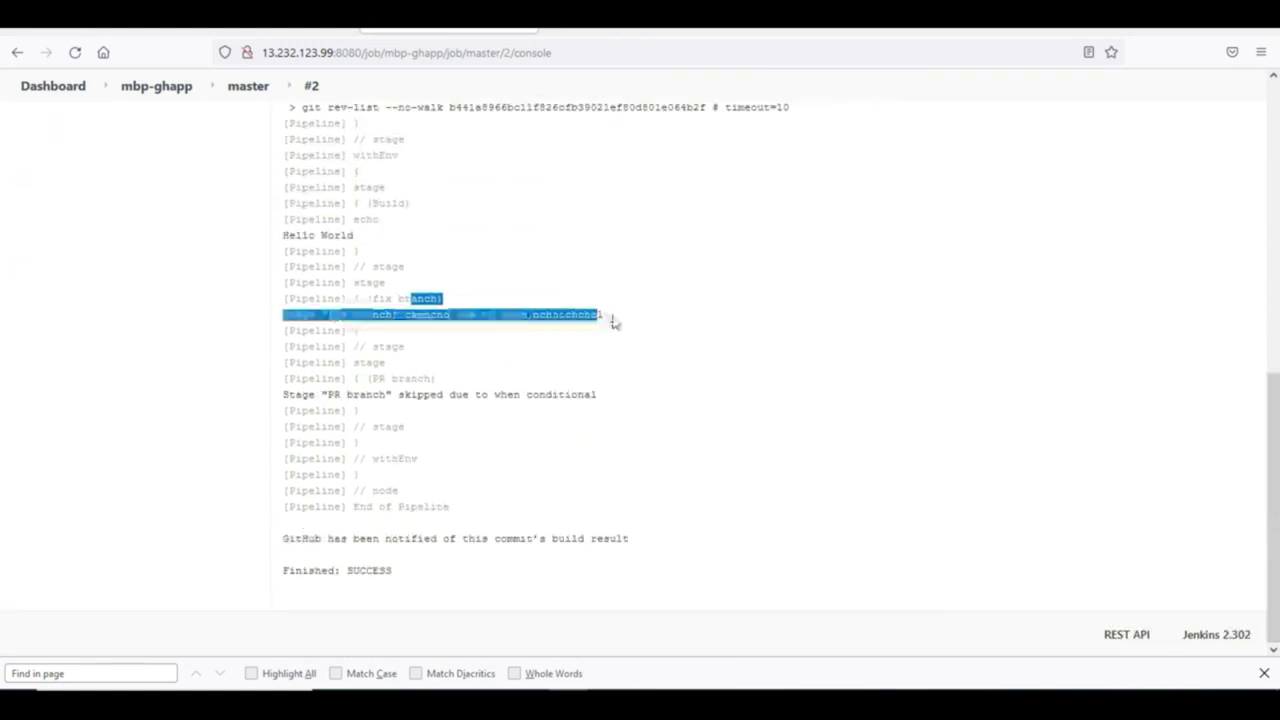
left_click(613, 321)
left_click_drag(370, 333, 342, 331)
left_click_drag(362, 410, 328, 410)
left_click(524, 410)
left_click_drag(470, 394, 564, 398)
left_click(575, 435)
left_click_drag(1273, 508, 1273, 210)
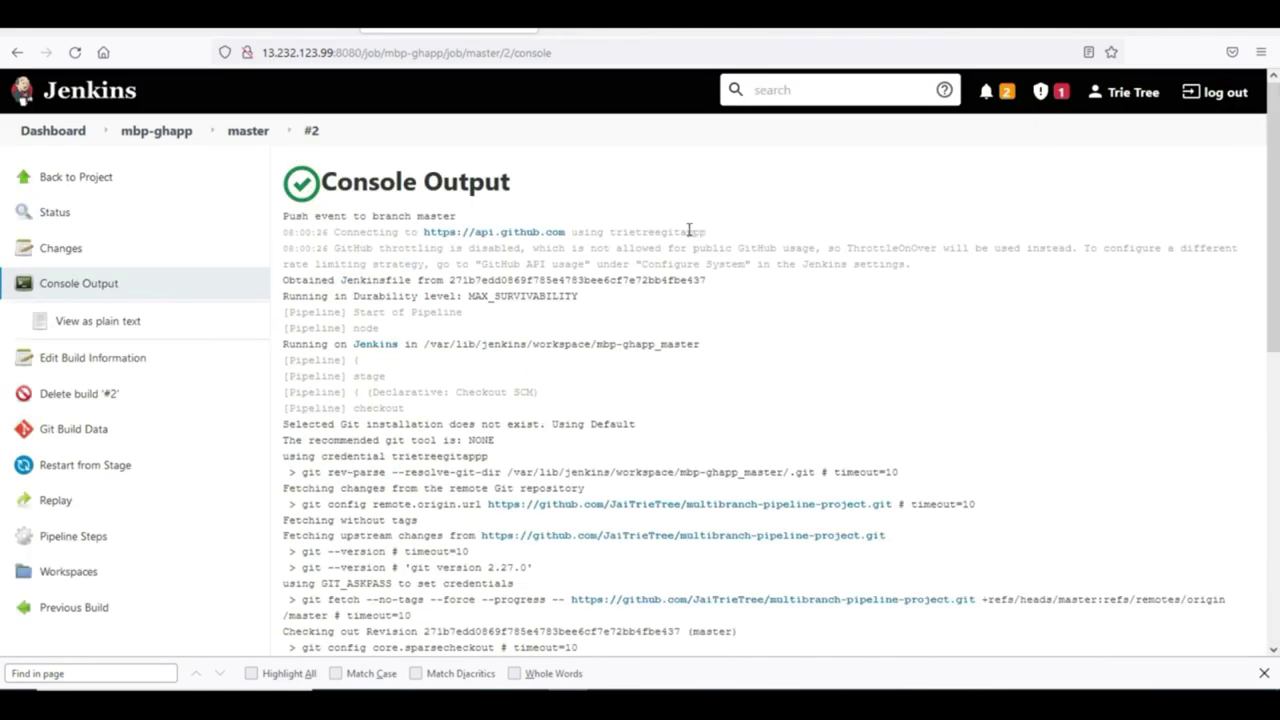
left_click(86, 177)
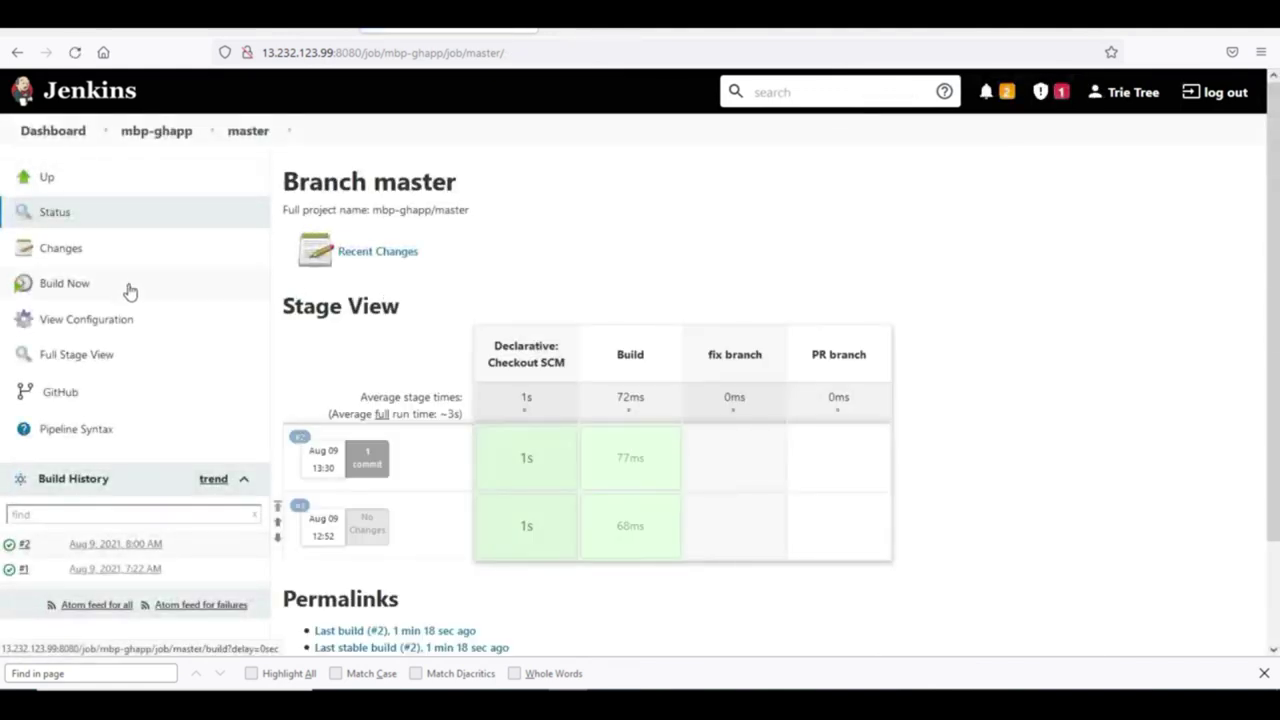
left_click(64, 180)
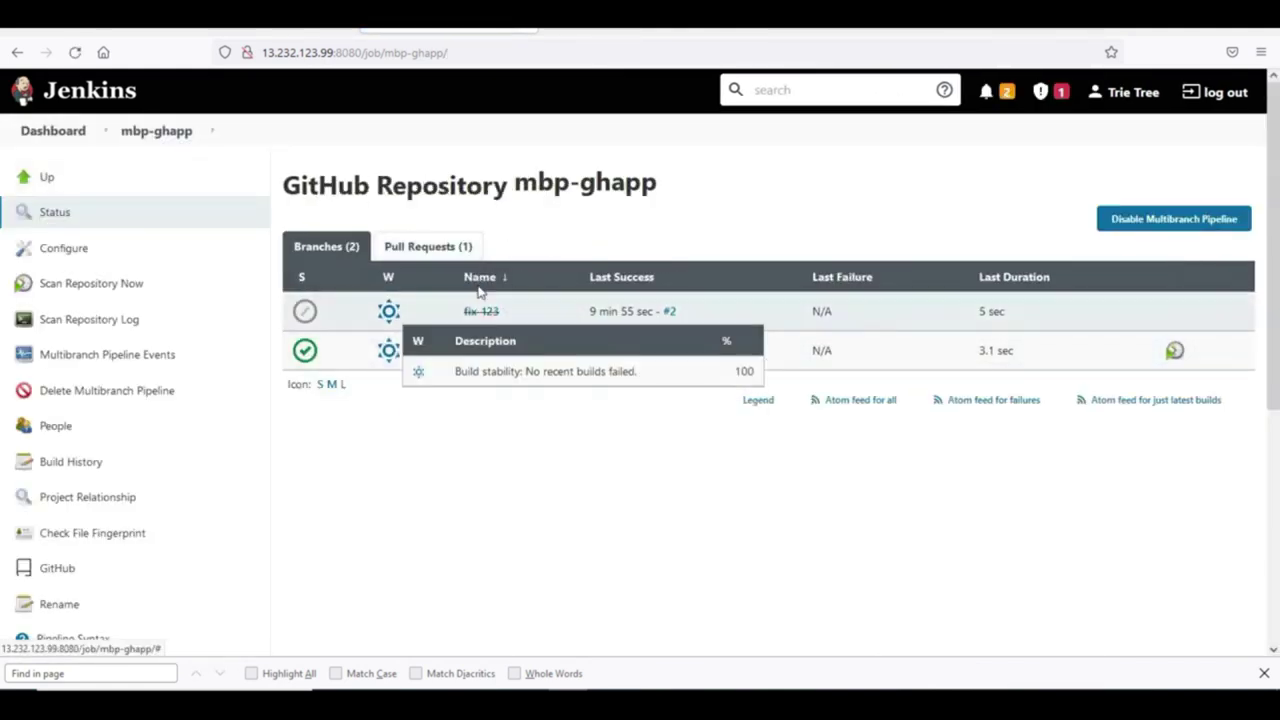
- Rescan the mbp-ghapp repository and confirm only master remains with zero pull requests
left_click(97, 290)
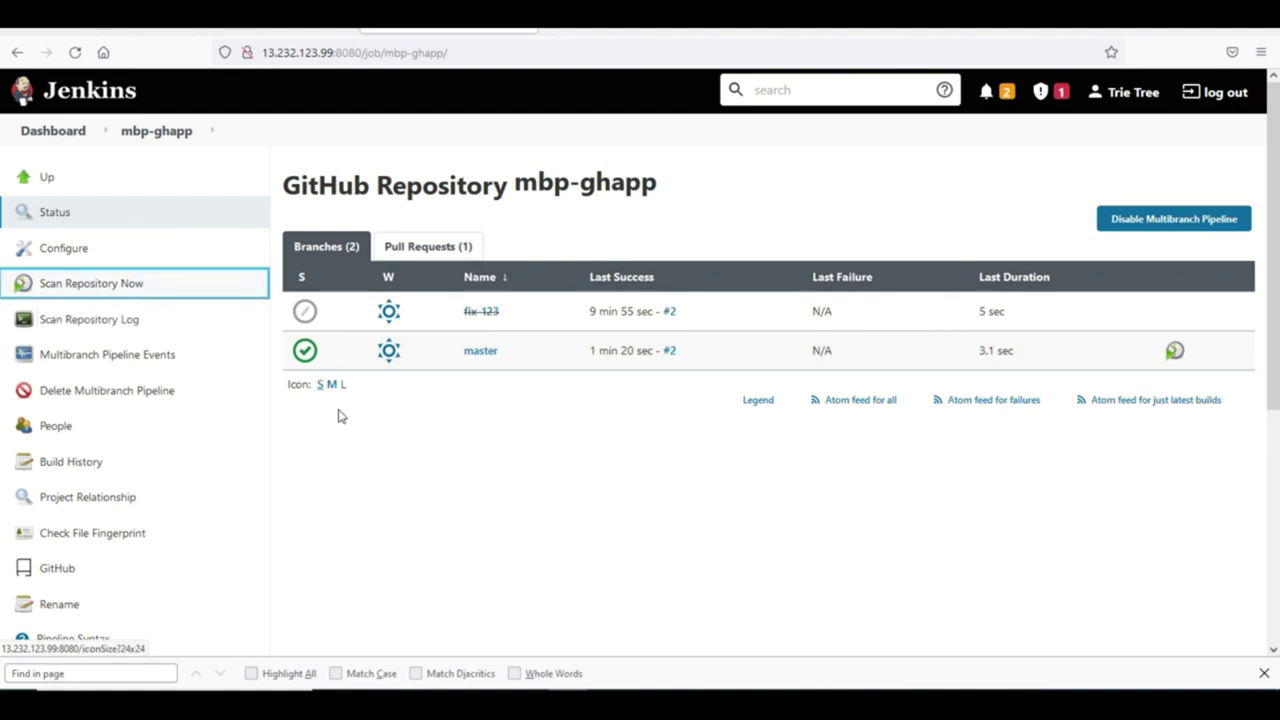
left_click(68, 216)
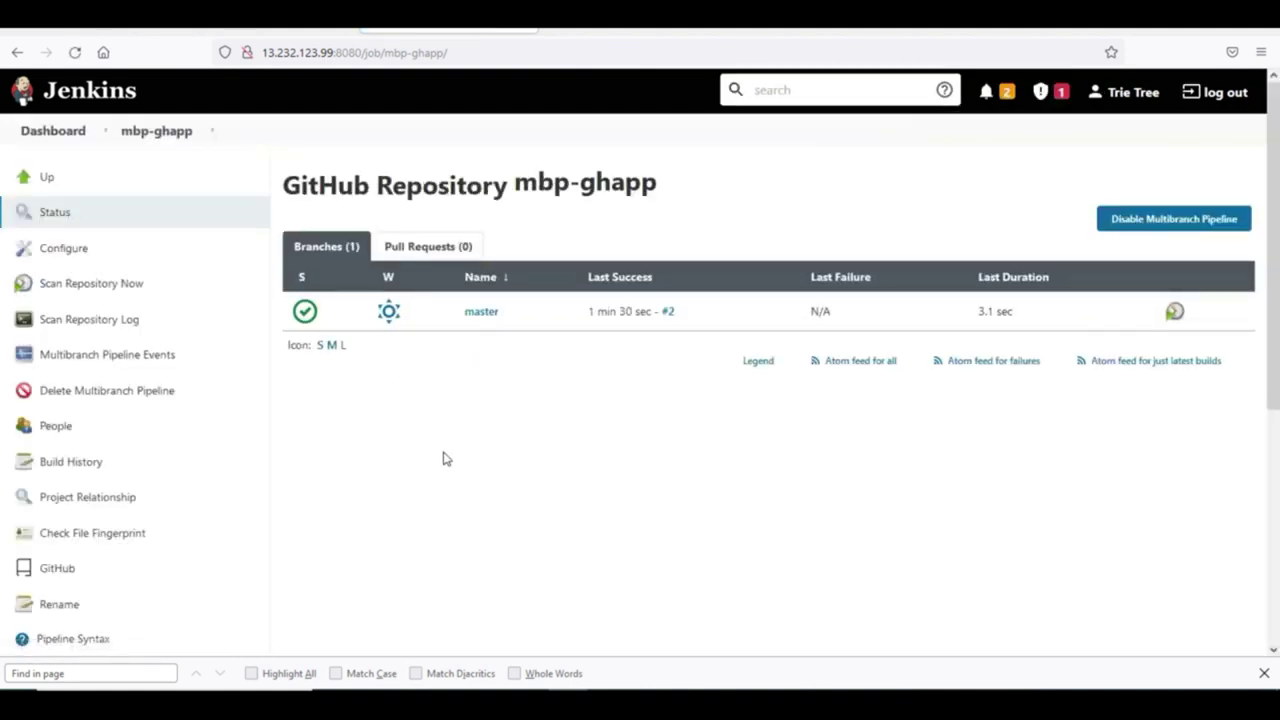
left_click(428, 250)
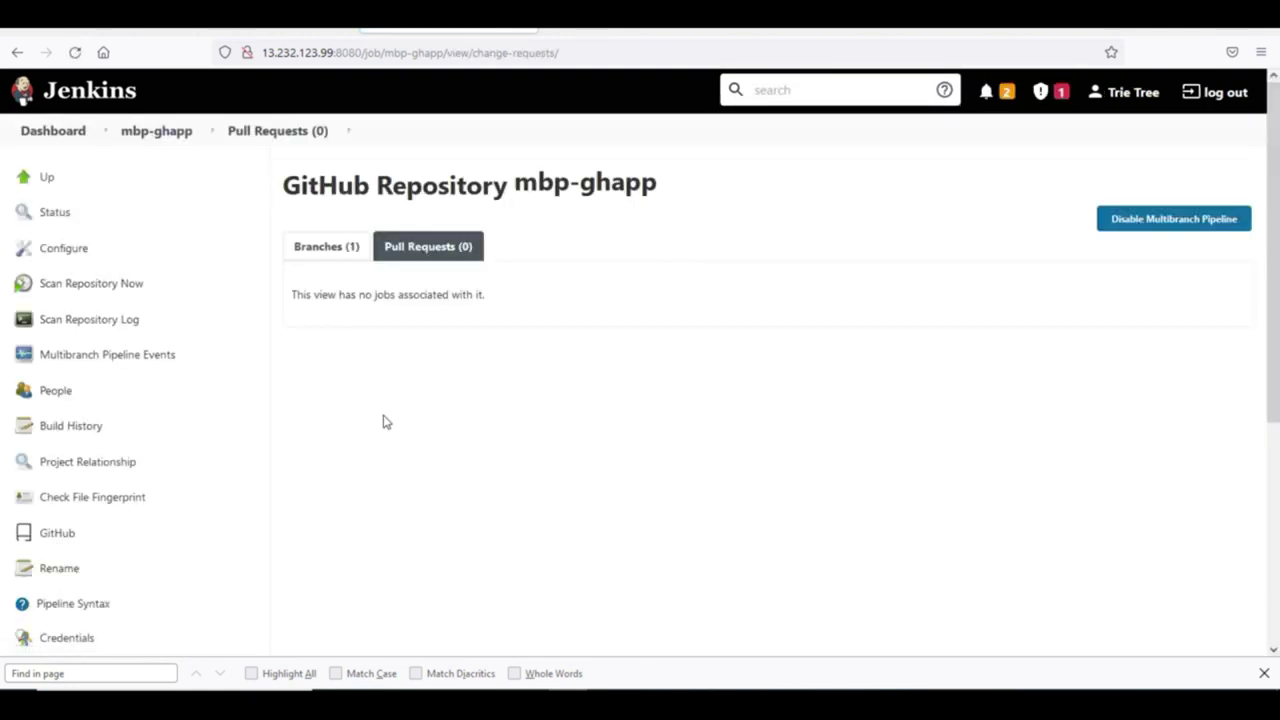
left_click(314, 256)
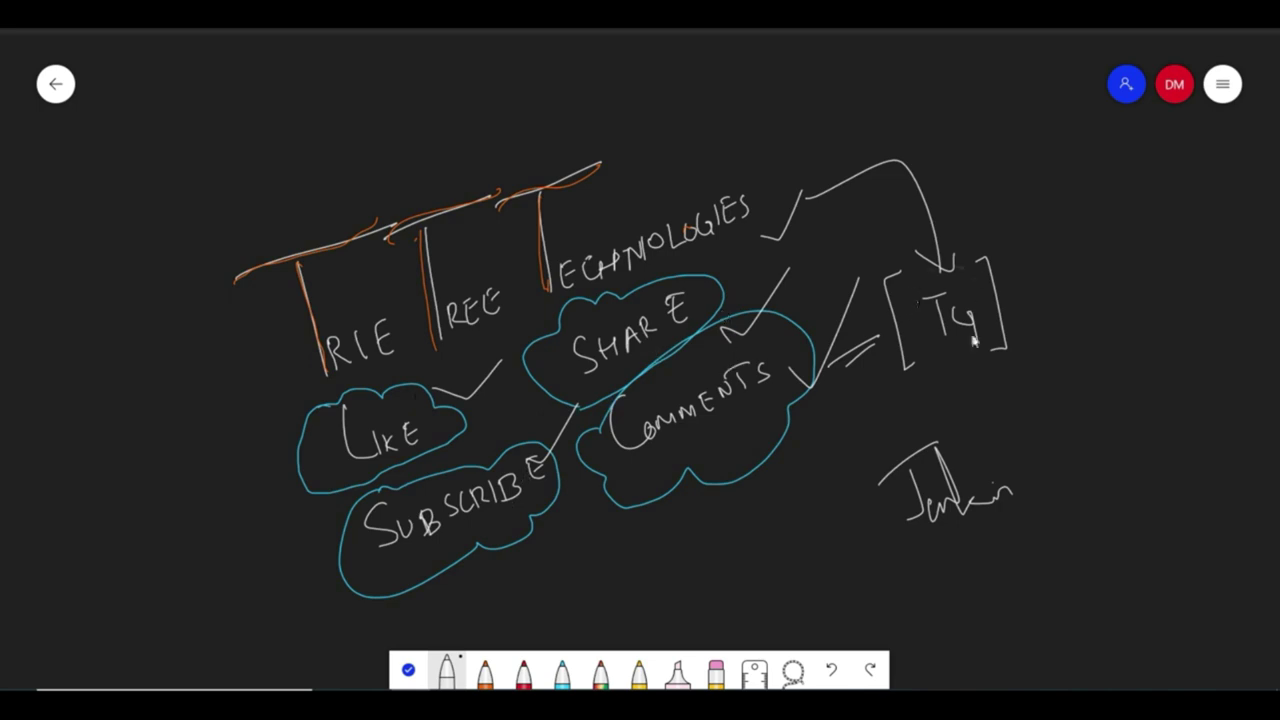
- Circle T4, link it to its bracket, check off the Jenkins note, then bring up Jenkins sign-in
mouse_move(932, 290)
left_mouse_down()
mouse_move(906, 369)
mouse_move(983, 269)
left_mouse_up()
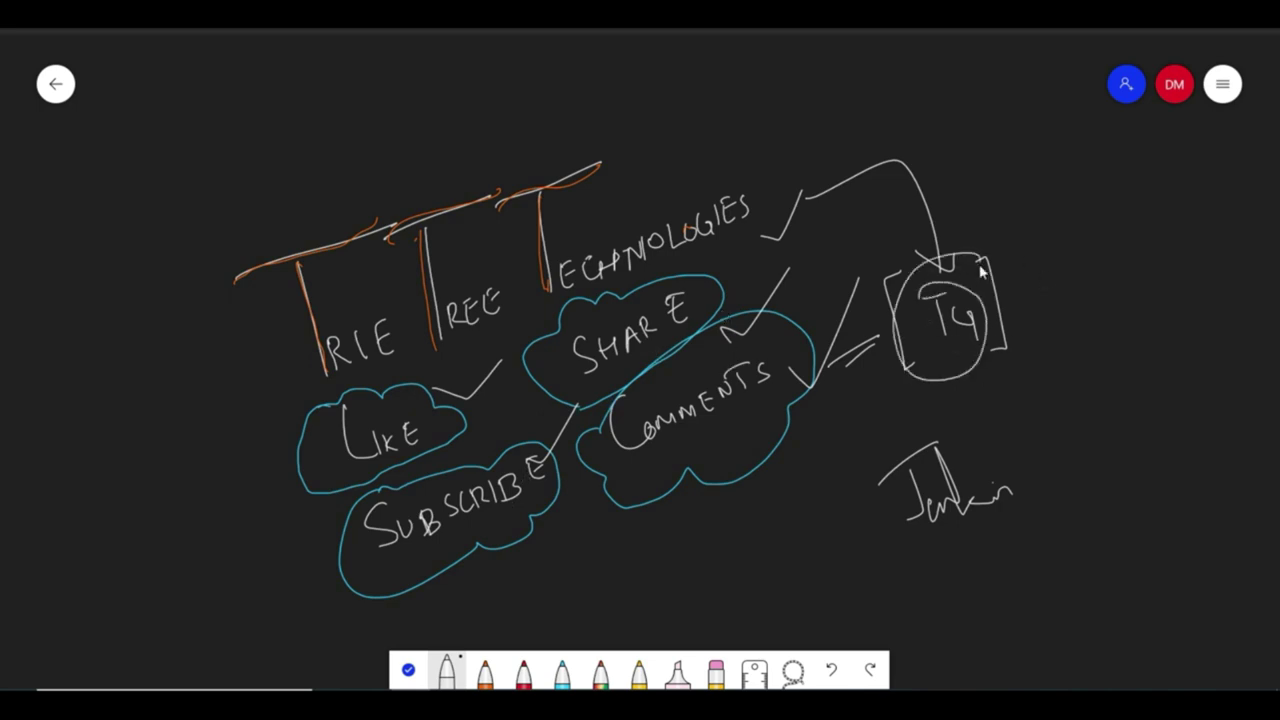
left_click_drag(965, 397, 1012, 341)
left_click_drag(997, 468, 1041, 436)
mouse_move(530, 688)
left_click(525, 635)
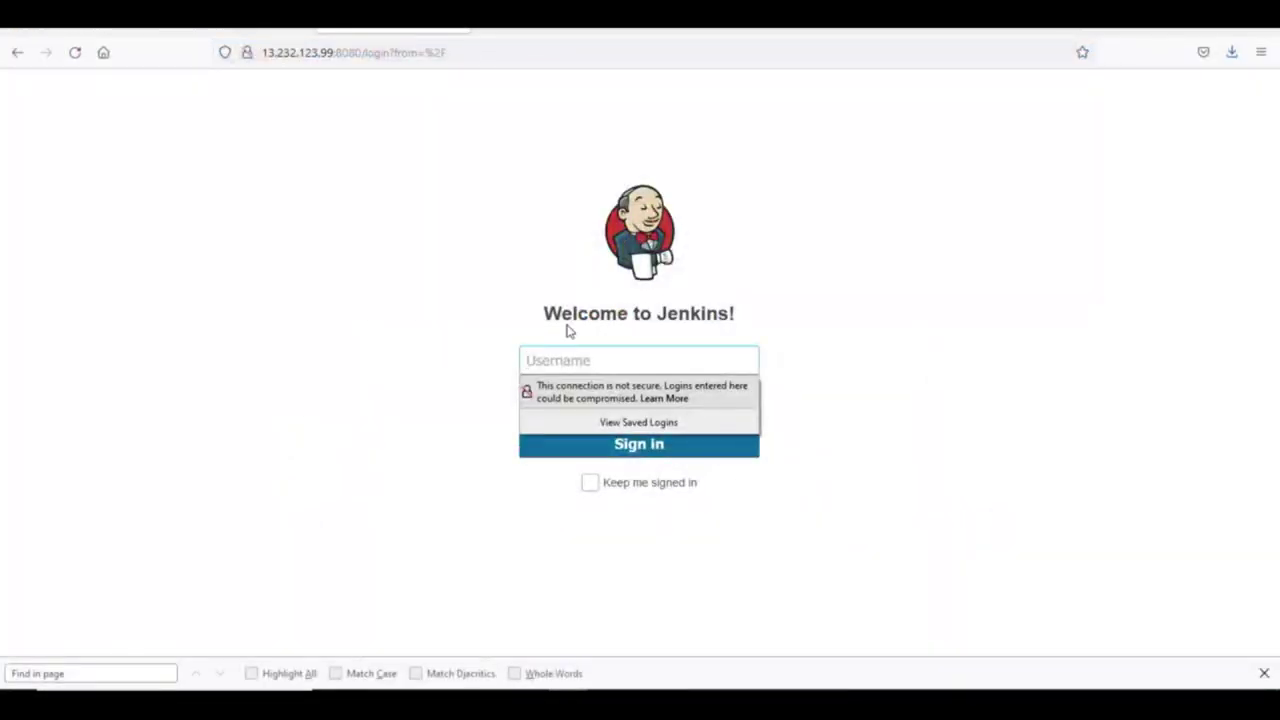
- Sign in to Jenkins with username admin and the account password
key("Tab")
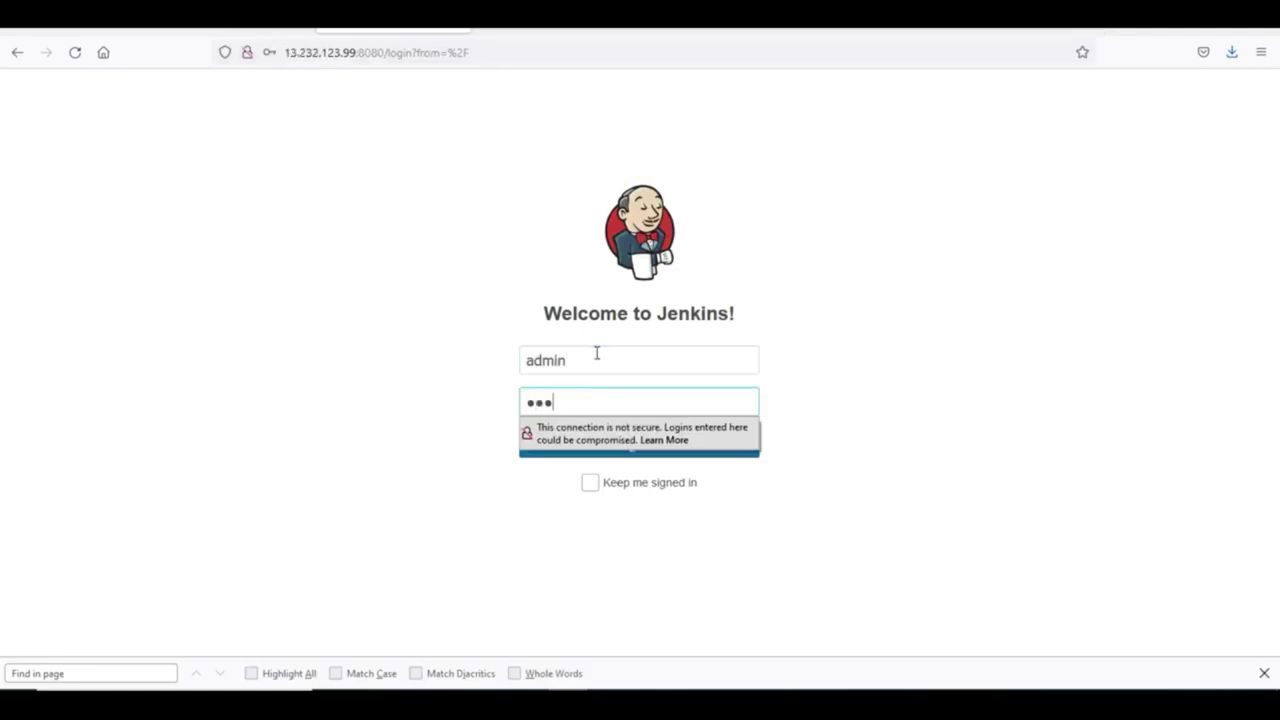
key("Return")
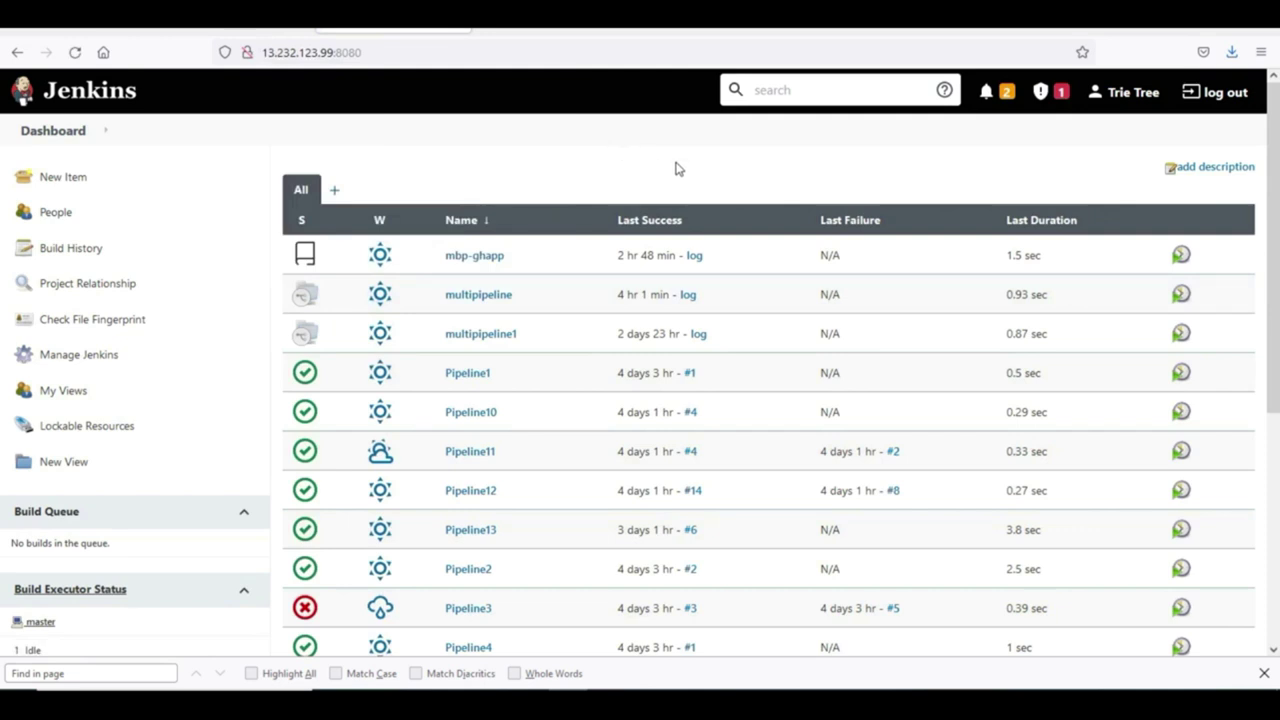
- Install the Support Core plugin, found by searching 'support co', without restarting, then return to the dashboard
left_click(93, 361)
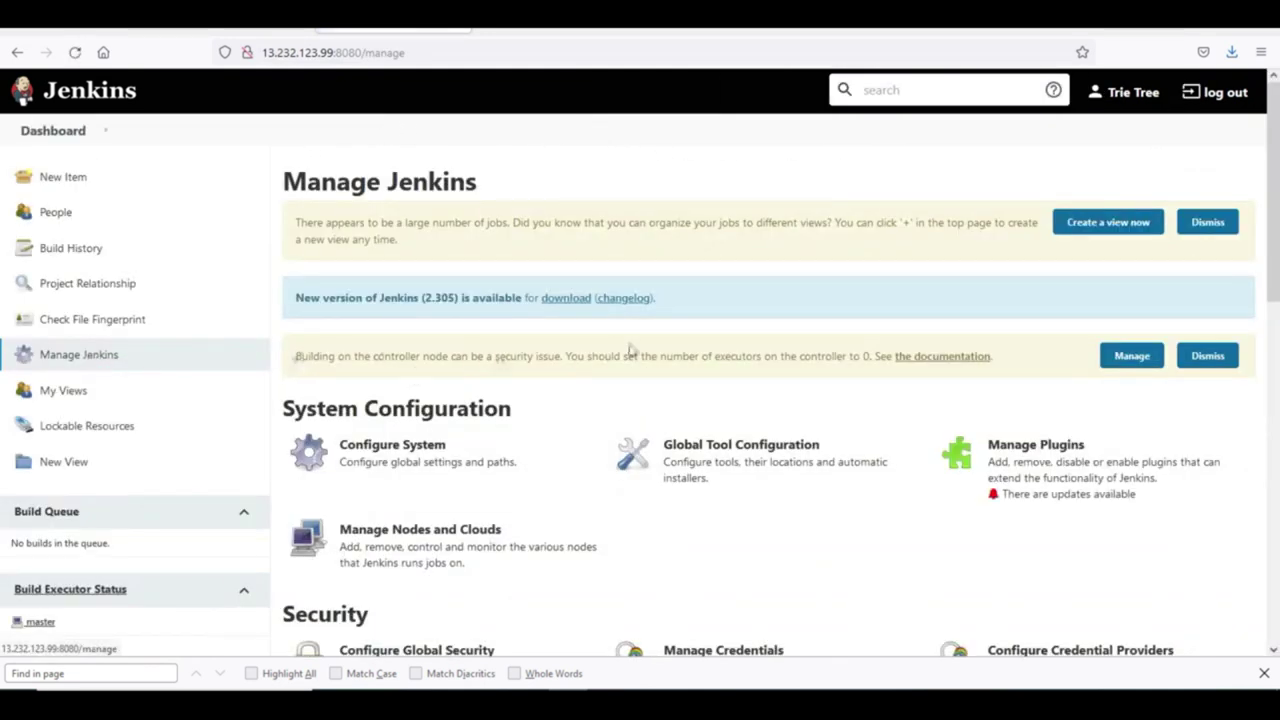
left_click(1000, 457)
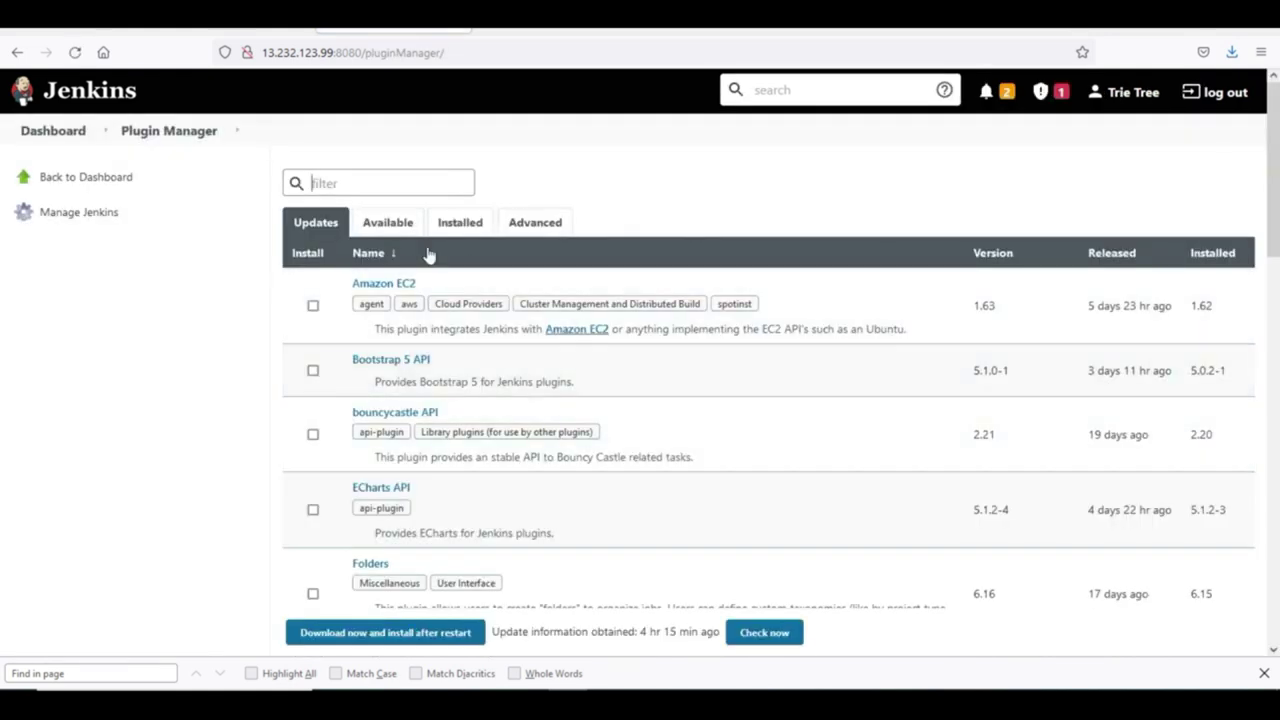
left_click(389, 226)
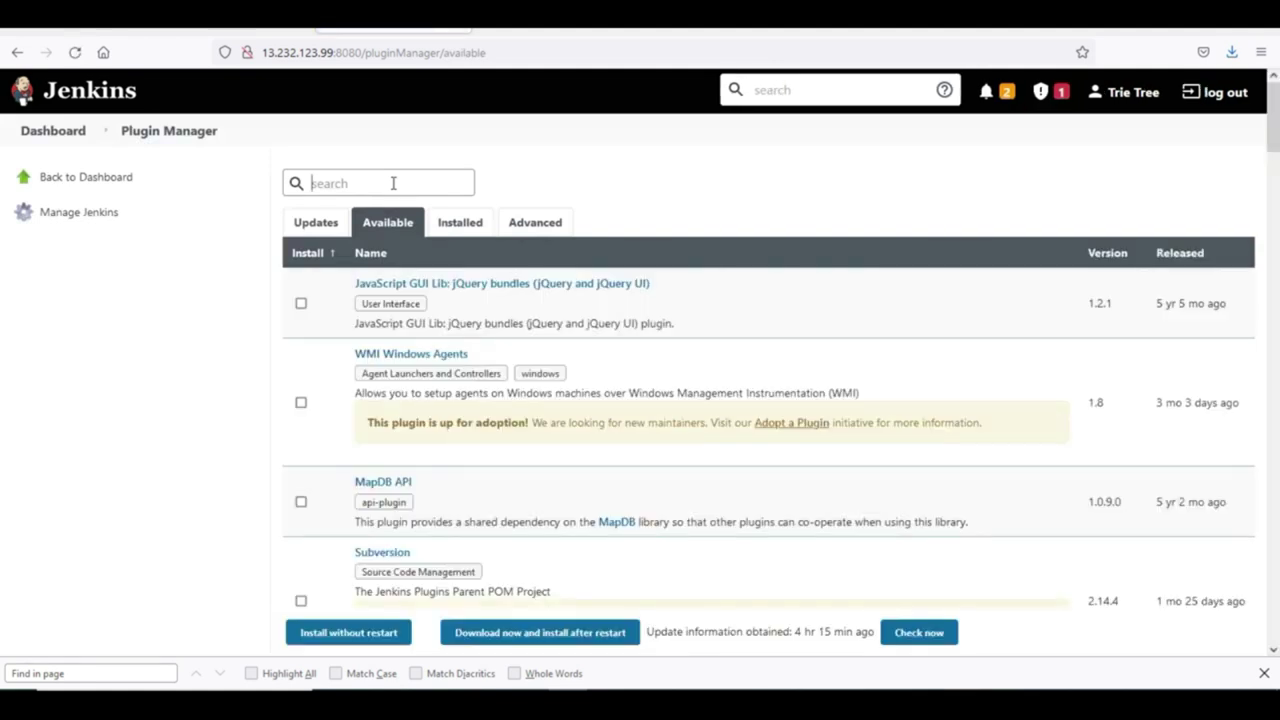
type("support")
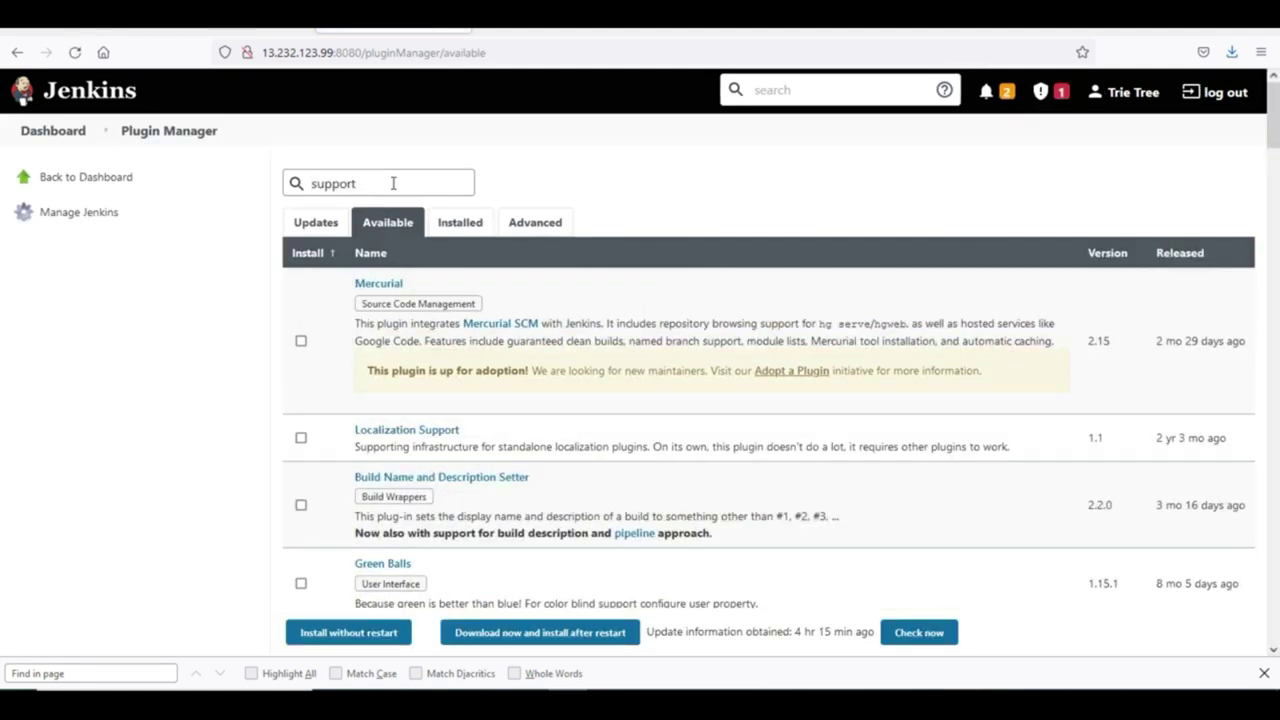
type(" co")
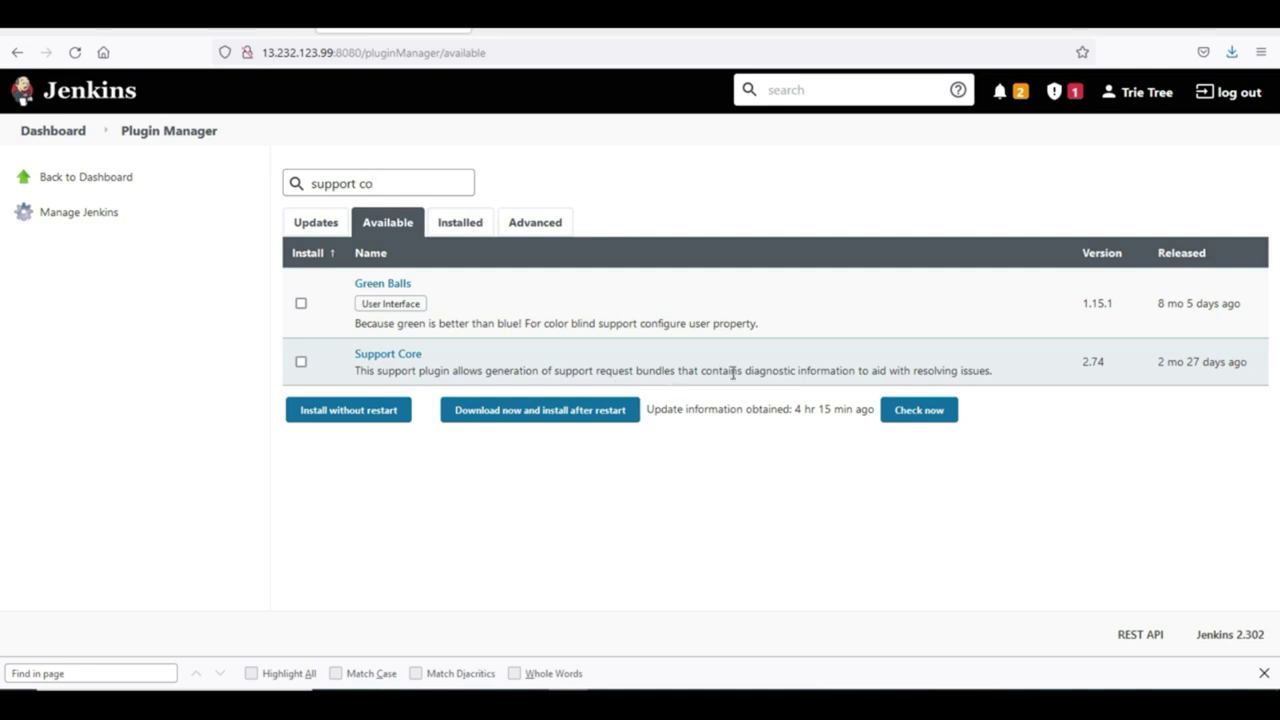
left_click_drag(746, 372, 990, 372)
left_click(716, 471)
left_click(330, 413)
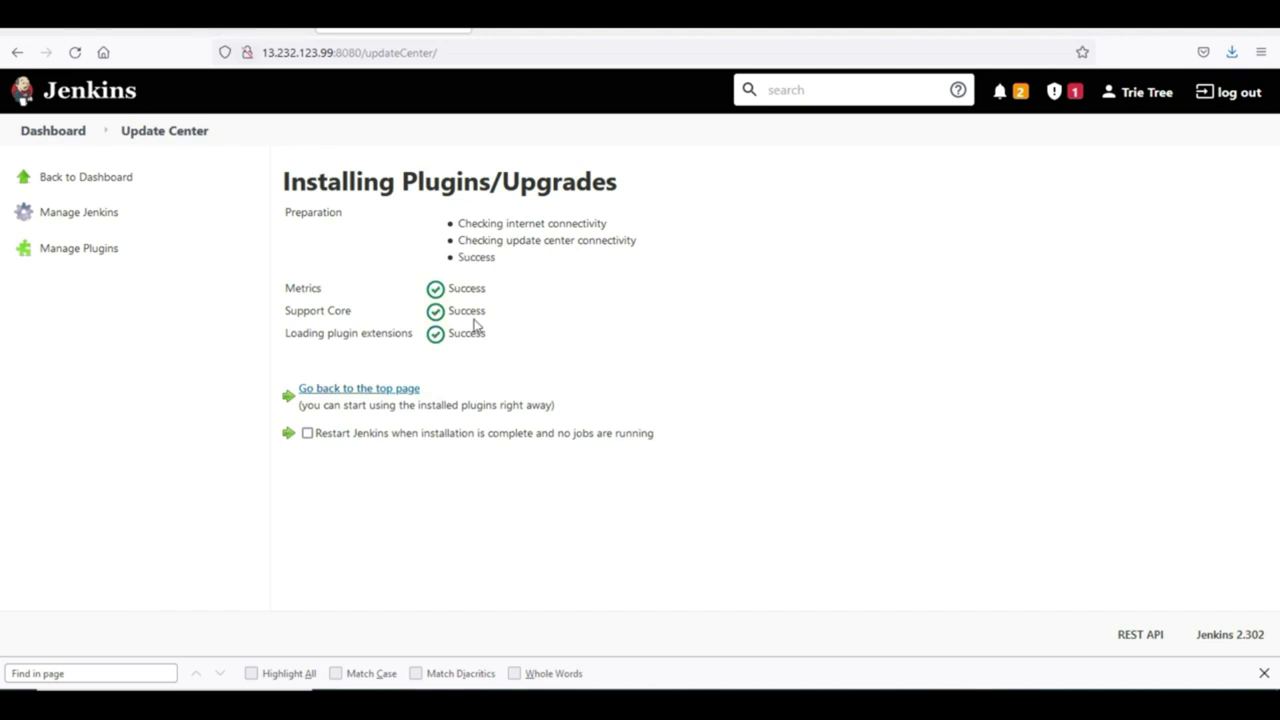
left_click(87, 176)
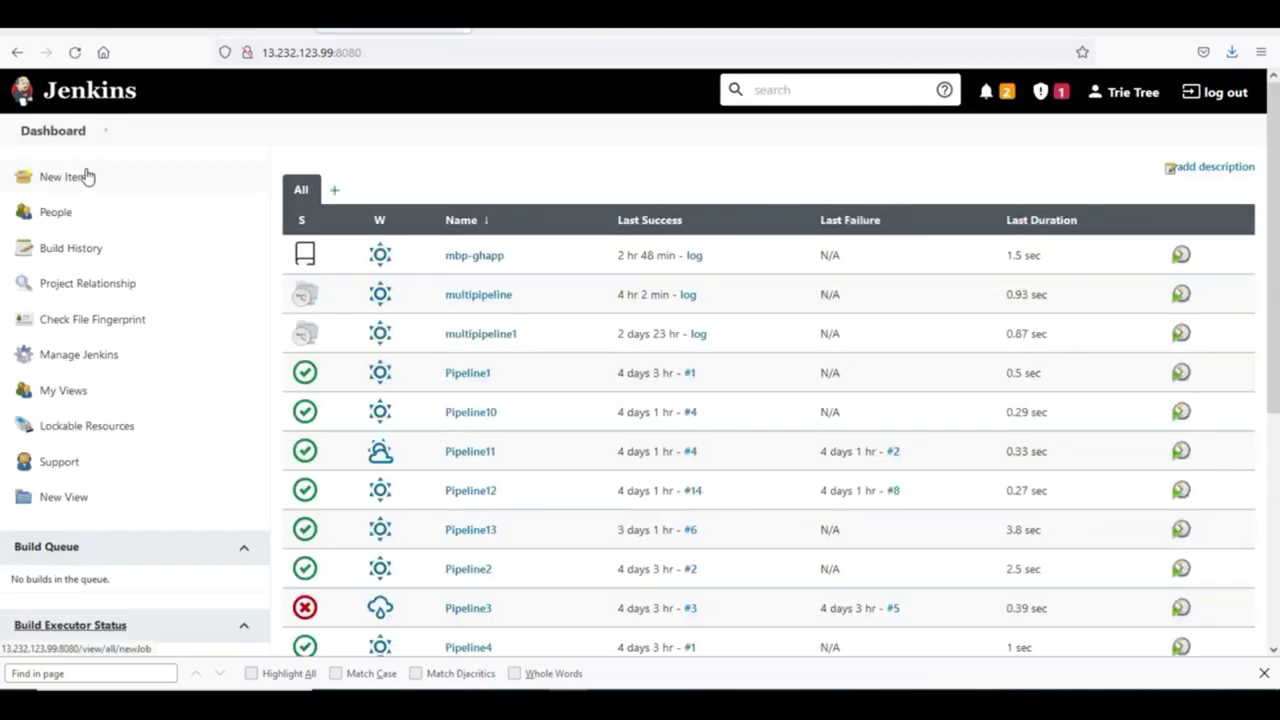
left_click(64, 466)
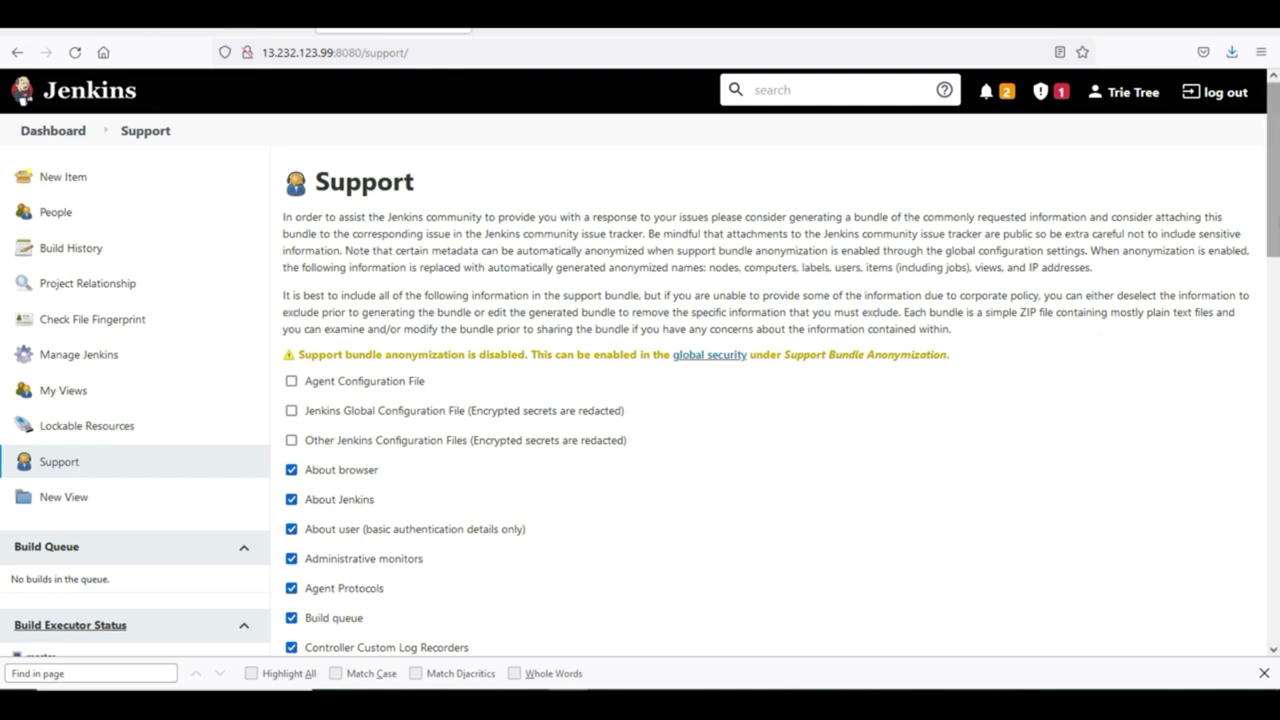
scroll(1273, 200, "down", 2)
scroll(640, 380, "down", 1)
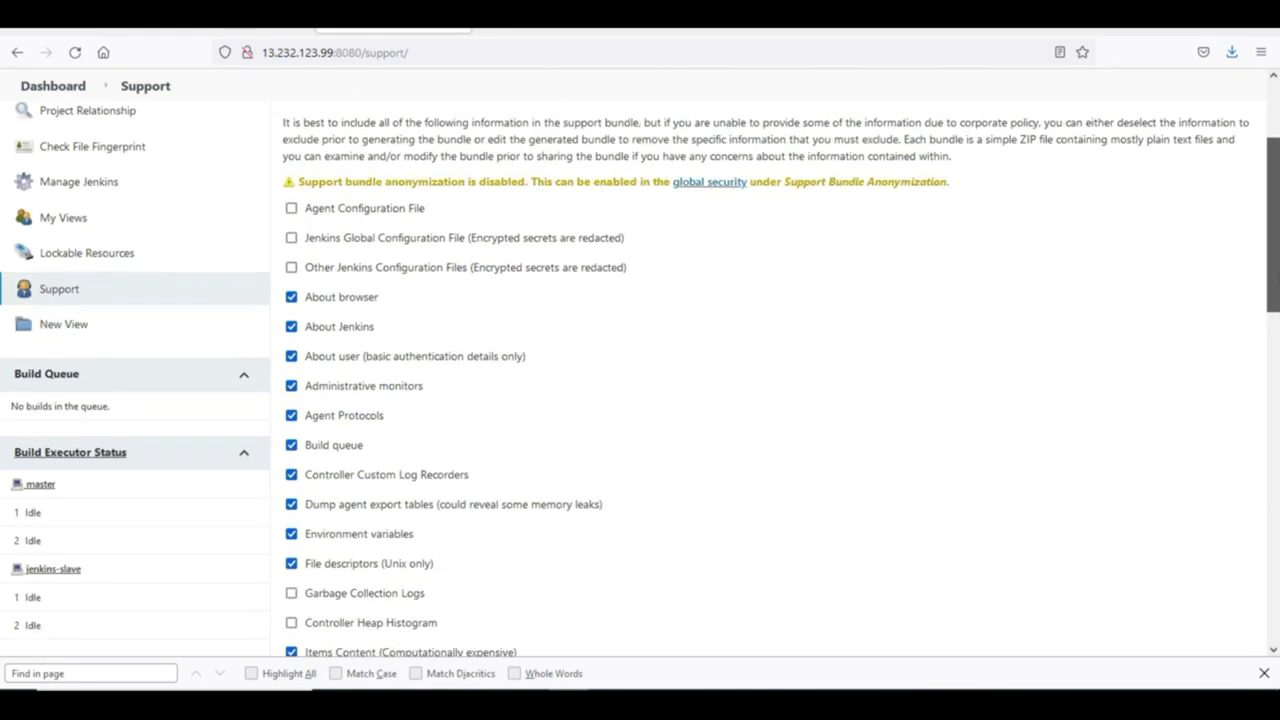
scroll(760, 380, "down", 8)
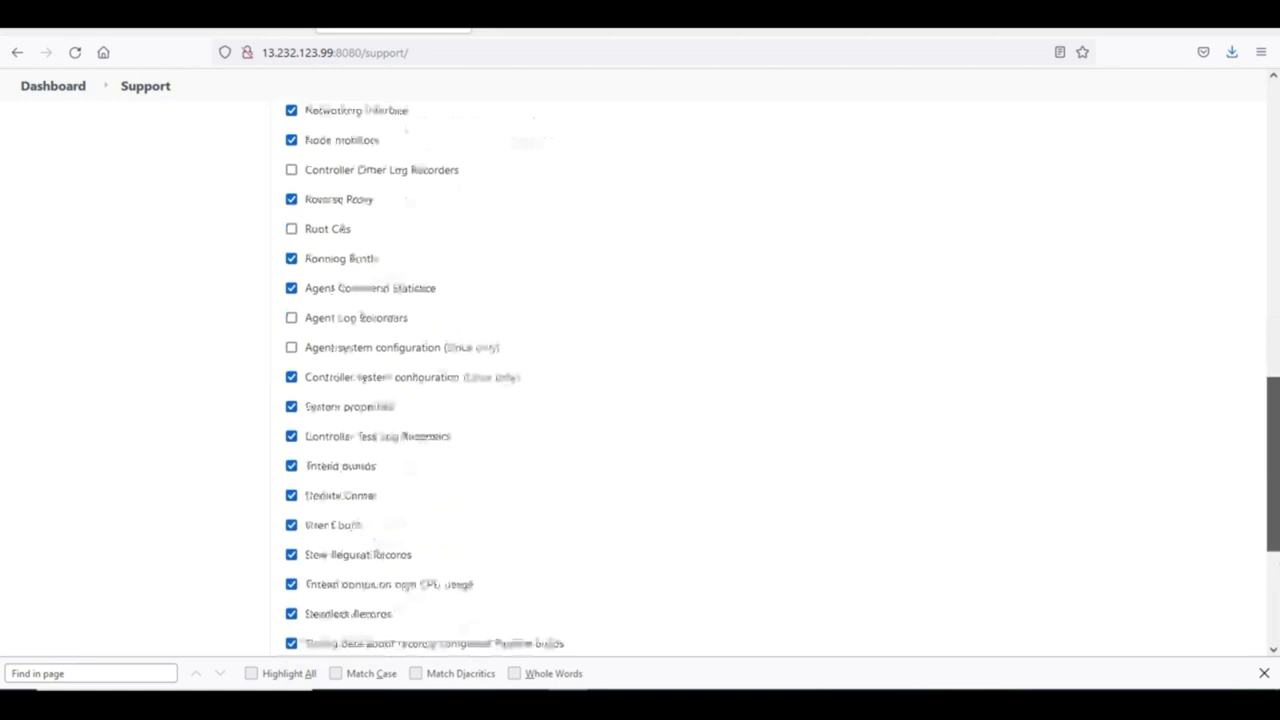
scroll(760, 380, "down", 3)
scroll(760, 380, "up", 10)
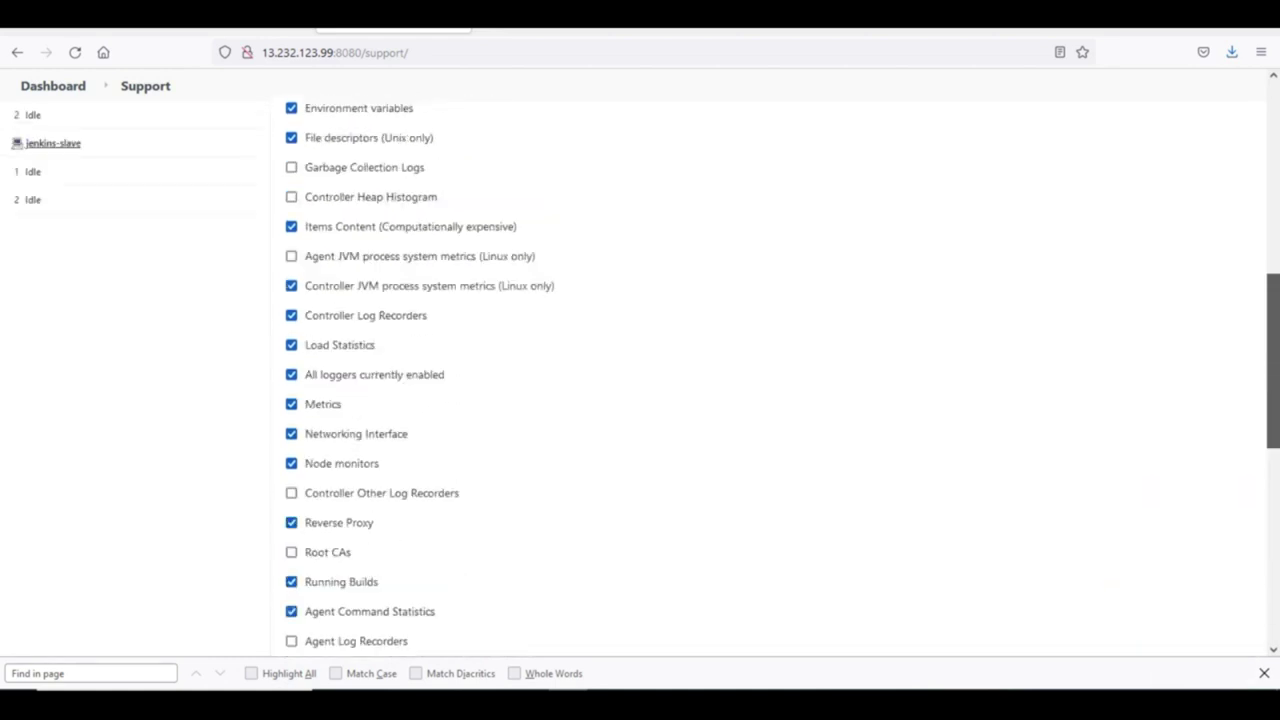
scroll(760, 380, "up", 1)
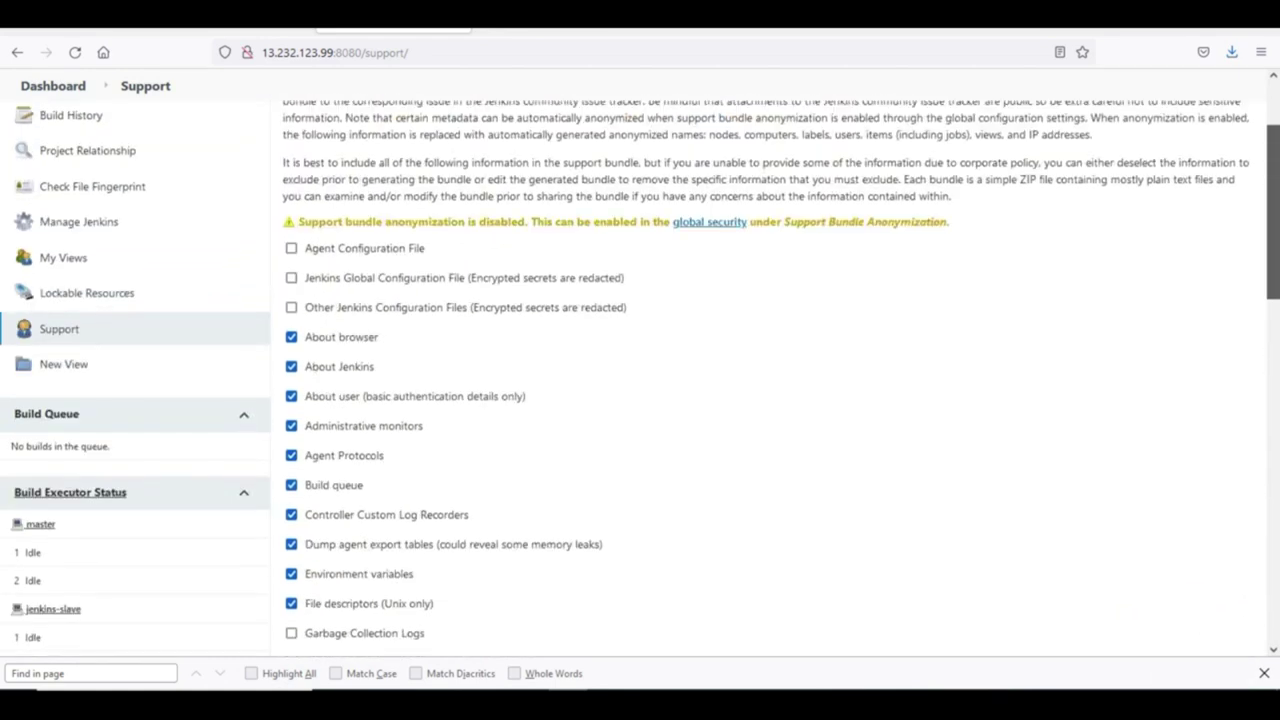
scroll(760, 380, "down", 2)
scroll(597, 382, "down", 2)
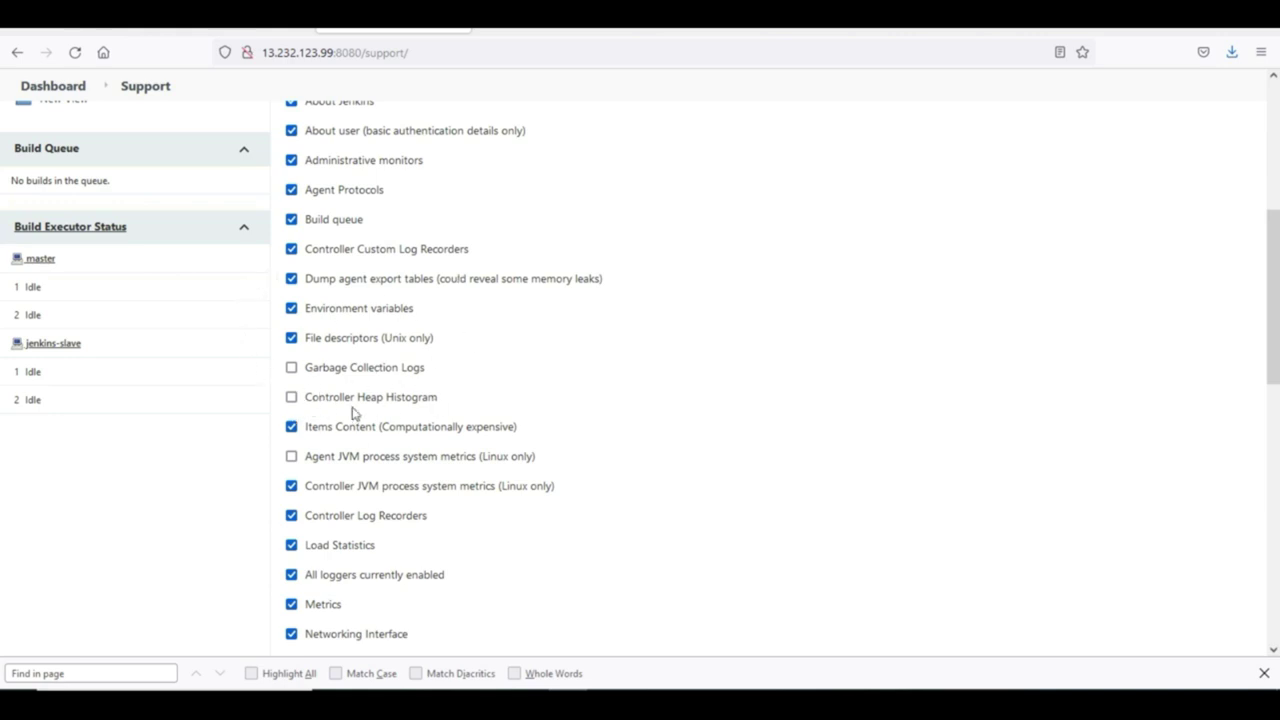
left_click_drag(1273, 332, 1270, 655)
left_click_drag(1275, 573, 1274, 200)
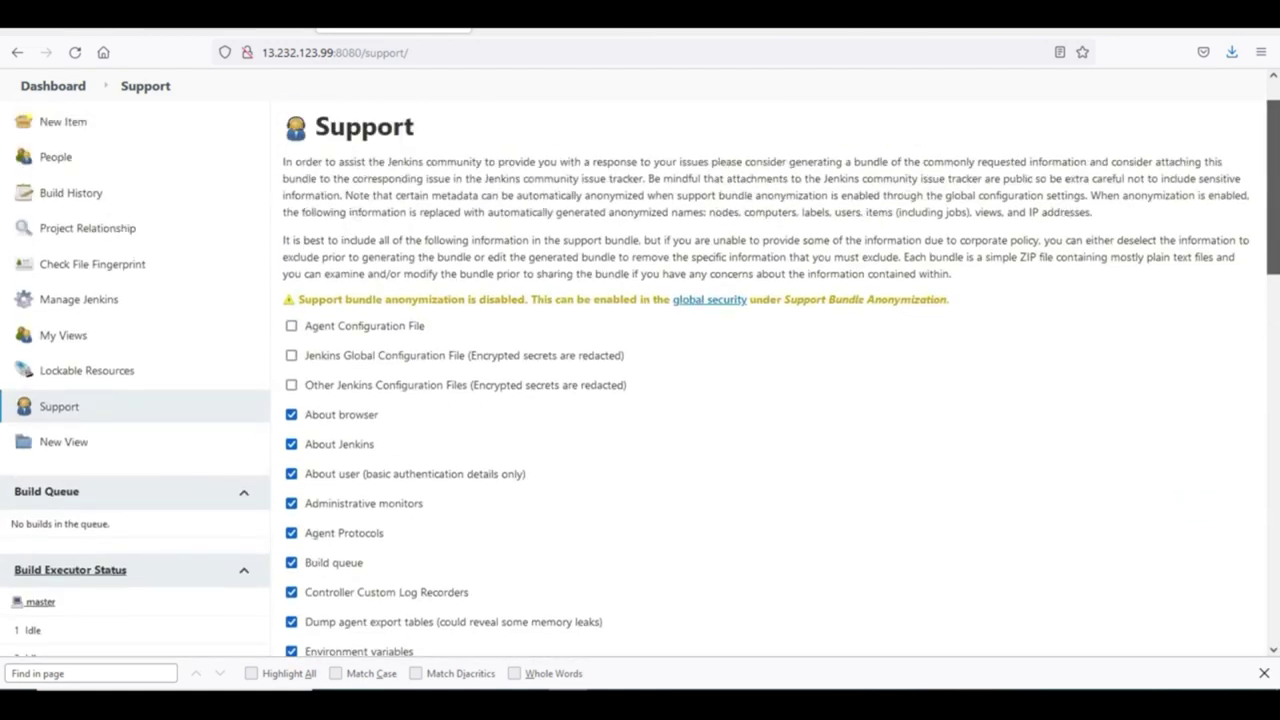
right_click(732, 306)
- Check Support Bundle Anonymization in Configure Global Security in a new tab, then return to Support
left_click(760, 325)
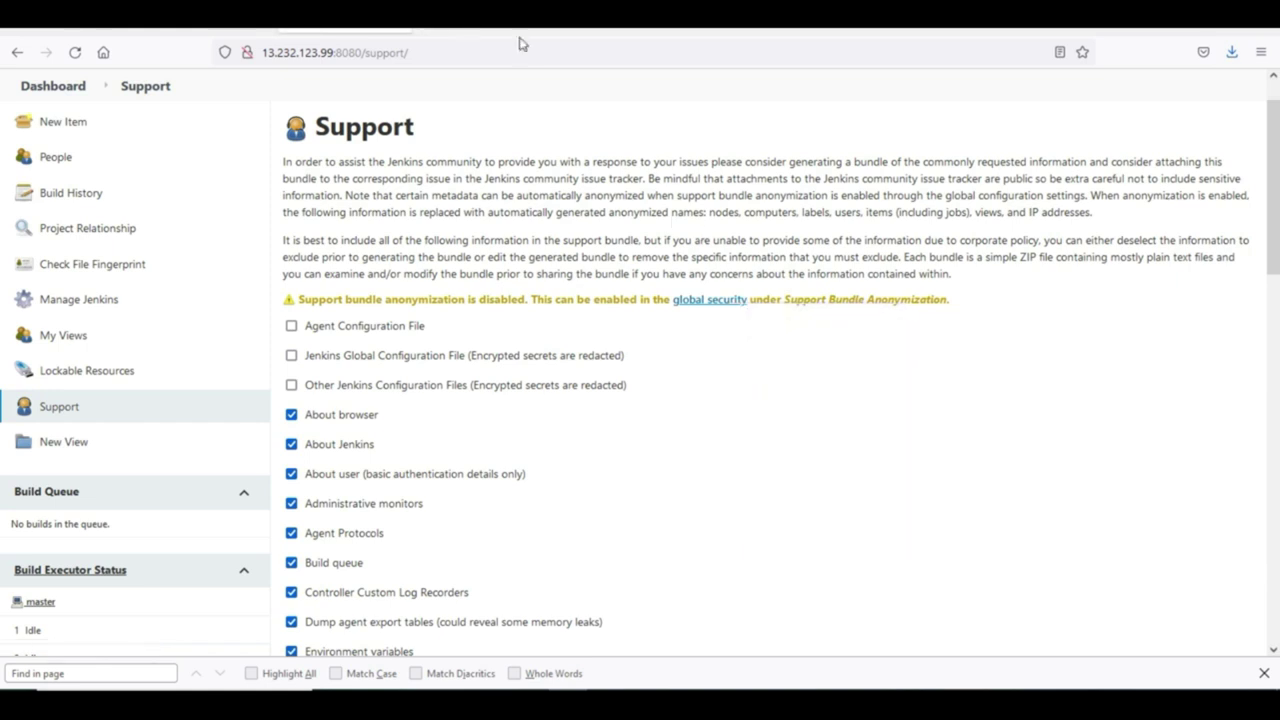
left_click(483, 15)
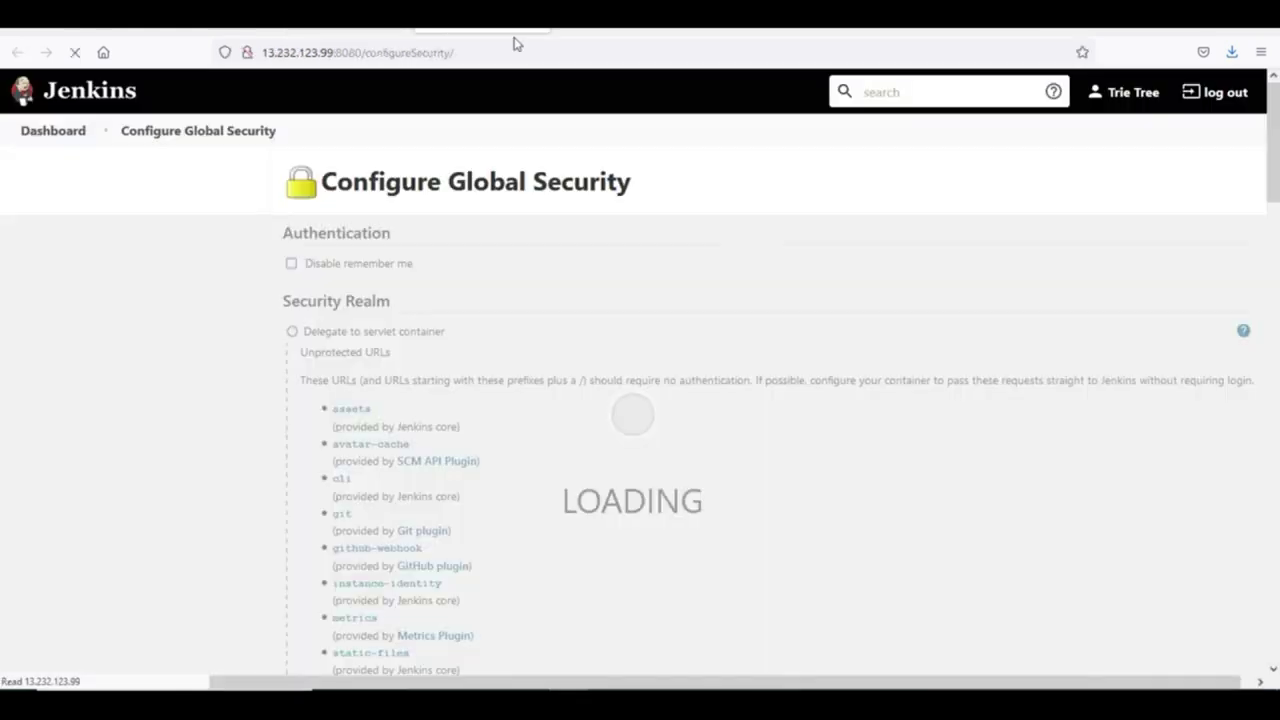
scroll(640, 400, "down", 7)
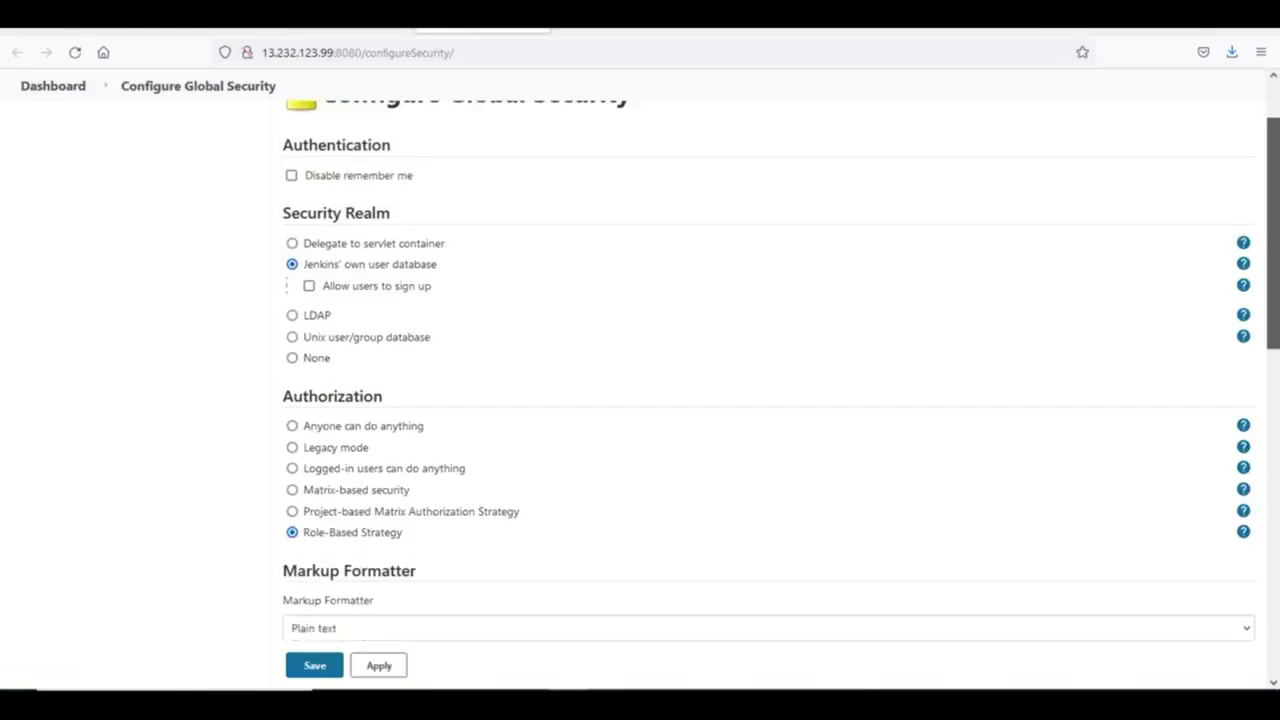
scroll(640, 400, "down", 3)
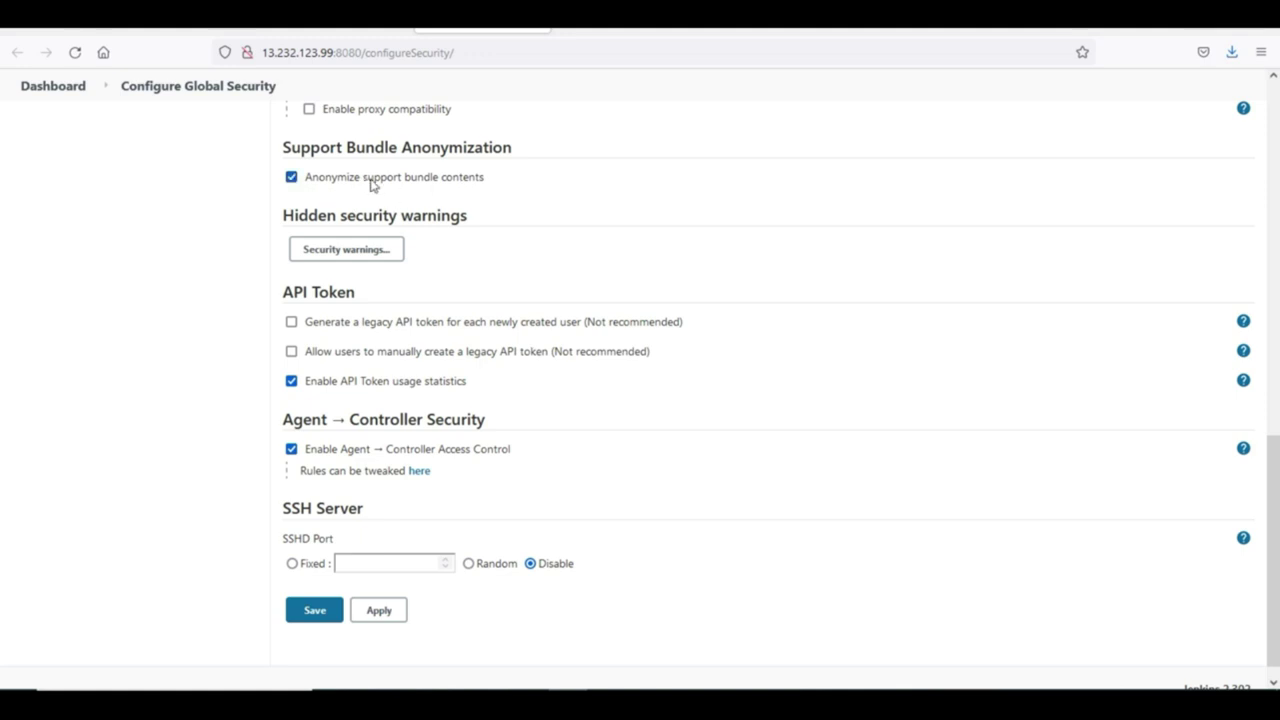
left_click(398, 22)
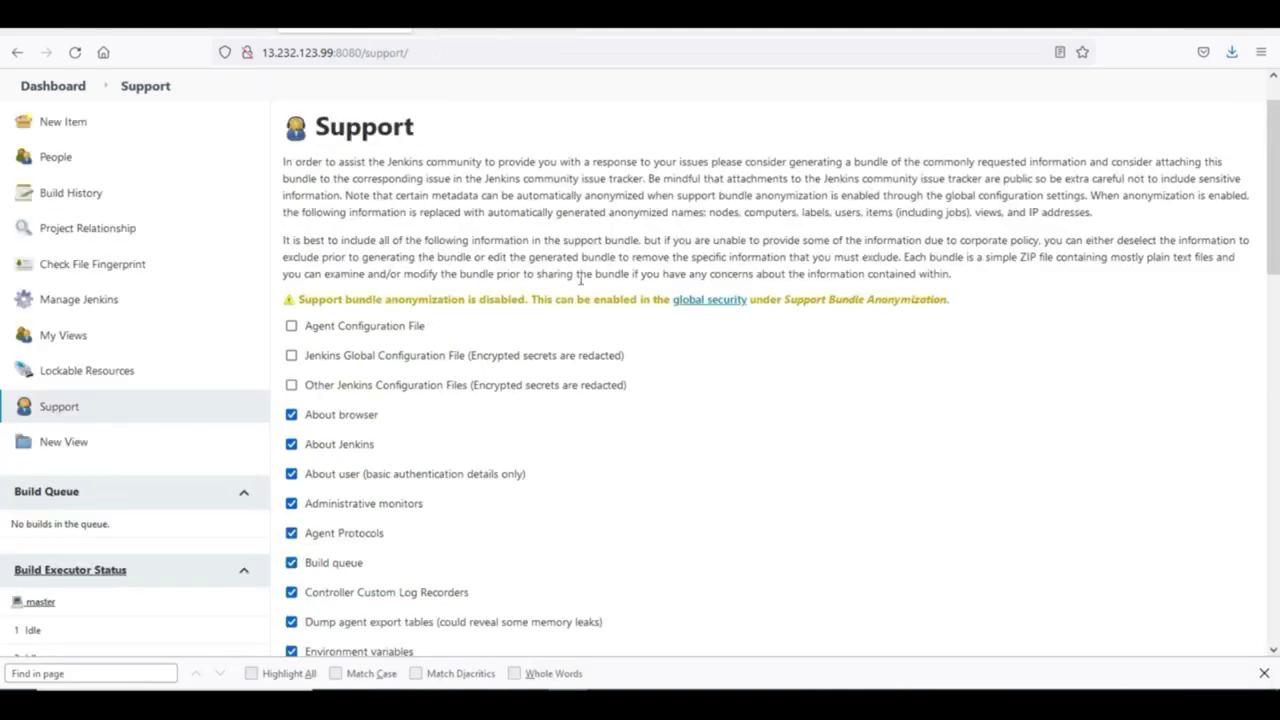
- Generate support bundle support_2021-08-09_10.51.50.zip, save it to Downloads, and show the downloads list
left_click_drag(1273, 185, 1275, 560)
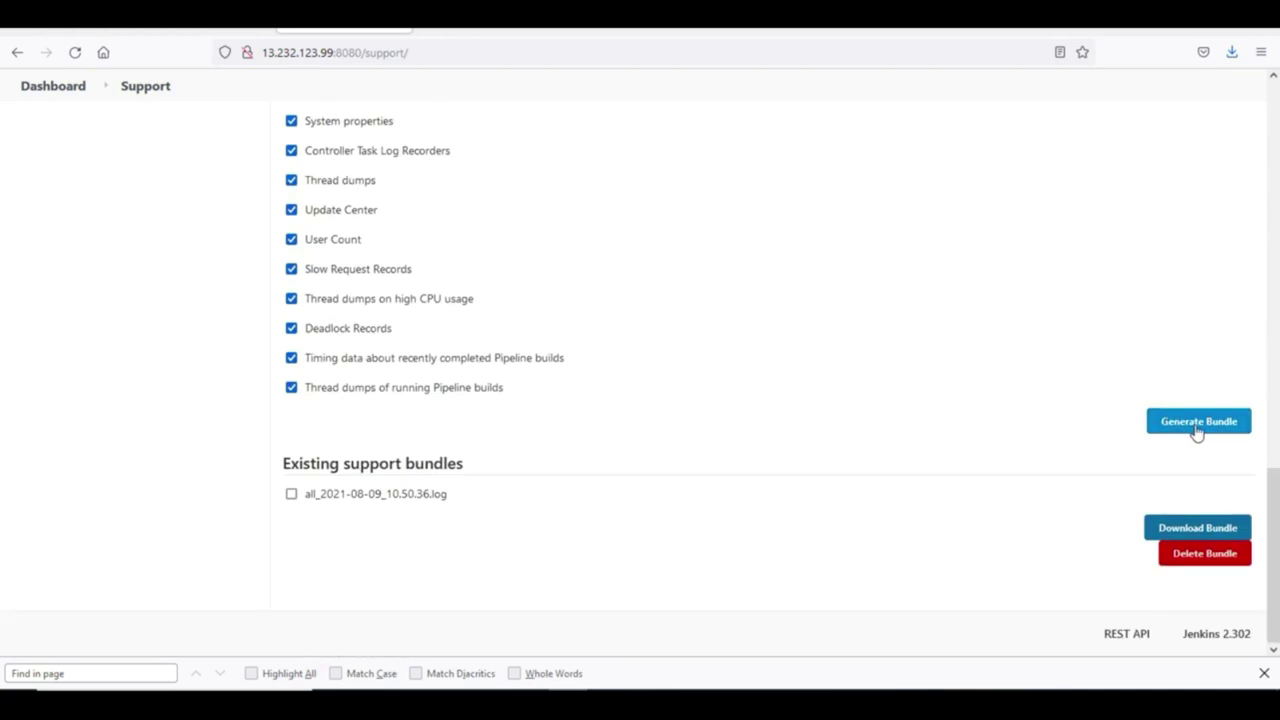
left_click(1207, 431)
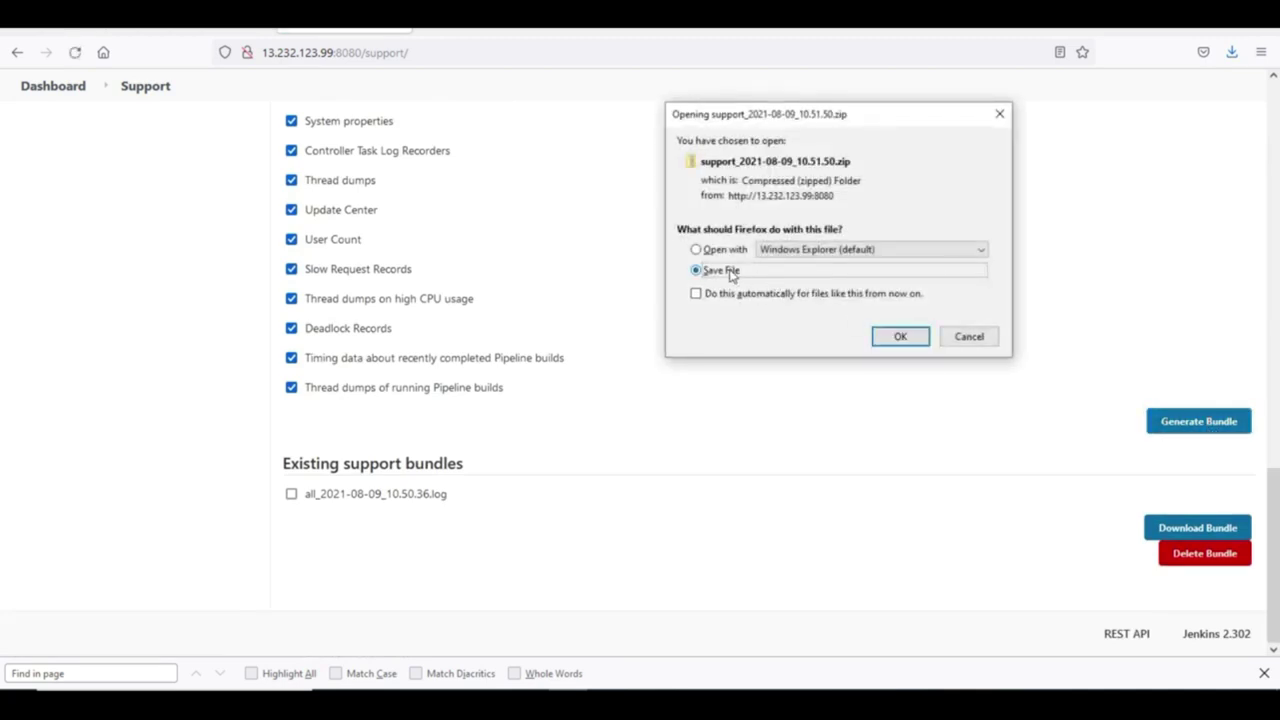
left_click(903, 338)
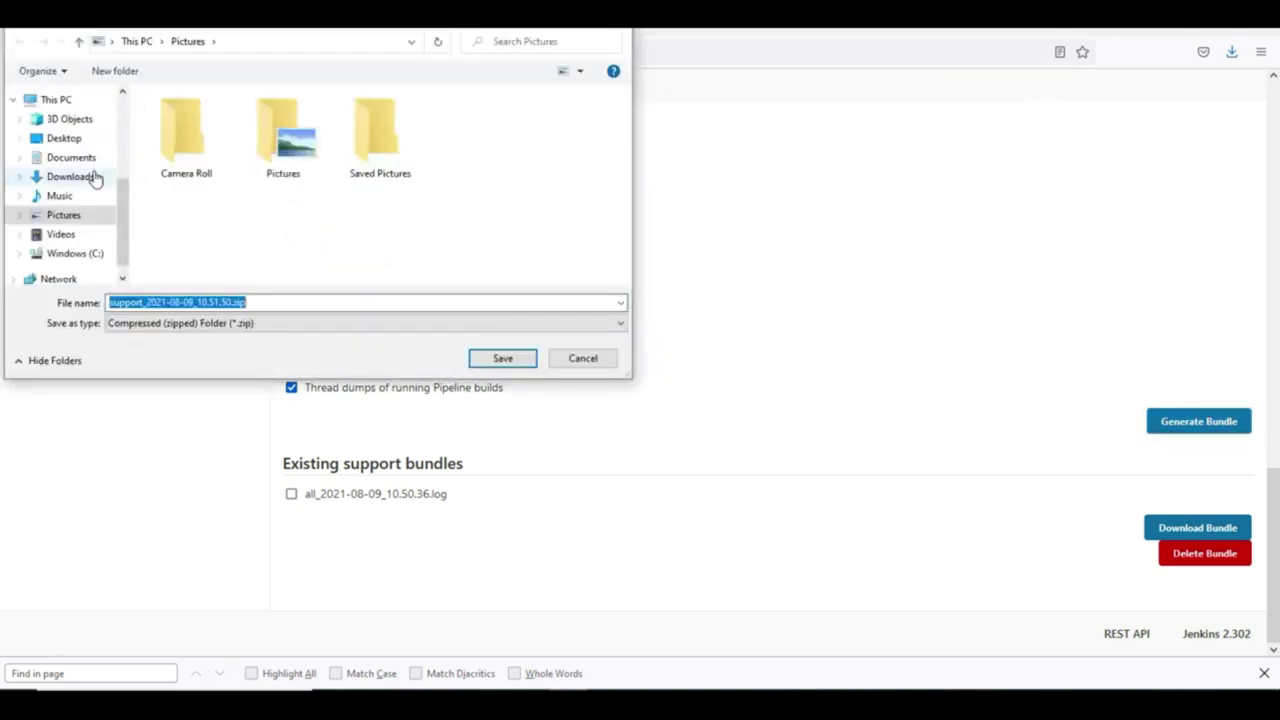
left_click(70, 176)
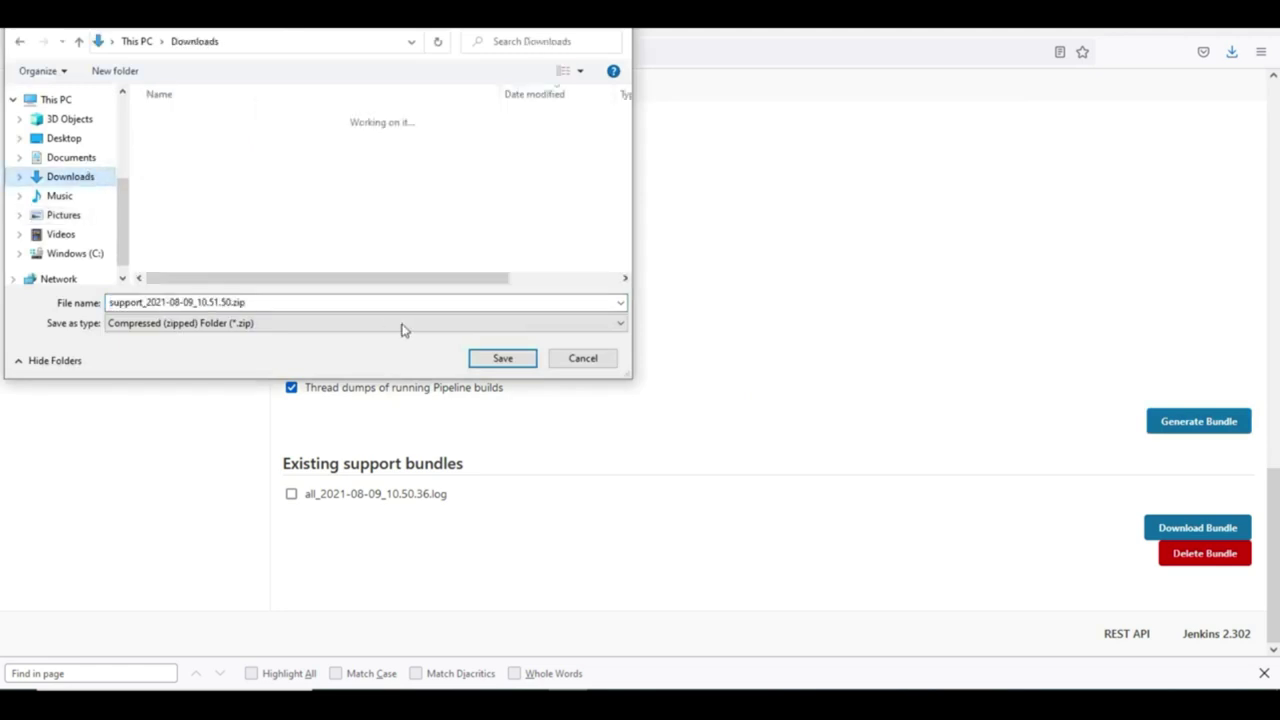
left_click(499, 358)
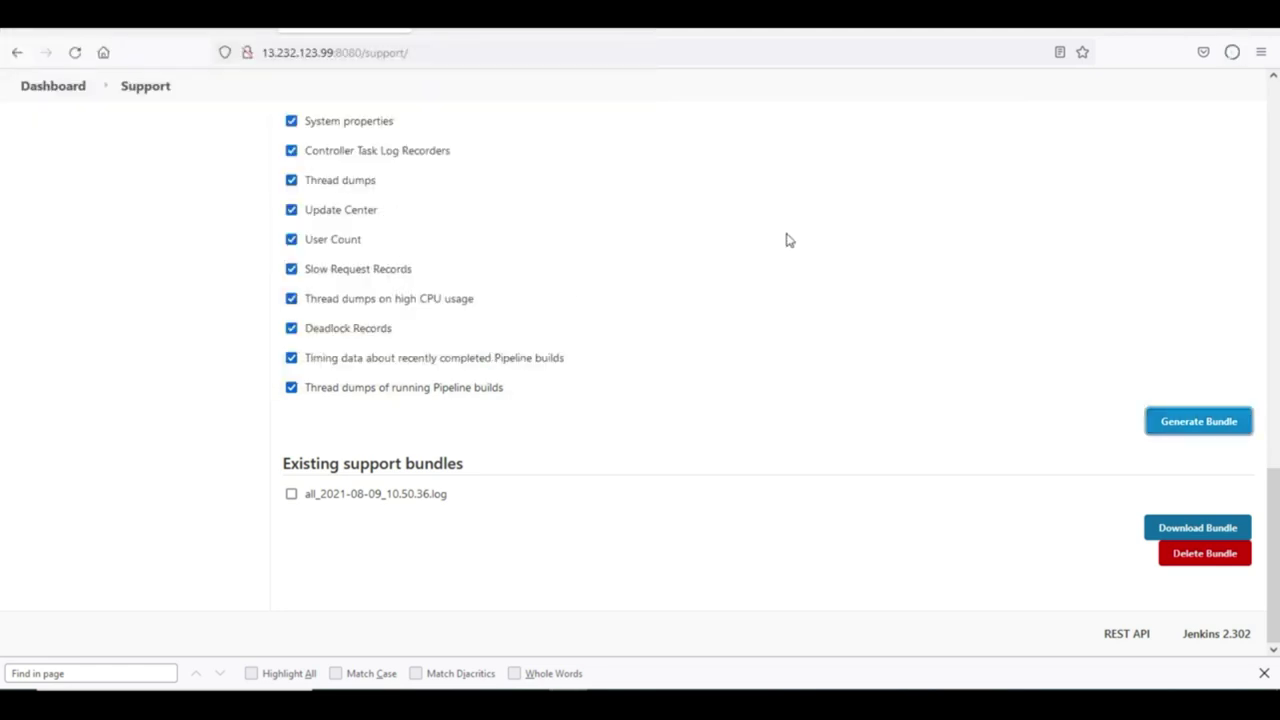
left_click(1232, 55)
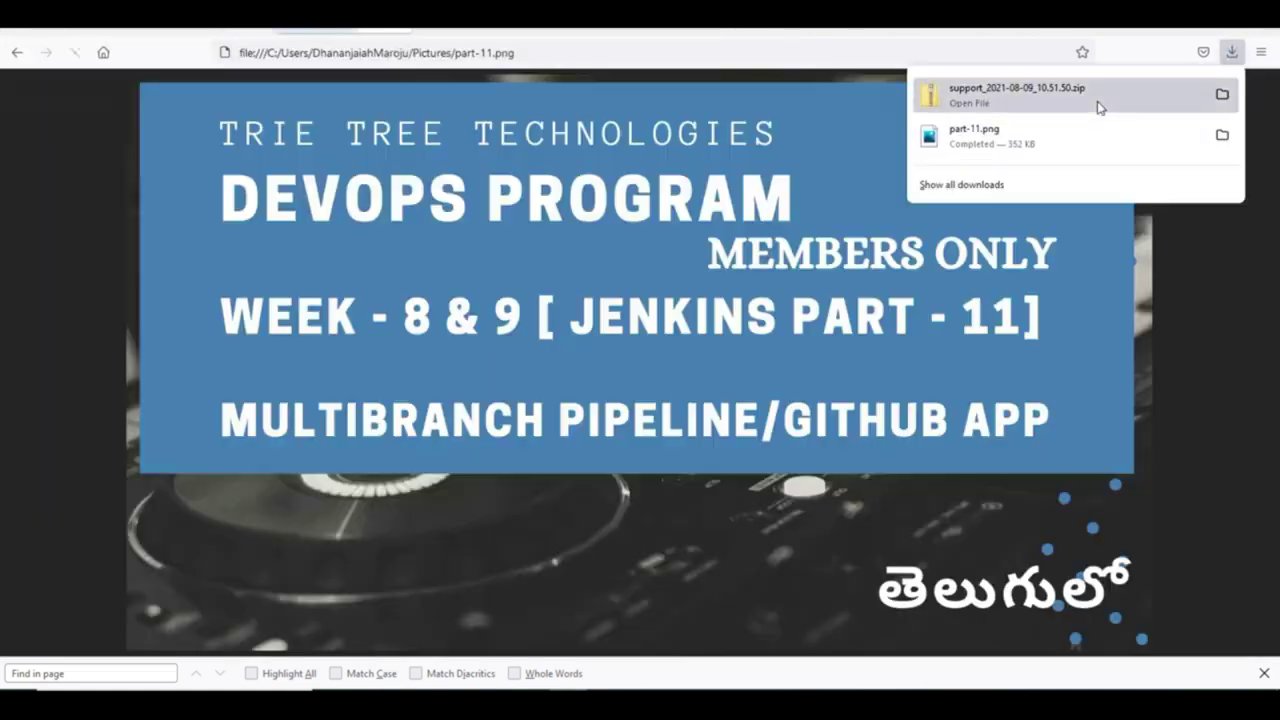
- Open support_2021-08-09_10.51.50.zip from the downloads list and look over its folders and .md files
left_click(1099, 100)
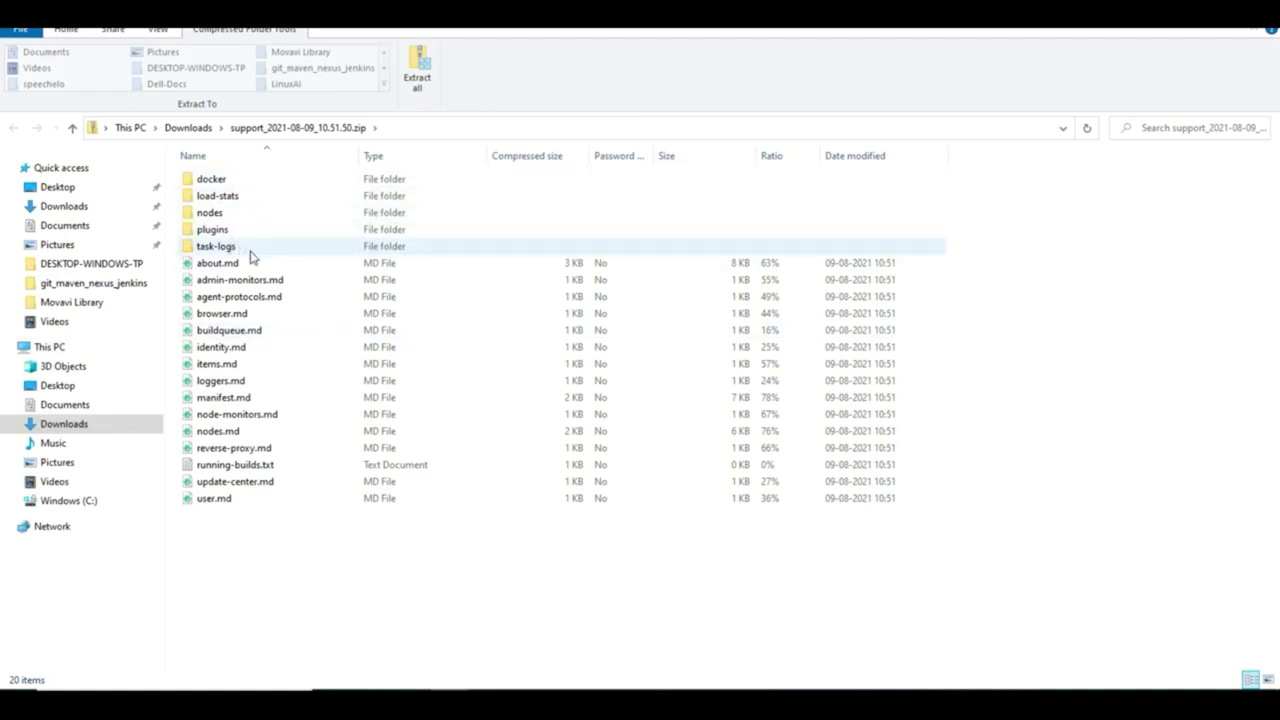
left_click_drag(314, 586, 237, 188)
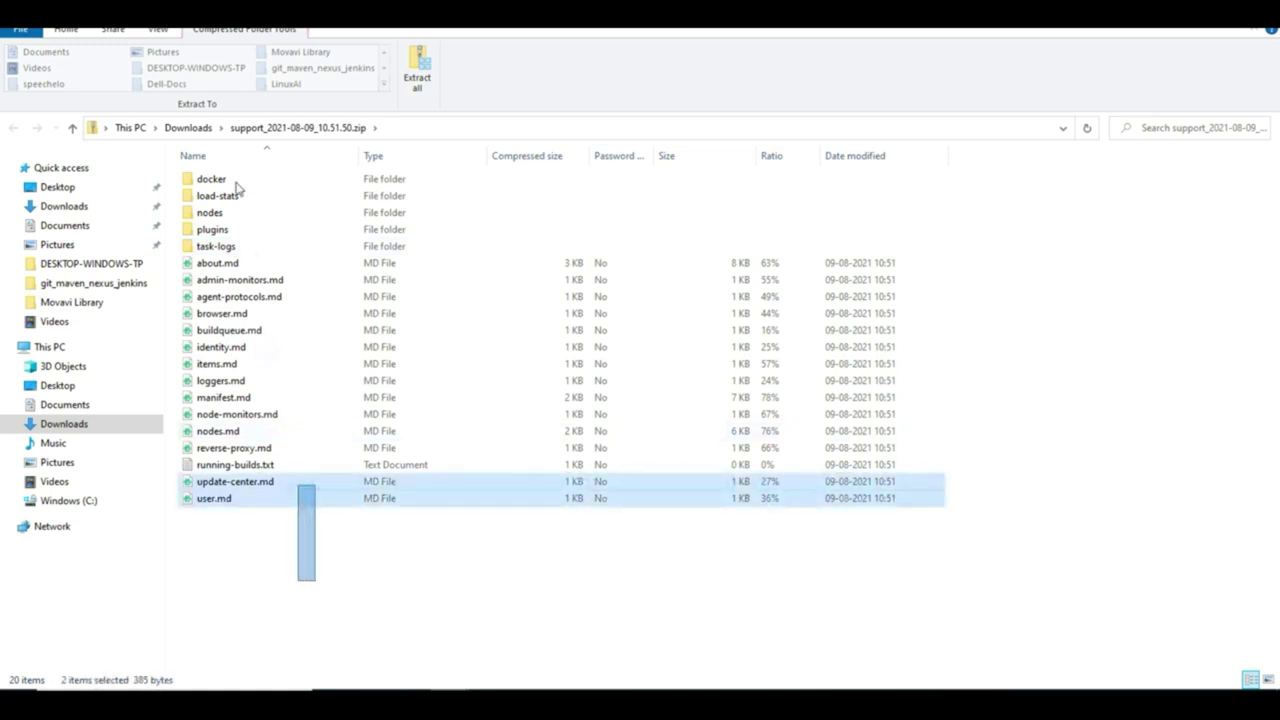
left_click(397, 554)
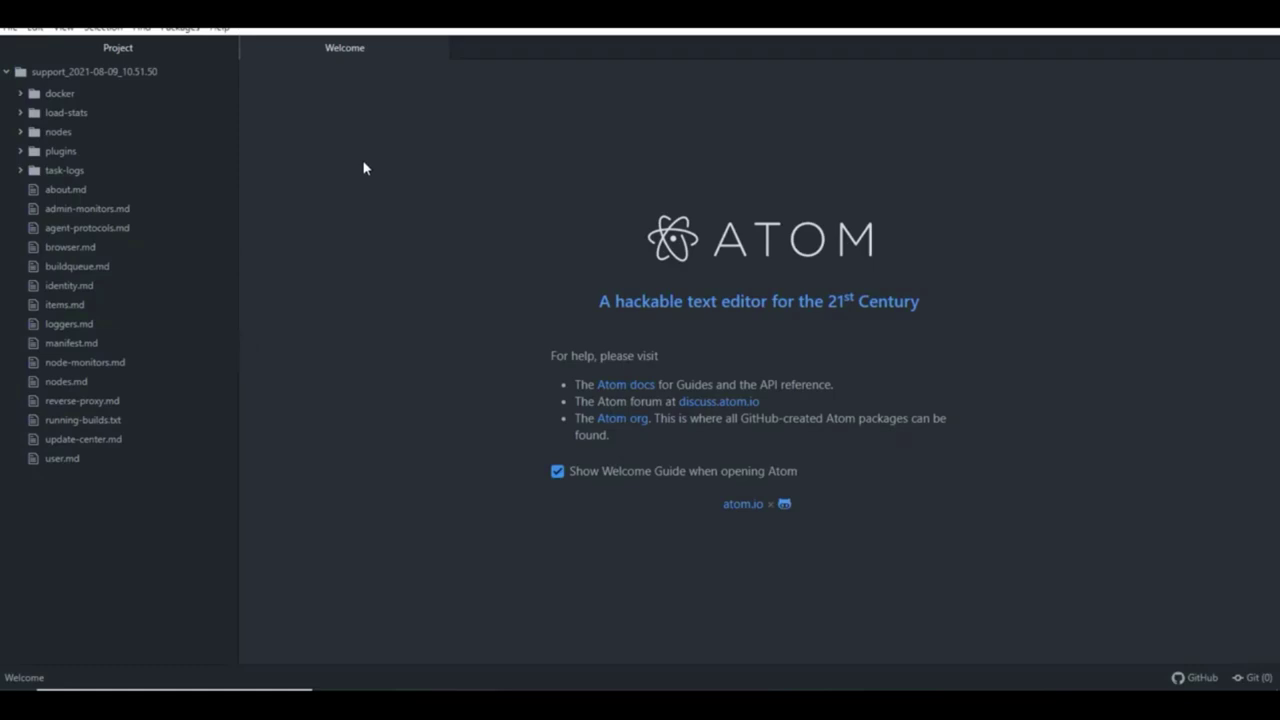
- Expand the docker, load-stats, nodes, master, slave and jenkins-slave folders in the project tree
left_click(20, 94)
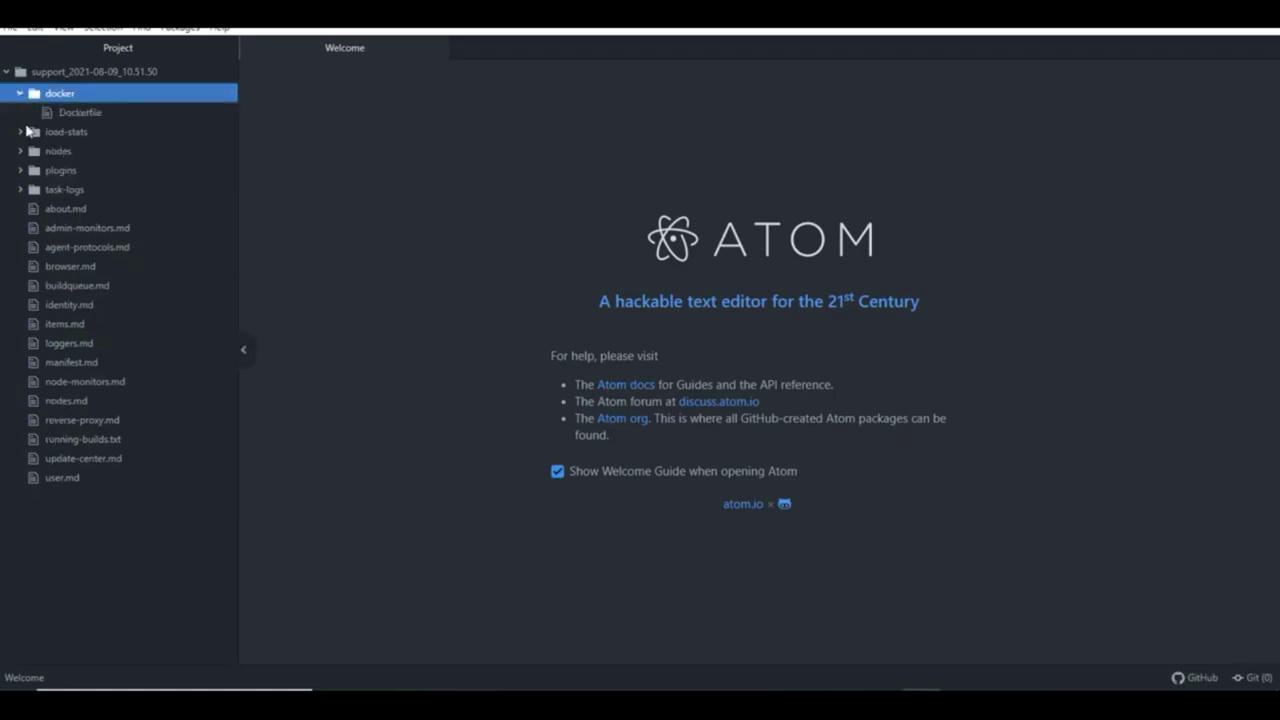
left_click(22, 133)
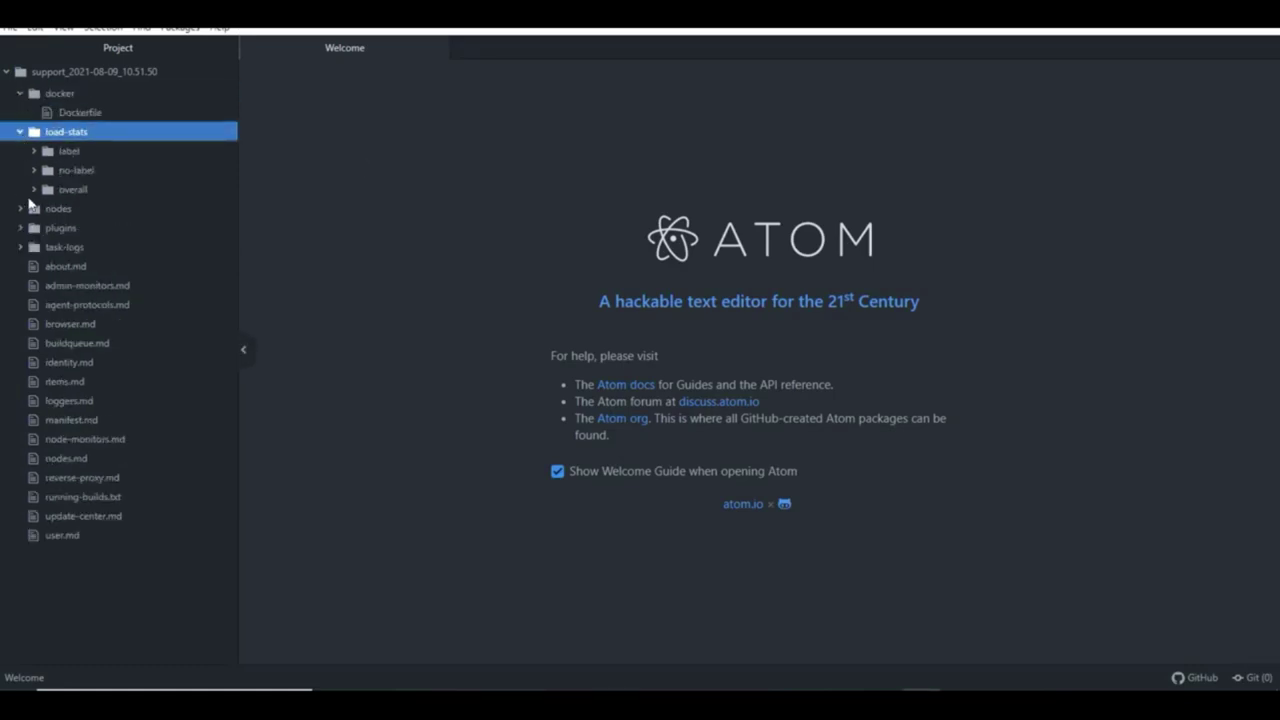
left_click(22, 209)
left_click(34, 229)
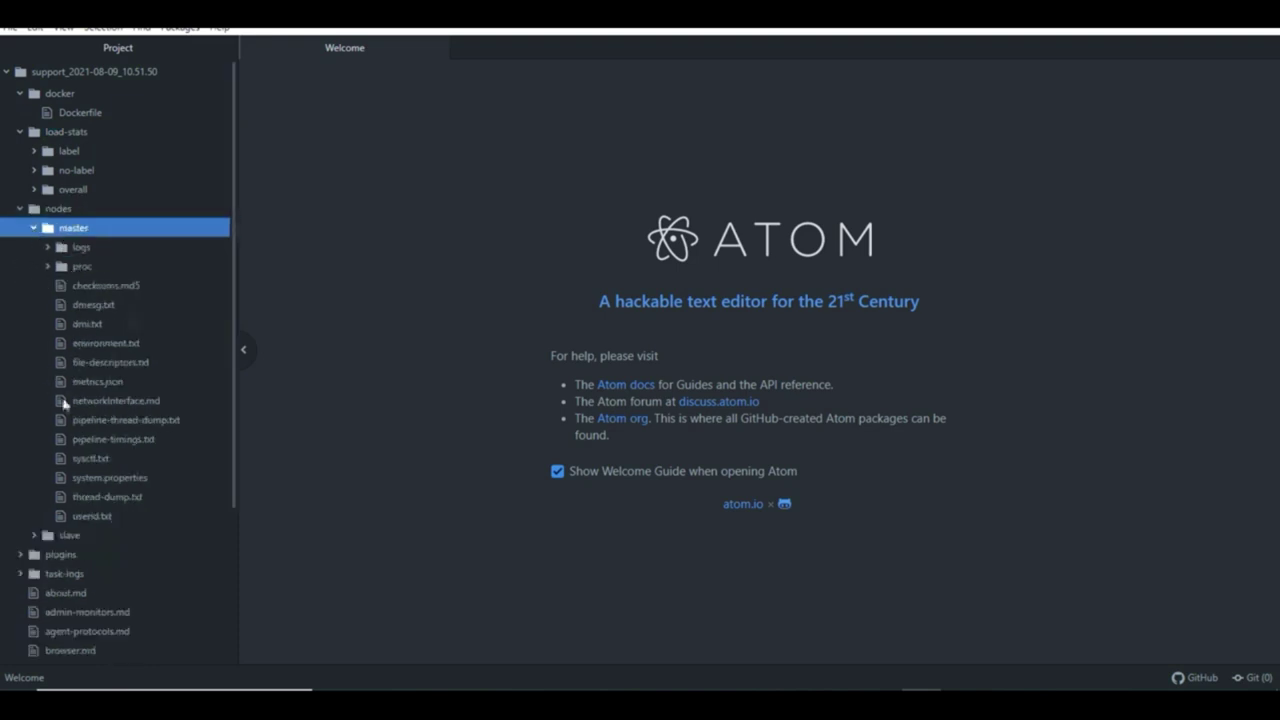
left_click(35, 536)
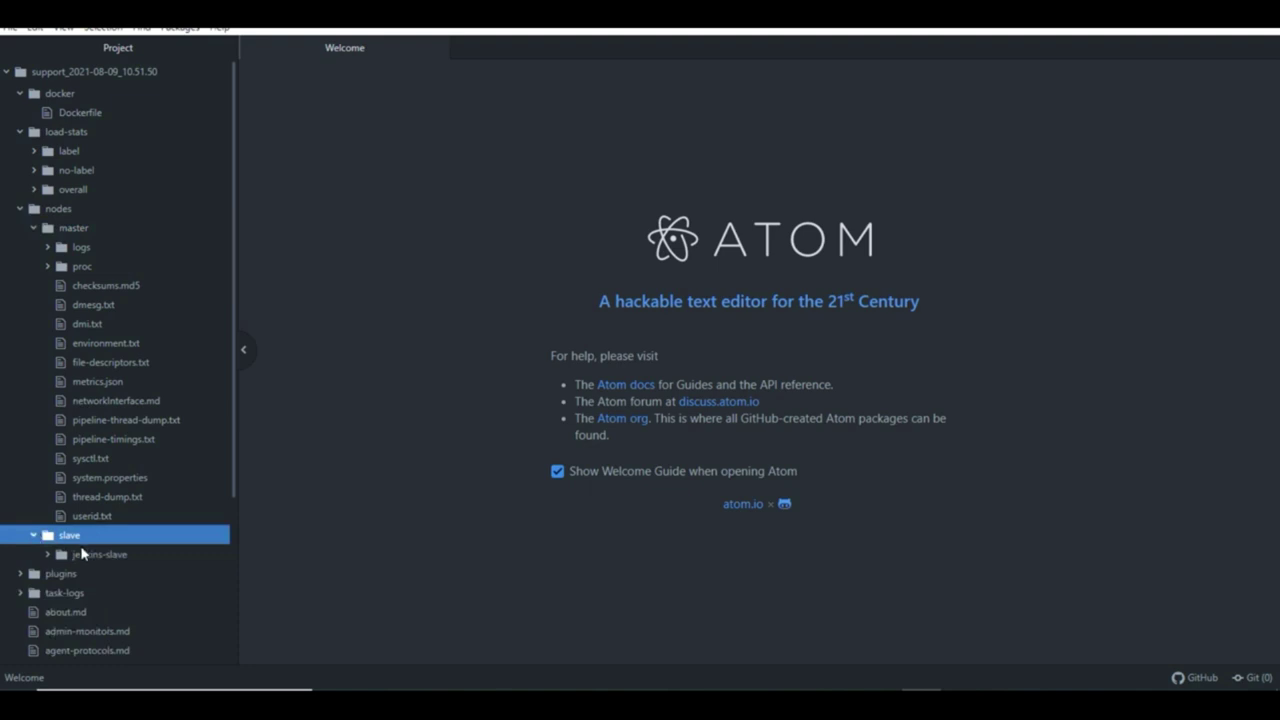
left_click(48, 555)
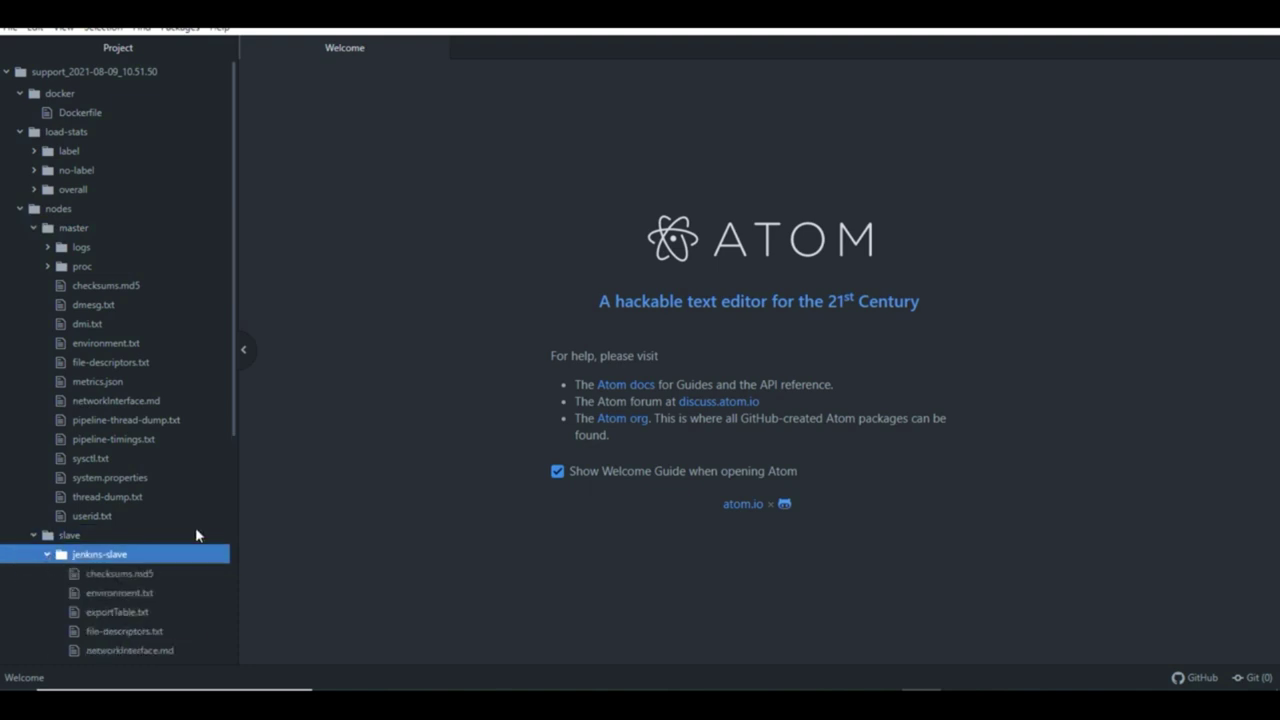
left_click_drag(234, 410, 231, 512)
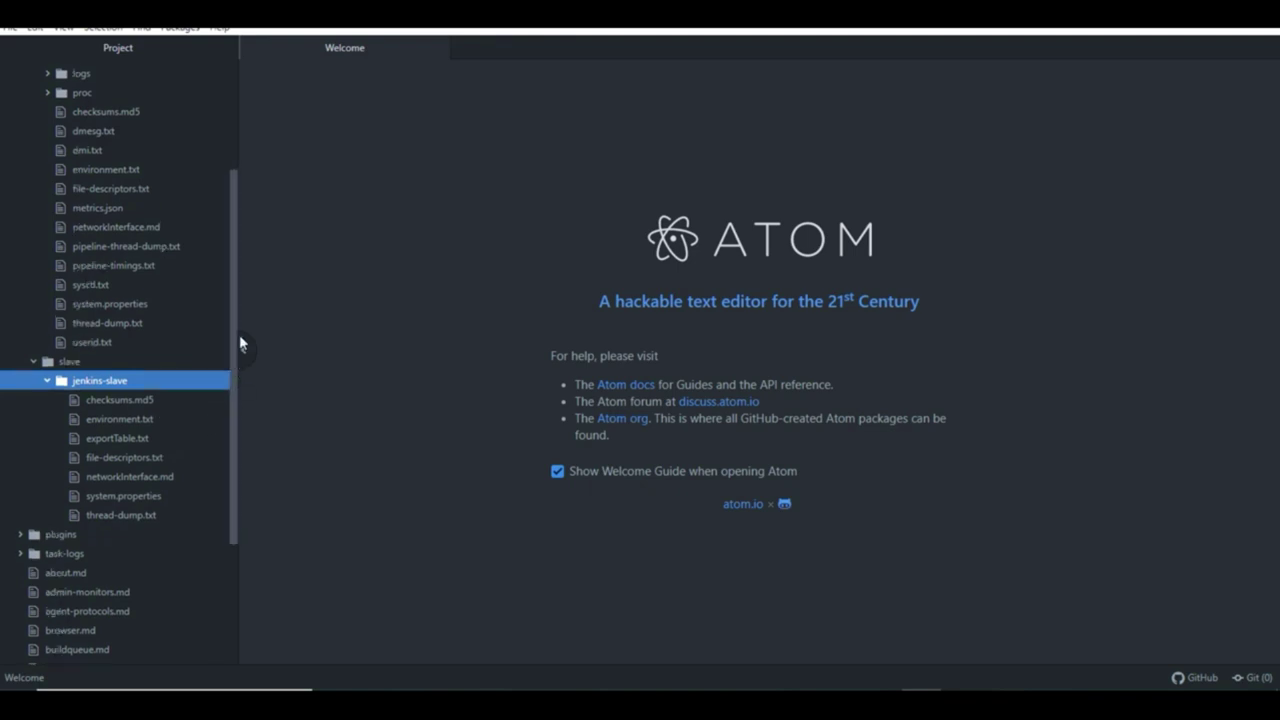
scroll(244, 322, "up", 2)
- Open the master logs: all_memory_buffer.log, jenkins.log, all_2021-08-09_10.50.36.log, and checksums.md5
left_click(42, 172)
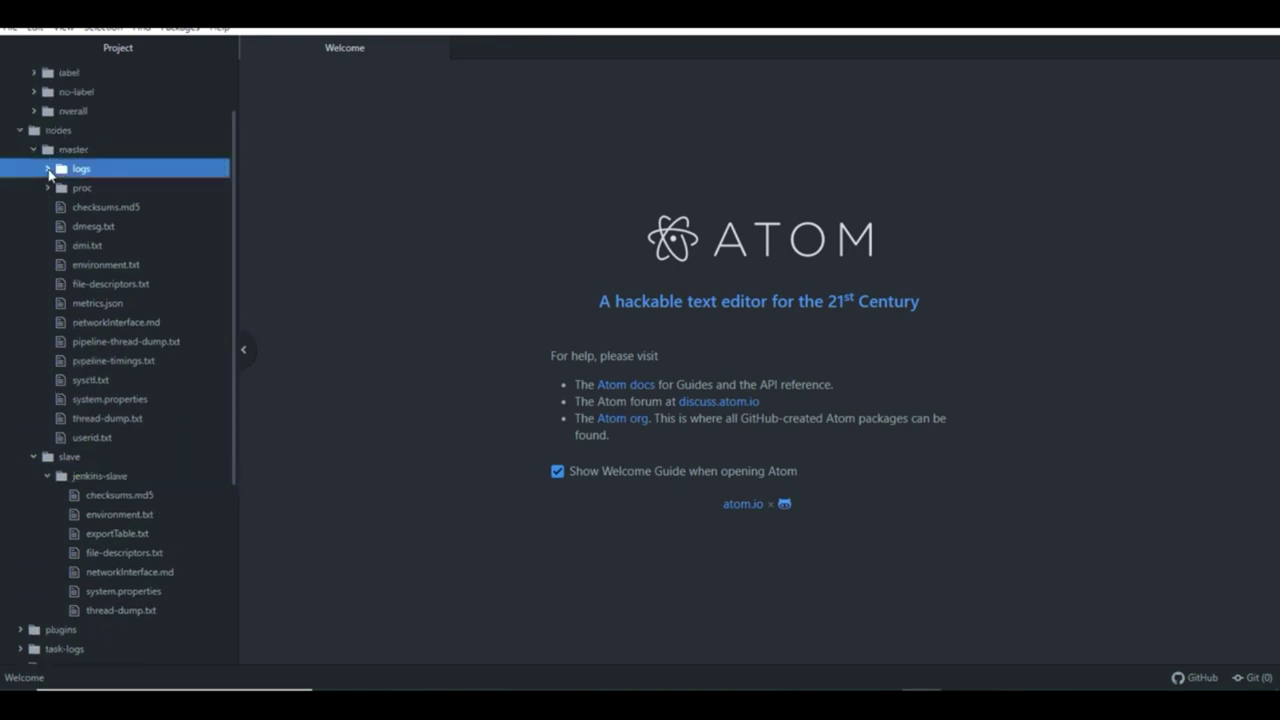
left_click(108, 205)
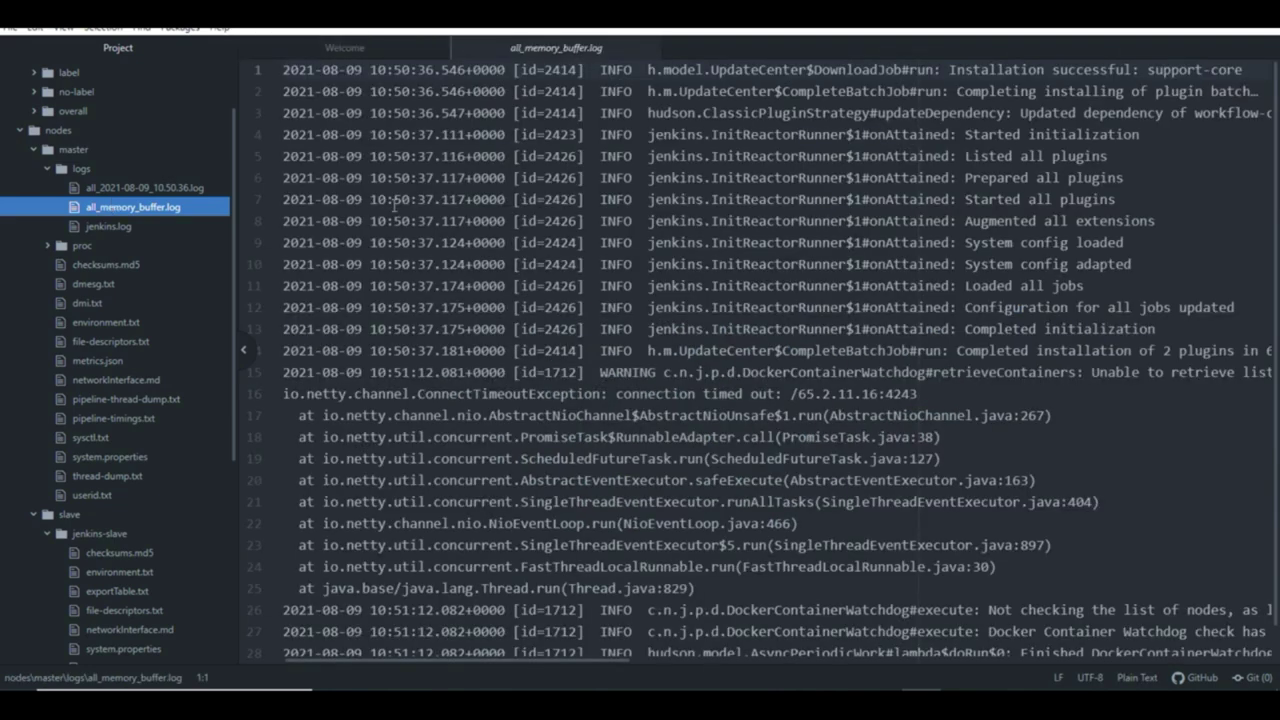
scroll(1277, 160, "down", 1)
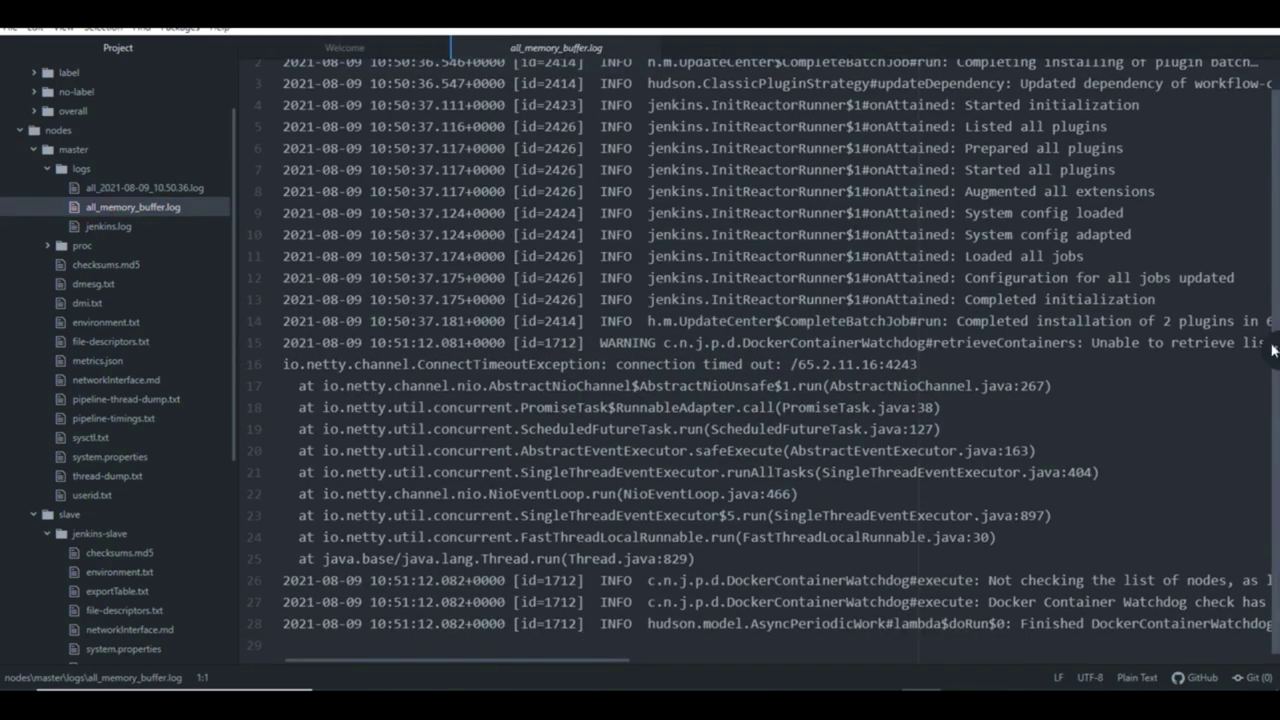
left_click(120, 228)
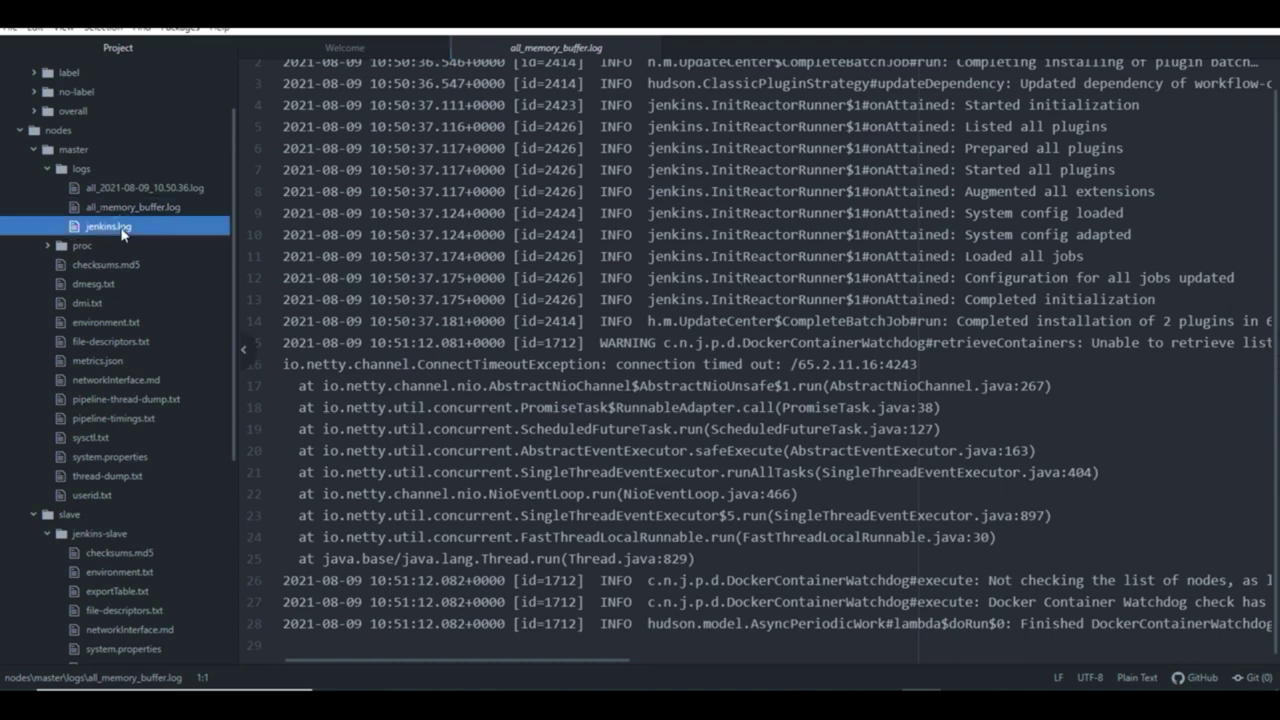
left_click(138, 208)
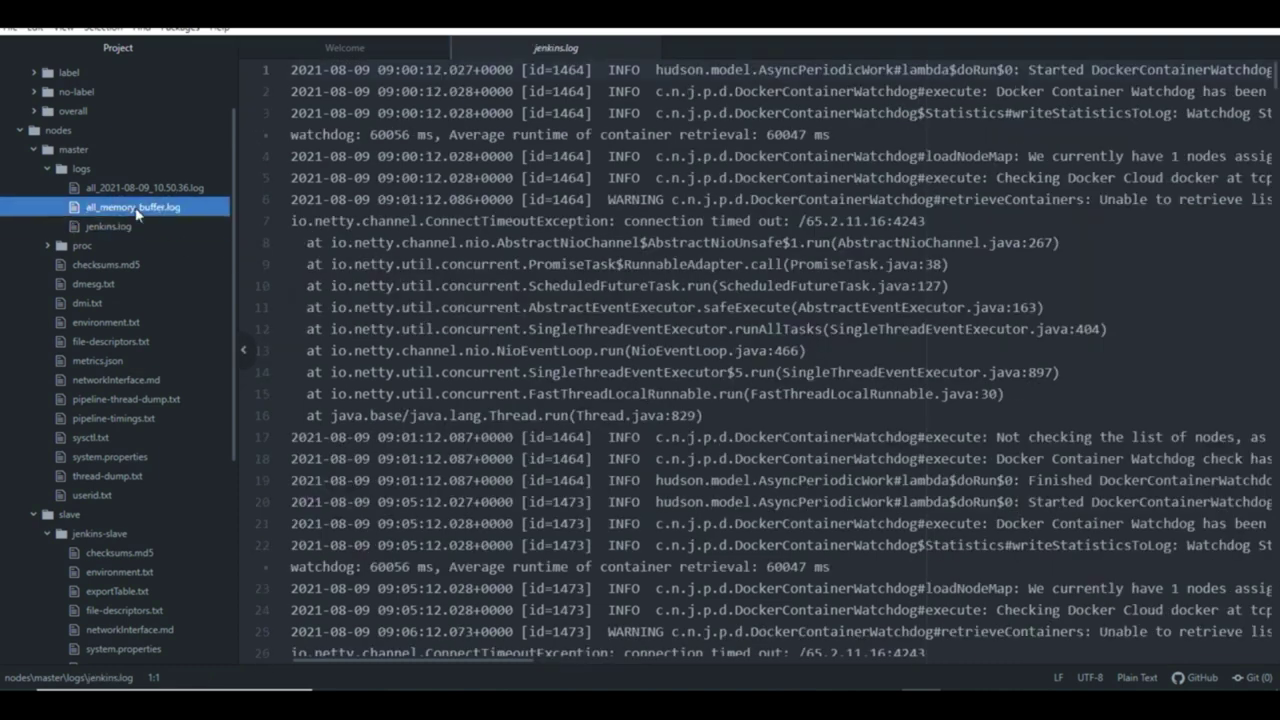
left_click(130, 190)
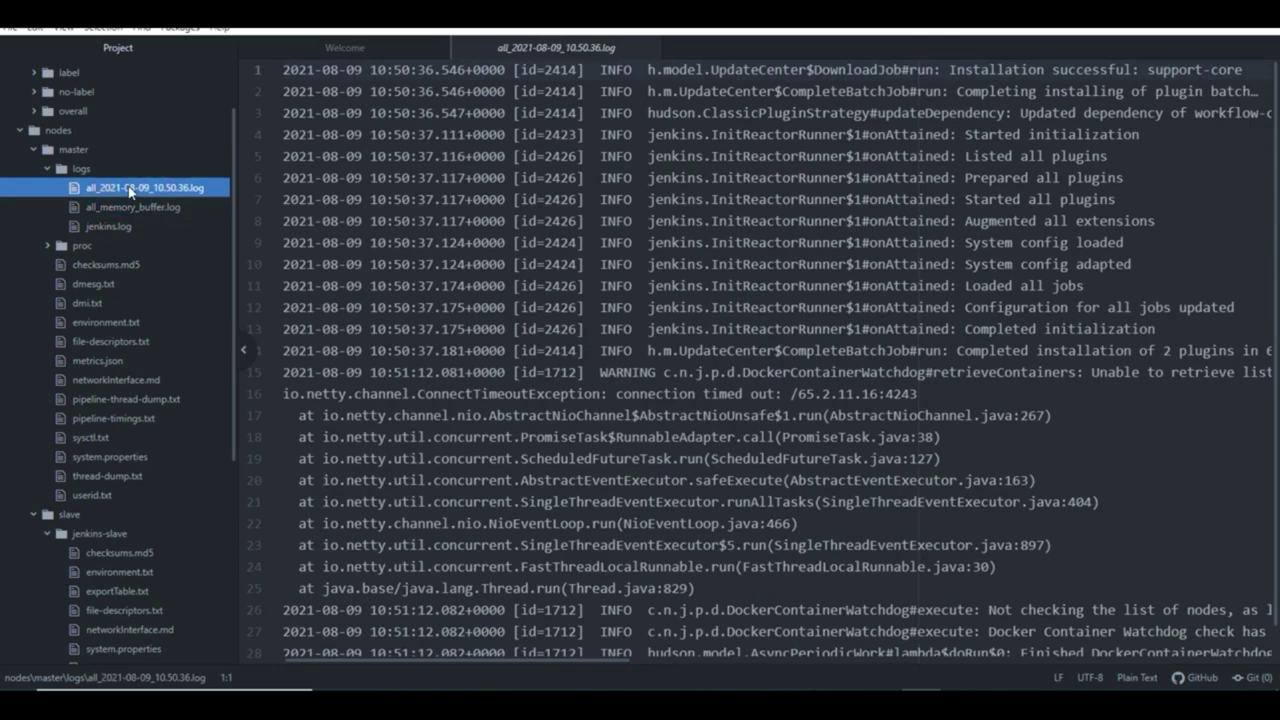
left_click(94, 265)
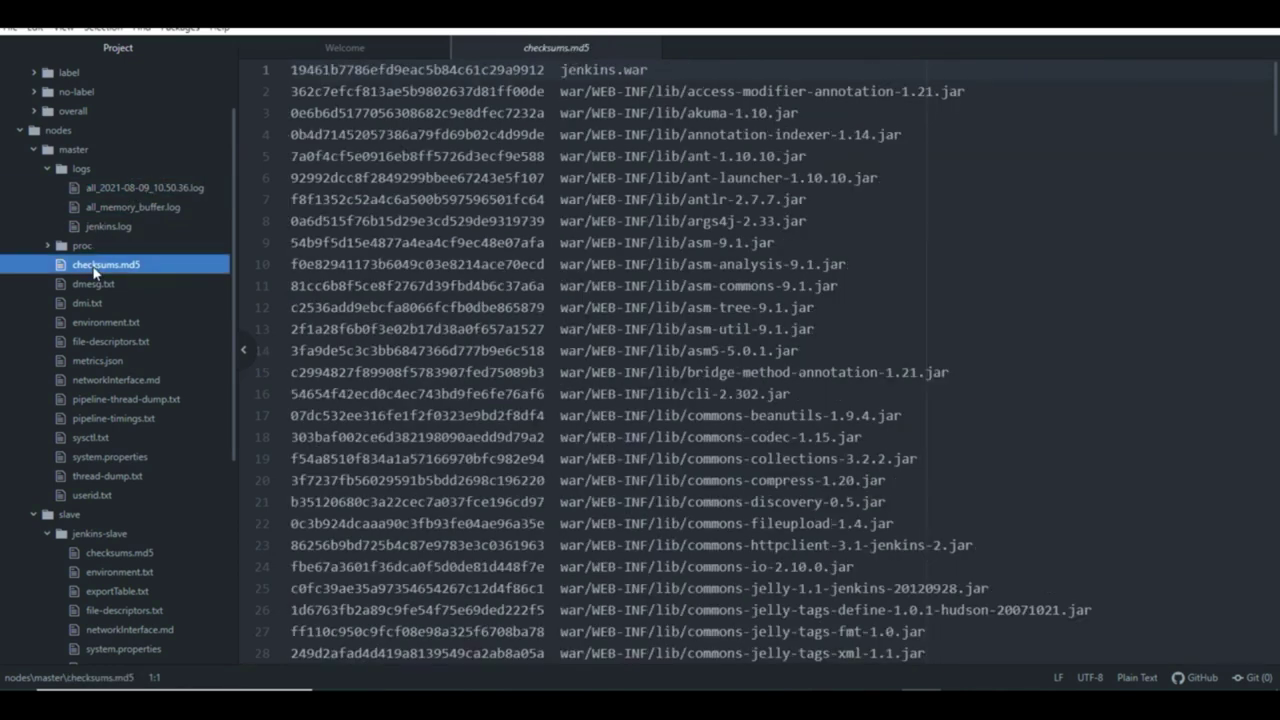
- Open master's environment.txt, file-descriptors.txt, metrics.json and sysctl.txt to review them
left_click(128, 321)
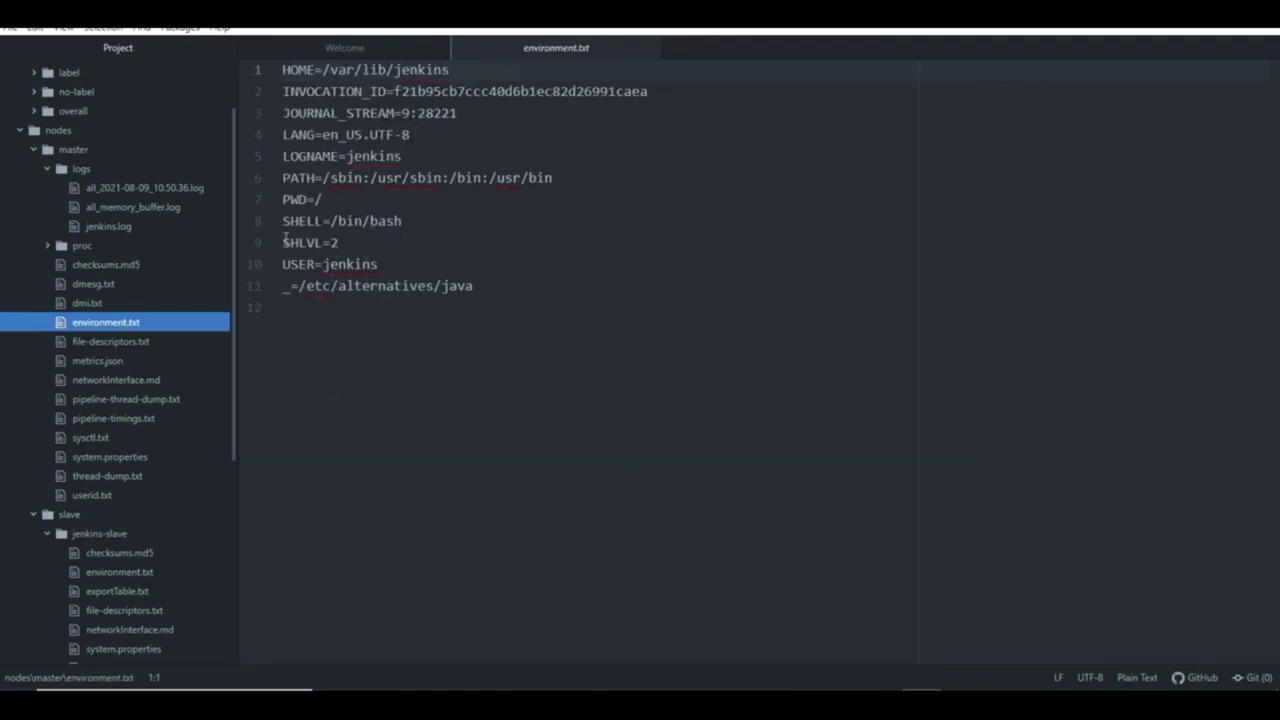
left_click(398, 226)
left_click(379, 344)
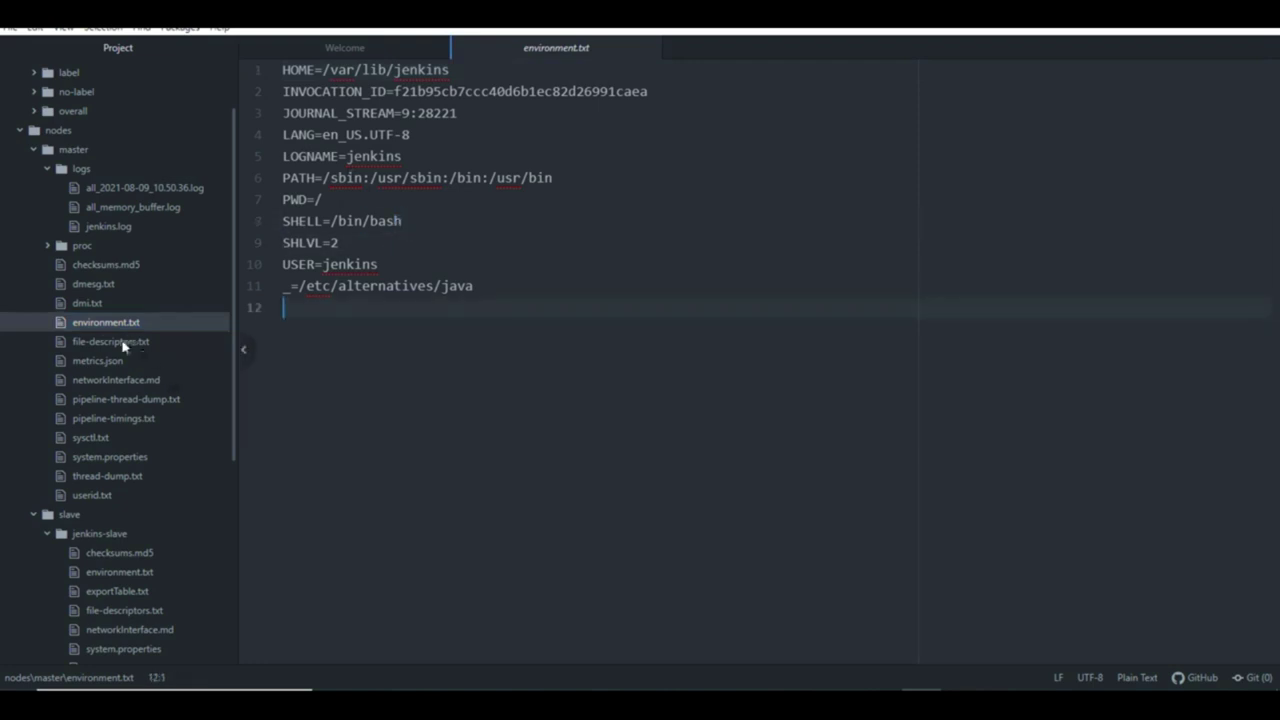
left_click(118, 342)
left_click(124, 363)
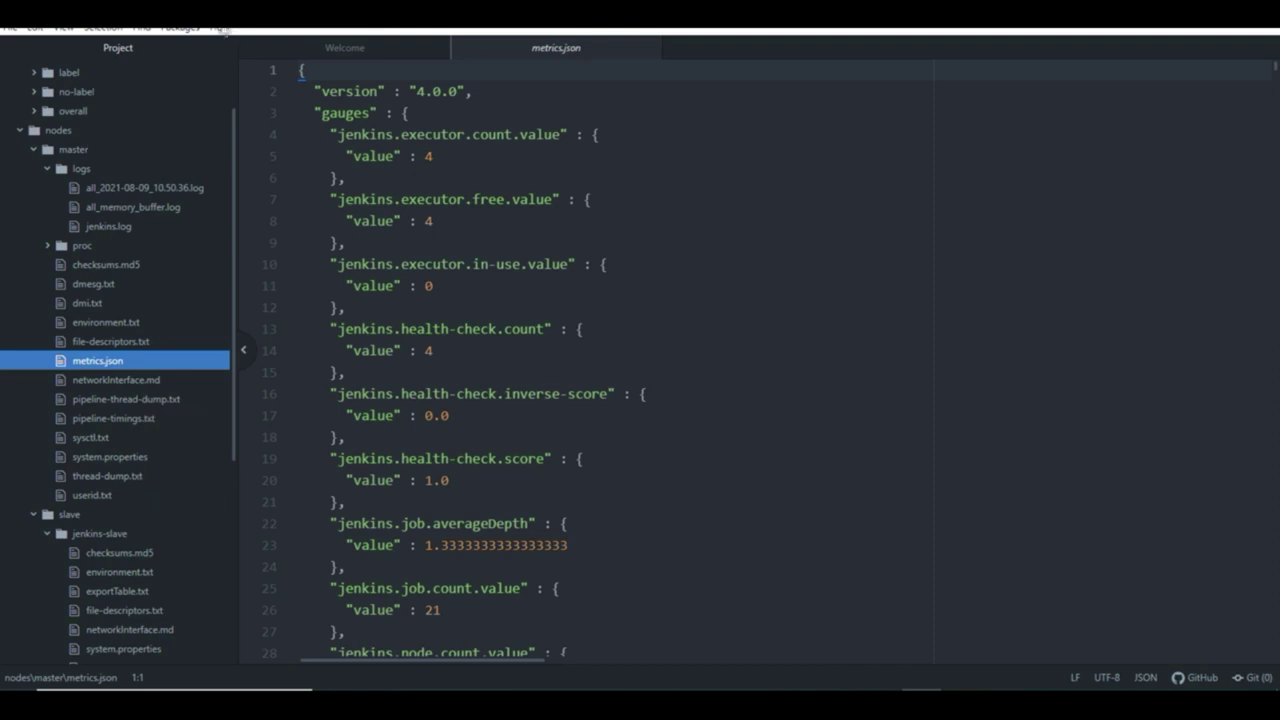
left_click(91, 434)
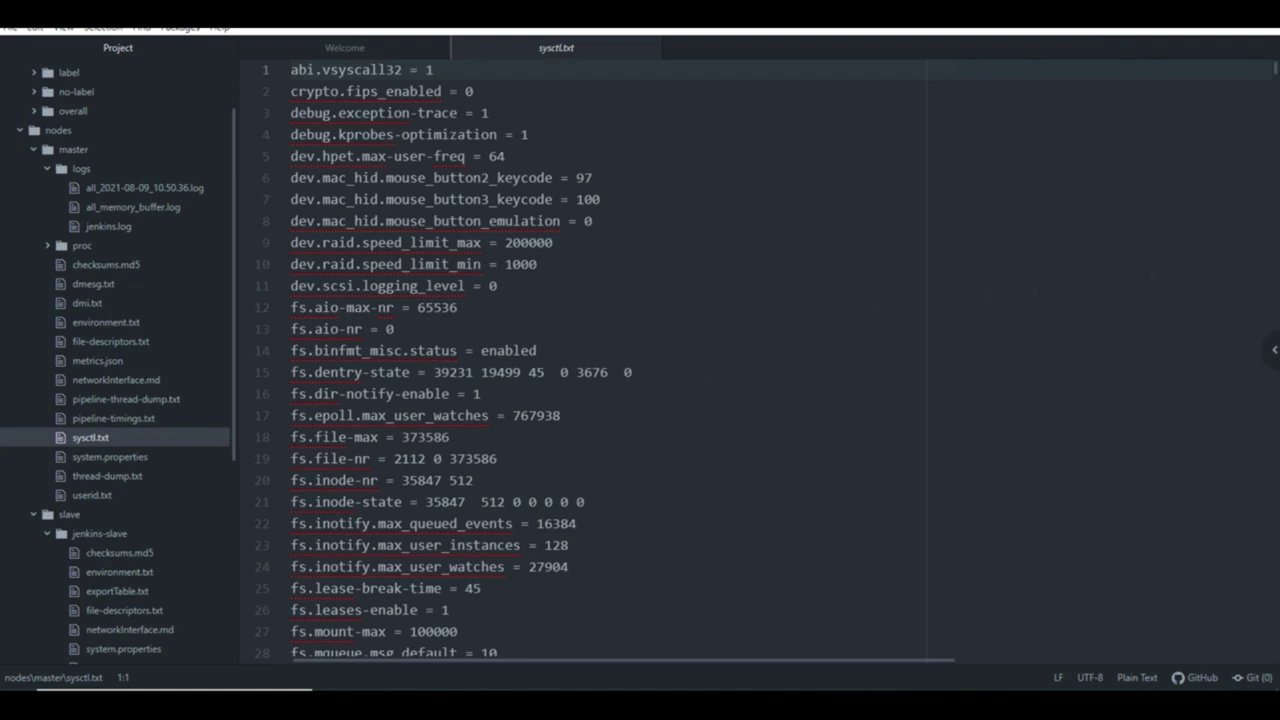
- Open master's system.properties, inspect the java.version.date value, and expand the overall folder
key("ctrl+0")
left_click_drag(1277, 80, 1275, 647)
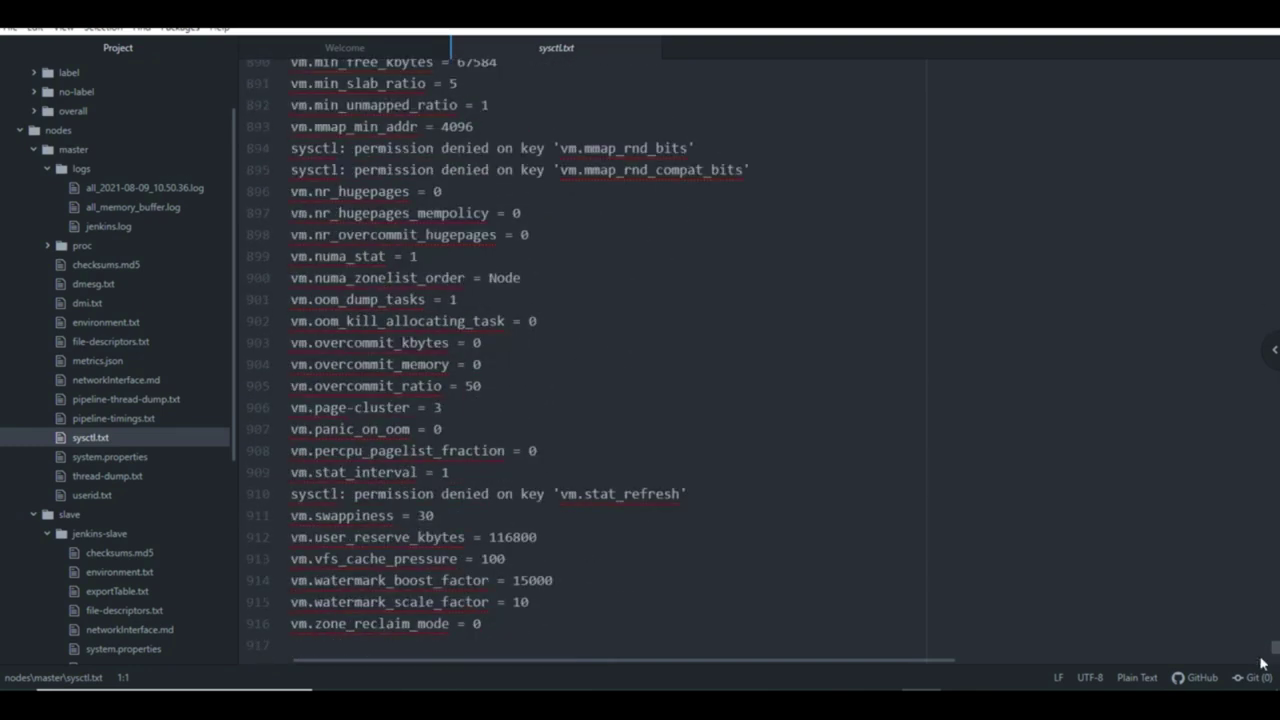
left_click_drag(1262, 663, 1275, 66)
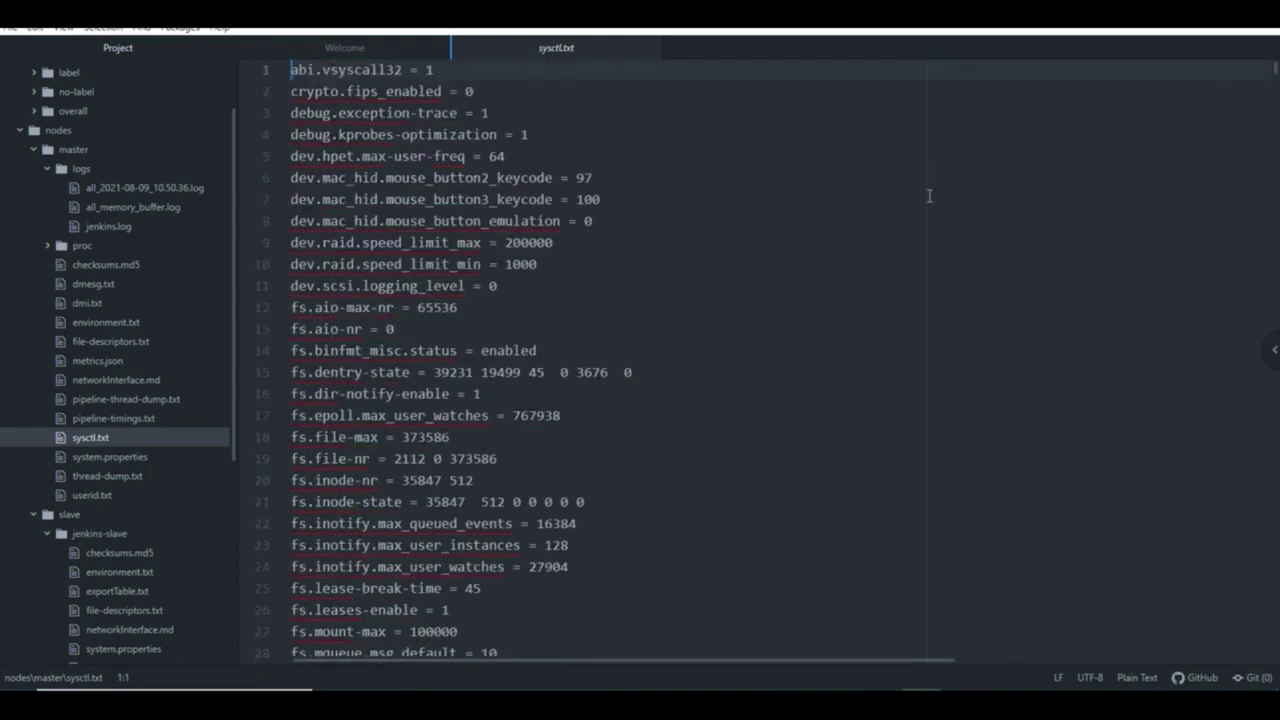
left_click(134, 475)
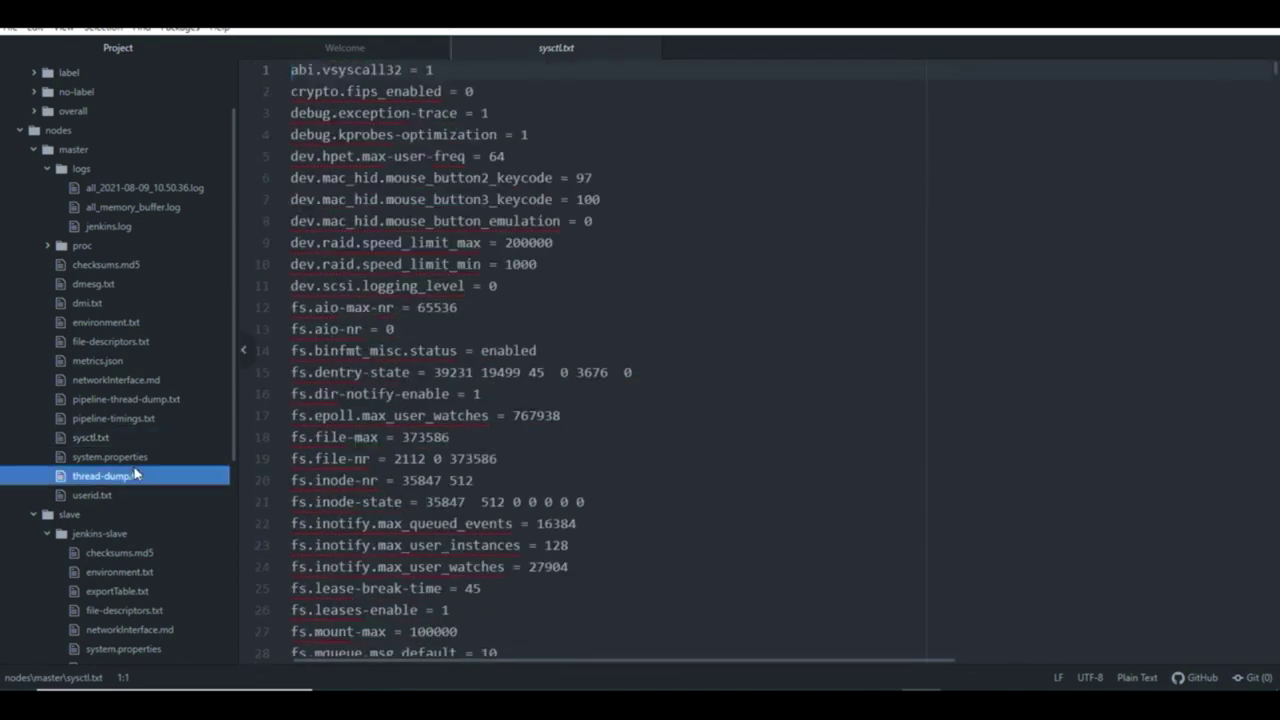
left_click(128, 463)
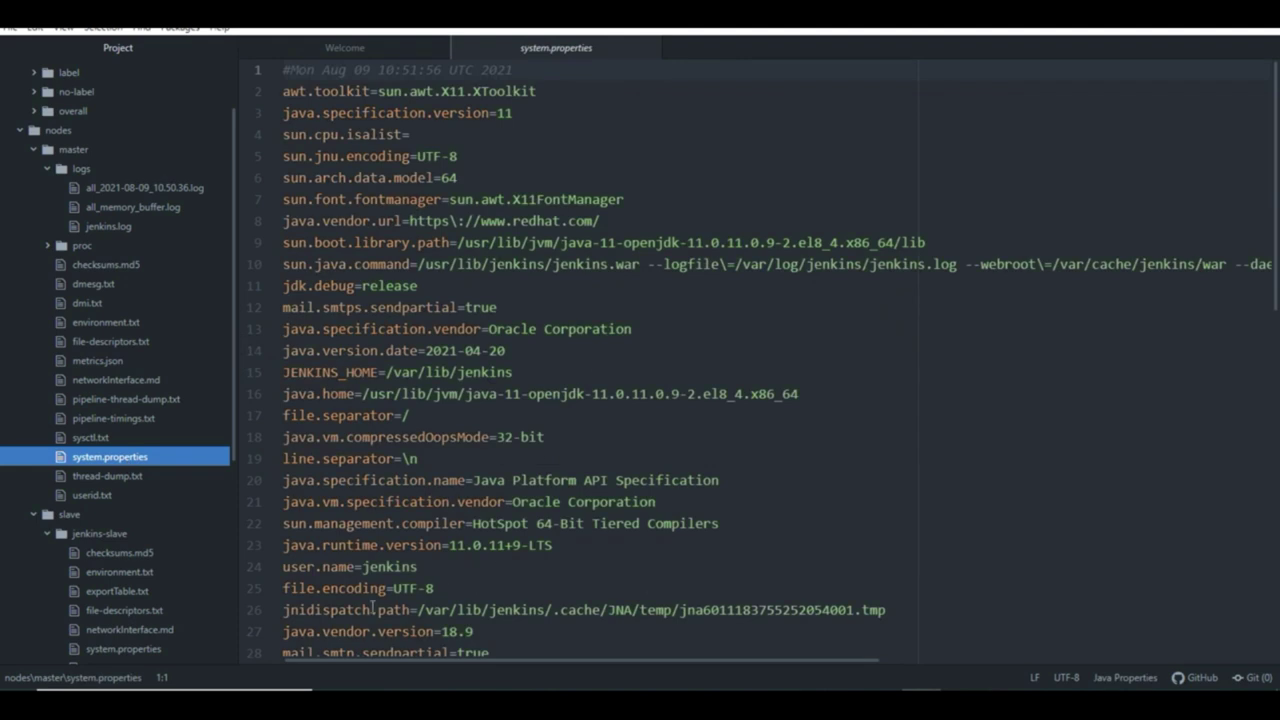
left_click(364, 567)
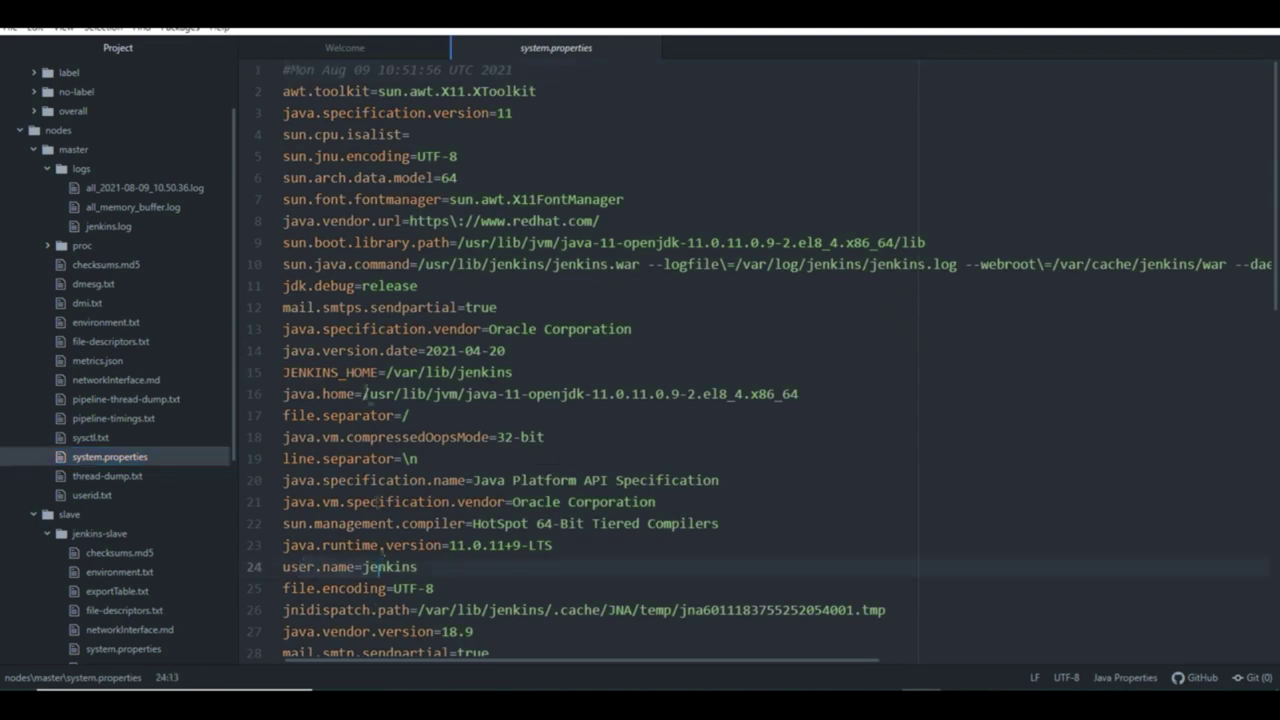
left_click_drag(303, 348, 500, 350)
left_click(591, 381)
left_click_drag(1277, 173, 1277, 510)
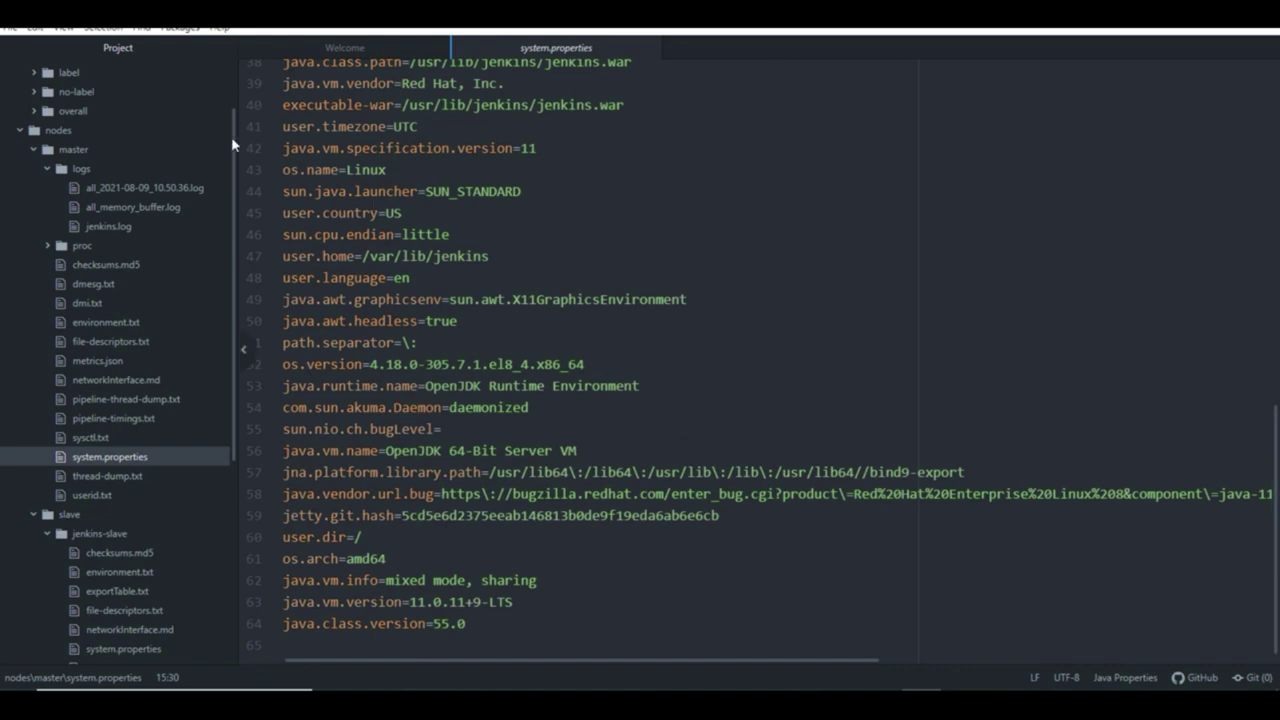
left_click(37, 110)
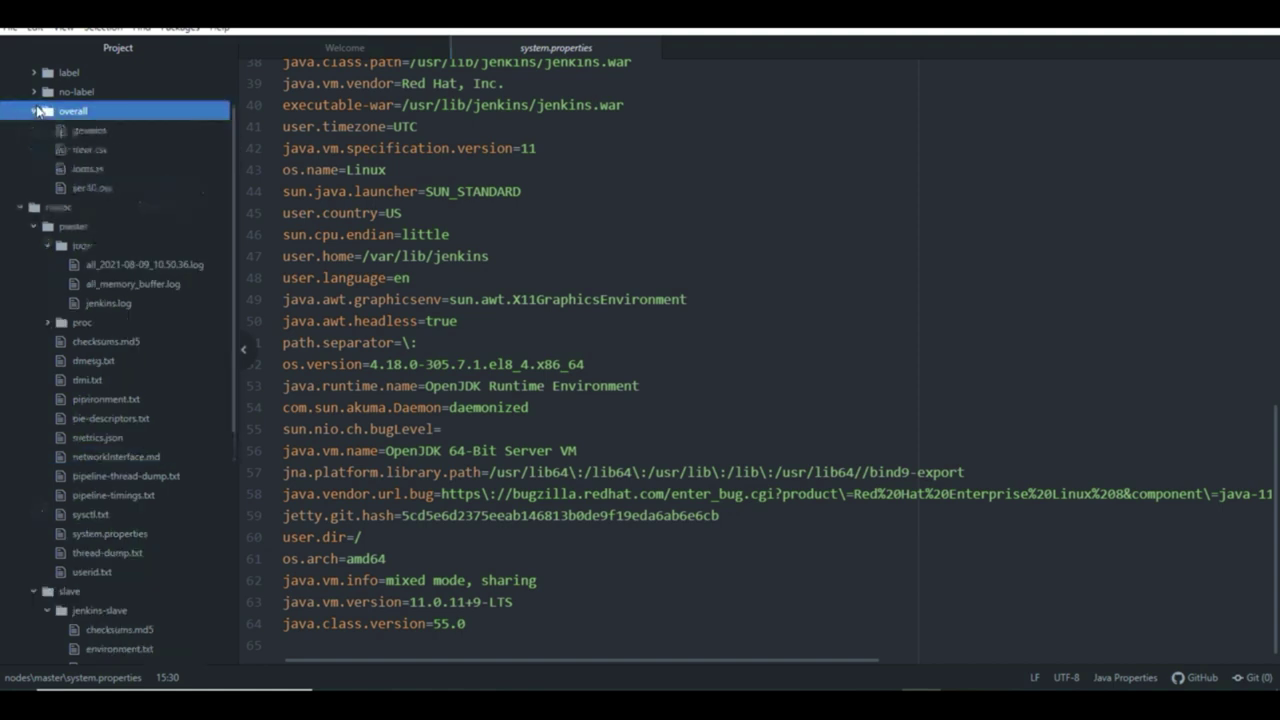
left_click_drag(232, 203, 231, 460)
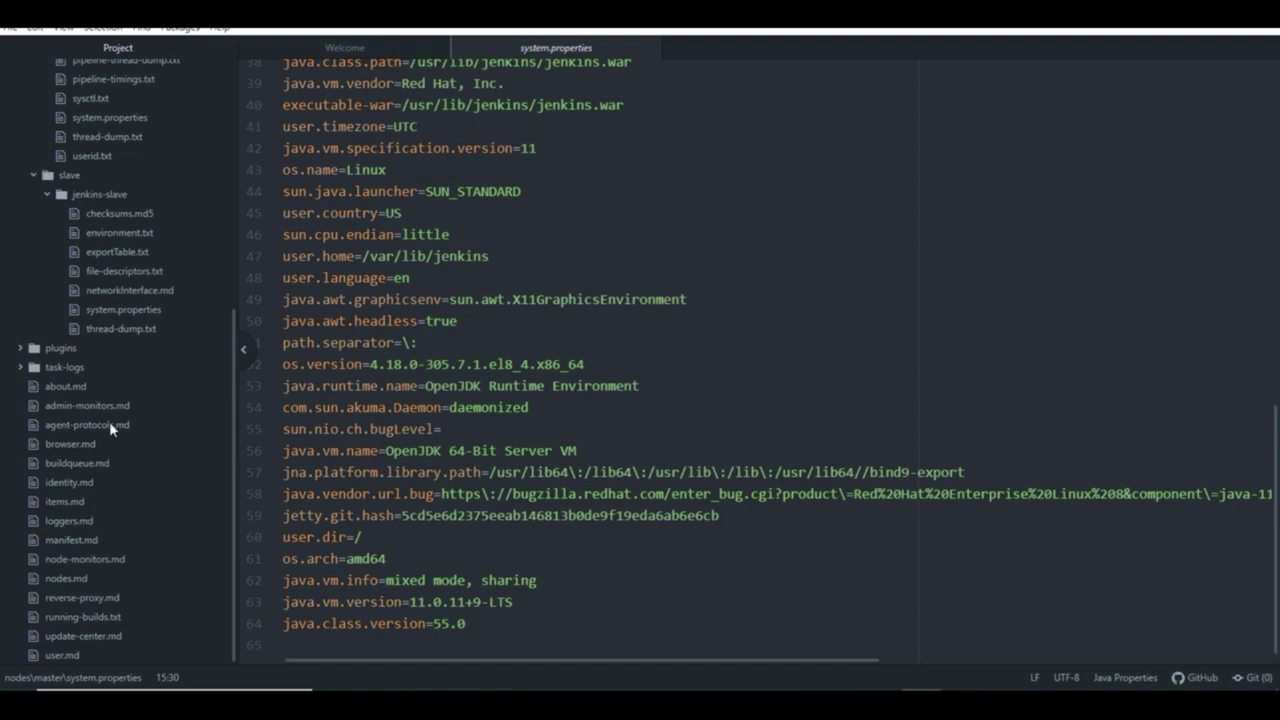
- Open about.md and check Jenkins version 2.302, the Instance ID, and the Linux amd64 OS details
left_click(87, 389)
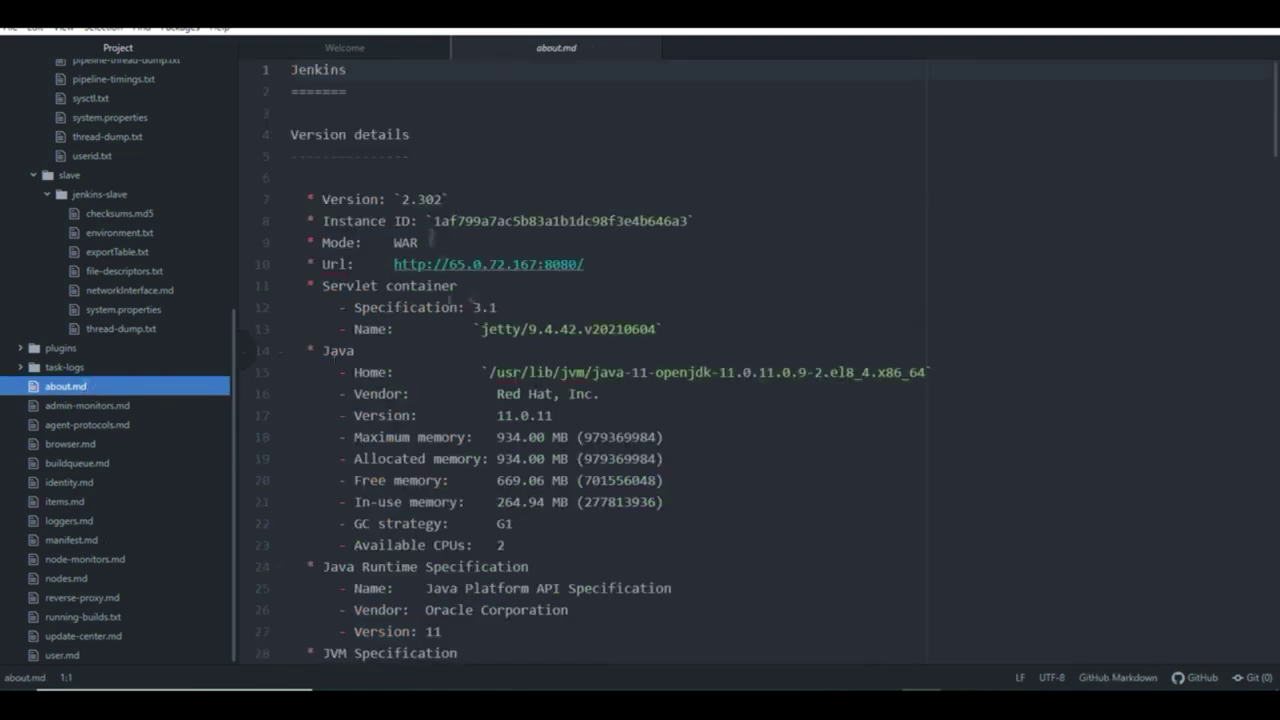
left_click_drag(352, 199, 451, 199)
left_click(451, 199)
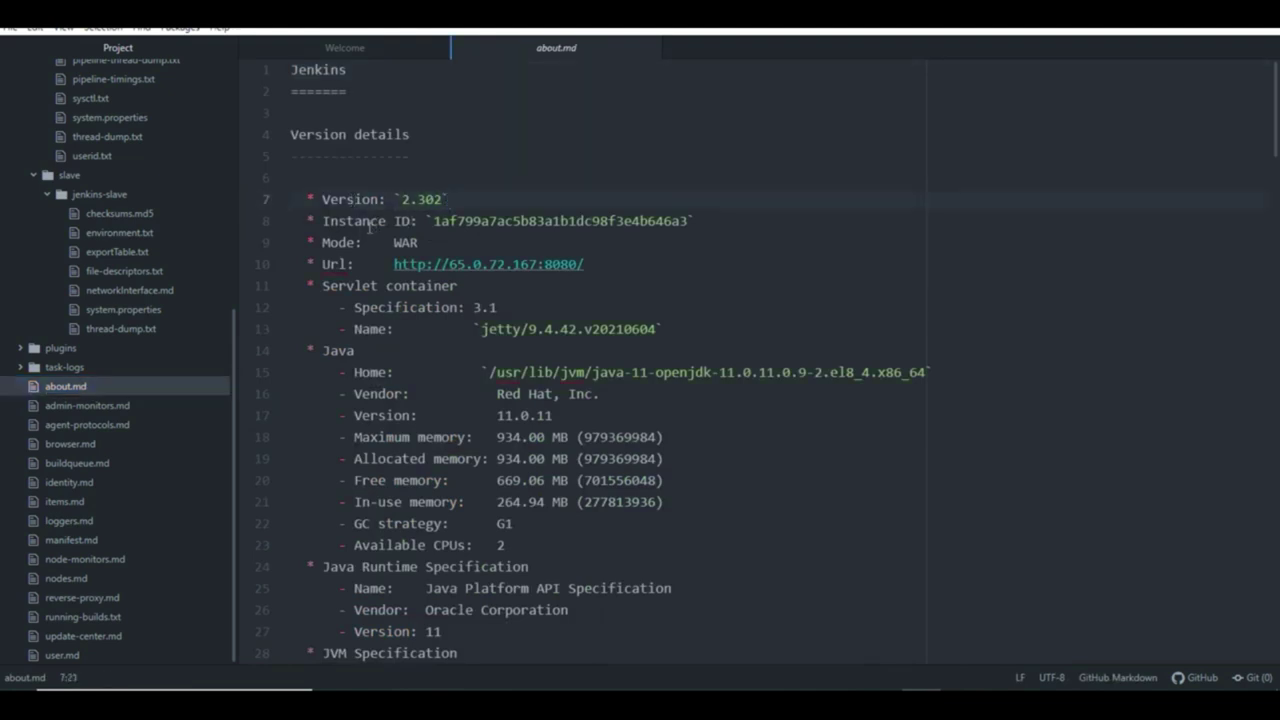
left_click_drag(348, 220, 445, 220)
left_click(513, 220)
scroll(1277, 170, "down", 5)
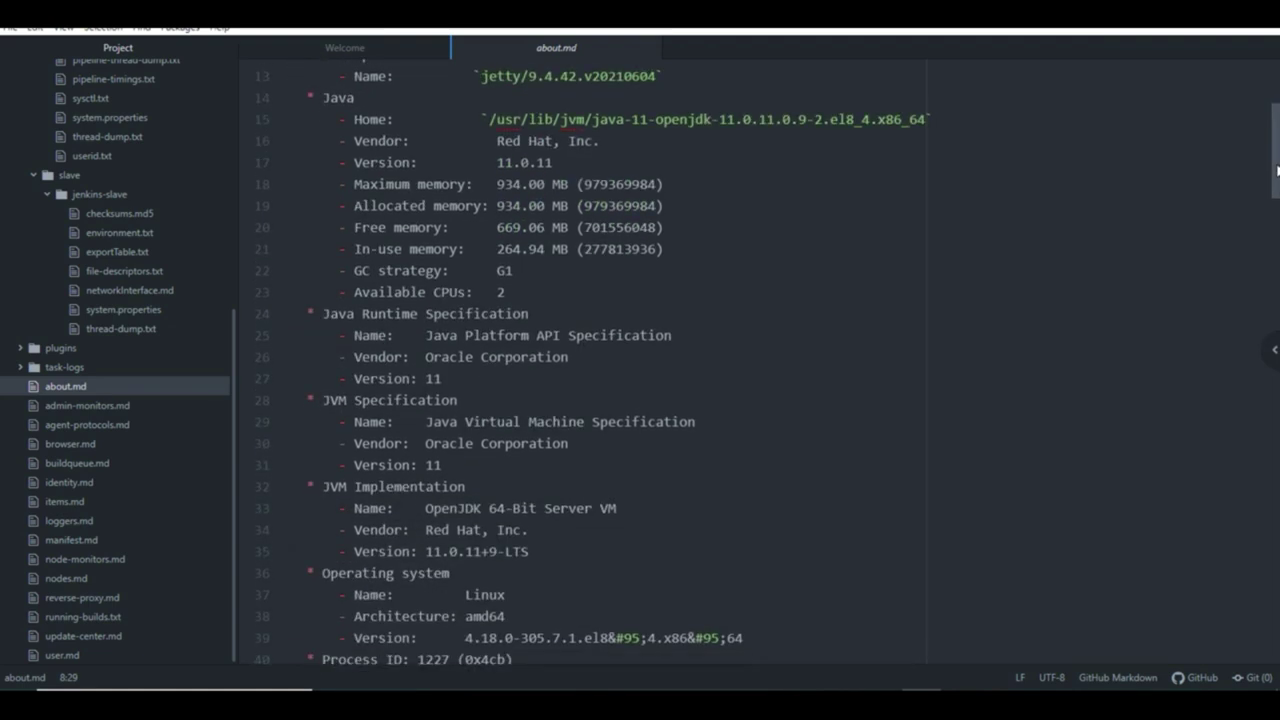
left_click_drag(1277, 170, 1271, 214)
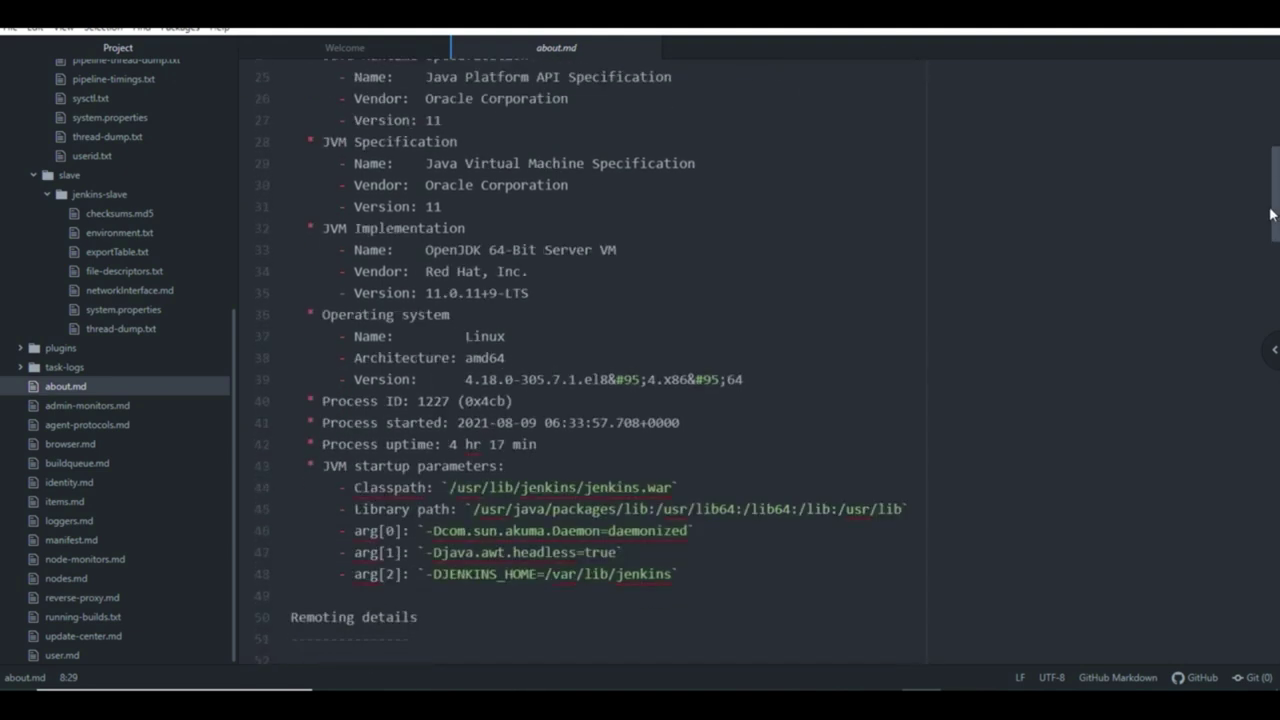
left_click_drag(1271, 214, 1270, 223)
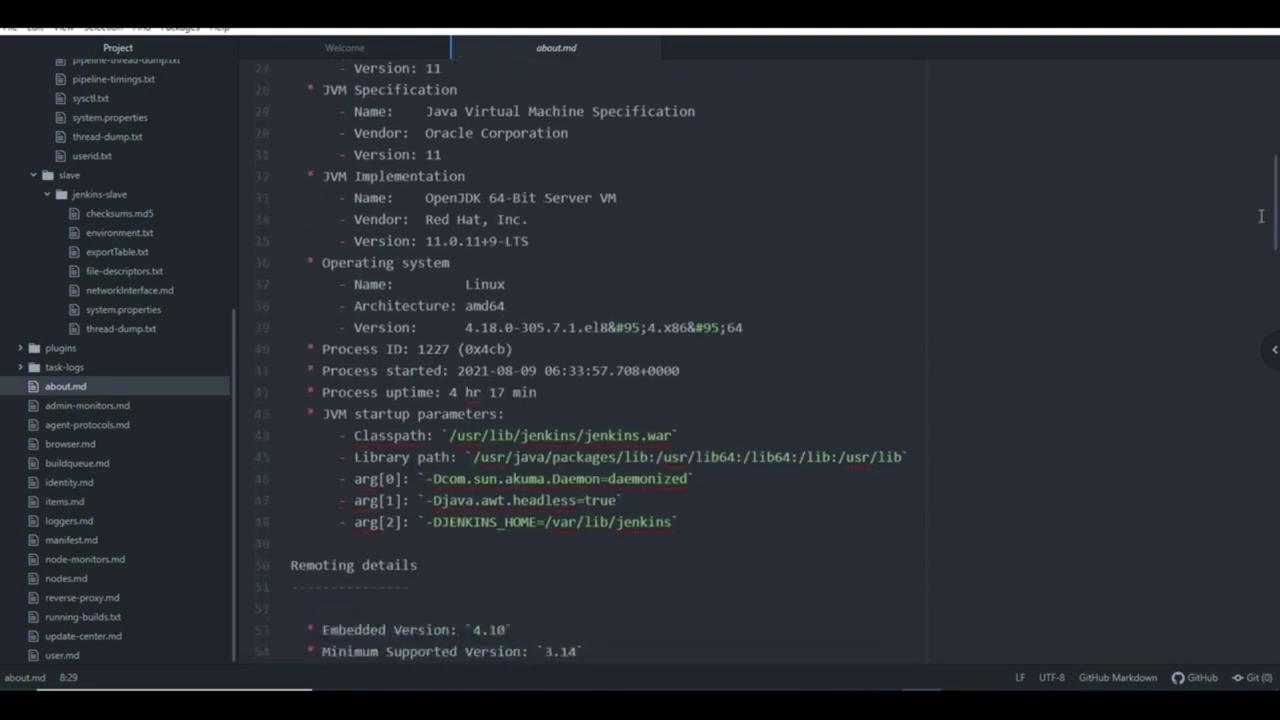
double_click(484, 283)
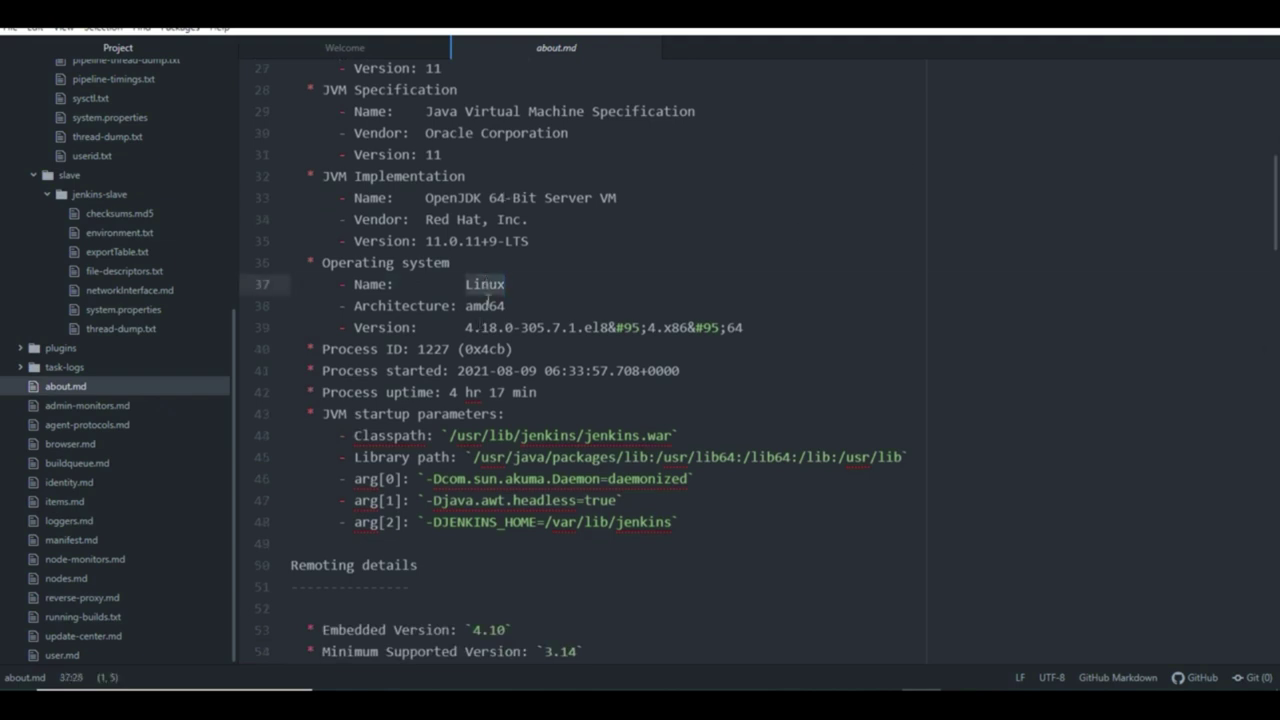
double_click(486, 305)
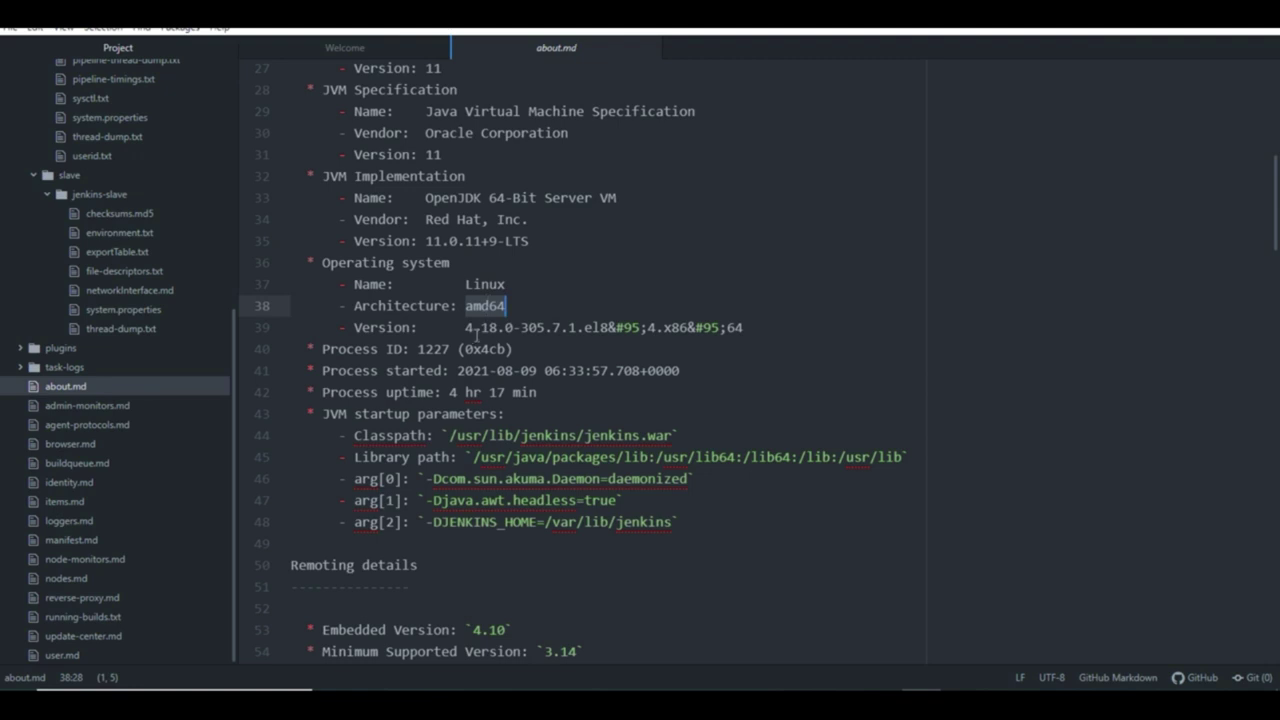
double_click(470, 328)
left_click(472, 330)
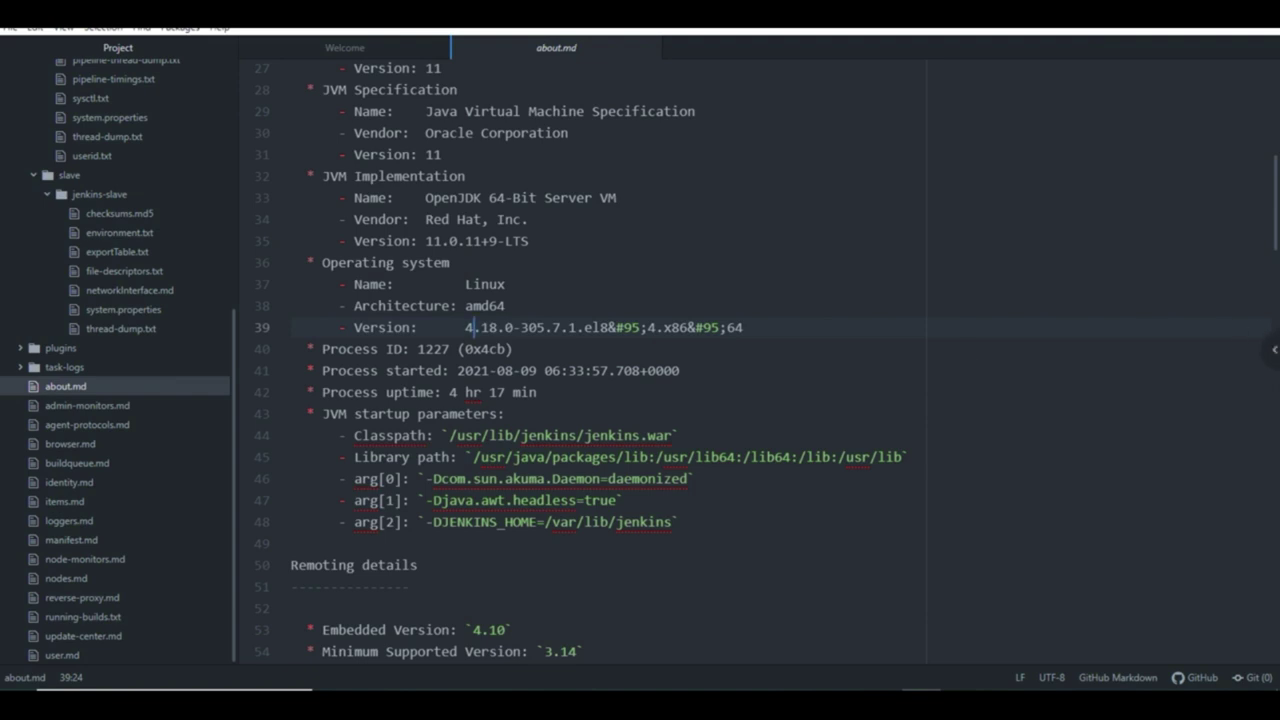
- Scroll through about.md's plugin list and find the support-core entry on line 148
left_click_drag(1273, 220, 1273, 290)
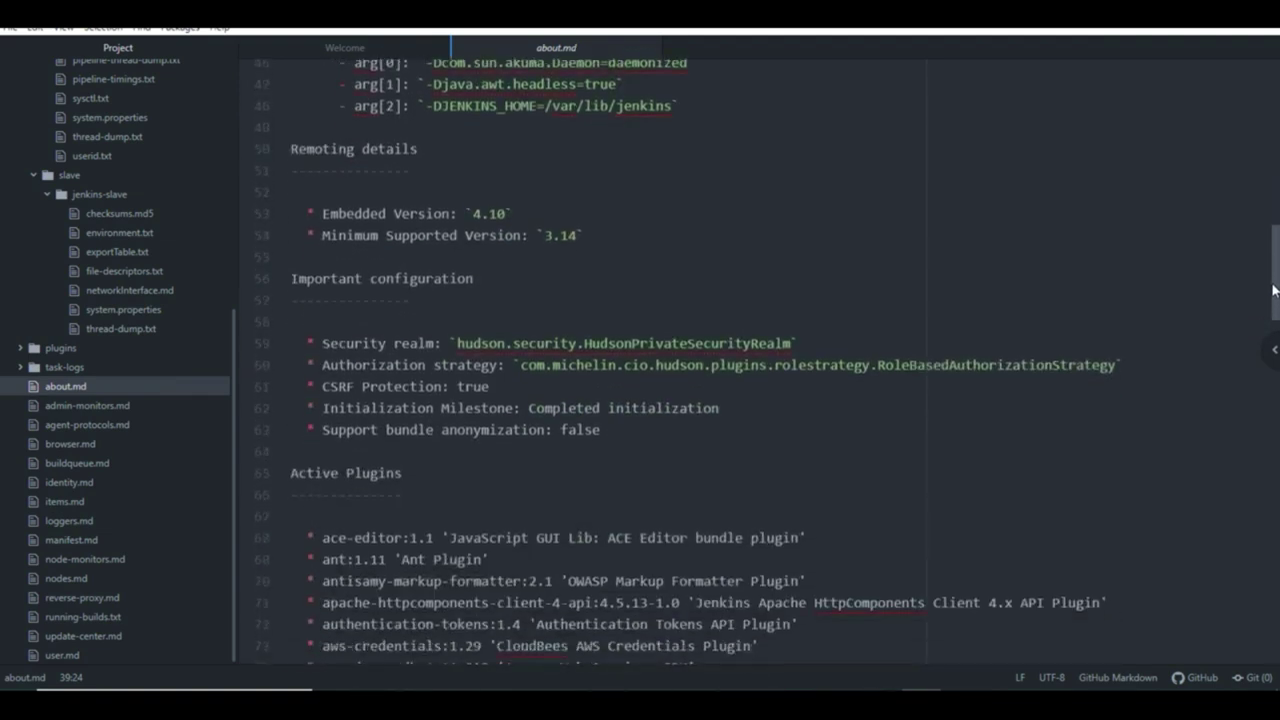
left_click_drag(1273, 290, 1271, 645)
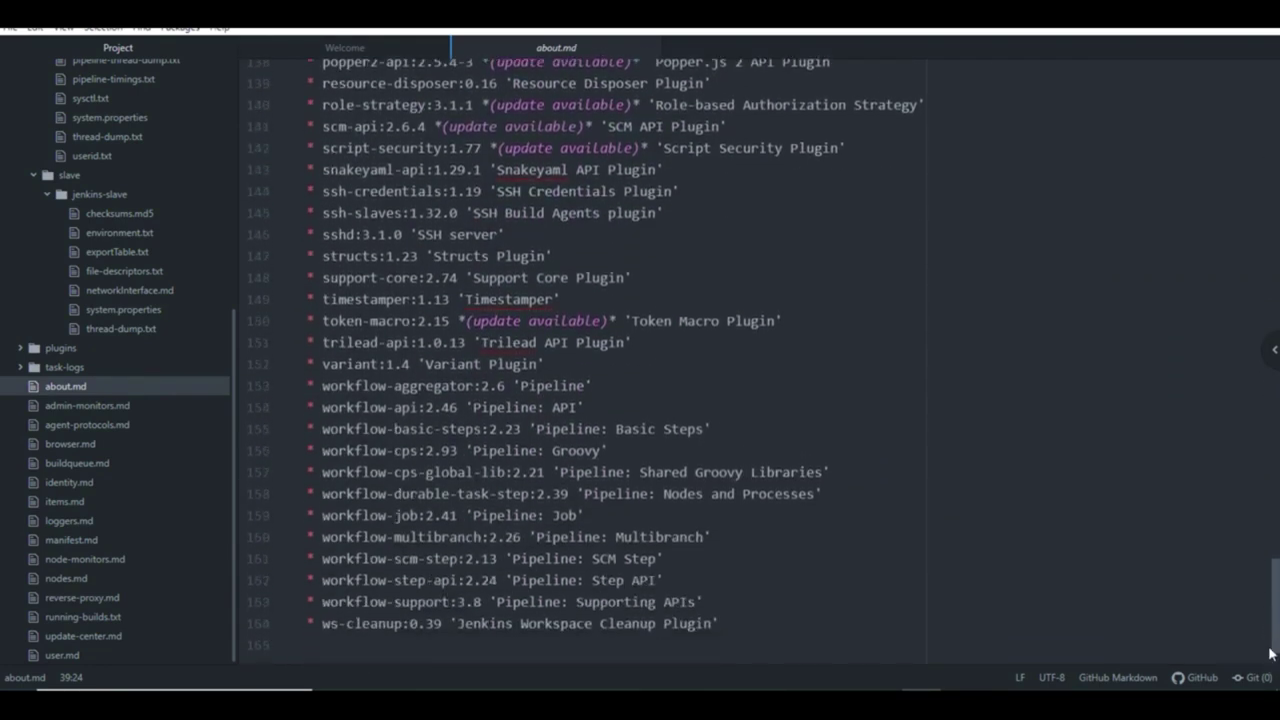
scroll(1271, 655, "up", 3)
scroll(660, 360, "up", 9)
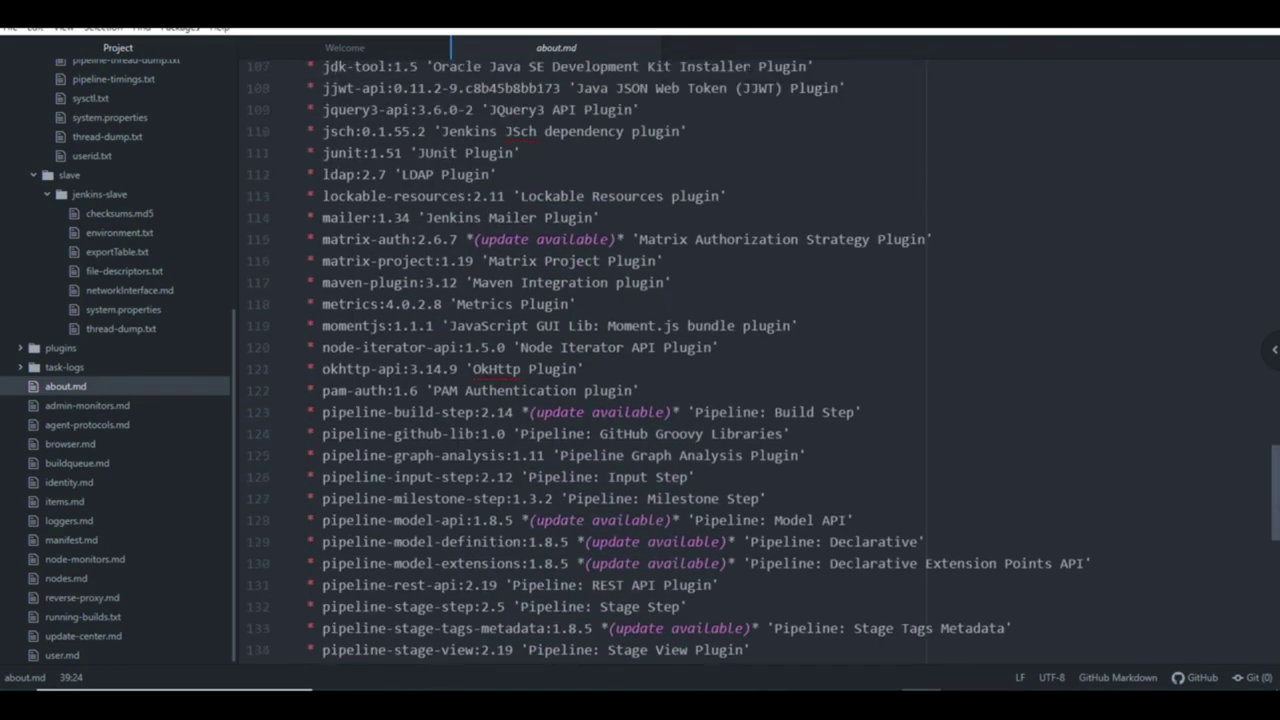
scroll(660, 360, "up", 6)
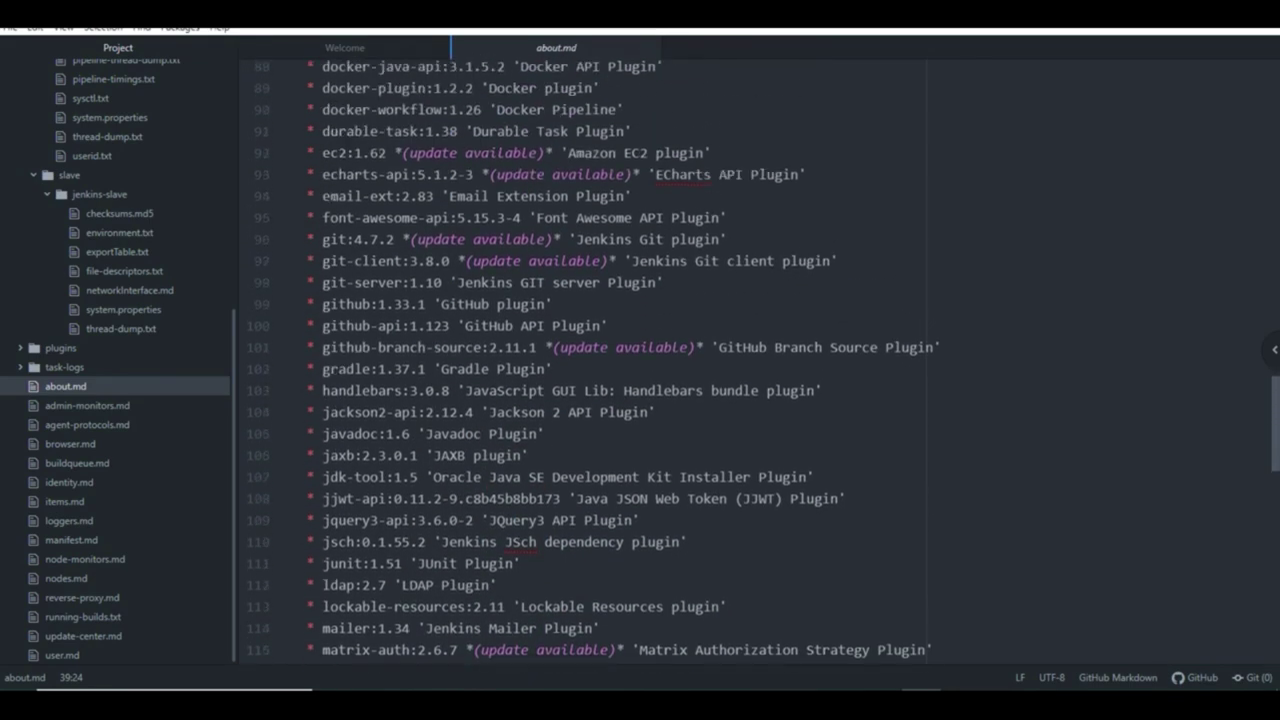
scroll(660, 360, "up", 9)
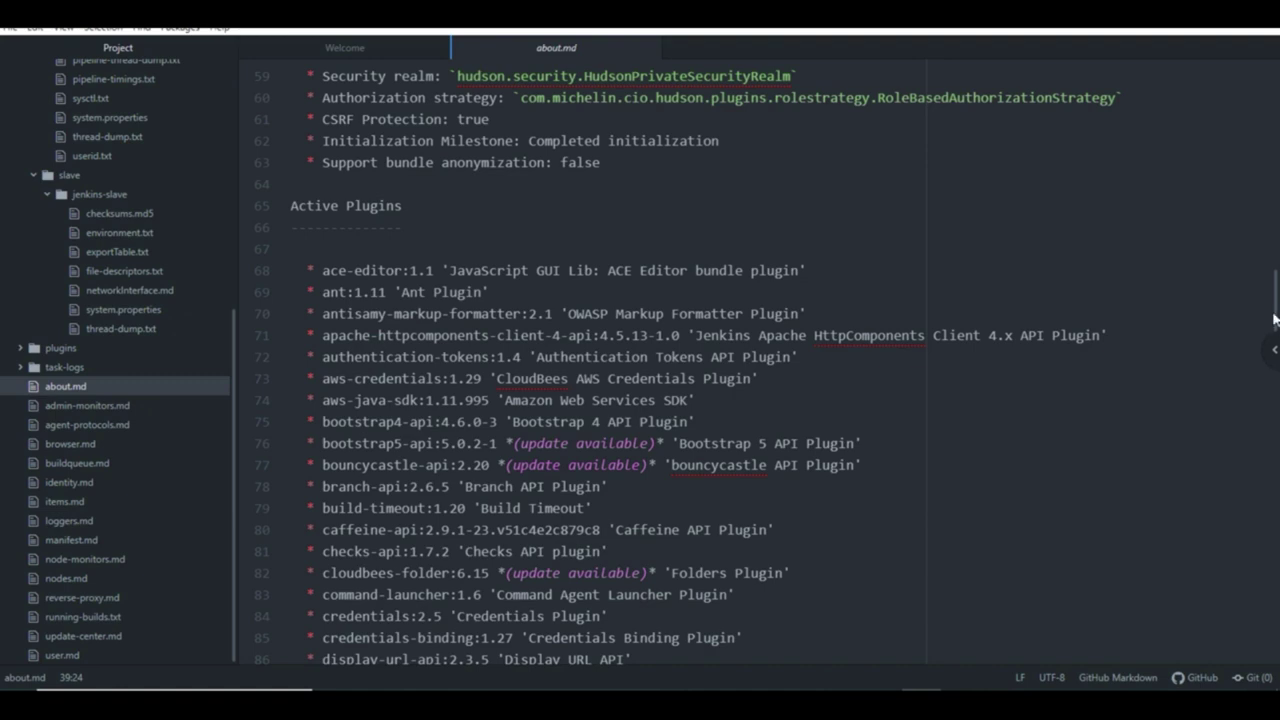
left_click_drag(1277, 318, 1277, 598)
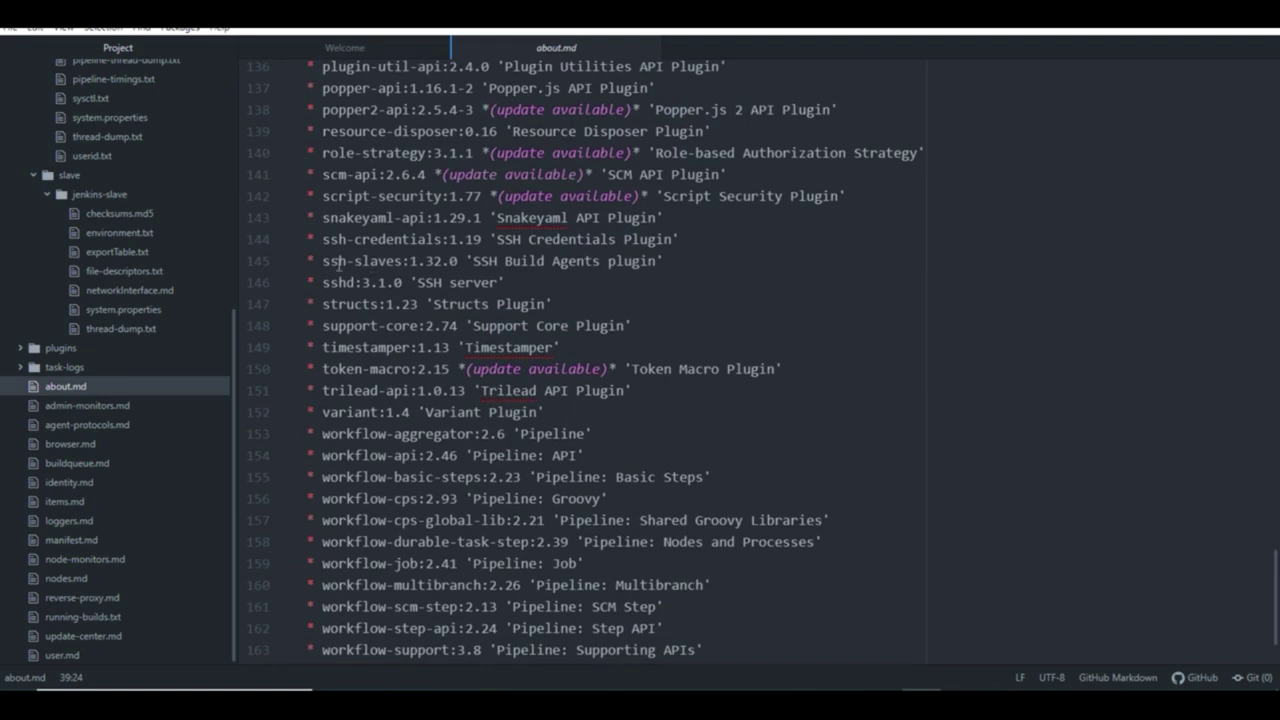
left_click_drag(331, 325, 614, 325)
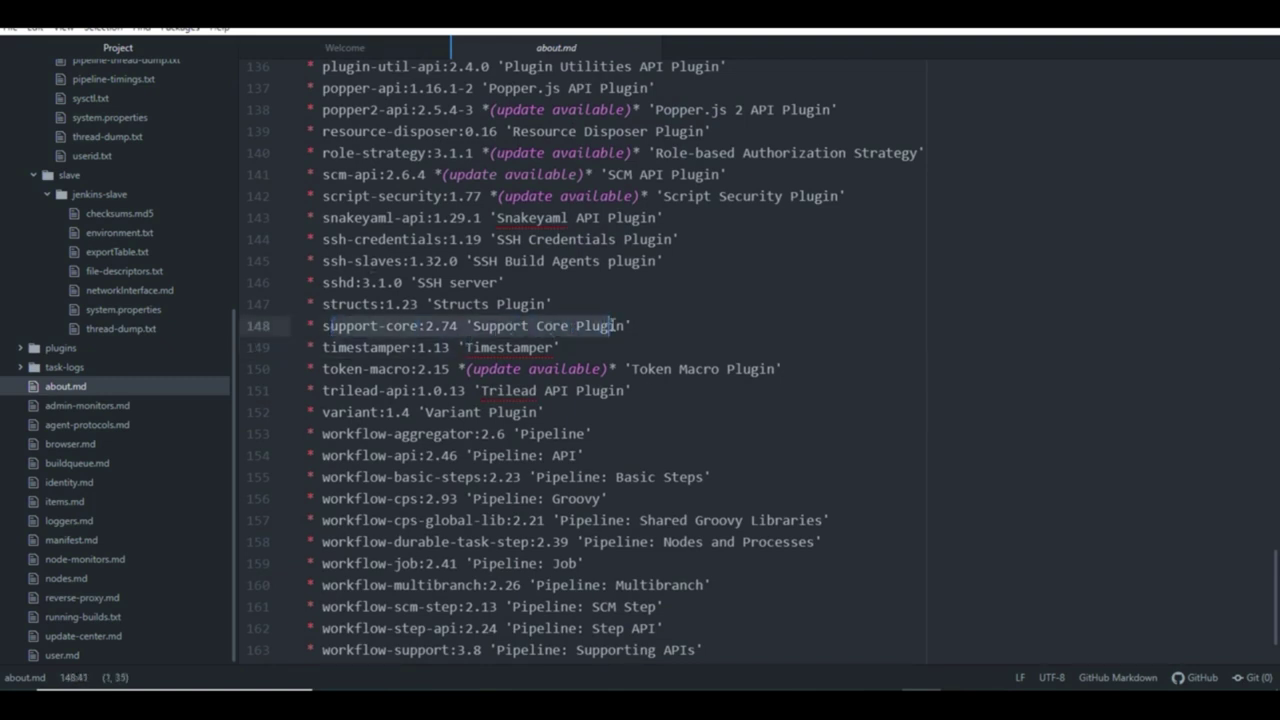
left_click(627, 325)
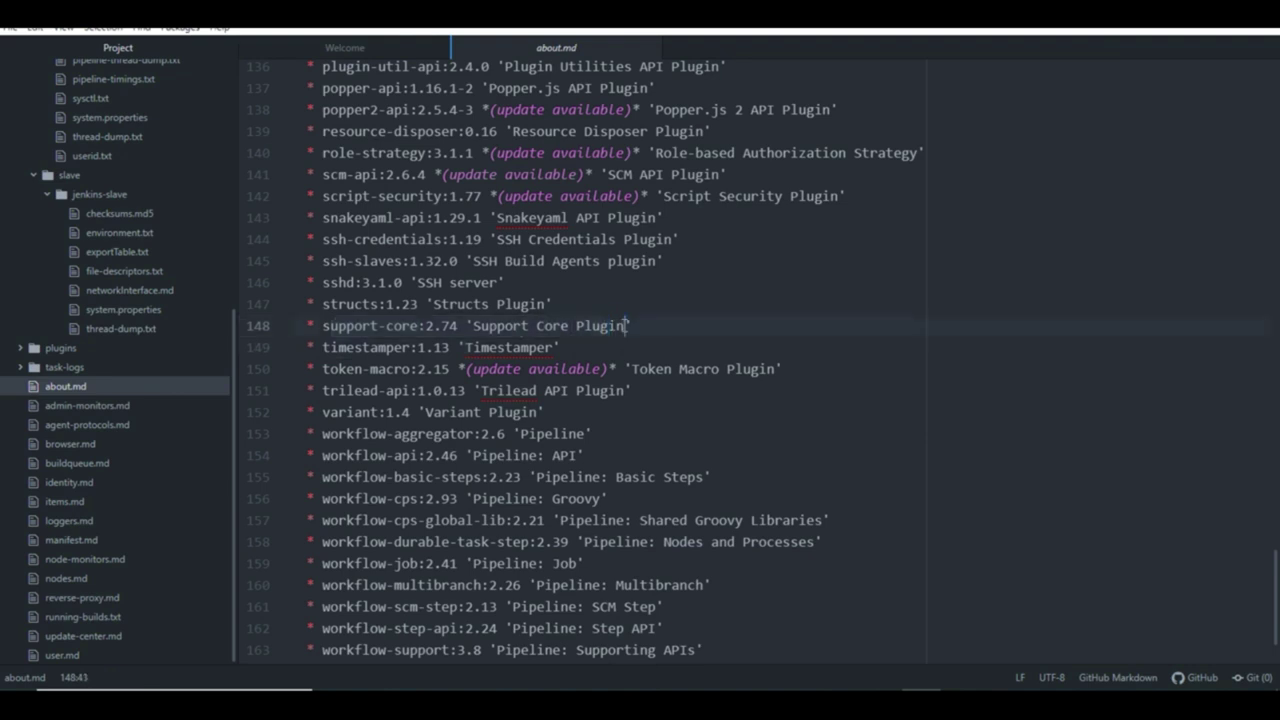
- Open admin-monitors.md and agent-protocols.md, and collapse the master logs folder
left_click(99, 408)
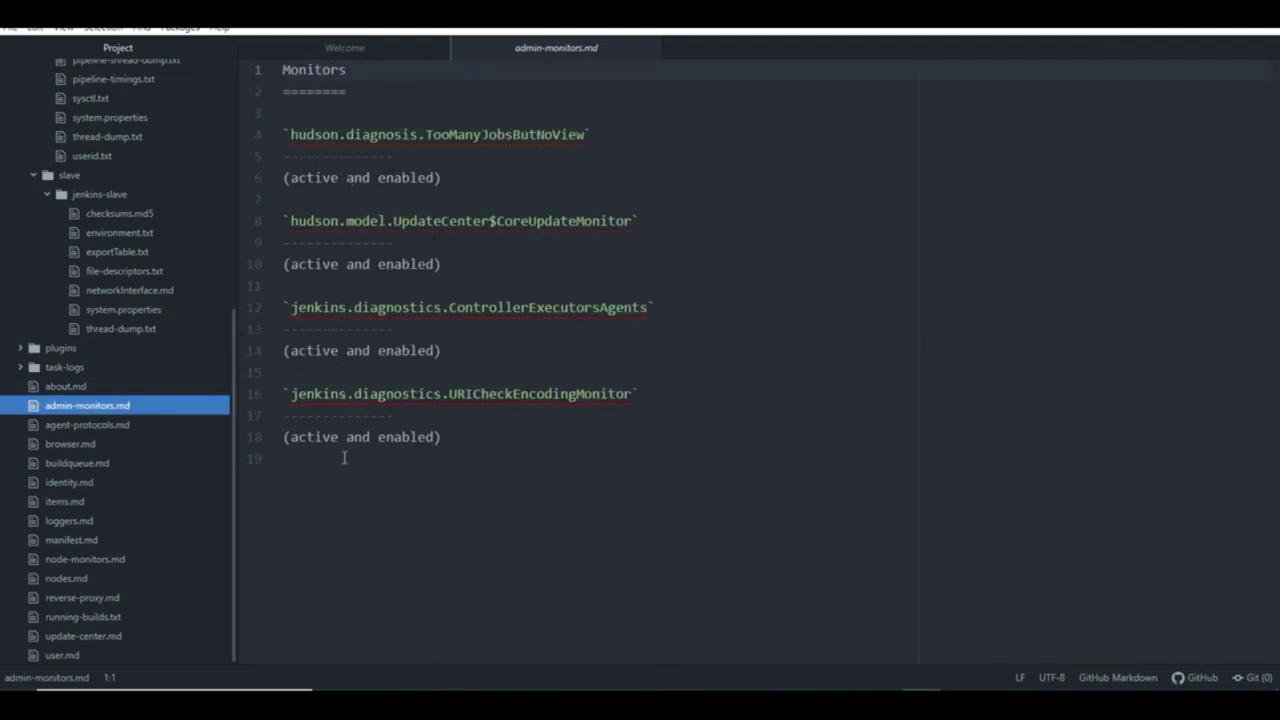
left_click(110, 426)
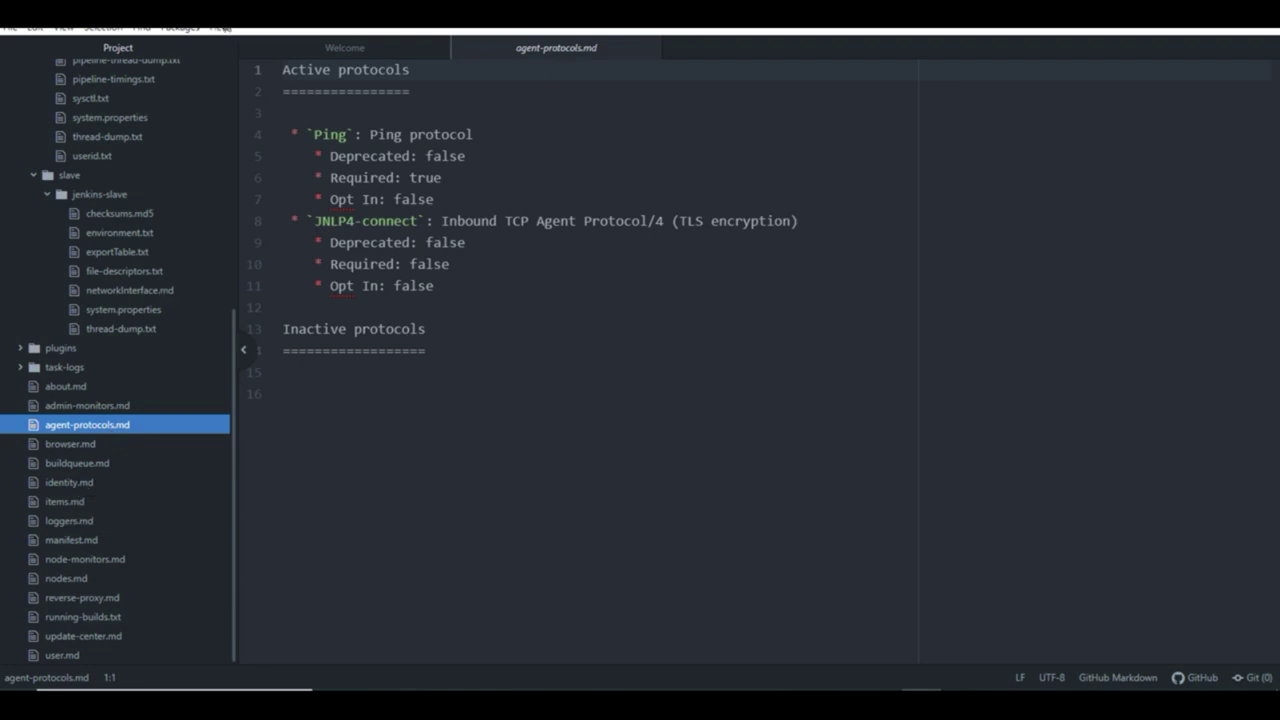
scroll(115, 239, "up", 5)
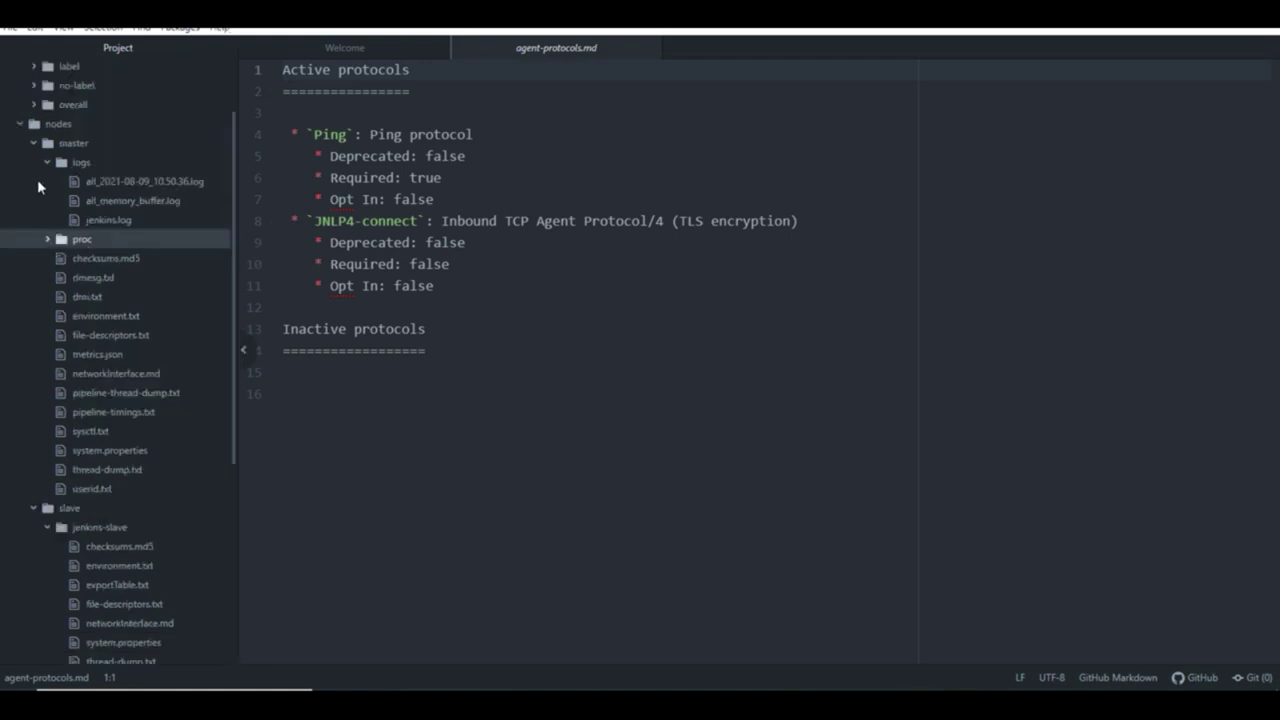
left_click(52, 166)
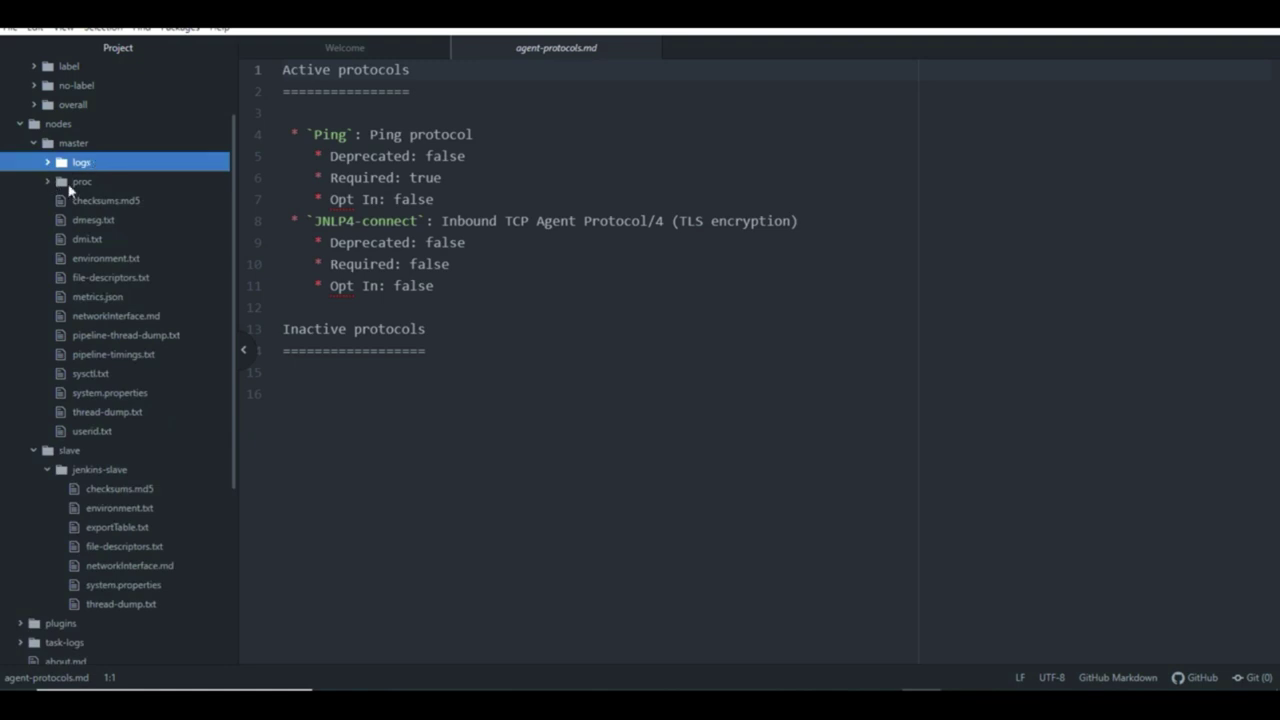
- Expand proc and check the CPU core count and memory: MemTotal 3823652, MemFree 1315772, MemAvailable 2017788
left_click(55, 186)
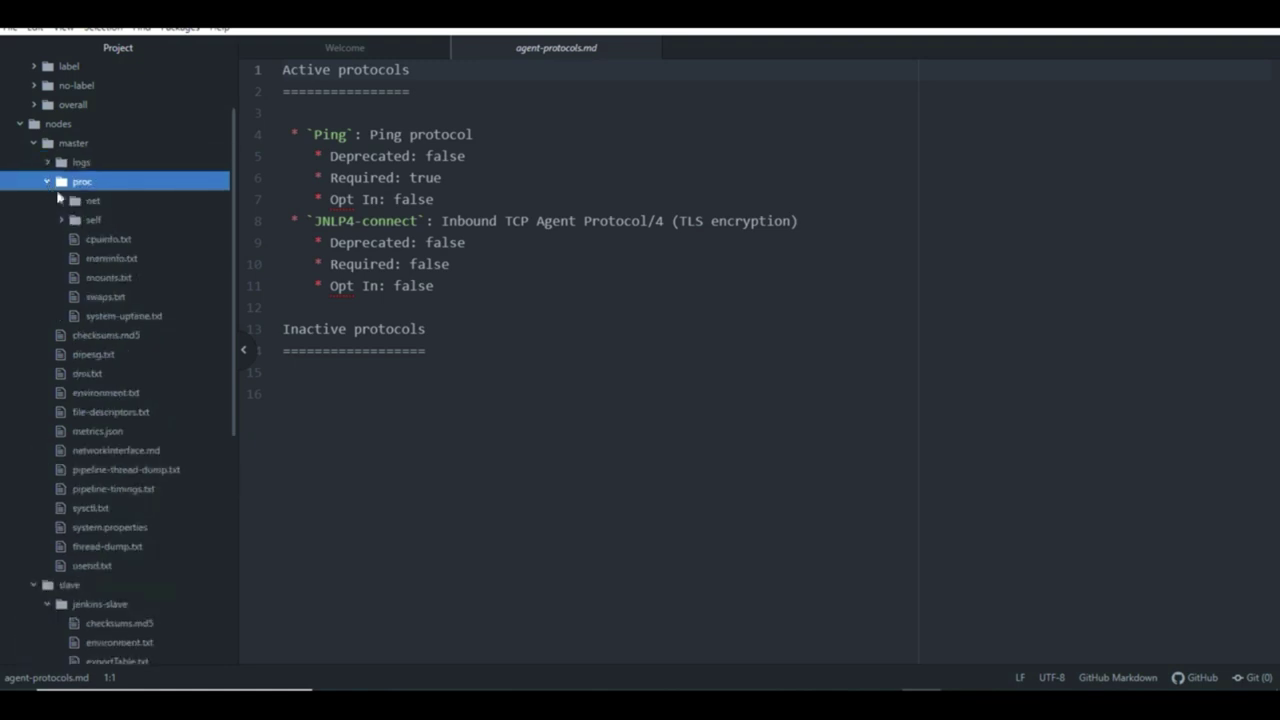
left_click(105, 239)
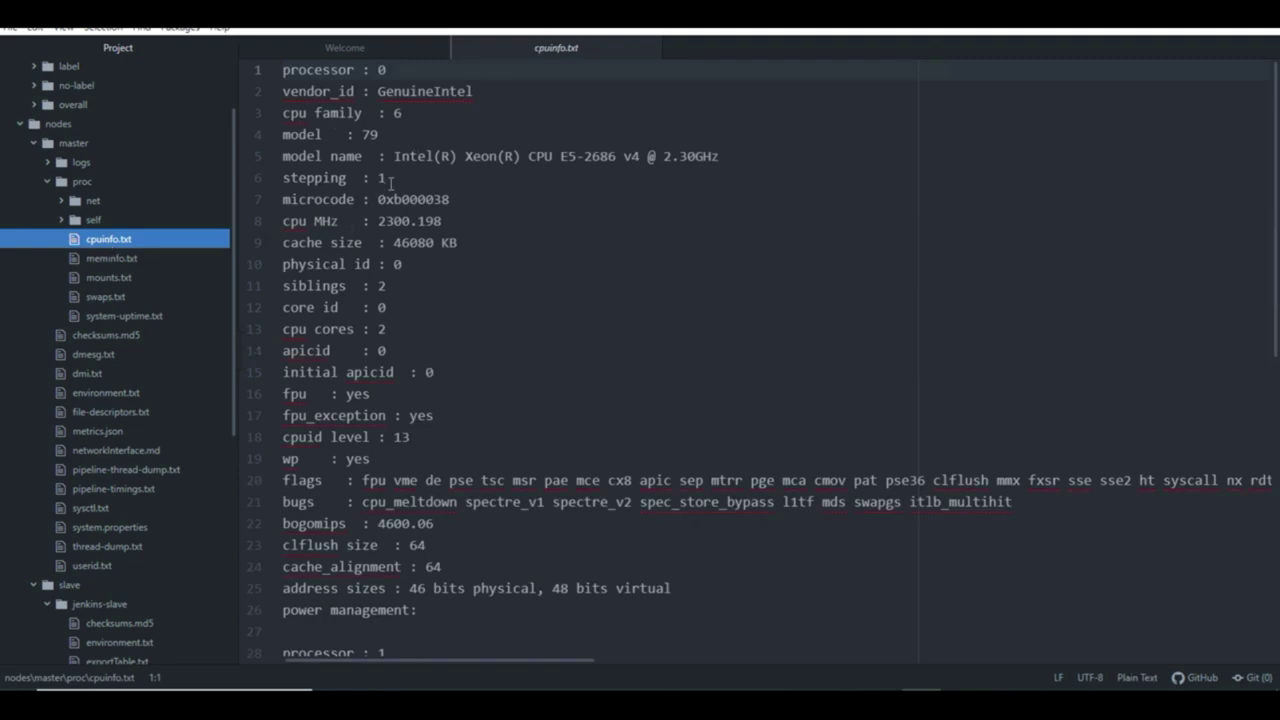
left_click_drag(290, 329, 391, 328)
left_click(420, 334)
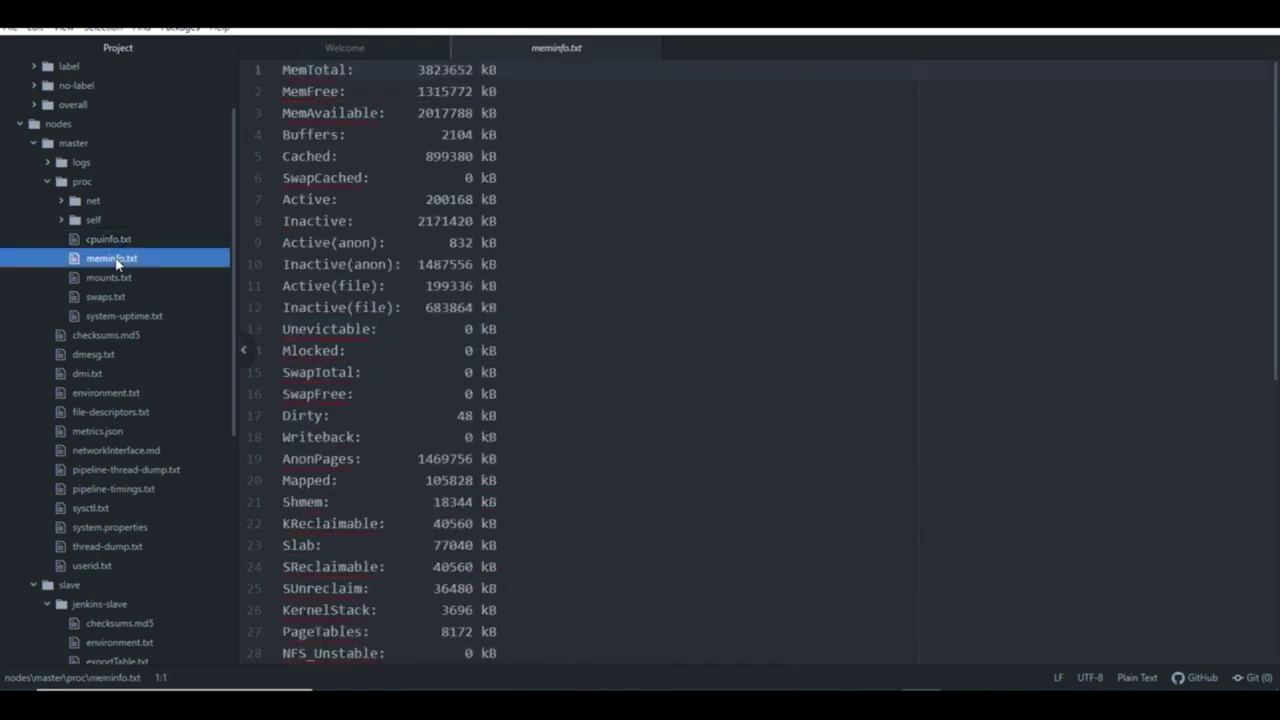
left_click_drag(418, 70, 481, 70)
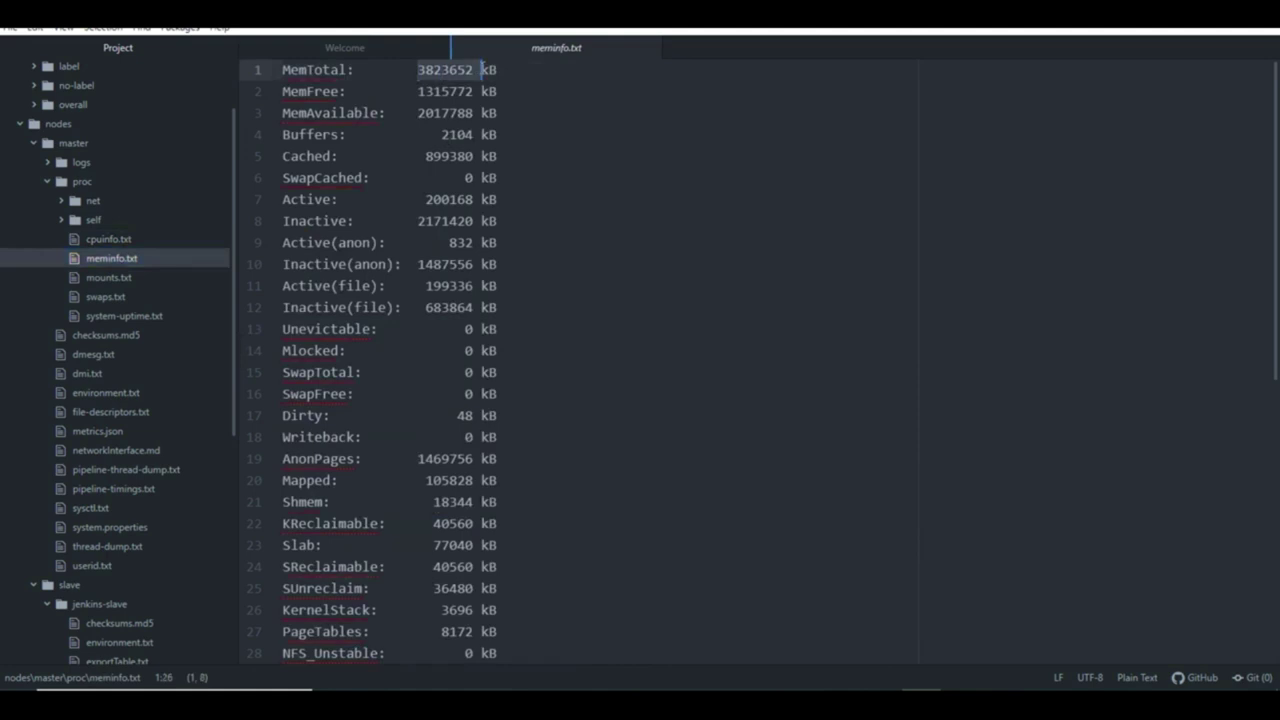
left_click(557, 141)
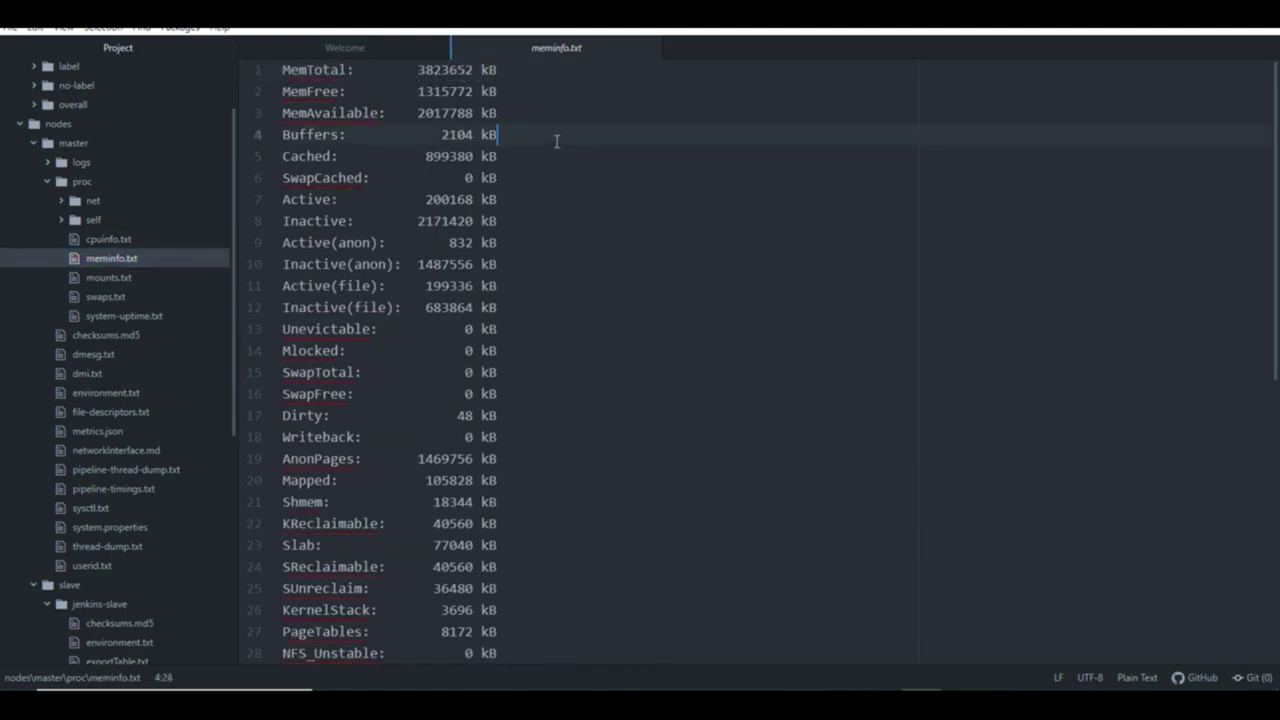
left_click_drag(418, 91, 478, 91)
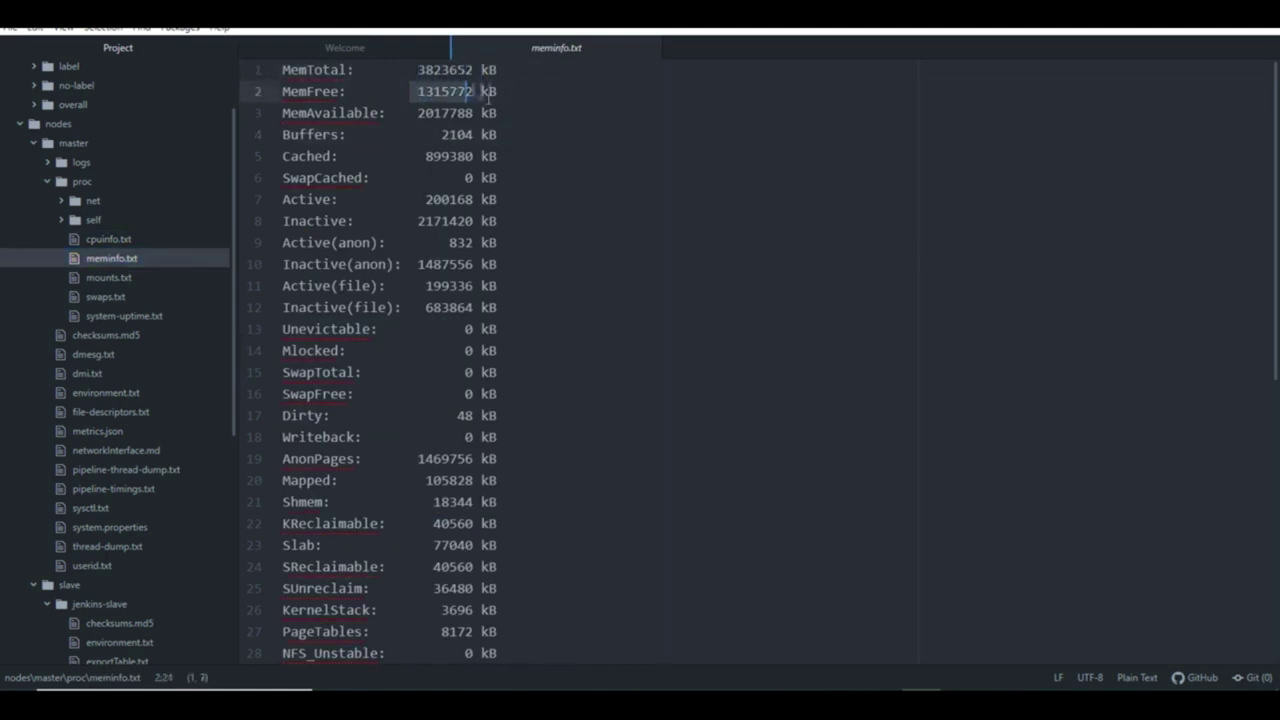
left_click(492, 156)
left_click_drag(418, 113, 476, 116)
left_click(488, 199)
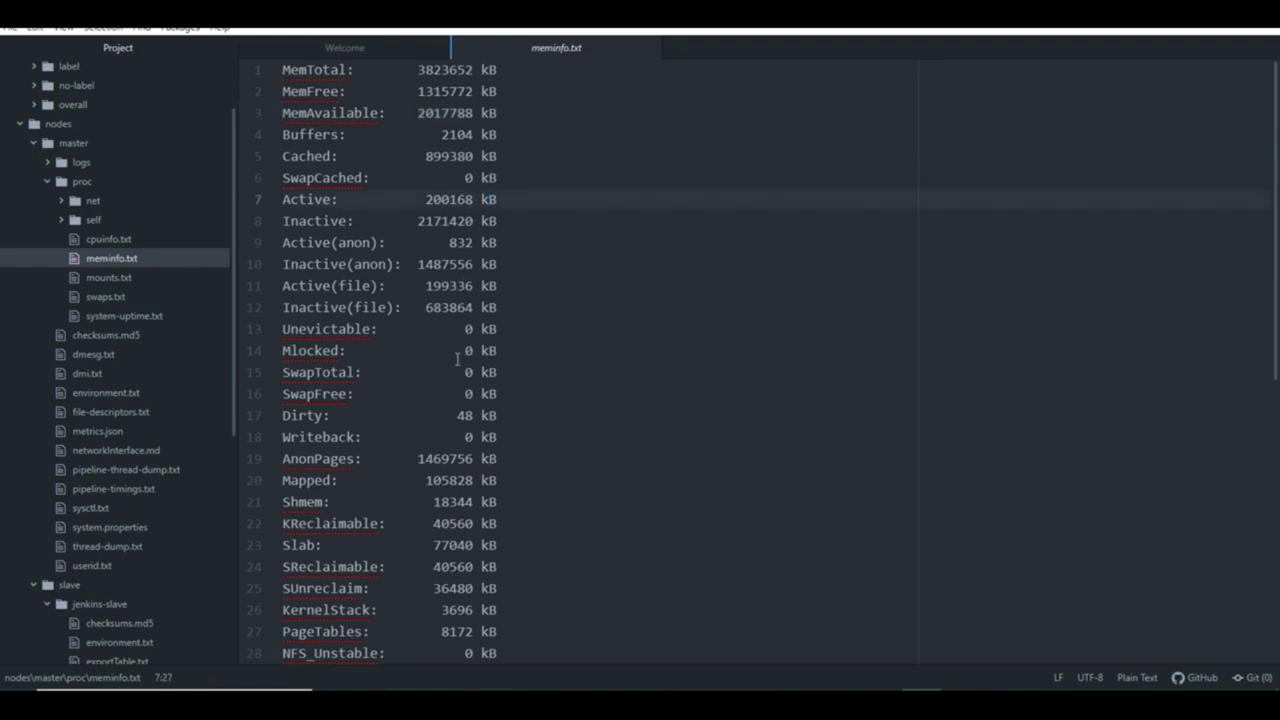
scroll(1275, 350, "down", 2)
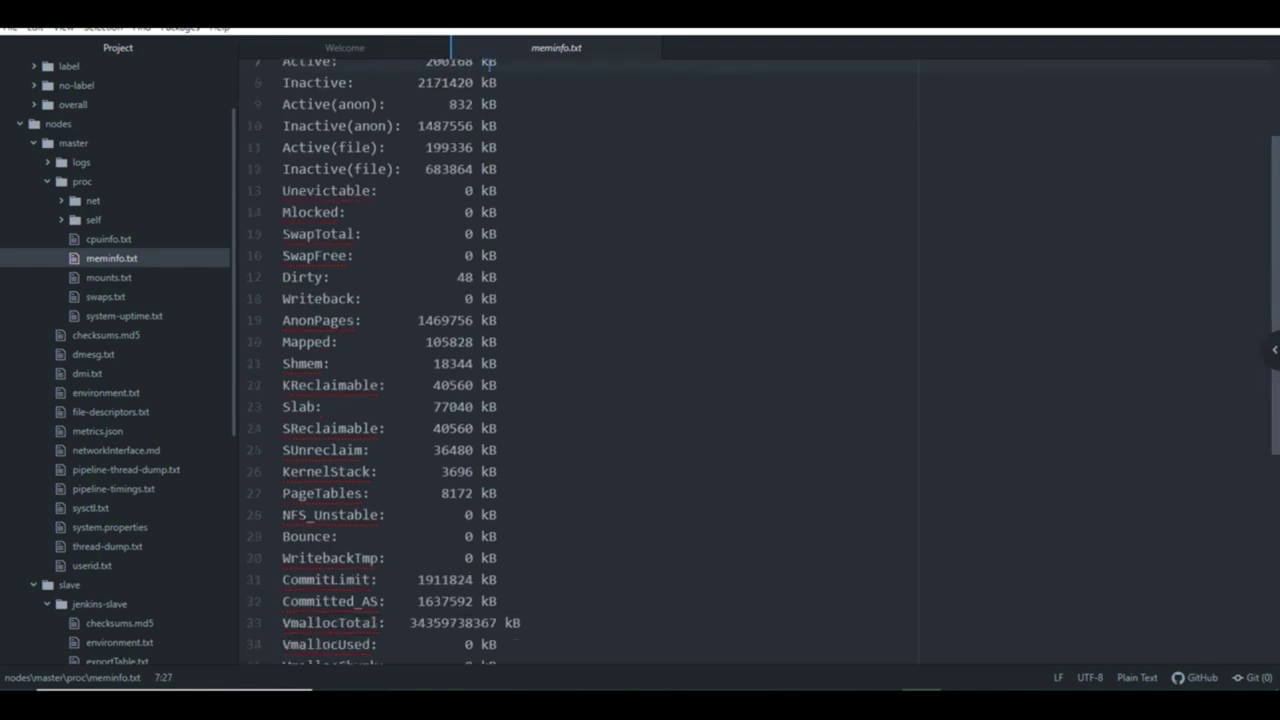
scroll(1275, 350, "down", 6)
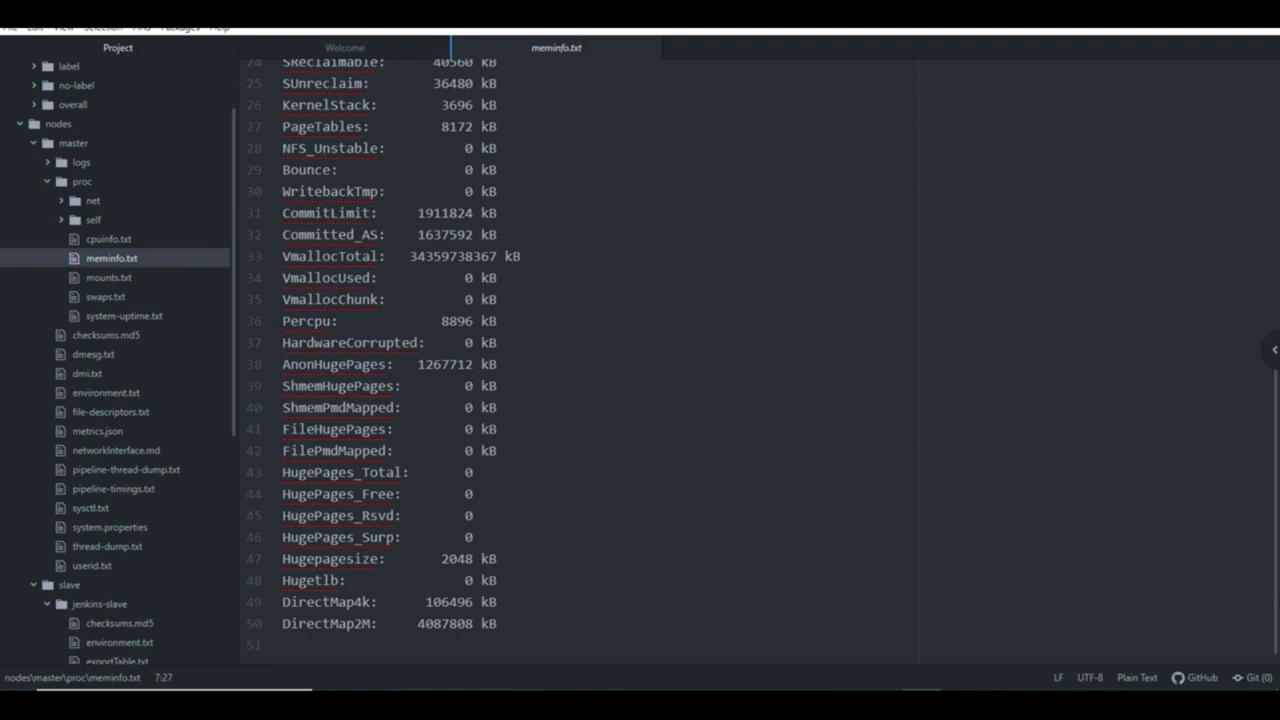
scroll(1276, 585, "up", 8)
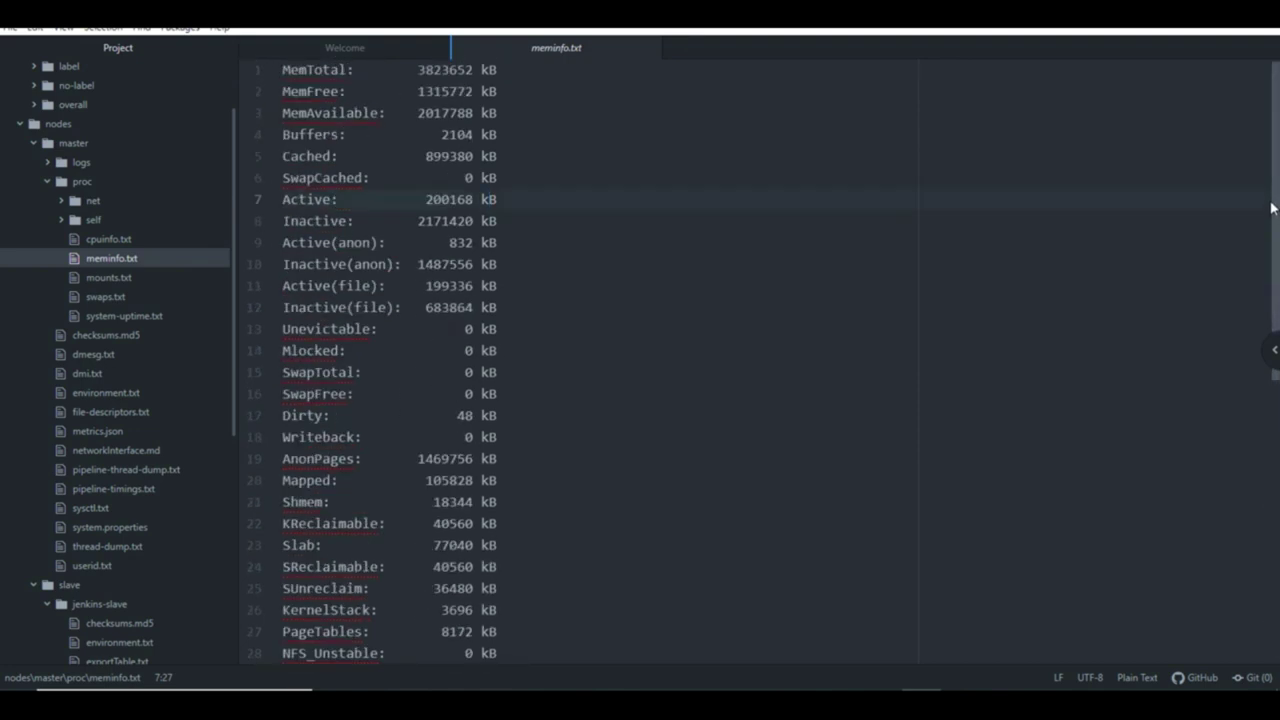
- Open mounts.txt, swaps.txt and system-uptime.txt, then expand the self folder
left_click(110, 278)
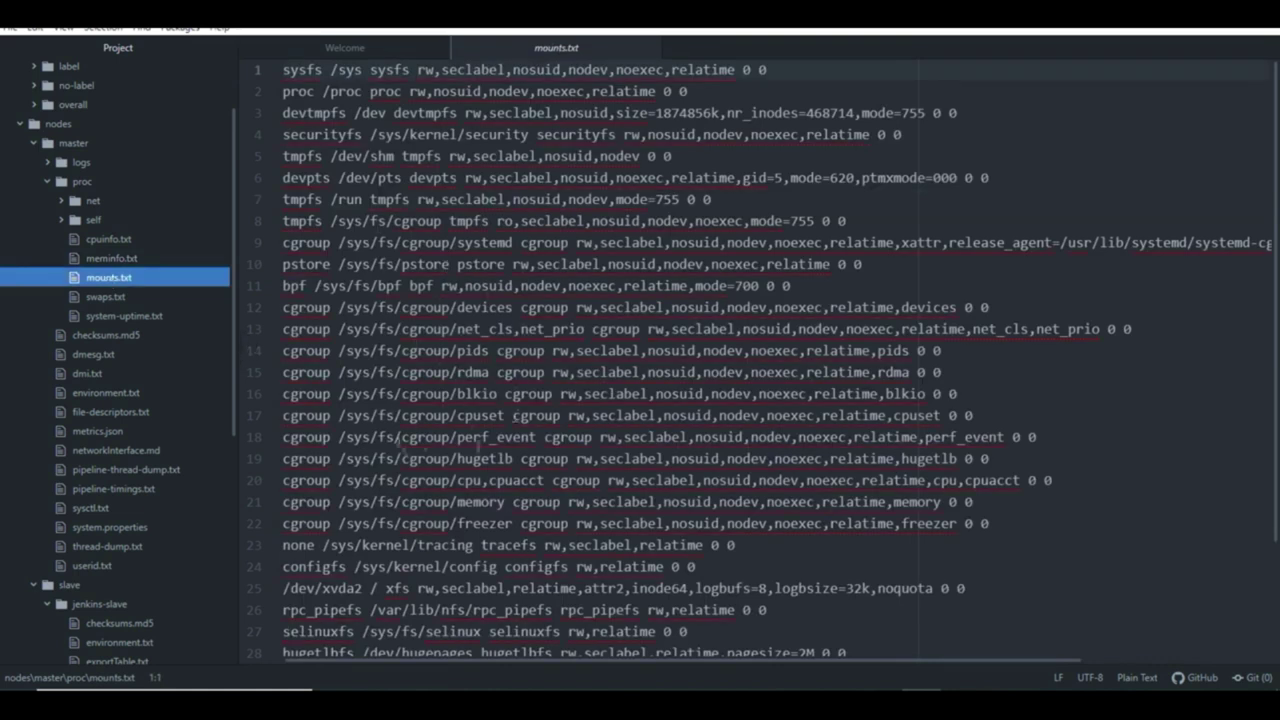
left_click(114, 300)
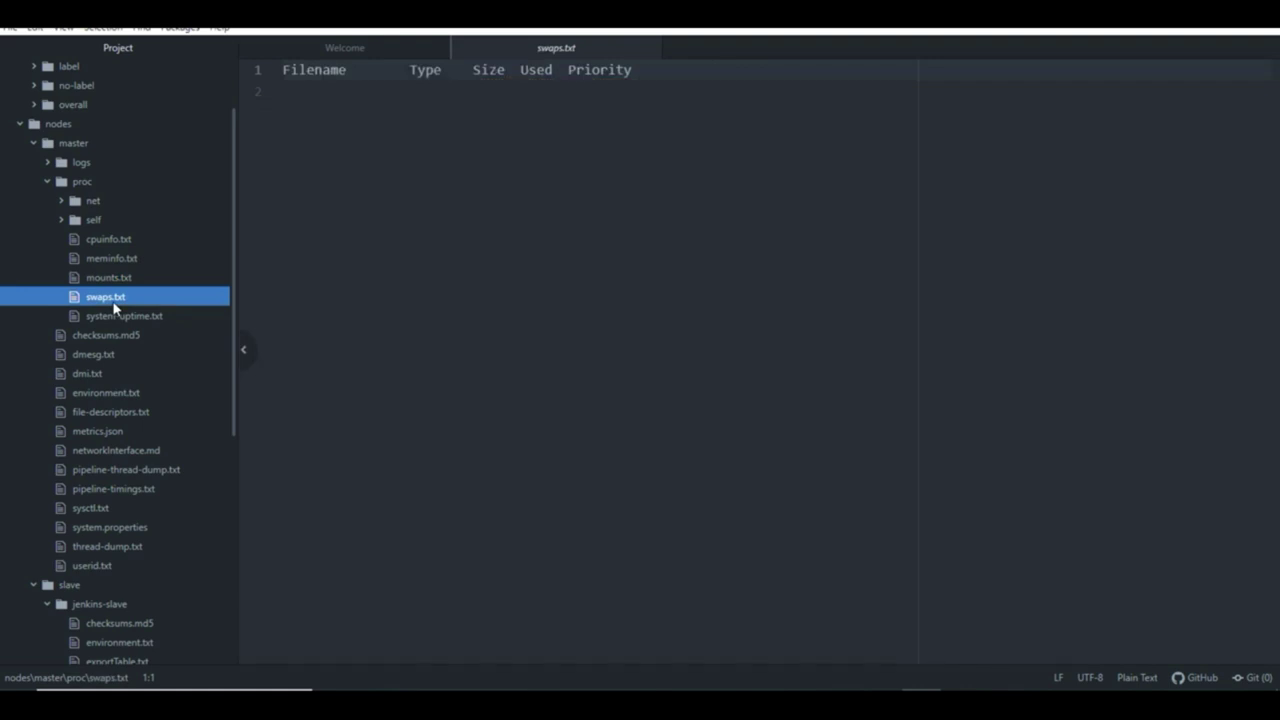
left_click(116, 318)
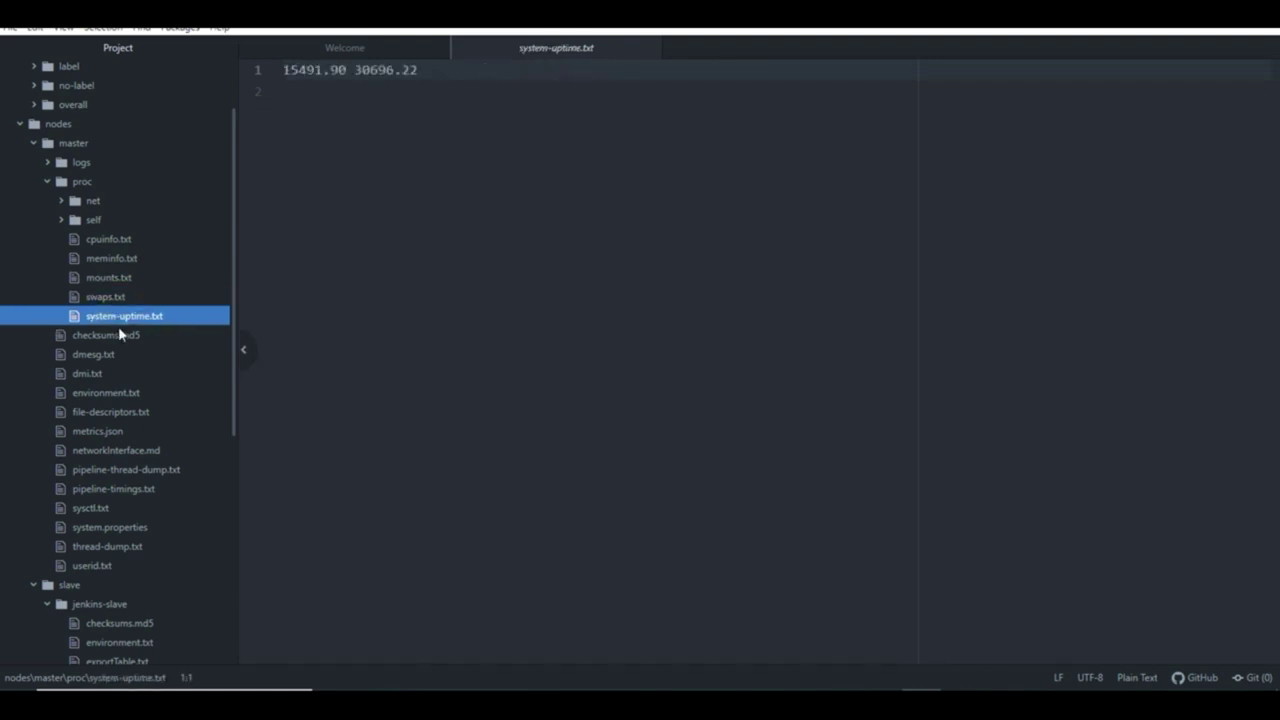
left_click(60, 221)
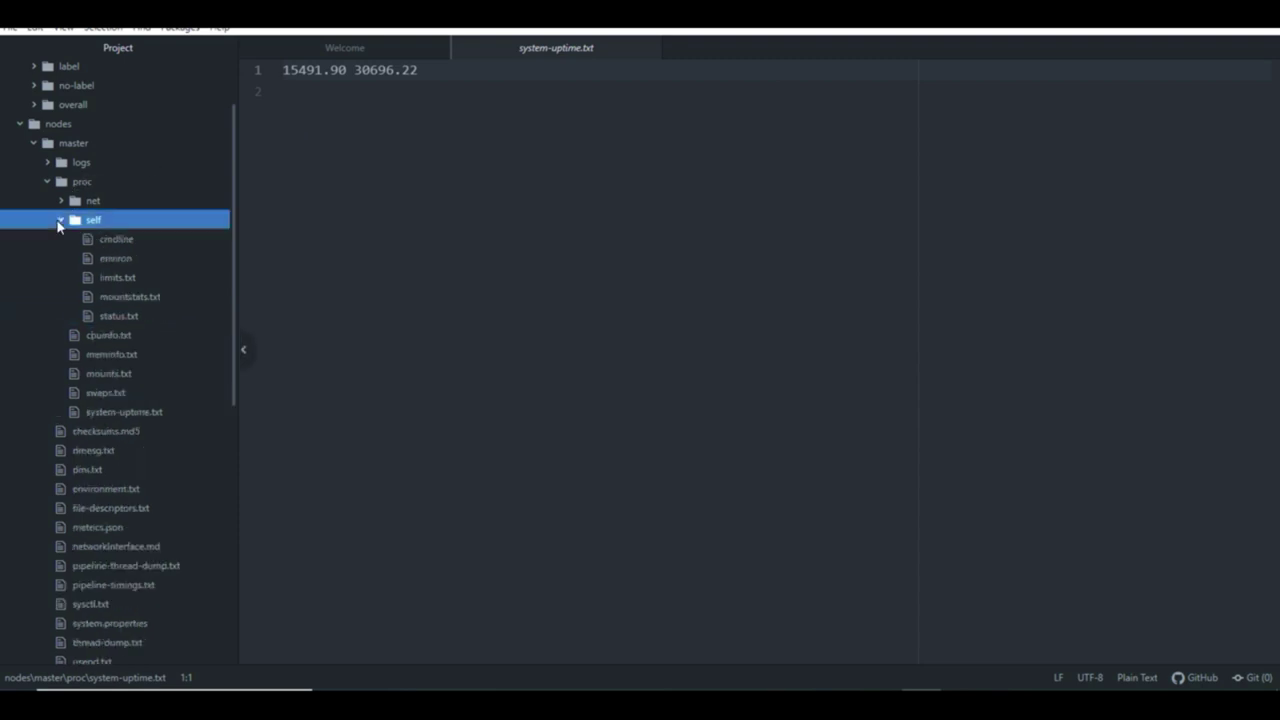
- Open proc/self's cmdline, environ, limits.txt, mountstats.txt and status.txt files
left_click(150, 240)
left_click(138, 260)
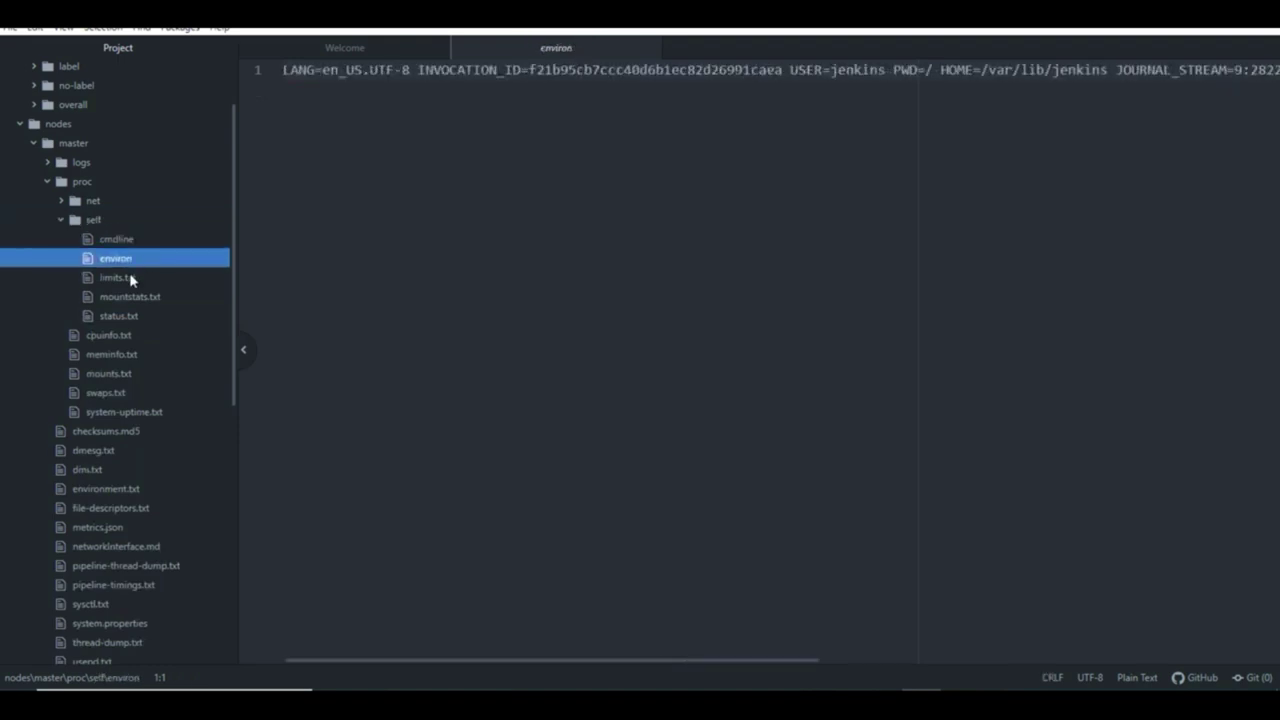
left_click(131, 278)
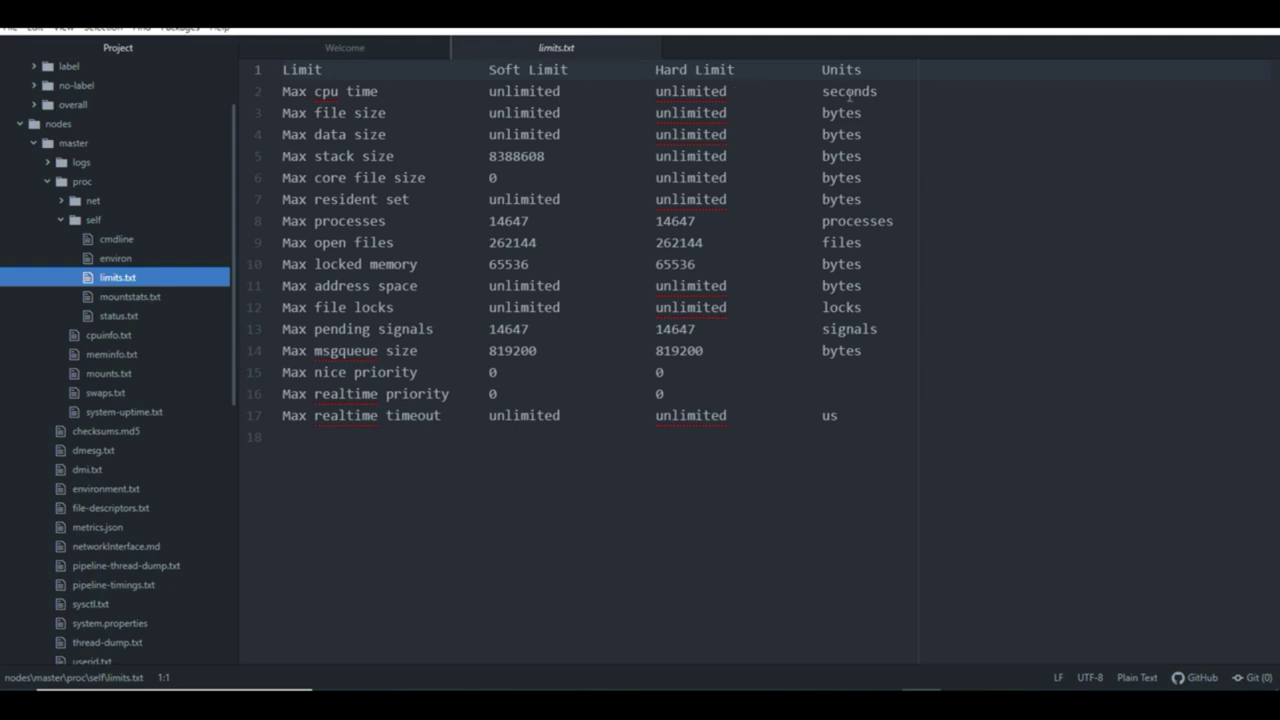
left_click(118, 263)
left_click(131, 294)
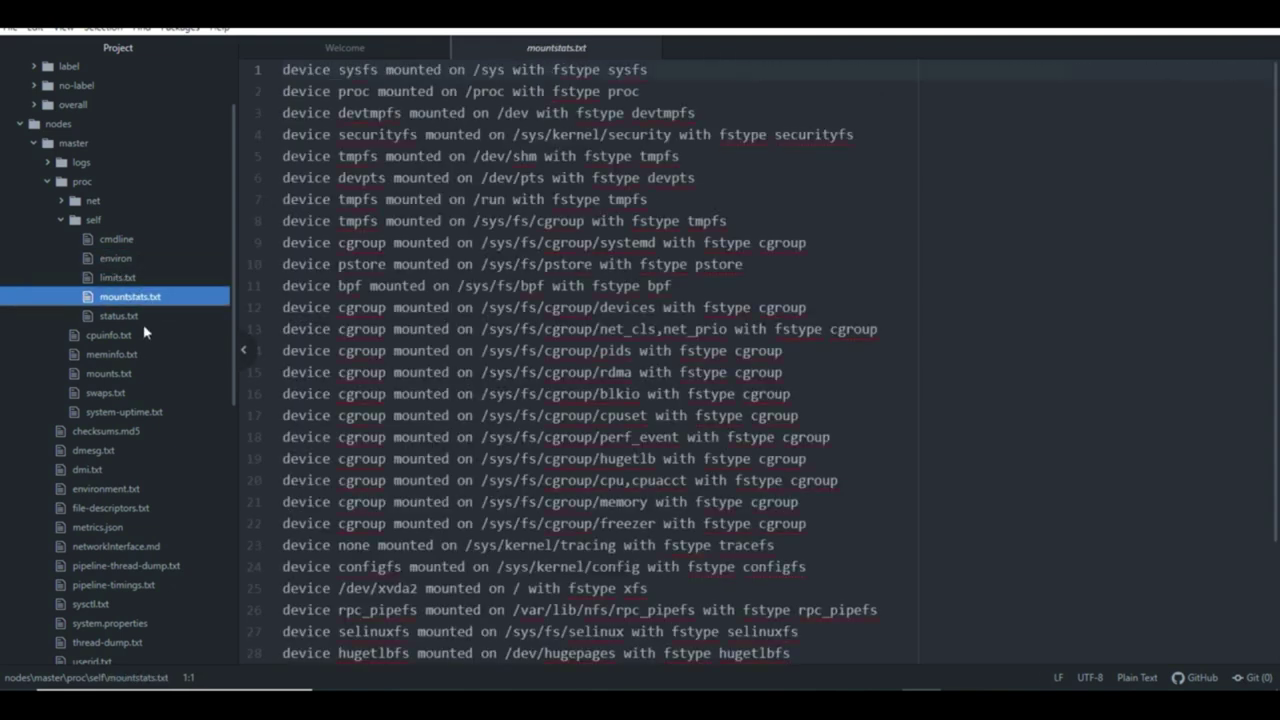
left_click(134, 315)
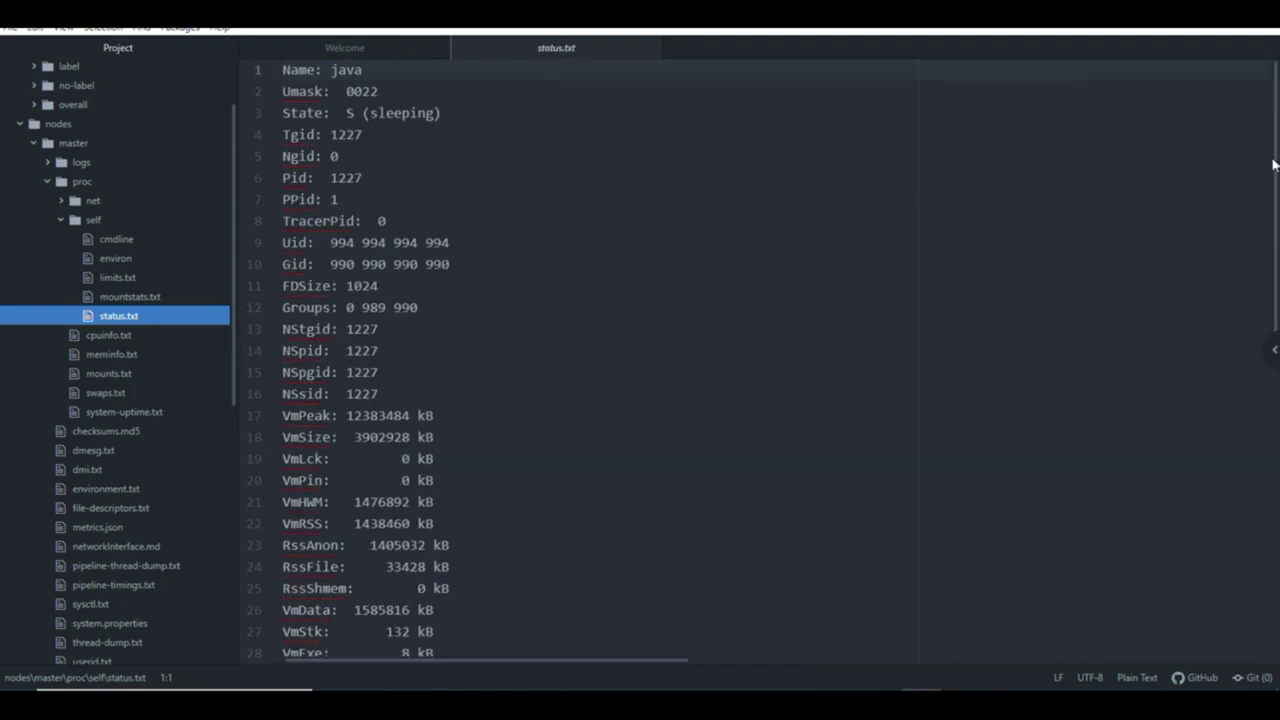
scroll(1251, 446, "down", 10)
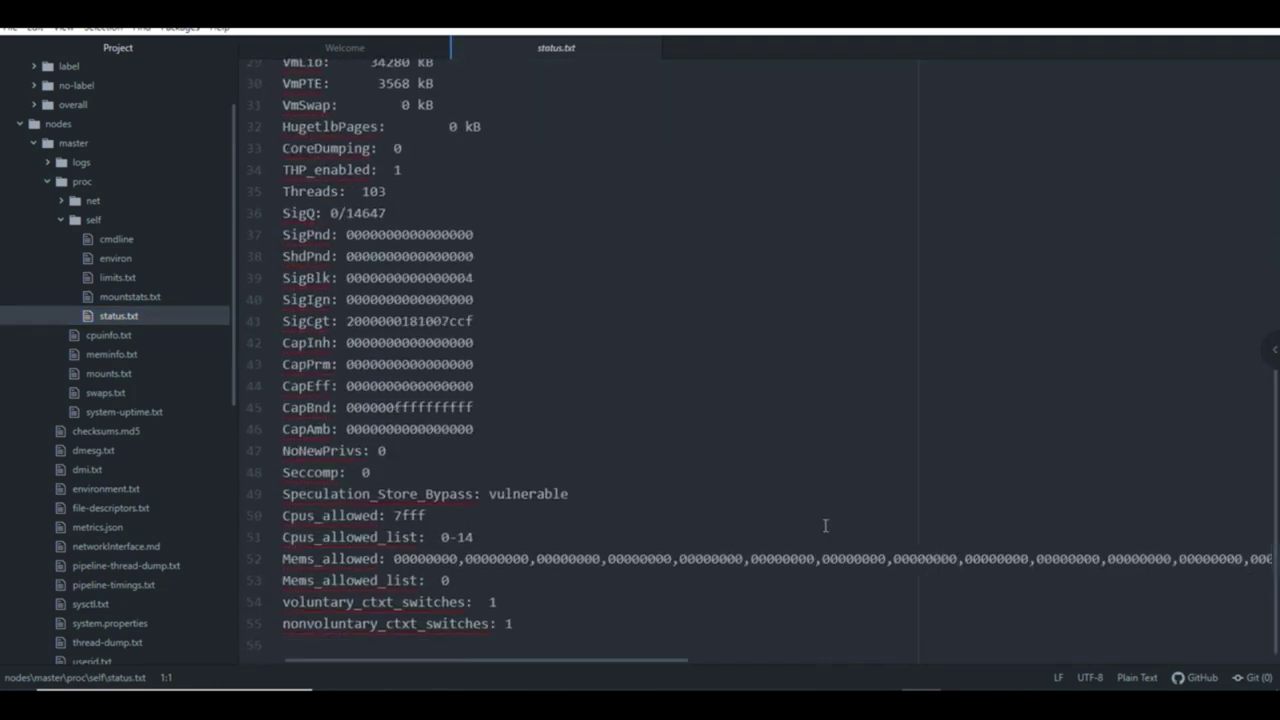
- Open nfs.txt and nfsd.txt under proc/net/rpc, then collapse the rpc and proc folders
left_click(58, 206)
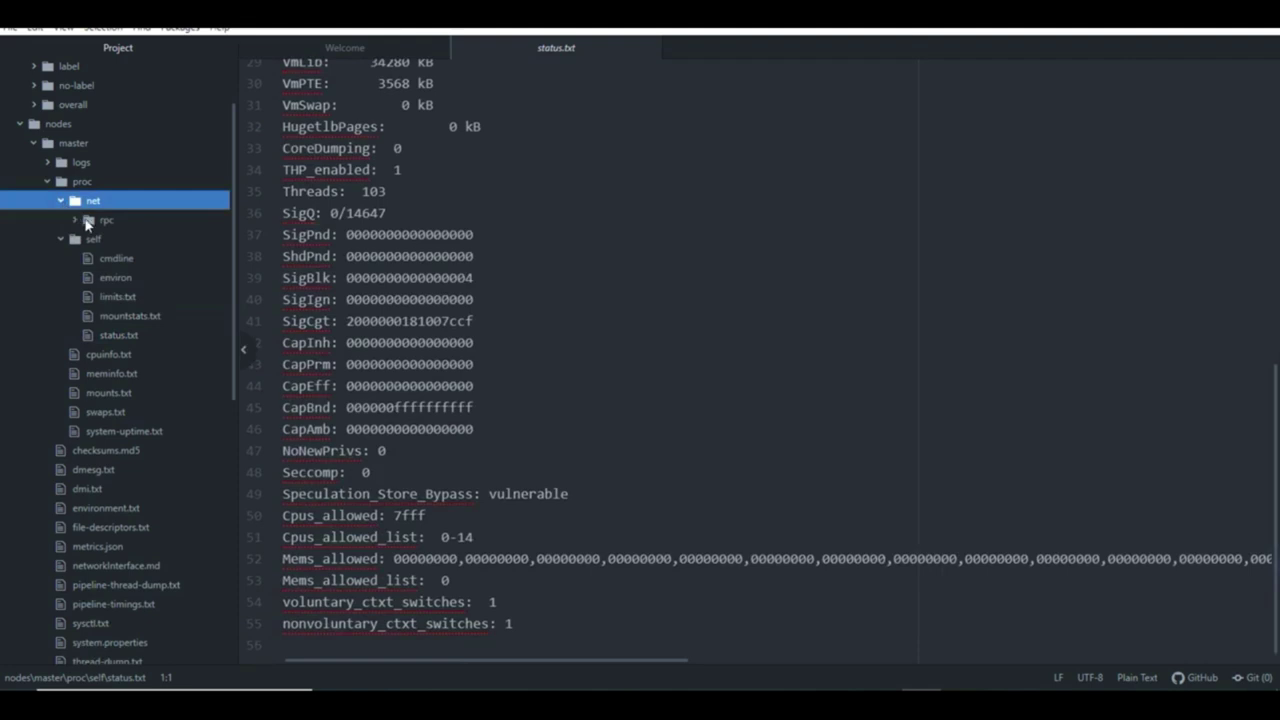
left_click(98, 221)
left_click(115, 239)
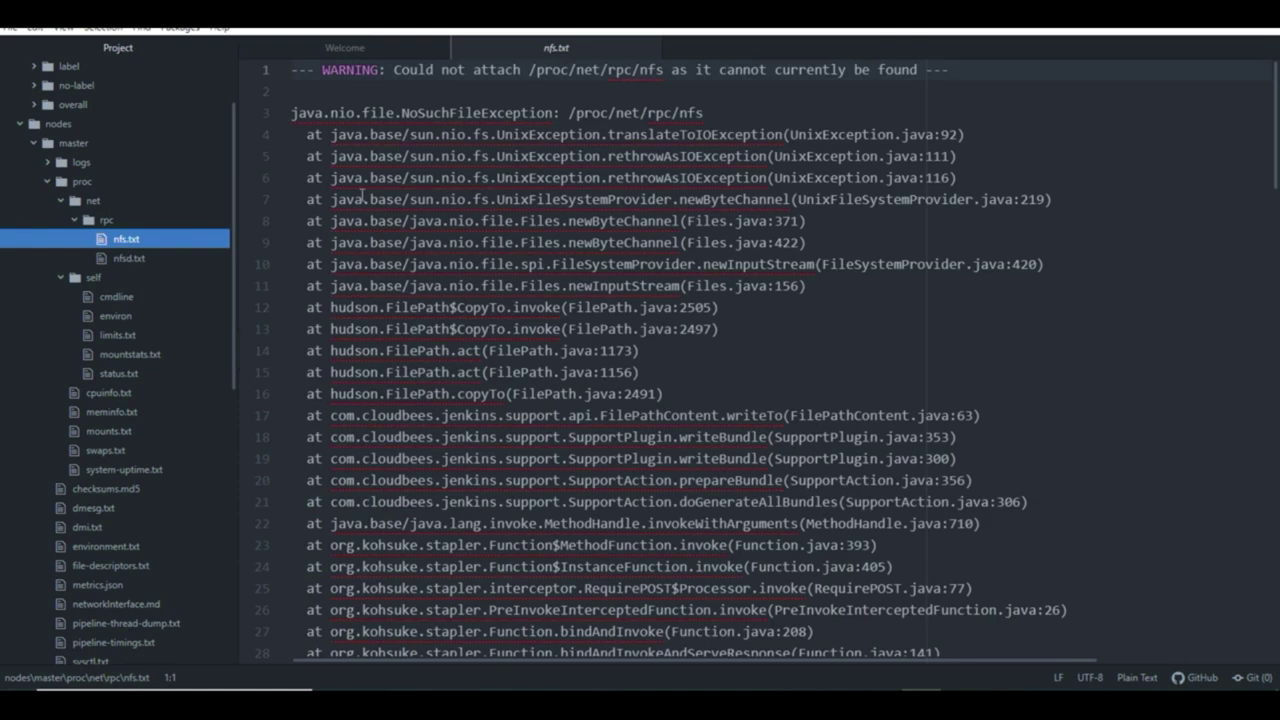
left_click(130, 262)
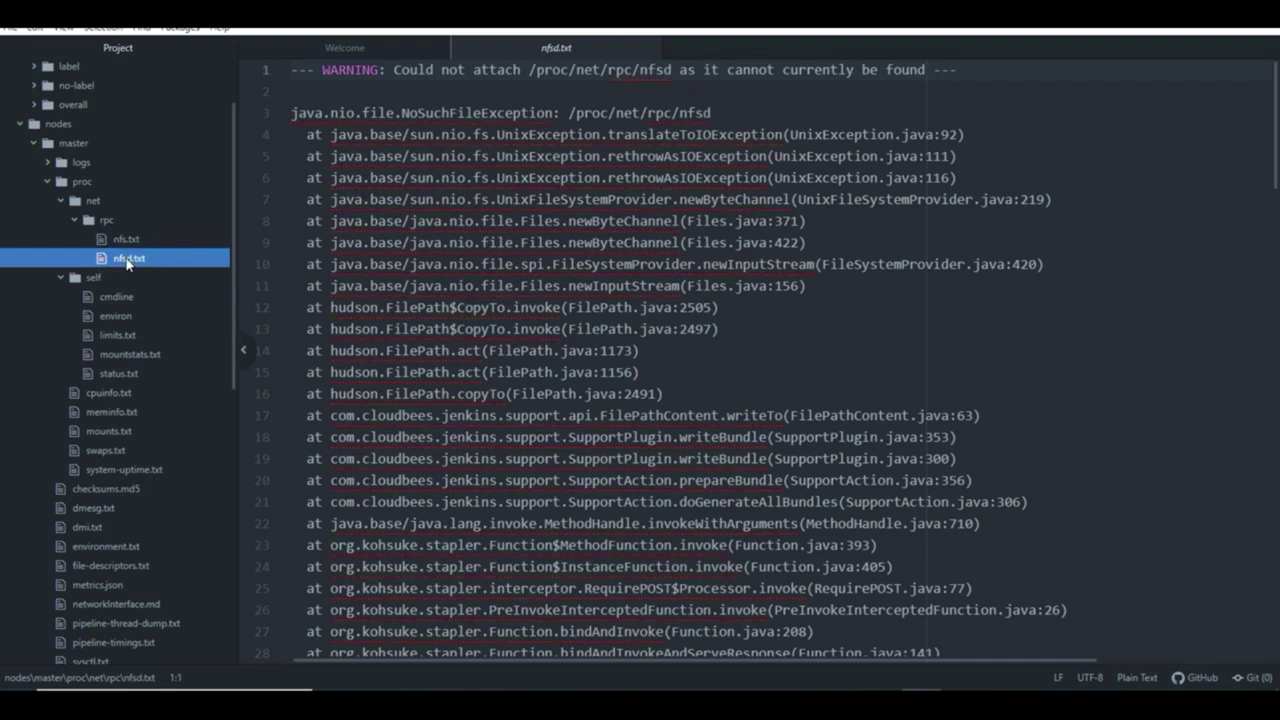
left_click(80, 224)
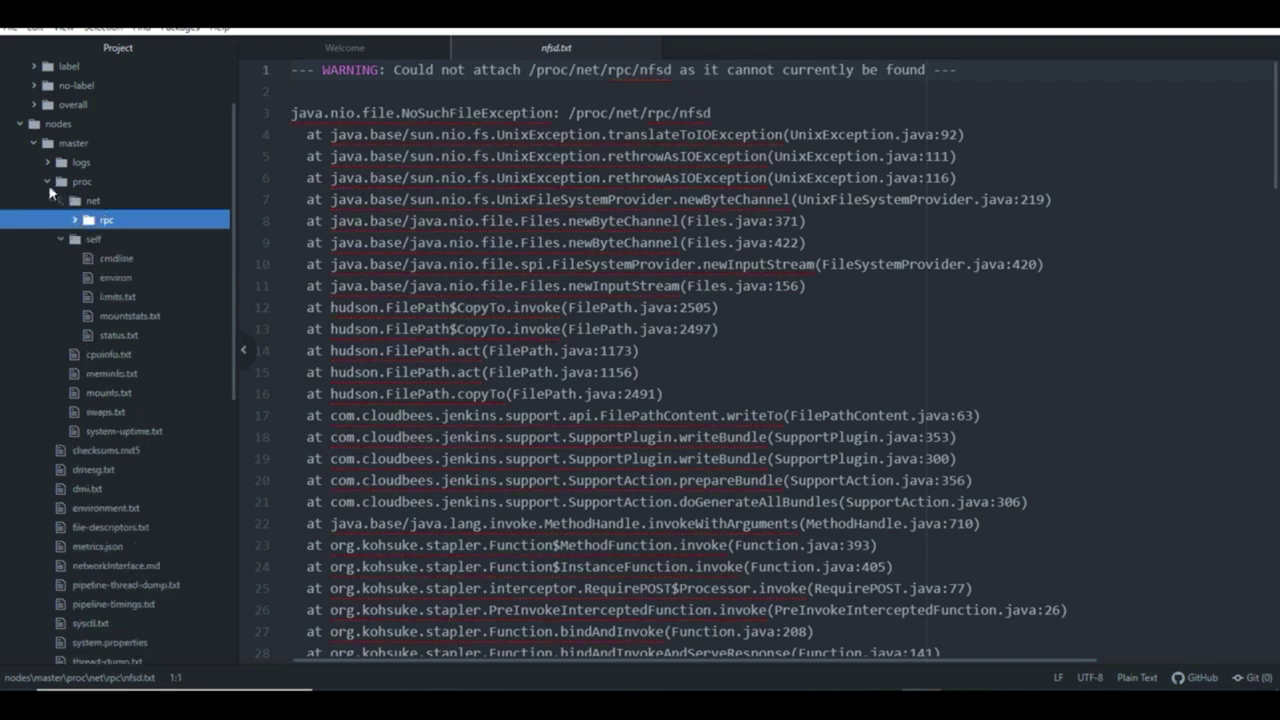
left_click(48, 186)
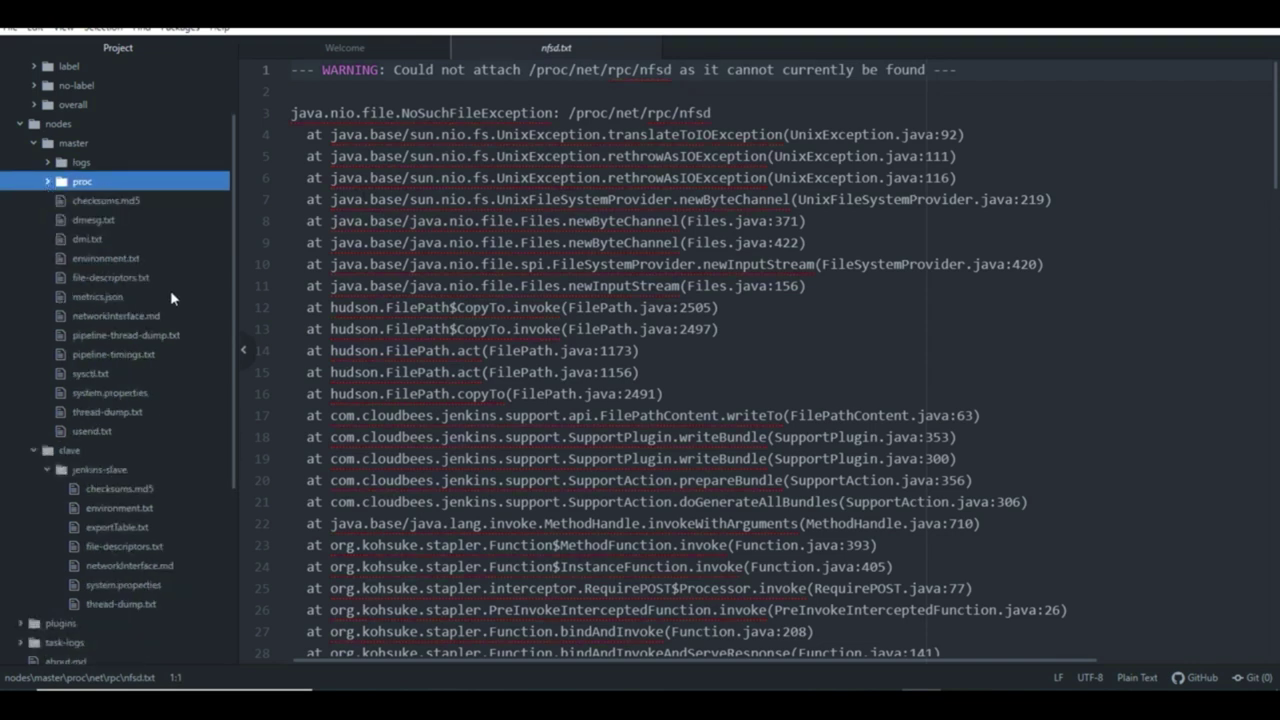
scroll(225, 331, "down", 3)
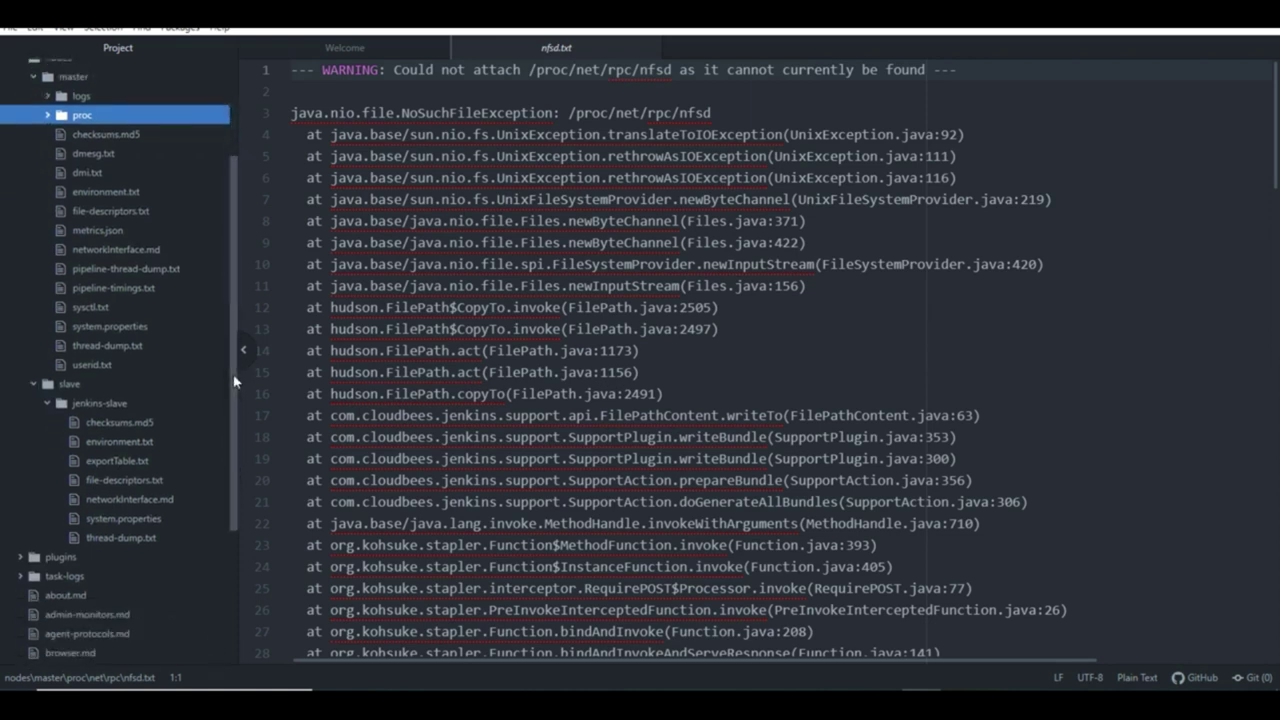
- Browse the older bundle's jenkins-slave checksums.md5, environment.txt, file-descriptors.txt and networkInterface.md files
left_click(109, 325)
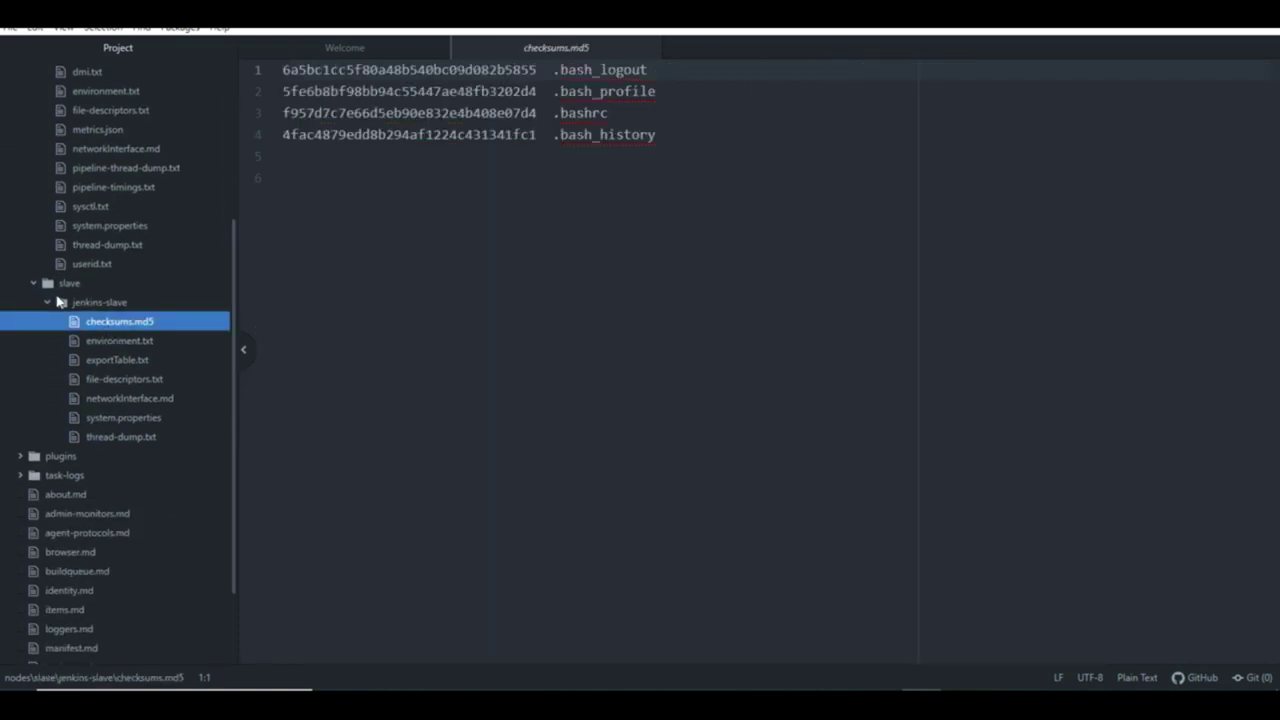
left_click(132, 344)
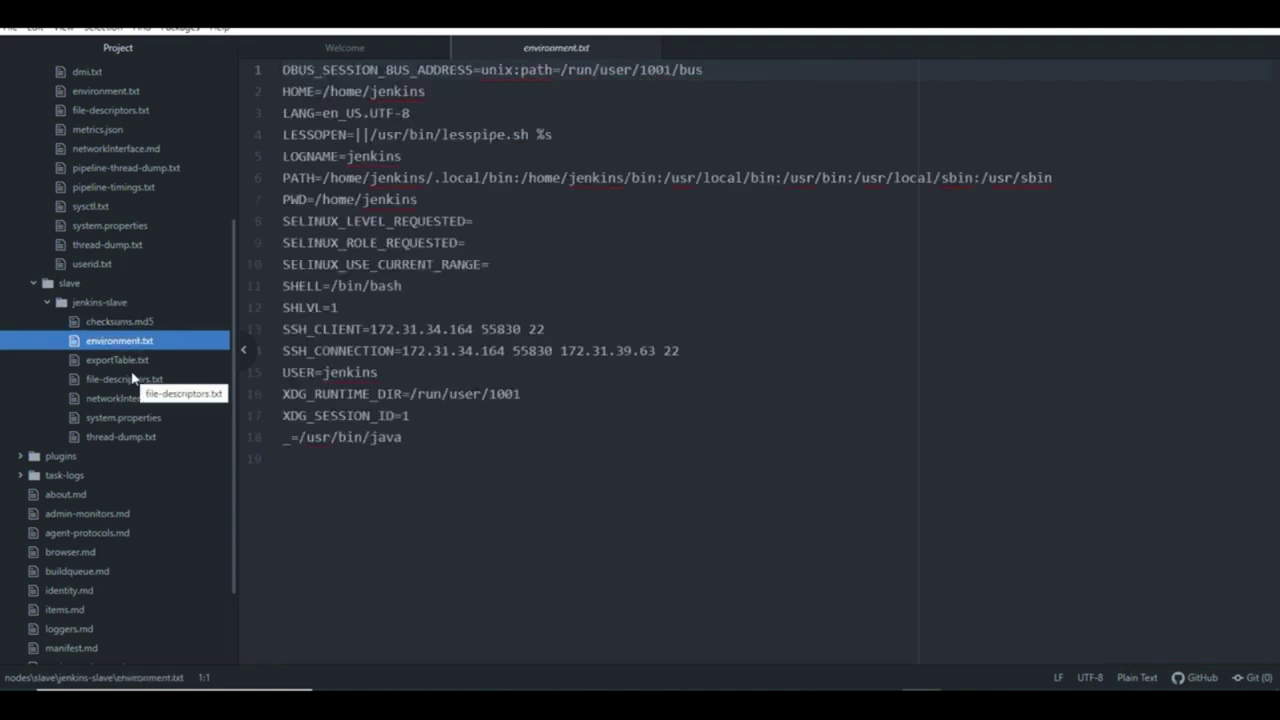
left_click(133, 378)
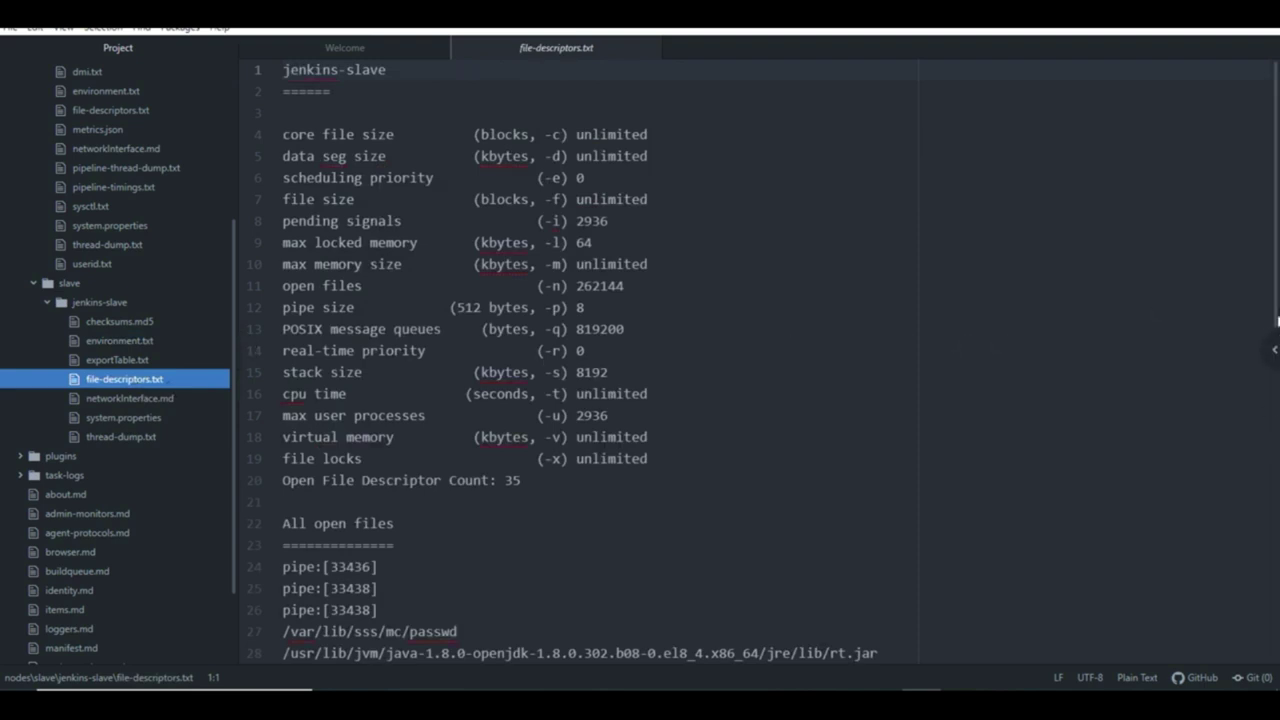
left_click_drag(1277, 244, 1277, 218)
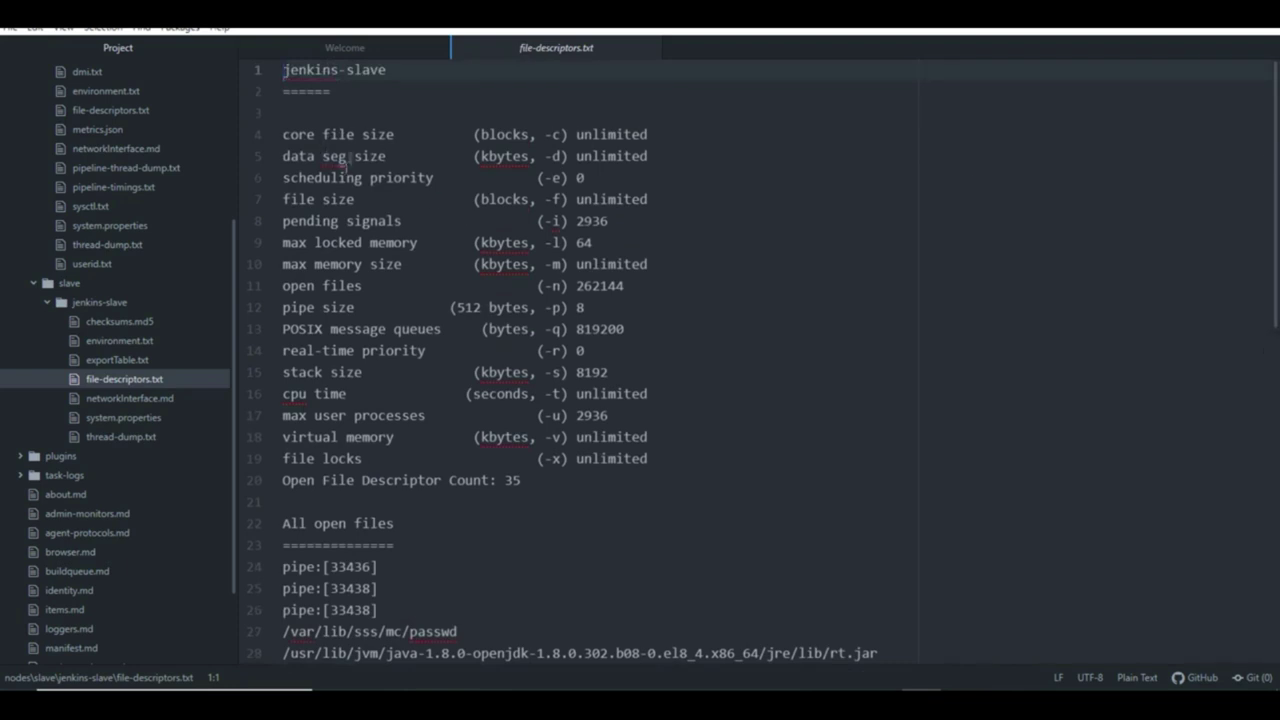
left_click(122, 399)
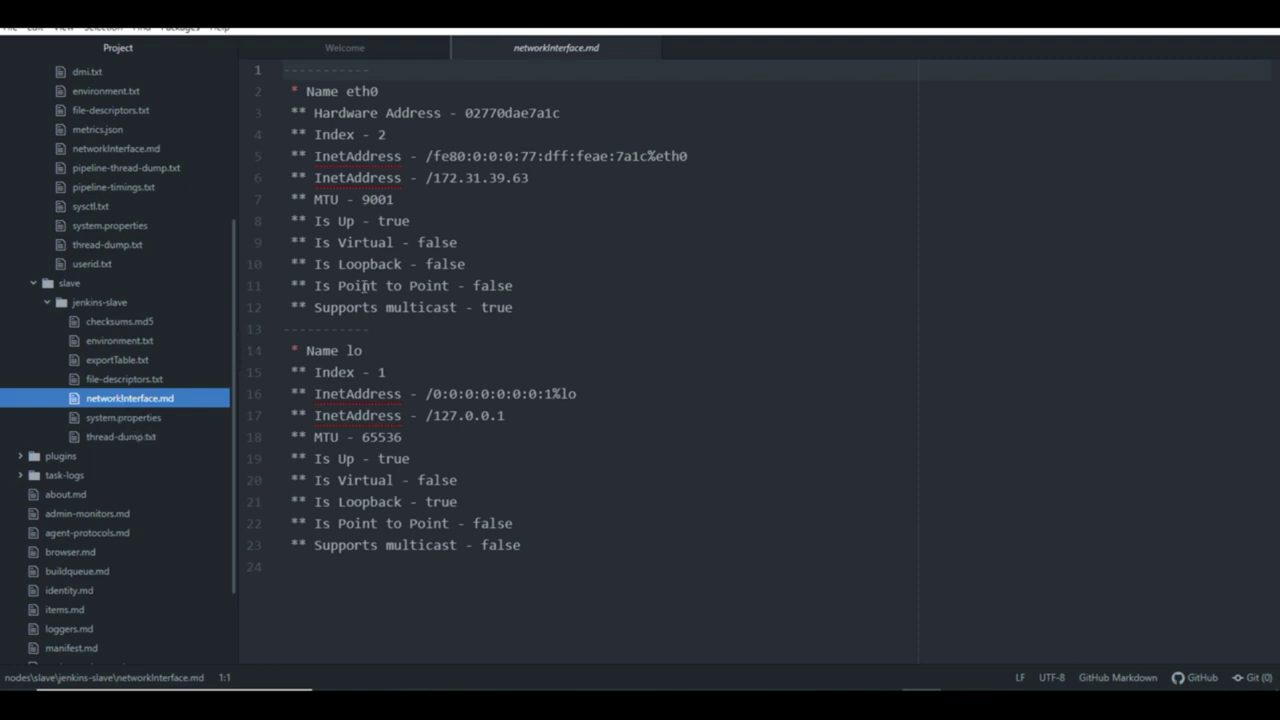
- Open jenkins-slave's system.properties and highlight its os.version and os.name lines
left_click(125, 418)
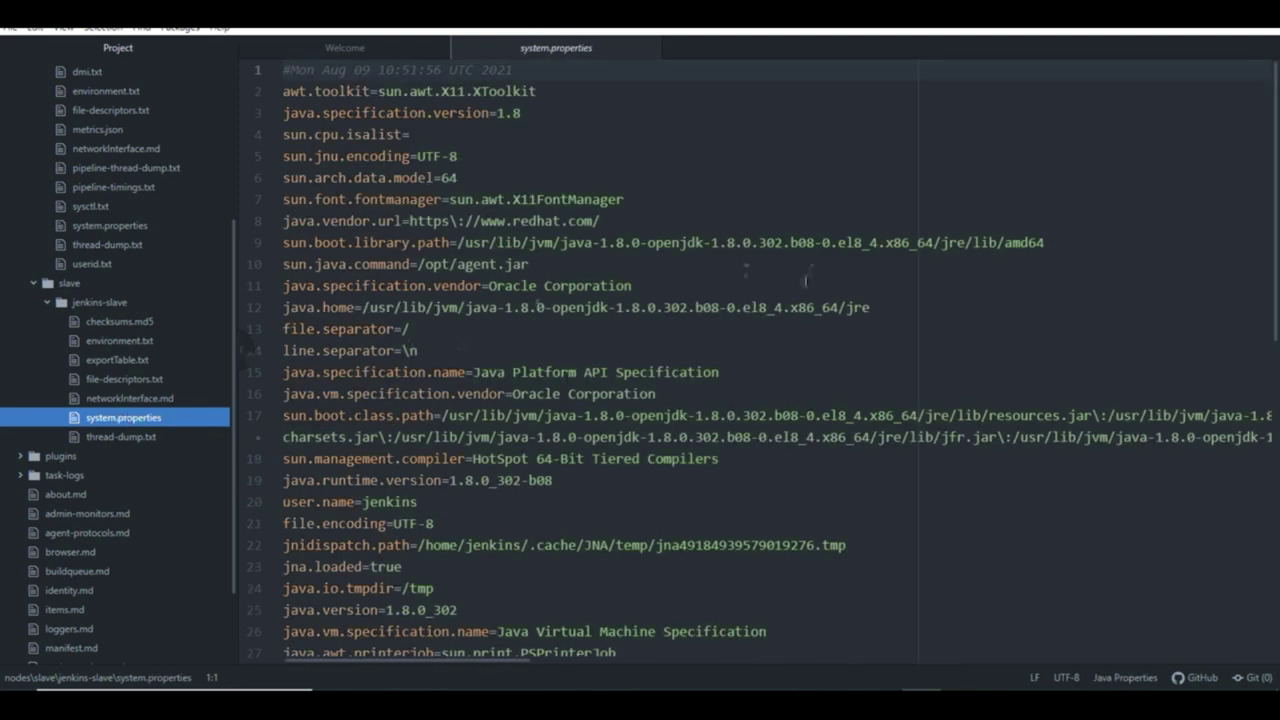
scroll(760, 400, "down", 10)
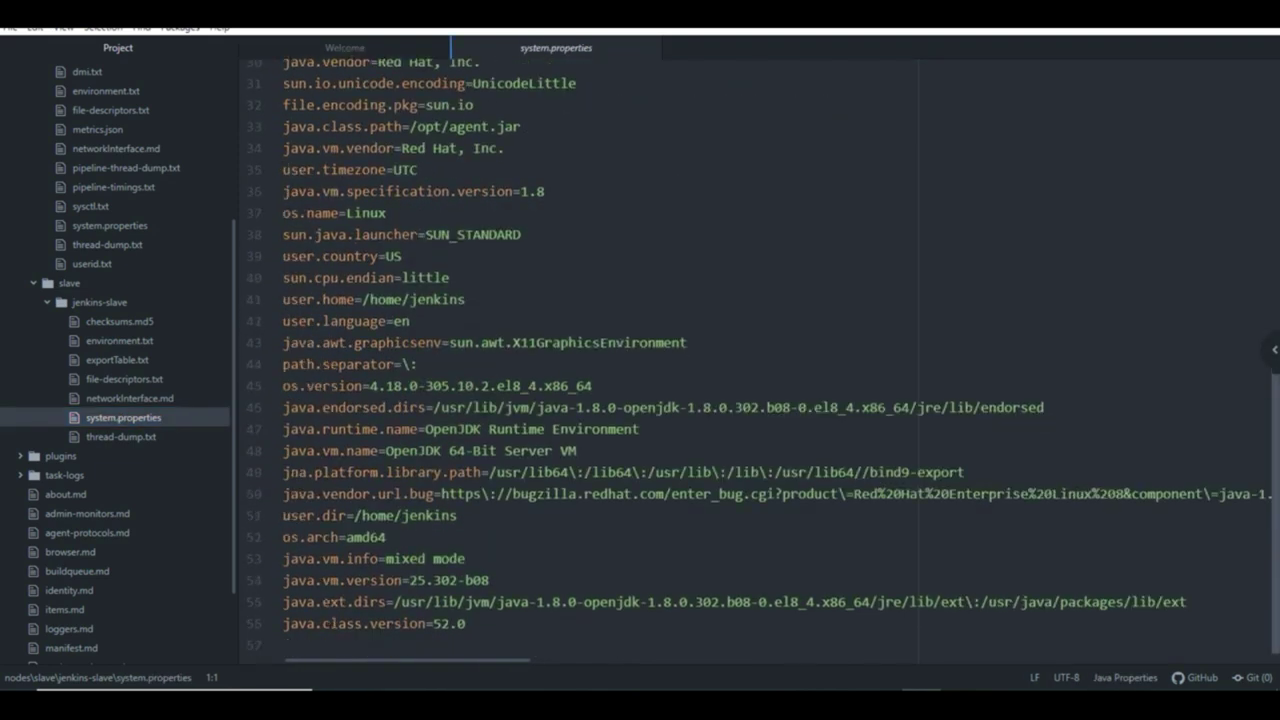
left_click(283, 545)
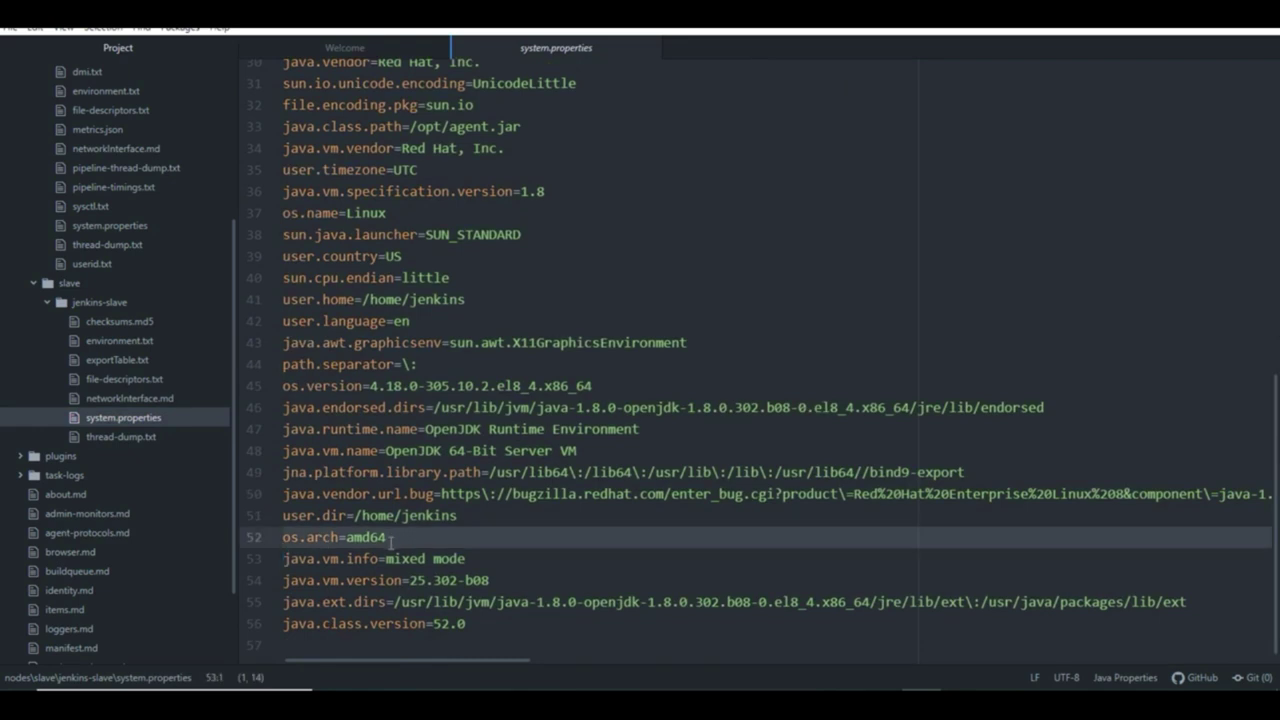
left_click(400, 578)
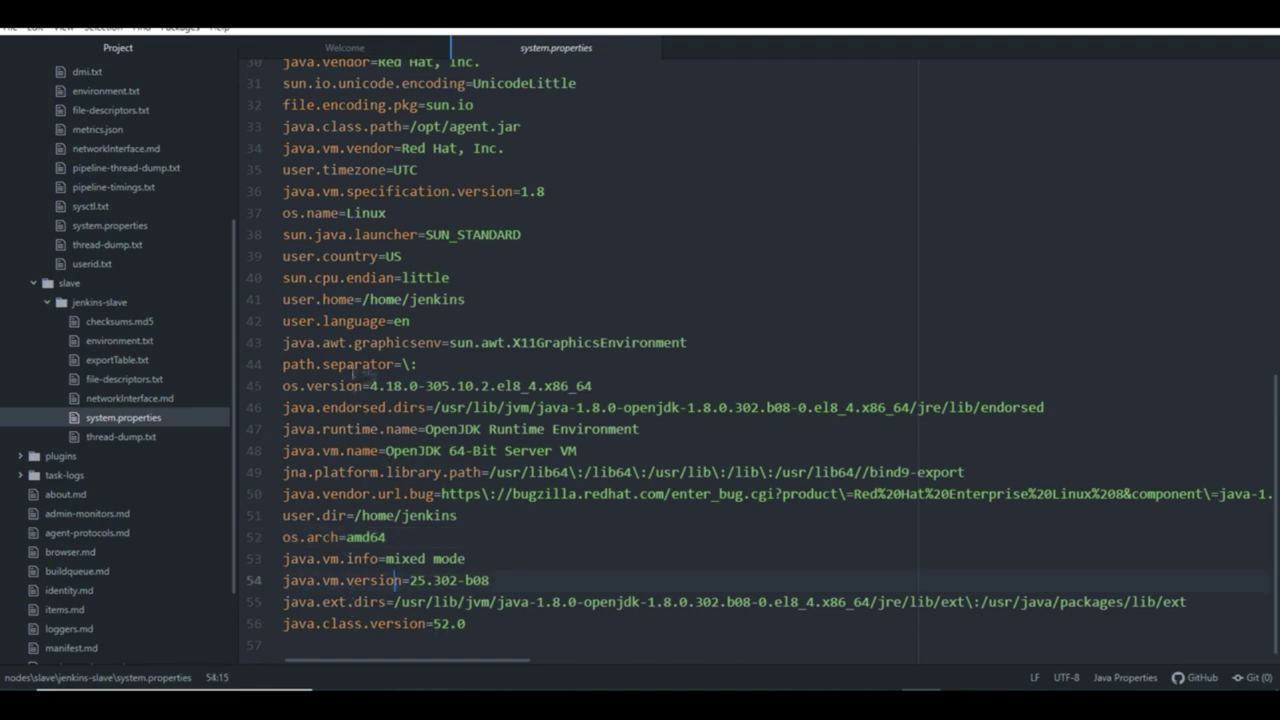
left_click_drag(283, 386, 640, 385)
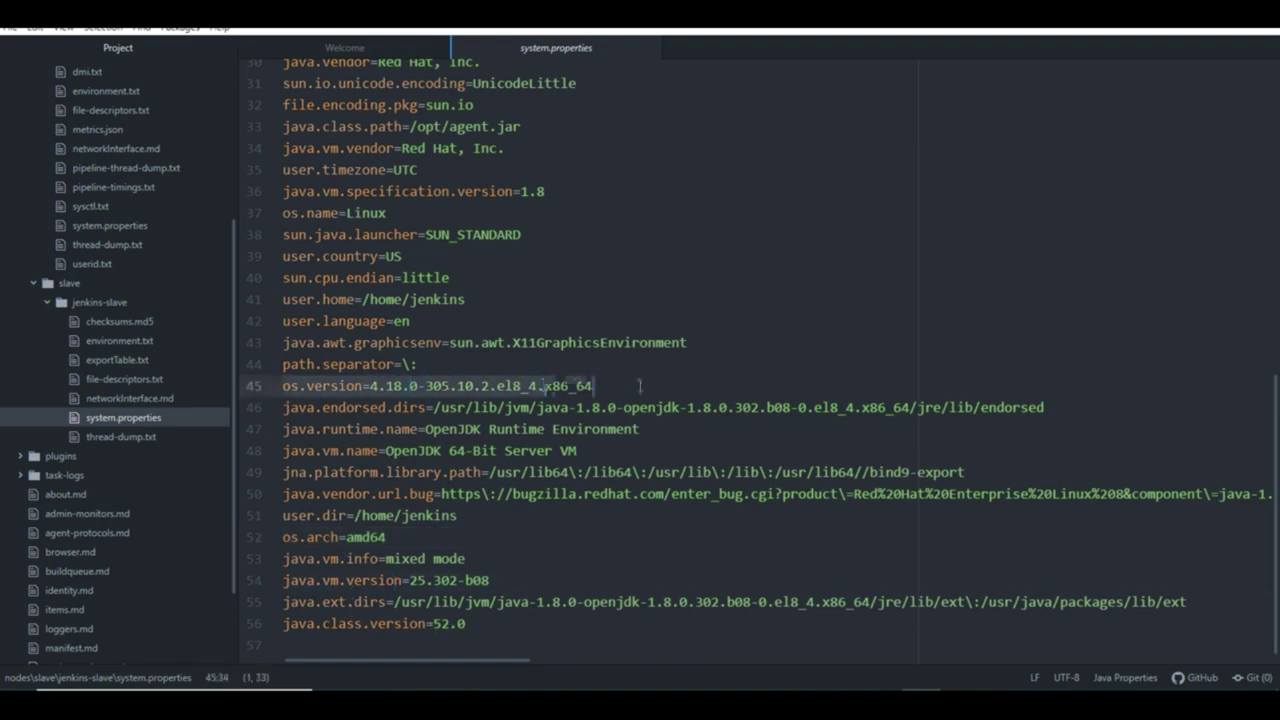
left_click_drag(283, 212, 398, 208)
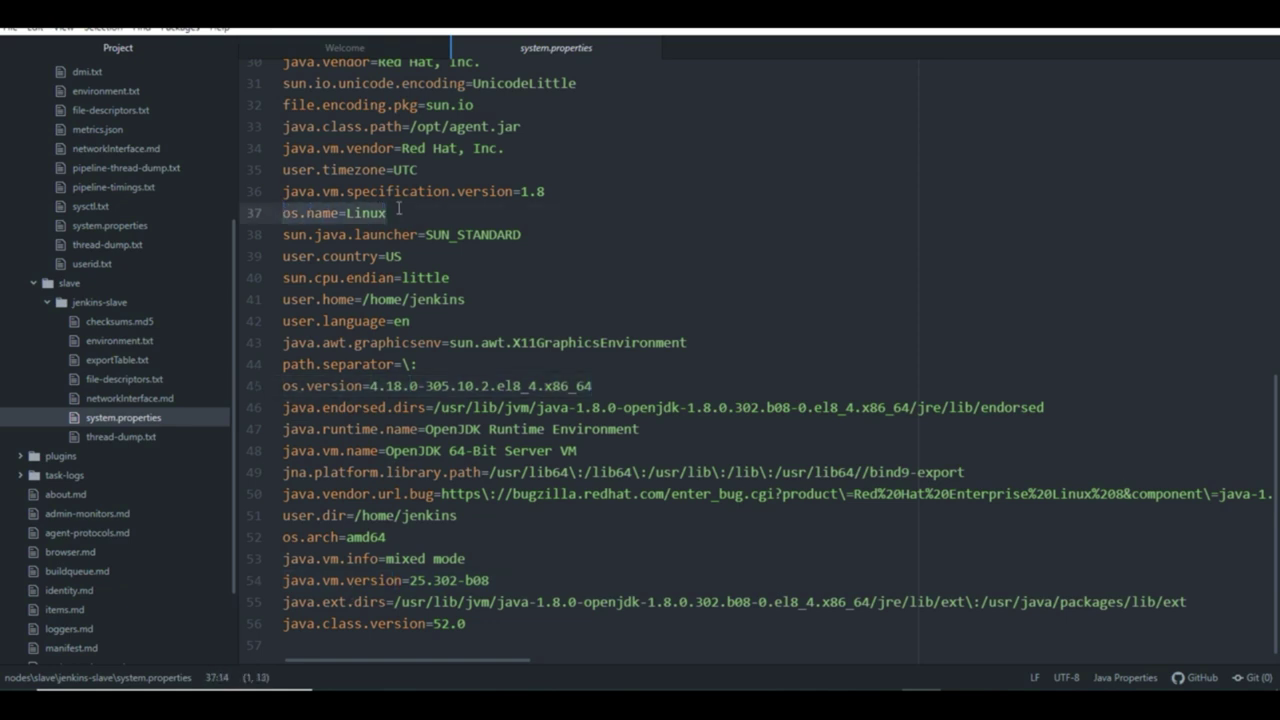
scroll(1276, 423, "up", 1)
scroll(700, 360, "up", 10)
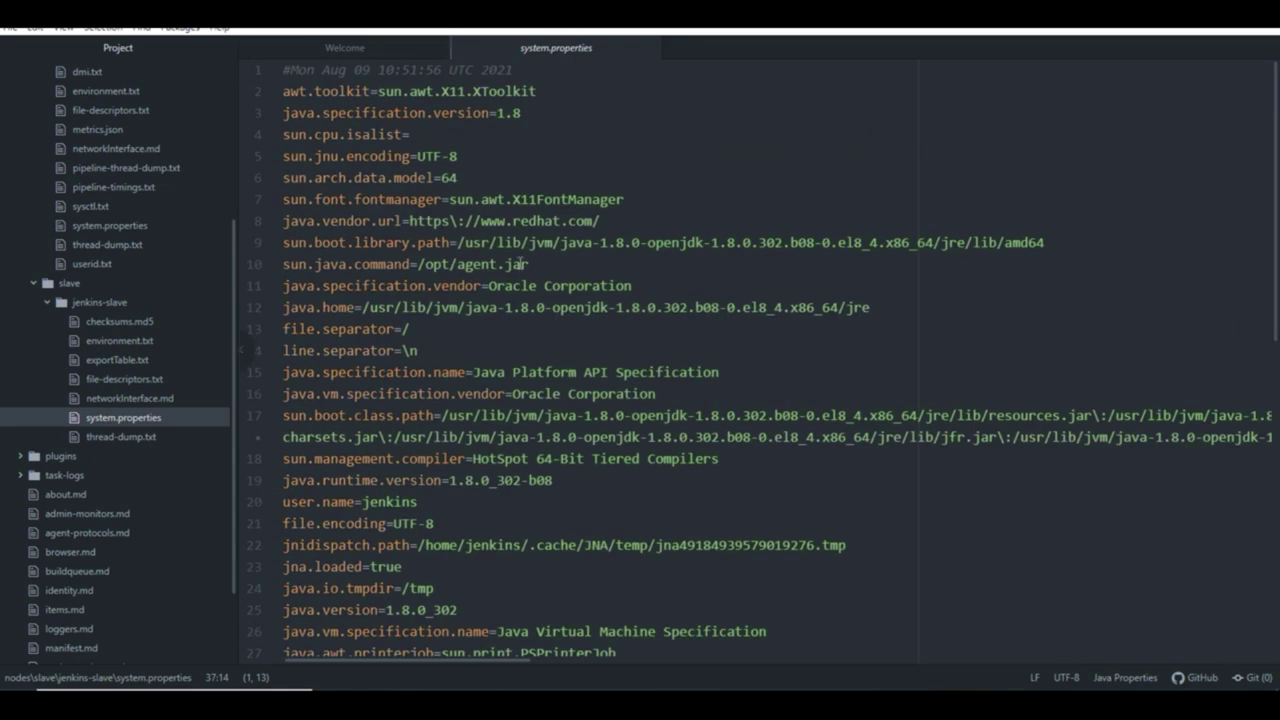
left_click(42, 303)
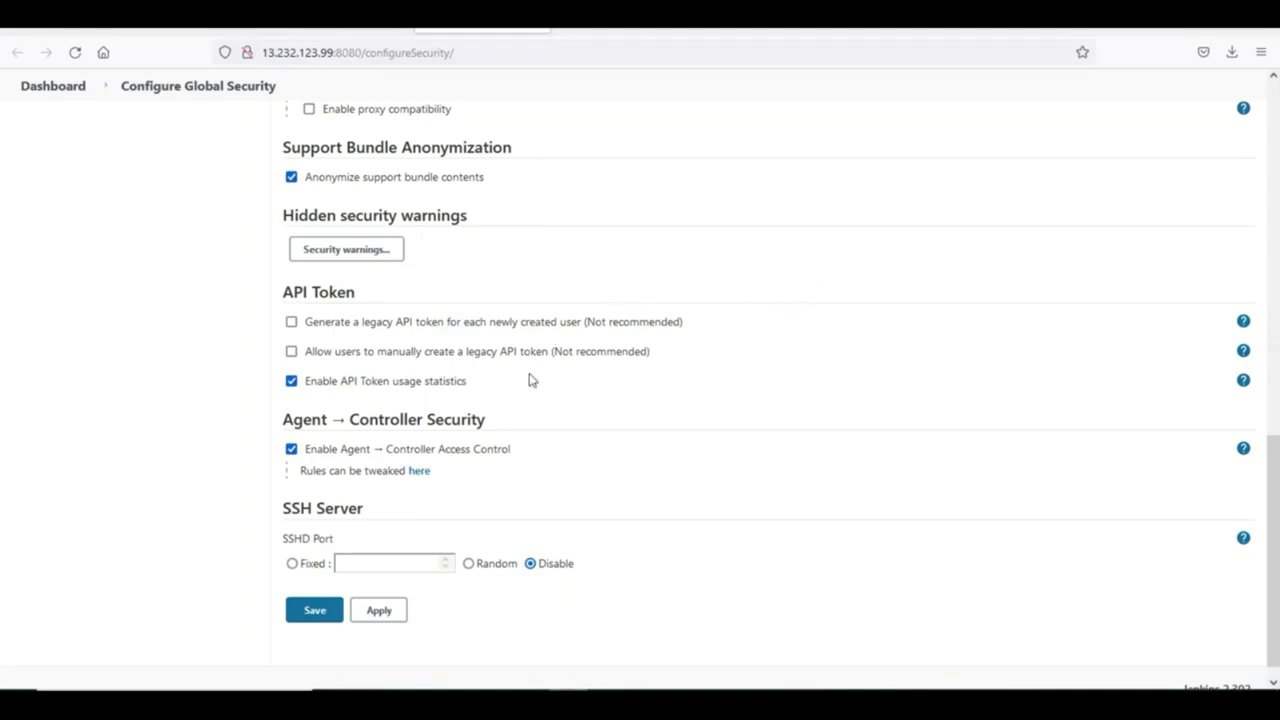
- Apply and save the global security settings with Support Bundle Anonymization enabled
mouse_move(1275, 481)
left_mouse_down()
mouse_move(1275, 301)
mouse_move(1275, 464)
left_mouse_up()
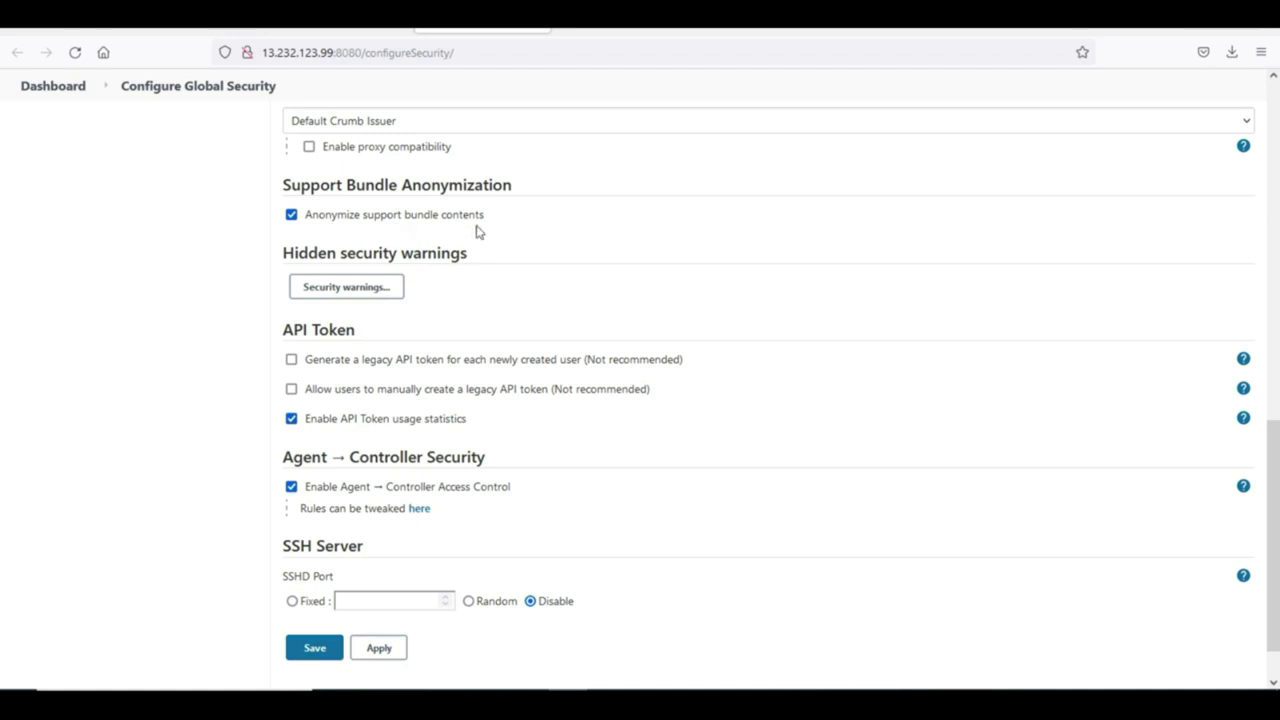
left_click(378, 652)
left_click(310, 649)
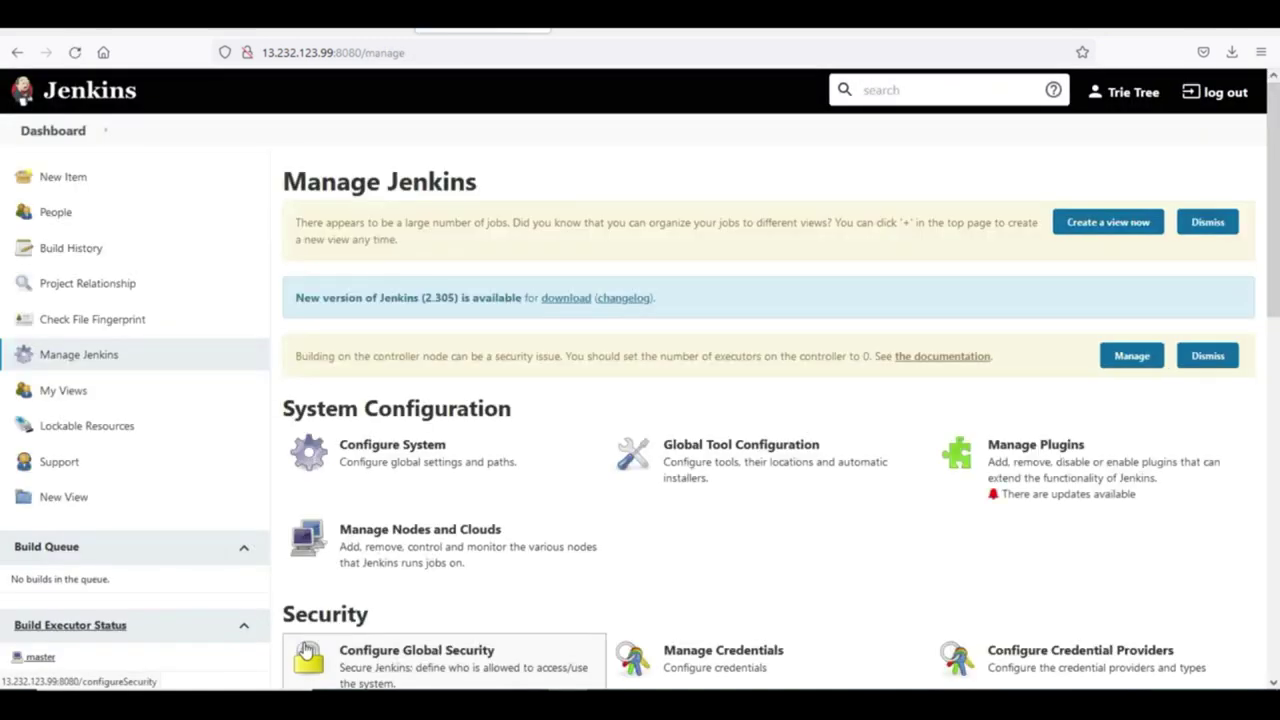
- Generate a new support bundle and save support_2021-08-09_11.04.55.zip into Downloads
left_click(82, 474)
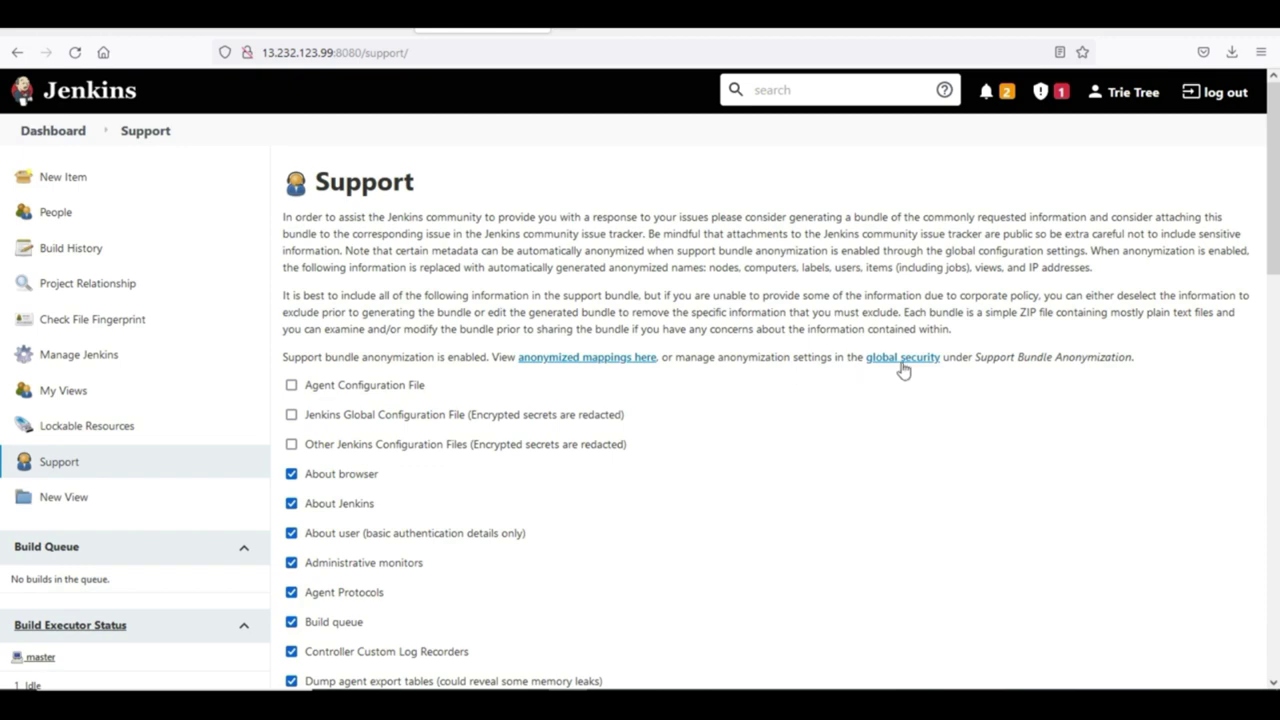
left_click_drag(1273, 175, 1273, 578)
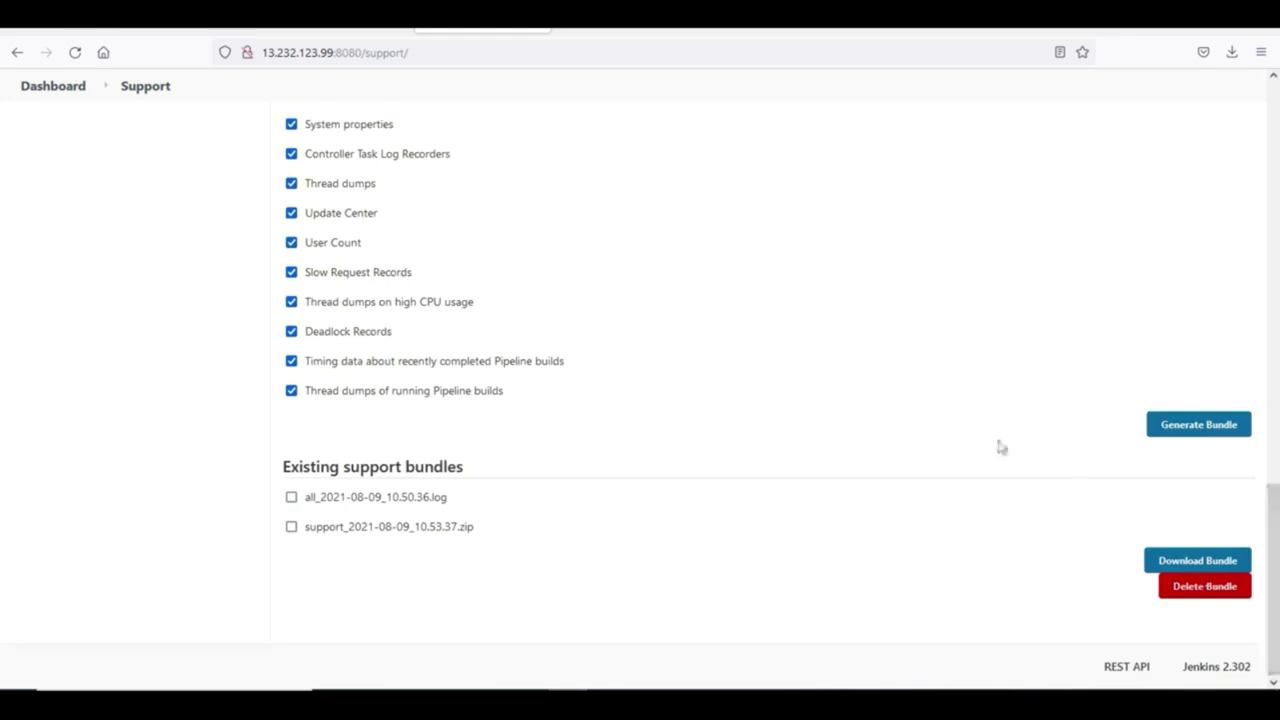
left_click(1188, 428)
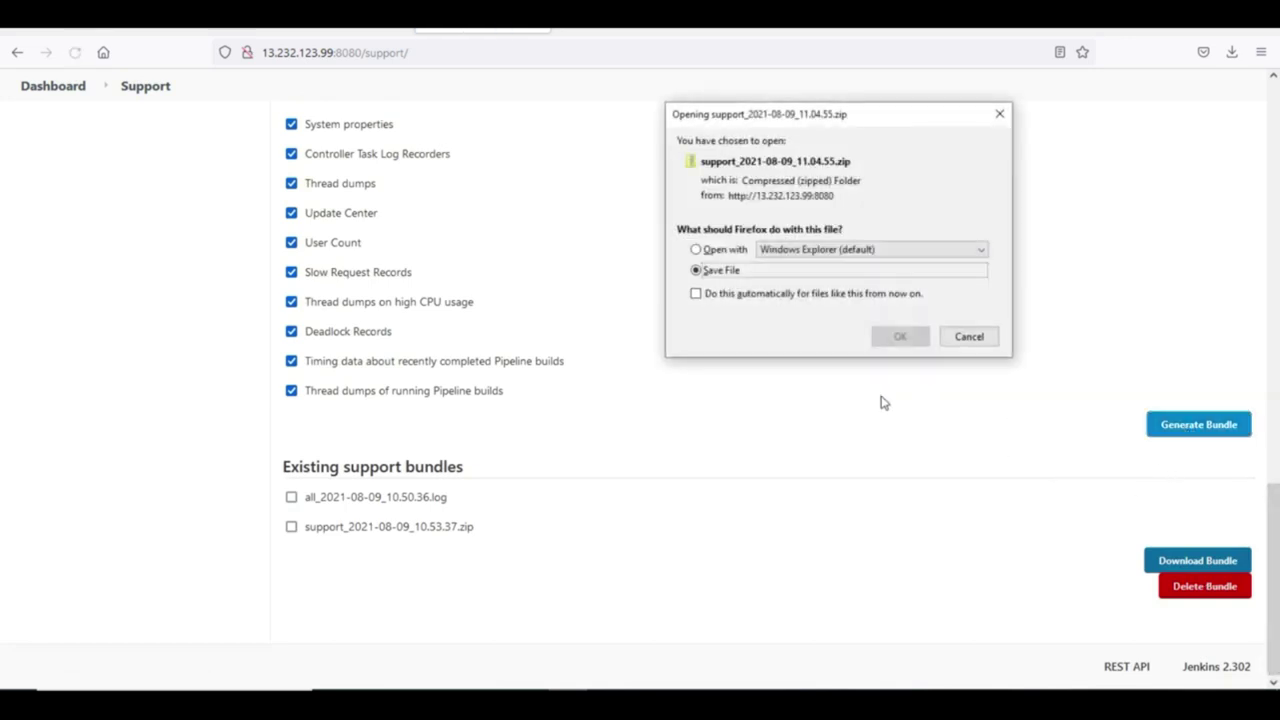
left_click(895, 336)
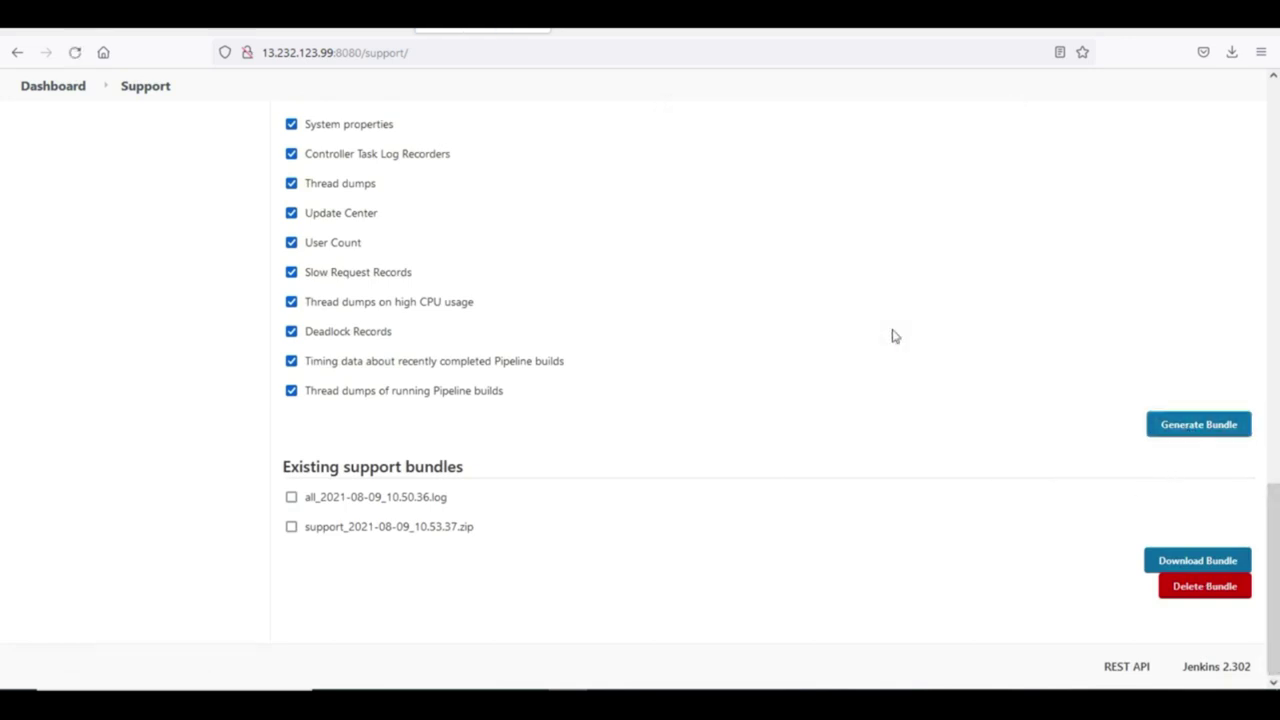
left_click(518, 364)
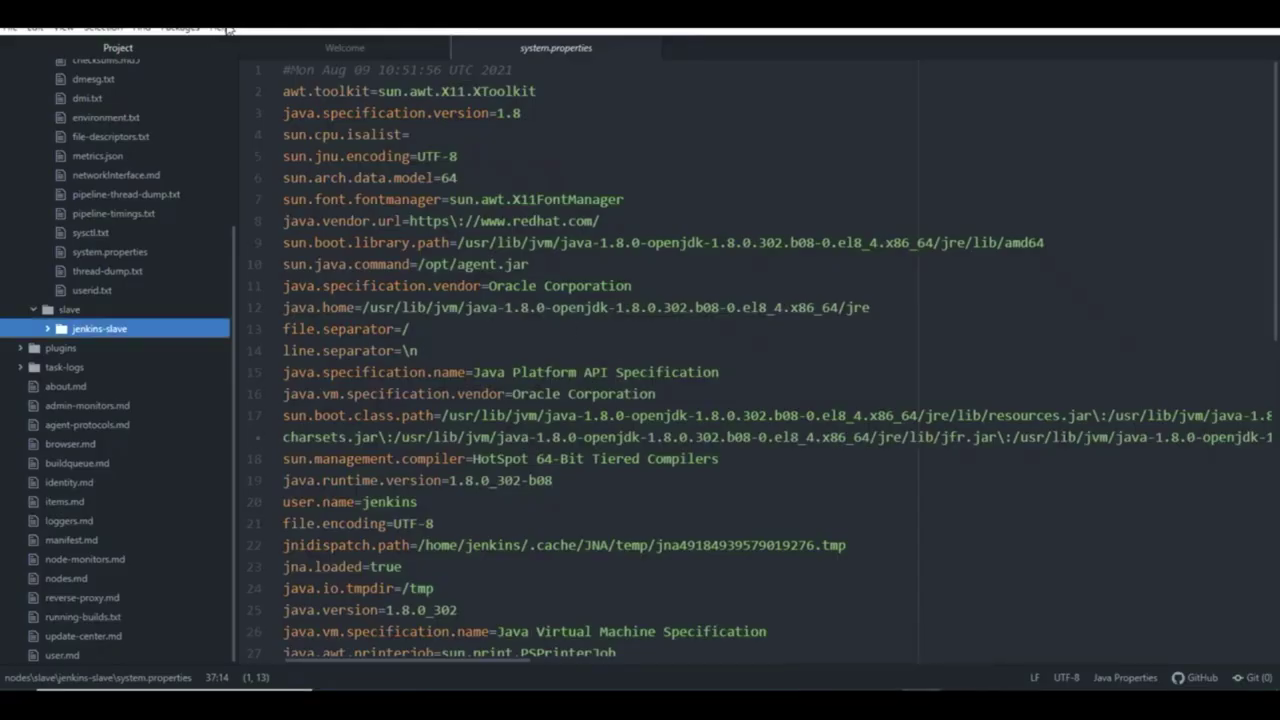
- Expand the new support_2021-08-09_11.04.55 bundle's nodes, slave and master folders
left_click(180, 200)
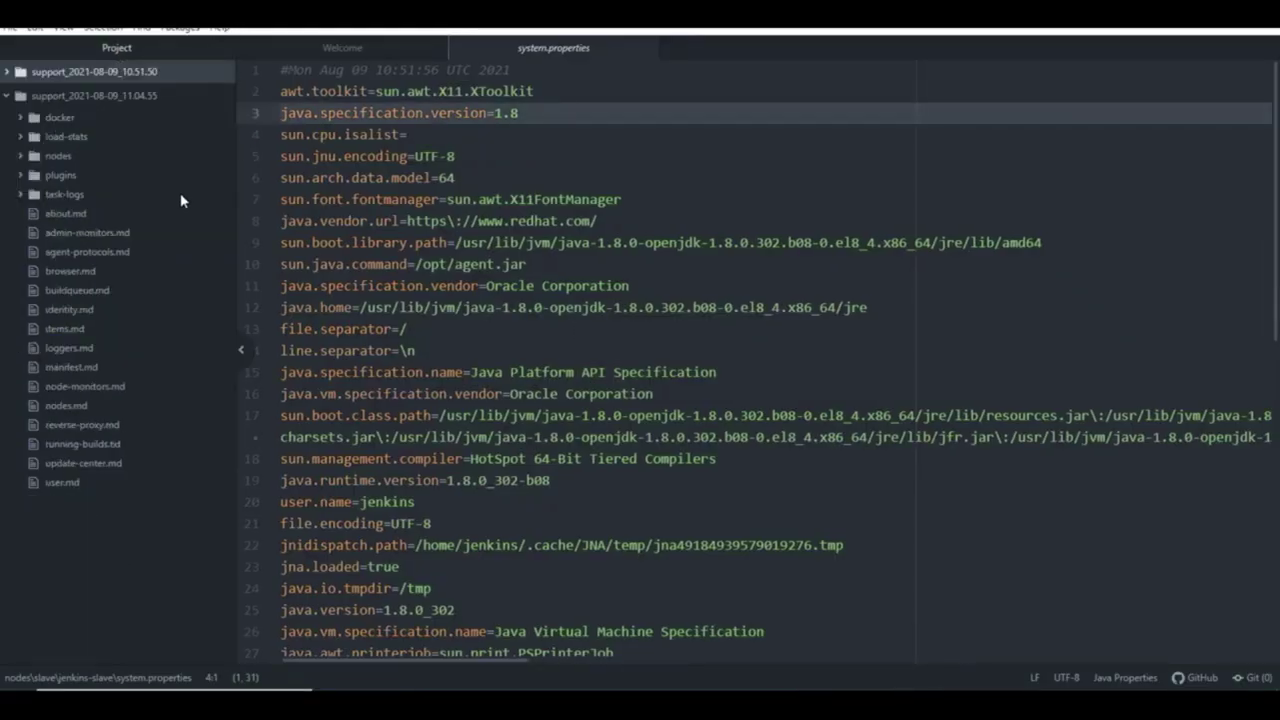
left_click(152, 100)
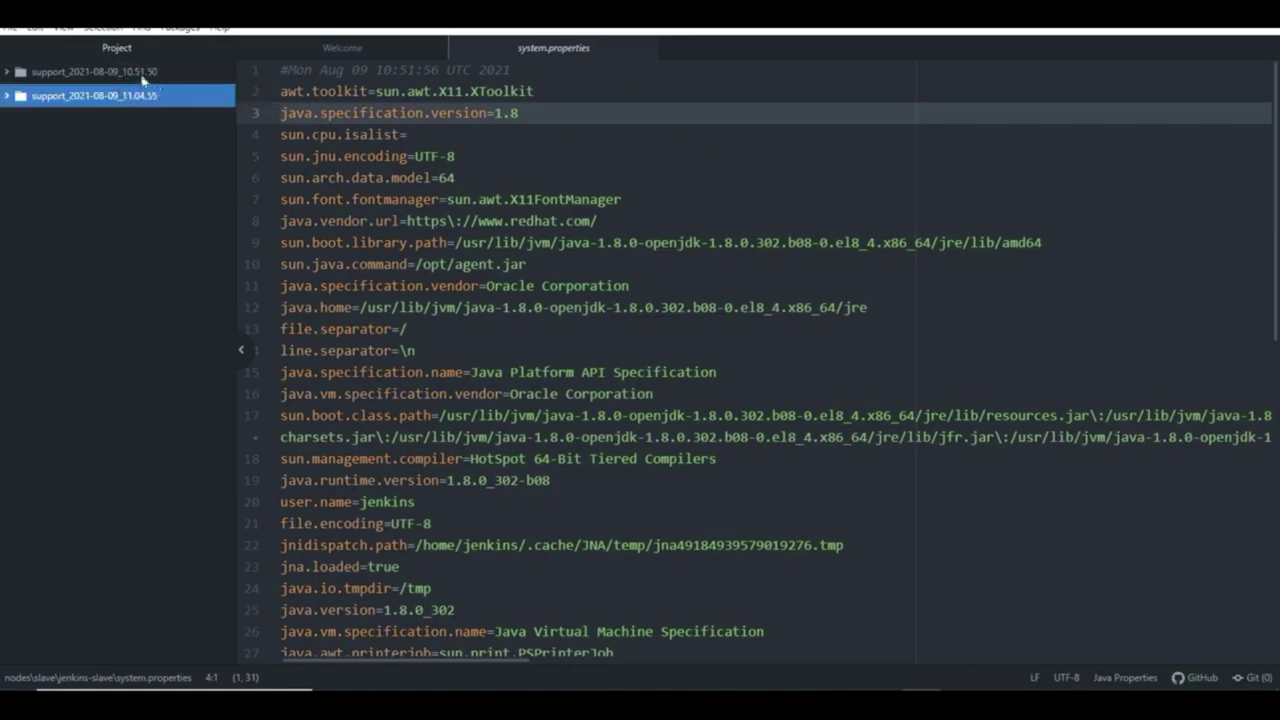
left_click(7, 97)
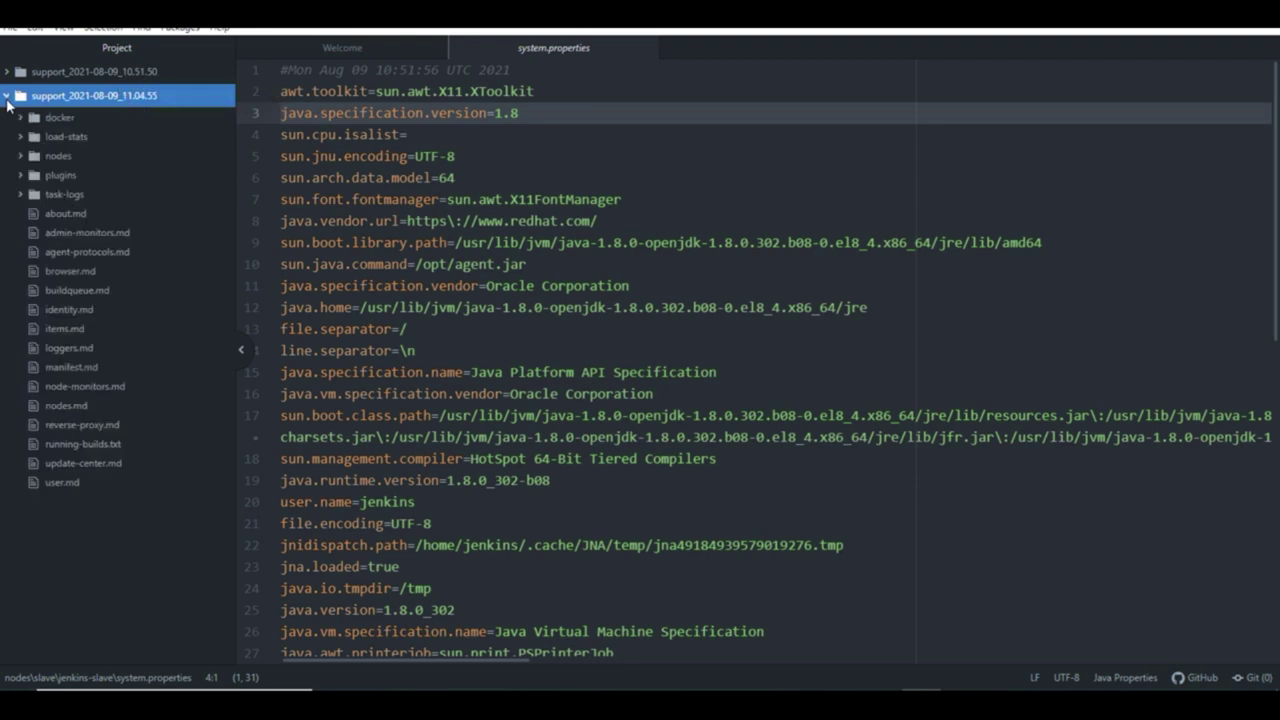
left_click(25, 158)
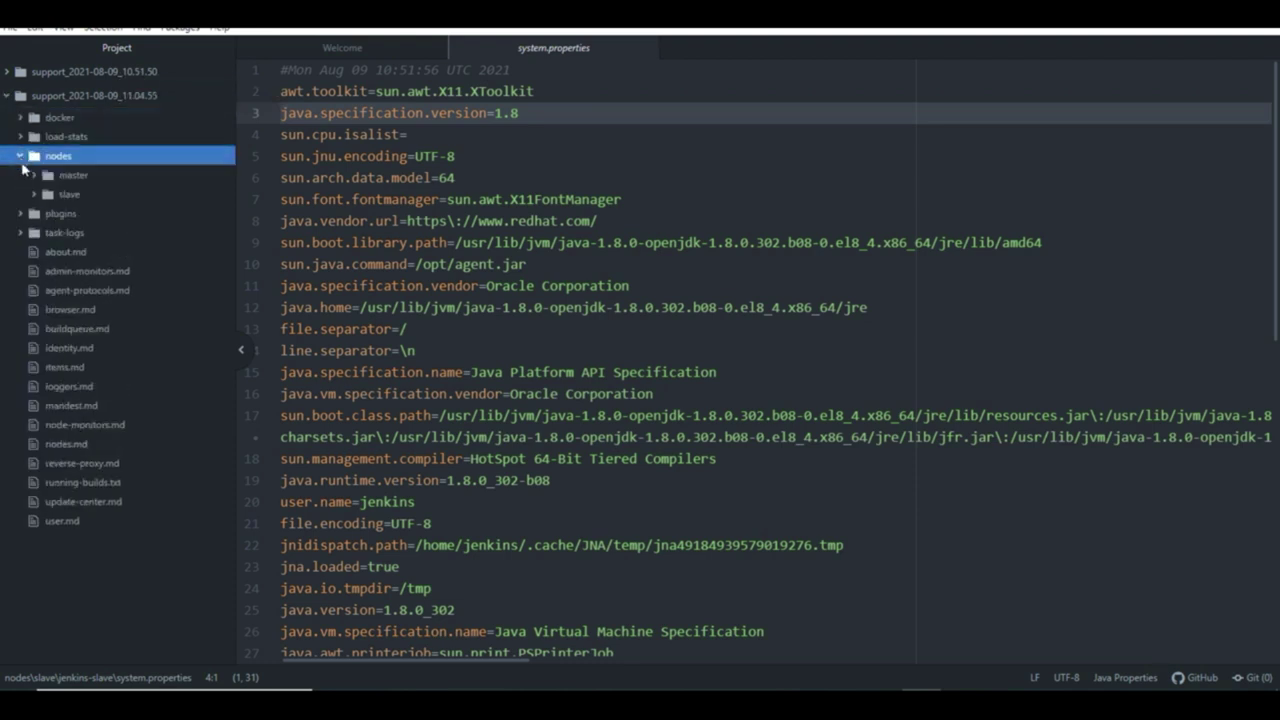
left_click(35, 195)
left_click(35, 178)
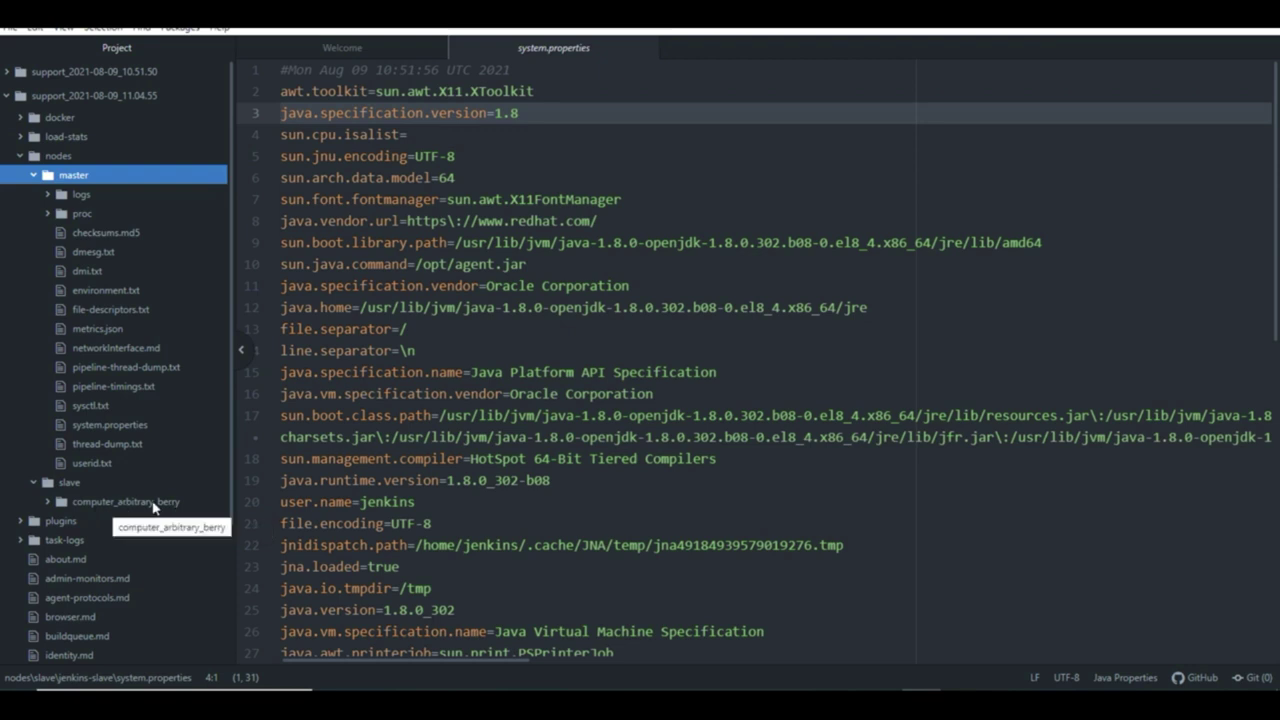
- Compare with the older bundle's slave folder, then expand the new computer_arbitrary_berry agent folder
left_click(7, 72)
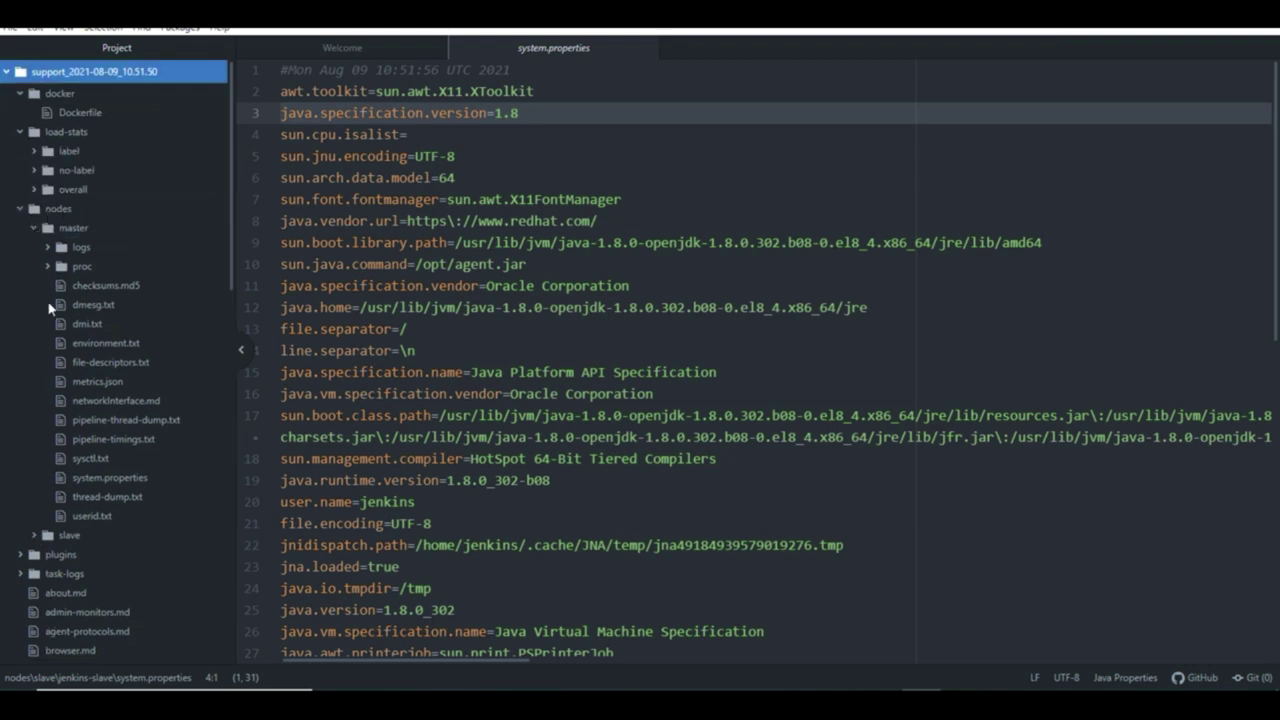
left_click(40, 230)
left_click(36, 250)
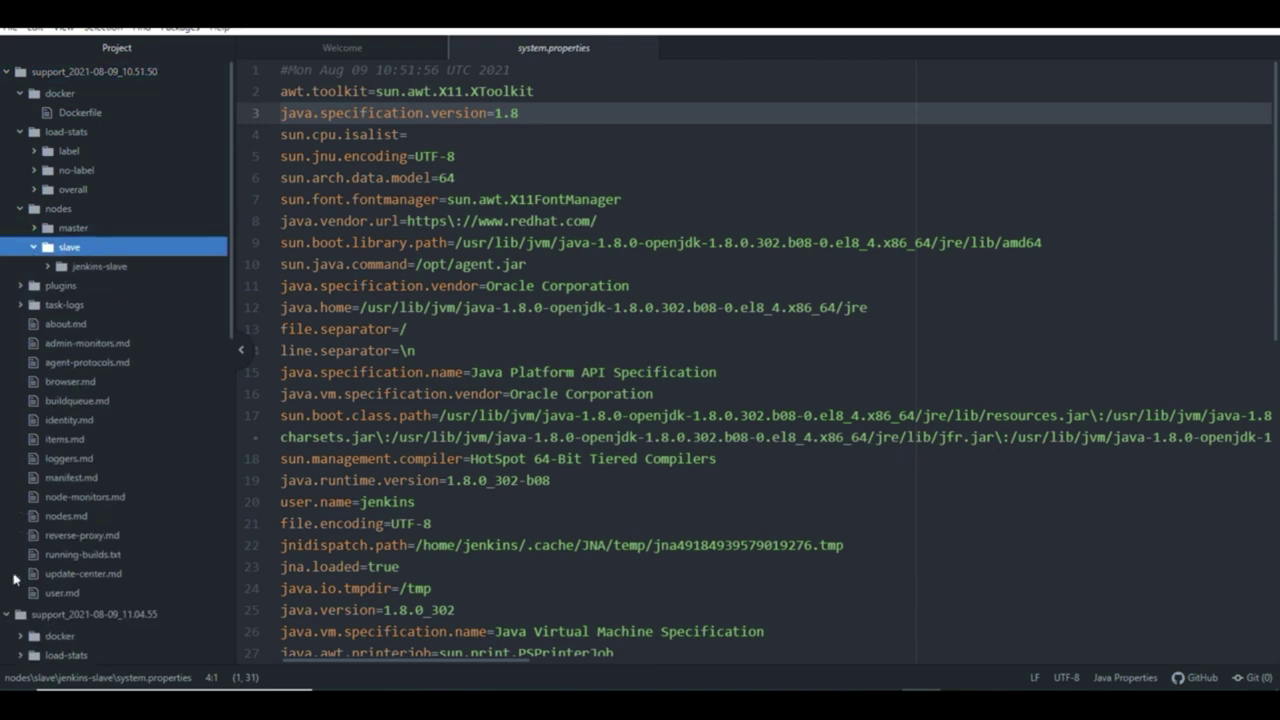
left_click(10, 72)
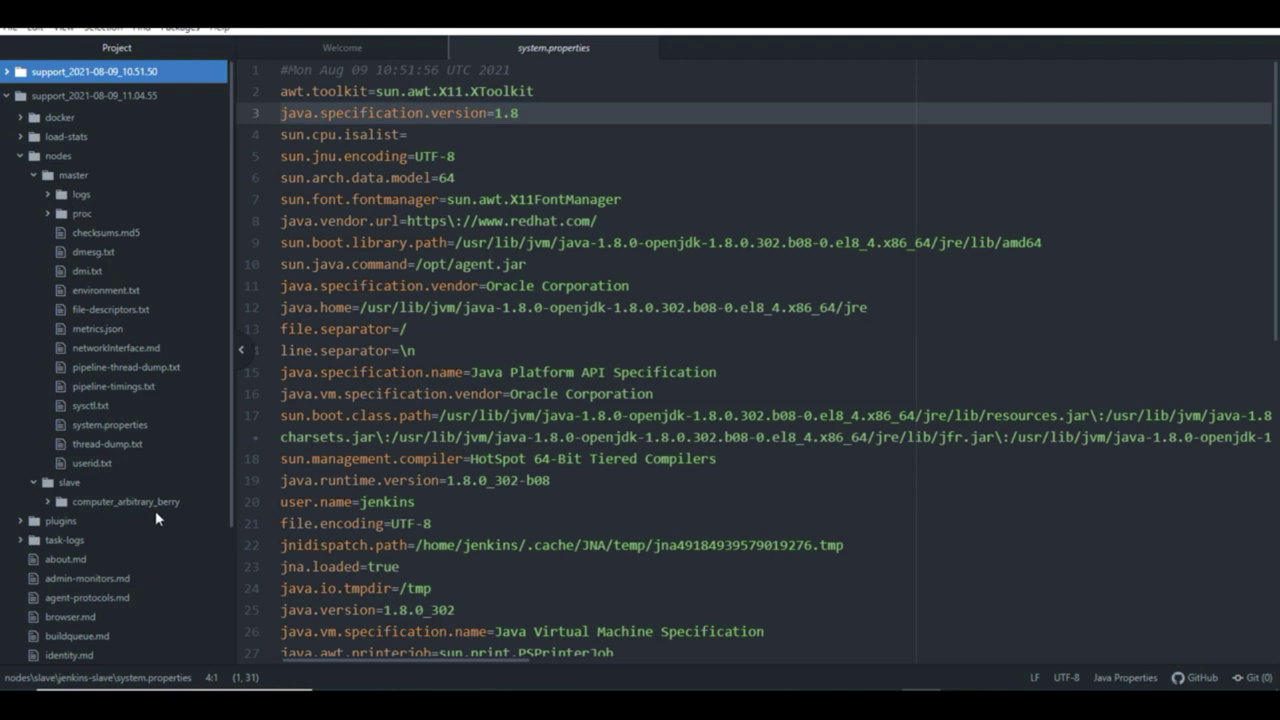
left_click(38, 175)
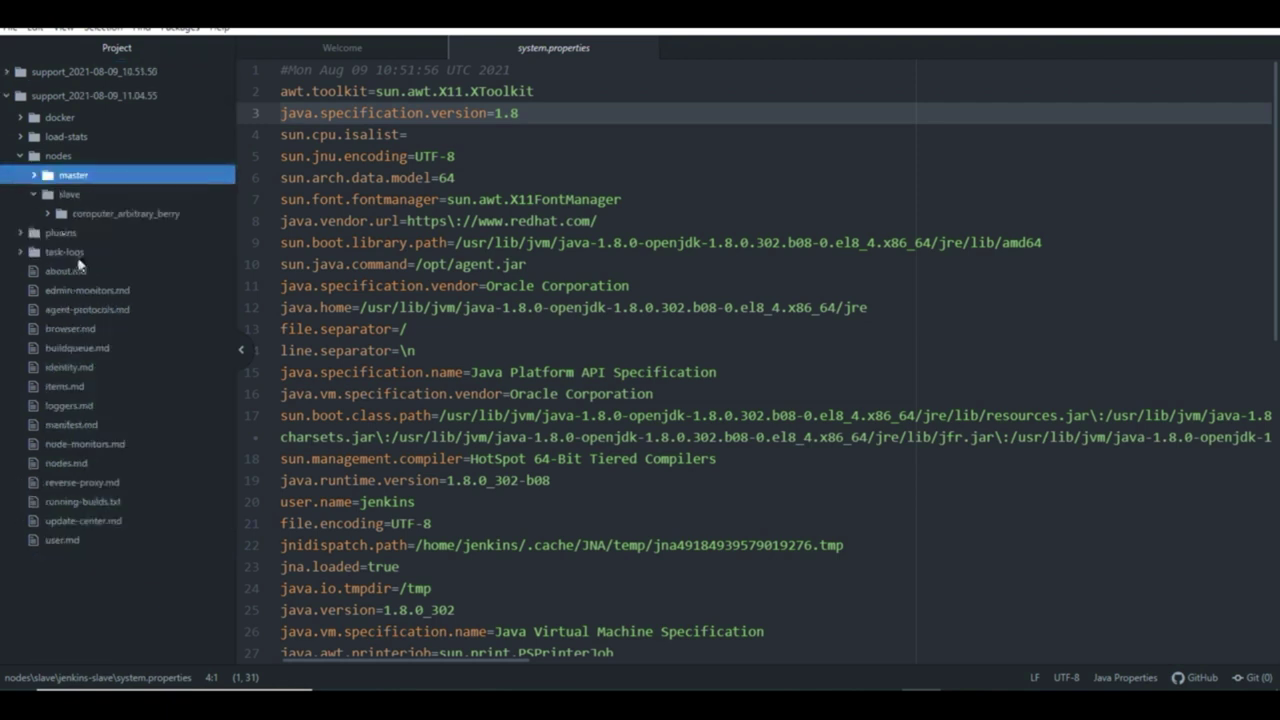
left_click(60, 214)
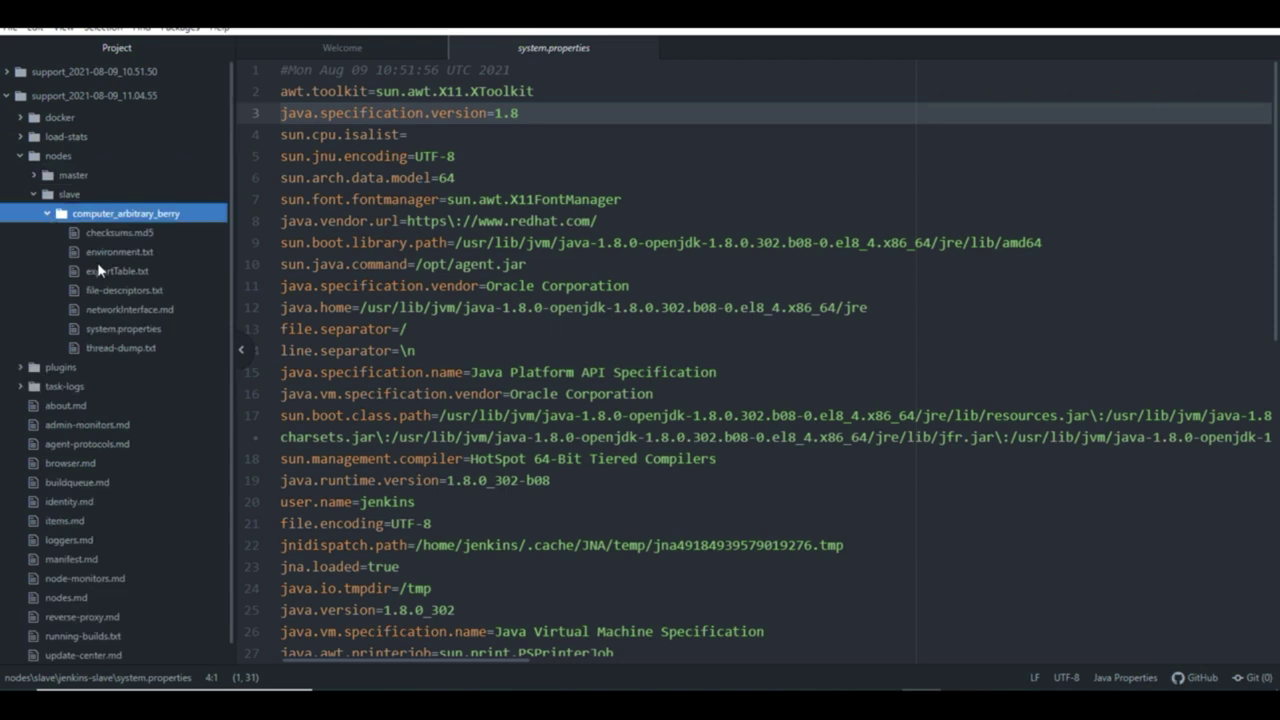
- Open computer_arbitrary_berry's system.properties from the new bundle and scroll through it to the end and back
left_click(130, 330)
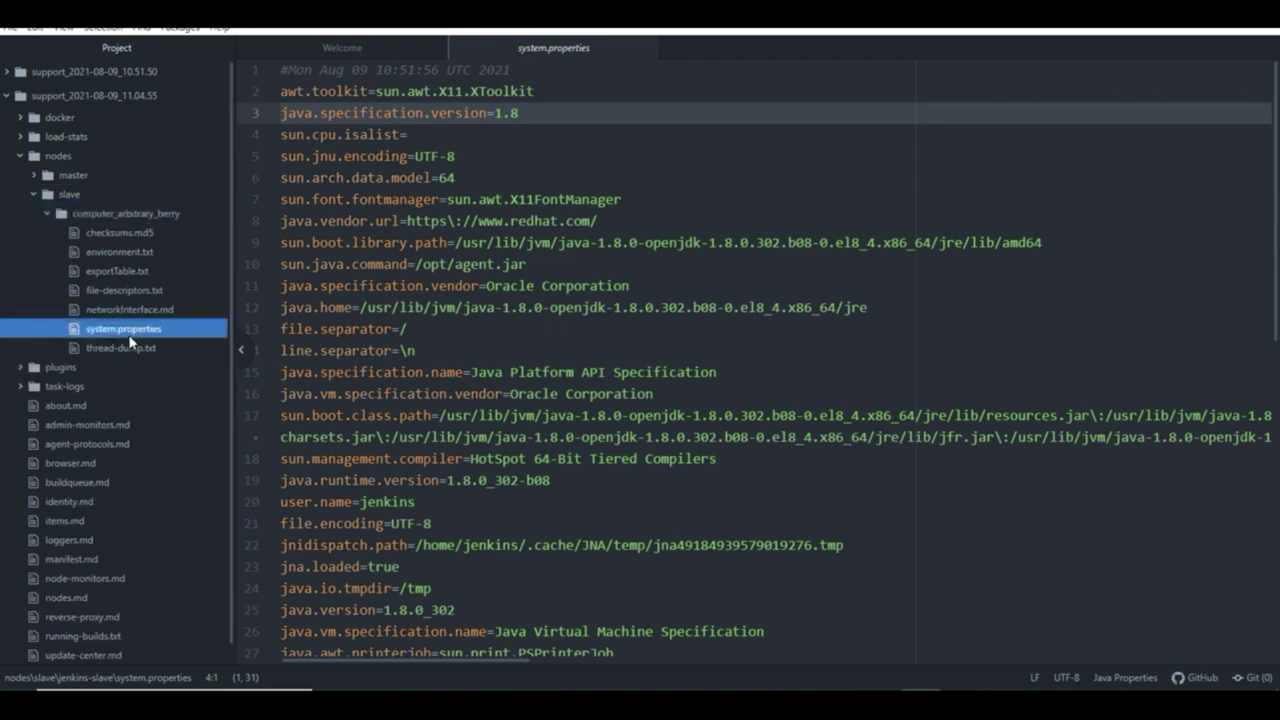
left_click(757, 328)
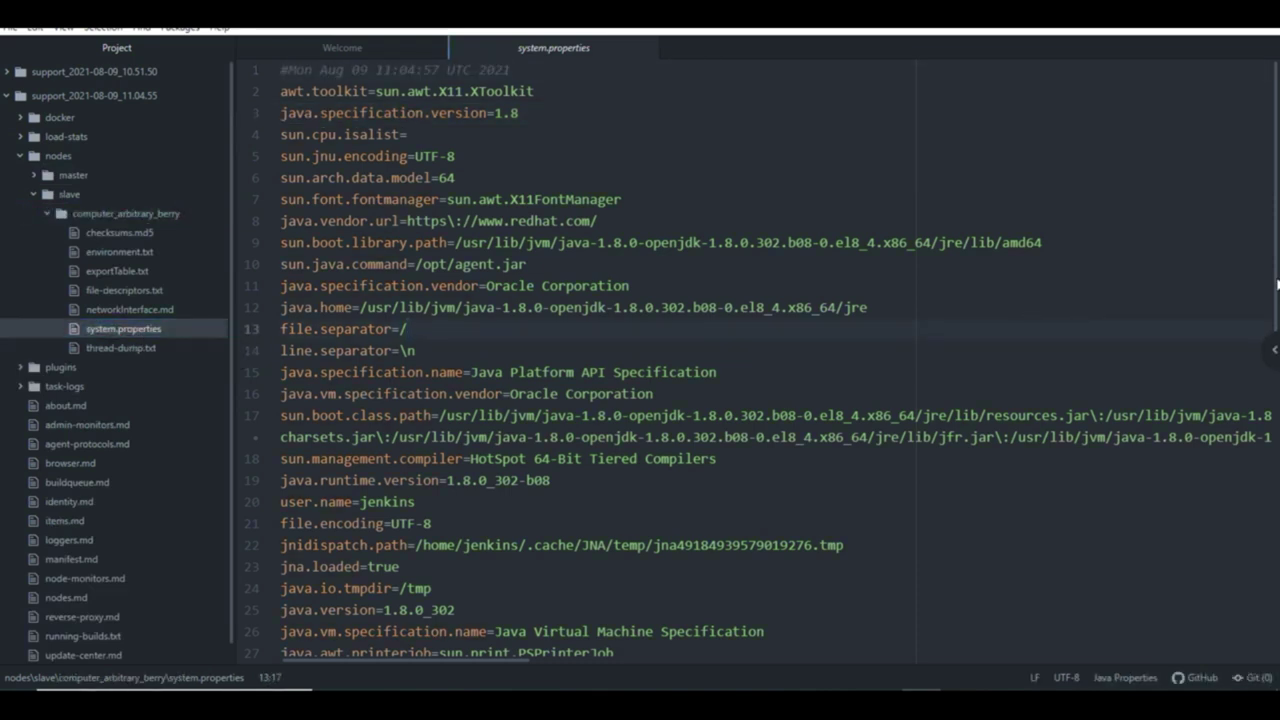
scroll(1277, 285, "down", 3)
scroll(750, 360, "down", 8)
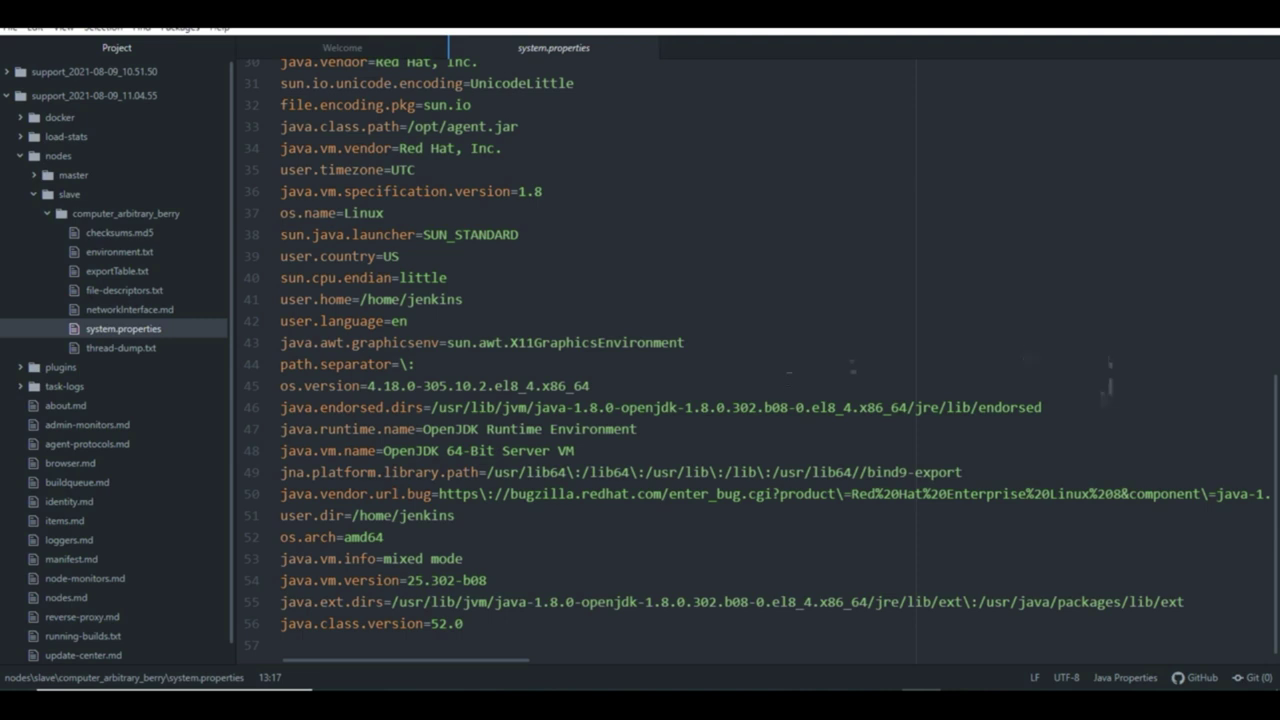
scroll(1277, 262, "up", 4)
scroll(1277, 262, "up", 6)
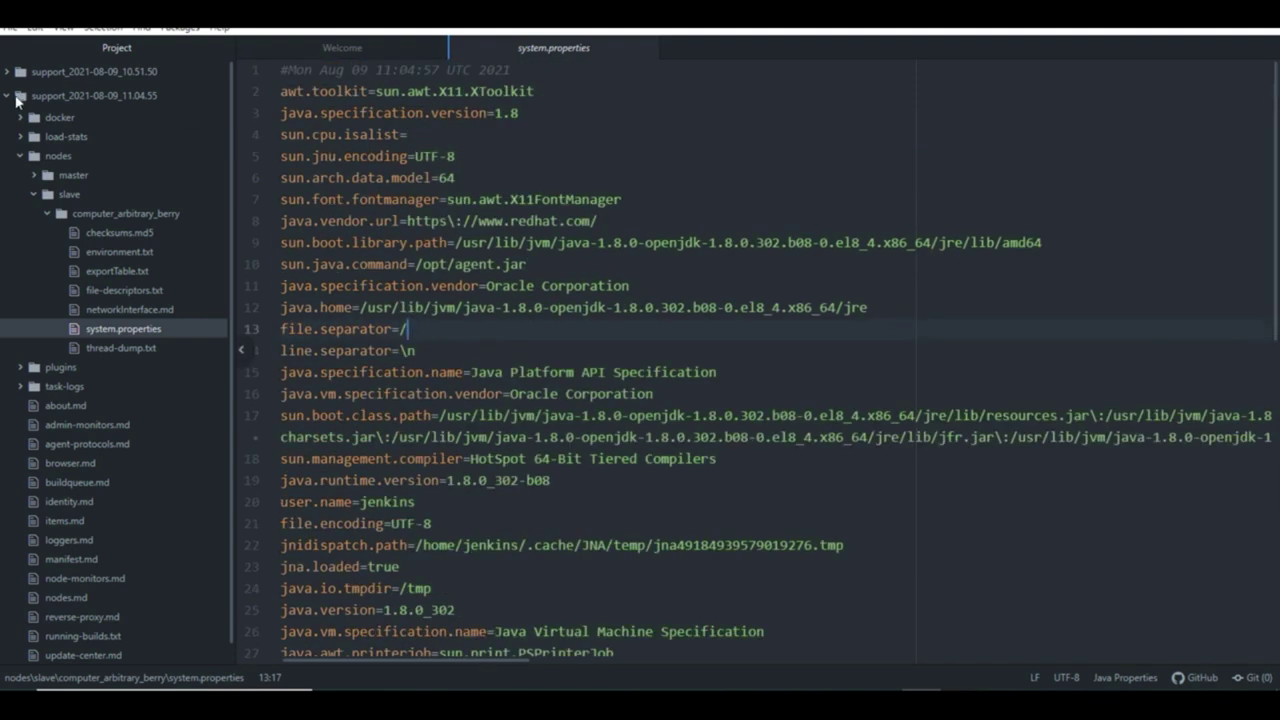
left_click(16, 96)
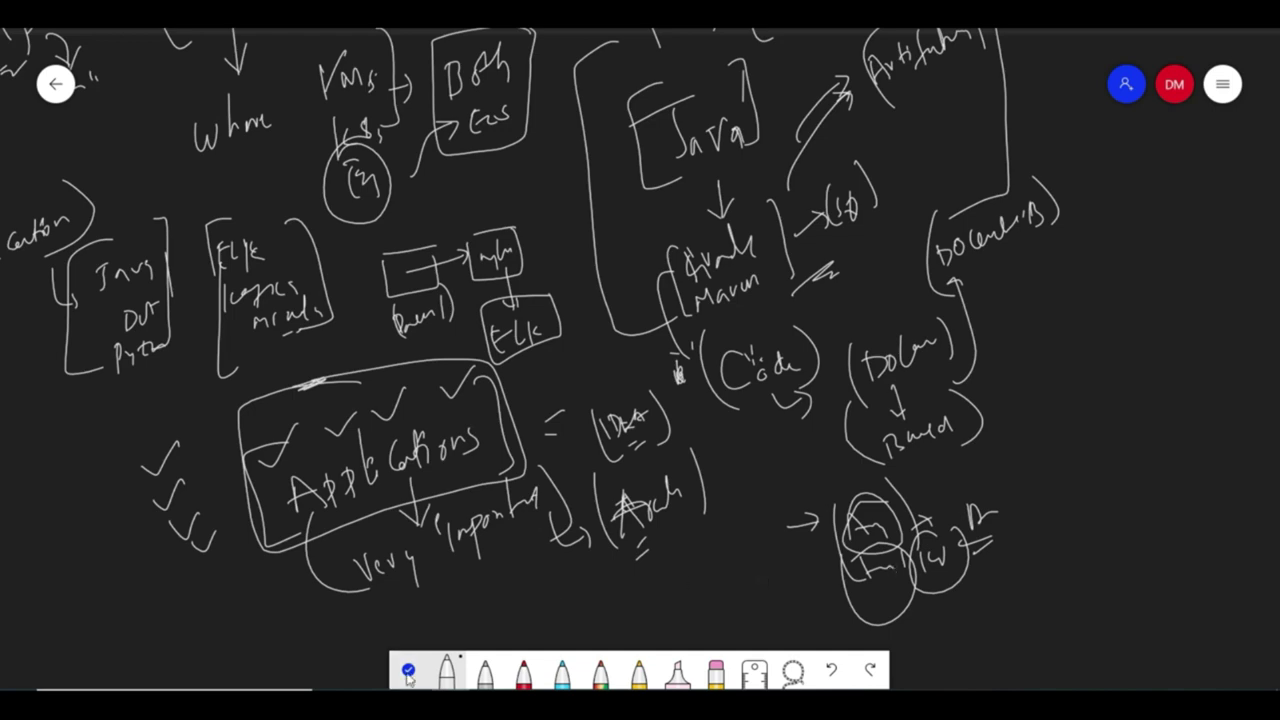
left_click_drag(666, 604, 329, 508)
left_click_drag(574, 451, 344, 480)
scroll(345, 488, "right", 2)
scroll(391, 486, "right", 5)
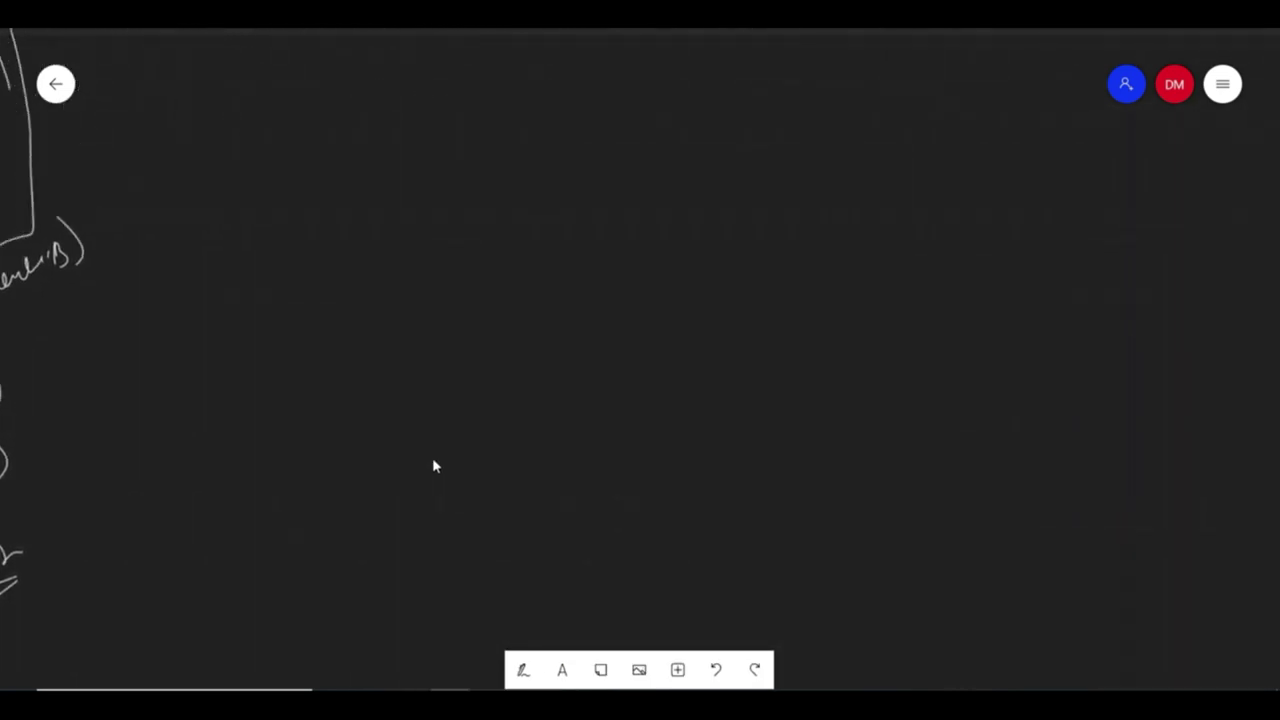
scroll(381, 470, "left", 2)
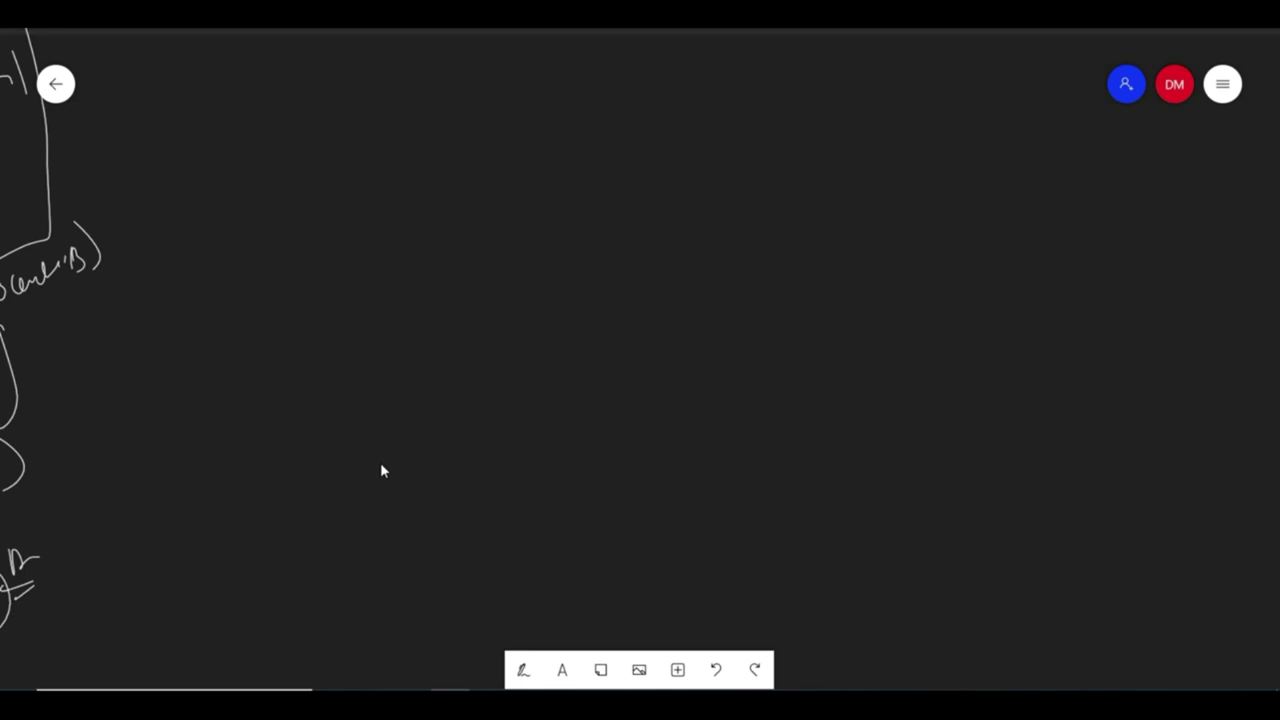
- Search 'sonarqube download' in Chrome and open the official SonarQube downloads page
key("alt+Tab")
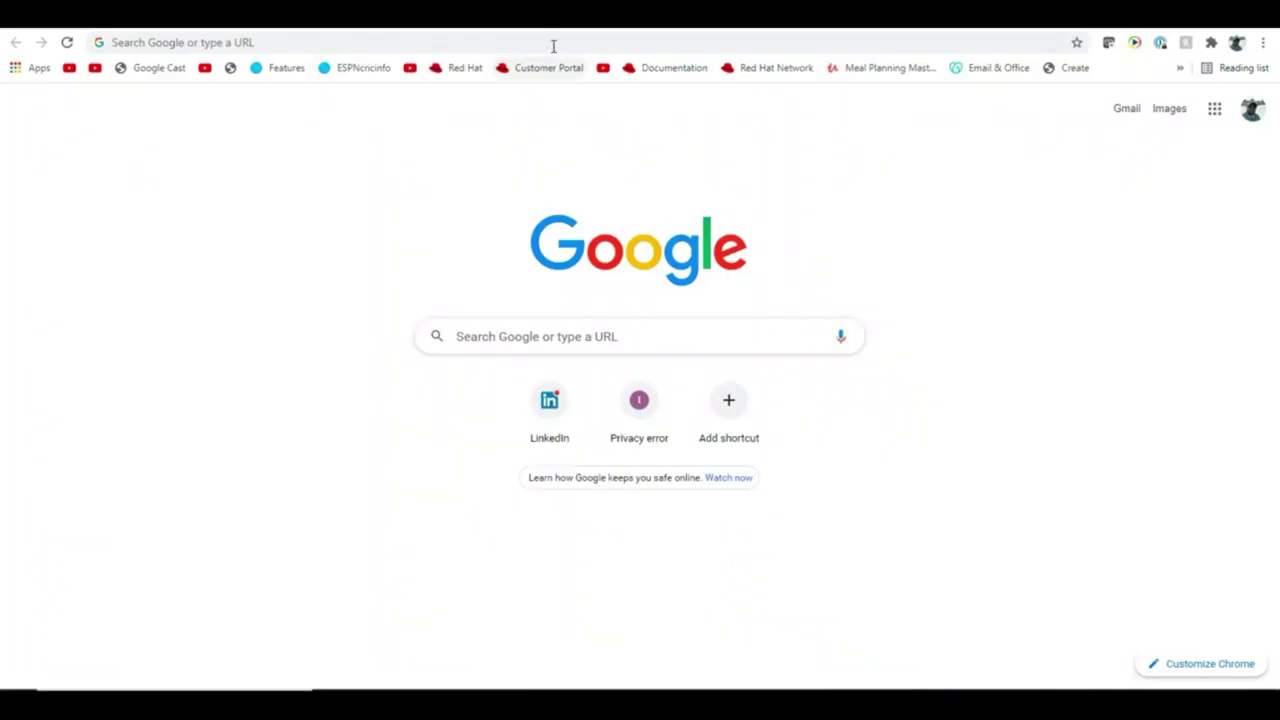
left_click(563, 40)
type("sonarqube")
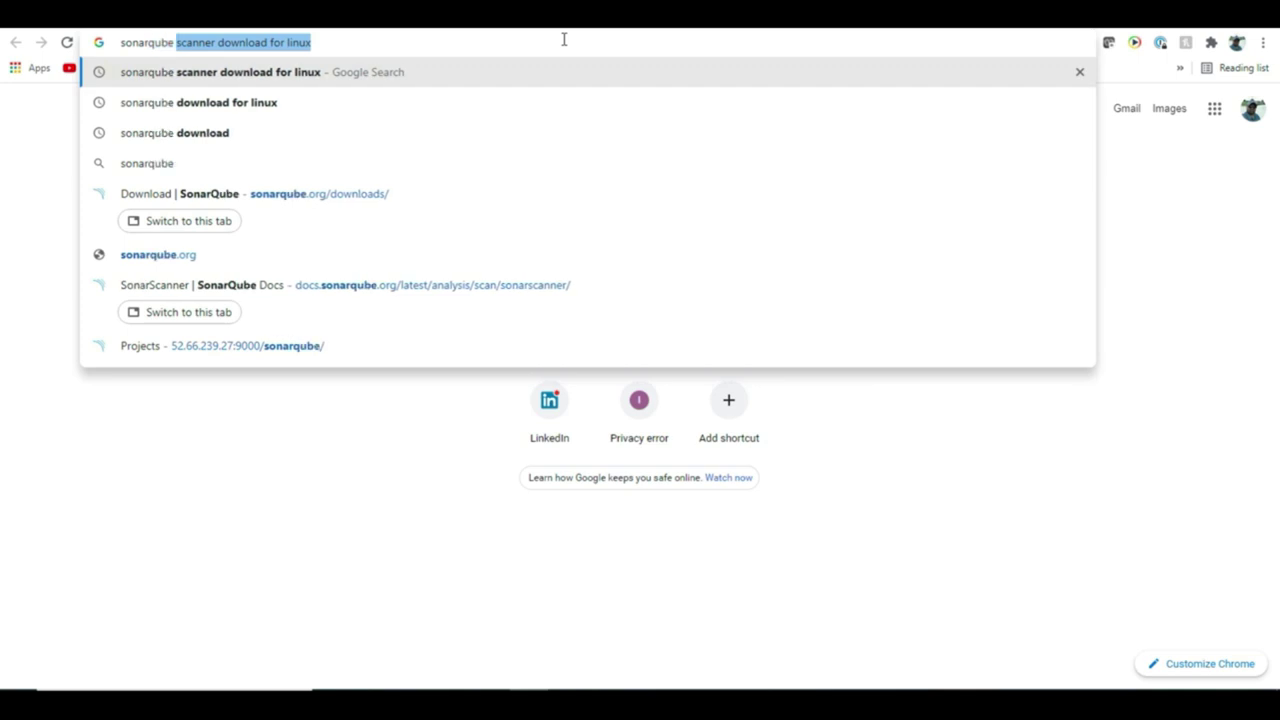
type(" download")
key("Return")
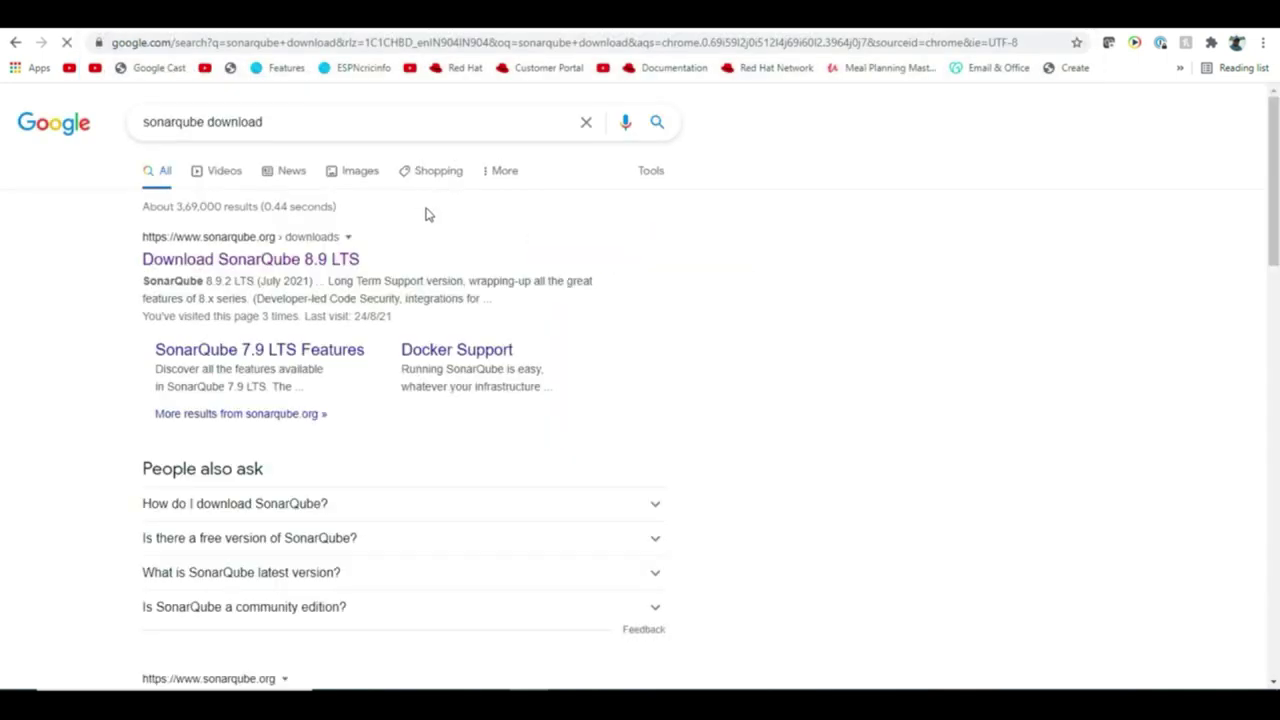
left_click(279, 265)
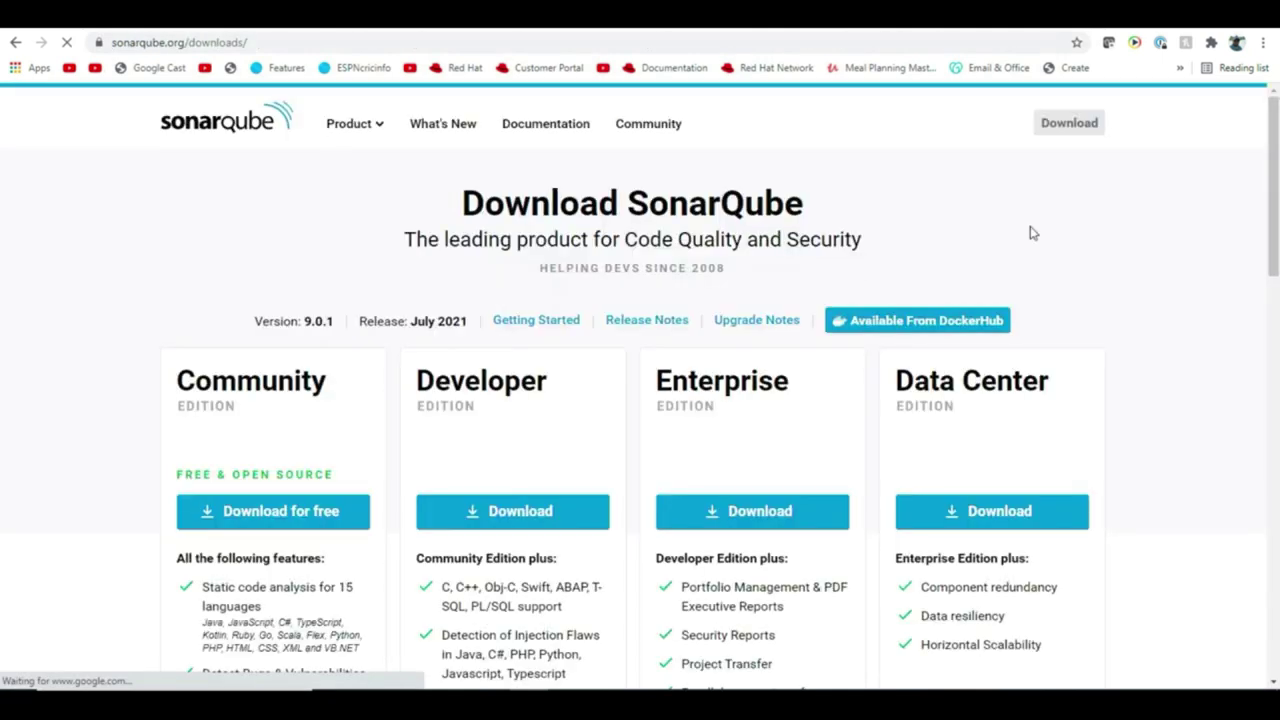
- Copy the link address of the 8.9.2 LTS Community Edition download
left_click_drag(1273, 189, 1276, 463)
right_click(912, 318)
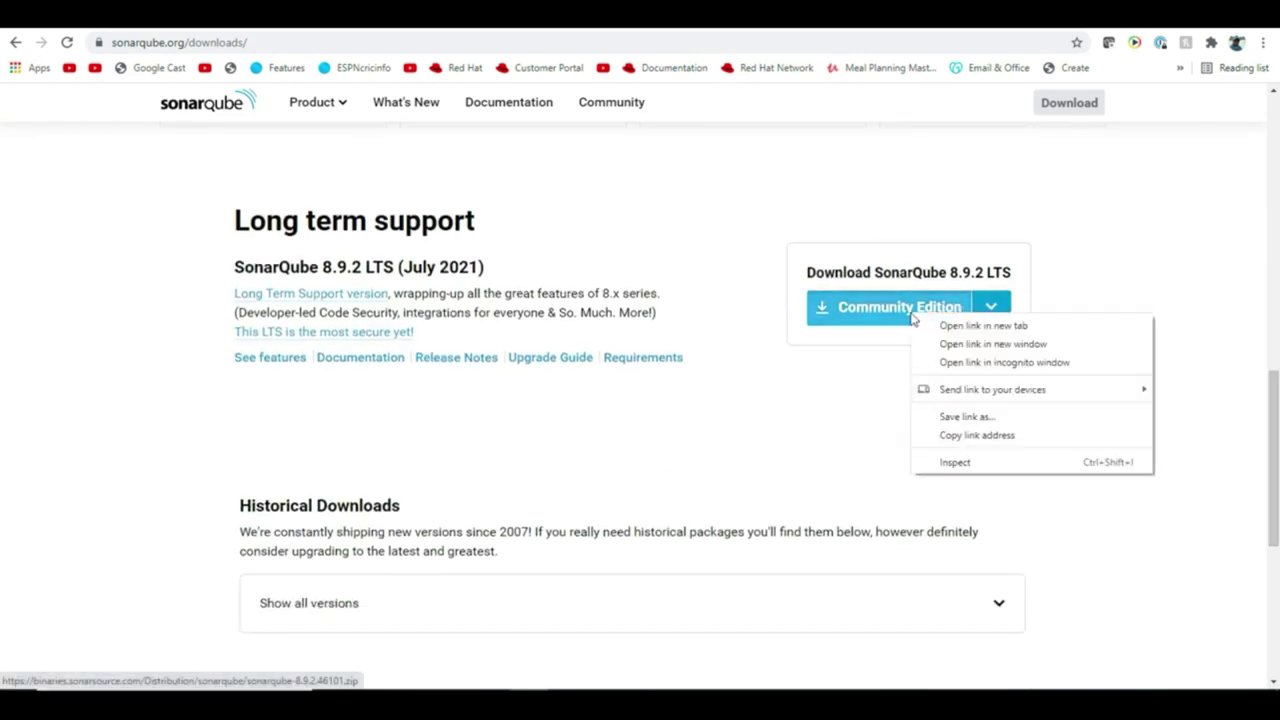
left_click(968, 436)
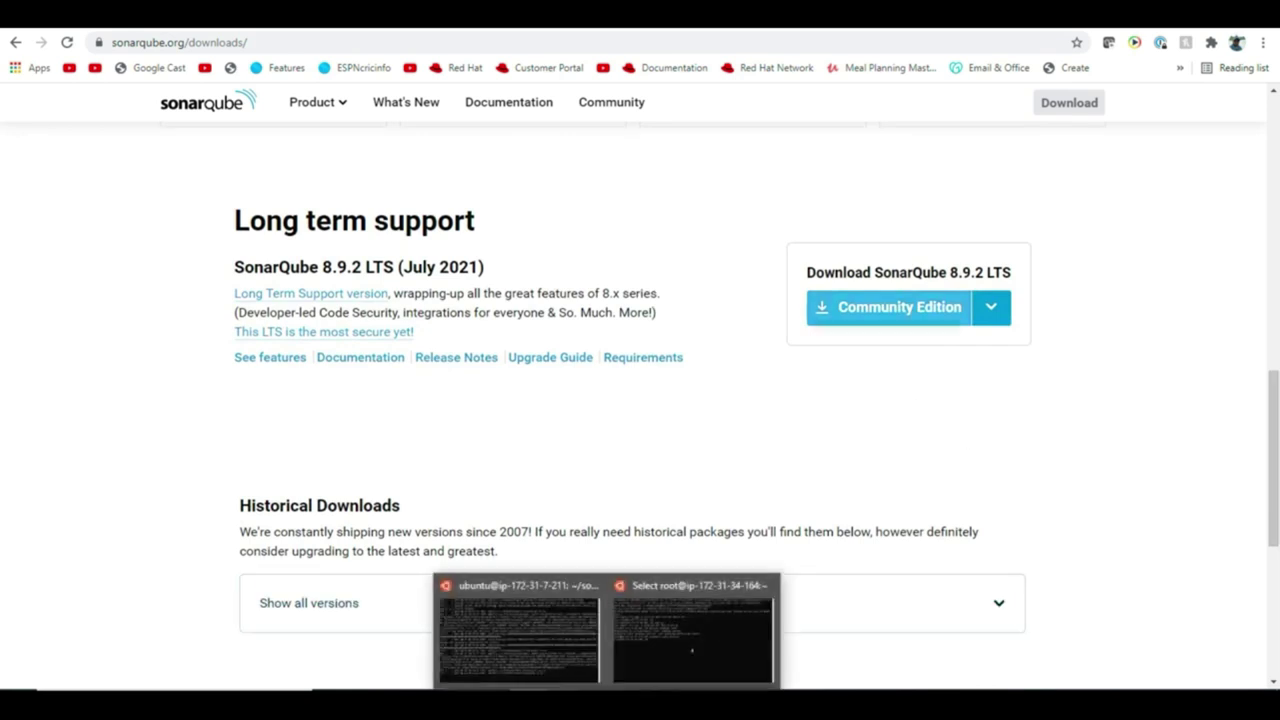
- Copy the example ssh command for the running Kafka2 instance from the EC2 Connect instructions
left_click(692, 627)
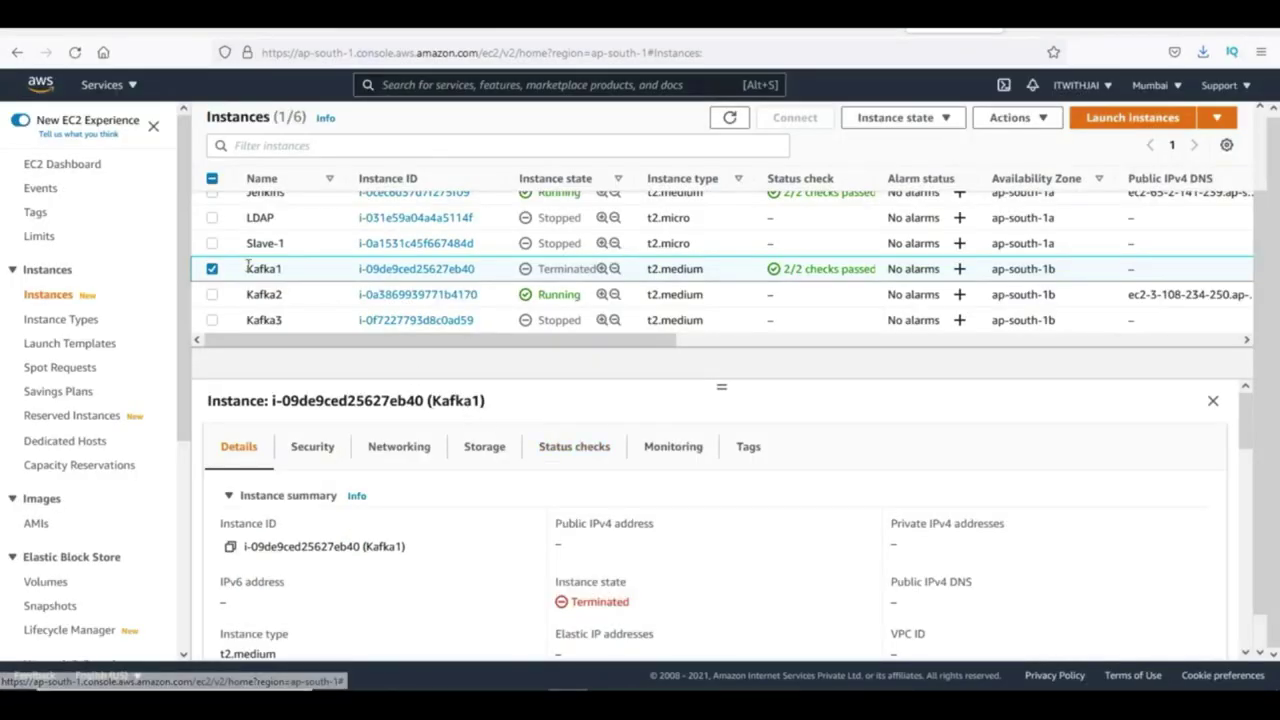
left_click(211, 271)
left_click(211, 296)
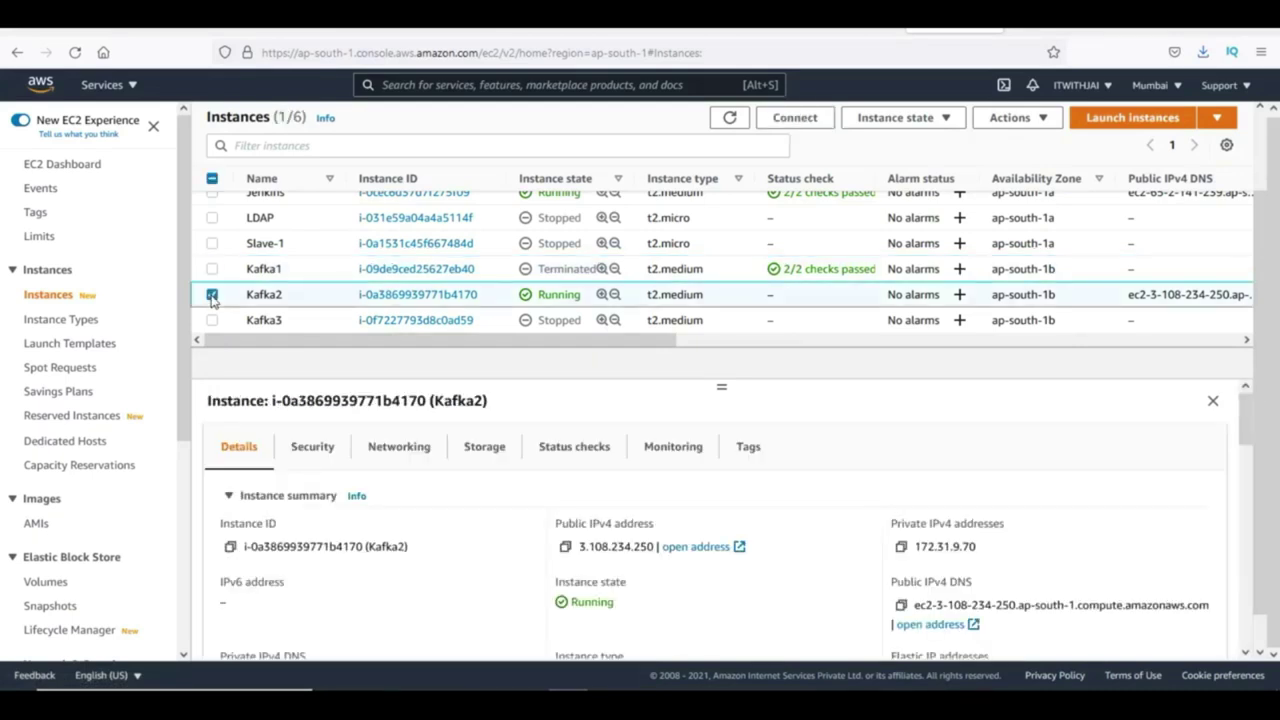
left_click(812, 120)
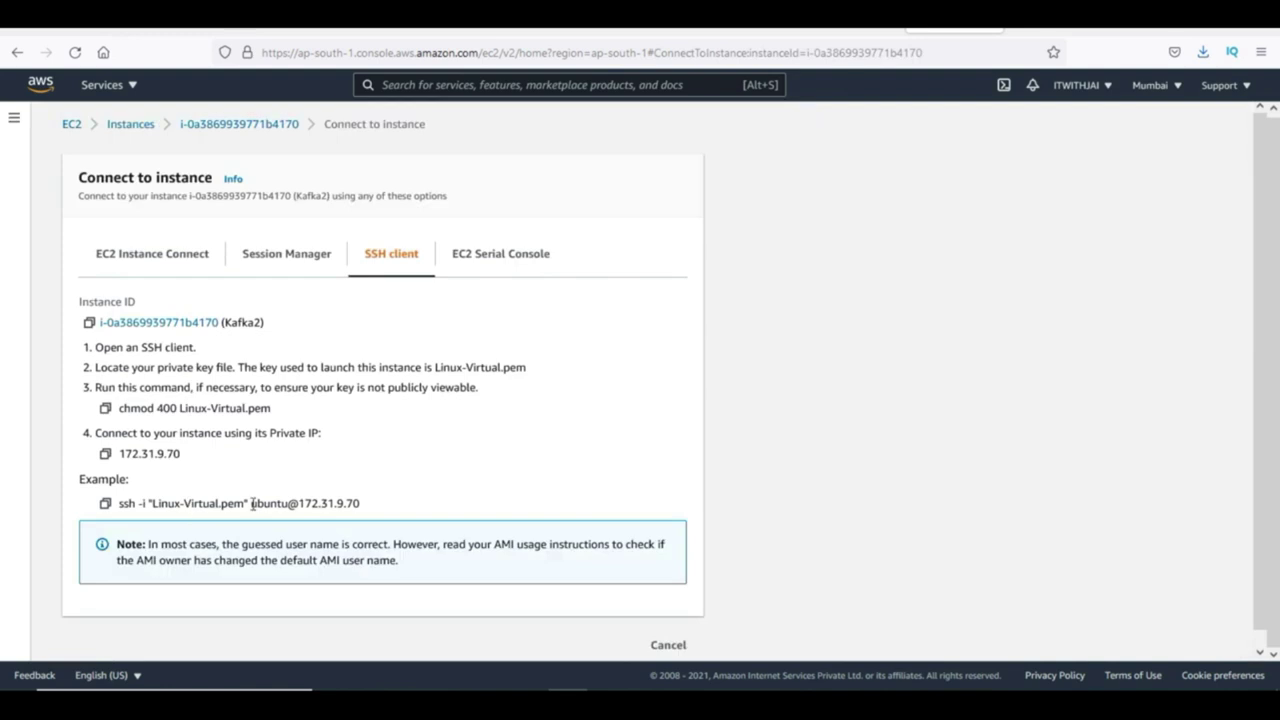
left_click(131, 124)
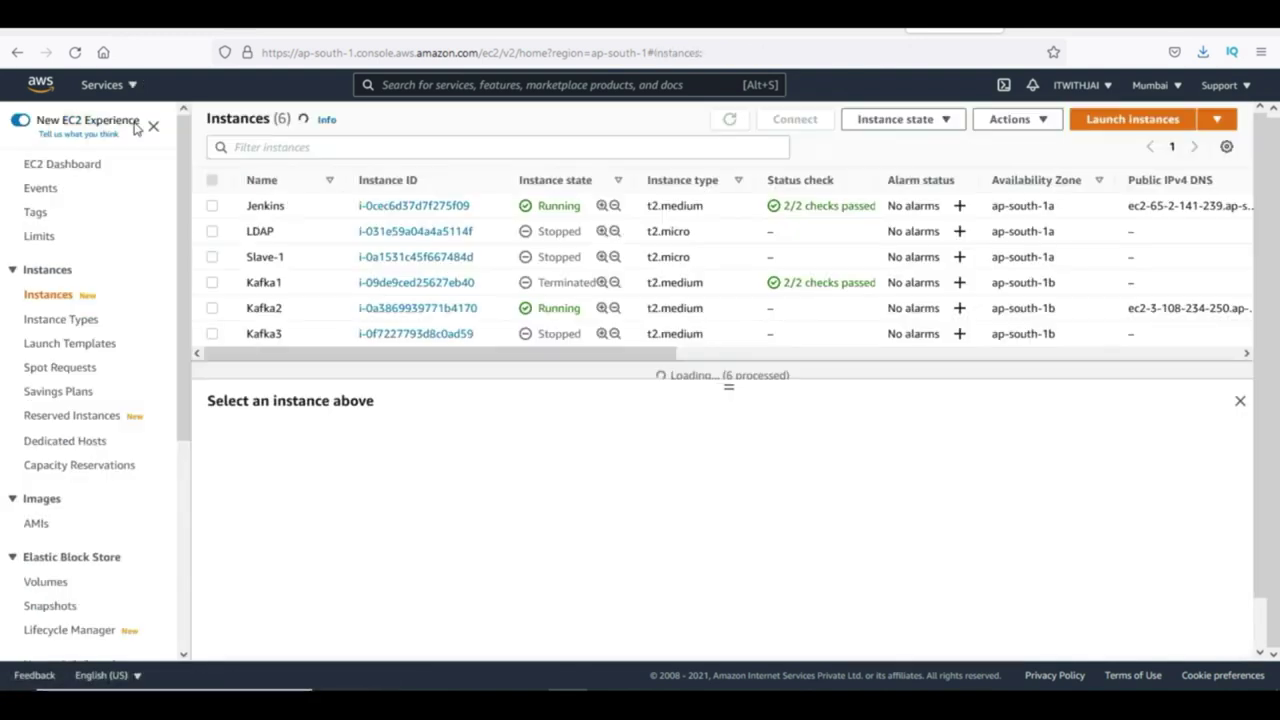
left_click(213, 312)
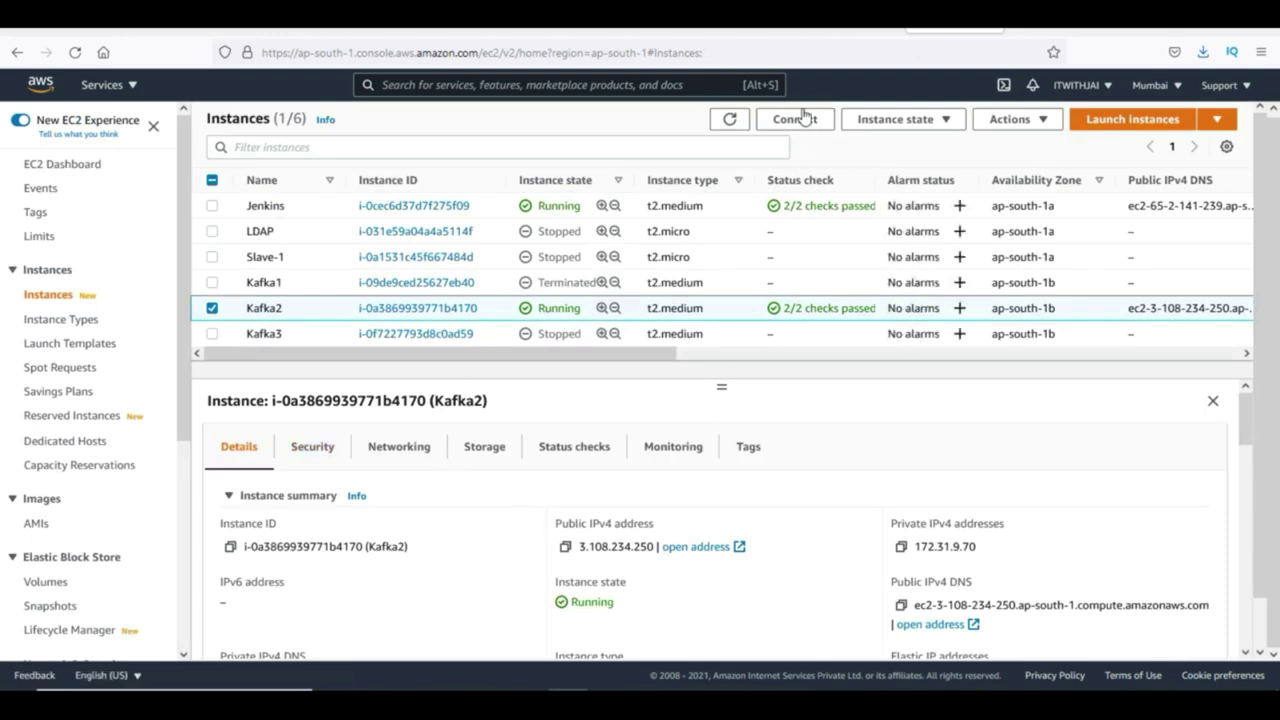
left_click(803, 118)
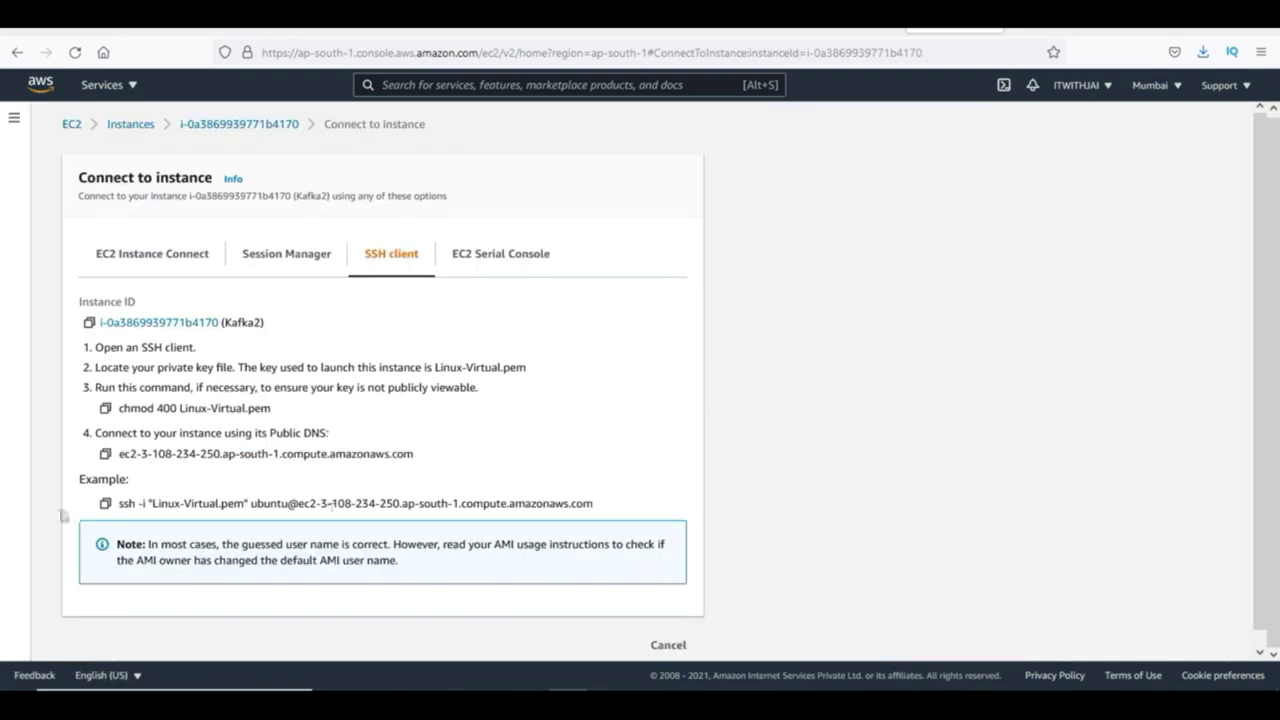
left_click(105, 503)
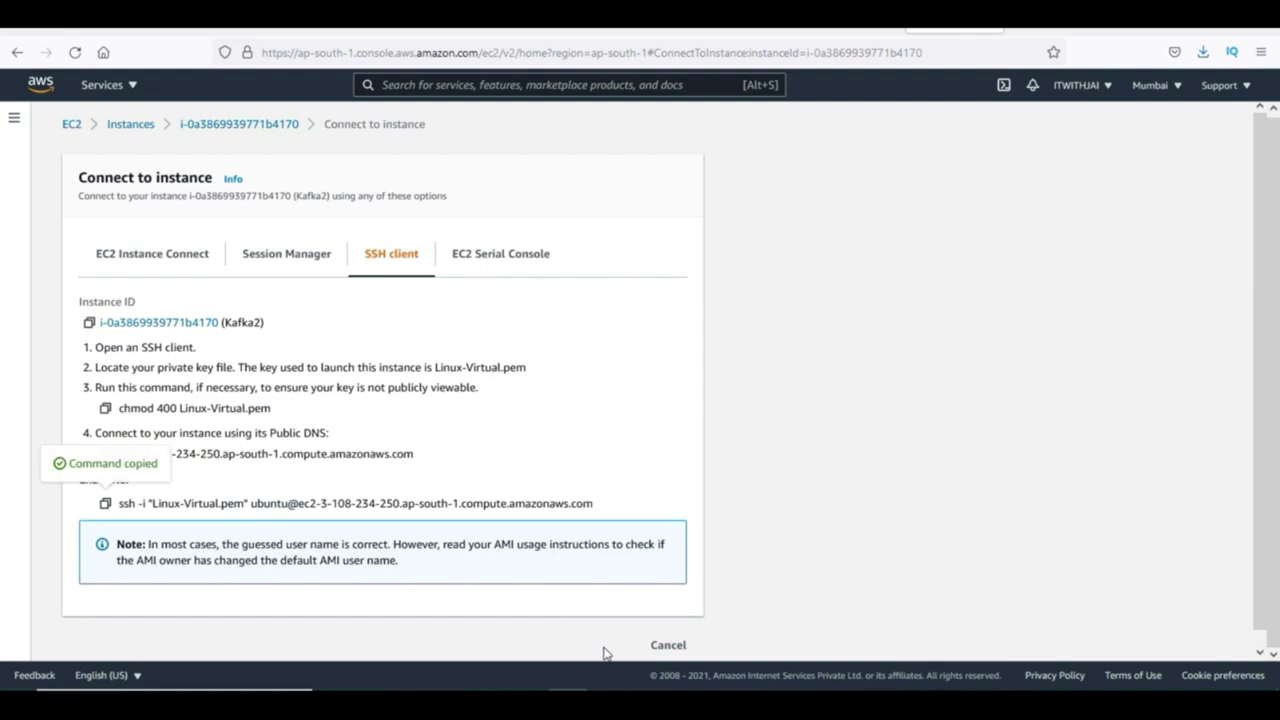
left_click(675, 668)
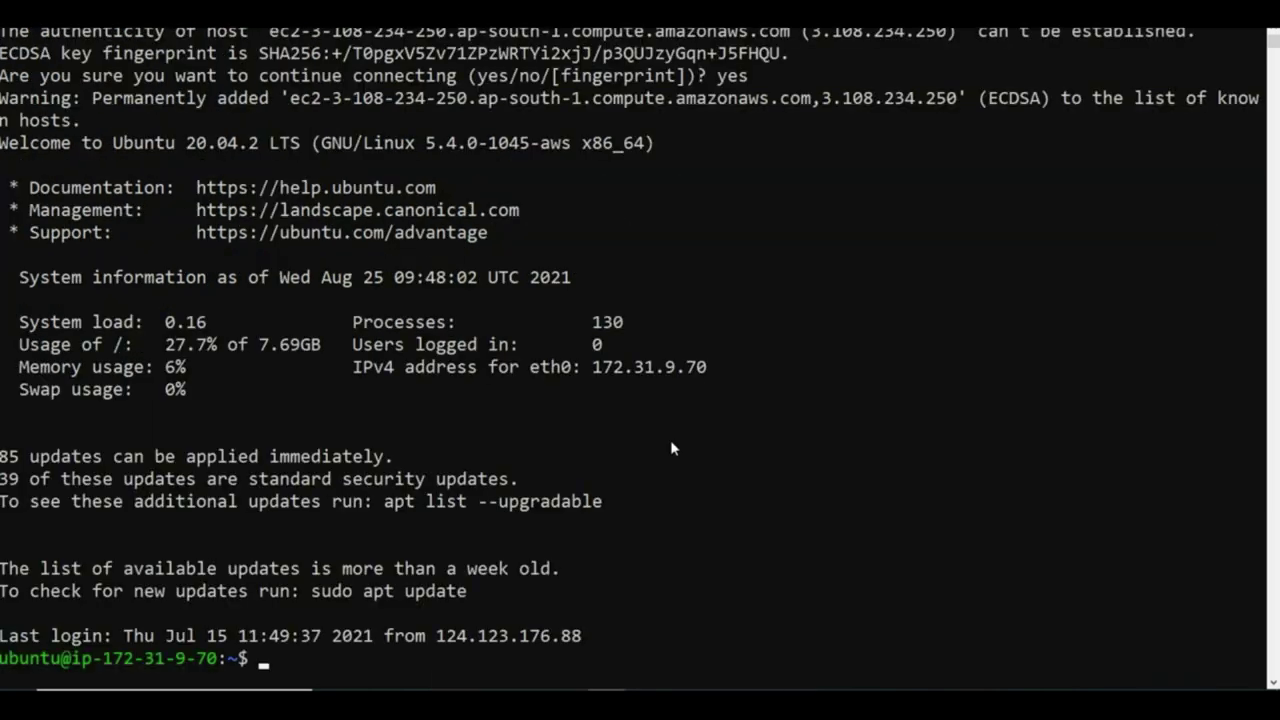
- Become root with sudo su - and recopy the Community Edition zip link
type("sudo su -")
key("Return")
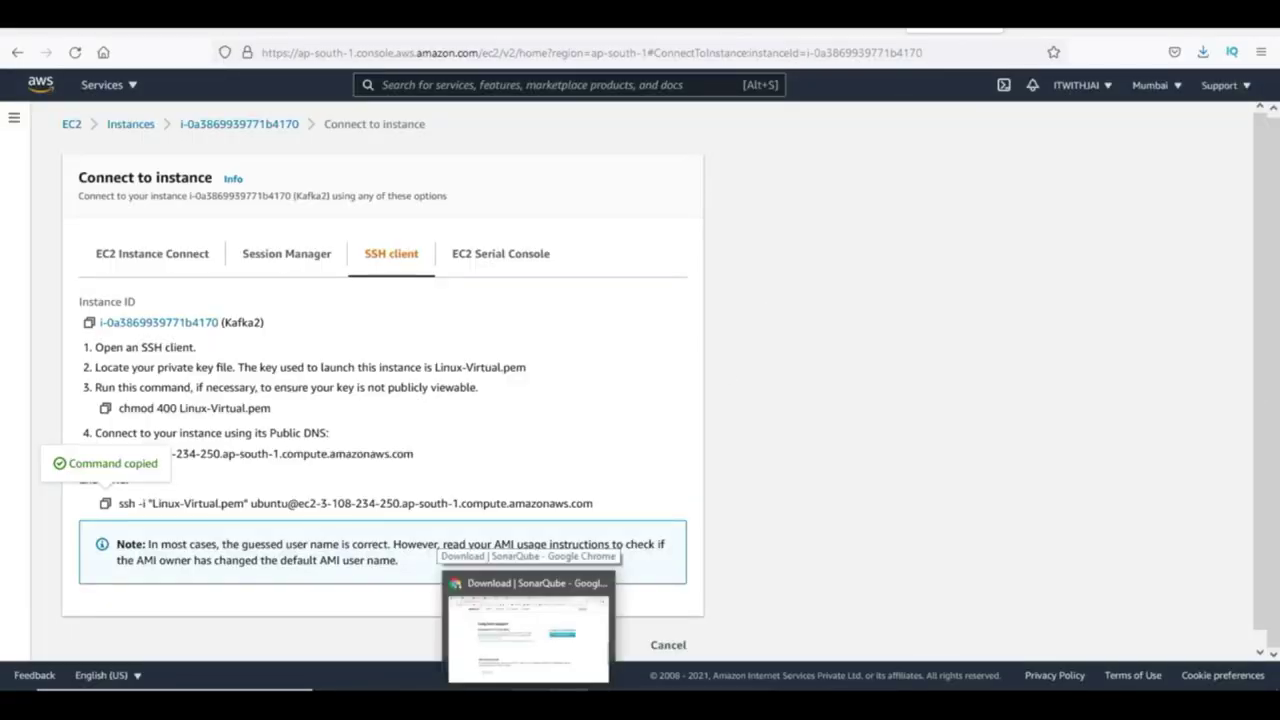
left_click(529, 622)
right_click(903, 320)
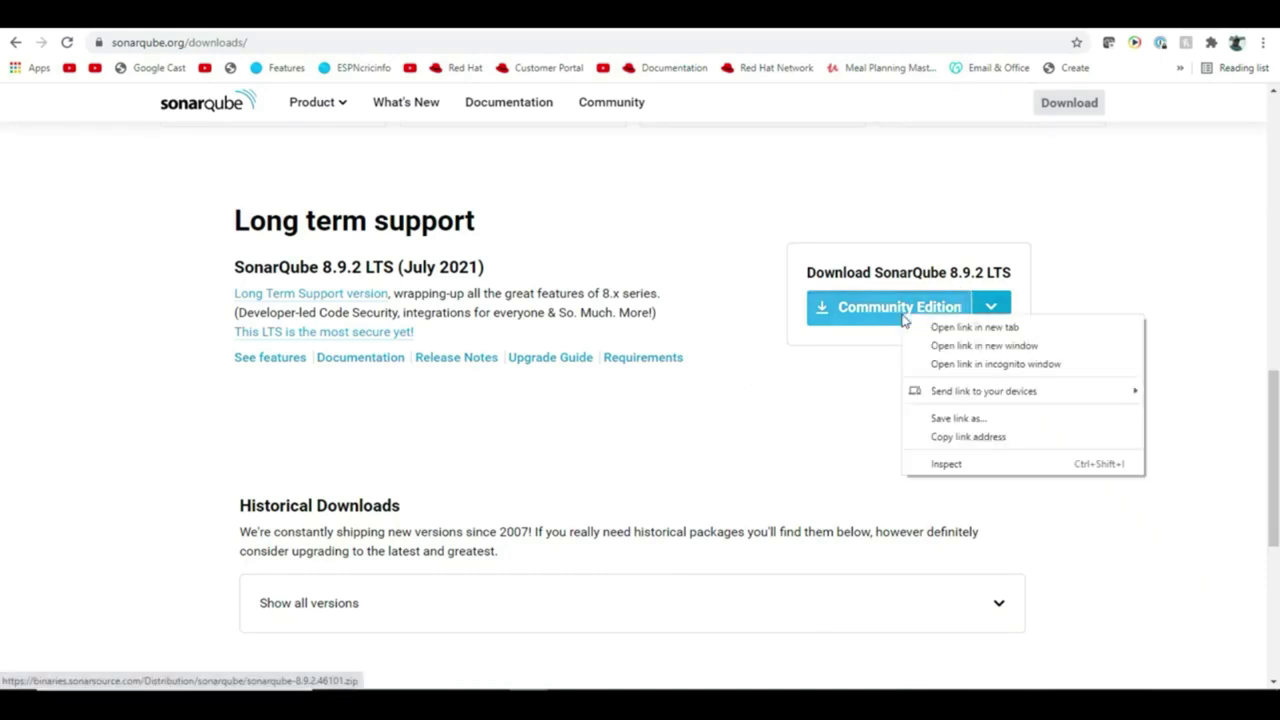
left_click(955, 436)
mouse_move(690, 688)
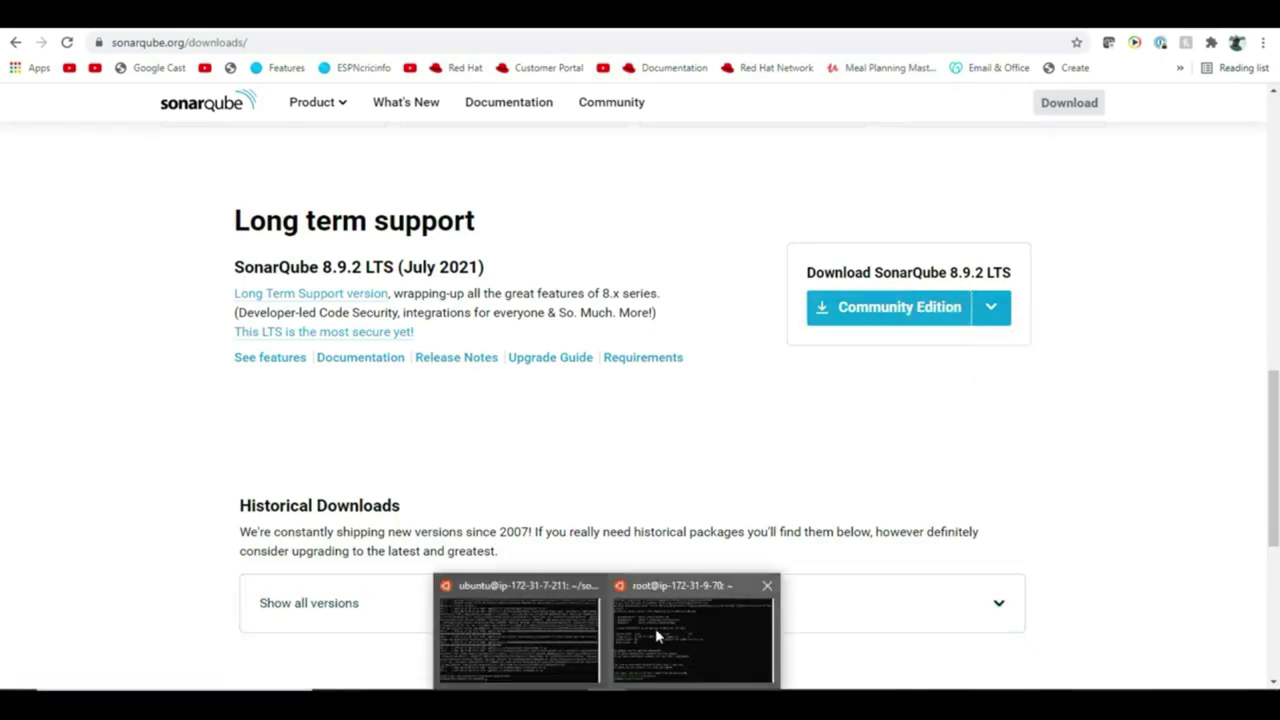
left_click(690, 637)
- Clear the screen and wget the pasted sonarqube-8.9.2.46101.zip URL
type("clear")
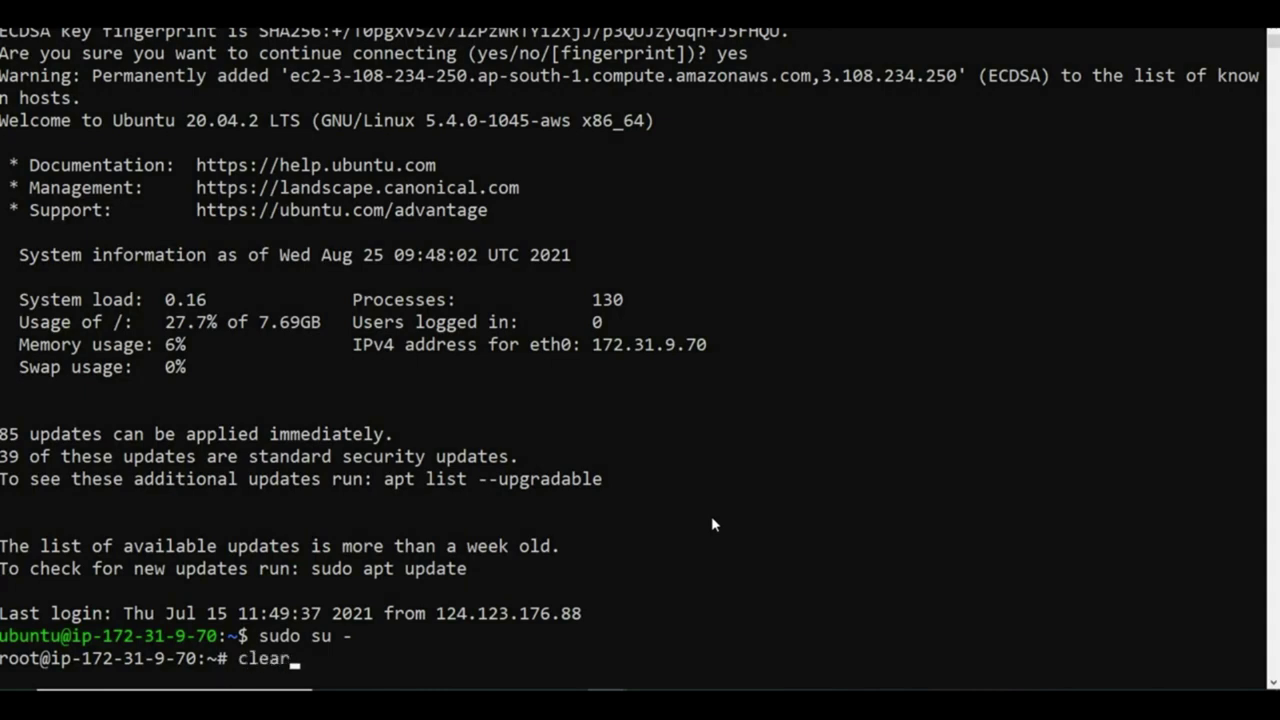
key("Return")
key("Return")
key("Return")
key("Return")
key("Return")
type("wge")
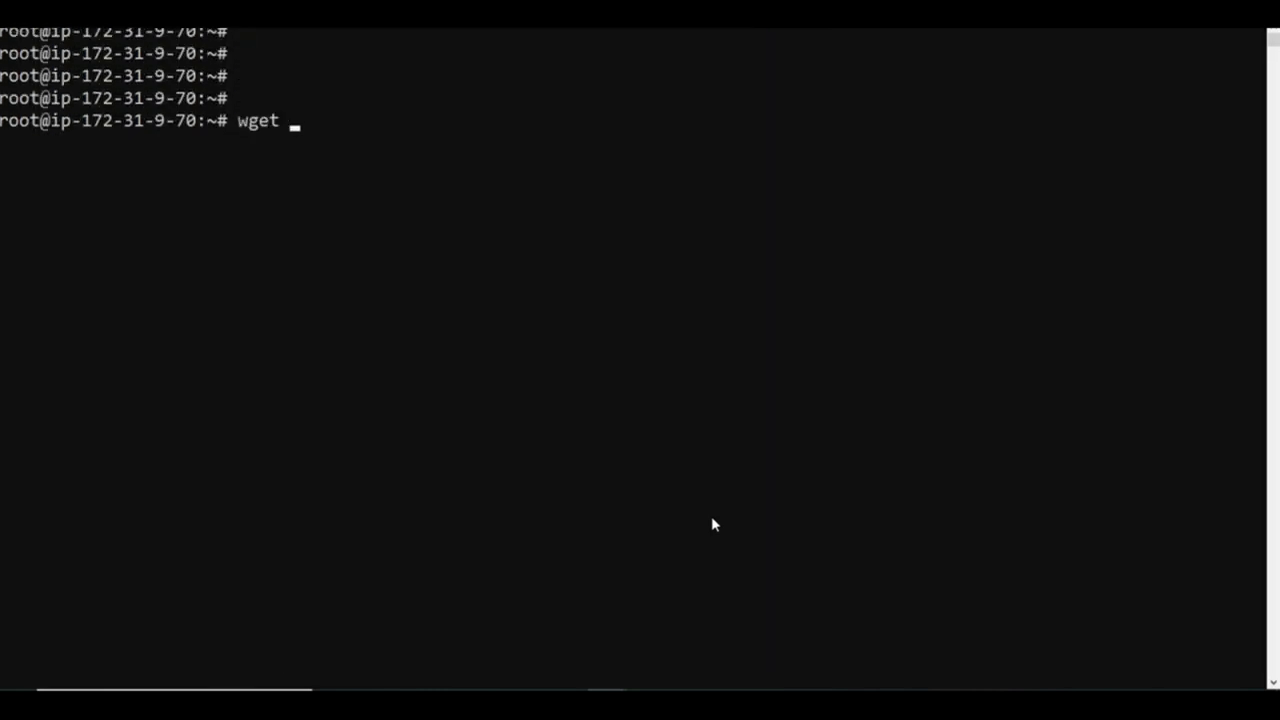
type("t")
right_click(713, 524)
key("Return")
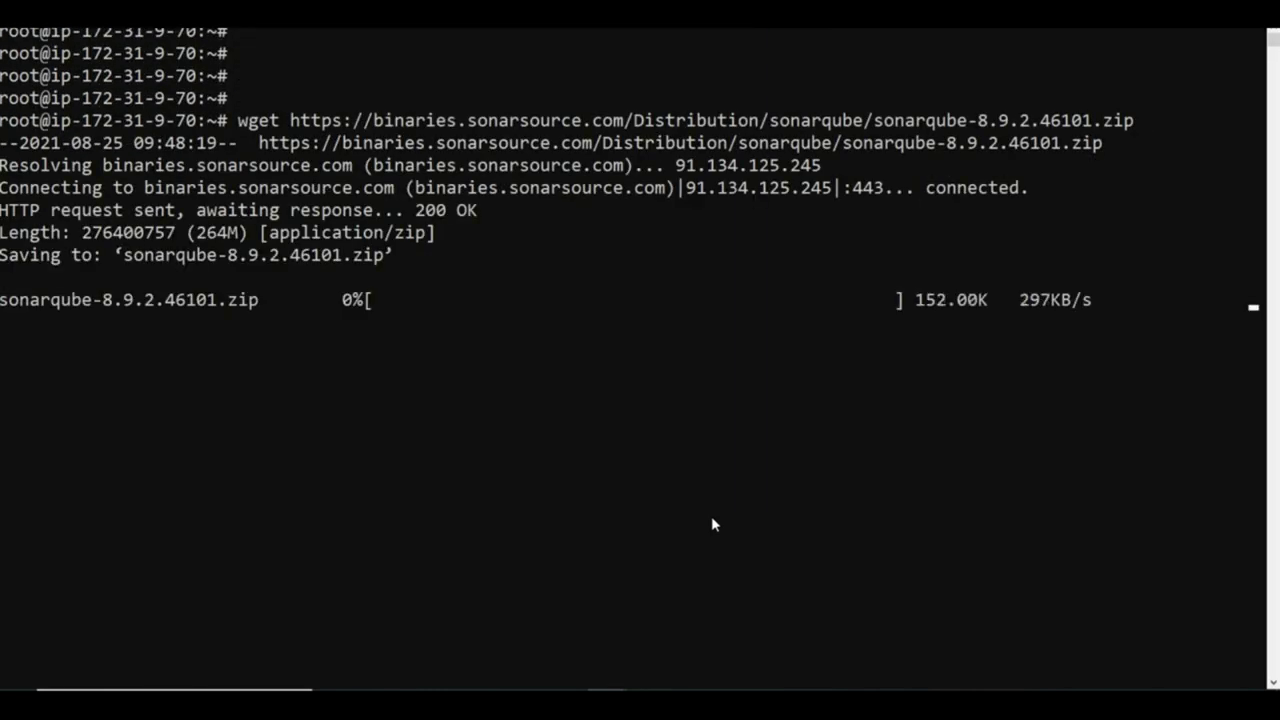
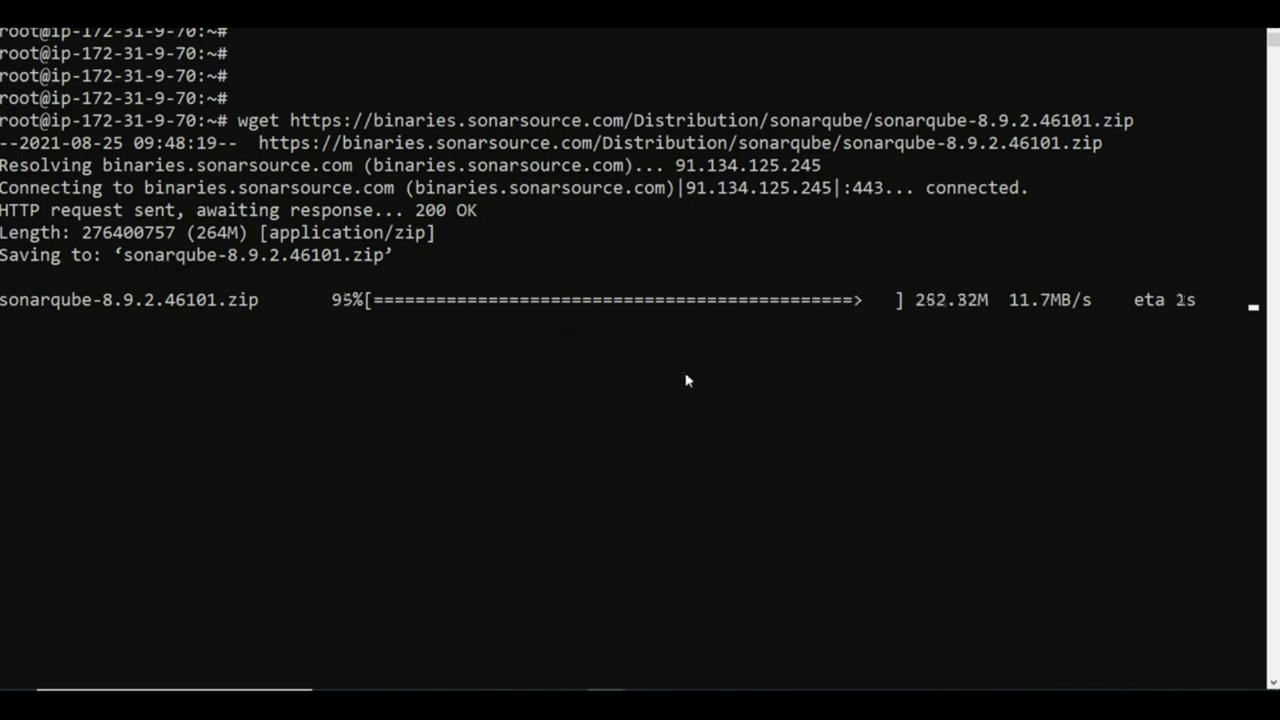
- Install the unzip package after the unzip command turns out to be missing
type("unzip")
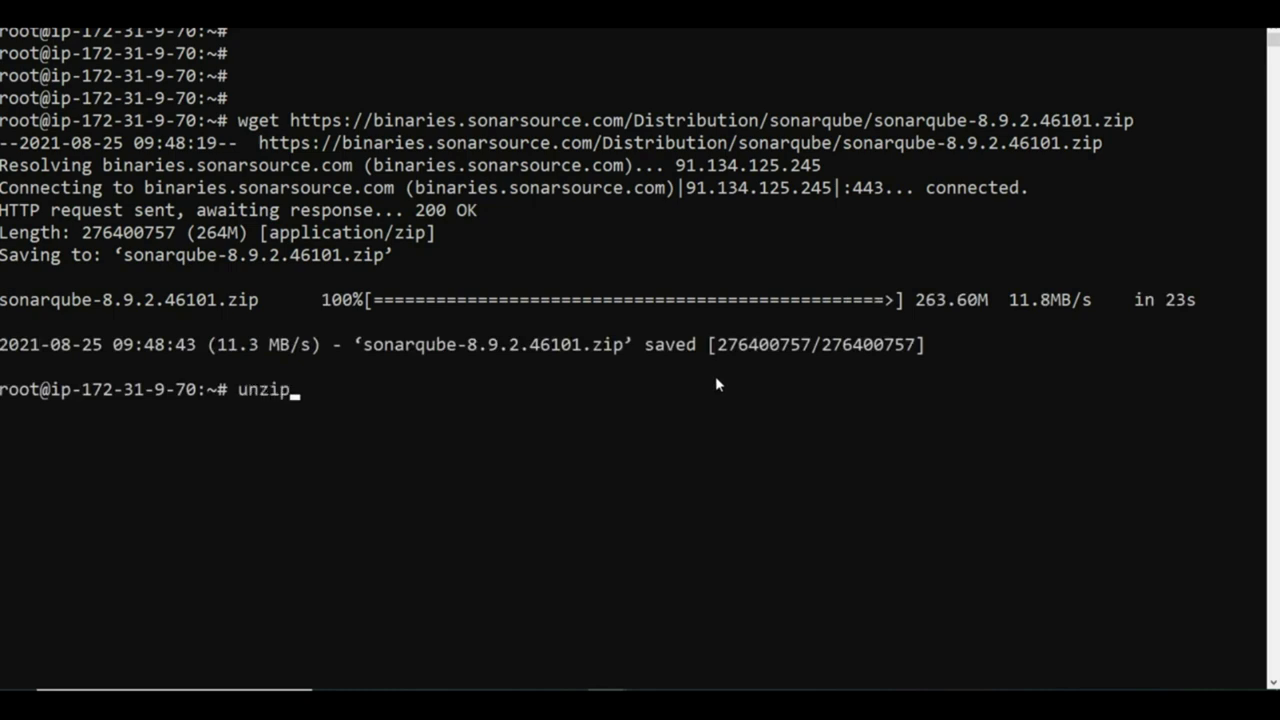
key("Return")
left_click_drag(172, 480, 6, 490)
right_click(119, 476)
right_click(119, 476)
key("Return")
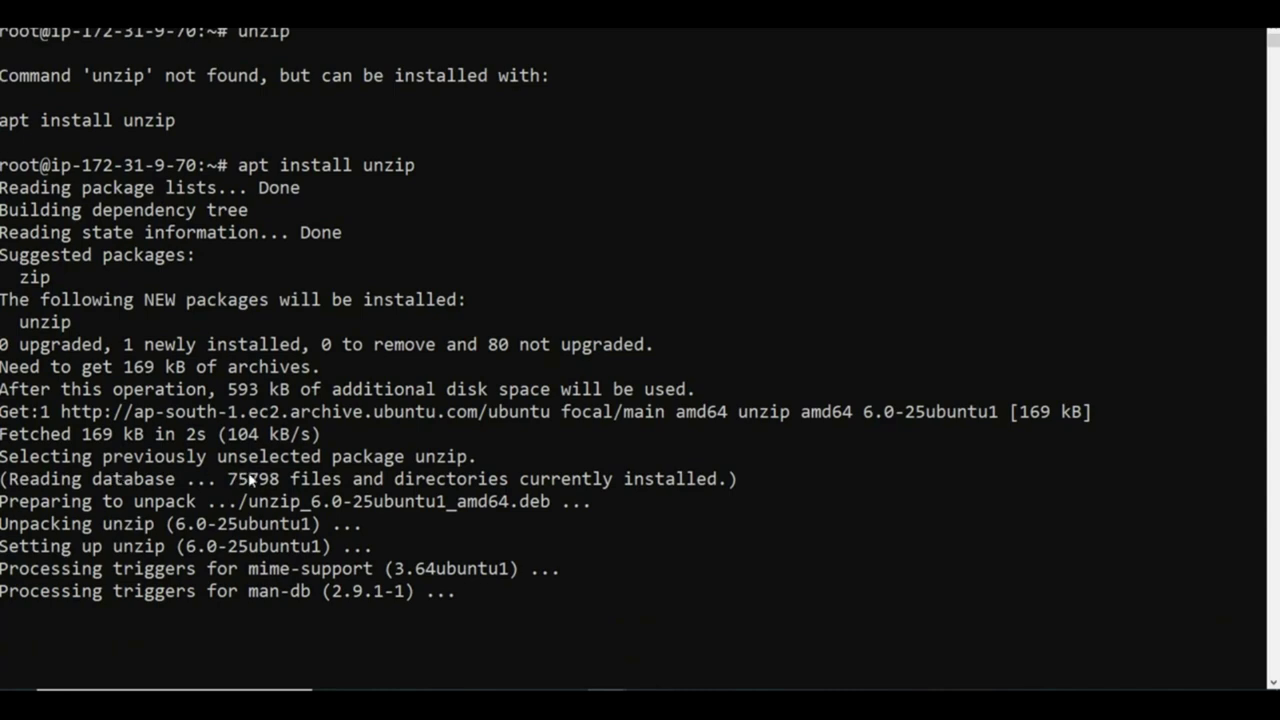
- Clear the screen, list the home directory, and extract sonarqube-8.9.2.46101.zip
type("clear")
key("Return")
key("Return")
key("Return")
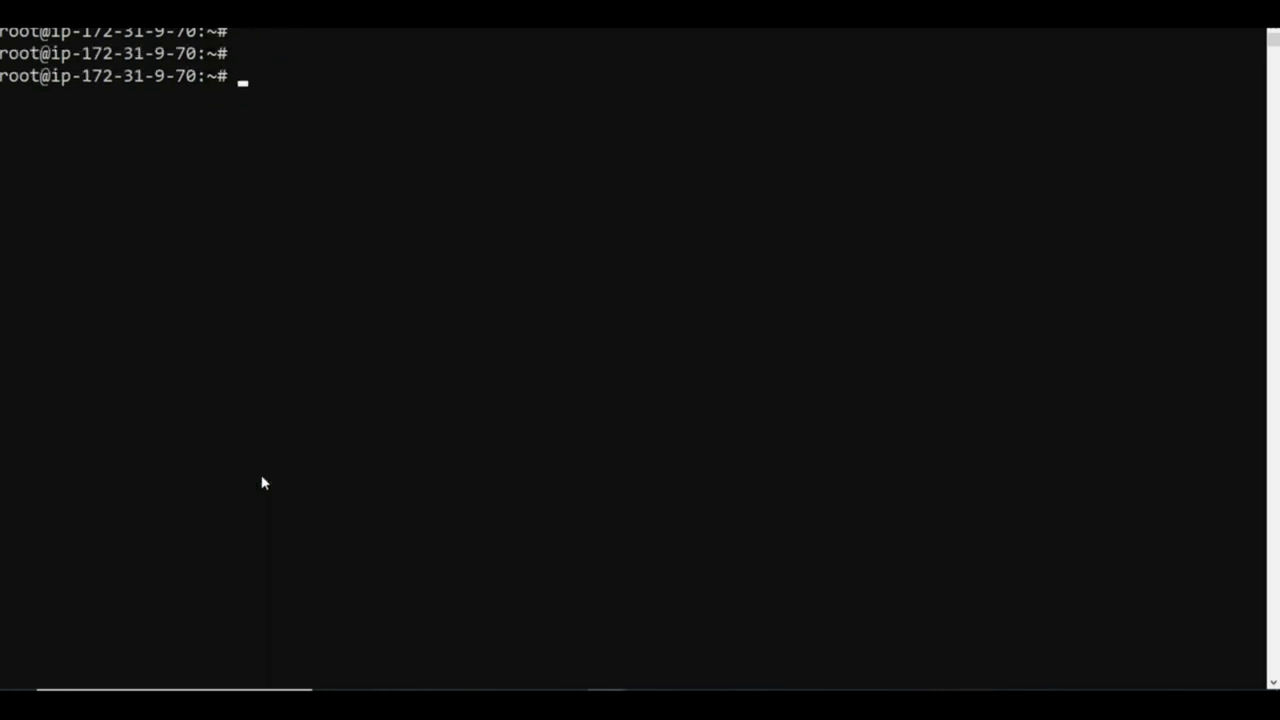
key("Return")
type("ls")
key("Return")
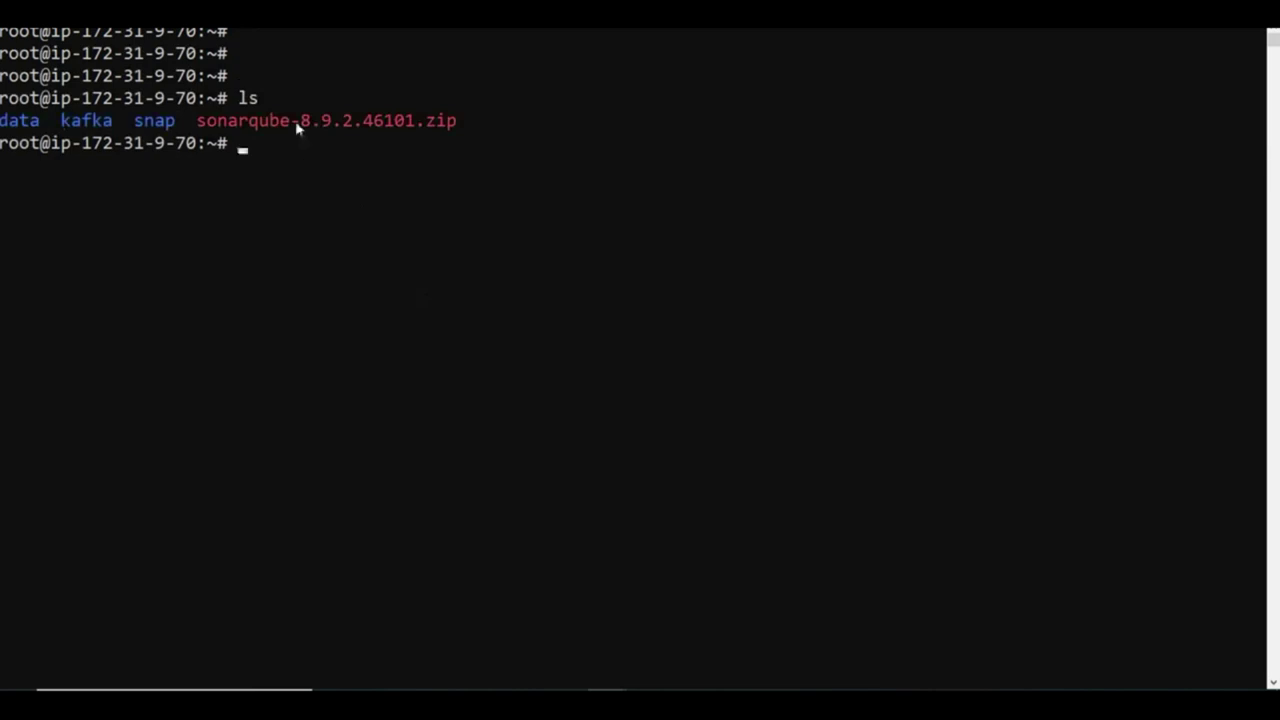
type("unzip sonarqube-8.9.2.46101.zip")
key("Return")
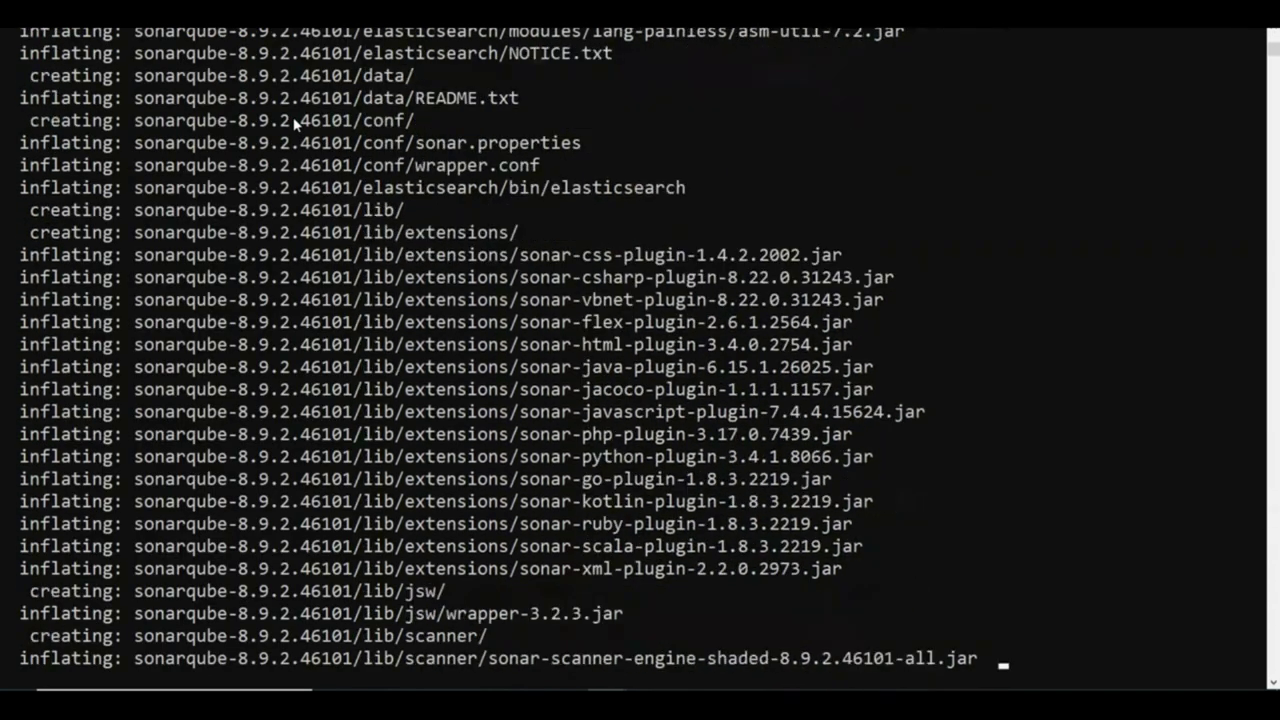
- Clear the extraction output and list the home directory with ls -lrt
type("clear")
key("Return")
key("Return")
key("Return")
key("Return")
key("Return")
key("Return")
type("ls -lrt")
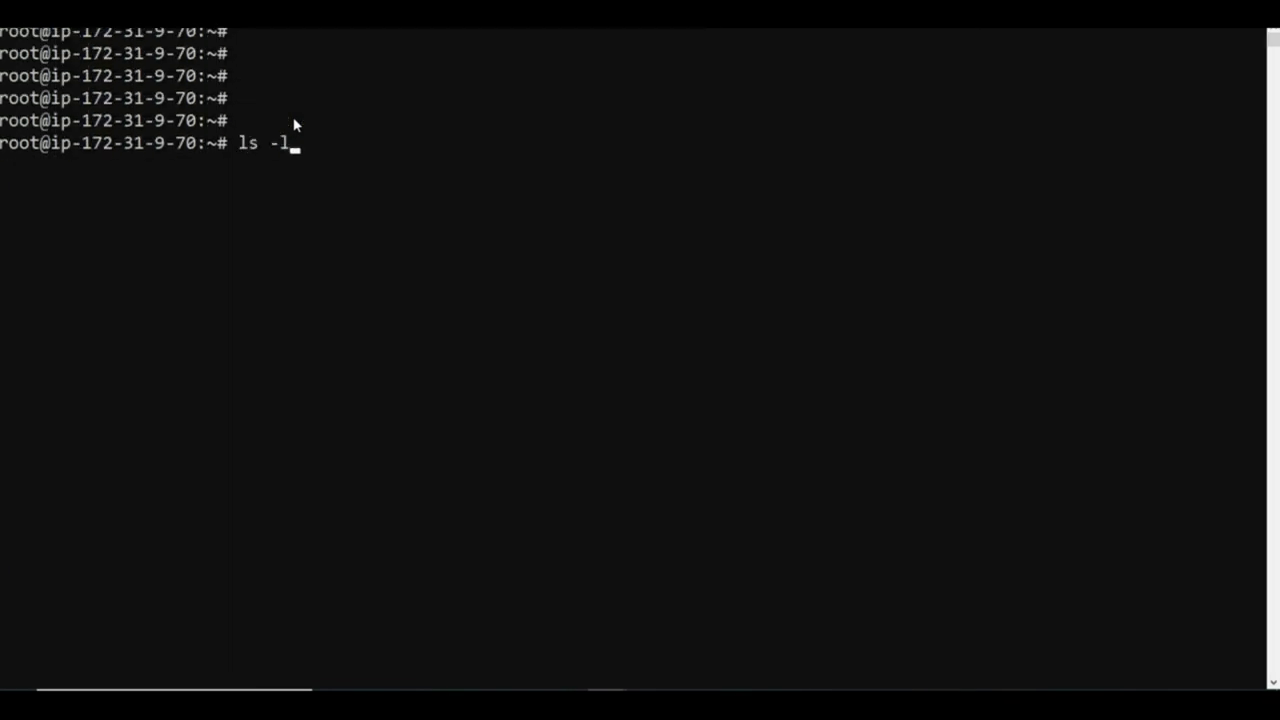
key("Return")
- Enter the sonarqube-8.9.2.46101 folder and list its contents
double_click(547, 257)
type("cd")
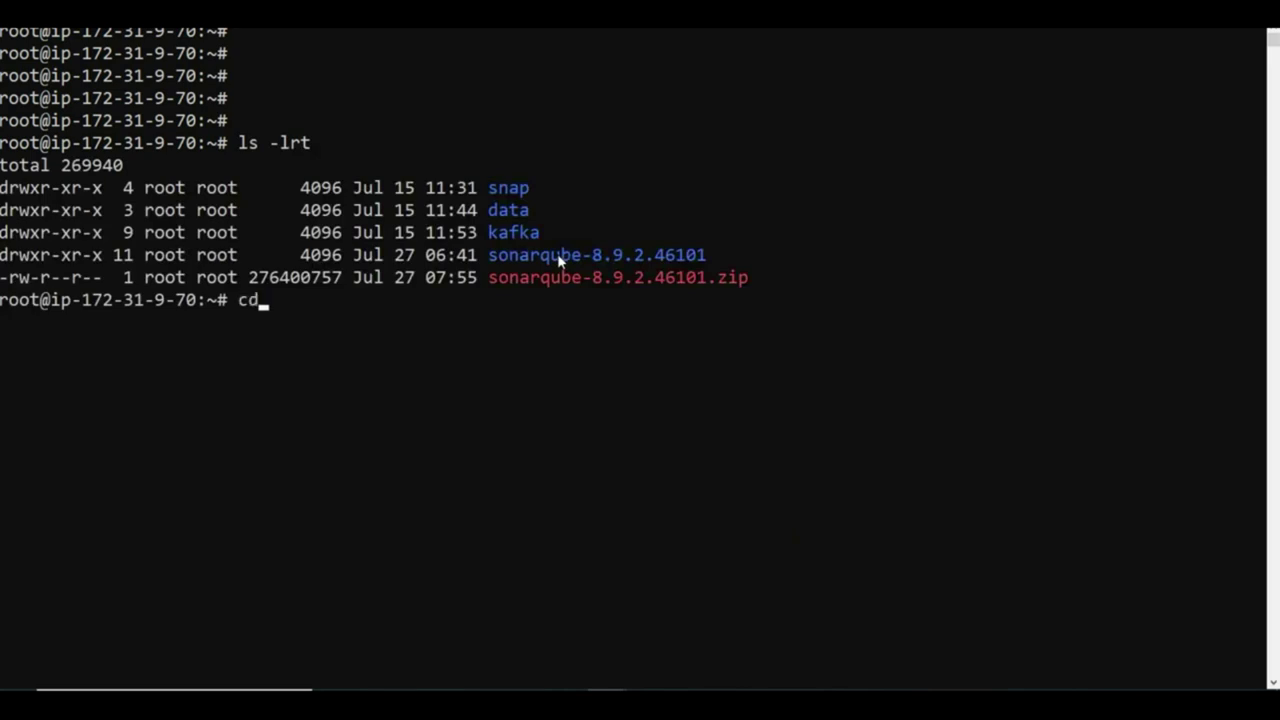
right_click(555, 260)
key("Return")
type("ls -lrt")
key("Return")
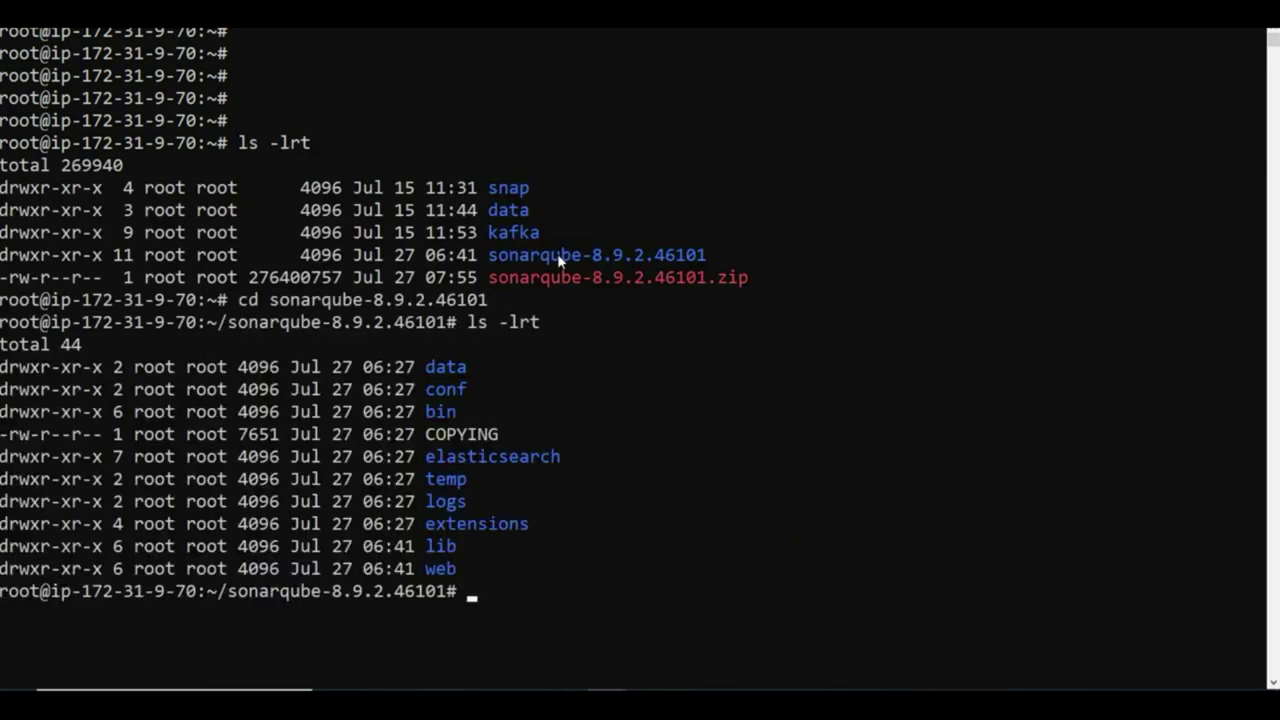
- Move into bin and then linux-x86-64, then go back up to bin
double_click(446, 412)
key("ctrl+c")
type("cd")
right_click(452, 415)
key("Return")
type("cd l")
key("Tab")
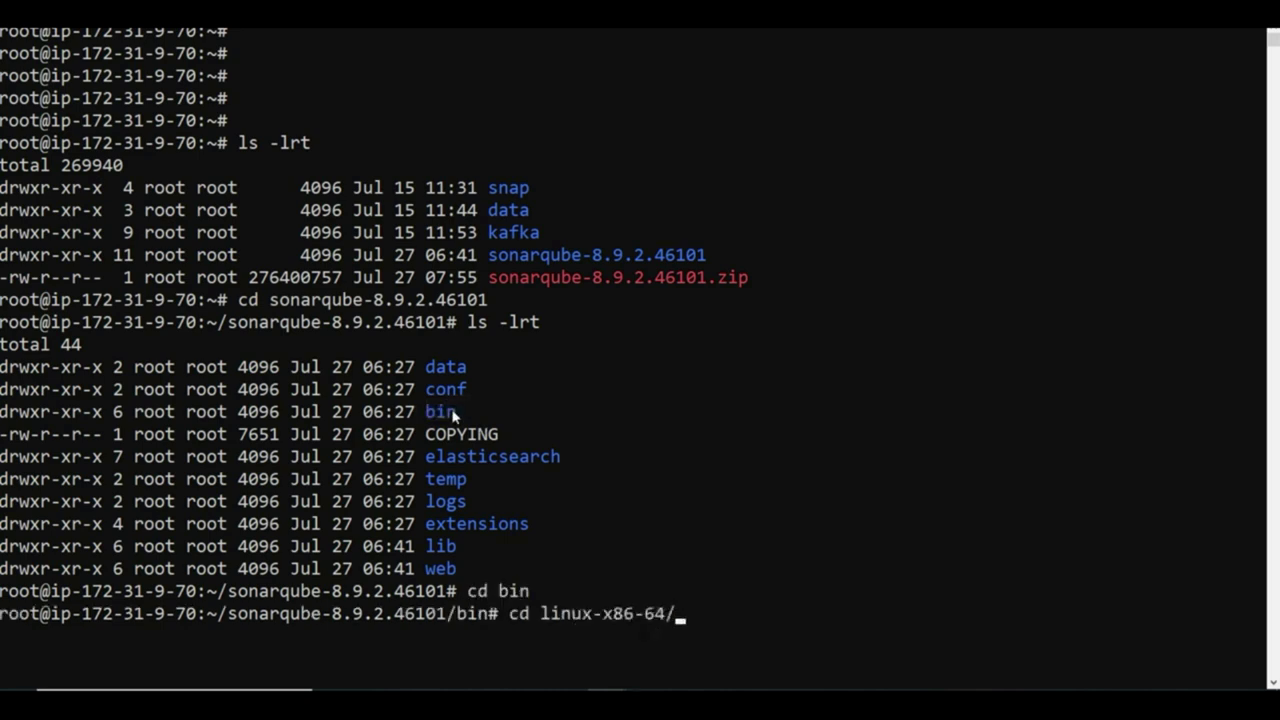
key("Return")
type("cd ..")
key("Return")
- List the platform folders in bin, then enter linux-x86-64 and list its startup files
type("clear")
key("Return")
type("ls -lrt")
key("Return")
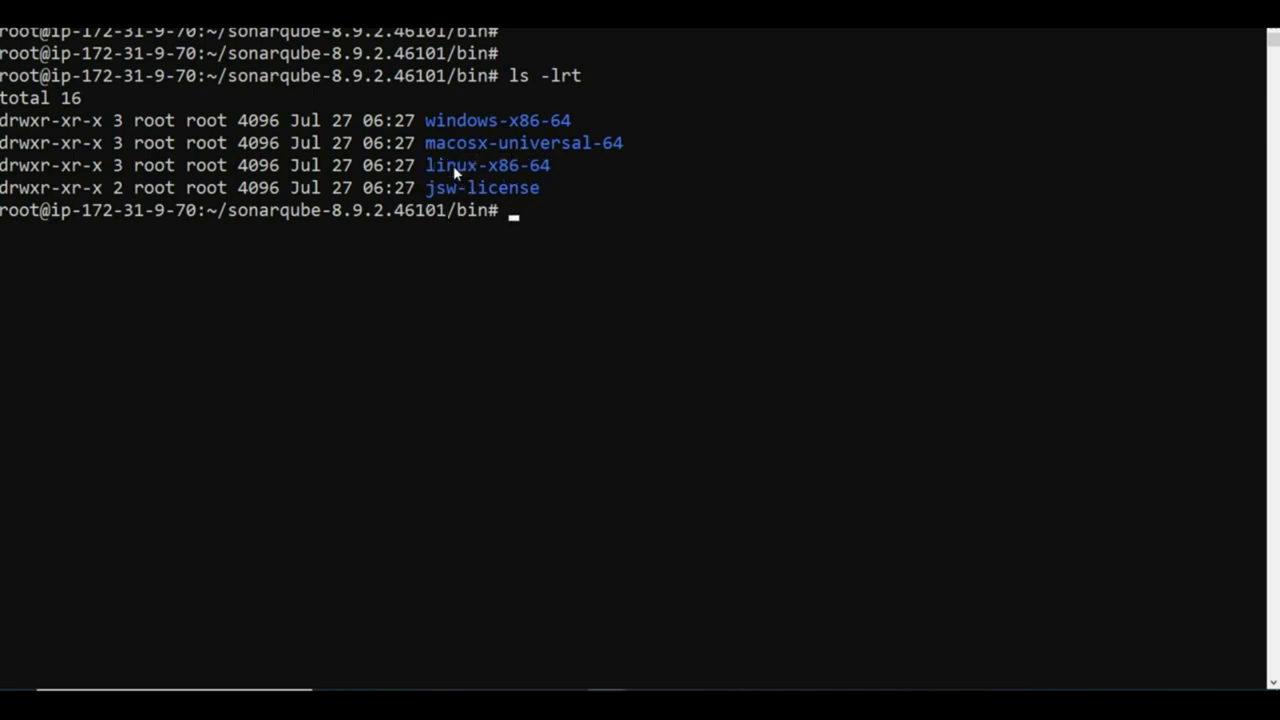
type("cd linux-x86-64")
key("Return")
type("ls -lrt")
key("Return")
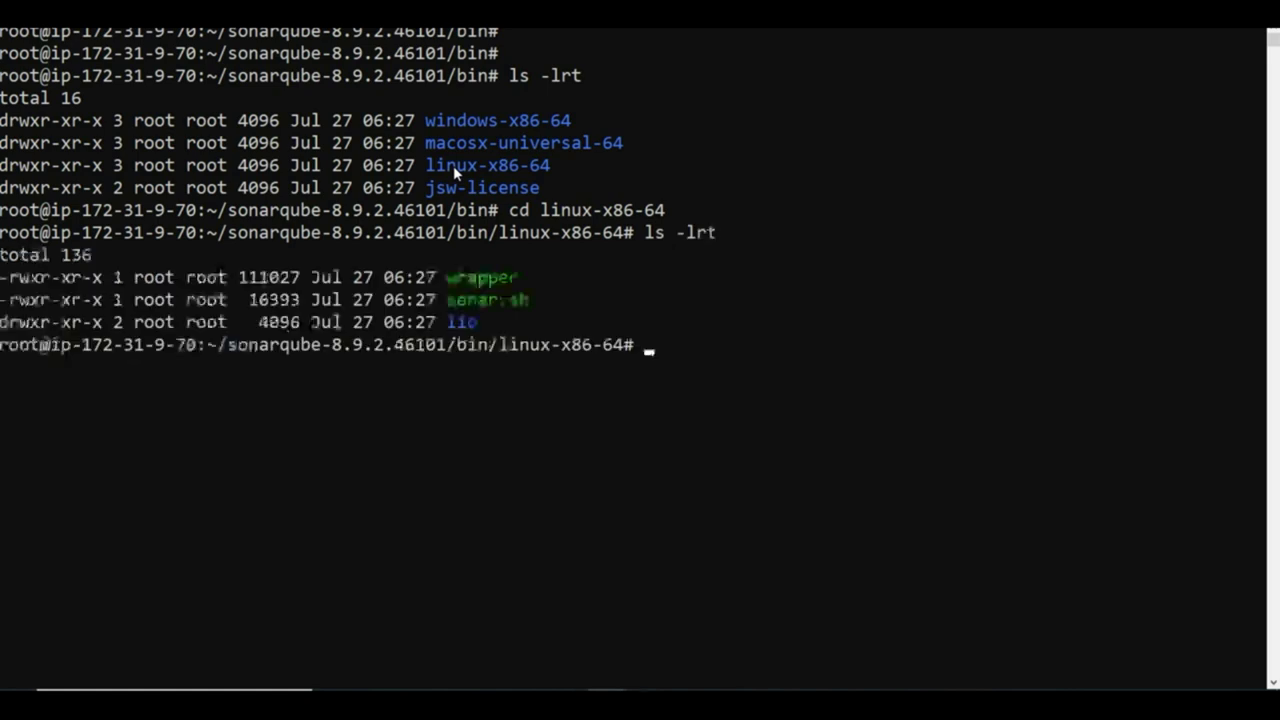
- View sonar.sh in vi and quit without changes
type("vi sonar.sh")
key("Return")
key("Down")
key("Down")
key("Down")
key("Down")
key("Down")
key("Down")
key("Down")
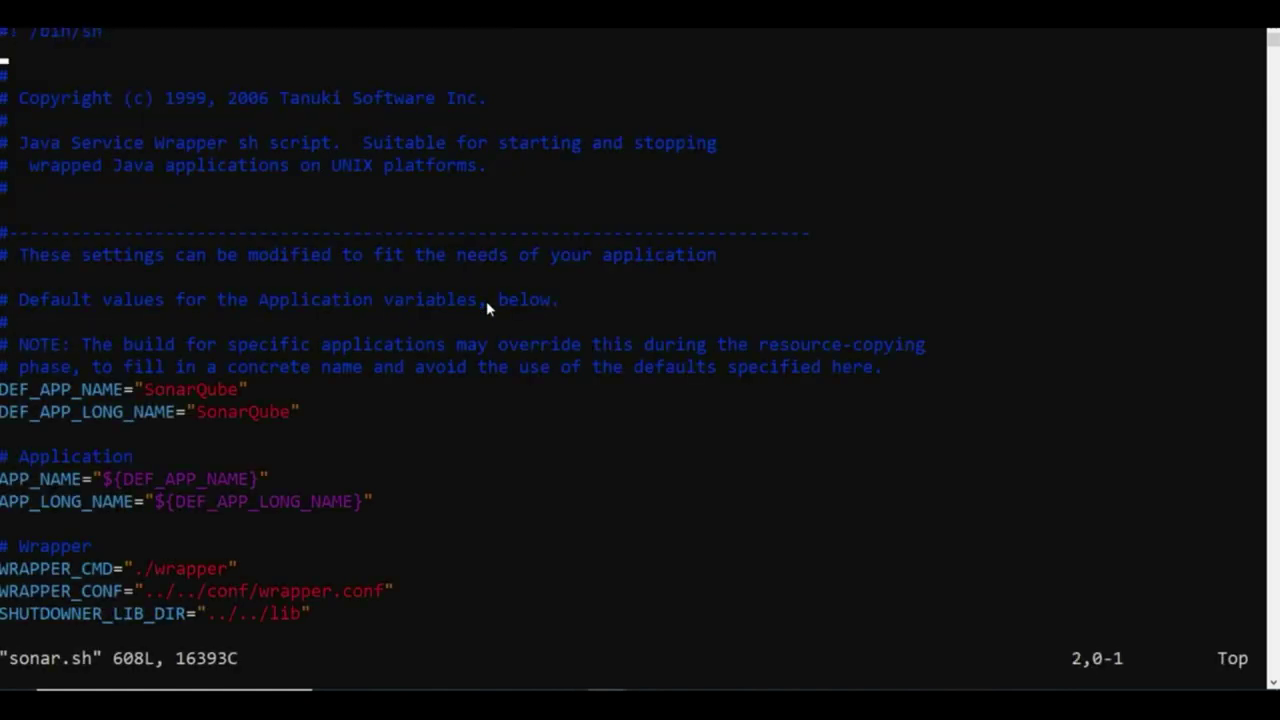
key("Down")
key("Down")
key("Down")
key("Down")
key("Down")
key("Down")
key("Down")
key("Down")
key("Down")
key("Down")
key("Down")
key("Down")
key("Down")
key("Down")
key("Down")
key("Down")
key("Down")
key("Down")
key("Down")
key("Down")
key("Escape")
type(":q")
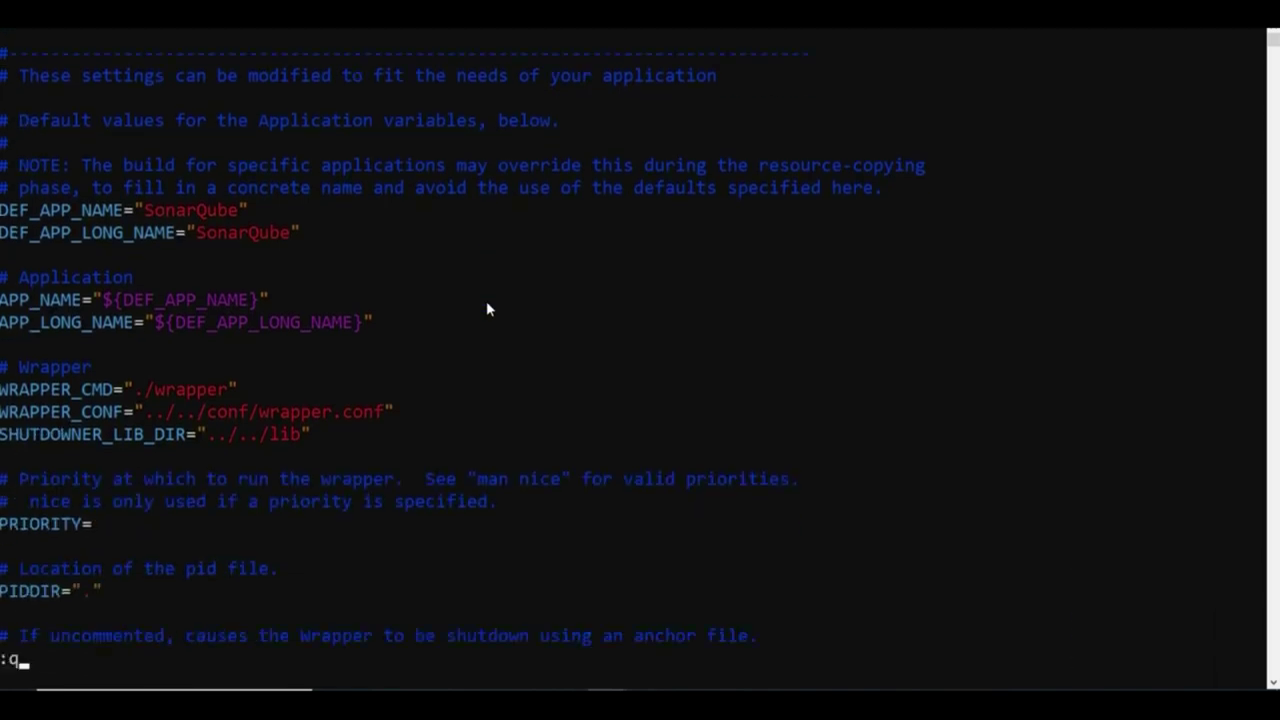
key("Return")
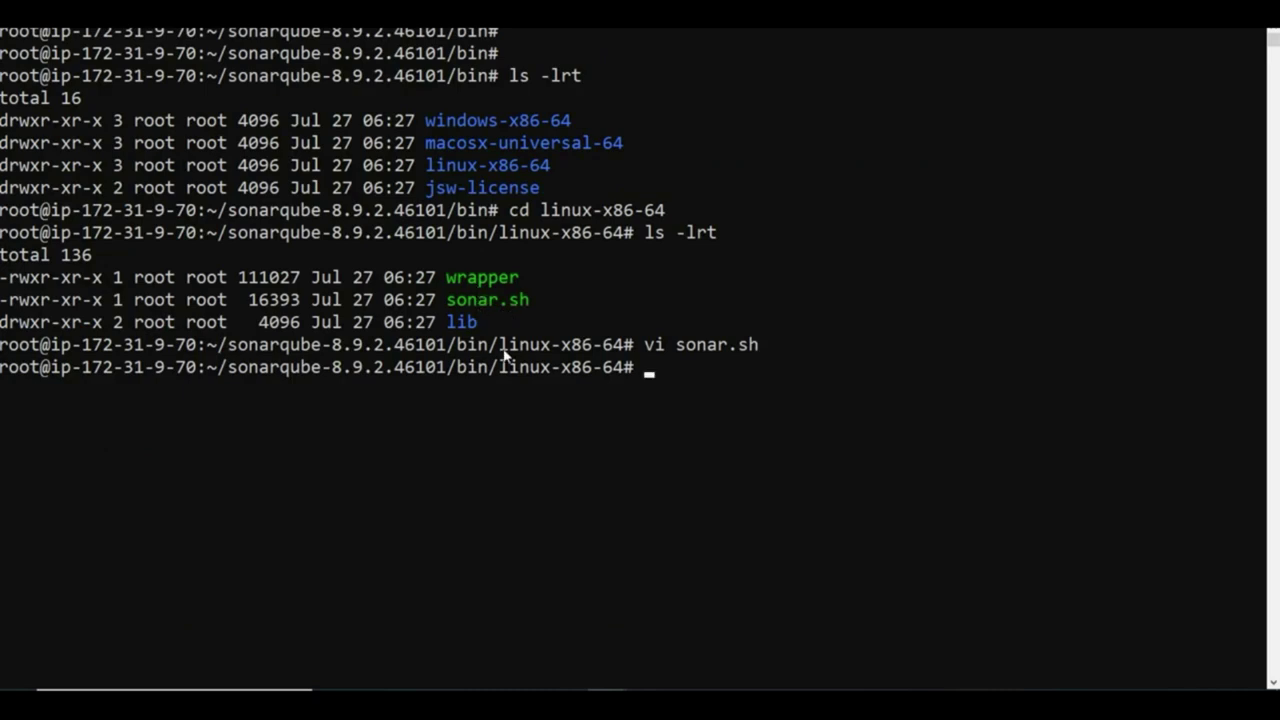
- Go up to the SonarQube conf folder, list it, and open sonar.properties in vi
type("cd ..")
key("Return")
type("cd ..")
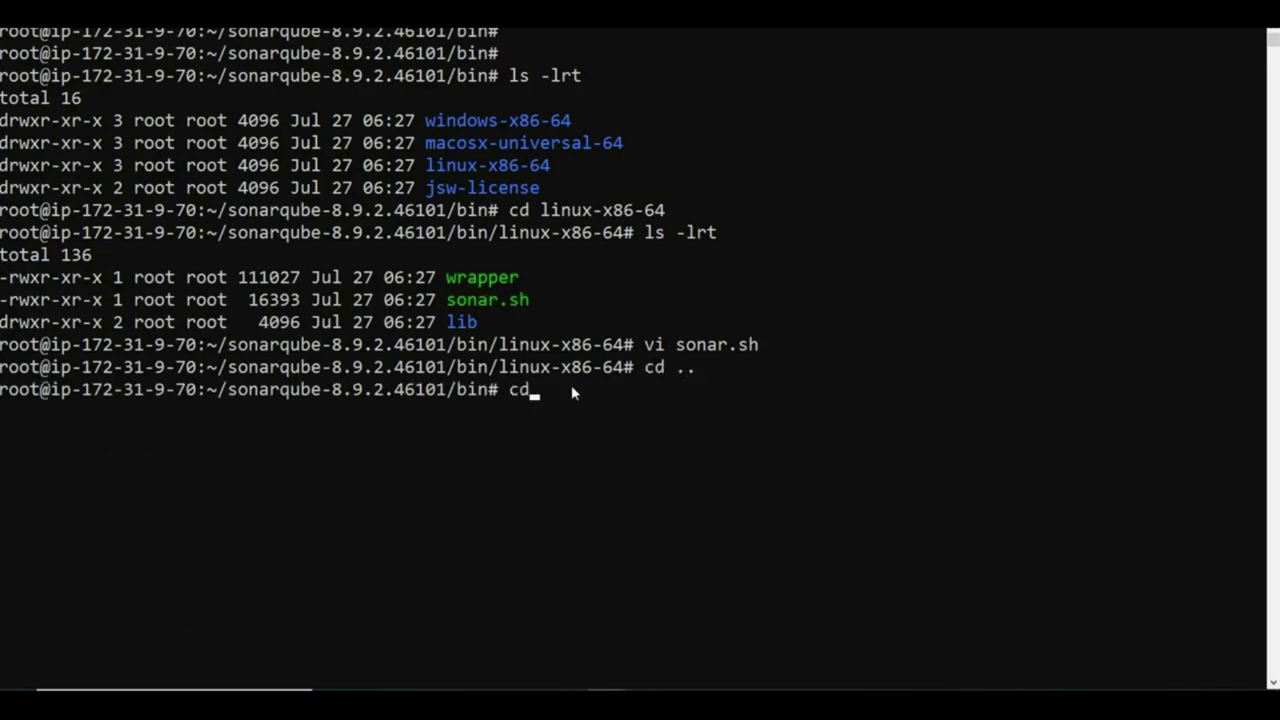
key("Return")
type("cd conf/")
key("Return")
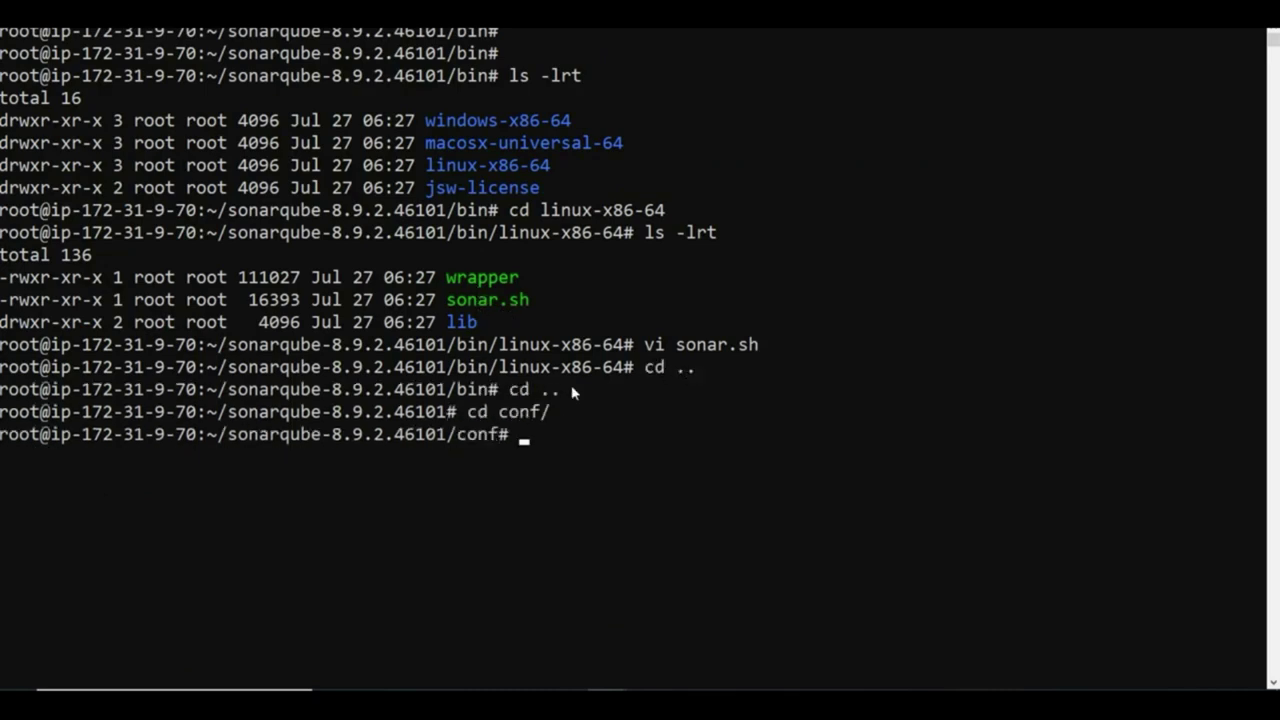
type("ls -lrt")
key("Return")
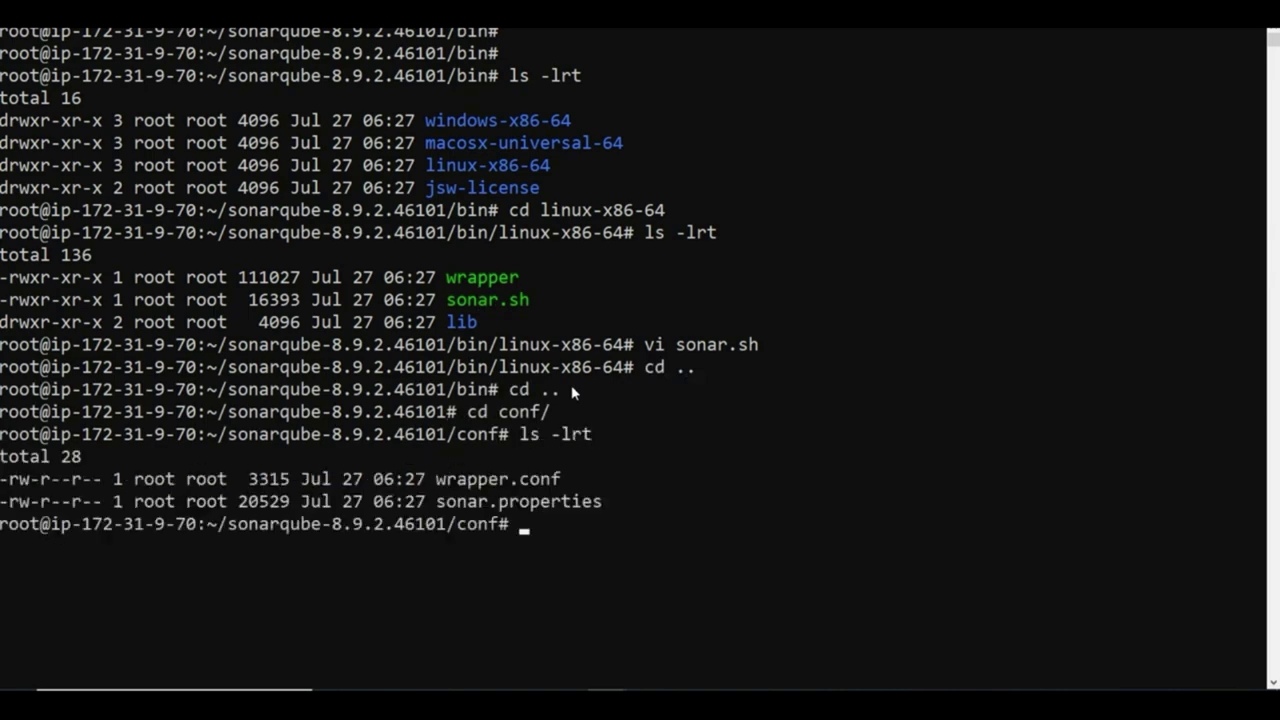
type("vi sonar.properties")
key("Return")
- Uncomment sonar.jdbc.username and sonar.jdbc.password, setting username sonarqube and entering the database password
key("Down")
key("Down")
key("Down")
key("Down")
key("Down")
key("Down")
key("Down")
key("Down")
key("Down")
key("Down")
key("Down")
key("Down")
key("Down")
key("Down")
key("Down")
key("Down")
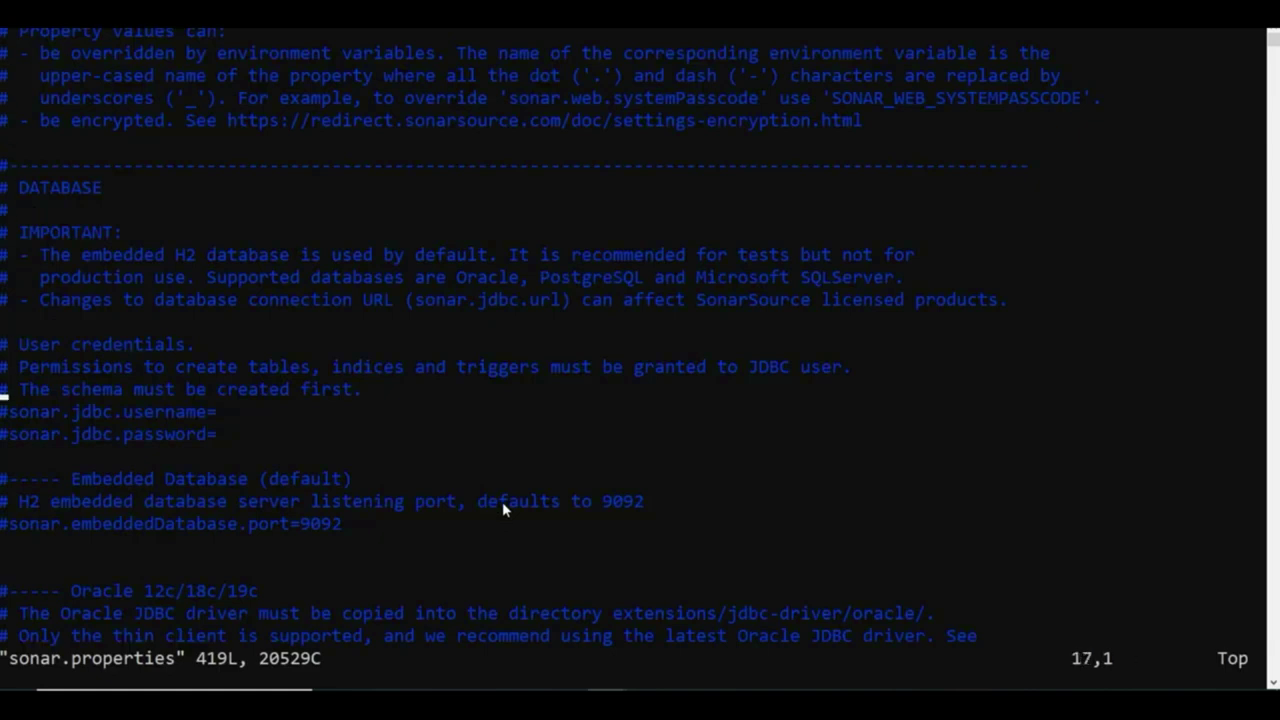
key("i")
key("Delete")
key("Down")
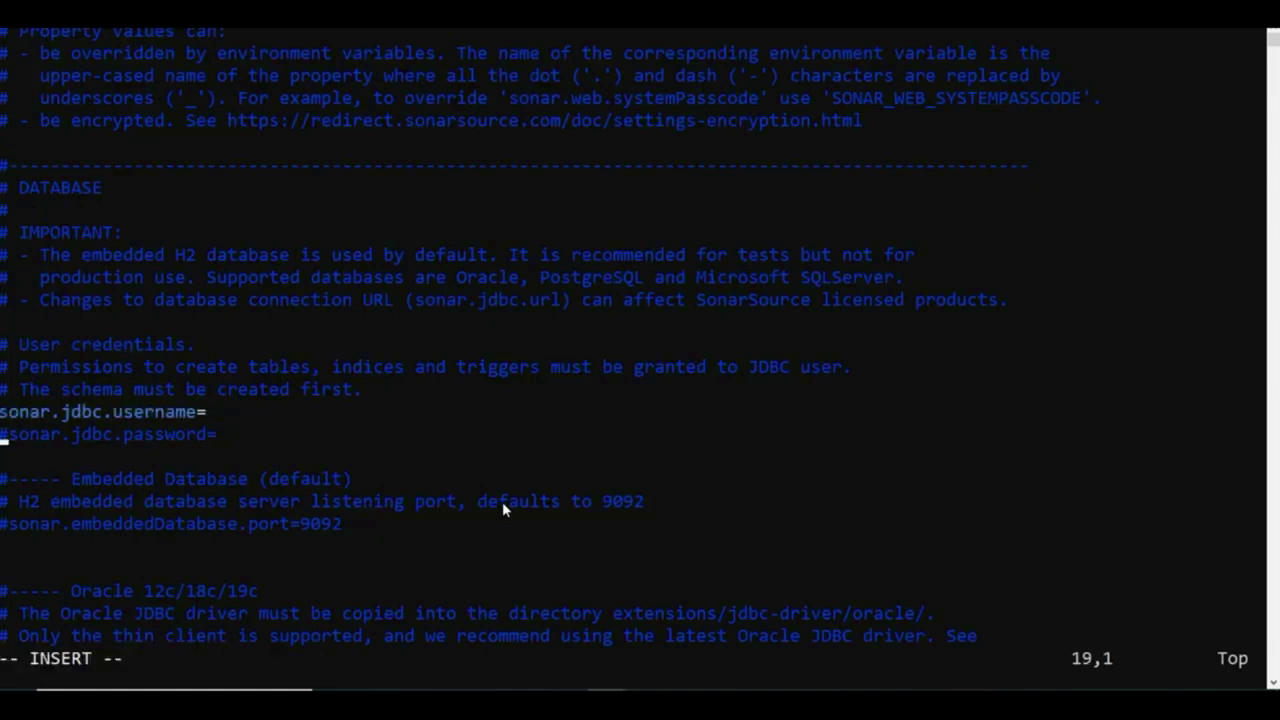
key("Delete")
key("End")
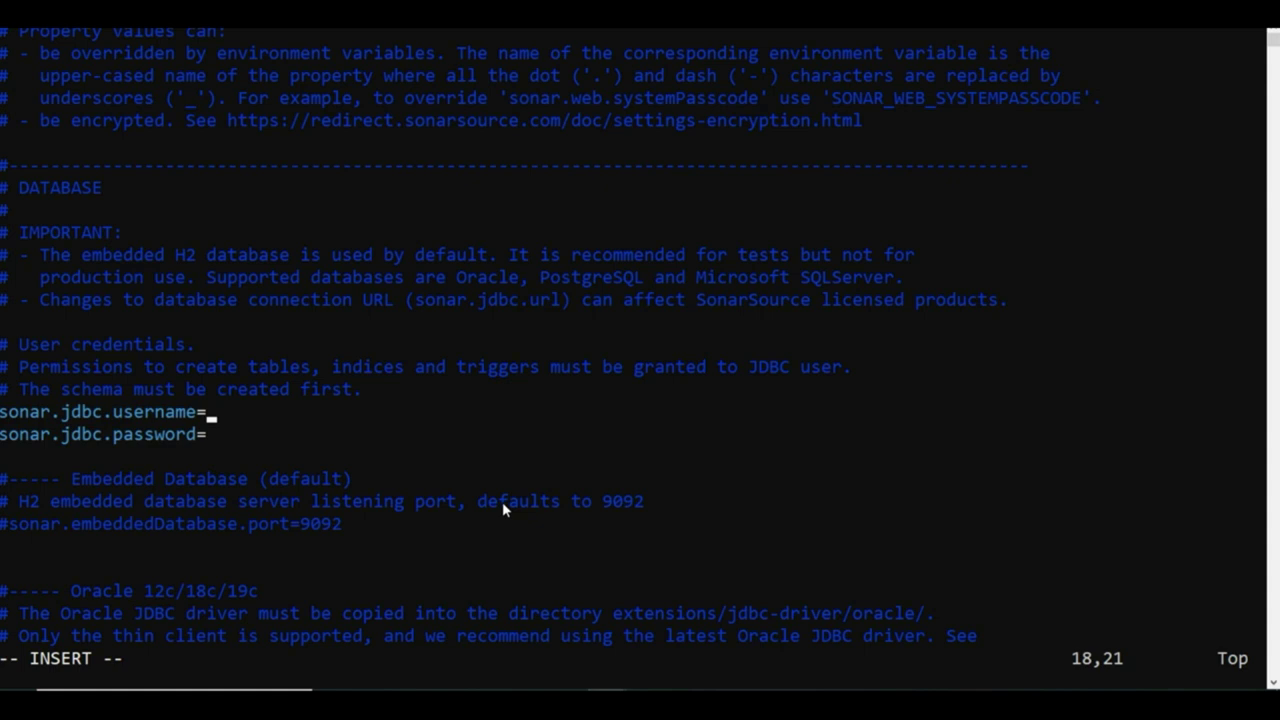
key("Down")
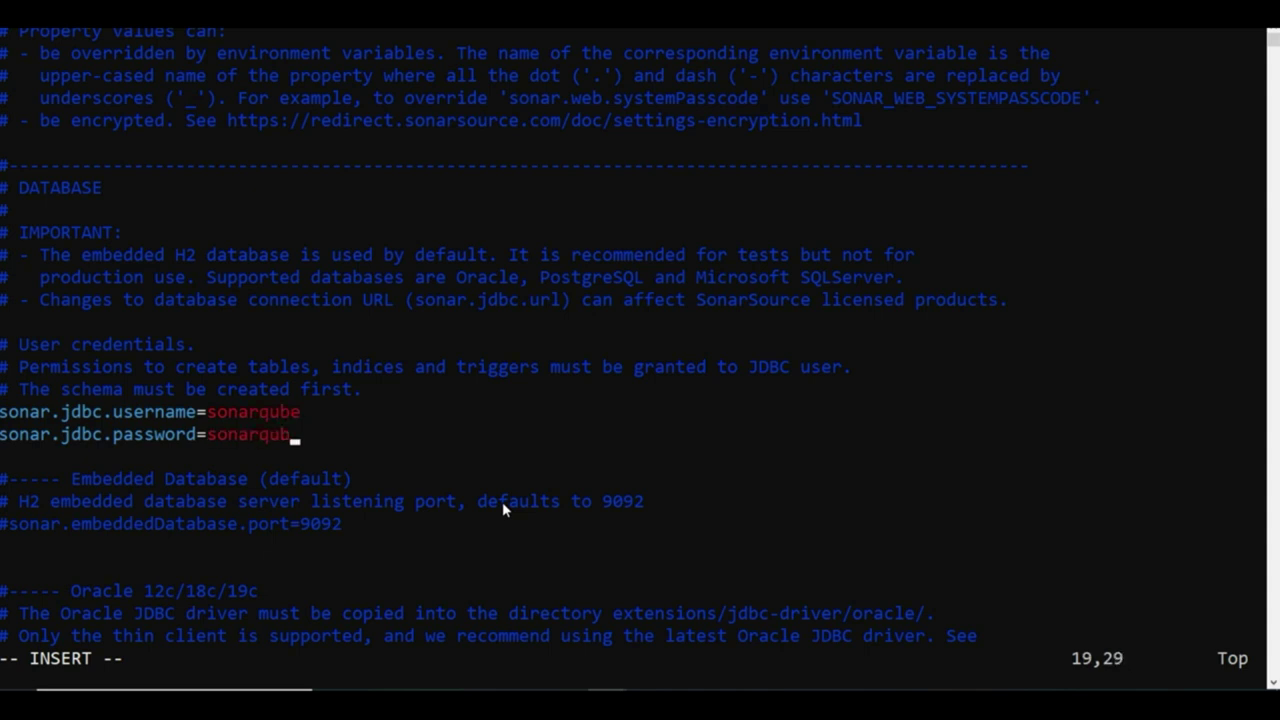
- Uncomment sonar.embeddedDatabase.port=9093 and leave insert mode
key("Down")
key("Down")
key("Down")
key("Down")
key("Home")
key("Delete")
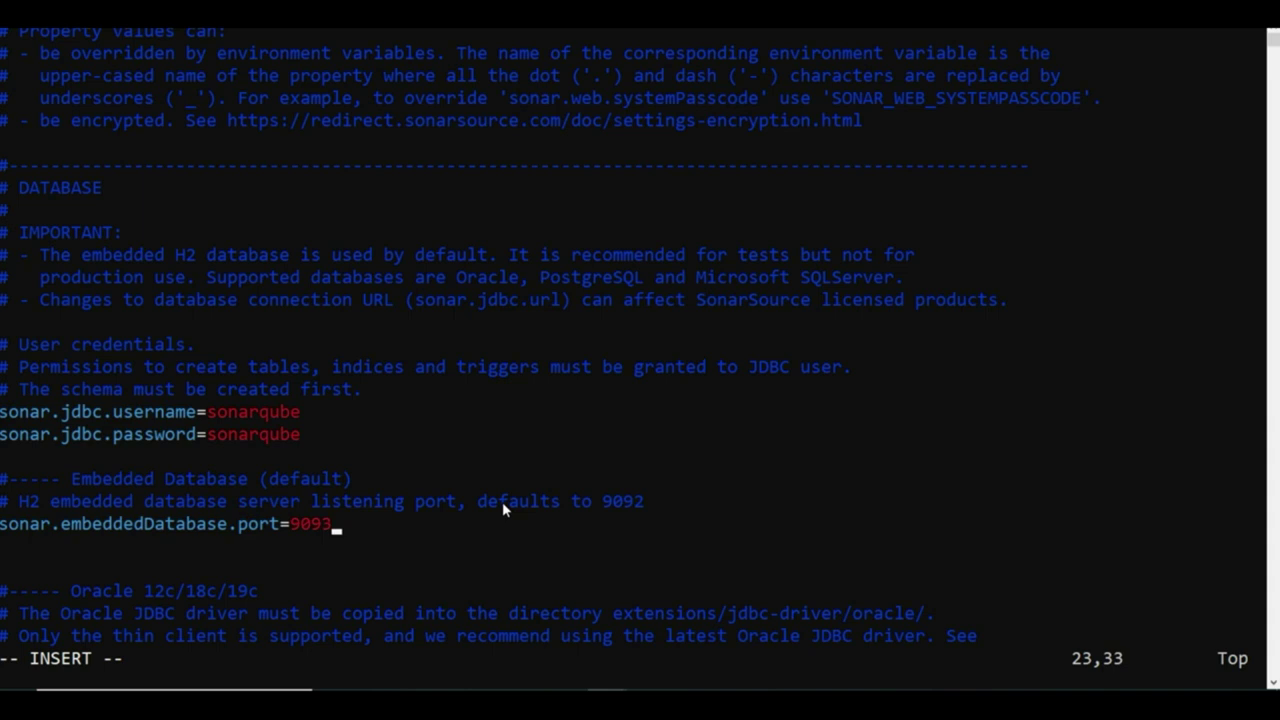
key("Escape")
key("Down")
key("Down")
key("Down")
key("Down")
key("Down")
key("Down")
key("Down")
key("Down")
key("Down")
key("Down")
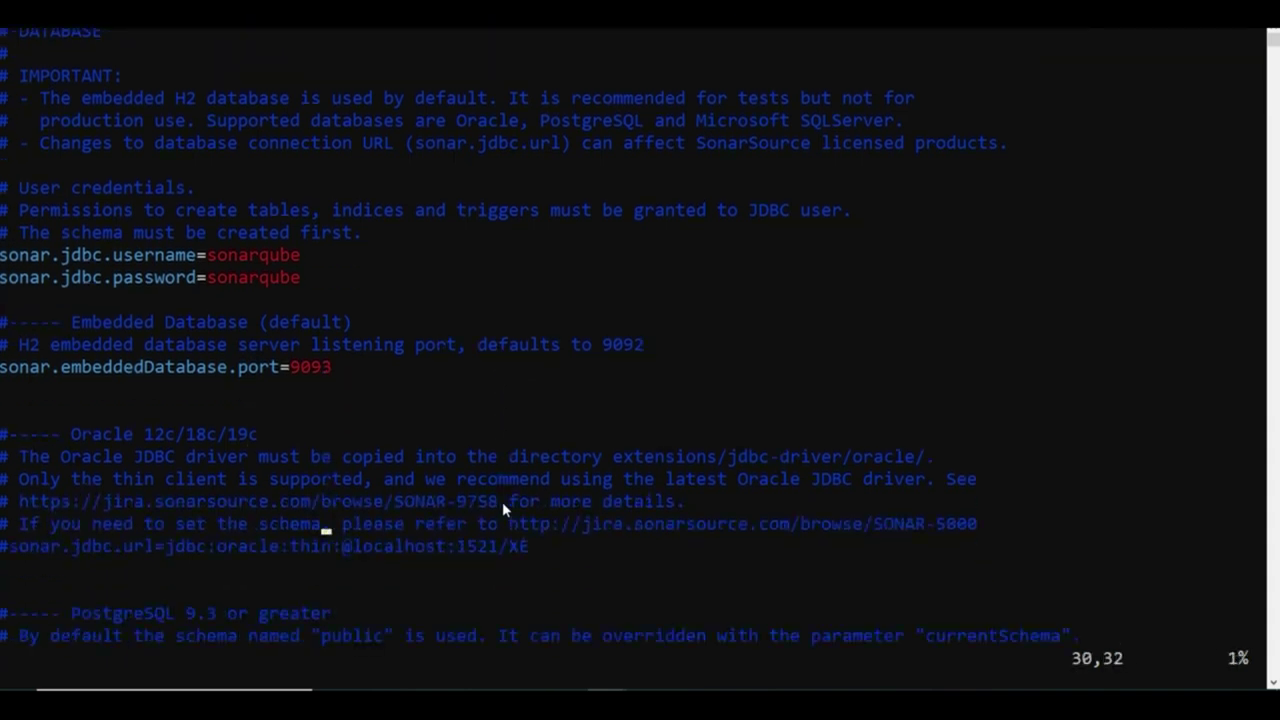
- Scroll down sonar.properties to the sonar.web.host line in the WEB SERVER section
key("Down")
key("Down")
key("Down")
key("Down")
key("Down")
key("Down")
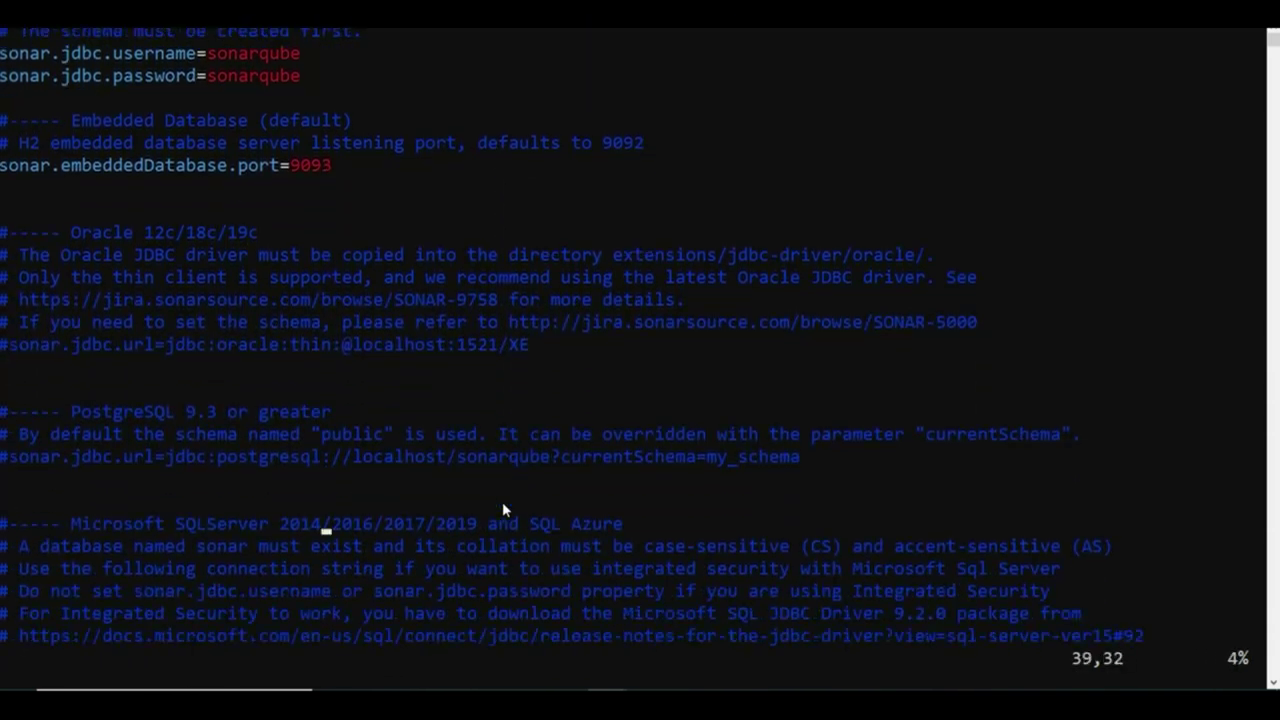
key("Down")
key("Down")
key("Down")
key("Down")
key("Down")
key("Down")
key("Down")
key("Down")
key("Down")
key("Down")
key("Down")
key("Down")
key("Down")
key("Down")
key("Down")
key("Down")
key("Down")
key("Down")
key("Down")
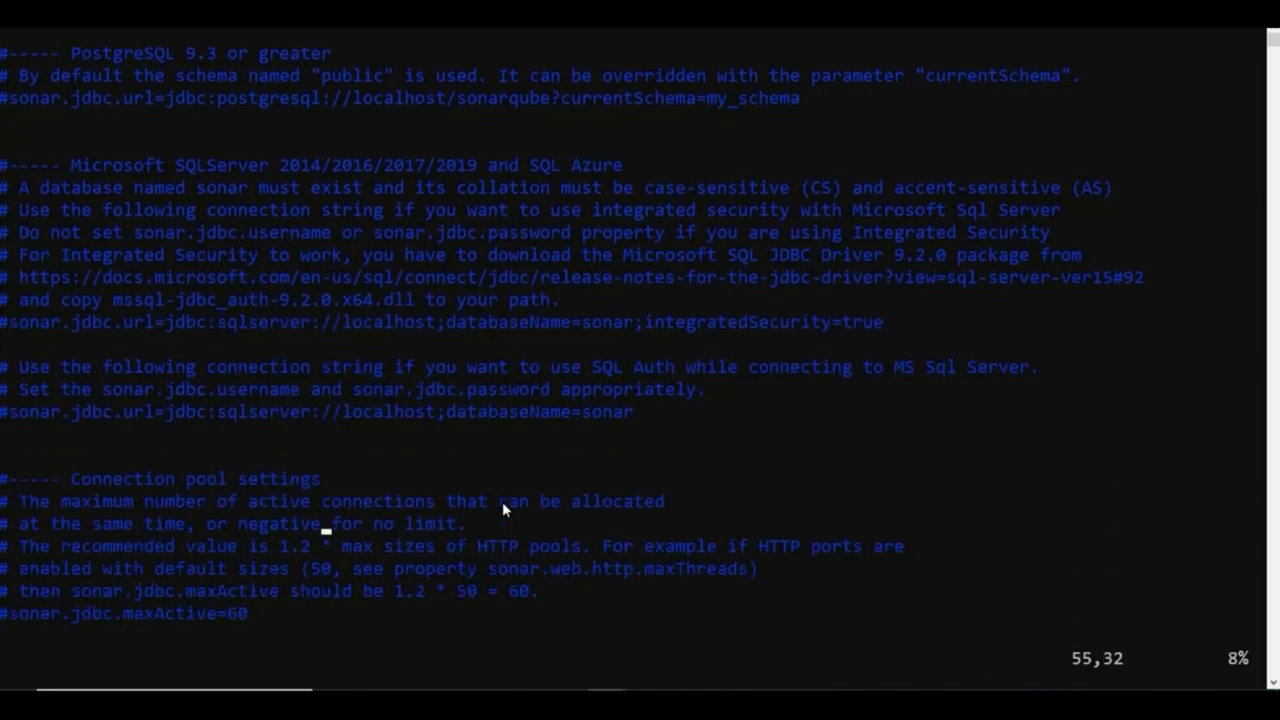
key("Down")
key("Down")
key("Down")
key("Down")
key("Down")
key("Down")
key("Down")
key("Down")
key("Down")
key("Down")
key("Down")
key("Down")
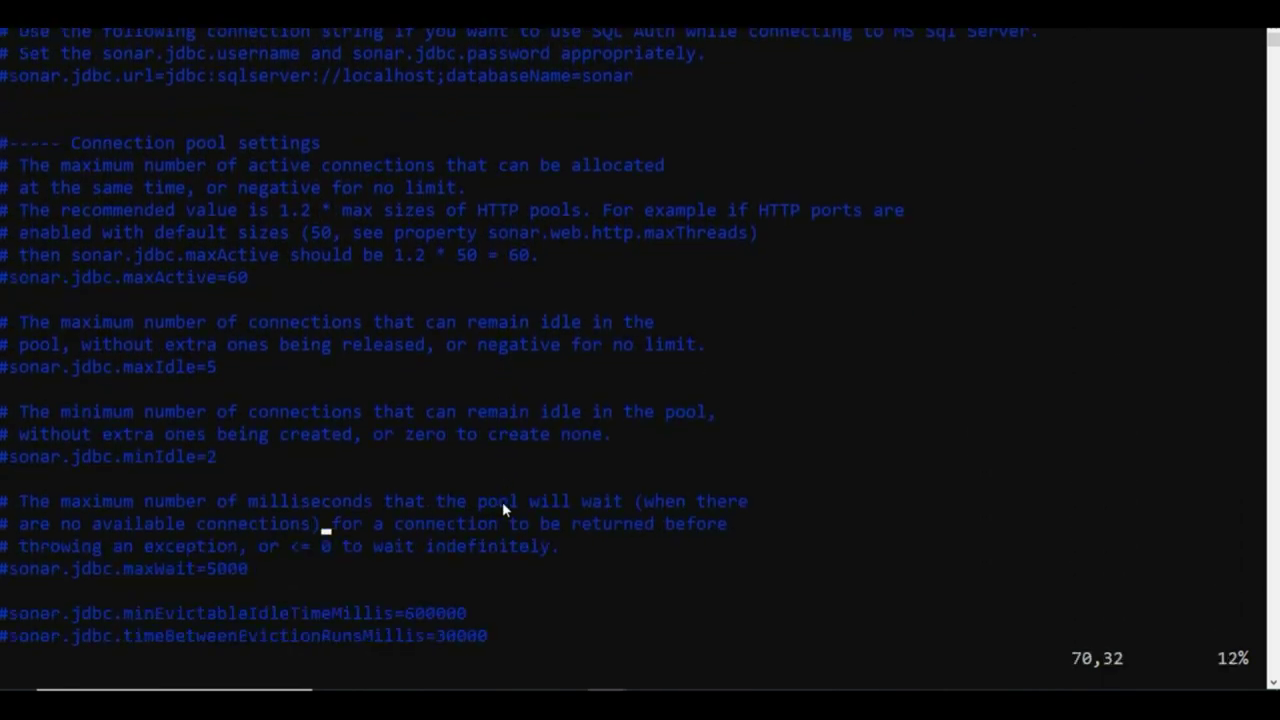
key("Down")
key("Down")
key("Down")
key("Down")
key("Down")
key("Down")
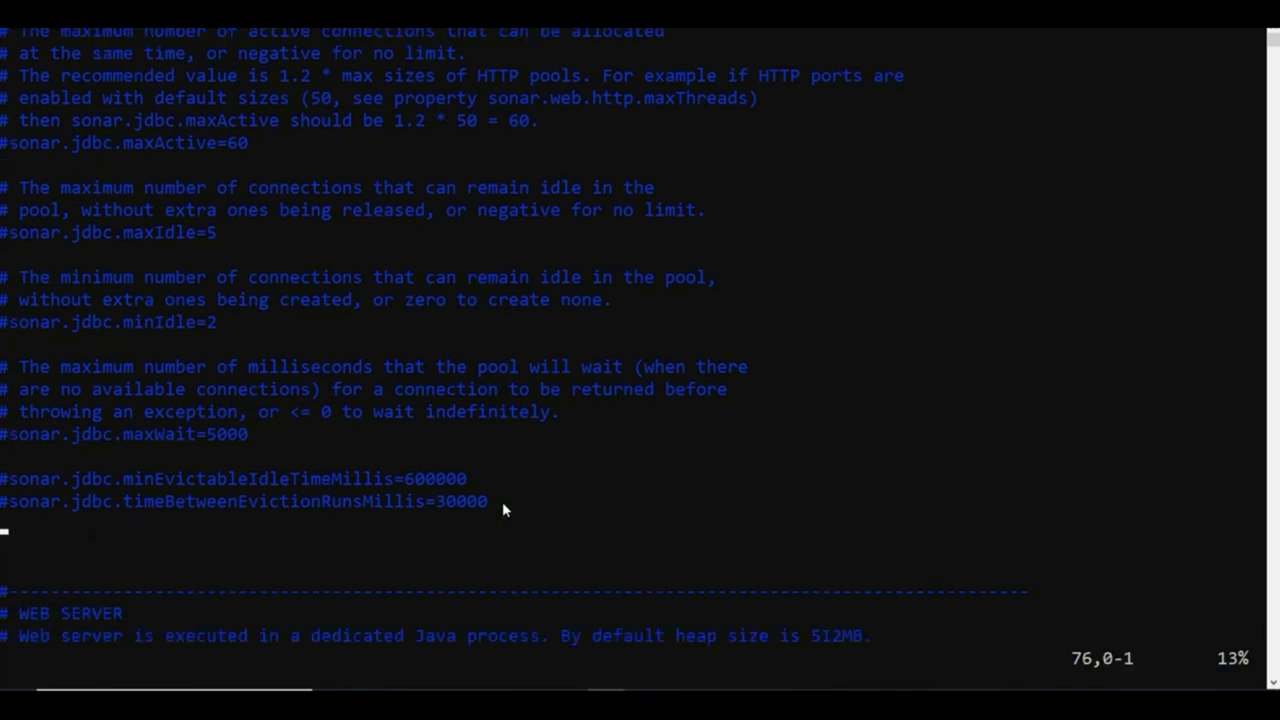
key("Down")
key("Down")
key("Down")
key("Down")
key("Down")
key("Down")
key("Down")
key("Down")
key("Down")
key("Down")
key("Down")
key("Down")
key("Down")
key("Down")
key("Down")
key("Down")
key("Down")
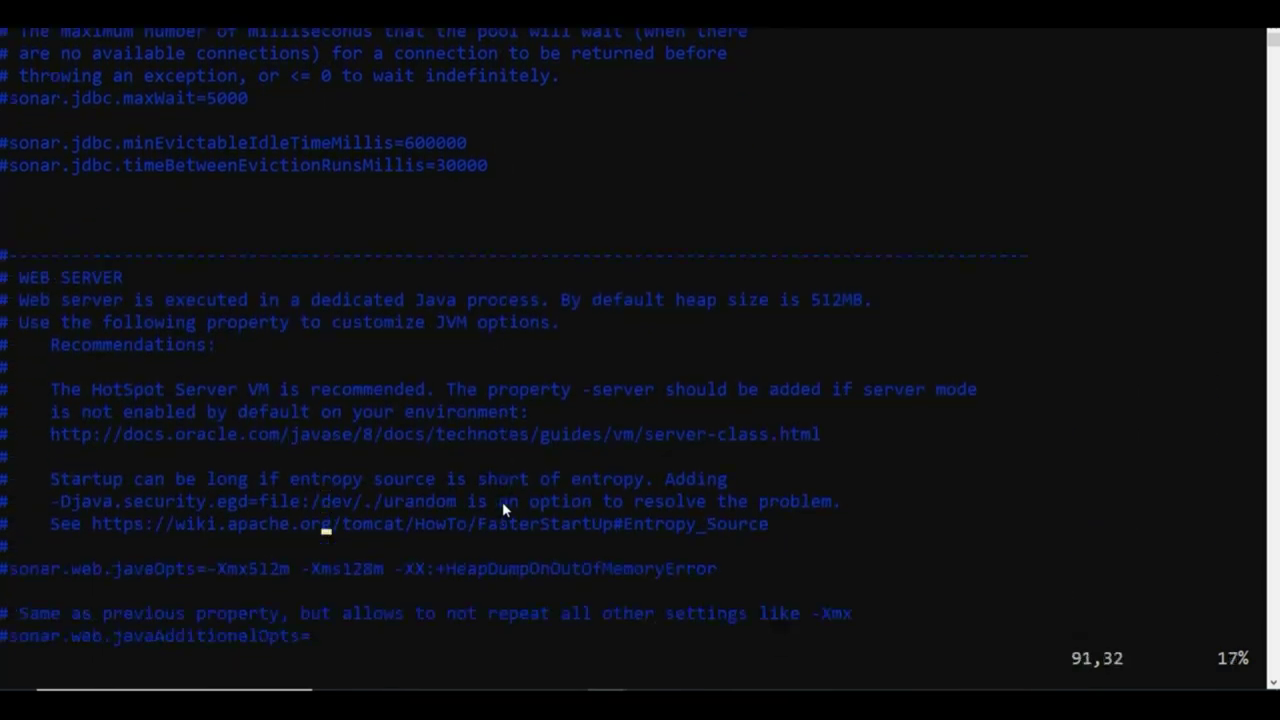
key("Down")
key("Down")
key("Down")
key("Down")
key("Down")
key("Down")
key("Down")
key("Down")
key("Down")
key("Down")
key("Up")
key("Up")
key("Up")
key("Down")
key("Down")
key("Up")
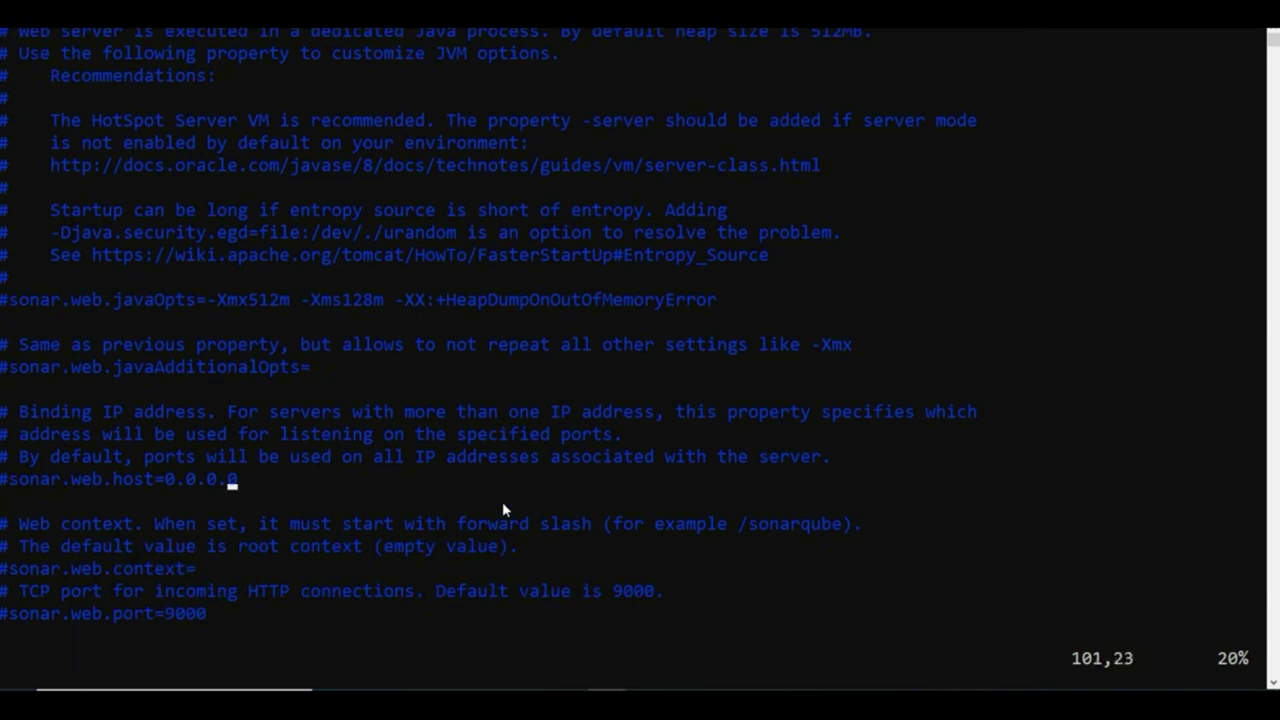
- Uncomment sonar.web.host=0.0.0.0, sonar.web.port=9000 and sonar.web.context, setting the context to /sonarqube
key("0")
key("i")
key("Delete")
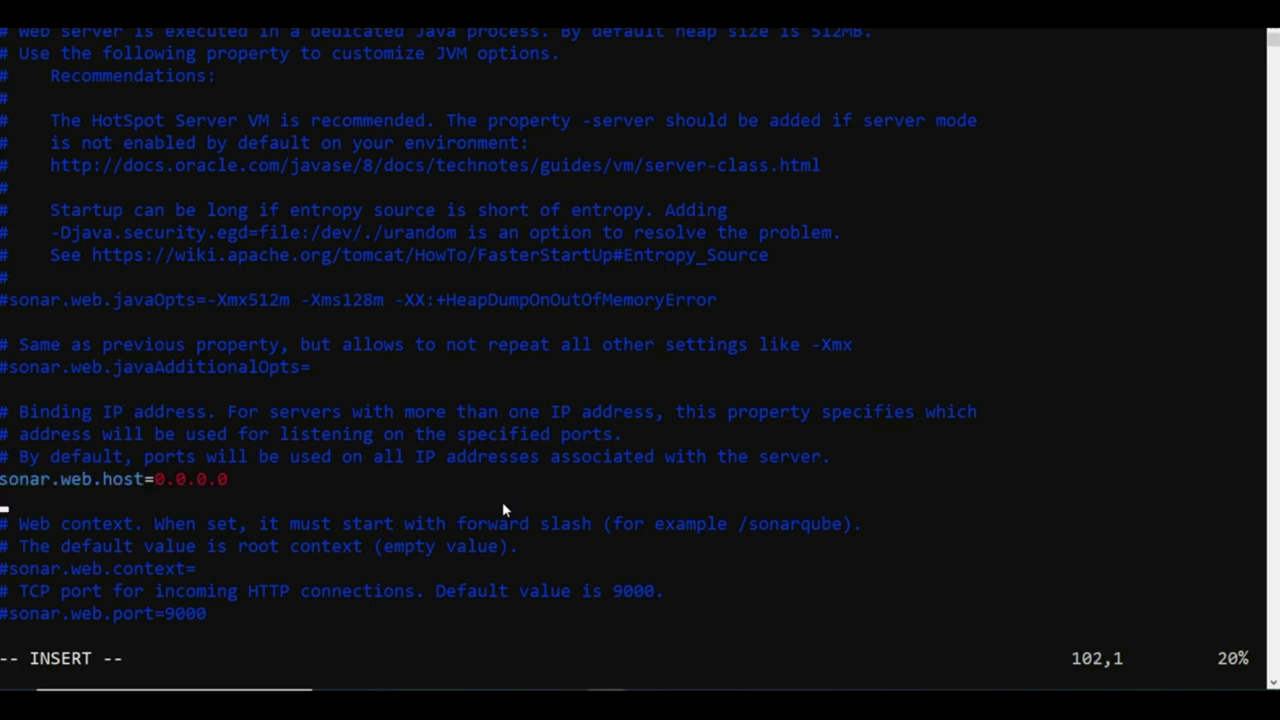
key("Down")
key("Down")
key("Down")
key("Down")
key("Down")
key("Delete")
key("Up")
key("Delete")
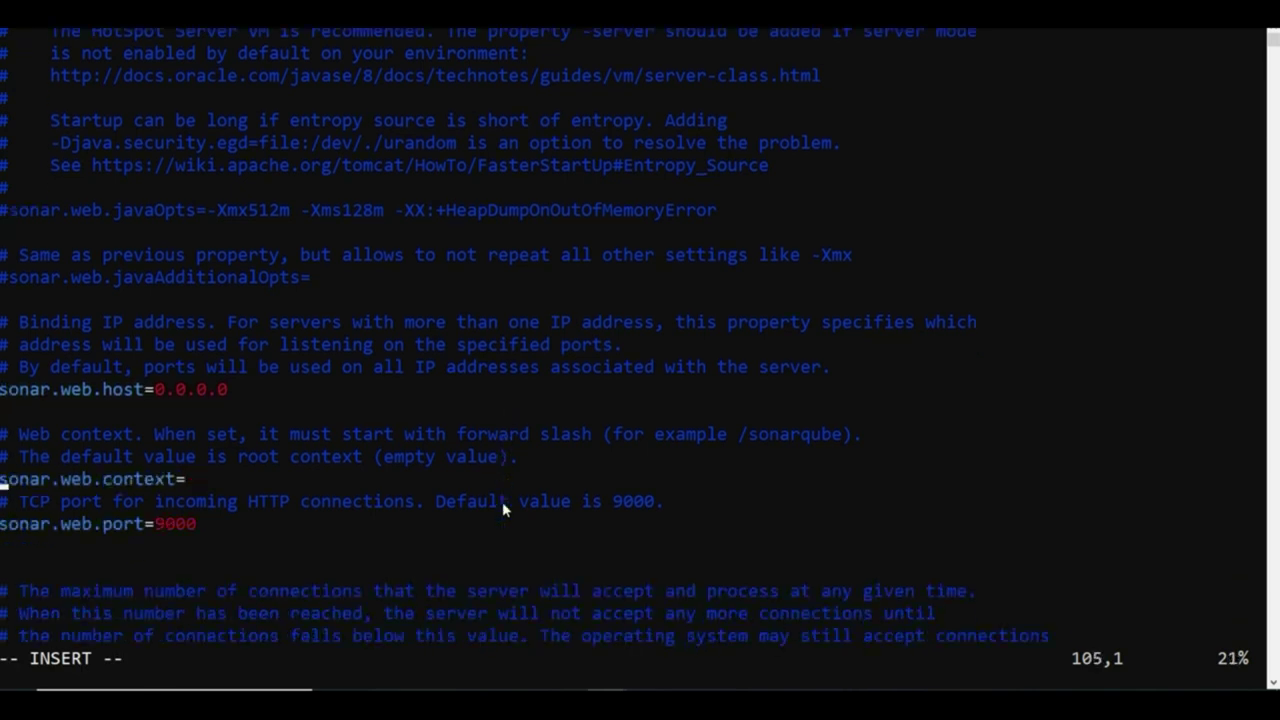
key("End")
type("/sonarqube")
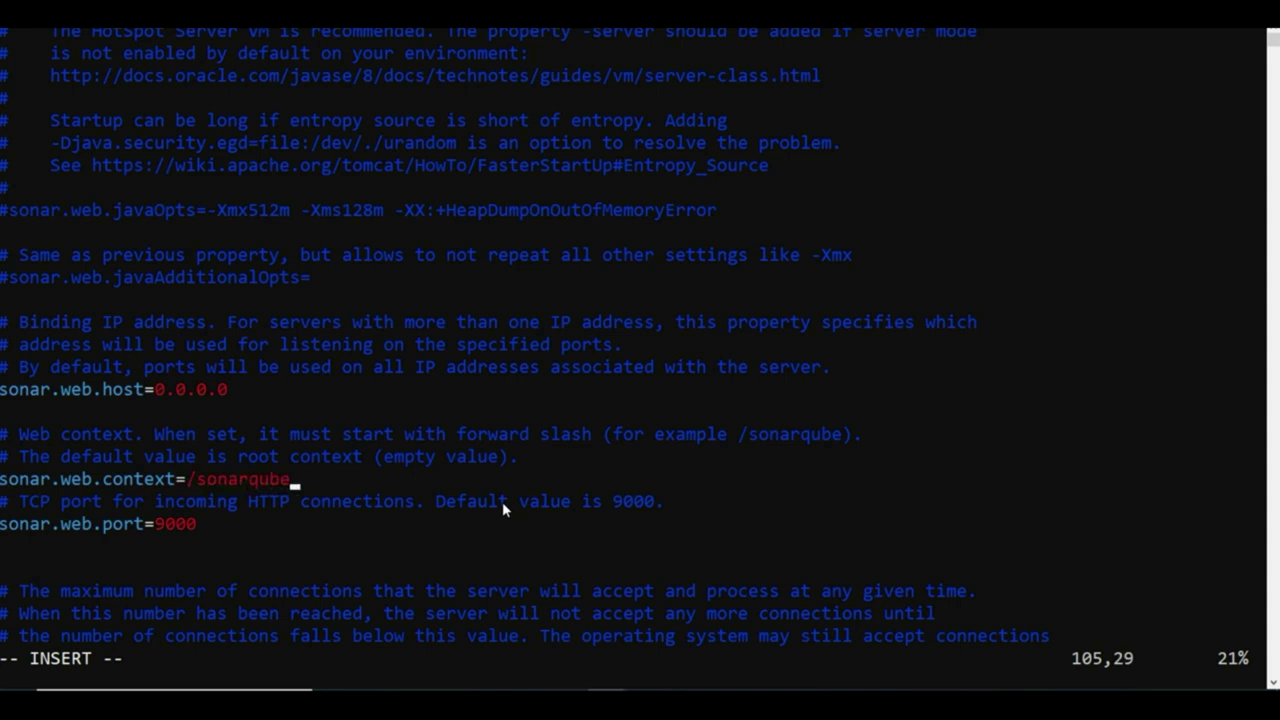
key("Escape")
key("Down")
key("Down")
key("Down")
key("Down")
key("Down")
key("Down")
key("Down")
key("Down")
key("Down")
key("Down")
key("Down")
key("Down")
key("Down")
key("Down")
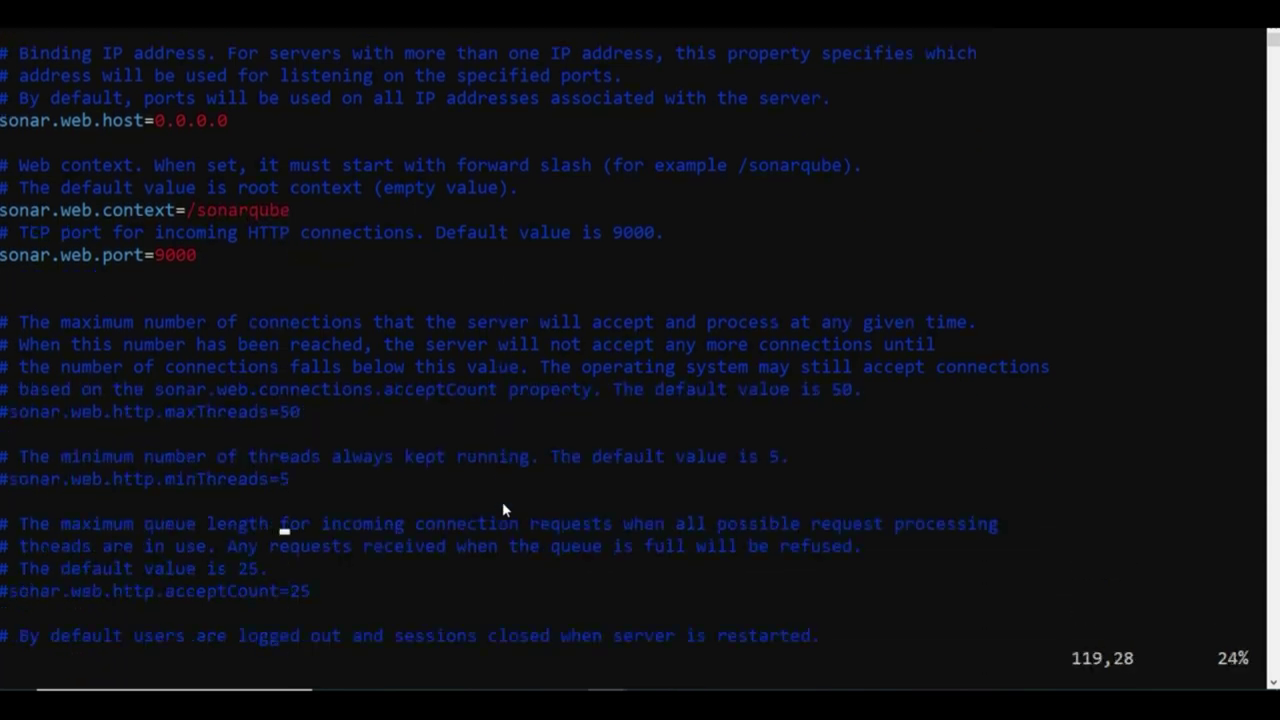
key("Down")
key("Down")
key("Down")
key("Down")
key("Down")
key("Down")
key("Down")
key("Down")
key("Down")
key("Down")
key("Down")
key("Down")
key("Down")
key("Down")
key("Down")
key("Down")
key("Down")
key("Down")
key("Down")
key("Down")
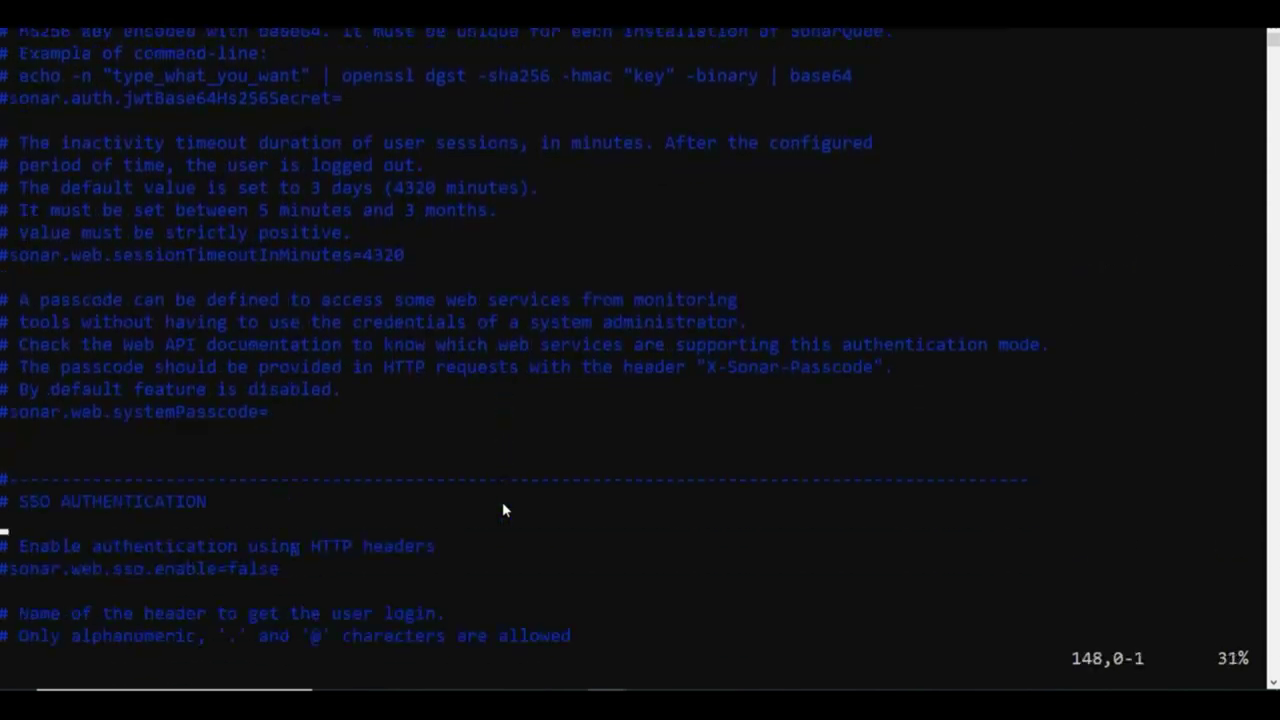
- Scroll to the end of sonar.properties and save it with :wq!
key("Down")
key("Down")
key("Down")
key("Down")
key("Down")
key("Down")
key("Down")
key("Down")
key("Down")
key("Down")
key("Down")
key("Down")
key("Down")
key("Down")
key("Down")
key("Down")
key("Down")
key("Down")
key("Down")
key("Down")
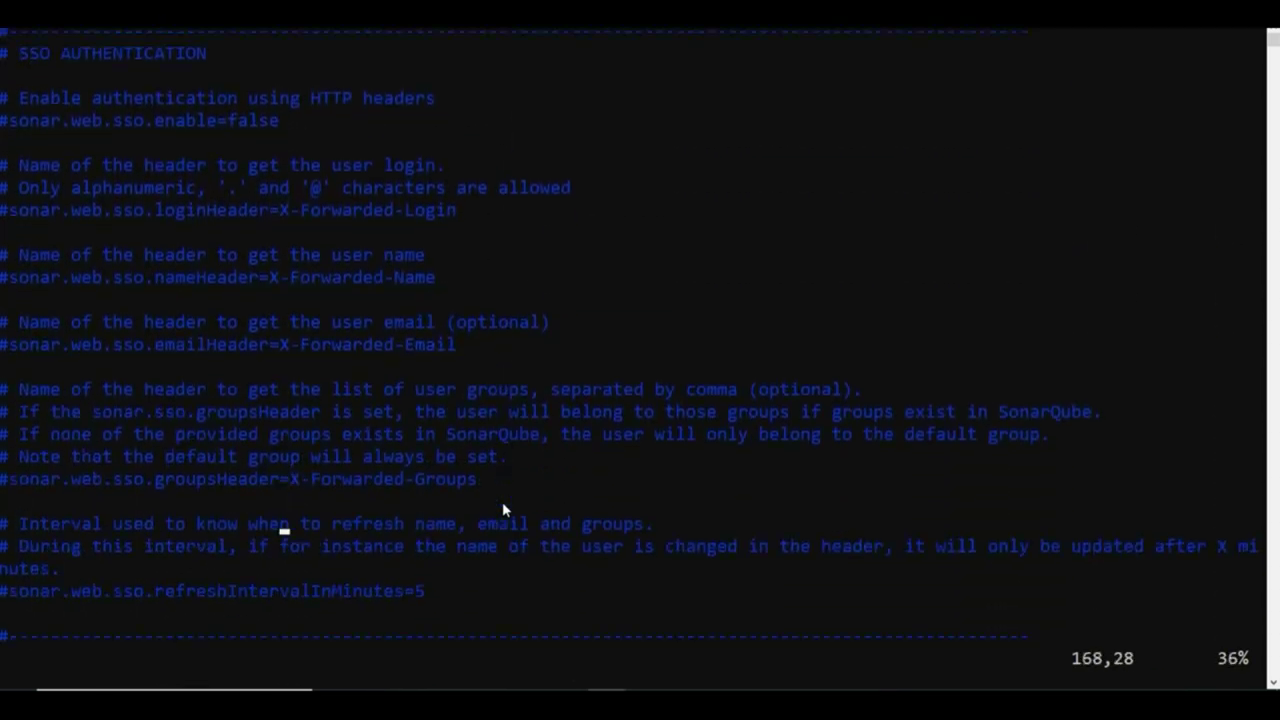
key("Down")
key("Down")
key("Down")
key("Down")
key("Down")
key("Down")
key("Down")
key("Down")
key("Down")
key("Down")
key("Down")
key("Down")
key("Down")
key("Down")
key("Down")
key("Down")
key("Down")
key("Down")
key("Down")
key("Down")
key("Down")
key("Down")
key("Down")
key("Down")
key("Down")
key("Down")
key("Down")
key("Down")
key("Down")
key("Down")
key("Down")
key("Down")
key("Down")
key("Down")
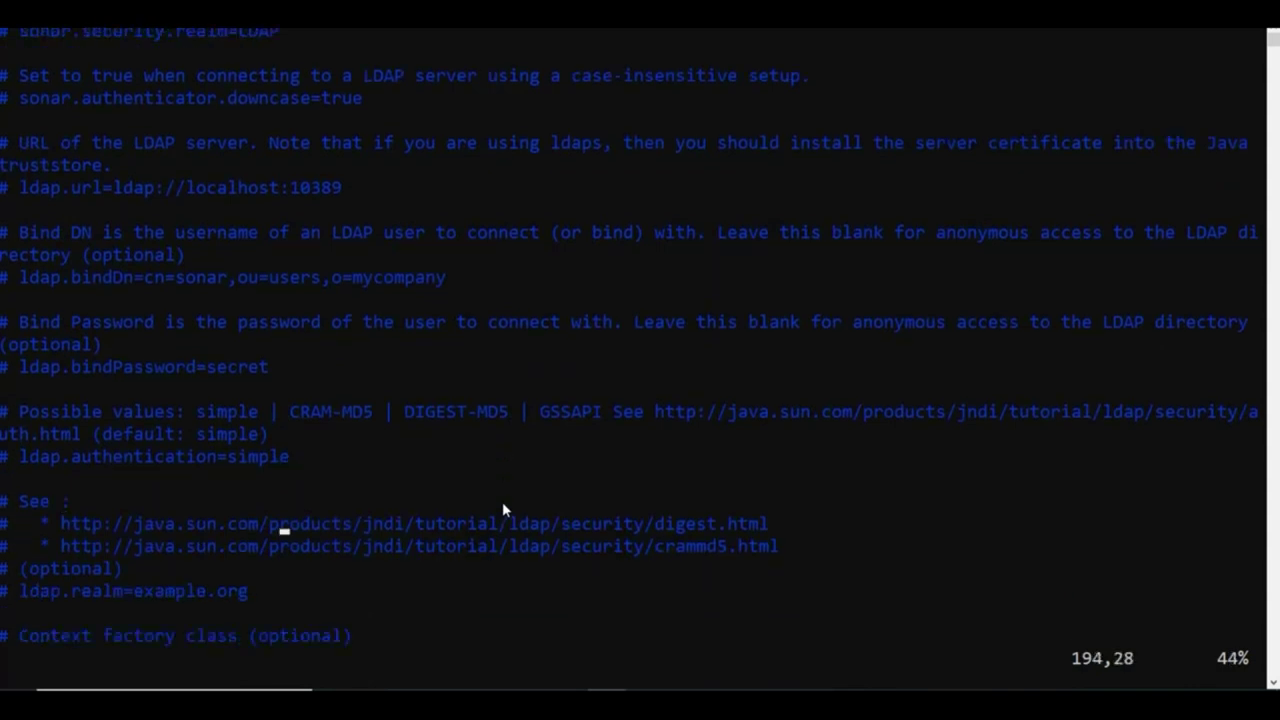
key("Down")
key("Down")
key("Down")
key("Down")
key("Down")
key("Down")
key("Down")
key("Down")
key("Down")
key("Down")
key("Down")
key("Down")
key("Down")
key("Down")
key("Down")
key("Down")
key("Down")
key("Down")
key("Down")
key("Down")
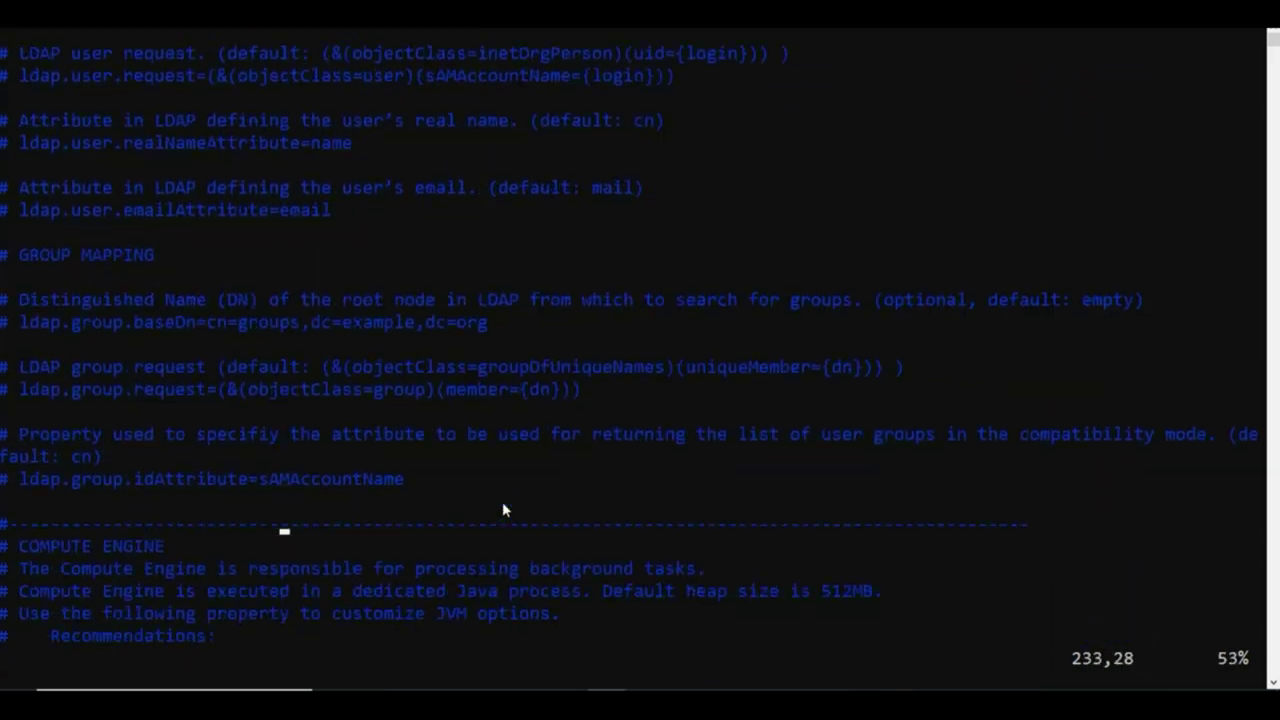
key("Down")
key("Down")
key("Down")
key("Down")
key("Down")
key("Down")
key("Down")
key("Down")
key("Down")
key("Down")
key("Down")
key("Down")
key("Down")
key("Down")
key("Down")
key("Down")
key("Down")
key("Down")
key("Down")
key("Down")
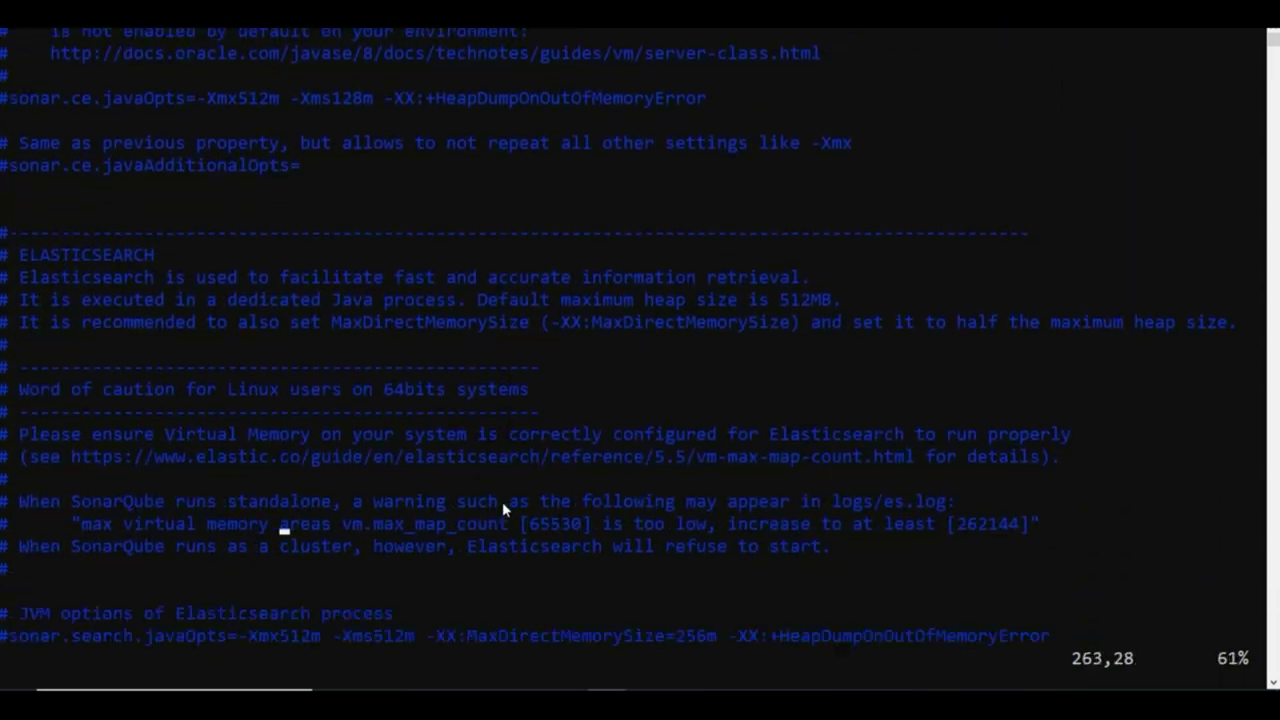
key("Down")
key("Down")
key("Down")
key("Down")
key("Down")
key("Down")
key("Down")
key("Down")
key("Down")
key("Down")
key("Down")
key("Down")
key("Down")
key("Down")
key("Down")
key("Down")
key("Down")
key("Down")
key("Down")
key("Down")
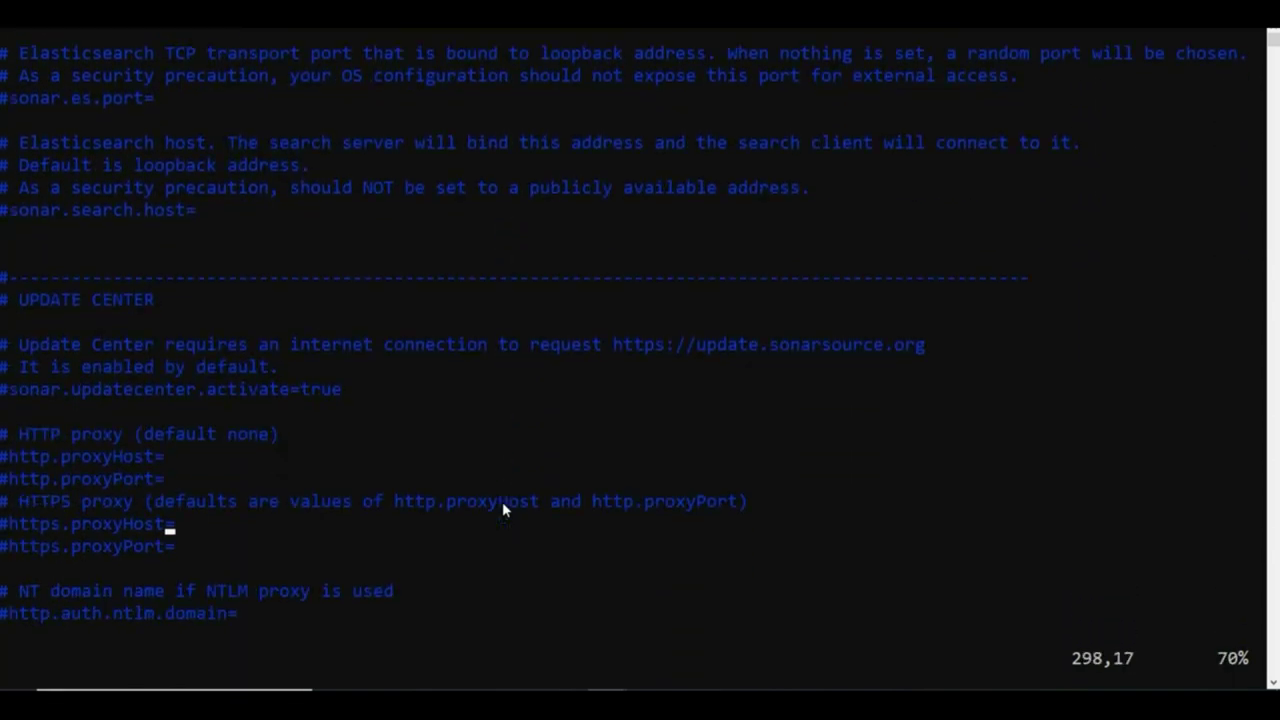
key("Down")
key("Down")
key("Down")
key("Down")
key("Down")
key("Down")
key("Down")
key("Down")
key("Down")
key("Down")
key("Down")
key("Down")
key("Down")
key("Down")
key("Down")
key("Down")
key("Down")
key("Down")
key("Down")
key("Down")
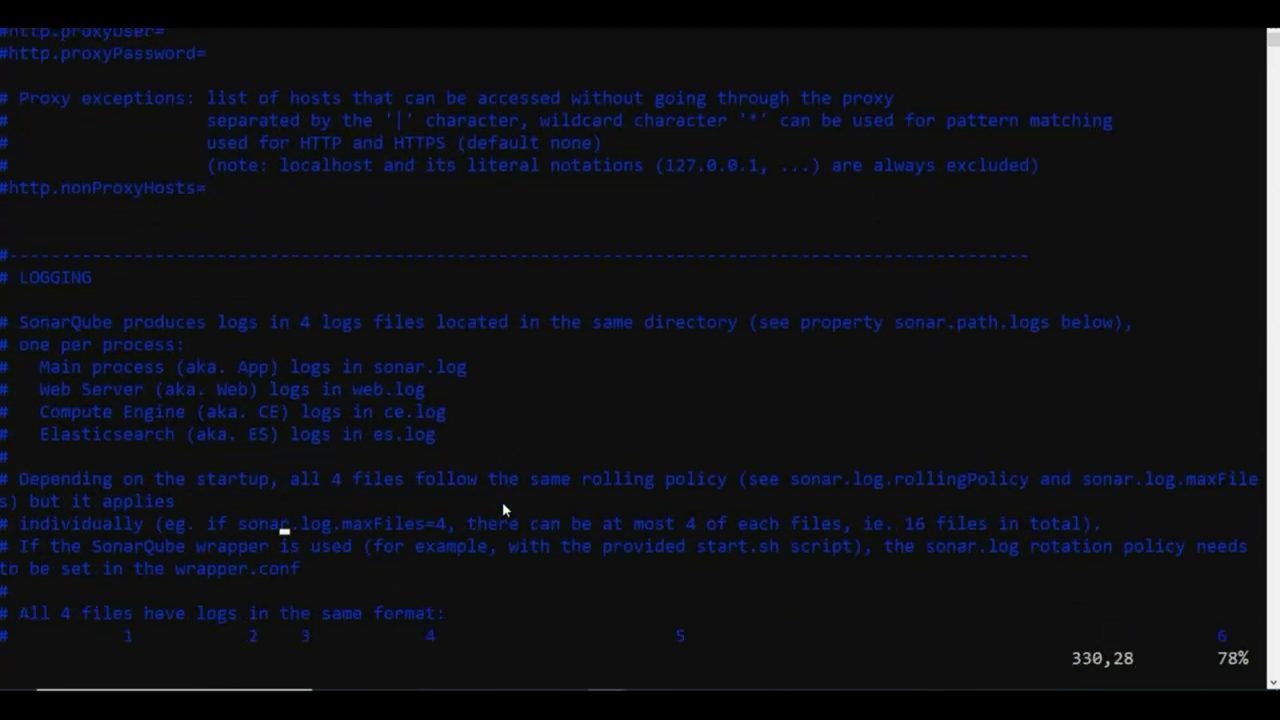
key("Down")
key("Down")
key("Down")
key("Down")
key("Down")
key("Down")
key("Down")
key("Down")
key("Down")
key("Down")
key("Down")
key("Down")
key("Down")
key("Down")
key("Down")
key("Down")
key("Down")
key("Down")
key("Down")
key("Down")
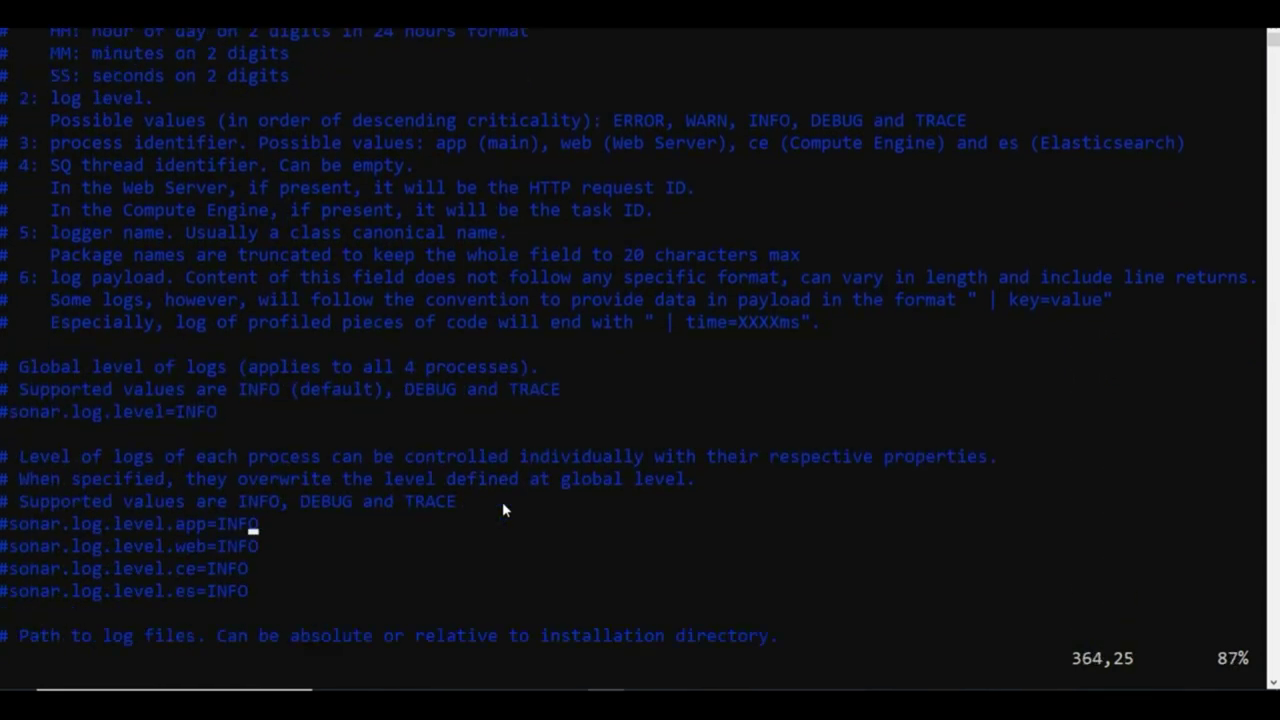
key("Down")
key("Down")
key("Down")
key("Down")
key("Down")
key("Down")
key("Down")
key("Down")
key("Down")
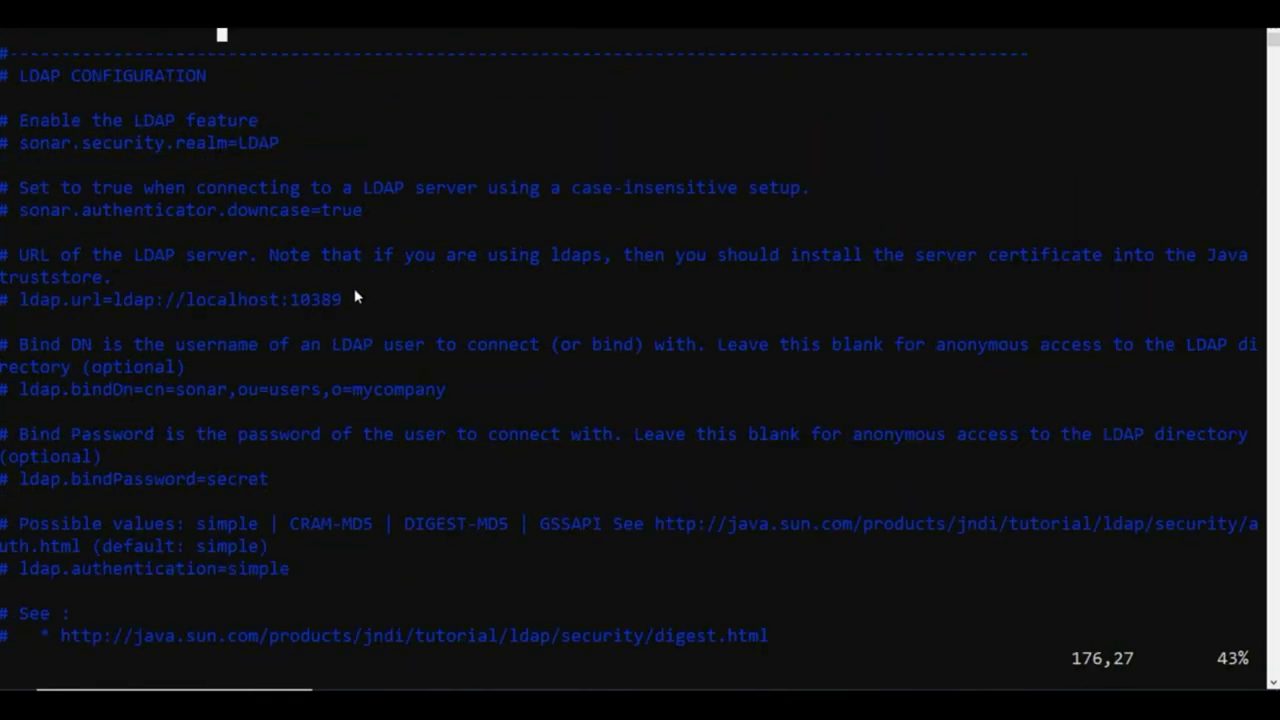
left_click(380, 322)
type(":Wq!")
key("BackSpace")
key("BackSpace")
key("BackSpace")
type("wq!")
key("Return")
key("Return")
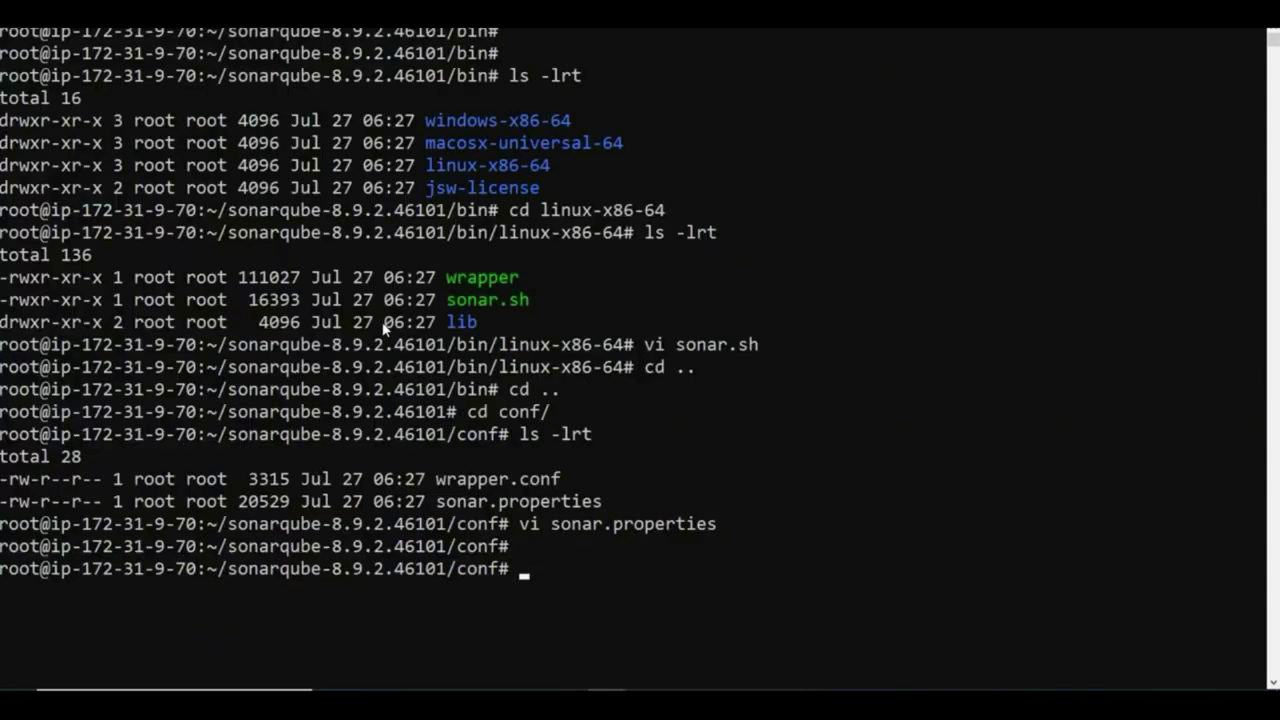
key("Return")
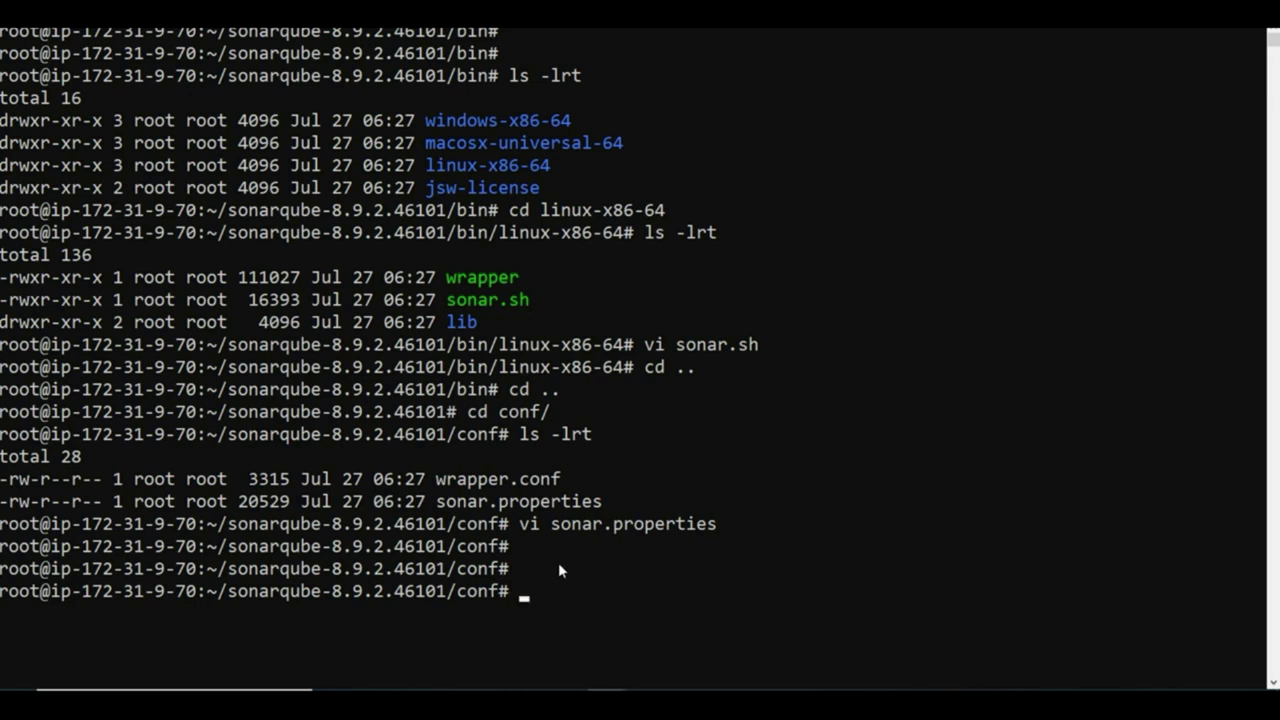
- Inspect the wrapper.java.command line in wrapper.conf and quit without saving
type("vi wrapper.conf")
key("Return")
key("Down")
key("Down")
key("Right")
key("Down")
key("Right")
key("Right")
key("Right")
key("Right")
key("Right")
key("Right")
key("Right")
key("Right")
key("Right")
key("Right")
key("Right")
key("Right")
key("Right")
key("Right")
key("Right")
key("Right")
key("Right")
key("Right")
key("Right")
key("Right")
key("Right")
type(":q!")
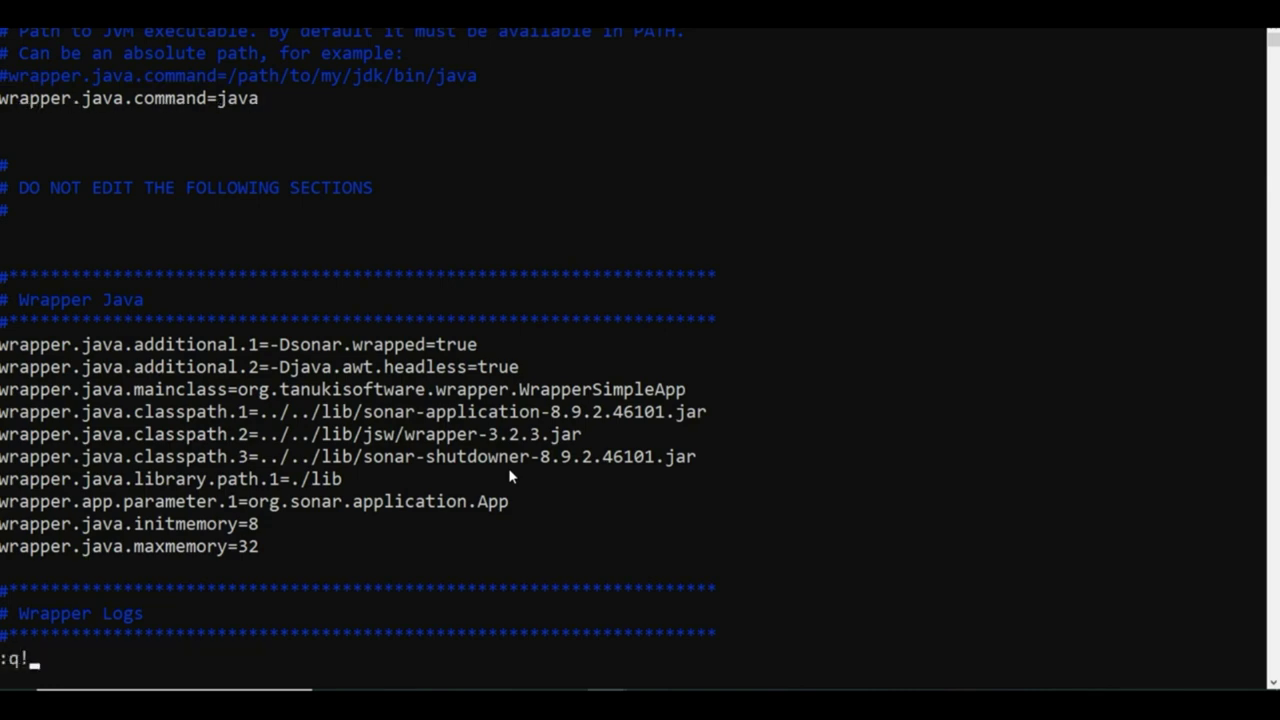
key("Return")
key("Return")
type("apt search")
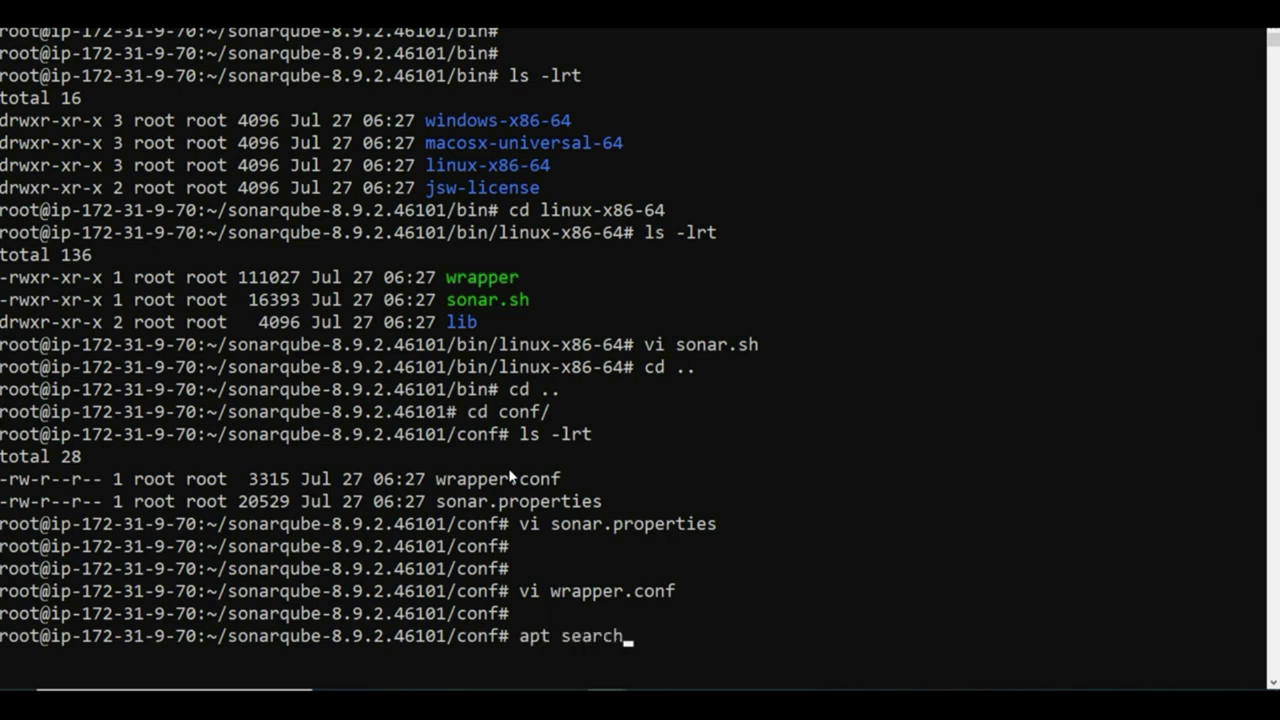
key("BackSpace")
key("BackSpace")
key("BackSpace")
key("BackSpace")
key("BackSpace")
key("BackSpace")
key("BackSpace")
key("BackSpace")
key("BackSpace")
key("BackSpace")
- Find all java executables with find / -name java and copy the JDK bin/java path
type("find / -name jaba")
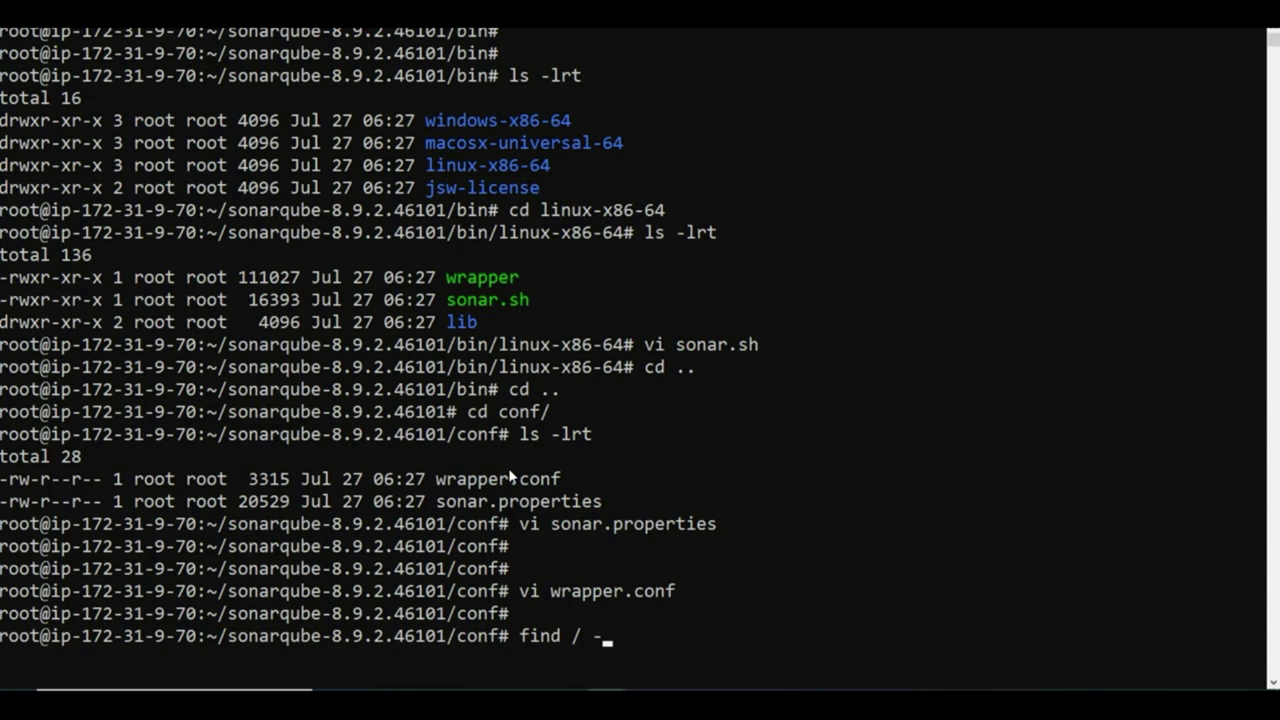
key("BackSpace")
key("BackSpace")
type("va")
key("Return")
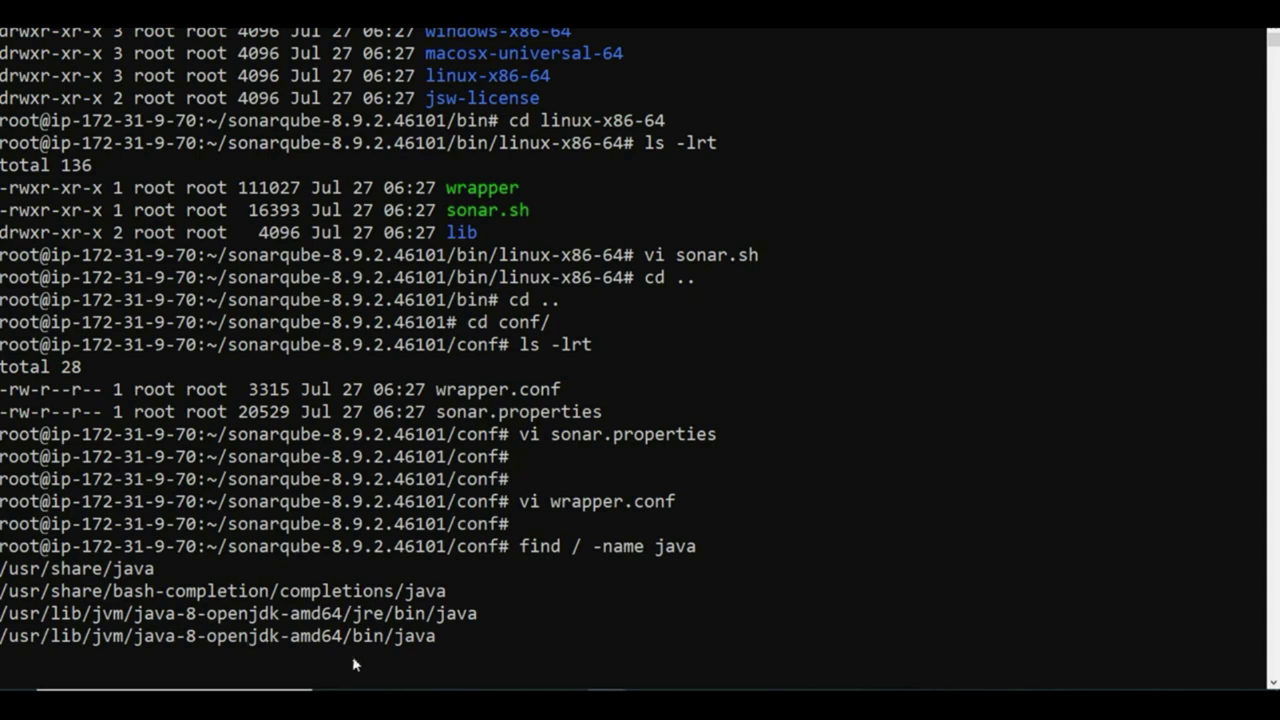
triple_click(366, 410)
right_click(365, 418)
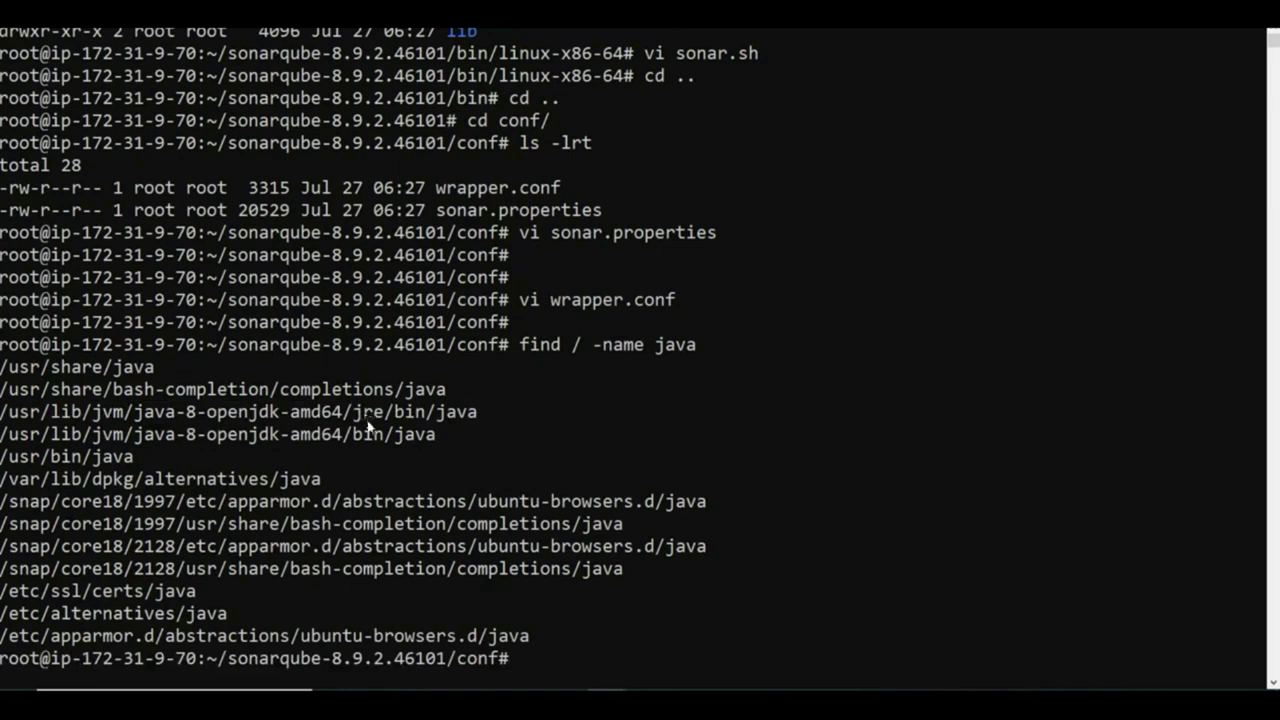
triple_click(306, 434)
key("ctrl+c")
right_click(308, 440)
- Set wrapper.java.command to /usr/lib/jvm/java-8-openjdk-amd64/bin/java in wrapper.conf and save
type("vi w")
key("Tab")
key("Return")
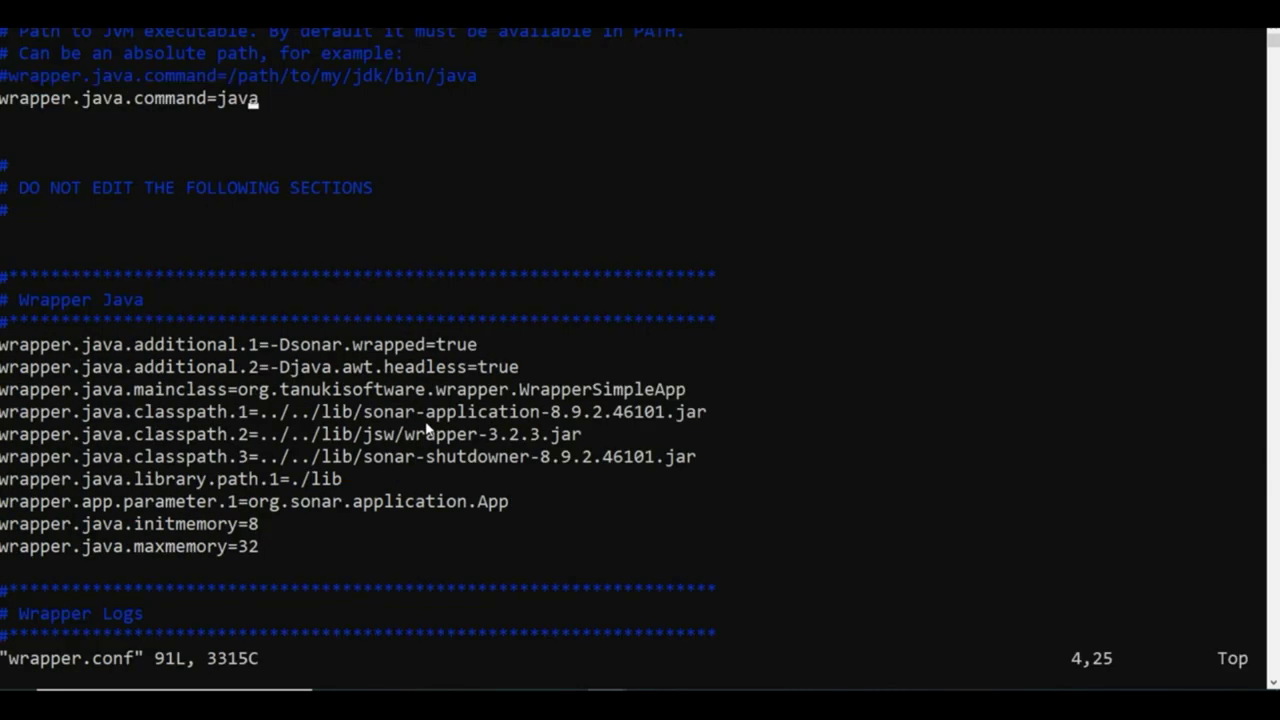
key("a")
key("BackSpace")
key("BackSpace")
key("BackSpace")
key("BackSpace")
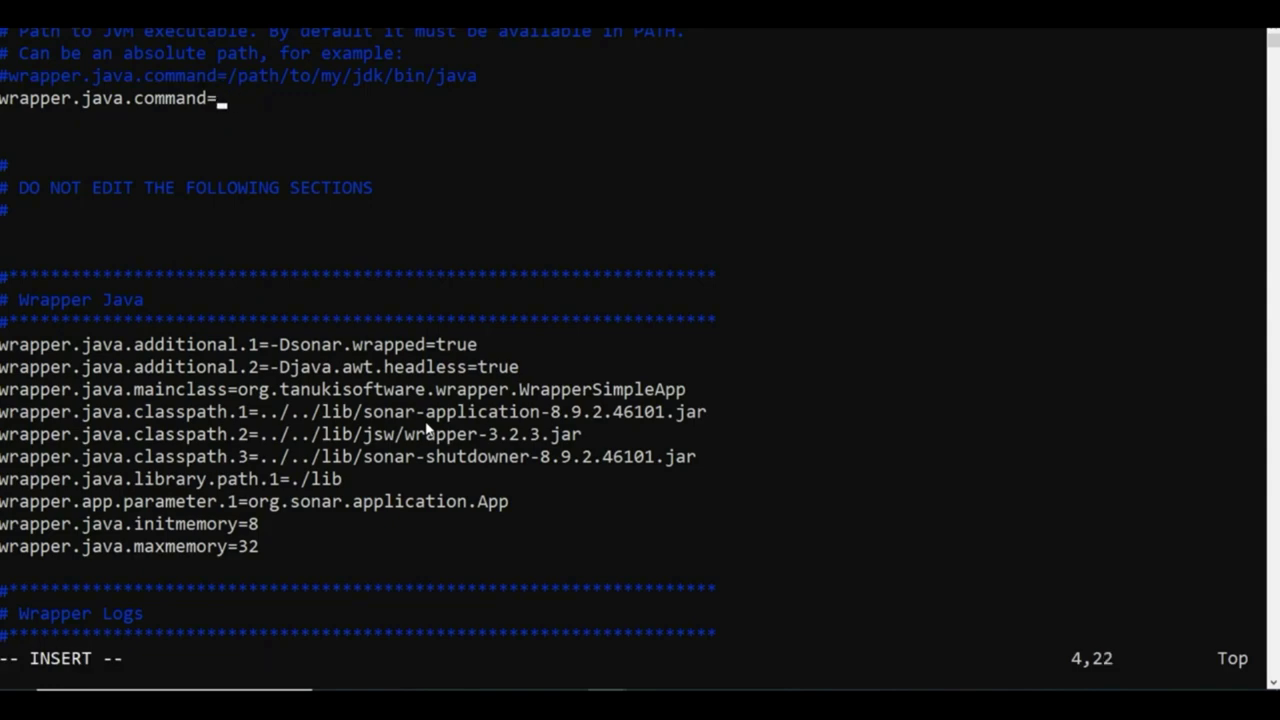
right_click(427, 430)
key("Escape")
type(":wq!")
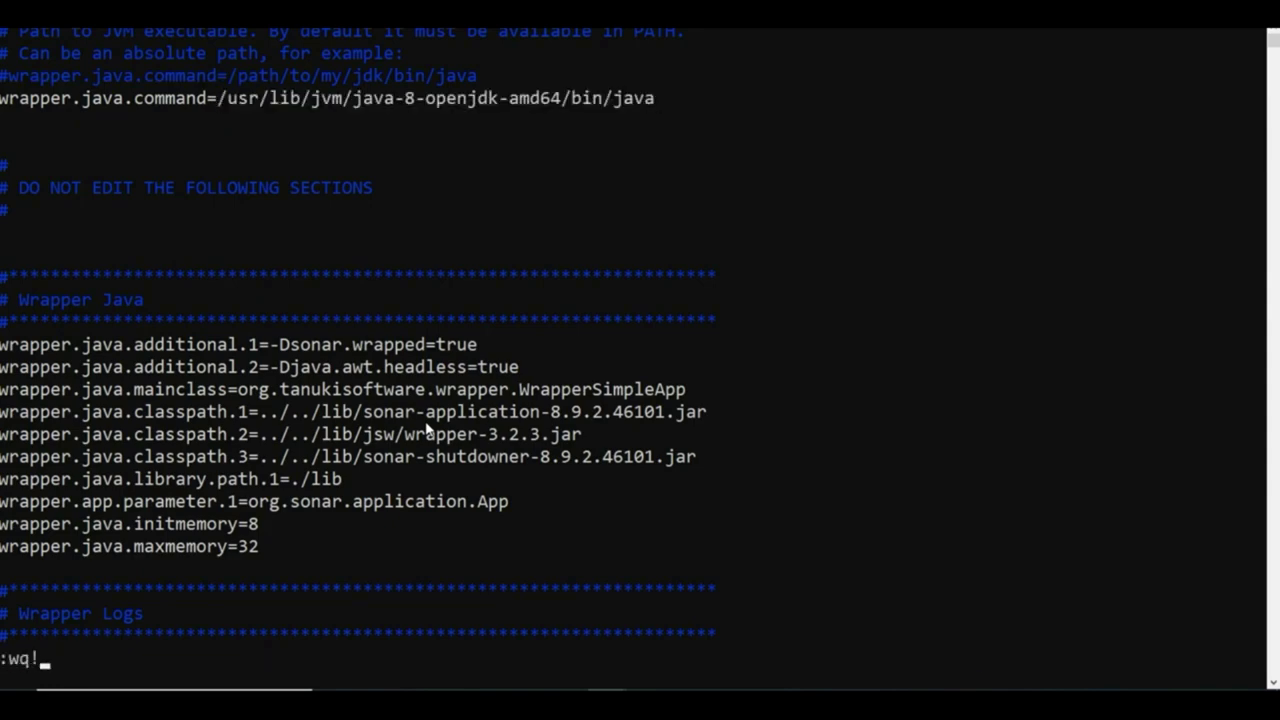
key("Return")
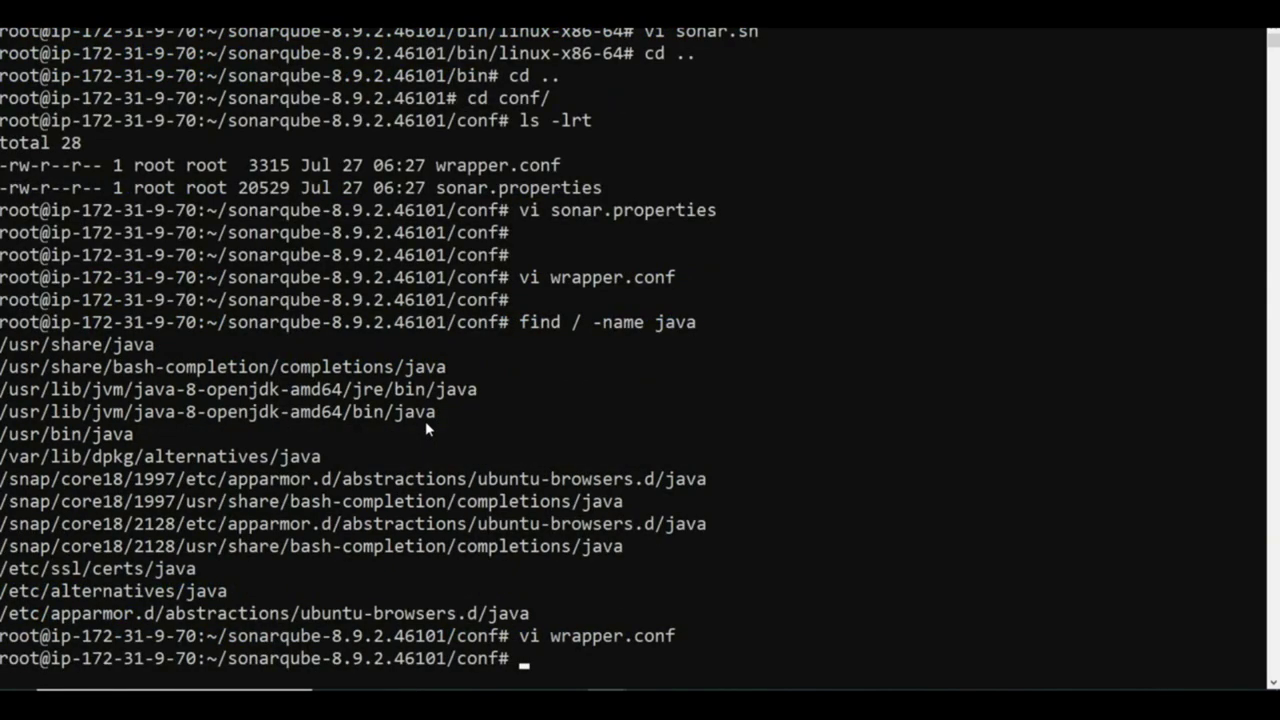
key("Return")
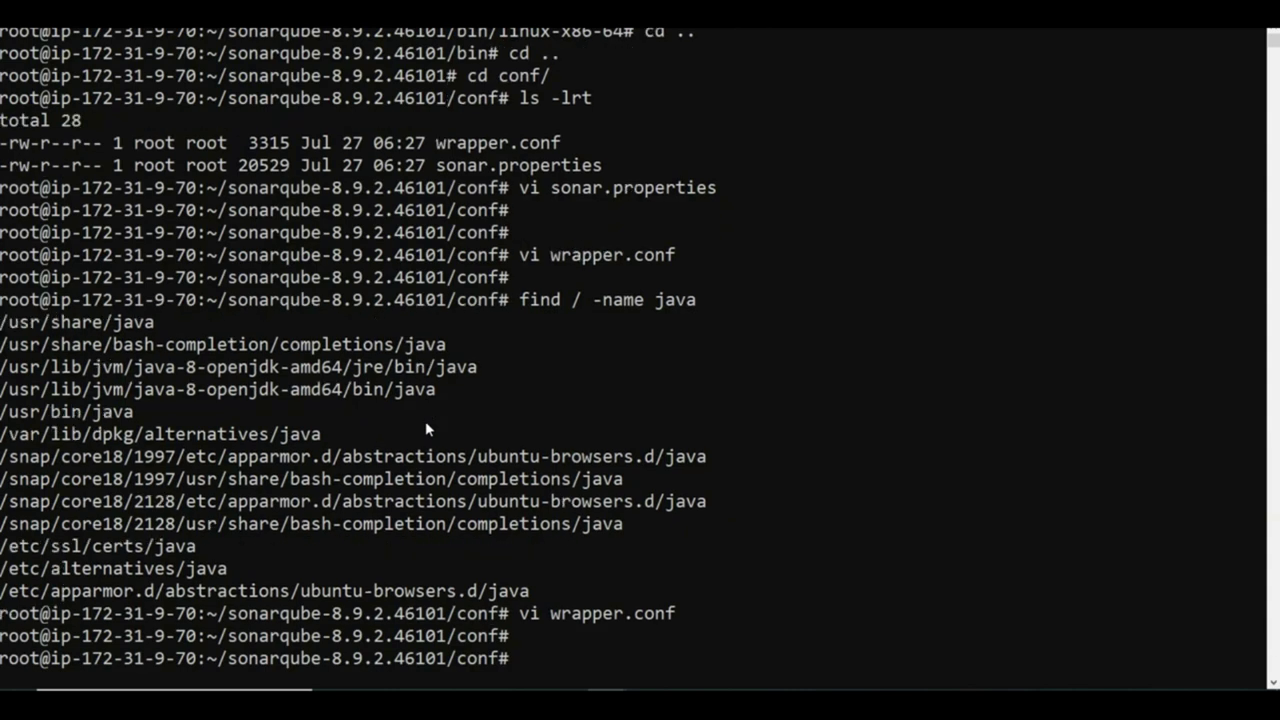
- Move up out of the conf folder into the SonarQube bin directory and clear the screen
type("cd ../")
key("Return")
type("cd ..")
key("Return")
type("cd")
key("BackSpace")
key("BackSpace")
key("BackSpace")
type("cd s")
key("Tab")
type("b")
key("Tab")
key("Return")
type("clear")
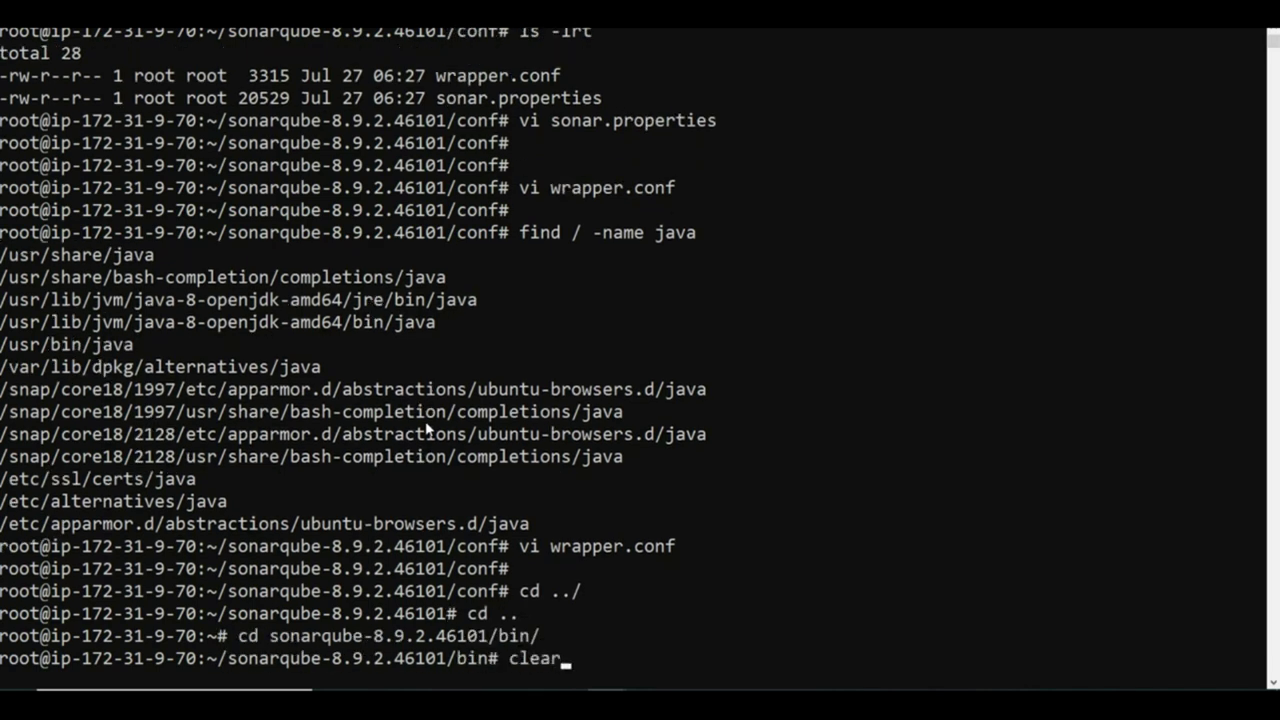
key("Return")
key("Return")
key("Return")
key("Return")
key("Return")
key("Return")
- List bin, enter the linux-x86-64 folder and list its startup scripts
type("ls -lrt")
key("Return")
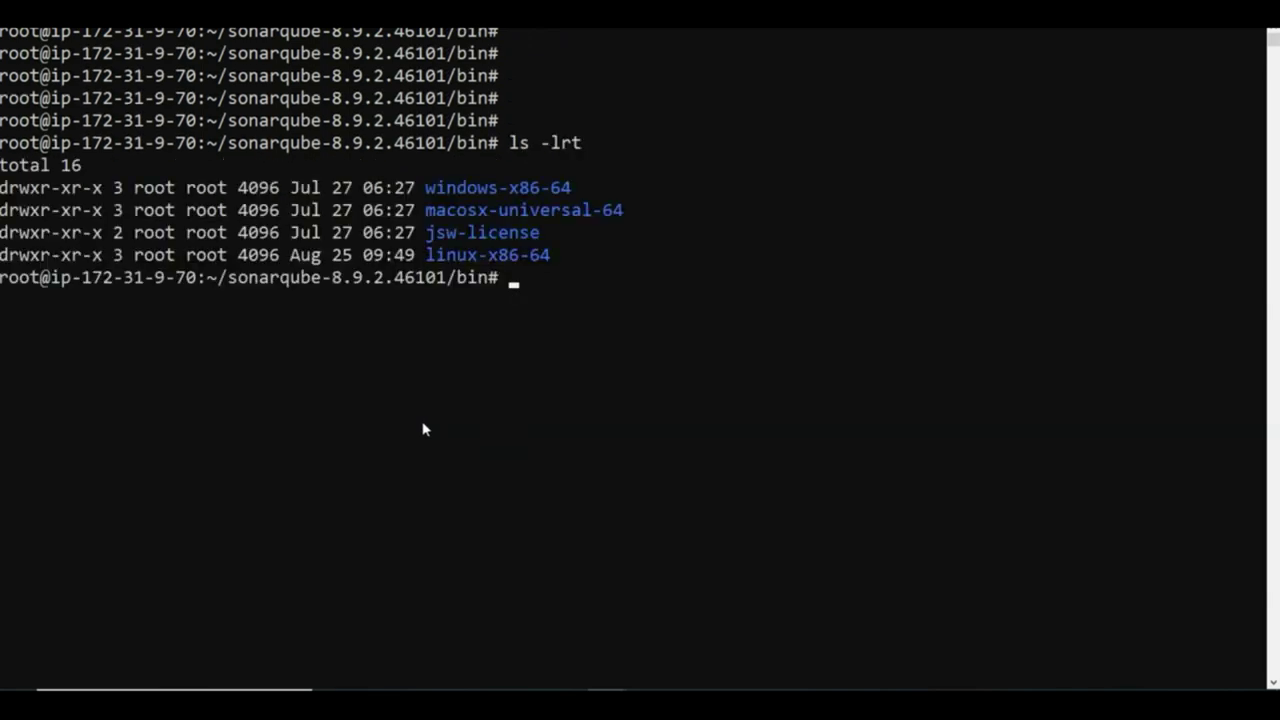
type("cd li")
key("Tab")
key("Return")
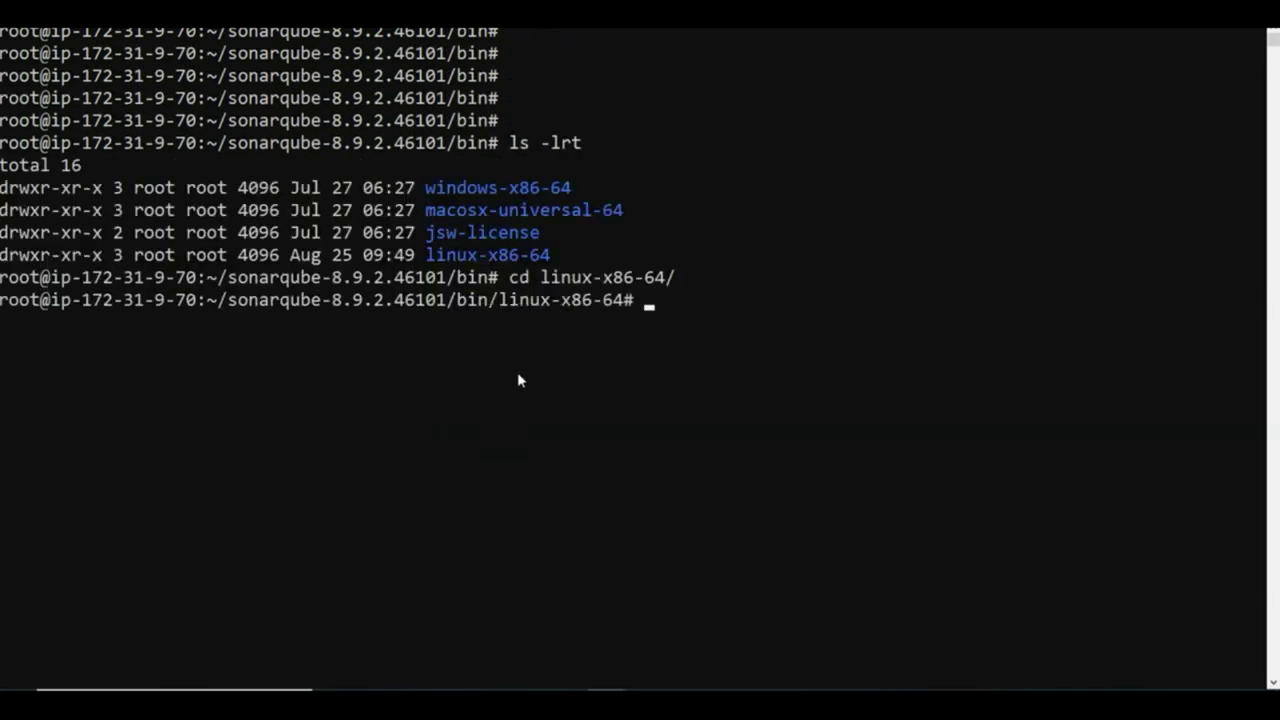
type("ls -lrt")
key("Return")
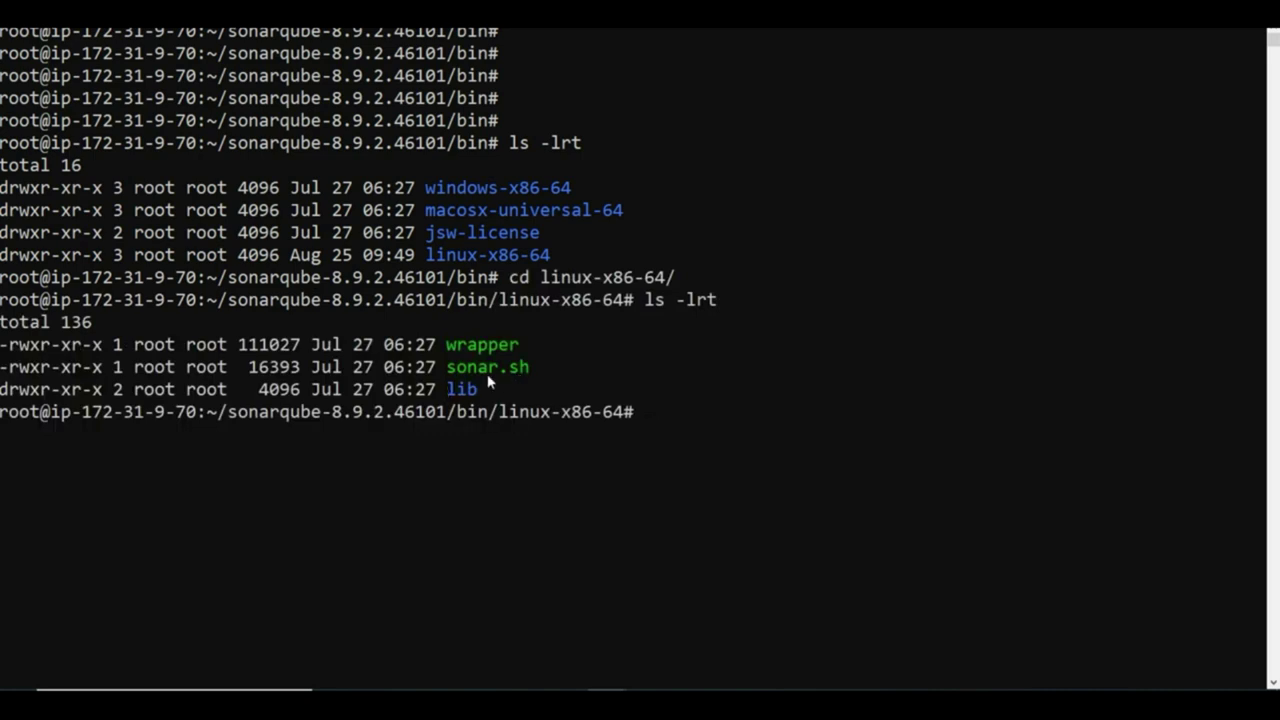
- Run ./sonar.sh to show its usage options, then check ./sonar.sh status
type("./sonar.sh")
key("Return")
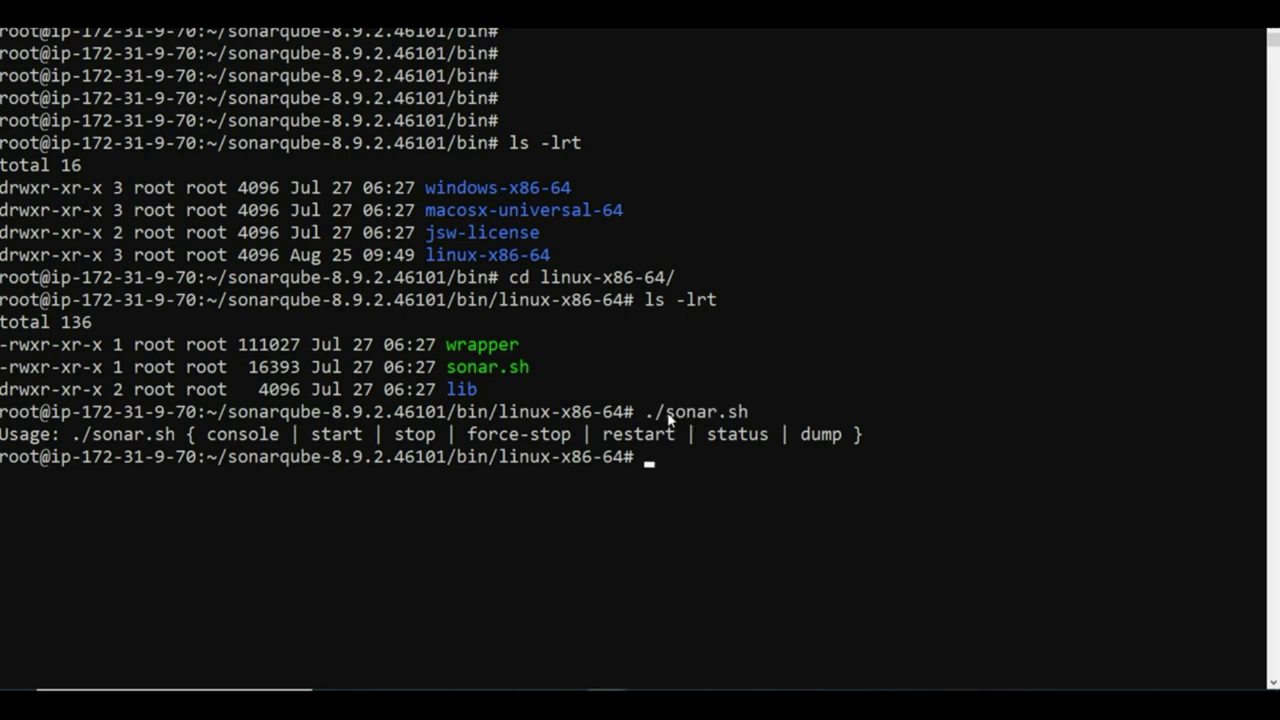
key("Up")
type("status")
key("Return")
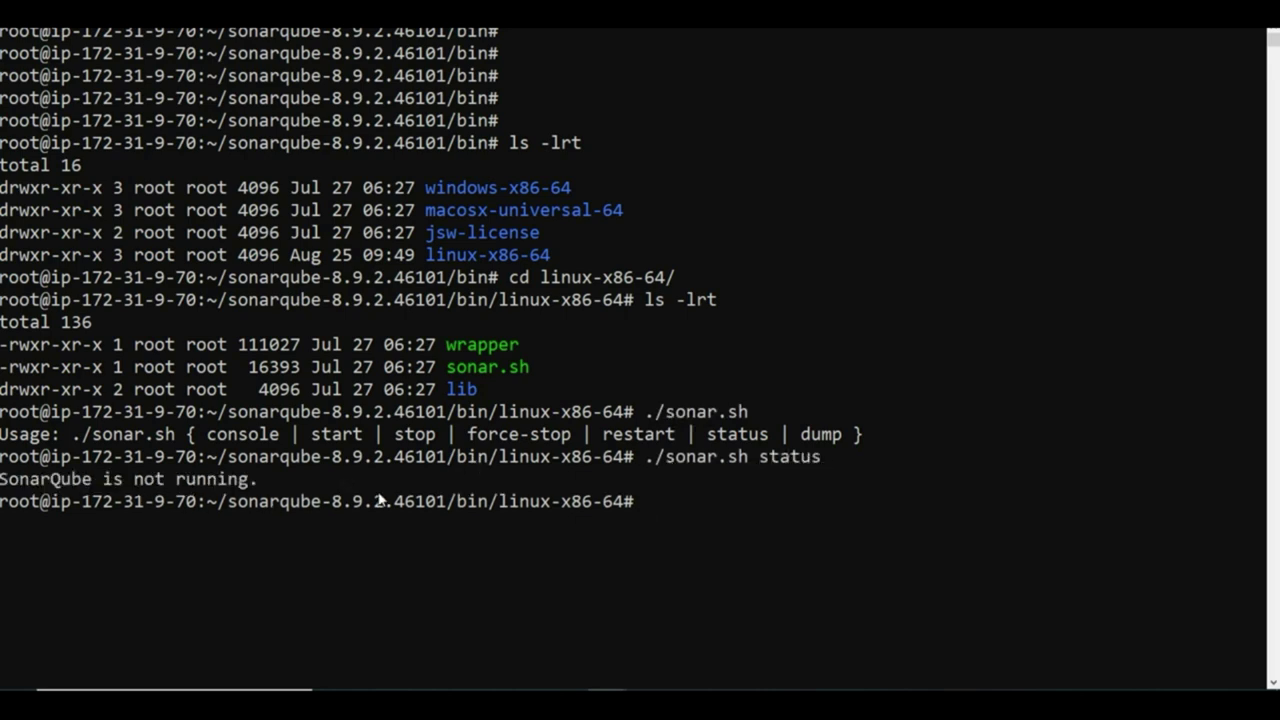
- Run ./sonar.sh console, which fails because SonarQube requires Java 11
double_click(250, 436)
right_click(258, 440)
key("Up")
key("Up")
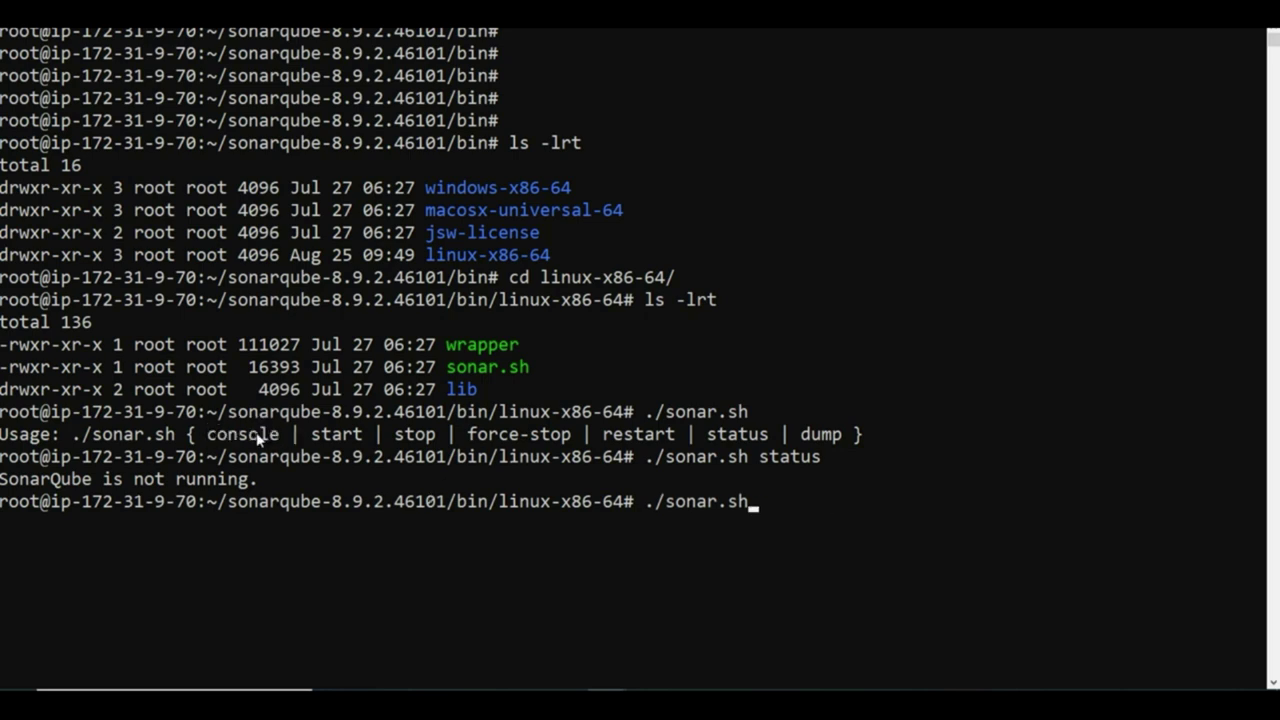
right_click(258, 440)
key("Return")
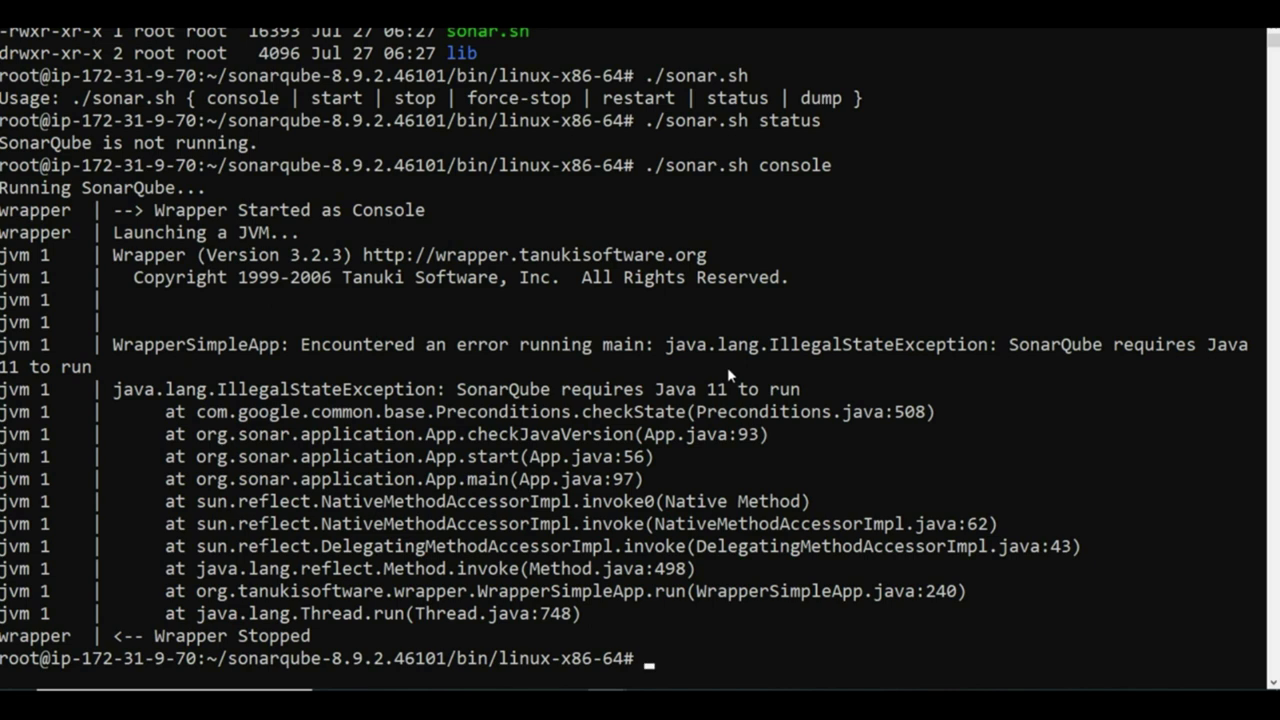
key("Return")
- Confirm Java 16.0.1 with java -version and locate the Java 16 binary via find / -name java
key("ctrl+l")
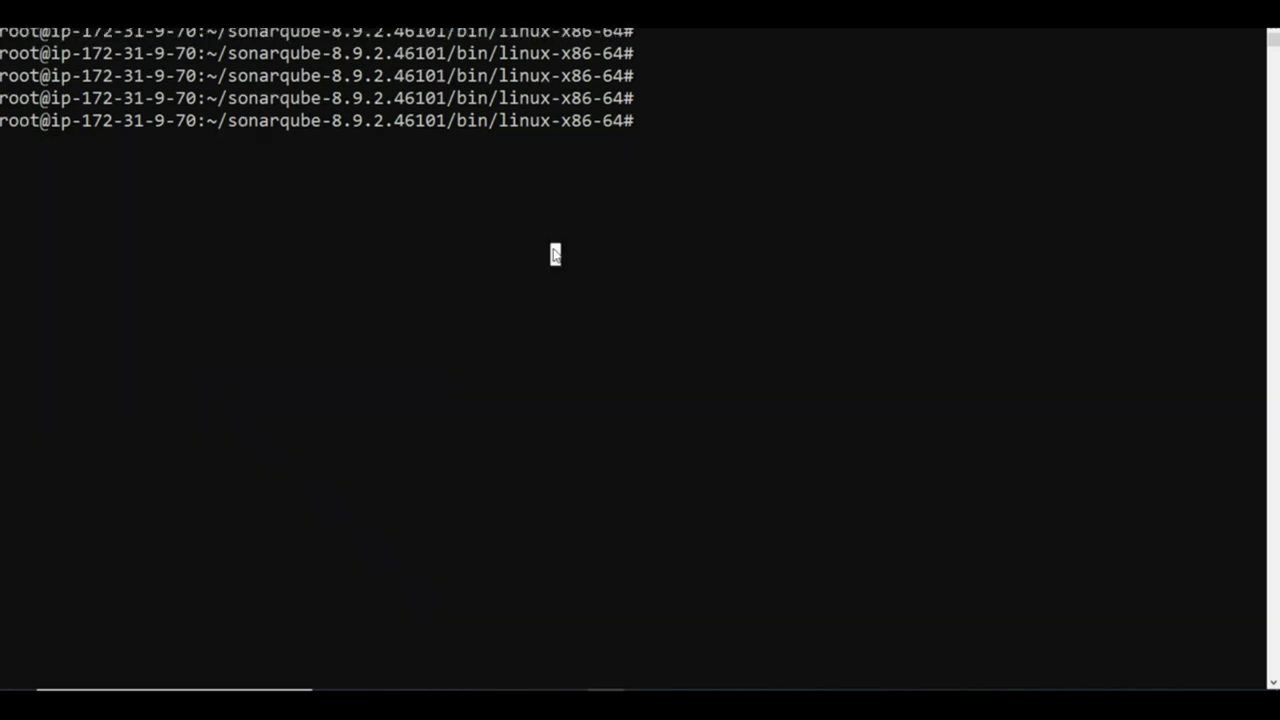
type("java -version")
key("Return")
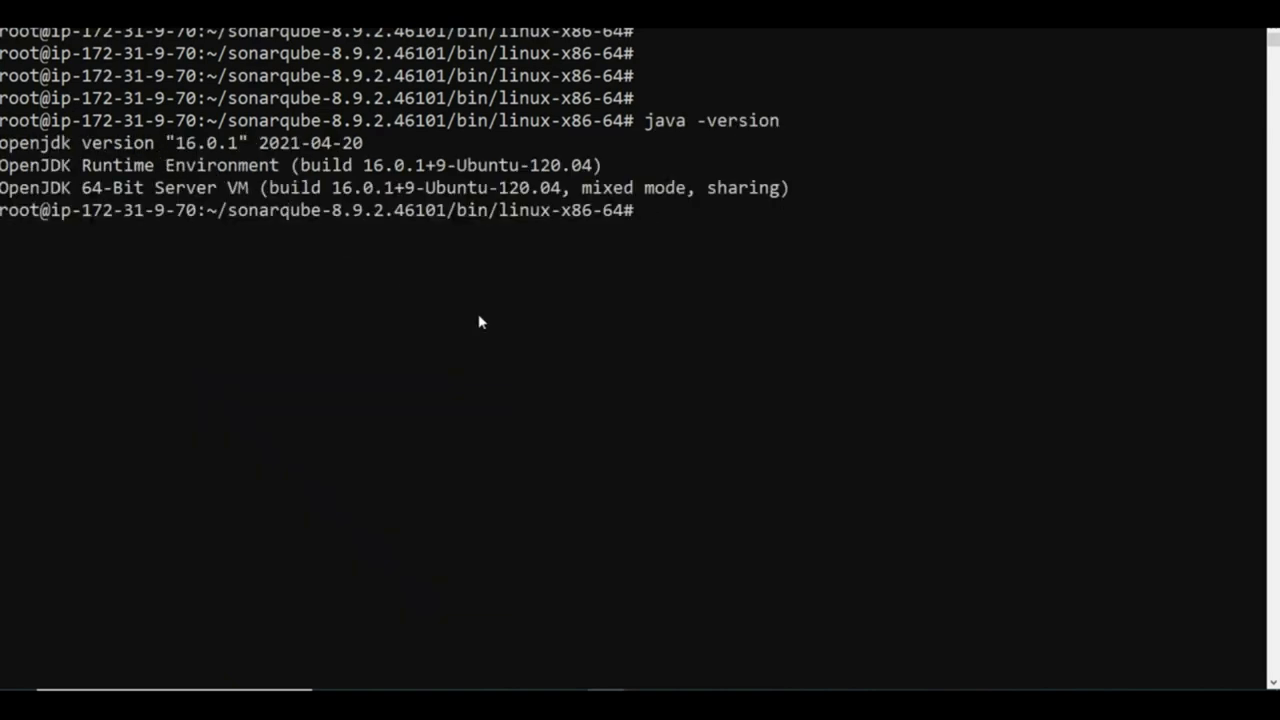
type("find / -name ")
type("java")
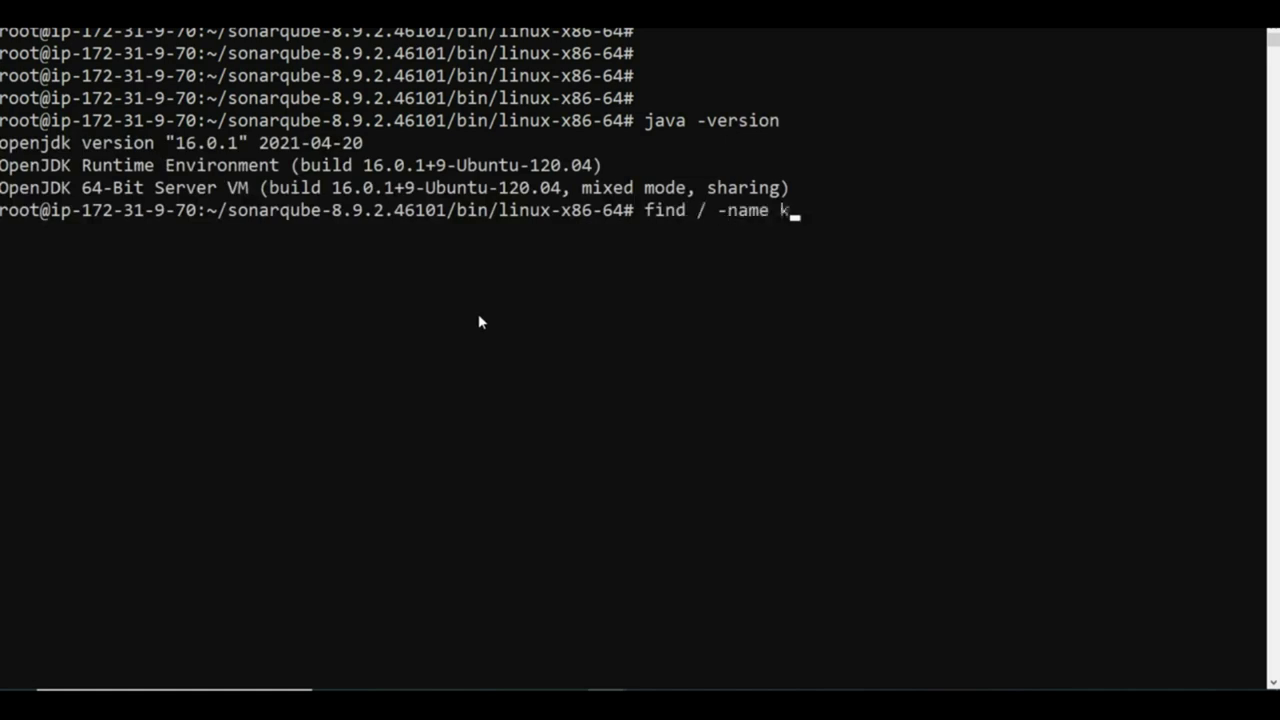
key("Return")
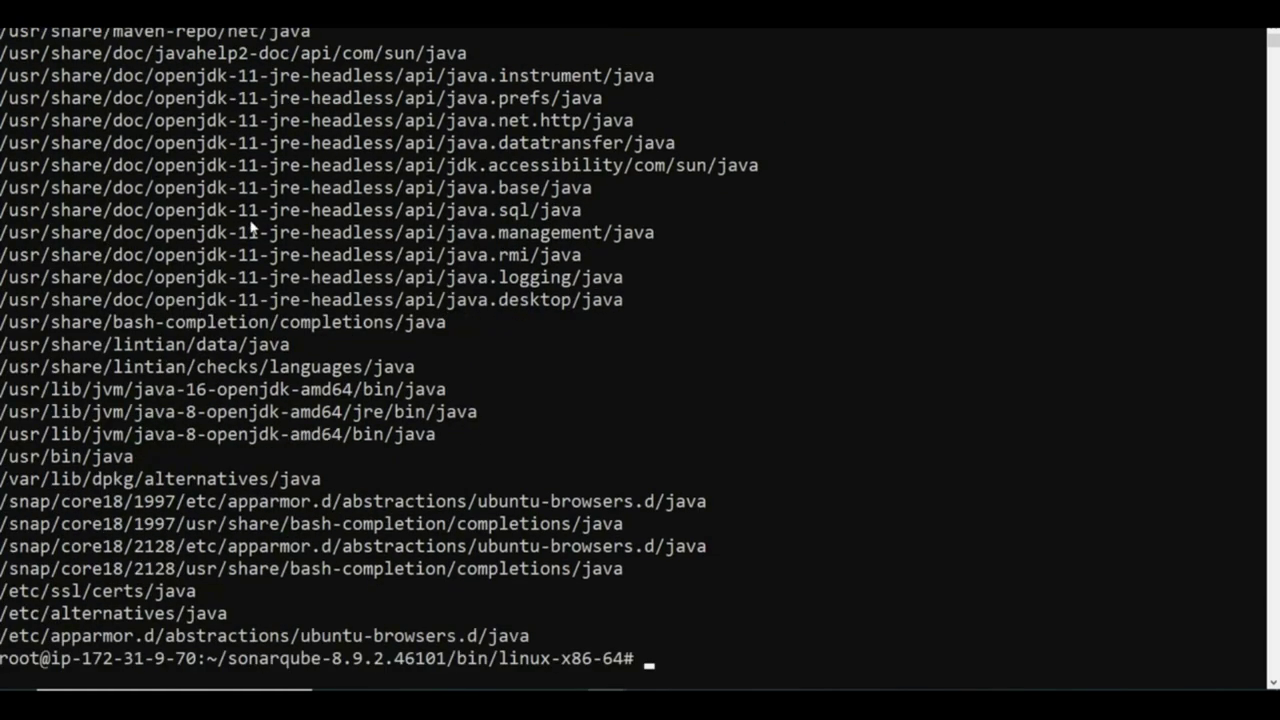
triple_click(222, 390)
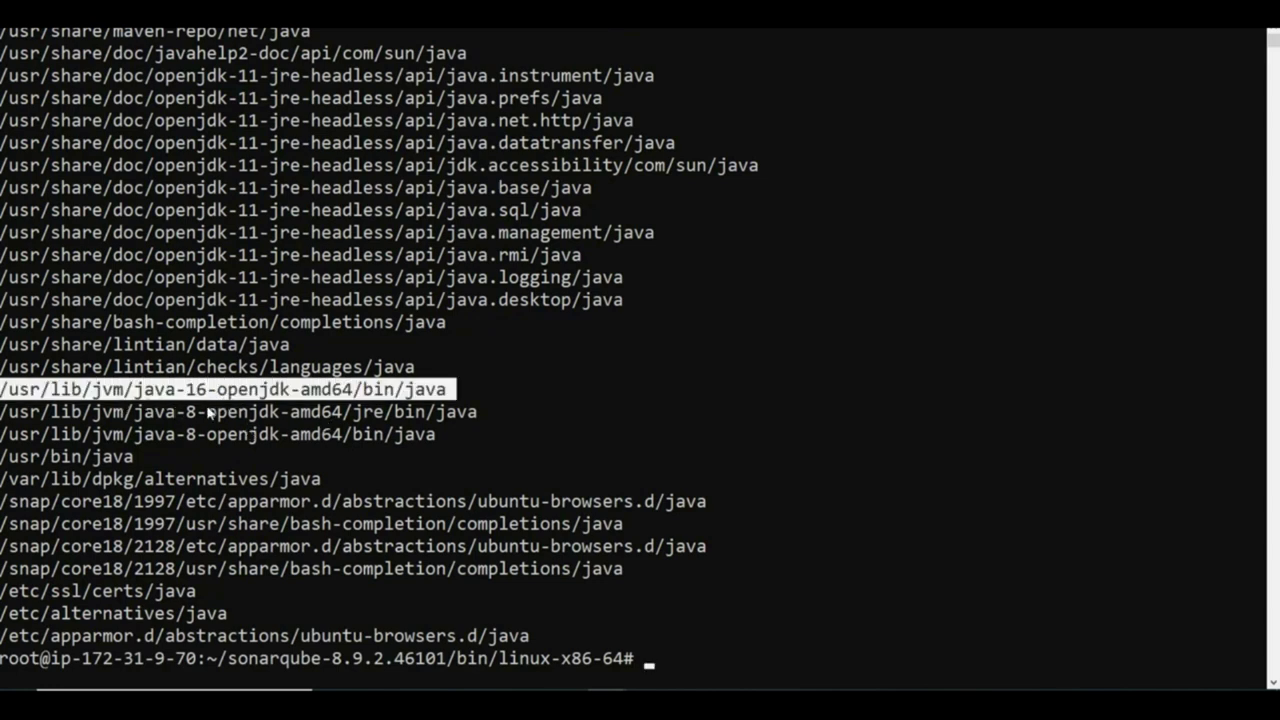
left_click(264, 403)
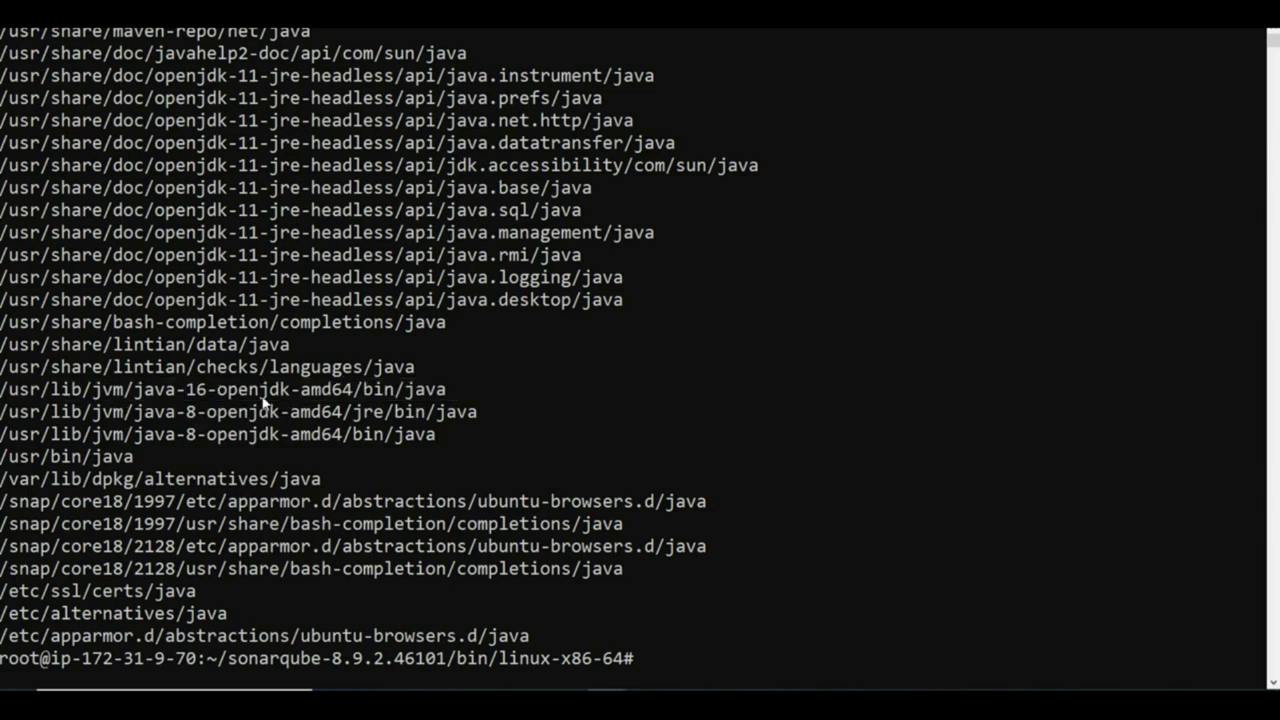
- Save wrapper.conf pointing at the Java 16 binary and copy the 'Waiting for Elasticsearch' message
key("Up")
key("Up")
key("Up")
key("Up")
key("Up")
key("Up")
key("Up")
key("Up")
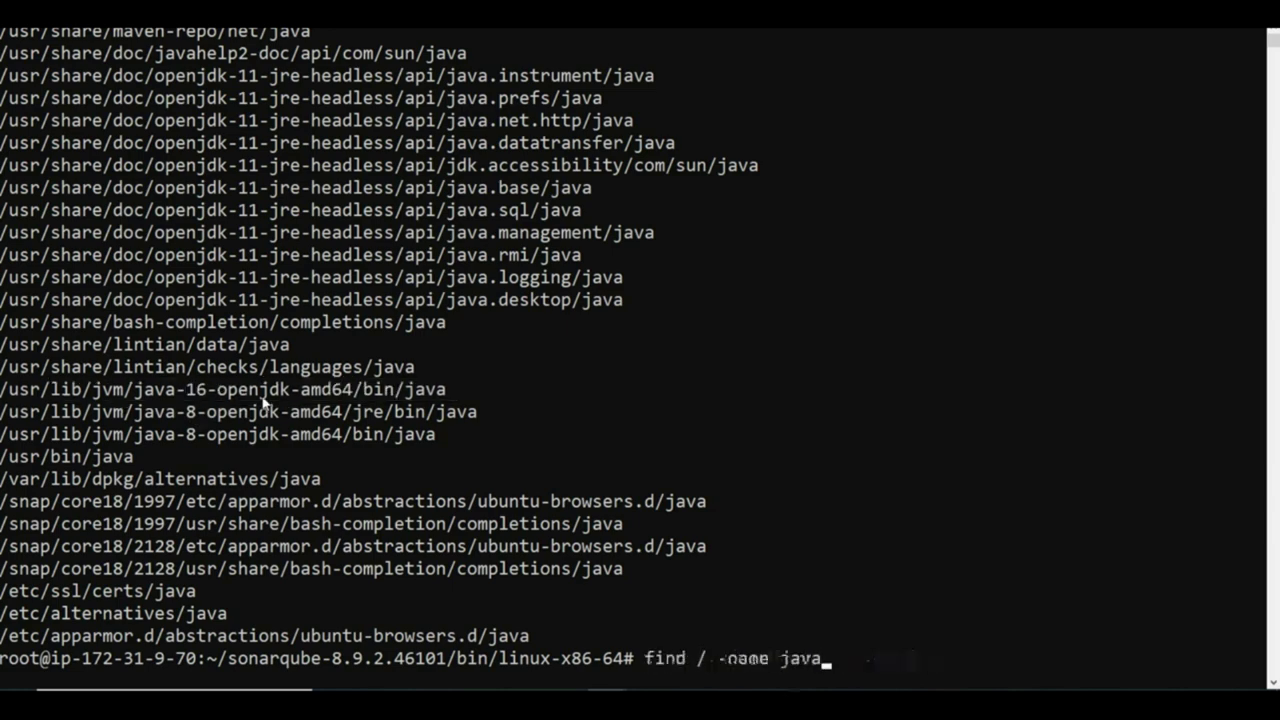
key("Return")
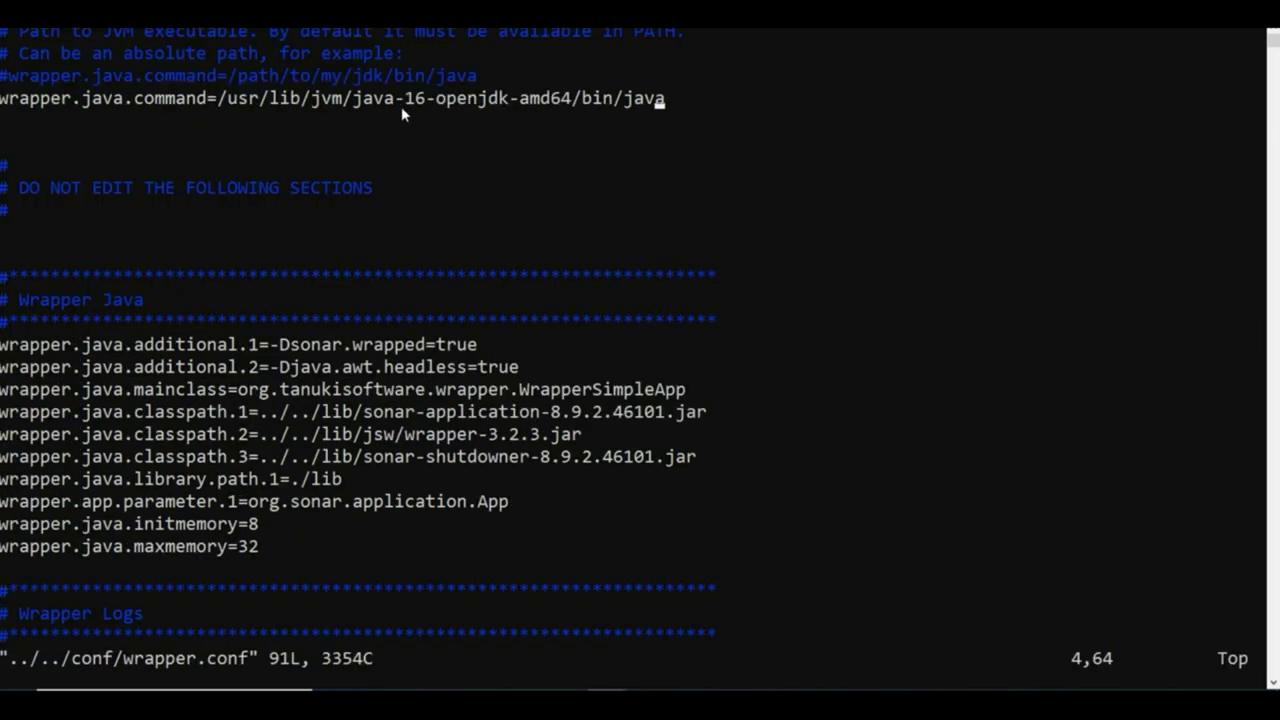
key("Escape")
type(":wq")
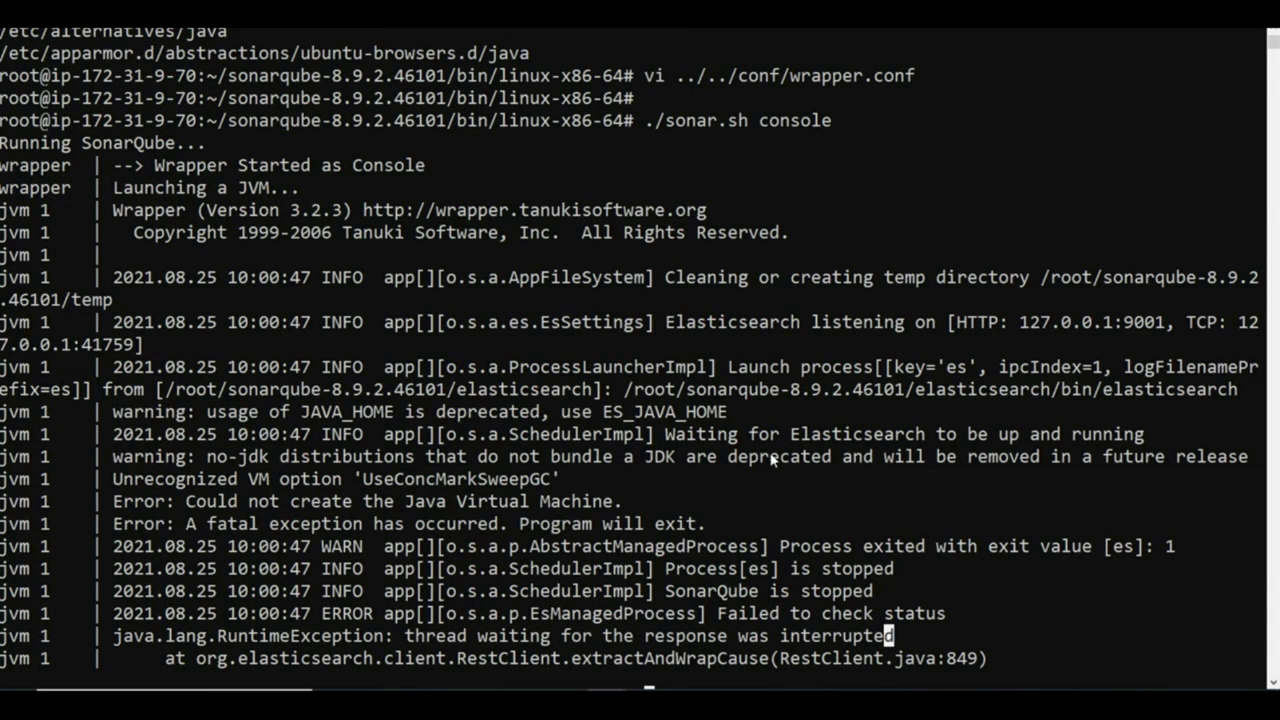
left_click_drag(666, 434, 1140, 437)
right_click(1138, 437)
- Go up three levels to root's home and list data, kafka, snap and sonarqube-8.9.2.46101
key("Return")
key("Return")
key("Return")
key("Return")
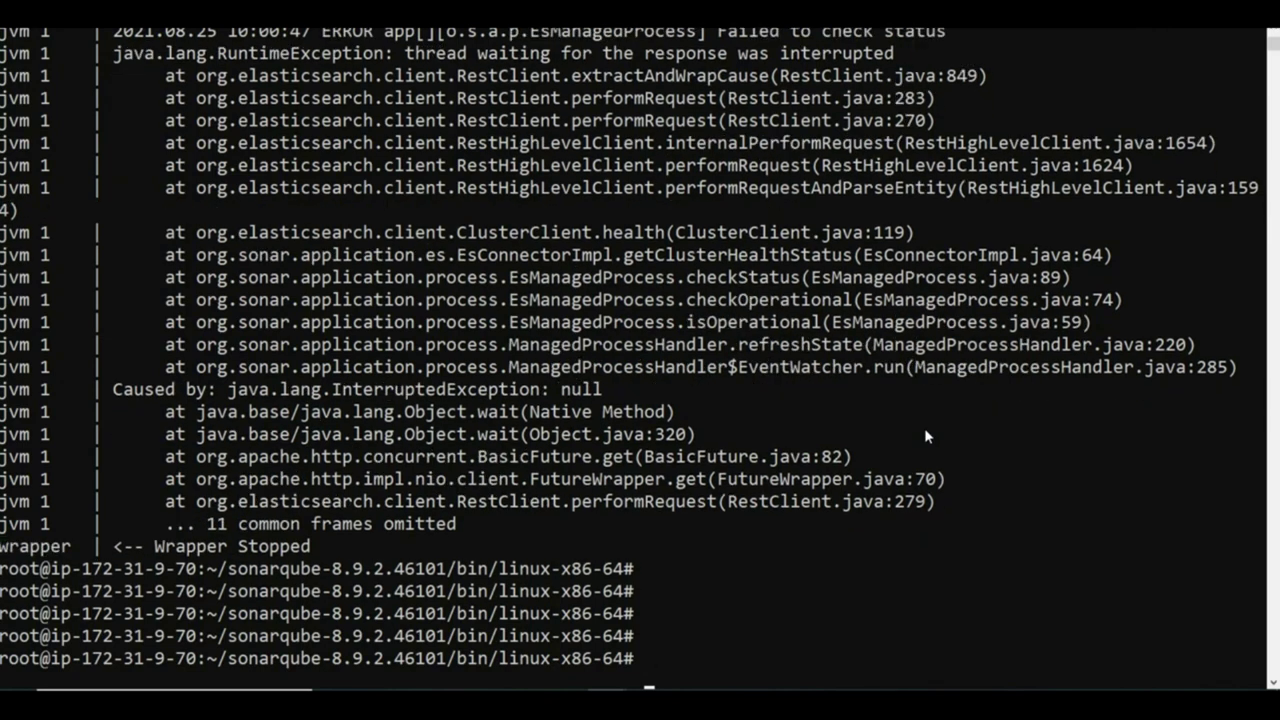
type("cd ..")
key("Return")
type("cd ..")
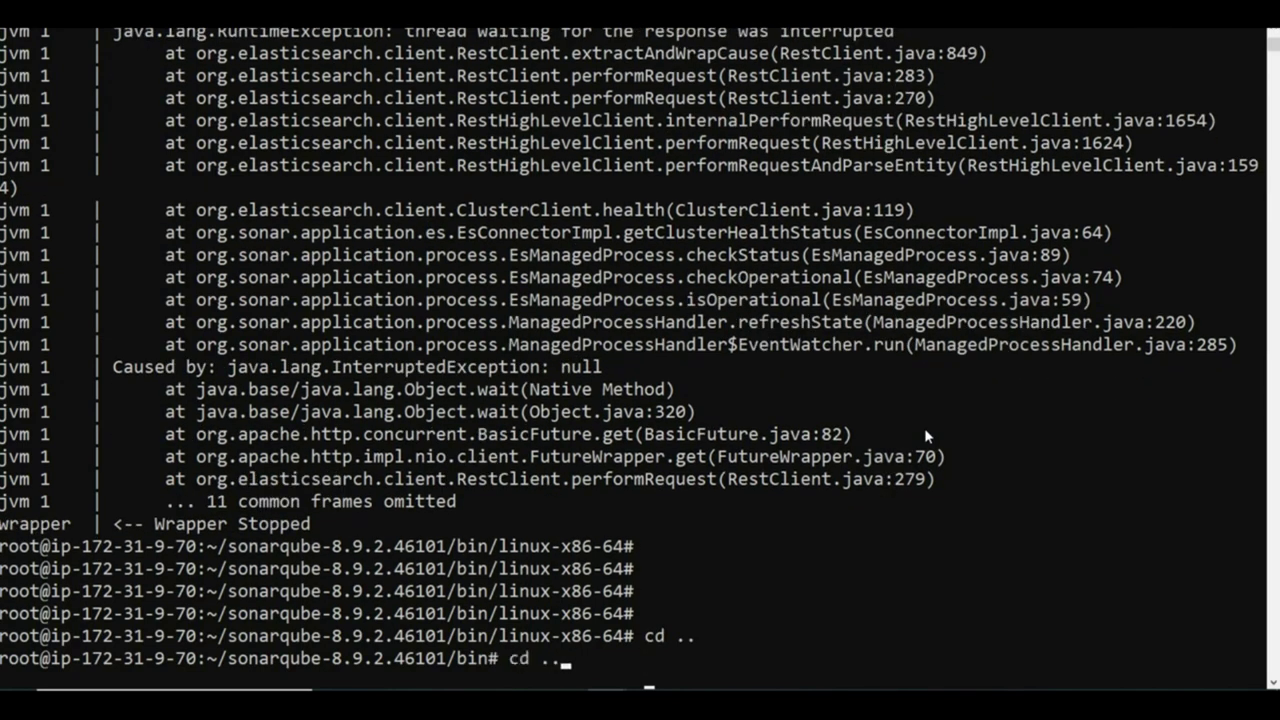
key("Return")
type("cd ..")
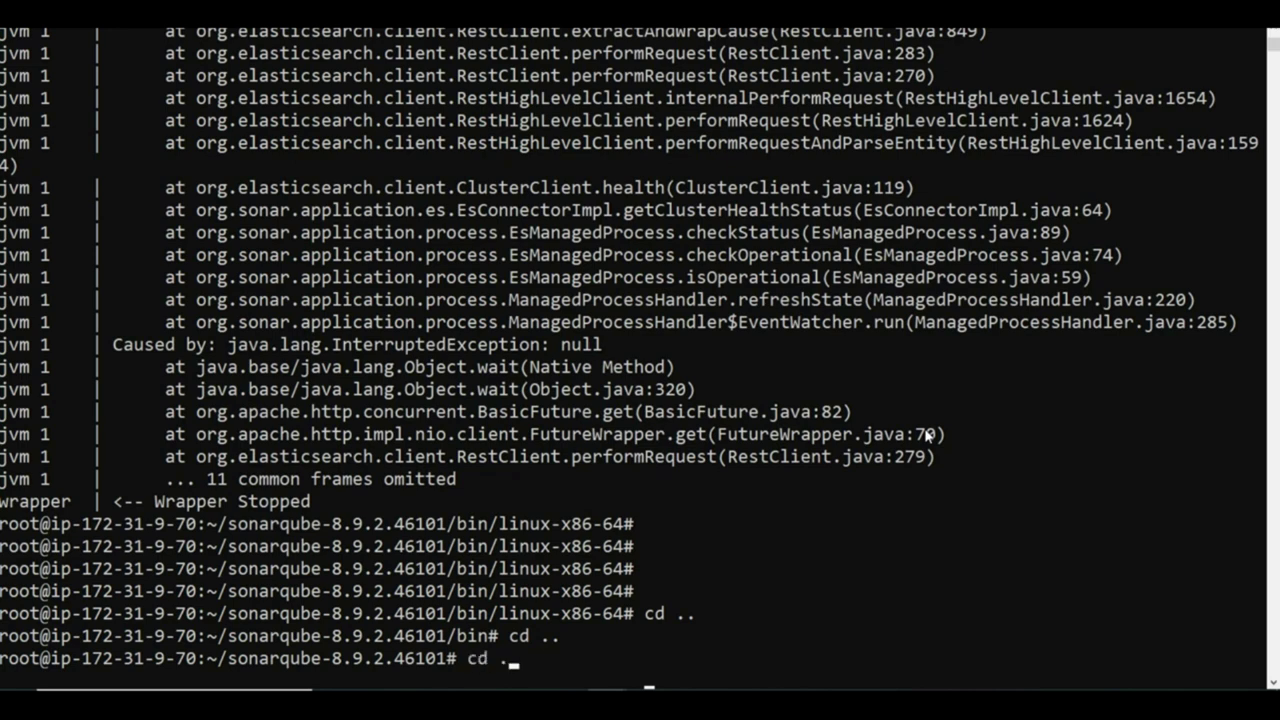
key("Return")
type("ls")
key("Return")
key("Return")
key("Return")
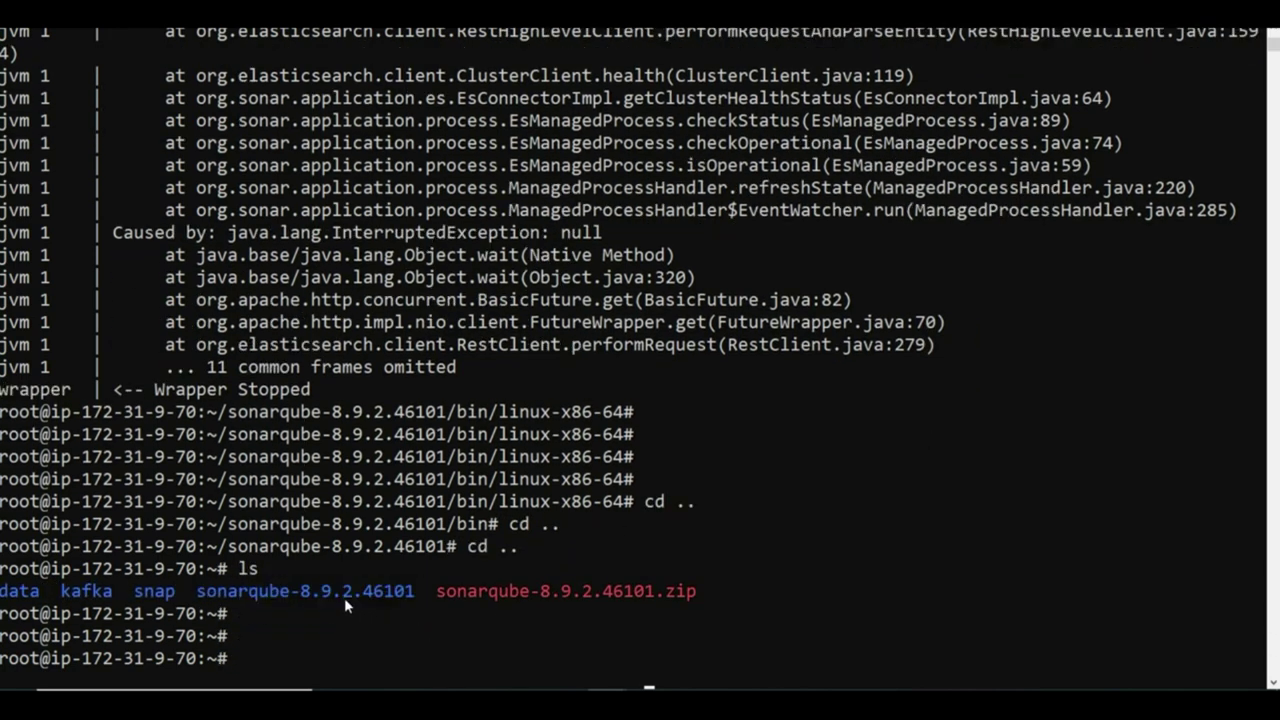
- Copy the sonarqube-8.9.2.46101 folder recursively into /home/ubuntu/
type("ch")
key("BackSpace")
type("p")
type(" -R so")
key("Tab")
type("/home/u")
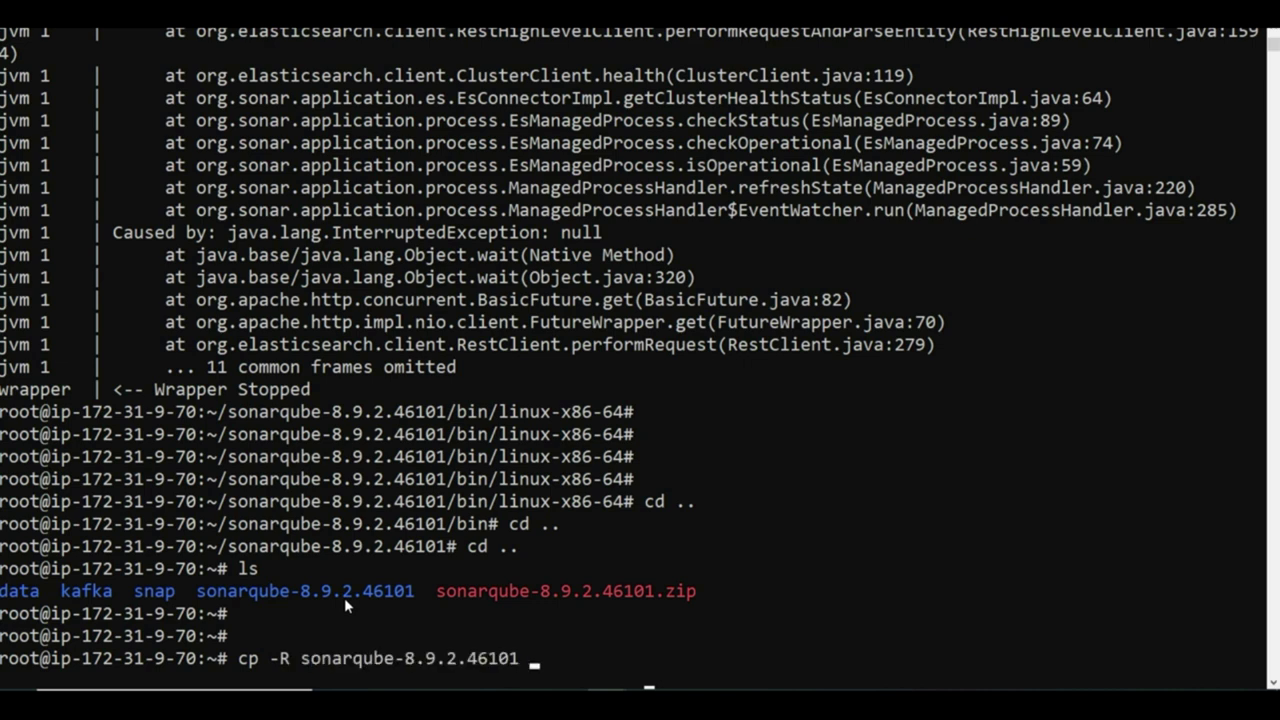
type("buntu/")
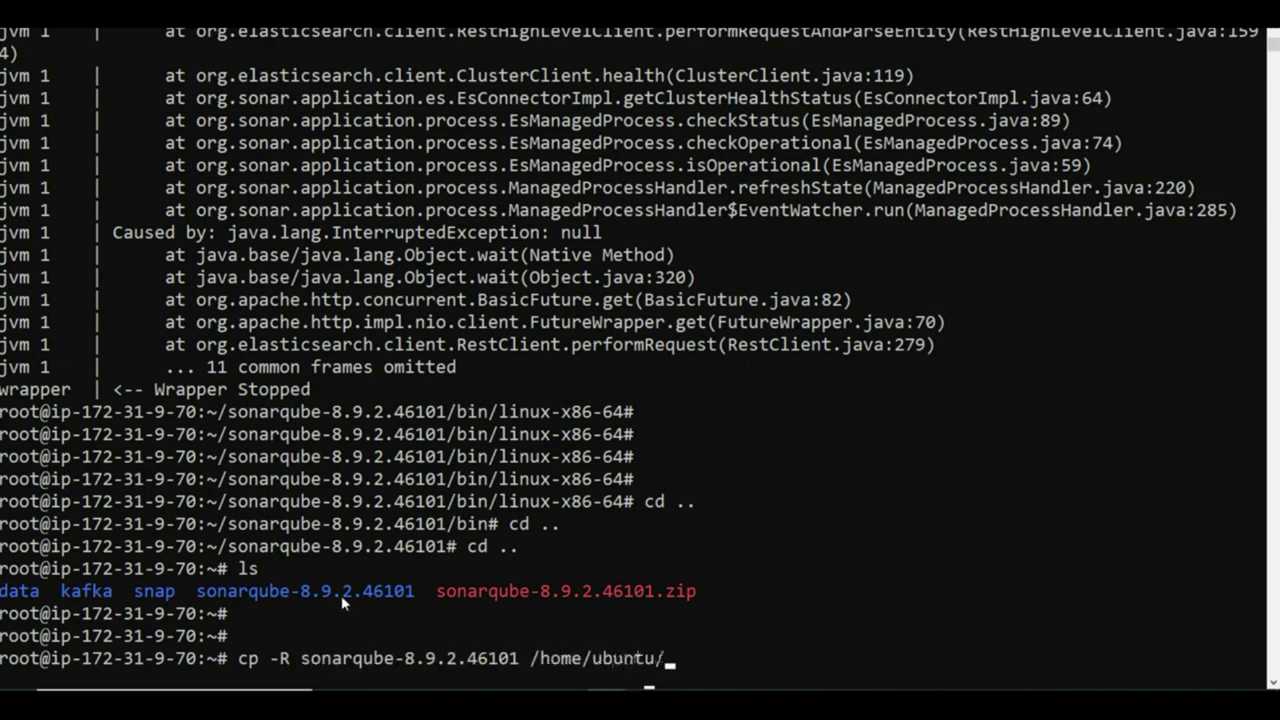
key("Return")
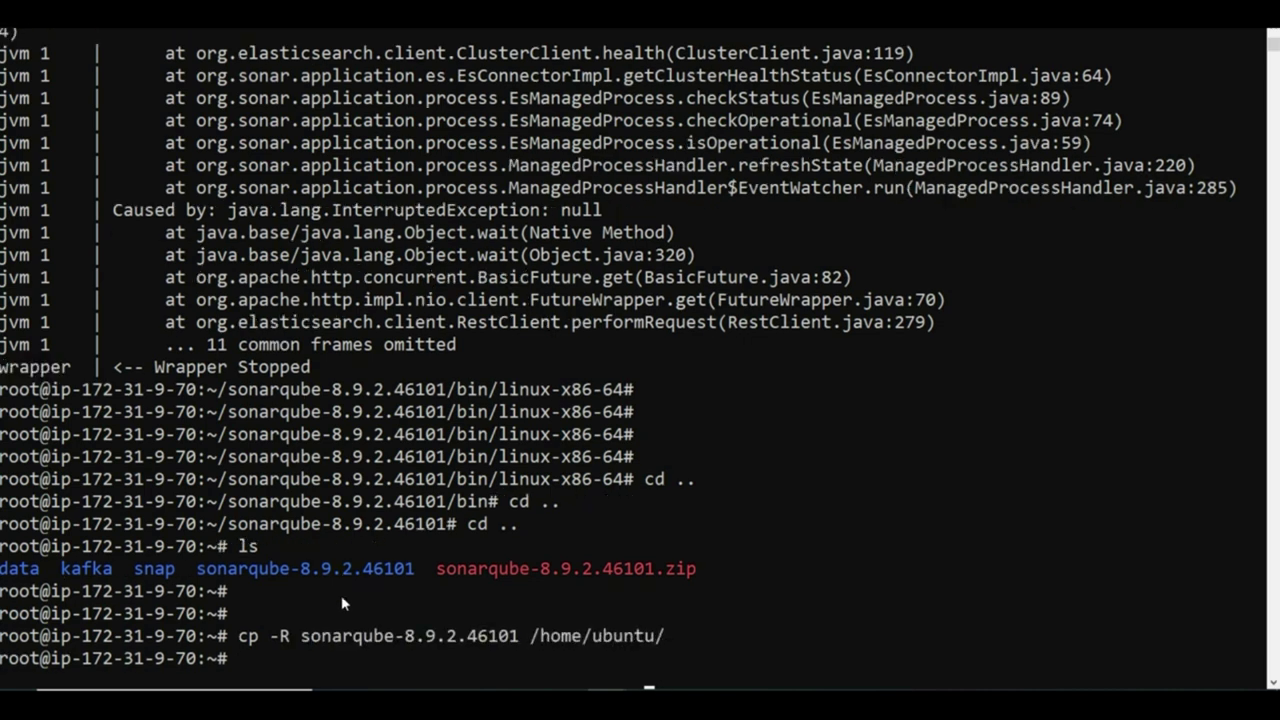
- Give ubuntu:ubuntu ownership of /home/ubuntu/, exit the root shell and check the directory with pwd
type("chown -R ubuntu:ubuntu")
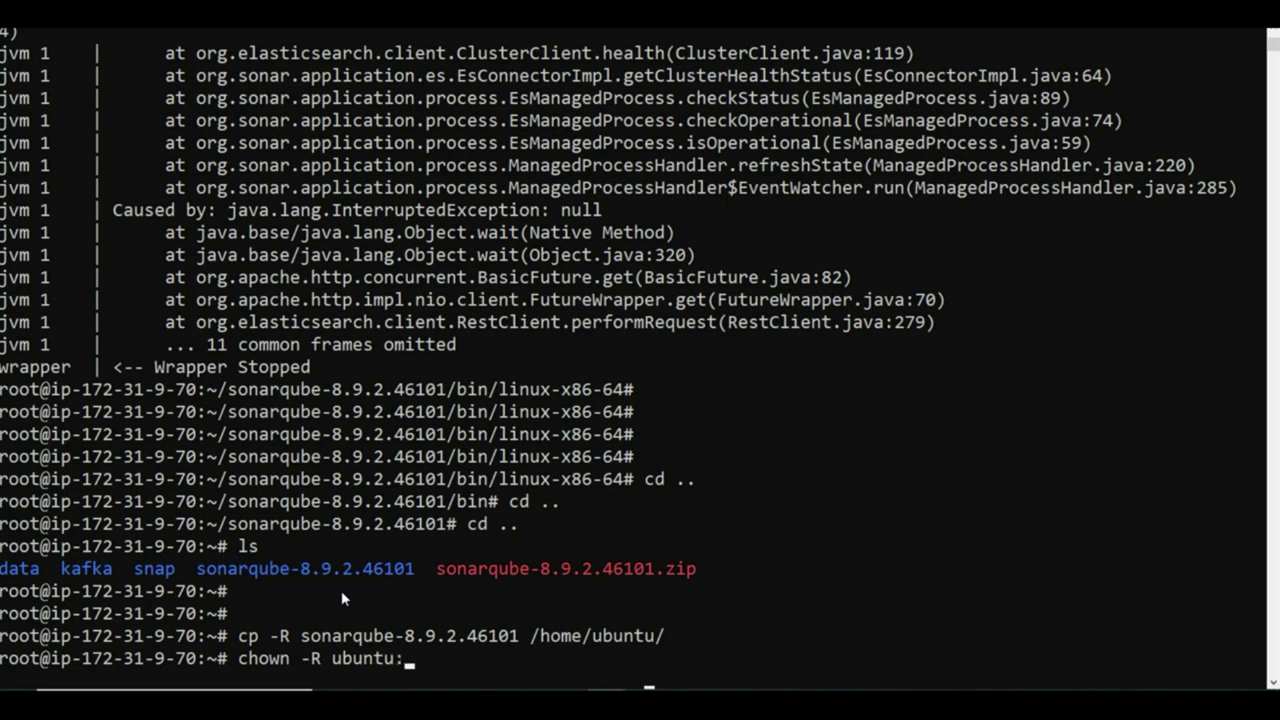
double_click(608, 636)
right_click(608, 636)
key("Return")
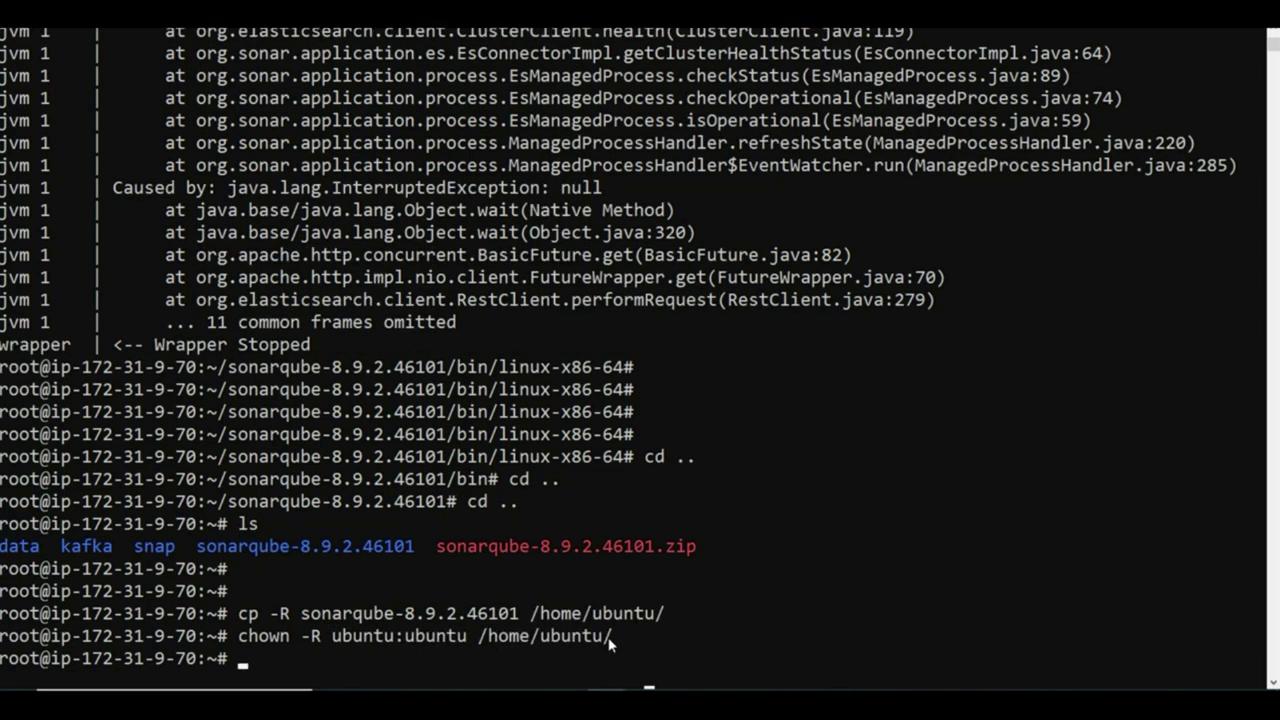
type("exit")
key("Return")
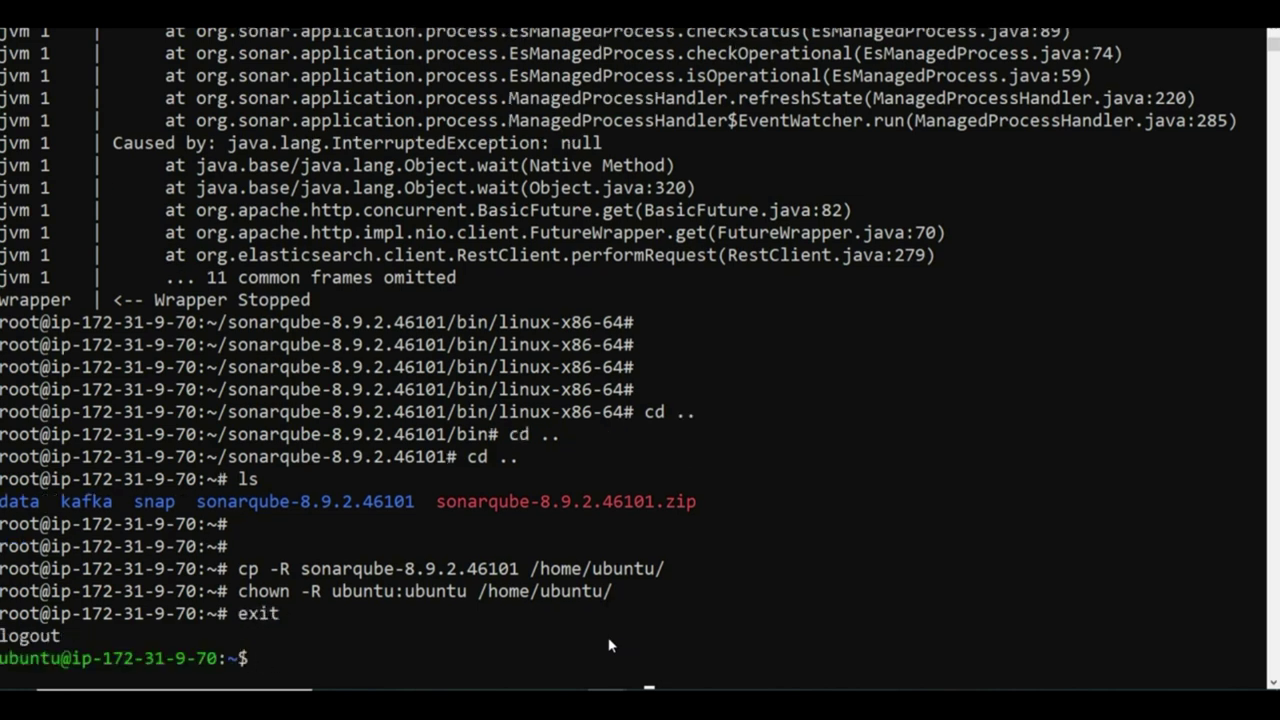
type("pwd")
key("Return")
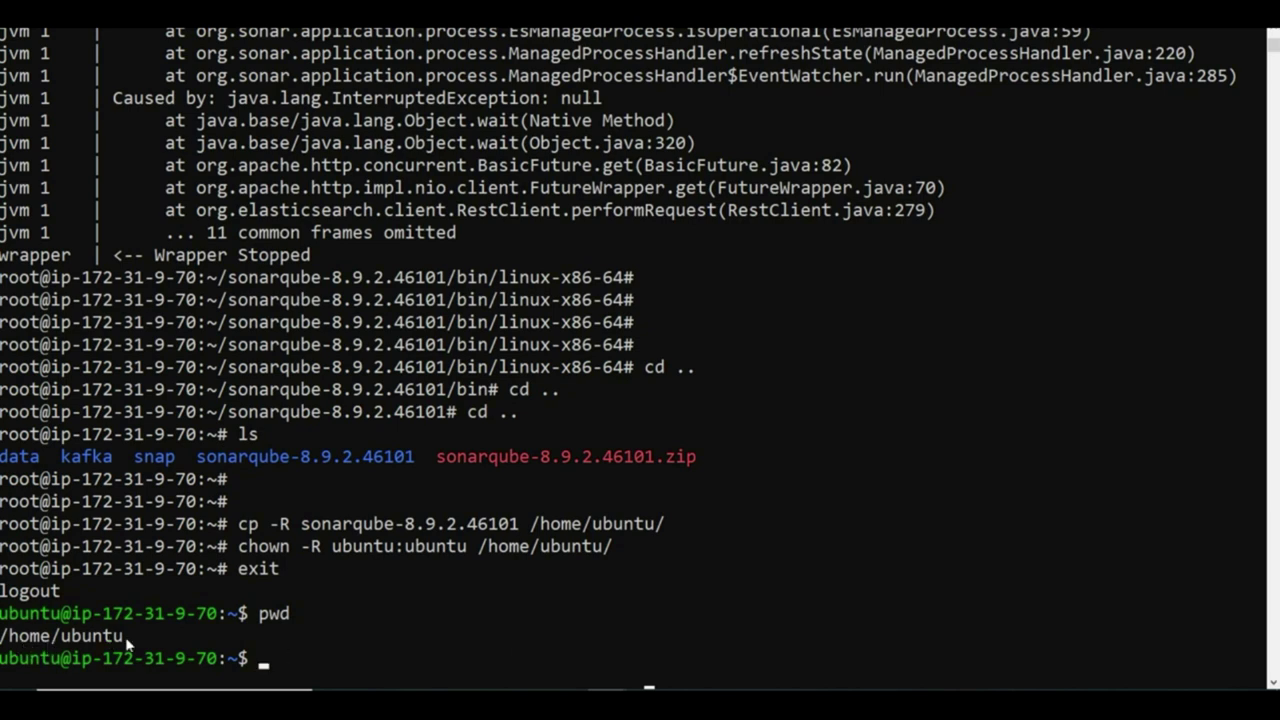
- List the ubuntu home directory, enter the sonarqube folder and list its contents
type("ls -lrt")
key("Return")
key("Return")
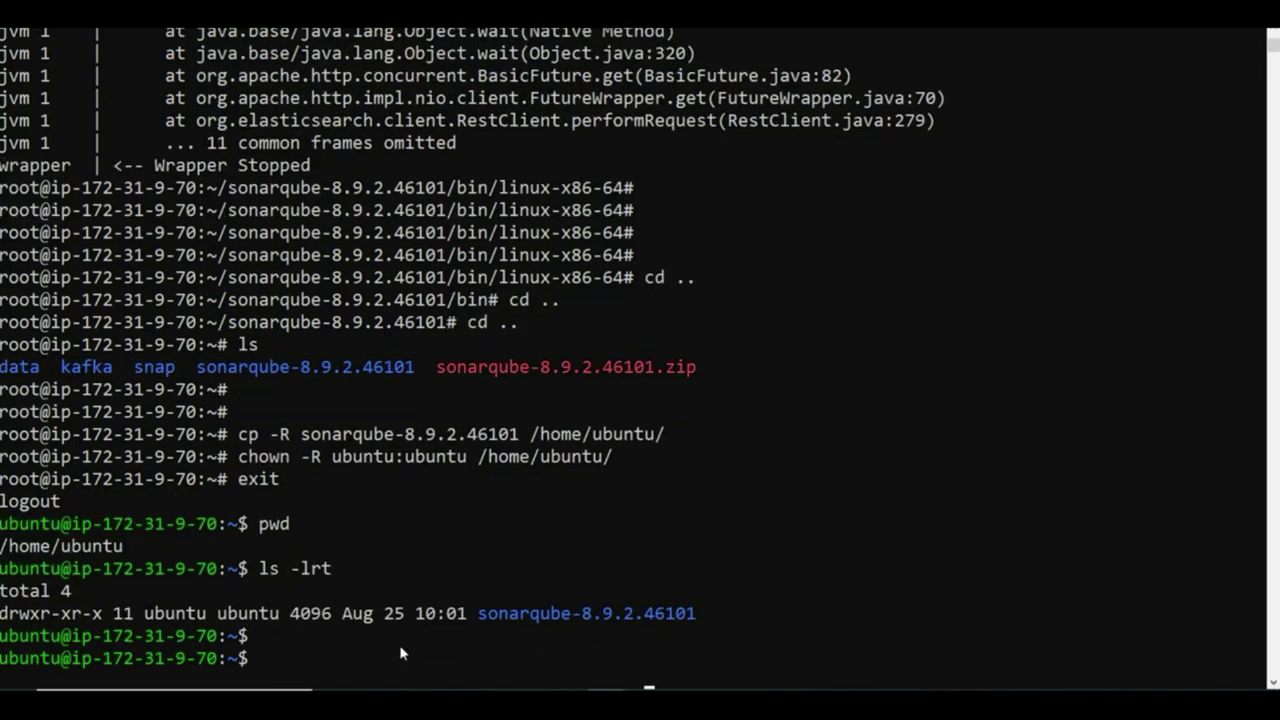
type("cd s")
key("Tab")
key("Return")
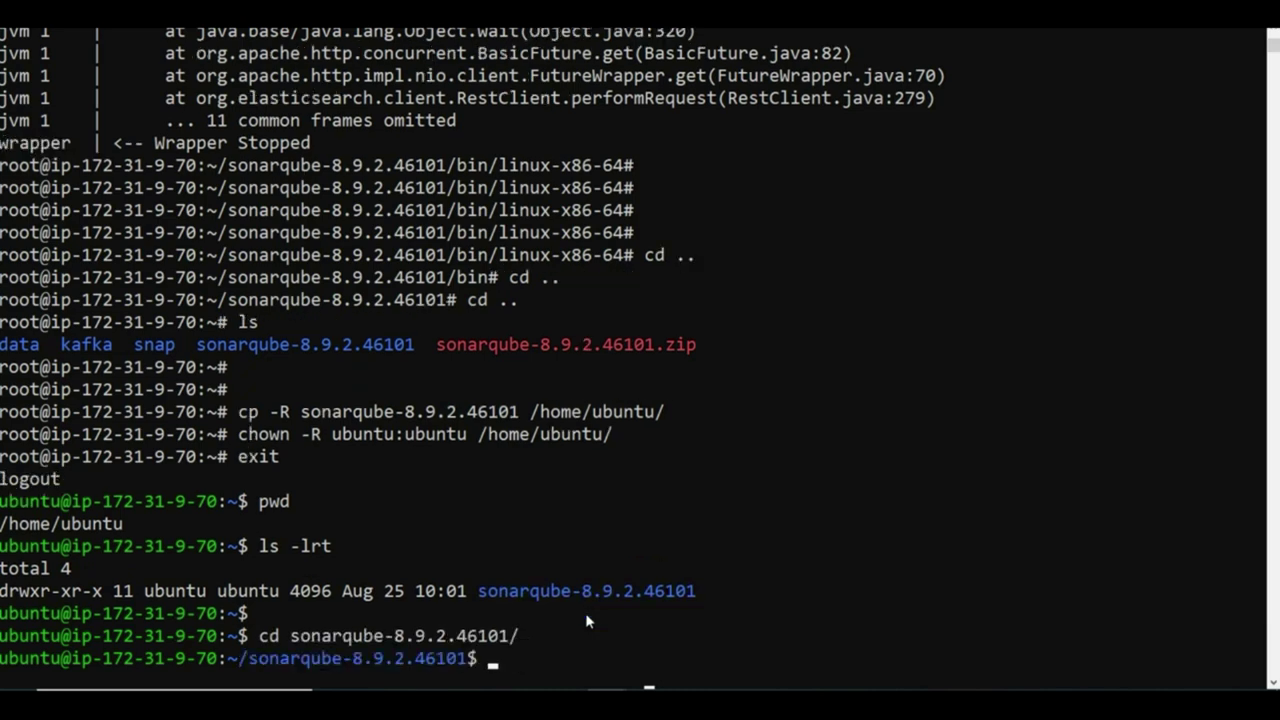
type("ls")
key("Return")
type("ls -lrt")
key("Return")
- Enter SonarQube's bin/linux-x86-64 folder
key("Return")
key("Return")
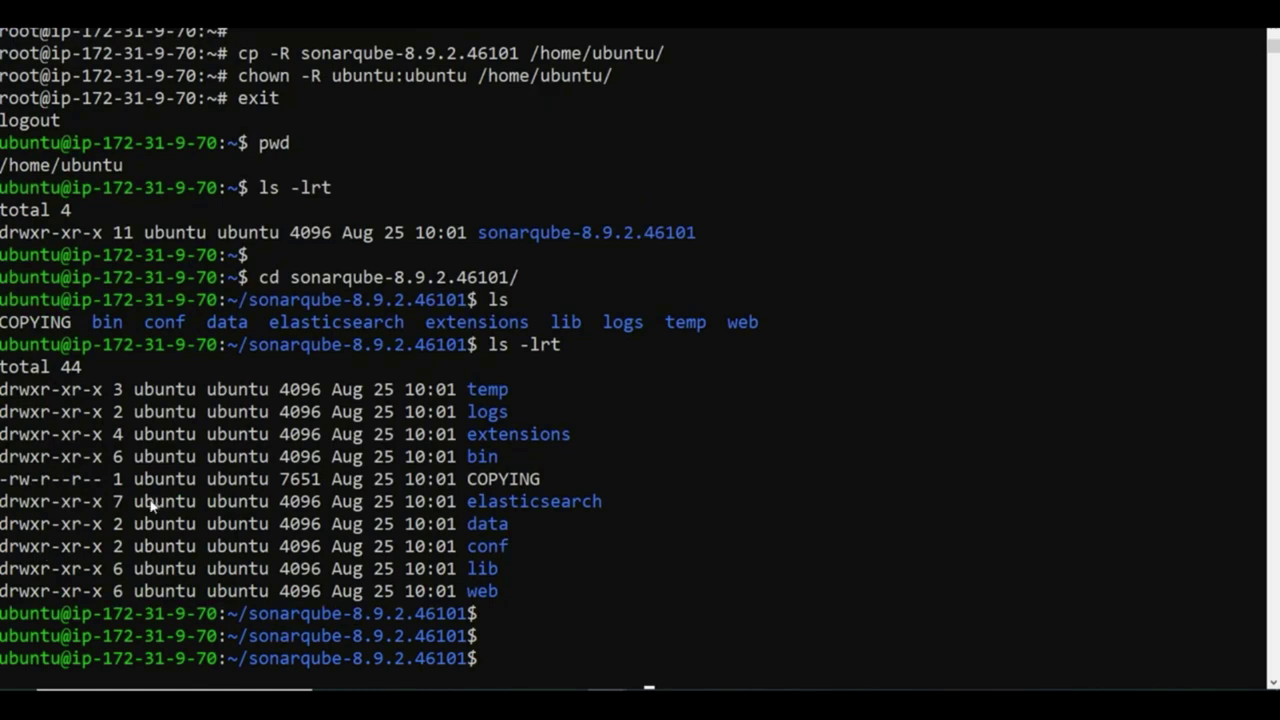
type("cd b")
key("Tab")
type("l")
key("Tab")
key("Return")
- Start ./sonar.sh console as ubuntu and copy the 'SonarQube is up' log line
type("./son")
key("Tab")
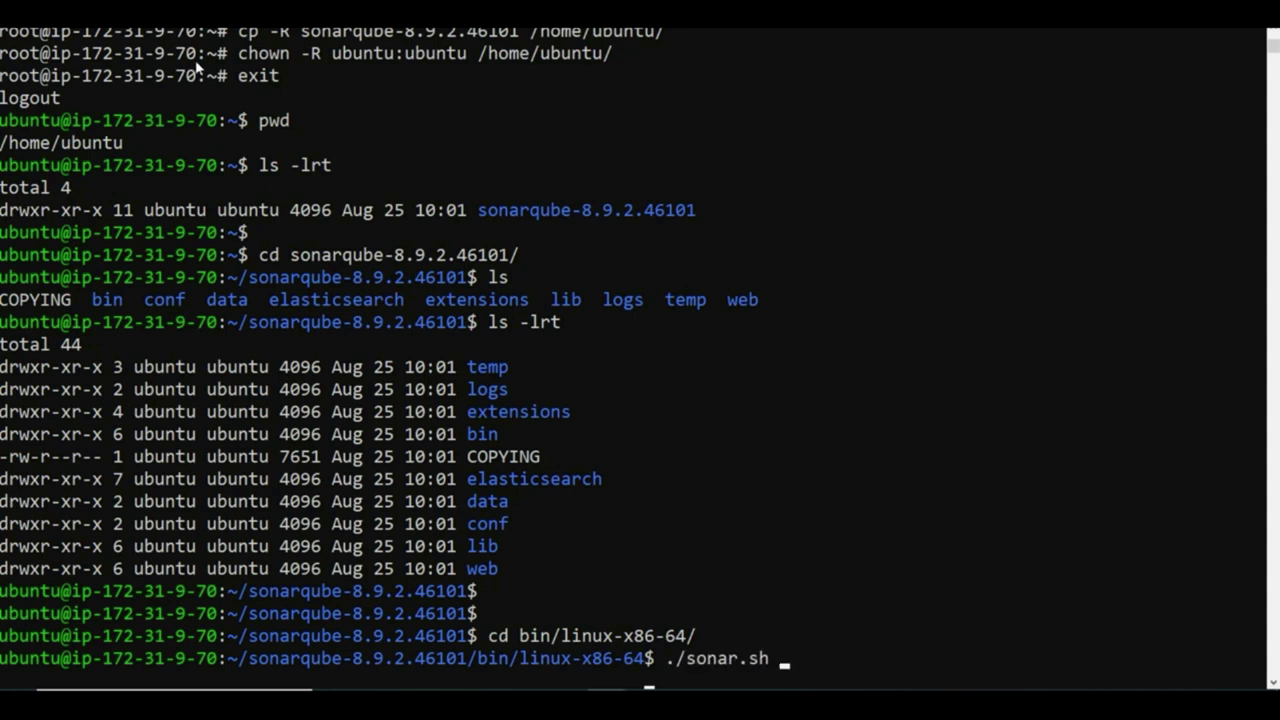
type("console")
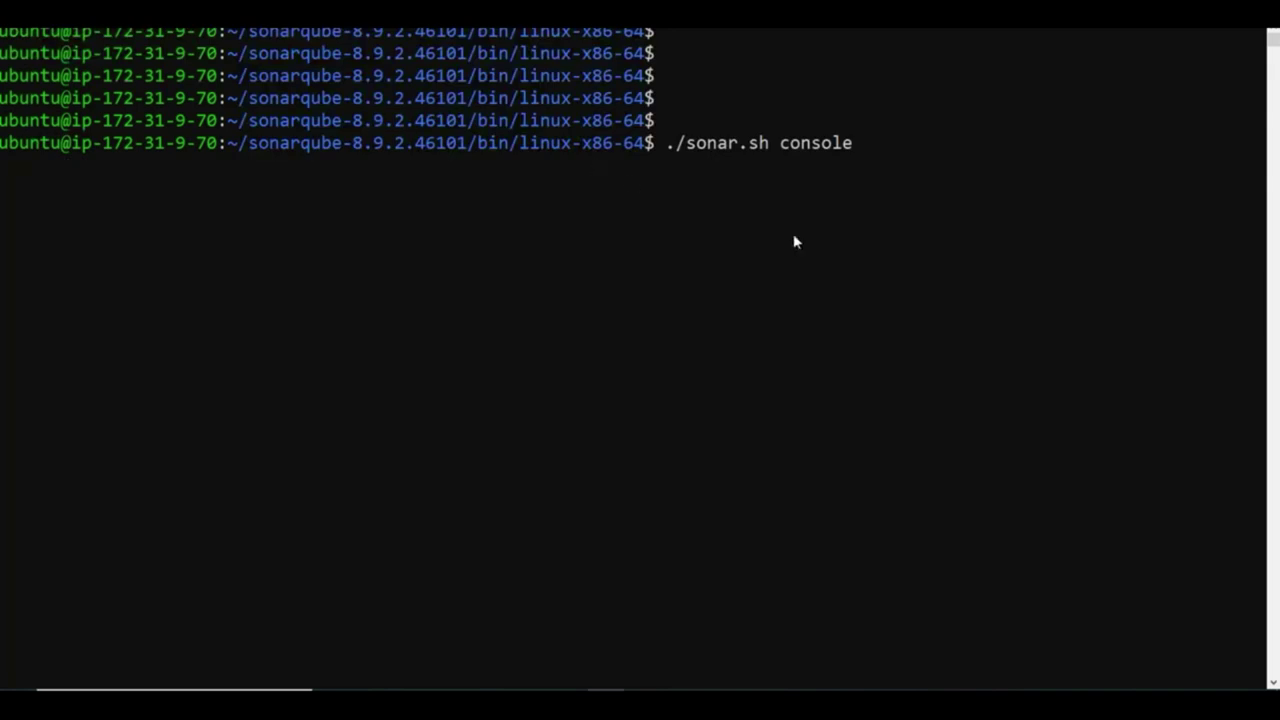
key("Return")
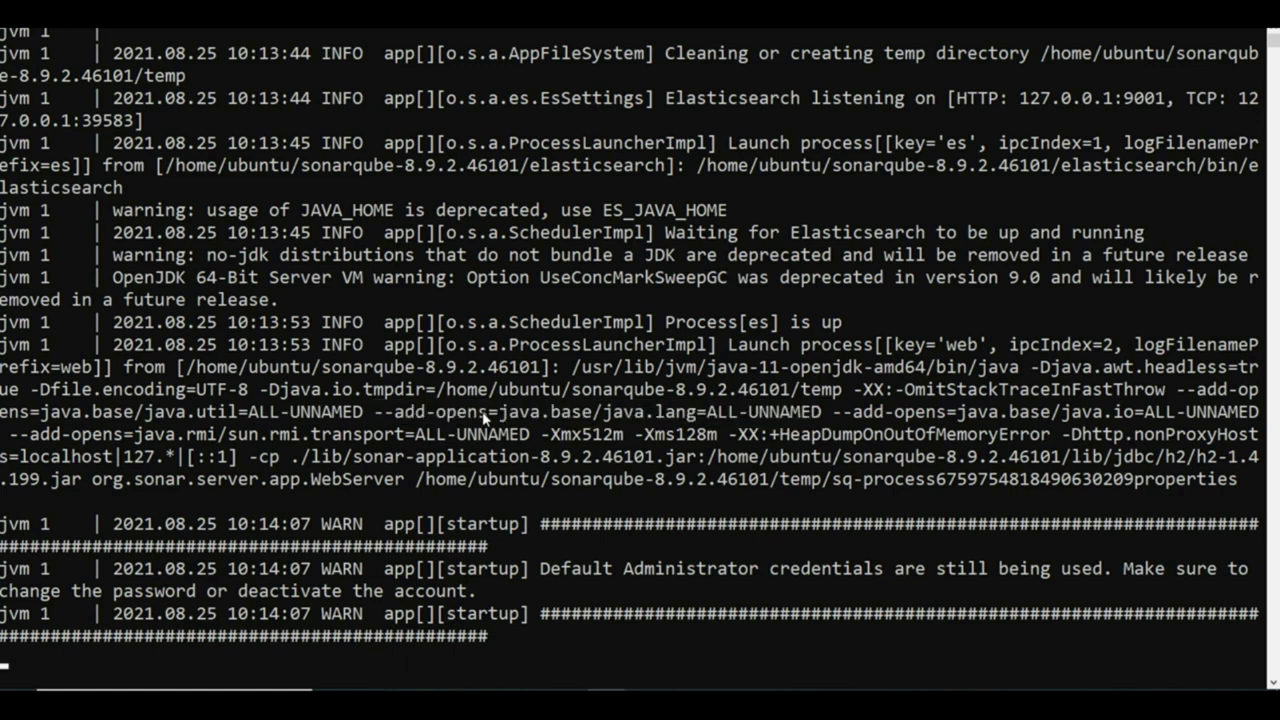
key("Return")
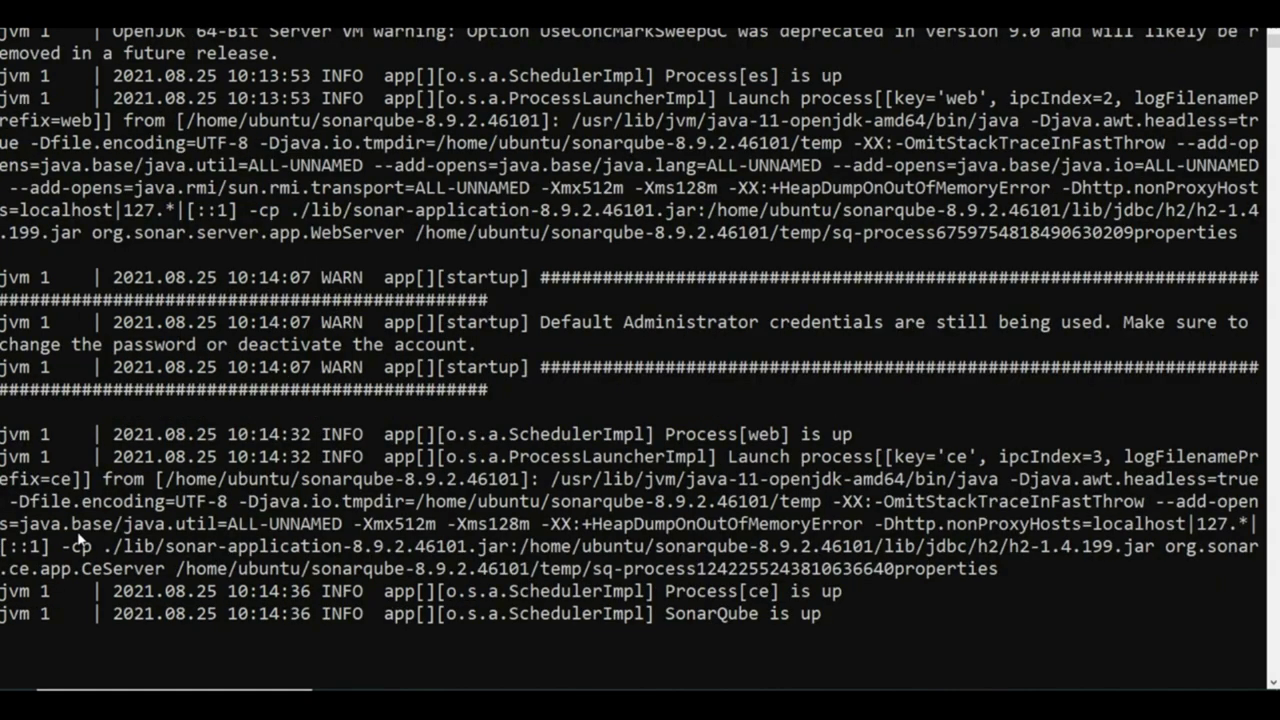
left_click_drag(677, 614, 815, 627)
right_click(833, 616)
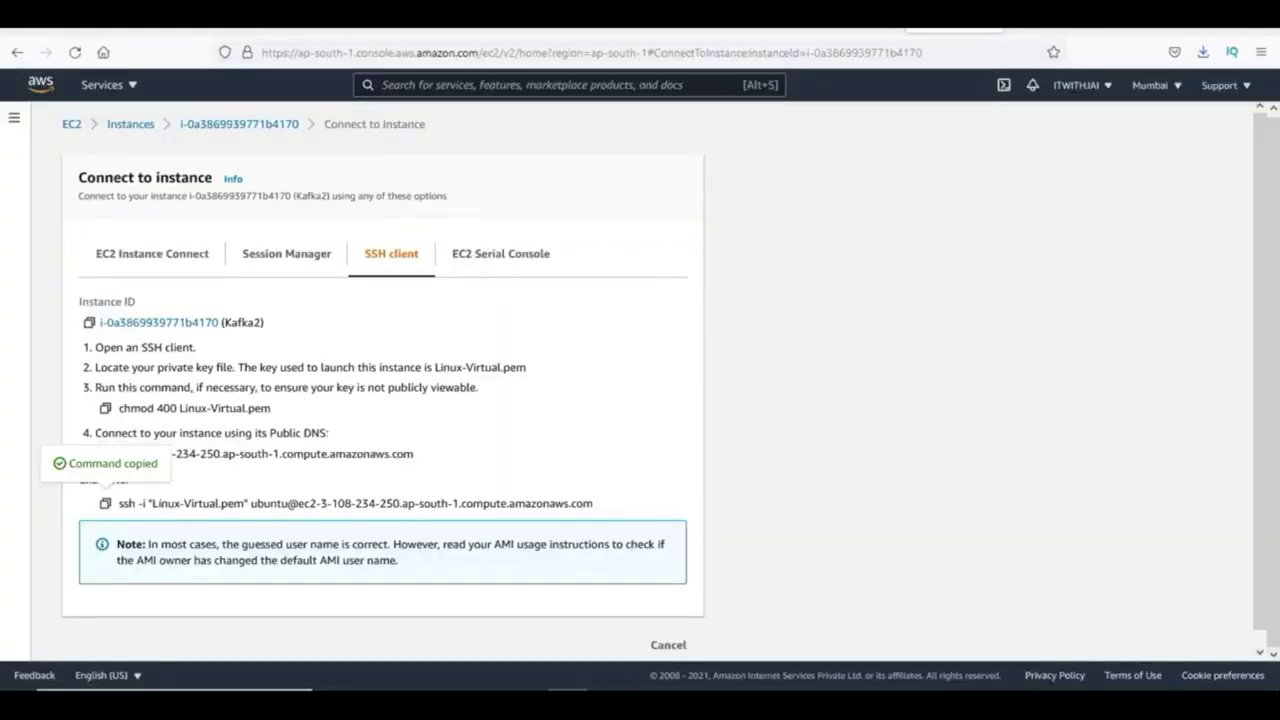
- Select Kafka2 in the EC2 instances list and copy its public IP 3.108.234.250 into a new tab
left_click(137, 127)
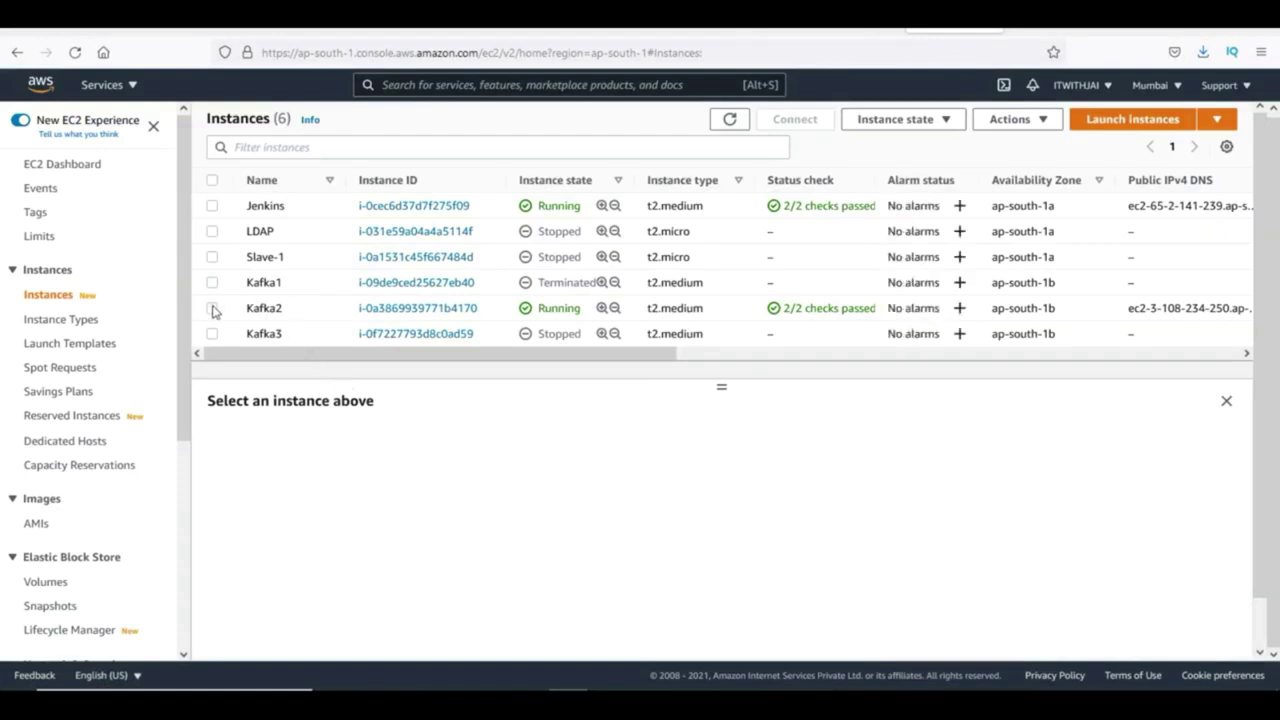
left_click(212, 309)
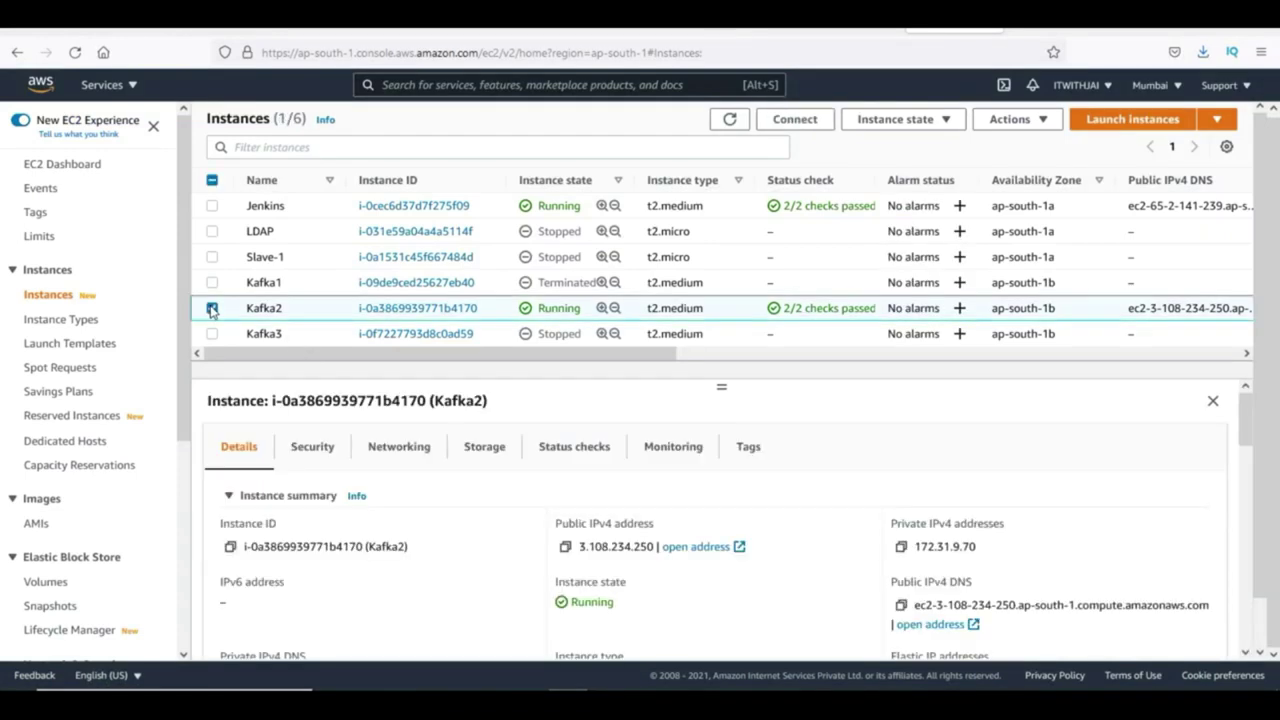
left_click(565, 546)
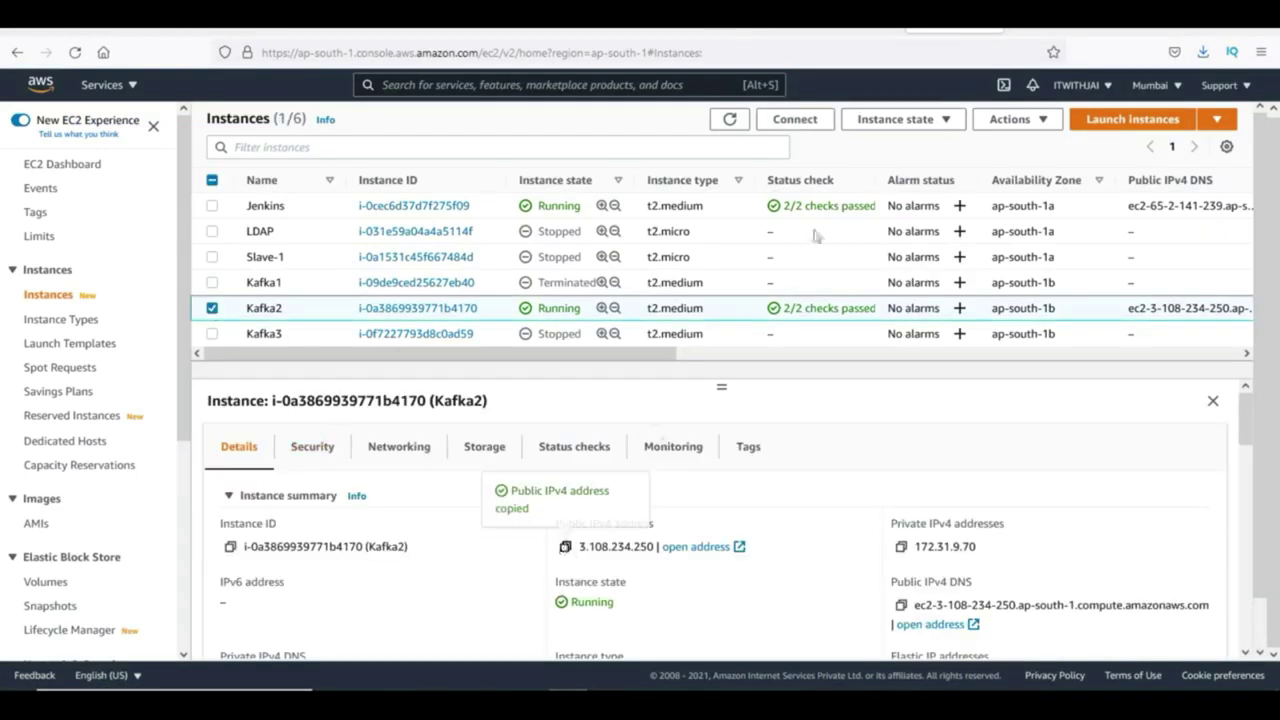
left_click(1148, 35)
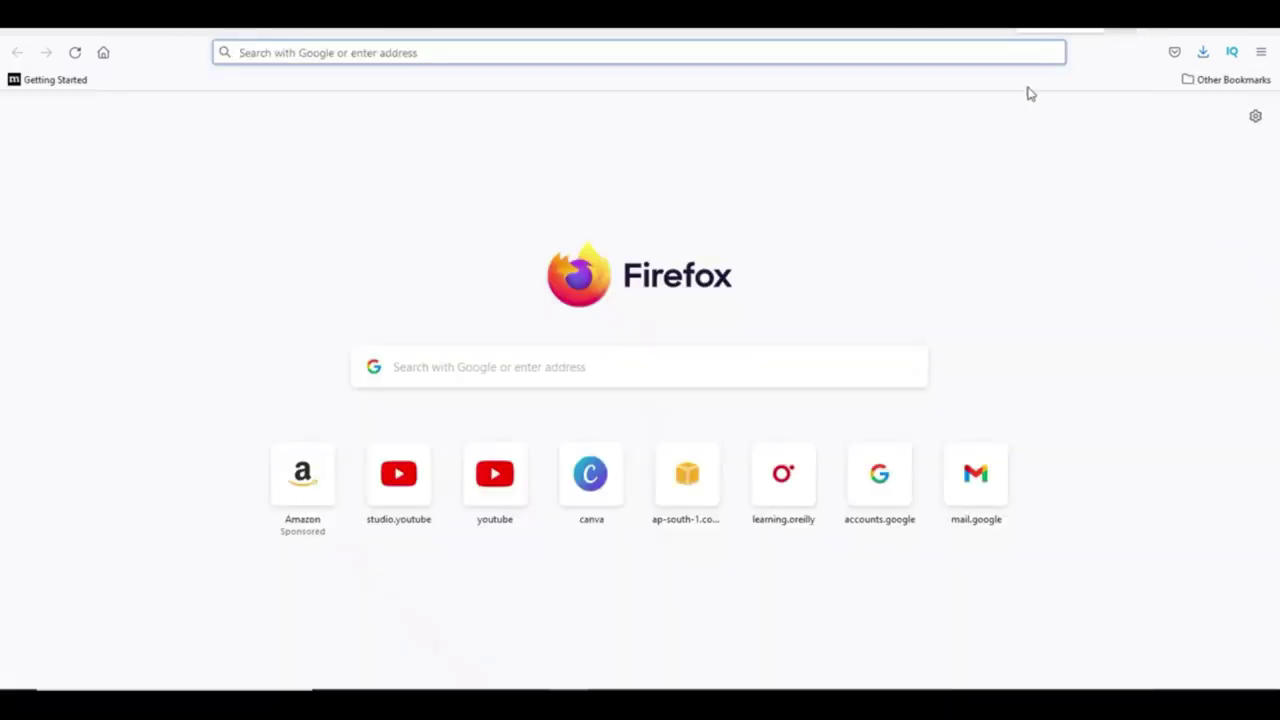
- Open 3.108.234.250:9000/sonarqube and log in with the default admin credentials
key("ctrl+v")
type(":9000")
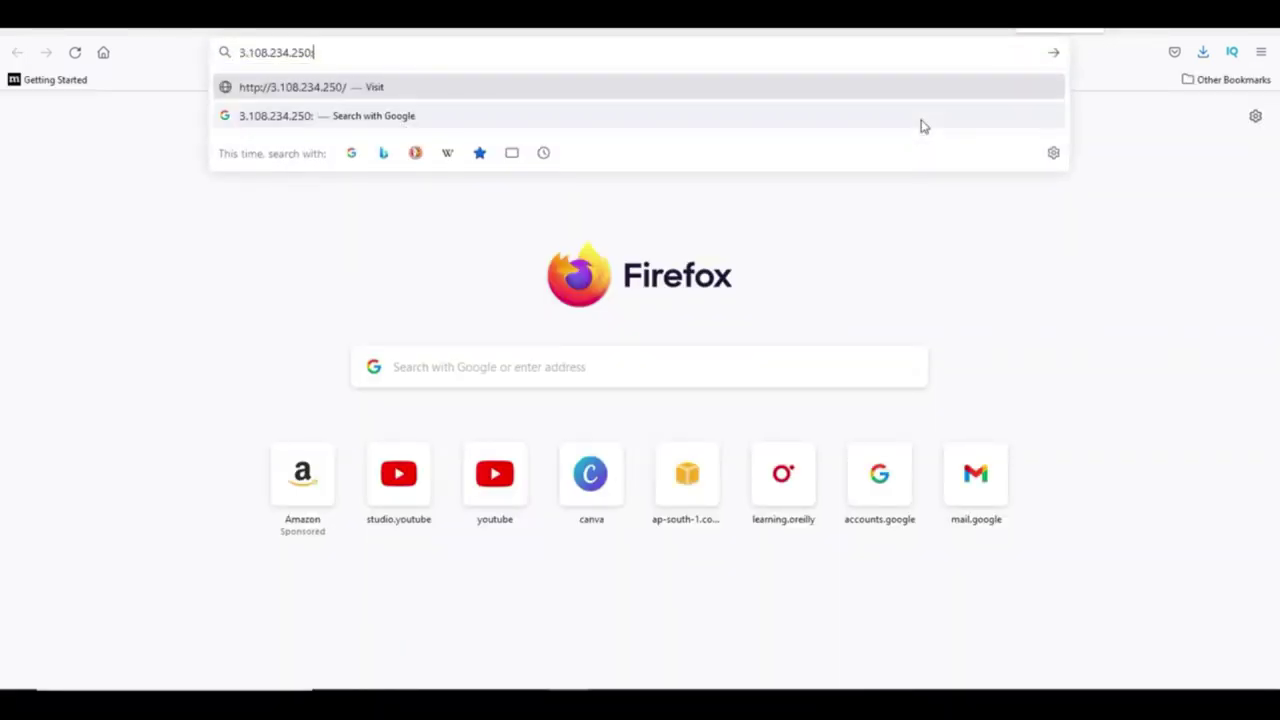
type("/sonarqube")
key("Return")
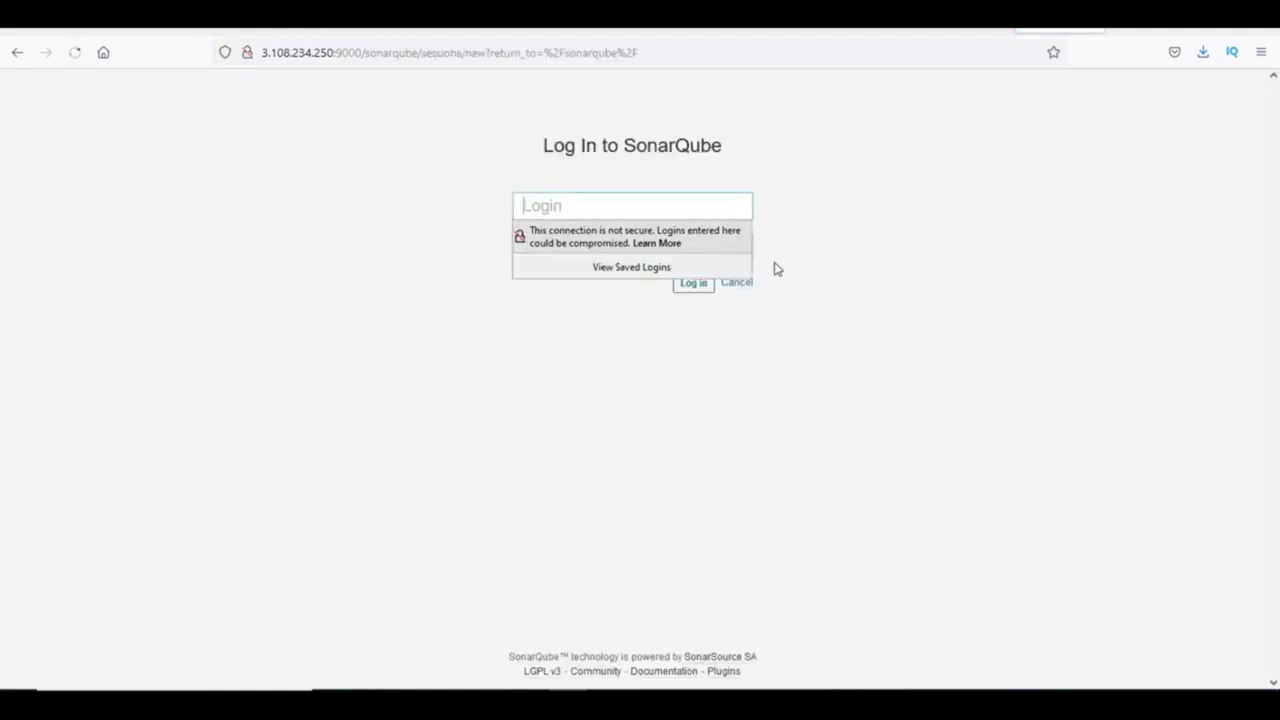
key("Tab")
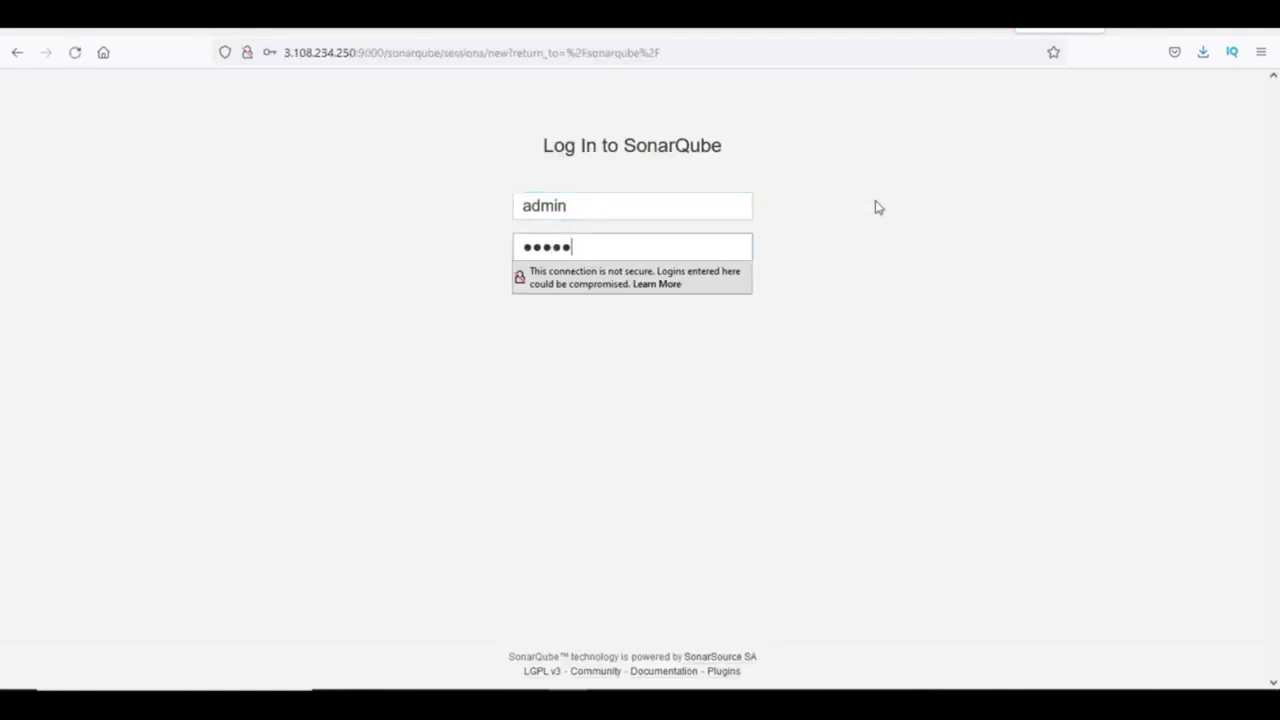
key("Return")
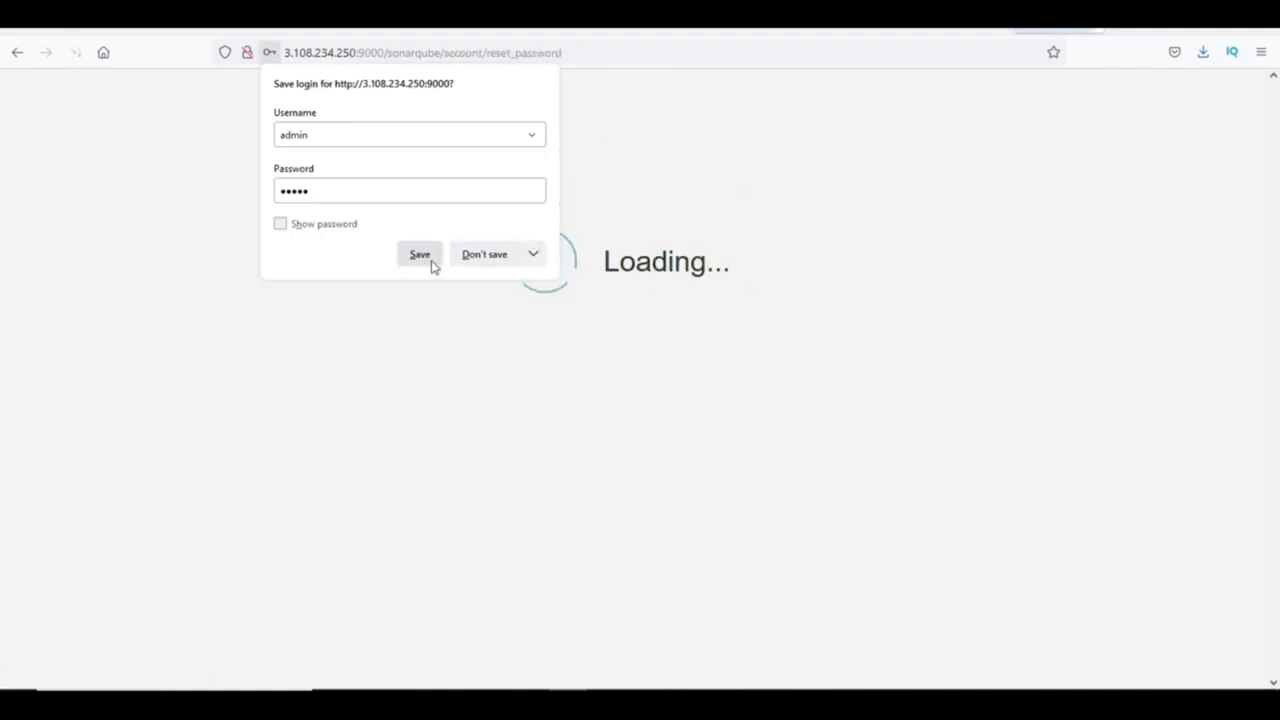
left_click(482, 255)
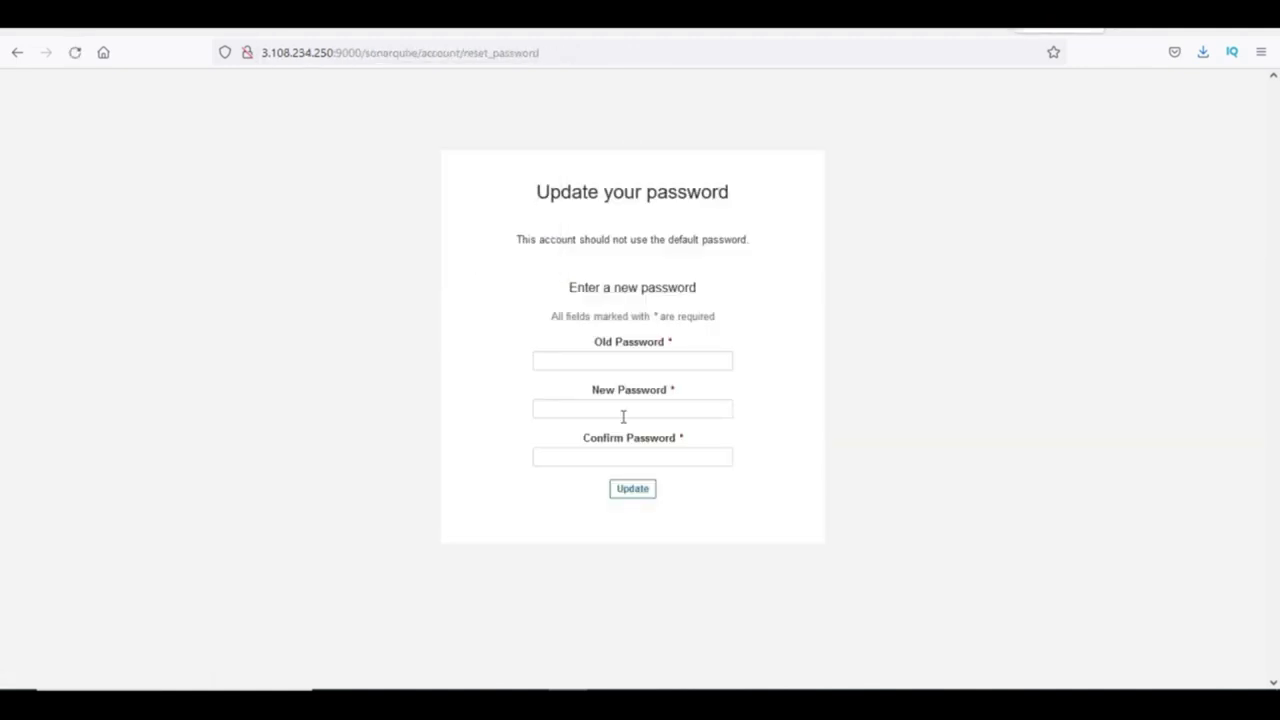
- Replace the default admin password with a new one and save the login in the browser
left_click(595, 358)
key("Tab")
key("Tab")
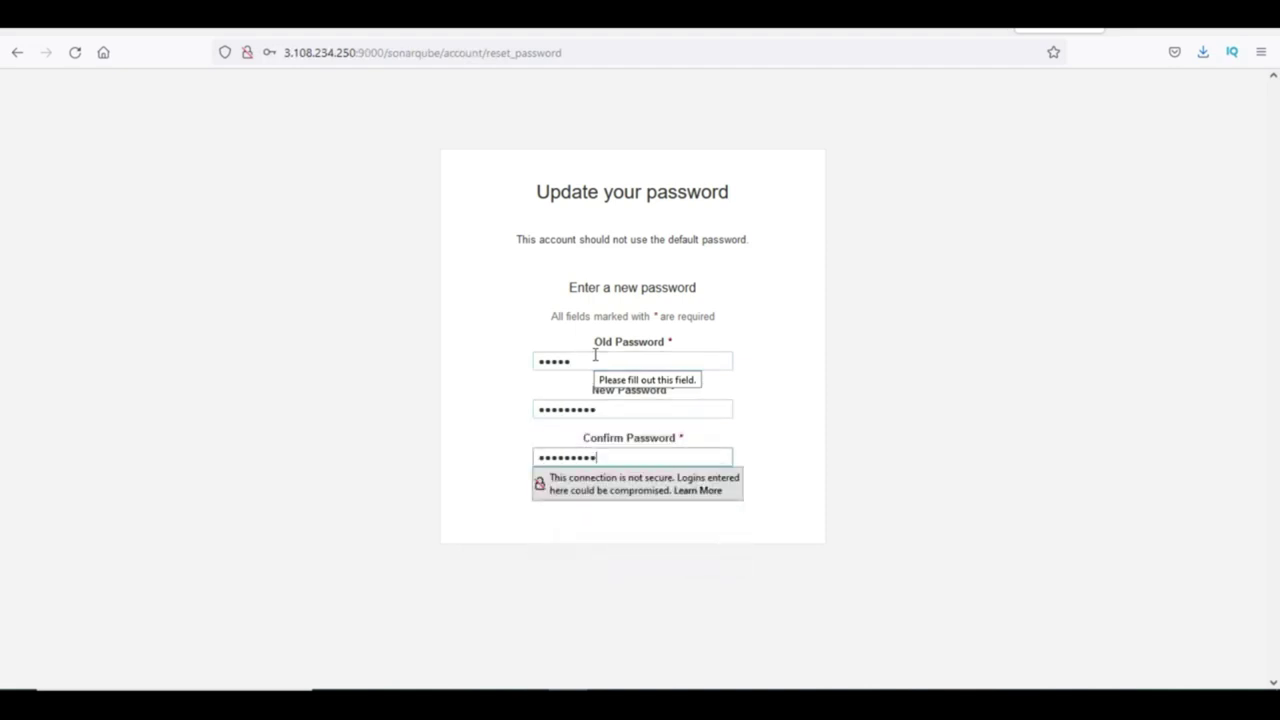
left_click(633, 489)
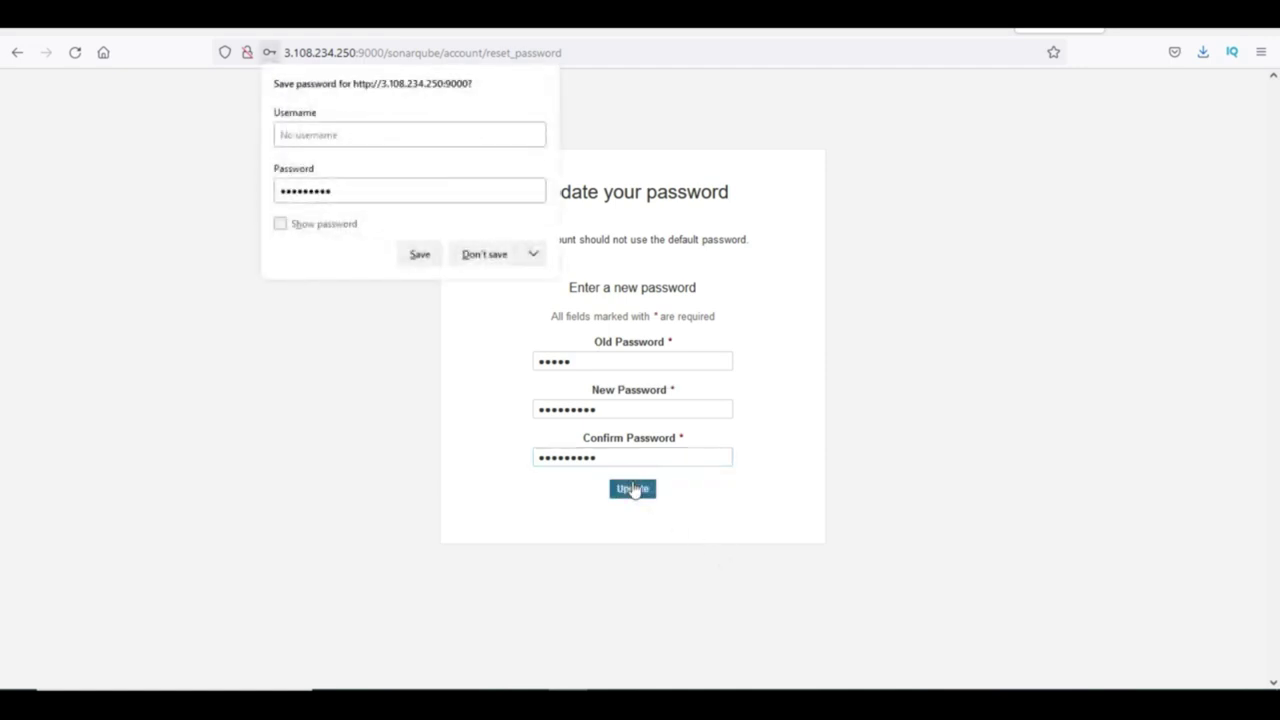
left_click(386, 134)
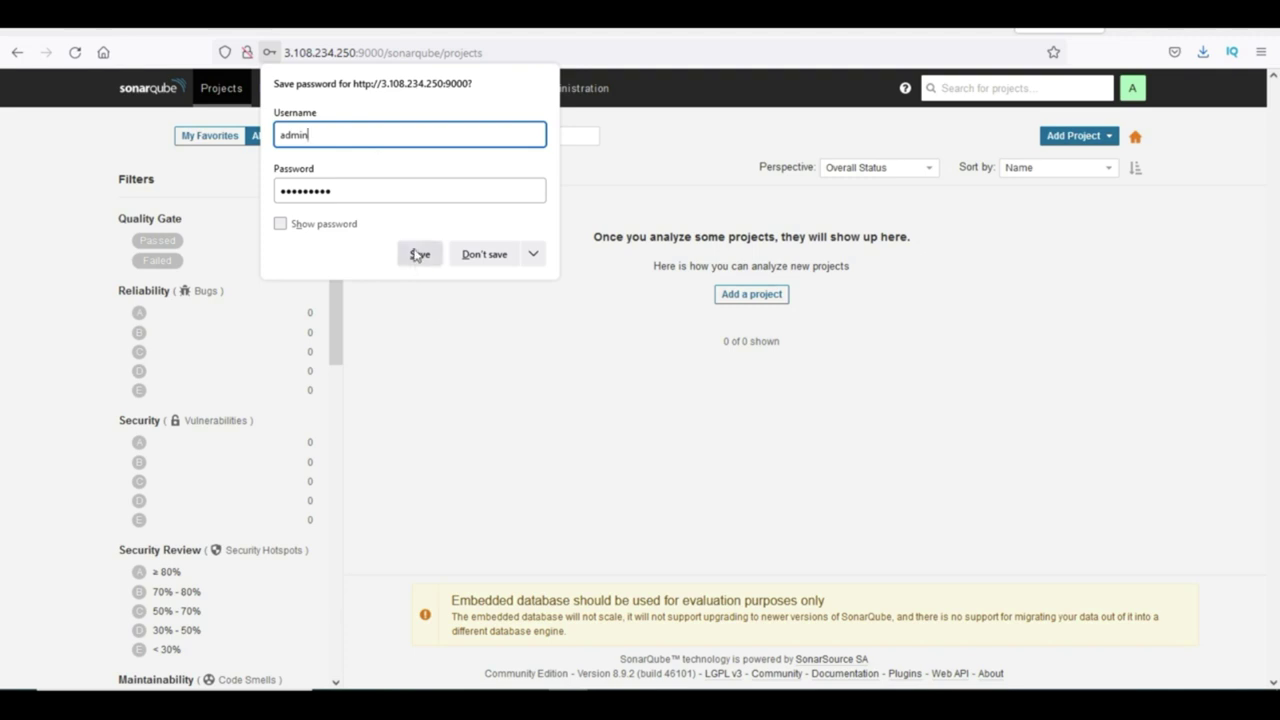
left_click(418, 256)
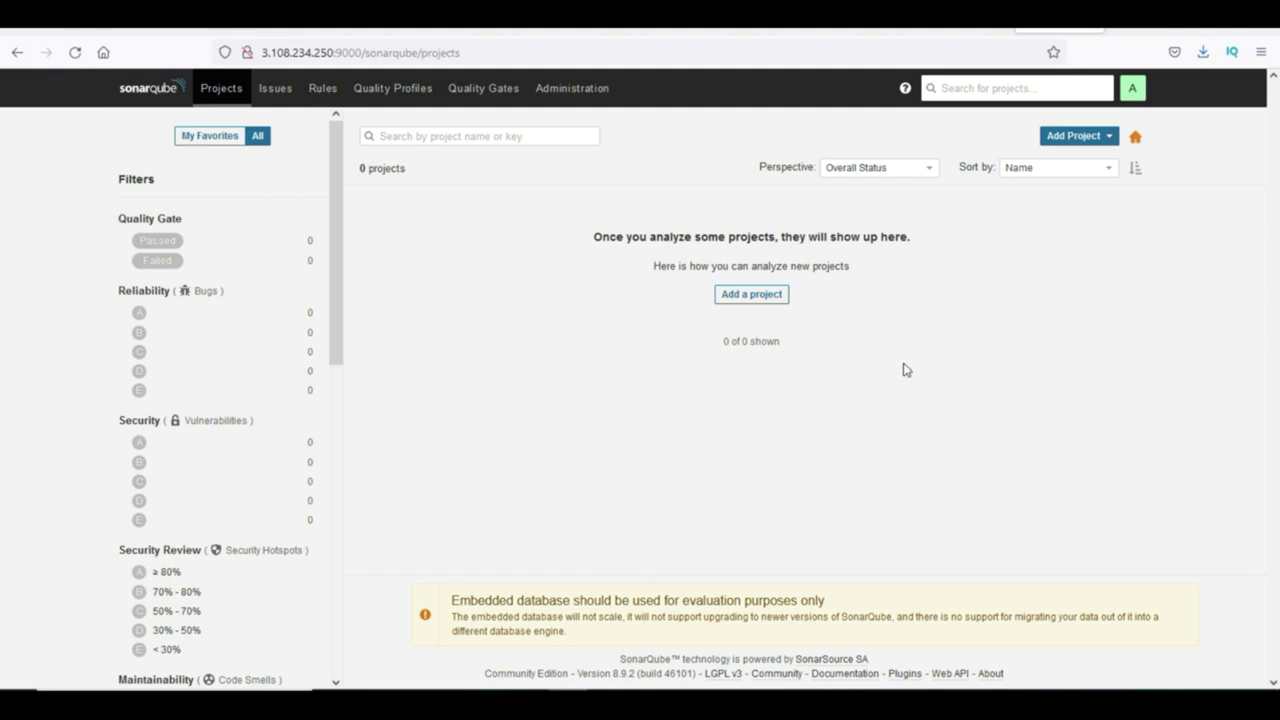
- Switch to the Jenkins tab and sign in as the admin user
left_click(966, 24)
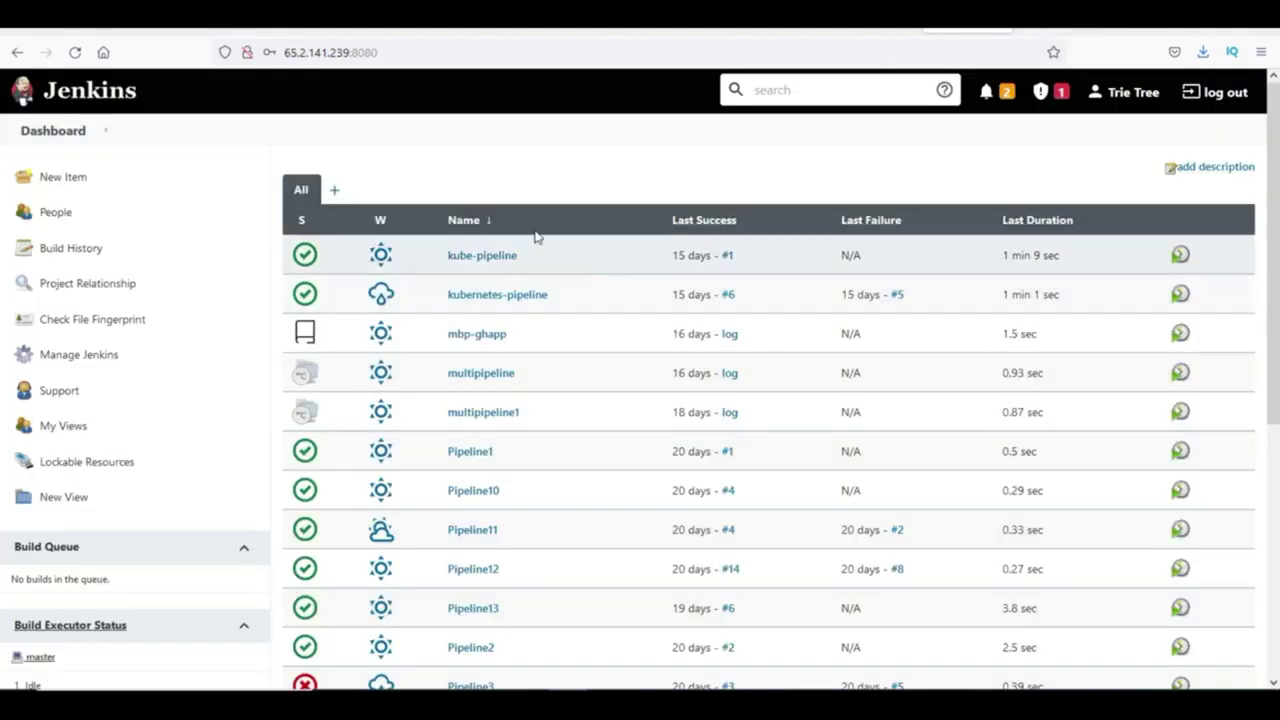
left_click(84, 362)
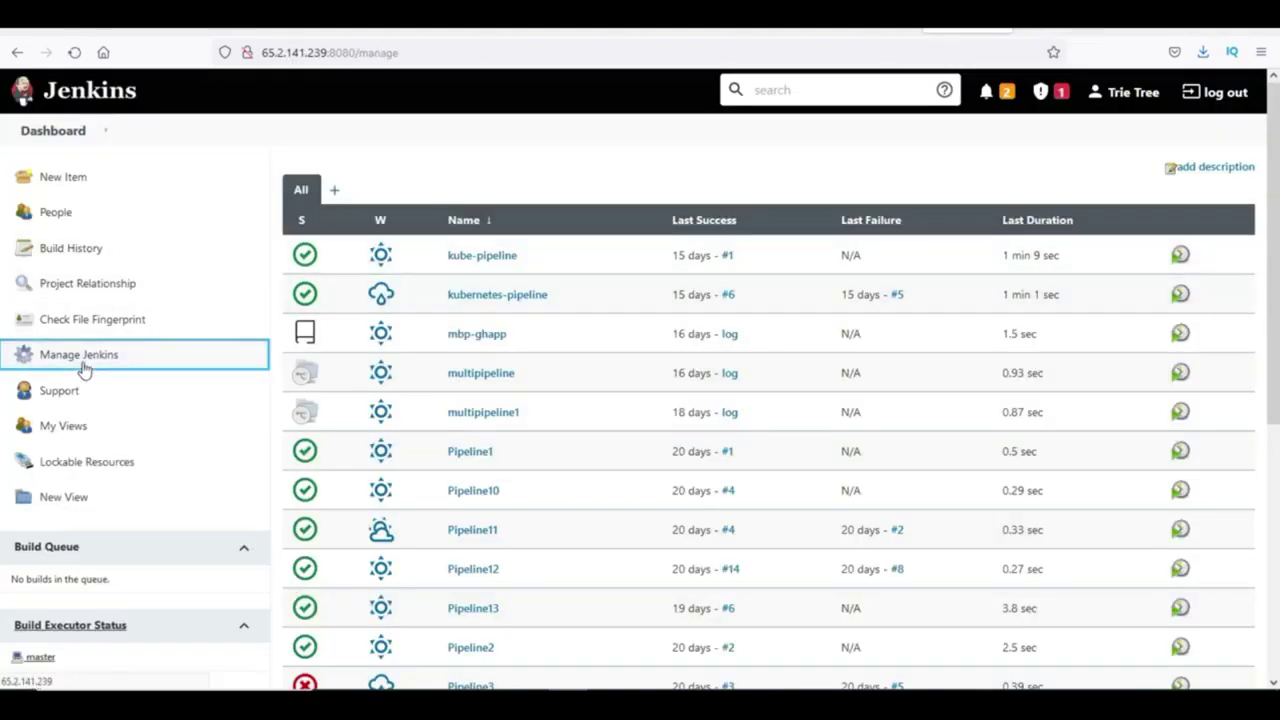
key("Tab")
key("Return")
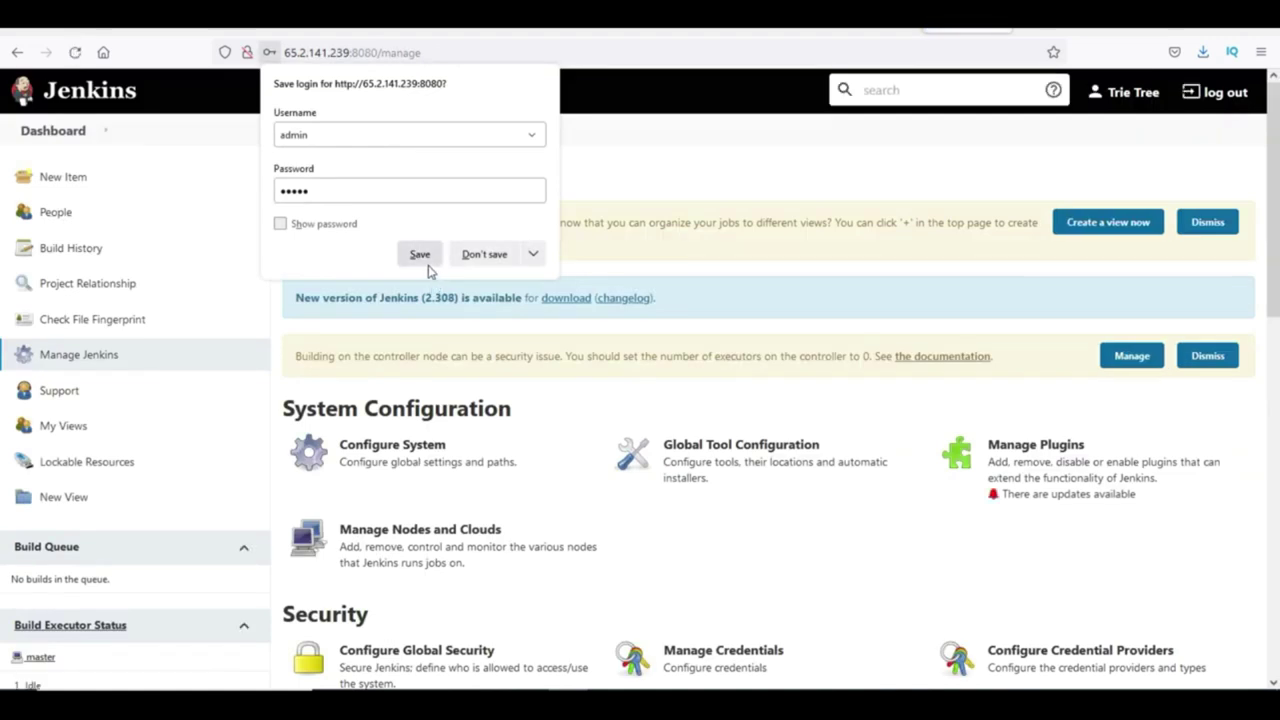
left_click(479, 258)
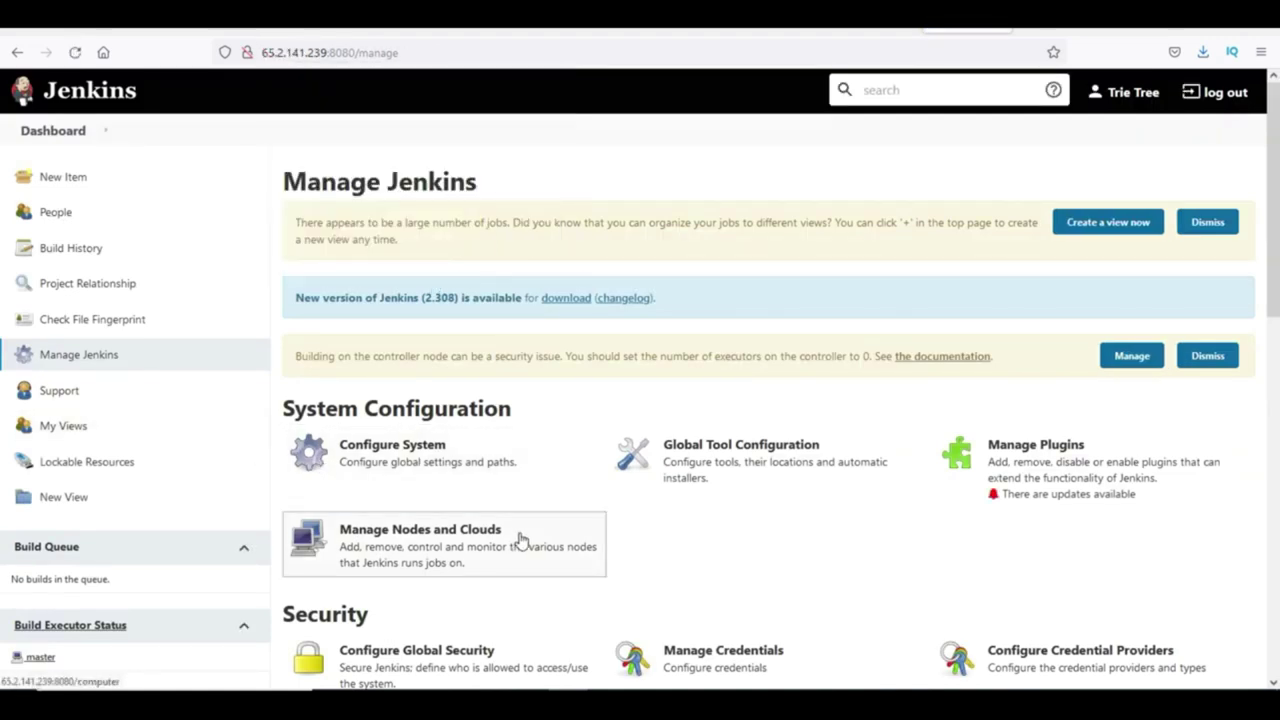
- Install the SonarQube Scanner plugin from the Available plugins list without restart
left_click(1036, 465)
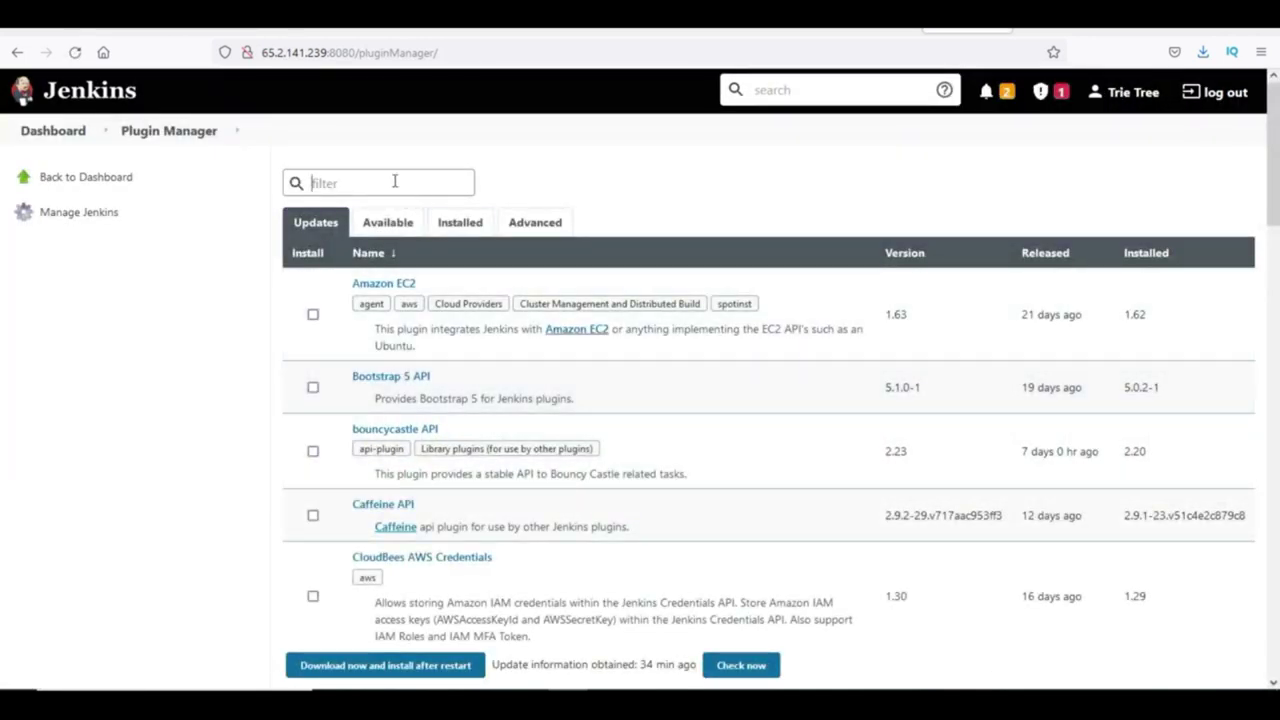
type("sonarqube")
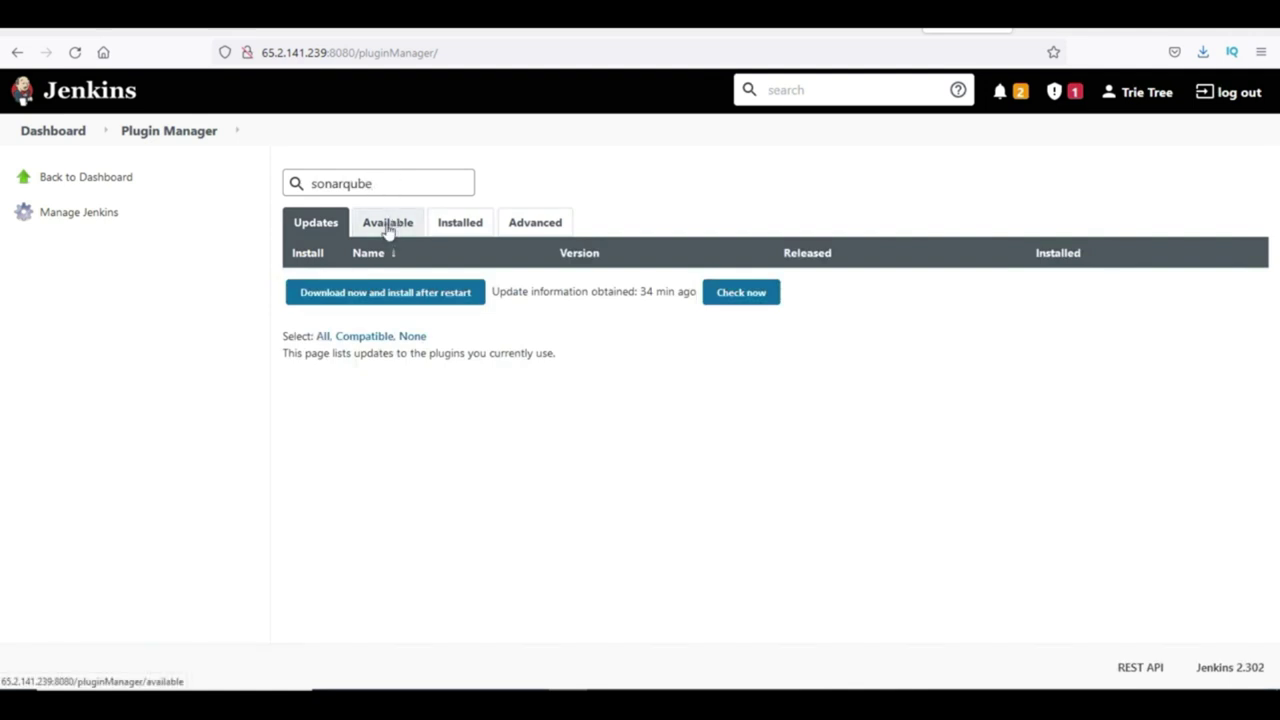
left_click(388, 228)
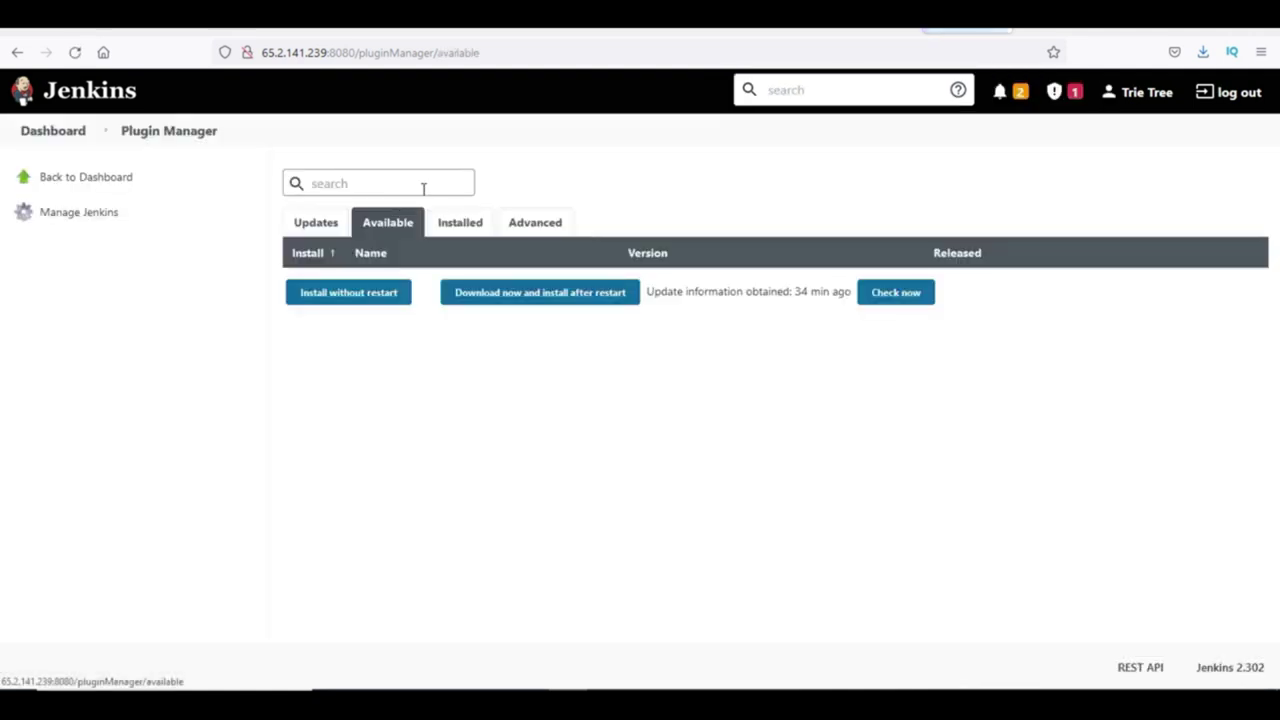
type("sonarqube")
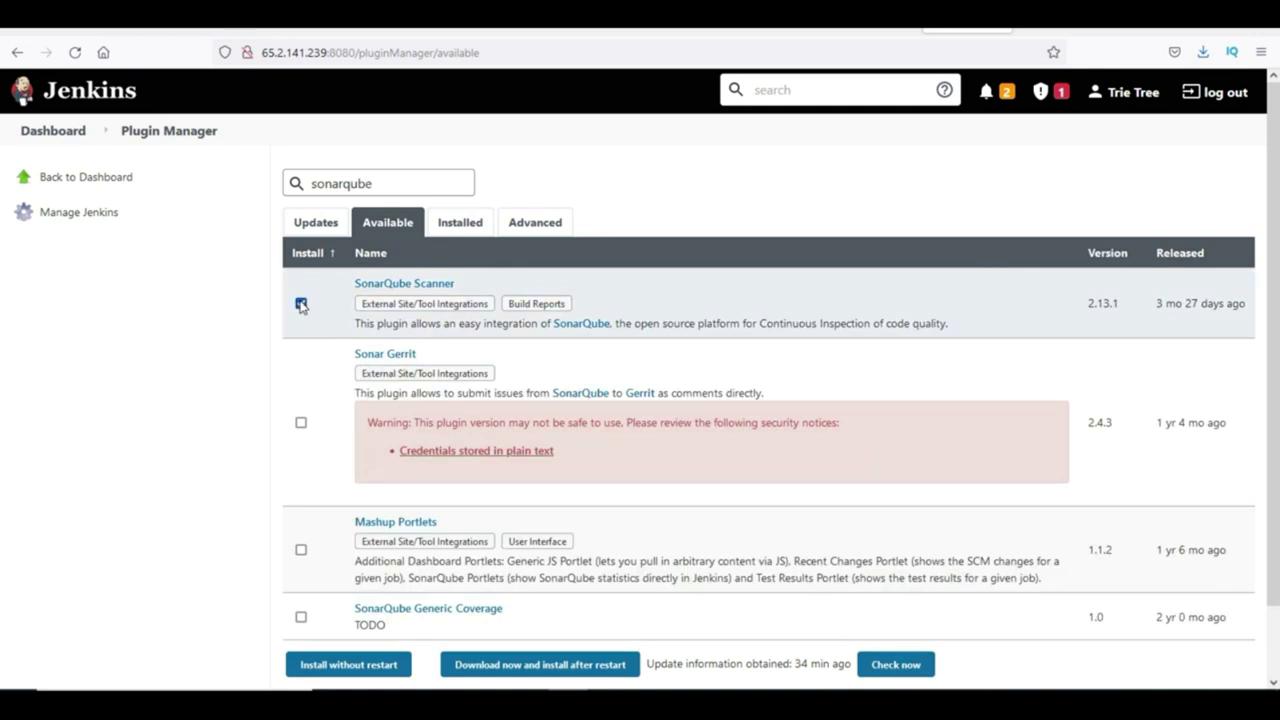
left_click(363, 668)
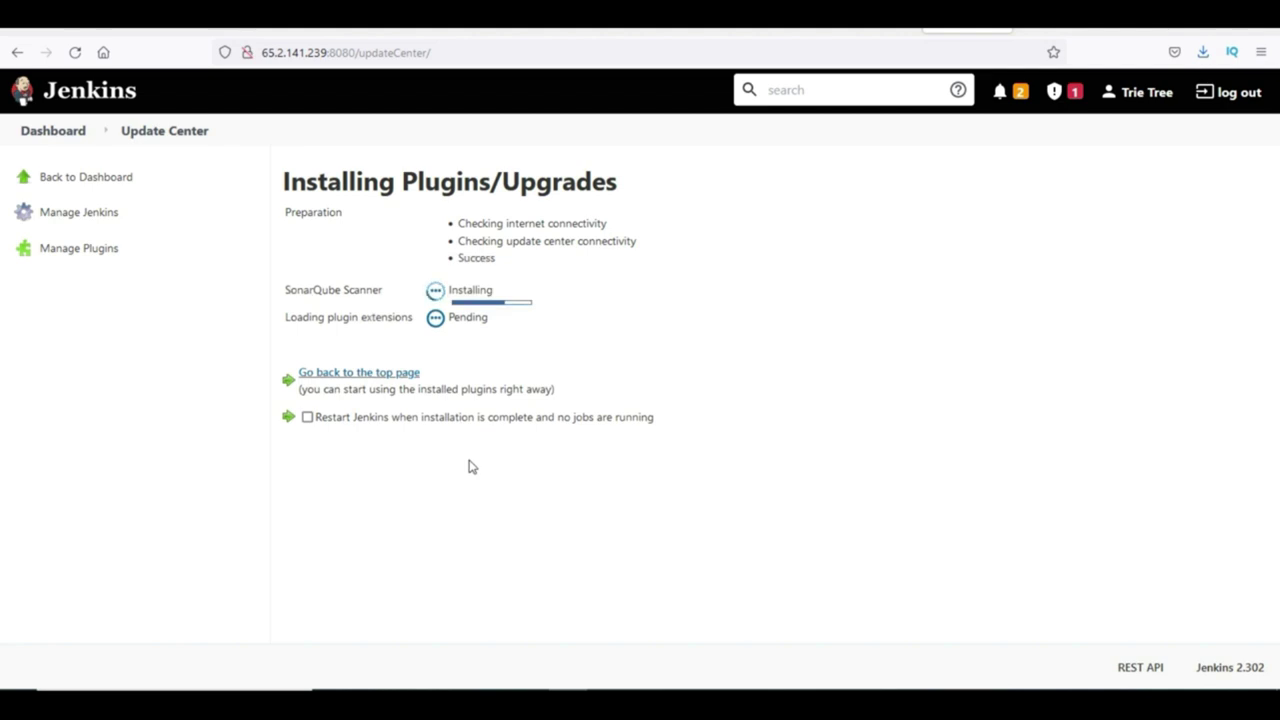
left_click(62, 143)
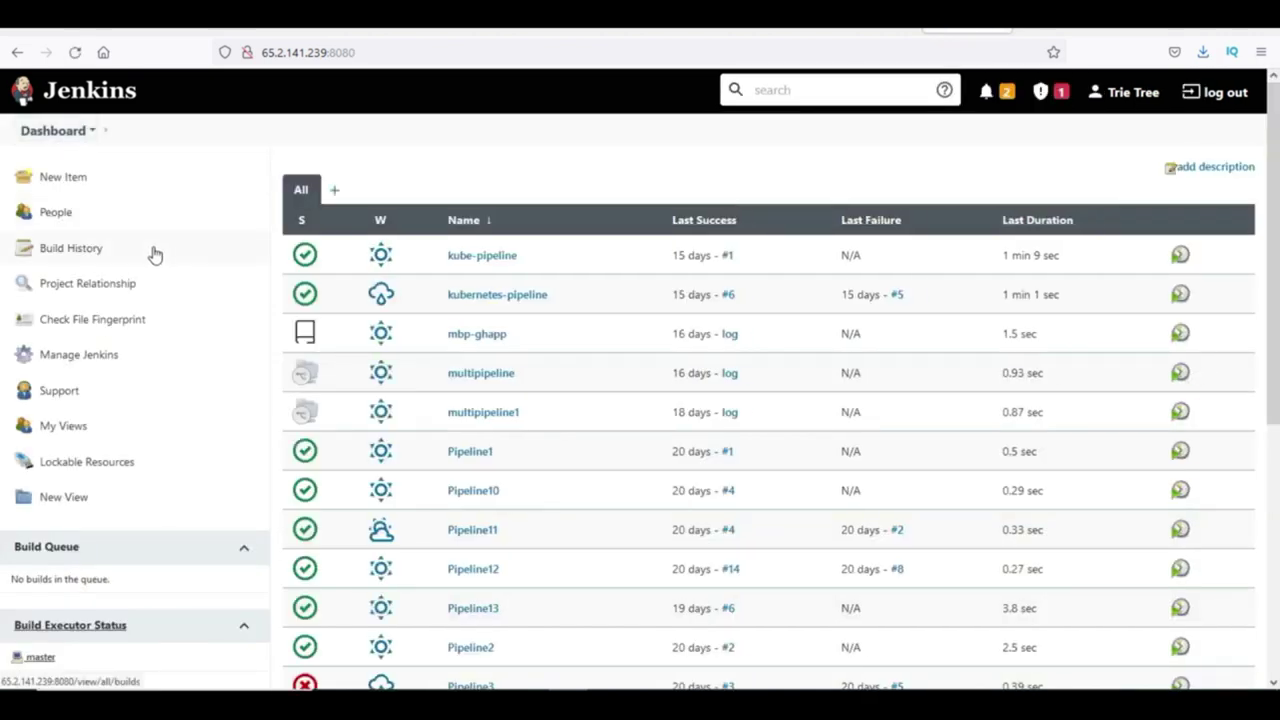
- In Configure System, find the SonarQube settings and enable injecting server settings as environment variables
left_click(90, 357)
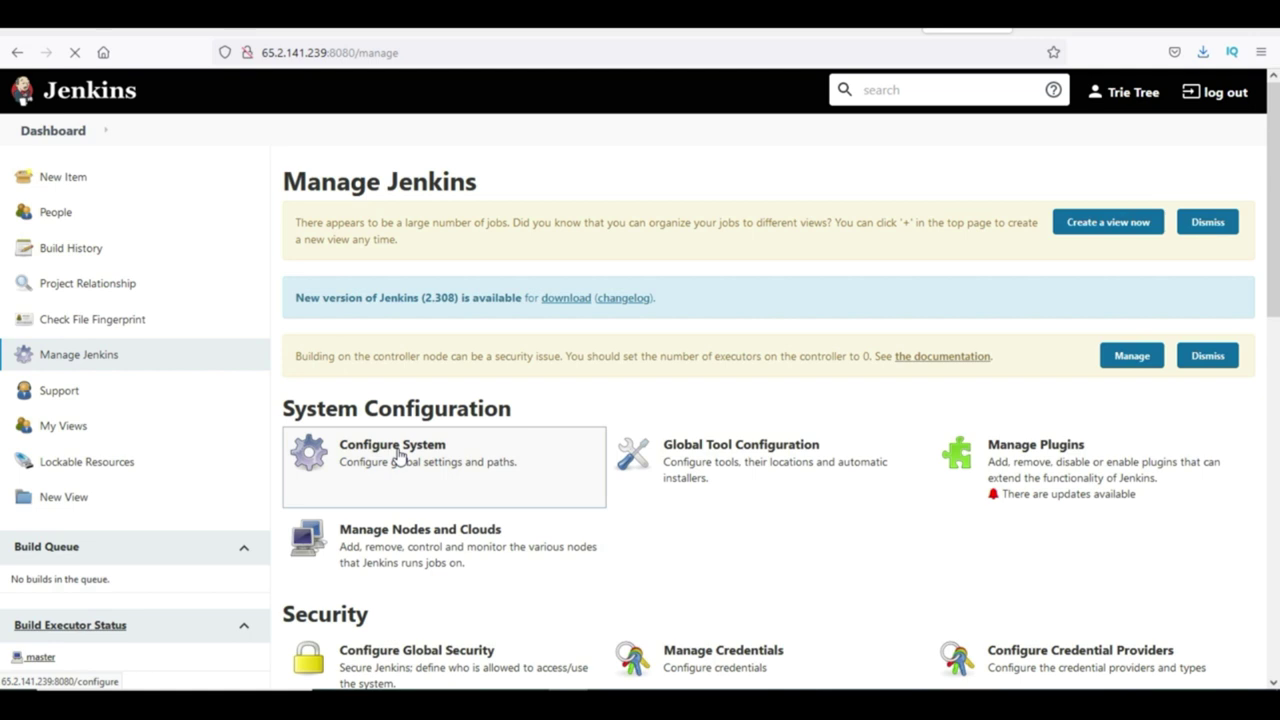
left_click(399, 455)
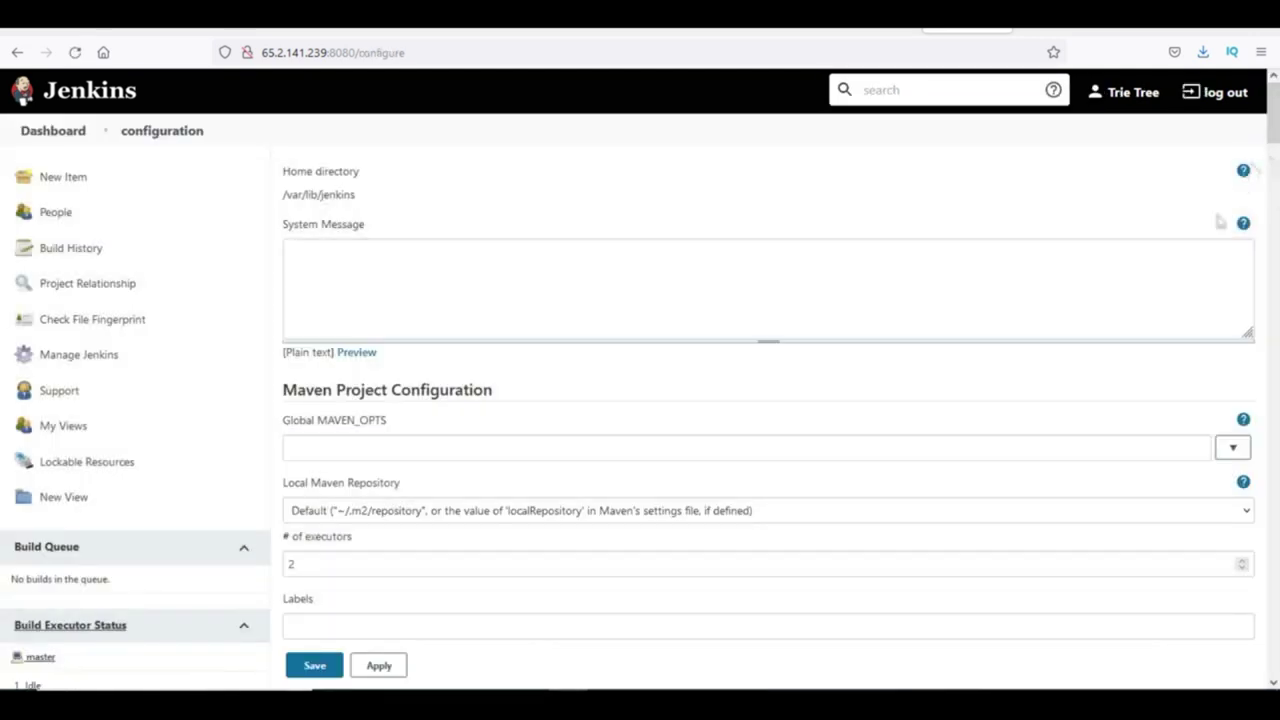
key("ctrl+f")
type("sonar")
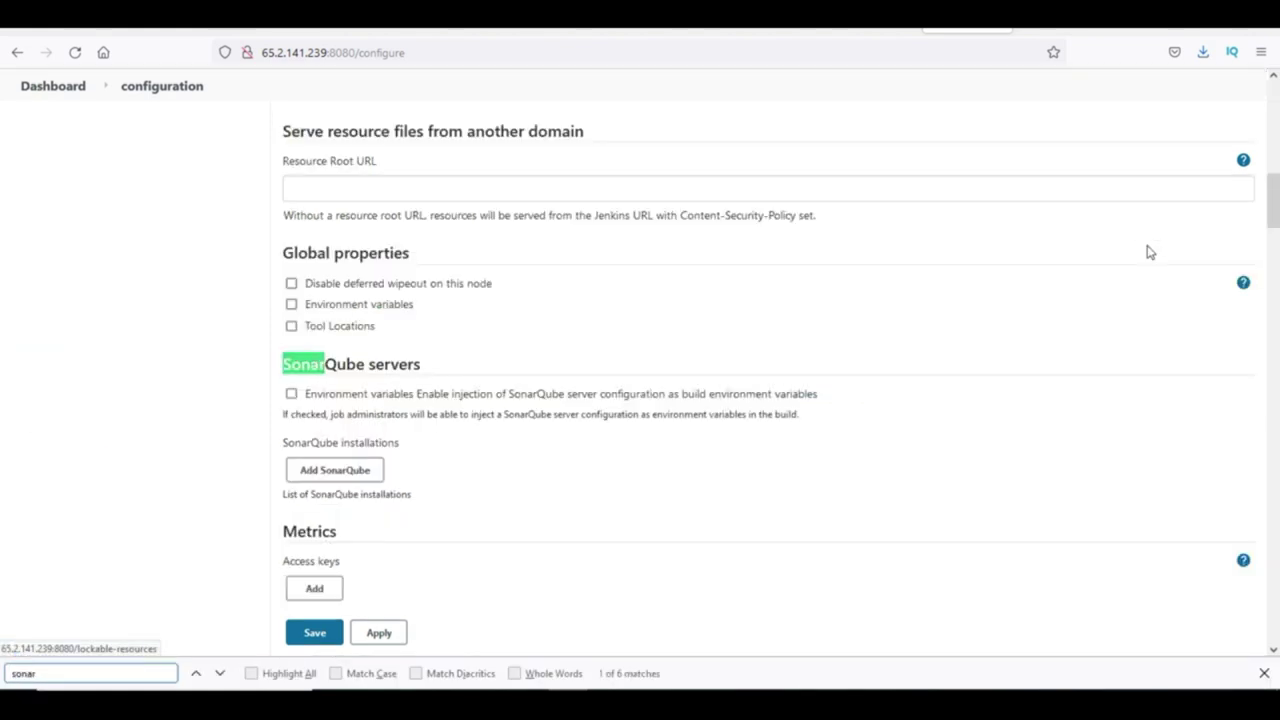
left_click(360, 368)
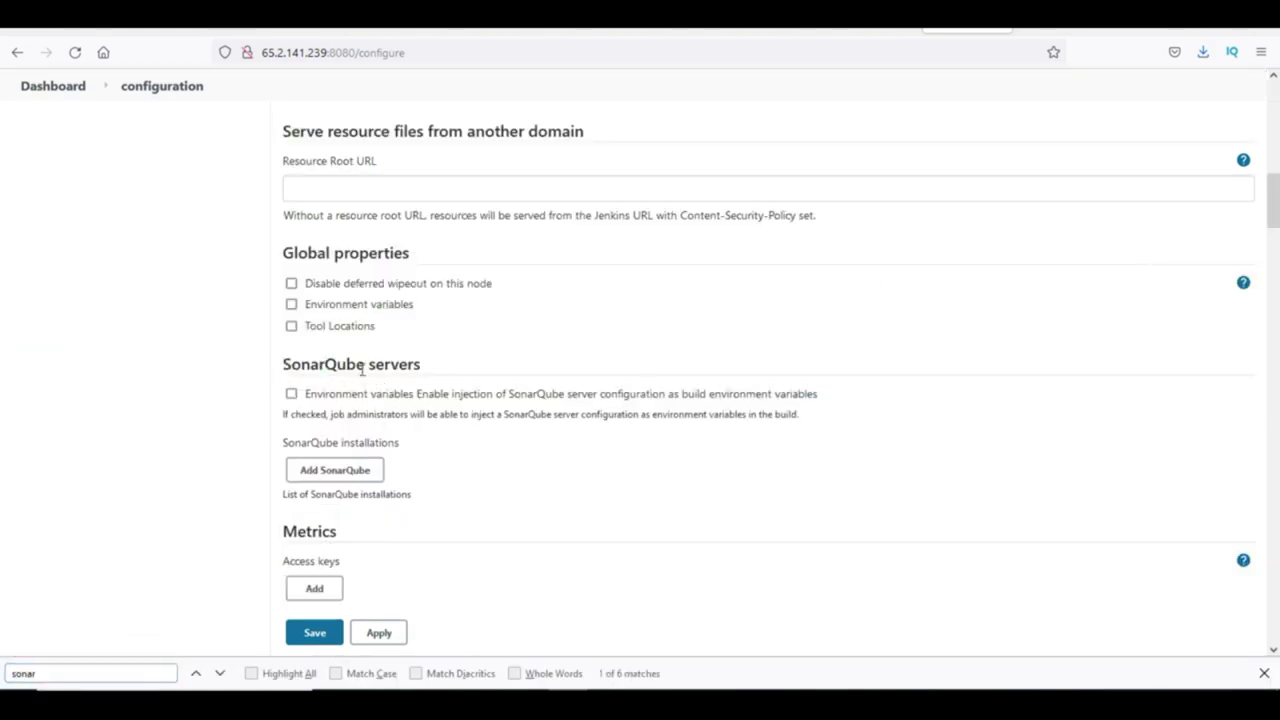
left_click(292, 395)
left_click(364, 478)
left_click(387, 503)
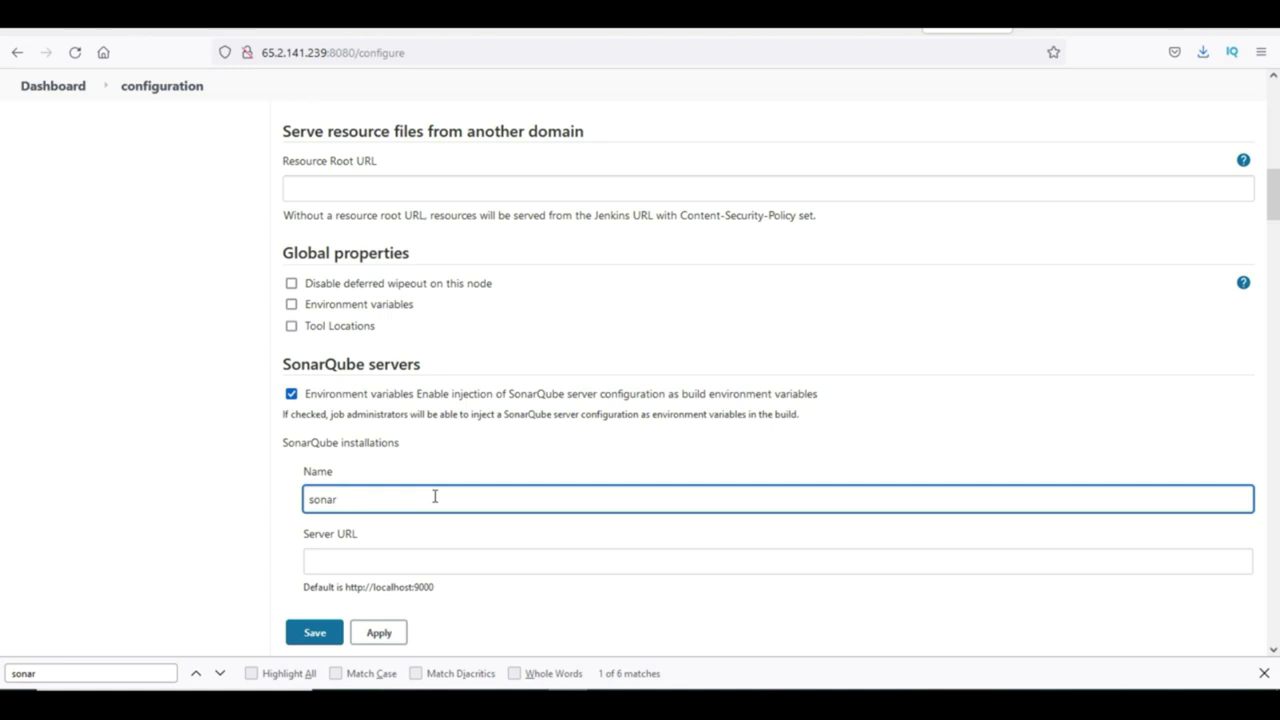
left_click(415, 564)
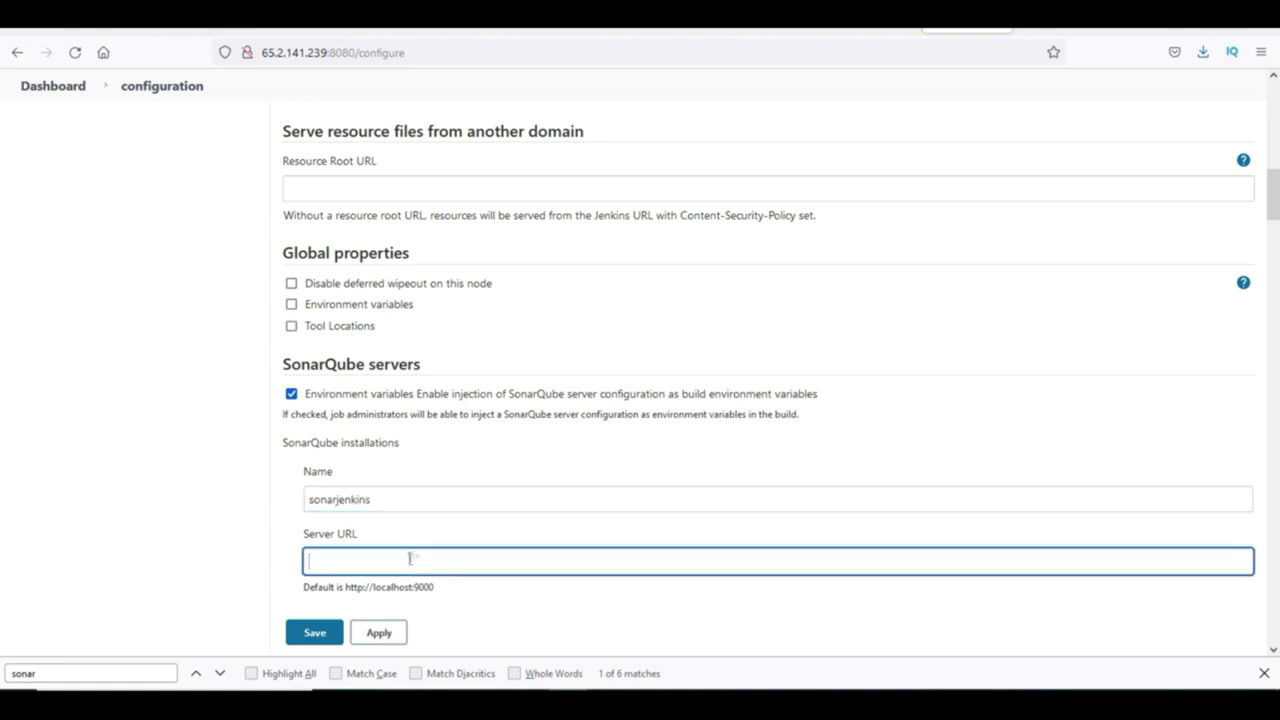
left_click(1048, 30)
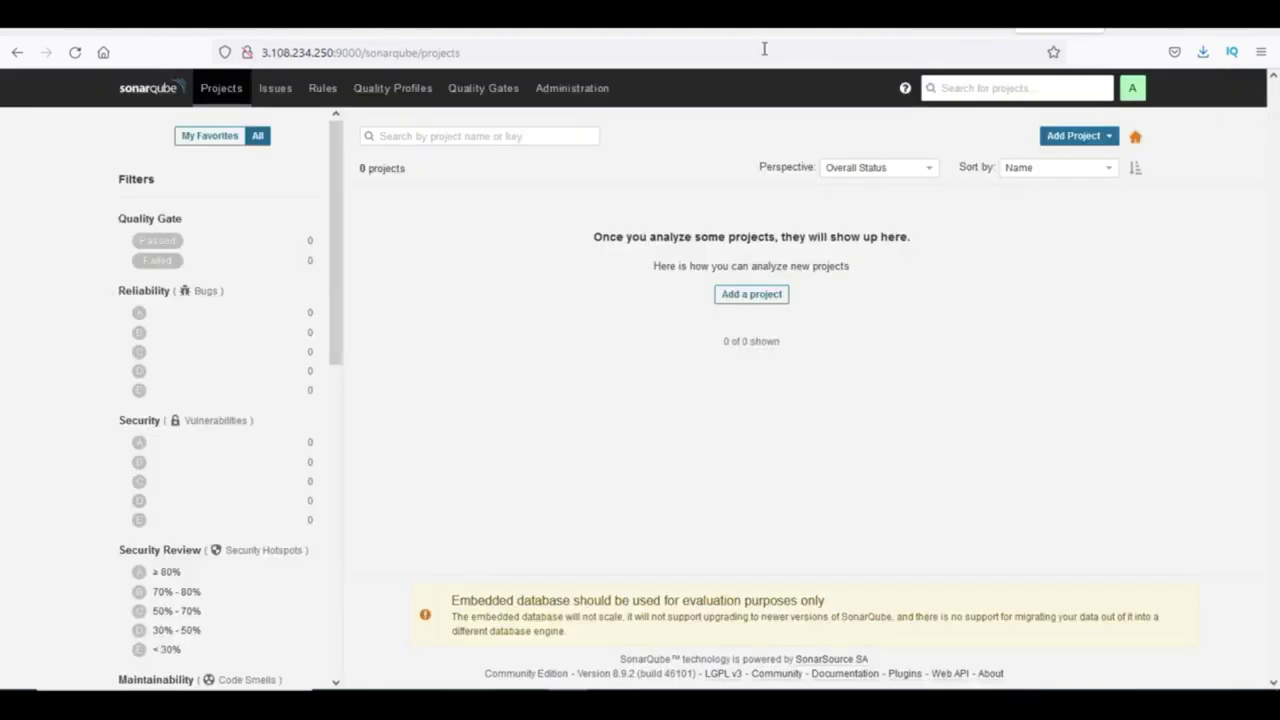
left_click(764, 48)
key("ctrl+c")
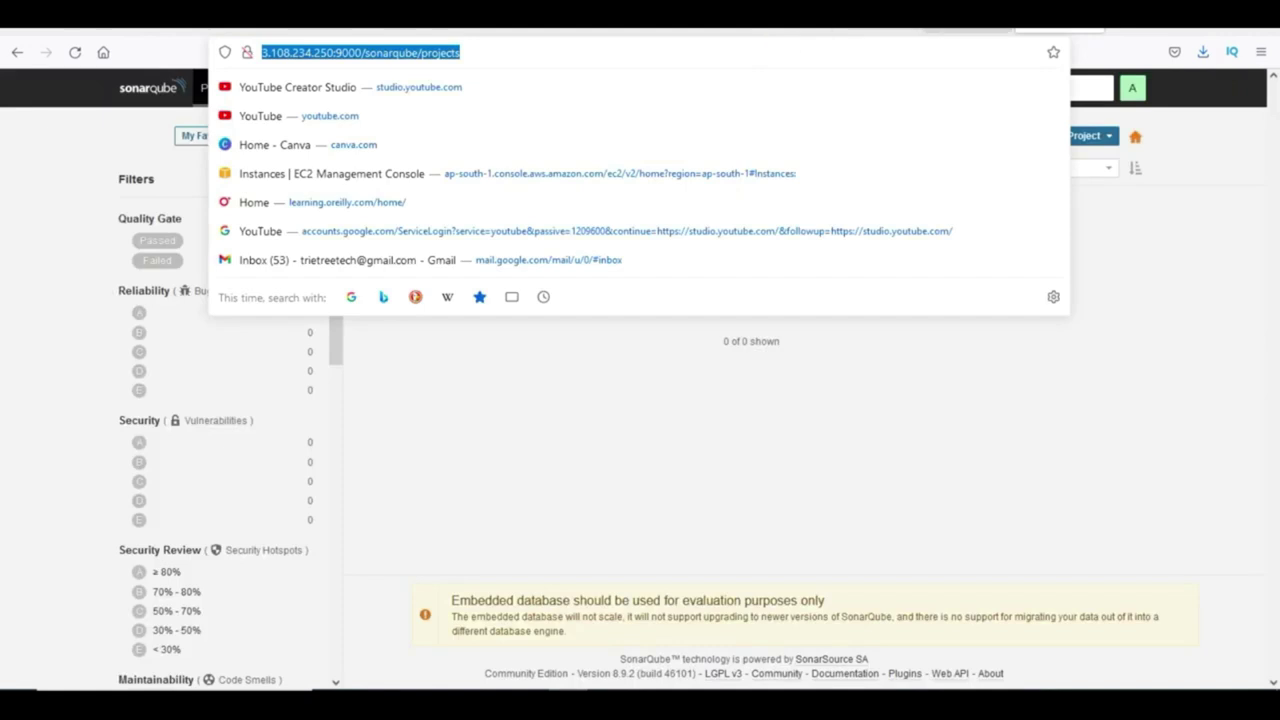
left_click(965, 30)
key("ctrl+v")
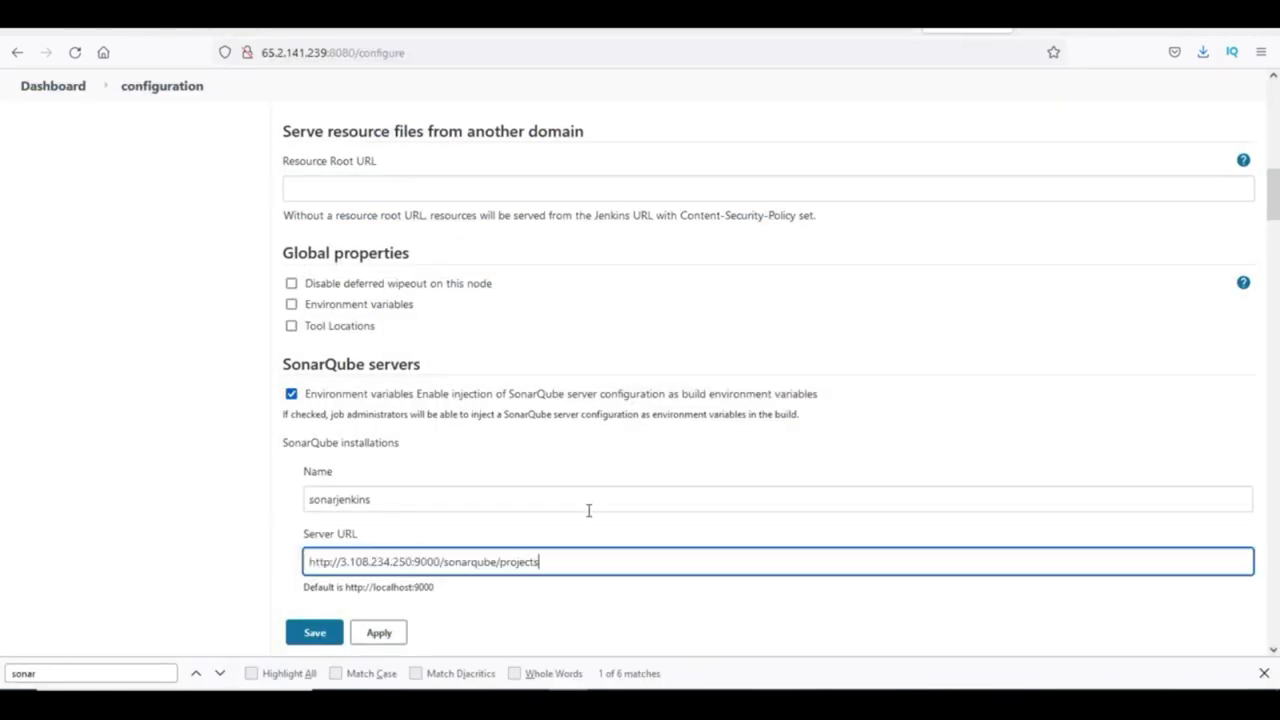
key("BackSpace")
key("BackSpace")
key("BackSpace")
key("BackSpace")
key("BackSpace")
key("BackSpace")
key("BackSpace")
key("BackSpace")
key("BackSpace")
key("BackSpace")
key("BackSpace")
key("BackSpace")
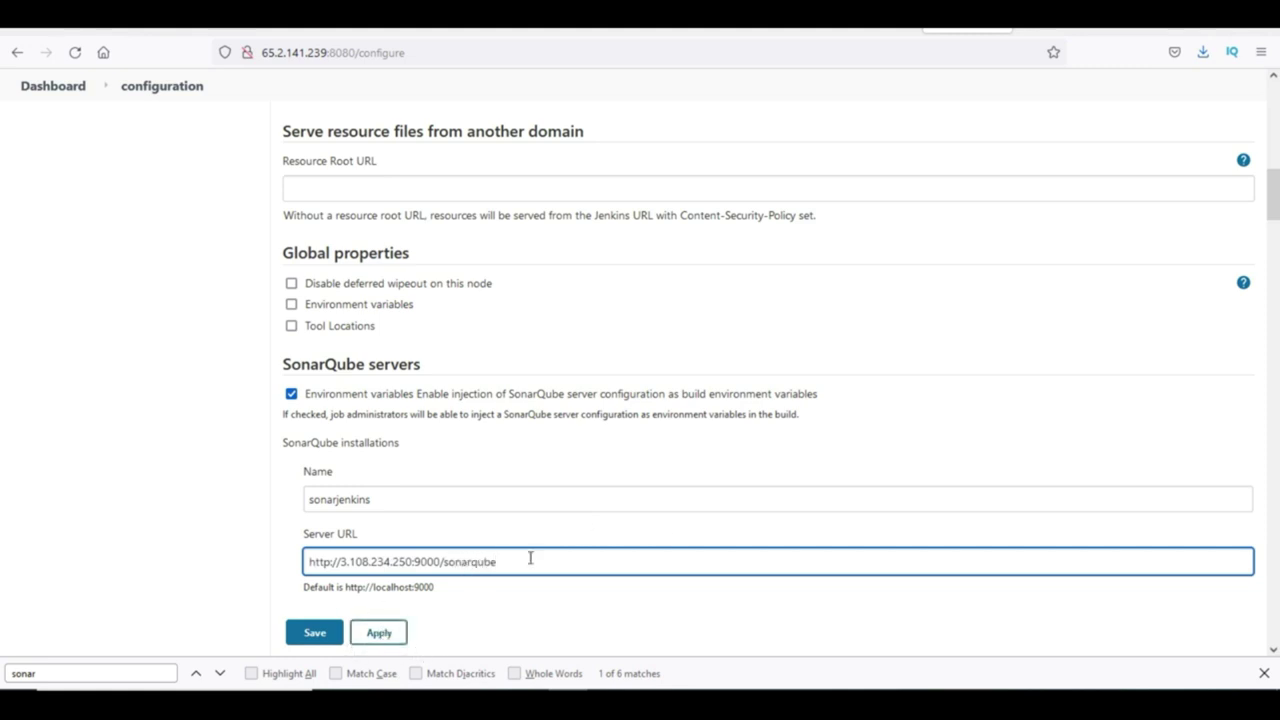
scroll(1275, 230, "down", 3)
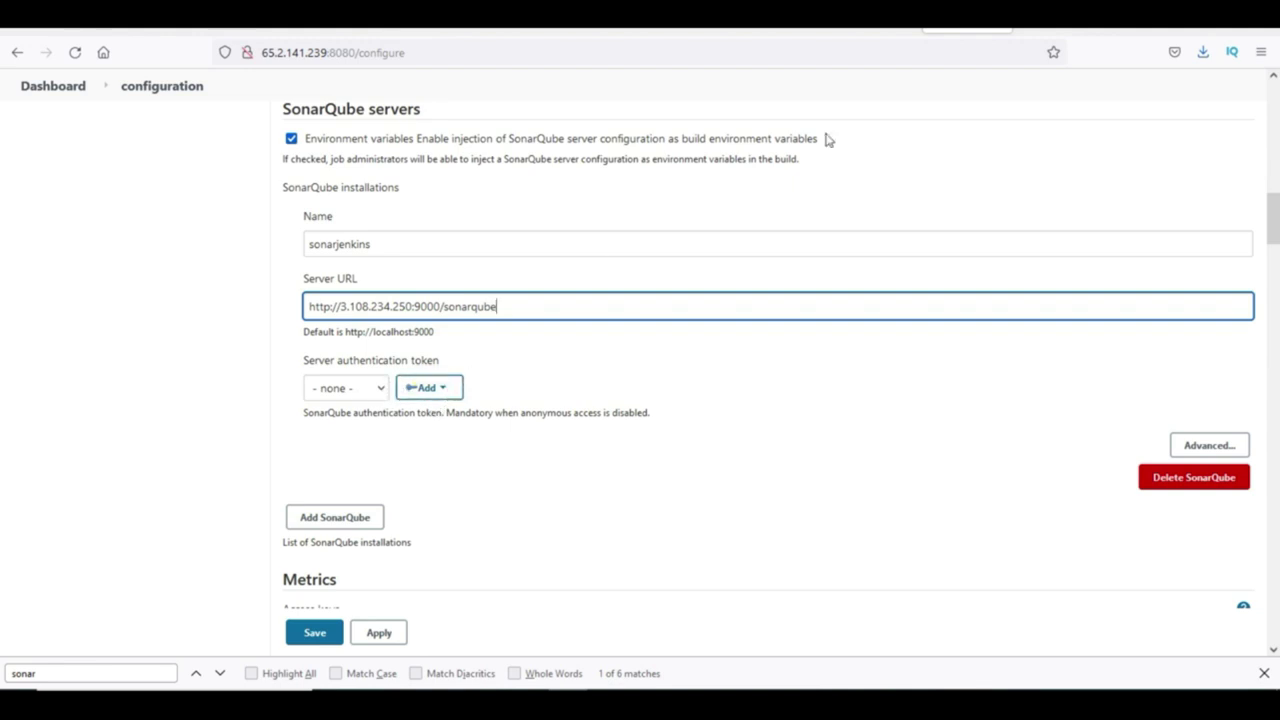
left_click(1055, 32)
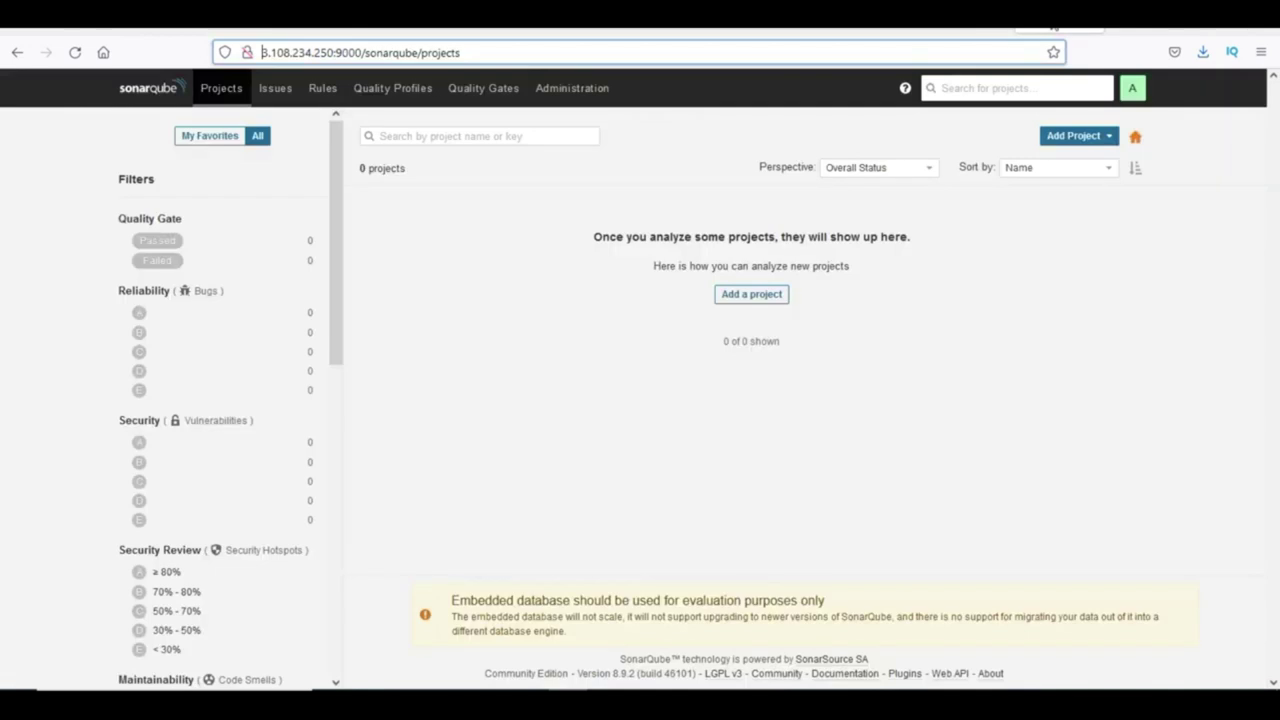
- Generate a SonarQube user token named jenkins for the Administrator and copy its value
left_click(573, 100)
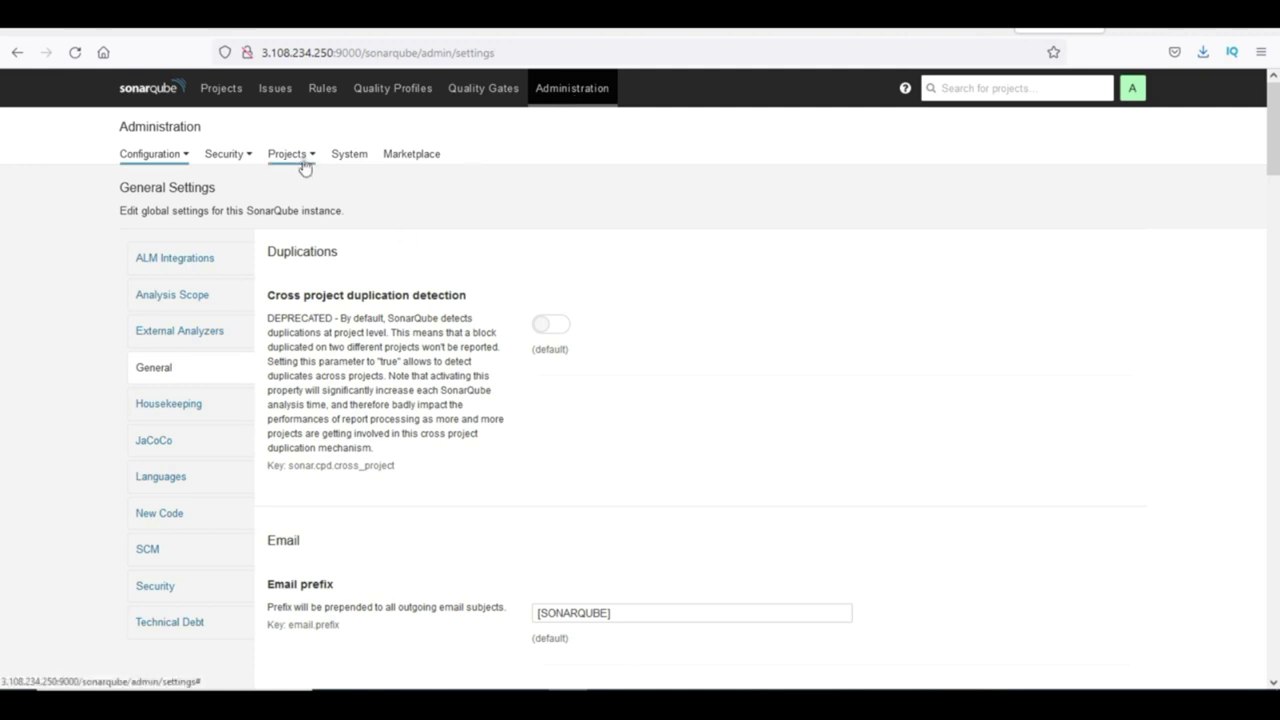
left_click(249, 158)
left_click(192, 184)
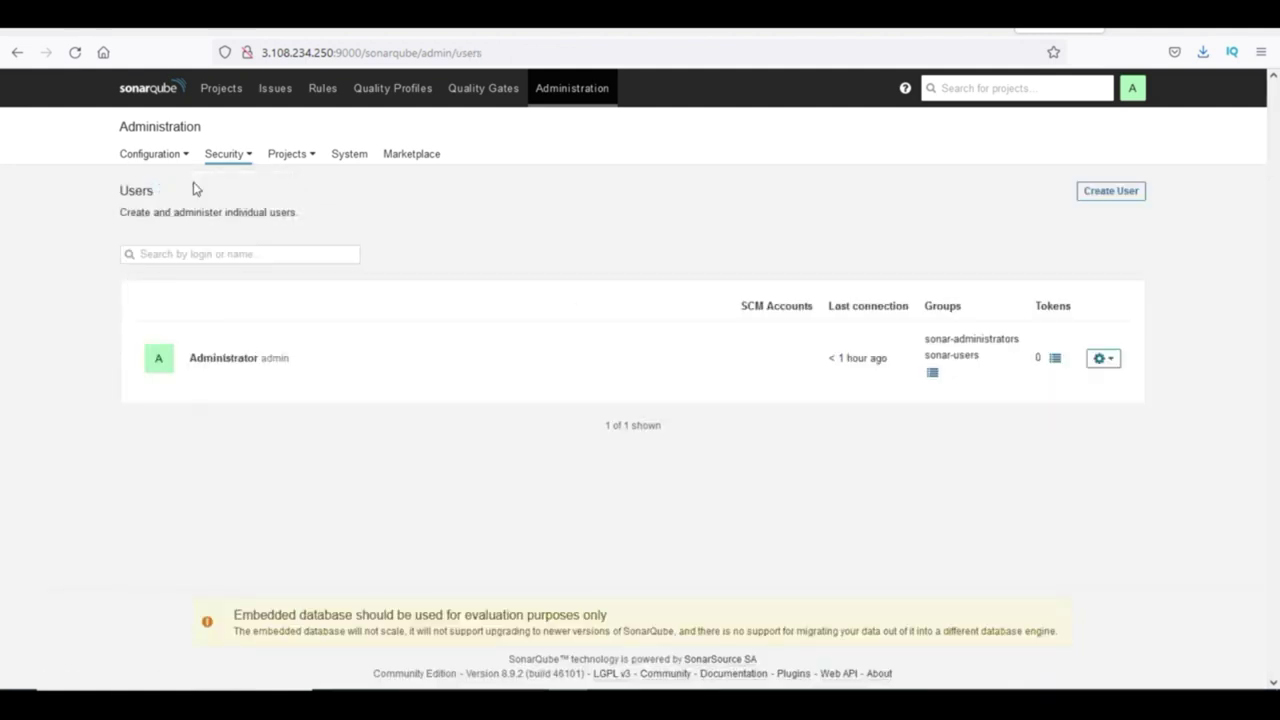
left_click(1054, 358)
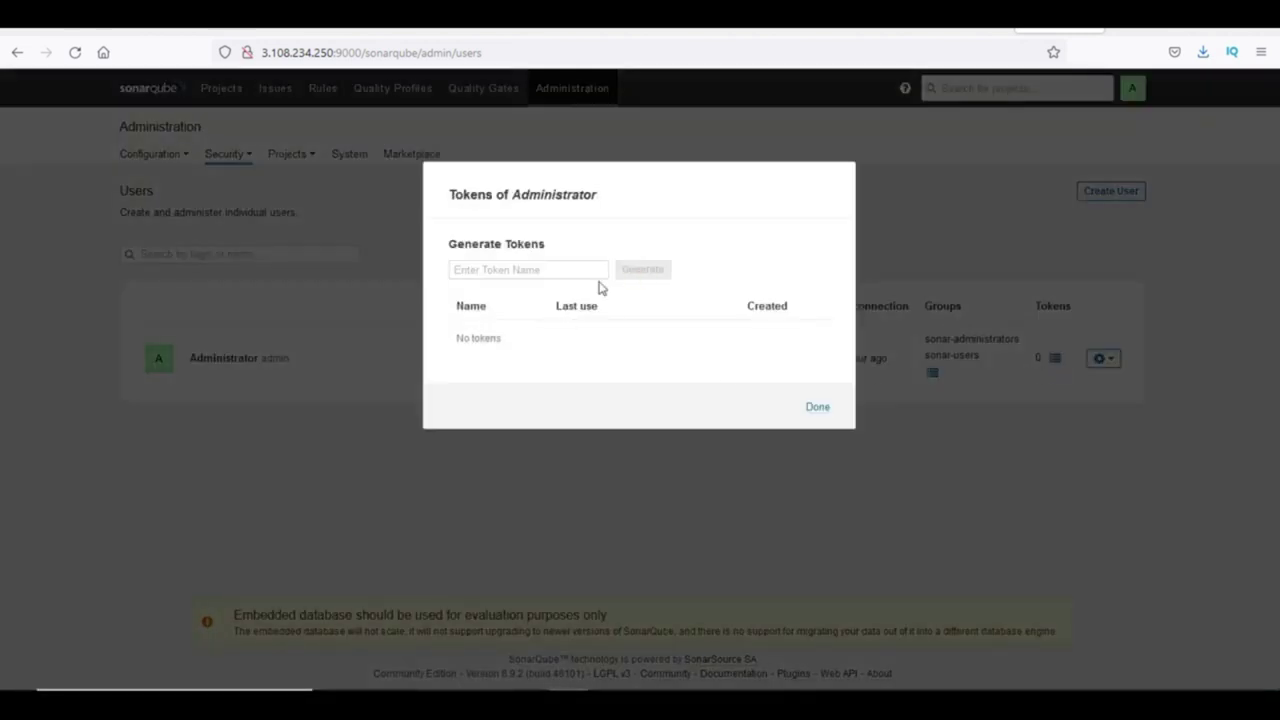
left_click(539, 266)
type("jenkins")
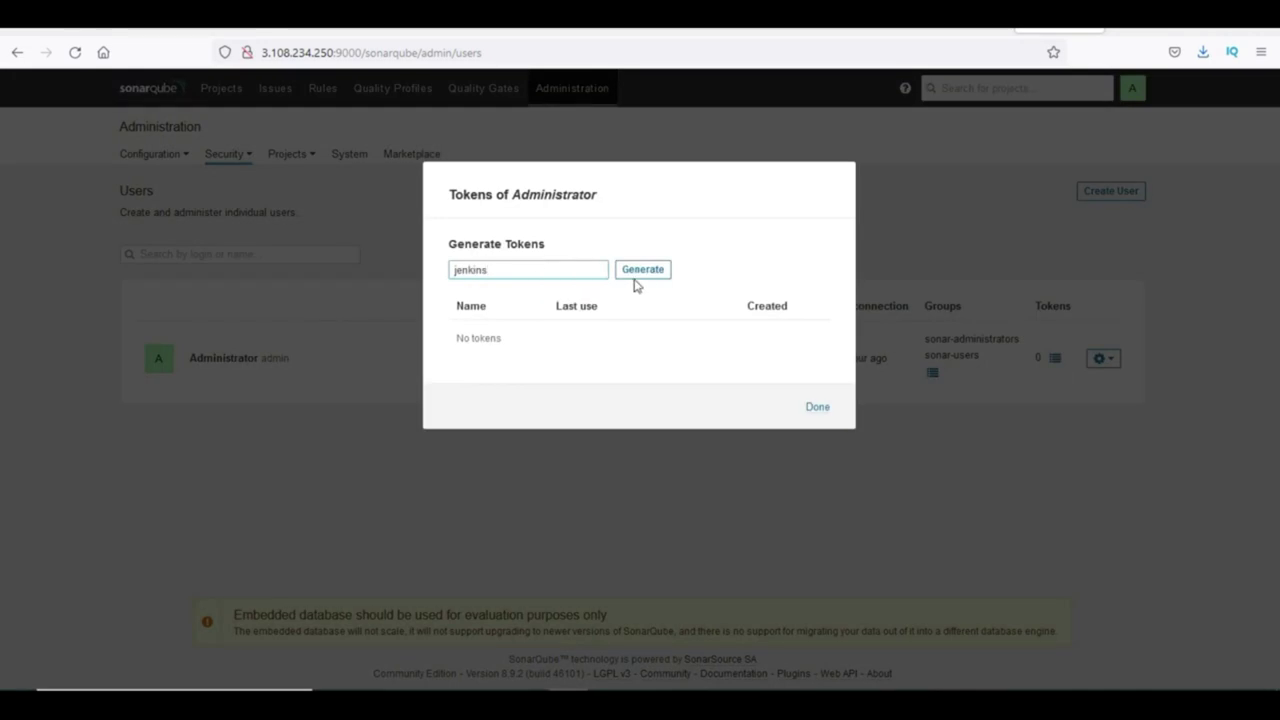
left_click(642, 270)
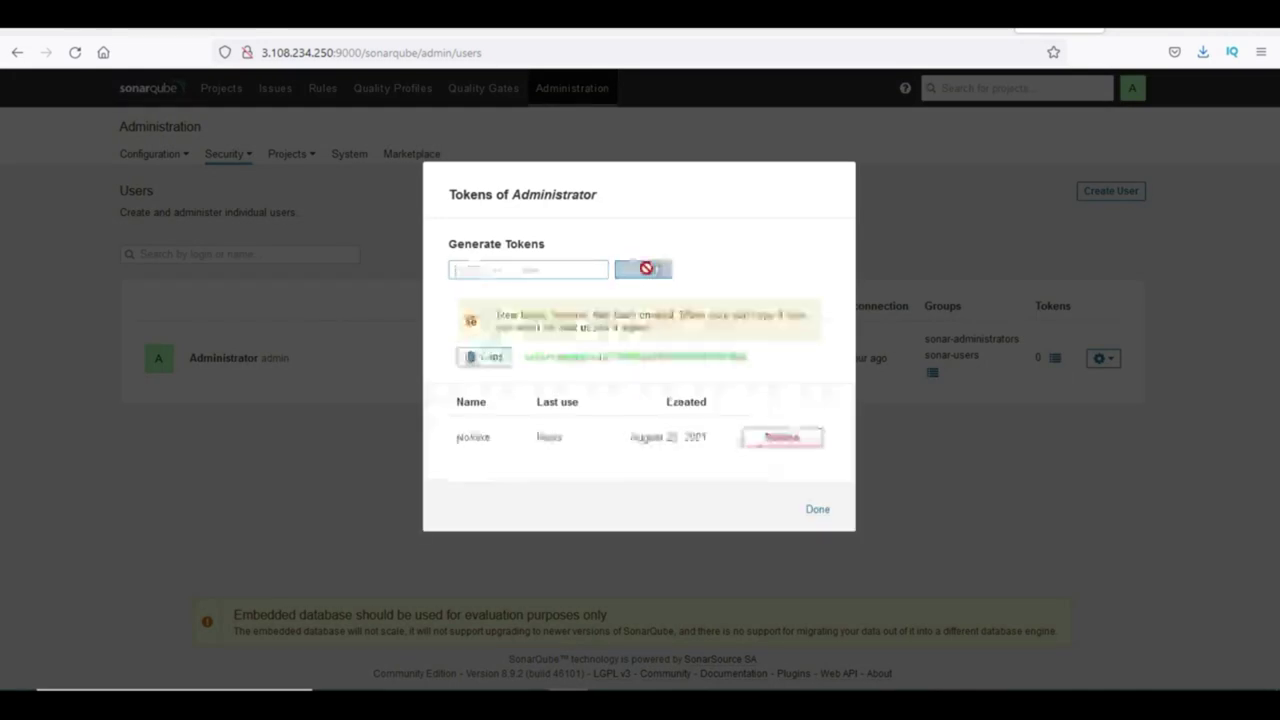
left_click(490, 357)
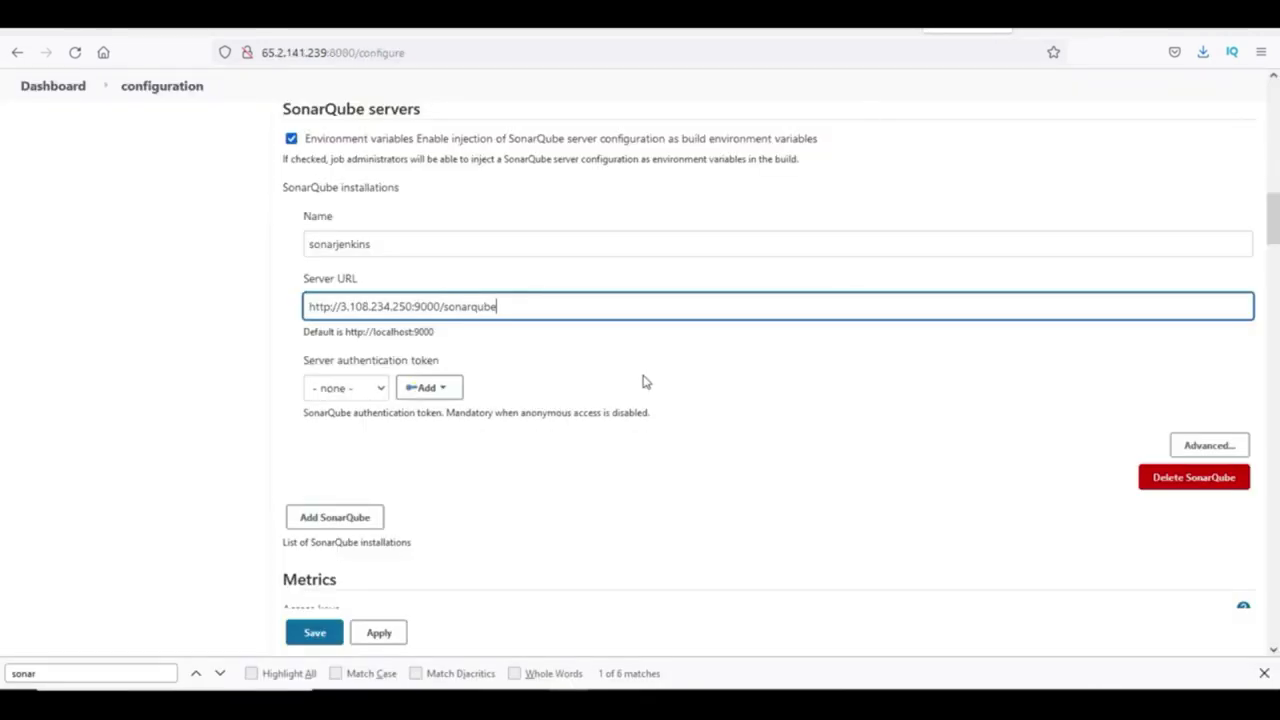
- Add a Jenkins secret-text credential with ID sonarjenkins holding the pasted SonarQube token
left_click(425, 389)
left_click(437, 441)
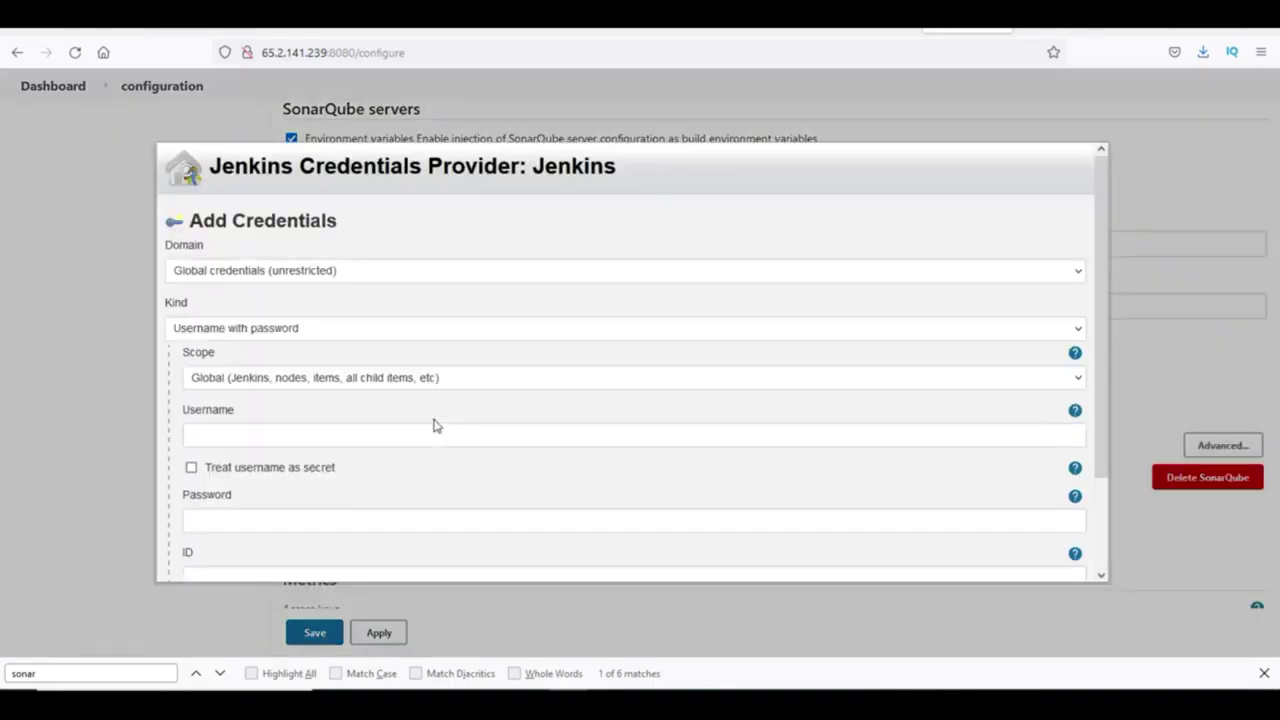
left_click(295, 330)
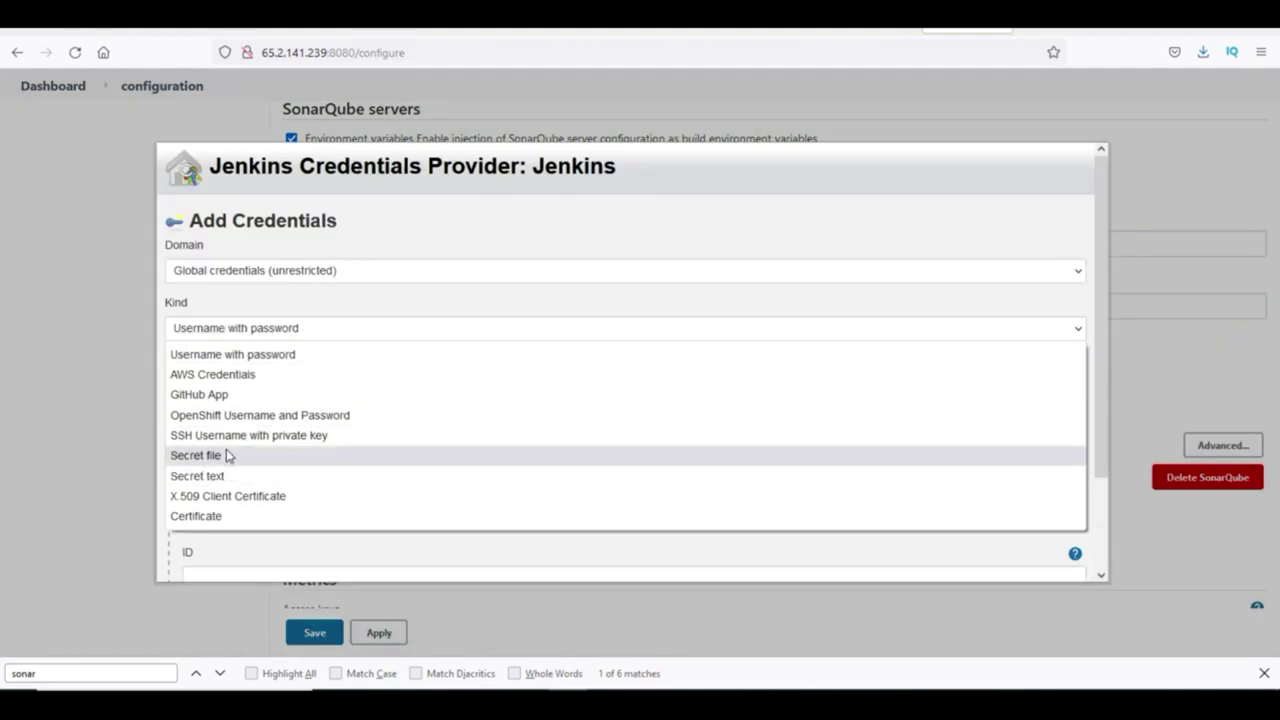
left_click(240, 479)
left_click(318, 439)
key("ctrl+v")
left_click(325, 493)
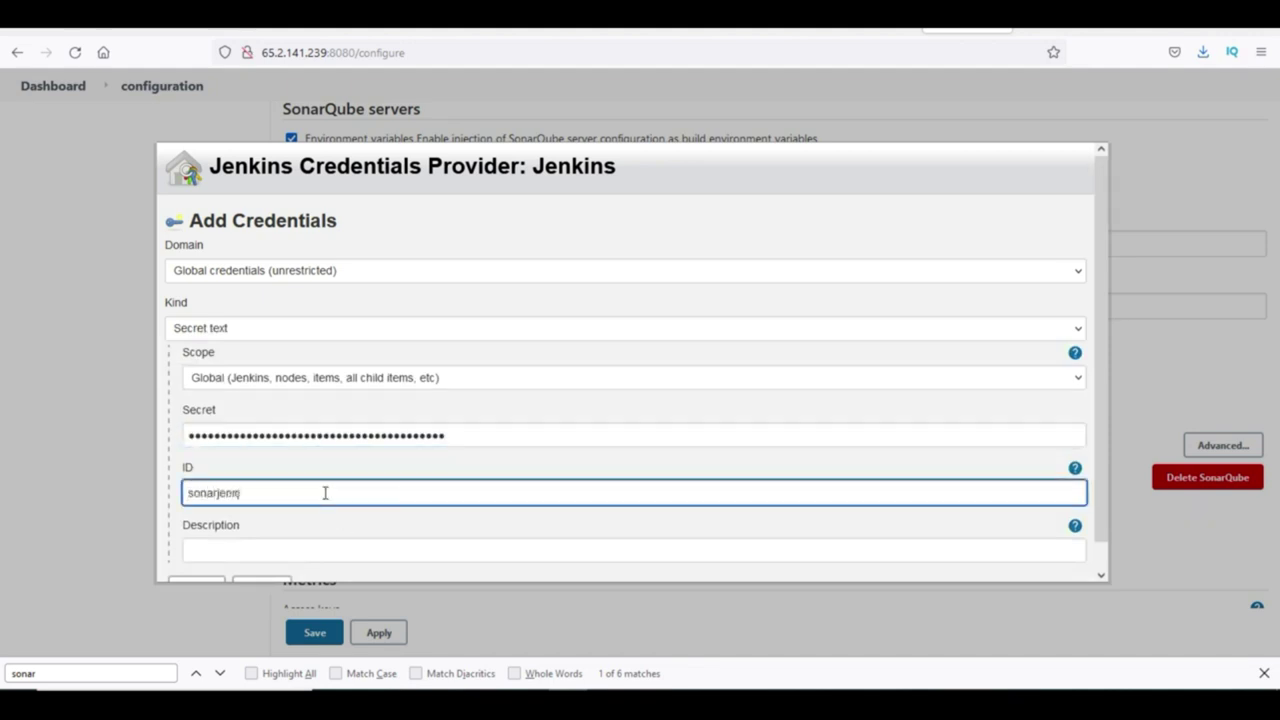
key("Tab")
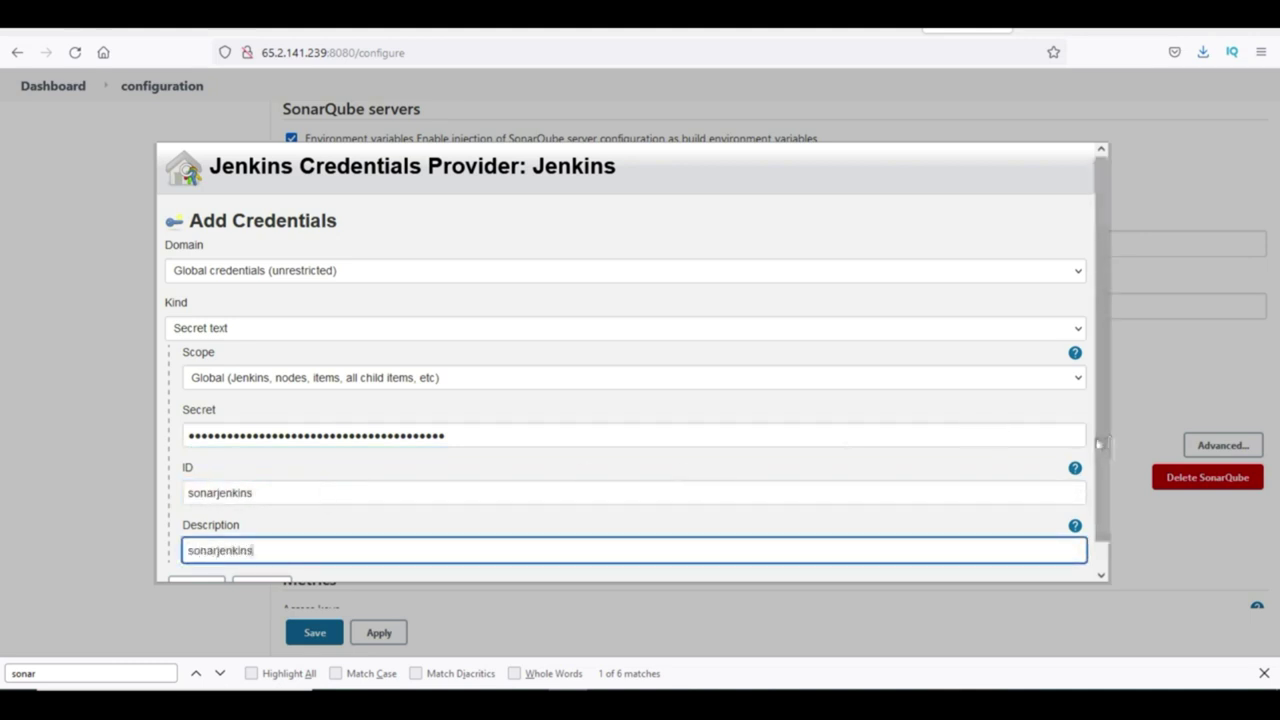
scroll(1104, 480, "down", 1)
left_click(202, 562)
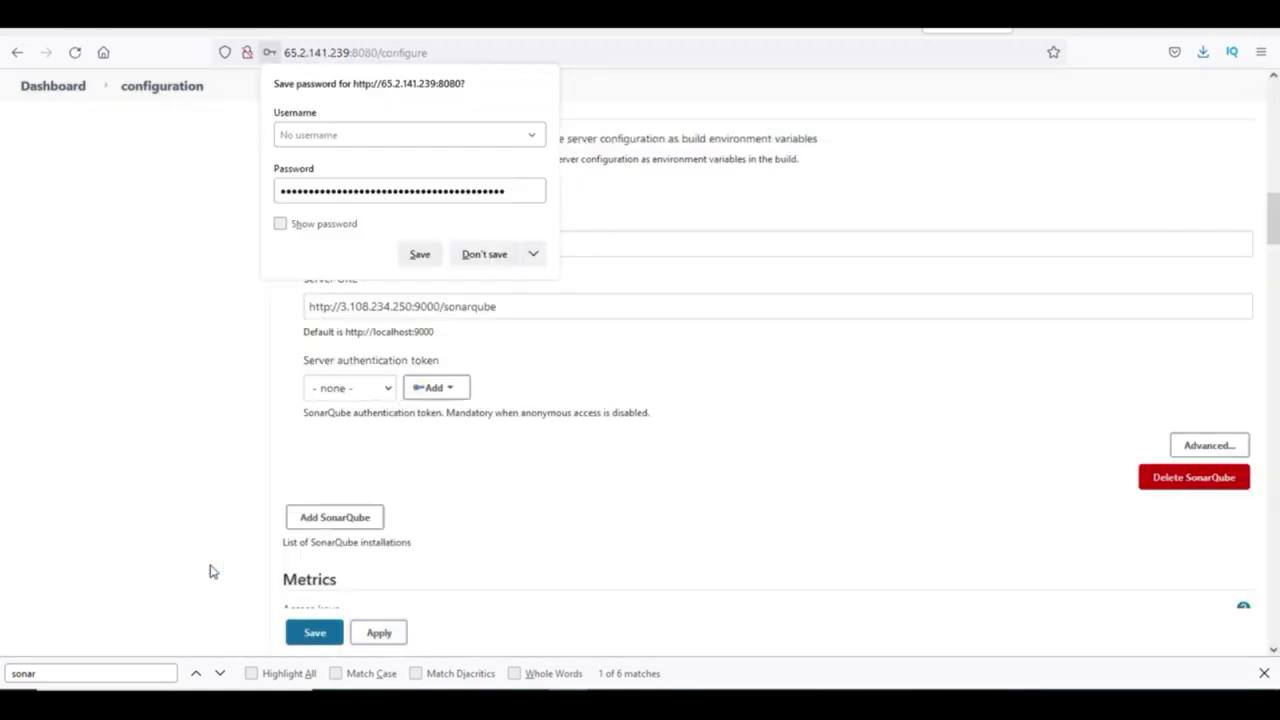
- Select sonarjenkins as the server authentication token, then apply and save the configuration
left_click(381, 391)
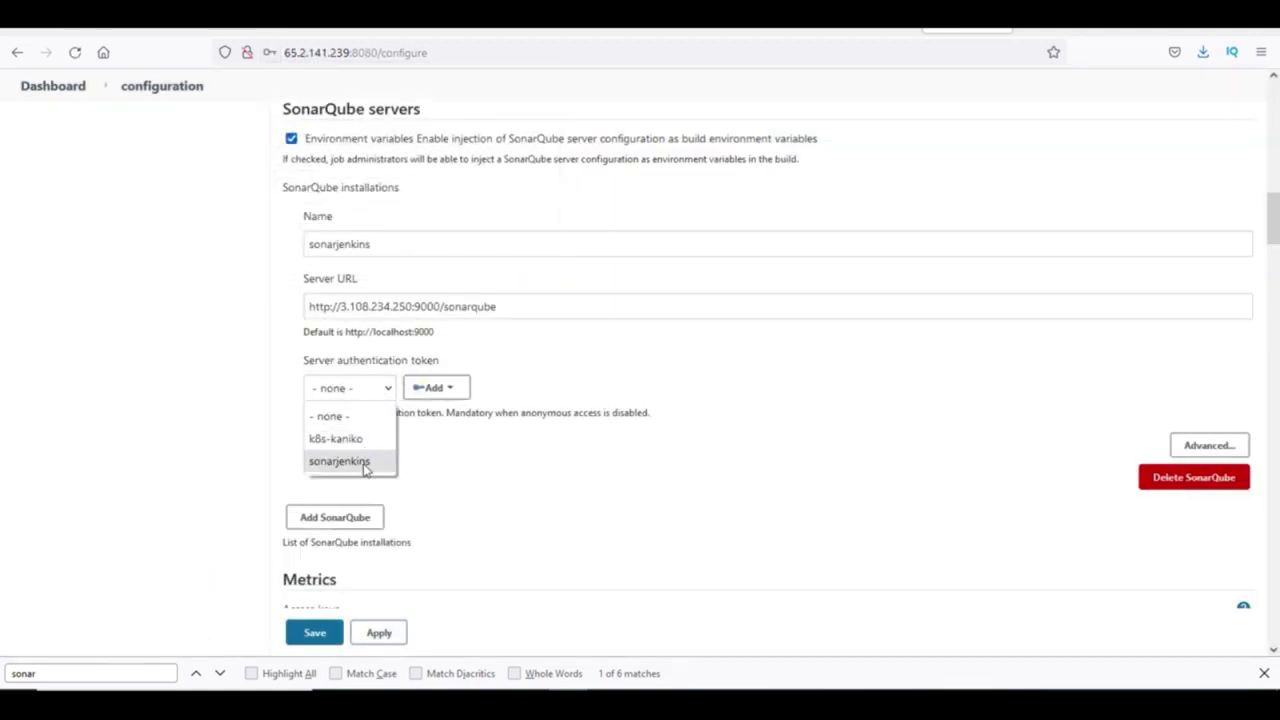
left_click(363, 461)
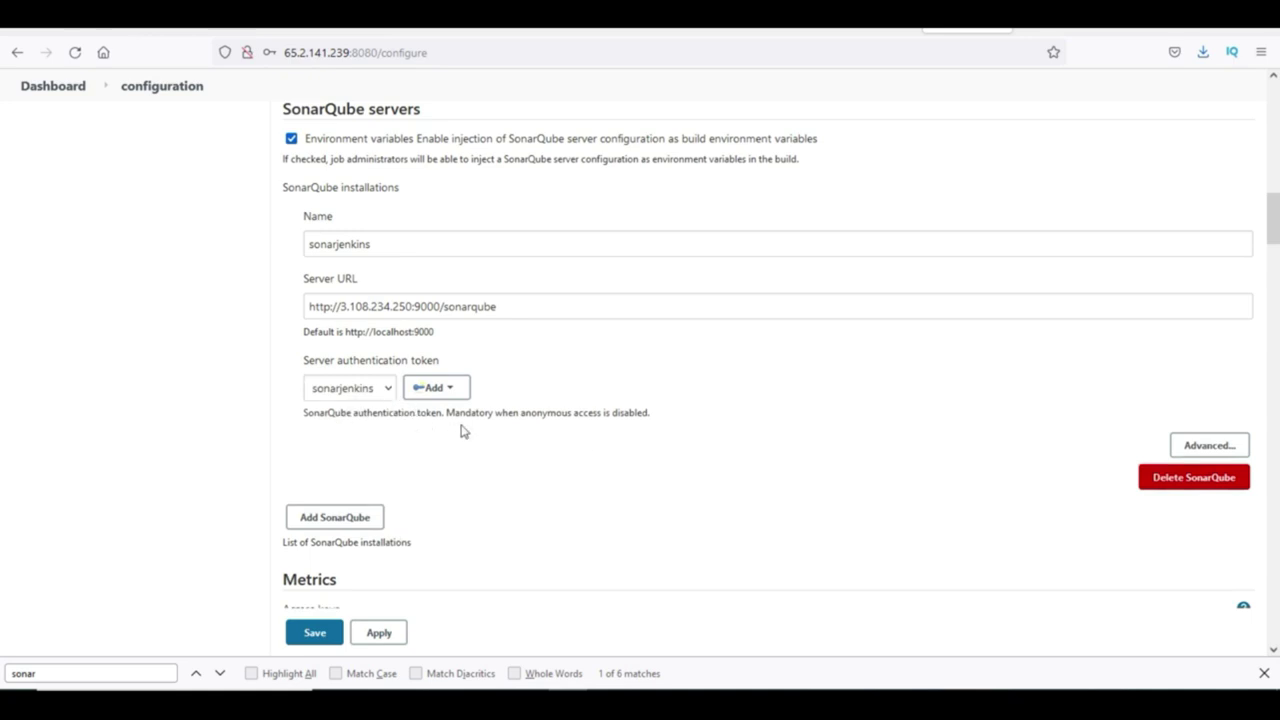
left_click(379, 634)
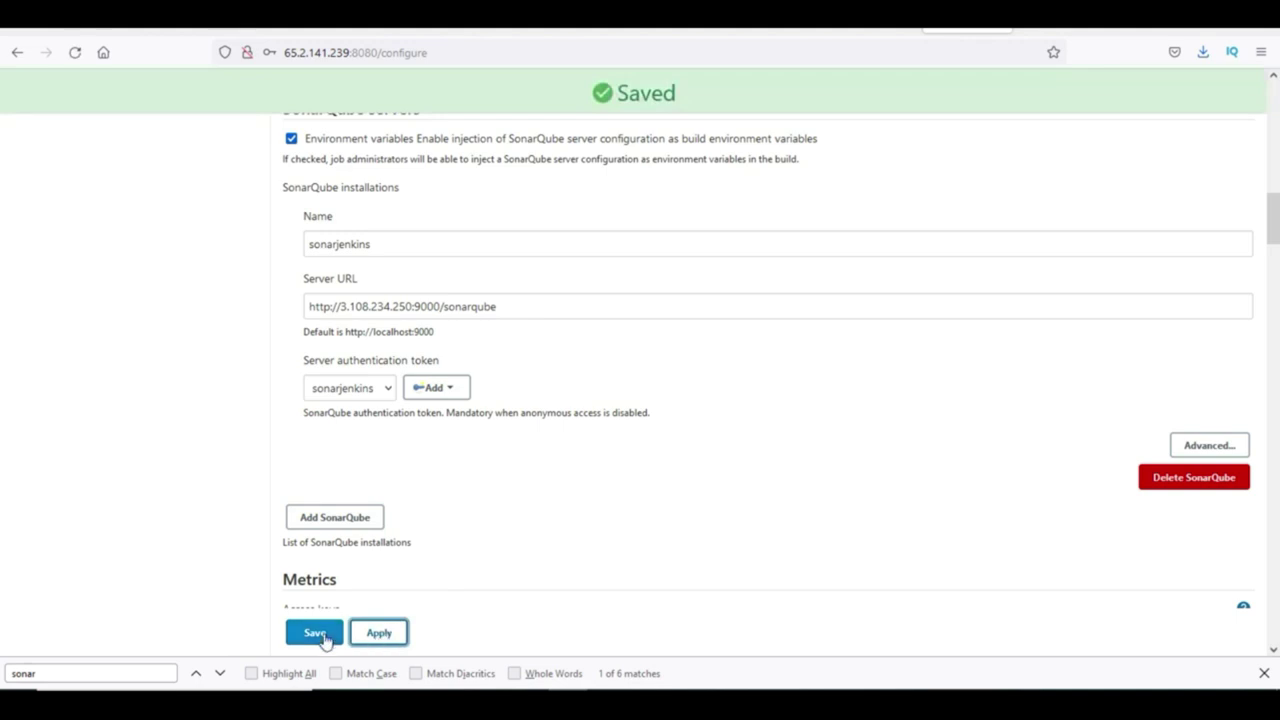
left_click(330, 634)
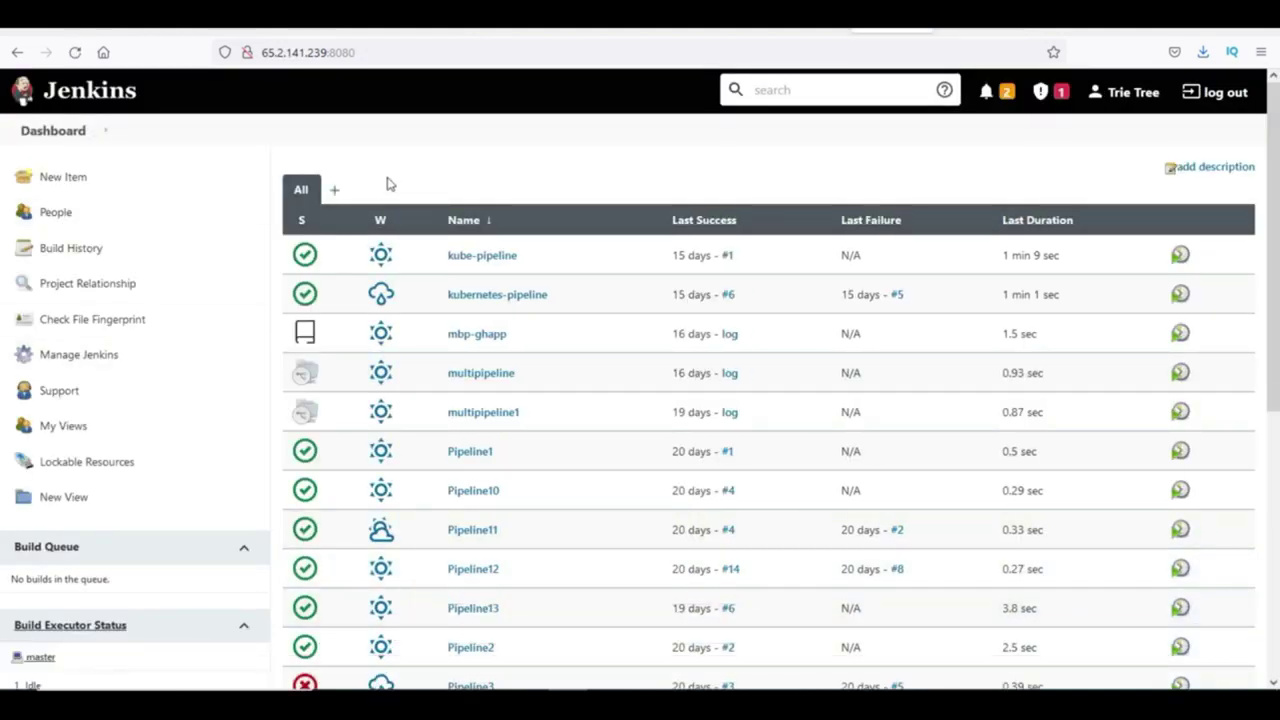
- Create a new Pipeline job named sonarqubepipeline
left_click(77, 189)
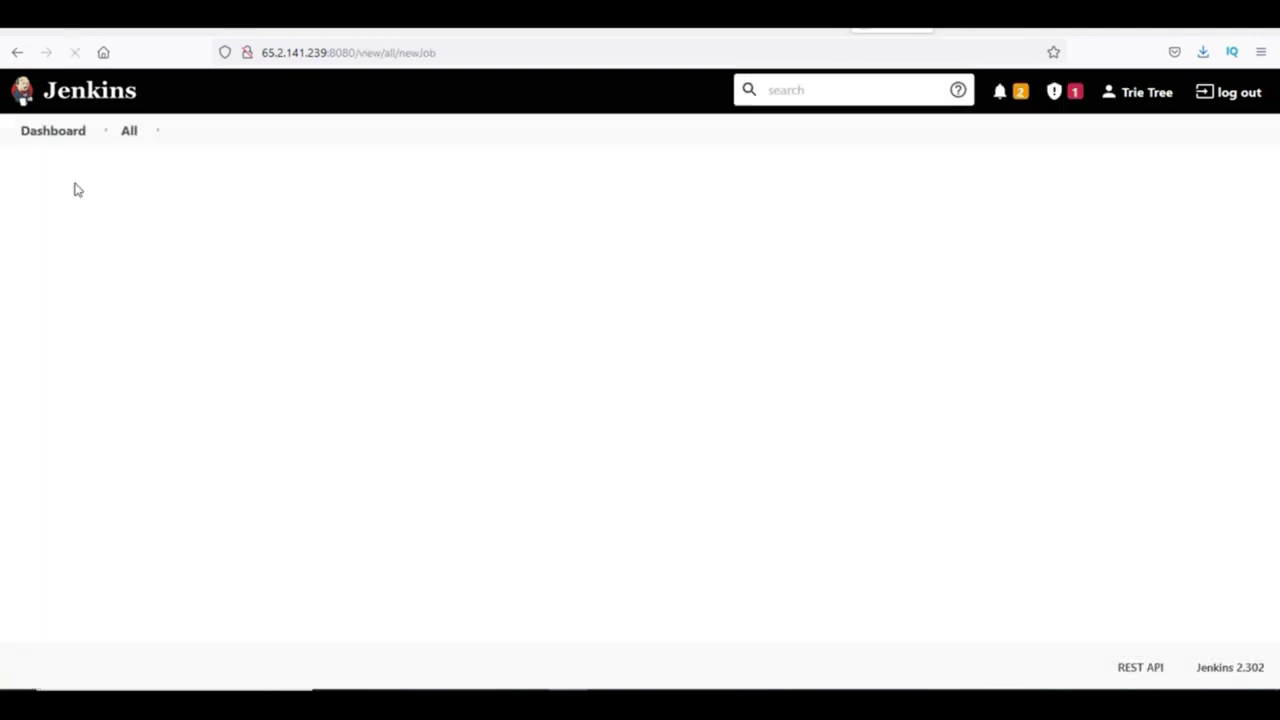
left_click(480, 235)
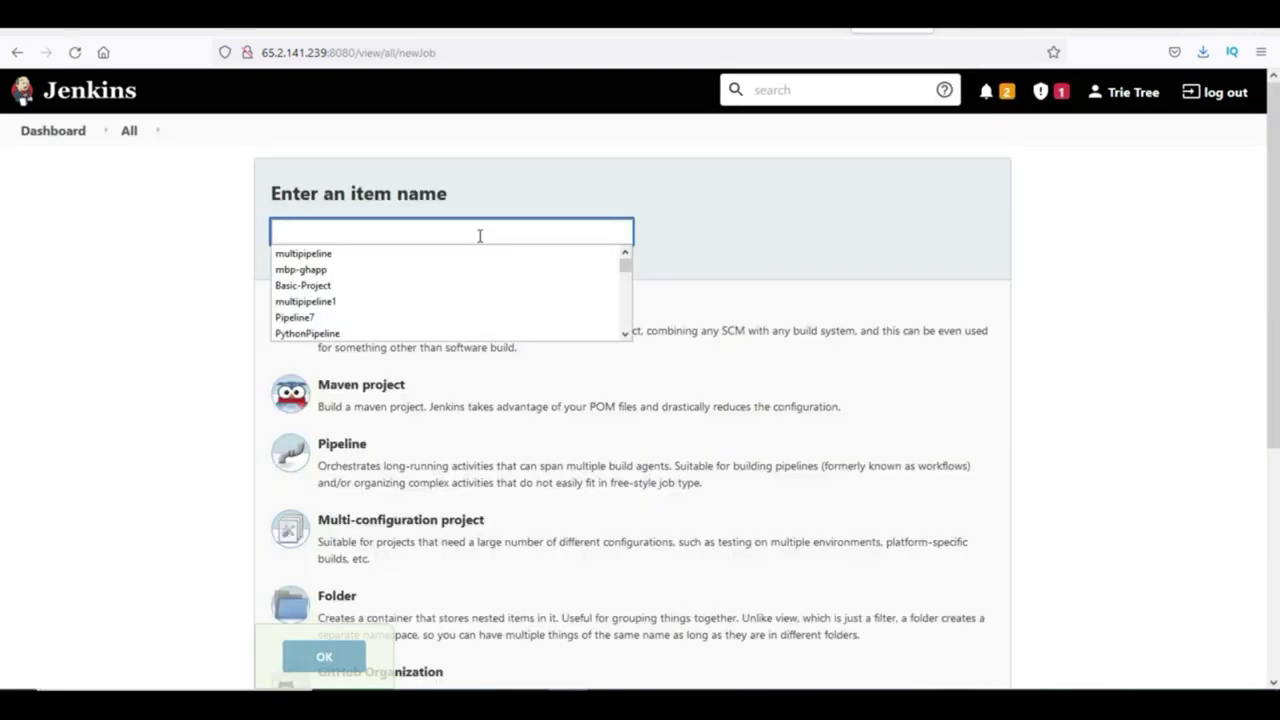
type("sonar")
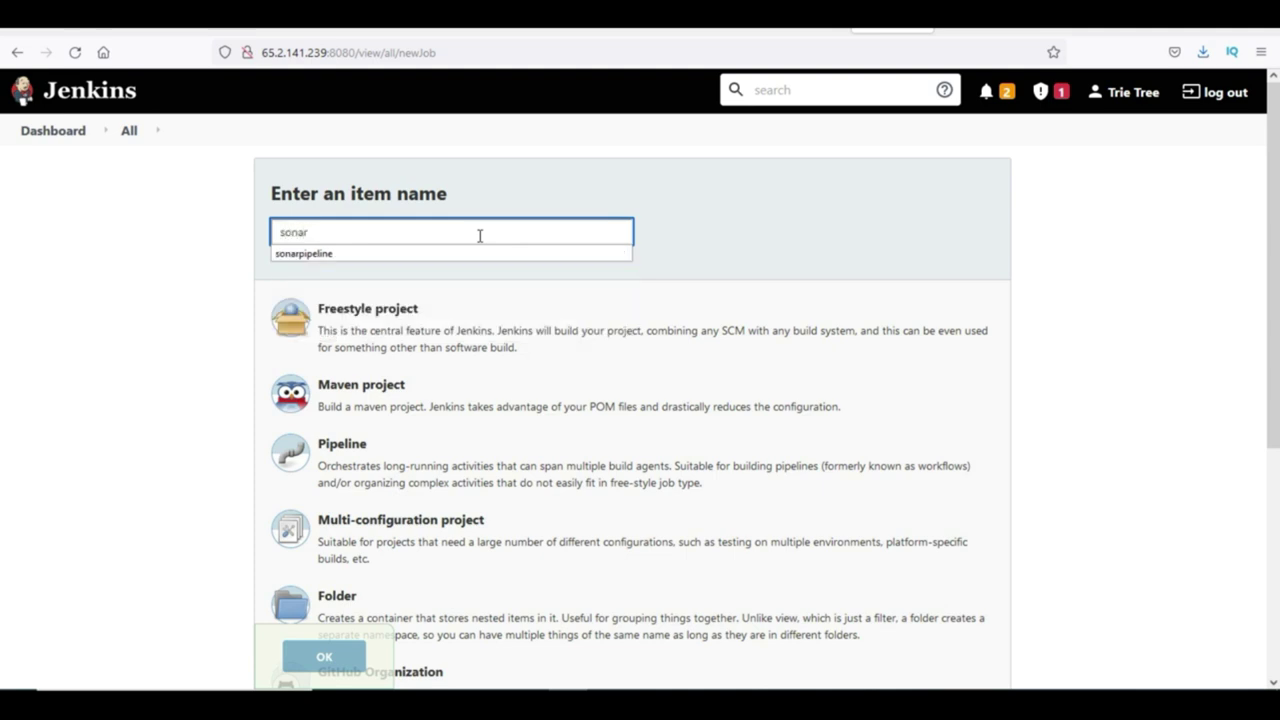
type("qubepipeline")
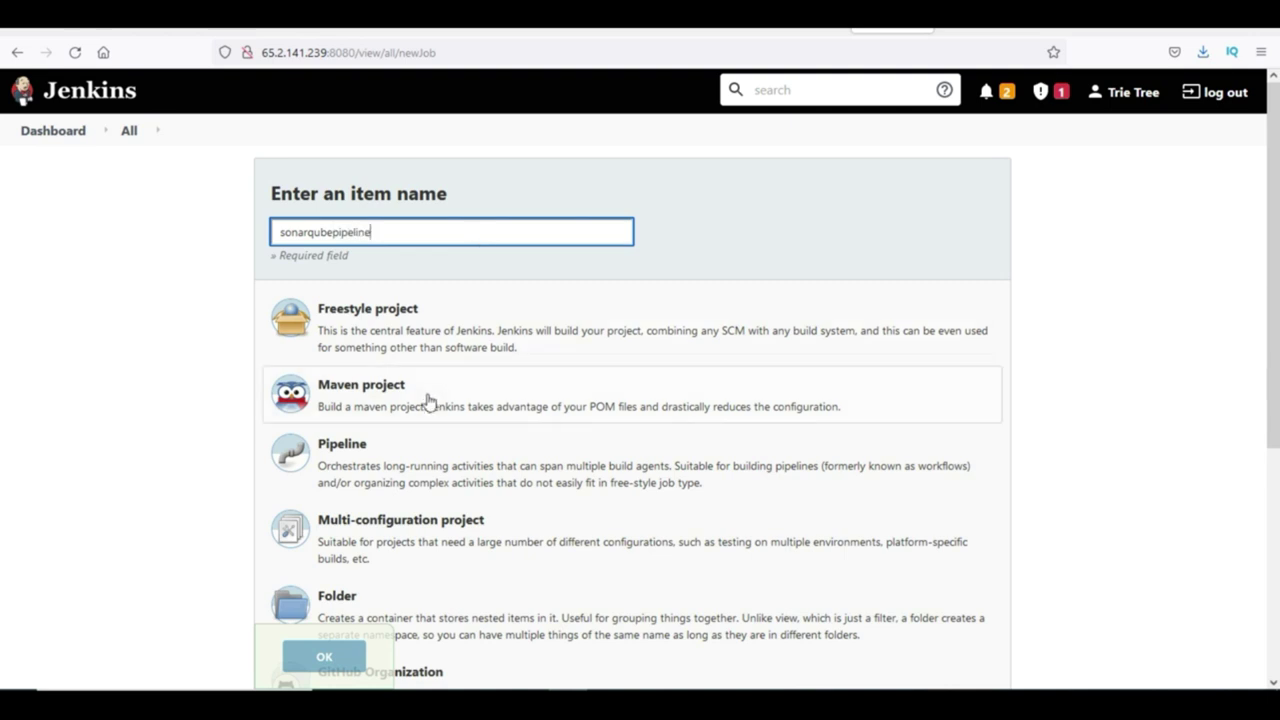
left_click(381, 476)
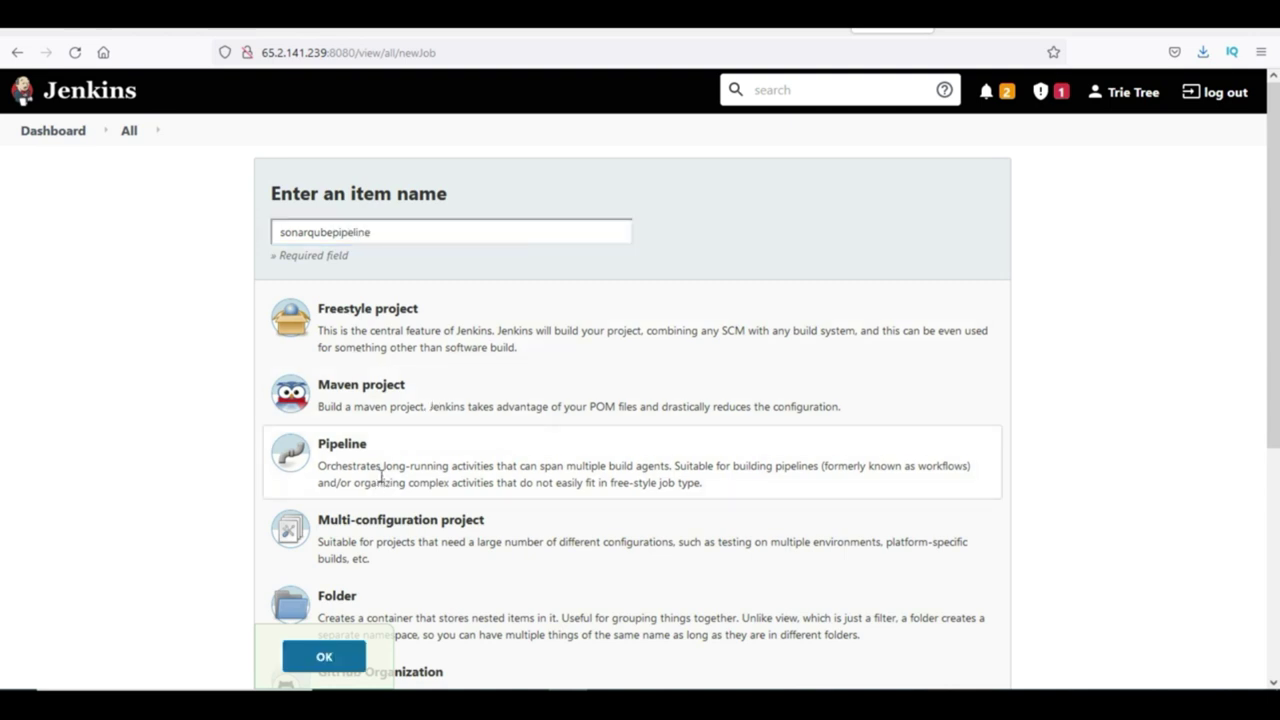
left_click(324, 657)
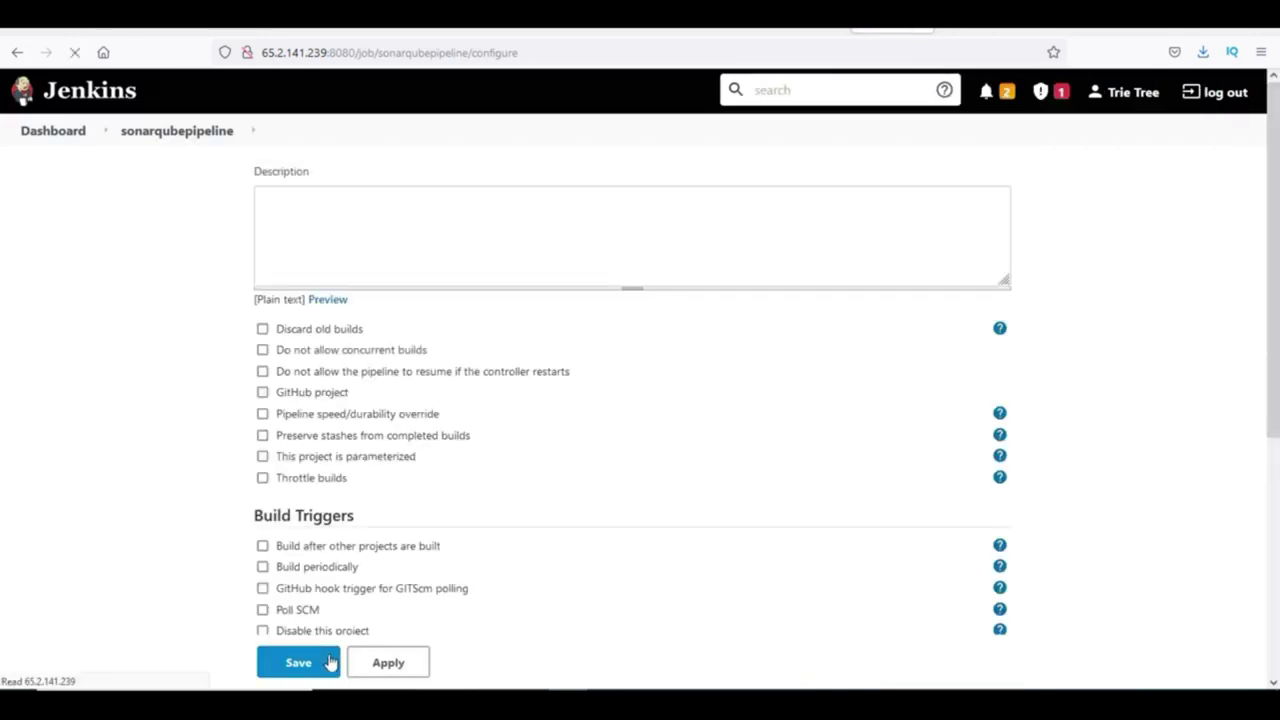
- Set the pipeline definition to Pipeline script from SCM with Git as the SCM
left_click_drag(1268, 232, 1268, 560)
left_click(358, 219)
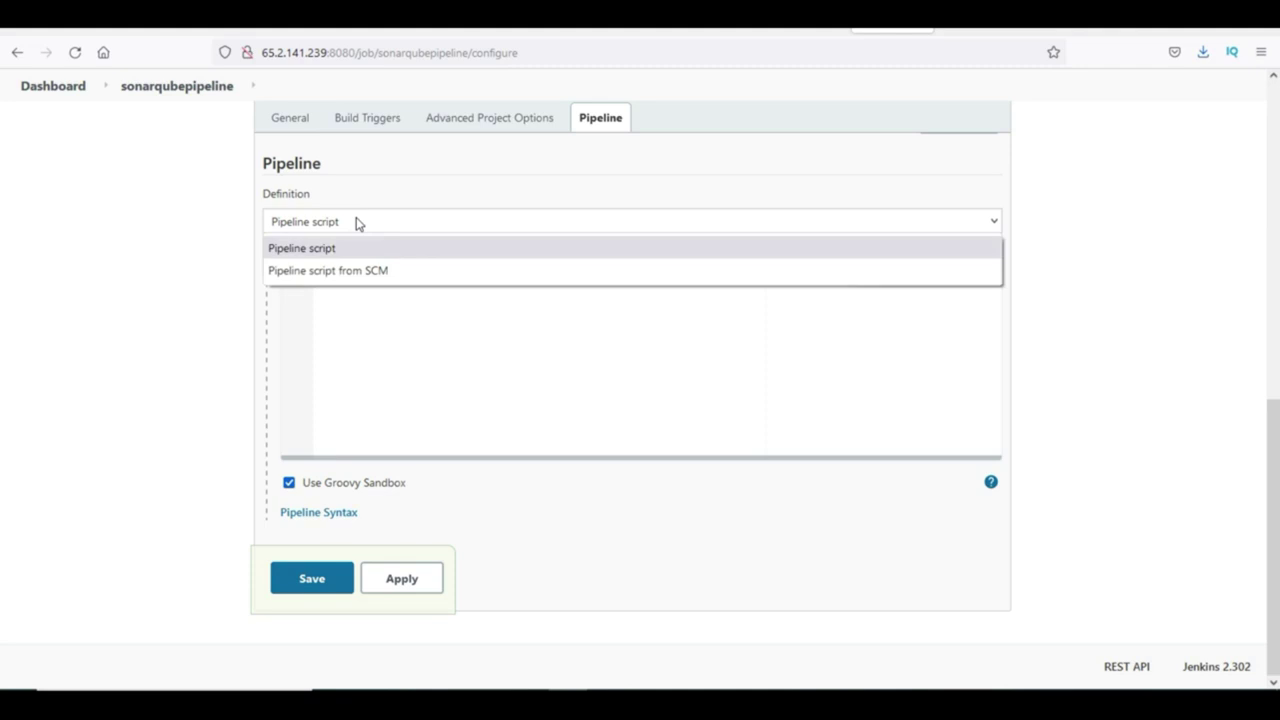
left_click(366, 269)
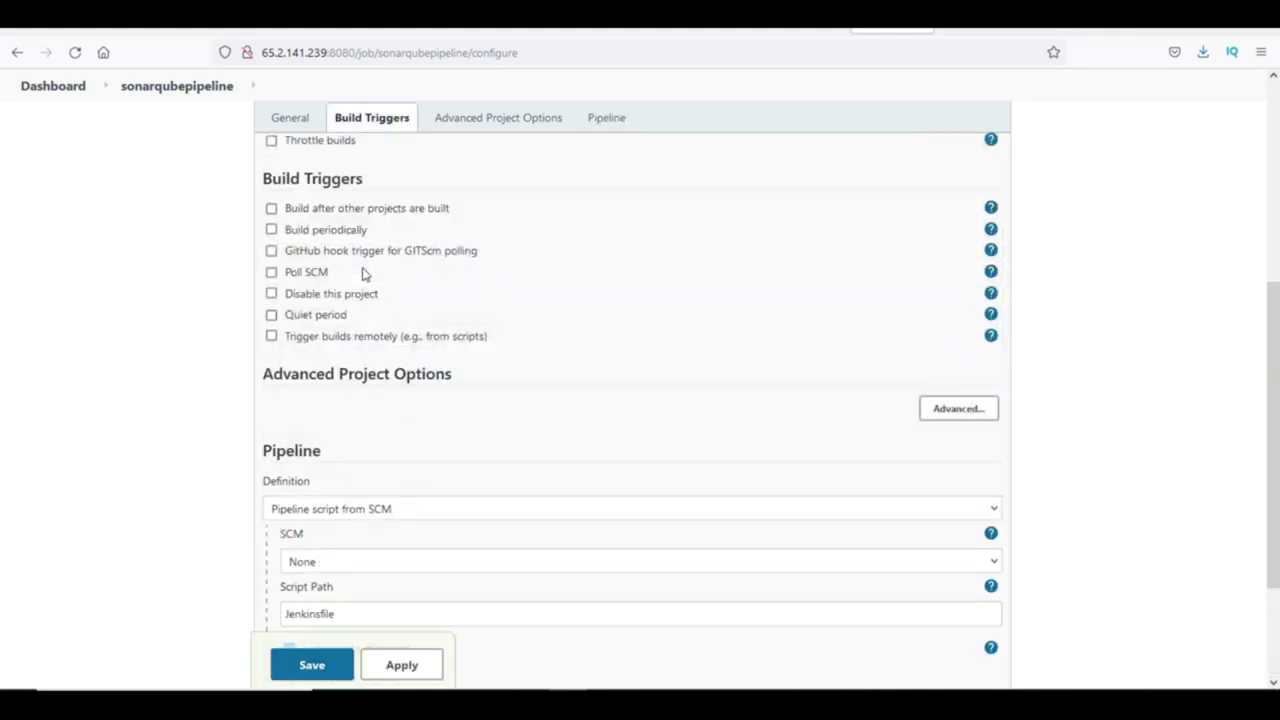
left_click_drag(1272, 430, 1272, 520)
left_click(489, 397)
left_click(460, 446)
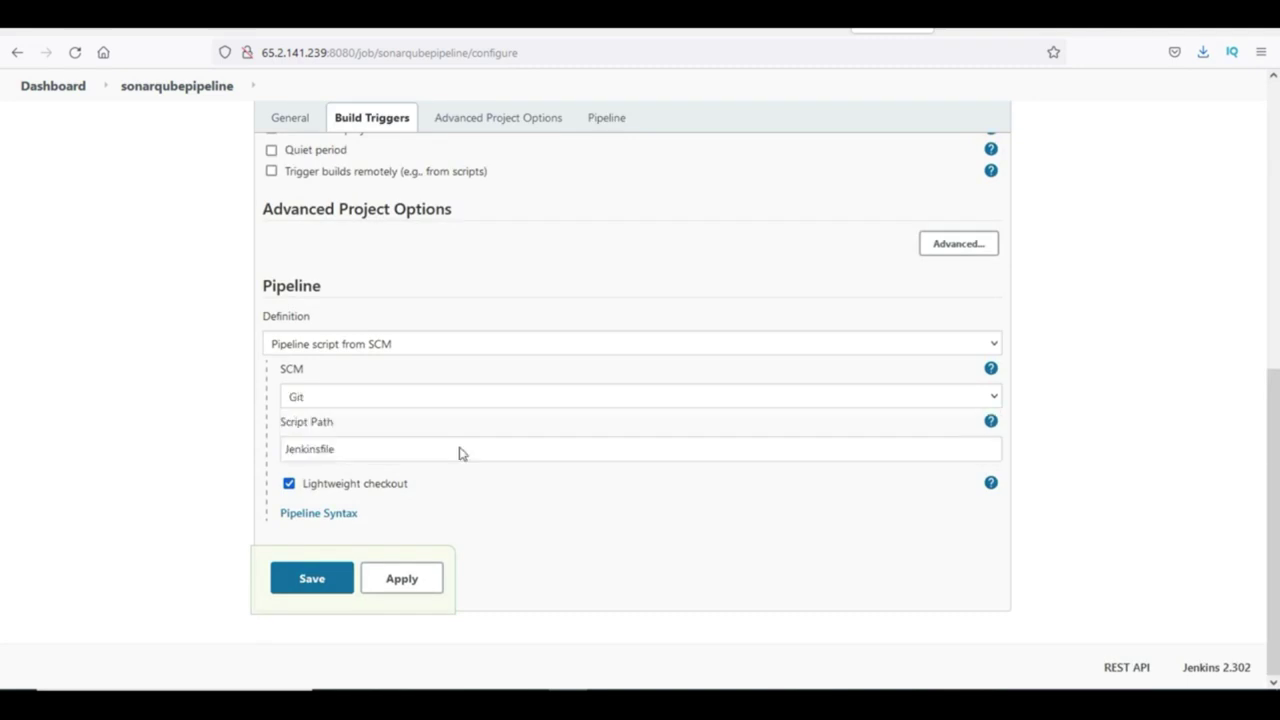
left_click(470, 485)
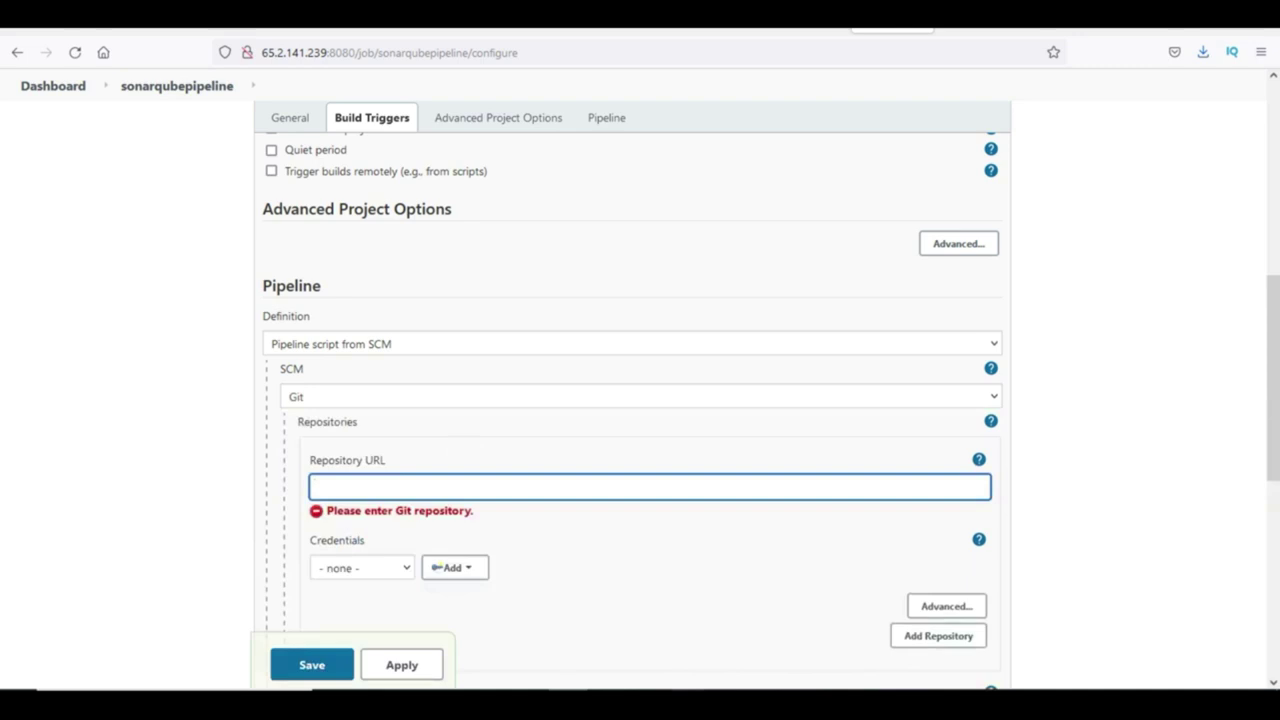
key("alt+Tab")
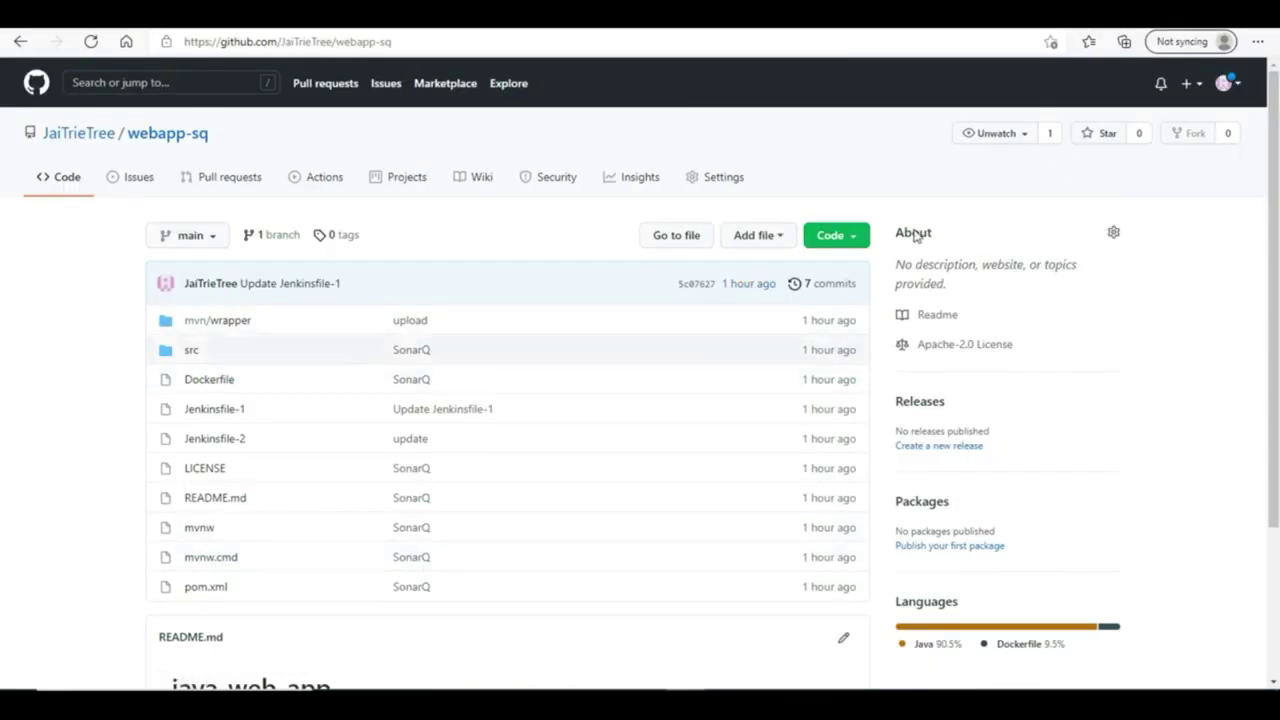
- Check Jenkinsfile-1 in webapp-sq for the sonarjenkins installation name
left_click(214, 410)
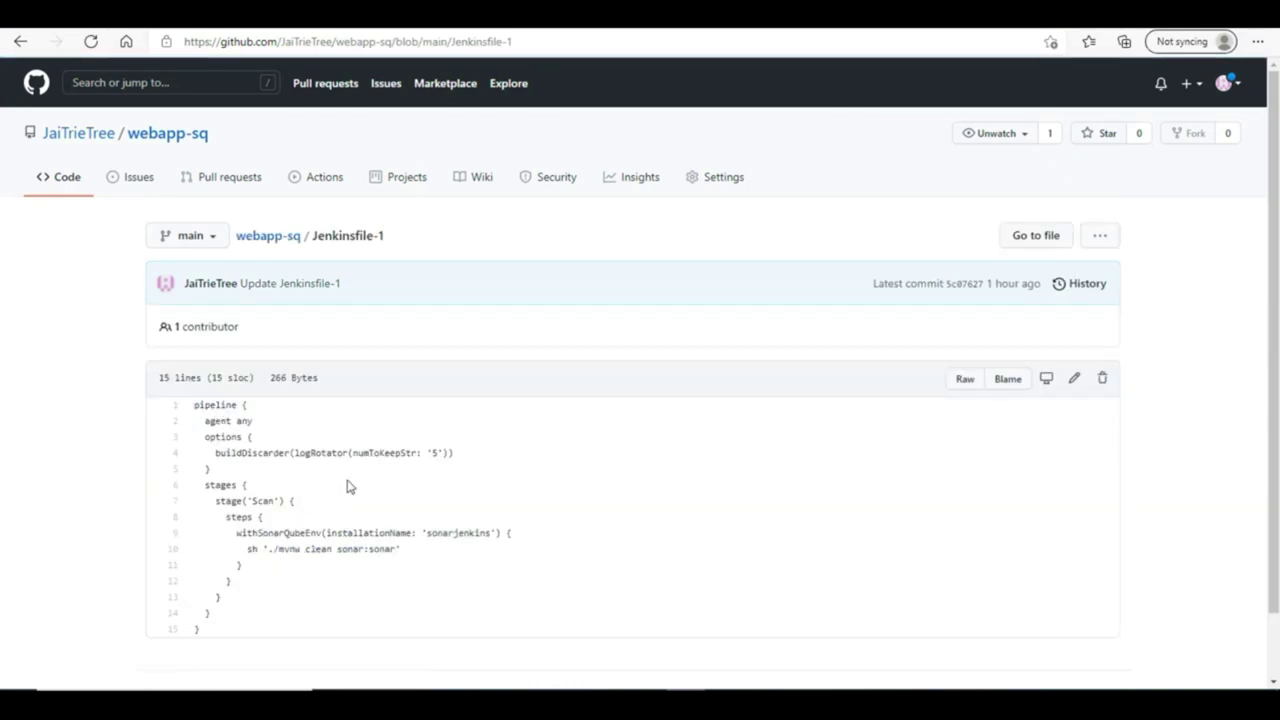
left_click_drag(426, 533, 494, 537)
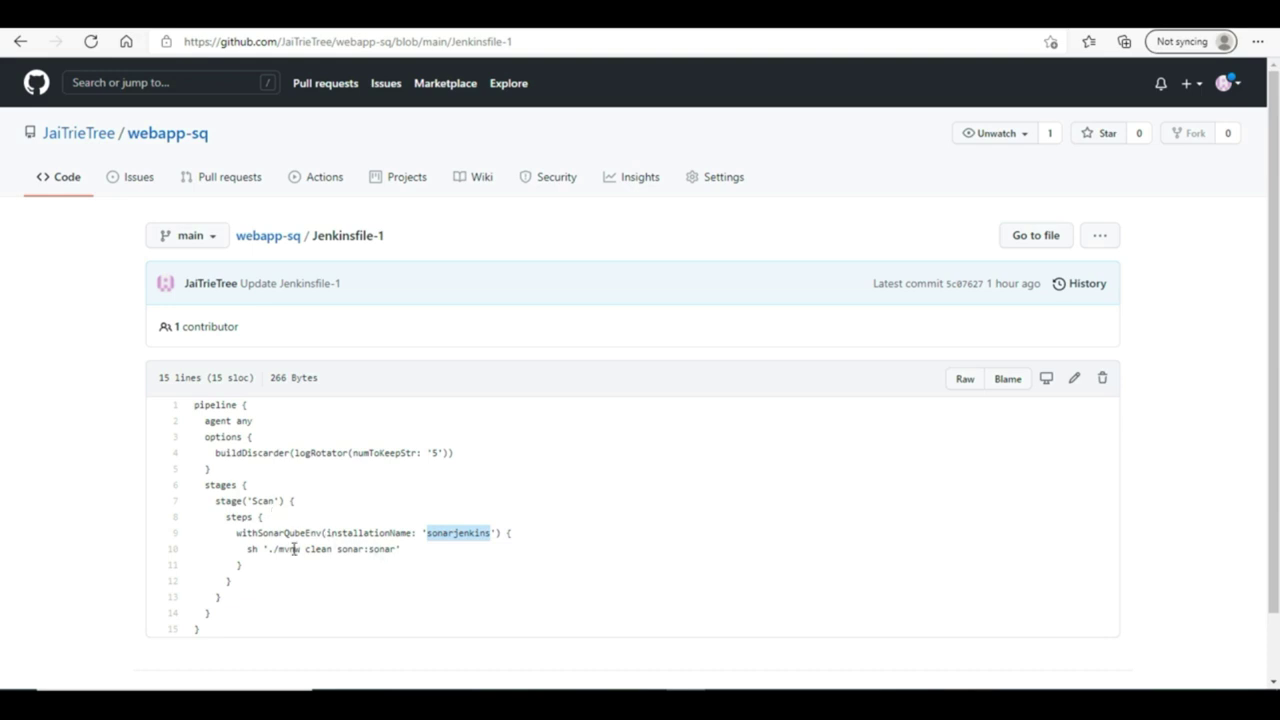
left_click(270, 235)
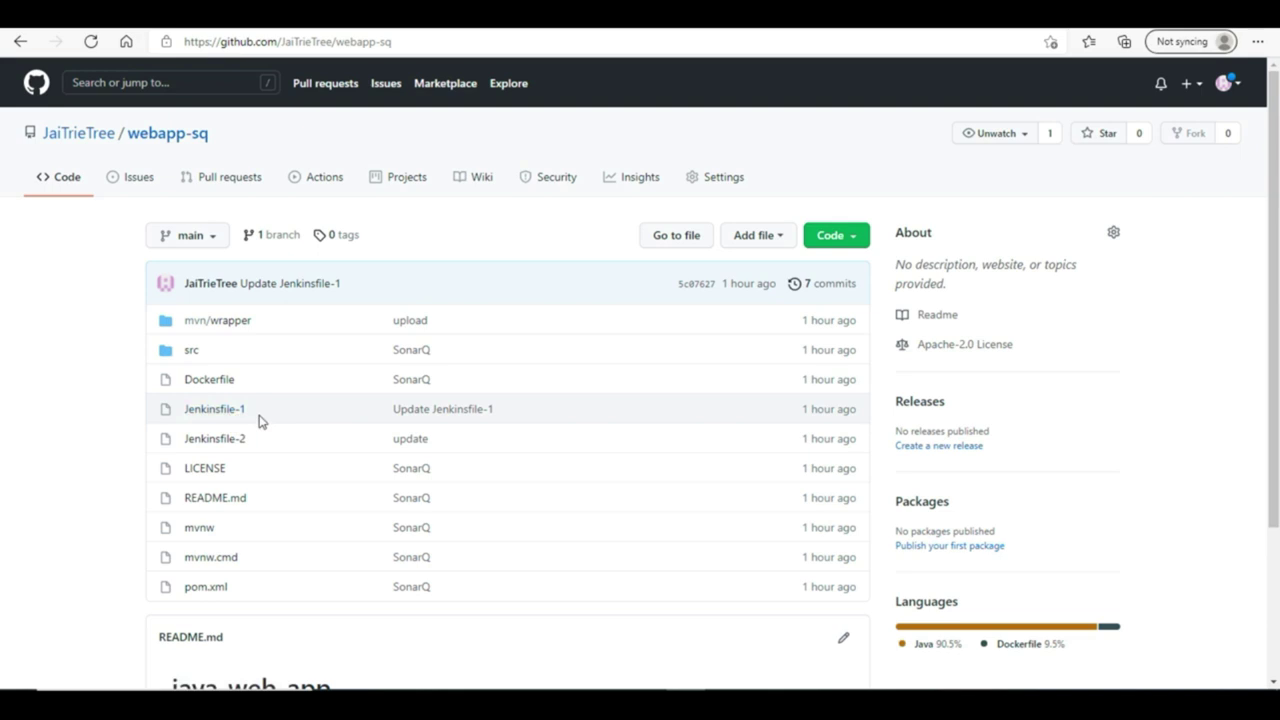
- Review the sonar-maven-plugin scan command in java-web-app's Jenkinsfile and copy the repository URL
mouse_move(107, 141)
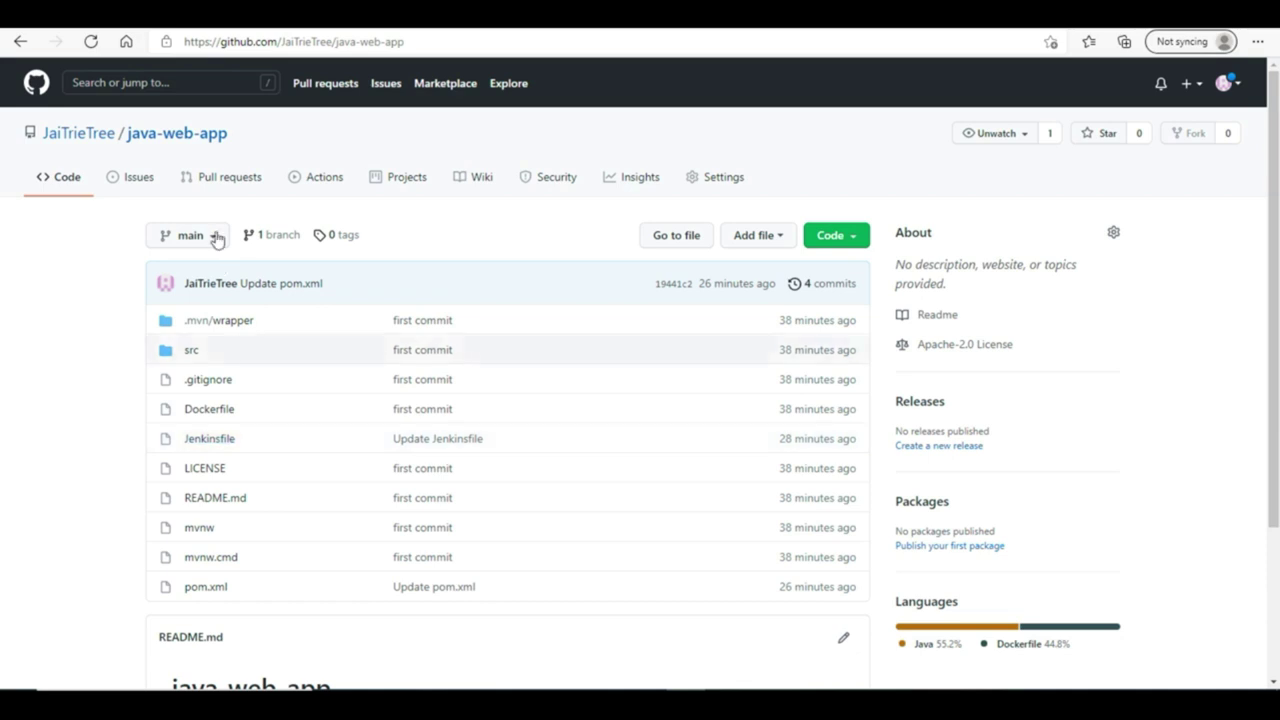
left_click(220, 441)
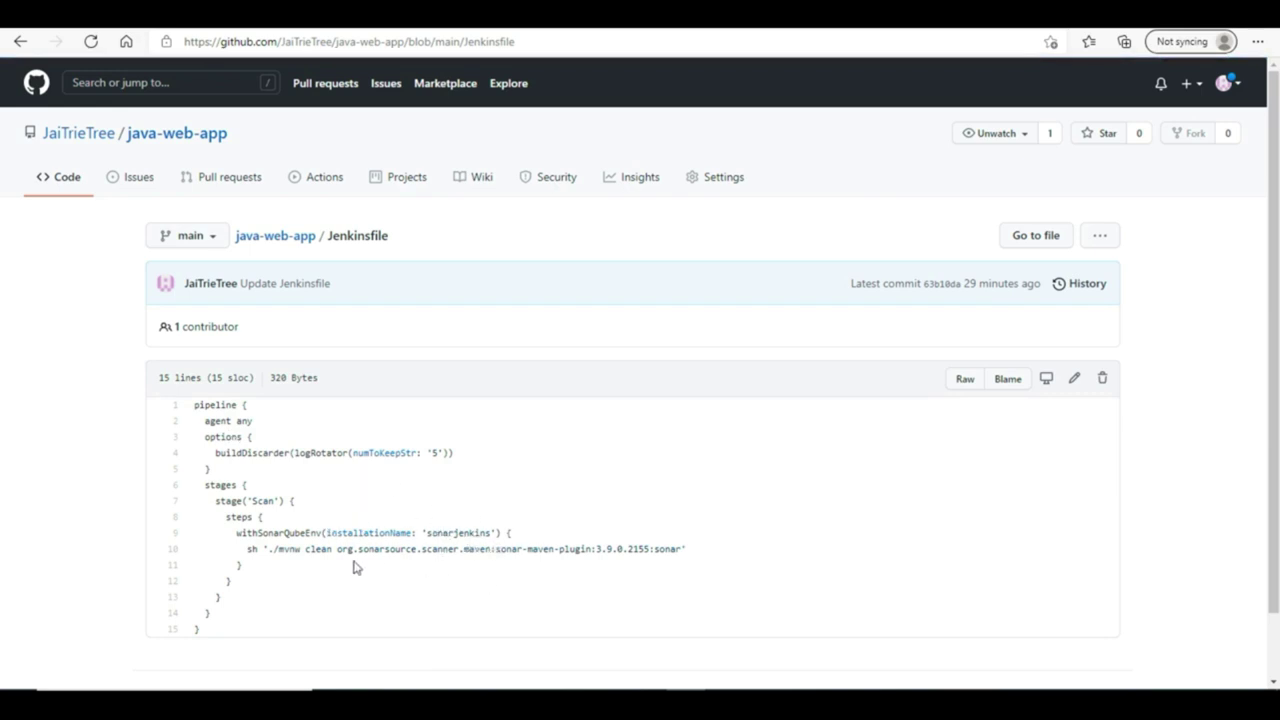
left_click_drag(337, 549, 645, 549)
left_click(620, 575)
left_click_drag(507, 550, 622, 550)
left_click(537, 571)
left_click(281, 240)
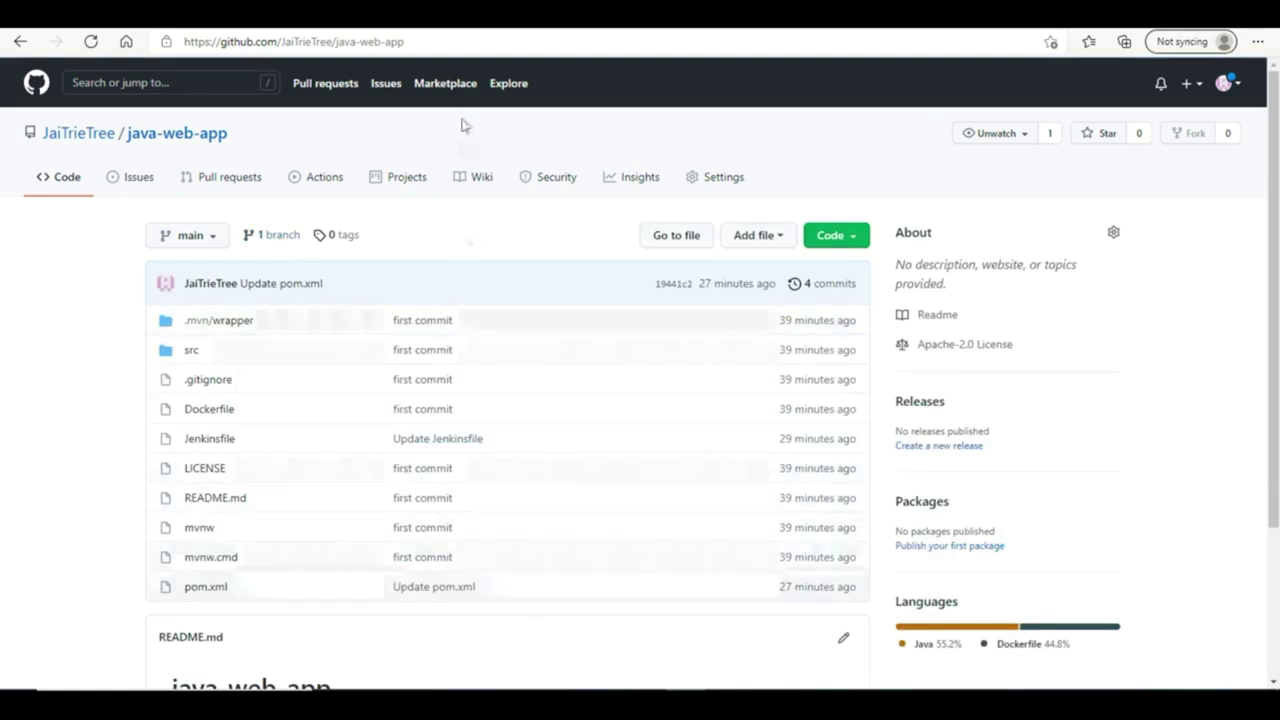
left_click(431, 42)
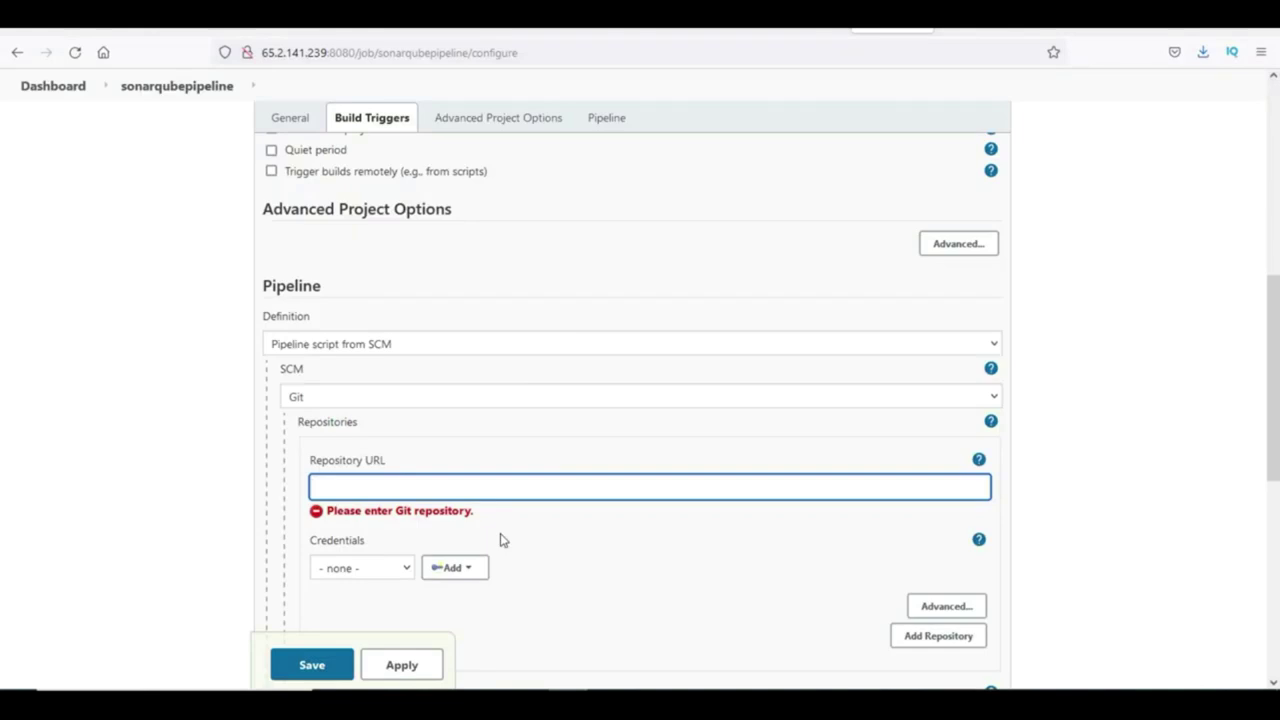
- Set Repository URL to the java-web-app repo and Branch Specifier to */main, save, and build
type("https://github.com/JaiTrieTree/java-web-app")
scroll(1120, 506, "down", 3)
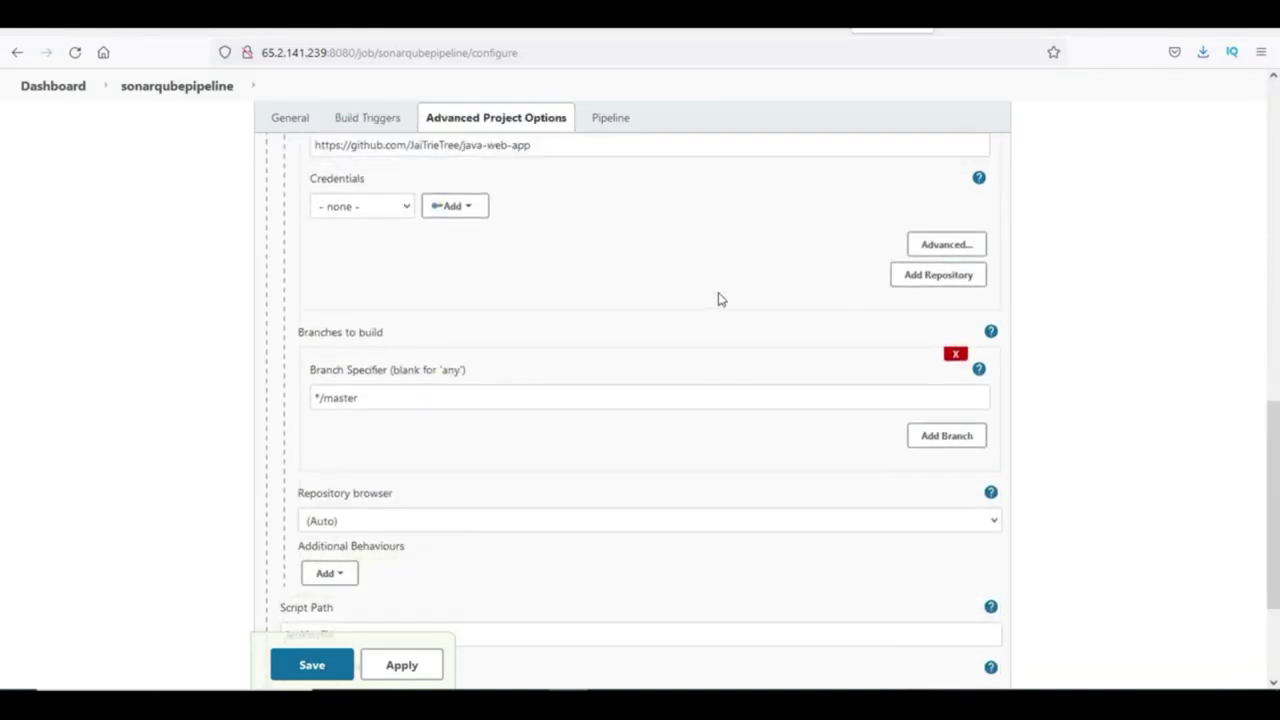
left_click(439, 391)
key("BackSpace")
key("BackSpace")
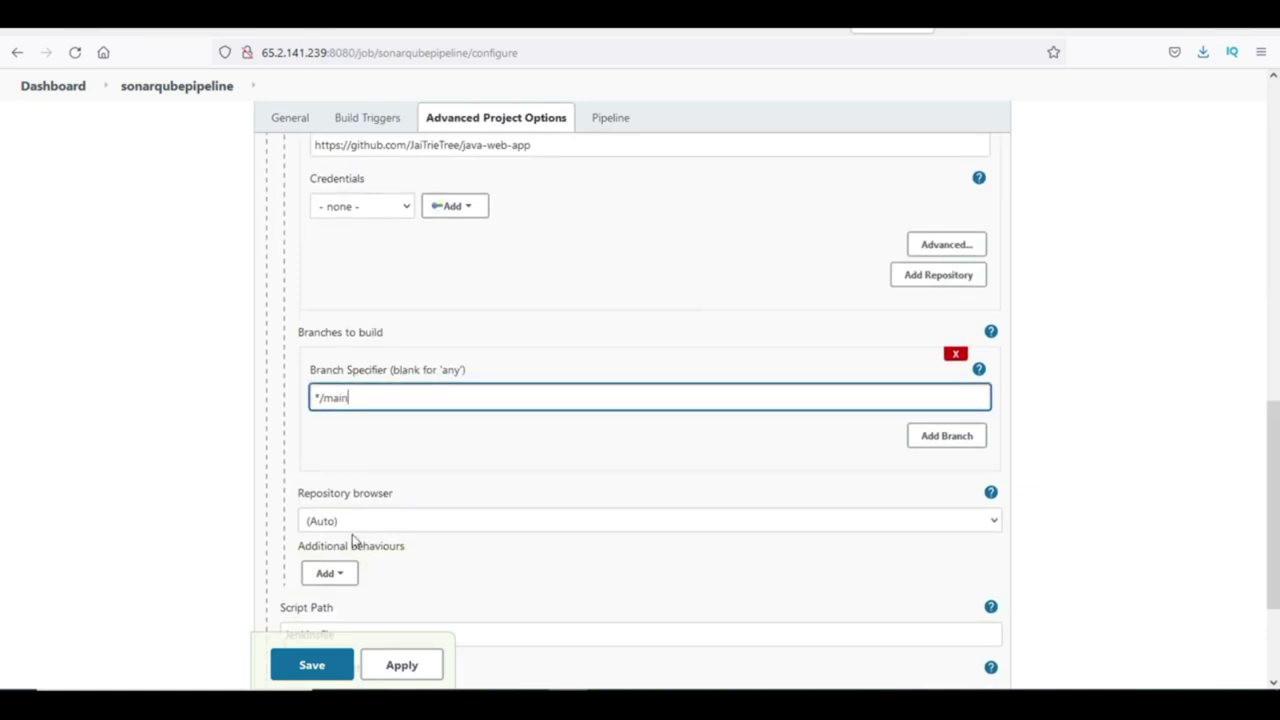
scroll(1277, 543, "down", 2)
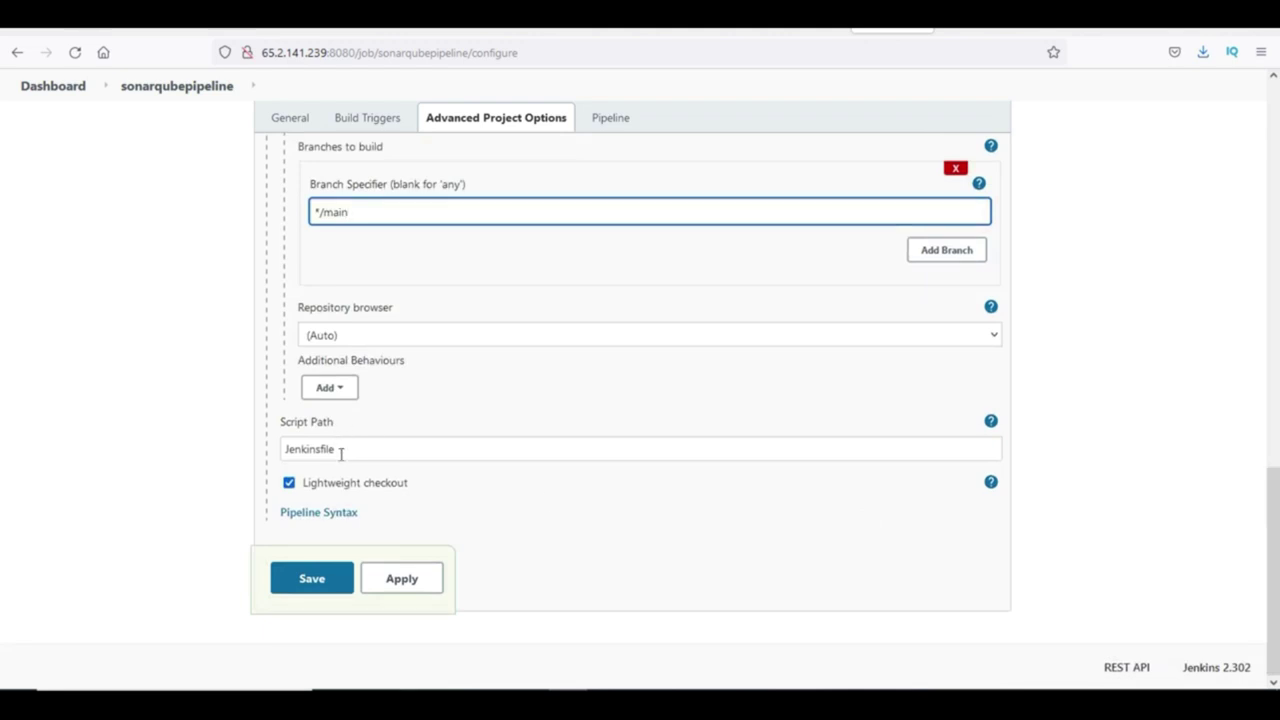
left_click(409, 580)
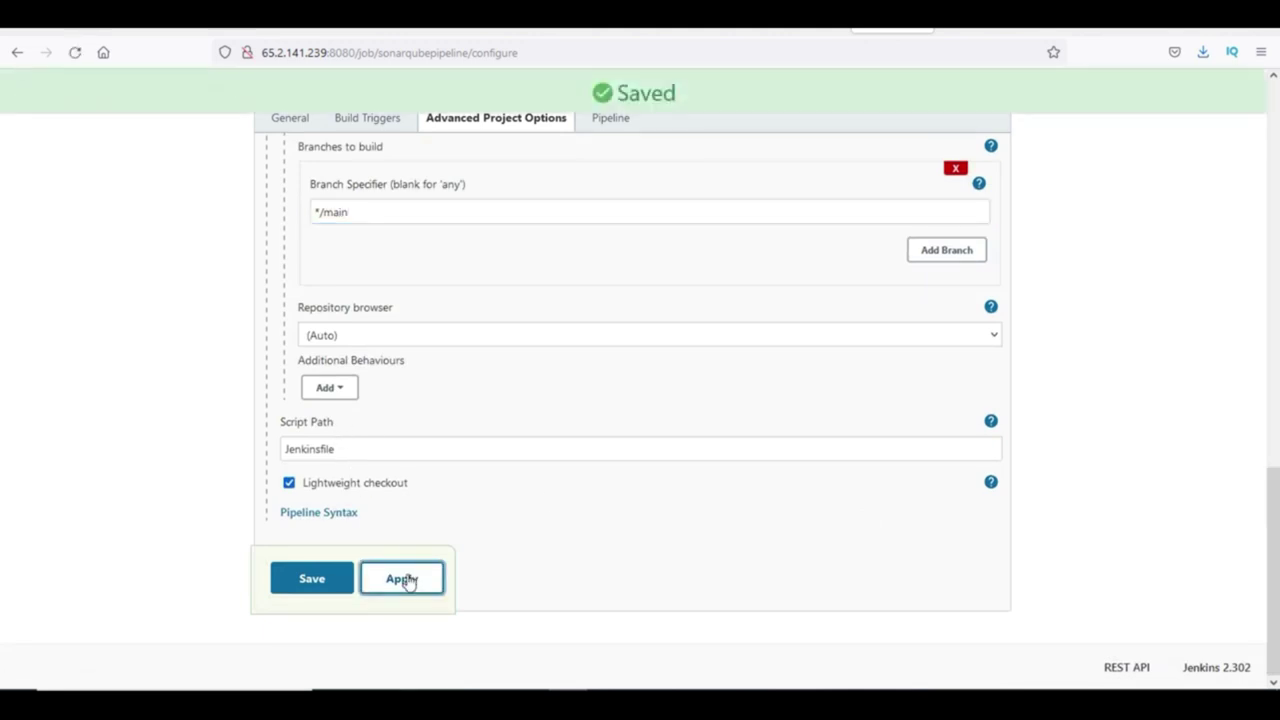
left_click(318, 590)
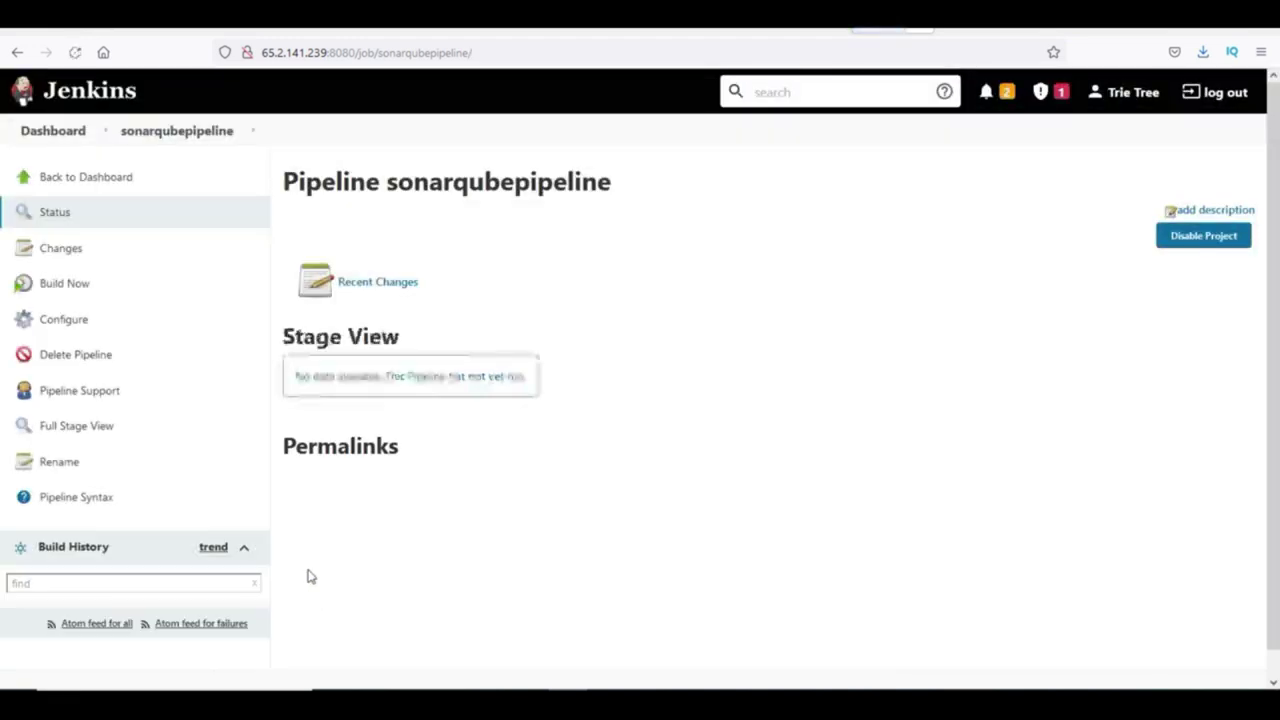
left_click(90, 292)
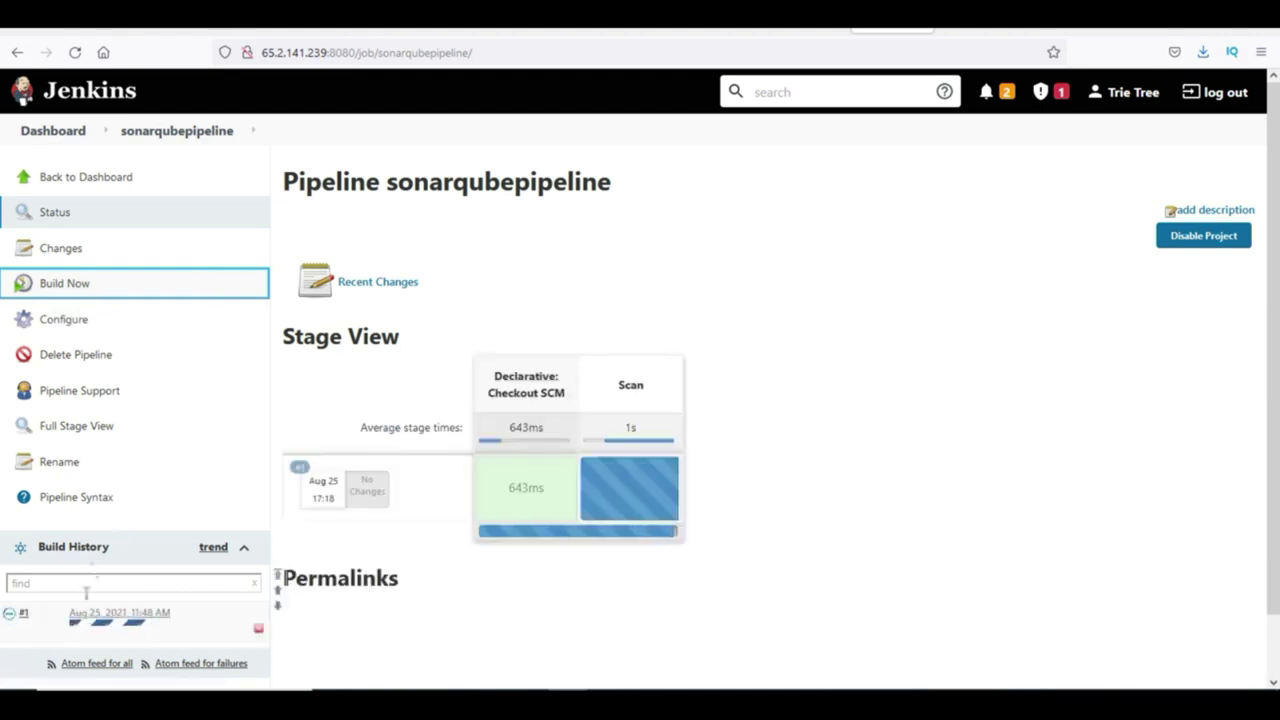
- Read build #1's console output, confirming SUCCESS and a successfully uploaded SonarQube analysis
left_click(22, 612)
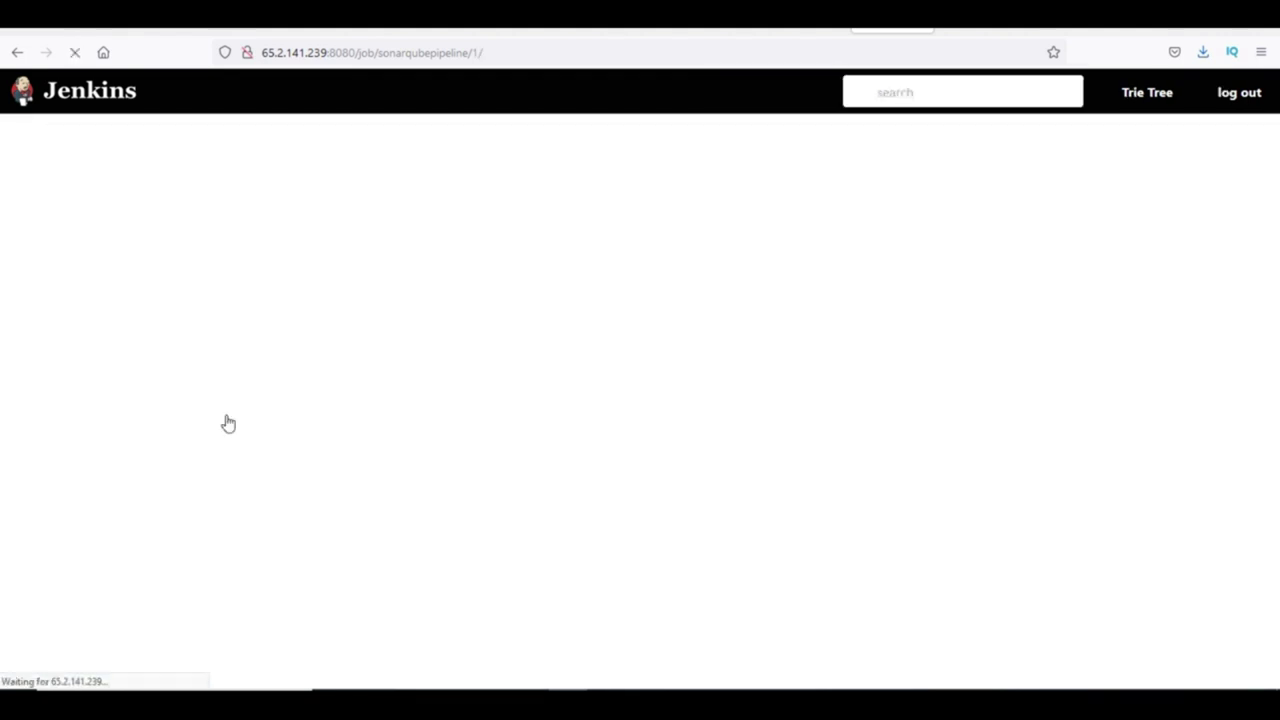
left_click(84, 285)
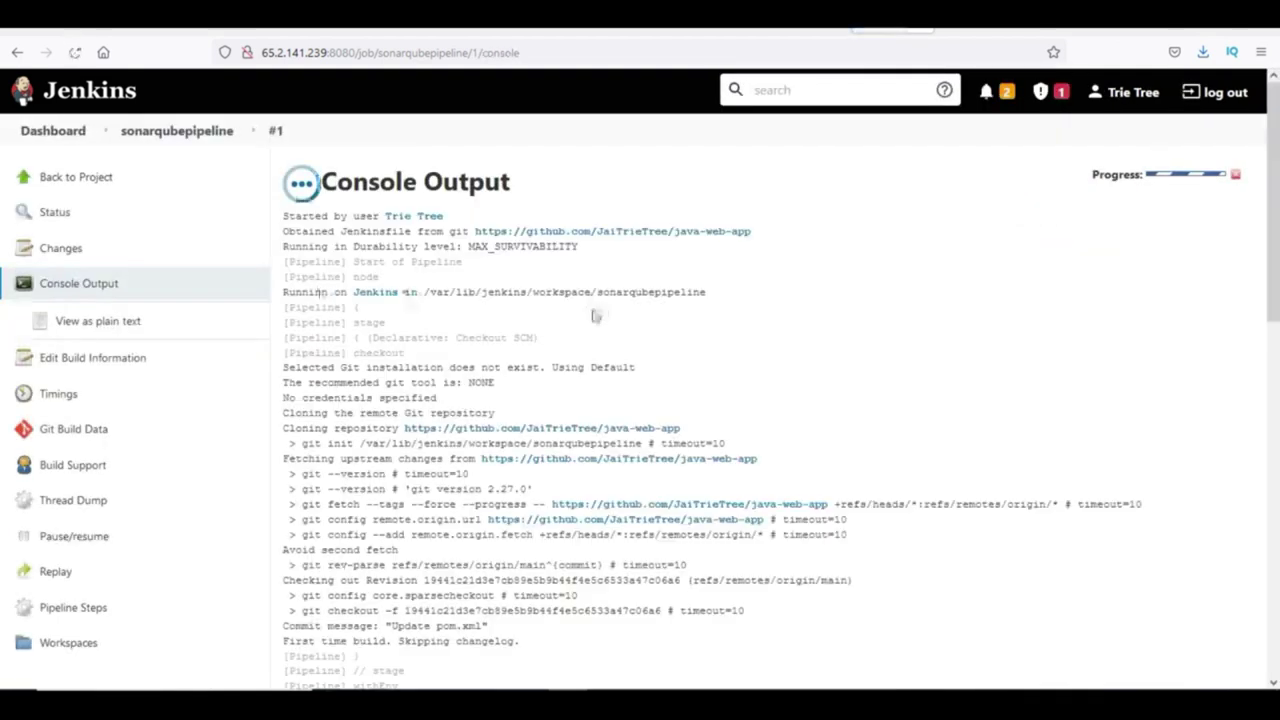
left_click_drag(1273, 200, 1273, 560)
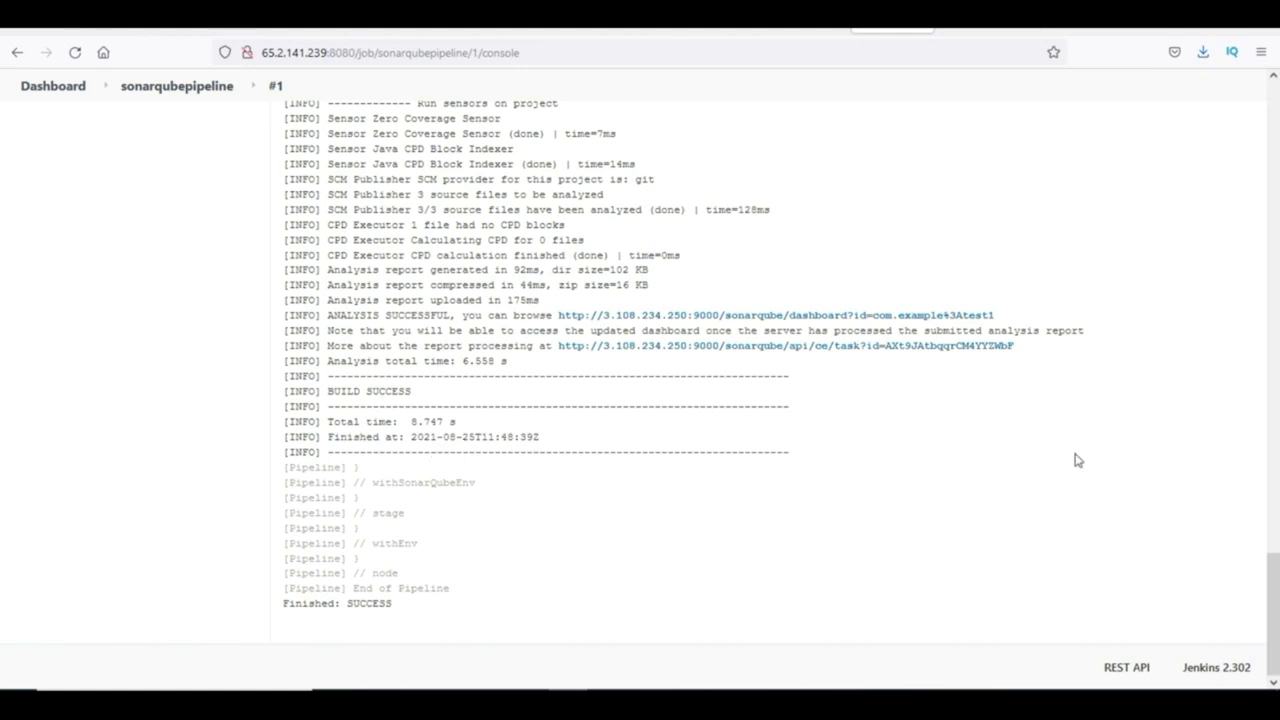
scroll(1275, 597, "up", 1)
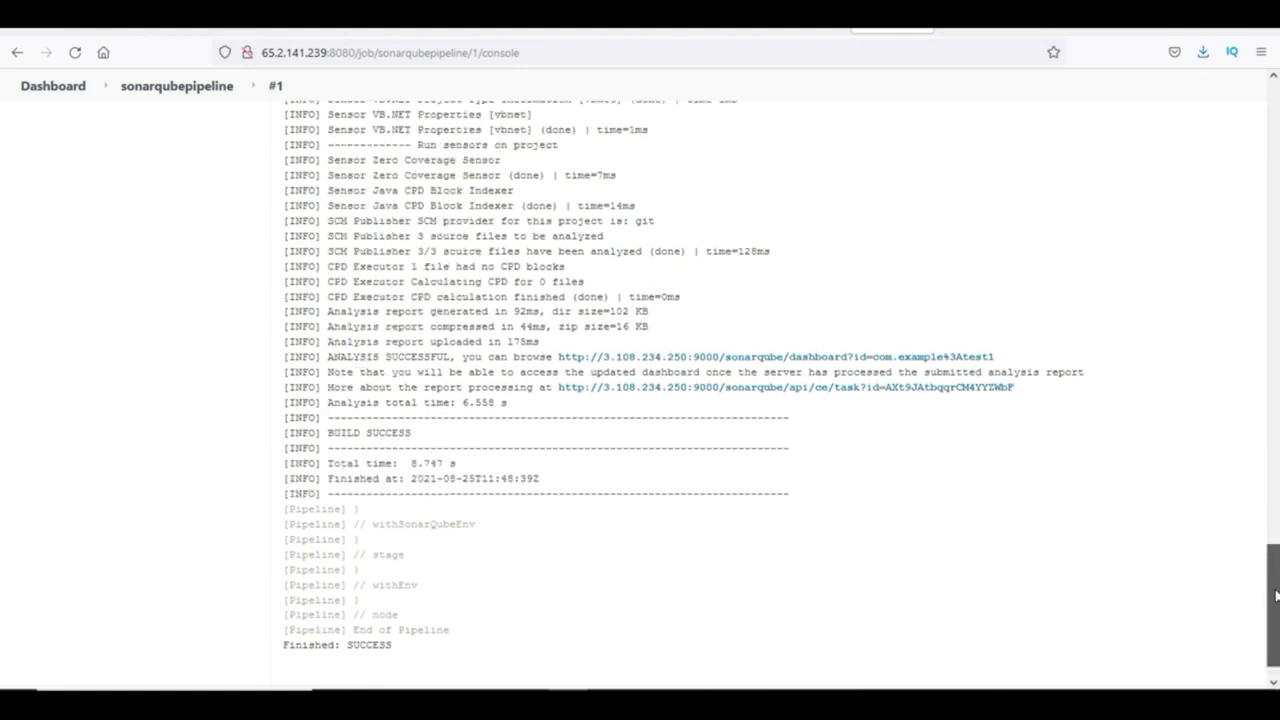
left_click_drag(1275, 597, 1272, 105)
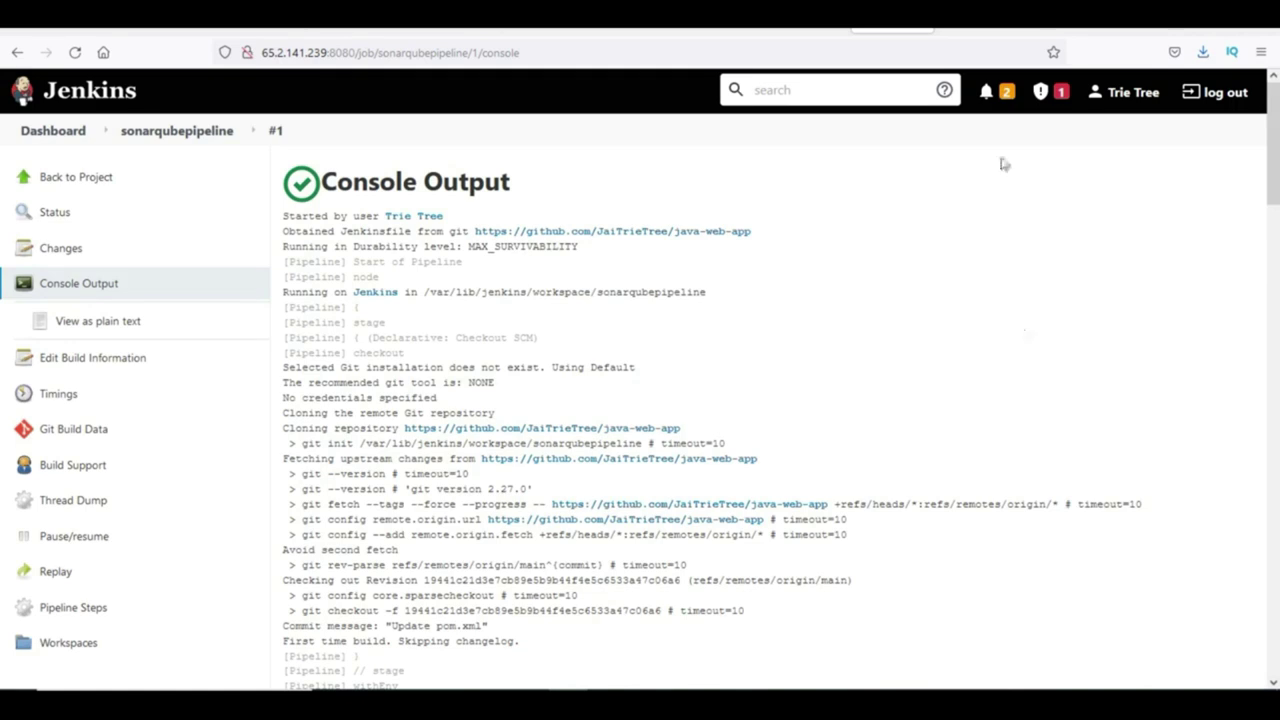
- Refresh SonarQube Projects and open the test1 project showing a Passed quality gate
left_click(990, 32)
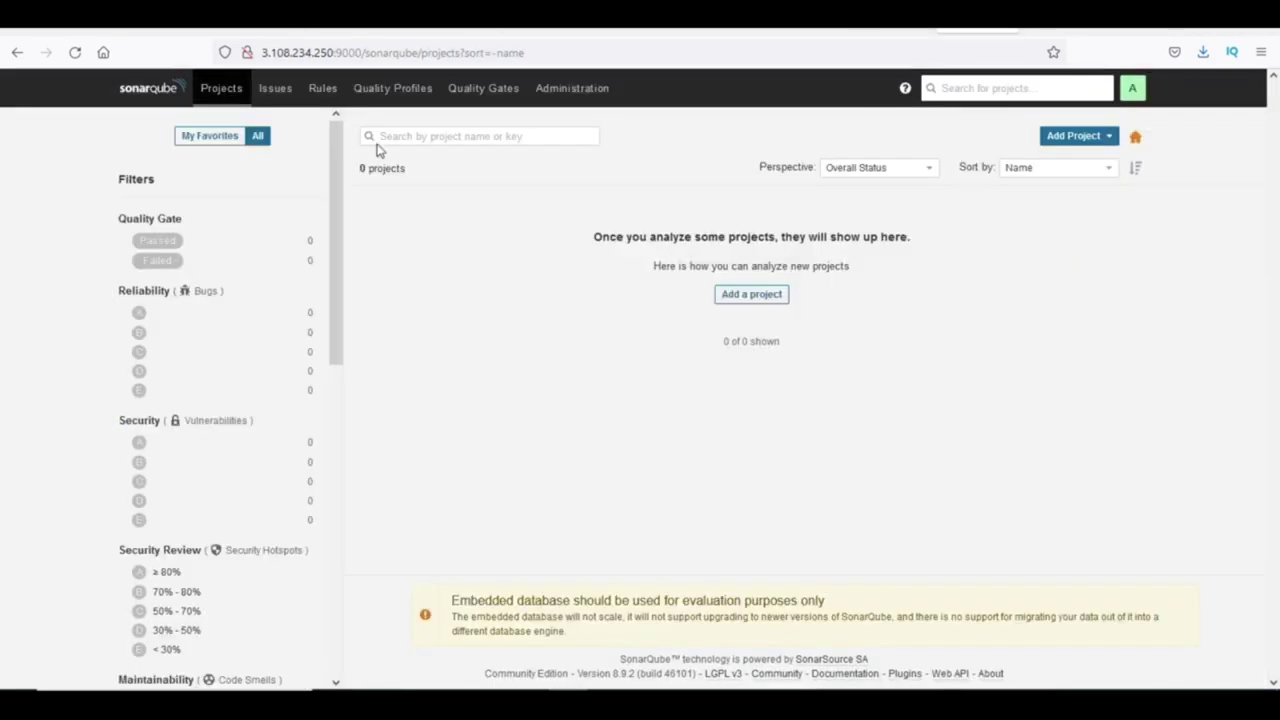
left_click(219, 96)
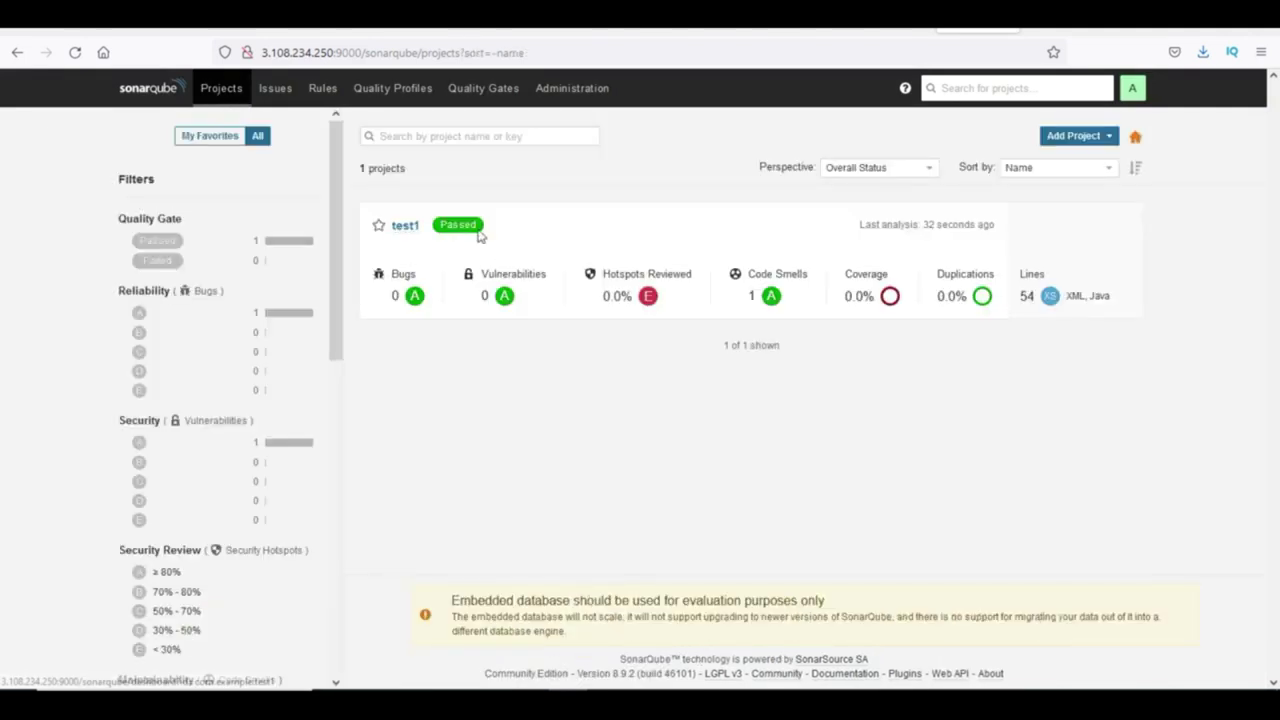
left_click(405, 226)
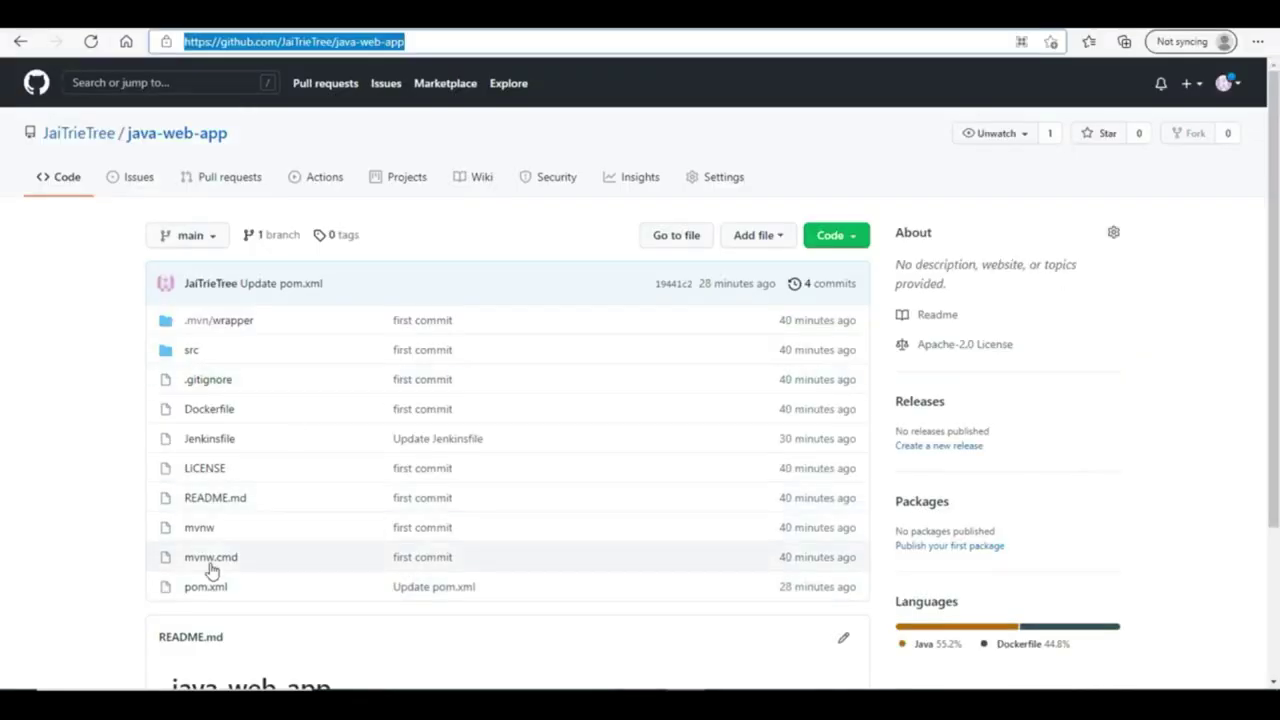
- Change artifactId and name from test1 to test2 in java-web-app's pom.xml and commit to main
left_click(204, 592)
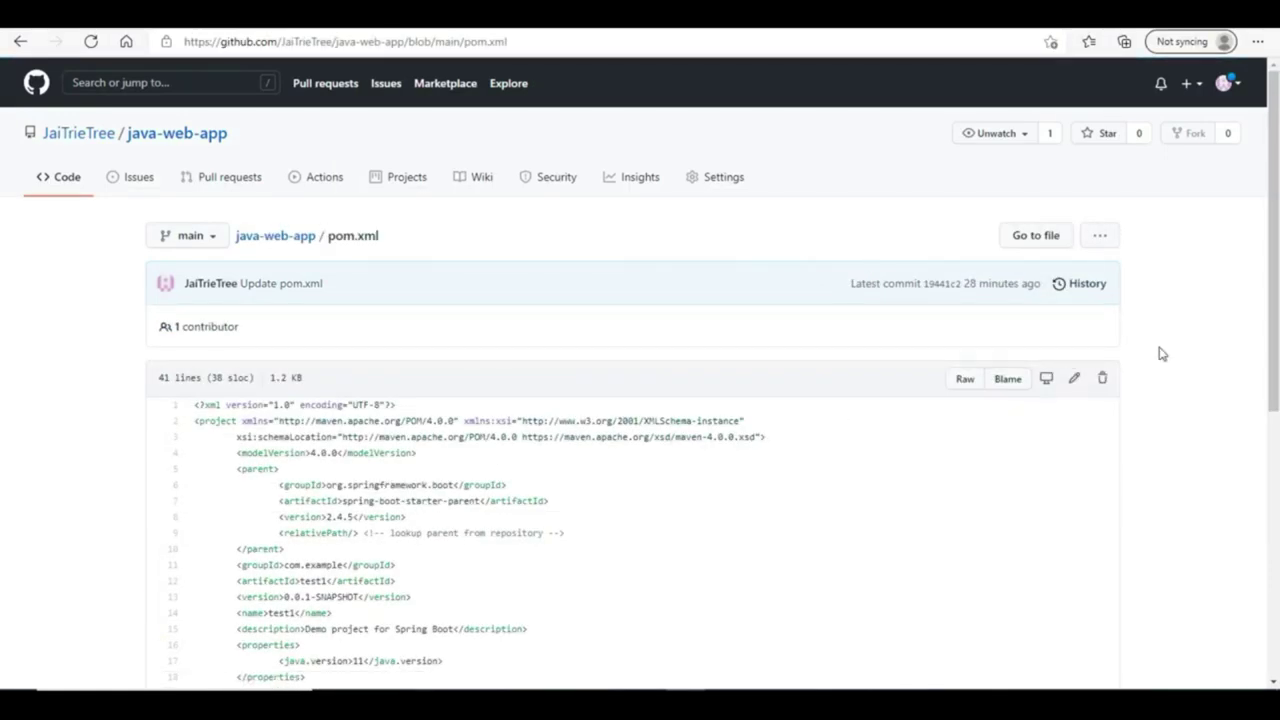
scroll(655, 373, "down", 2)
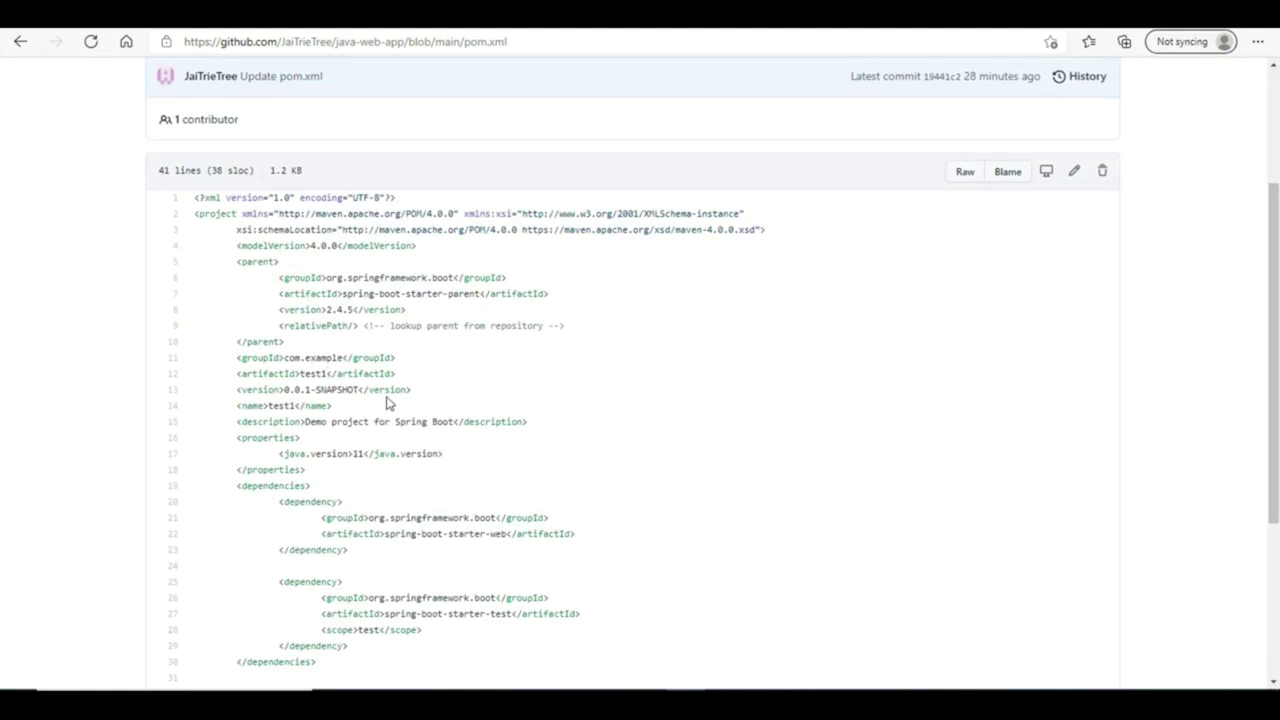
left_click(1074, 171)
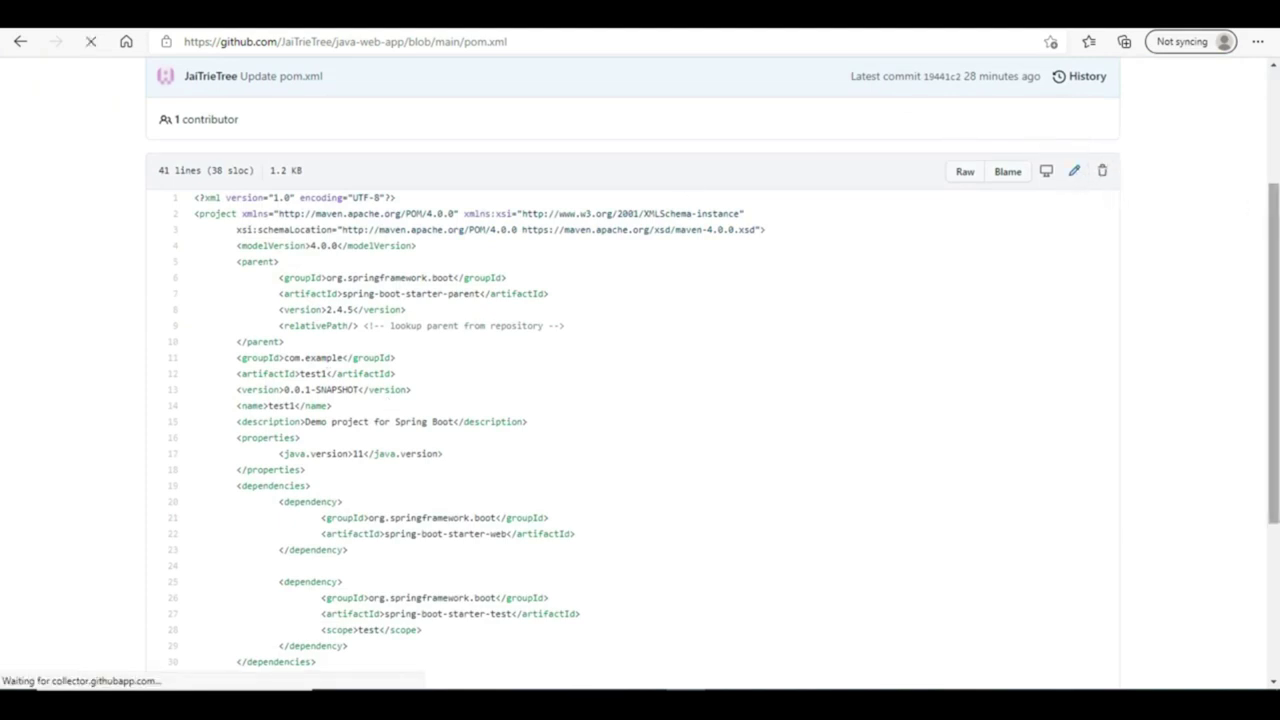
left_click_drag(1270, 200, 1270, 318)
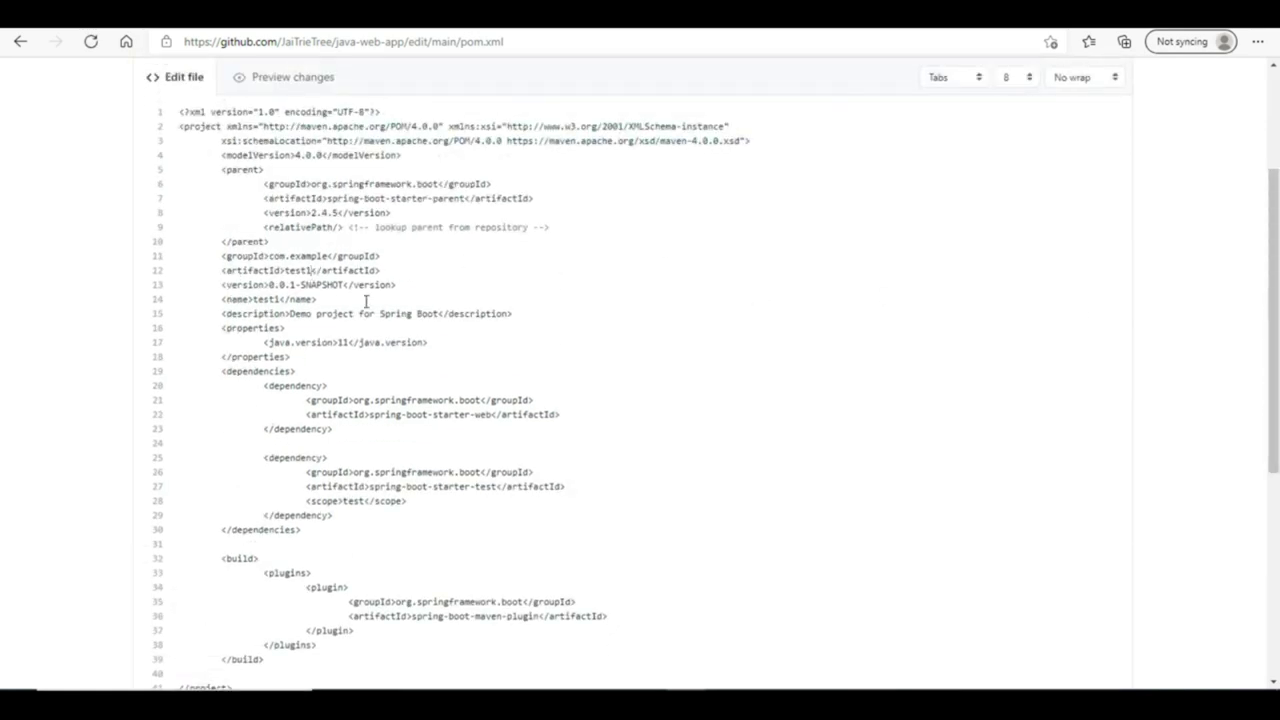
key("BackSpace")
type("2")
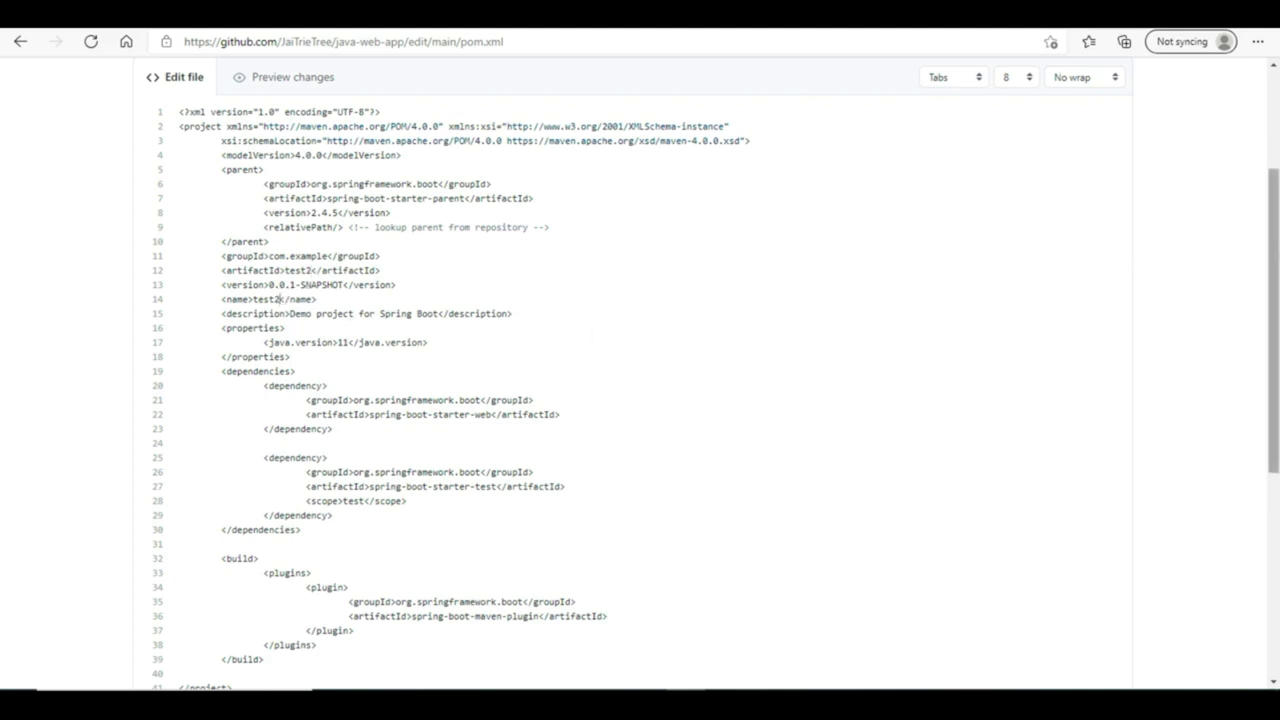
left_click_drag(1272, 280, 1272, 440)
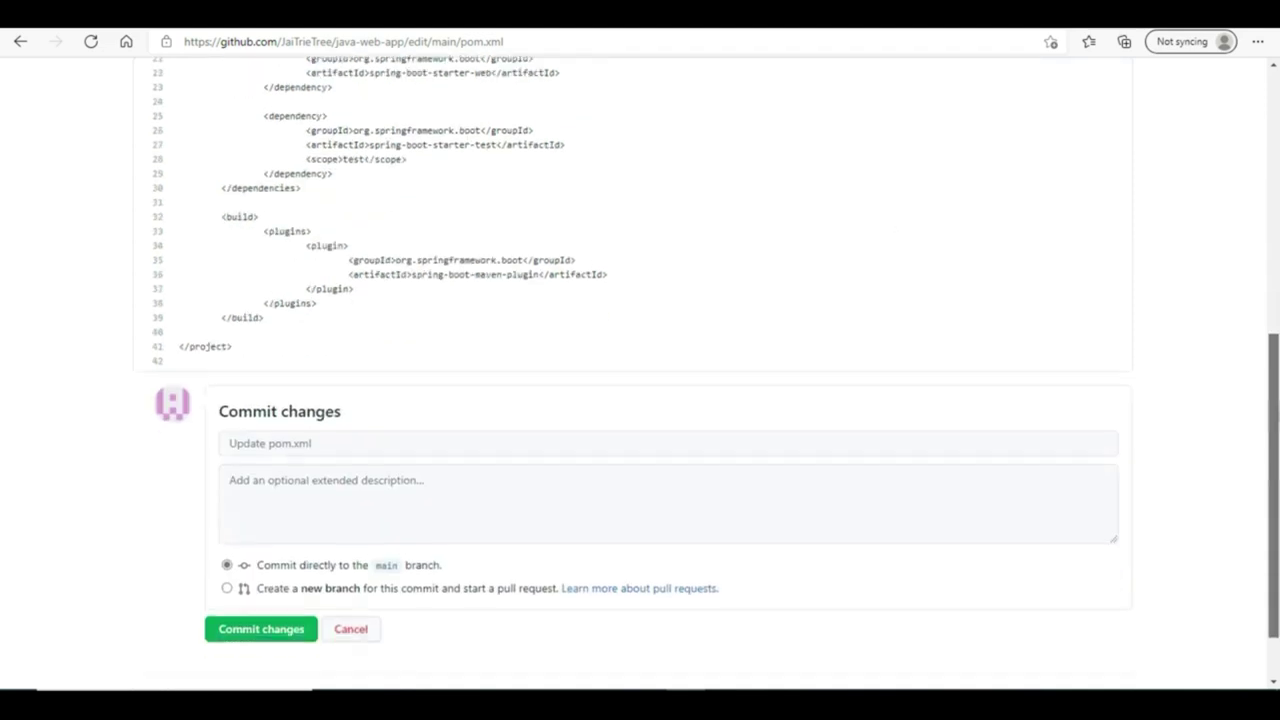
left_click(240, 632)
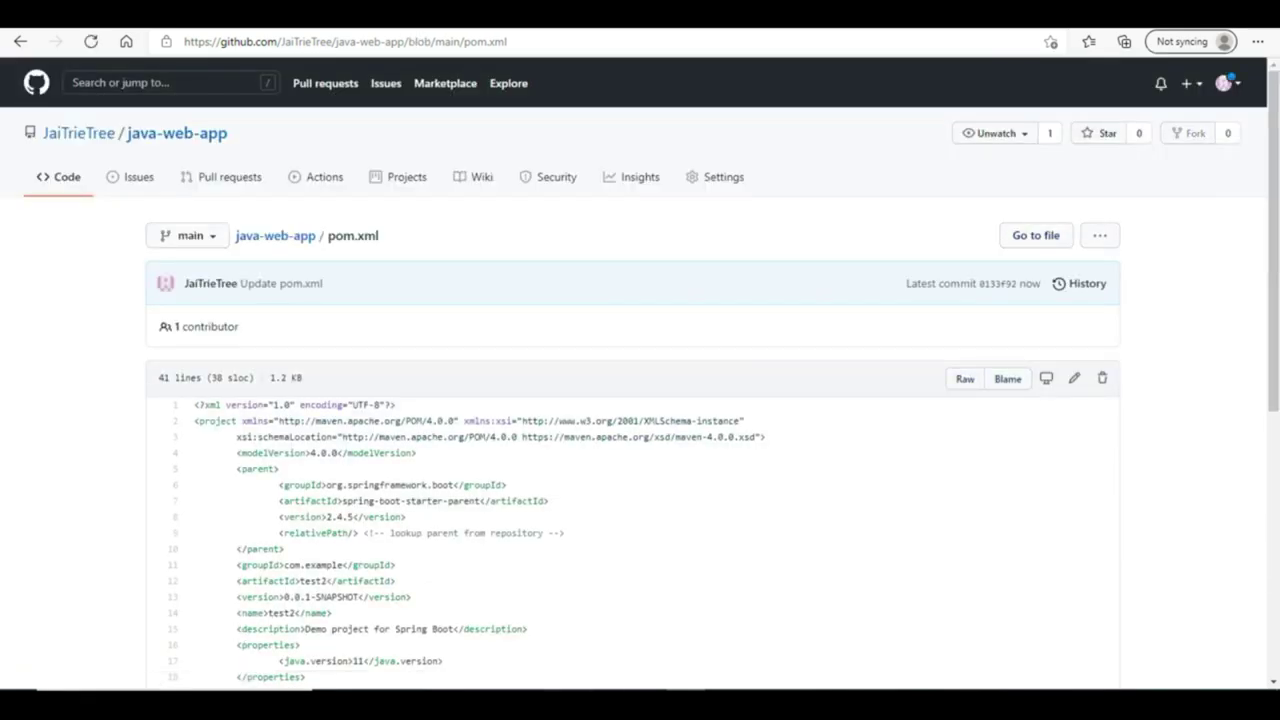
left_click(546, 635)
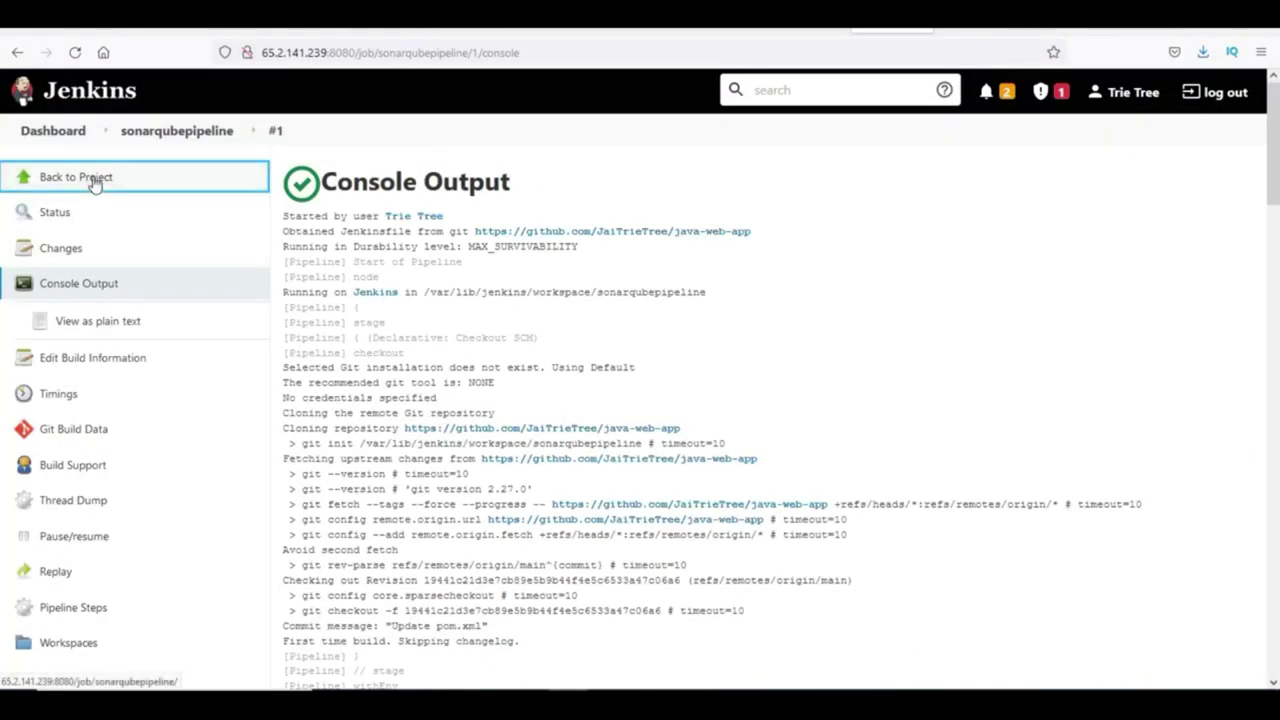
- Run build #2 of sonarqubepipeline and check the Stage View for the checkout and scan stages
left_click(94, 185)
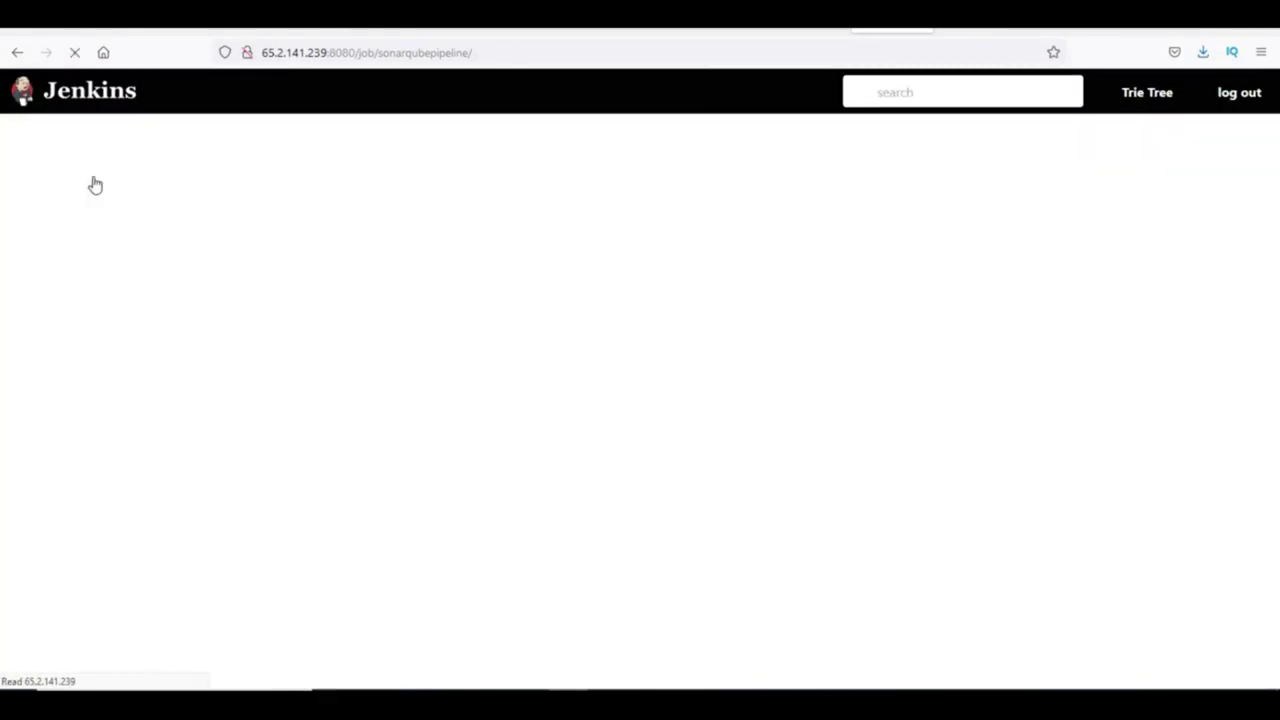
left_click(70, 287)
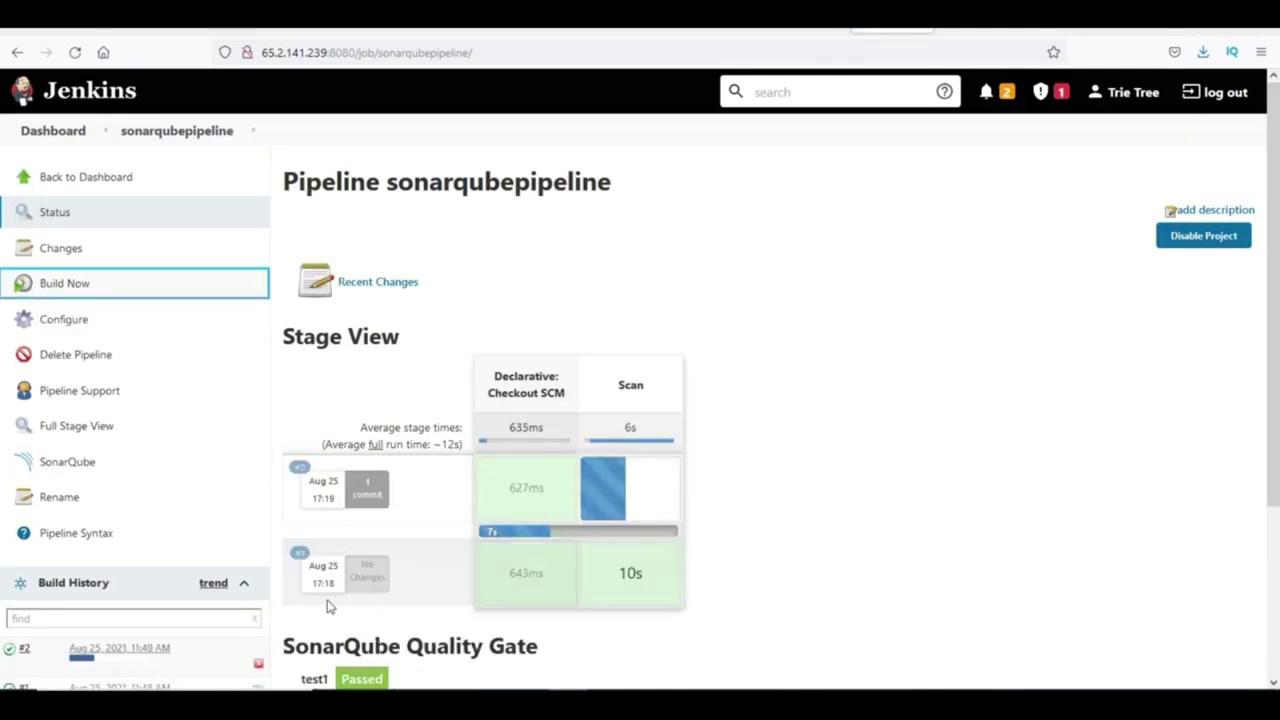
scroll(1117, 363, "down", 3)
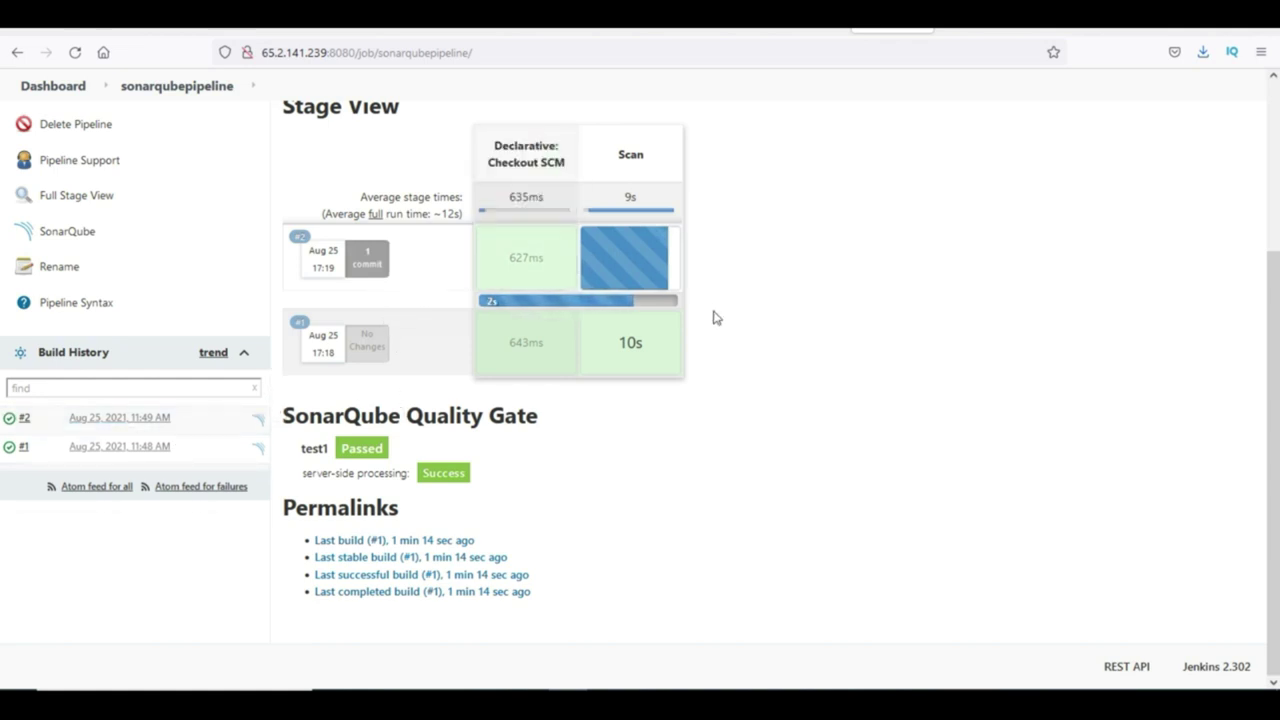
left_click(975, 15)
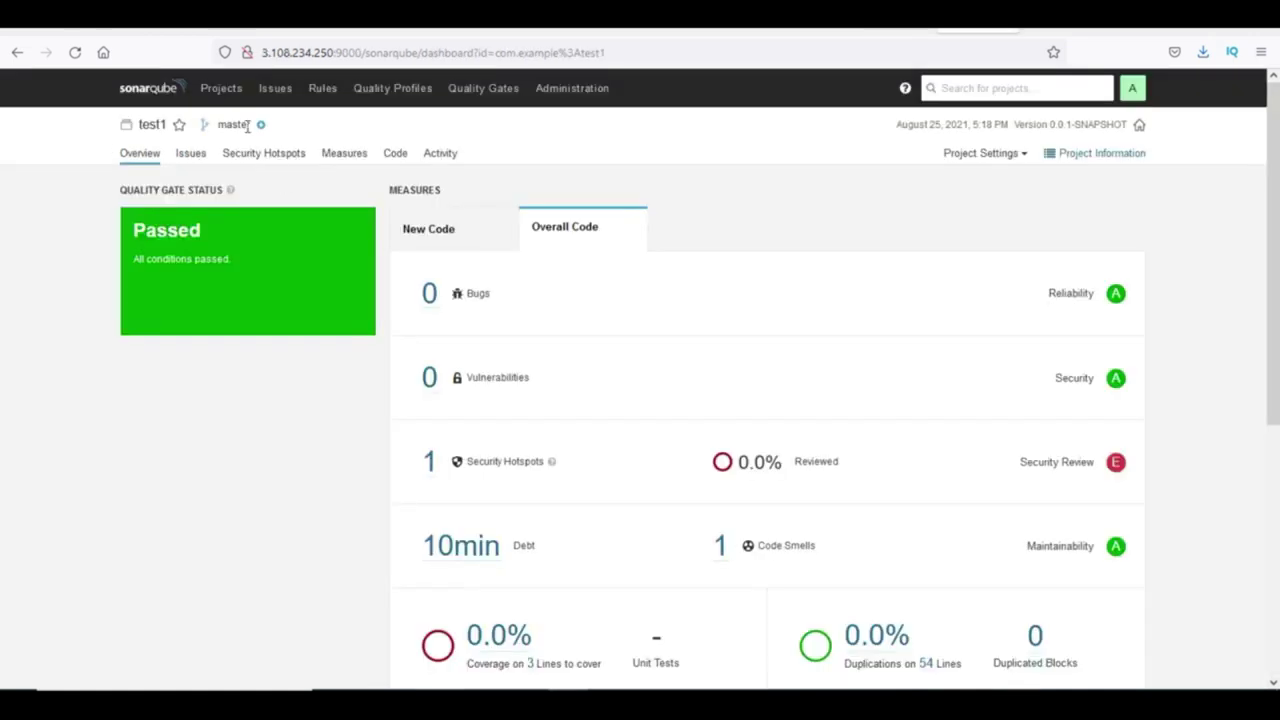
- Open the test2 project dashboard and review its Passed gate, 0 bugs and 0 vulnerabilities
left_click(215, 95)
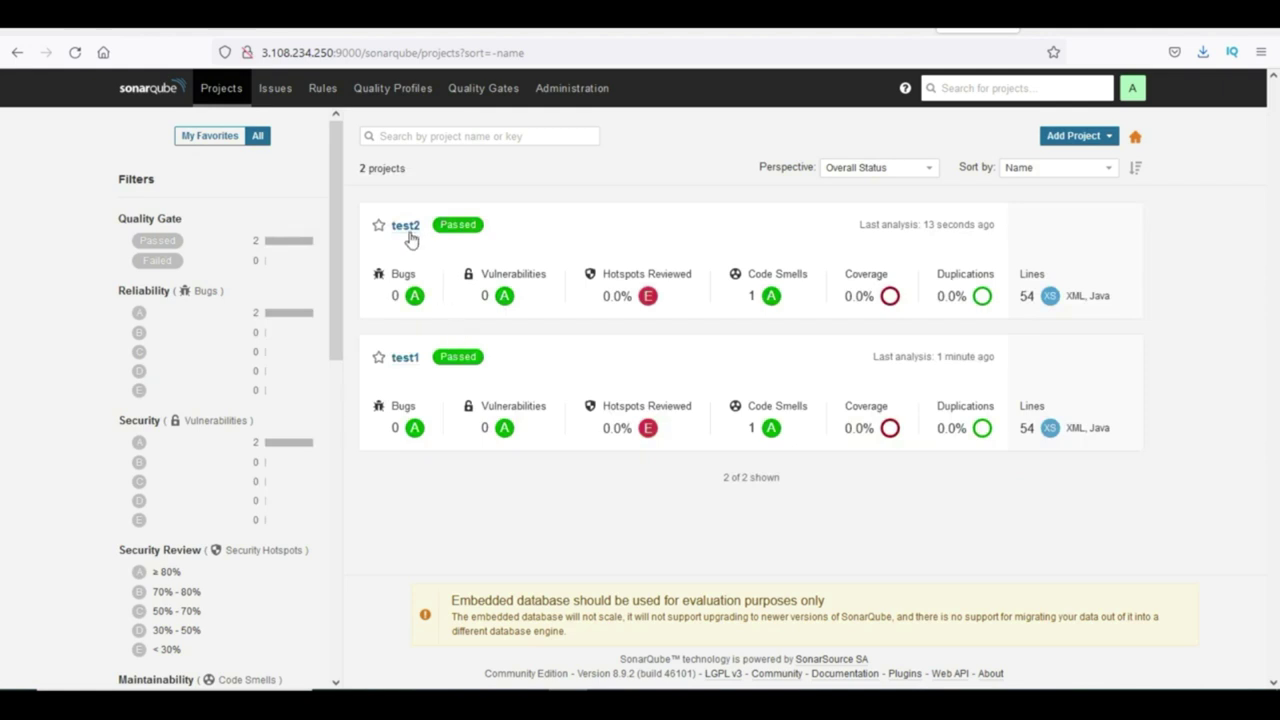
left_click(404, 230)
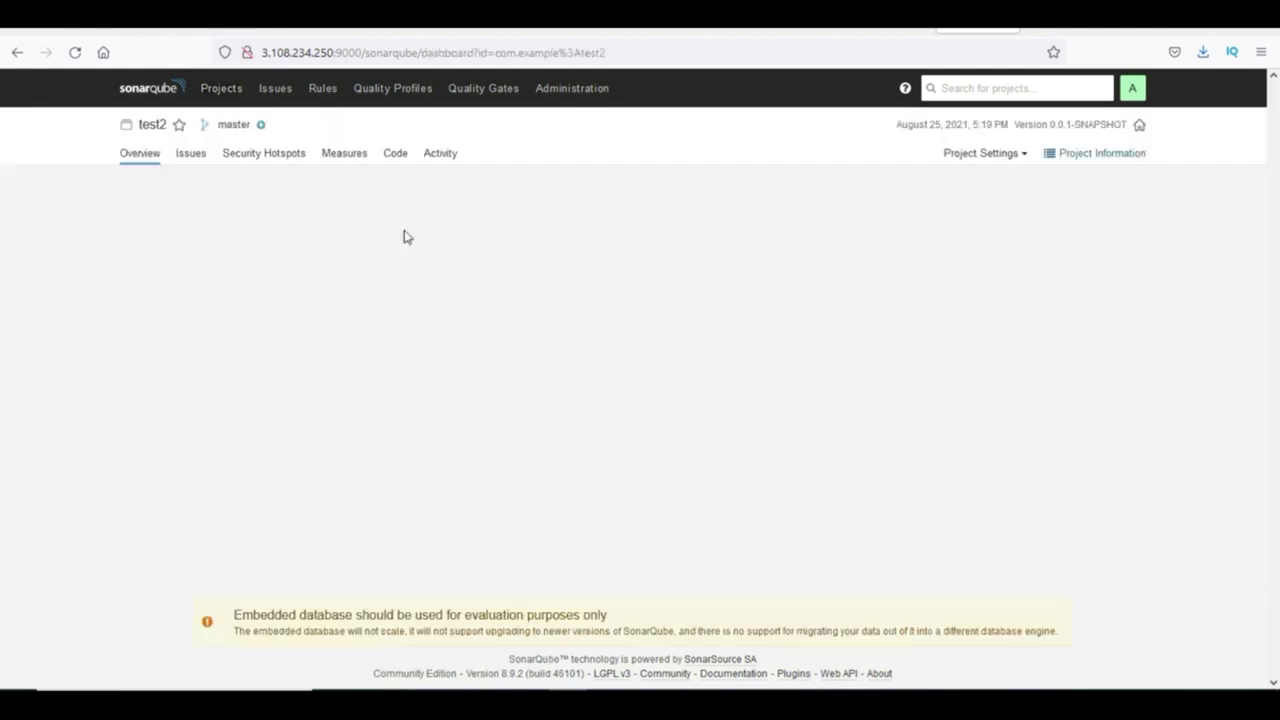
left_click_drag(1266, 400, 1262, 440)
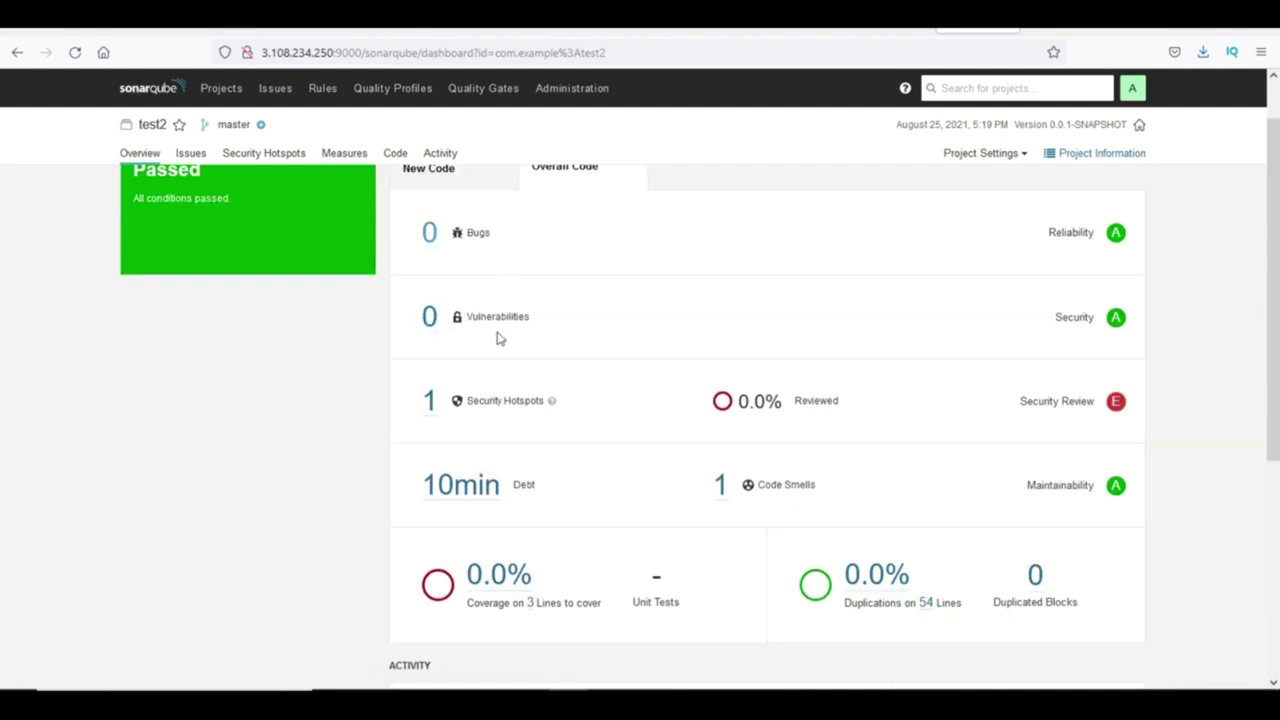
left_click_drag(546, 325, 467, 322)
left_click_drag(535, 418, 466, 417)
left_click(285, 480)
left_click_drag(831, 494, 726, 503)
- Inspect test2's single blocker code smell, then compare its New Code and Overall Code measures
left_click(726, 486)
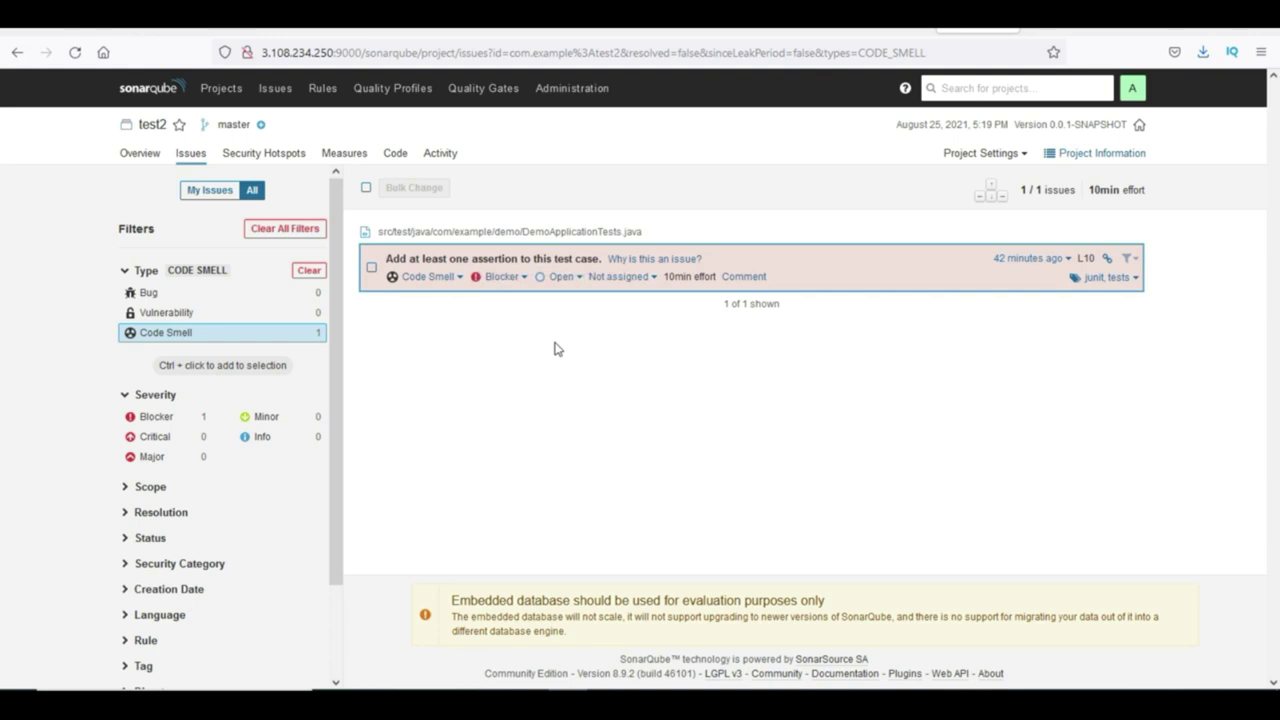
left_click(18, 53)
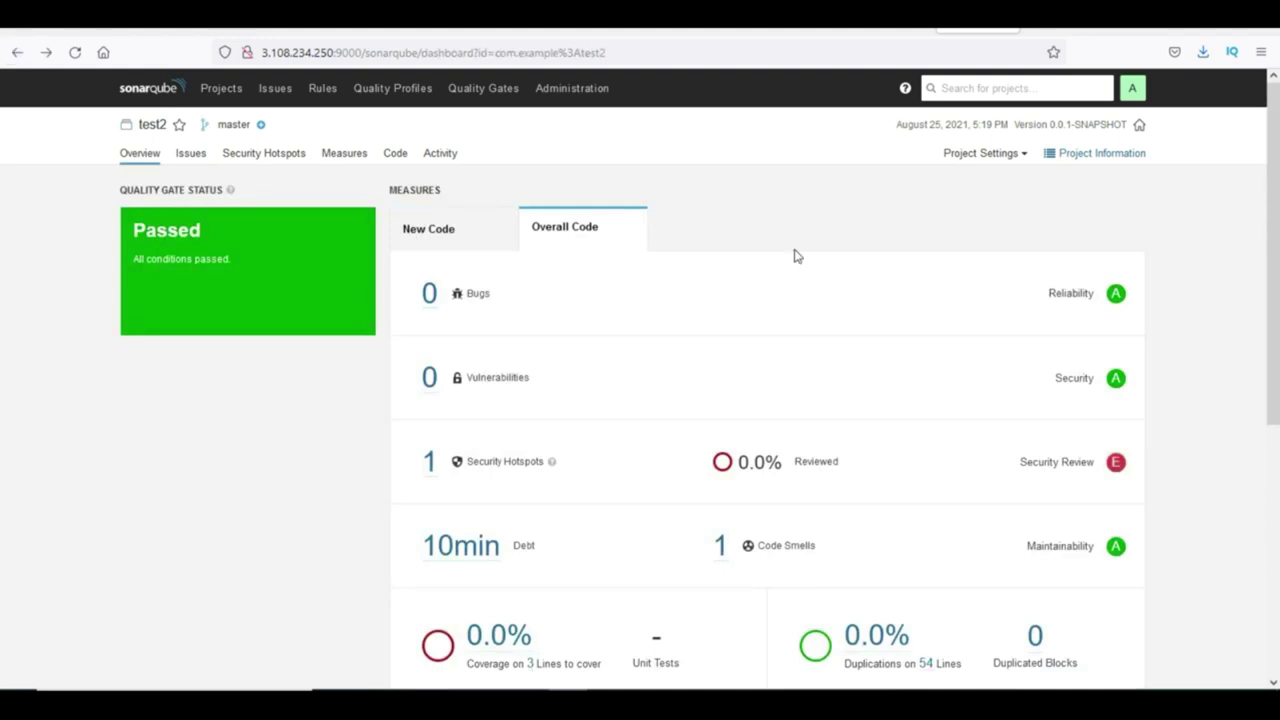
left_click(437, 243)
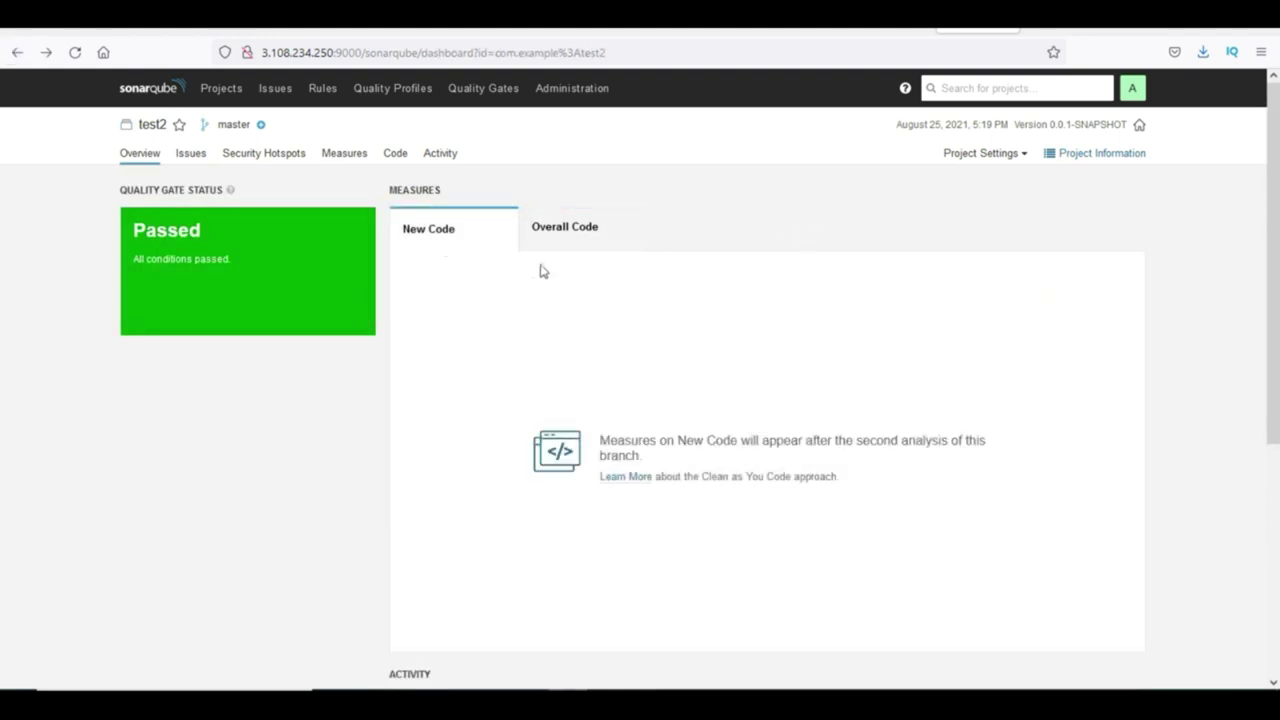
left_click(566, 243)
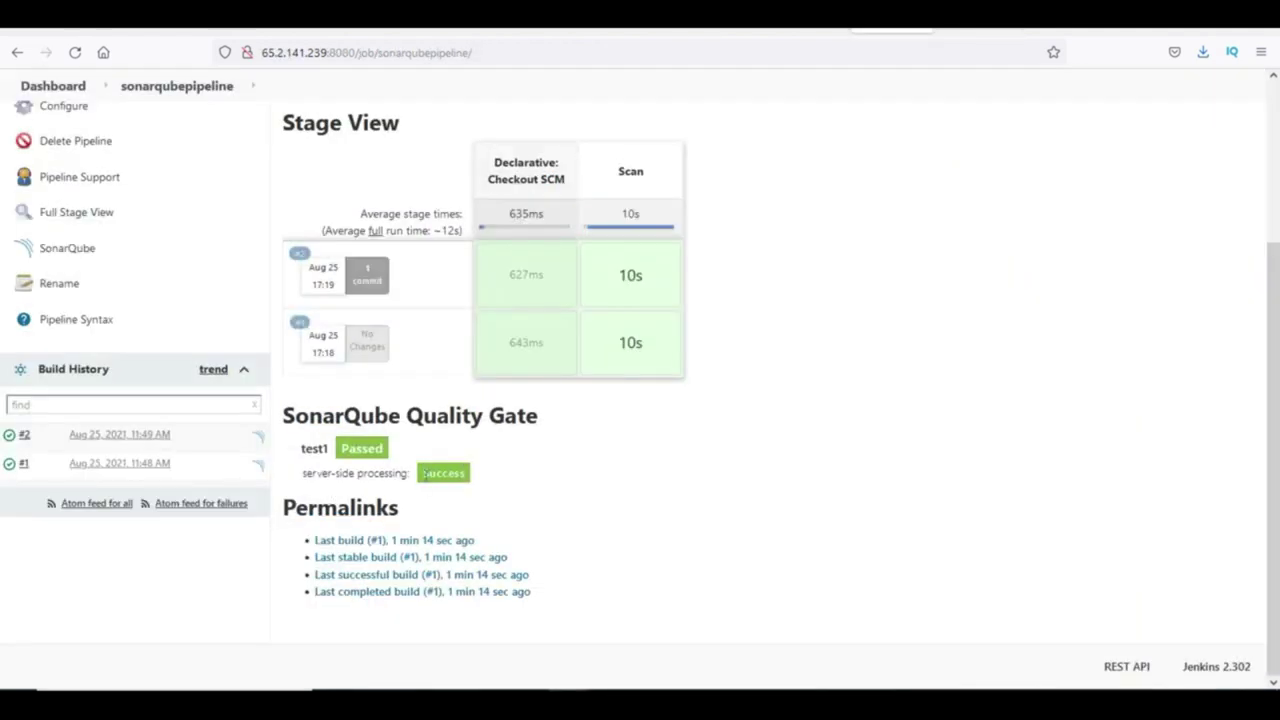
left_click(450, 474)
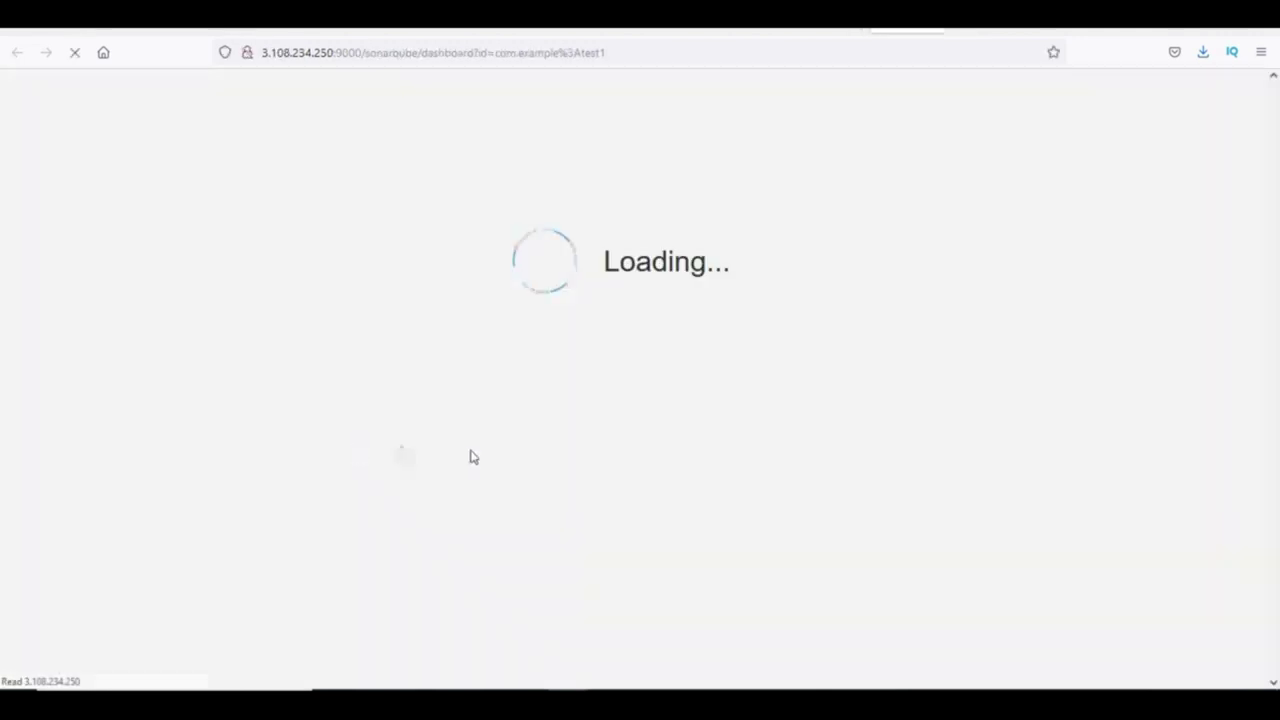
- Go to SonarQube's Webhooks page under Administration > Configuration
key("alt+Left")
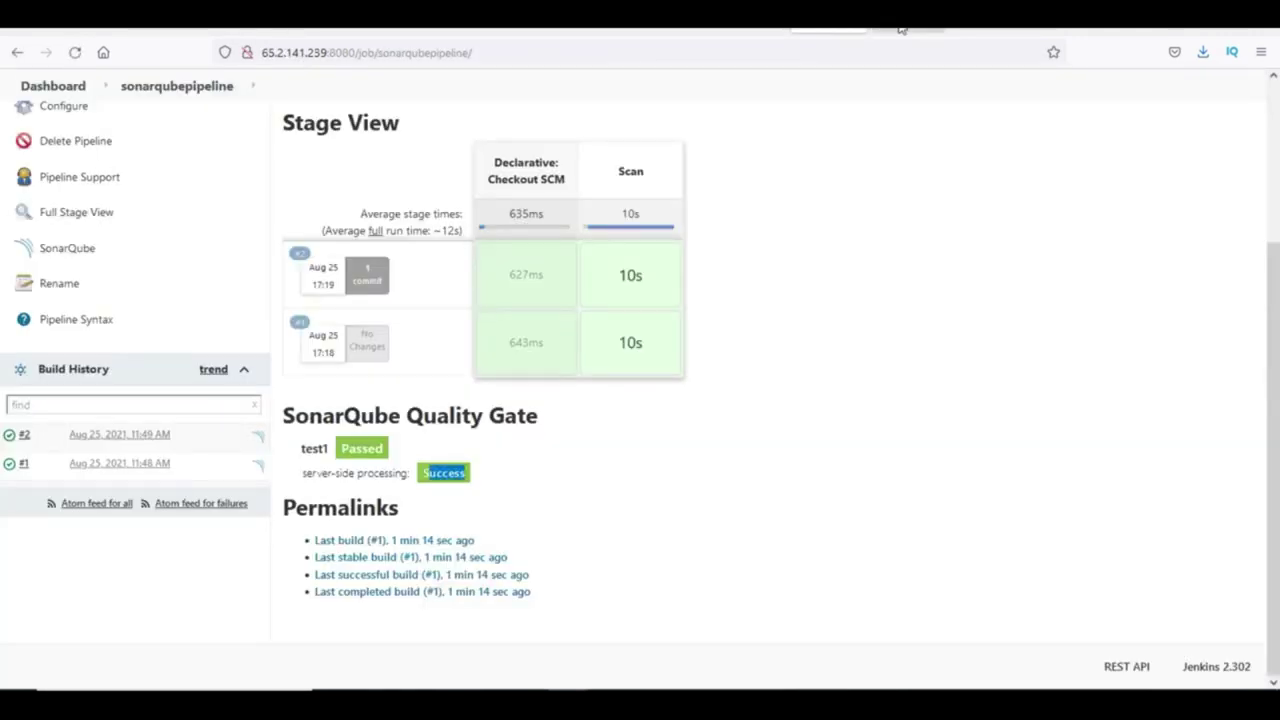
left_click(900, 28)
left_click(976, 29)
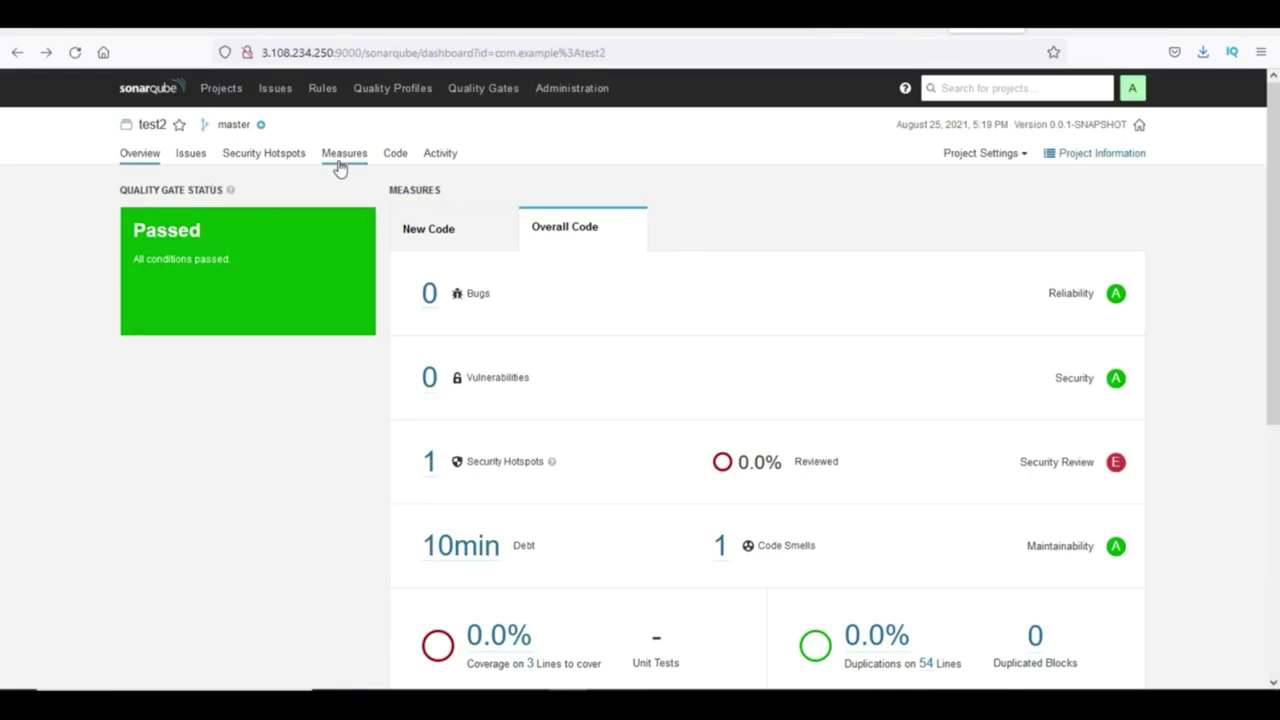
left_click(222, 92)
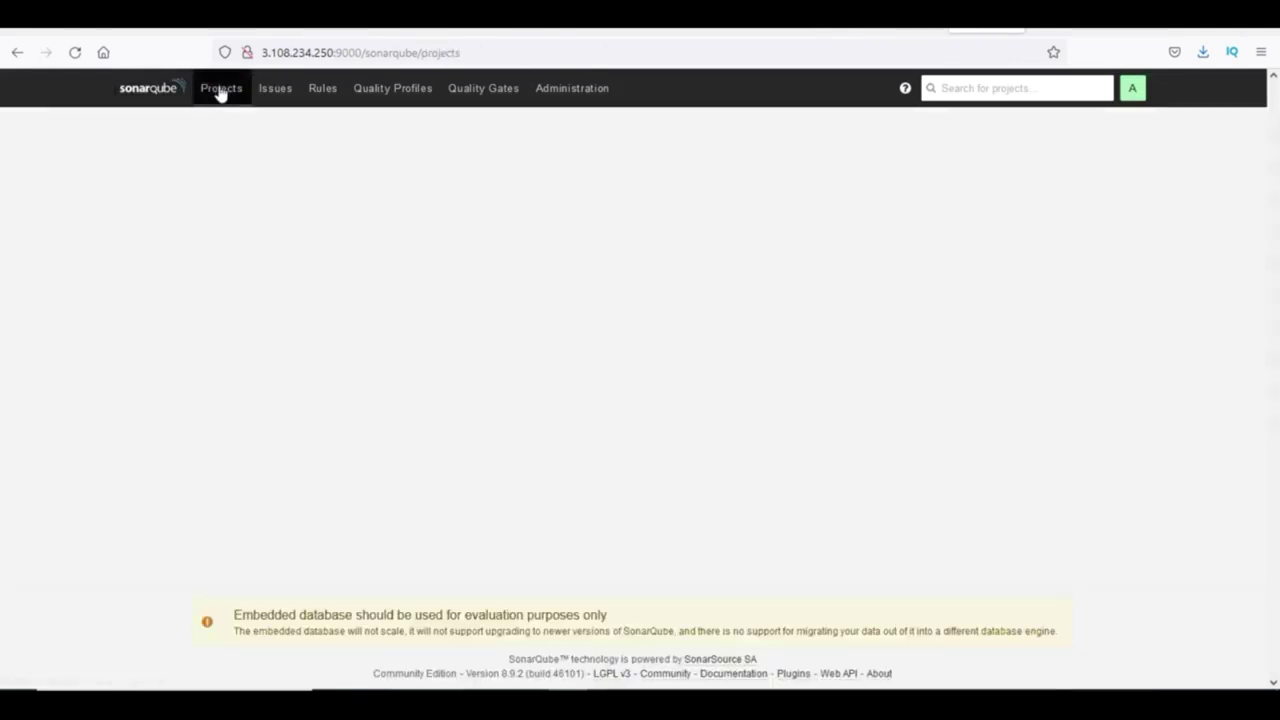
left_click(588, 92)
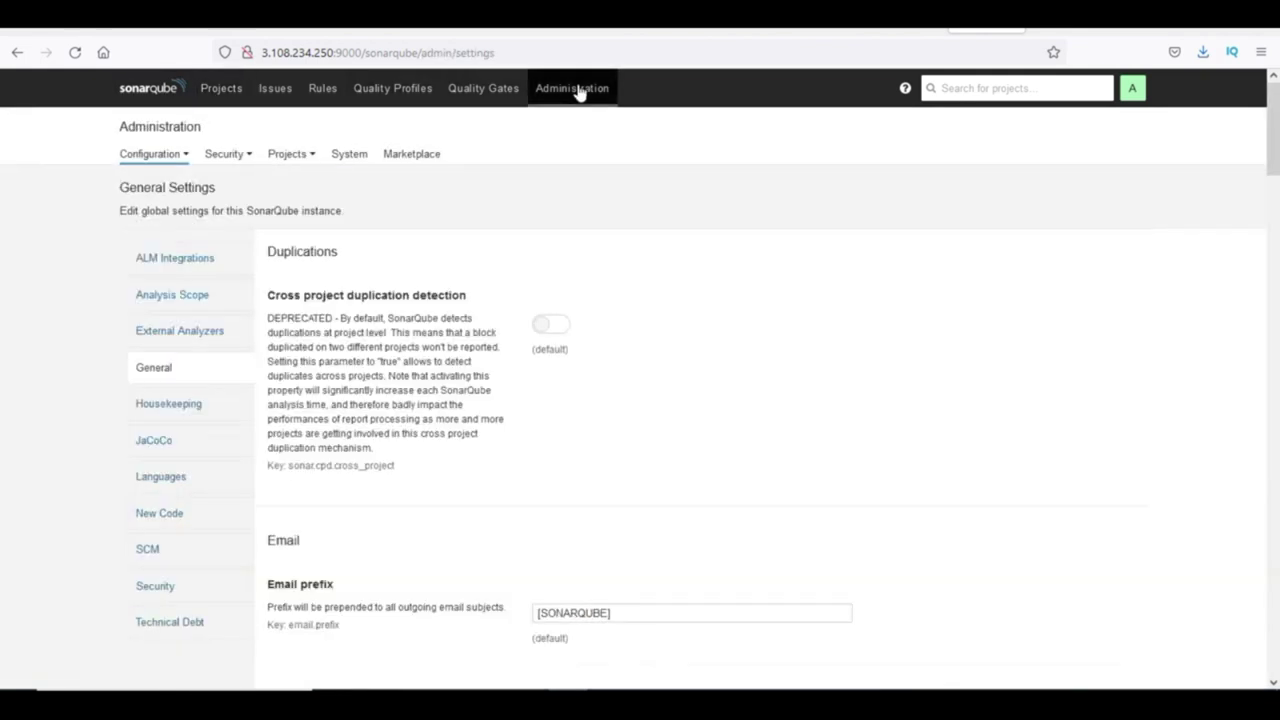
left_click(168, 160)
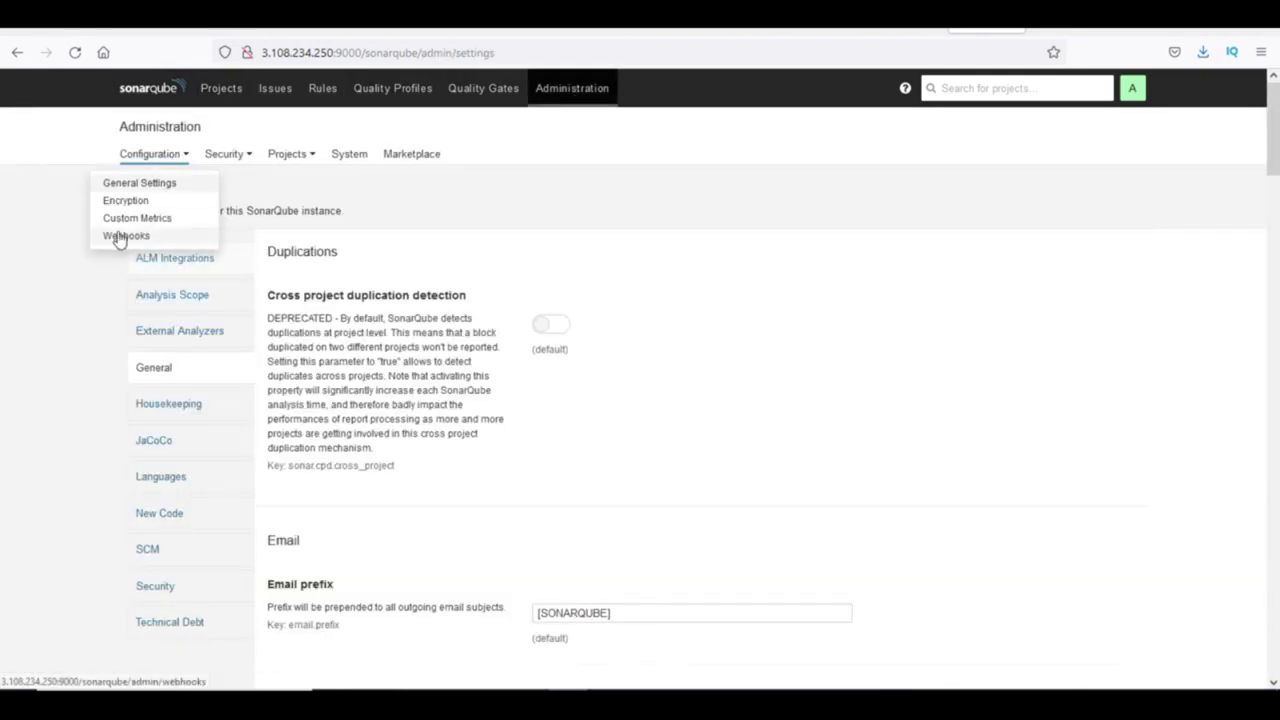
left_click(125, 236)
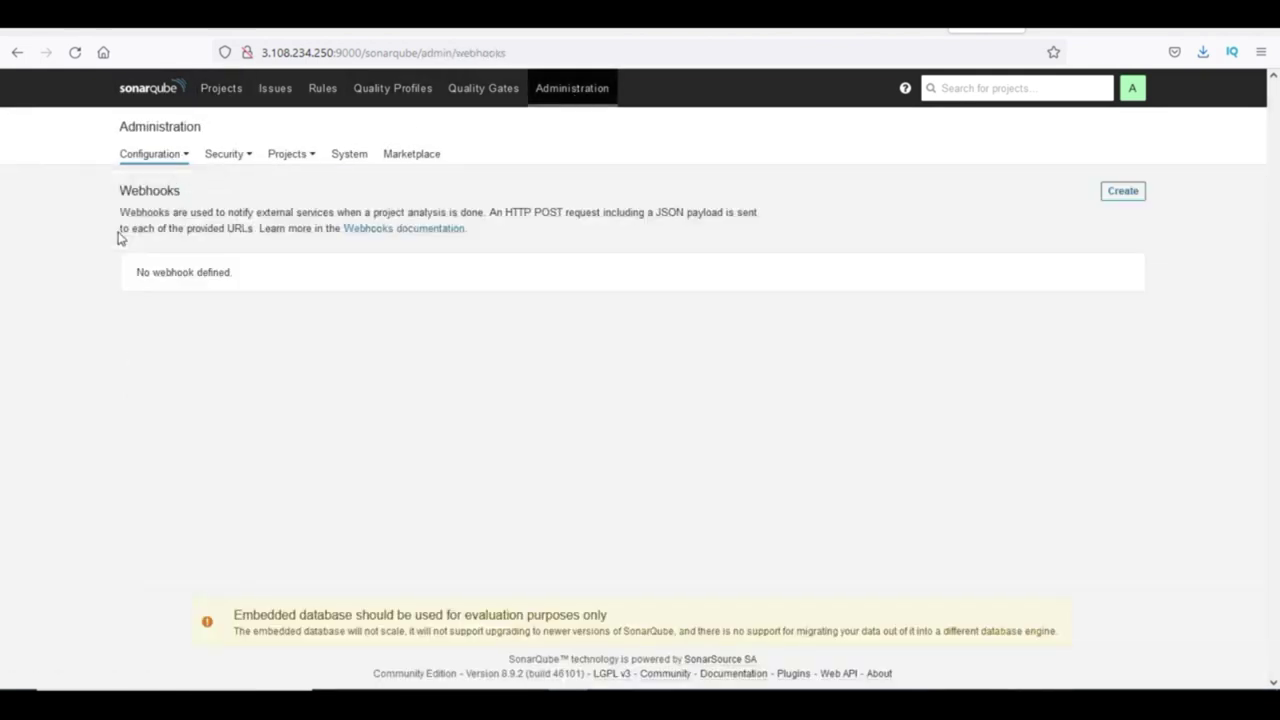
left_click(1124, 193)
left_click(635, 266)
type("jenkins")
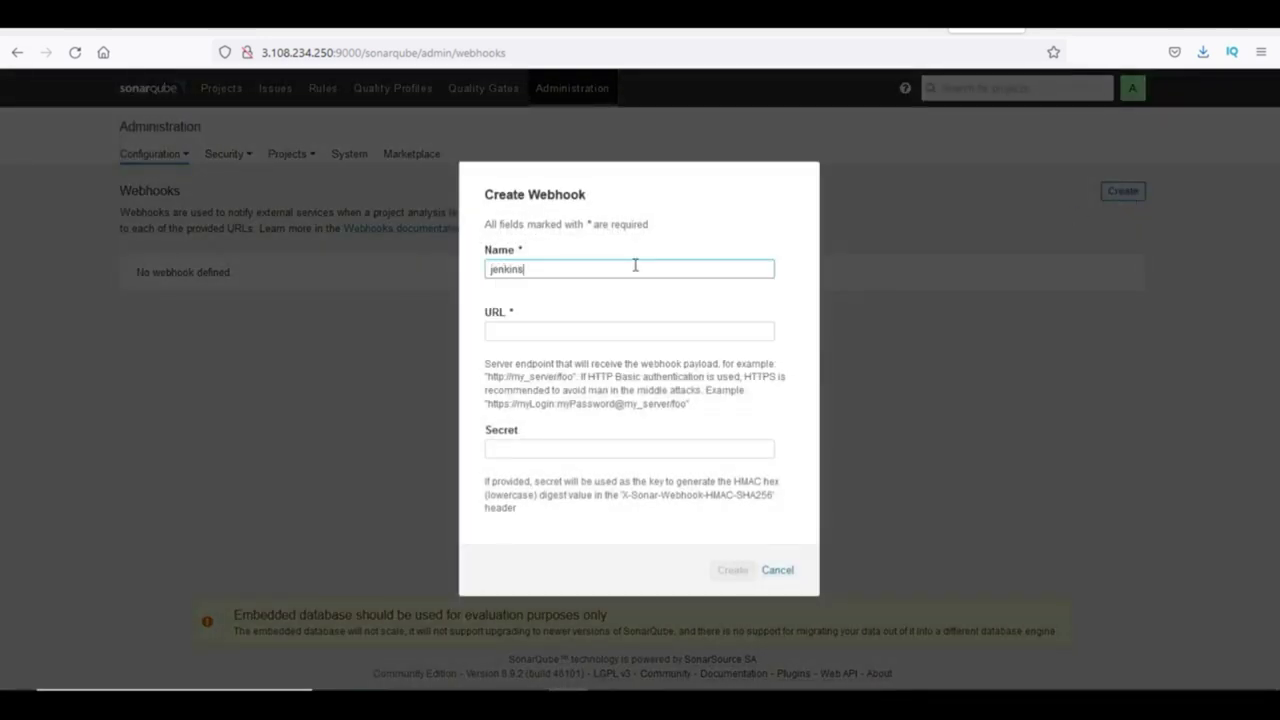
left_click(589, 324)
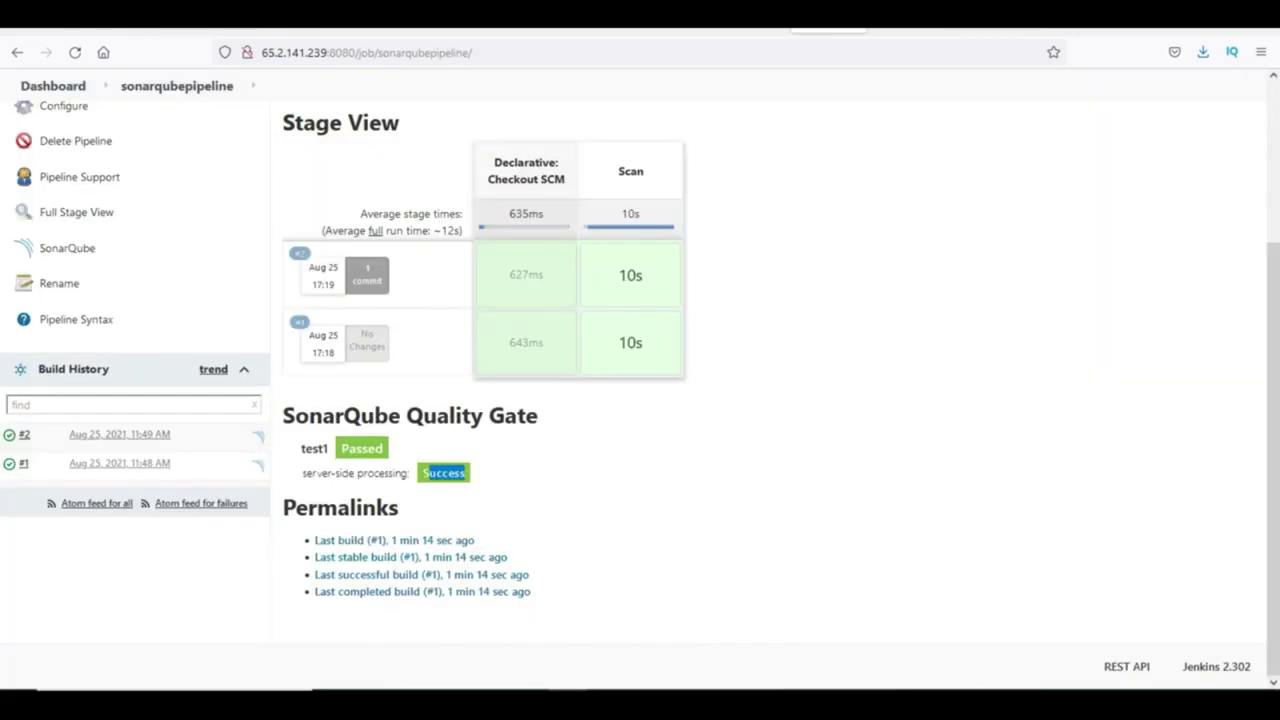
left_click(477, 55)
left_click(357, 52)
left_click_drag(357, 52, 260, 50)
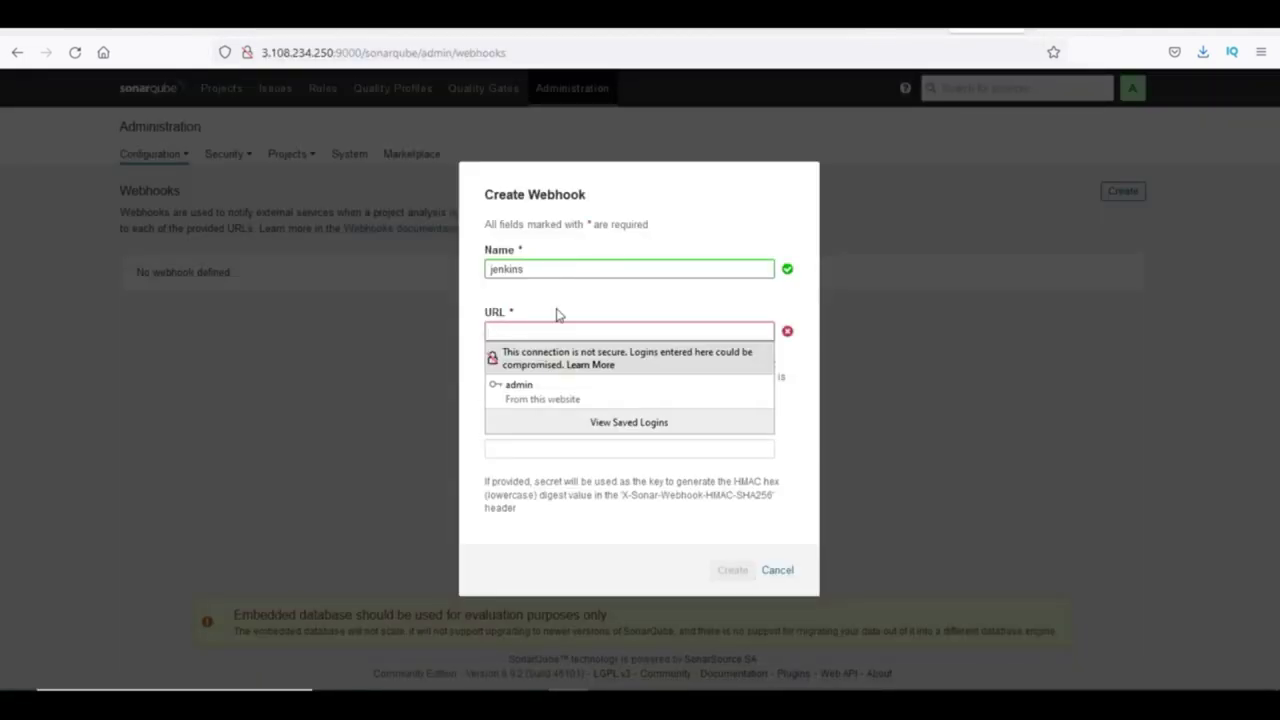
type("http://65.2.141.239:8080/")
left_click(636, 332)
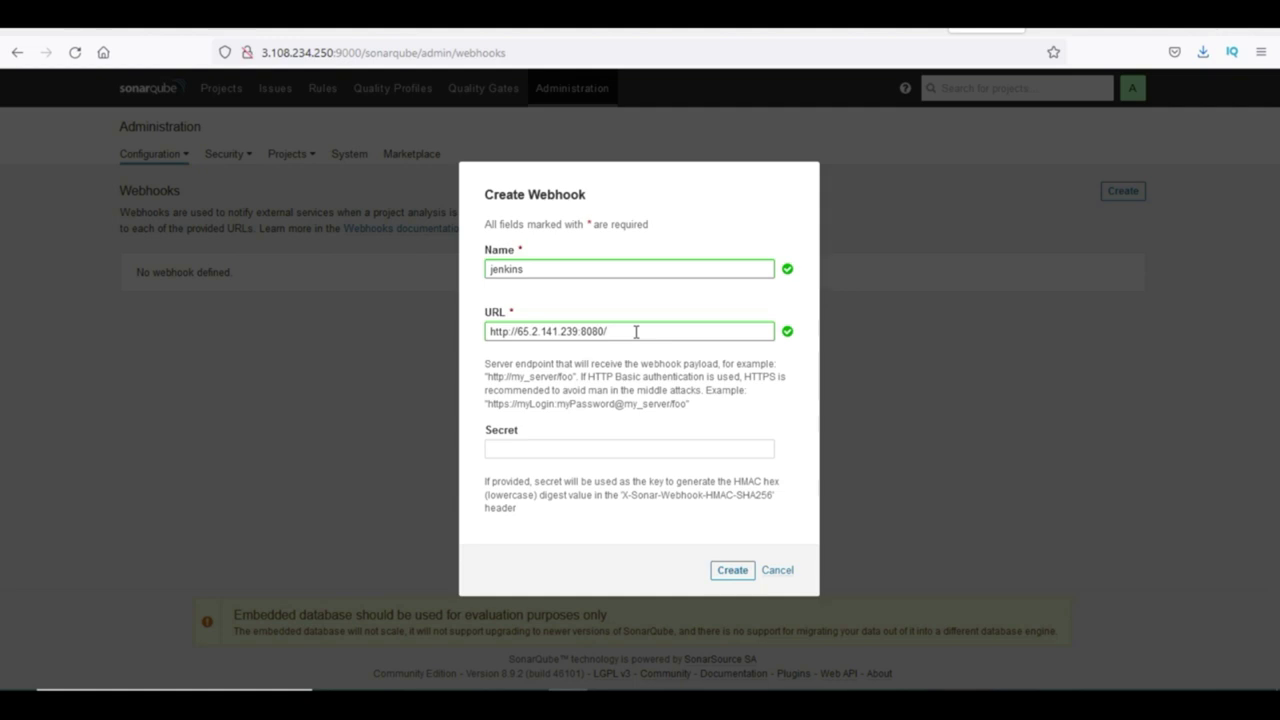
type("onarqube-webhook/")
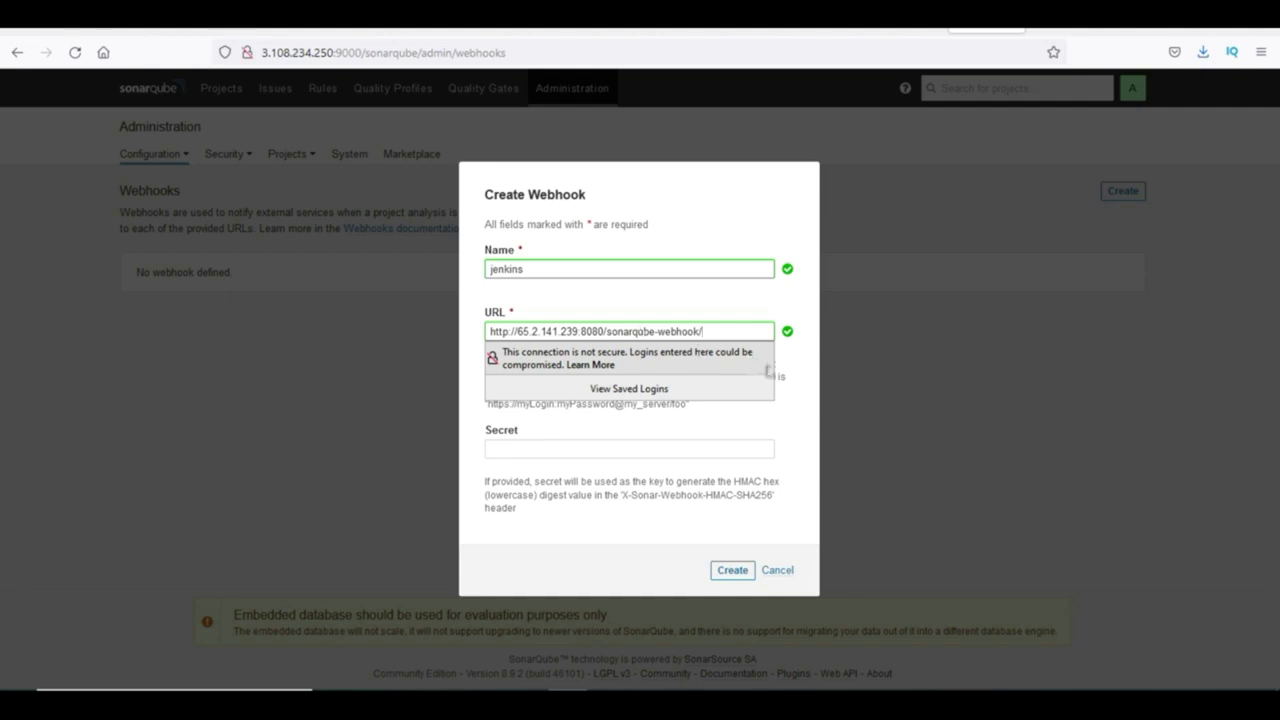
left_click(800, 418)
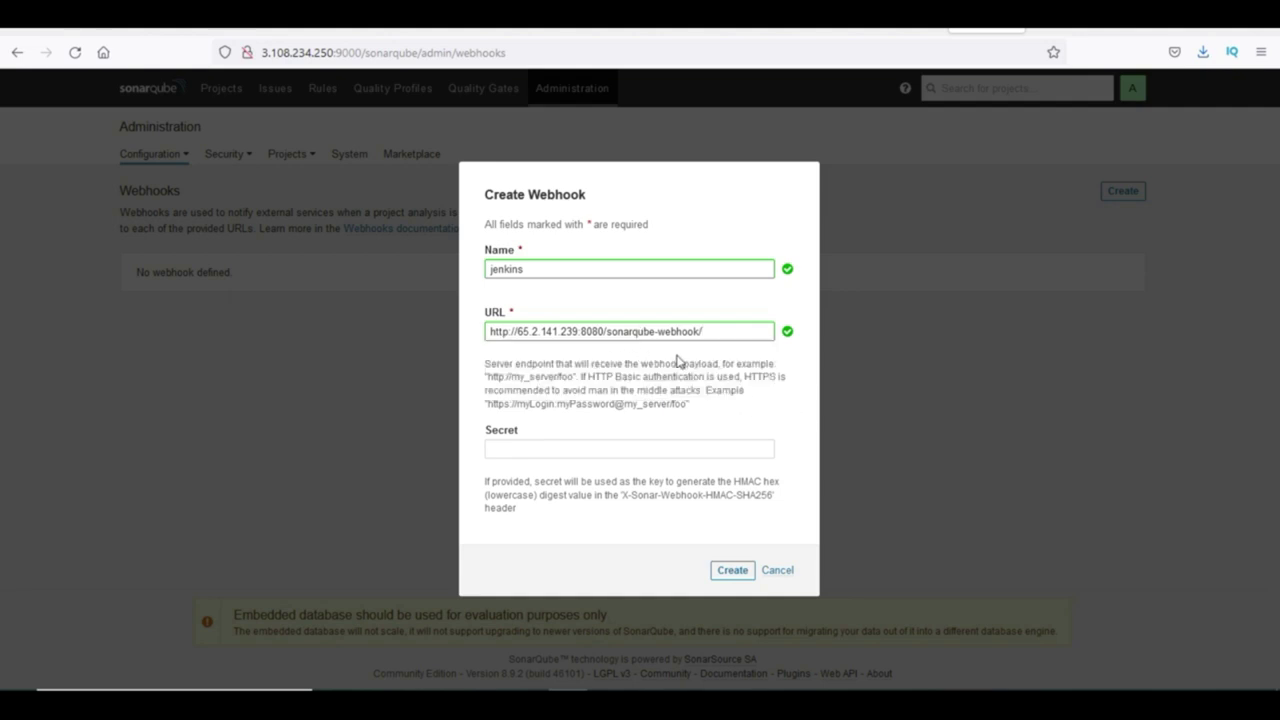
left_click(732, 570)
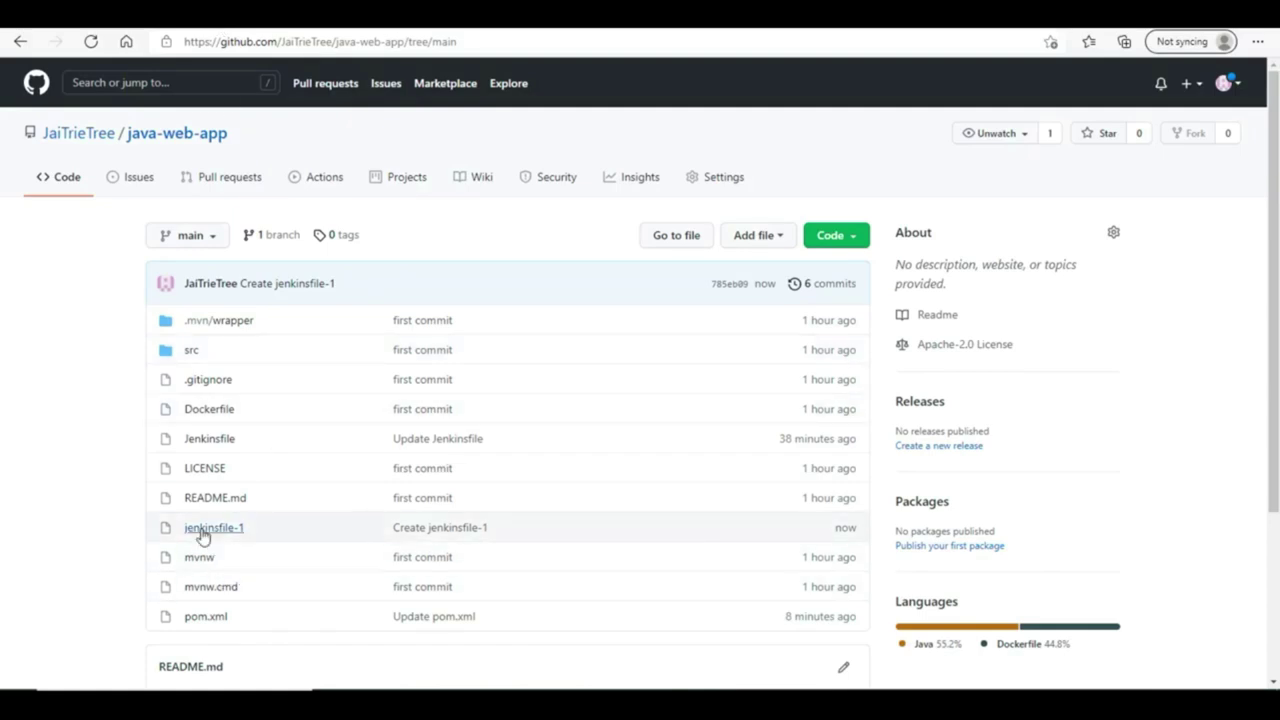
- Read jenkinsfile-1's Scan and Quality Gate stages, which time out after 2 minutes
left_click(203, 530)
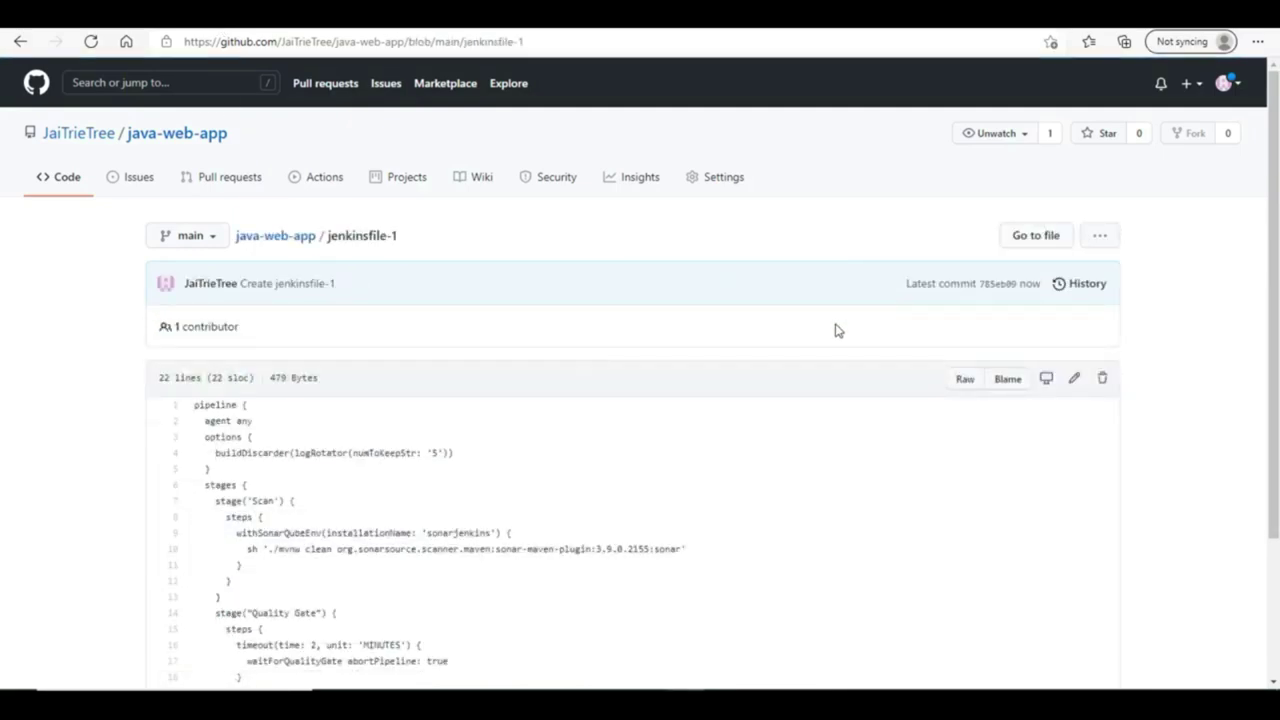
scroll(714, 360, "down", 3)
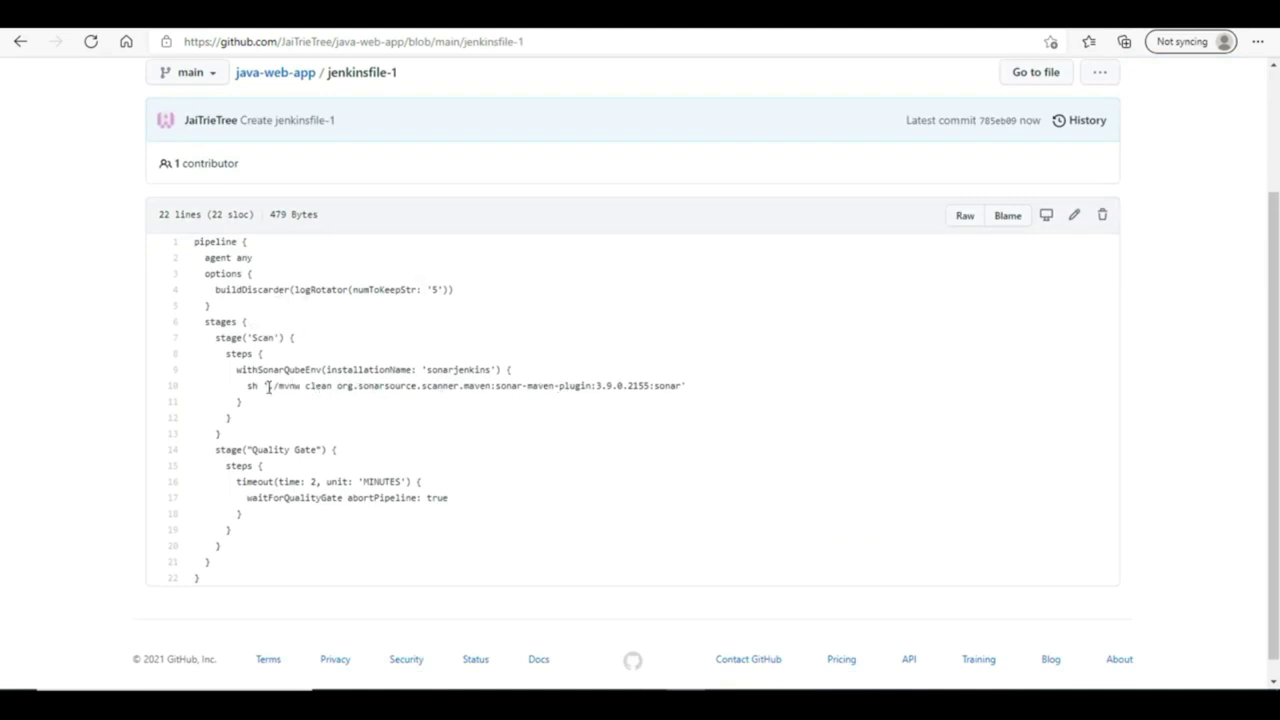
left_click_drag(219, 455, 325, 451)
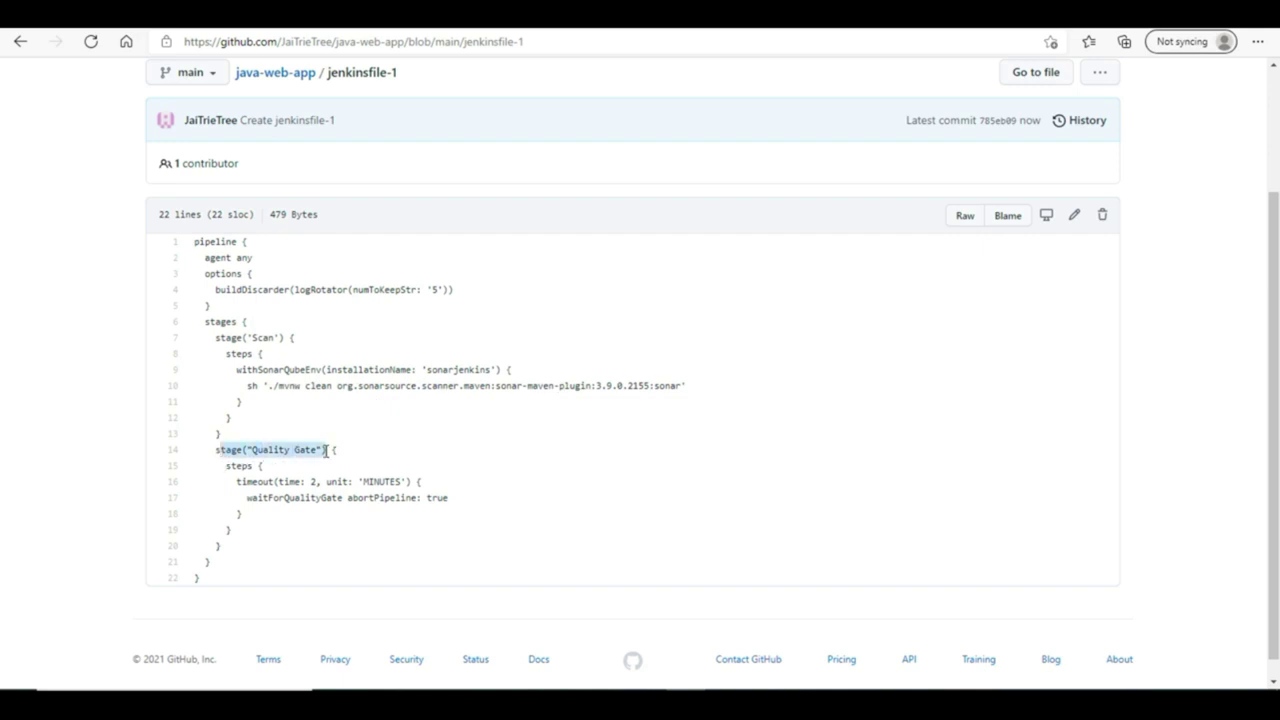
left_click(325, 451)
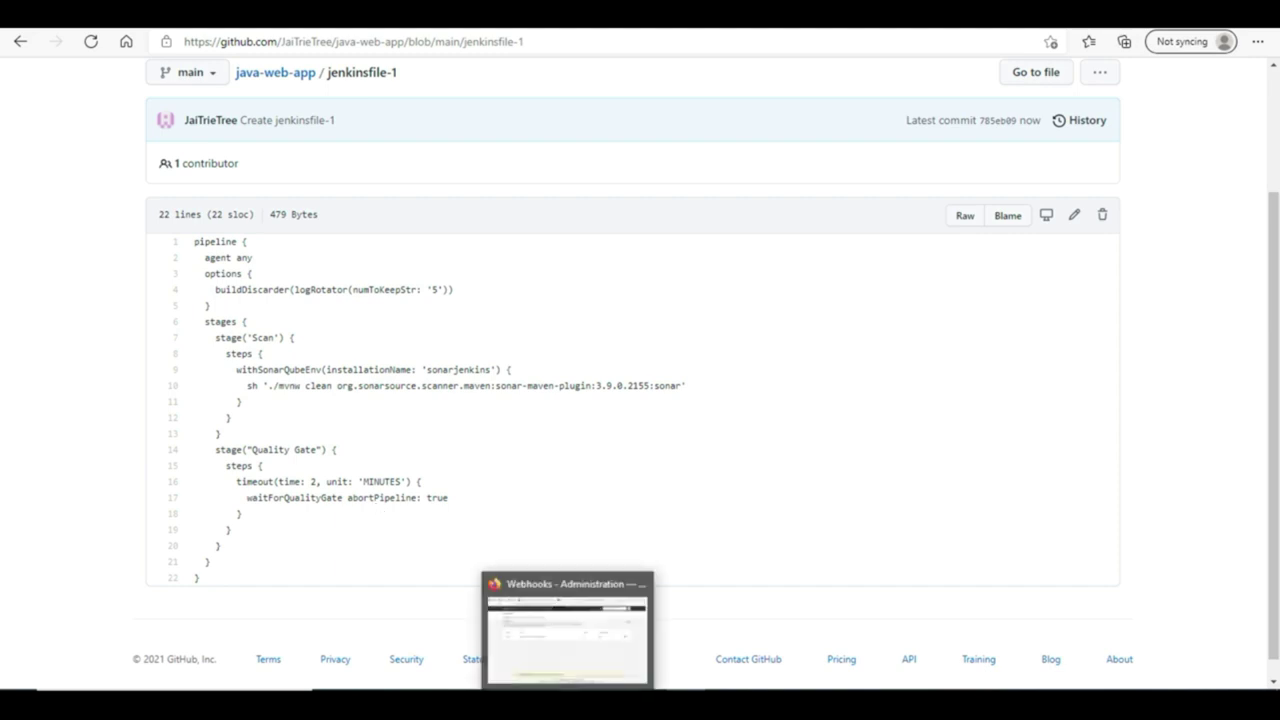
left_click(568, 590)
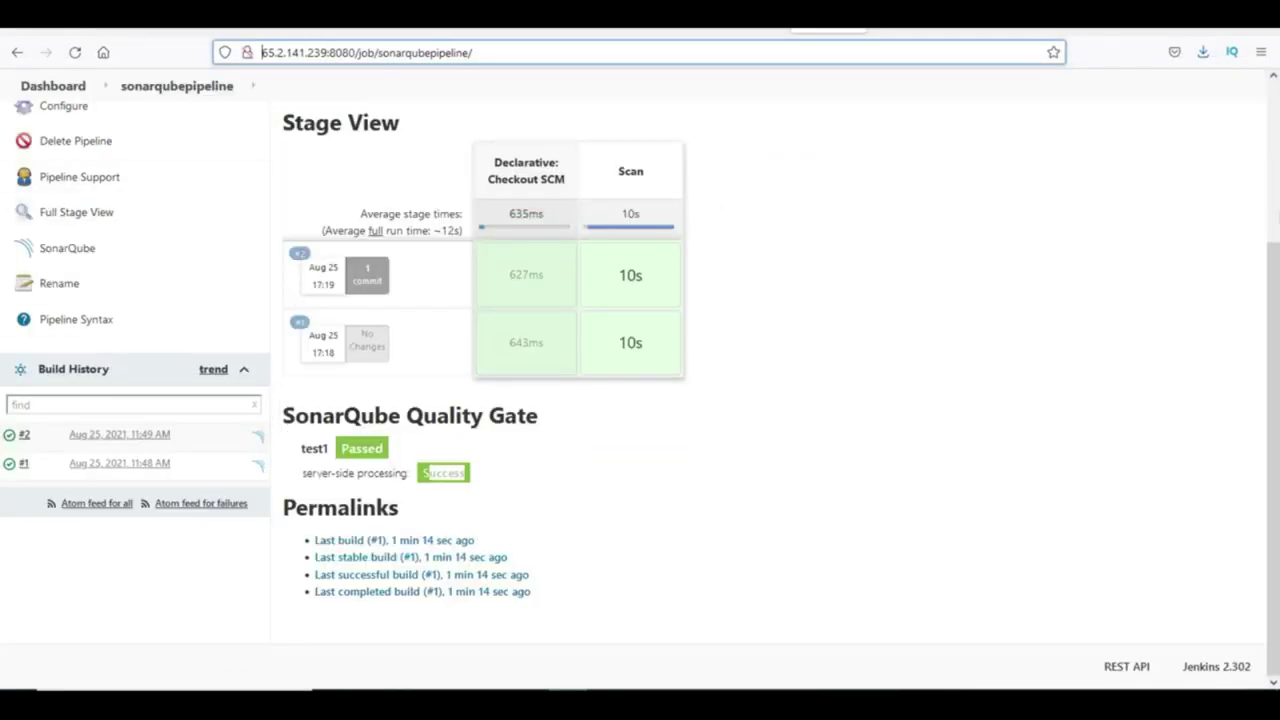
- Change the sonarqubepipeline script path to Jenkinsfile-1, save it, and start build #3
scroll(606, 303, "up", 3)
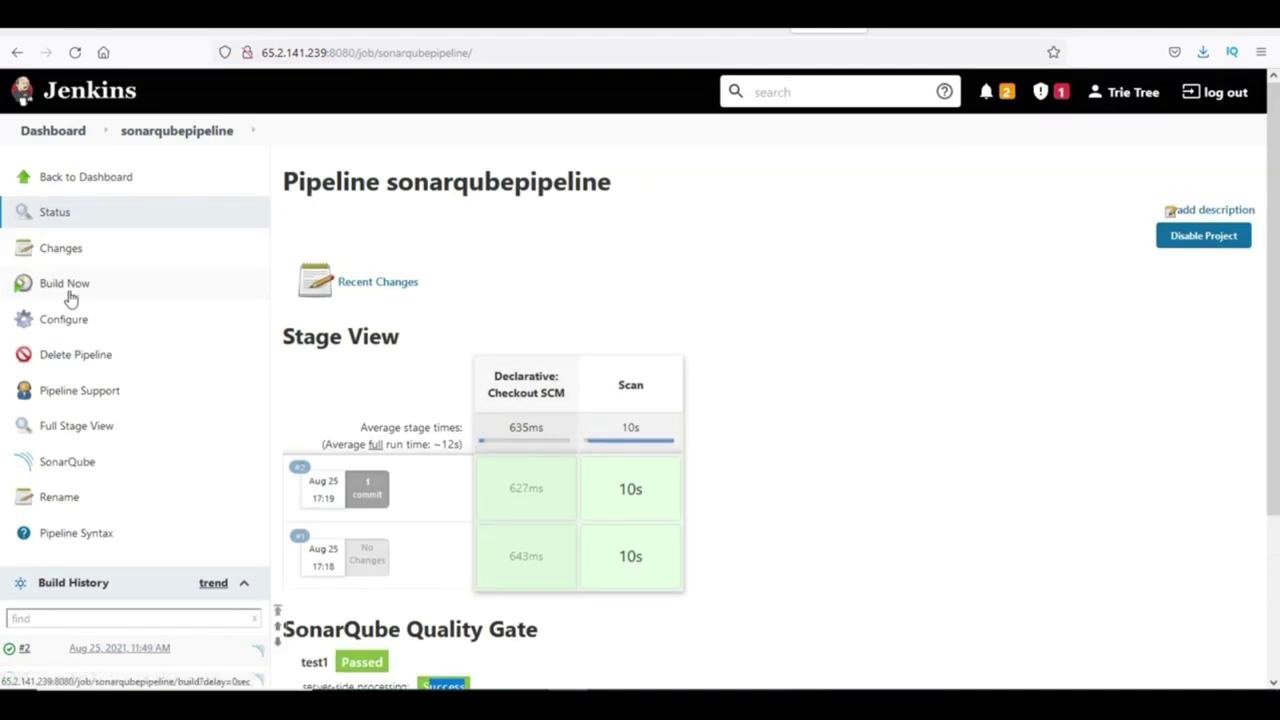
left_click(70, 177)
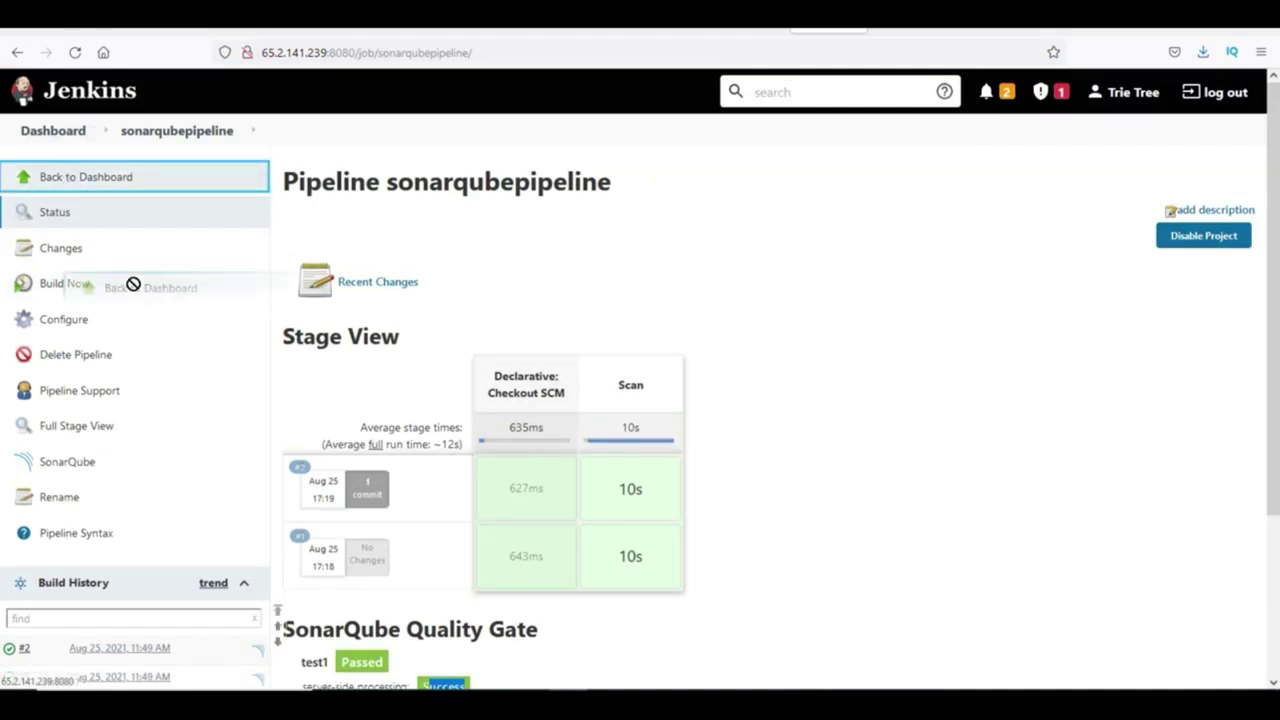
left_click(64, 321)
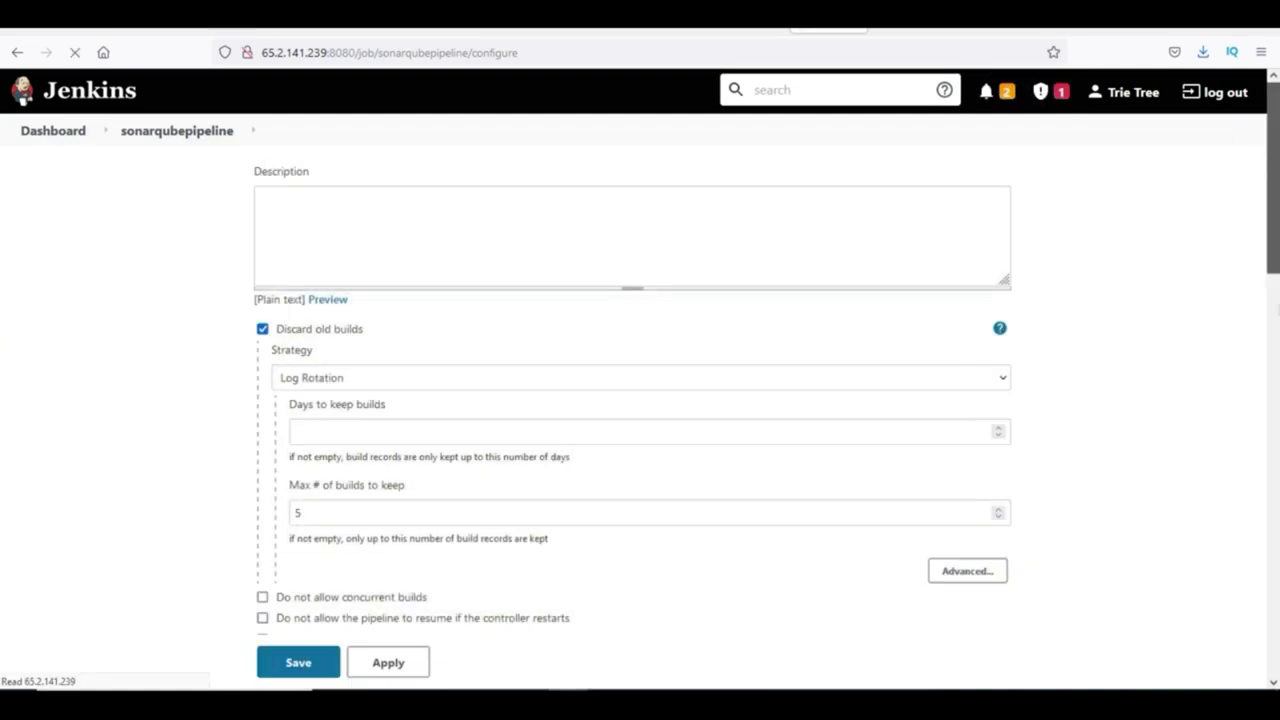
left_click_drag(1275, 180, 1277, 625)
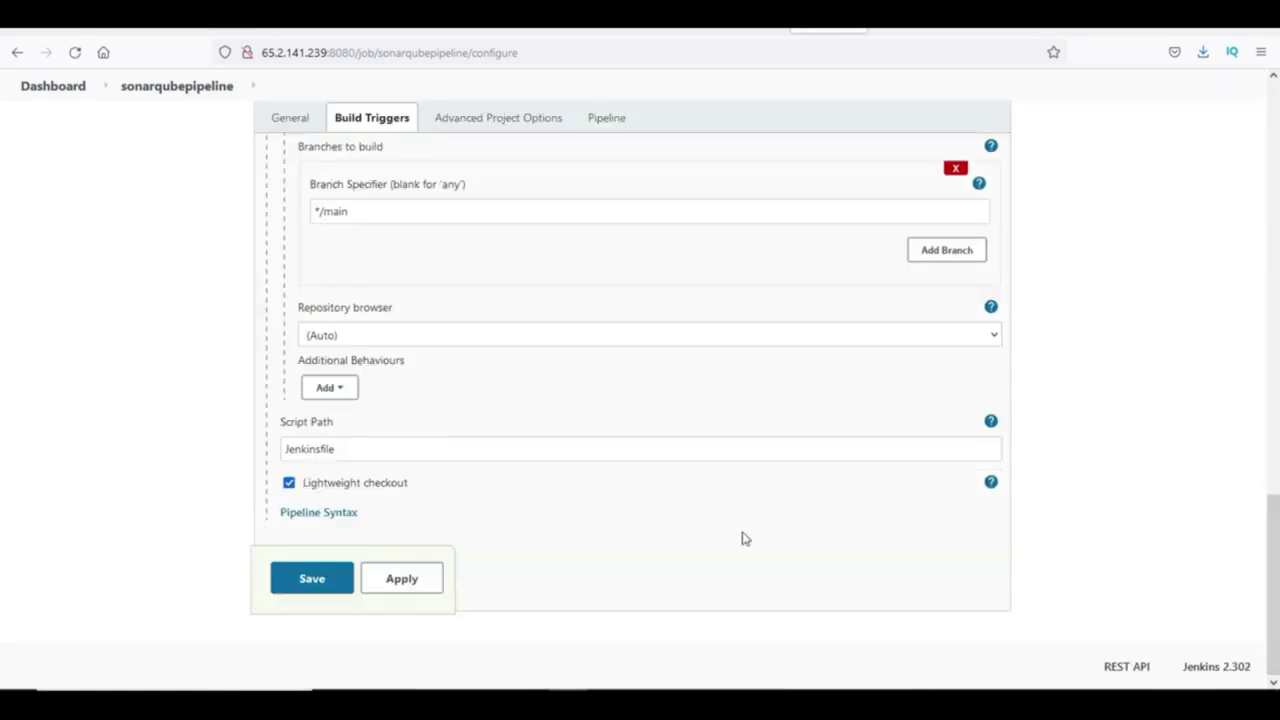
left_click(597, 450)
type("-1")
left_click_drag(1273, 520, 1273, 435)
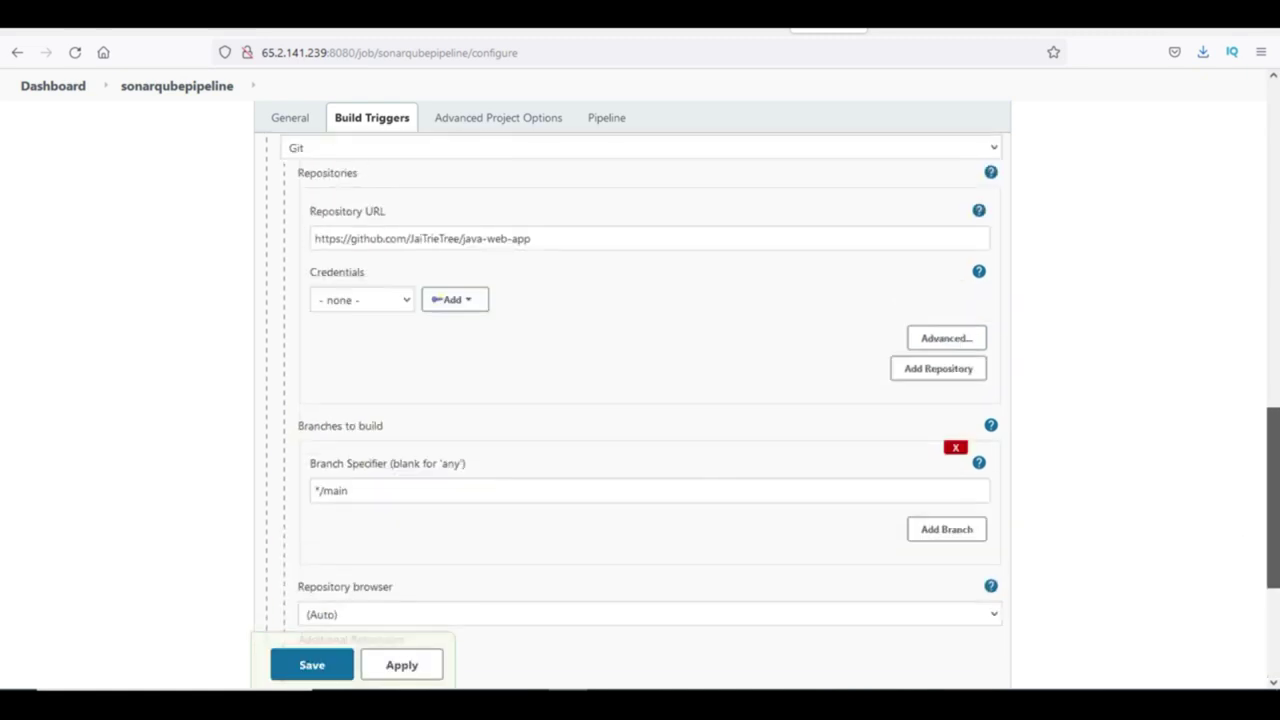
scroll(640, 400, "down", 5)
left_click(424, 582)
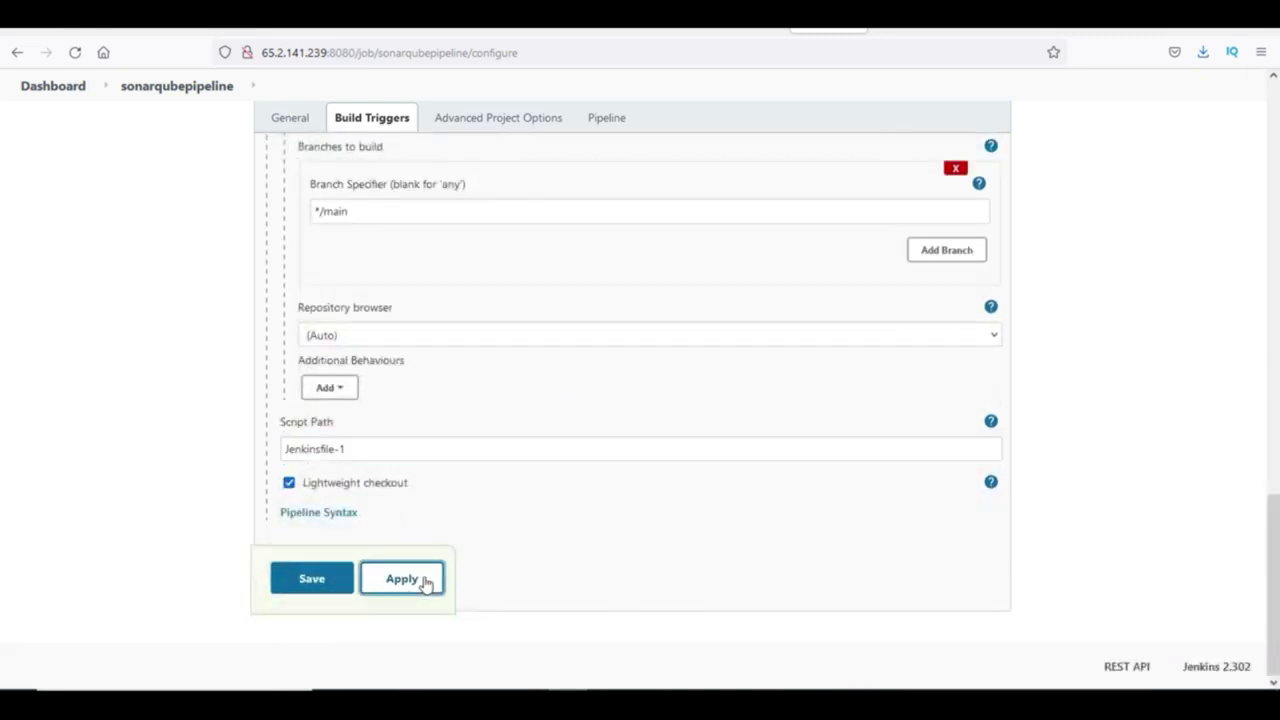
left_click(306, 578)
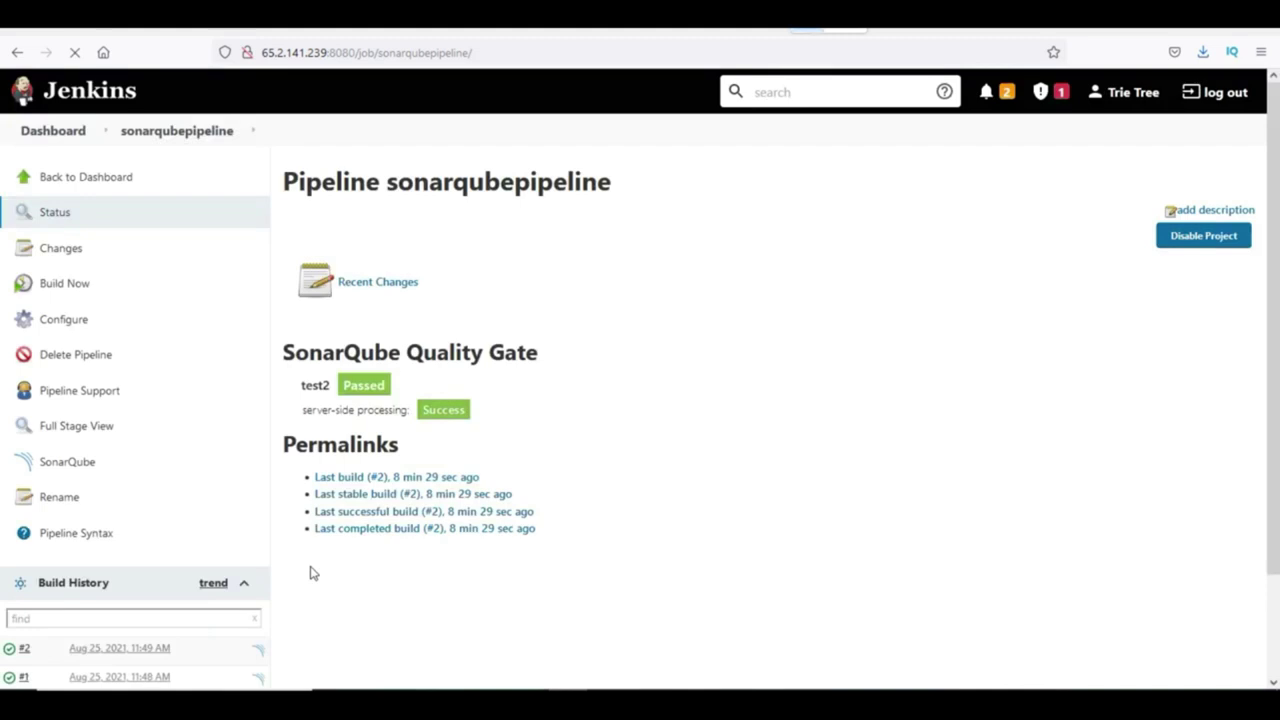
left_click(80, 280)
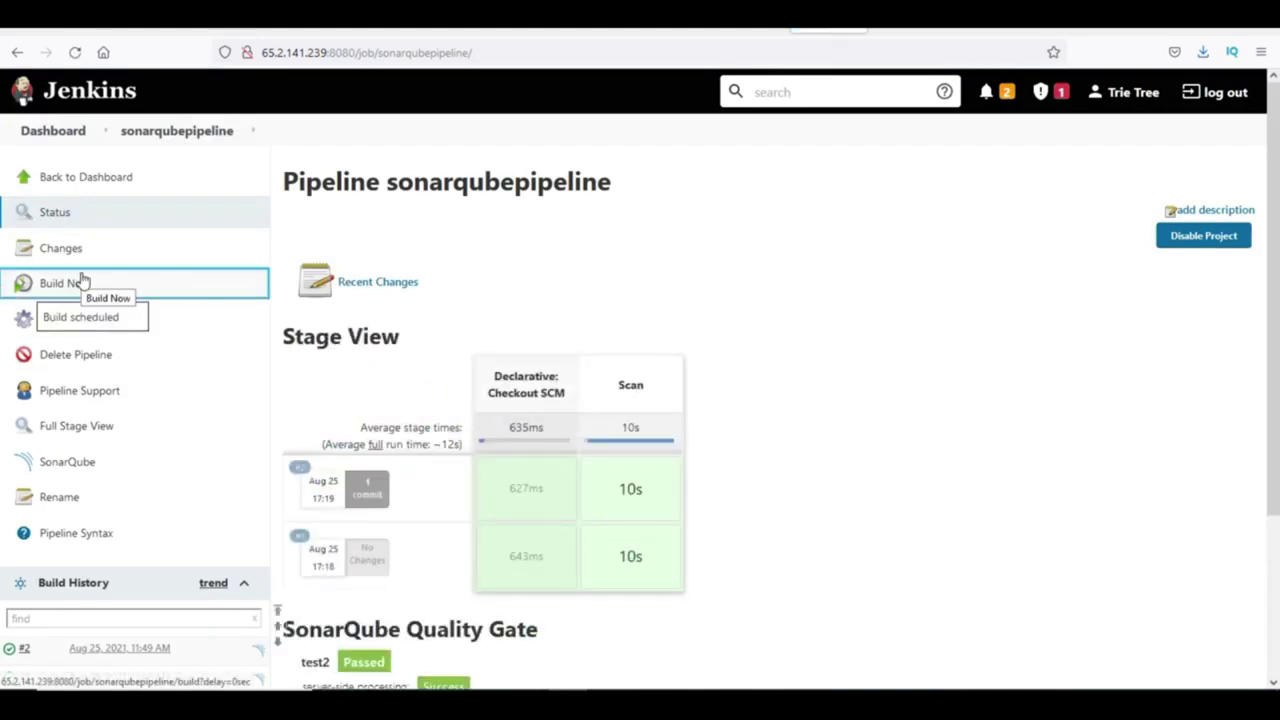
scroll(1162, 253, "down", 2)
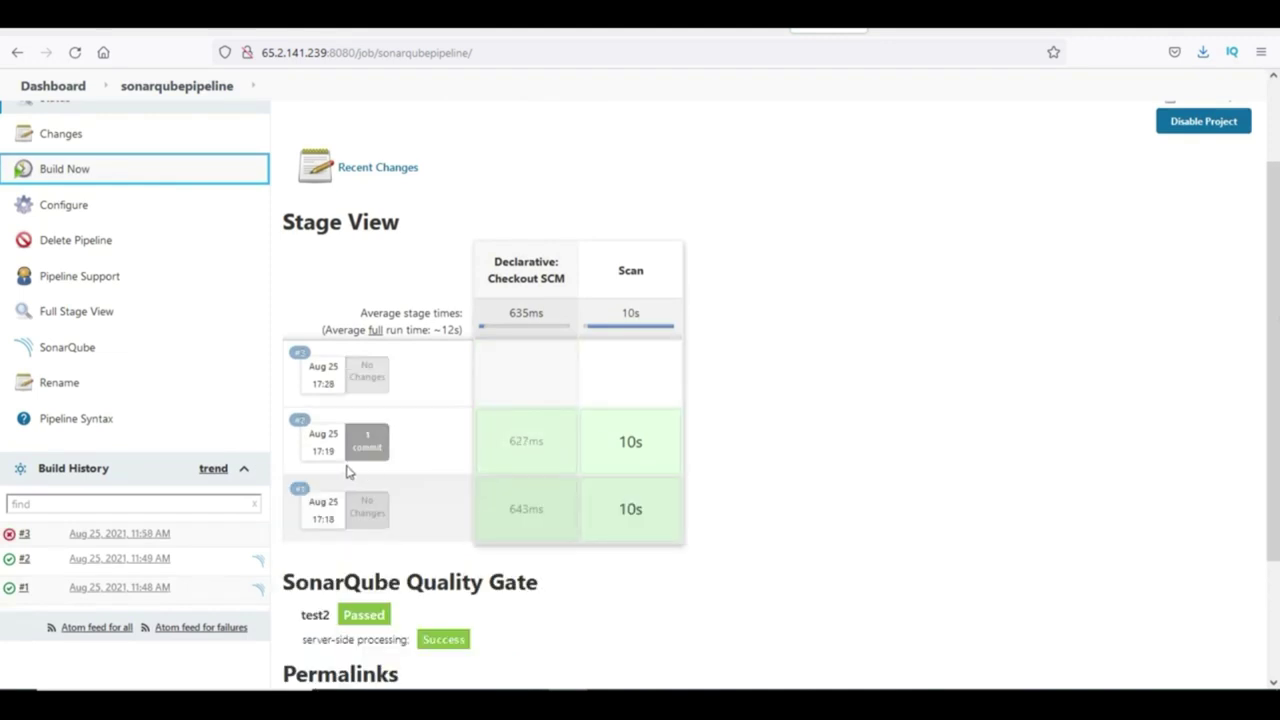
- Check build #3's console error about missing Jenkinsfile-1, then find the lowercase jenkinsfile-1 name in GitHub
left_click(24, 533)
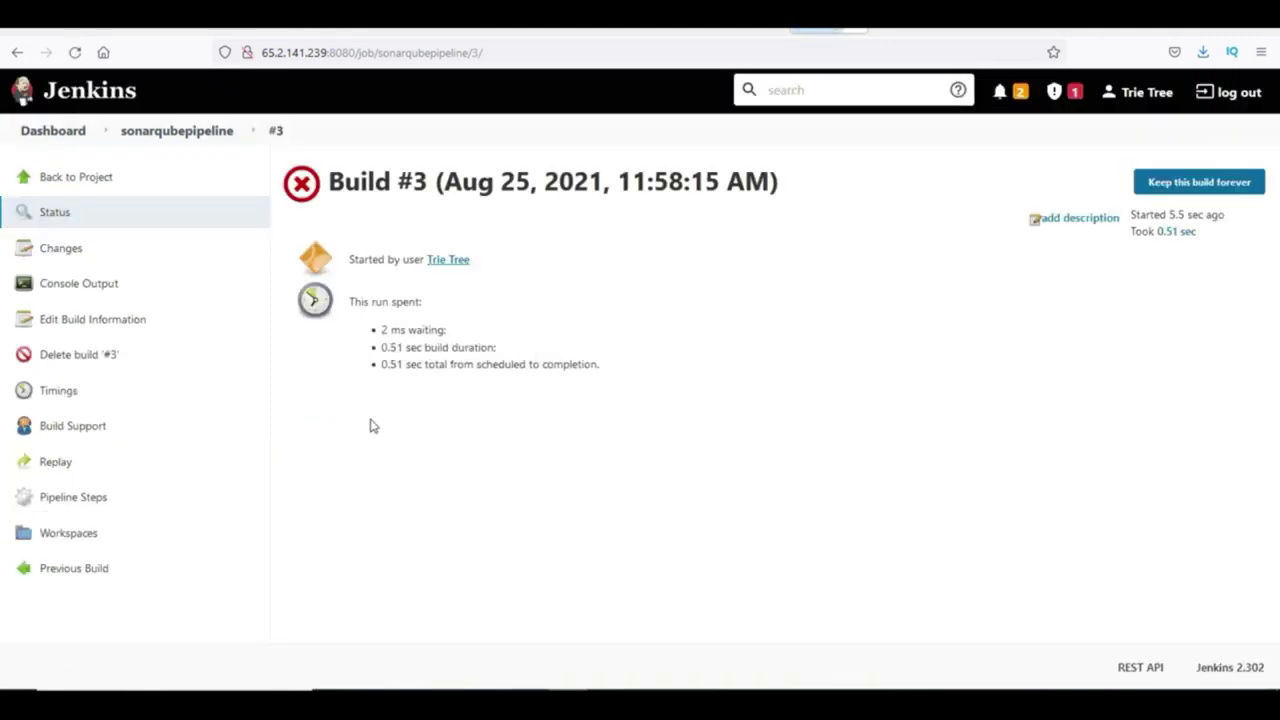
left_click(80, 285)
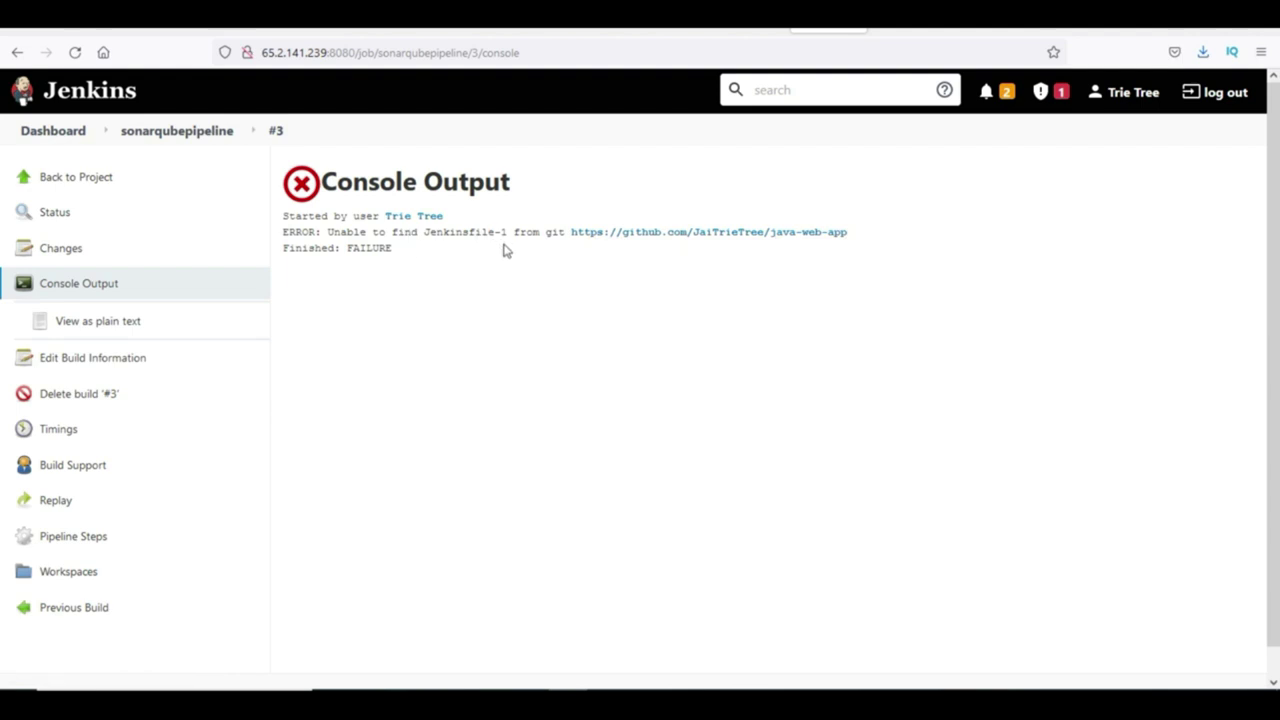
key("alt+Tab")
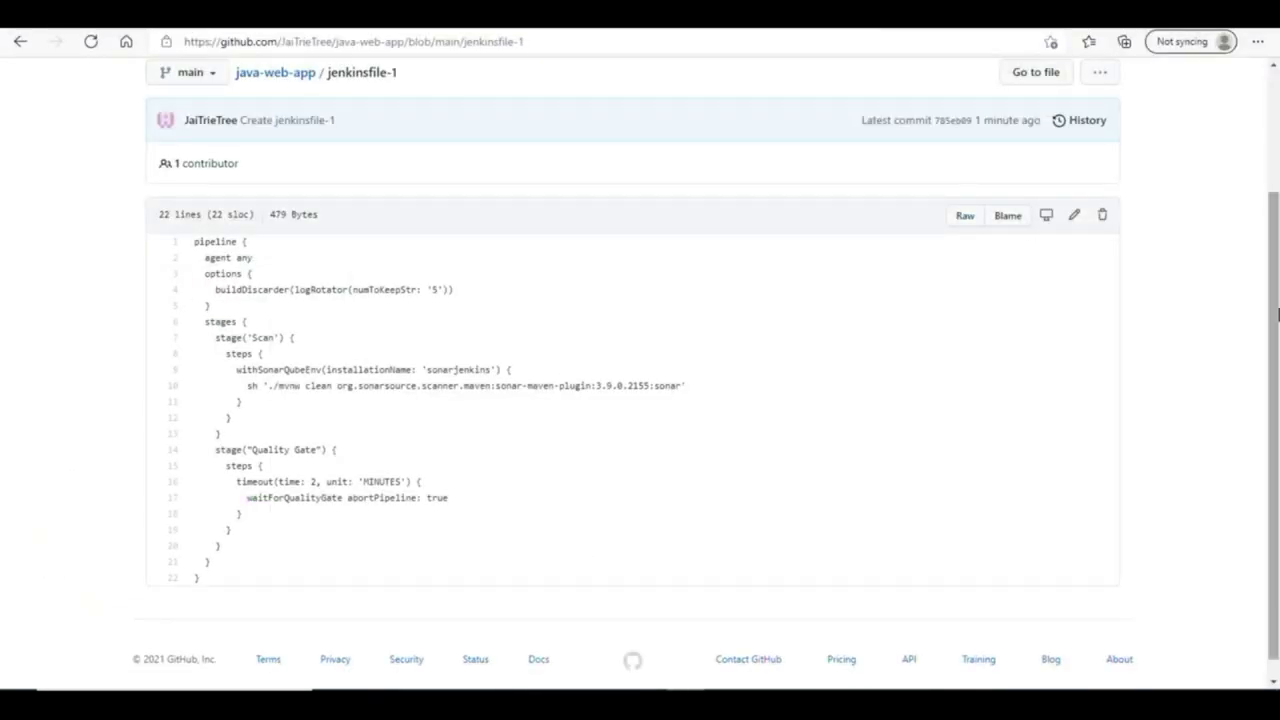
scroll(706, 197, "up", 1)
left_click(286, 143)
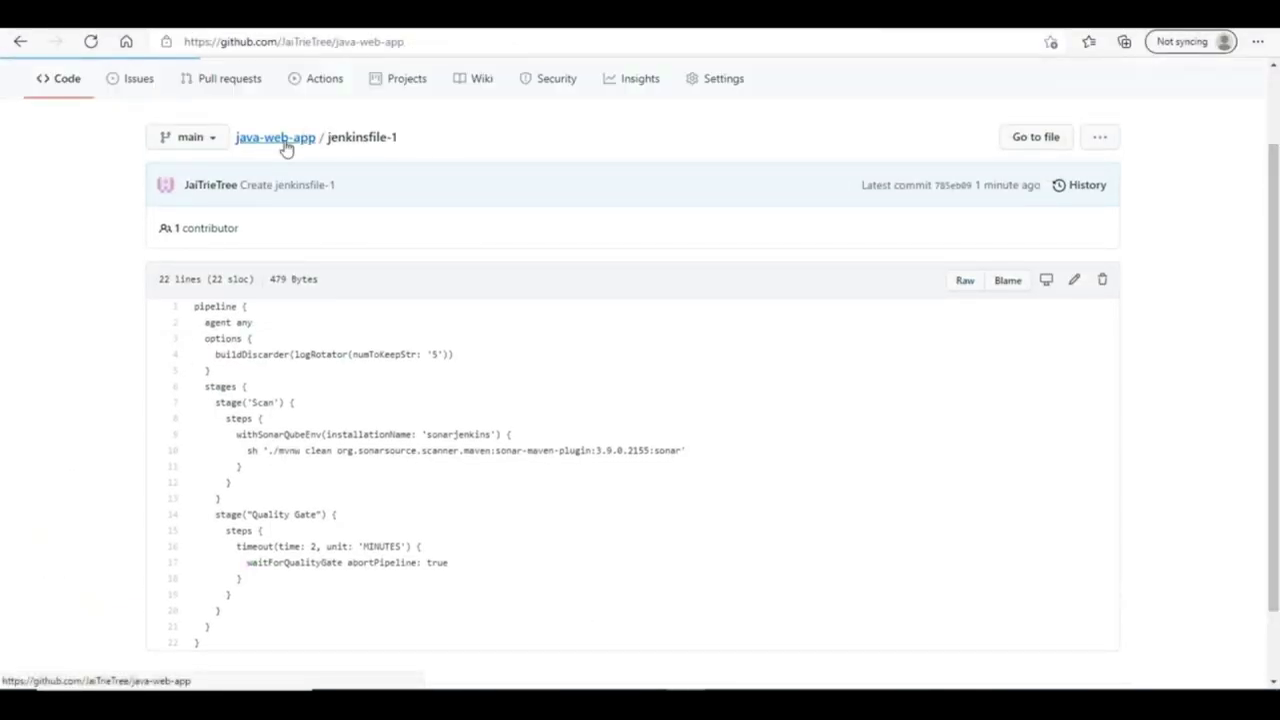
left_click_drag(266, 537, 188, 534)
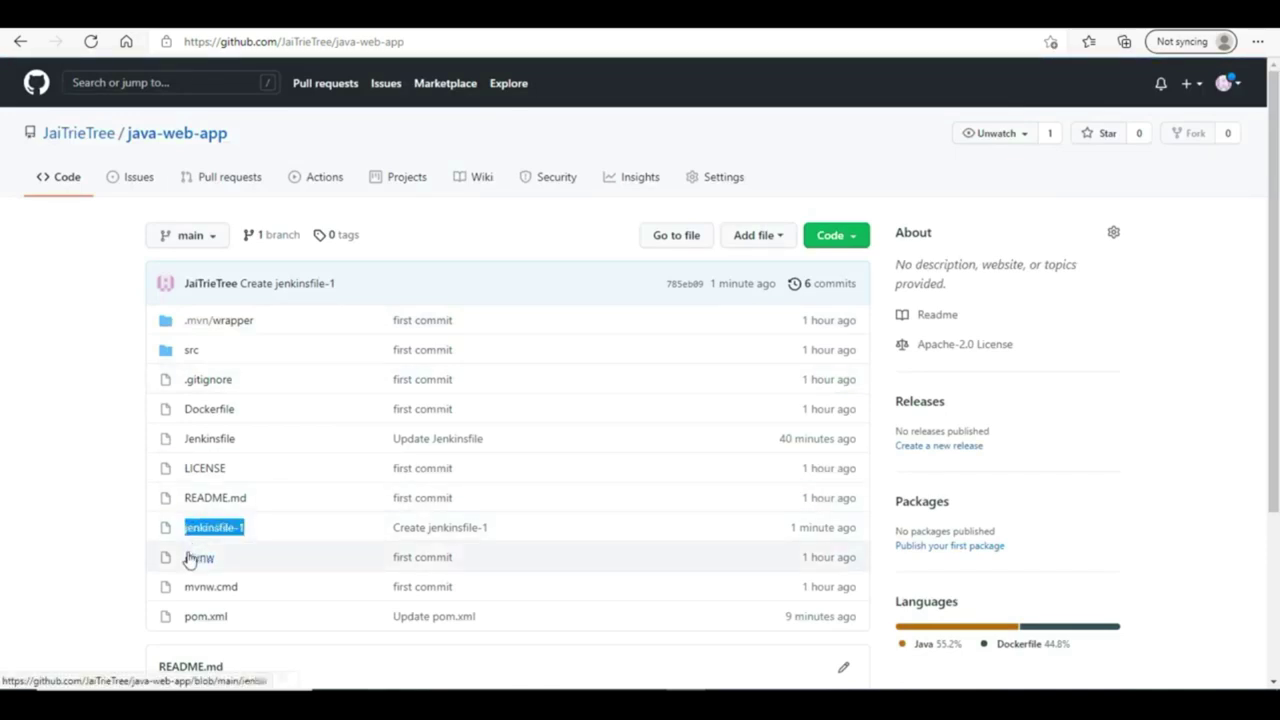
- Set the script path to lowercase jenkinsfile-1, save, and run build #4
key("alt+Tab")
type("jenkinsfile-1")
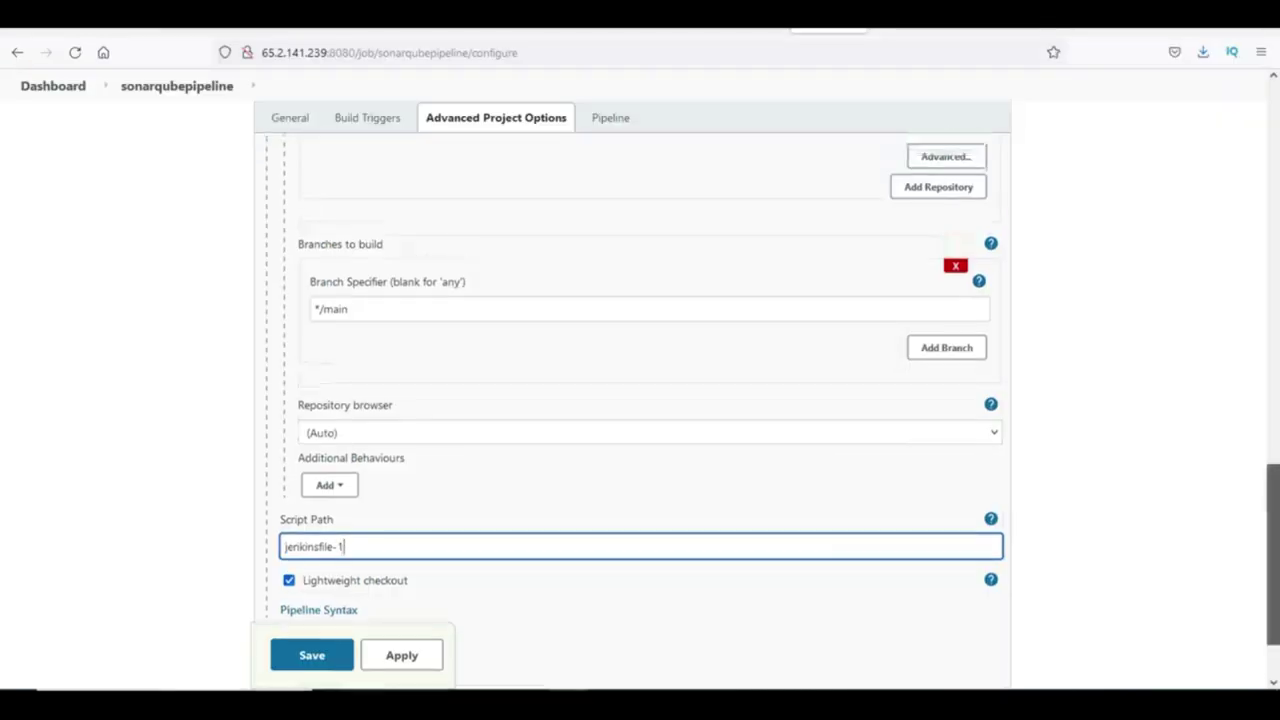
scroll(833, 526, "up", 3)
scroll(640, 400, "down", 4)
left_click(418, 596)
left_click(294, 579)
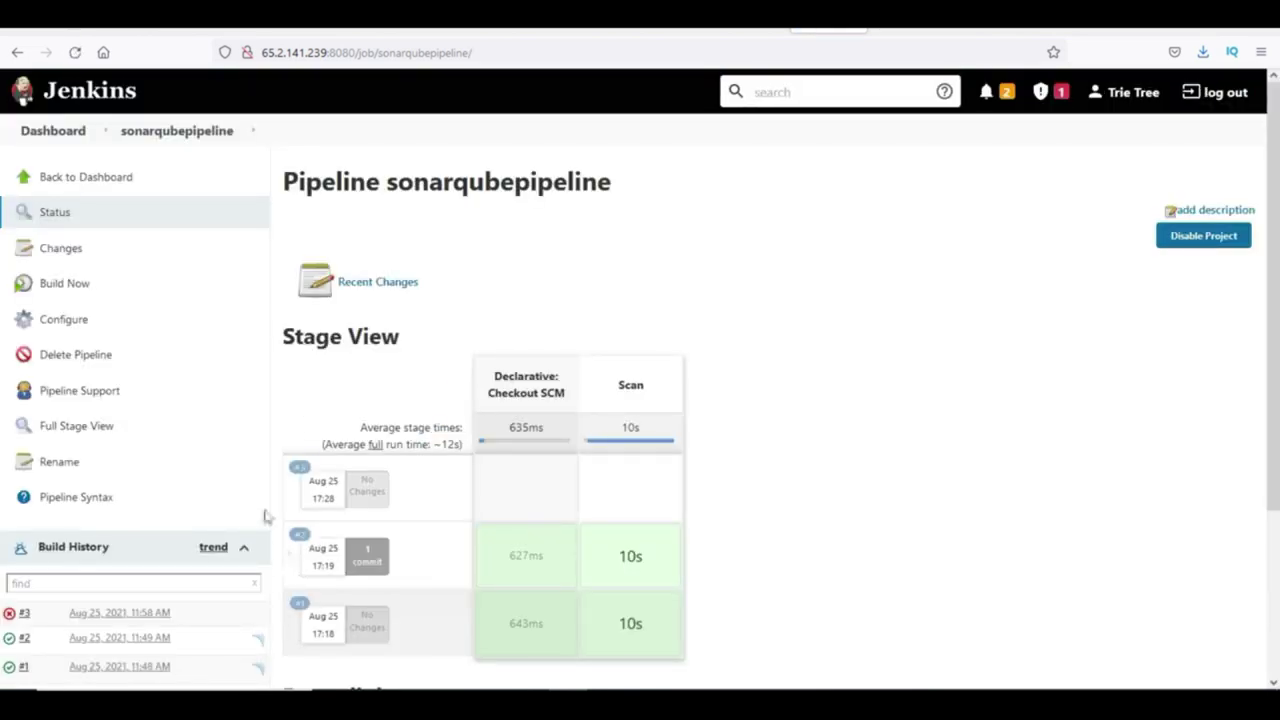
left_click(57, 326)
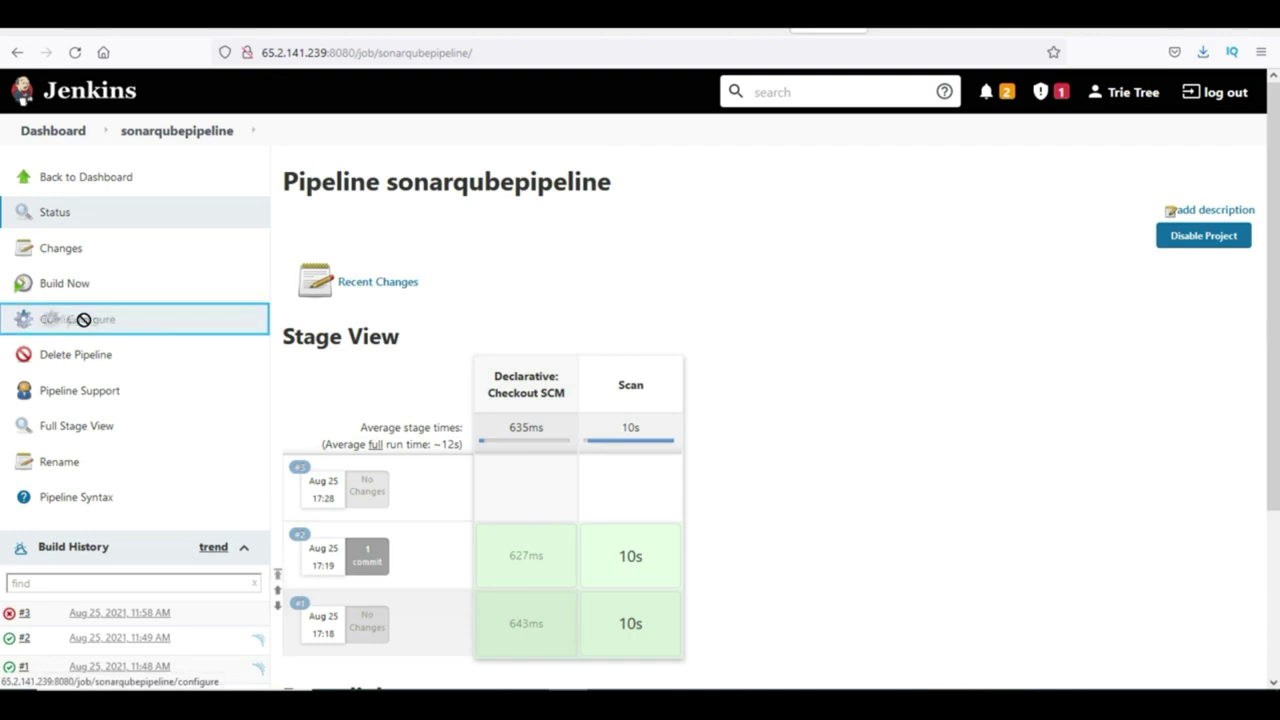
left_click(63, 287)
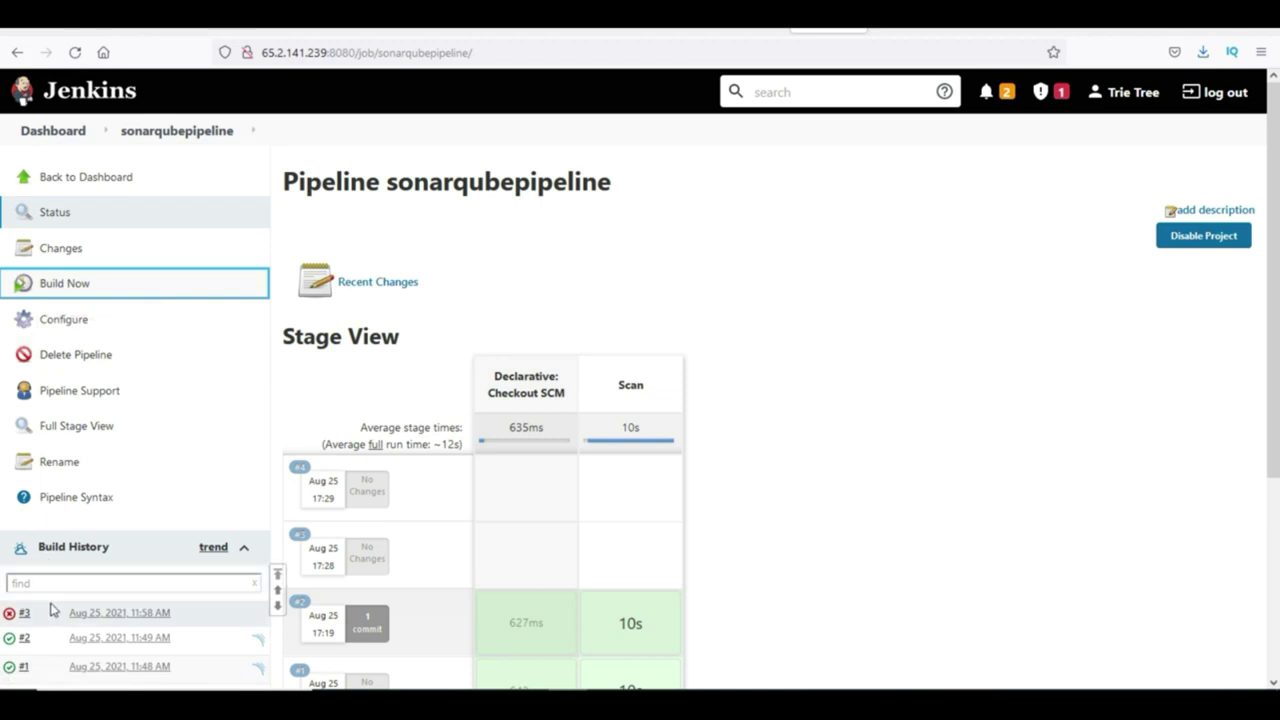
left_click(24, 620)
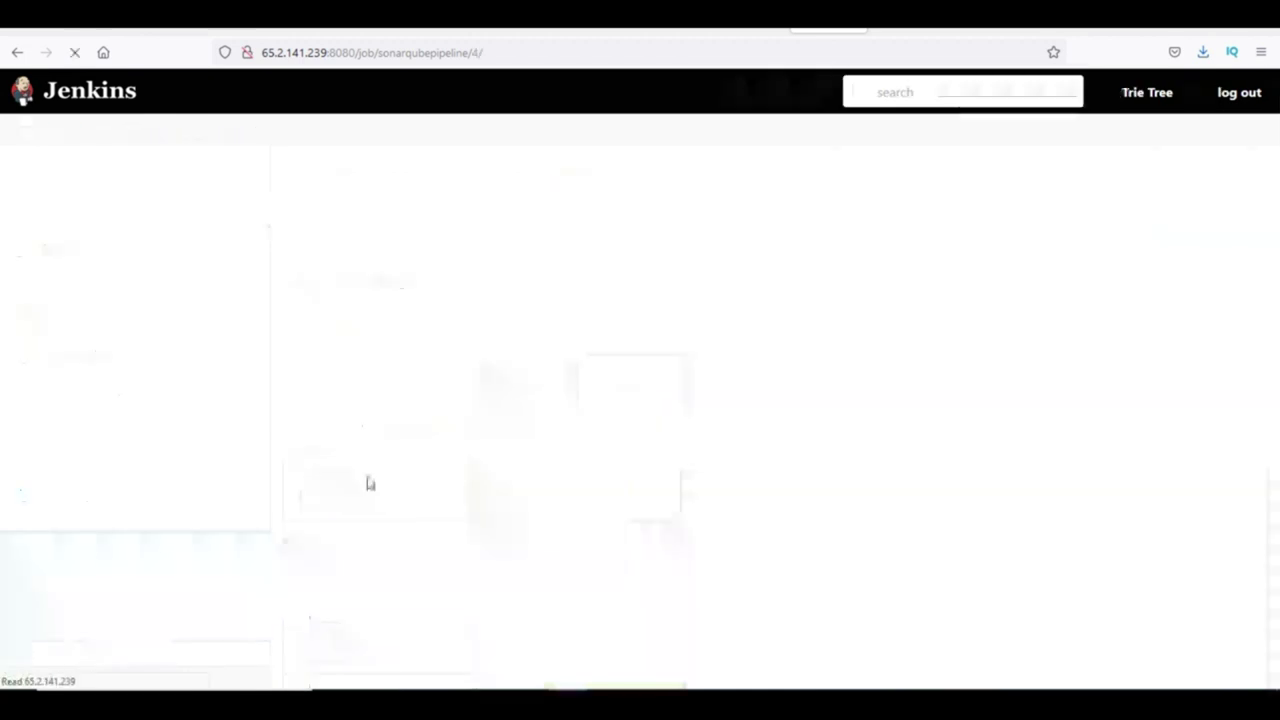
- Confirm in build #4's console that the quality gate is 'OK' and the run finished SUCCESS
left_click(100, 285)
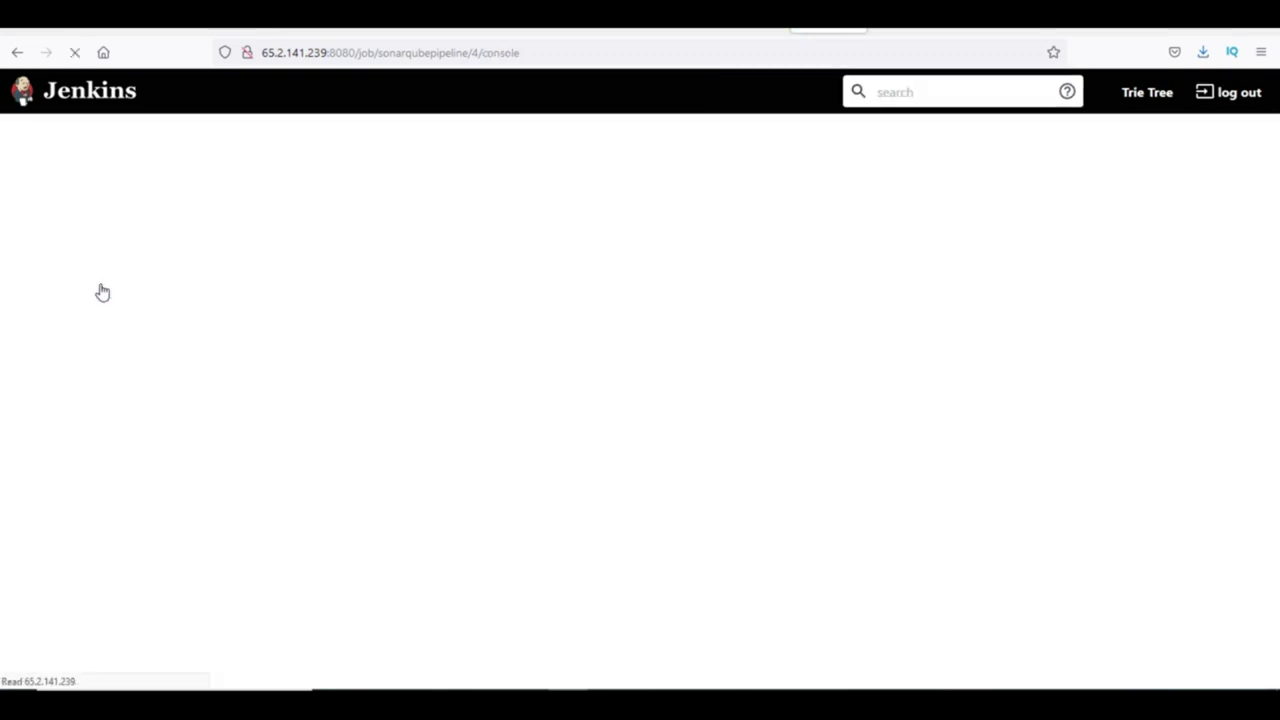
left_click_drag(1273, 240, 1272, 640)
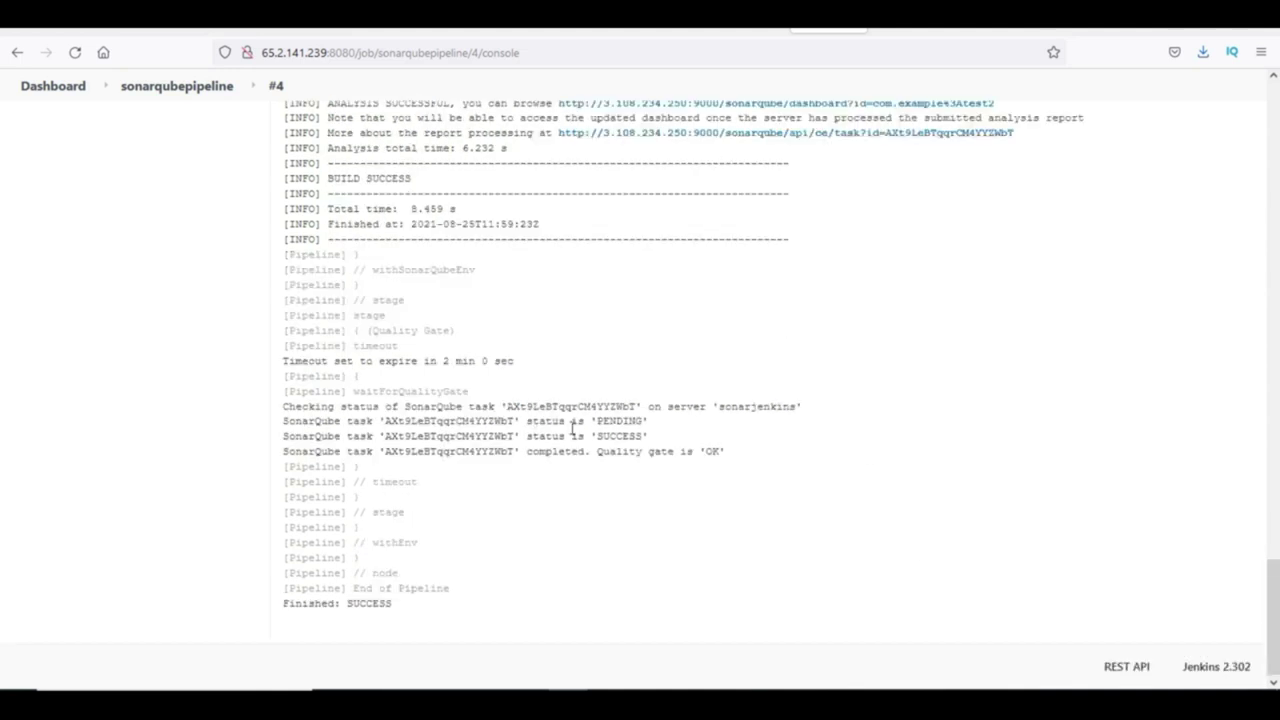
left_click_drag(520, 421, 675, 437)
left_click_drag(527, 453, 738, 454)
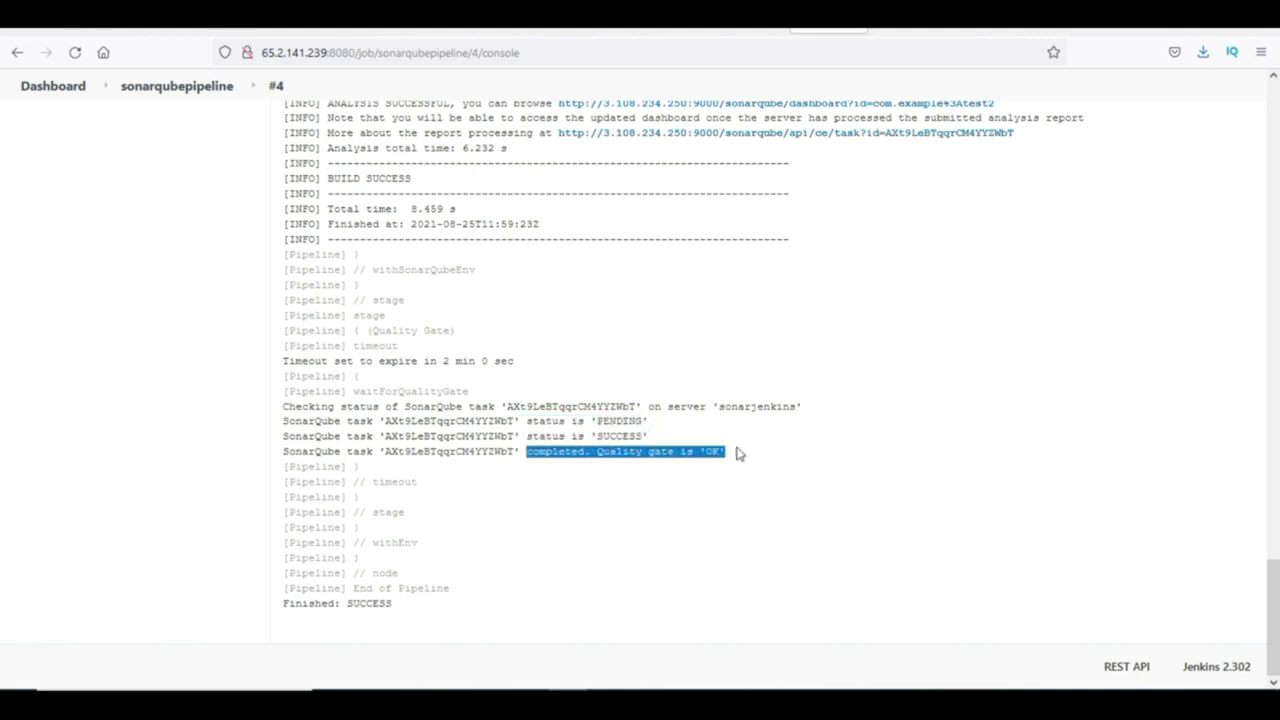
left_click(737, 453)
left_click_drag(737, 453, 289, 408)
left_click(462, 485)
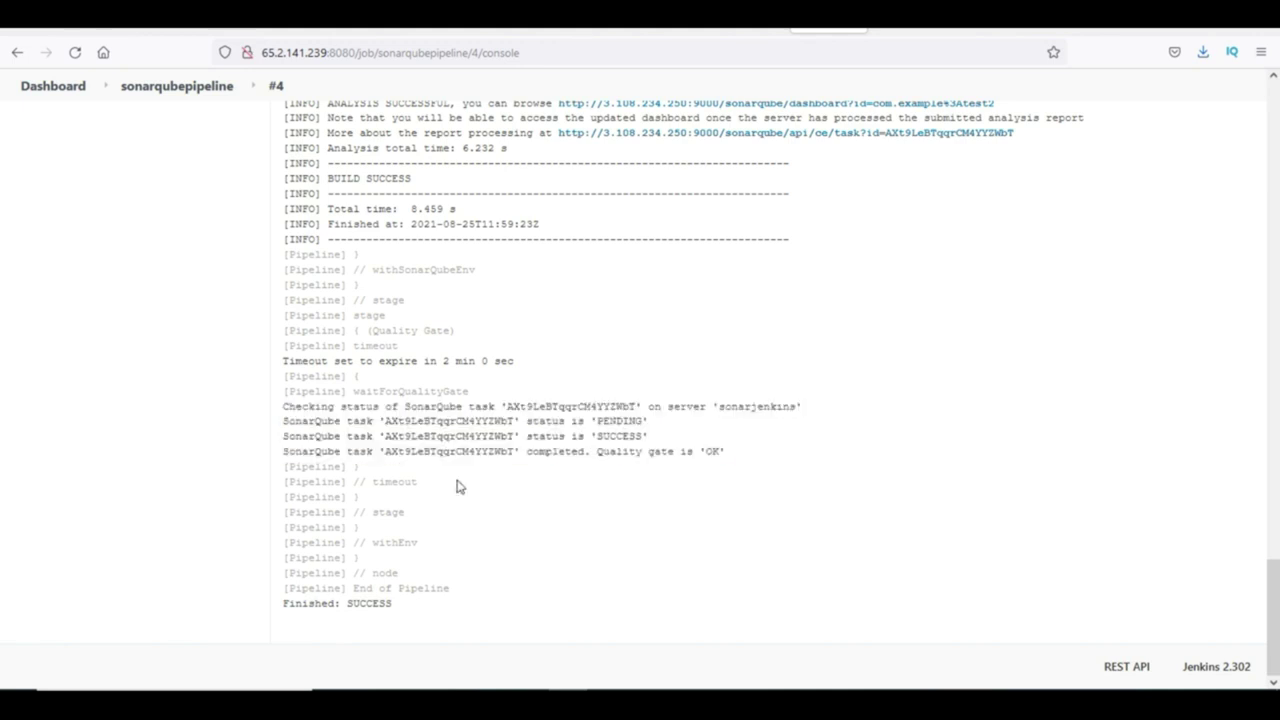
double_click(369, 604)
left_click(590, 466)
left_click(907, 30)
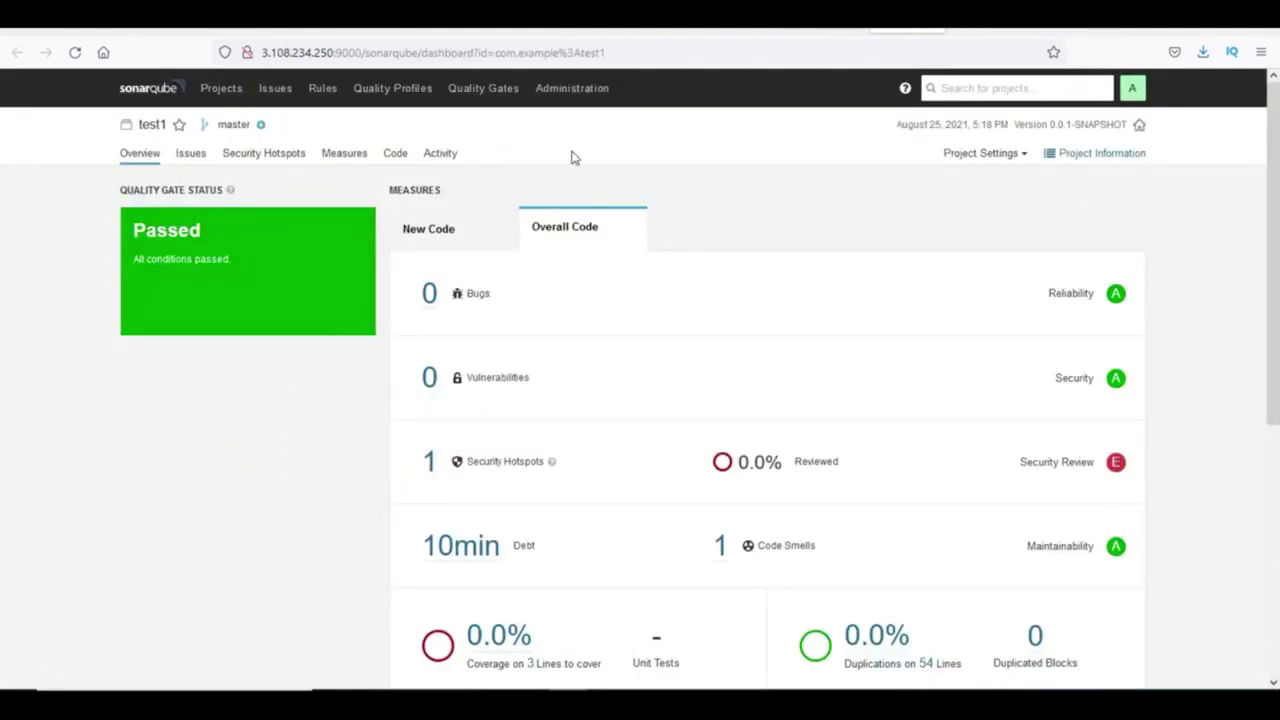
- Open test2's dashboard and compare its New Code and Overall Code metrics
left_click(222, 90)
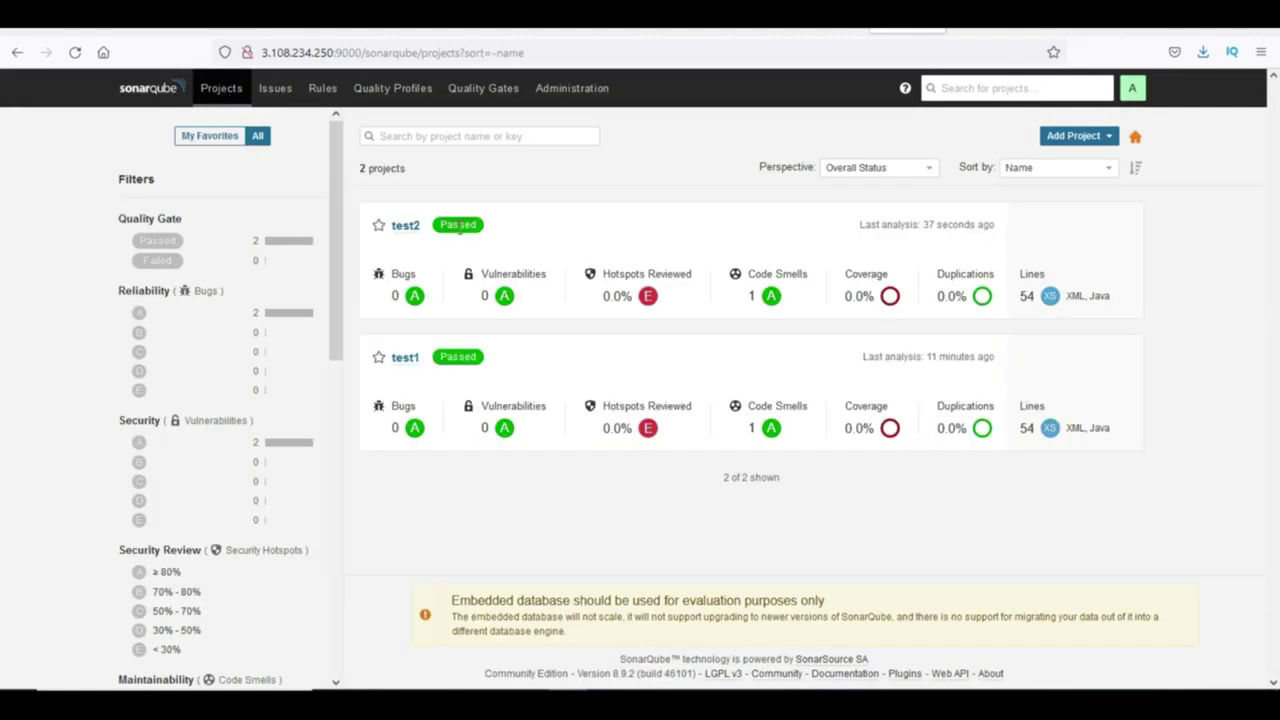
left_click(412, 229)
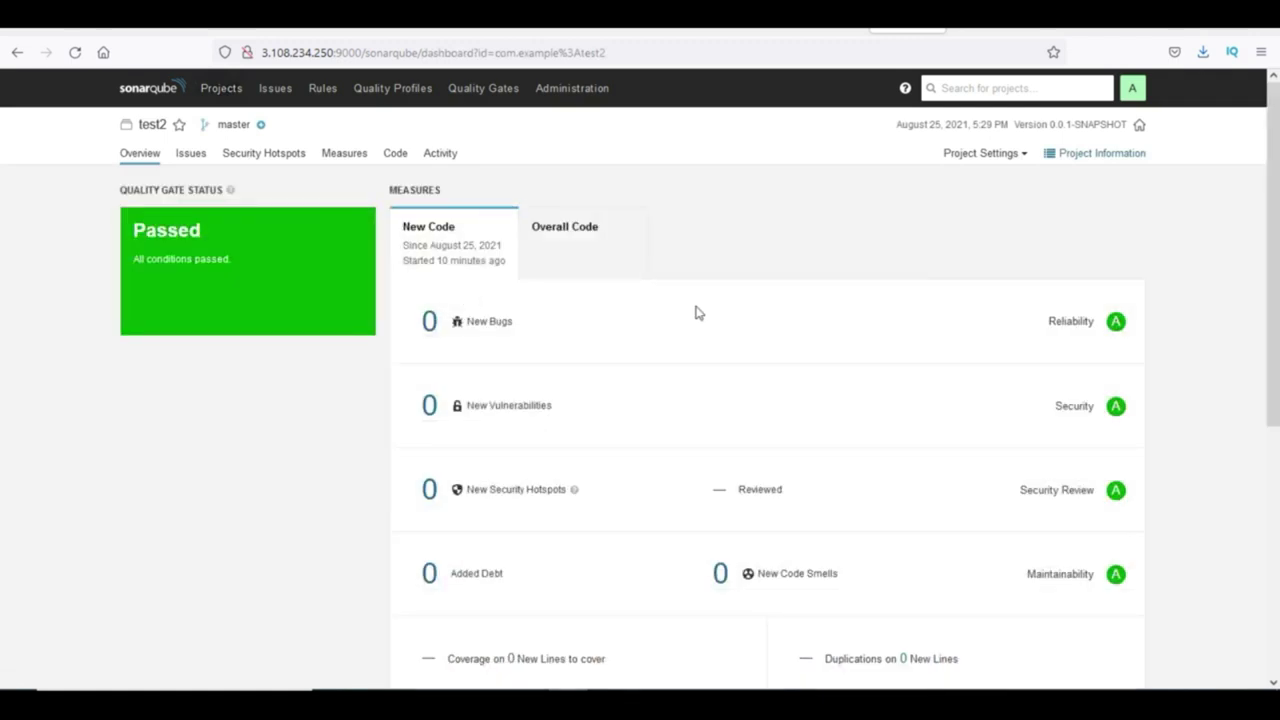
scroll(767, 430, "down", 5)
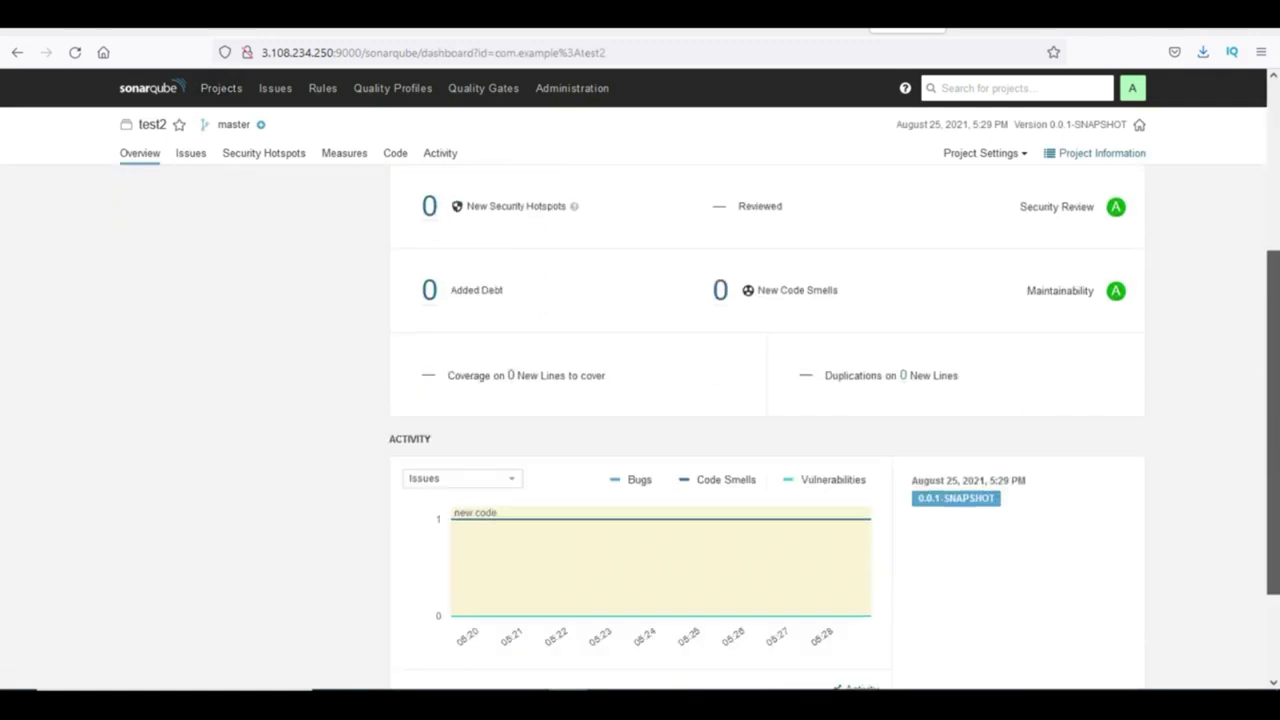
scroll(767, 430, "up", 4)
scroll(767, 430, "up", 2)
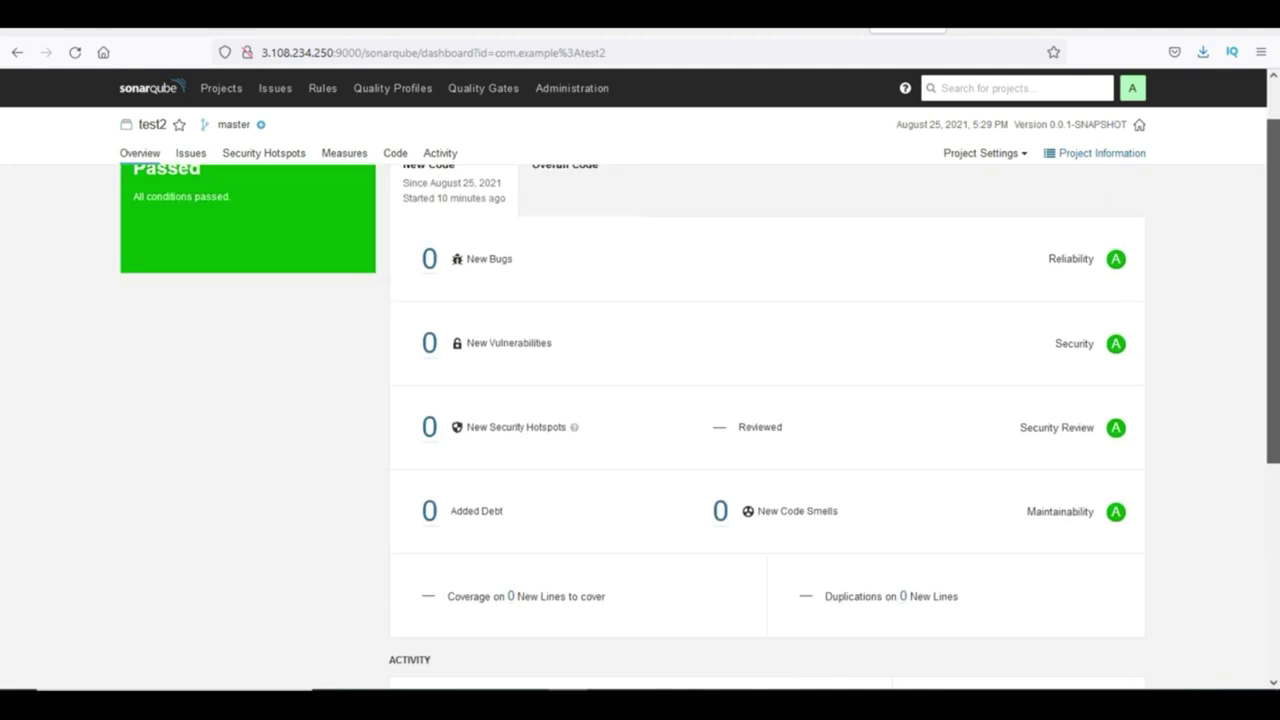
scroll(767, 430, "down", 3)
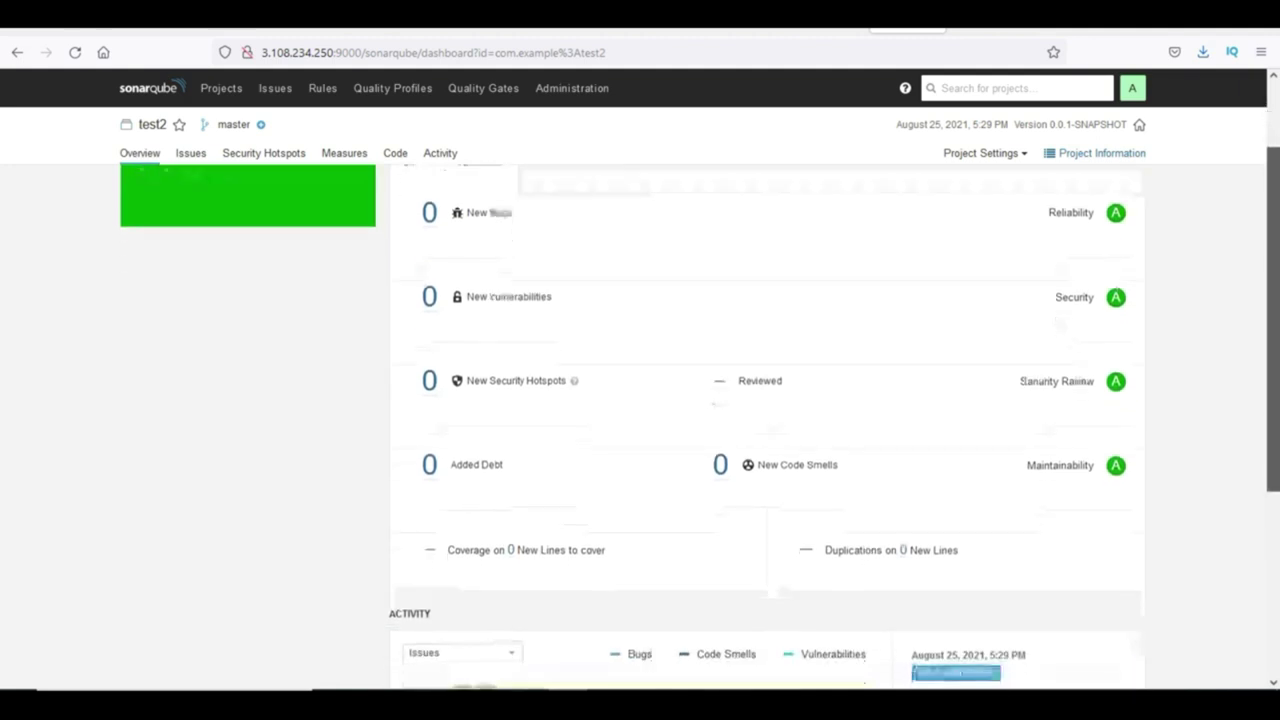
scroll(767, 430, "down", 2)
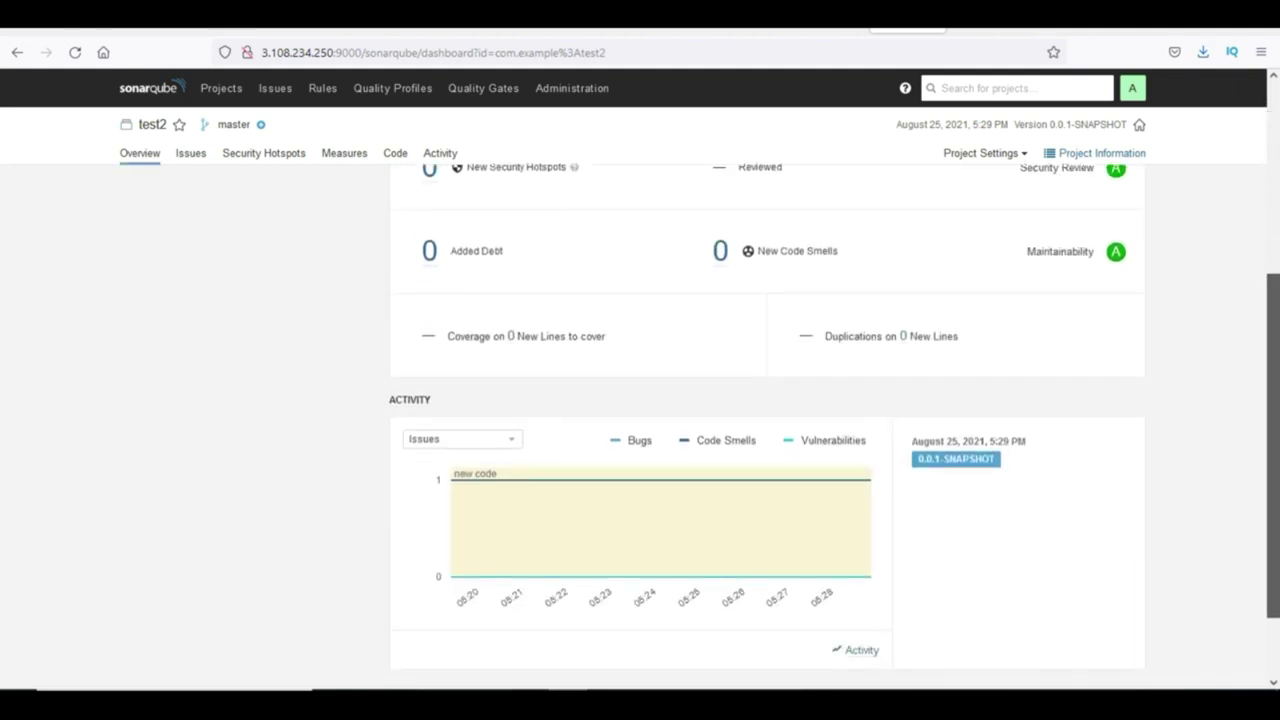
scroll(1036, 257, "down", 2)
scroll(1036, 257, "up", 8)
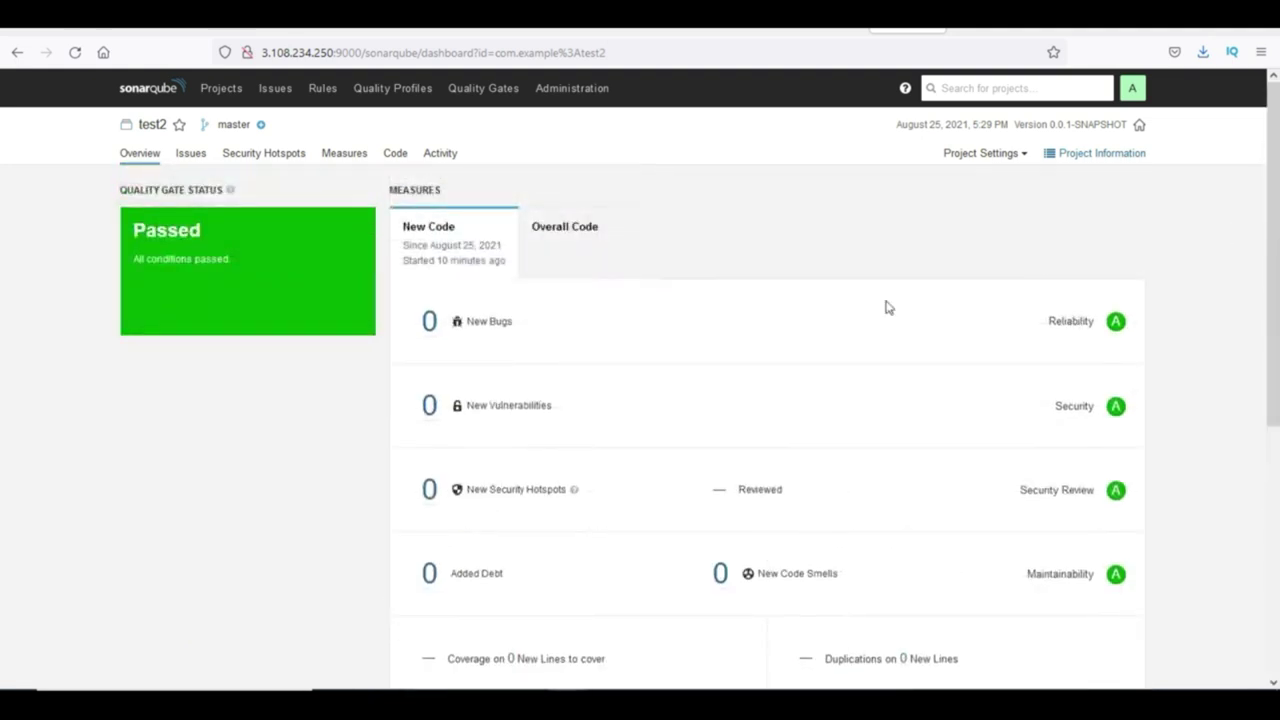
left_click(580, 235)
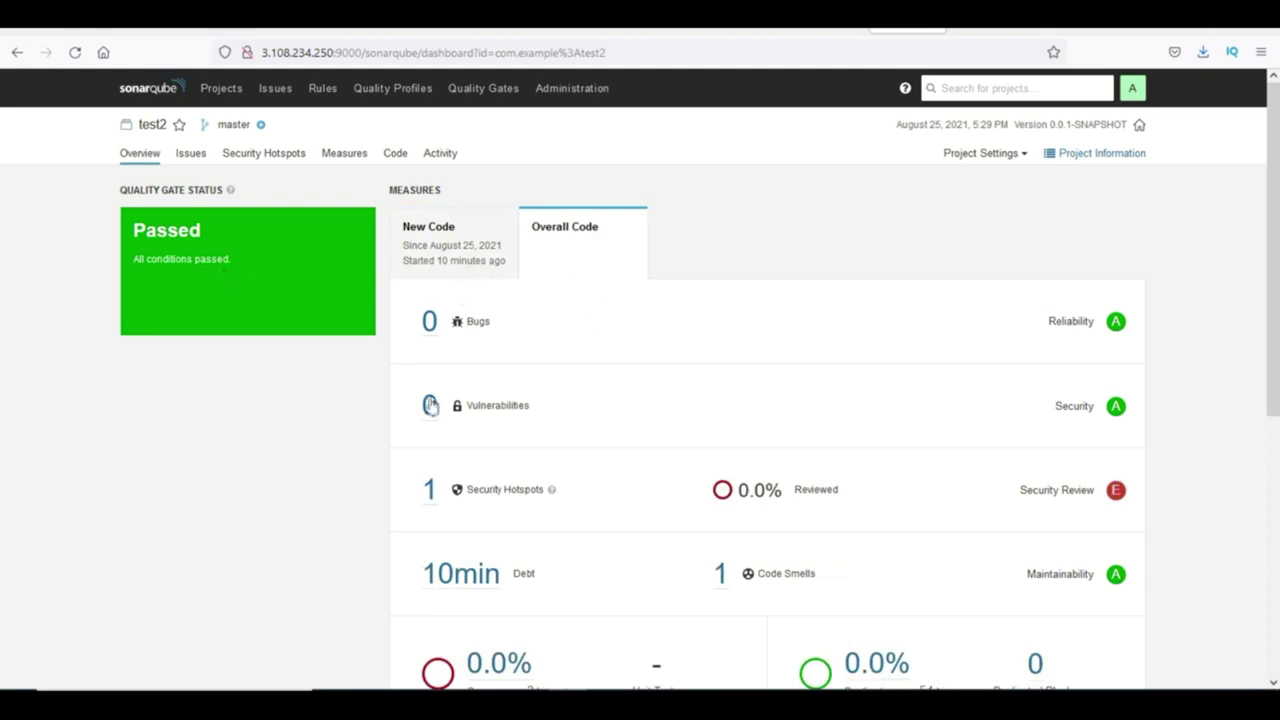
left_click(450, 240)
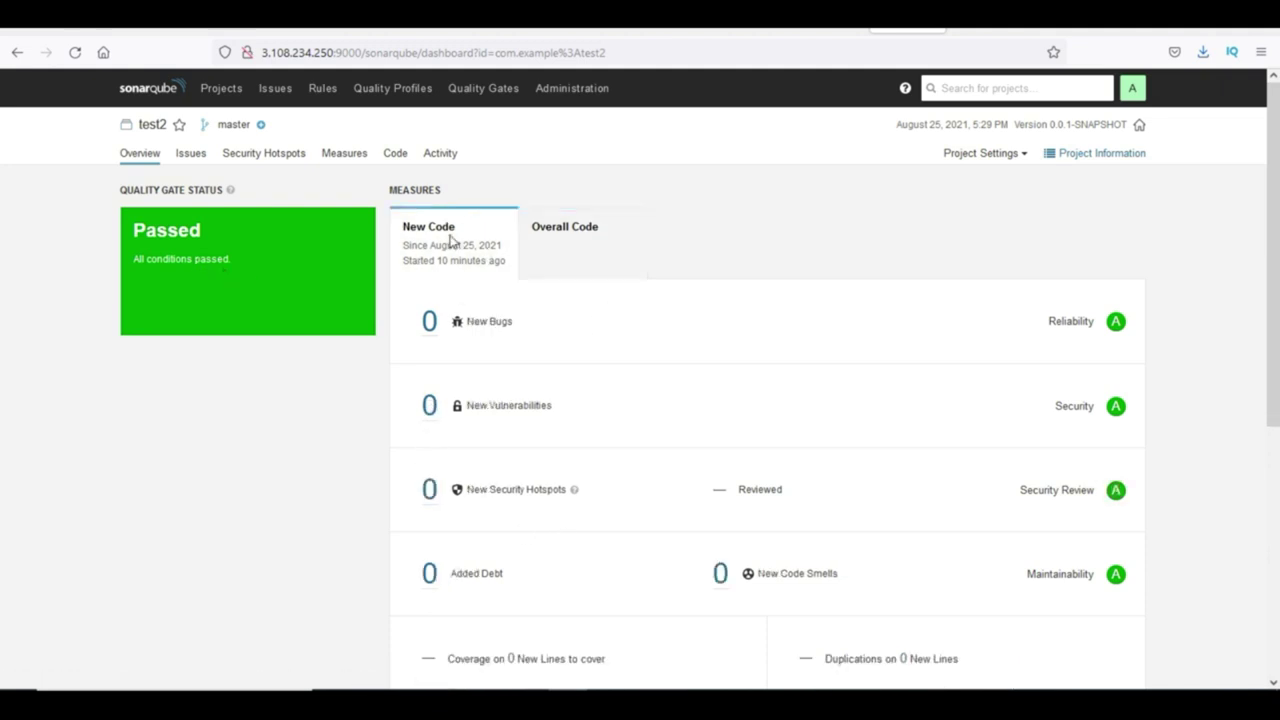
left_click(598, 214)
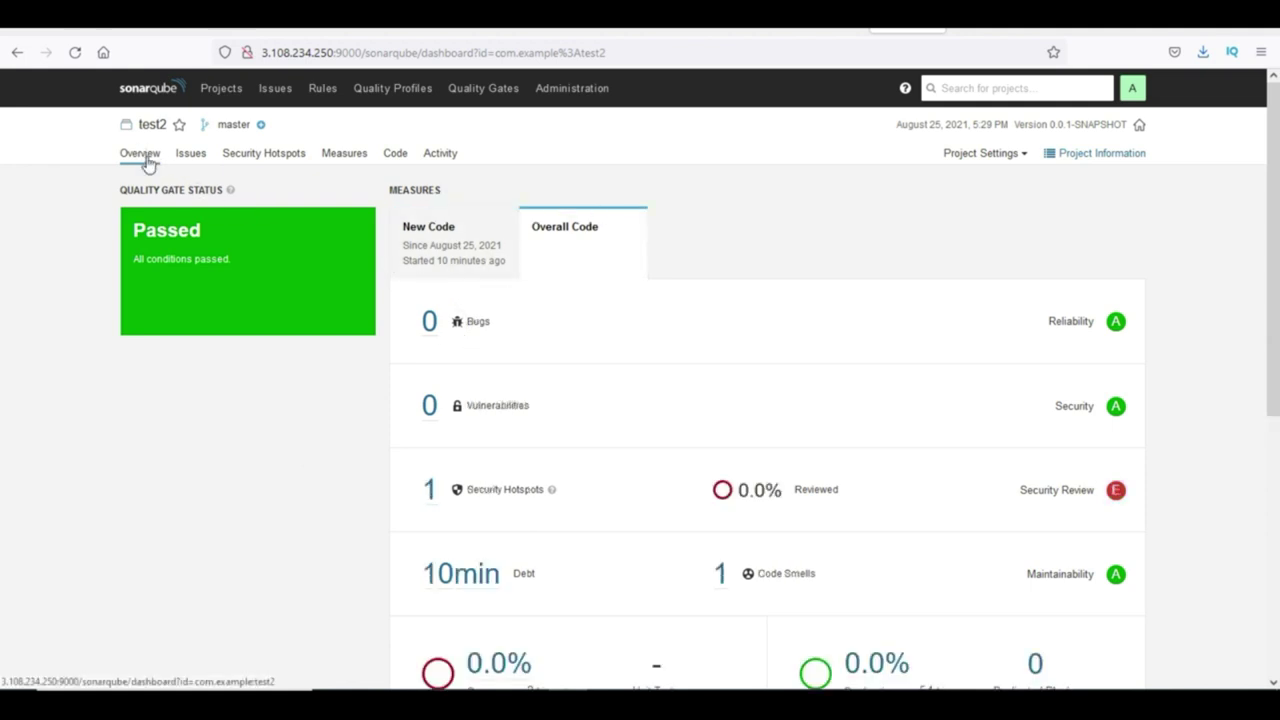
- Check test2's last analysis time of 1 minute ago in the Projects list
left_click(148, 88)
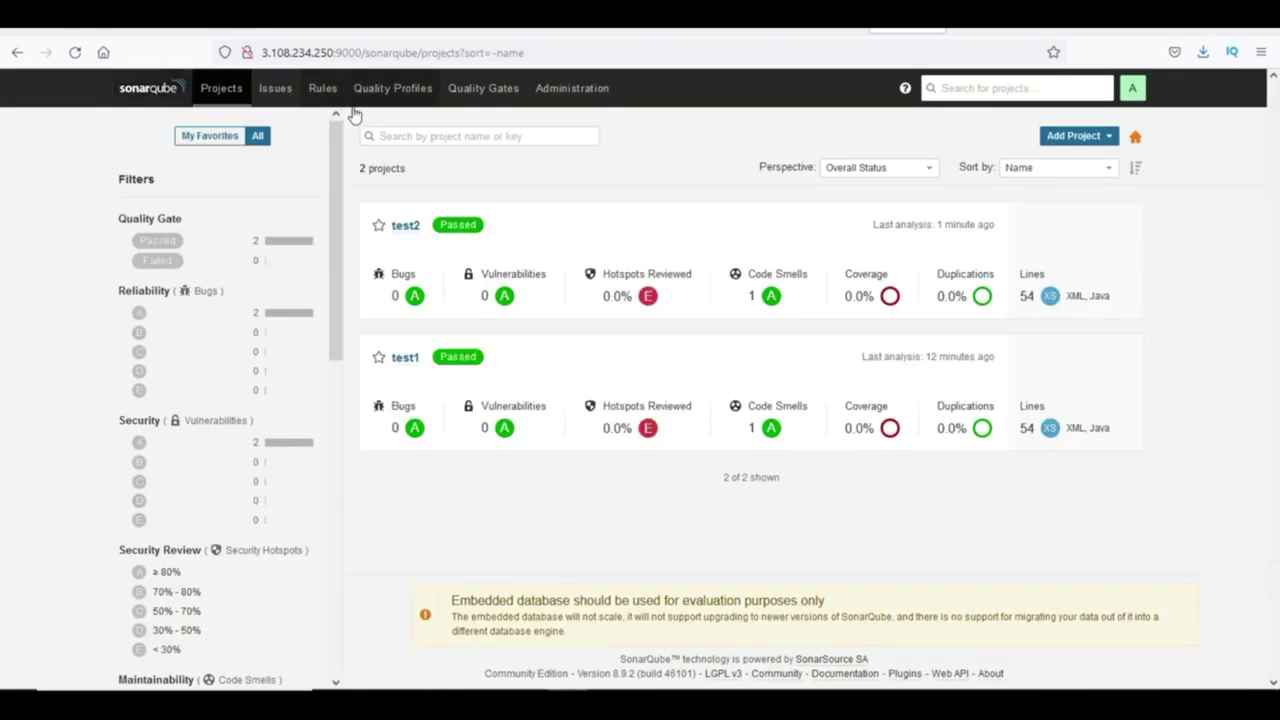
left_click_drag(938, 225, 1009, 229)
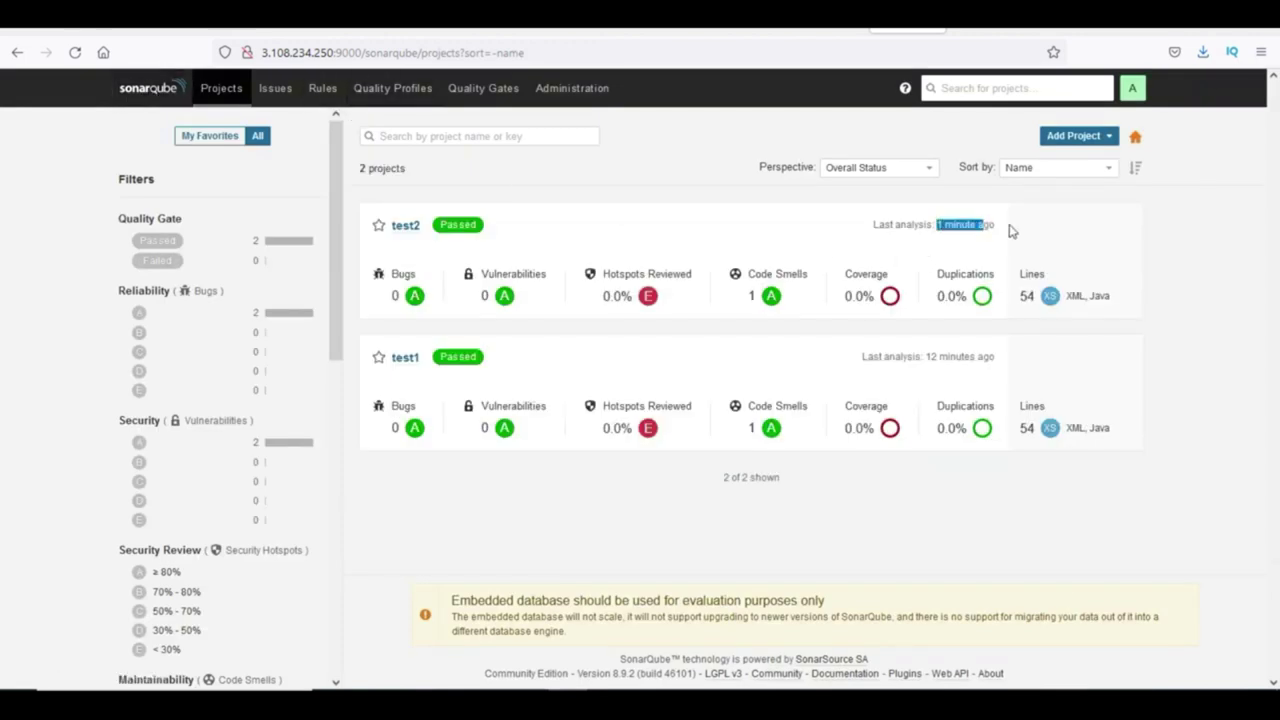
left_click(903, 229)
left_click(683, 630)
- Try changing test2 to test3 in pom.xml, then discard the botched edits
left_click(214, 617)
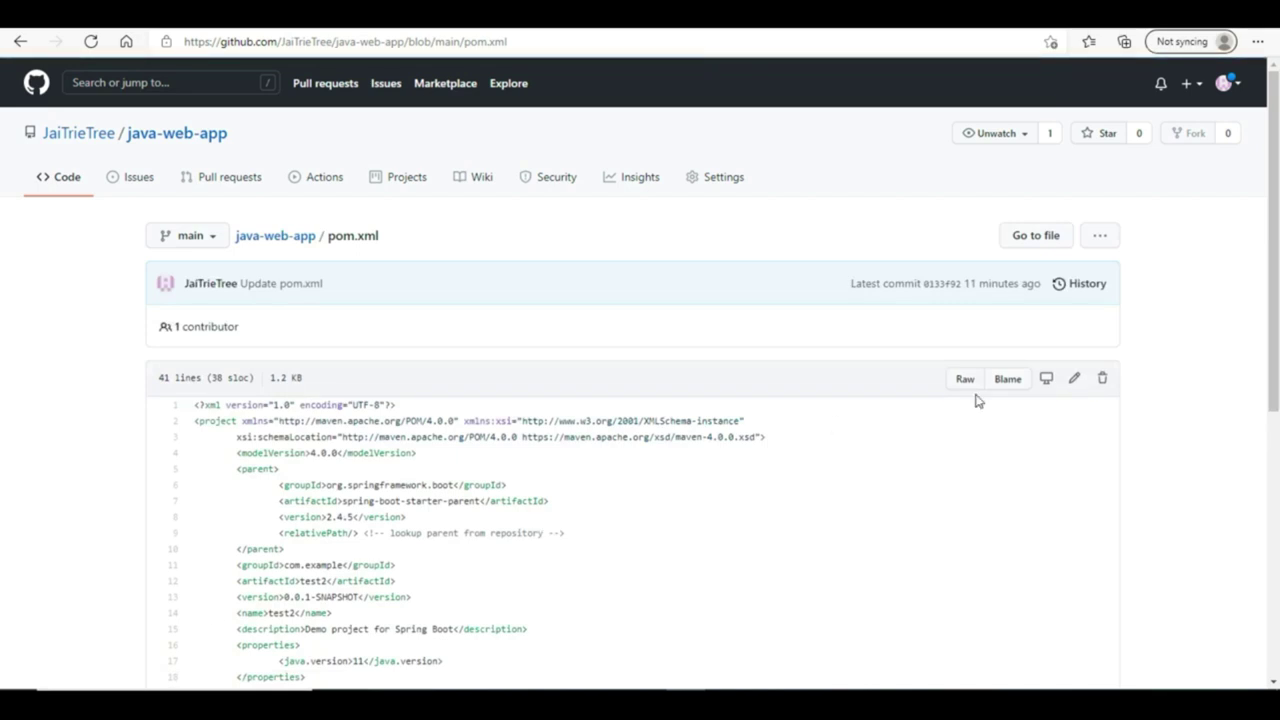
left_click(1074, 378)
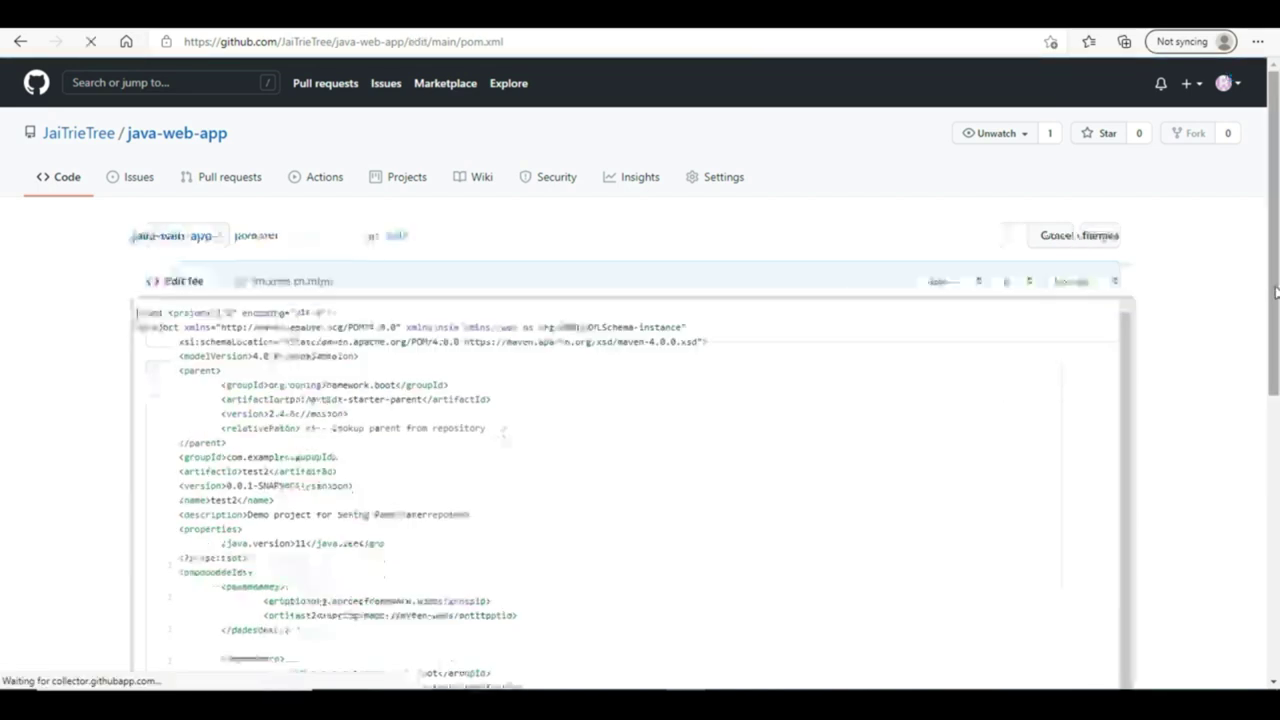
scroll(1275, 291, "down", 2)
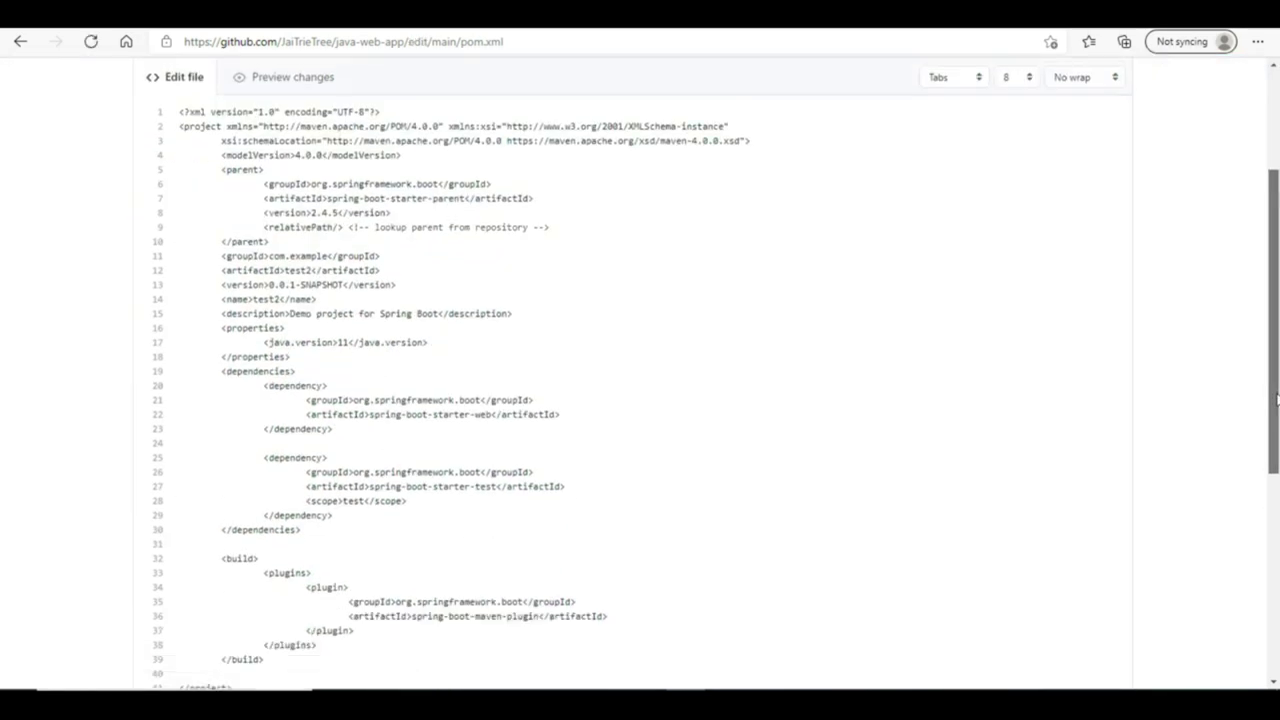
left_click(310, 271)
key("BackSpace")
type("3")
left_click(347, 331)
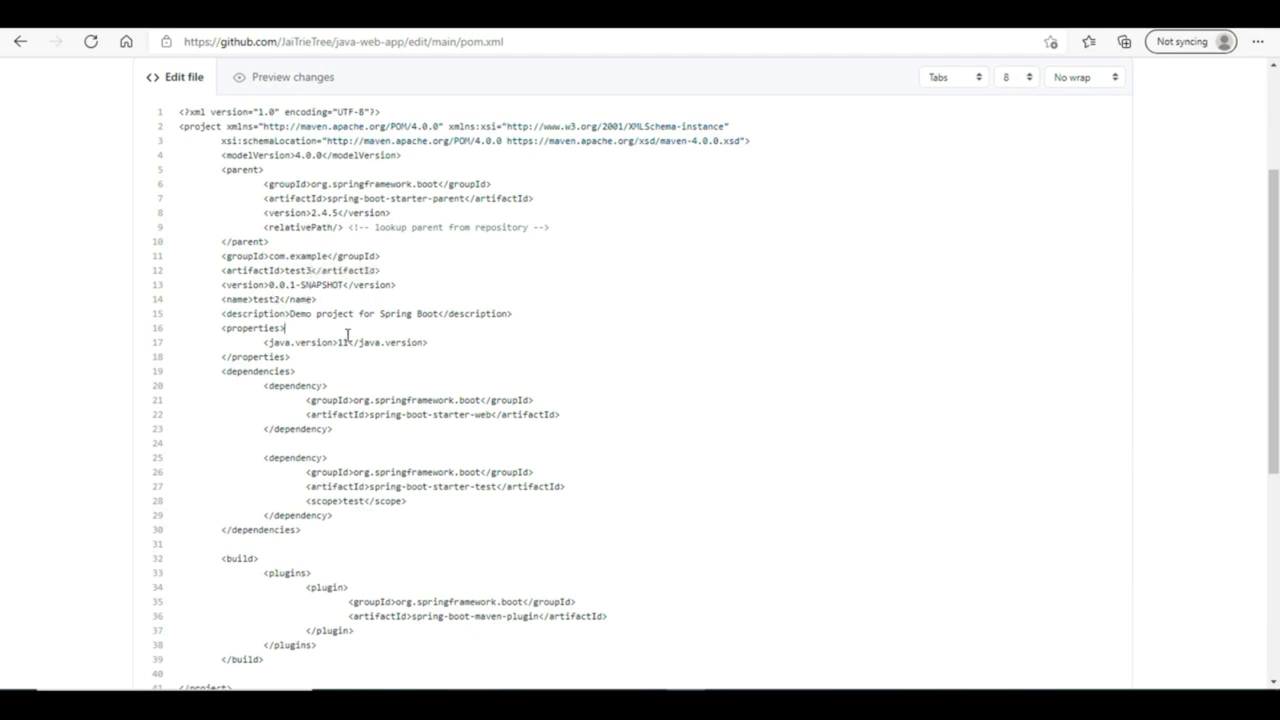
key("Delete")
type("3")
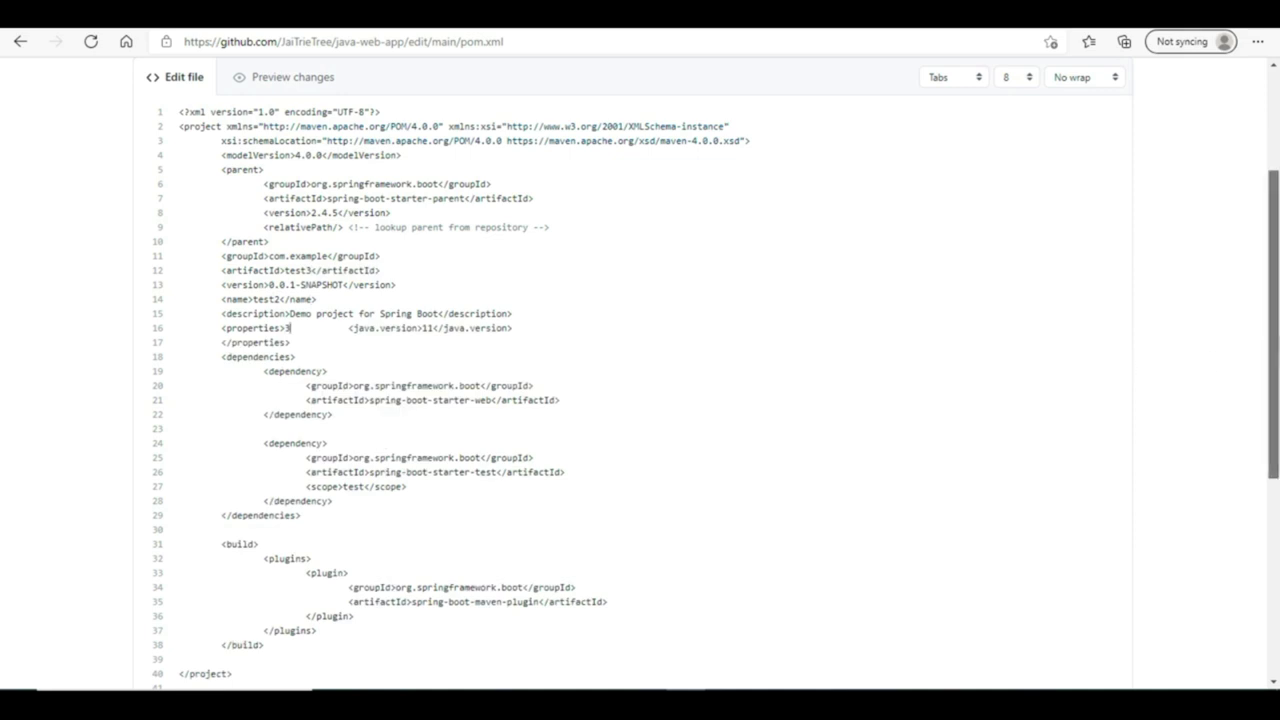
scroll(1250, 508, "down", 3)
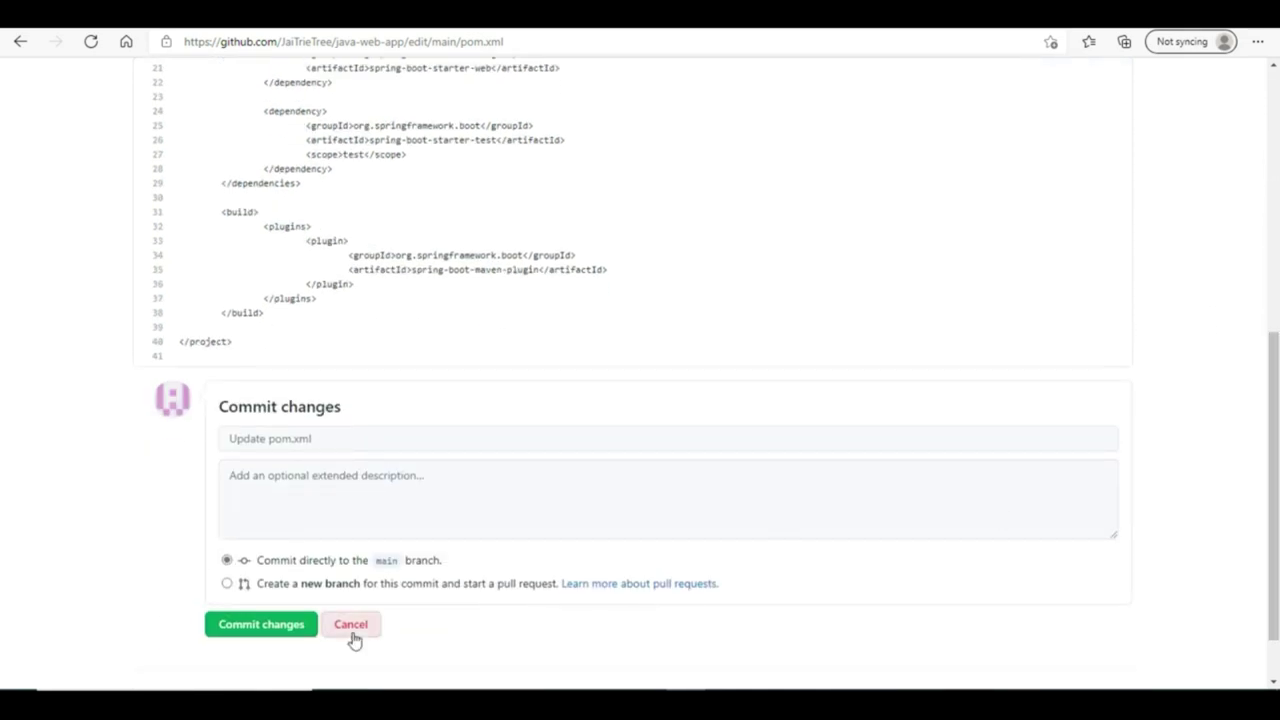
left_click(352, 627)
left_click(733, 135)
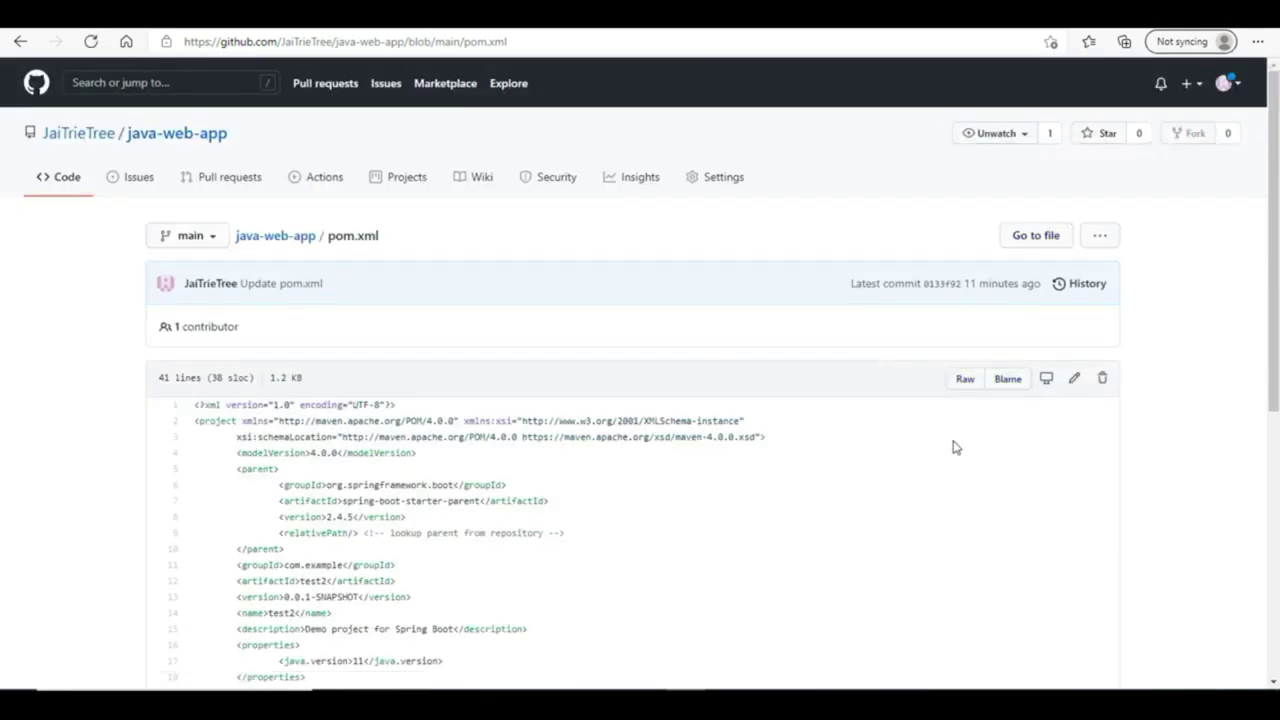
- Rename the project in pom.xml to test3 and commit the change to main
left_click(1075, 386)
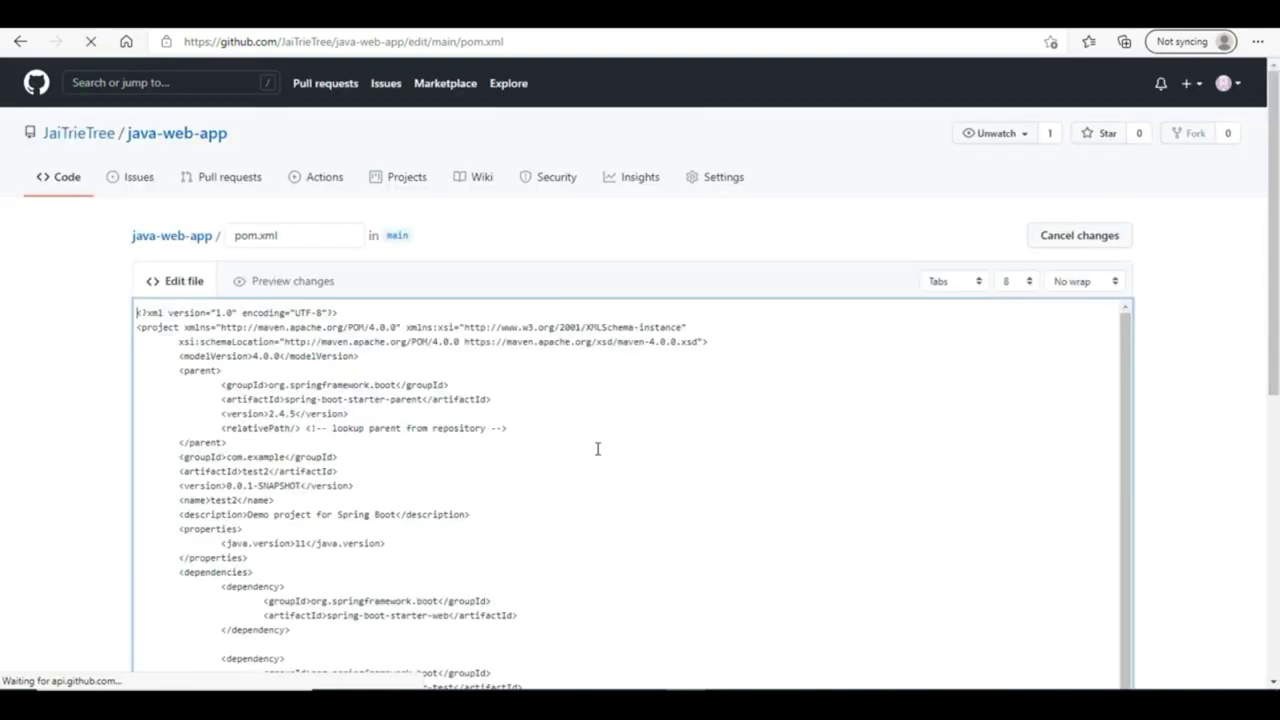
left_click(313, 474)
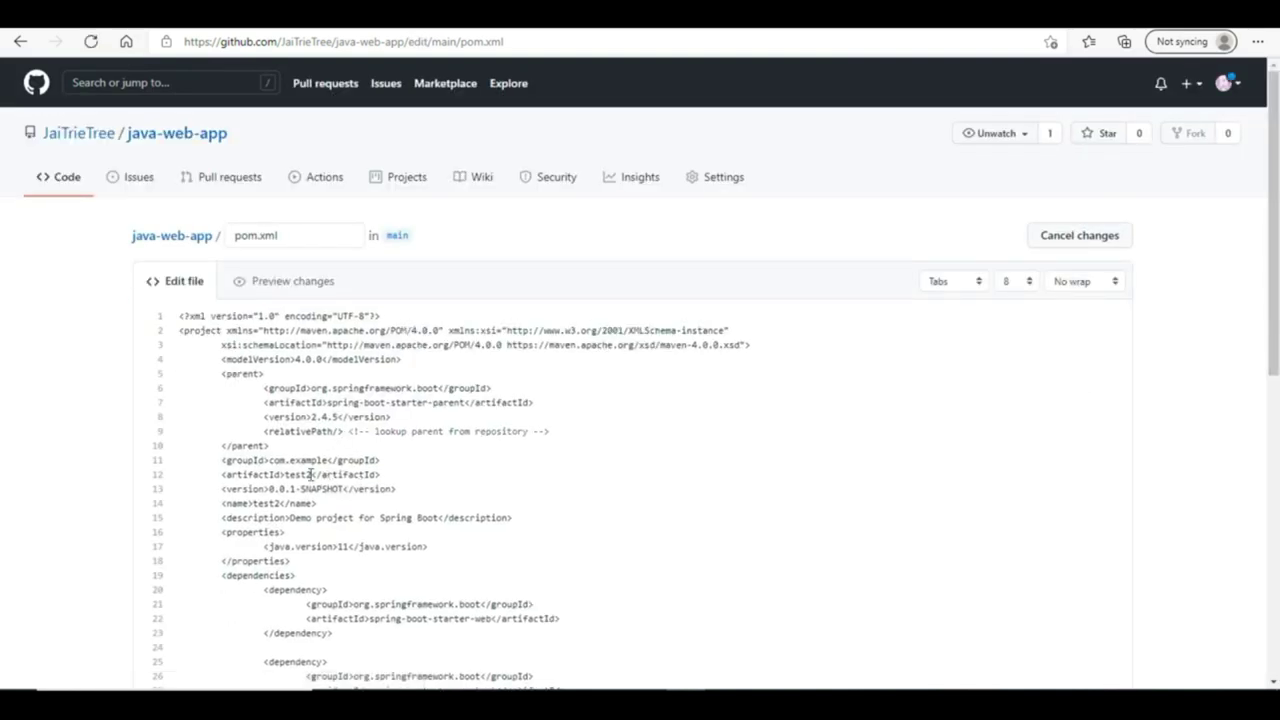
left_click(344, 491)
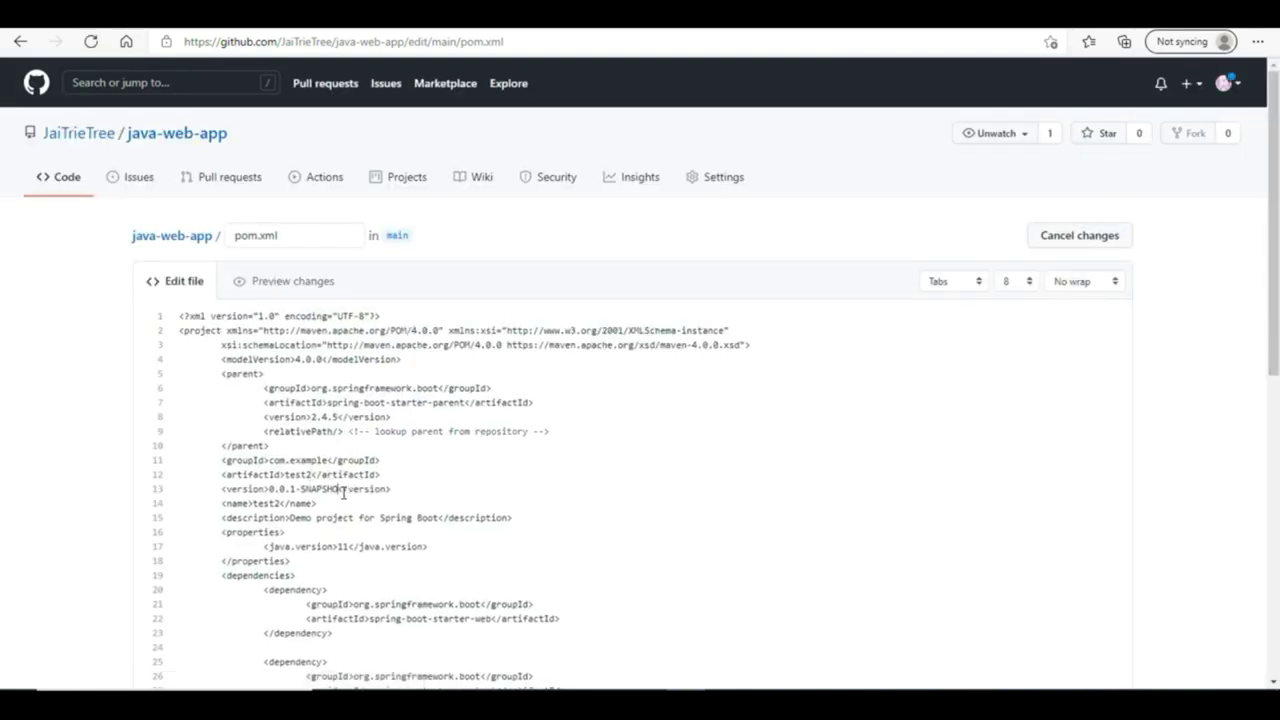
left_click(283, 504)
key("BackSpace")
type("3")
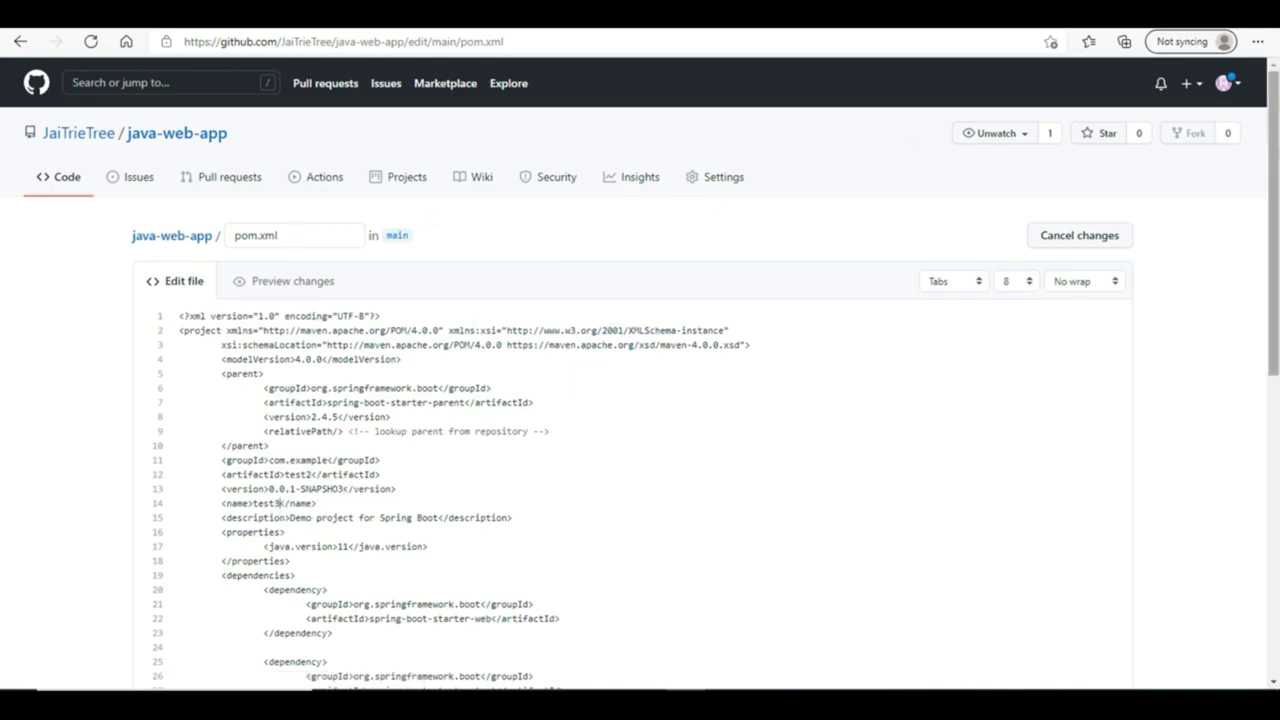
scroll(800, 300, "down", 6)
left_click(242, 600)
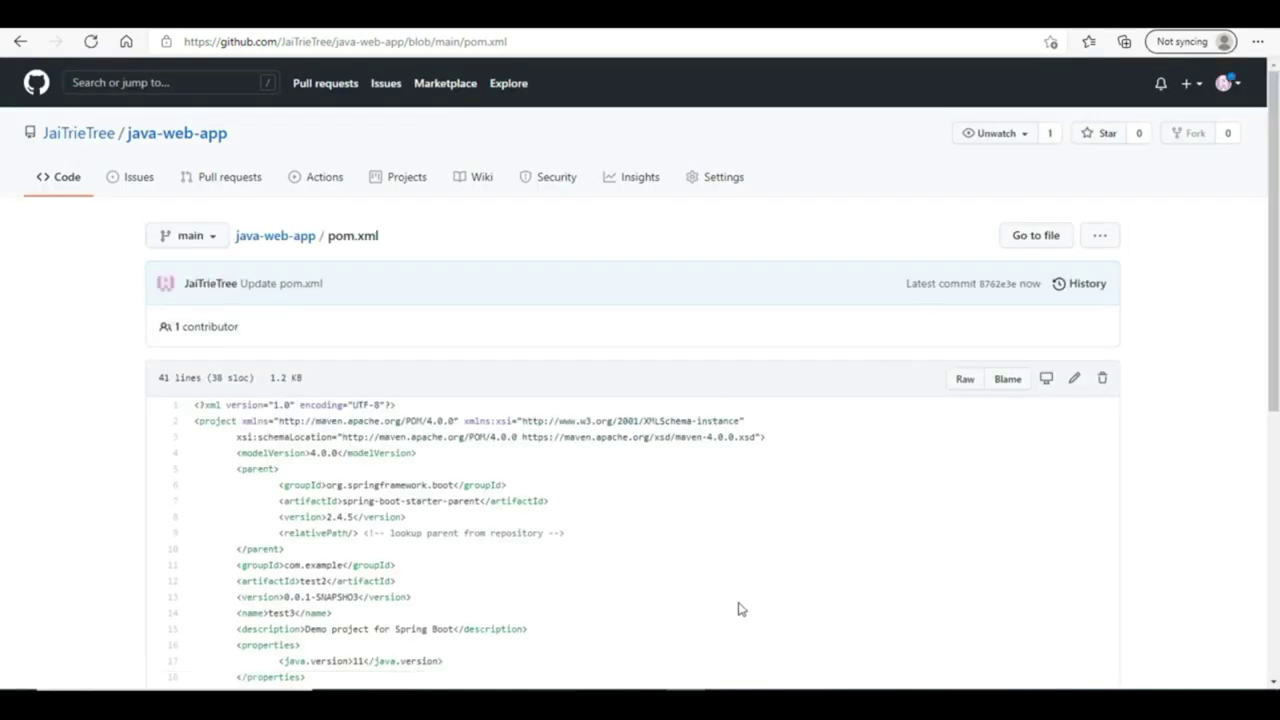
key("alt+Tab")
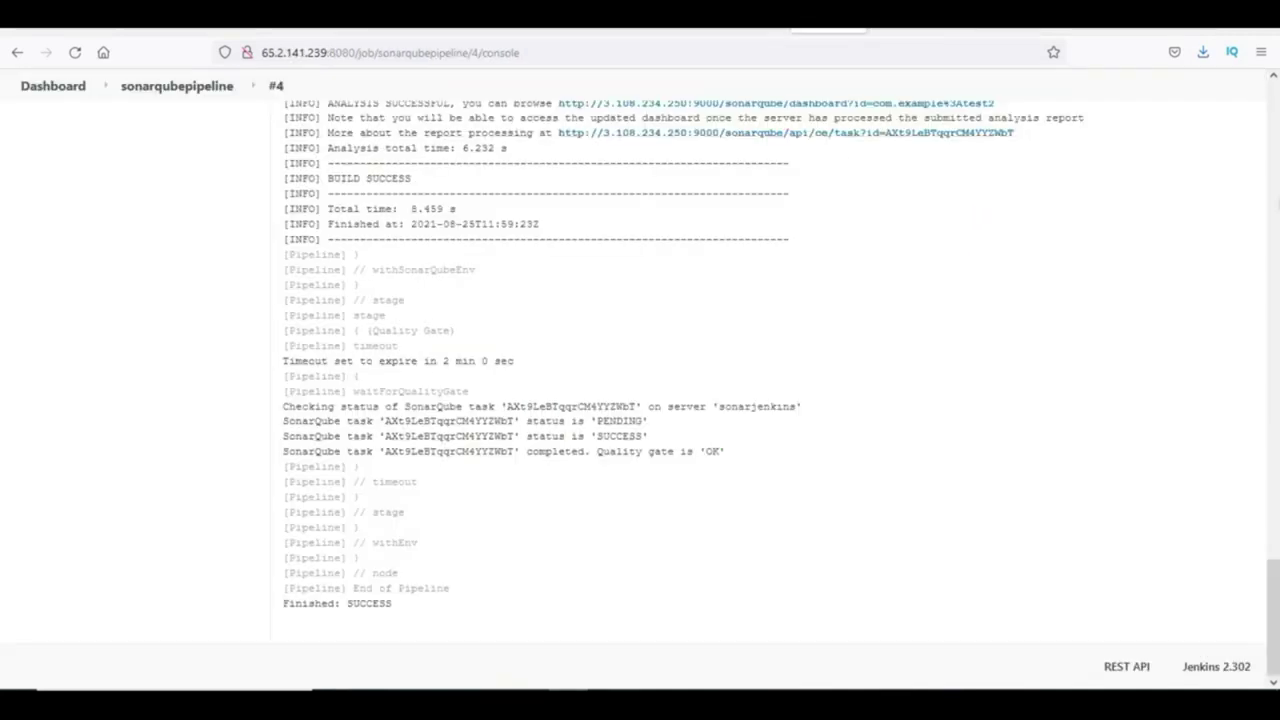
- Run build #5 and confirm its console shows quality gate 'OK' and Finished: SUCCESS
scroll(770, 400, "up", 15)
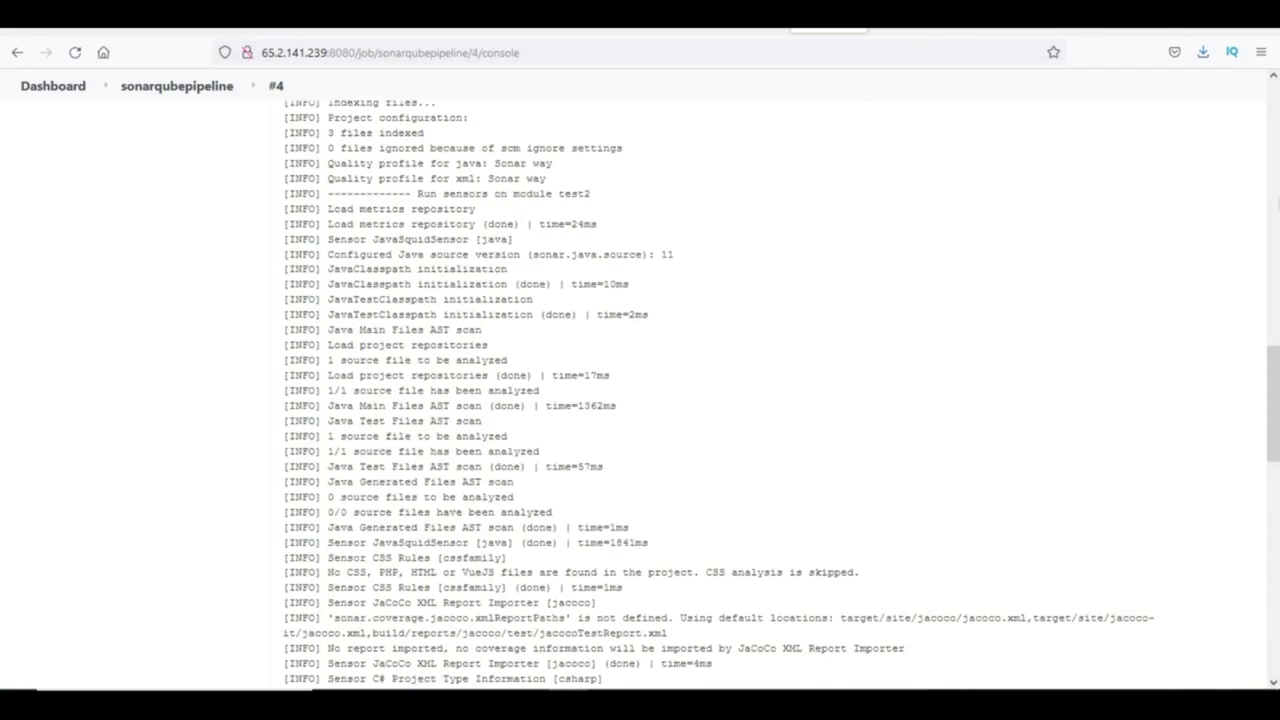
scroll(770, 400, "up", 3)
left_click(100, 176)
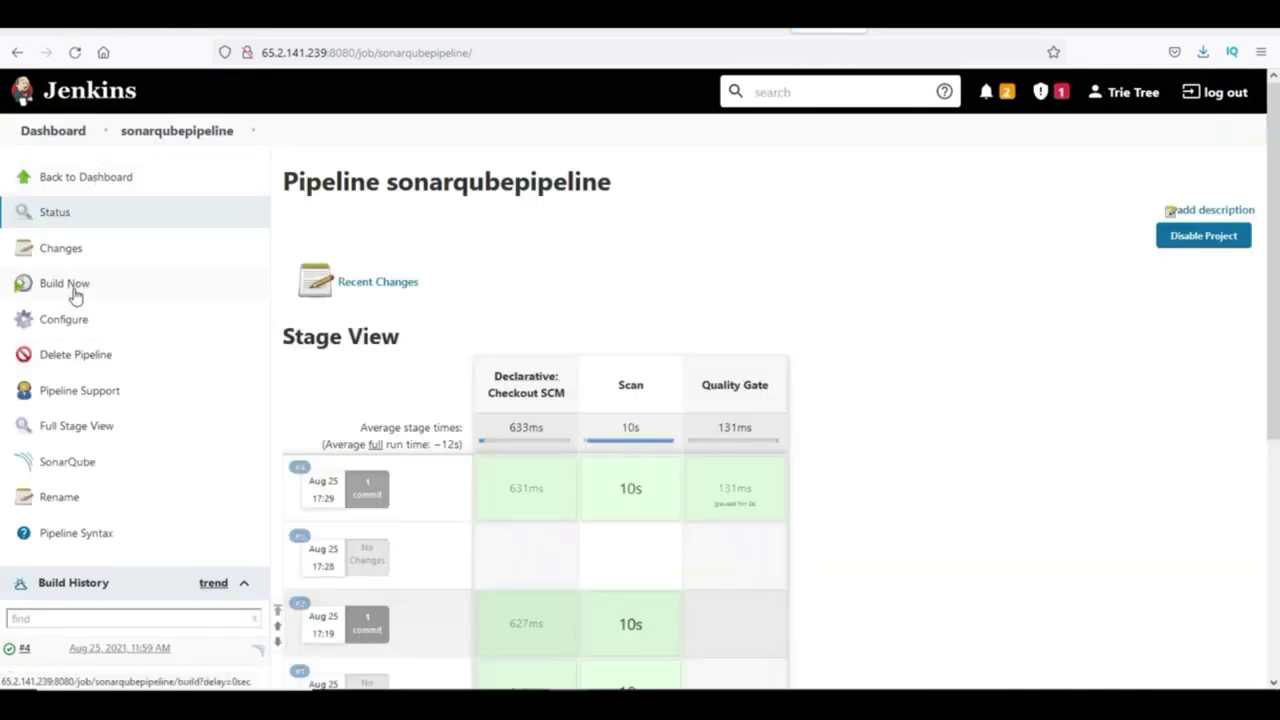
left_click(75, 290)
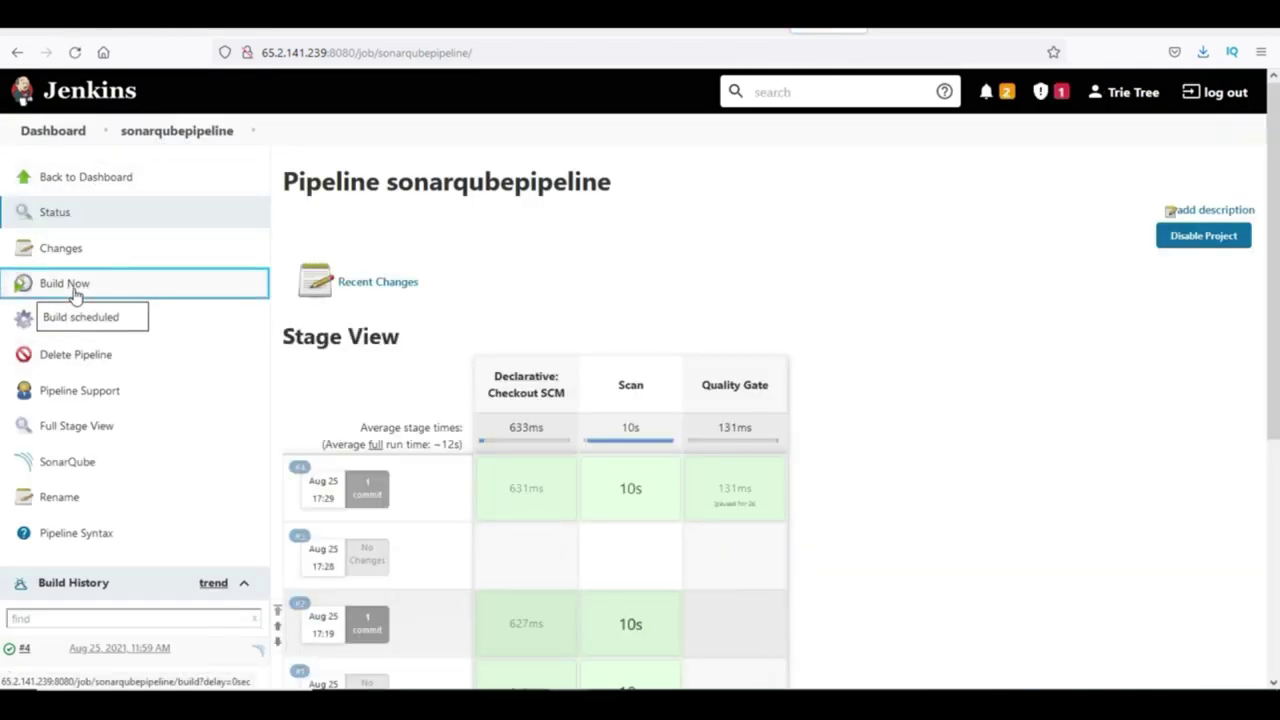
left_click(24, 648)
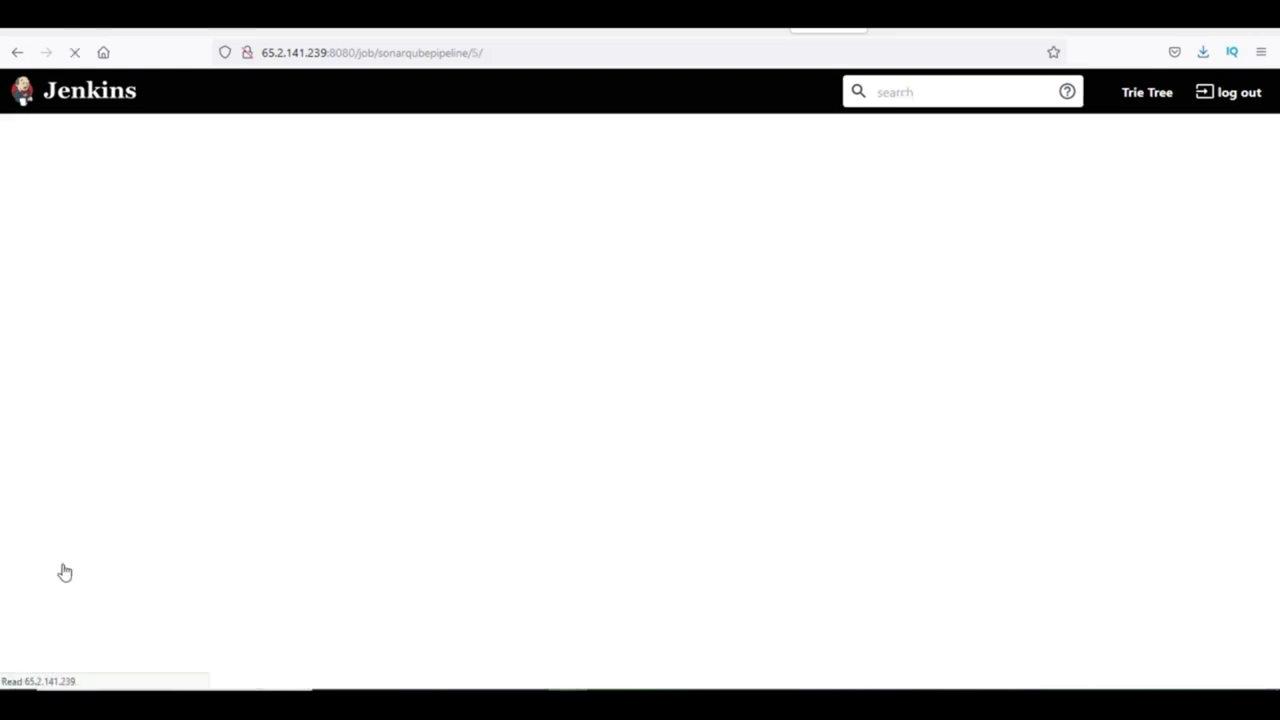
left_click(104, 290)
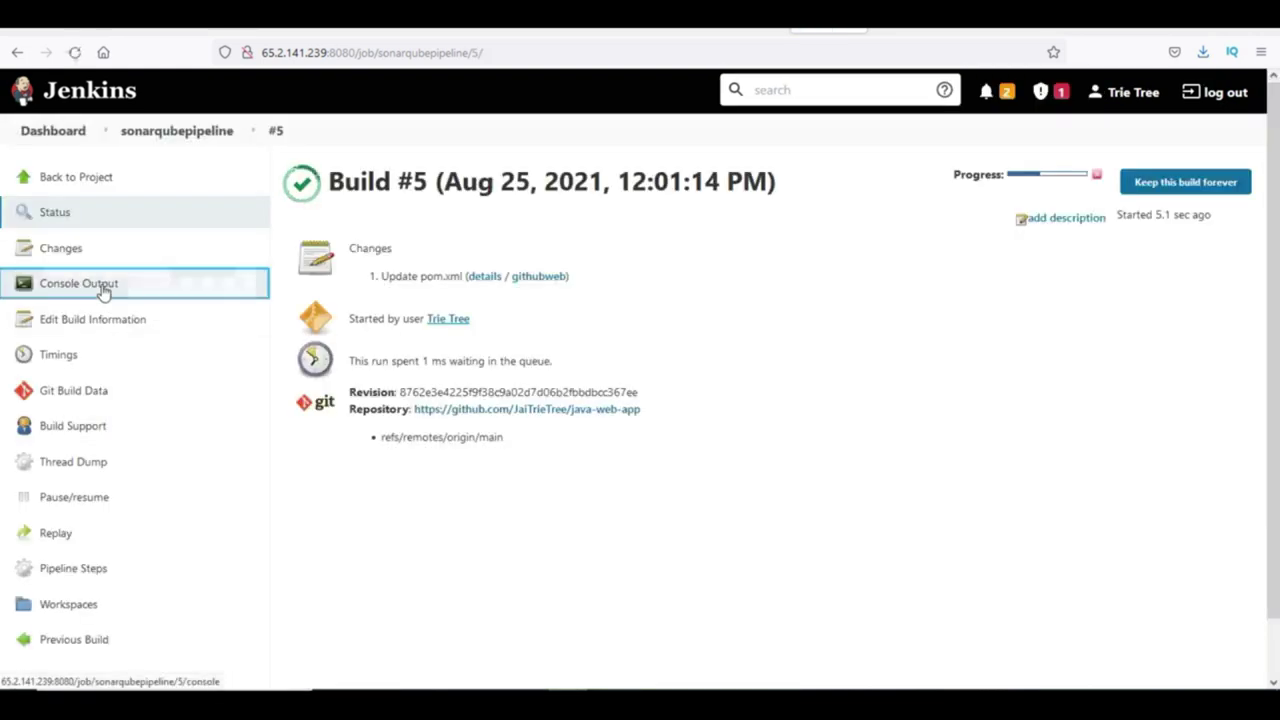
scroll(889, 389, "down", 3)
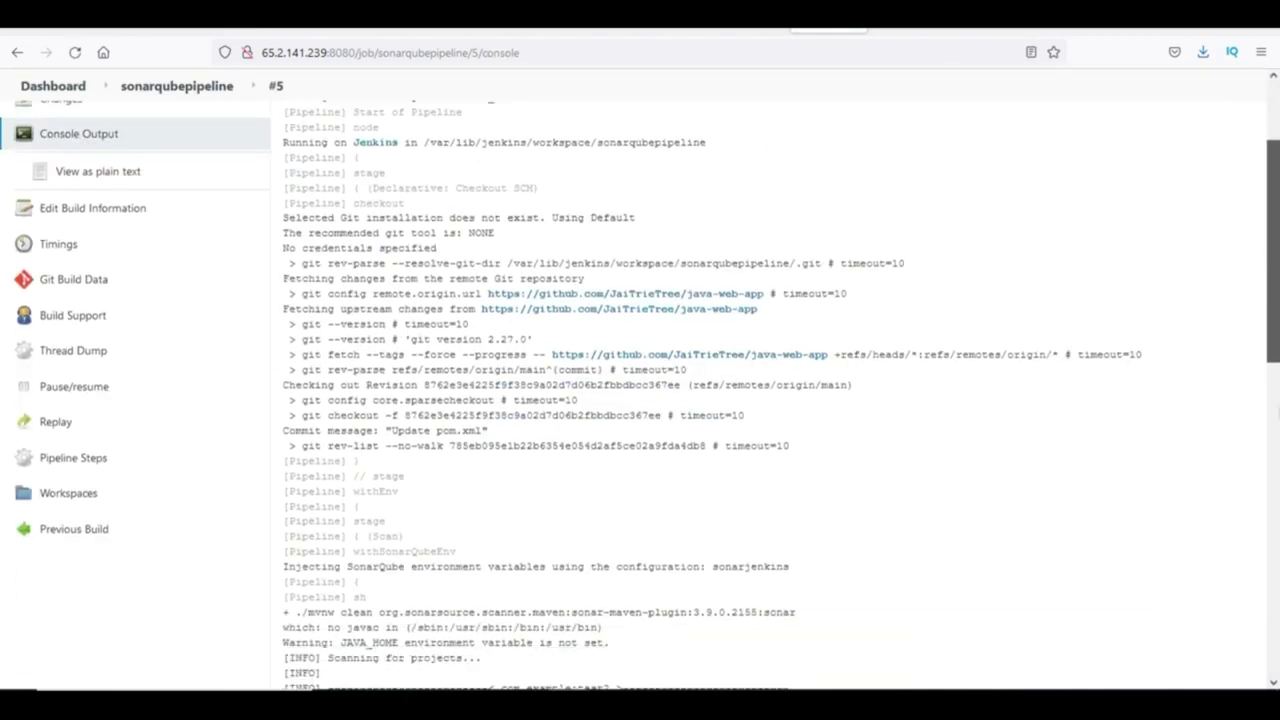
scroll(940, 657, "down", 10)
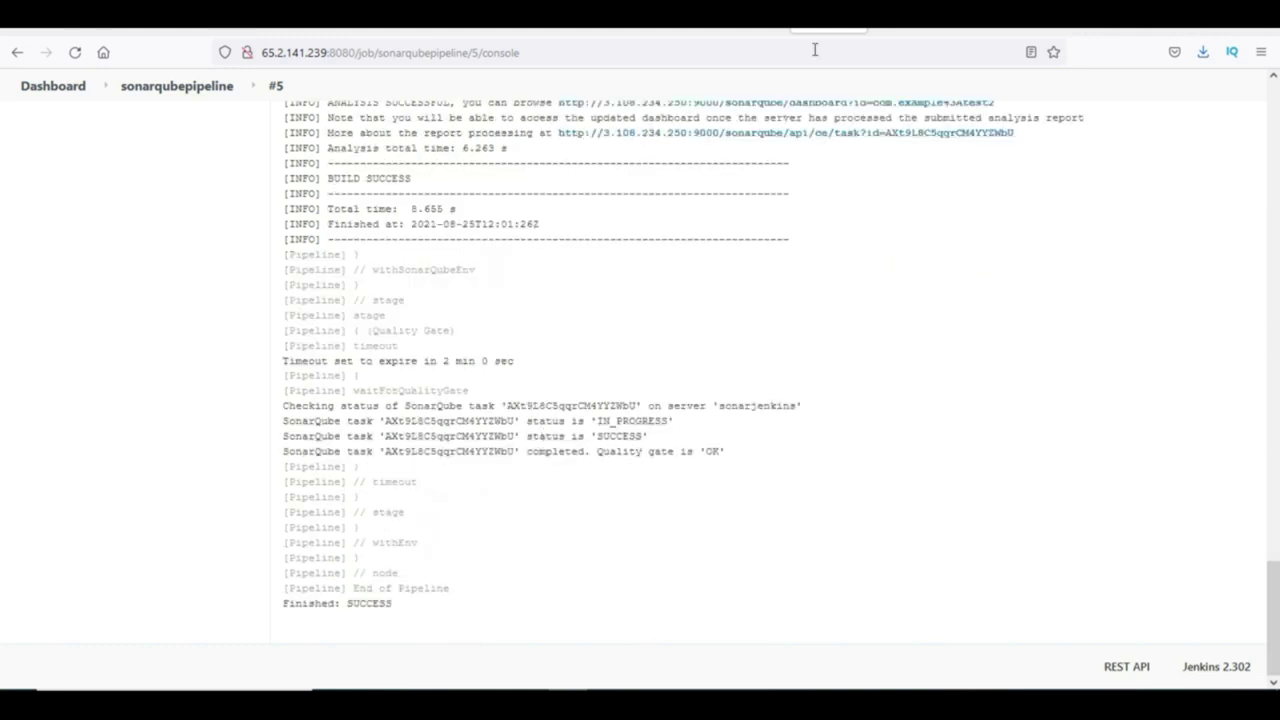
left_click(986, 30)
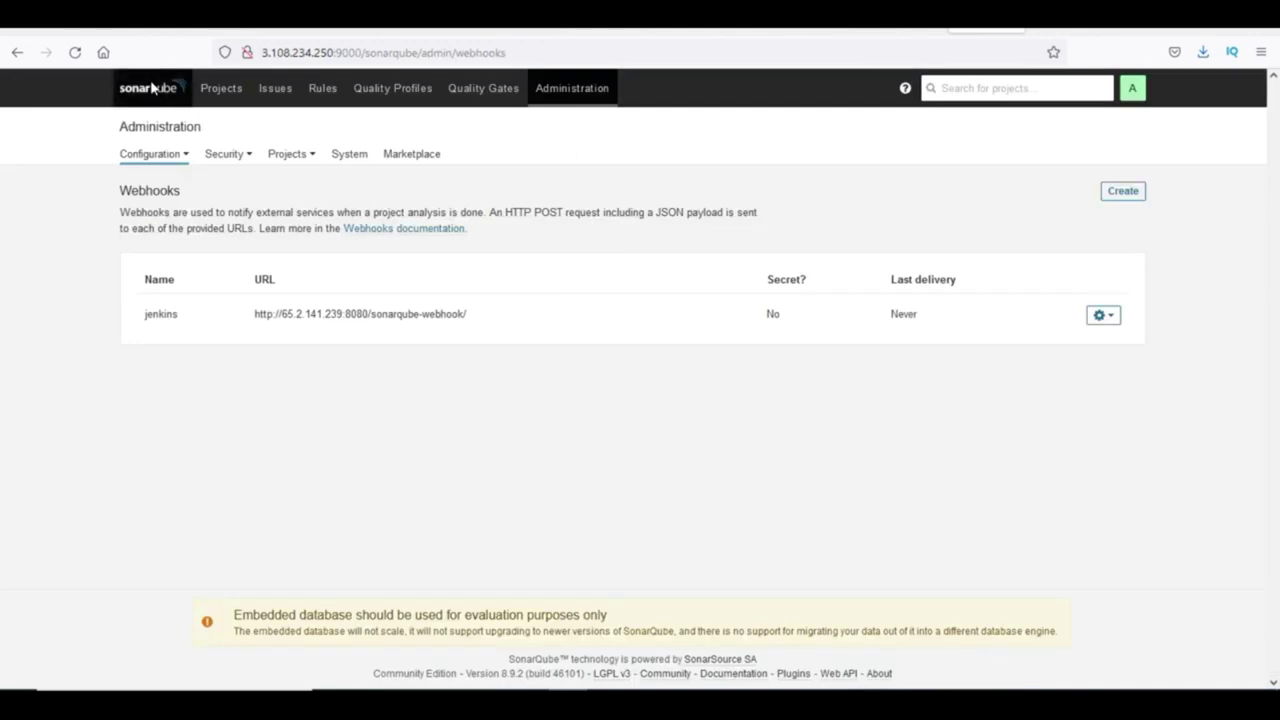
- Verify the test3 SonarQube dashboard shows Passed, then return to the Jenkins build #5 console
left_click(152, 88)
left_click(228, 88)
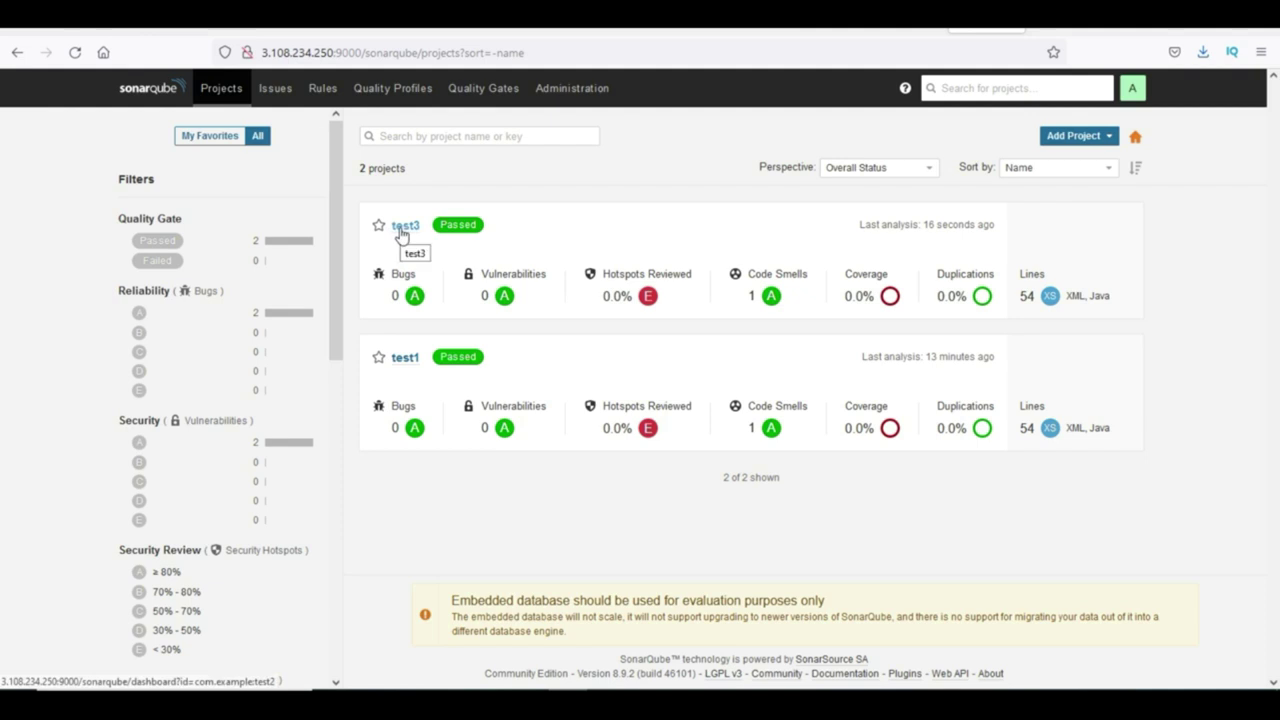
left_click(404, 229)
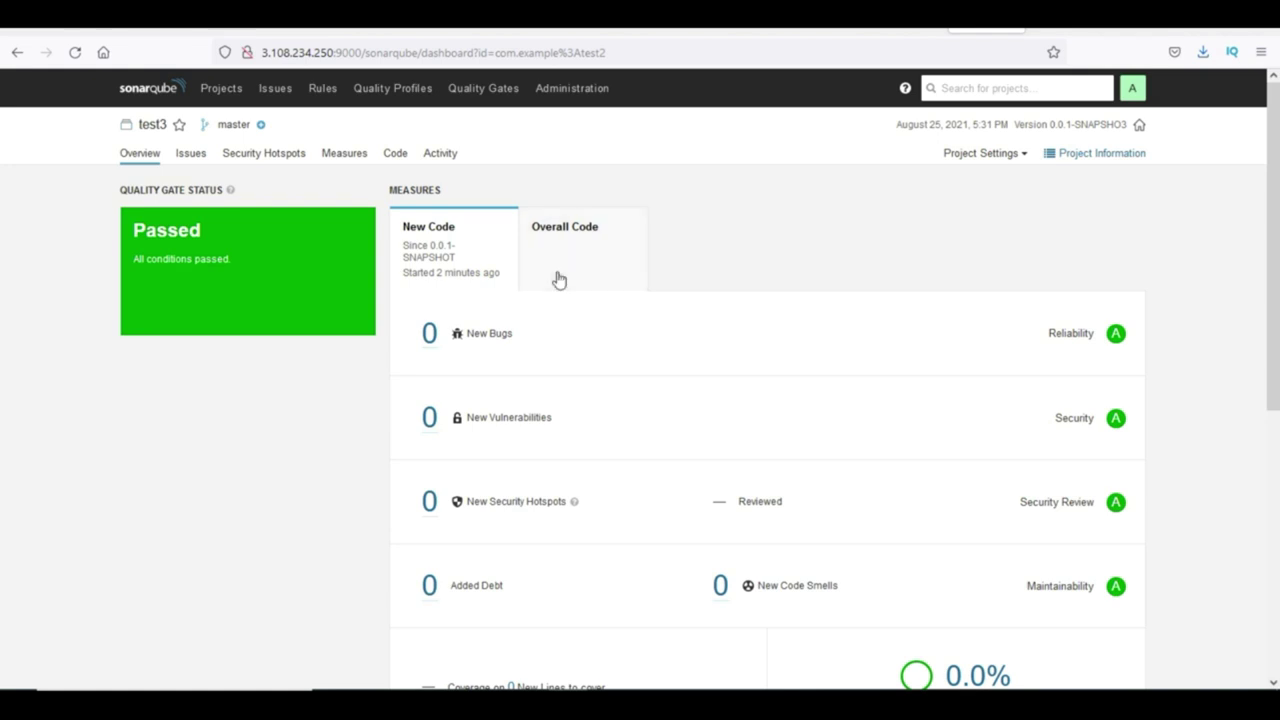
left_click(808, 30)
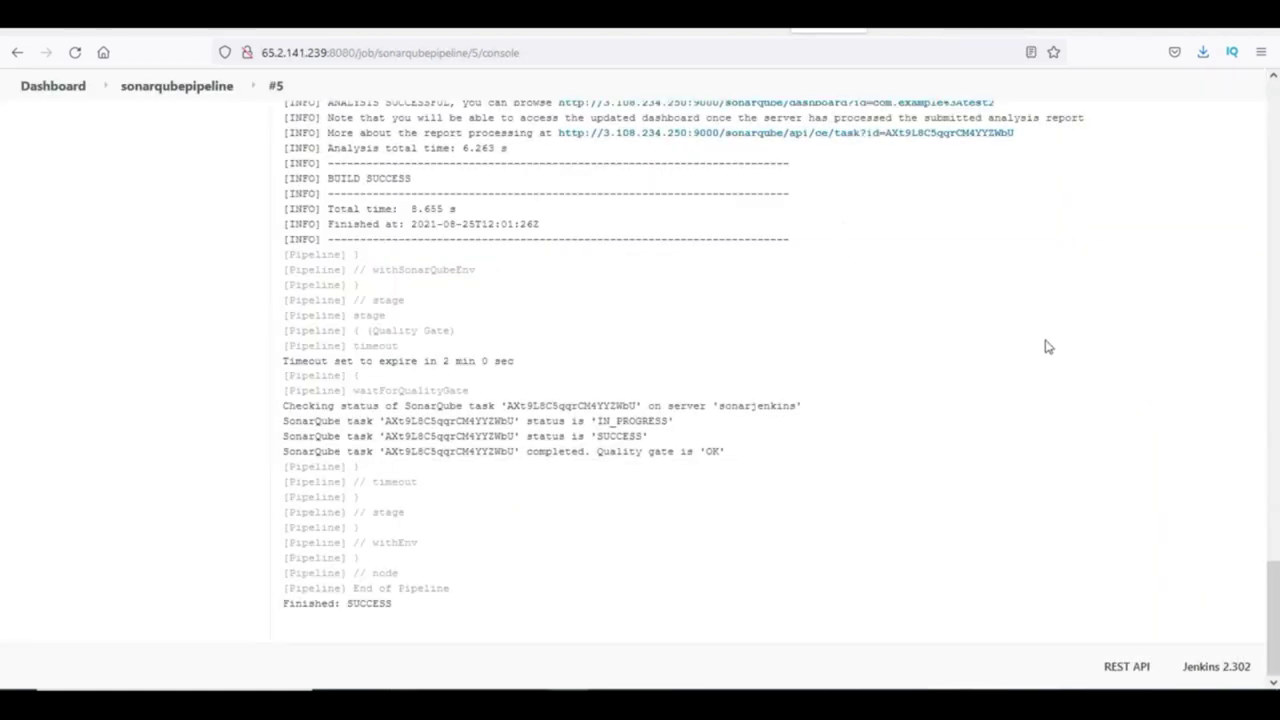